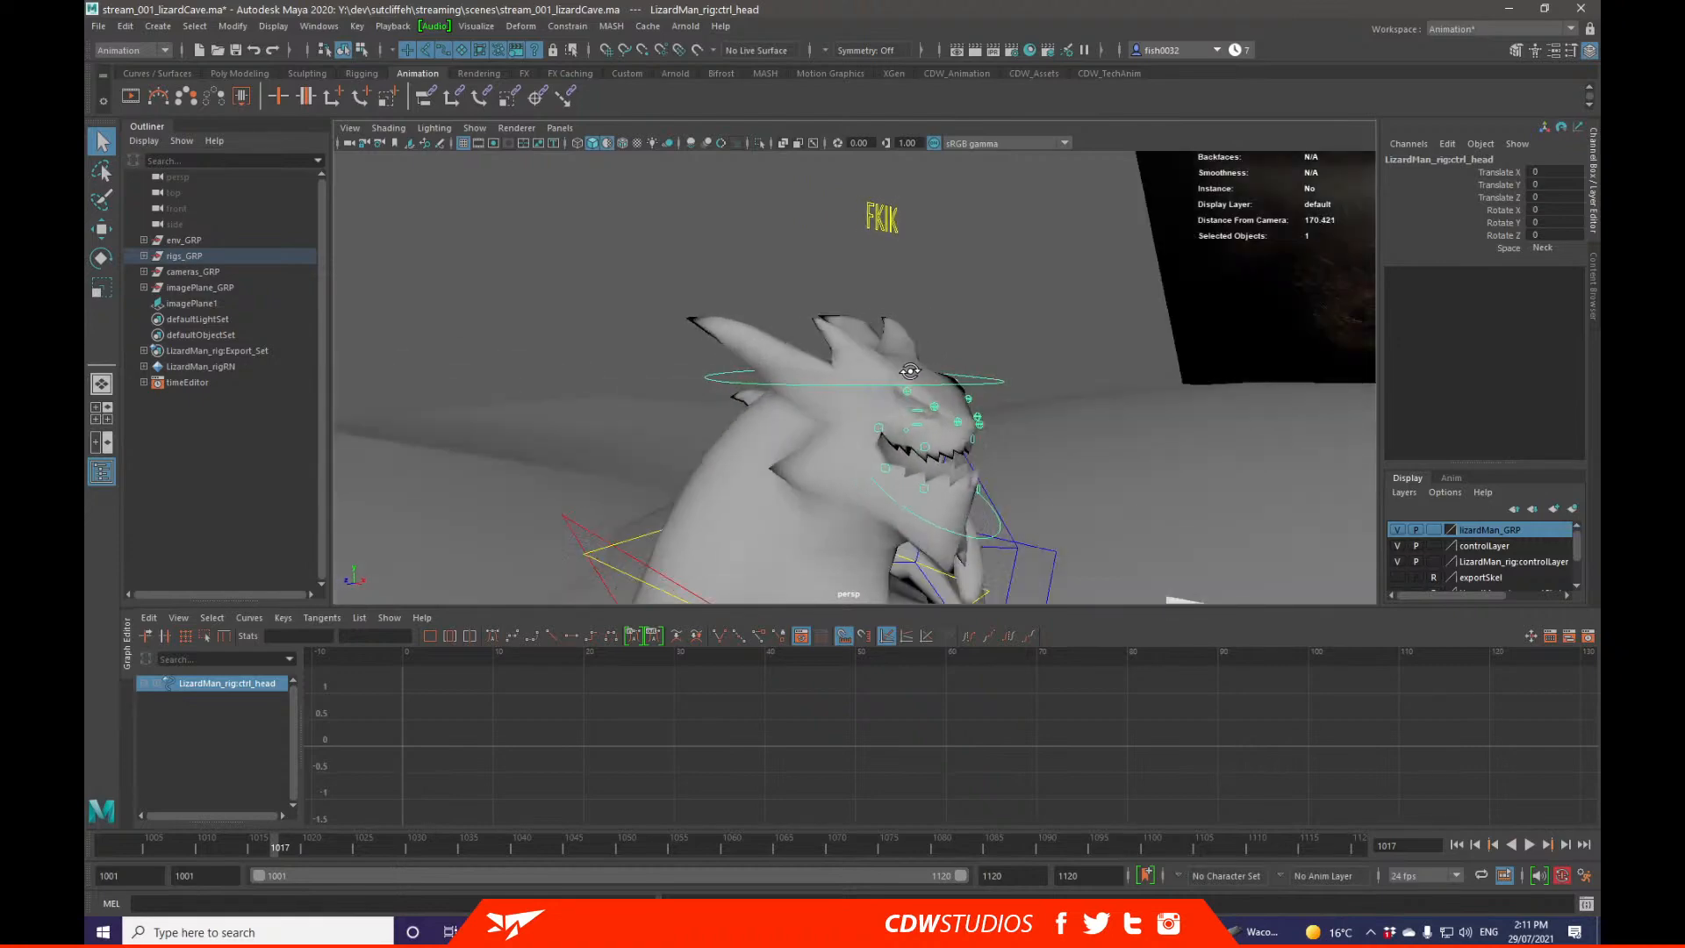
Step: Examine the lizard rig and the cave scene around it from close up and from a distance
mouse_move(825, 377)
right_mouse_down("alt")
mouse_move(685, 377)
mouse_move(745, 365)
right_mouse_up("alt")
middle_click_drag(808, 430, 917, 327, "alt")
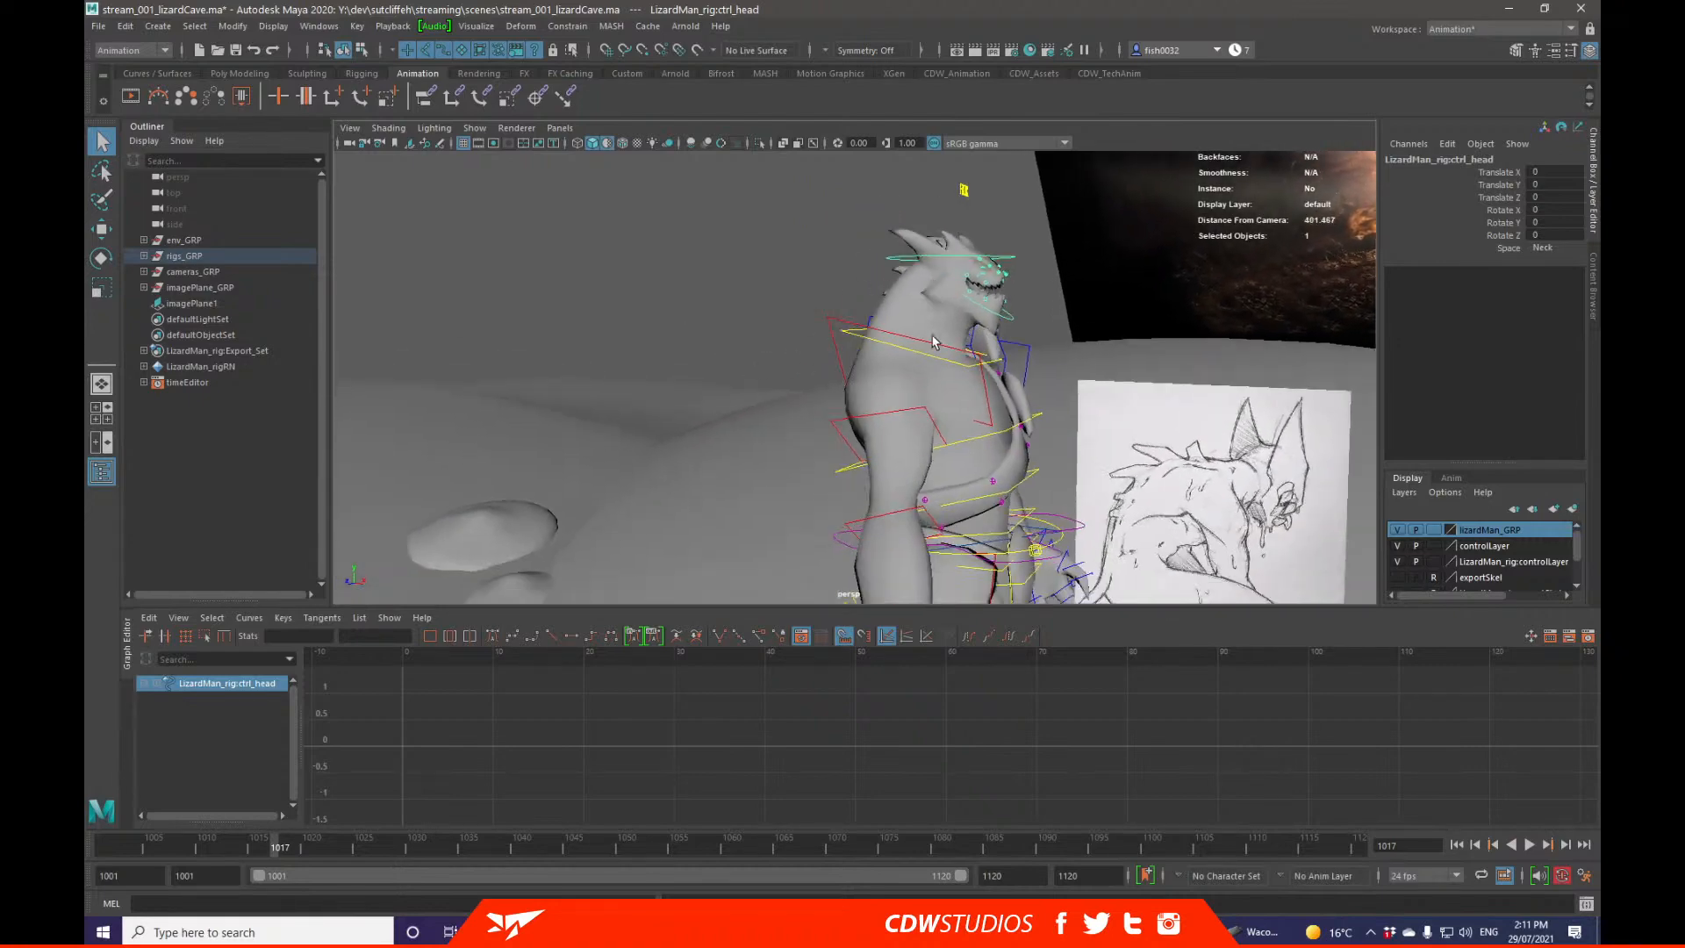
right_click_drag(917, 326, 847, 351, "alt")
left_click_drag(842, 369, 909, 376, "alt")
middle_click_drag(930, 369, 983, 307, "alt")
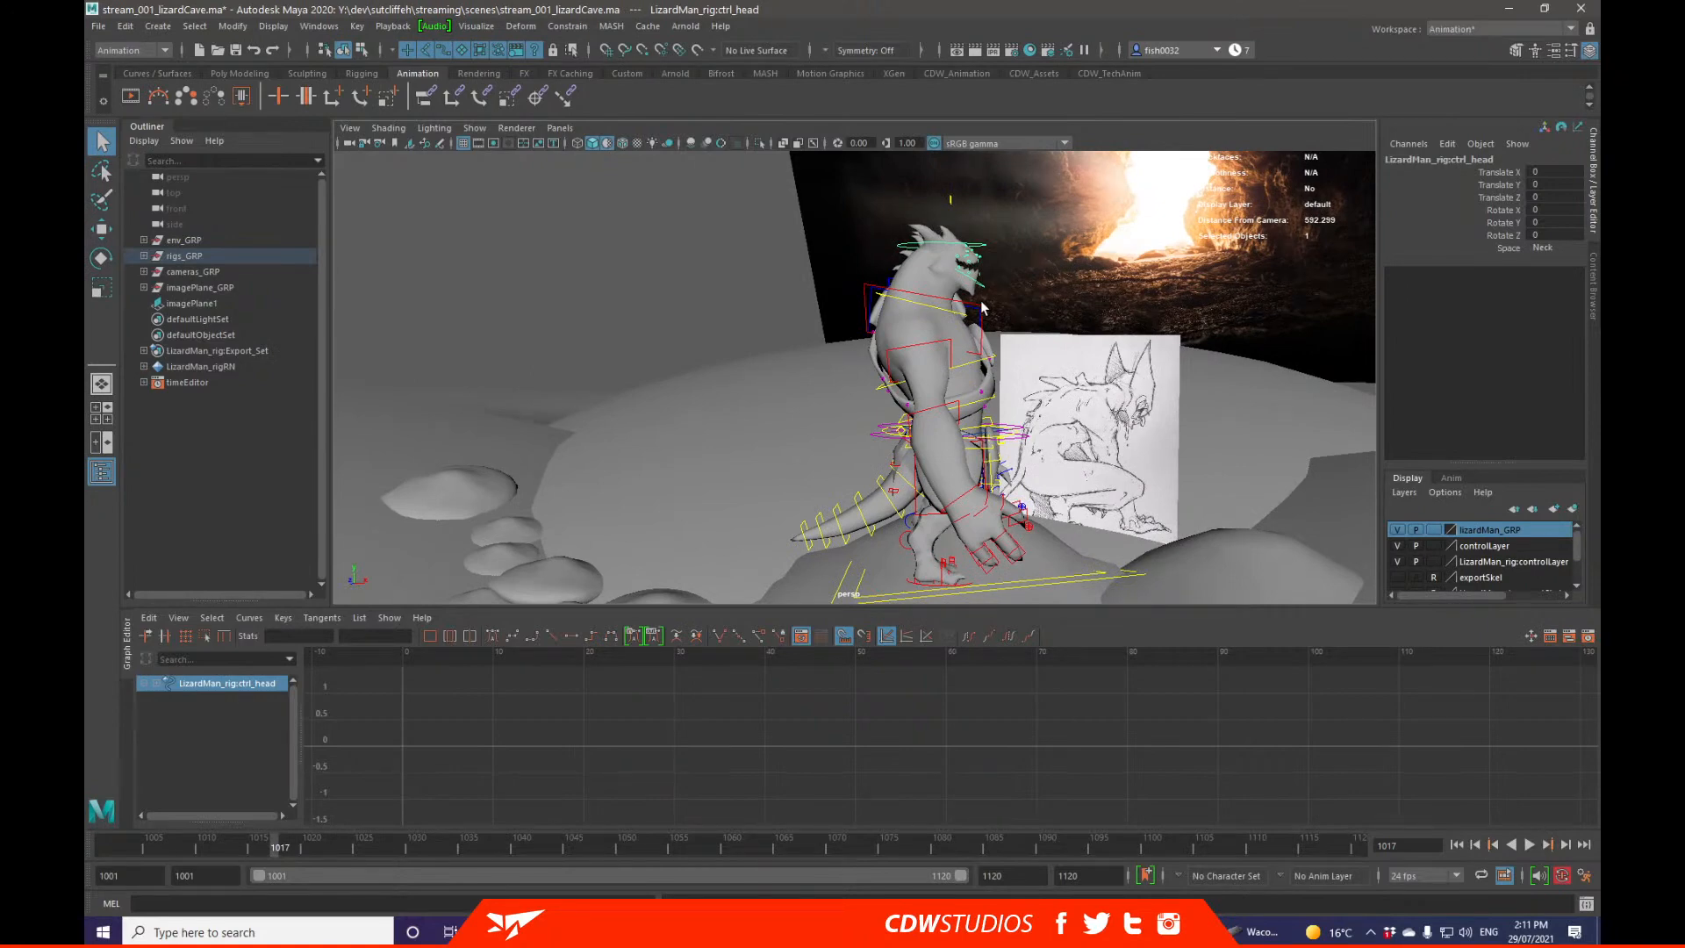
right_click_drag(1007, 305, 694, 303, "alt")
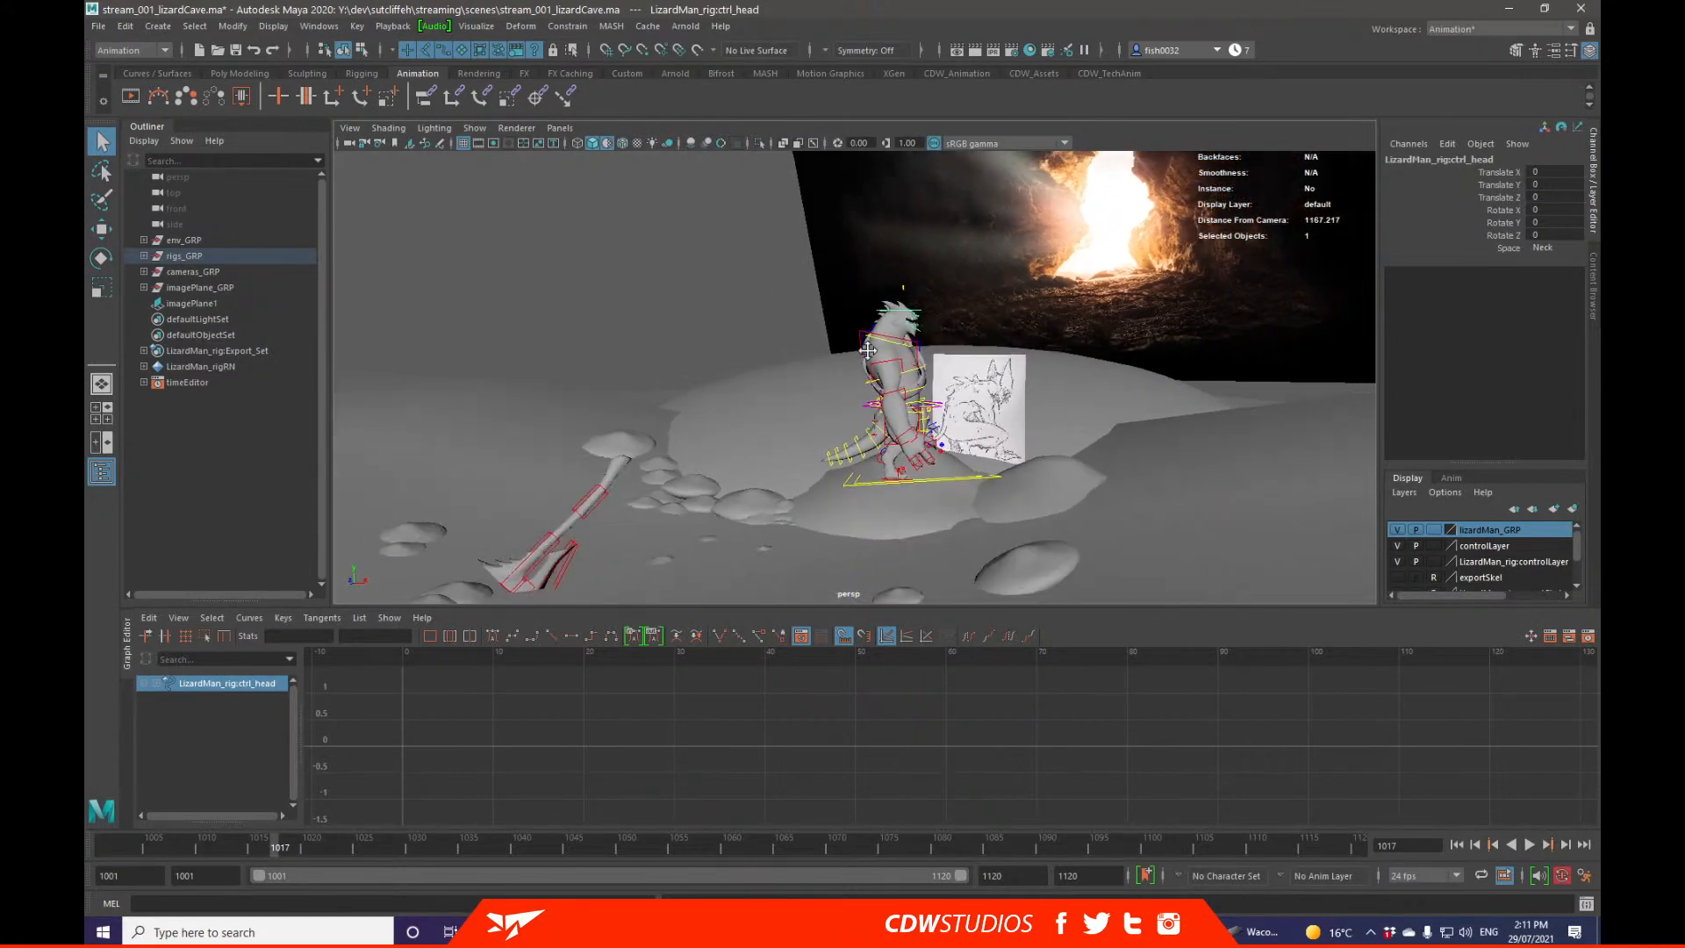
middle_click_drag(877, 364, 864, 319, "alt")
left_click_drag(858, 320, 850, 325, "alt")
left_click(639, 277)
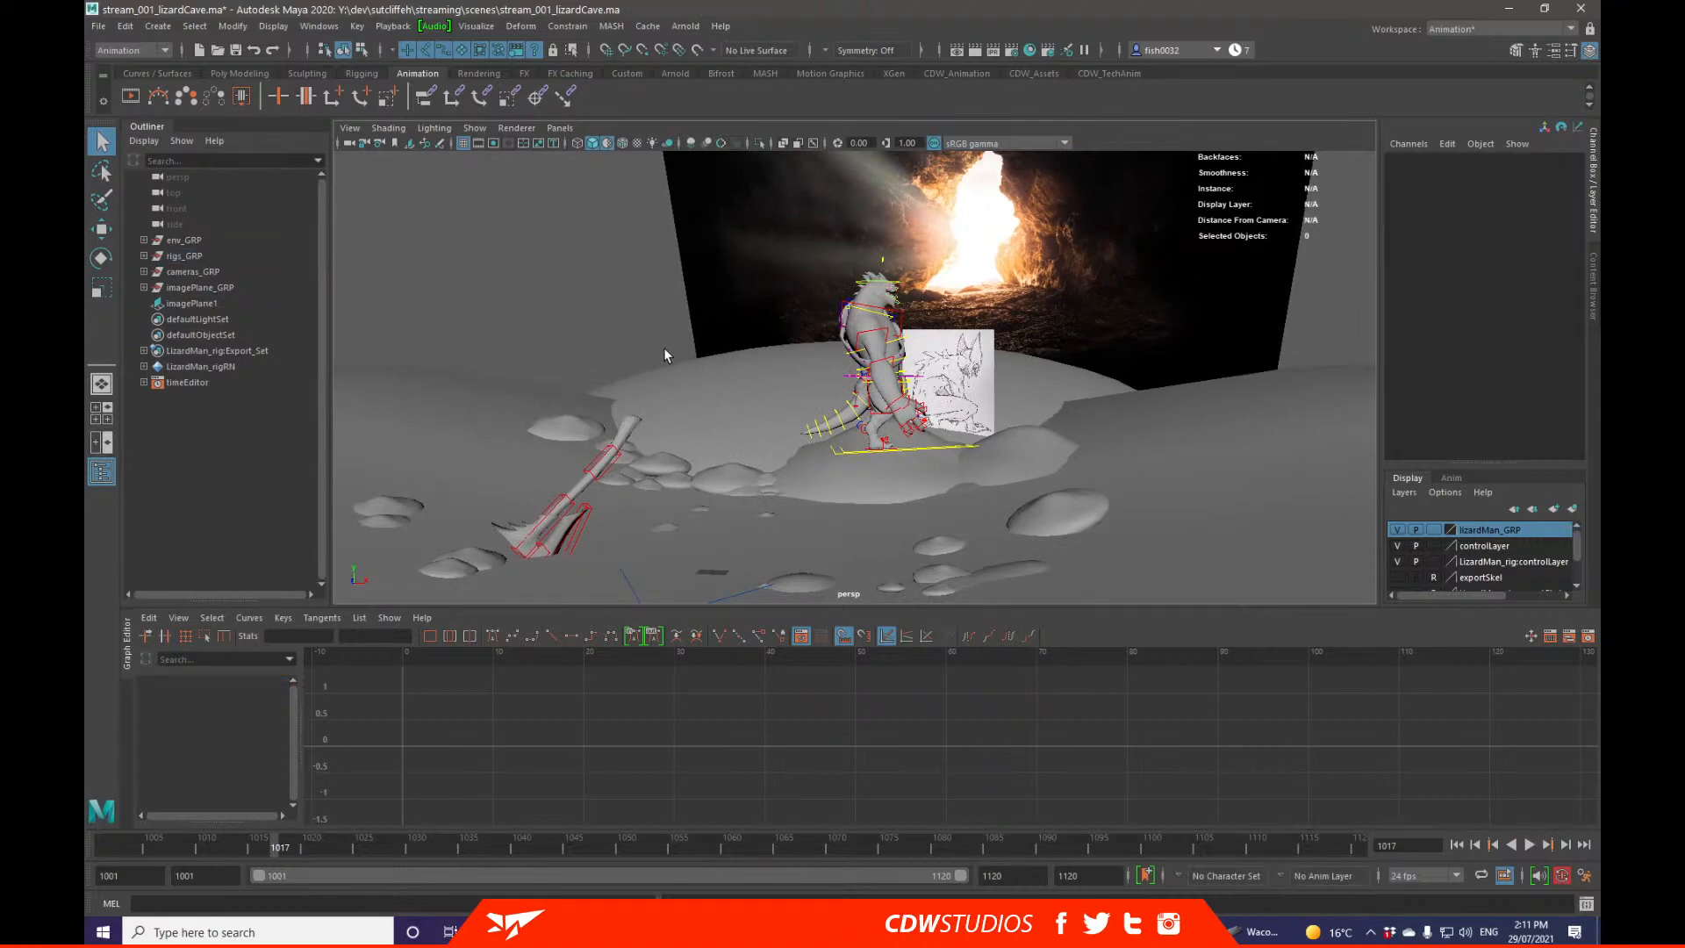
Step: Select the axe's ctrl_weapon control, examine it beside the lizard, and clear the selection
left_click_drag(663, 347, 608, 398, "alt")
left_click(560, 446)
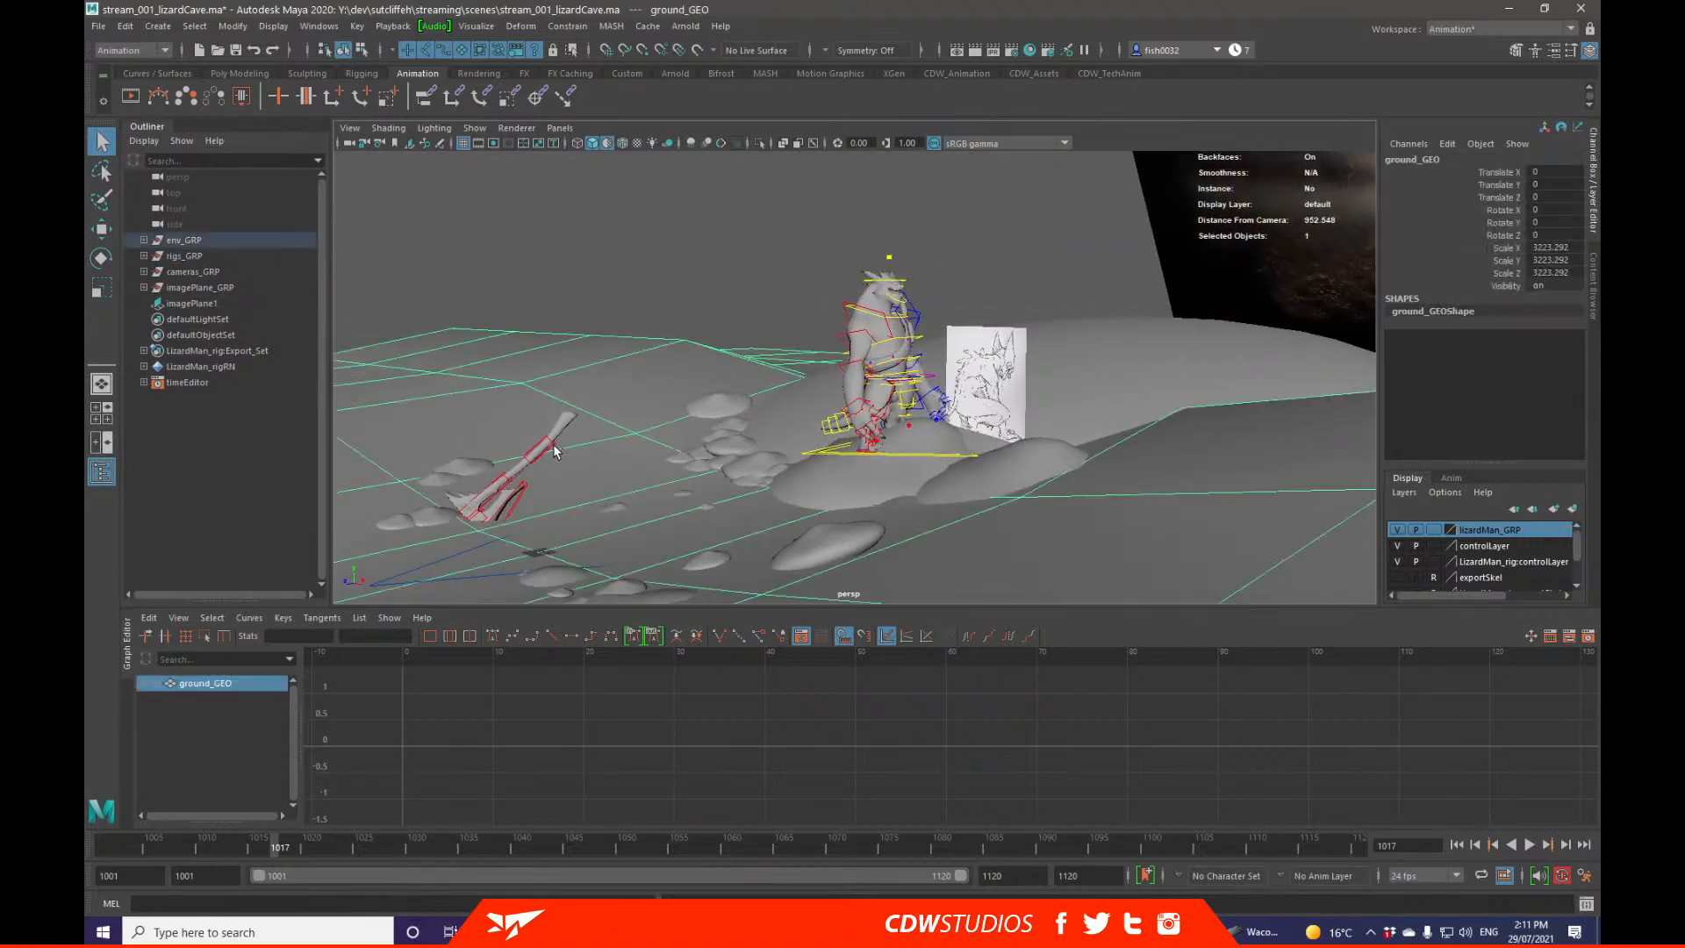
key("f")
right_click_drag(647, 398, 562, 402, "alt")
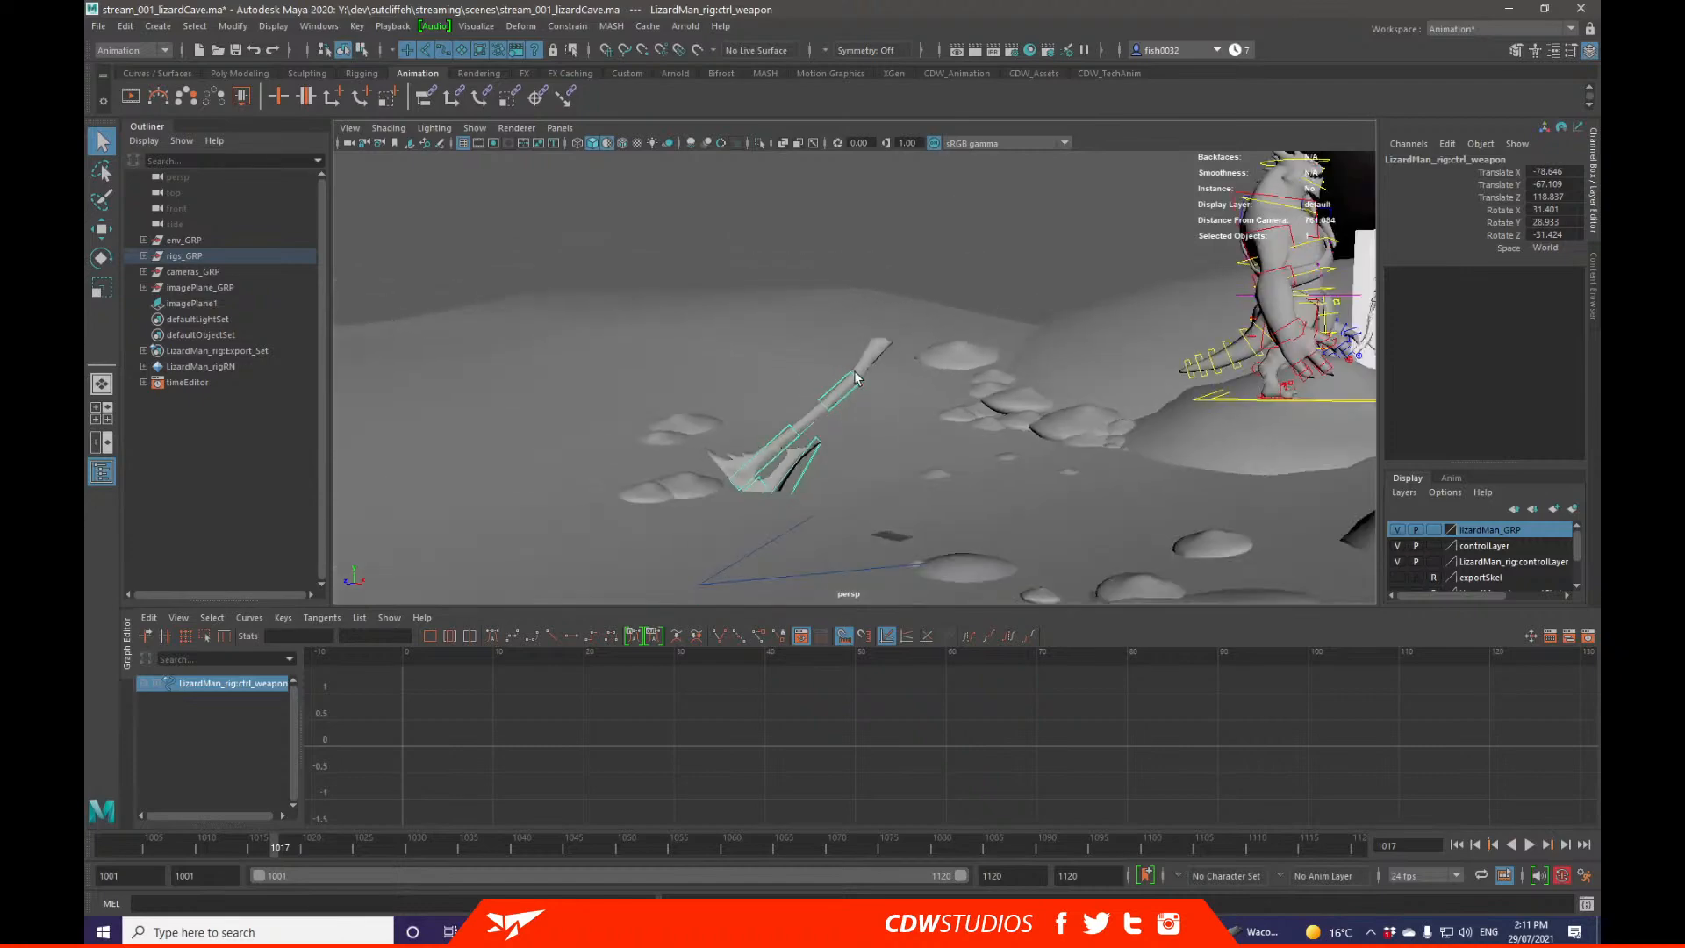
left_click_drag(615, 395, 1006, 403, "alt")
left_click(1092, 340)
left_click(1151, 357)
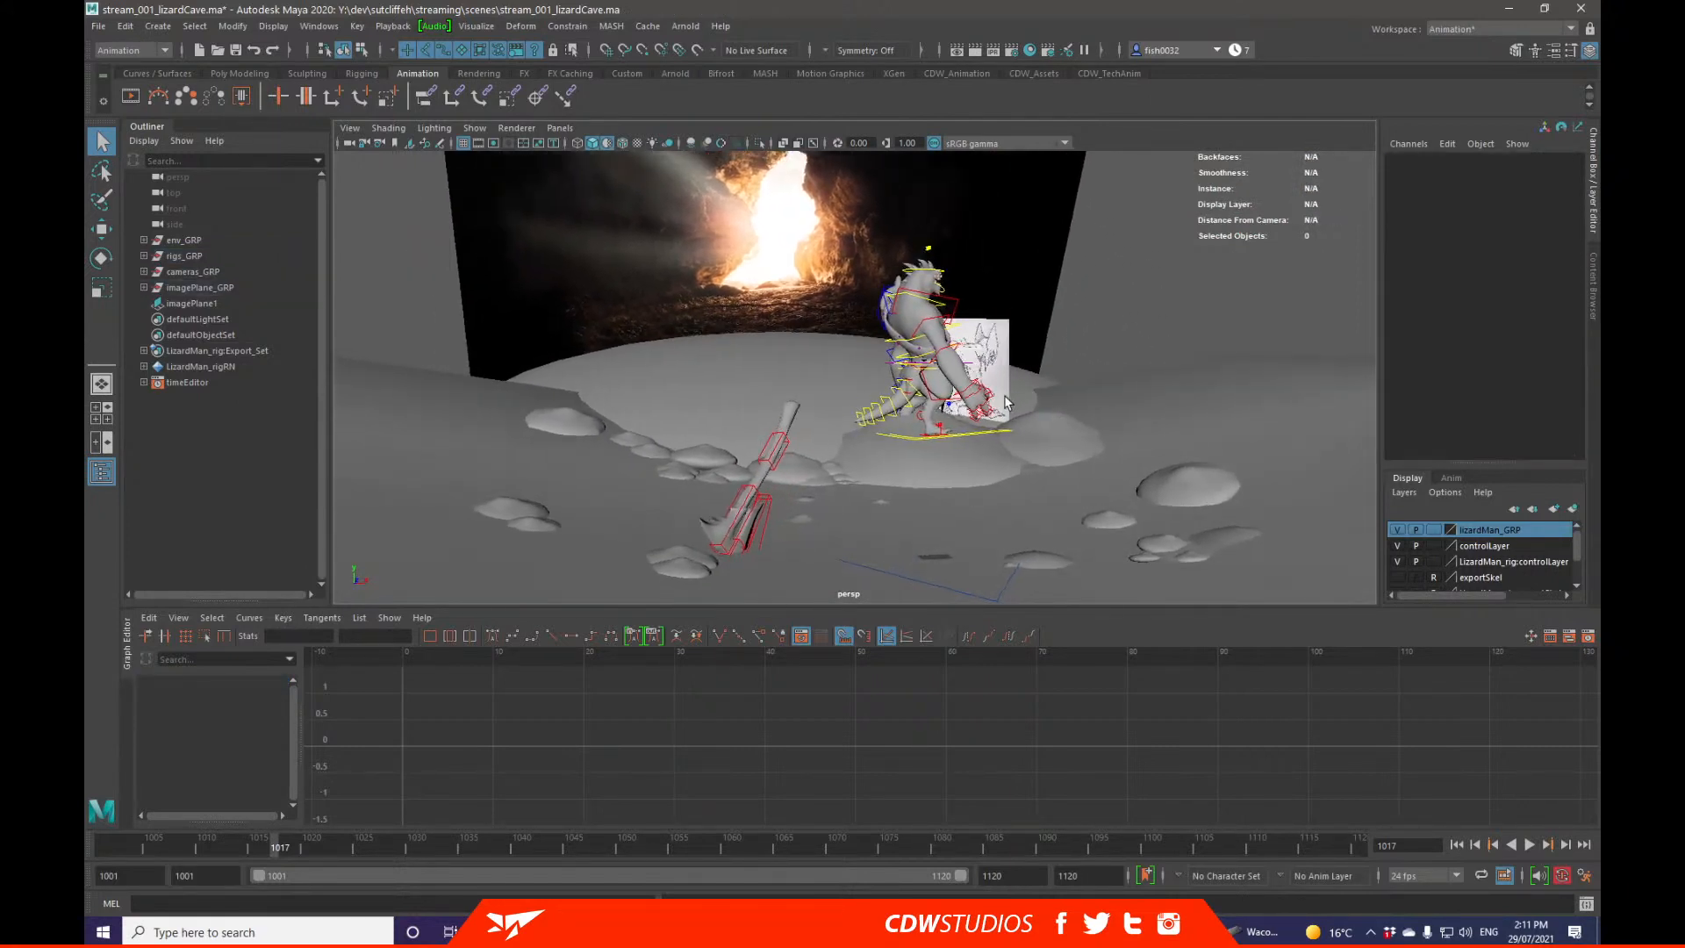
Step: Move the current time to frame 1001
right_click(384, 725)
left_click_drag(268, 845, 87, 817)
left_click_drag(765, 516, 904, 483, "alt")
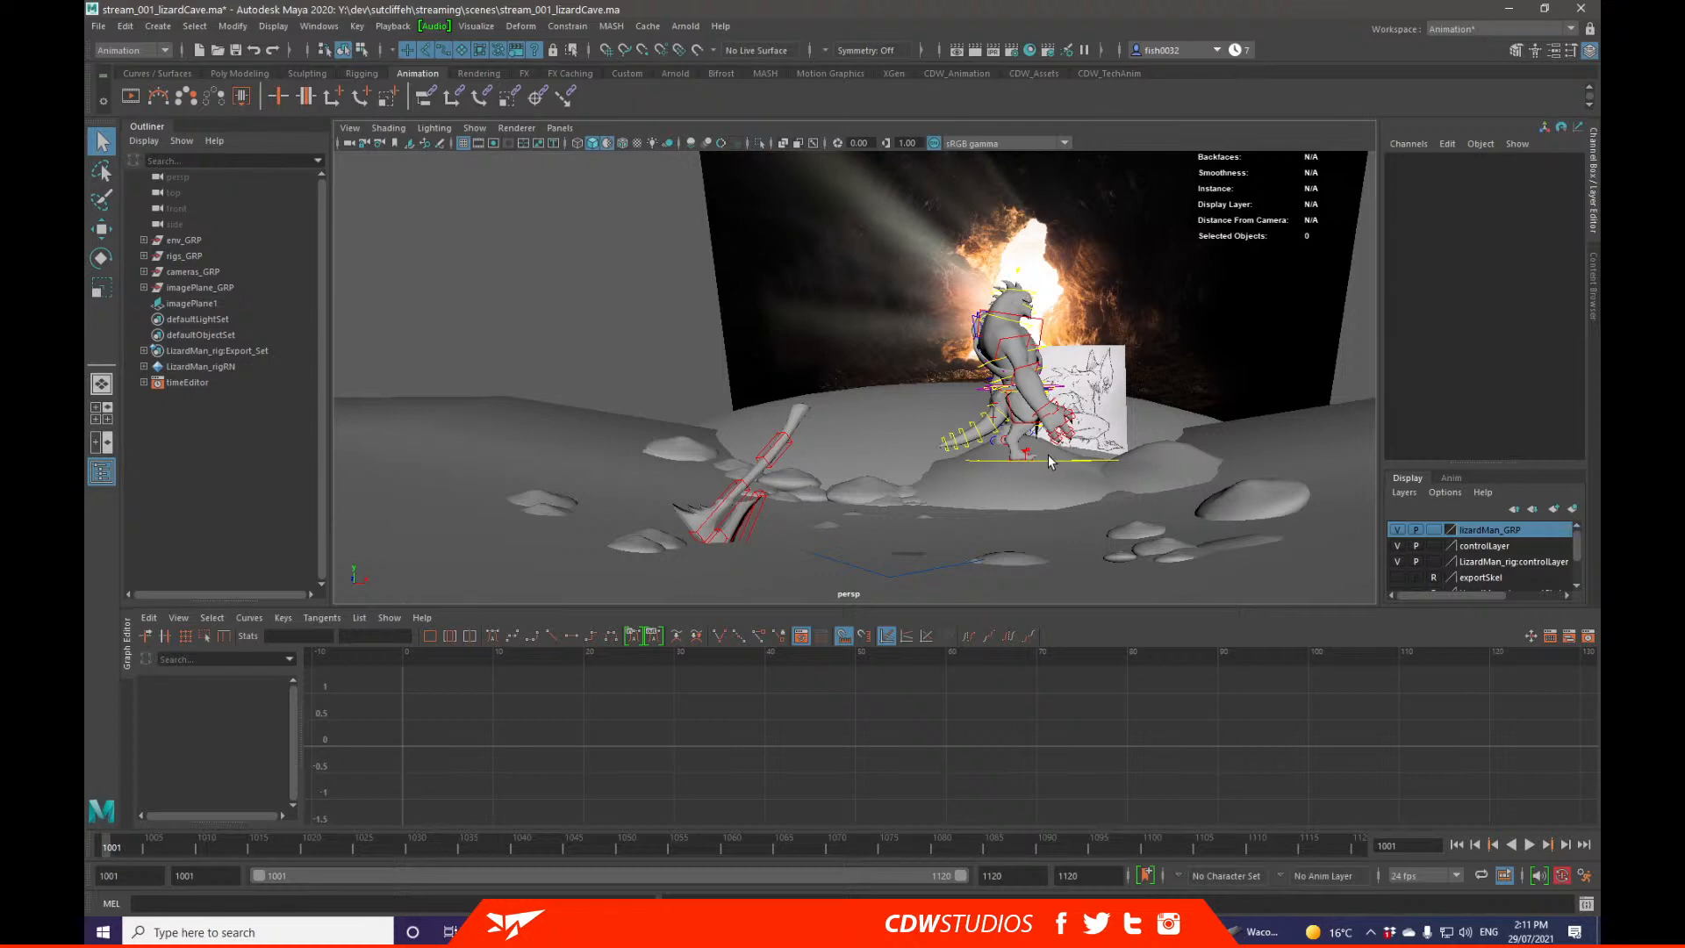
Step: Frame the lizard's hip area up close and select its right wrist FK control
left_click_drag(1055, 421, 921, 472, "alt")
middle_click_drag(981, 428, 781, 471, "alt")
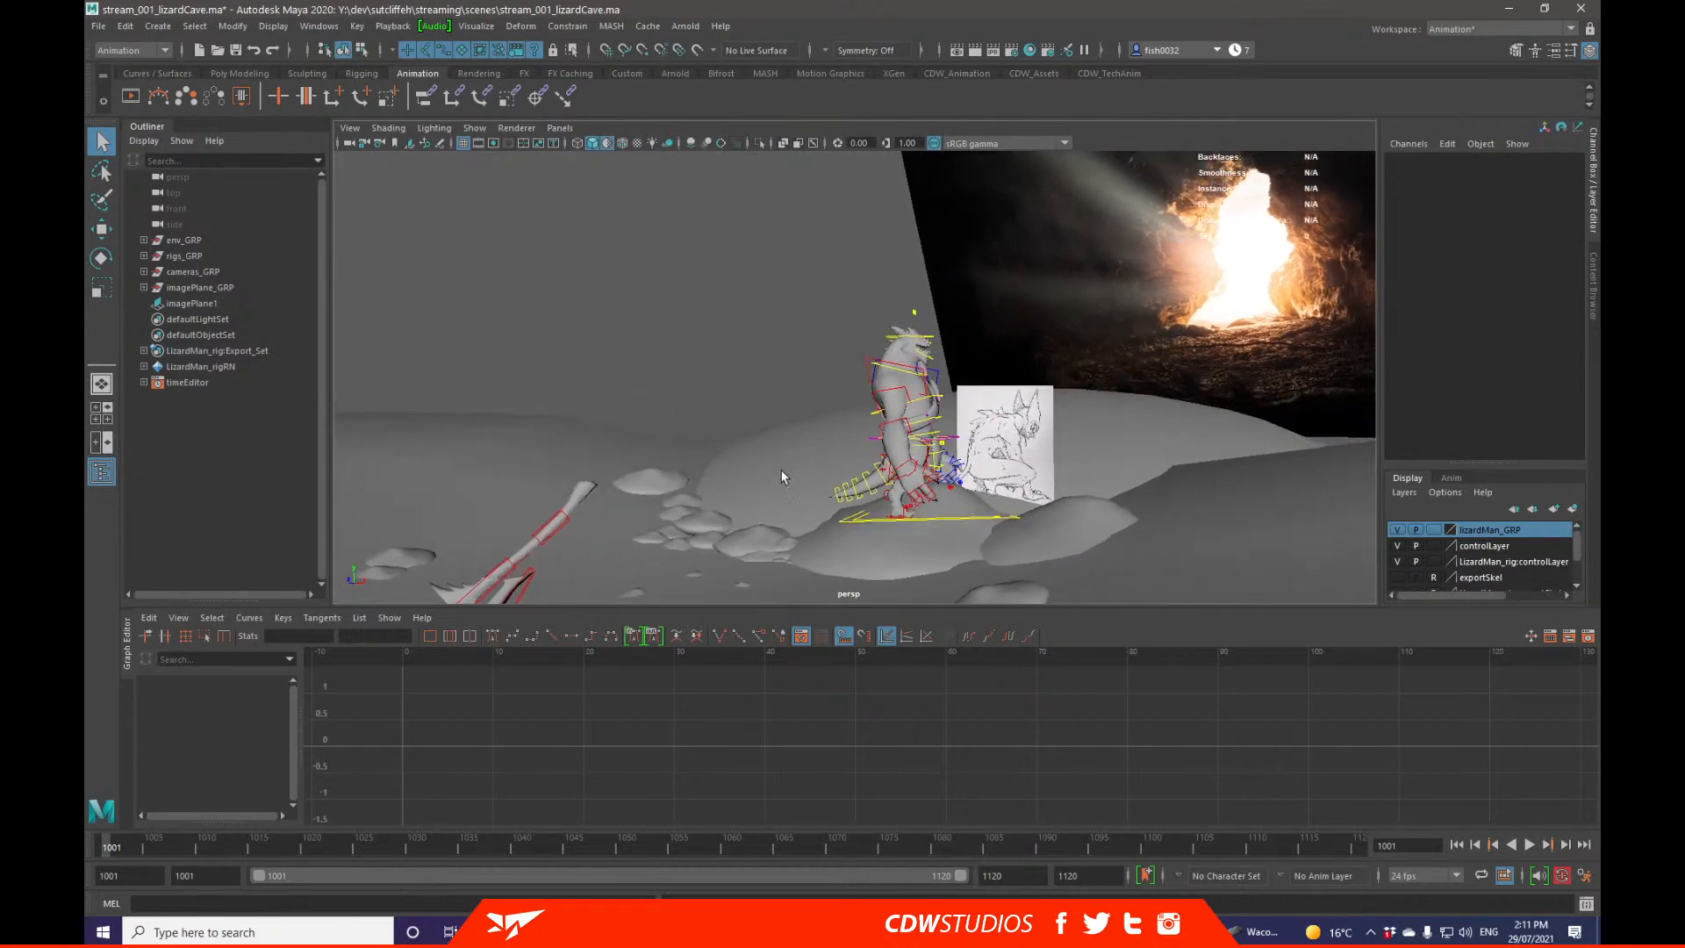
left_click_drag(781, 471, 625, 436, "alt")
right_click_drag(624, 436, 948, 438, "alt")
middle_click_drag(947, 439, 890, 349, "alt")
left_click_drag(889, 437, 872, 432, "alt")
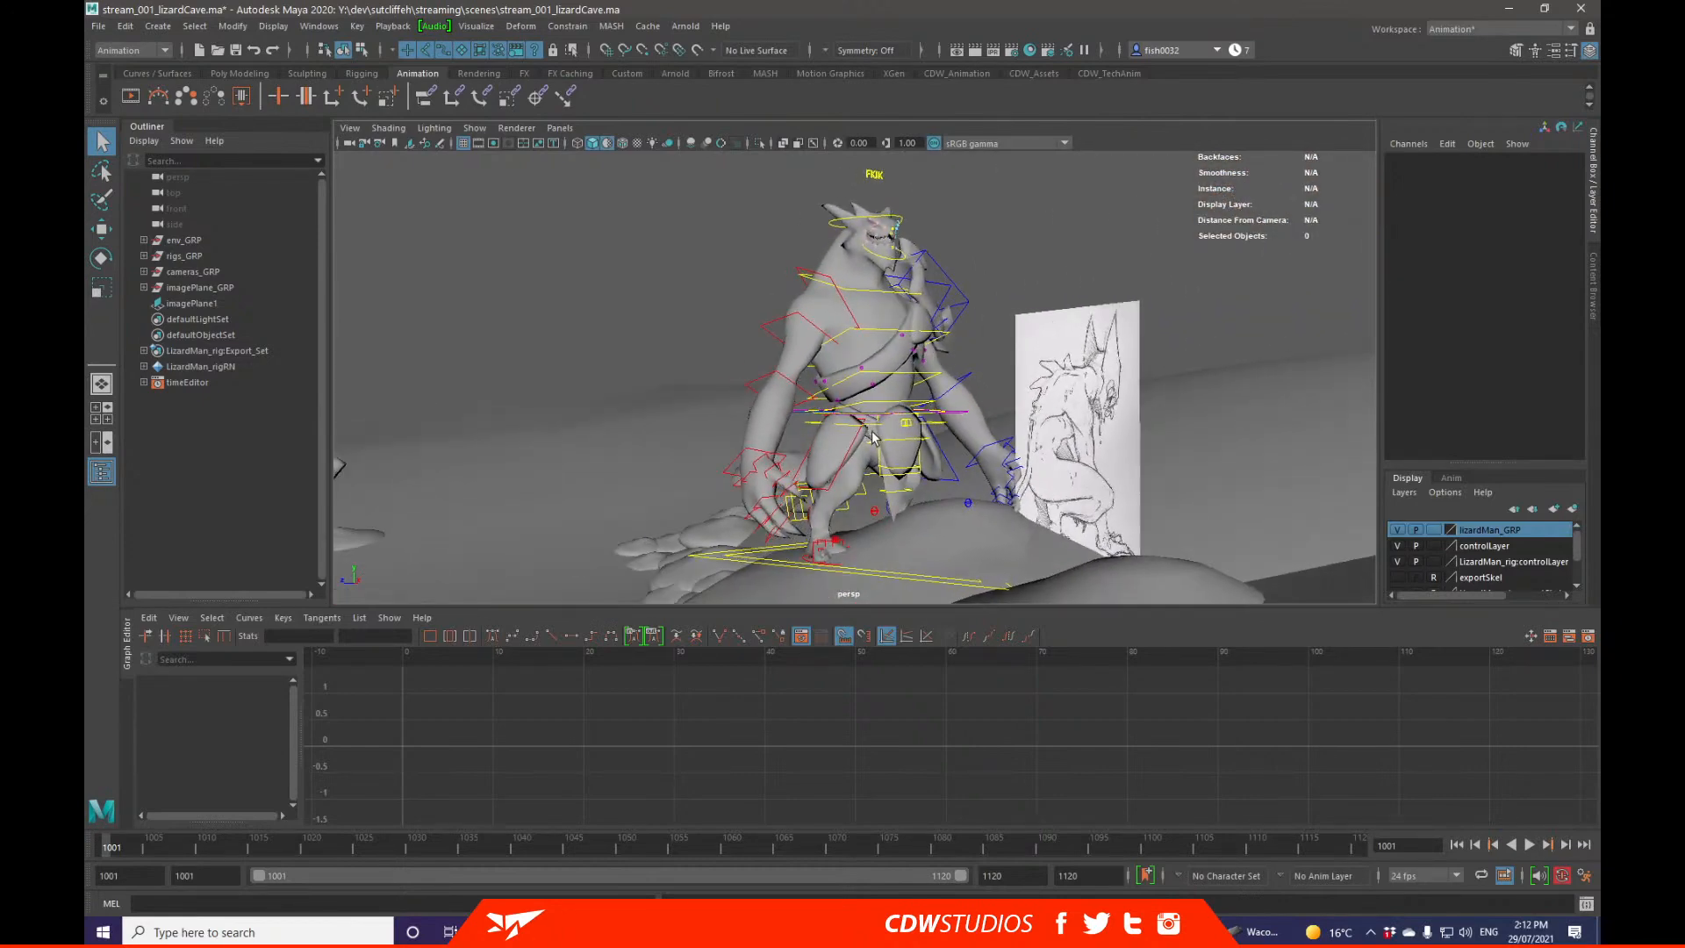
left_click(897, 470)
key("f")
right_click_drag(895, 471, 787, 446, "alt")
left_click_drag(787, 446, 750, 420, "alt")
left_click(591, 353)
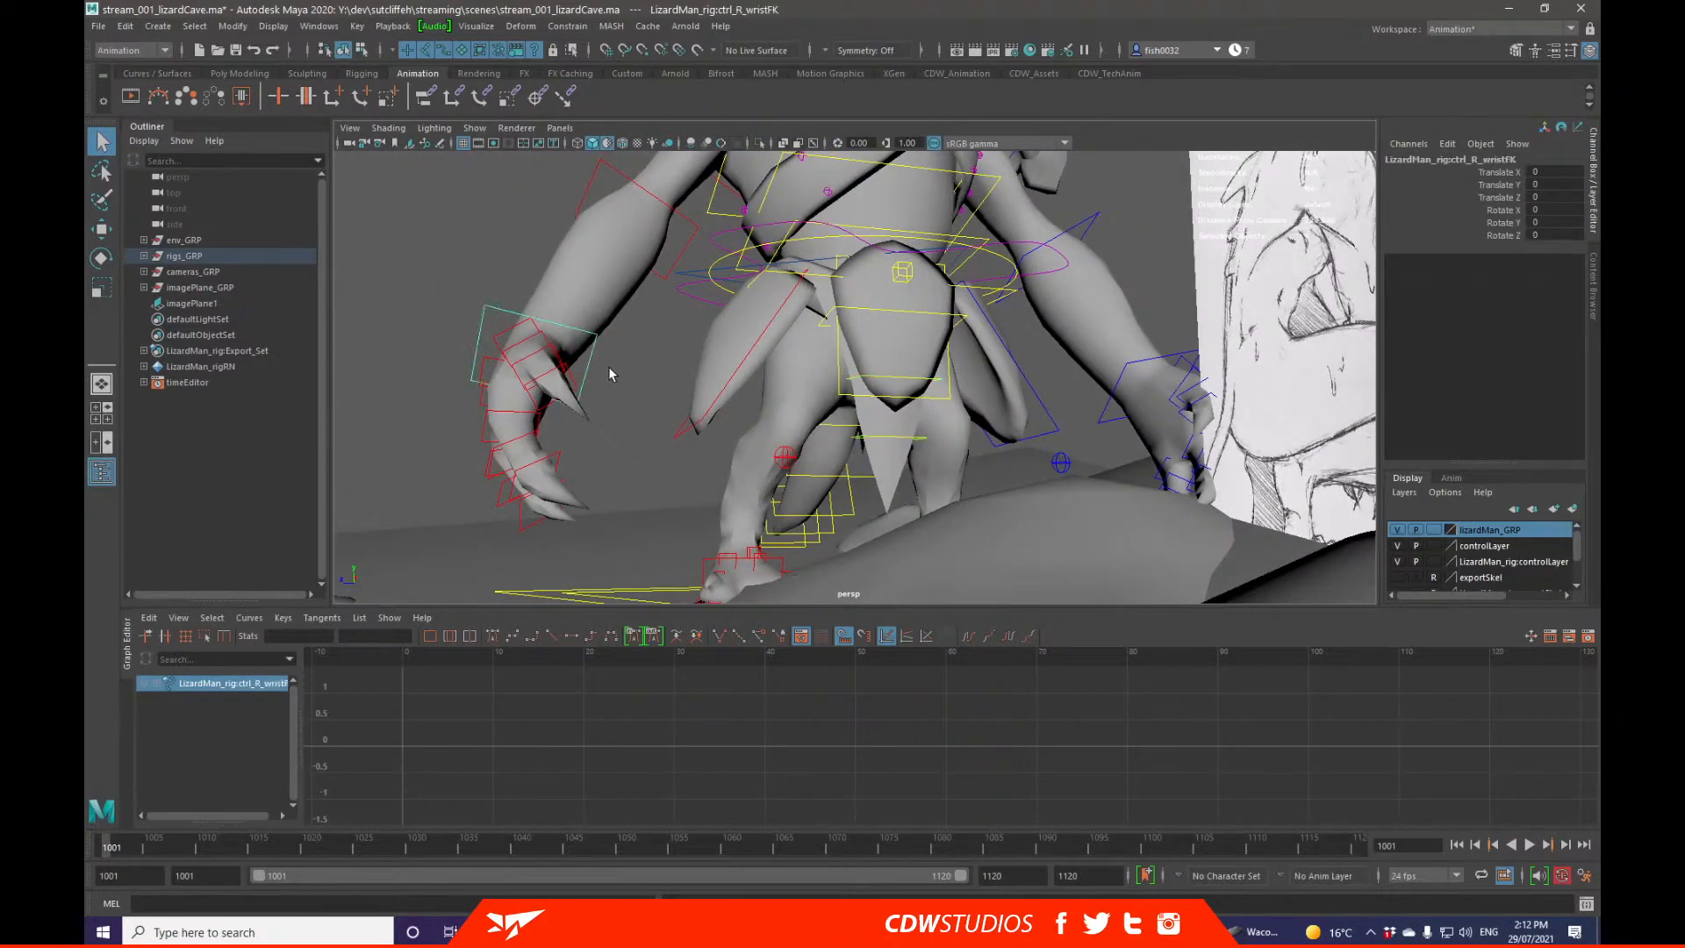
middle_click_drag(607, 377, 766, 388, "alt")
mouse_move(765, 388)
left_mouse_down("alt")
mouse_move(908, 375)
mouse_move(870, 427)
mouse_move(749, 409)
left_mouse_up("alt")
Step: Cycle through the select, move, rotate and scale tools on the right wrist FK control
key("e")
key("ctrl+z")
key("w")
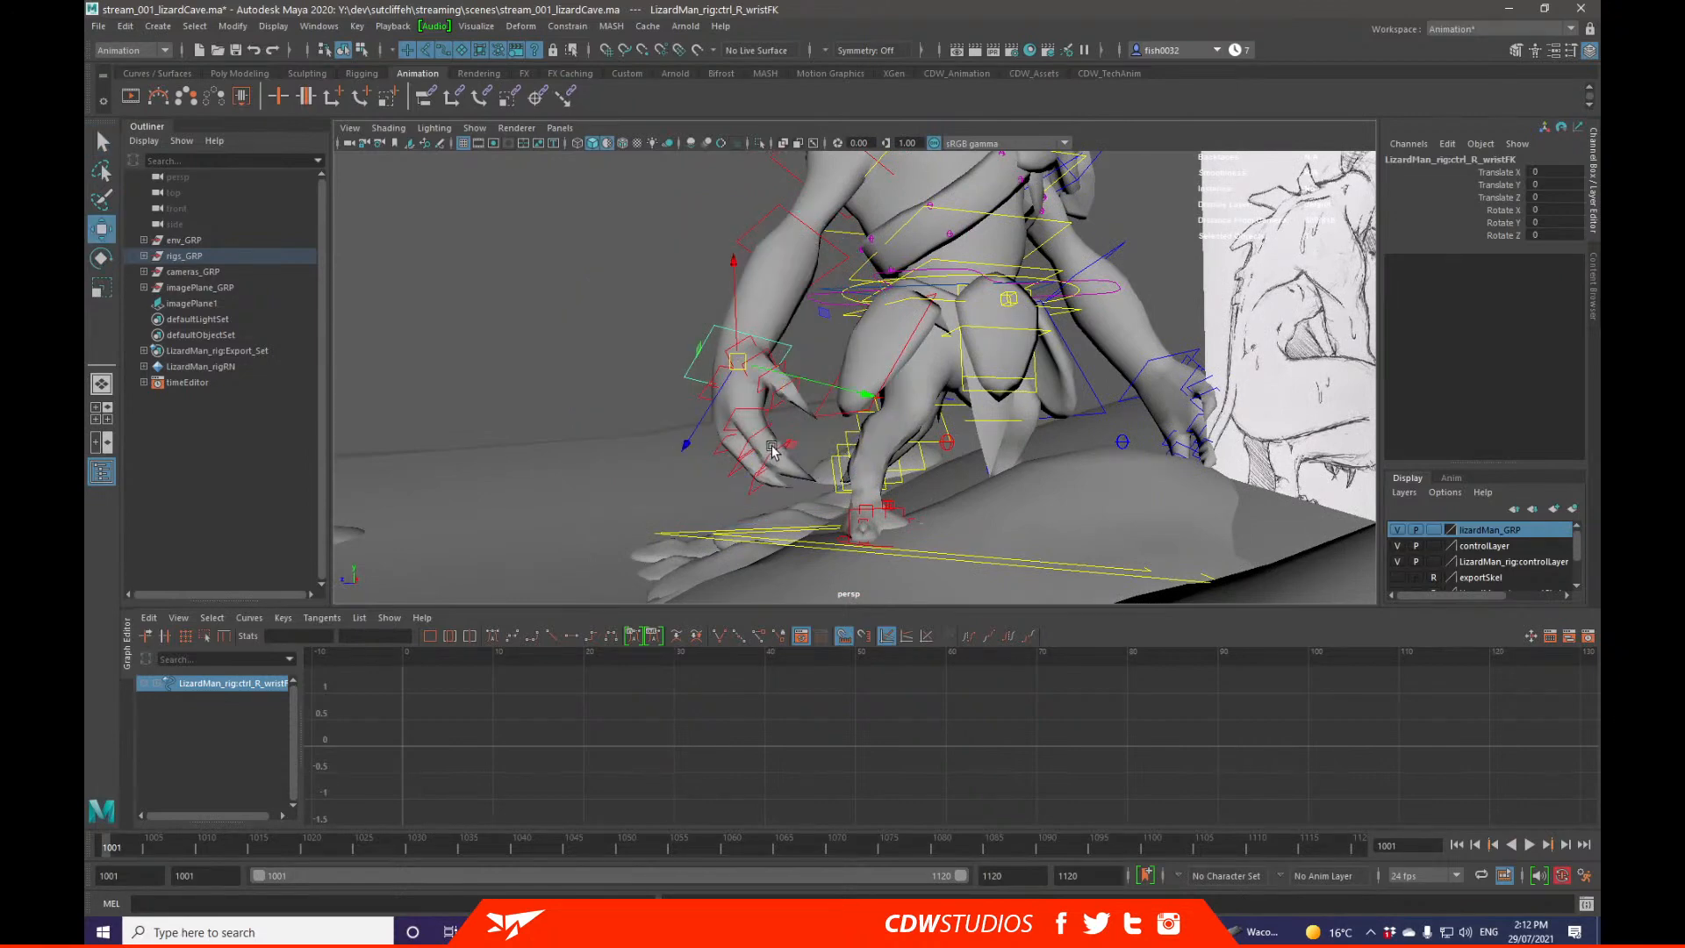
key("q")
key("w")
key("e")
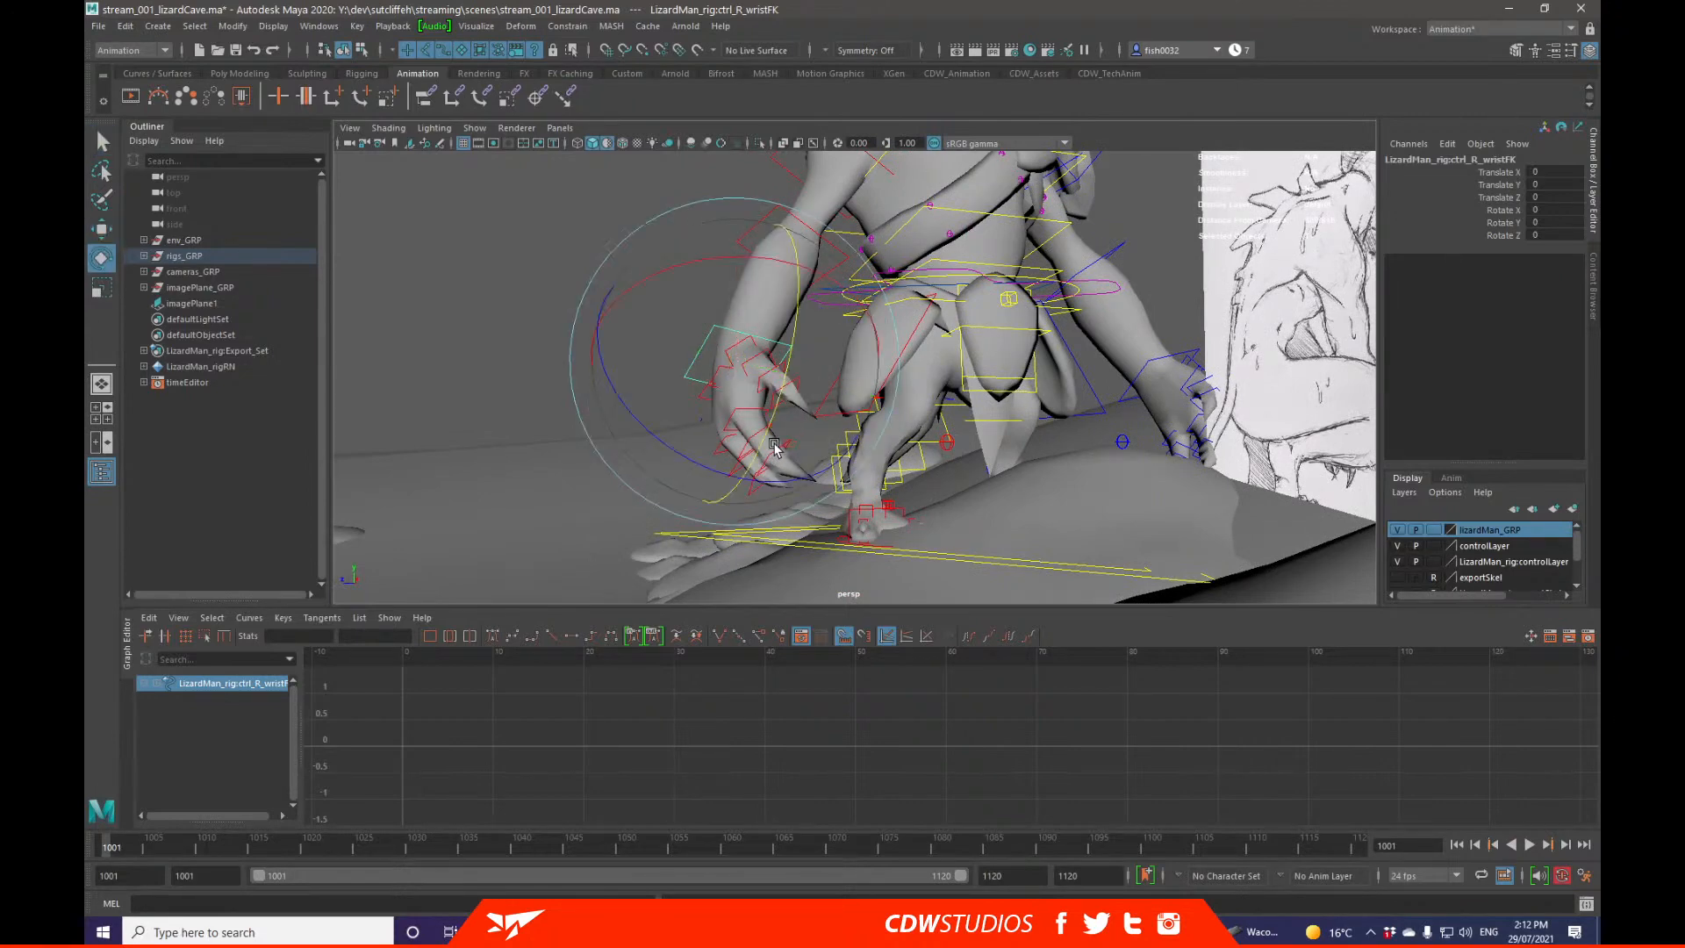
key("r")
key("e")
key("w")
key("q")
key("w")
key("e")
Step: Rotate the right wrist FK control to about X 5.4, Y 6.8, Z 38.7 and return to the select tool
left_click_drag(772, 427, 825, 303)
mouse_move(797, 371)
left_mouse_down("alt")
mouse_move(722, 389)
mouse_move(969, 386)
mouse_move(889, 394)
left_mouse_up("alt")
key("q")
key("ctrl+z")
scroll(895, 404, "down", 8)
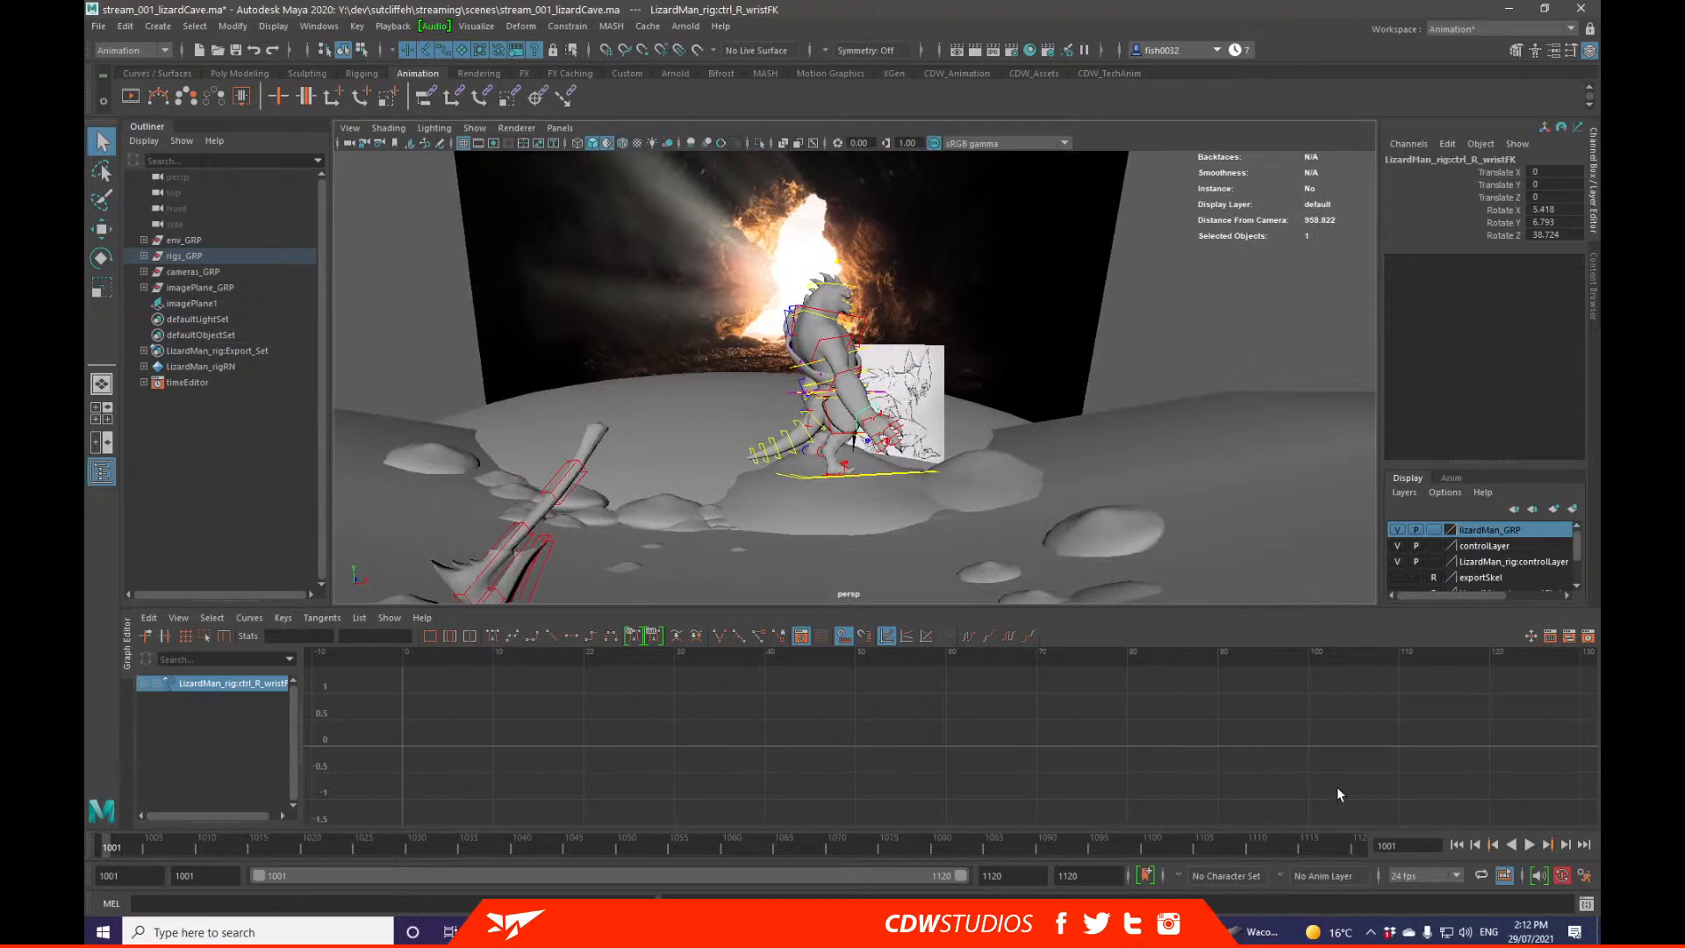
Step: Check the current time in the system clock and calendar
left_click(1531, 932)
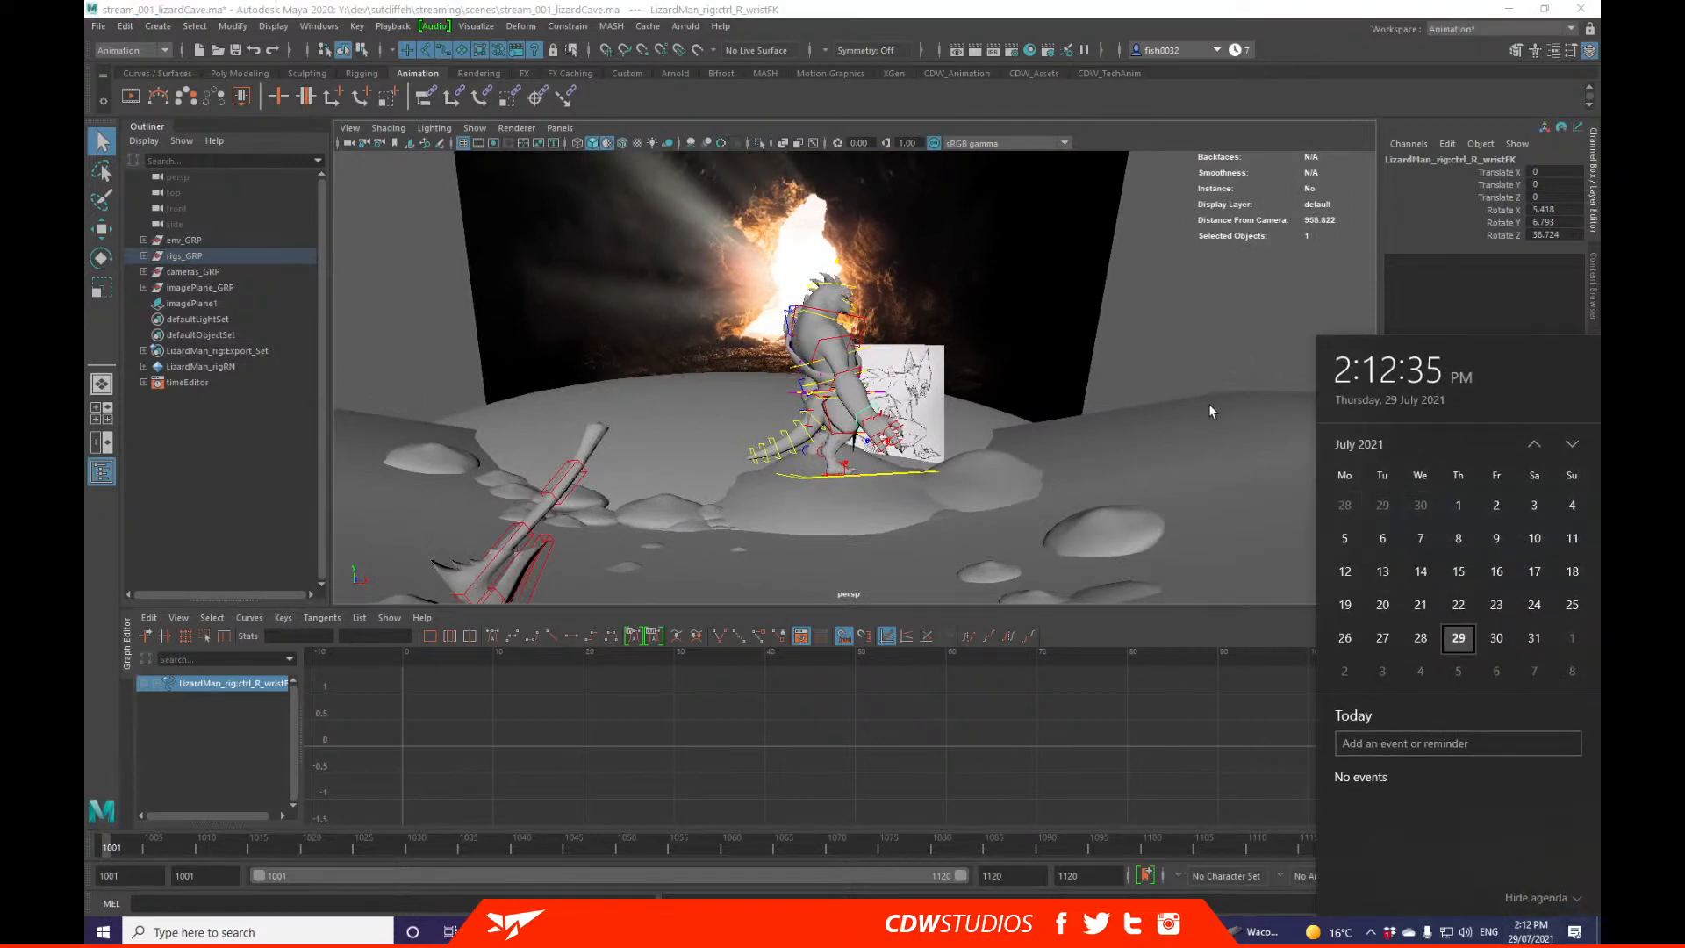
left_click_drag(1209, 411, 1003, 380, "alt")
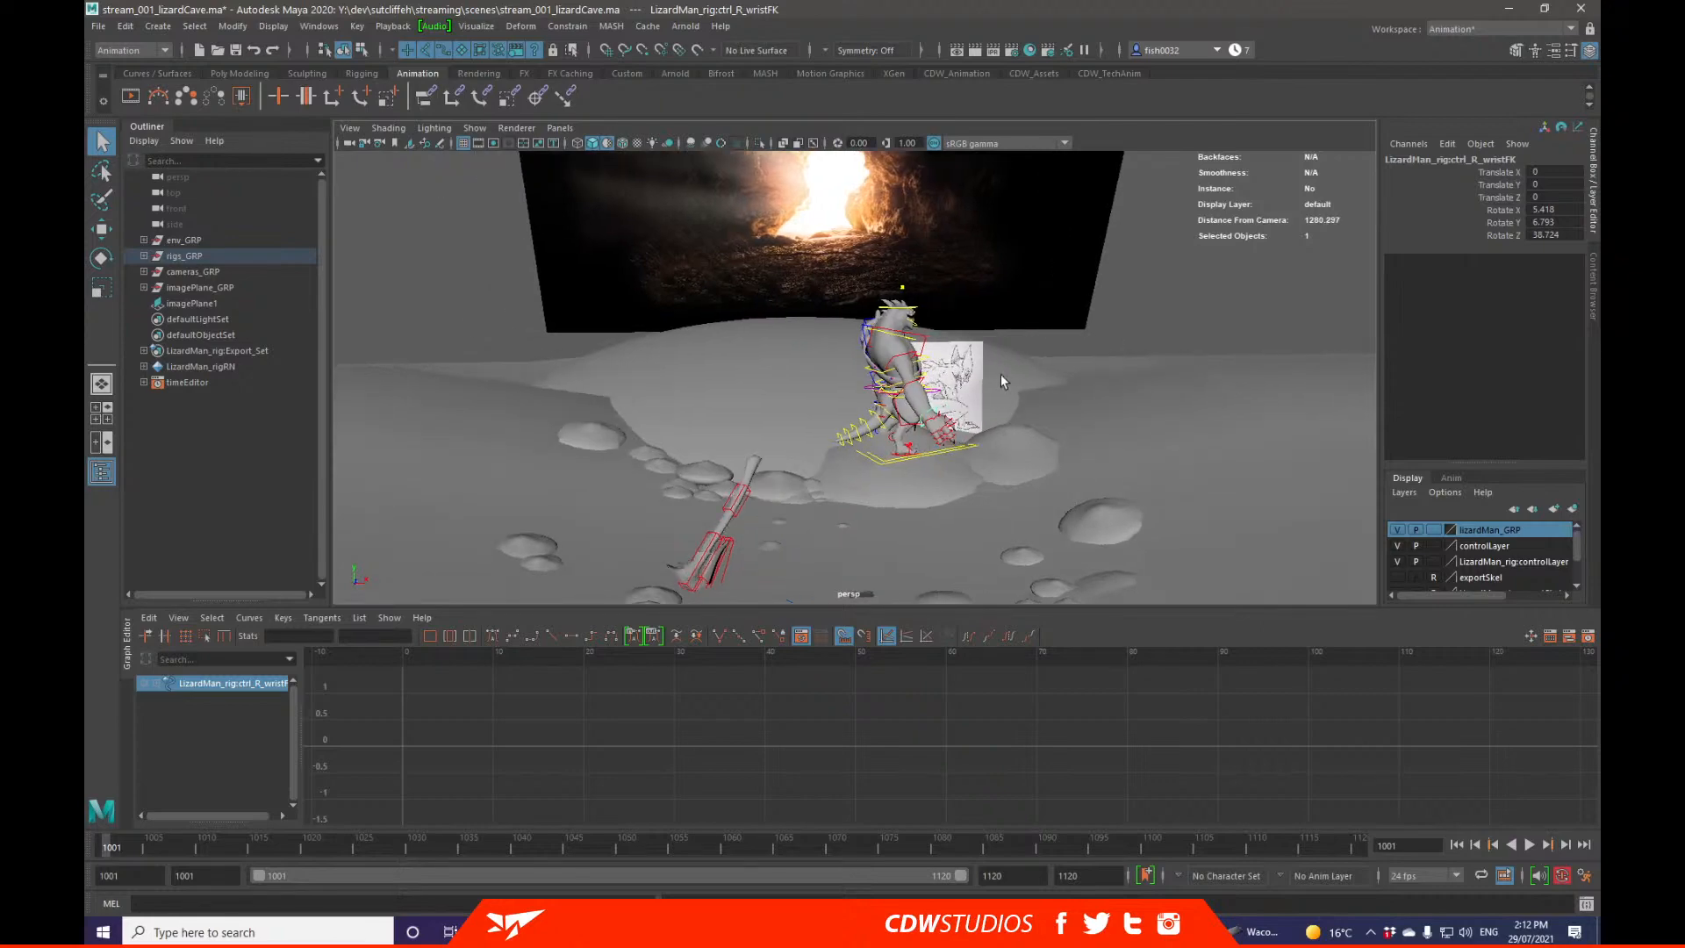
Step: Frame the lizard's head and shoulders using the right clavicle control, clear the selection, and turn on textured display
left_click(930, 346)
key("f")
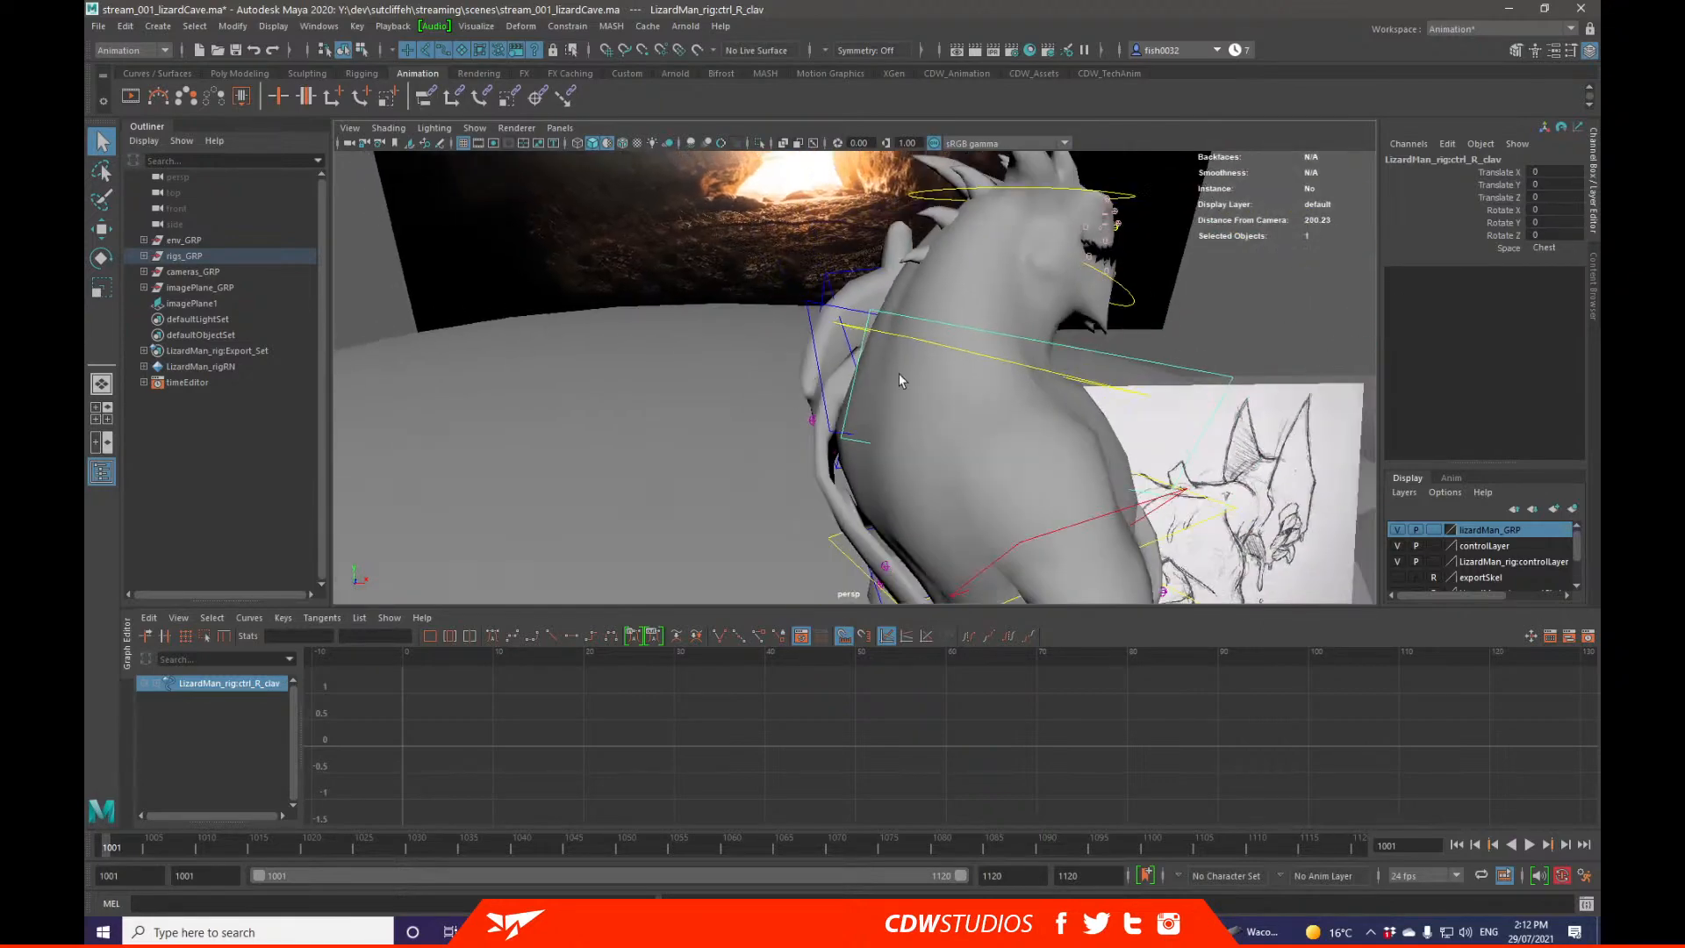
left_click_drag(899, 372, 811, 355, "alt")
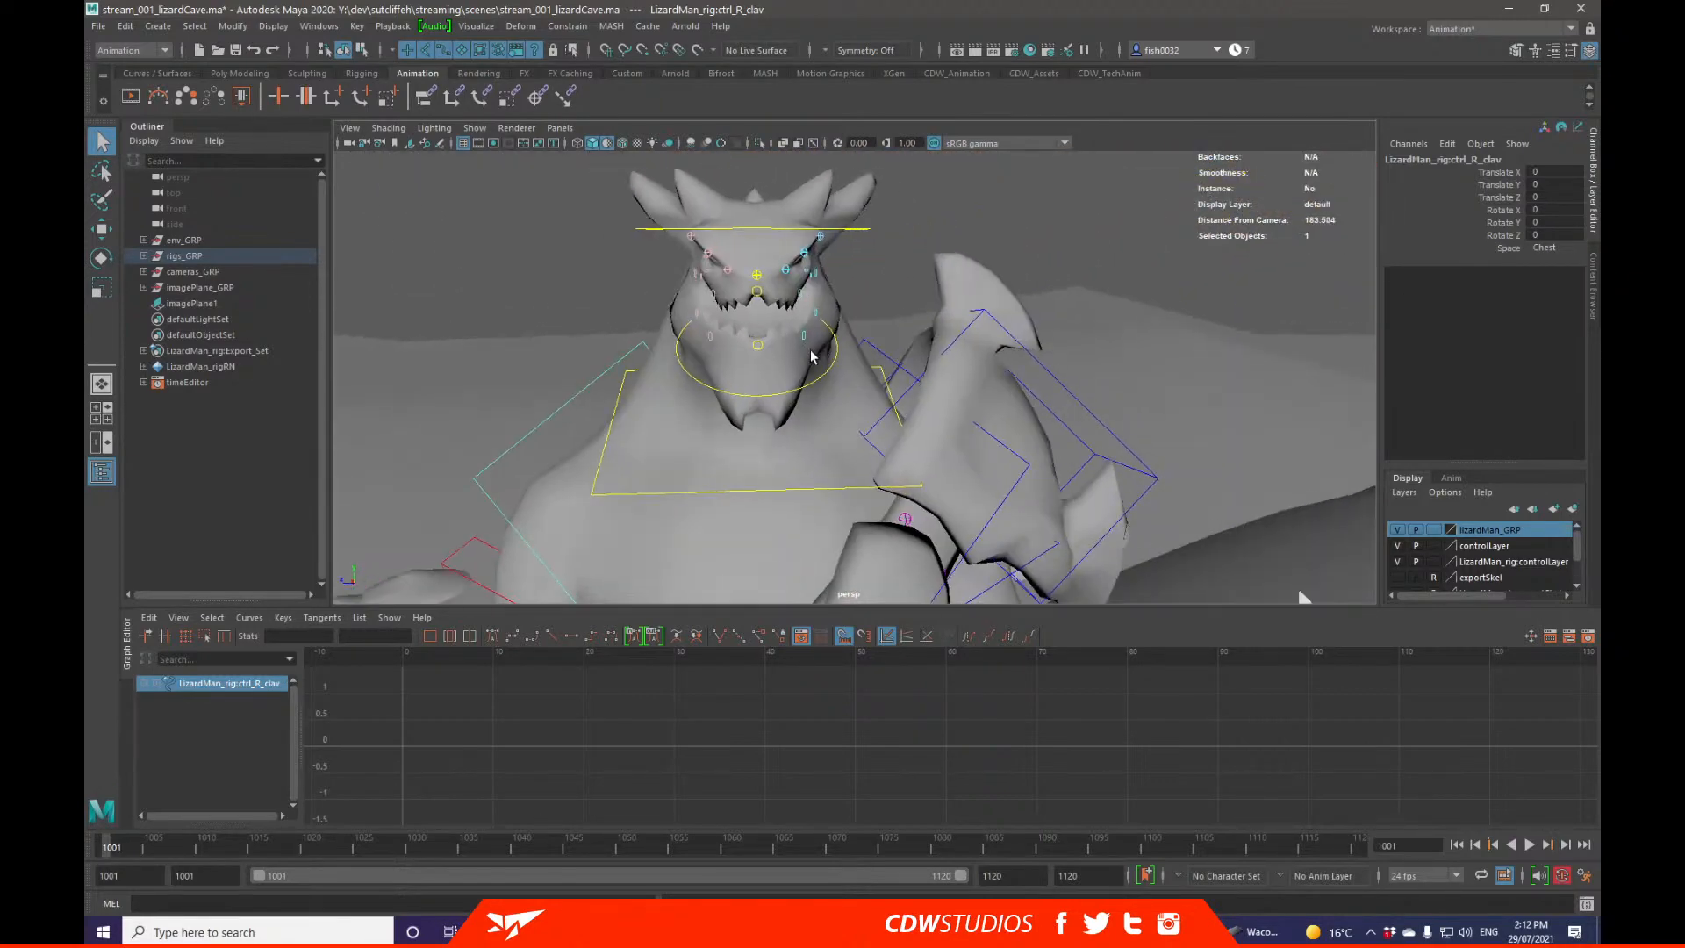
left_click(621, 230)
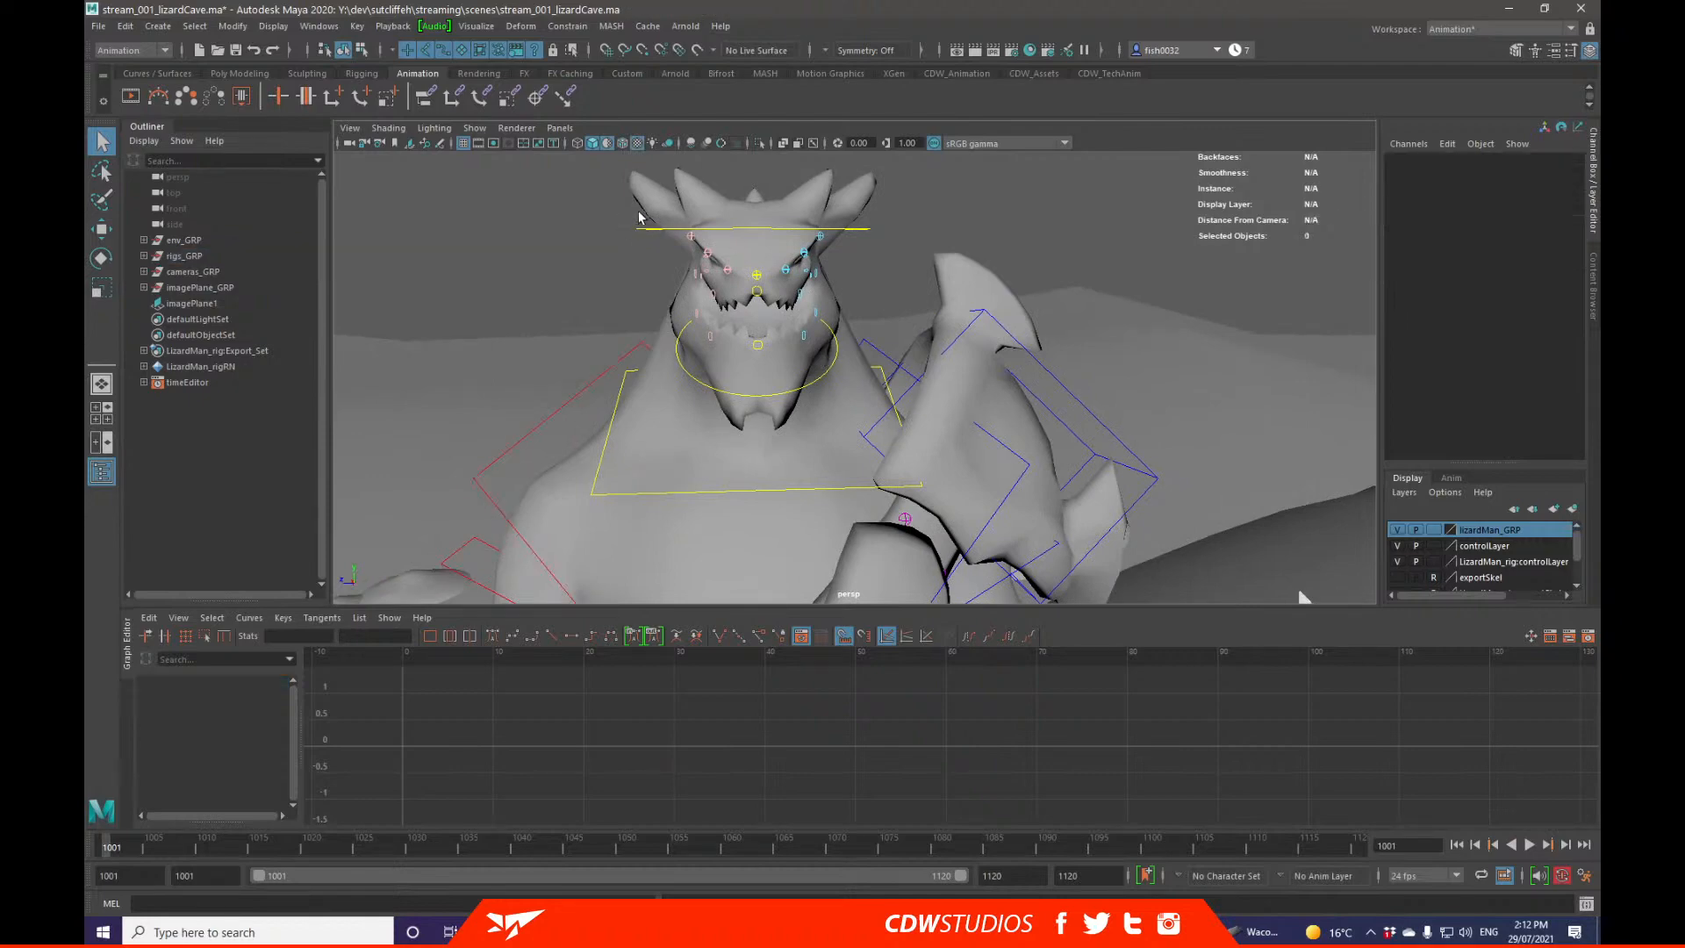
left_click(608, 146)
left_click_drag(887, 338, 1045, 359, "alt")
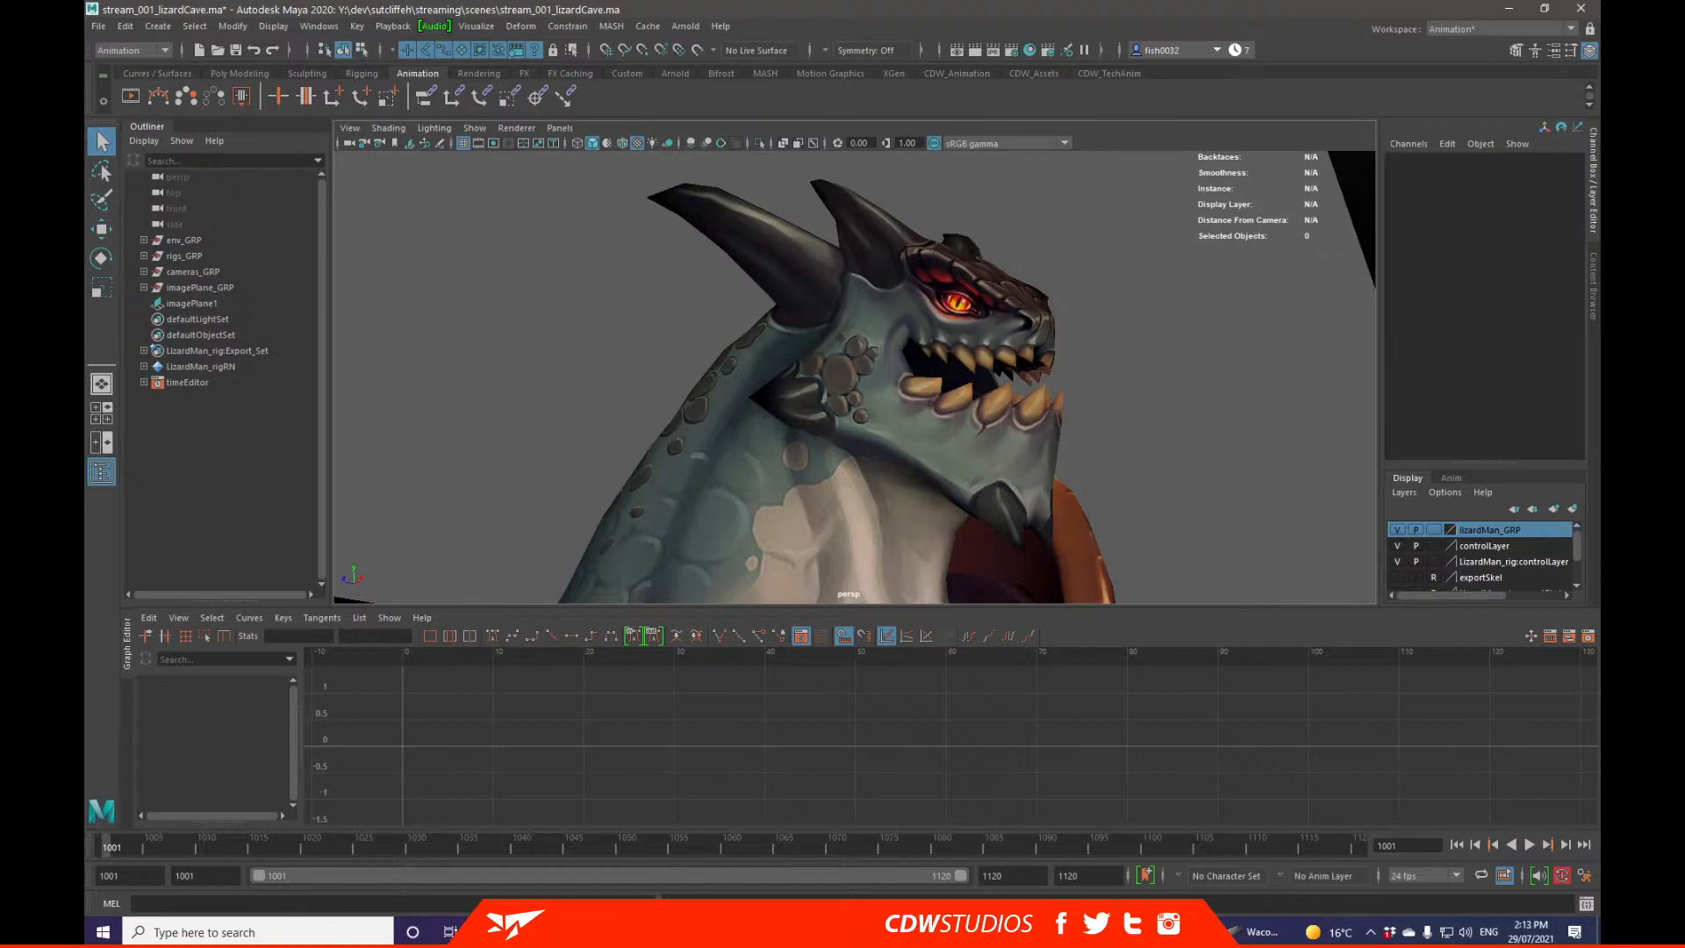
mouse_move(1132, 492)
left_mouse_down("alt")
mouse_move(1161, 407)
mouse_move(982, 449)
mouse_move(1058, 400)
mouse_move(752, 440)
mouse_move(980, 441)
mouse_move(939, 518)
mouse_move(980, 430)
mouse_move(1046, 452)
mouse_move(878, 461)
left_mouse_up("alt")
Step: Rotate the lizard's body control at the hips to lean the torso forward and lift the tail
left_click(981, 441)
left_click(965, 447)
key("e")
key("ctrl+z")
key("q")
Step: Try rotating the six tail FK controls together
left_click(819, 469)
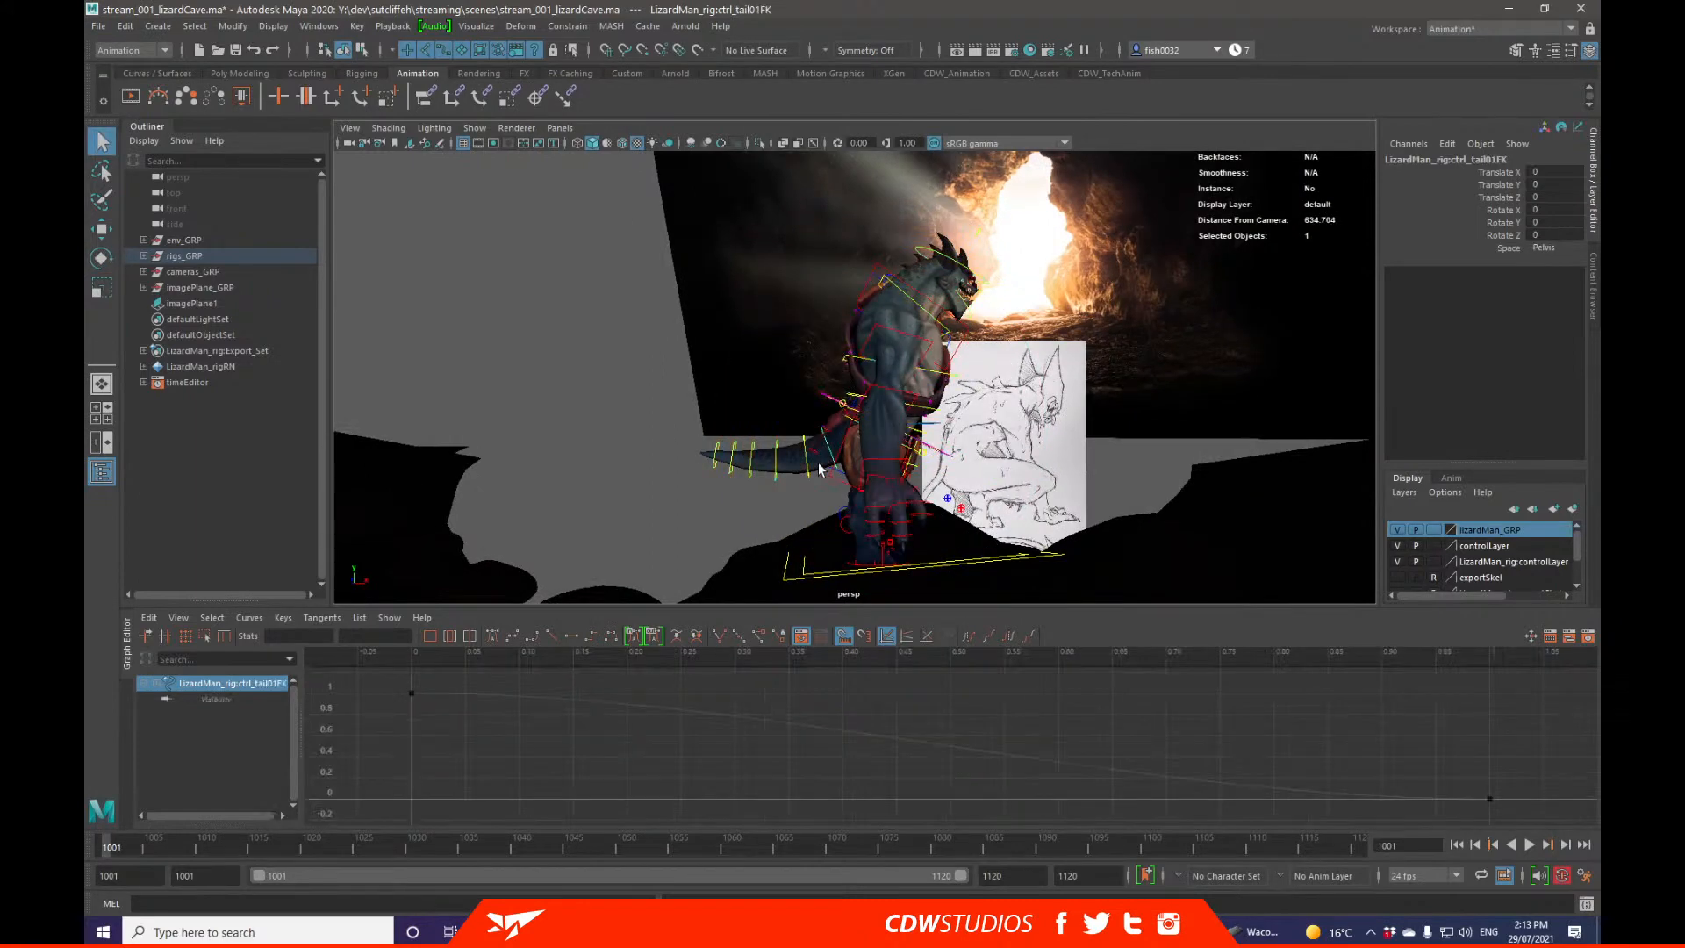
left_click(792, 472, "shift")
left_click(771, 476, "shift")
left_click(747, 476, "shift")
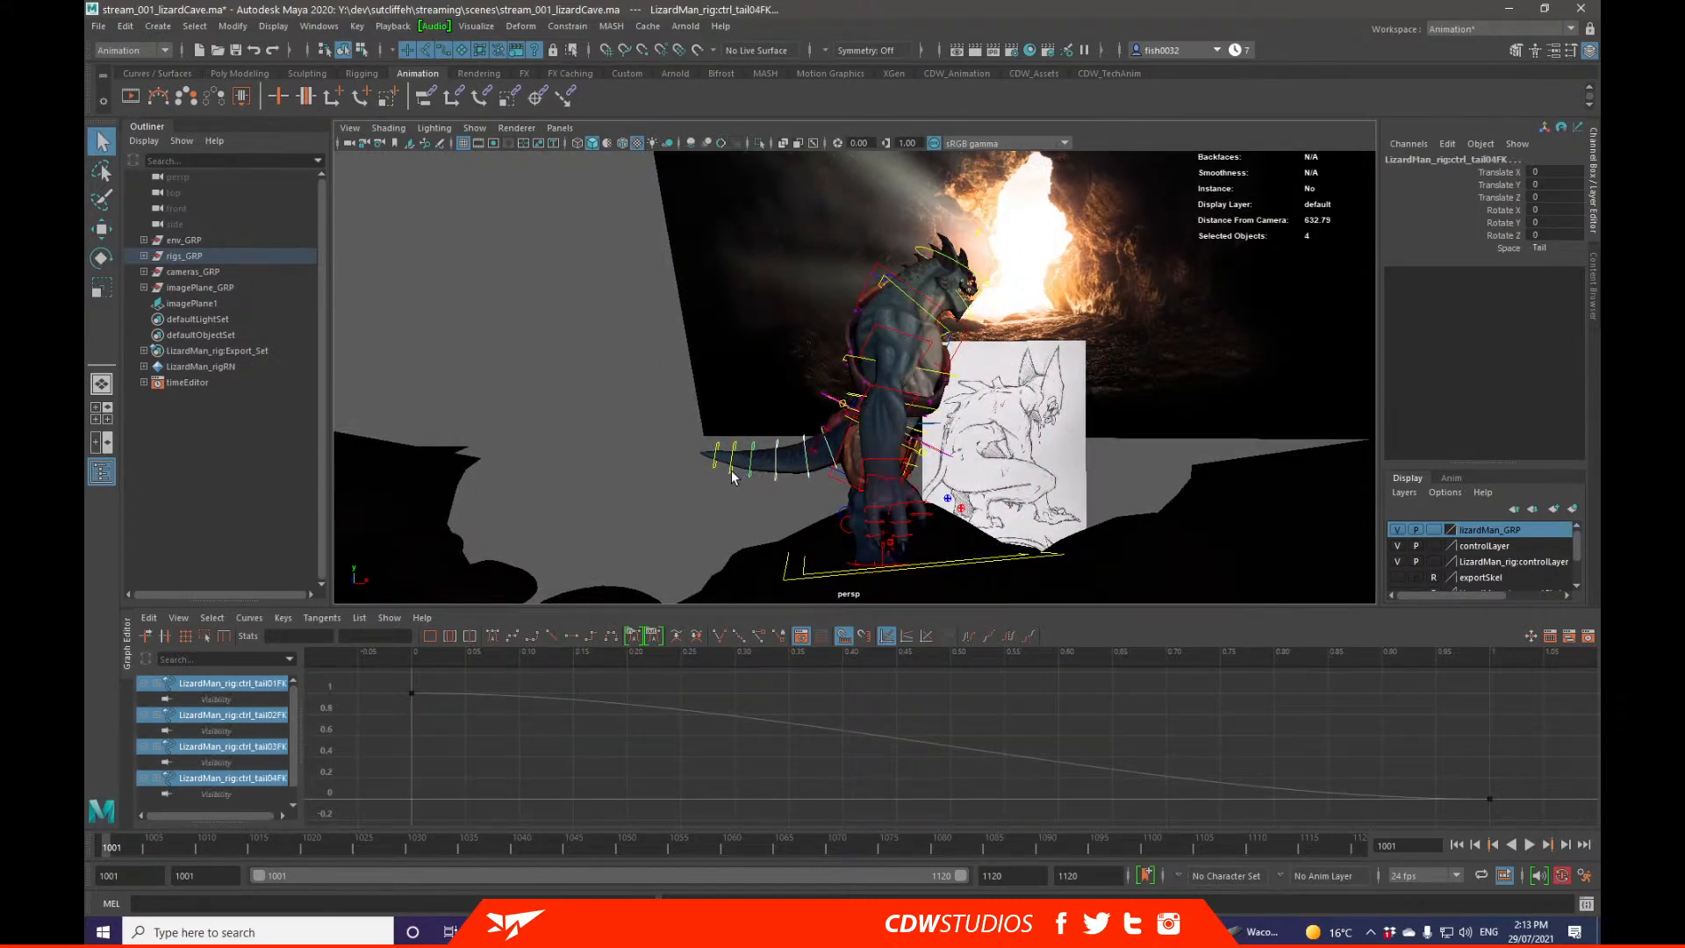
left_click(734, 463, "shift")
left_click(716, 458, "shift")
key("e")
left_click_drag(847, 417, 974, 491)
key("ctrl+z")
Step: Zoom out the Graph Editor and move the current time to frame 1004
left_click_drag(400, 666, 444, 702)
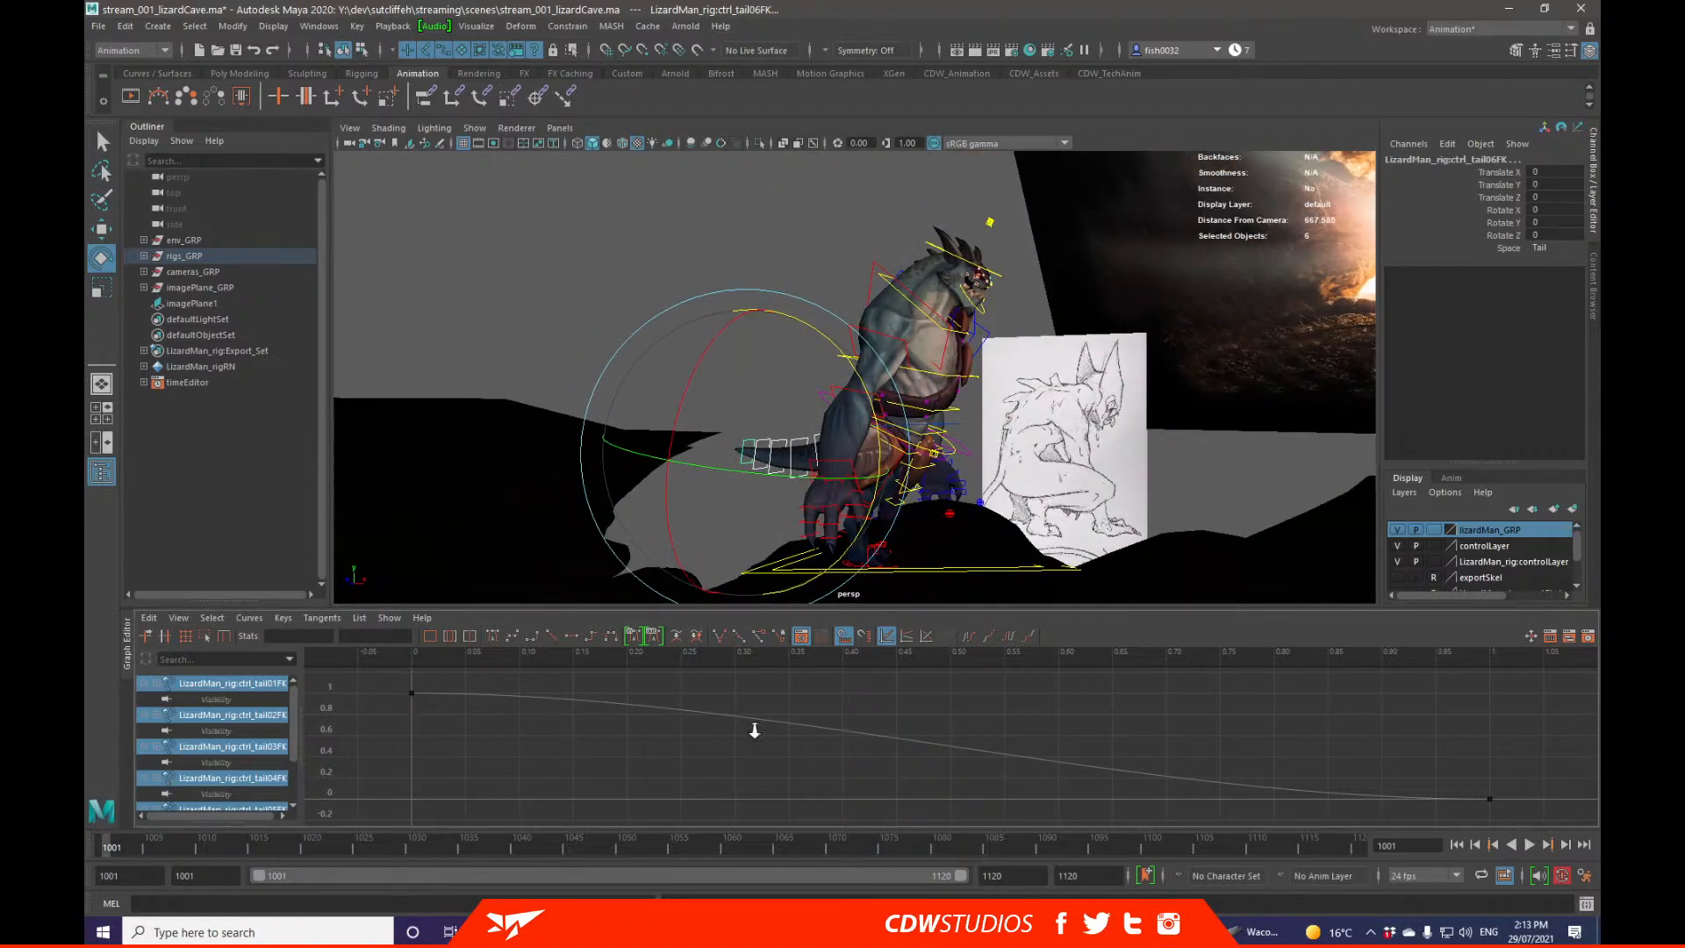
scroll(865, 731, "down", 4)
left_click_drag(525, 838, 144, 843)
left_click_drag(1097, 561, 704, 258, "alt")
Step: Look through renderCamera in the viewport, clear the selection, and hide the rig's control curves
left_click(560, 127)
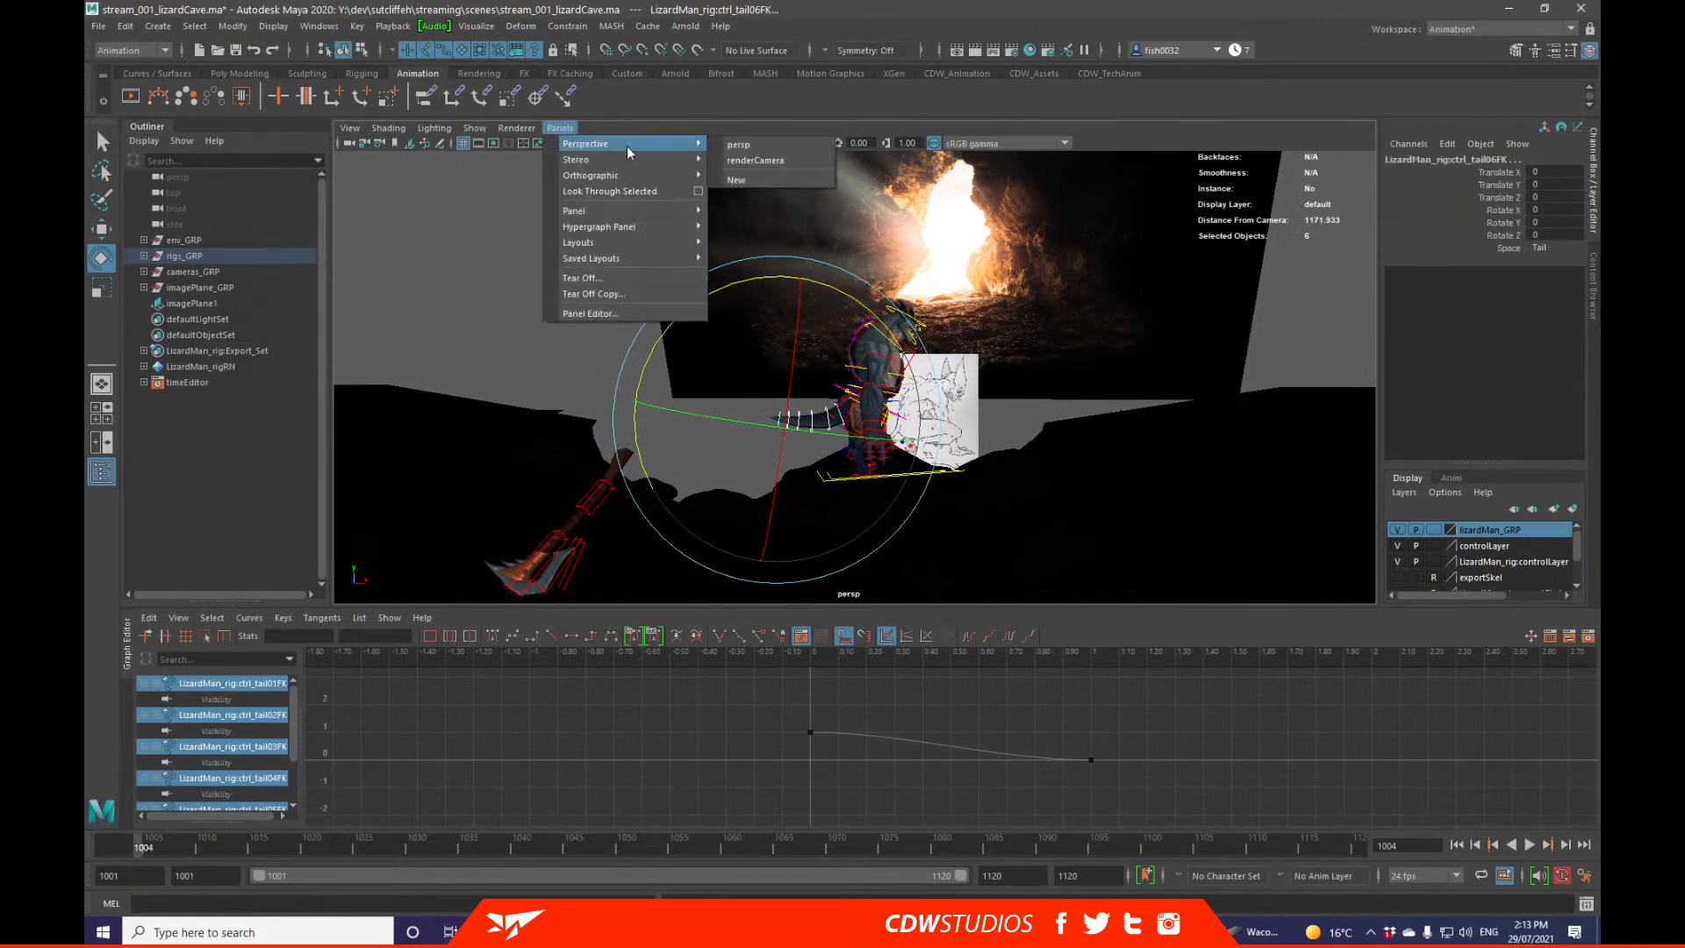
mouse_move(654, 144)
left_click(754, 160)
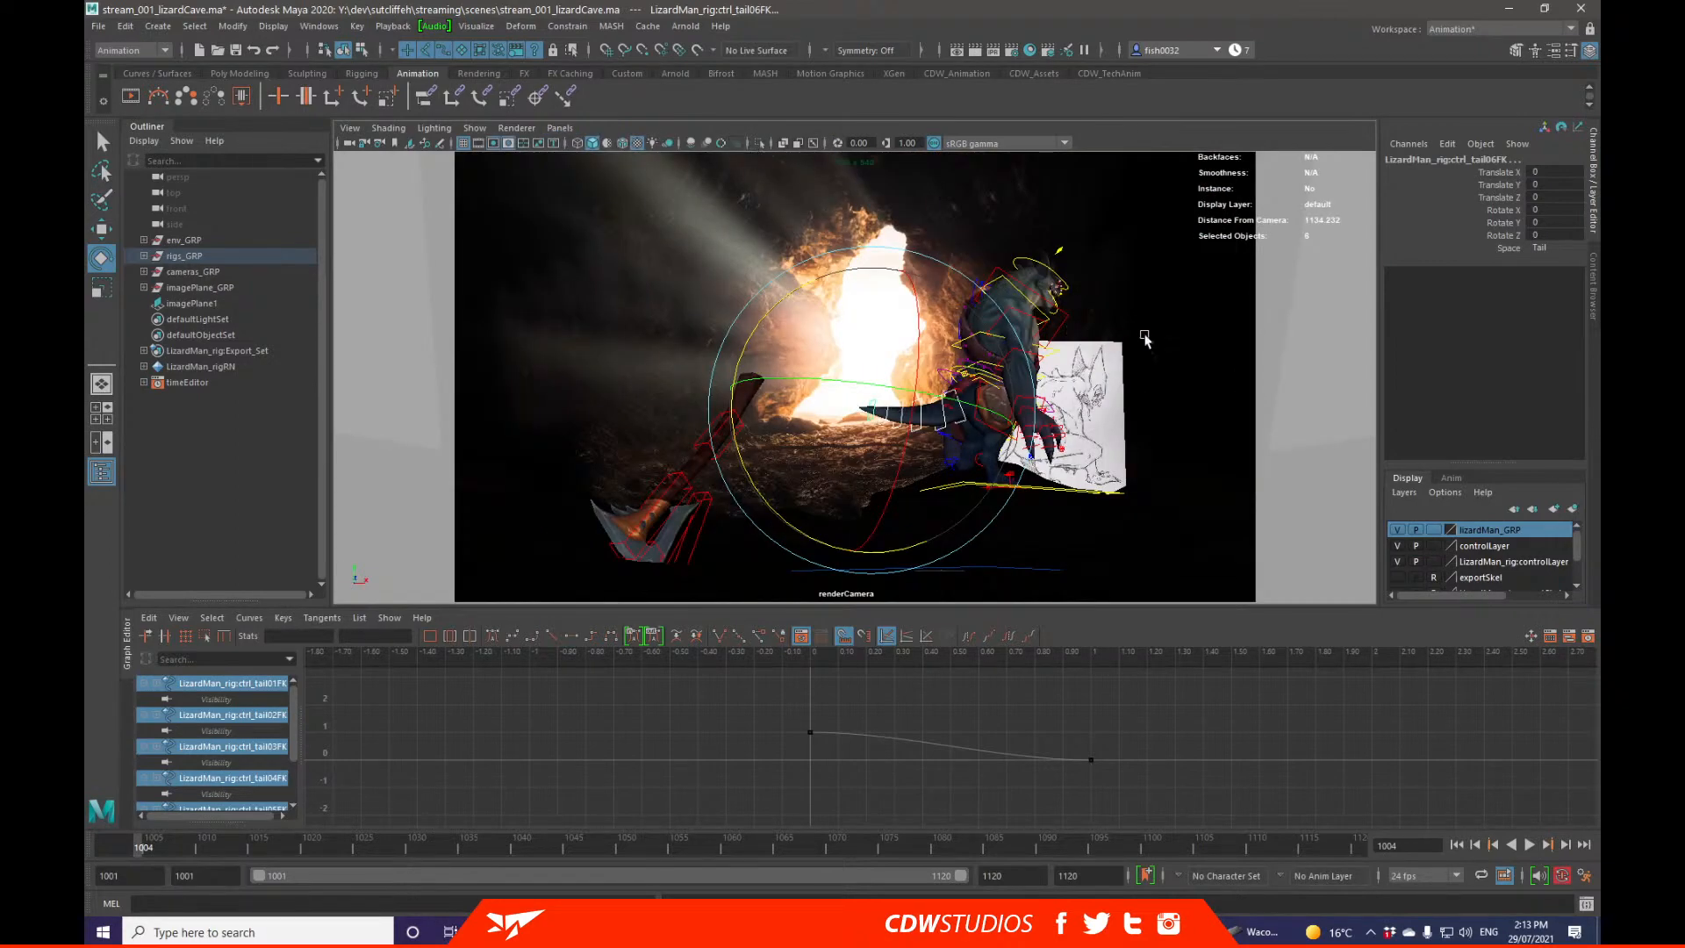
left_click(1298, 395)
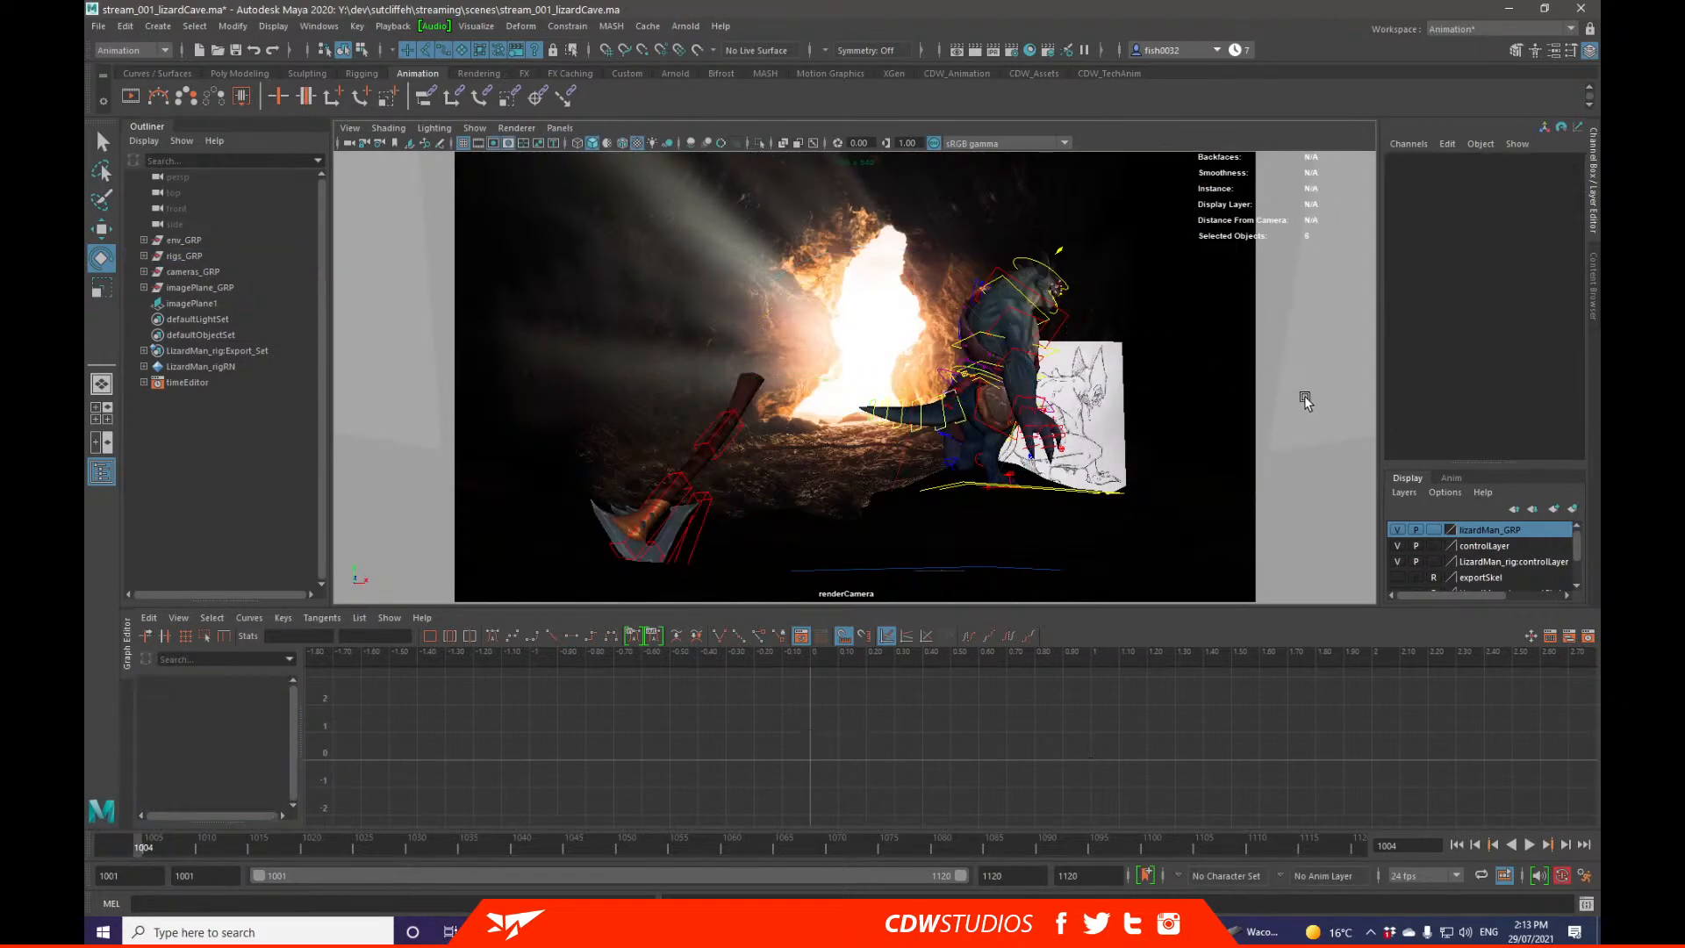
left_click(993, 485)
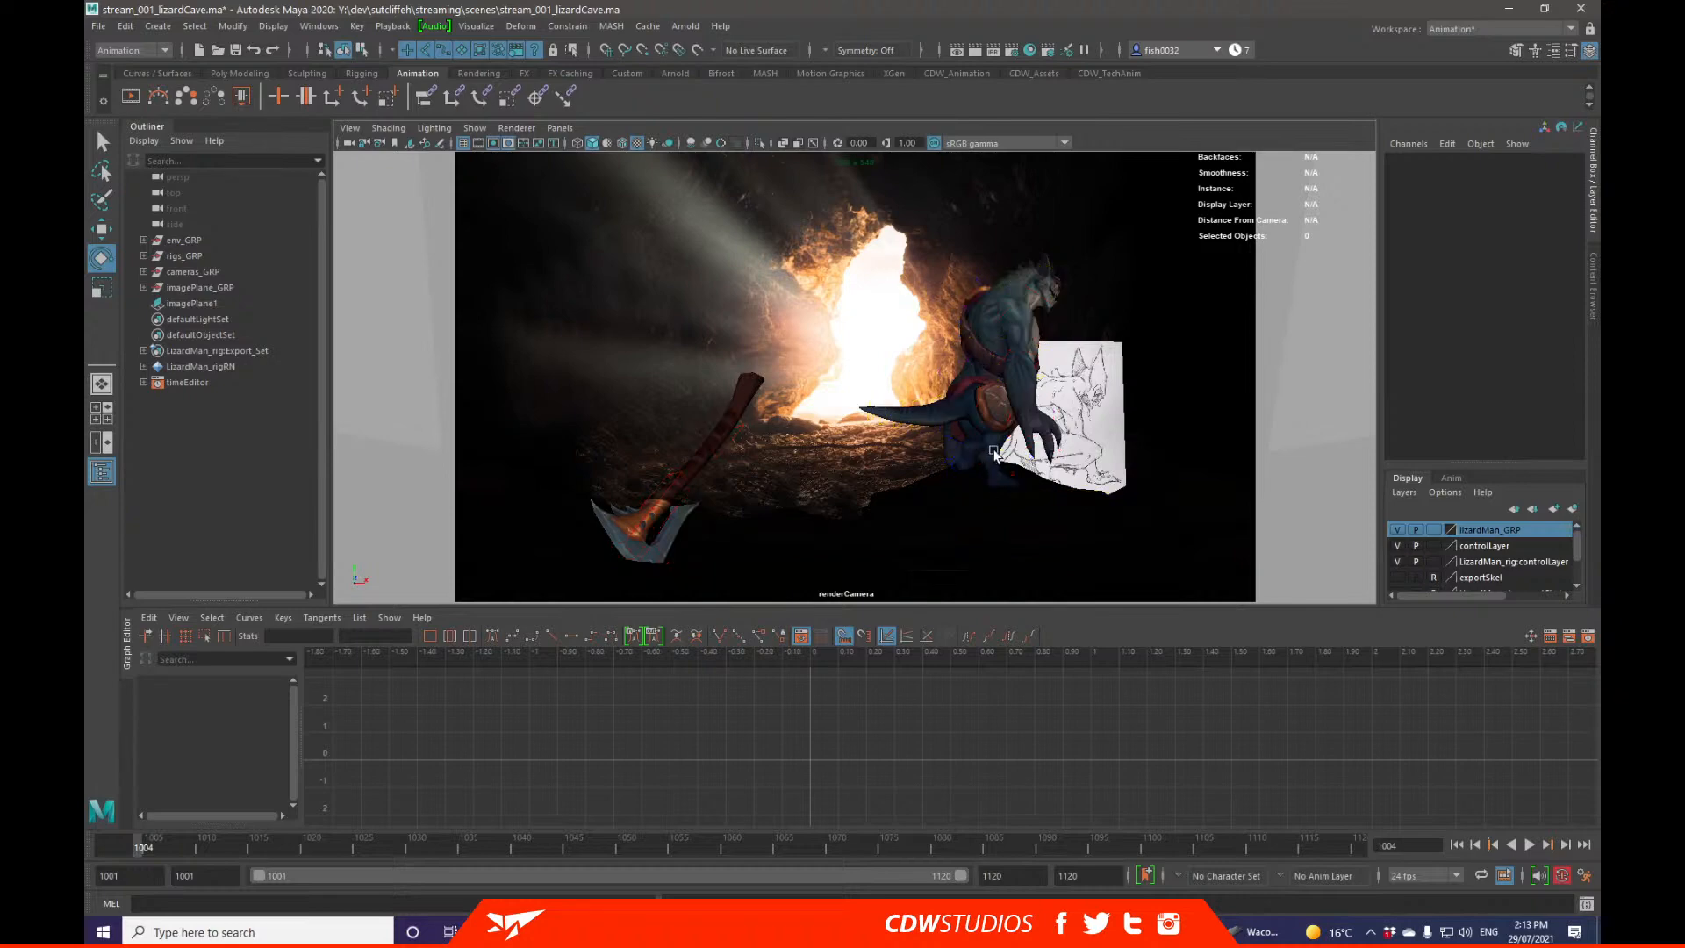
Step: Select the rock_01 mesh and the backgroundImage plane in turn to identify the set pieces, and clear the selection
left_click(991, 515)
key("q")
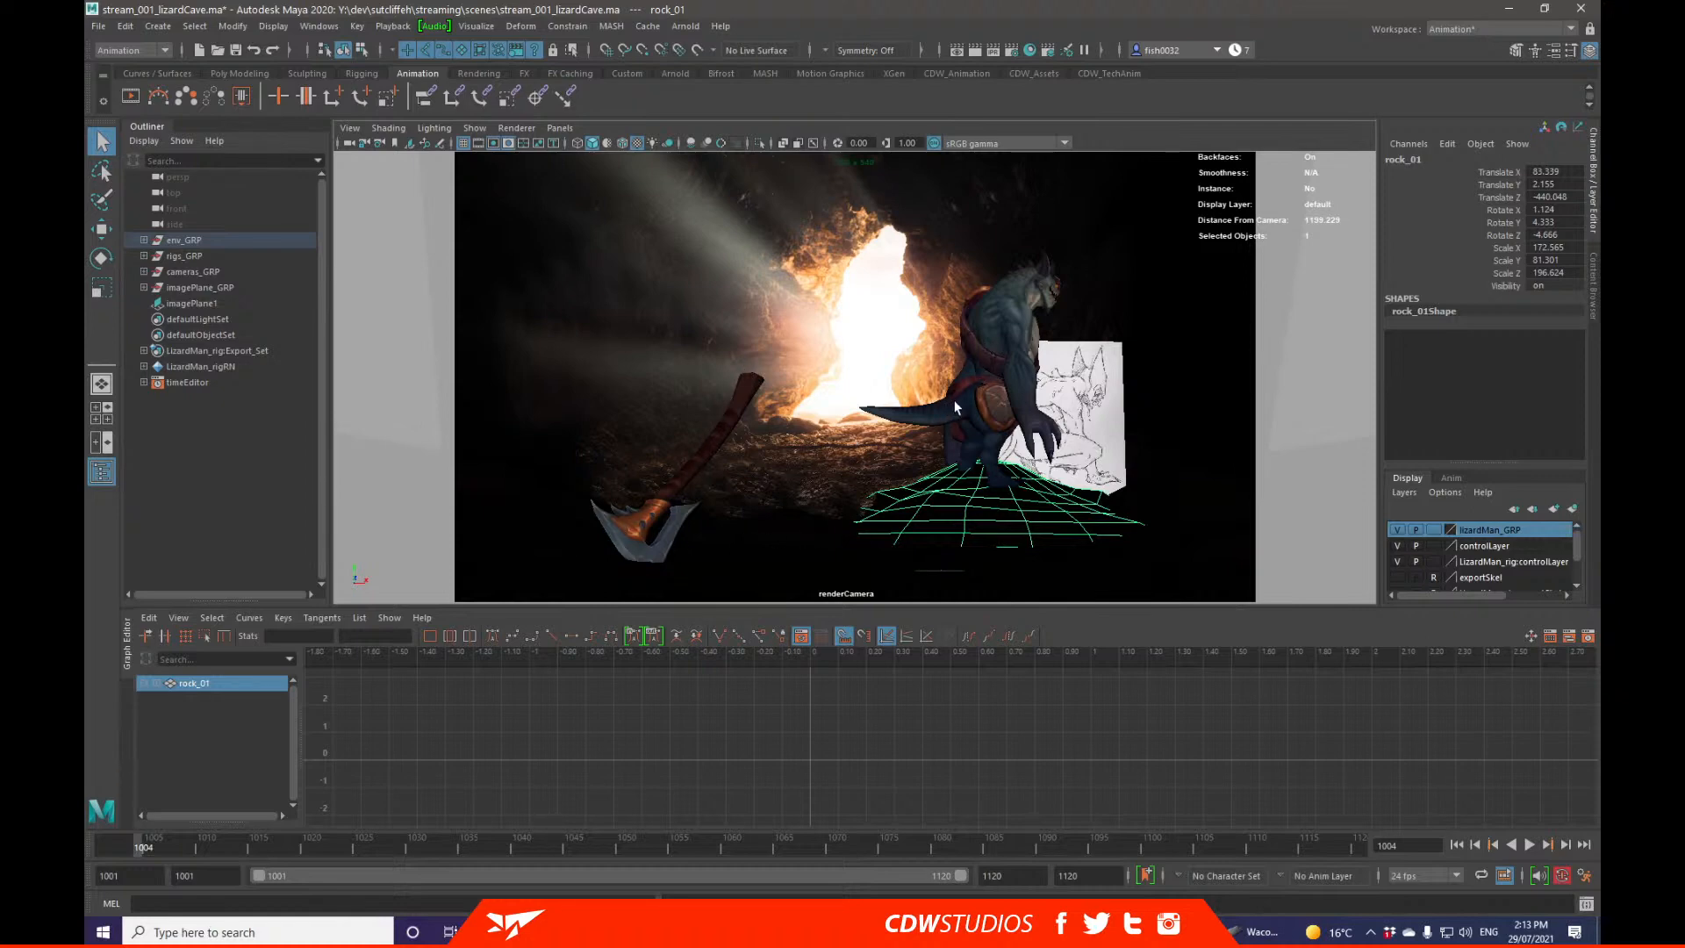
left_click_drag(948, 398, 940, 396, "alt")
left_click(882, 338)
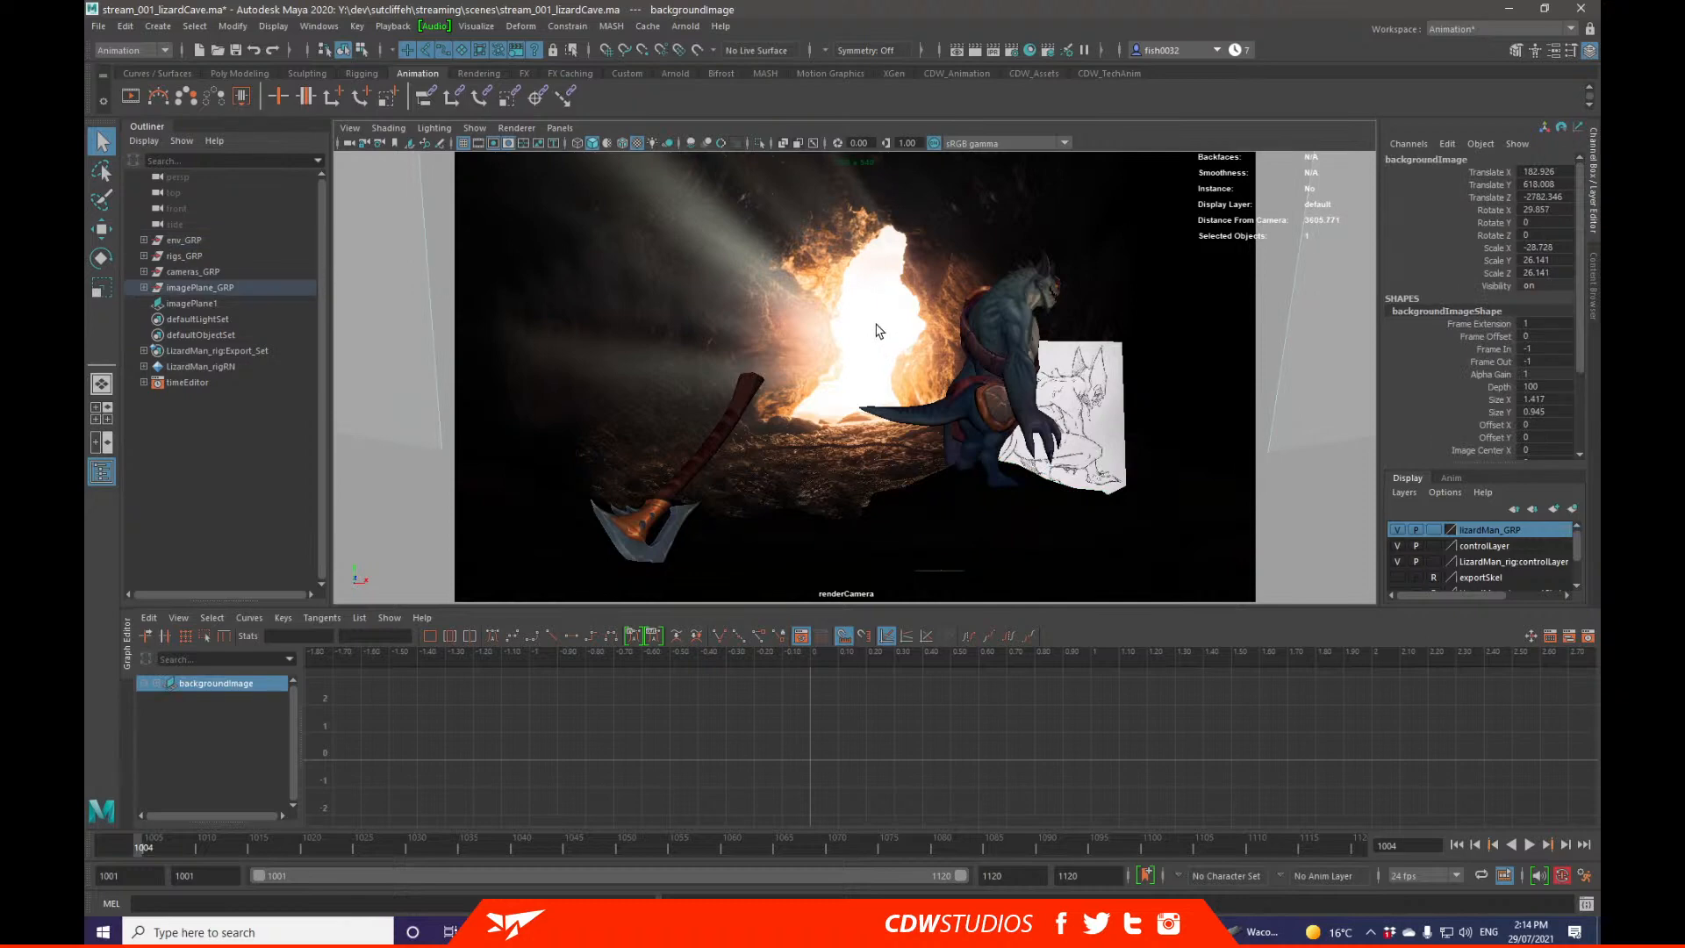
left_click(877, 331)
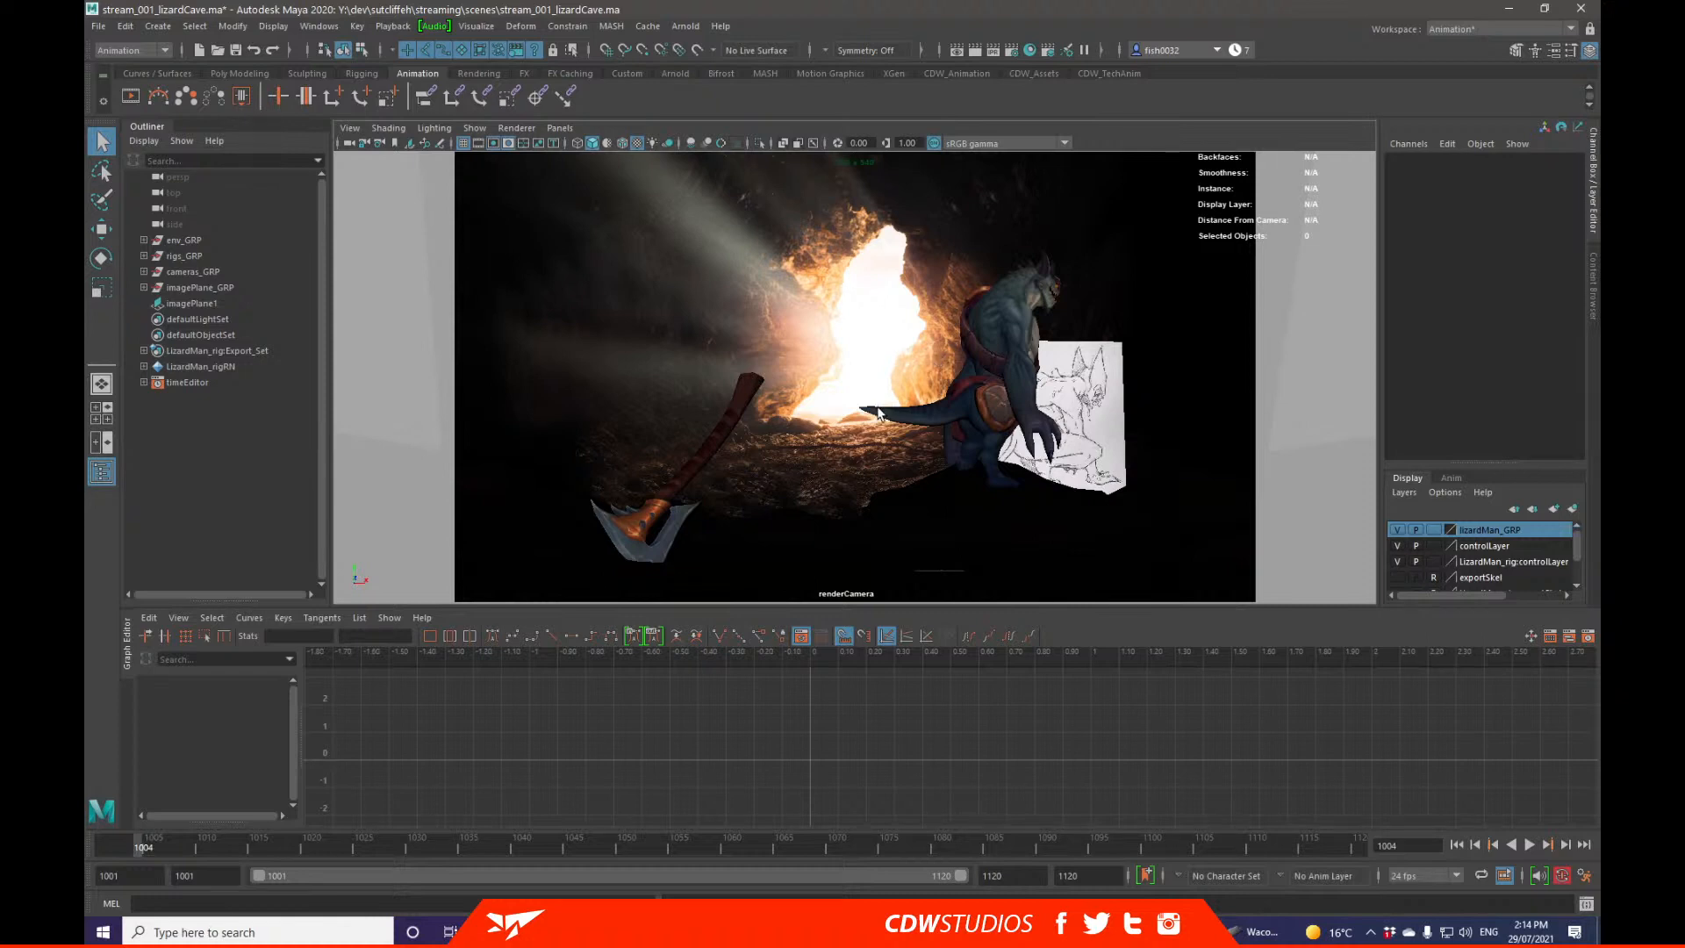
Step: Switch to a two-pane viewport layout with renderCamera shown in the persp pane
left_click(103, 442)
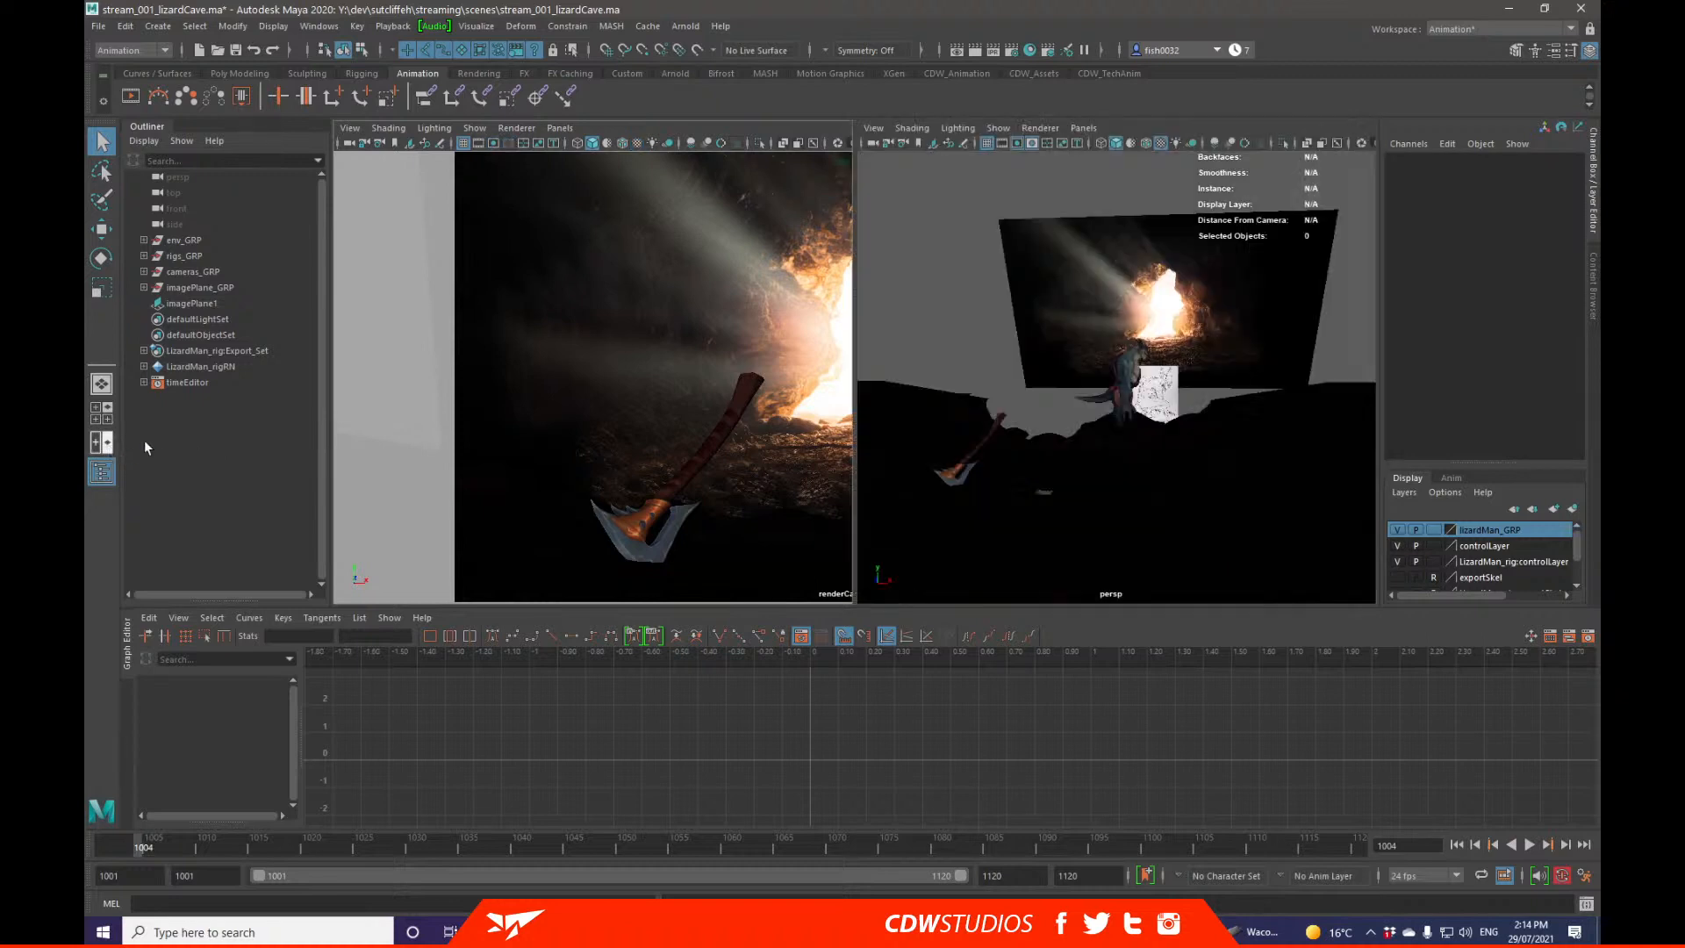
left_click(1083, 128)
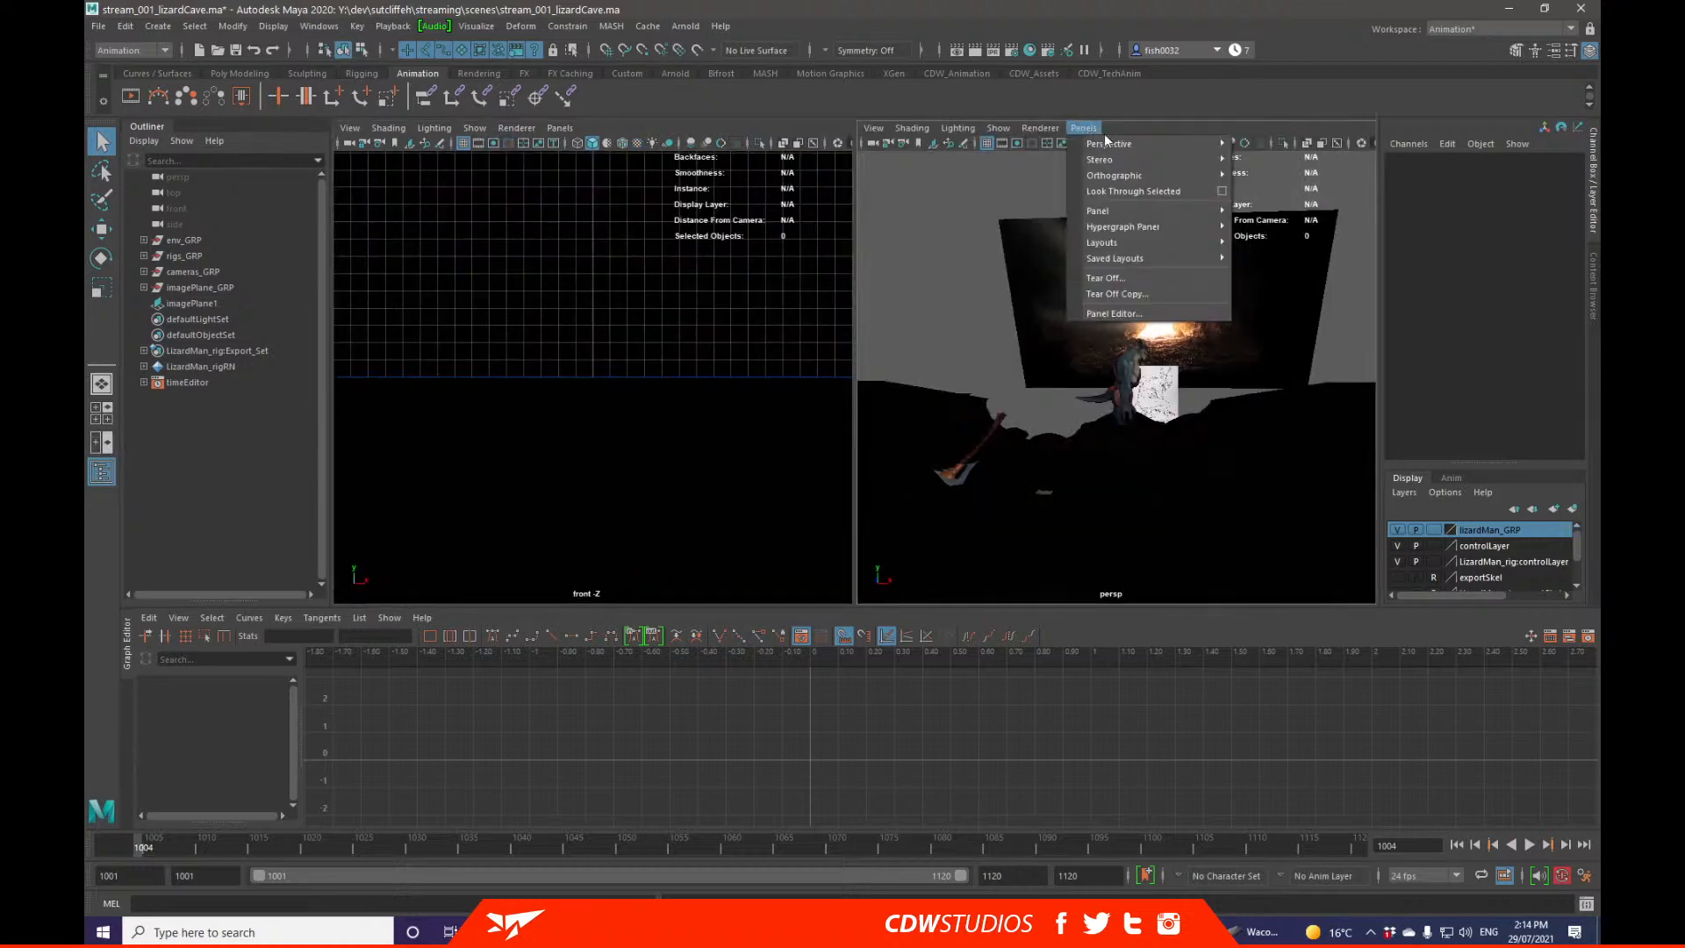
mouse_move(1211, 144)
left_click(1283, 160)
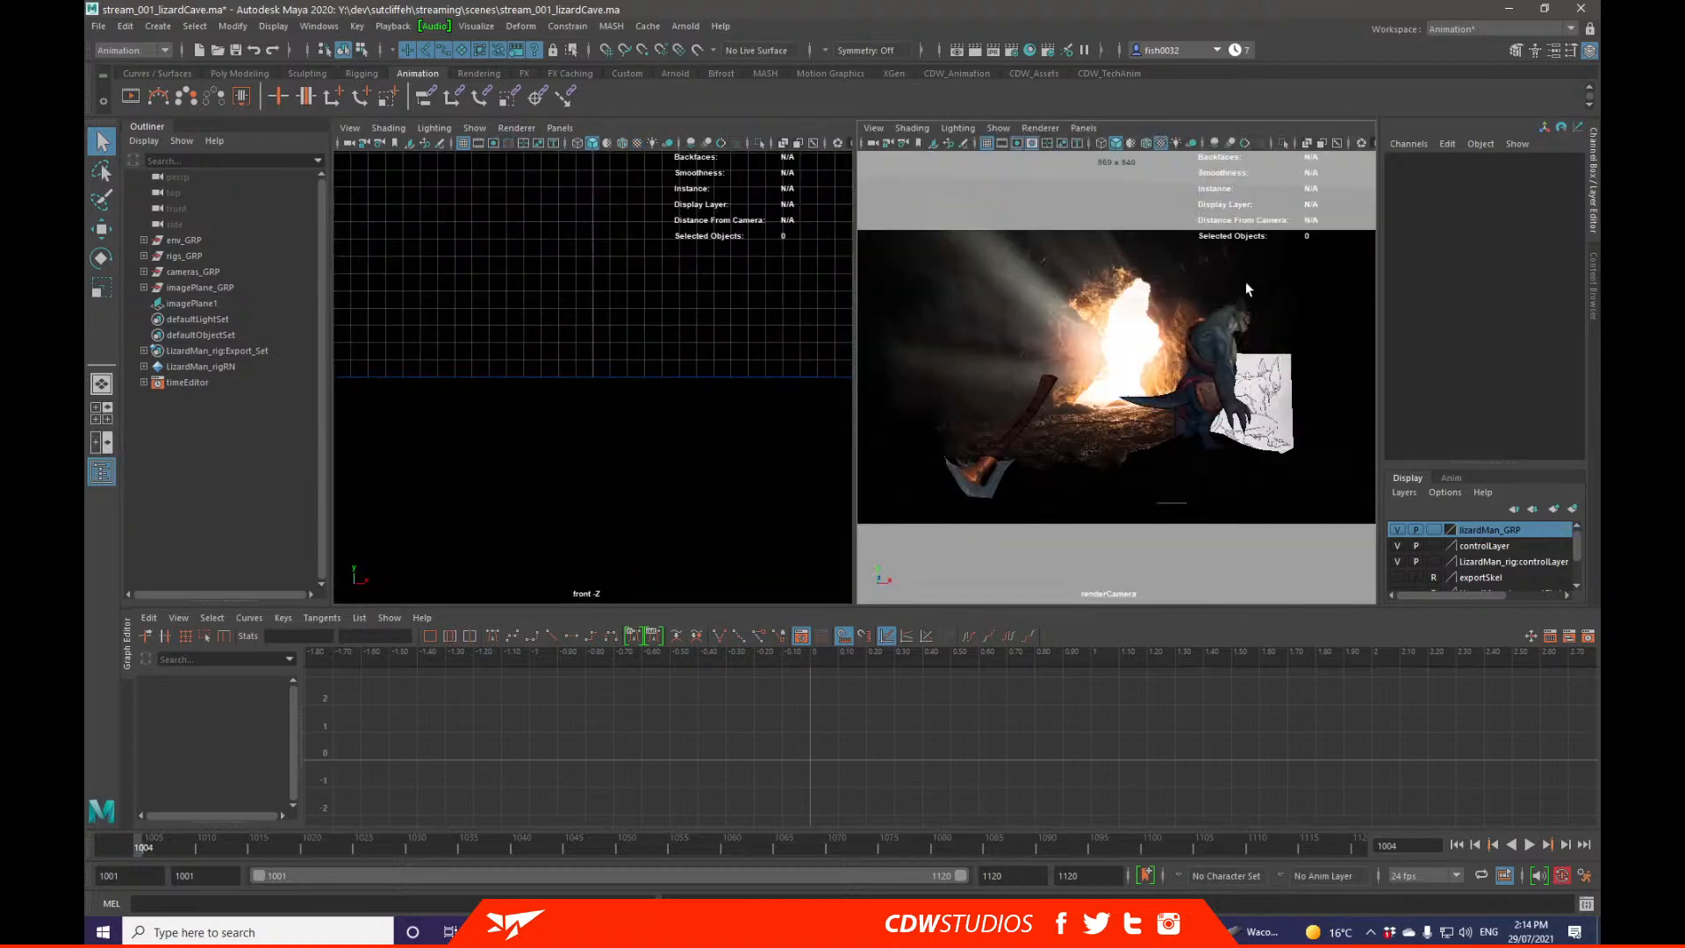
Step: Change the front view pane to persp, widen the renderCamera pane beside it, and maximize the persp view
mouse_move(709, 417)
left_mouse_down()
mouse_move(719, 446)
mouse_move(729, 399)
left_mouse_up()
key("space")
left_click(812, 348)
left_click_drag(813, 348, 655, 384, "alt")
left_click_drag(853, 442, 803, 443)
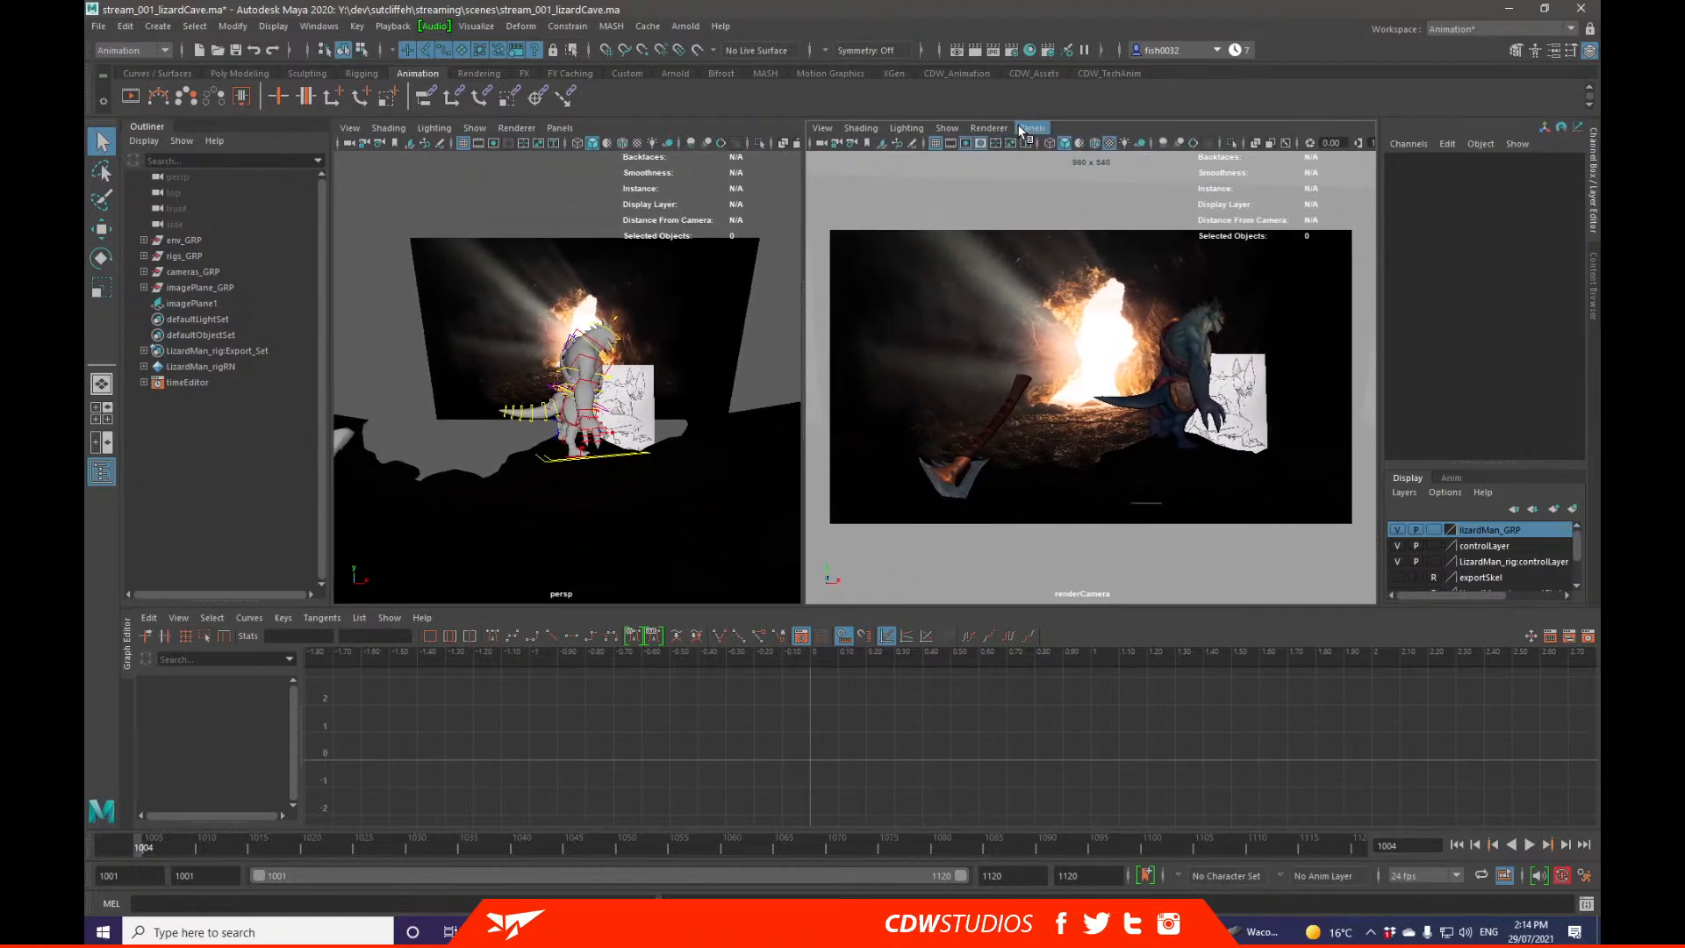
key("space")
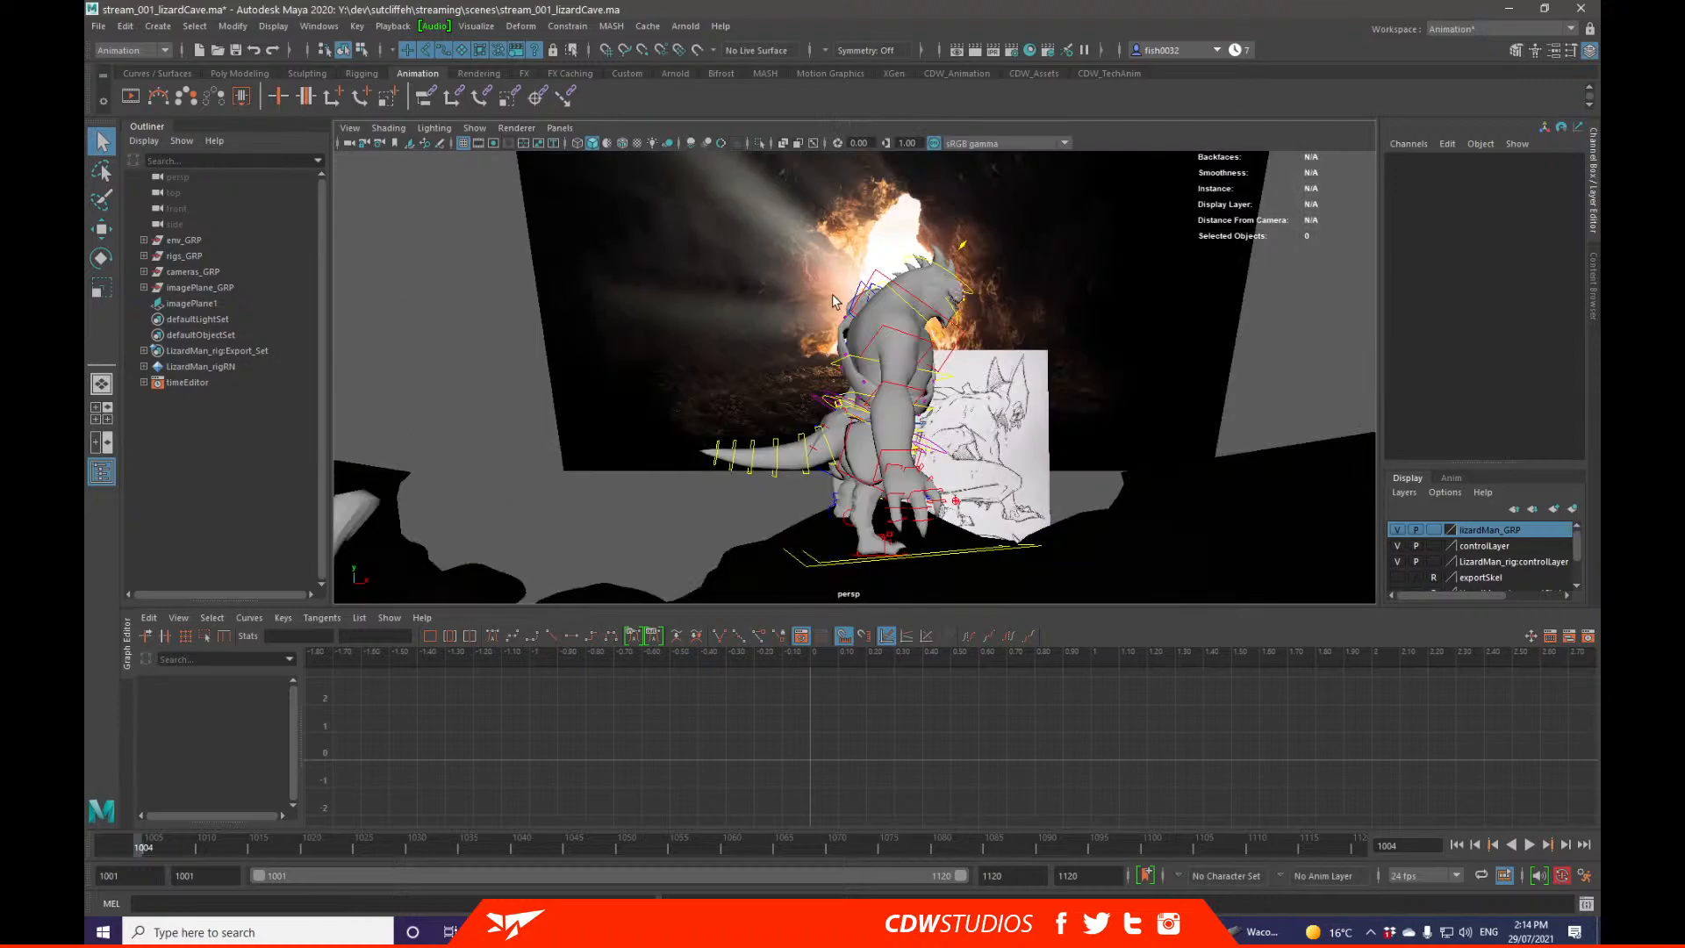
Step: Show renderCamera in the main viewport, tear off a floating copy of the panel, and move it onto the second monitor
left_click(560, 128)
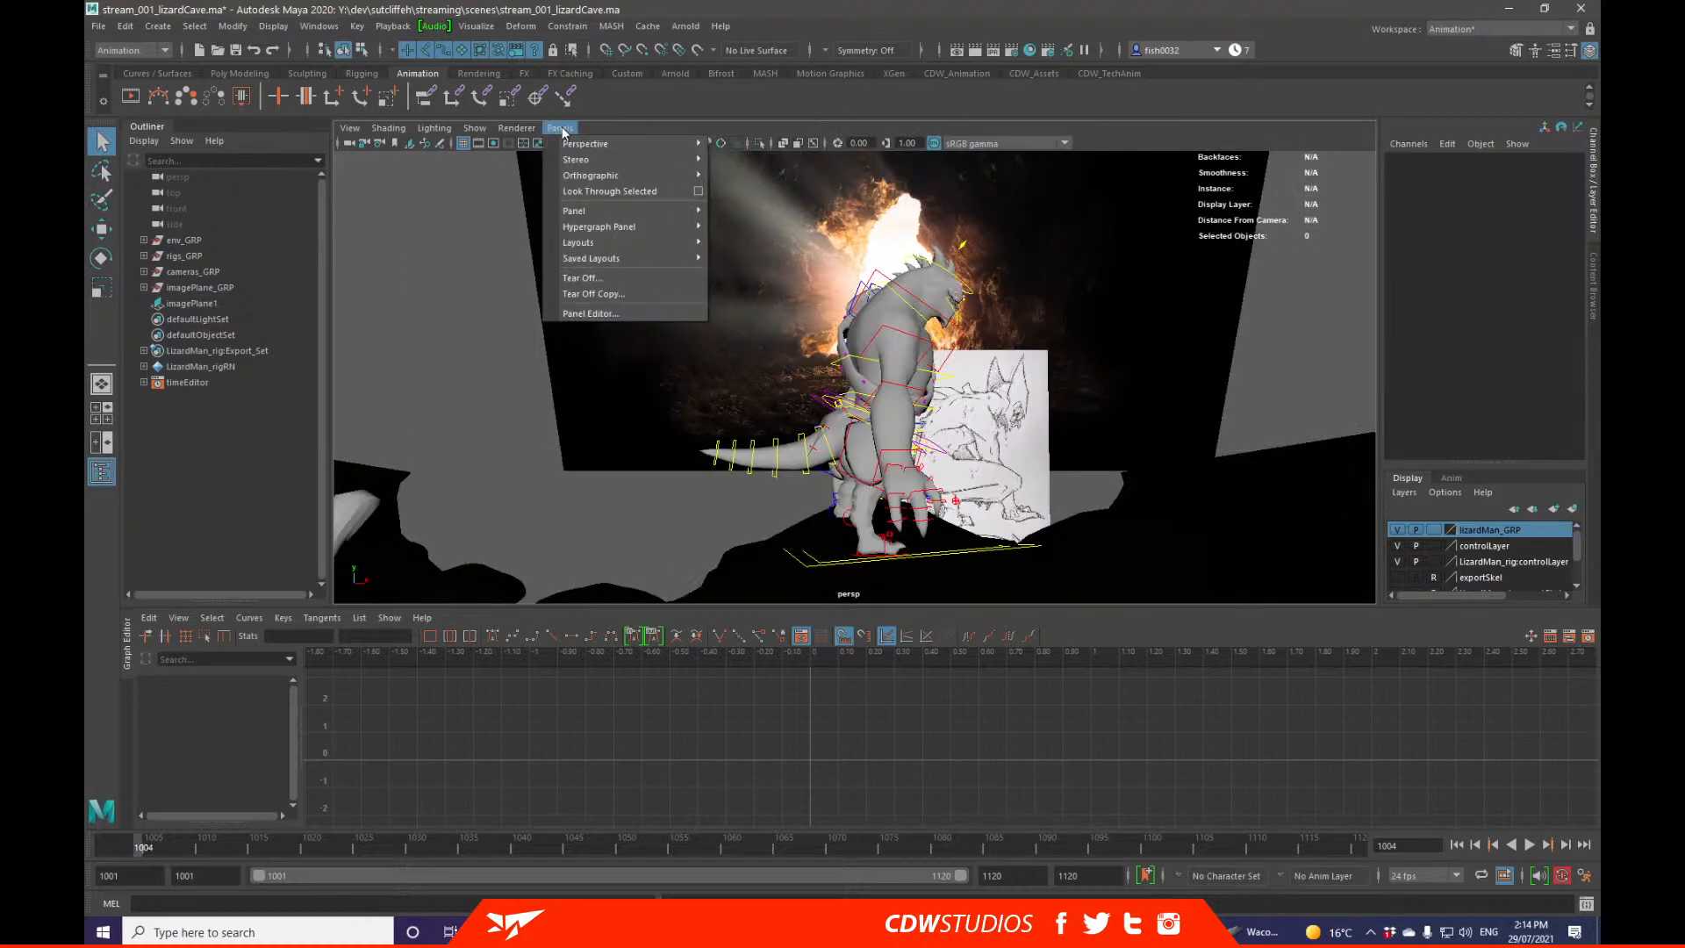
mouse_move(615, 144)
left_click(755, 164)
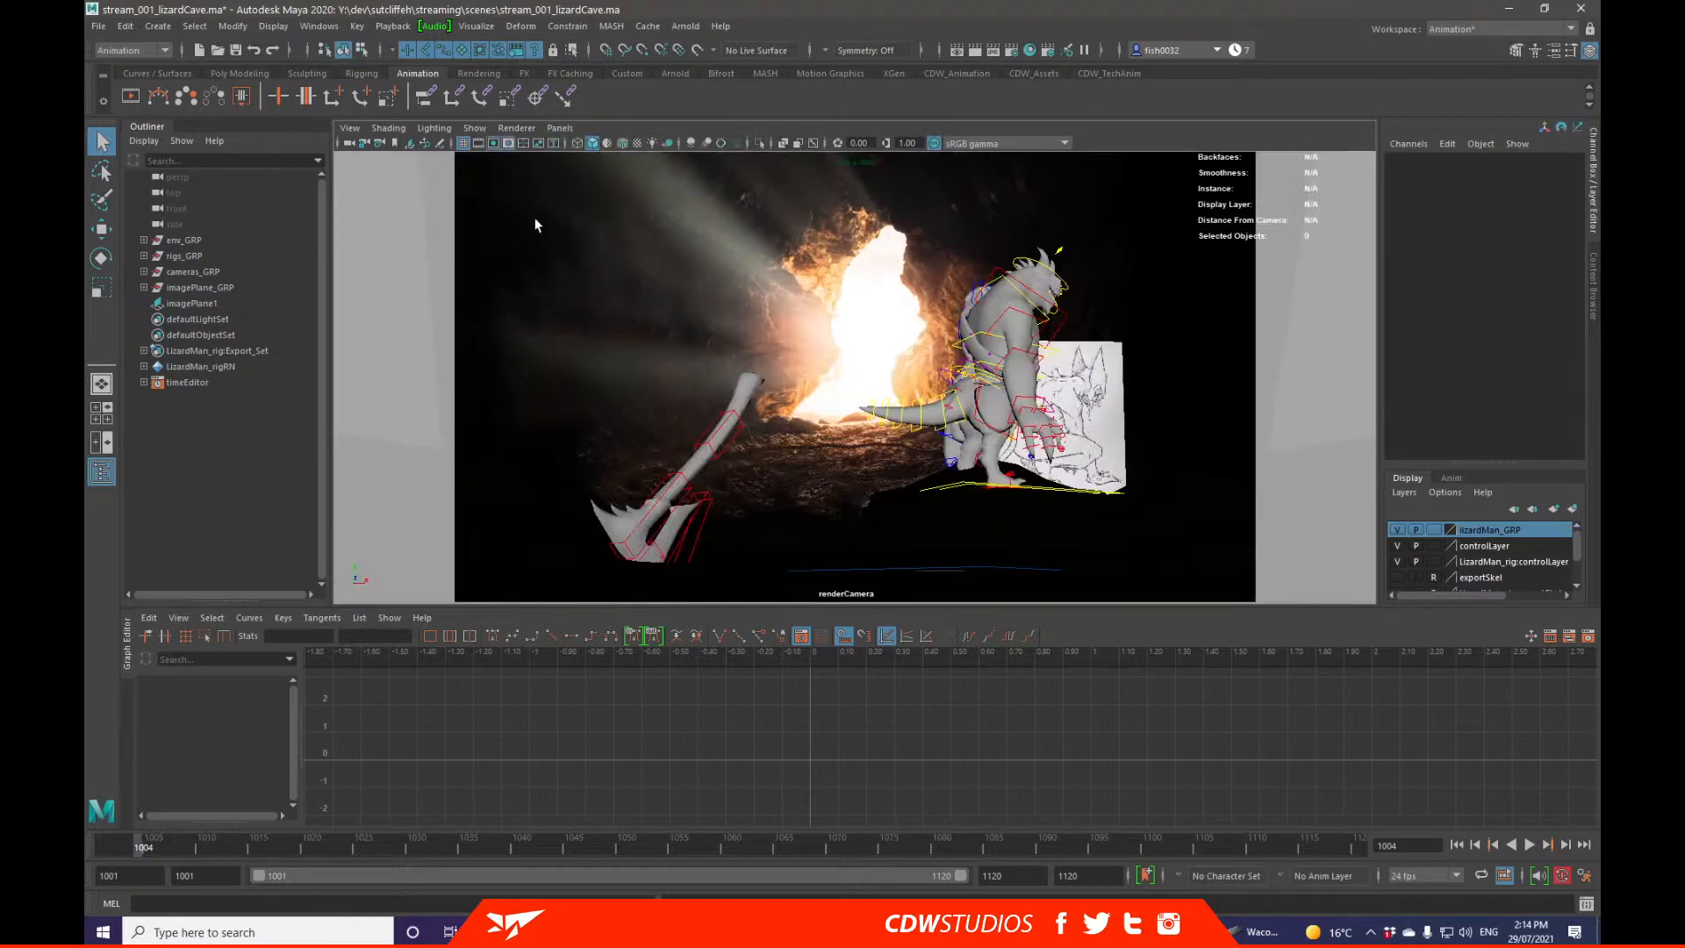
left_click(560, 128)
left_click(613, 288)
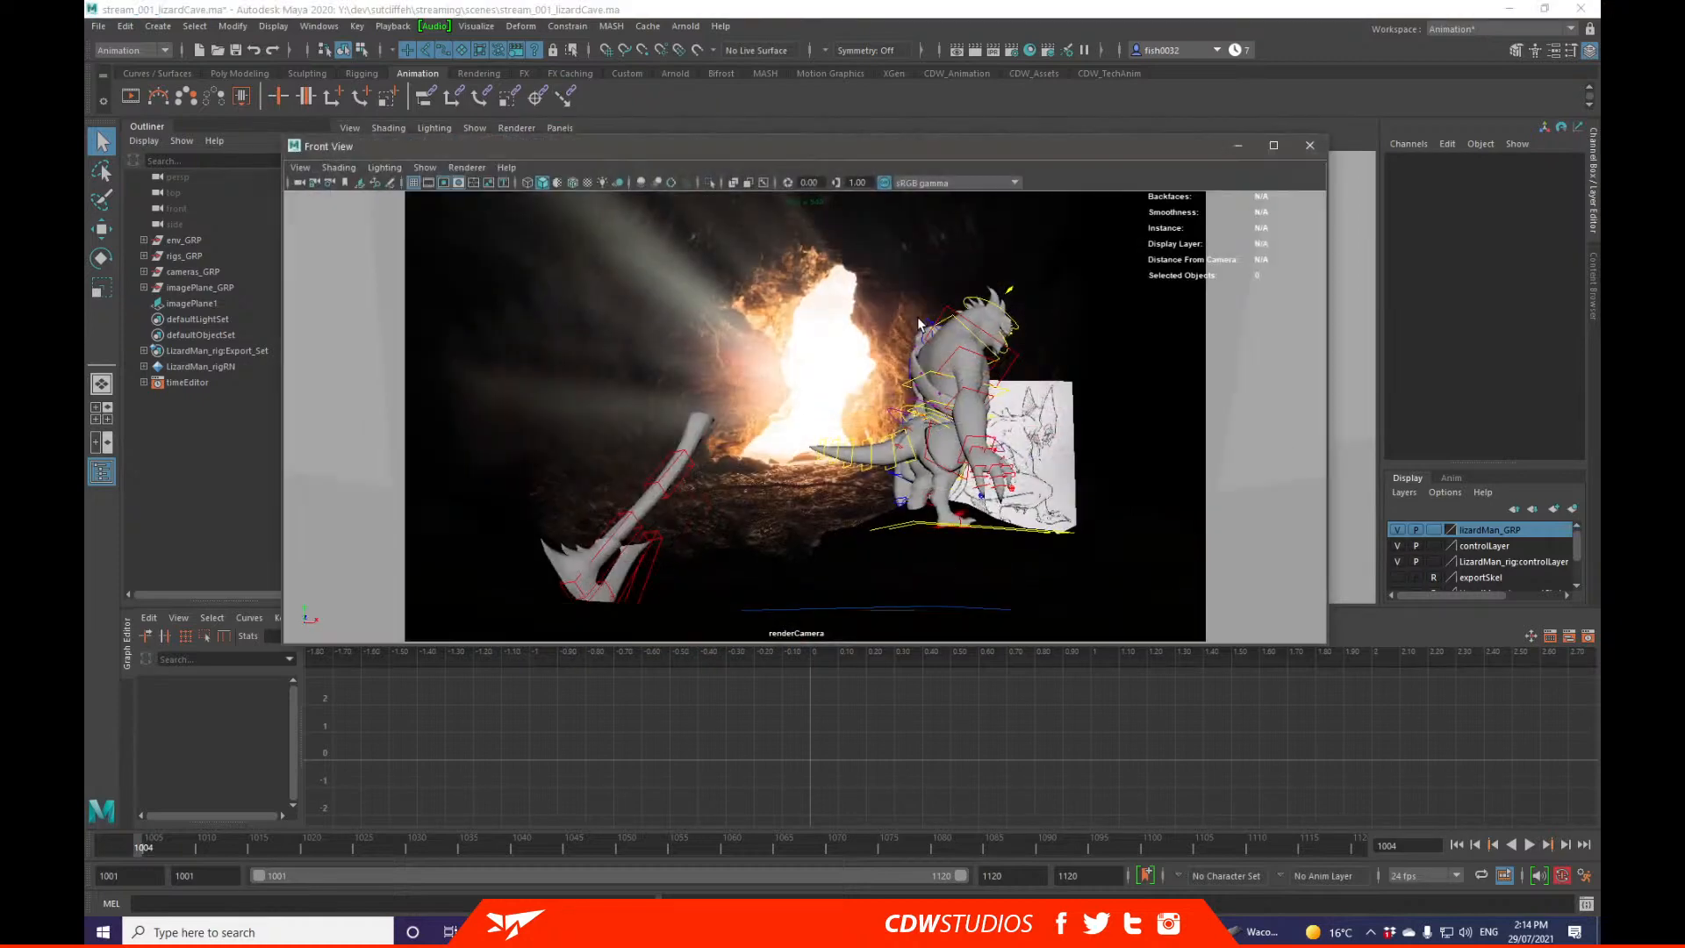
left_click_drag(997, 149, 1599, 211)
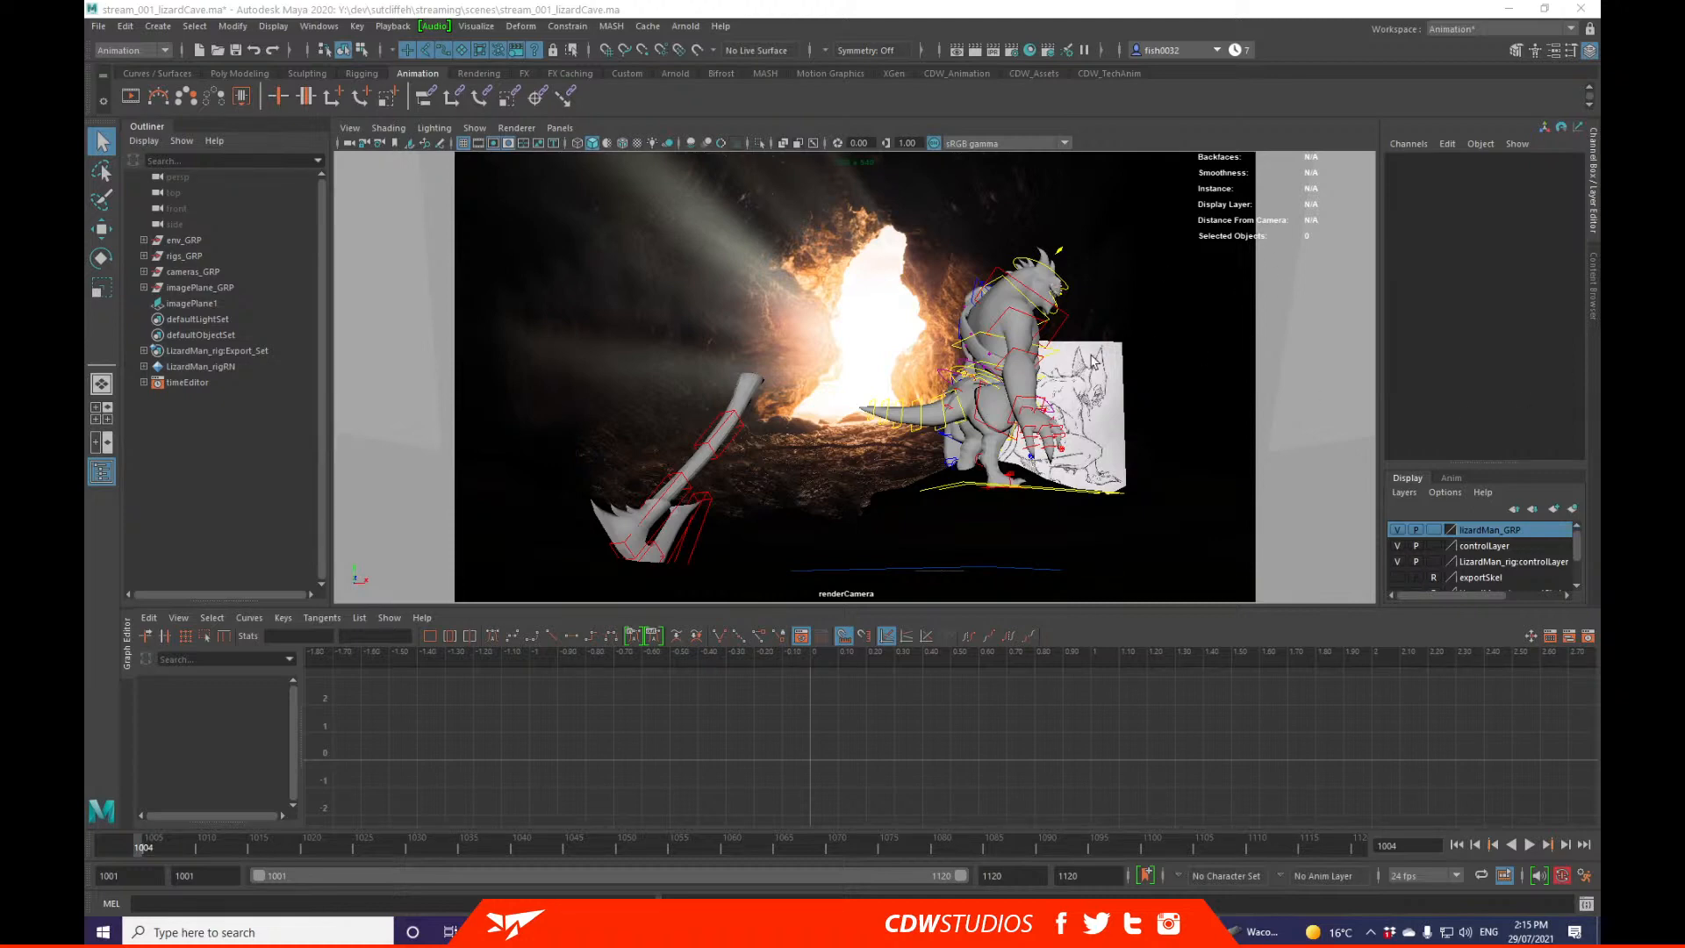
Step: Set the main viewport back to the persp camera and view the lizard and cave set from several angles
left_click(559, 127)
mouse_move(650, 141)
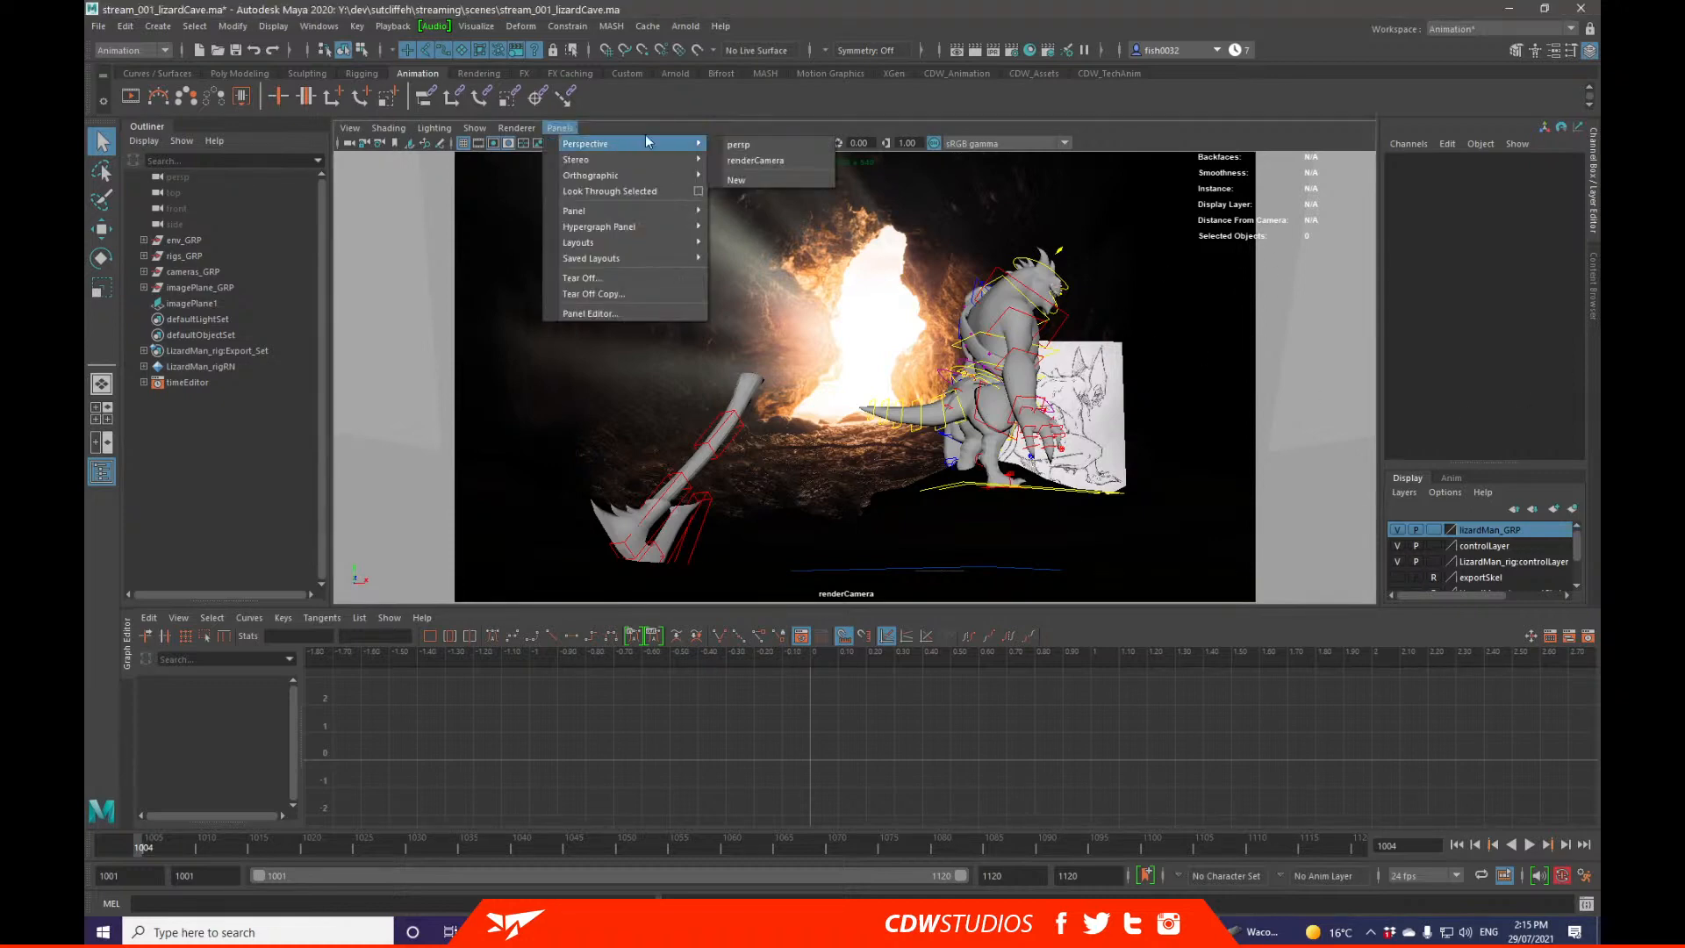
left_click(787, 145)
left_click_drag(902, 303, 1010, 341, "alt")
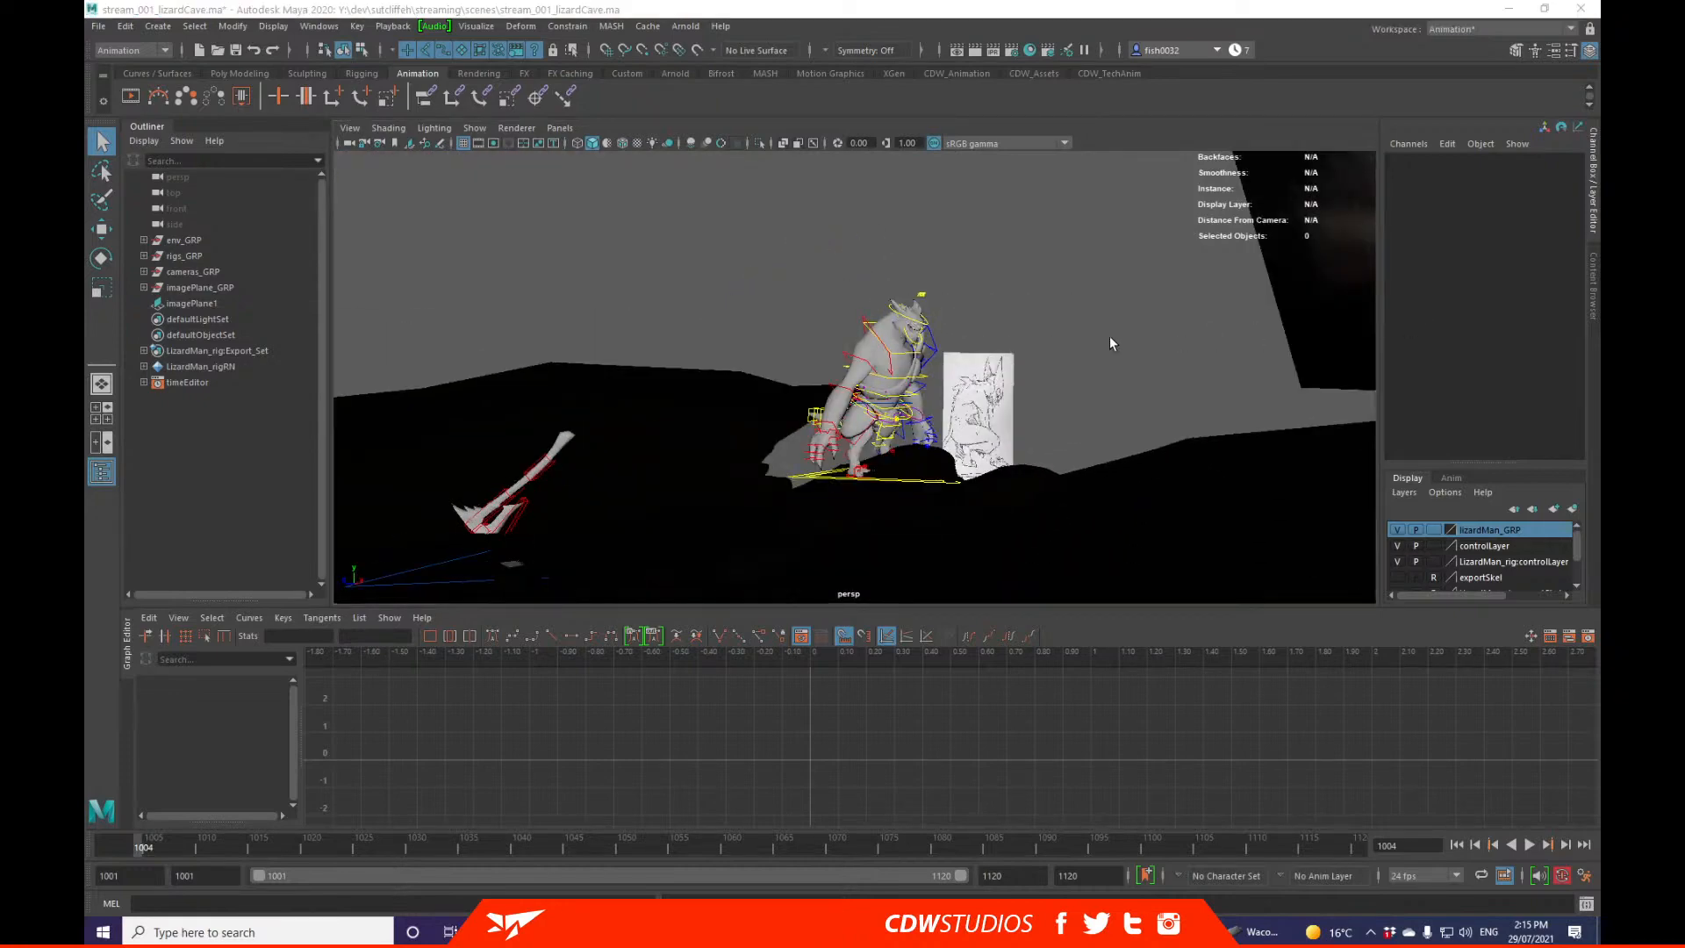
left_click_drag(1112, 342, 1066, 358, "alt")
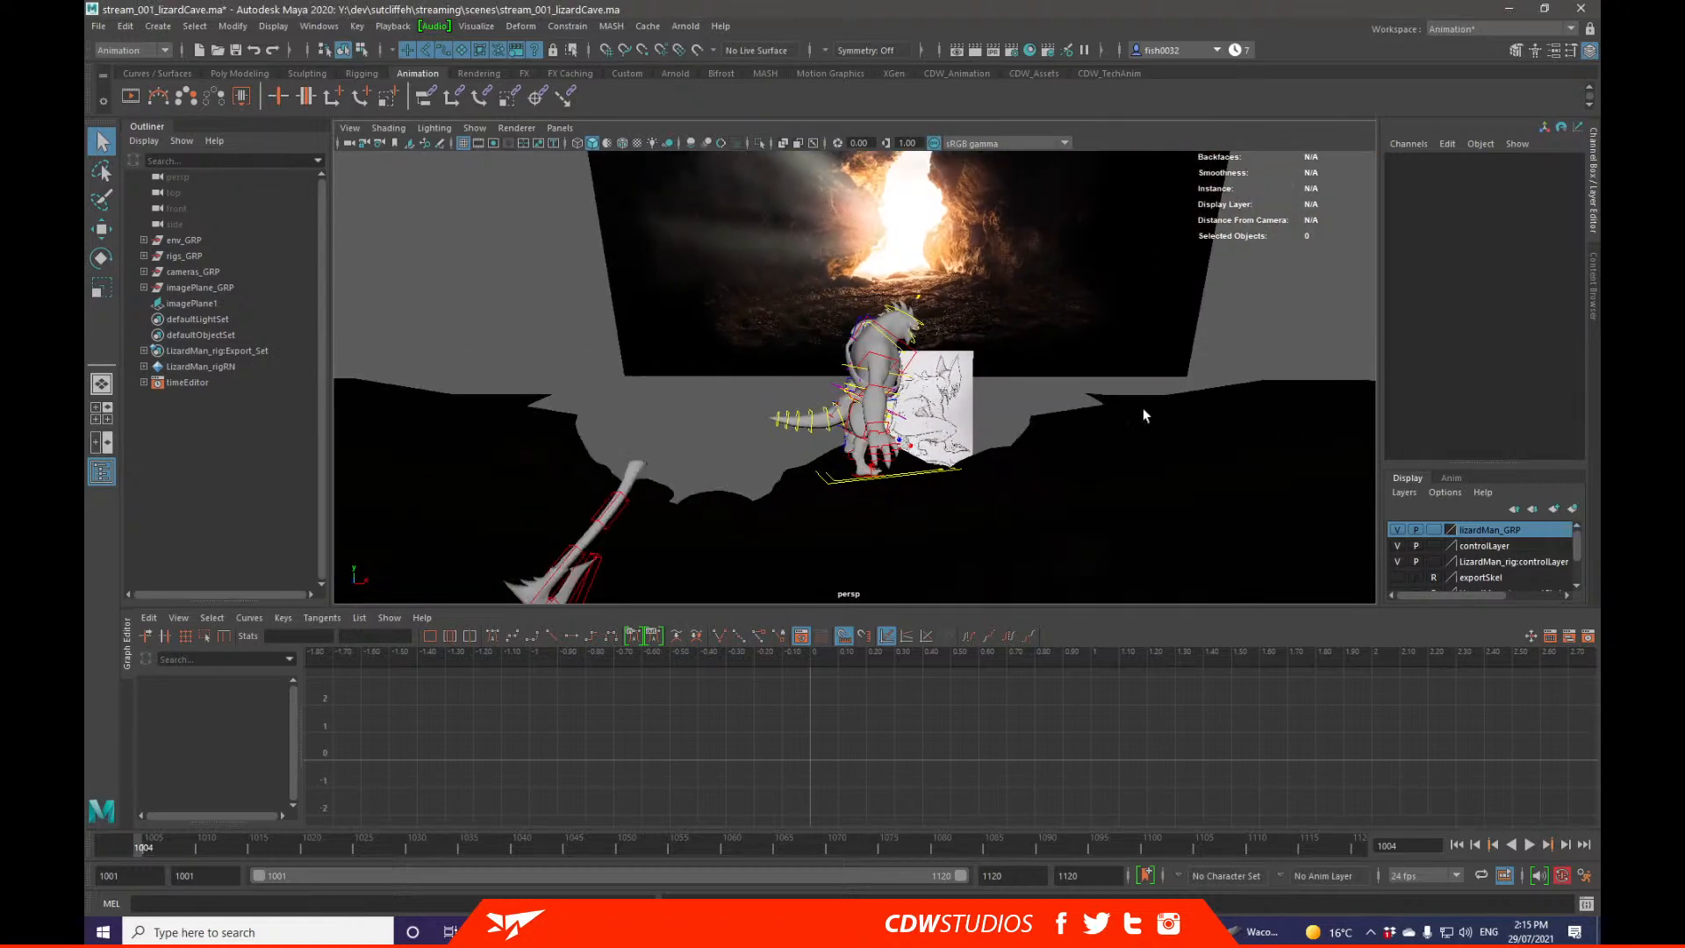
left_click_drag(1154, 392, 1074, 373, "alt")
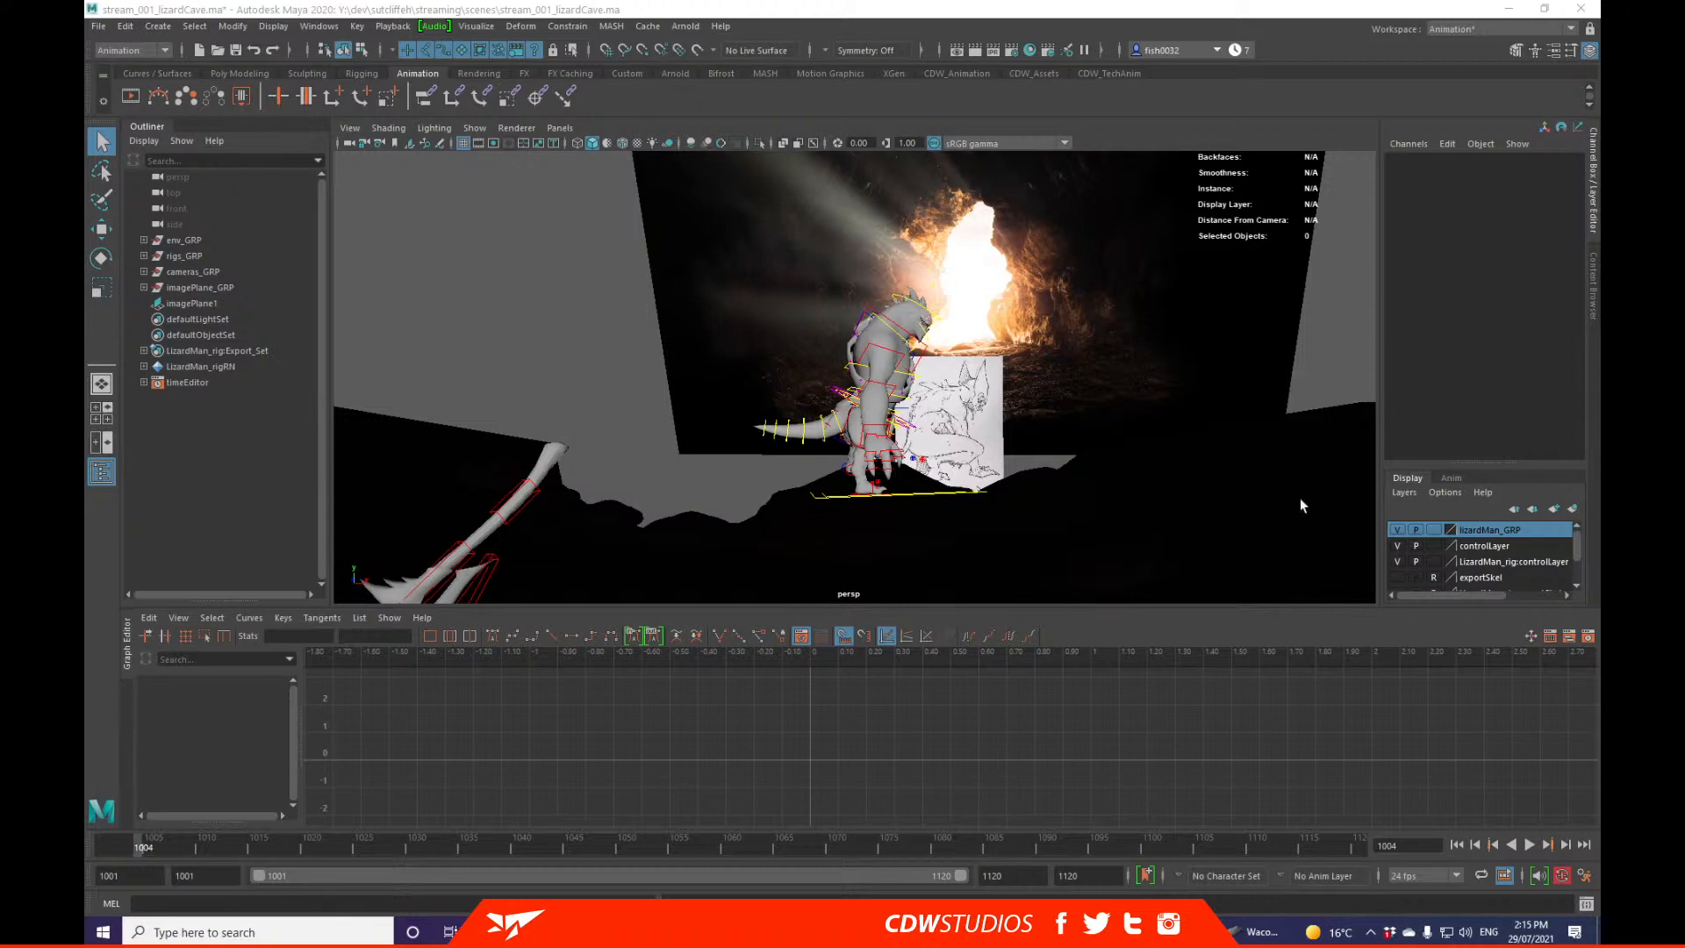
left_click_drag(1176, 476, 1123, 457, "alt")
Step: Select the backgroundHoldout_GEO and ground_GEO meshes to identify the set pieces, and clear the selection
left_click(966, 448)
left_click(1145, 500)
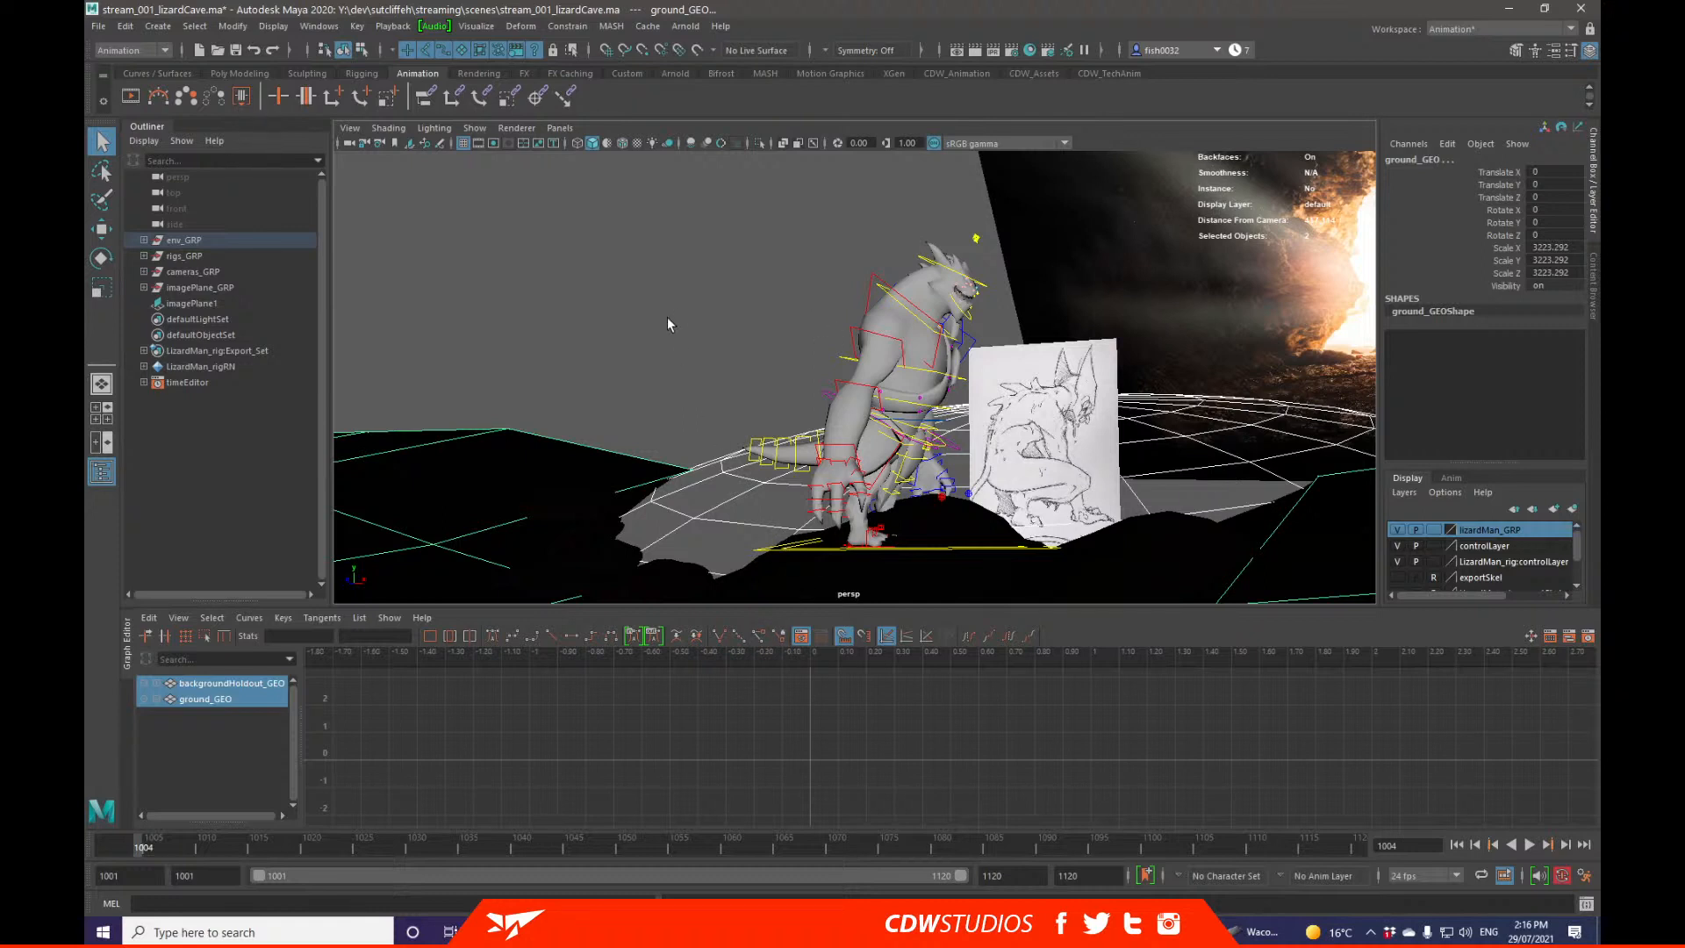
left_click(690, 341)
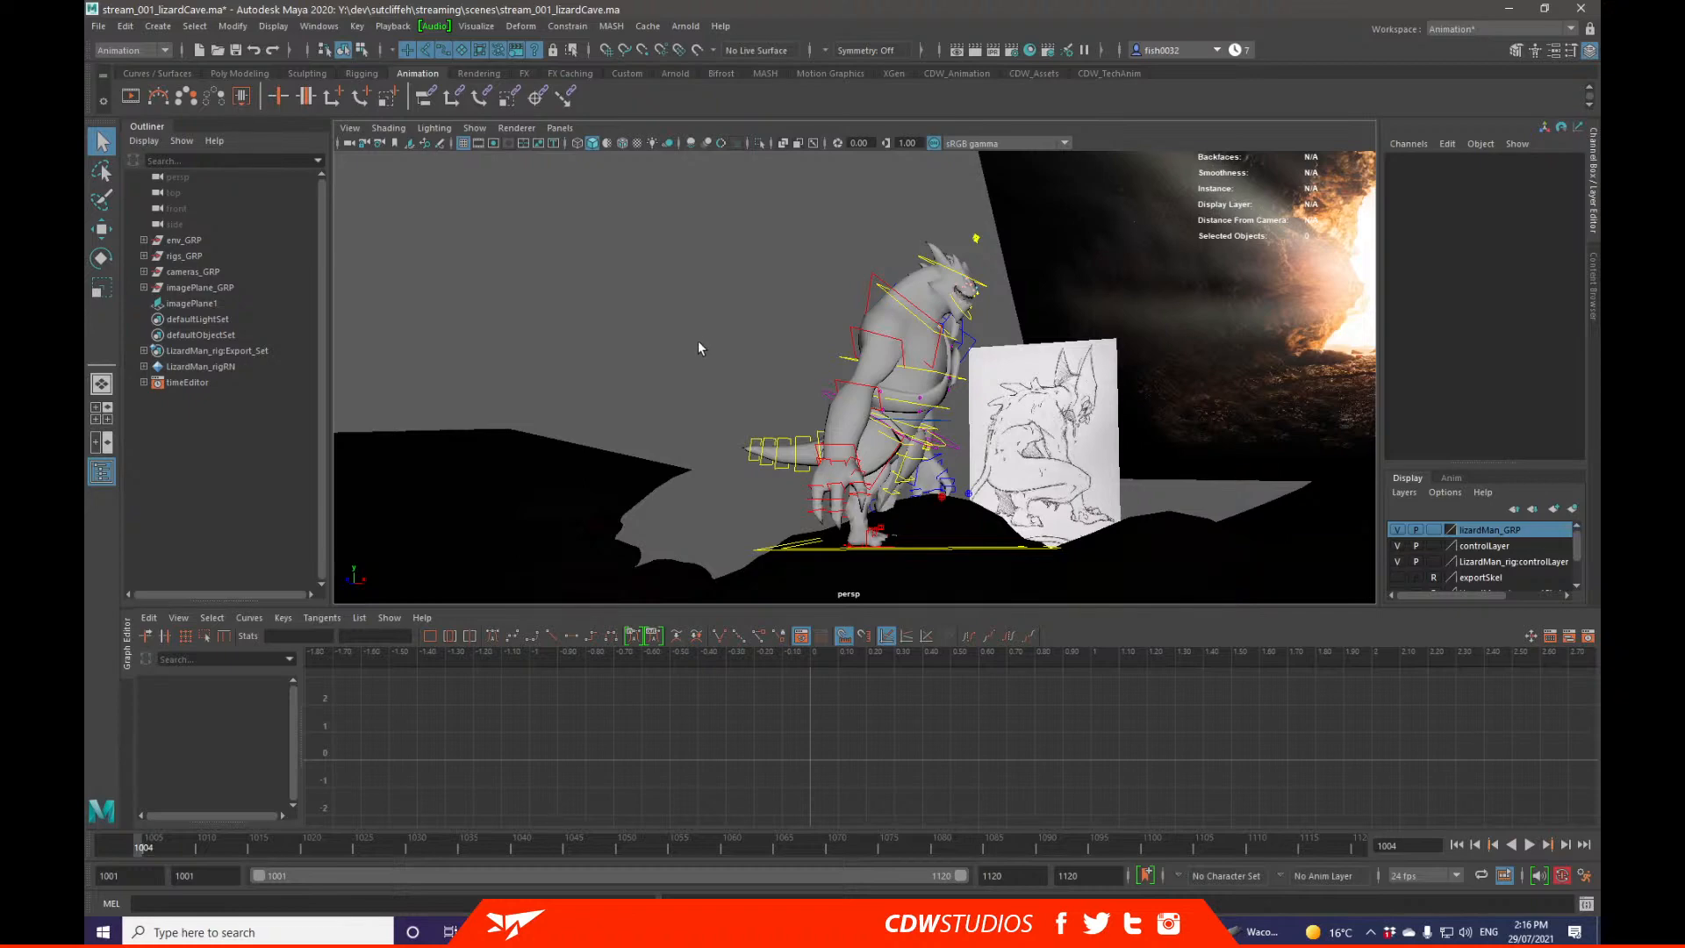
Step: Move the lizard rig's ctrl_COG control to about Translate X -6.957 and Translate Y 3.439
left_click_drag(911, 367, 820, 353, "alt")
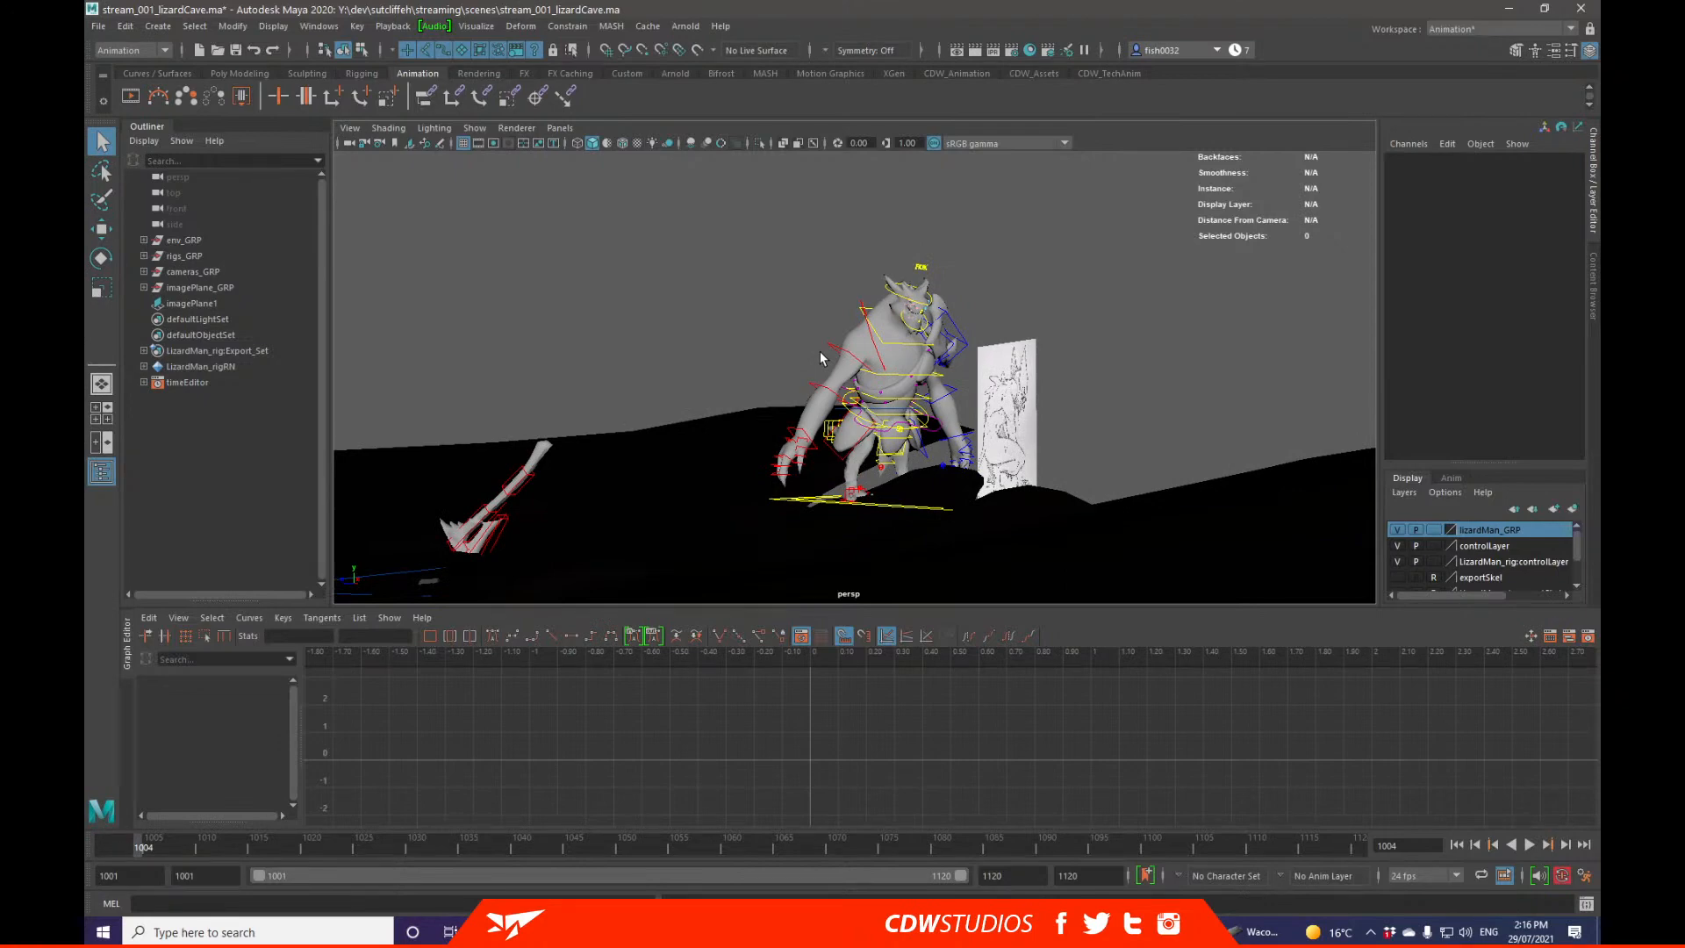
left_click_drag(821, 358, 993, 431, "alt")
left_click(948, 448)
key("w")
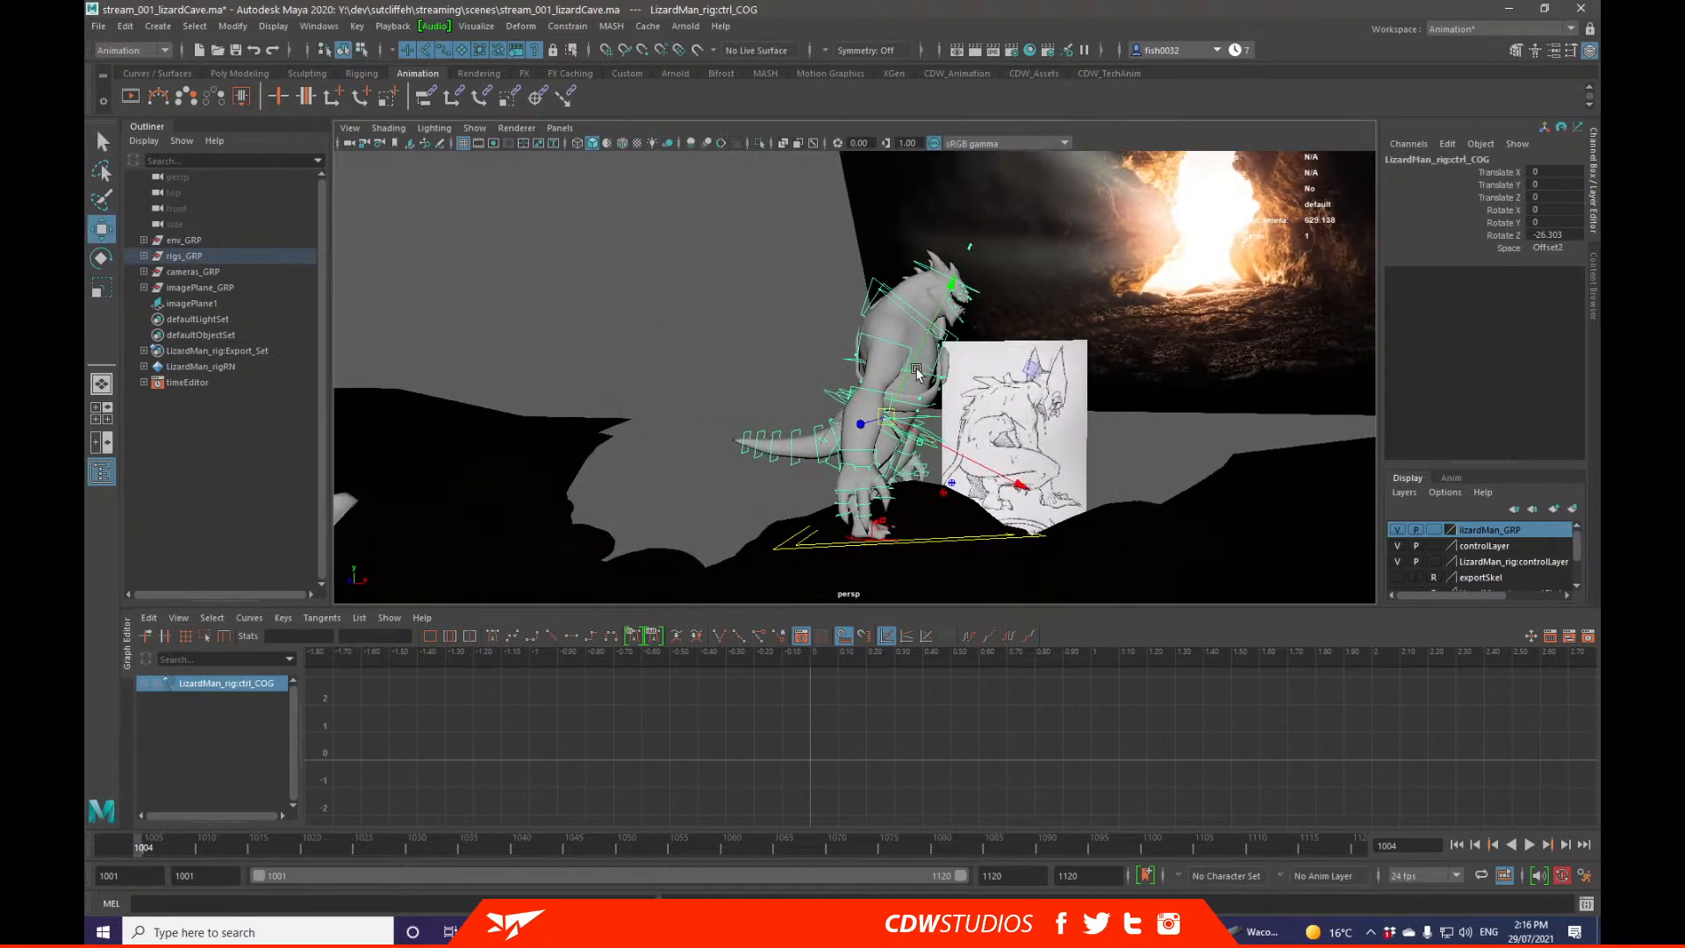
left_click_drag(908, 364, 917, 439)
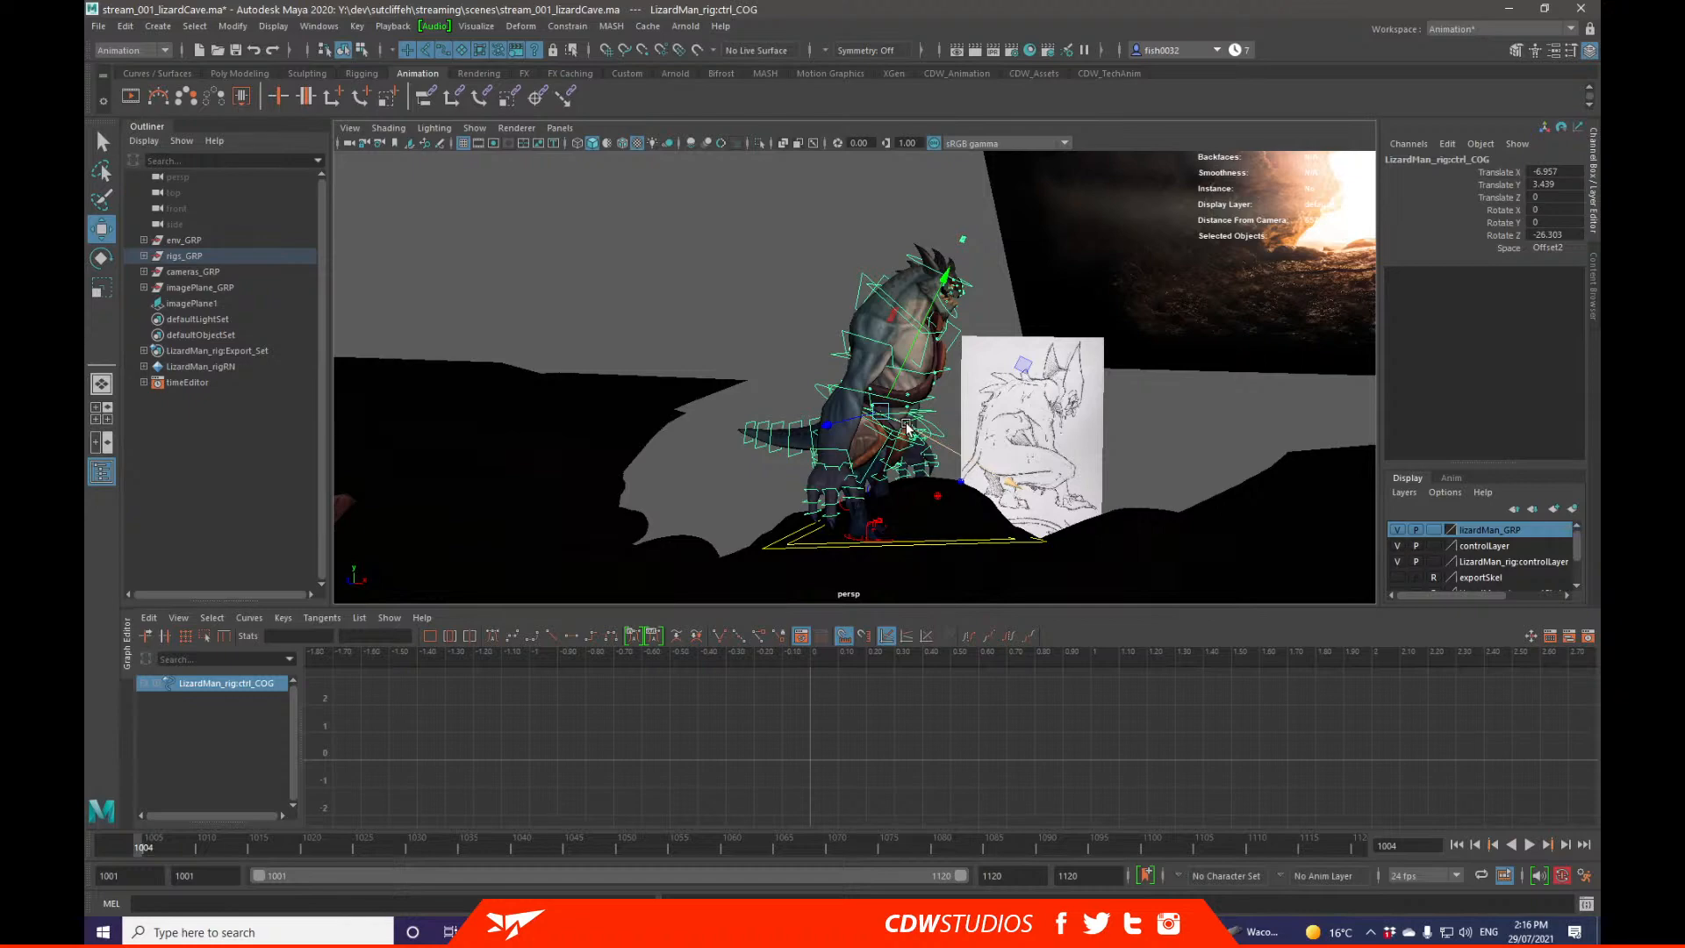
left_click_drag(906, 427, 866, 418, "alt")
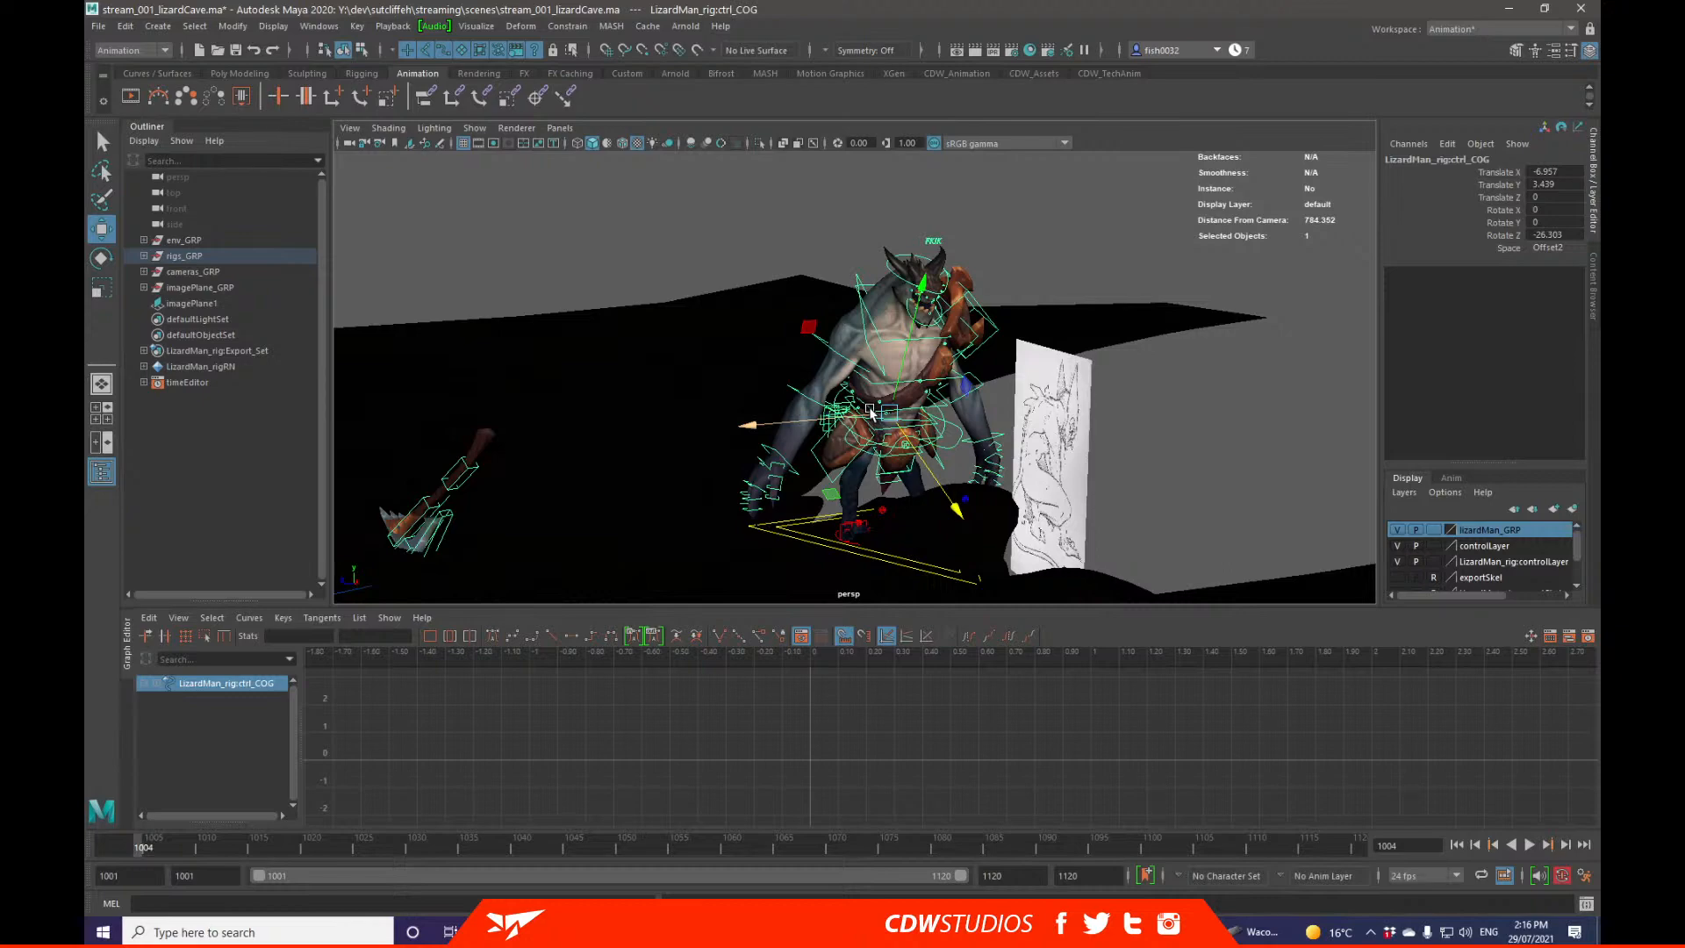
left_click_drag(872, 413, 945, 452, "alt")
Step: Move the lizard's ctrl_L_legIK control to about Translate X 8.352, Y 23.788 and Z 1.108, repositioning the left foot on the rock
key("e")
key("q")
scroll(945, 451, "up", 6)
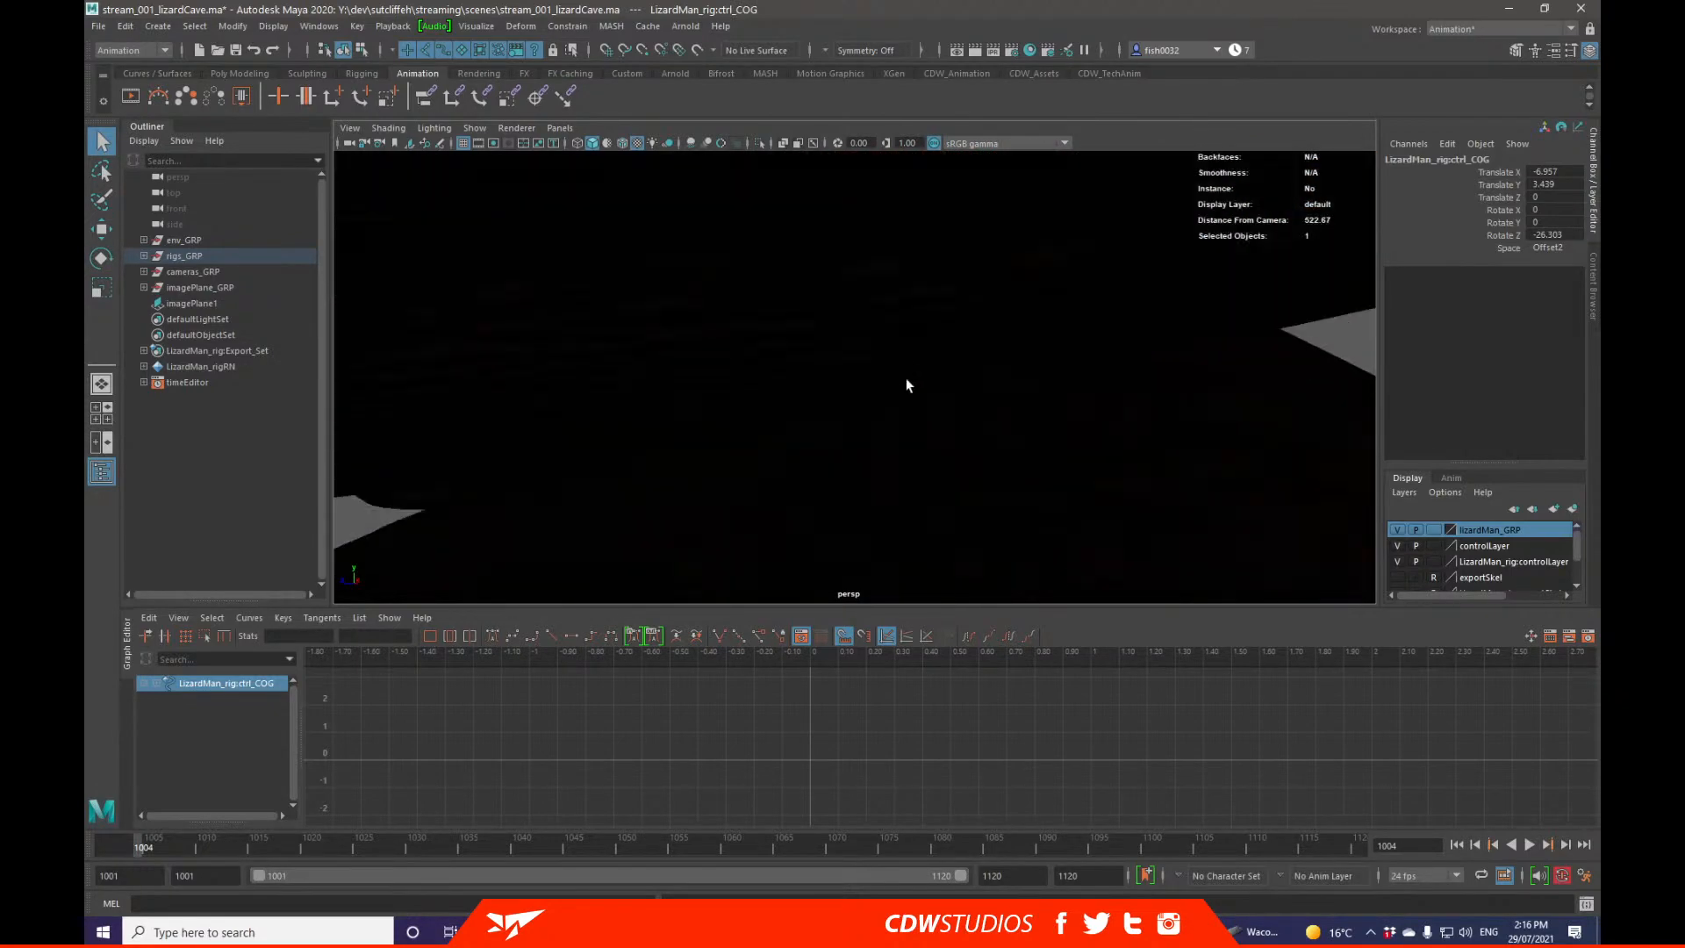
middle_click_drag(906, 380, 924, 346, "alt")
left_click_drag(924, 346, 1010, 386, "alt")
left_click(952, 413)
key("f")
right_click_drag(1023, 406, 987, 377, "alt")
left_click_drag(987, 377, 808, 365, "alt")
key("w")
left_click_drag(717, 290, 951, 200)
key("e")
key("q")
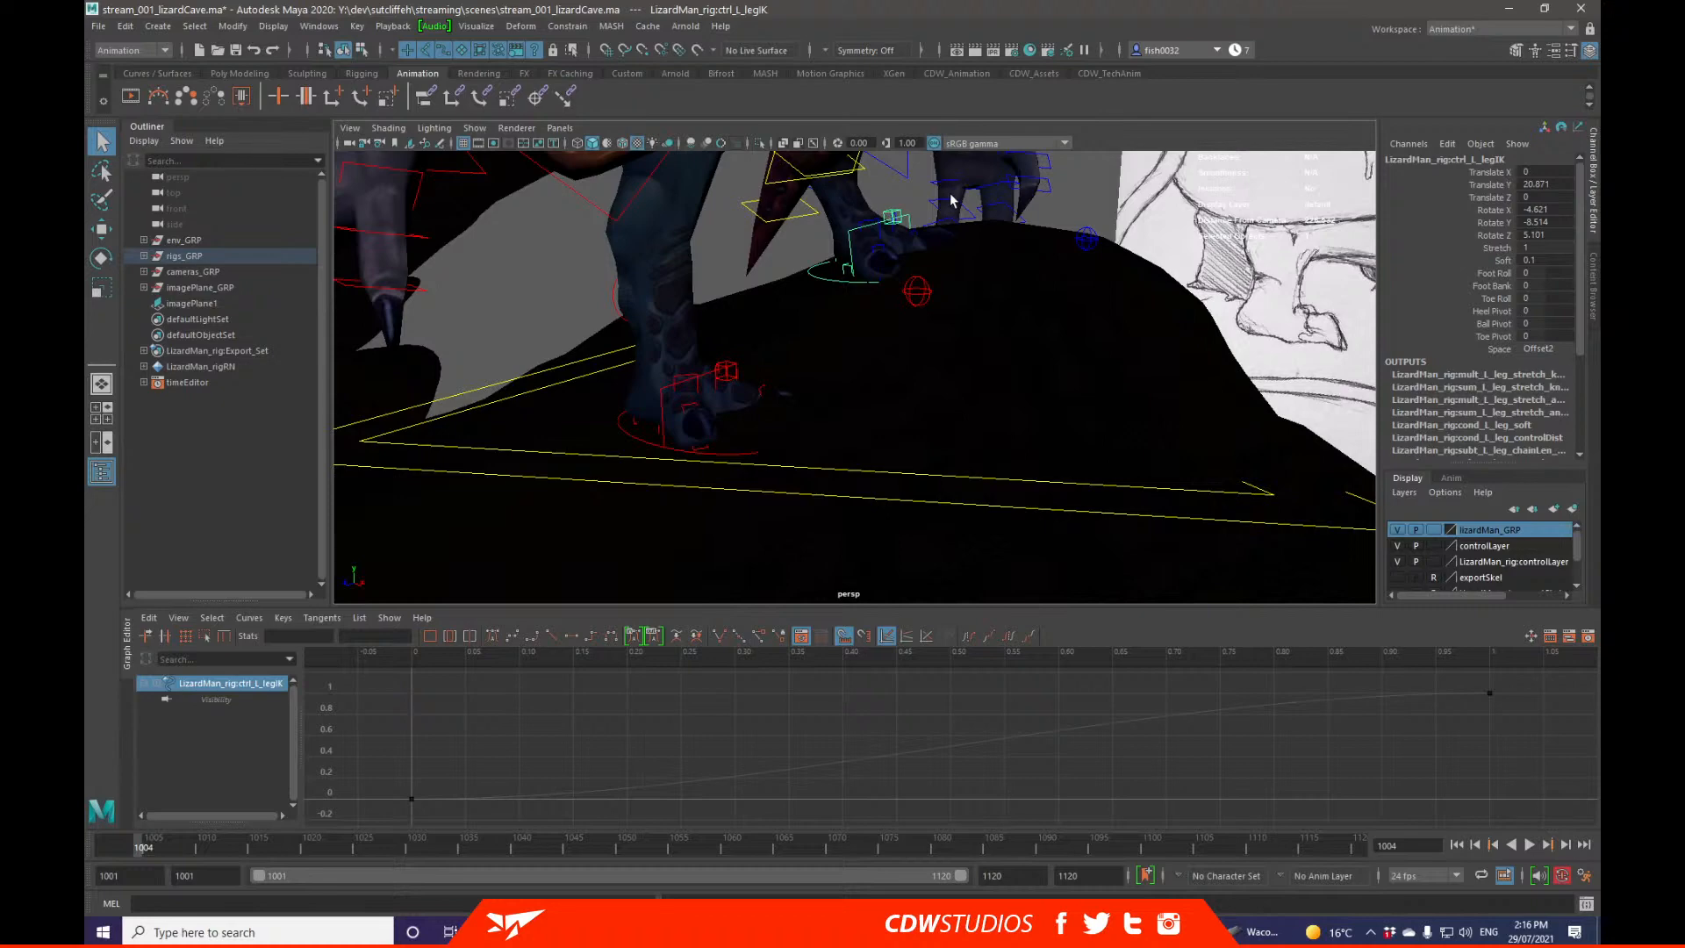
mouse_move(921, 233)
left_mouse_down("alt")
mouse_move(924, 293)
mouse_move(947, 282)
mouse_move(868, 267)
mouse_move(936, 247)
mouse_move(923, 224)
mouse_move(887, 268)
left_mouse_up("alt")
key("w")
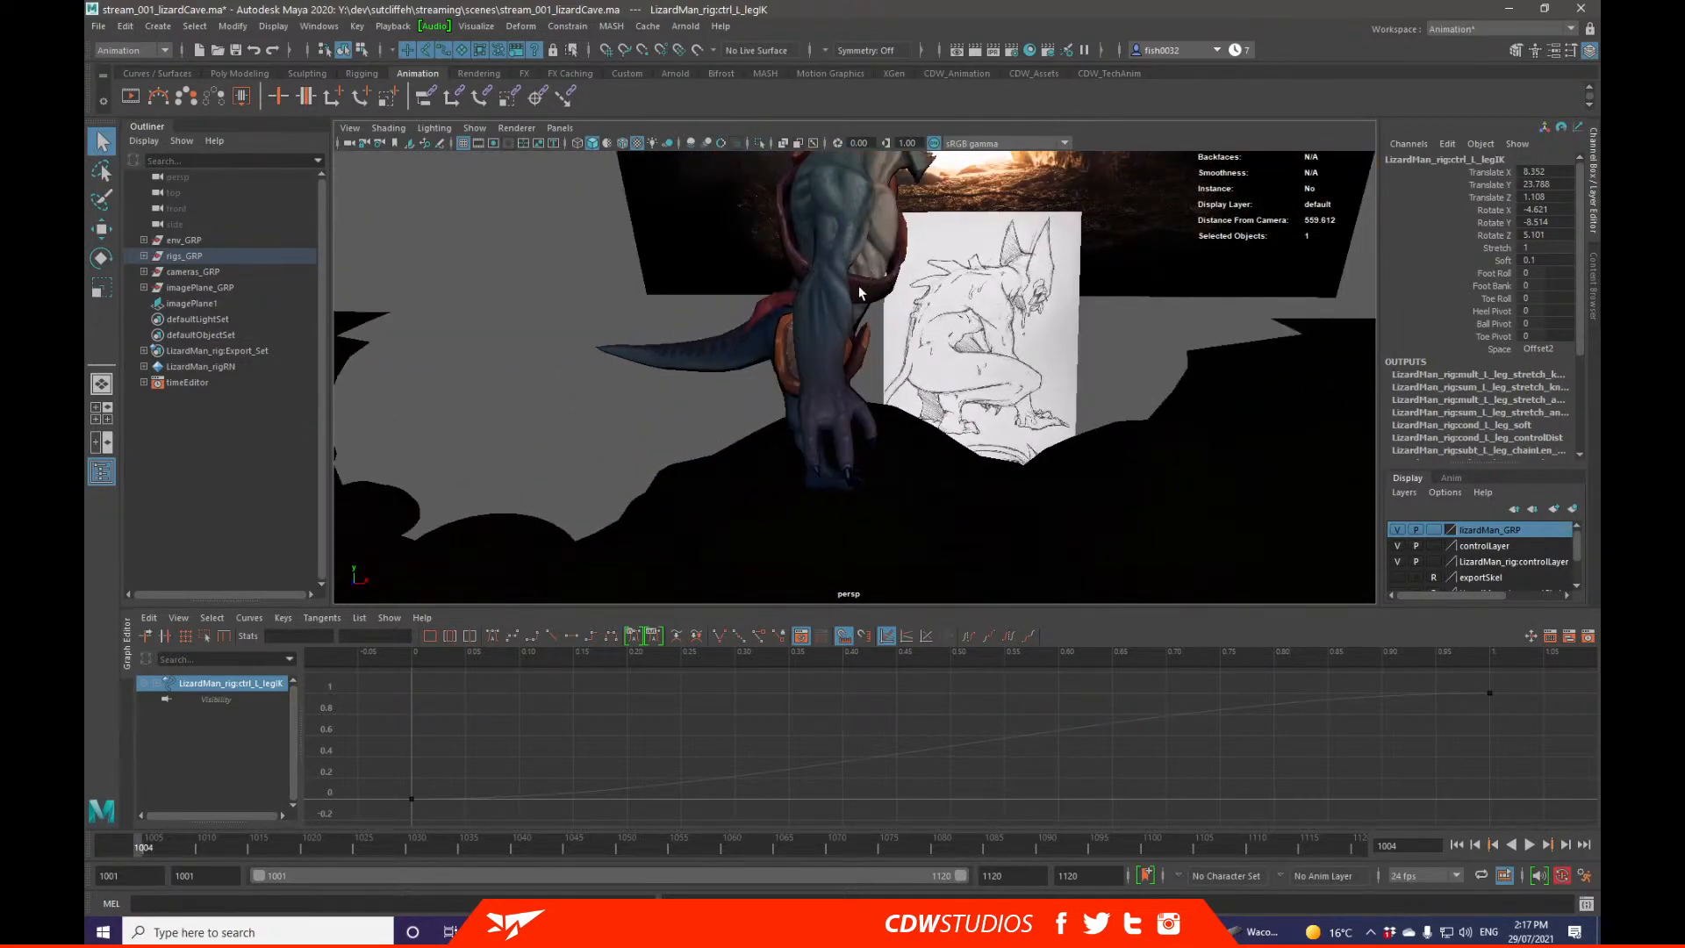
Step: Bring the torn-off renderCamera window back from the second monitor and place it over the persp viewport
scroll(860, 294, "down", 5)
left_click_drag(847, 311, 834, 327, "alt")
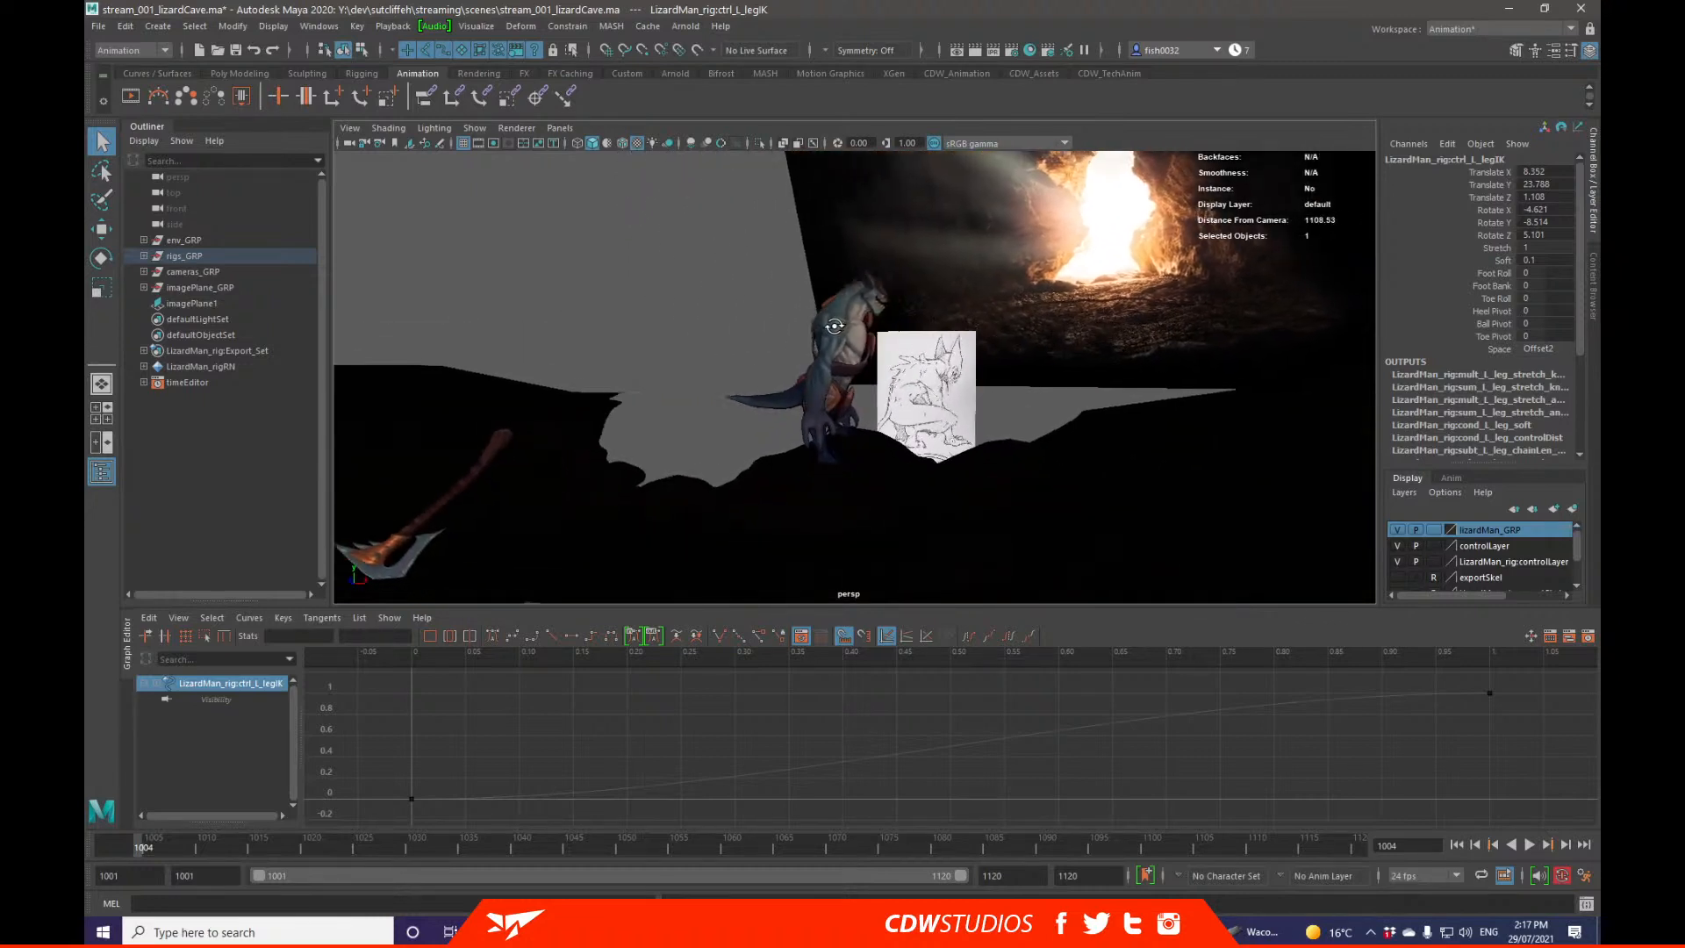
scroll(838, 329, "up", 2)
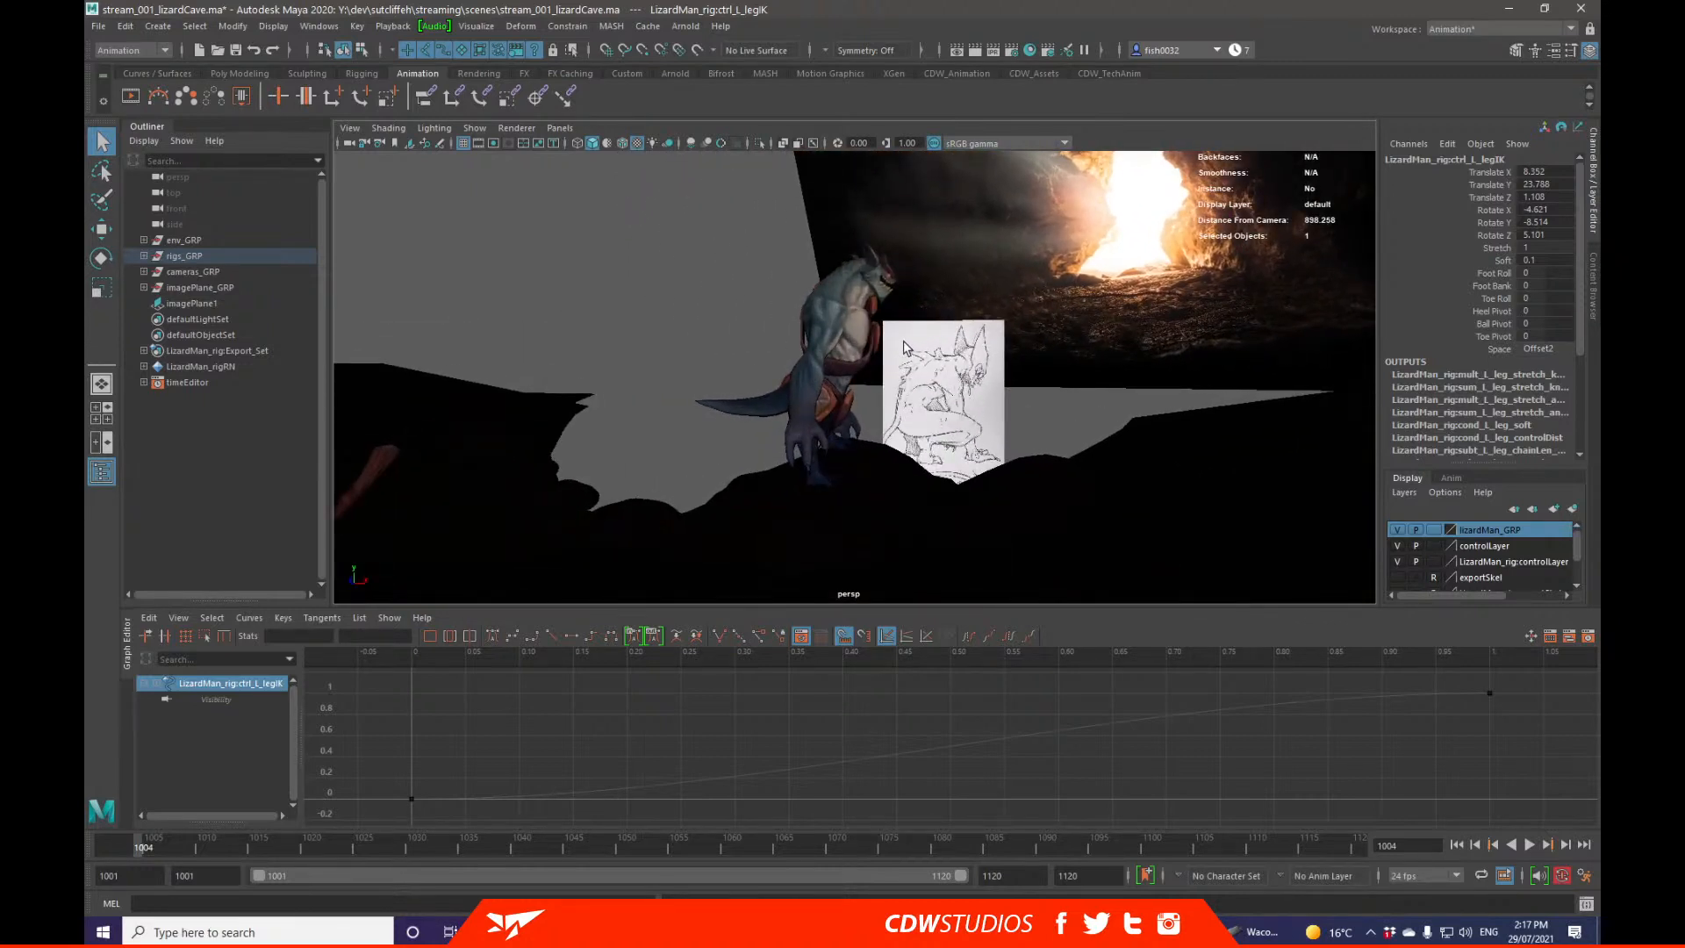
mouse_move(897, 360)
left_mouse_down("alt")
mouse_move(954, 367)
mouse_move(882, 371)
left_mouse_up("alt")
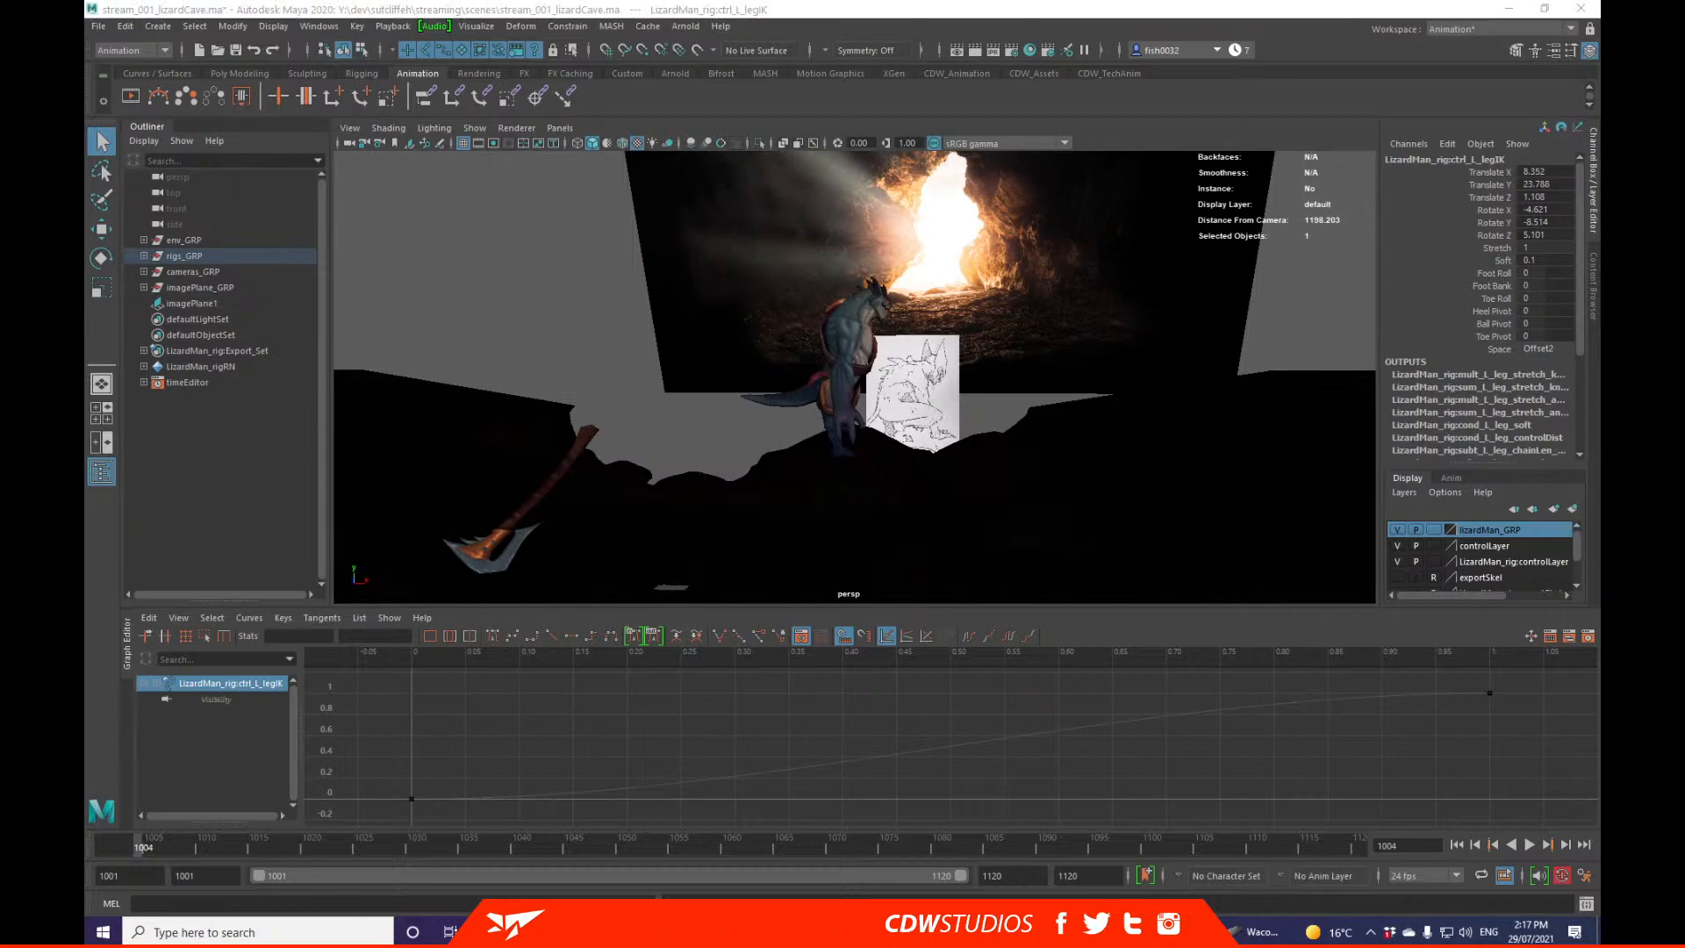
left_click_drag(1598, 203, 564, 221)
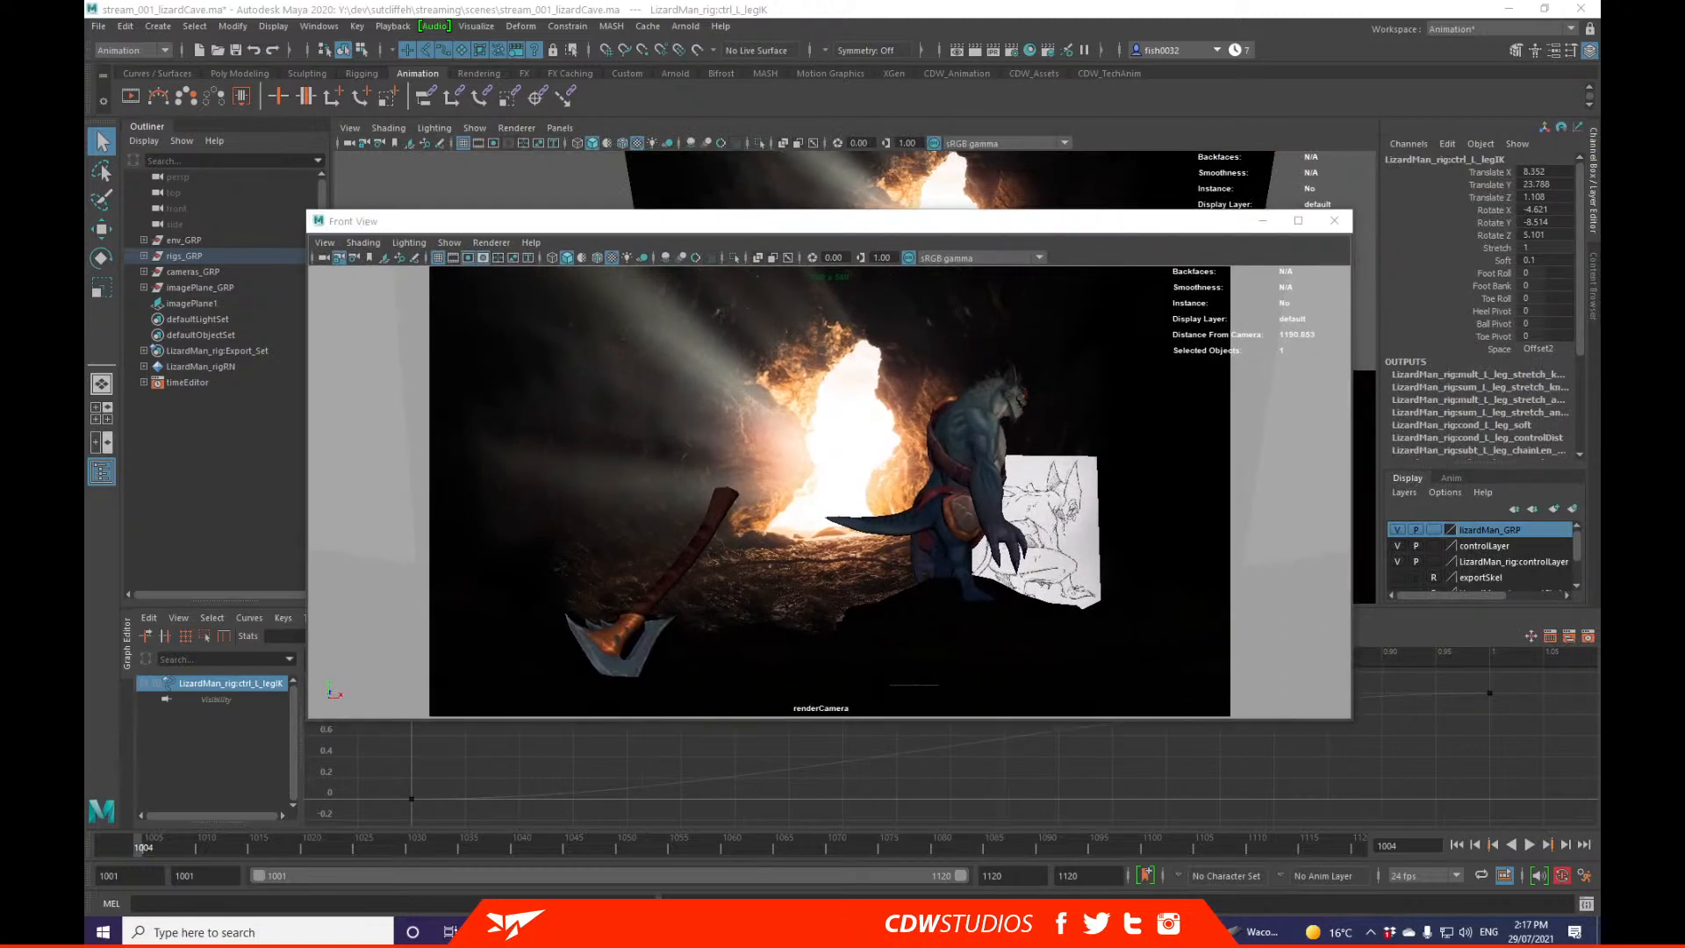
left_click_drag(912, 227, 915, 178)
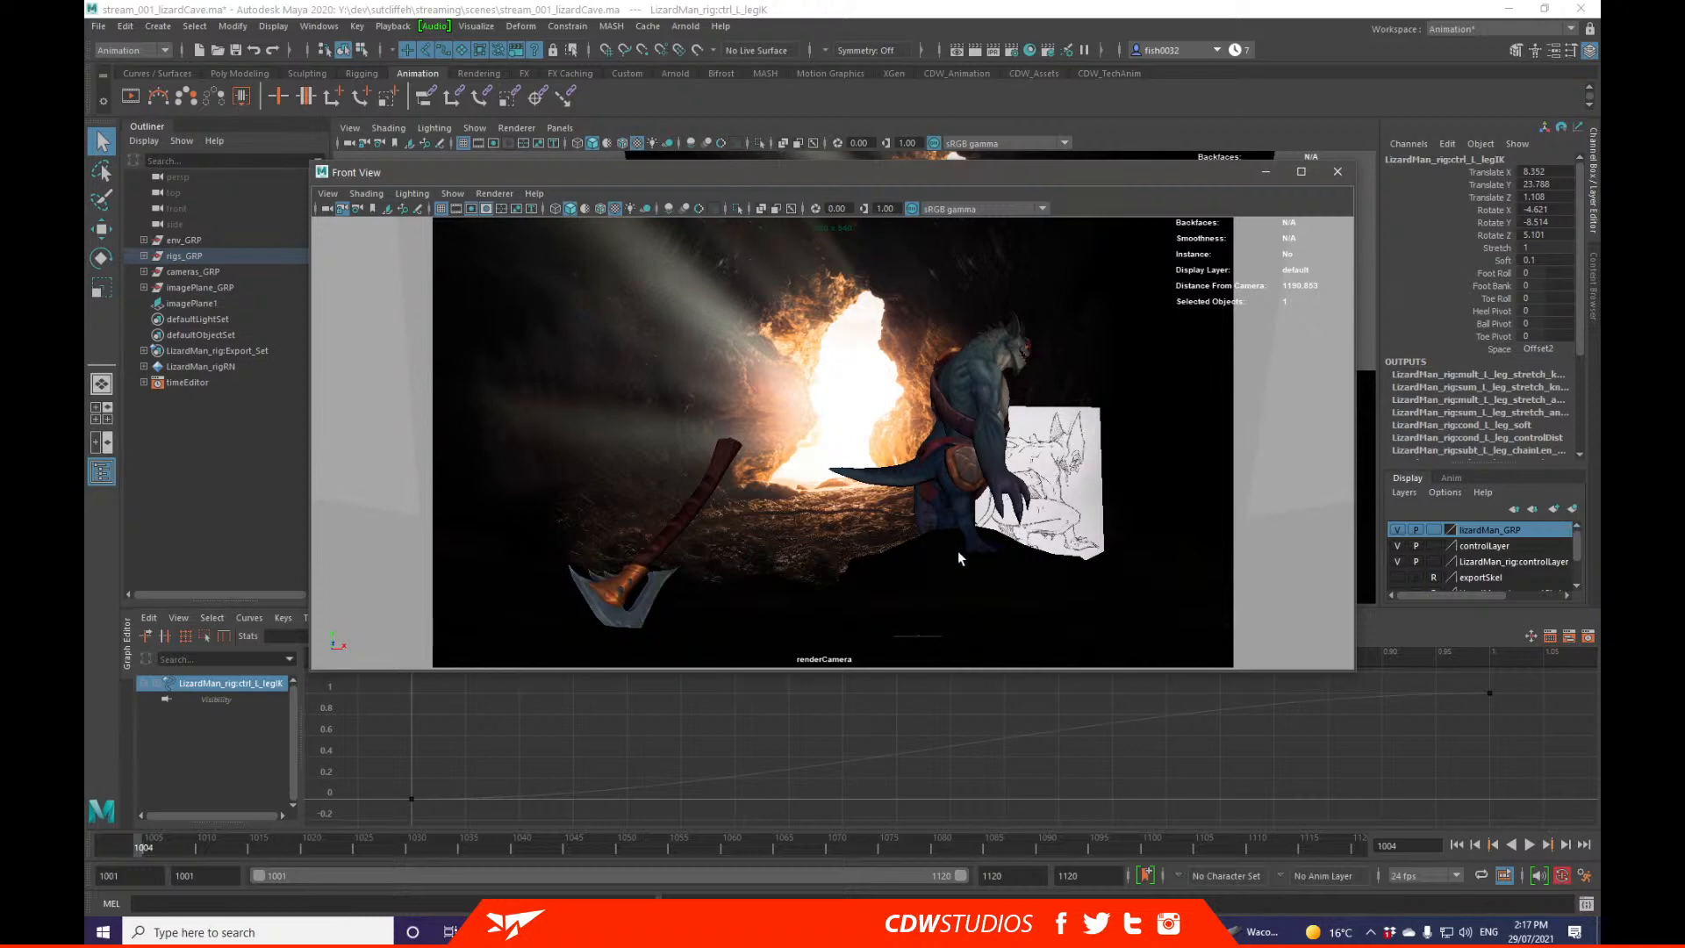
Step: Move imagePlane1 with the crouch sketch clear of the lizard, to about Translate X 244.458 and Y 180.226, and raise the floating renderCamera window
left_click(1053, 472)
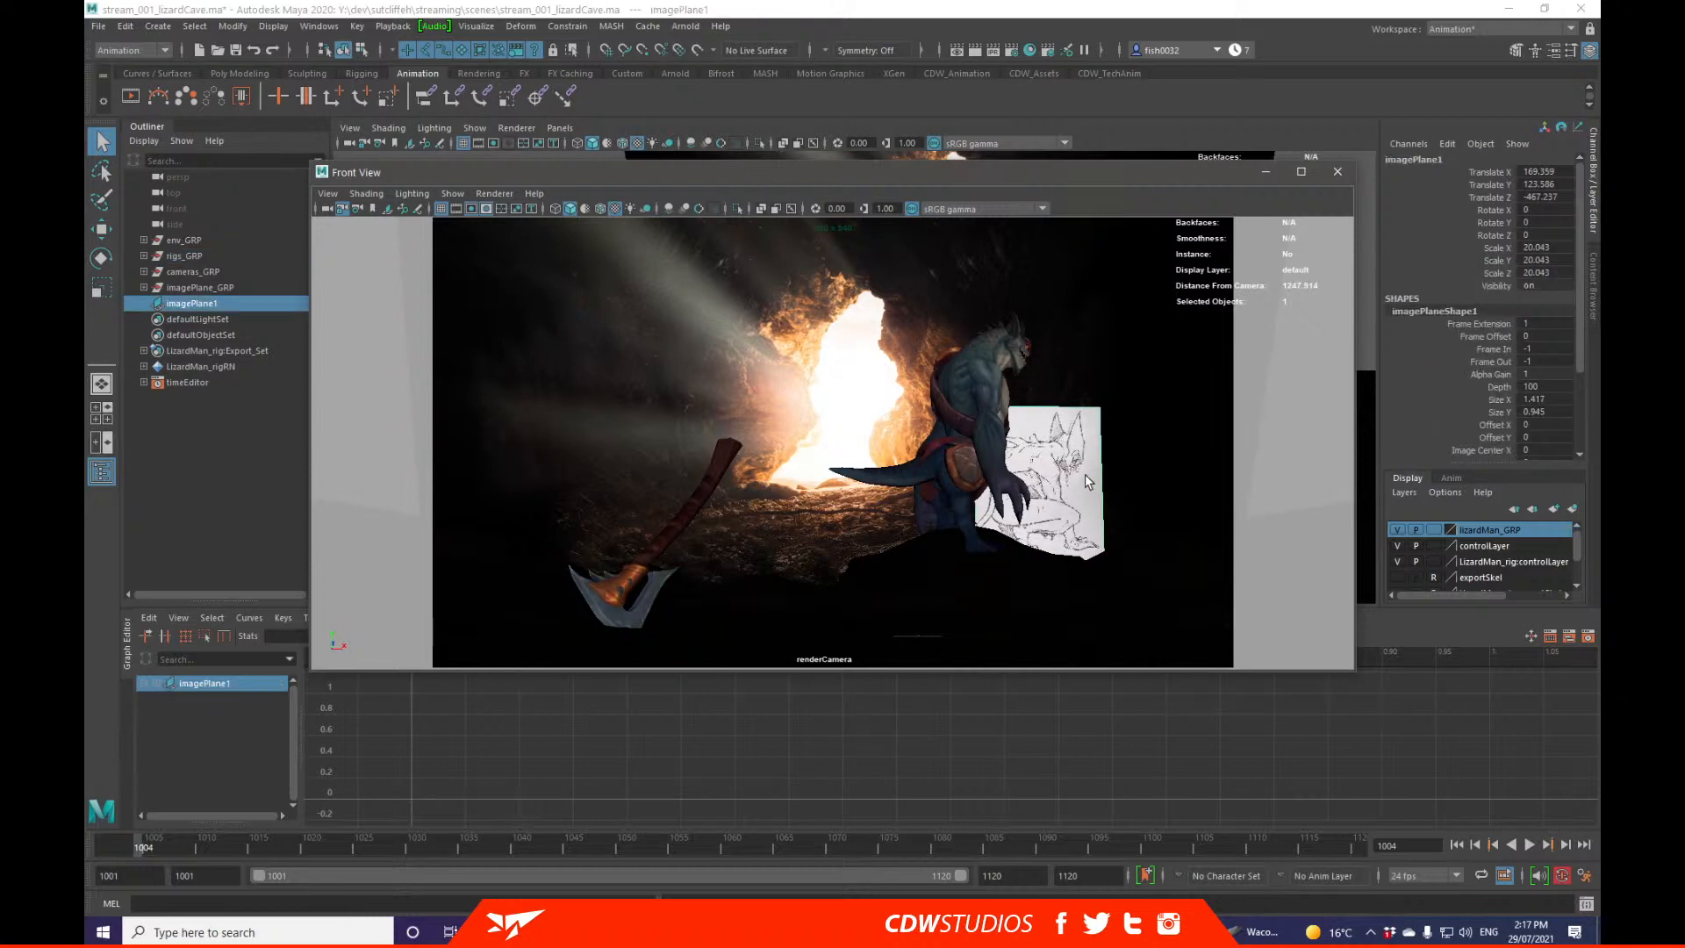
key("w")
left_click_drag(1088, 481, 1121, 405)
key("q")
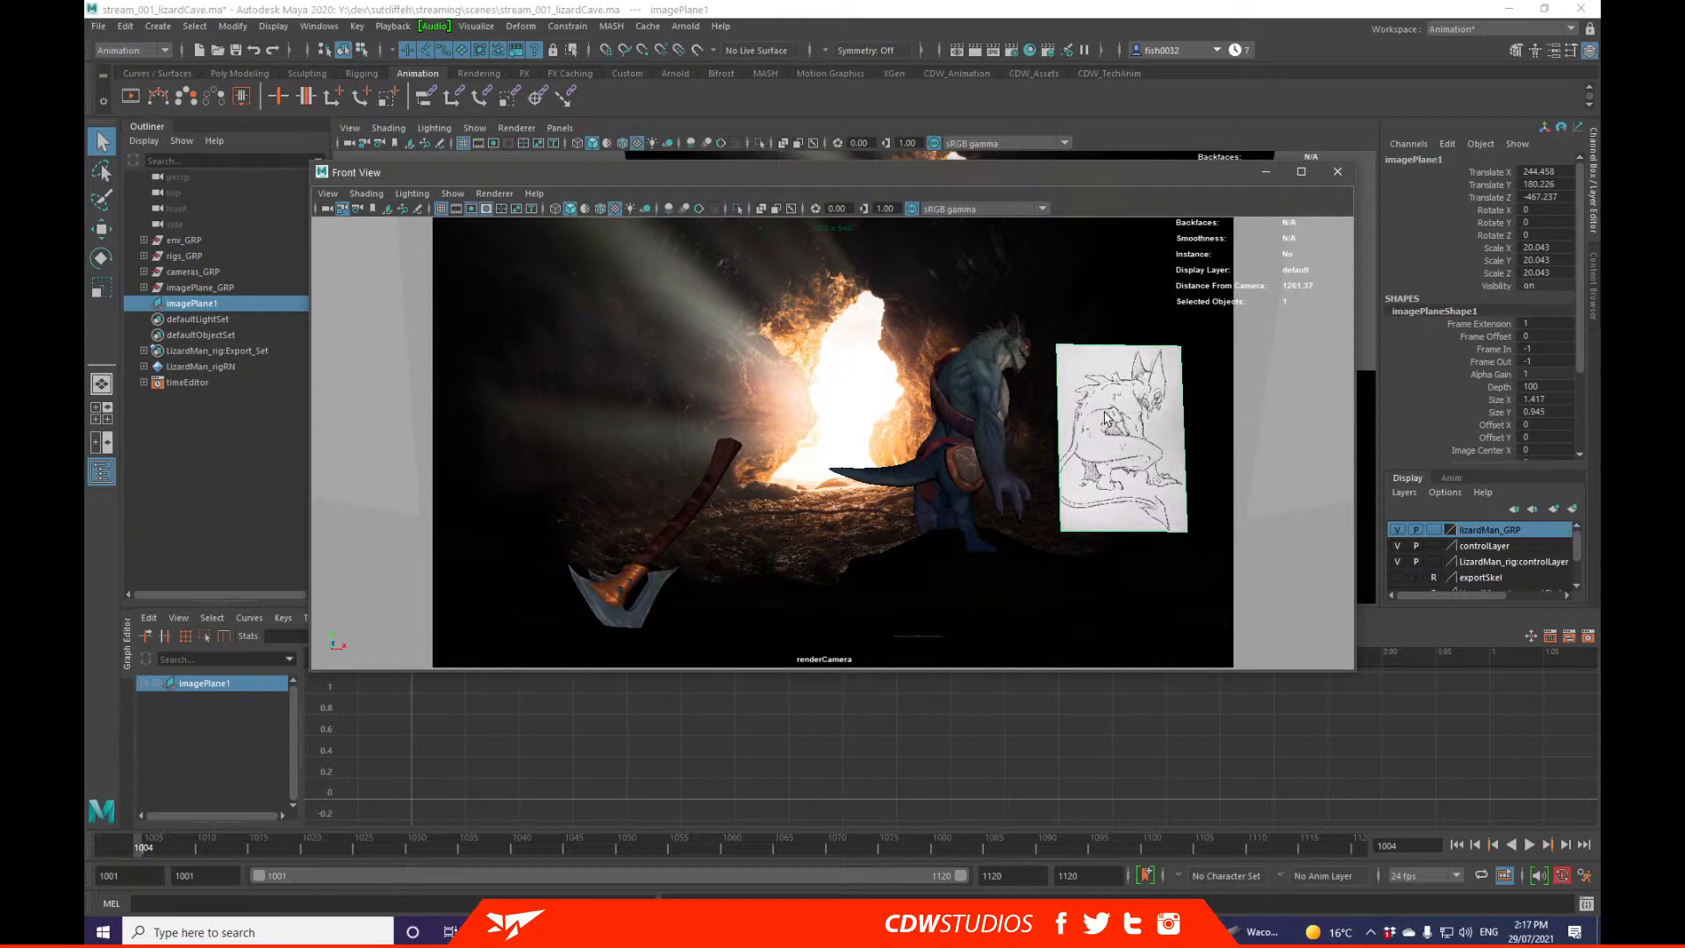
left_click_drag(965, 116, 968, 83)
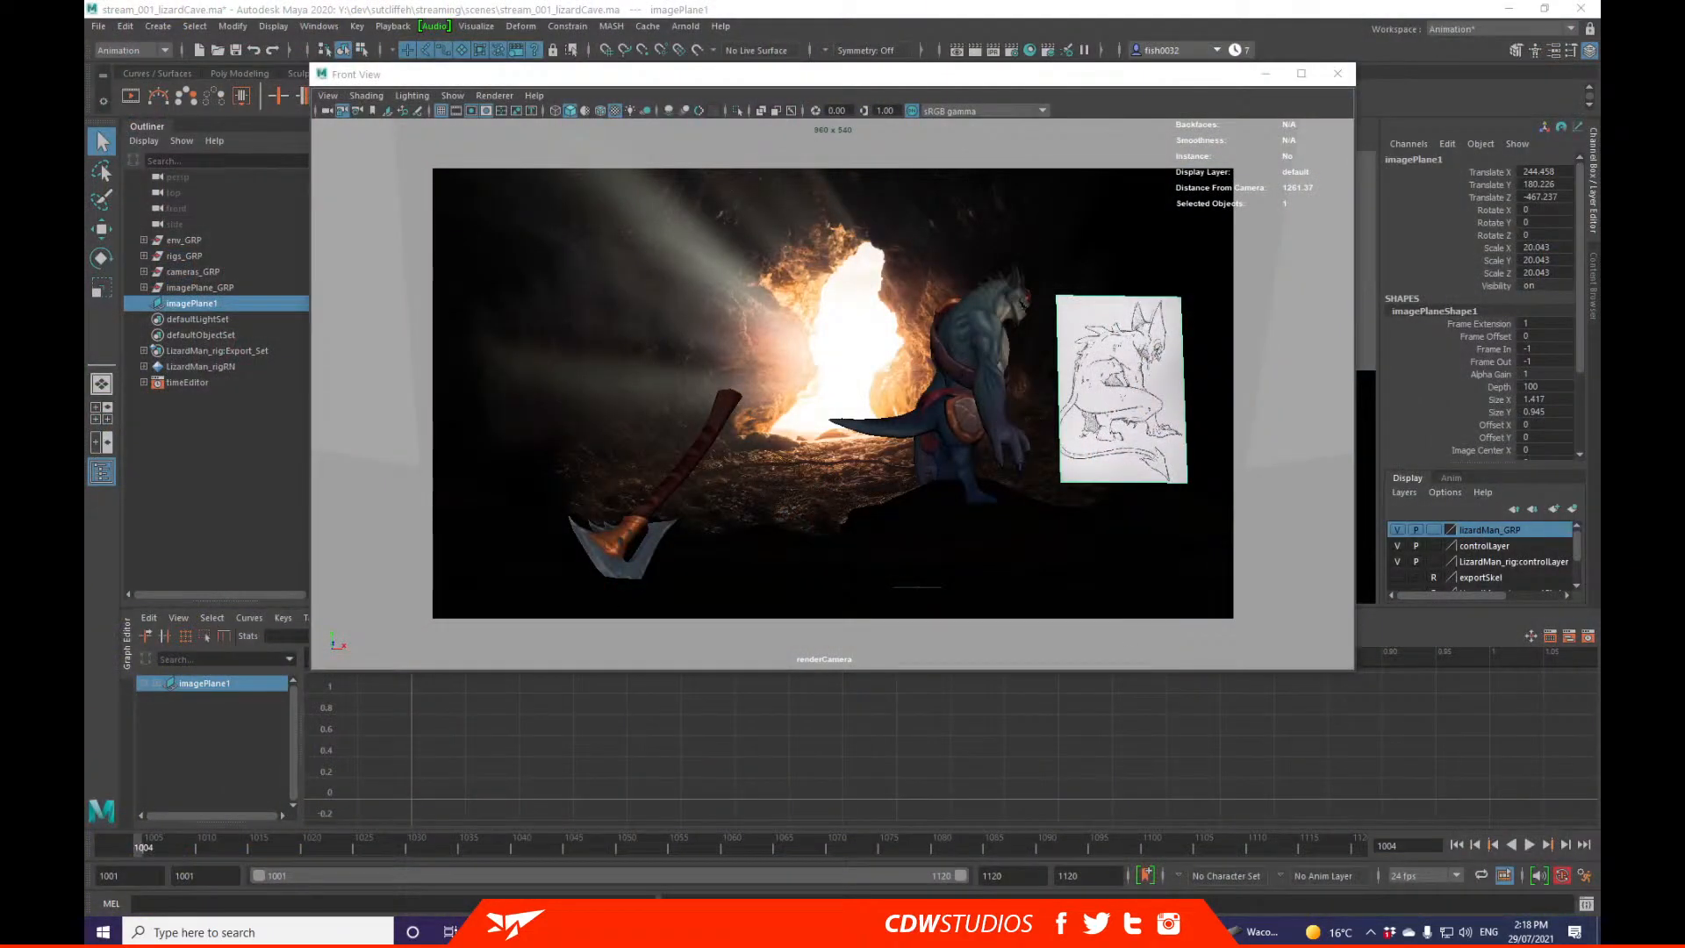
Step: Bring File Explorer onto this screen, browse the Y: drive's dev directory to the streaming project's images folder, and return to the streaming folder
left_click_drag(1597, 290, 752, 130)
scroll(568, 509, "down", 1)
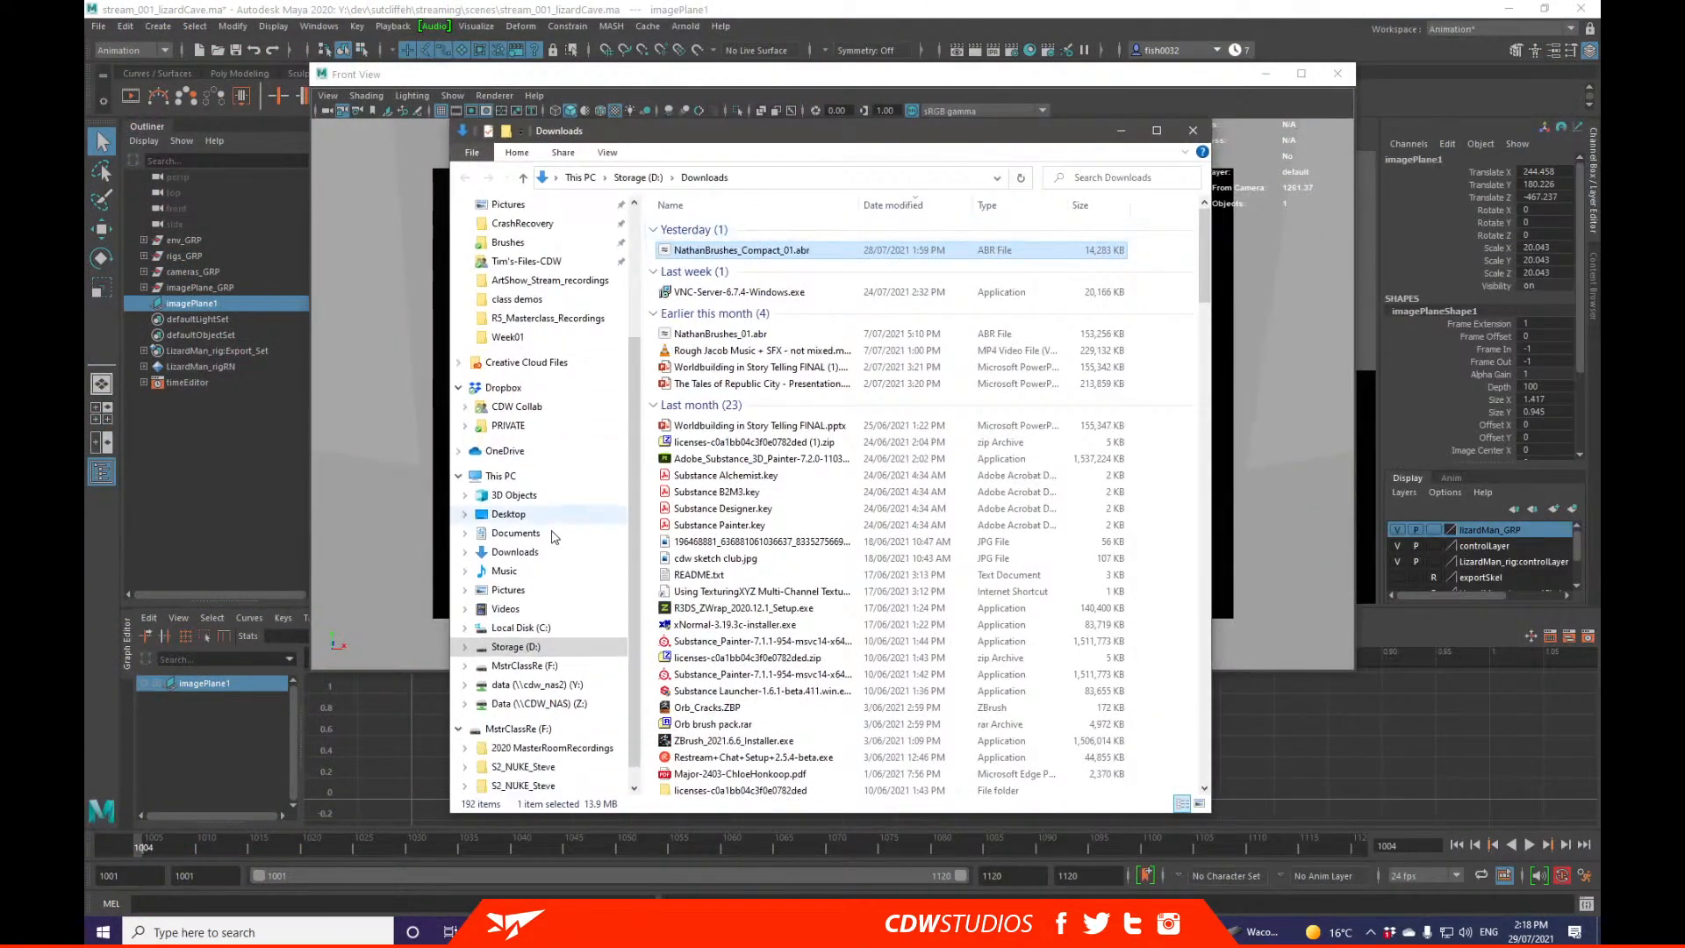
left_click(535, 684)
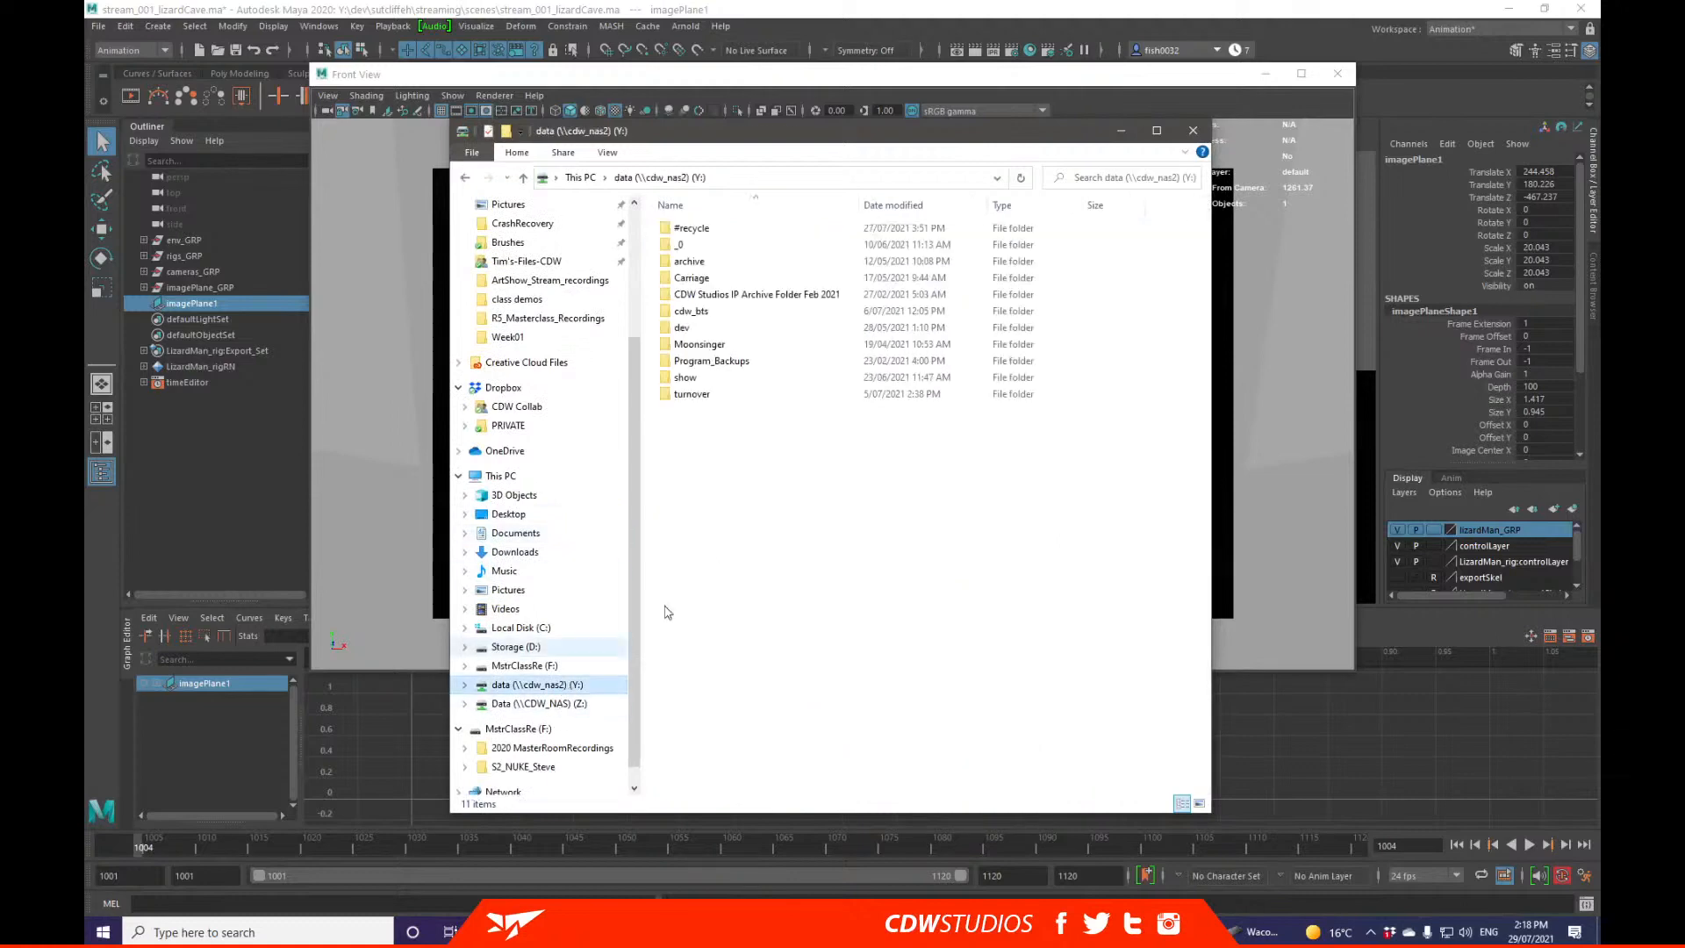
double_click(715, 331)
double_click(742, 378)
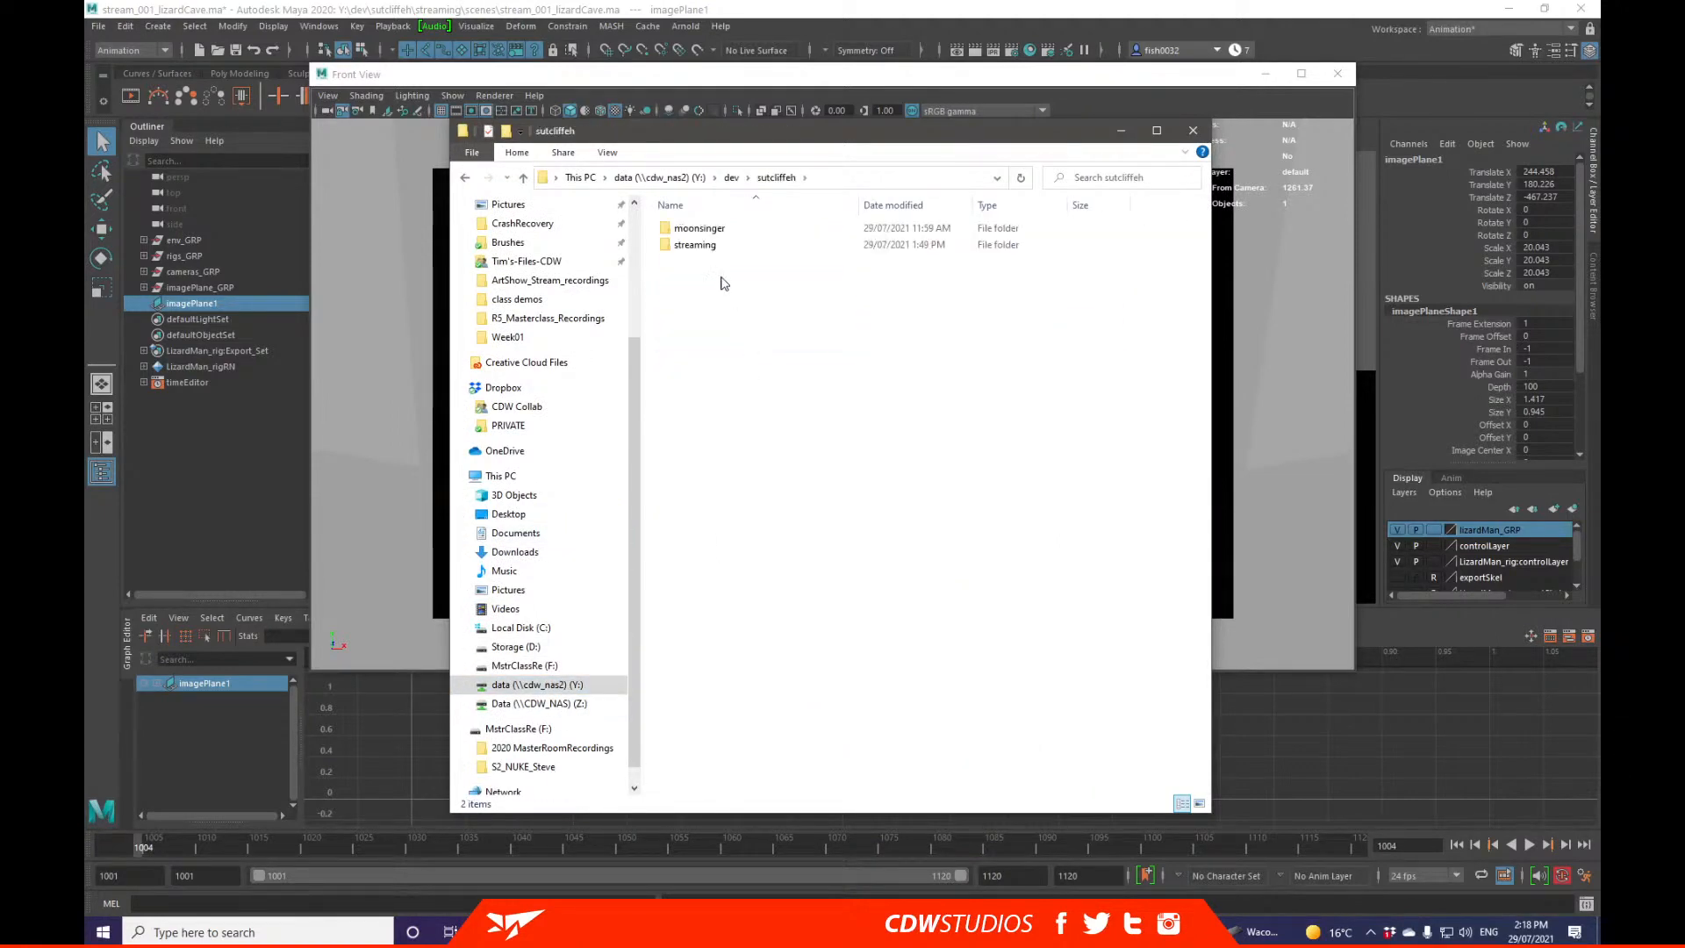
left_click(725, 245)
double_click(725, 245)
double_click(740, 229)
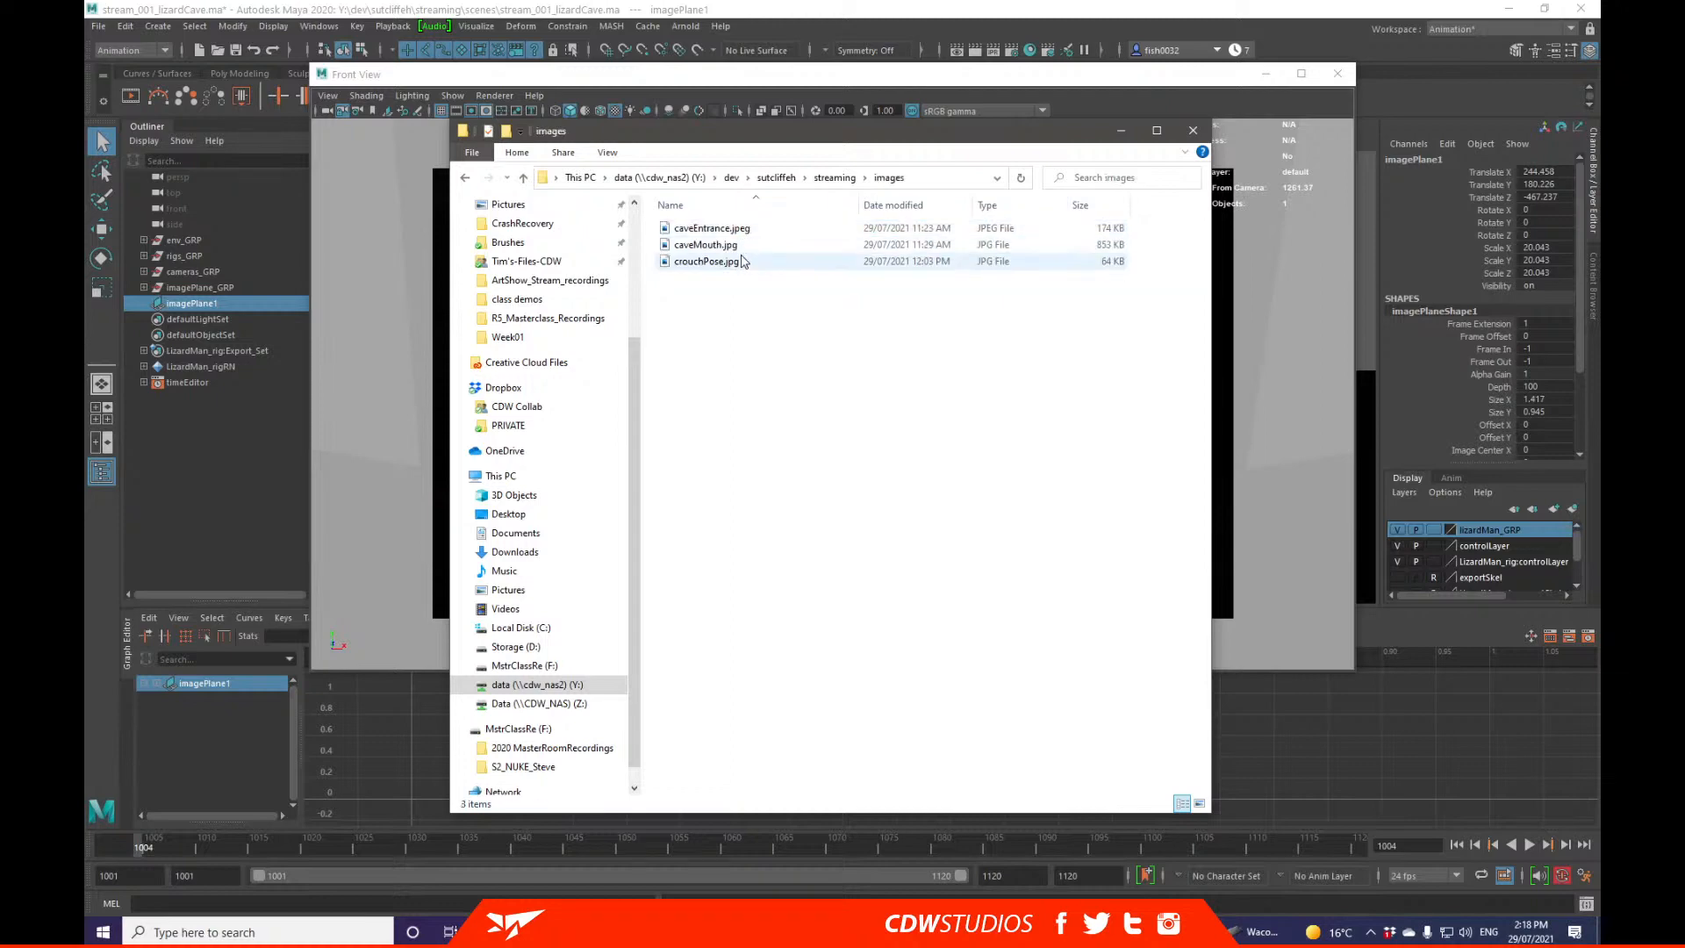
key("BackSpace")
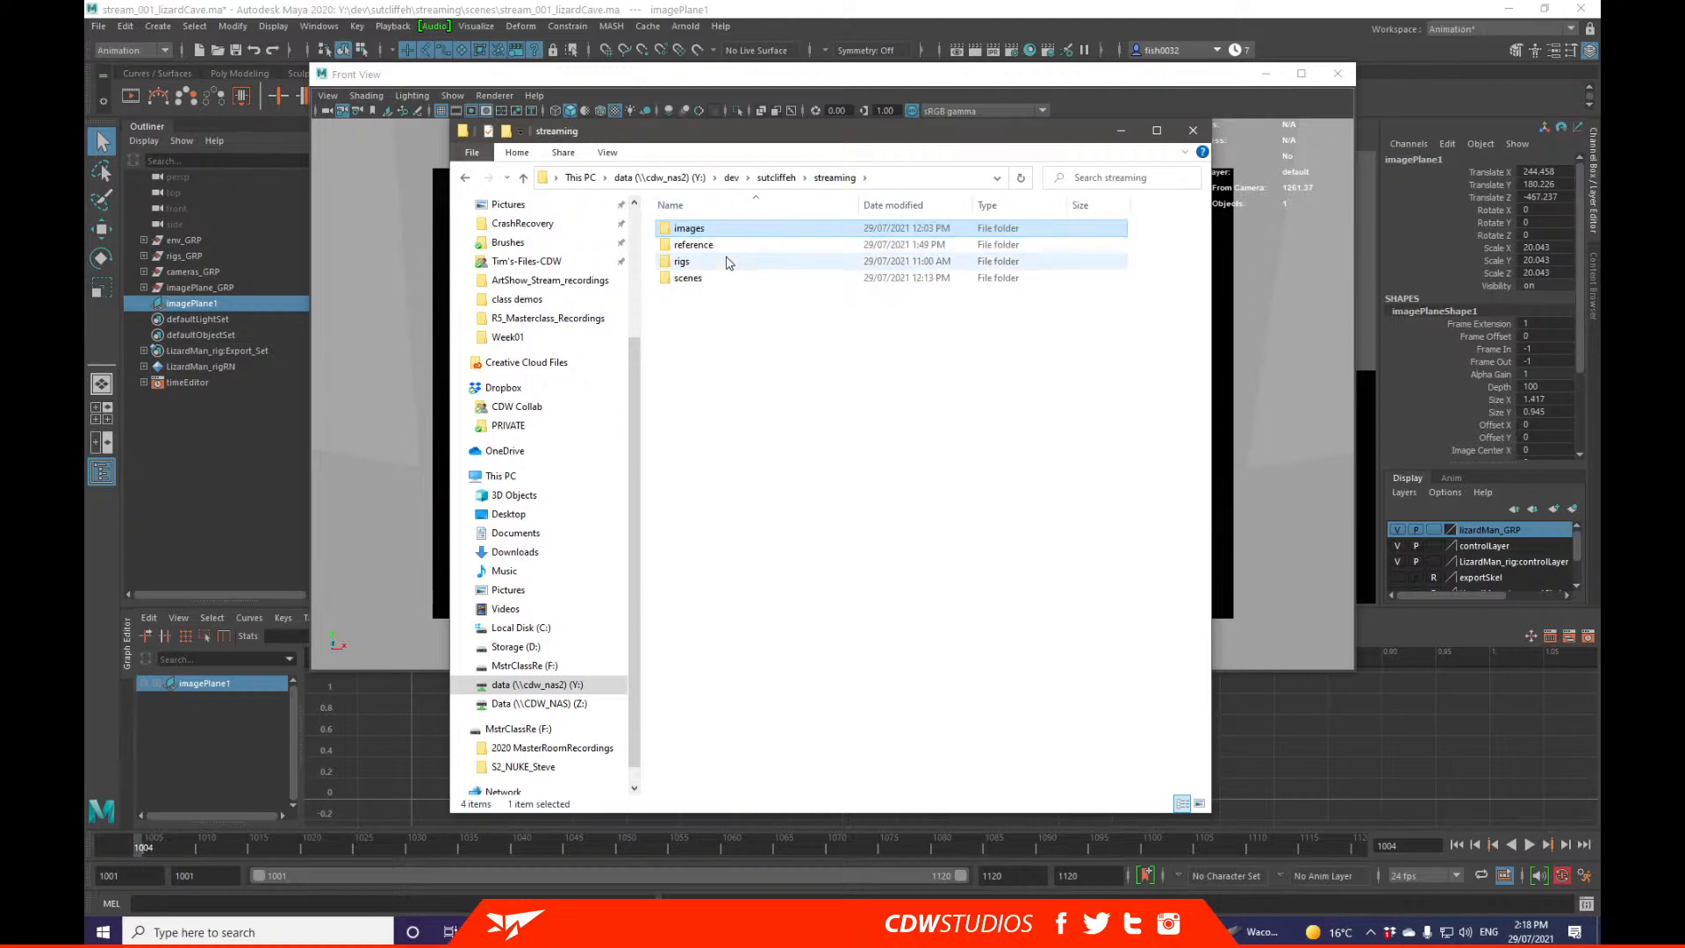
Step: Open the v1 folder under reference\imageSequence and open the first JPEG frame of the sequence in mrViewer
double_click(727, 245)
double_click(739, 229)
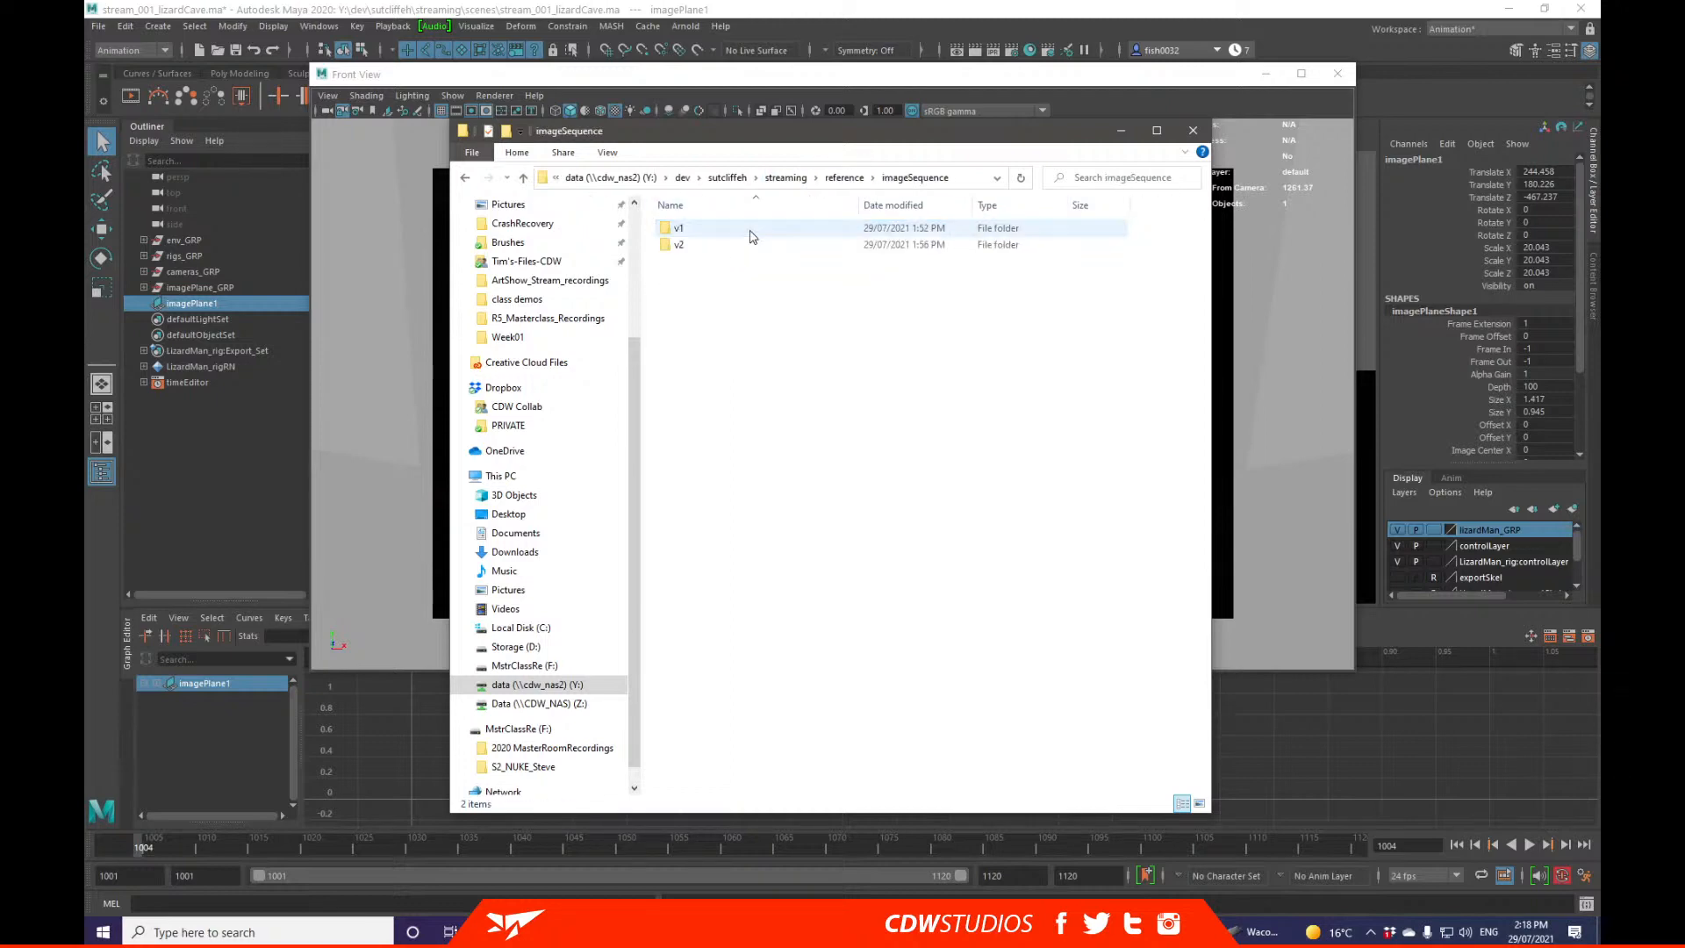
double_click(739, 229)
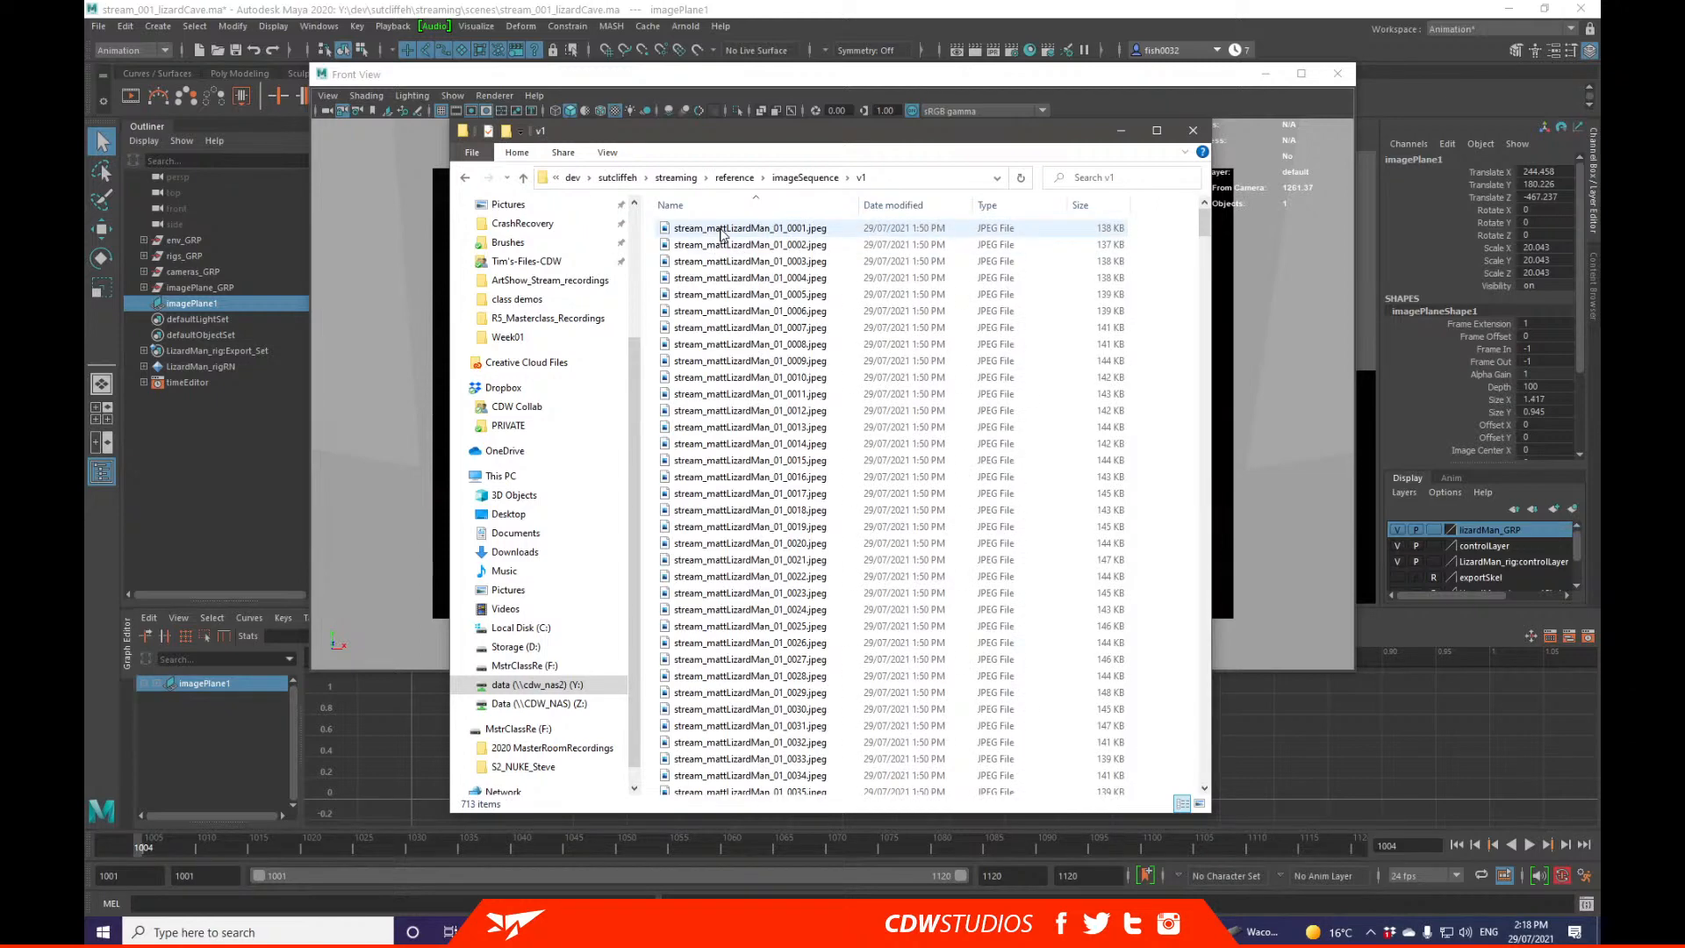
double_click(721, 230)
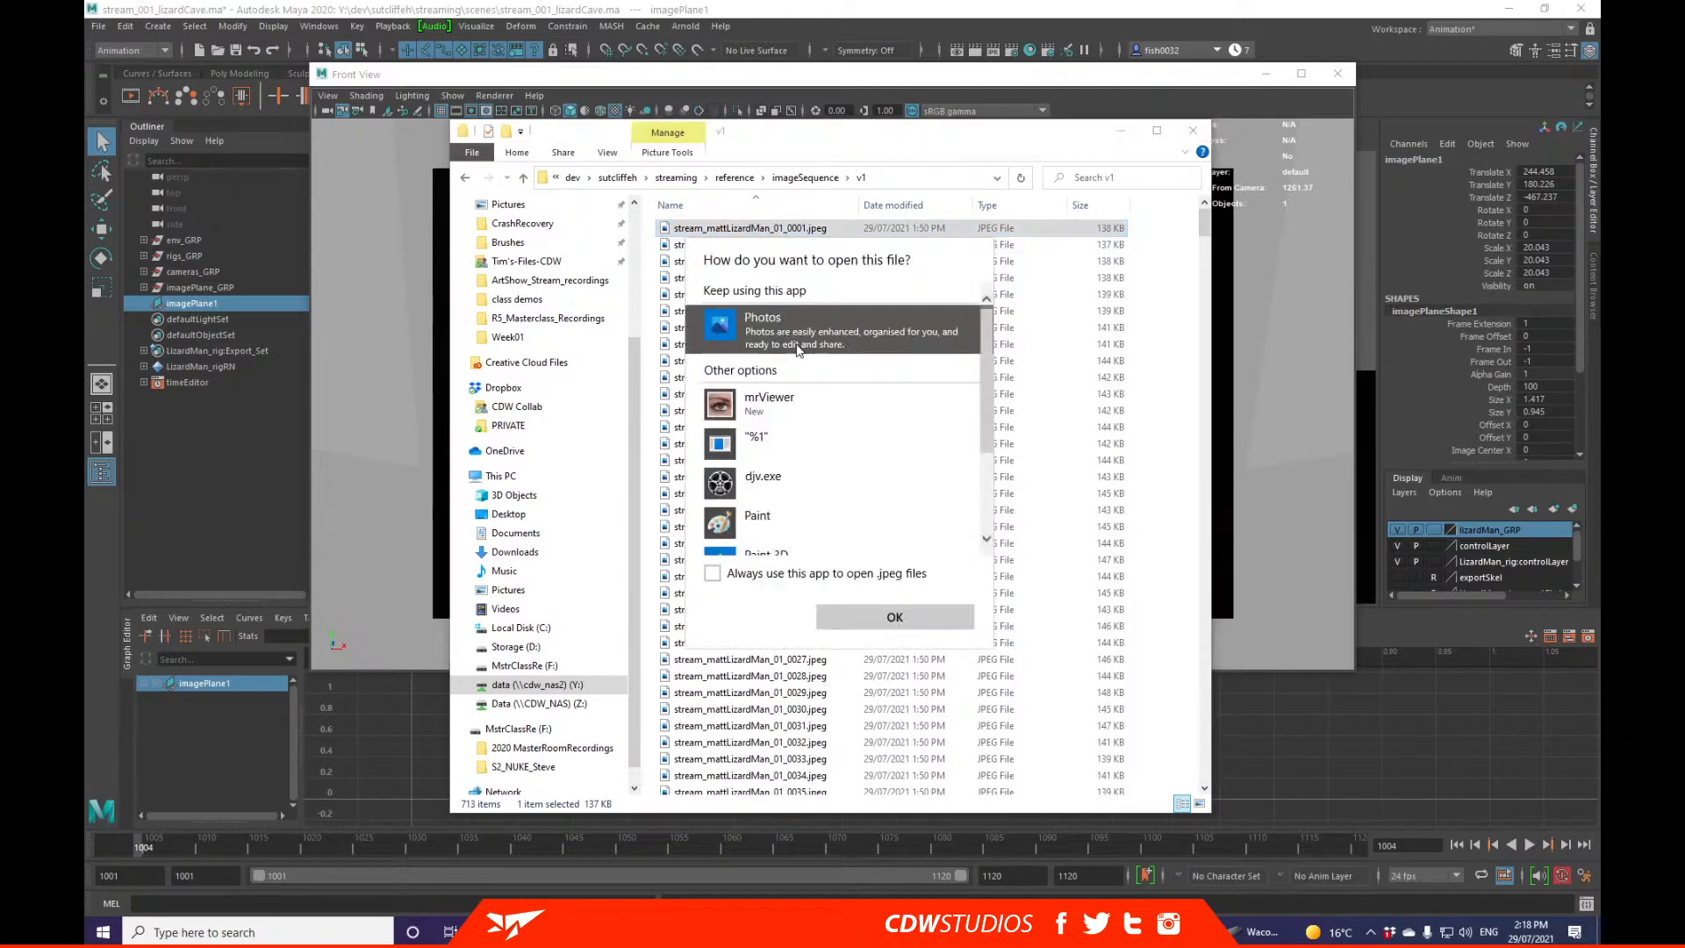
left_click(794, 403)
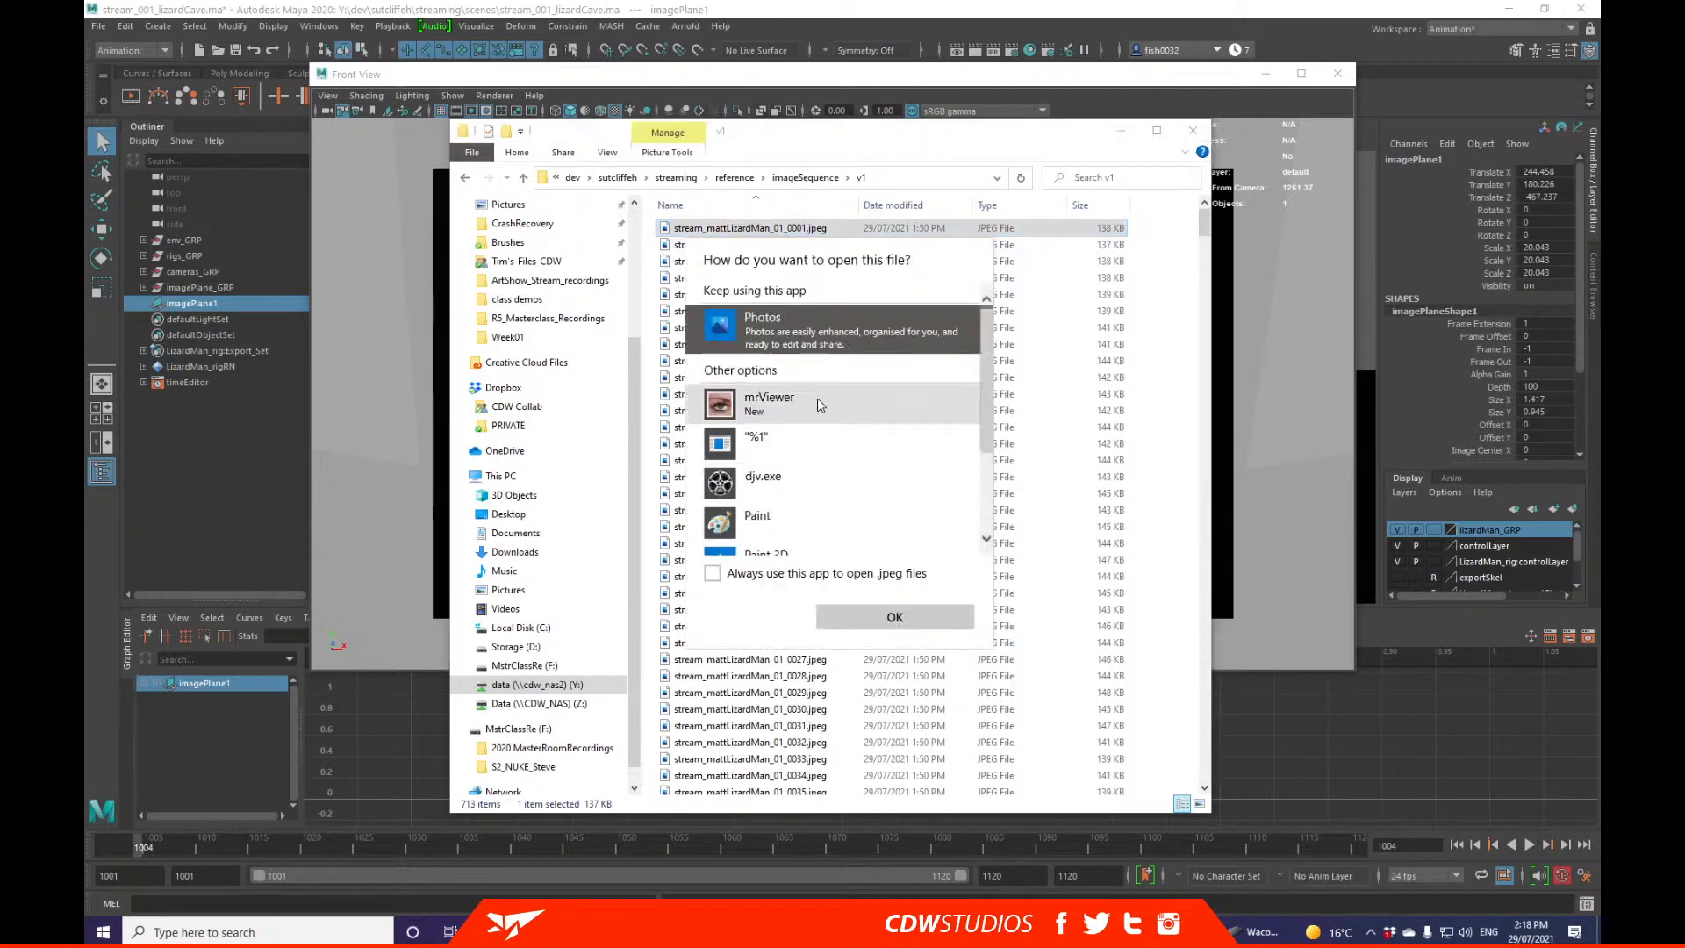
left_click(894, 617)
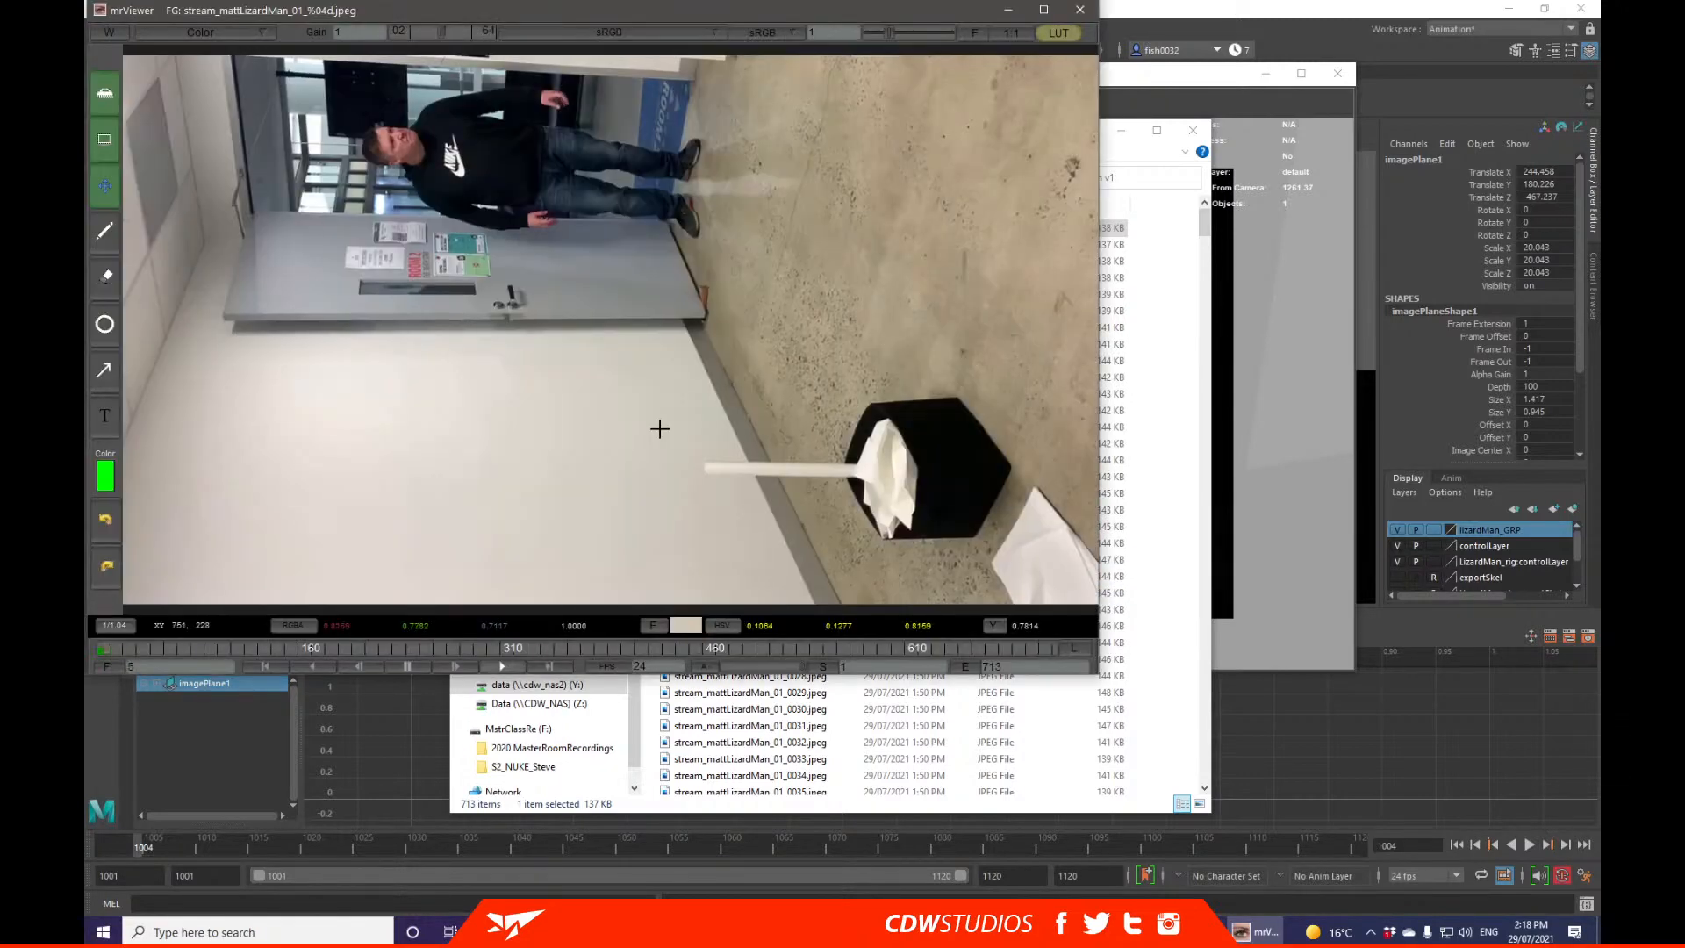
Step: Try rotating the reference footage by -90 degrees, and turn it back with Rotate +90
right_click(668, 416)
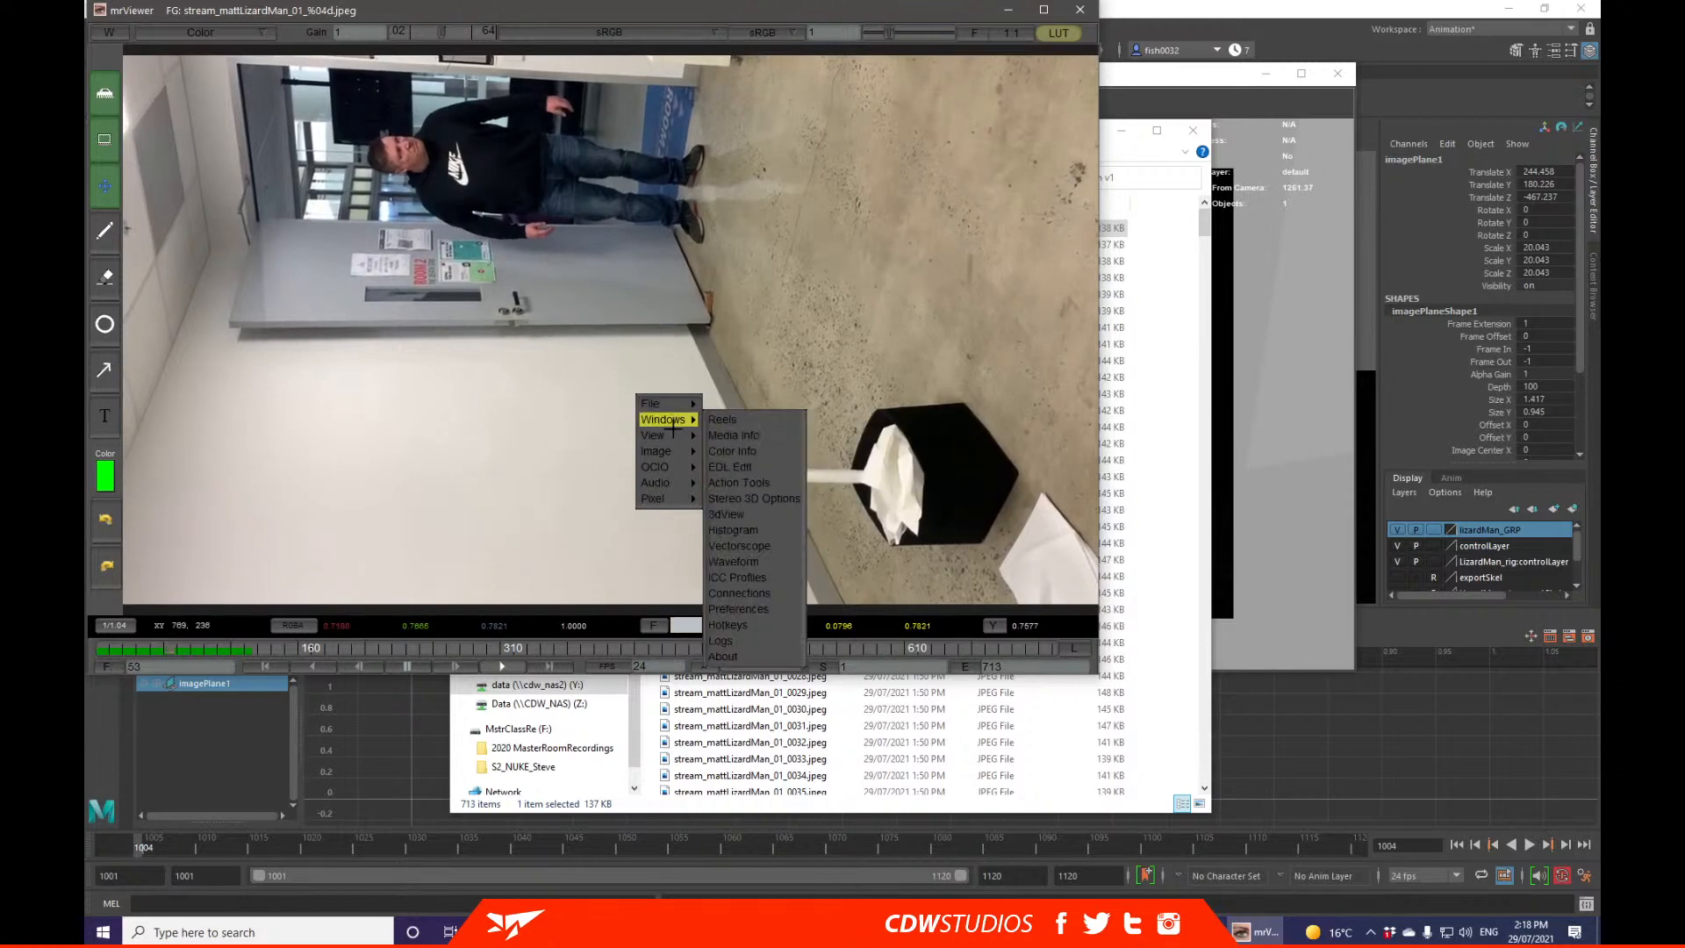
left_click(617, 294)
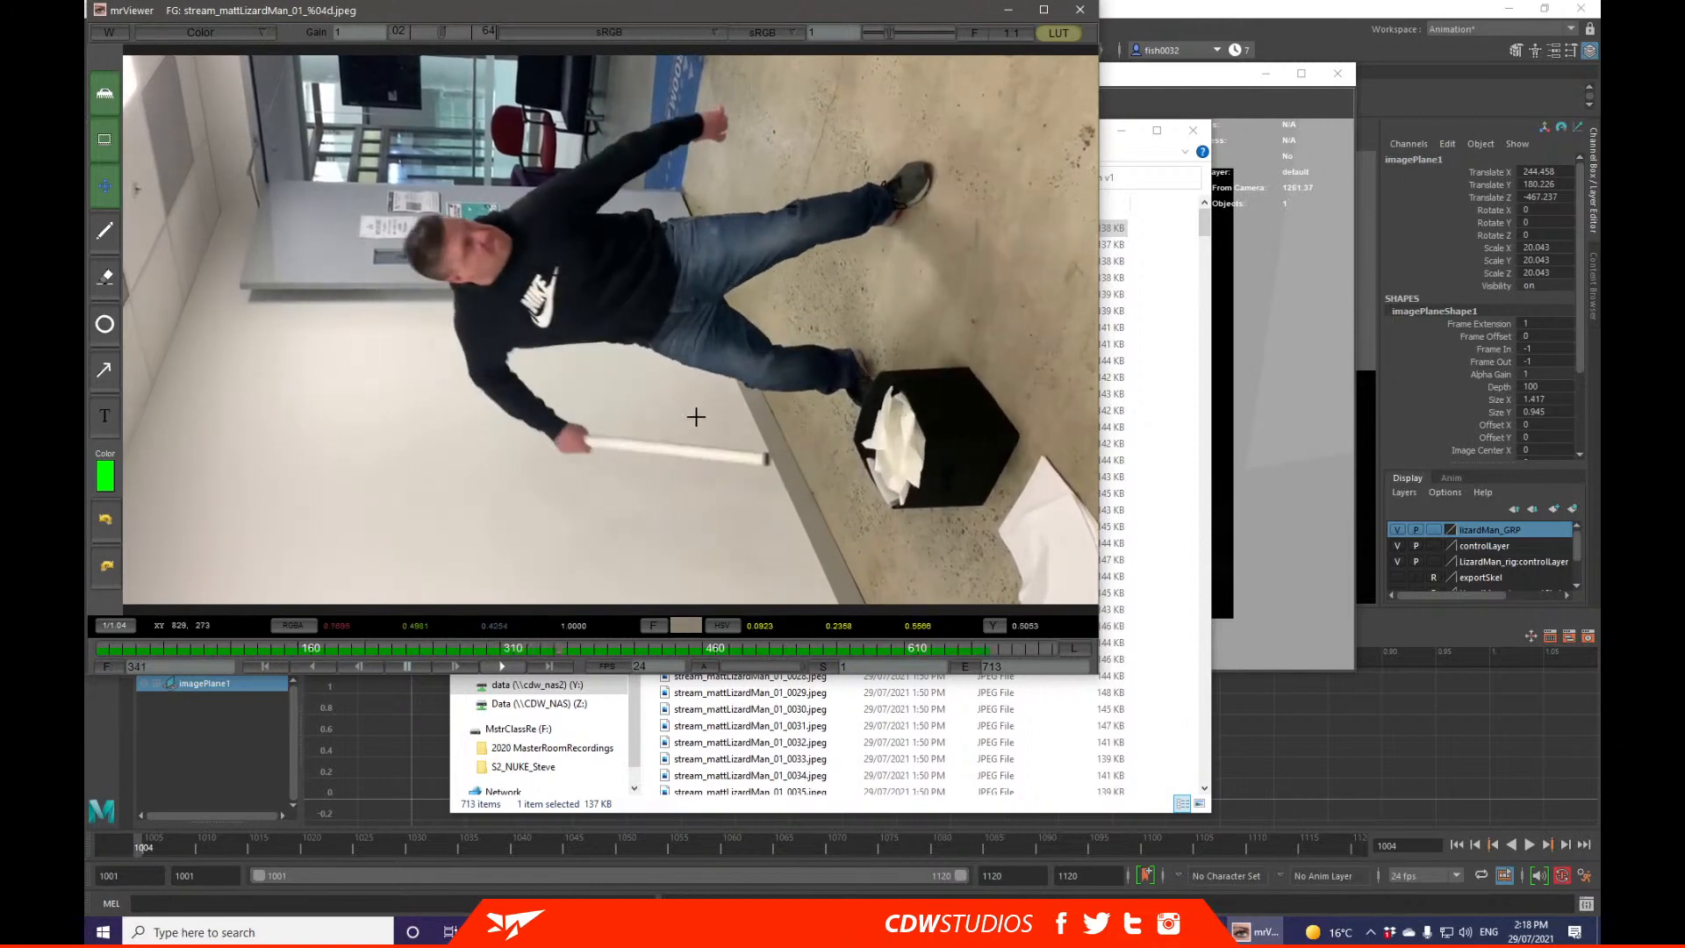
right_click(772, 252)
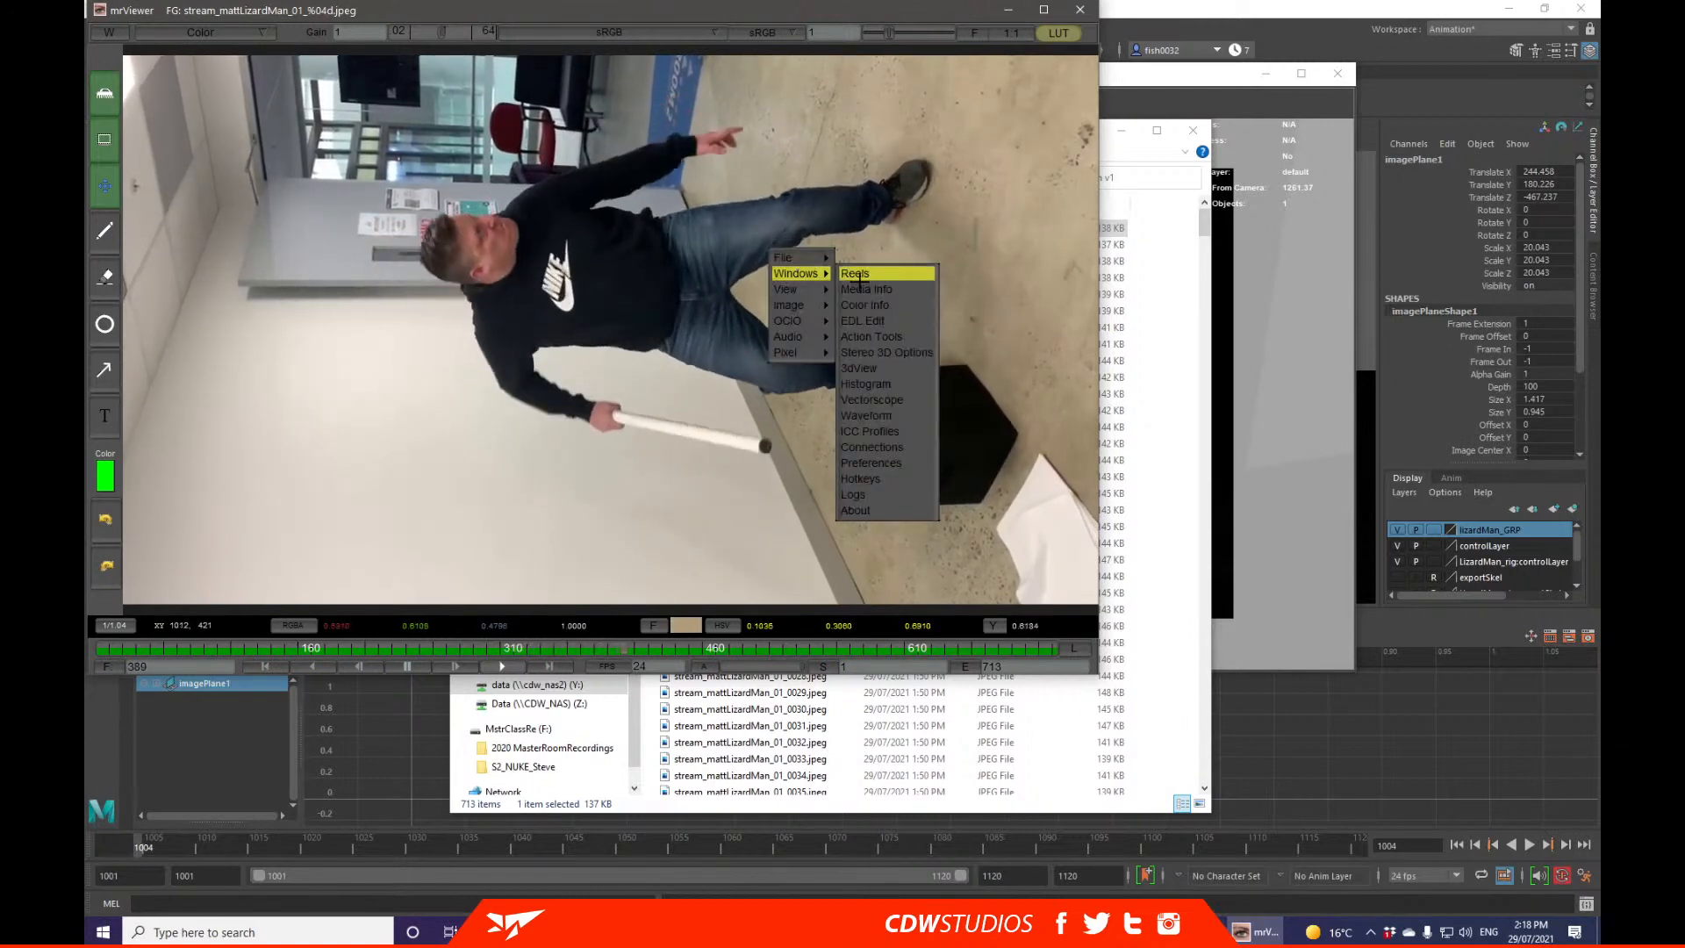
mouse_move(818, 258)
mouse_move(788, 304)
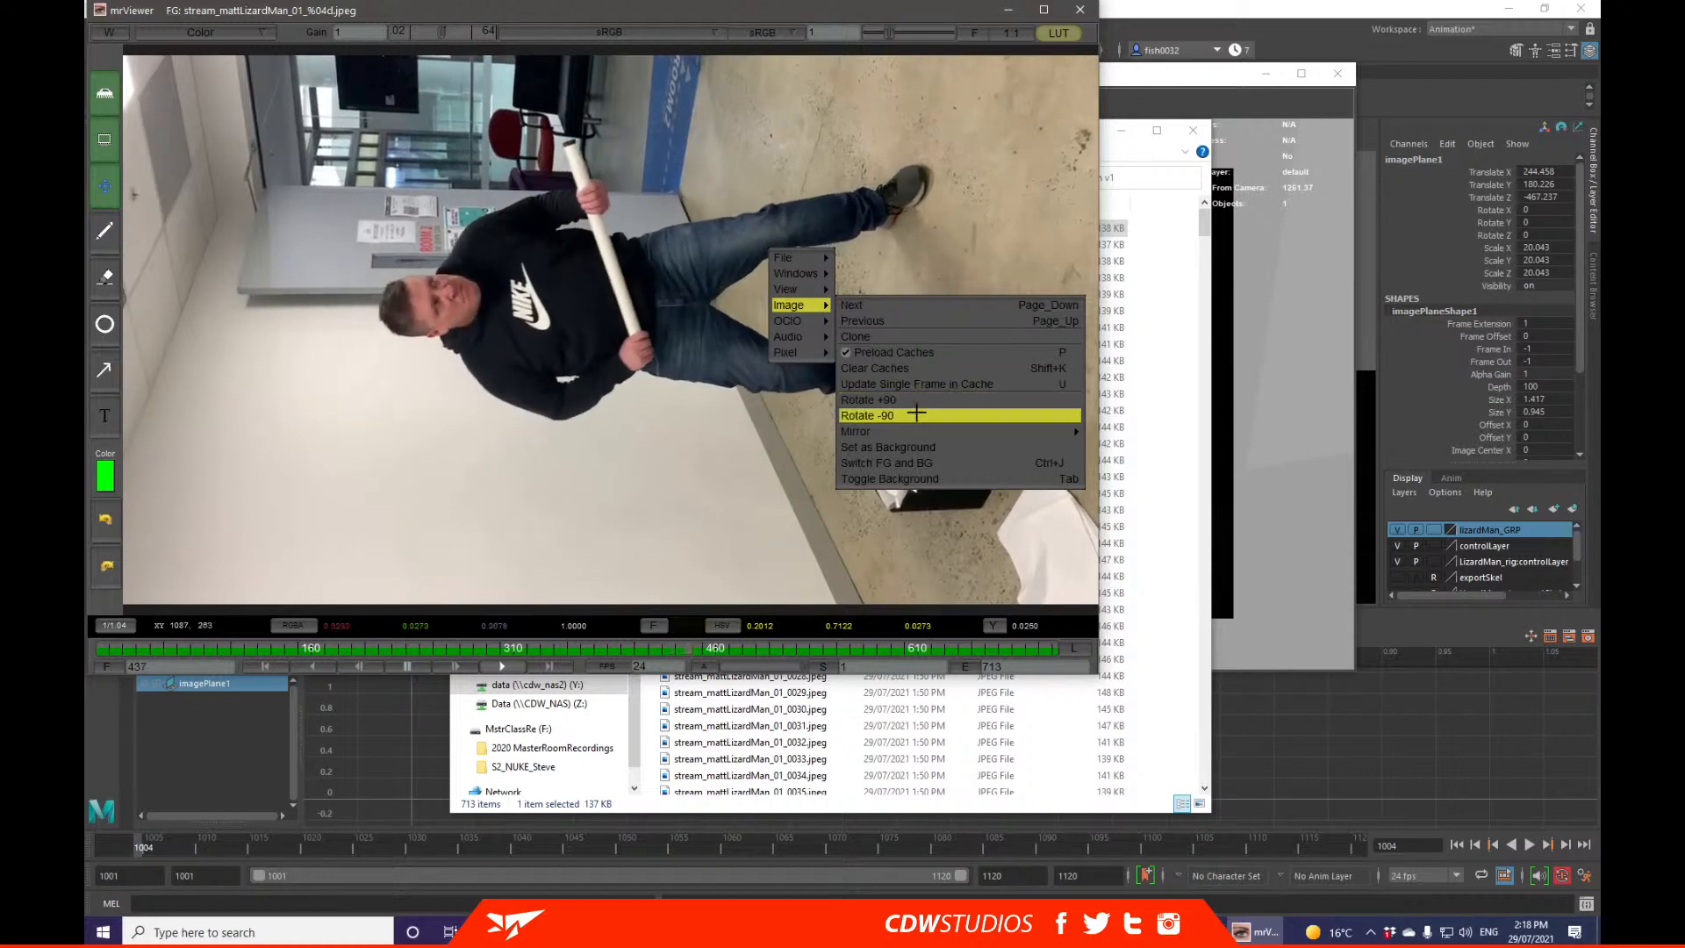
left_click(868, 413)
right_click(821, 393)
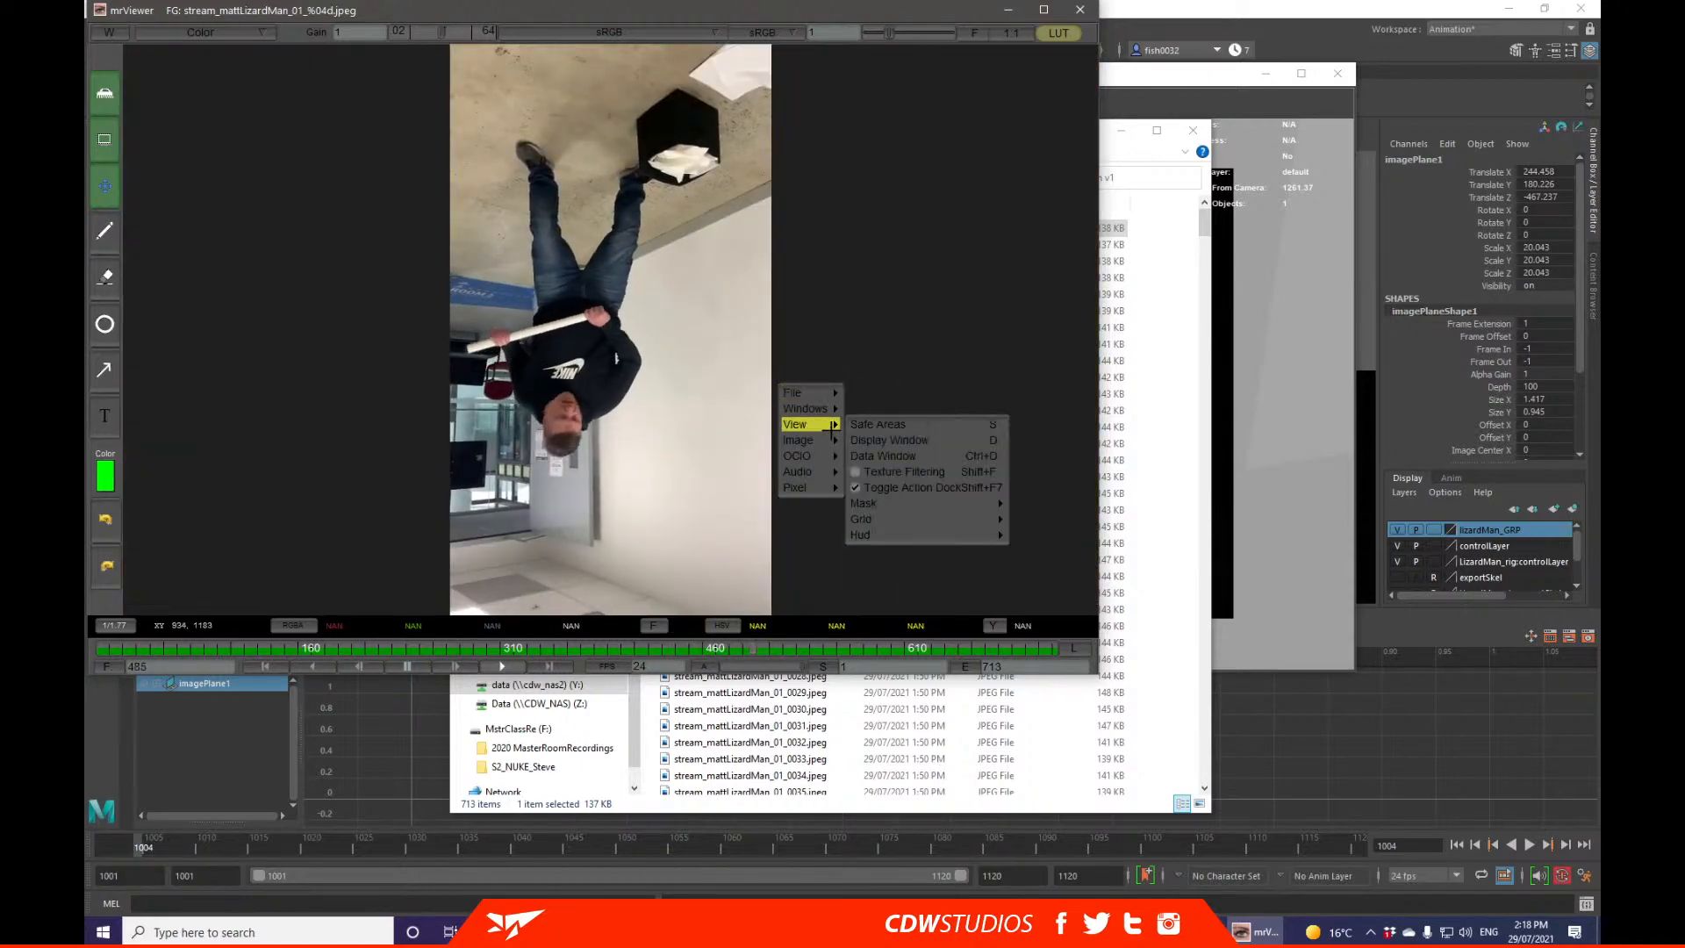
mouse_move(816, 440)
left_click(904, 534)
Step: Rotate the reference footage in mrViewer by +90 degrees so the actor stands upright
right_click(902, 460)
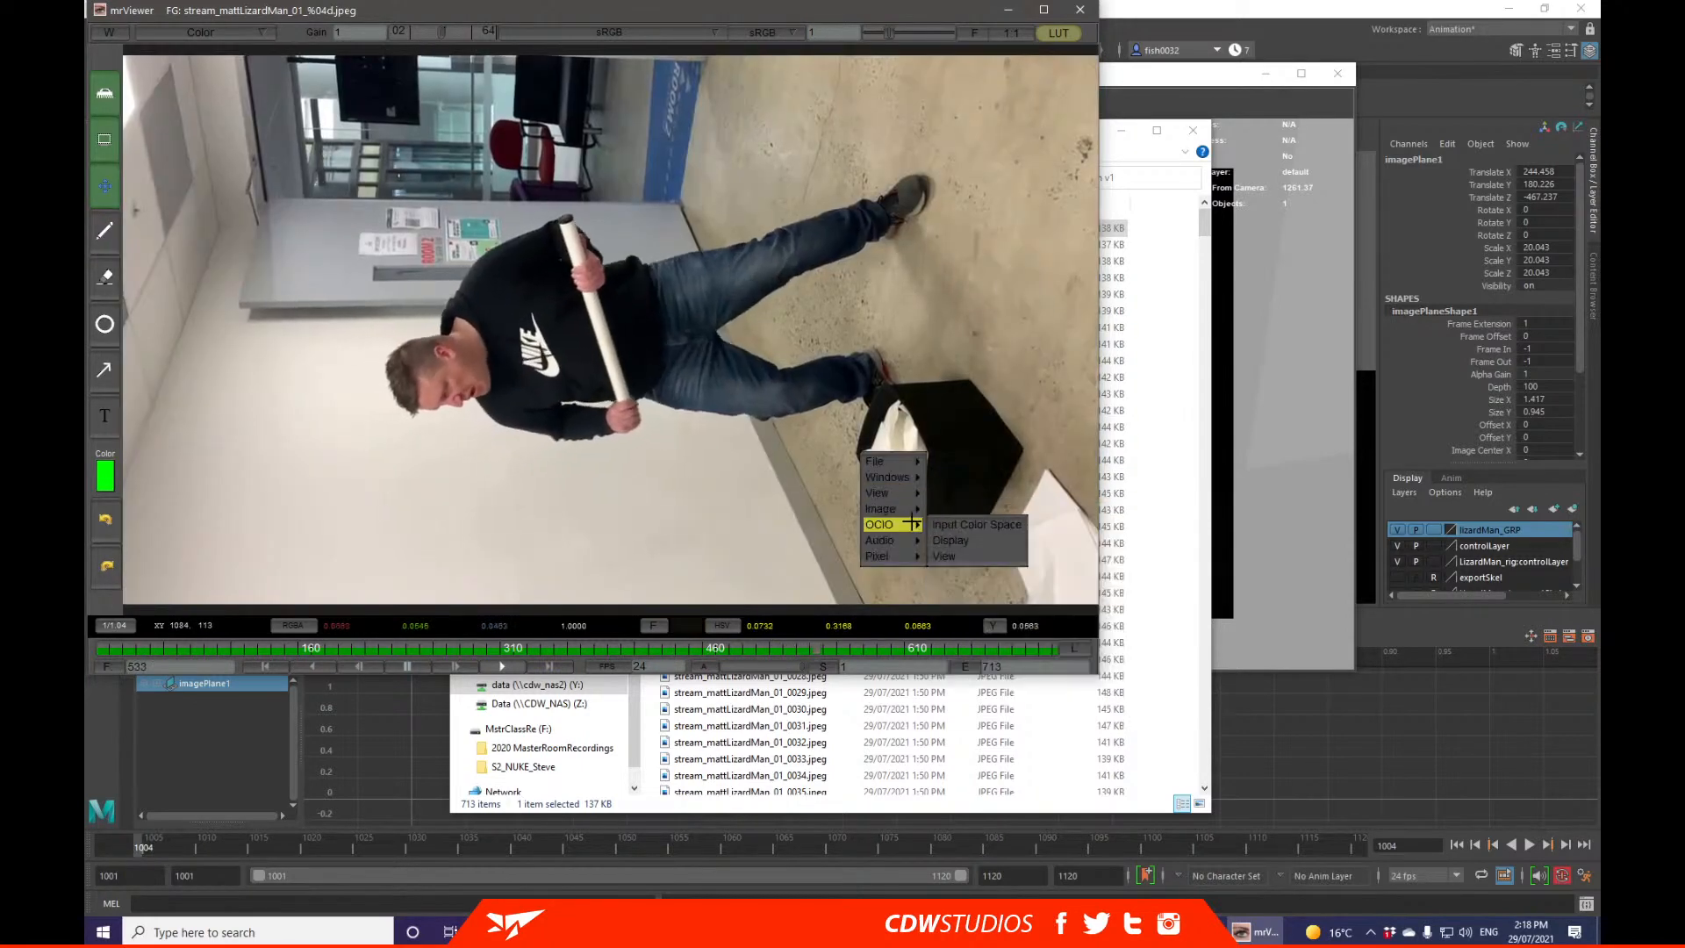
mouse_move(884, 509)
left_click(974, 603)
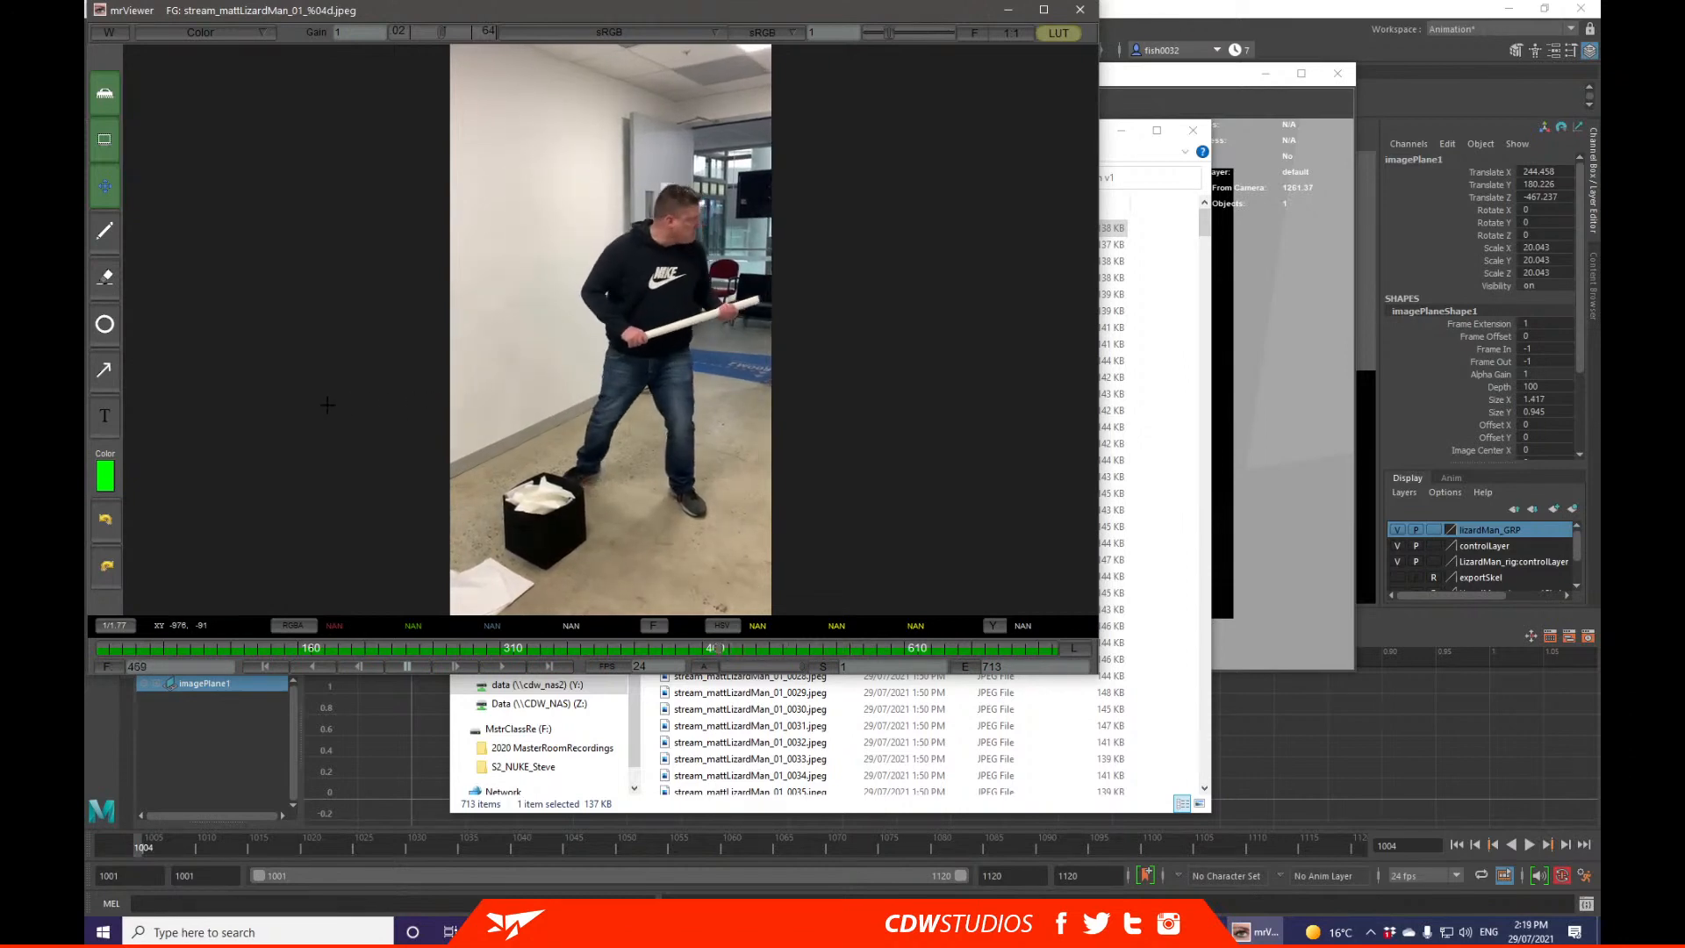
Step: Scrub back and forth through the reference footage to study how the actor moves and picks up the stick
left_click_drag(412, 650, 203, 646)
left_click(1112, 81)
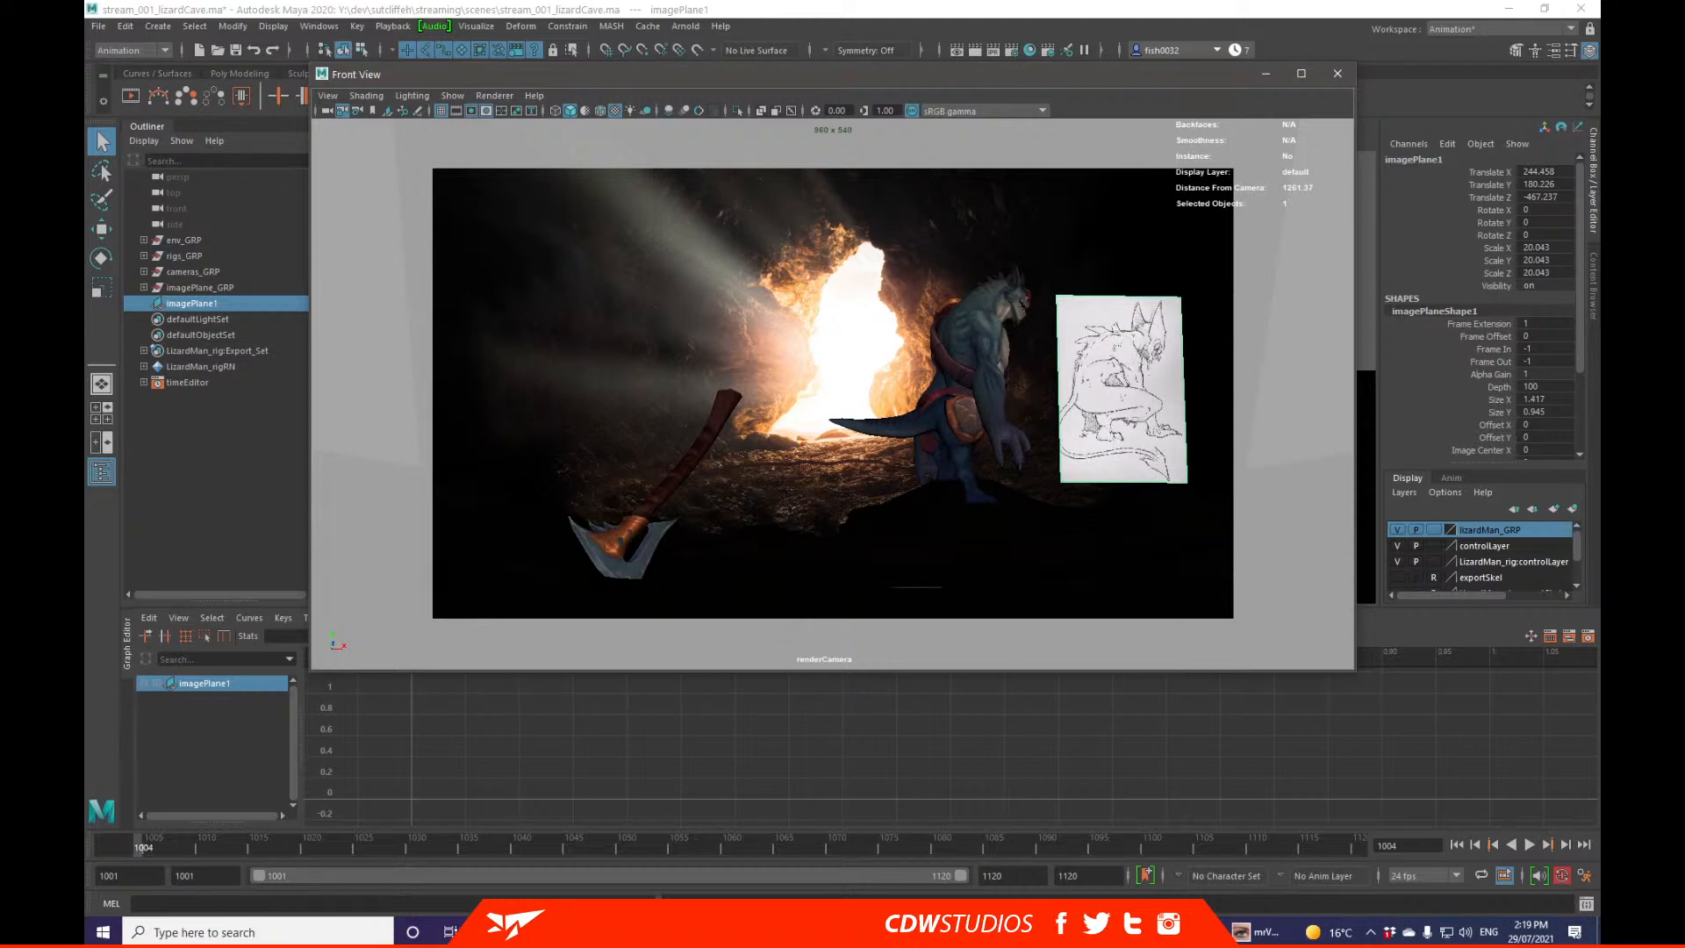
left_click(1257, 932)
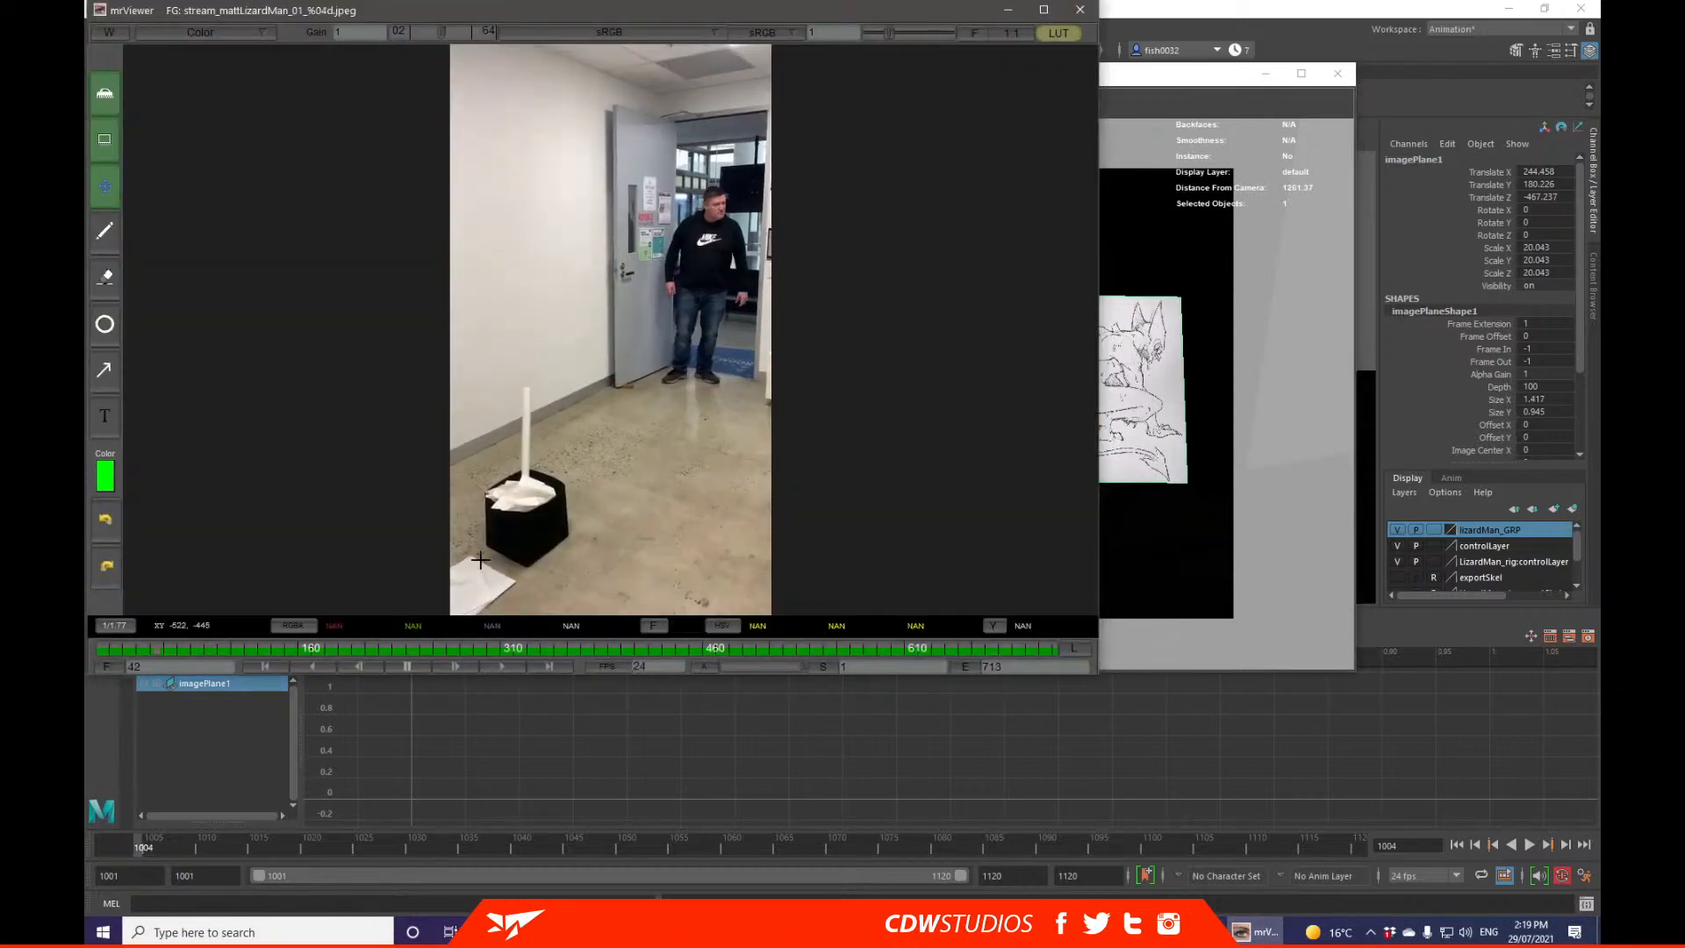
left_click_drag(480, 559, 349, 548)
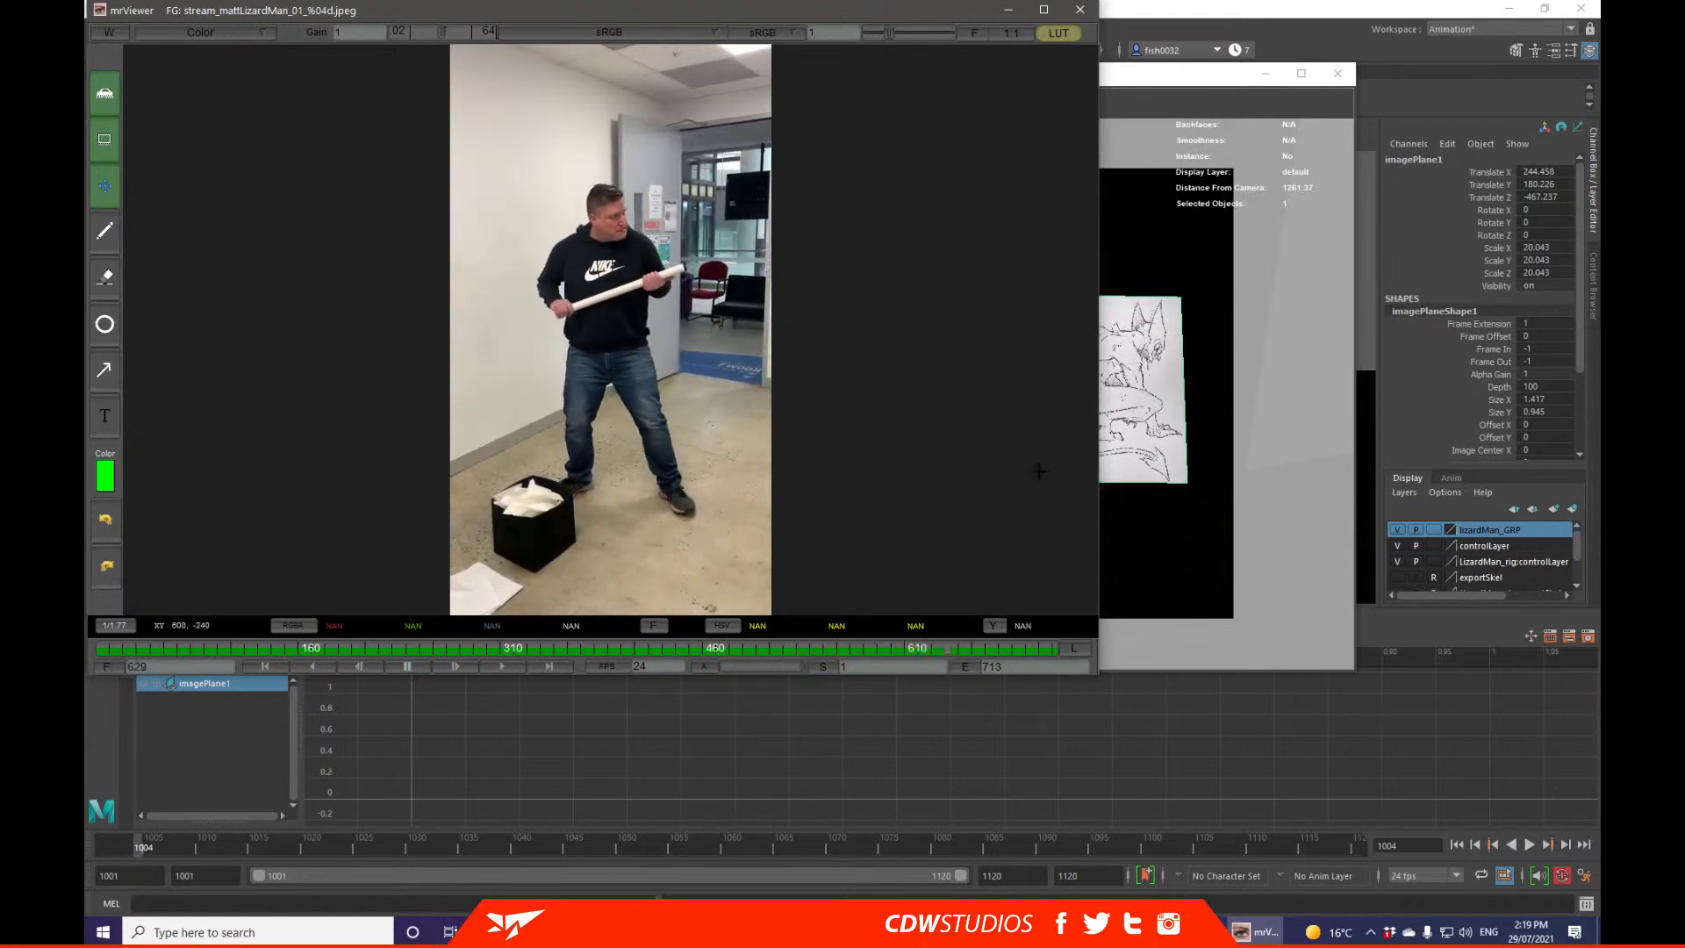
left_click_drag(948, 483, 547, 483)
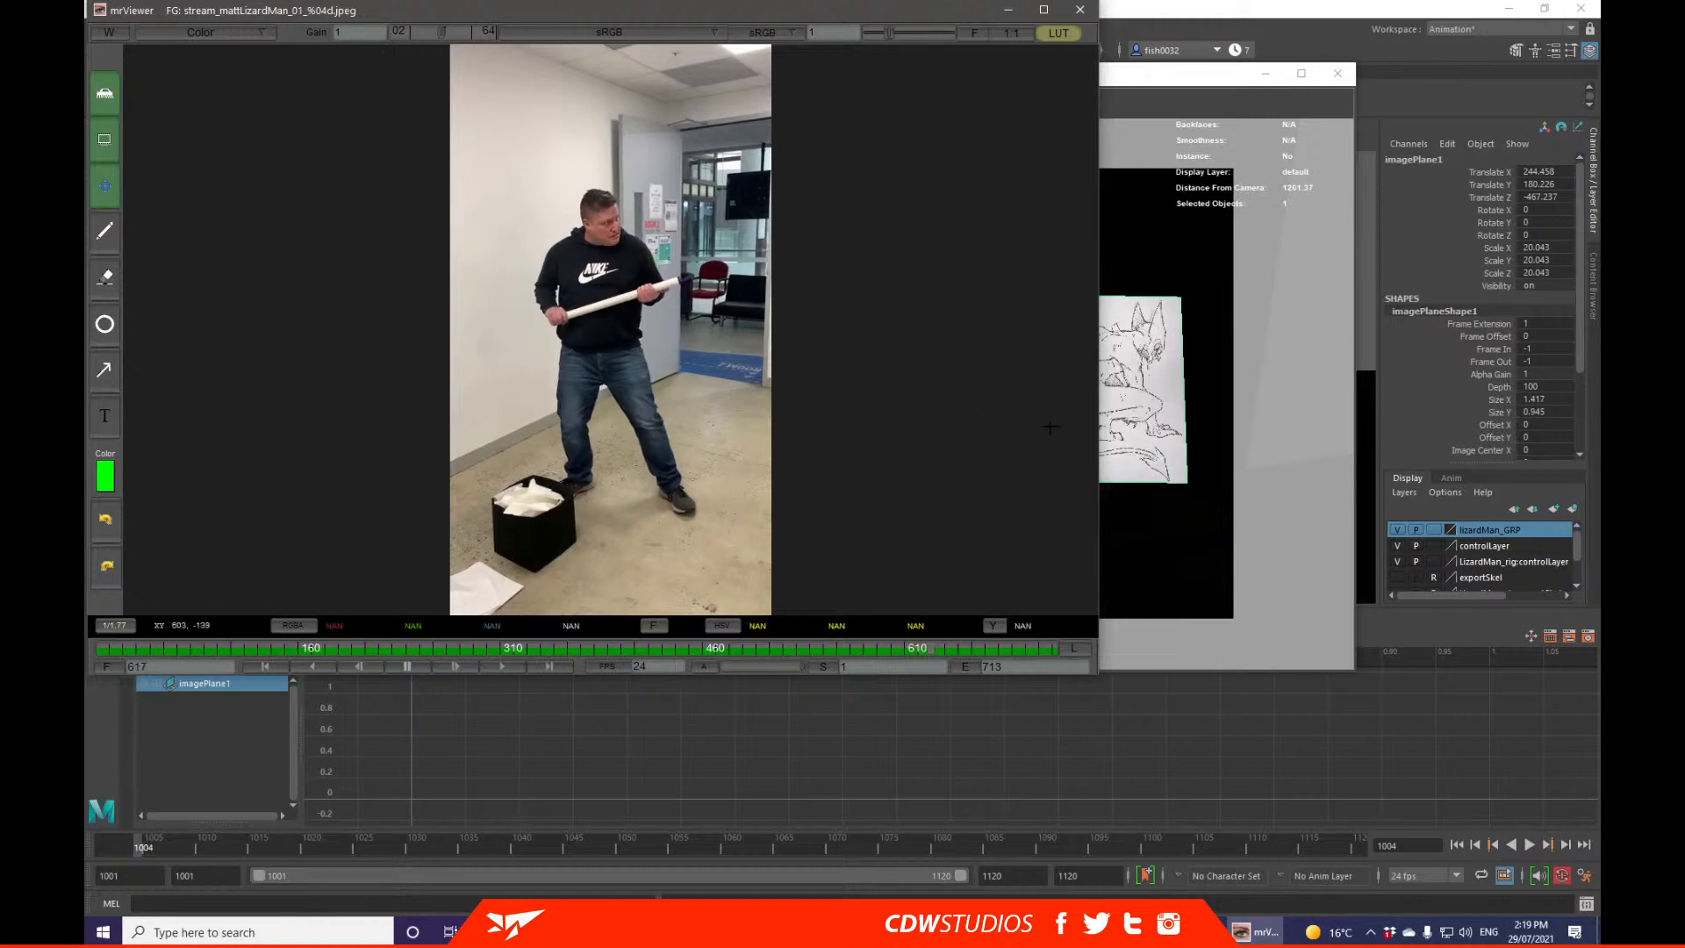
left_click_drag(1050, 427, 448, 434)
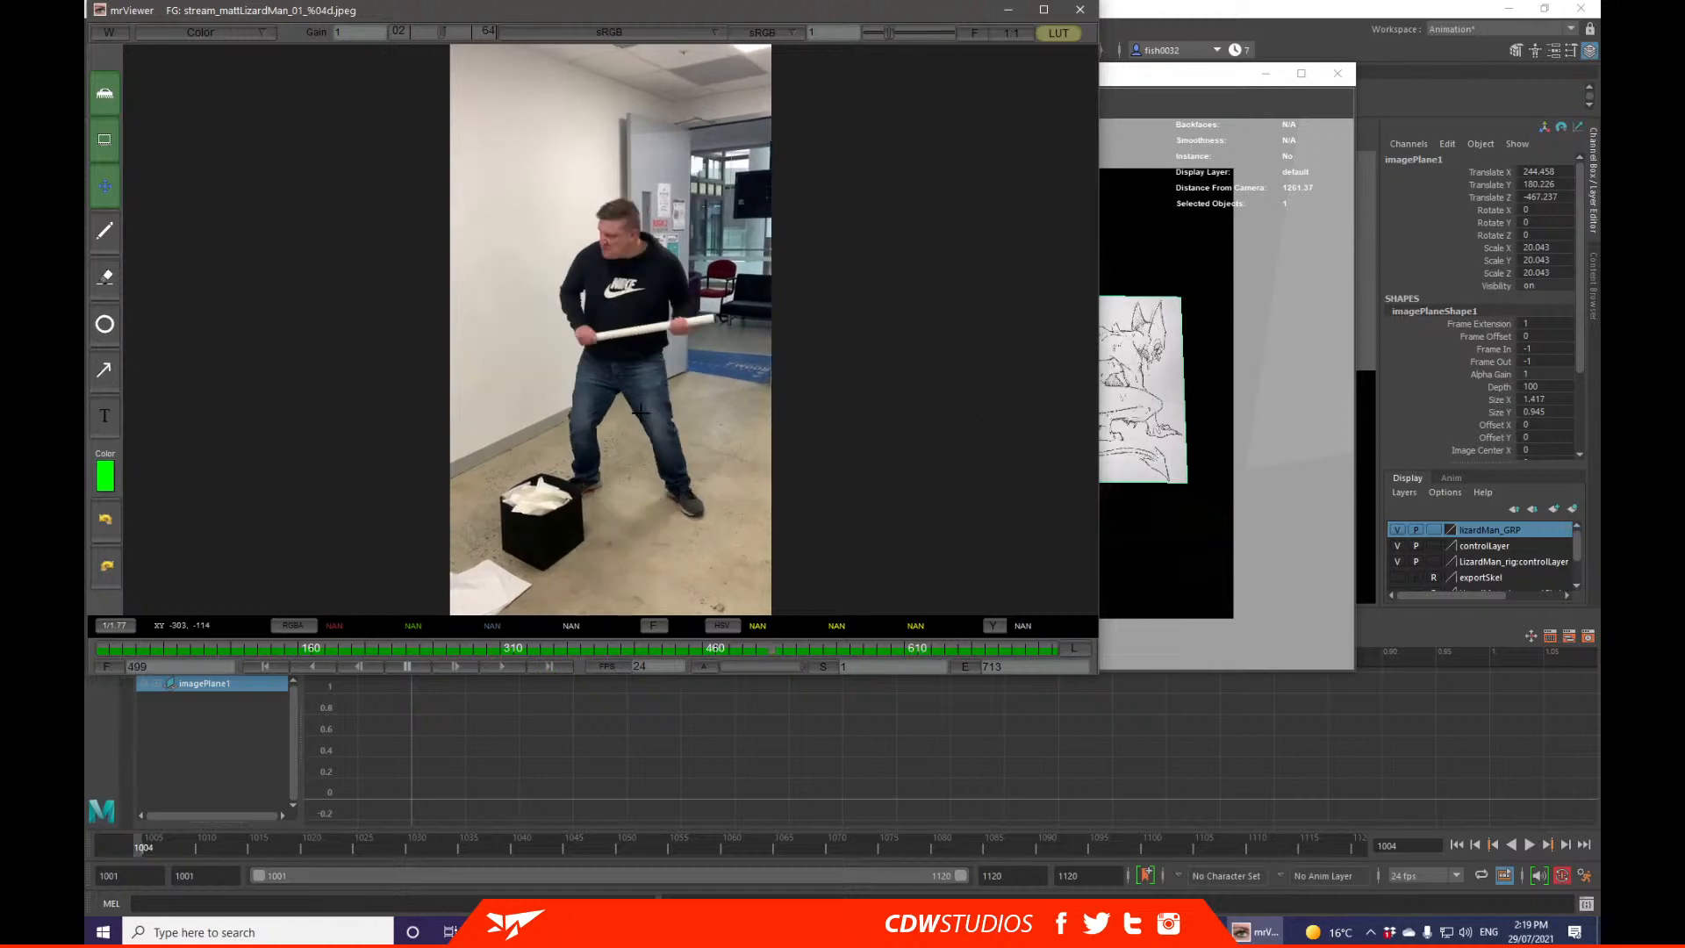
Step: Minimise mrViewer and move the floating renderCamera window to the second monitor
left_click(1006, 10)
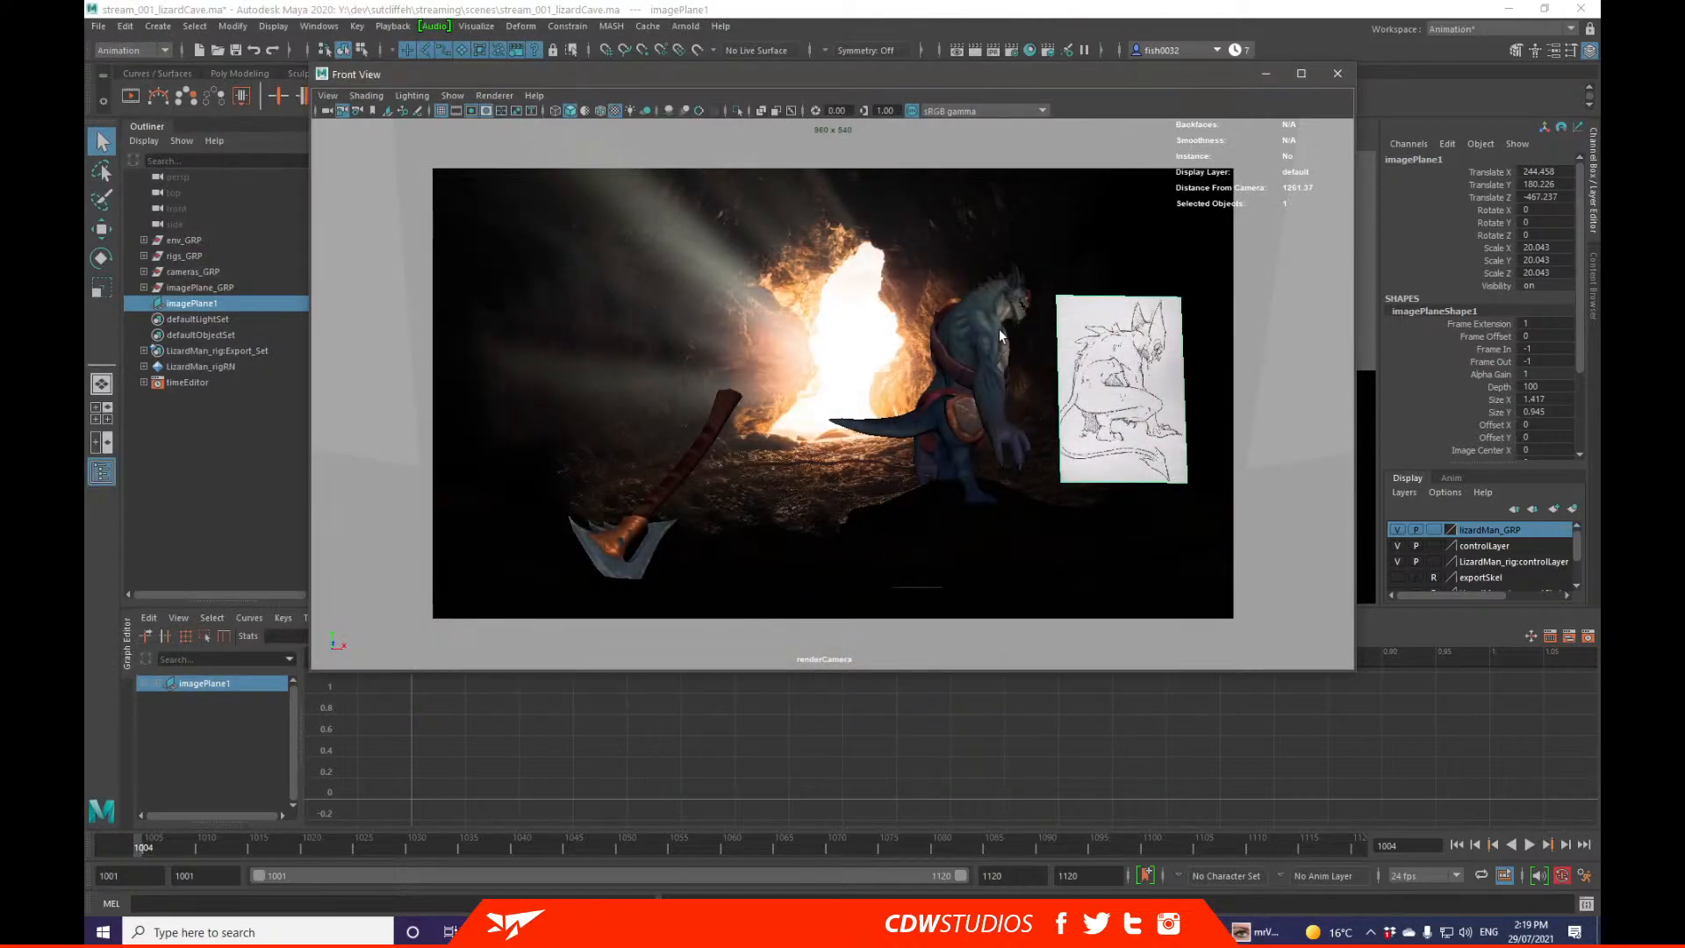
left_click_drag(1034, 76, 1654, 122)
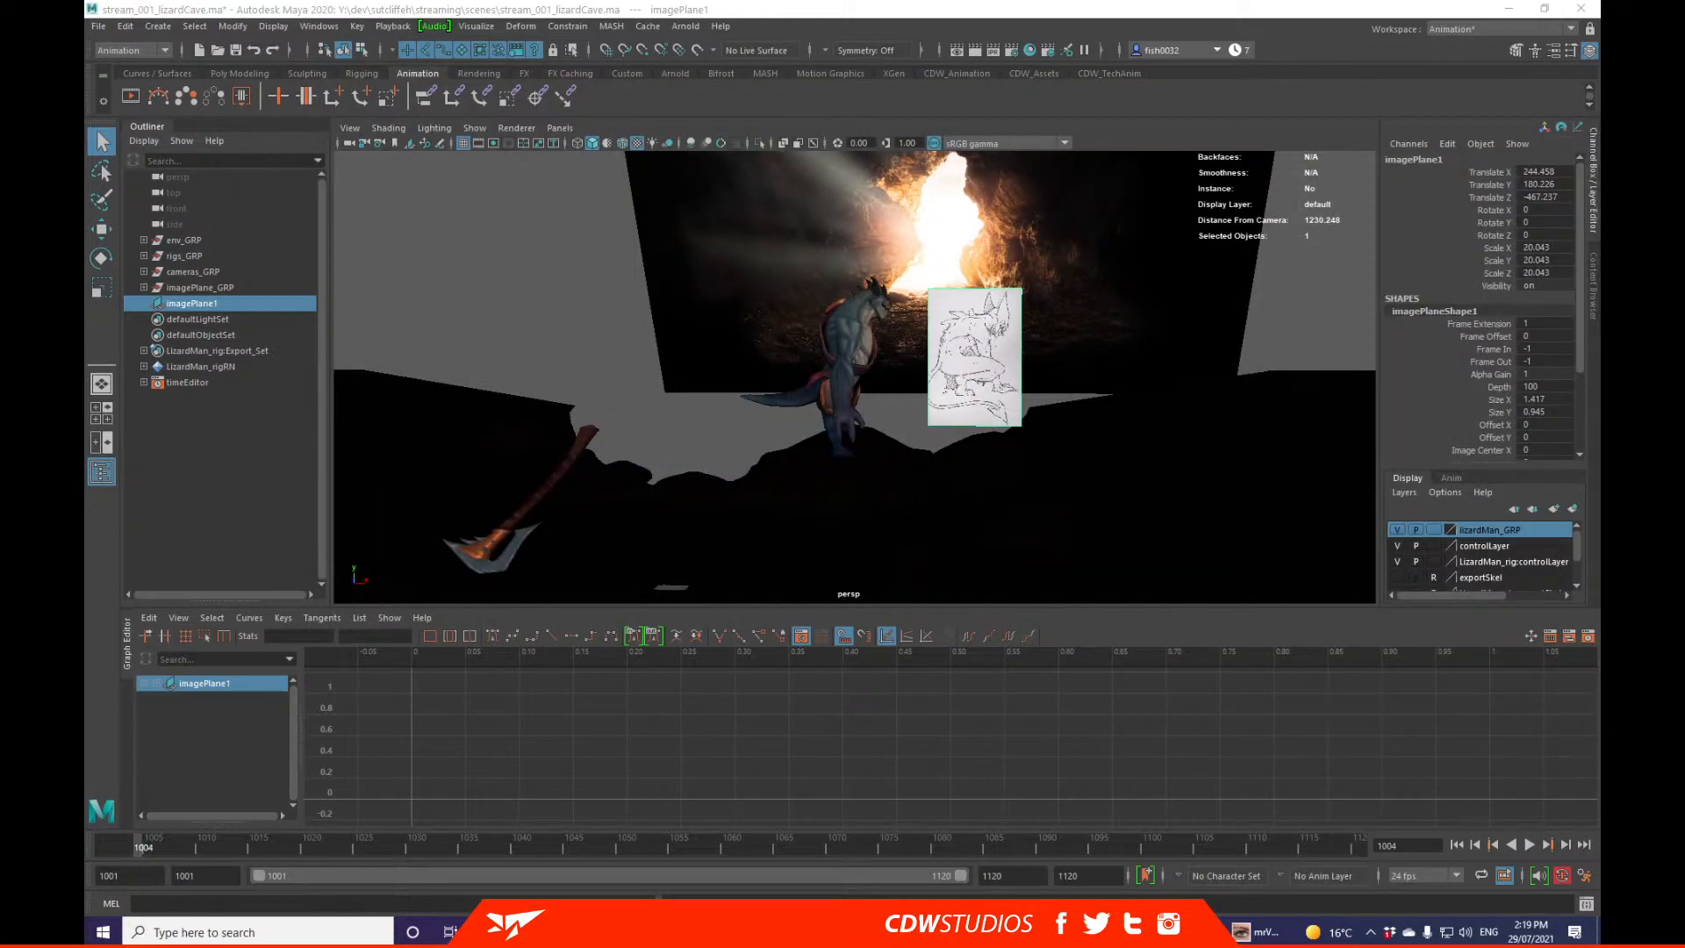
Step: Deselect imagePlane1, play the timeline in the persp viewport, and return to frame 1001
scroll(952, 339, "up", 3)
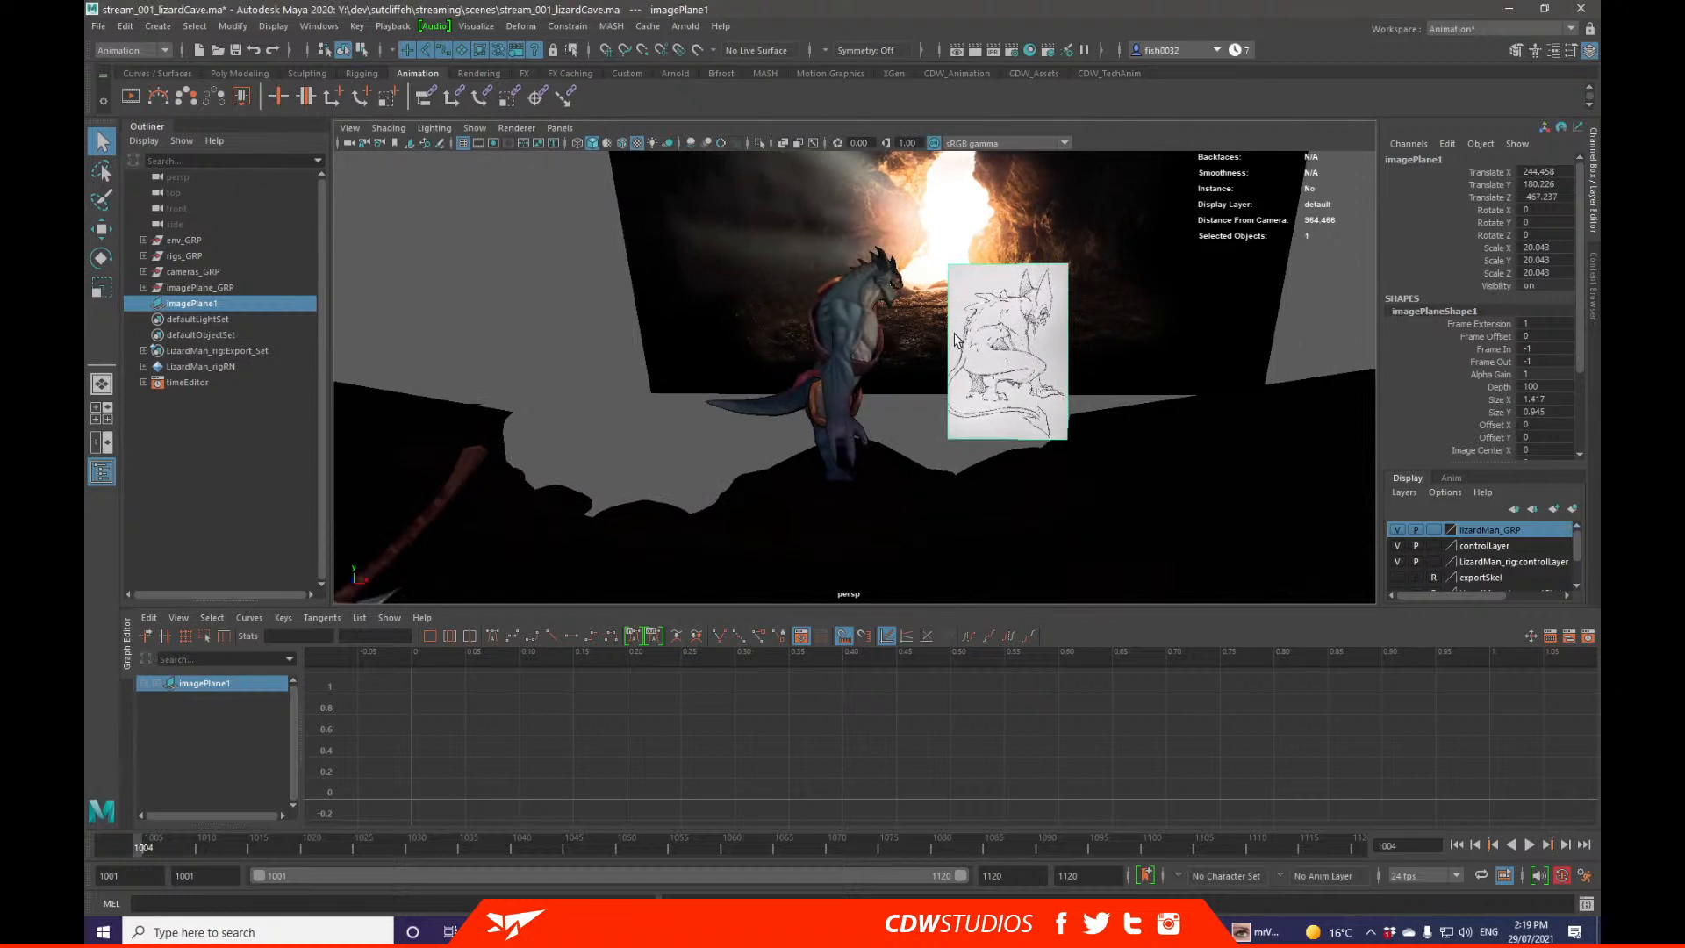
left_click(1196, 323)
left_click_drag(1304, 316, 1092, 379, "alt")
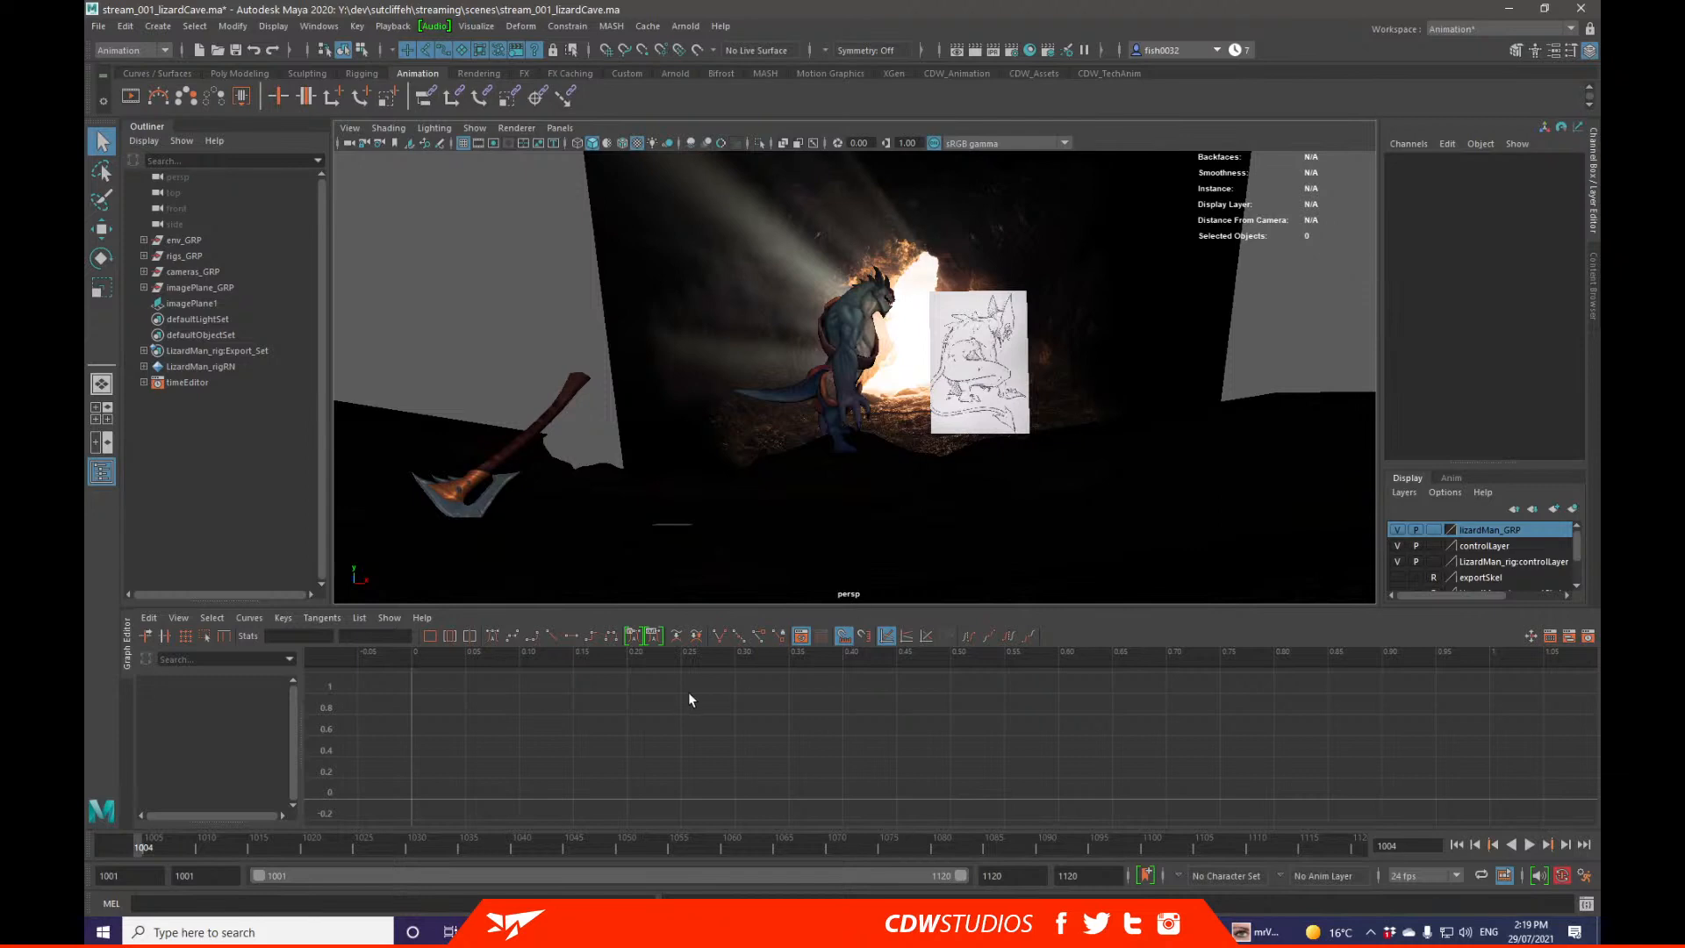
left_click_drag(221, 842, 104, 842)
key("alt+v")
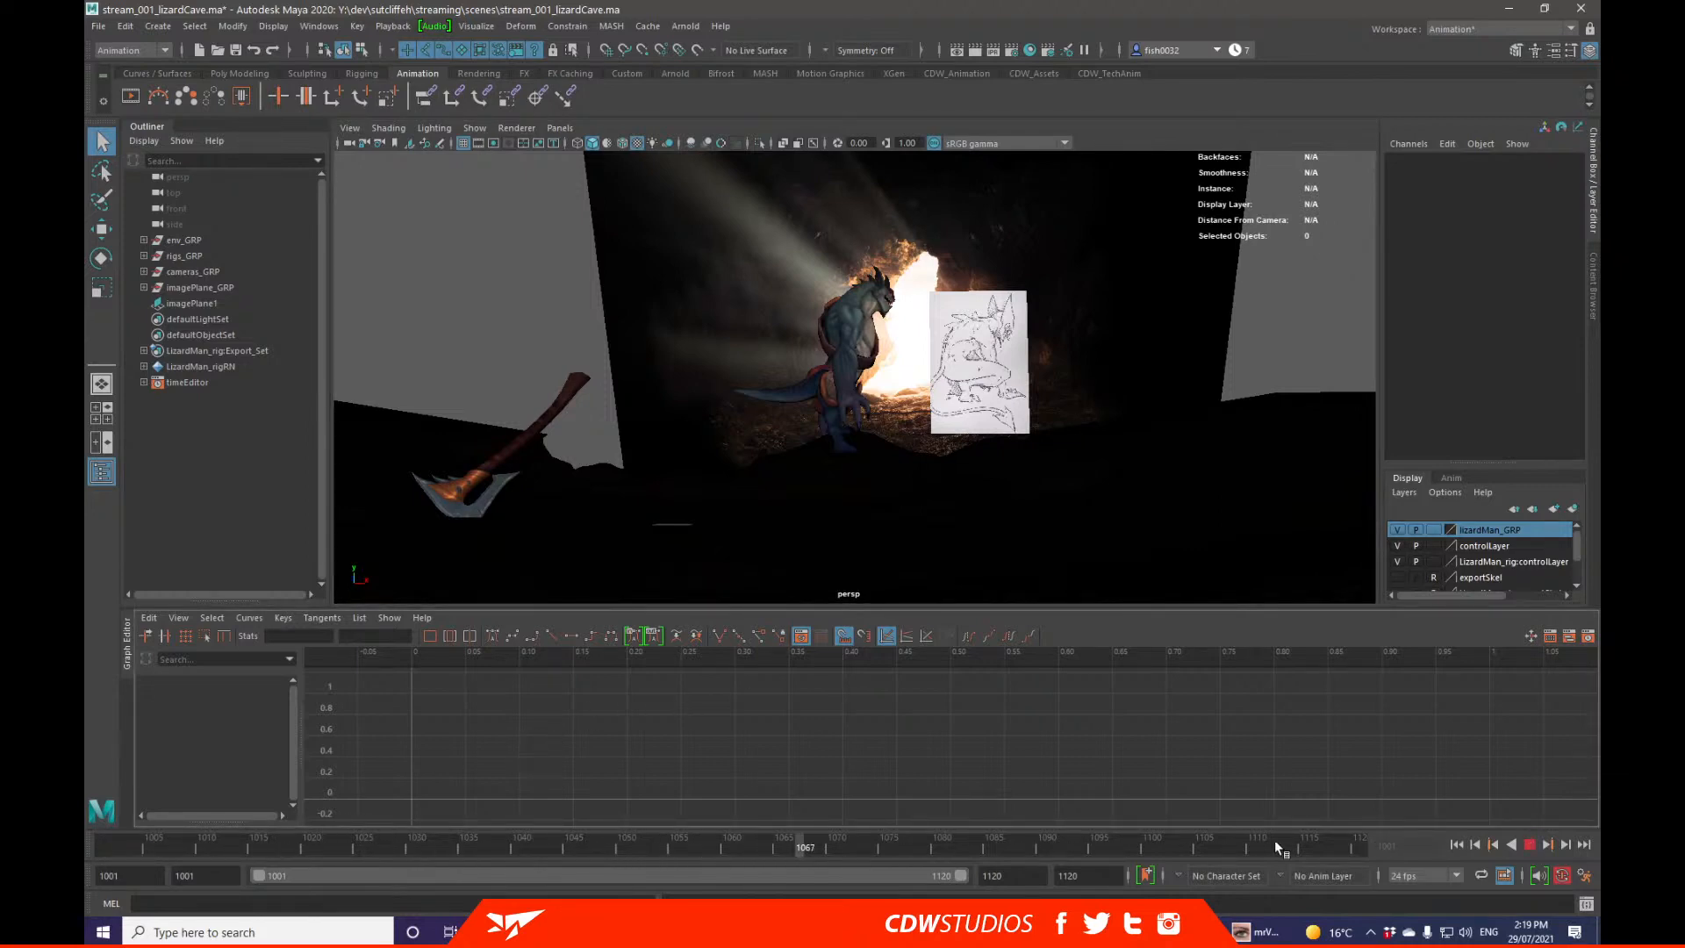
key("alt+v")
left_click(171, 838)
key("alt+v")
left_click_drag(143, 843, 106, 843)
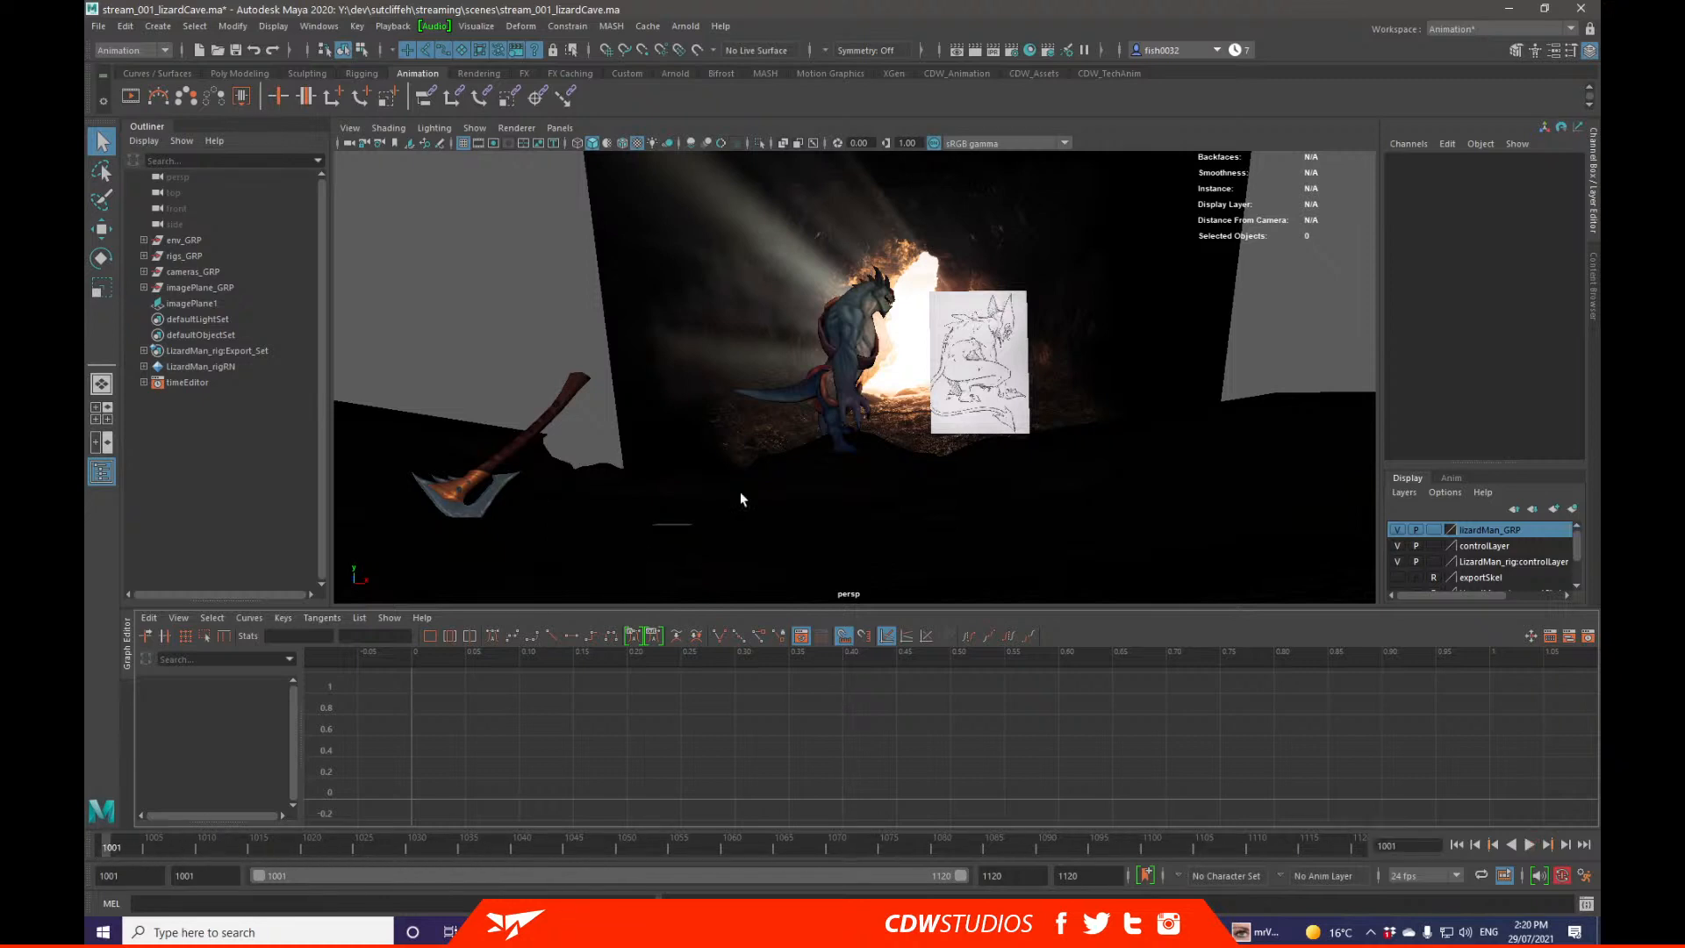
Step: Select the lizard rig's ctrl_World_Offset01, key it at frame 1001, and go to frame 1120
left_click_drag(741, 494, 939, 488, "alt")
left_click(959, 477)
right_click_drag(970, 474, 872, 478, "alt")
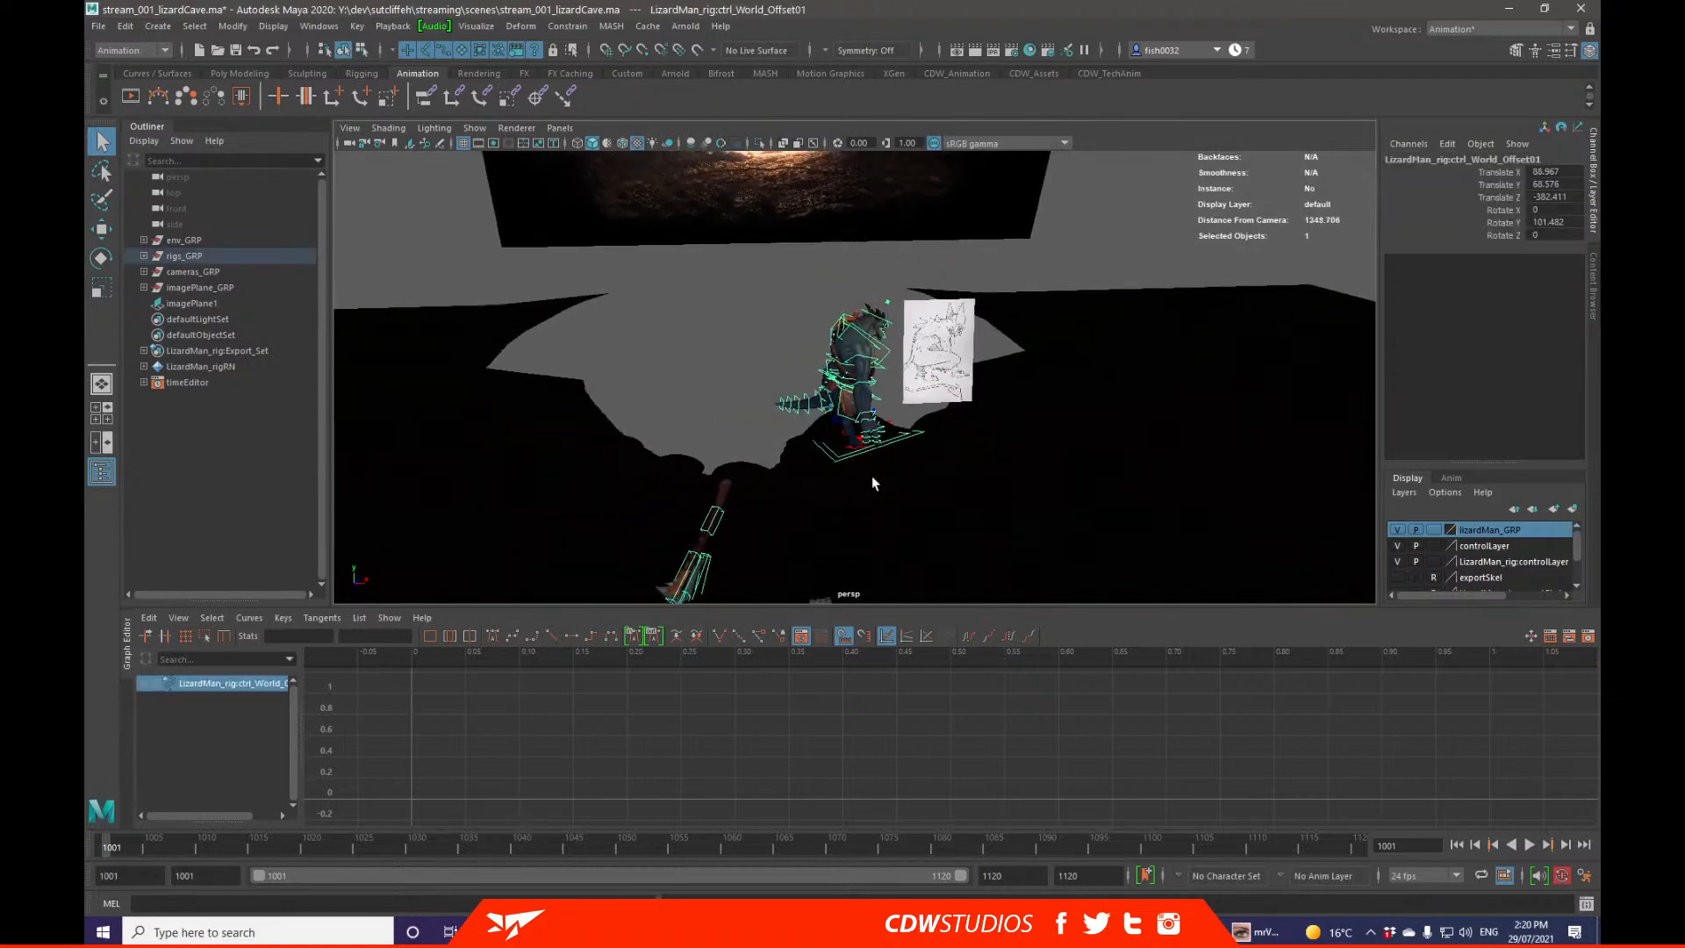
left_click_drag(286, 839, 1359, 841)
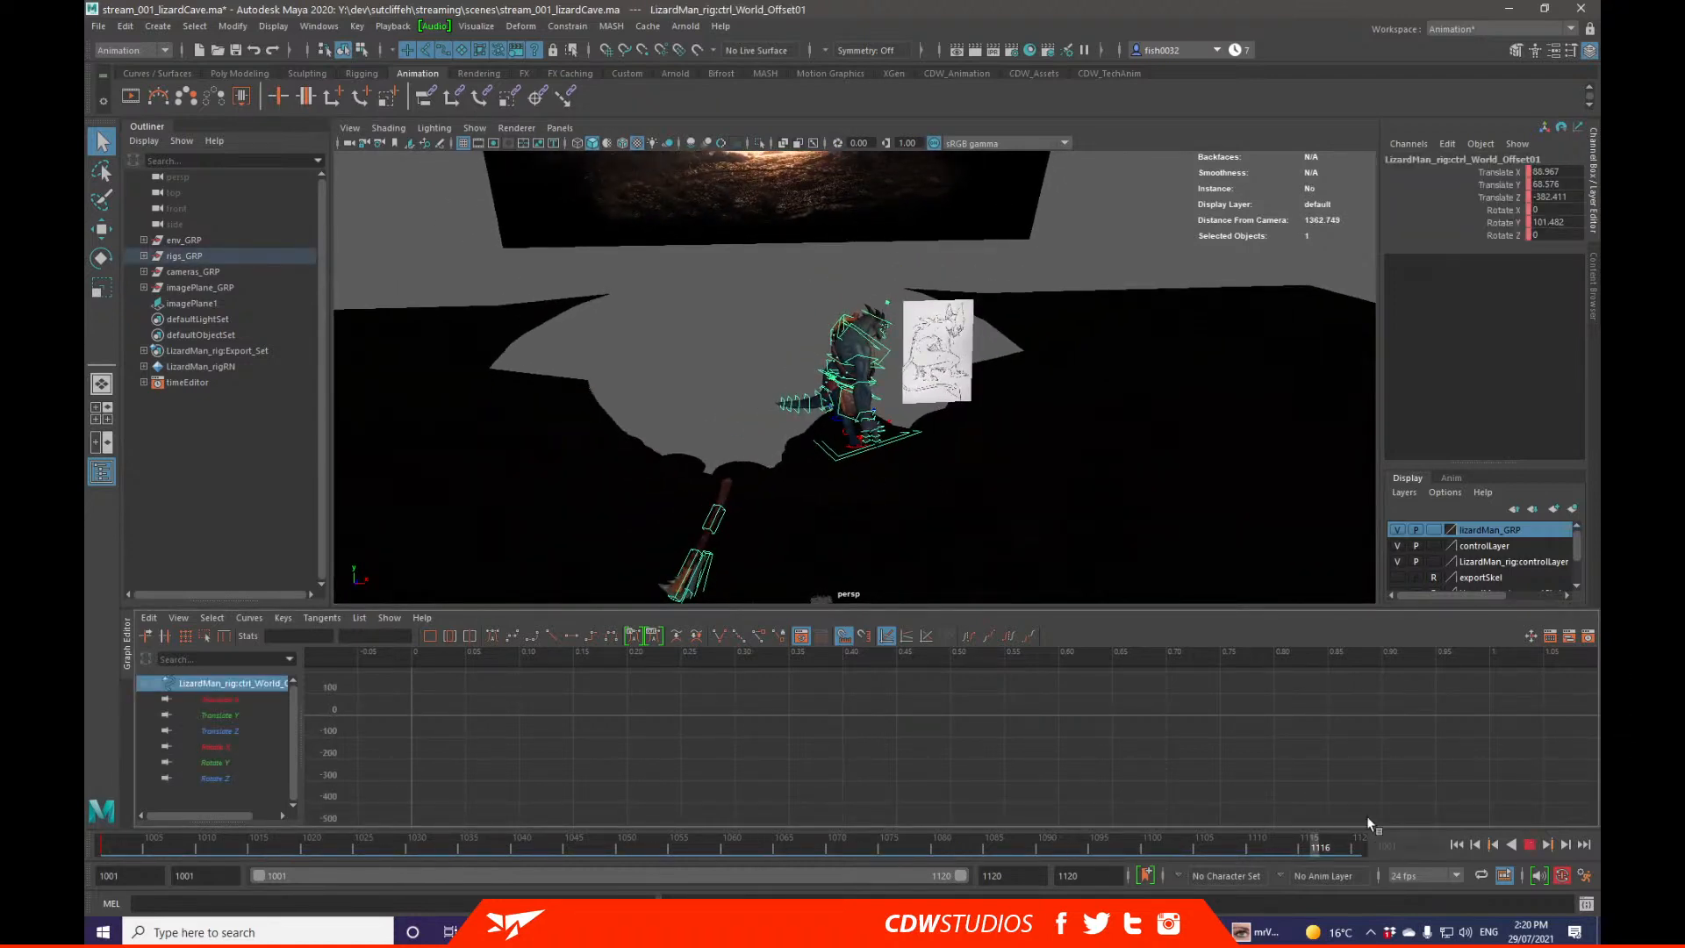
Step: At frame 1120, rotate and move the world offset control towards the camera, to about Translate X -15.772, Translate Z -56.11 and Rotate Y -10.053
mouse_move(930, 522)
right_mouse_down("alt")
mouse_move(883, 526)
mouse_move(910, 519)
right_mouse_up("alt")
key("e")
left_click_drag(915, 495, 816, 345, "alt")
key("w")
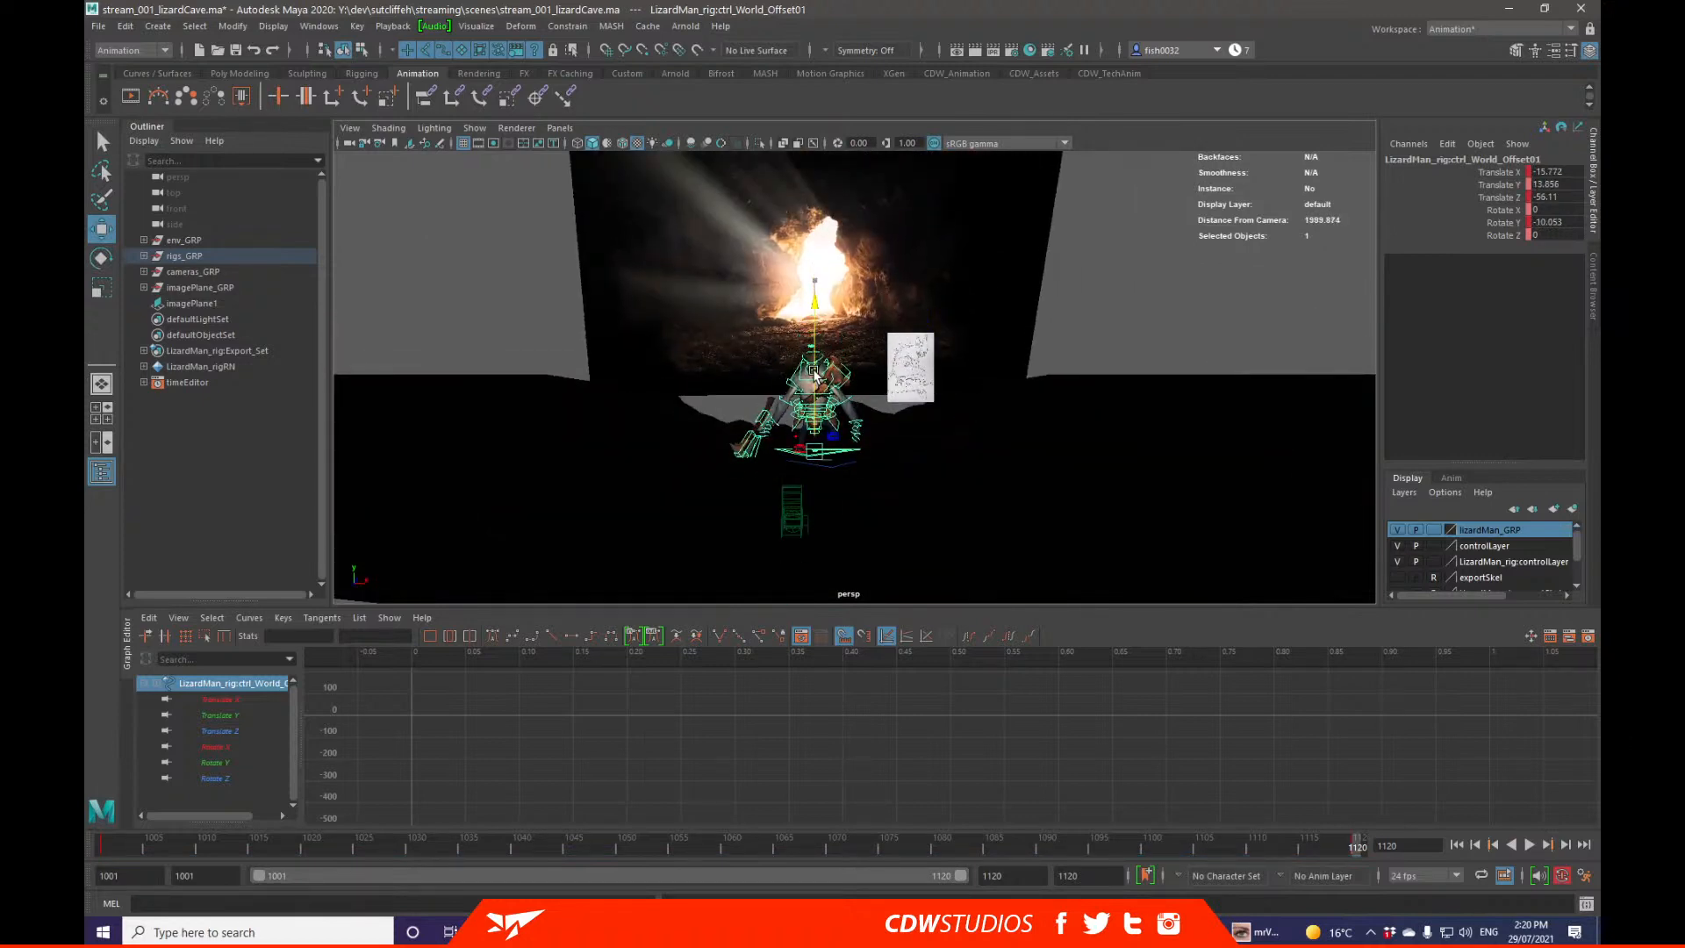
key("q")
Step: Play the lizard's keyed move from the first frame in the persp viewport
left_click(99, 847)
key("alt+v")
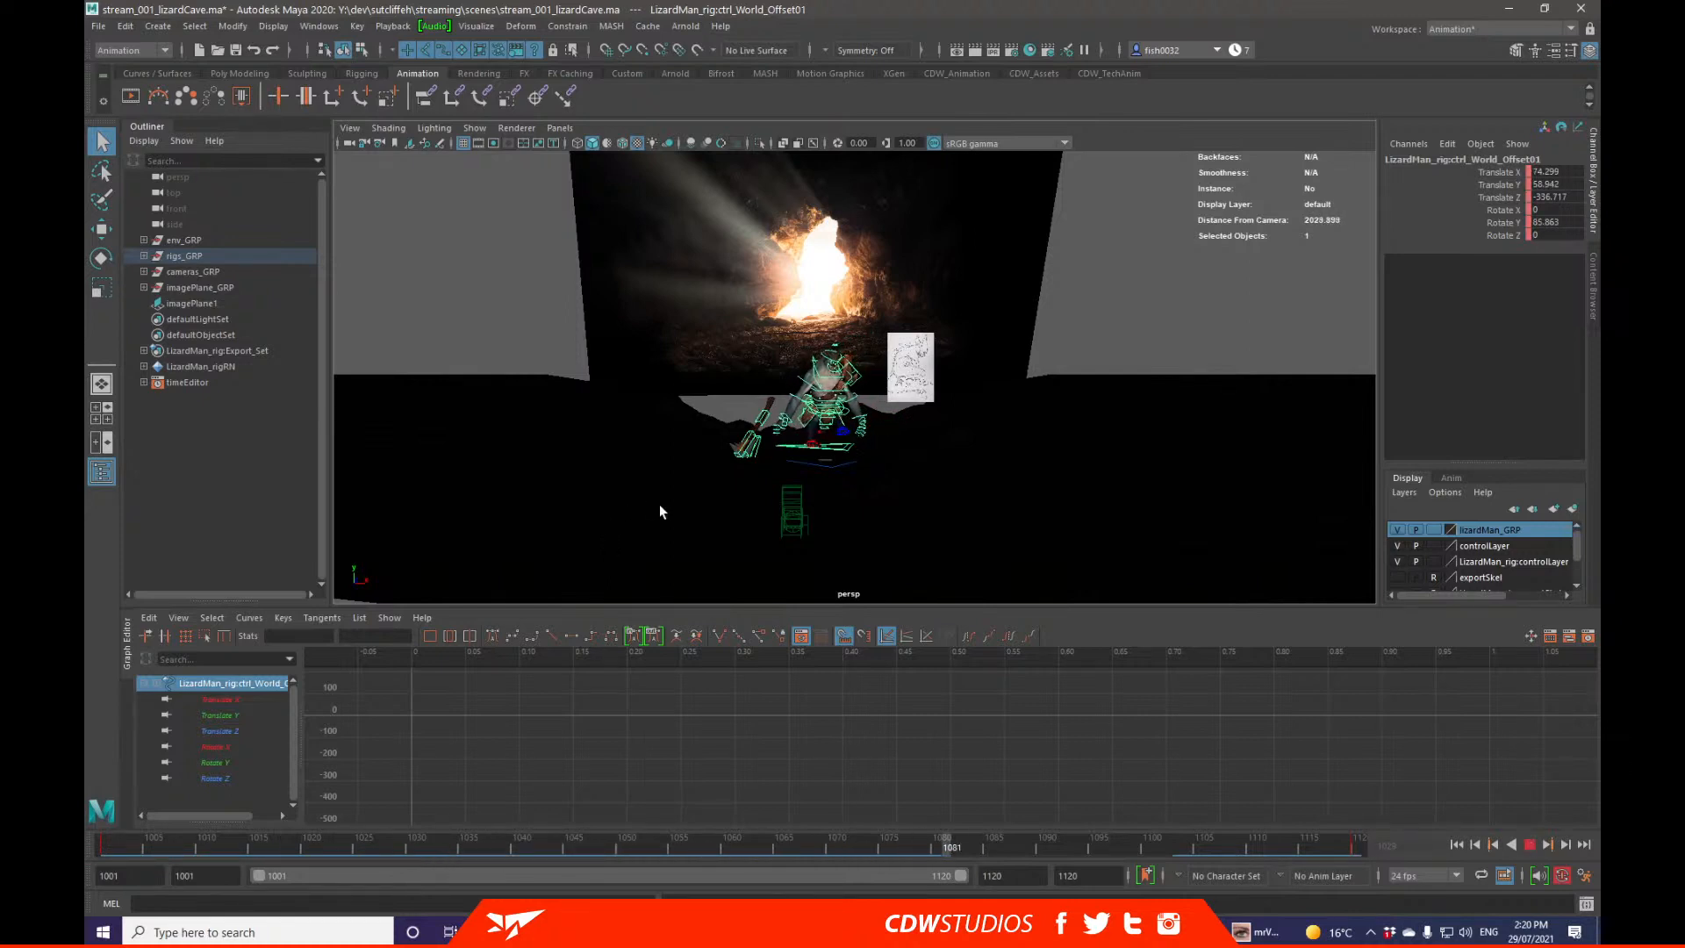
key("alt+v")
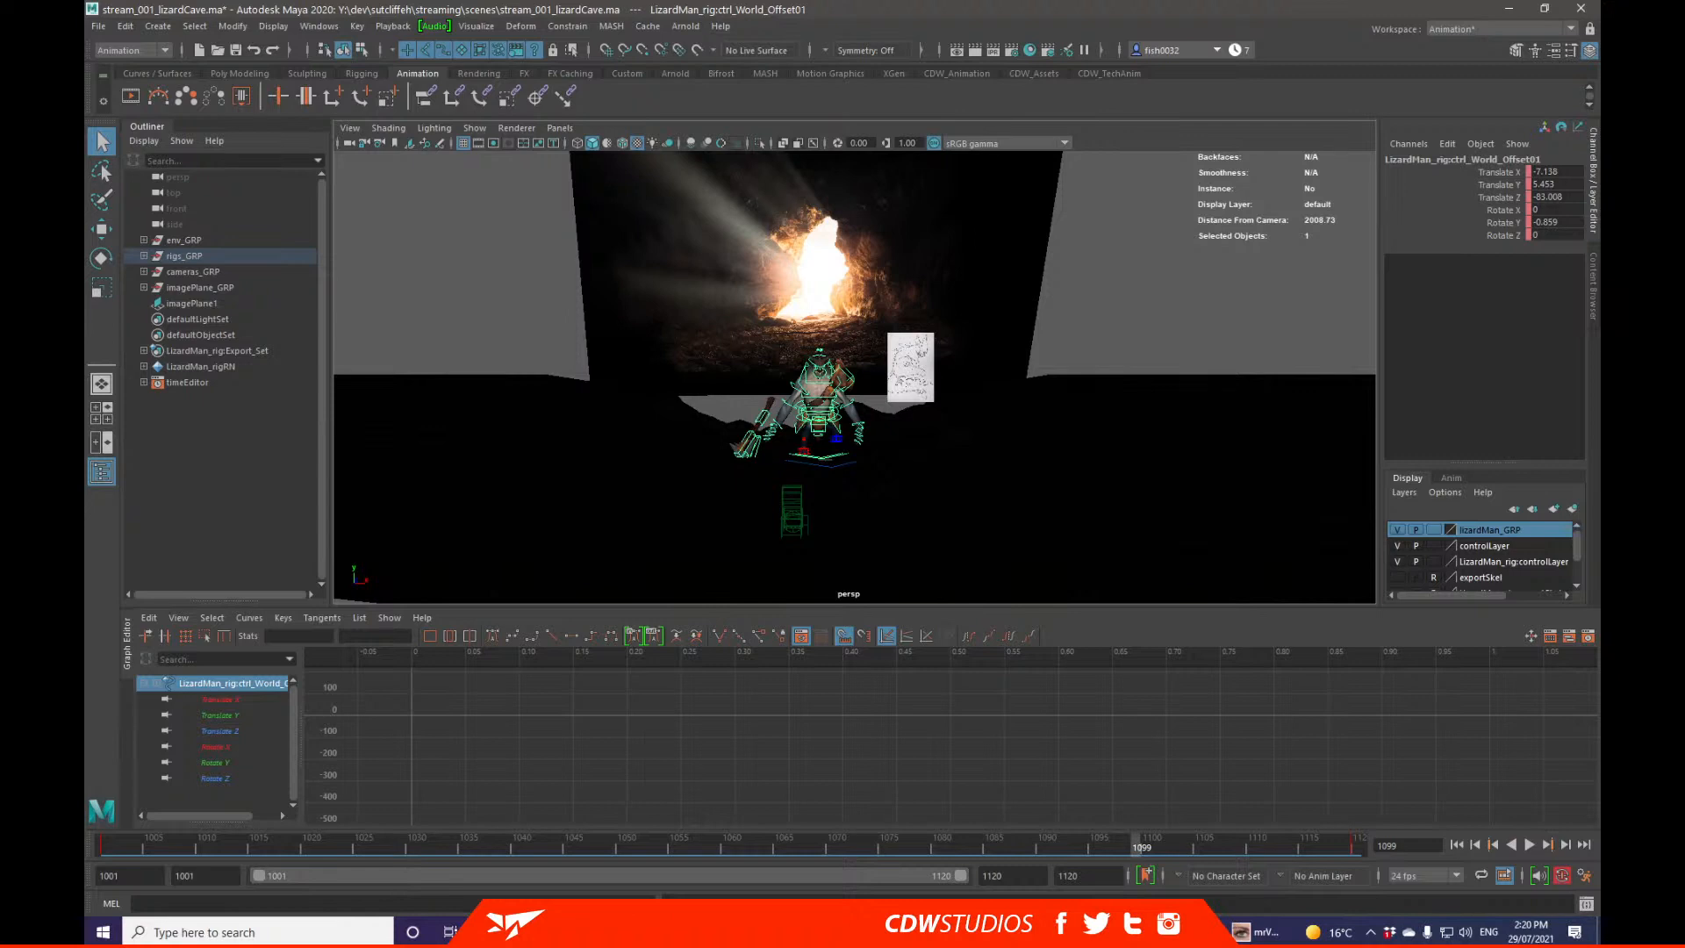
Step: Bring the renderCamera window back over the persp viewport and compare playback with each of the two views active
left_click_drag(1600, 131, 831, 147)
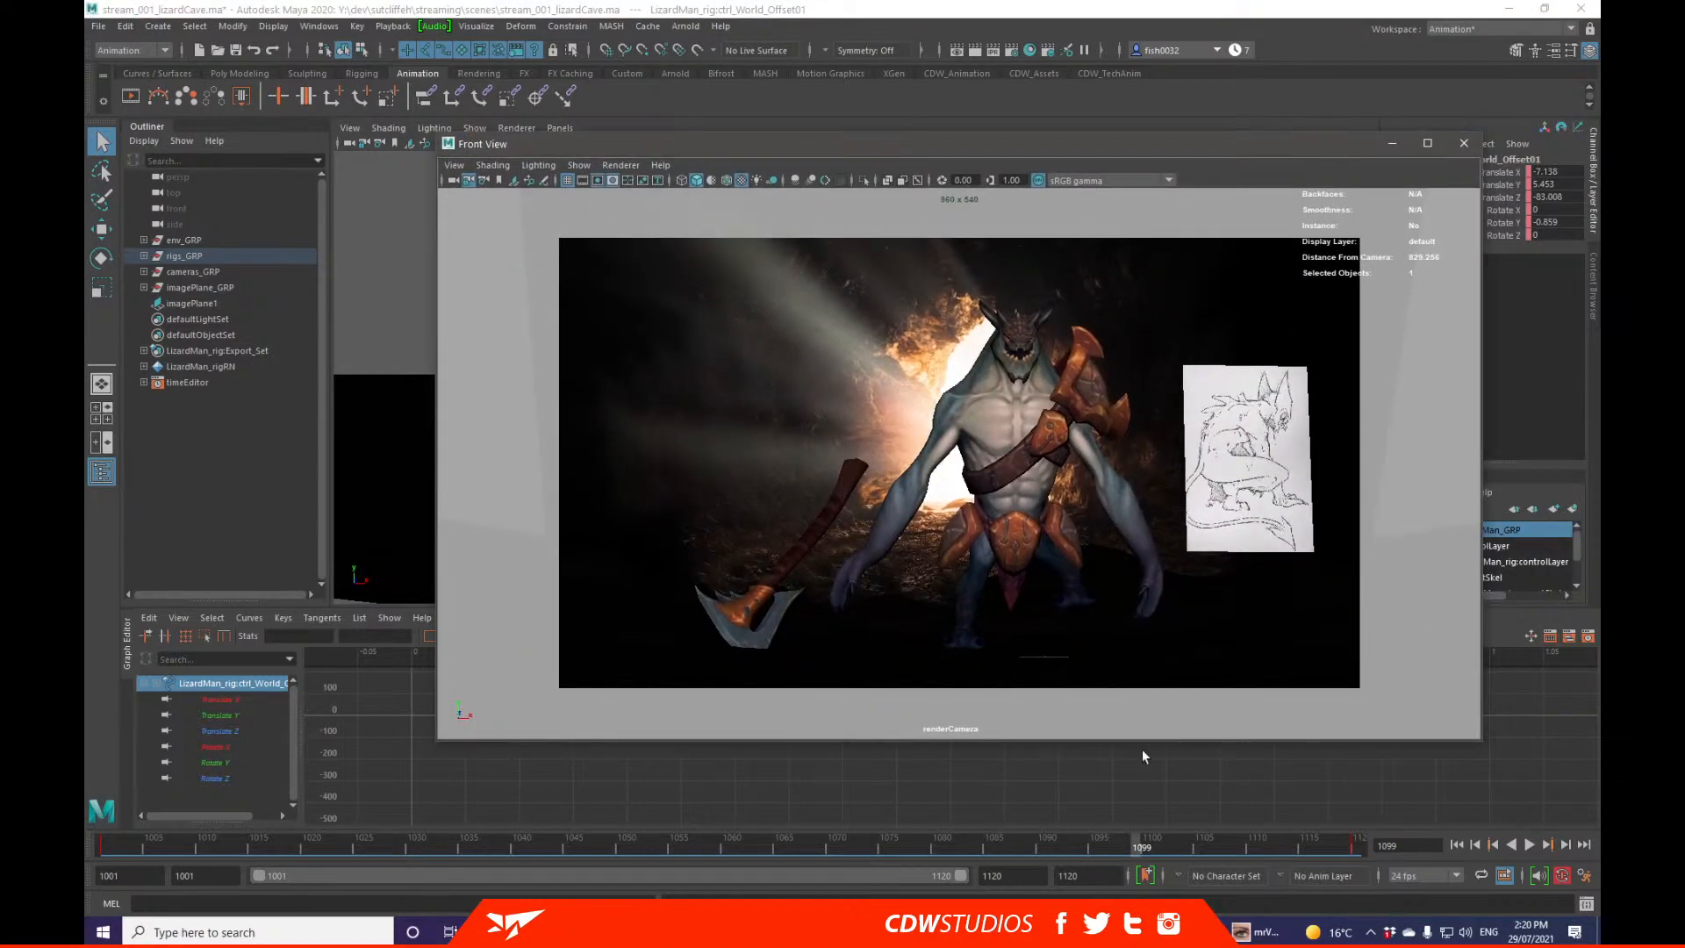
key("alt+v")
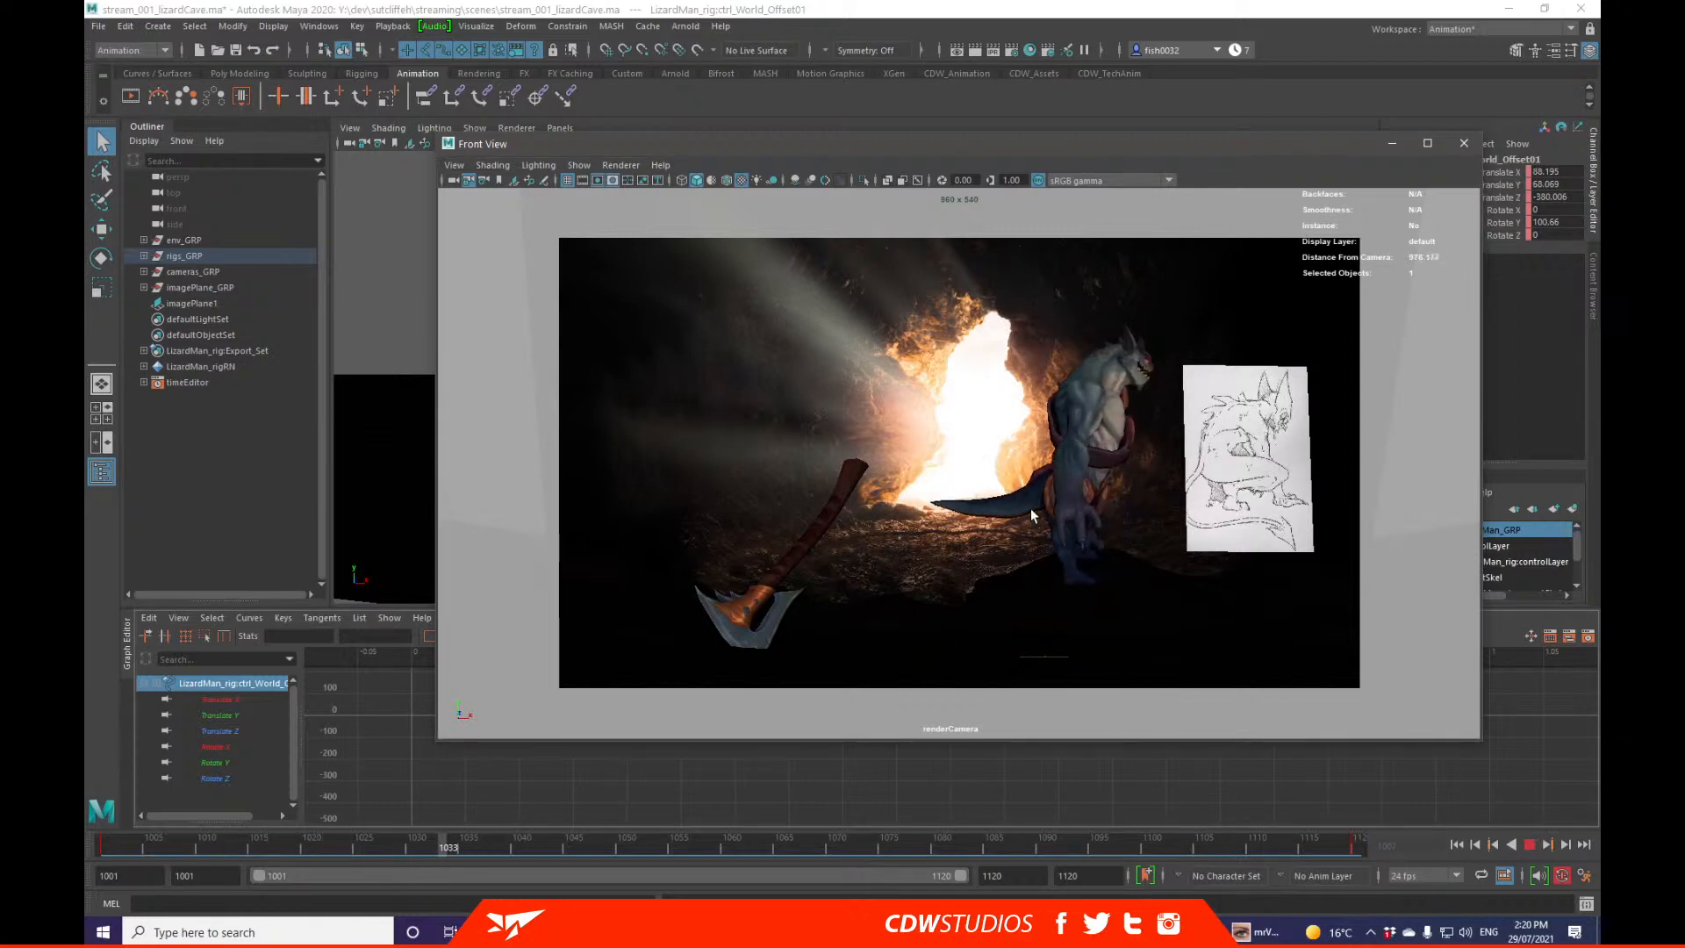
key("alt+v")
left_click(385, 438)
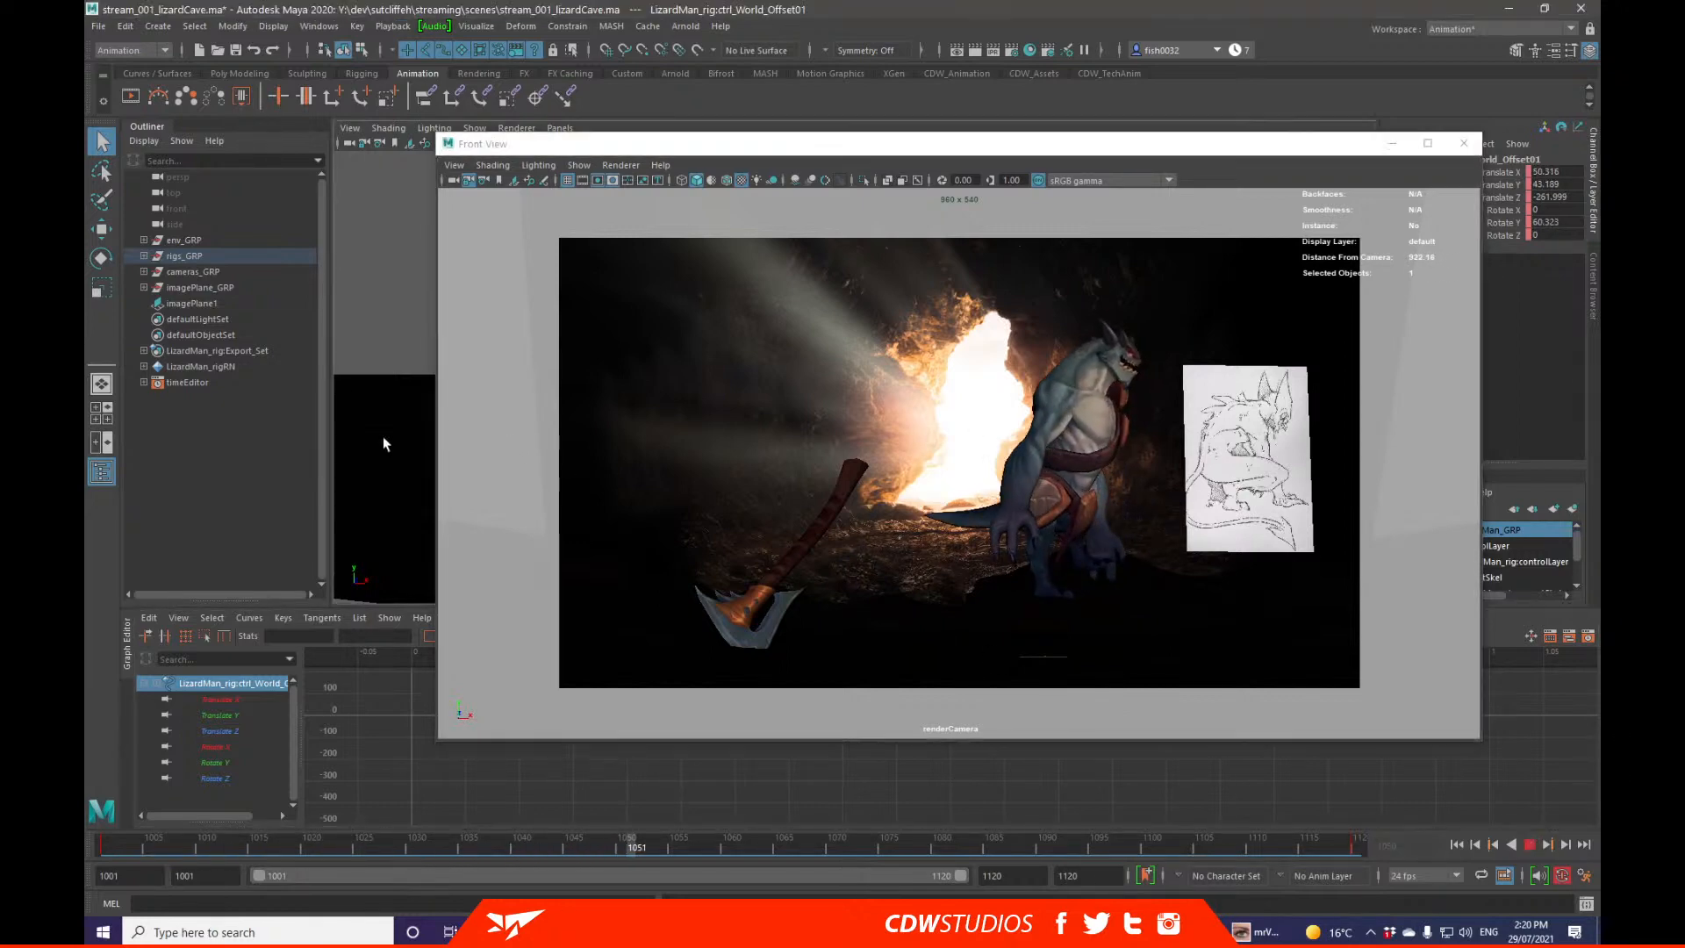
key("alt+v")
left_click(816, 369)
left_click(1038, 425)
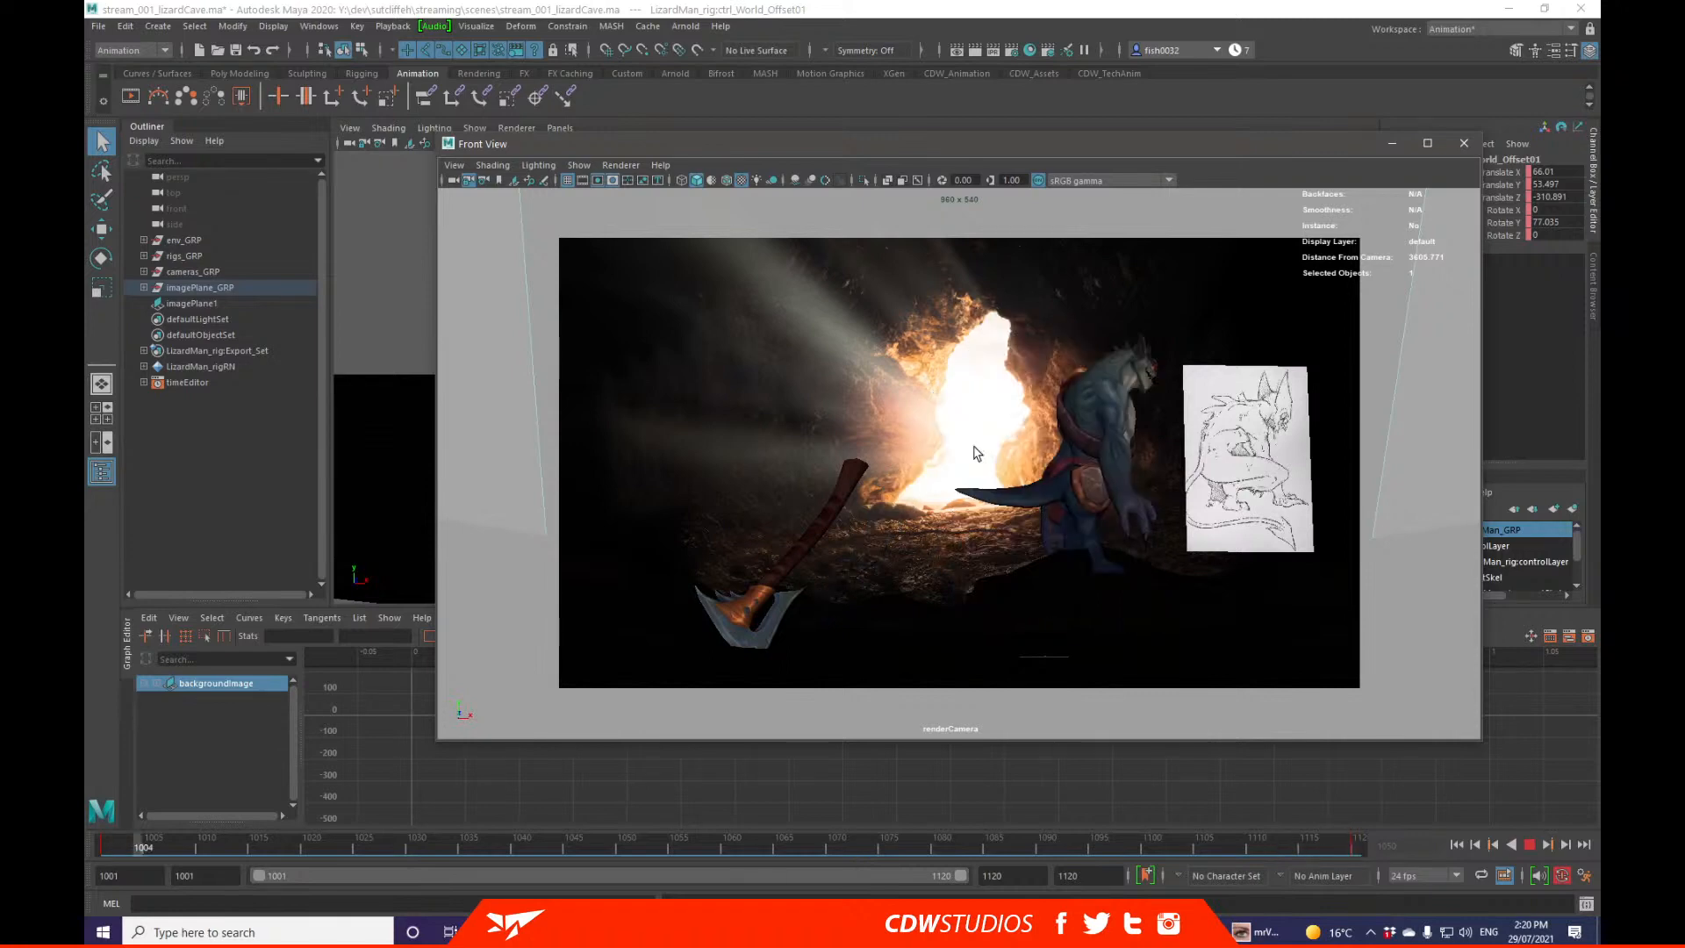
key("Escape")
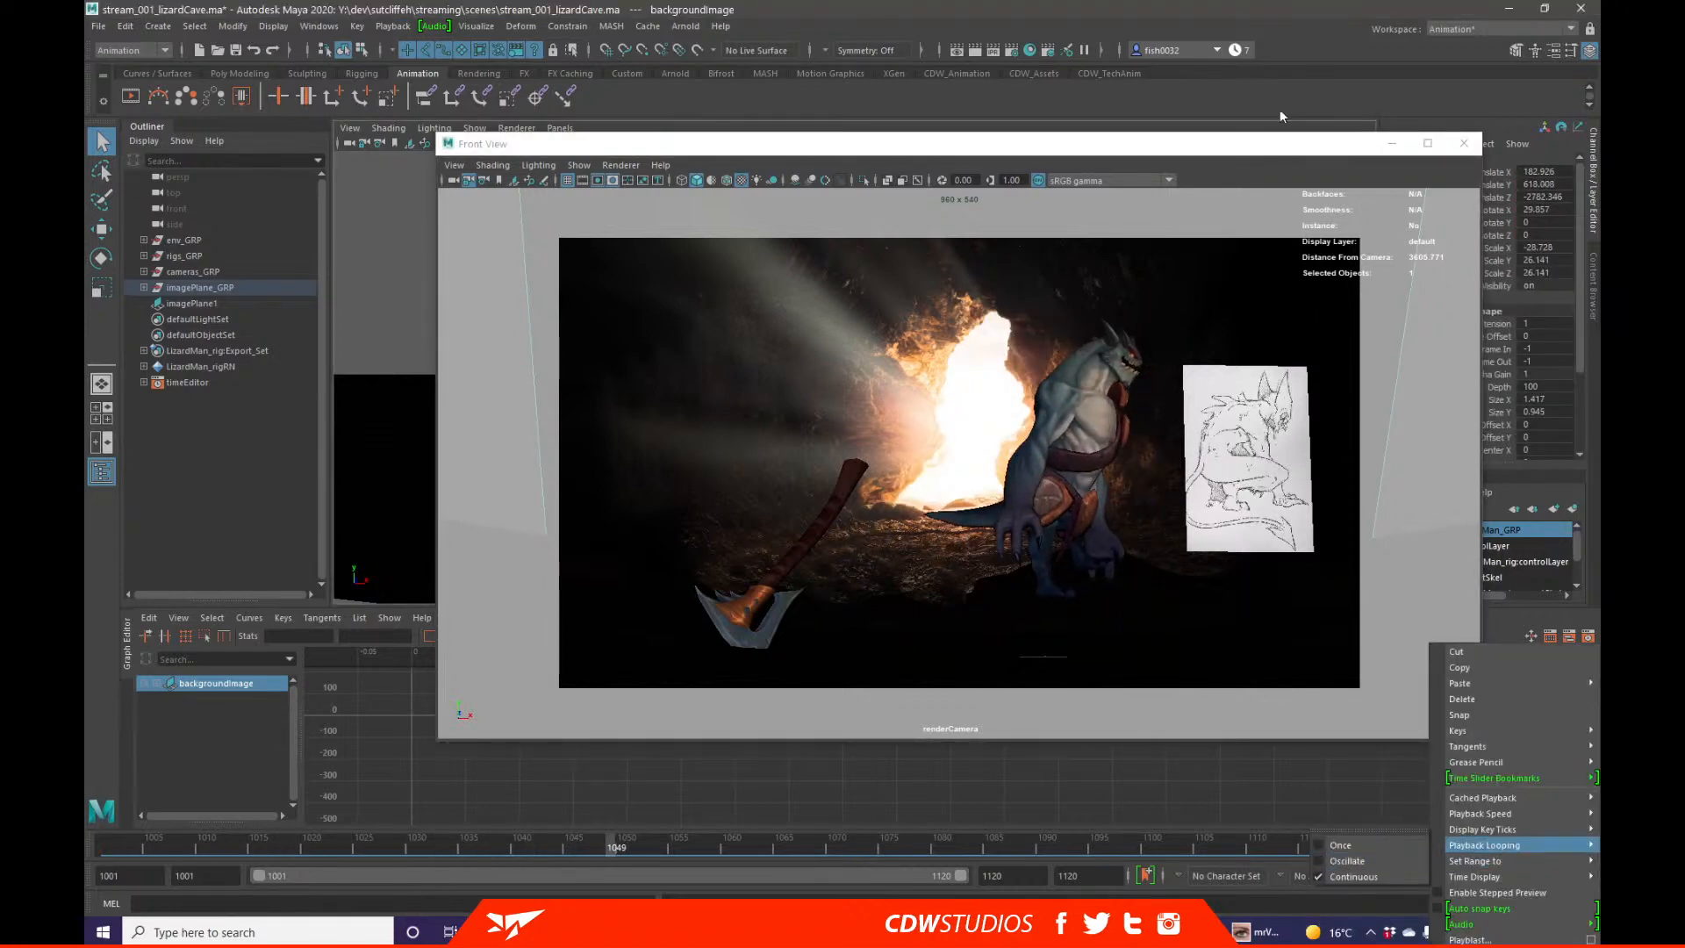
Step: Open the Time Slider preferences in a smaller window, review the Update view options Active and All, and save
left_click(1588, 874)
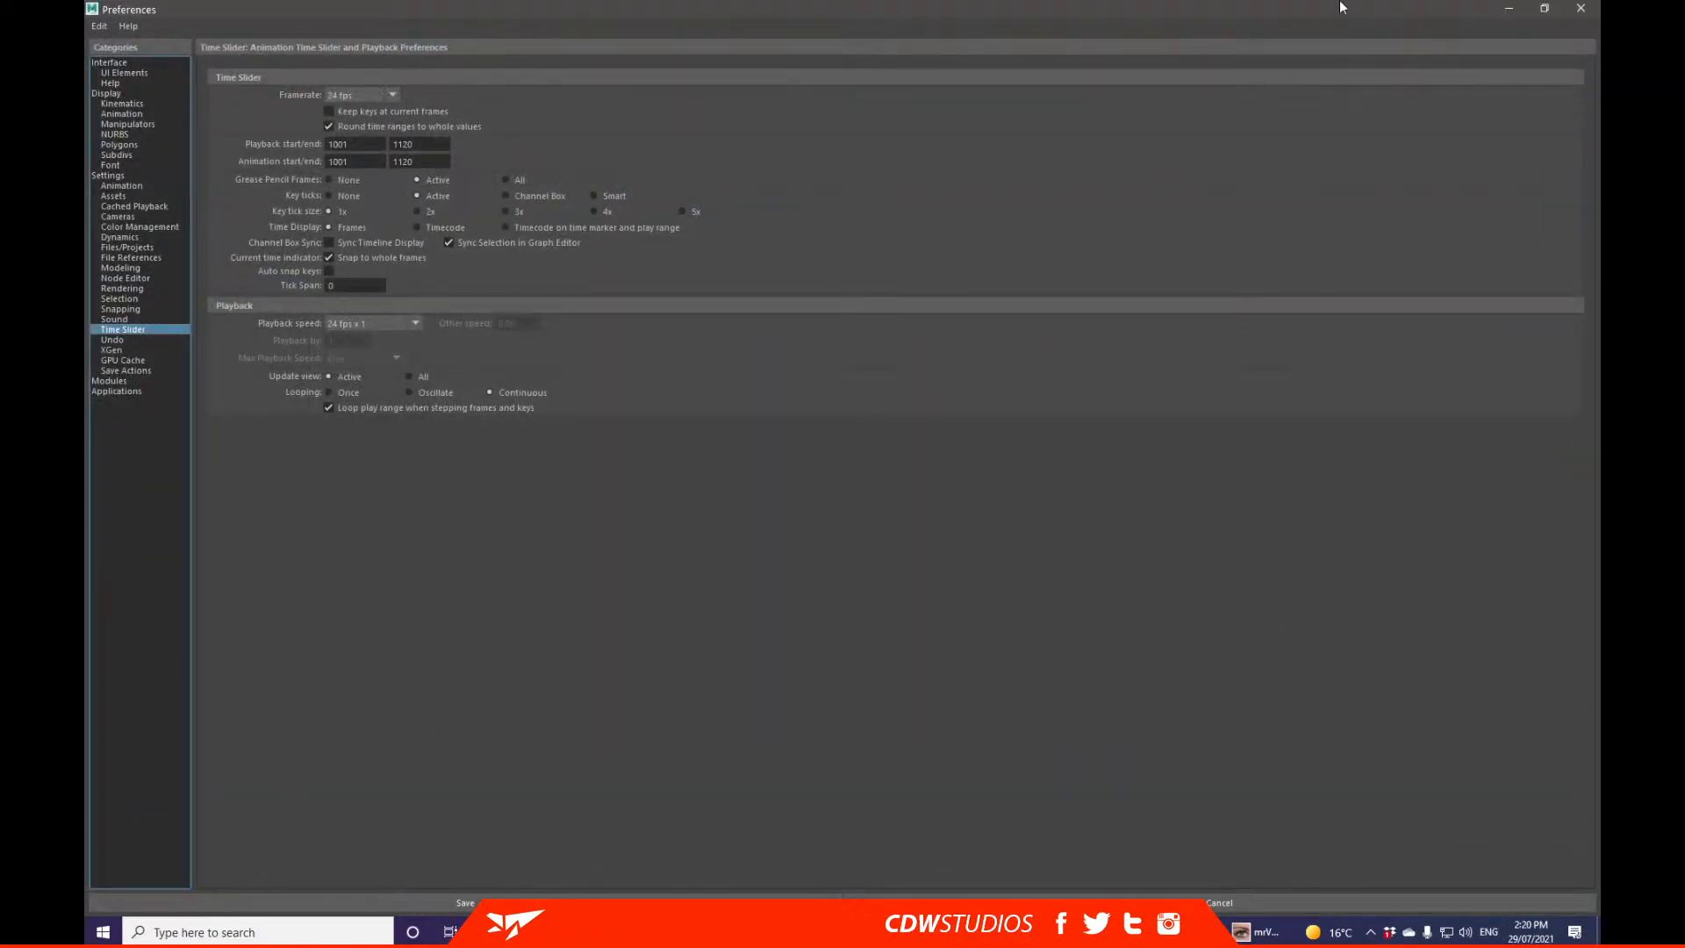
double_click(1340, 7)
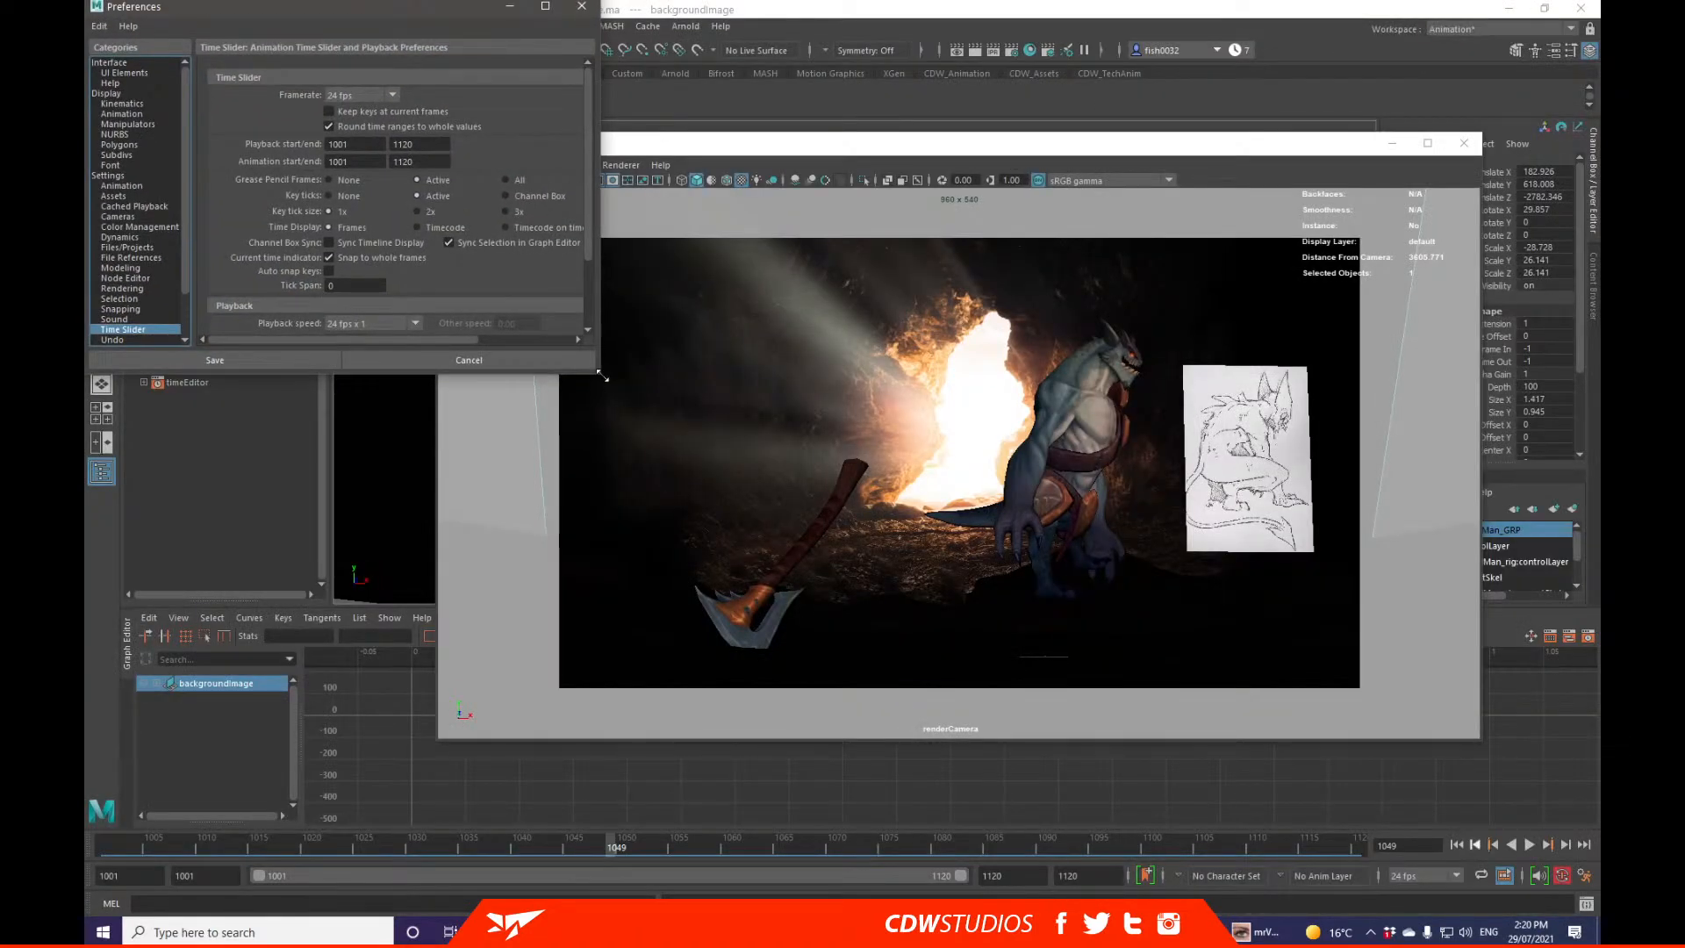
left_click_drag(604, 378, 772, 538)
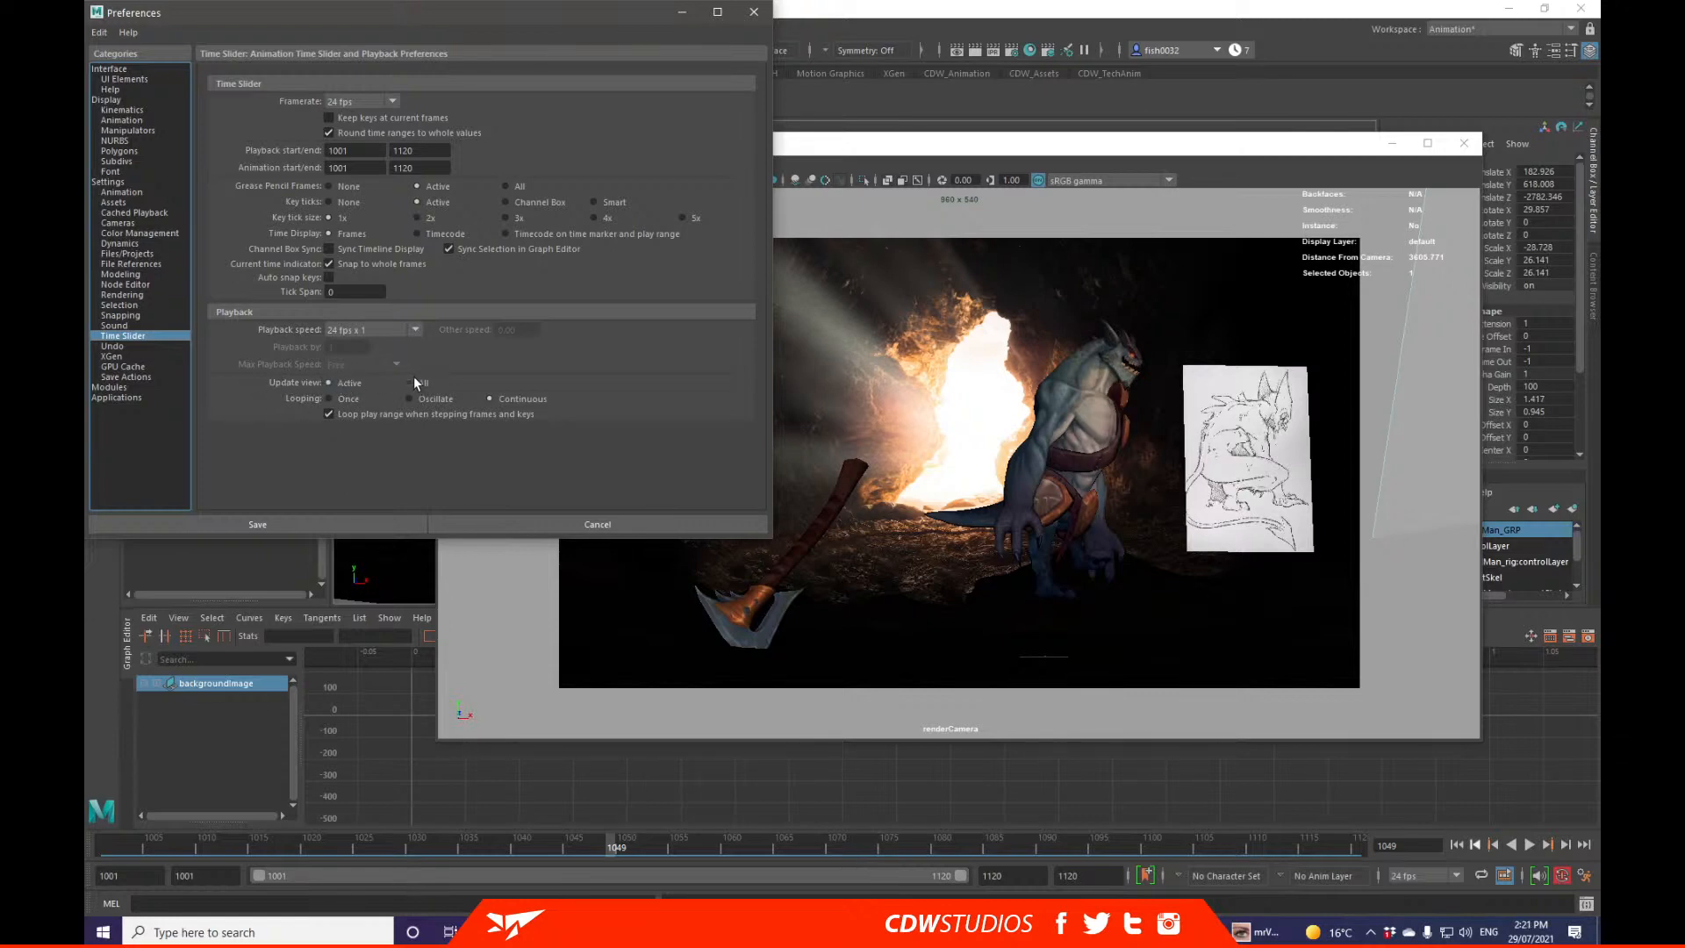
left_click(352, 524)
Step: Deselect the background image and play the animation in the renderCamera window
left_click(446, 496)
key("alt+v")
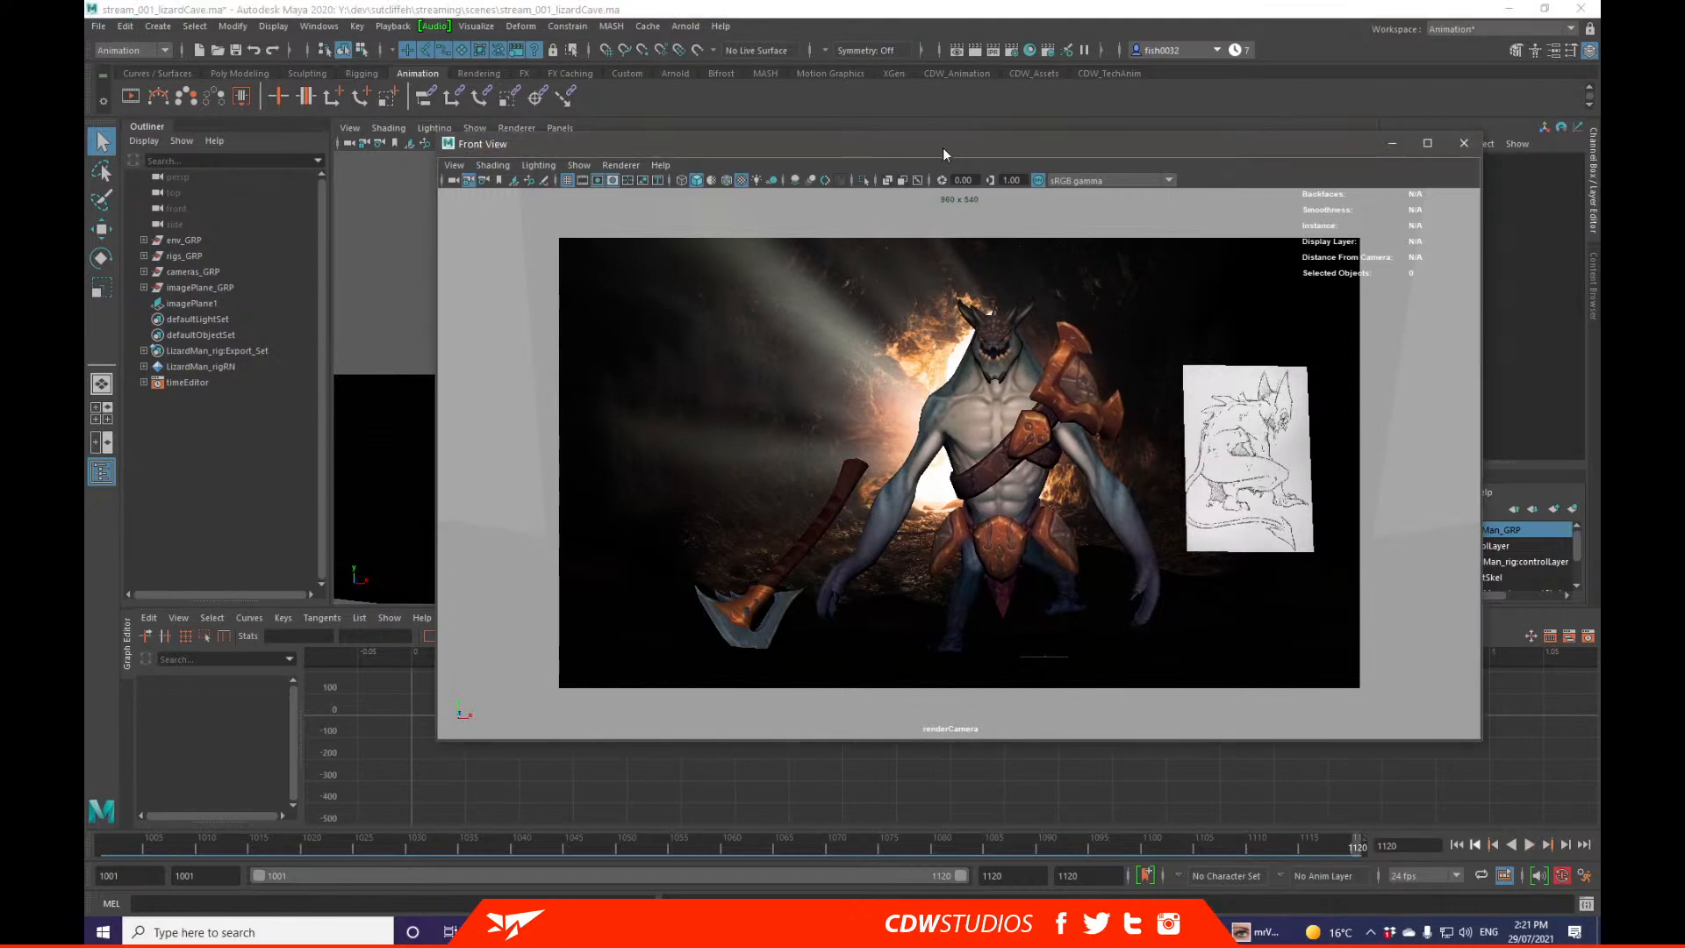
left_click_drag(920, 146, 993, 208)
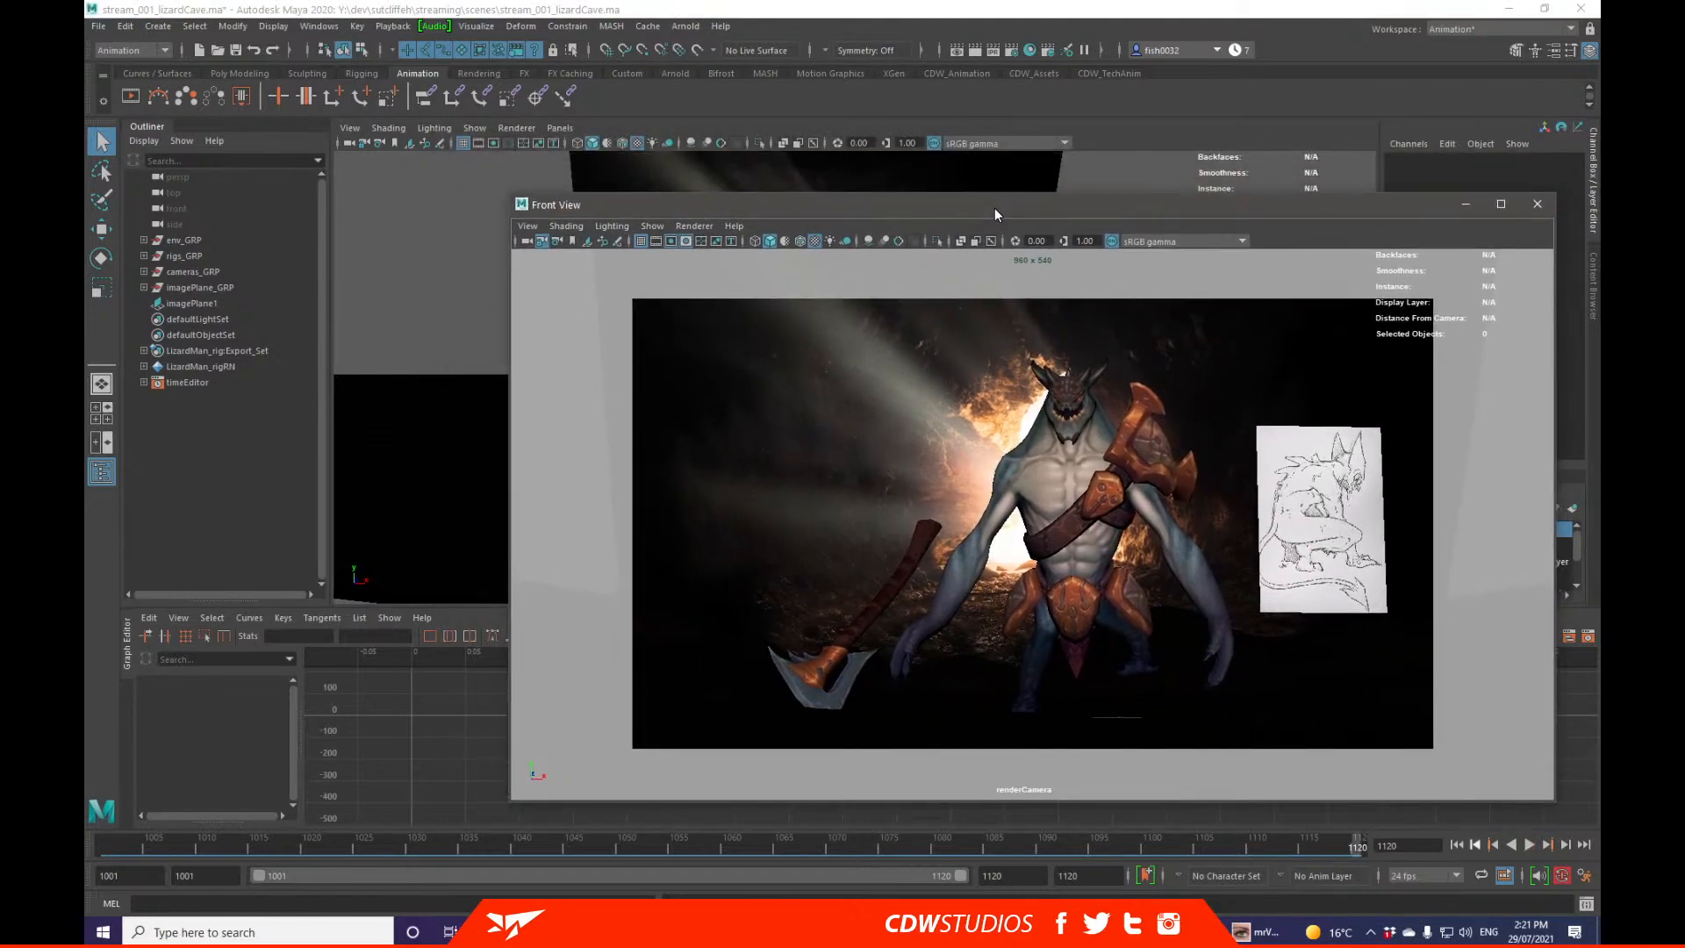
left_click(993, 208)
key("alt+v")
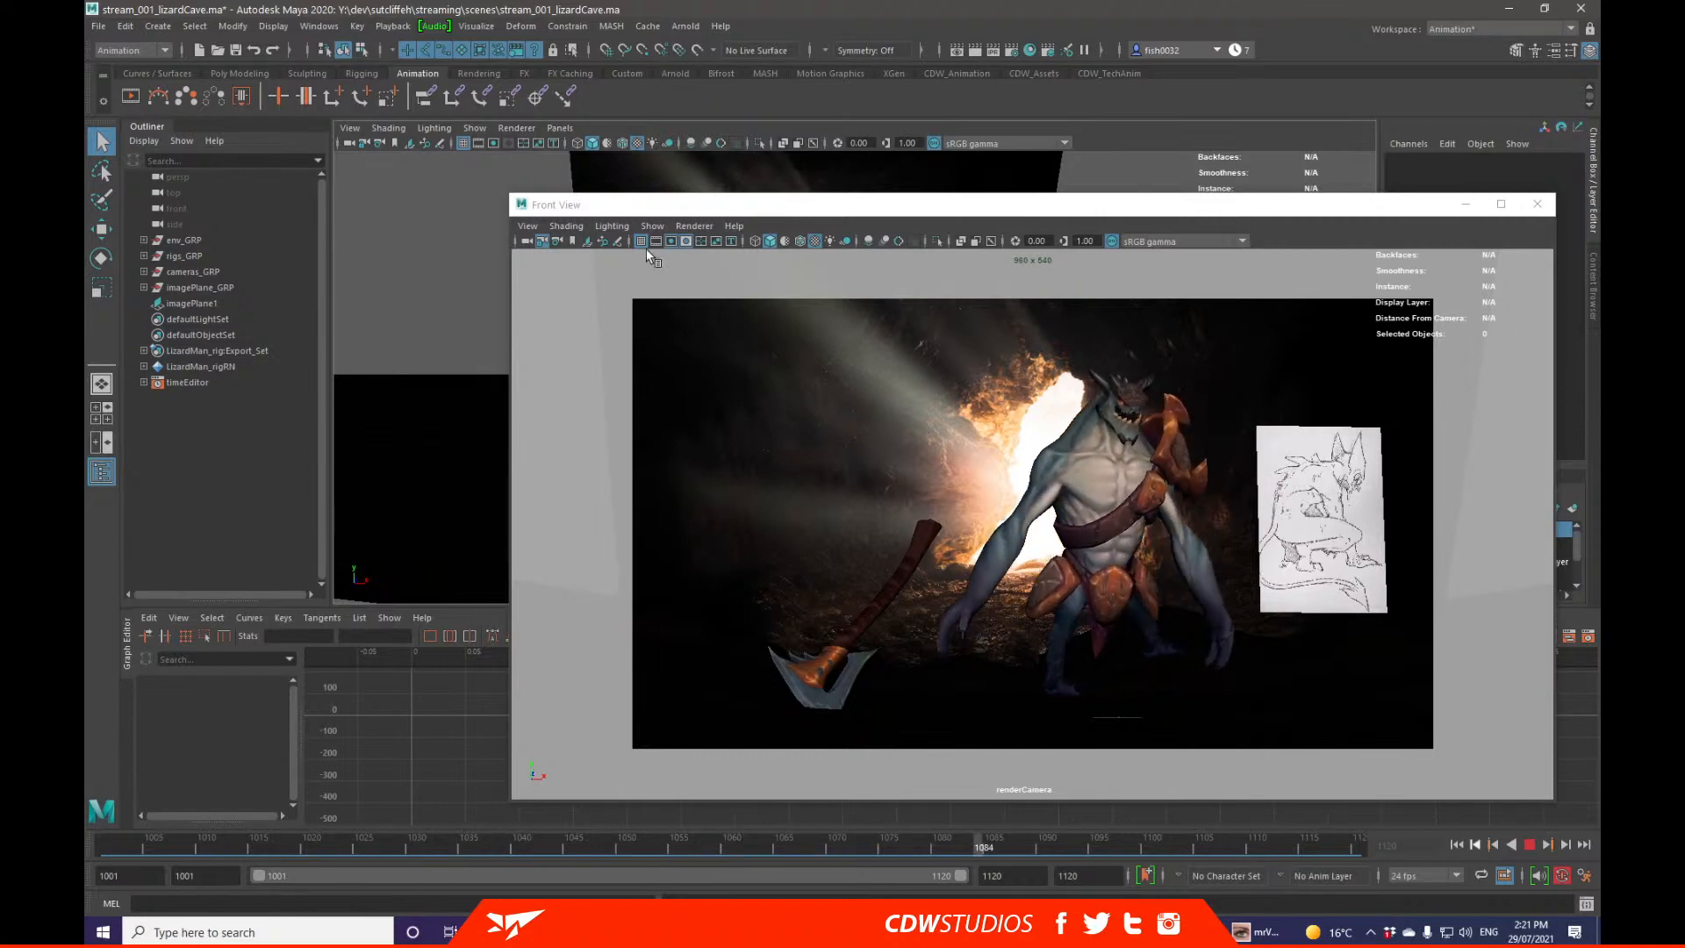
Step: Move the playing renderCamera window off towards the second monitor, uncovering the persp viewport
left_click_drag(792, 207, 1683, 208)
left_click_drag(787, 239, 1599, 136)
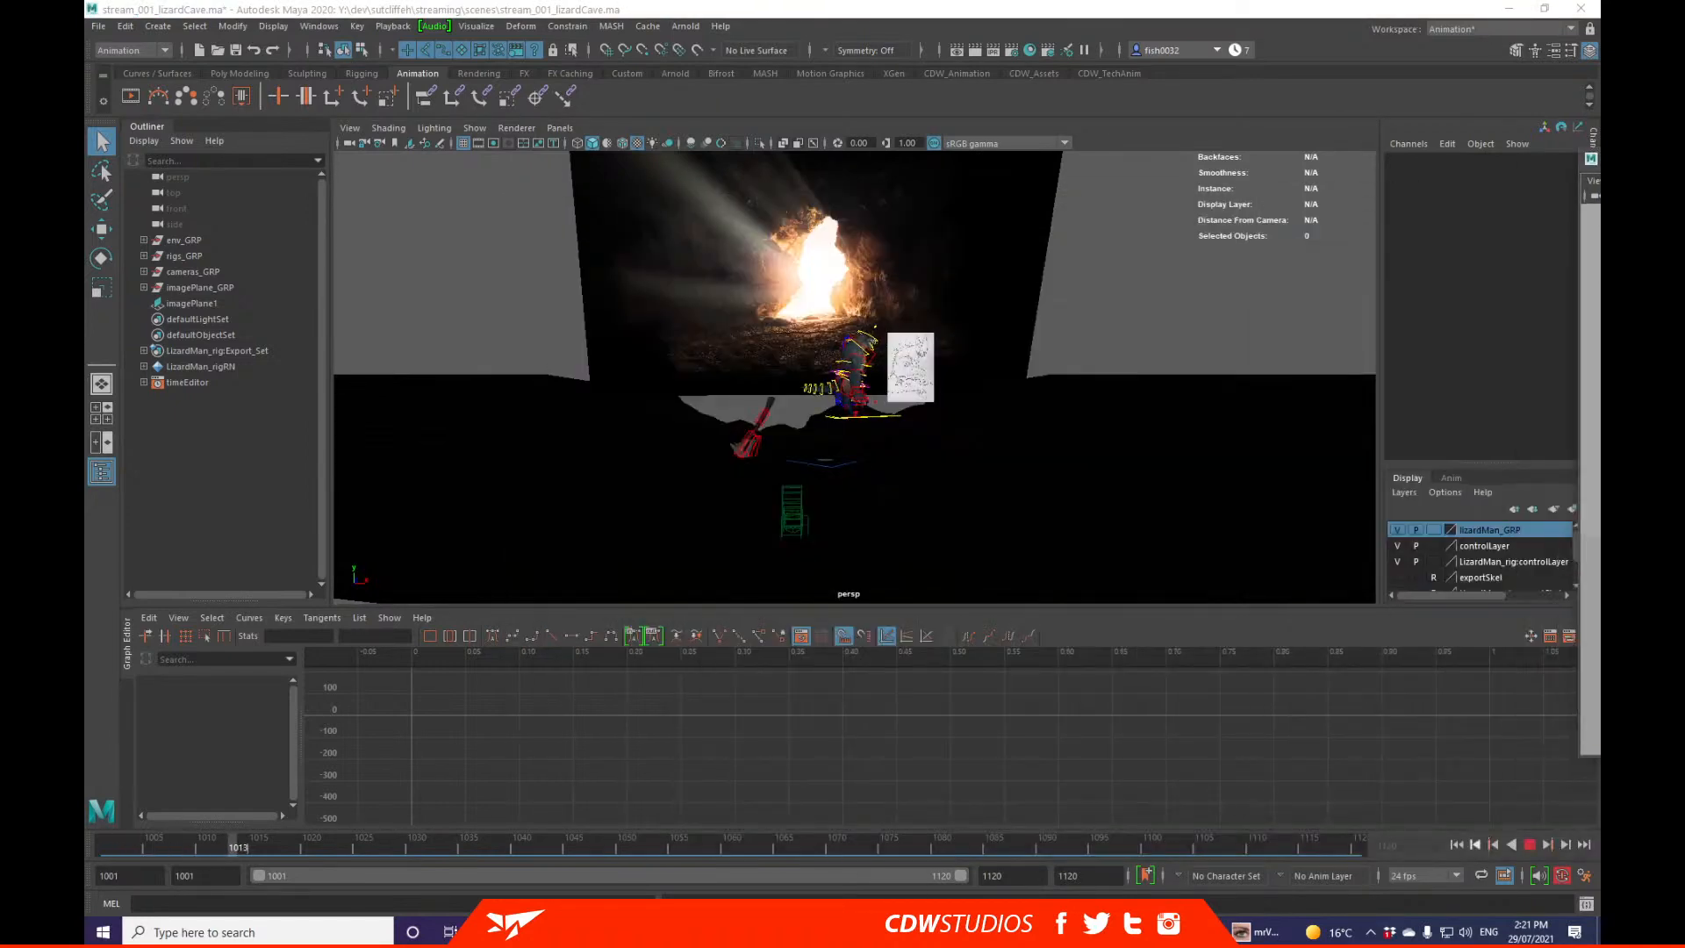
Step: Stop the playback, return to frame 1001, and select the lizard's world offset control in the persp viewport
key("alt+v")
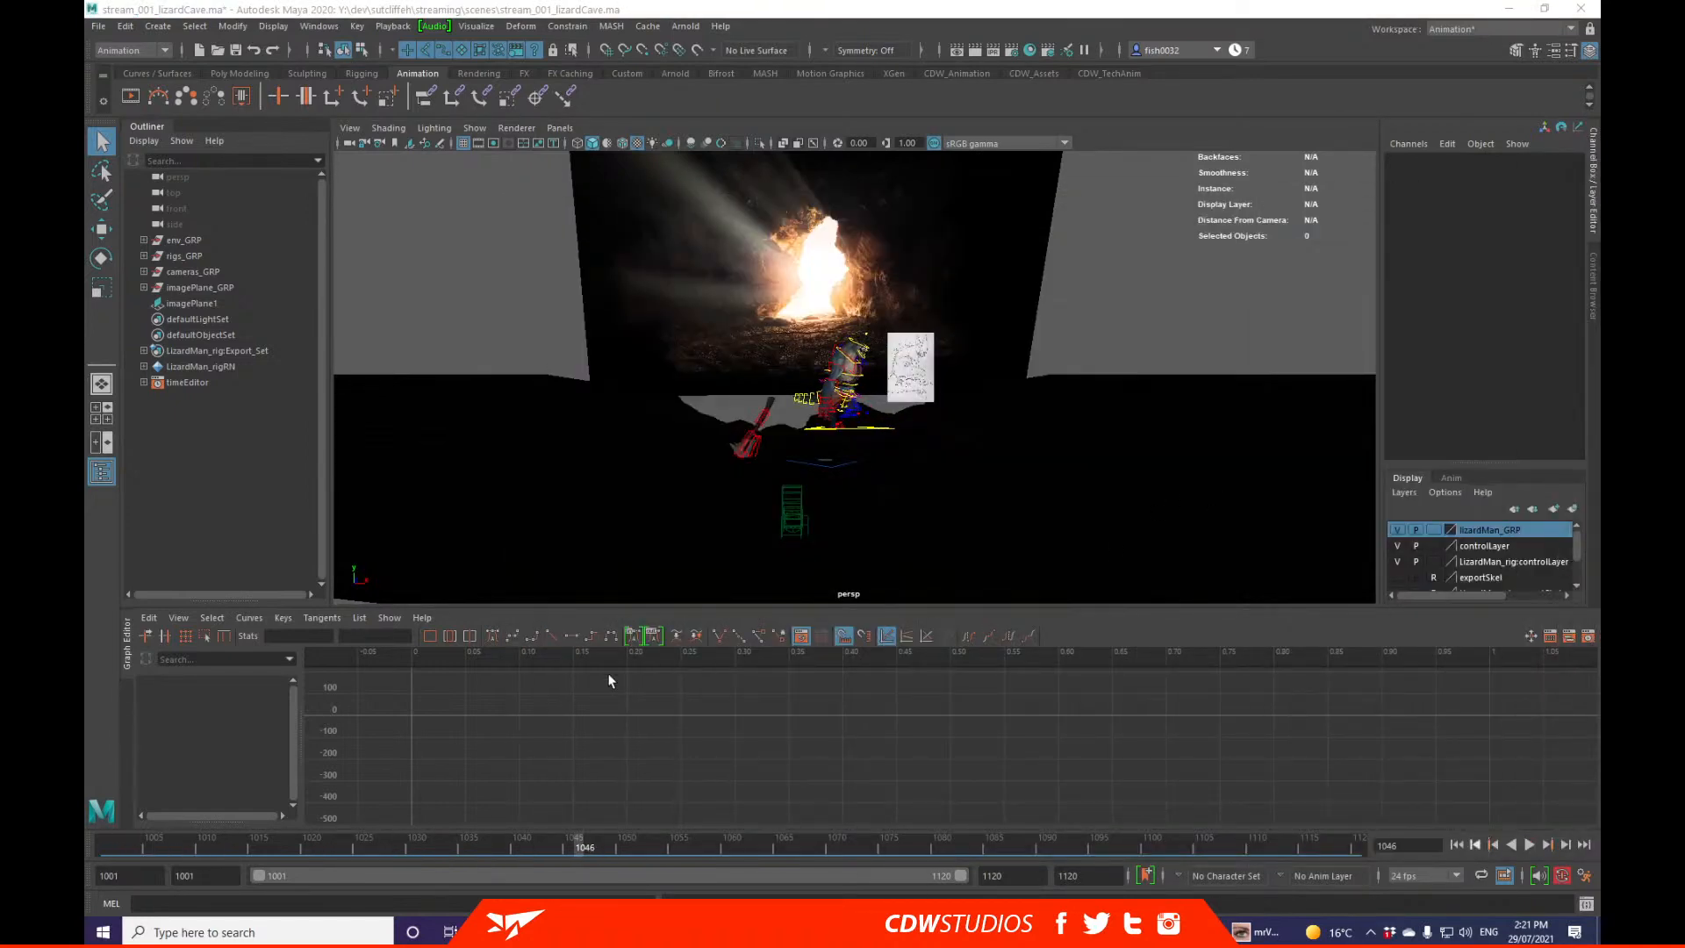
key("alt+shift+v")
right_click_drag(794, 477, 914, 475, "alt")
left_click(908, 466)
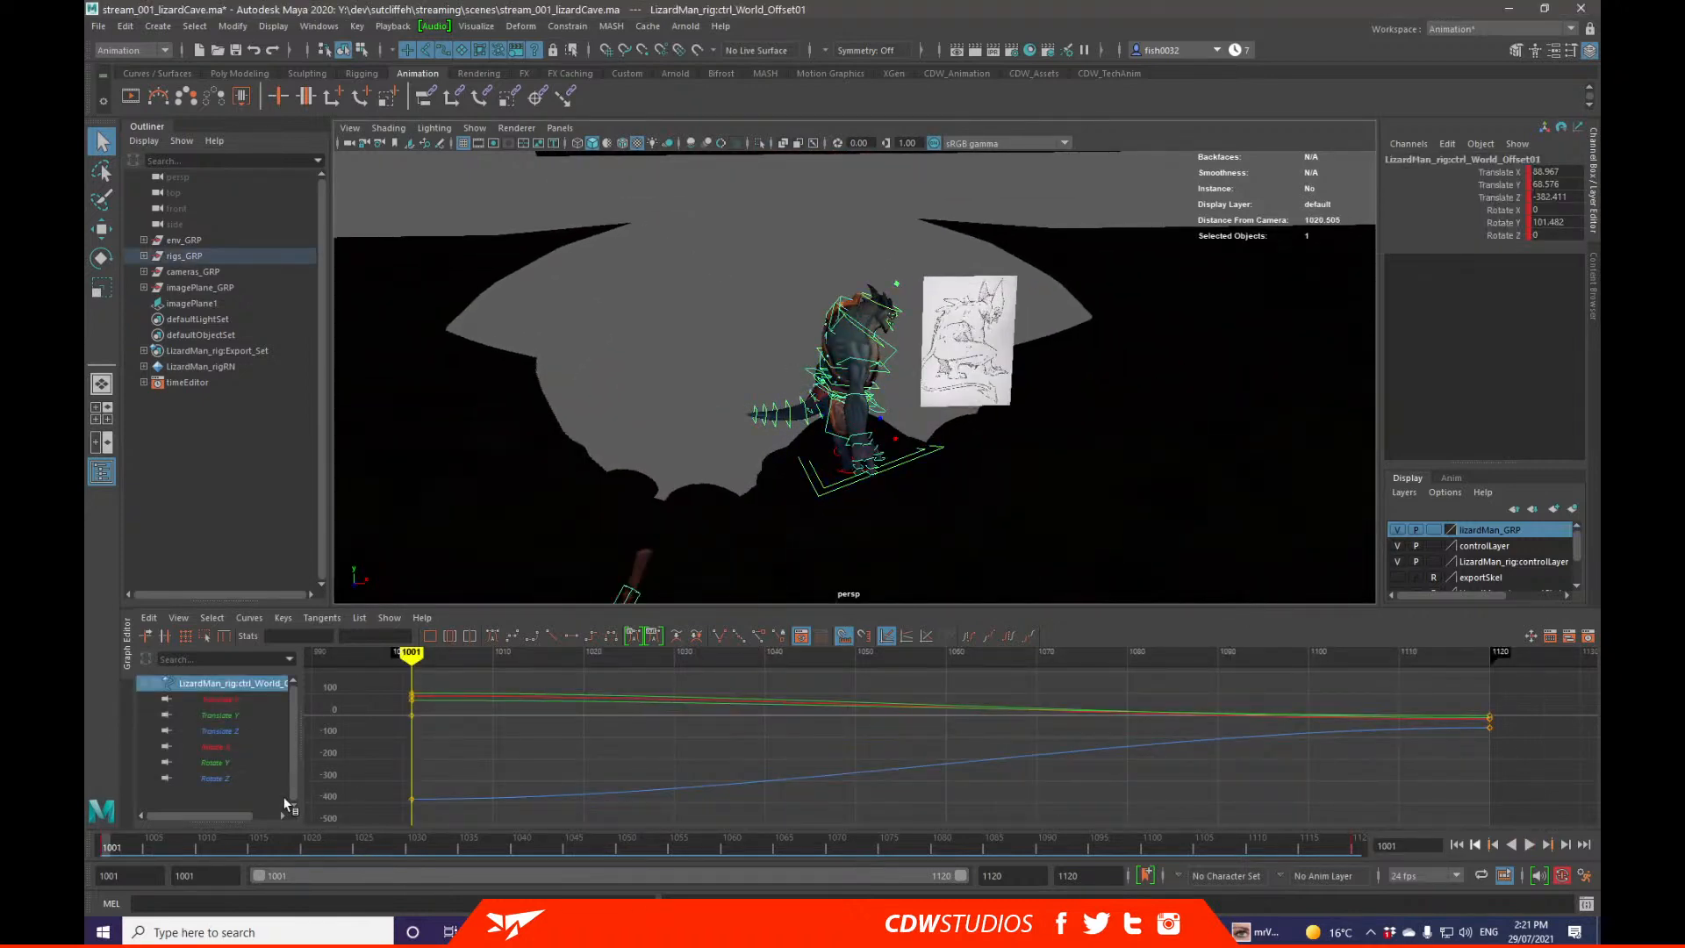
Step: Scrub through the lizard's movement, and play it from frame 1001 in the persp viewport before stopping
mouse_move(112, 846)
left_mouse_down()
mouse_move(935, 842)
mouse_move(105, 844)
left_mouse_up()
left_click_drag(1174, 845, 106, 844)
key("alt+v")
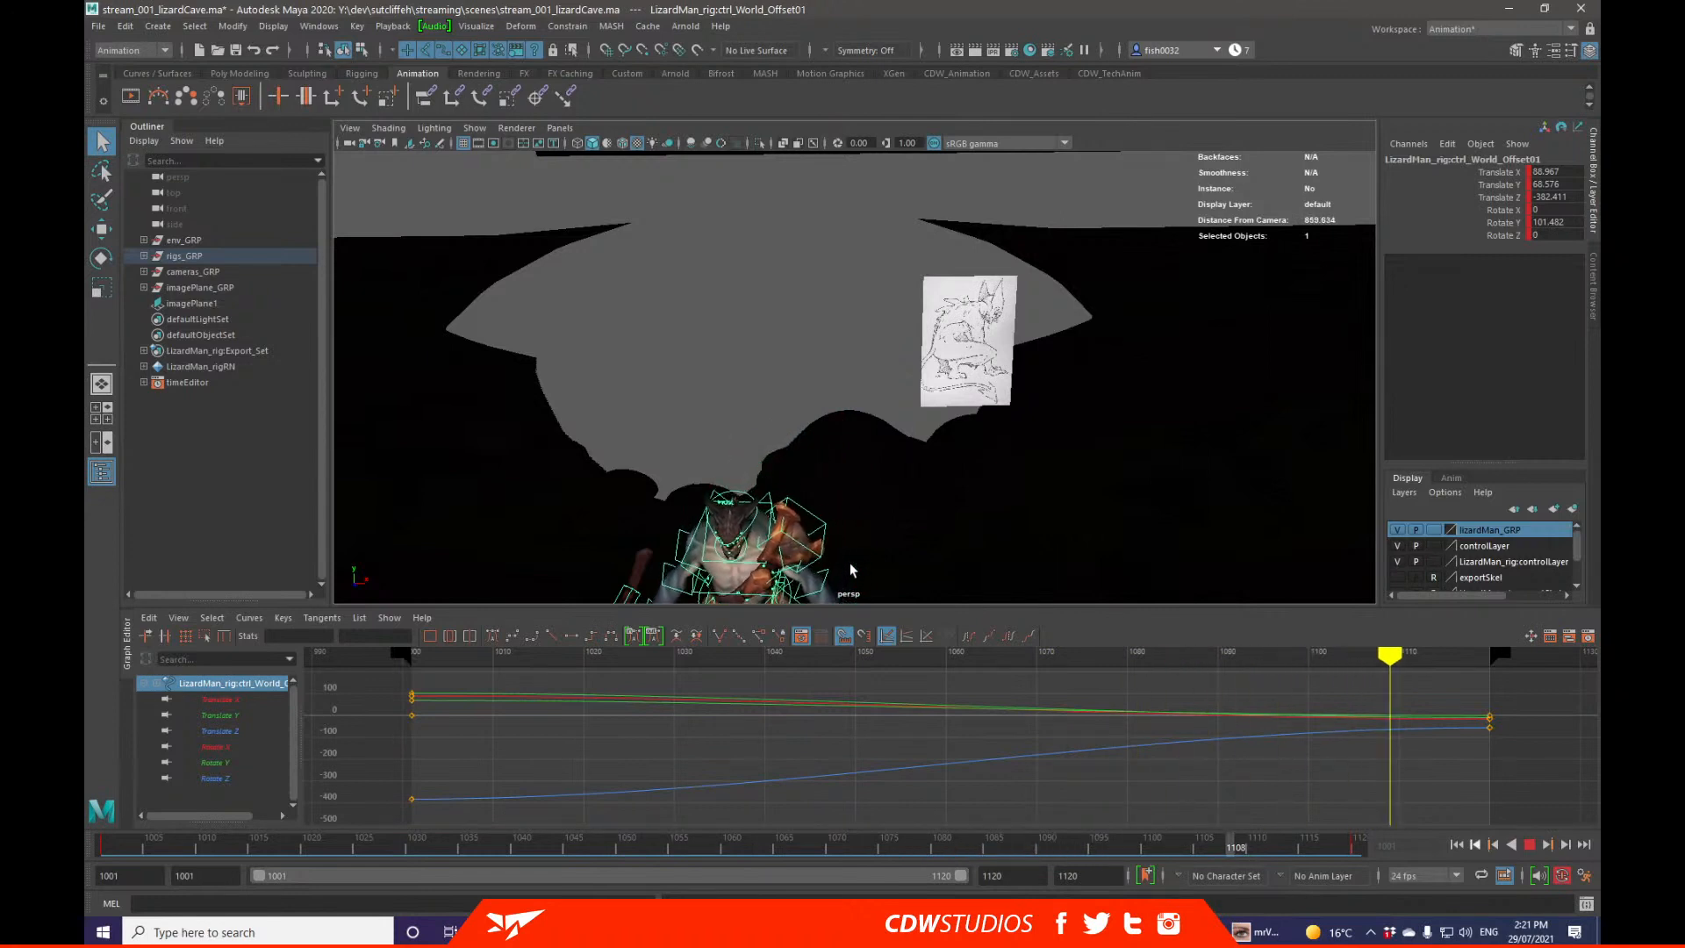
key("alt+v")
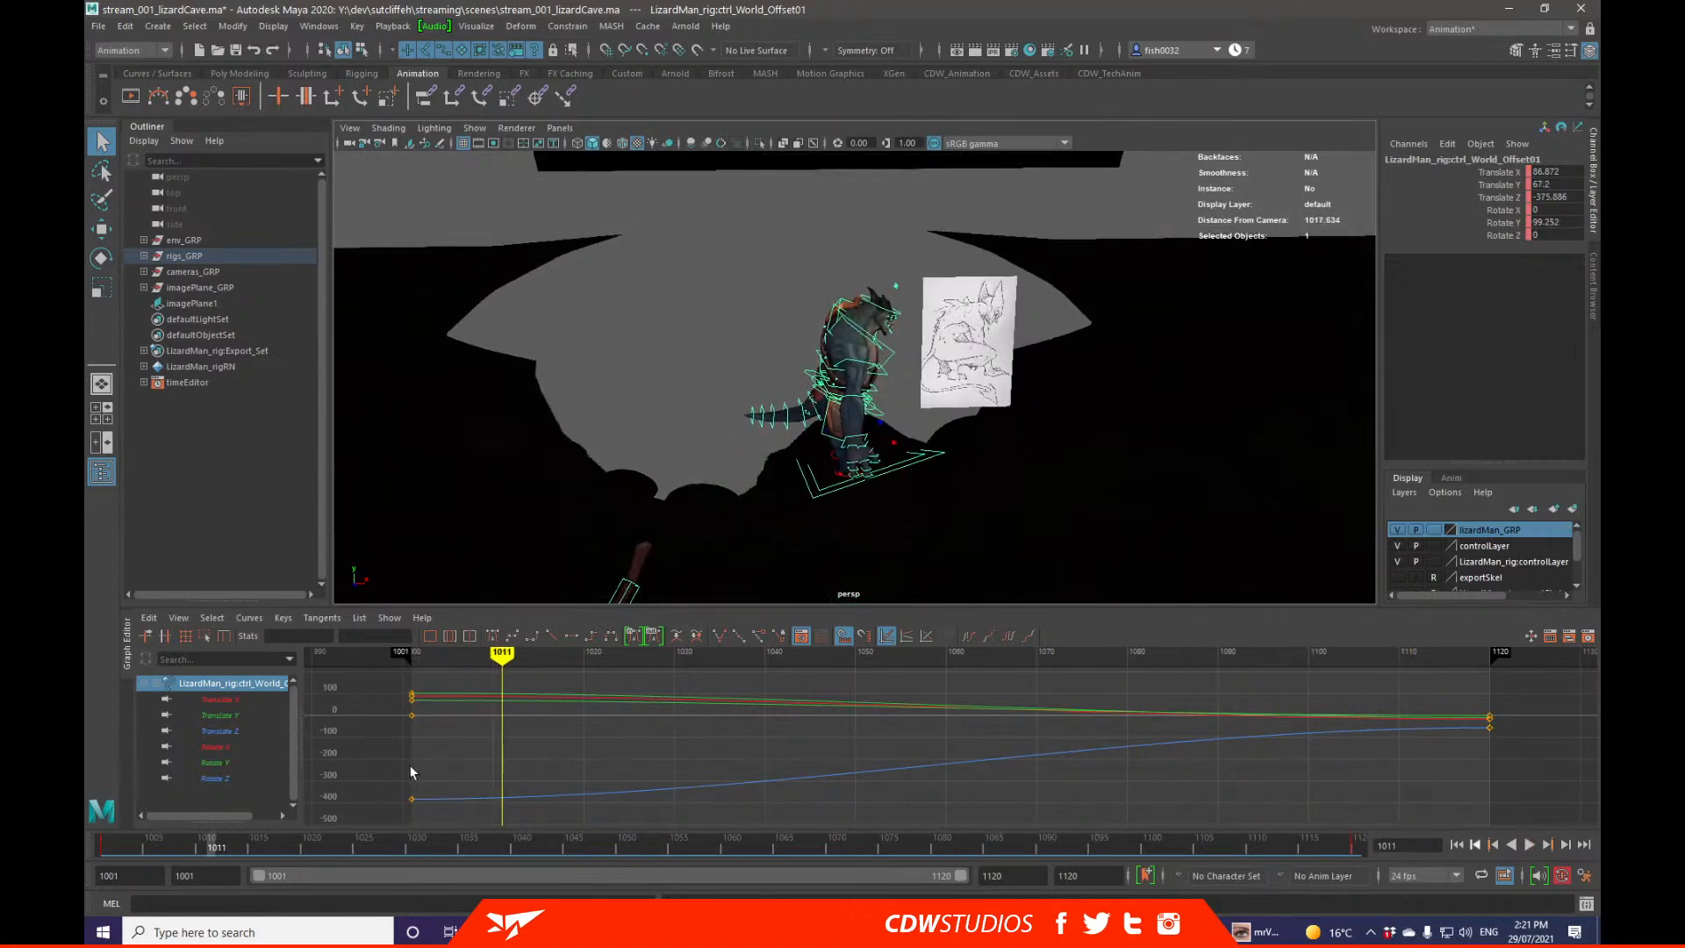
Step: Return to frame 1001 and replay the animation from a wider persp view, pausing it and finally stopping at frame 1034
key("alt+shift+v")
right_click_drag(976, 326, 897, 439, "alt")
left_click_drag(897, 439, 894, 392, "alt")
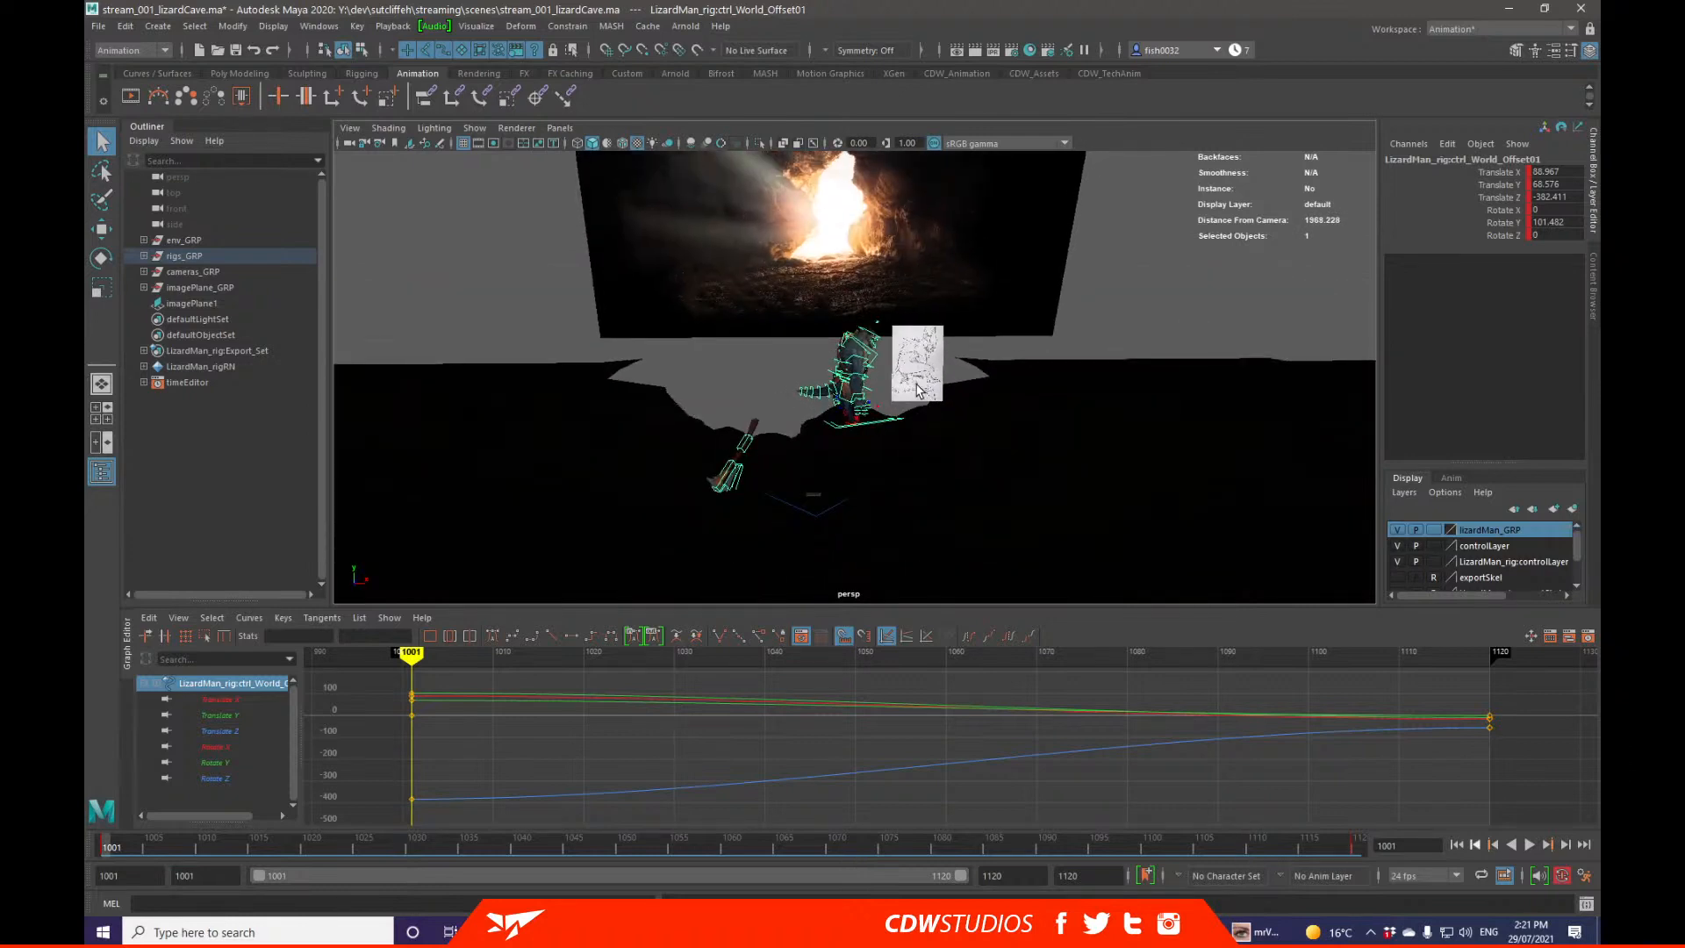
key("alt+v")
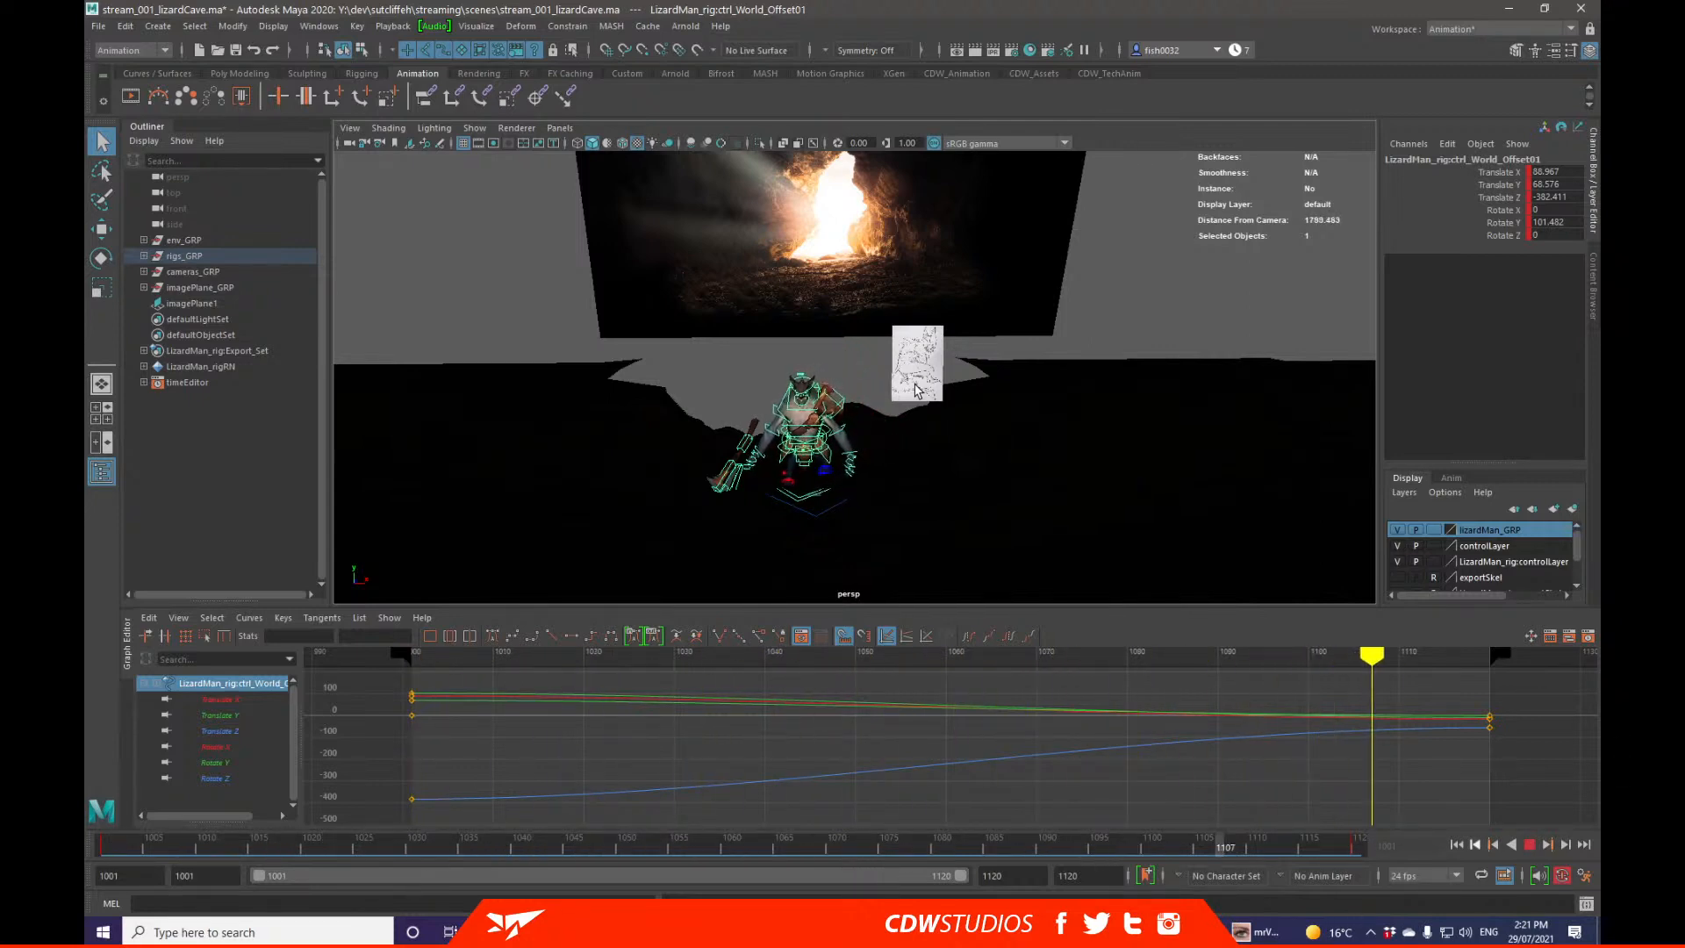
key("alt+v")
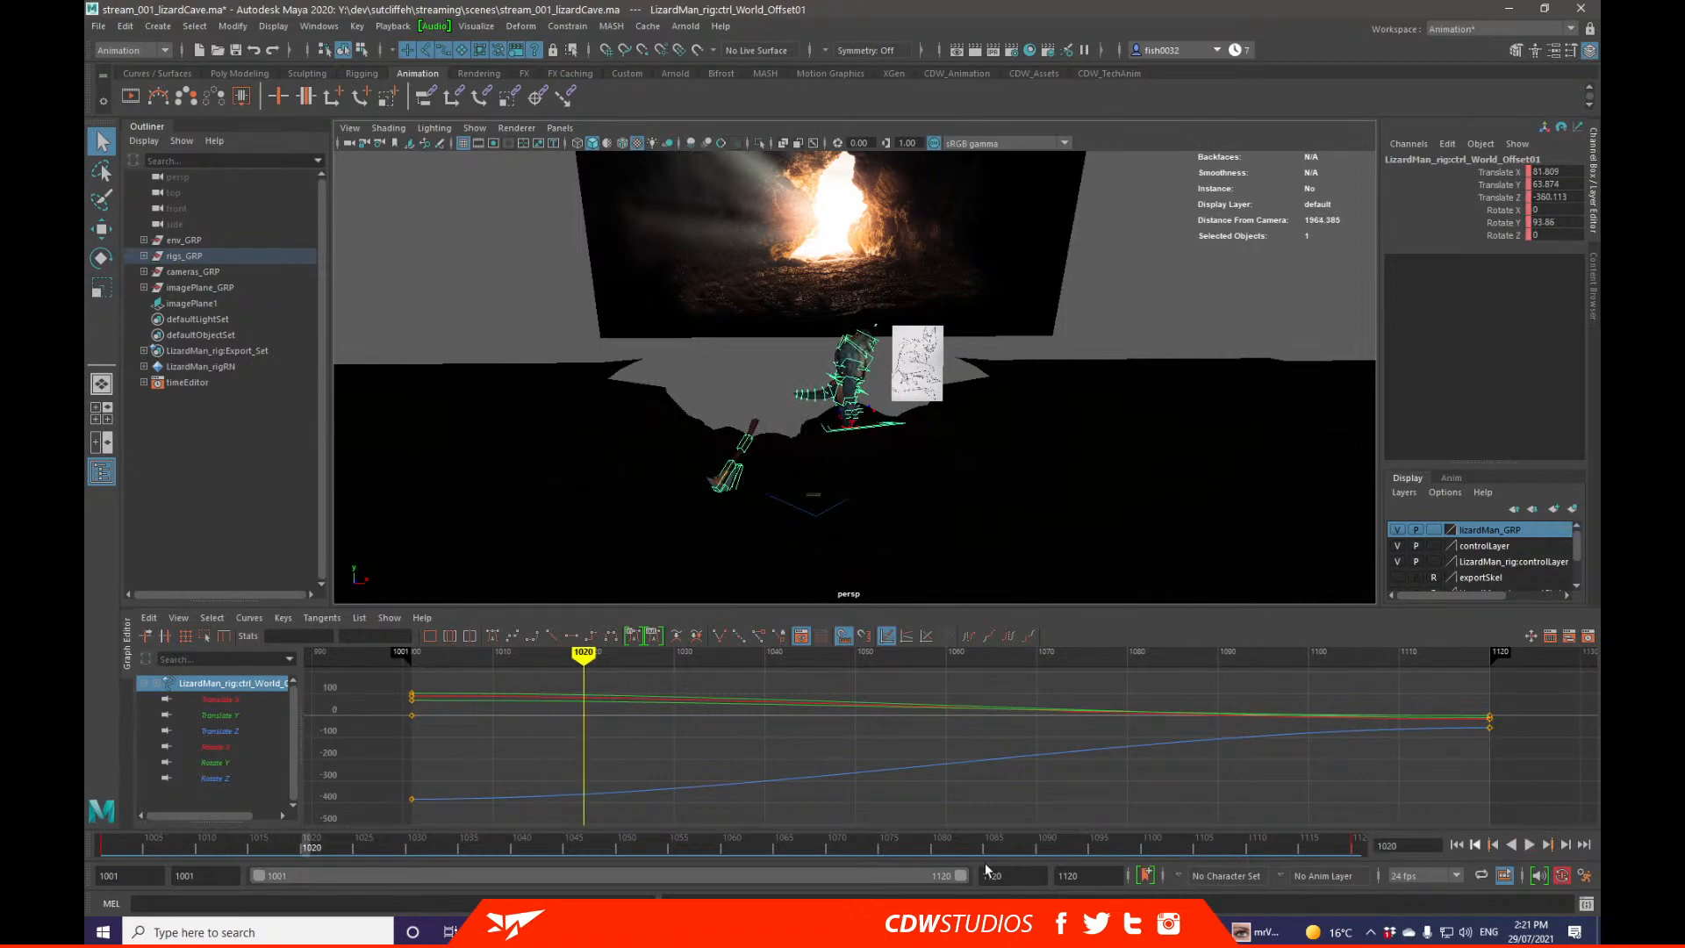
key("alt+v")
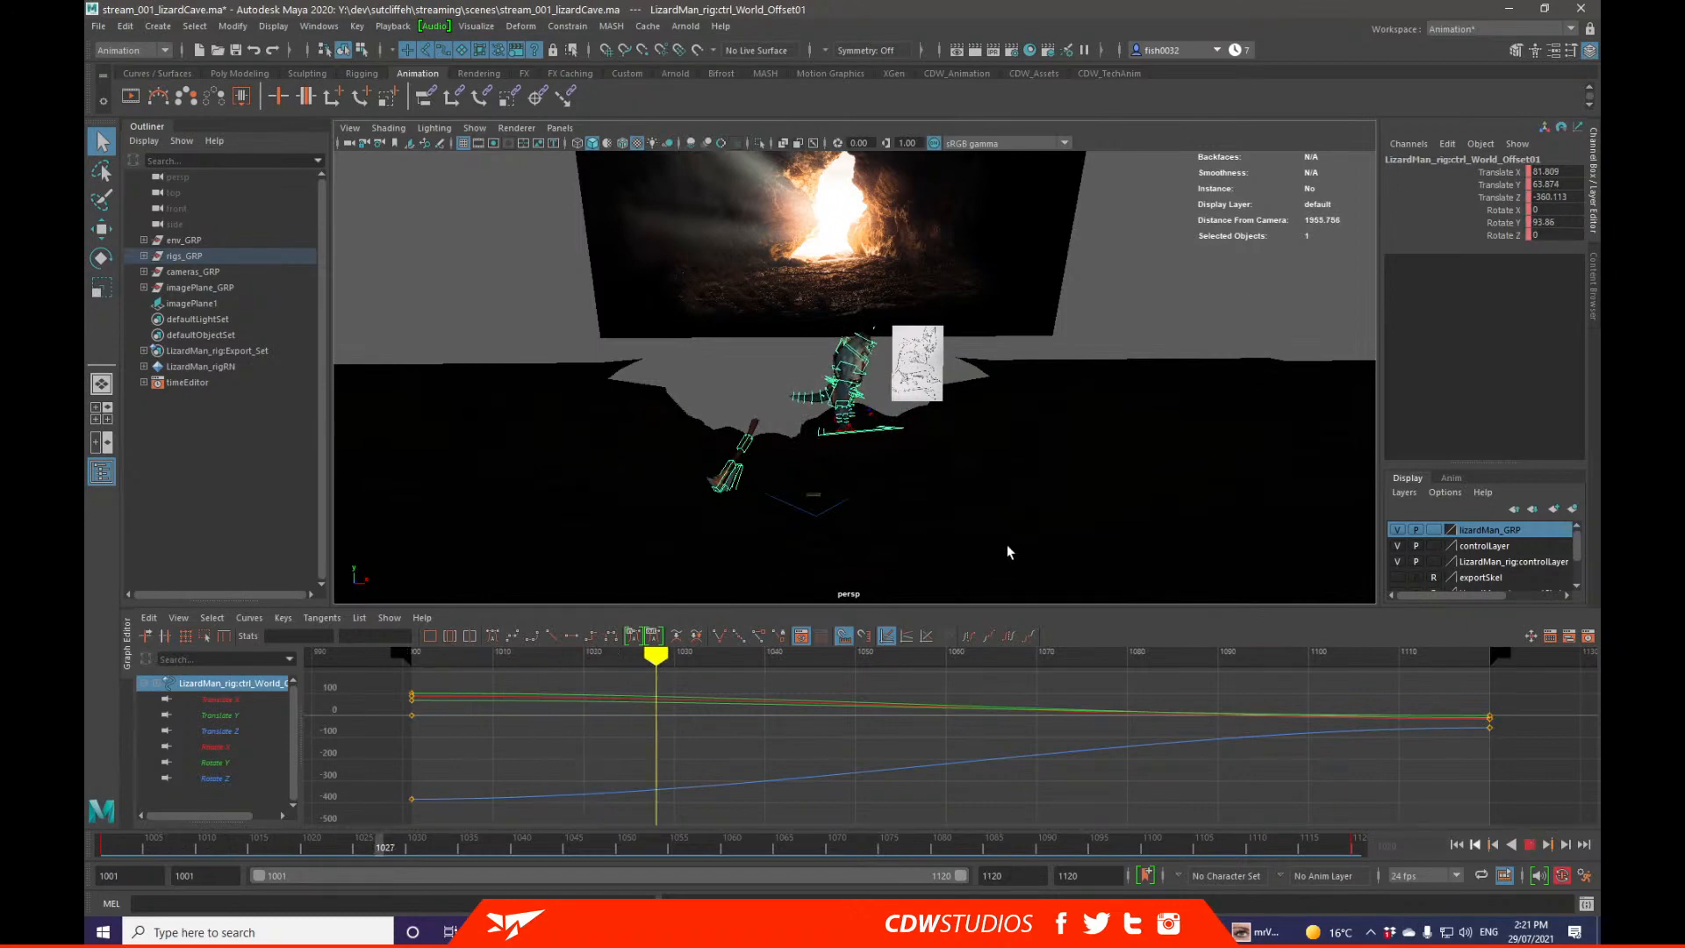
key("alt+v")
Step: Switch to mrViewer and rewind the reference footage to its first frame
left_click(1254, 932)
left_click_drag(928, 572, 615, 578)
left_click_drag(150, 649, 86, 650)
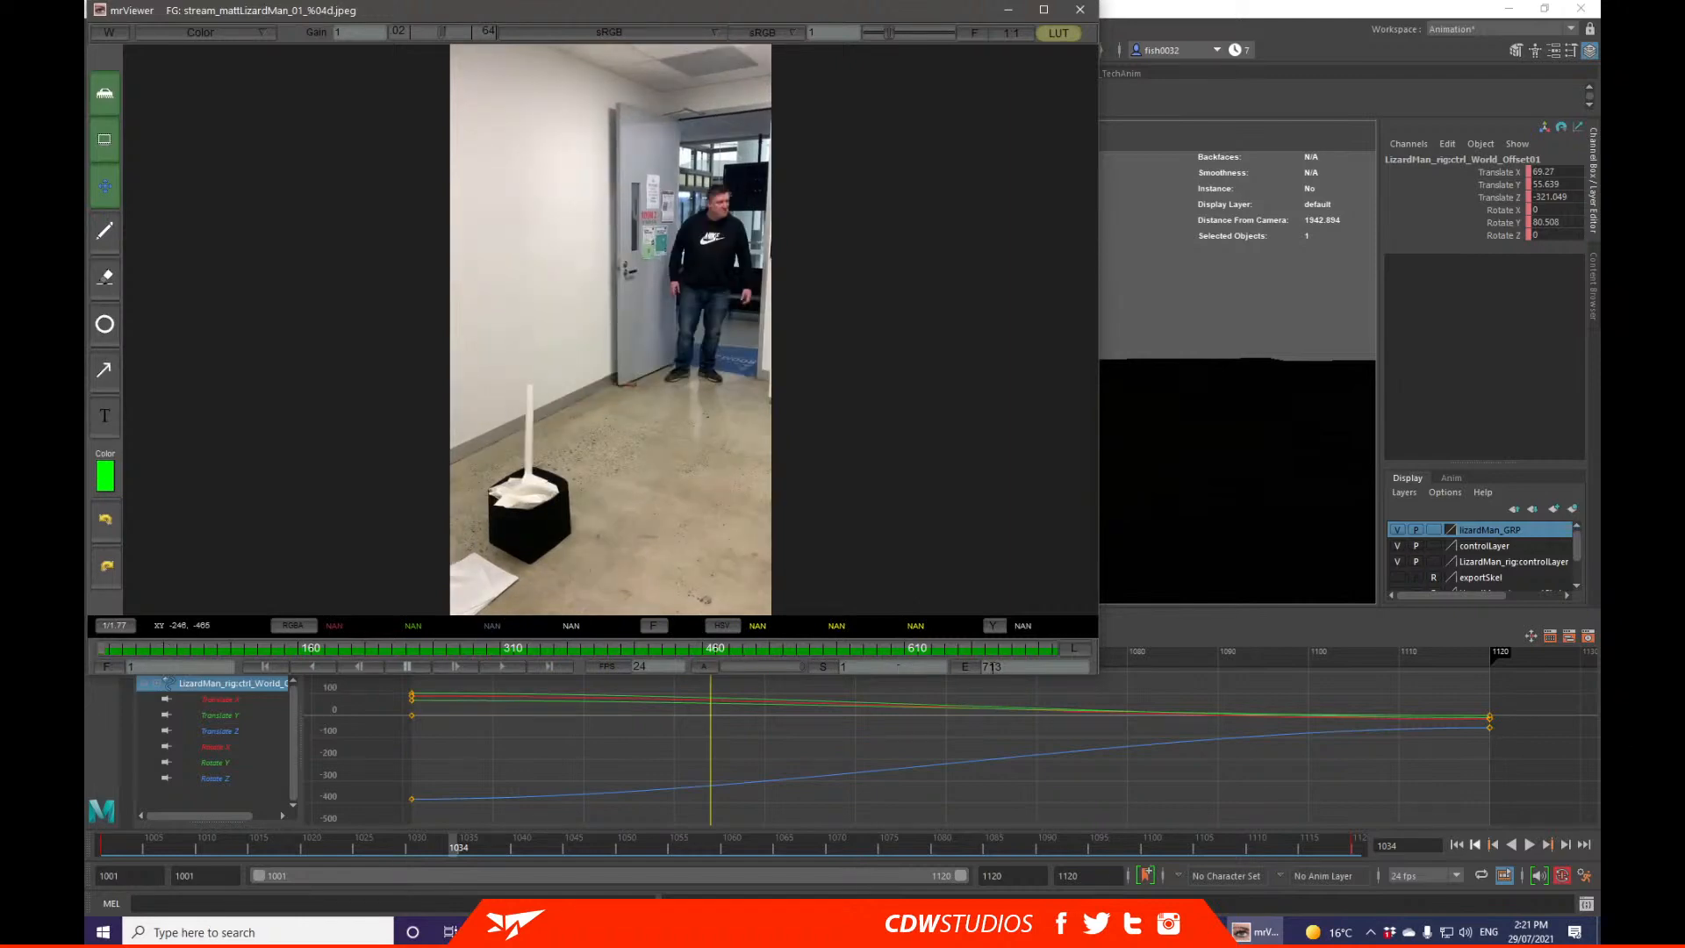
Step: Launch Calculator and place its window beside the reference footage
left_click(332, 921)
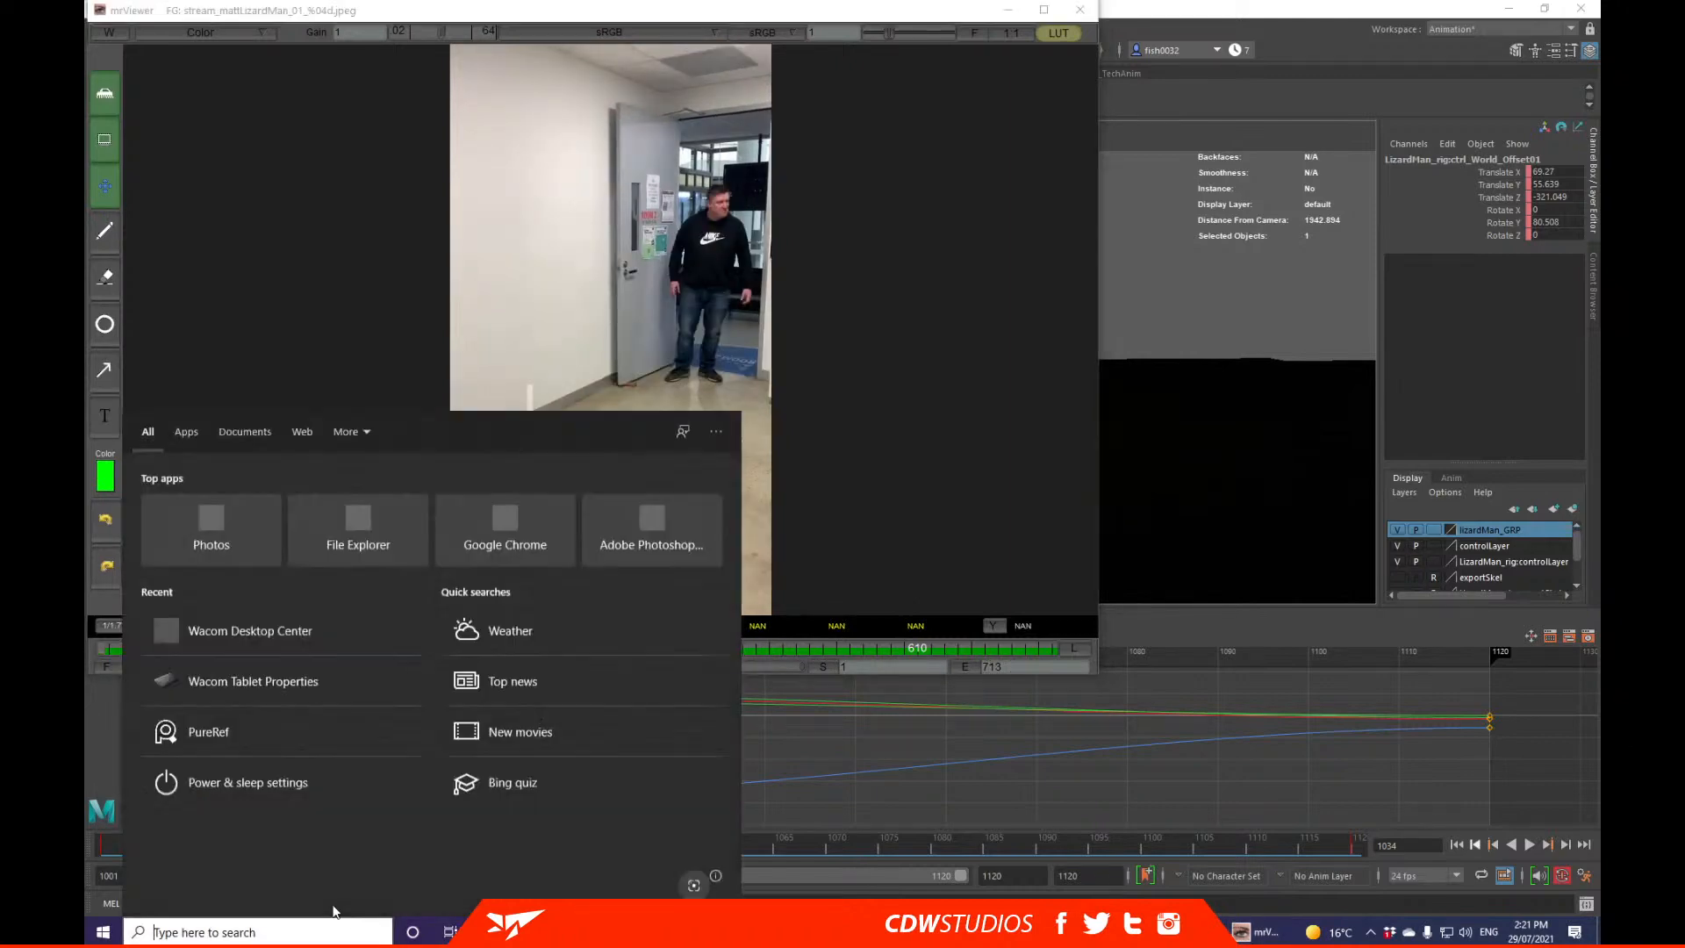
type("calc")
key("Return")
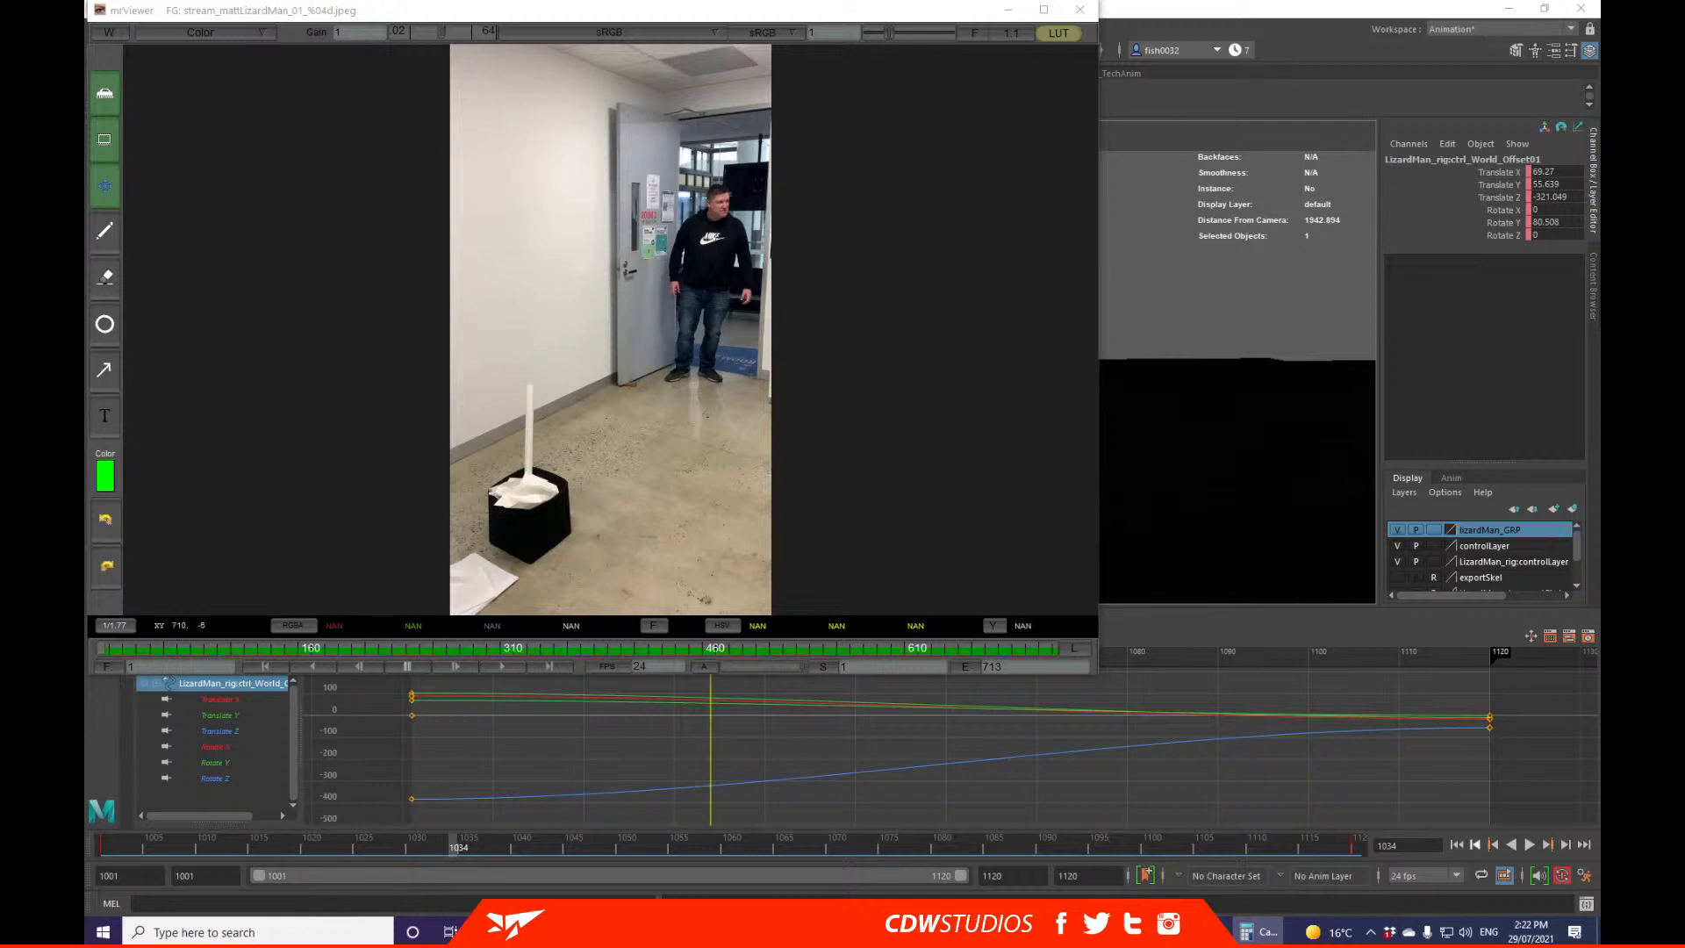
left_click_drag(1030, 270, 1051, 273)
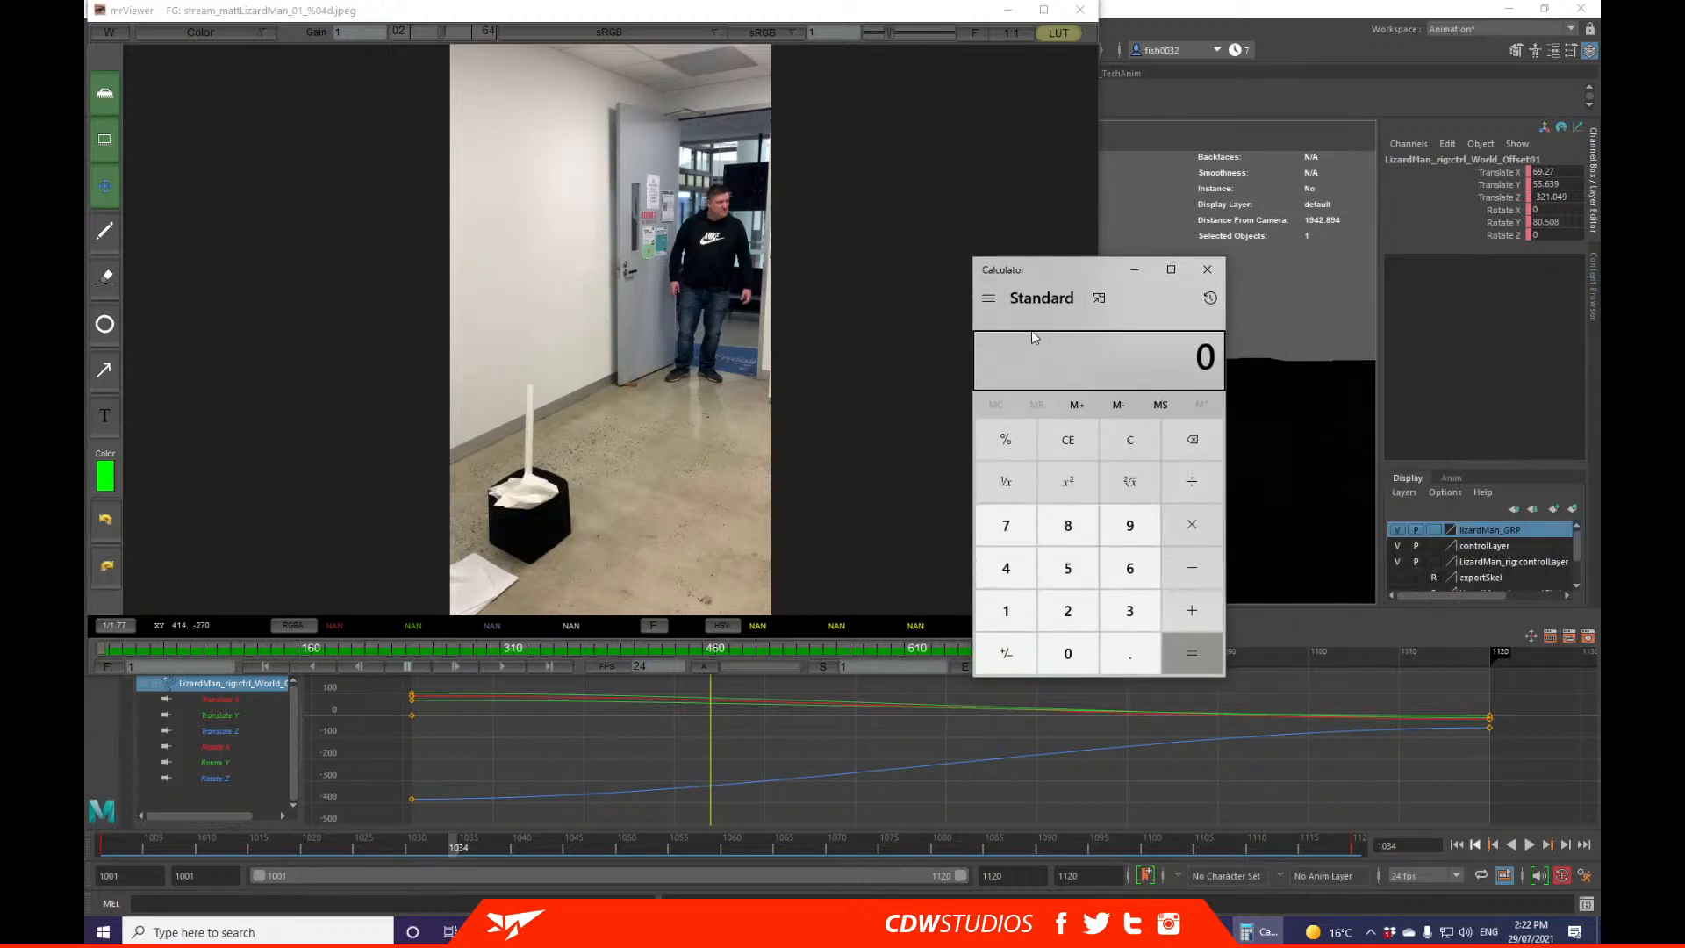
left_click_drag(1031, 269, 1281, 250)
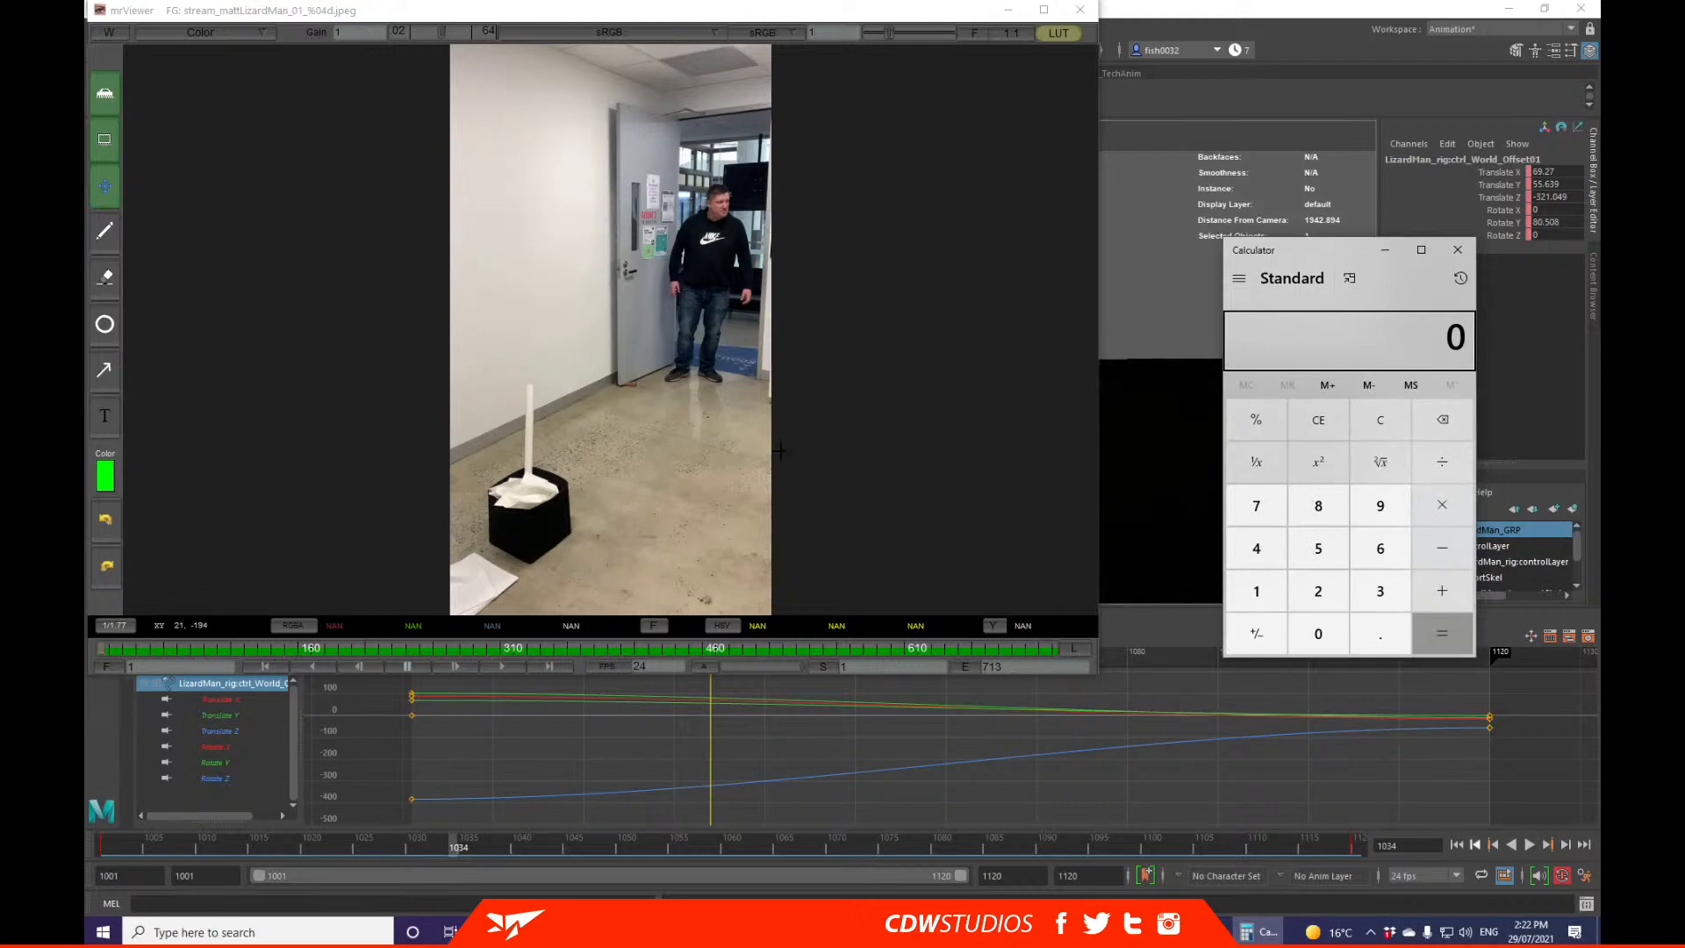
Step: Divide 713 frames by 24 in Calculator to find the footage length in seconds
left_click(1269, 500)
left_click(1270, 594)
left_click(1364, 594)
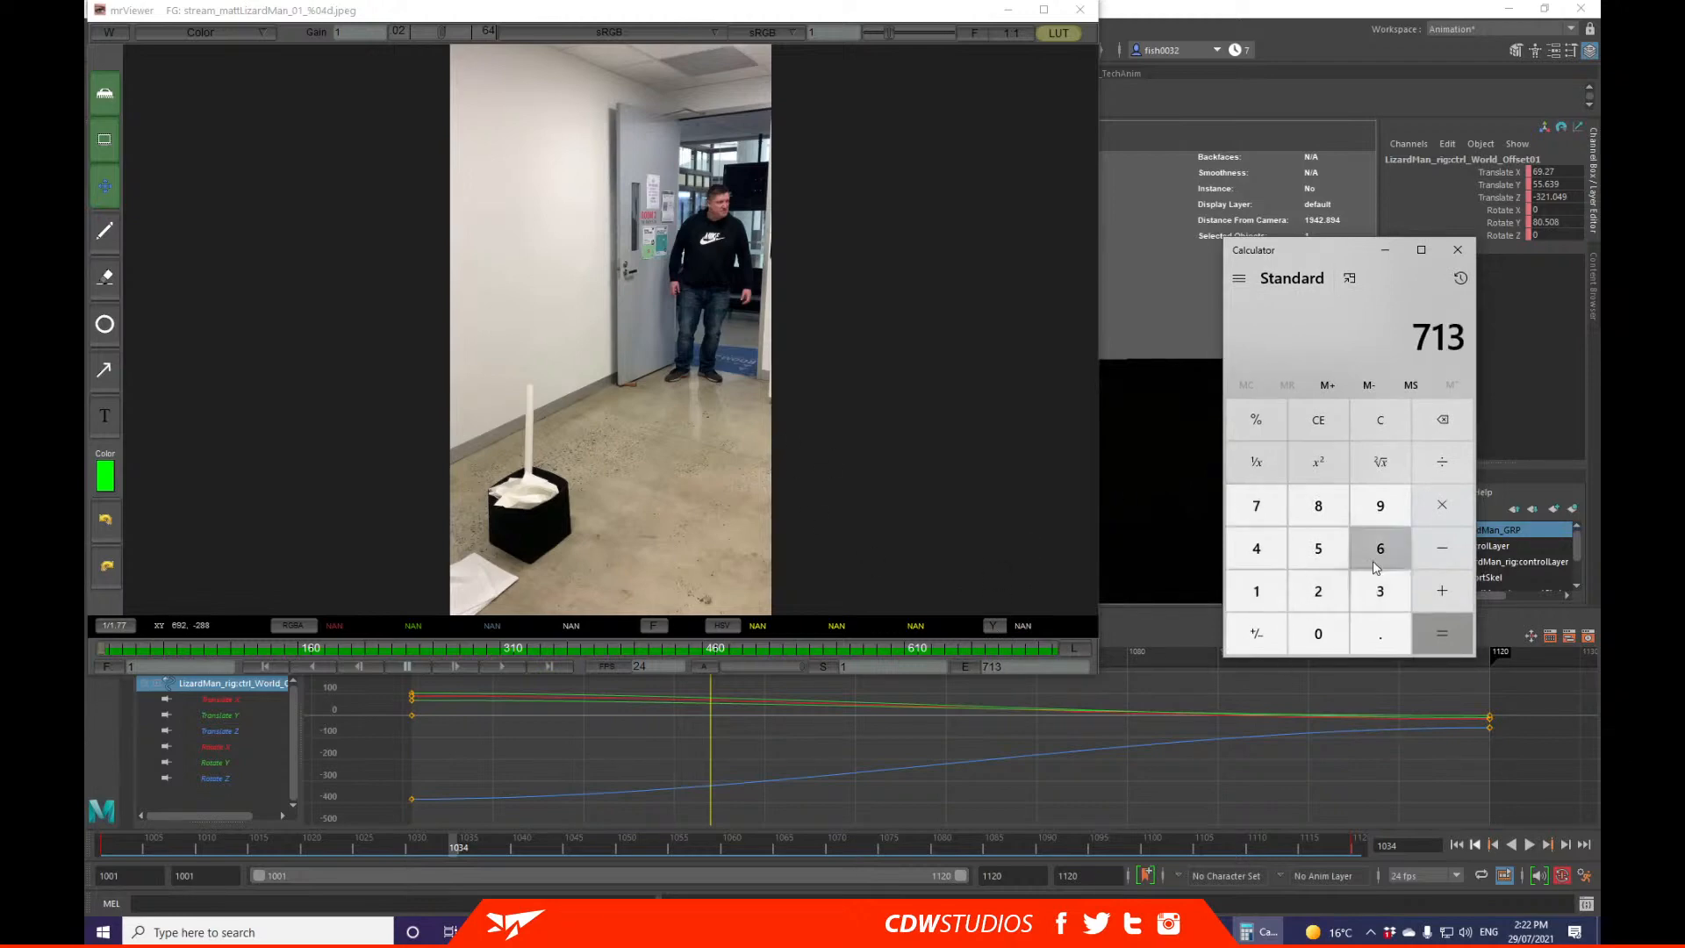
left_click(1442, 462)
left_click(1318, 590)
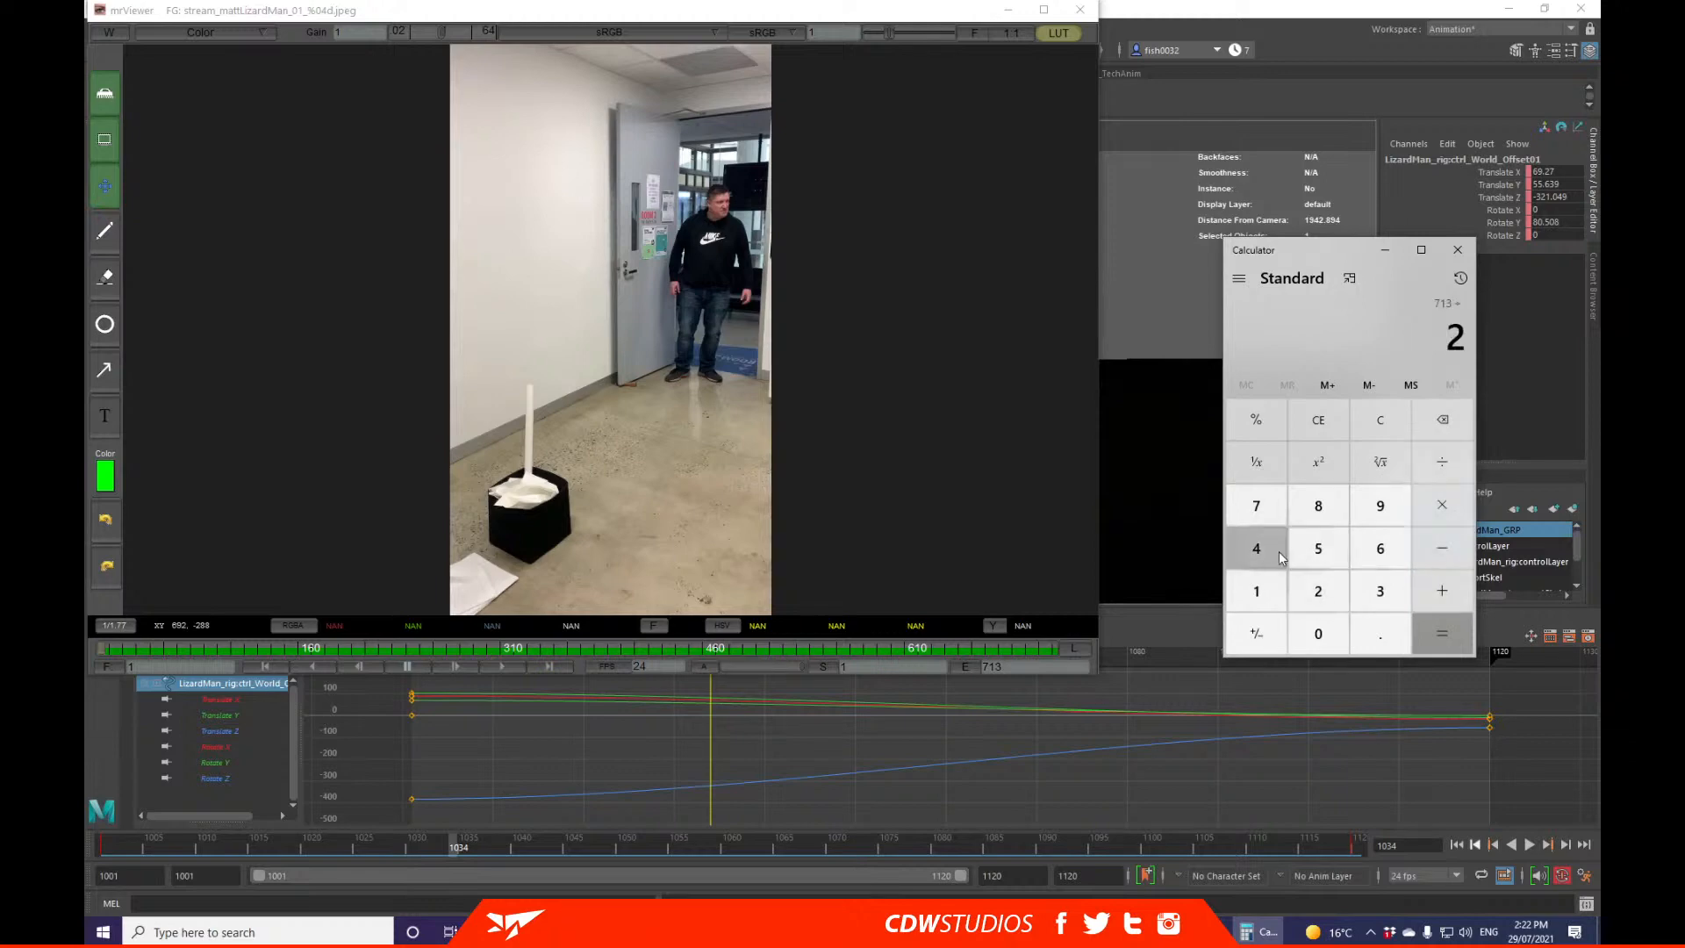
left_click(1256, 547)
left_click(1428, 631)
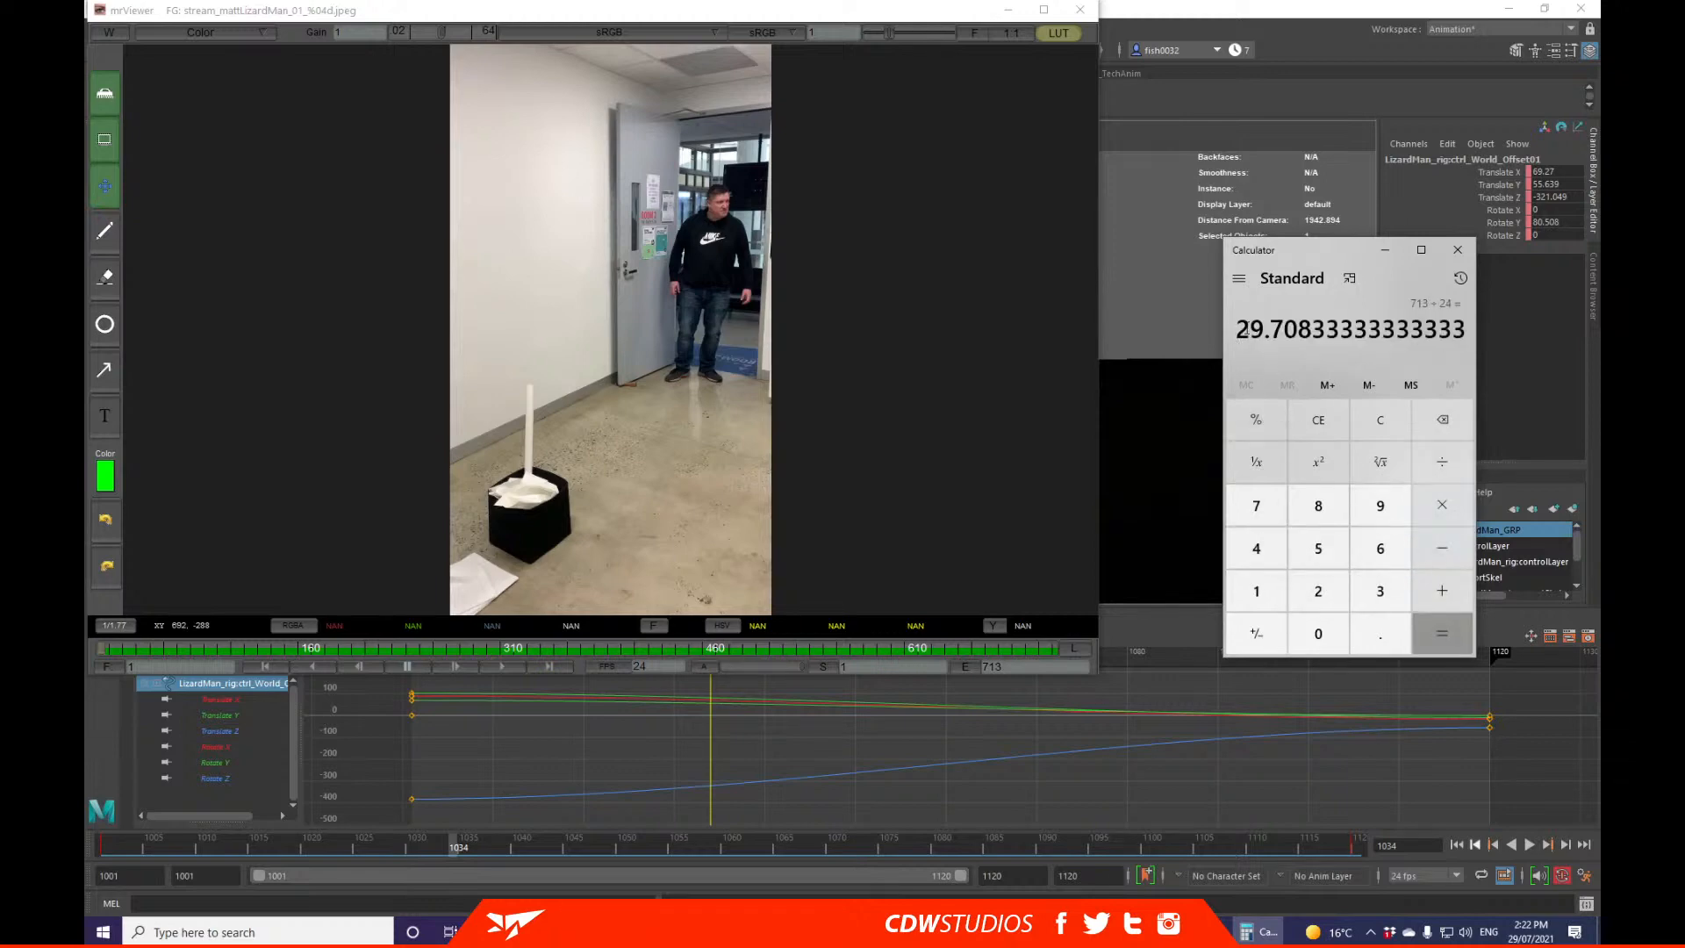
left_click_drag(1236, 329, 1470, 325)
left_click_drag(1237, 329, 1466, 329)
Step: Minimise Calculator and scrub the reference footage back to its first frame in mrViewer
left_click(1385, 250)
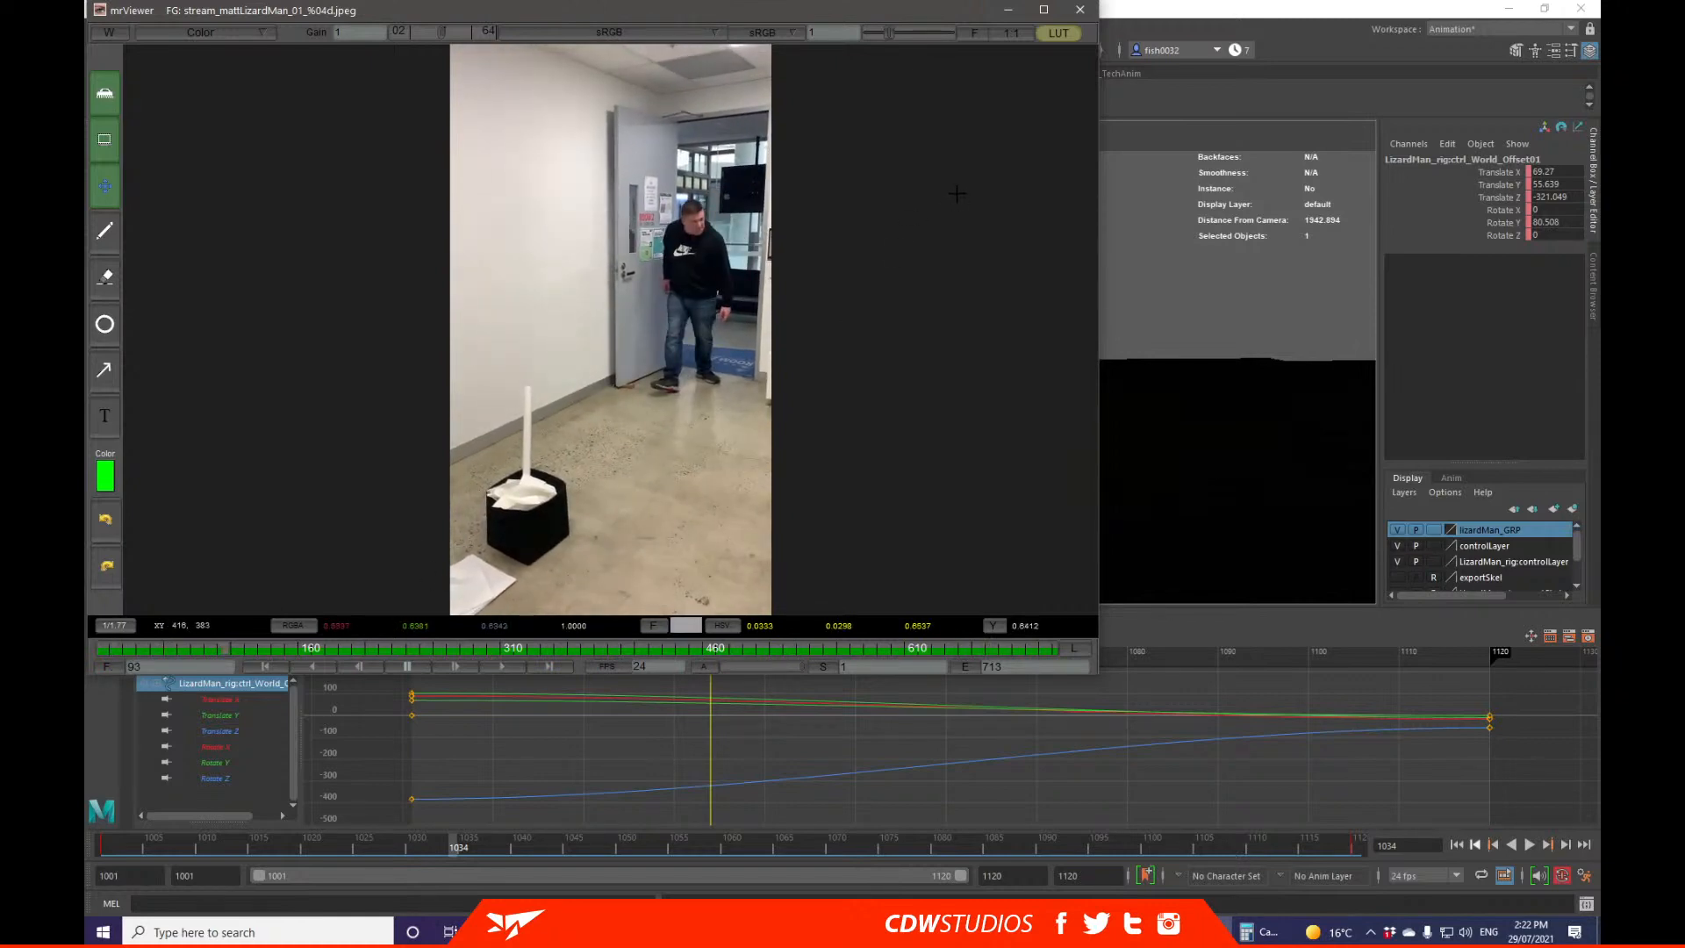
left_click_drag(938, 189, 532, 297)
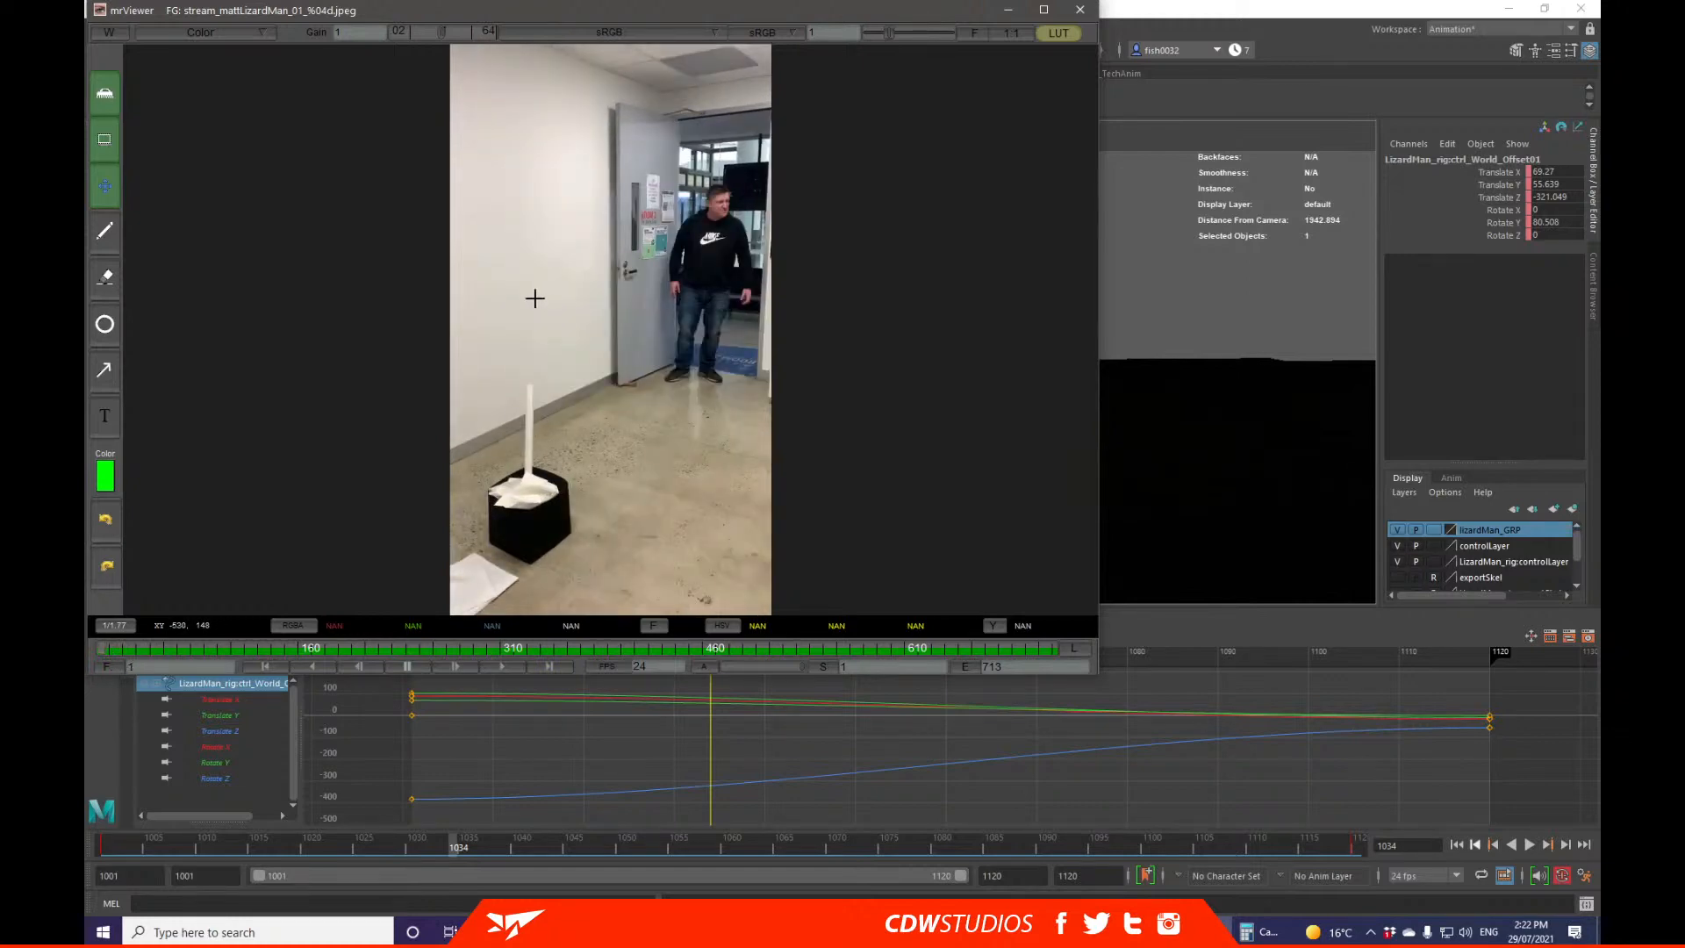
Step: Return to Maya, clear the selection, and rewind the timeline to frame 1001
left_click(1249, 318)
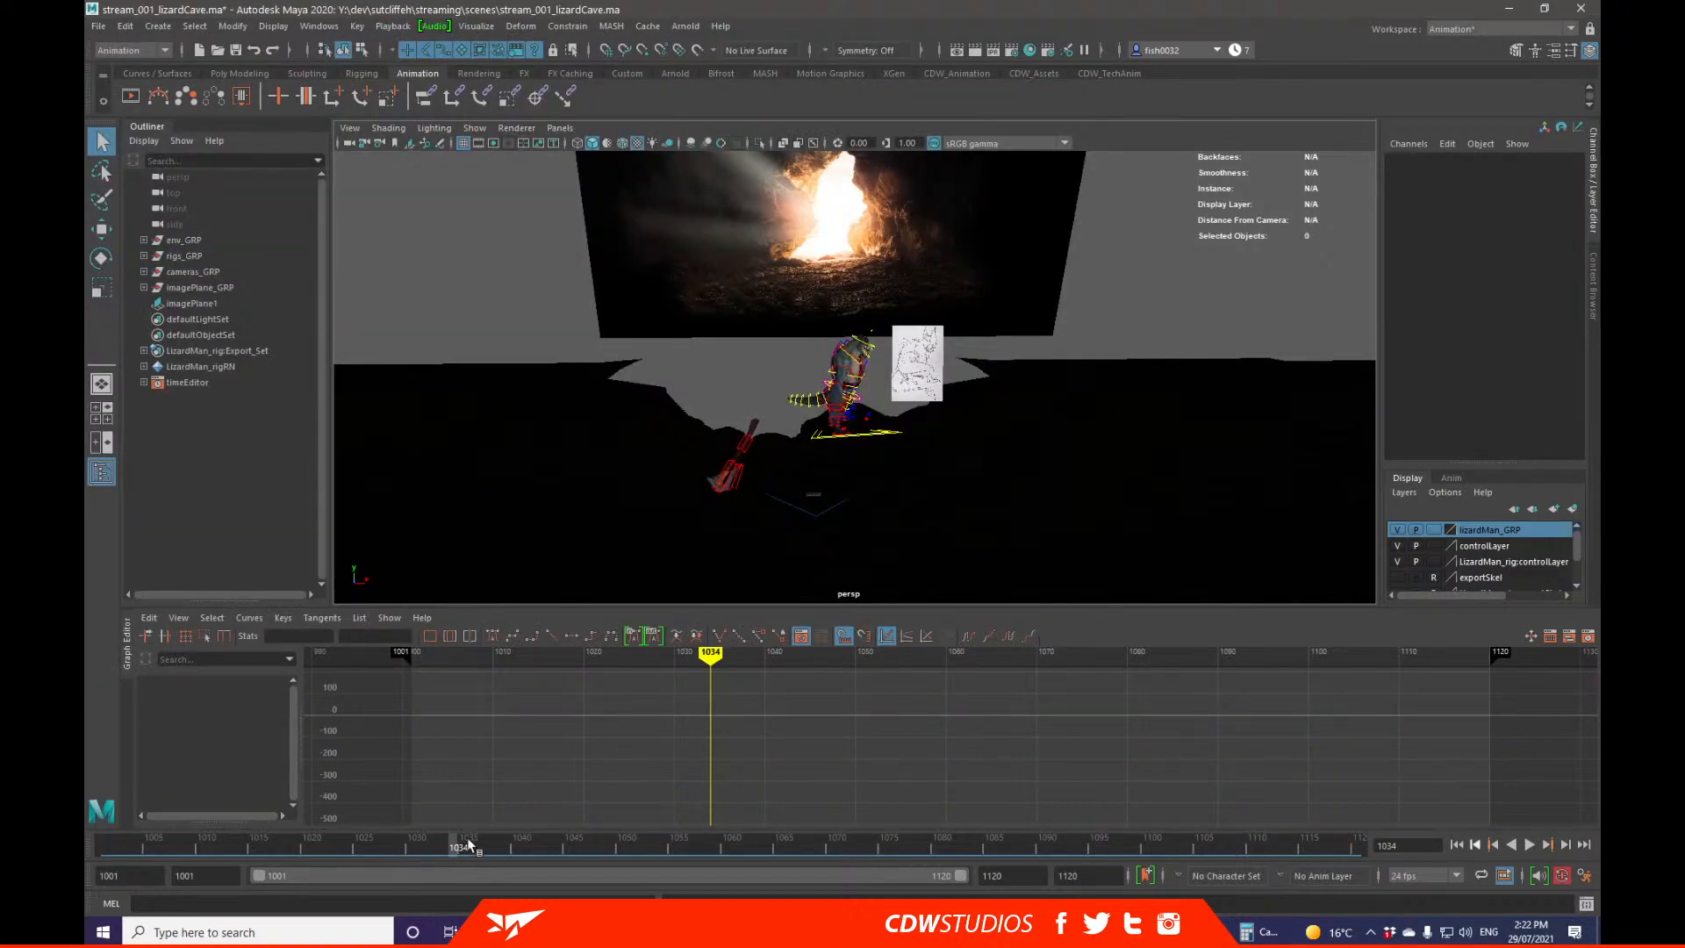
left_click_drag(470, 845, 105, 847)
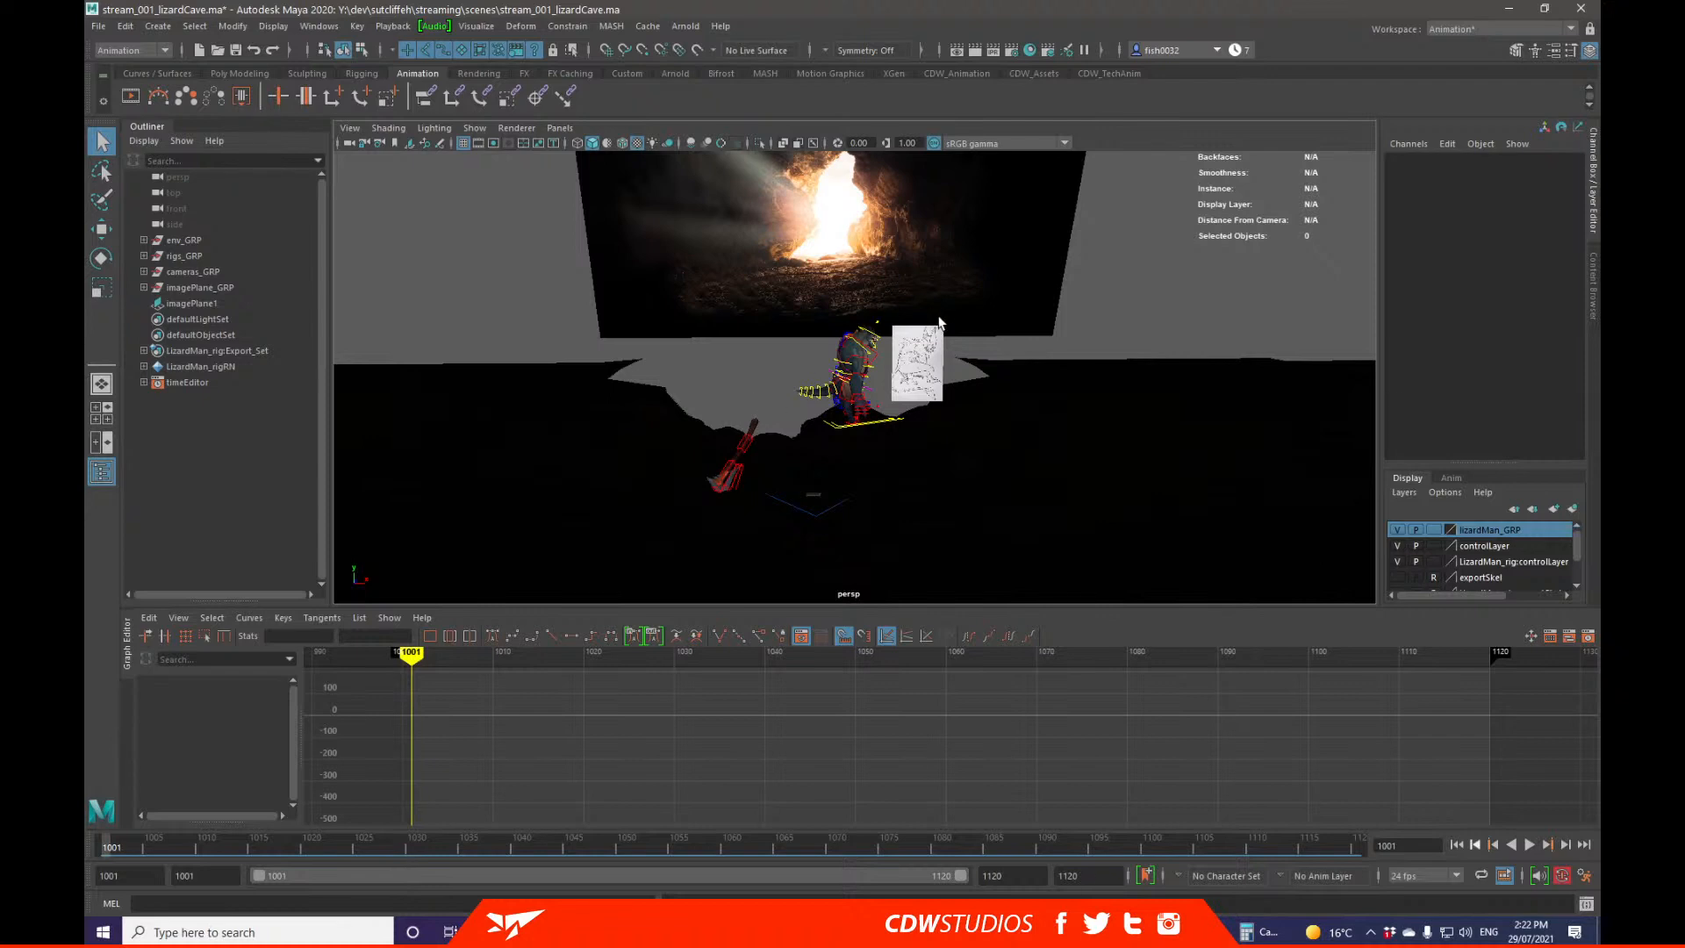
left_click_drag(943, 324, 947, 394, "alt")
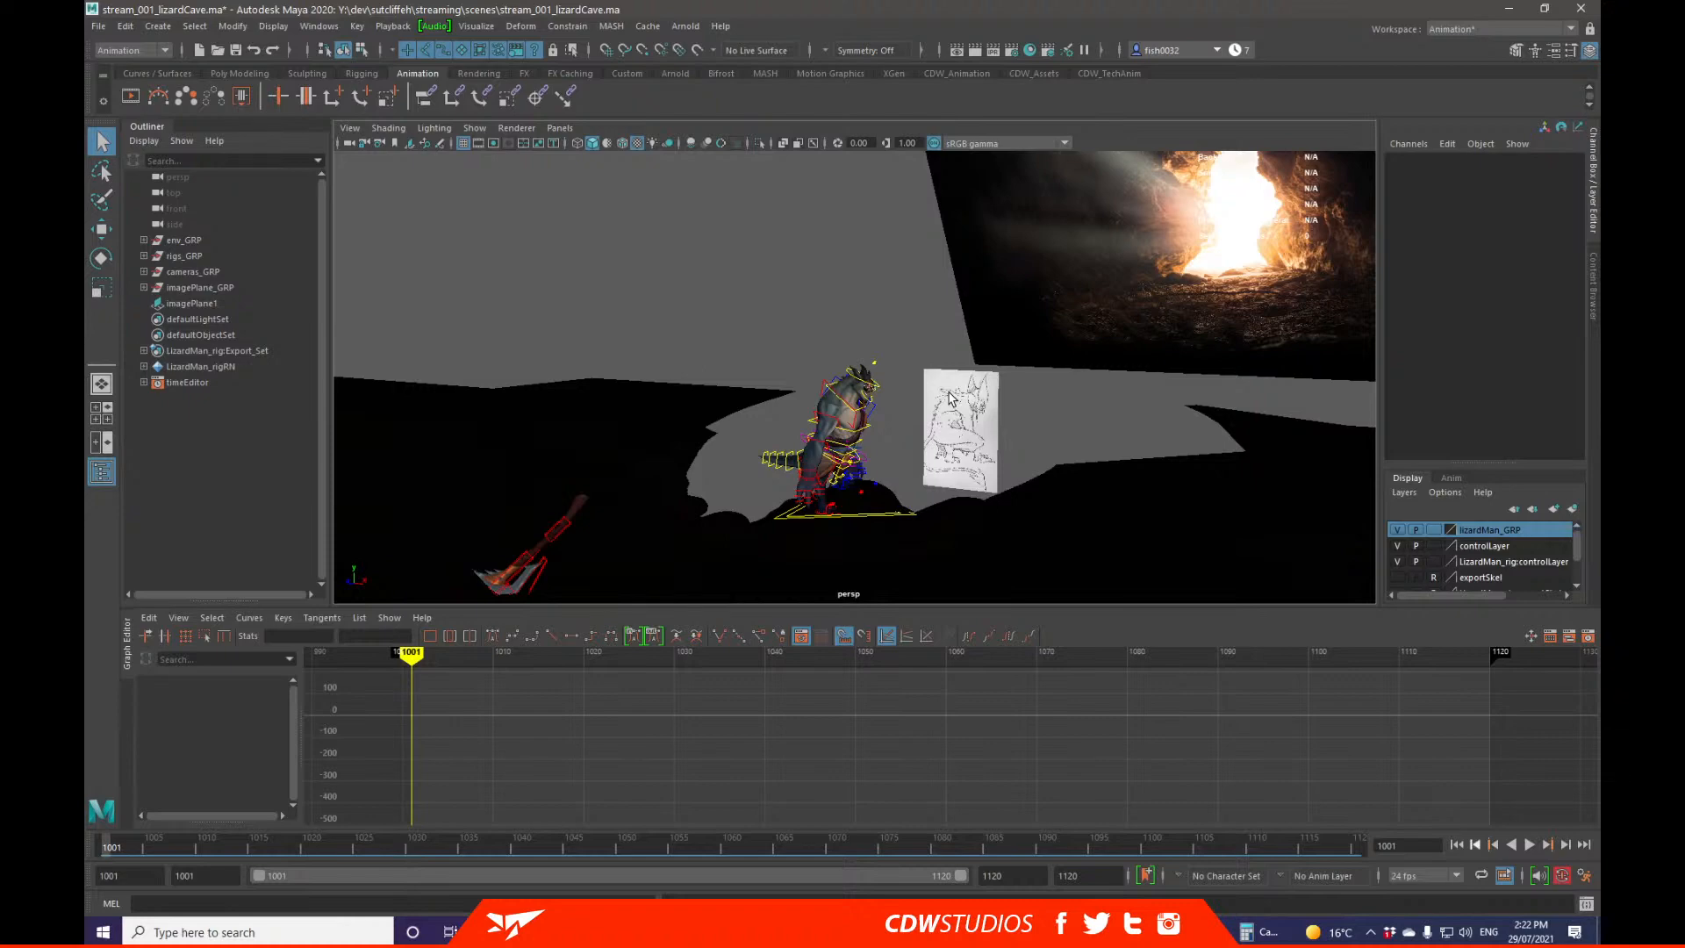
left_click_drag(943, 390, 715, 363, "alt")
Step: Check the reference footage in mrViewer, jump it back near the start, and return to Maya
key("alt+Tab")
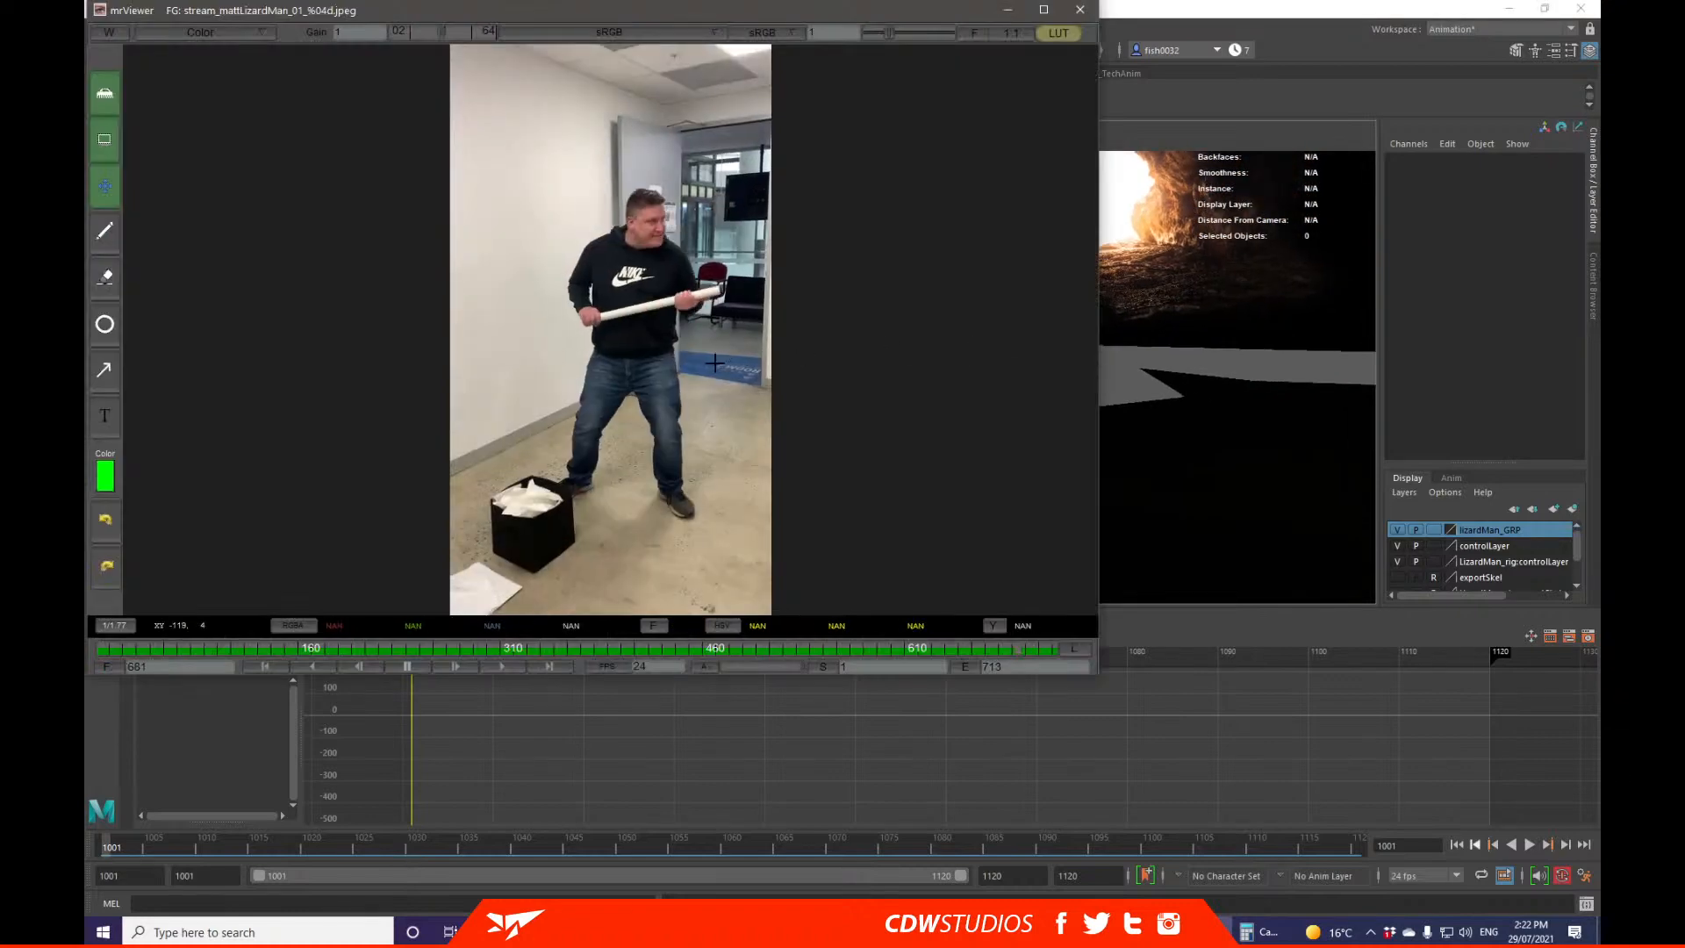
left_click(143, 647)
key("alt+Tab")
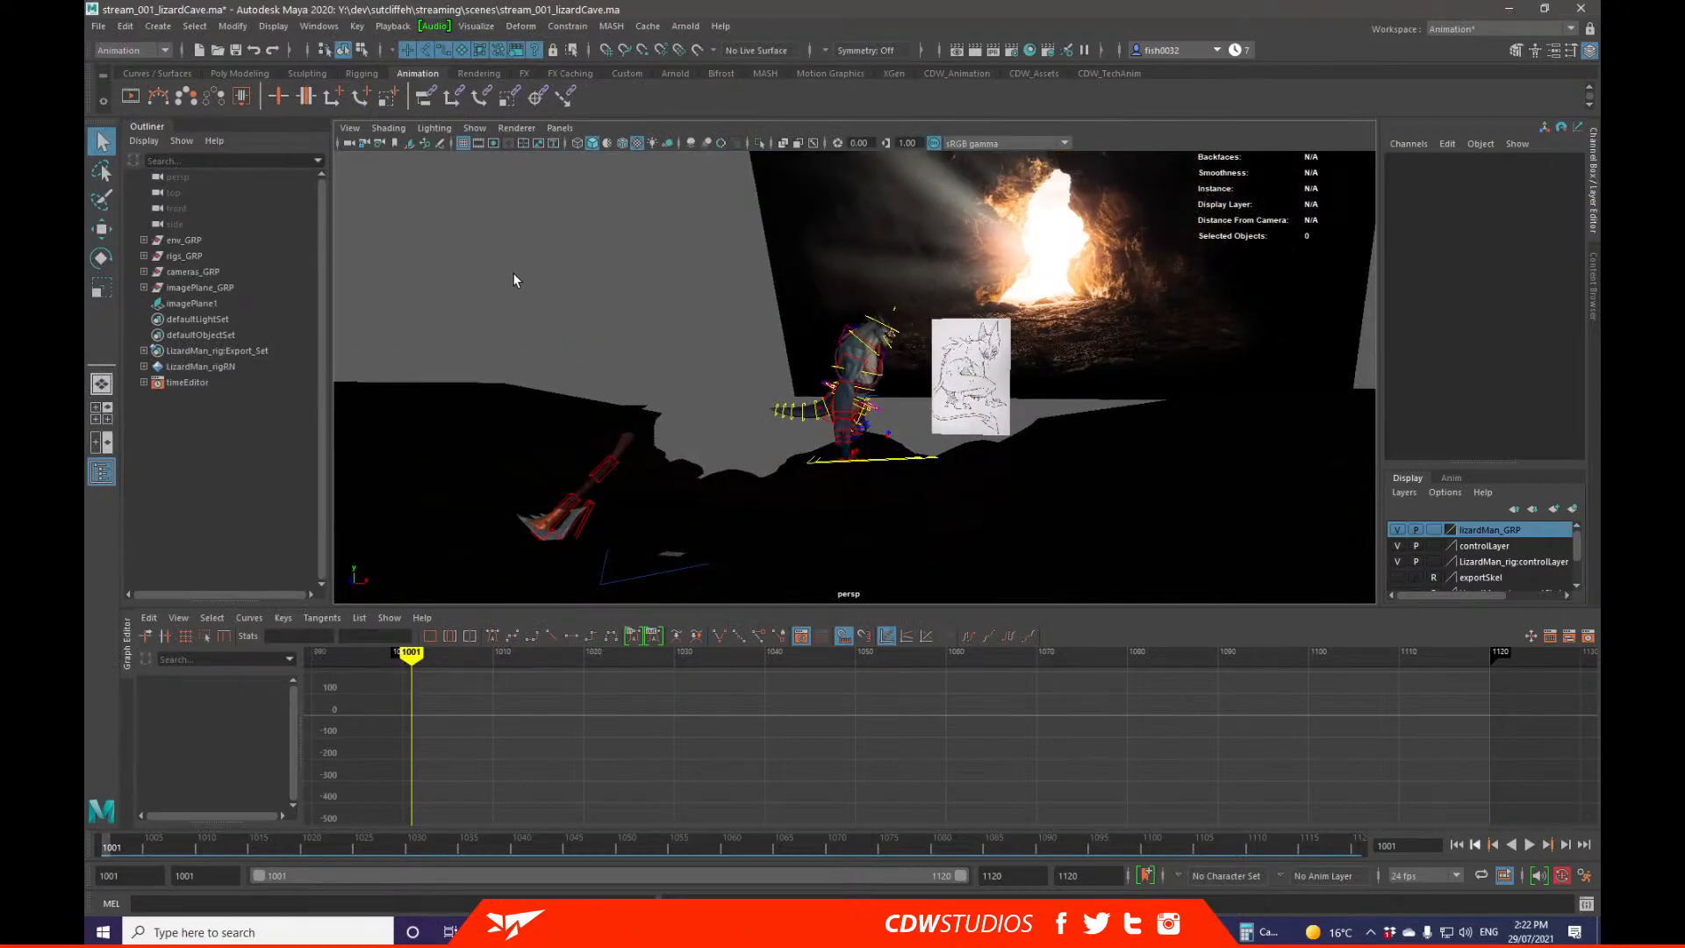
Step: Select the lizard's world offset control and scrub the timeline to frame 1100
left_click(884, 460)
left_click_drag(883, 460, 910, 501, "alt")
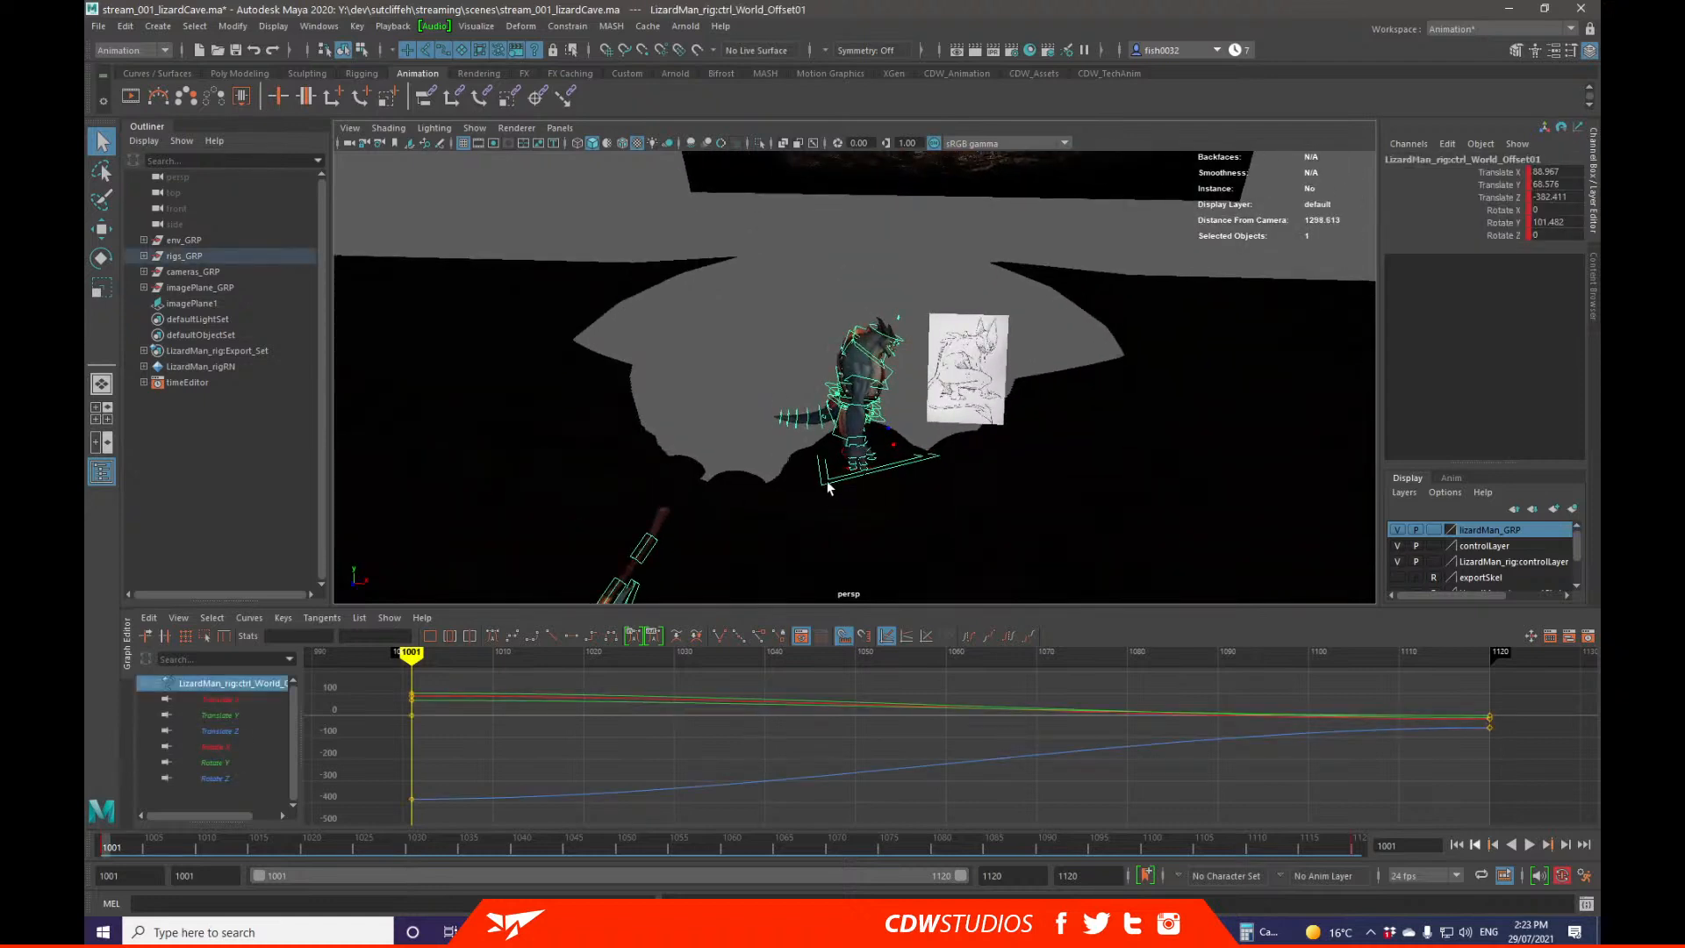
left_click_drag(187, 847, 1150, 847)
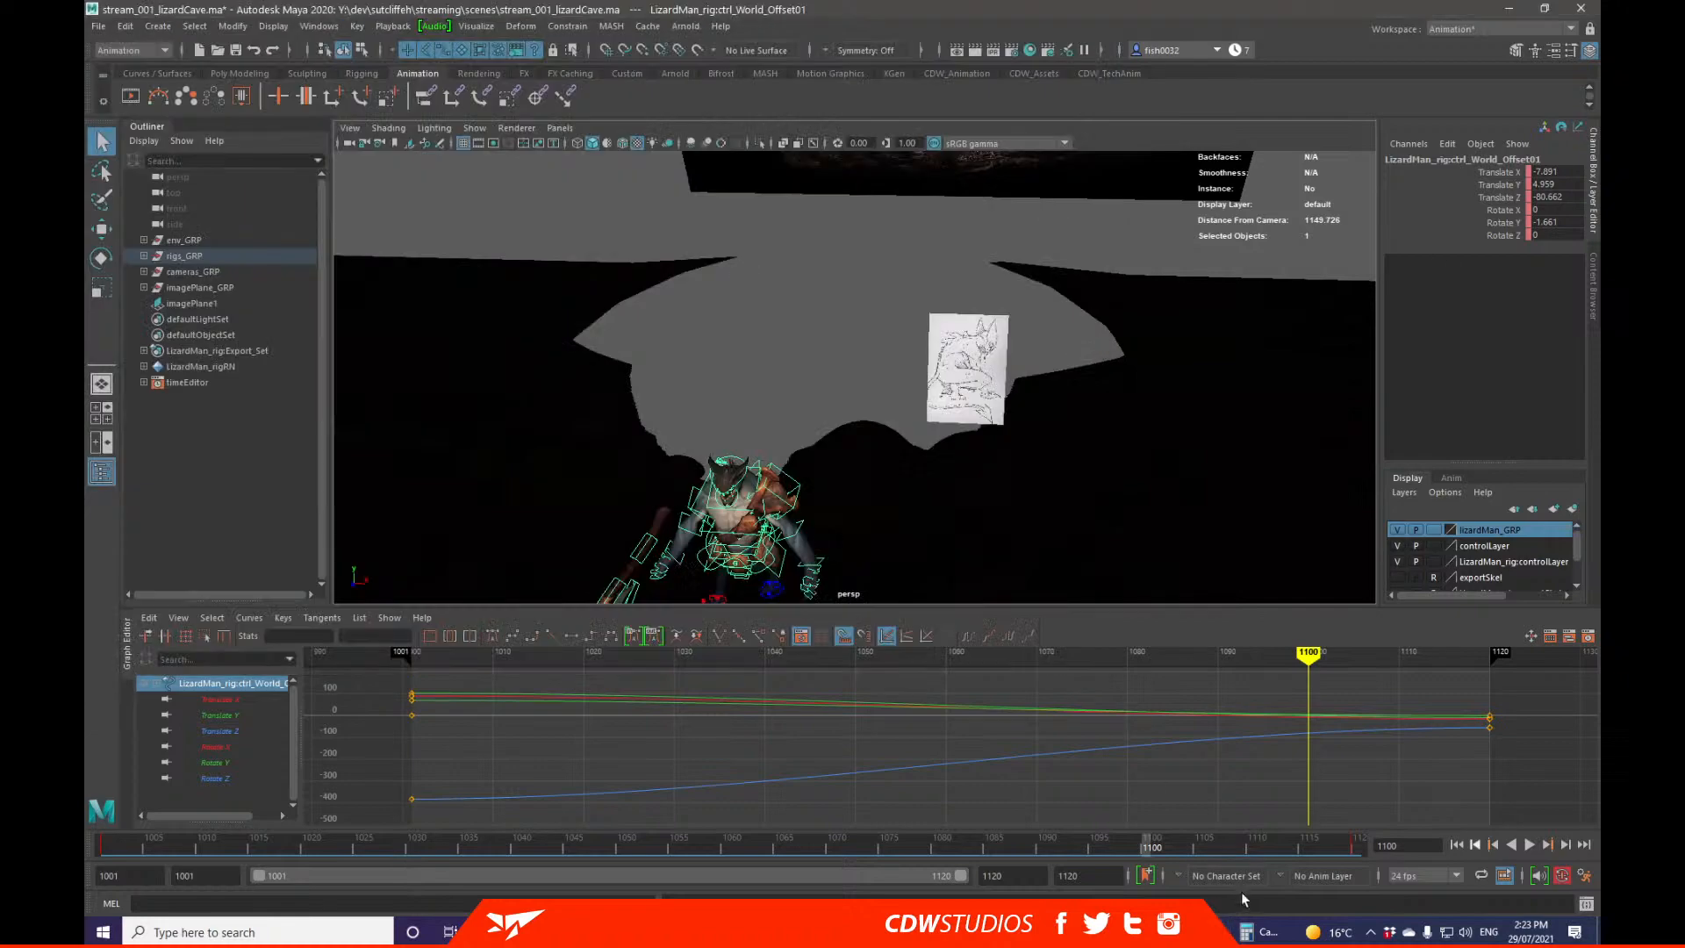
left_click(1257, 932)
left_click(1379, 419)
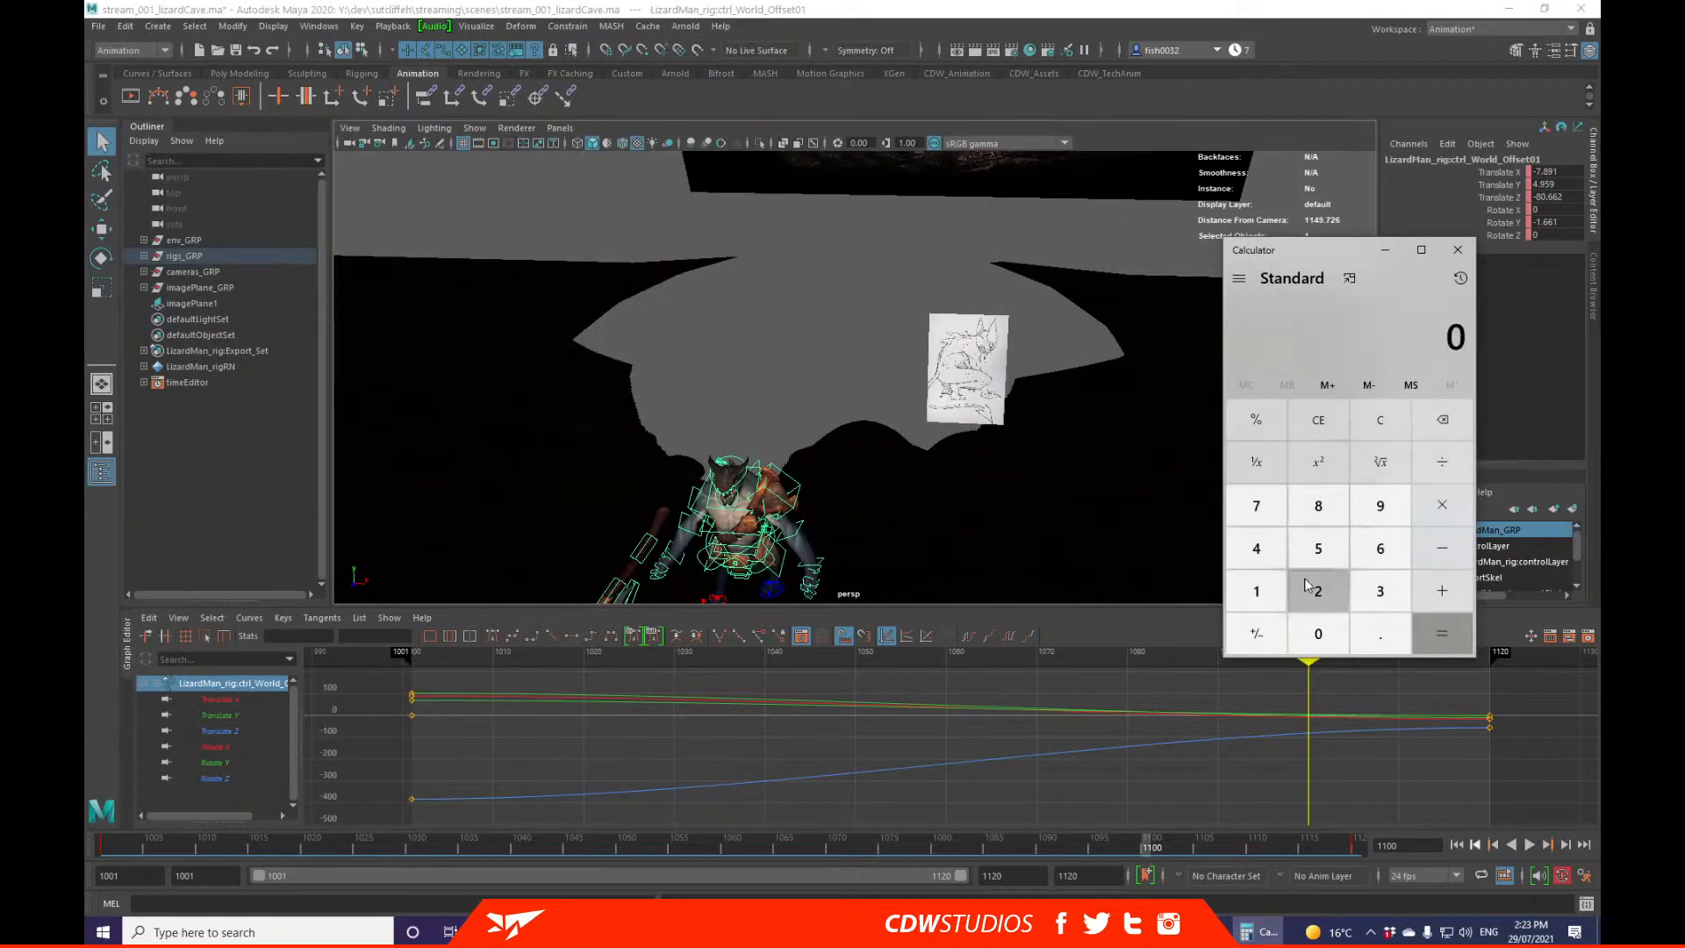
left_click(1318, 591)
left_click(1256, 548)
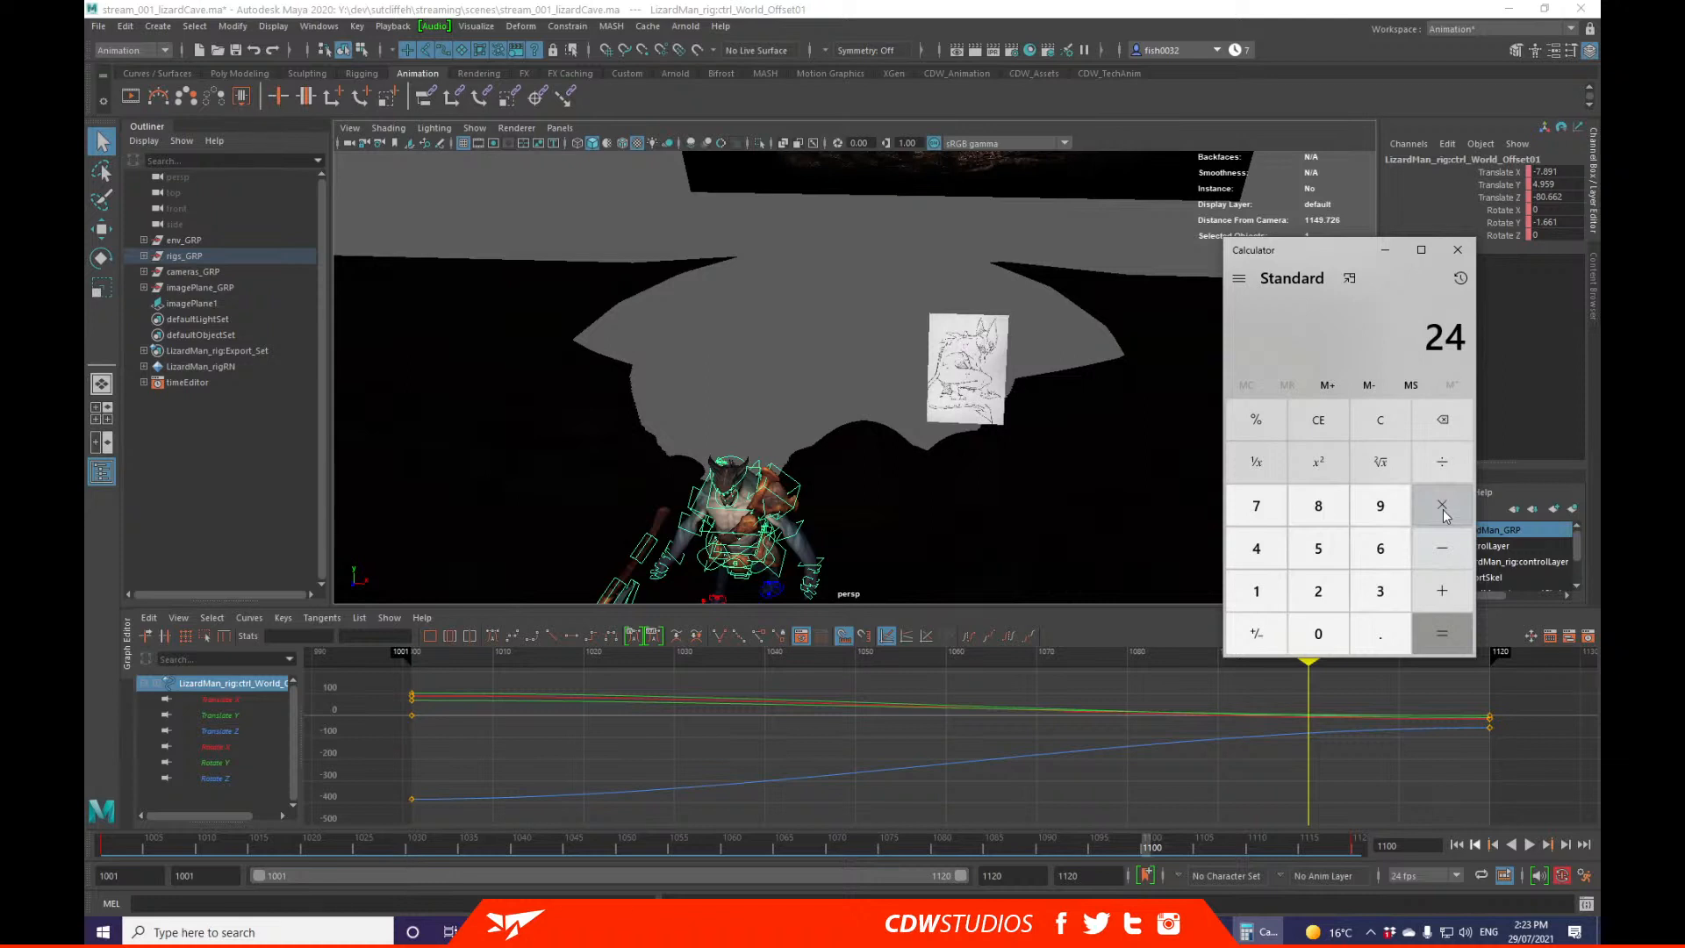
left_click(1457, 250)
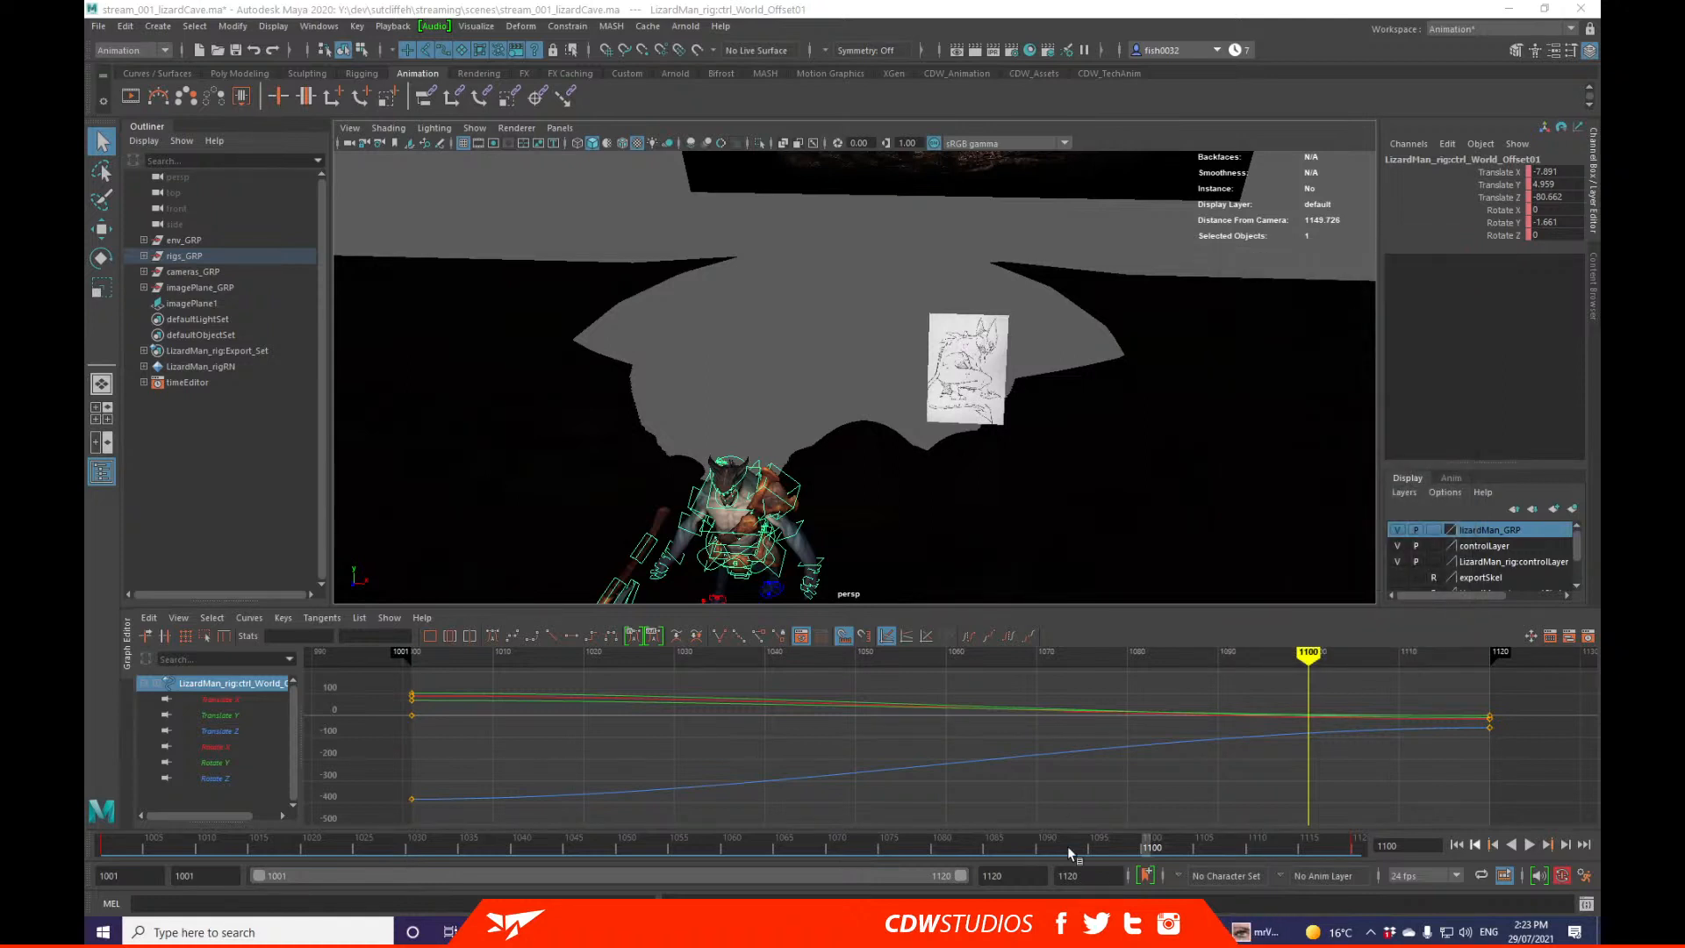
Step: Extend the playback range to end at frame 1240
left_click(1017, 874)
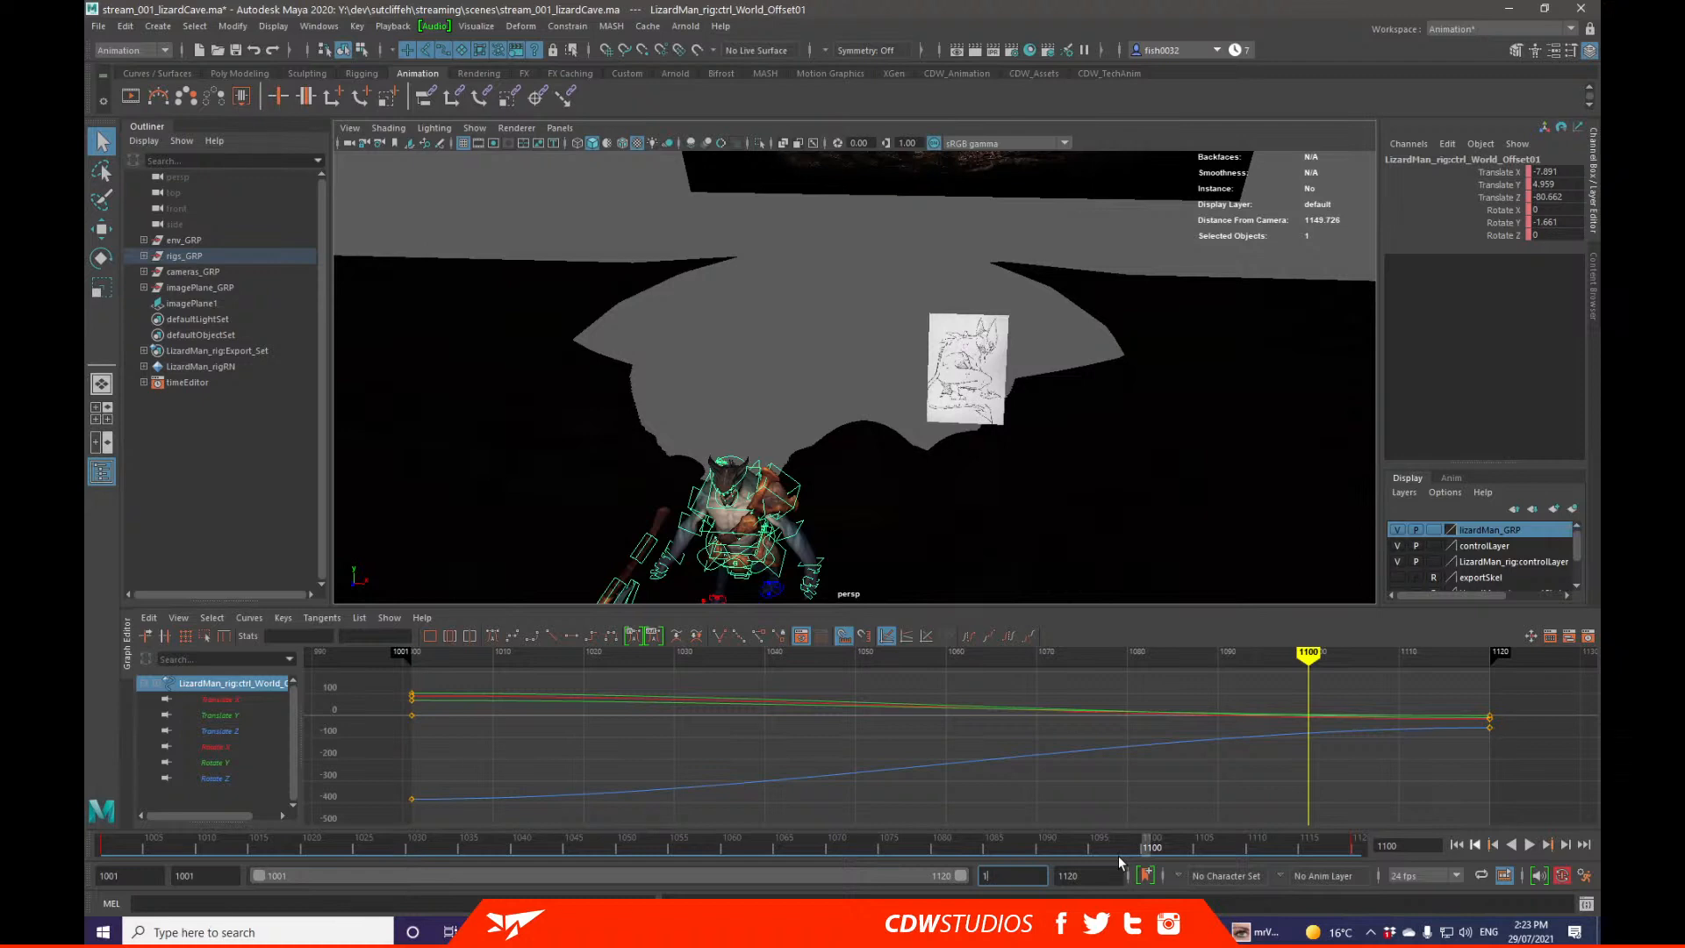
type("1240")
key("Return")
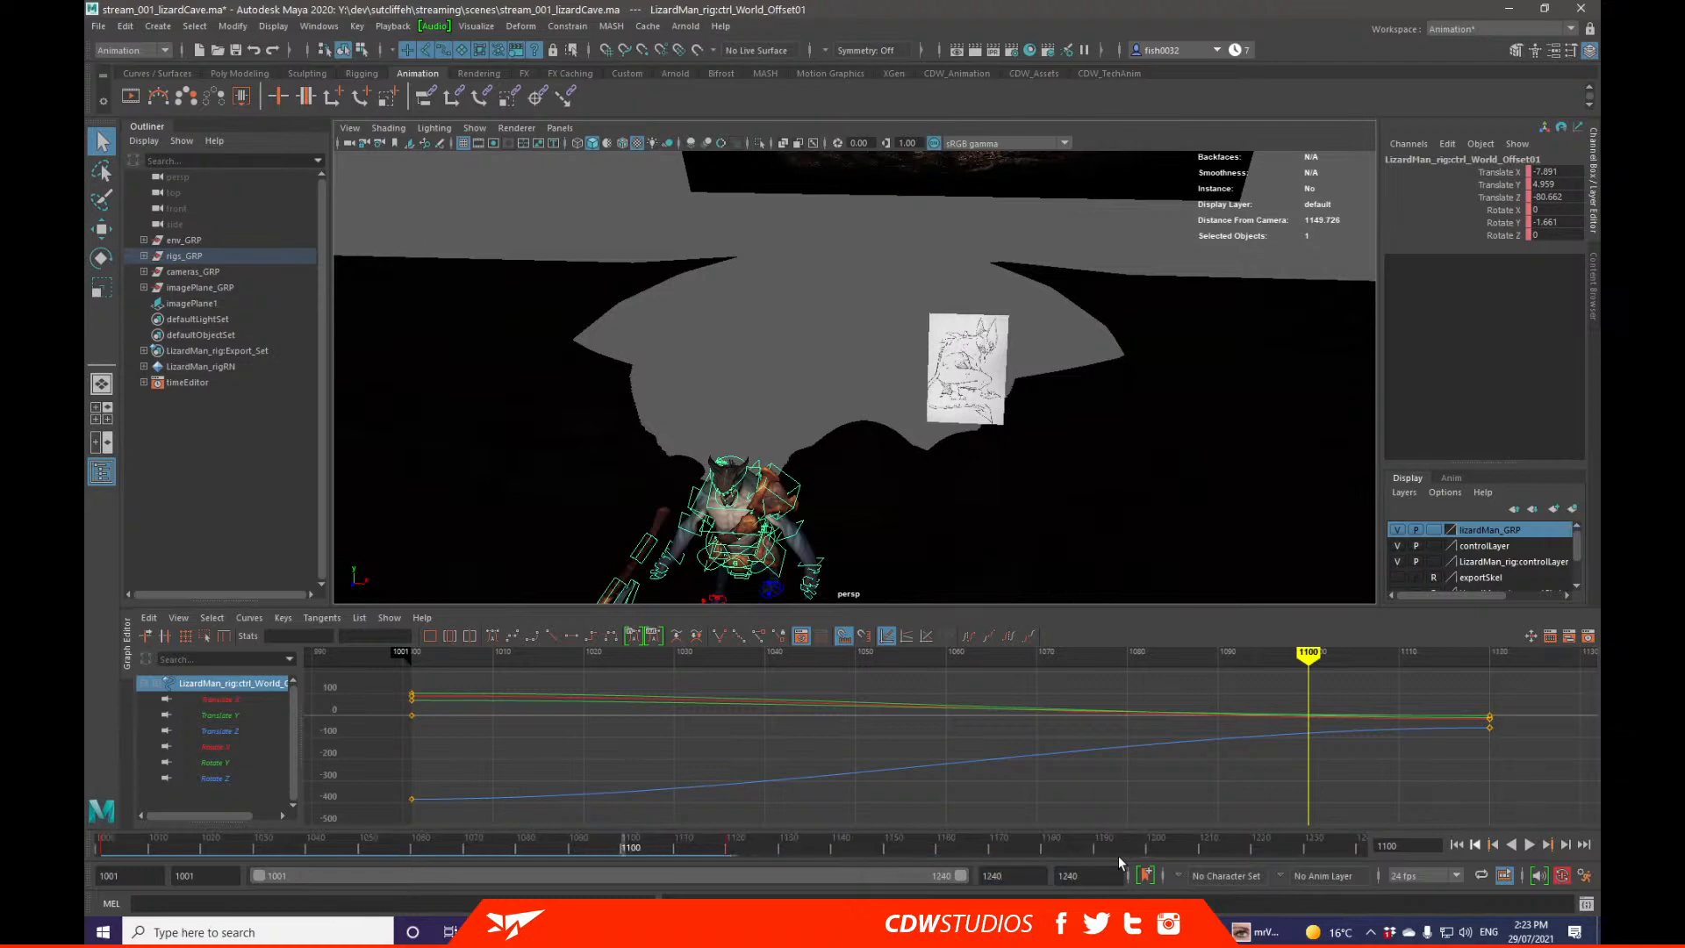
Step: Play the extended range from frame 1001 and scrub through its first part, returning to the start frame
left_click_drag(633, 845, 104, 842)
key("alt+v")
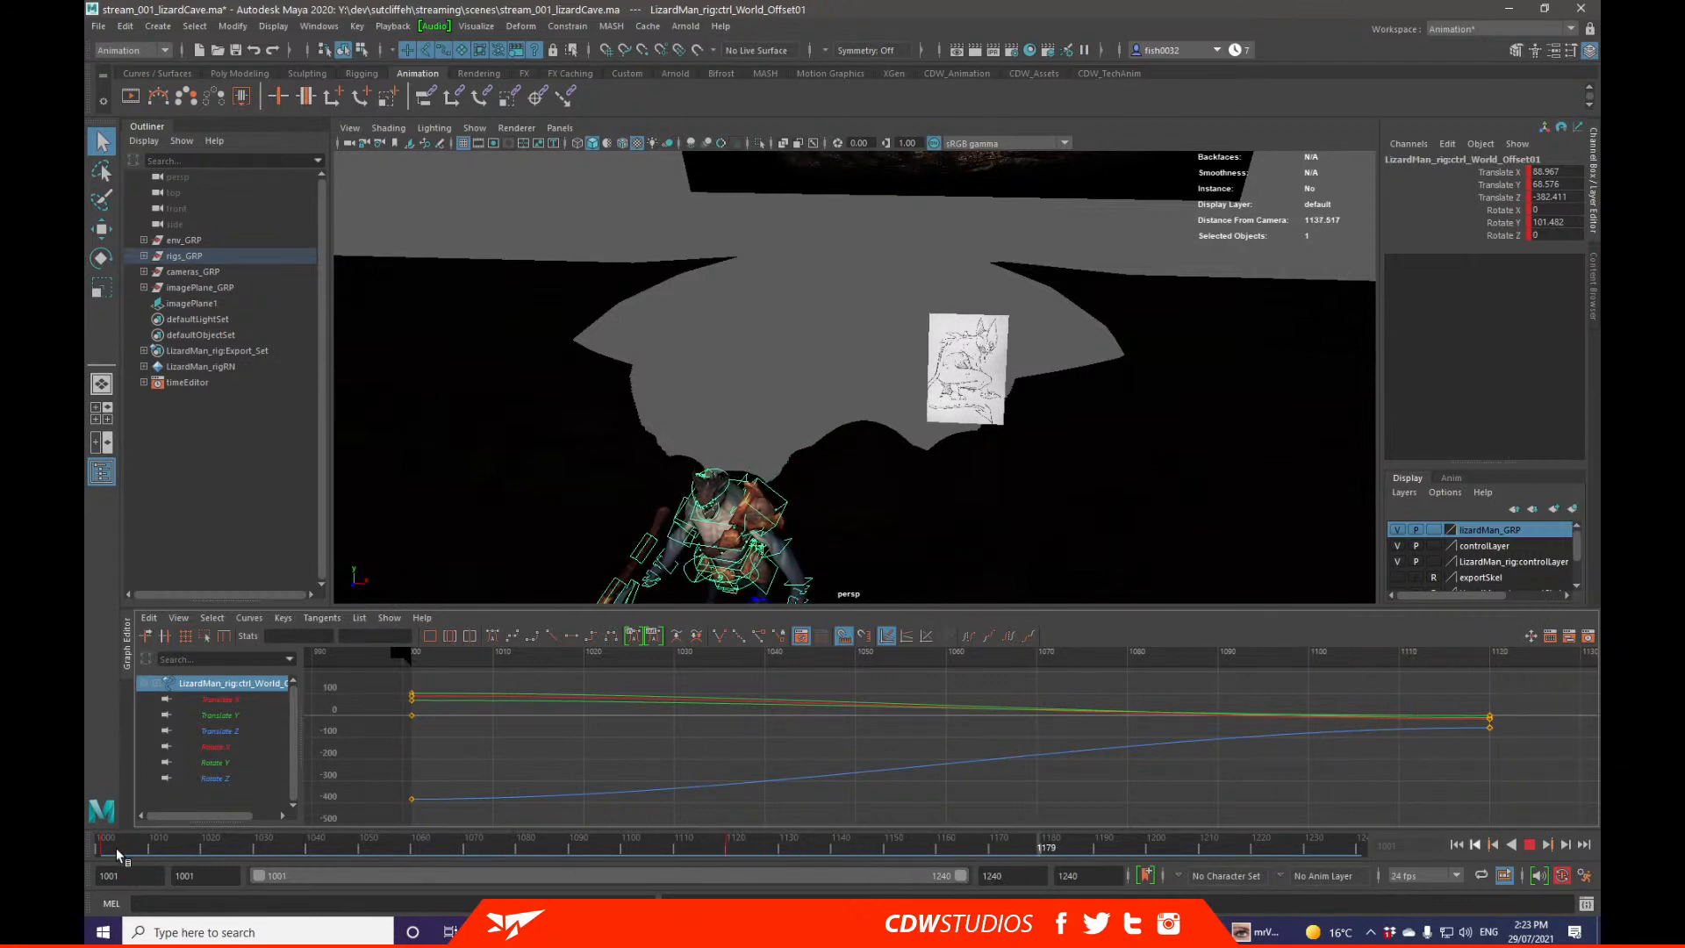
left_click(102, 844)
left_click_drag(102, 844, 620, 844)
key("Escape")
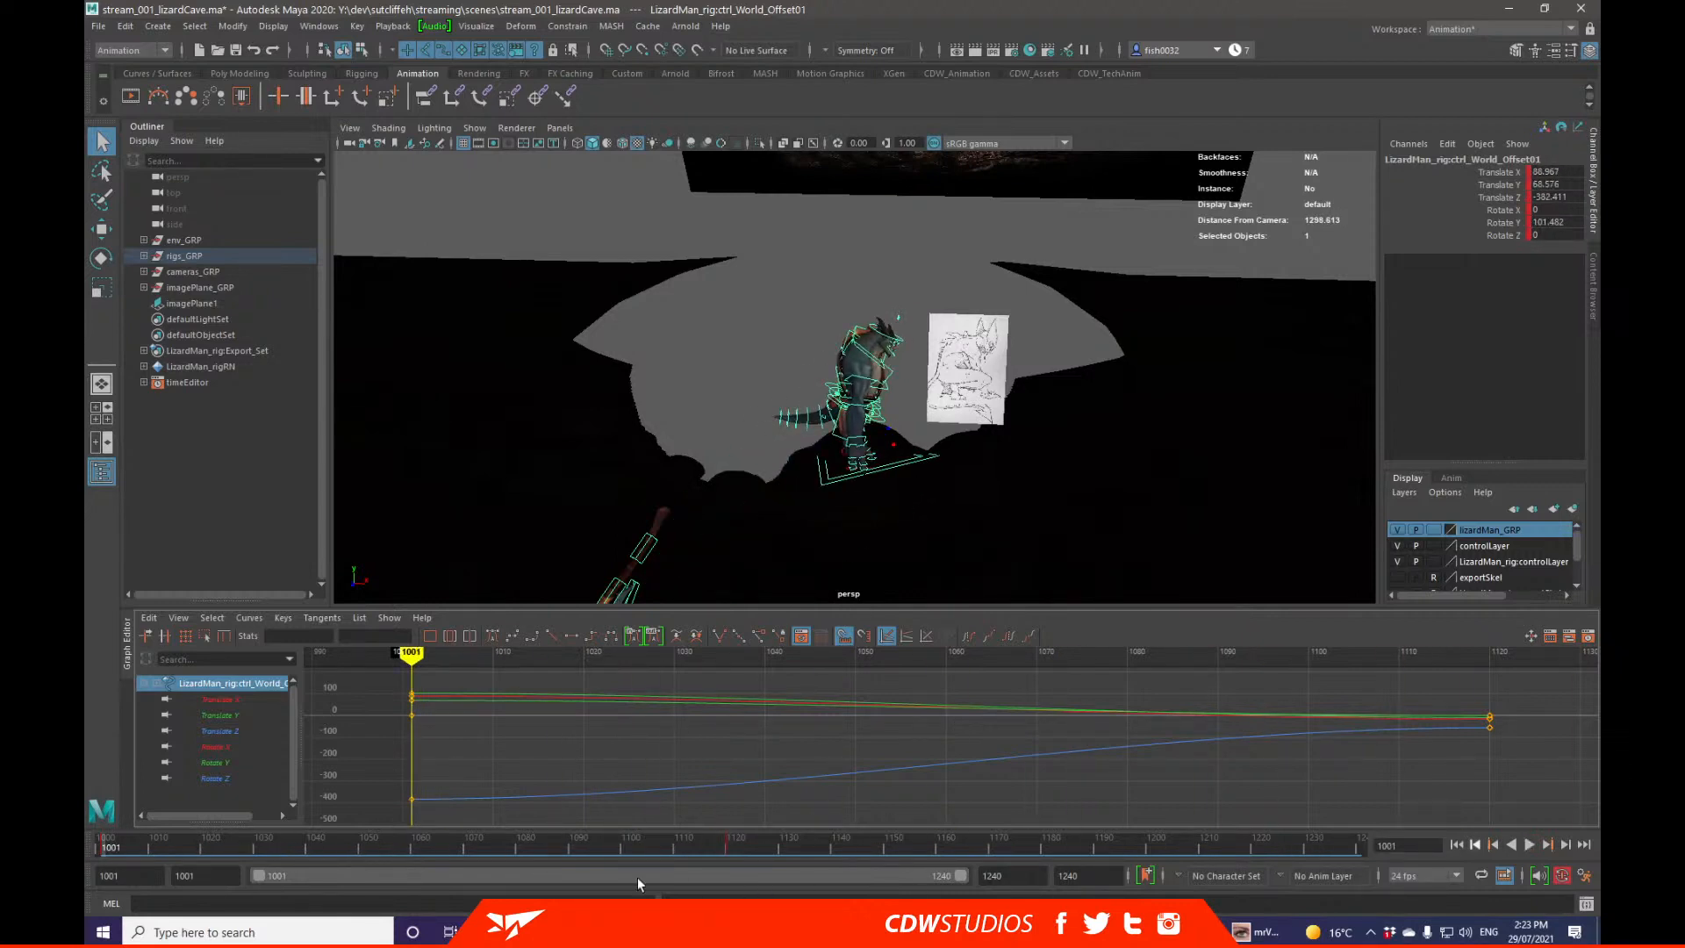
Step: Clear the selection and look over the lizard, sketch and fire backdrop from several angles in the persp viewport
left_click(193, 875)
key("Tab")
key("Tab")
left_click_drag(995, 445, 1162, 334, "alt")
left_click(1162, 391)
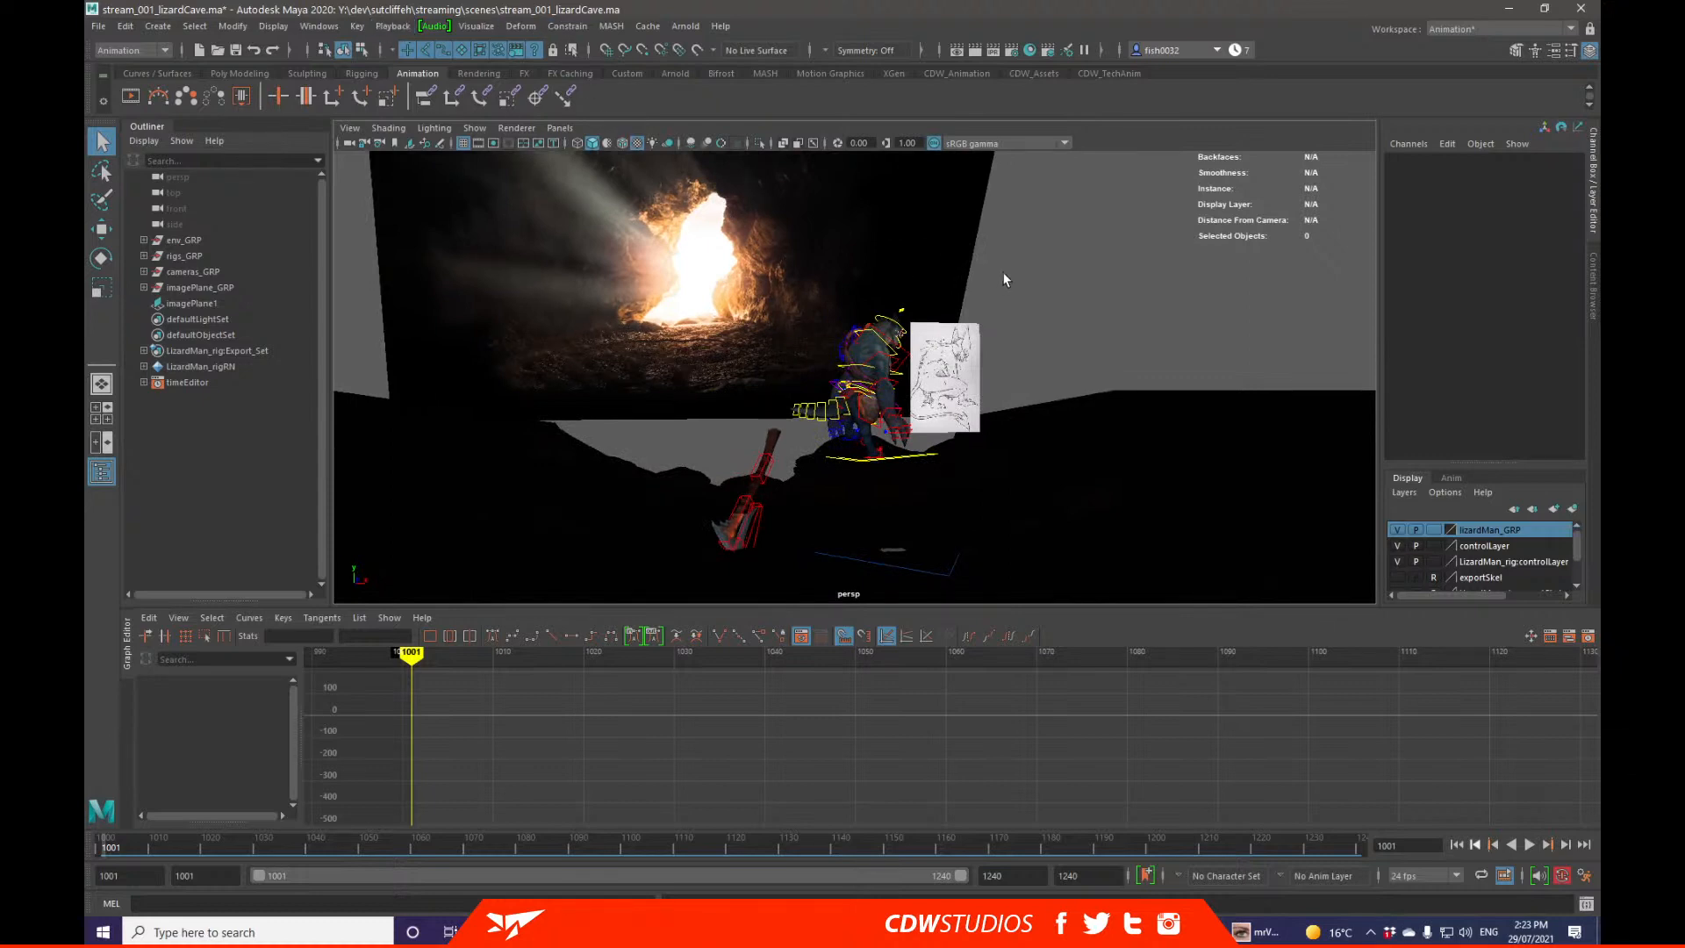
mouse_move(1005, 279)
left_mouse_down("alt")
mouse_move(970, 275)
mouse_move(986, 292)
left_mouse_up("alt")
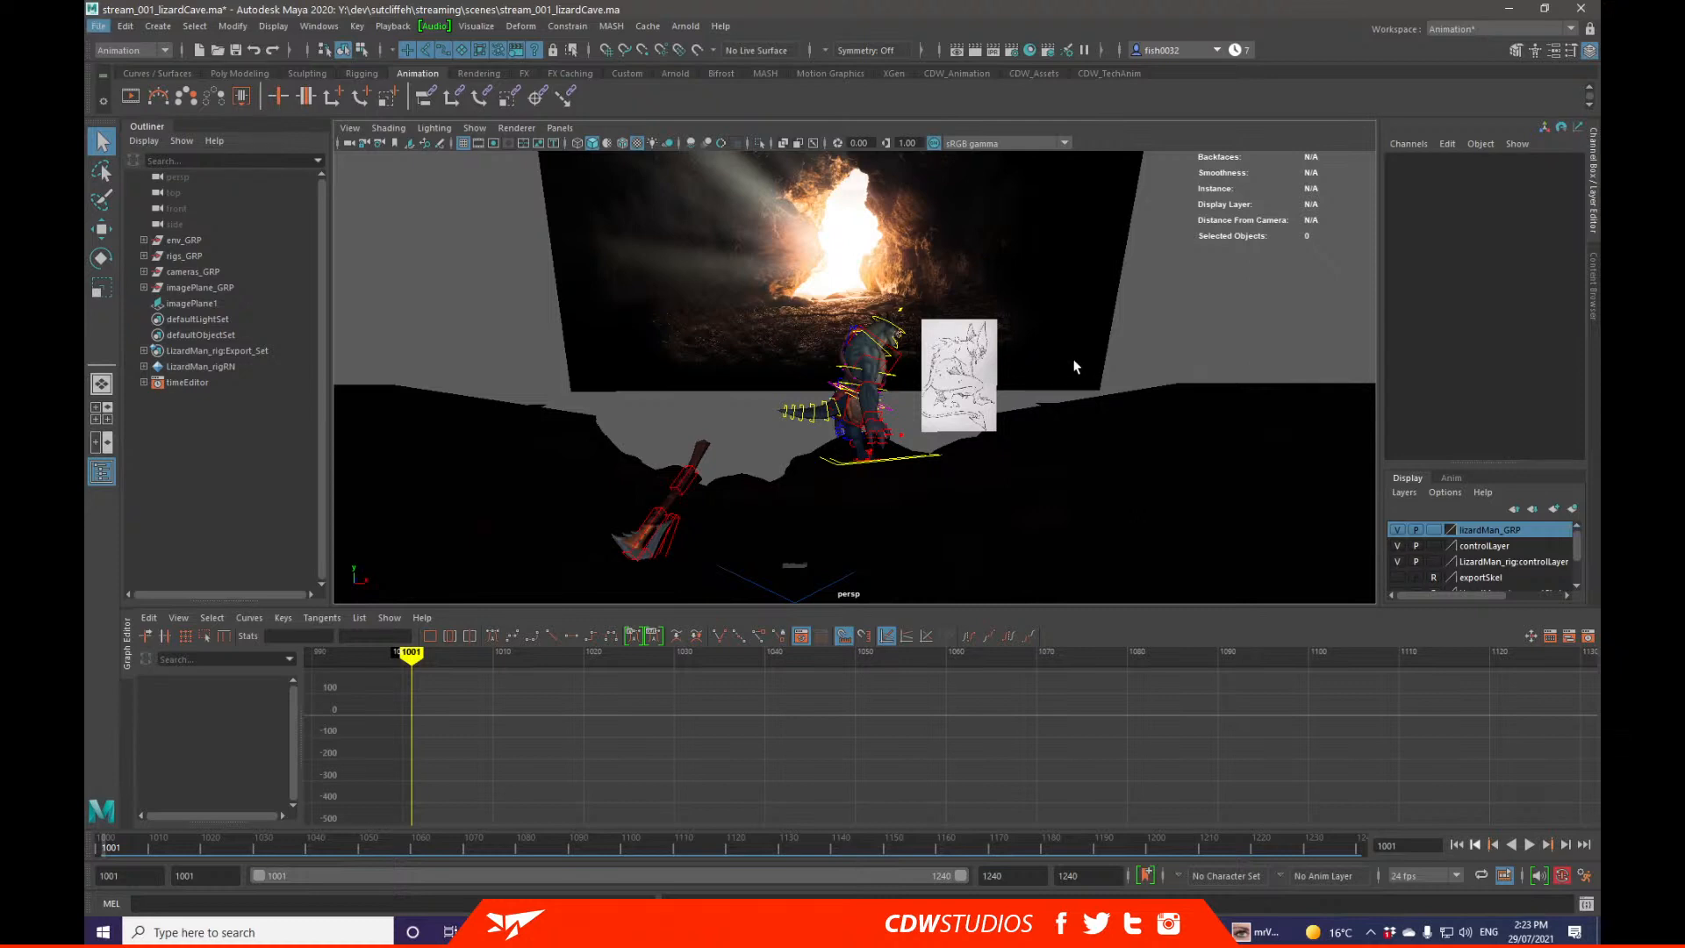
left_click_drag(1060, 365, 1025, 363, "alt")
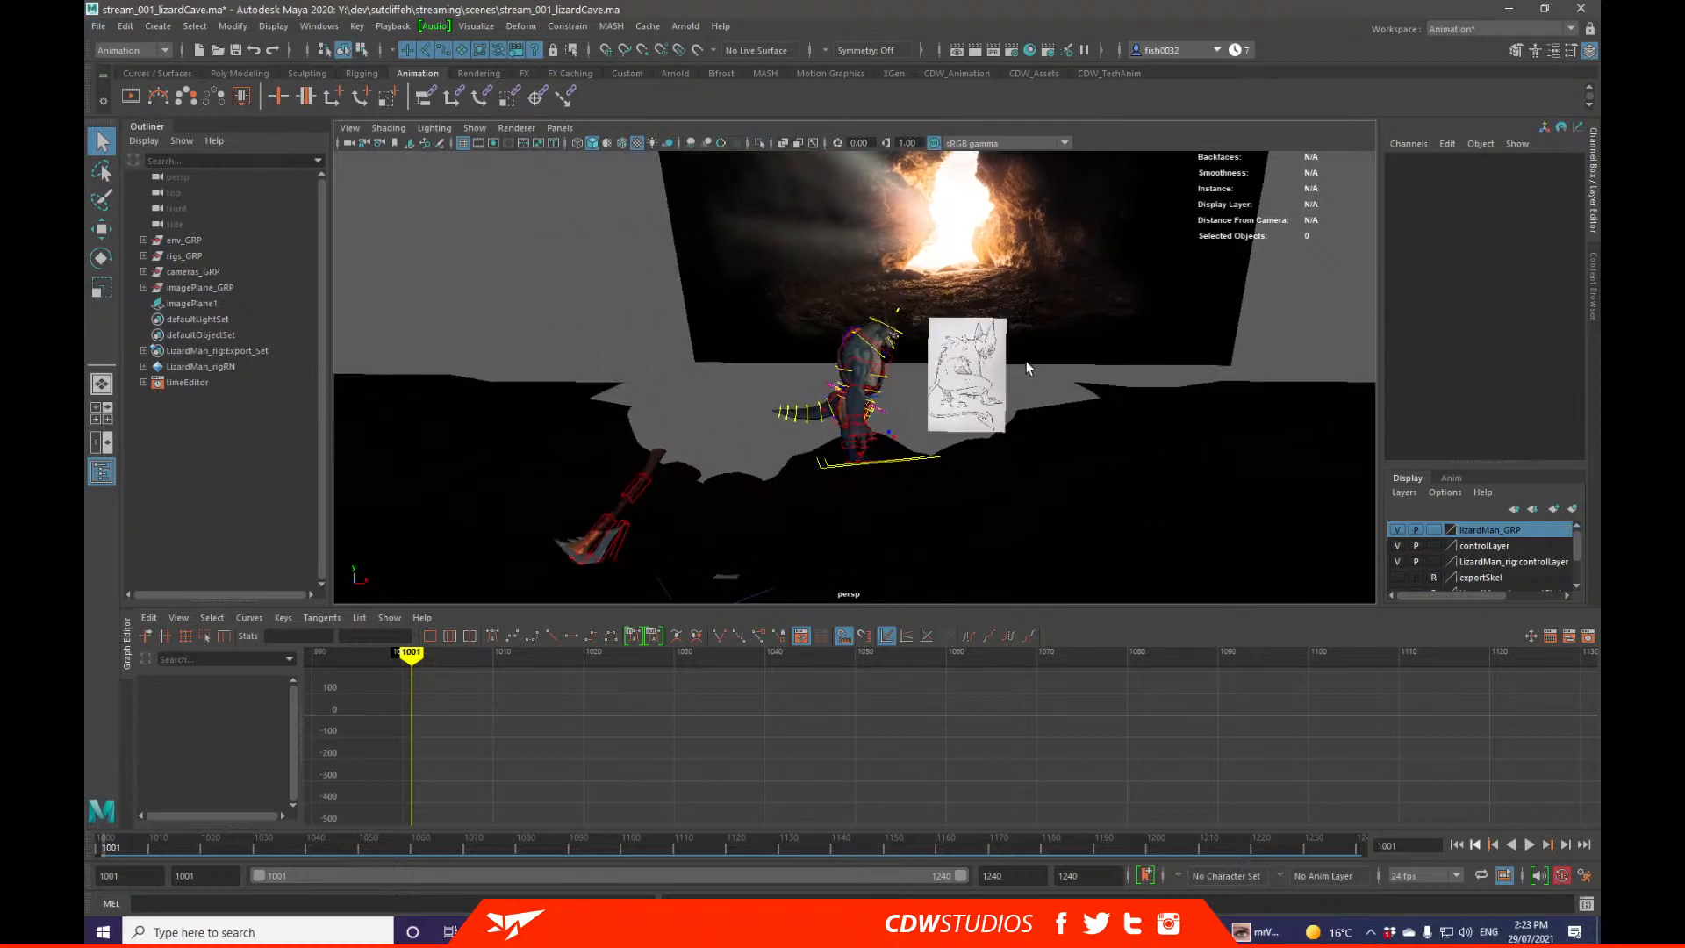
Step: Play the shot from frame 1001 and stop playback near frame 1181 to judge the lizard's overall timing
key("alt+v")
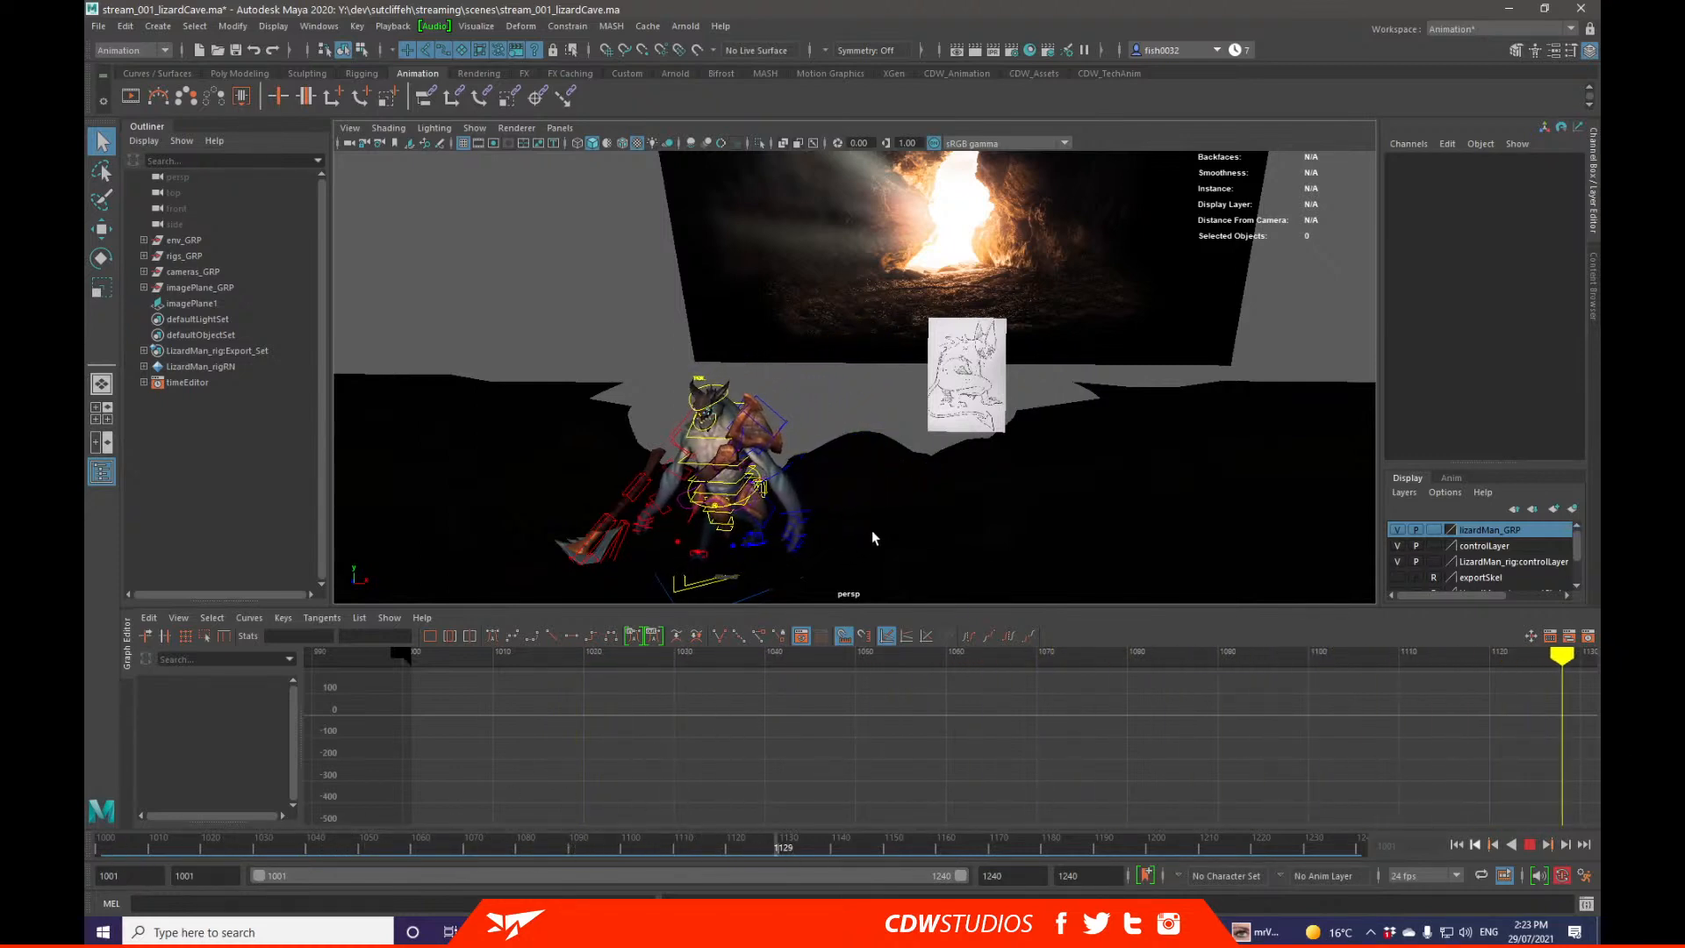
key("alt+v")
left_click(1530, 844)
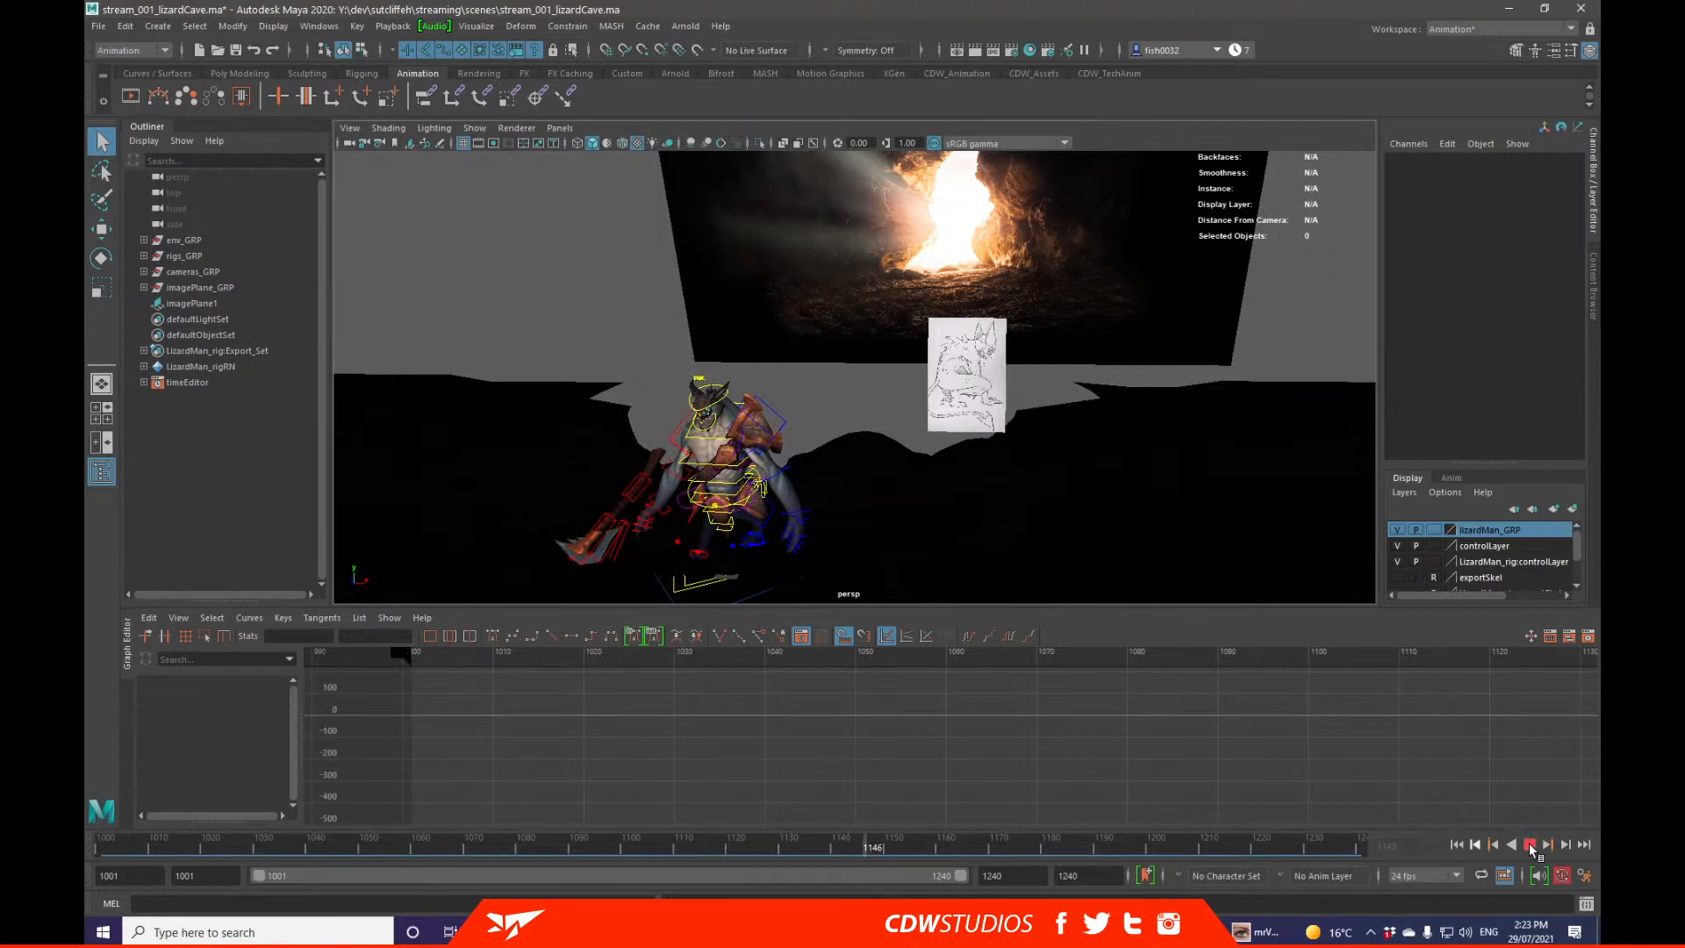
left_click(1531, 844)
left_click(1530, 844)
left_click(1529, 844)
Step: Select the lizard's world offset control, check its key at frame 1120, and return to frame 1001
middle_click_drag(1211, 587, 1281, 521, "alt")
left_click_drag(1280, 521, 861, 504, "alt")
left_click(851, 507)
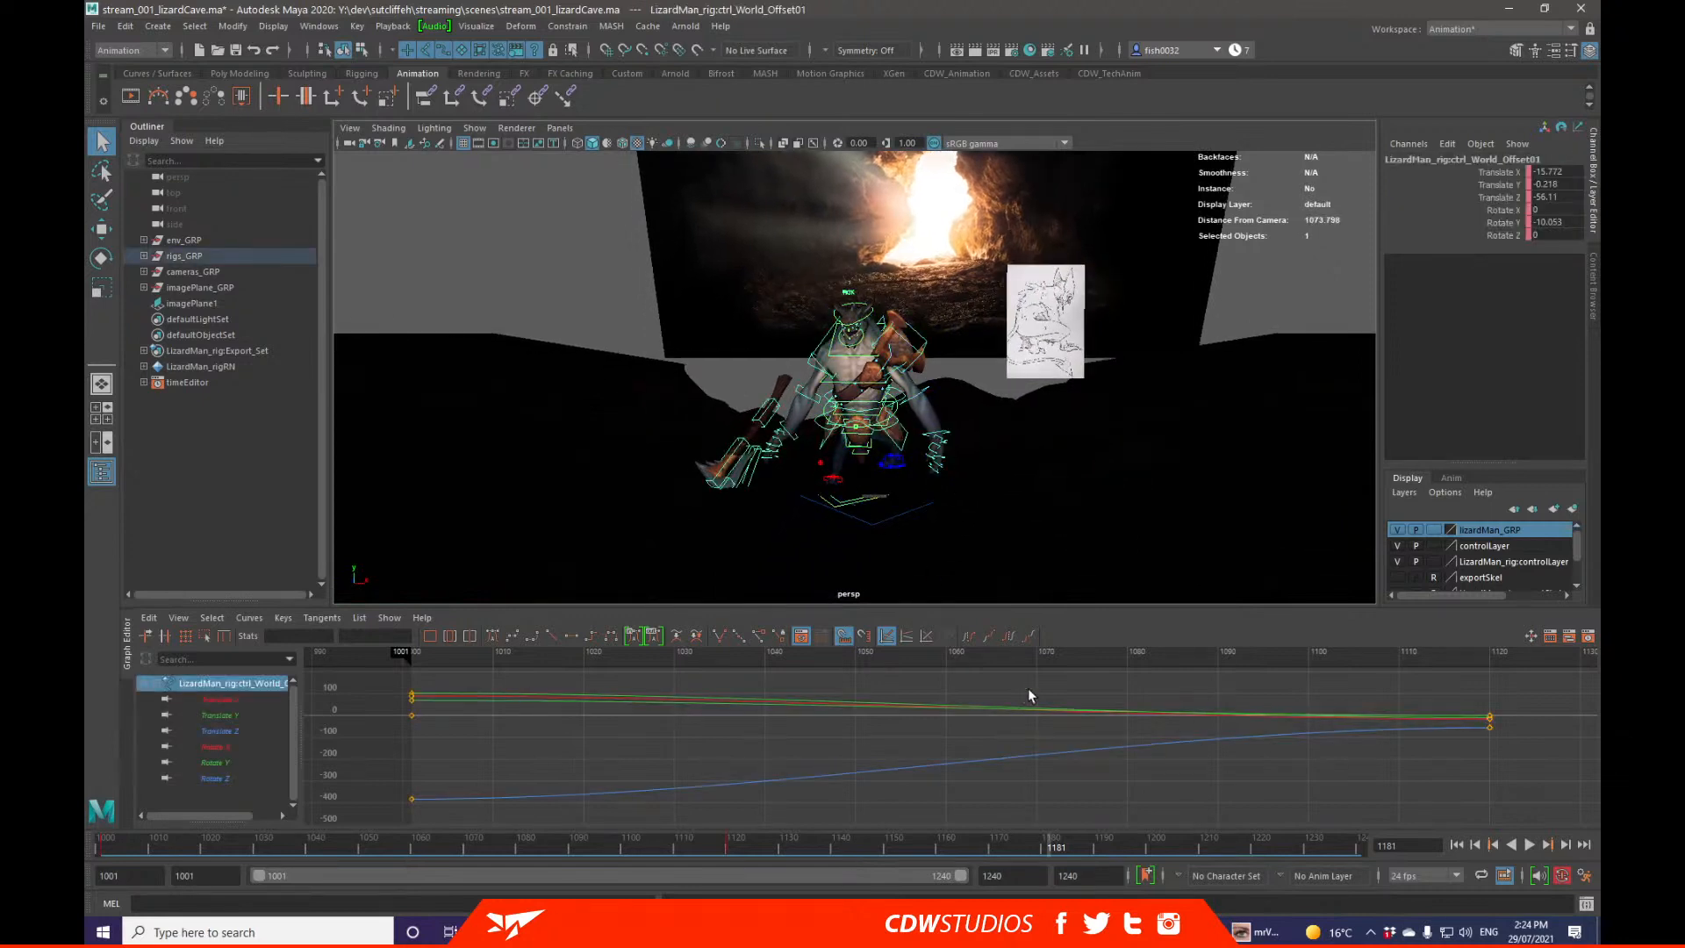
left_click(728, 844)
left_click_drag(507, 834, 105, 844)
Step: Play and scrub between frames 1001 and 1070 to judge when the lizard should start moving, finishing at frame 1001
key("alt+v")
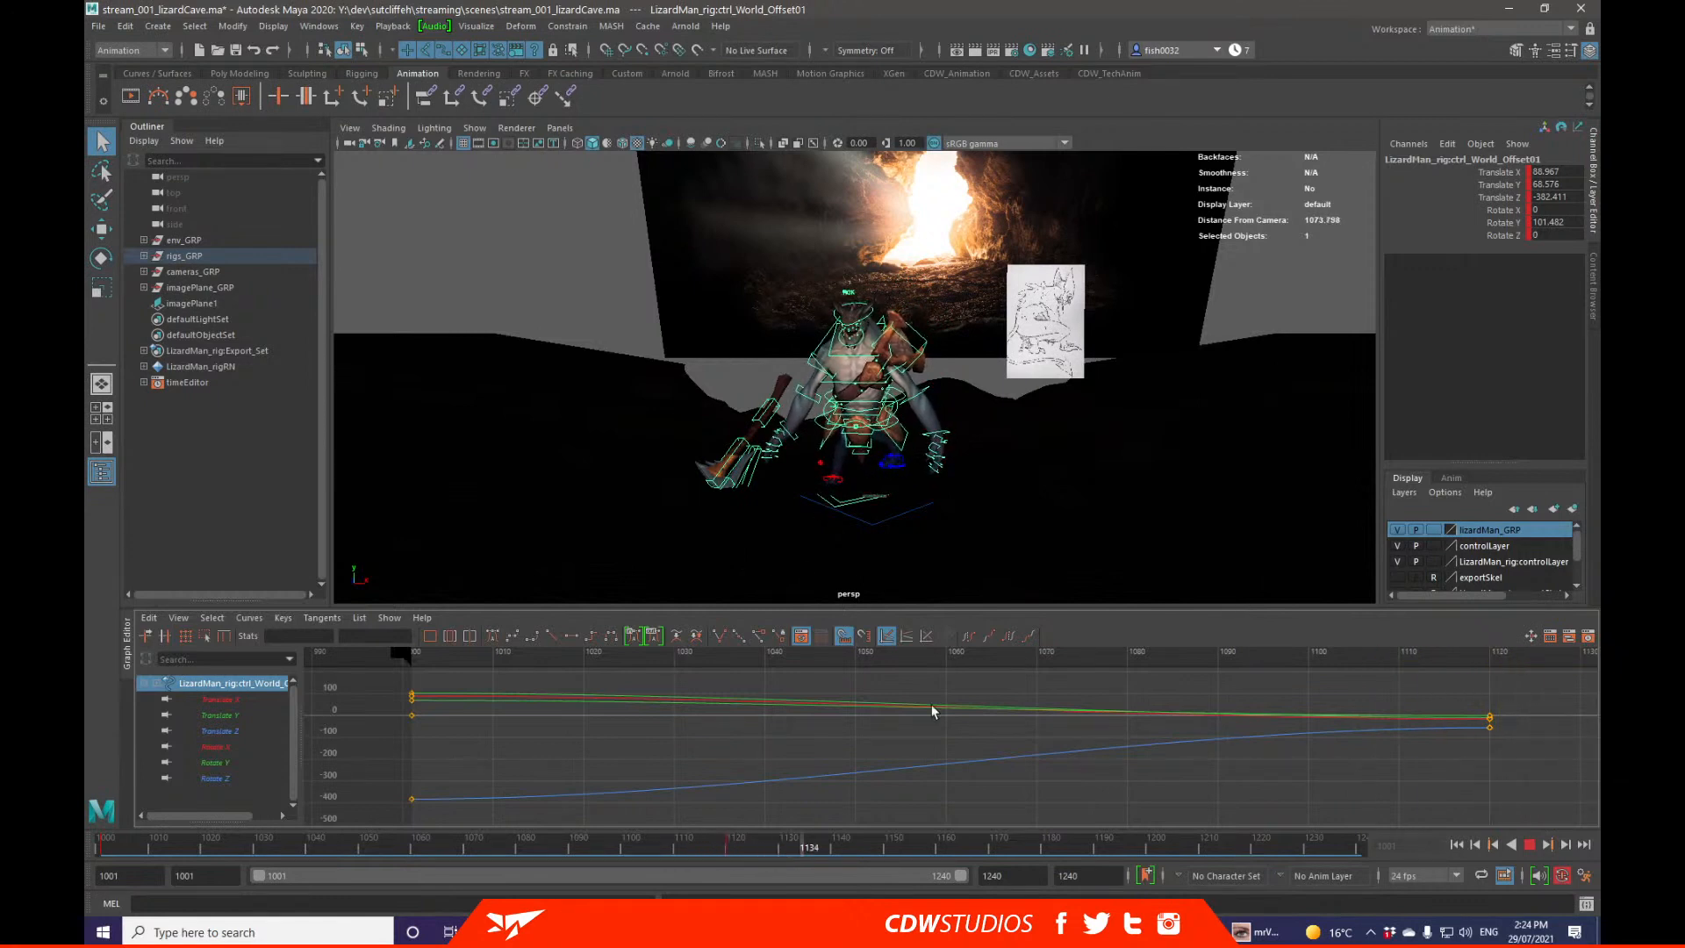
left_click(730, 844)
left_click(467, 845)
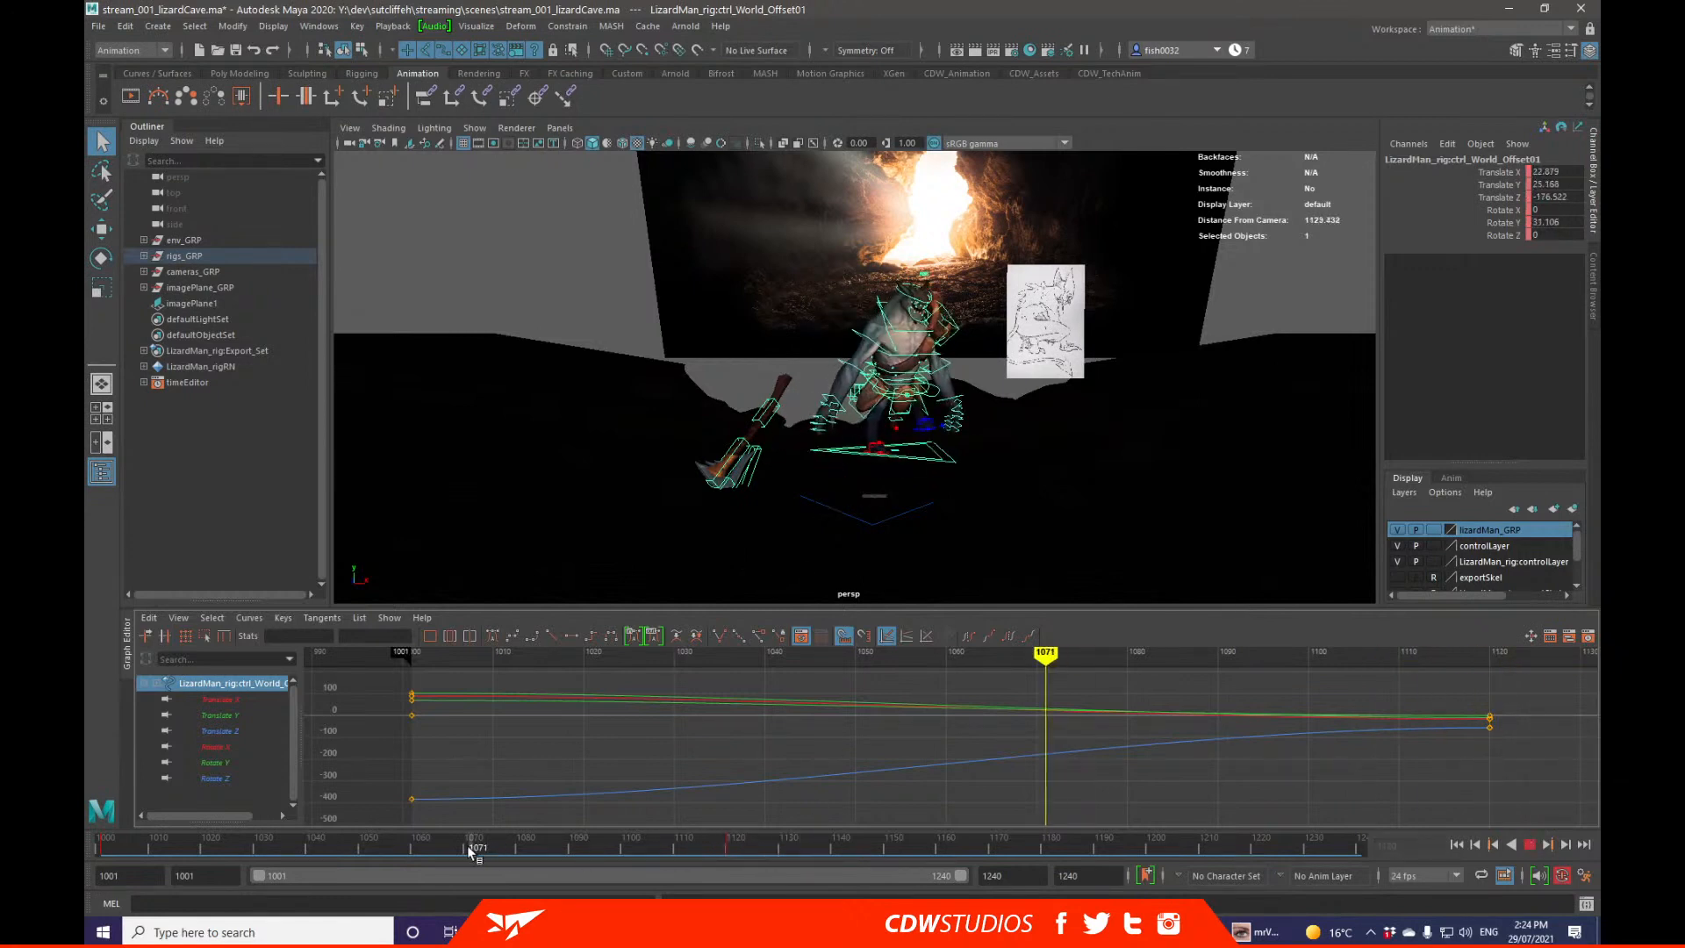
left_click(104, 850)
middle_click_drag(105, 849, 466, 844)
key("alt+v")
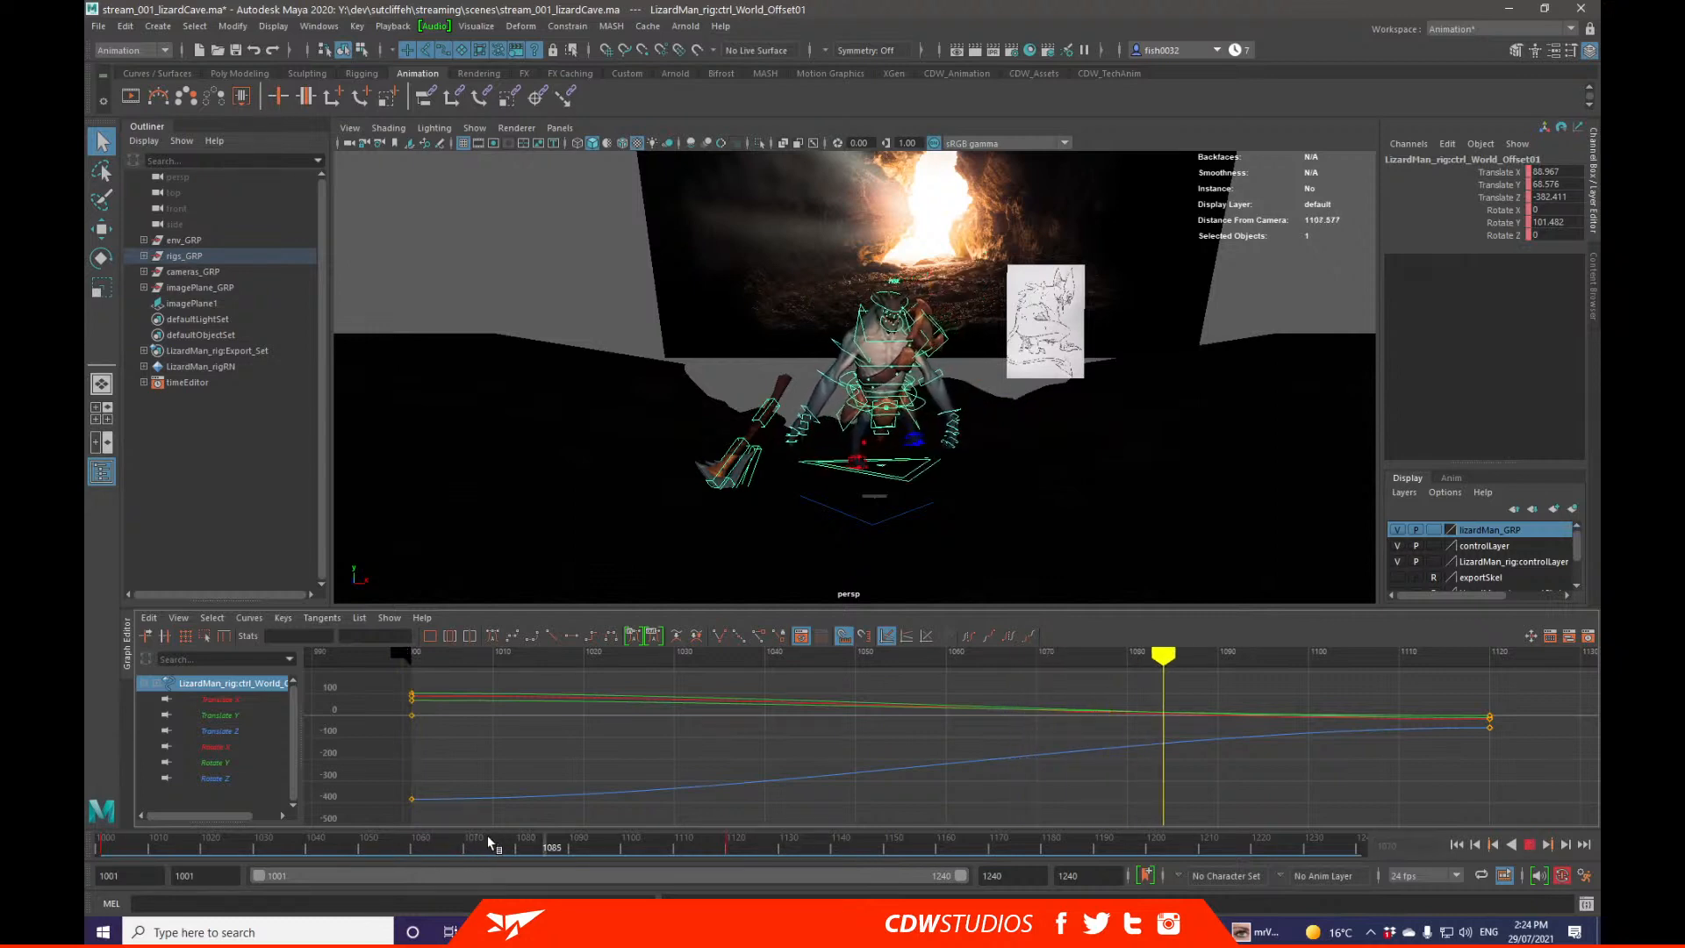
left_click(466, 843)
key("alt+v")
left_click(467, 843)
left_click_drag(443, 851, 103, 848)
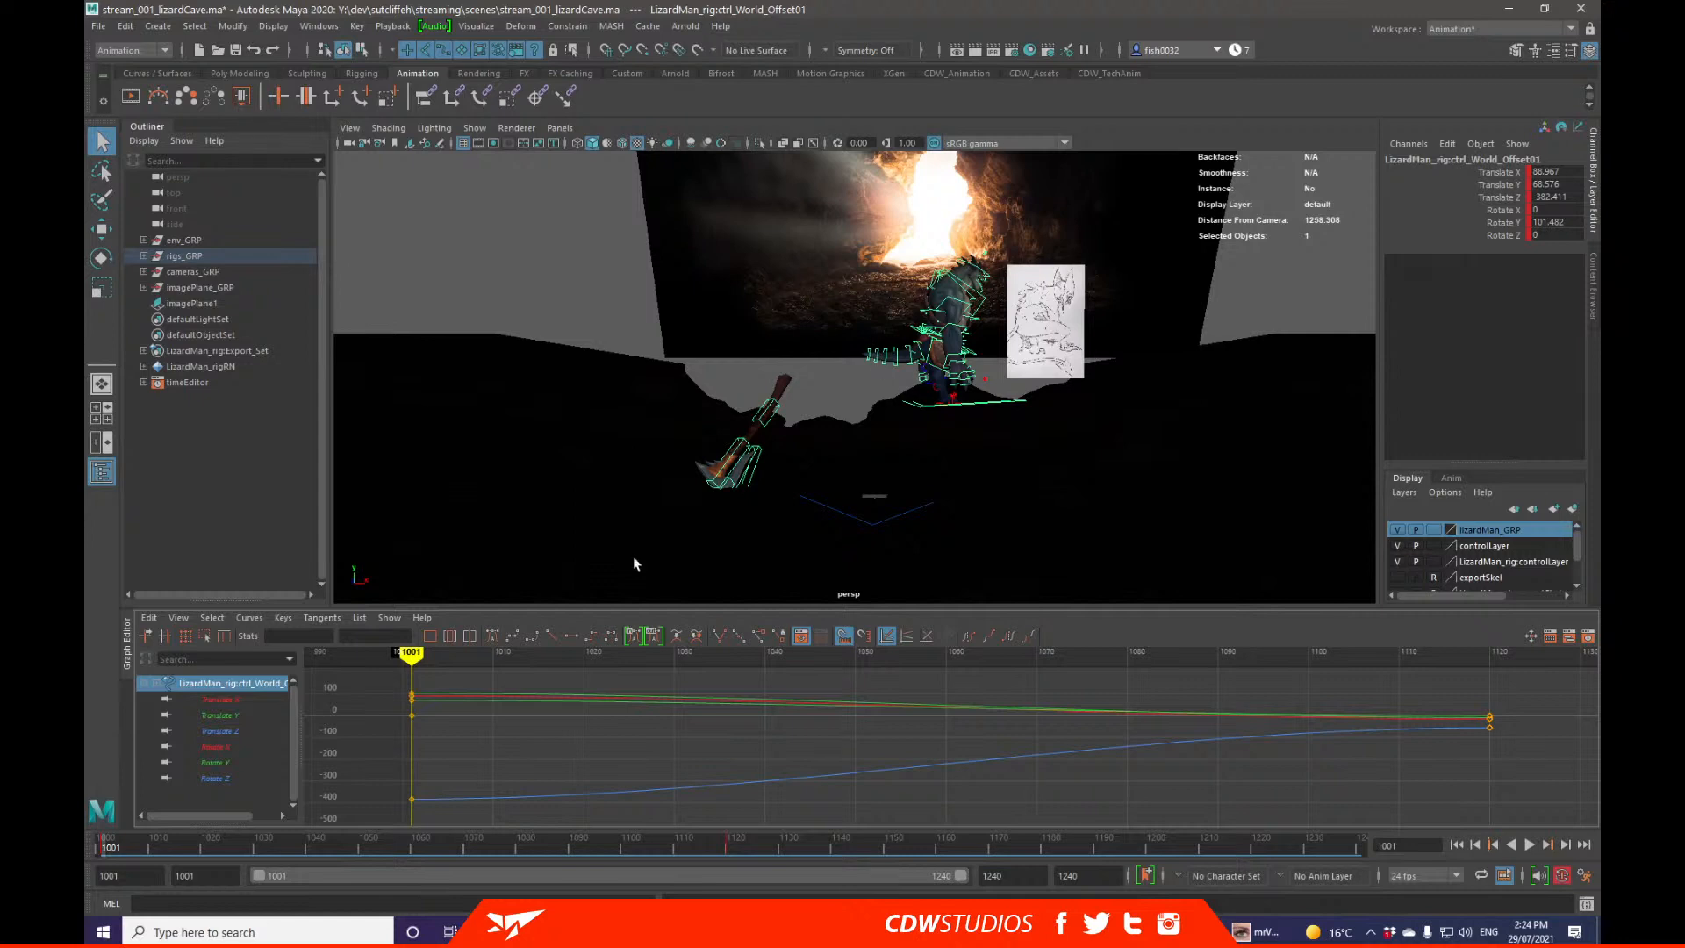
Step: Copy the world offset control's key at frame 1001 and paste it at frame 1070
right_click(105, 846)
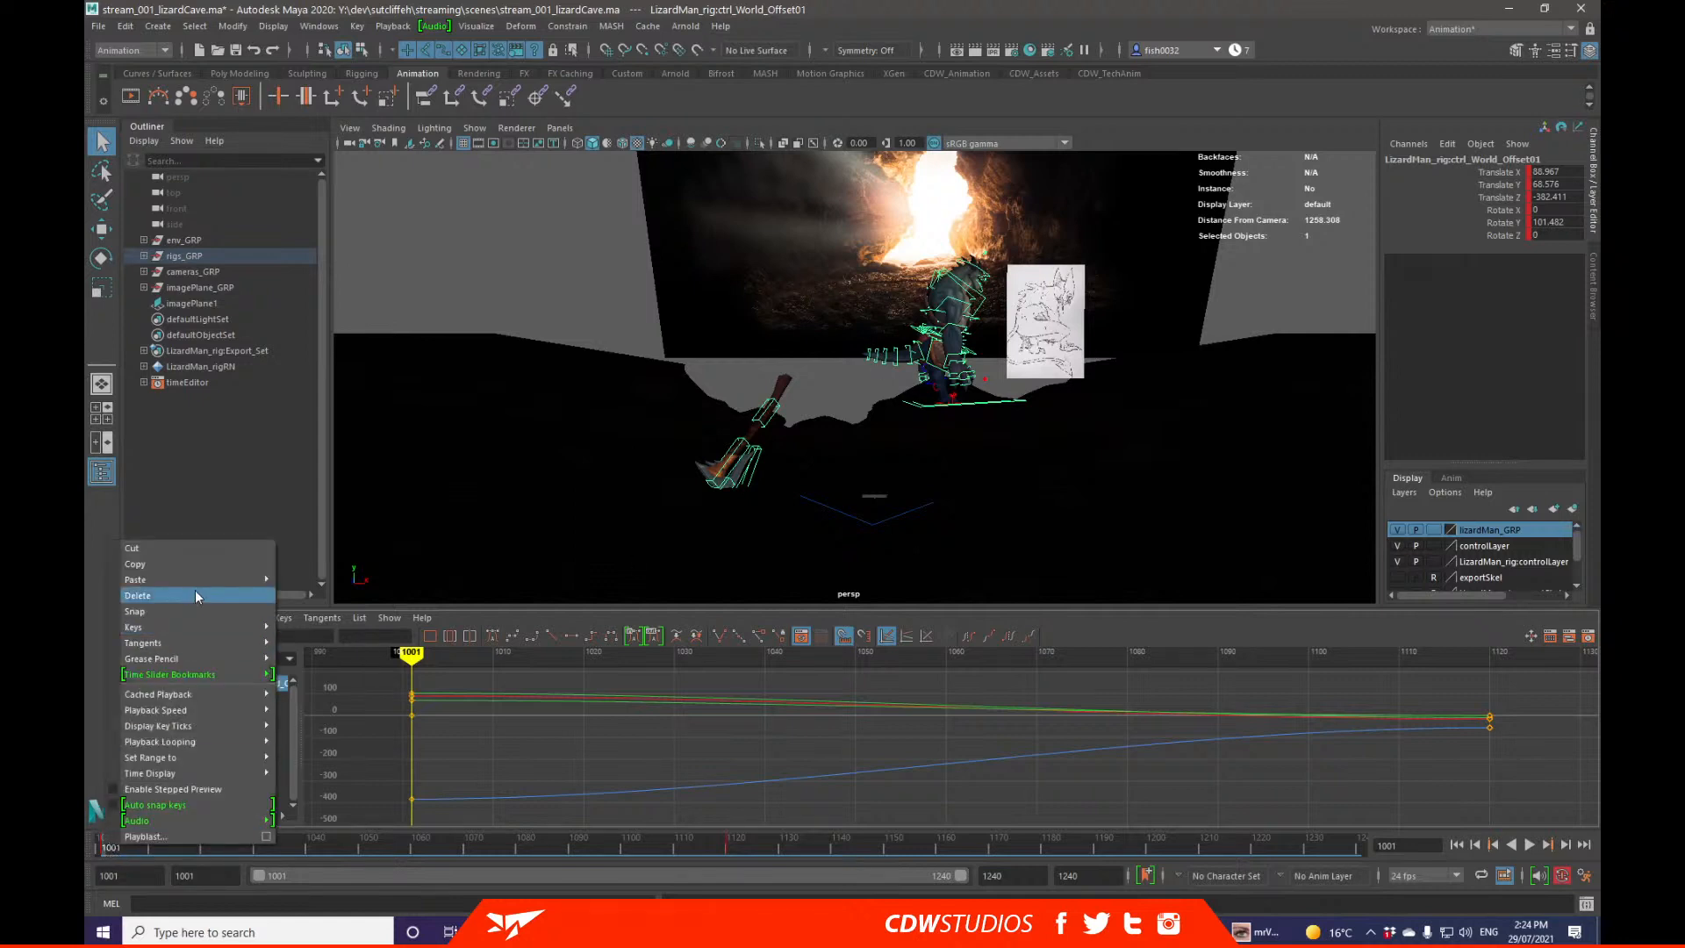
left_click(198, 566)
left_click(474, 846)
right_click(467, 844)
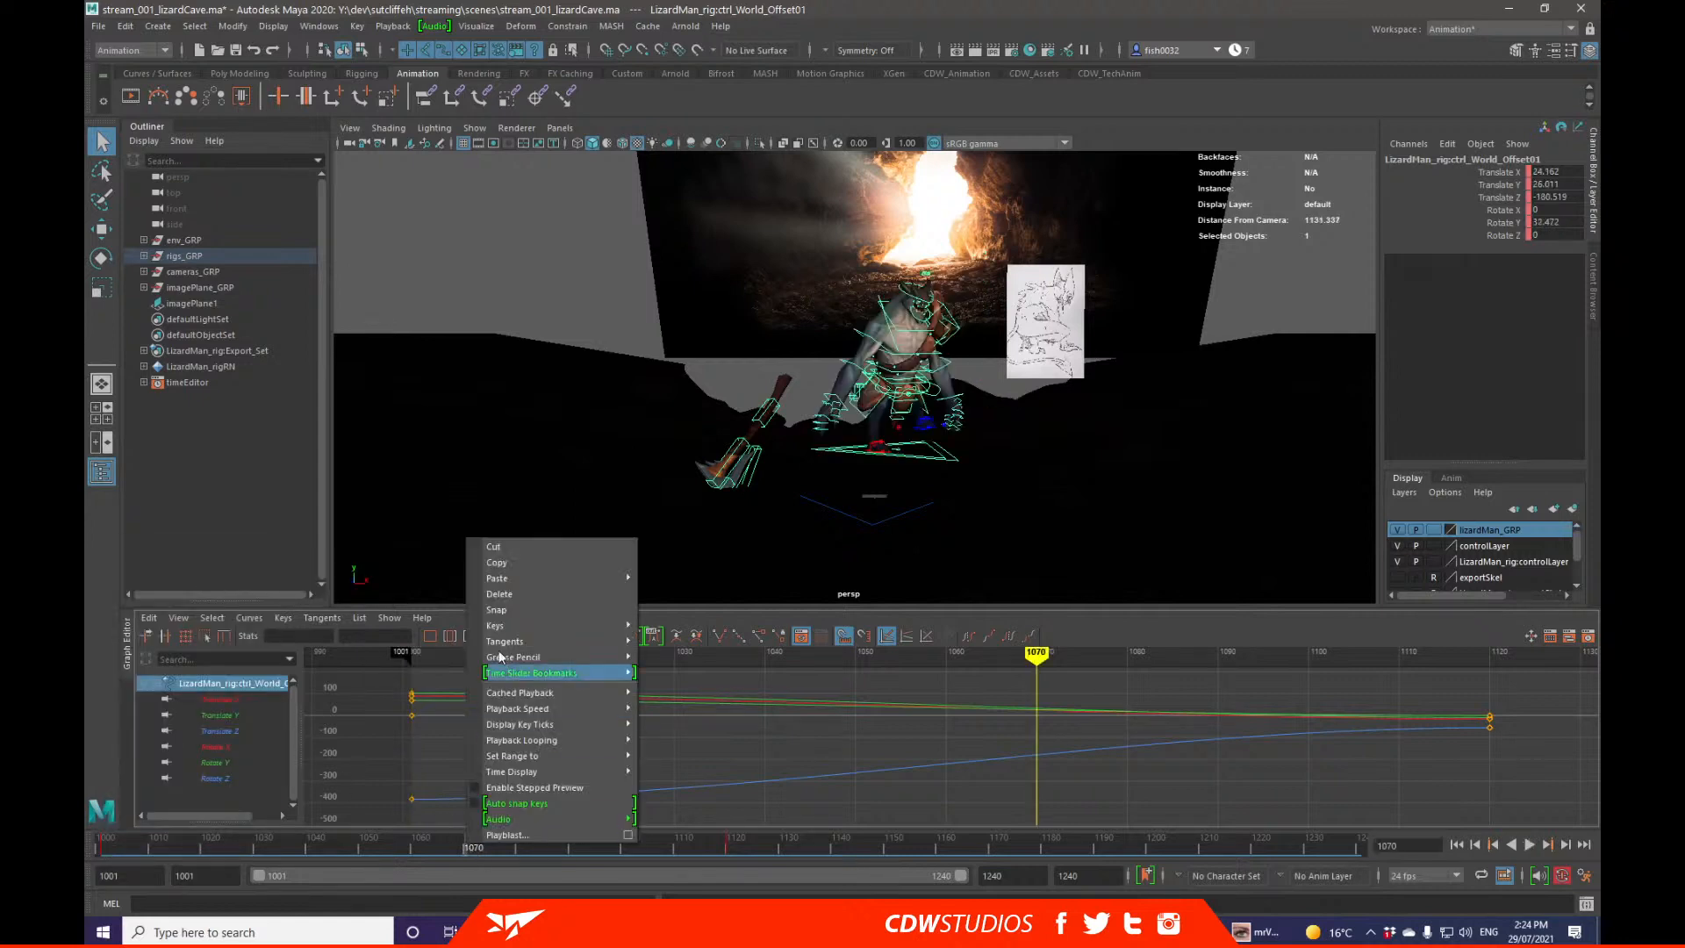
mouse_move(528, 577)
left_click(663, 579)
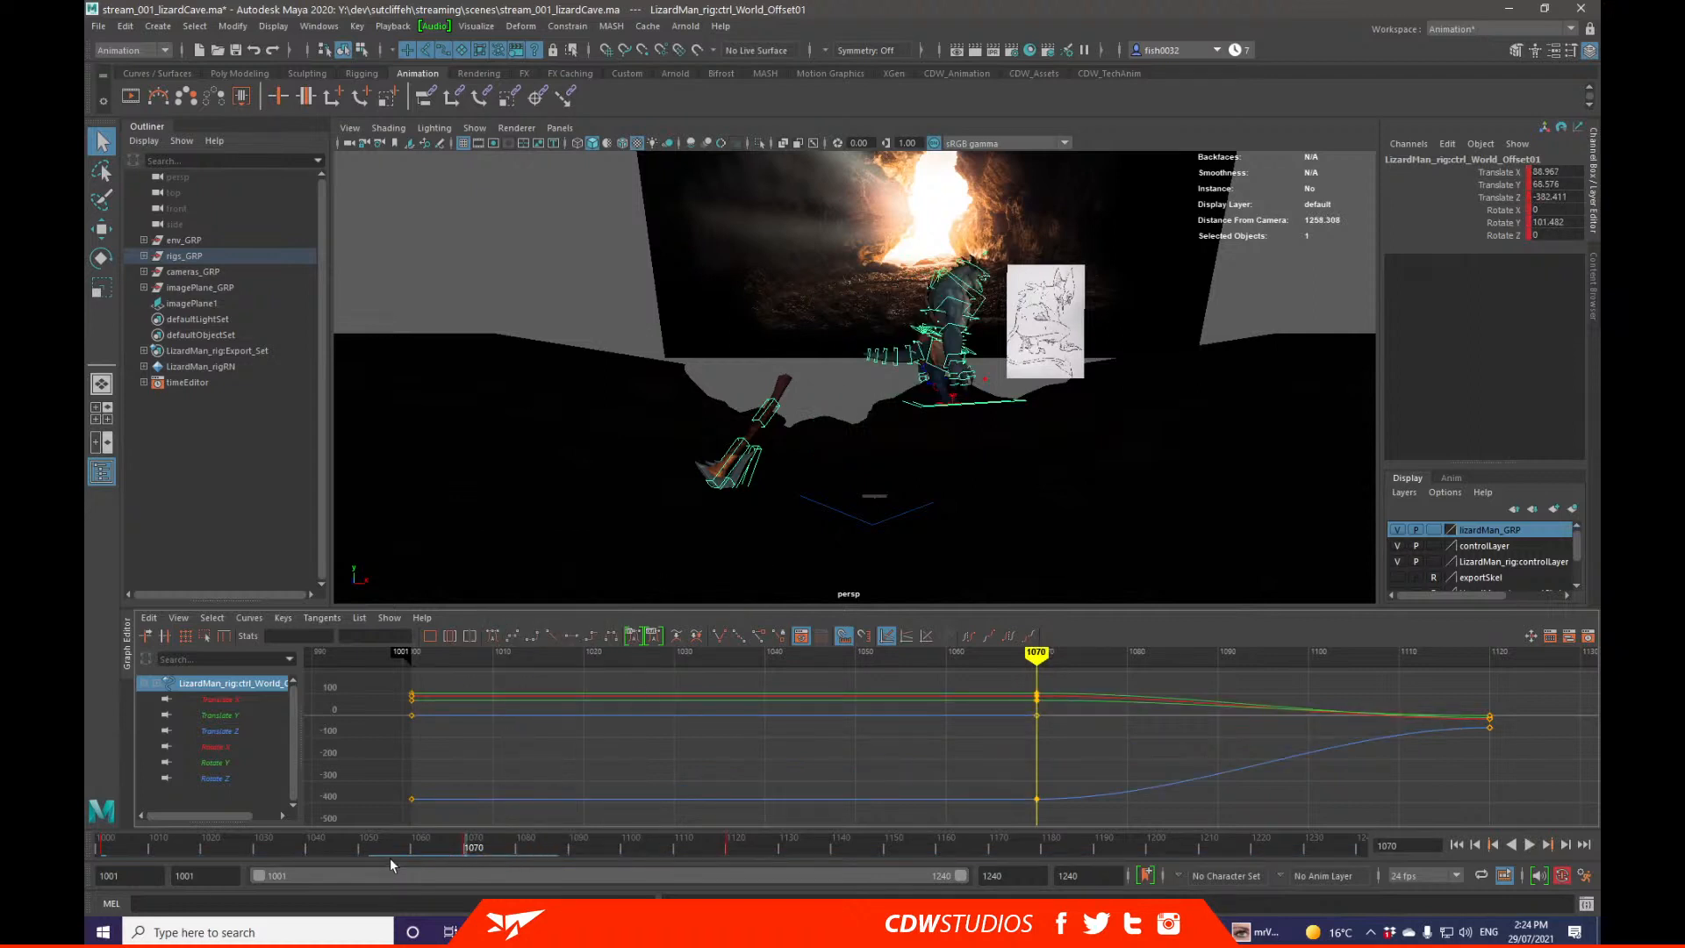
Step: Key the world offset control at frame 1060 and play through the opening hold
mouse_move(341, 844)
left_mouse_down()
mouse_move(107, 850)
mouse_move(419, 857)
mouse_move(360, 840)
mouse_move(100, 855)
left_mouse_up()
key("s")
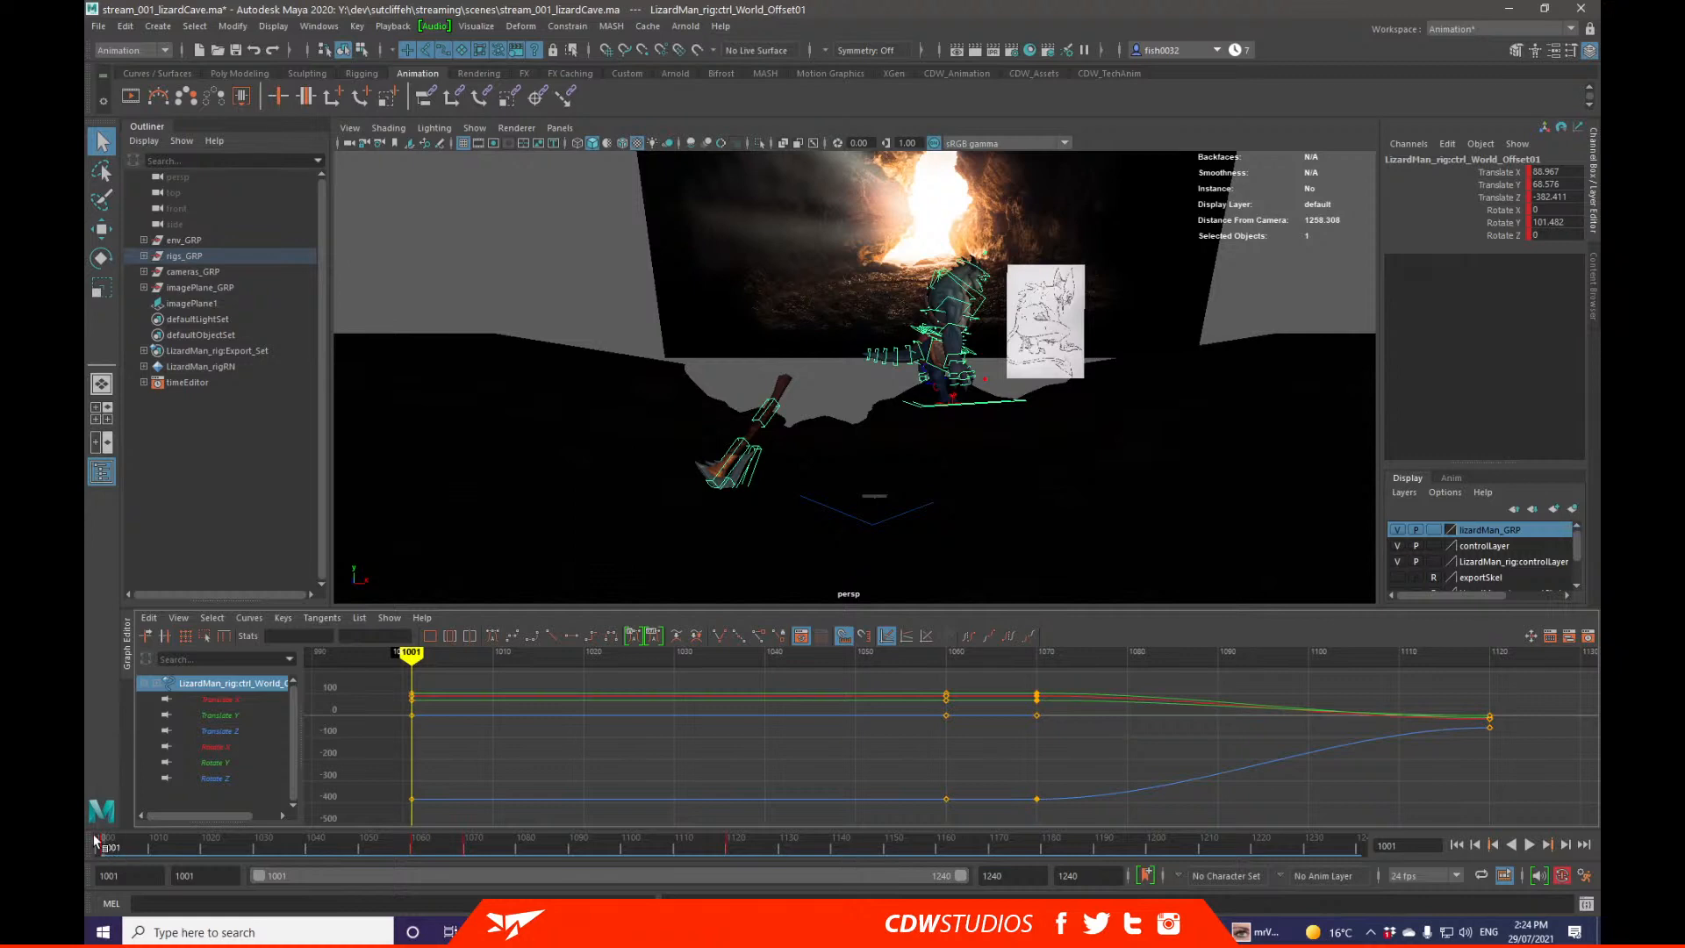
left_click(406, 846)
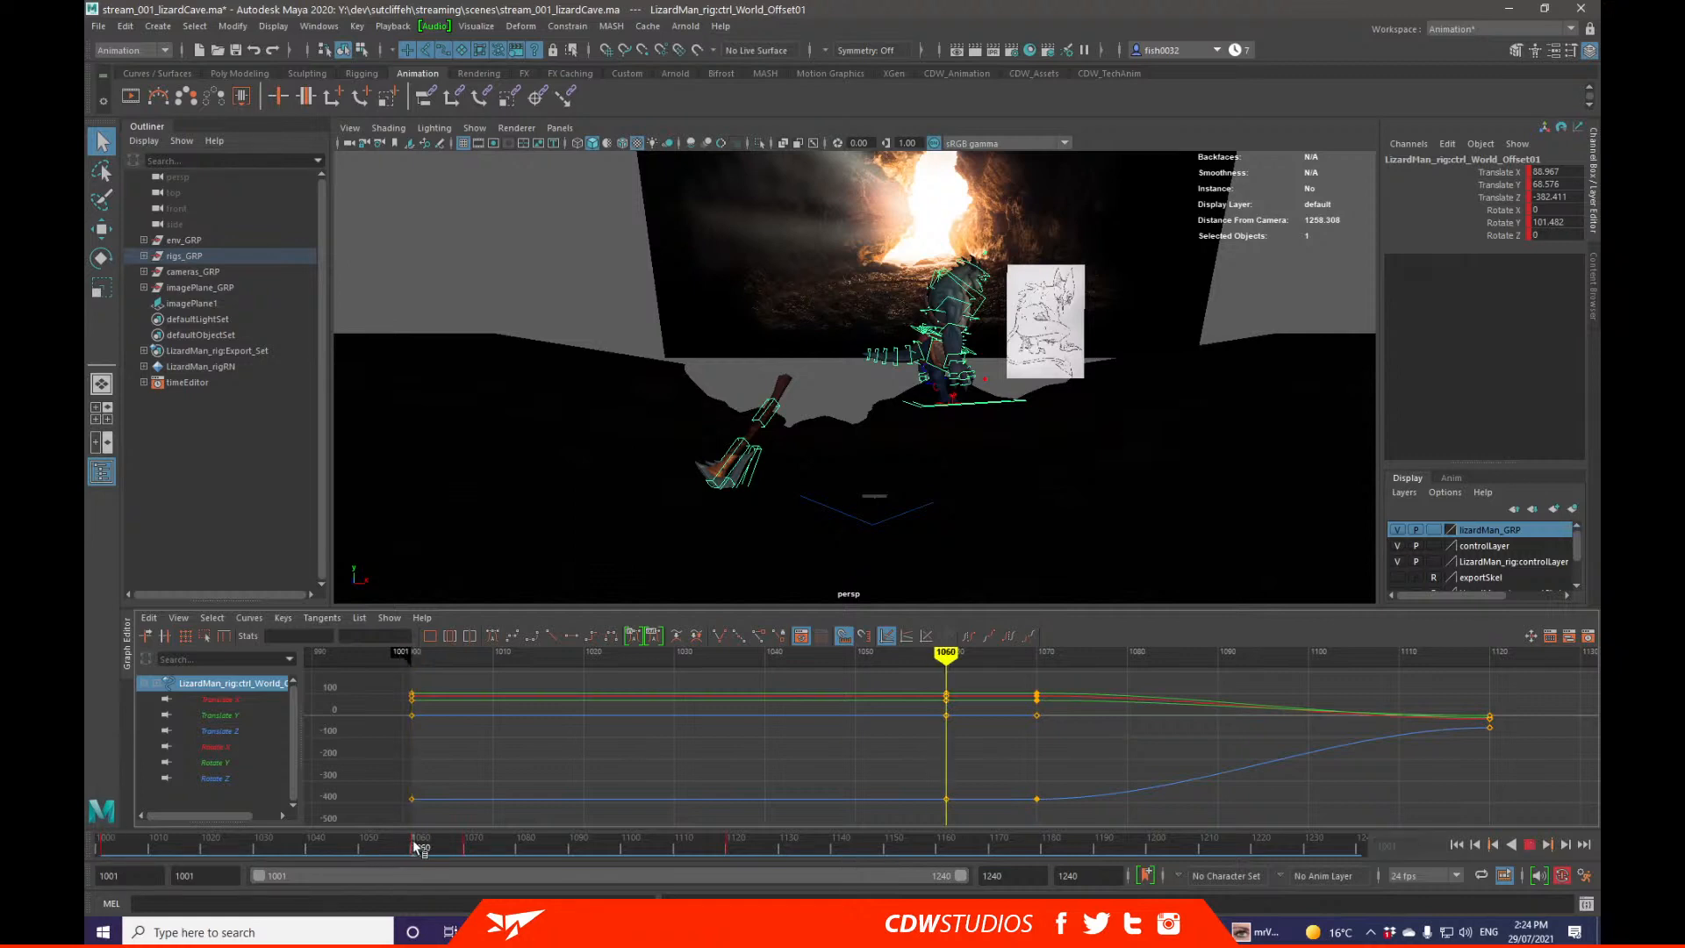
key("alt+v")
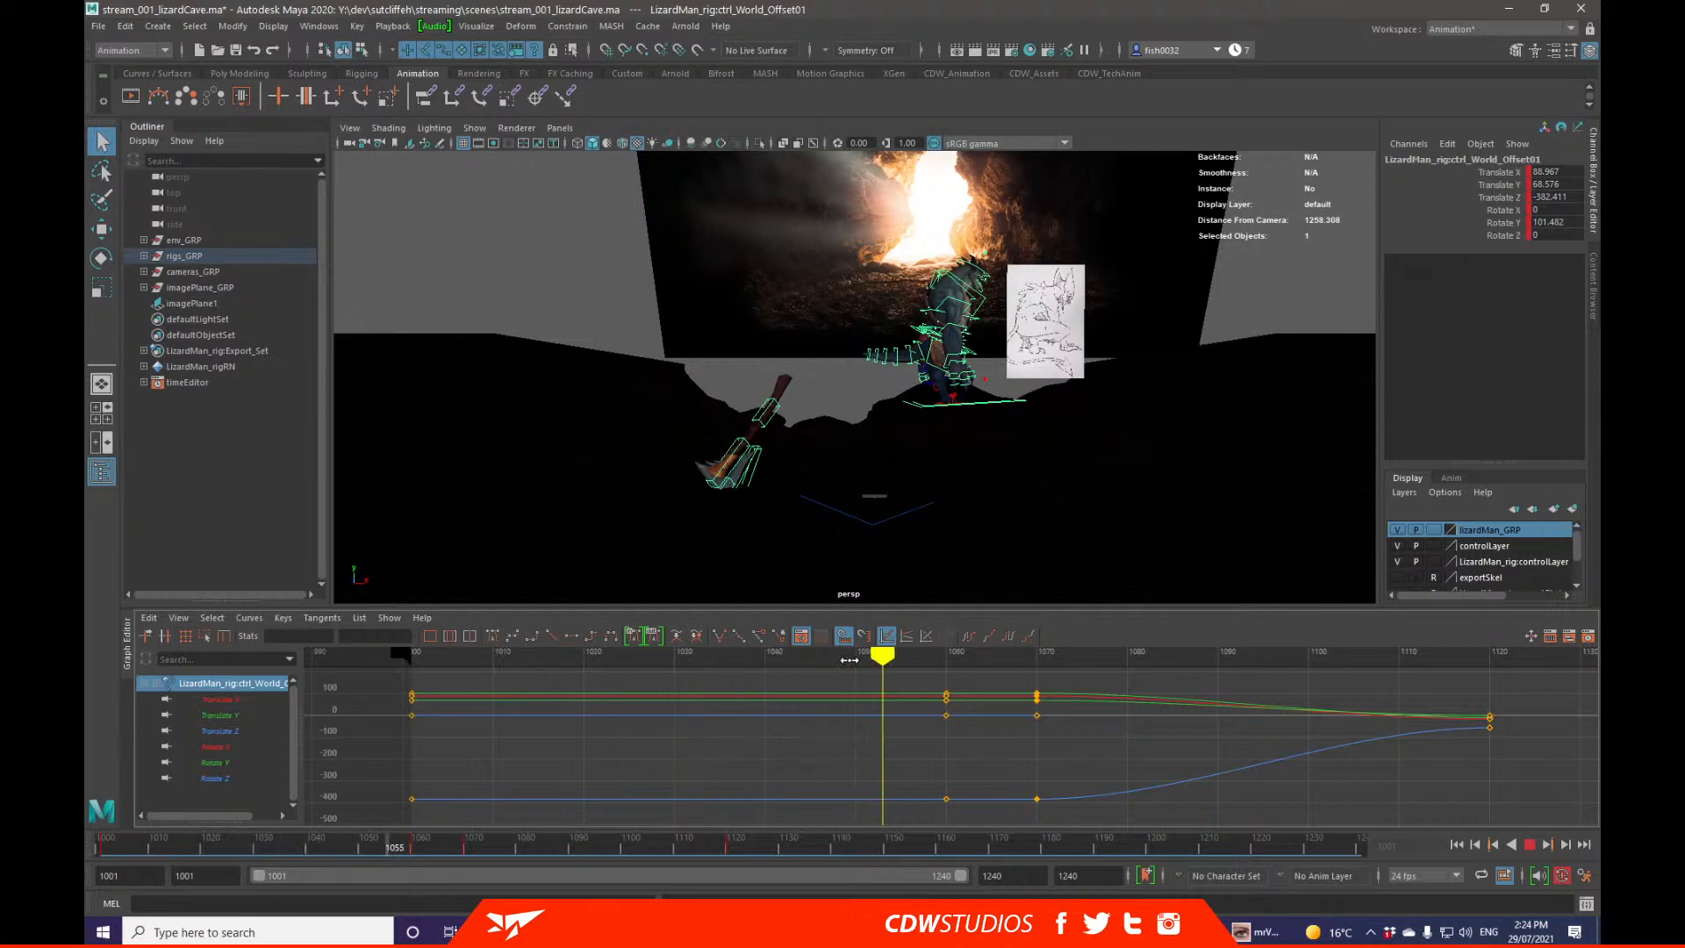
key("alt+v")
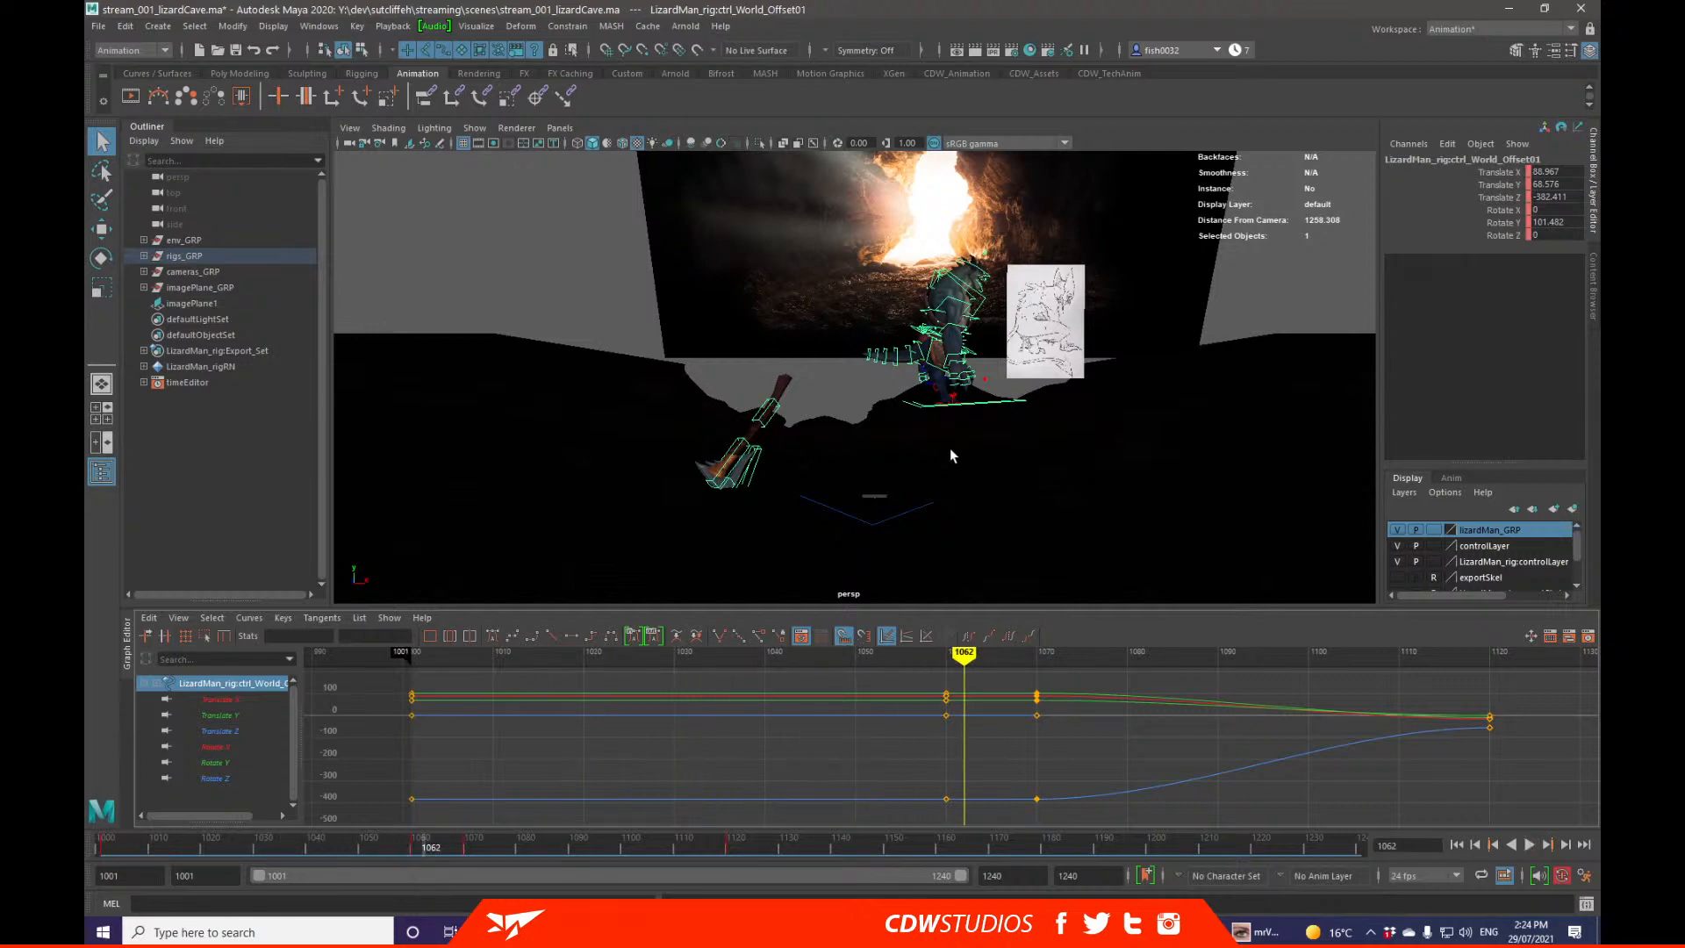
Step: Go to frame 1070 and select the lizard's neck and head controls together
key("period")
left_click(980, 299)
key("f")
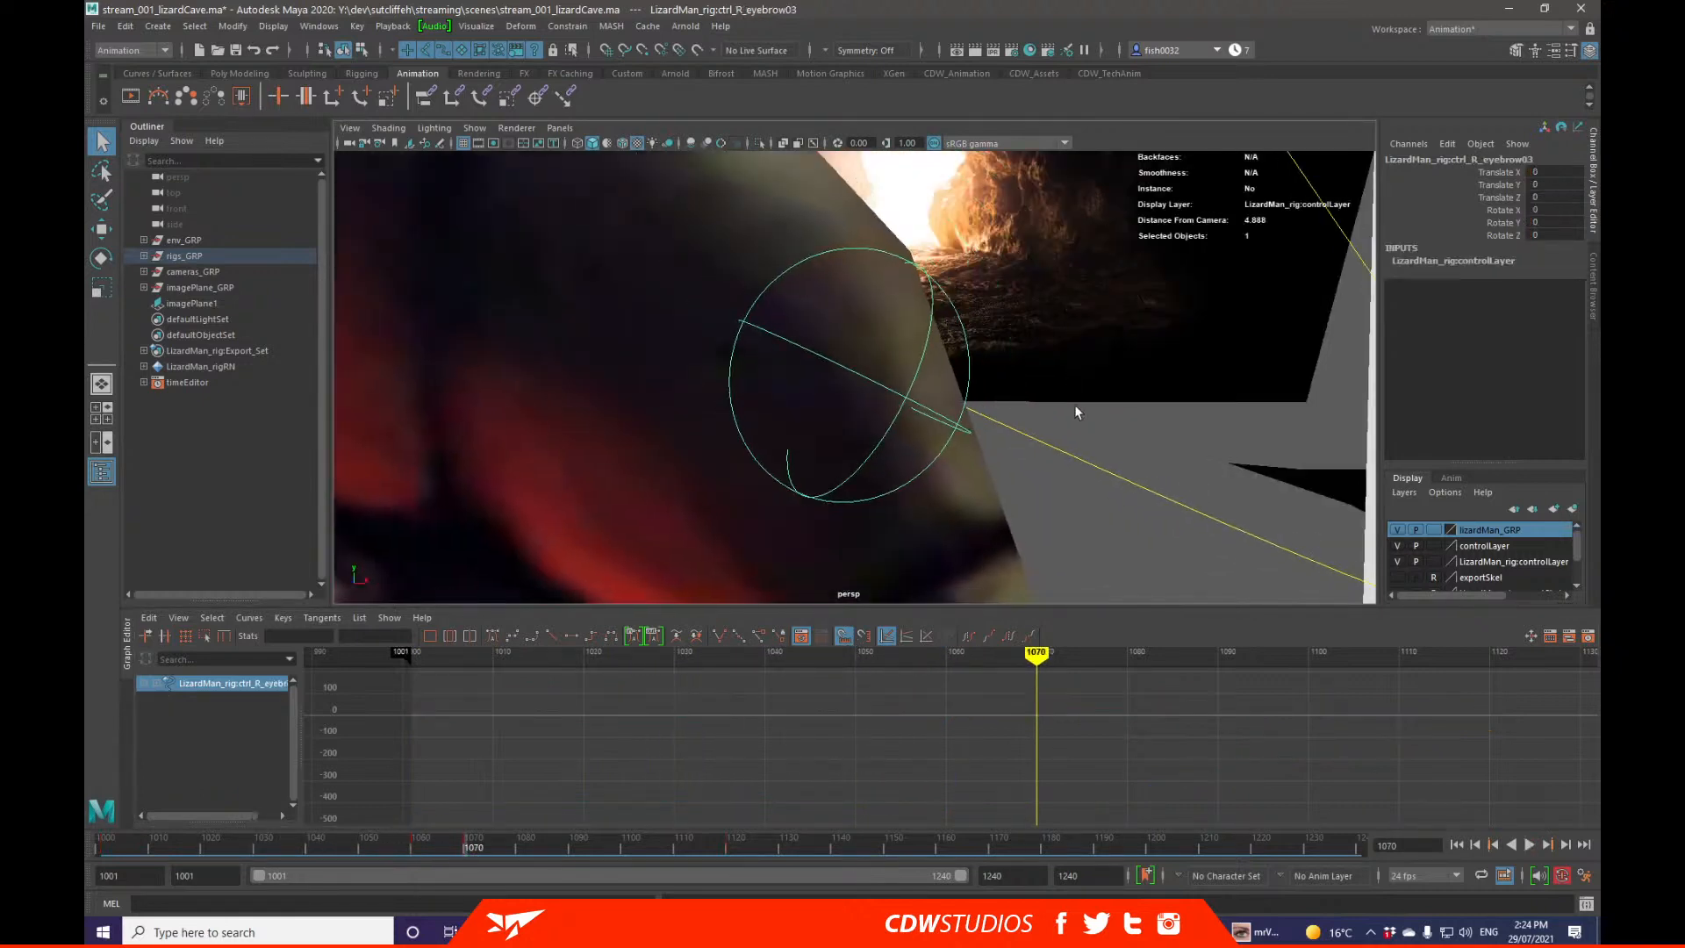
left_click_drag(685, 403, 825, 369, "alt")
left_click(857, 385)
left_click(911, 308, "shift")
Step: Try rotating the neck and head together at frame 1070 to turn the lizard's face
key("e")
left_click_drag(772, 241, 807, 281)
key("q")
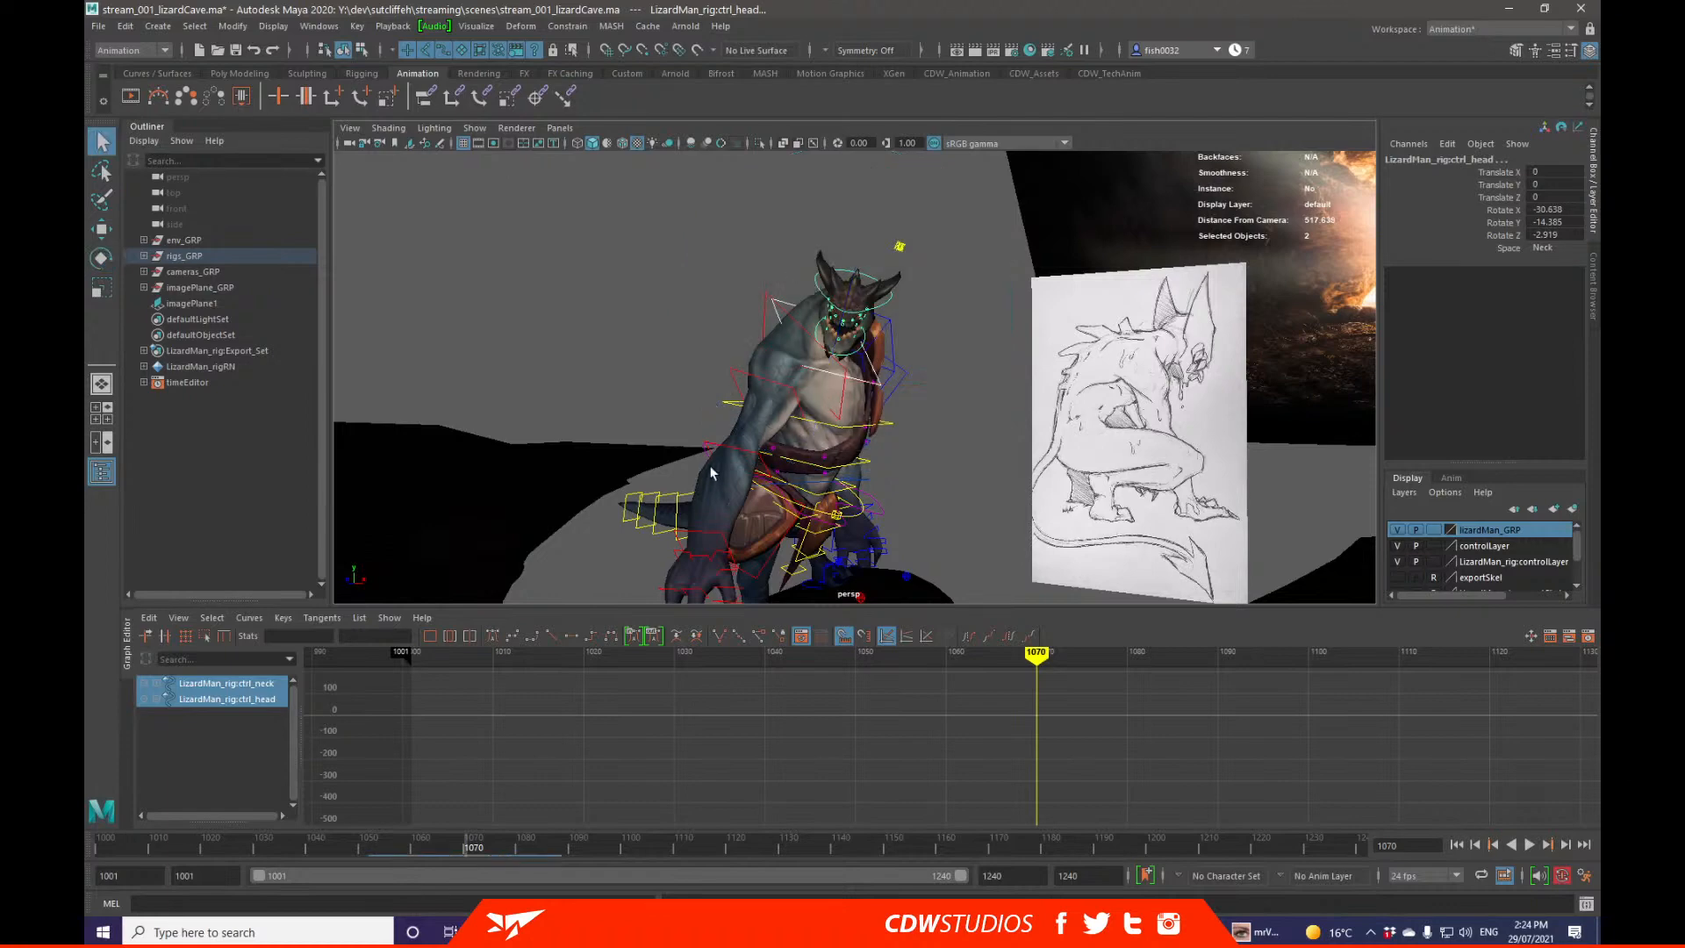
key("ctrl+z")
left_click_drag(255, 848, 101, 847)
key("ctrl+z")
key("ctrl+z")
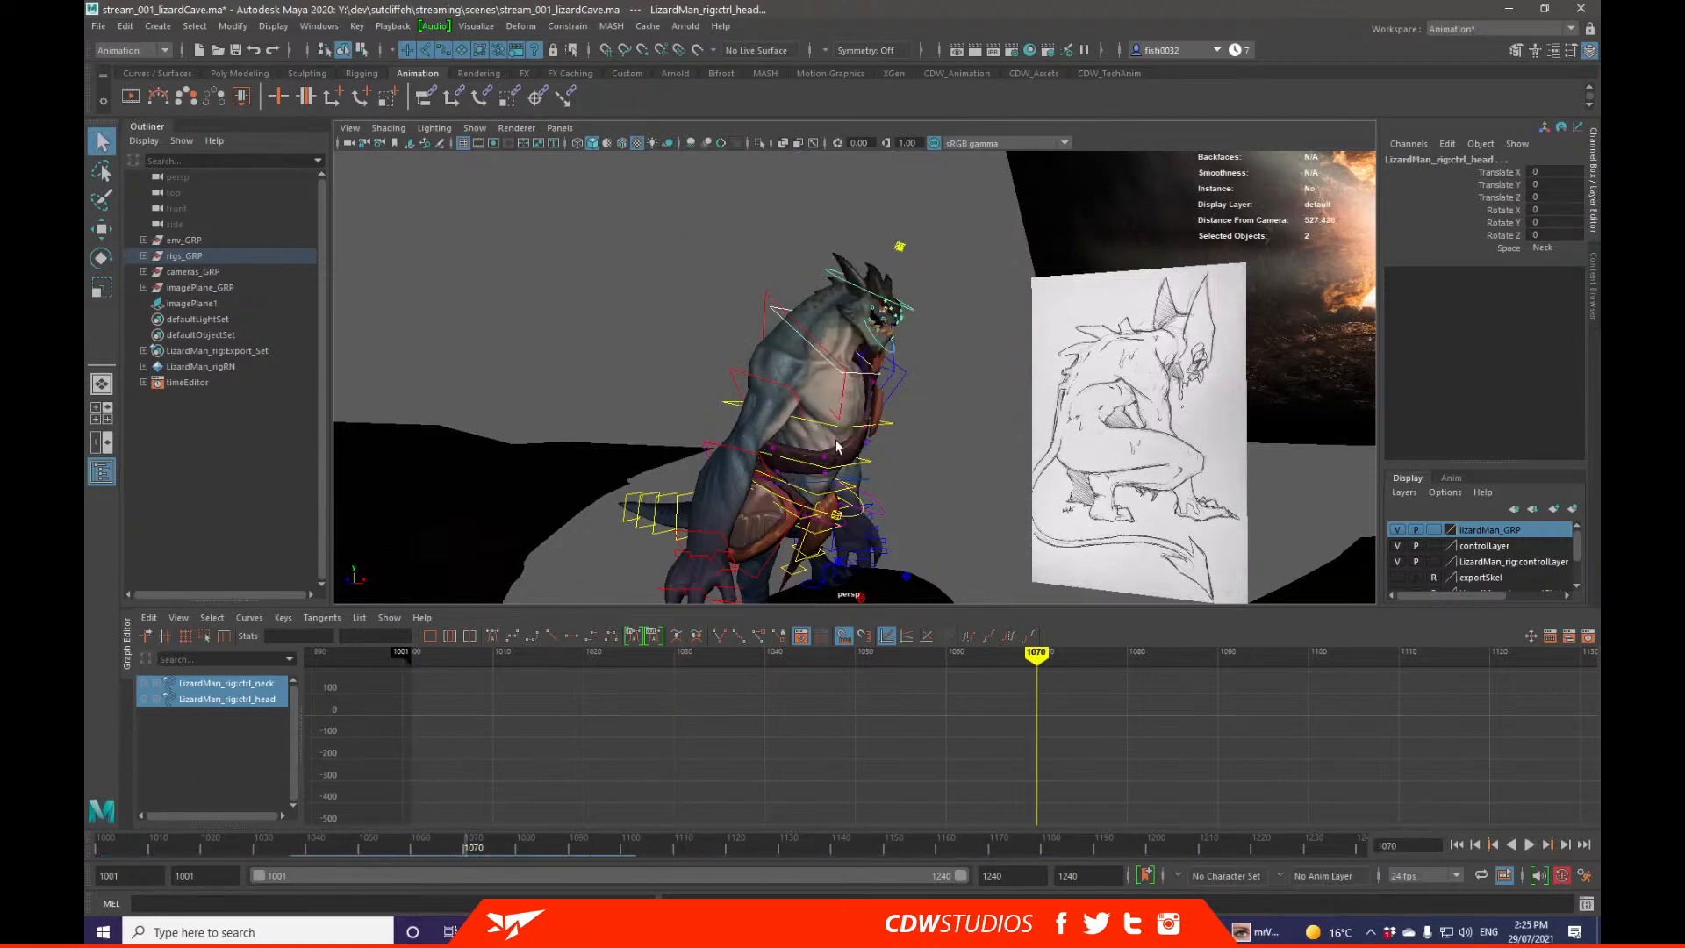
Step: Key the neck and head controls at frames 1001 and 1070, and close the blast3.mov playblast
left_click_drag(792, 463, 756, 487, "alt")
right_click_drag(756, 487, 720, 470, "alt")
middle_click_drag(719, 469, 761, 434, "alt")
left_click_drag(774, 425, 724, 408, "alt")
mouse_move(123, 843)
left_mouse_down()
mouse_move(101, 848)
mouse_move(493, 856)
mouse_move(111, 847)
left_mouse_up()
key("s")
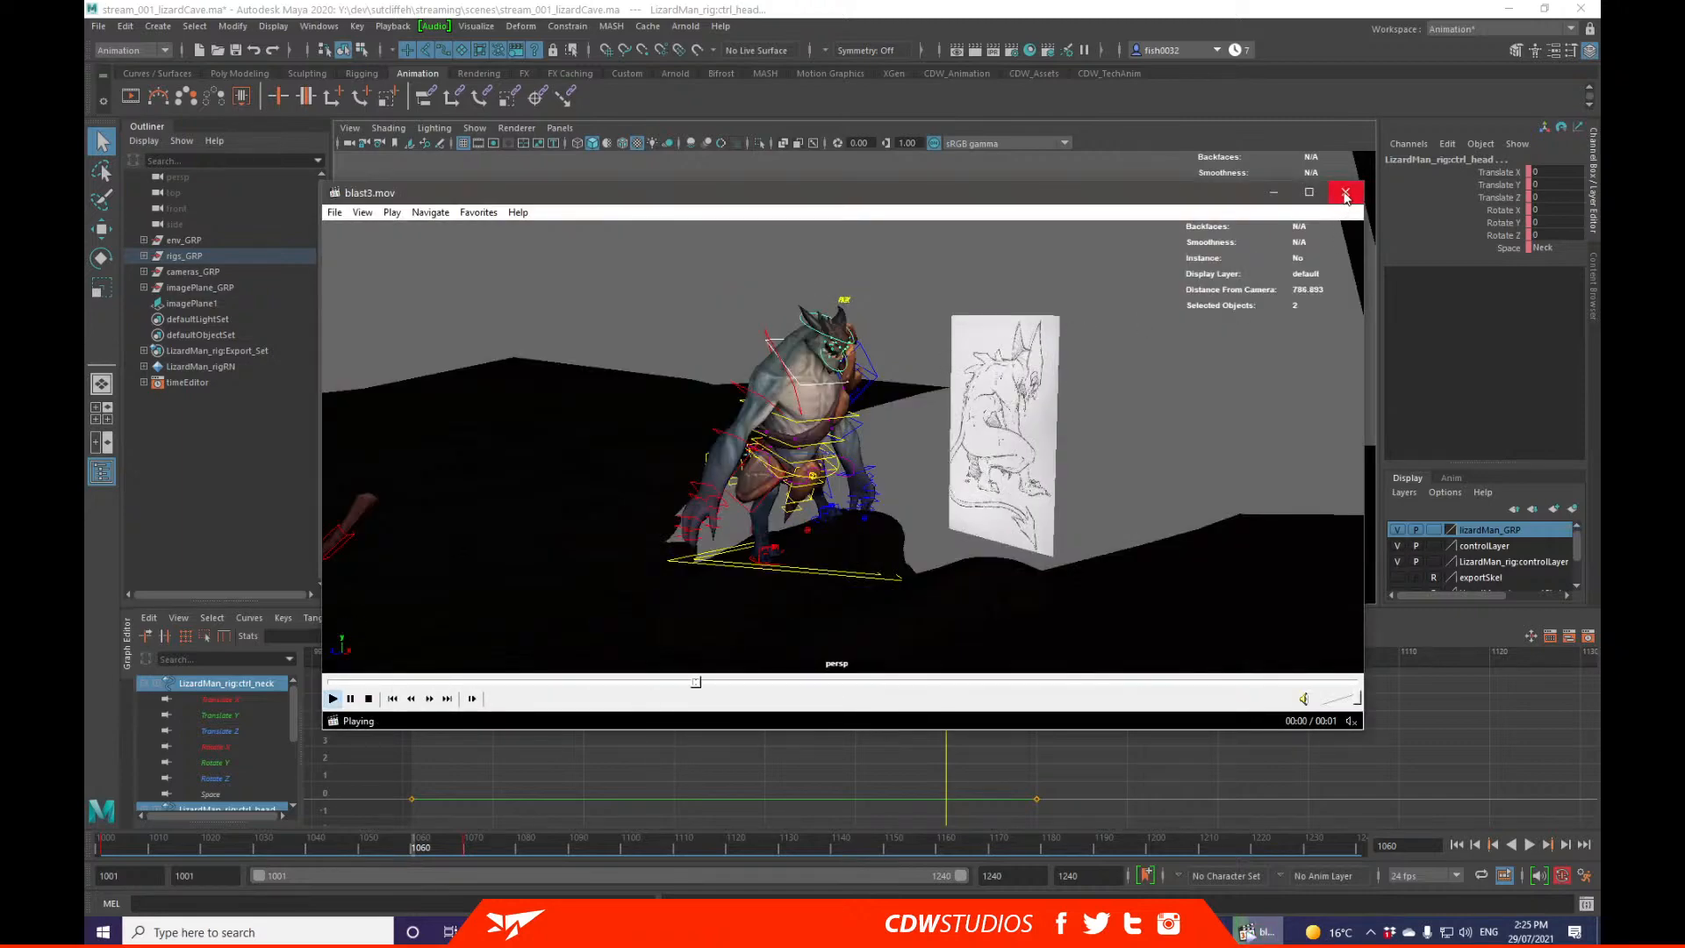
left_click(1345, 197)
Step: Key the neck and head controls at frame 1054 to hold their starting pose
middle_click_drag(944, 286, 975, 345, "alt")
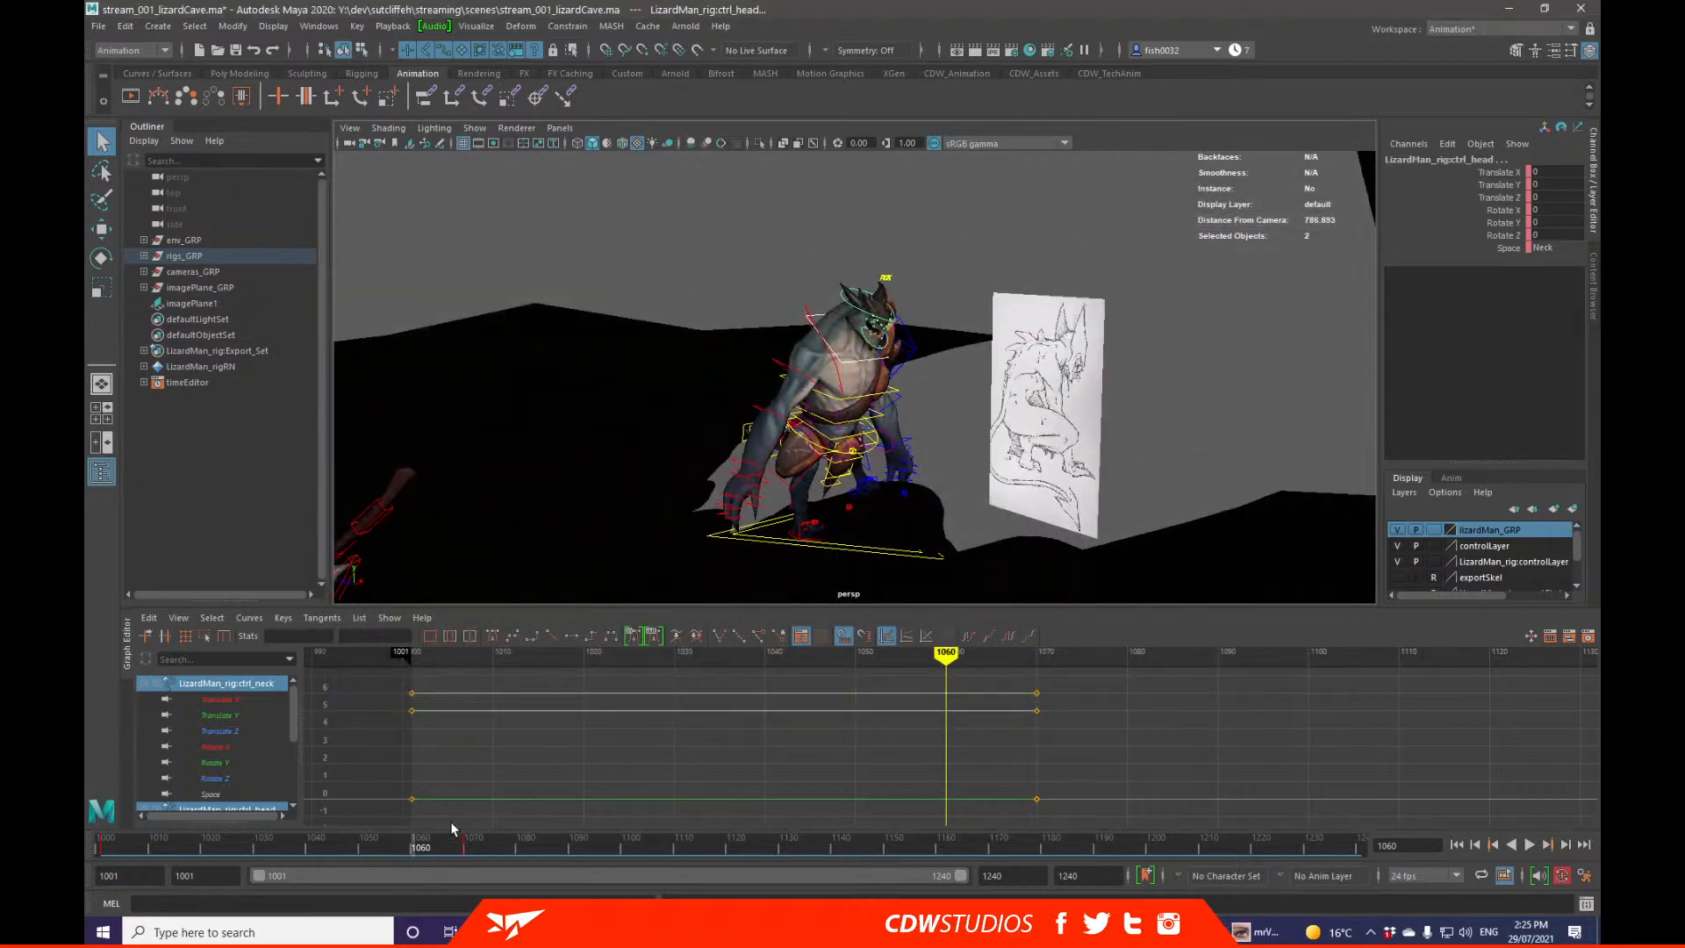
left_click(381, 844)
key("e")
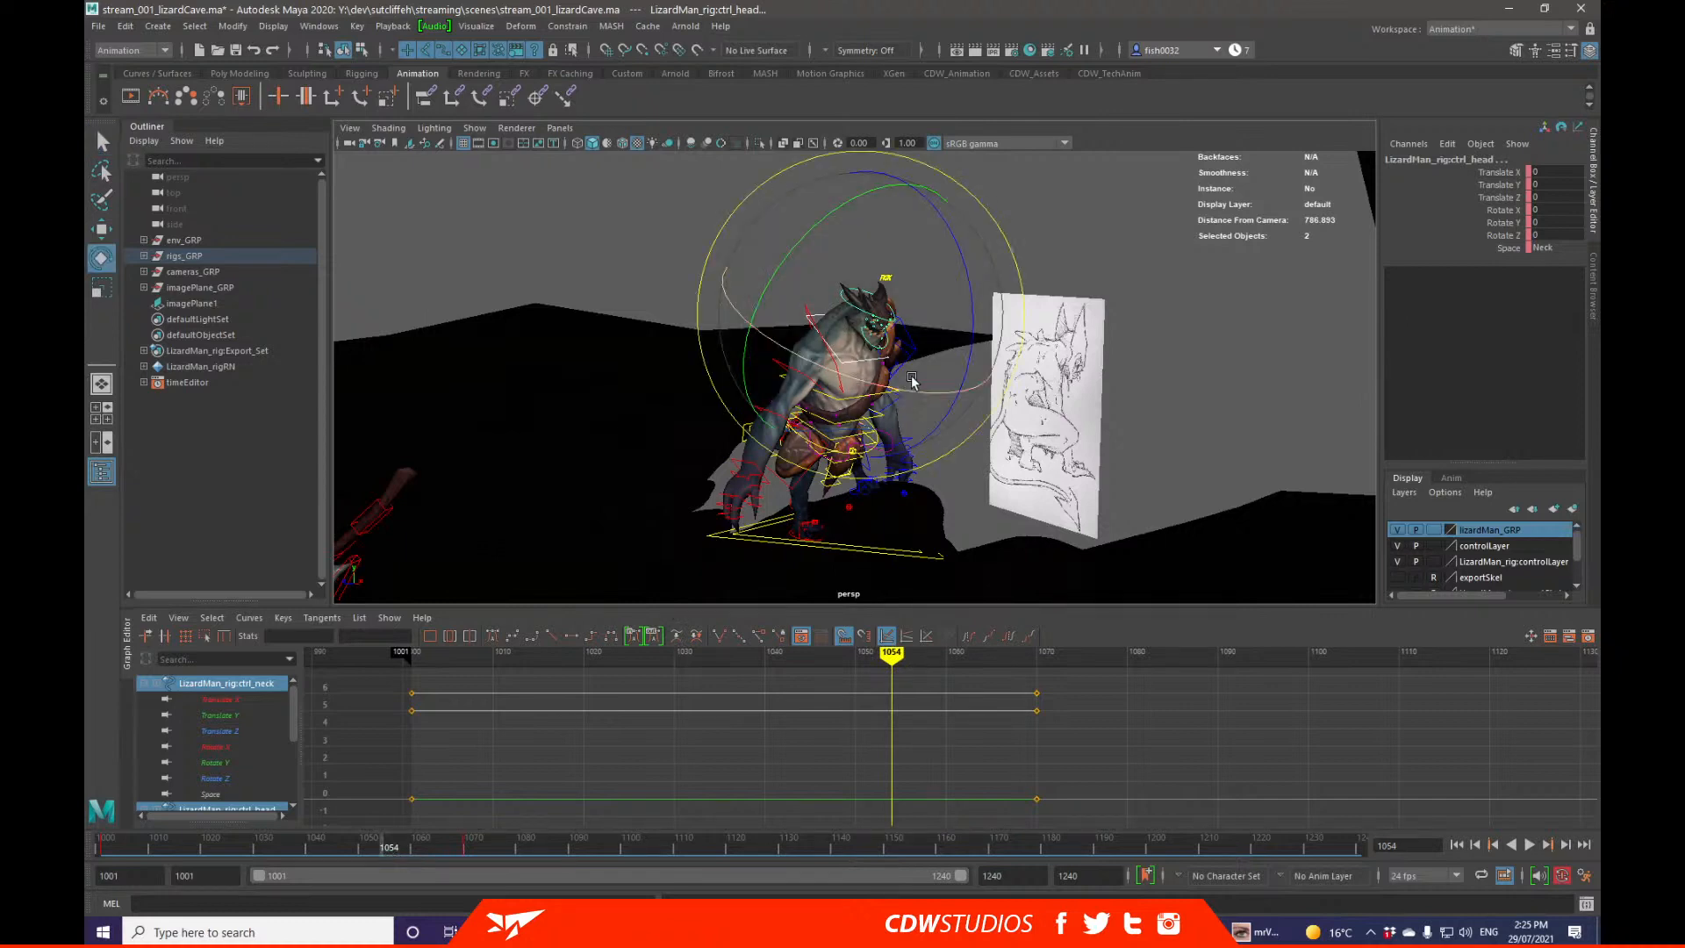
key("s")
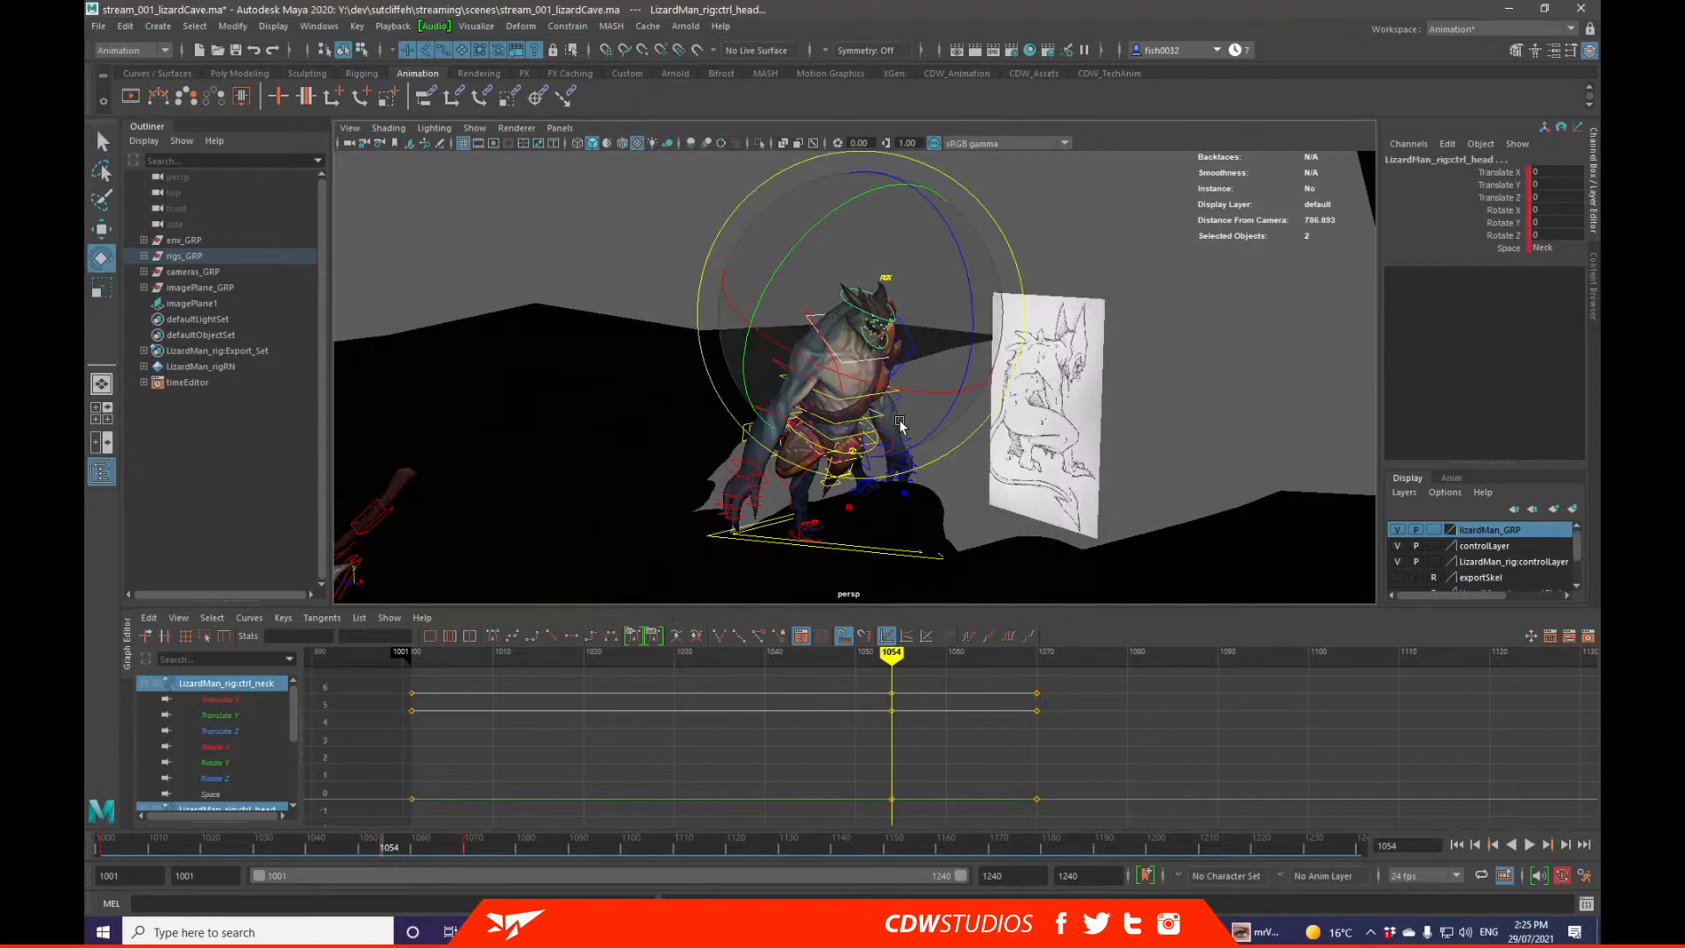
Step: Turn the neck and head at frame 1070 to rotations of about -31 in X, -16 in Y and 7 in Z
key("period")
left_click_drag(903, 387, 855, 375)
left_click_drag(805, 193, 781, 214)
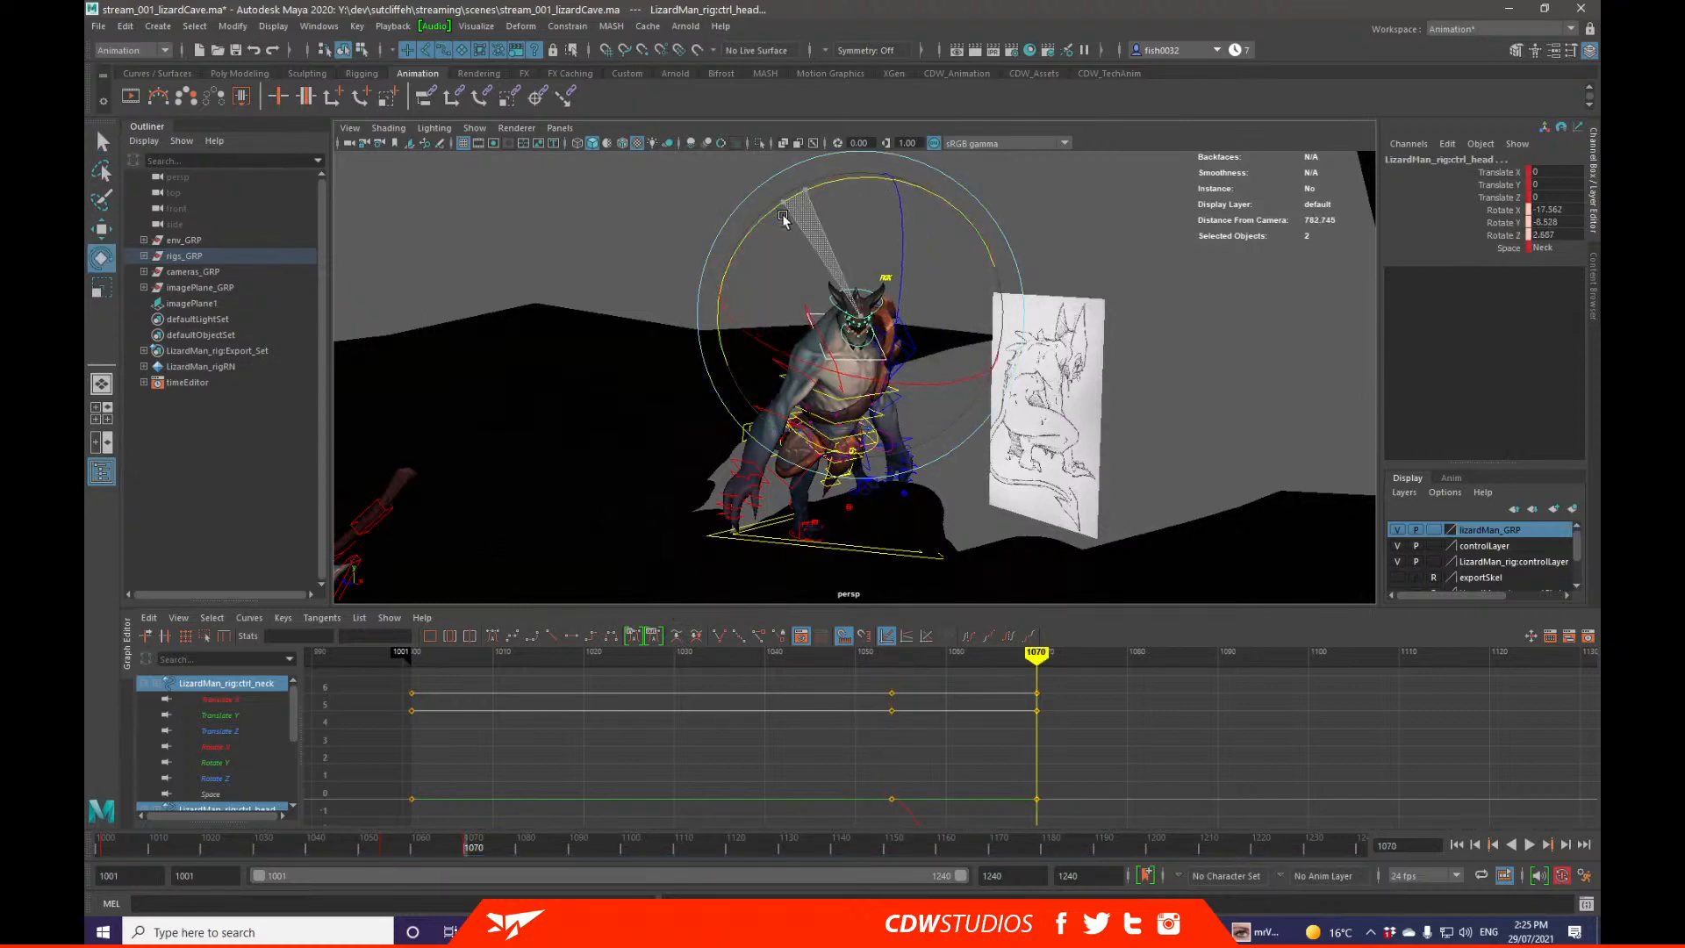
left_click_drag(904, 272, 1004, 383)
key("q")
Step: Key the spine03FK control at frames 1054 and 1070, rotating it at 1070 to about -22 X, -7 Y and -1 Z
left_click(860, 398)
left_click(853, 401)
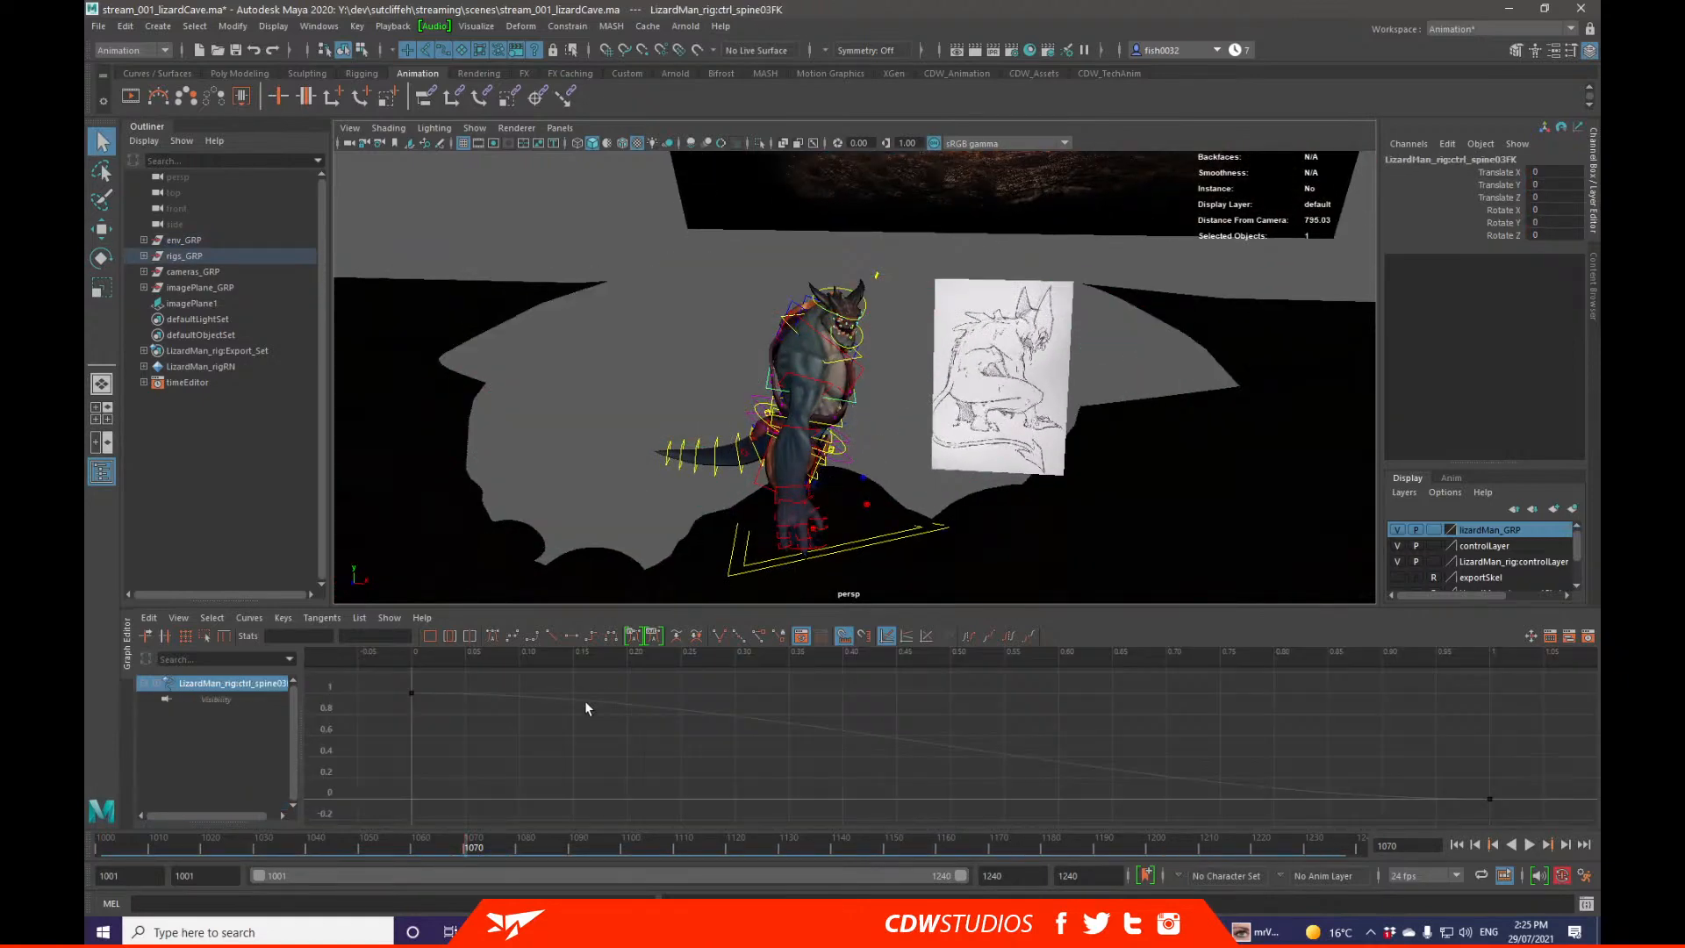
key("s")
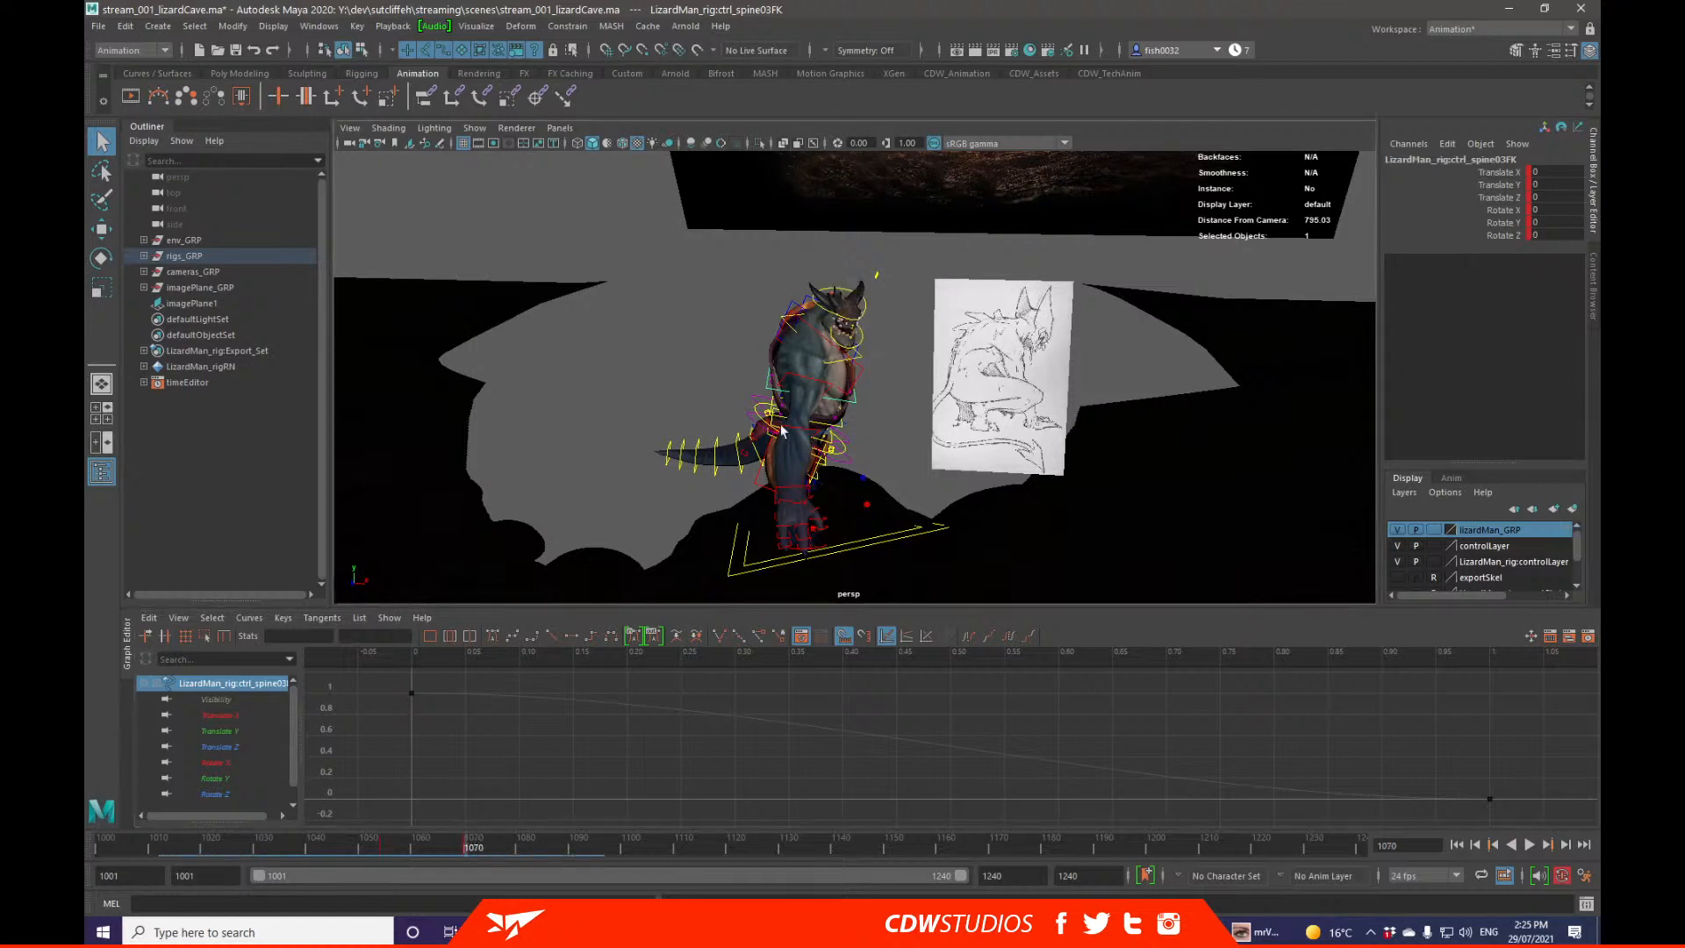
key("e")
left_click_drag(874, 445, 843, 448)
key("q")
middle_click_drag(954, 467, 1000, 384, "alt")
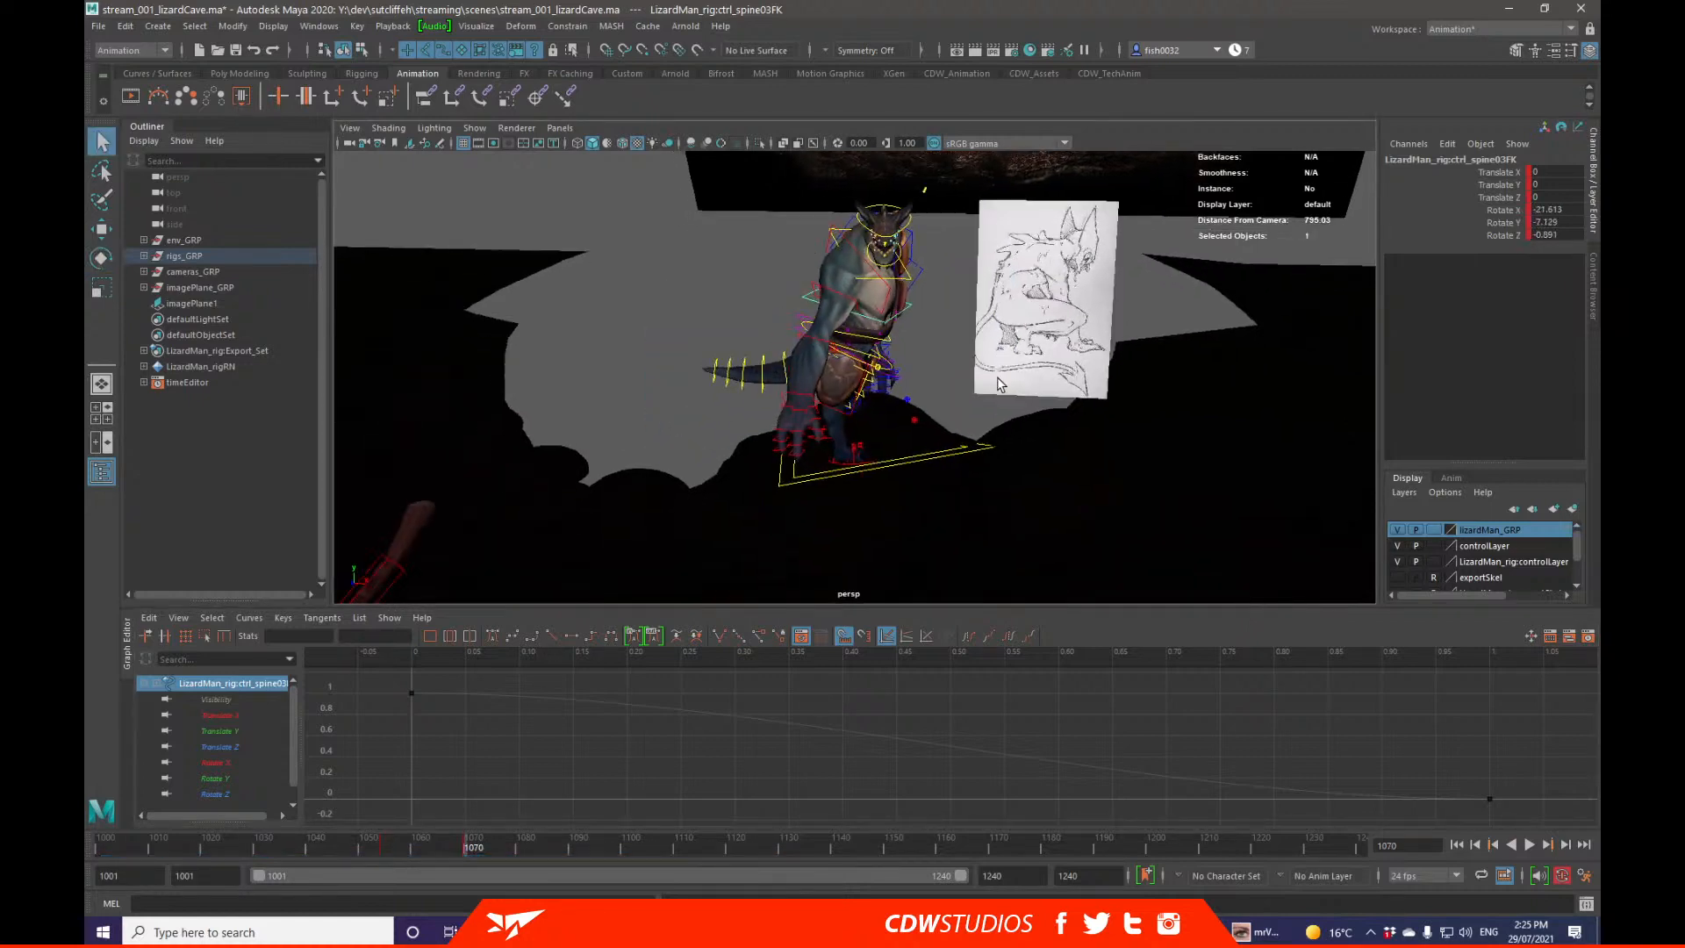
Step: Play the shot to review the head and torso turn, stepping back to the key at frame 1054 and replaying from the start
left_click_drag(201, 849, 155, 852)
key("alt+v")
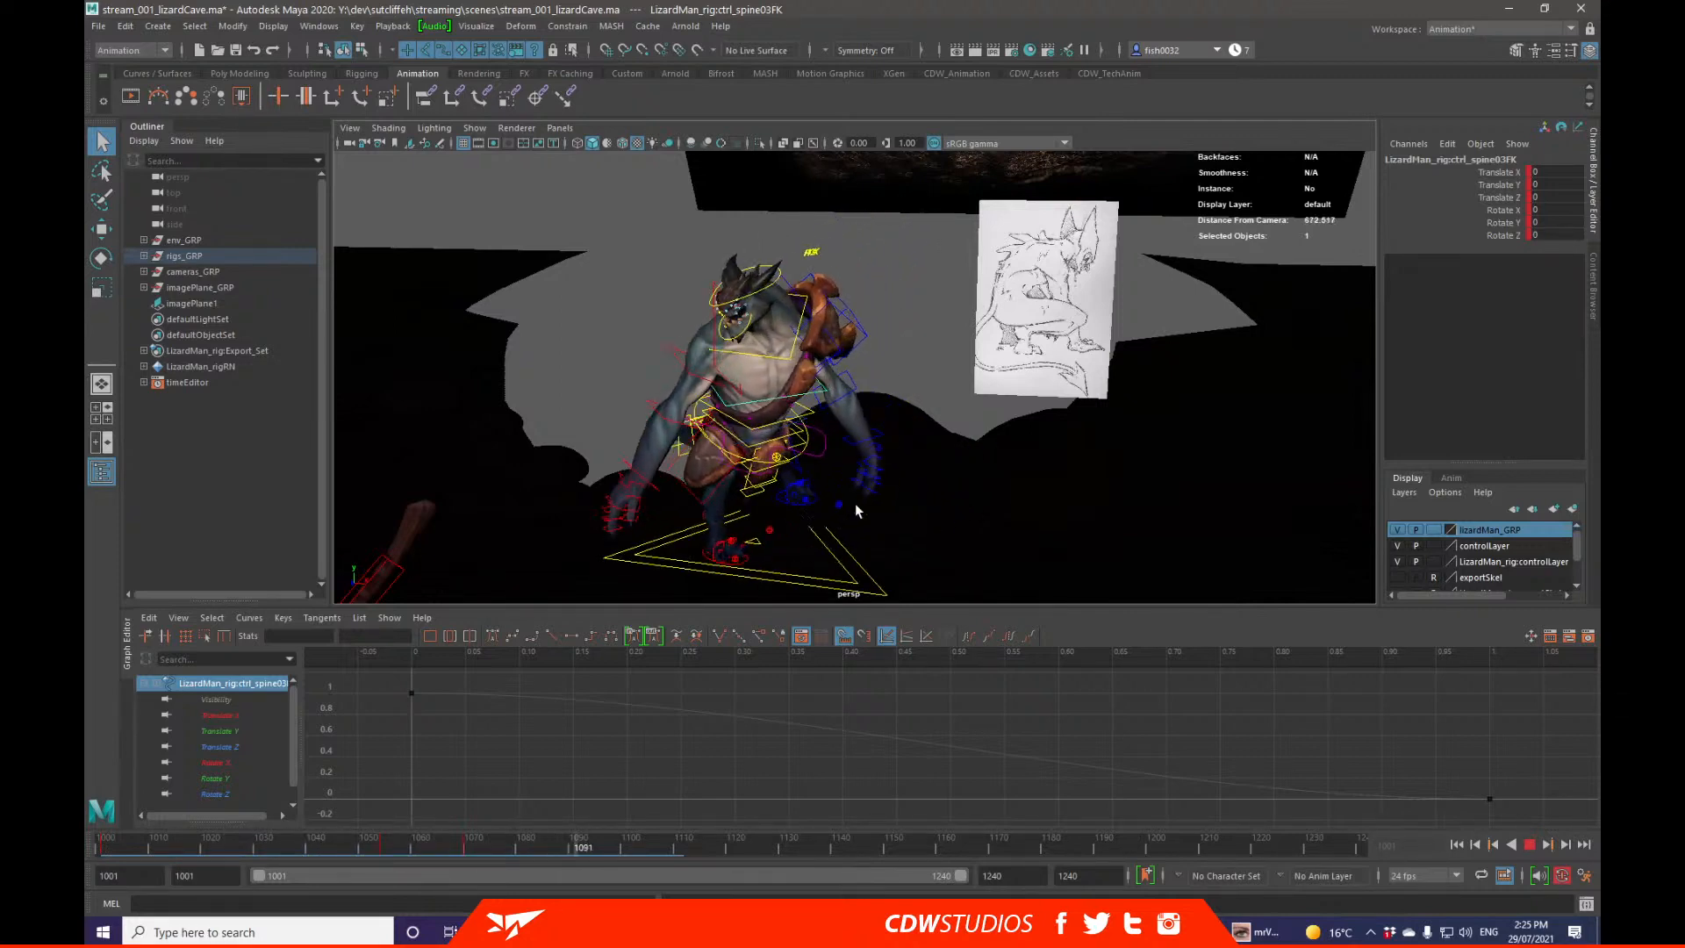
key("alt+v")
key("comma")
key("comma")
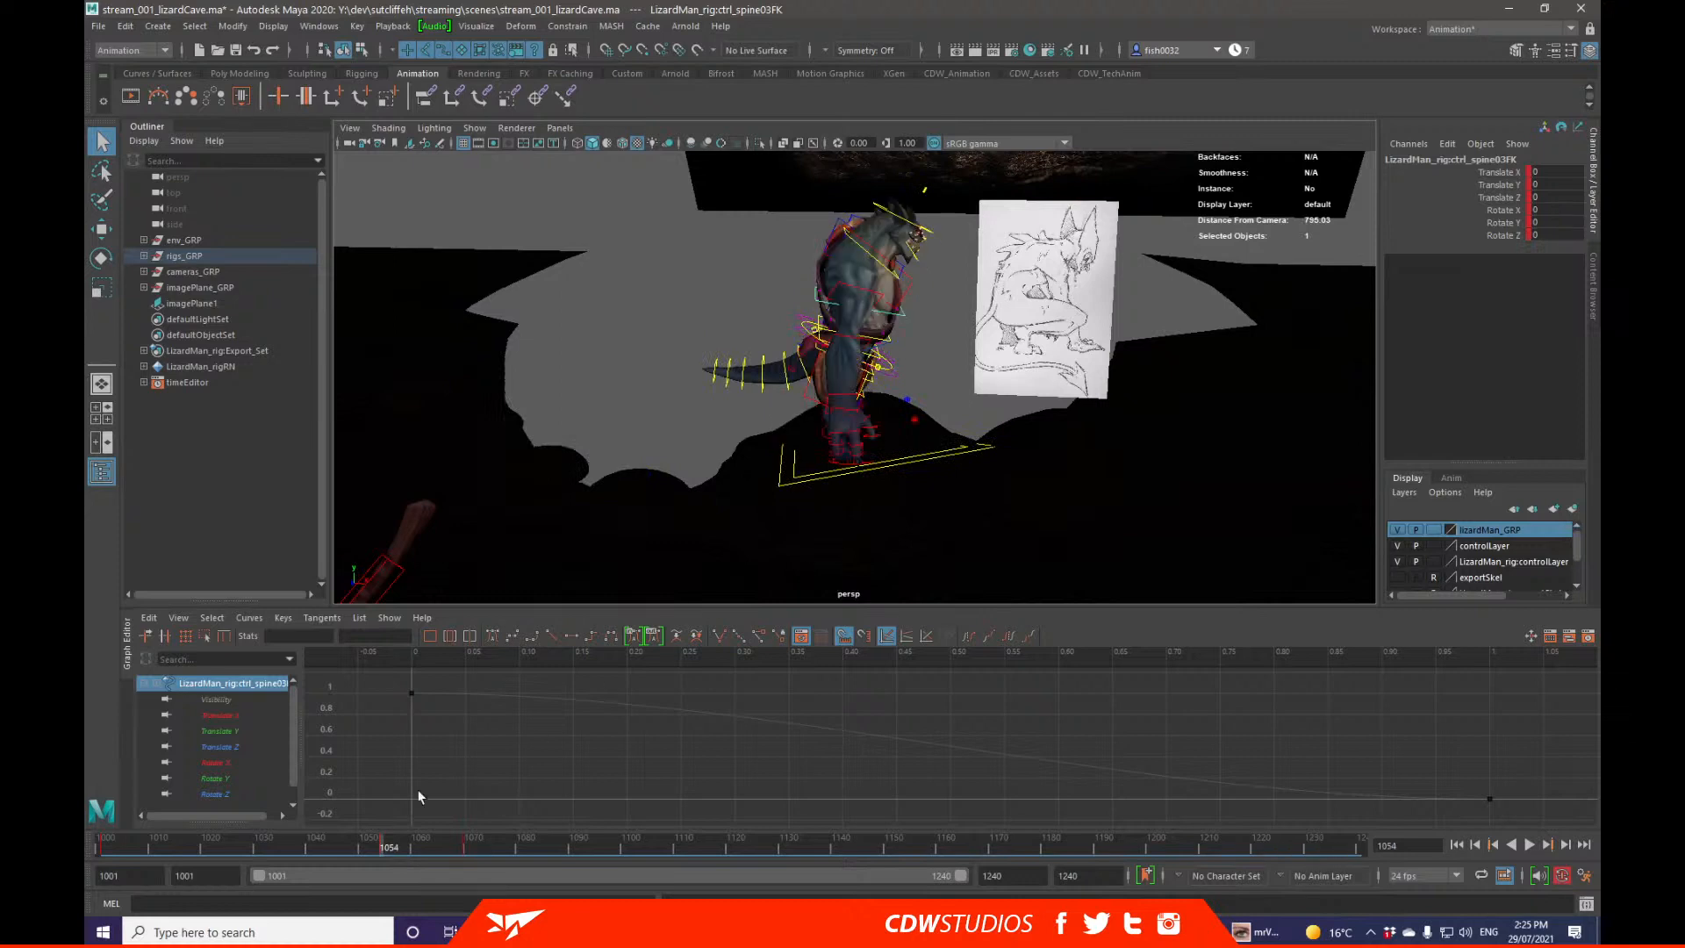
key("alt+shift+v")
key("alt+v")
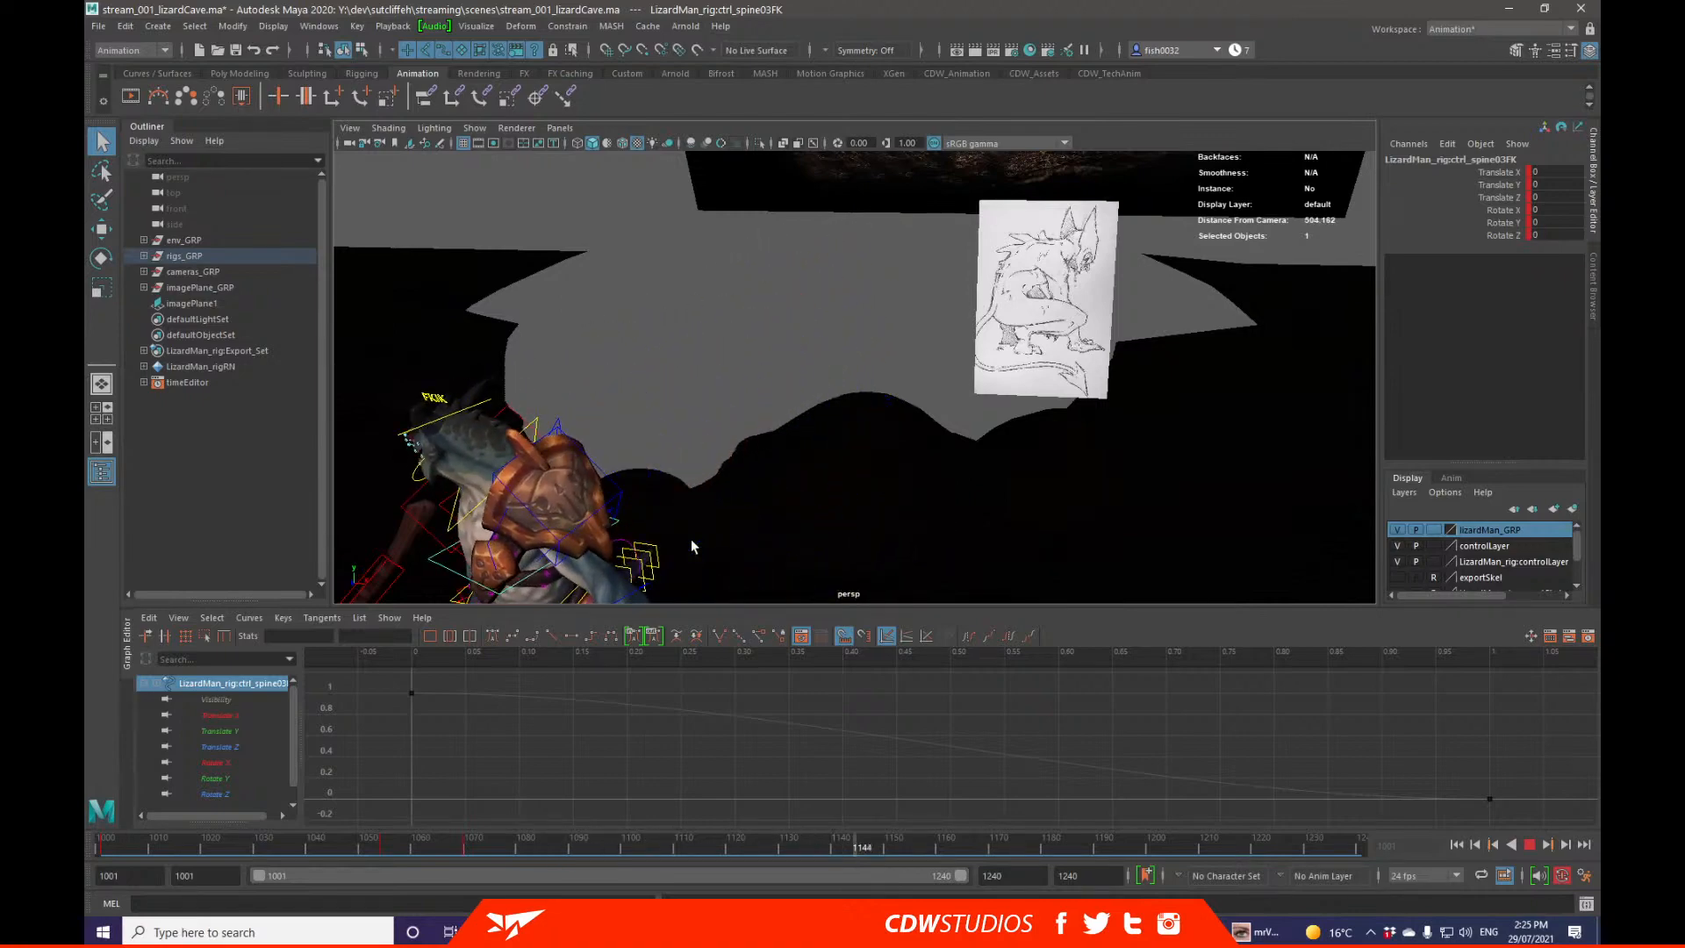
key("alt+v")
Step: Set the spine03FK control's X, Y and Z rotations to 0 at frame 1100
left_click(626, 836)
left_click_drag(689, 558, 738, 538, "alt")
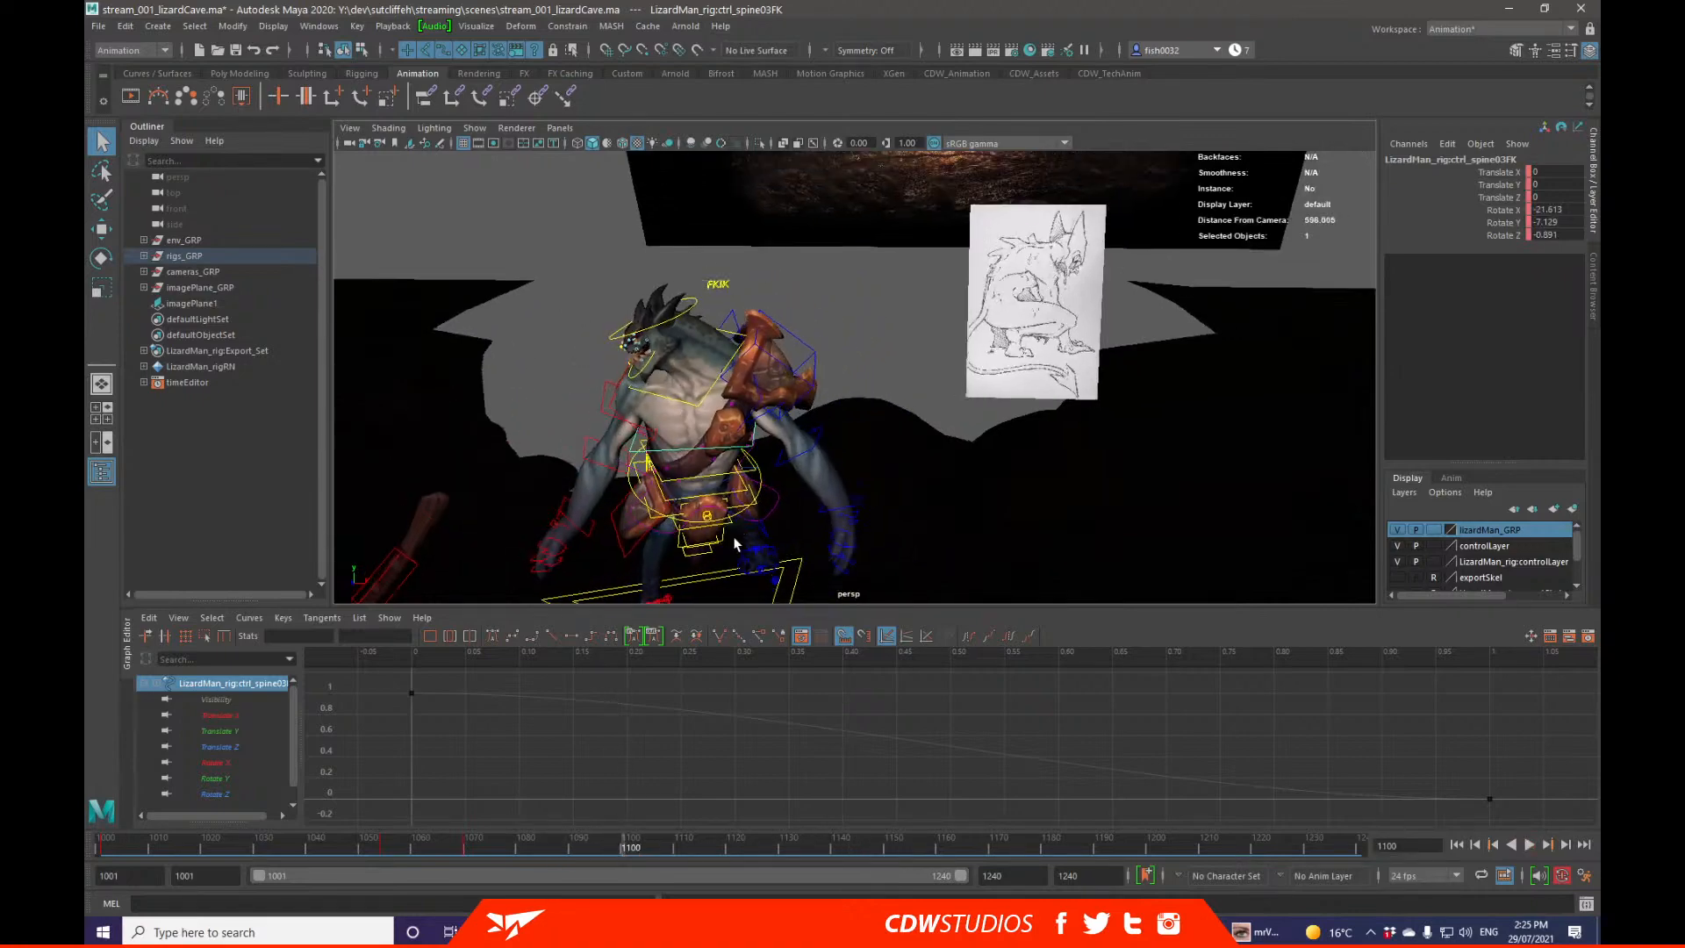
middle_click_drag(737, 538, 886, 491, "alt")
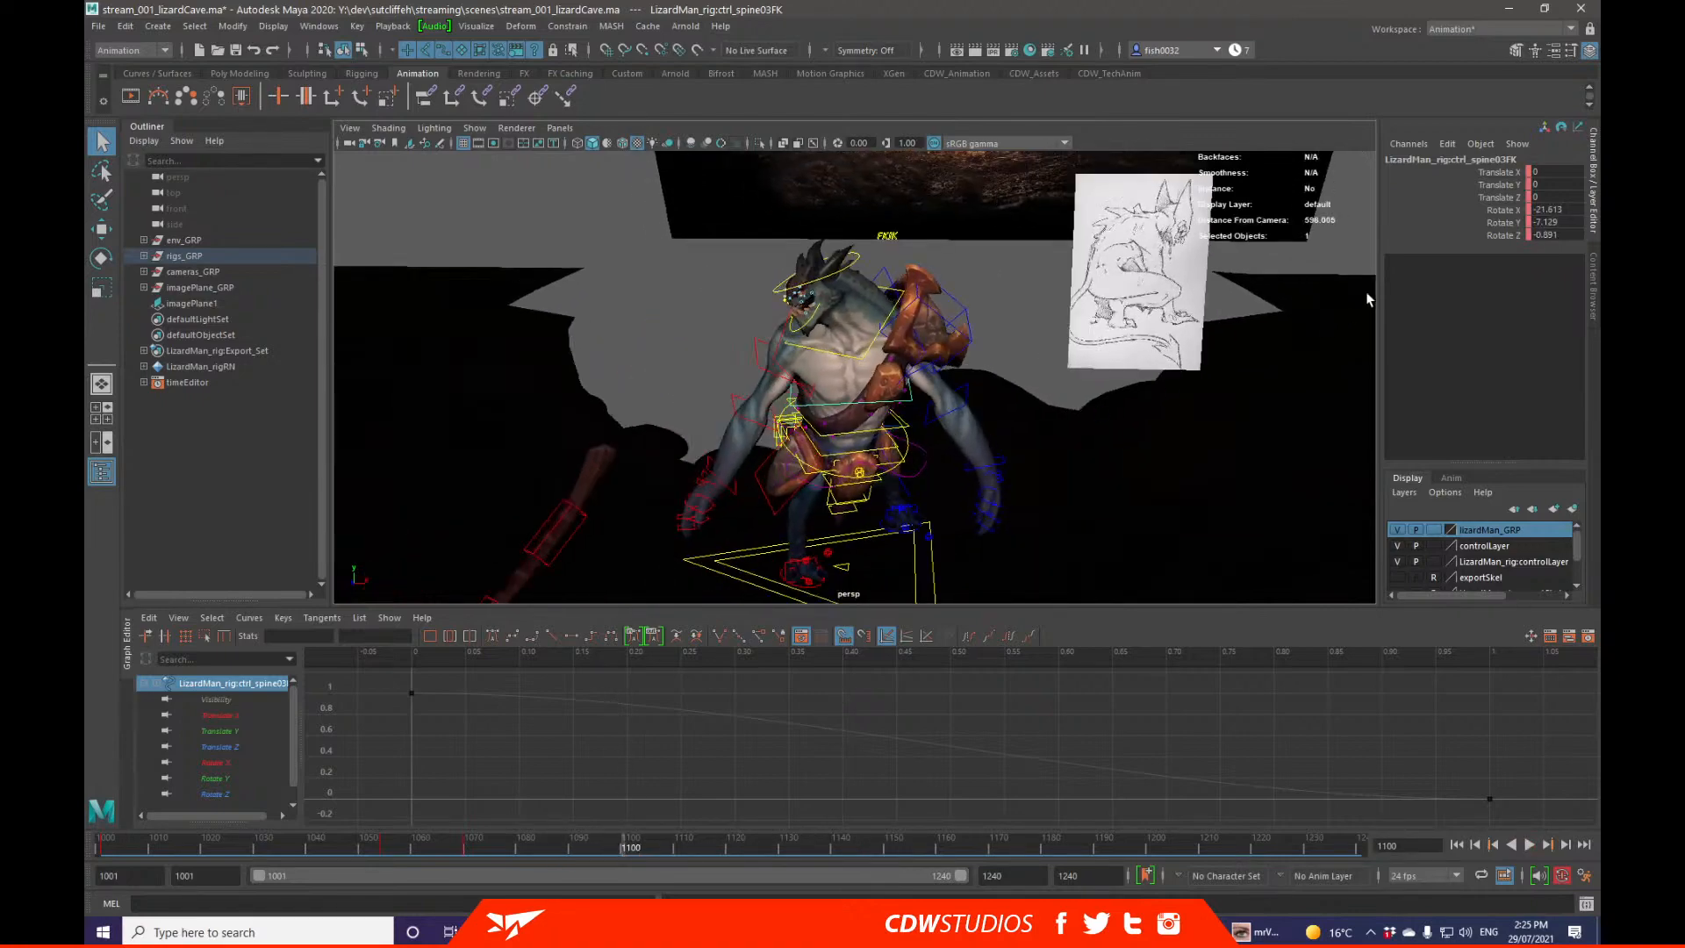
left_click(1542, 210)
left_click_drag(1541, 209, 1550, 242)
type("0")
key("Return")
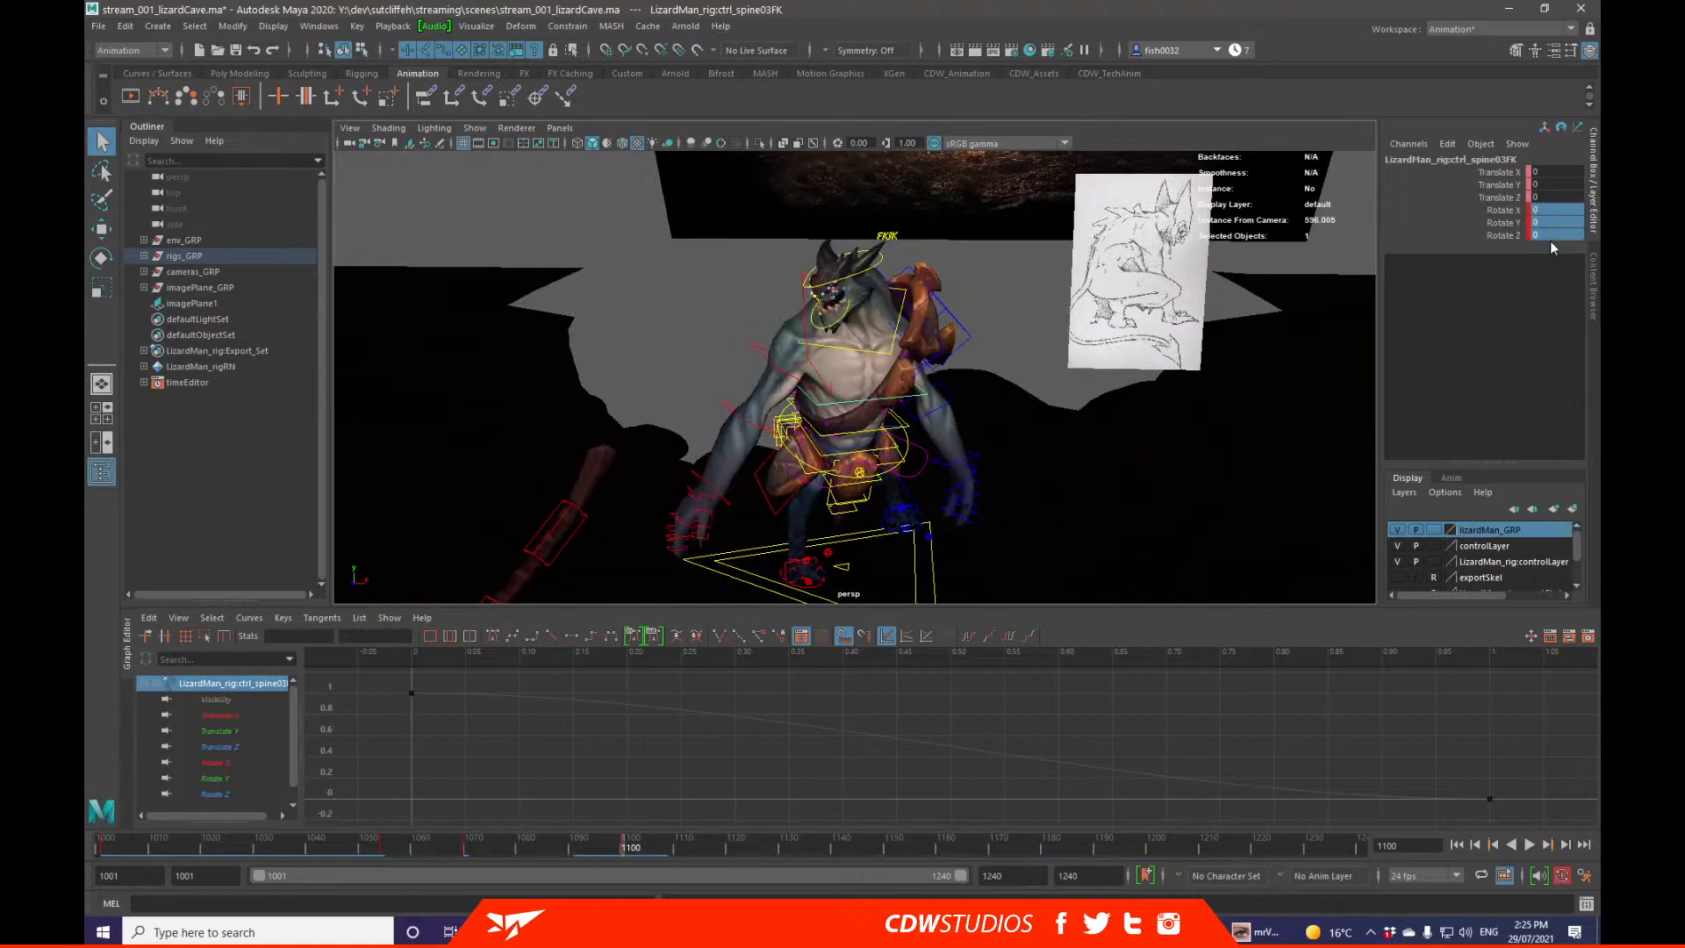
Step: Set the neck and head controls' X, Y and Z rotations to 0 at frame 1100 and scrub back towards the start
left_click(888, 321)
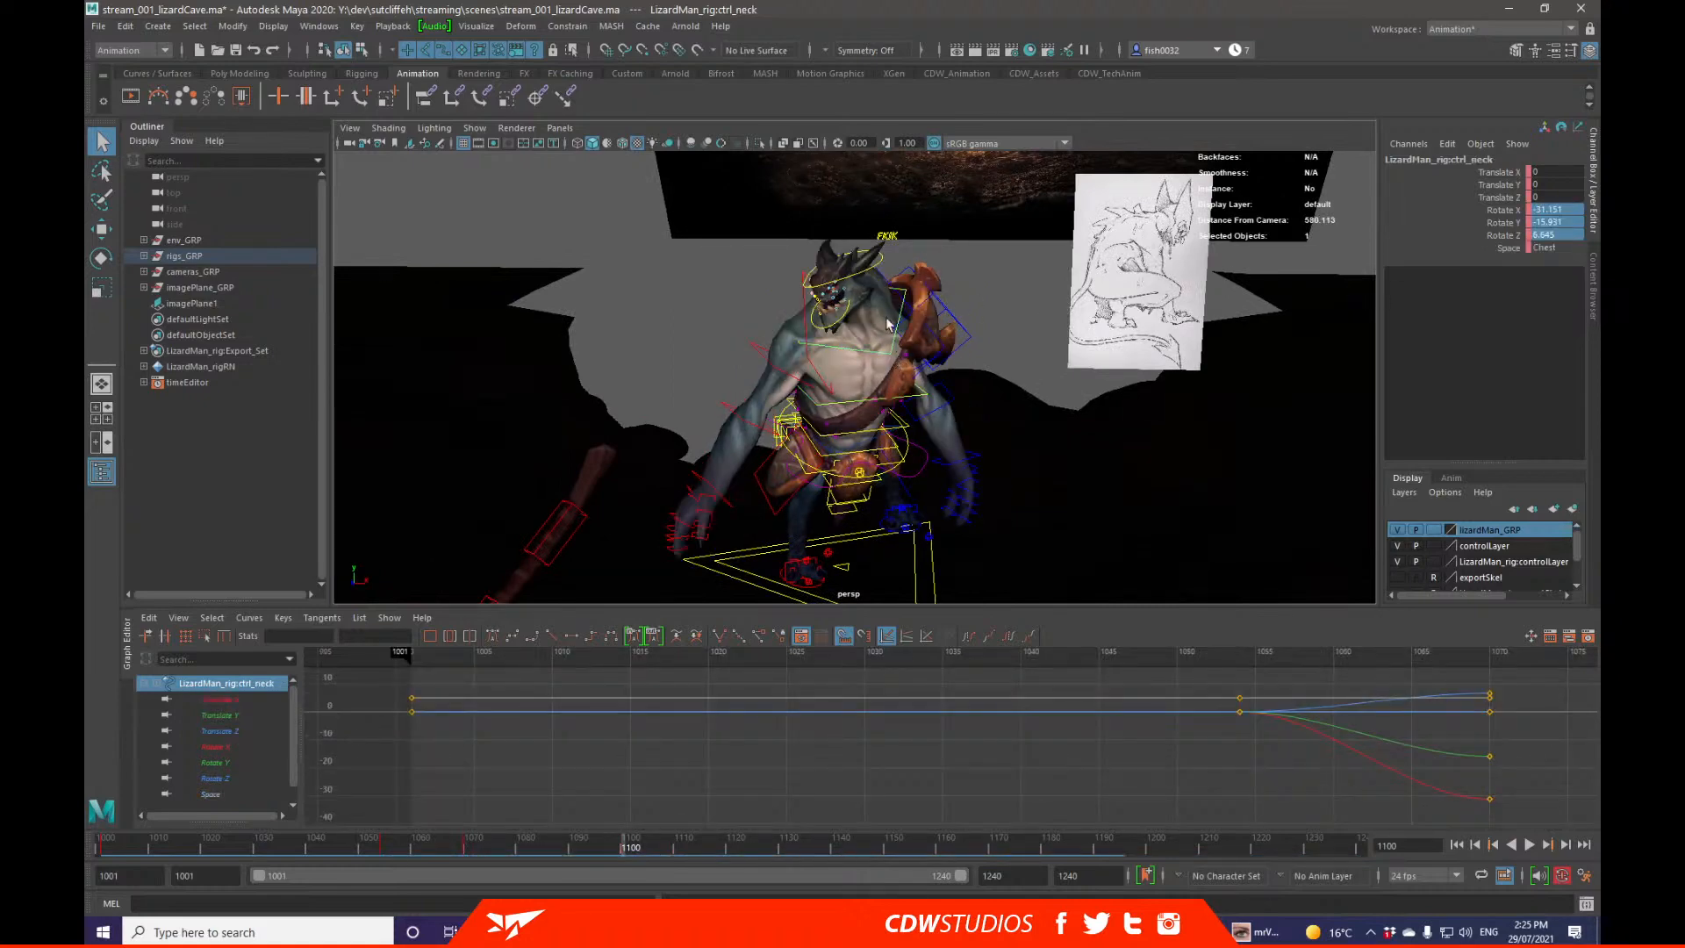
left_click(880, 264, "shift")
left_click_drag(1538, 209, 1543, 234)
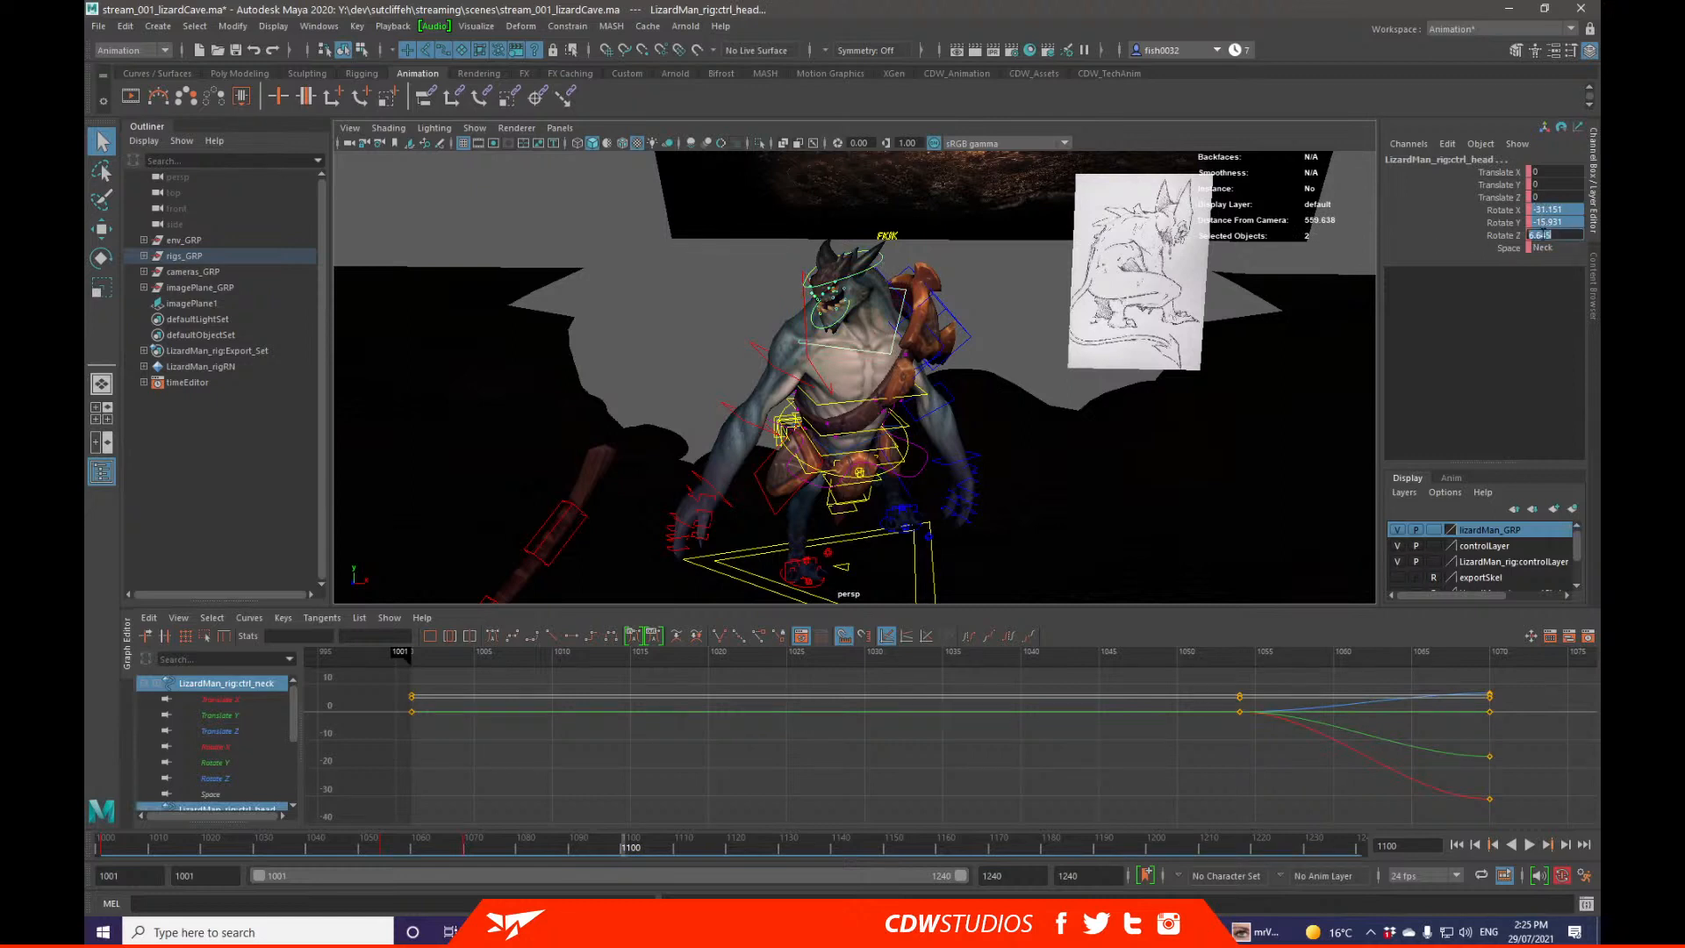
type("0")
key("Return")
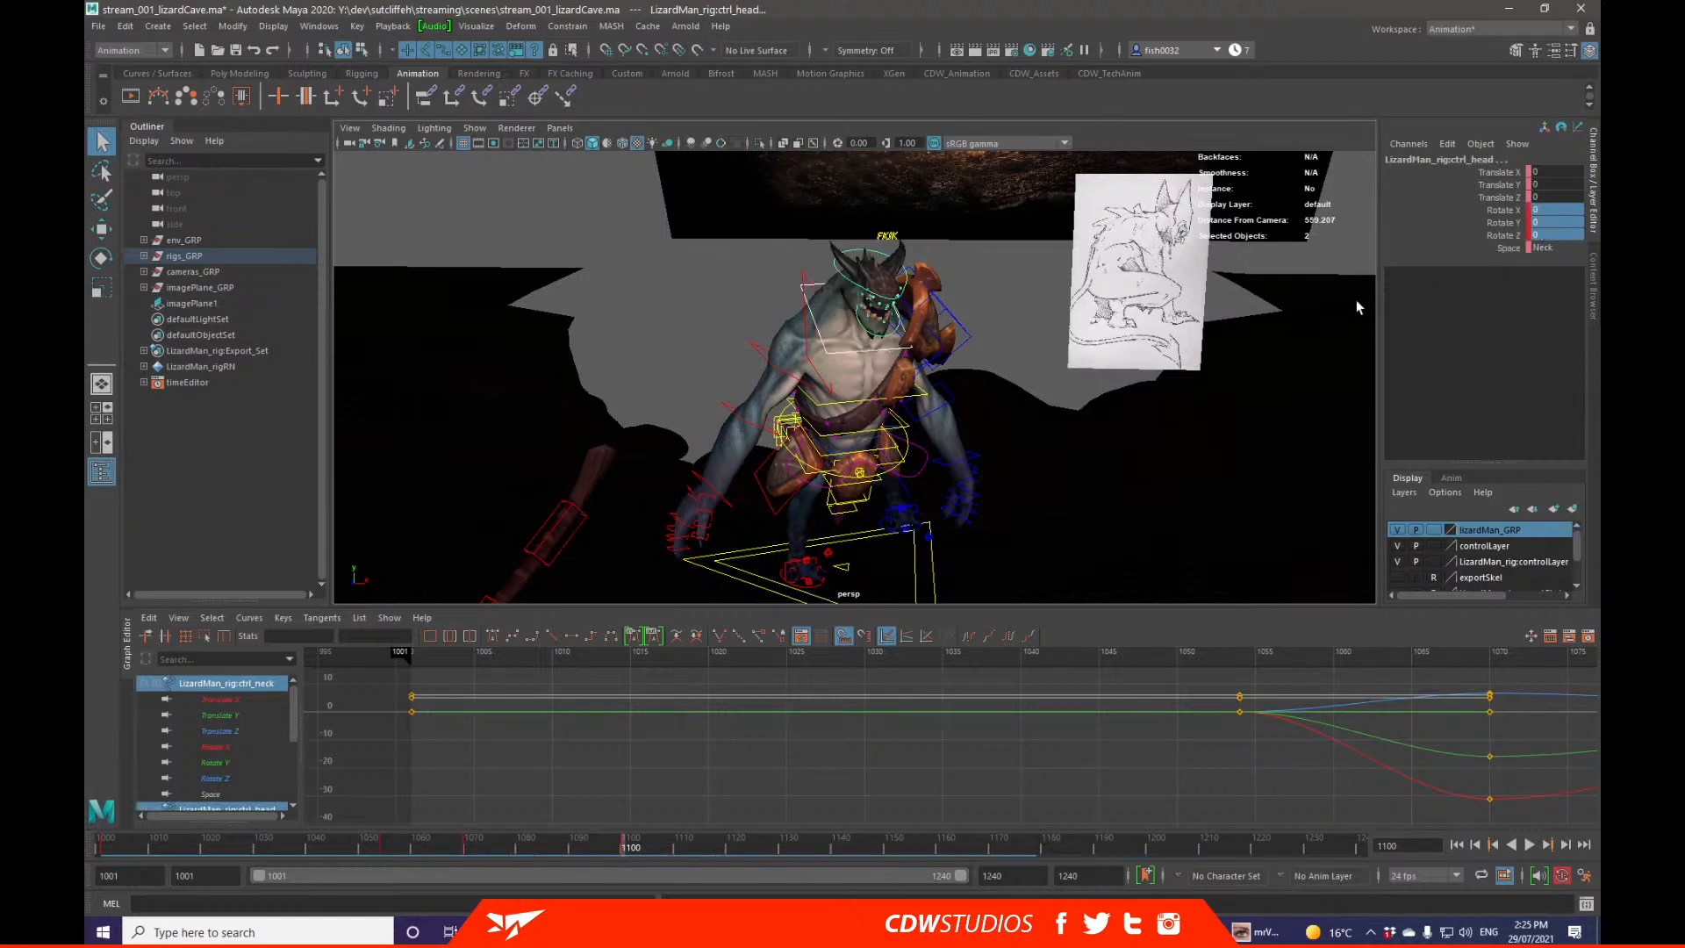
scroll(1110, 305, "down", 1)
left_click_drag(416, 845, 129, 820)
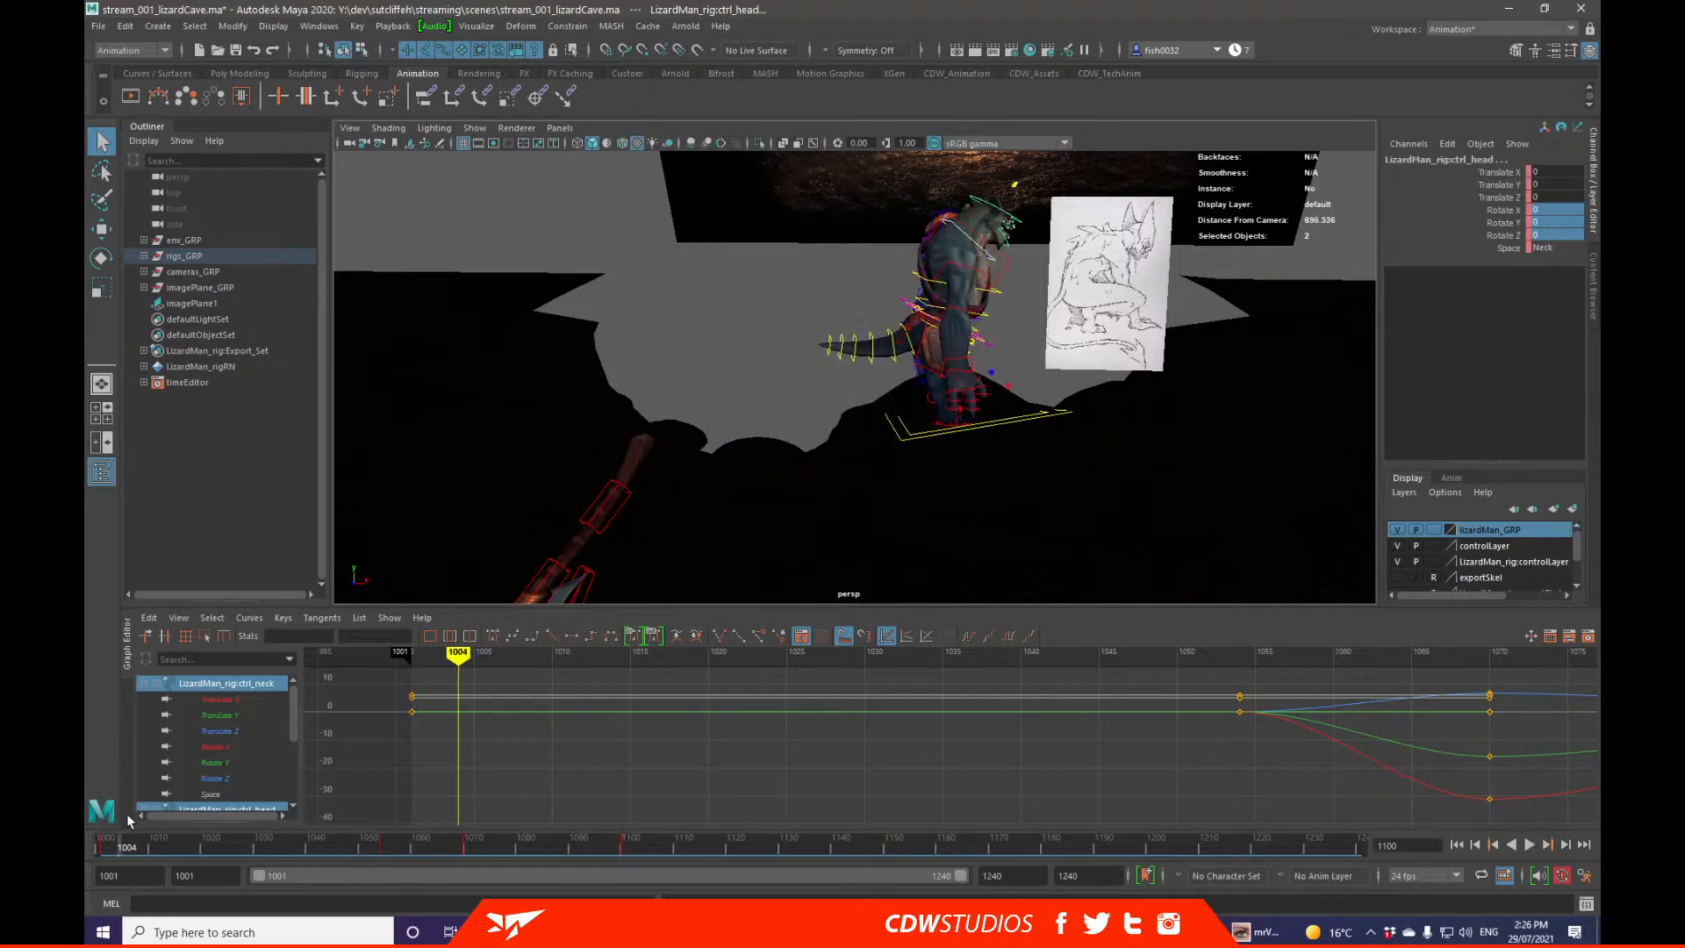
Step: Play the shot twice from its start to review the head and torso turn
left_click(103, 842)
key("alt+v")
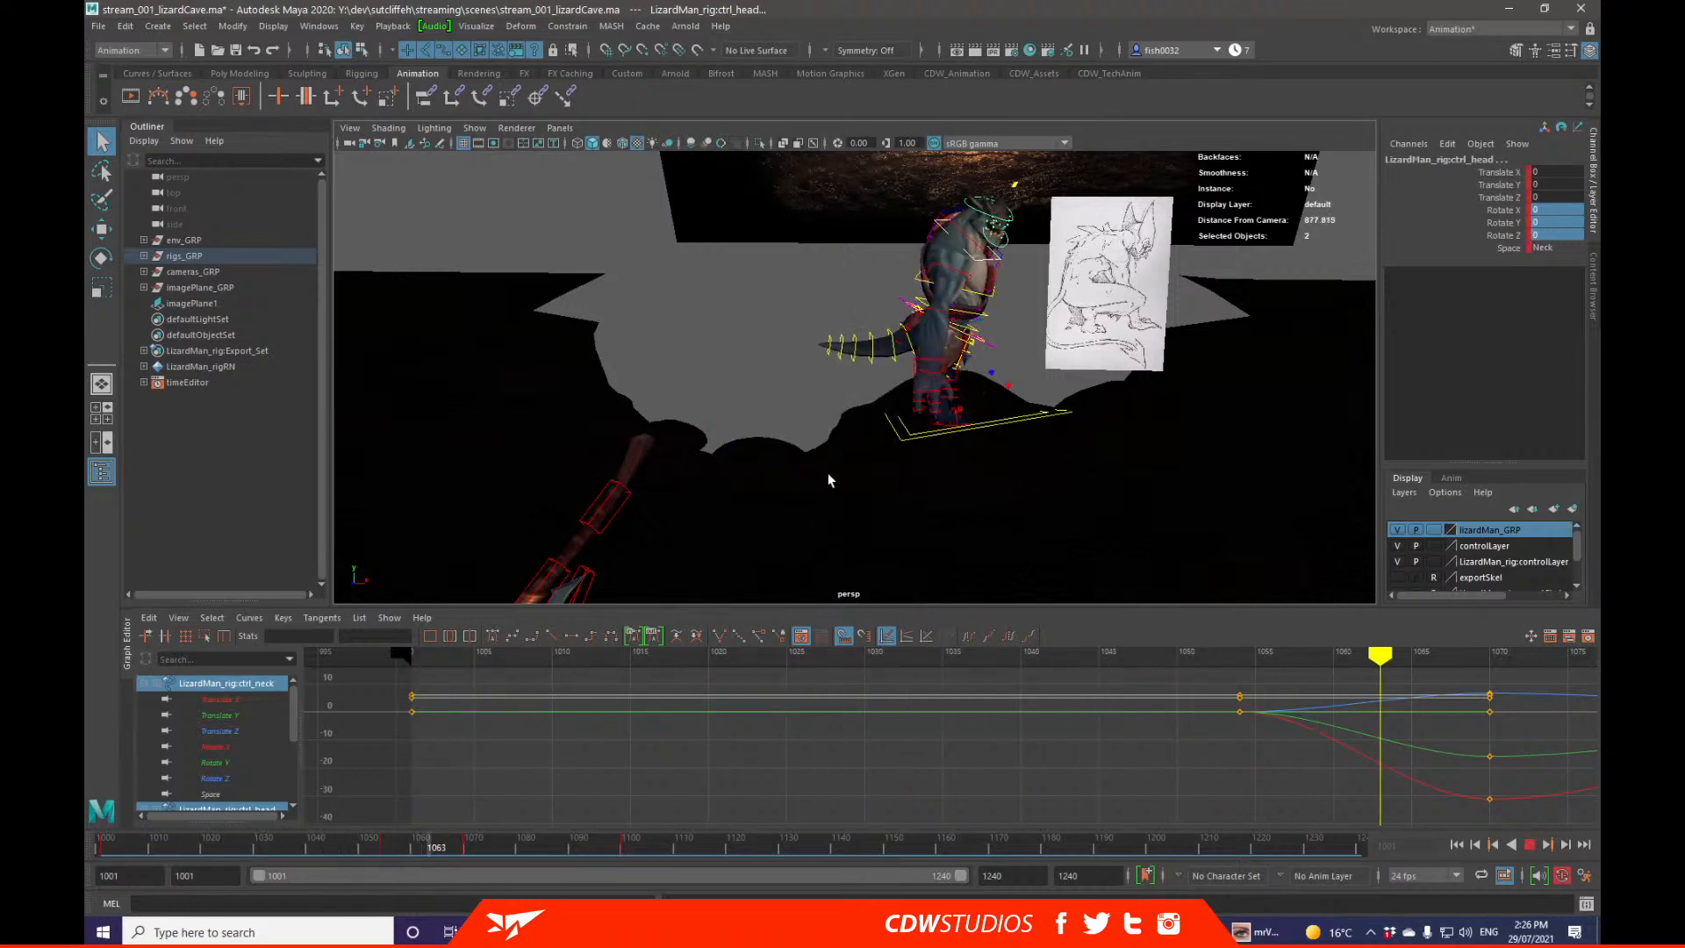
key("alt+v")
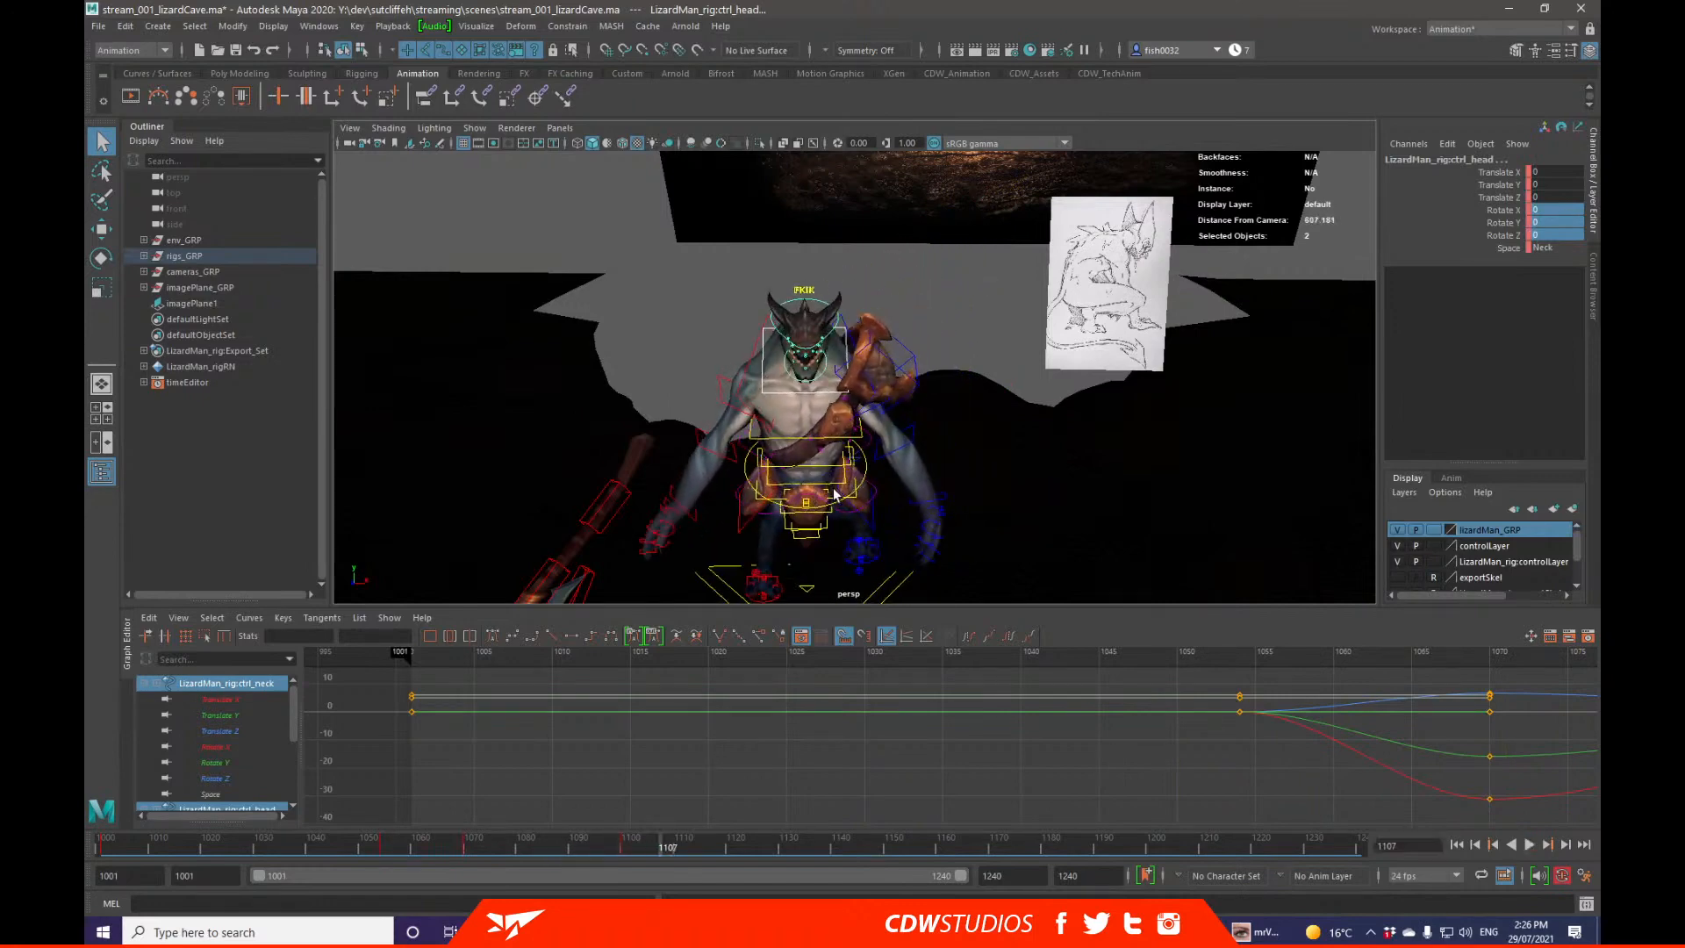
left_click_drag(189, 848, 104, 848)
key("alt+v")
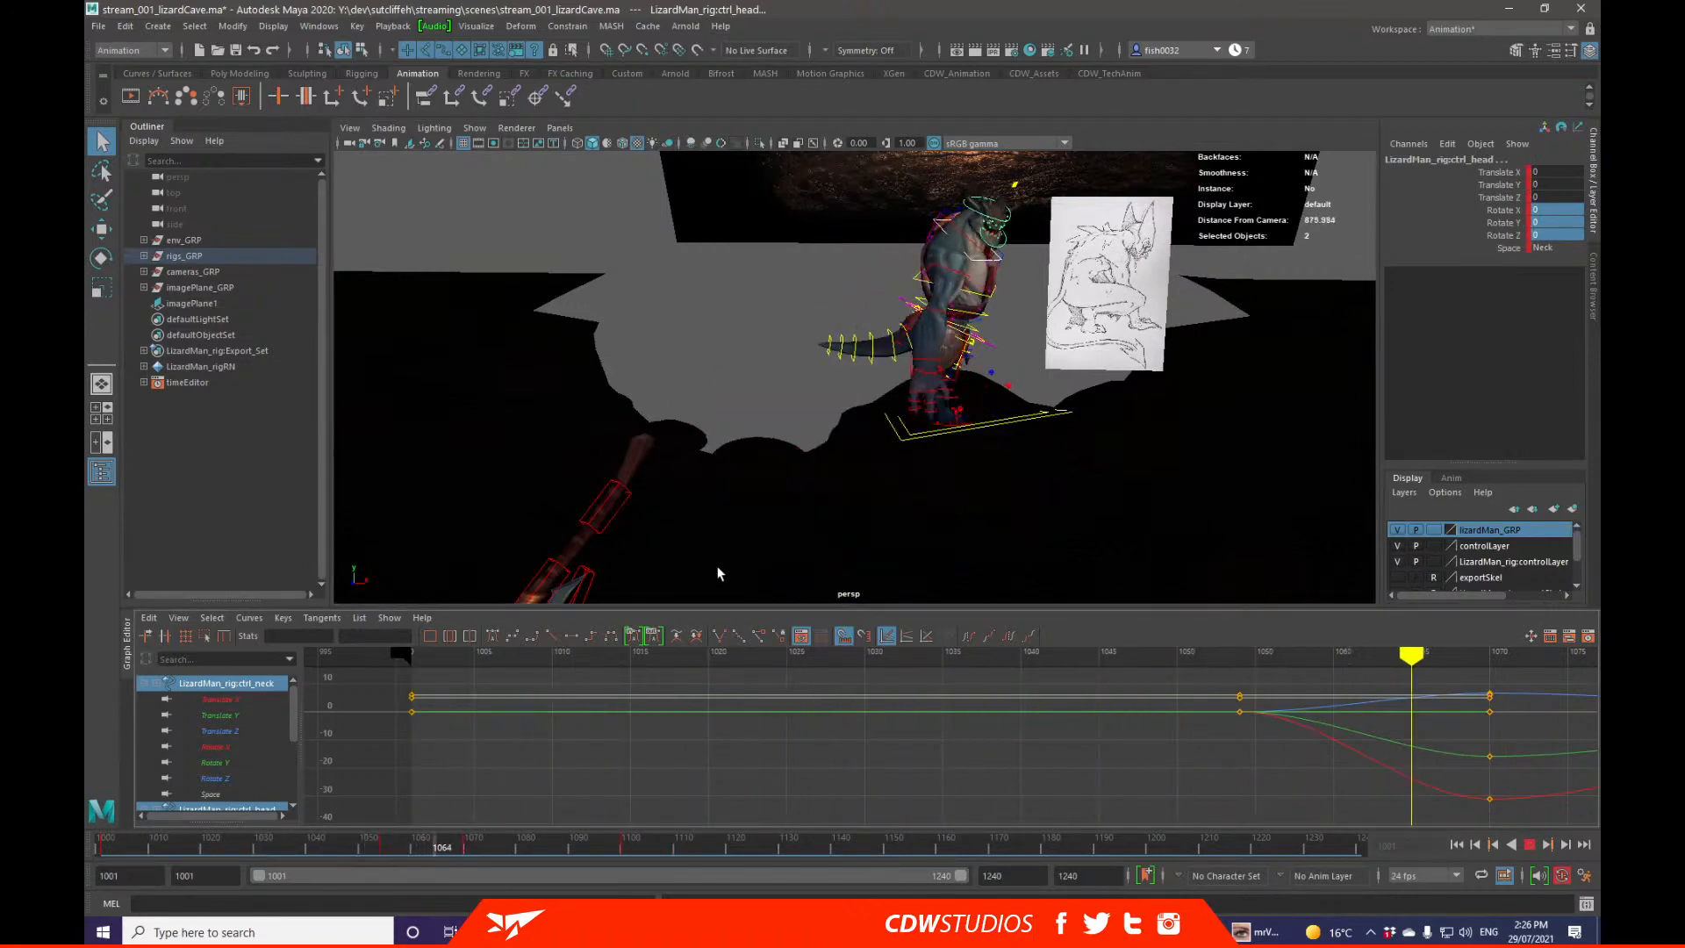
key("alt+v")
Step: Create a polygon cube, stretch it vertically and move it beside the lizard at about 180 Y and -254 Z
left_click_drag(934, 529, 703, 399, "alt")
left_click(1060, 360)
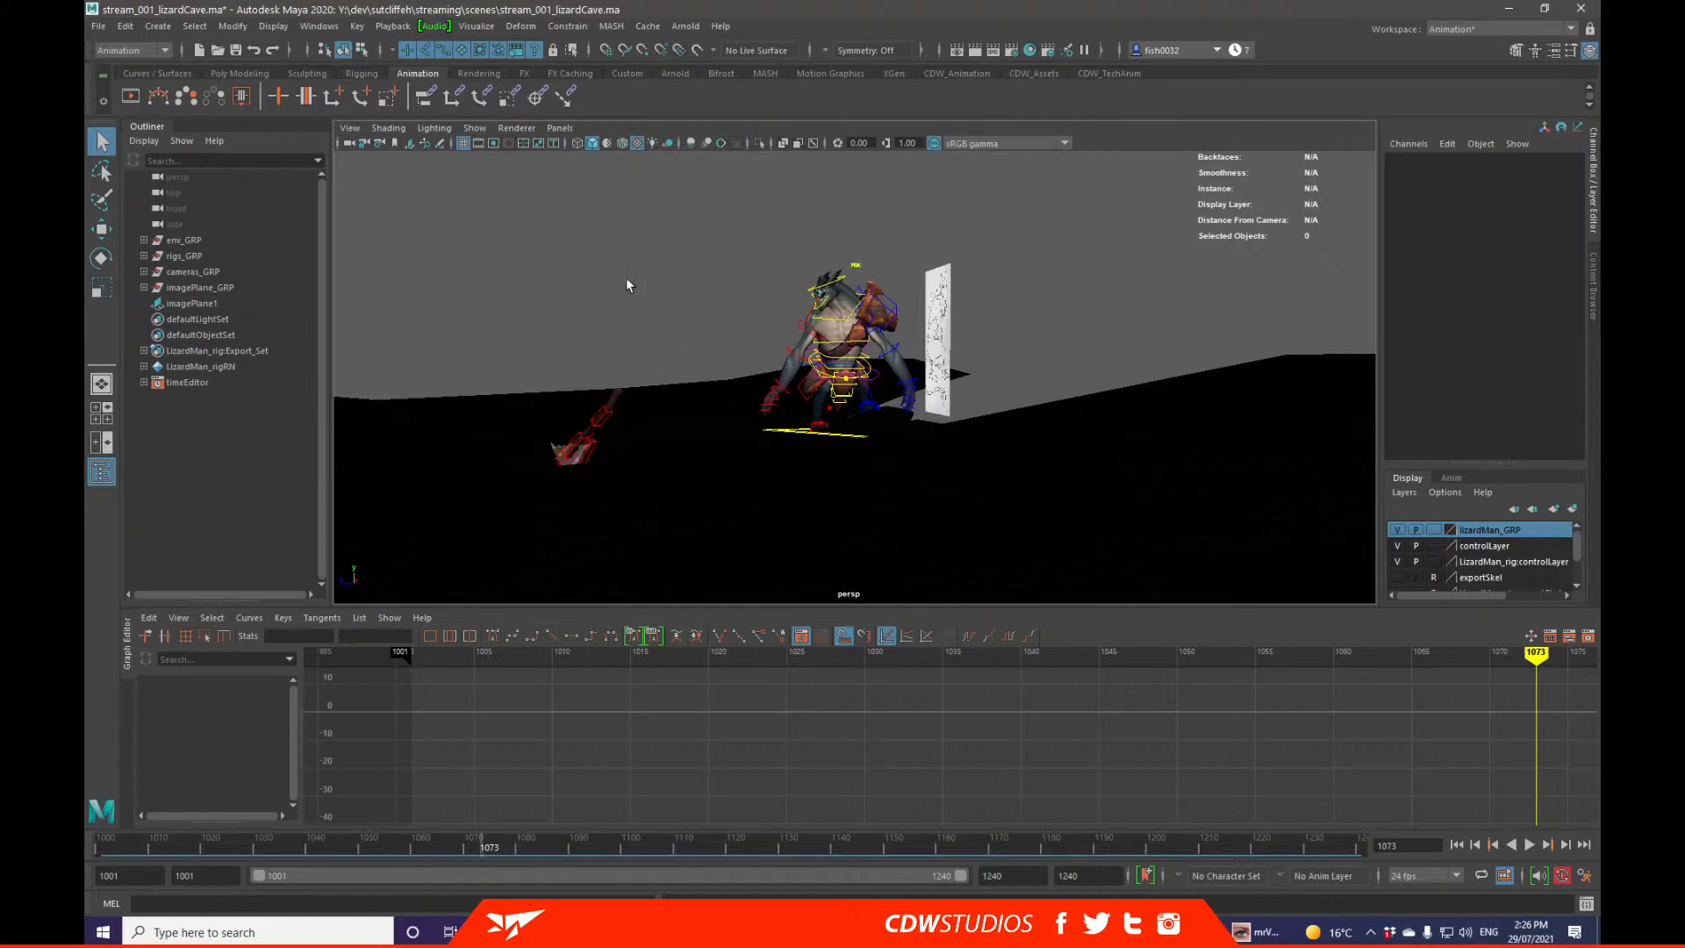
mouse_move(638, 312)
left_mouse_down("alt")
mouse_move(721, 327)
mouse_move(609, 383)
mouse_move(740, 352)
left_mouse_up("alt")
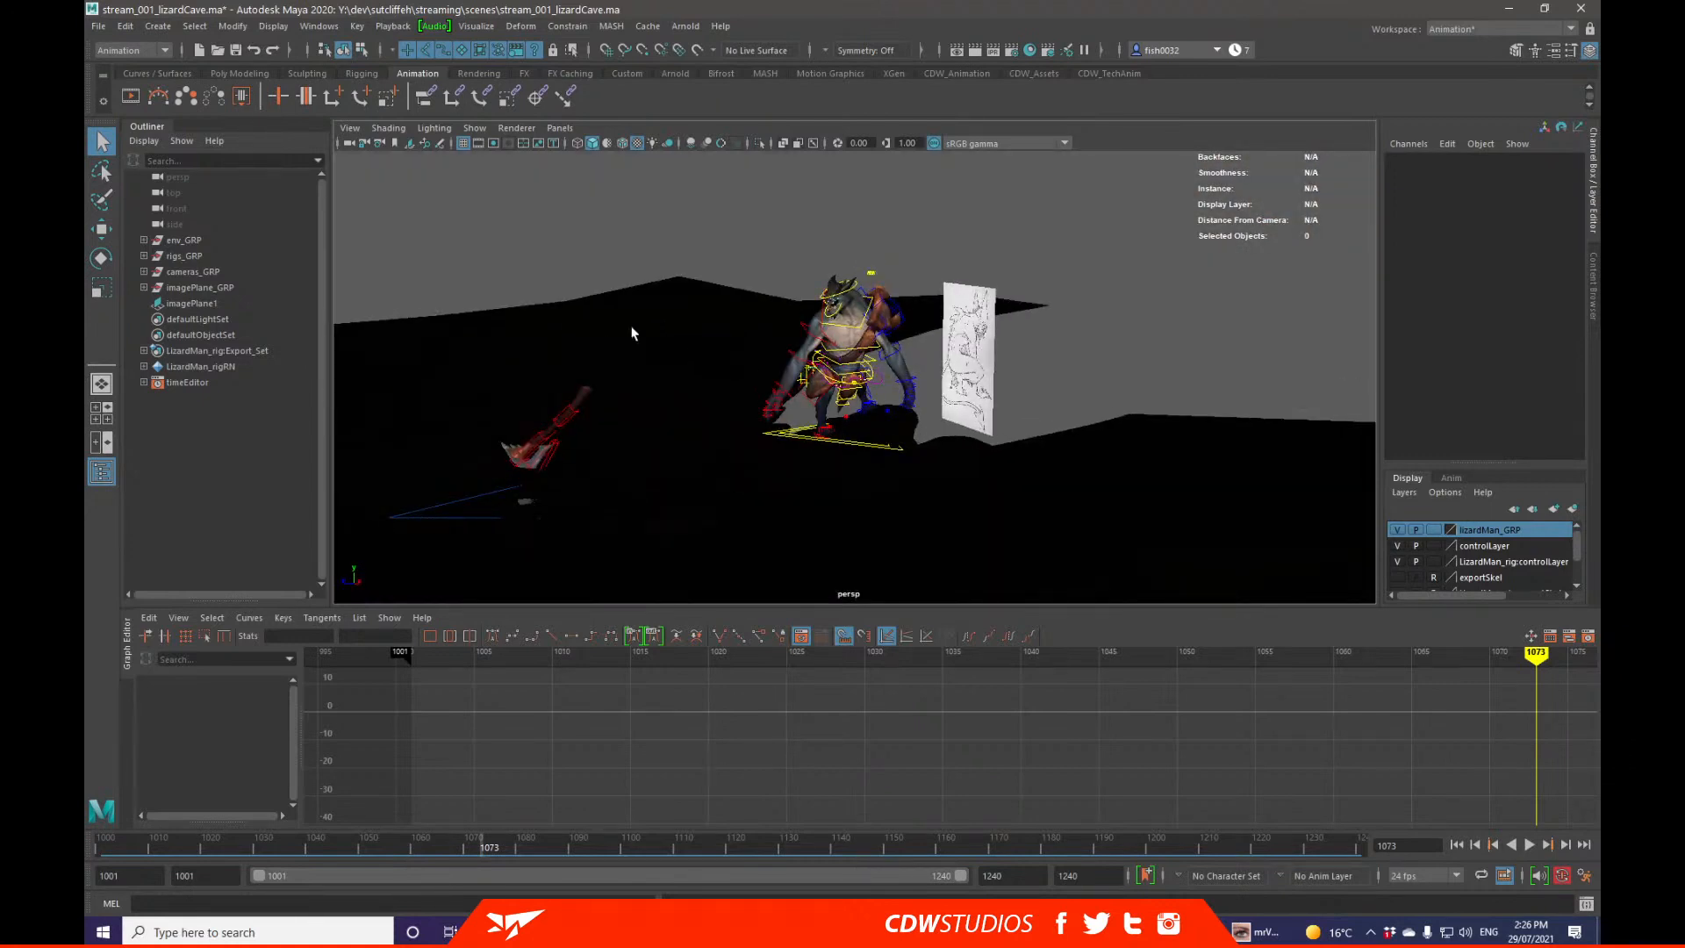
left_click(191, 73)
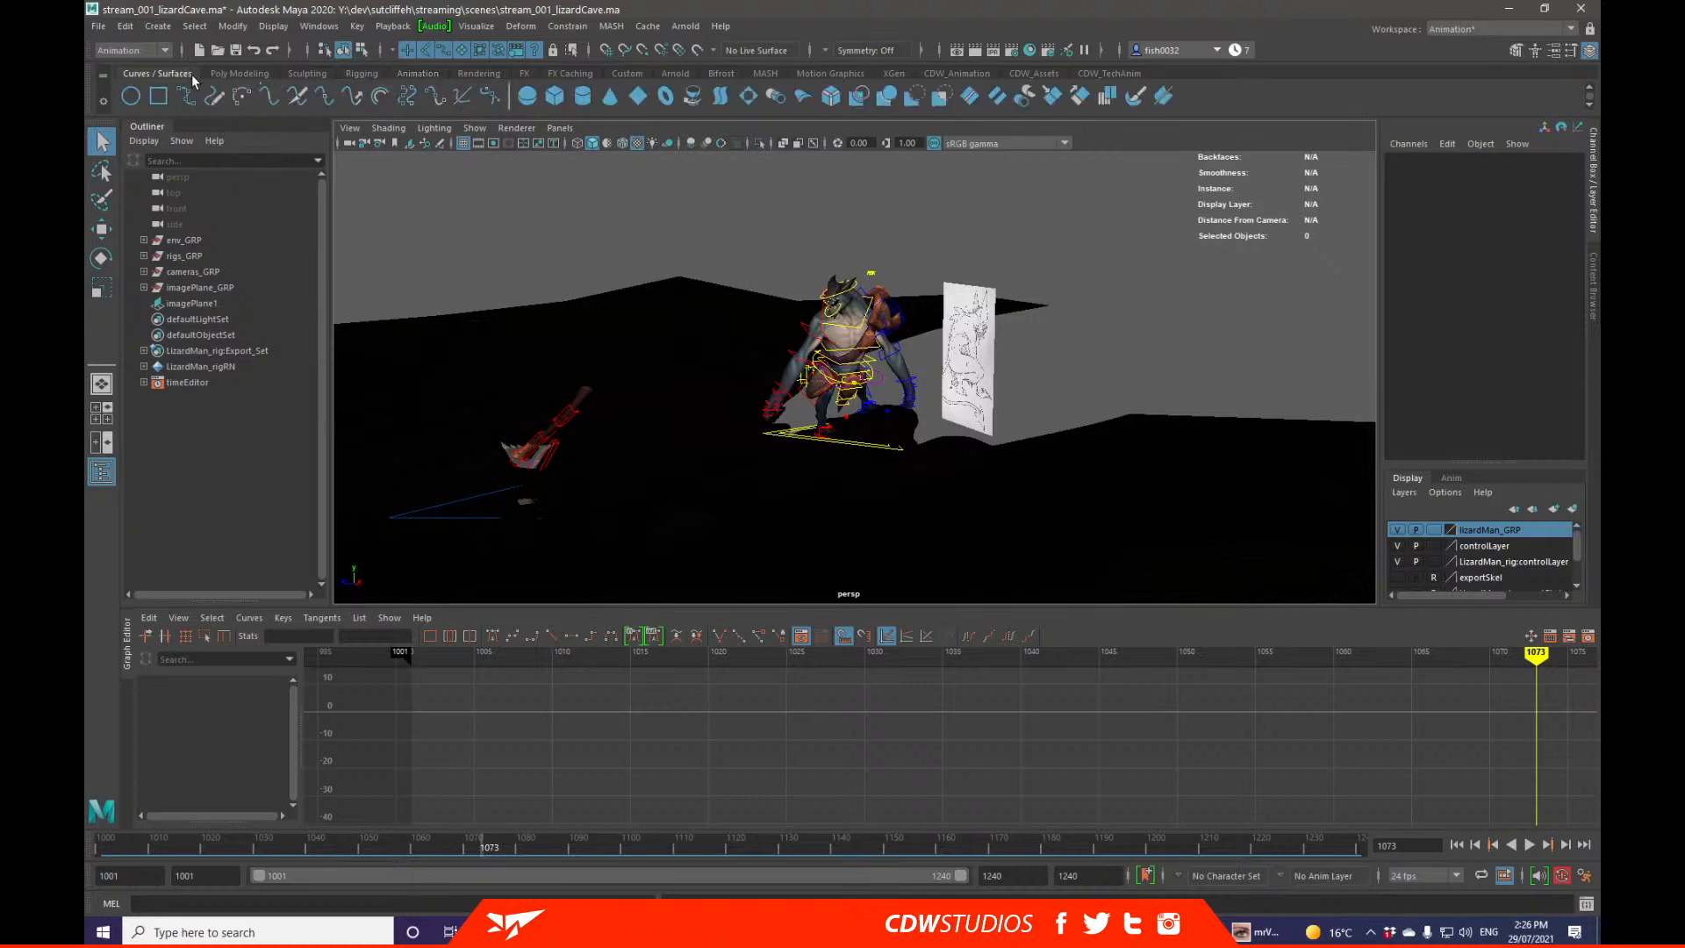
left_click(240, 73)
left_click(158, 94)
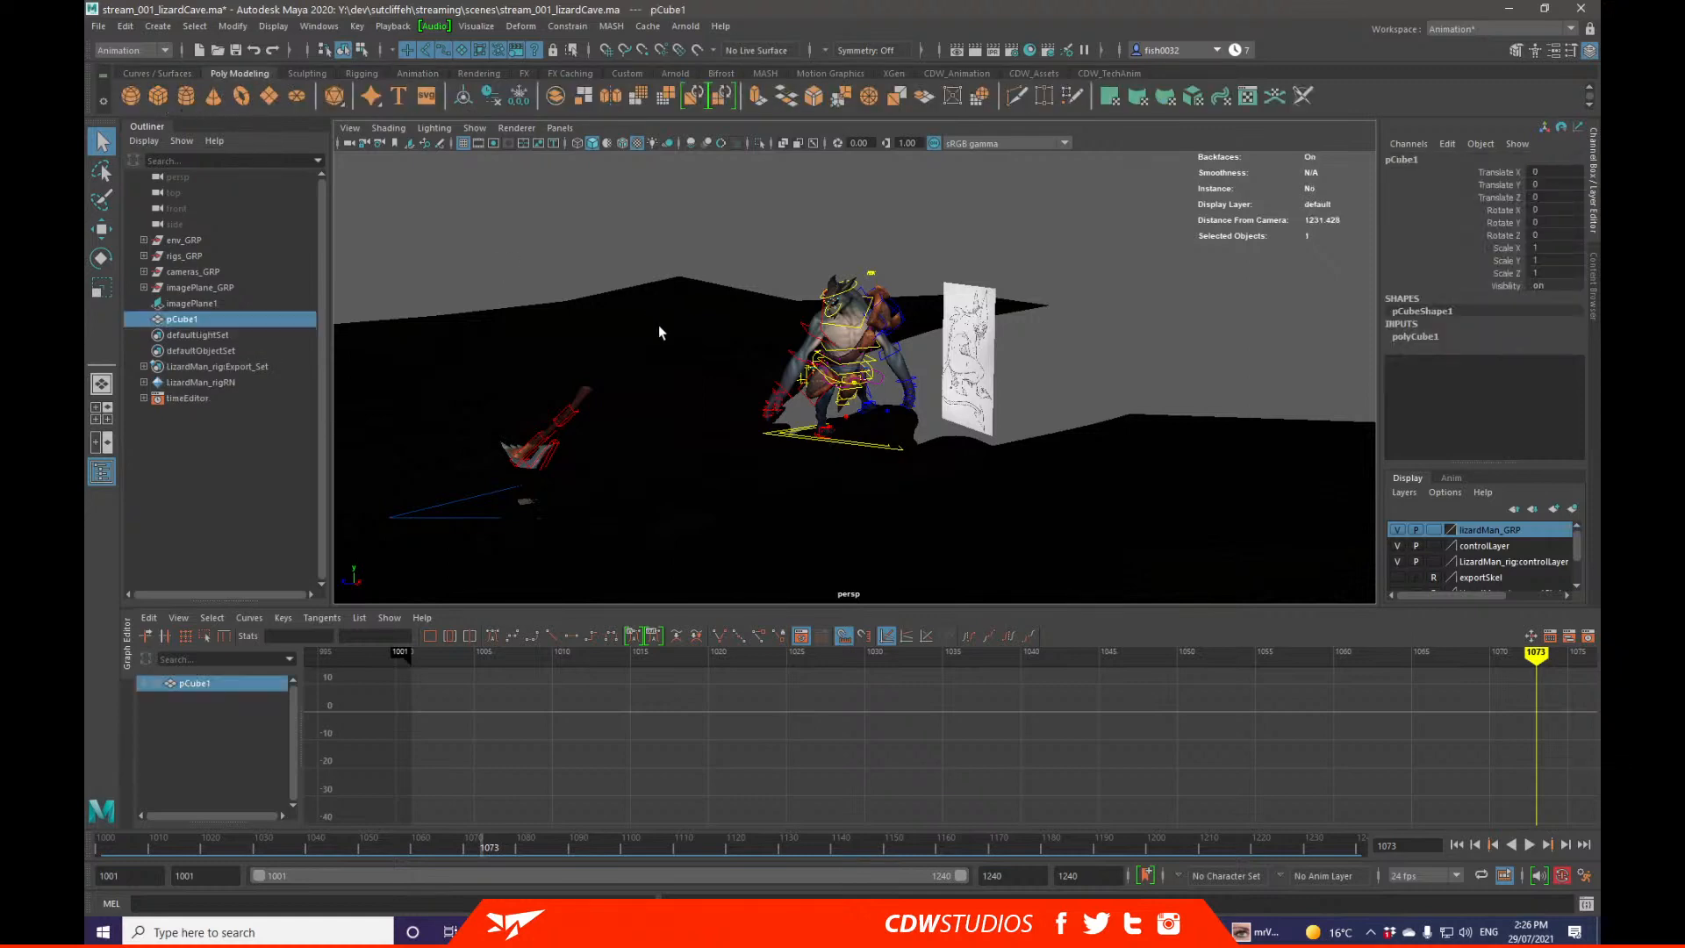
right_click_drag(804, 380, 804, 399, "alt")
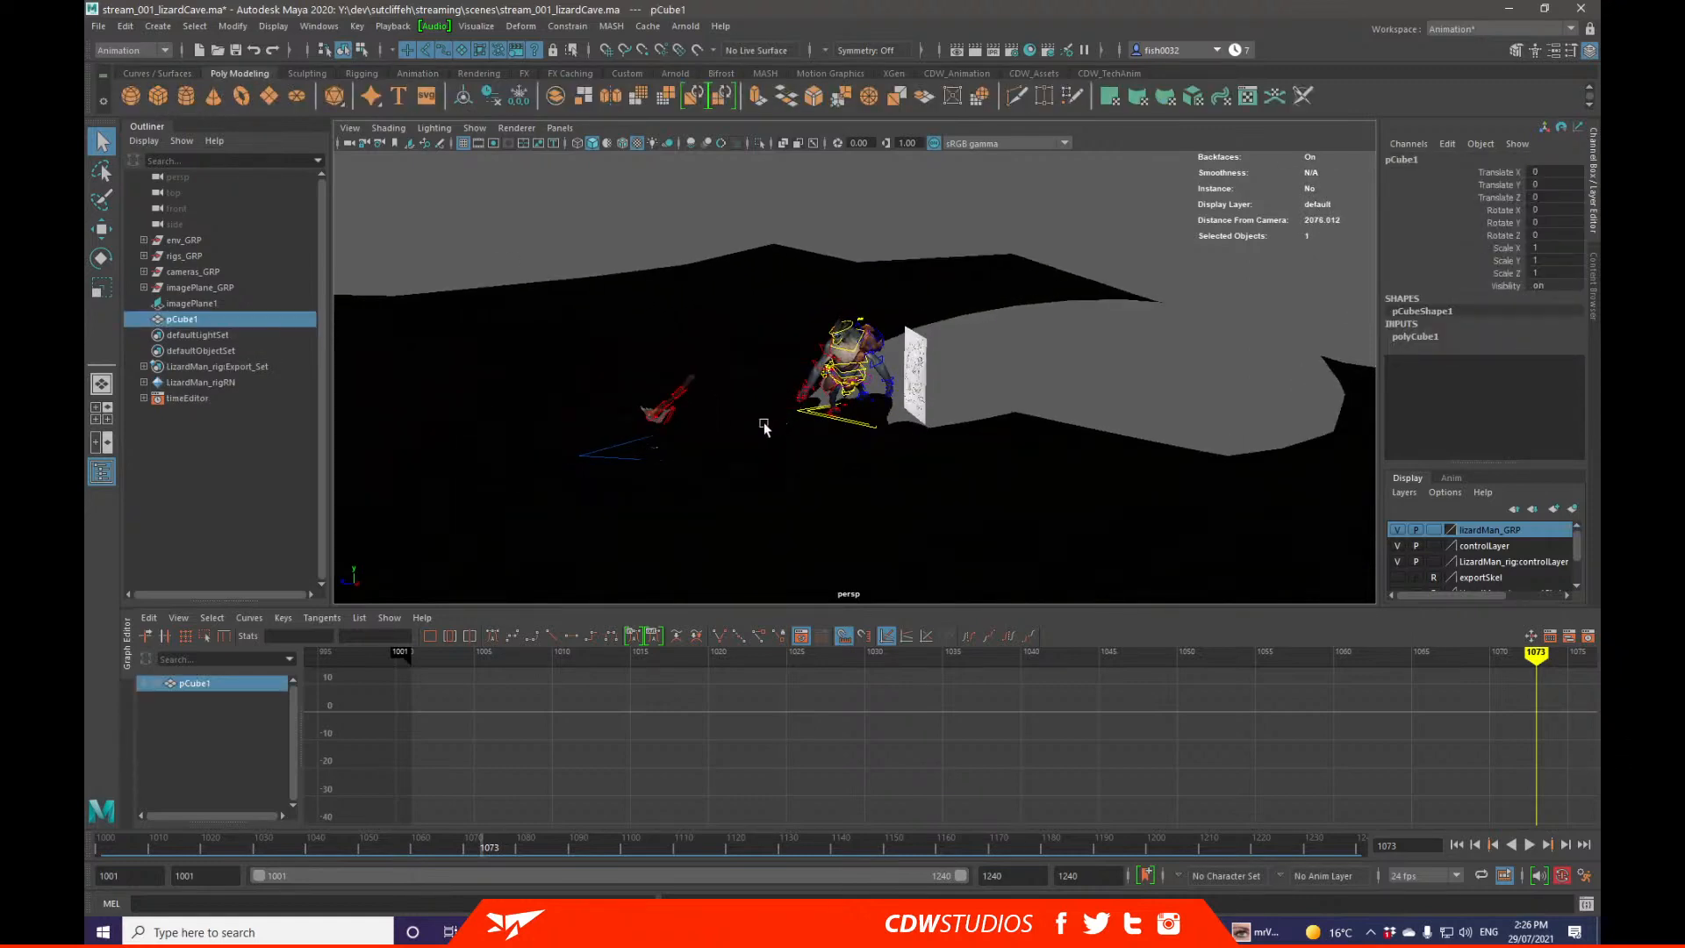
key("w")
key("r")
mouse_move(650, 313)
left_mouse_down()
mouse_move(654, 290)
mouse_move(655, 390)
mouse_move(650, 264)
mouse_move(647, 305)
mouse_move(648, 289)
left_mouse_up()
key("w")
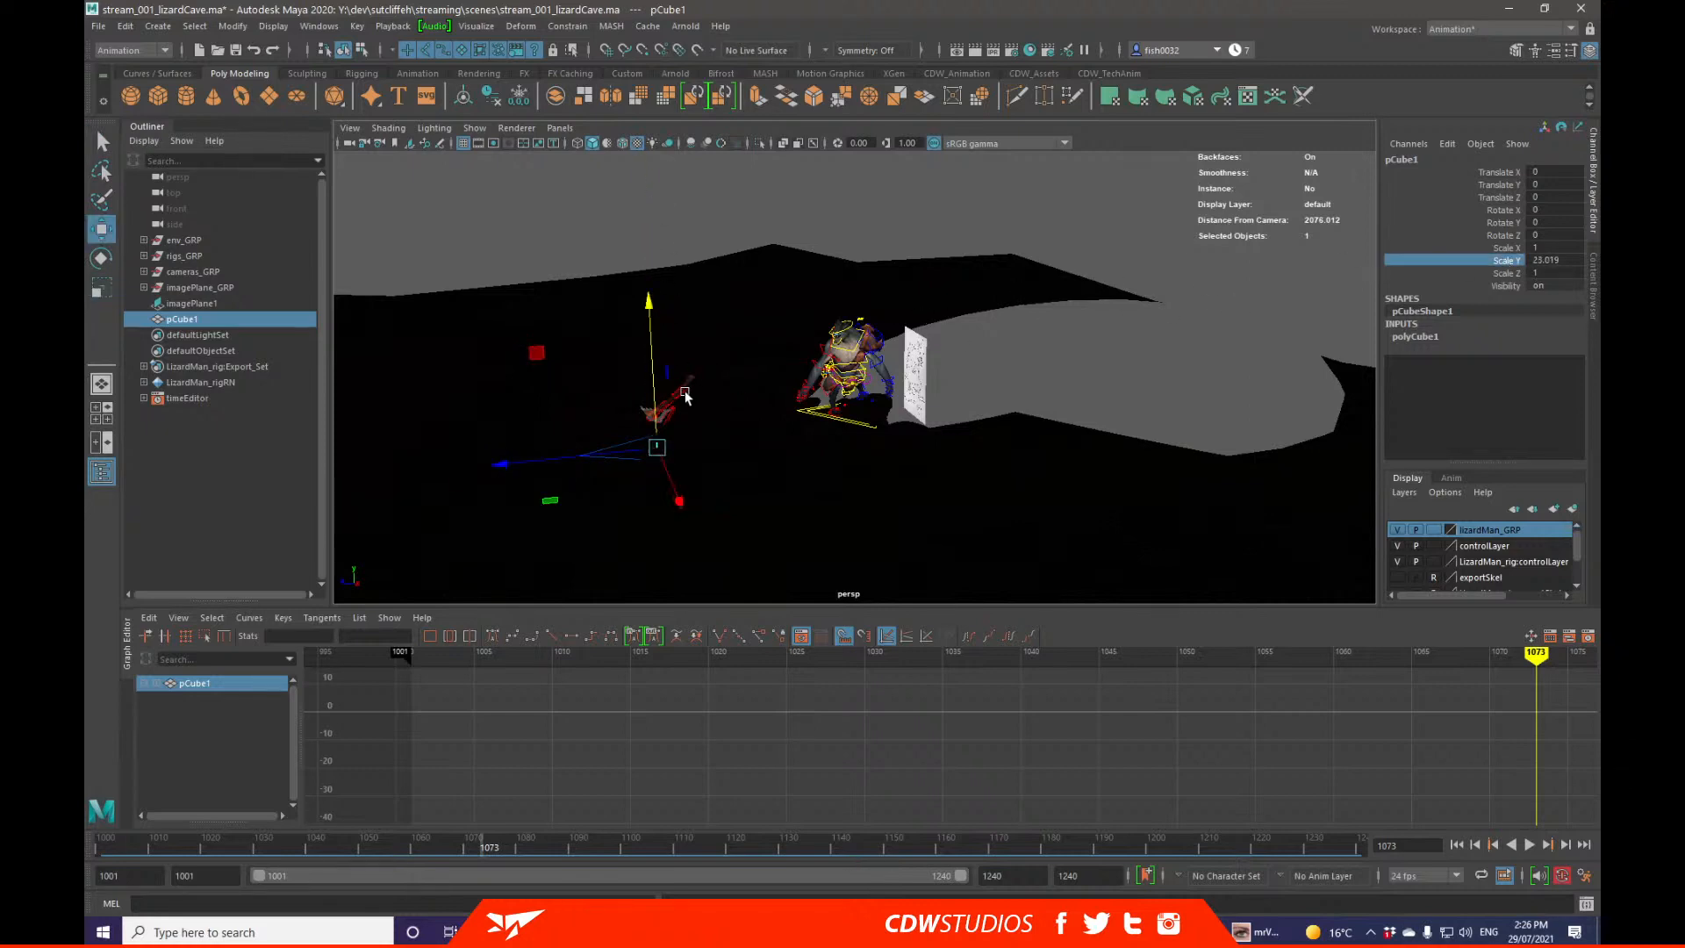
left_click_drag(660, 409, 756, 354)
Step: Scale the cube into a thin upright measuring pole of about 2.25 X, 221 Y and 0.23 Z
left_click(1544, 259)
type("70")
key("Return")
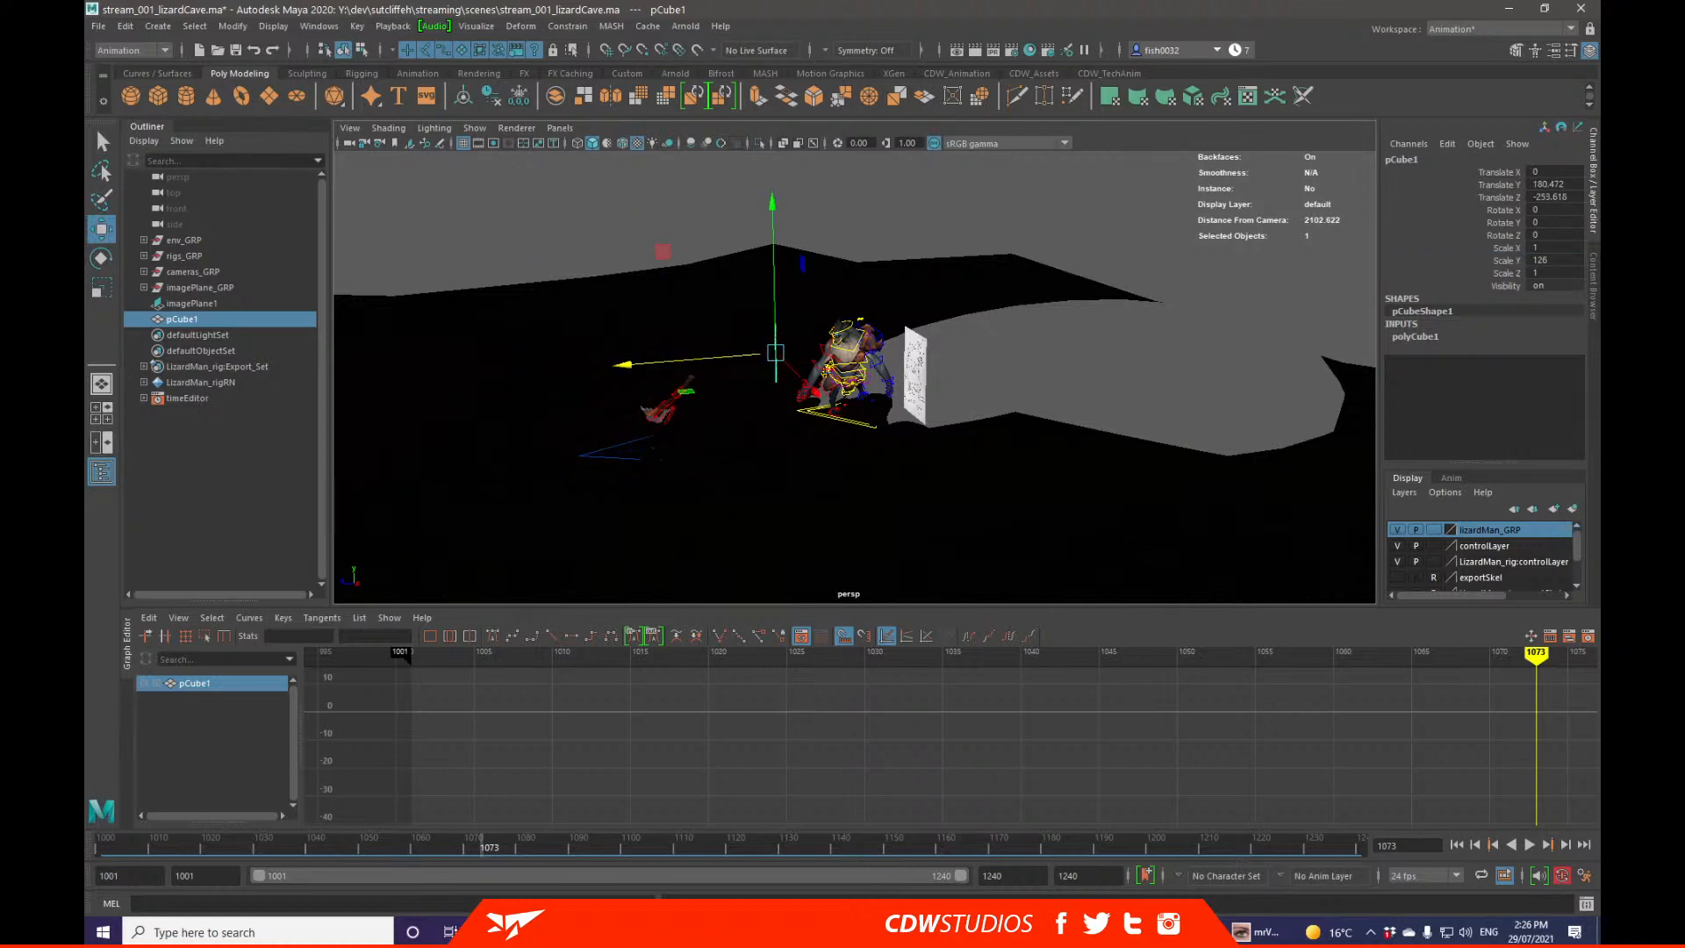
left_click_drag(1015, 304, 935, 311, "alt")
left_click(1527, 253)
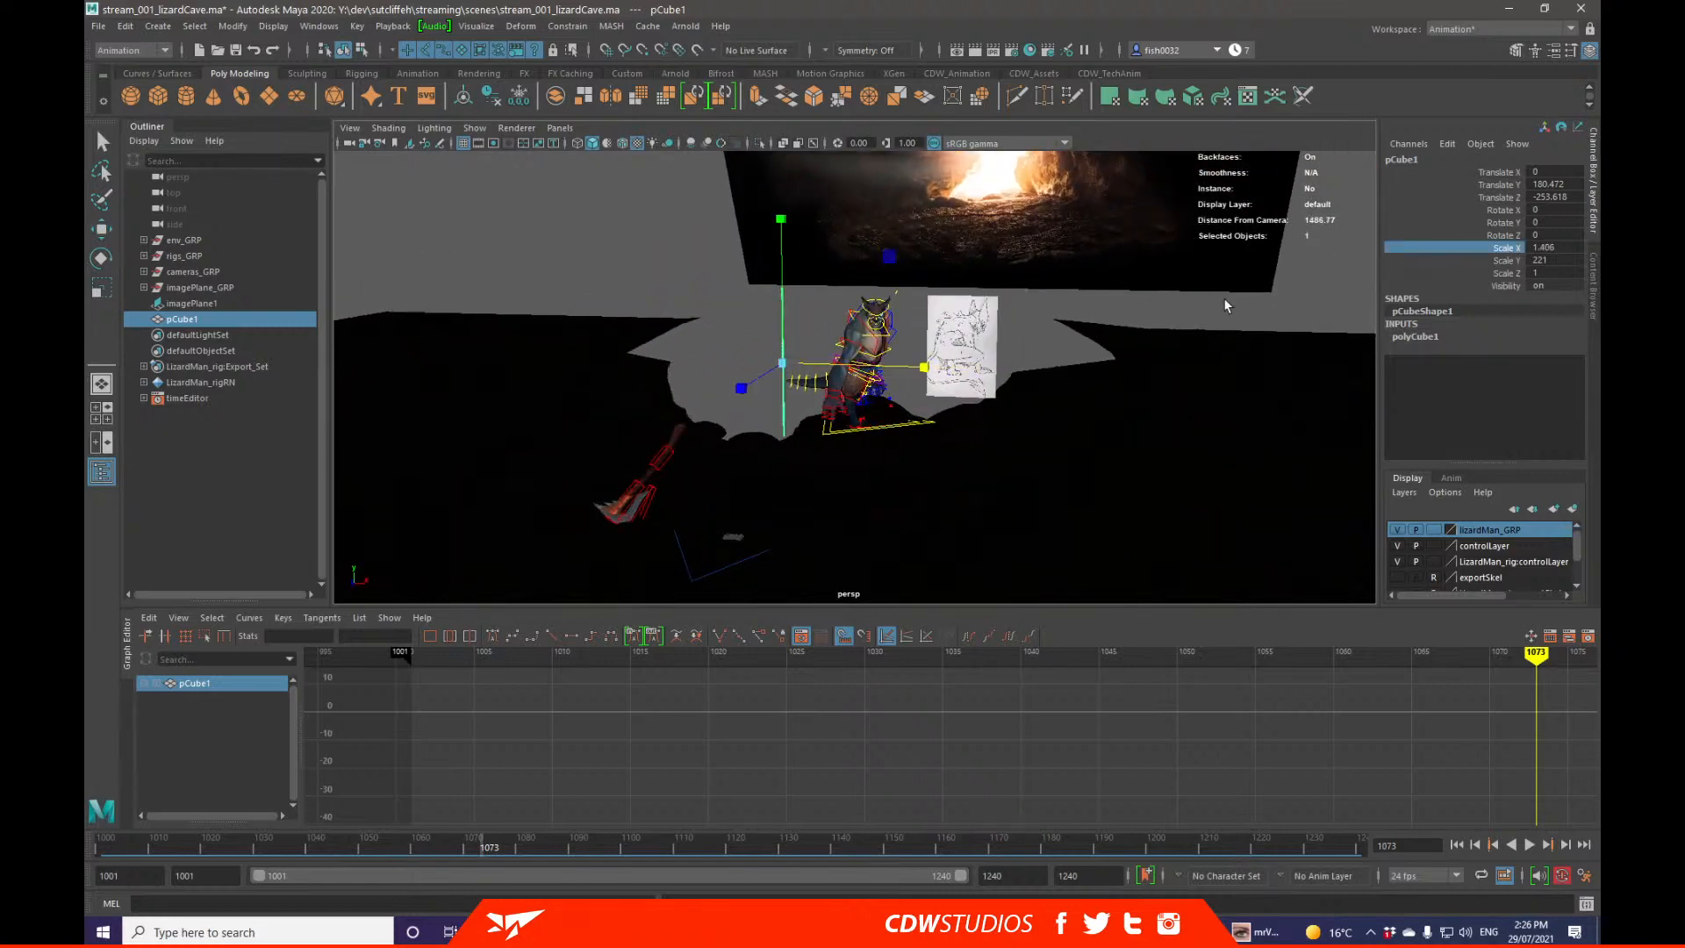
left_click_drag(1069, 307, 1005, 311, "alt")
left_click(1483, 275)
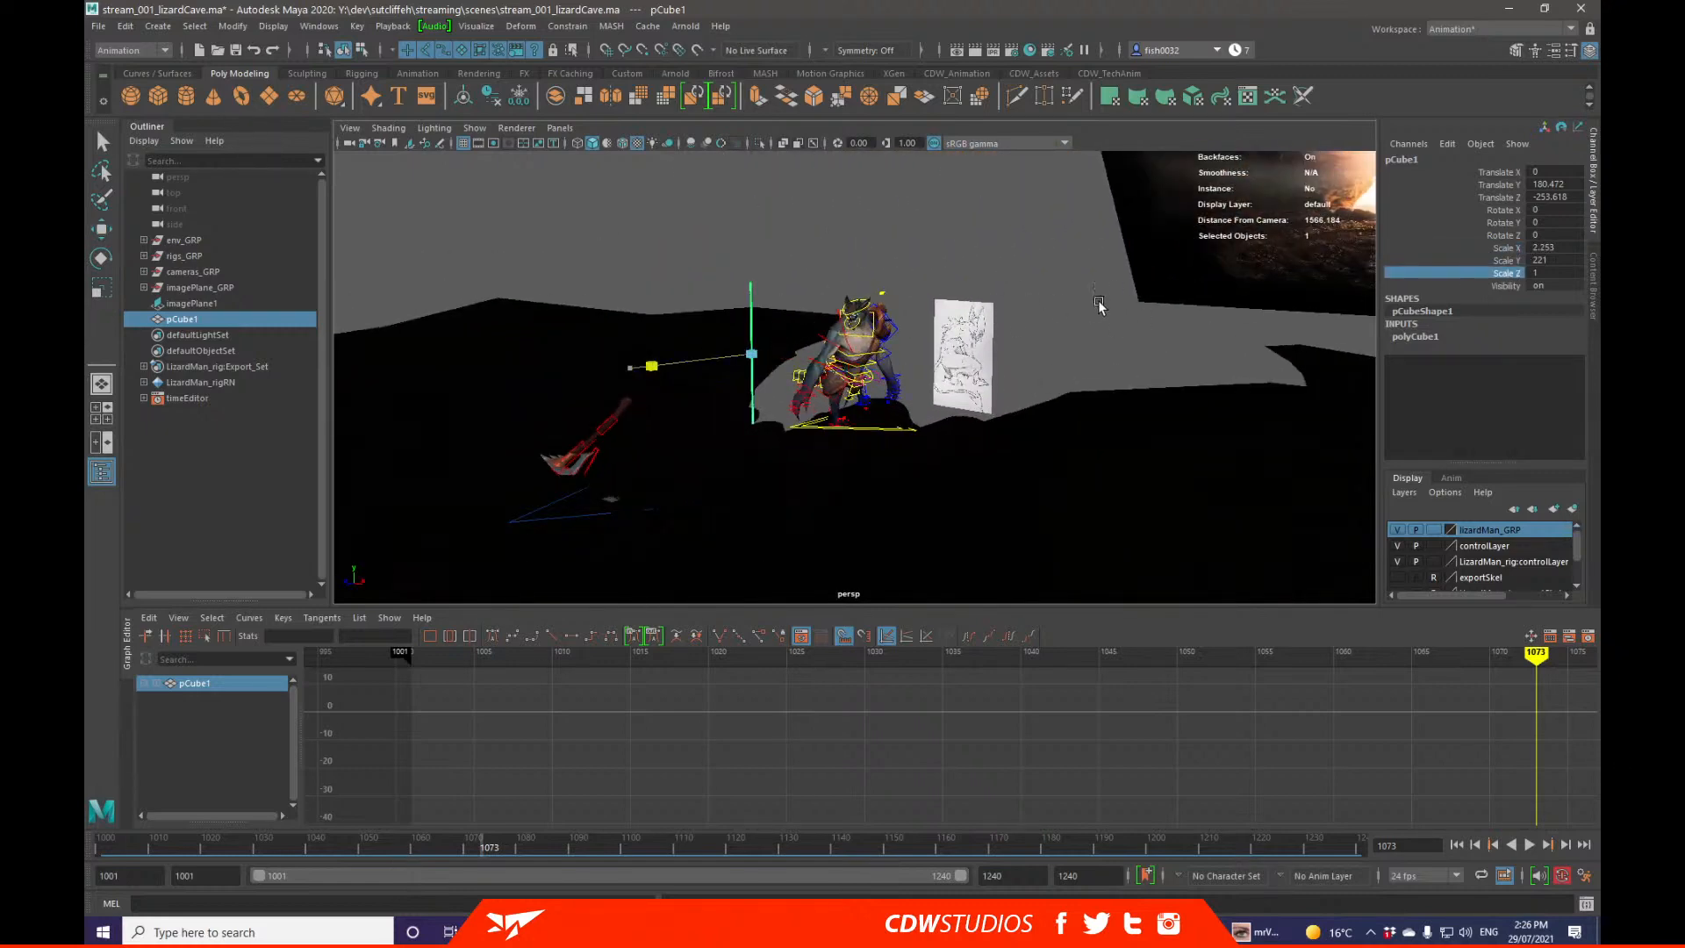
middle_click_drag(1100, 307, 971, 307)
Step: Examine the linear working unit options in the general preferences and close them without saving
left_click(1583, 875)
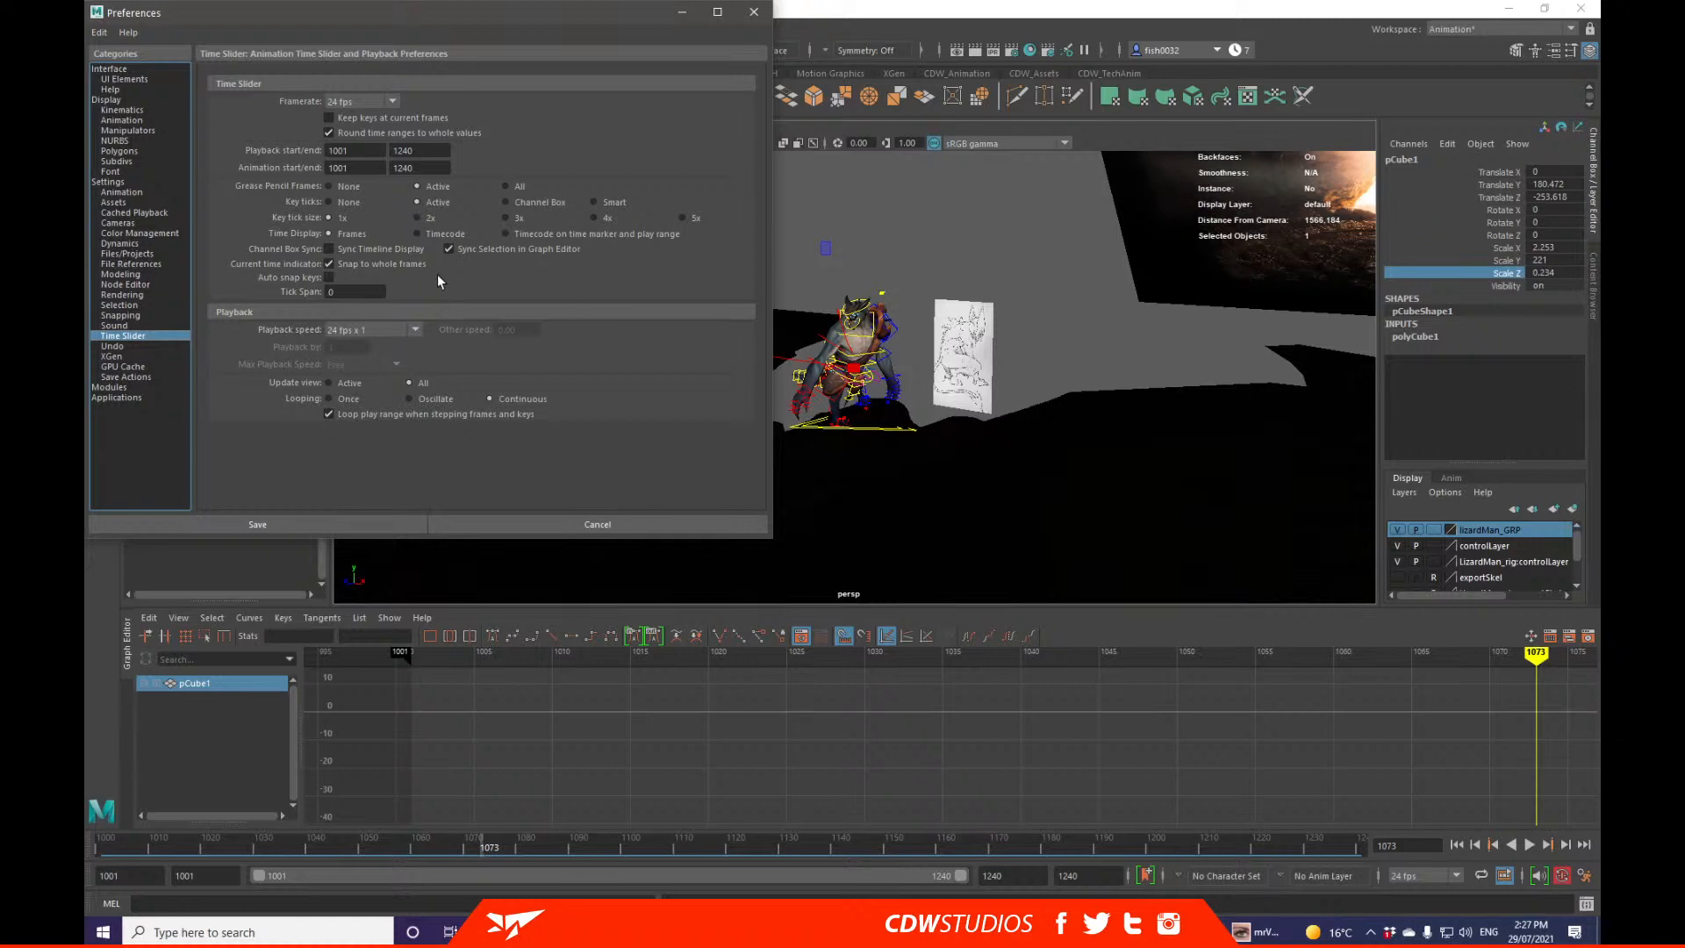
left_click(109, 182)
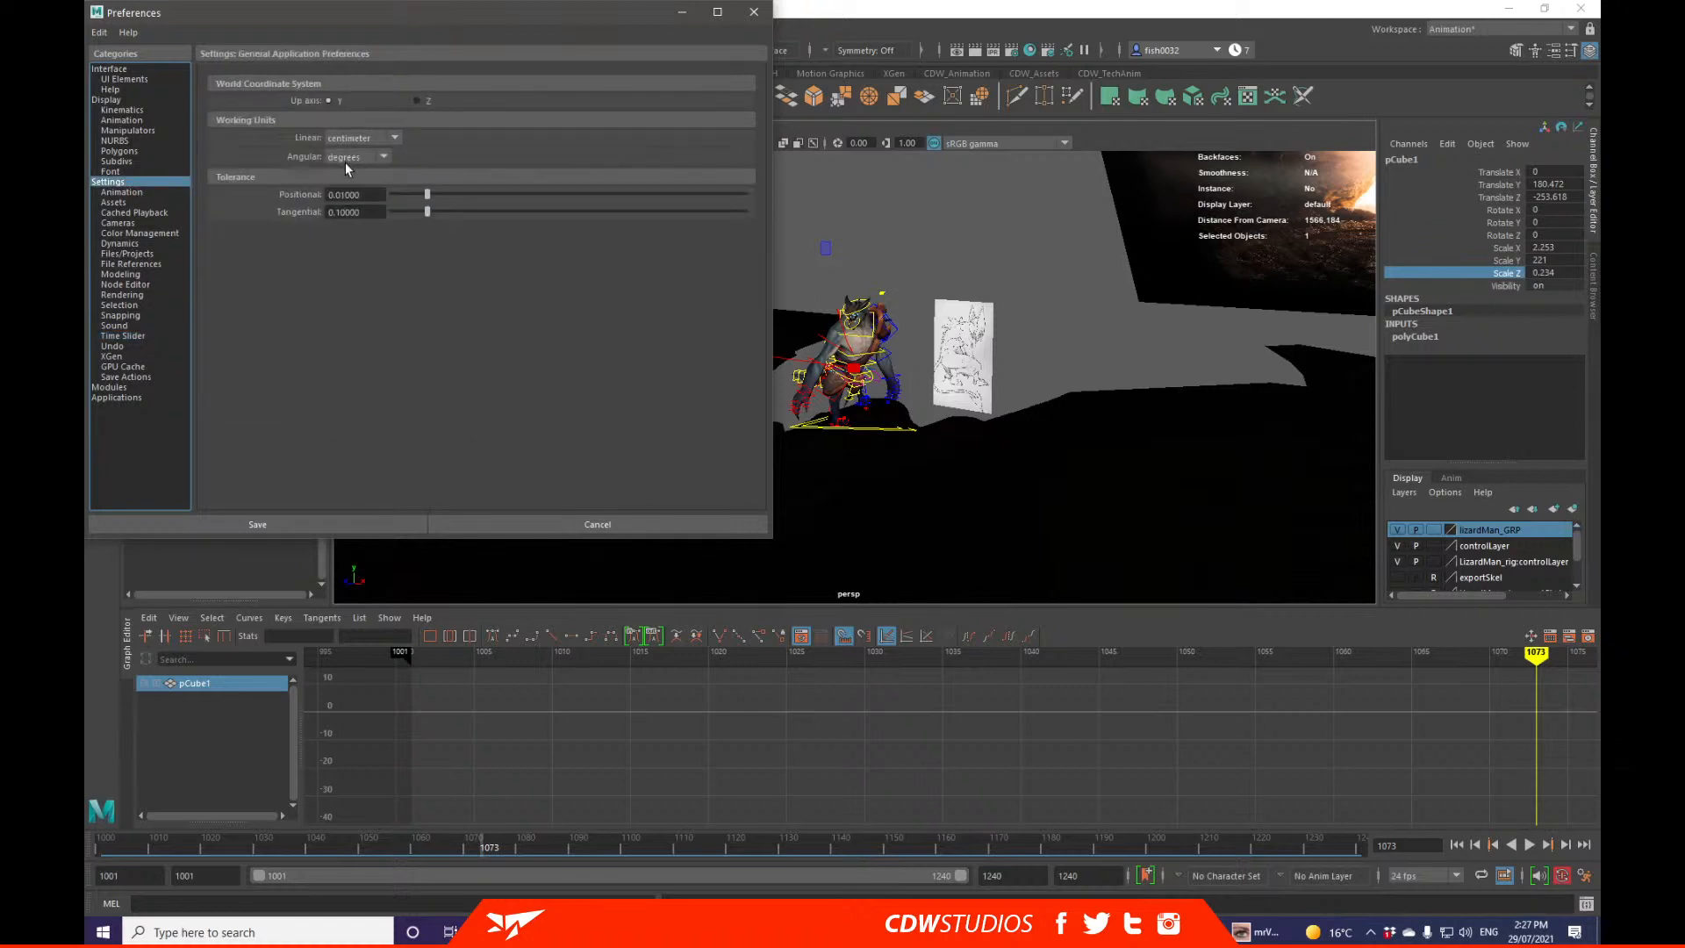
left_click(393, 139)
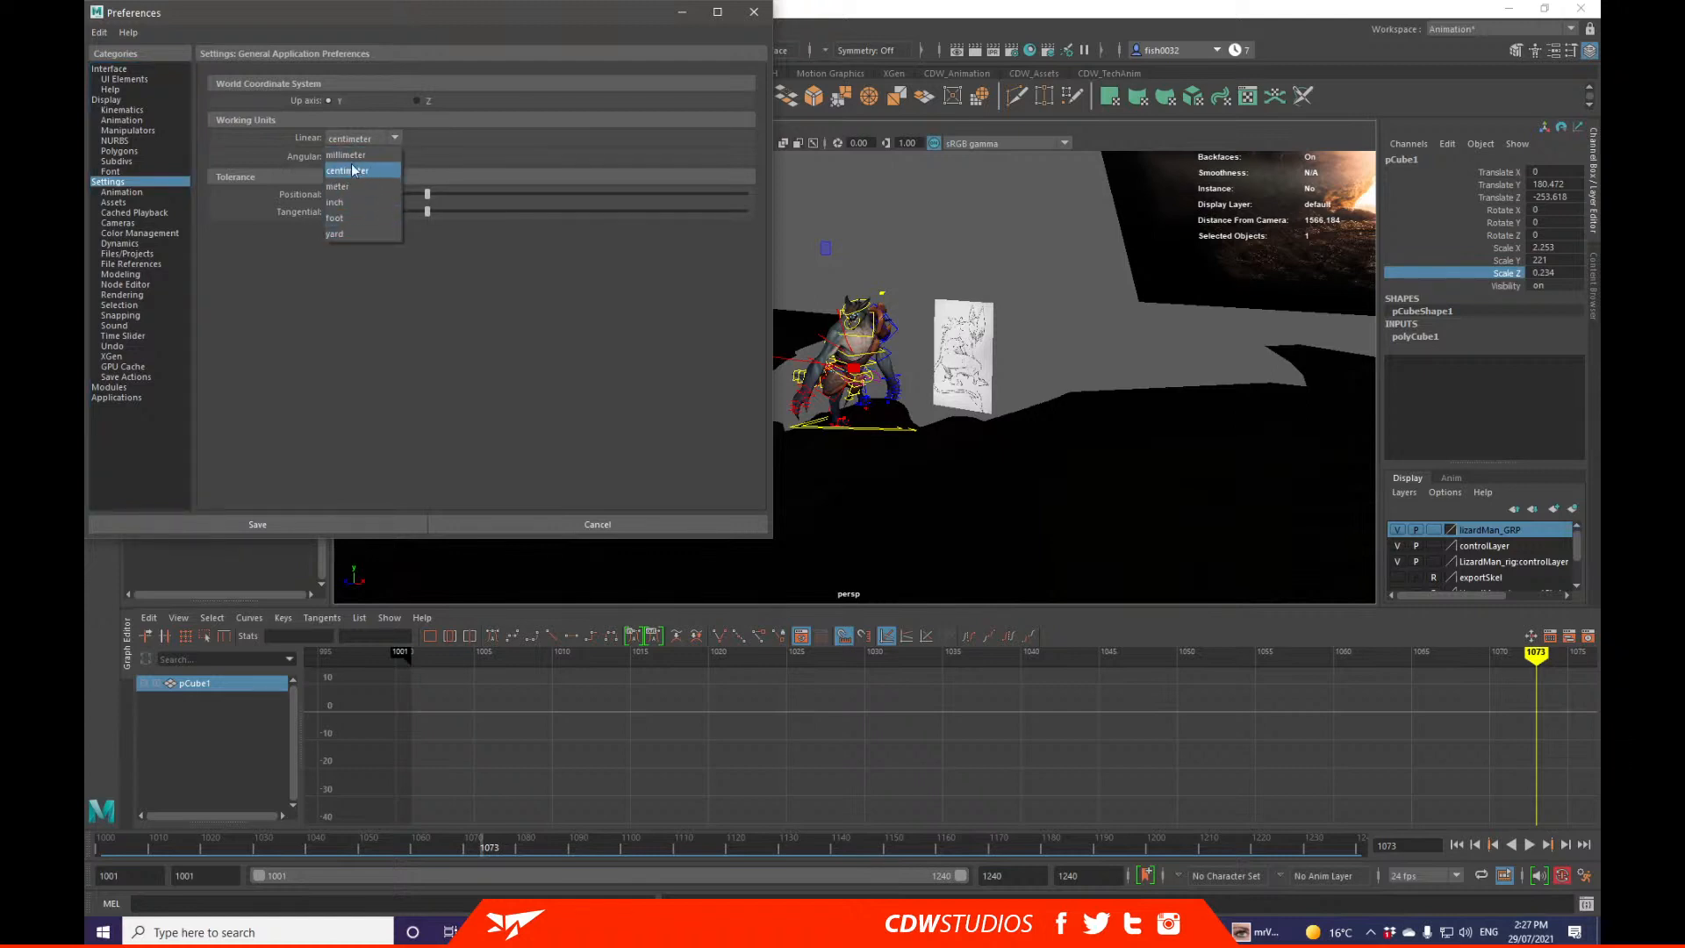
left_click(422, 144)
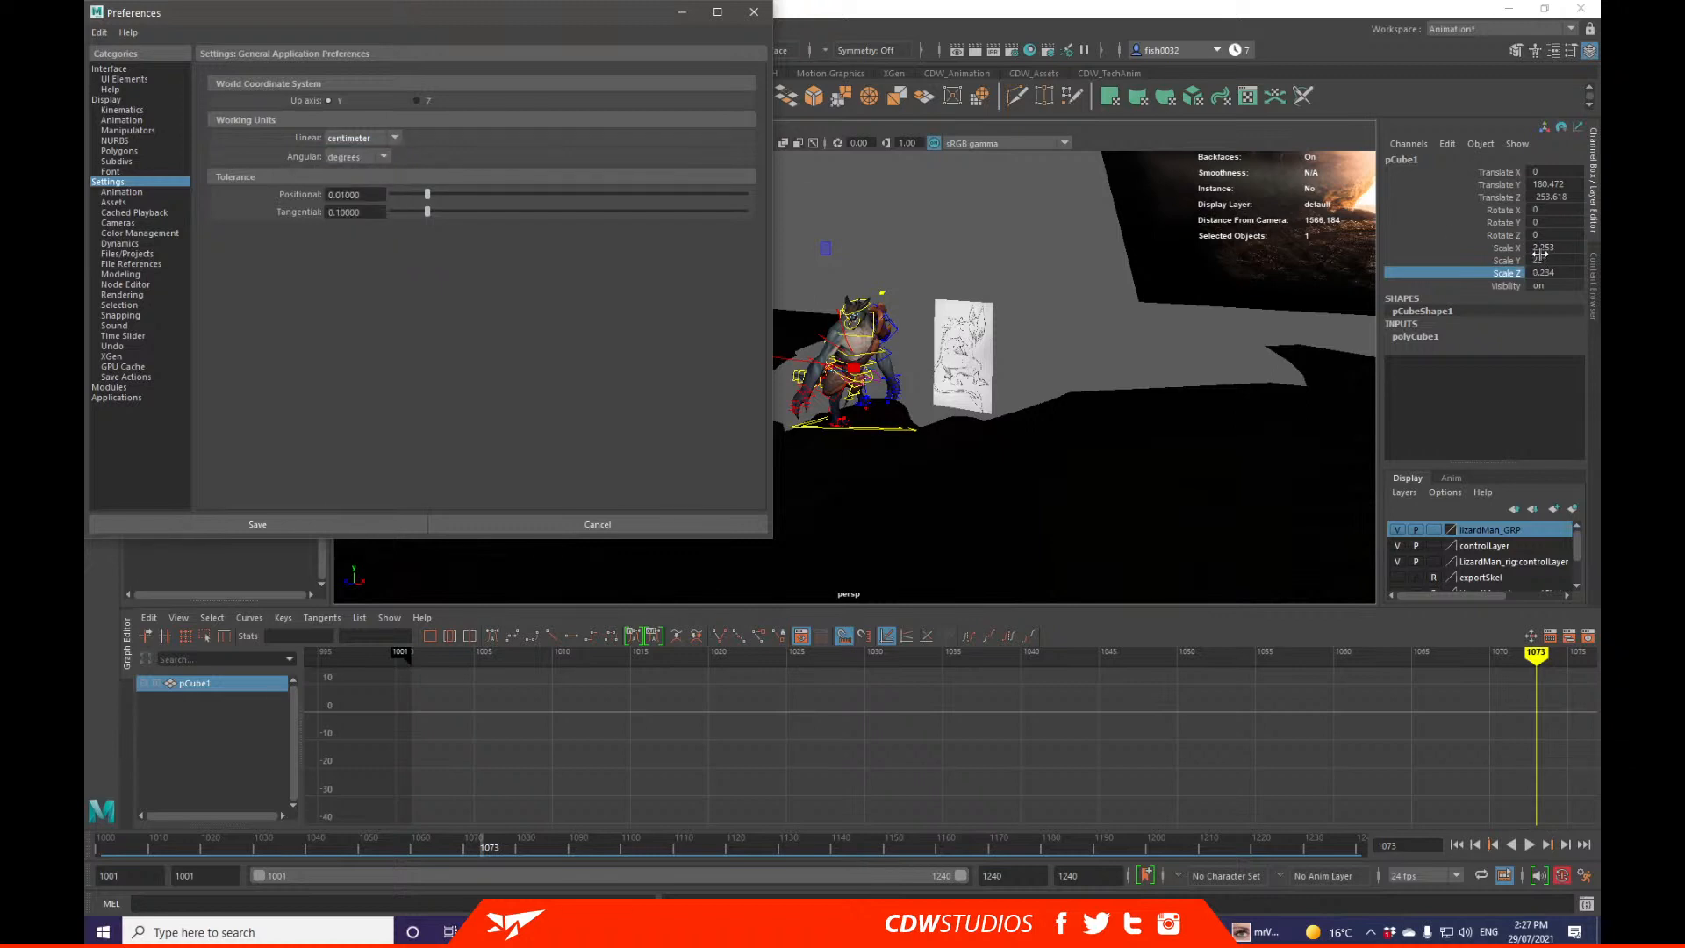
left_click(623, 527)
Step: Fit the measuring cube to the lizard's height by lowering it to about 175 Y and setting its vertical scale to about 206
right_click_drag(737, 451, 1101, 447, "alt")
left_click_drag(1101, 446, 1062, 403, "alt")
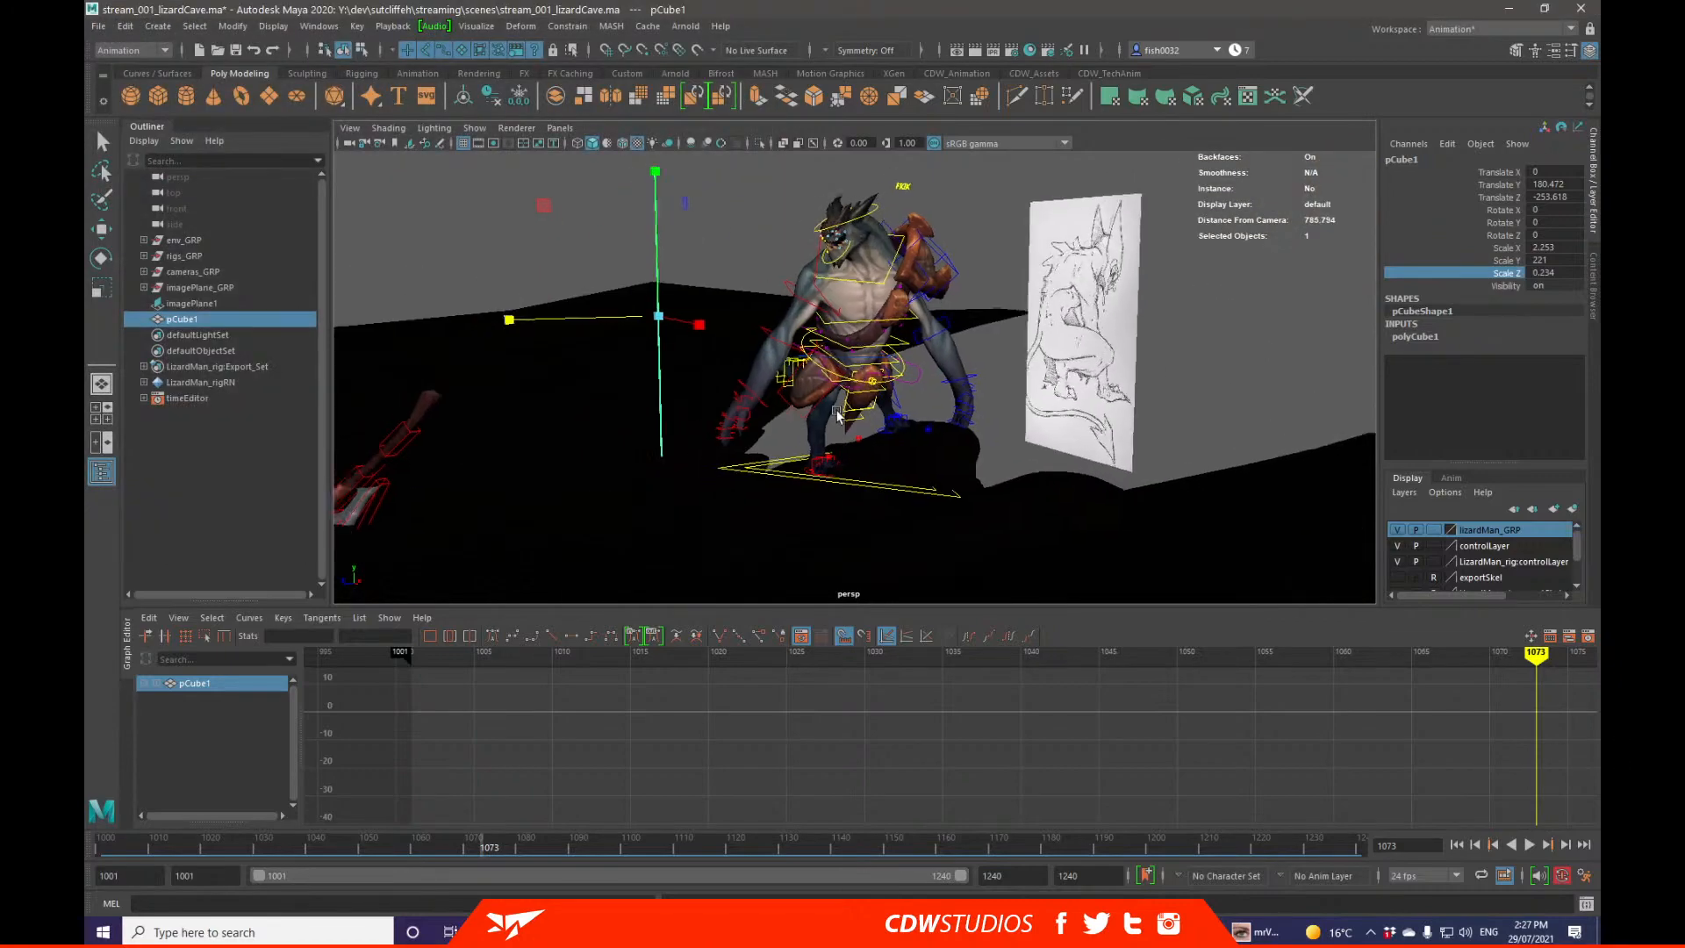
middle_click_drag(790, 398, 893, 387, "alt")
left_click_drag(858, 396, 840, 376, "alt")
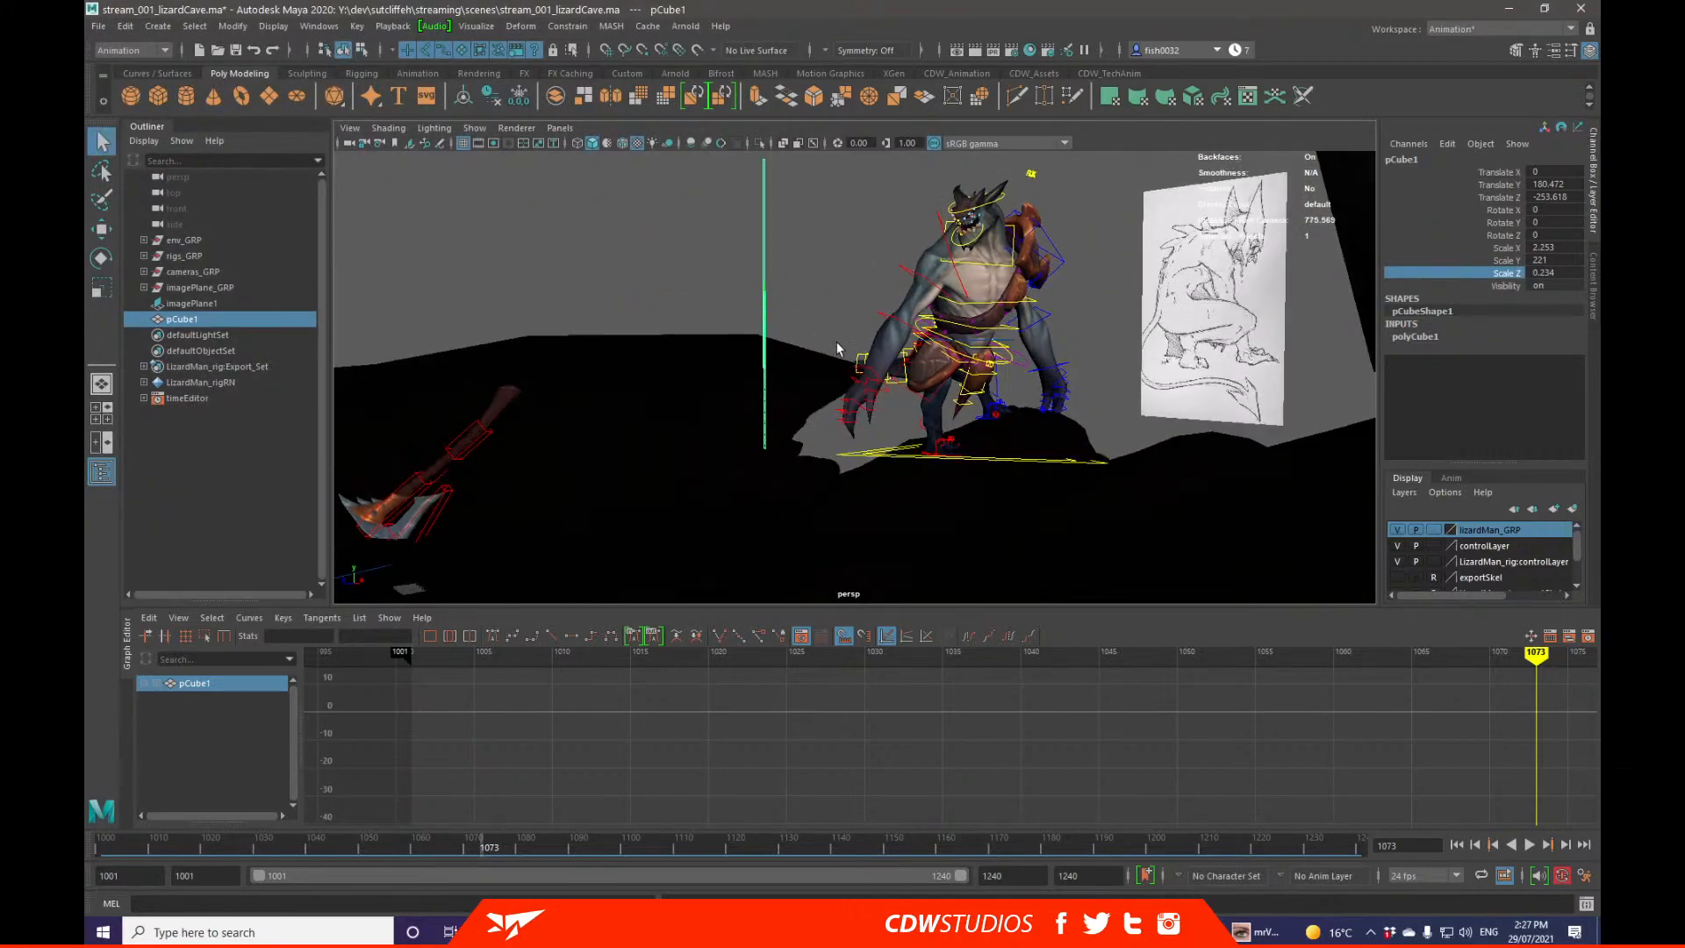
left_click_drag(814, 309, 766, 200, "alt")
key("w")
left_click_drag(766, 201, 769, 211)
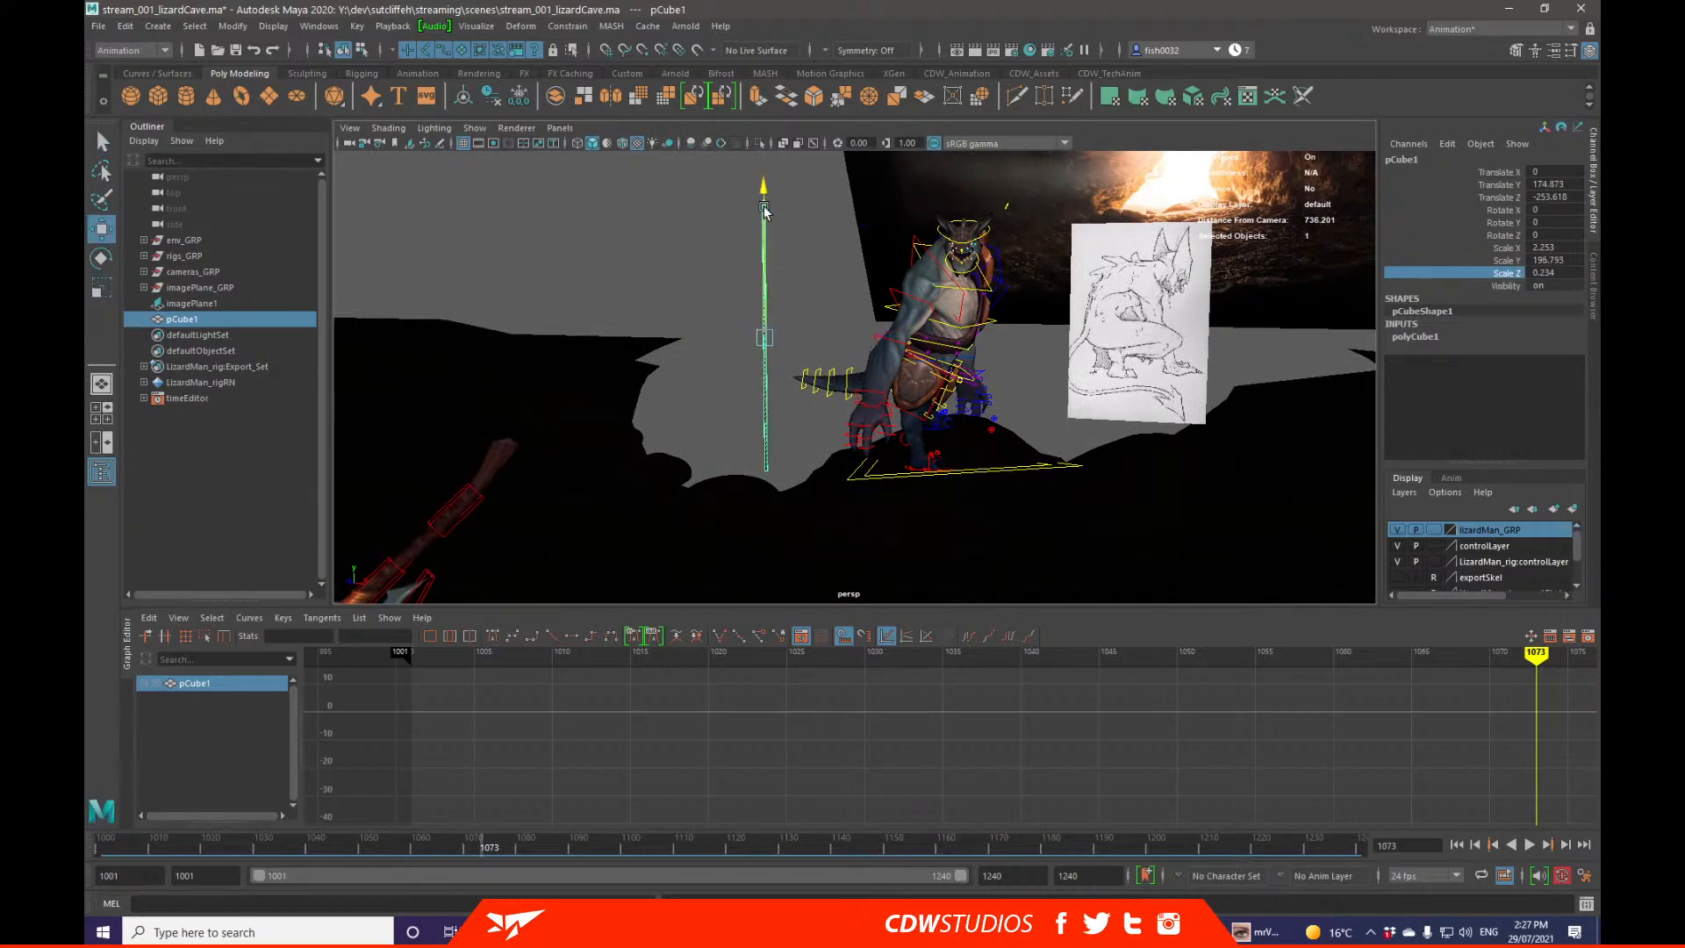
key("q")
left_click_drag(846, 272, 939, 285, "alt")
key("r")
key("w")
key("q")
Step: Compare the measuring cube with the lizard's height up close and delete the cube
right_click_drag(938, 285, 1083, 323, "alt")
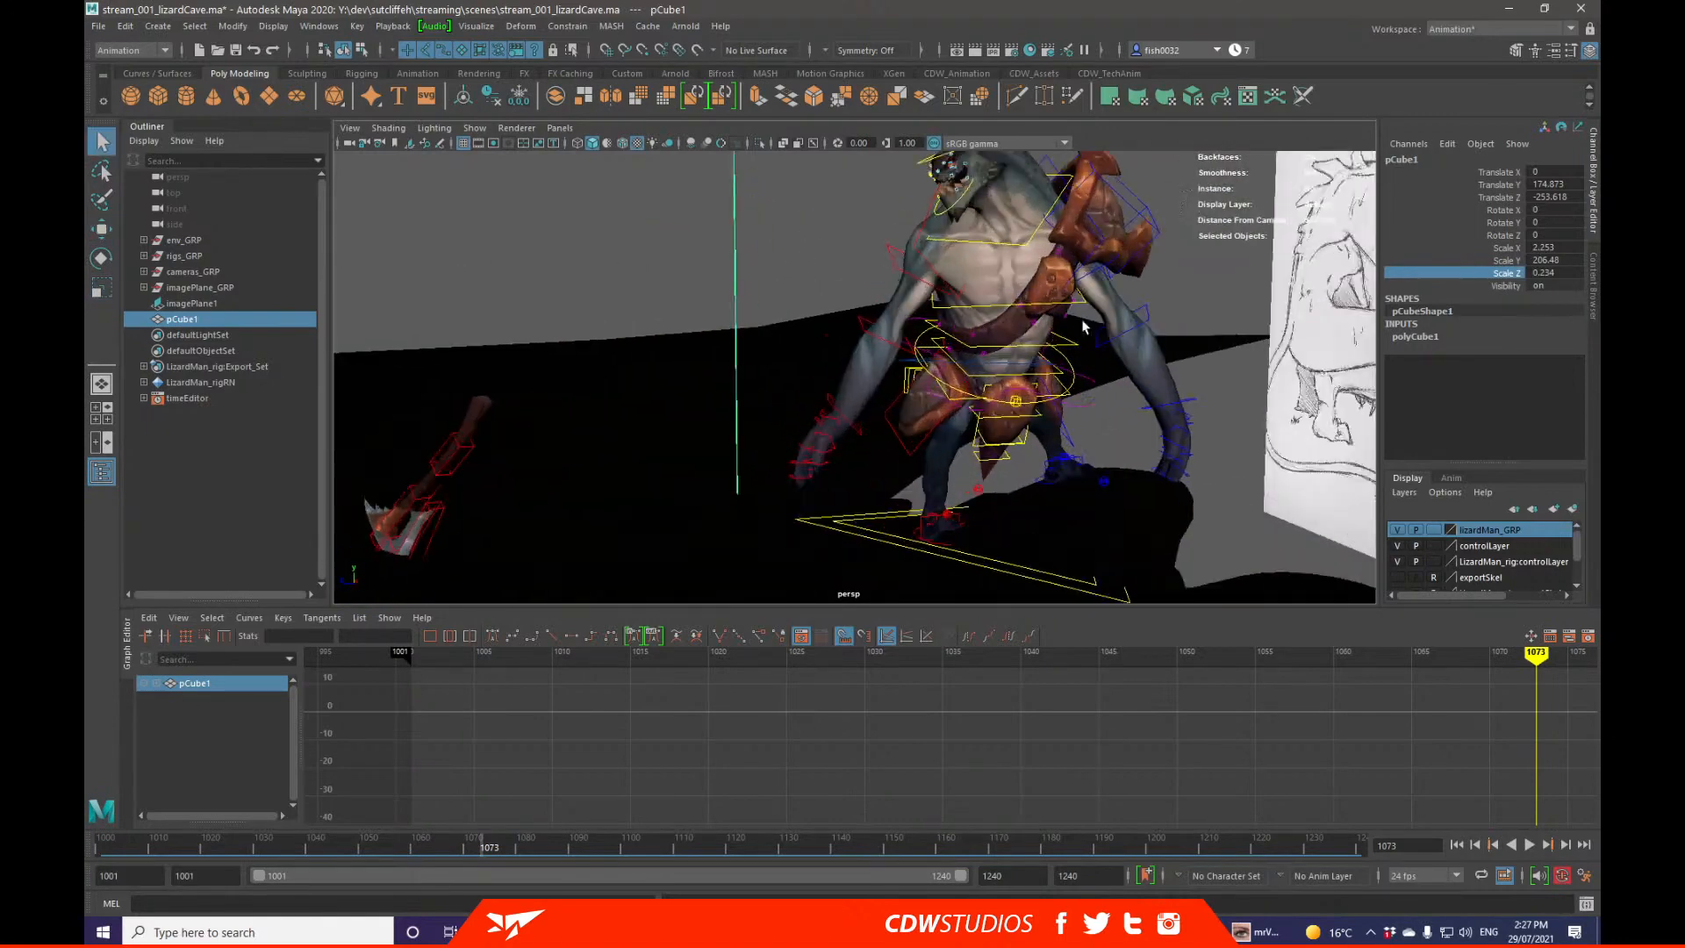
middle_click_drag(958, 279, 904, 278, "alt")
right_click_drag(930, 270, 1009, 294, "alt")
left_click_drag(959, 283, 950, 316, "alt")
right_click_drag(951, 316, 667, 307, "alt")
left_click_drag(573, 254, 619, 273)
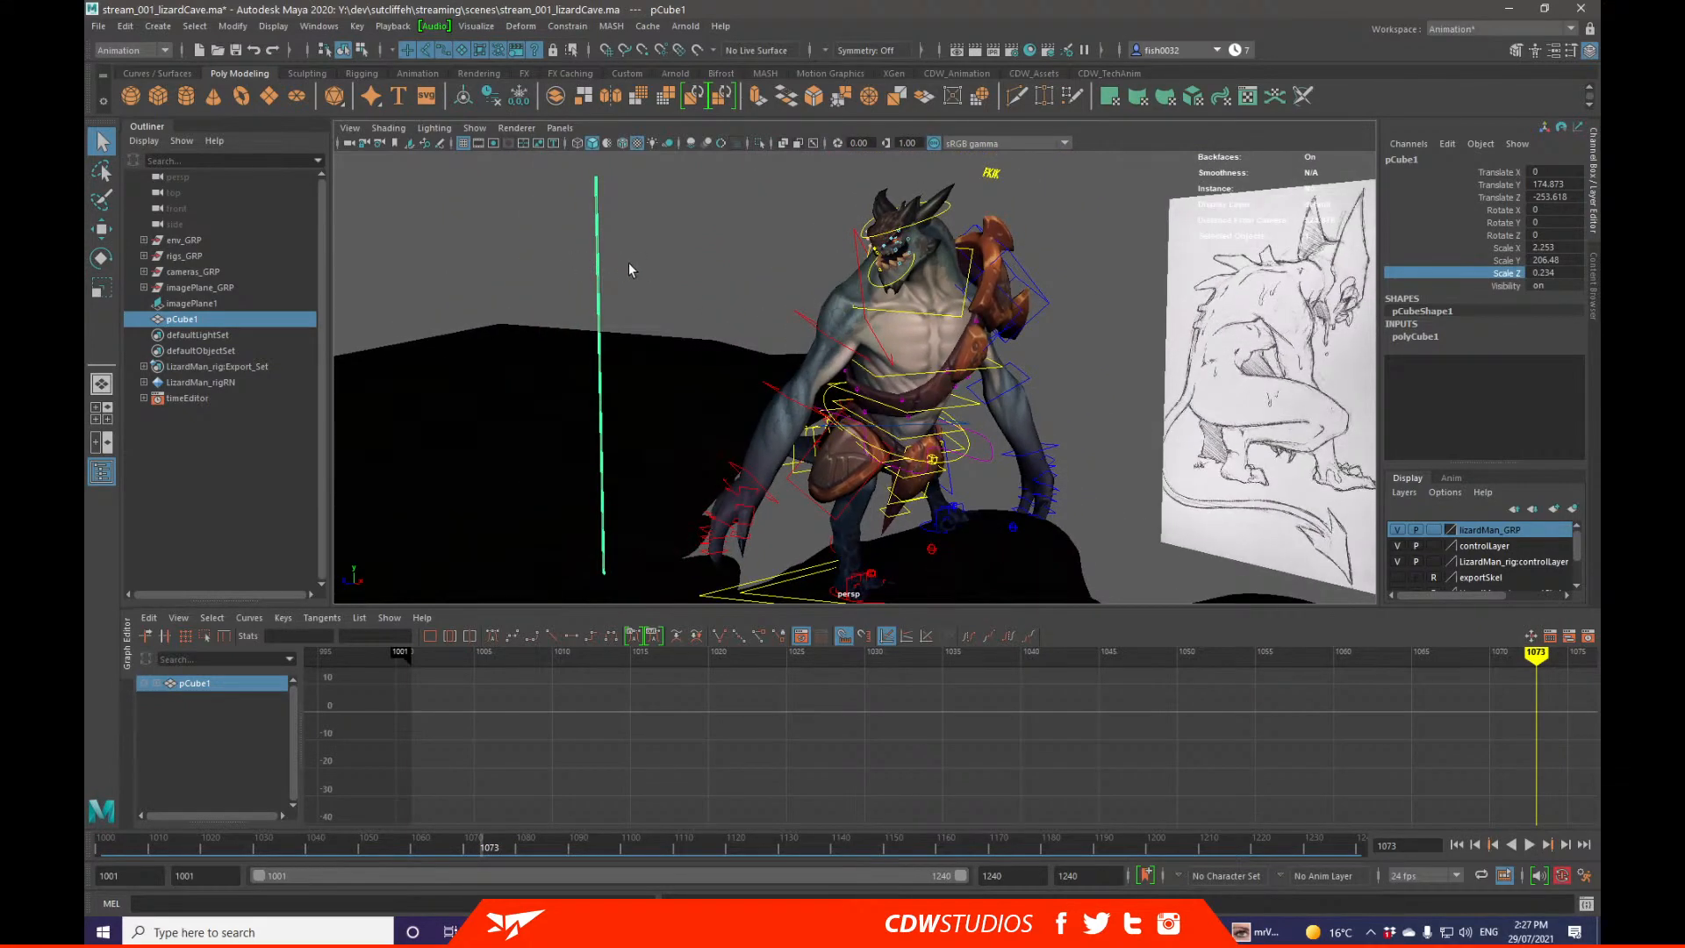
key("Delete")
Step: Play the shot in side view, replaying from before the turn, to judge its timing
right_click_drag(911, 373, 790, 362, "alt")
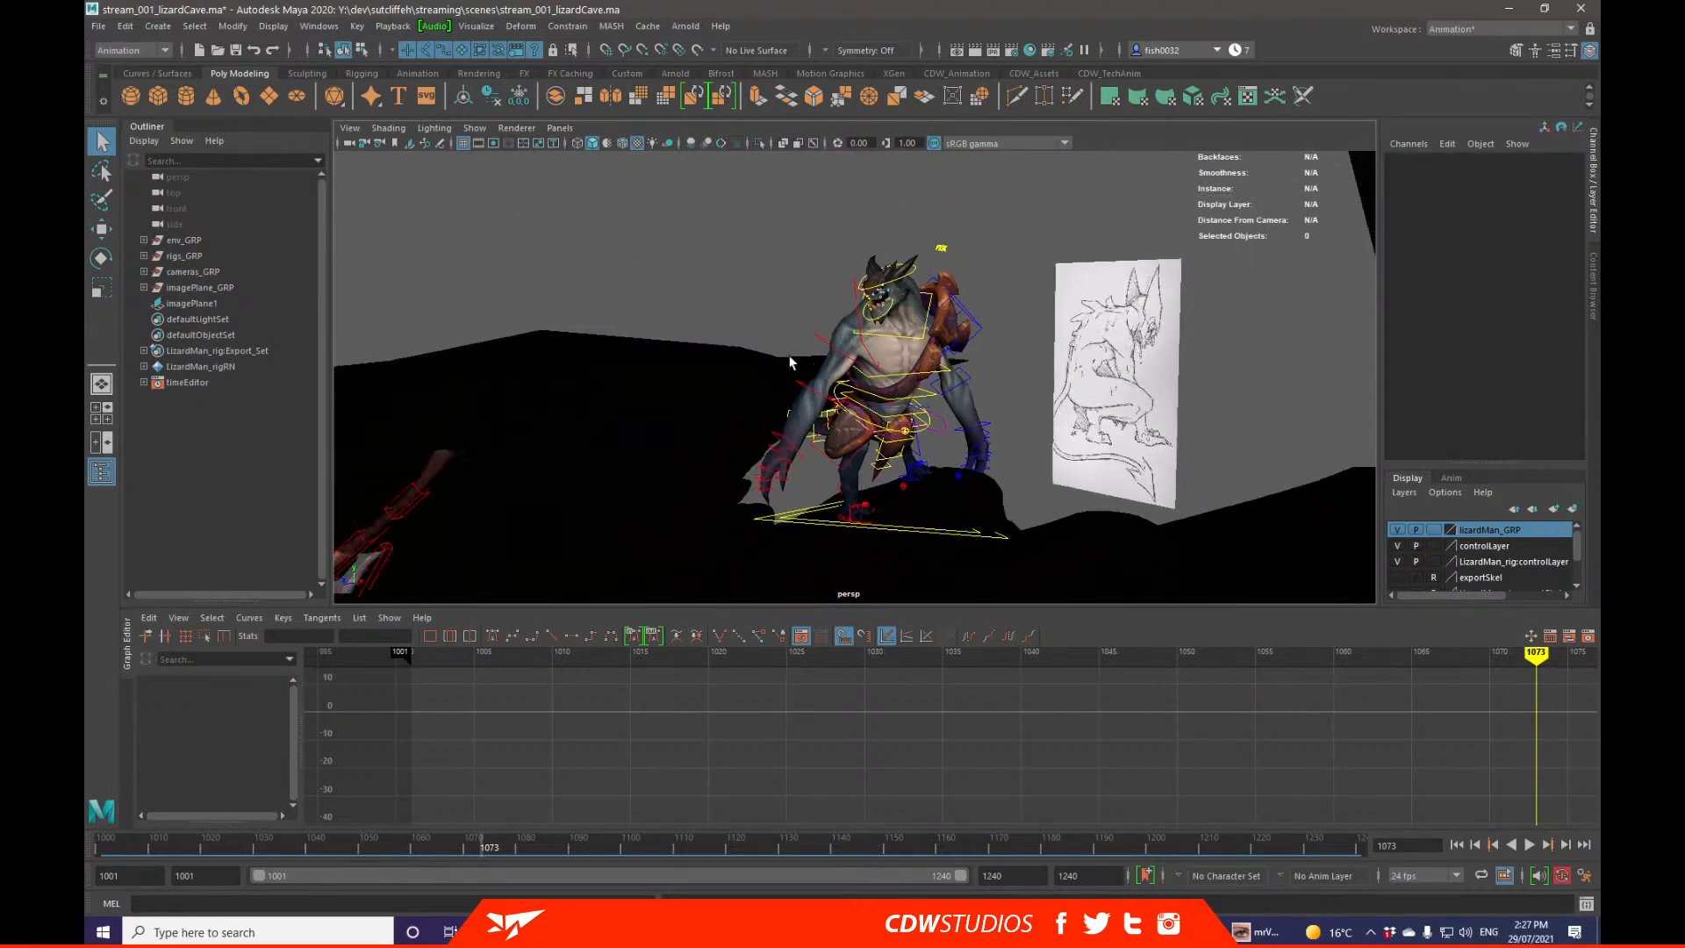
left_click_drag(825, 438, 943, 450, "alt")
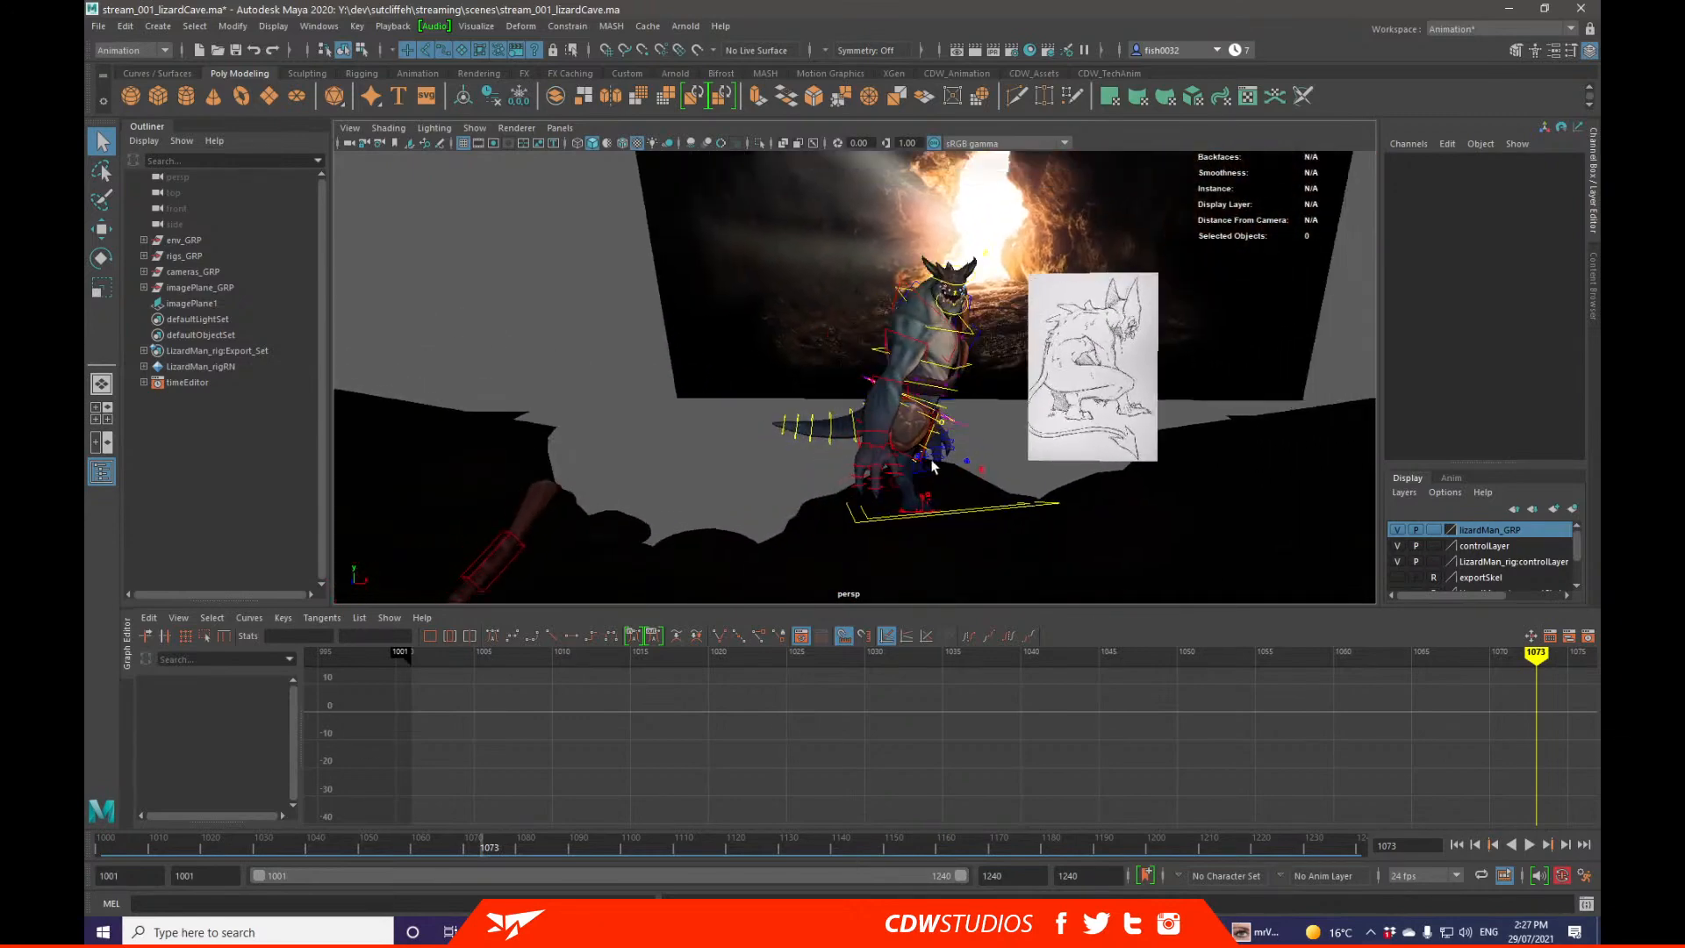
middle_click_drag(944, 449, 840, 464, "alt")
key("alt+v")
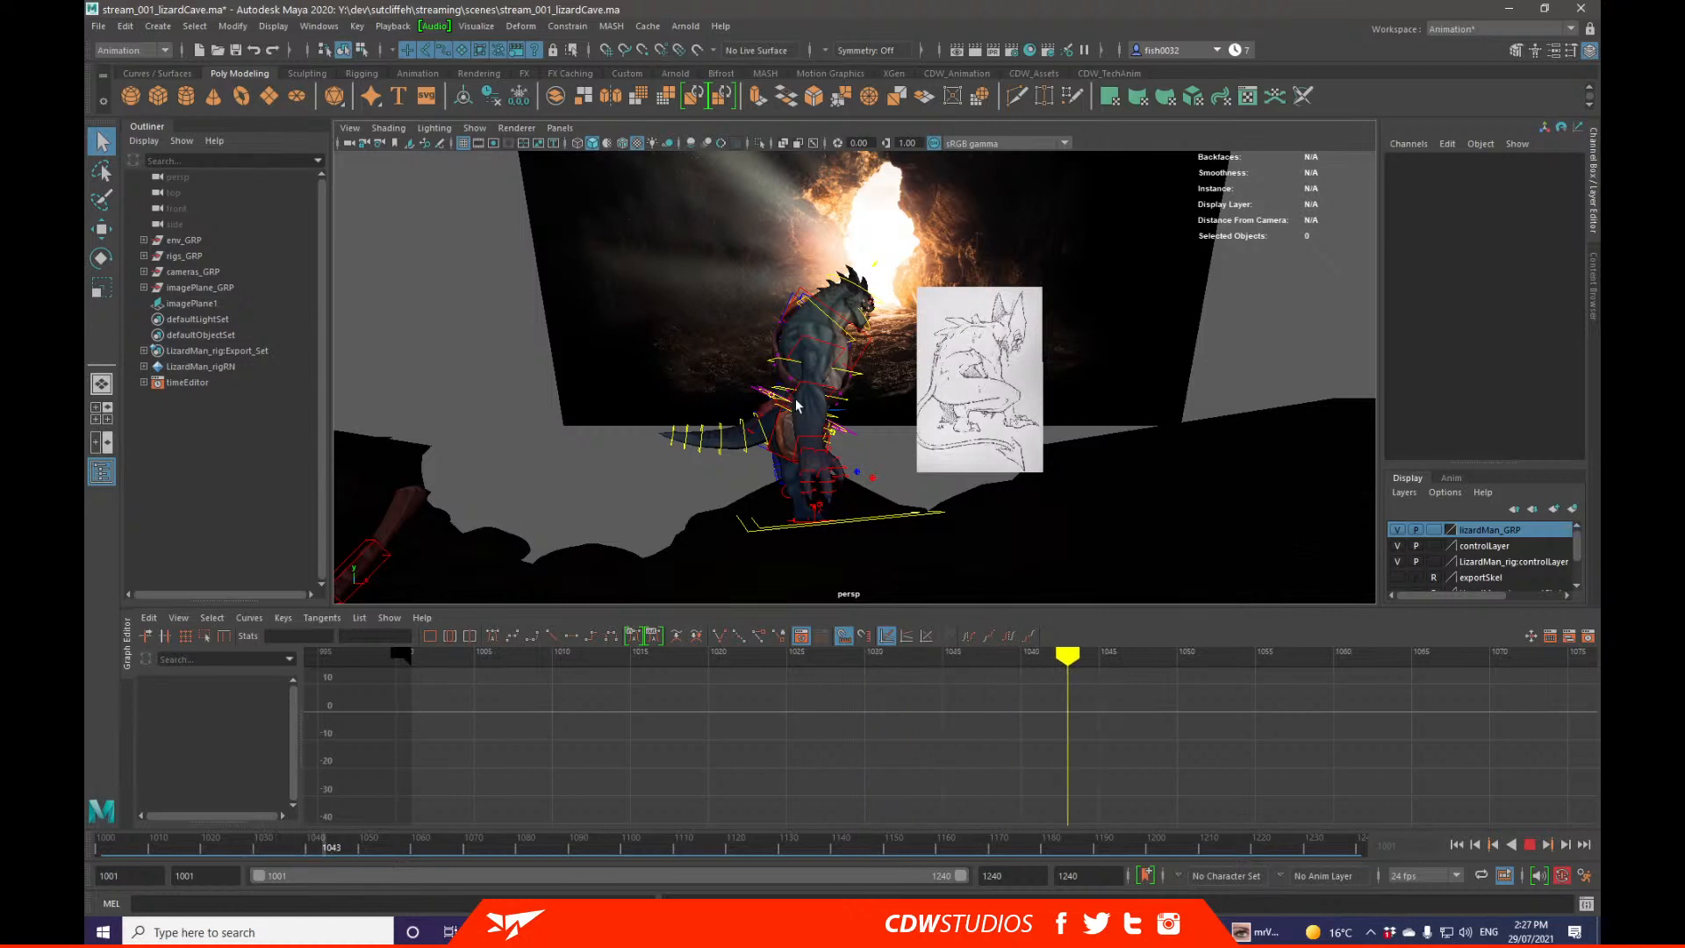
key("alt+v")
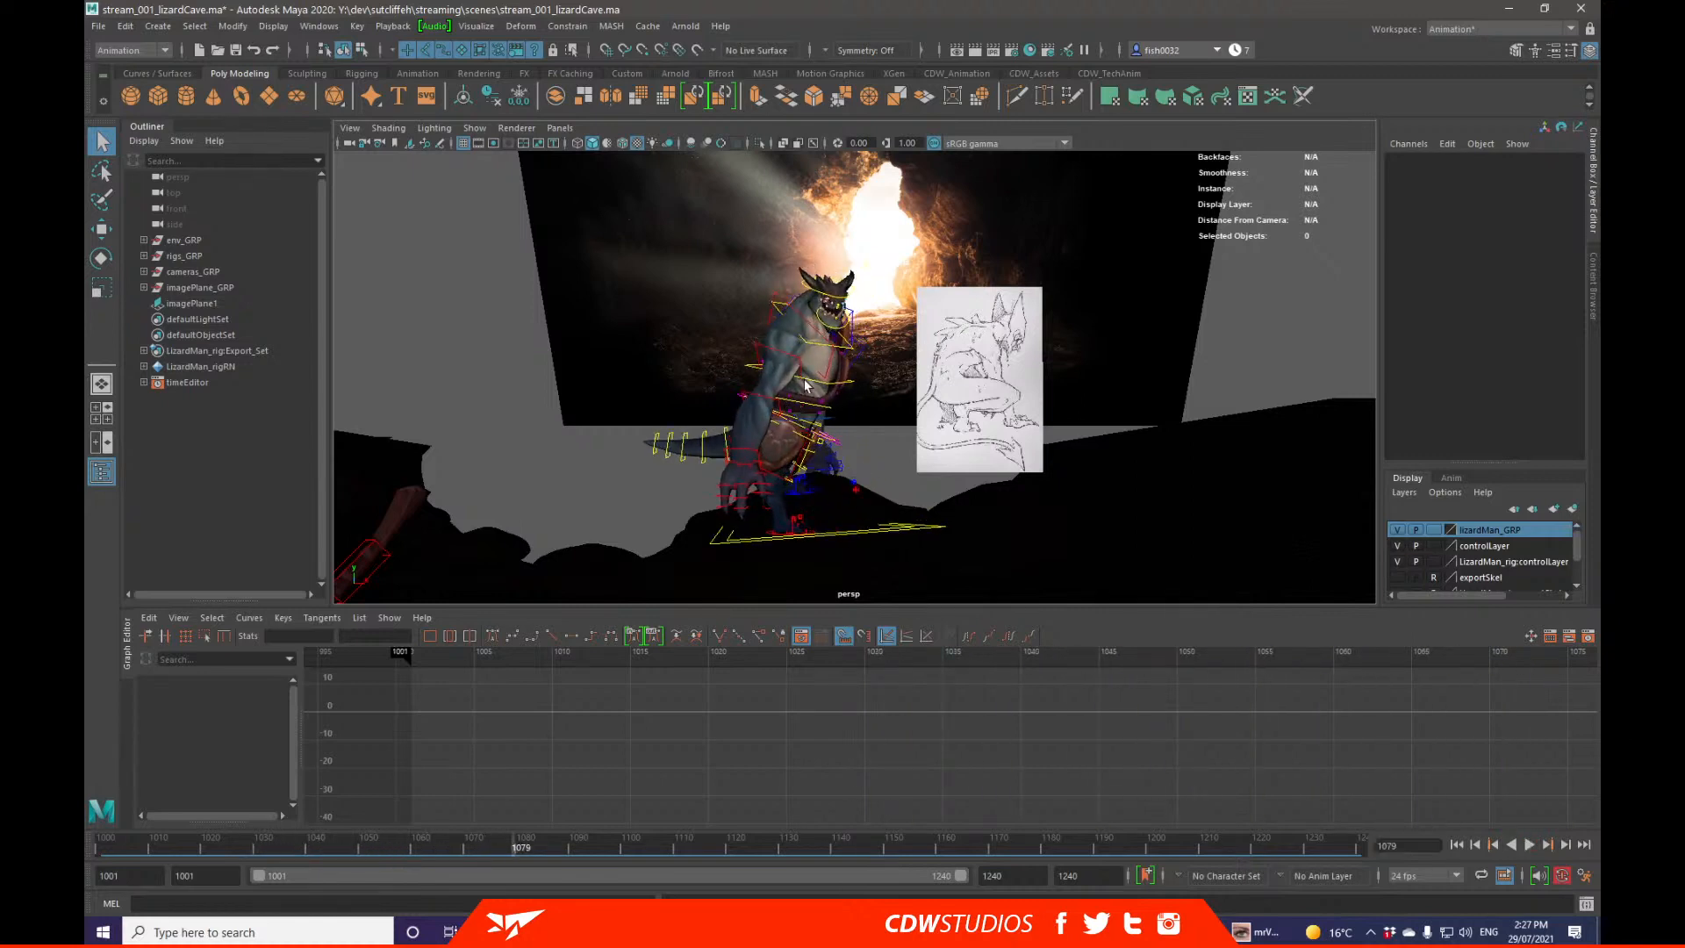
key("alt+v")
left_click(296, 841)
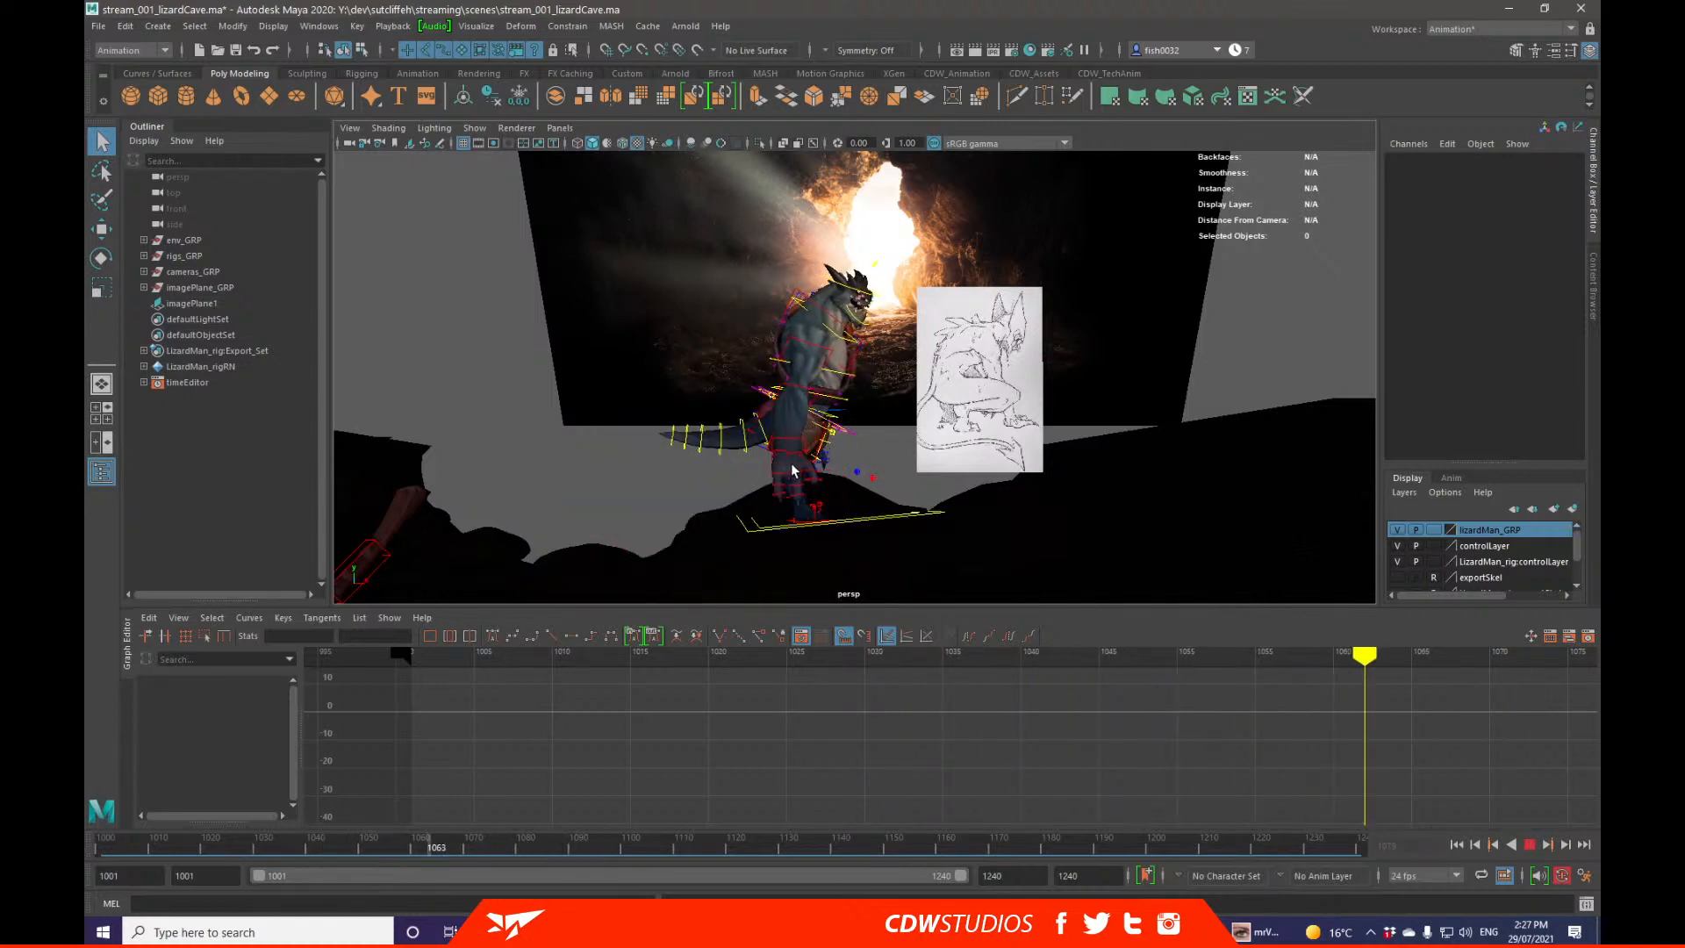
key("alt+v")
Step: End the playback range at frame 1145 and move the head and neck keys from frame 1070 to 1075
right_click_drag(843, 356, 921, 338, "alt")
left_click(864, 327)
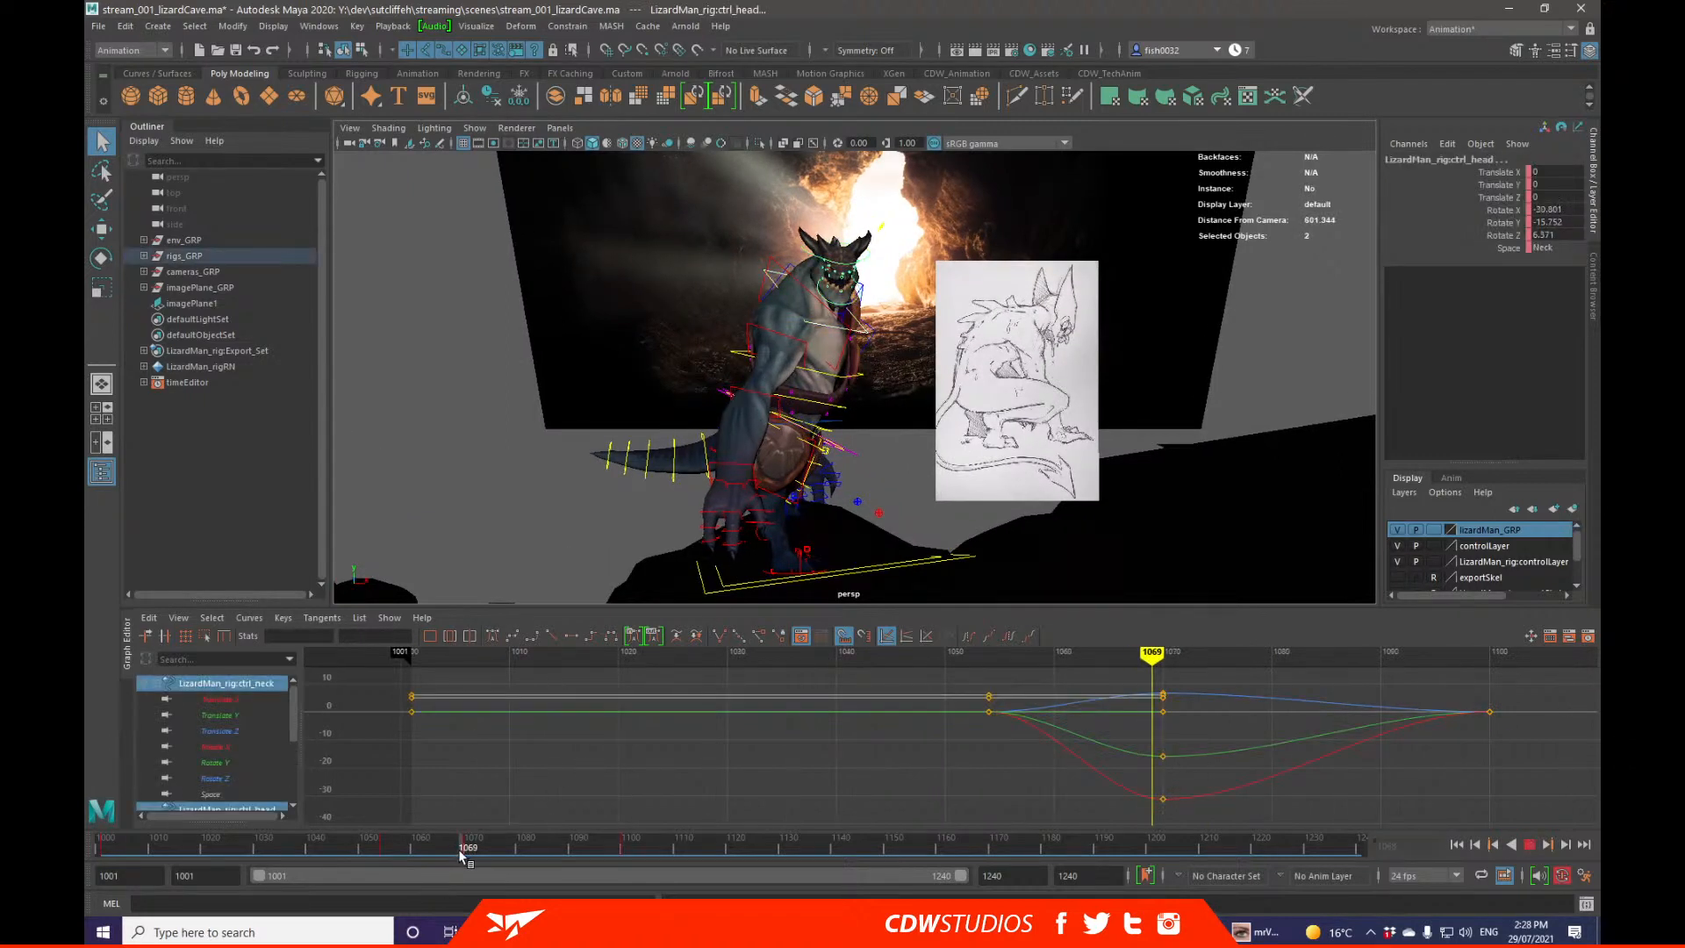
left_click_drag(458, 850, 467, 855)
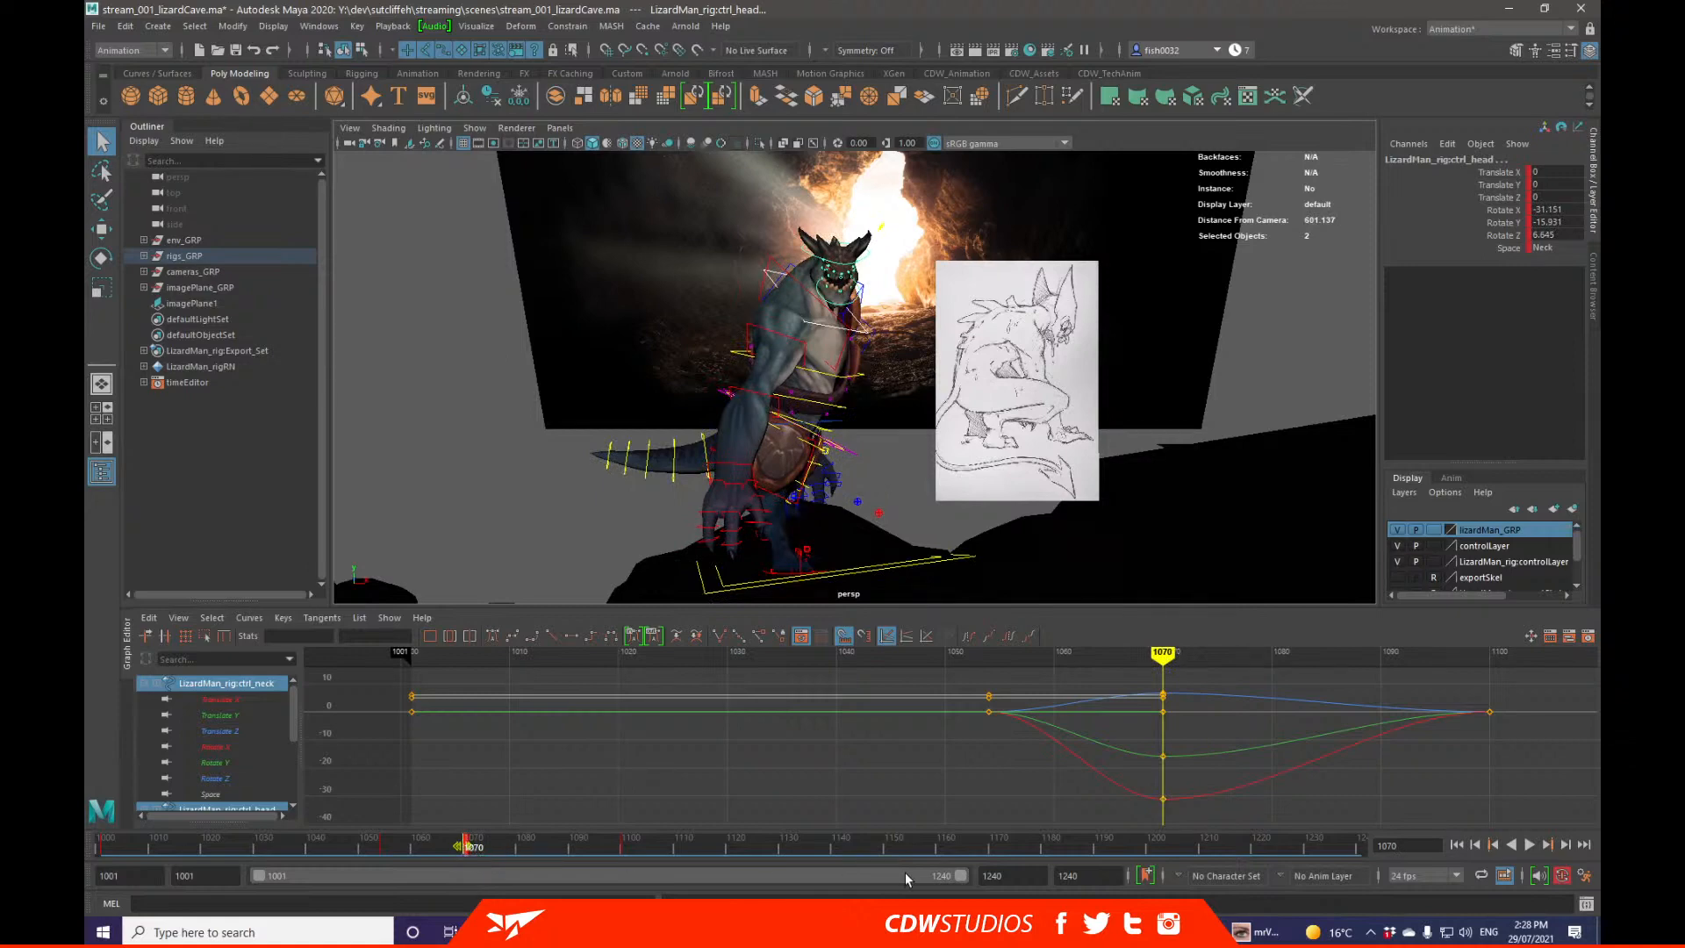
mouse_move(958, 875)
left_mouse_down()
mouse_move(672, 875)
mouse_move(747, 848)
mouse_move(692, 850)
mouse_move(819, 849)
mouse_move(564, 849)
mouse_move(820, 850)
mouse_move(572, 848)
mouse_move(765, 850)
left_mouse_up()
left_click(708, 851, "shift")
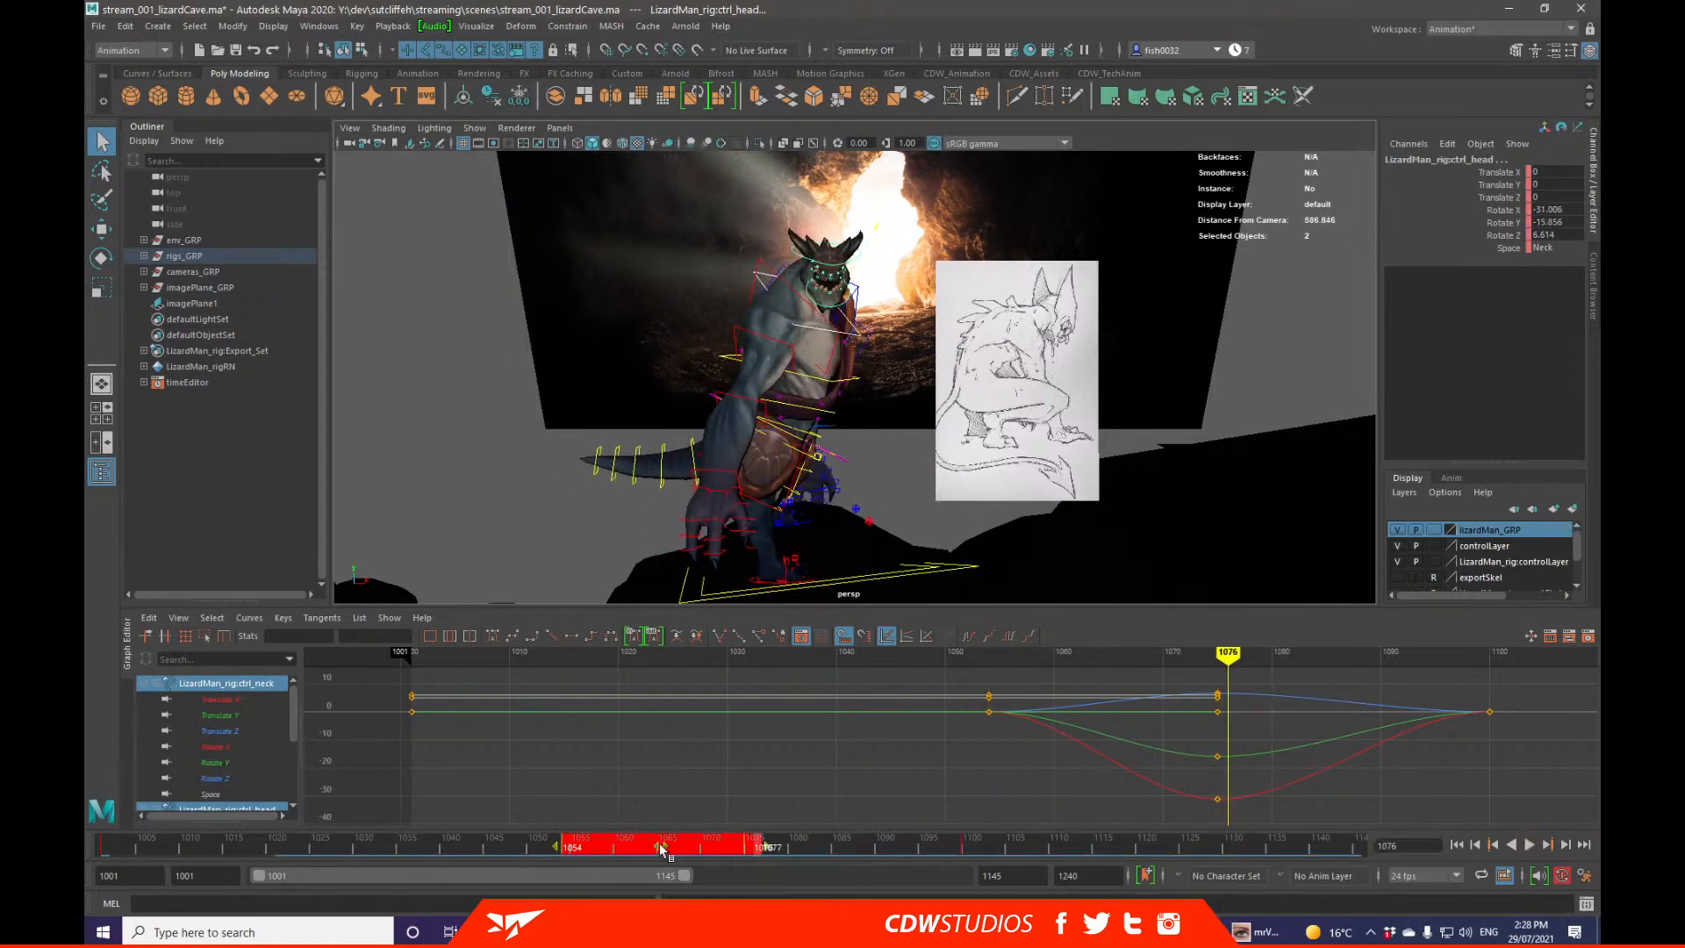
Step: Try shifting and stretching the head and neck key range, including bringing its first key to frame 1014, and undo the attempts
left_click_drag(660, 848, 546, 845)
key("alt+v")
key("ctrl+z")
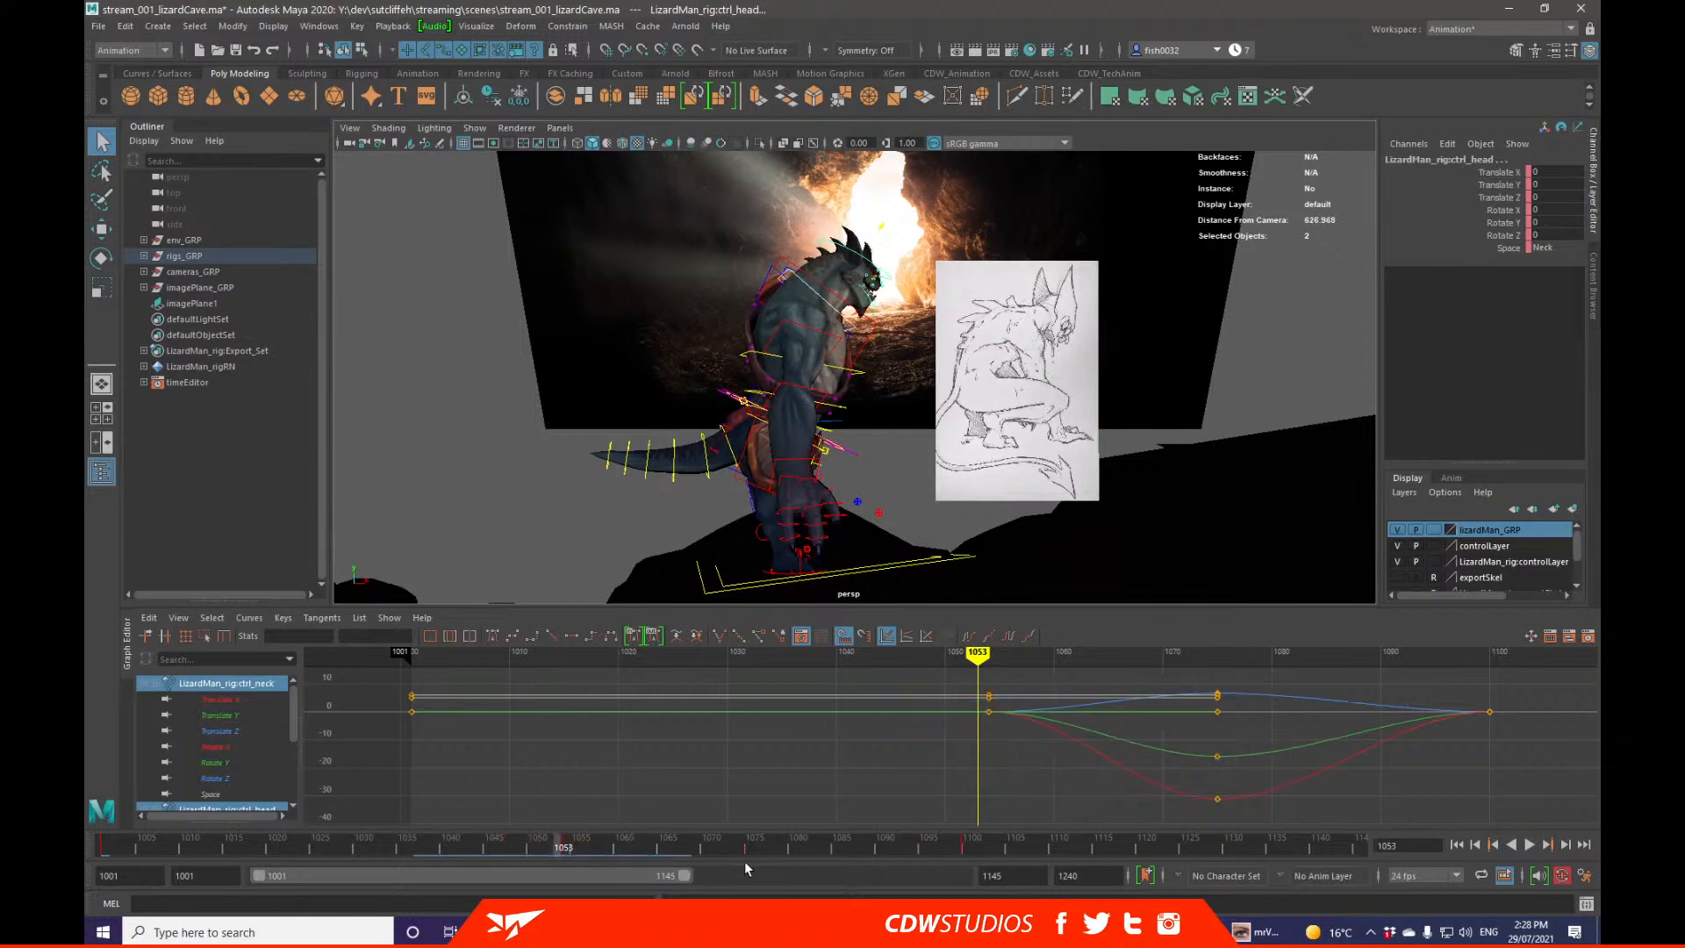
left_click(749, 847)
left_click_drag(749, 848, 211, 851, "shift")
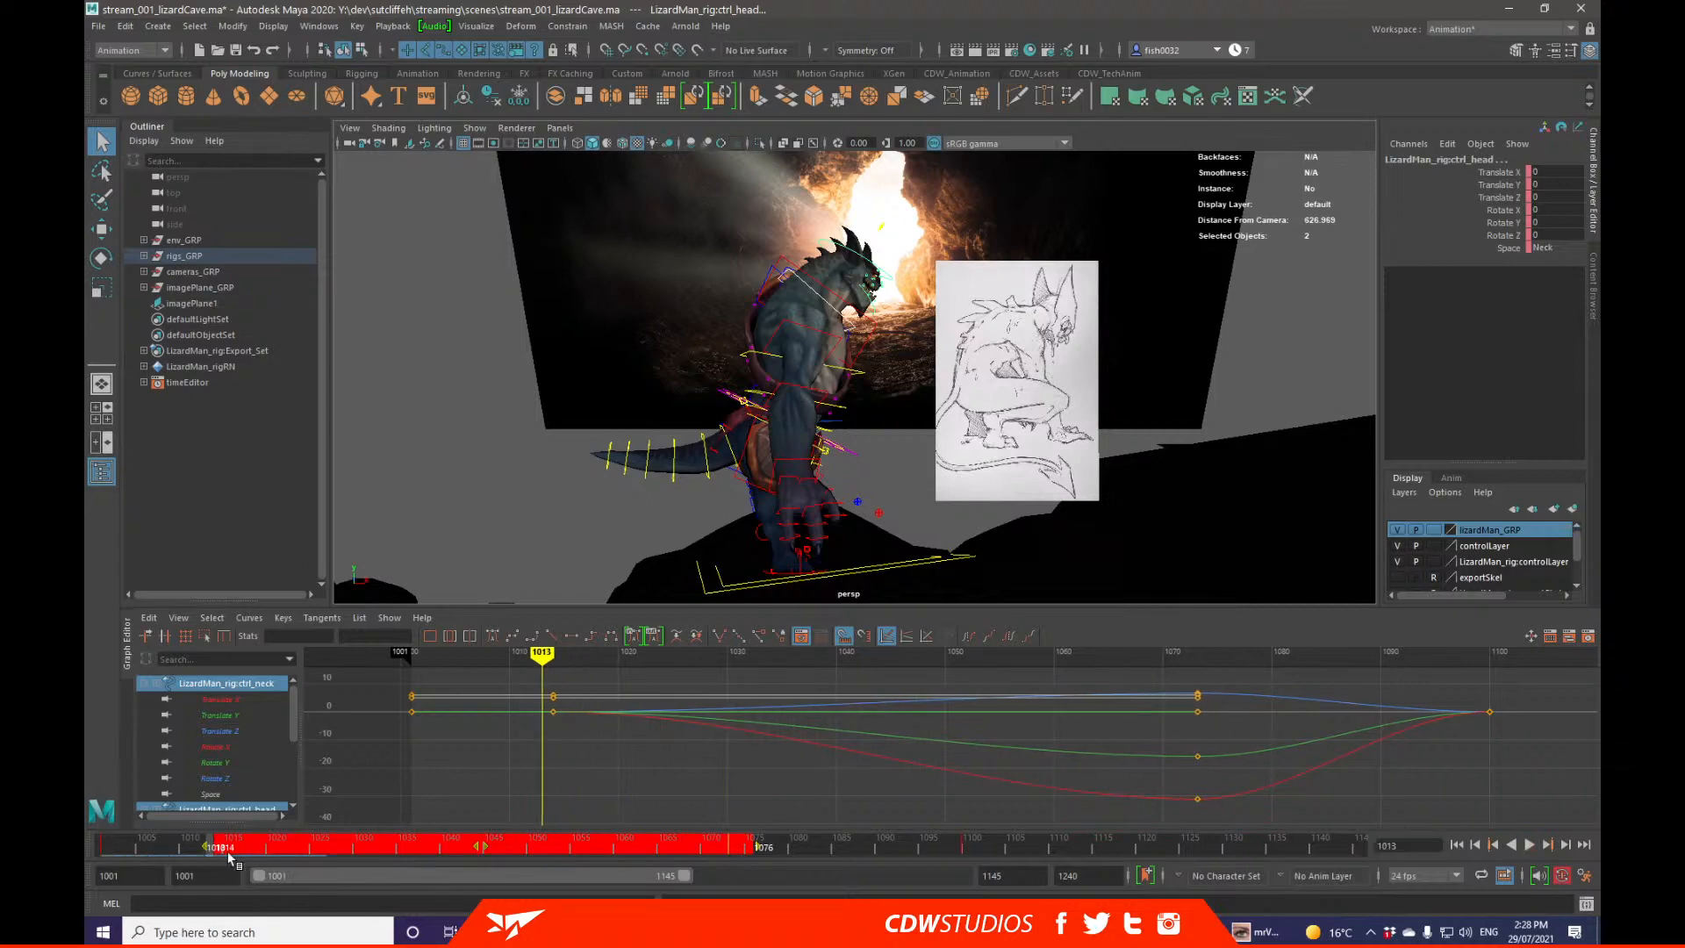
key("ctrl+z")
left_click(562, 846)
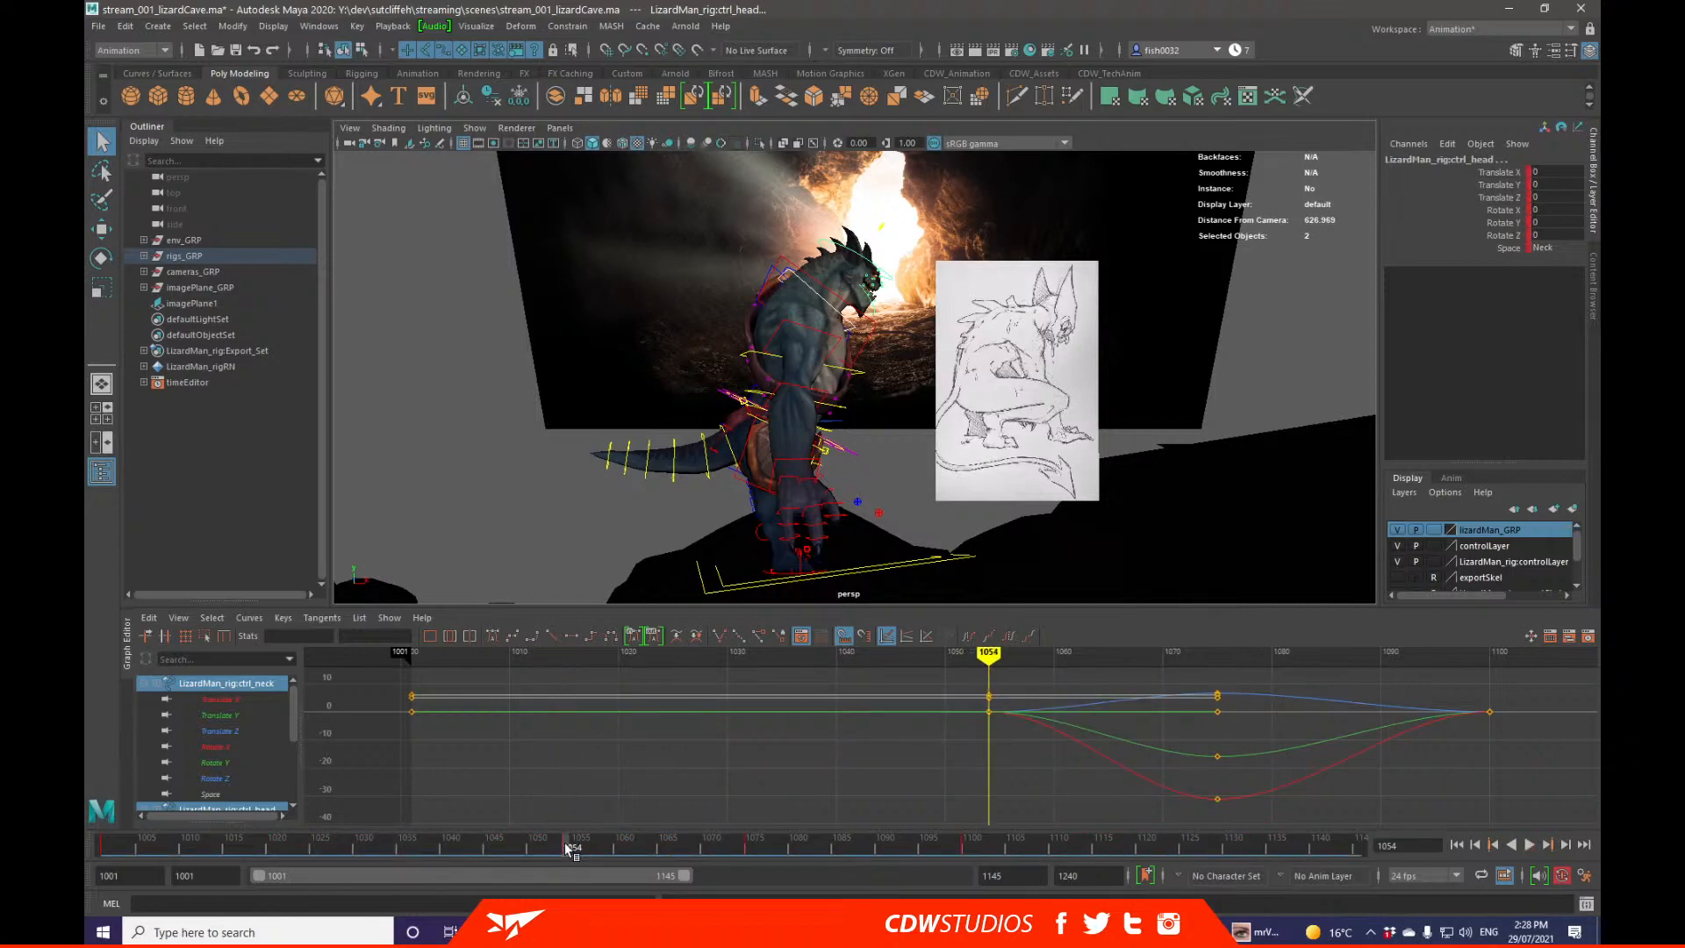
mouse_move(566, 848)
left_mouse_down("shift")
mouse_move(1006, 847)
mouse_move(771, 839)
mouse_move(864, 842)
left_mouse_up("shift")
key("ctrl+z")
Step: Try shifting the head and neck keys at frames 1054 and 1075 two frames earlier, play the turn, and undo the retiming
left_click_drag(748, 848, 547, 850, "shift")
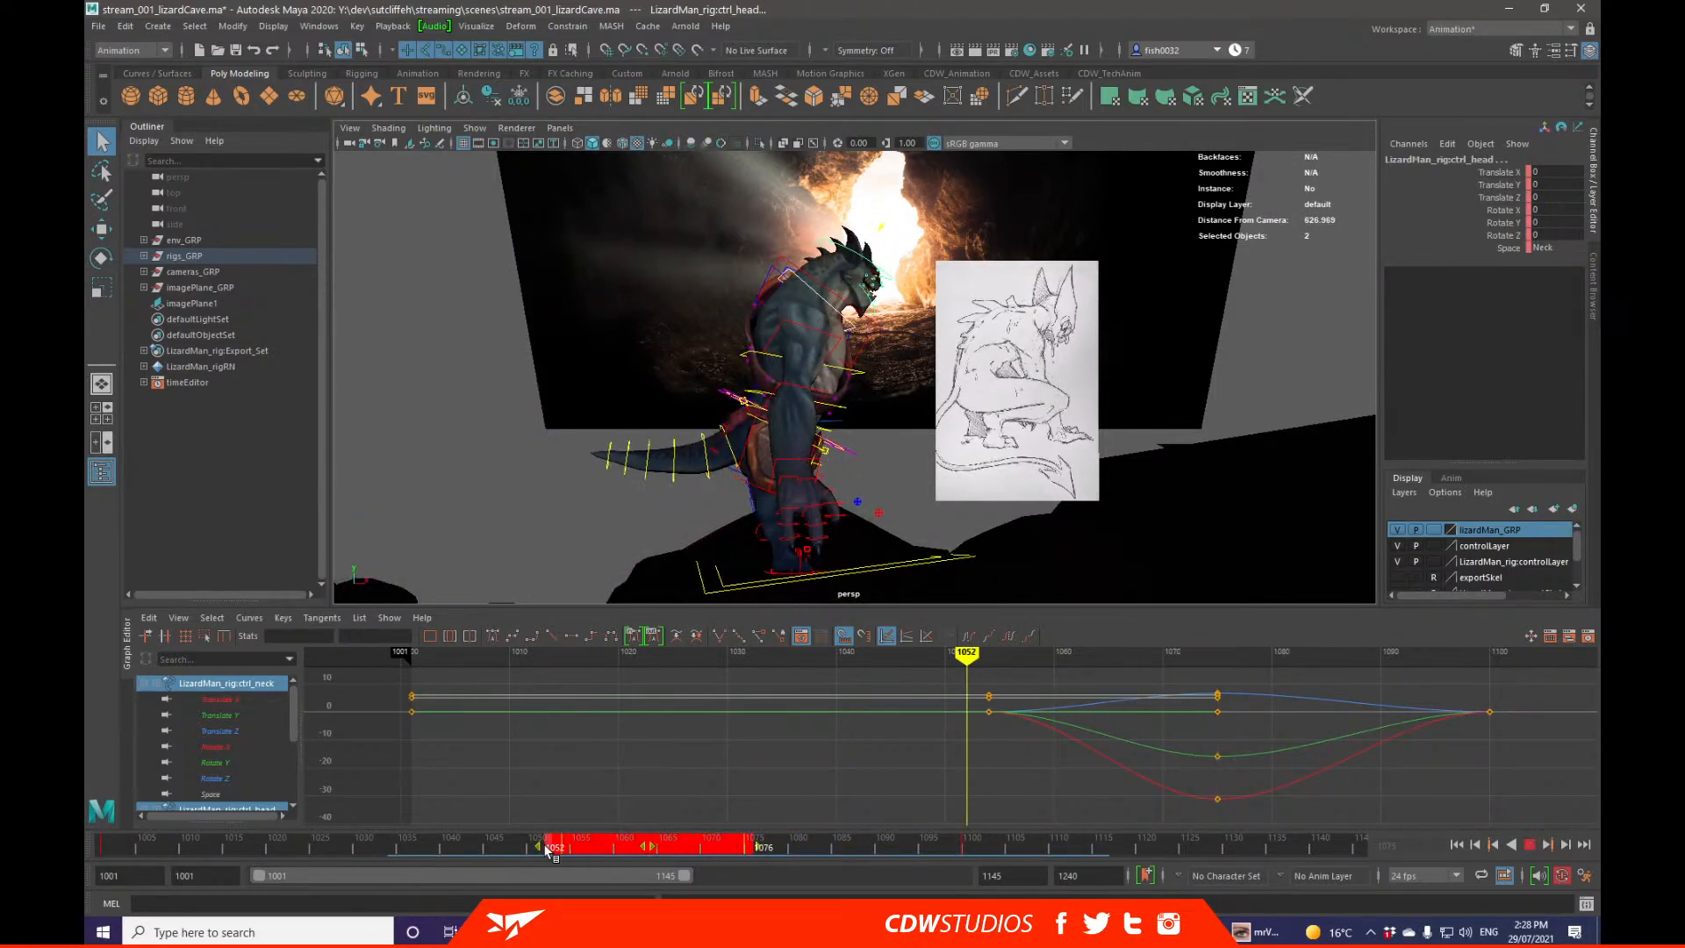
key("alt+v")
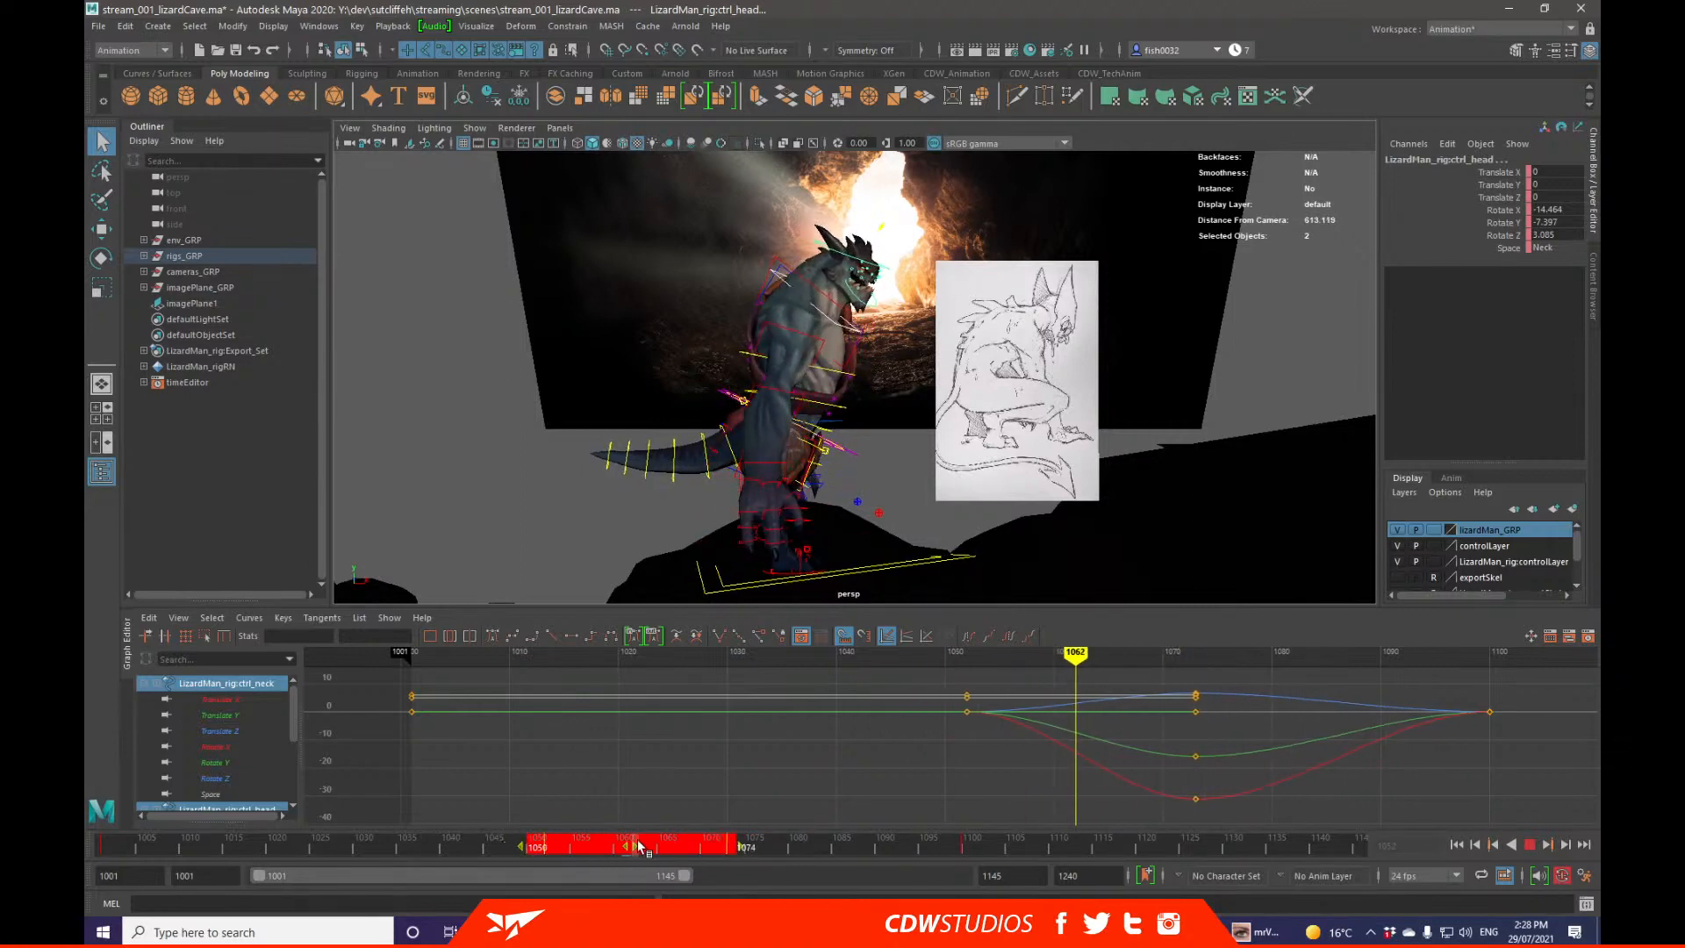
left_click_drag(646, 844, 709, 799)
key("ctrl+z")
key("ctrl+z")
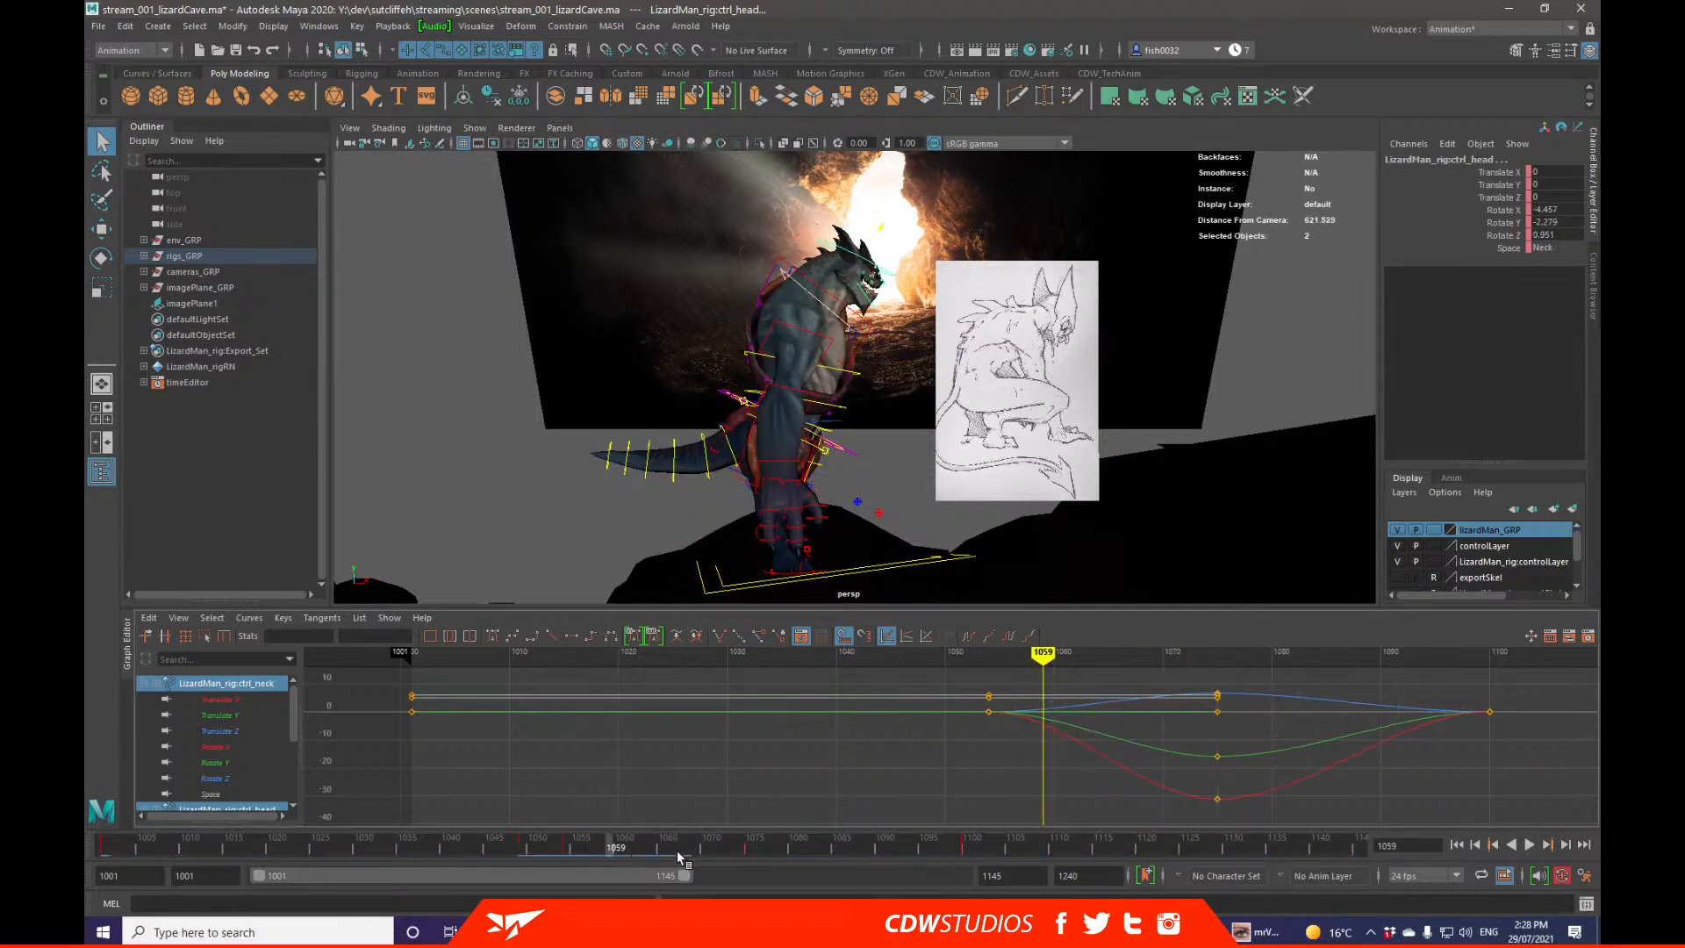
Step: Try moving the head and neck turn key to frame 1070 and play the shot to judge it
left_click(702, 850)
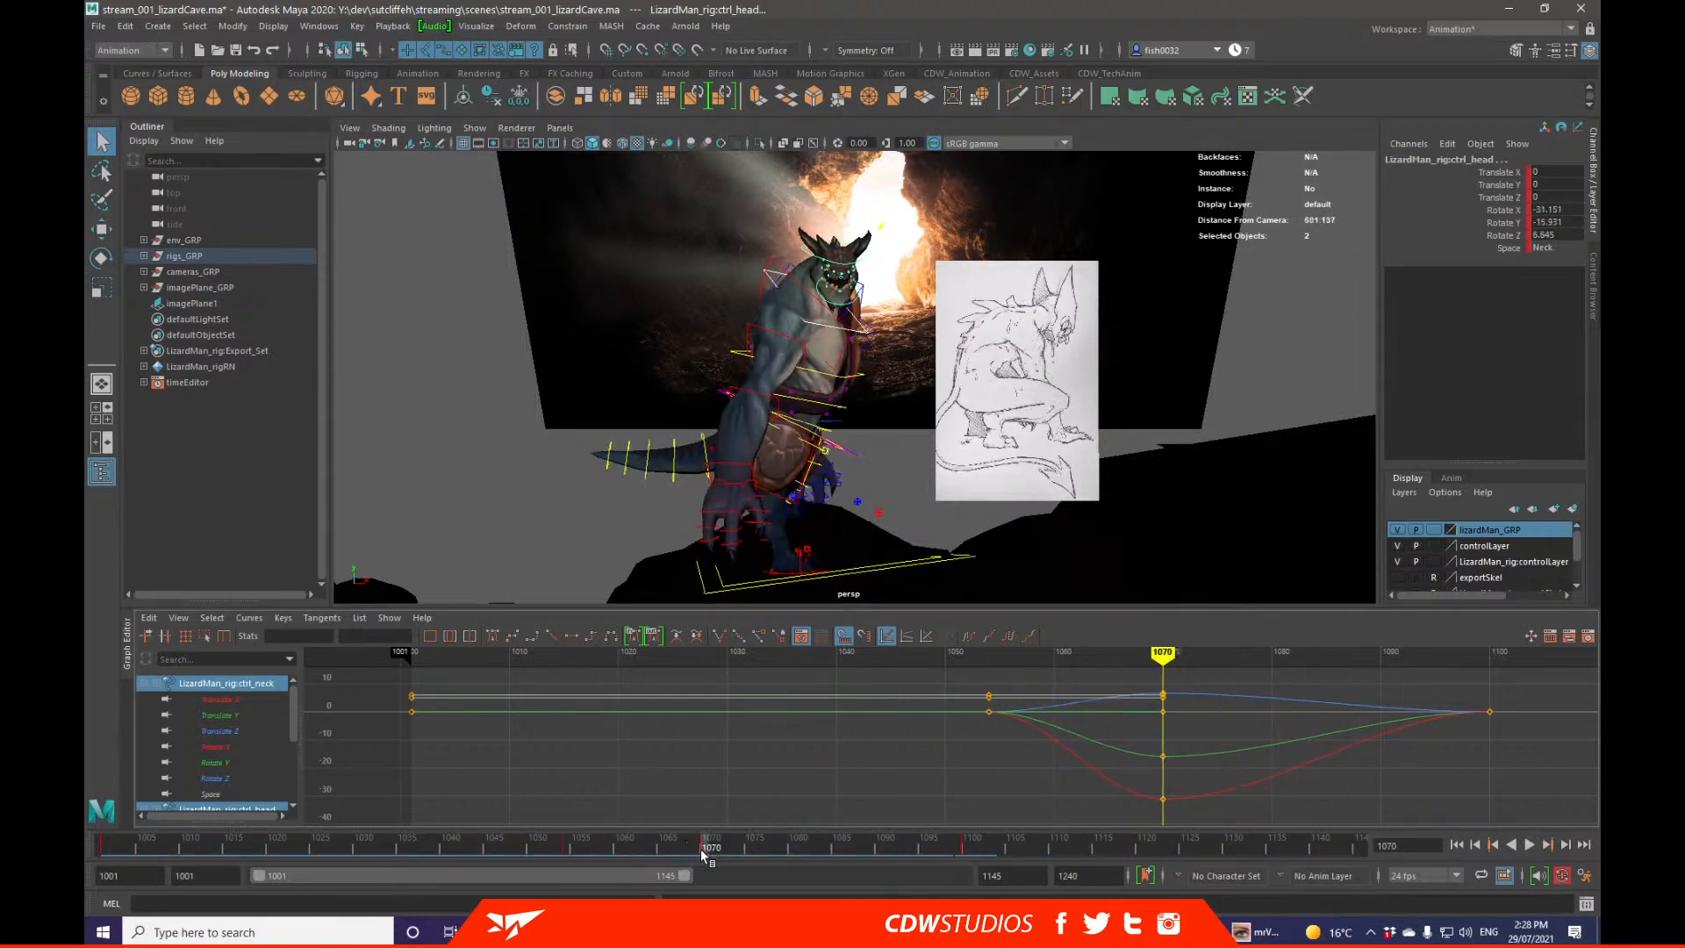
left_click_drag(618, 851, 389, 850)
key("alt+v")
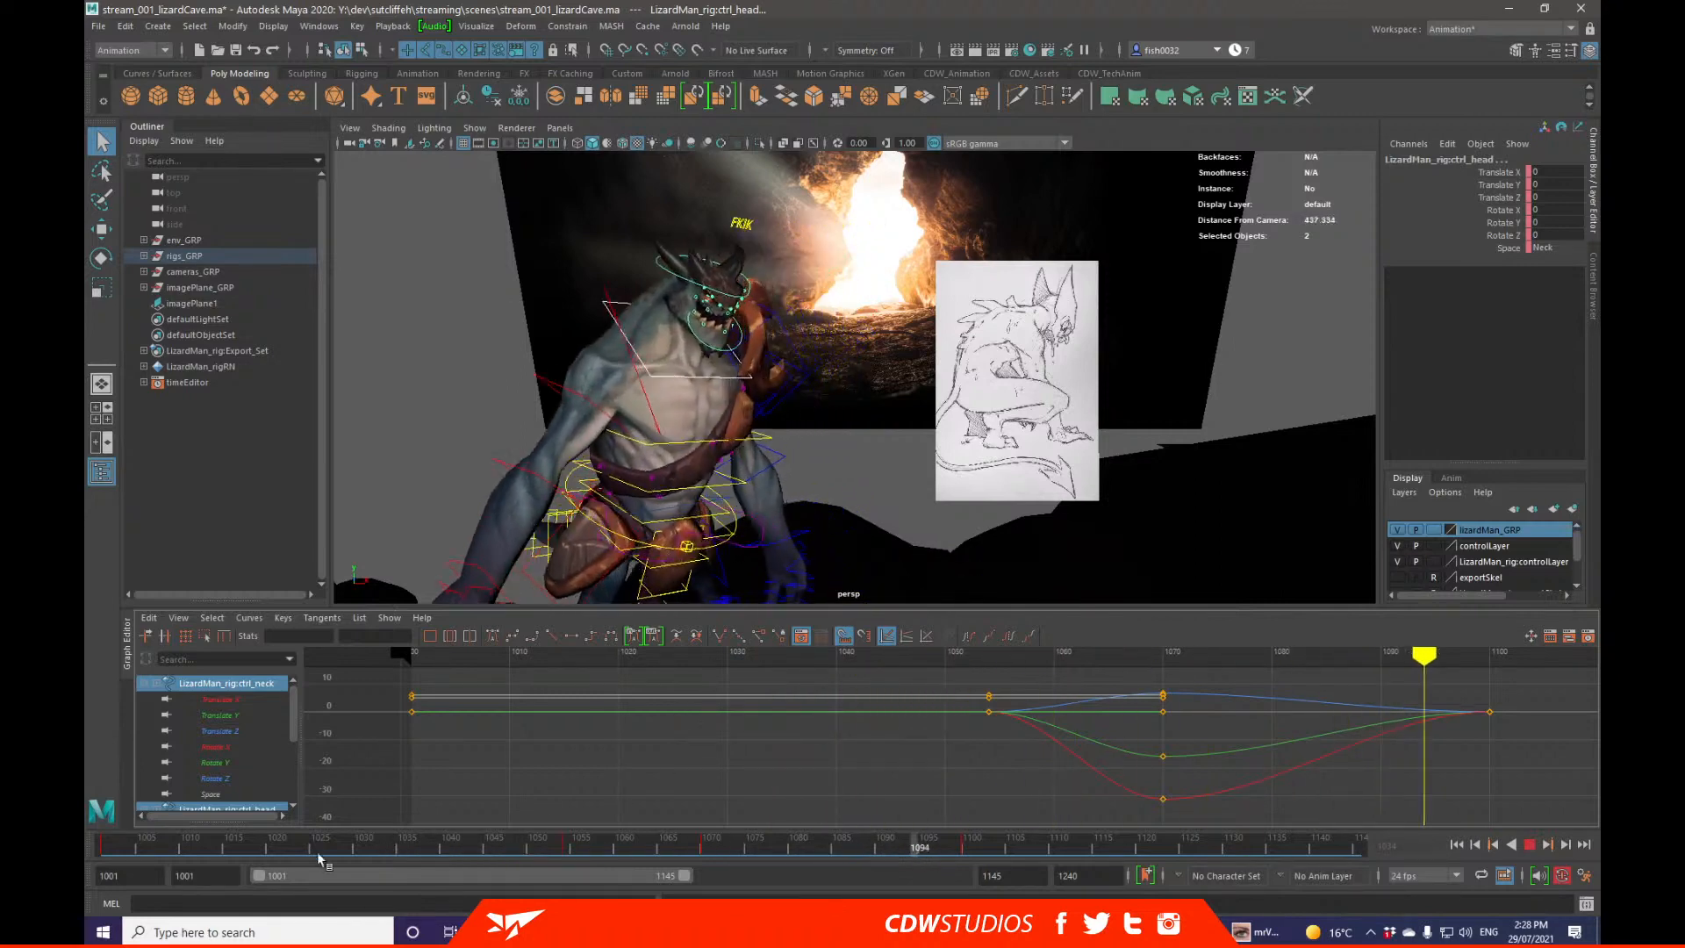
left_click(100, 848)
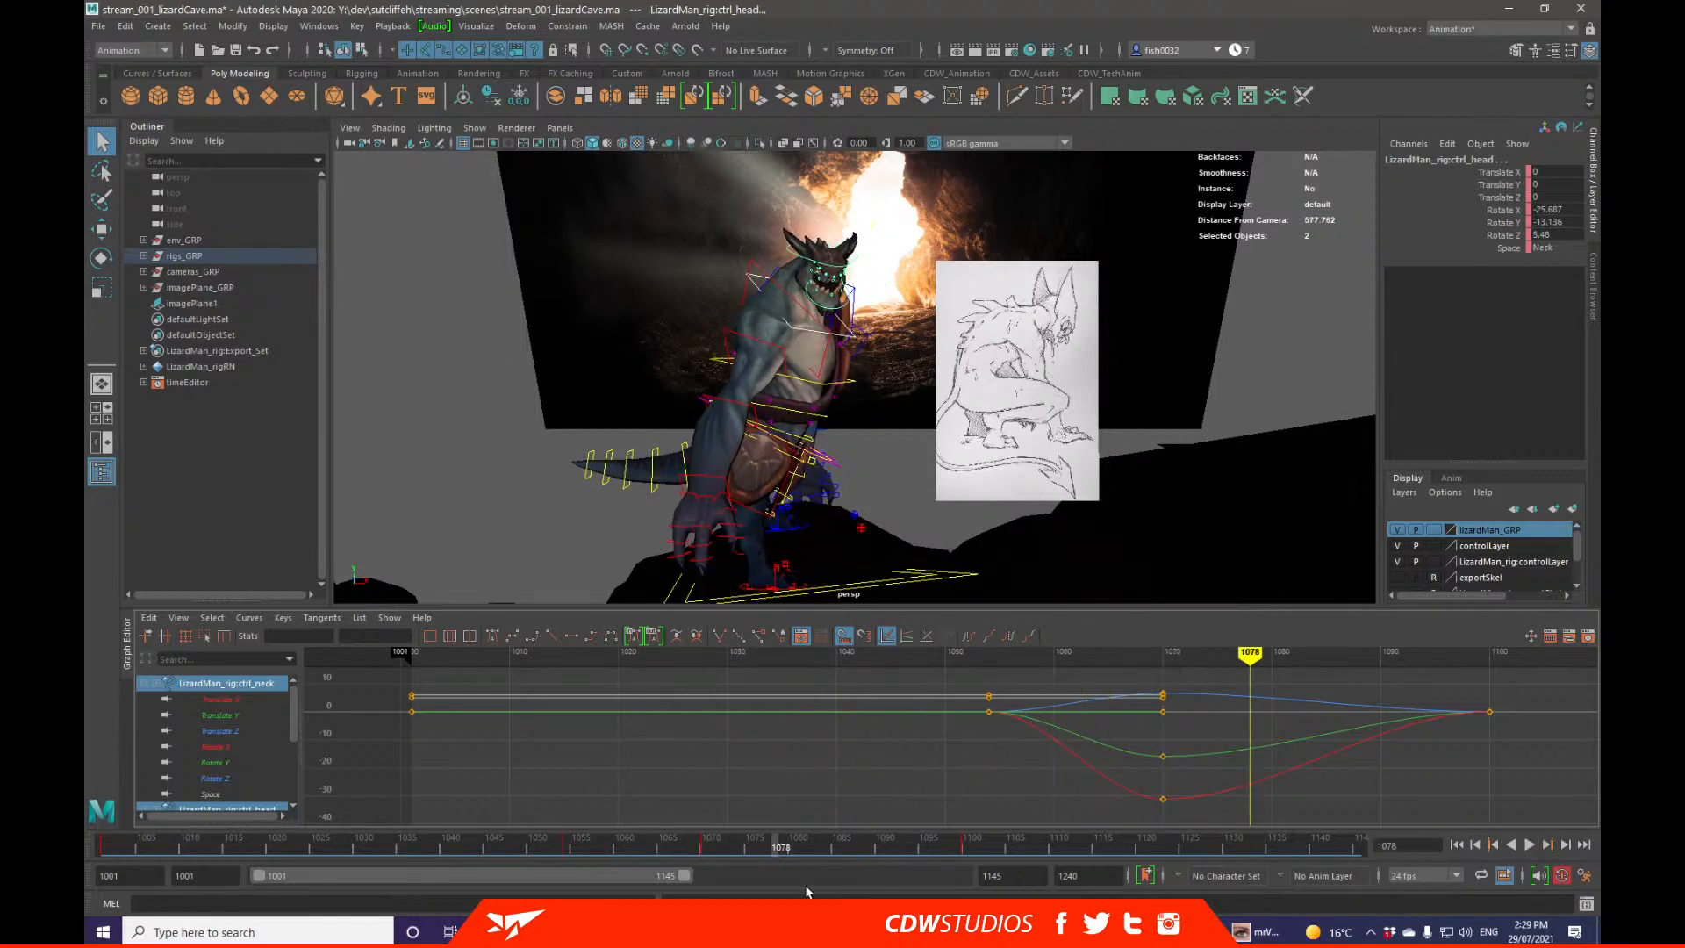
Step: Move the head and neck turn key to frame 1086
left_click(612, 850)
left_click_drag(612, 849, 653, 850)
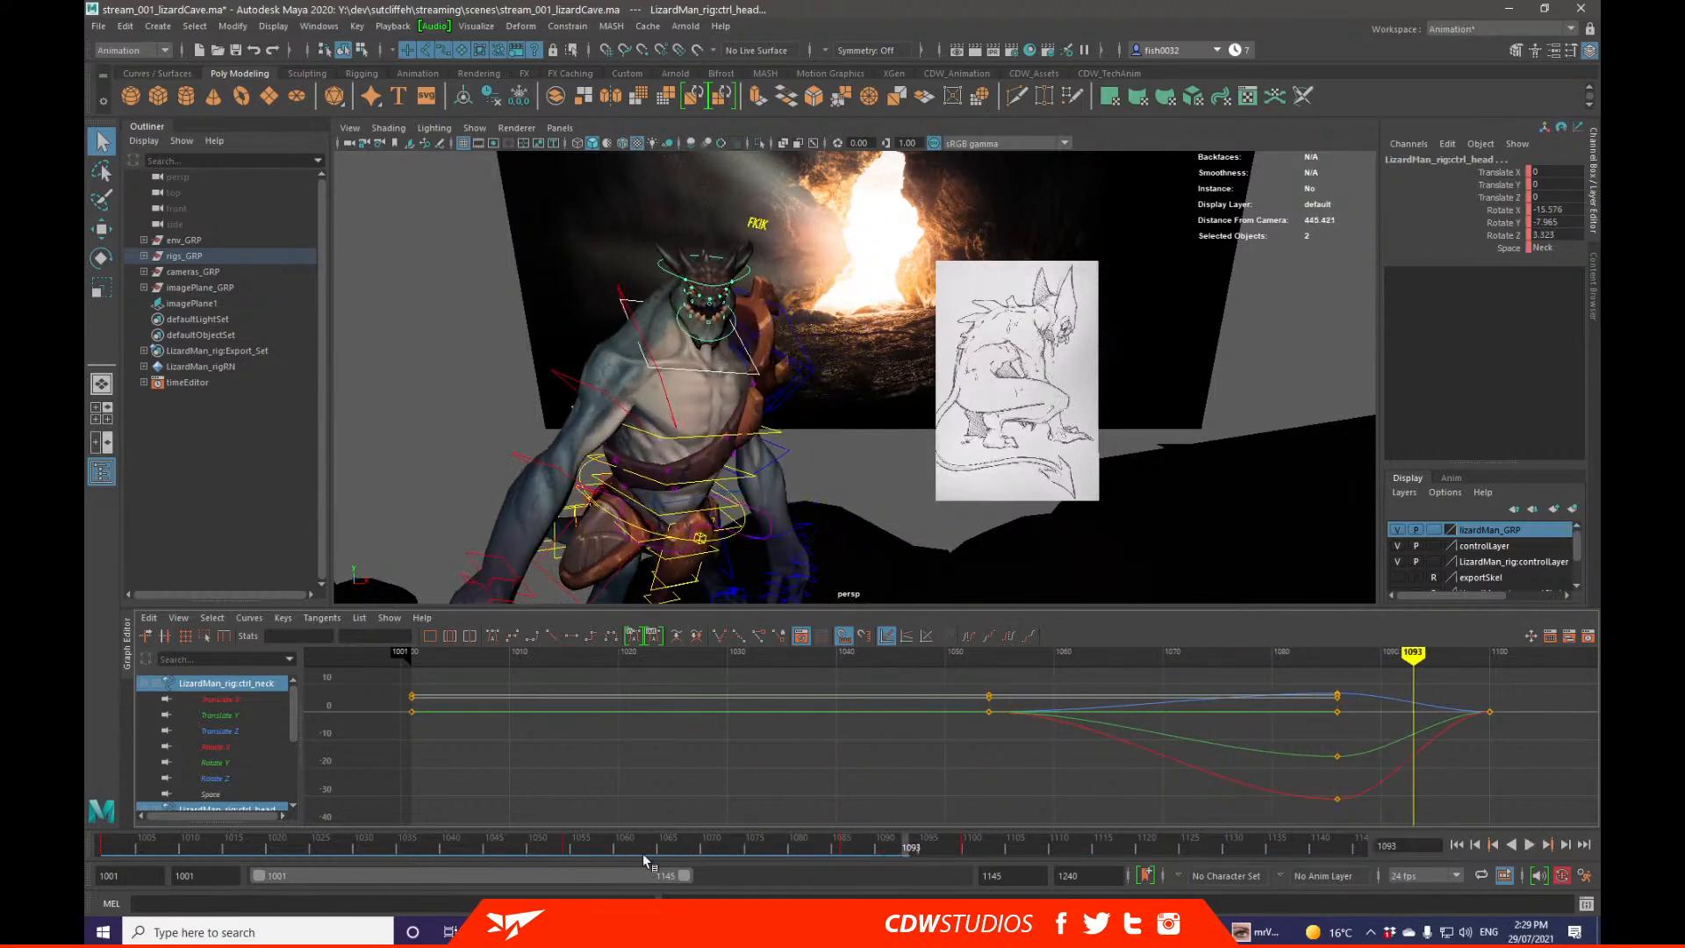
left_click(537, 850)
Step: Select the lizard's world offset control to check its keys, and play the shot from near the start
left_click(906, 571)
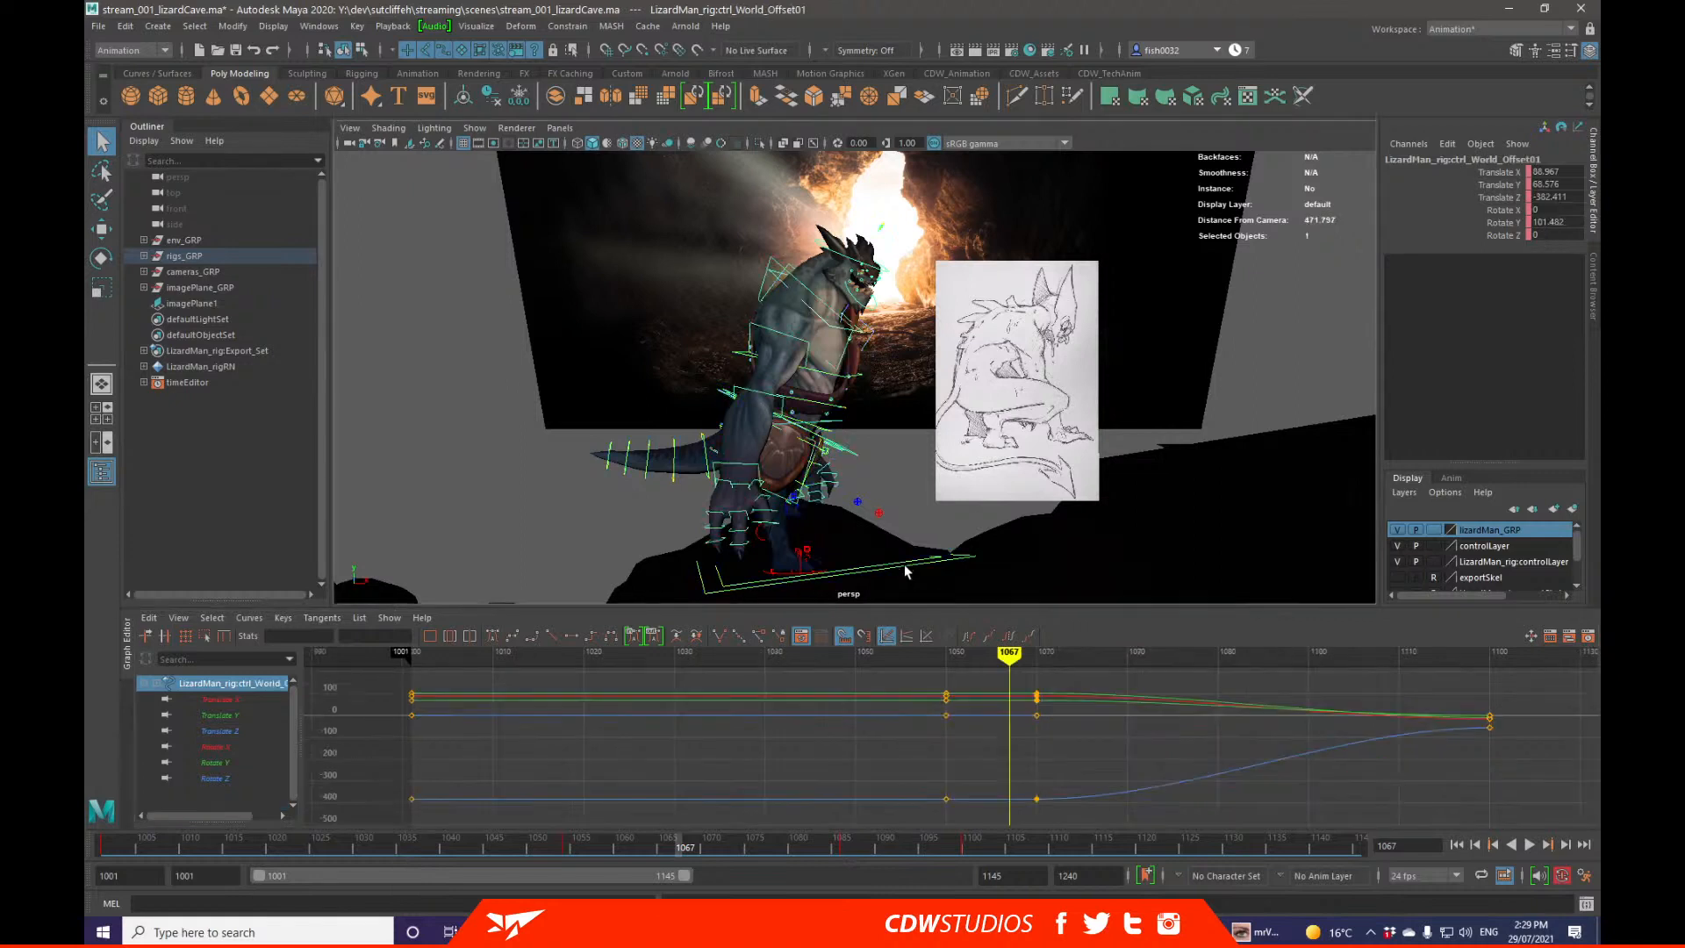
left_click_drag(696, 845, 619, 851)
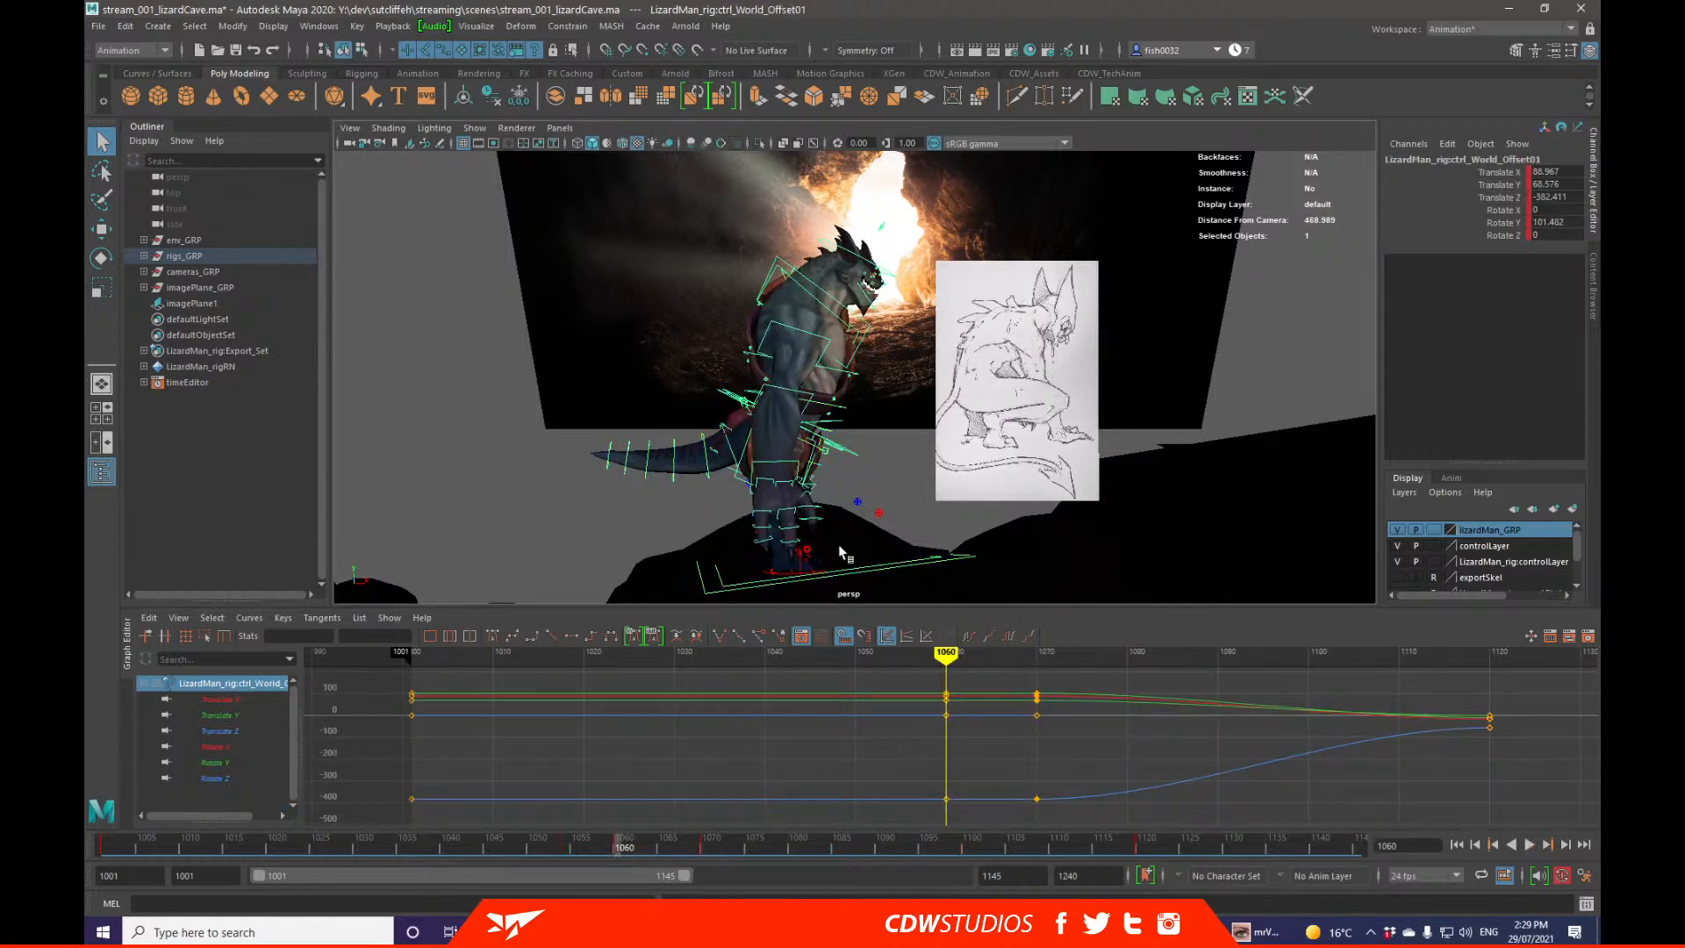
left_click(128, 850)
key("alt+v")
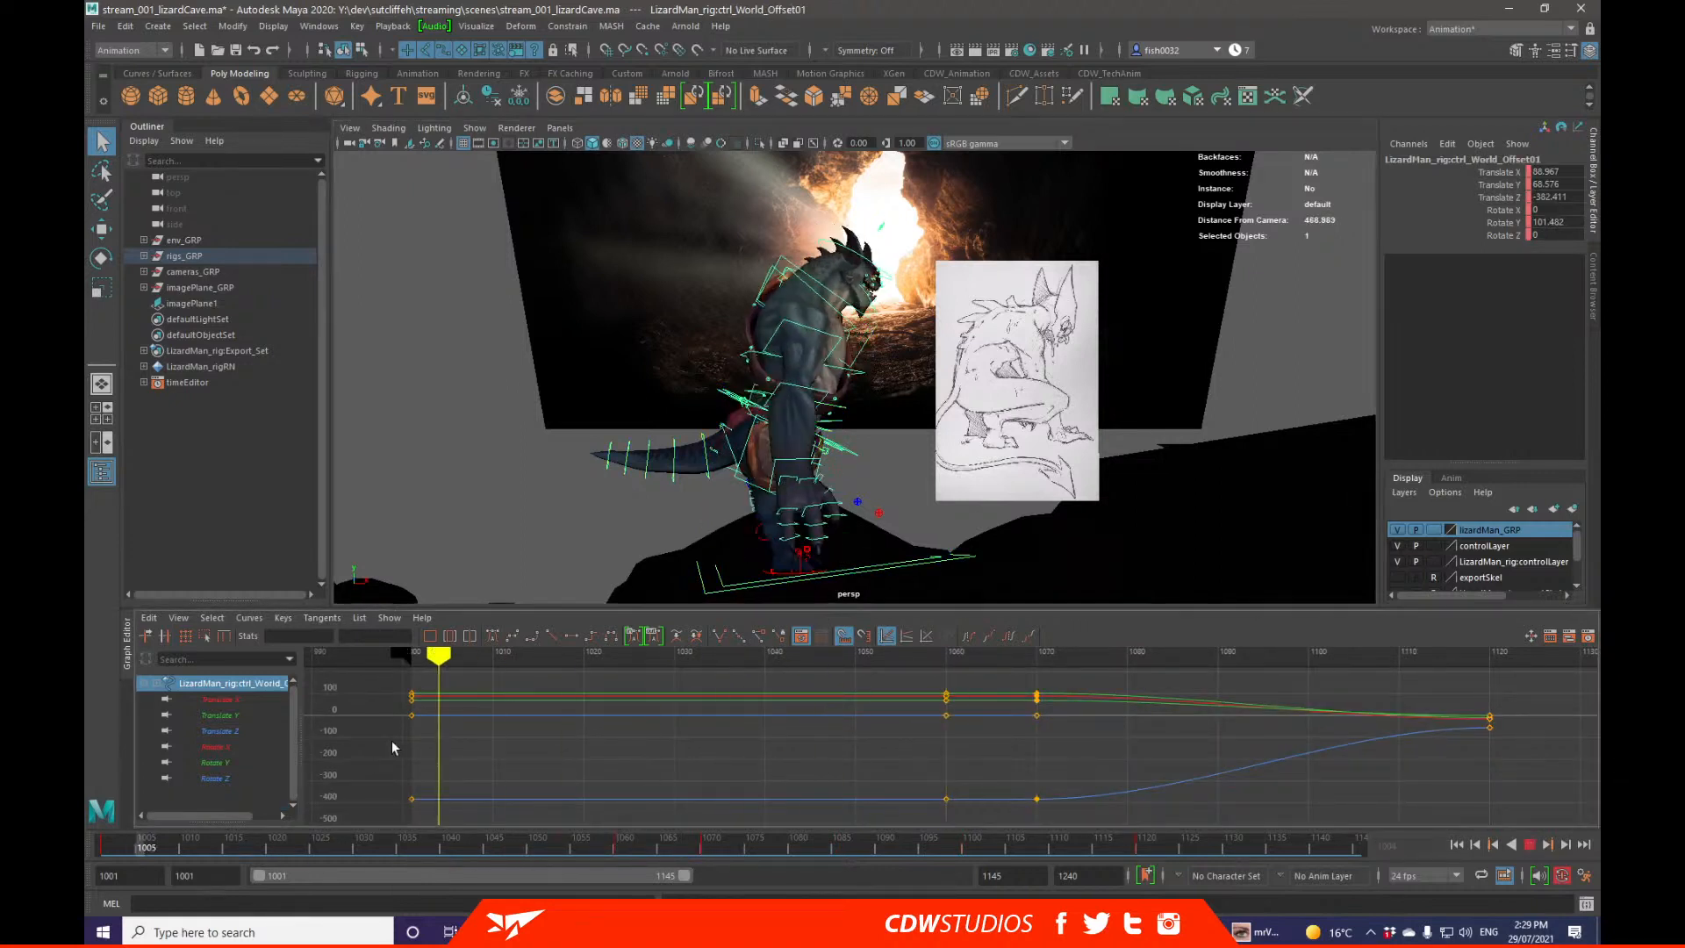
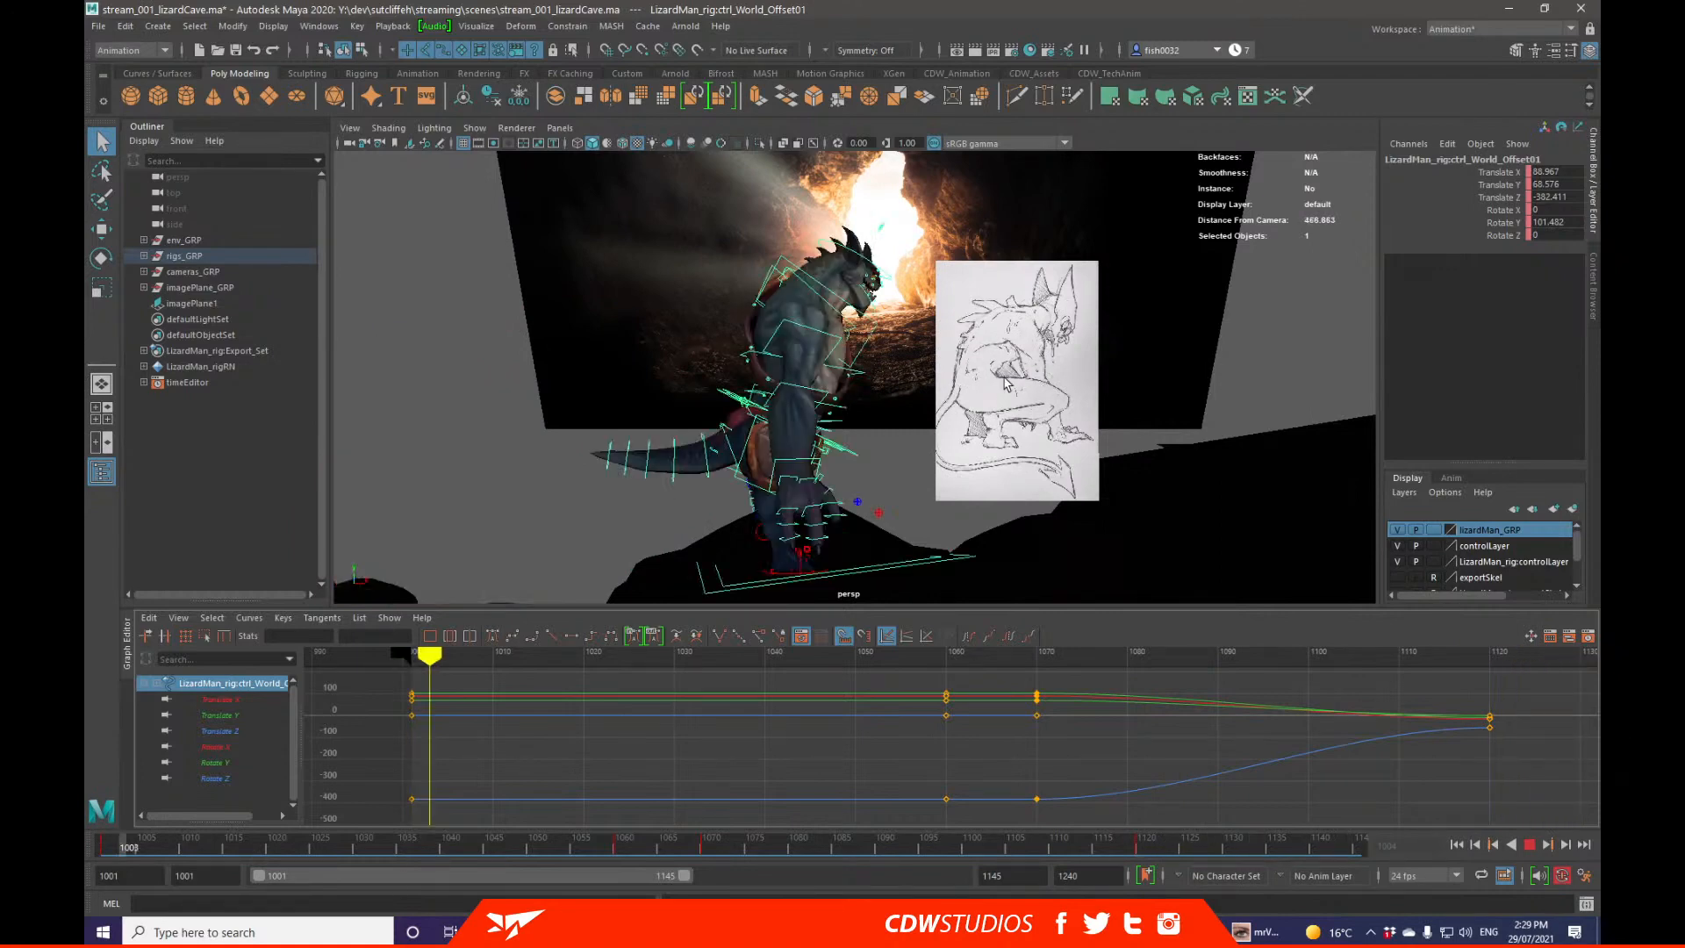
key("alt+v")
Step: Examine the lizard beside the reference sketch image plane from several angles and distances
left_click_drag(1037, 383, 981, 372, "alt")
middle_click_drag(981, 372, 815, 367, "alt")
right_click_drag(814, 366, 1169, 377, "alt")
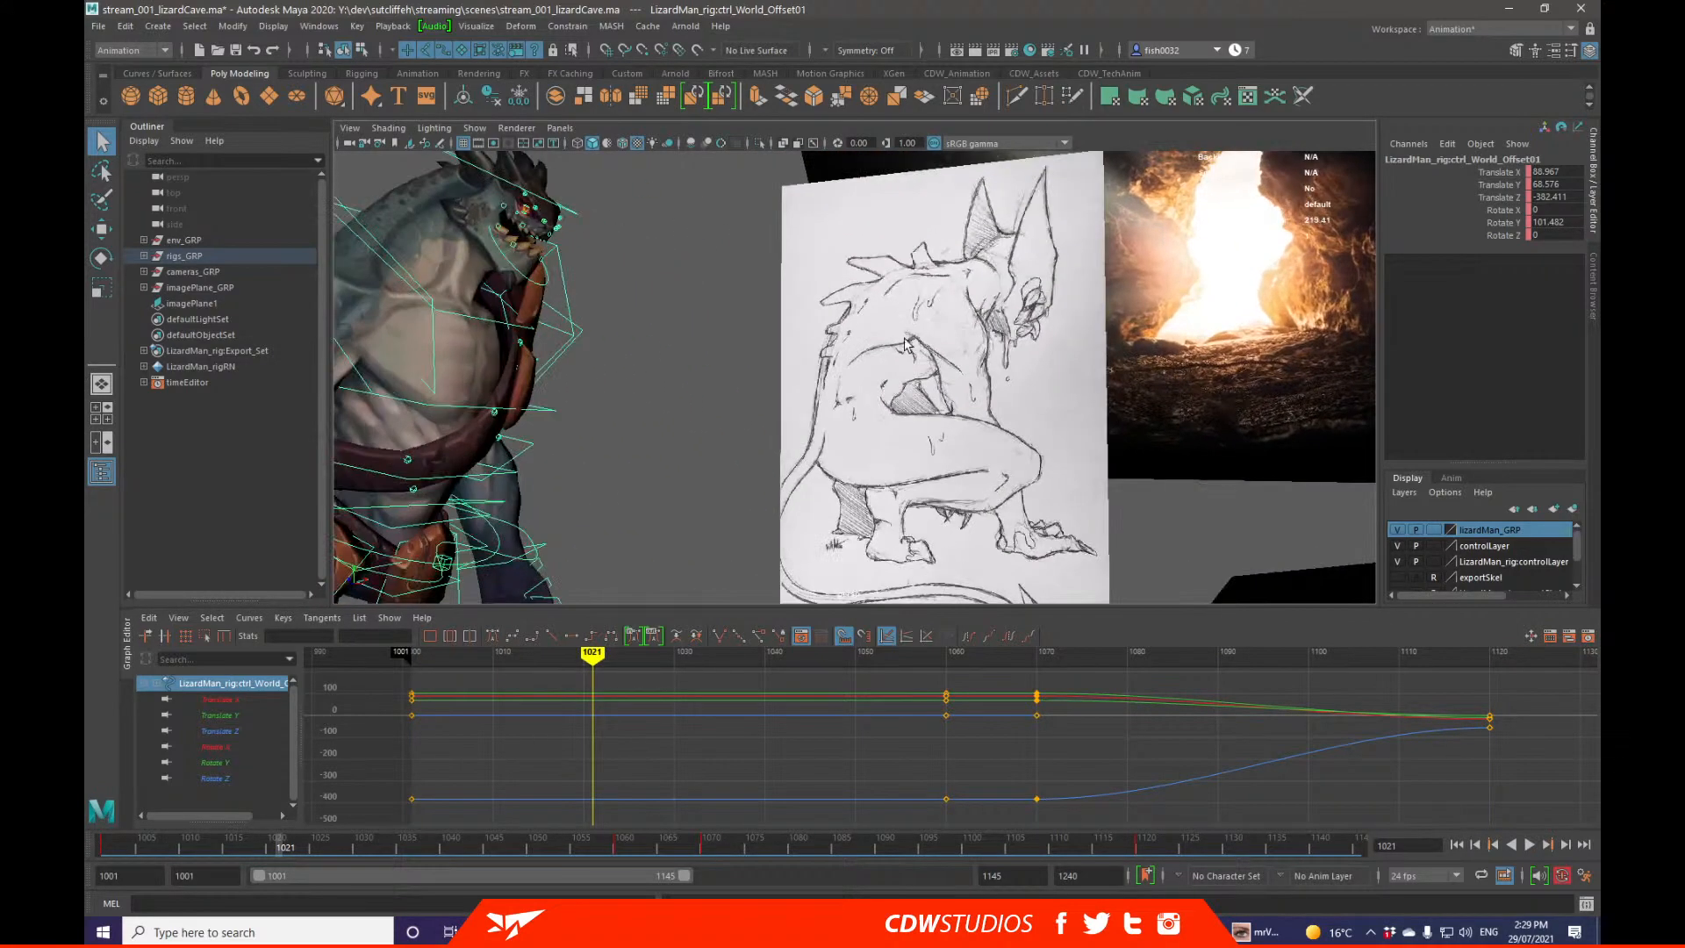
left_click(944, 407)
right_click_drag(1009, 409, 933, 407, "alt")
left_click(823, 291)
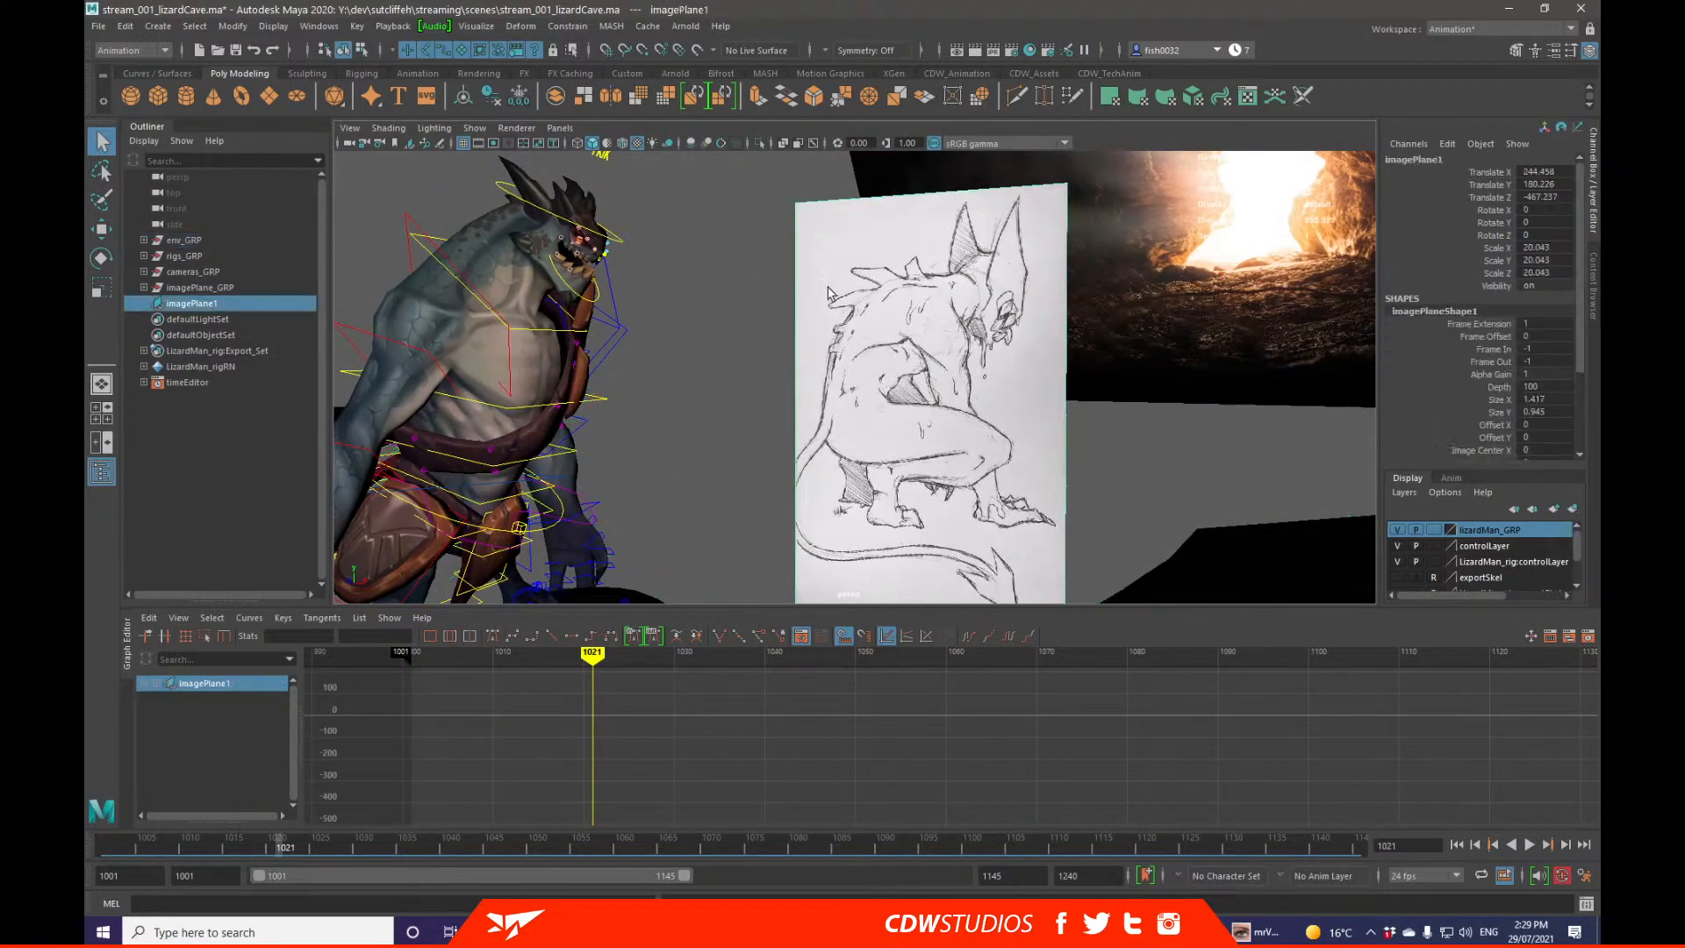
left_click_drag(833, 293, 937, 314, "alt")
left_click(785, 282)
left_click(956, 314)
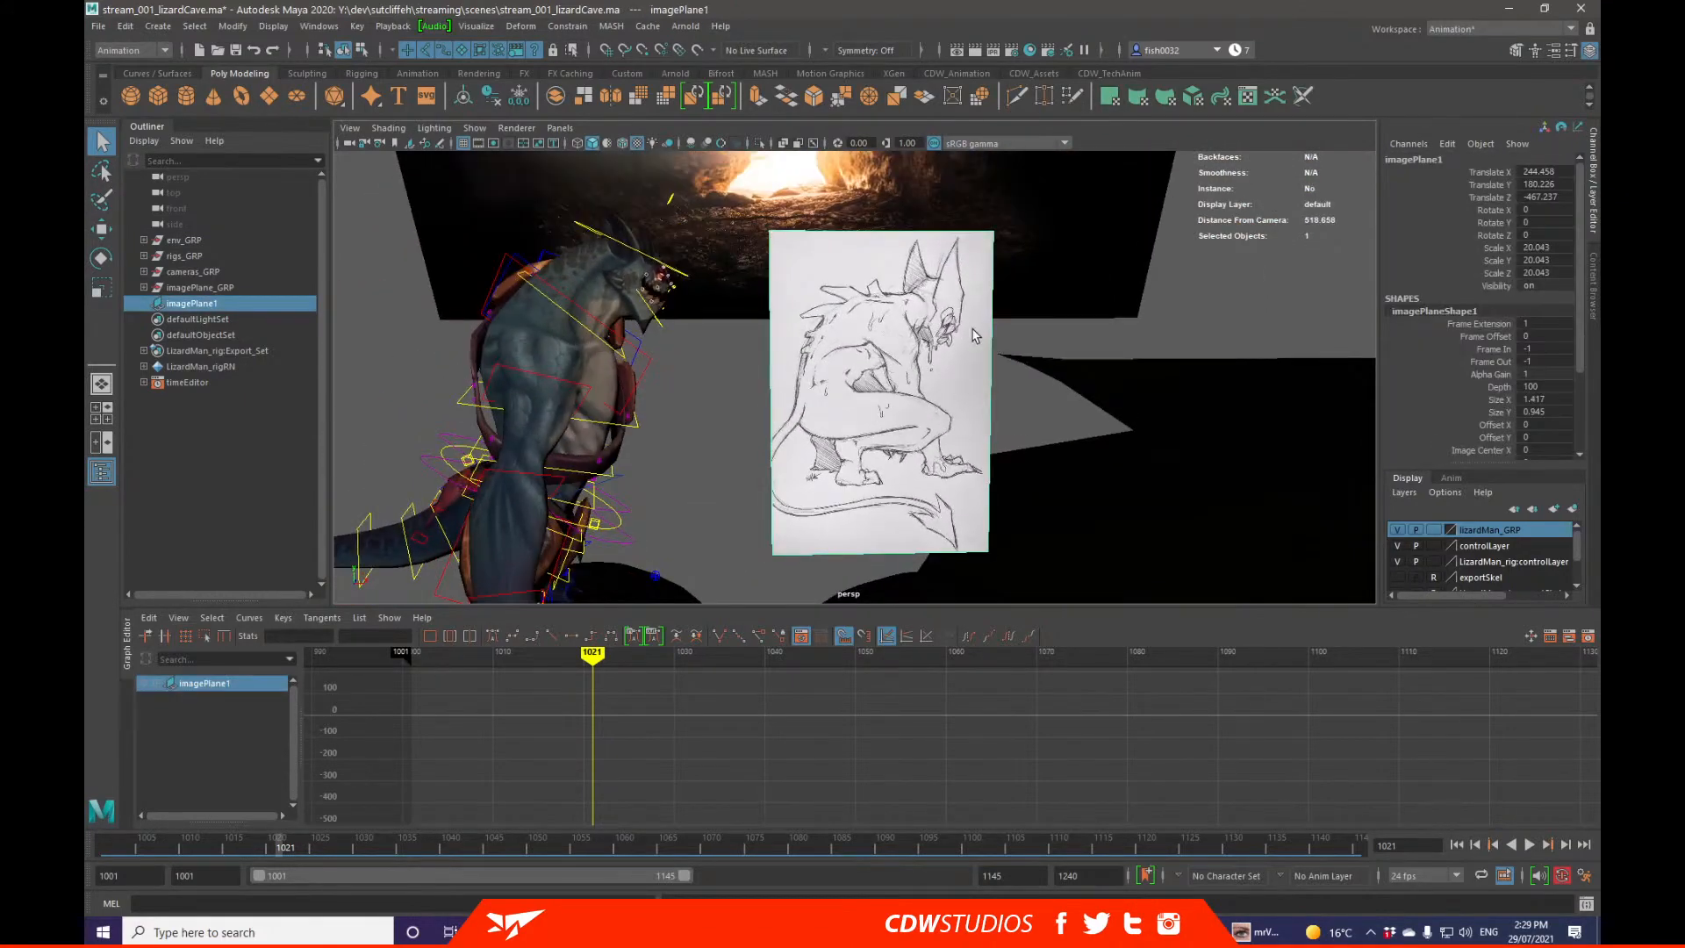
right_click_drag(903, 333, 786, 364, "alt")
middle_click_drag(786, 365, 938, 320, "alt")
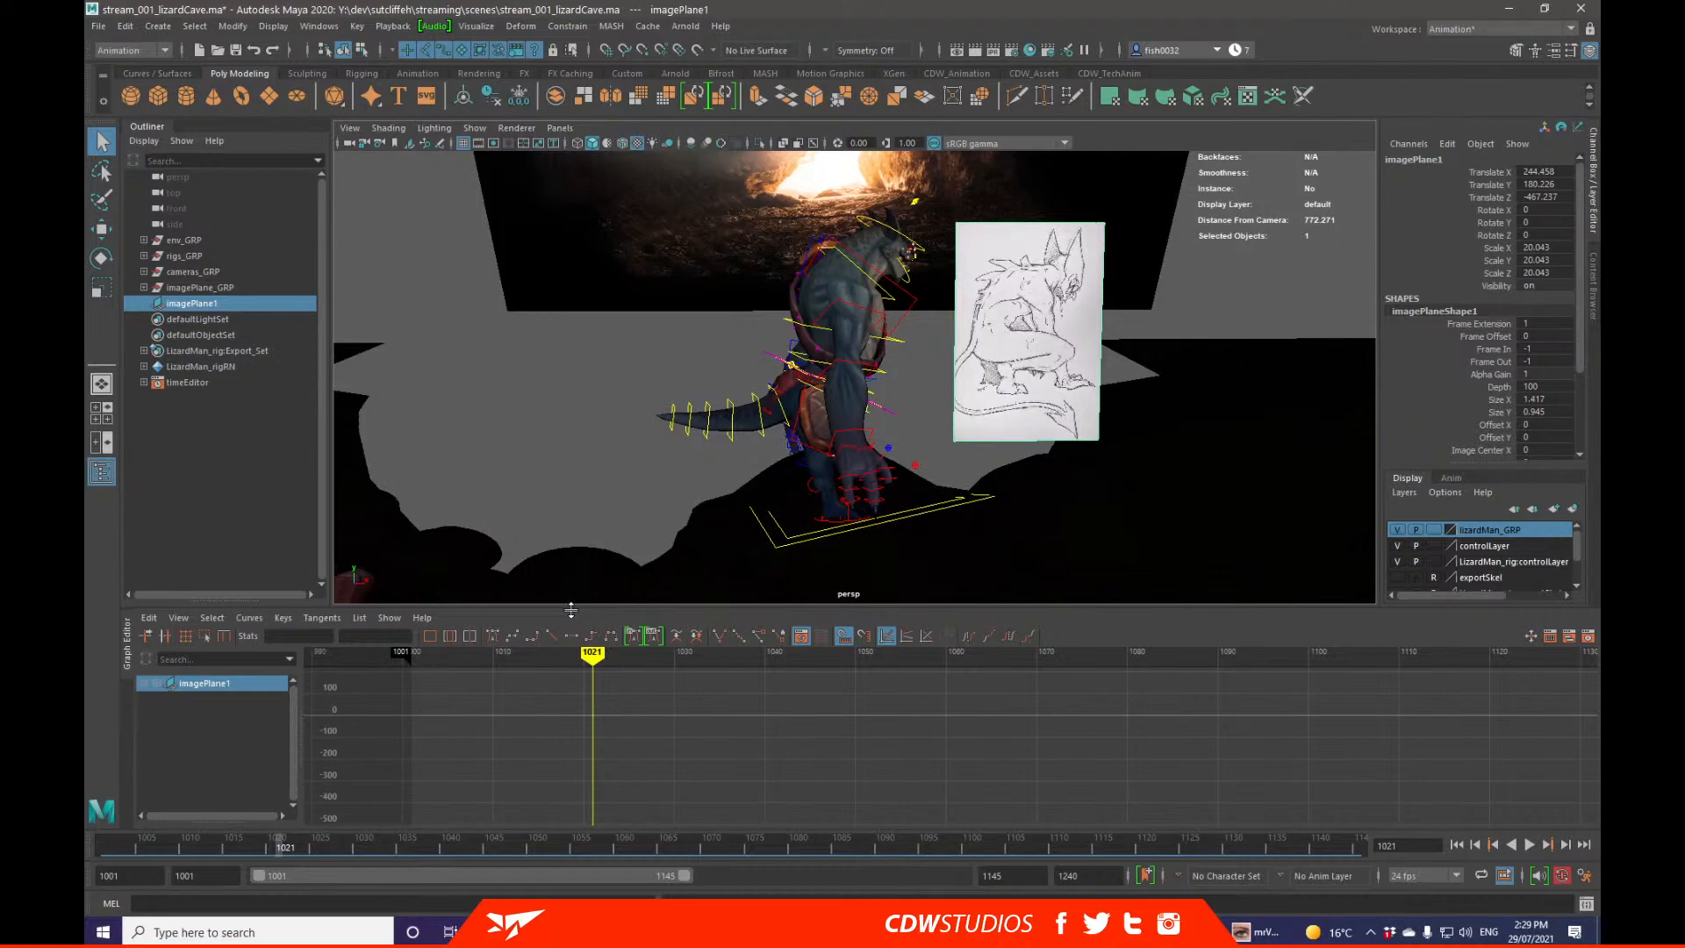
Step: Play the shot through the forward move, and check the world offset control's keys around frame 1055
left_click(151, 838)
key("alt+v")
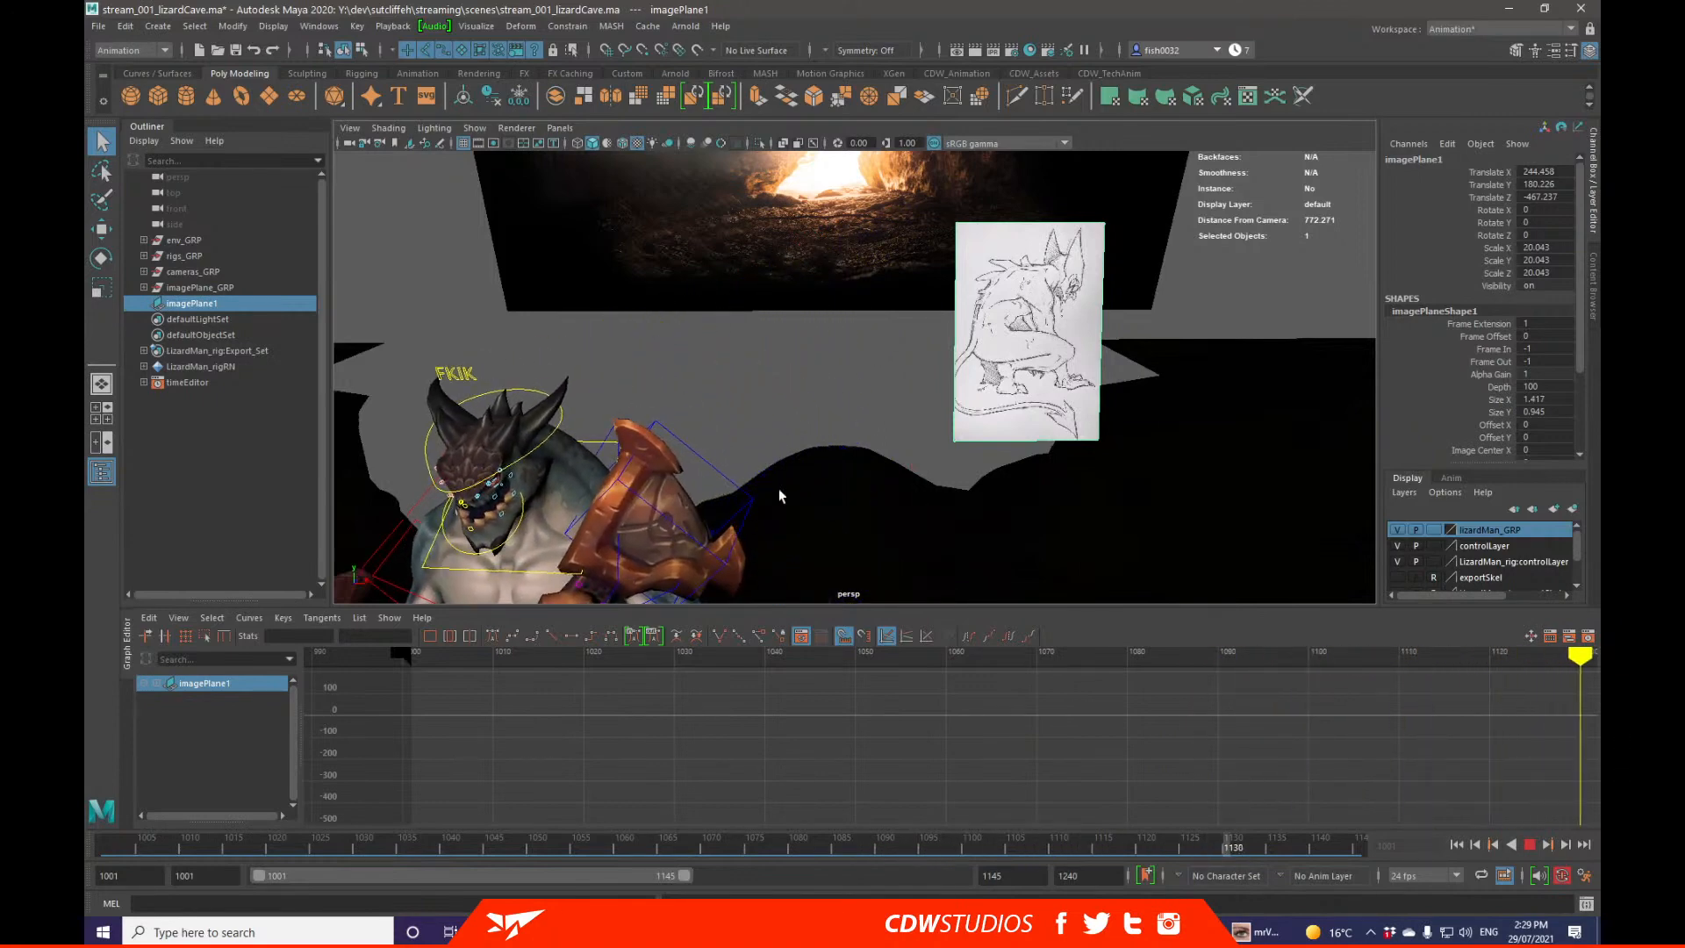
key("alt+v")
mouse_move(778, 488)
right_mouse_down("alt")
mouse_move(747, 460)
mouse_move(816, 403)
mouse_move(786, 493)
right_mouse_up("alt")
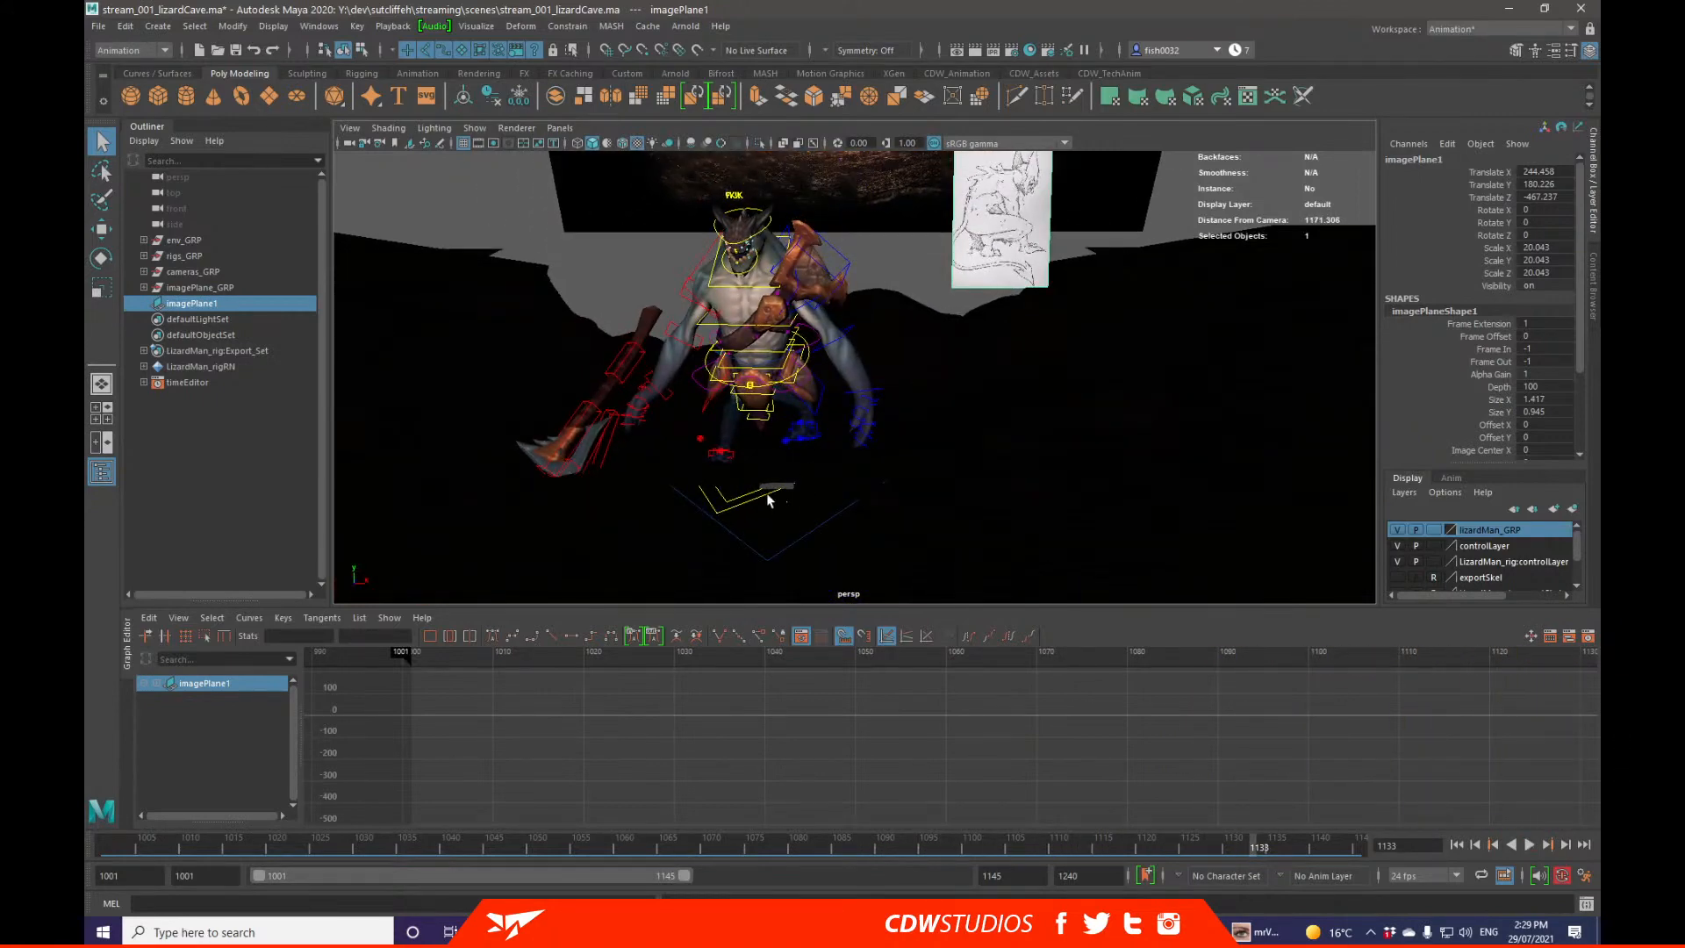
left_click(766, 493)
left_click(741, 501)
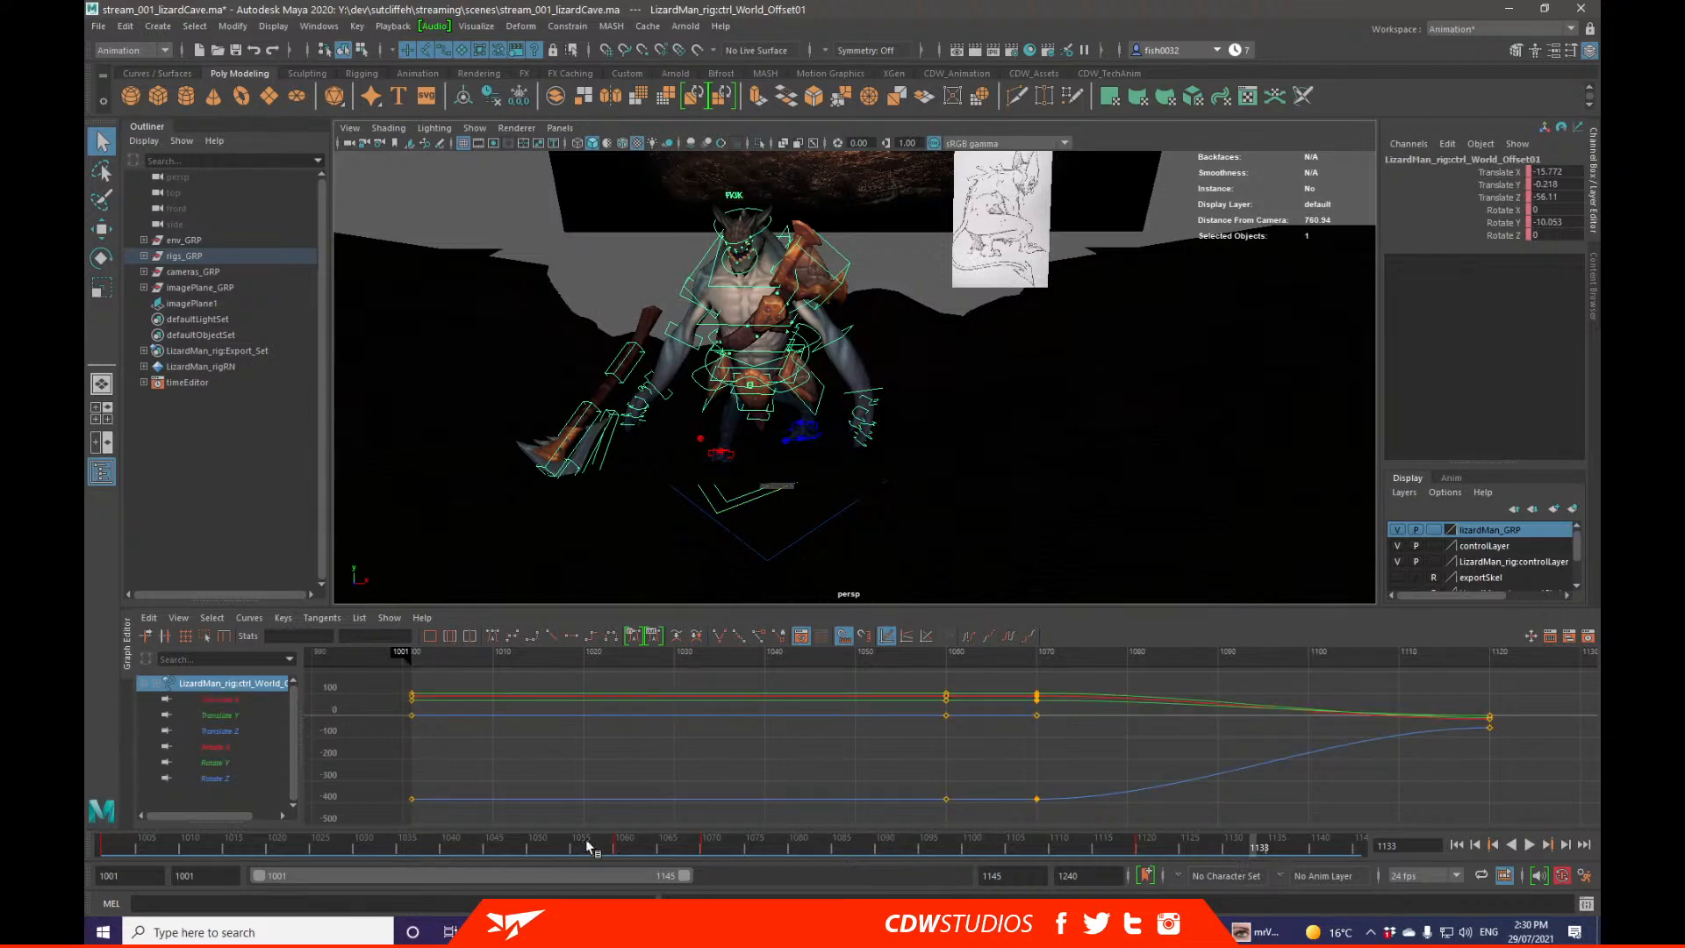
left_click_drag(590, 846, 617, 847)
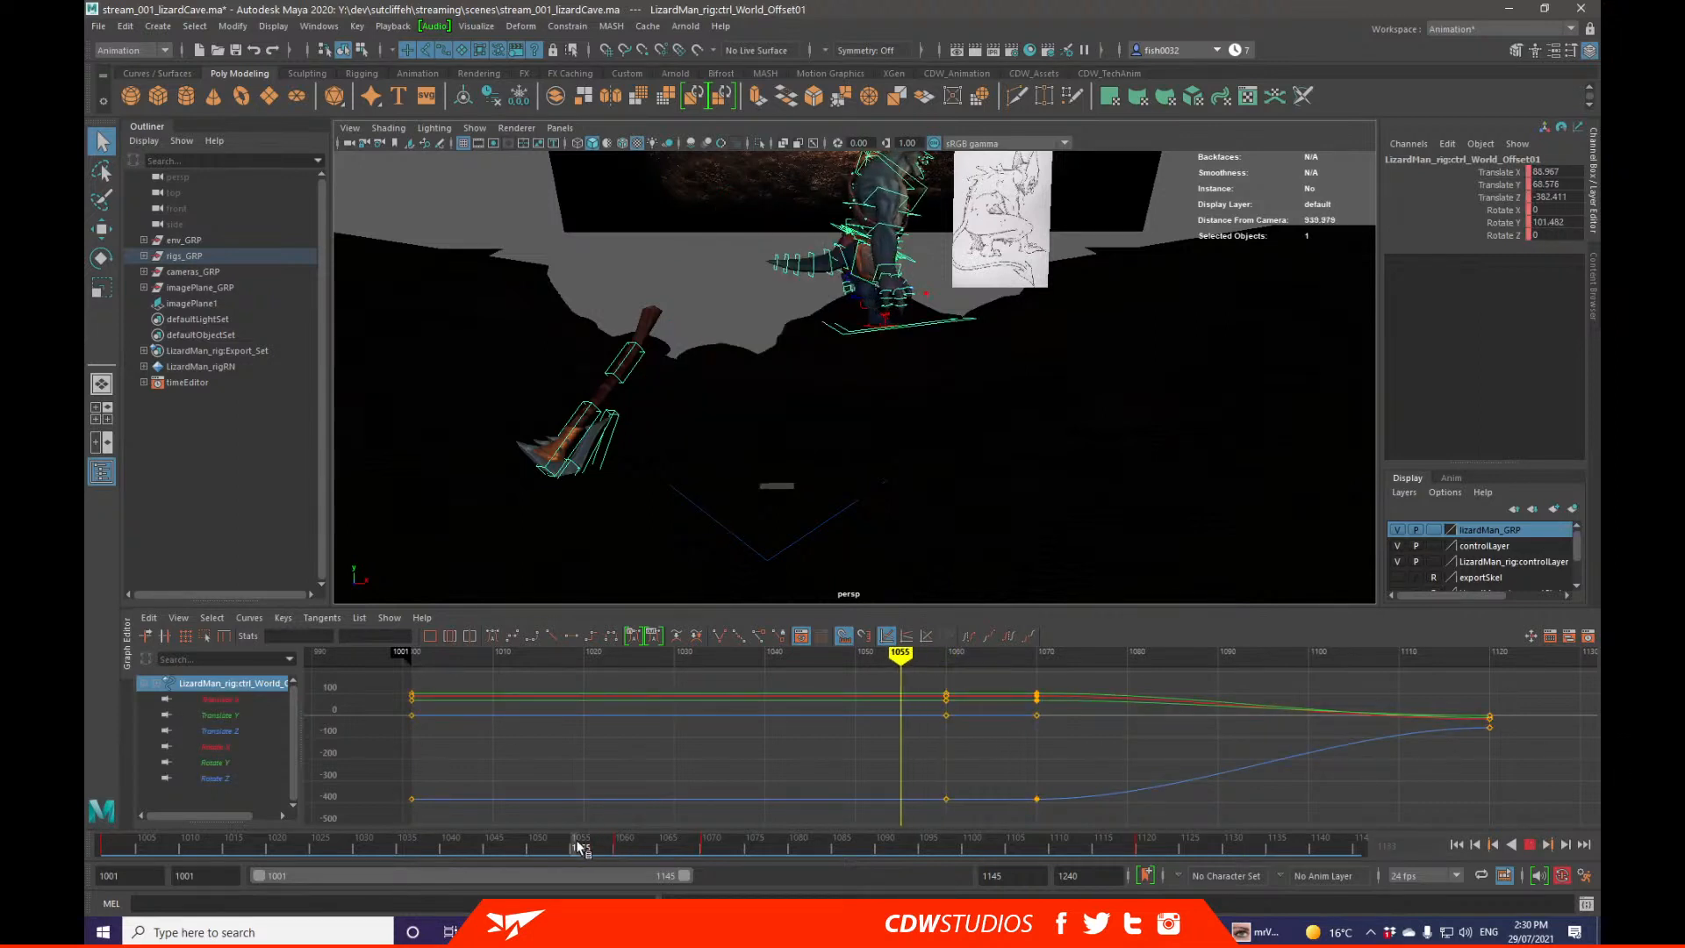
Step: Examine the ground mesh, the rig's main world control and the lizard's starting spot from a wide view
right_click_drag(753, 593, 845, 360, "alt")
left_click(847, 366)
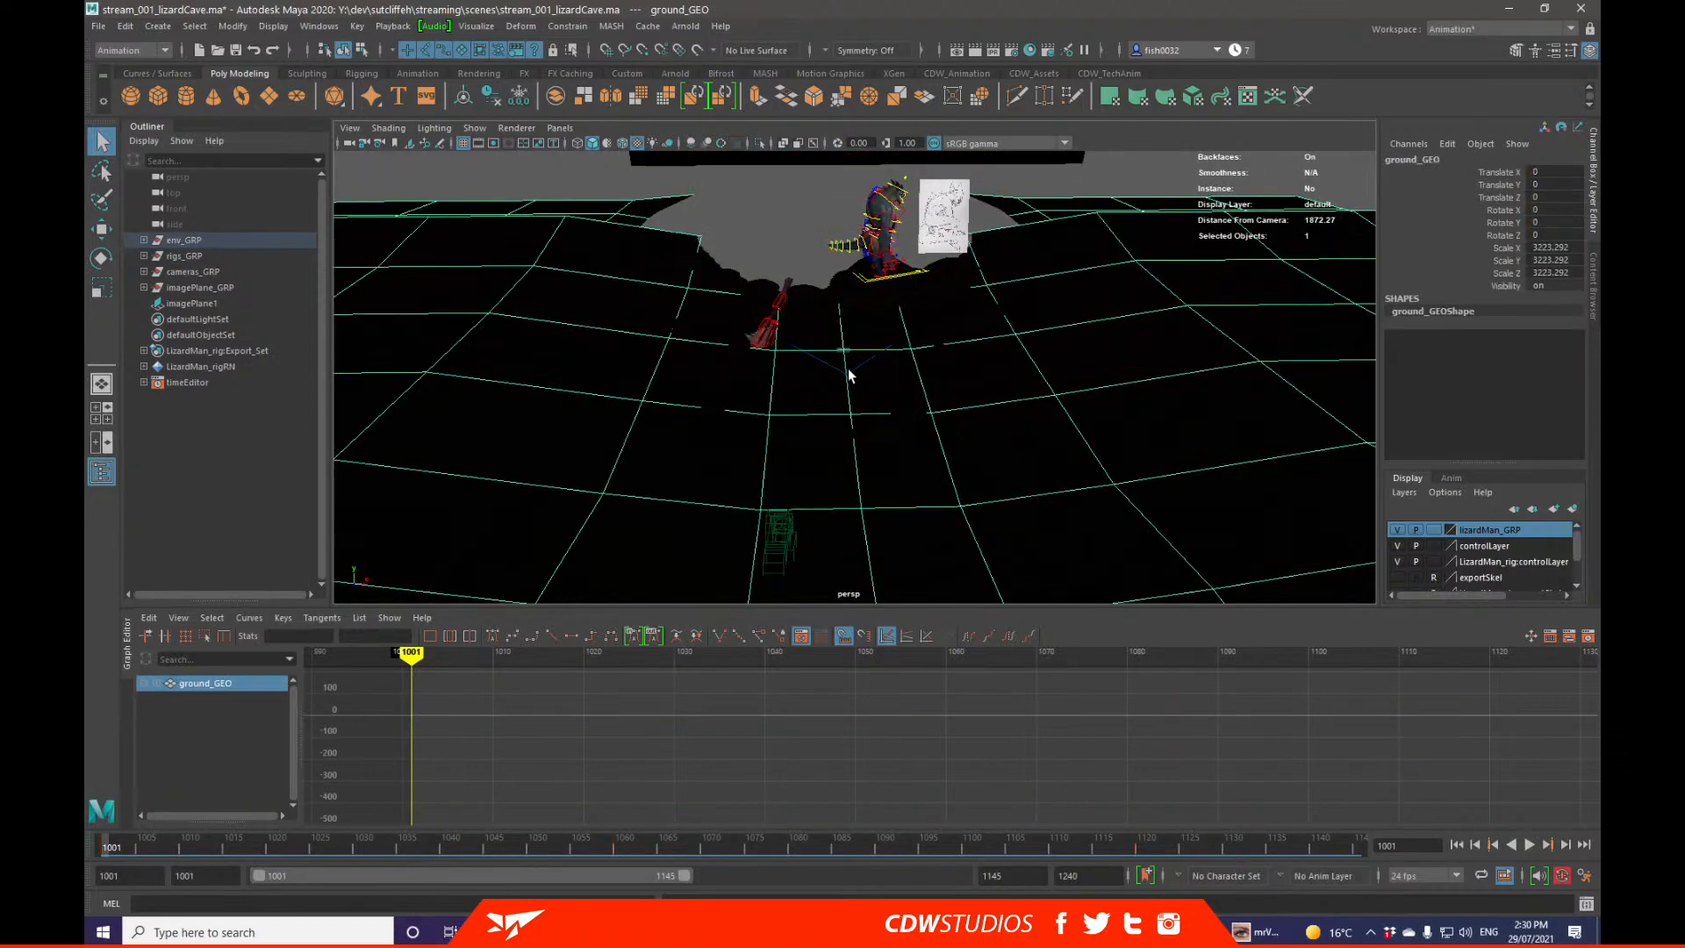
left_click(848, 370)
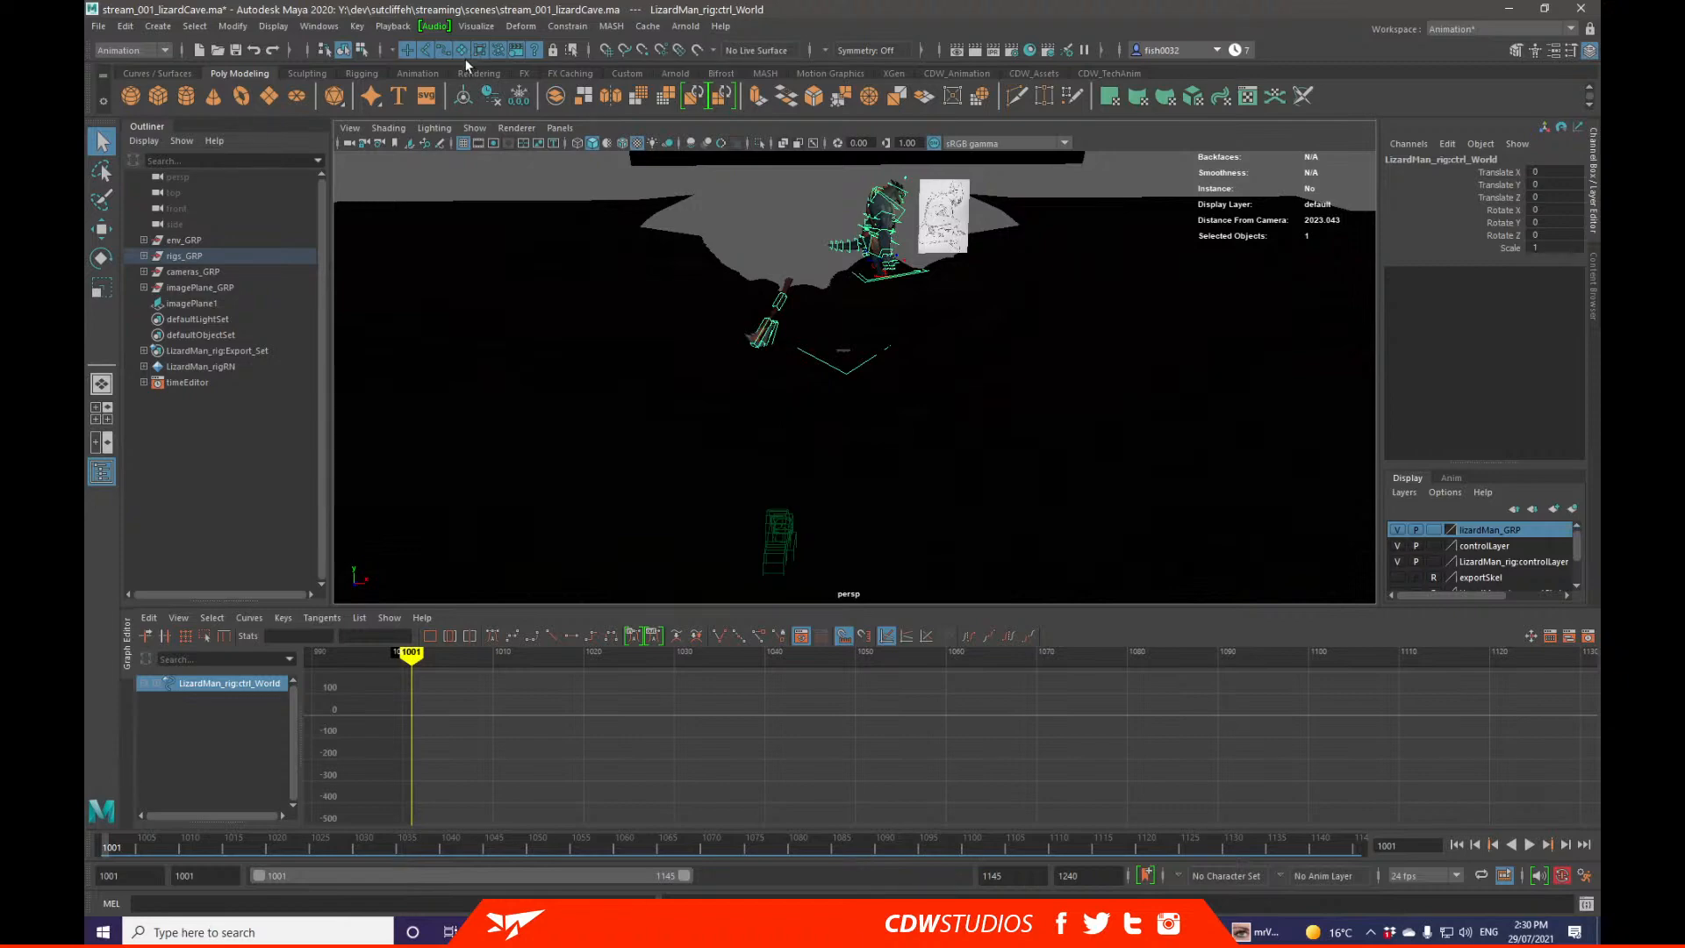
left_click(1030, 291)
left_click_drag(1030, 290, 913, 416, "alt")
right_click_drag(913, 416, 1034, 451, "alt")
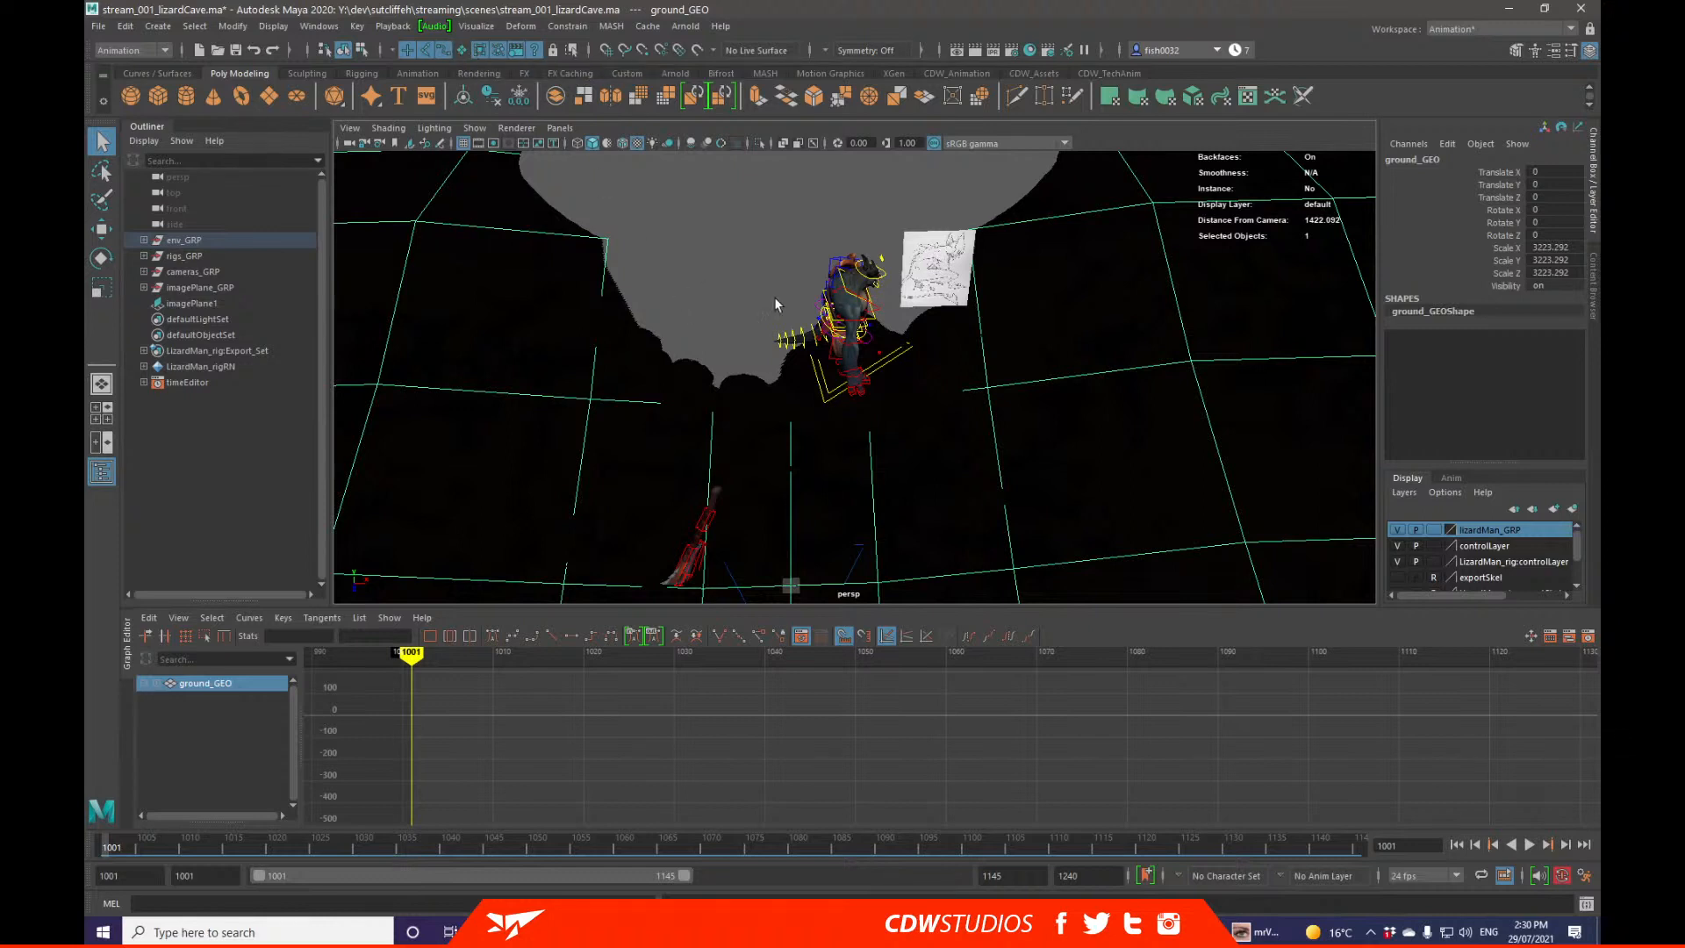
left_click_drag(774, 297, 861, 249, "alt")
left_click(1145, 202)
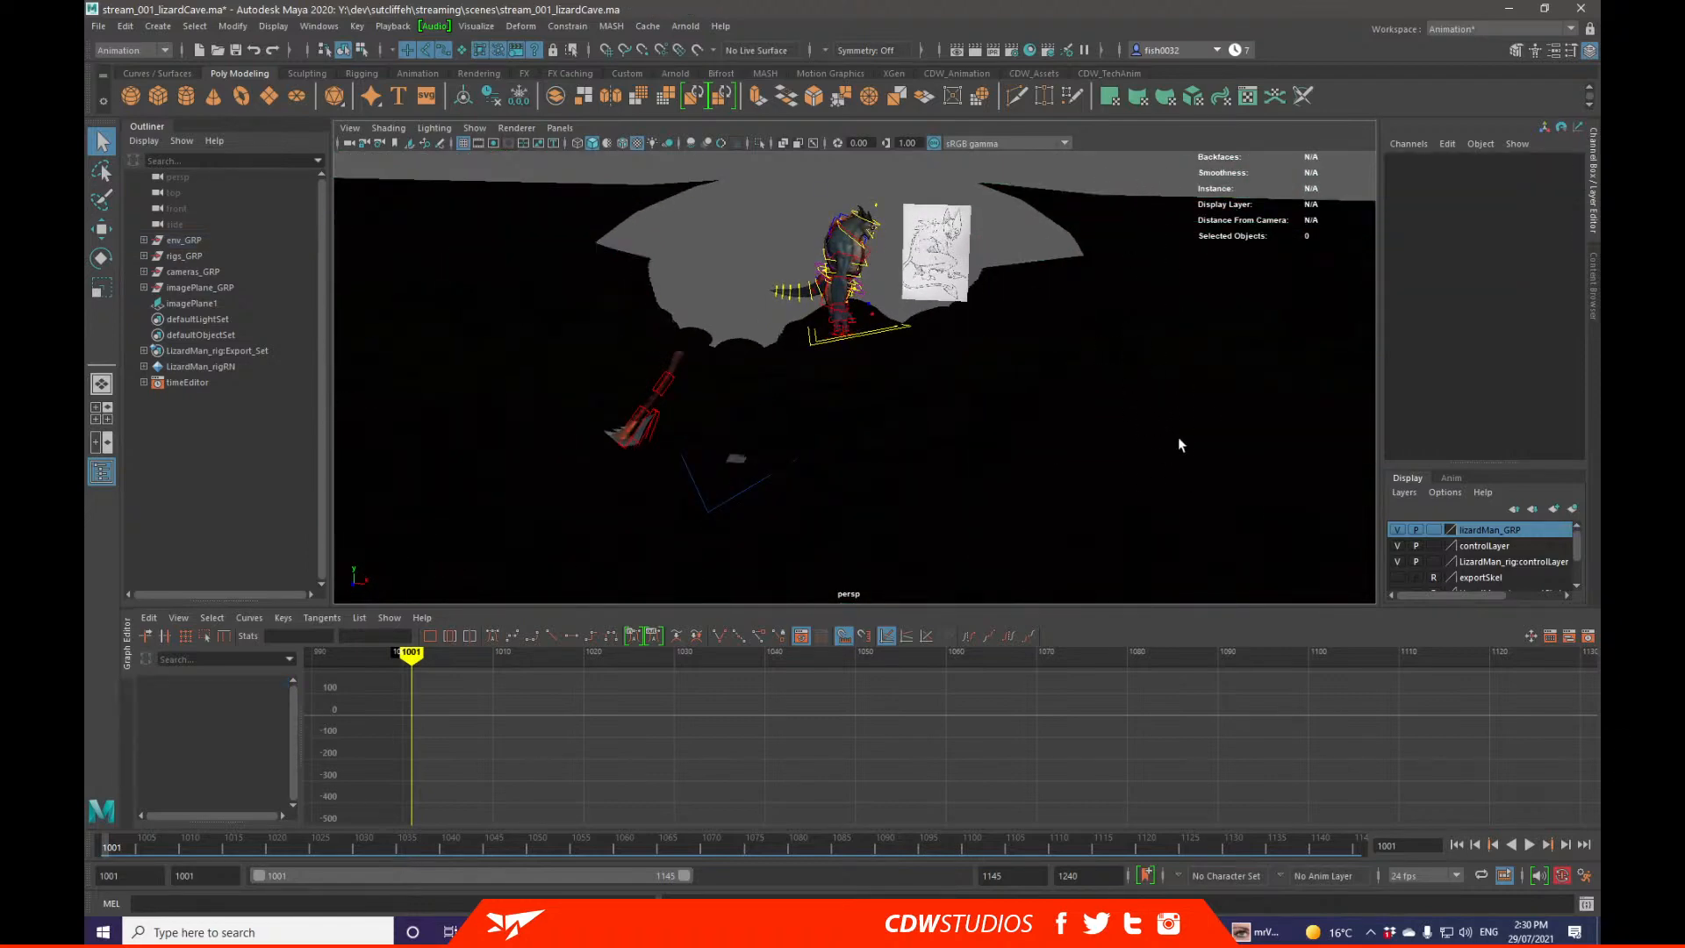
Step: Select the lizard's world offset control and frame the lizard in side view with the sketch visible
left_click(1435, 530)
left_click_drag(1171, 430, 965, 394, "alt")
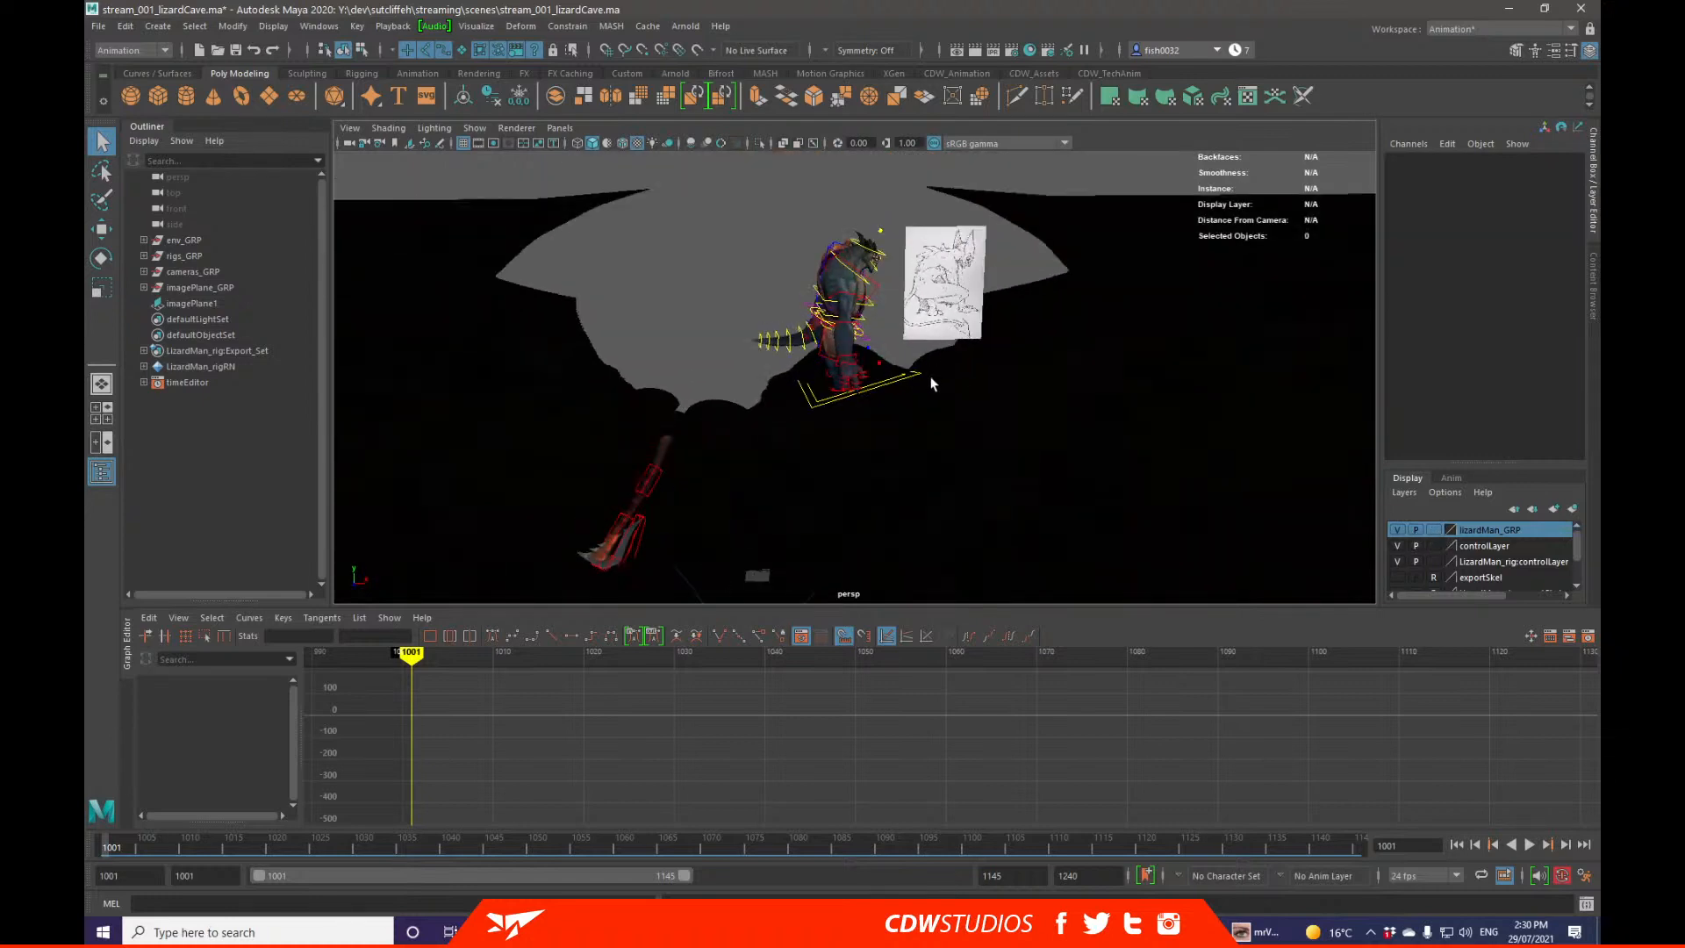
left_click(911, 372)
key("f")
scroll(1049, 391, "down", 10)
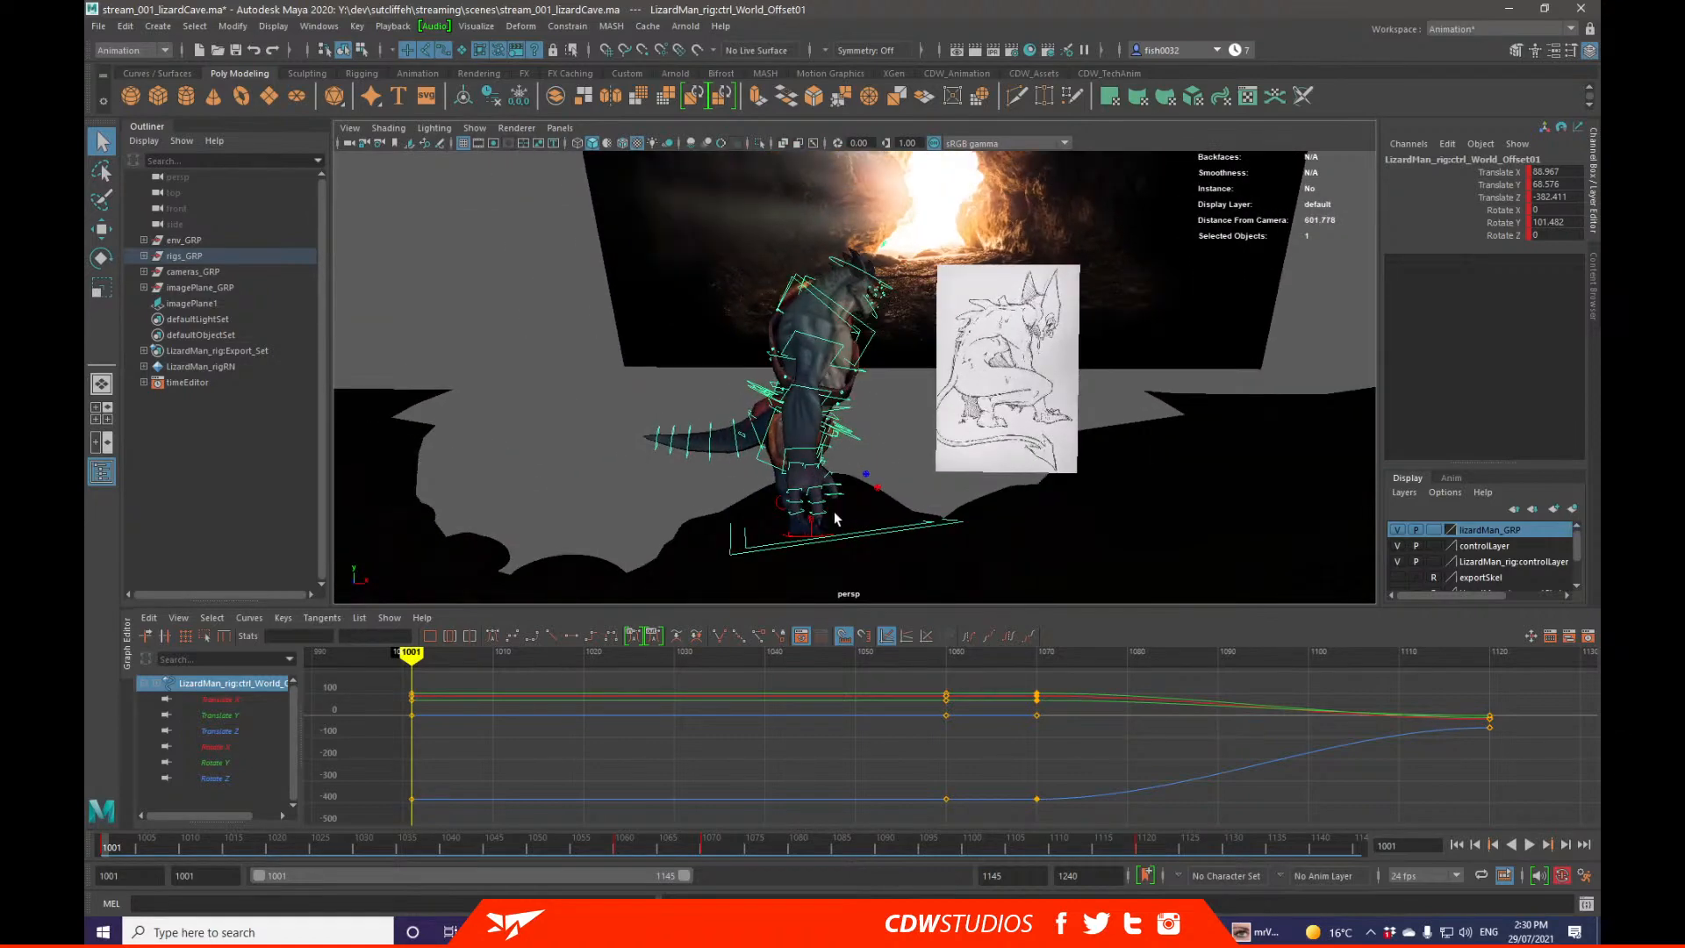
Step: Play the shot in side view and replay it from earlier frames in the opening hold, stopping at frame 1035
key("alt+v")
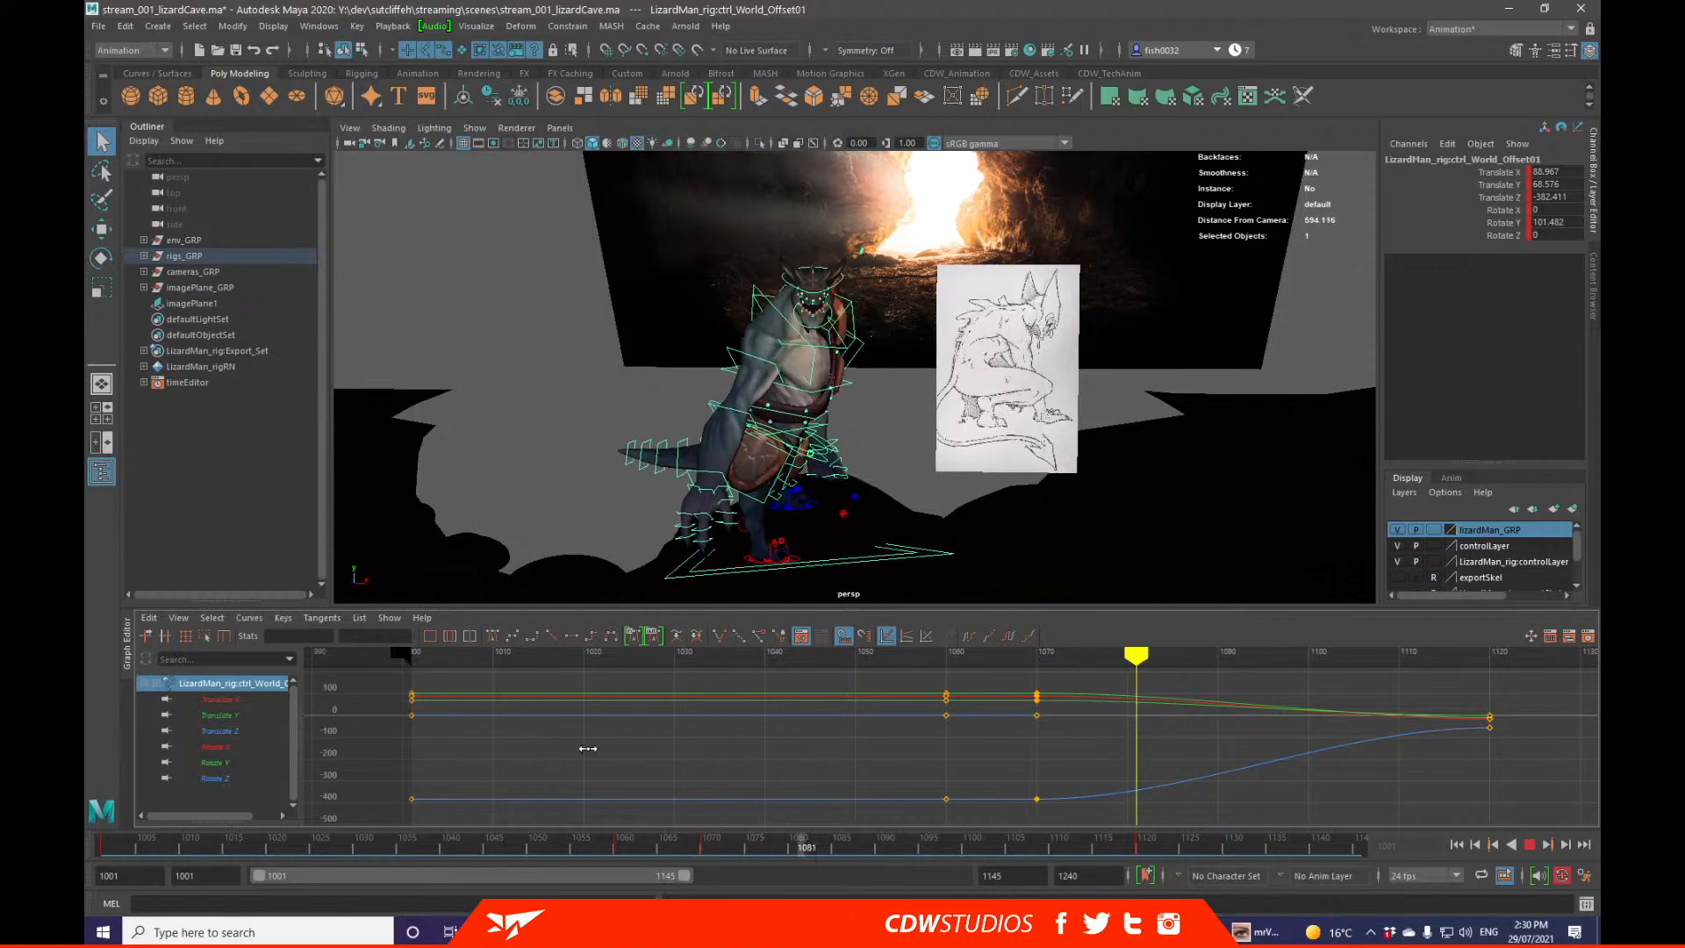
left_click(518, 848)
left_click(466, 850)
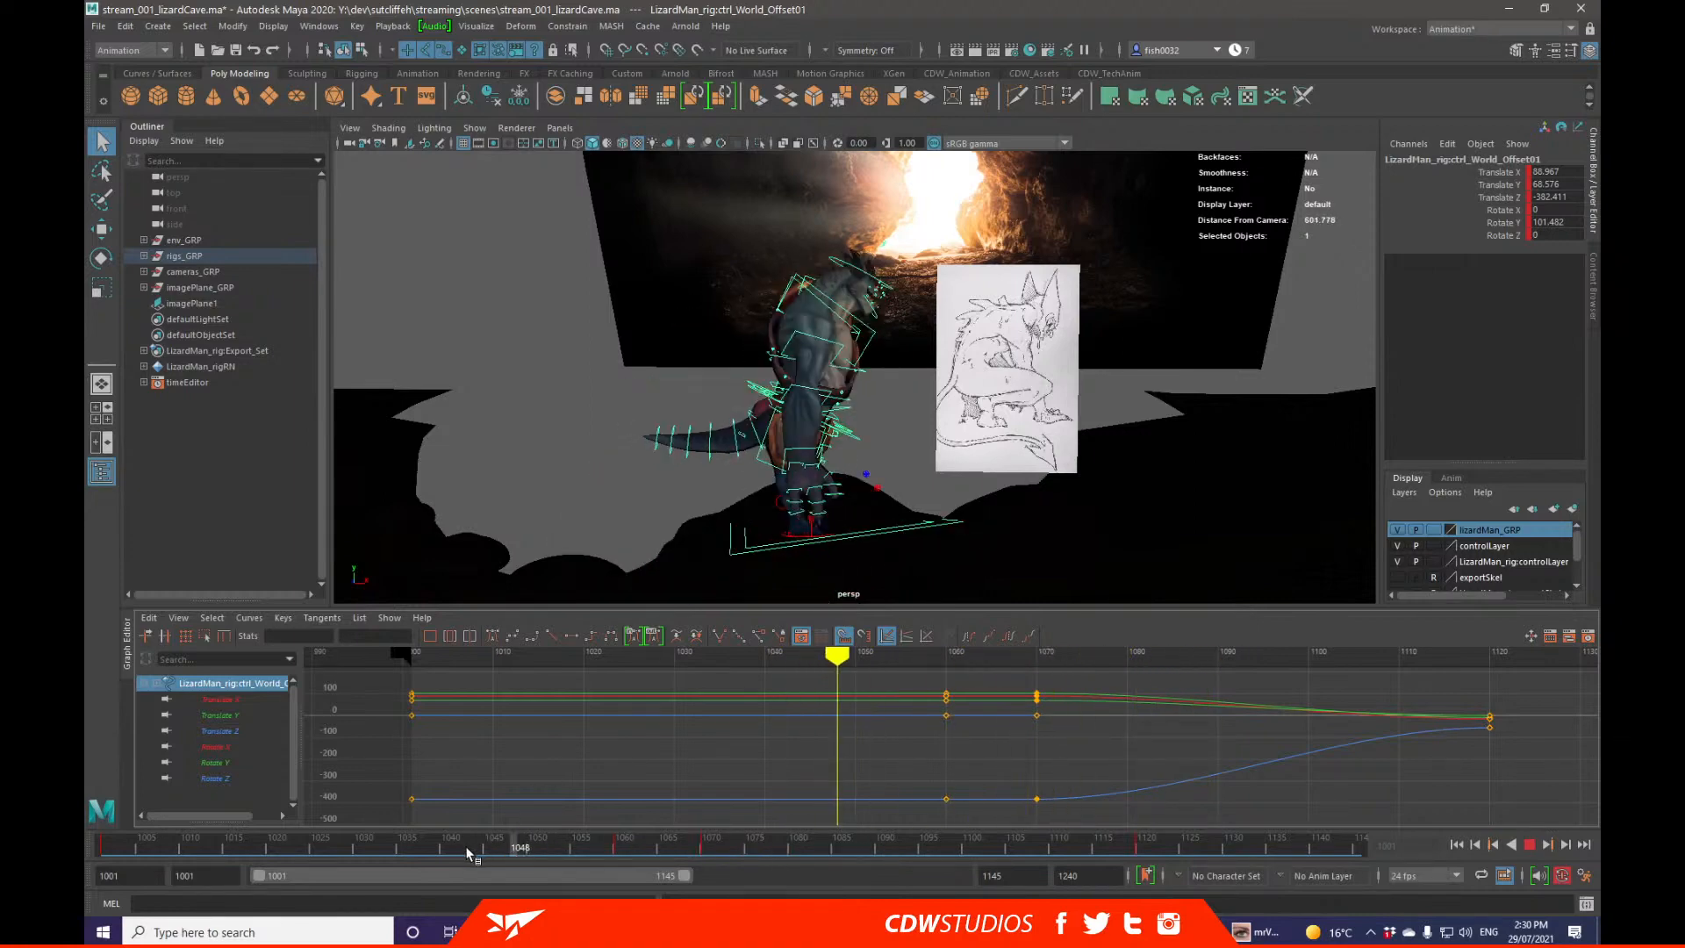
left_click(399, 848)
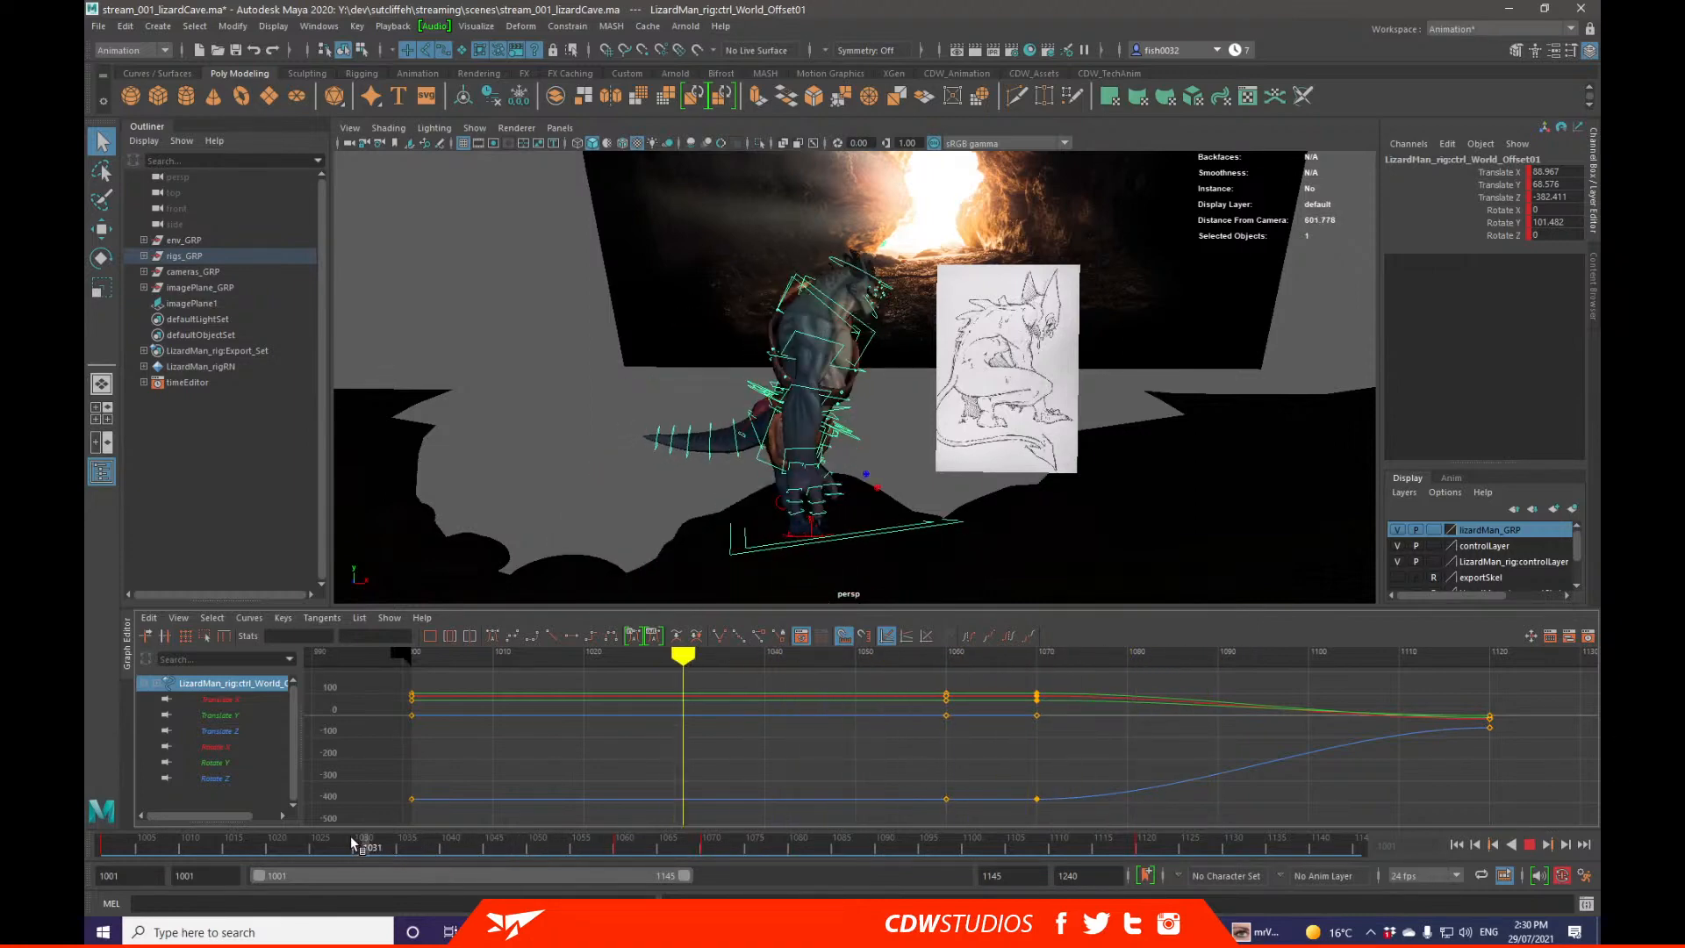
left_click(362, 848)
left_click(386, 844)
key("Escape")
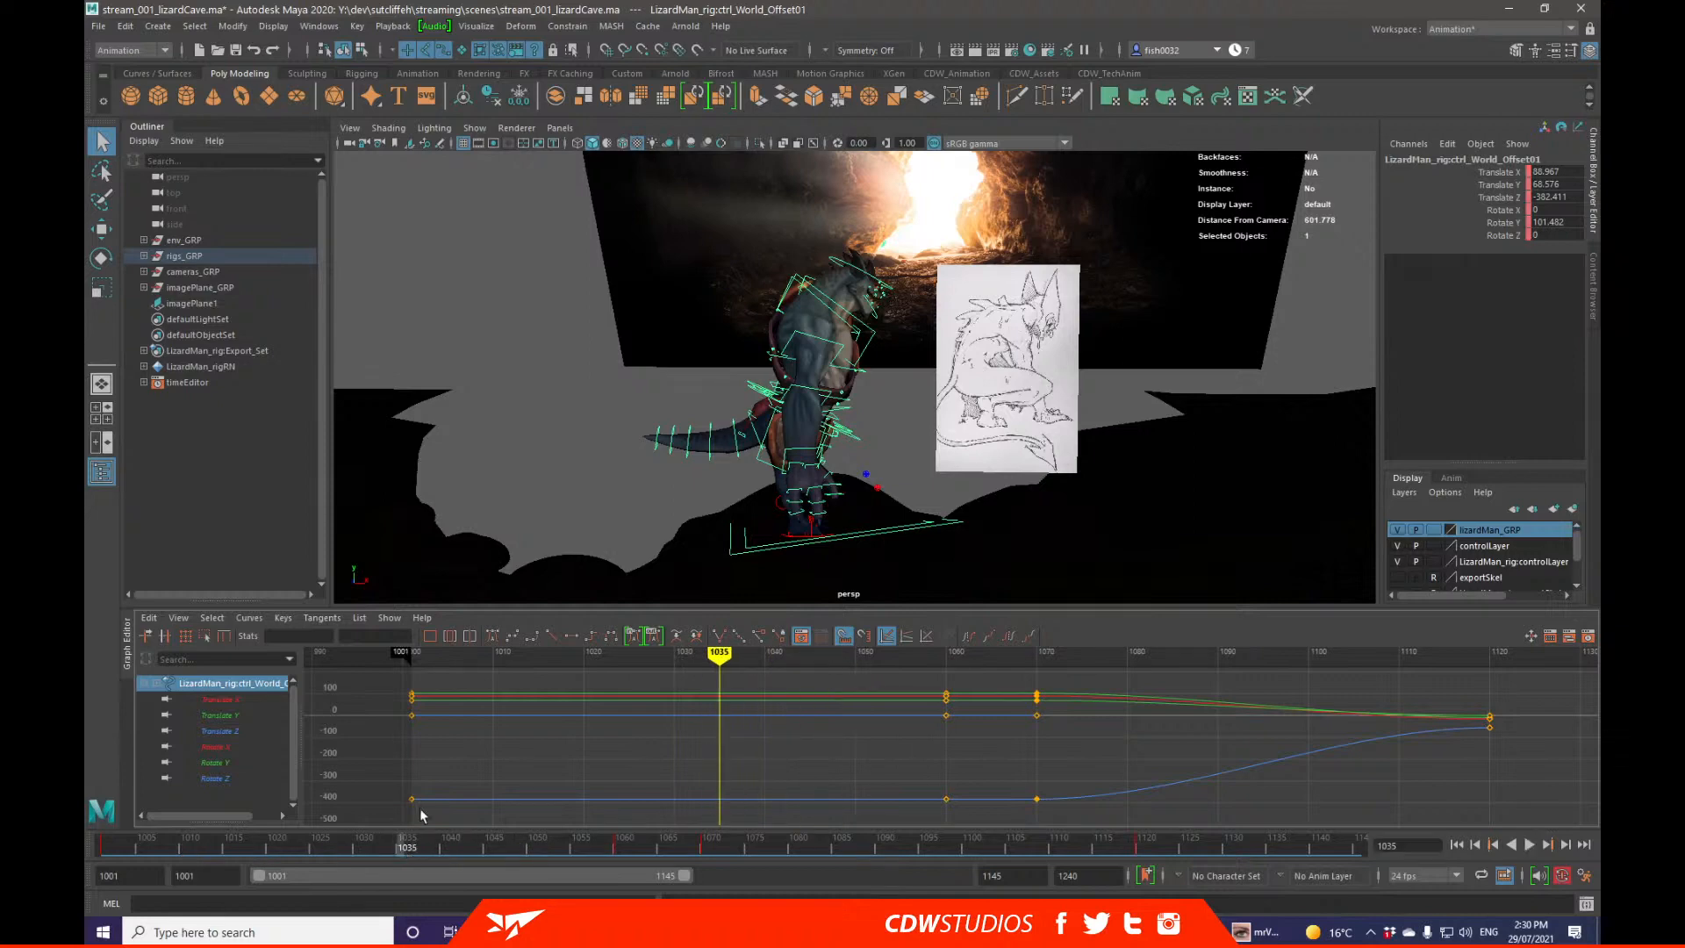
Step: Select the head and neck controls and shift their keys at frames 1054 and 1086 to frames 1026 and 1058
left_click_drag(719, 368, 863, 335, "alt")
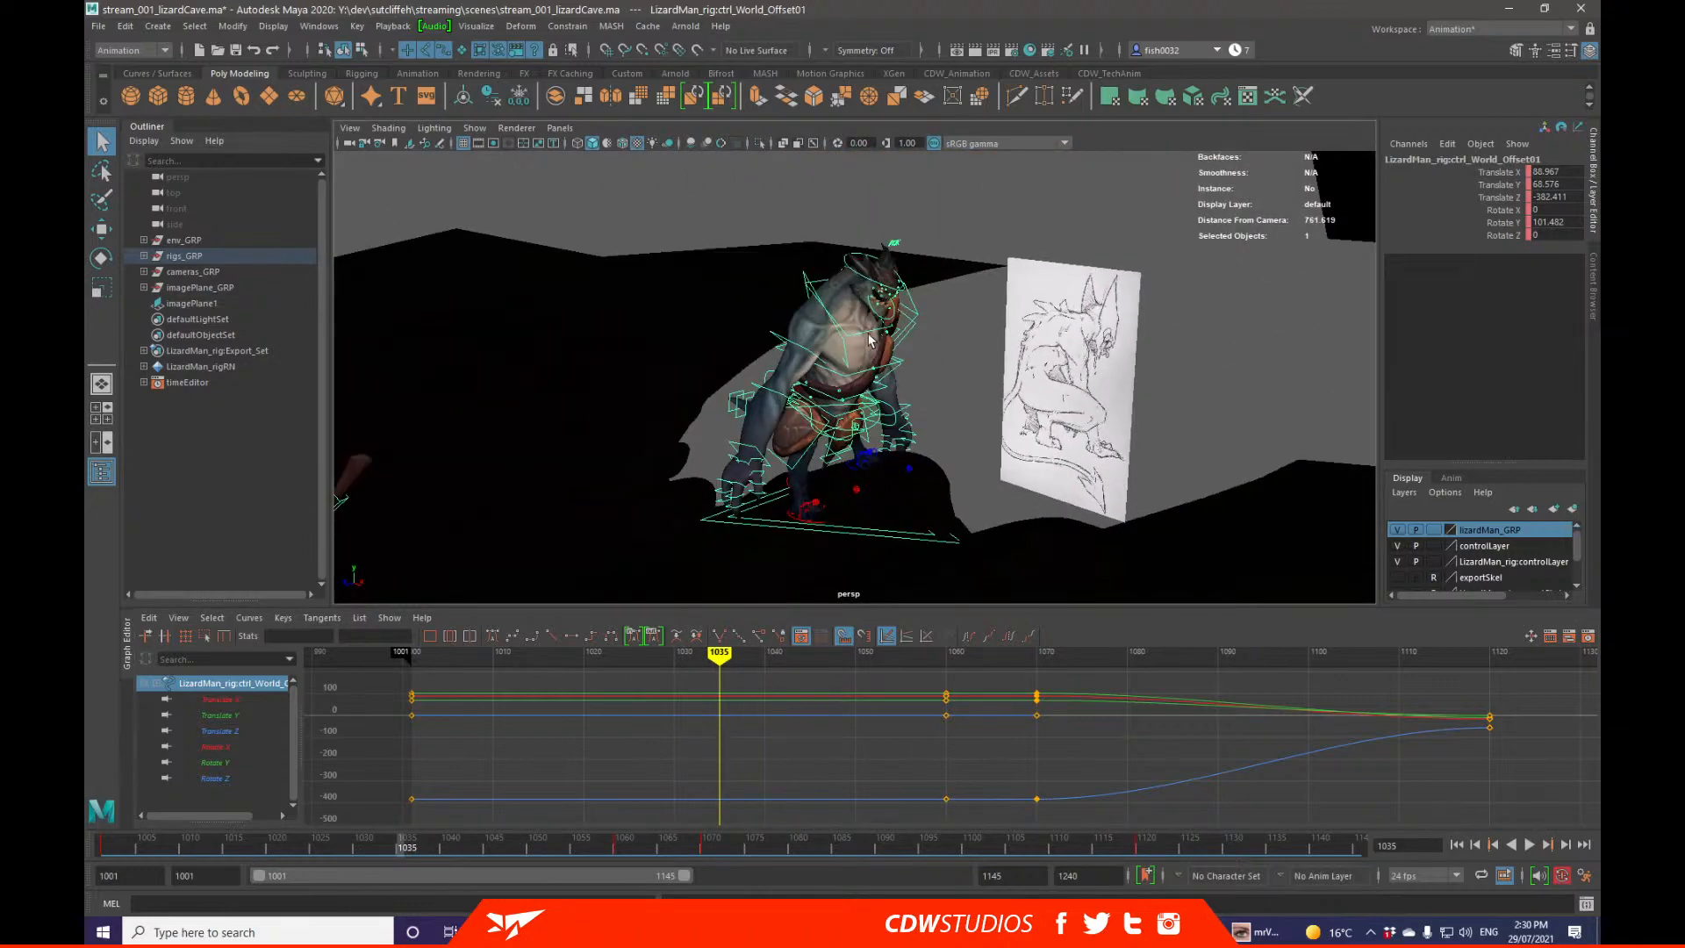
left_click(869, 339)
left_click(897, 293, "shift")
left_click(555, 849)
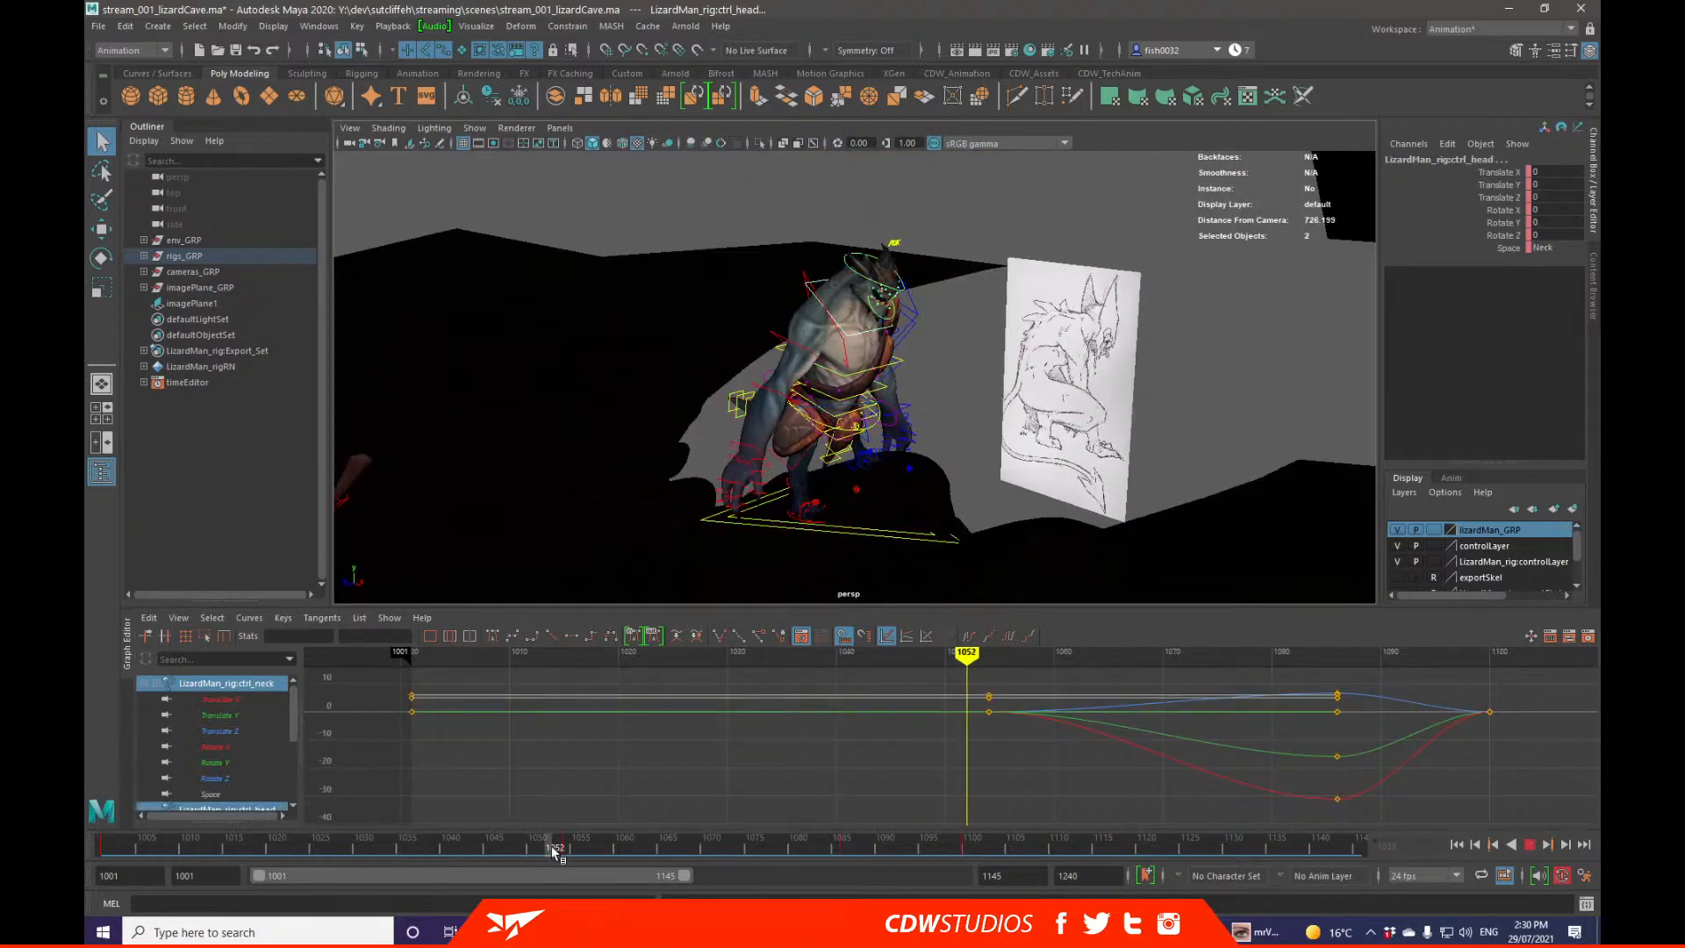
double_click(566, 850)
left_click(567, 850)
left_click_drag(567, 849, 849, 850, "shift")
left_click_drag(722, 848, 469, 841)
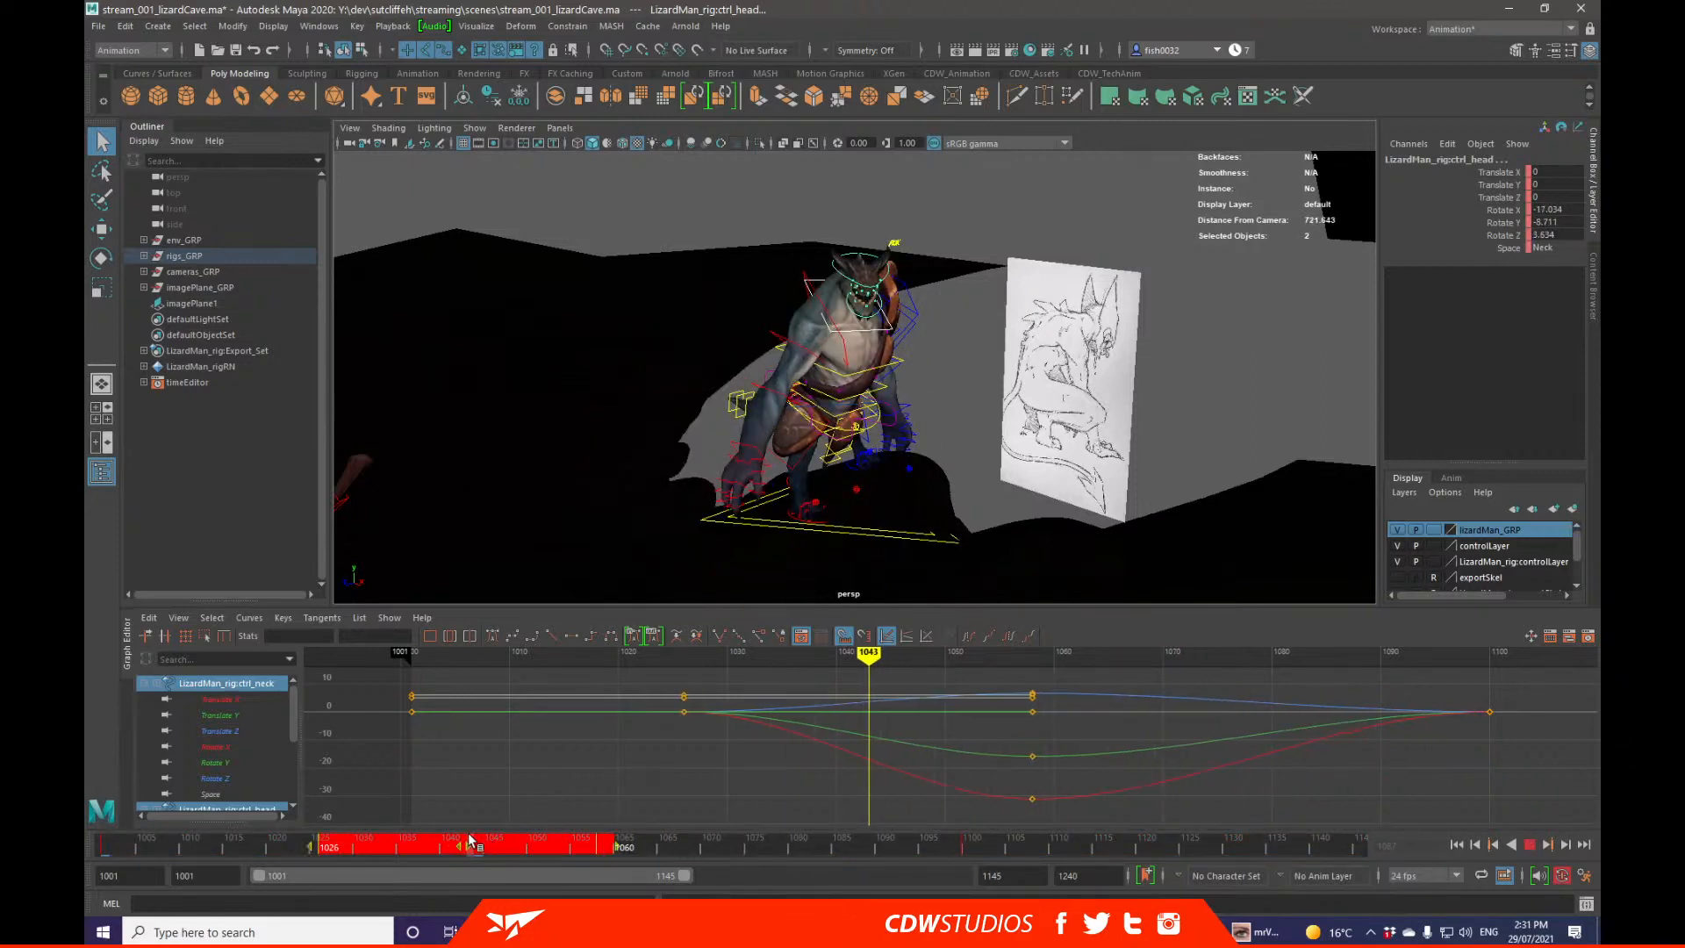
Step: Play the shot from frame 1001 to judge the timing of the earlier head turn
left_click_drag(210, 849, 101, 849)
key("alt+v")
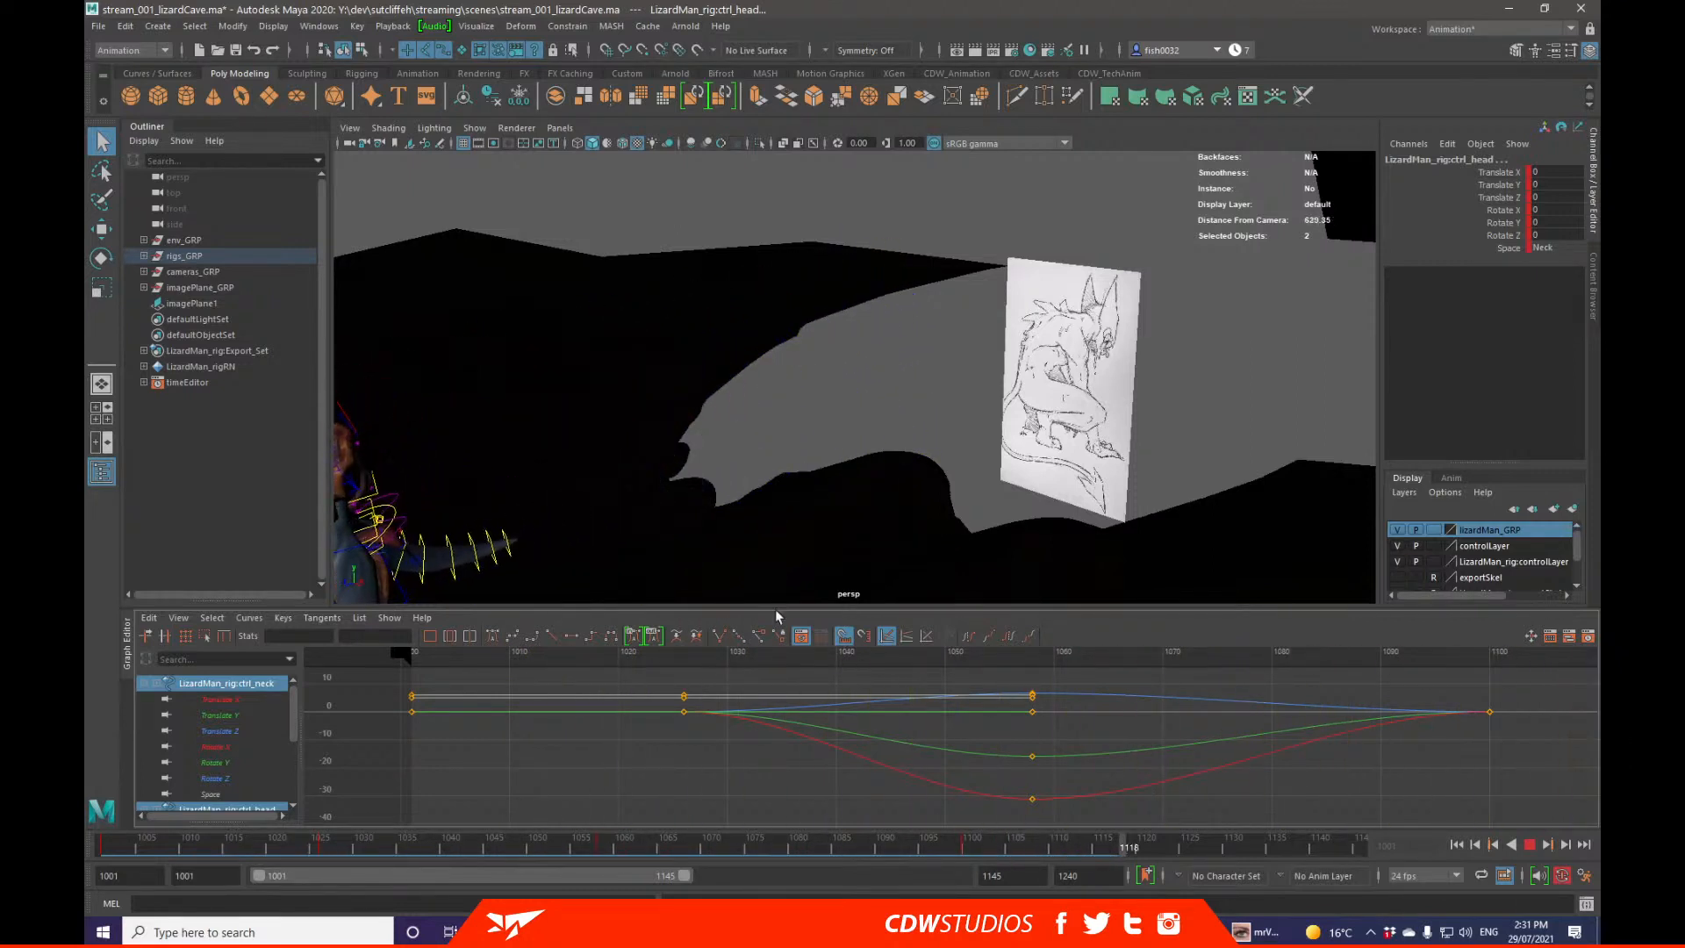
key("alt+v")
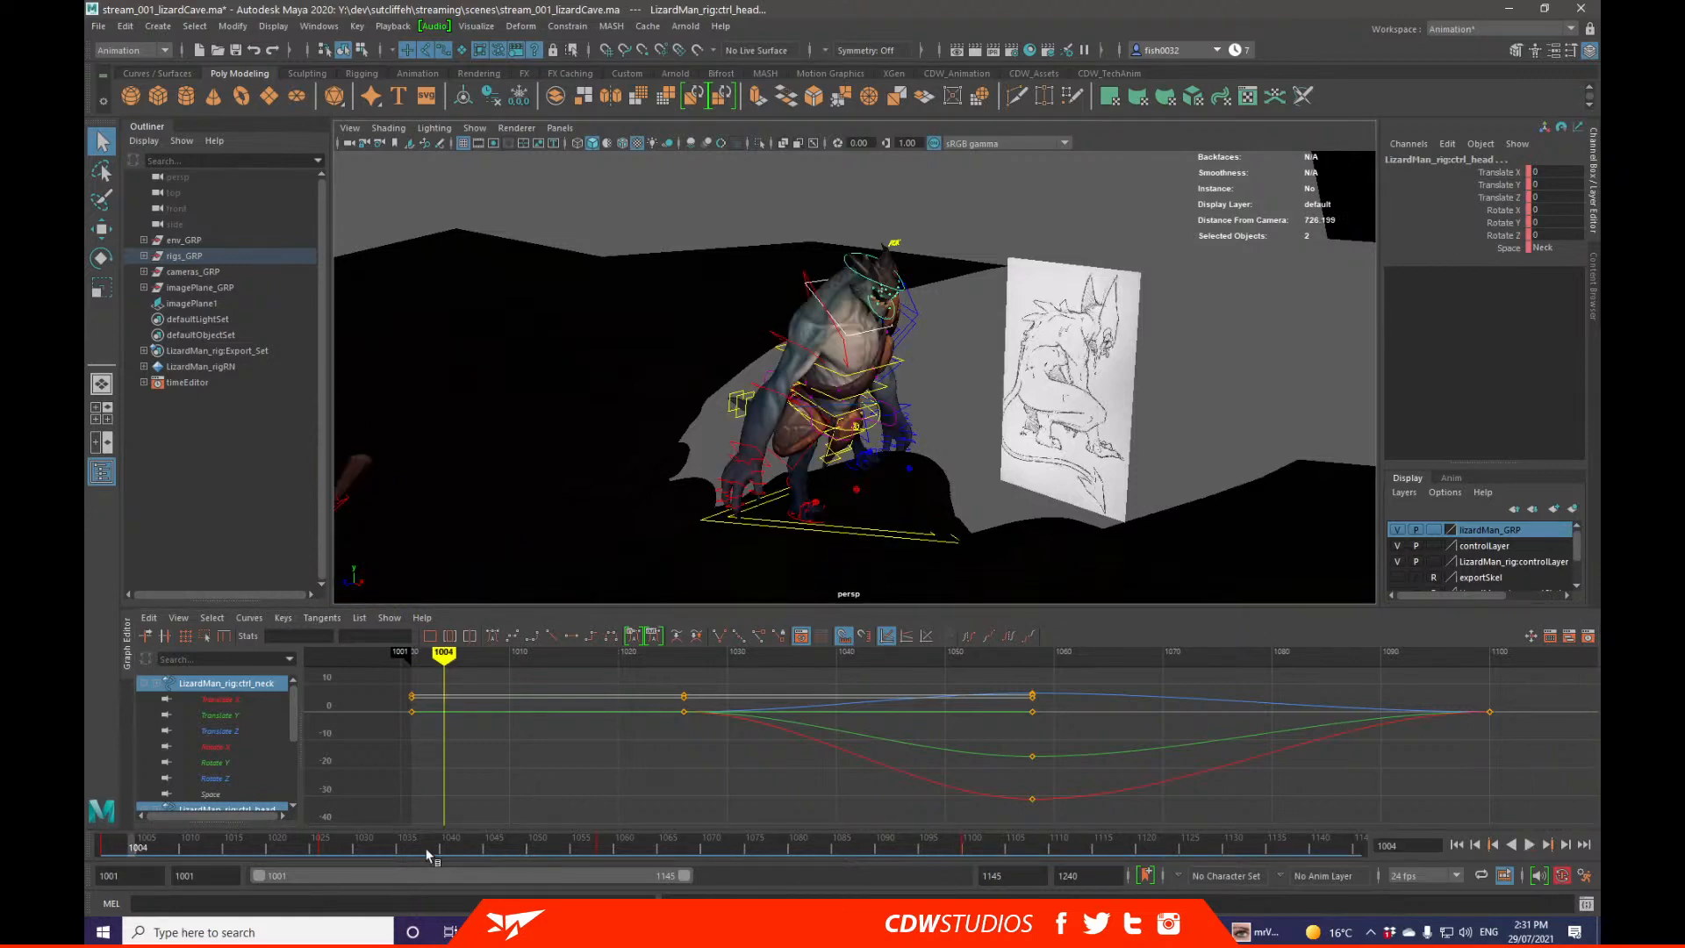
key("alt+v")
left_click(111, 856)
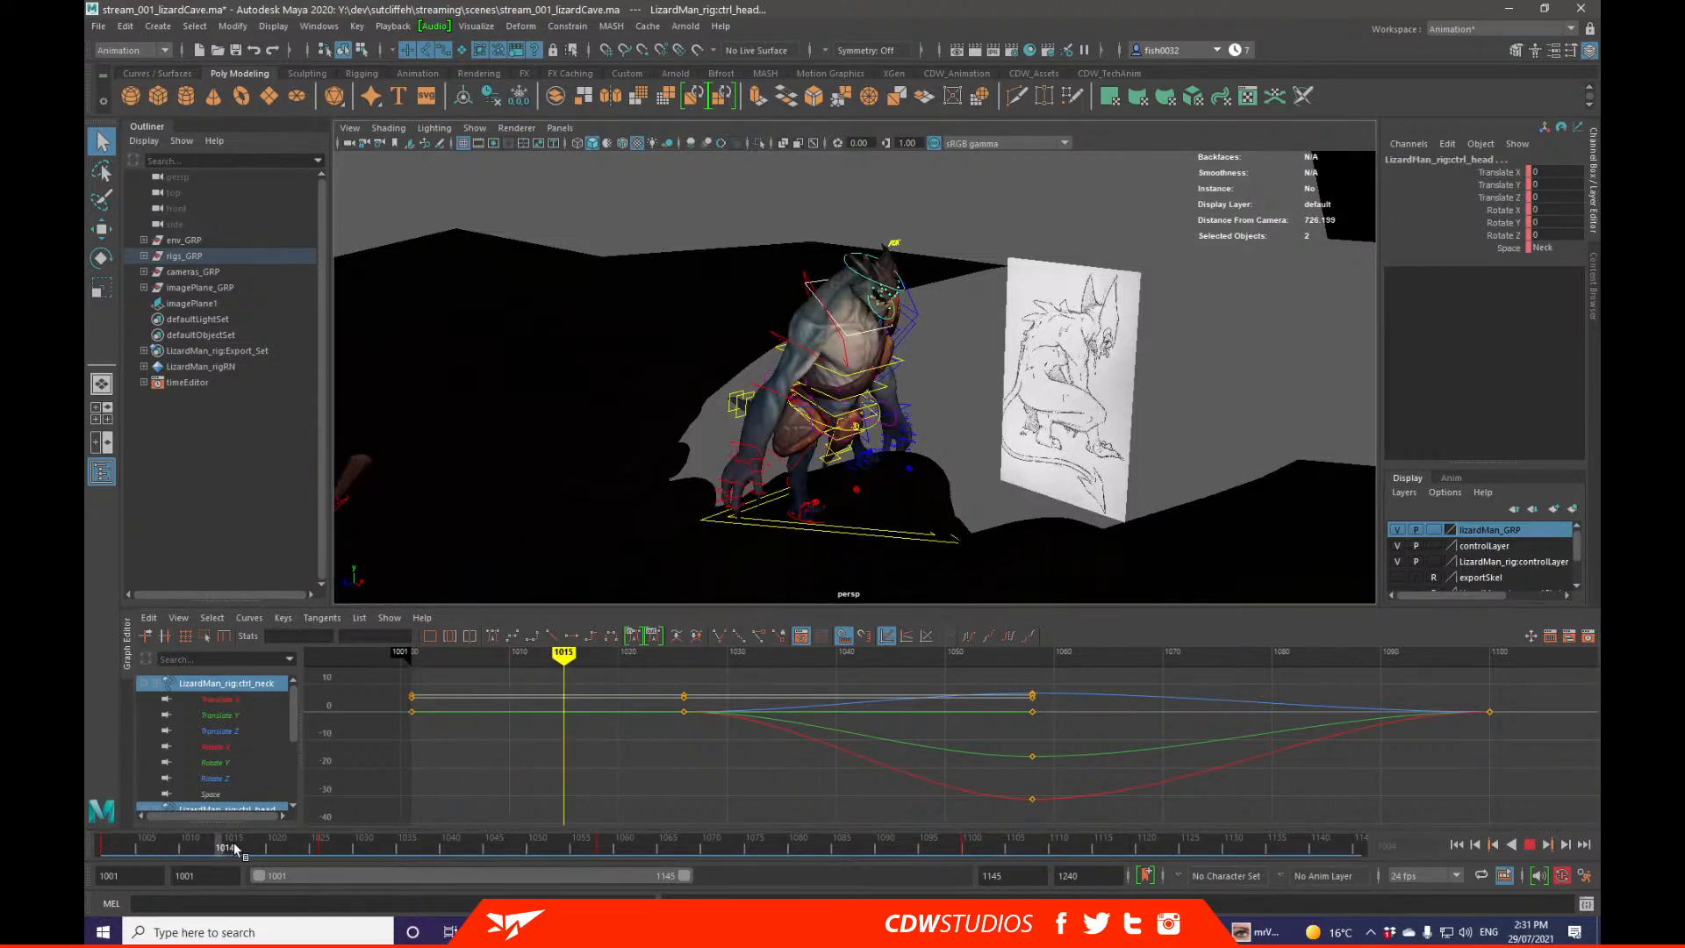
left_click_drag(234, 844, 103, 846)
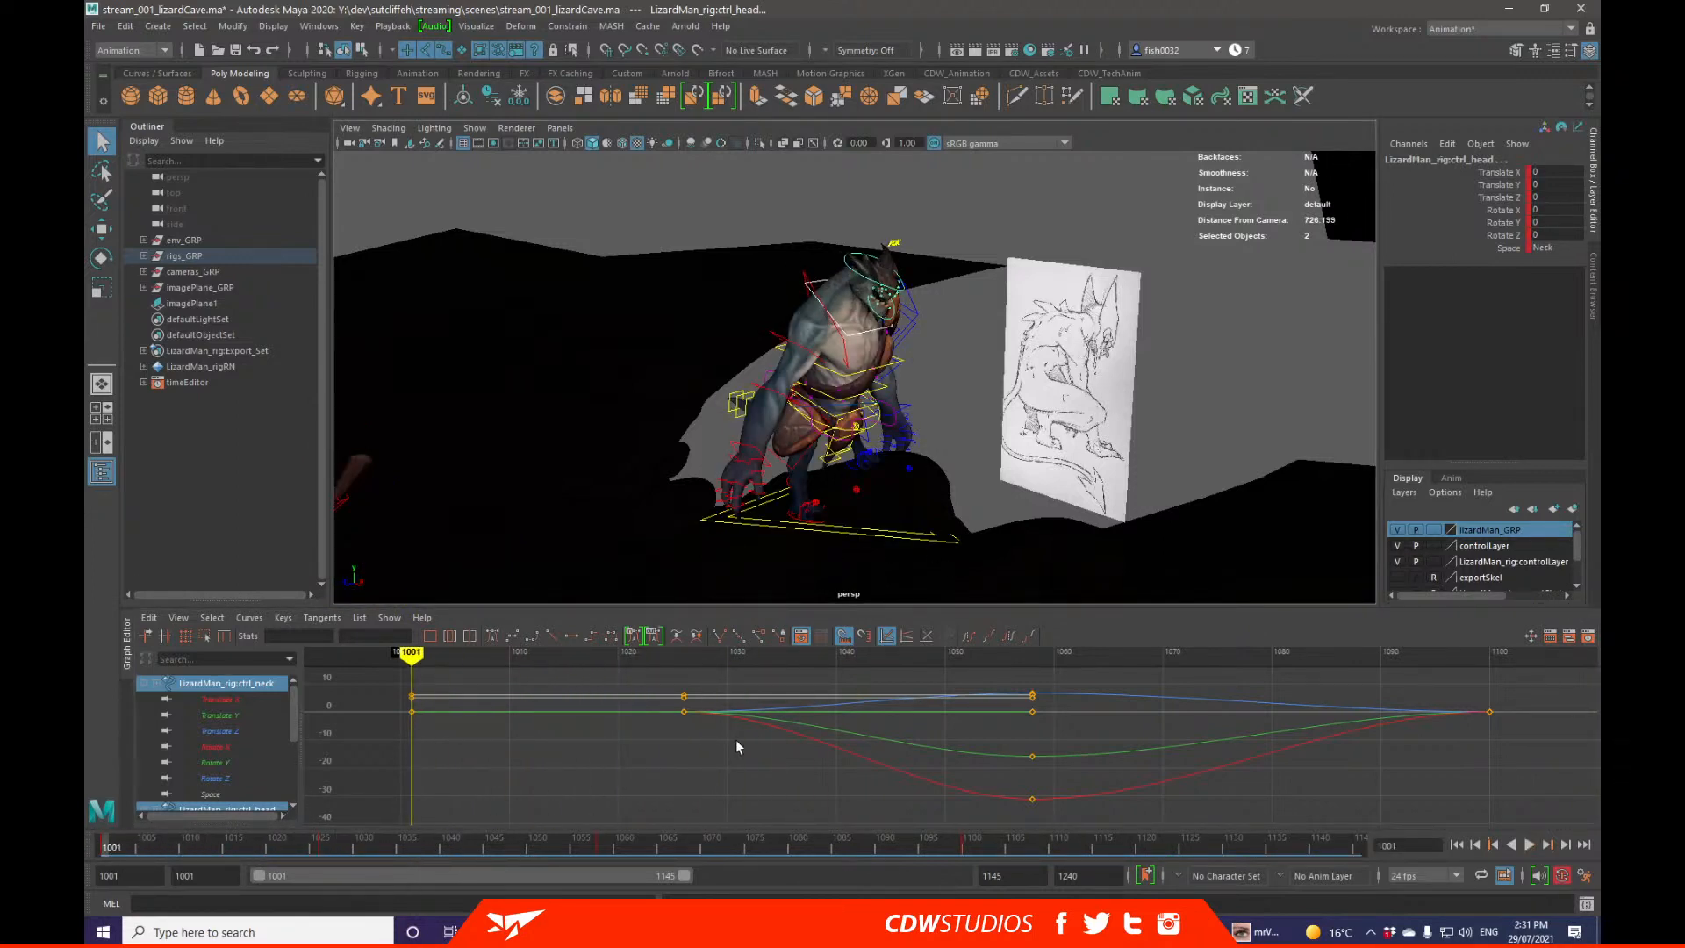
key("alt+v")
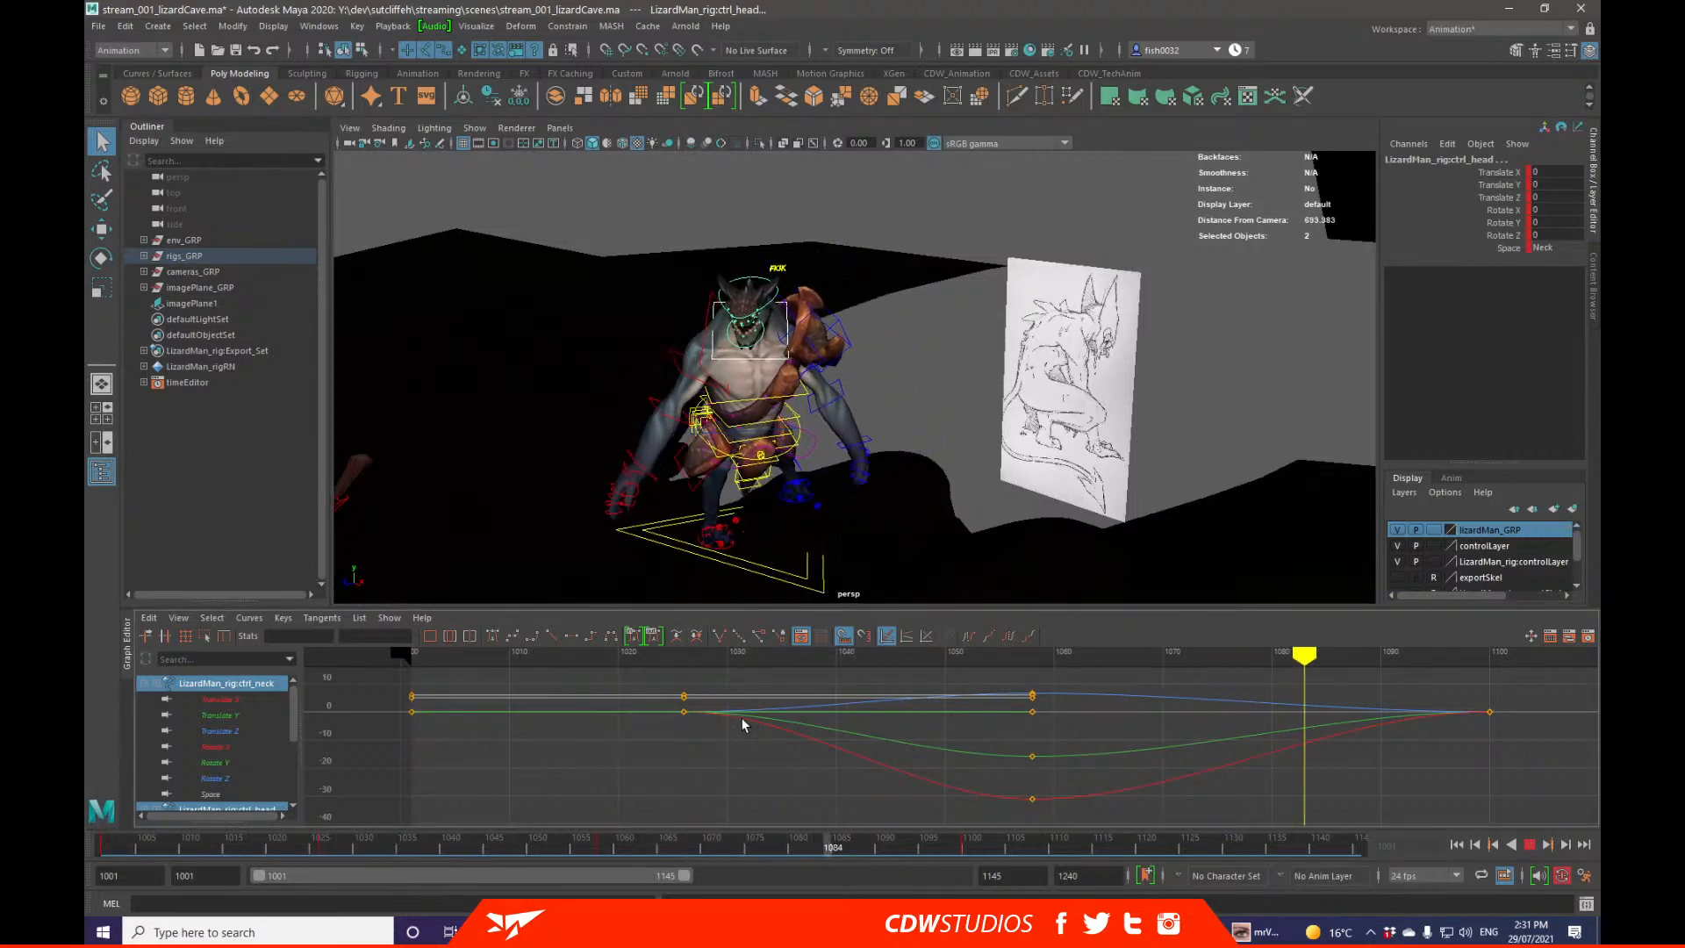
key("alt+v")
Step: Rotate the head and neck controls at frame 1100 to about -18.9 in X and -5.0 in Y
left_click_drag(822, 584, 976, 416, "alt")
right_click_drag(976, 416, 908, 460, "alt")
key("e")
left_click_drag(884, 409, 882, 370)
key("q")
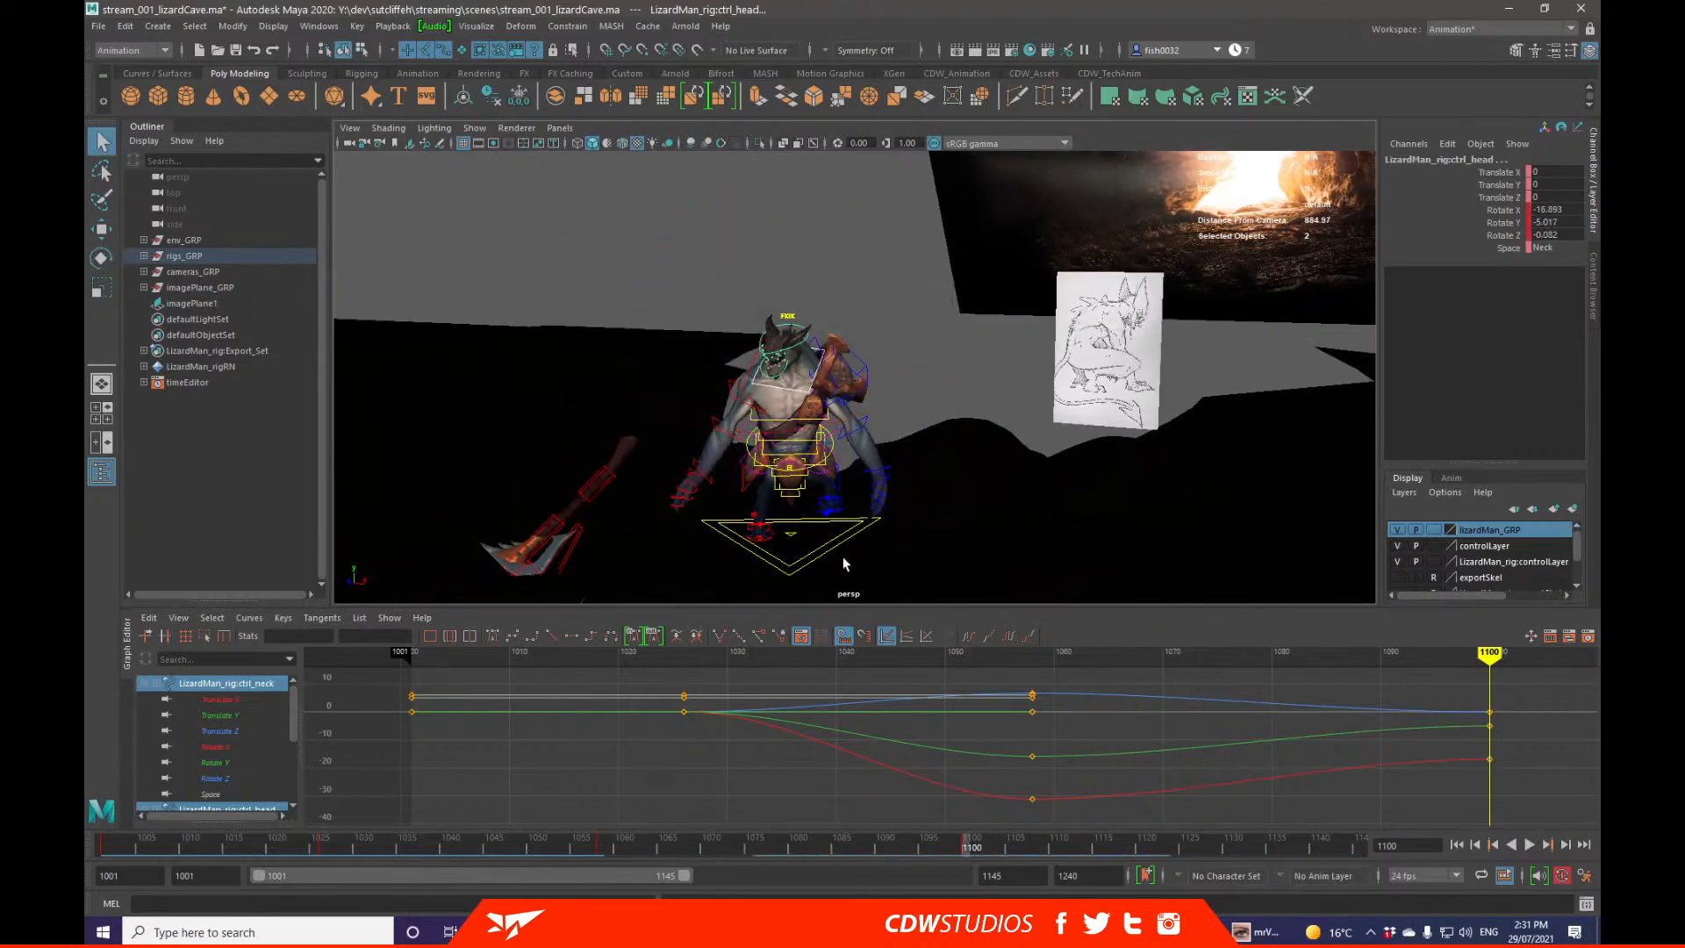
Step: Rotate the head and neck controls at frame 1084 to about -3.6, -10.1 and 4.3 in X, Y and Z, and key the pose
left_click_drag(586, 841, 827, 827)
key("e")
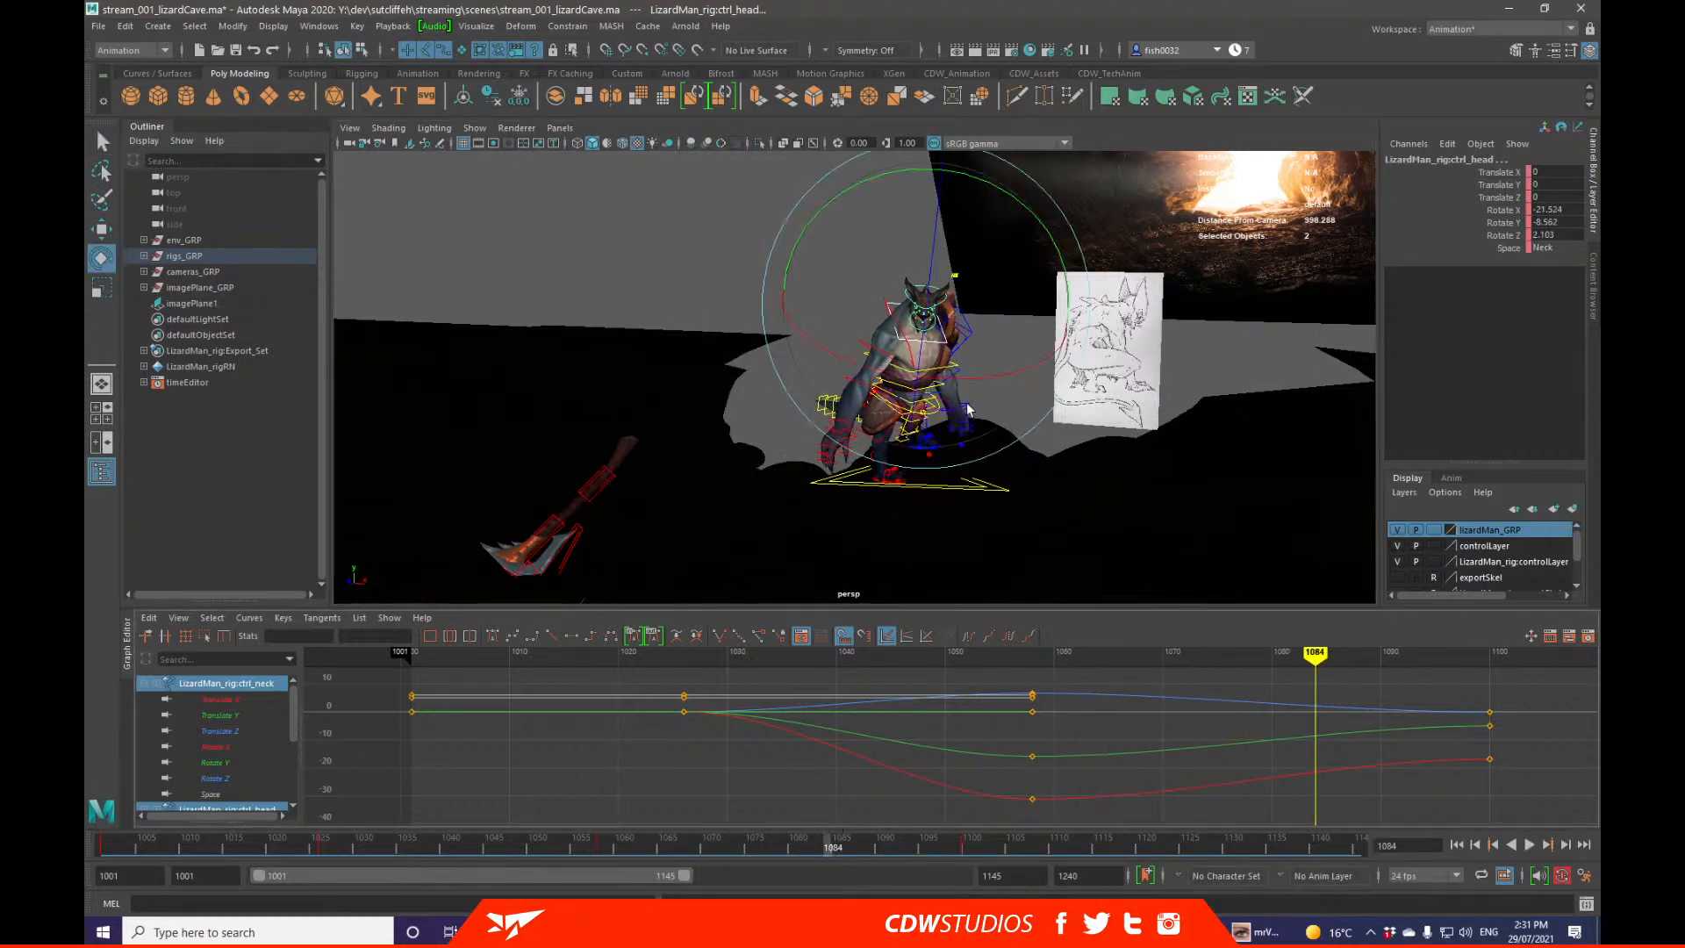
left_click_drag(972, 409, 999, 386)
key("s")
key("q")
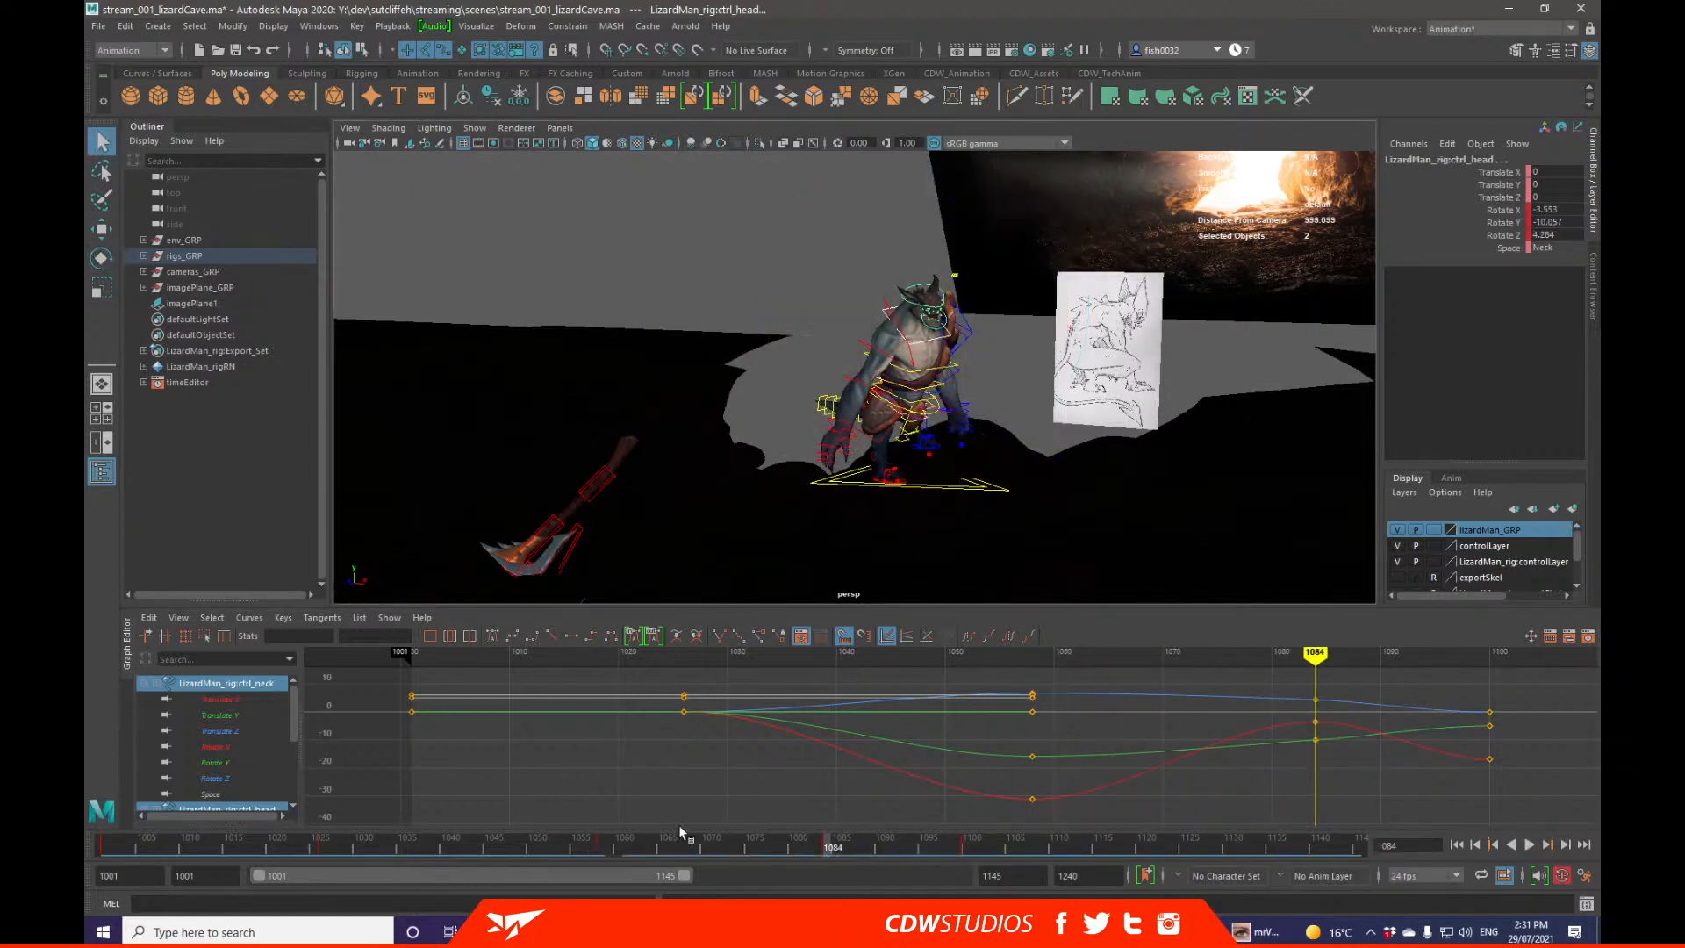
mouse_move(680, 835)
left_mouse_down()
mouse_move(646, 841)
mouse_move(971, 818)
left_mouse_up()
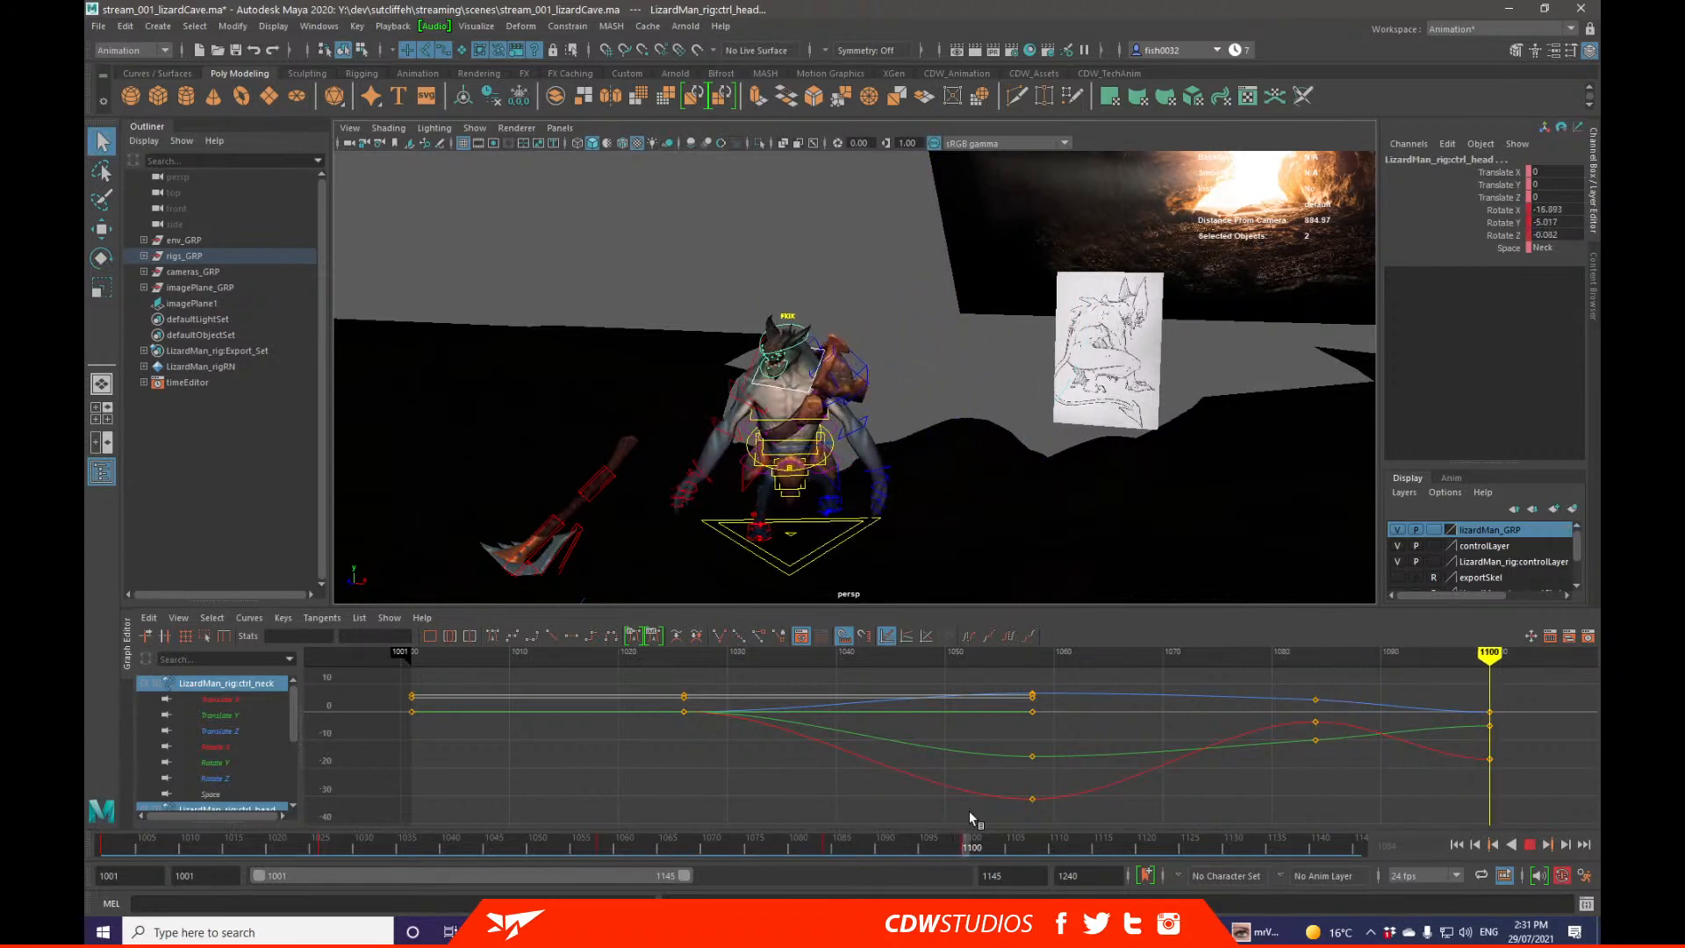
Step: Select the lizard's world offset control and play the shot from frame 1001 in a wider view of the cave
left_click_drag(963, 515, 928, 572, "alt")
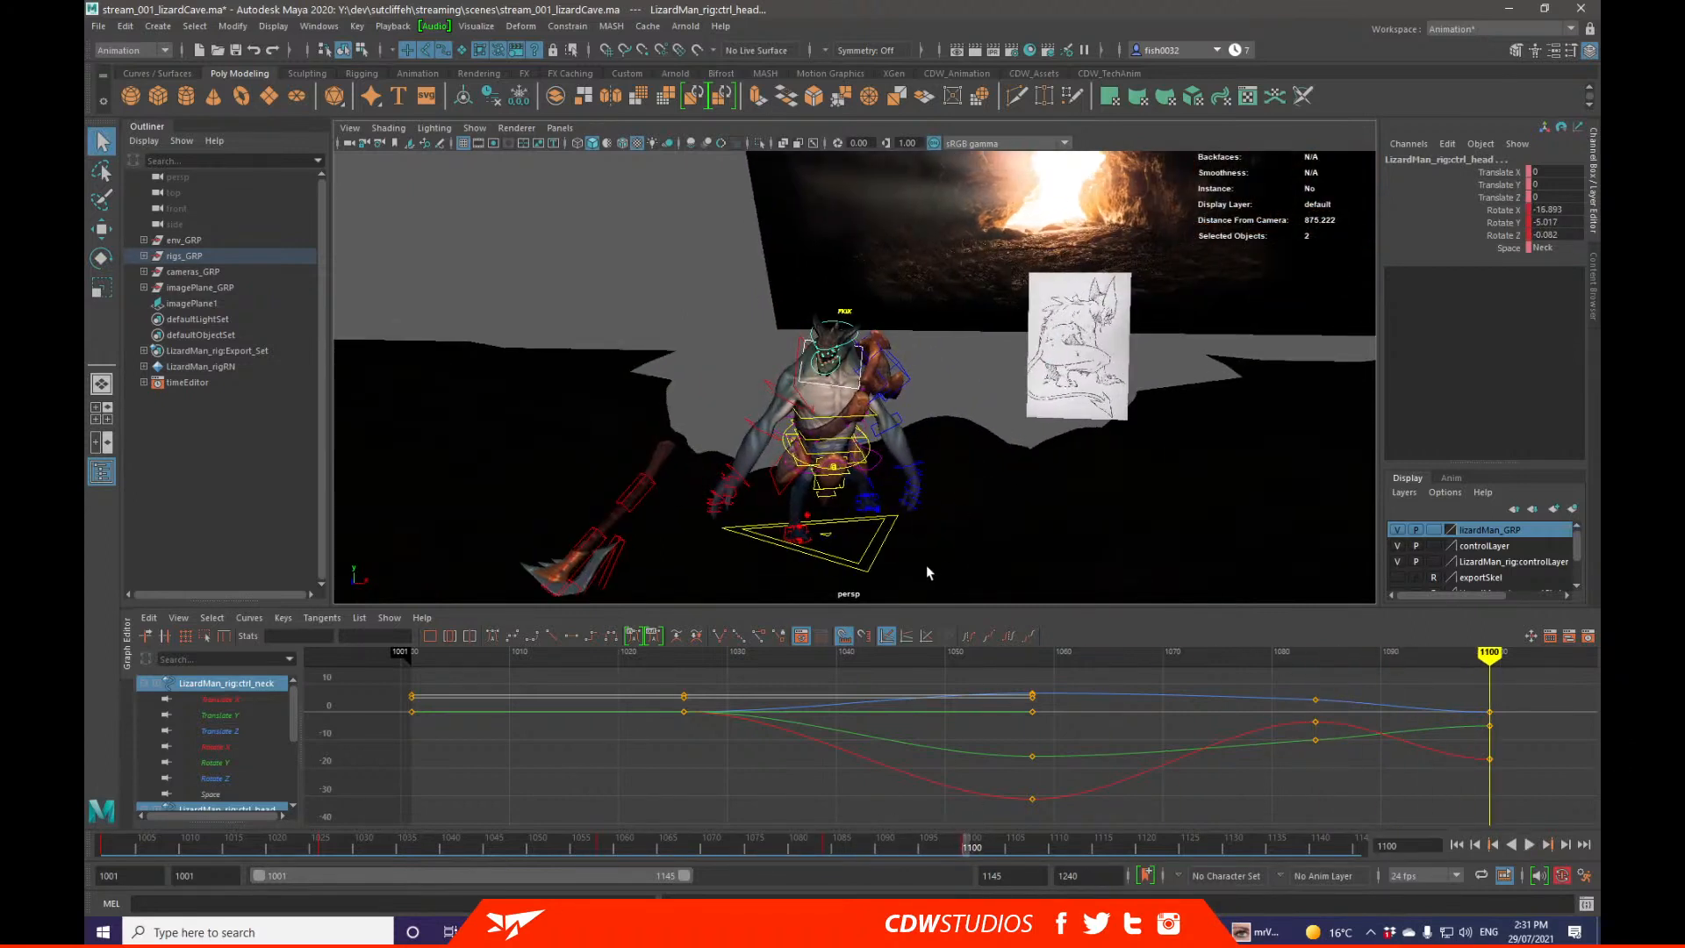
left_click(881, 555)
left_click(876, 552)
middle_click_drag(948, 511, 989, 439, "alt")
right_click_drag(989, 439, 924, 416, "alt")
left_click_drag(546, 844, 104, 840)
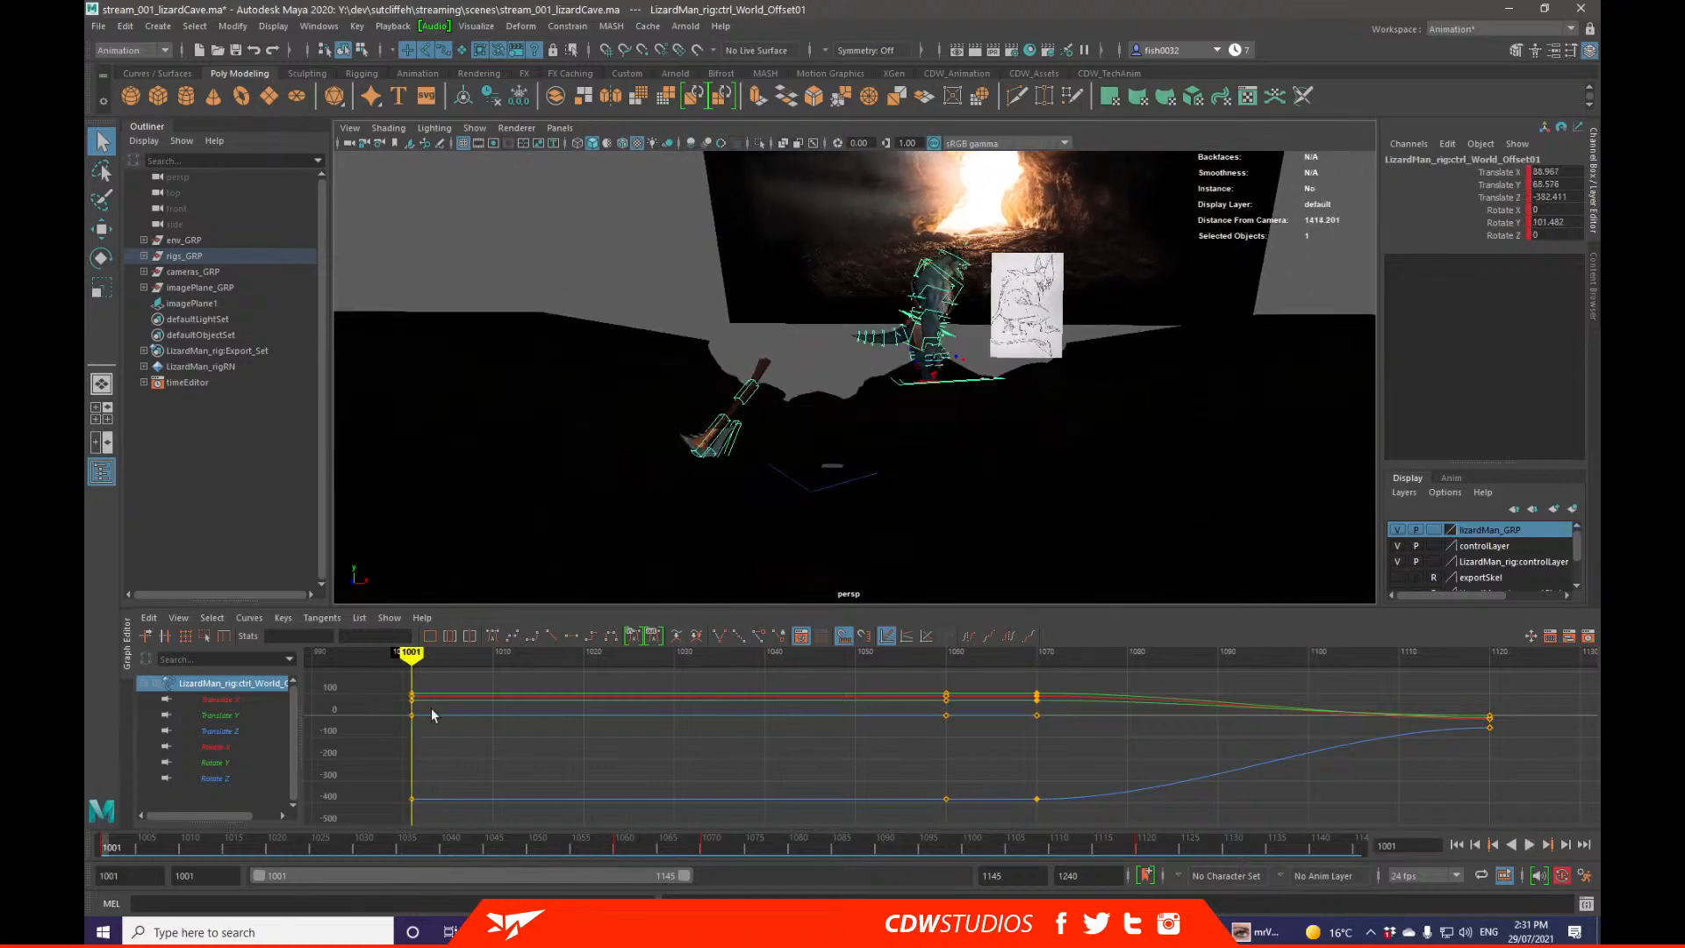
key("alt+v")
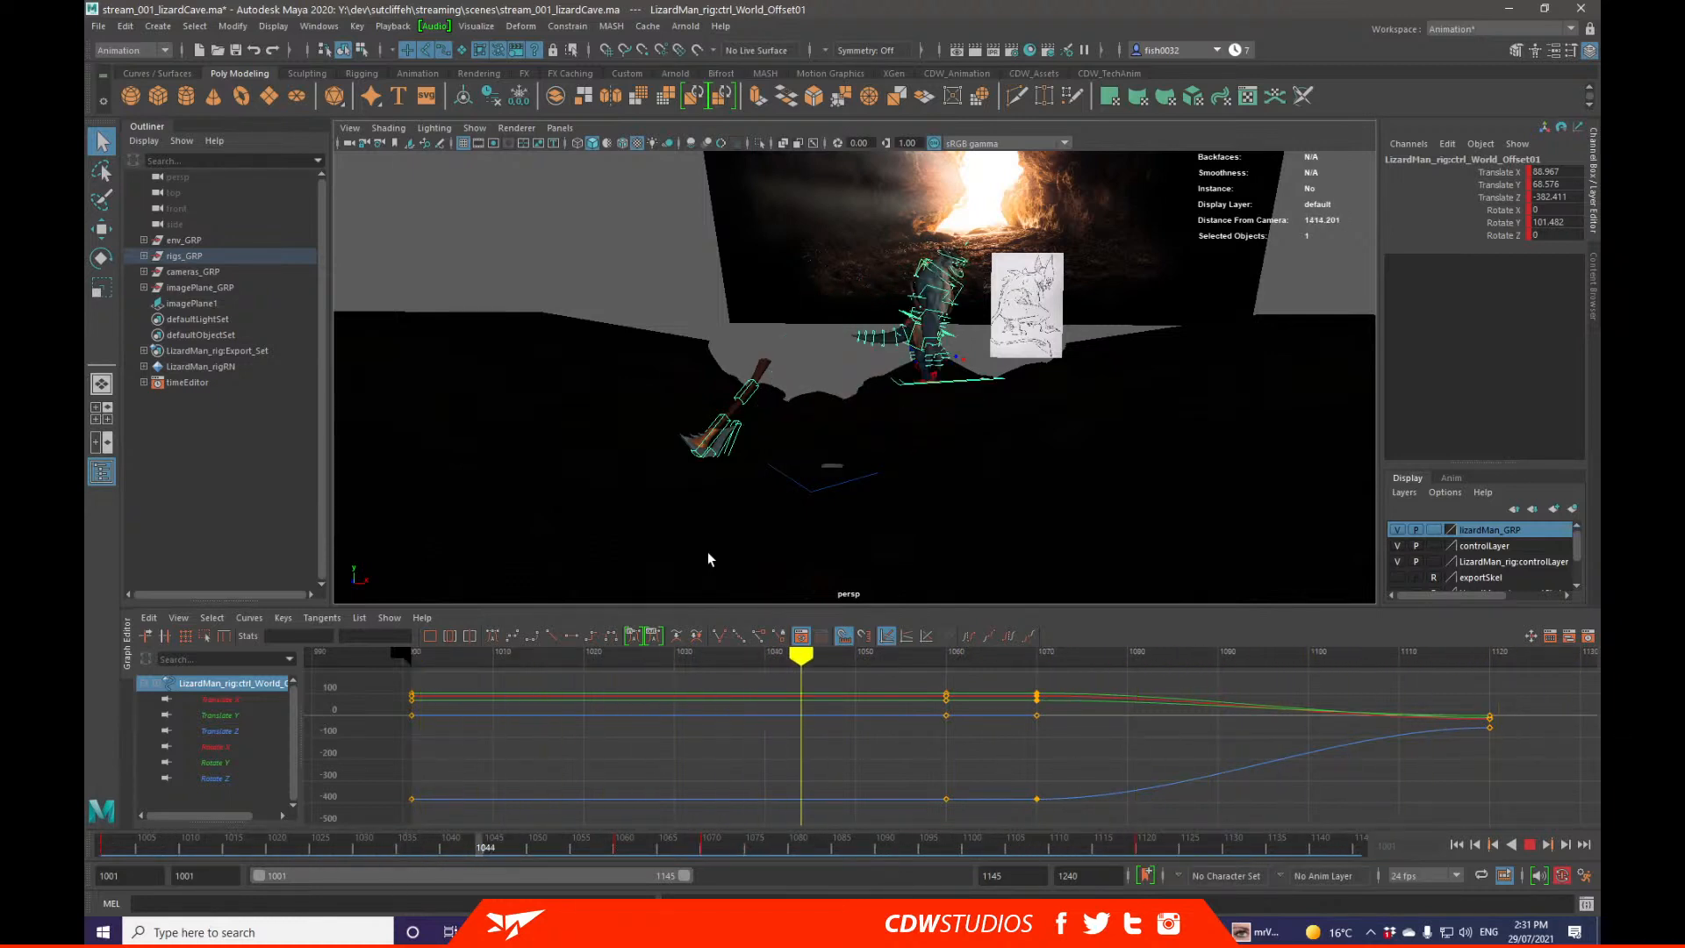
key("alt+Tab")
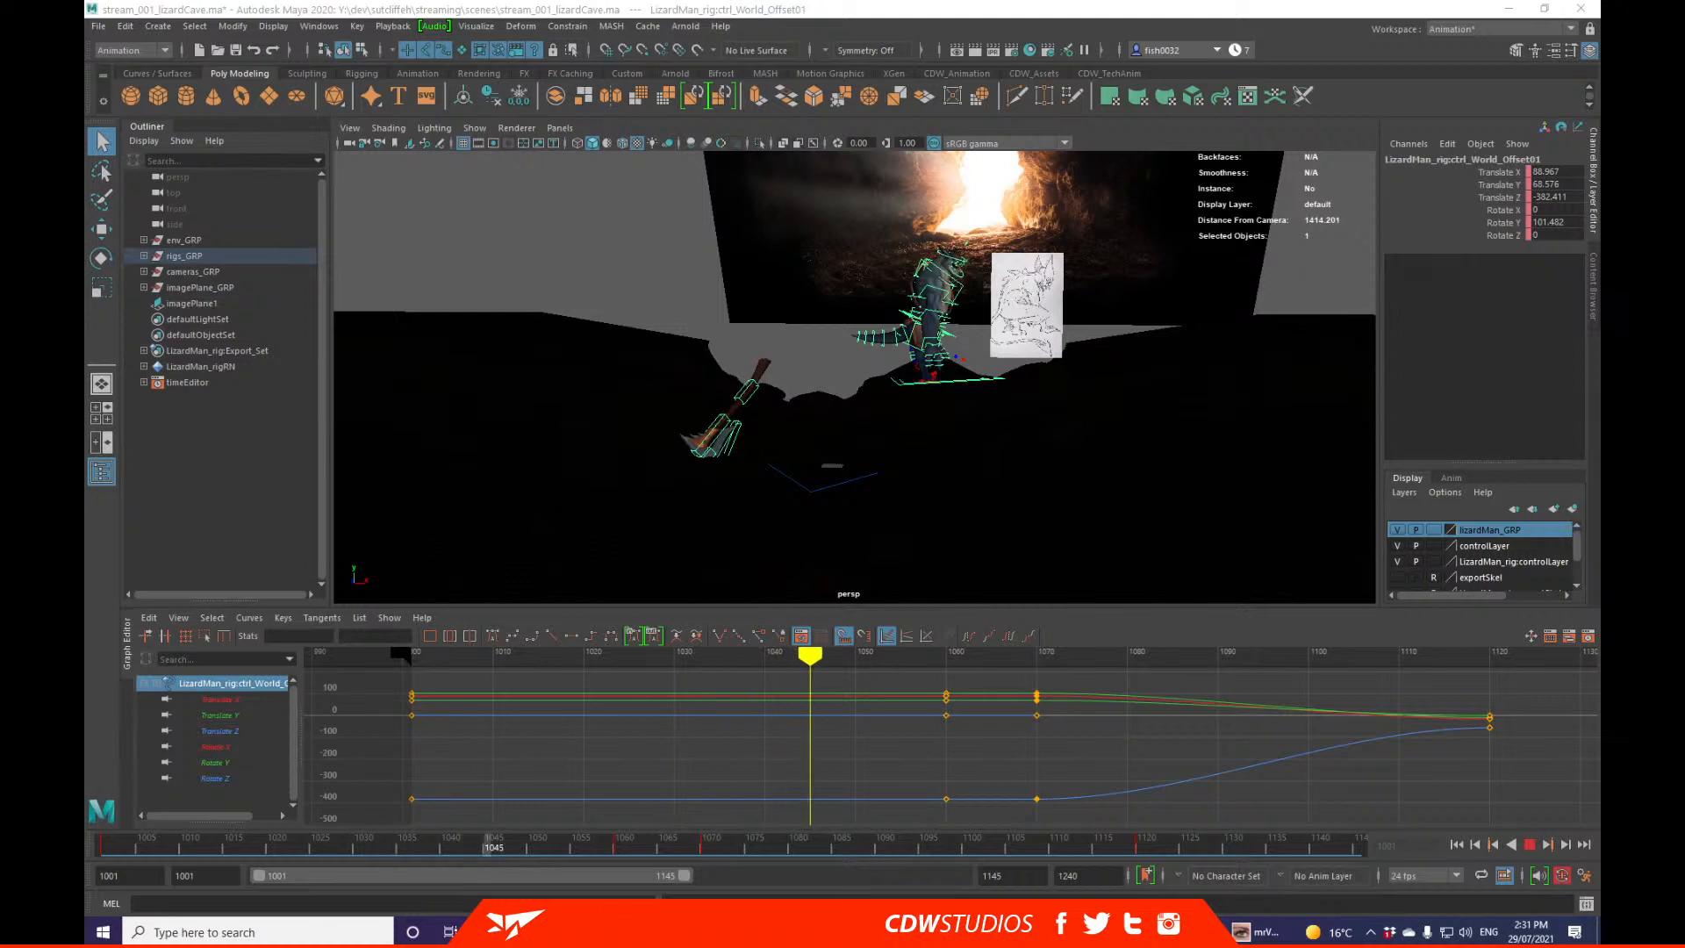
middle_click_drag(1279, 307, 1211, 362, "alt")
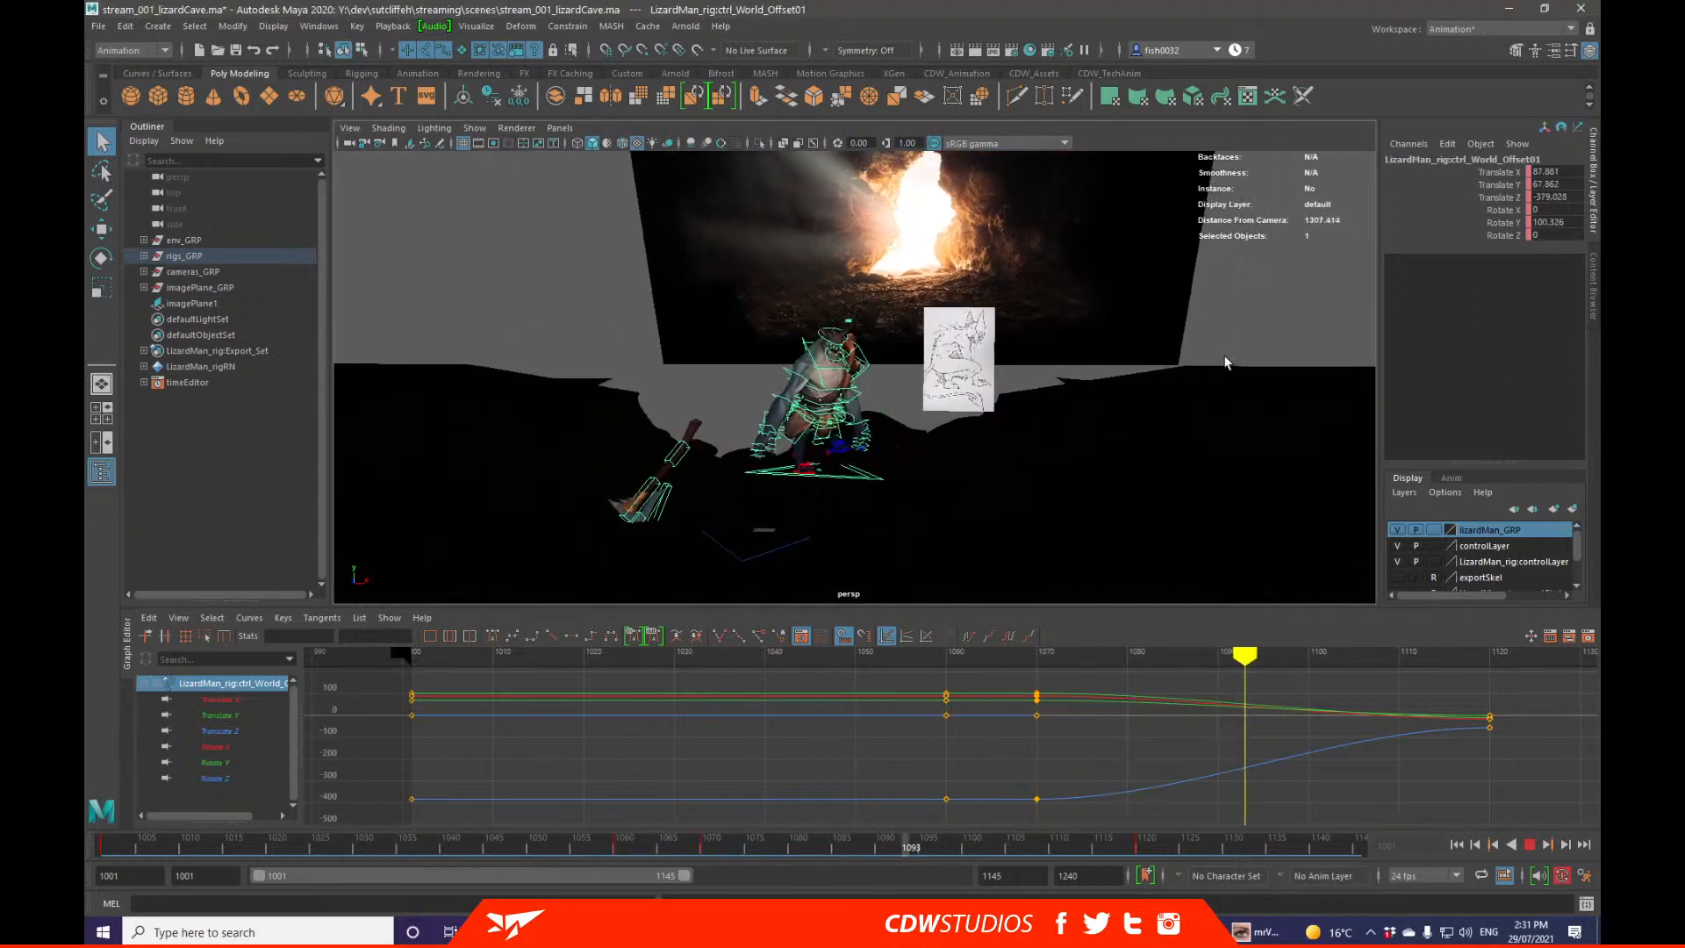
key("alt+v")
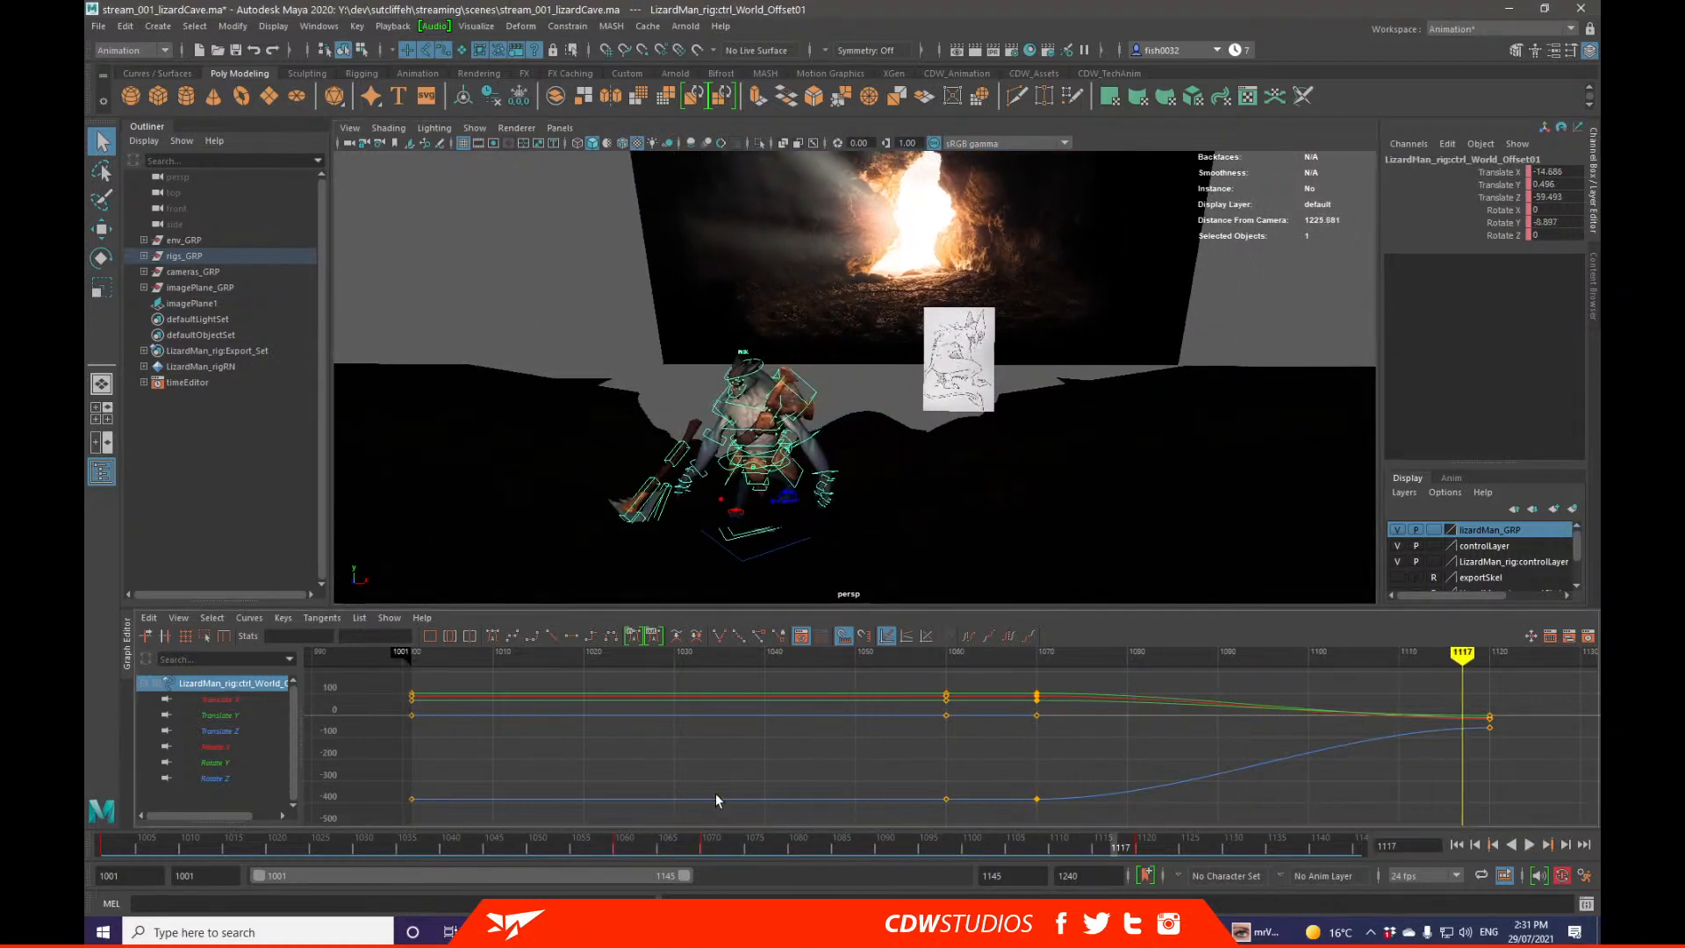
key("alt+shift+v")
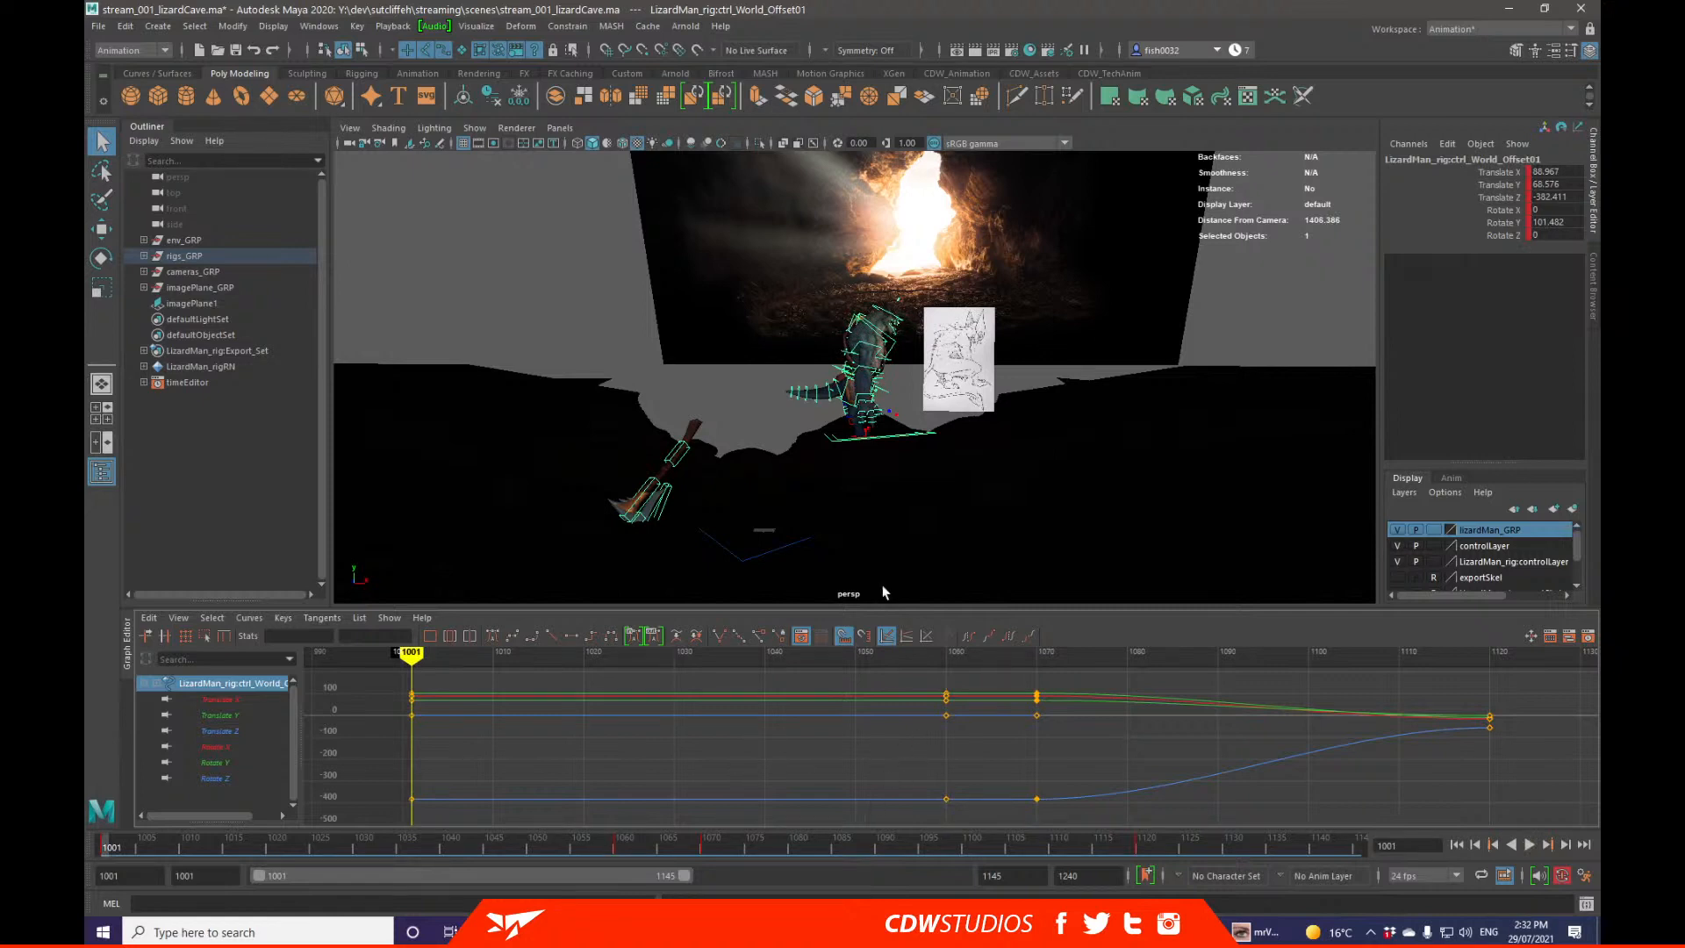
Step: Check frame 1064 from a raised angle, replay the shot from frame 1001 and stop at frame 1047
mouse_move(670, 850)
left_mouse_down()
mouse_move(857, 850)
mouse_move(660, 849)
left_mouse_up()
left_click_drag(882, 579, 897, 470, "alt")
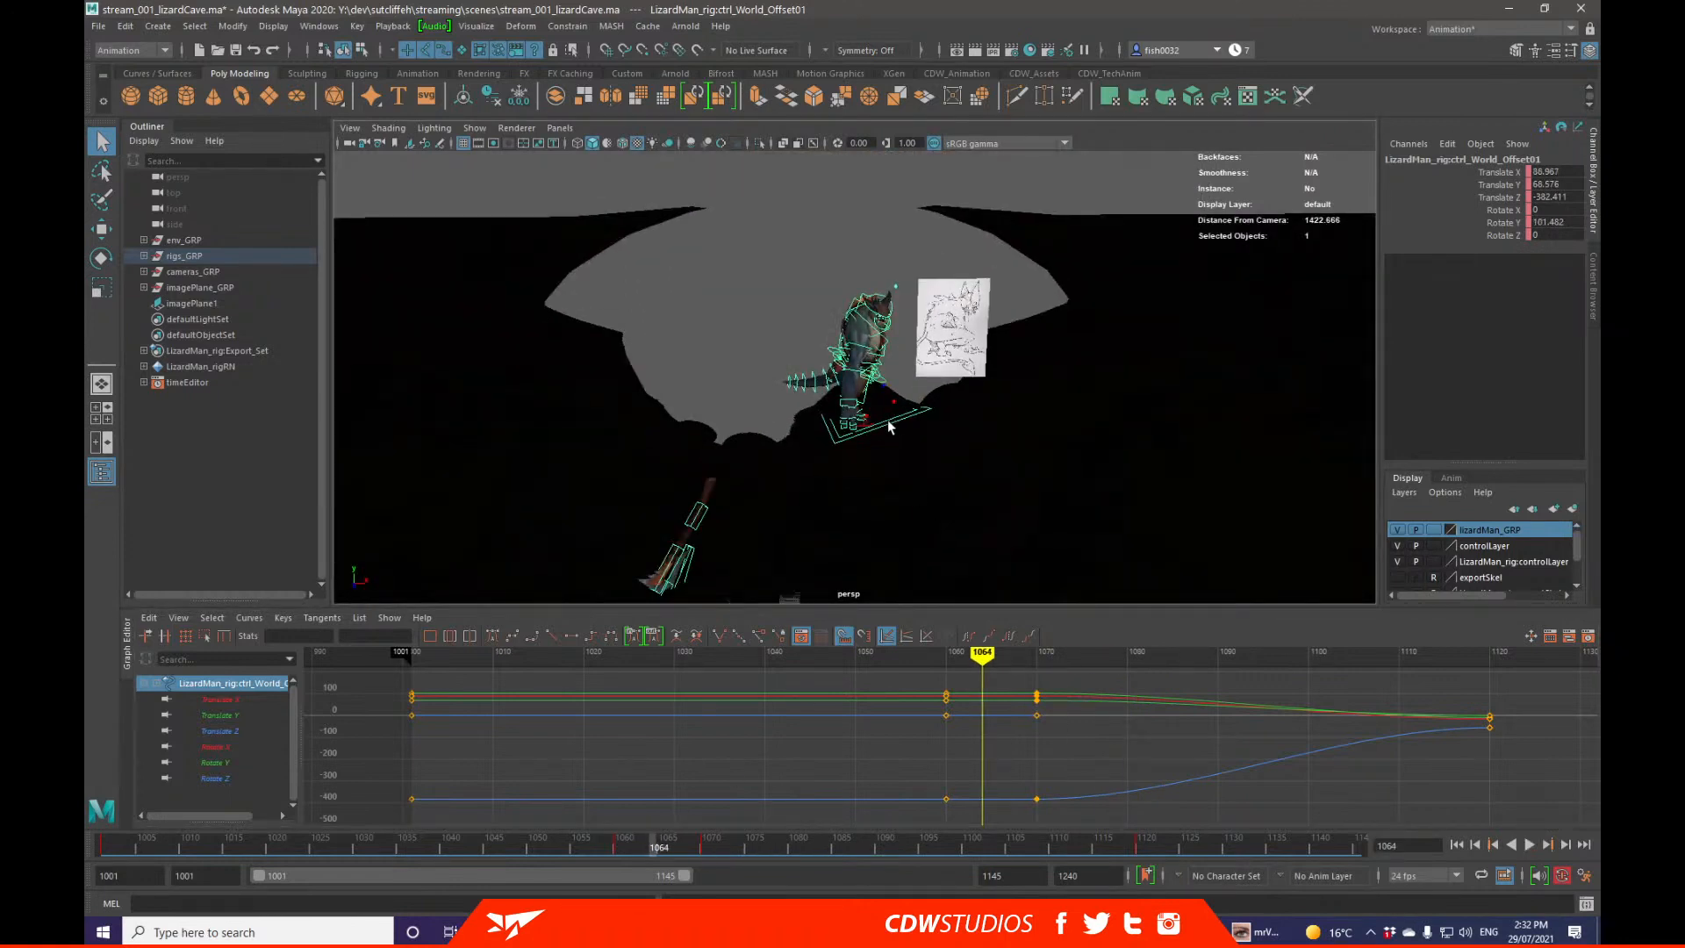
left_click_drag(892, 429, 897, 418, "alt")
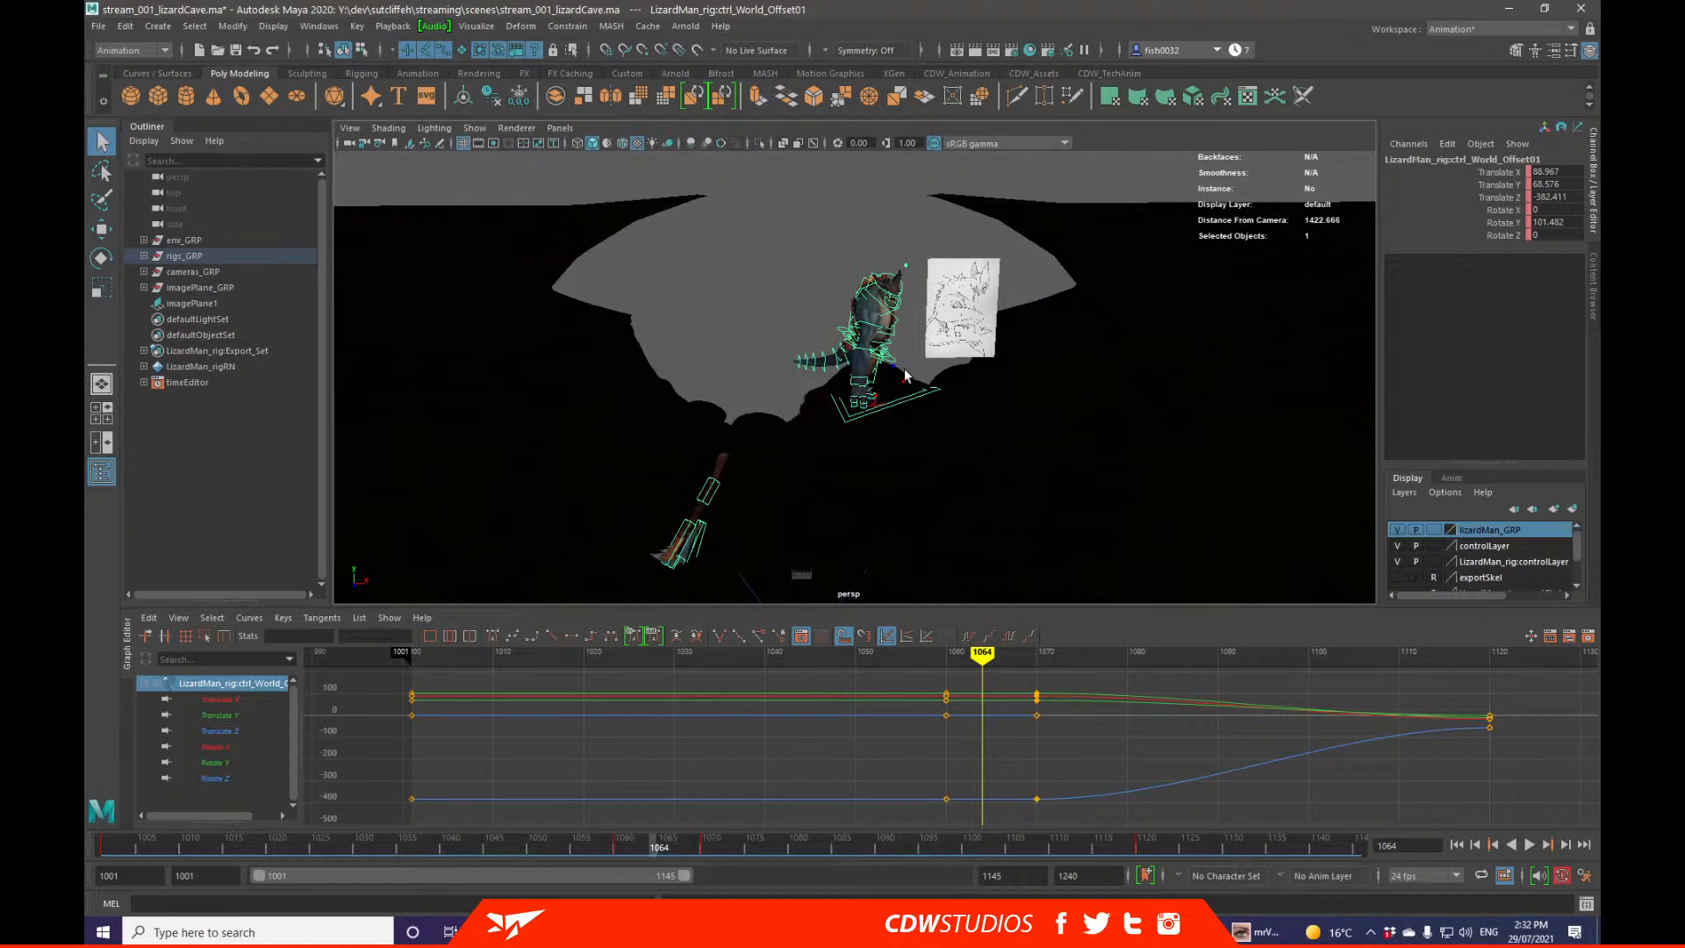
left_click_drag(114, 845, 86, 850)
key("alt+v")
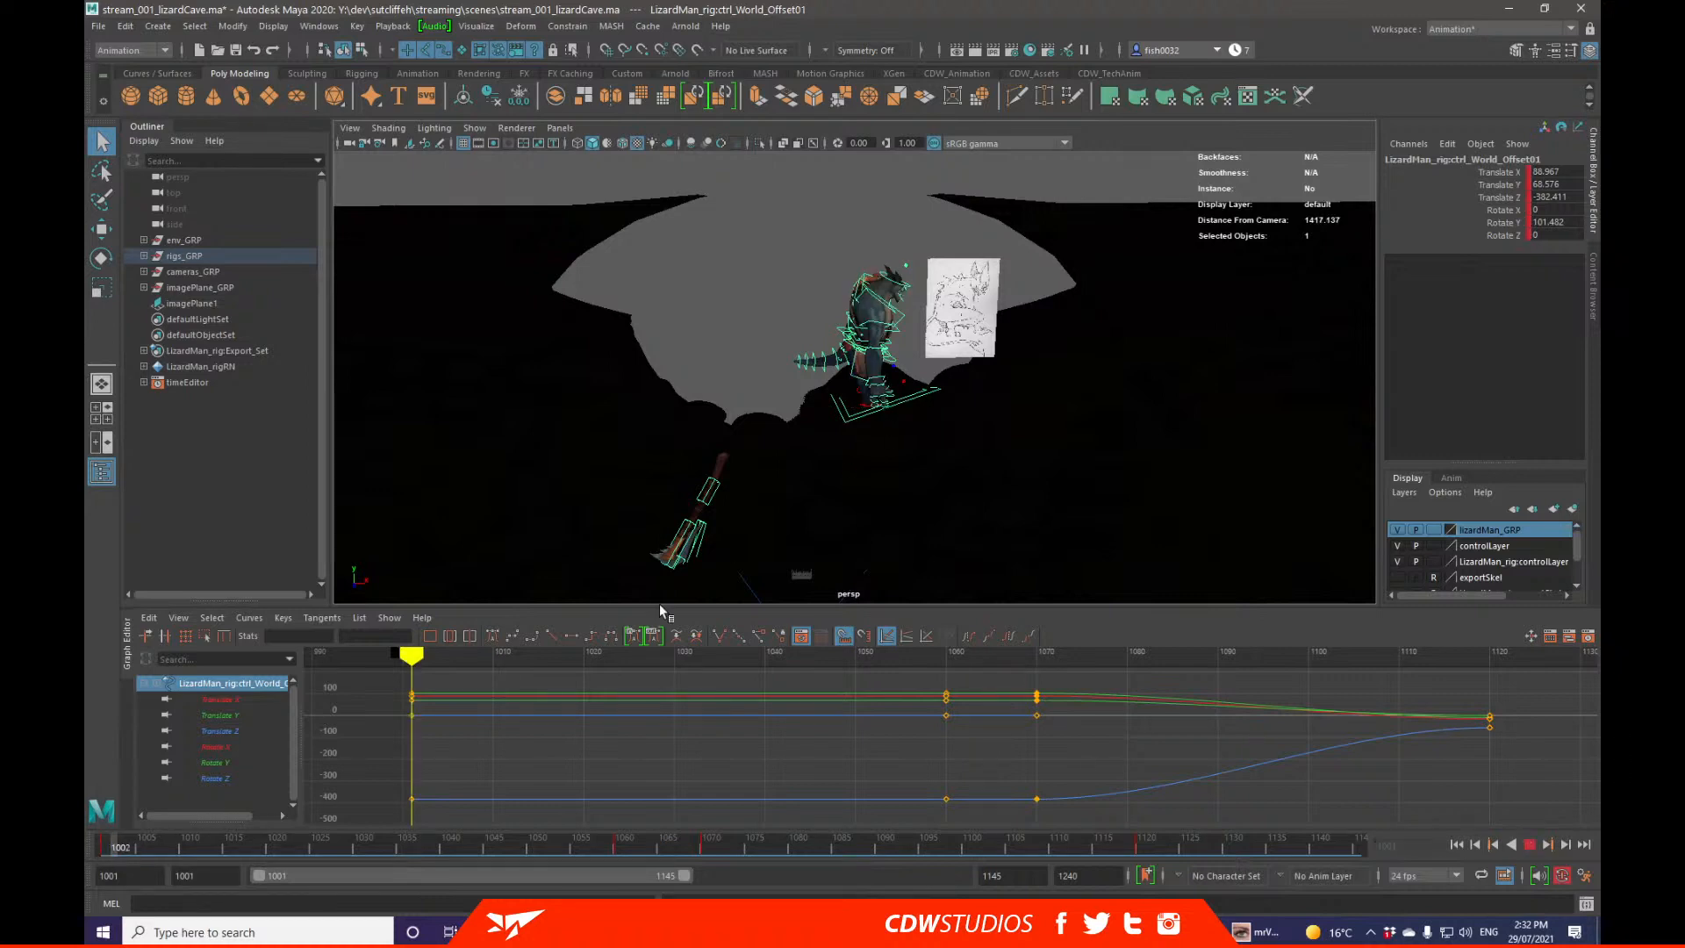
key("alt+v")
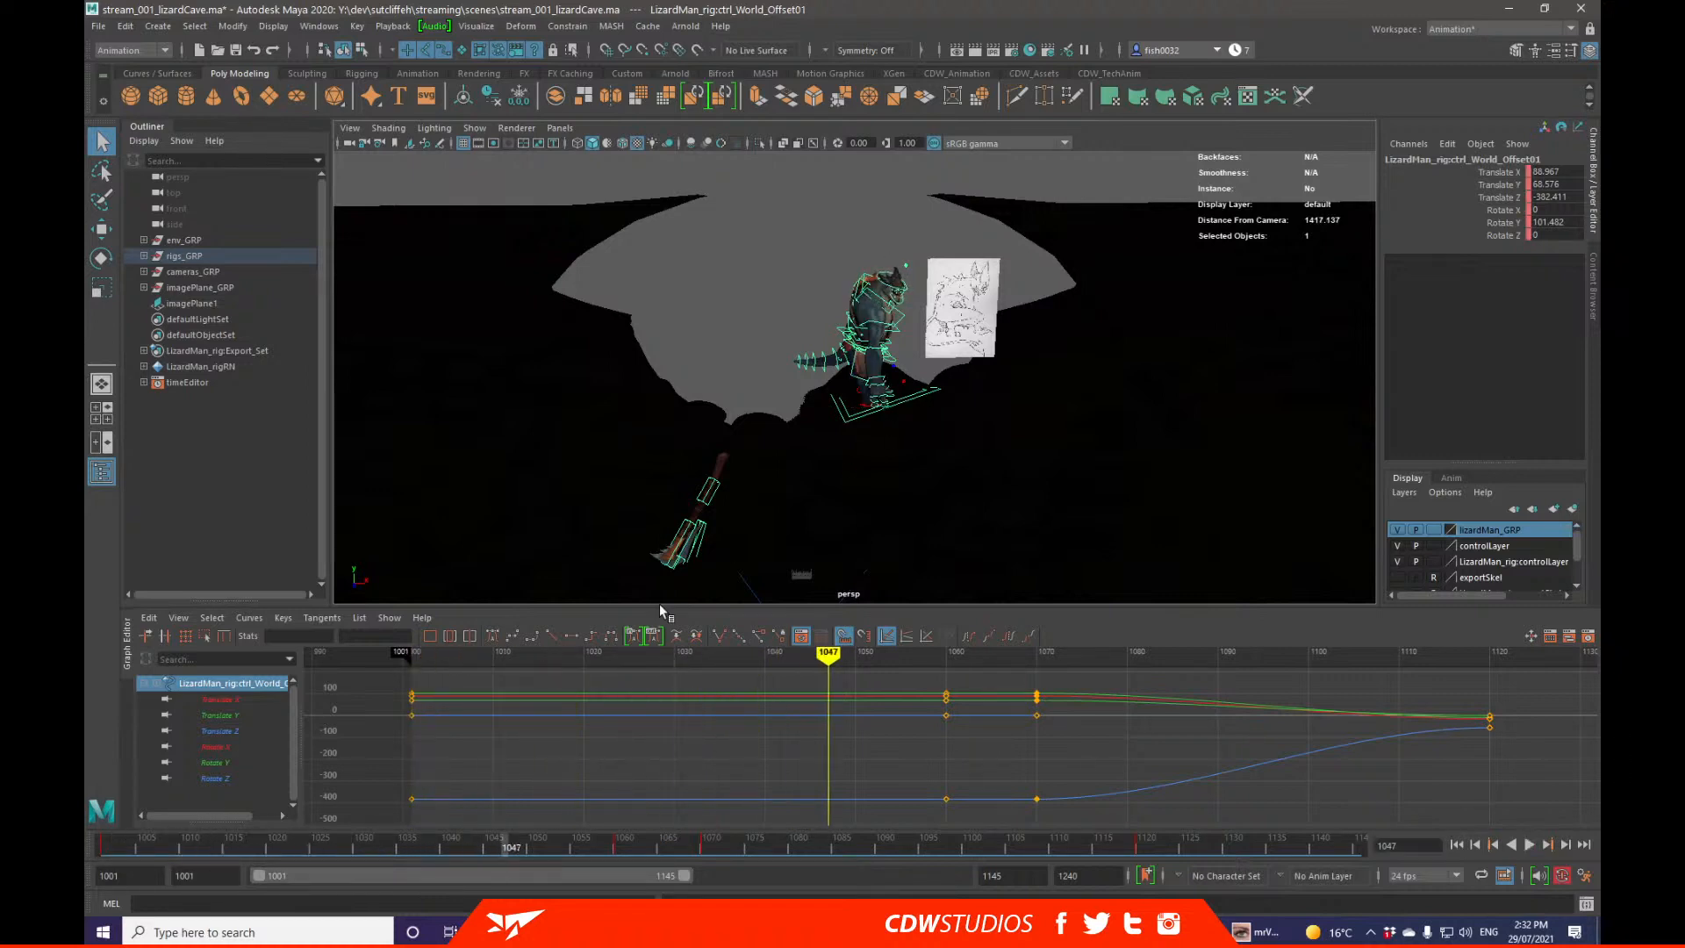
Step: Try moving the COG control away from the feet at frame 1047, and undo the move
right_click_drag(861, 355, 1009, 337, "alt")
left_click_drag(1009, 338, 1020, 399, "alt")
left_click(1044, 395)
right_click_drag(1045, 395, 880, 412, "alt")
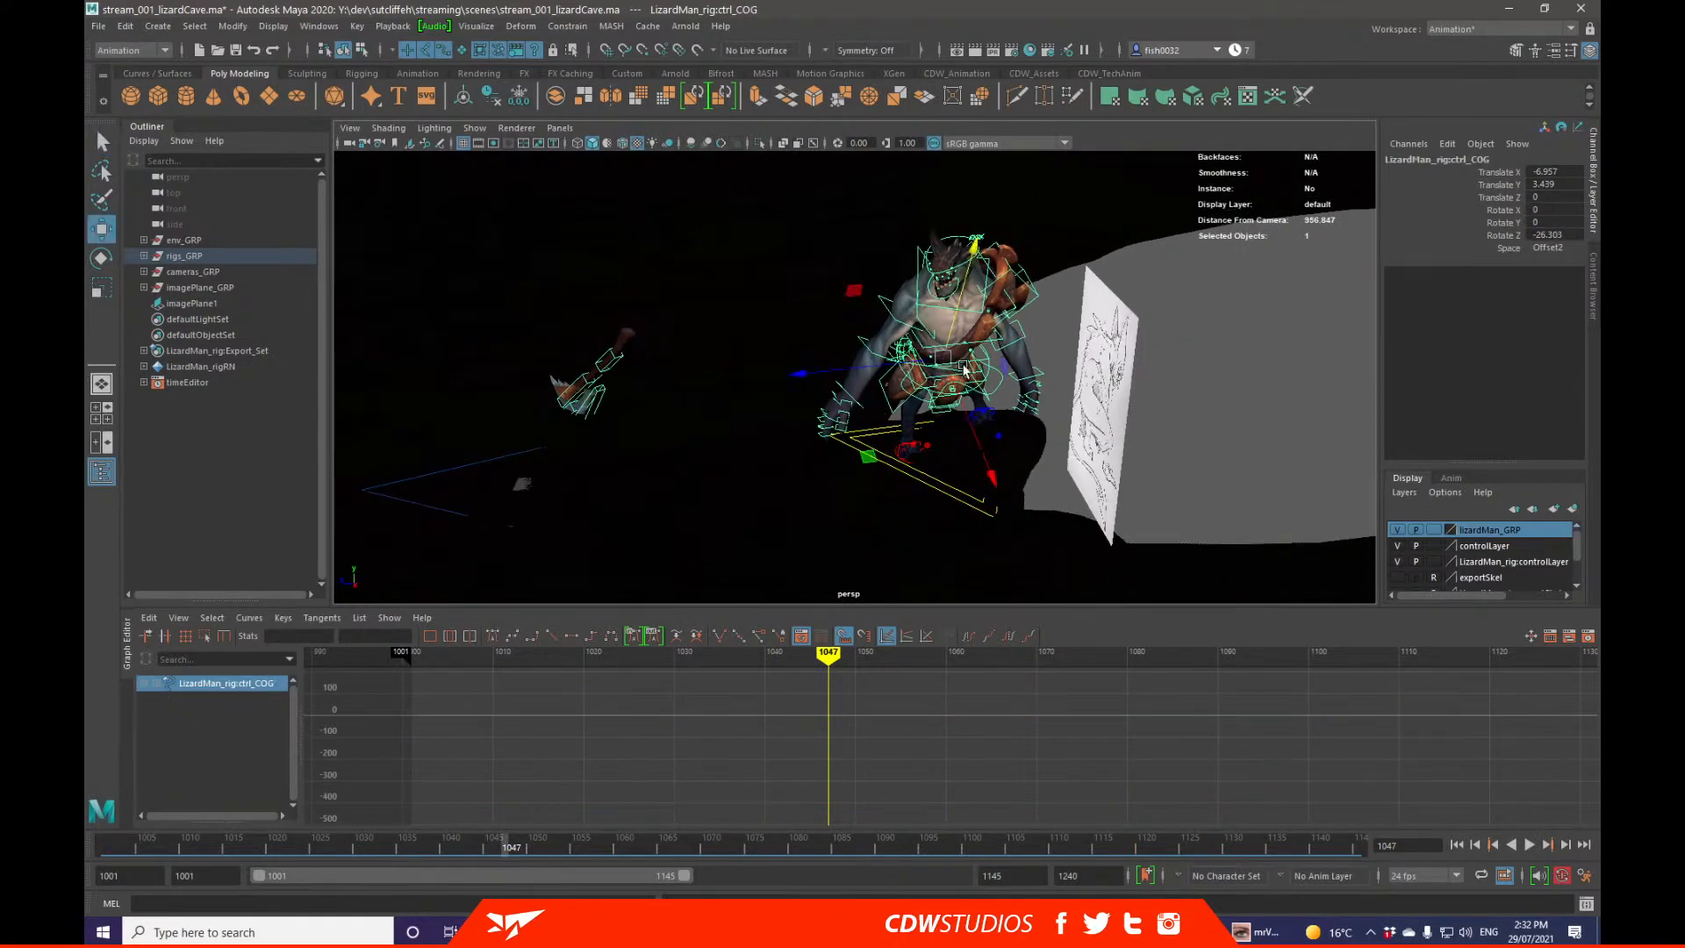
left_click_drag(941, 362, 809, 361)
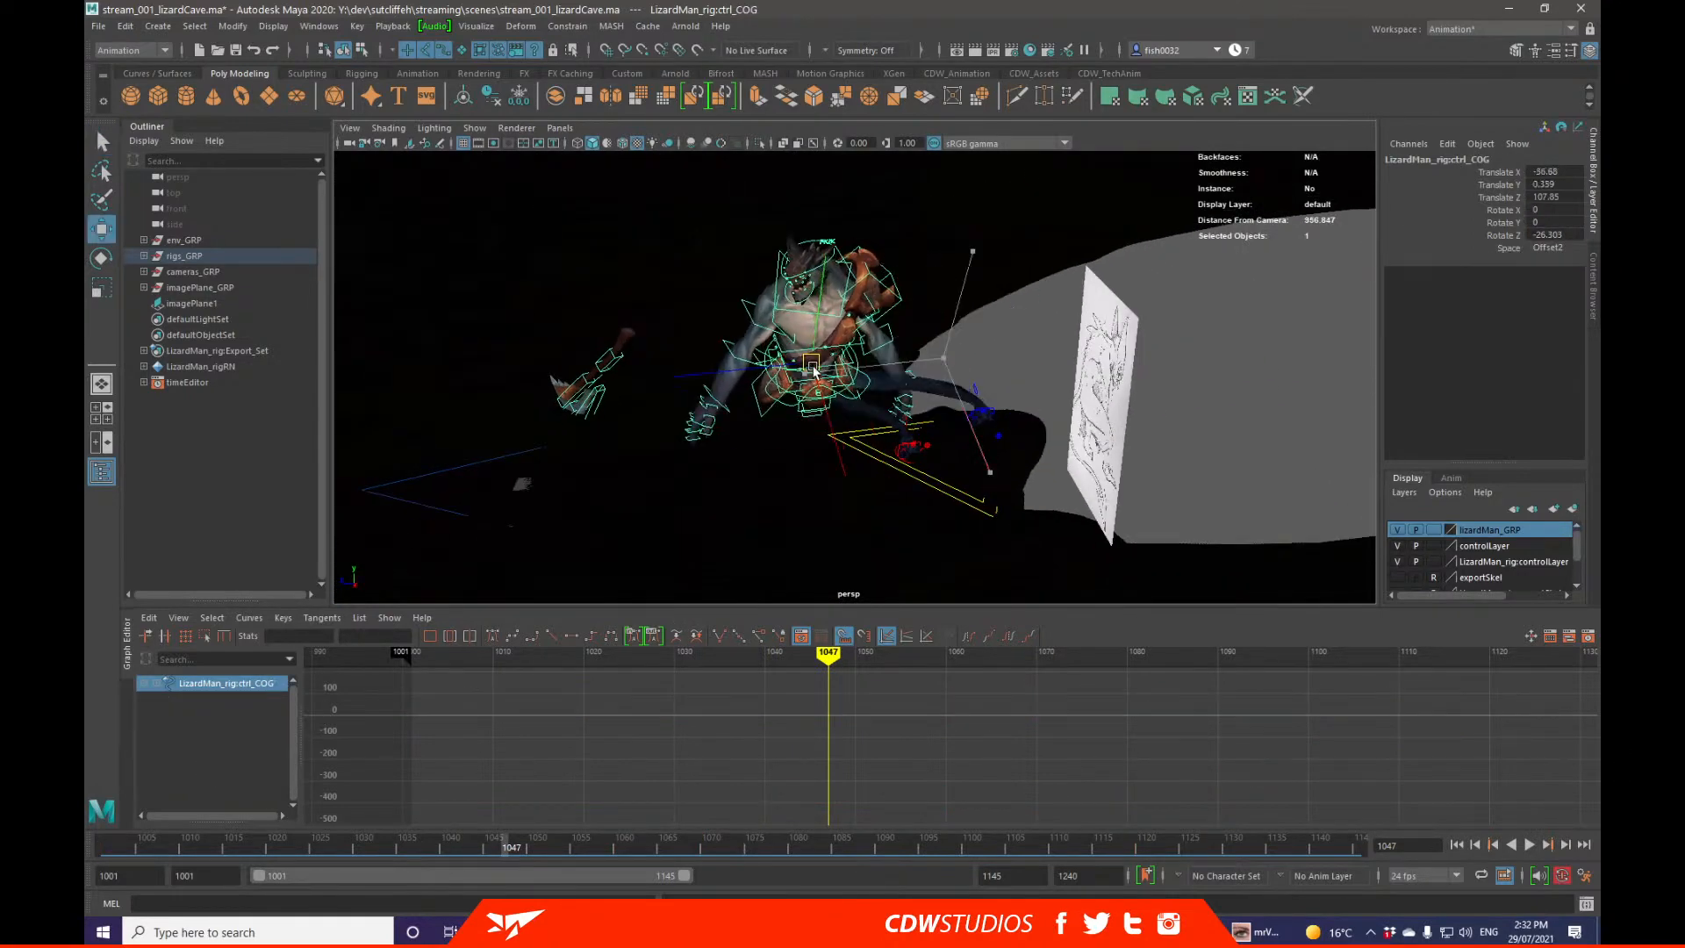
key("ctrl+z")
key("q")
Step: Select the right leg IK control and examine its Space options
left_click(921, 442)
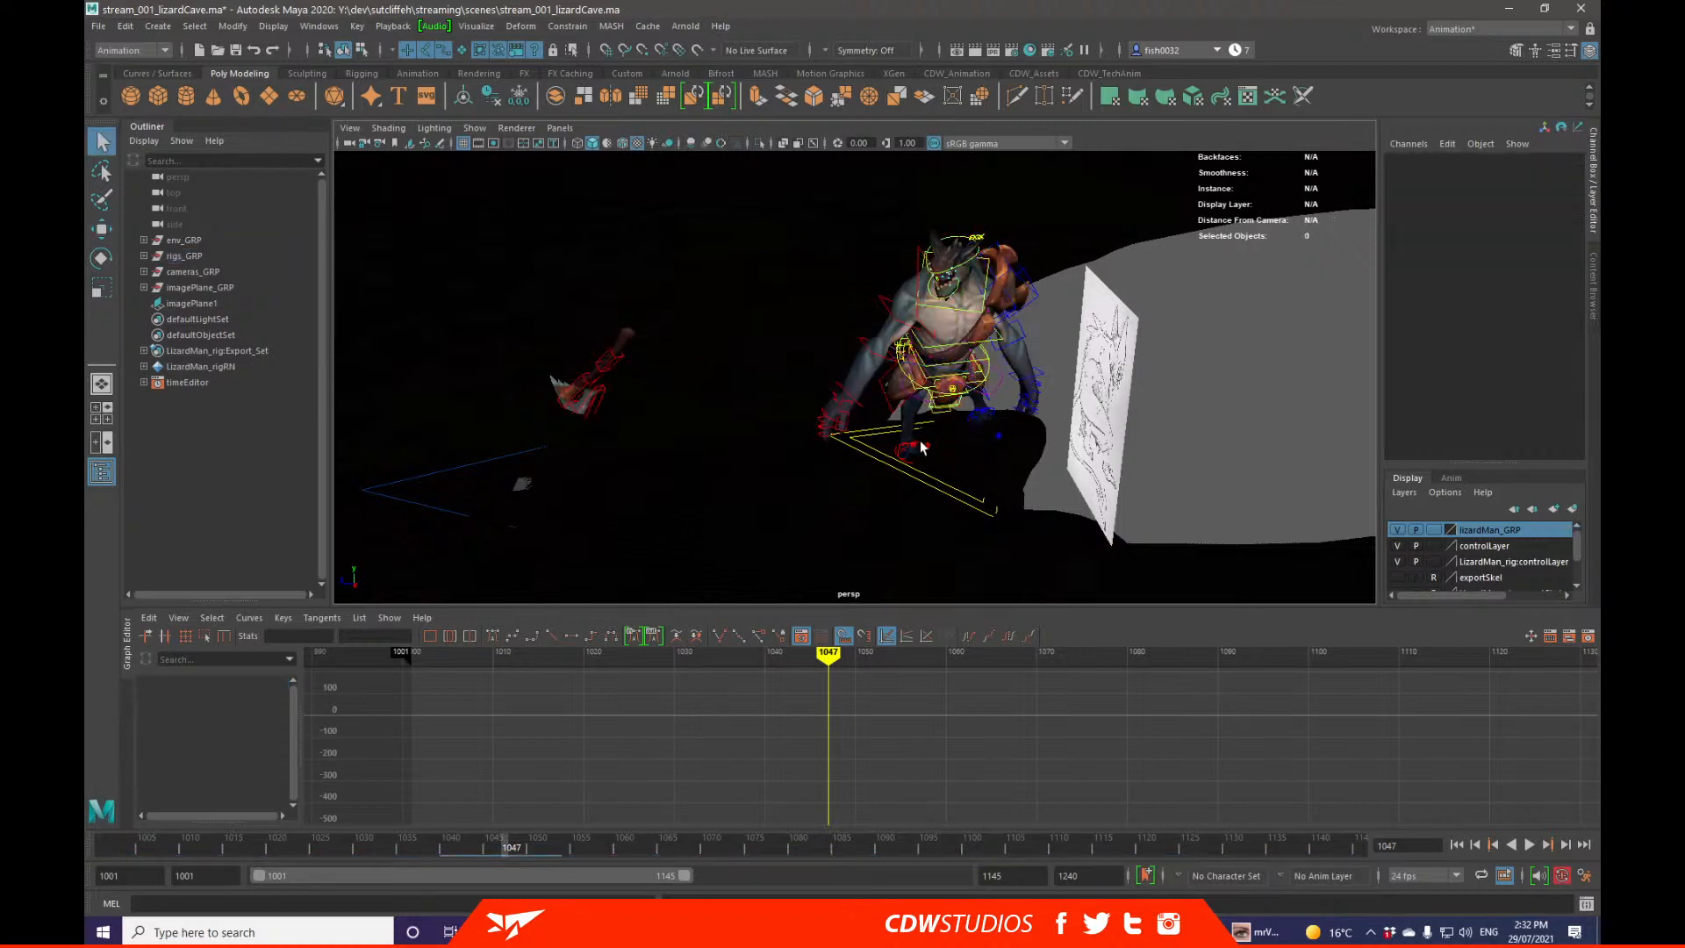
left_click(911, 463)
left_click(913, 461)
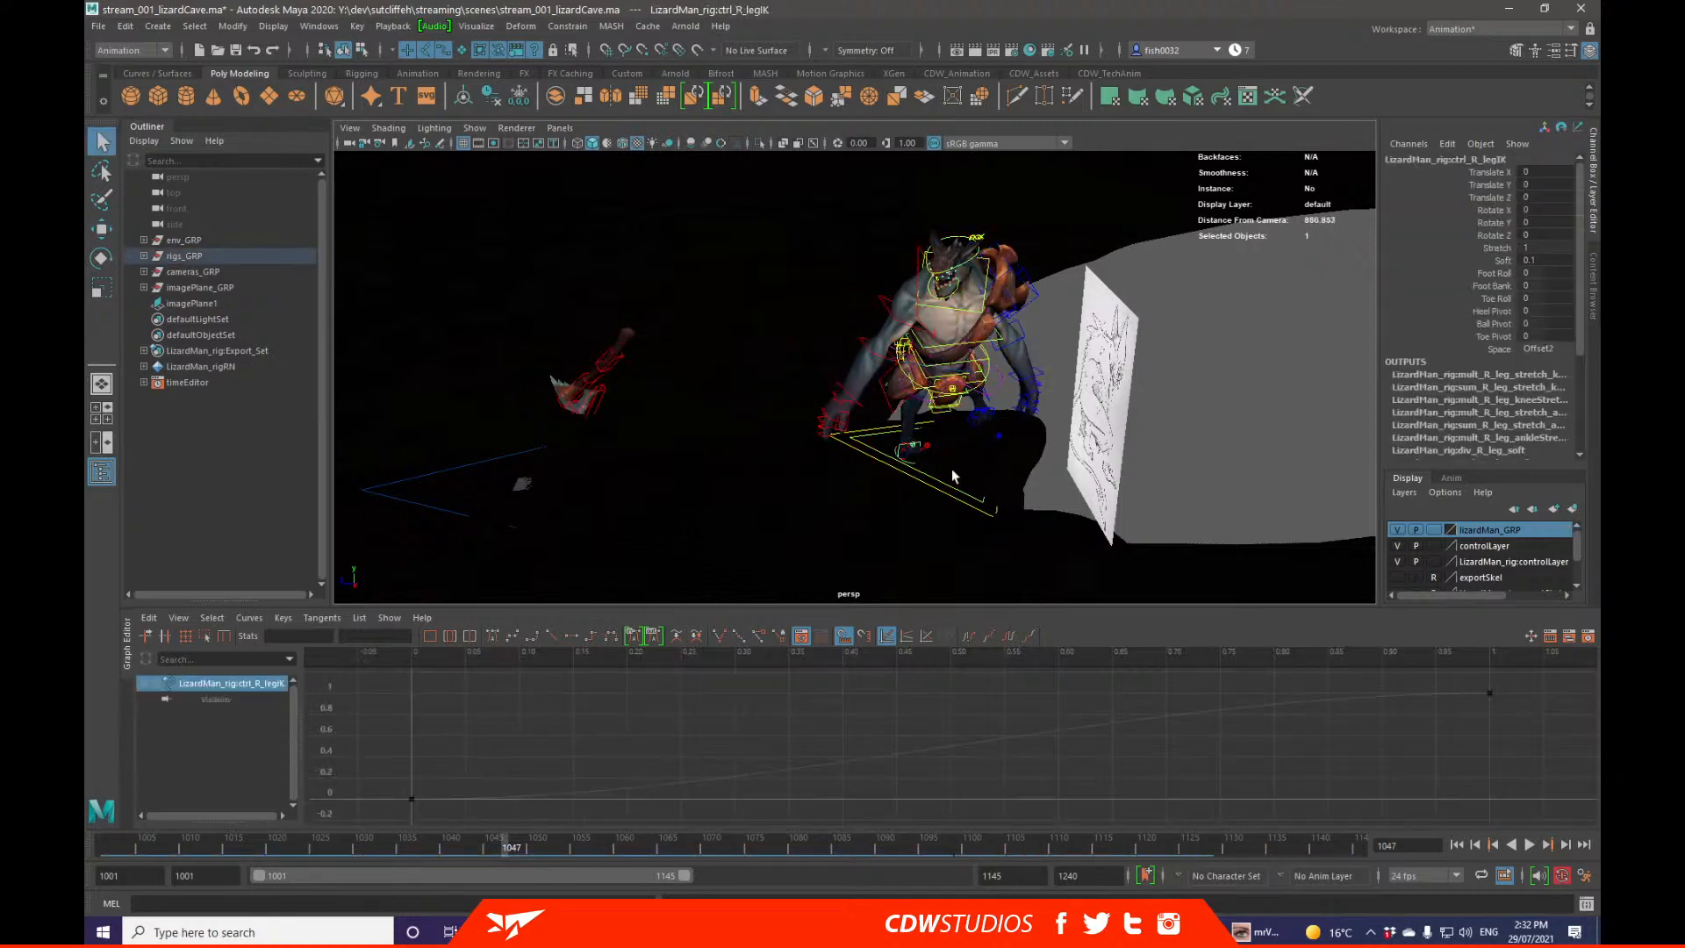
left_click(1545, 348)
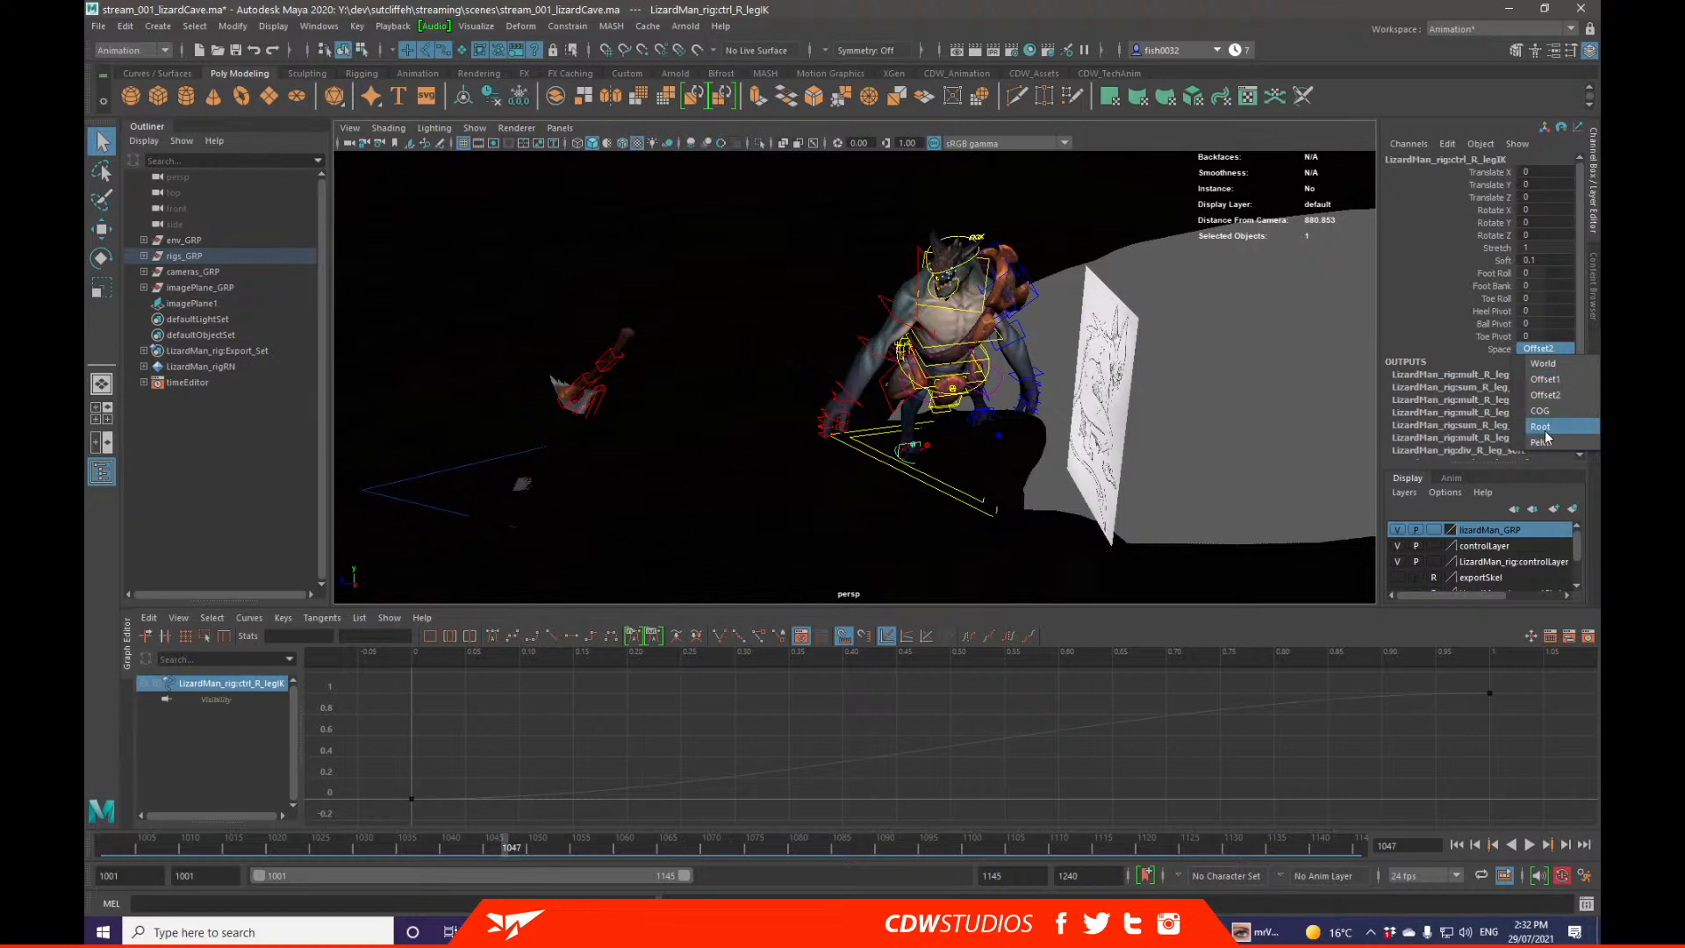
left_click(1502, 349)
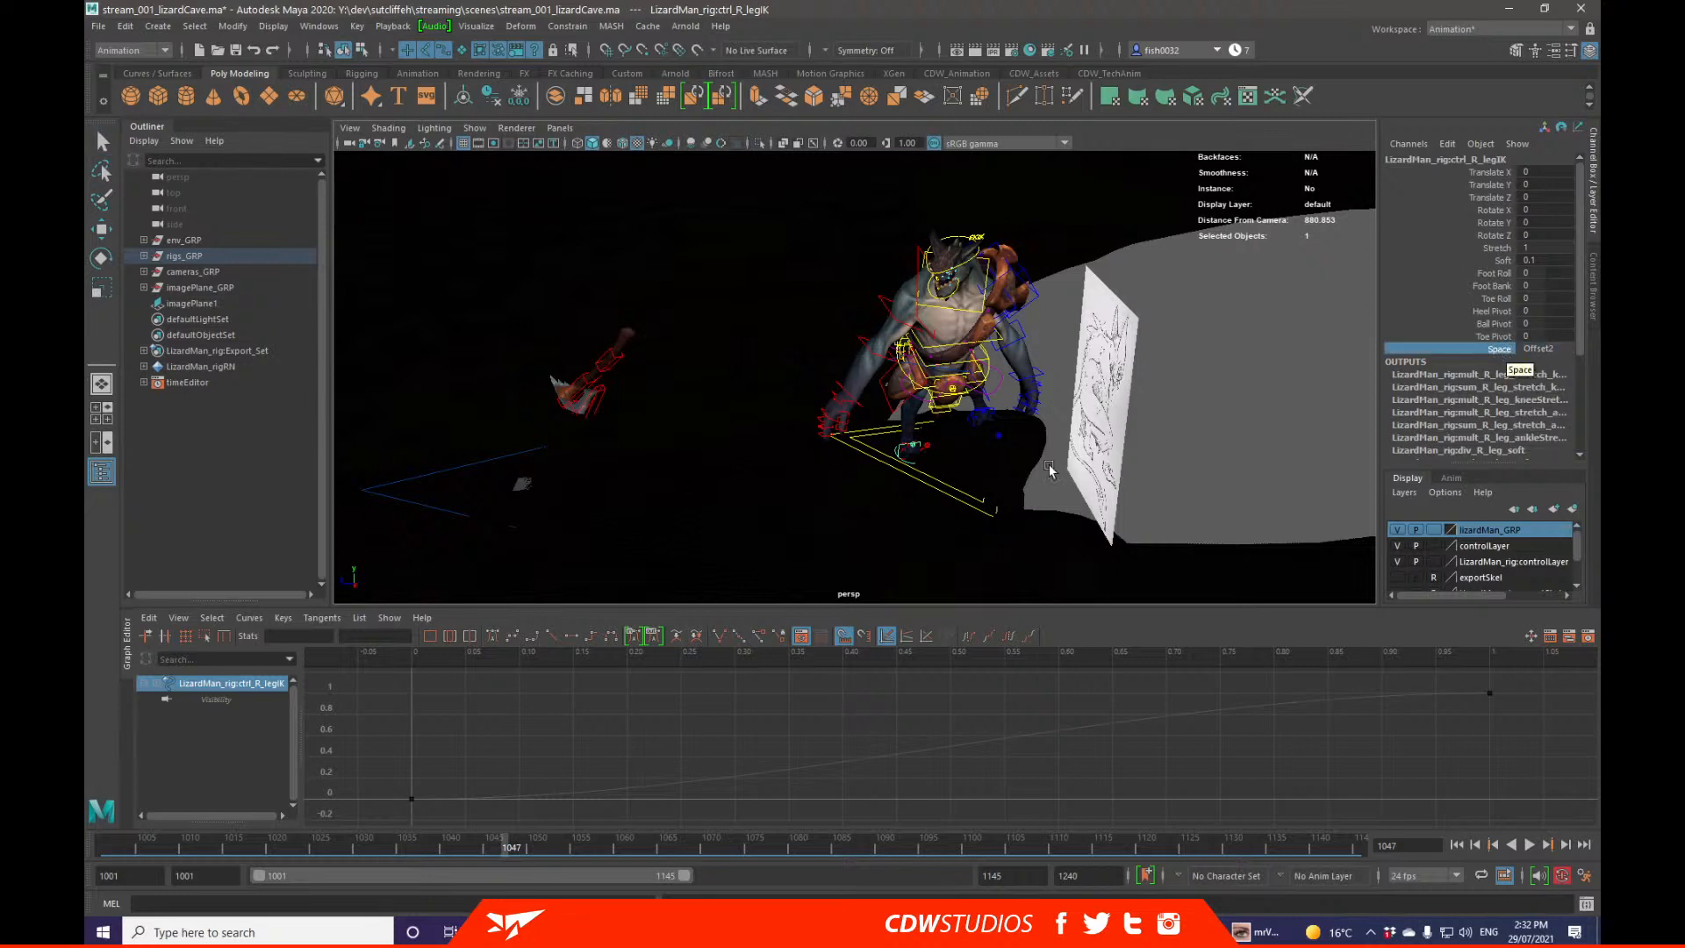
Step: Select the world offset control and play the shot, replaying from frame 1001 to frame 1137 with the cave opening in view
left_click(983, 511)
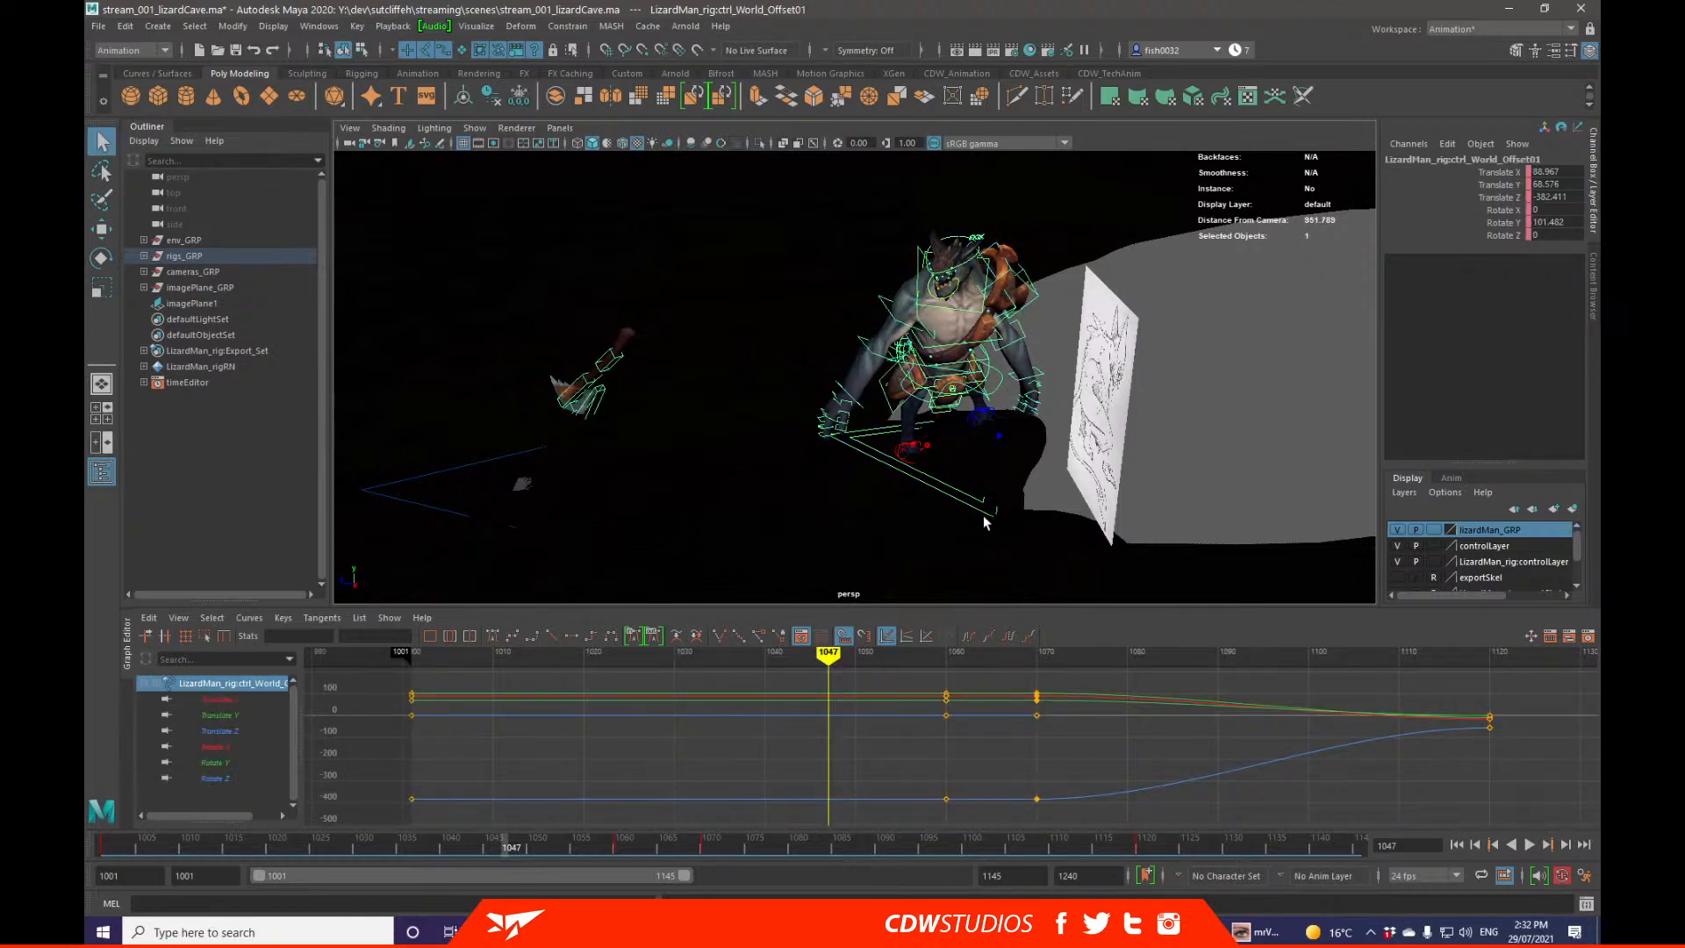
key("alt+v")
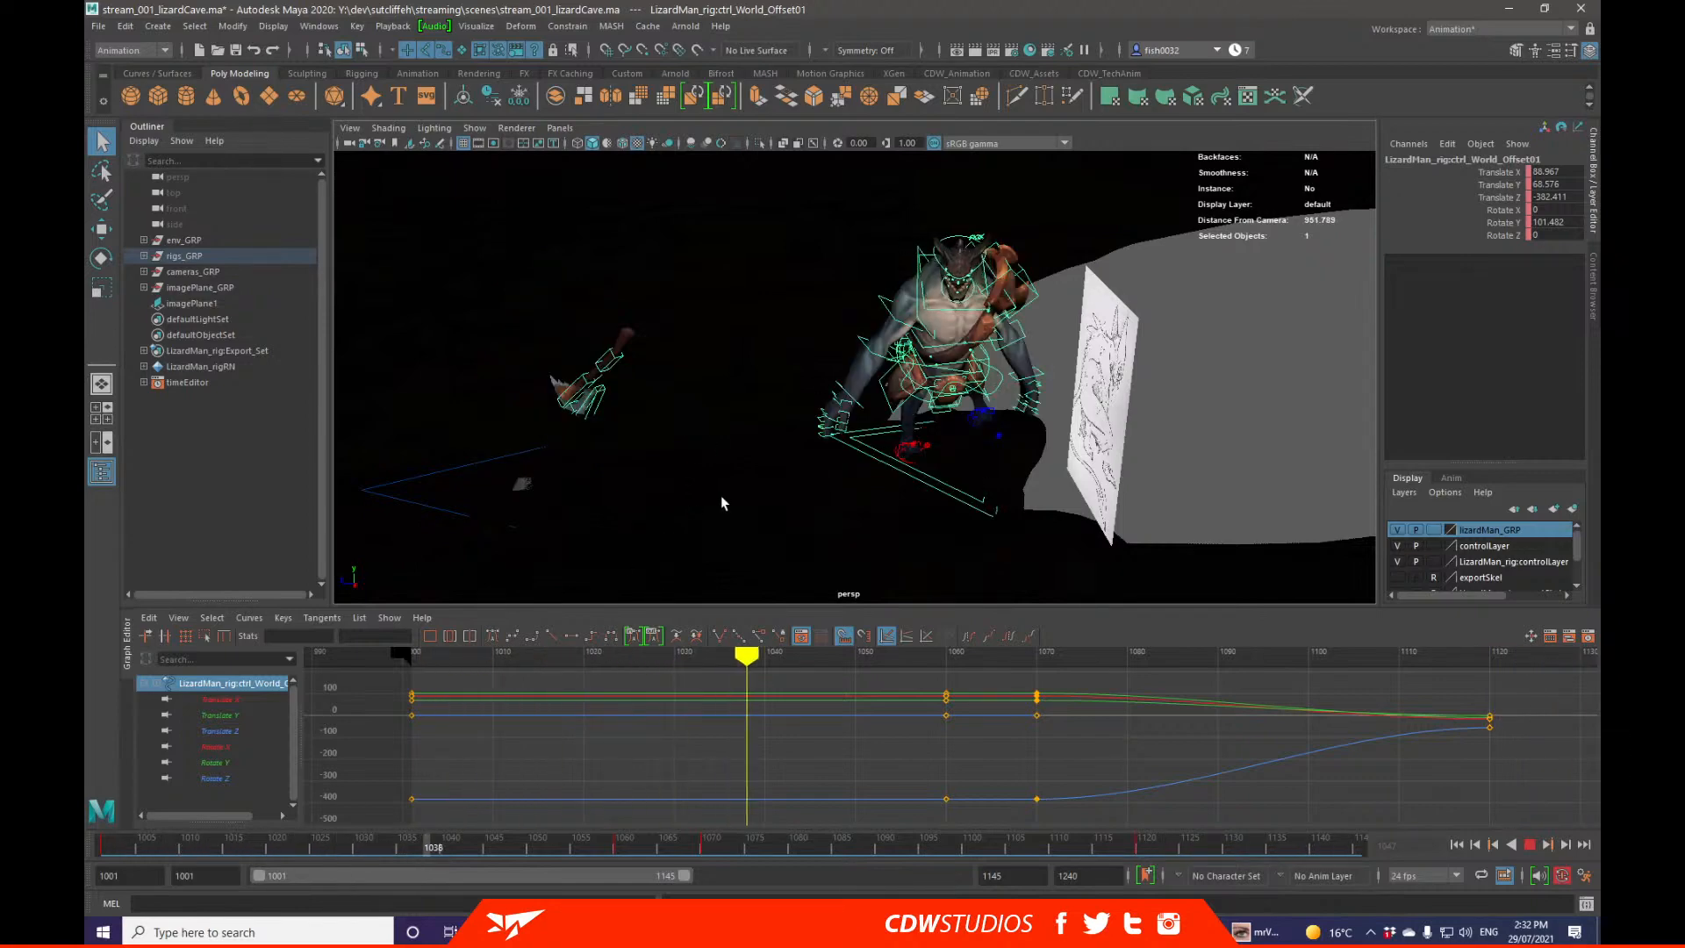
key("Escape")
left_click_drag(760, 478, 895, 452, "alt")
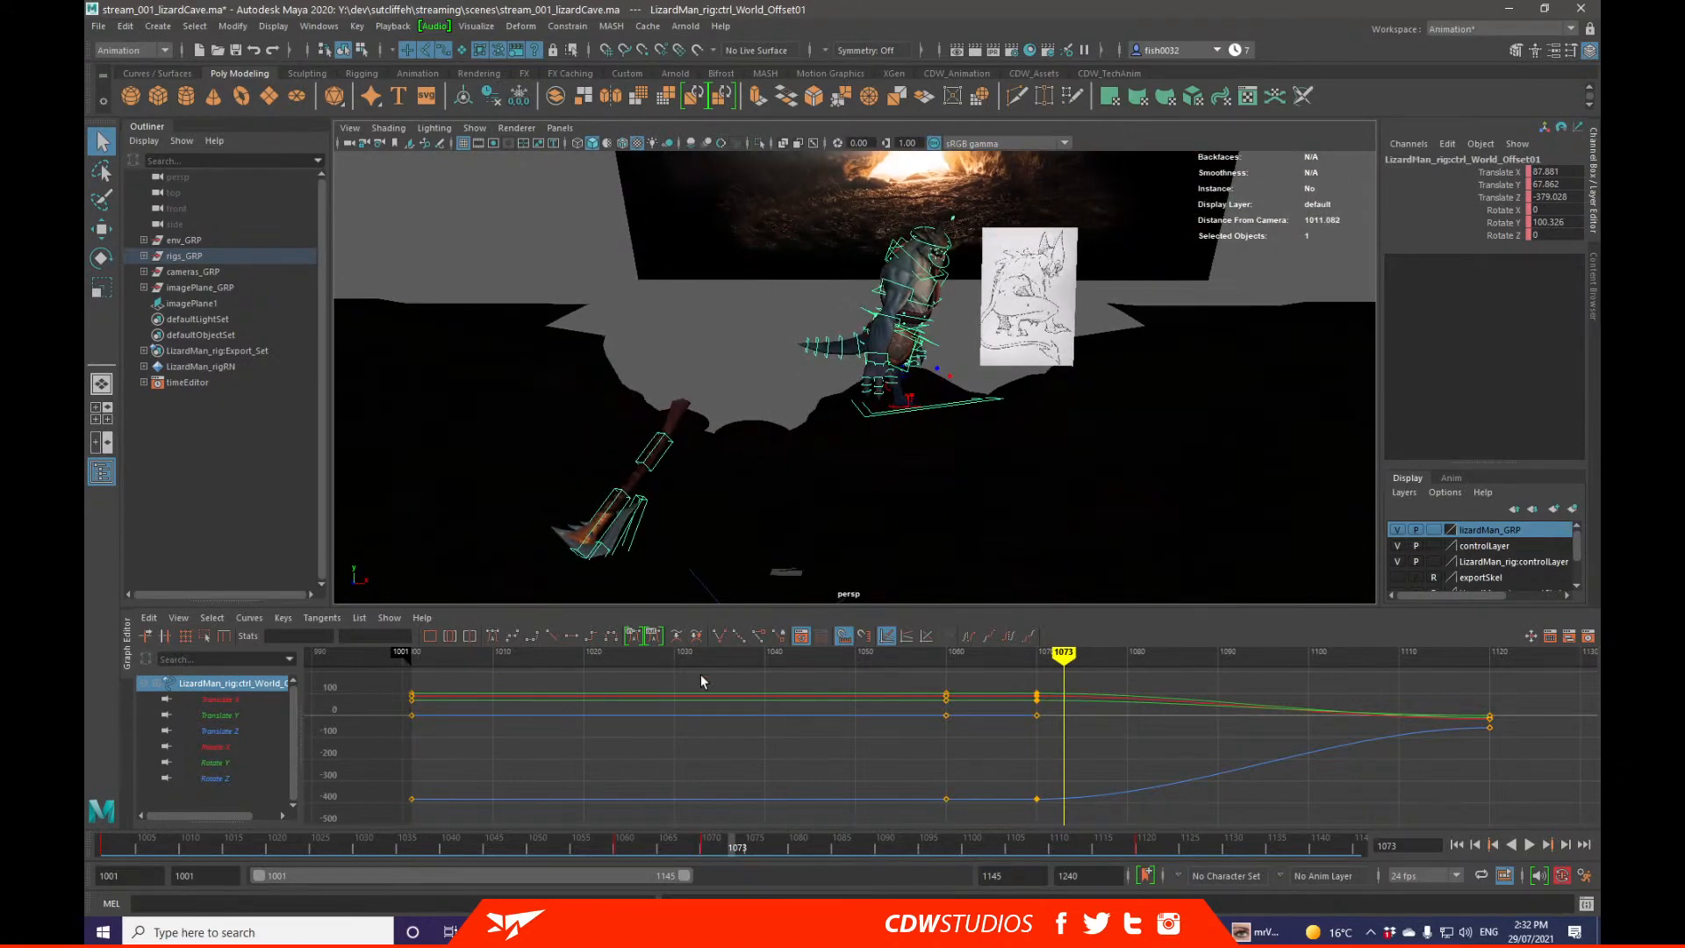
left_click_drag(640, 845, 86, 822)
key("alt+v")
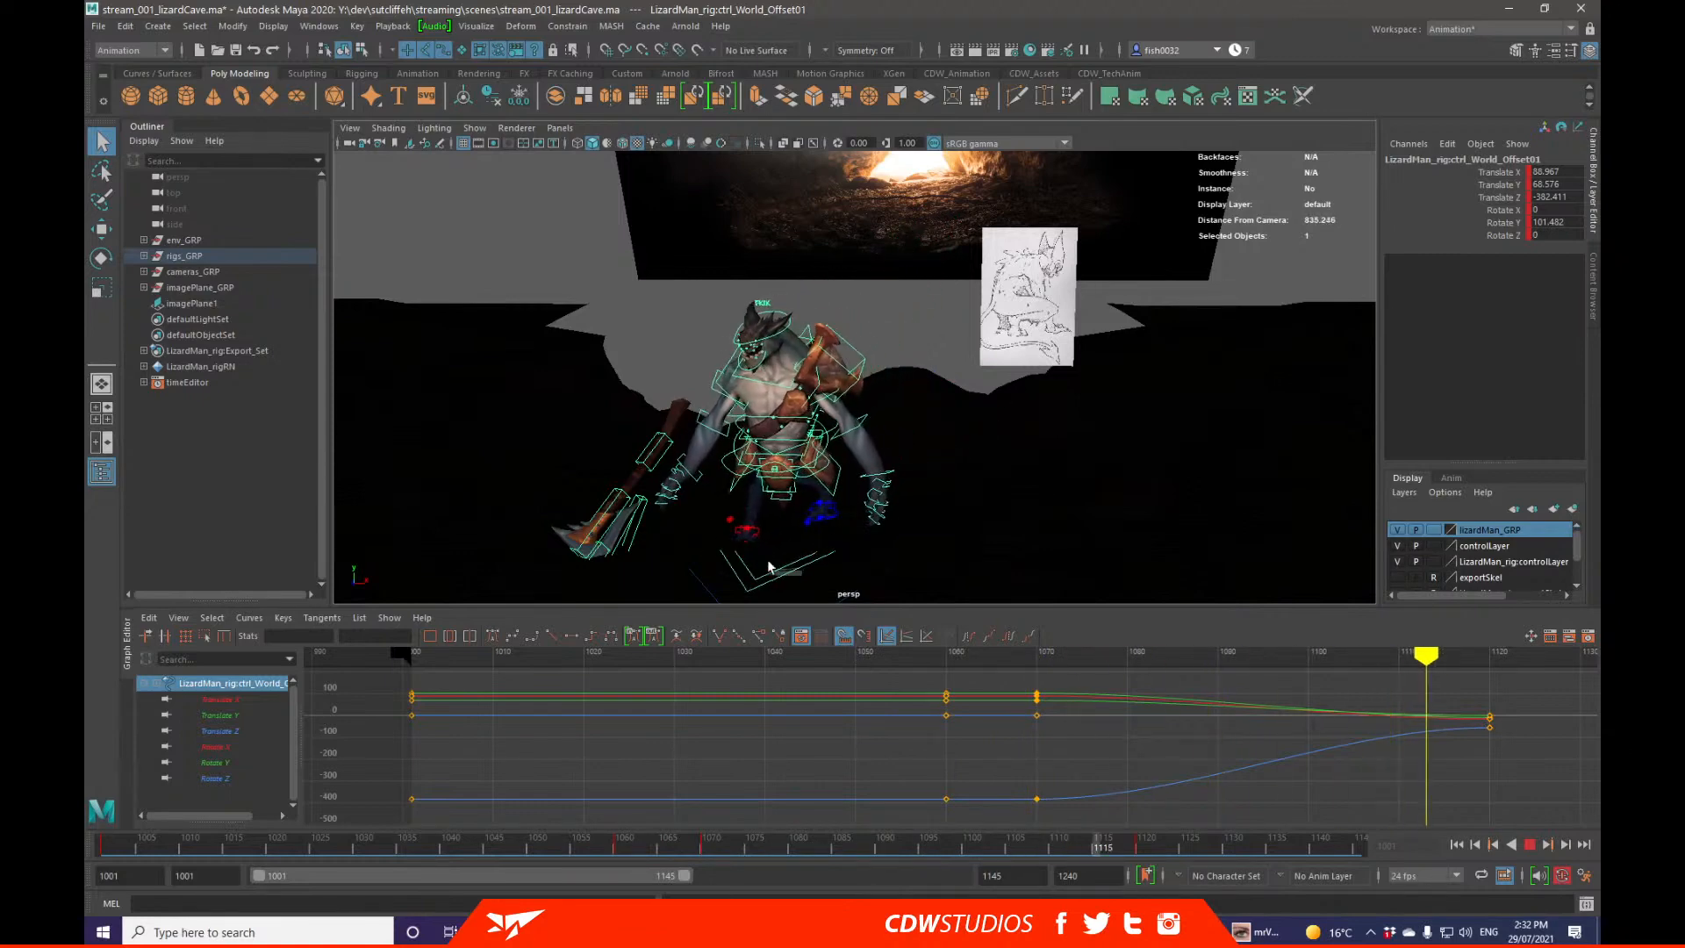
key("alt+v")
Step: Examine the lizard's end pose at frame 1137 from the side and front, and scrub to frame 1076
left_click_drag(886, 526, 767, 499, "alt")
middle_click_drag(717, 501, 825, 470, "alt")
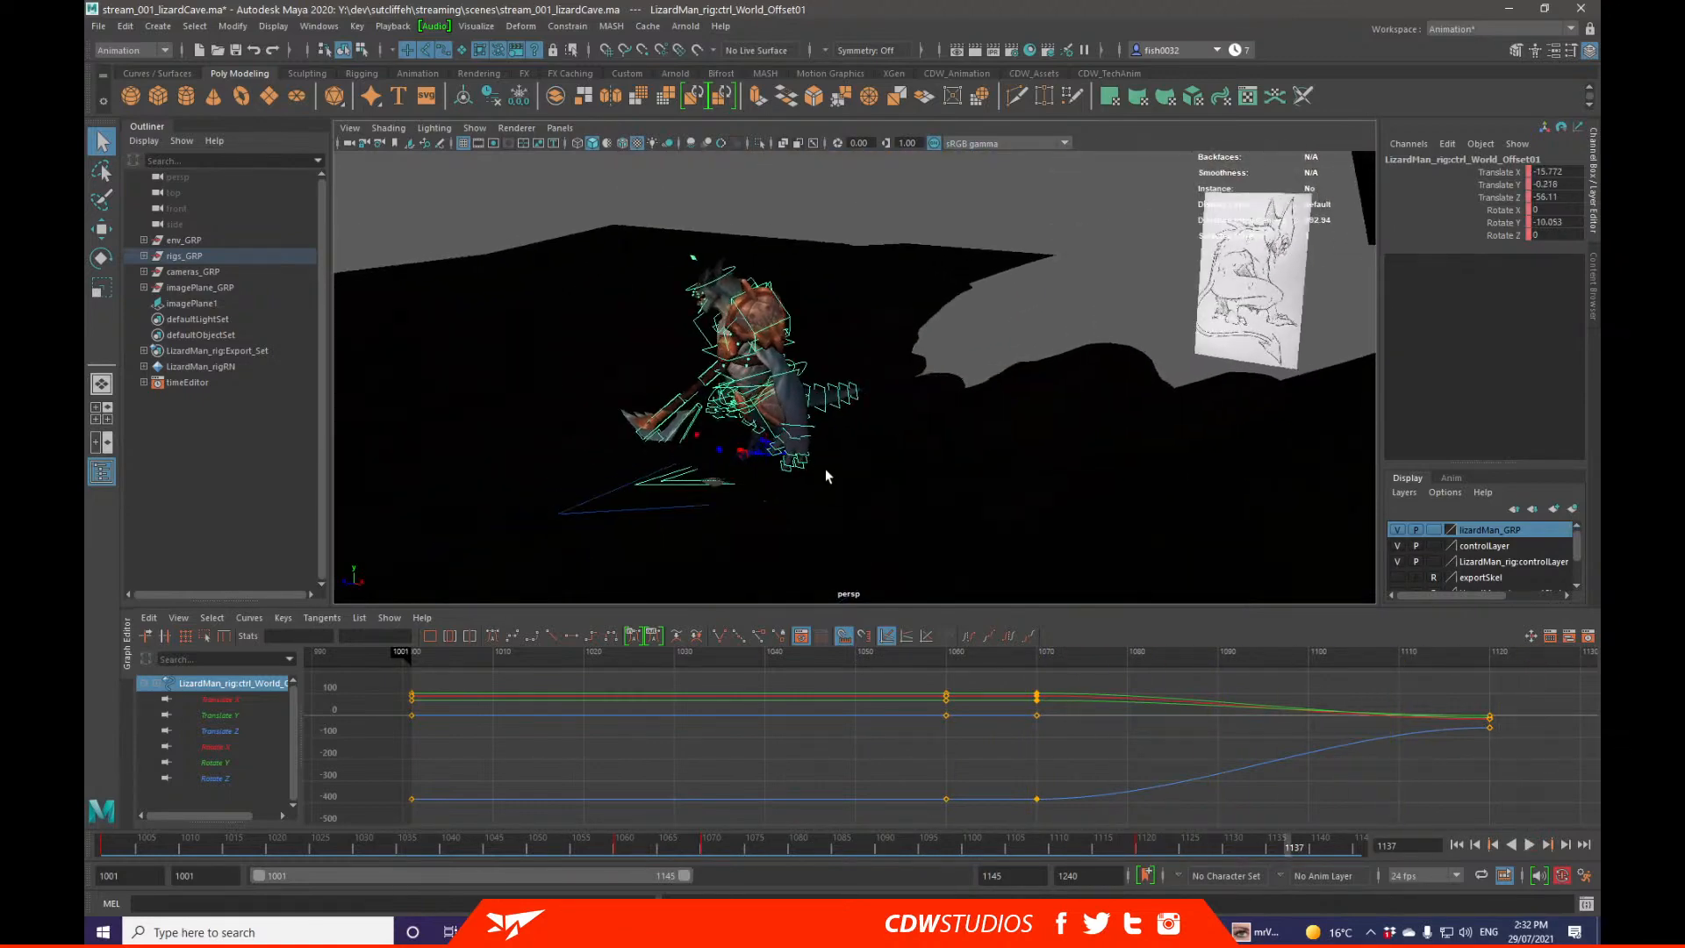
left_click(792, 436)
left_click_drag(781, 450, 840, 426, "alt")
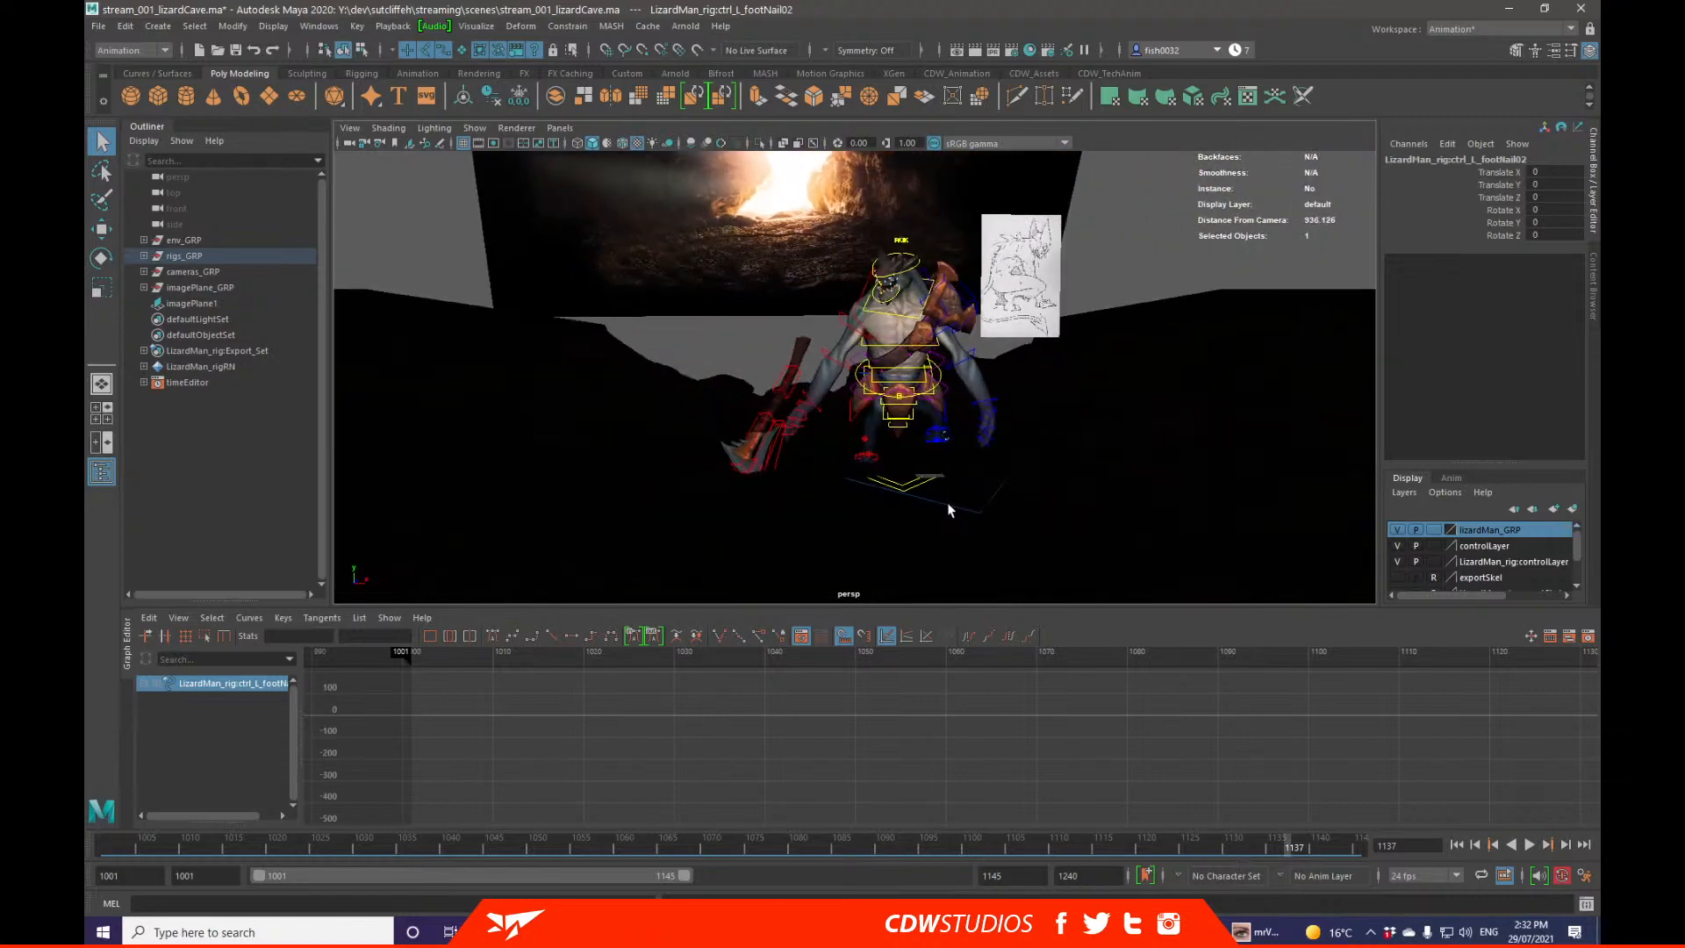
left_click_drag(936, 498, 847, 509, "alt")
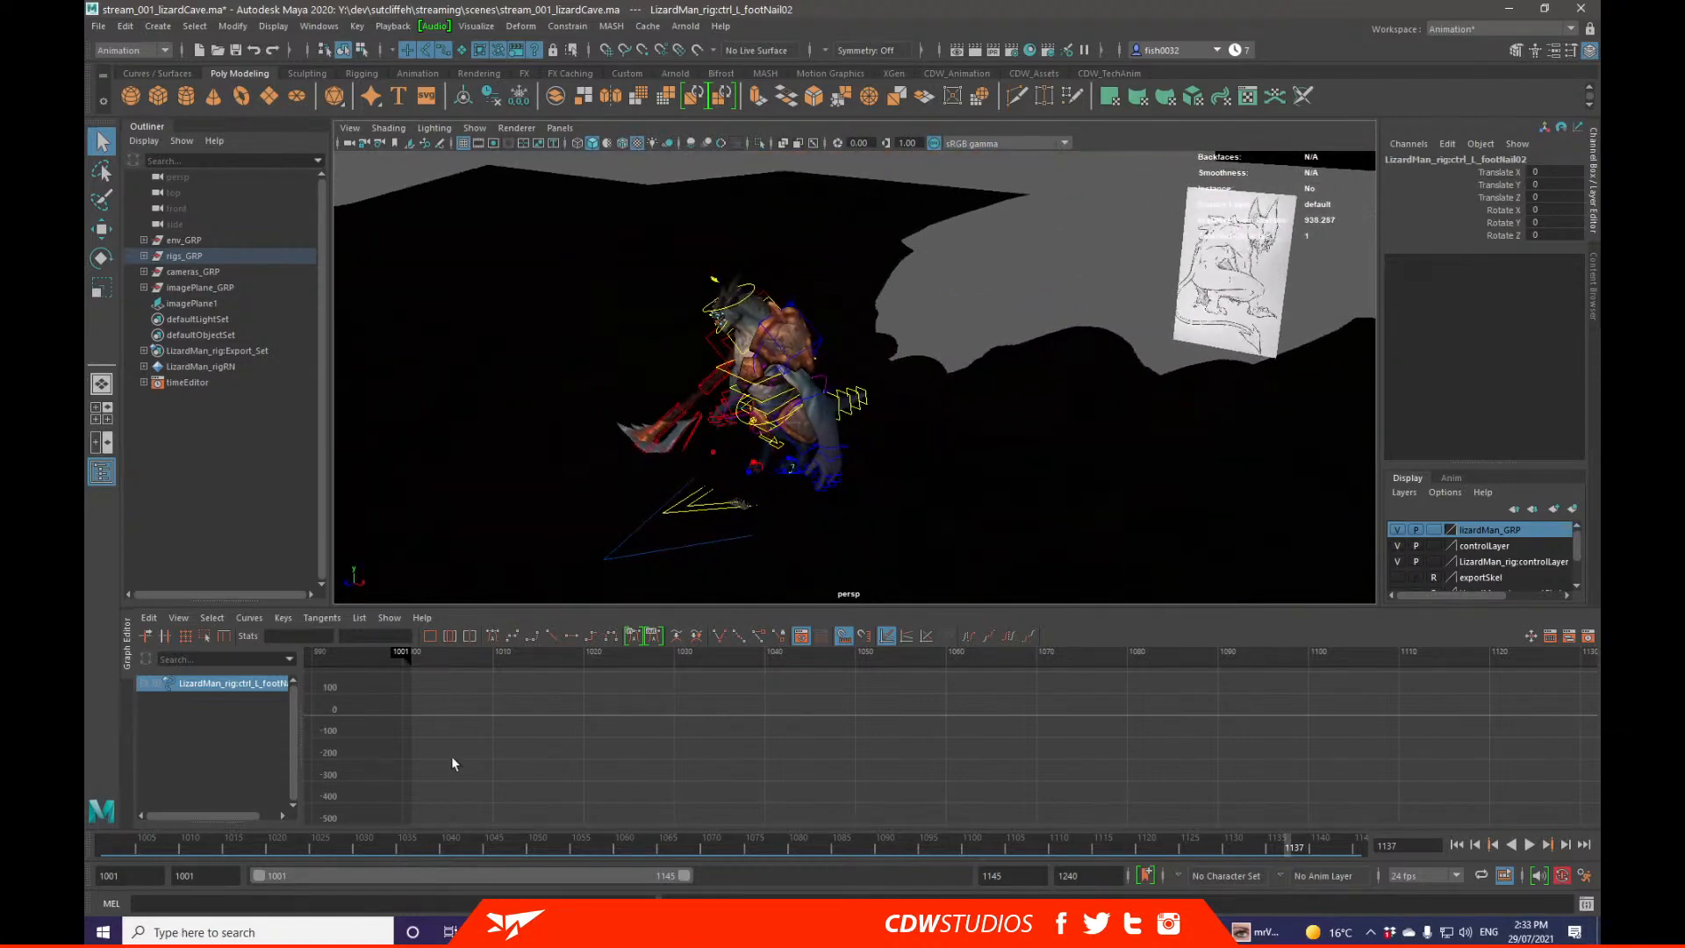
mouse_move(108, 848)
left_mouse_down()
mouse_move(535, 818)
mouse_move(763, 772)
left_mouse_up()
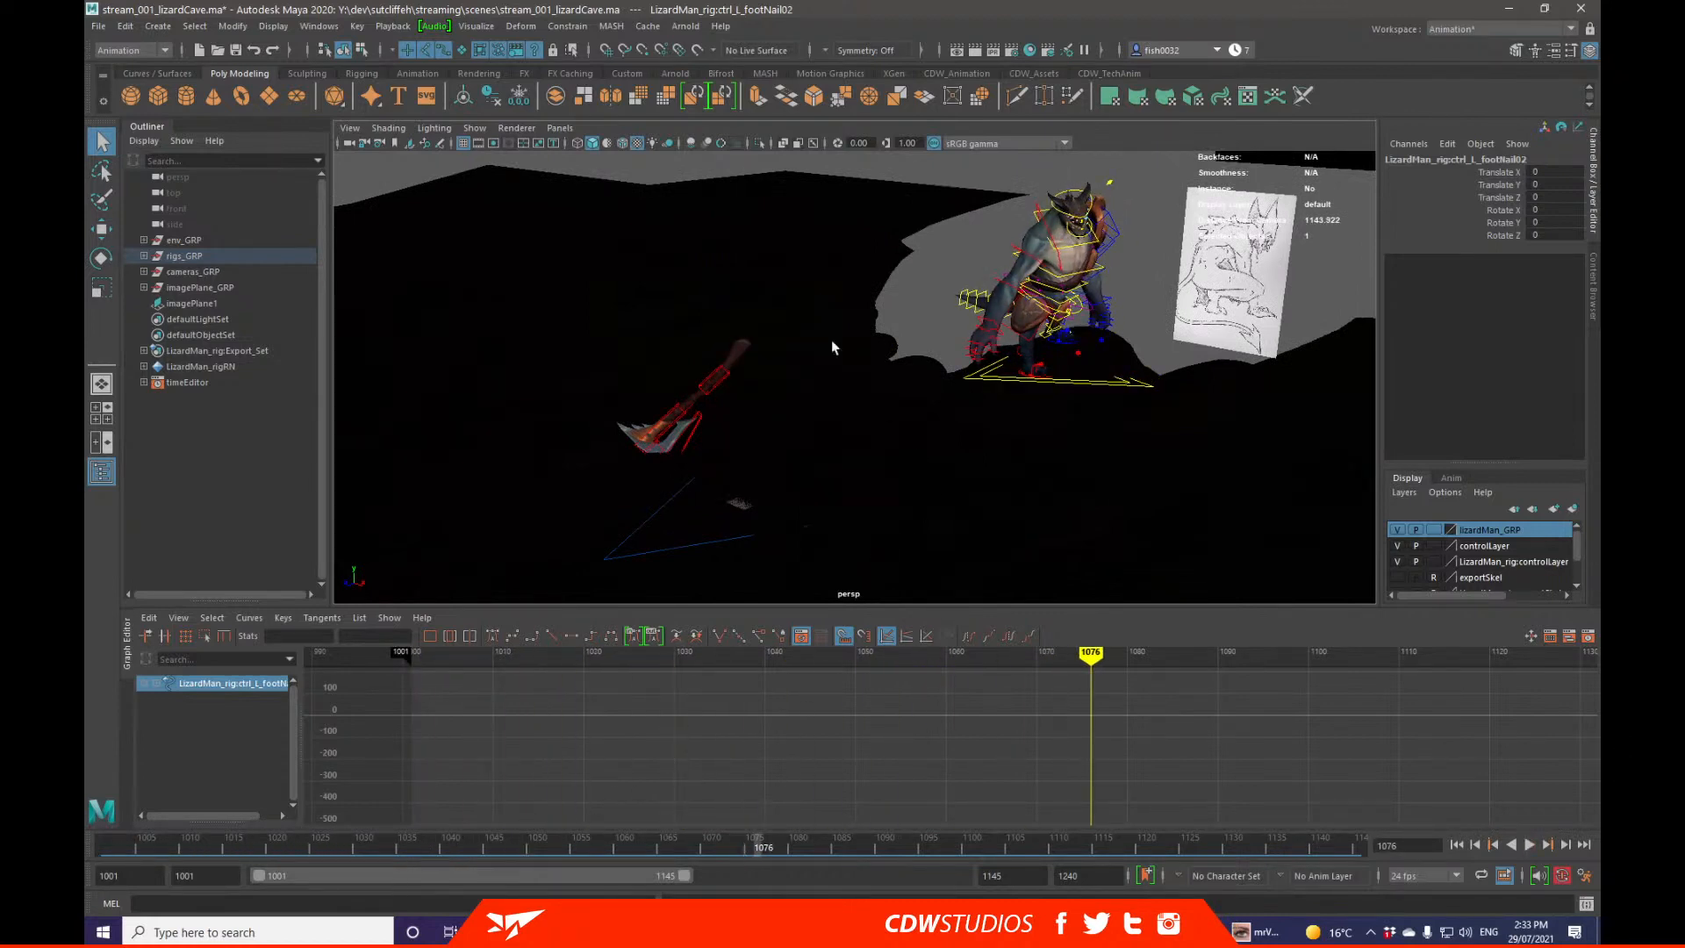
Step: Switch the perspective view to plain grey shading and frame the lizard on its rock with the cave opening behind
left_click(608, 144)
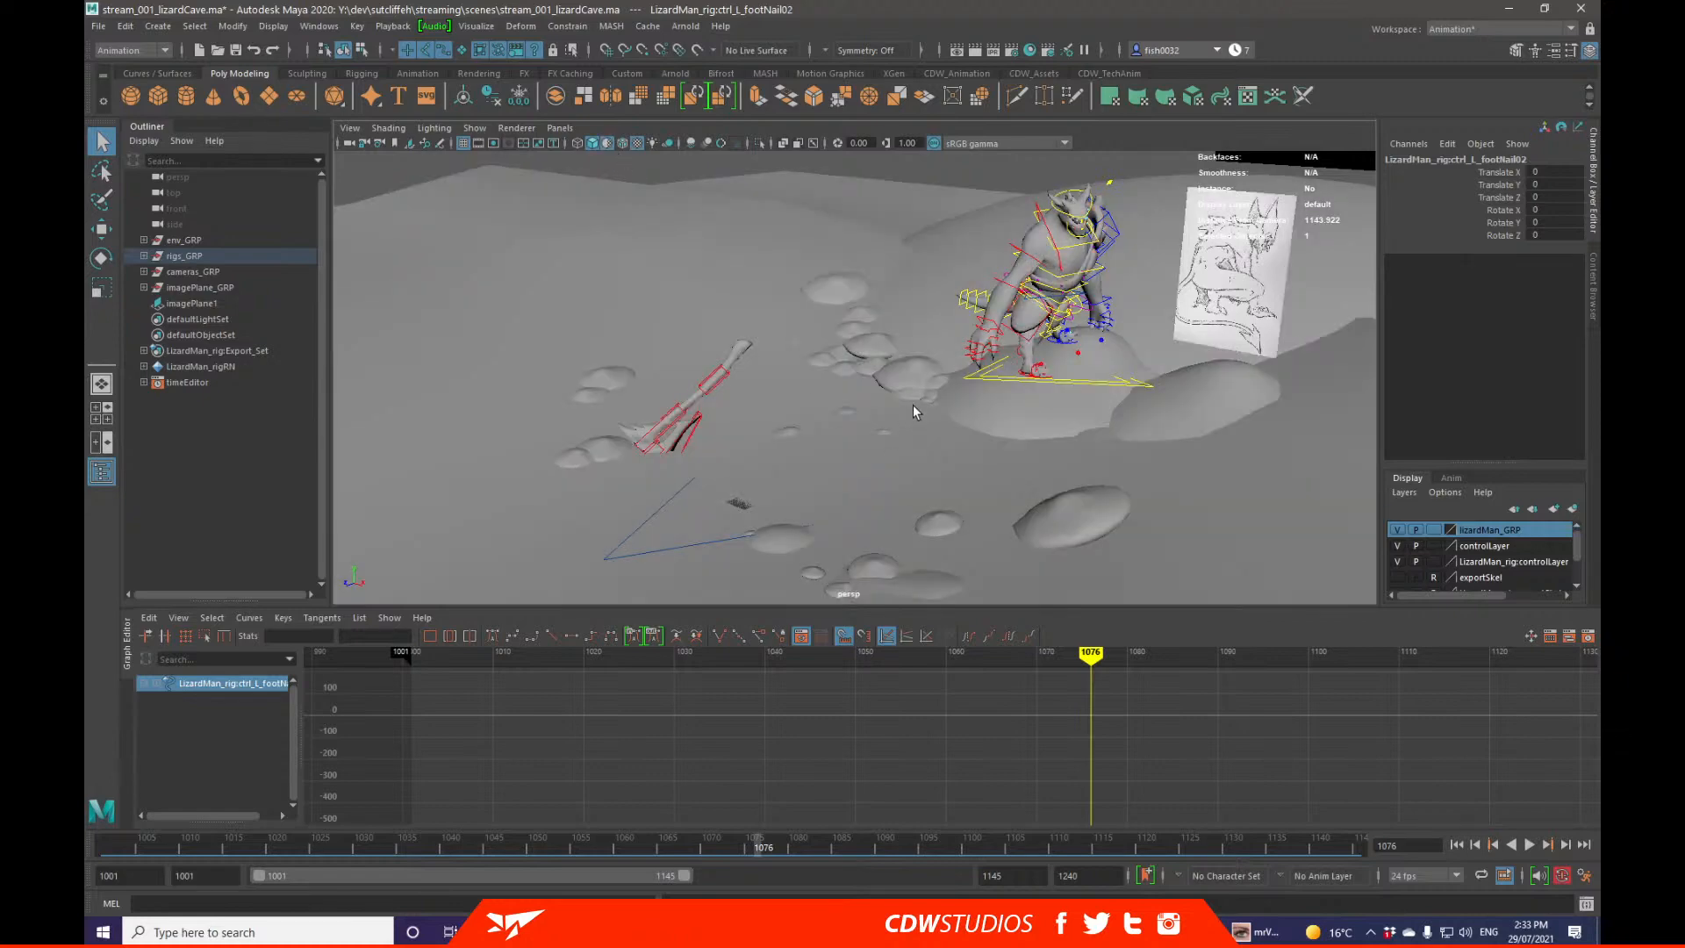
left_click_drag(914, 411, 1009, 391, "alt")
right_click_drag(1009, 391, 993, 390, "alt")
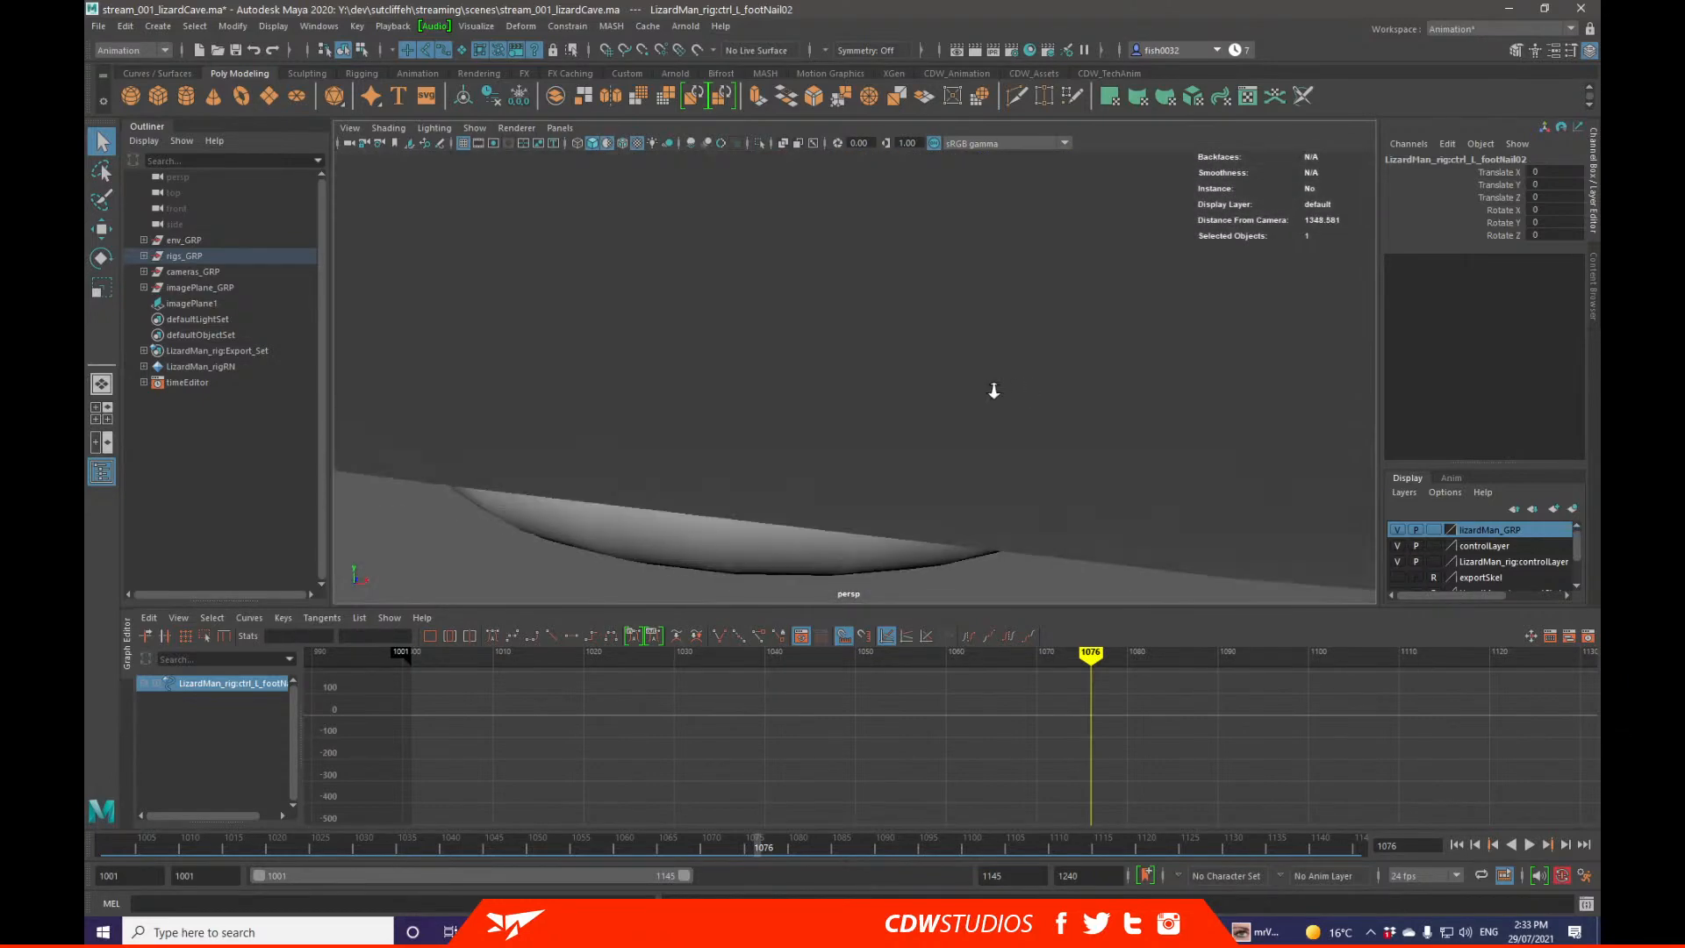
left_click_drag(994, 390, 895, 421, "alt")
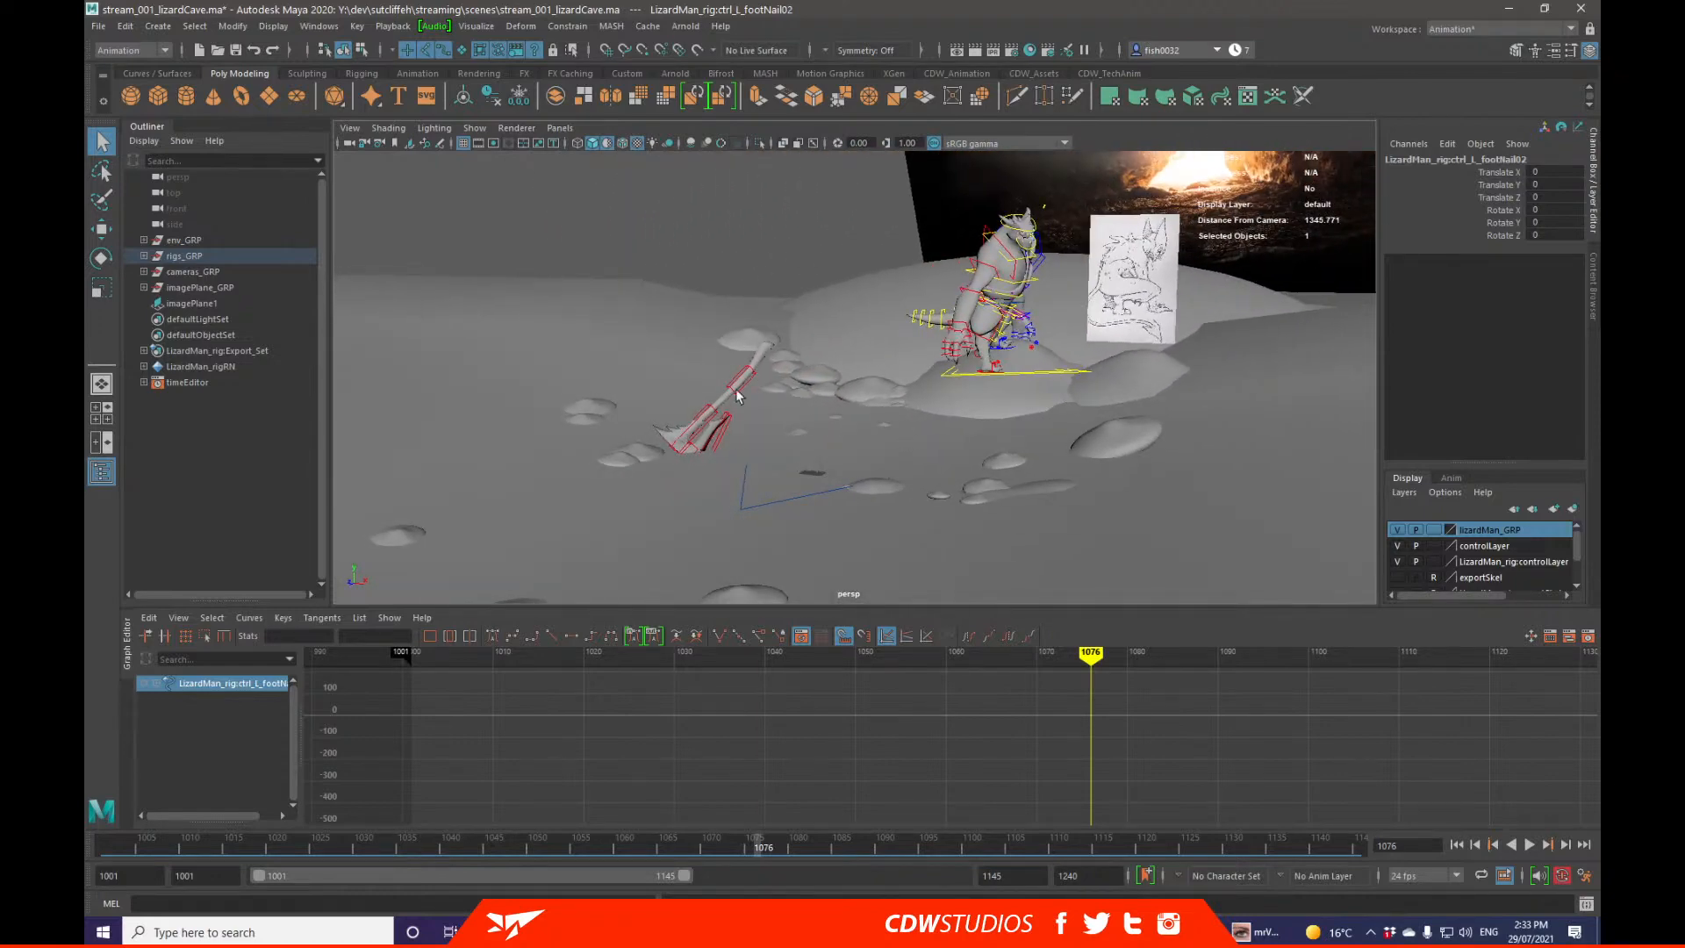
left_click_drag(713, 407, 864, 379, "alt")
middle_click_drag(864, 379, 786, 492, "alt")
right_click_drag(787, 492, 995, 485, "alt")
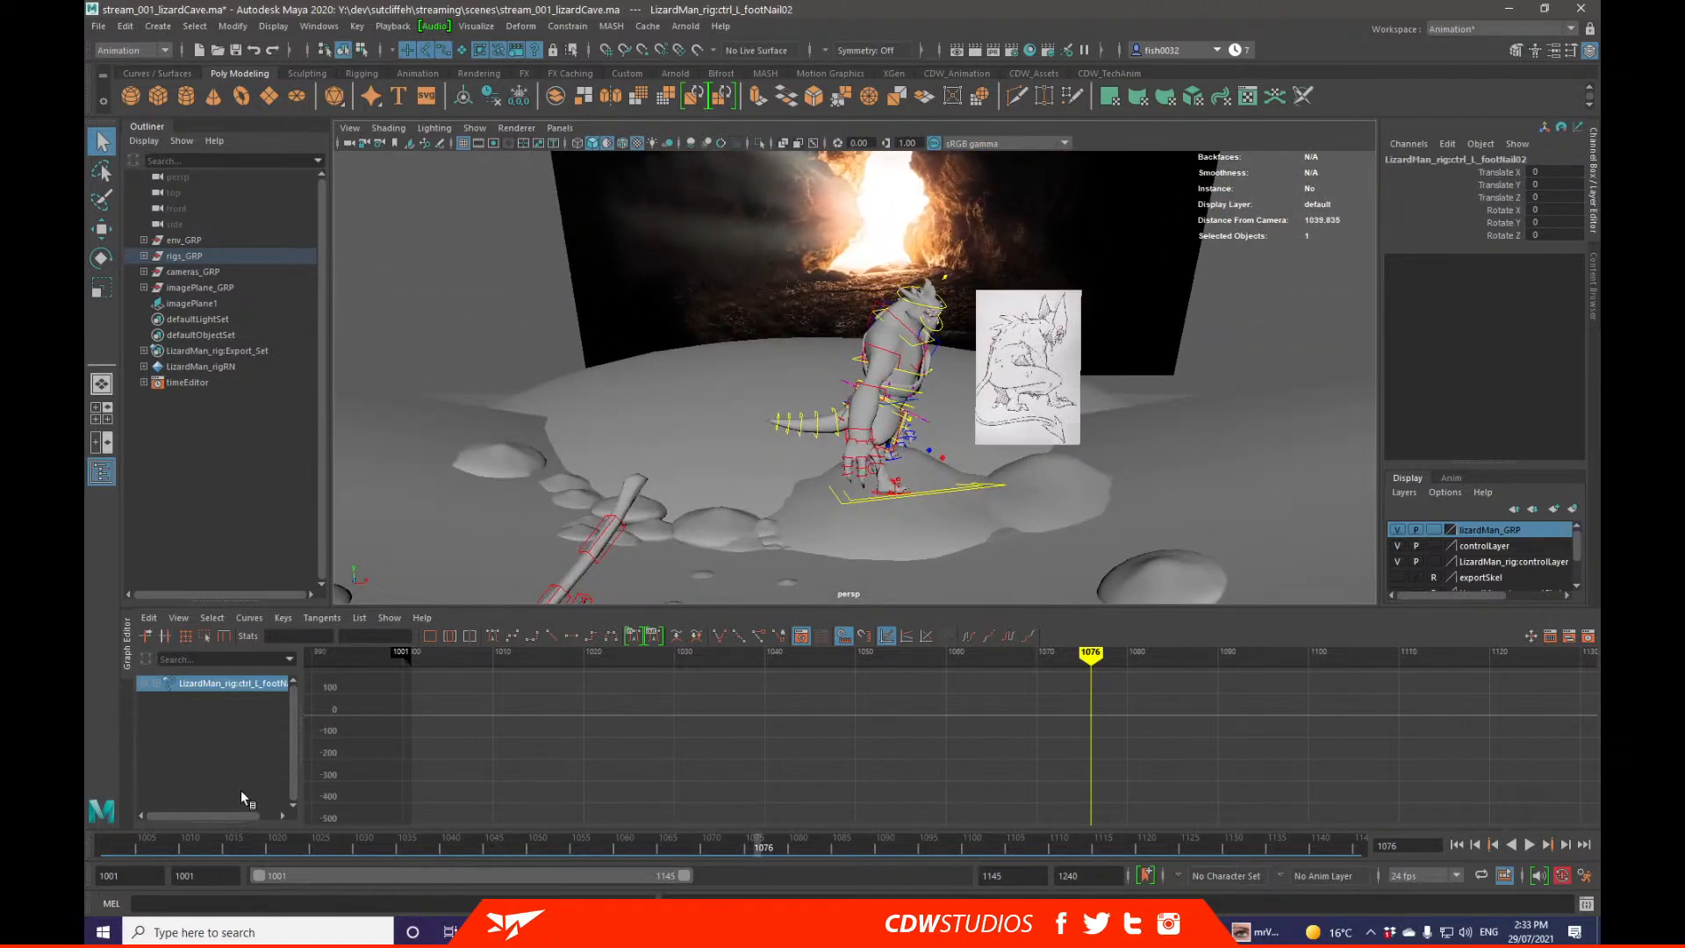
Step: Play the shot from frame 1001 and review it through the render camera window, moving that window aside again
key("alt+shift+v")
key("alt+v")
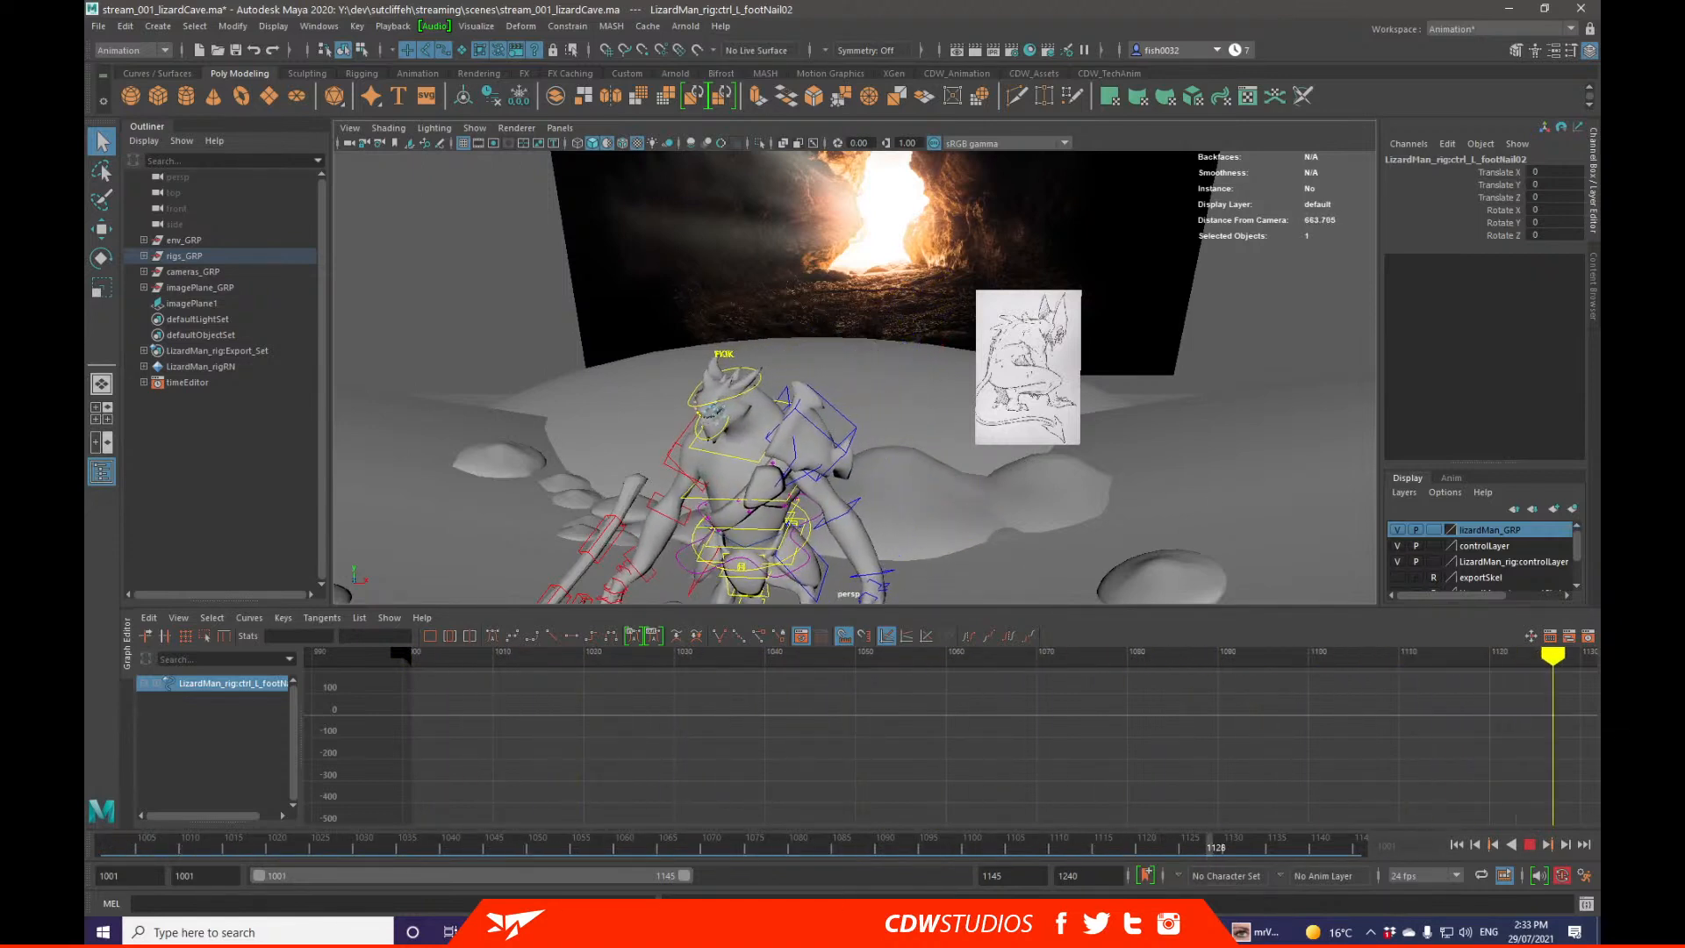
left_click_drag(1598, 141, 653, 138)
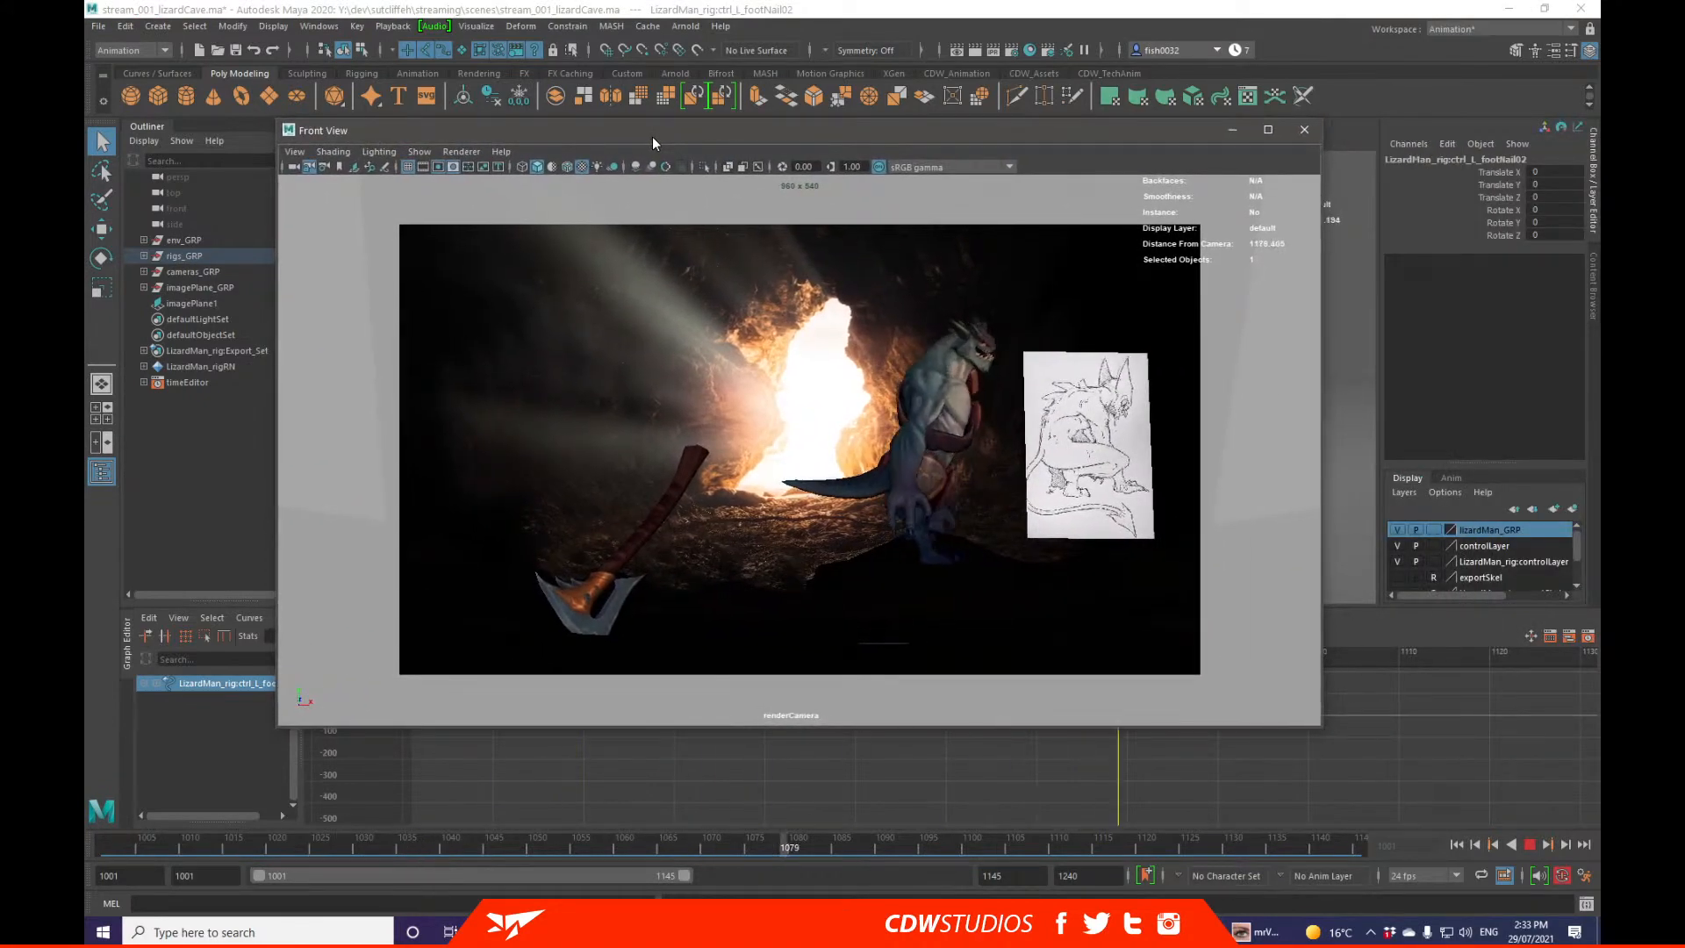
left_click_drag(652, 138, 1599, 154)
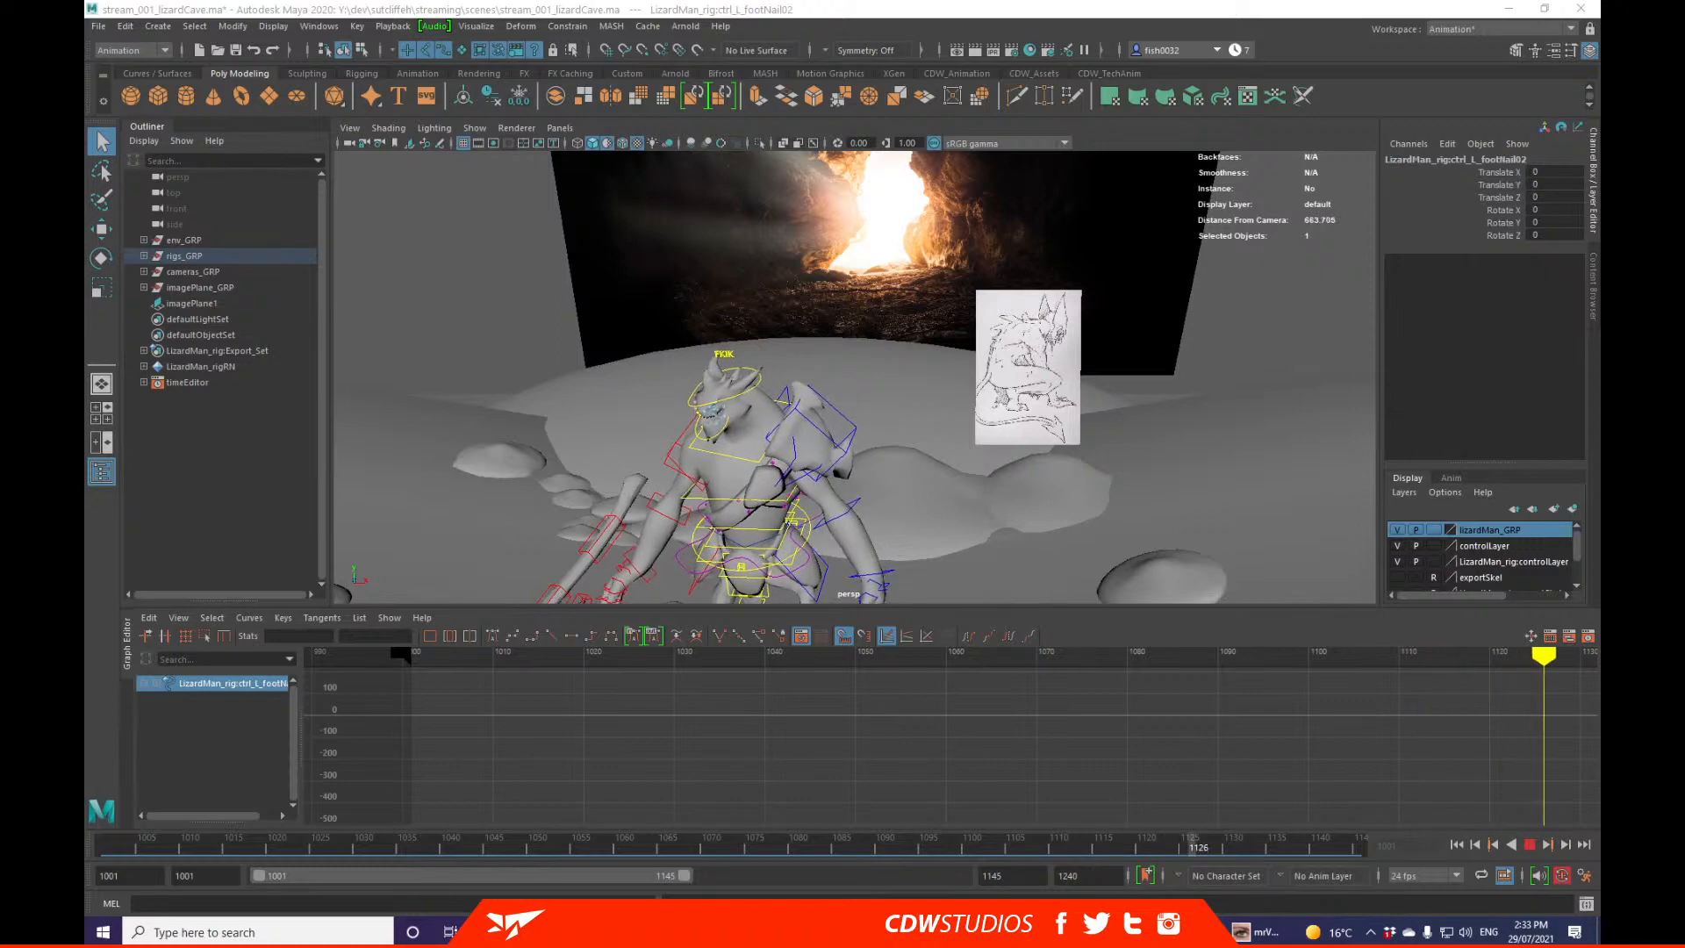
Step: Select the world offset control, play the shot, and park the time at the control's final keys on frame 1120
key("Escape")
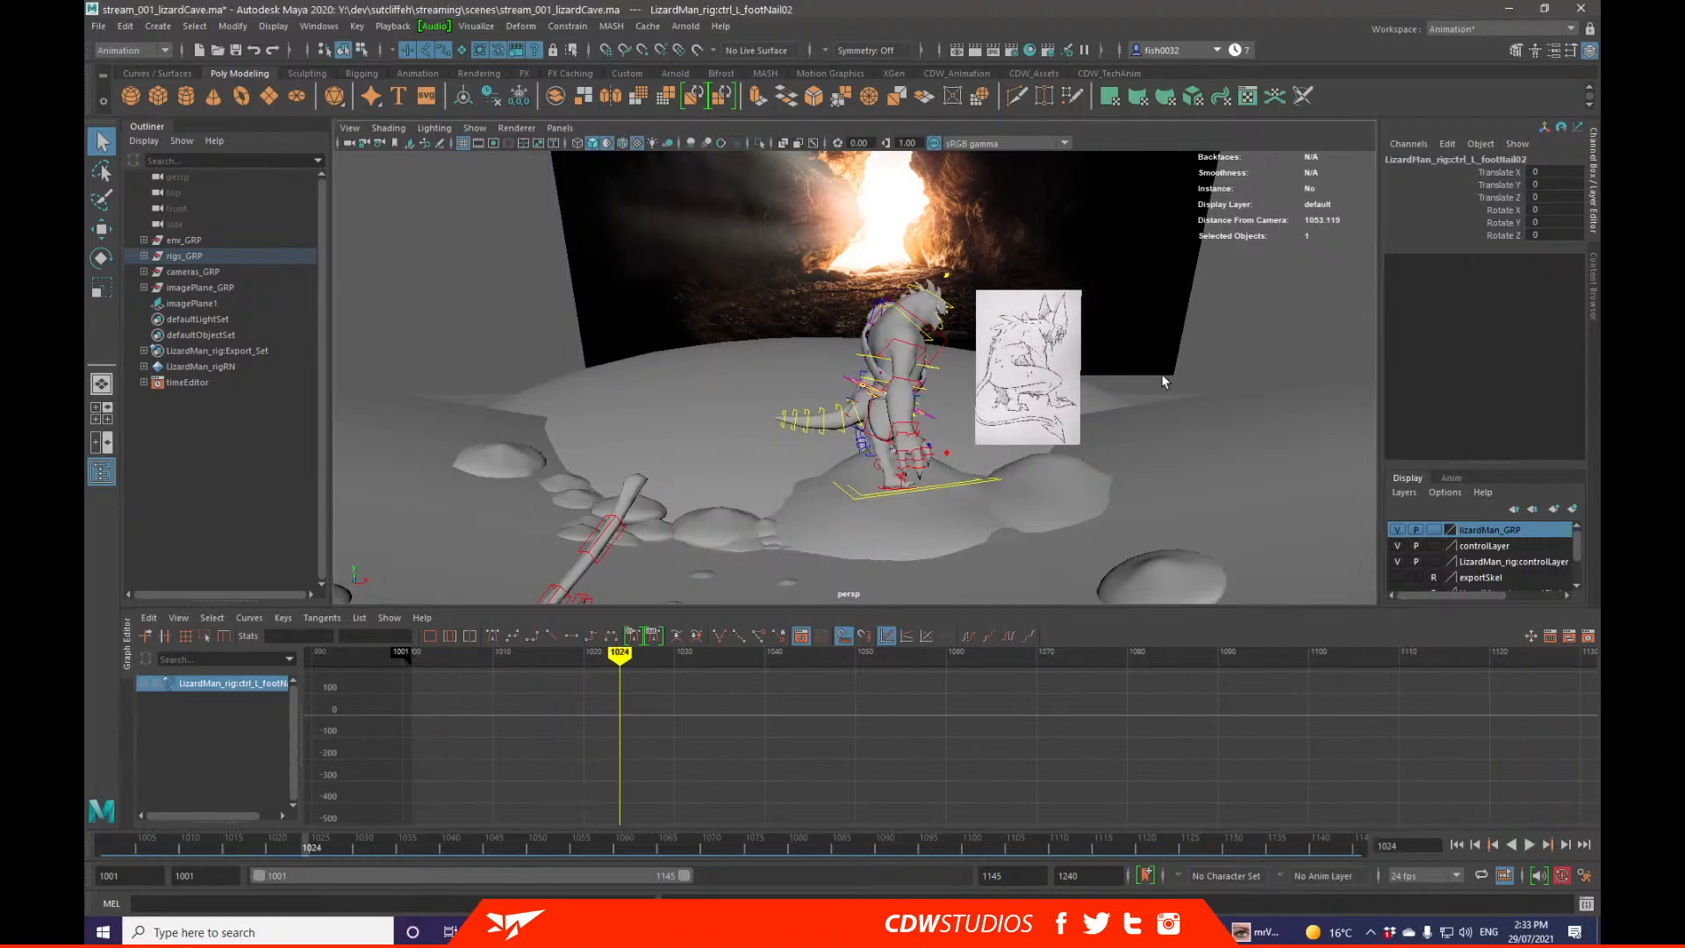
left_click_drag(917, 569, 895, 474, "alt")
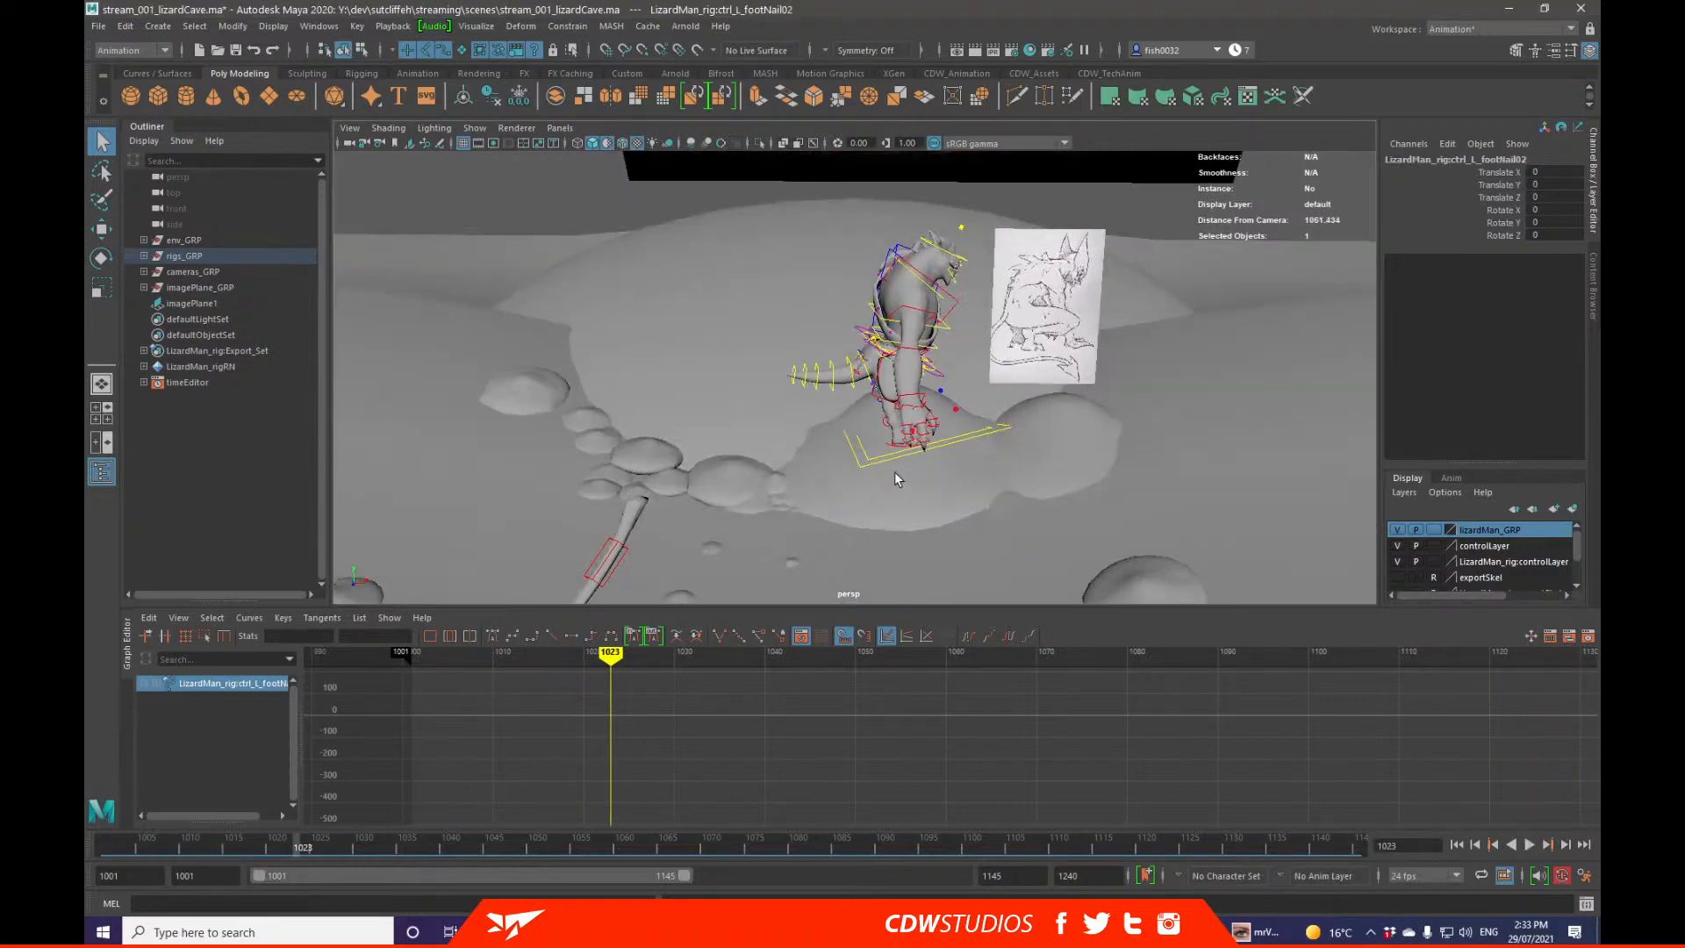
left_click(895, 470)
key("alt+v")
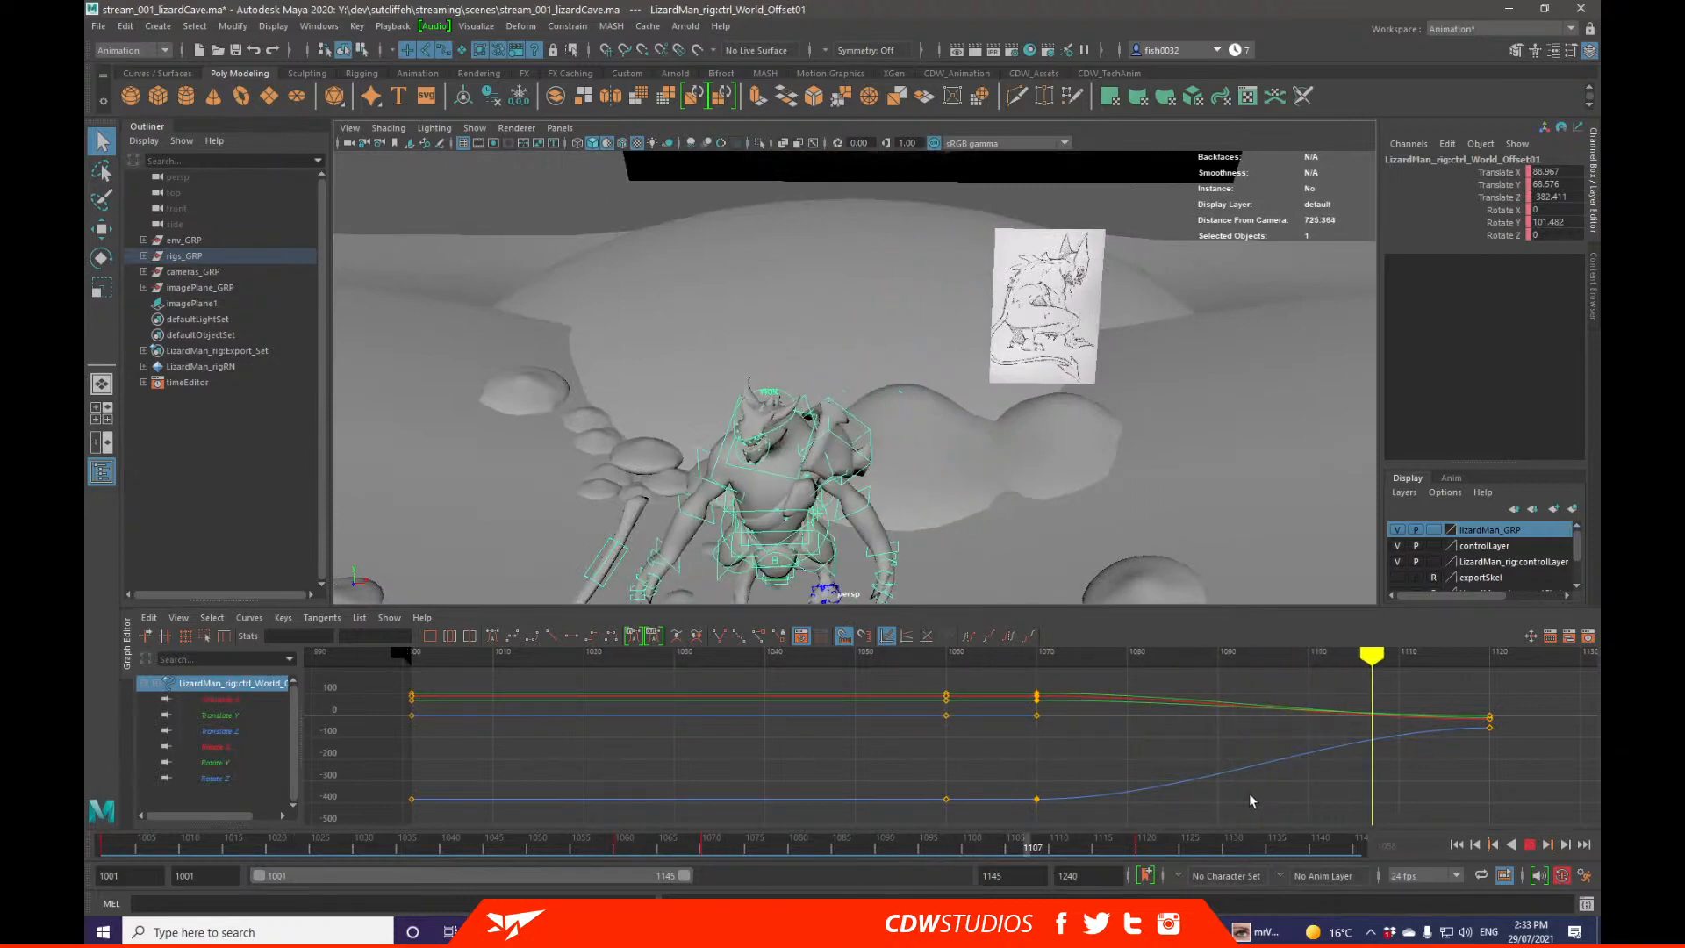
key("Escape")
middle_click_drag(1443, 758, 1180, 770, "alt")
left_click(1138, 845)
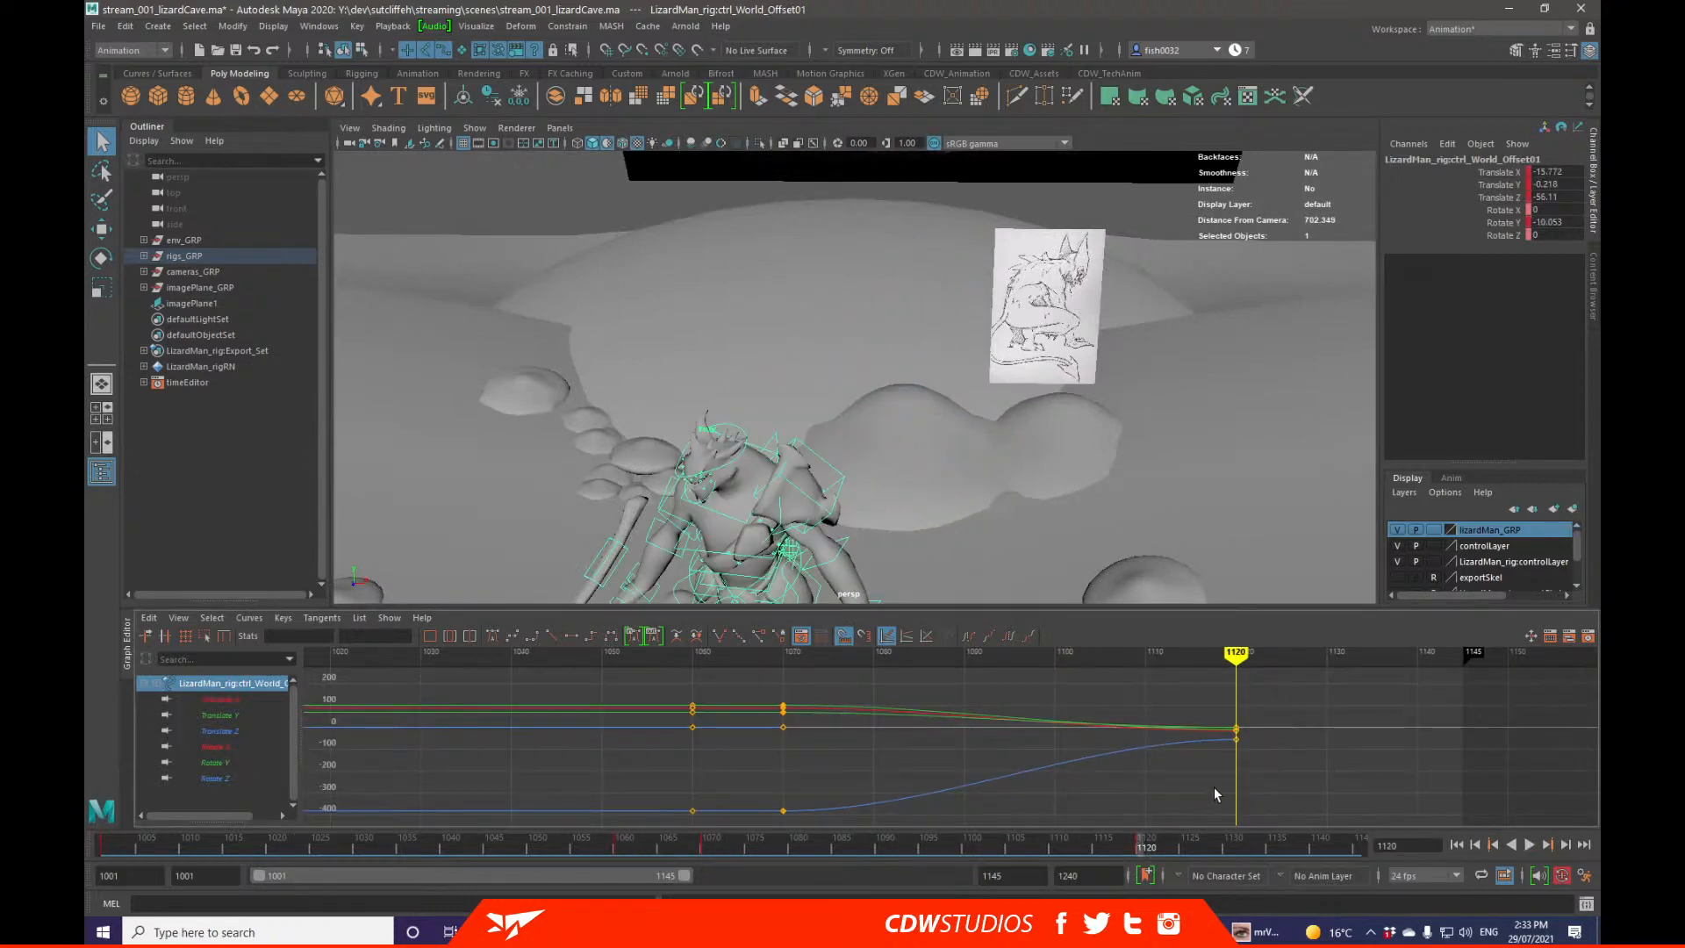
Step: Retime the world offset control's final keys to frame 1140, checking the reference video in mrViewer, and play back the change
left_click_drag(1220, 794, 1250, 697)
key("f")
right_click_drag(1028, 724, 1140, 783, "alt")
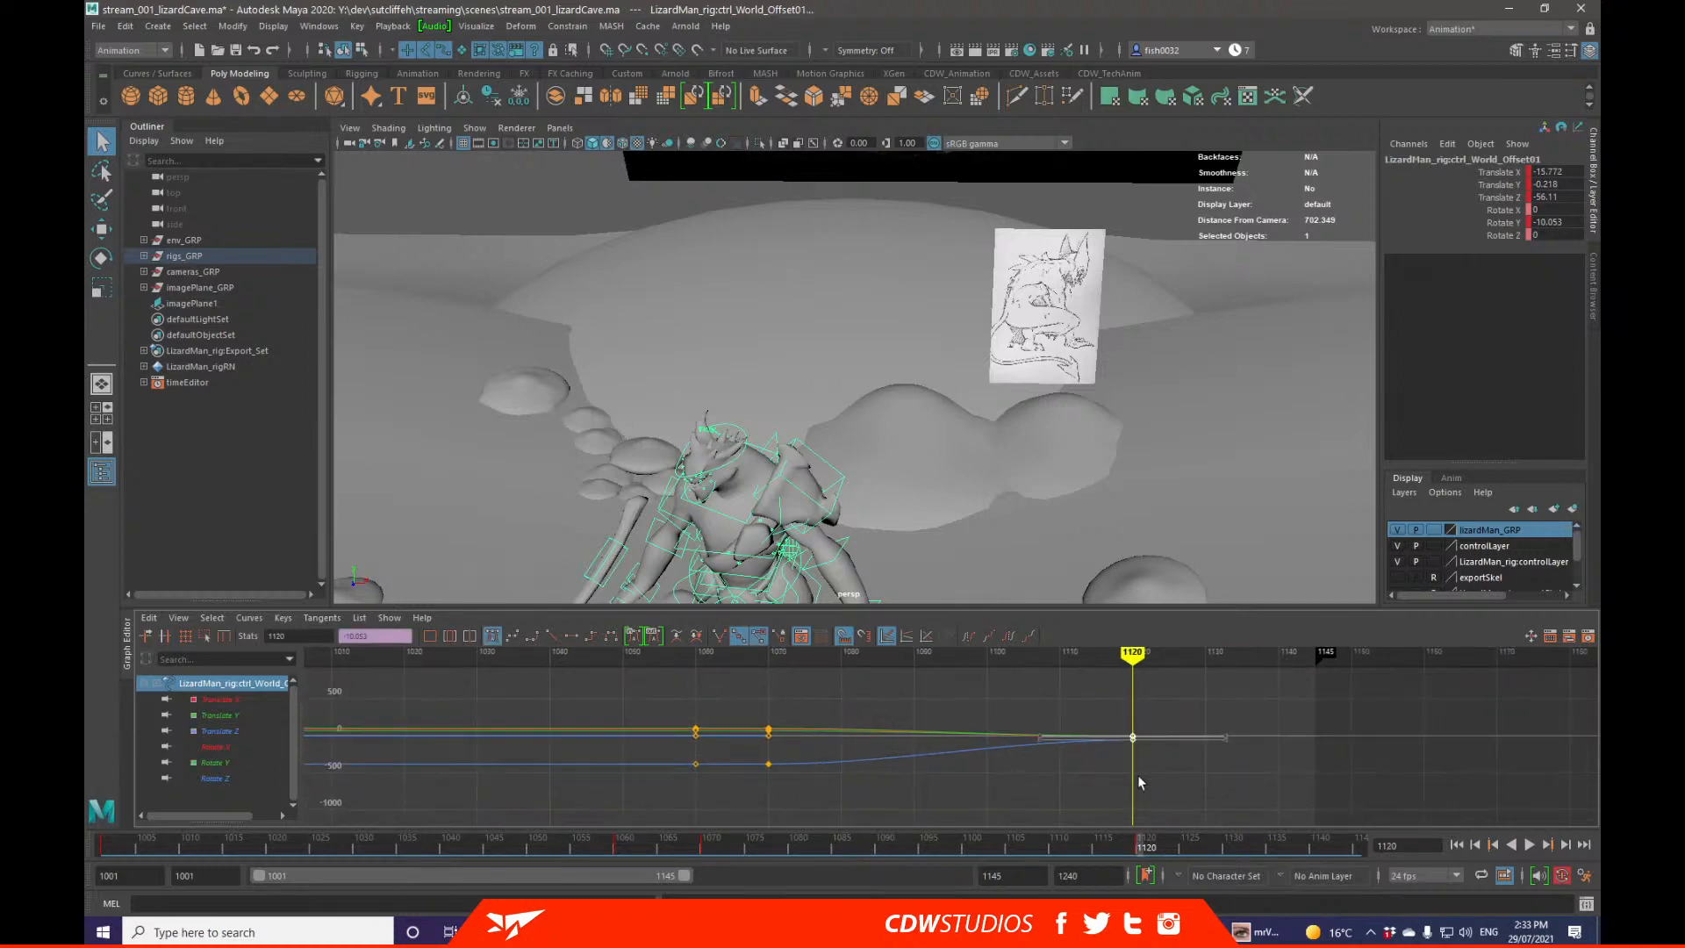
left_click(1264, 928)
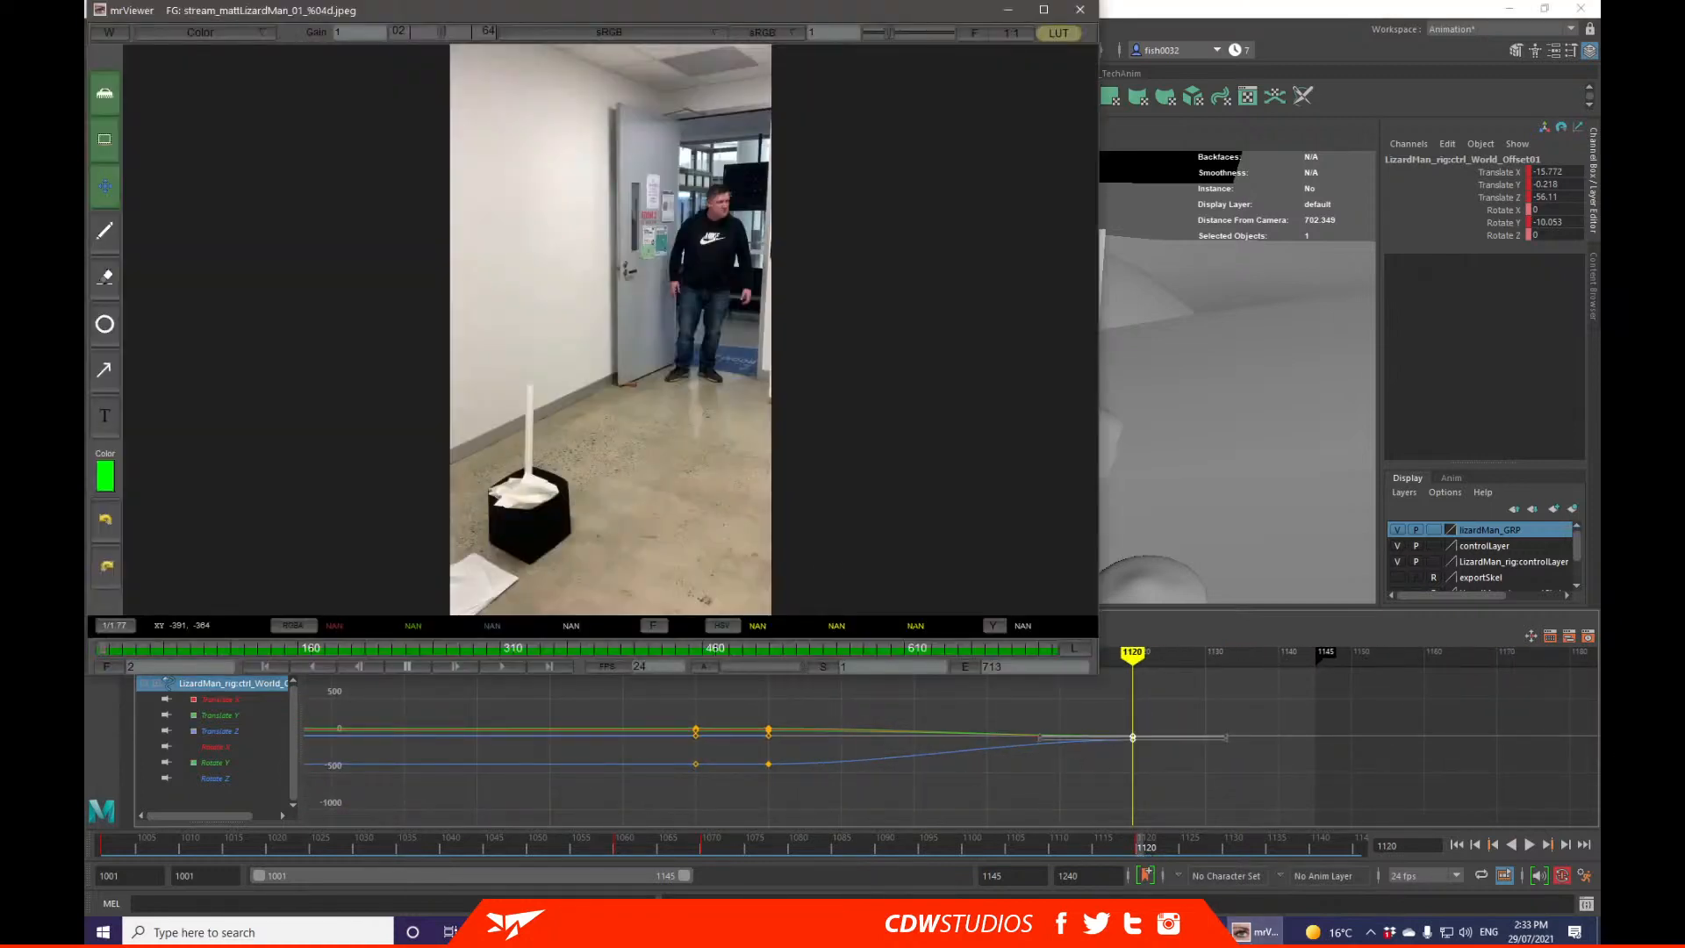
left_click(907, 839)
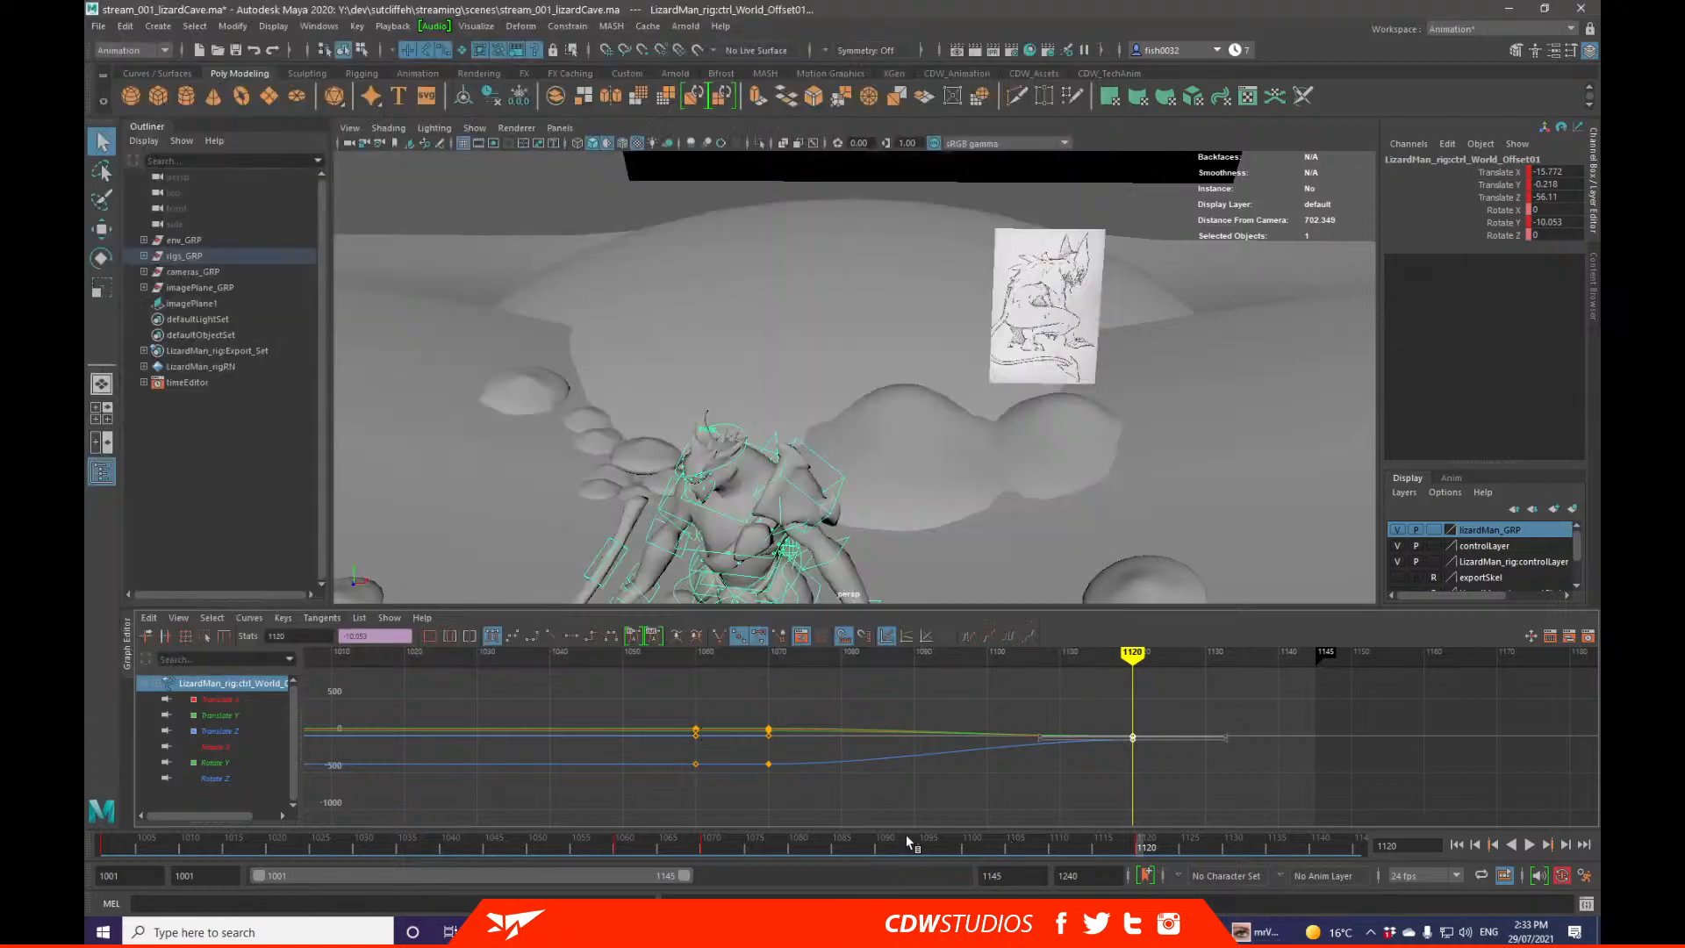
mouse_move(906, 839)
left_mouse_down()
mouse_move(666, 835)
mouse_move(1195, 812)
mouse_move(1196, 844)
mouse_move(1140, 844)
left_mouse_up()
key("alt+v")
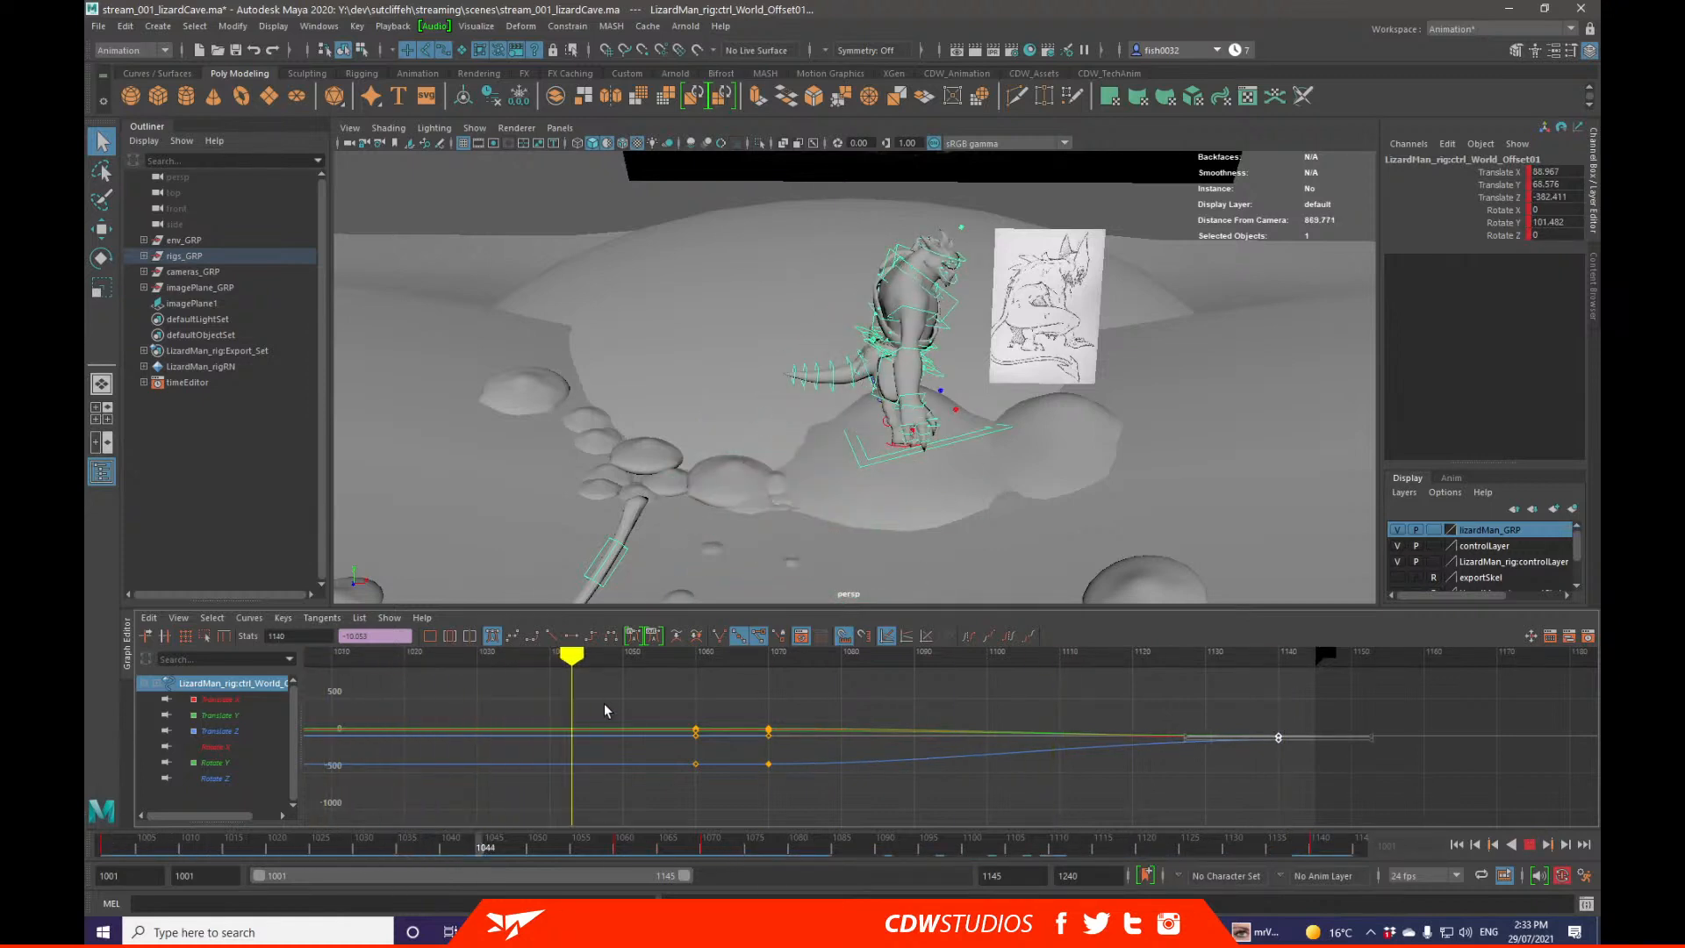
key("alt+v")
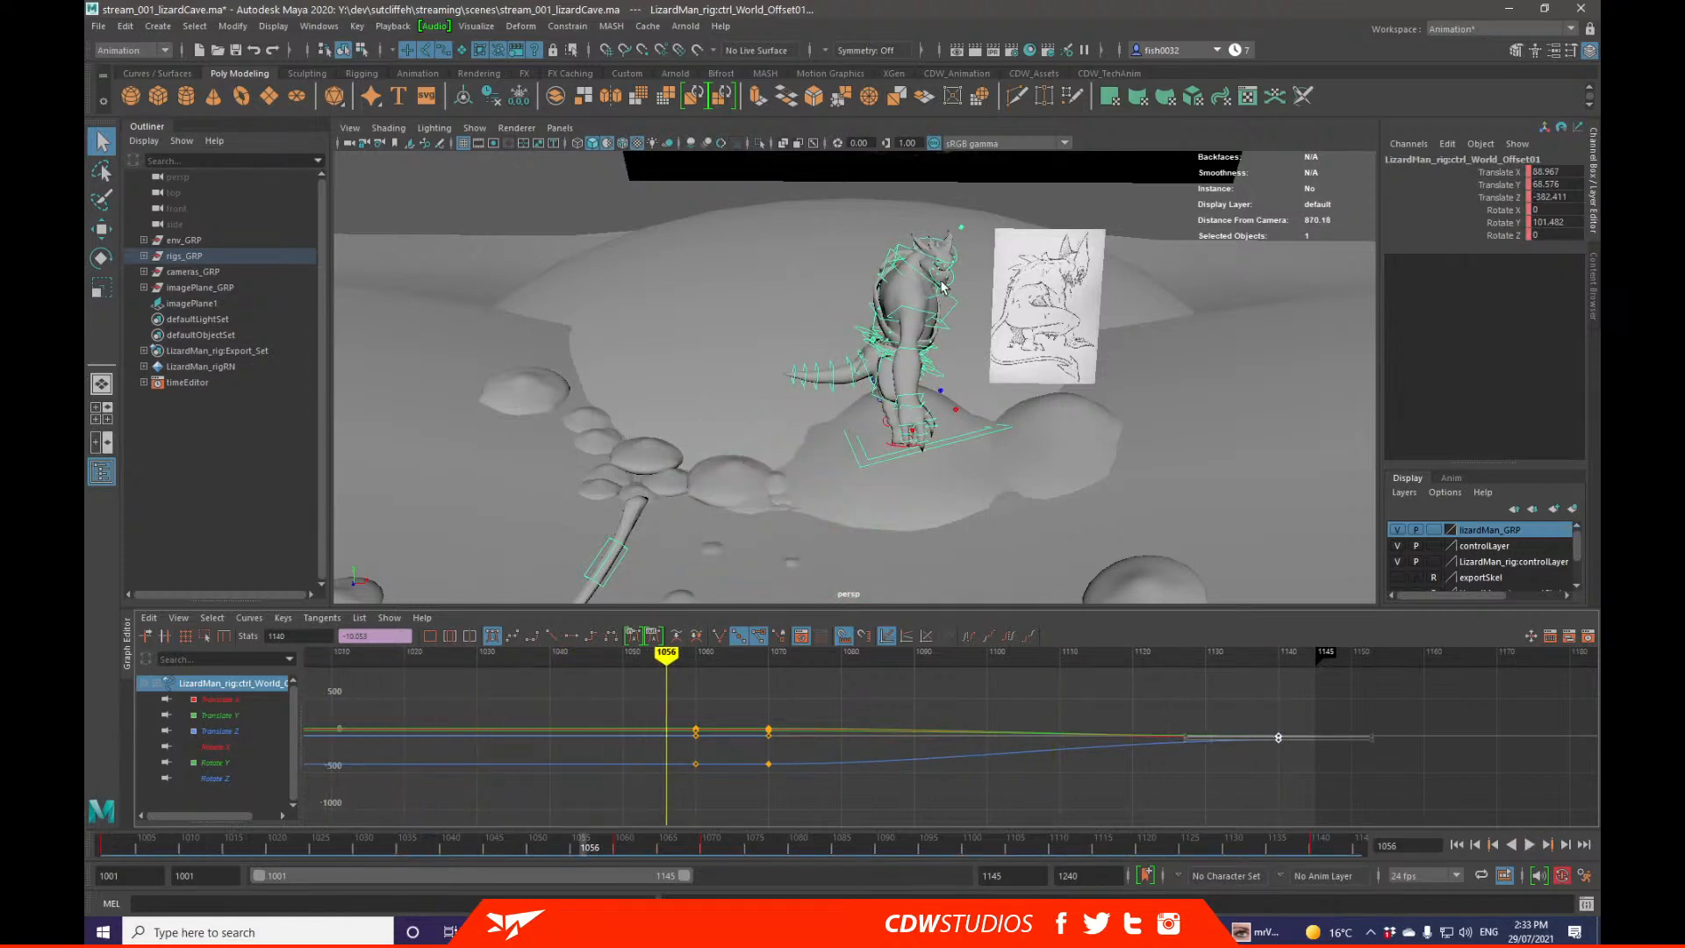
Step: Select the neck and head controls, retime their second set of keys to frame 1018, and play back the head turn
left_click(957, 263)
key("f")
left_click_drag(955, 508, 911, 474, "alt")
left_click(909, 444)
left_click(947, 301, "shift")
right_click_drag(948, 301, 688, 422, "alt")
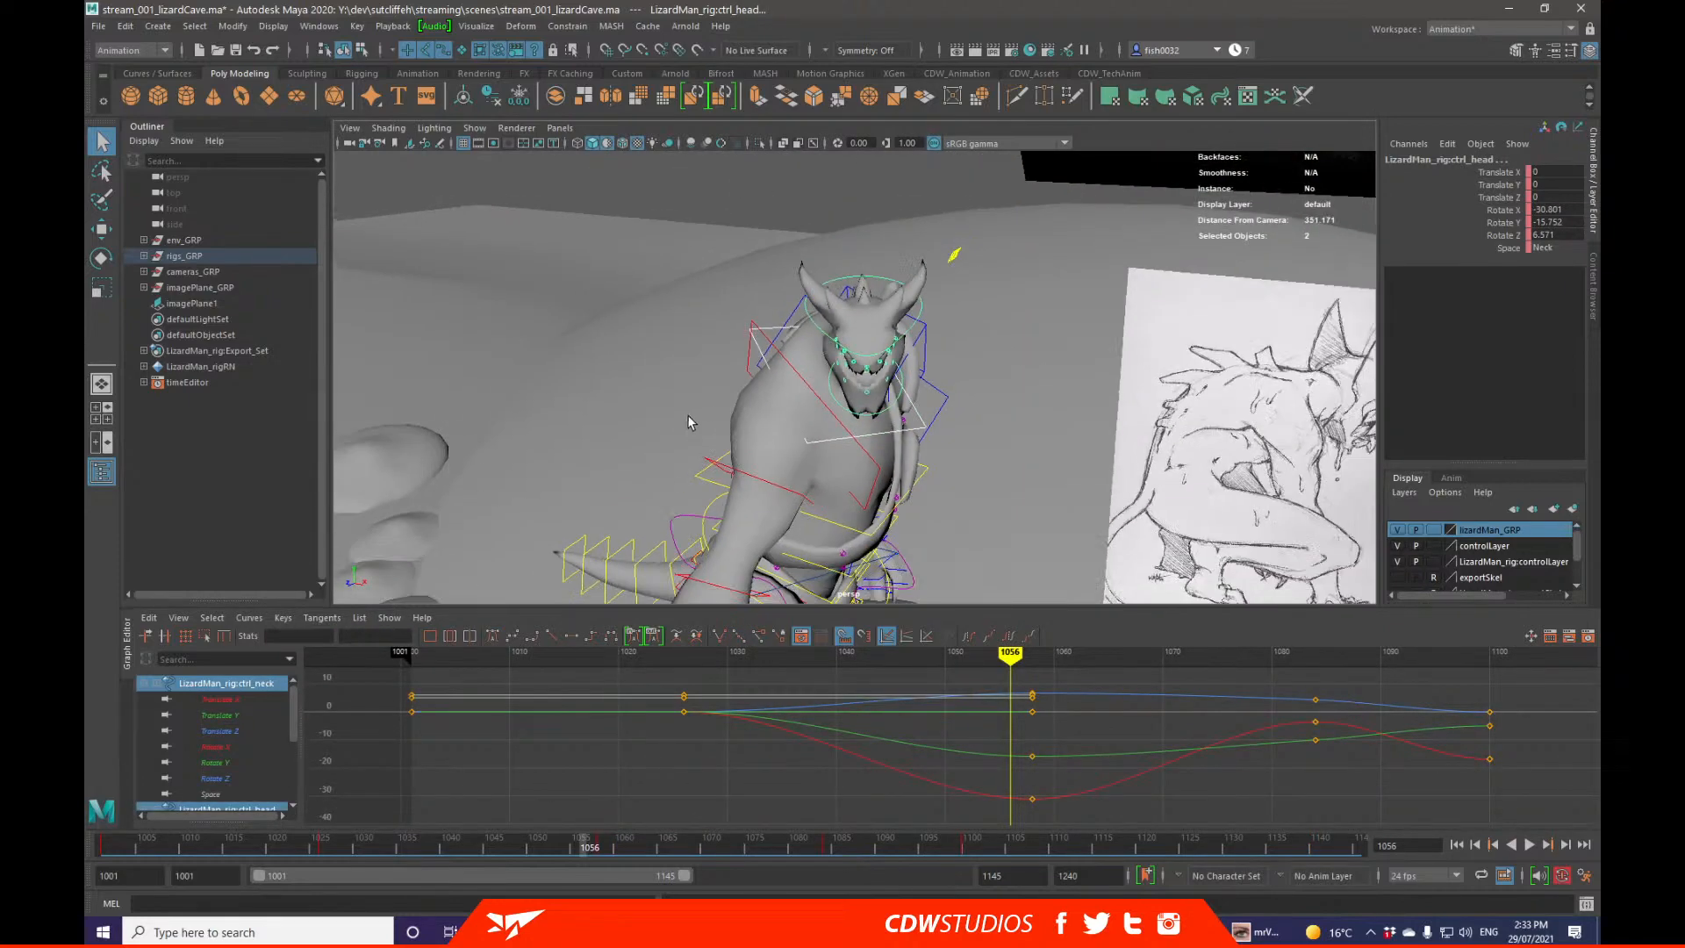
left_click_drag(563, 848, 111, 848)
key("alt+v")
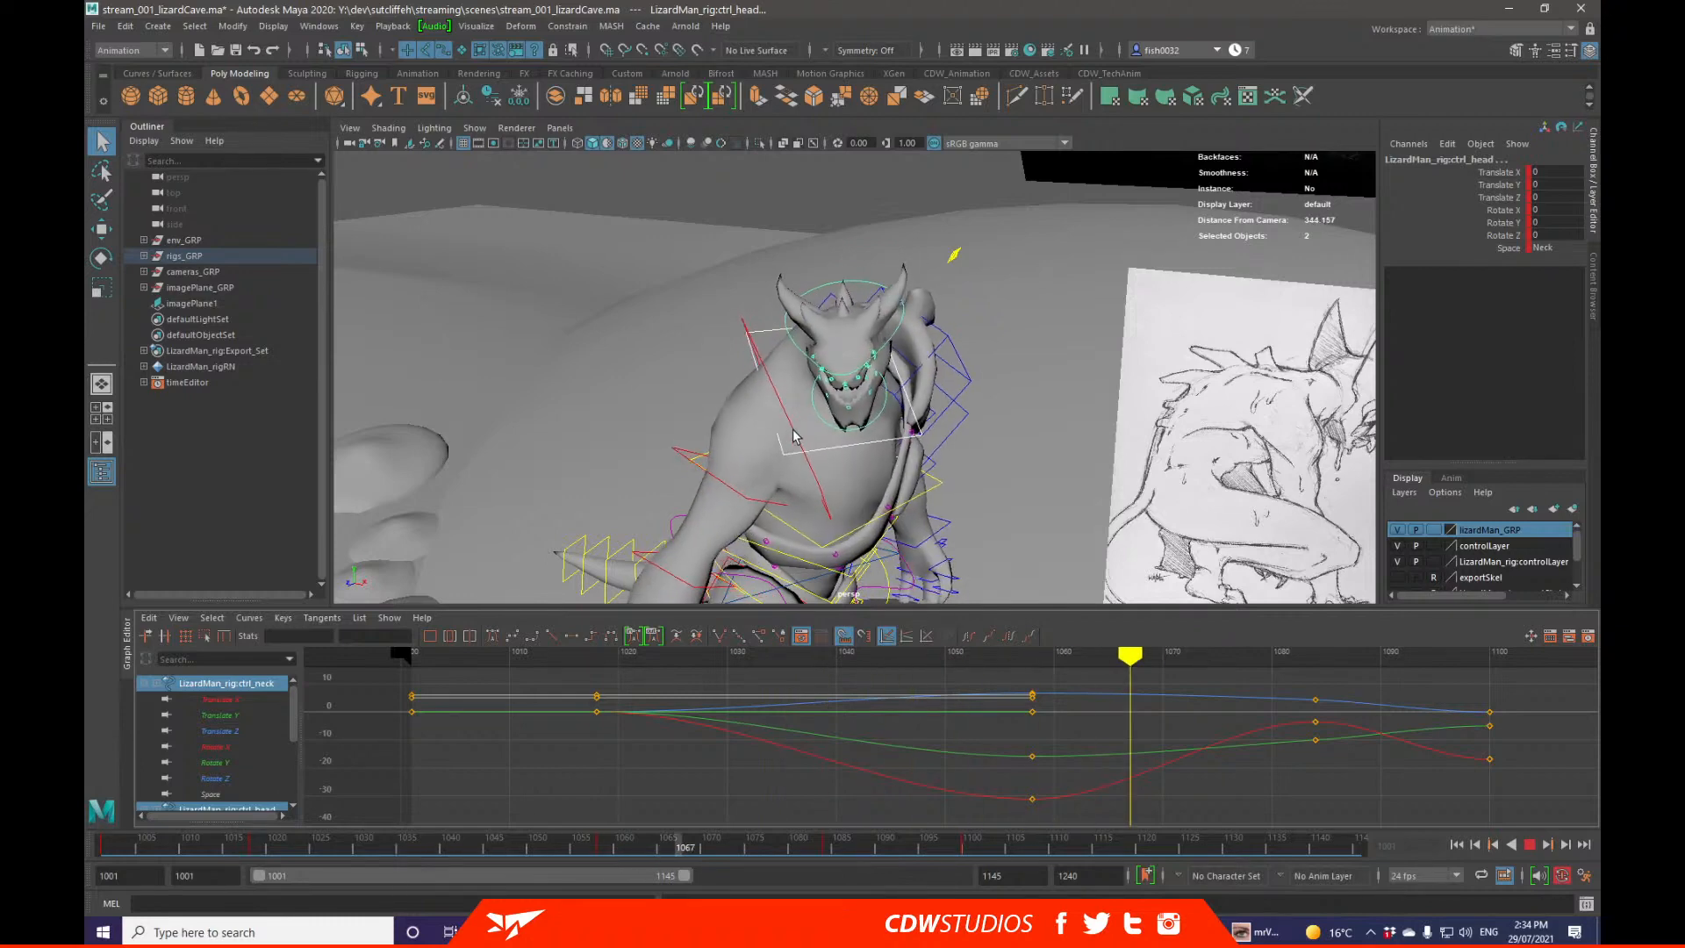
key("Escape")
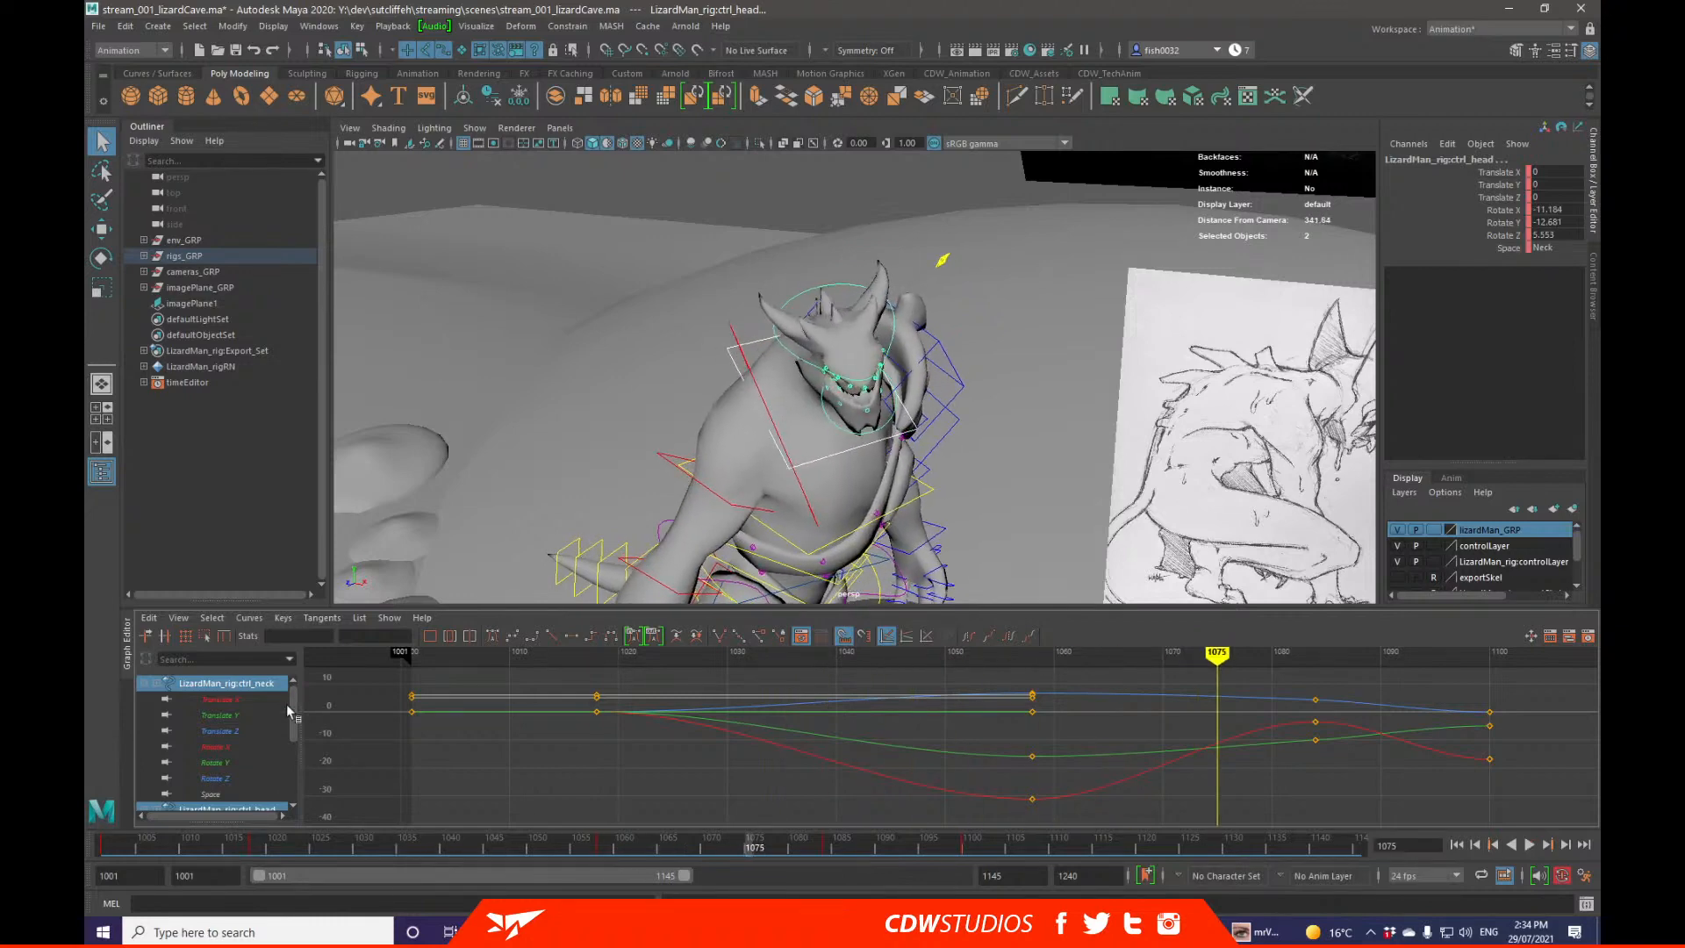
Step: Compare the head poses at frames 1018 and 1058 from a lower front view
left_click(260, 844)
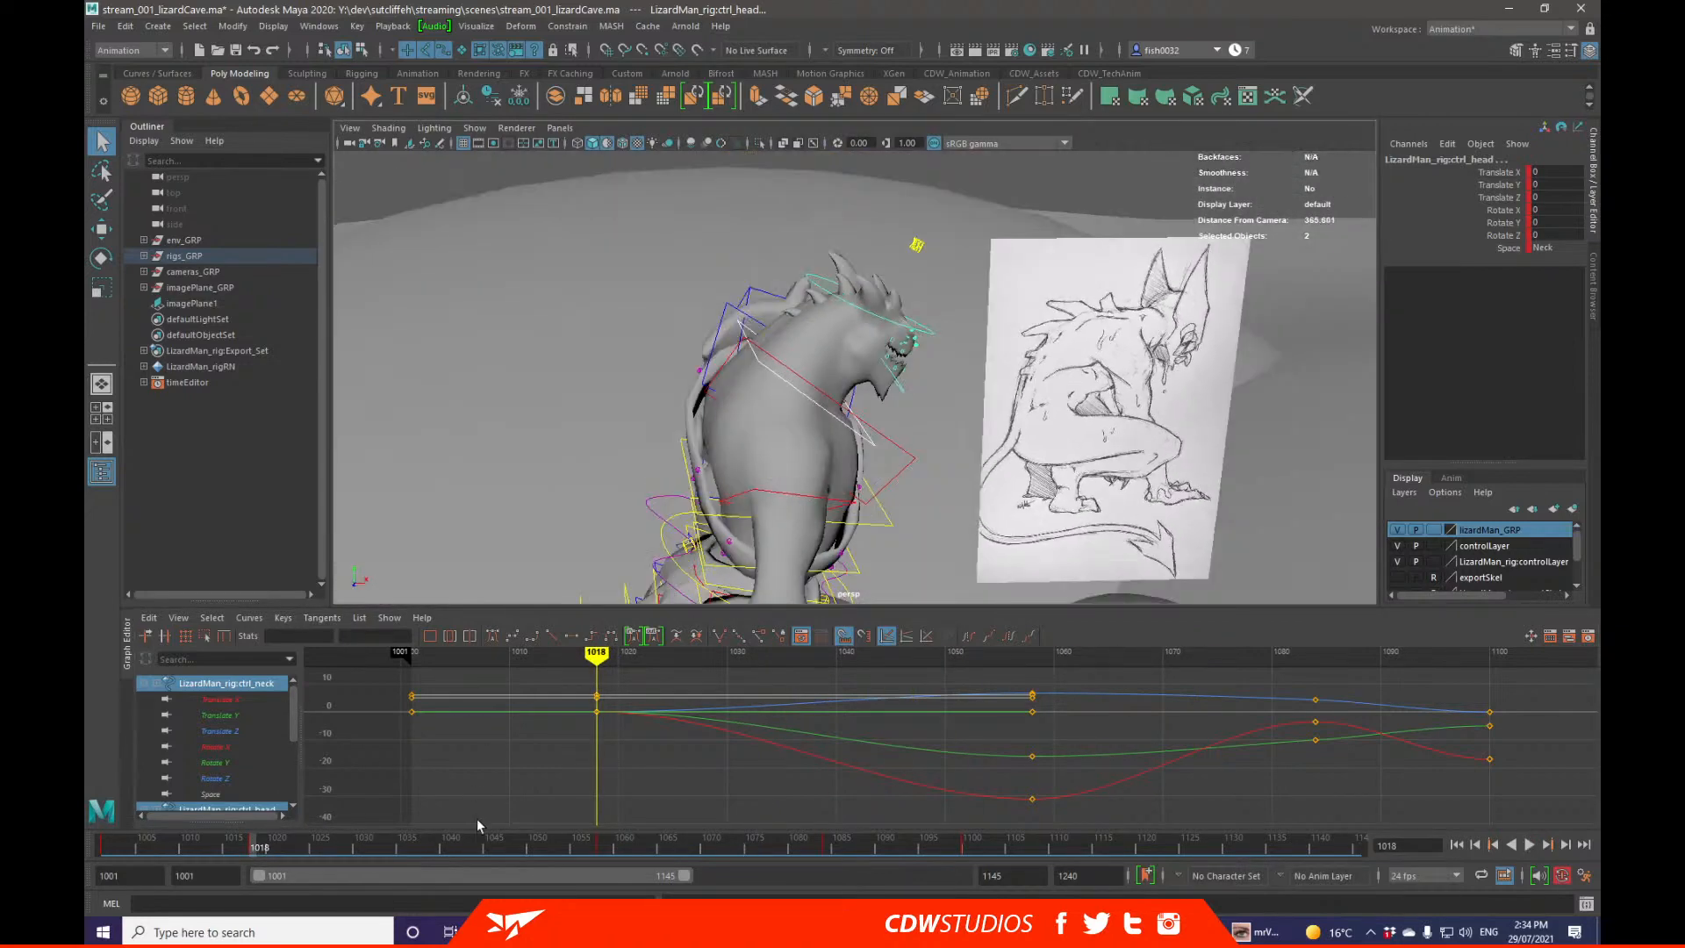
left_click(604, 847)
left_click_drag(832, 497, 789, 377, "alt")
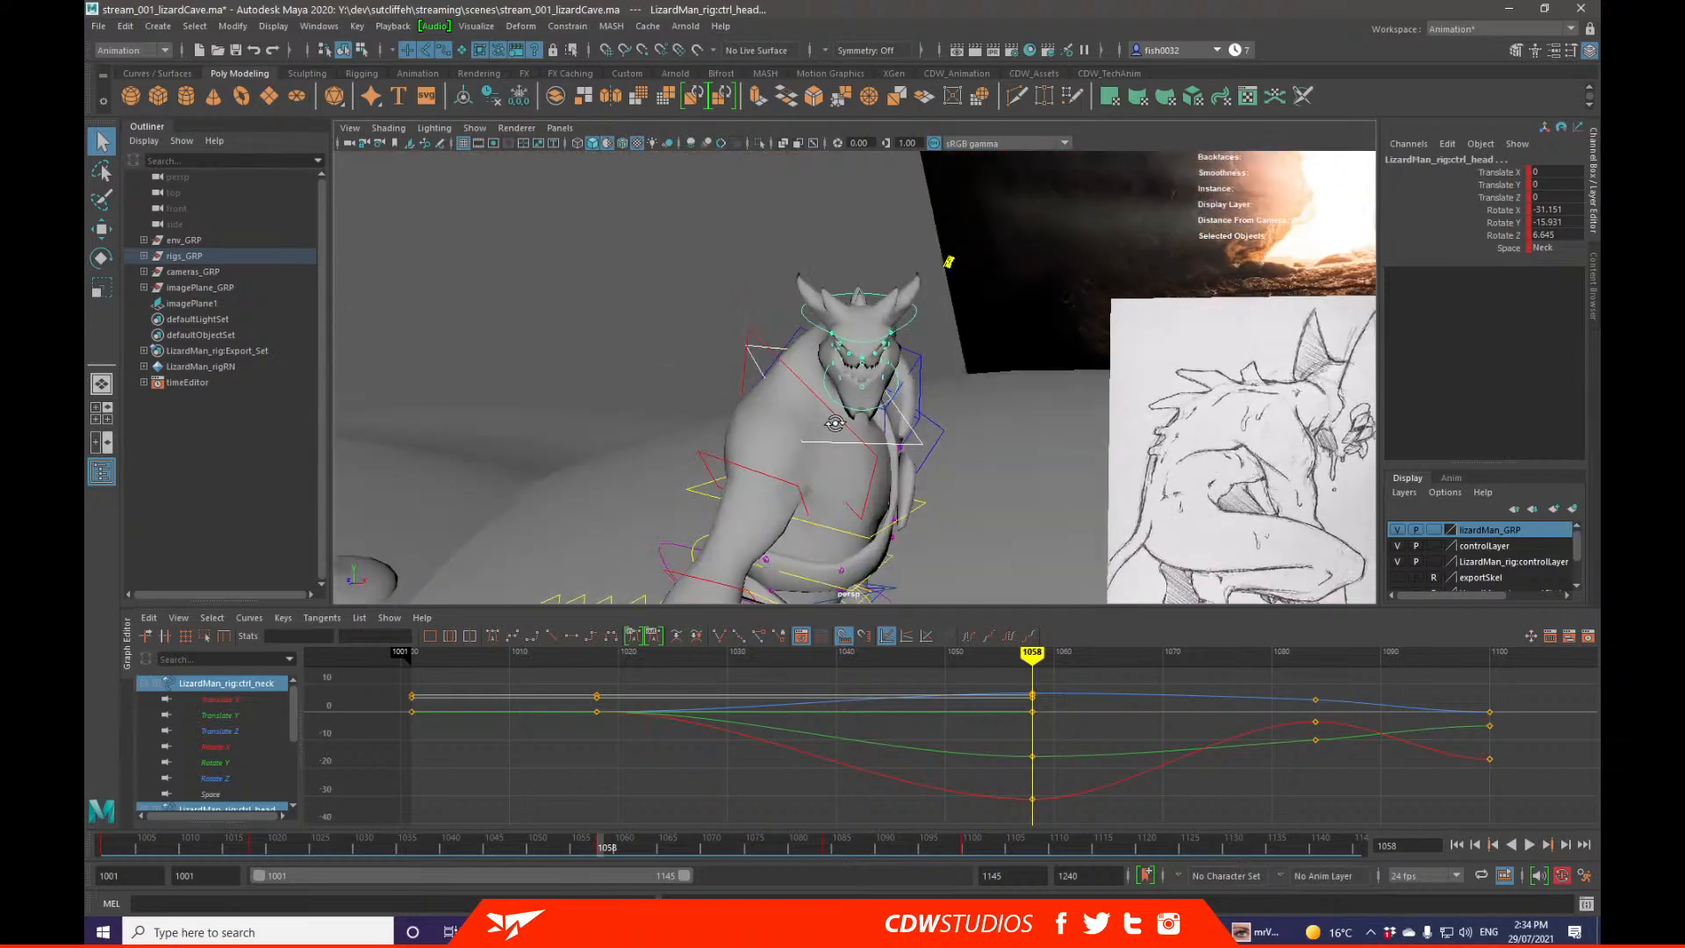
Step: Deselect the rig controls and turn off the default material so the perspective view displays the lizard's textures
left_click(651, 211)
left_click(607, 144)
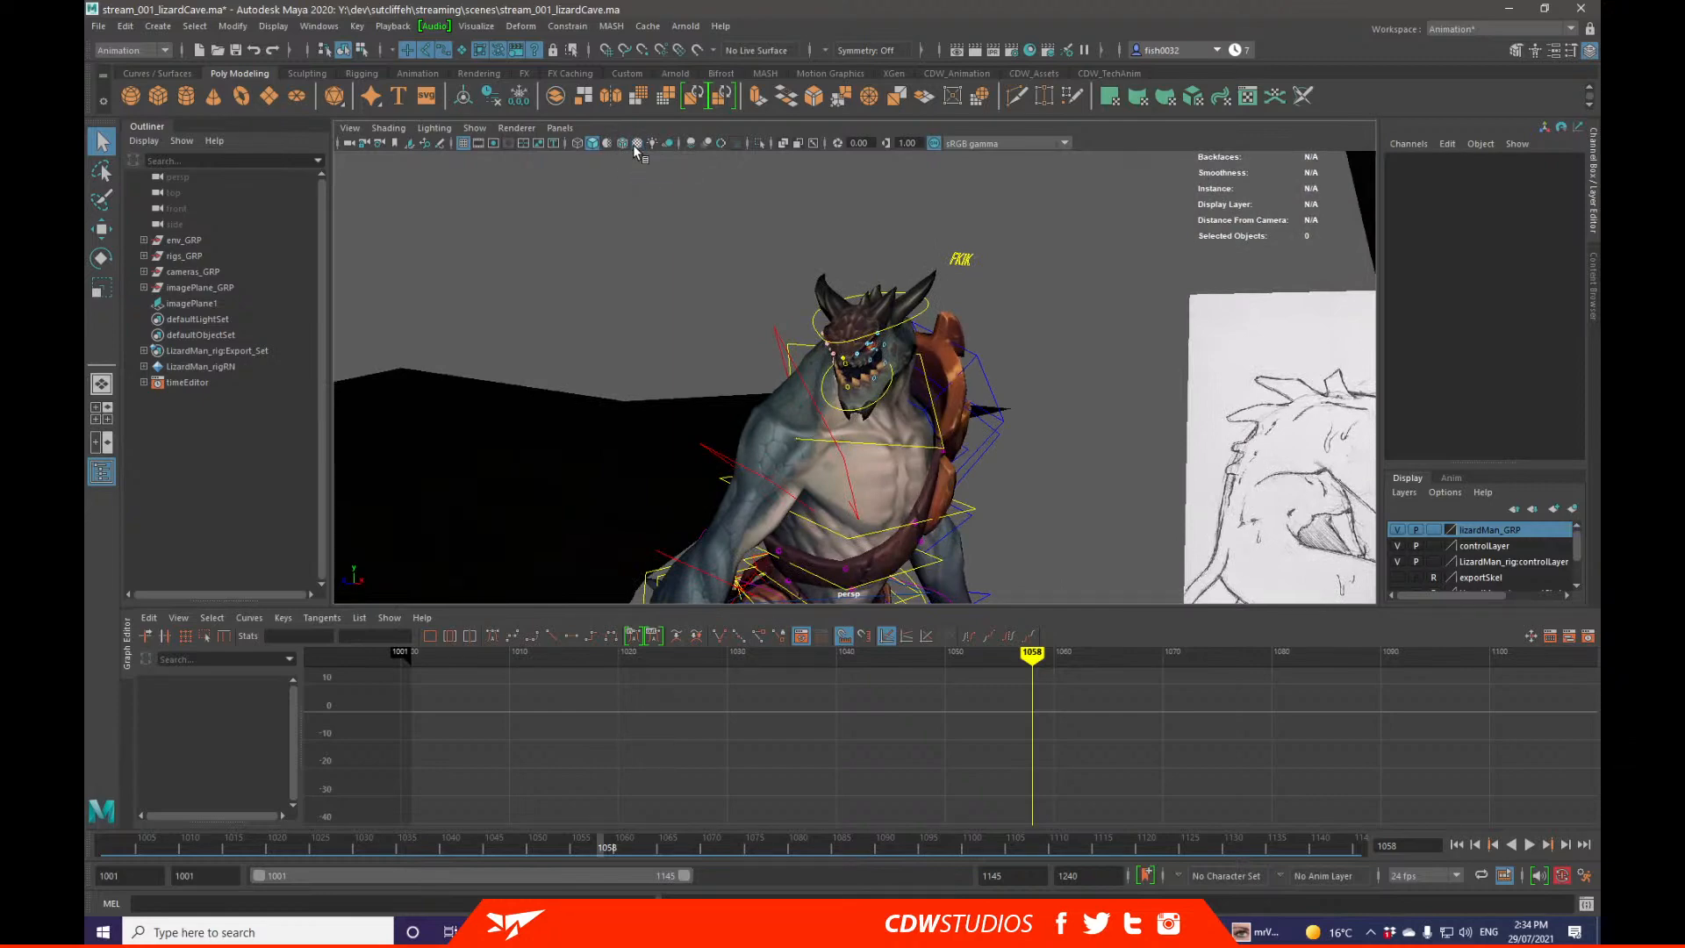
left_click(638, 144)
left_click(637, 144)
mouse_move(654, 202)
left_mouse_down("alt")
mouse_move(673, 328)
mouse_move(772, 351)
left_mouse_up("alt")
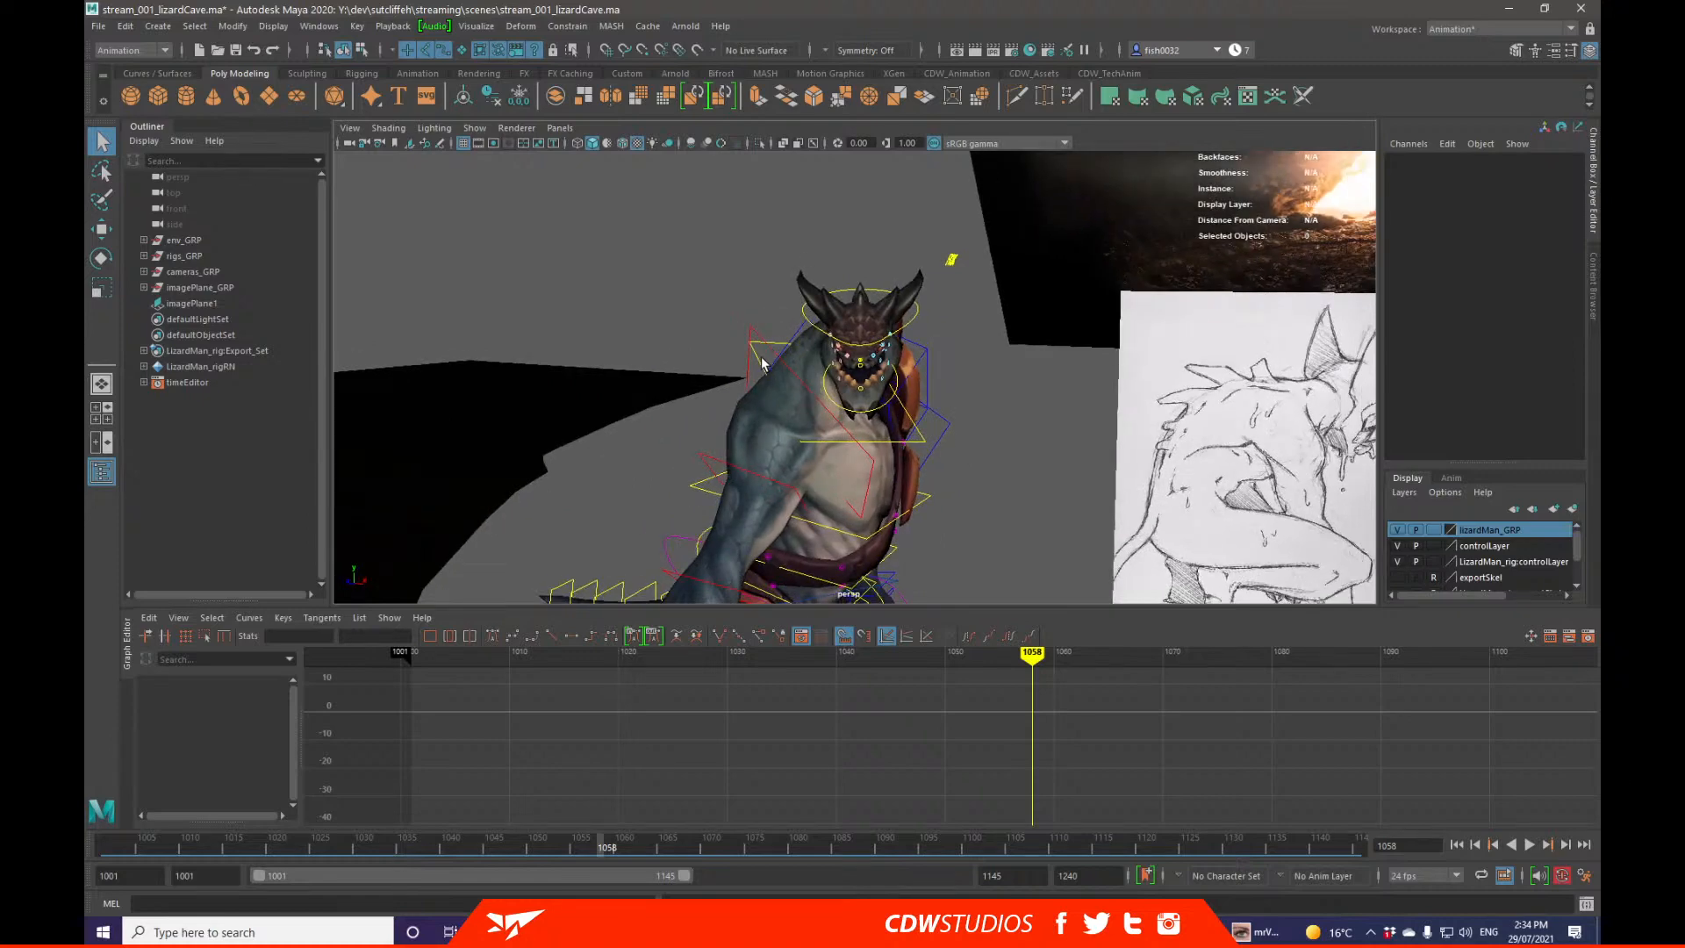
Step: Compare the lizard in wireframe, plain shaded and textured display from several angles and distances
key("4")
key("6")
left_click_drag(791, 363, 722, 342, "alt")
right_click_drag(766, 347, 725, 309, "alt")
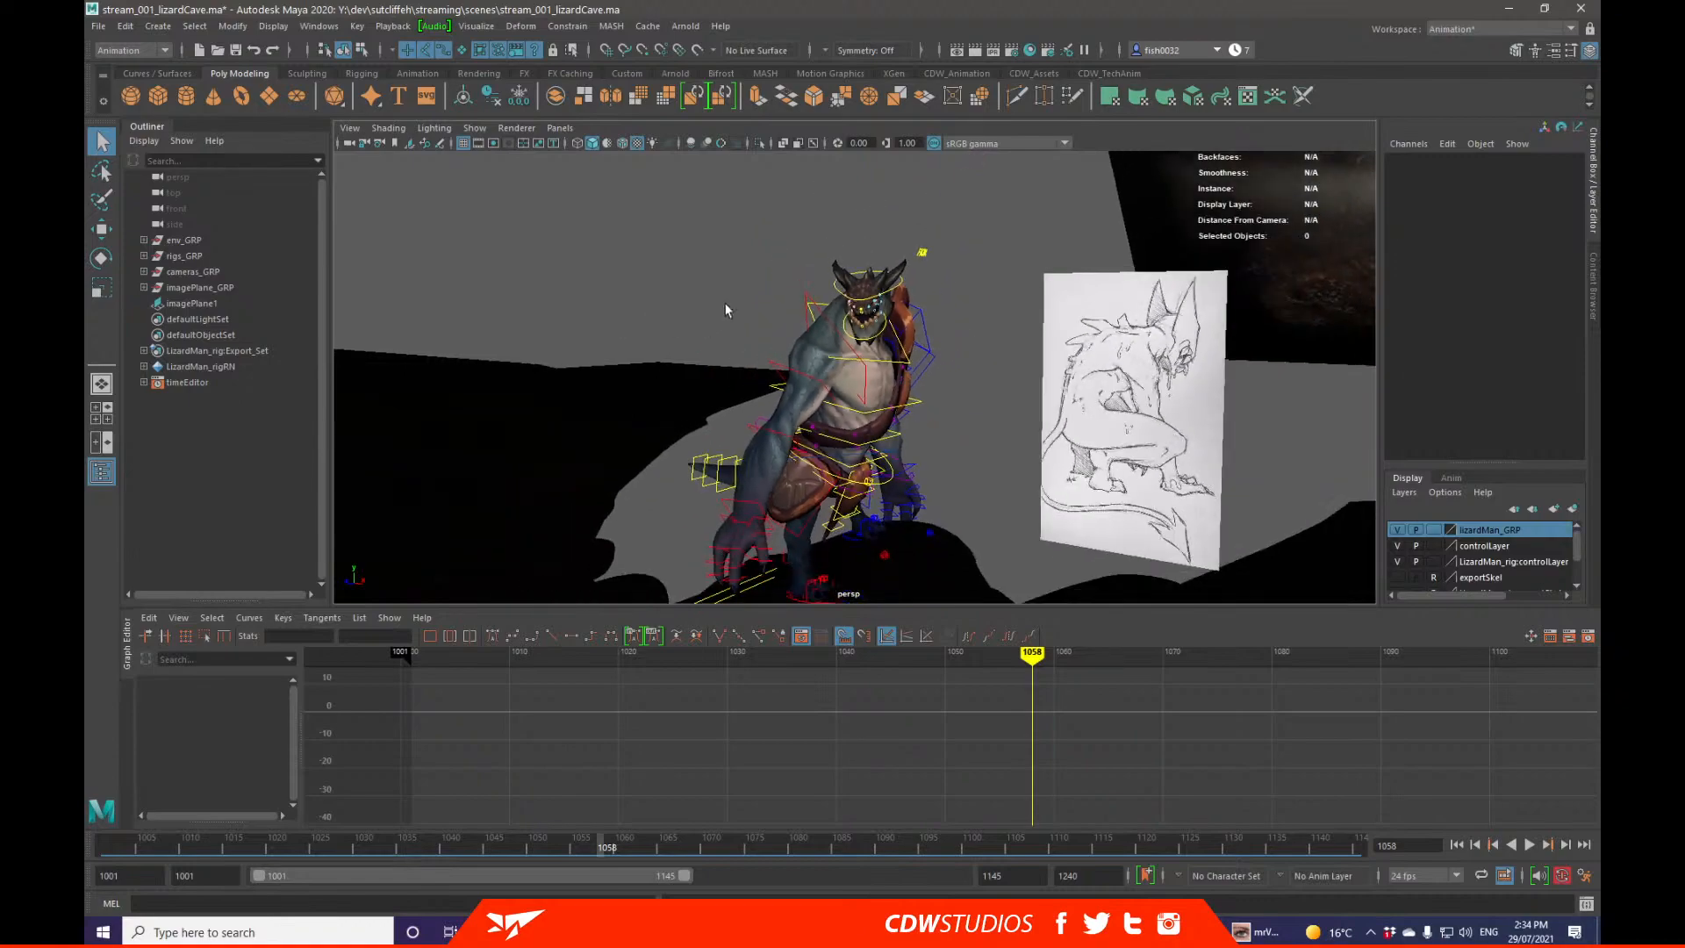
key("5")
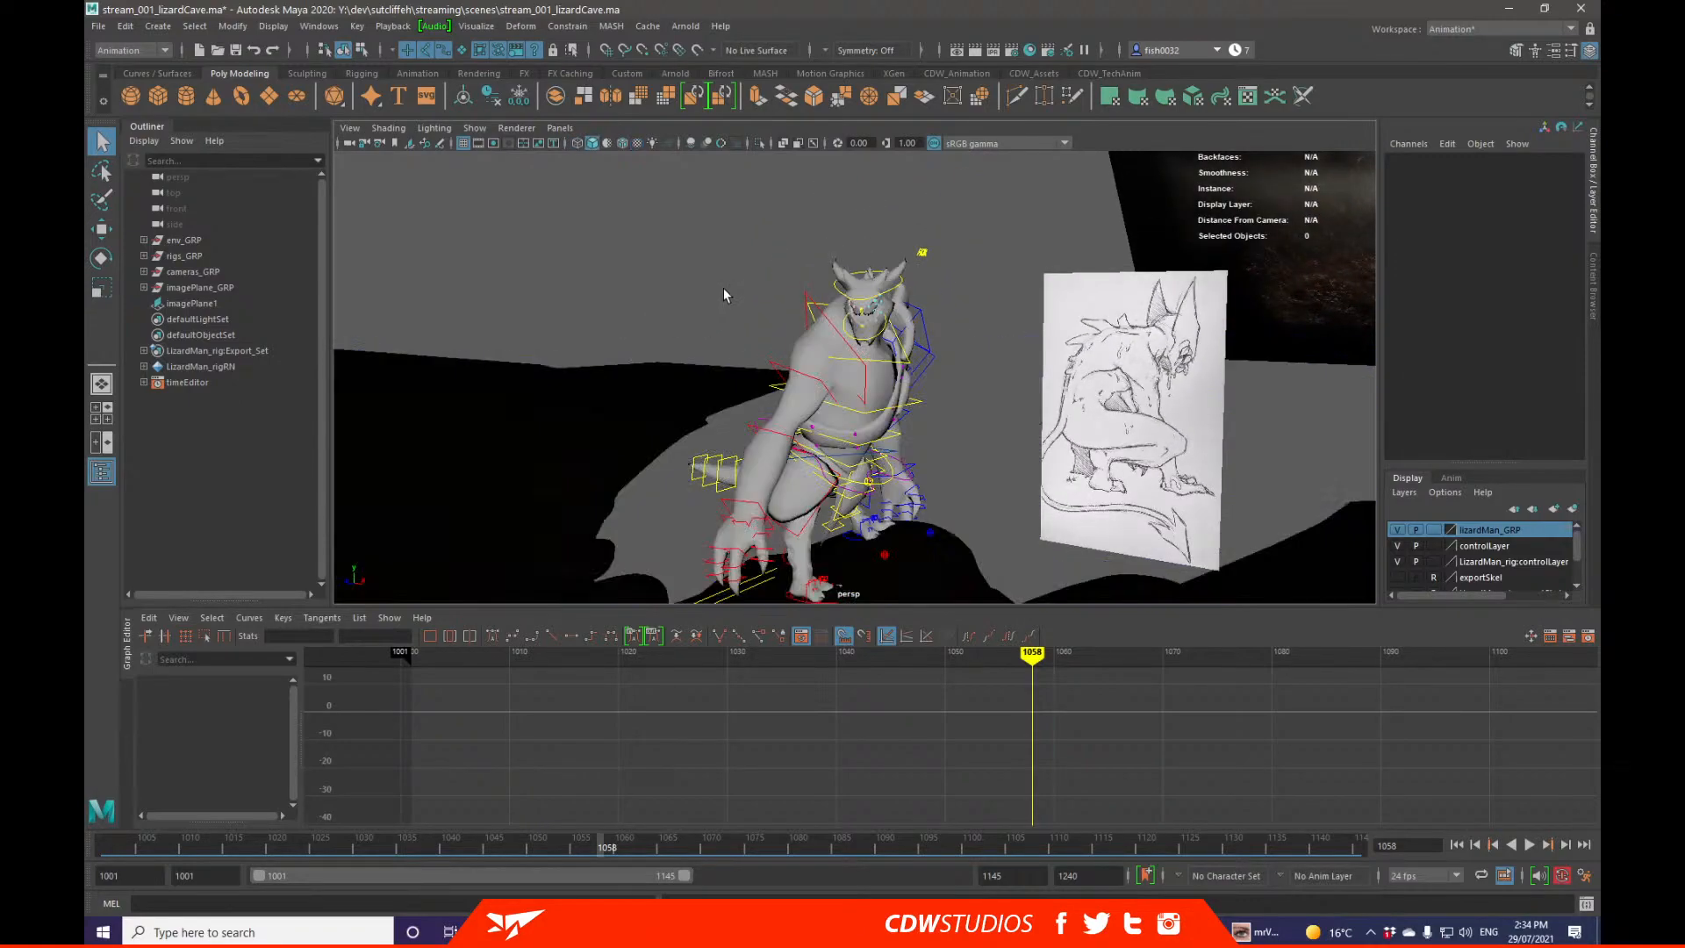
key("6")
key("4")
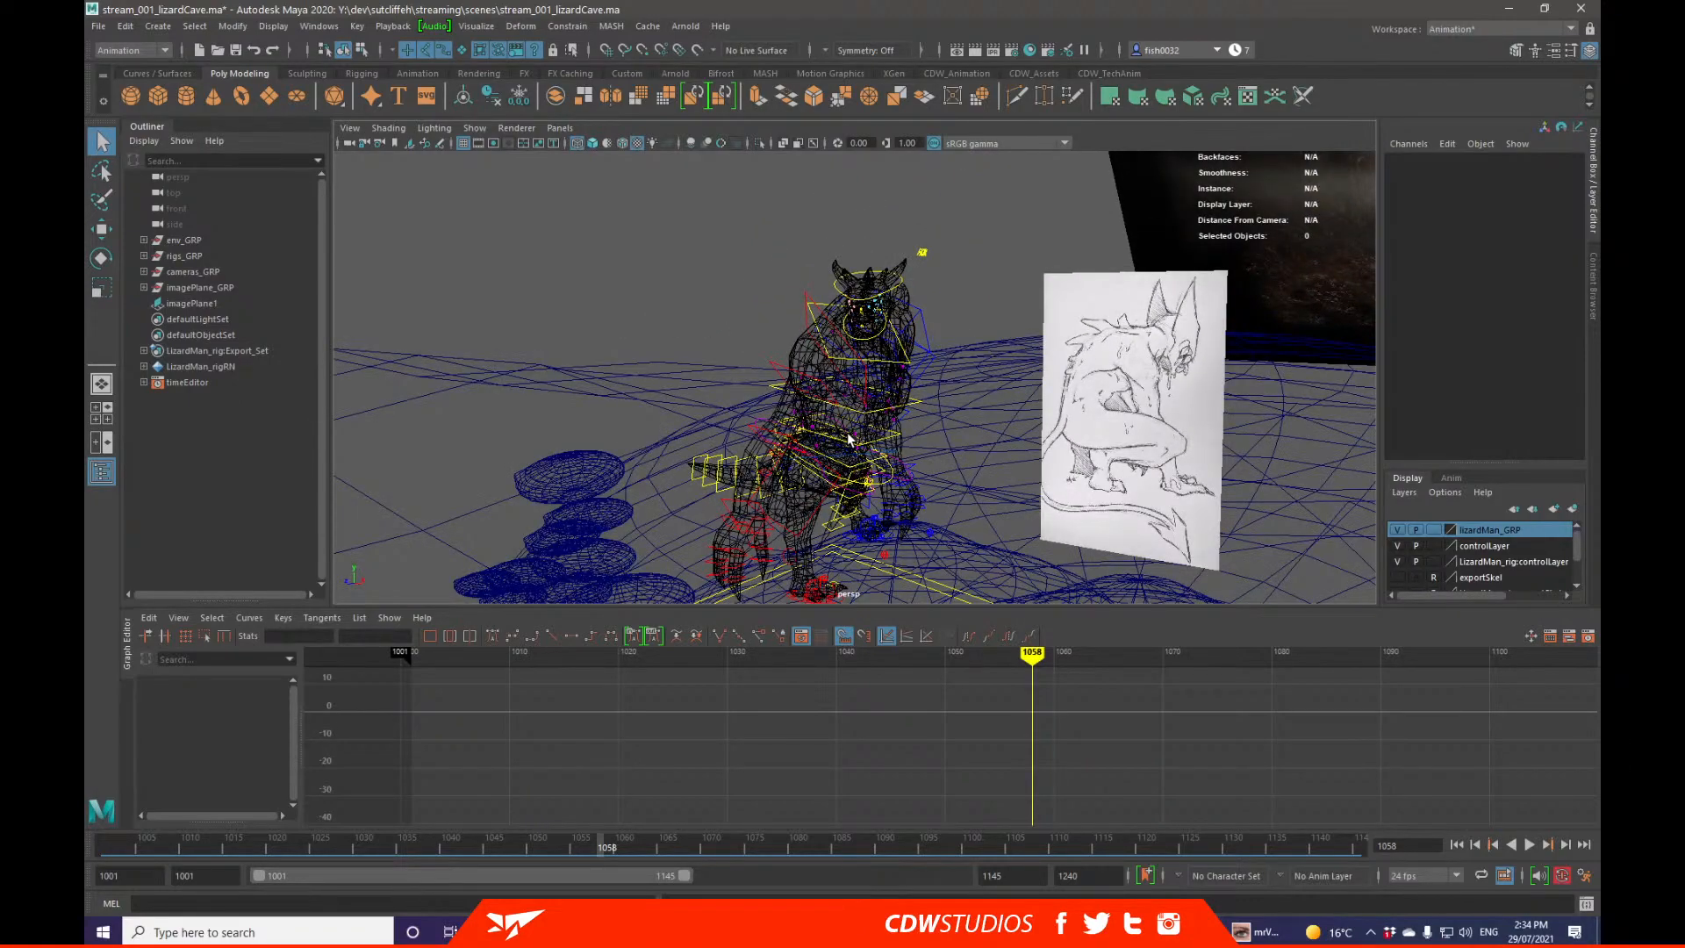
left_click_drag(848, 438, 772, 425, "alt")
right_click_drag(772, 424, 942, 415, "alt")
left_click_drag(919, 371, 897, 364, "alt")
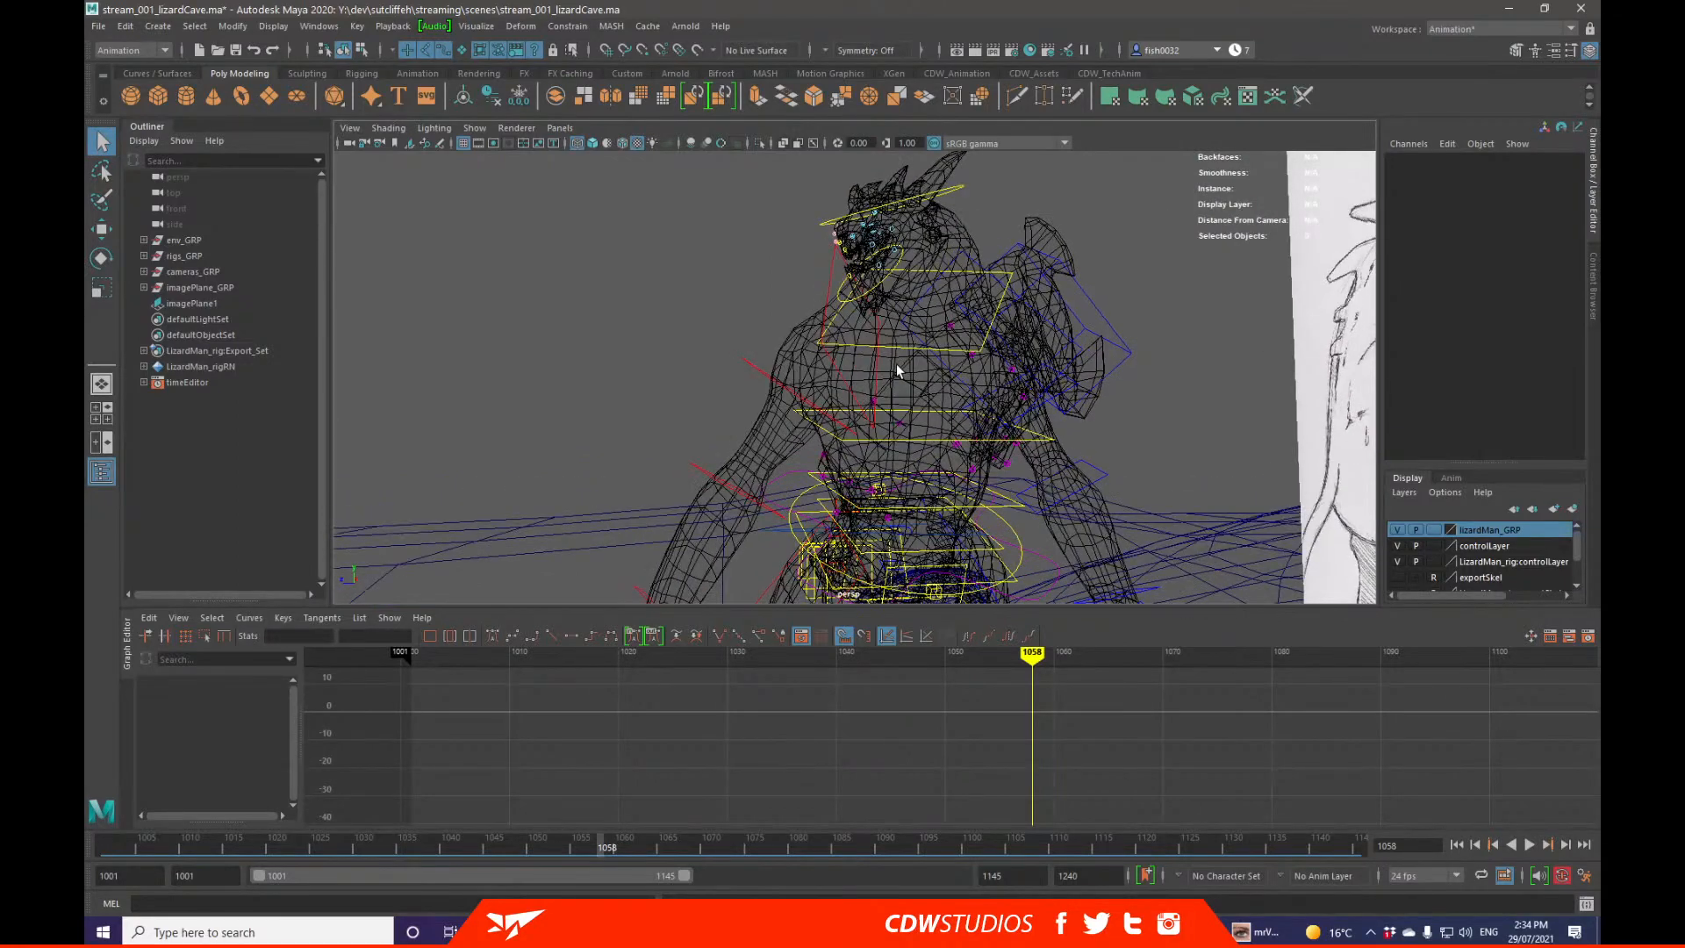
key("5")
right_click_drag(880, 406, 821, 430, "alt")
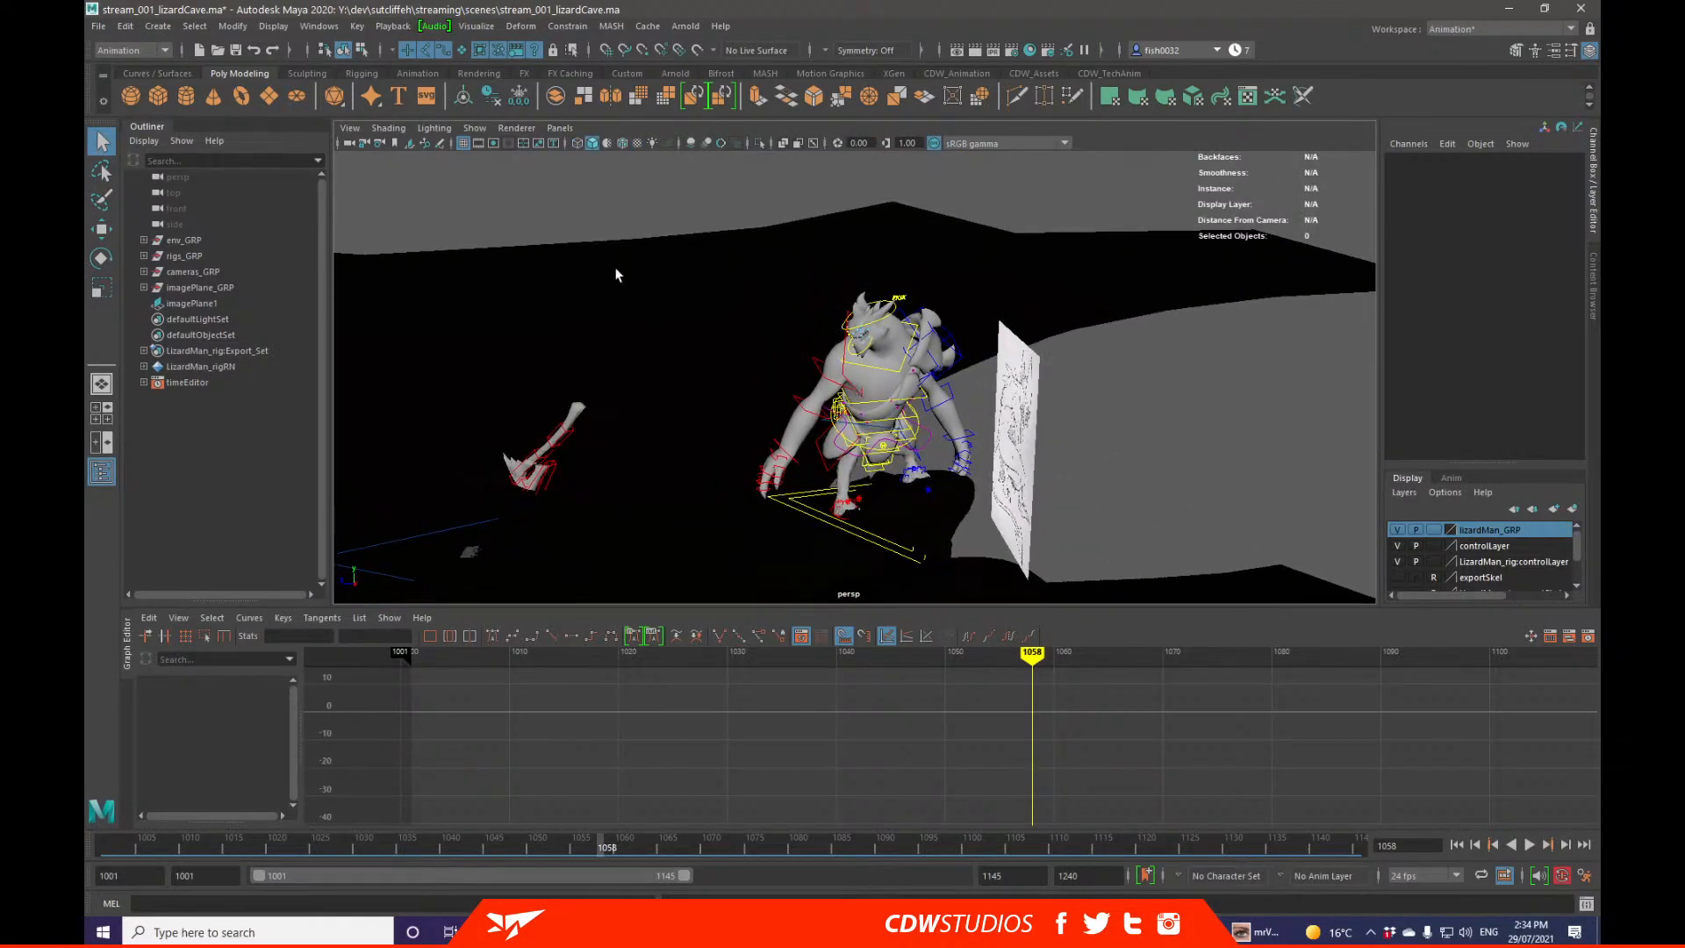
Step: Toggle the default material and texture display, and settle on textured shading with the lizard framed closely
left_click(606, 143)
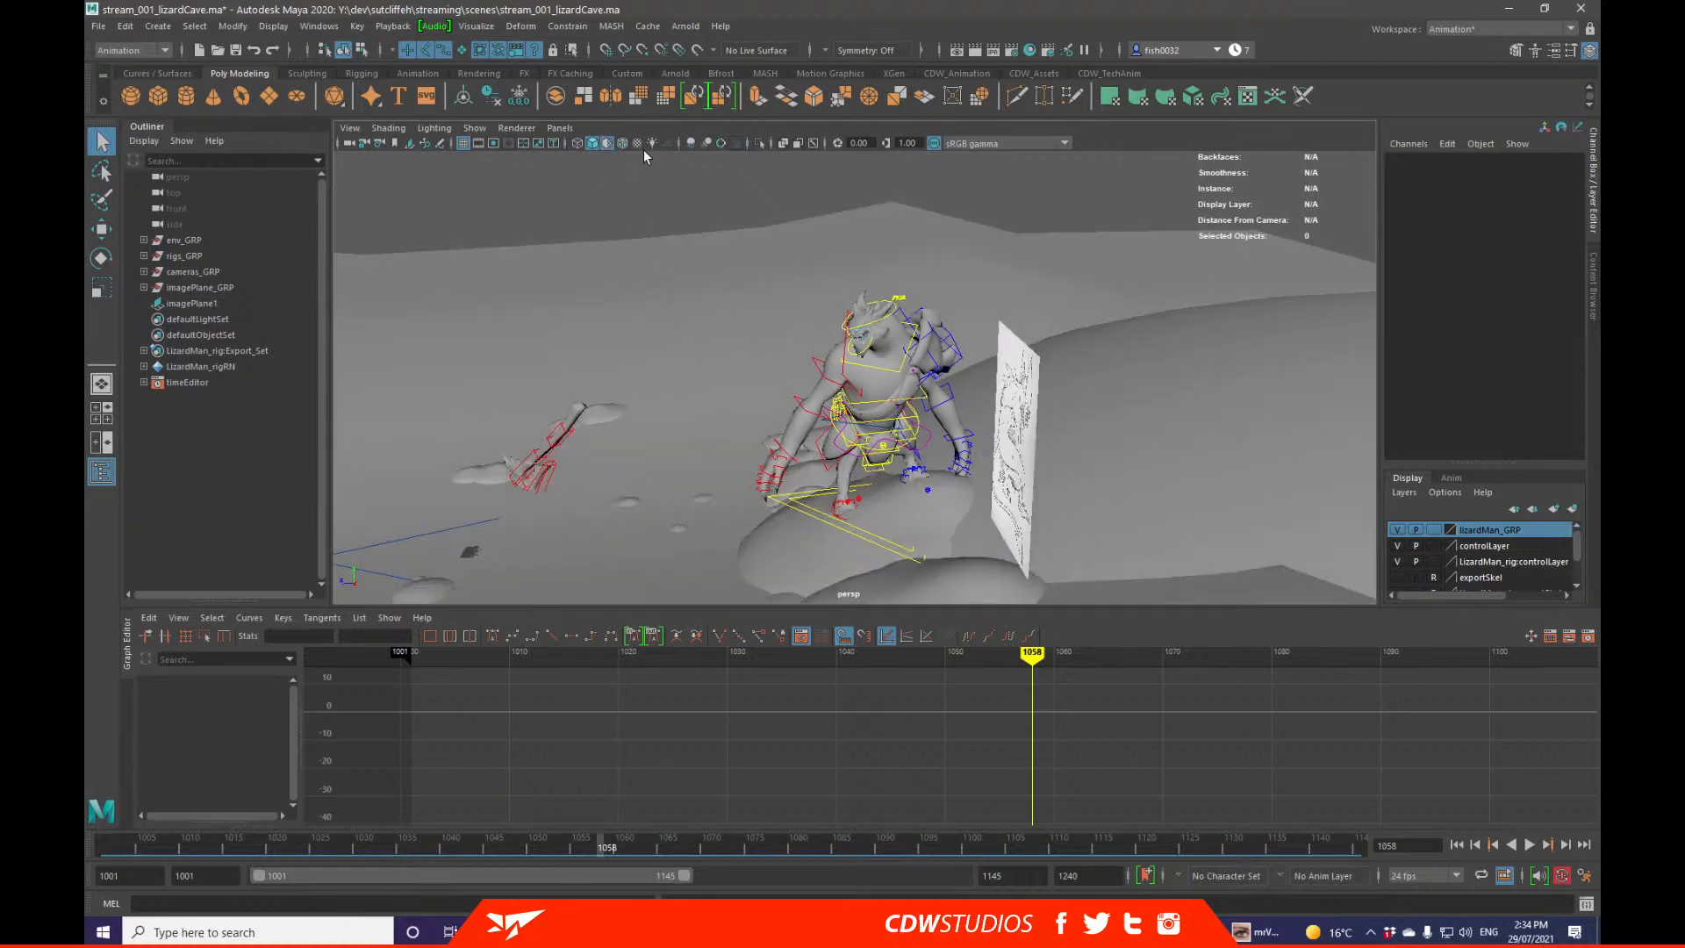
left_click(637, 144)
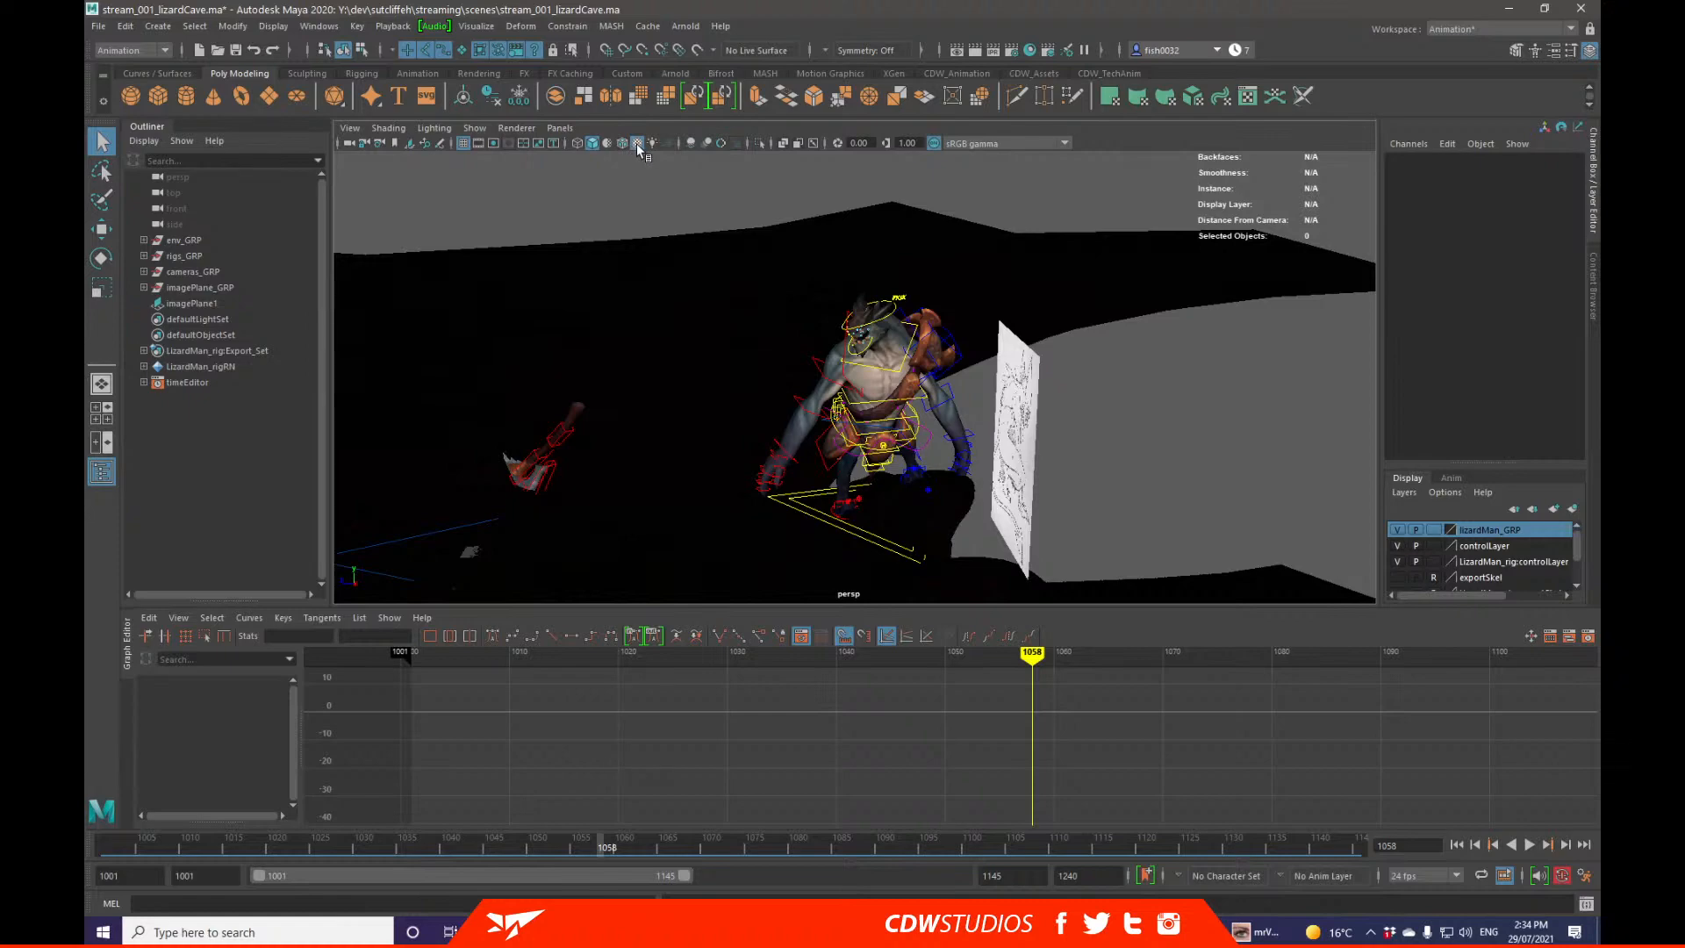
key("5")
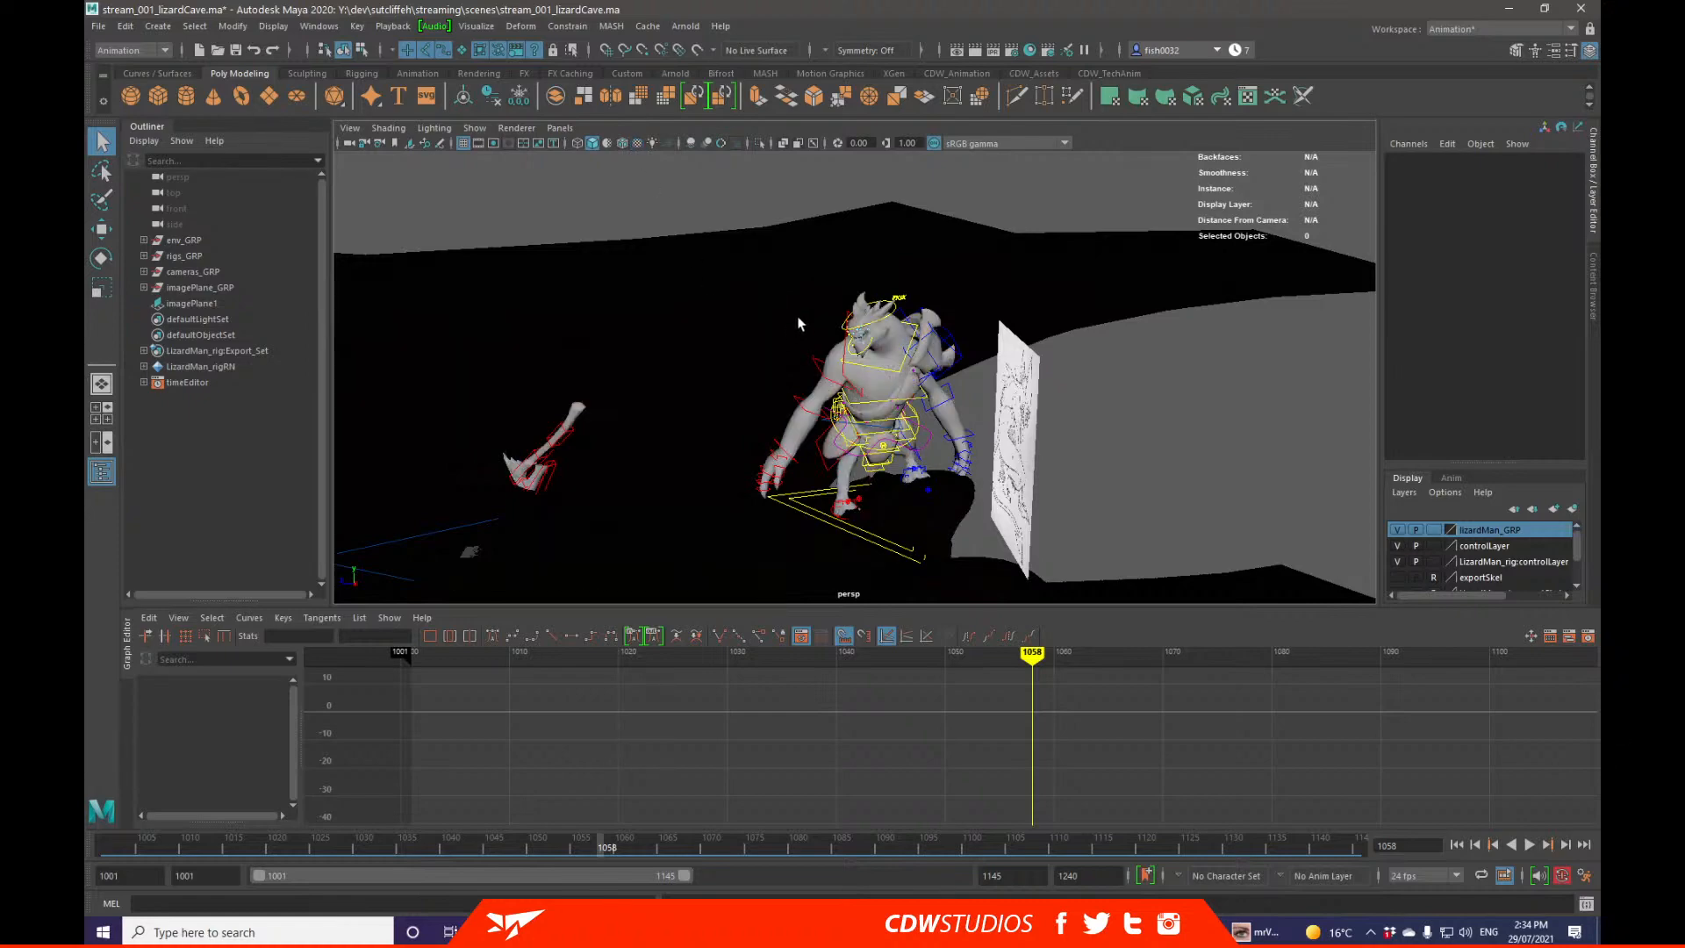
key("6")
key("5")
key("6")
scroll(841, 309, "up", 5)
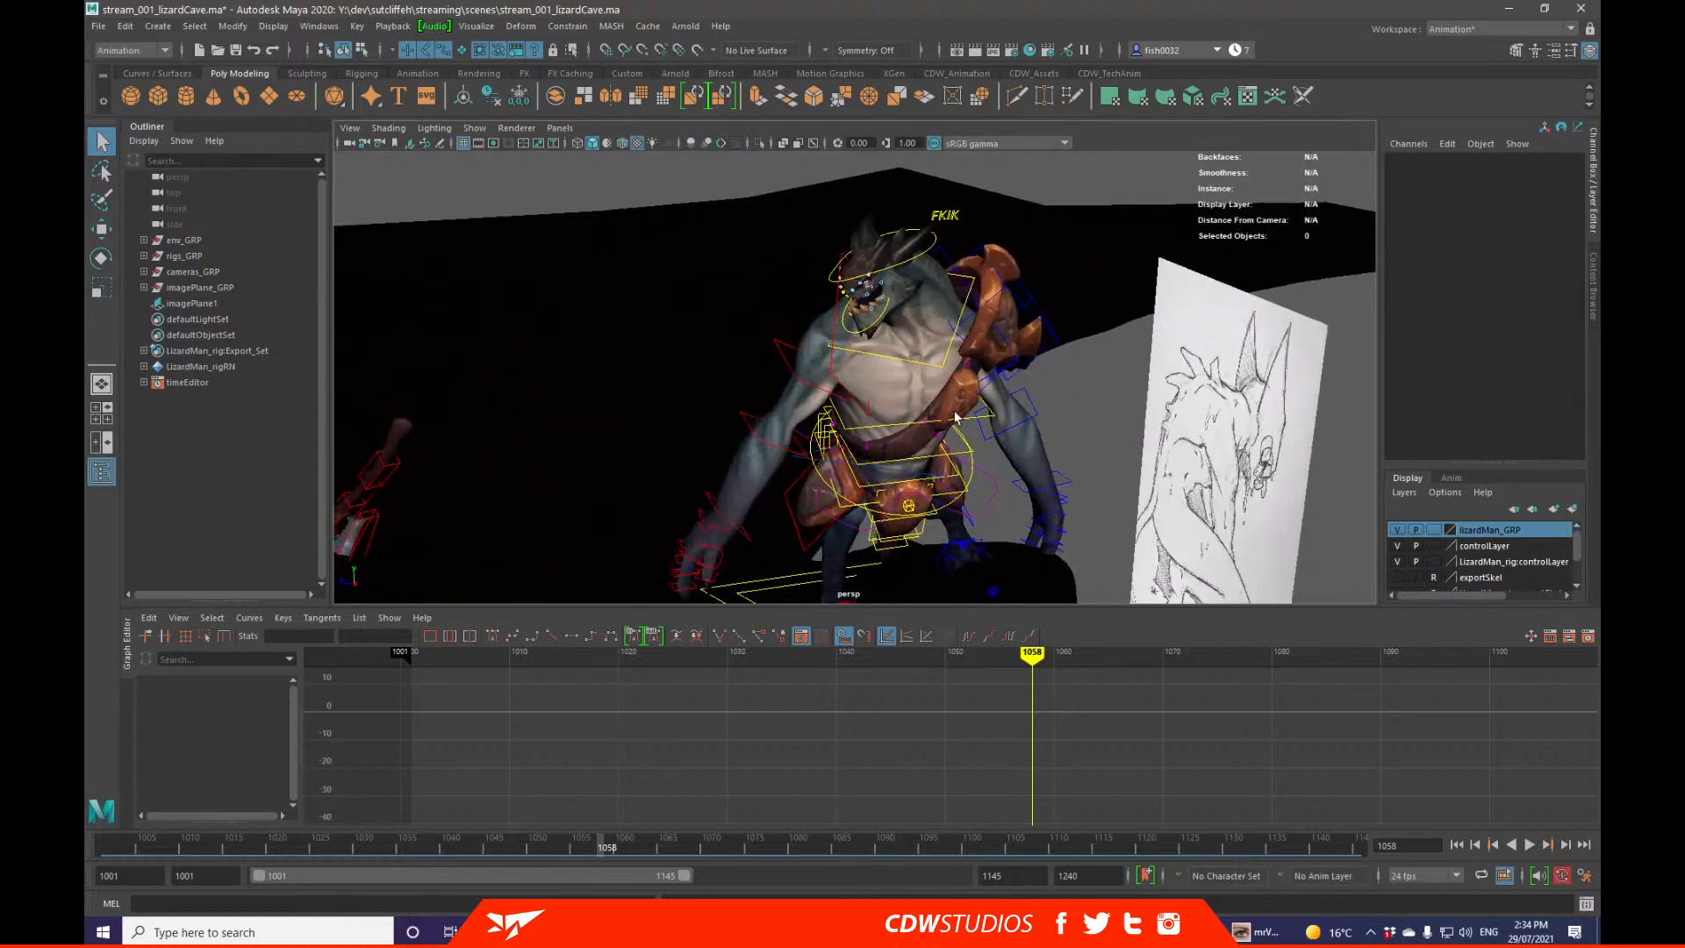
Step: Play the textured shot twice from frame 1001 to review the head turn and the move forward
left_click_drag(481, 853, 103, 848)
key("alt+v")
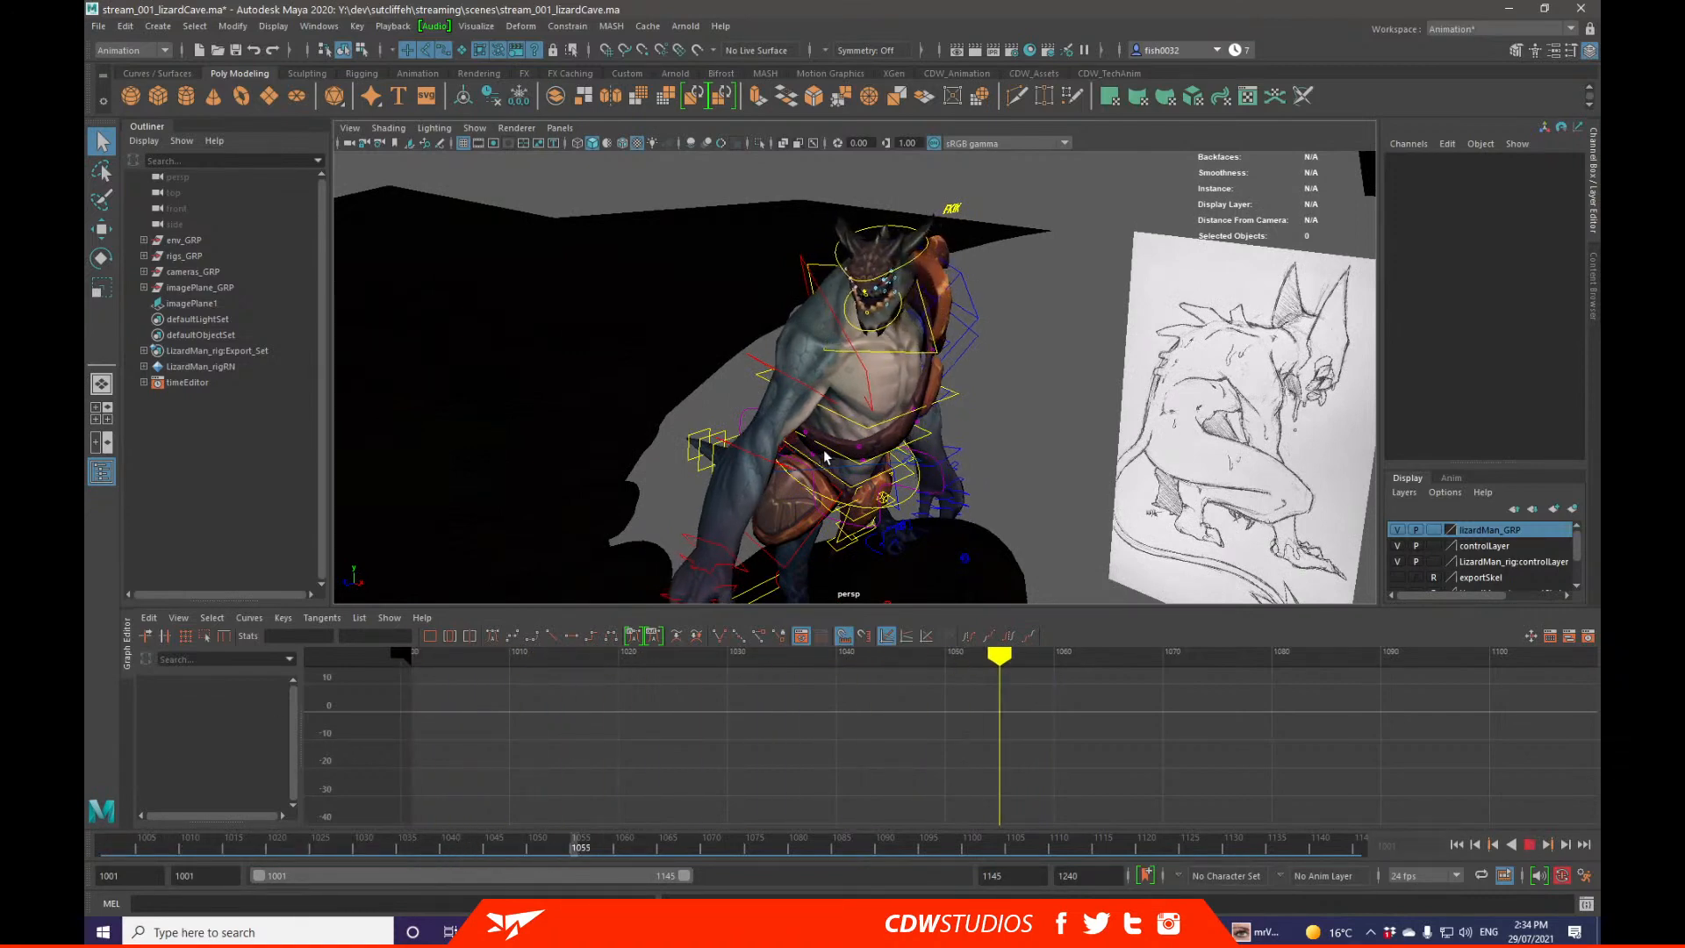
key("alt+v")
left_click_drag(189, 840, 107, 848)
key("alt+v")
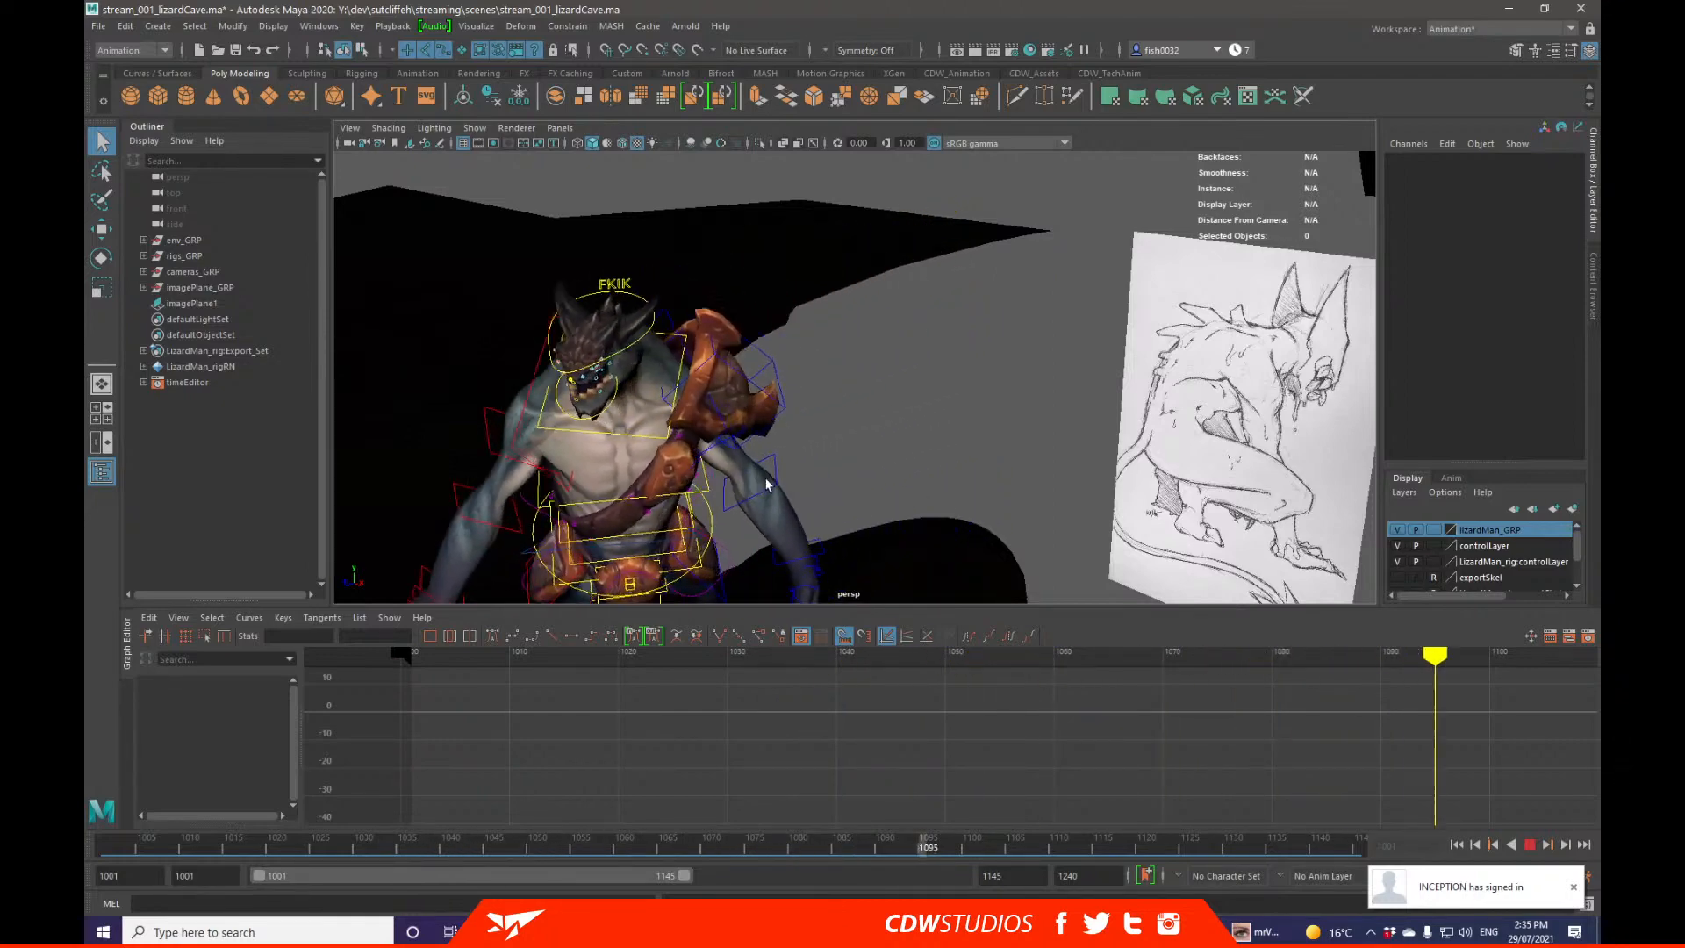
key("alt+v")
Step: Select the world offset control, scrub the shot back to frame 1001, and examine the lizard side-on against the cave opening
right_click_drag(897, 426, 736, 474, "alt")
middle_click_drag(736, 479, 837, 416, "alt")
left_click(827, 543)
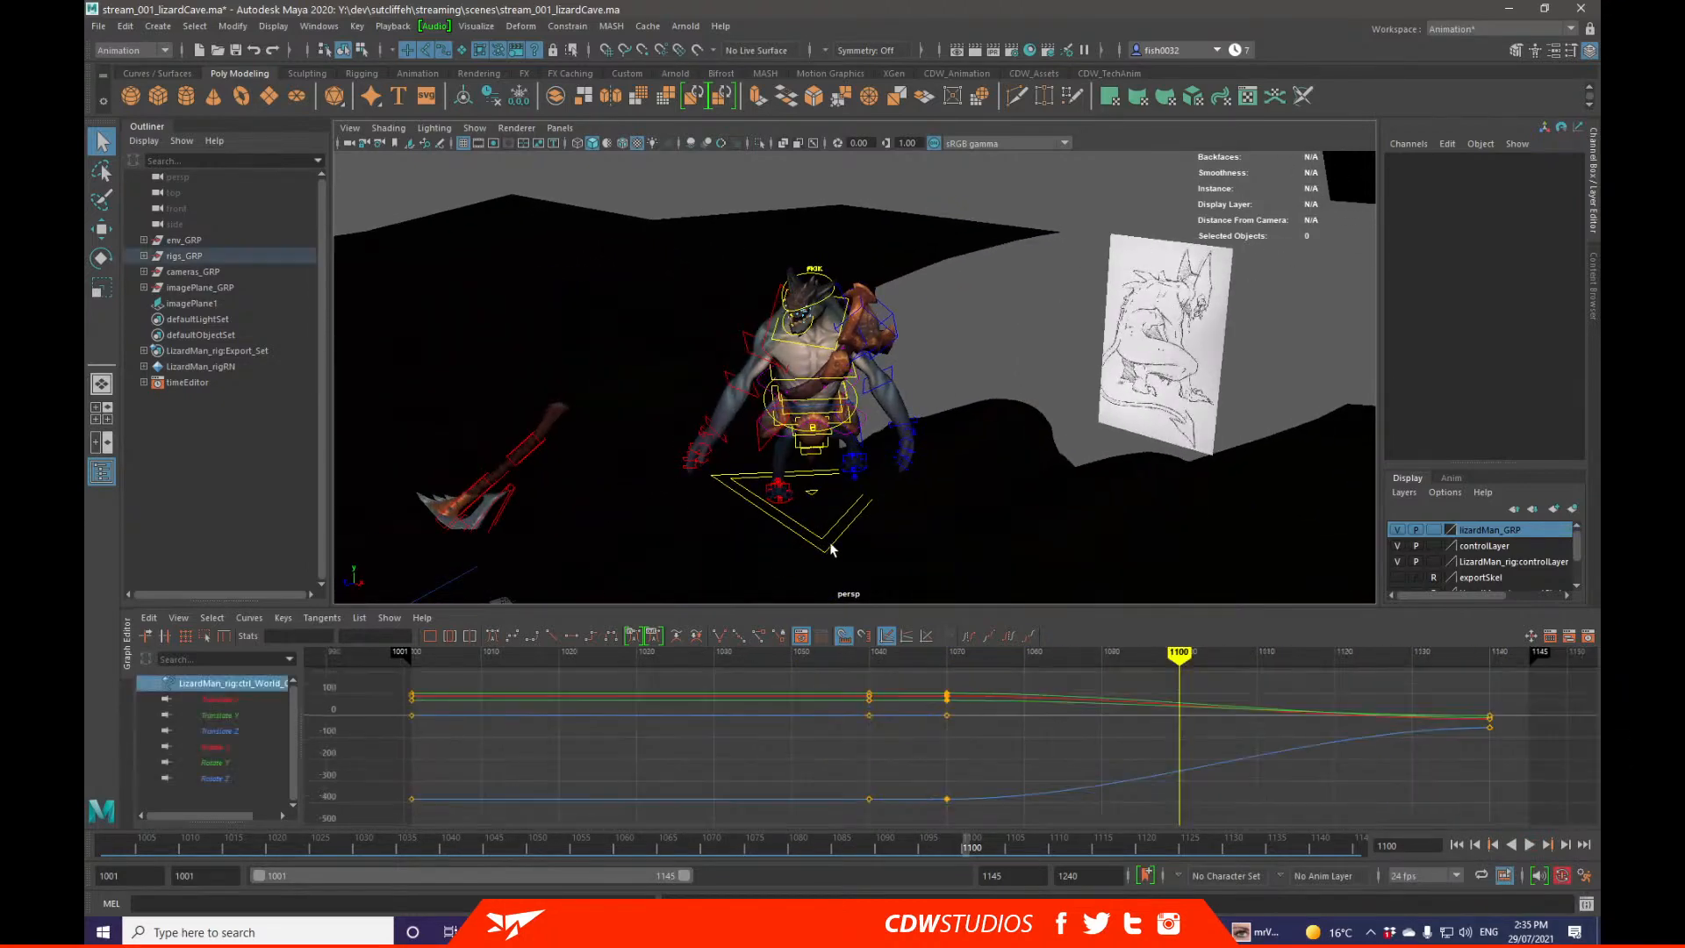
left_click_drag(598, 850, 459, 771)
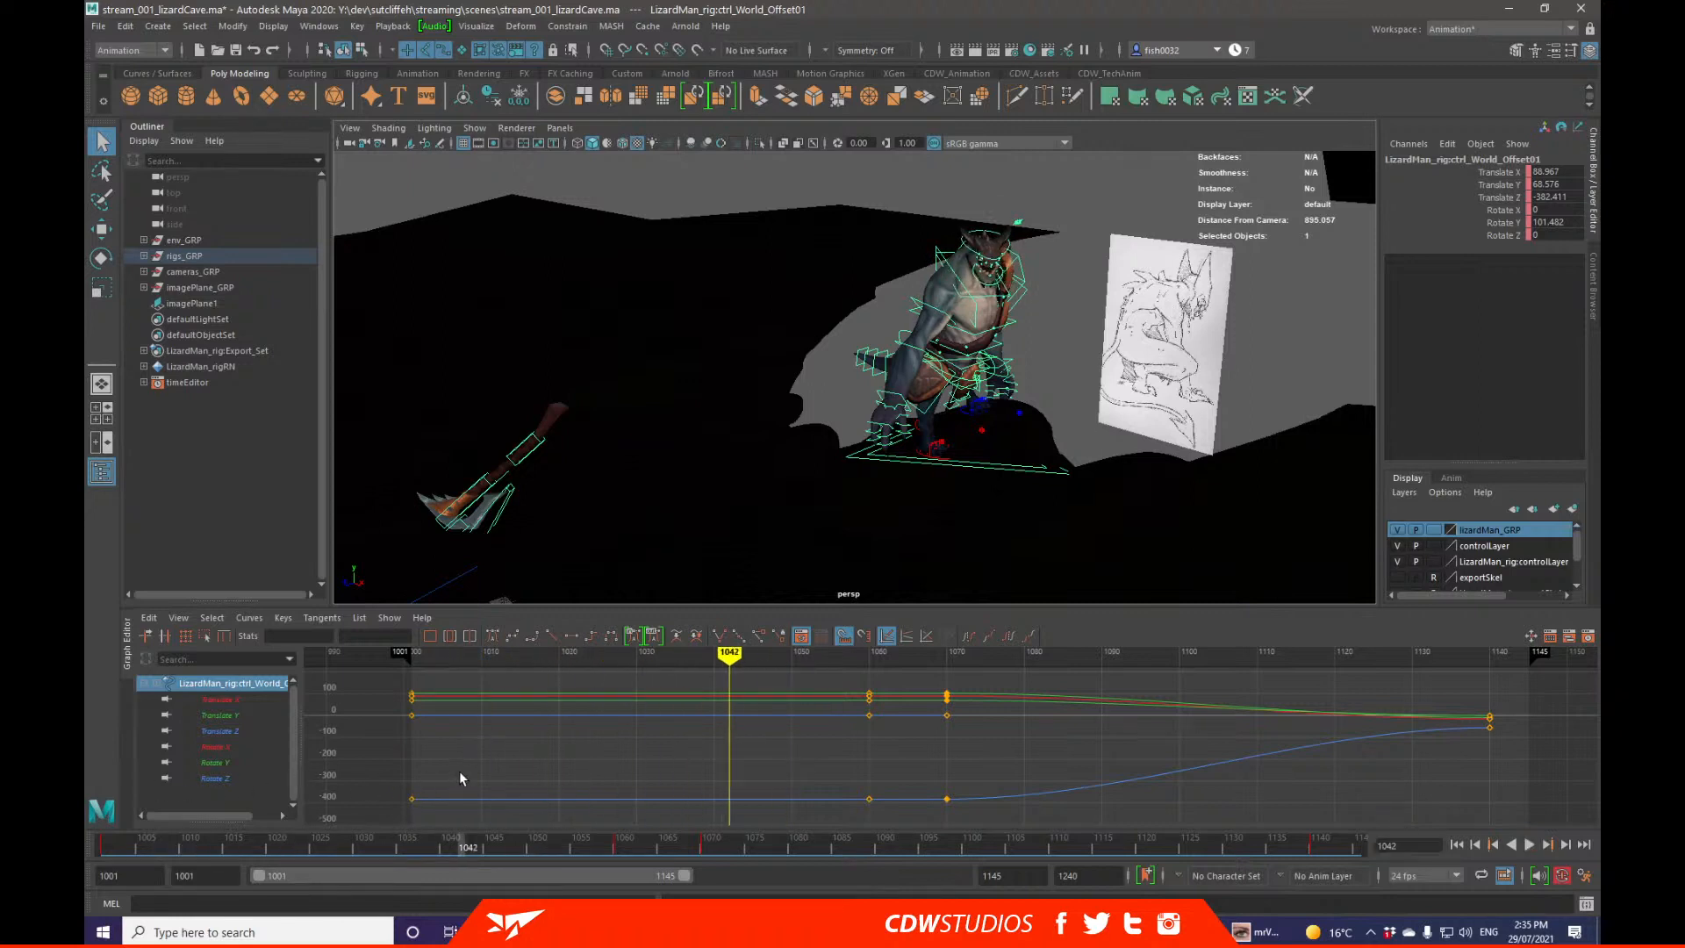
left_click_drag(342, 851, 222, 807)
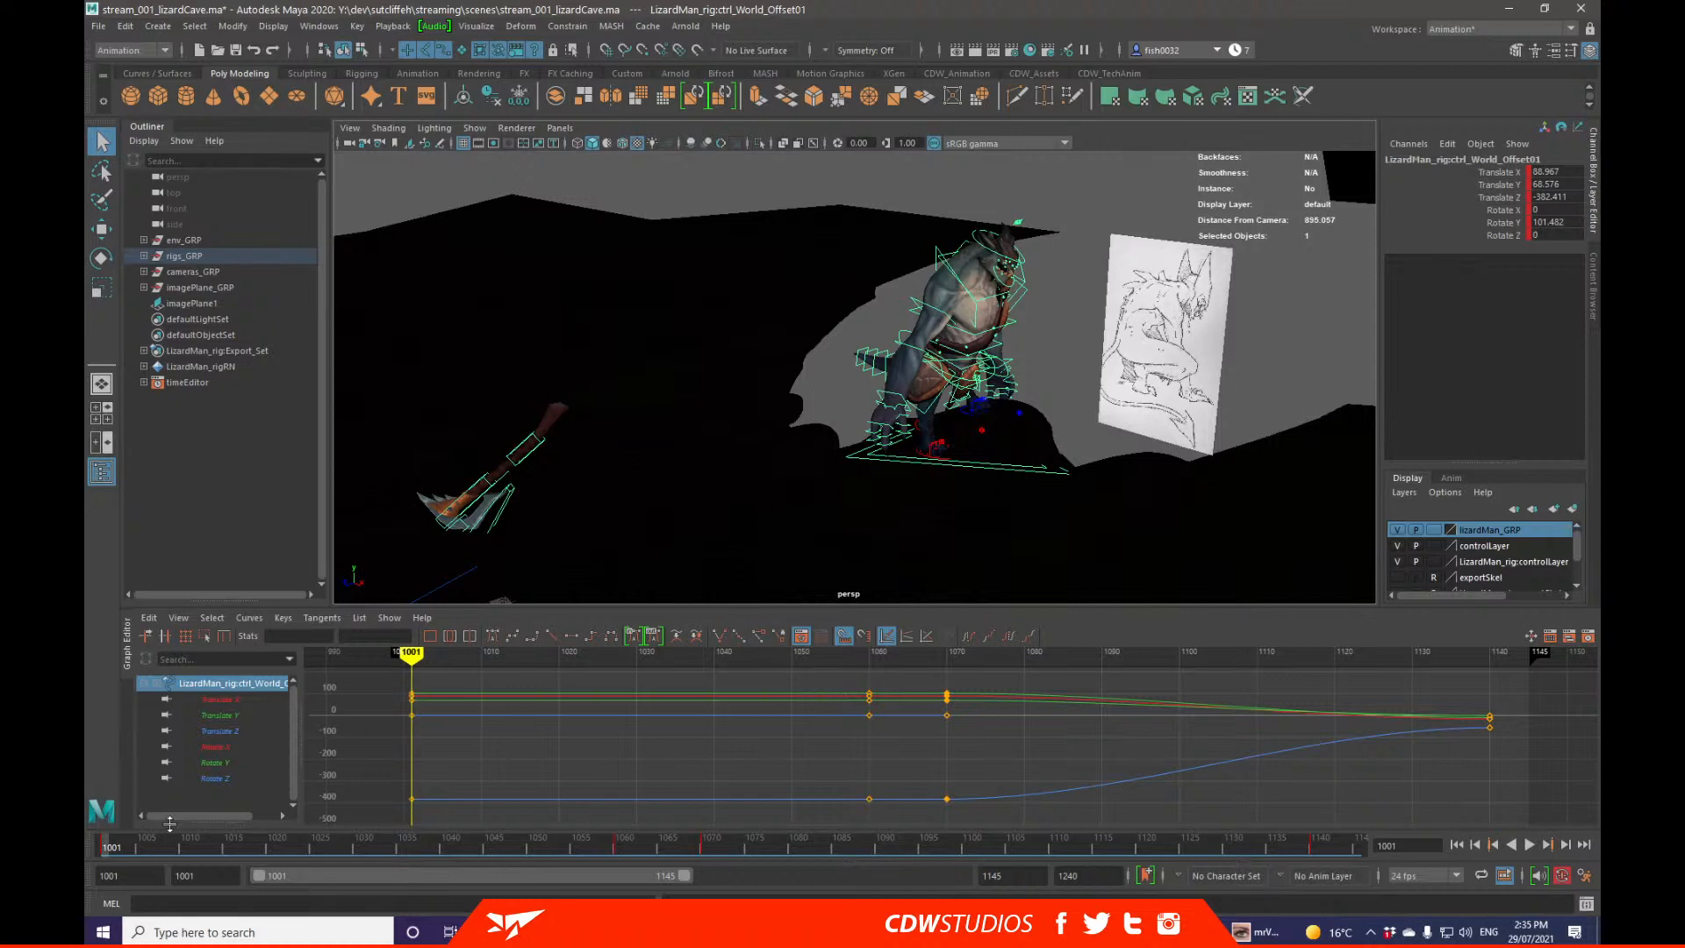
mouse_move(104, 851)
left_mouse_down()
mouse_move(141, 848)
mouse_move(104, 849)
left_mouse_up()
left_click_drag(818, 449, 882, 489, "alt")
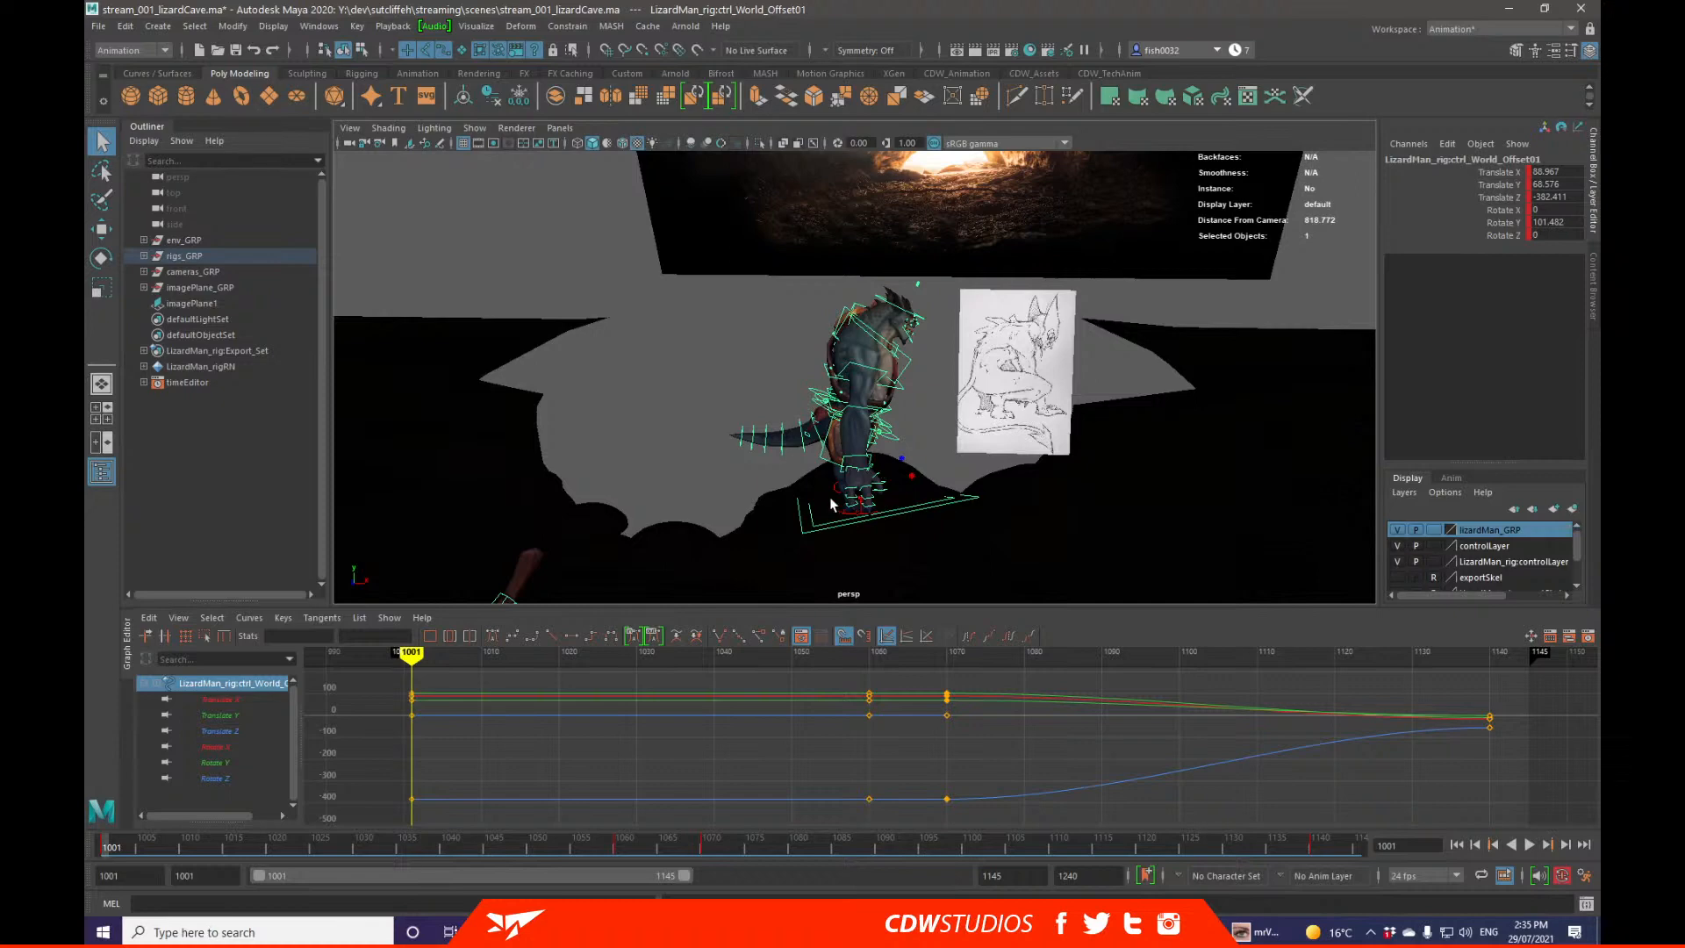
left_click_drag(856, 474, 882, 522, "alt")
Step: Switch to mrViewer, check the actor reference footage up close and in full frame, and rewind it to the beginning
left_click(1239, 932)
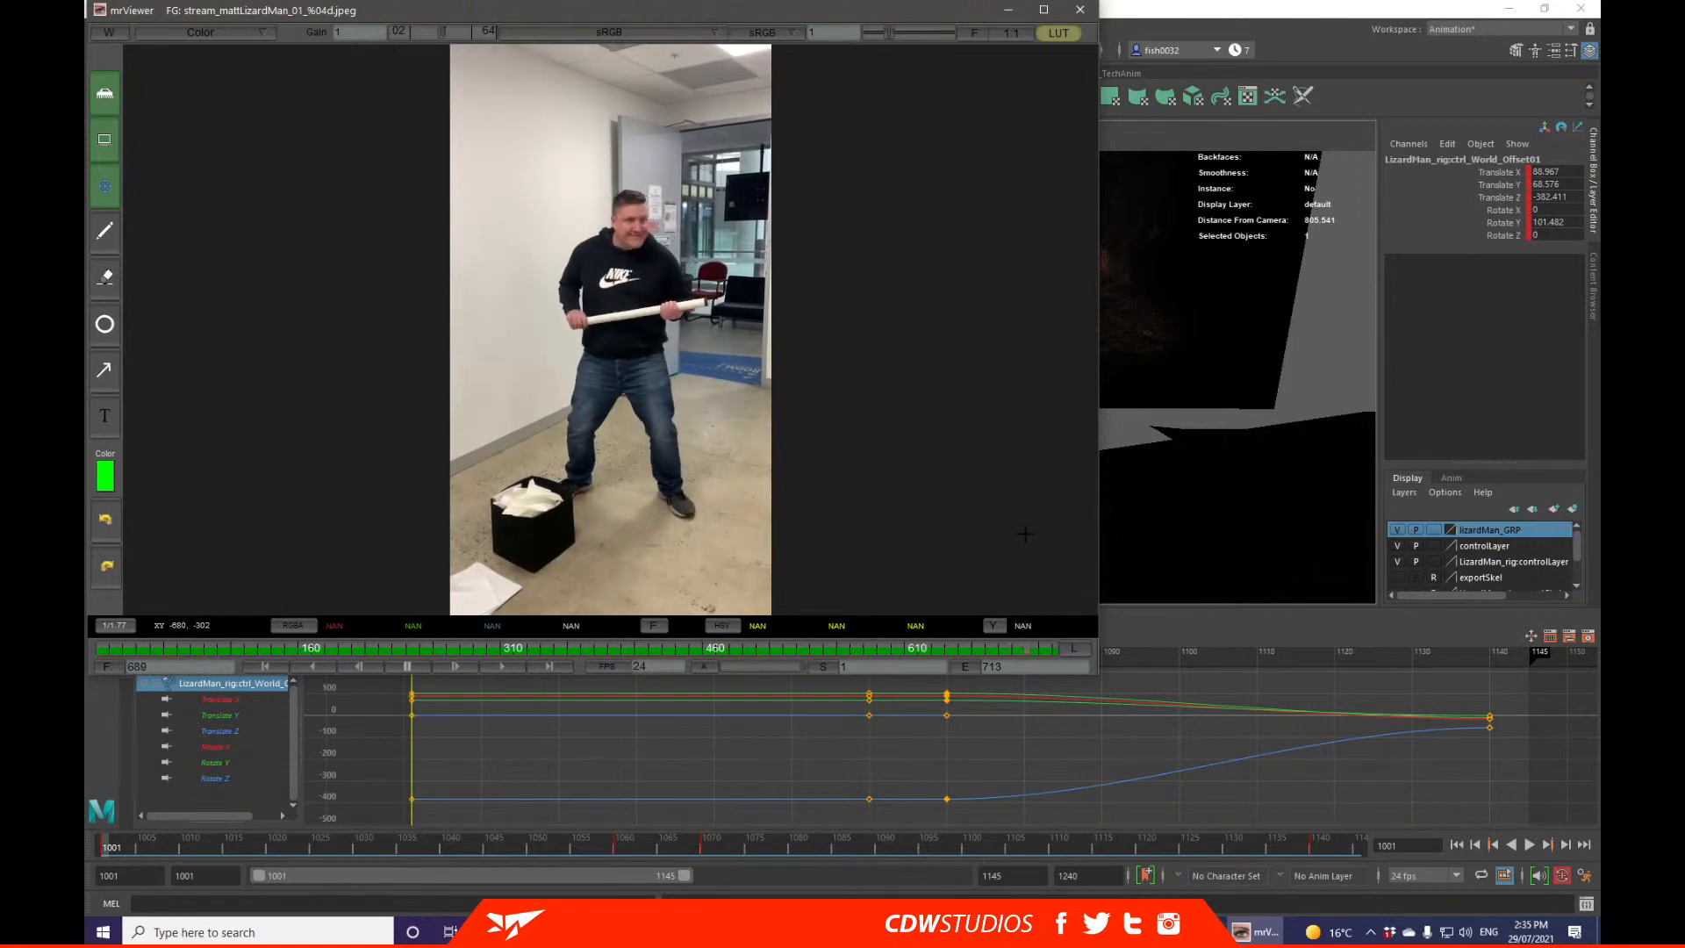
scroll(626, 200, "up", 5)
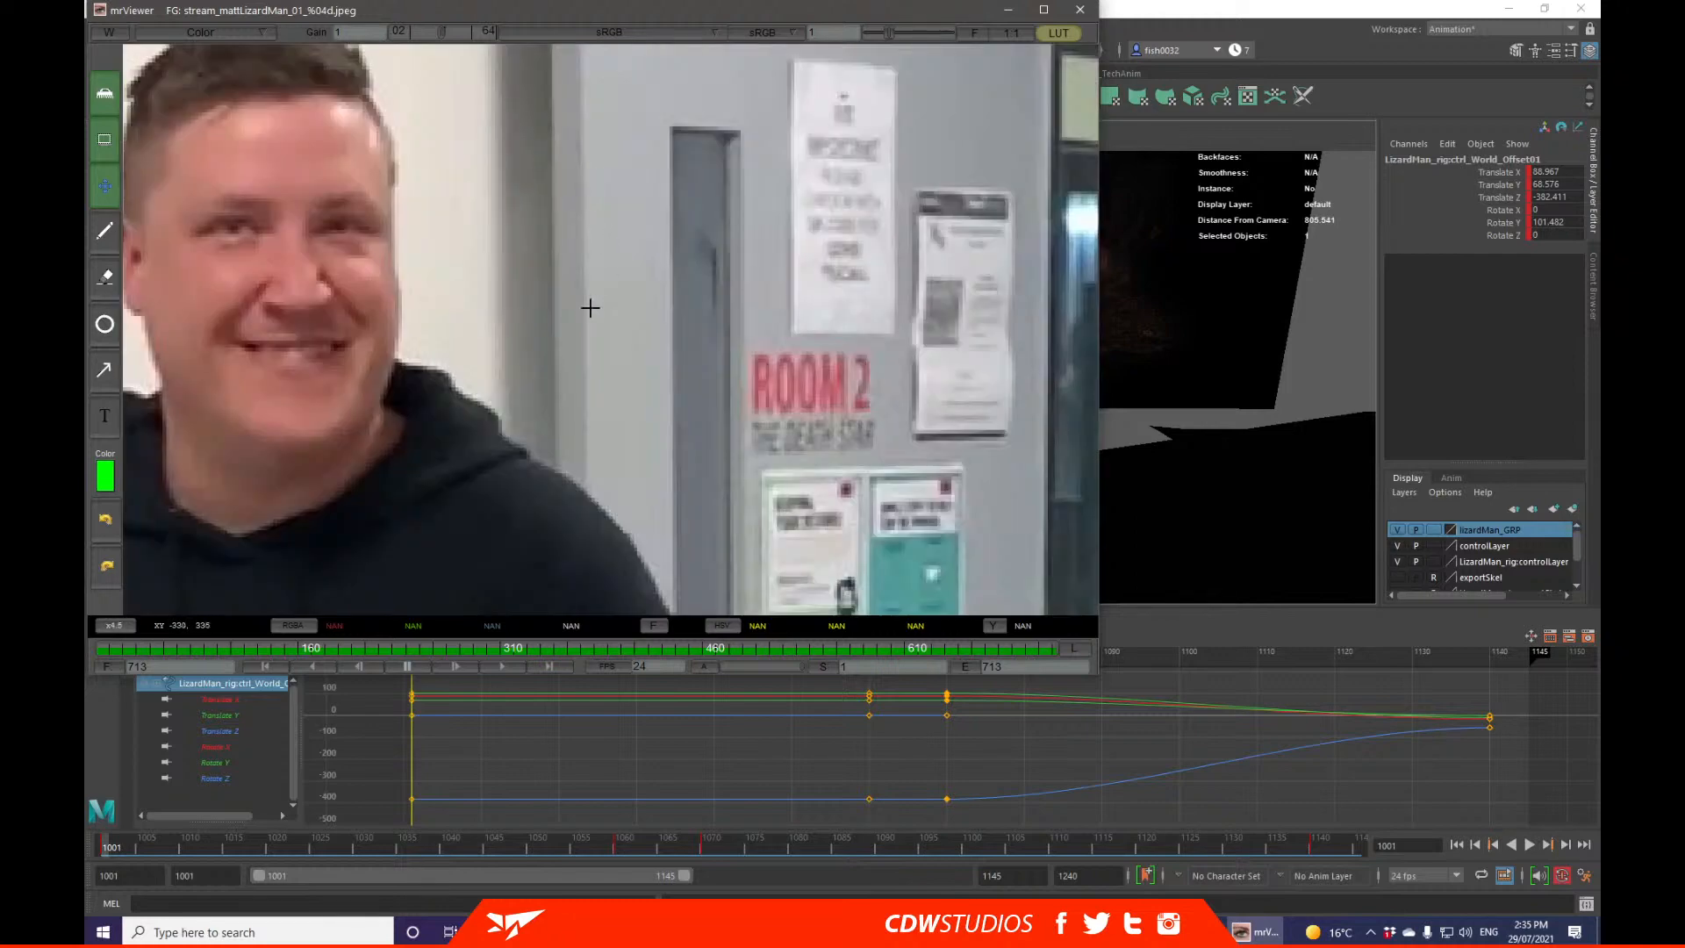
scroll(583, 311, "down", 5)
key("f")
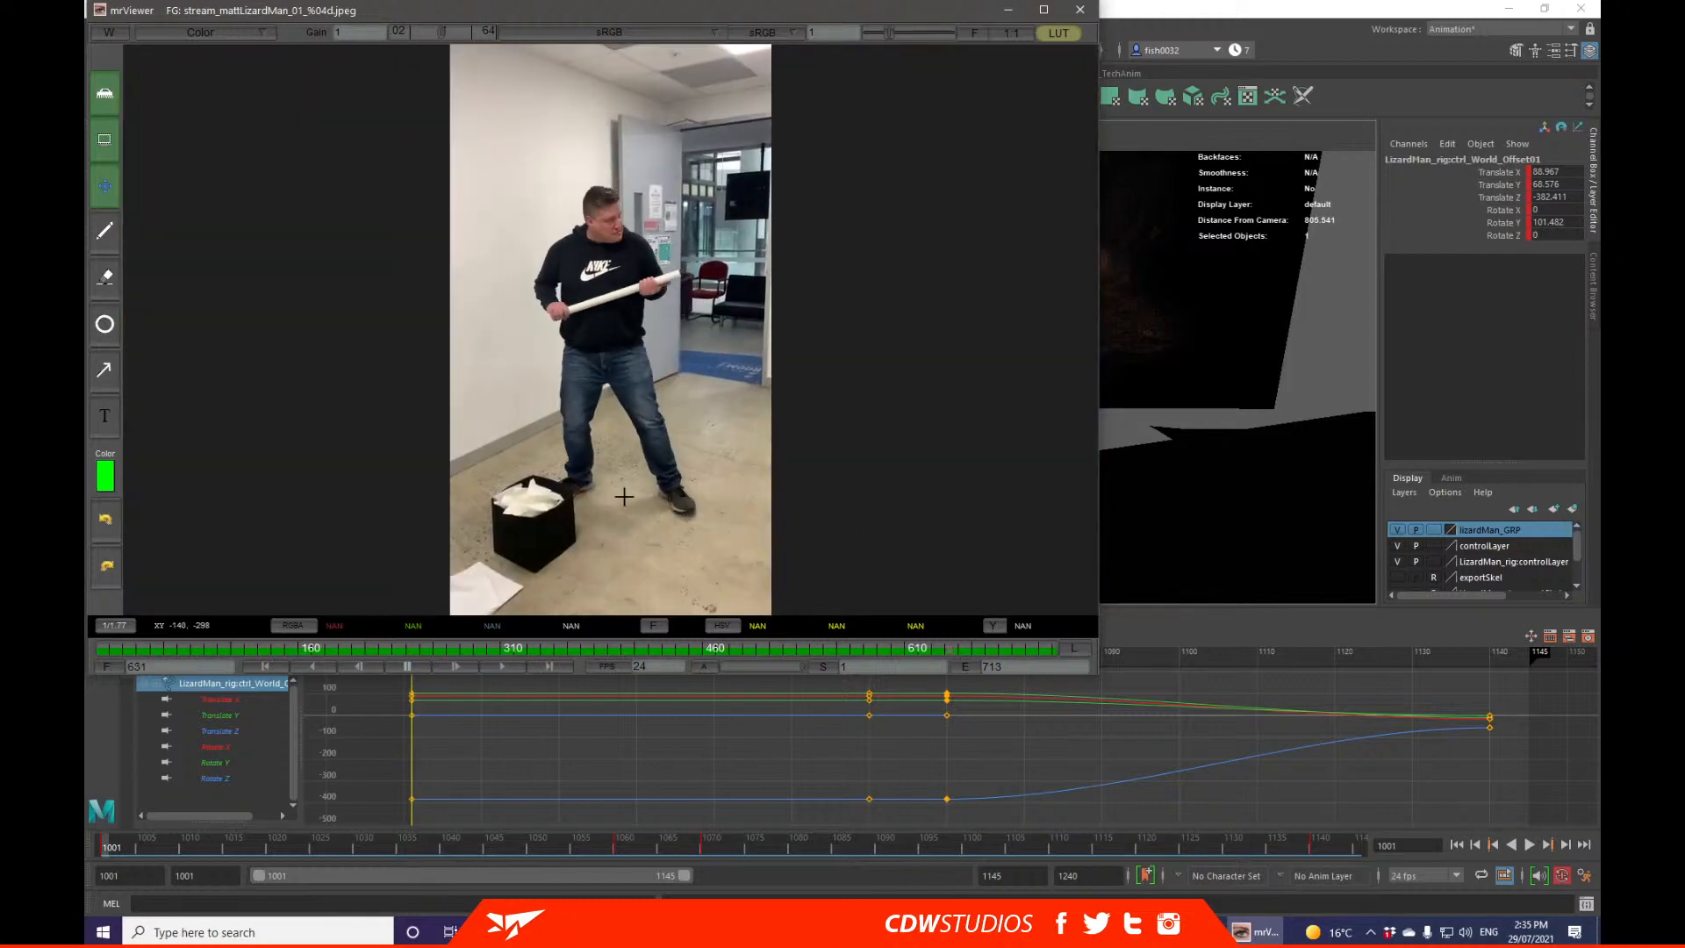
left_click_drag(440, 650, 102, 651)
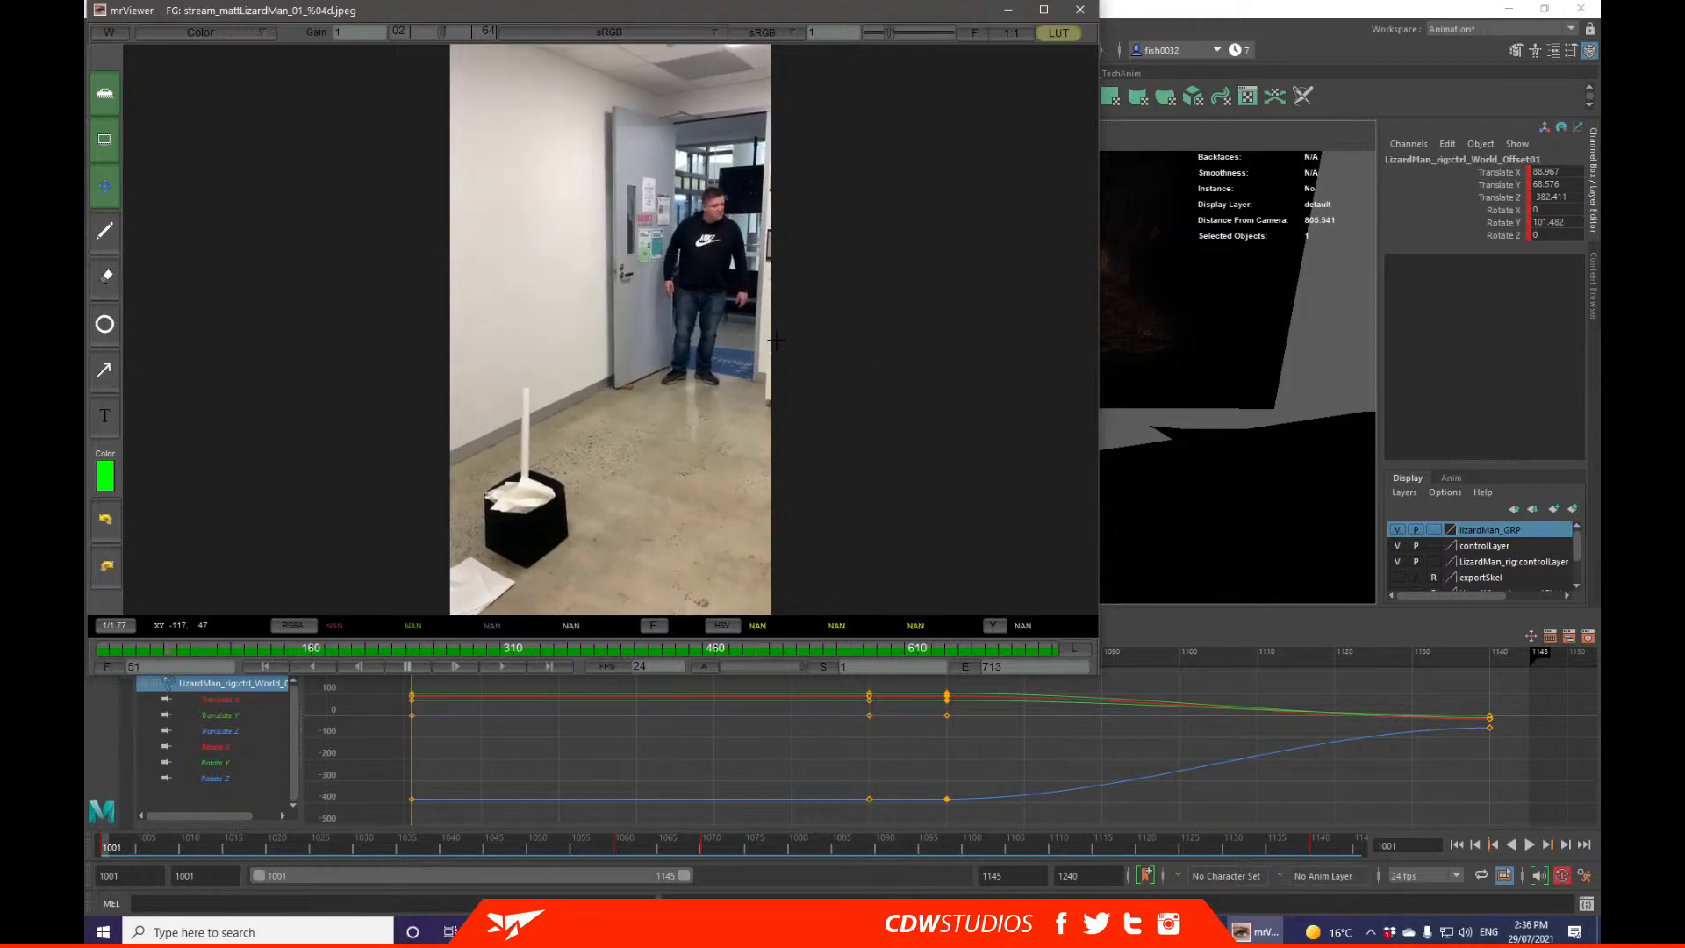
Step: Return to Maya, play the shot side-on to review the lizard's turn and move forward, and rewind it to frame 1001
key("alt+Tab")
left_click(802, 763)
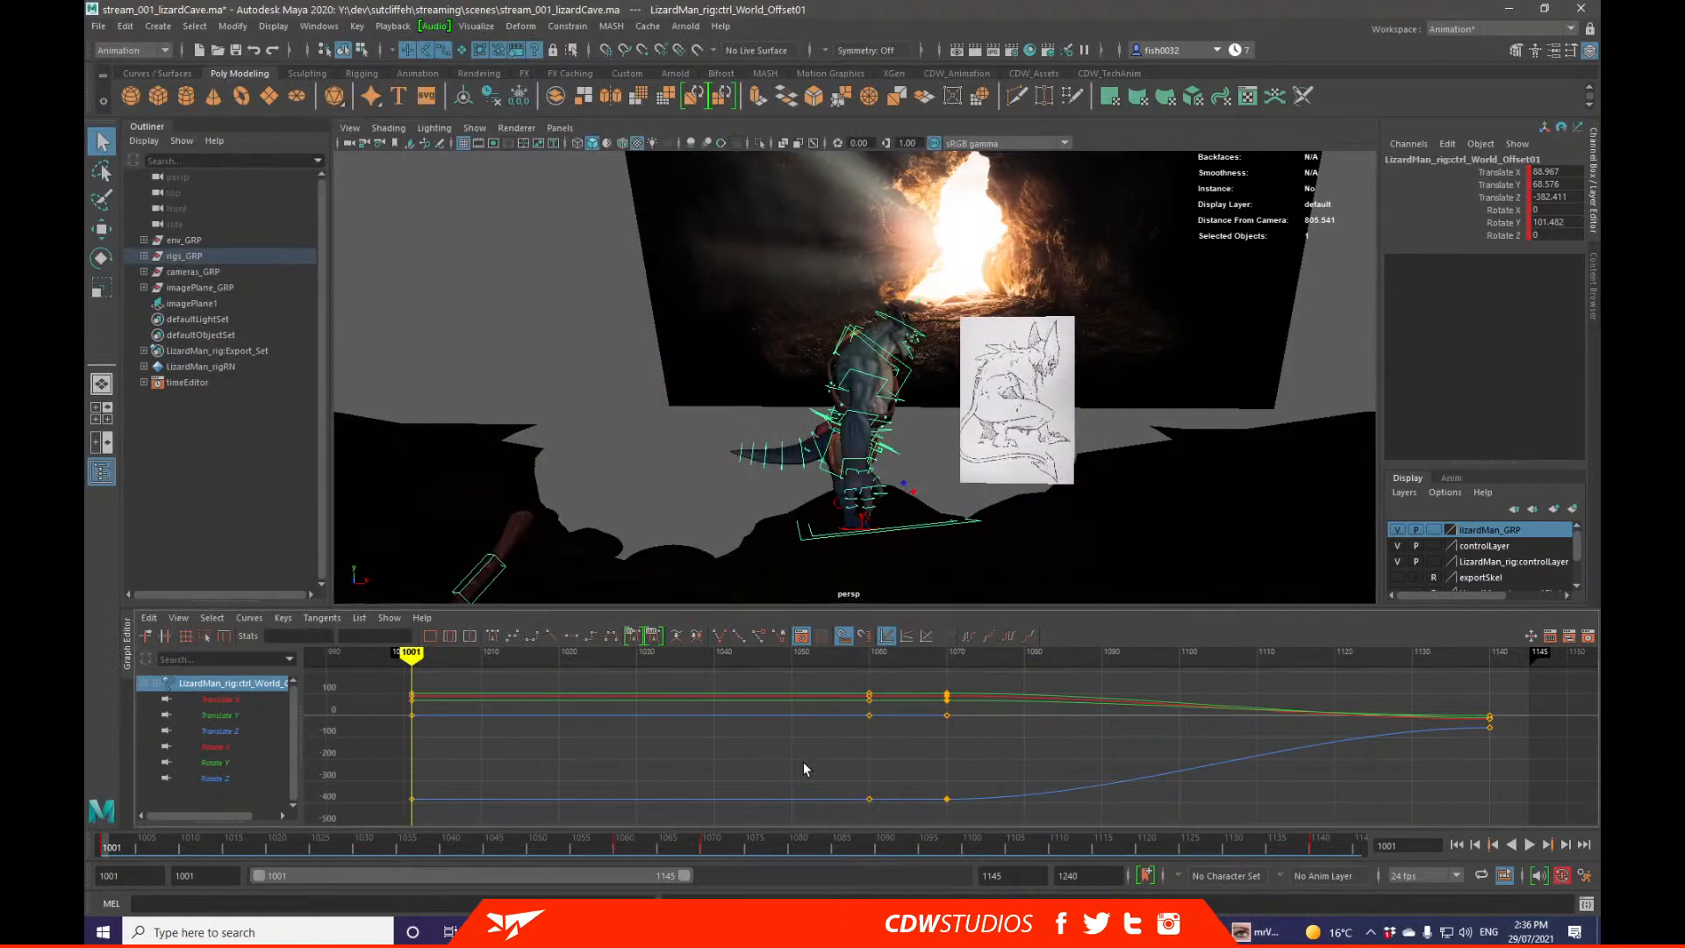
key("alt+v")
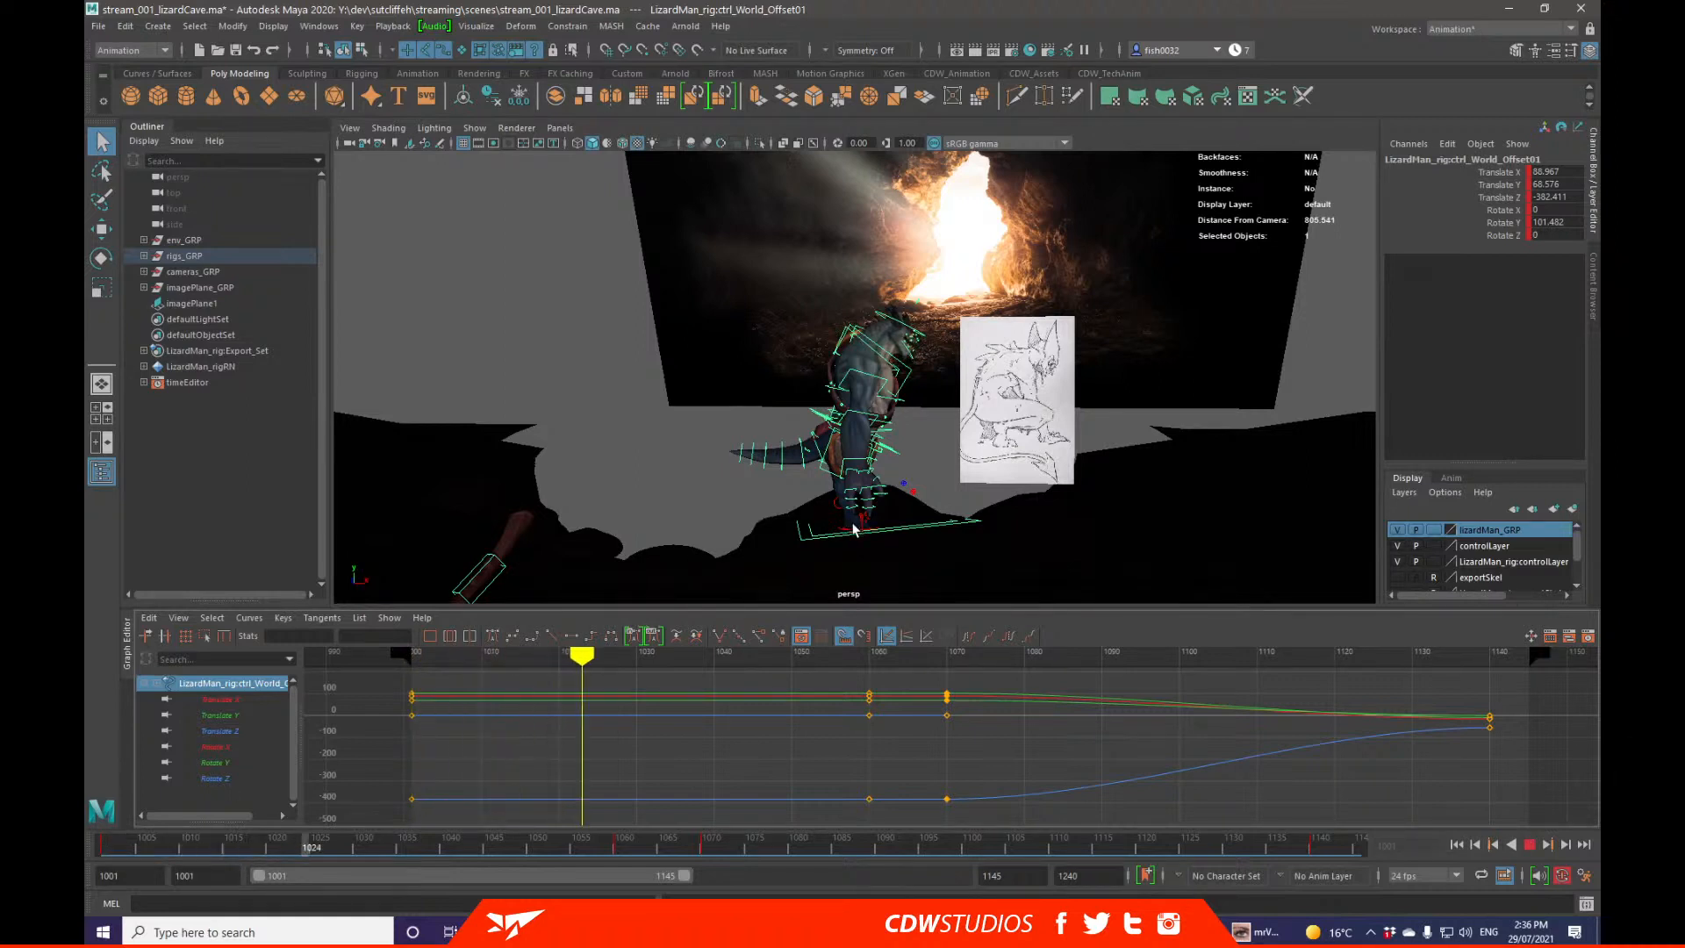
key("alt+v")
key("alt+v")
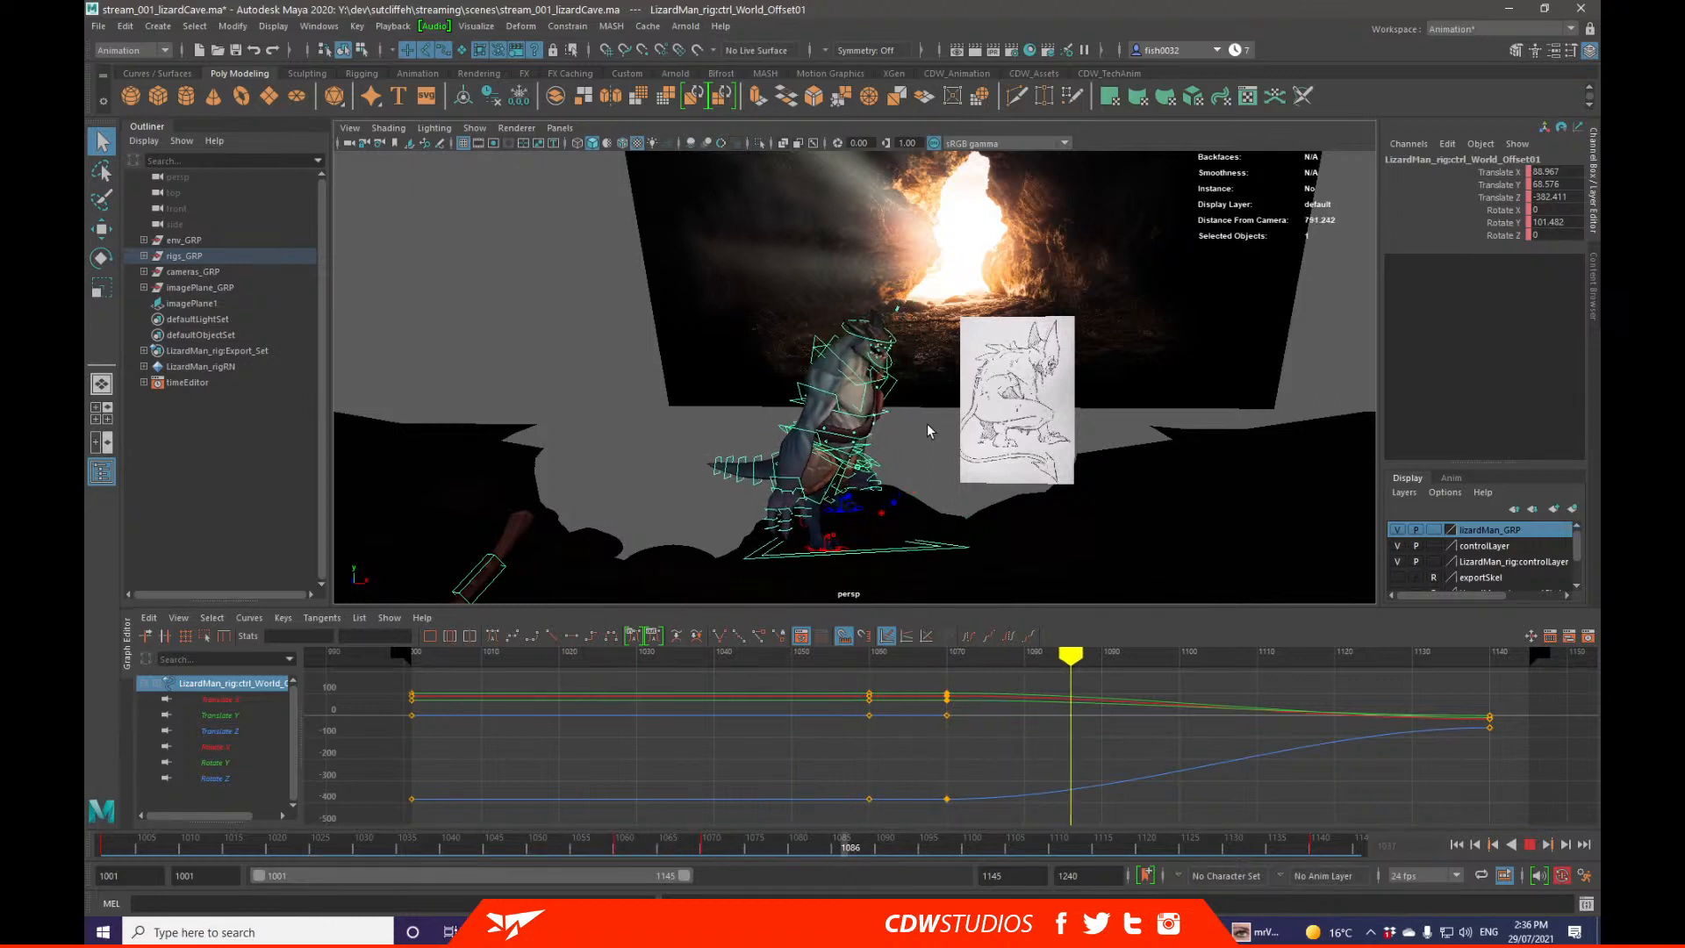
key("Escape")
left_click_drag(155, 840, 130, 840)
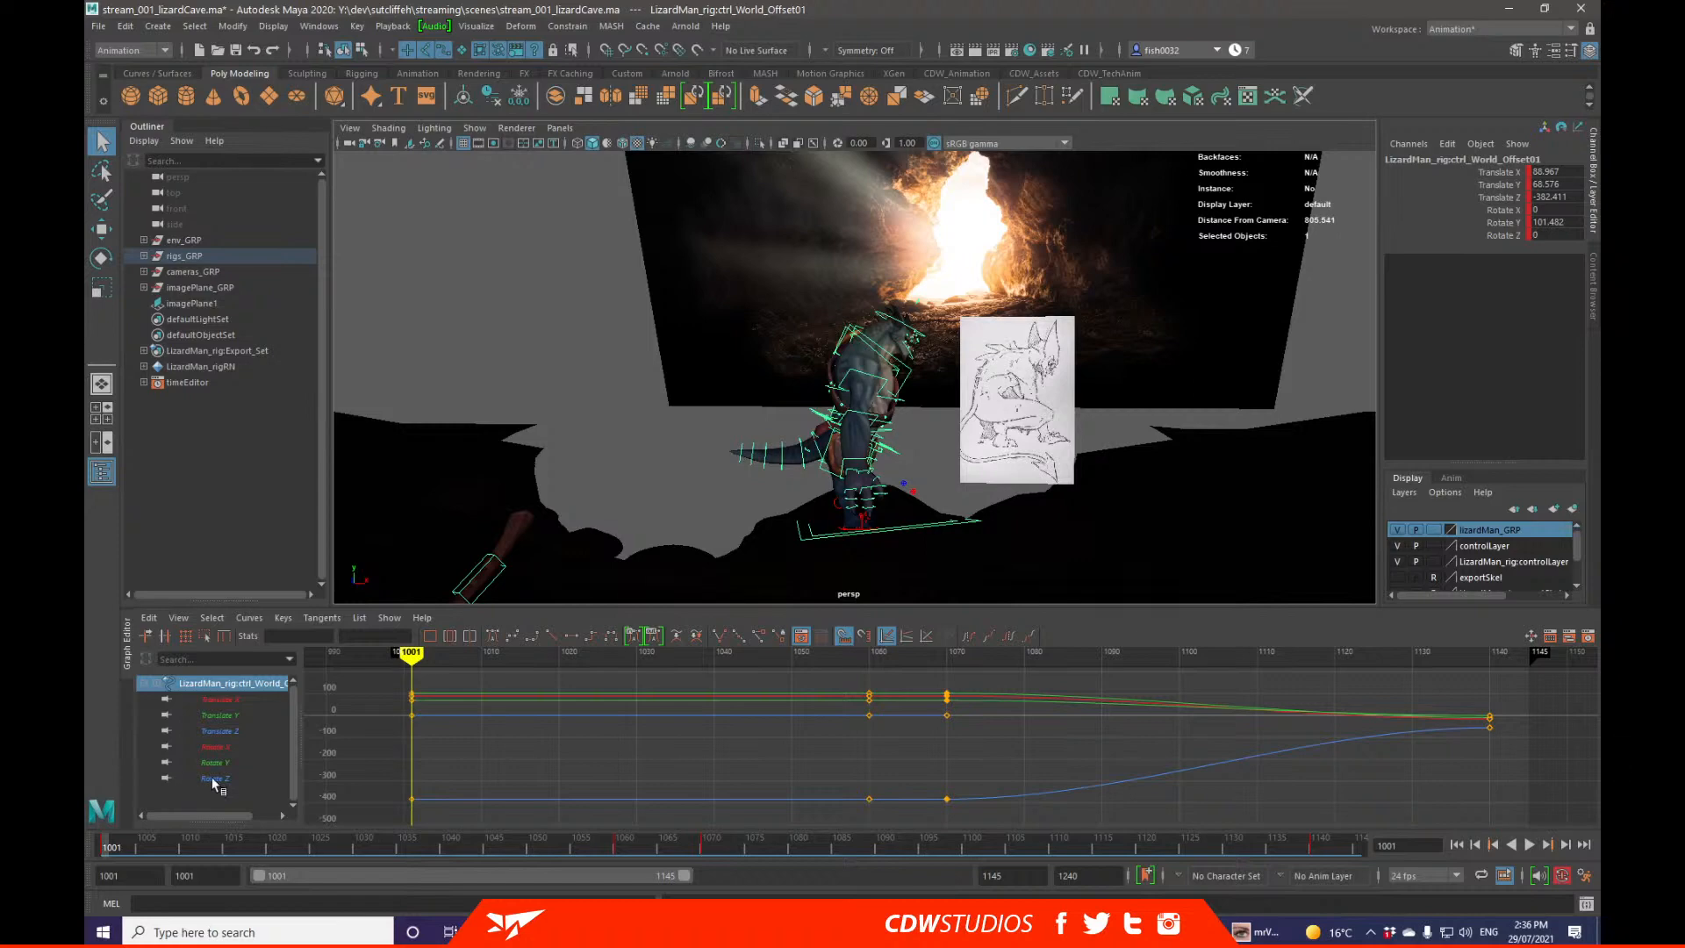
Step: Frame the lizard wider from the side against the cave opening and replay the shot up to the move forward
key("f")
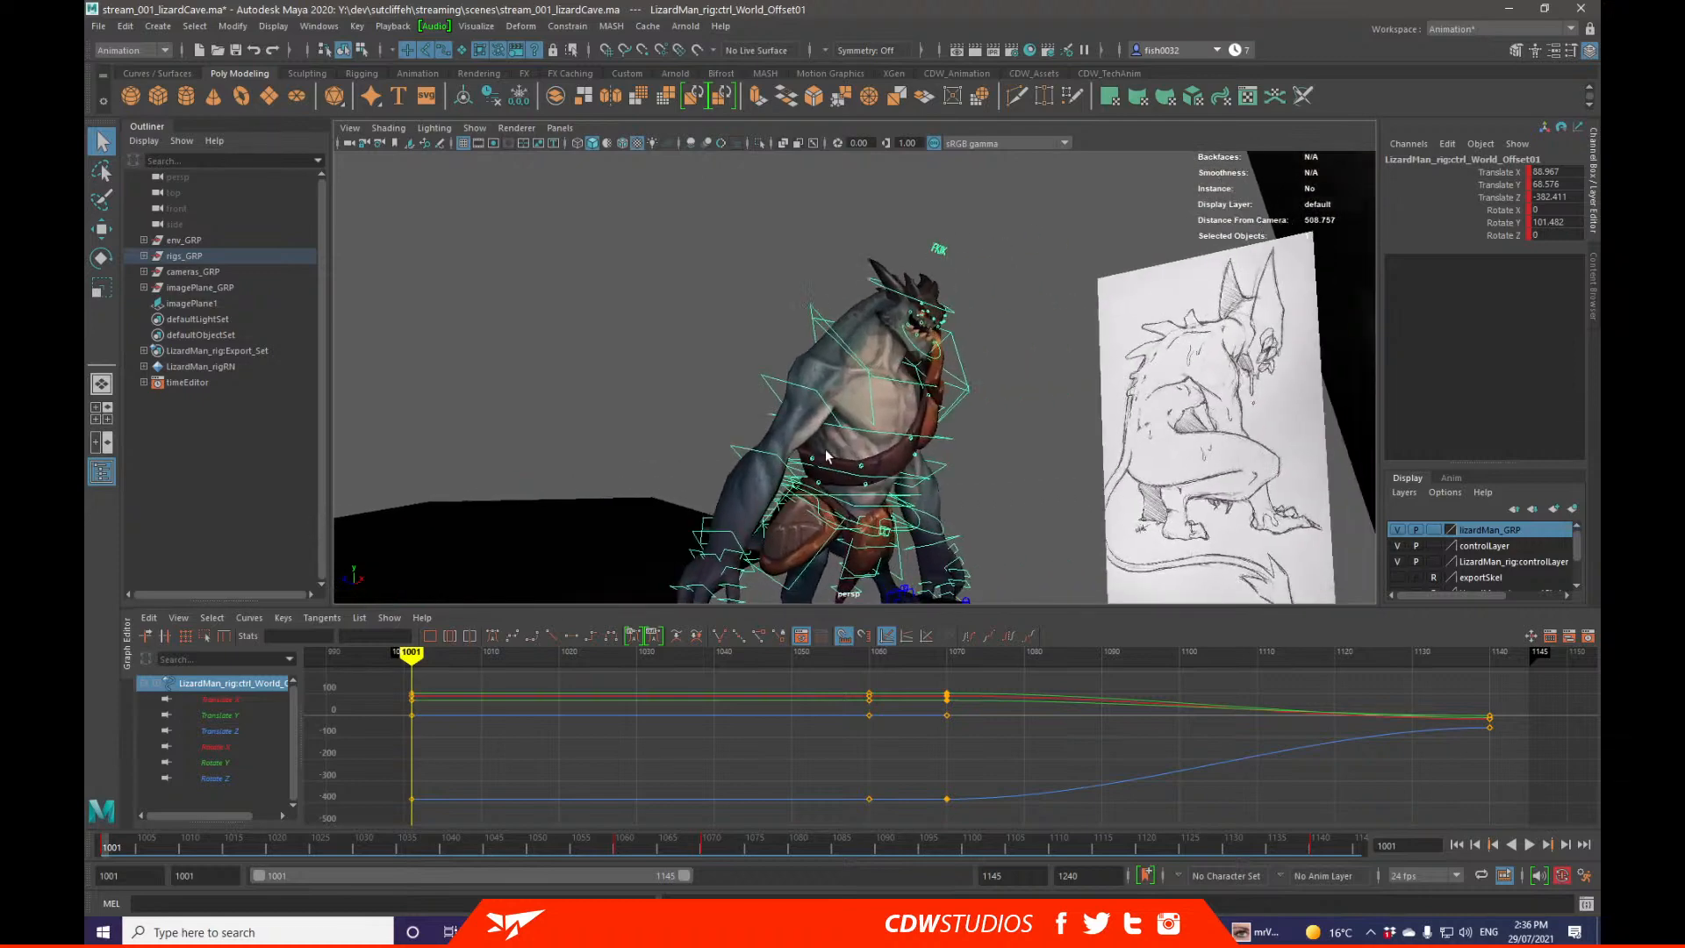
left_click_drag(823, 465, 878, 446, "alt")
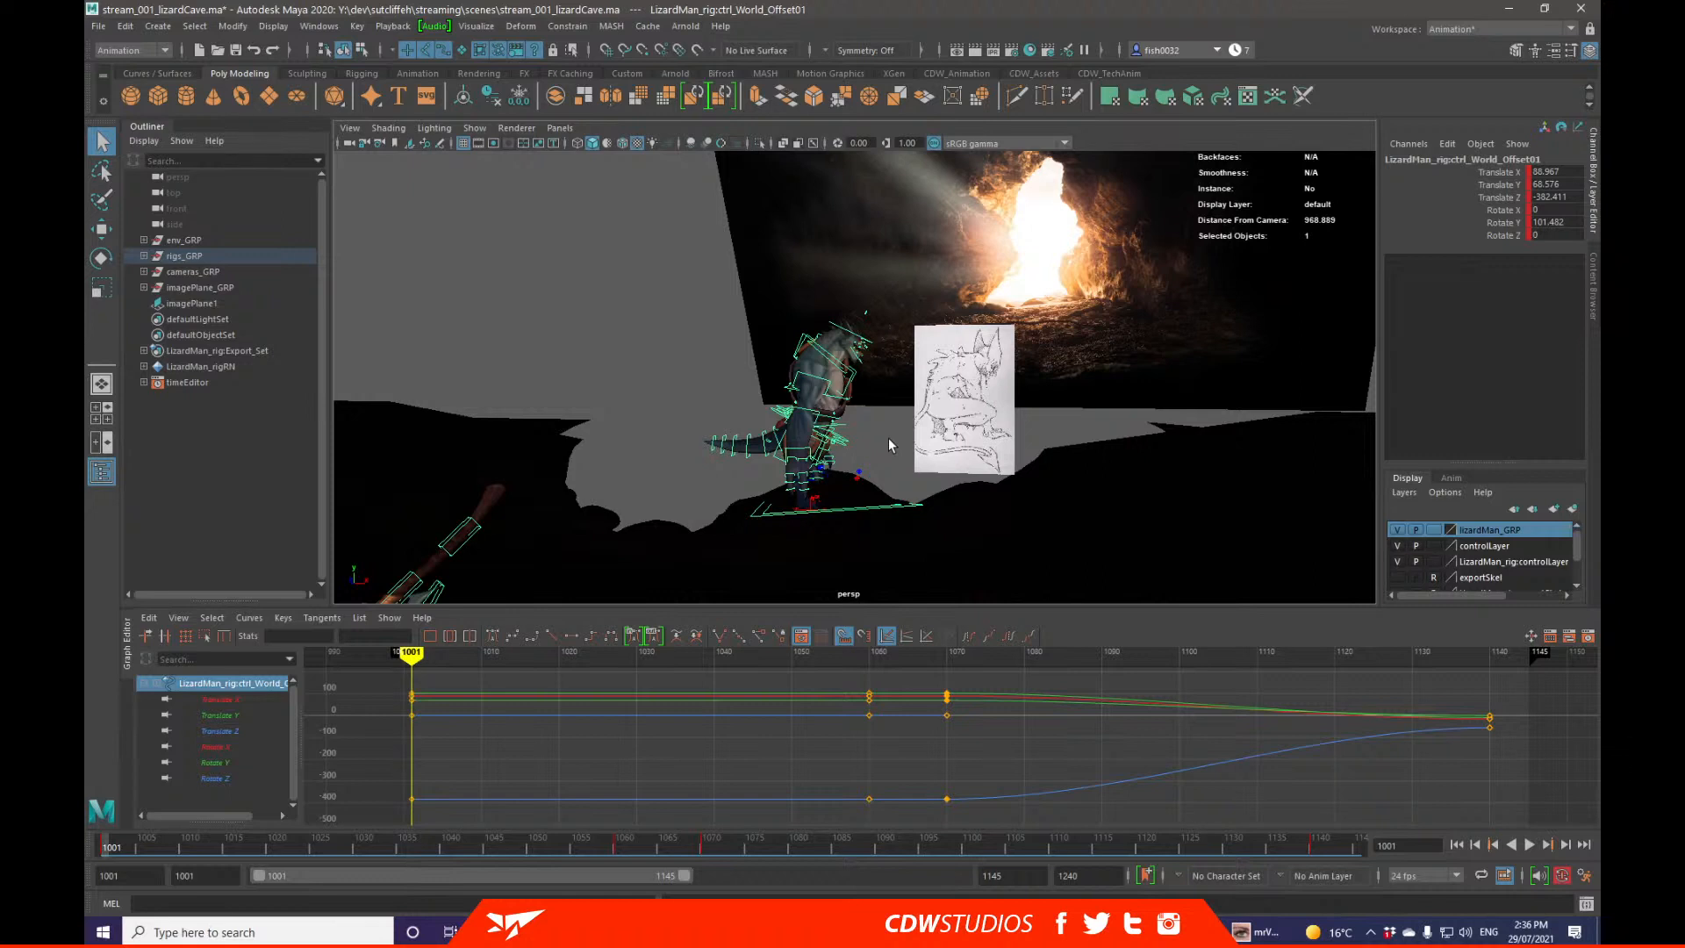
key("alt+v")
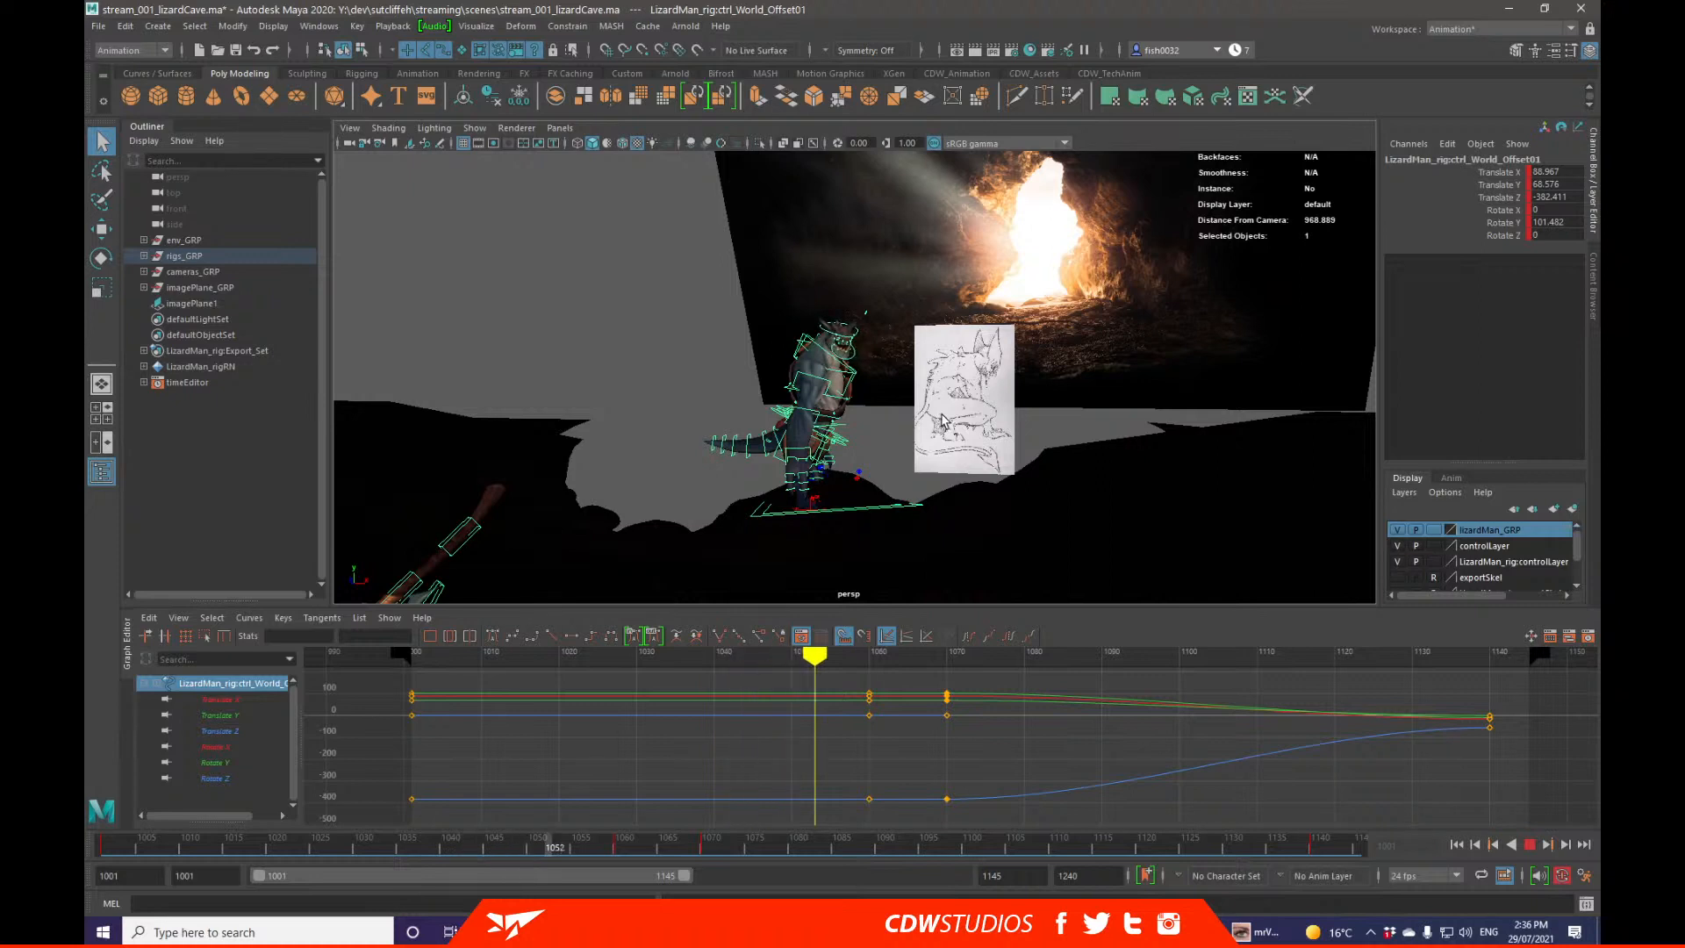
key("alt+v")
Step: Select the lizard's ctrl_spine03FK control and replay the shot while viewing the lizard from the front
left_click(846, 421)
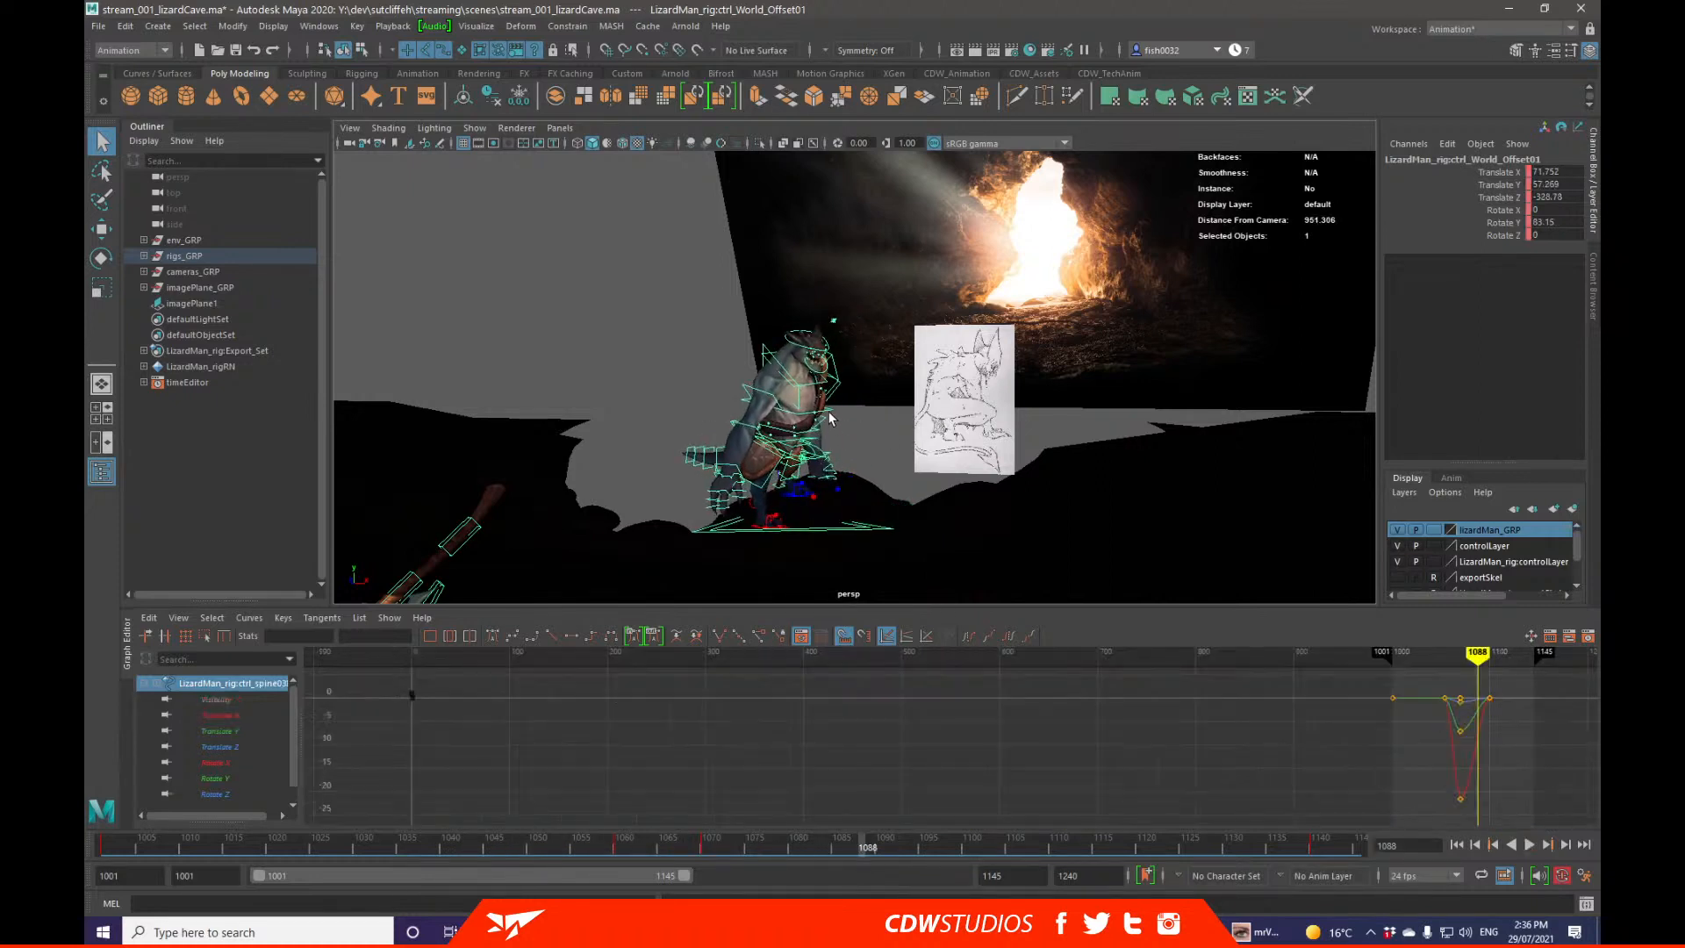
key("alt+v")
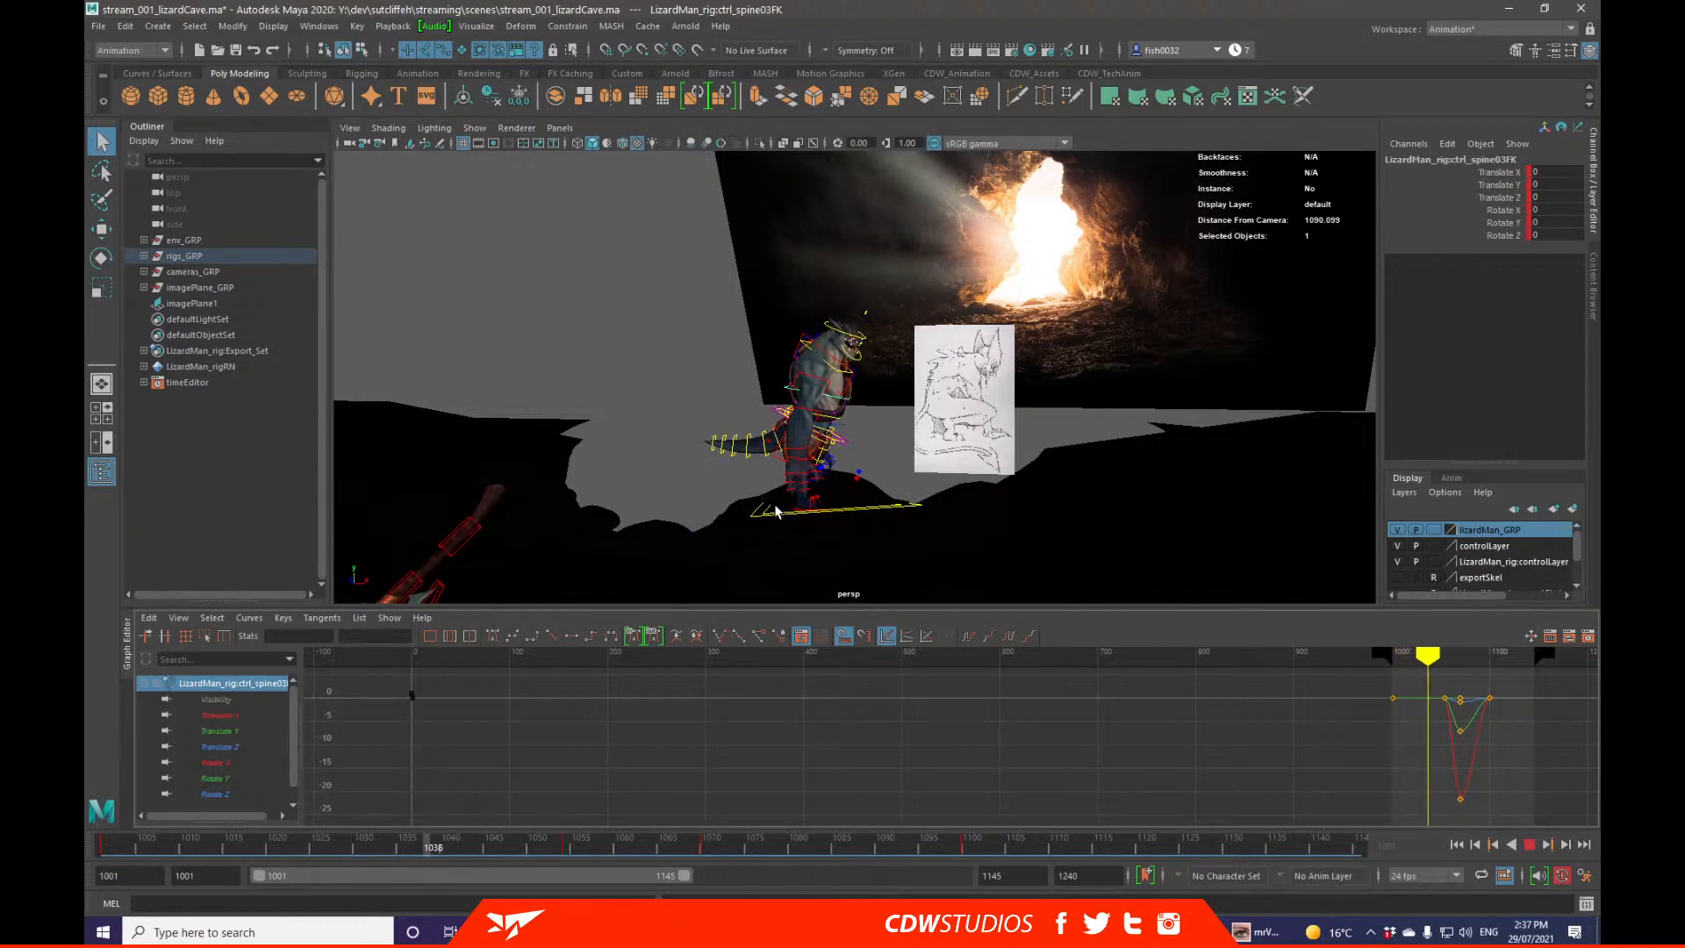
left_click(141, 841)
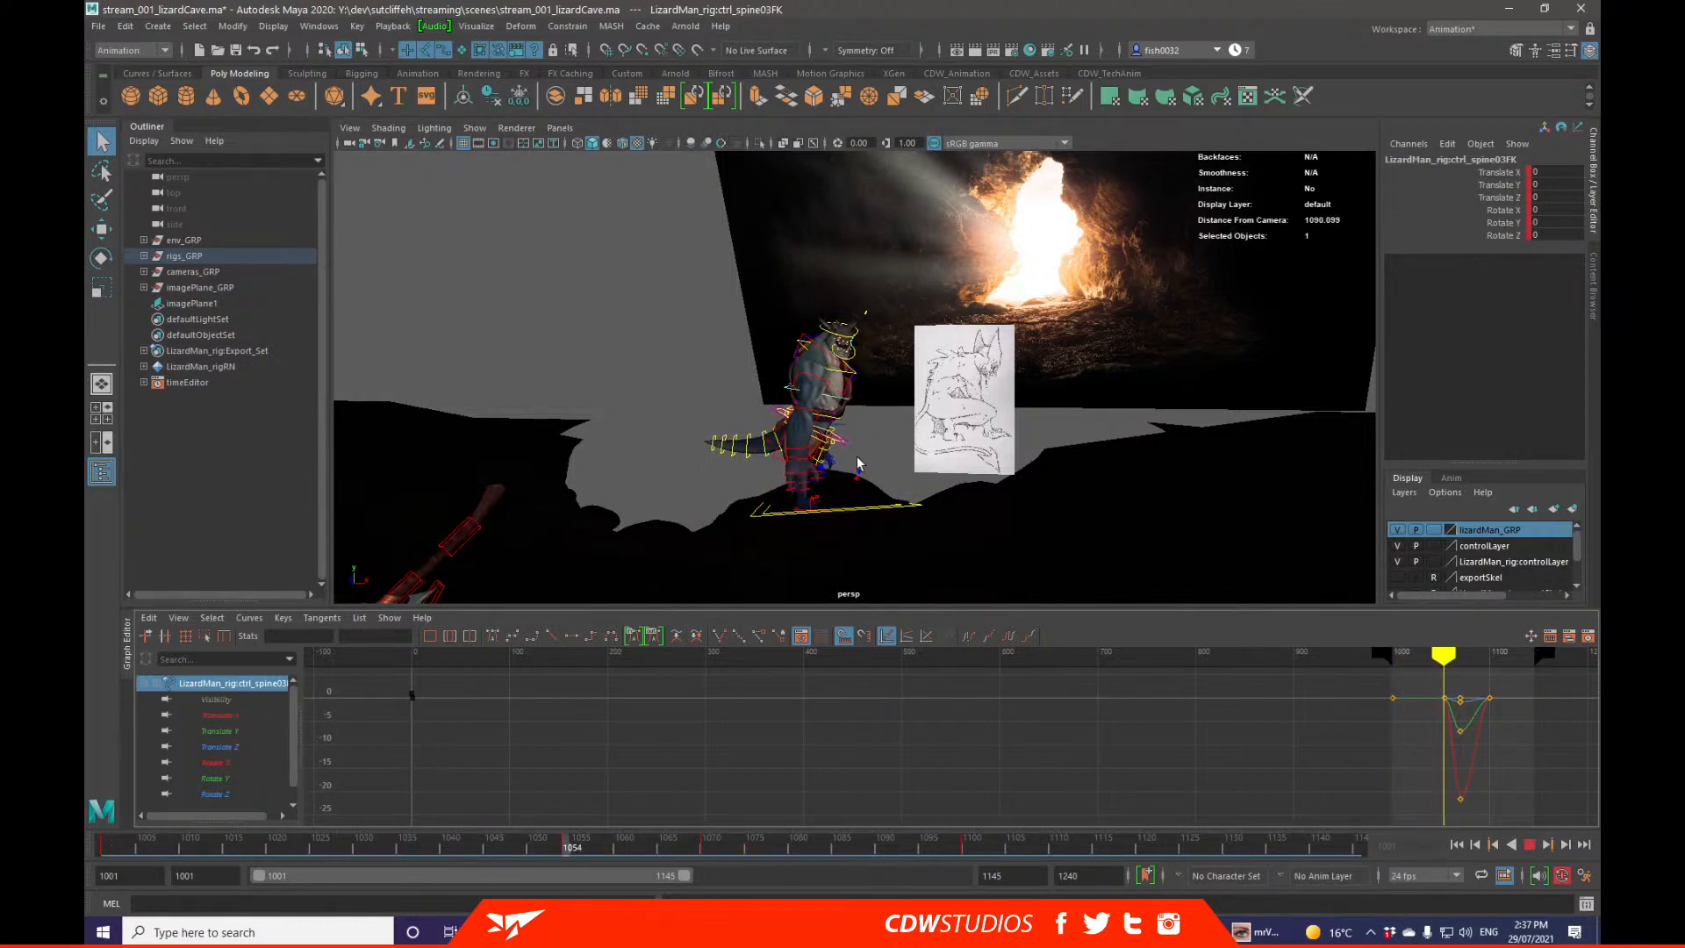
left_click_drag(848, 490, 492, 667, "alt")
left_click(118, 846)
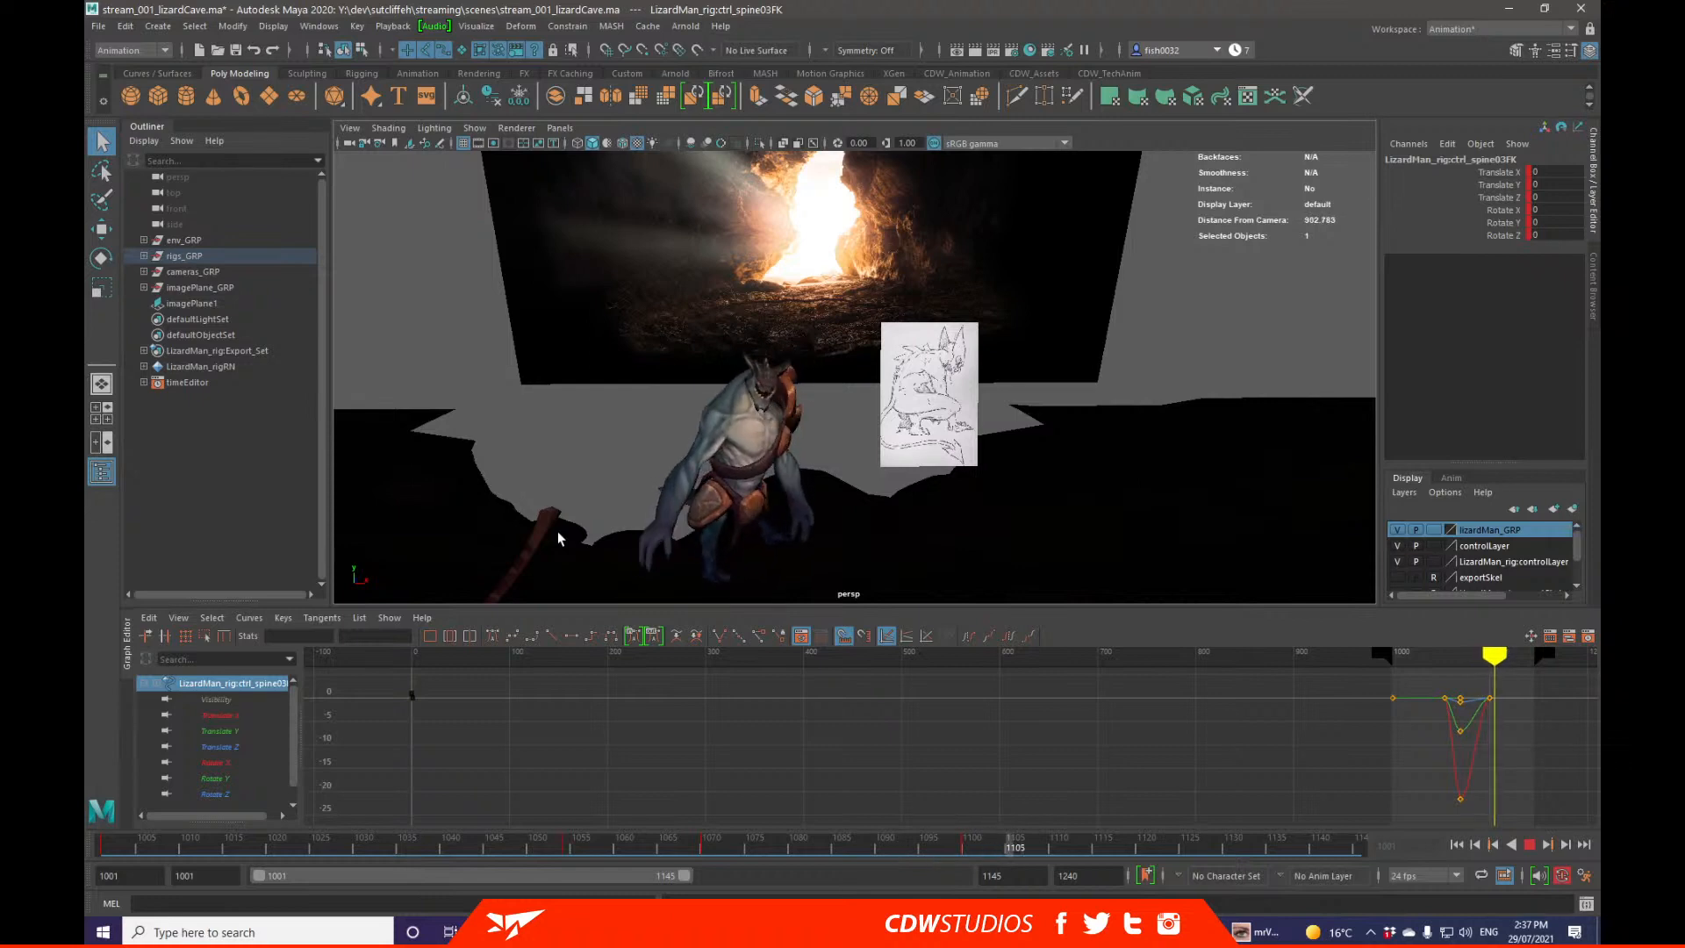
key("Escape")
Step: Select the world offset control again, scrub back to frame 1065, and replay the lizard's turn and move forward
left_click_drag(648, 461, 852, 541, "alt")
left_click(852, 542)
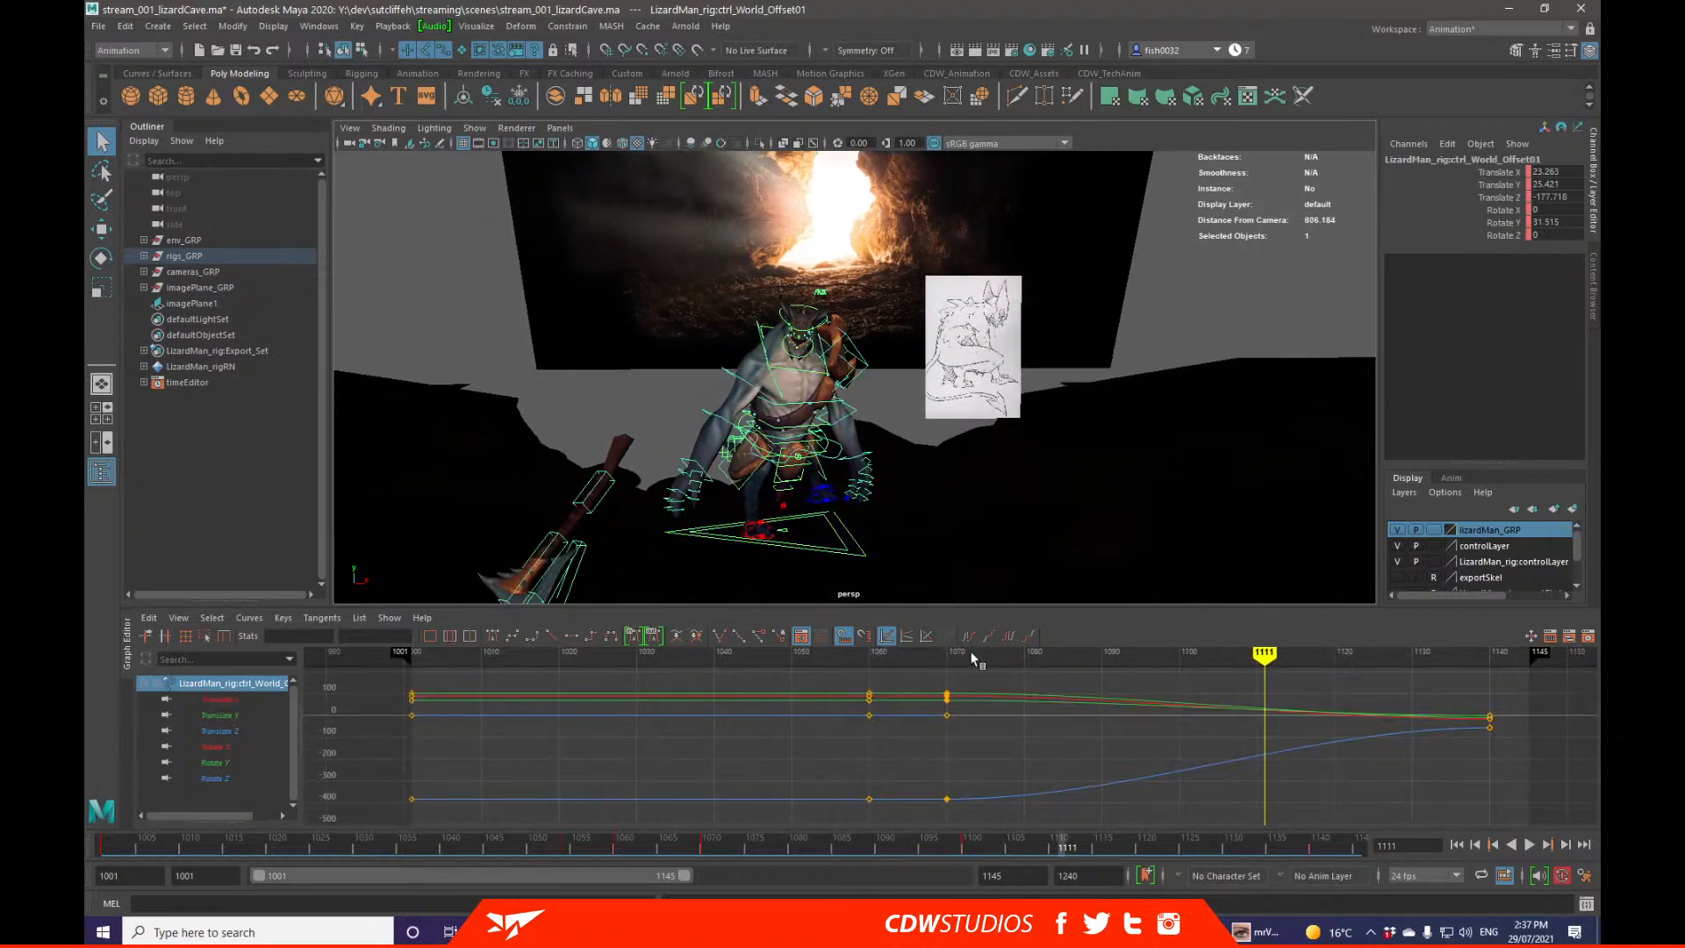
middle_click_drag(1270, 763, 1157, 763, "alt")
left_click_drag(1063, 847, 666, 847)
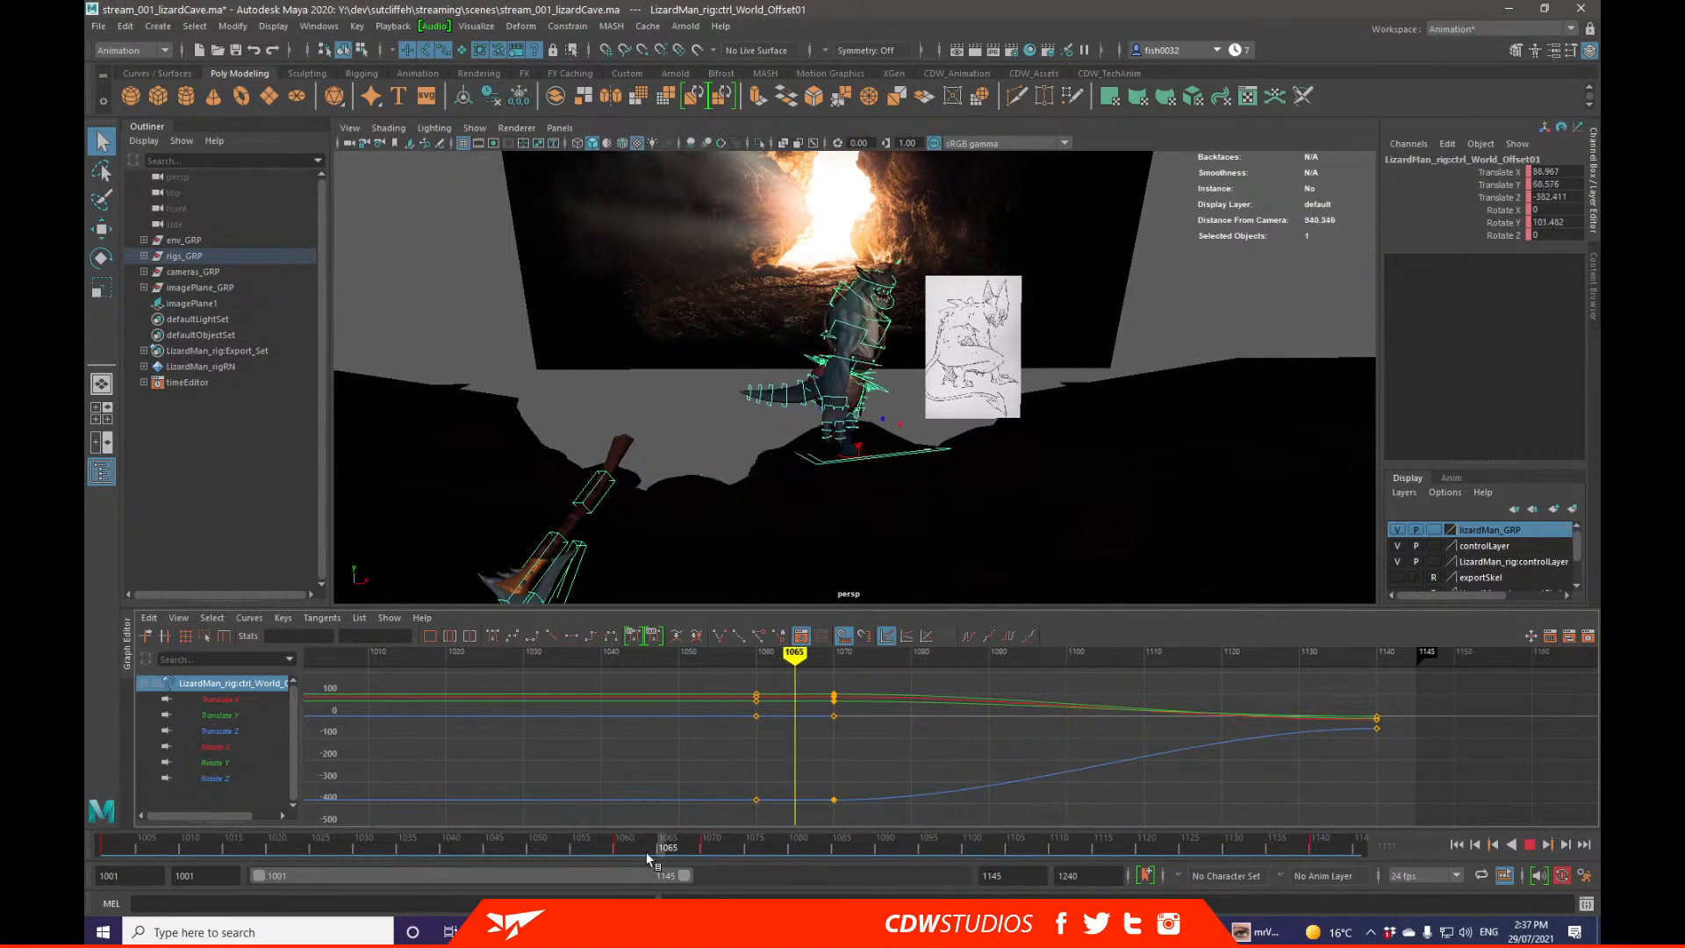
key("alt+v")
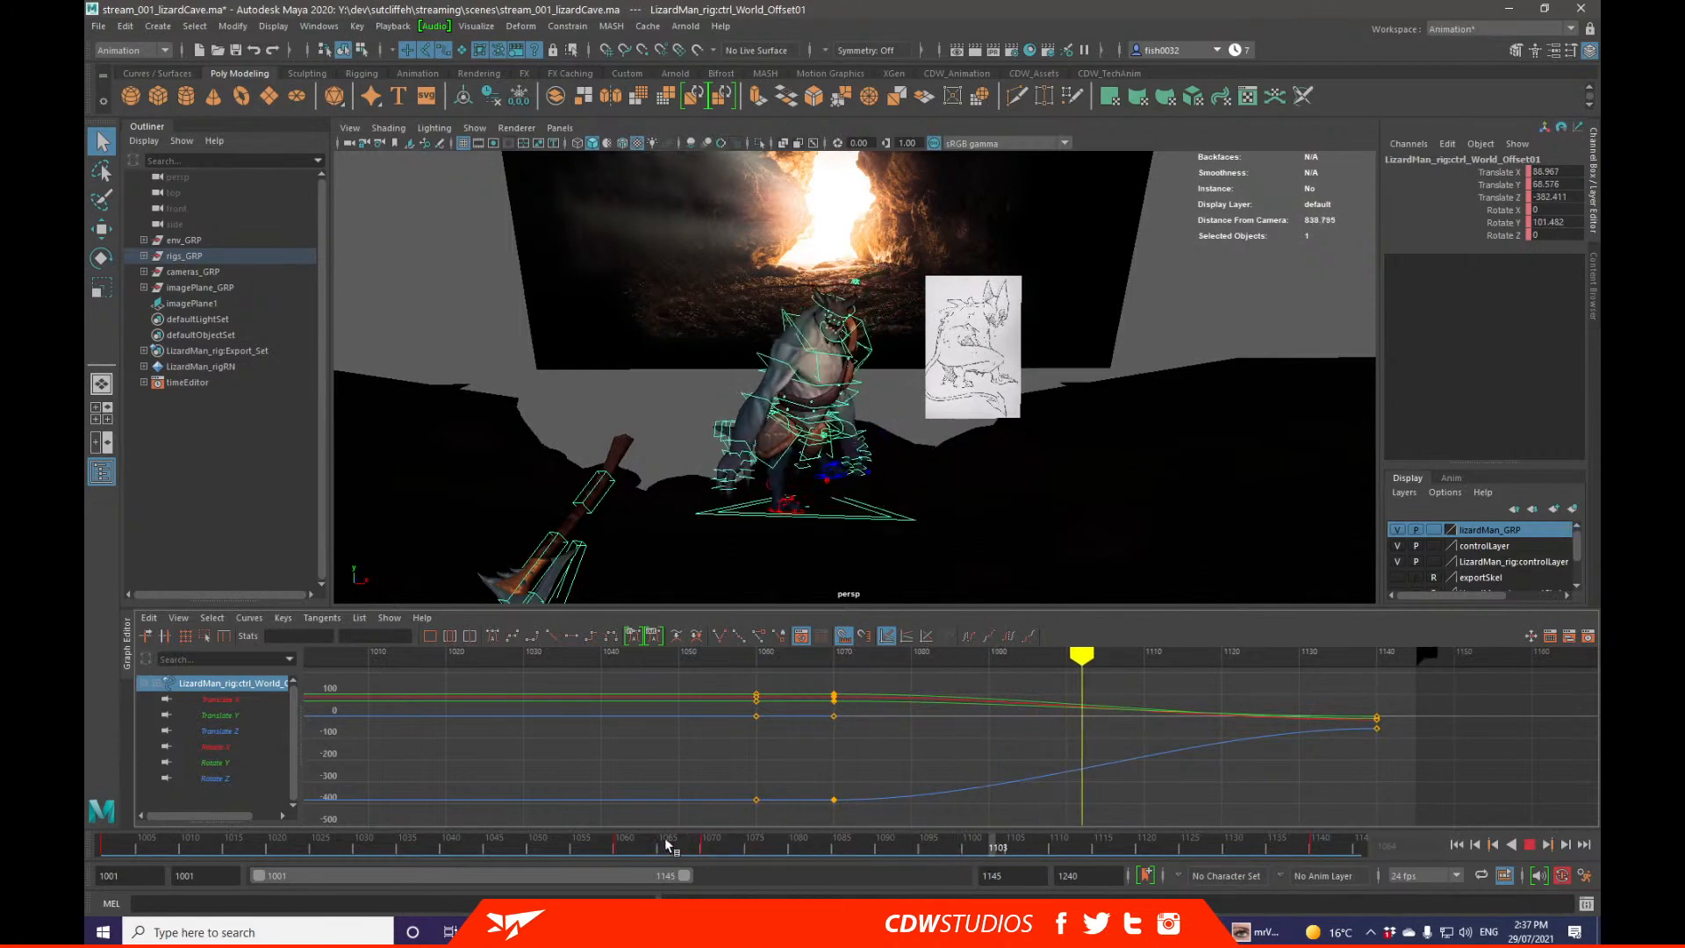
left_click(575, 847)
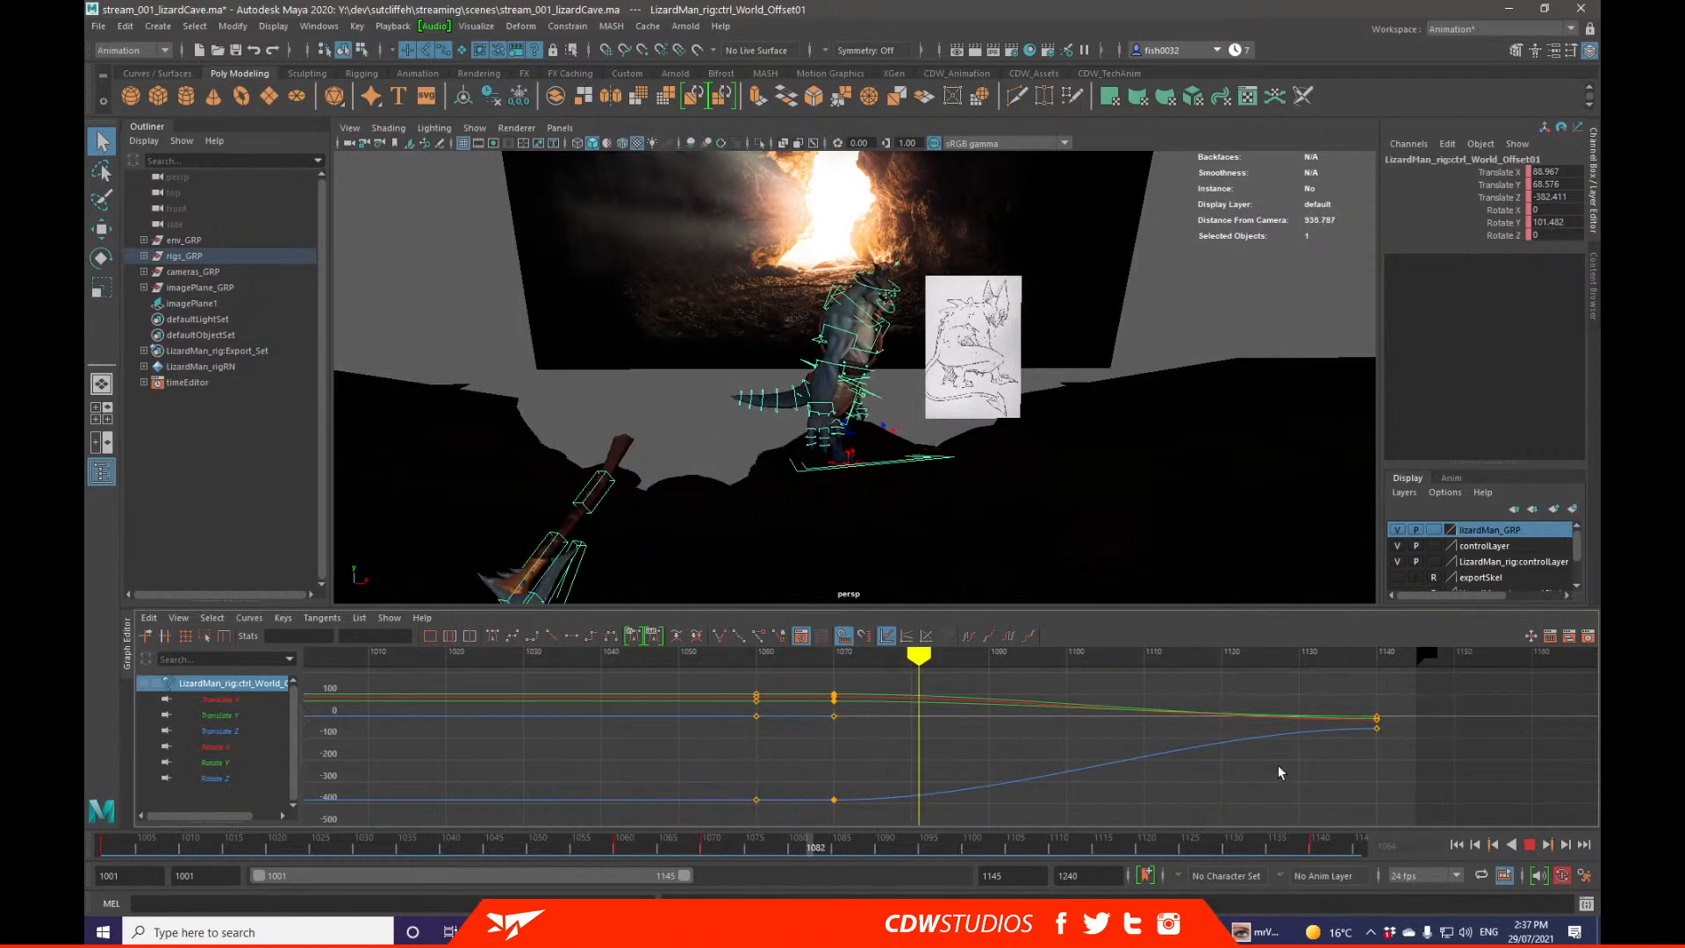
key("alt+v")
Step: Try moving the world offset's last Translate Z key at frame 1140, and undo the change
left_click_drag(1321, 722, 1382, 757)
key("w")
middle_click_drag(1178, 726, 1243, 774)
key("ctrl+z")
key("ctrl+z")
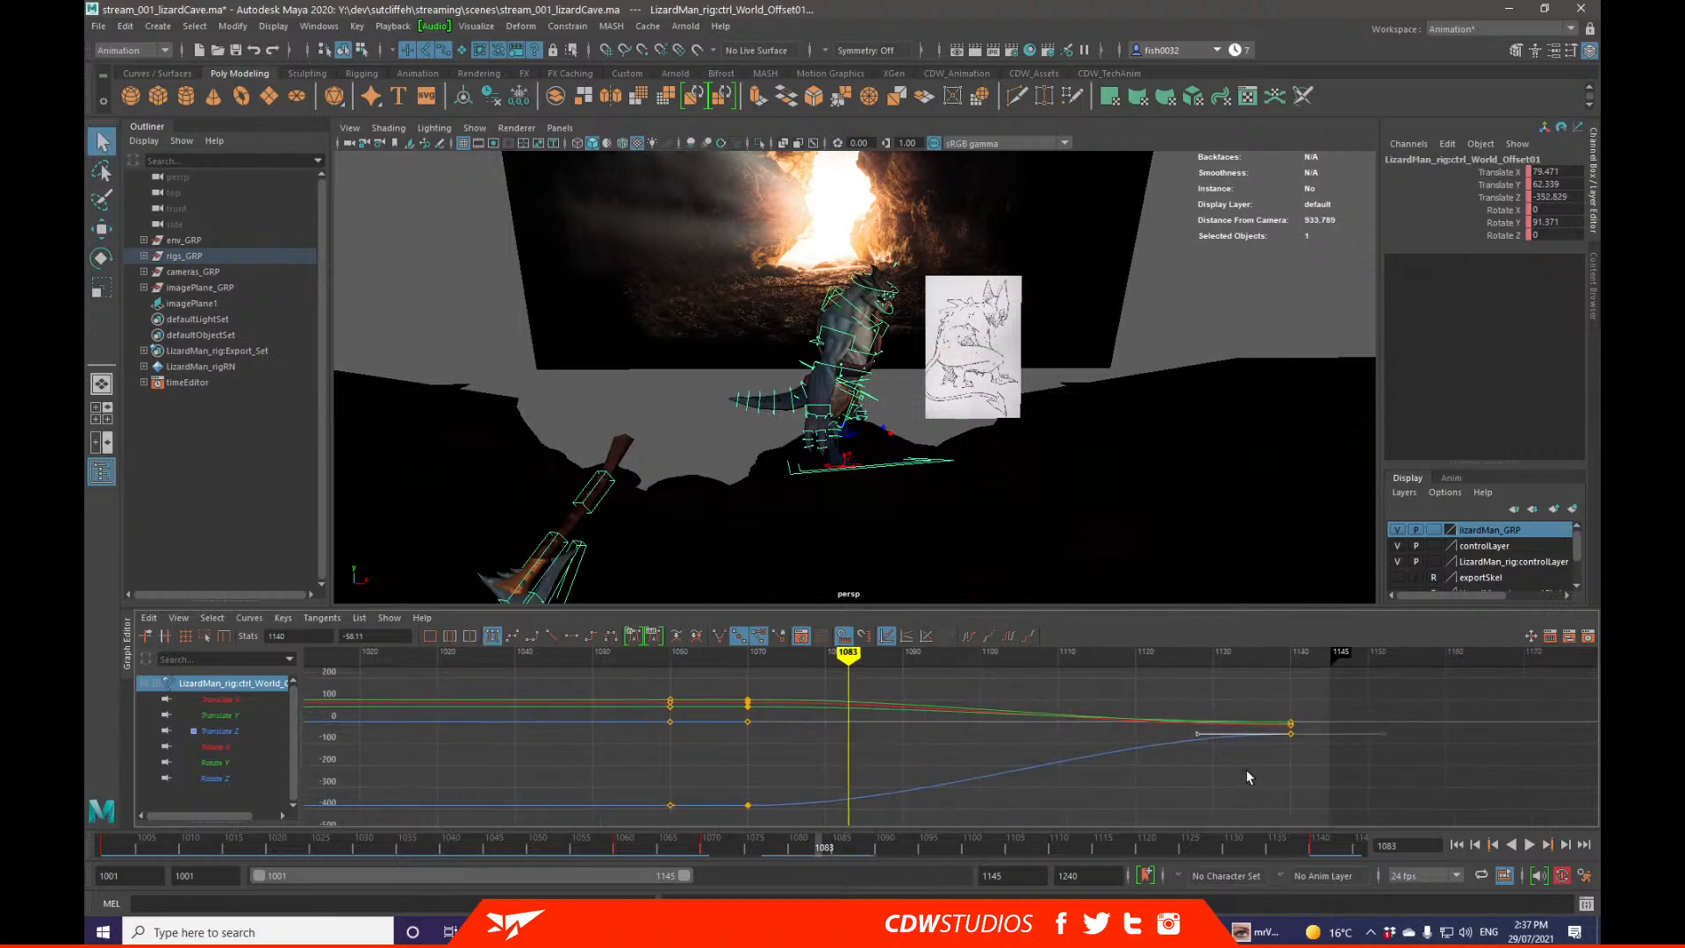
Step: Examine the world offset's translate and rotate curves one channel at a time in the Graph Editor
left_click(262, 703)
left_click(256, 716)
left_click(252, 730)
left_click(250, 746)
left_click(250, 761)
left_click(250, 773)
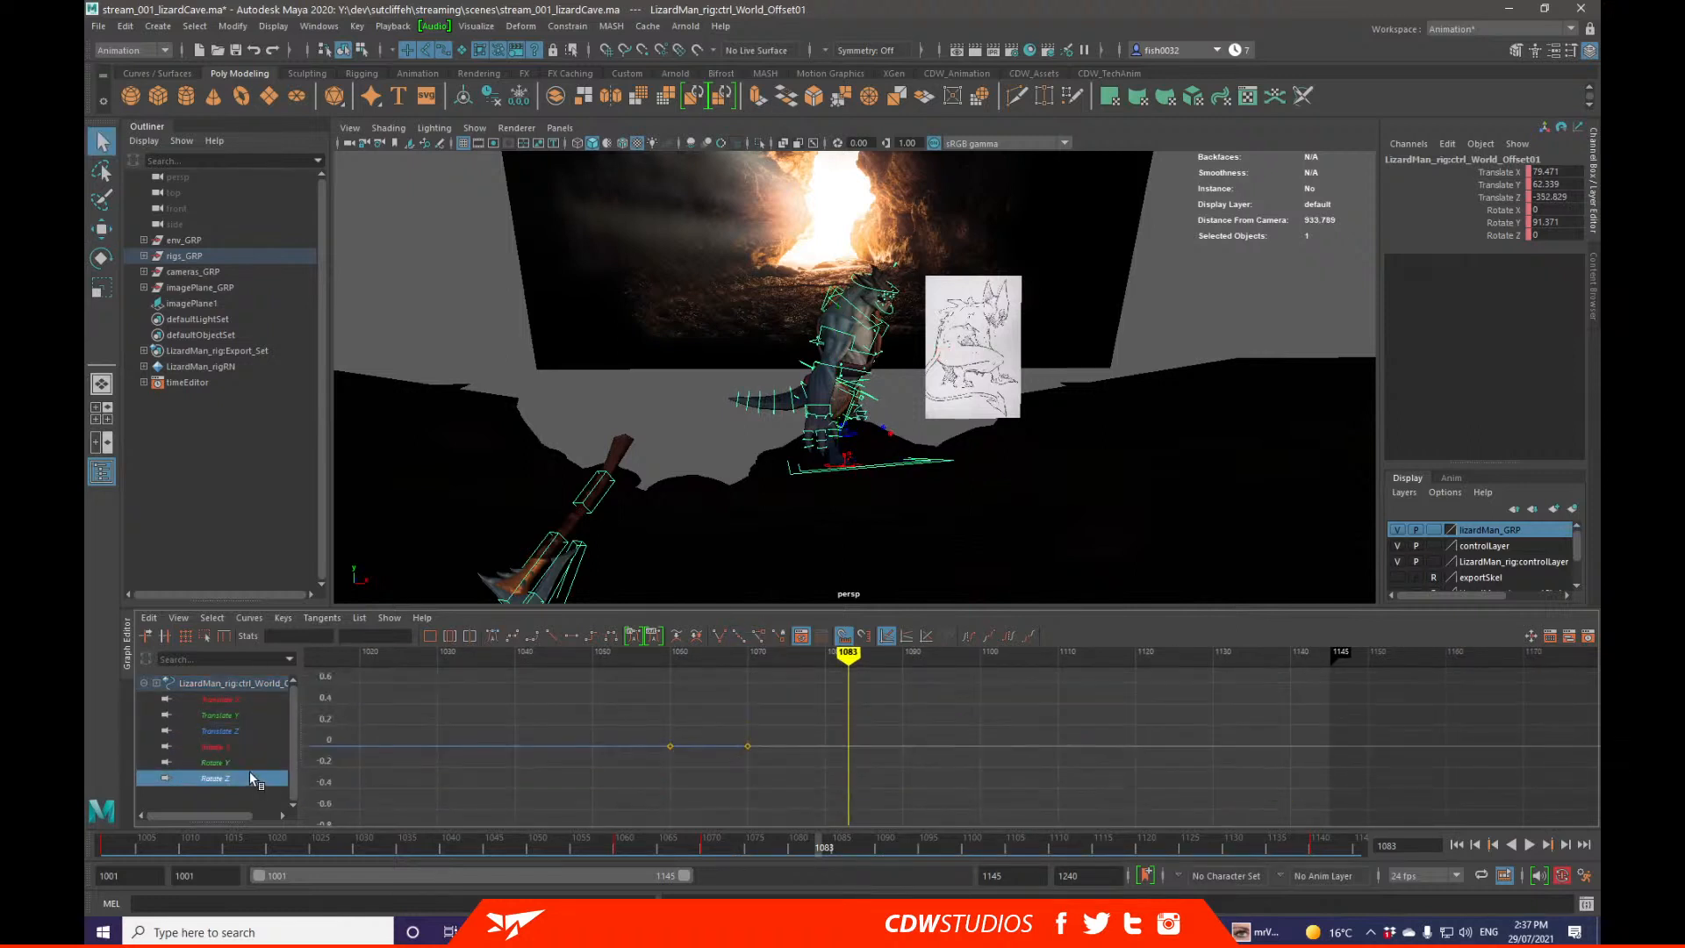
left_click(261, 702)
left_click(259, 715)
left_click(260, 731)
left_click(256, 746)
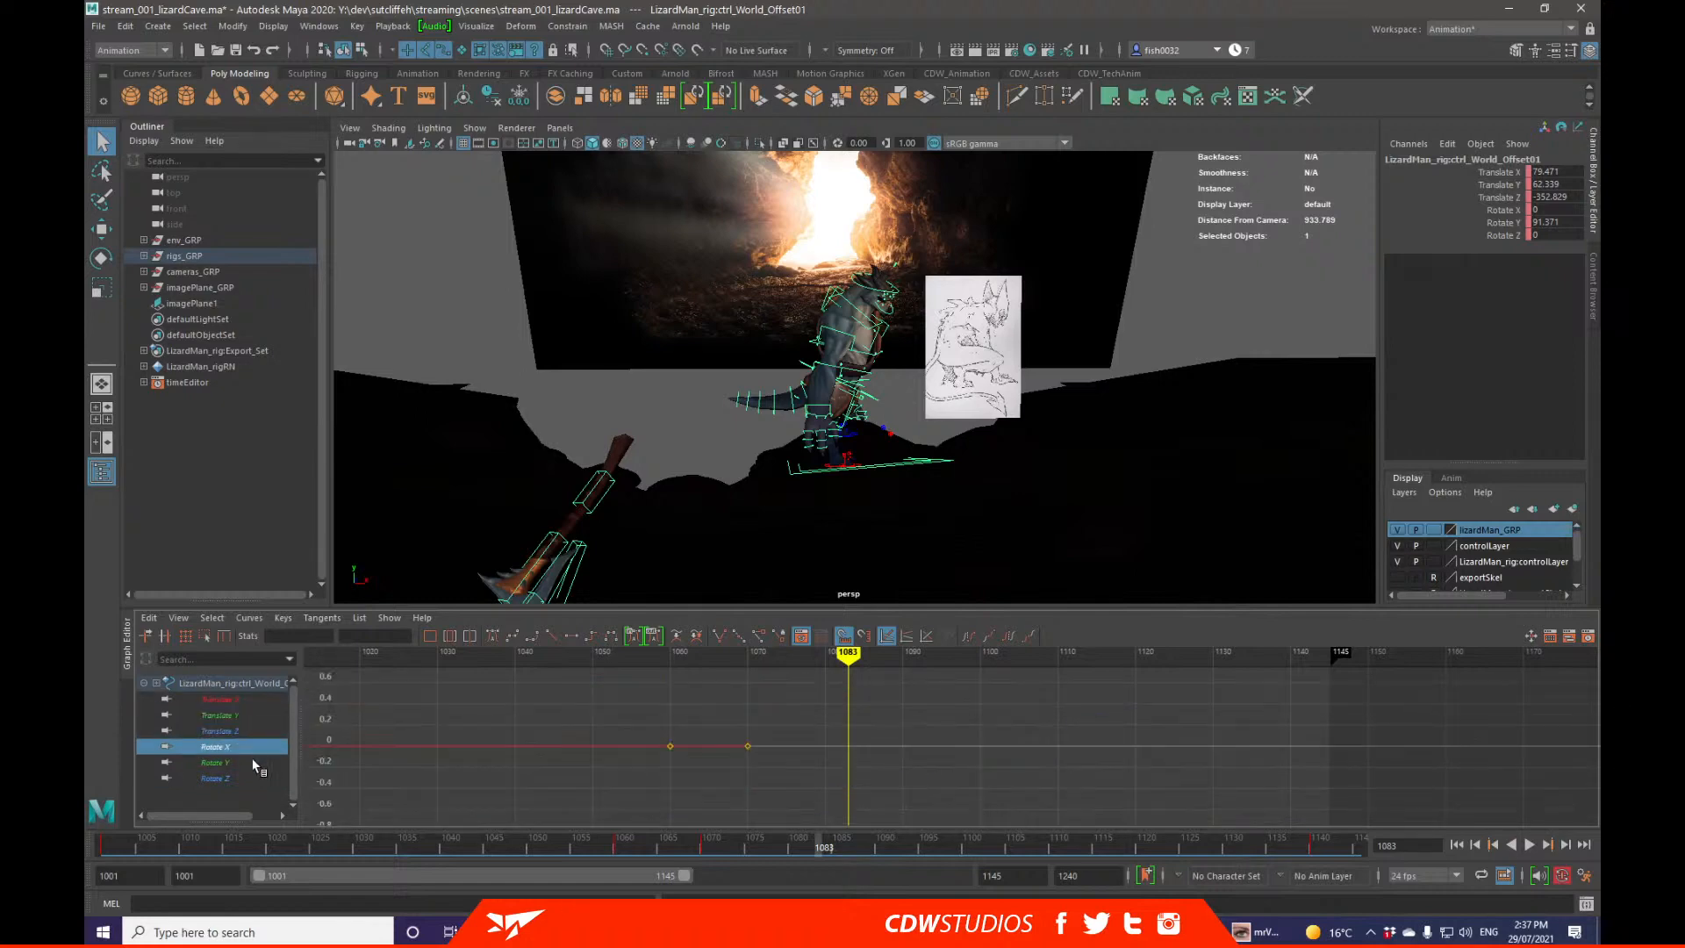
left_click(252, 762)
left_click(253, 775)
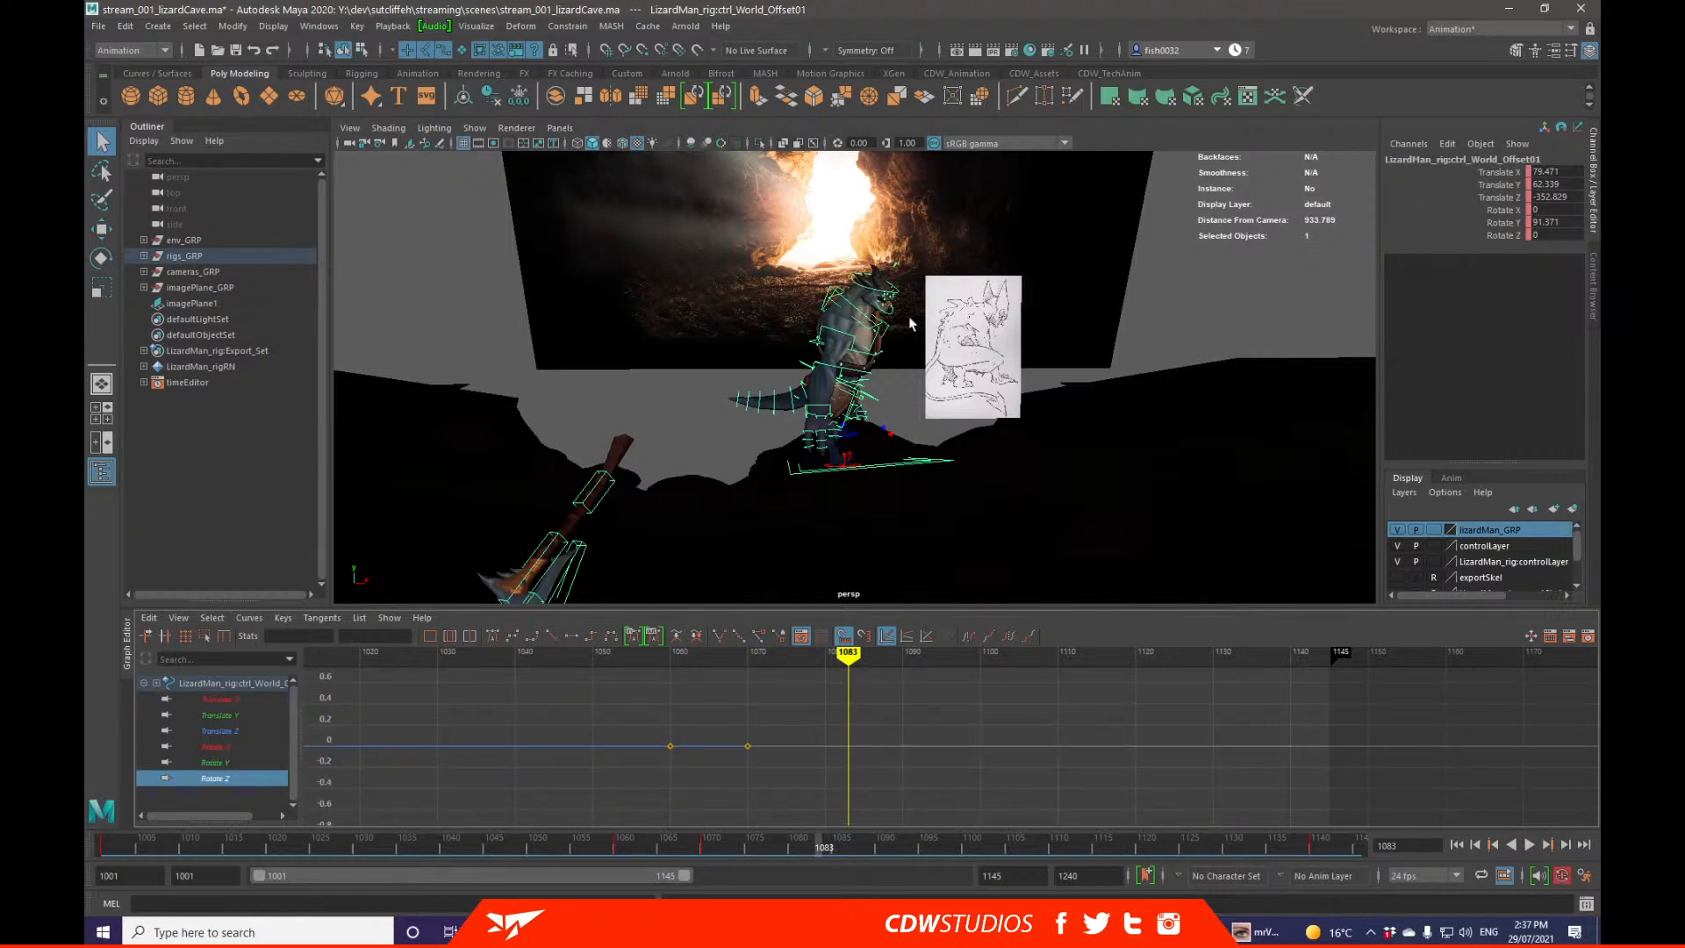
left_click_drag(912, 325, 860, 397, "alt")
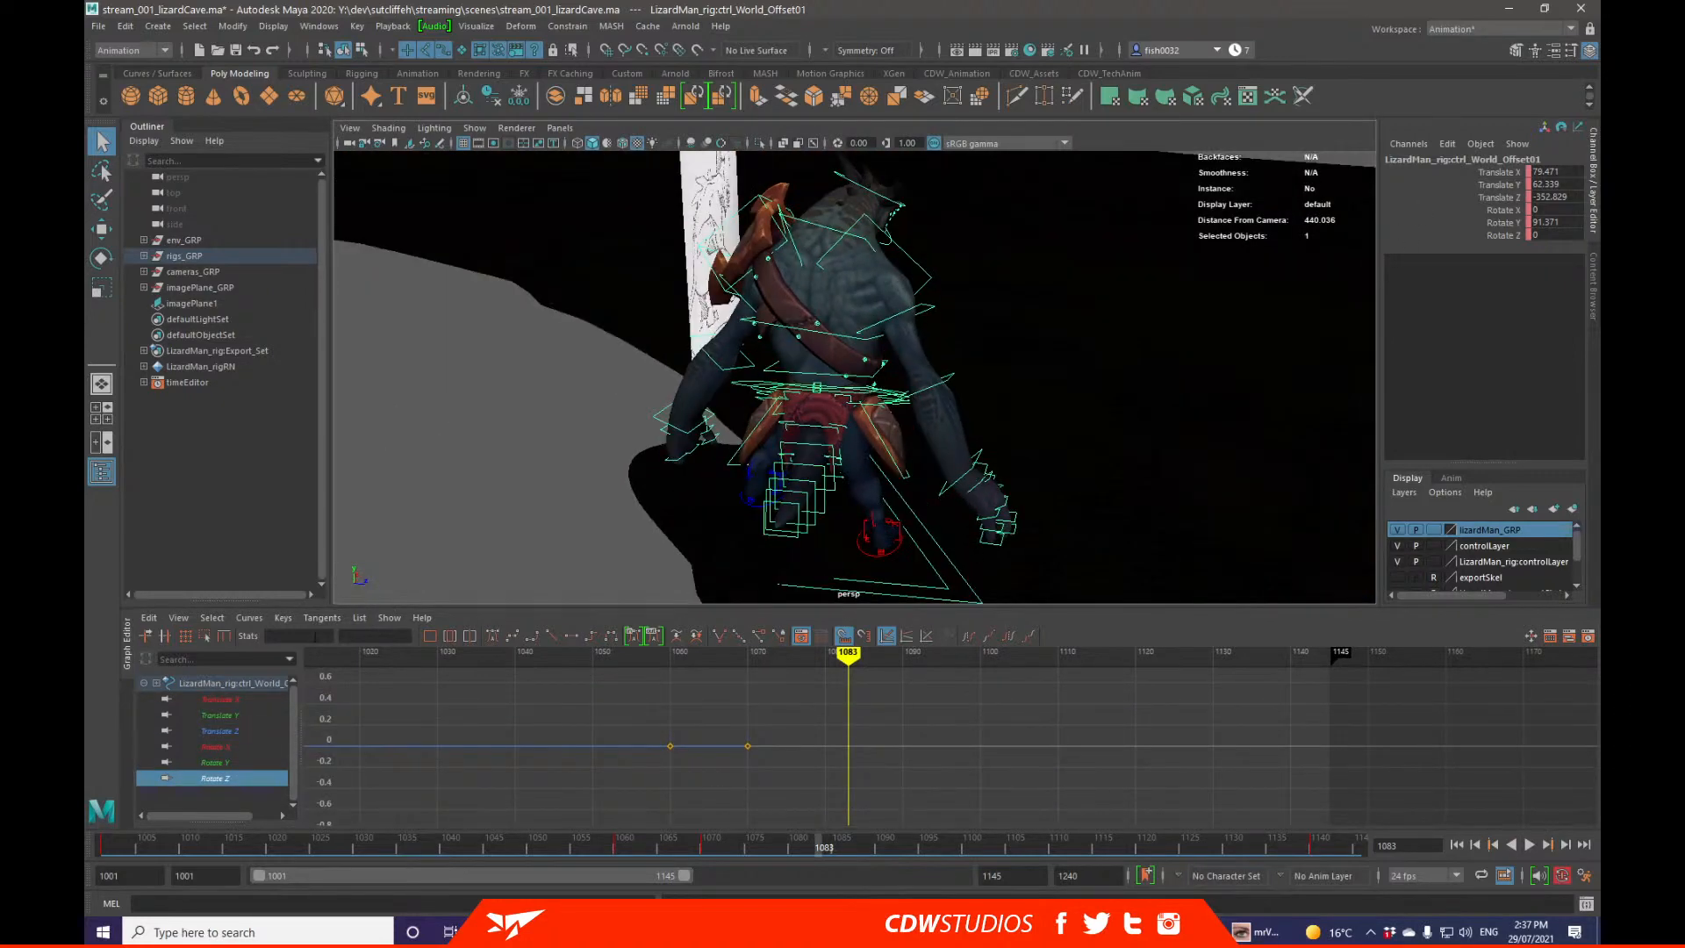
left_click_drag(302, 688, 356, 688)
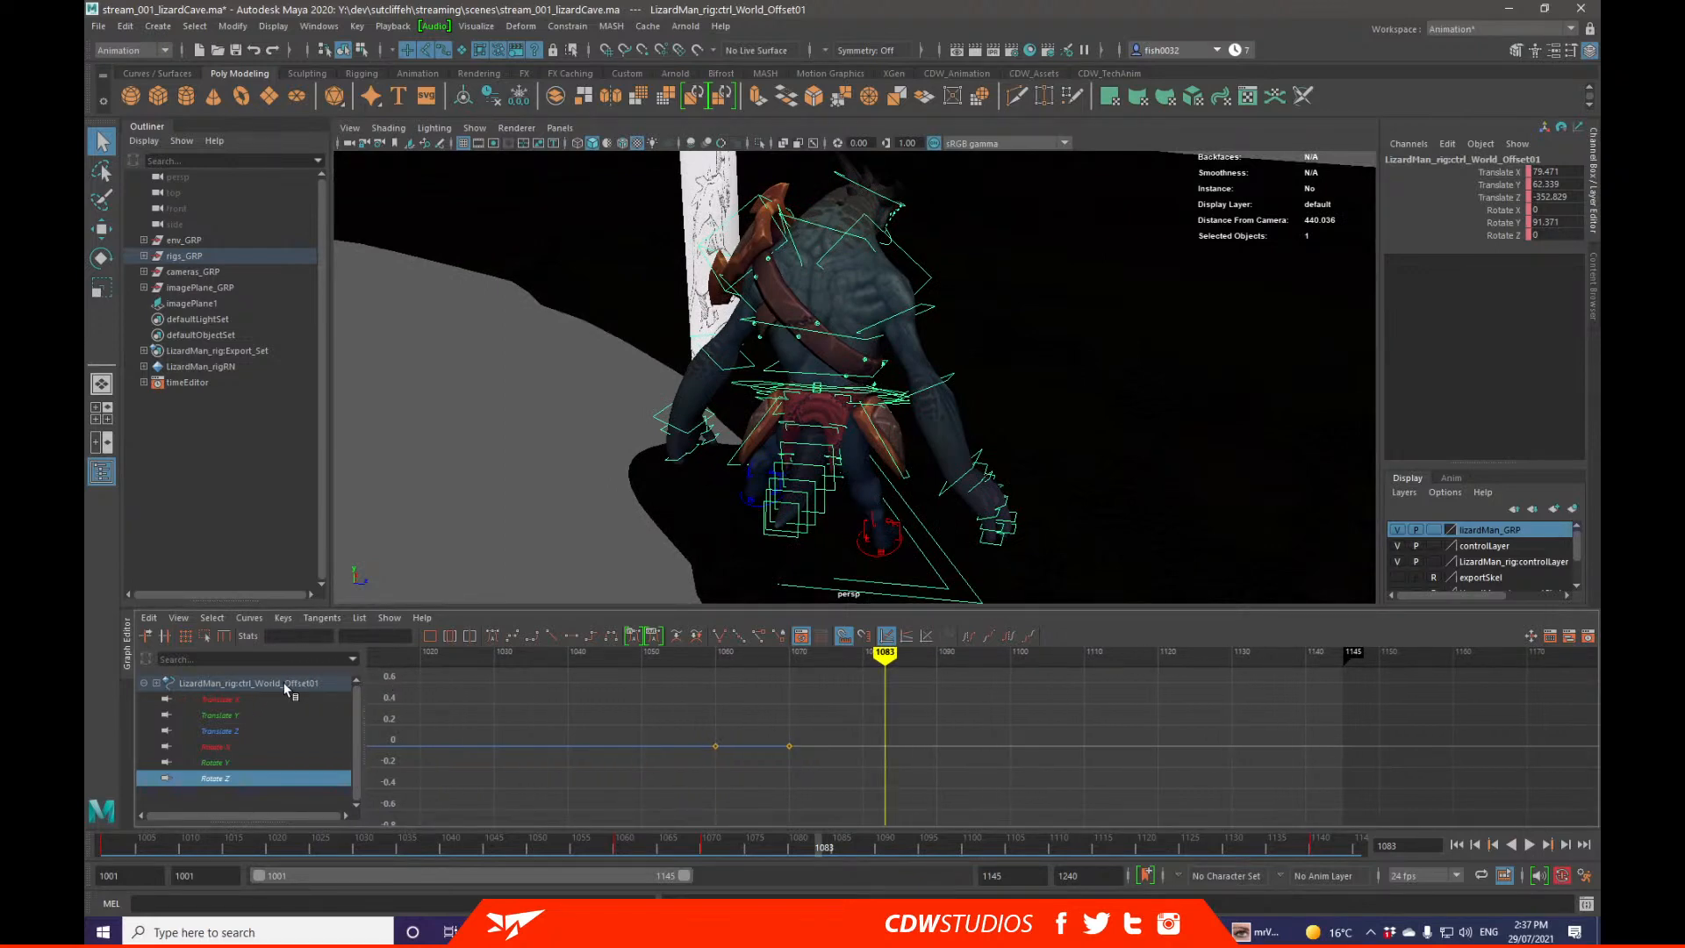
left_click_drag(362, 705, 298, 704)
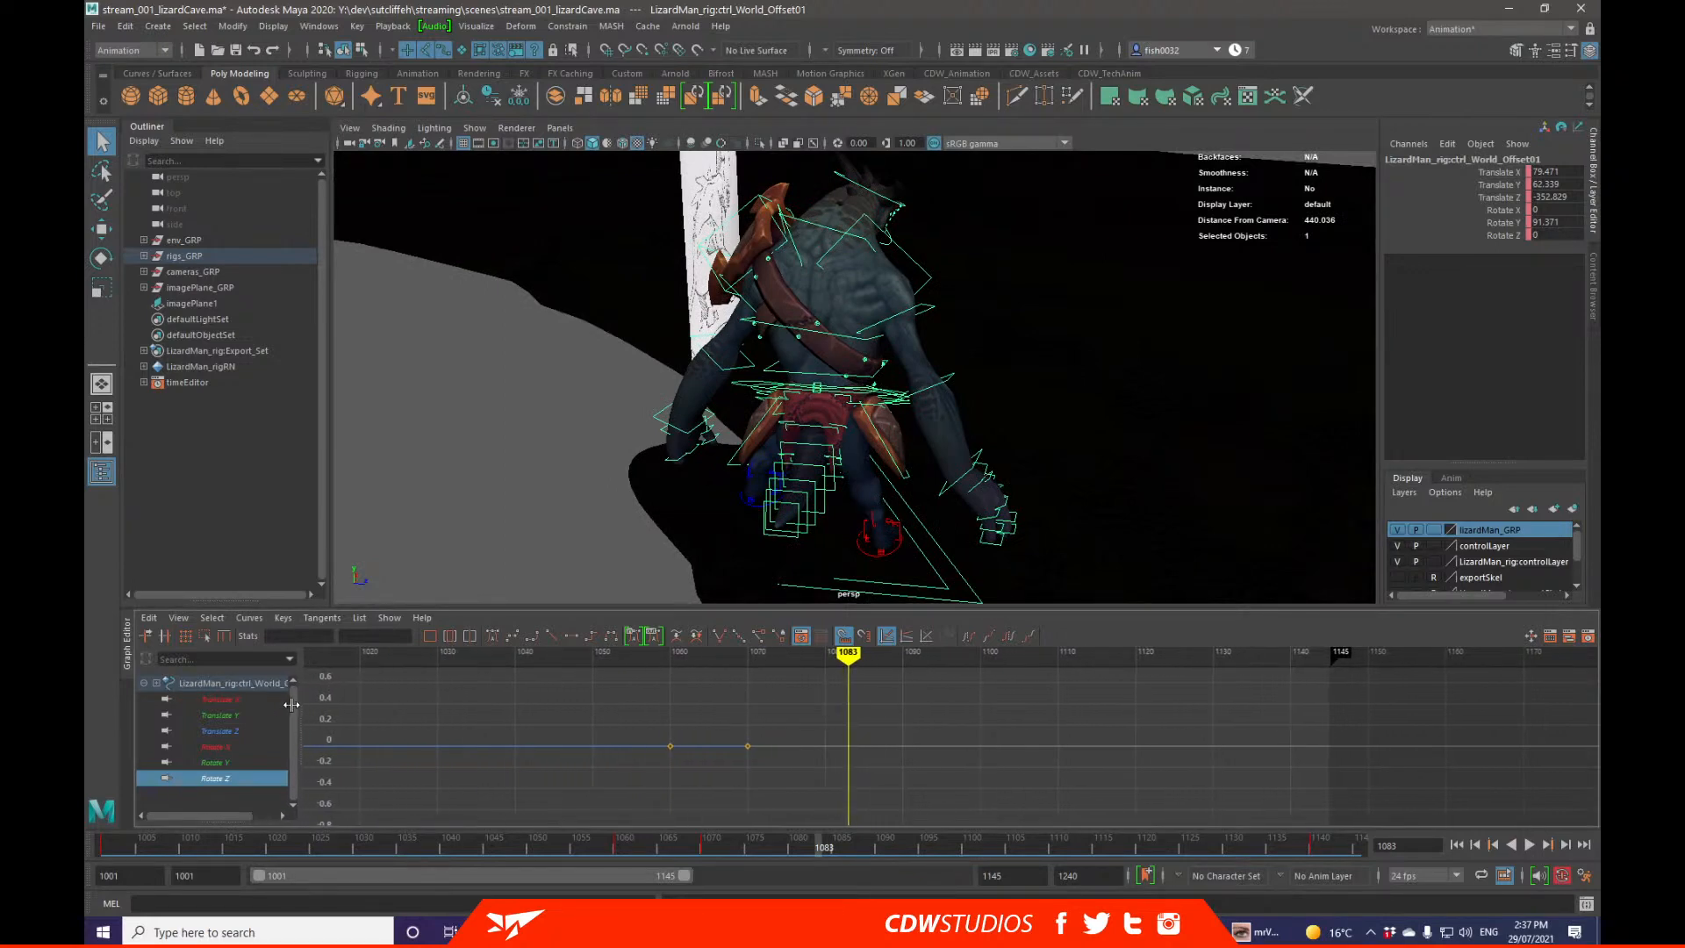
Step: Step through the world offset's curves from Translate X to Rotate Y again, and return to Translate X alone
left_click(251, 701)
left_click(248, 716)
left_click(247, 731)
left_click(242, 747)
left_click(241, 762)
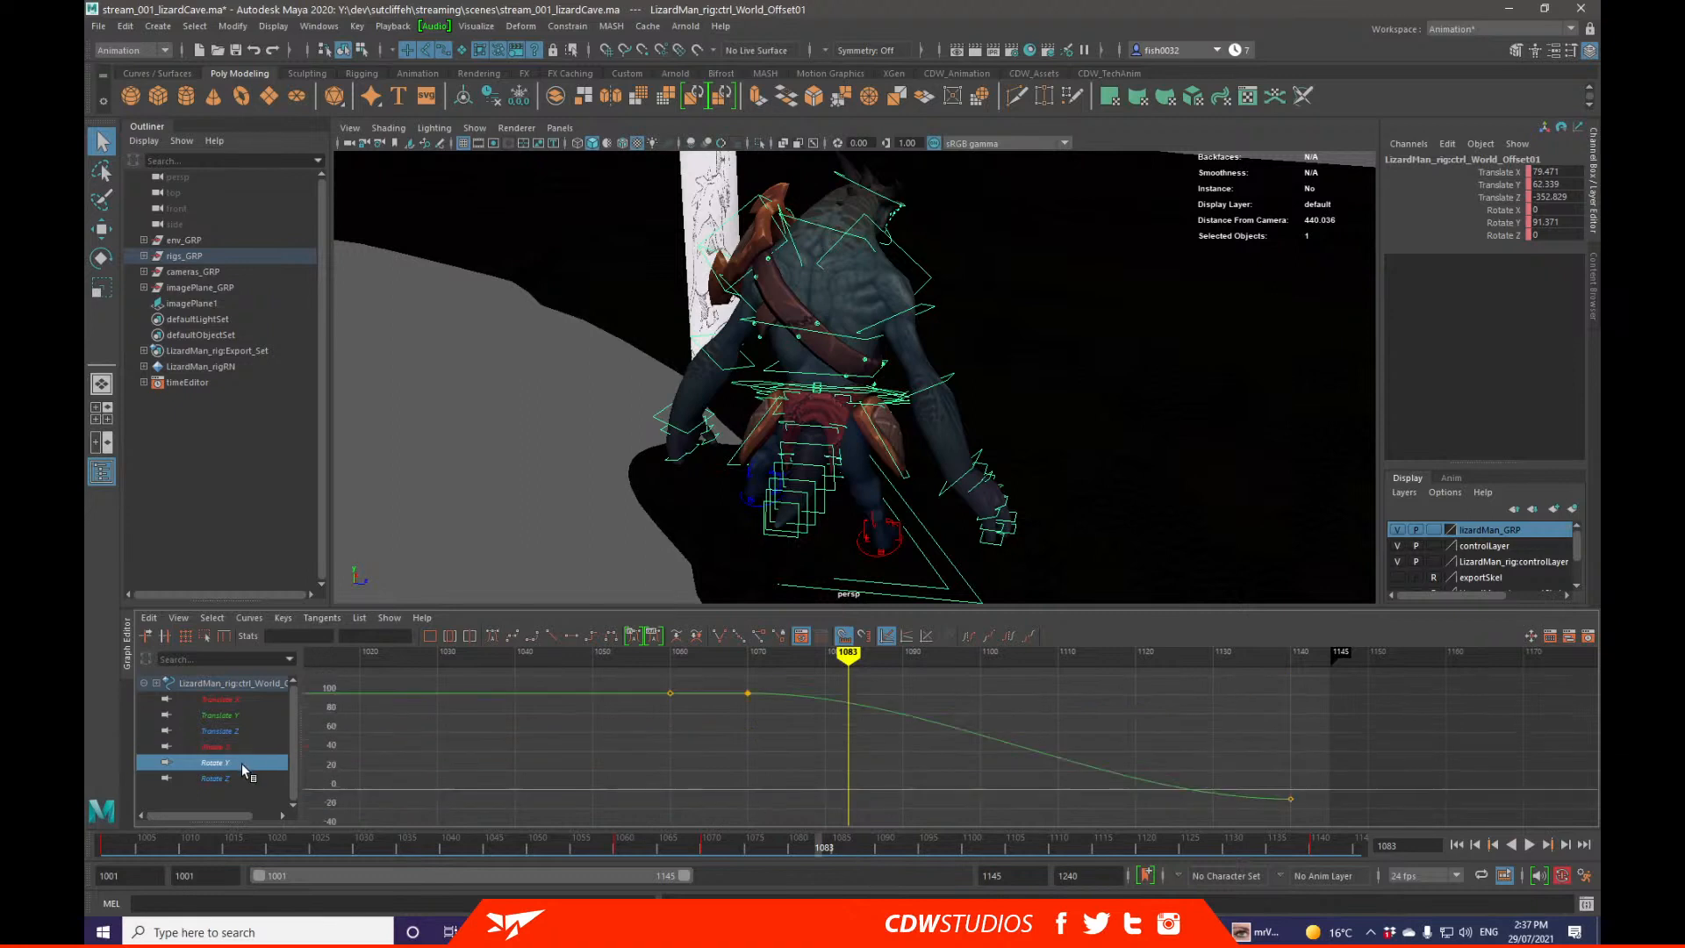
left_click(246, 743)
left_click(252, 699)
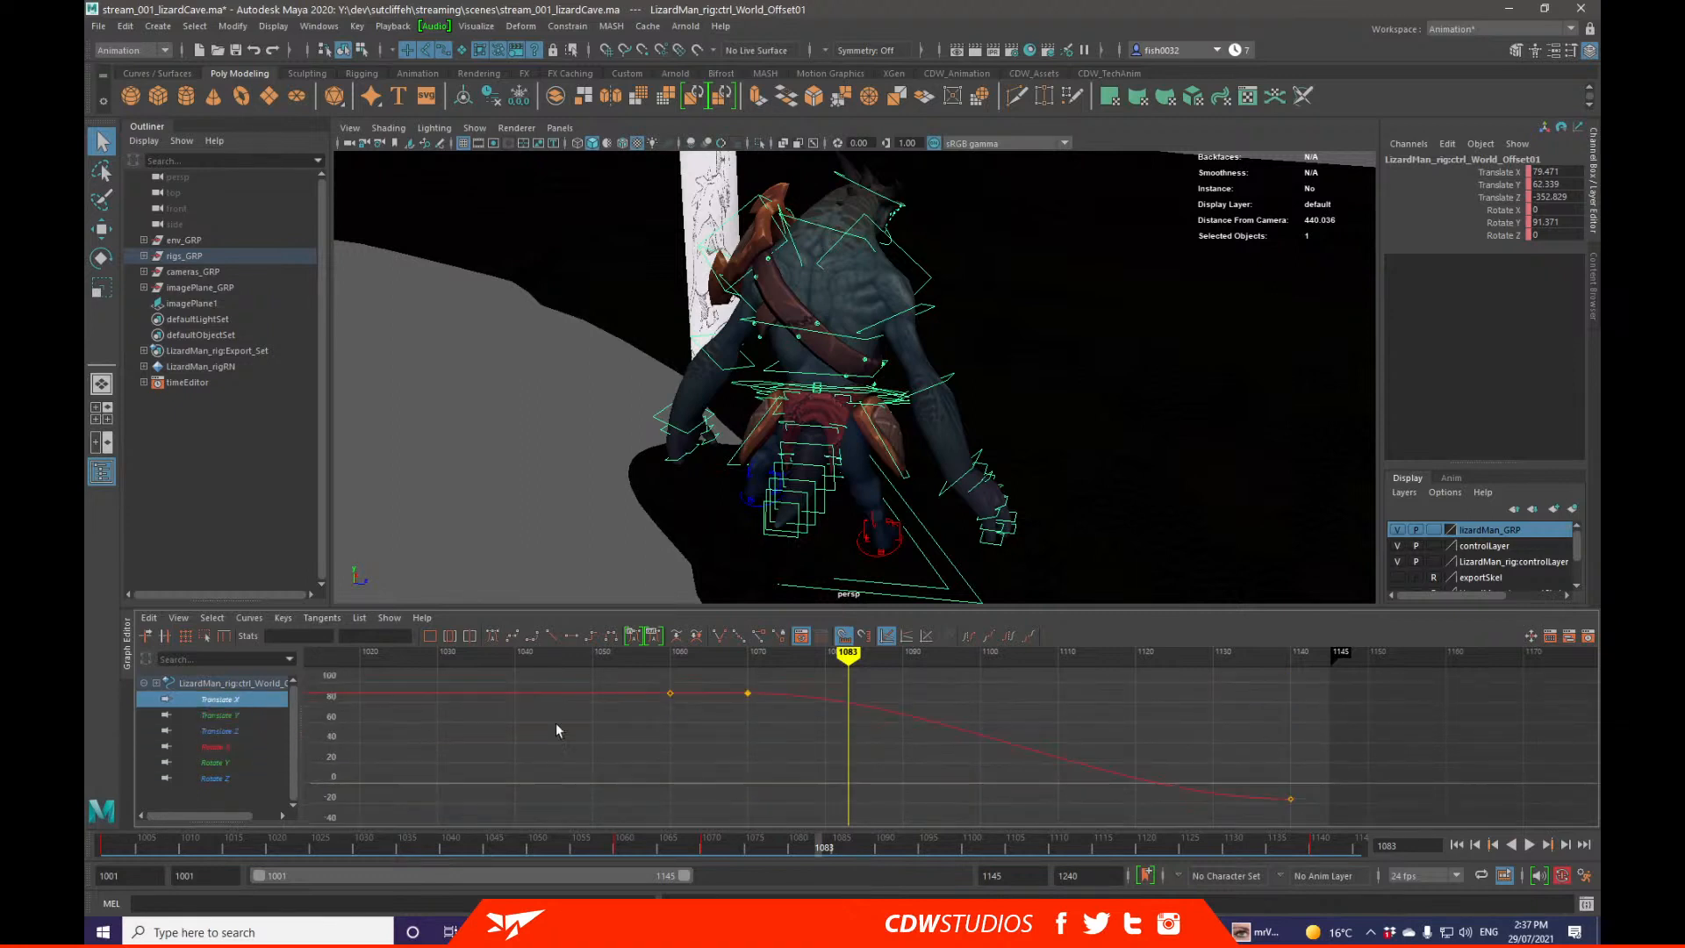
Step: Frame the Translate X curve and try raising and lowering the value of its key at frame 1060
key("f")
middle_click(736, 705)
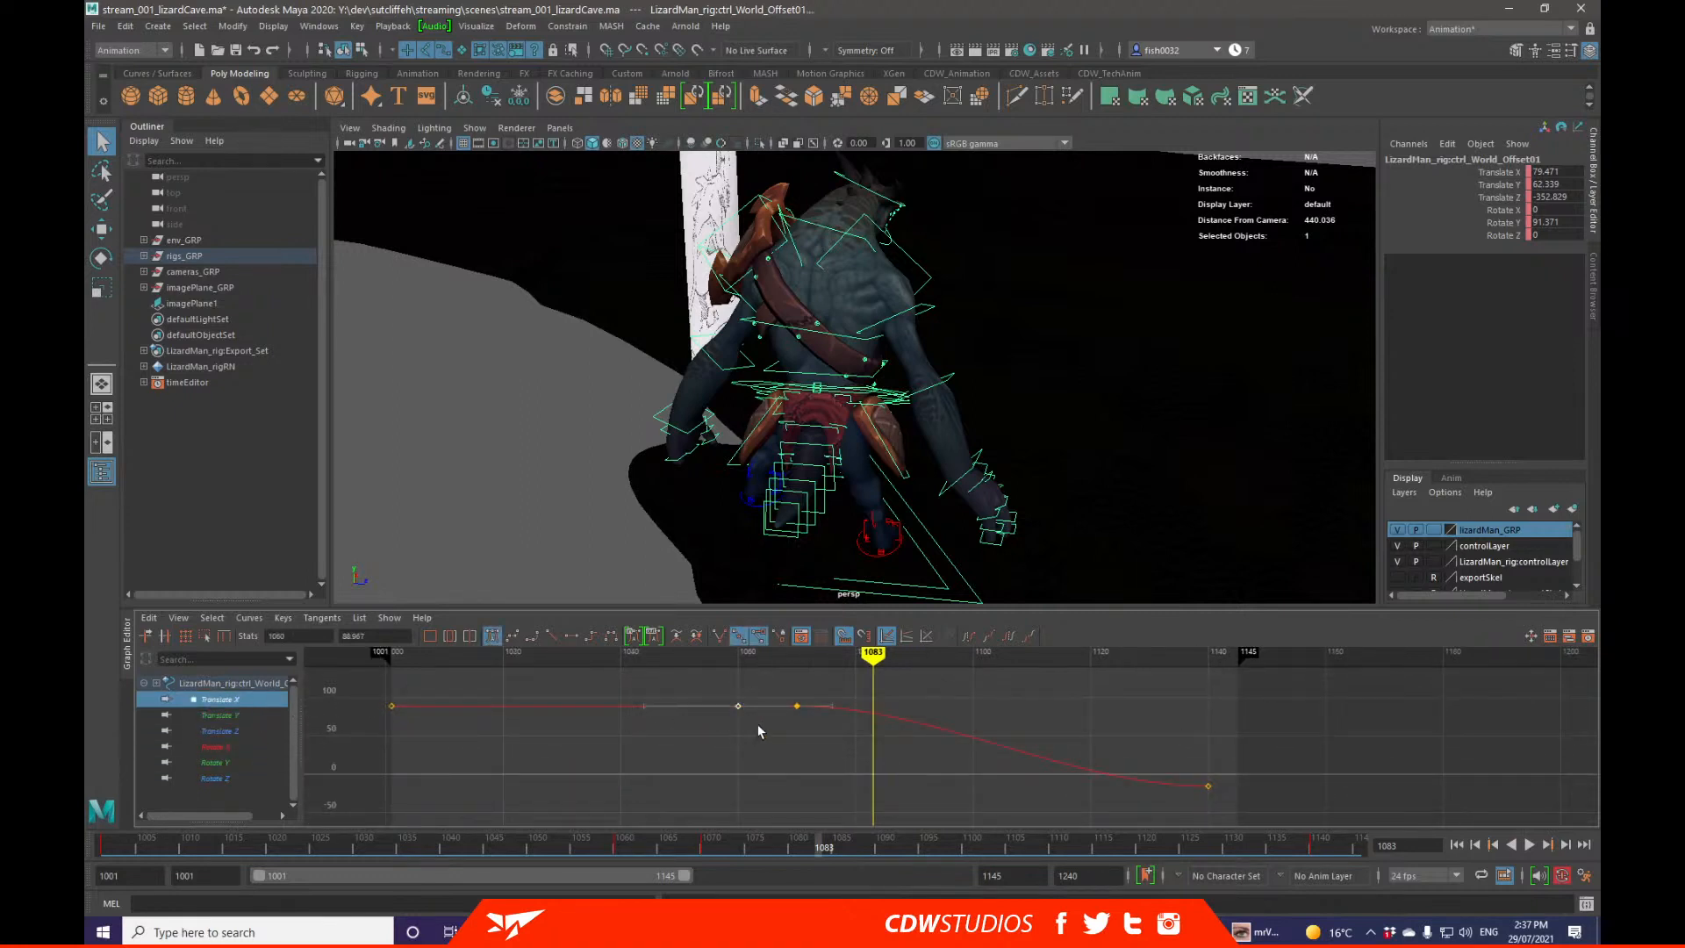
key("w")
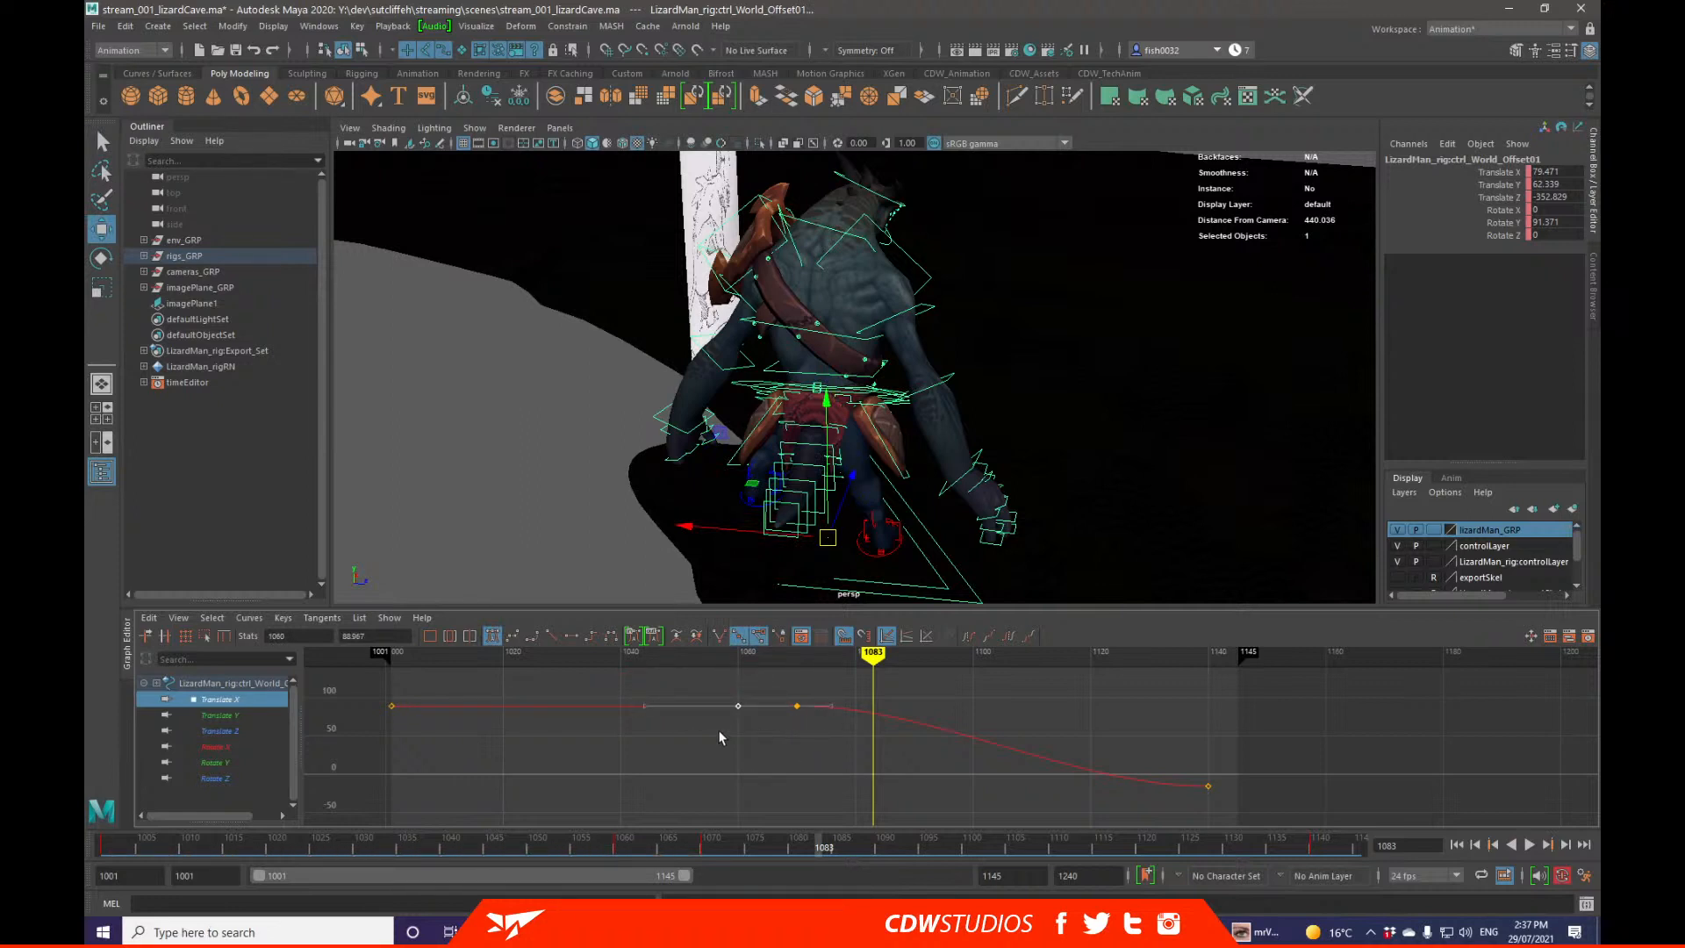
left_click(735, 713)
left_click_drag(739, 709, 793, 763)
mouse_move(792, 735)
middle_mouse_down()
mouse_move(774, 716)
mouse_move(790, 722)
middle_mouse_up()
key("q")
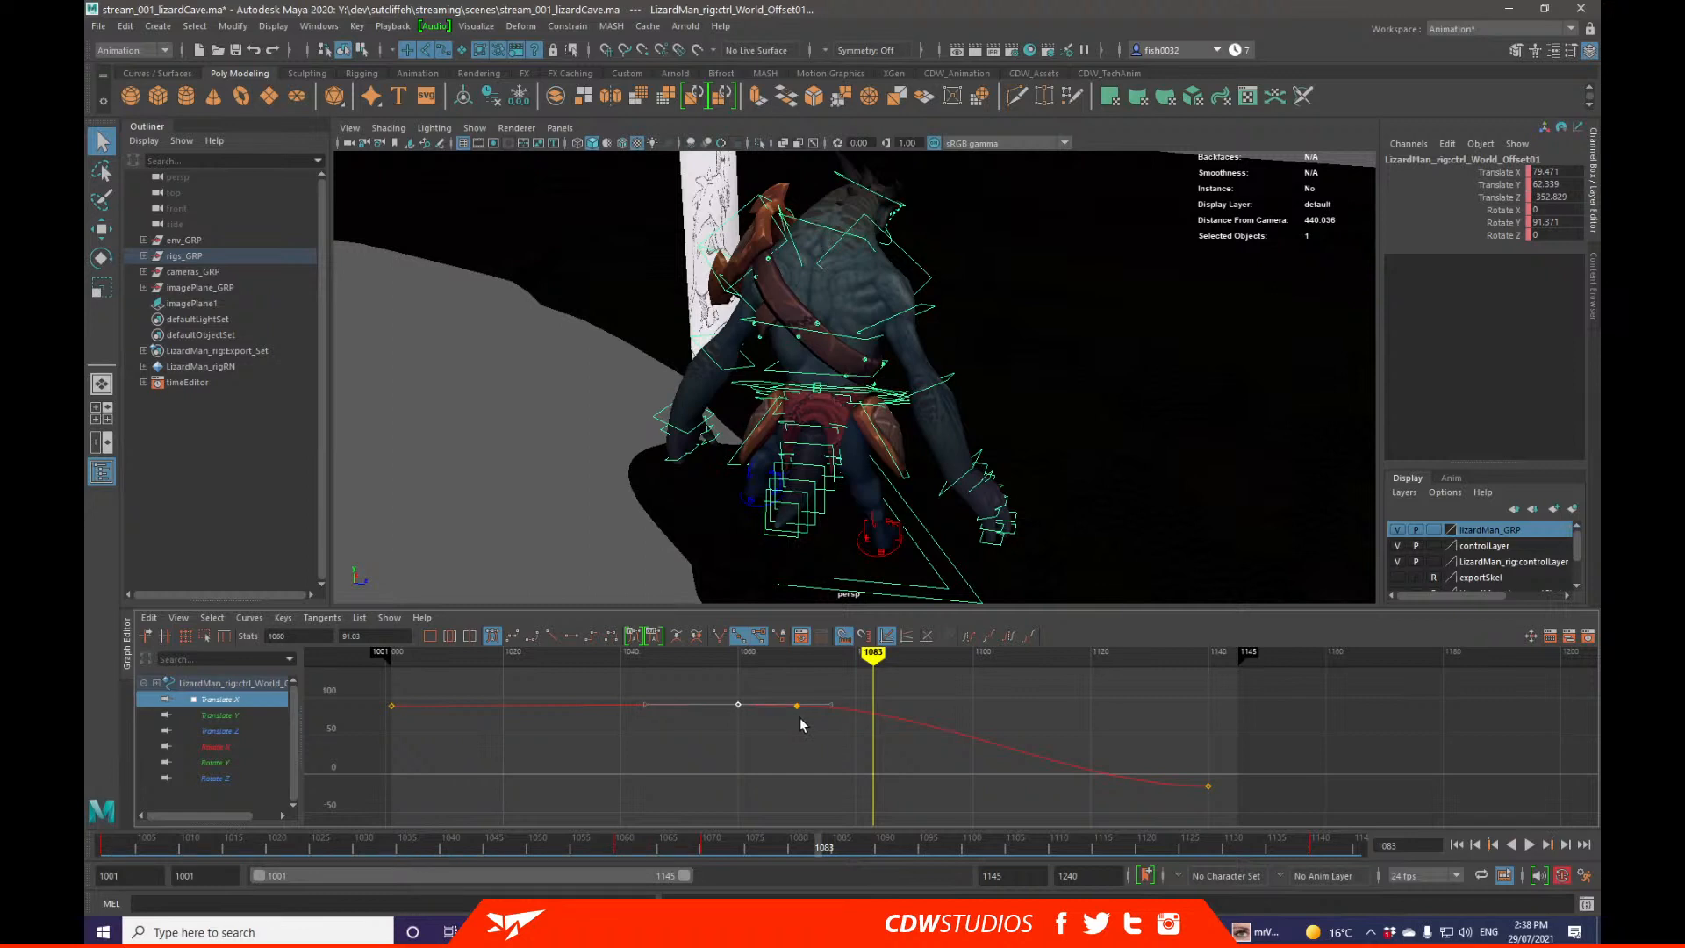
middle_click_drag(819, 733, 818, 709)
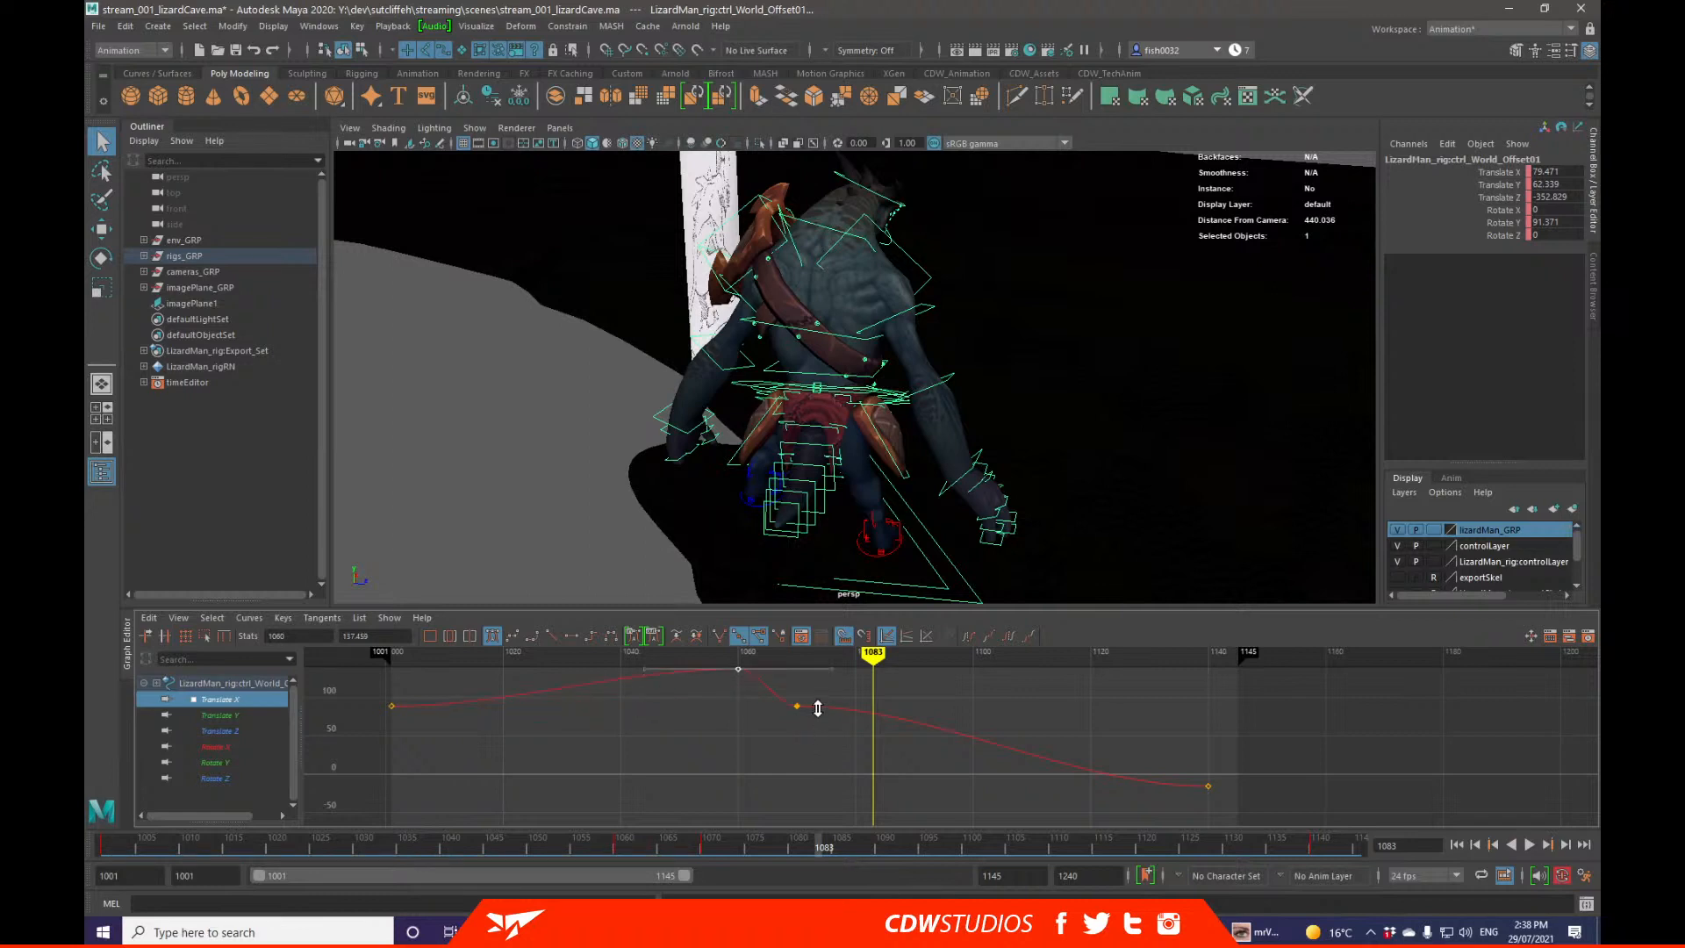
middle_click_drag(817, 768, 773, 733)
key("ctrl+z")
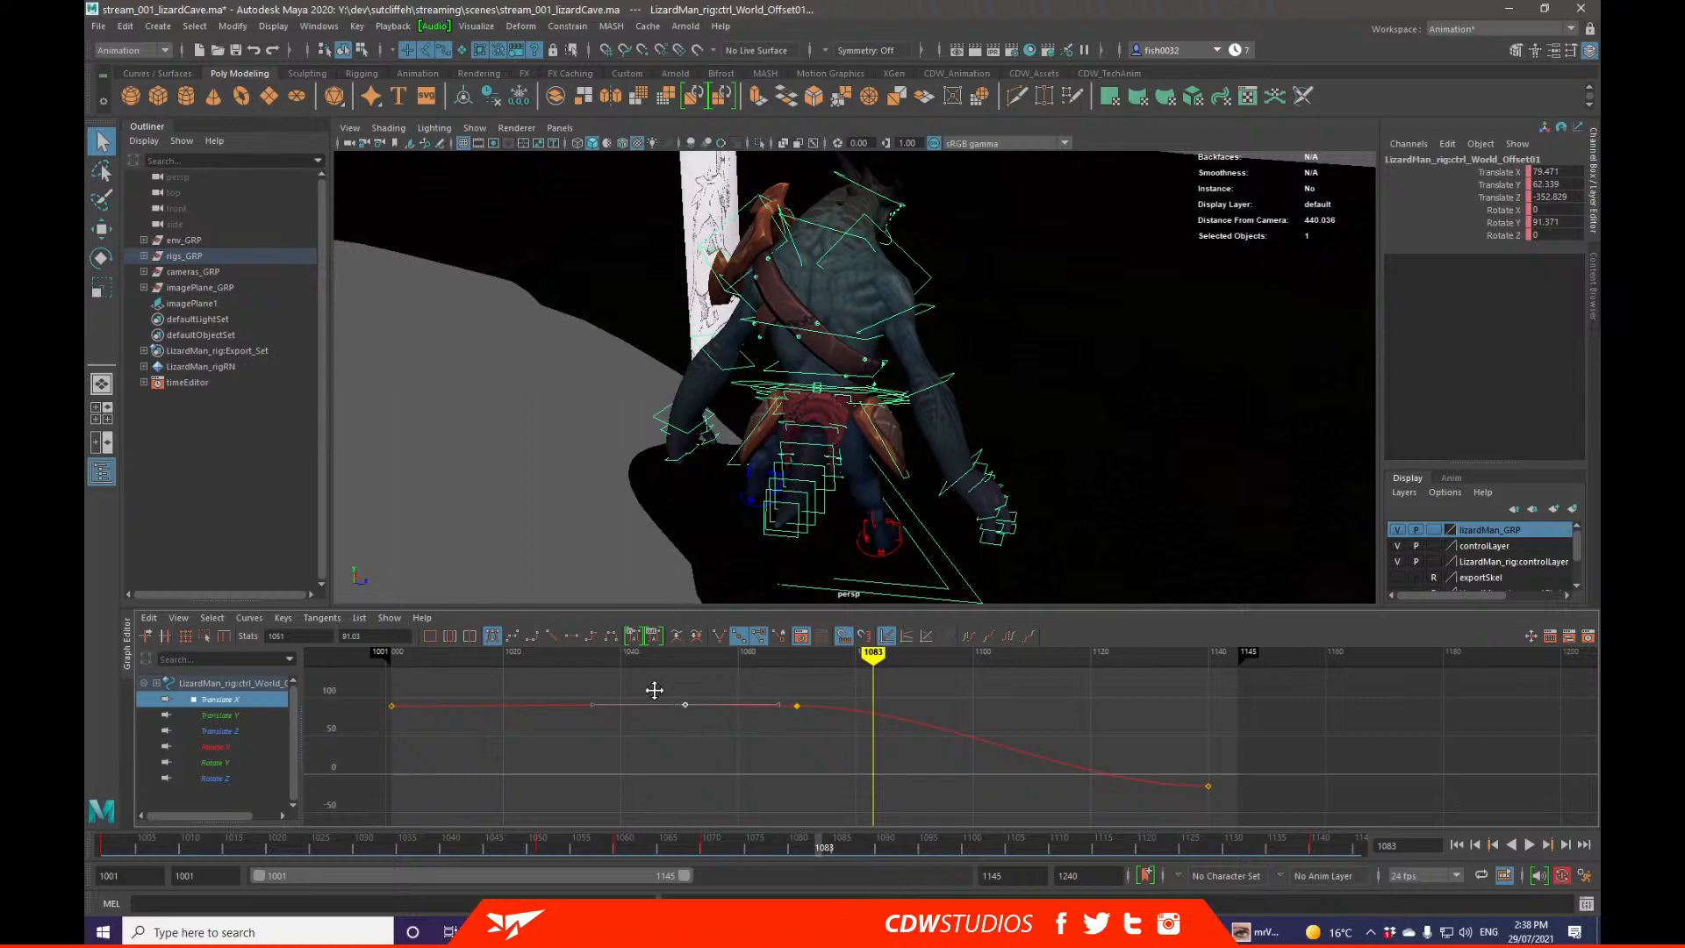
Step: Try sliding the Translate X key from frame 1060 to frame 1007 at its original value, and check the pose there
middle_click_drag(654, 690, 459, 729, "shift")
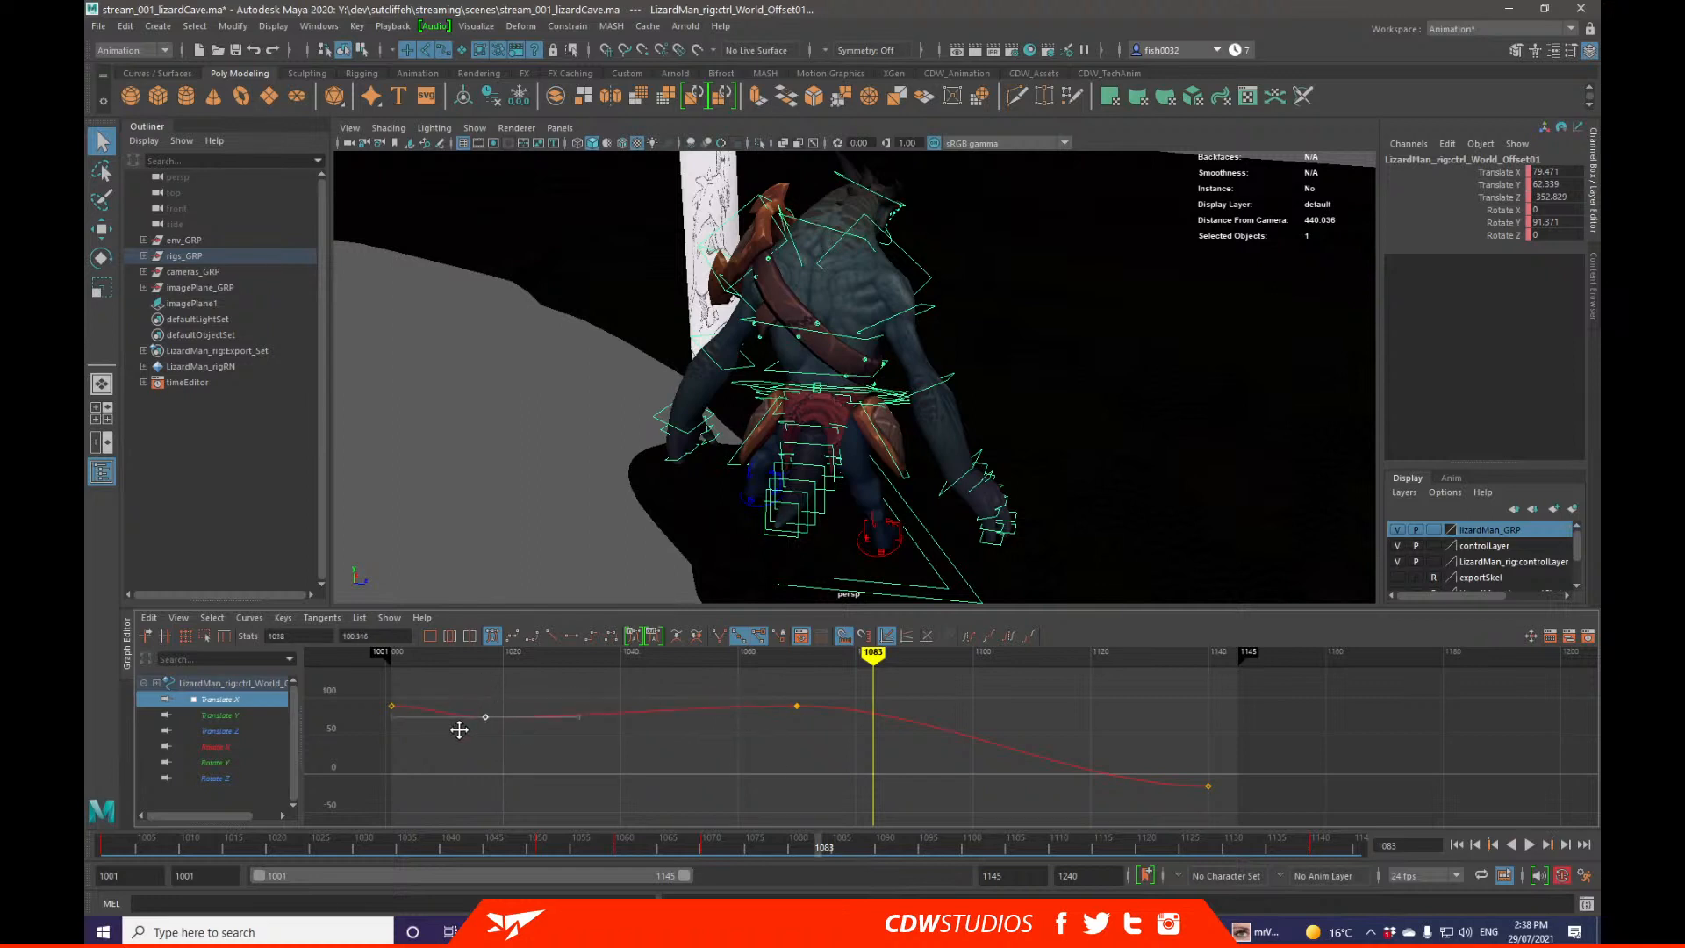
middle_click_drag(590, 715, 759, 740, "shift")
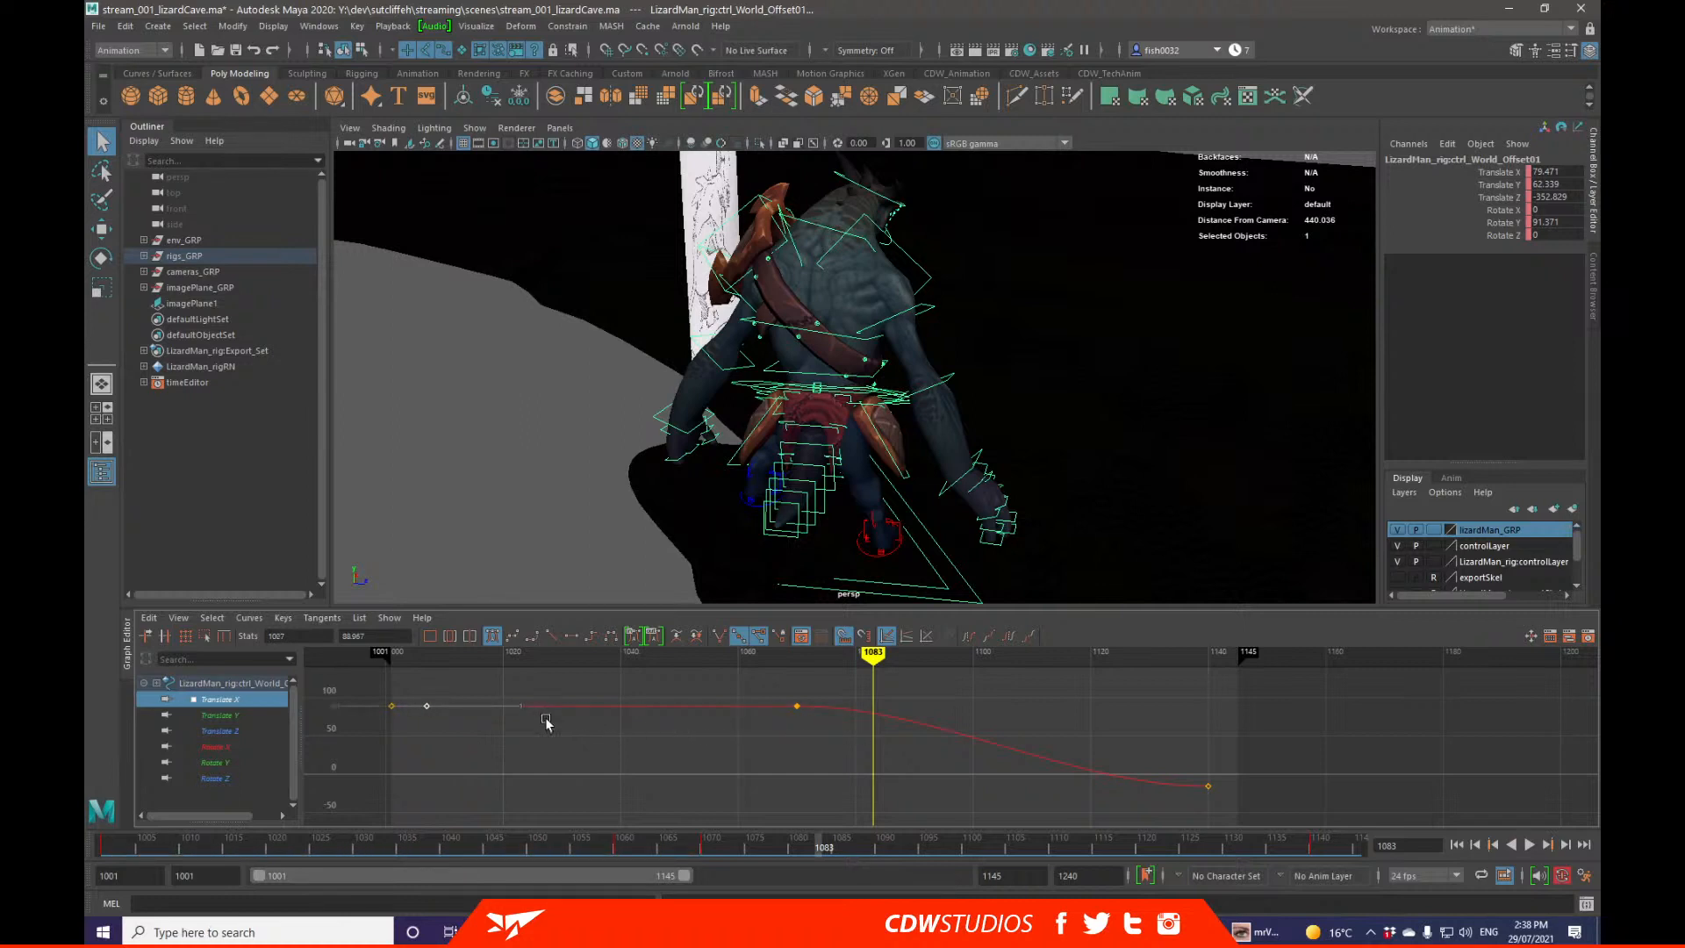
left_click(163, 856)
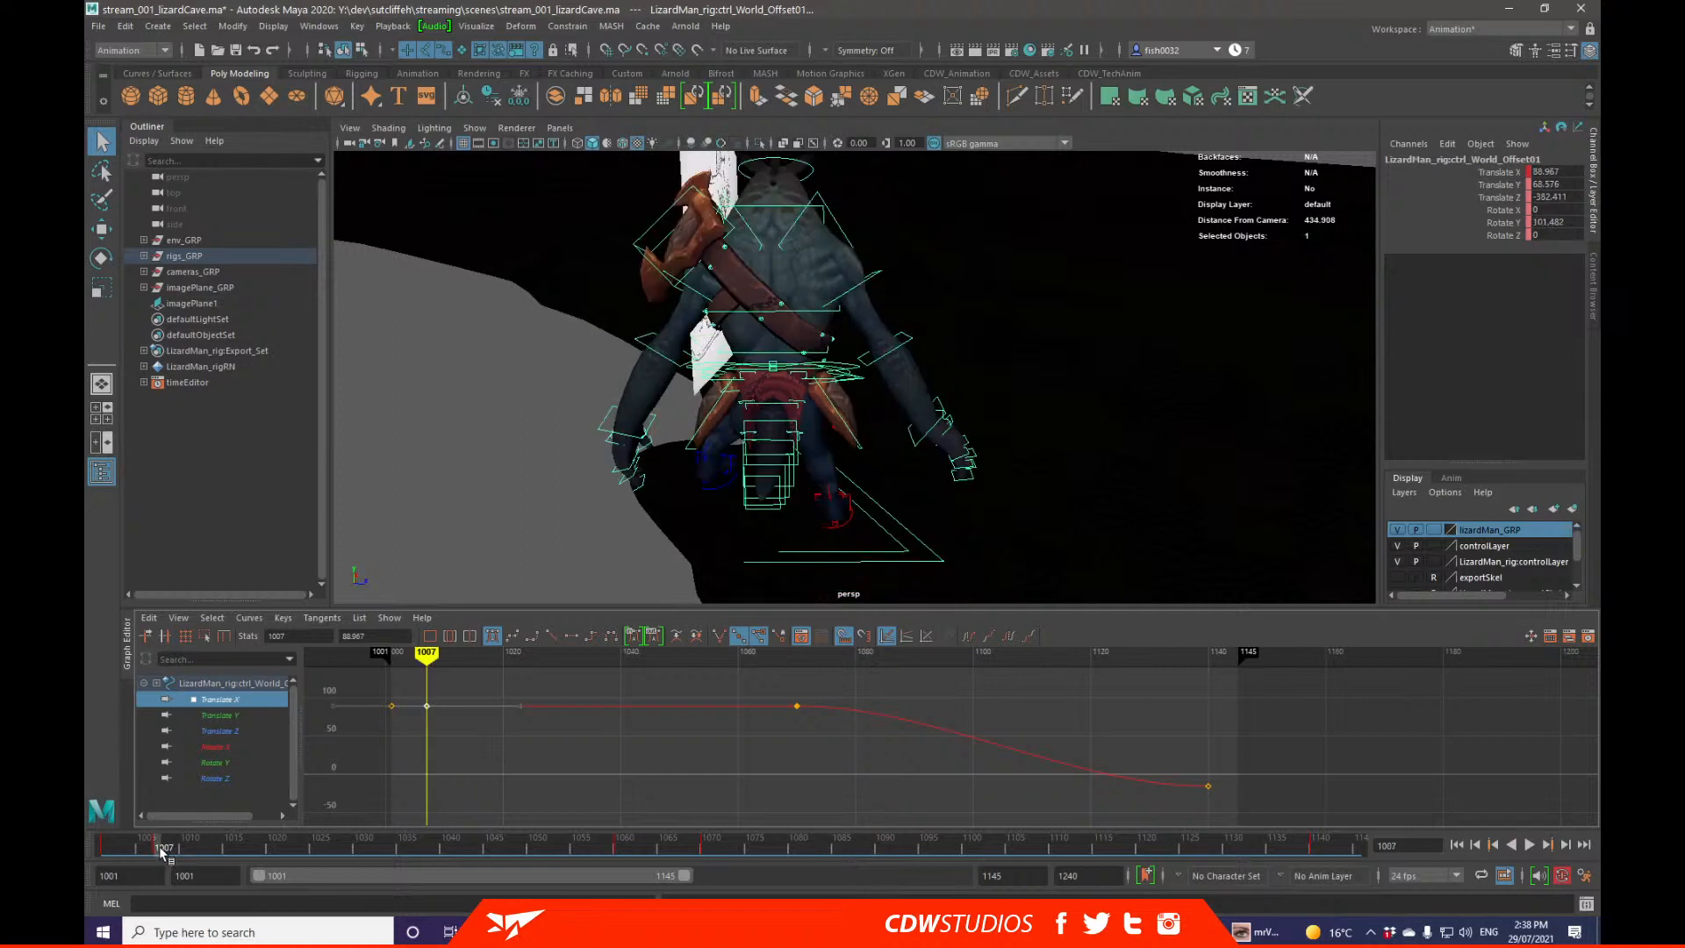
key("alt+v")
Step: Undo all the trial moves made to the Translate X key
key("ctrl+z")
key("ctrl+z")
key("ctrl+z")
key("ctrl+z")
key("ctrl+z")
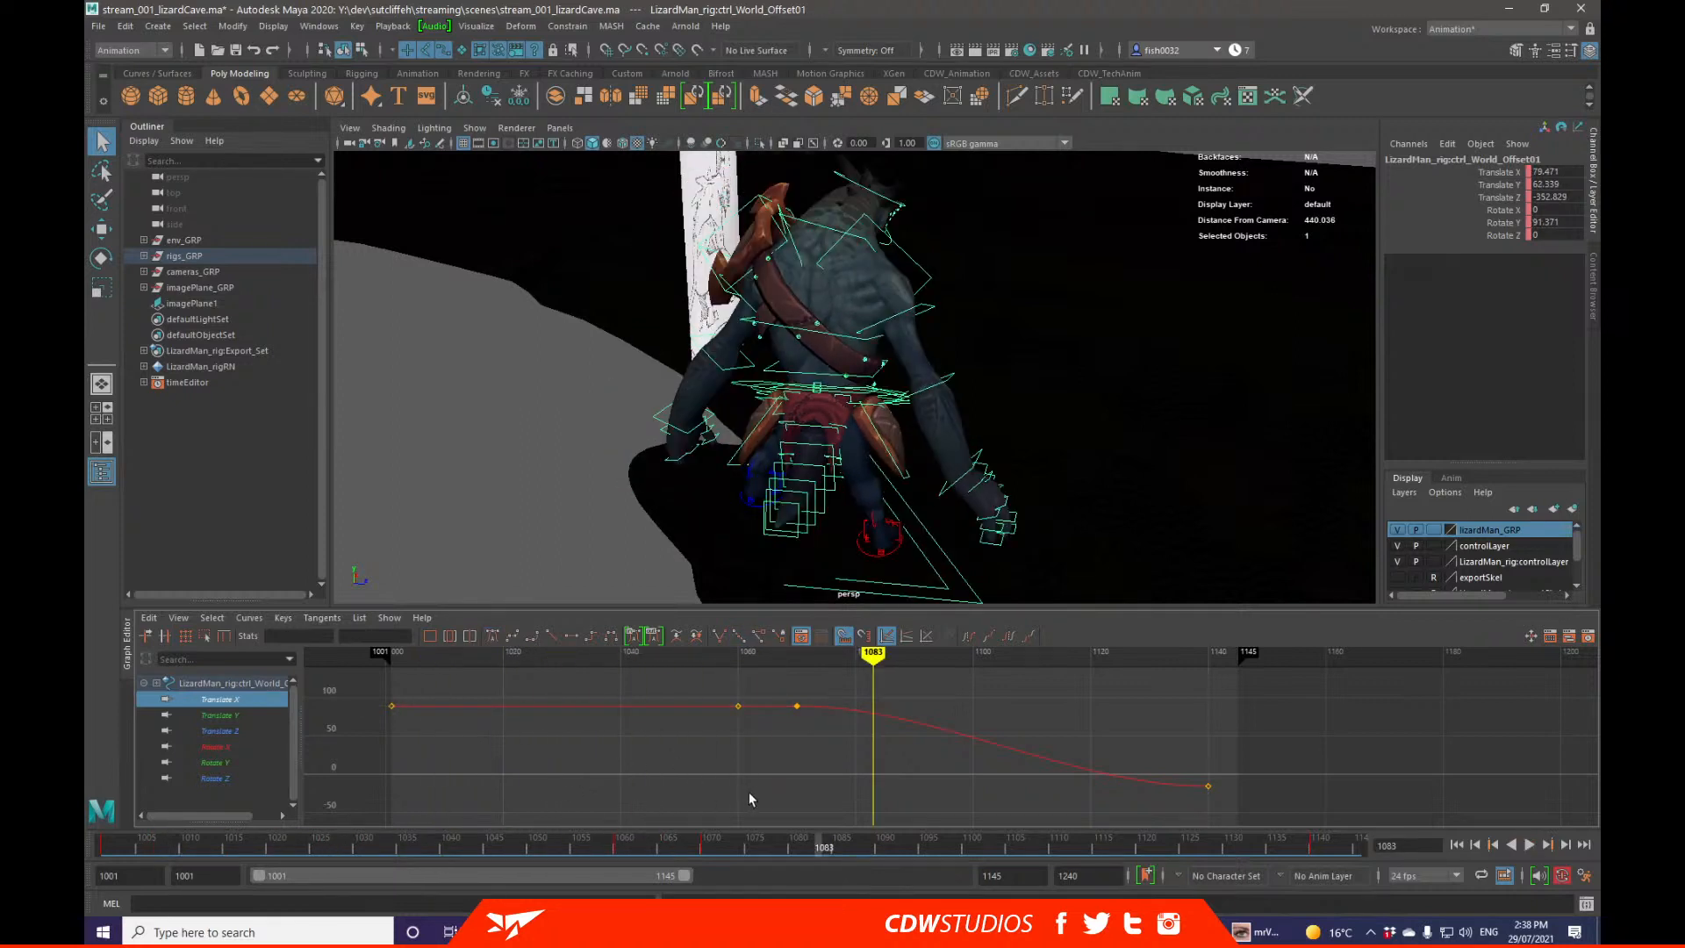
Step: Play the shot from frame 1001 while orbiting around the lizard to check its path off the rock
left_click_drag(618, 850, 114, 844)
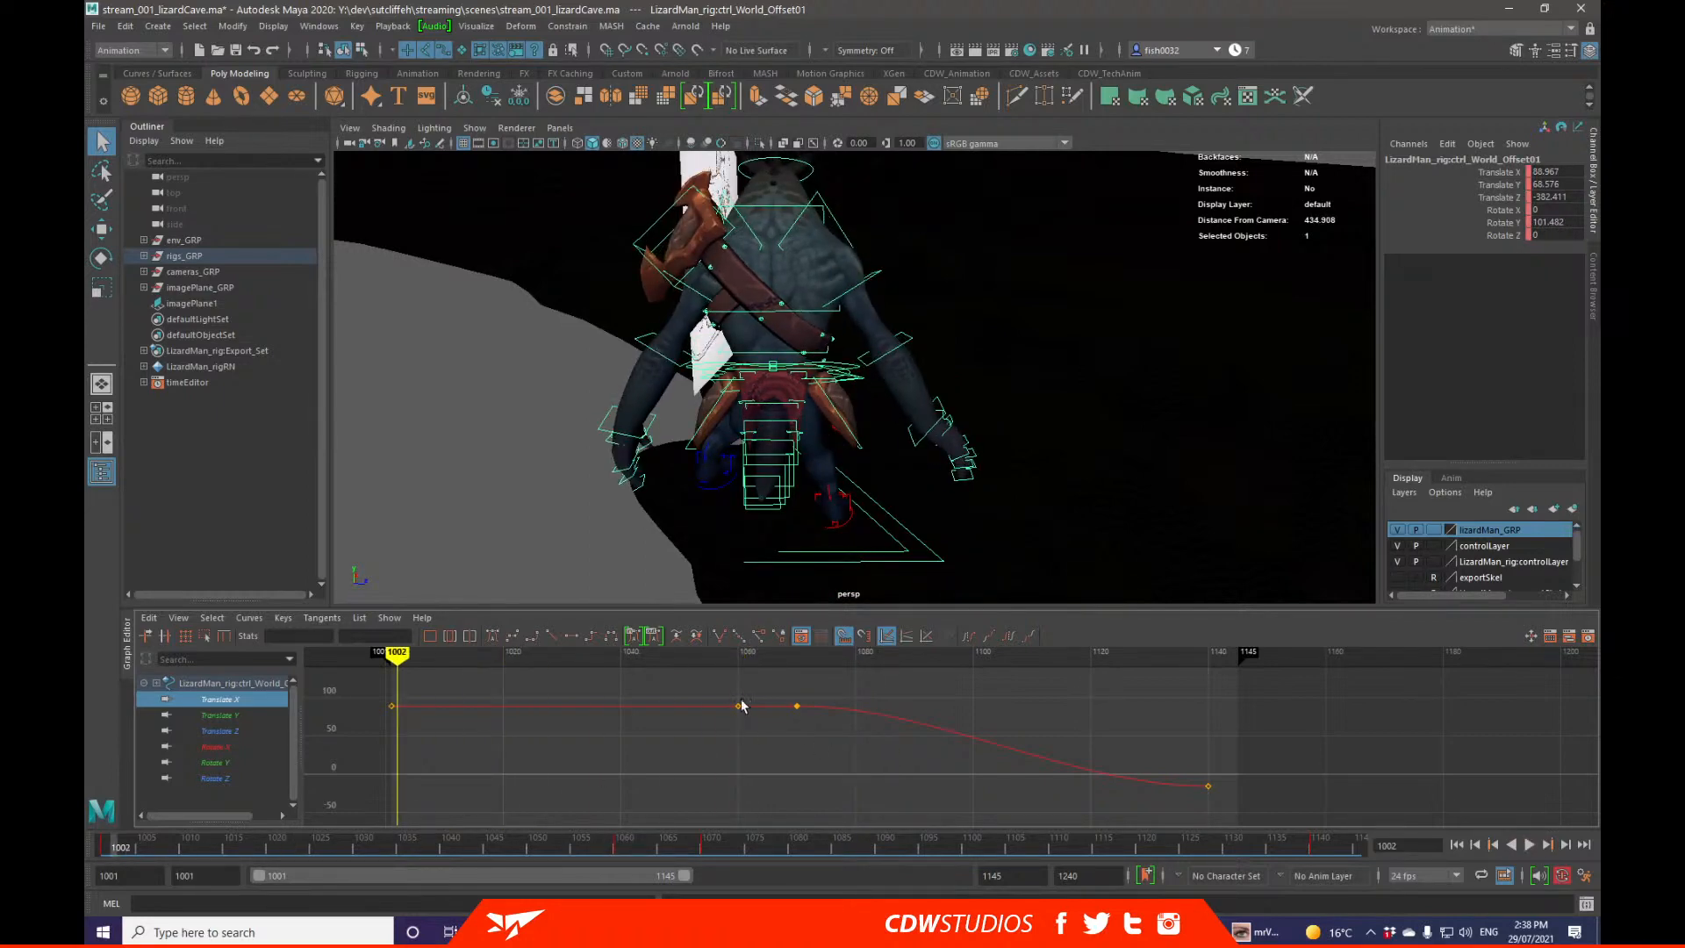
left_click_drag(1036, 474, 834, 444, "alt")
left_click_drag(708, 748, 808, 688)
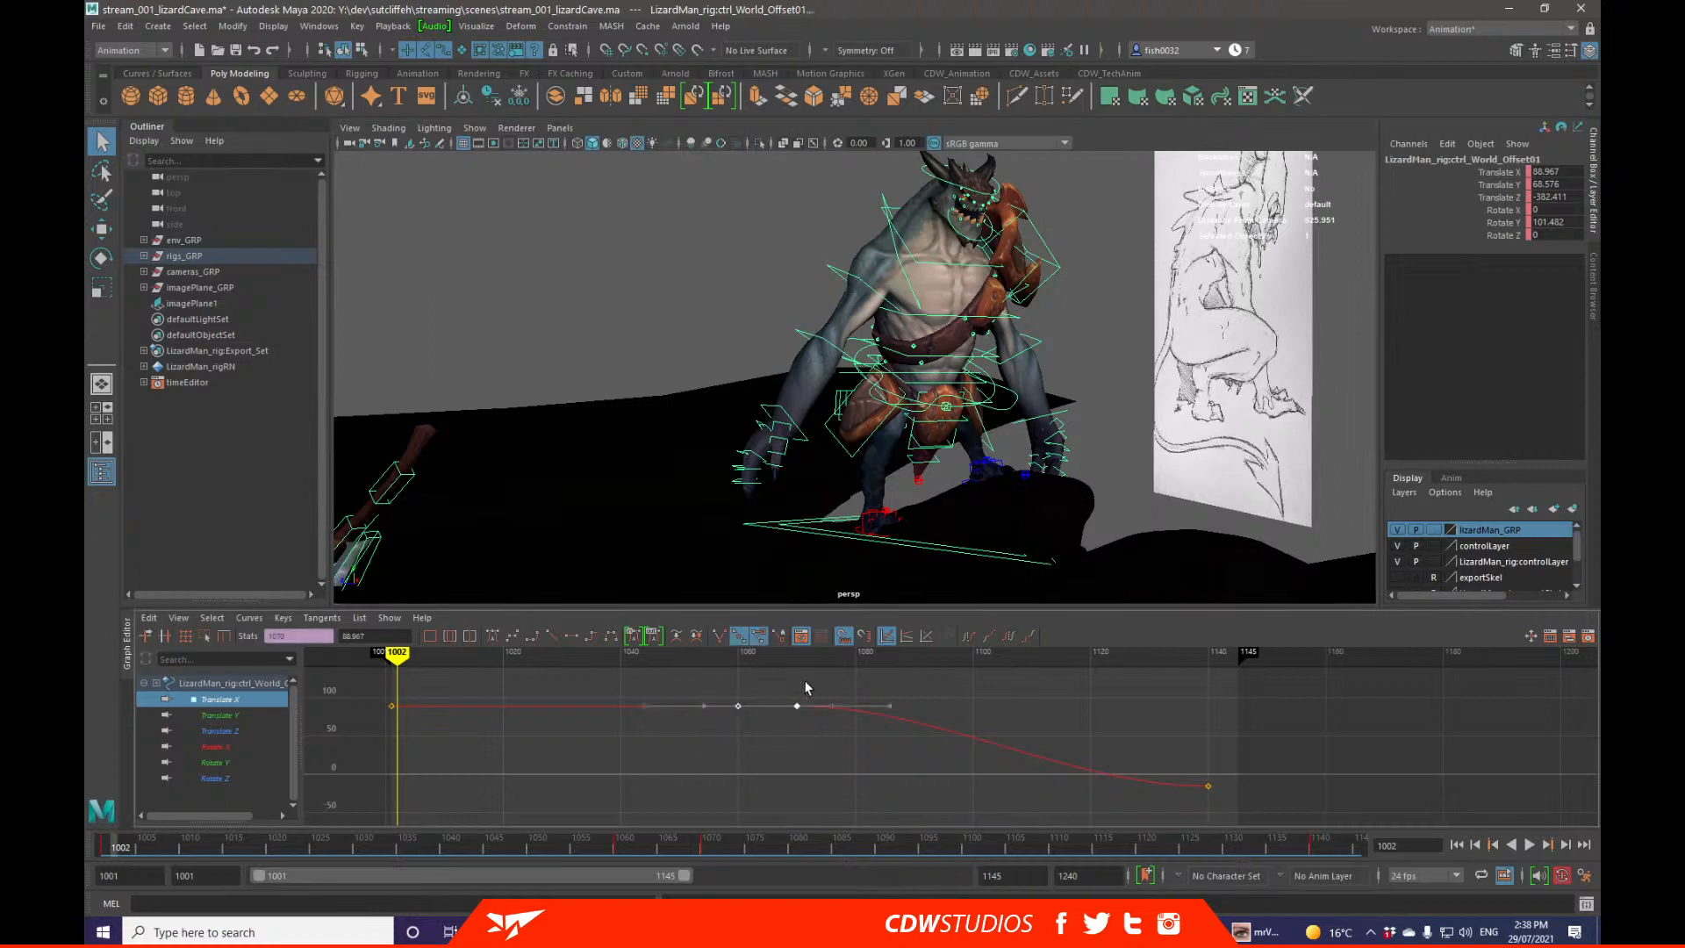
left_click(702, 745)
key("alt+v")
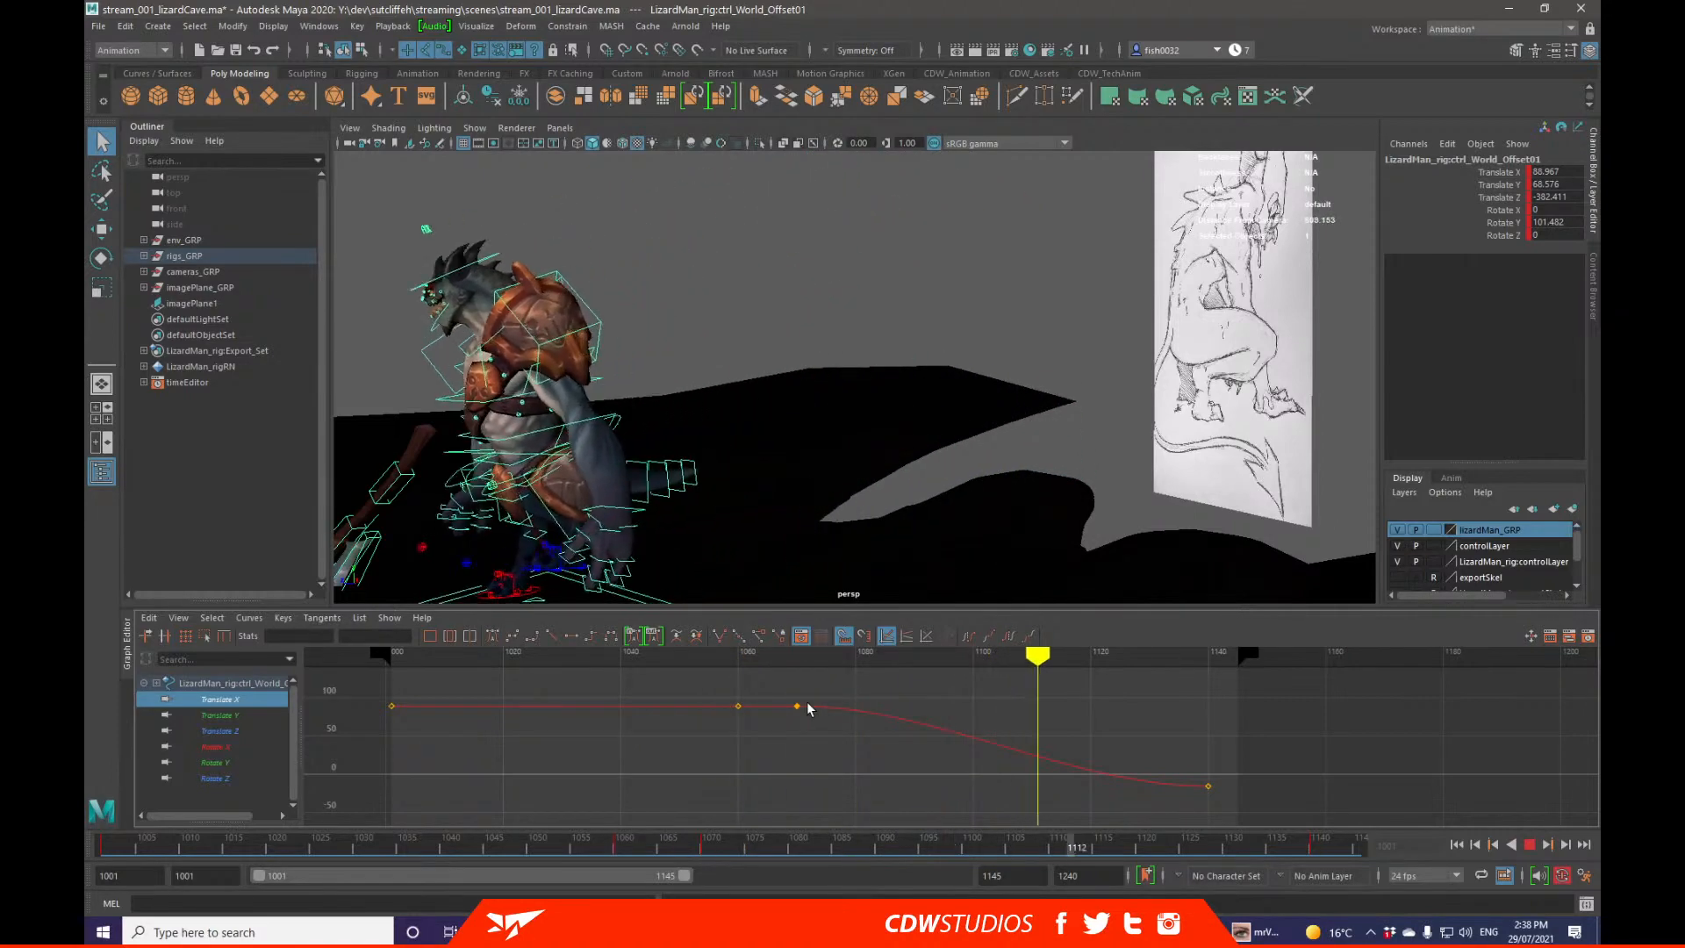
left_click_drag(921, 492, 1004, 462, "alt")
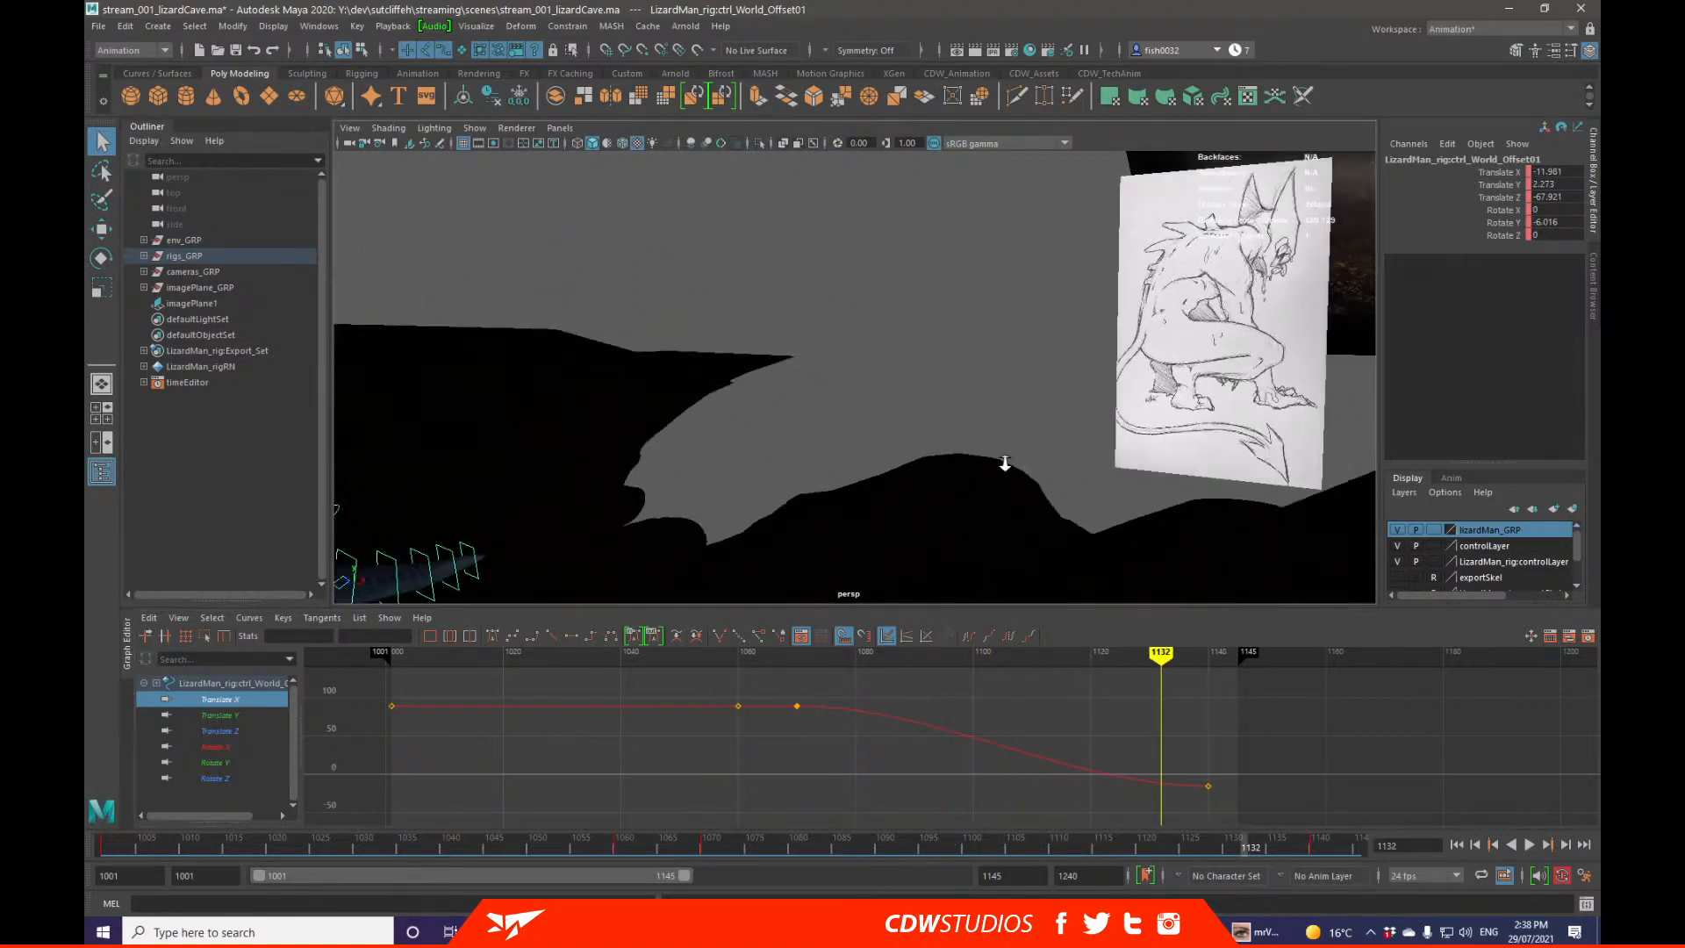
right_click_drag(1004, 463, 857, 508, "alt")
Step: Add a Translate X key at frame 1102 on the world offset and try raising its value to about 66
left_click_drag(920, 844, 987, 858)
left_click_drag(960, 722, 1016, 793)
key("w")
middle_click_drag(1019, 788, 1020, 761, "shift")
key("ctrl+z")
left_click(1207, 785)
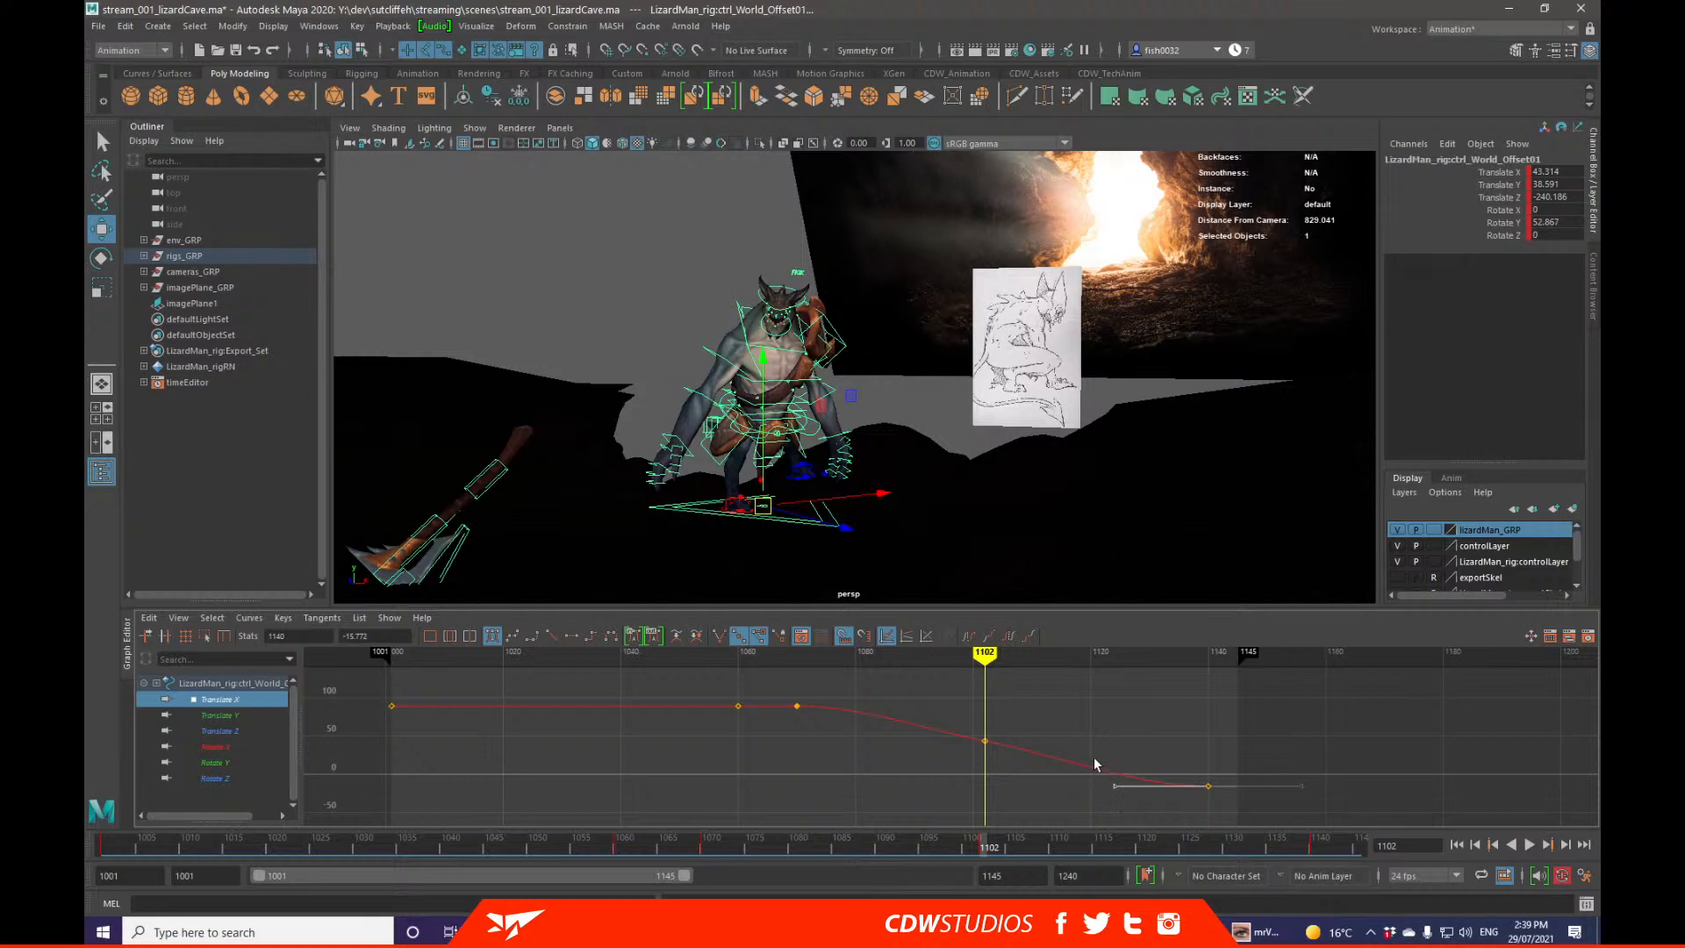
middle_click_drag(1069, 767, 1073, 720)
left_click_drag(963, 720, 1017, 780)
middle_click_drag(1033, 761, 1036, 743, "shift")
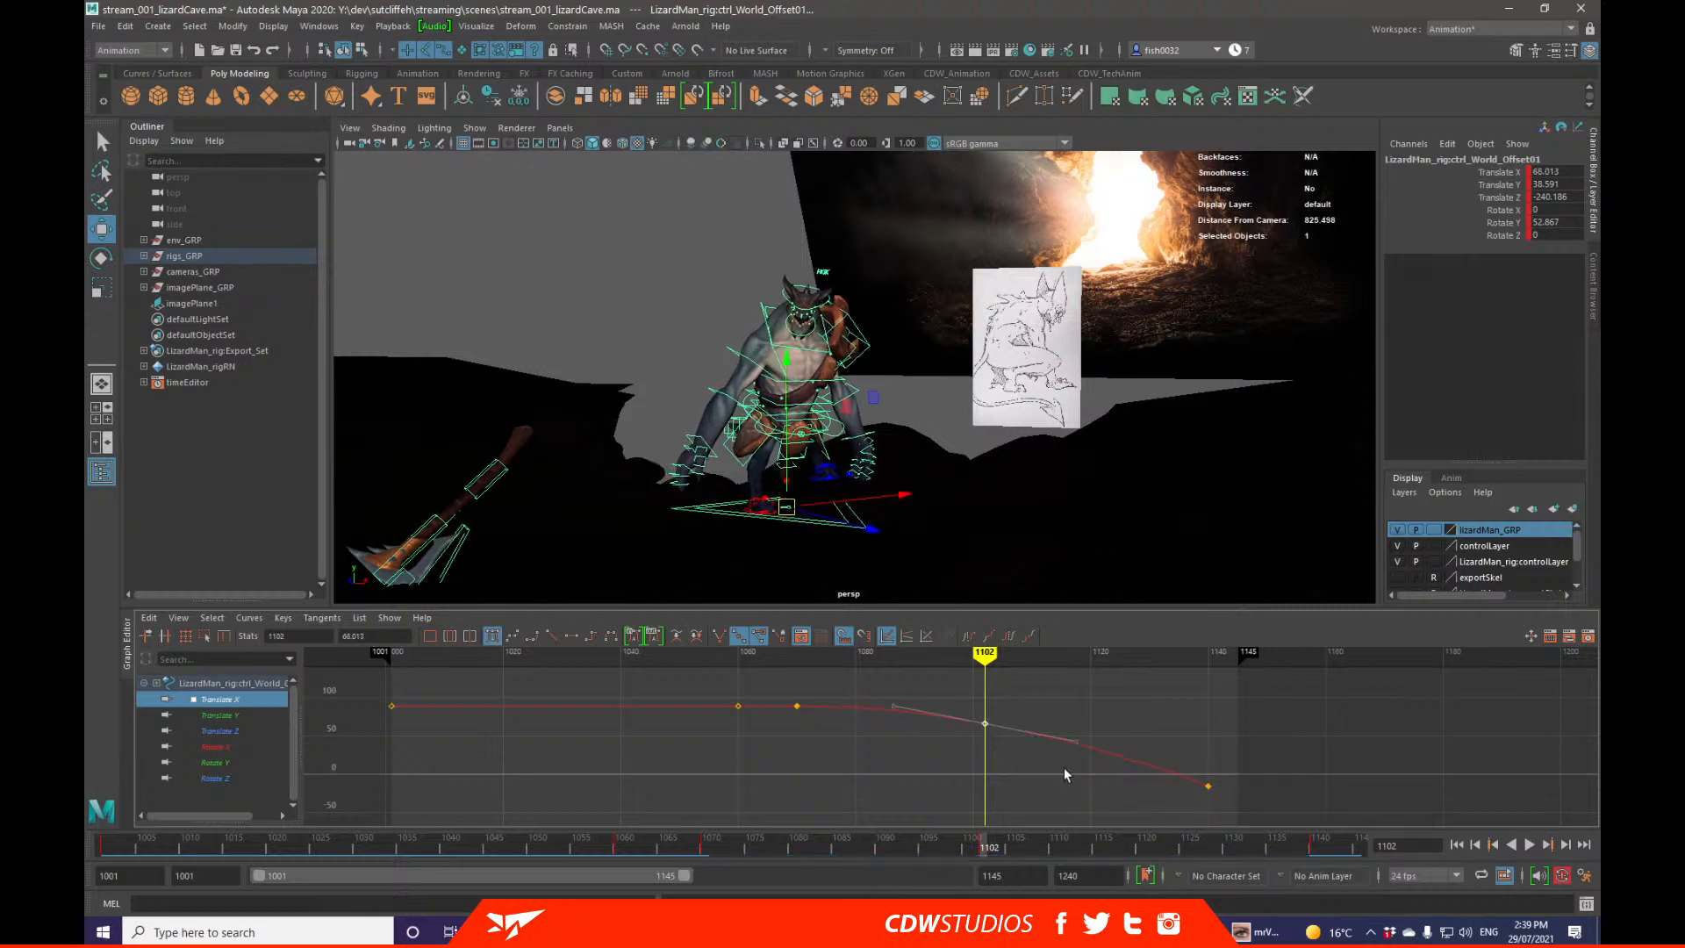
Step: Try raising the world offset's last Translate X key at frame 1140
left_click_drag(1174, 759, 1221, 802)
key("q")
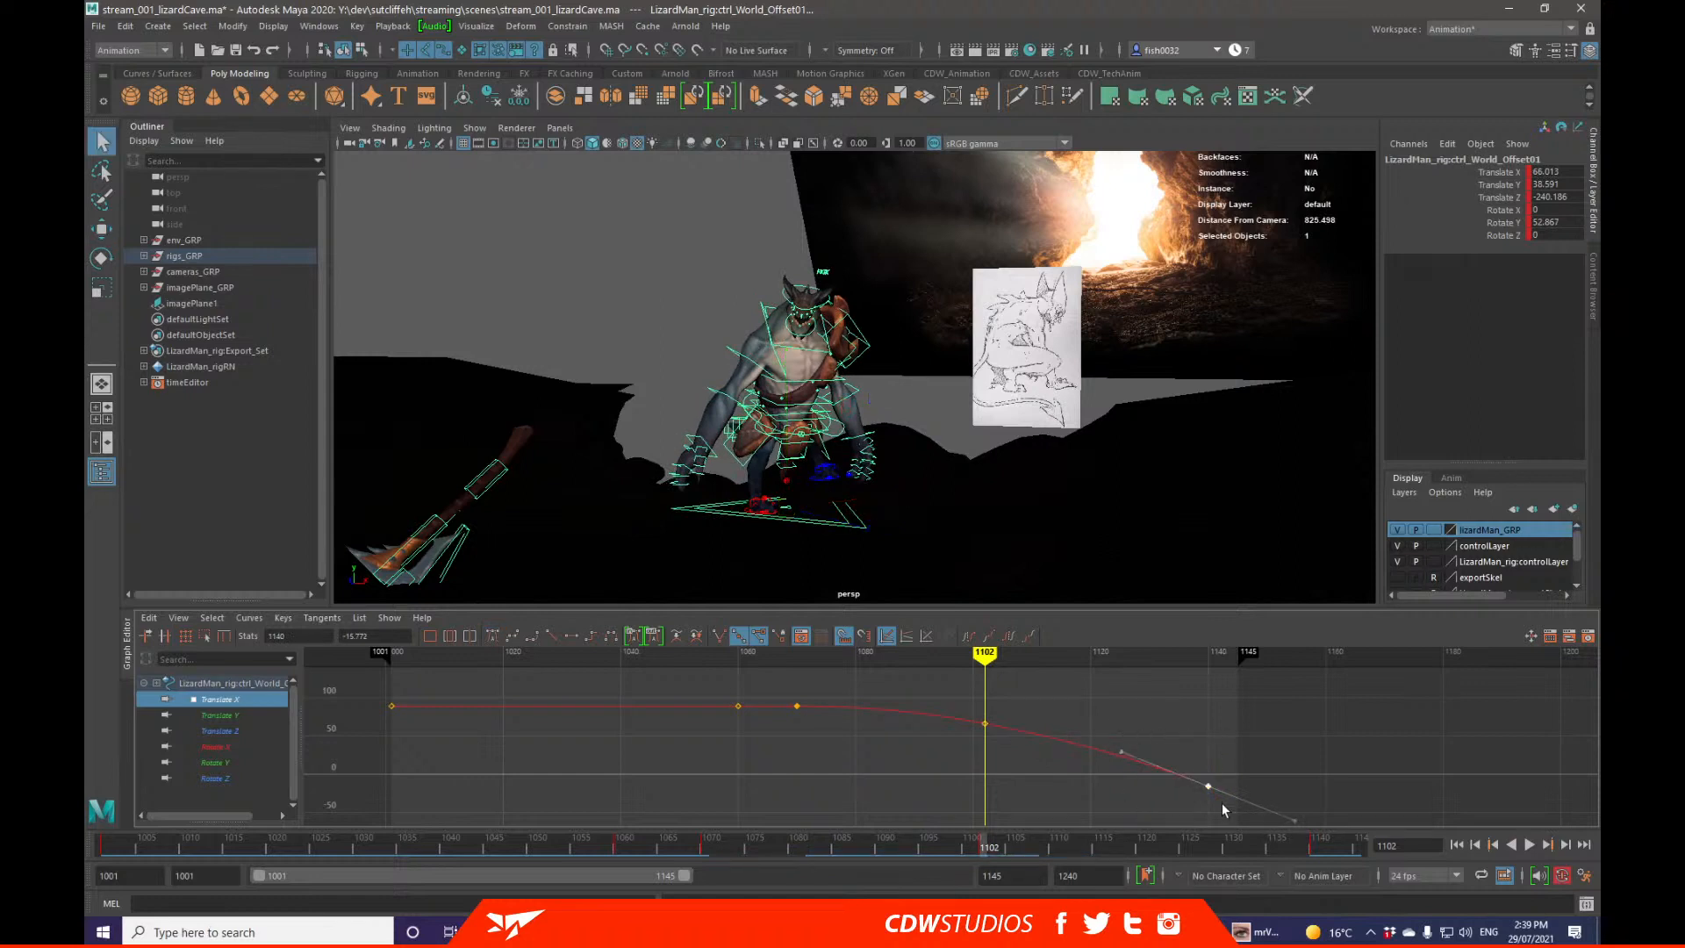
key("w")
middle_click_drag(1224, 782, 1227, 746, "shift")
Step: Undo the trial edits at frames 1102 and 1140, including the added Translate X key
key("ctrl+z")
key("ctrl+z")
key("ctrl+z")
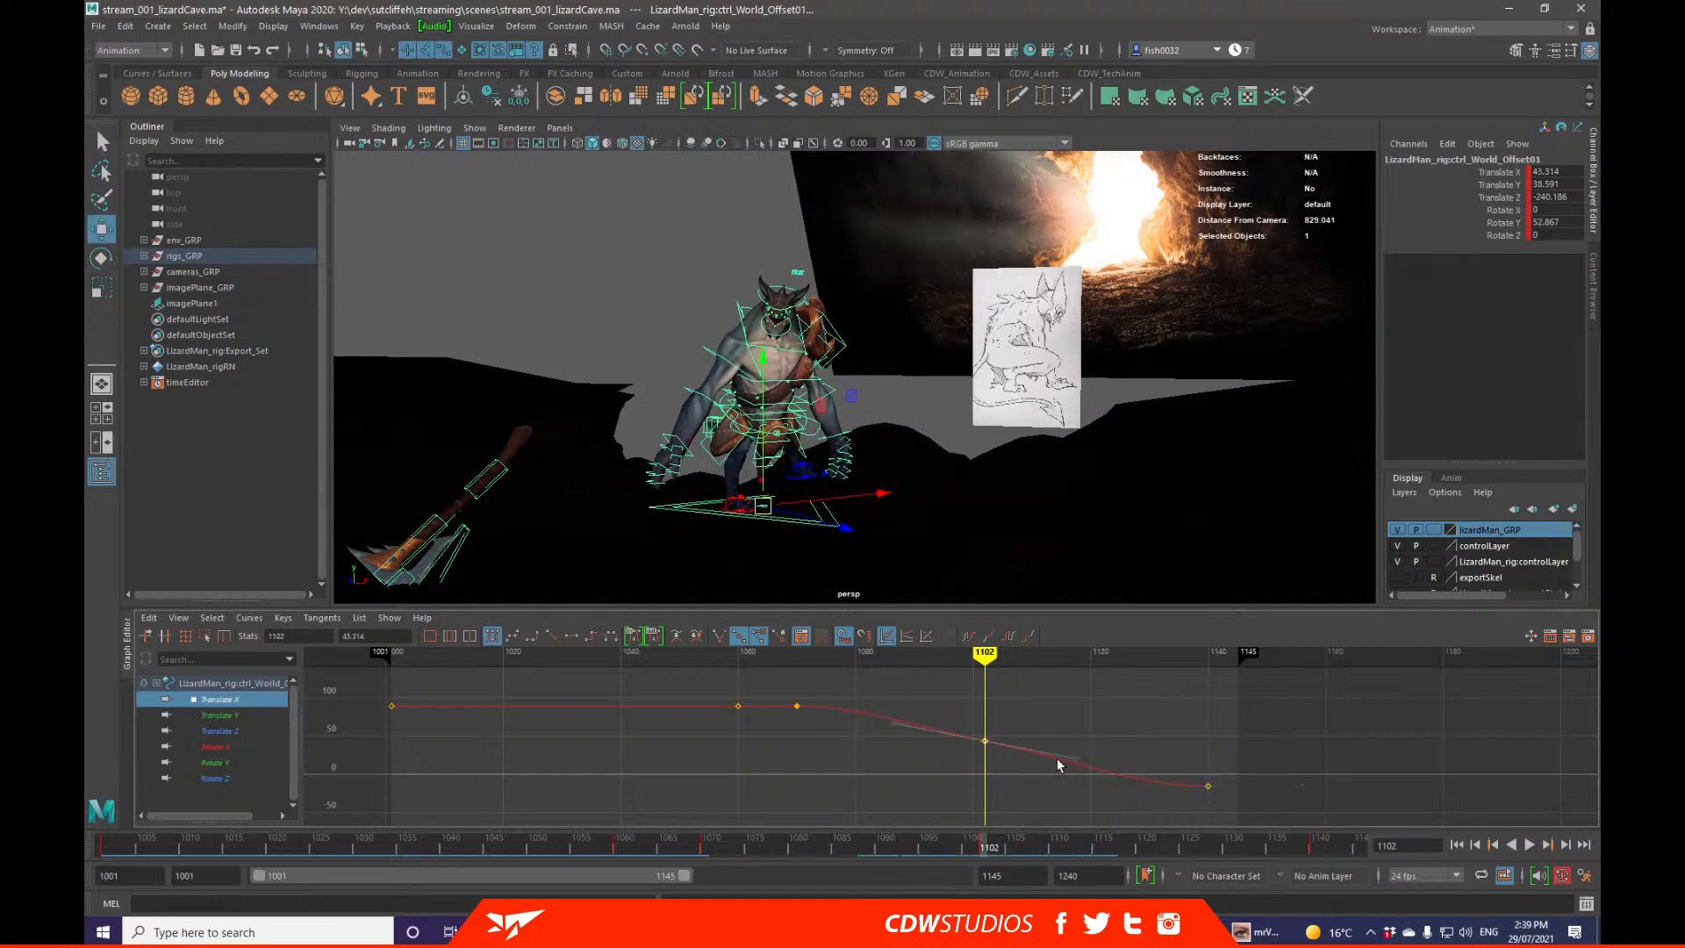
key("ctrl+z")
key("ctrl+z")
key("ctrl+z")
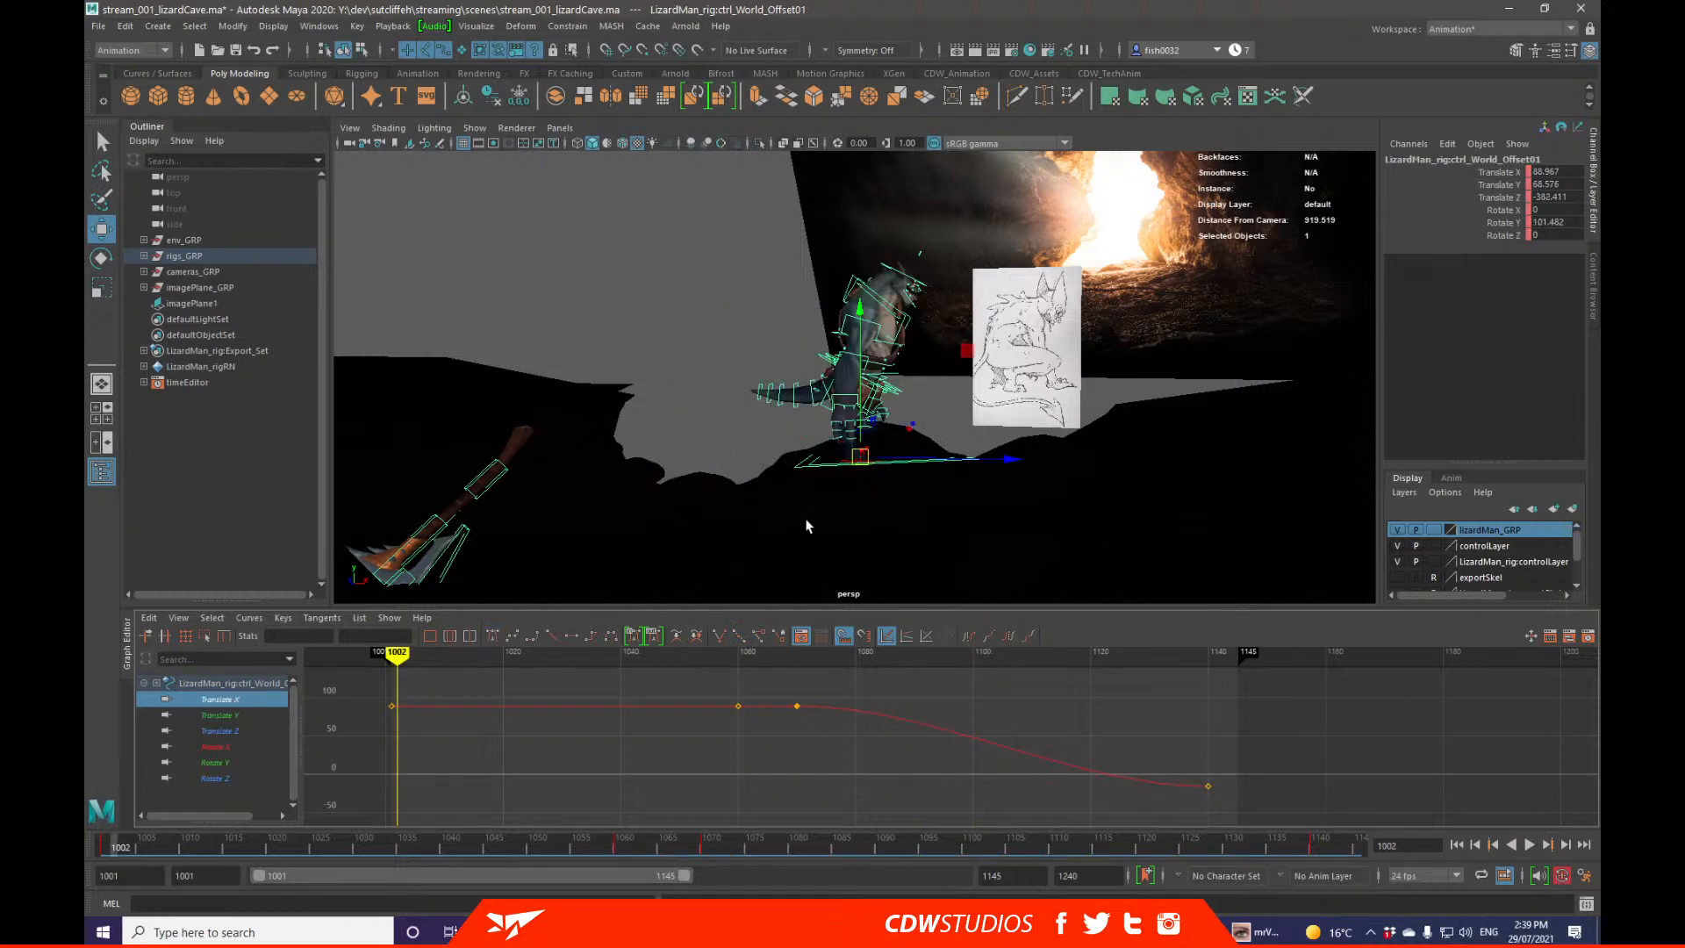
Step: Play the shot from frame 1001 to about frame 1087 in the wide perspective view
left_click(112, 844)
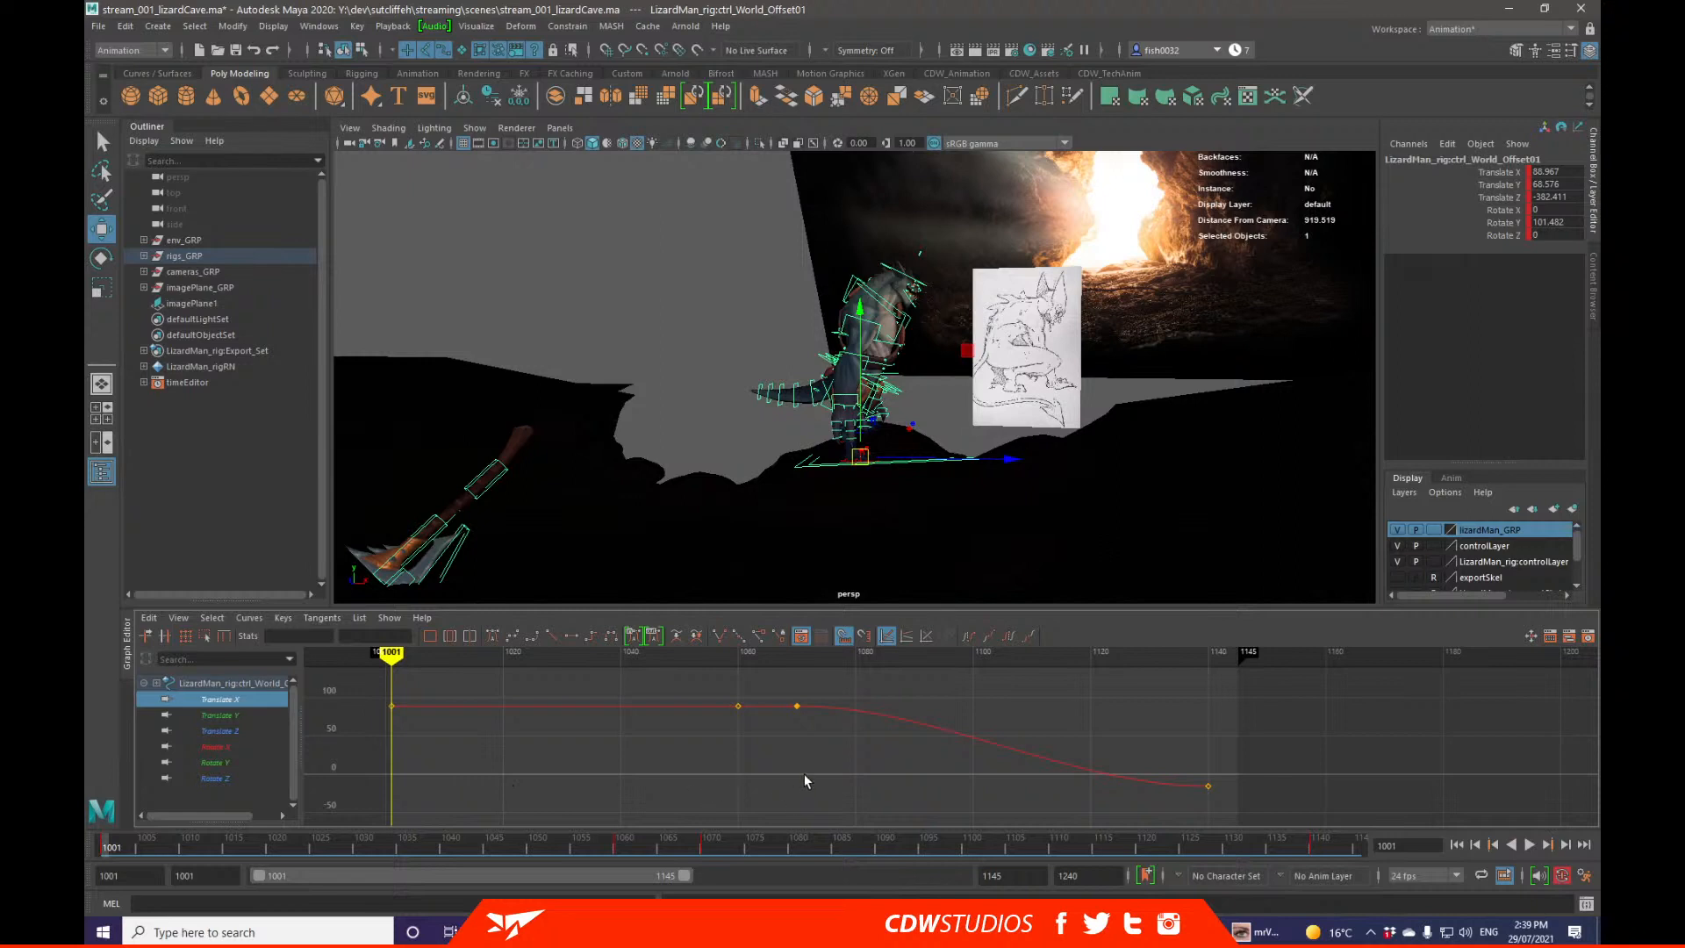
key("alt+v")
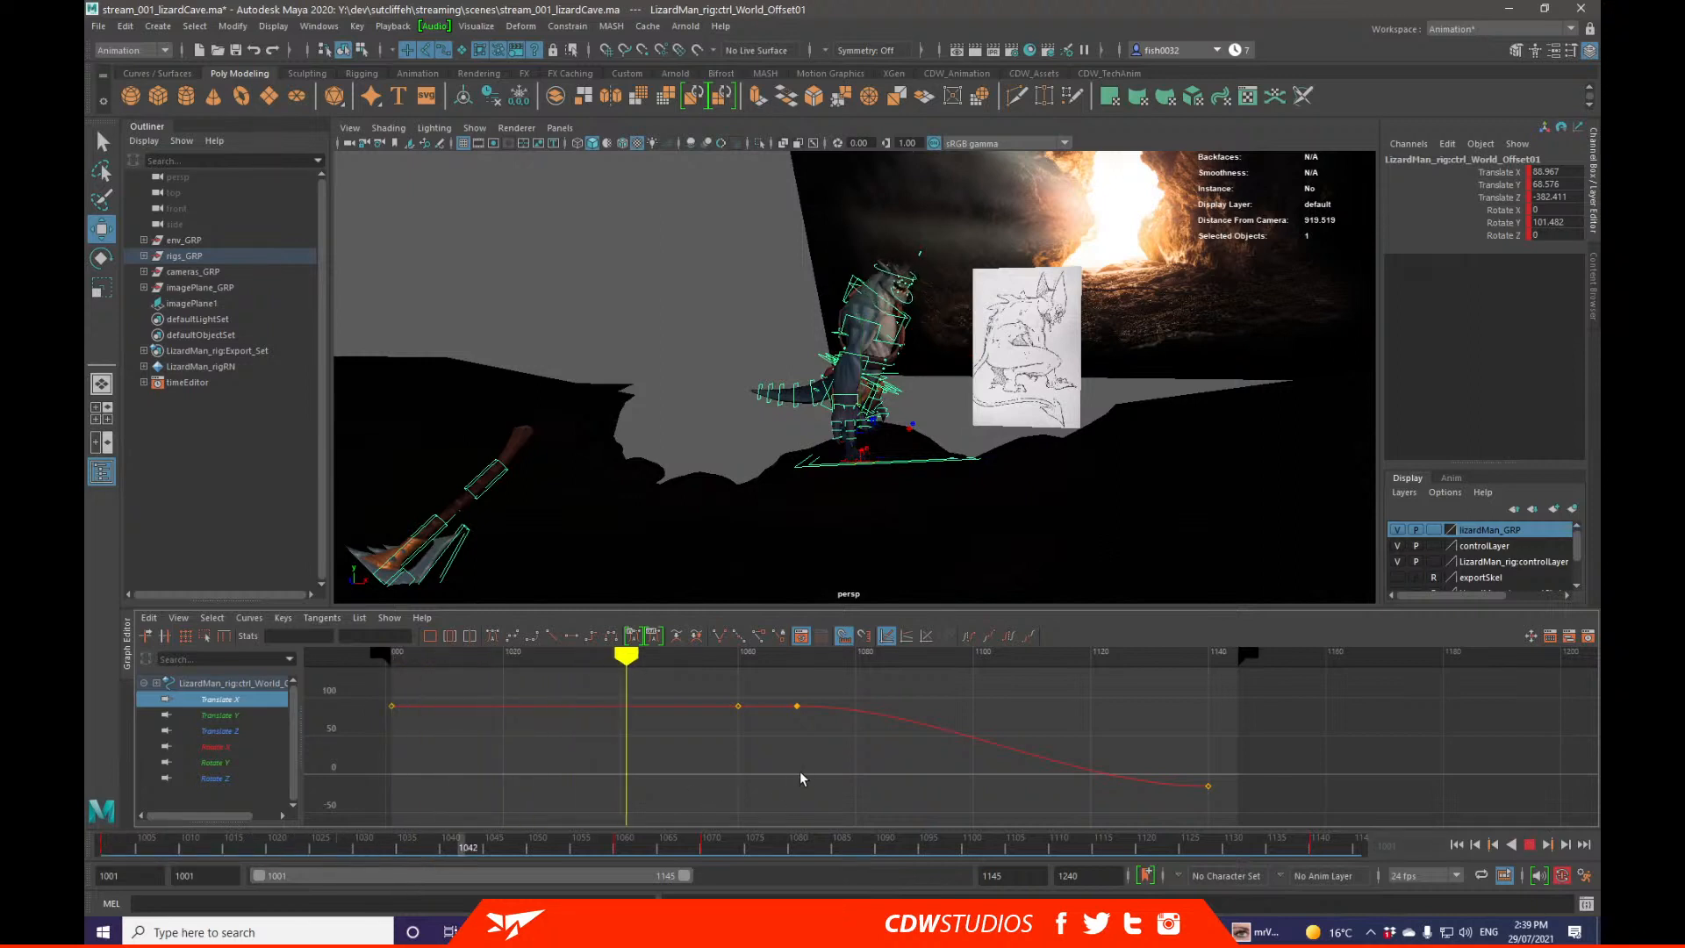
key("alt+v")
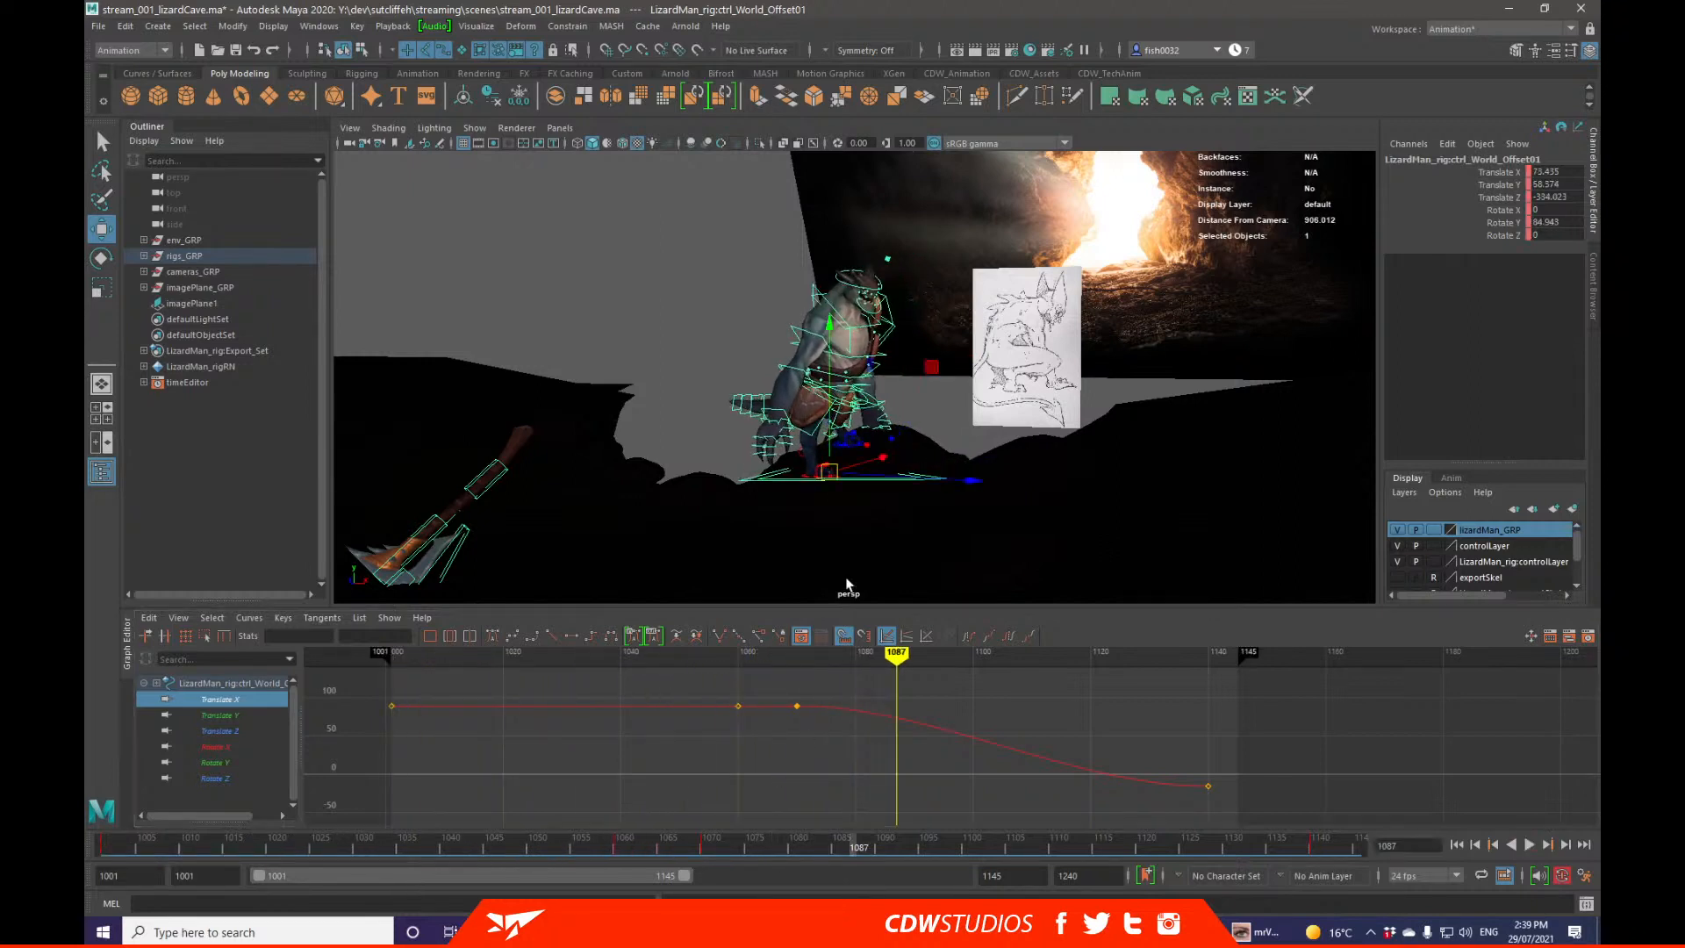
Step: Add a hold key at about frame 1014 on the spine03FK control and isolate its Rotate Y curve at frame 1054
key("q")
left_click(890, 379)
key("a")
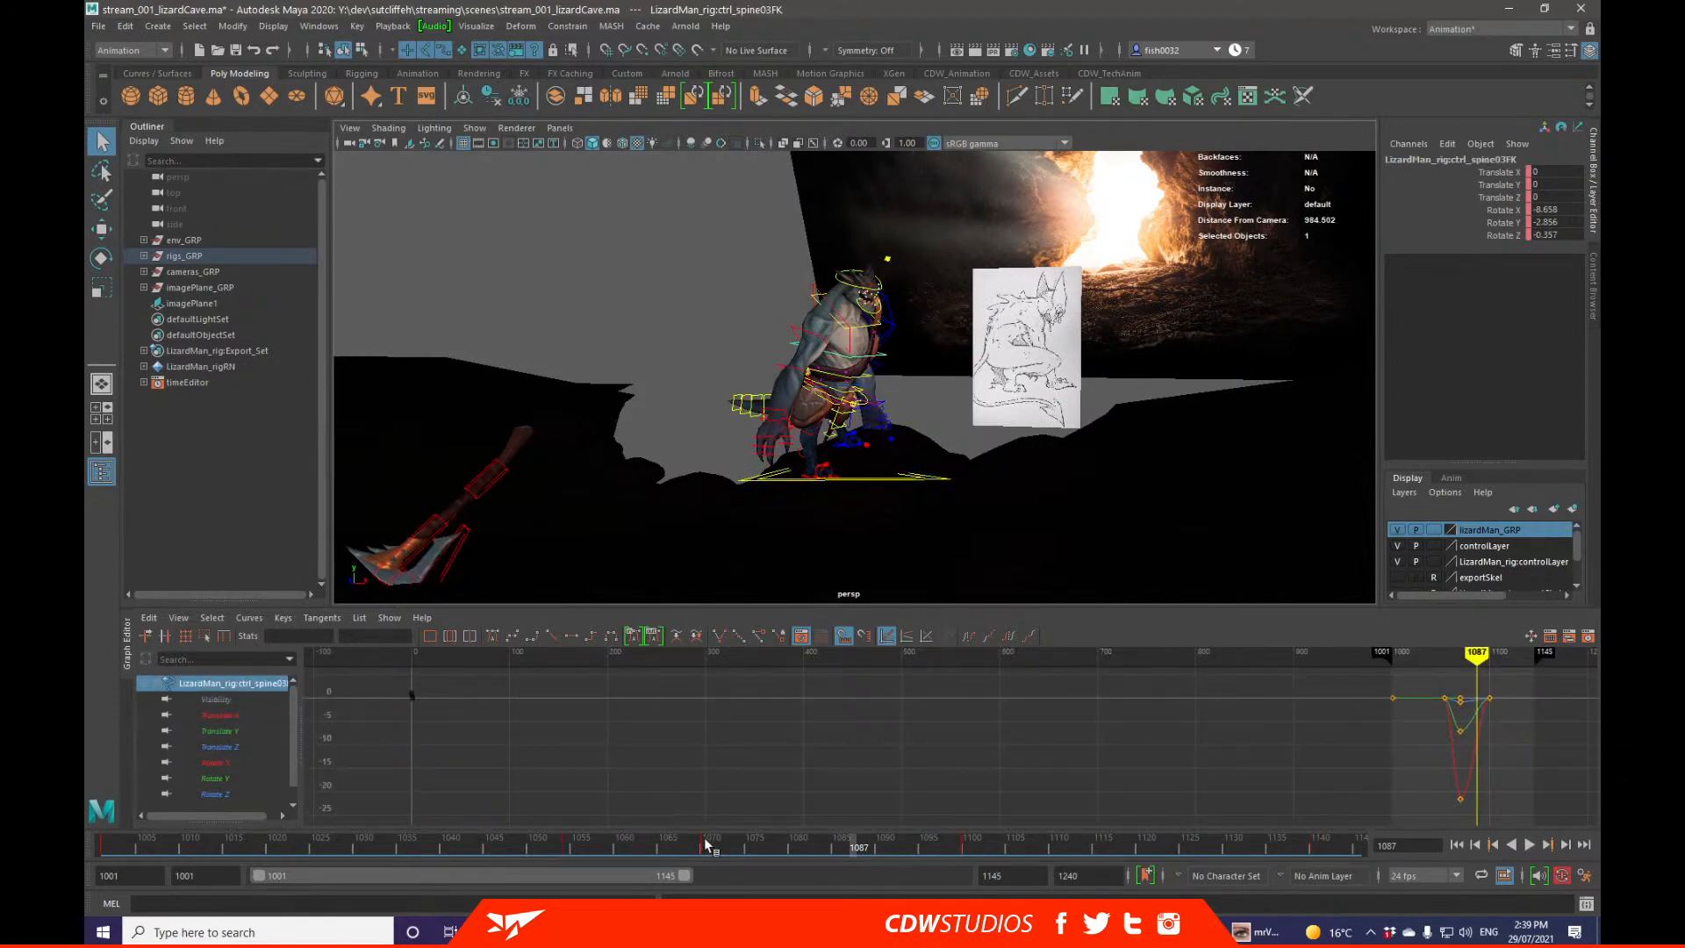
mouse_move(706, 844)
left_mouse_down()
mouse_move(219, 838)
mouse_move(568, 838)
left_mouse_up()
middle_click_drag(1261, 714, 795, 742, "alt")
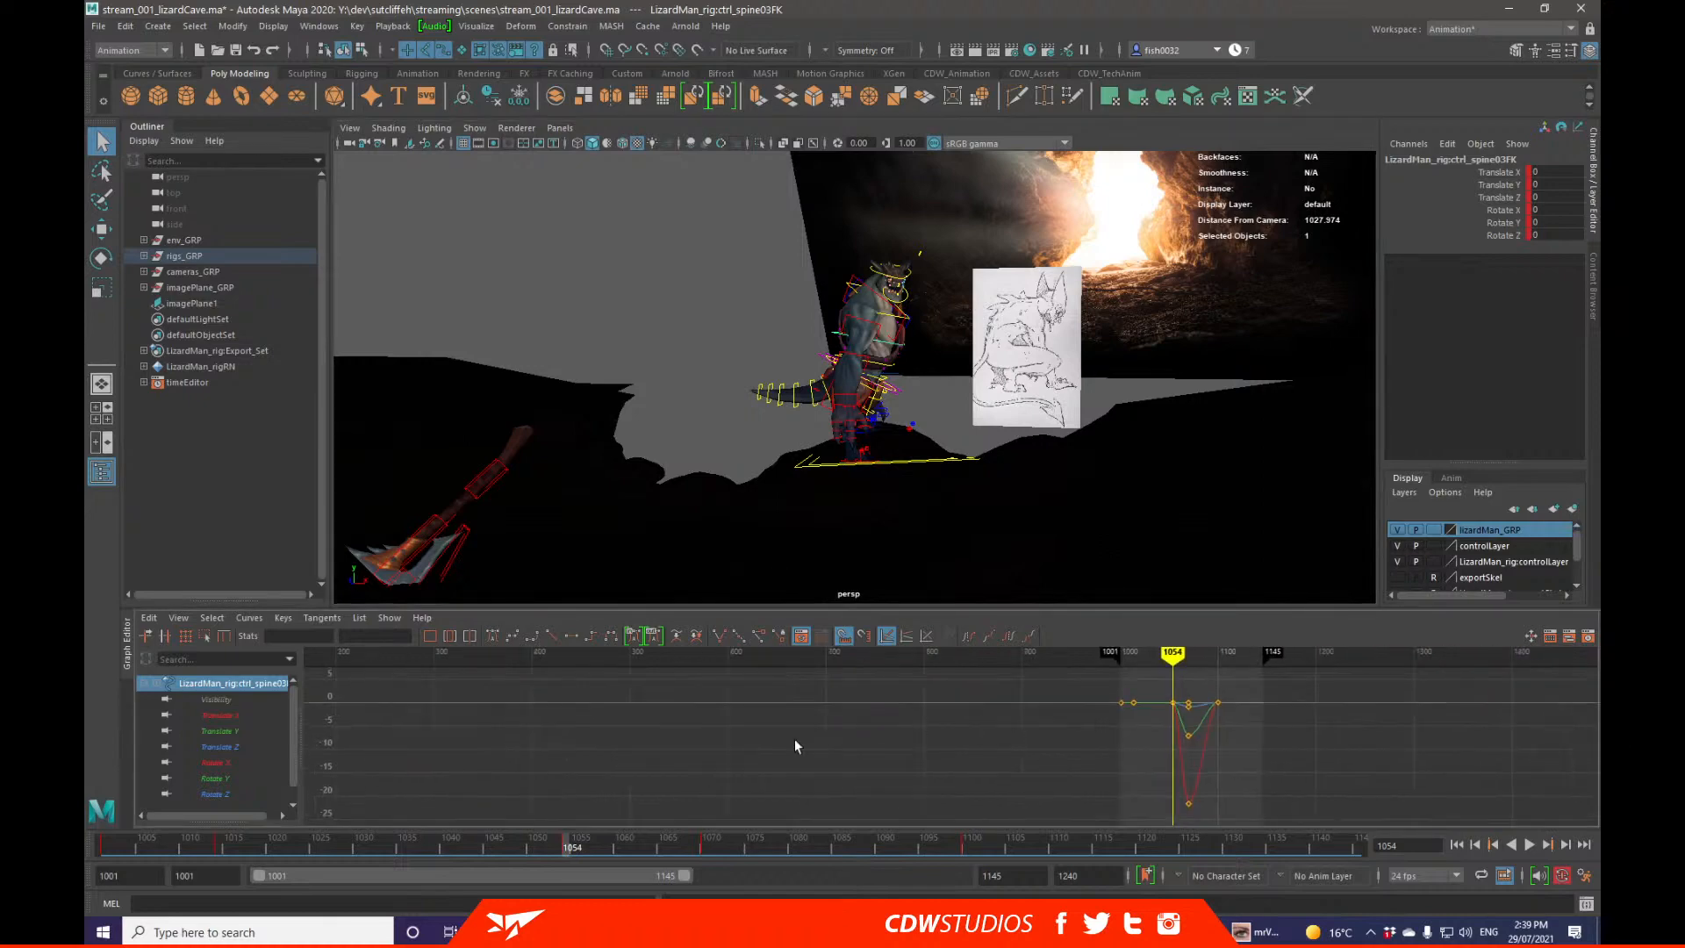
left_click(253, 777)
key("e")
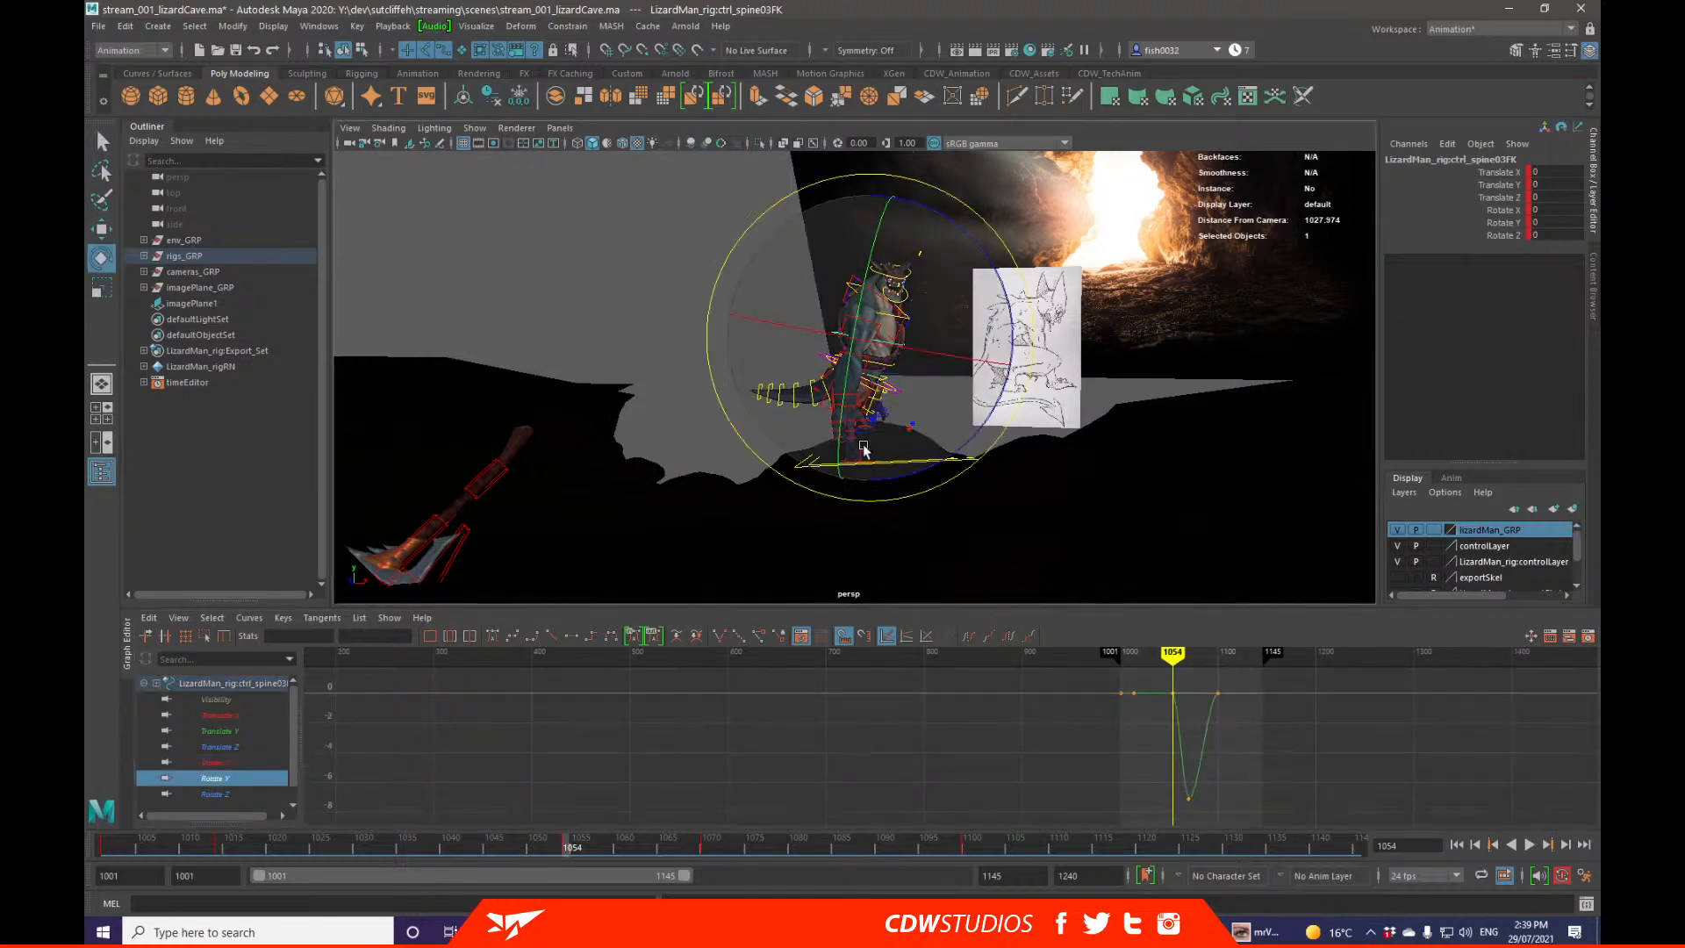
Step: Key the spine02FK control at frame 1054 and at frame 1018, matching the frame where the neck's movement starts
left_click_drag(886, 434, 825, 443, "alt")
left_click_drag(910, 345, 985, 392, "alt")
key("q")
scroll(1141, 351, "up", 4)
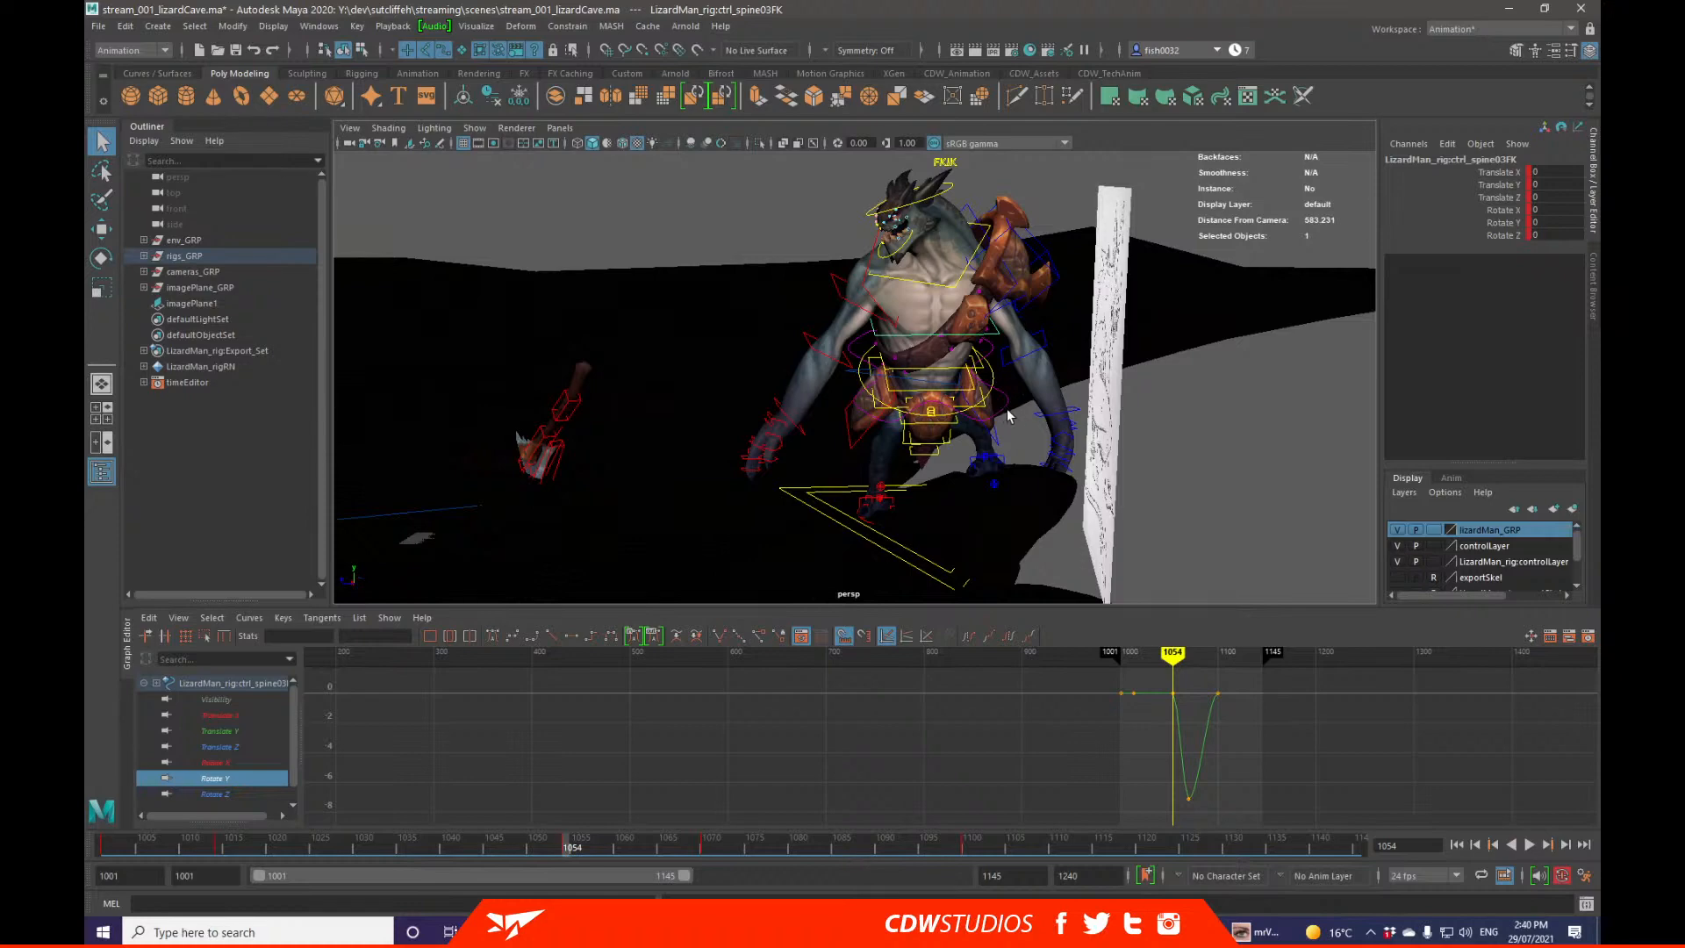
mouse_move(1008, 411)
left_mouse_down("alt")
mouse_move(1087, 420)
mouse_move(976, 387)
mouse_move(1018, 260)
left_mouse_up("alt")
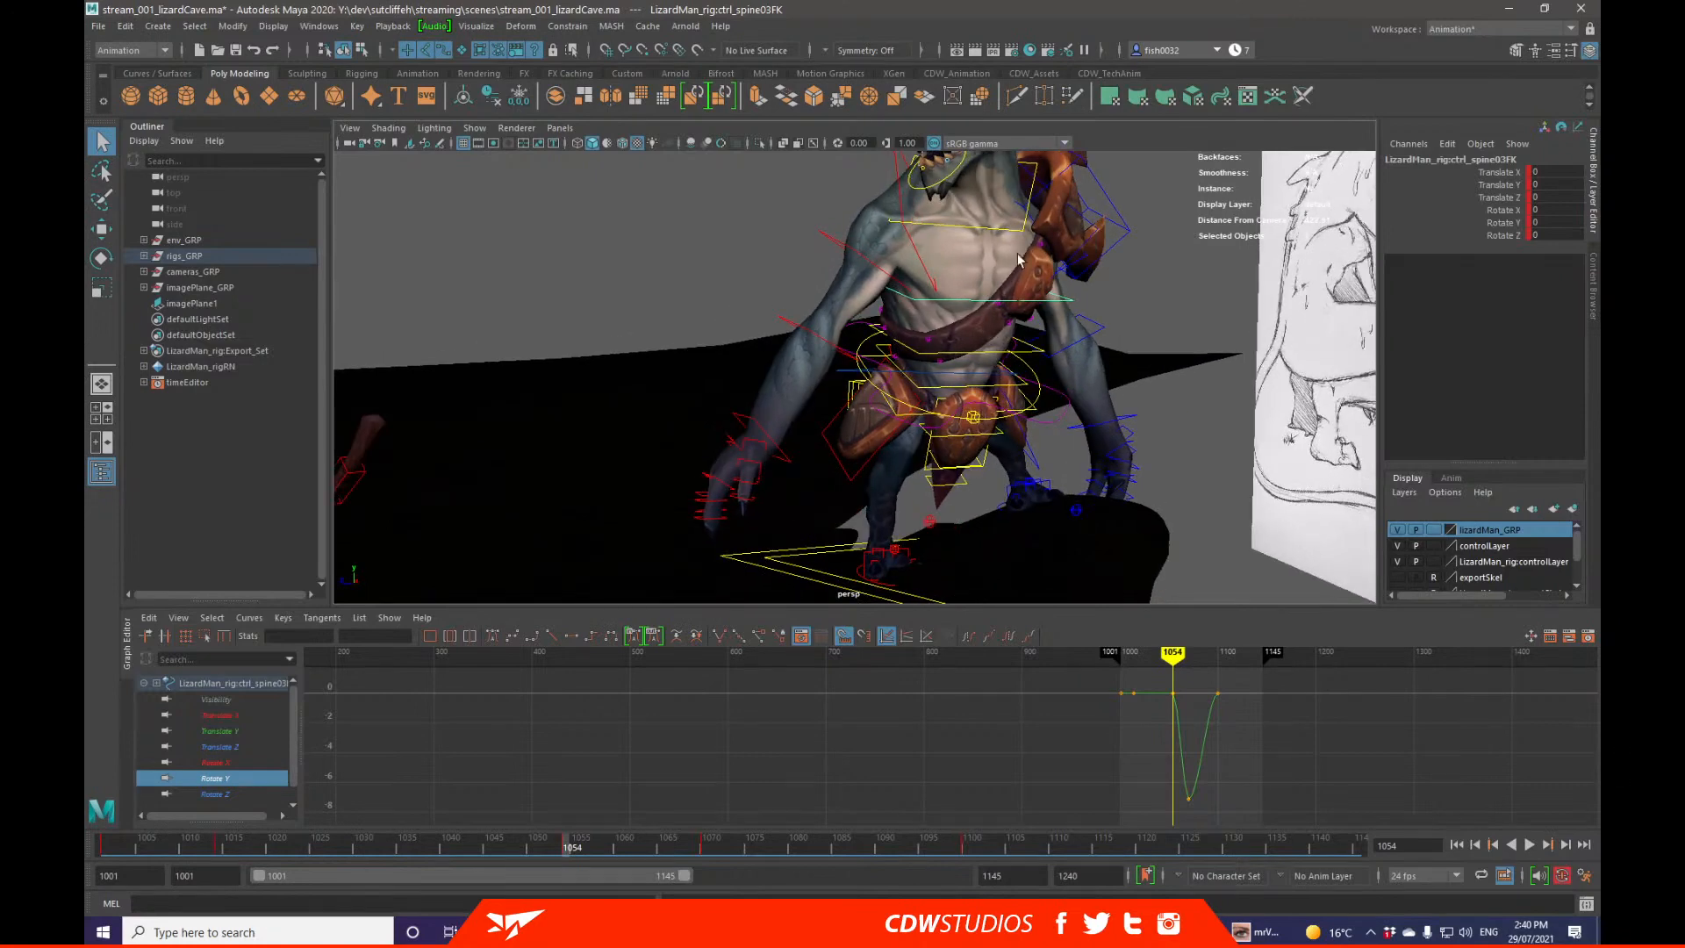
left_click(995, 354)
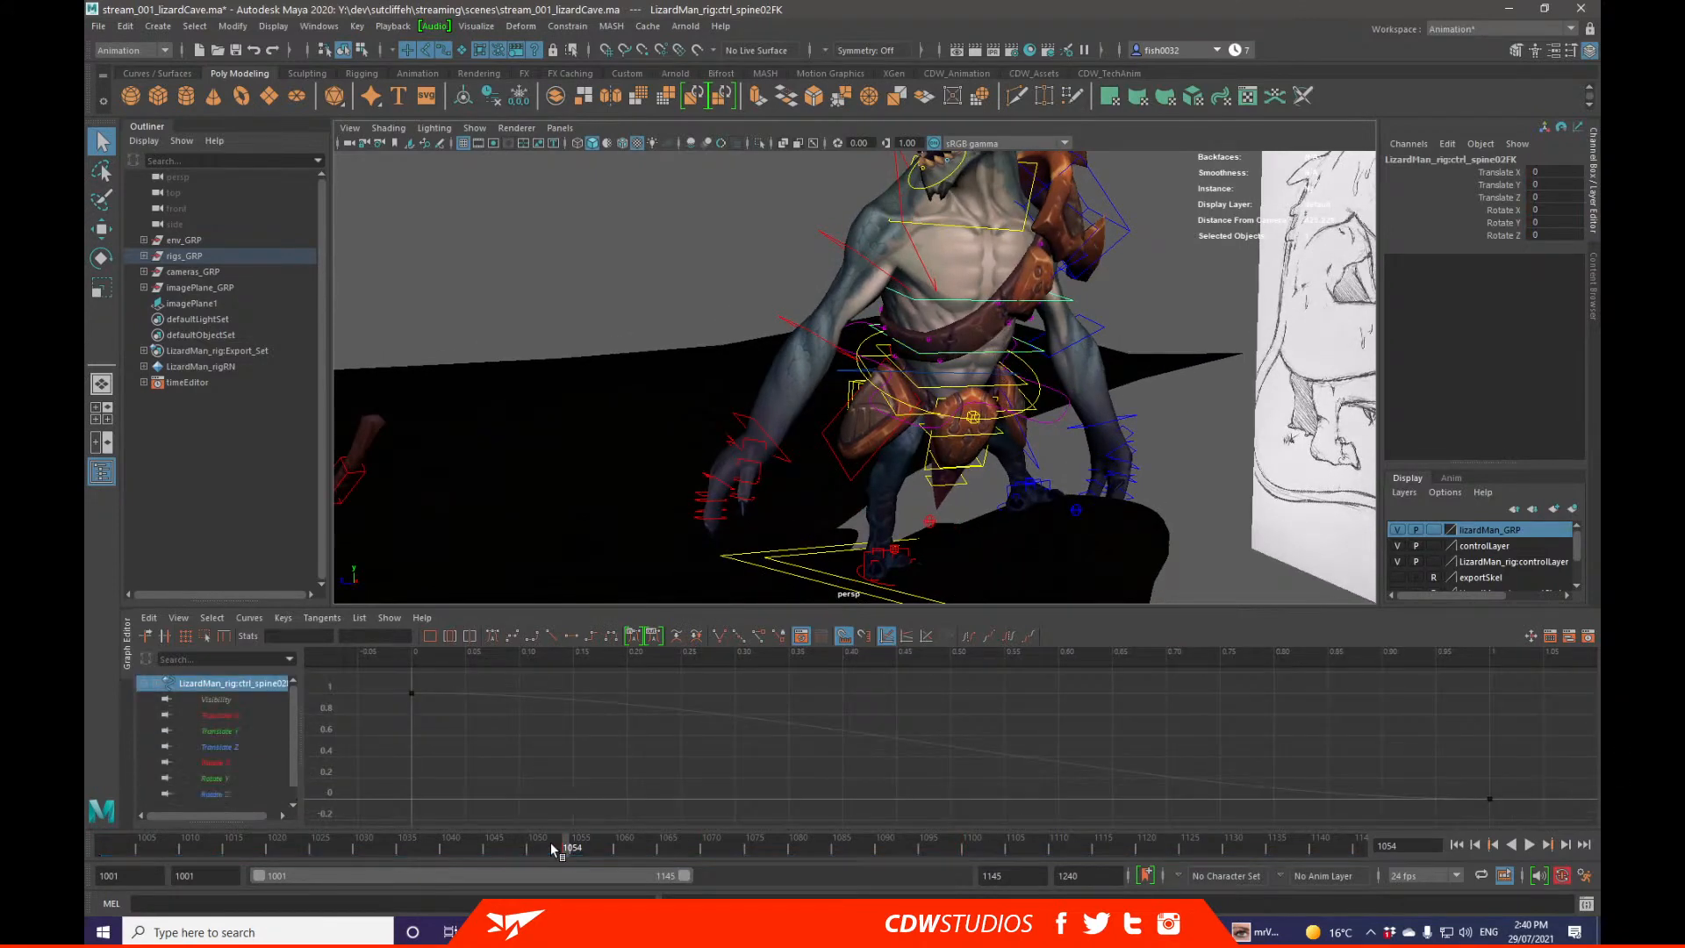
left_click(978, 230)
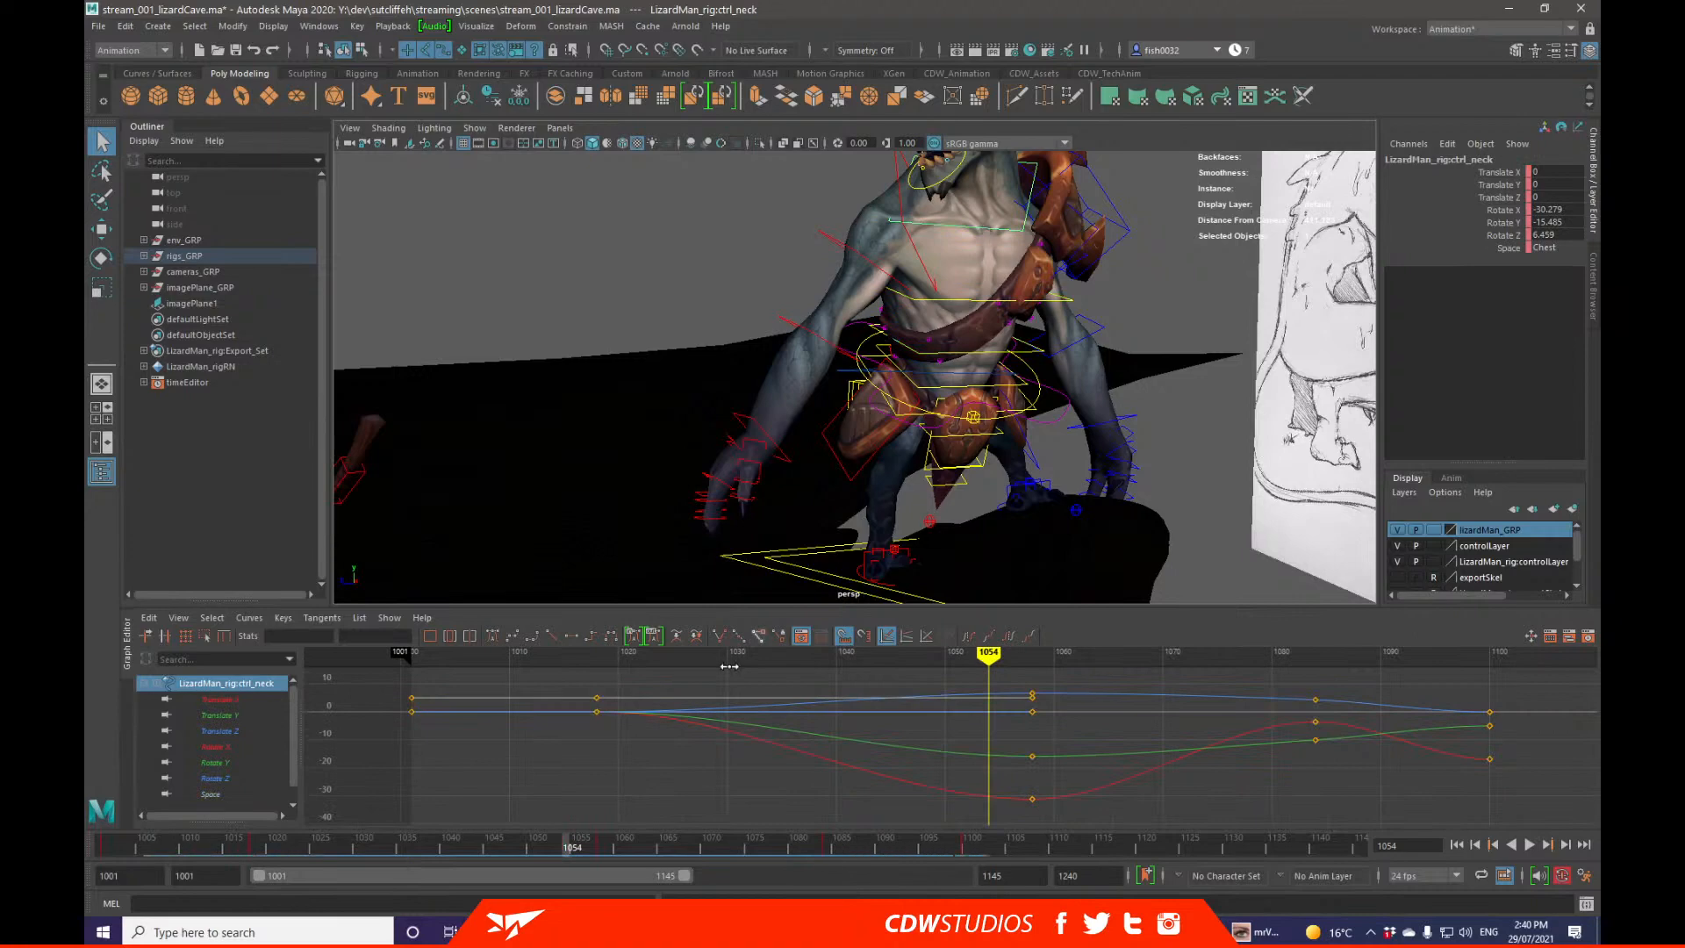
left_click(256, 847)
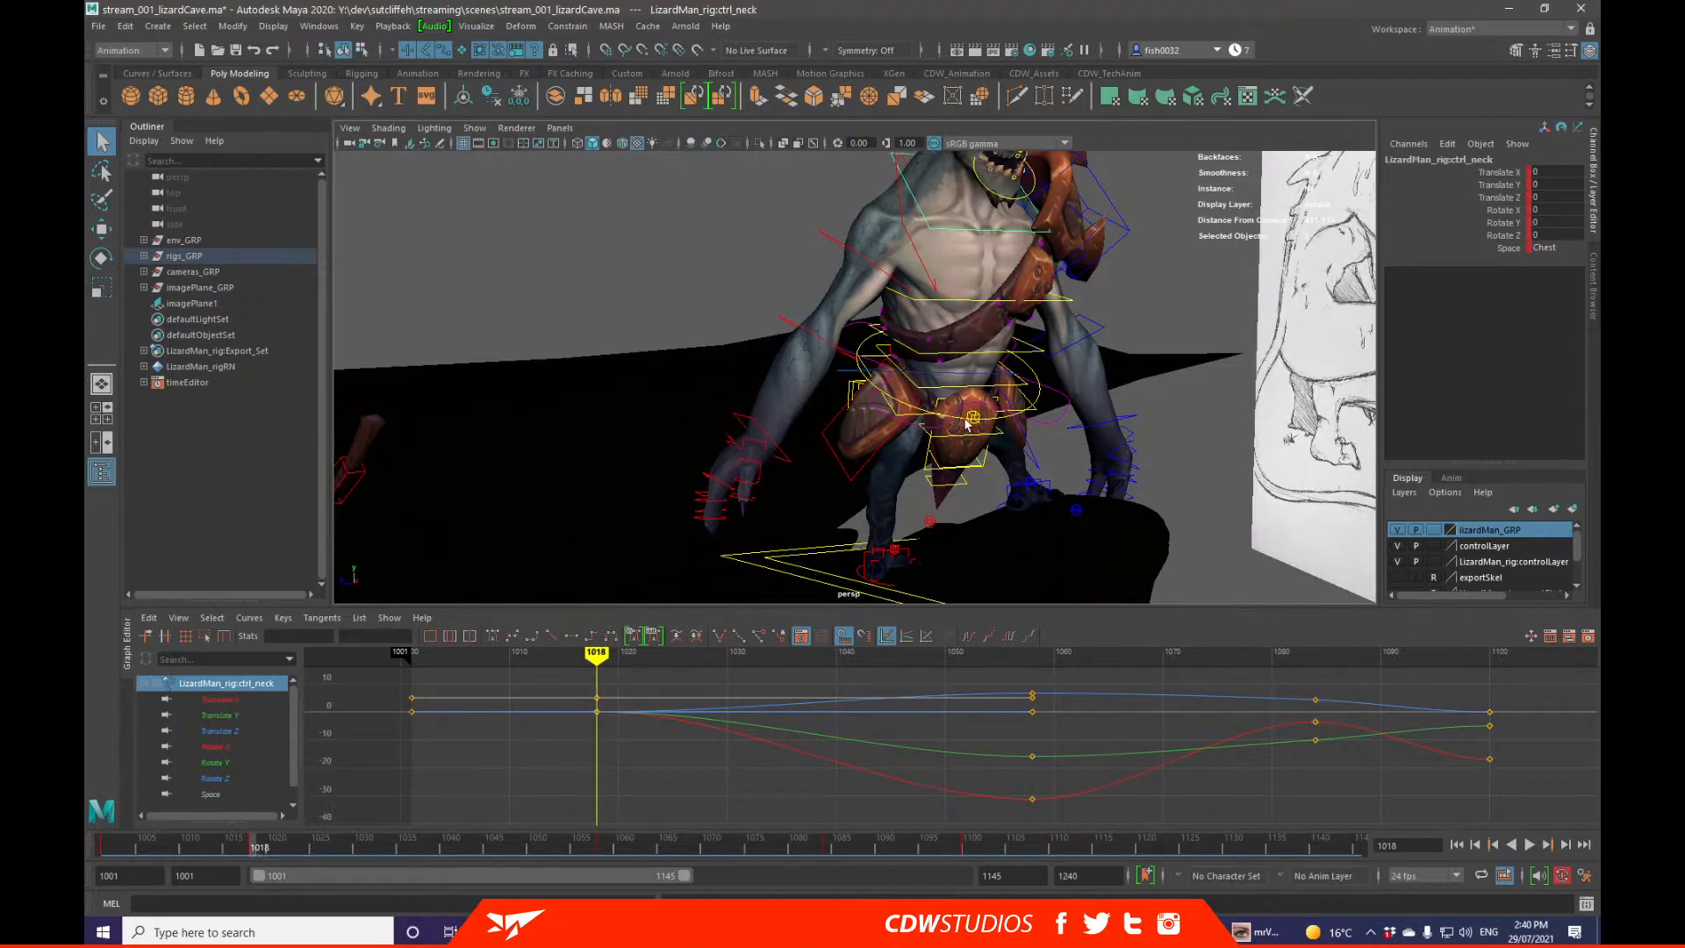
left_click(988, 359)
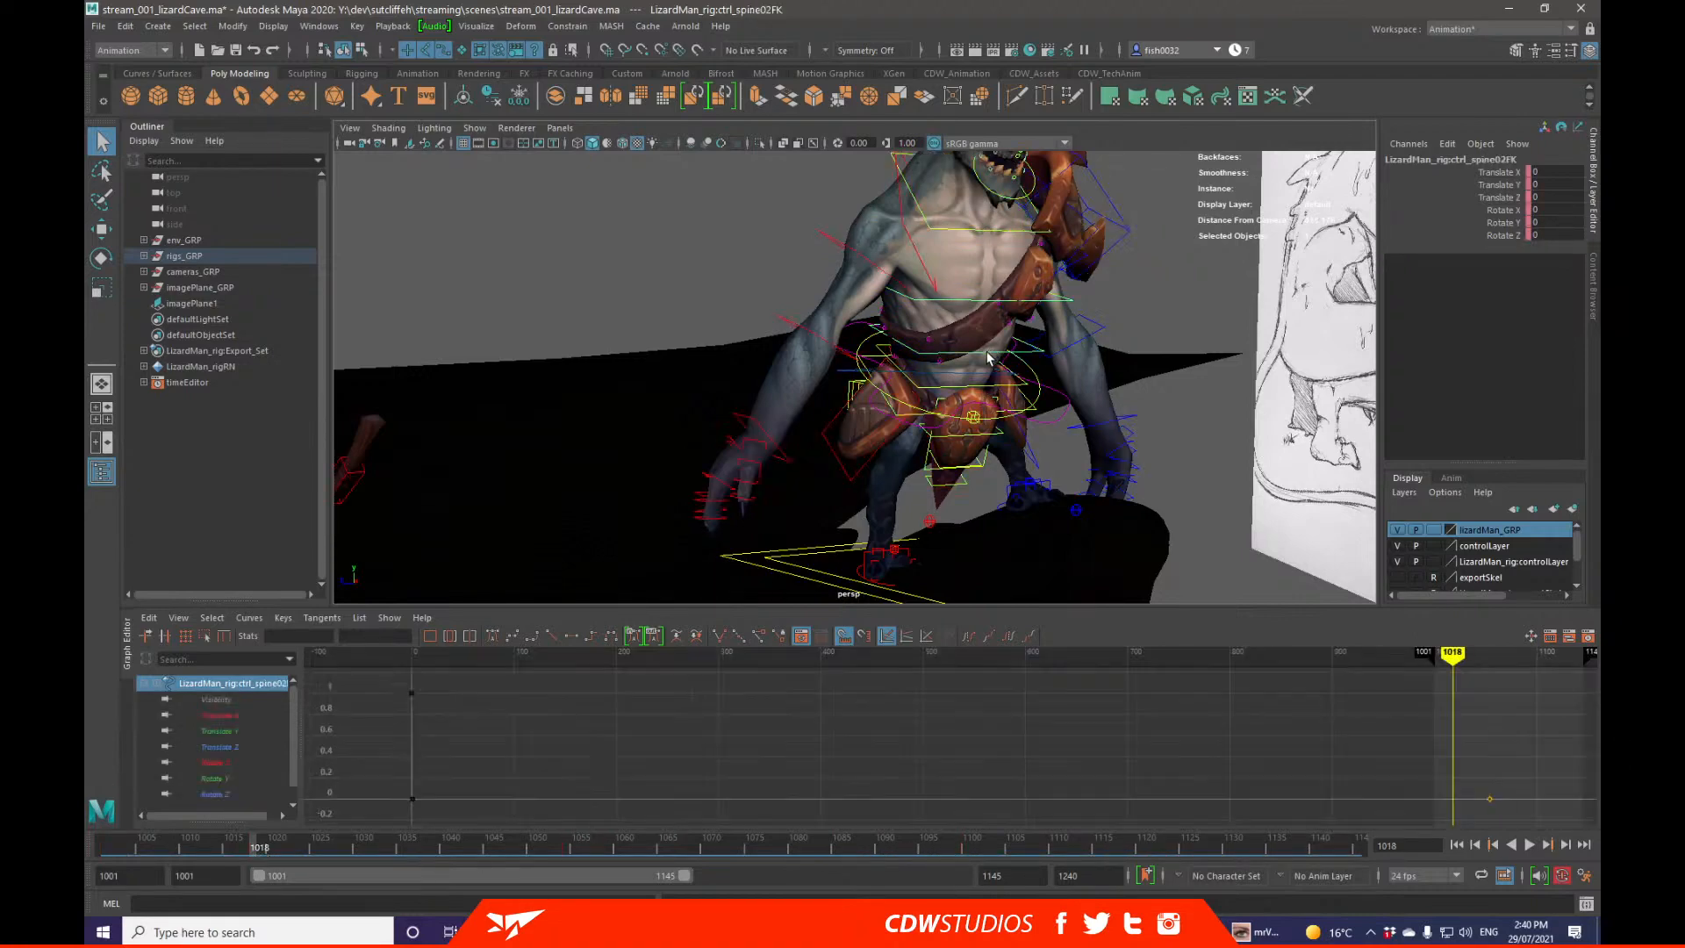
left_click(423, 804)
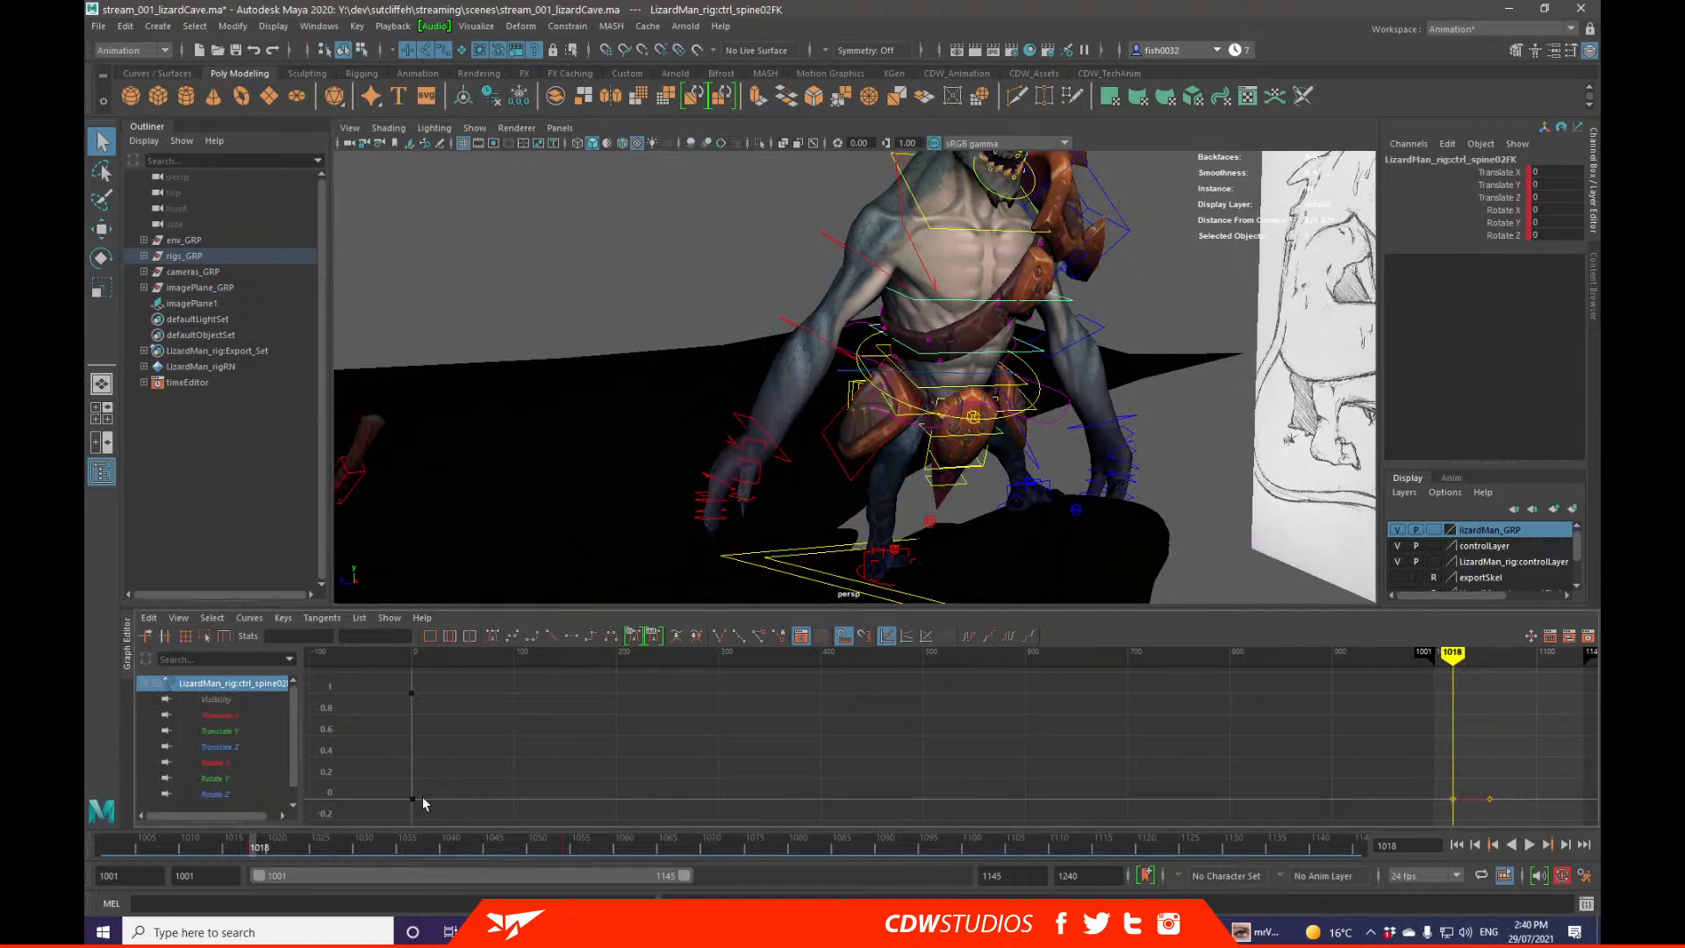
Step: Rotate the spine02FK control at frame 1054 to bend and twist the torso, and play the motion through
left_click(572, 848)
key("e")
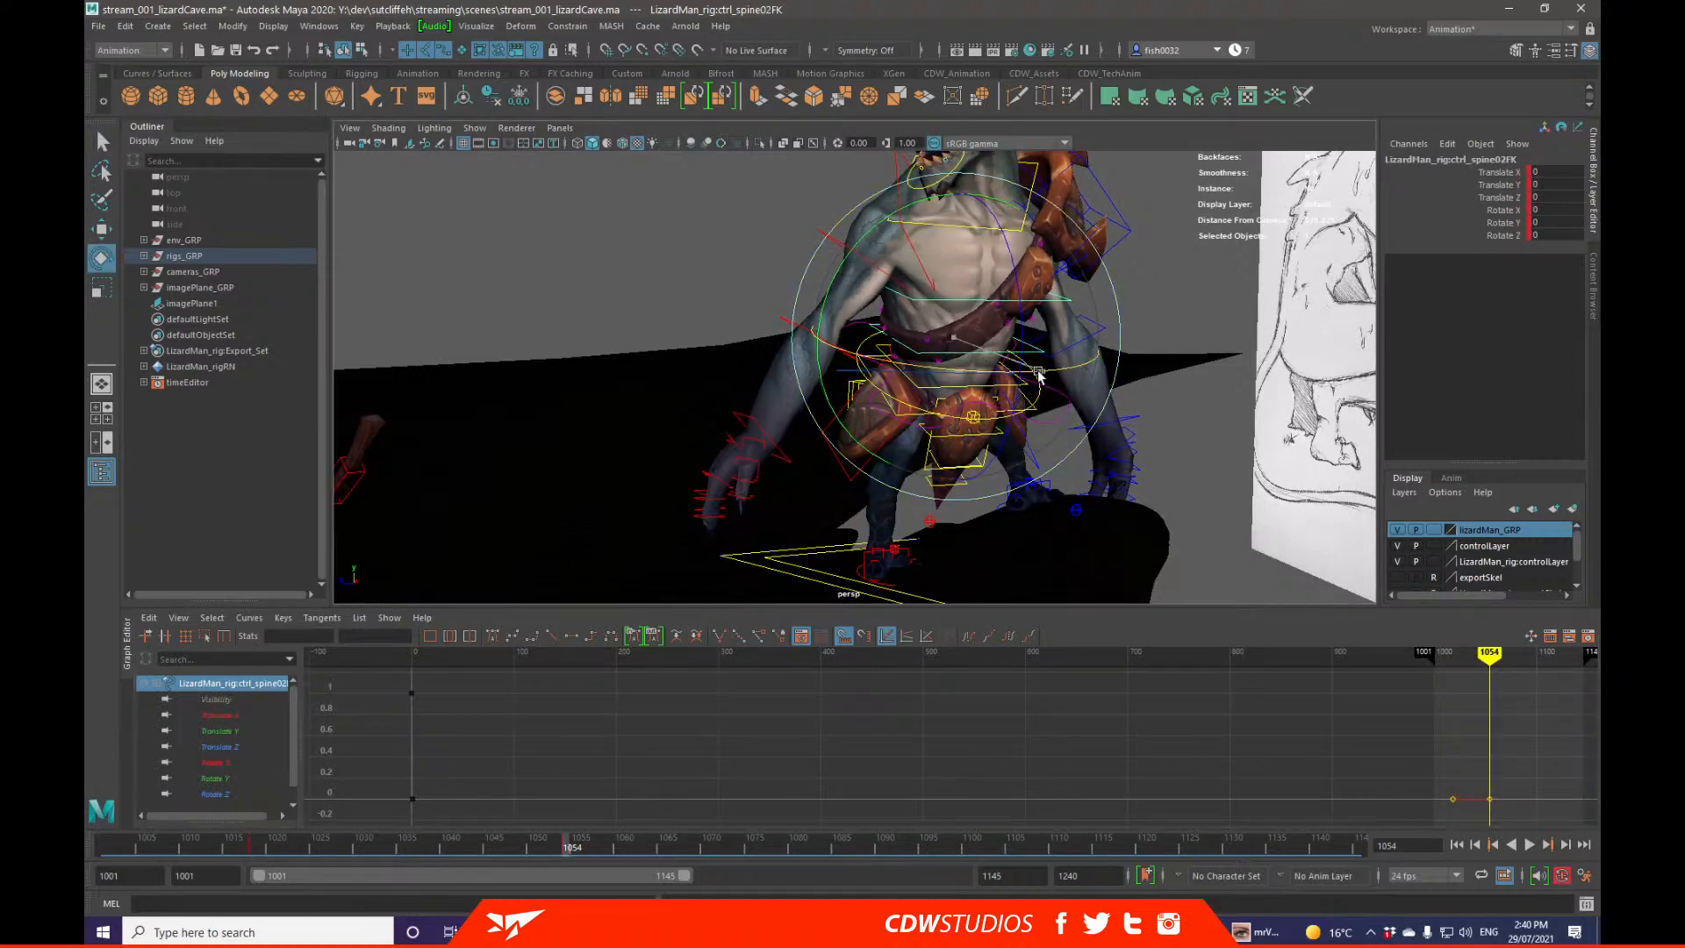
left_click_drag(1038, 375, 862, 231)
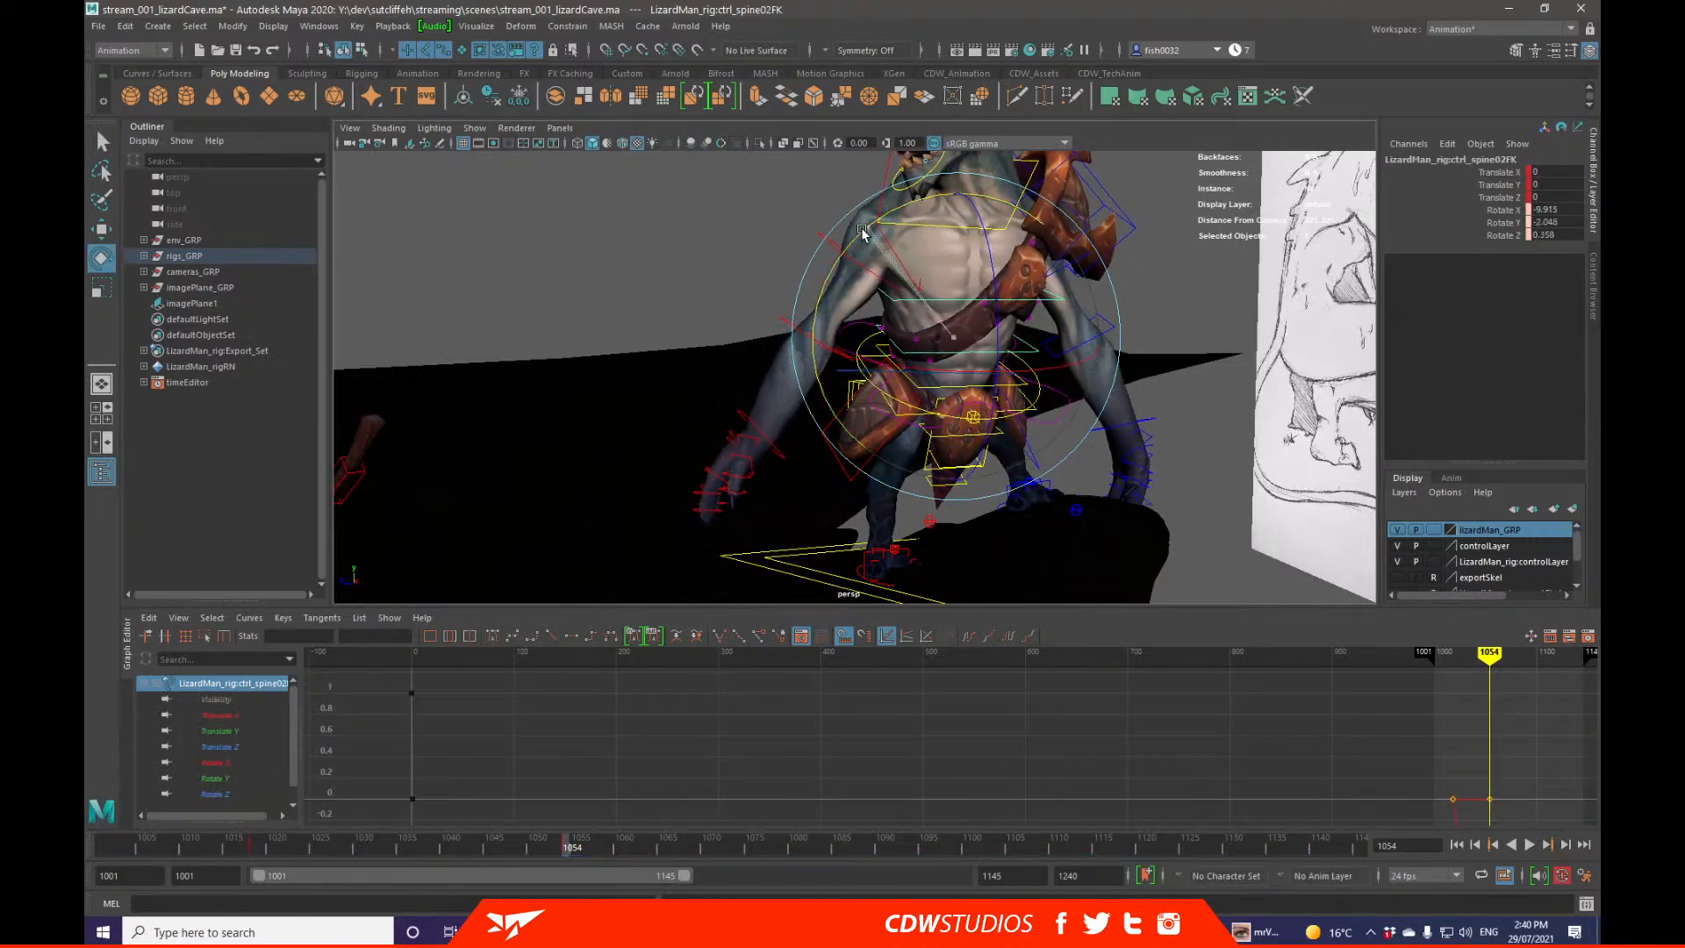
key("q")
key("alt+v")
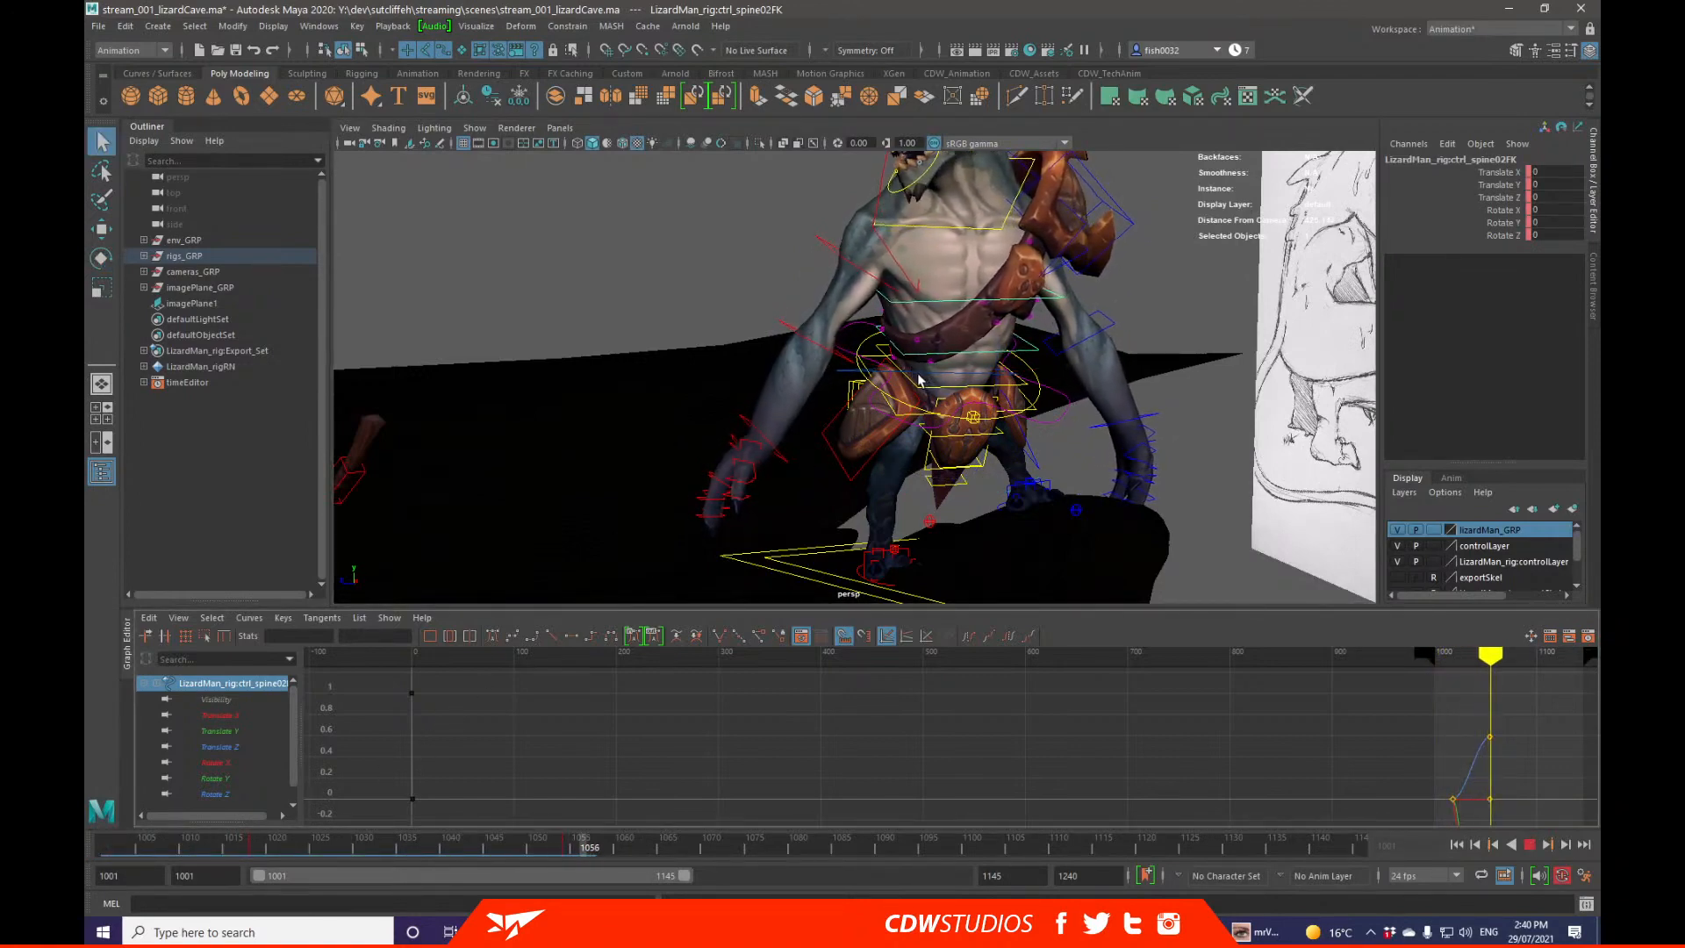
key("alt+v")
Step: Select the spine03FK control and slide its strongest bend key from frame 1070 to about frame 1085
left_click(930, 316)
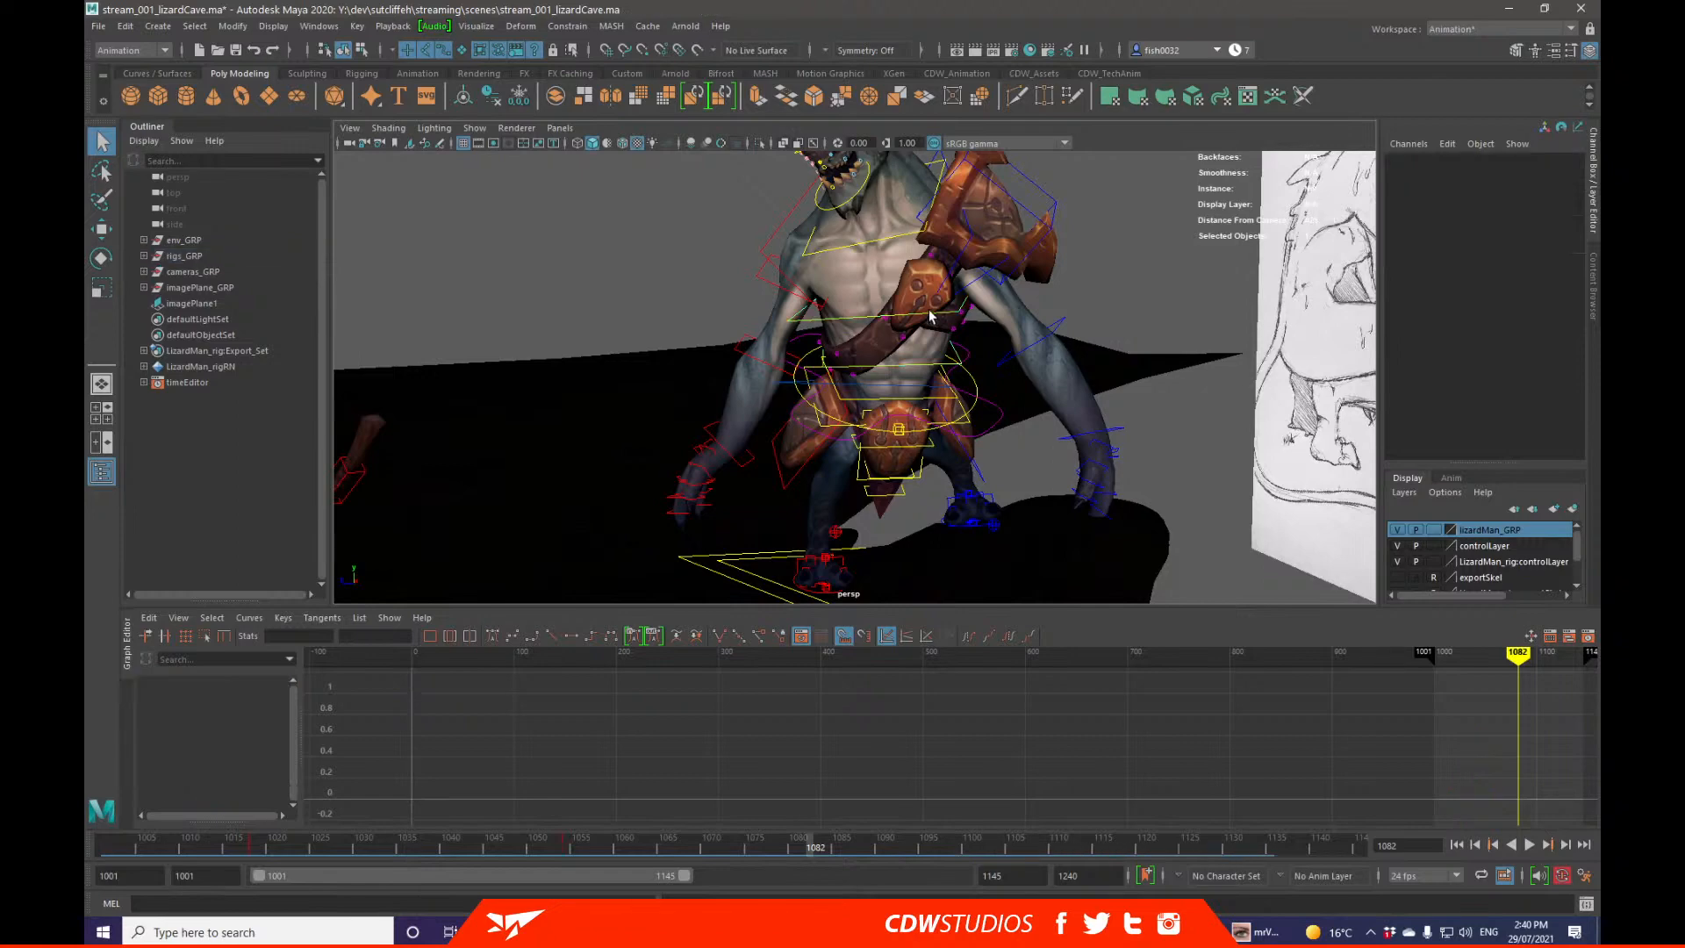
left_click(930, 316)
mouse_move(546, 849)
left_mouse_down()
mouse_move(846, 850)
mouse_move(503, 846)
left_mouse_up()
Step: Play the shot repeatedly in the close view to check the torso's revised timing
key("alt+v")
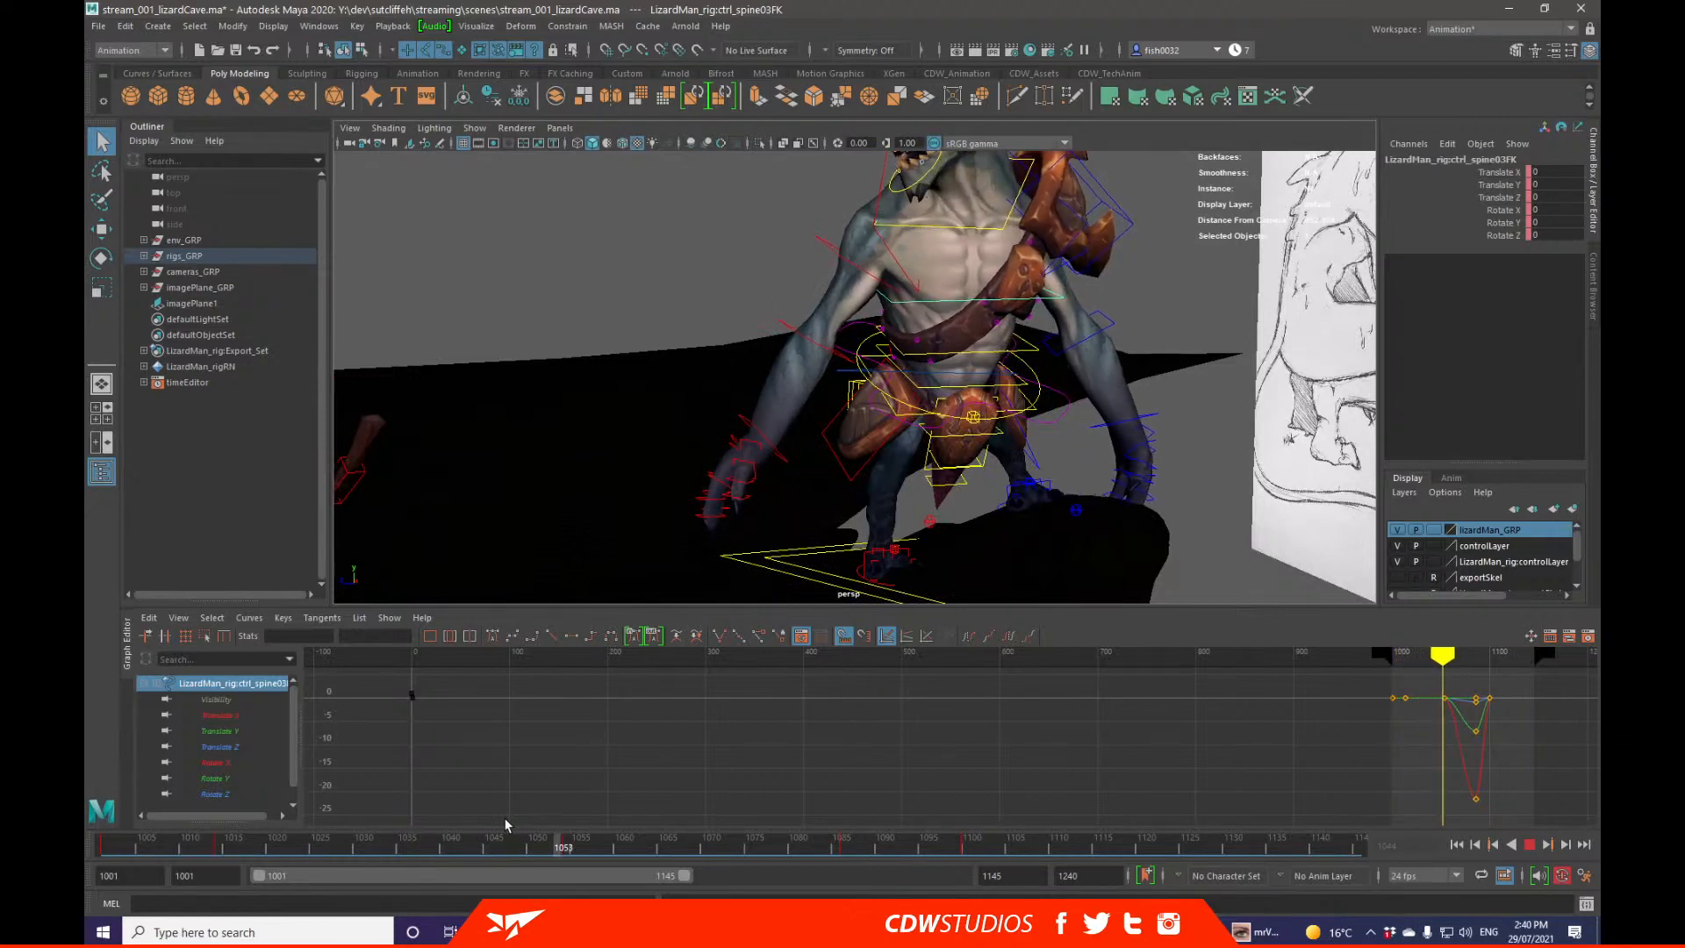
left_click(148, 847)
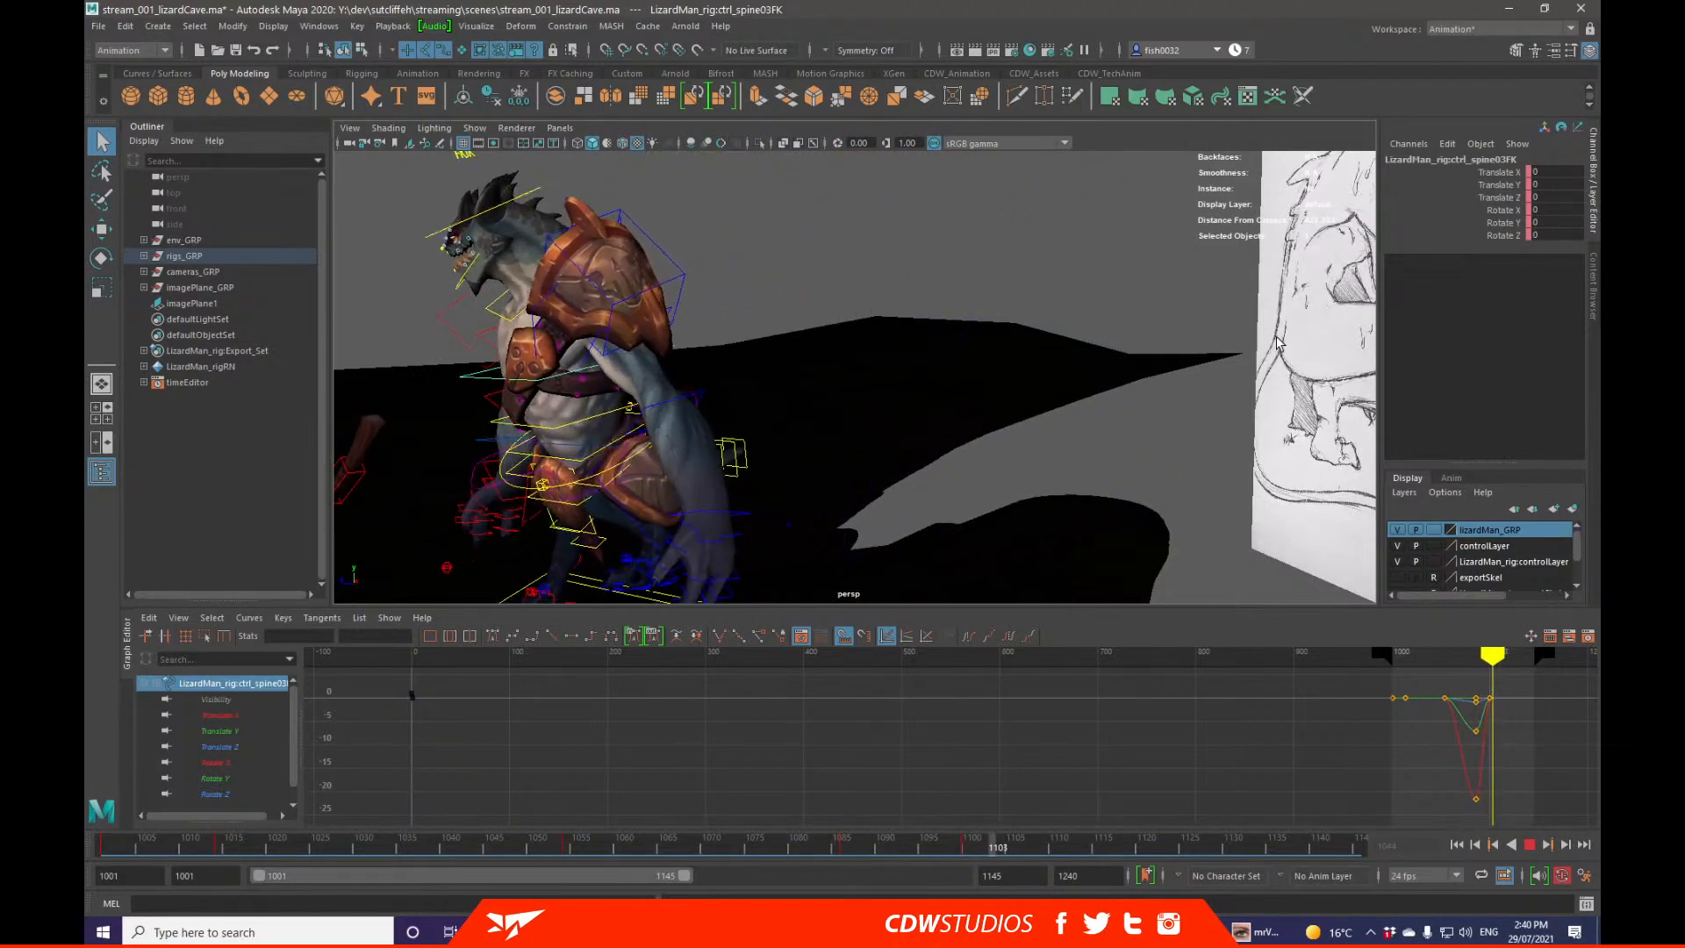
key("Escape")
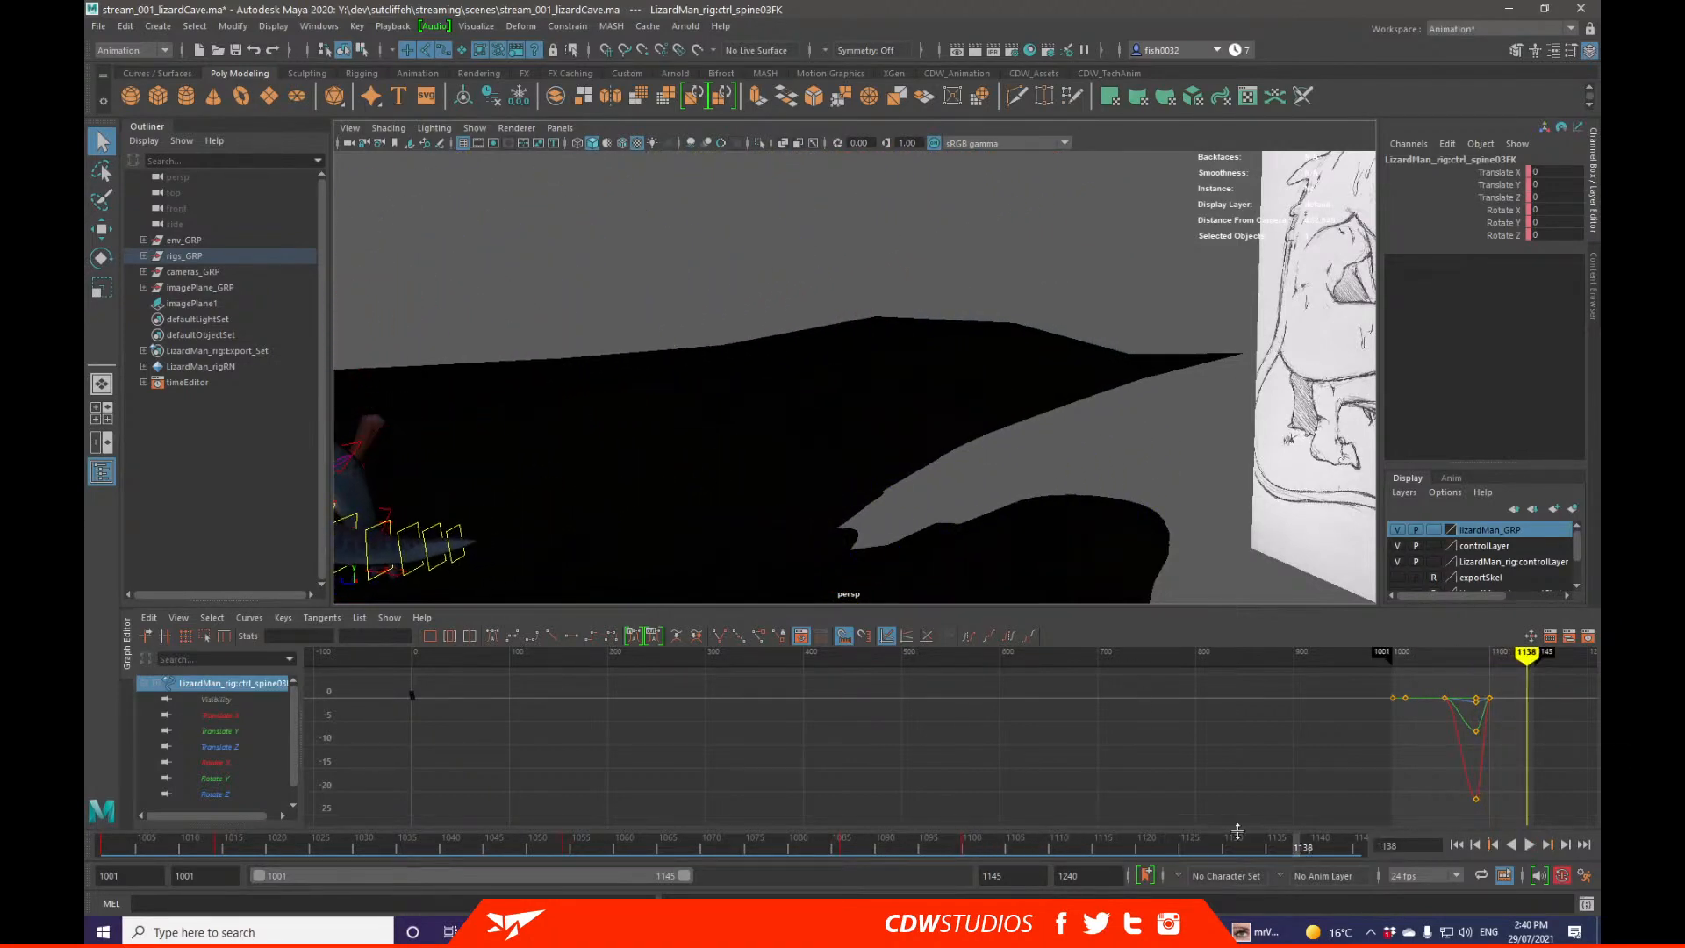
key("alt+v")
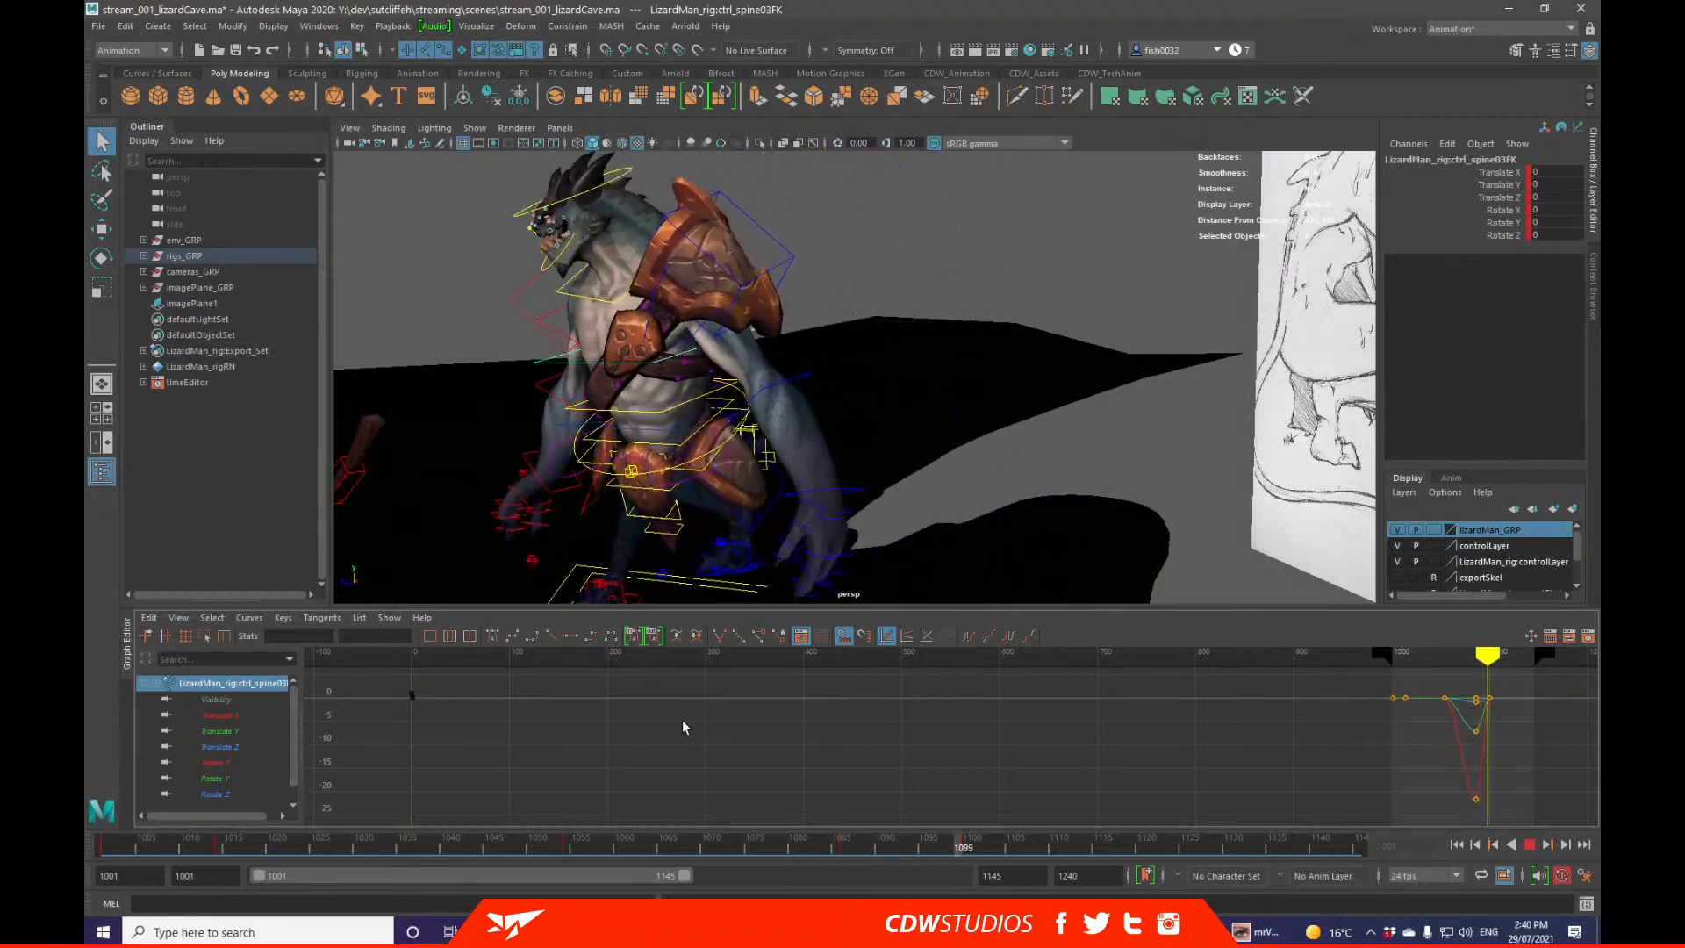
key("Escape")
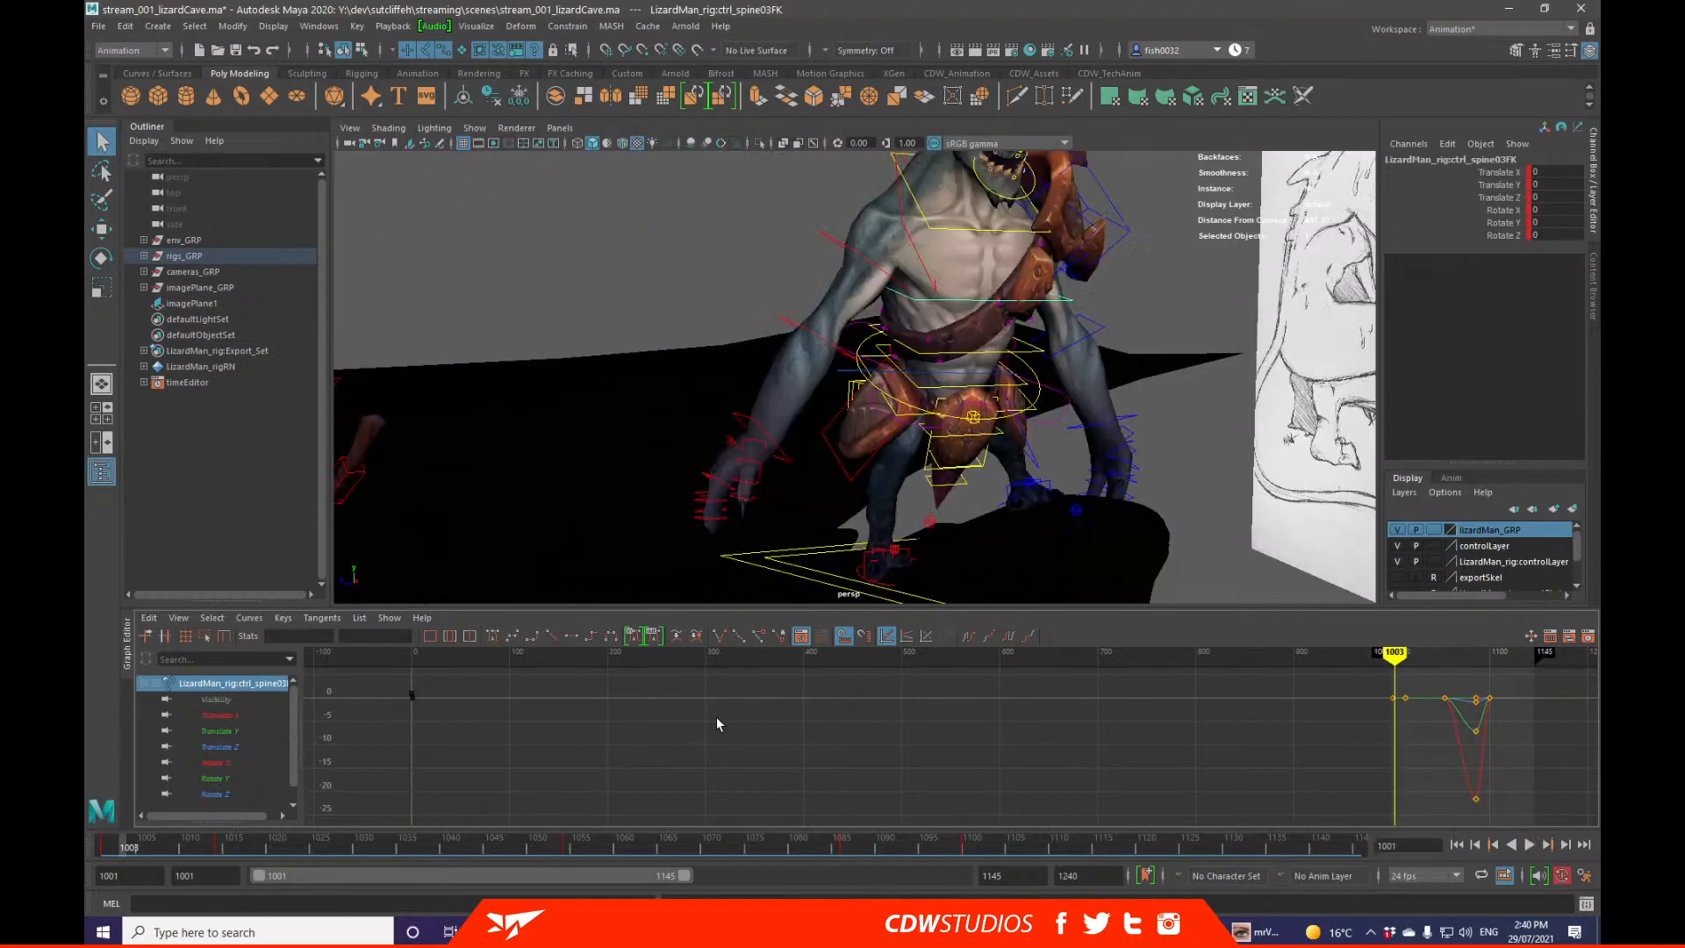
Step: Play the shot in a wide view that includes the axe, replaying it from frames 1054, 1018 and 1003
left_click_drag(599, 535, 685, 507, "alt")
middle_click_drag(685, 507, 997, 504, "alt")
right_click_drag(997, 504, 710, 583, "alt")
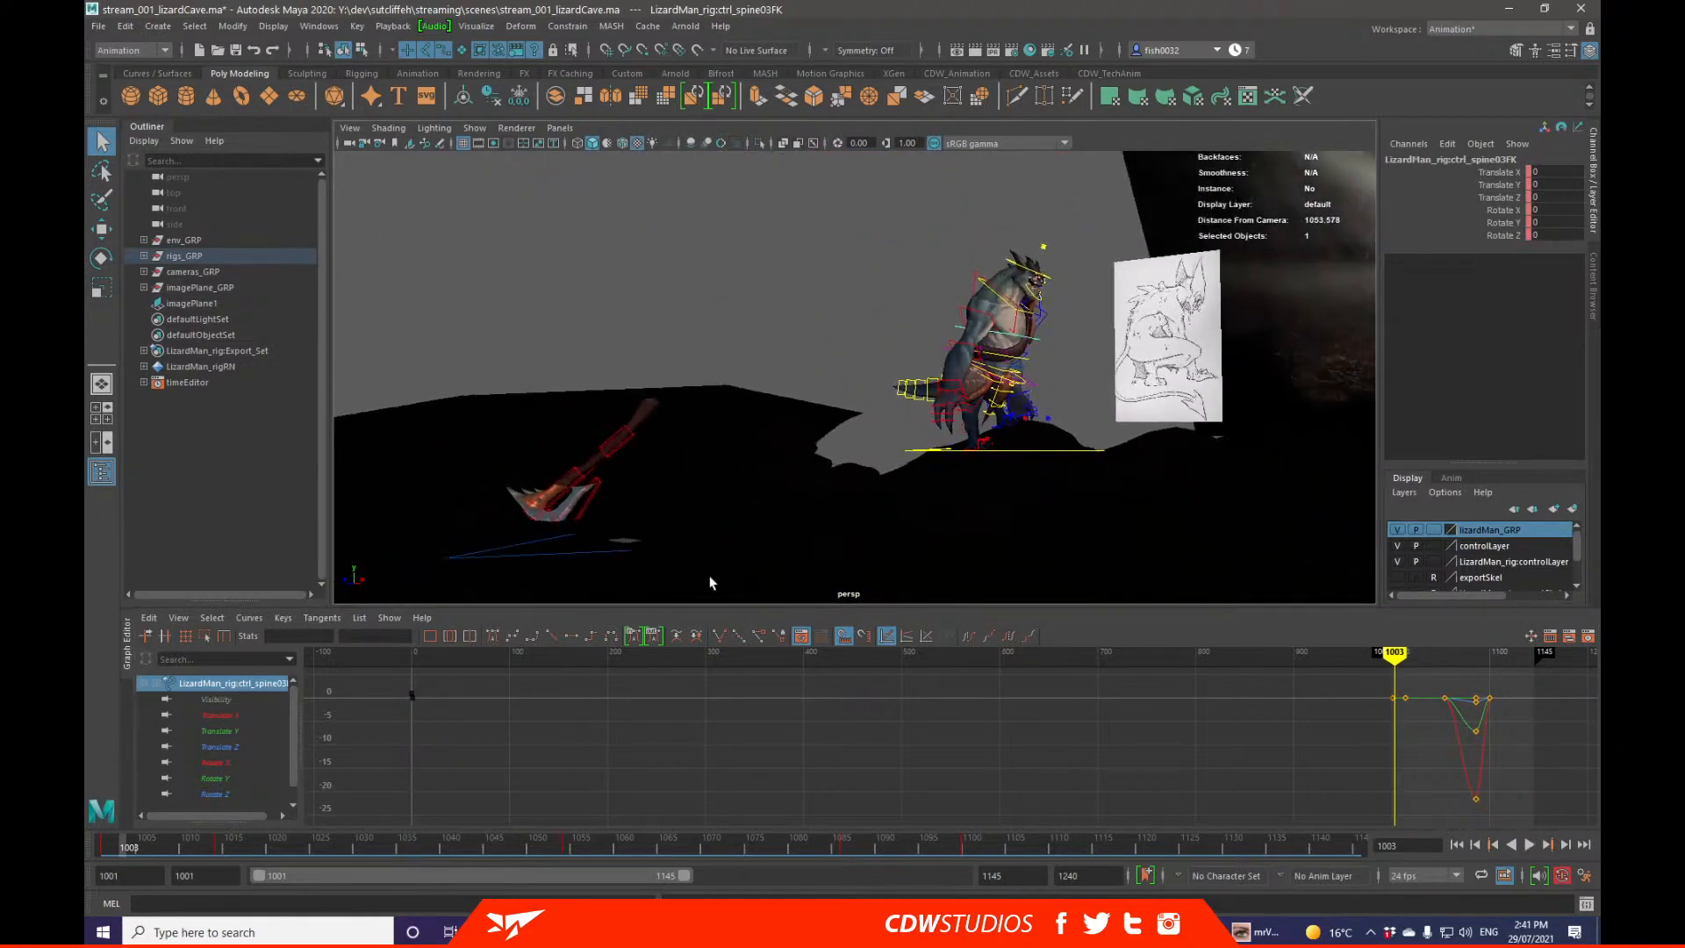
key("alt+v")
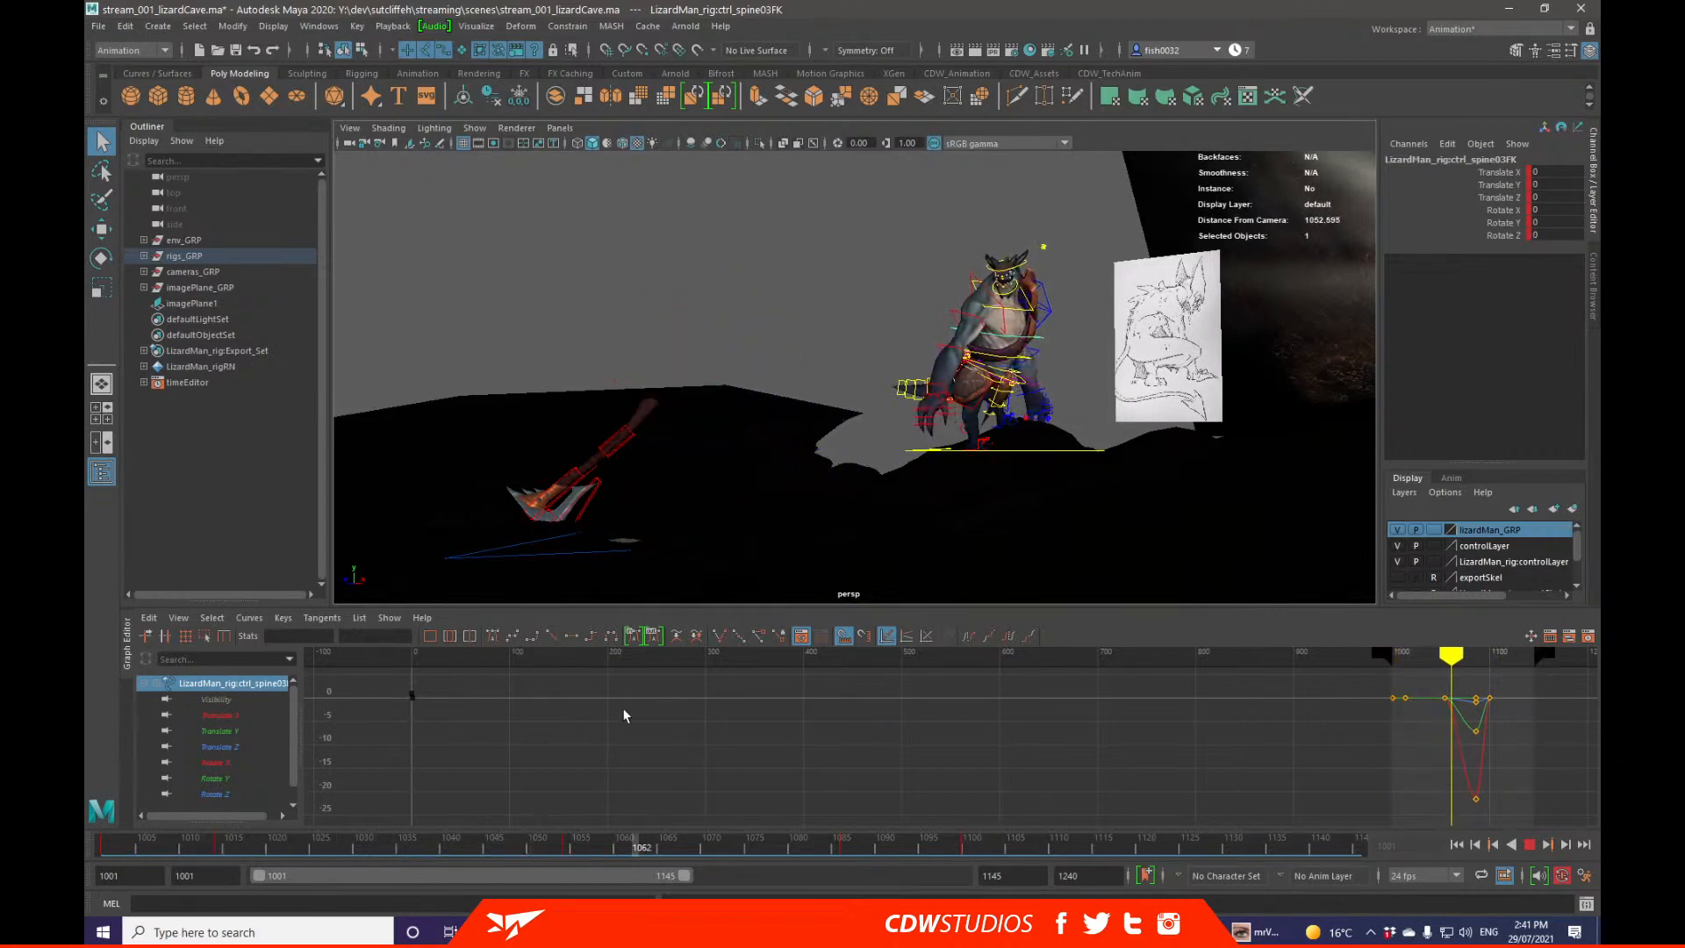
left_click(570, 848)
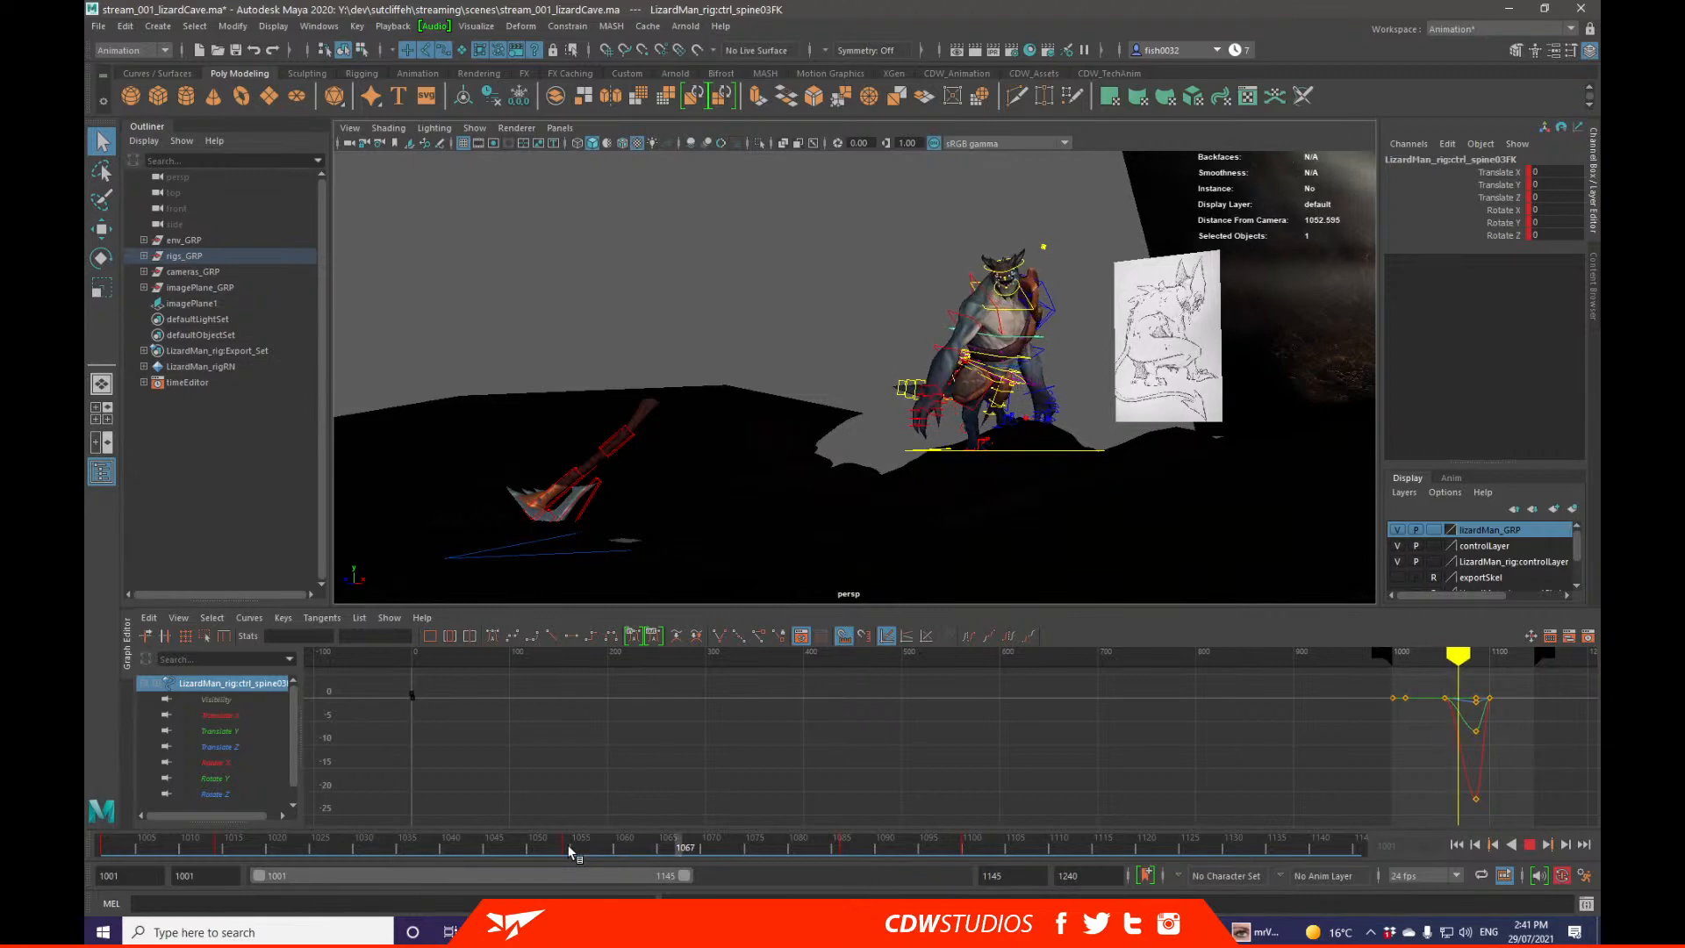
left_click(568, 848)
left_click(256, 848)
left_click(123, 848)
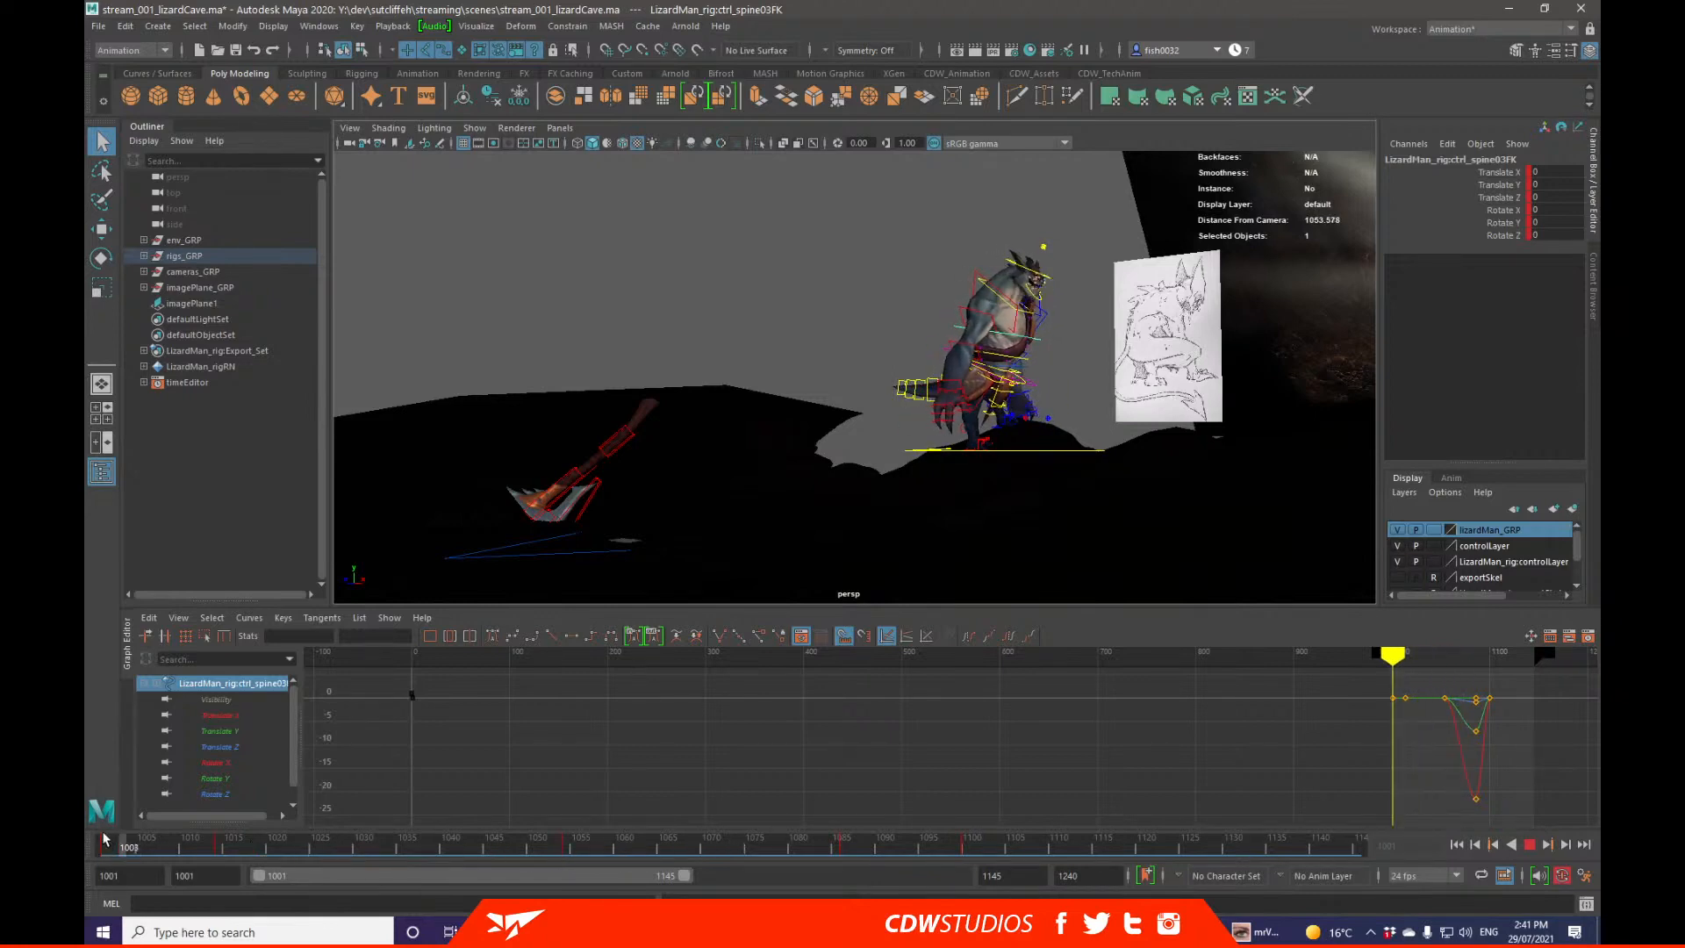
Step: Play the shot without the rig controls displayed, restarting near the beginning and checking the lizard from a changed angle
key("alt+1")
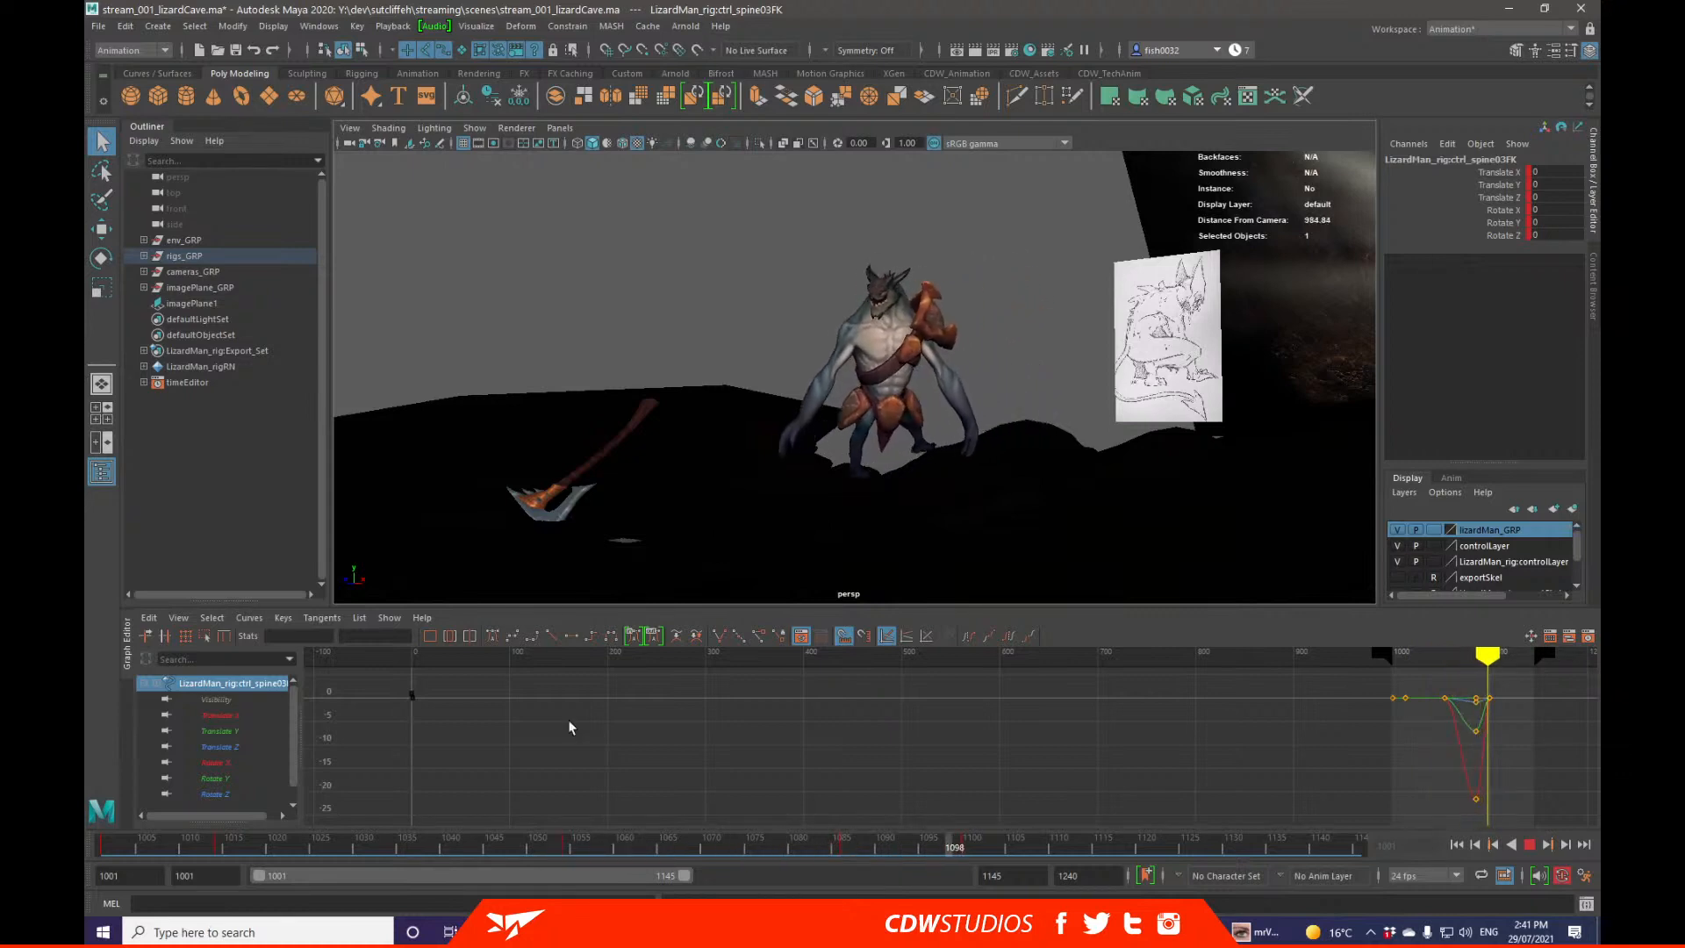
left_click(175, 845)
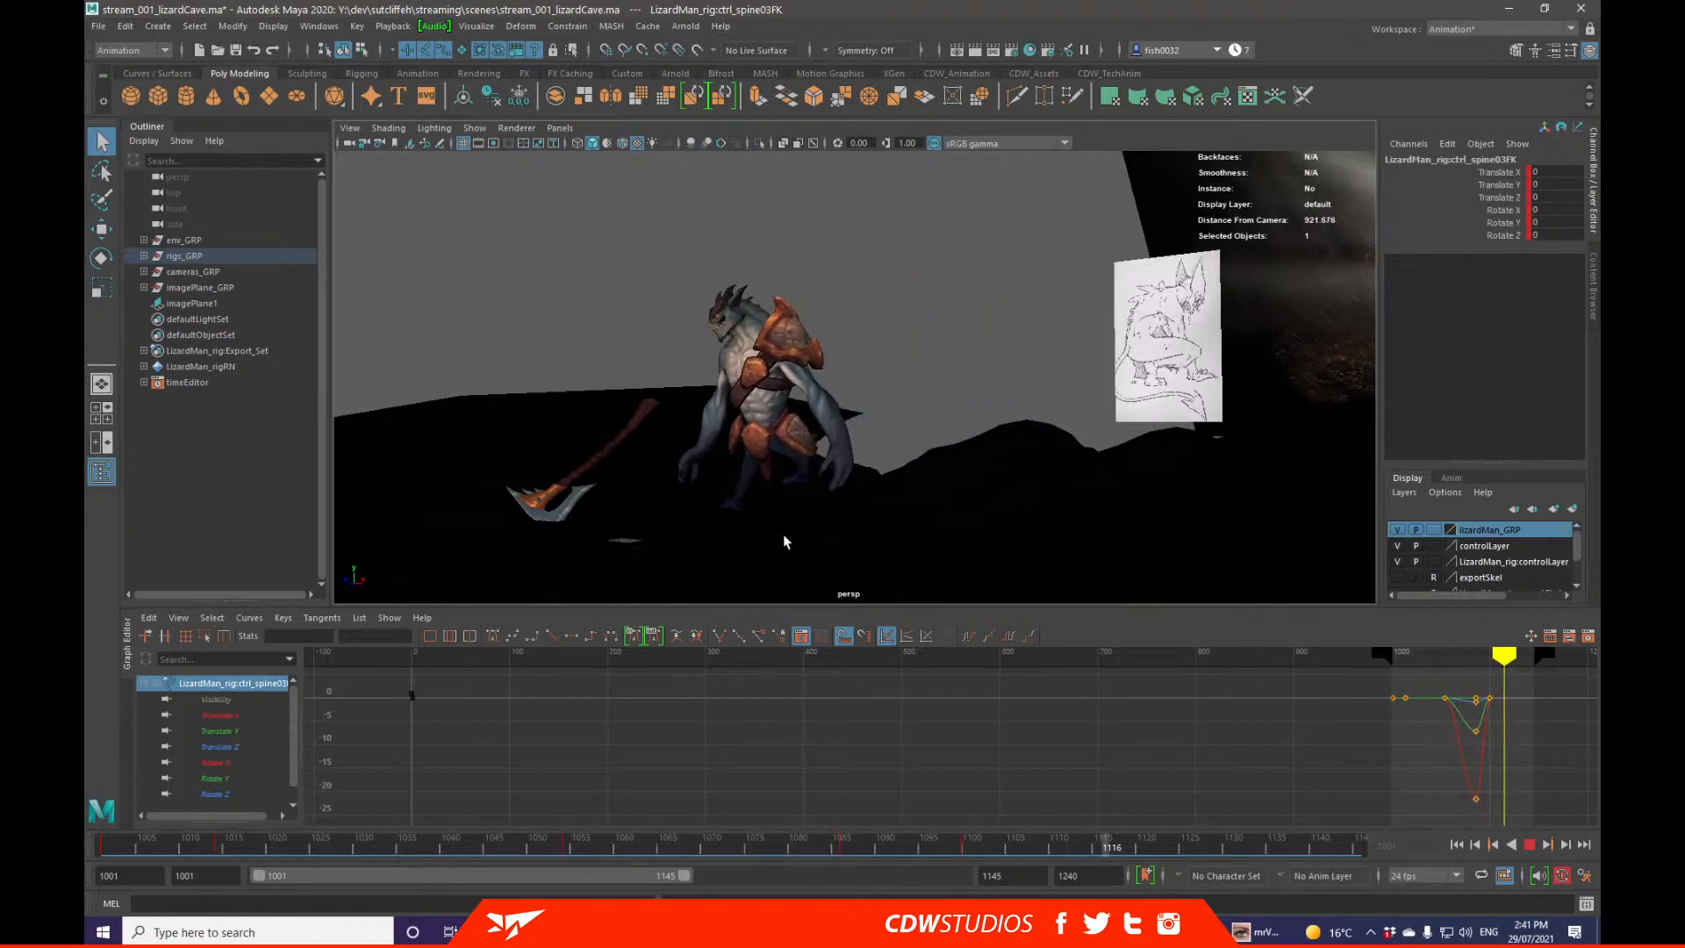
left_click_drag(781, 531, 839, 467, "alt")
key("Escape")
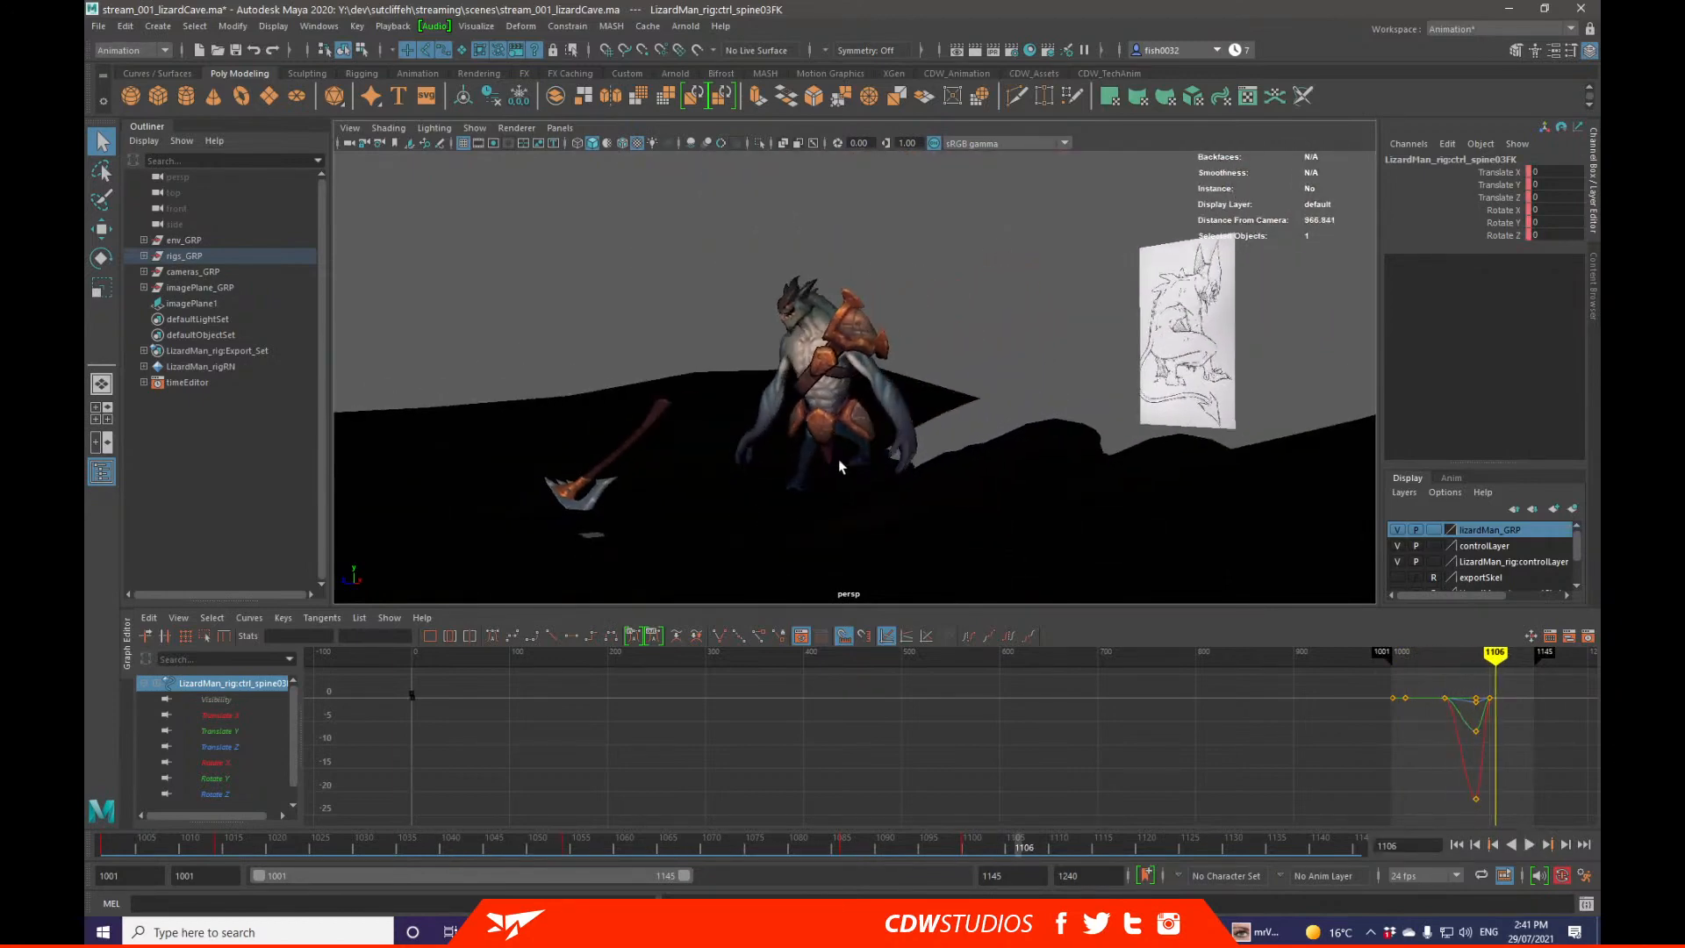
Step: Extend the playback range to frame 1186 and slide the lizard's world offset end key later to lengthen its approach
left_click(915, 459)
key("f")
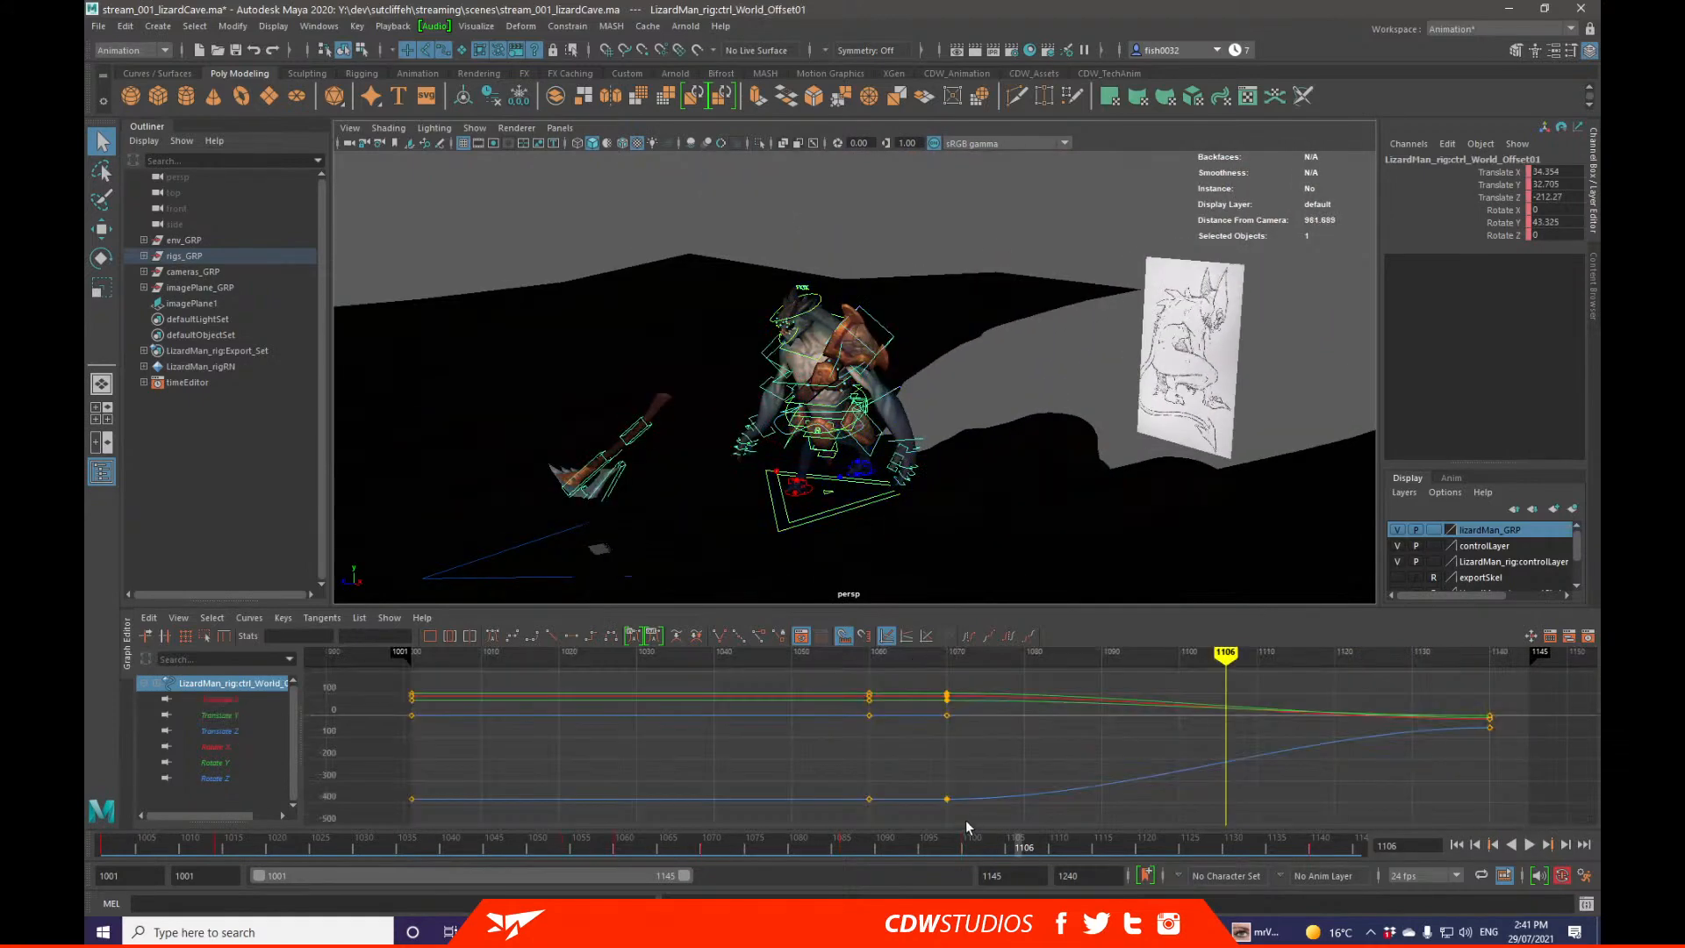
left_click(702, 850)
left_click_drag(737, 851, 1314, 849)
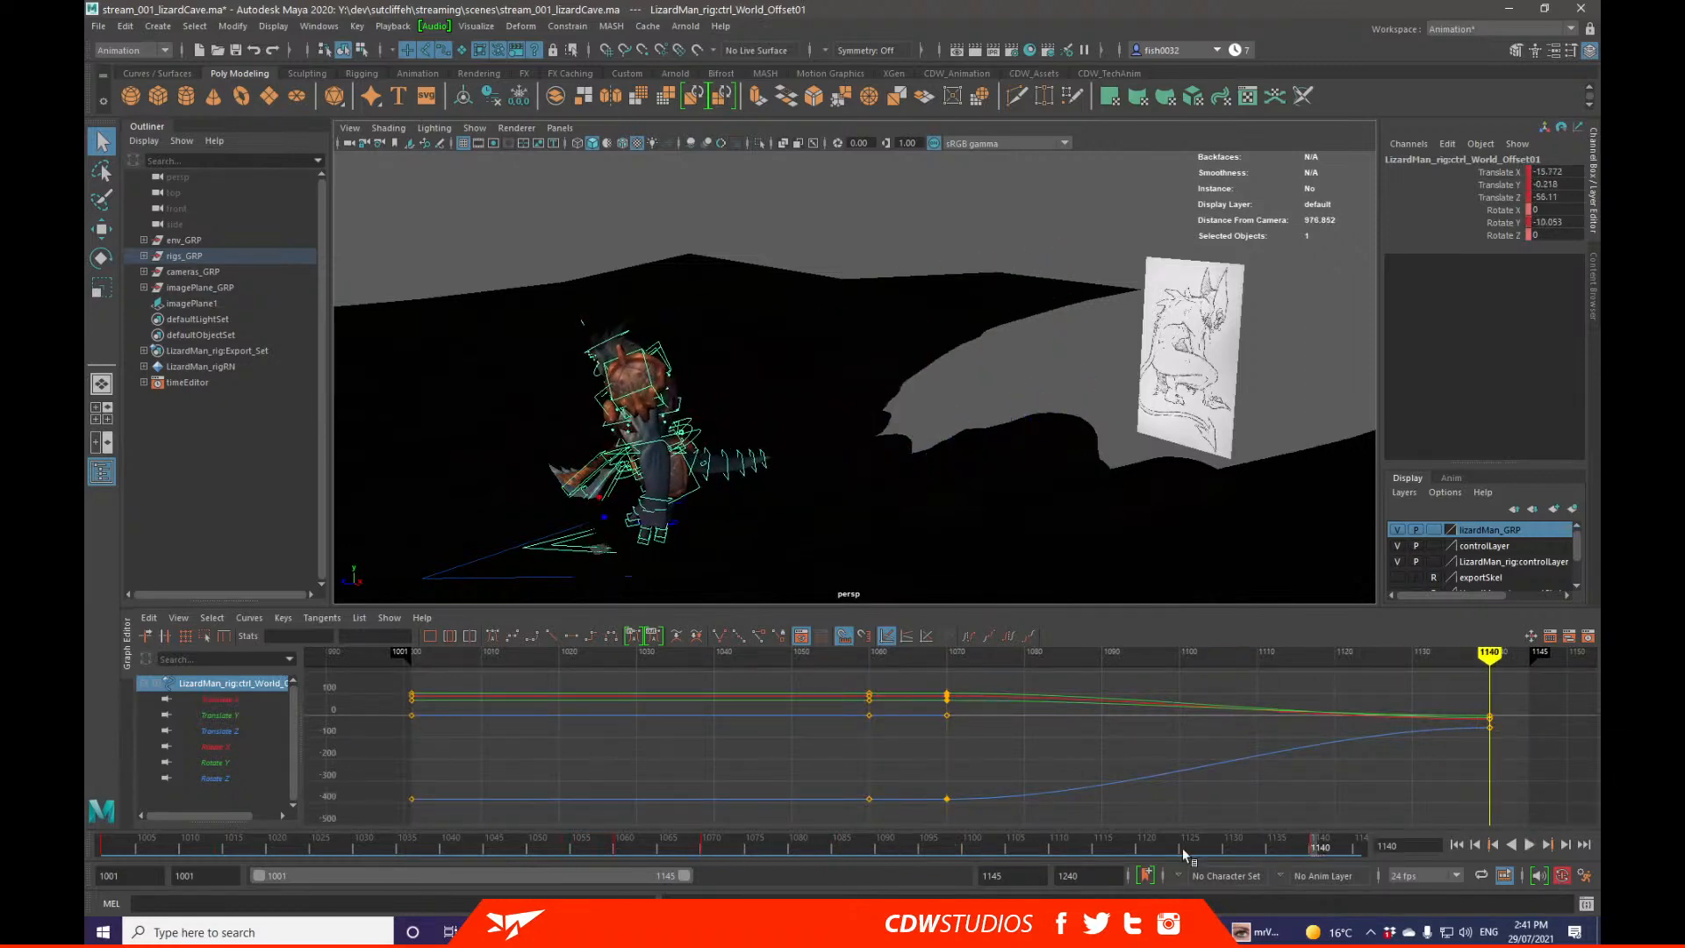
left_click_drag(674, 881, 746, 877)
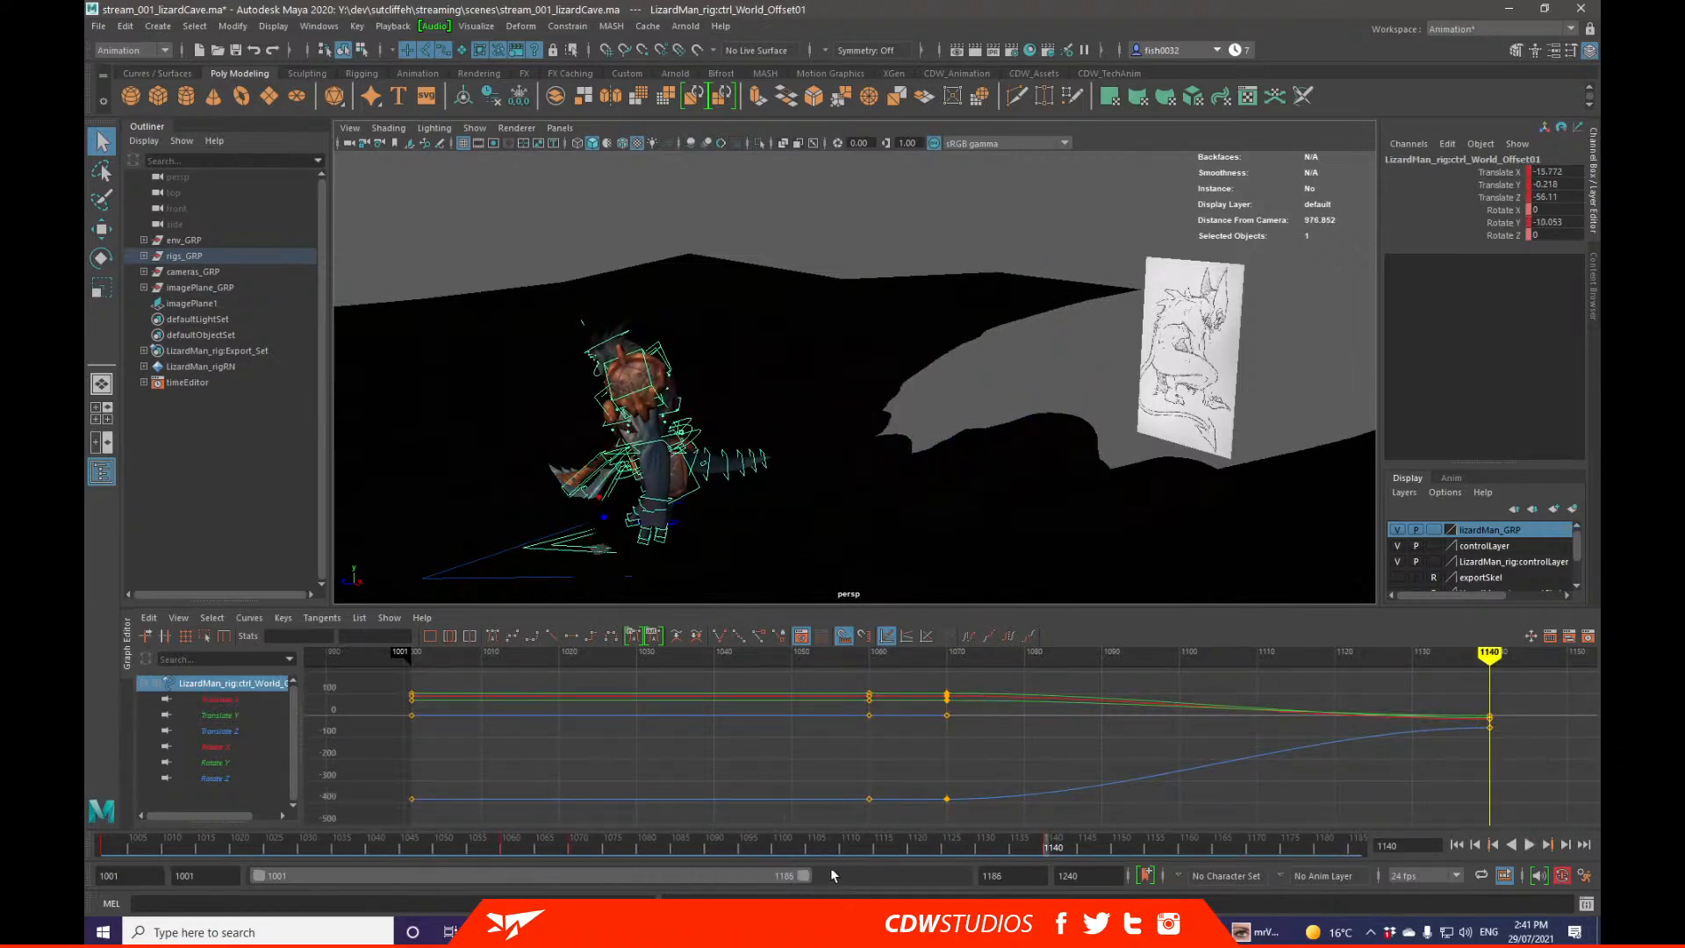
mouse_move(1055, 854)
left_mouse_down()
mouse_move(1194, 856)
mouse_move(88, 844)
left_mouse_up()
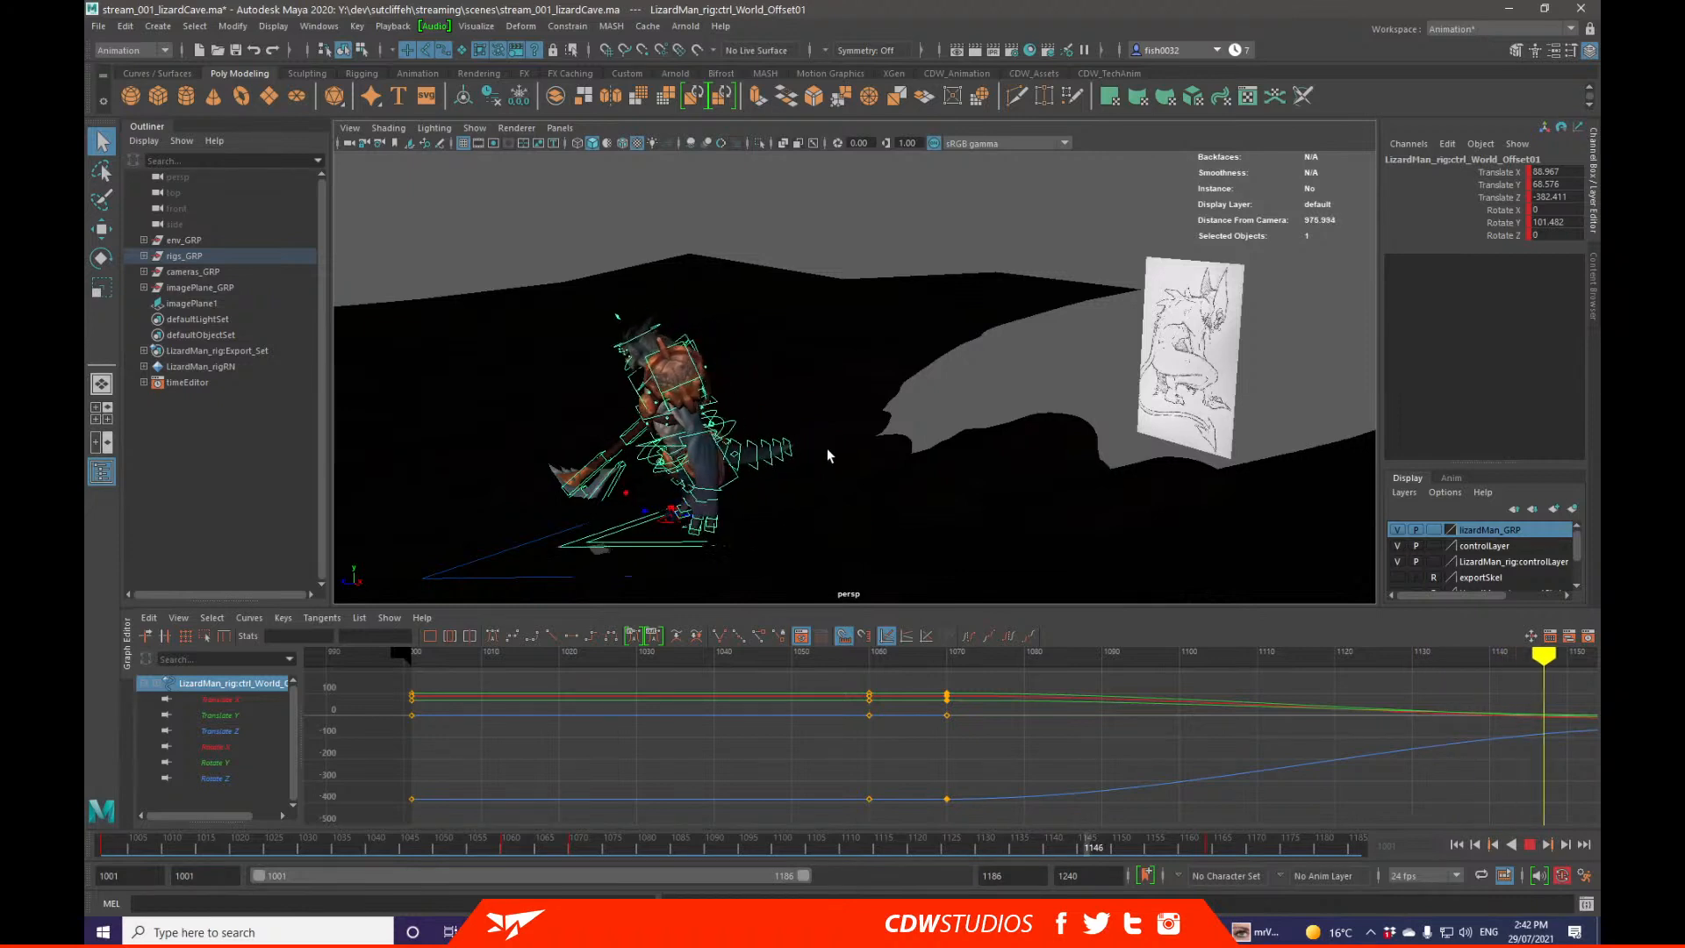
Step: Replay the slowed approach from frame 1001 and bring the renderCamera view window over the workspace
key("Escape")
mouse_move(1124, 845)
left_mouse_down()
mouse_move(1323, 856)
mouse_move(102, 853)
left_mouse_up()
key("alt+v")
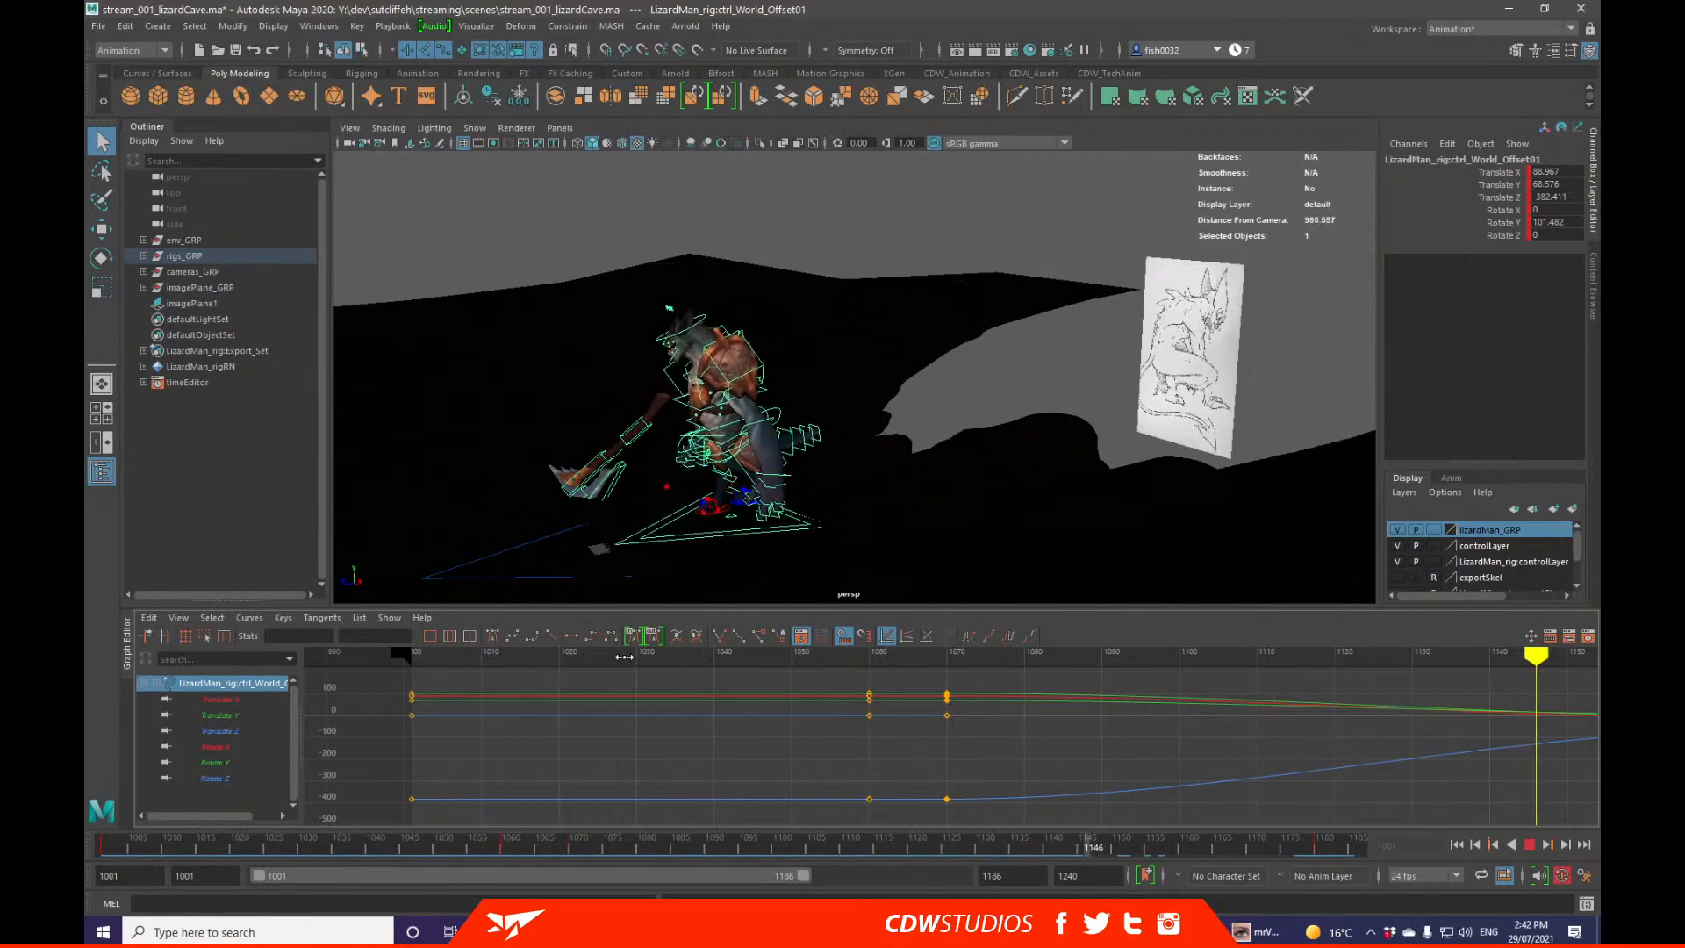
key("Escape")
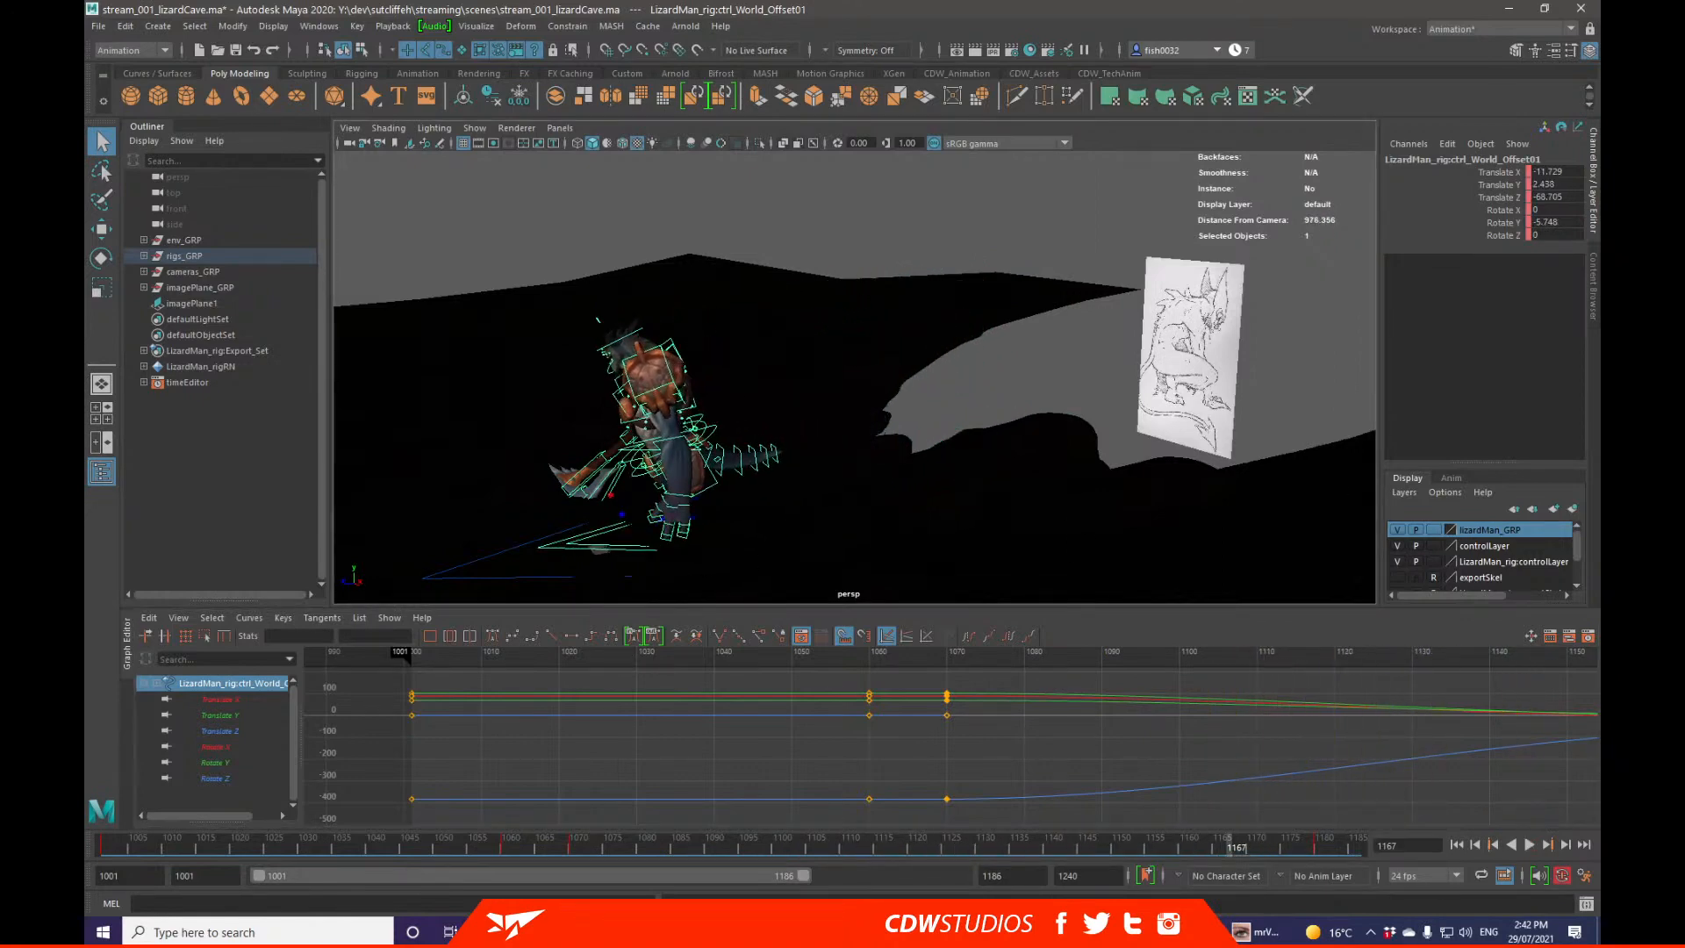
left_click_drag(1290, 185, 447, 154)
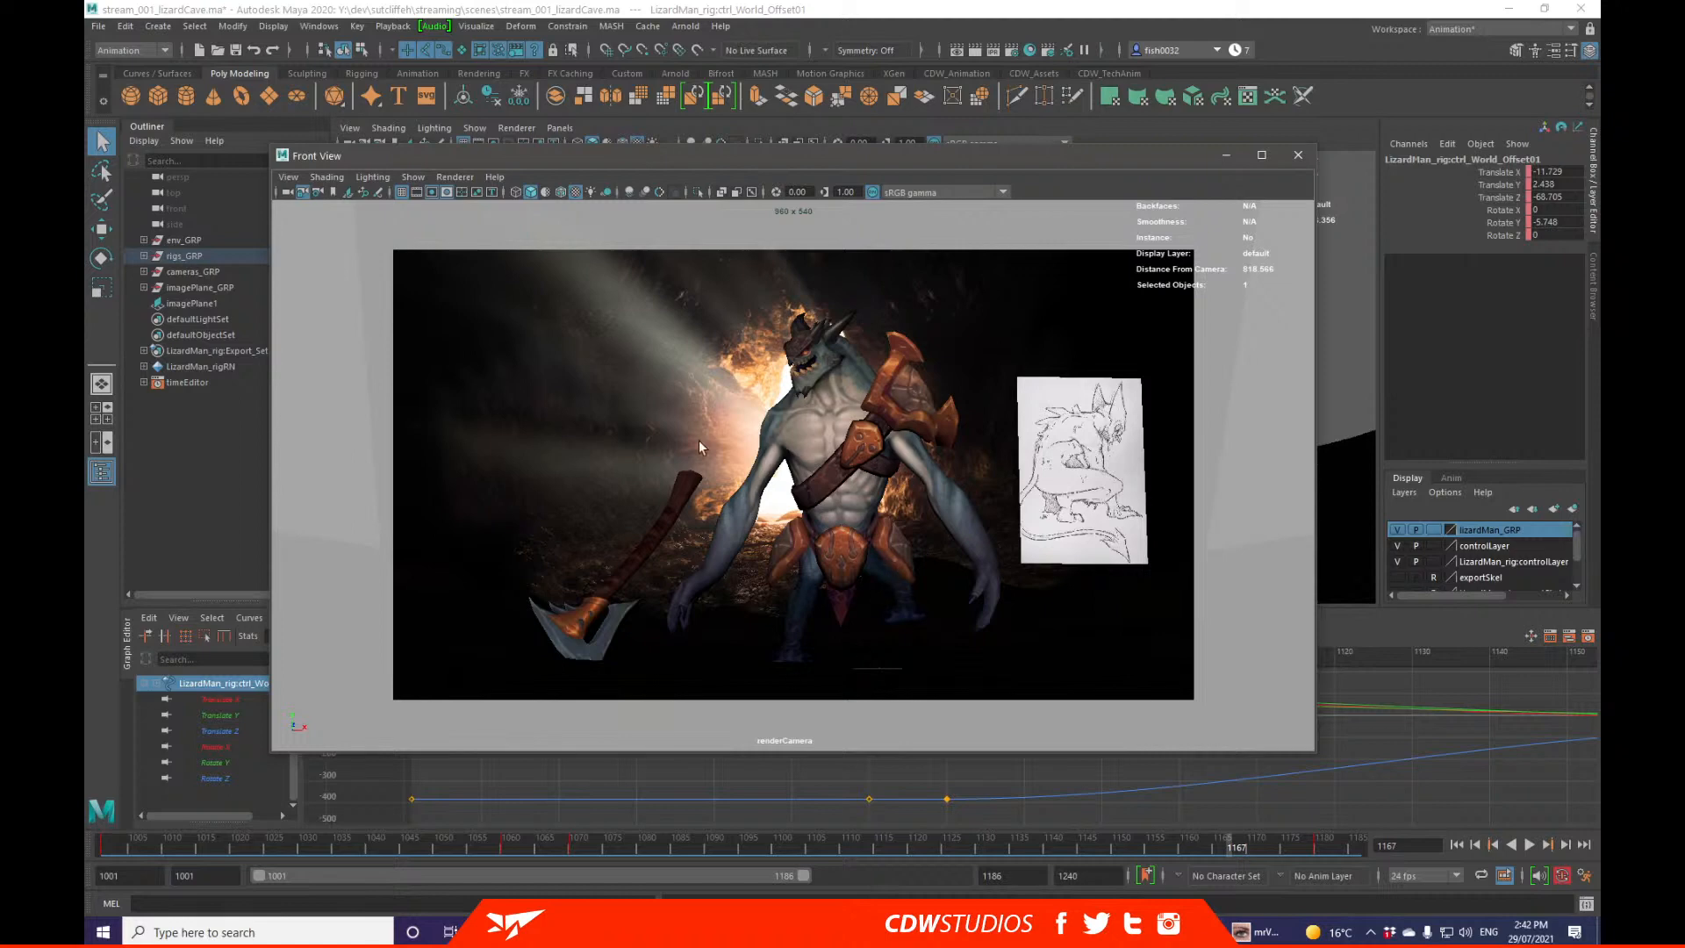
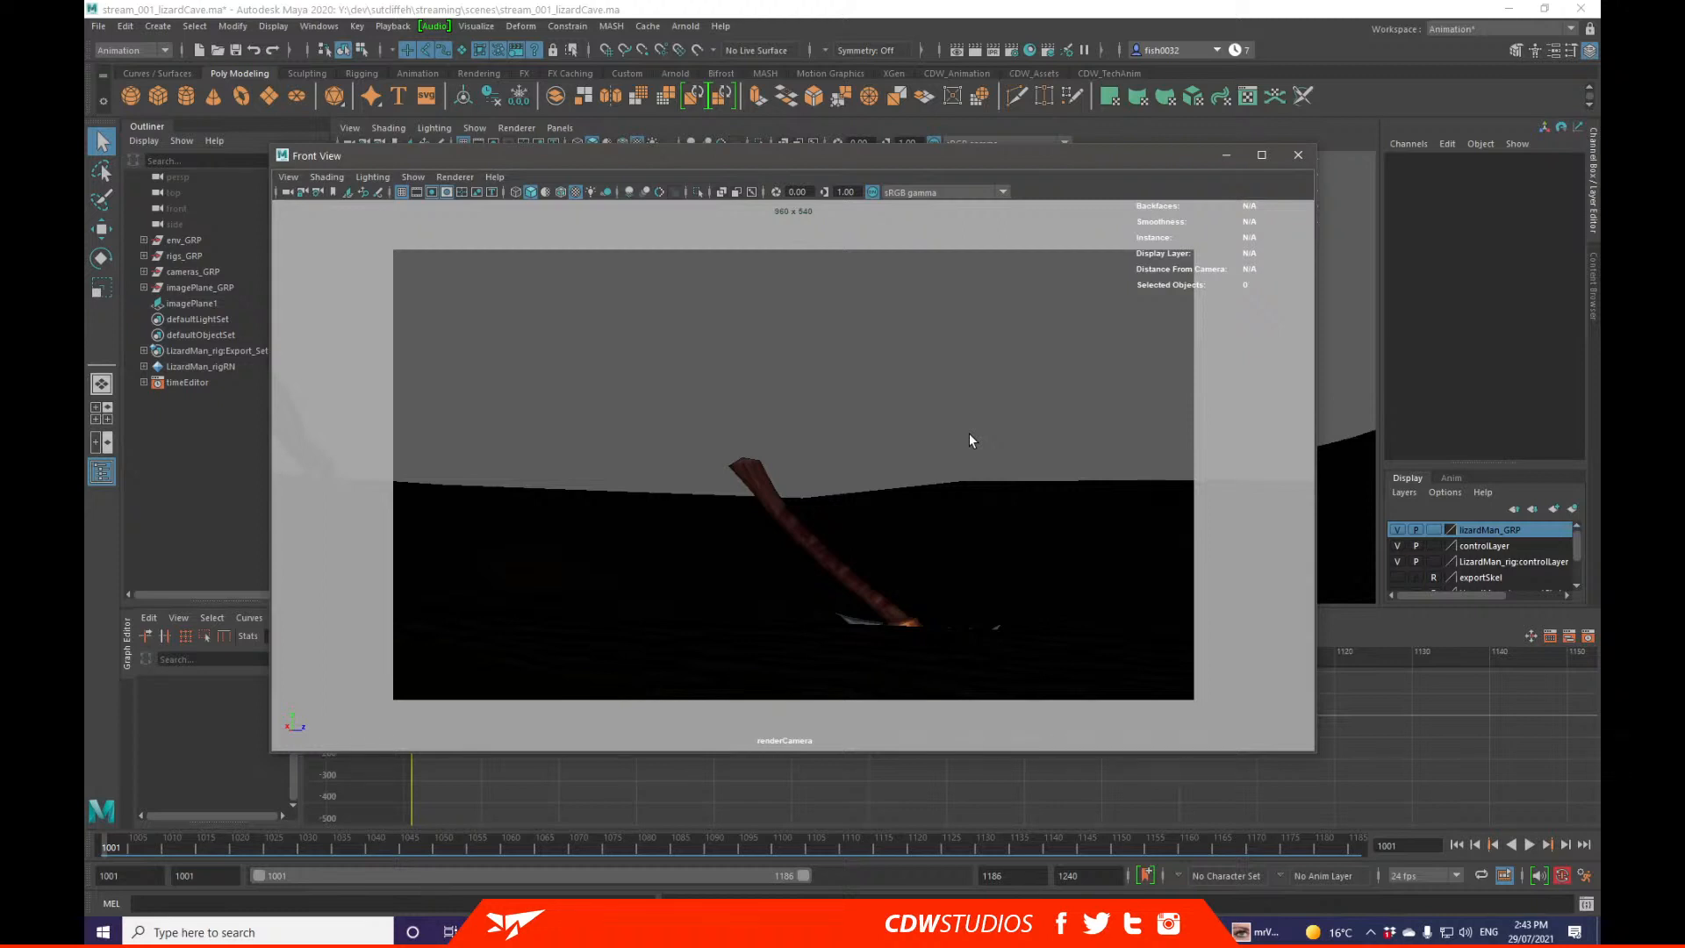
Step: Orbit the render camera view away from its framing, and step backward and forward through its view changes
left_click_drag(1008, 465, 760, 476, "alt")
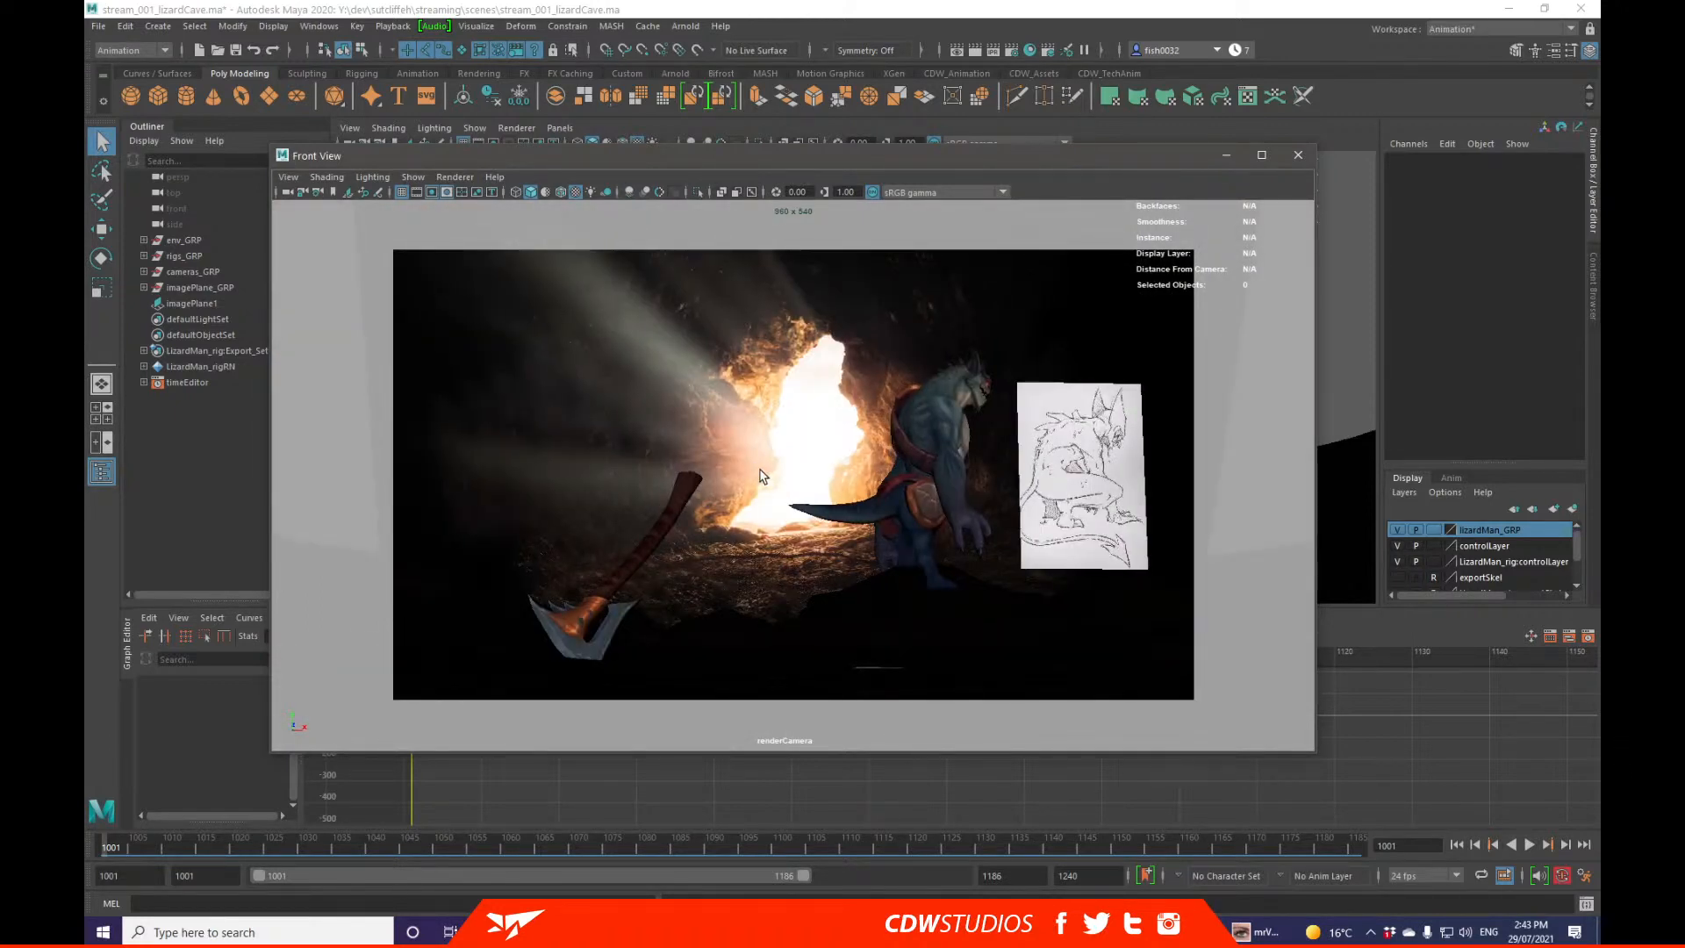
key("bracketleft")
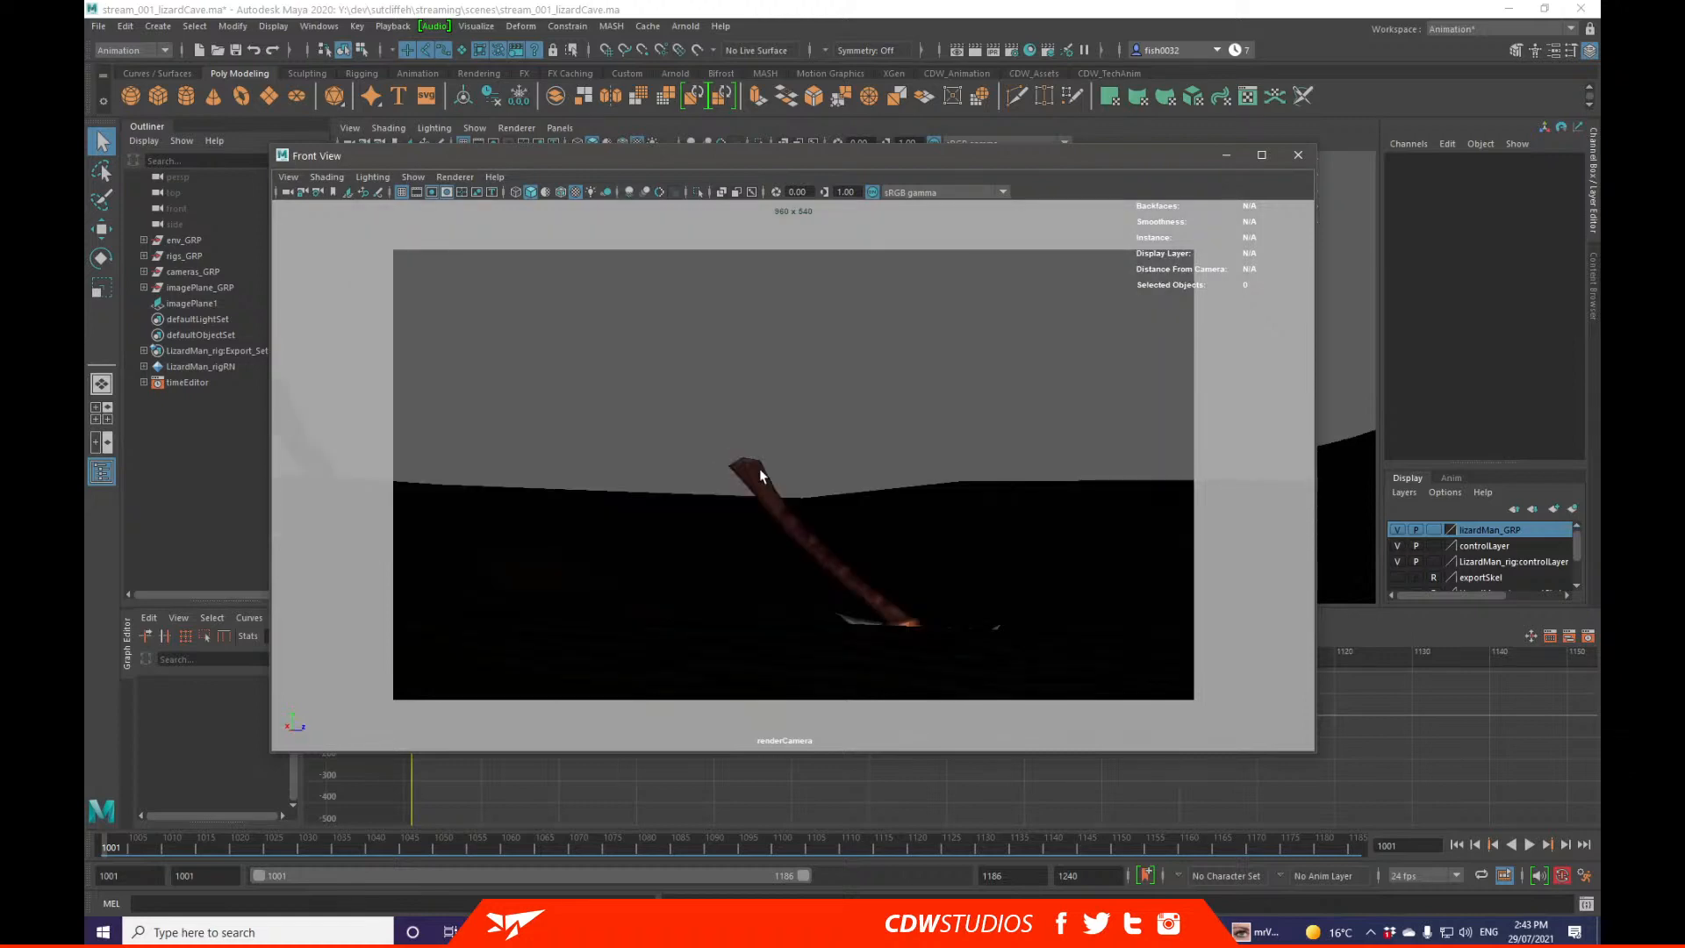
key("bracketleft")
key("bracketleft")
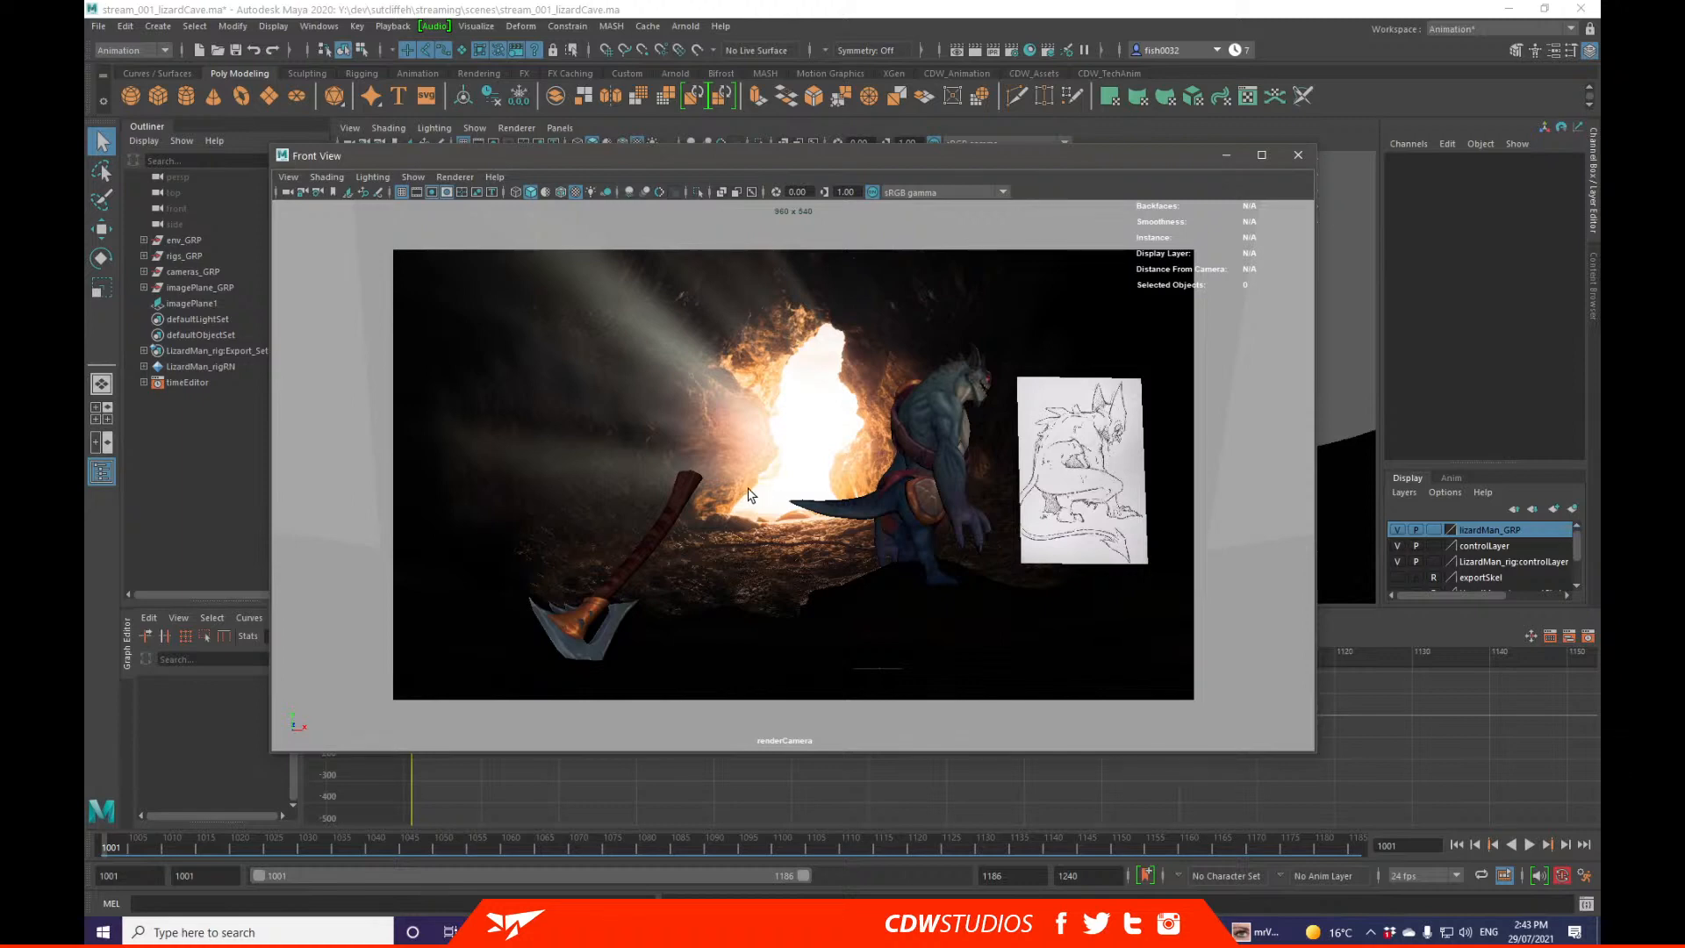
key("bracketright")
key("bracketright")
key("bracketright")
key("bracketright")
key("bracketleft")
key("bracketleft")
key("bracketleft")
key("bracketleft")
Step: Orbit the render camera around the cave scene and undo the view changes back to the original shot framing
mouse_move(841, 528)
left_mouse_down("alt")
mouse_move(970, 515)
mouse_move(944, 583)
mouse_move(931, 544)
left_mouse_up("alt")
mouse_move(954, 369)
left_mouse_down("alt")
mouse_move(1065, 372)
mouse_move(827, 365)
mouse_move(801, 383)
left_mouse_up("alt")
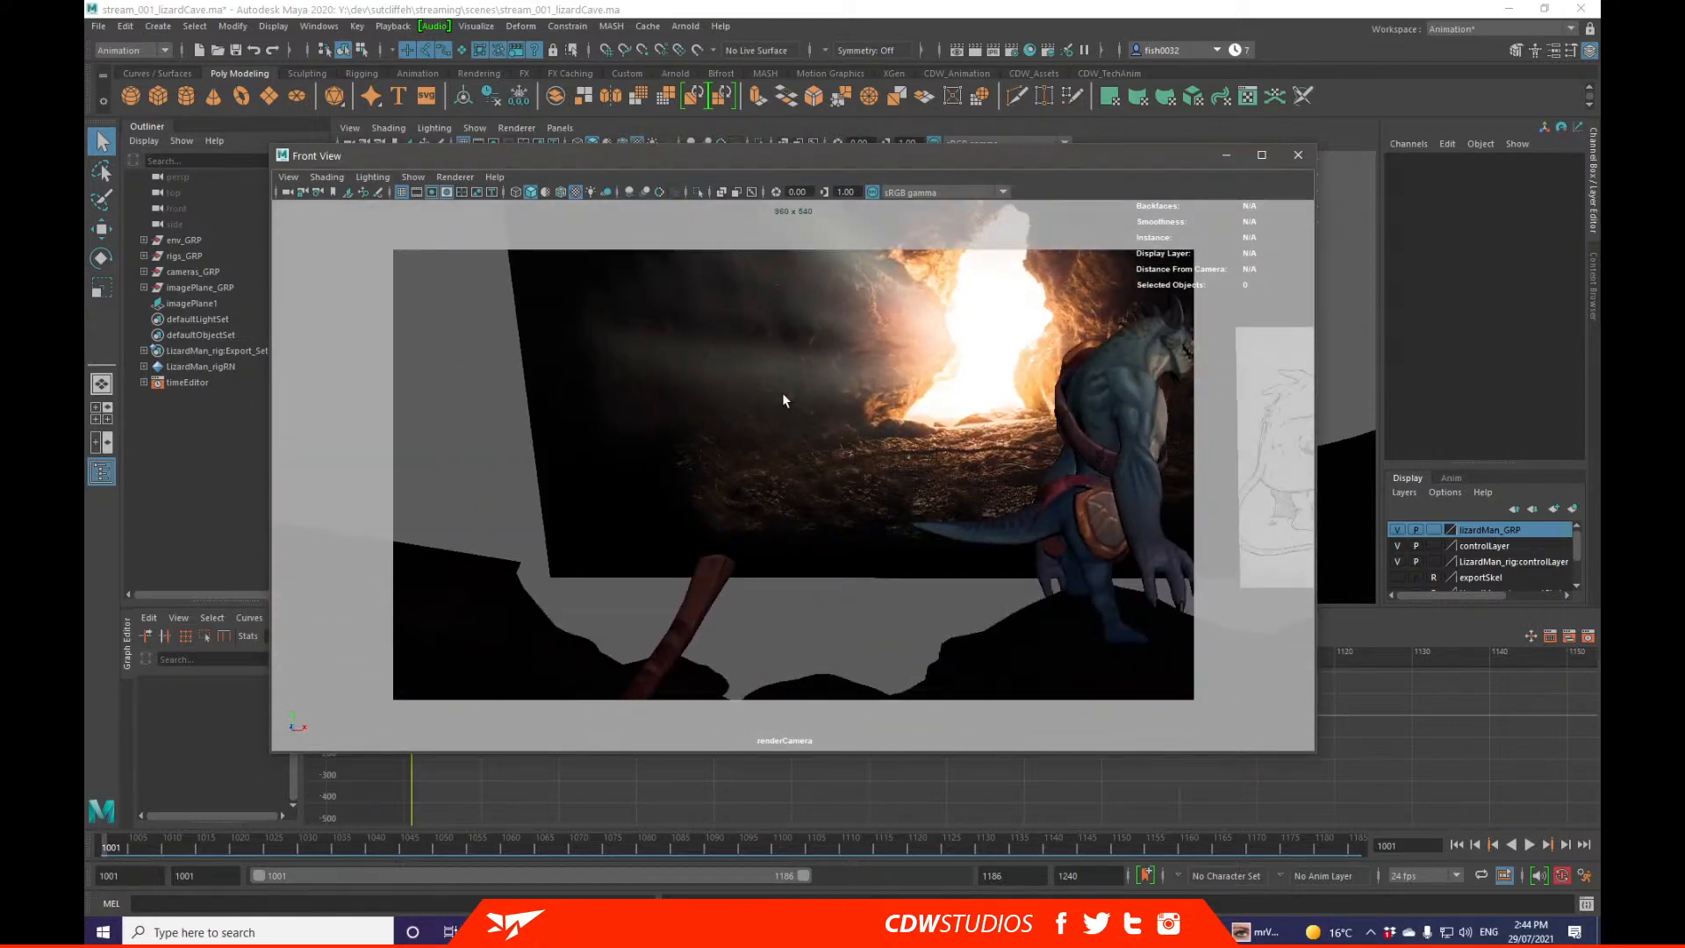
key("bracketleft")
key("bracketleft")
key("bracketleft")
key("bracketleft")
key("bracketleft")
key("bracketleft")
key("bracketleft")
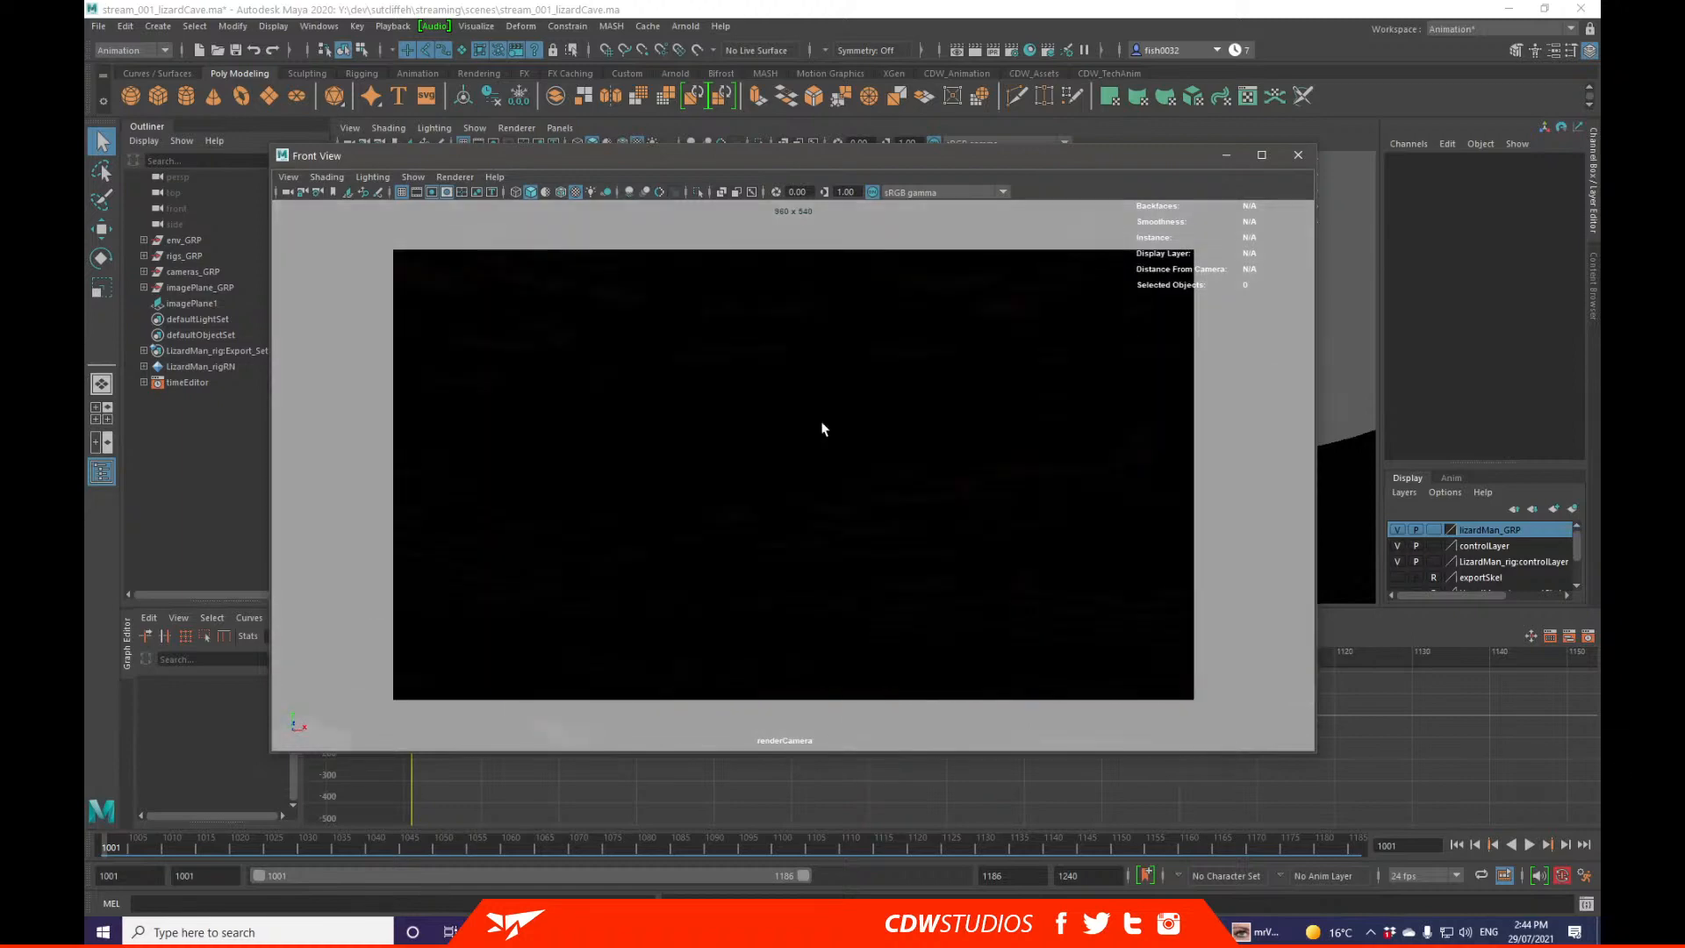
key("bracketleft")
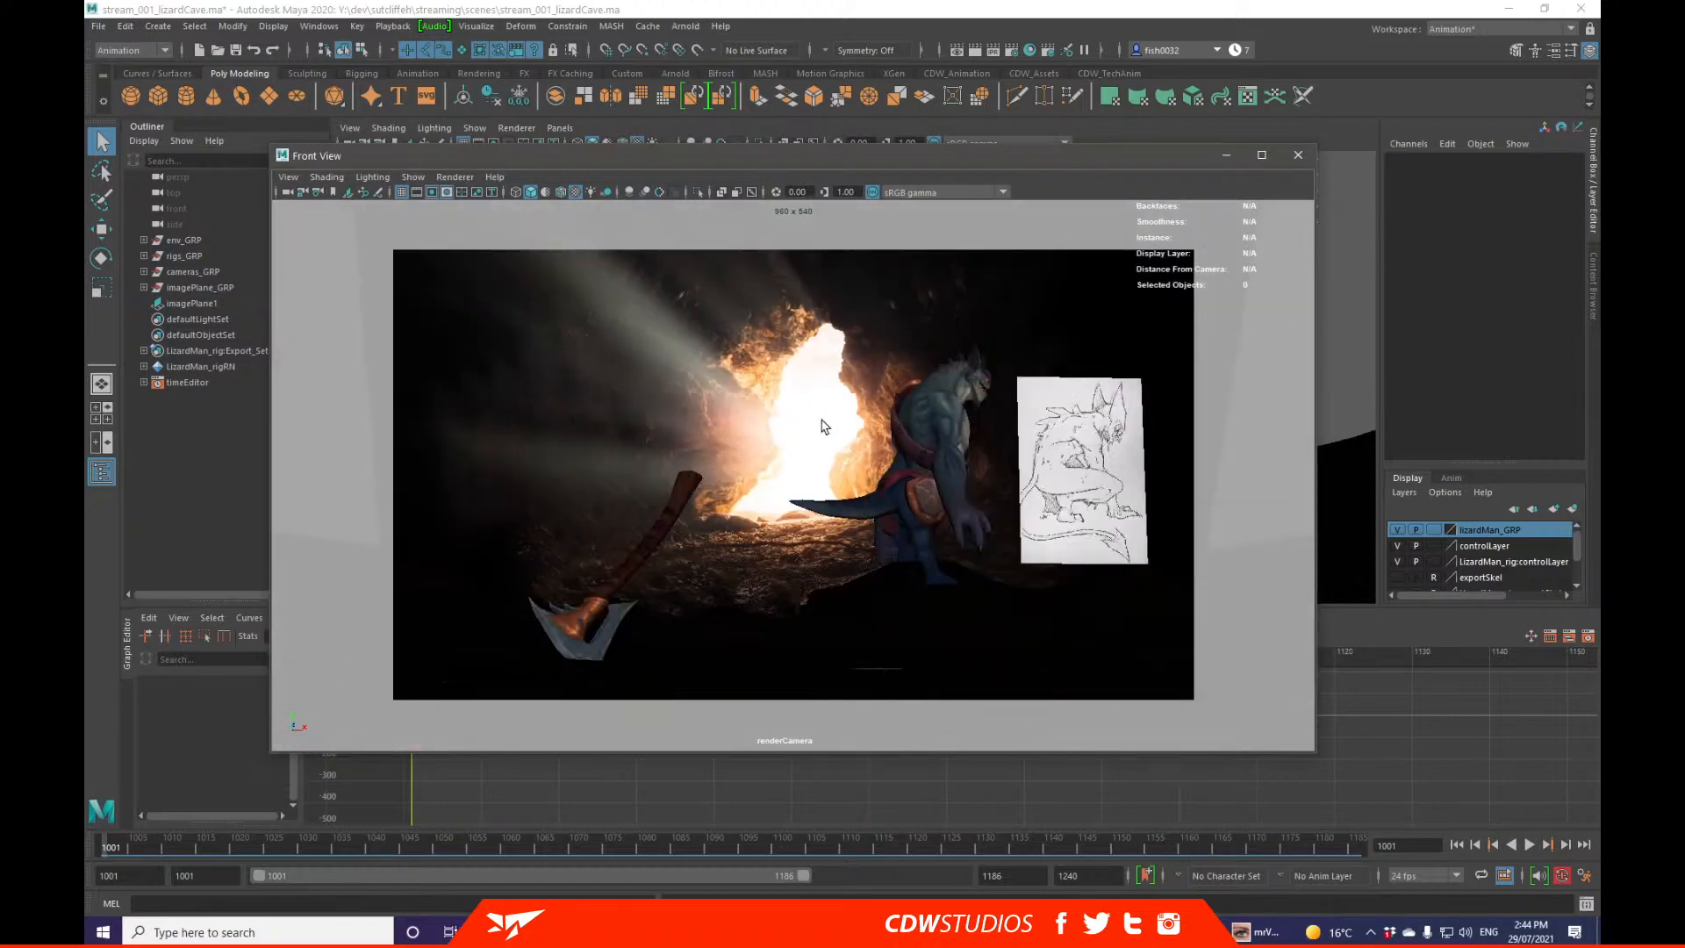
Step: Reframe the render camera slightly closer, with the axe and the lizard man on either side of the cave opening
mouse_move(819, 519)
right_mouse_down("alt")
mouse_move(846, 549)
mouse_move(928, 557)
mouse_move(872, 556)
right_mouse_up("alt")
left_click_drag(872, 556, 871, 544, "alt")
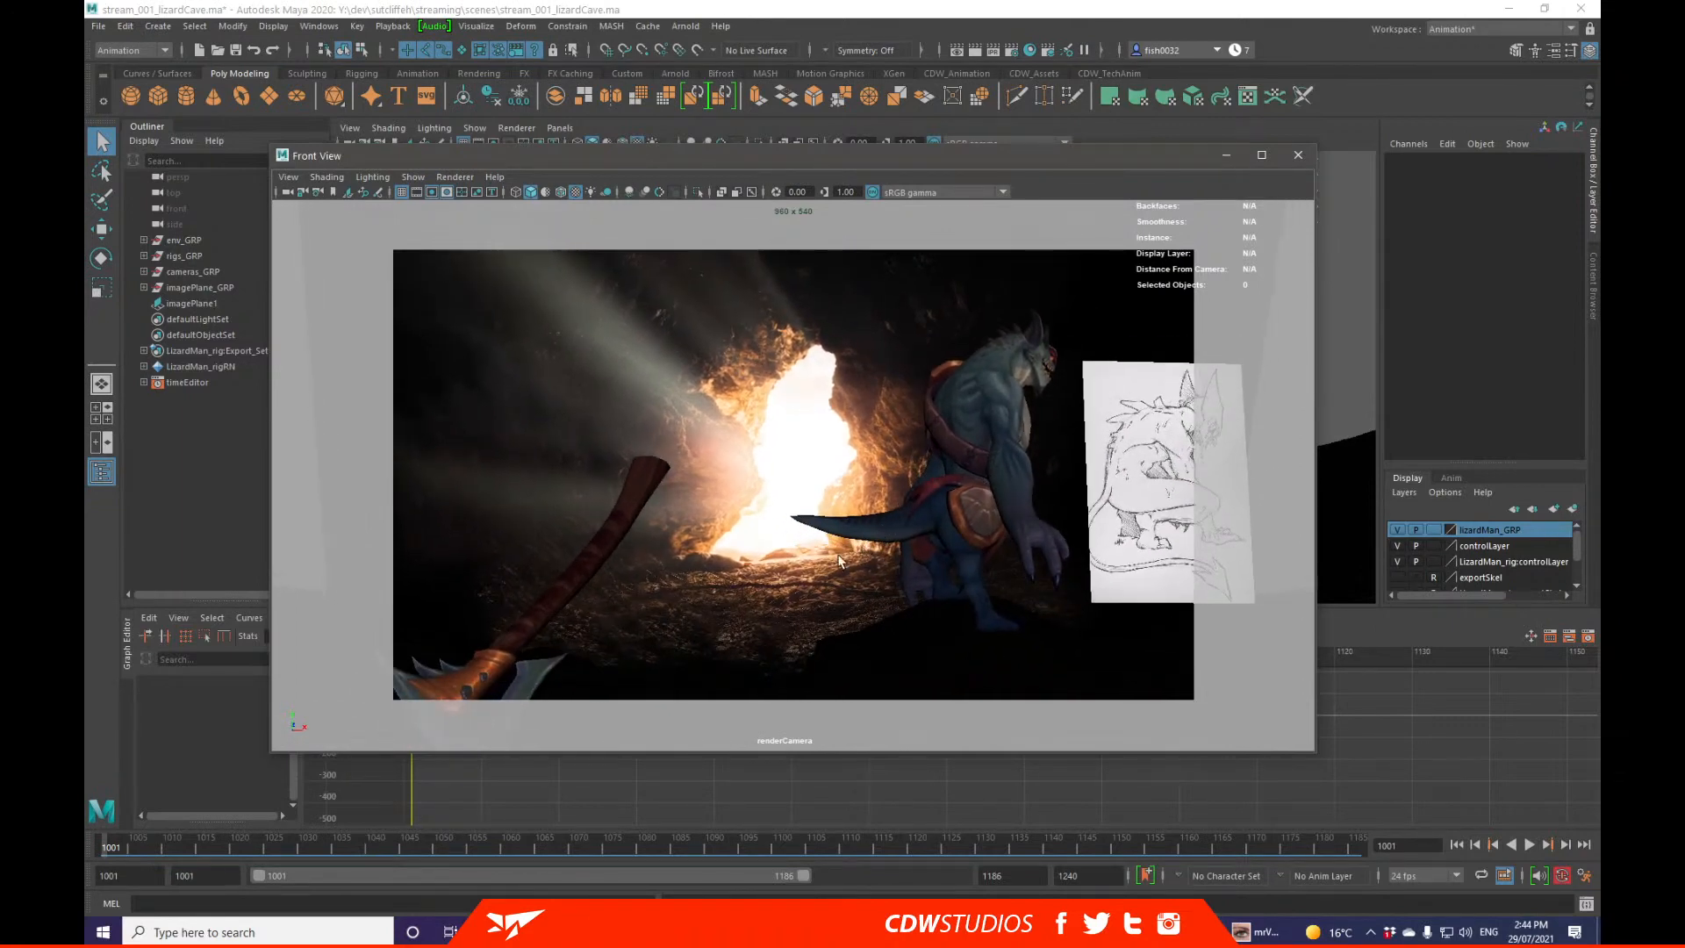
mouse_move(781, 577)
middle_mouse_down("alt")
mouse_move(876, 538)
mouse_move(848, 530)
middle_mouse_up("alt")
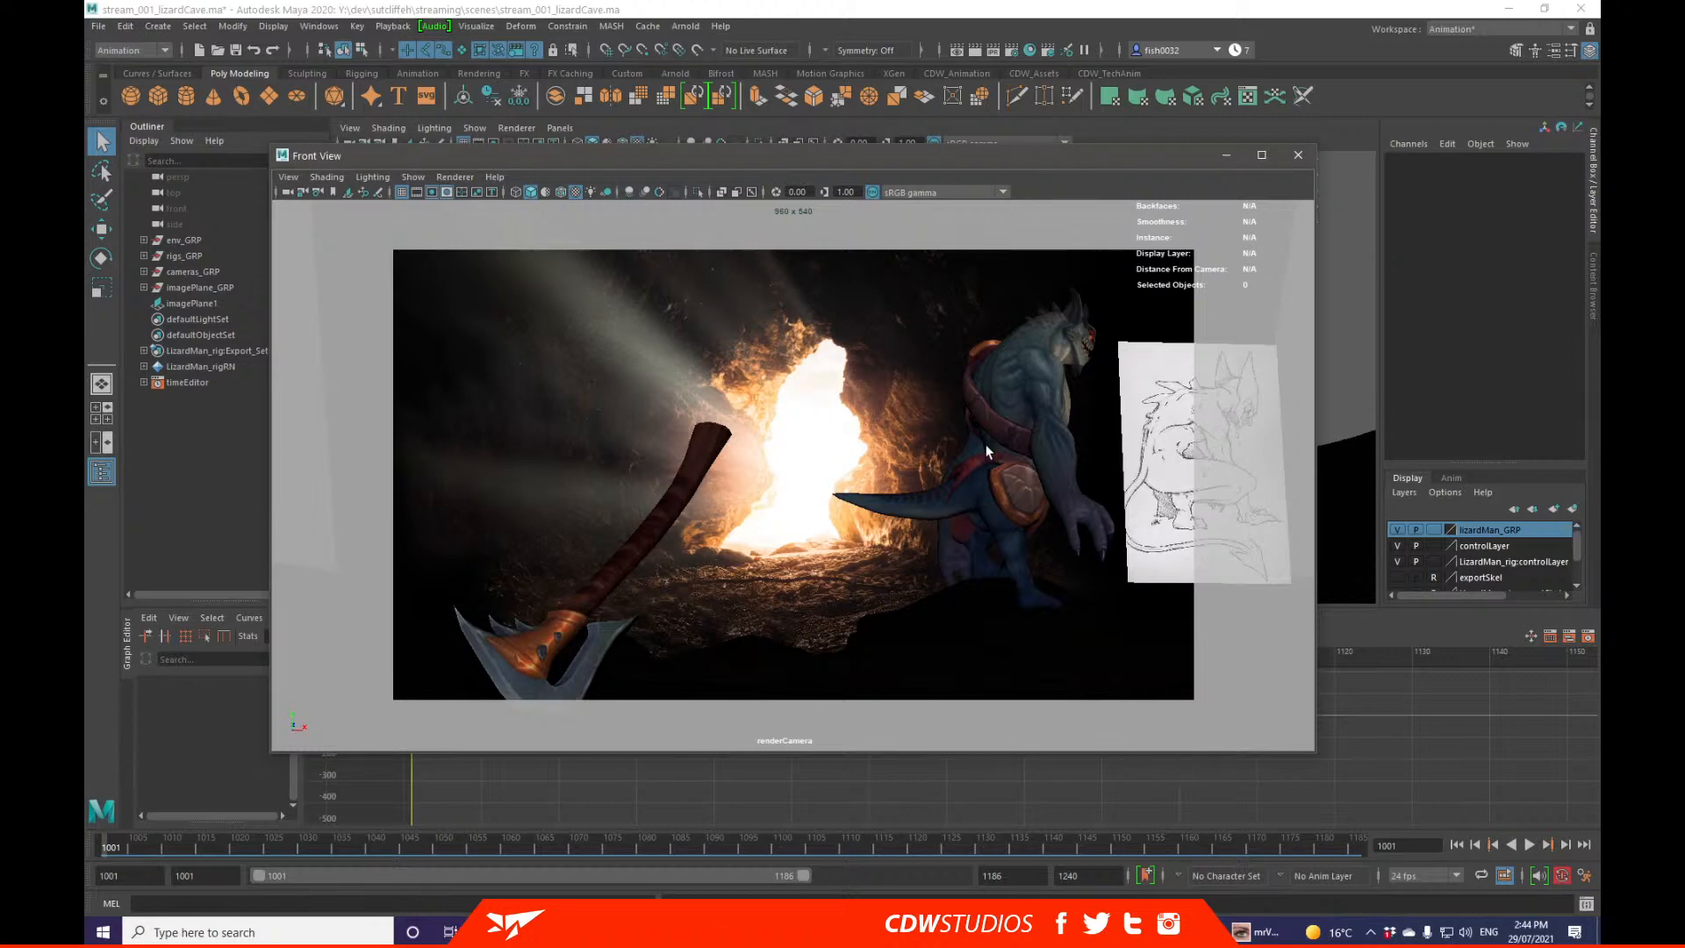
mouse_move(995, 454)
right_mouse_down("alt")
mouse_move(1006, 482)
mouse_move(1019, 472)
right_mouse_up("alt")
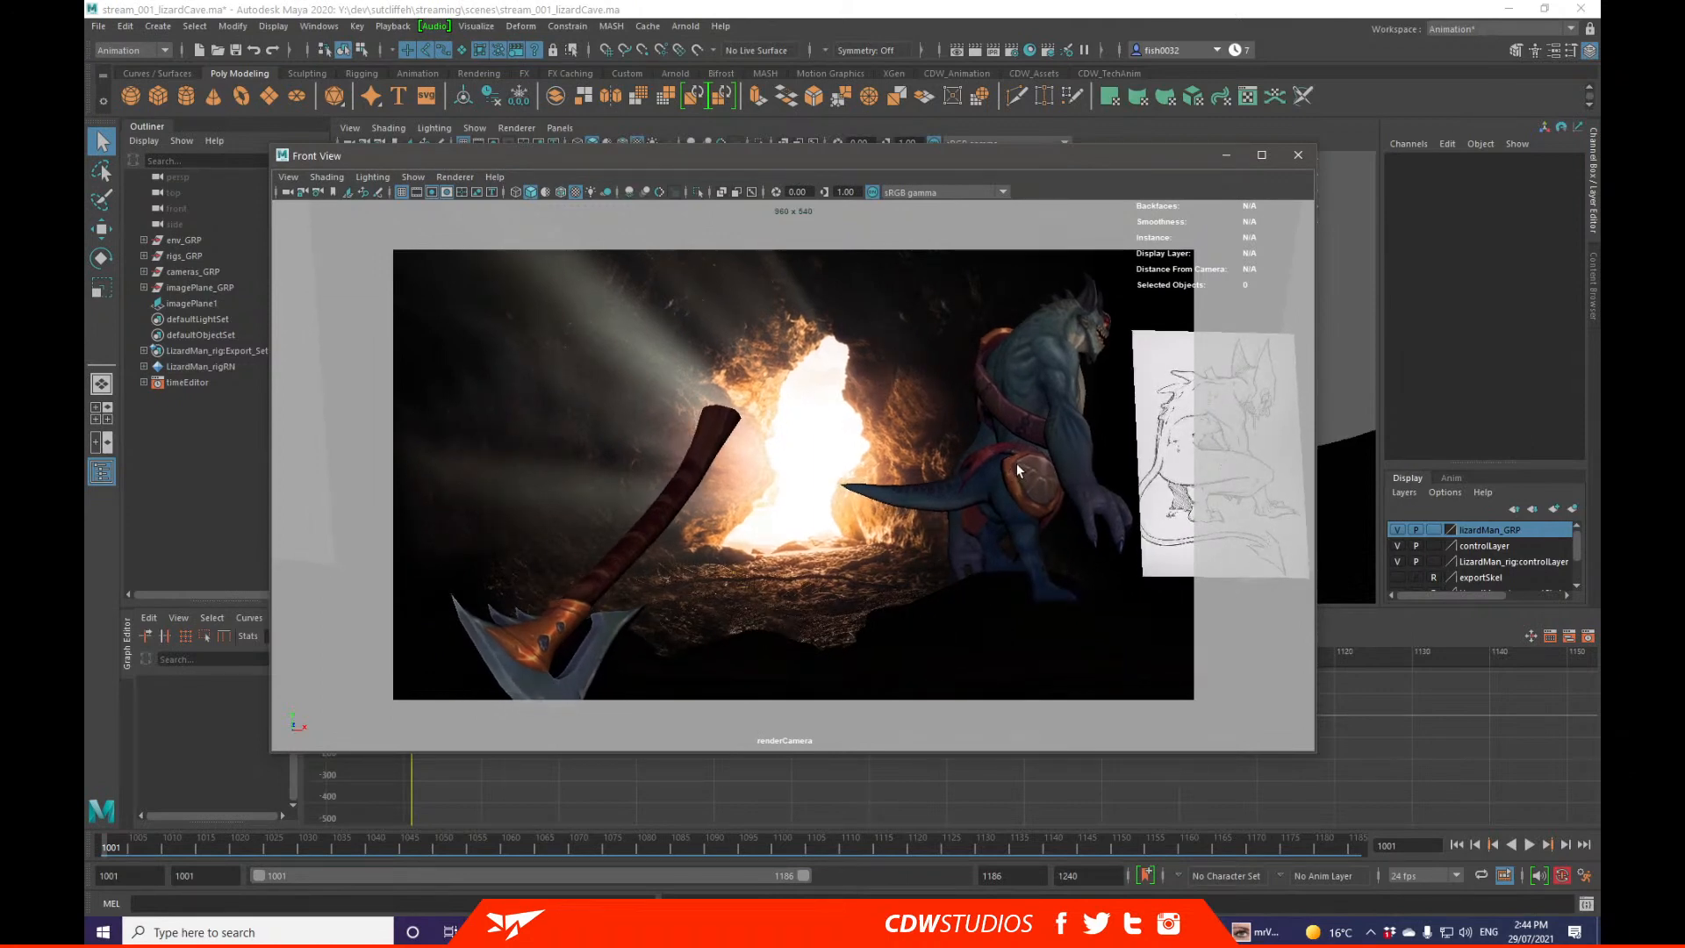
right_click_drag(911, 527, 787, 560, "alt")
middle_click_drag(860, 534, 830, 541, "alt")
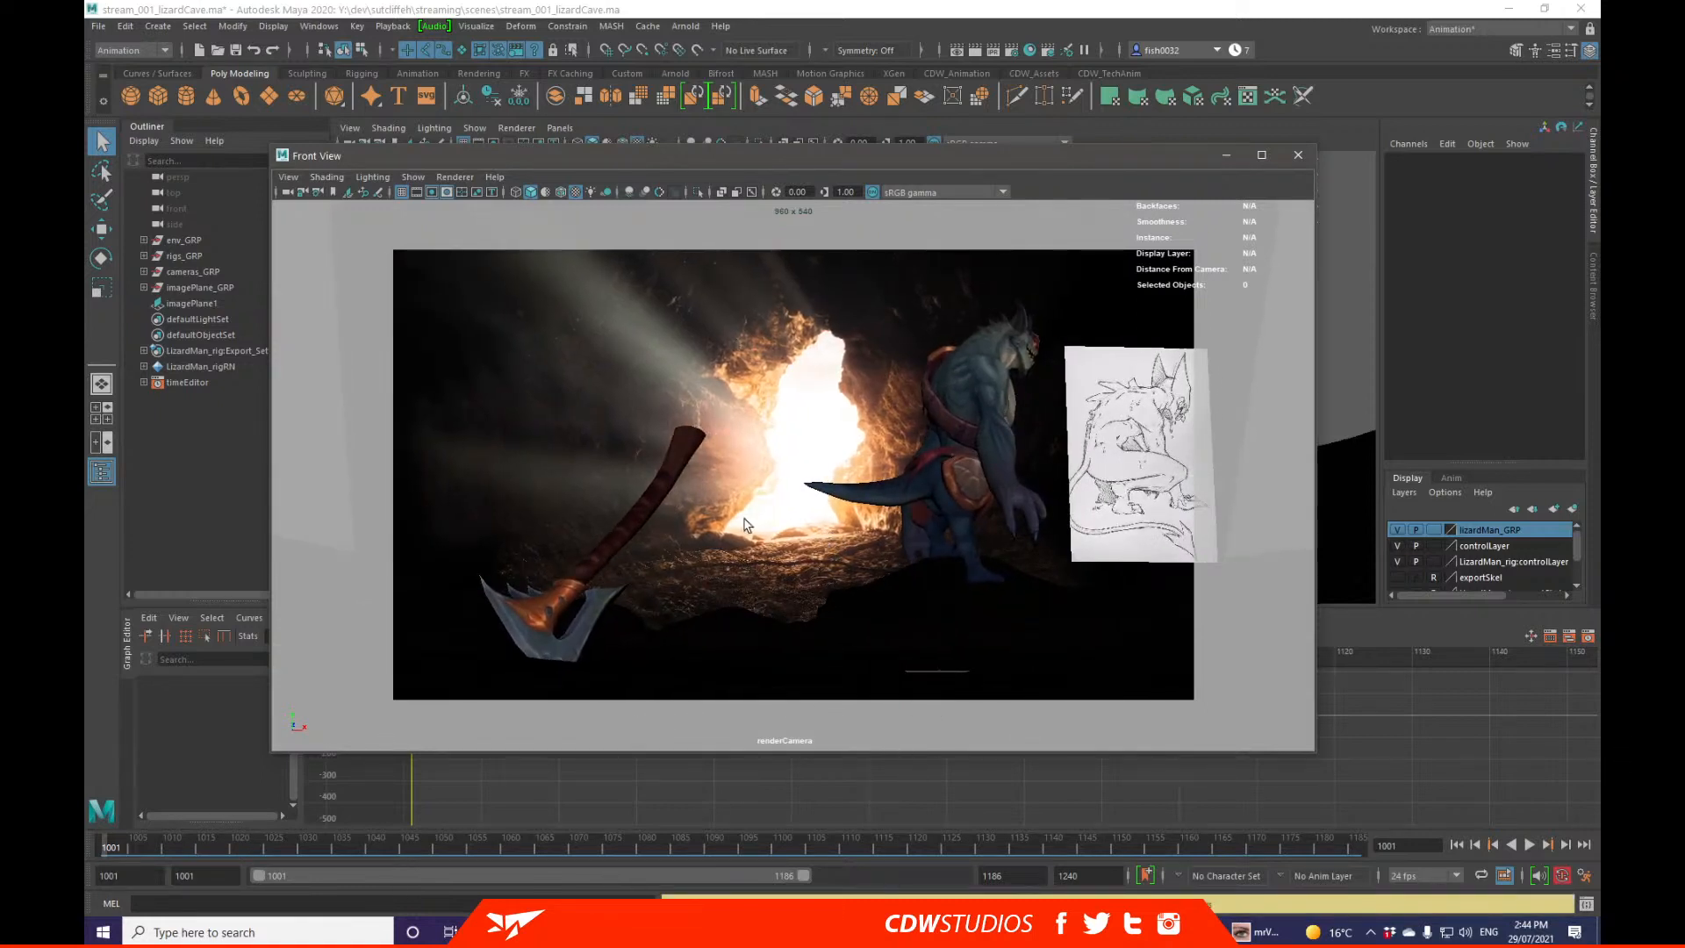
Step: Clear the floating camera view out of the way and select the render camera in the perspective view
left_click_drag(389, 162, 1599, 294)
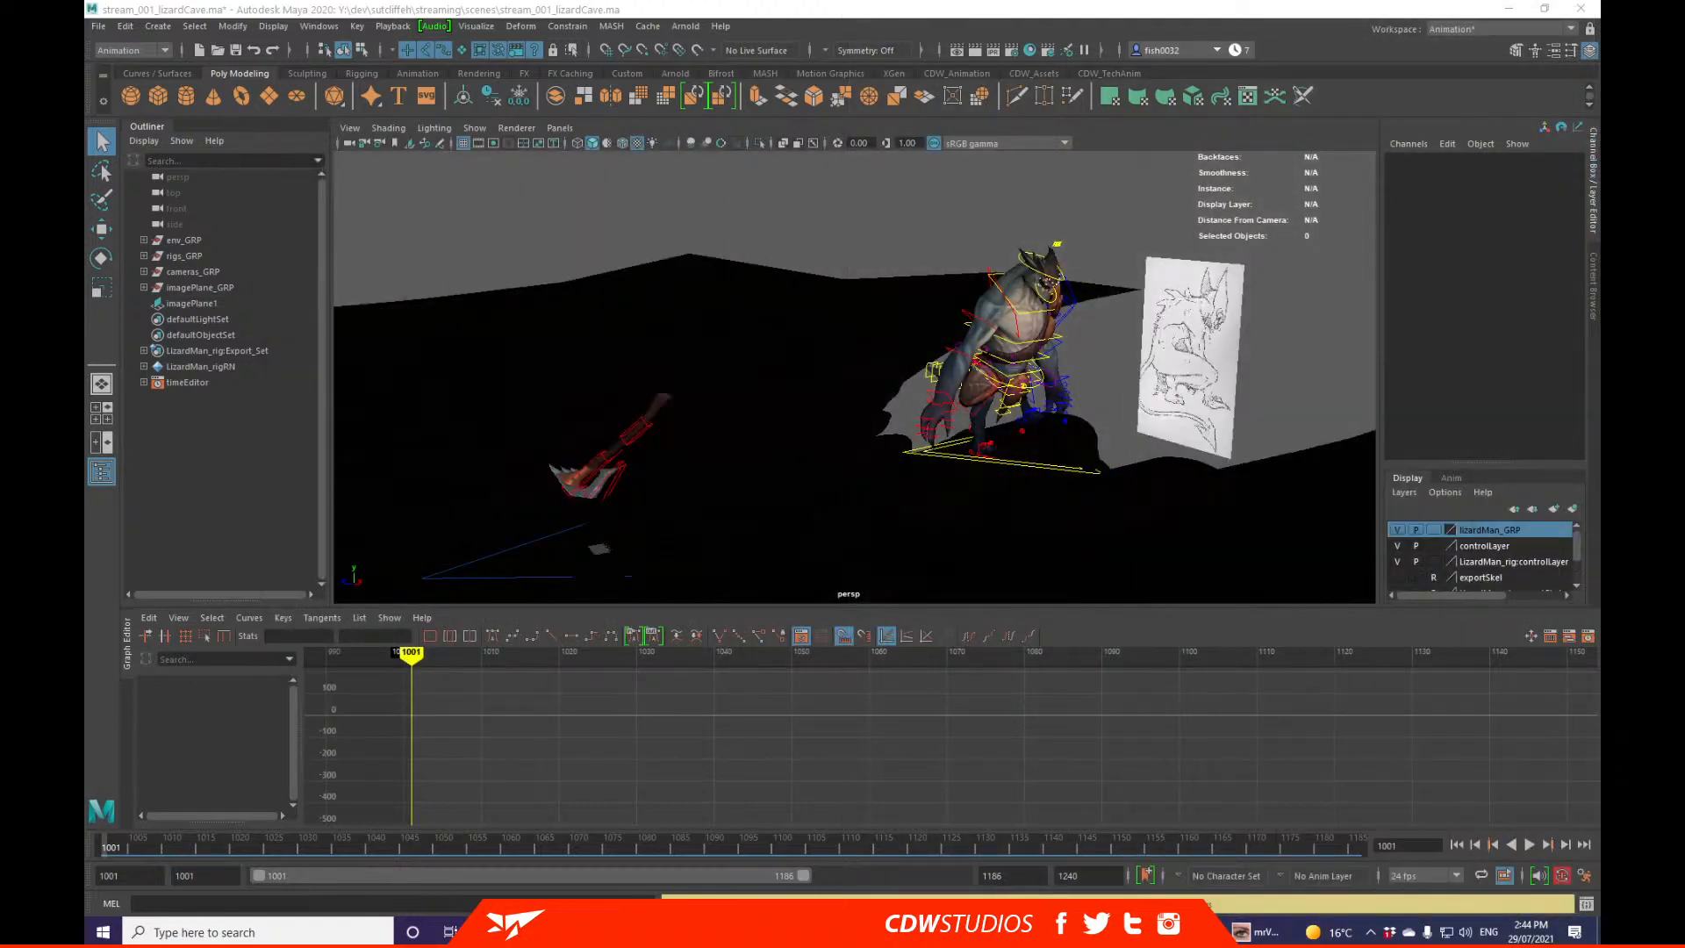
mouse_move(1088, 462)
right_mouse_down("alt")
mouse_move(1045, 425)
mouse_move(620, 414)
right_mouse_up("alt")
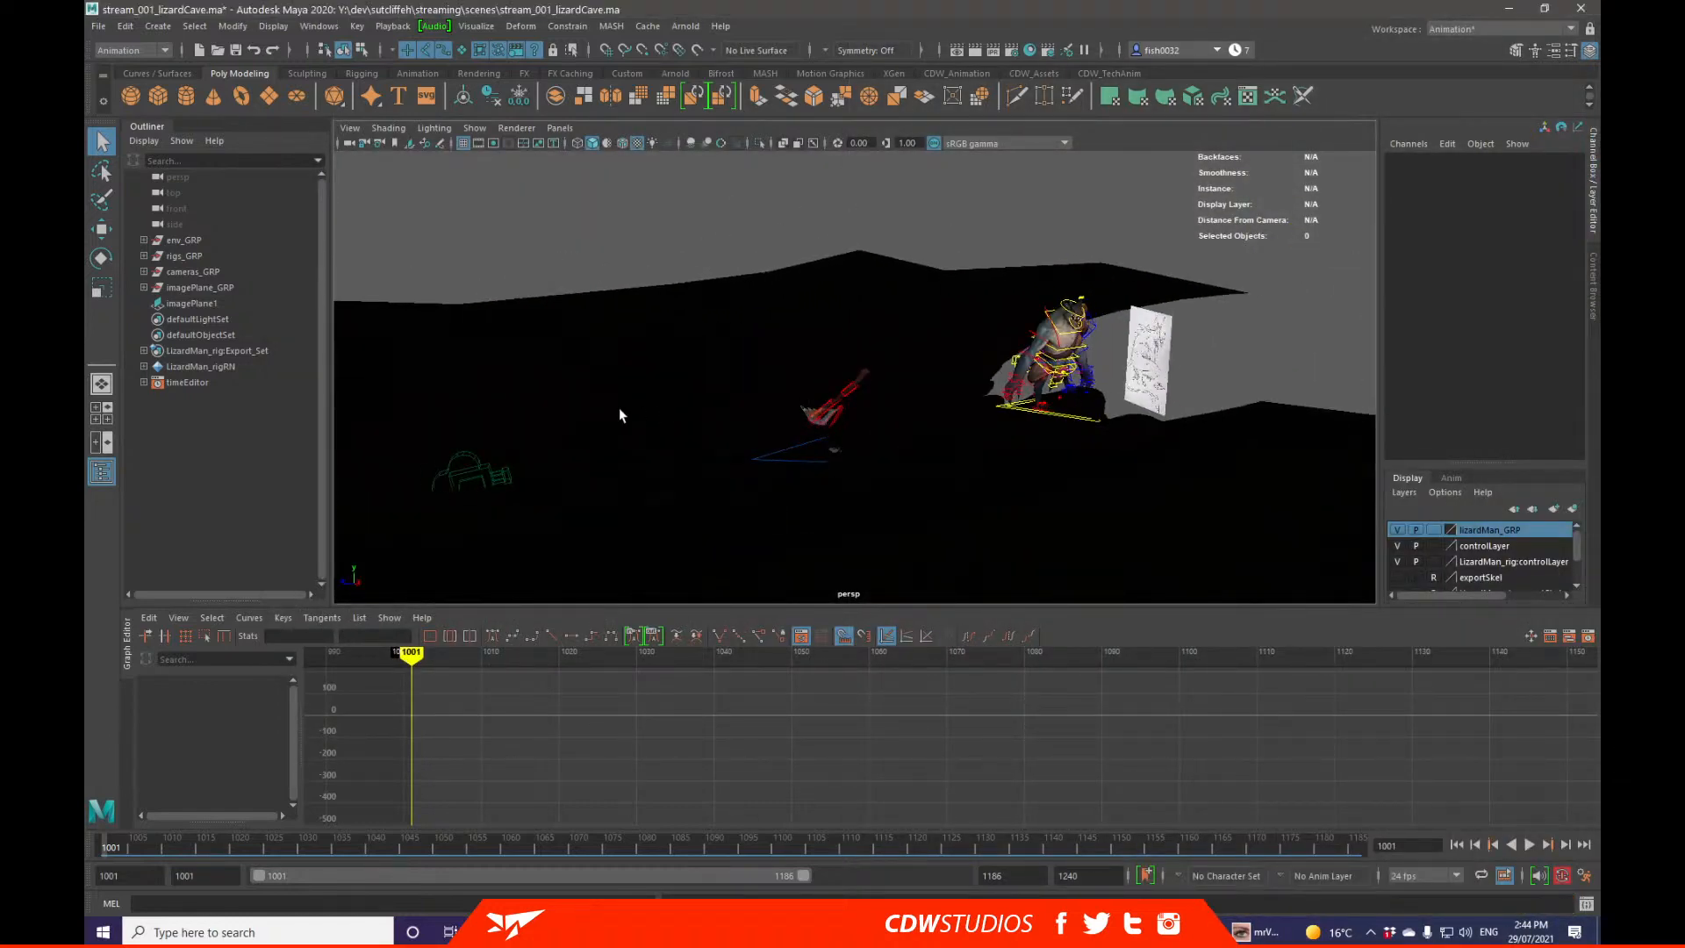
left_click(498, 484)
left_click_drag(576, 470, 856, 458, "alt")
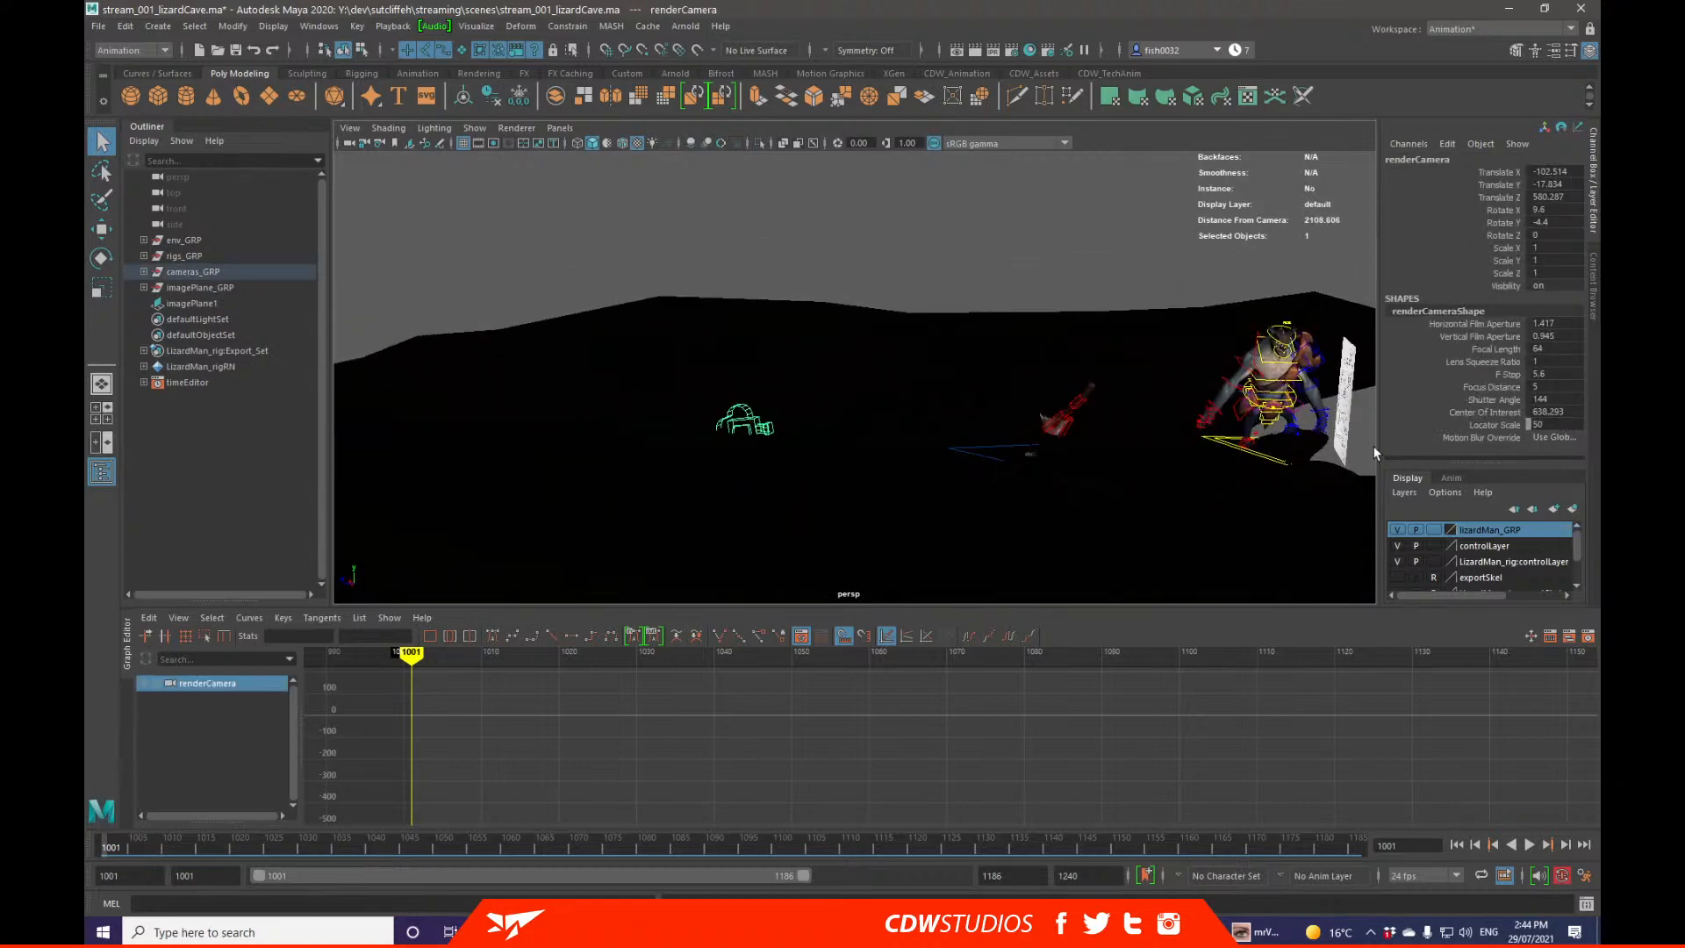
Step: Try changing the render camera's Locator Scale, including a value of 1, and undo the changes
left_click(1496, 425)
middle_click_drag(1121, 440, 1300, 457)
key("ctrl+z")
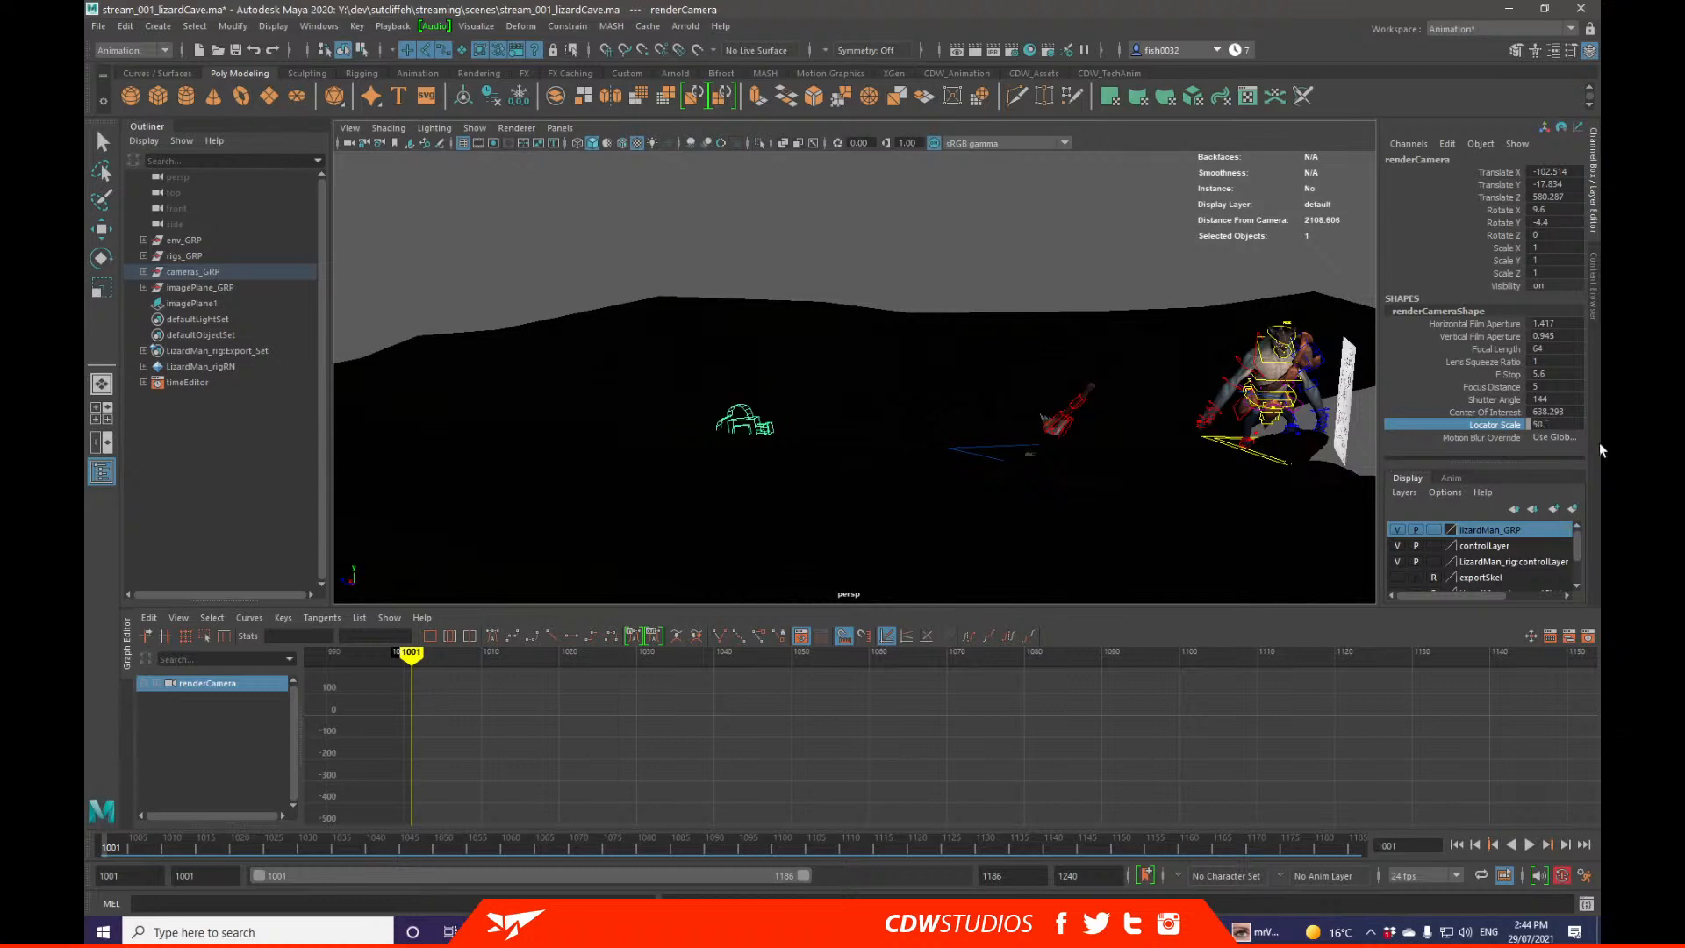
left_click(1545, 426)
type("1")
key("Return")
key("ctrl+z")
Step: Try adjusting the render camera's Scale X, Y and Z together, and undo the change
left_click_drag(1505, 274, 1506, 248)
middle_click_drag(1089, 329, 1172, 330)
key("ctrl+z")
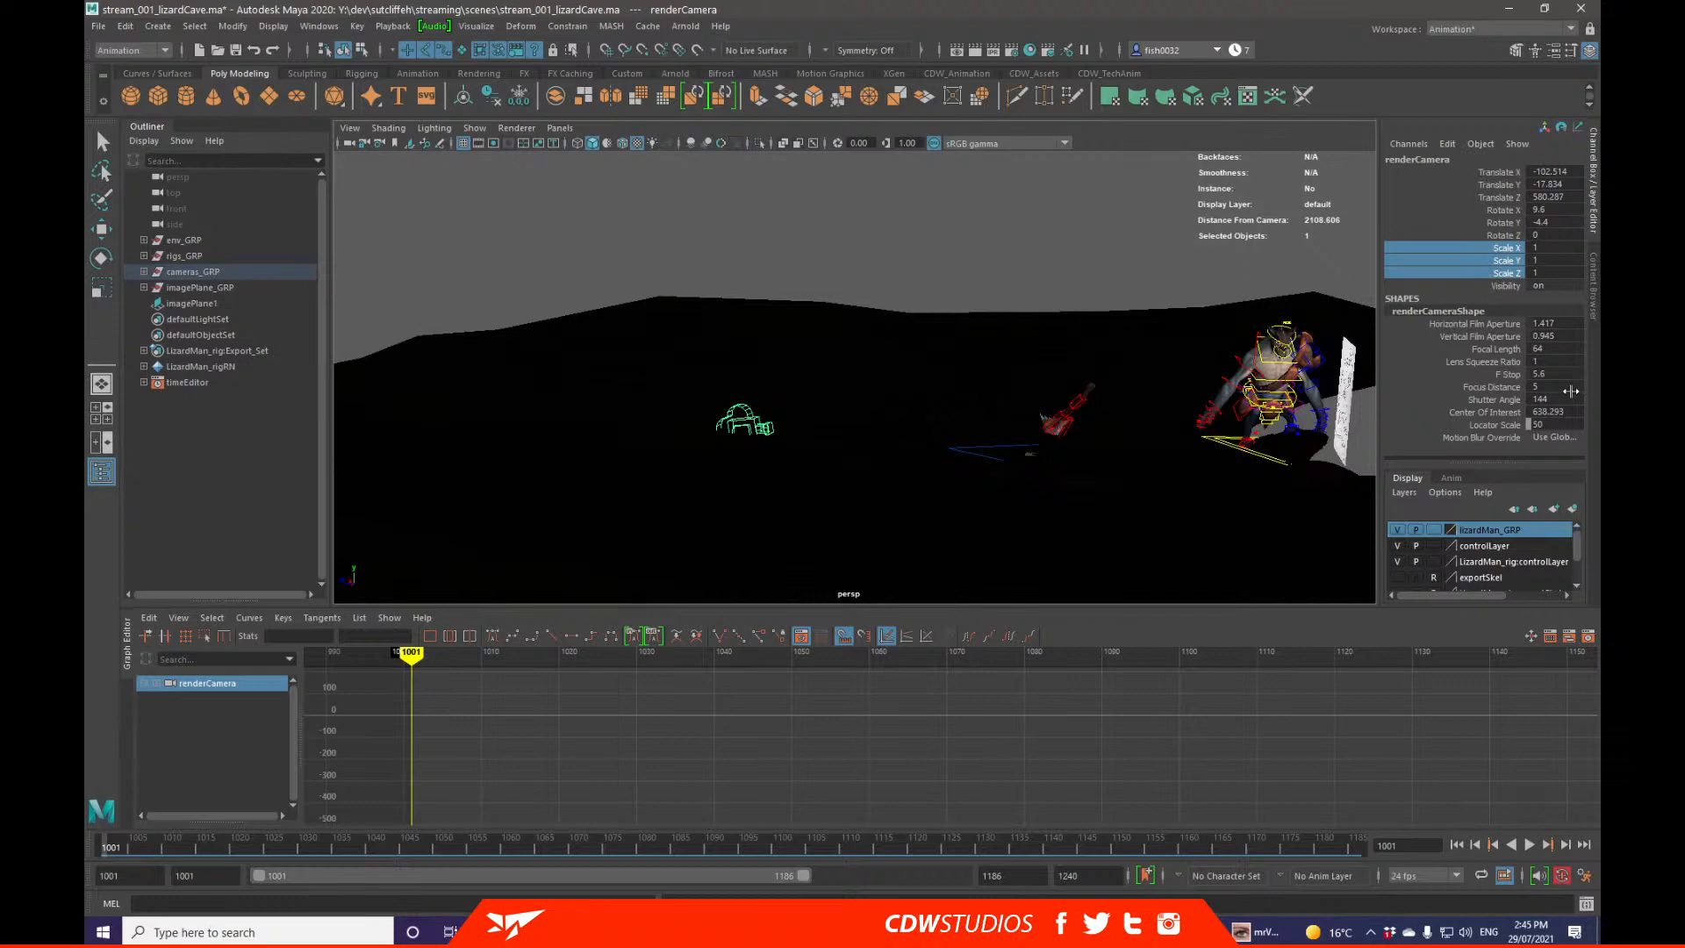
Step: Try the render camera's Locator Scale at 1 again and restore its previous size, keeping the camera selected
left_click(1502, 425)
middle_click_drag(1316, 427, 1059, 431)
left_click(1547, 425)
type("1")
key("Return")
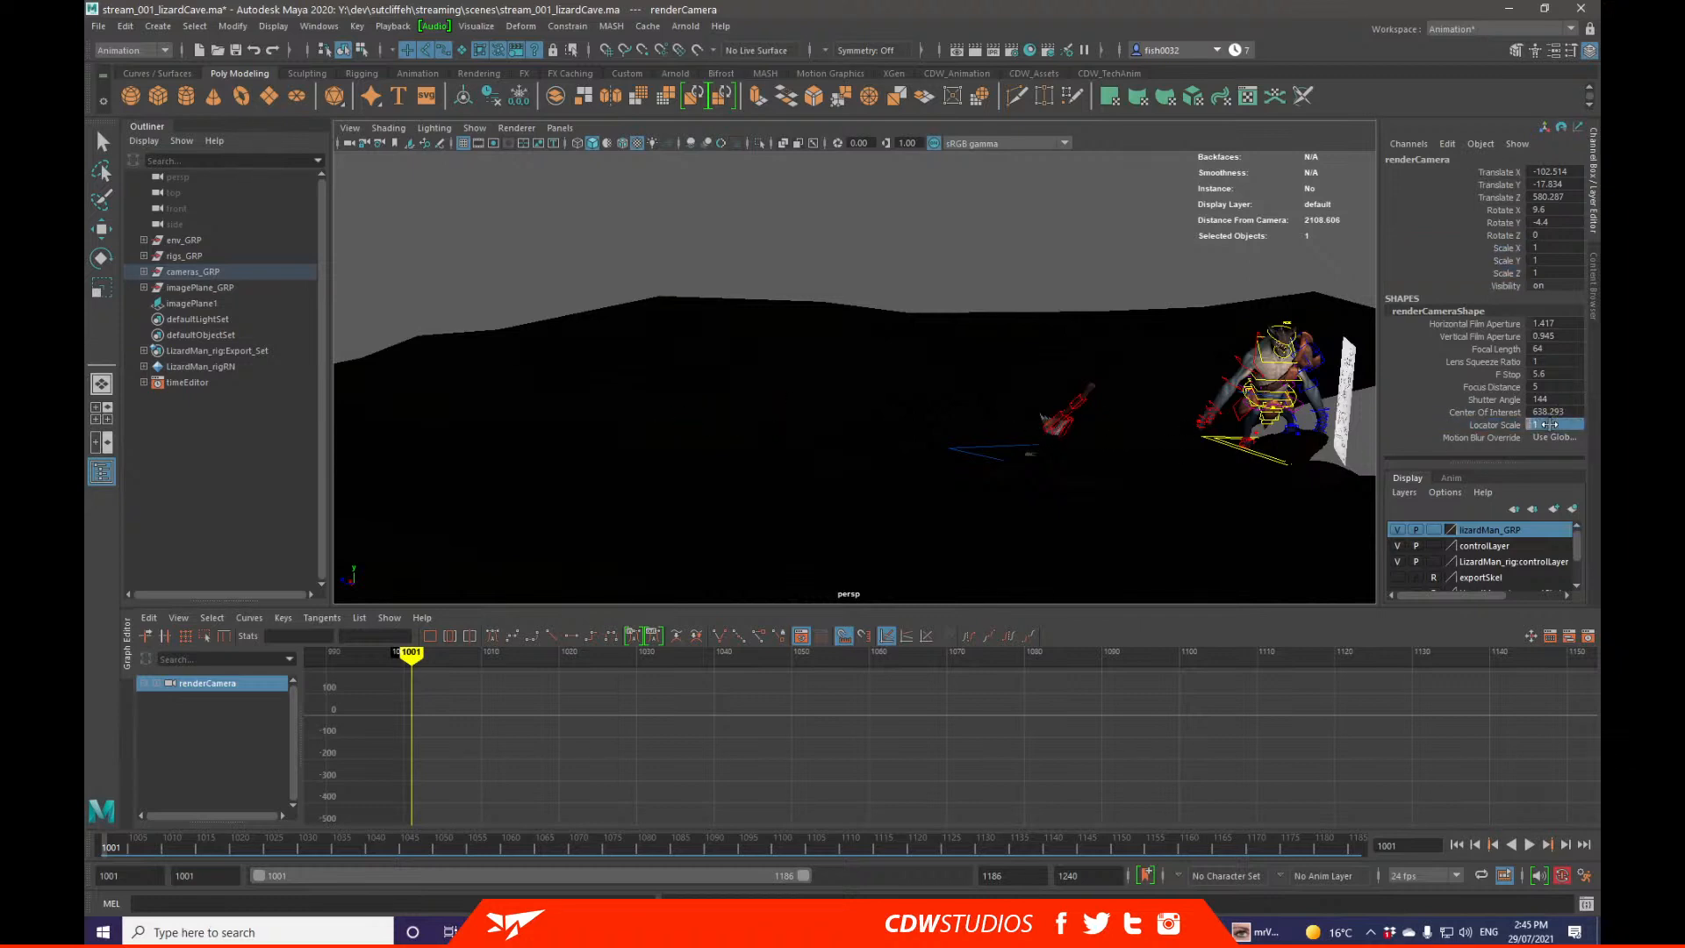
key("q")
left_click(964, 259)
left_click_drag(915, 373, 840, 428, "alt")
left_click(934, 383)
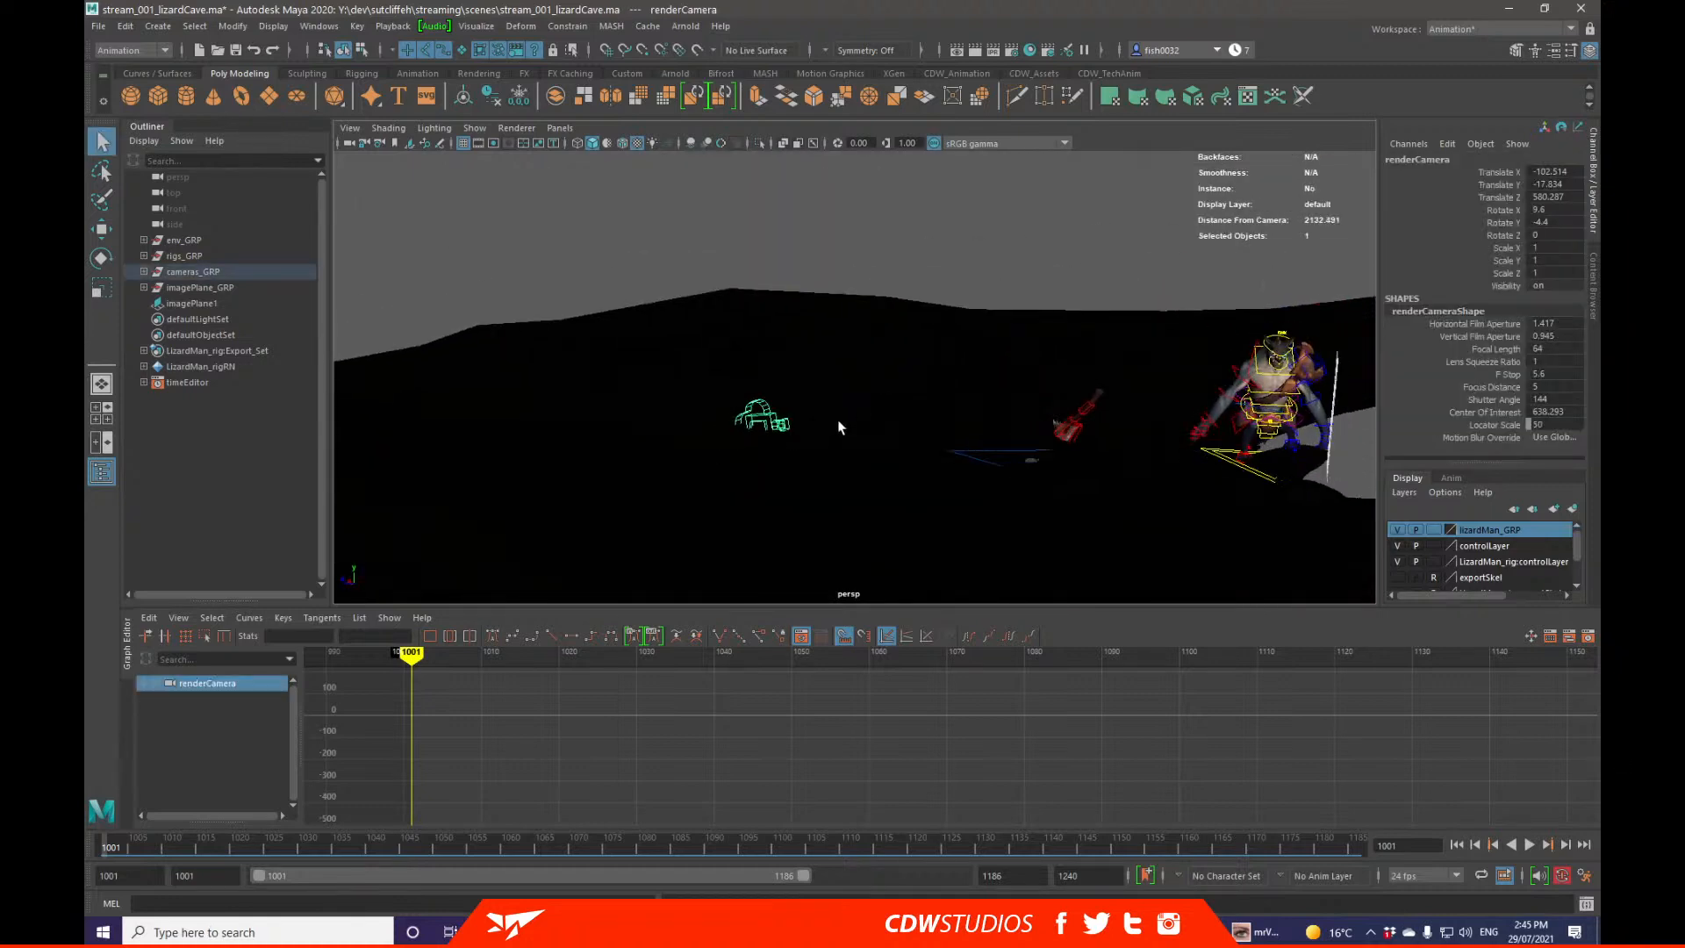
Step: Key the render camera's current position at frame 1186
middle_click_drag(772, 430, 912, 439, "alt")
right_click_drag(912, 439, 1020, 452, "alt")
middle_click_drag(1080, 455, 1000, 441, "alt")
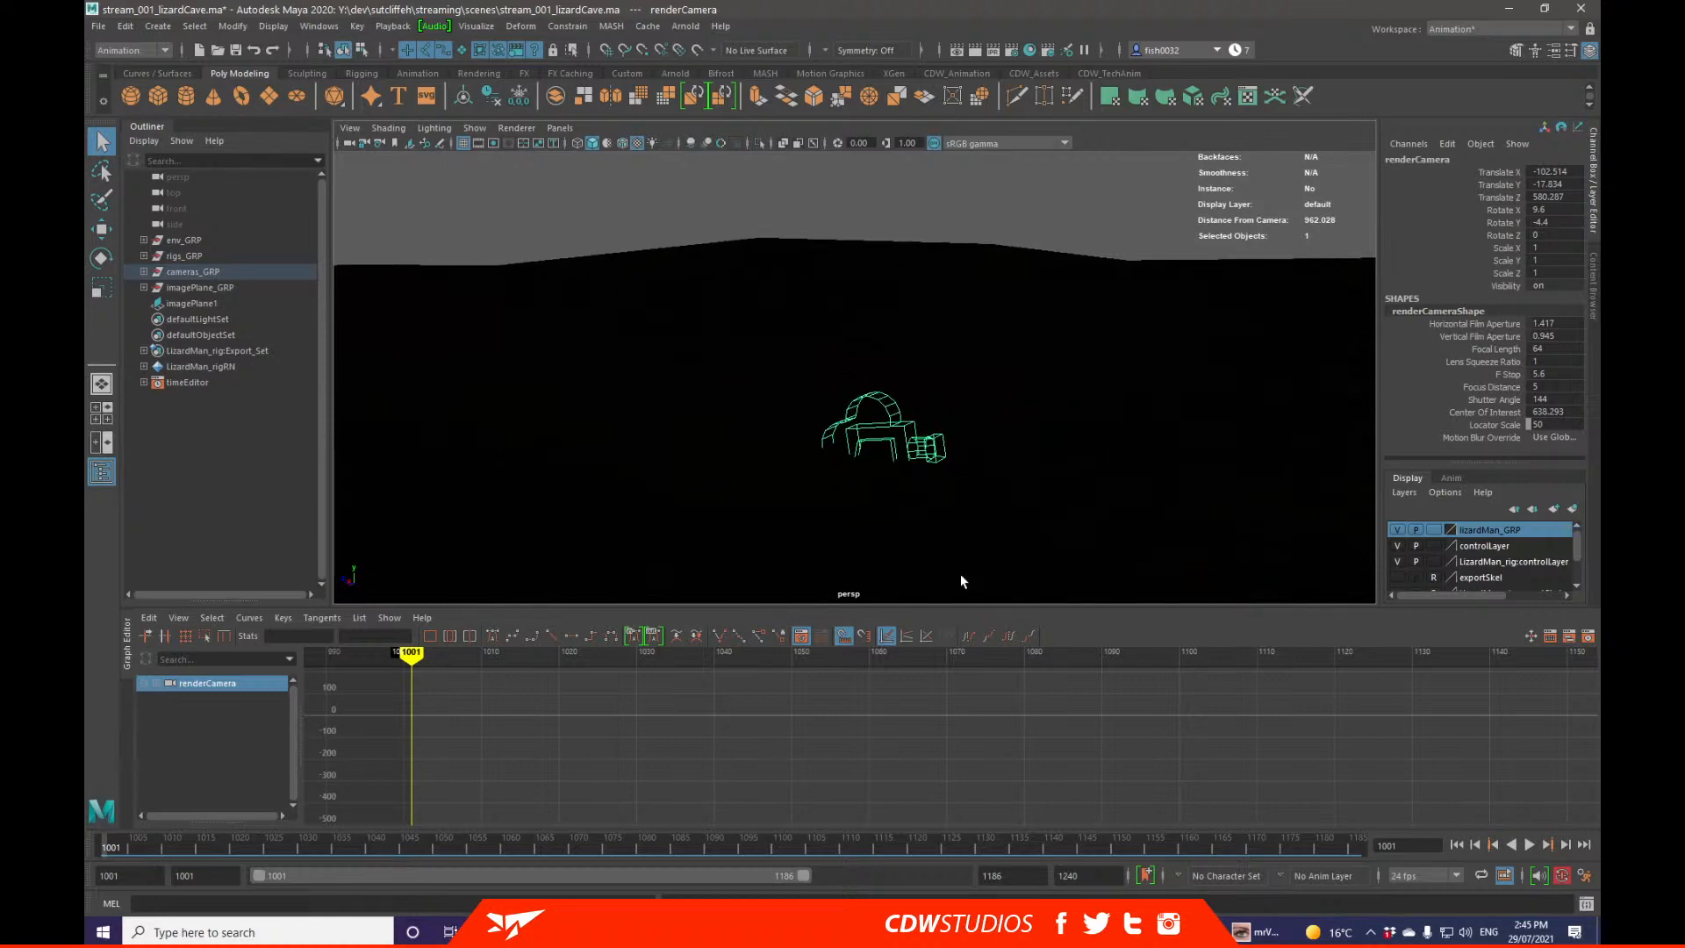
left_click_drag(1293, 843, 1332, 850)
key("s")
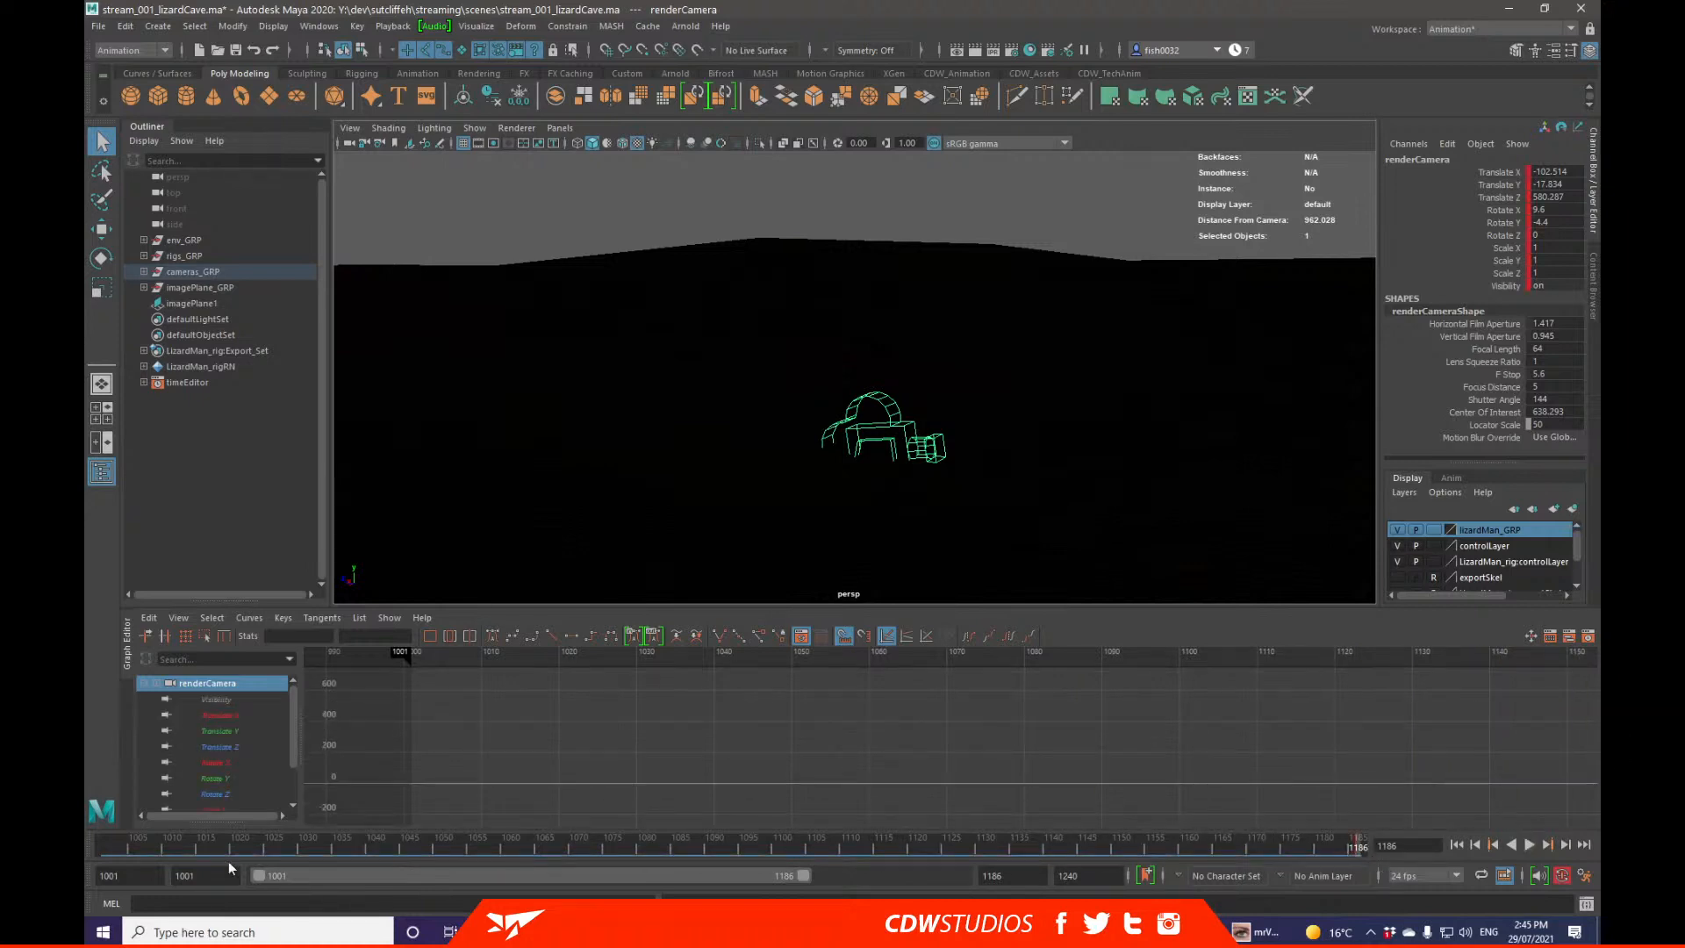
Step: At frame 1001, move the render camera closer to the axe and lizard man and turn it slightly, keying the new framing
left_click(105, 842)
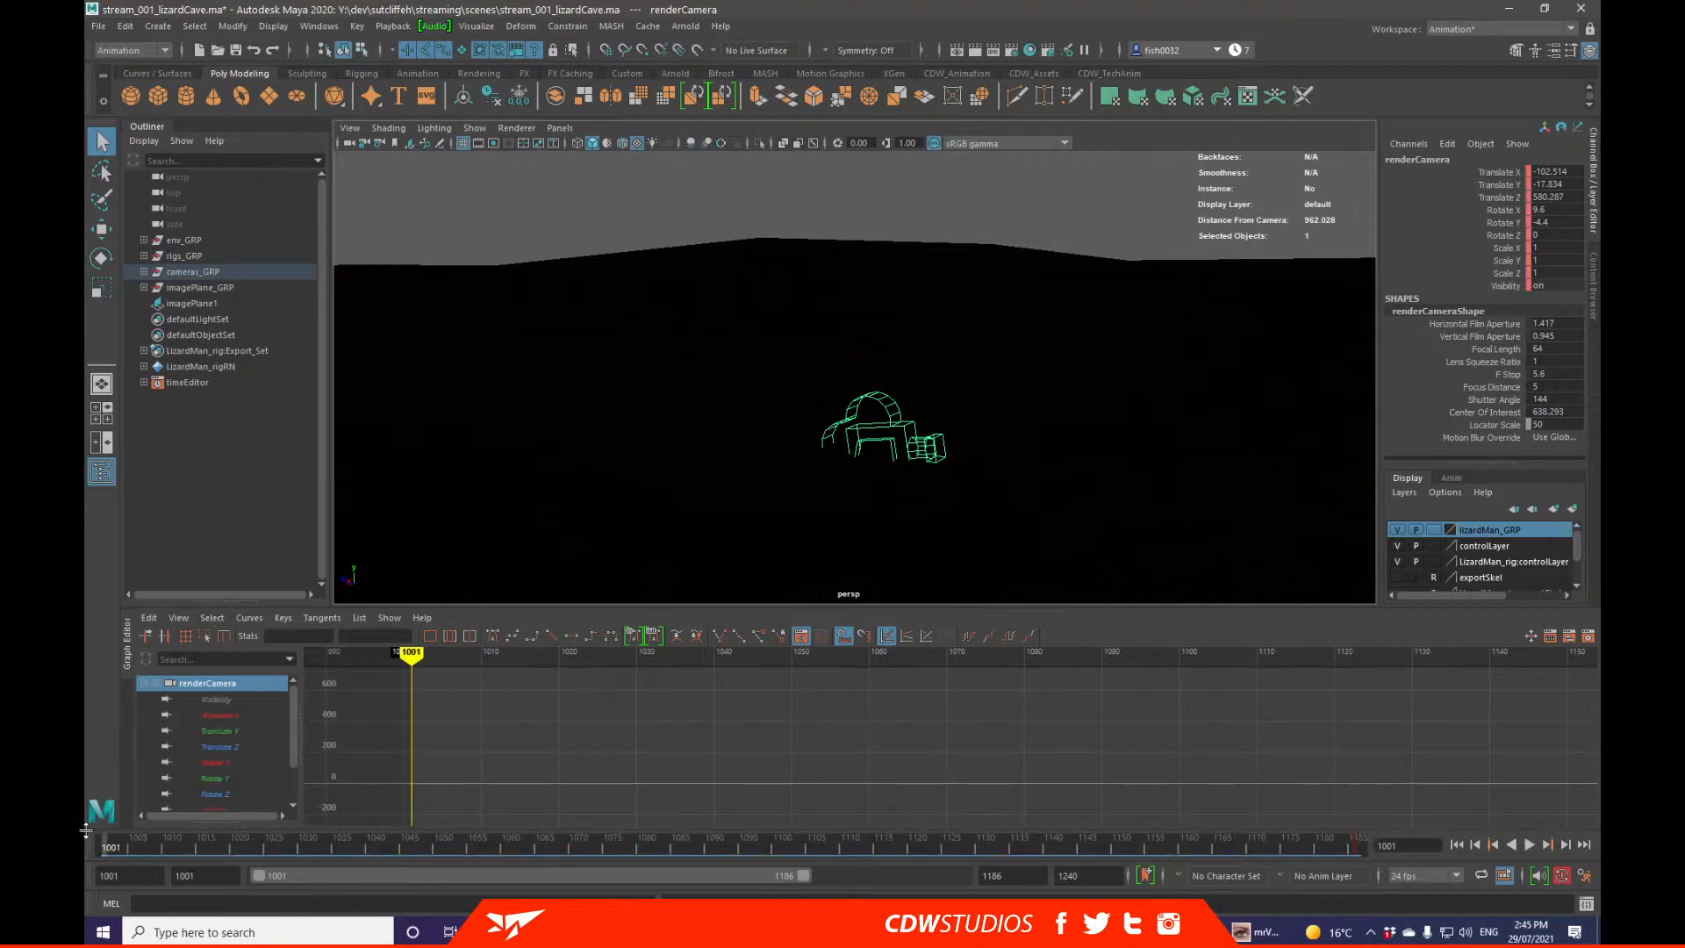
left_click_drag(786, 494, 1064, 474, "alt")
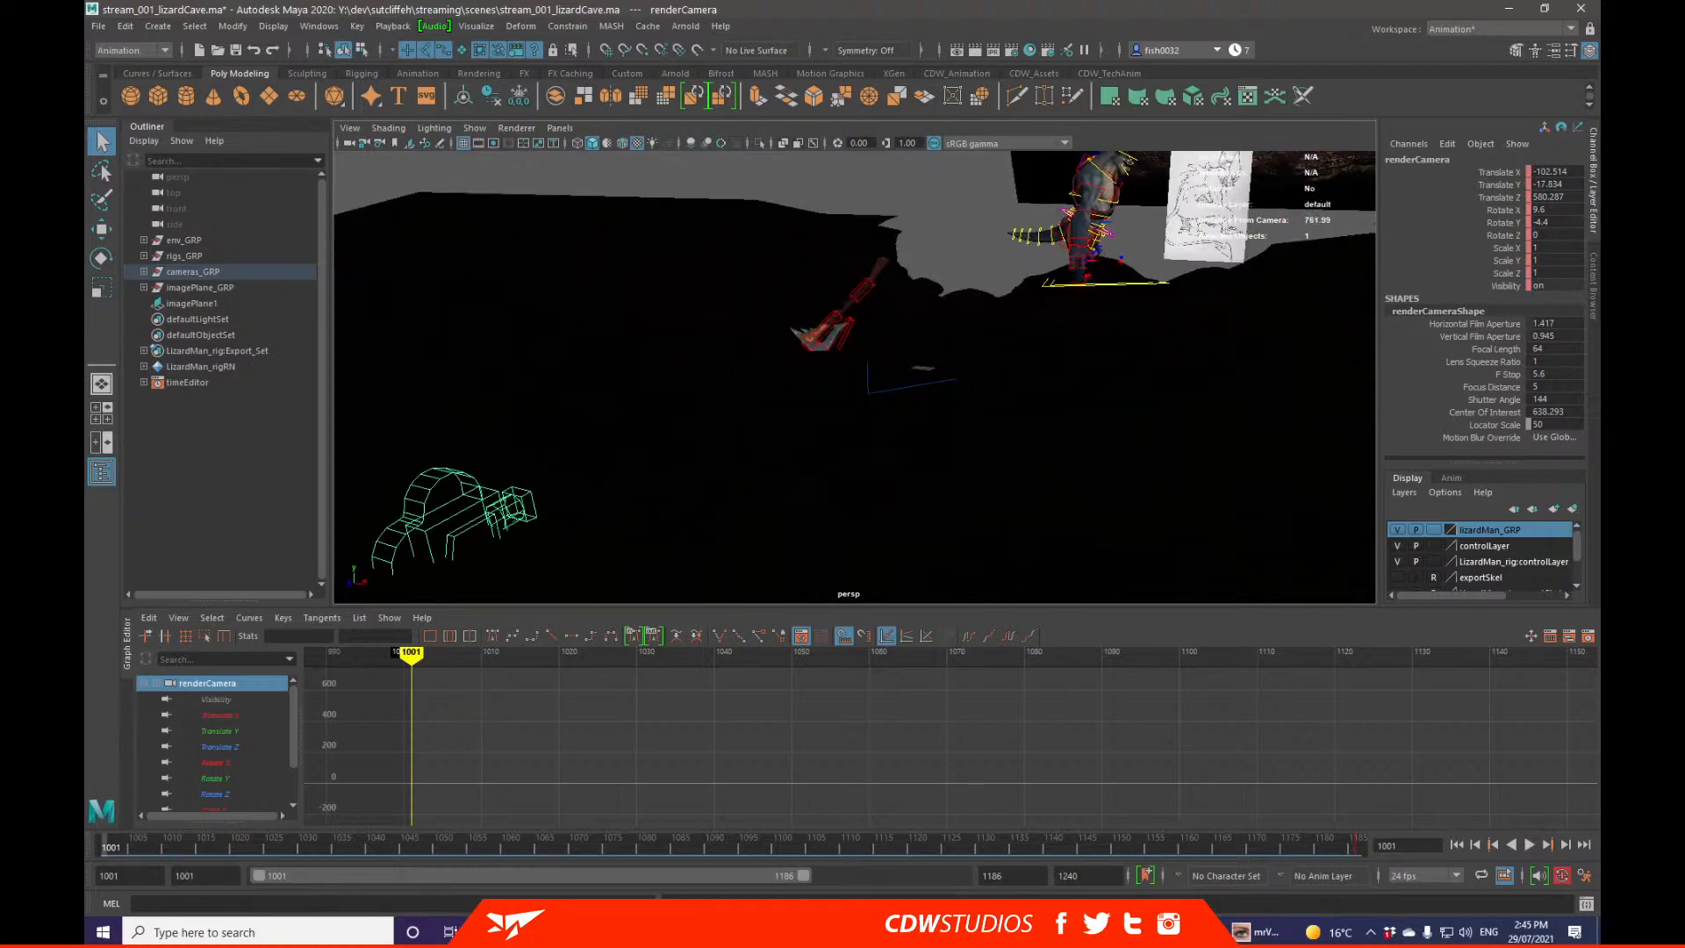
key("ctrl+shift+p")
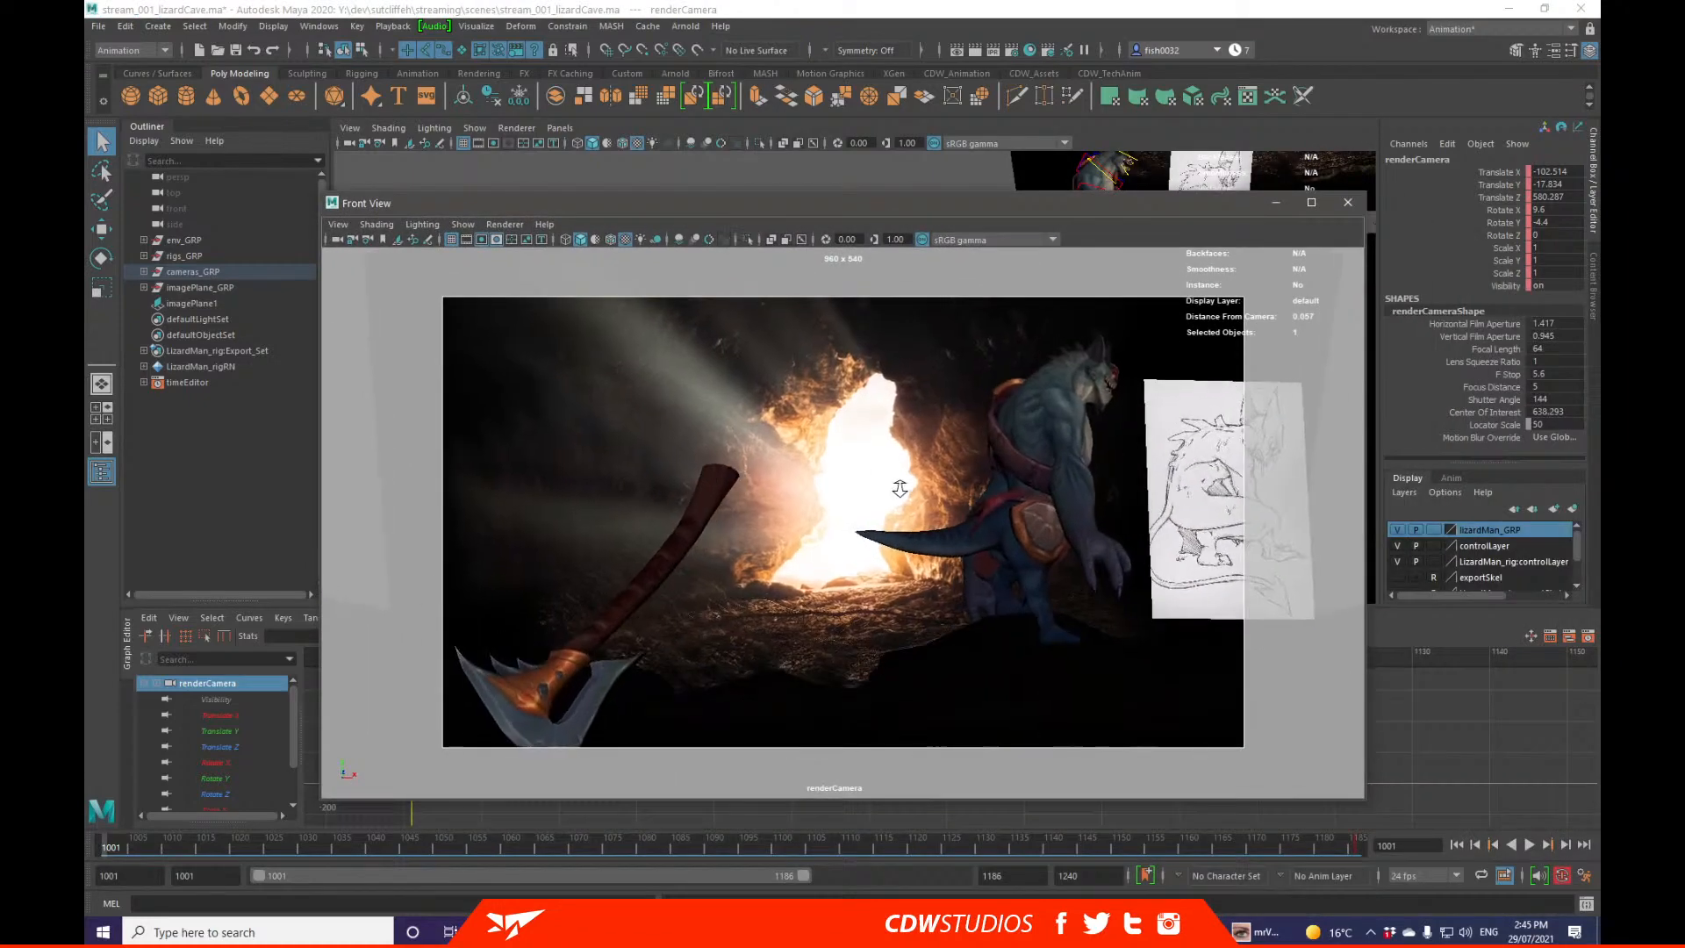
right_click_drag(899, 489, 877, 497, "alt")
middle_click_drag(876, 496, 910, 519, "alt")
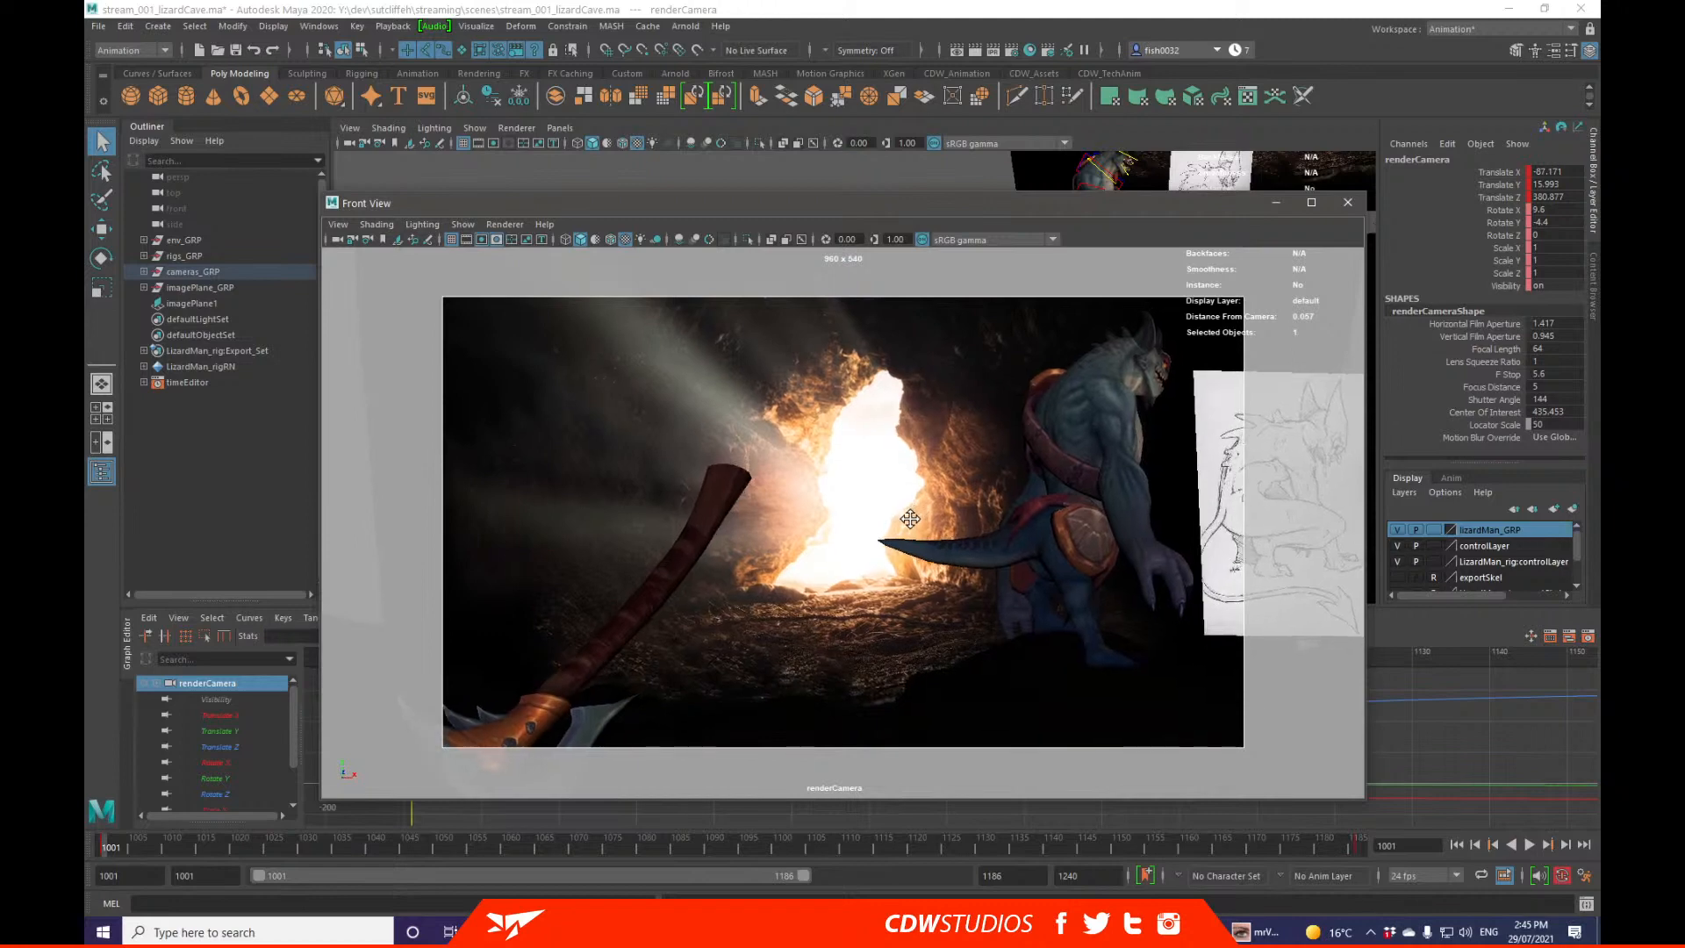
left_click_drag(913, 523, 933, 501, "alt")
middle_click_drag(932, 501, 927, 514, "alt")
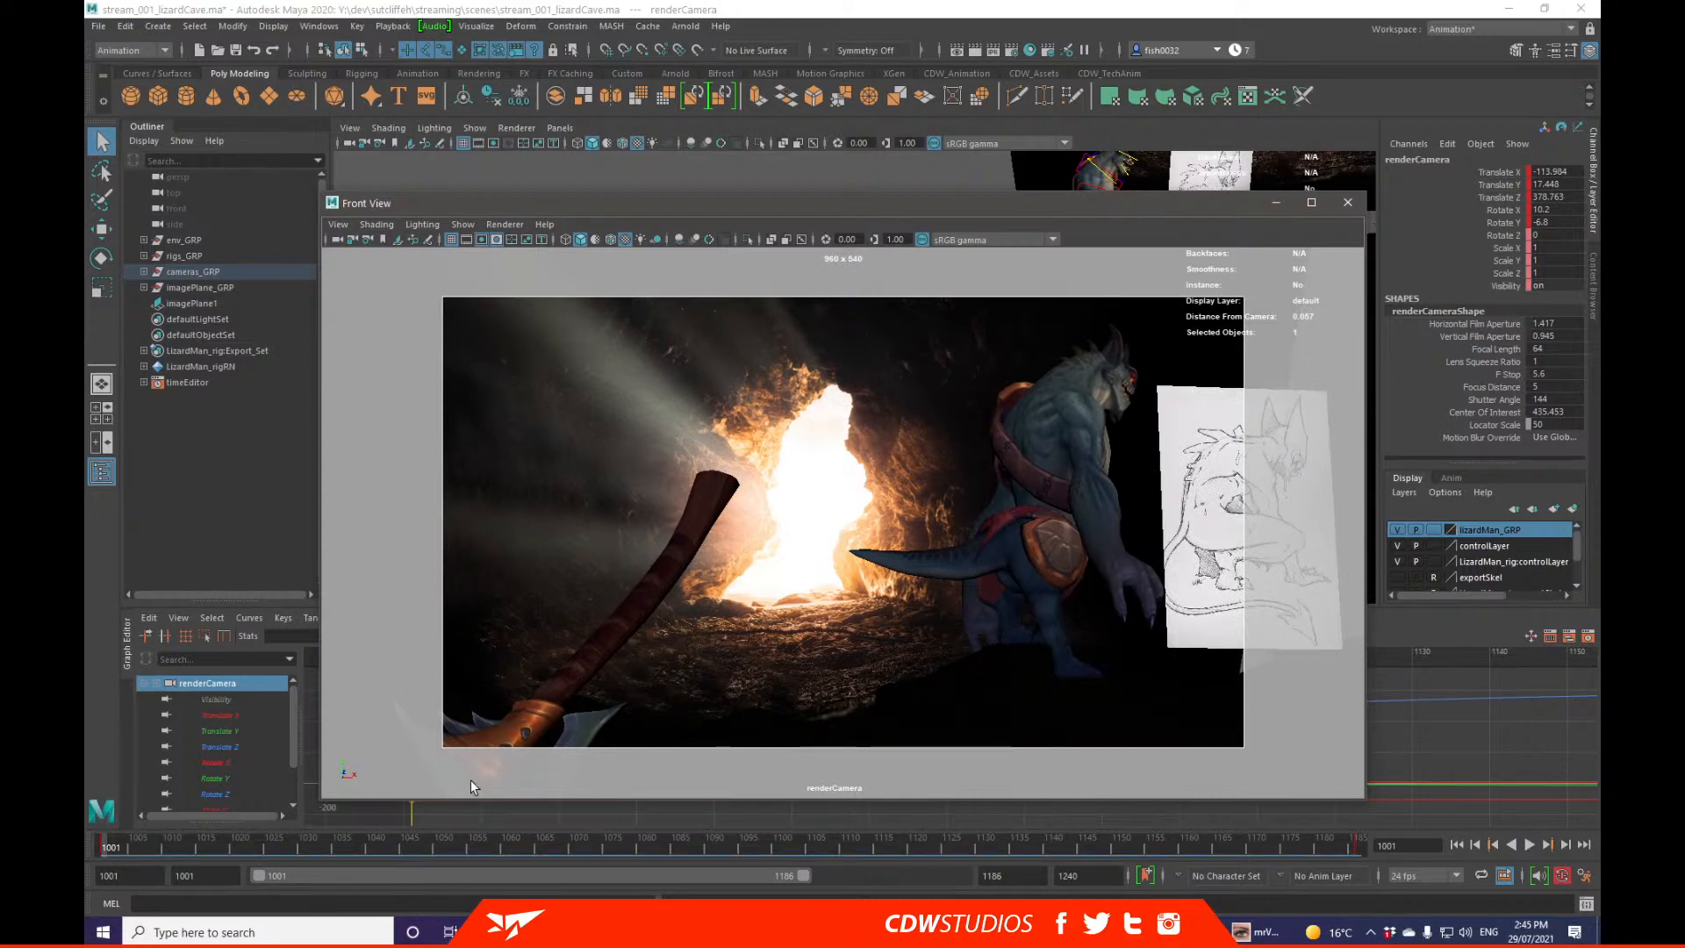
Step: Play the shot through the render camera from frame 1001 to review the camera move, and return to the first frame
left_click(115, 842)
key("alt+v")
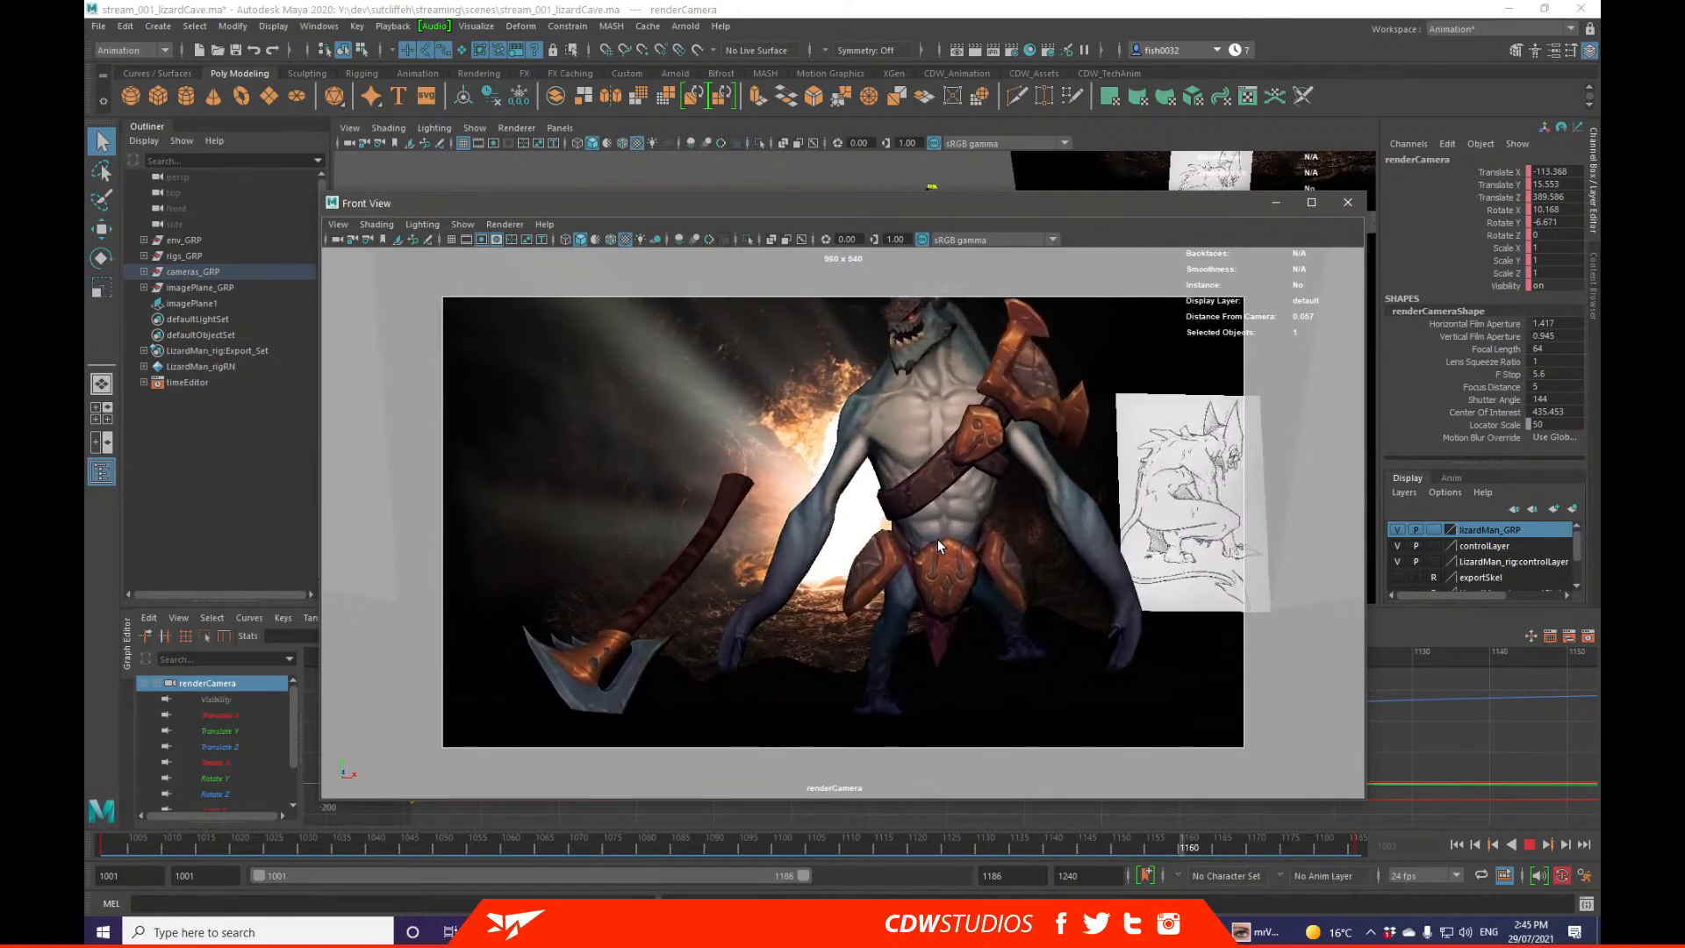
key("Escape")
key("alt+v")
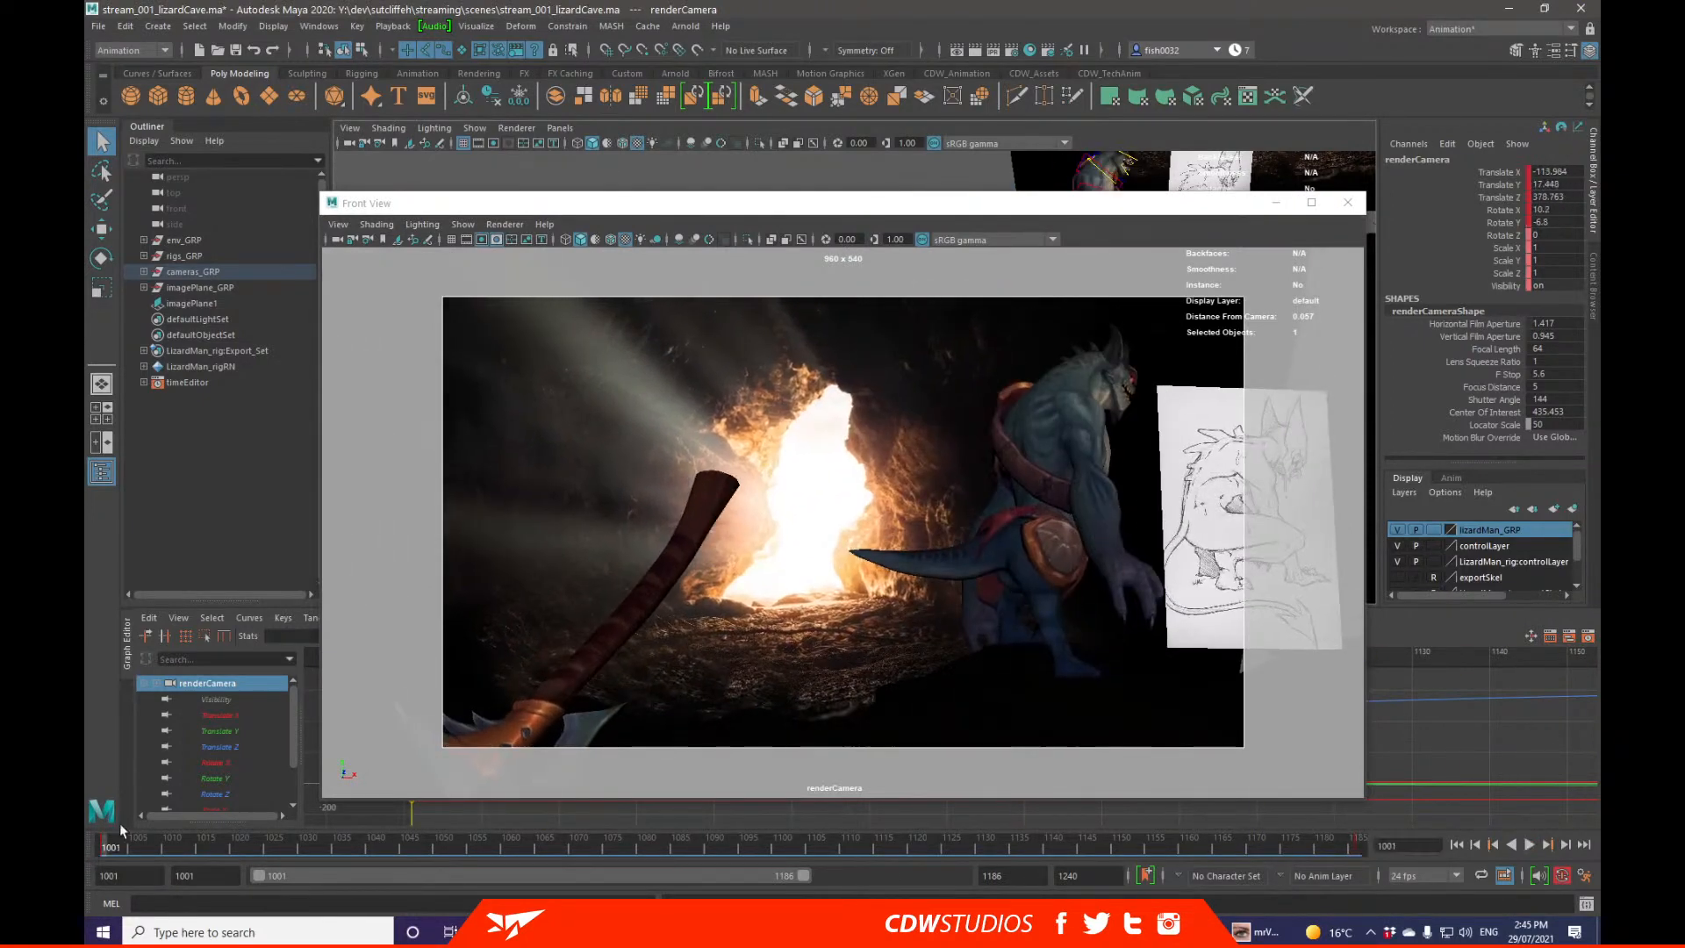
key("alt+v")
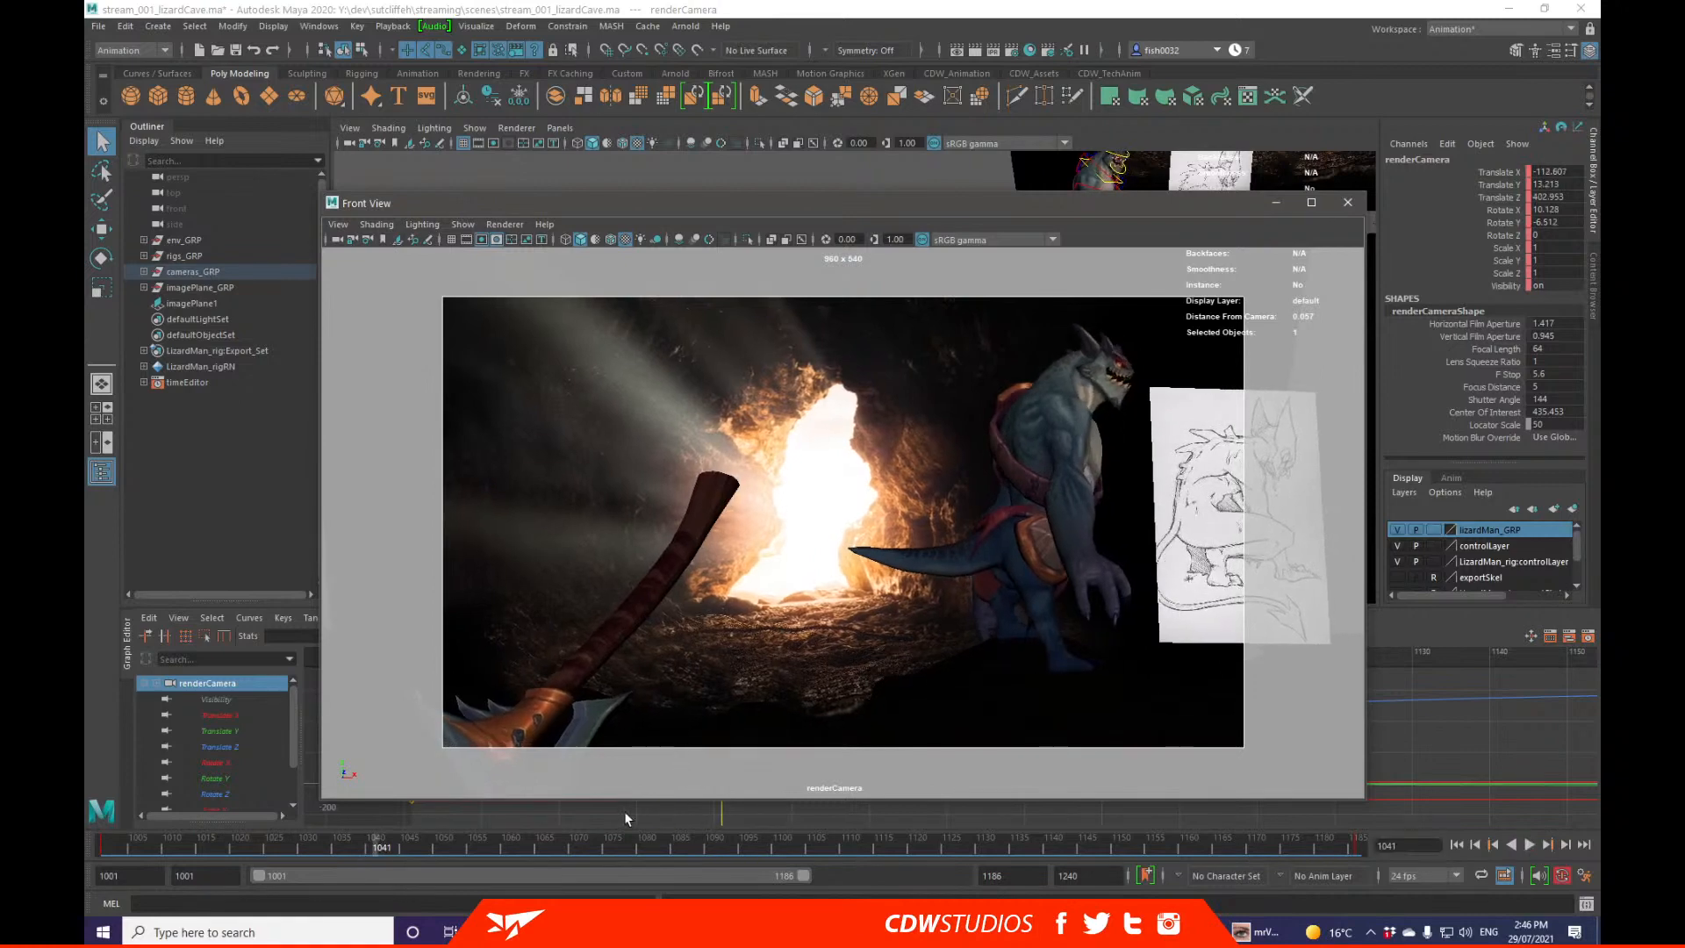
left_click_drag(391, 848, 103, 853)
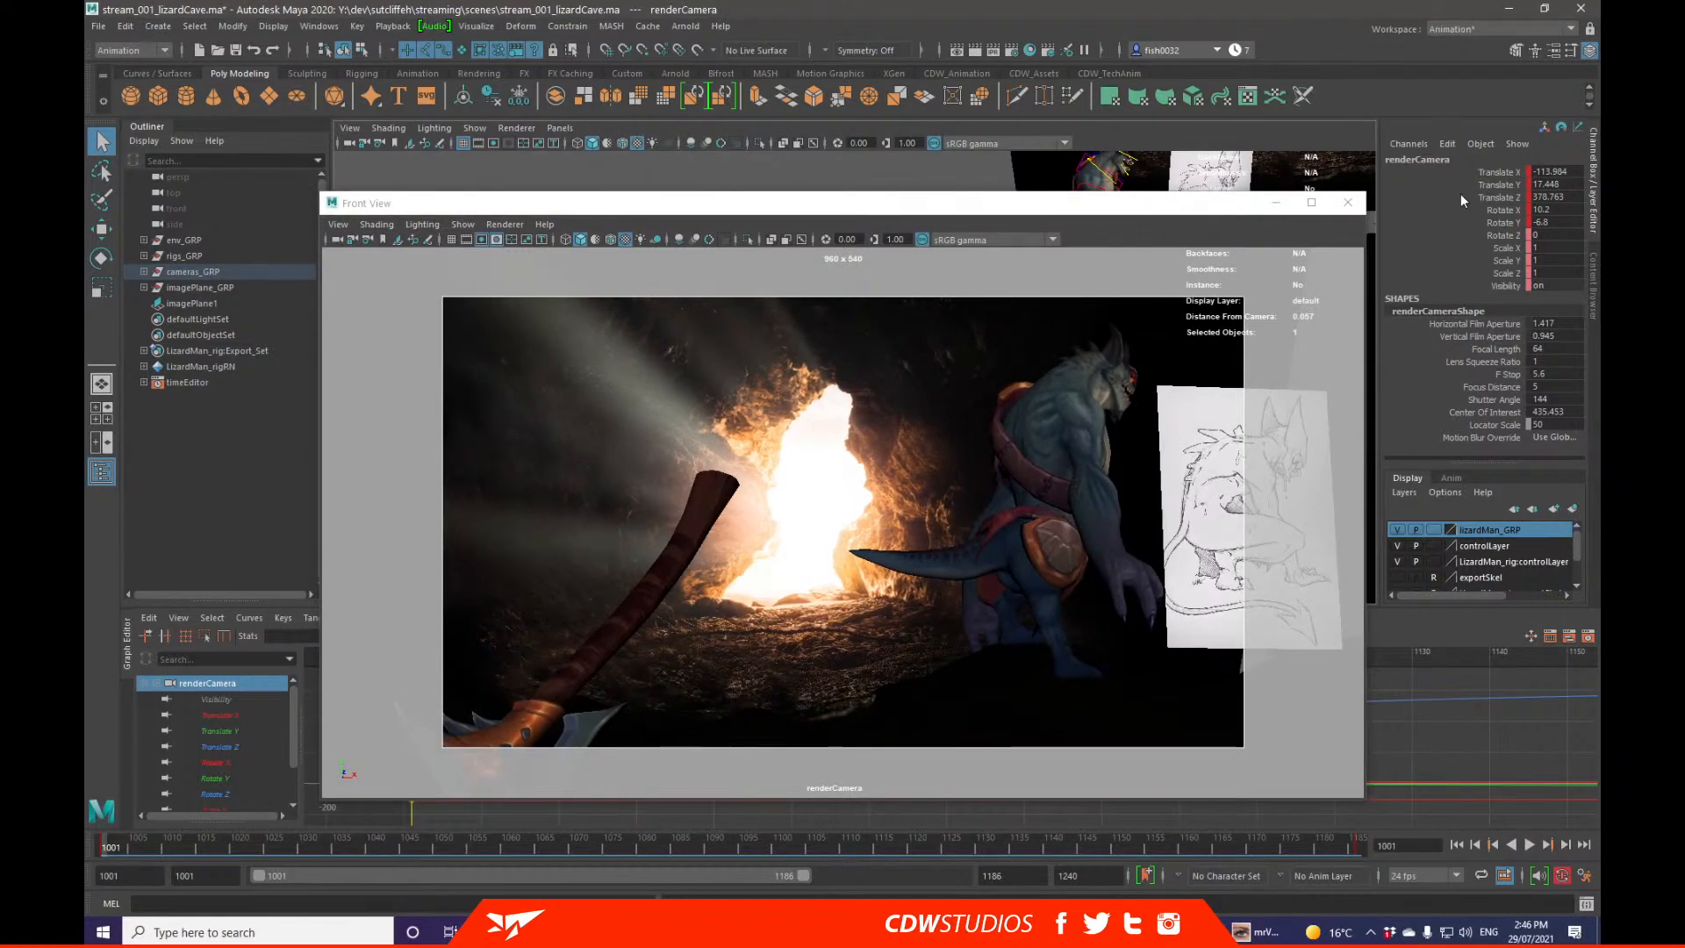
Step: Mute the render camera's Translate X, Y, Z and Rotate X, Y channels and play the shot with a static camera
left_click_drag(1475, 173, 1489, 235)
right_click(1492, 230)
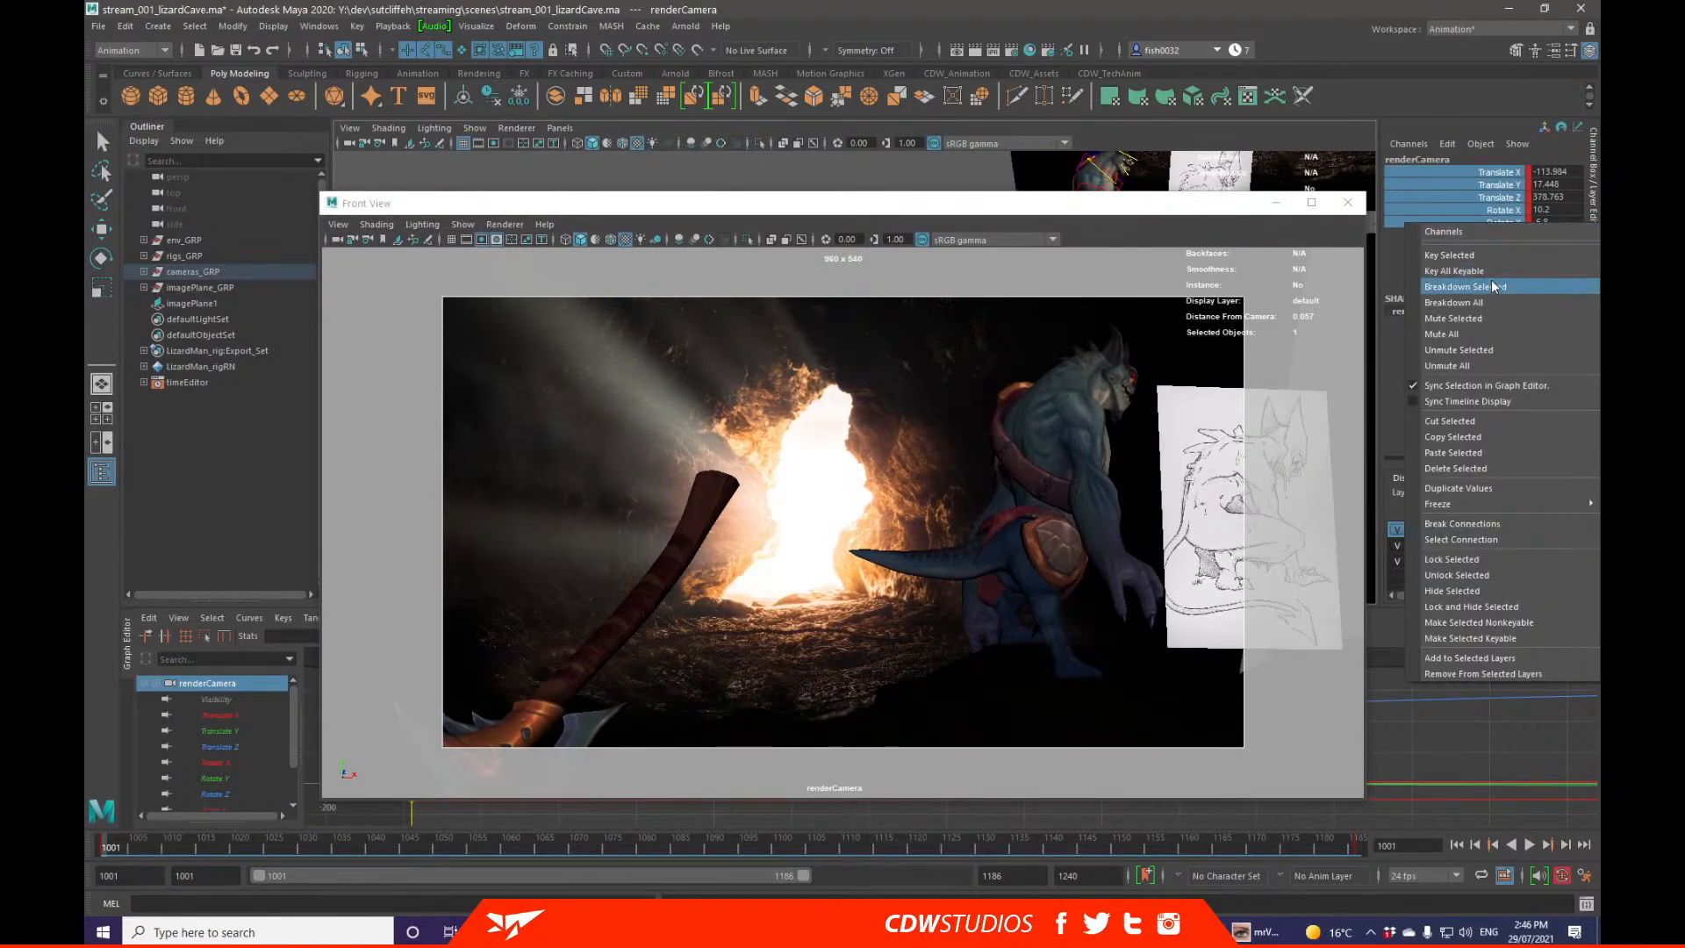
left_click(1471, 364)
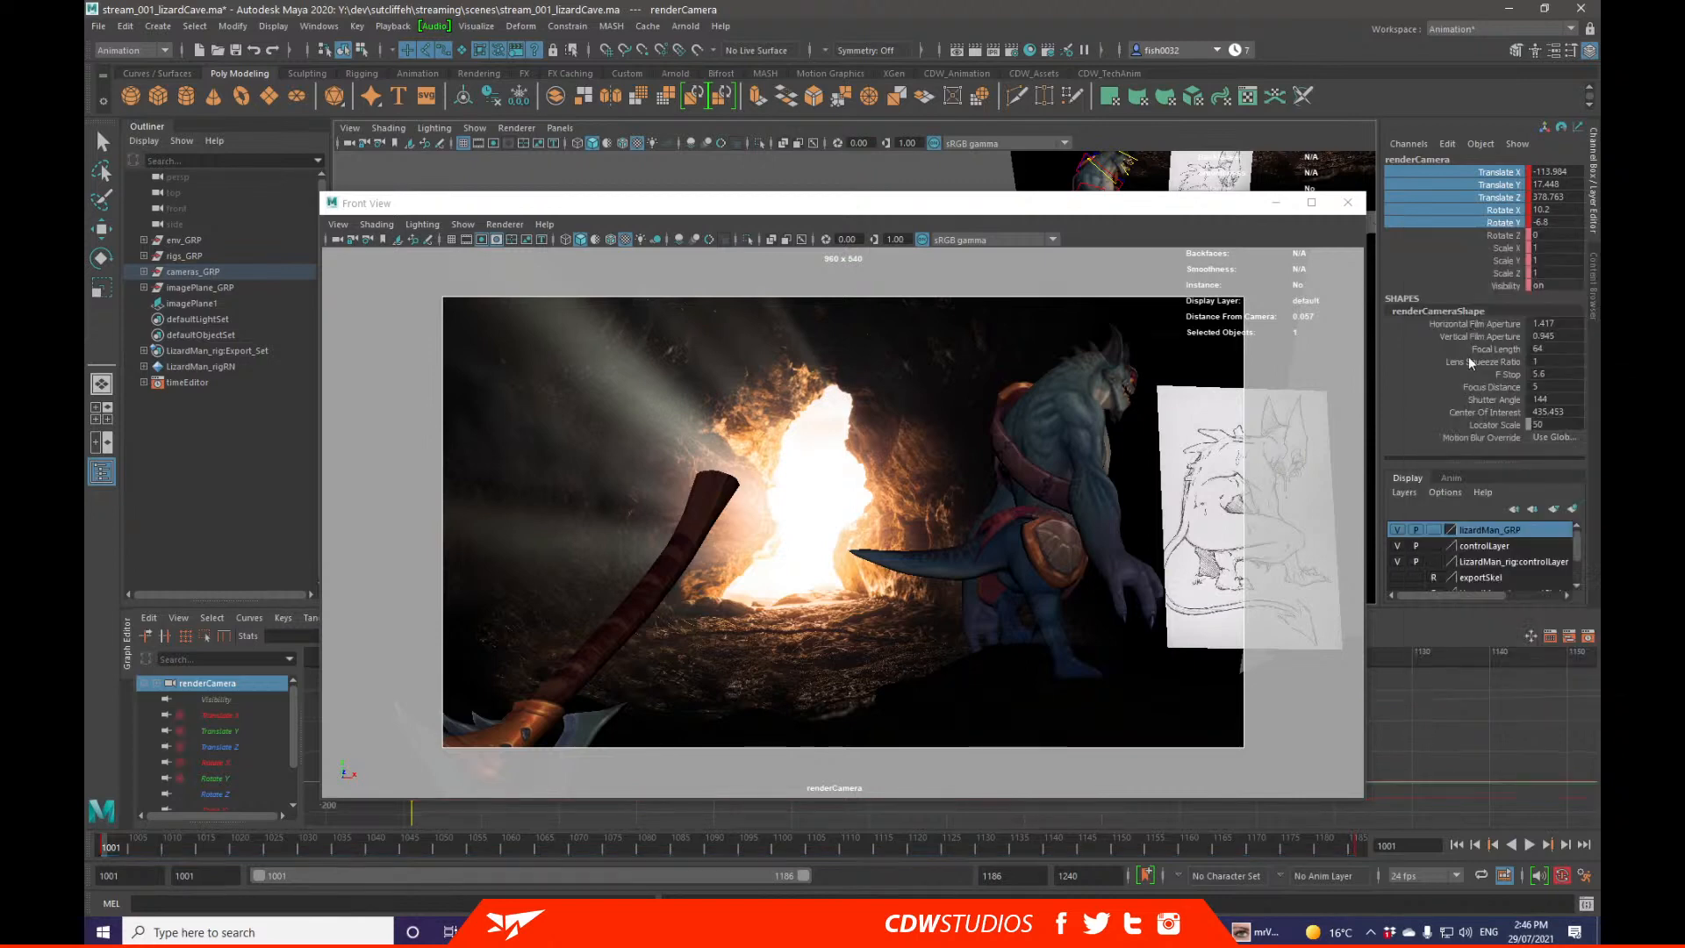
key("alt+v")
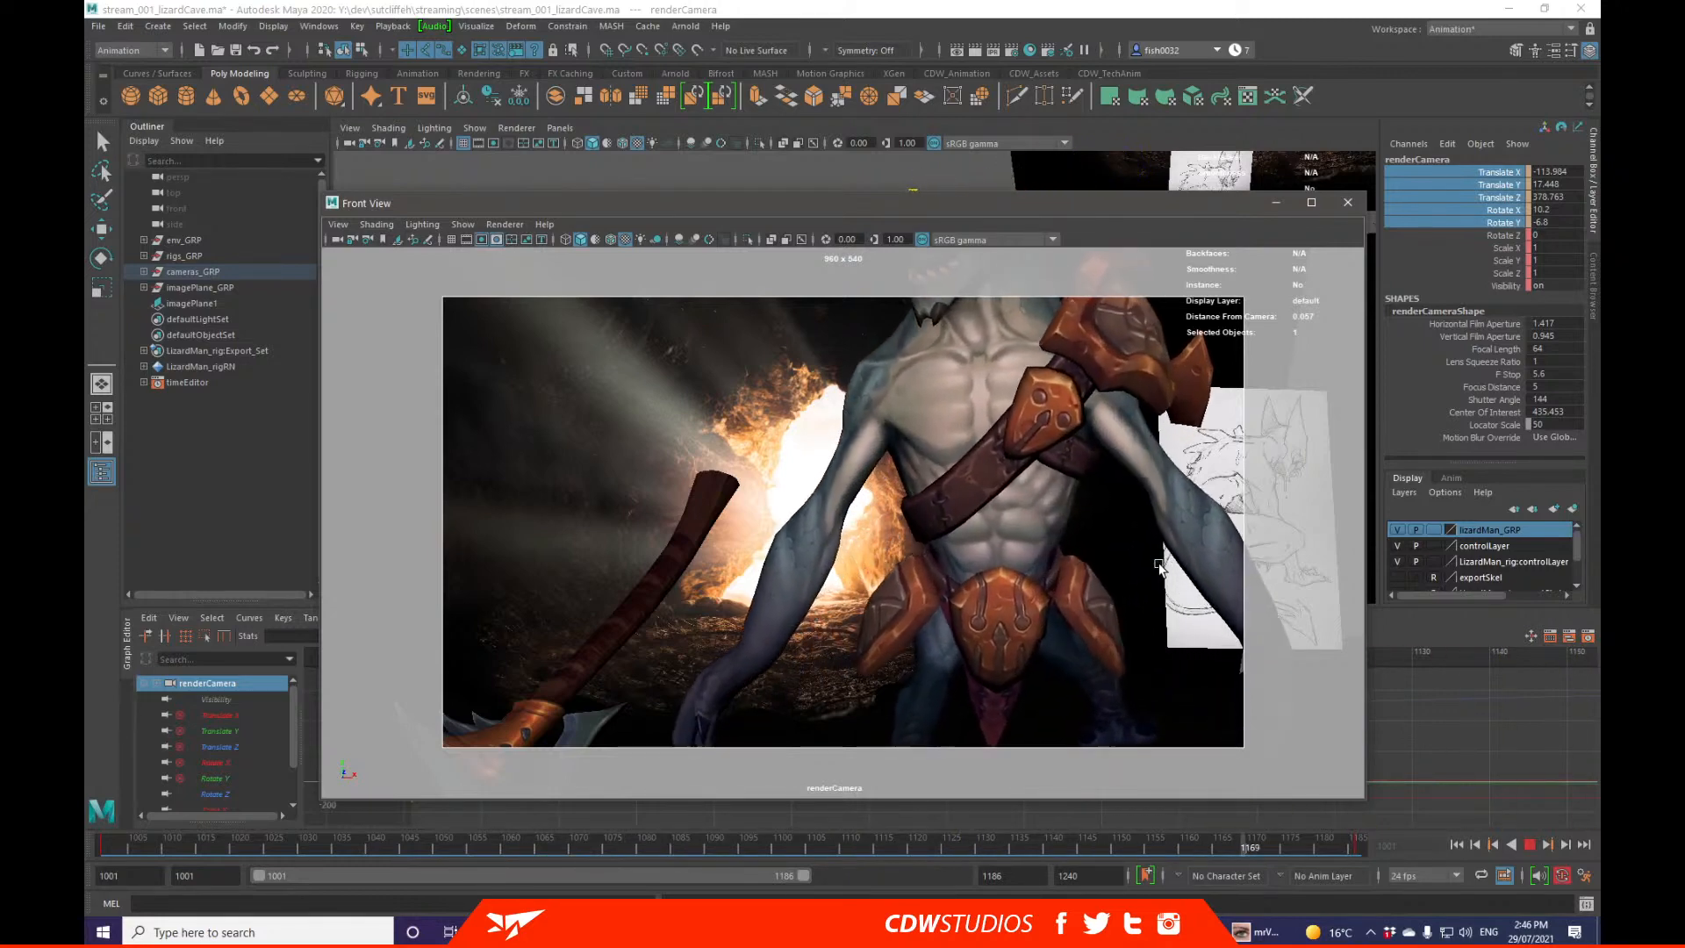
Step: Unmute the render camera's selected translate and rotate channels and play the shot with the camera move
right_click(1461, 217)
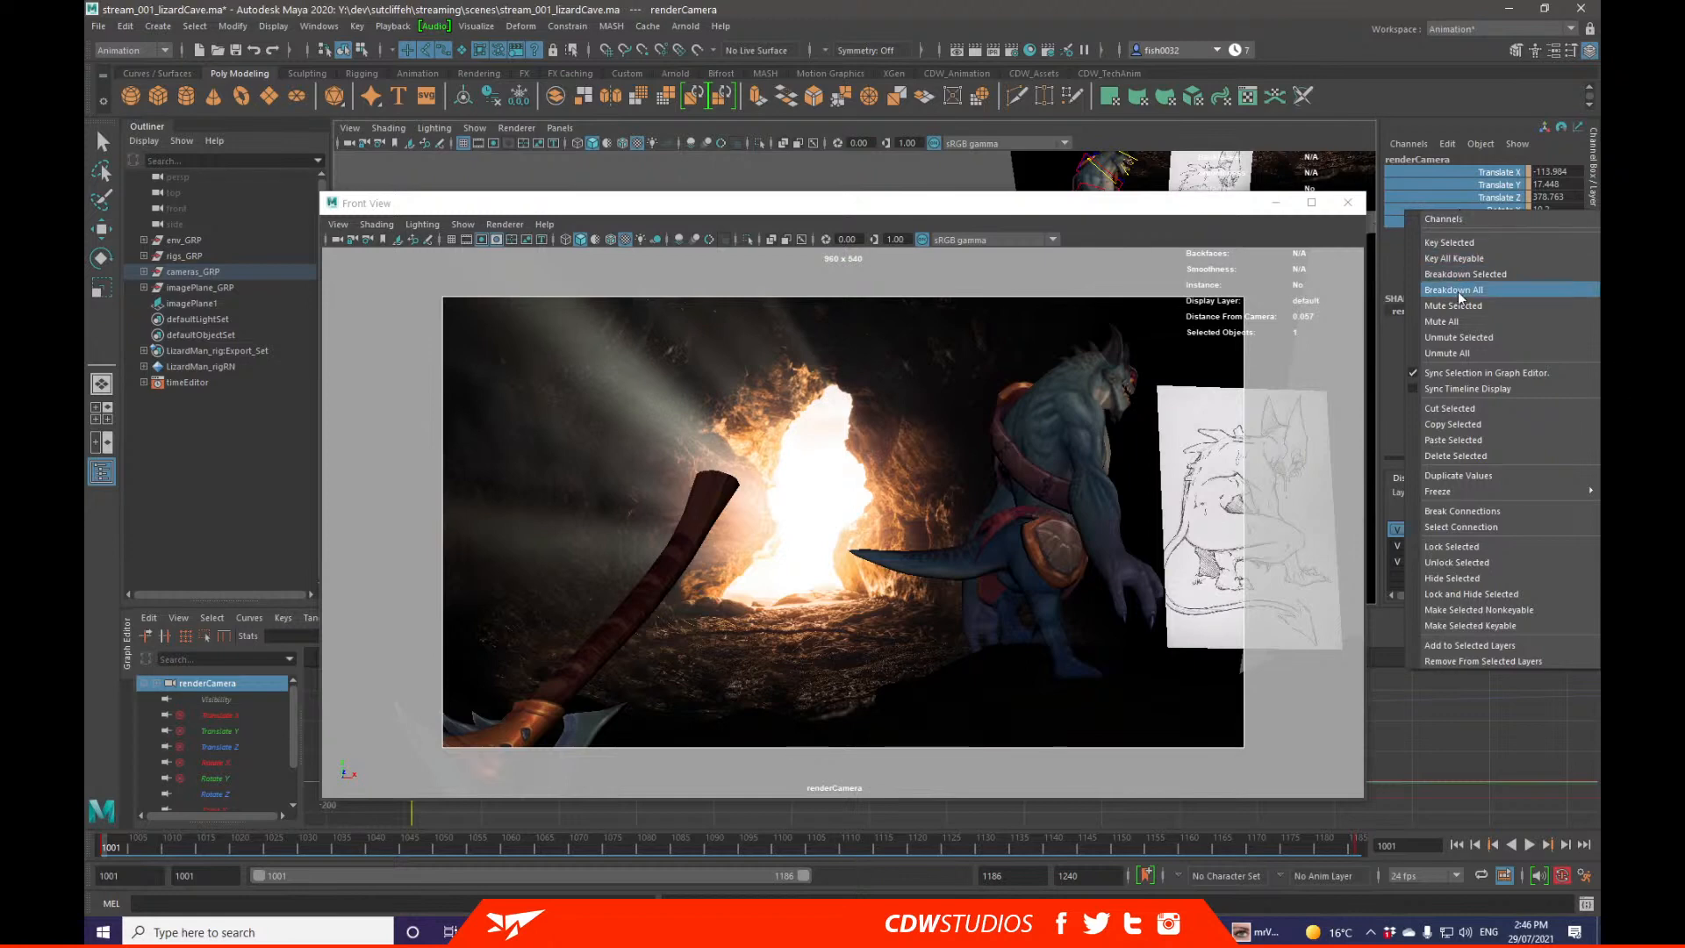
left_click(1479, 338)
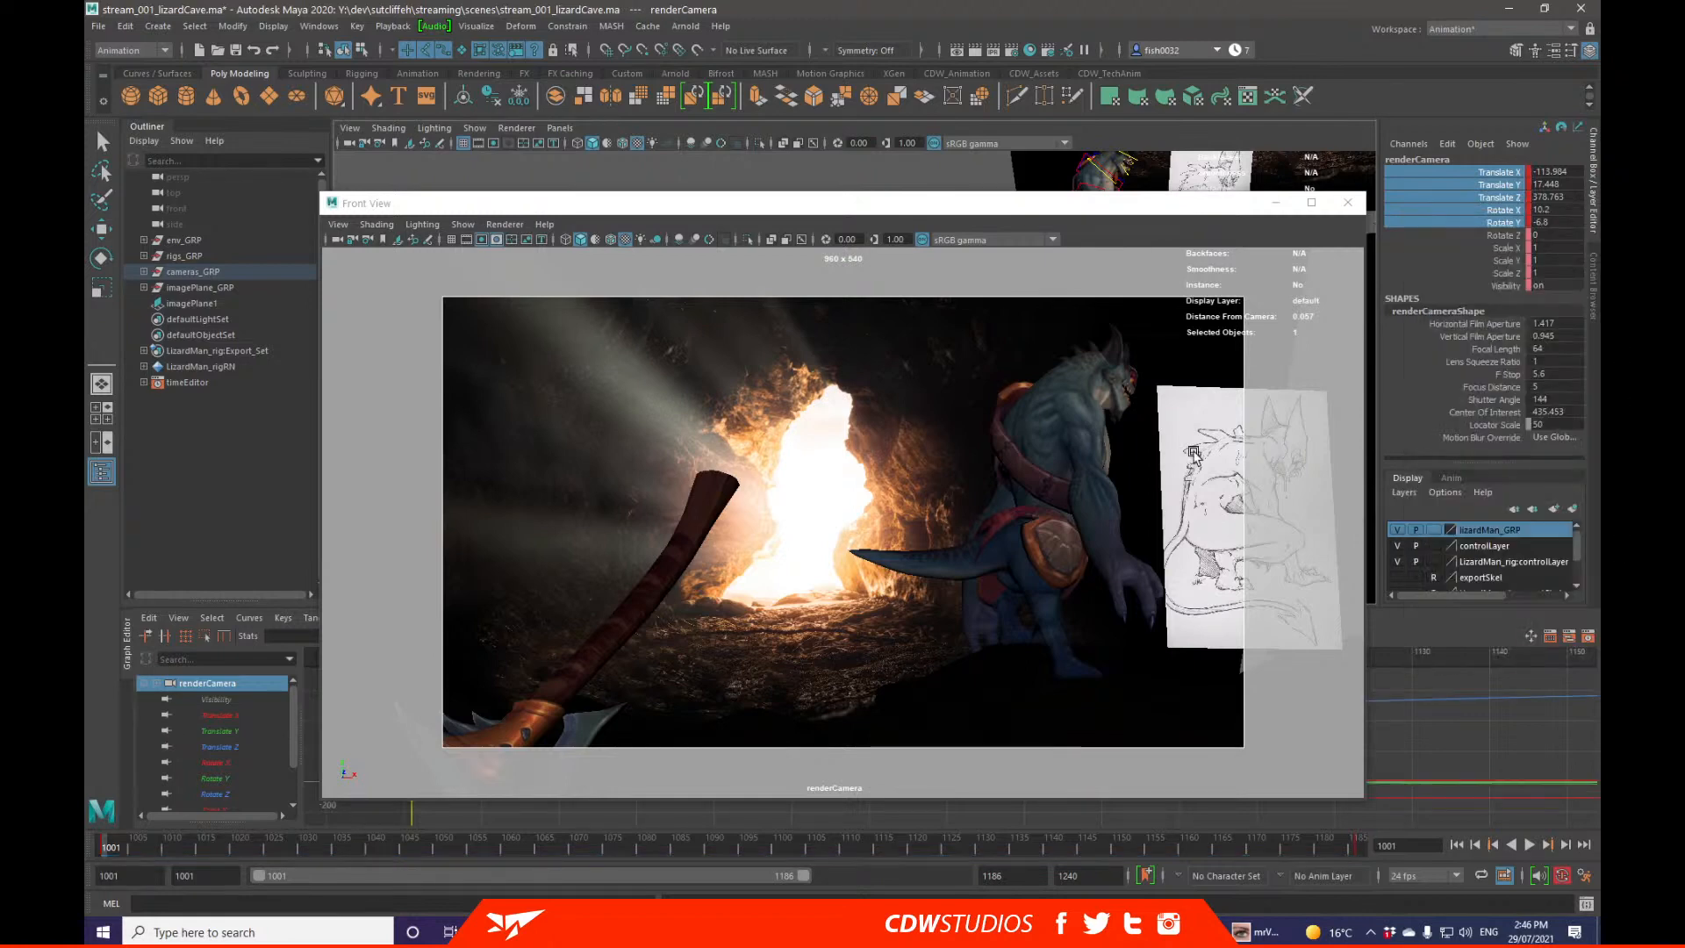
middle_click(863, 573)
key("alt+v")
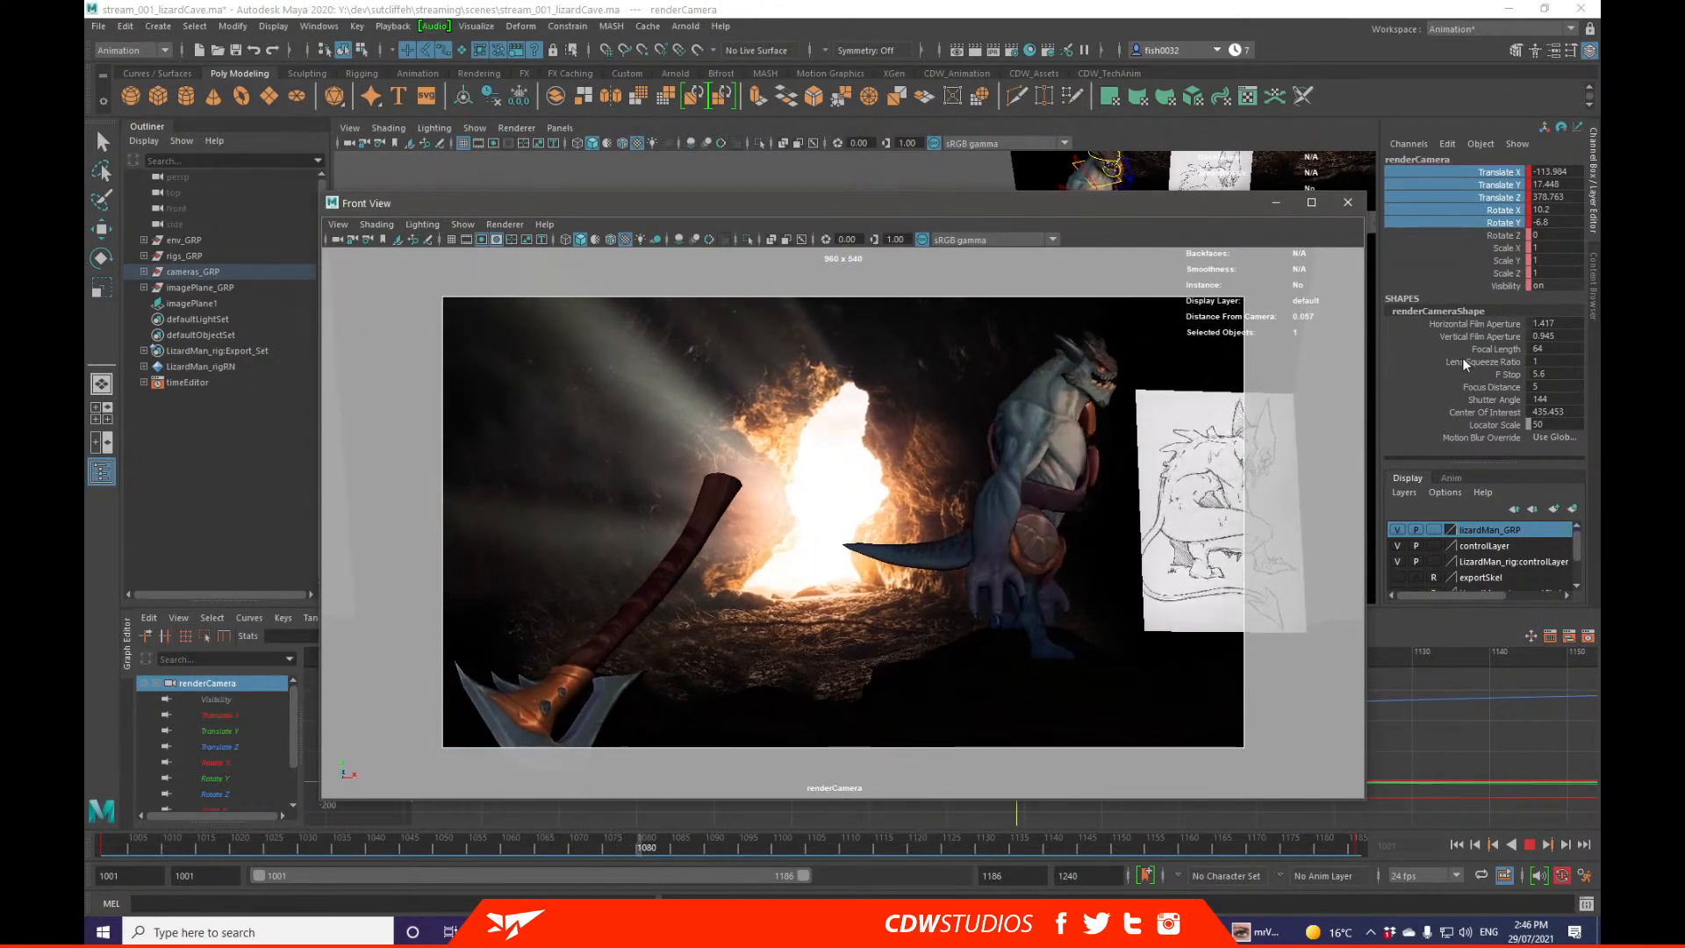
Step: Try adjusting the render camera's Focal Length
left_click(1496, 349)
middle_click_drag(1114, 482, 1161, 489)
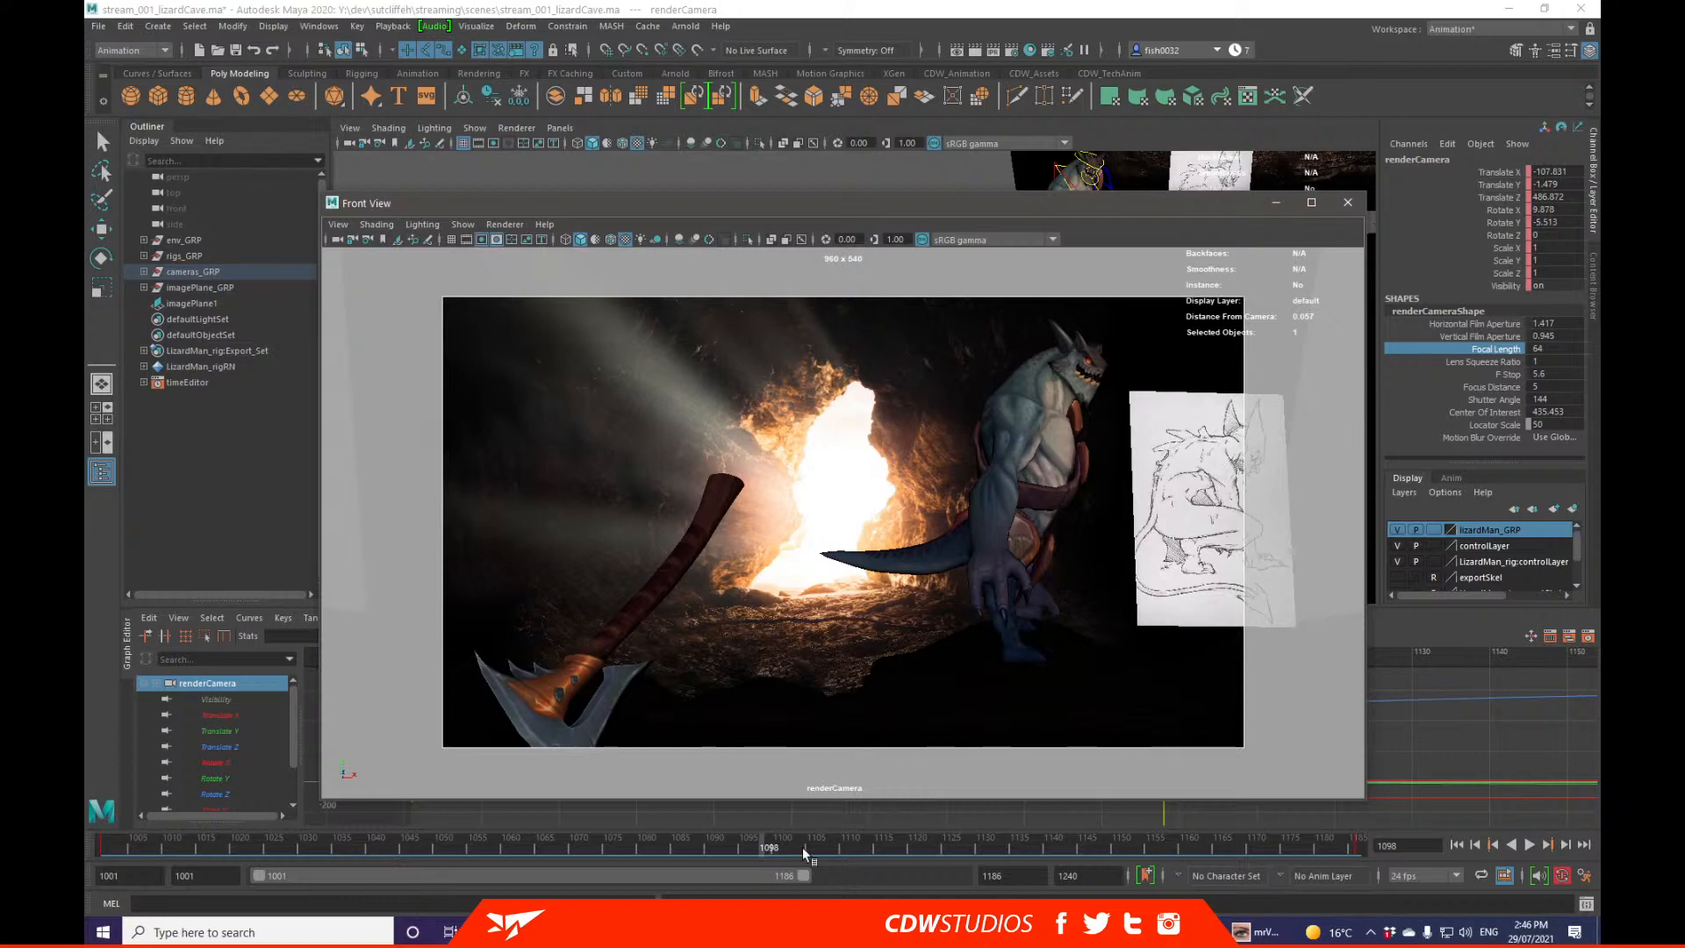
Step: Play the shot through the render camera from frame 1001 and scrub to frame 1066 to check the composition
left_click_drag(802, 848, 104, 851)
key("alt+v")
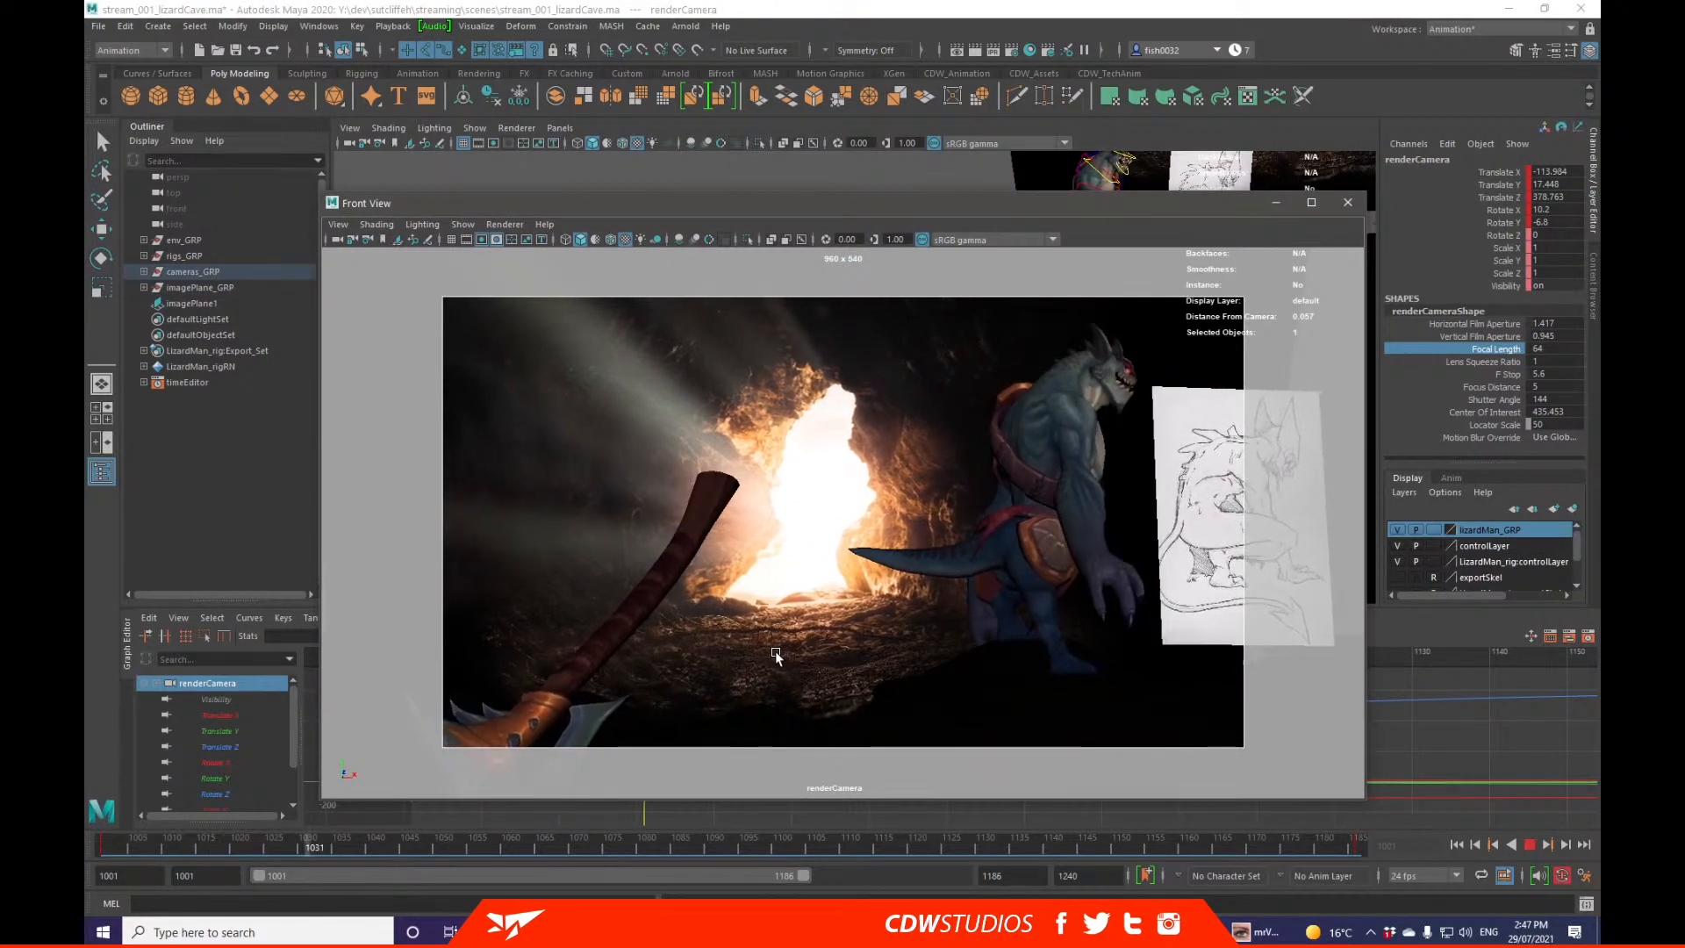
left_click(561, 844)
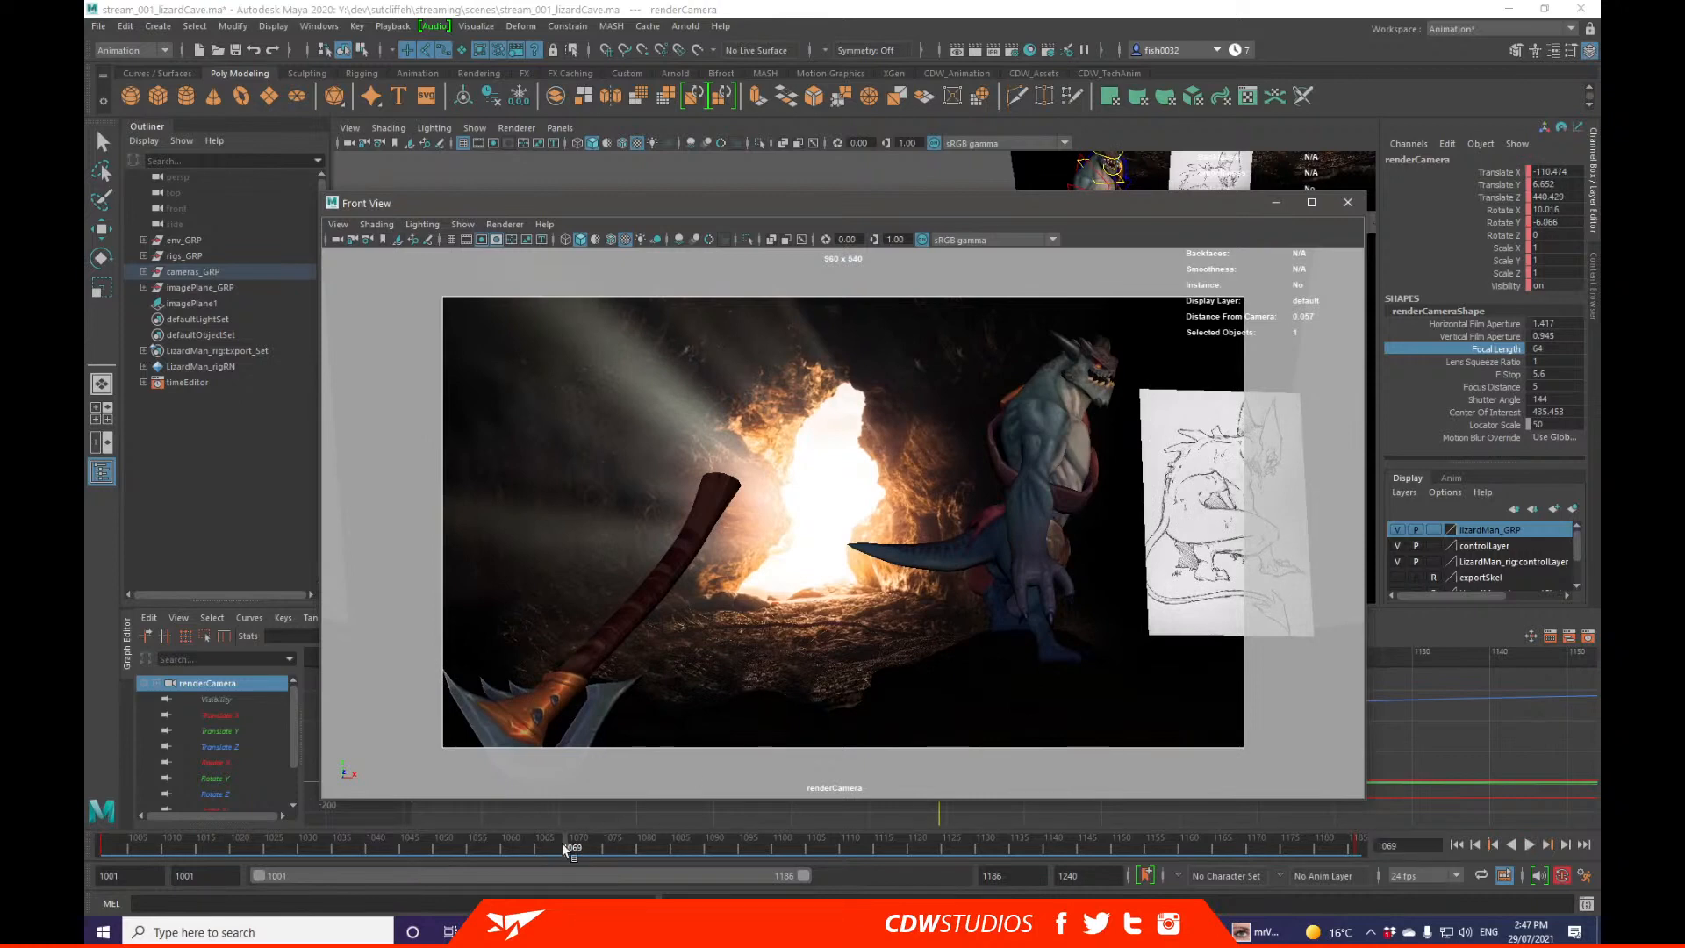
left_click_drag(562, 845, 551, 843)
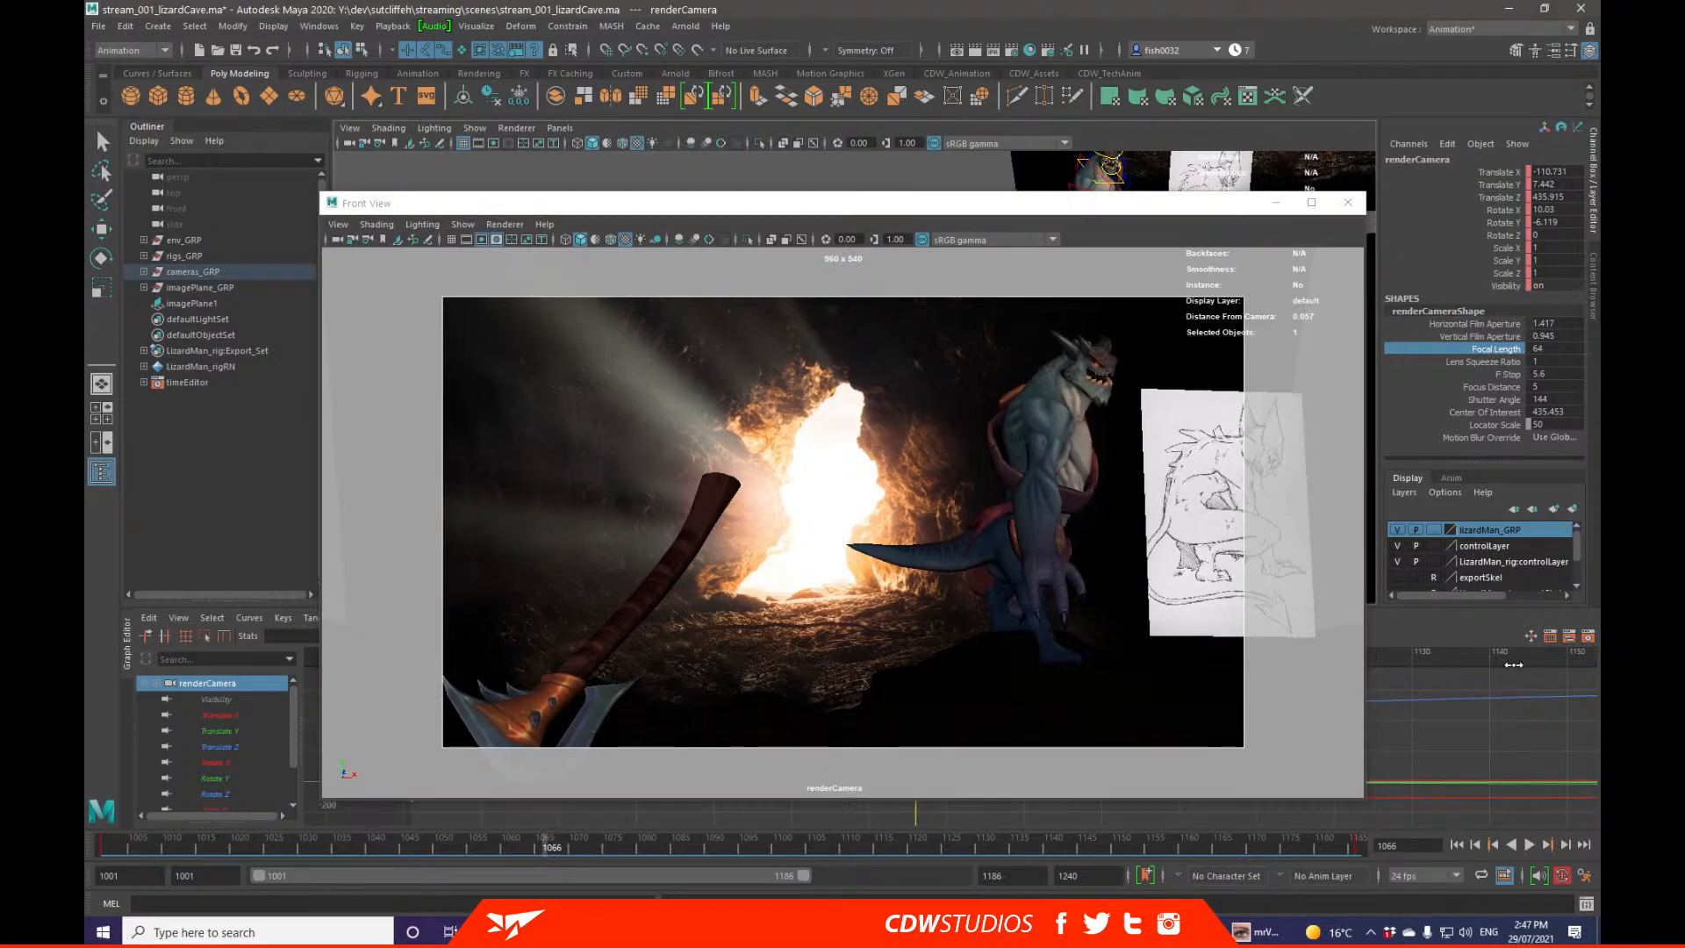
Step: Move the Front View window up off the Graph Editor curves and replay the shot from the first frame
left_click_drag(901, 211, 897, 85)
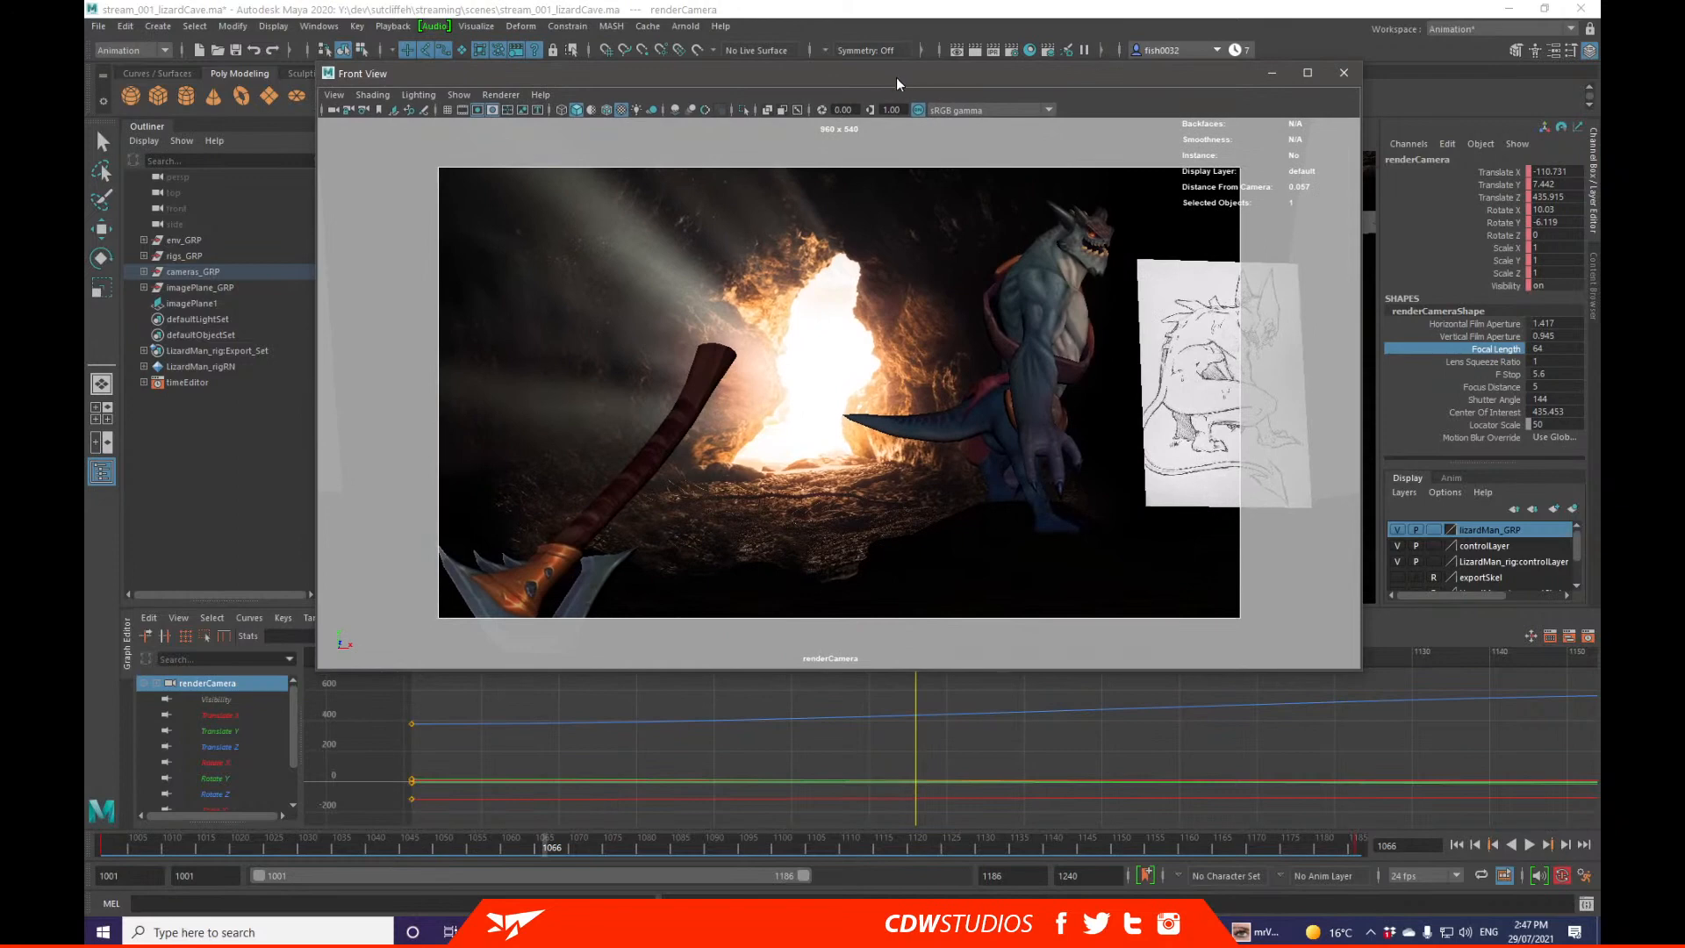
left_click(551, 848)
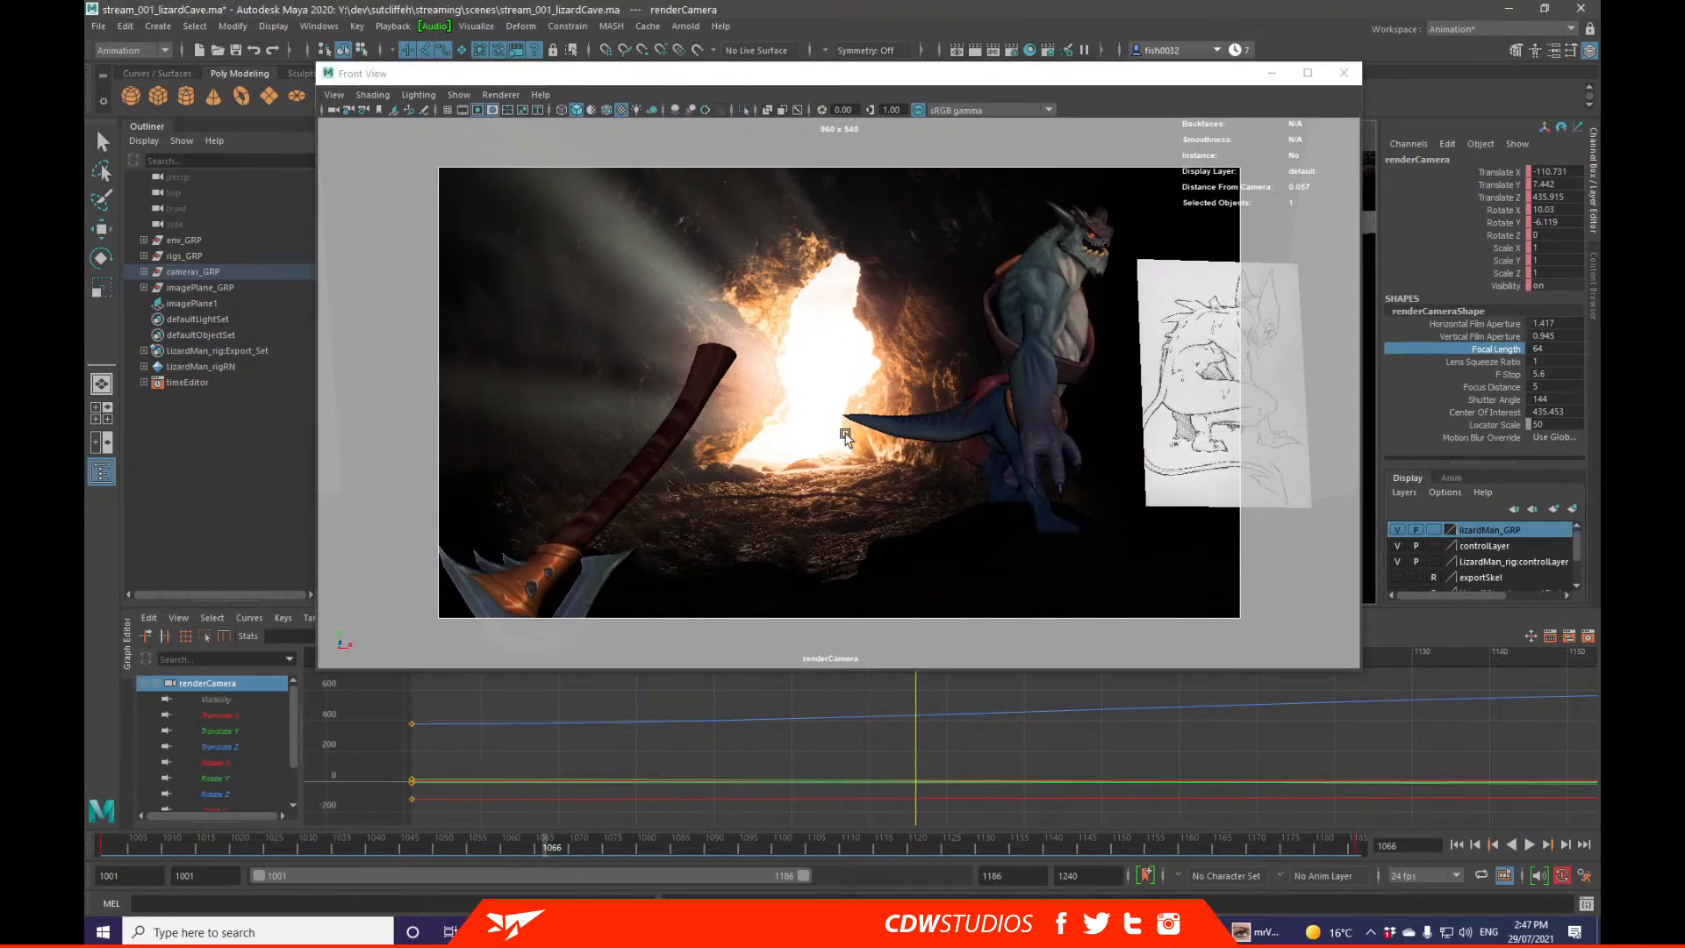
left_click_drag(418, 857, 107, 860)
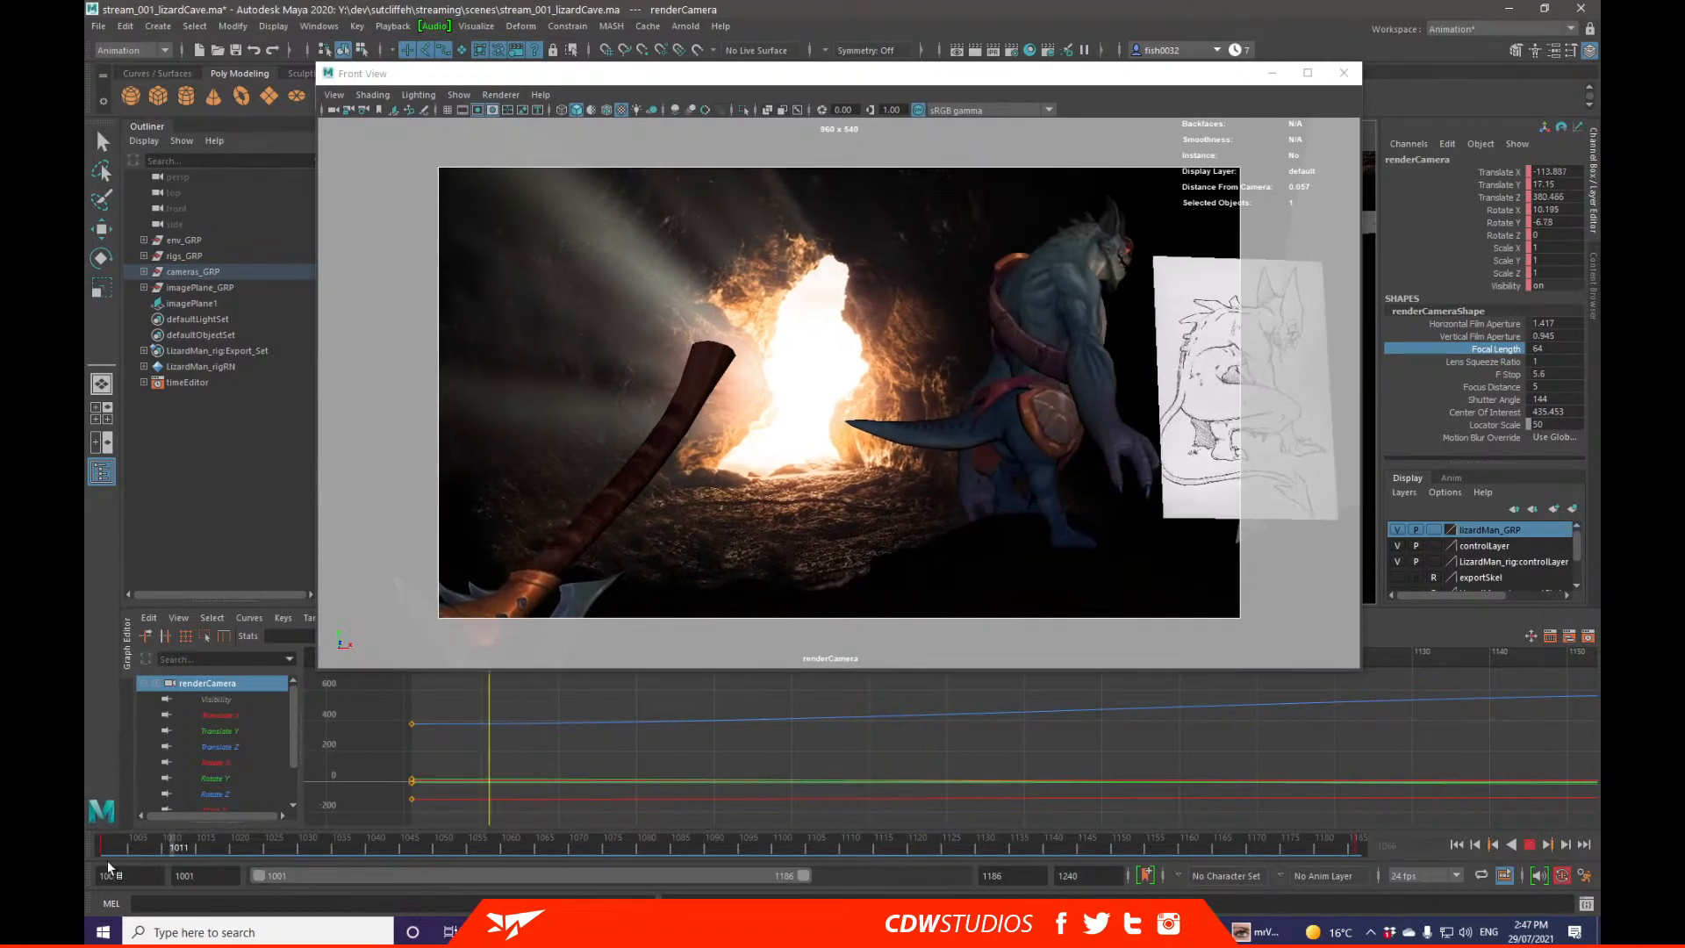
Step: Reframe the render camera at frame 1001 closer and lower, fitting the whole axe in frame with the lizard man beside the cave opening
left_click_drag(821, 455, 912, 472, "alt")
middle_click_drag(913, 471, 909, 429, "alt")
right_click_drag(910, 429, 904, 463, "alt")
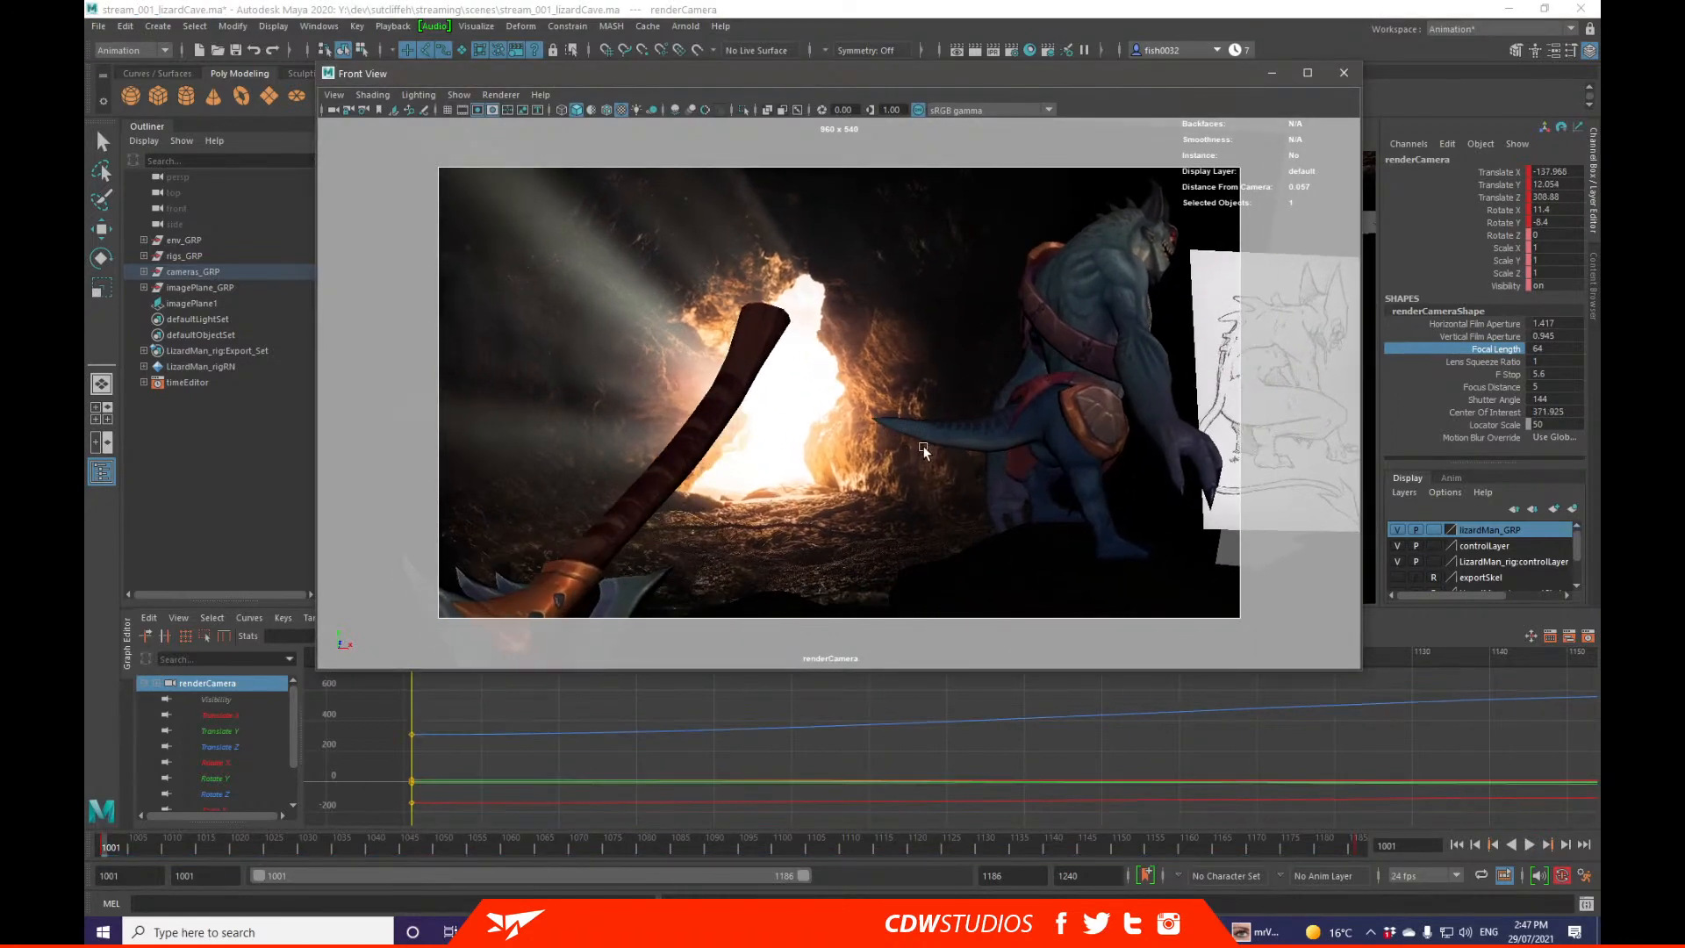
left_click_drag(904, 463, 910, 459, "alt")
middle_click_drag(911, 459, 1020, 420, "alt")
mouse_move(1020, 419)
left_mouse_down("alt")
mouse_move(997, 425)
mouse_move(963, 387)
mouse_move(997, 413)
left_mouse_up("alt")
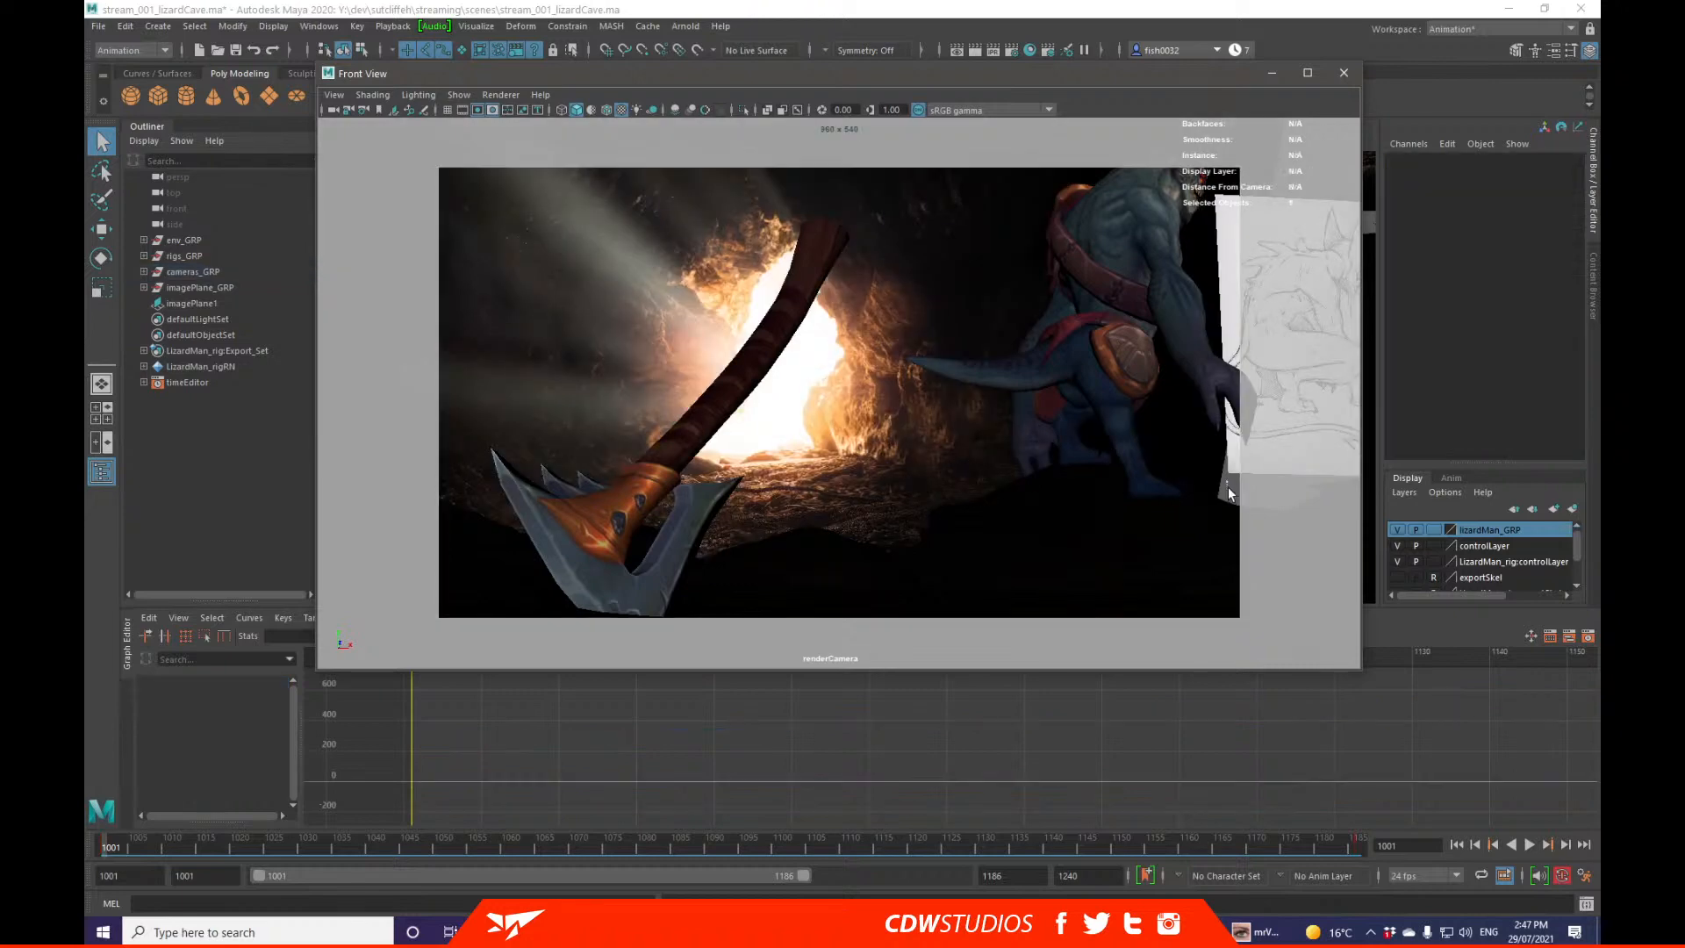
Step: Move the sketch image plane imagePlane1 slightly forward in Z to about -462.7 and clear the selection
left_click(1266, 397)
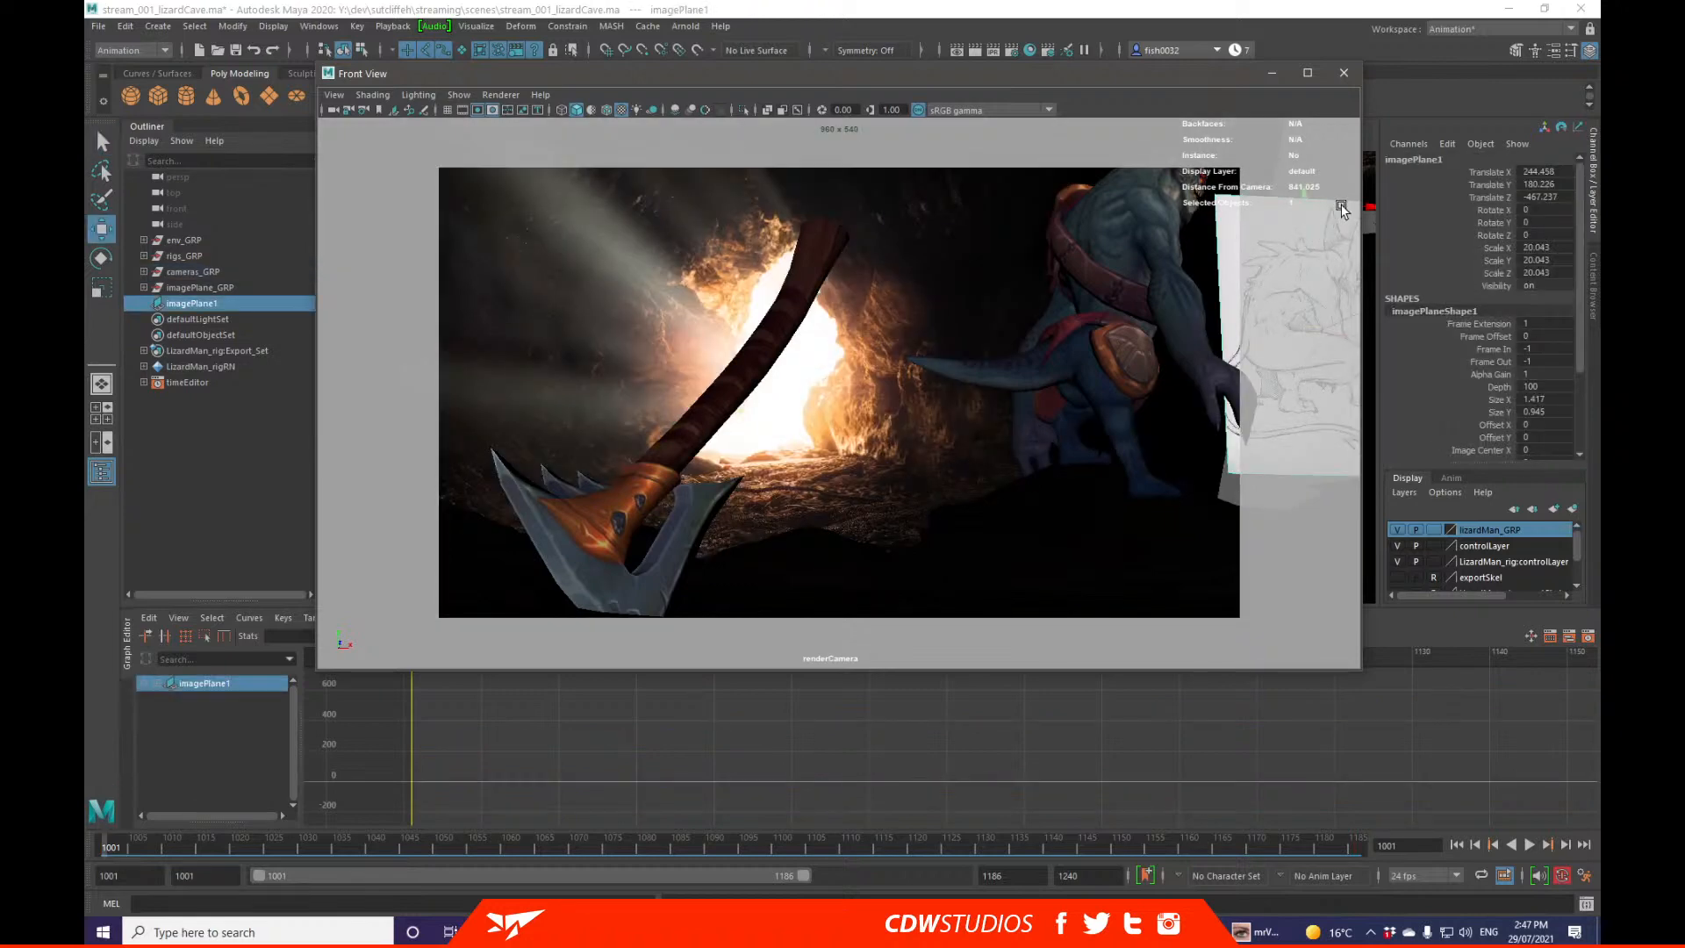
left_click_drag(1342, 327, 1431, 370)
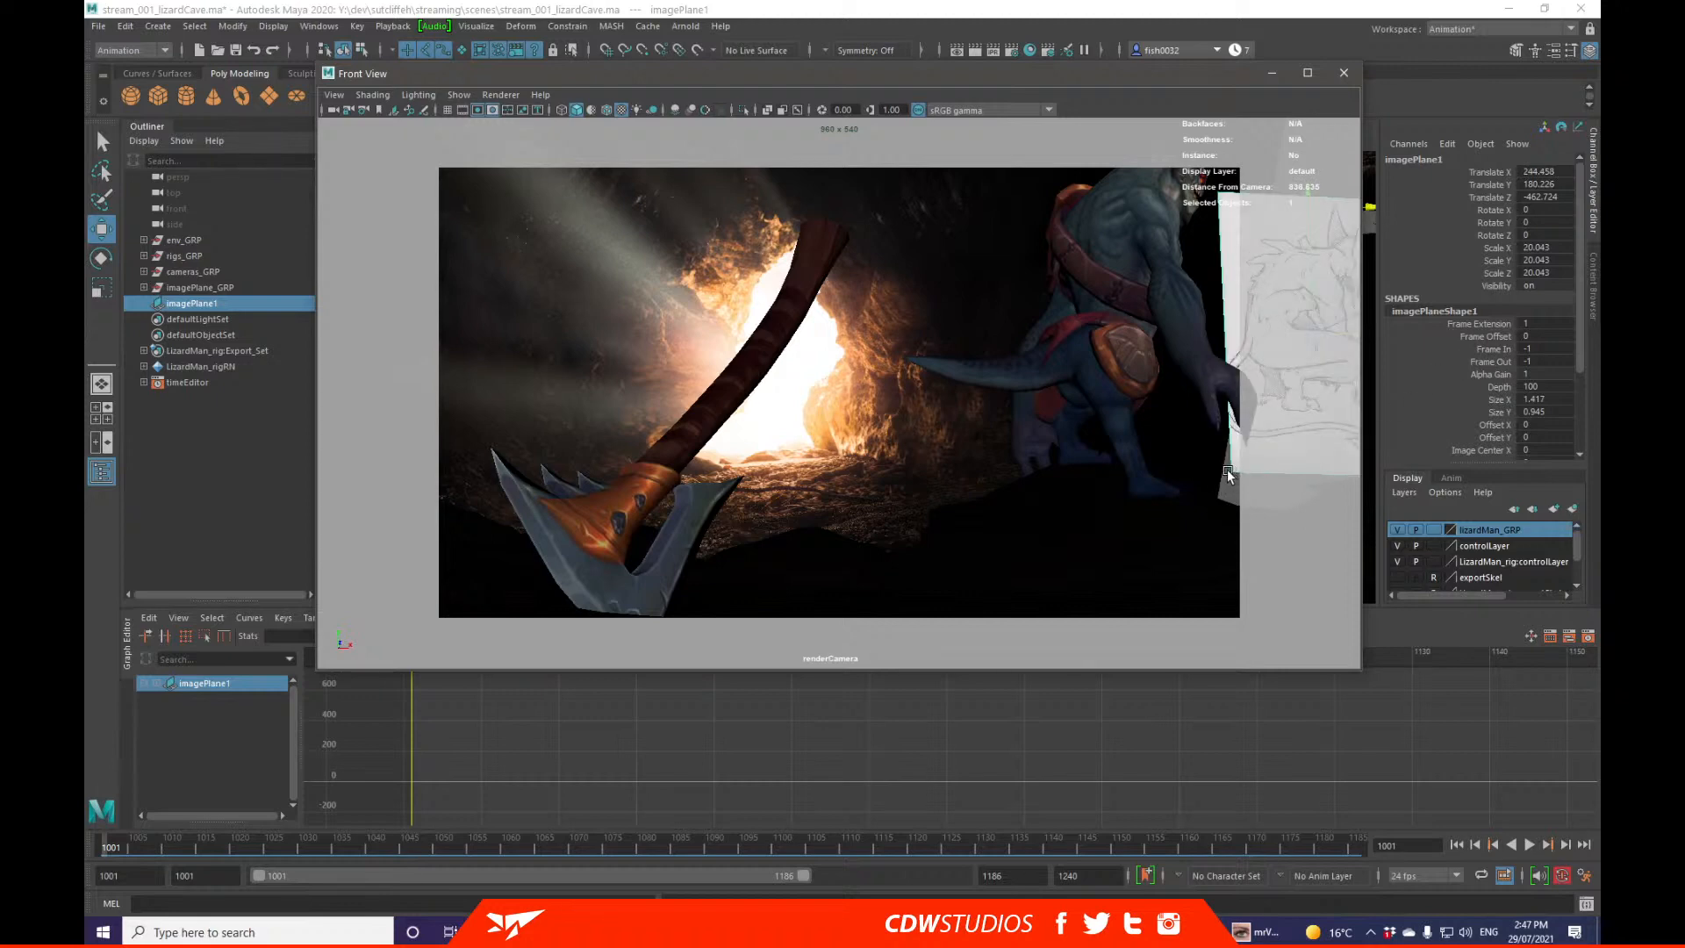
key("q")
left_click(1228, 491)
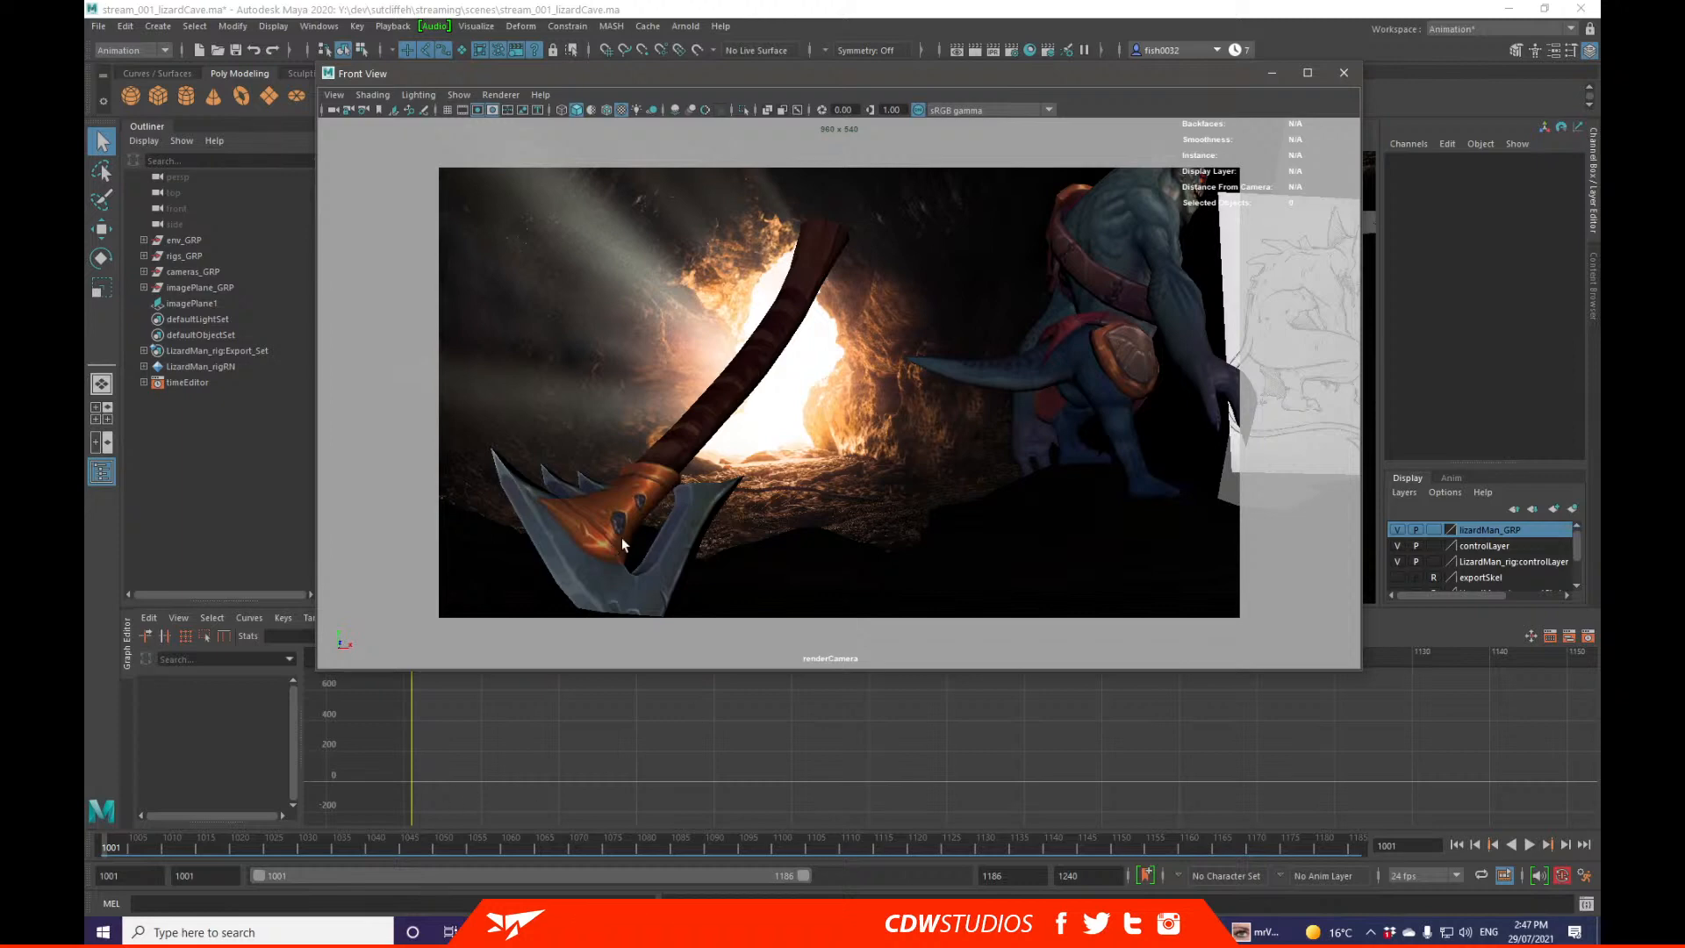
Step: Pan the render camera at frame 1001 to bring the axe nearer the frame's centre, and play the shot
middle_click_drag(803, 506, 843, 470, "alt")
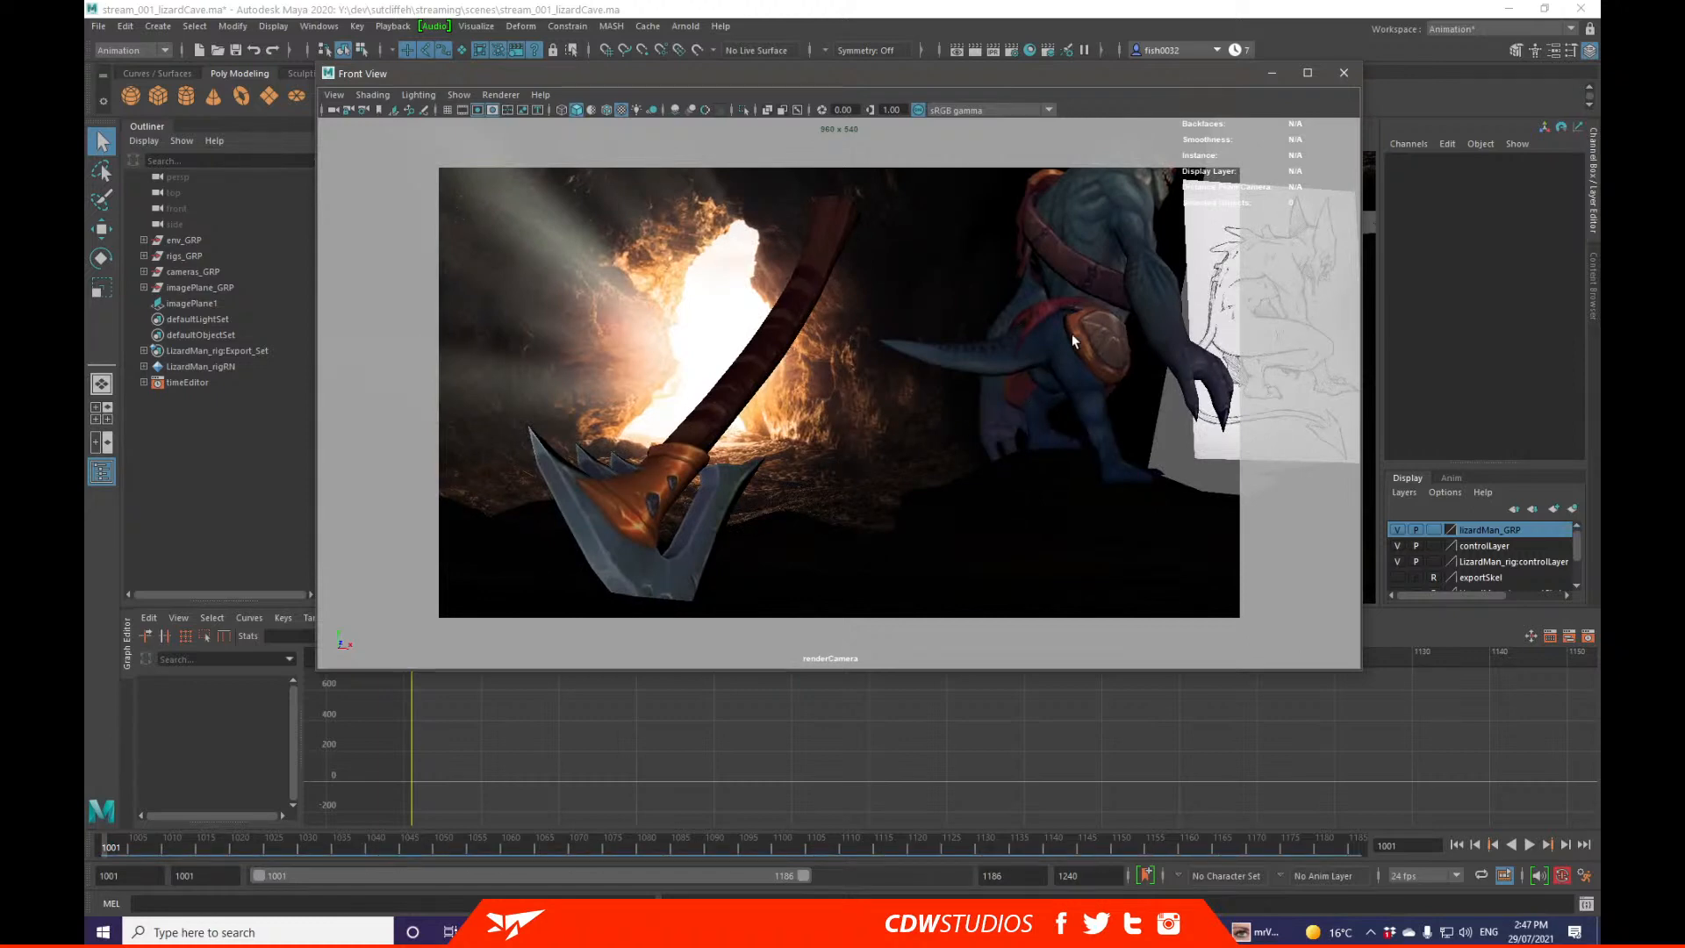
left_click(1034, 497)
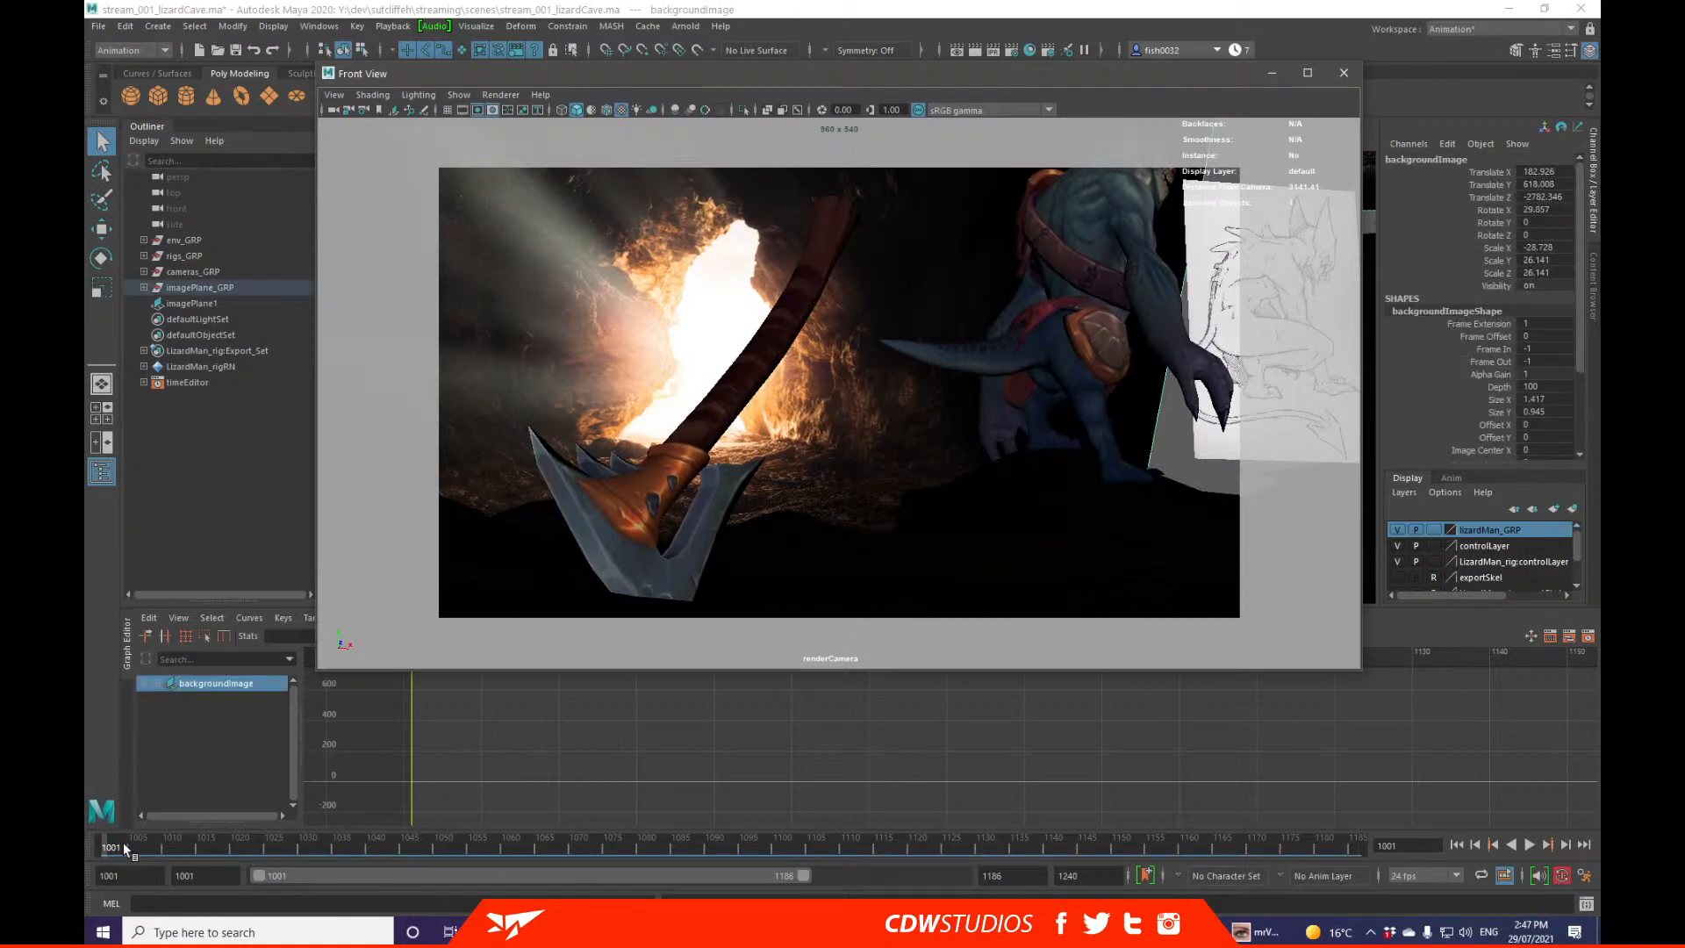
key("alt+v")
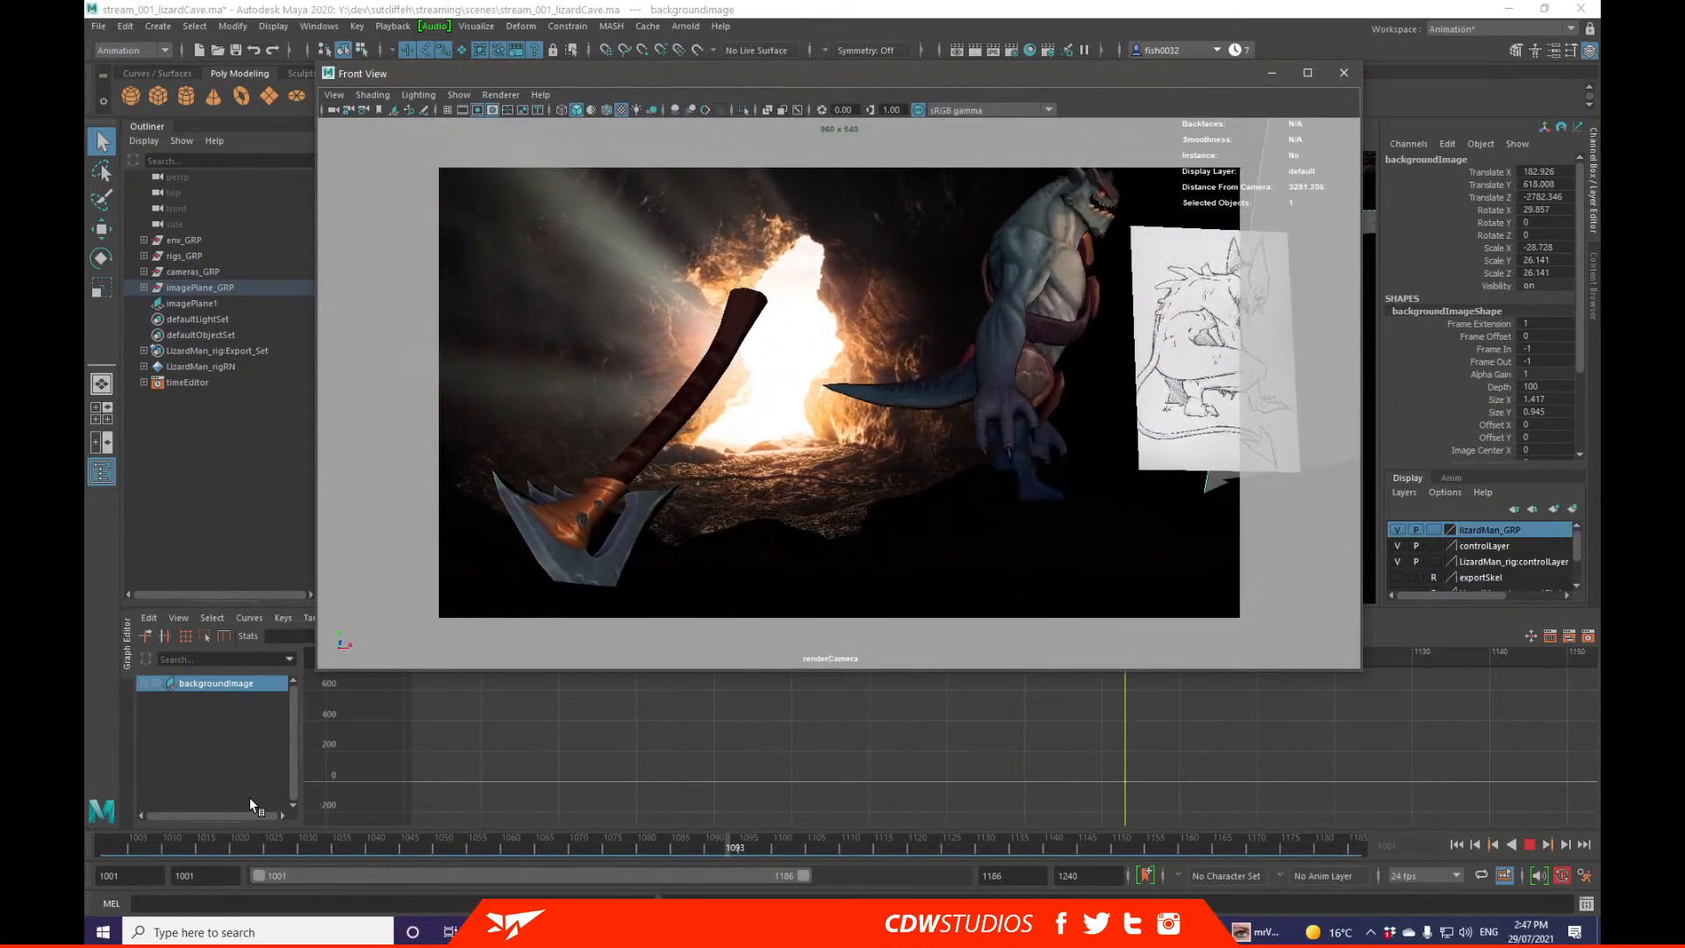
key("alt+v")
Step: Go to frame 1186, select renderCamera inside cameras_GRP and try a different end framing of the lizard man
left_click_drag(1303, 840, 1410, 840)
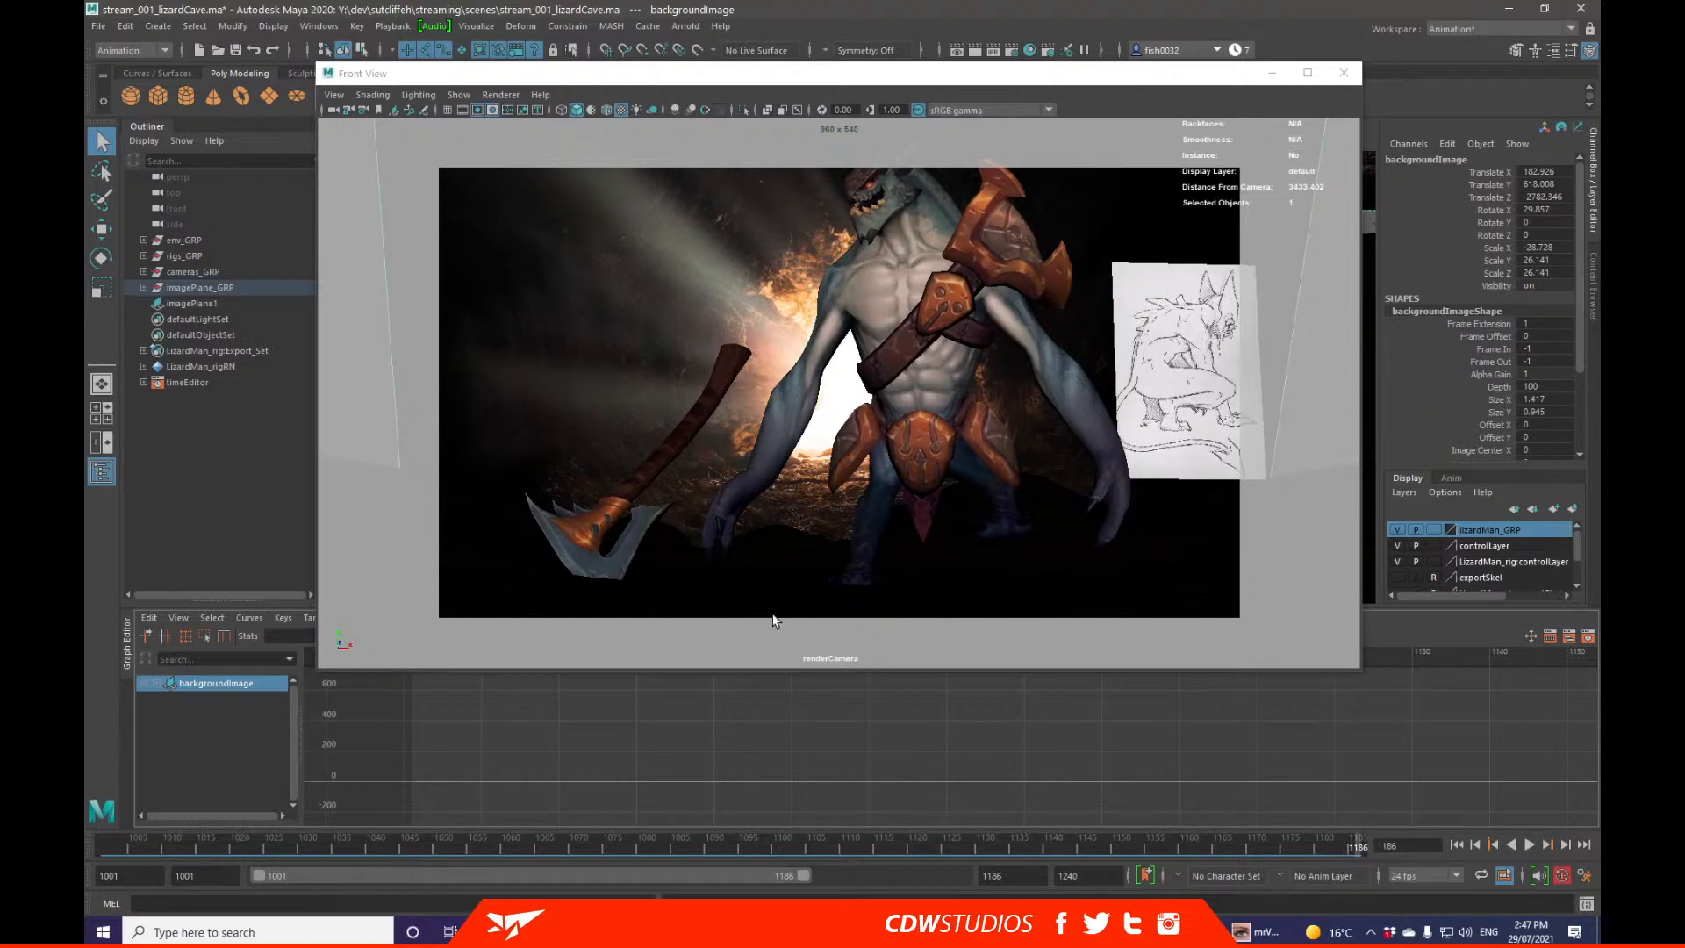
left_click(186, 272)
left_click(144, 272)
left_click(204, 288)
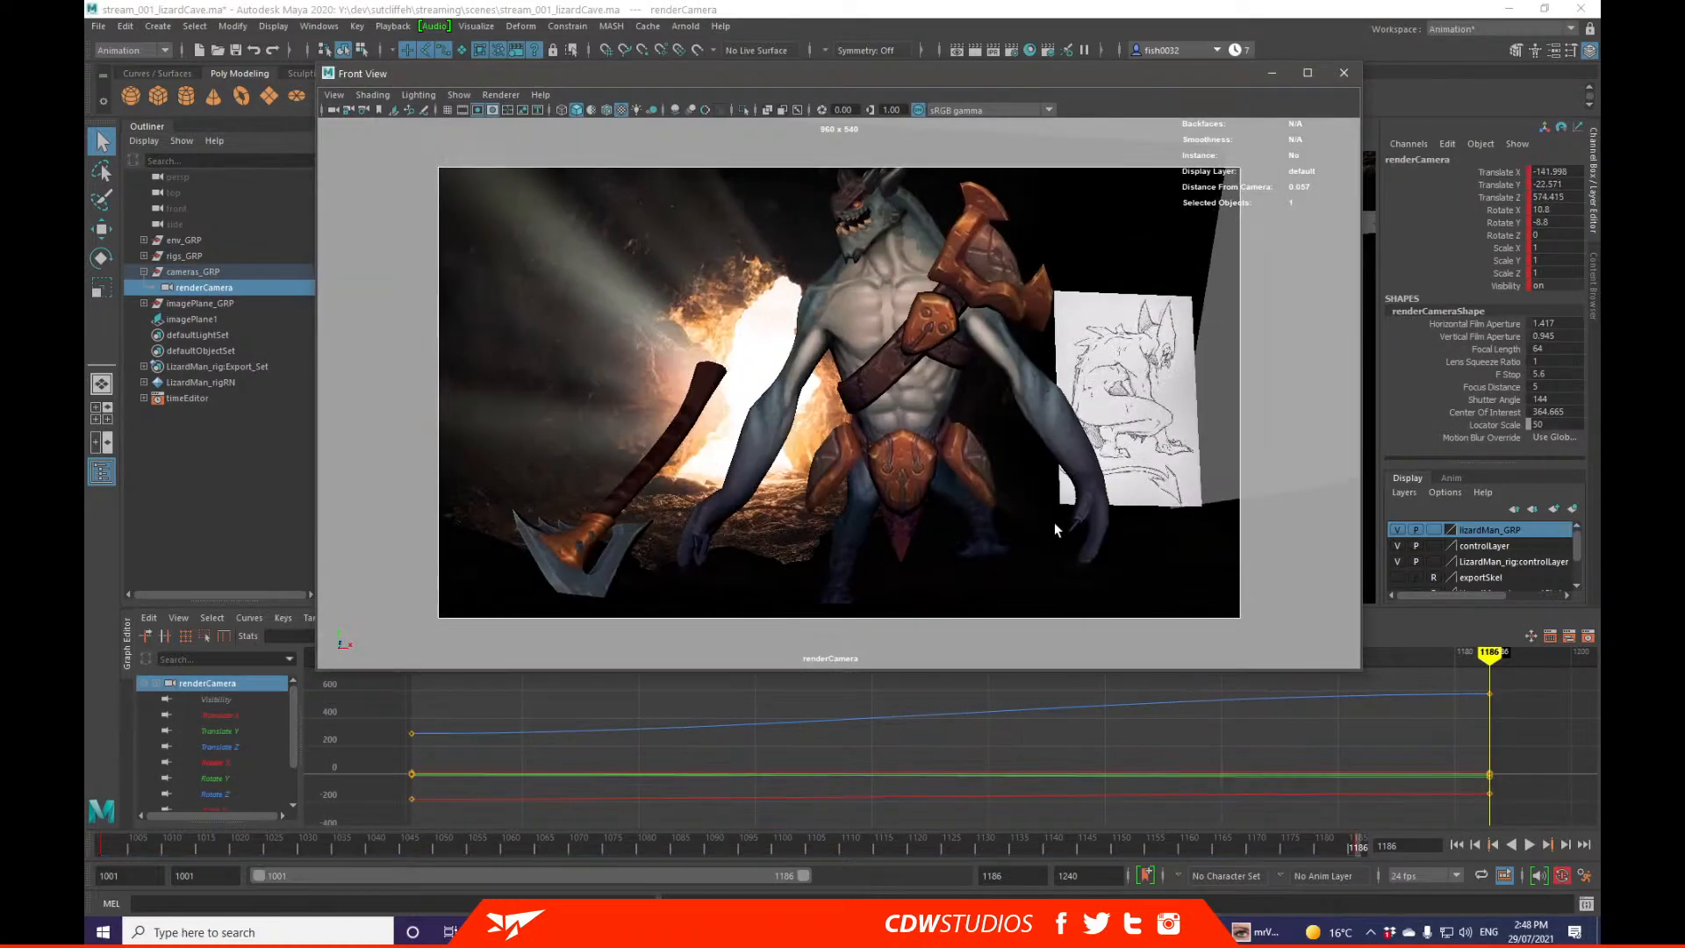
key("Up")
left_click(250, 288)
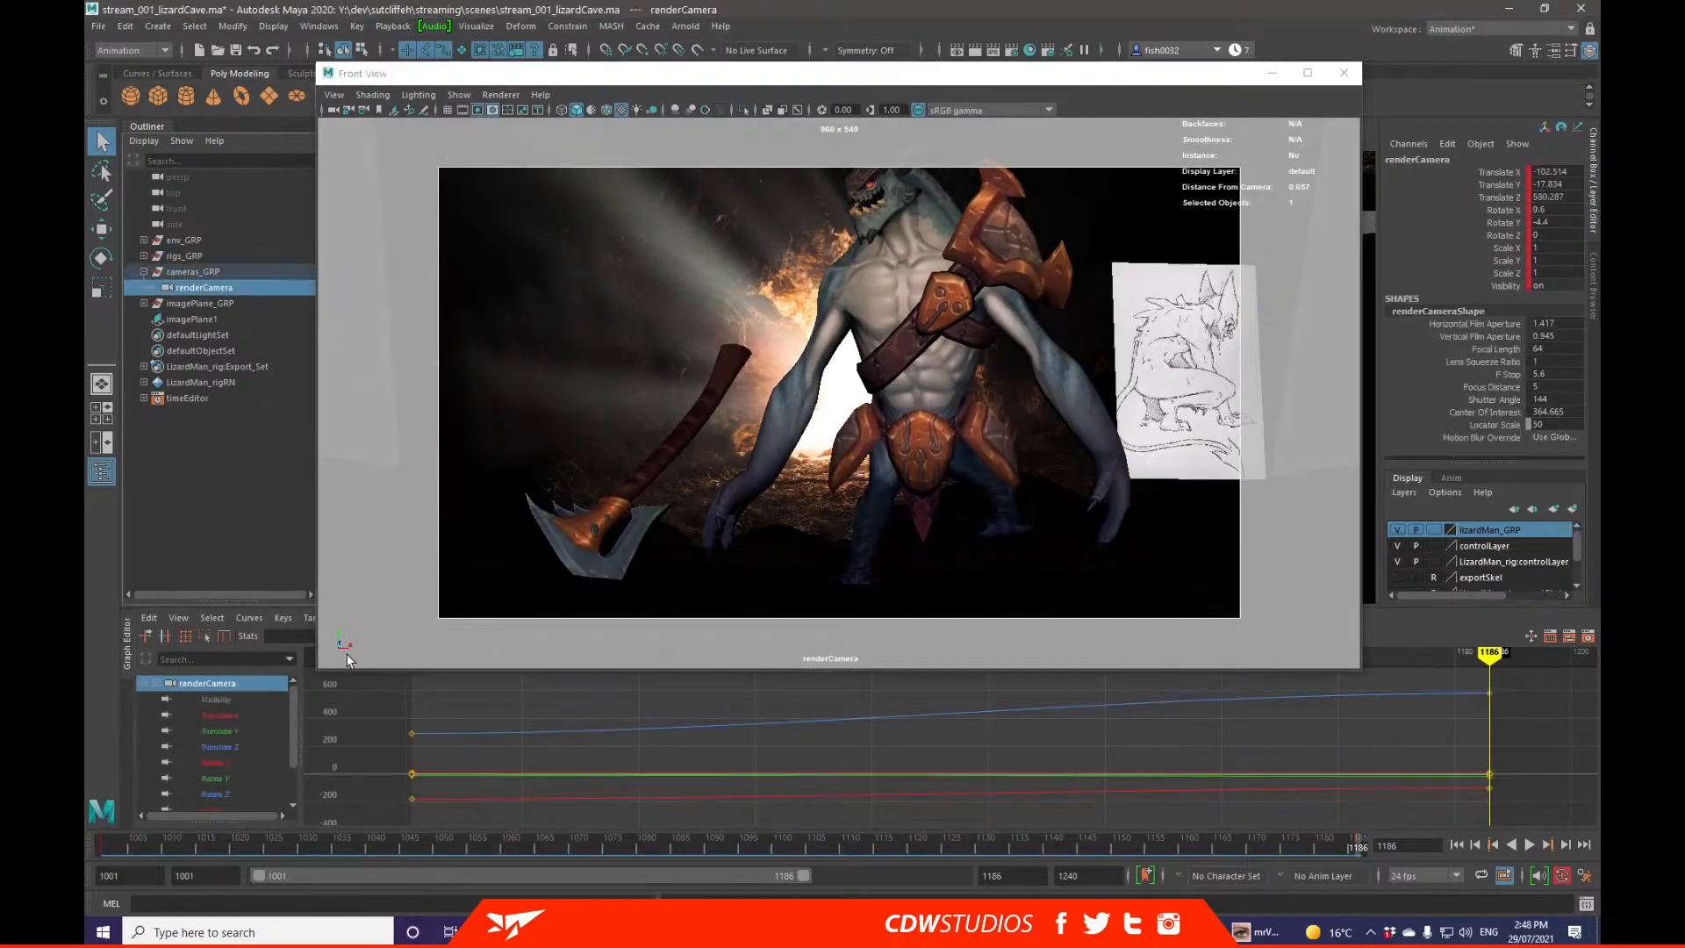
Step: Isolate the render camera's Rotate Y curve, select its key at frame 1186 and play the shot from the start
left_click(215, 778)
left_click_drag(1439, 735, 1517, 676)
key("alt+shift+v")
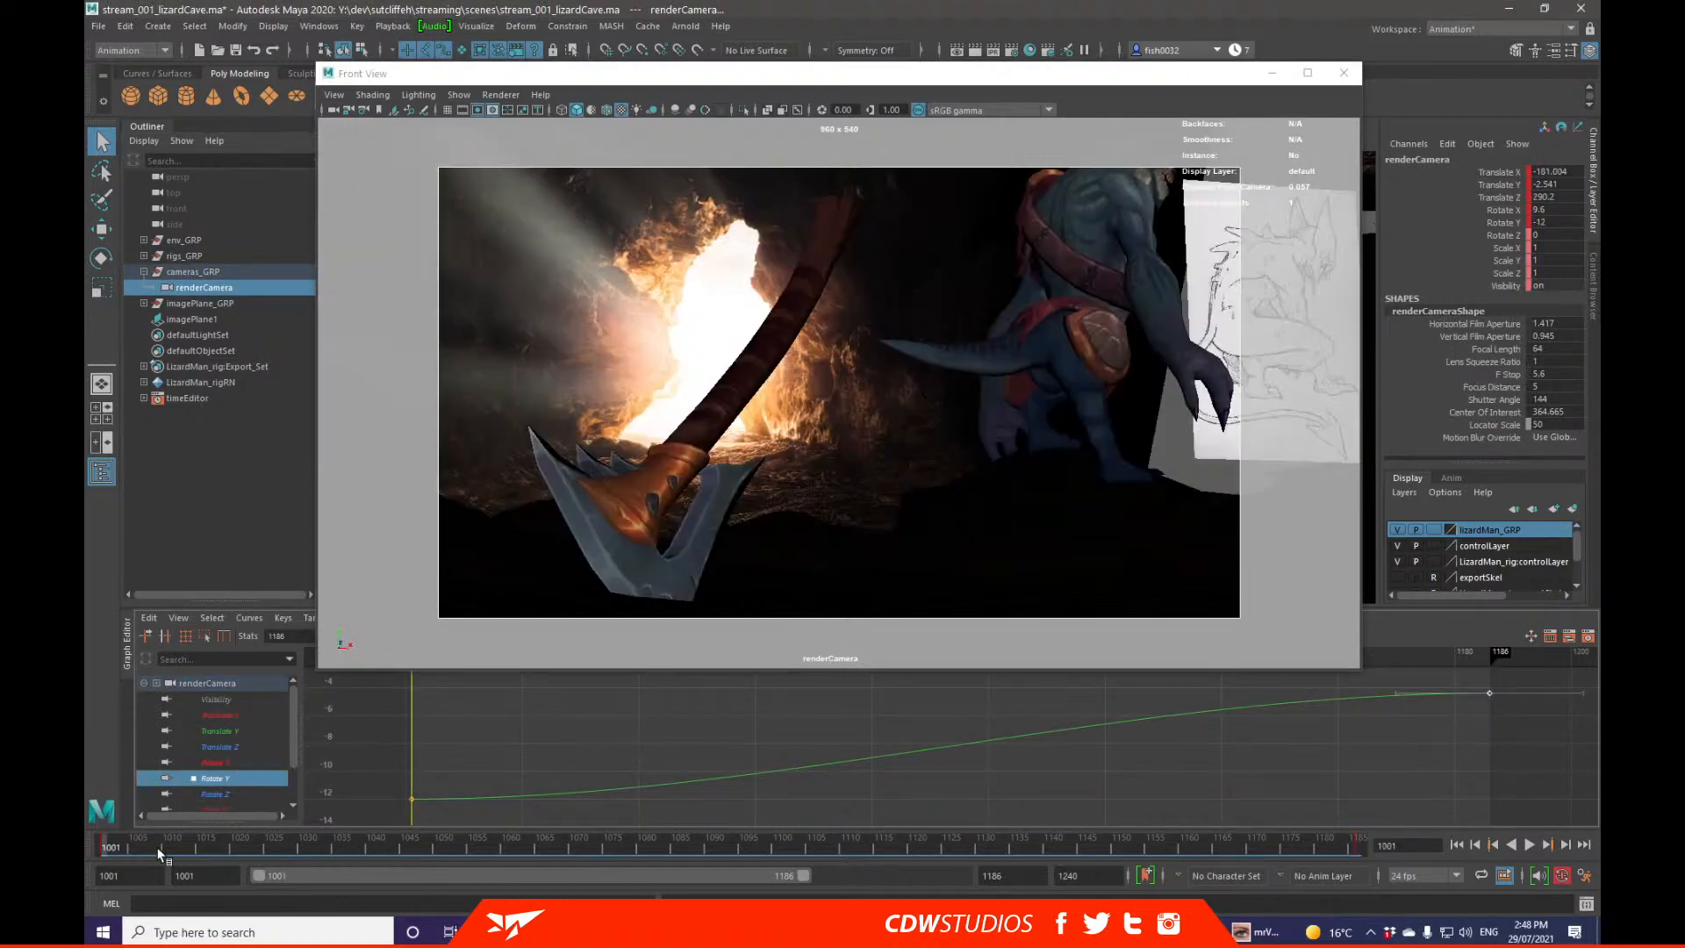
key("alt+v")
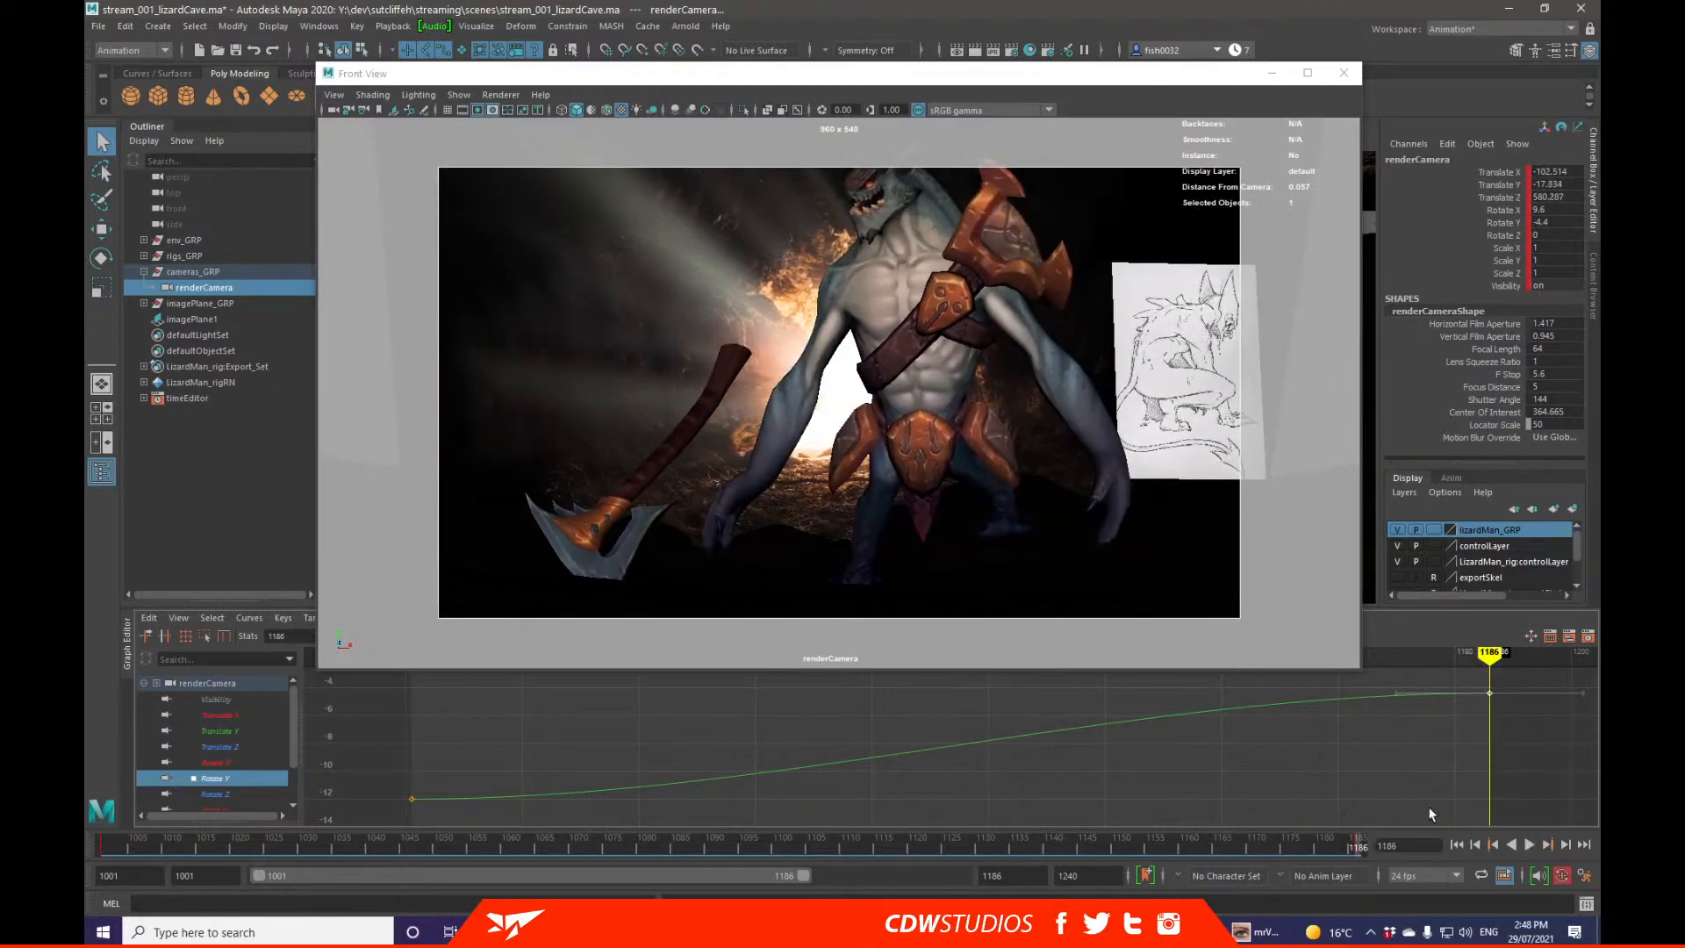
Step: Try lowering the render camera's Translate Z key at frame 1186 to about 485, and undo the change
key("w")
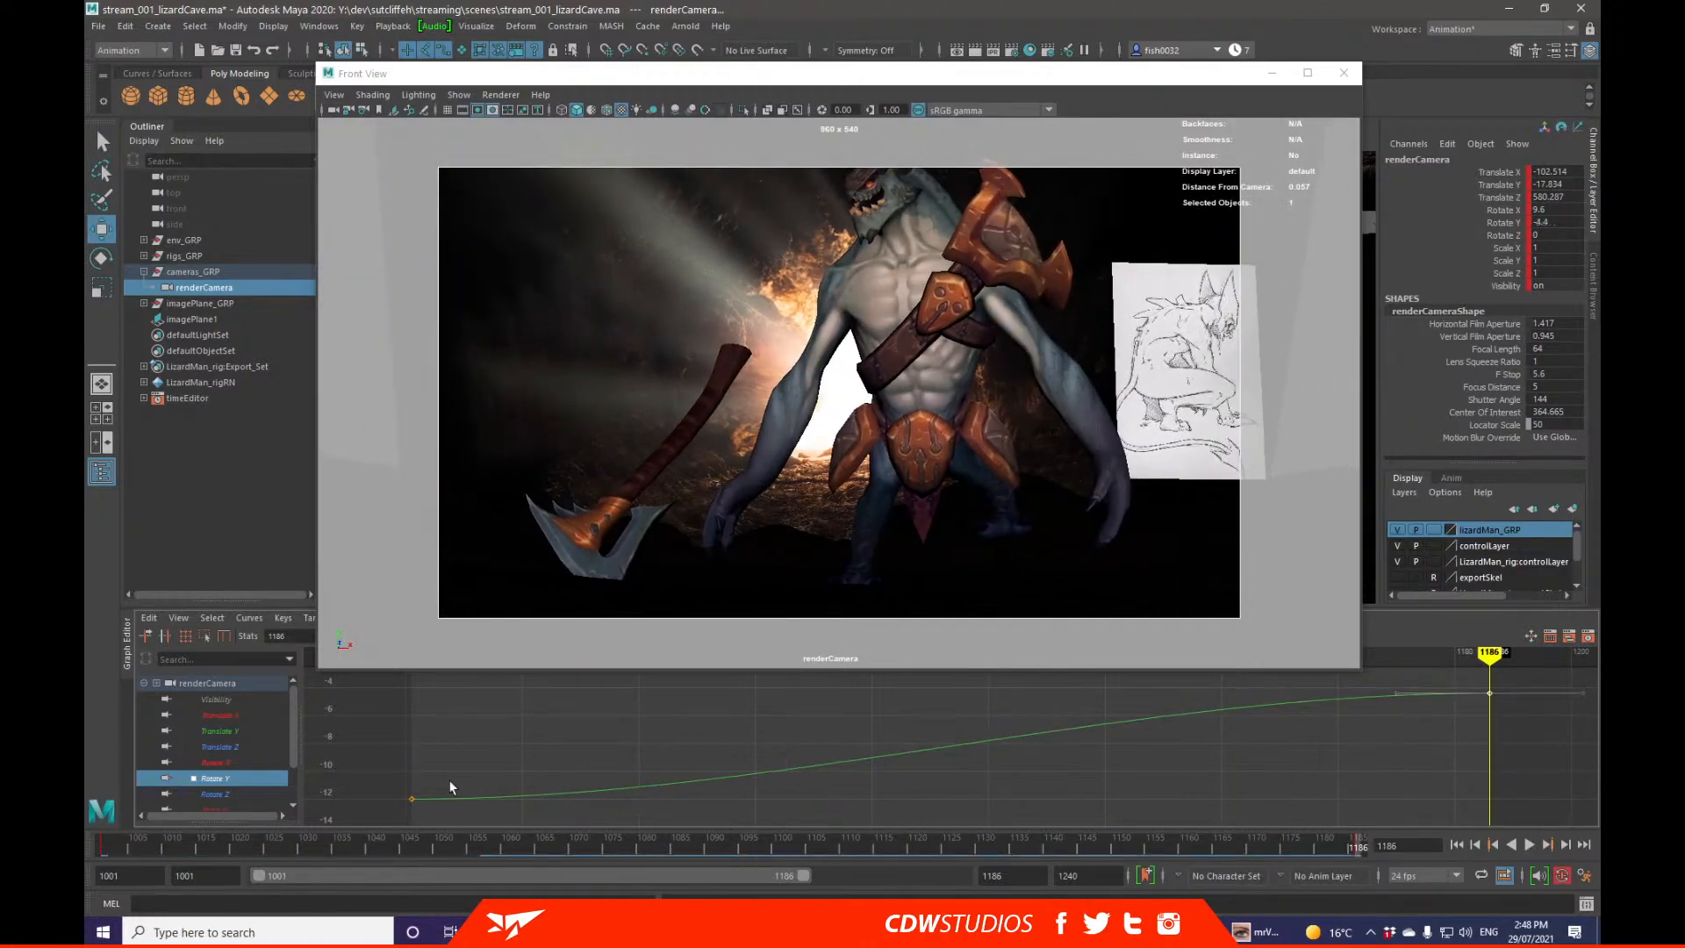
left_click(263, 747)
middle_click_drag(1506, 704, 1494, 759, "shift")
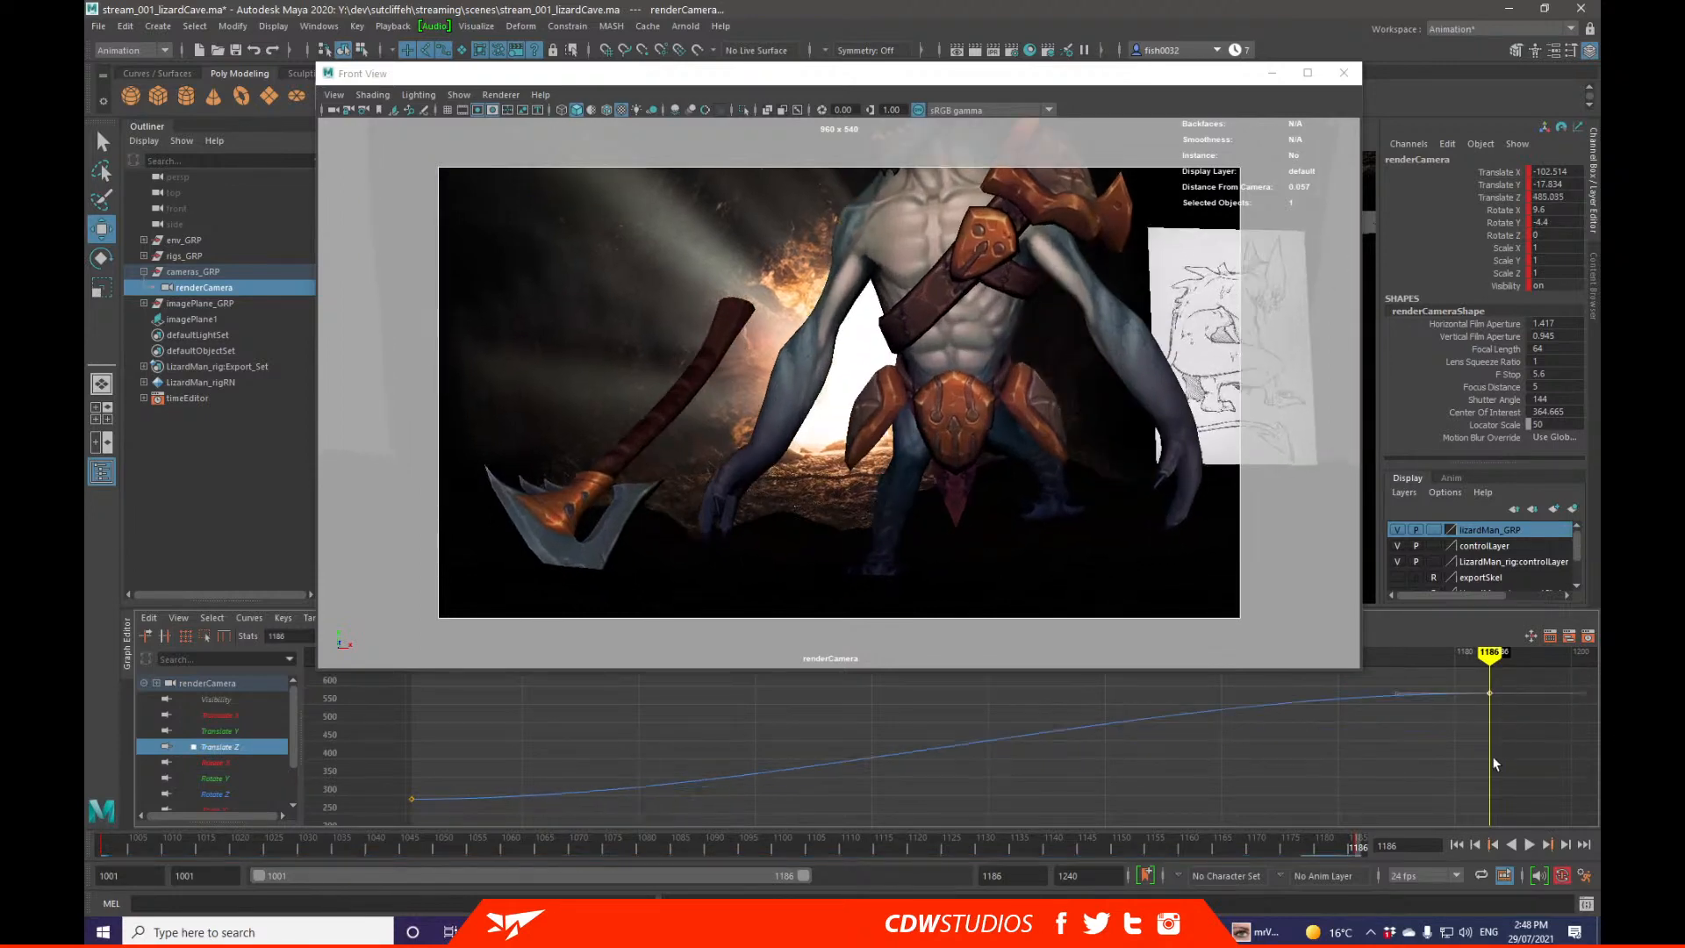
key("ctrl+z")
key("q")
Step: Lower the render camera's Translate X key at frame 1186 to about -145.3 and play the shot
left_click(264, 700)
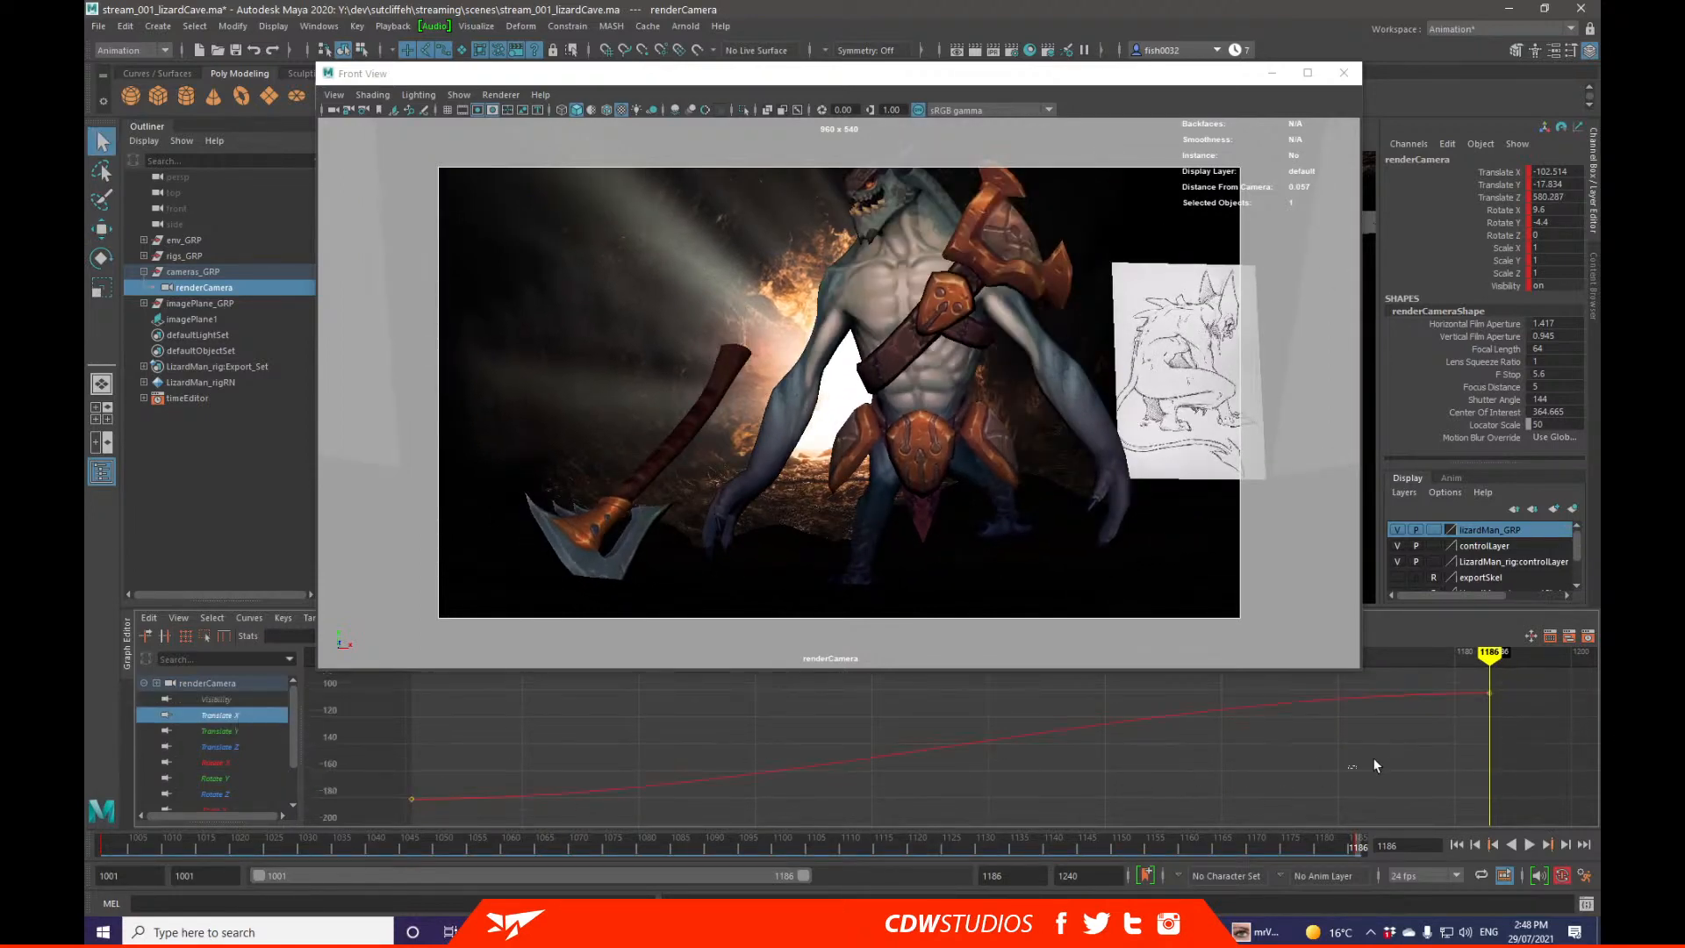
key("w")
middle_click_drag(1375, 766, 1399, 799, "shift")
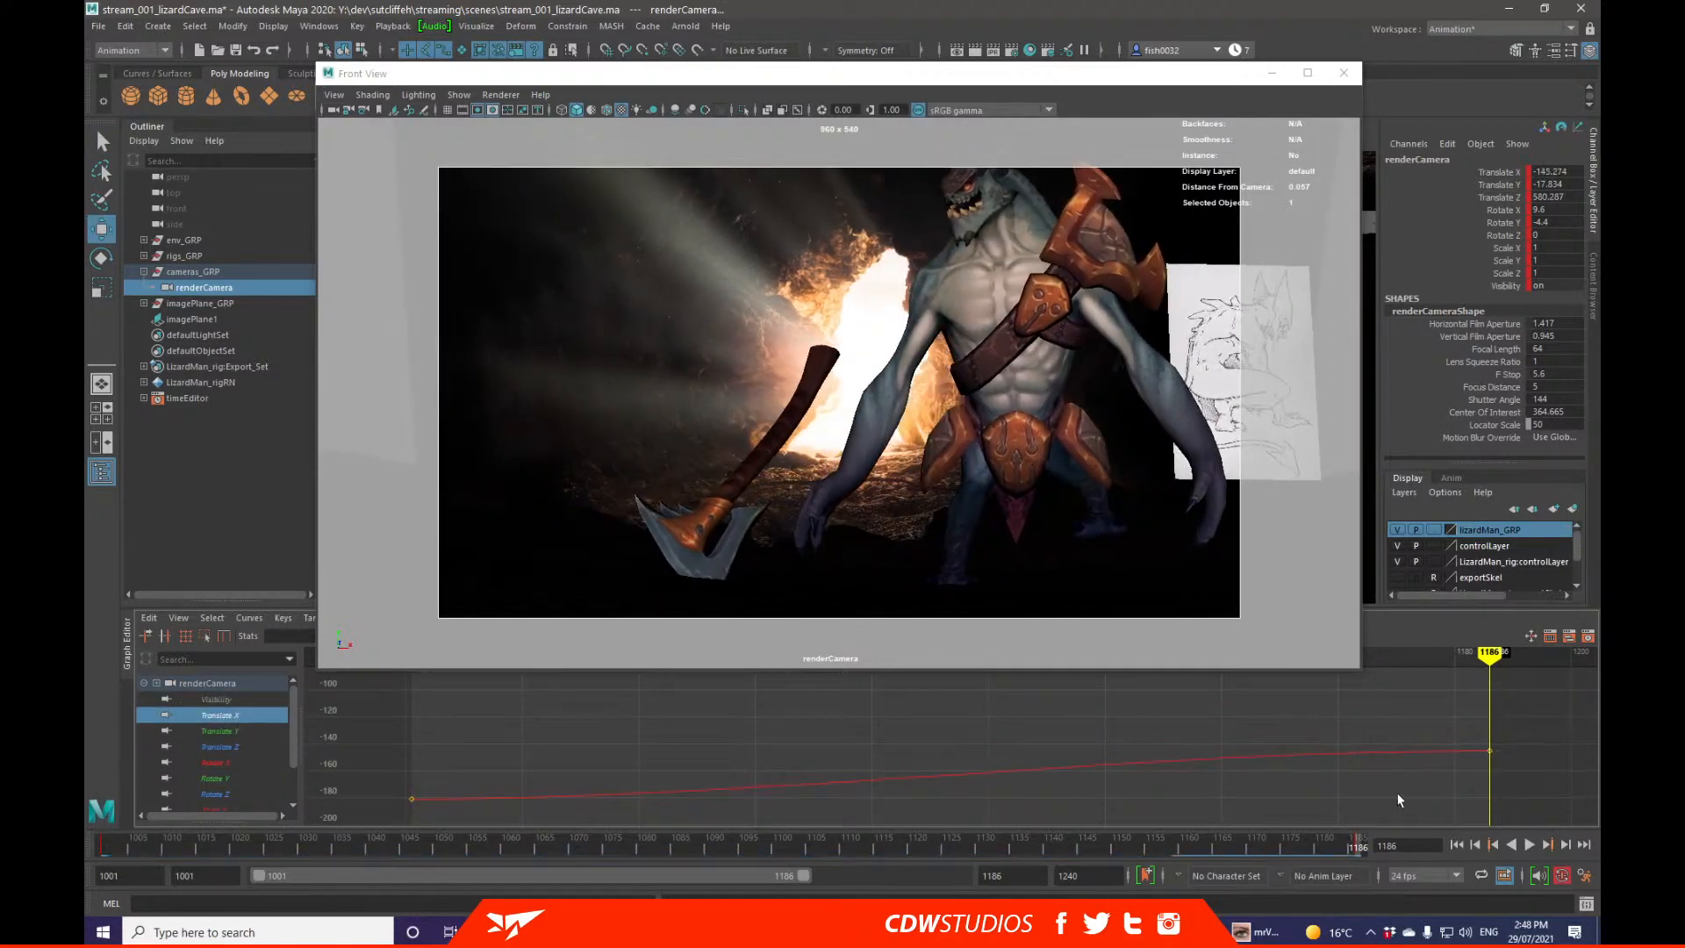
key("alt+v")
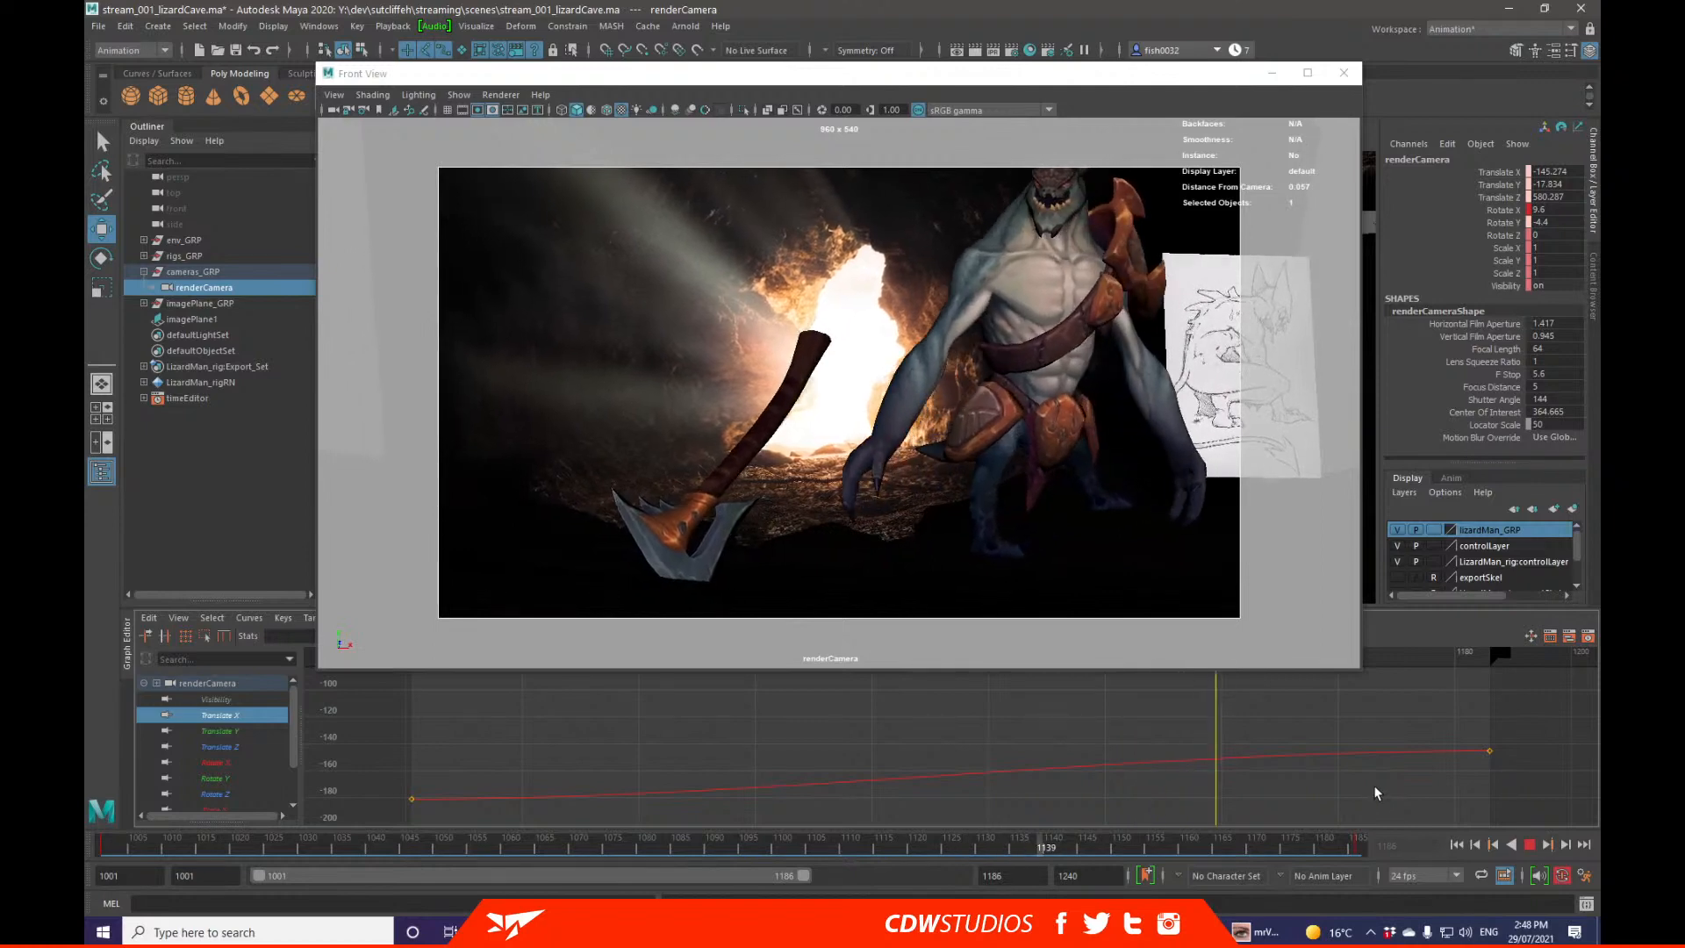
key("alt+v")
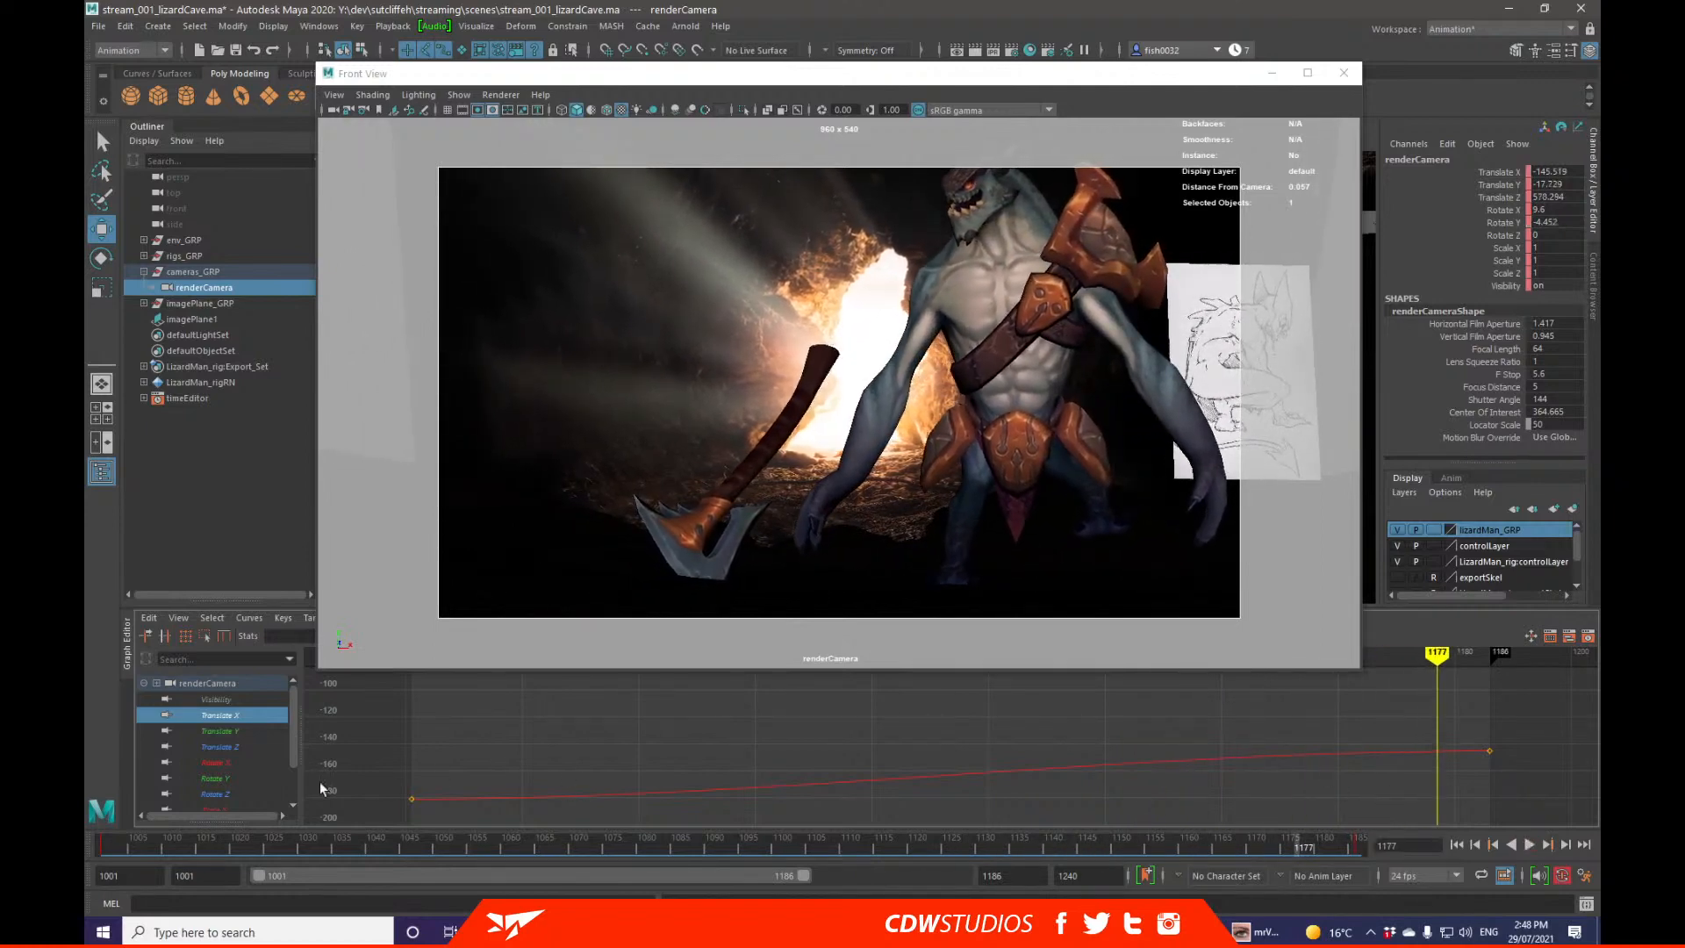
Step: Lower the render camera's Rotate Y key at frame 1186 to about -8
left_click(215, 779)
left_click_drag(1456, 723, 1530, 671)
middle_click_drag(1523, 700, 1523, 749, "shift")
left_click(1522, 748)
Step: Play the shot repeatedly from frame 1001 to review the adjusted camera move, and return to the first frame
left_click_drag(470, 848, 203, 851)
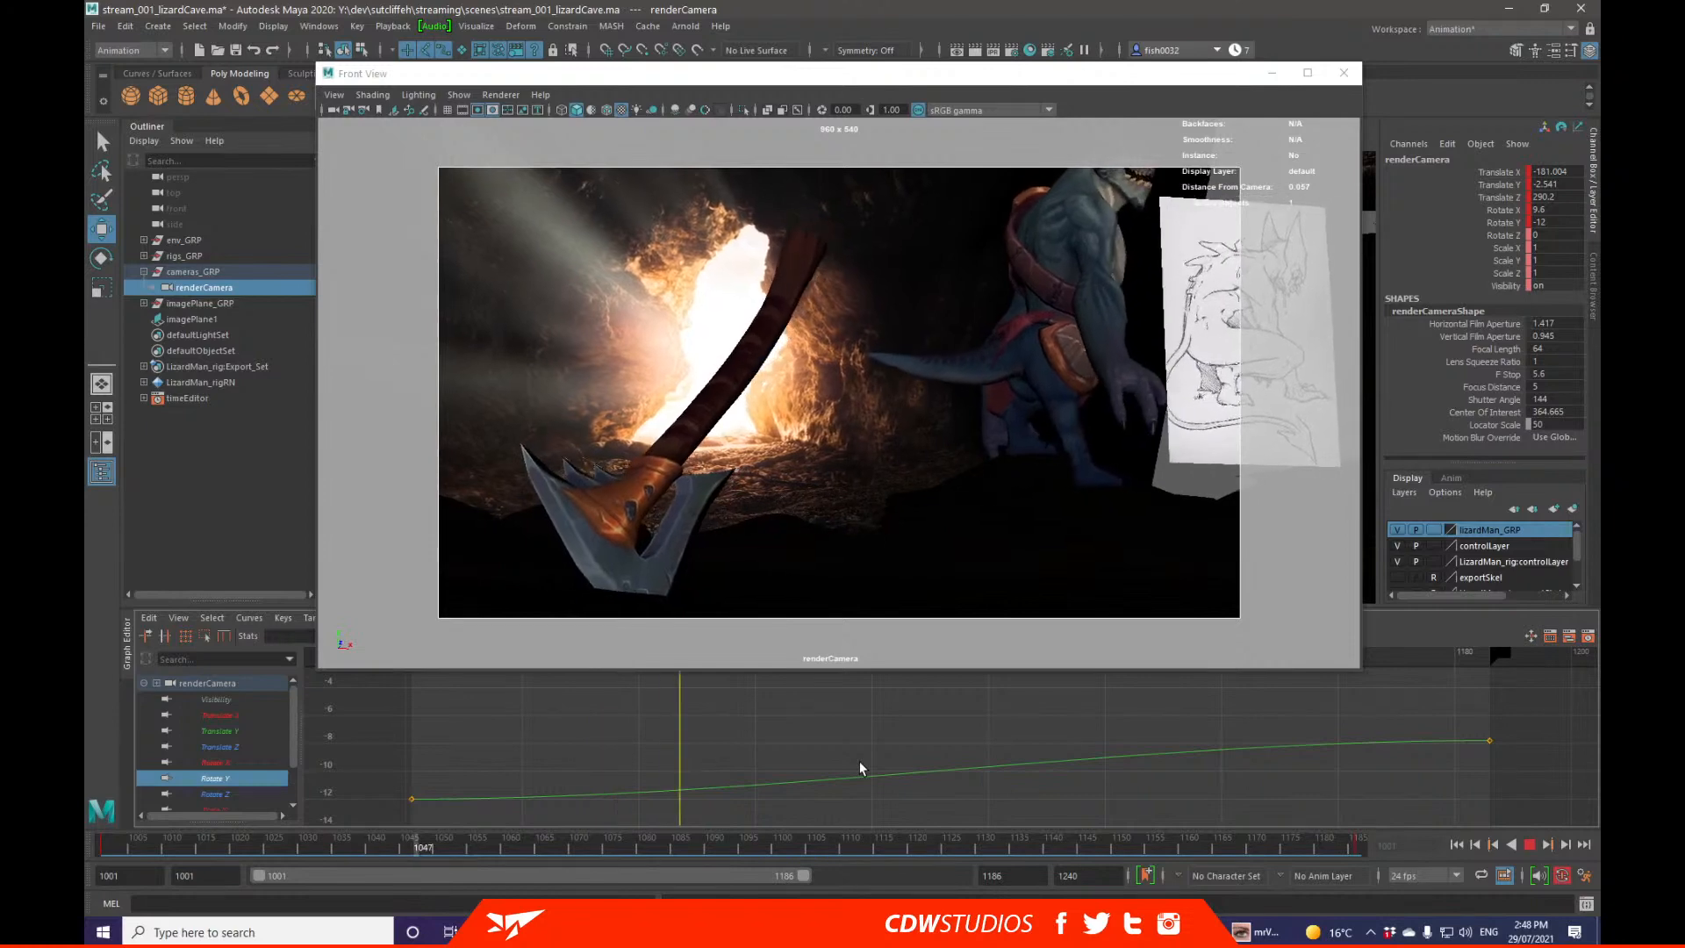
left_click(99, 849)
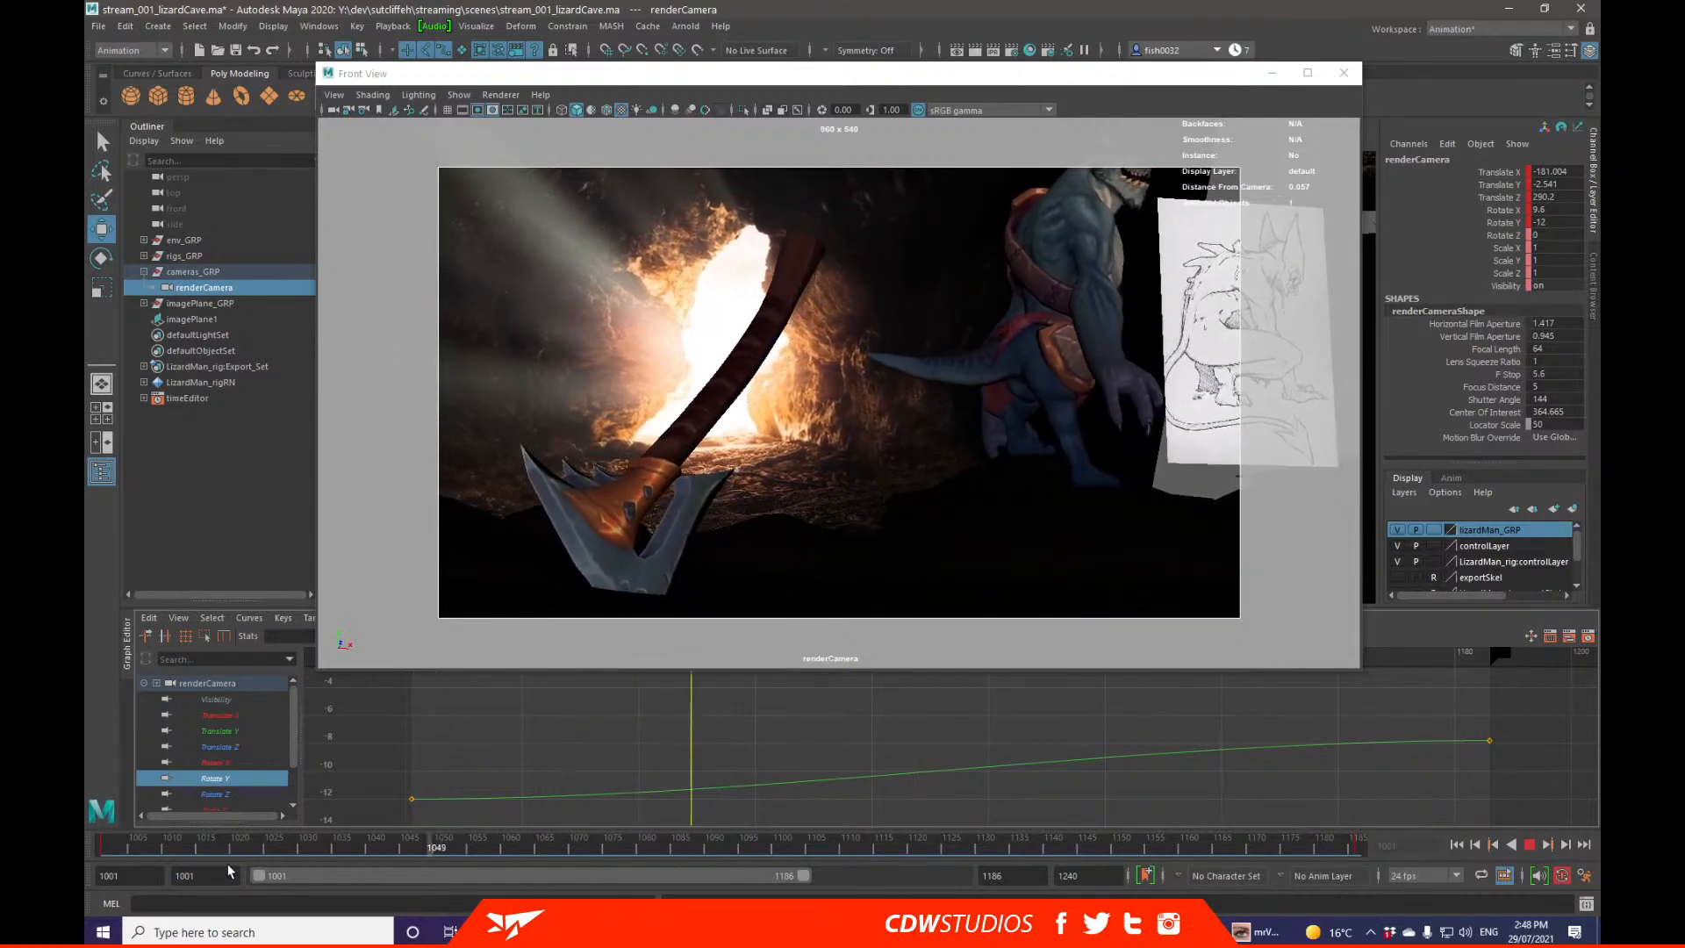
left_click(105, 845)
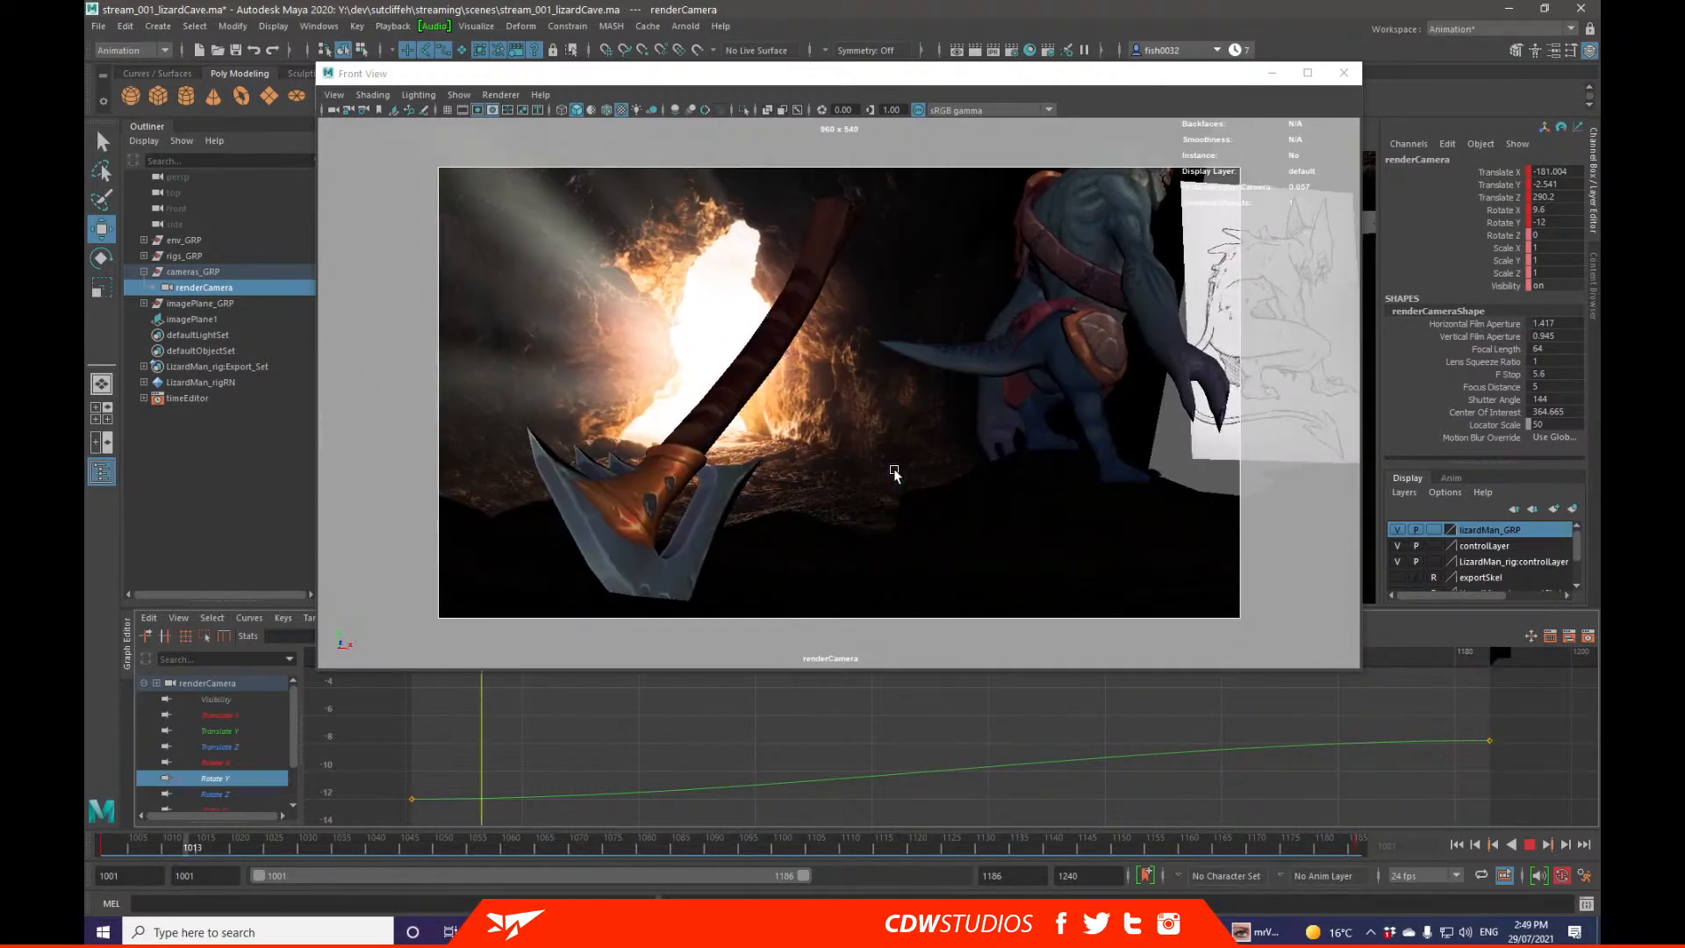
key("Escape")
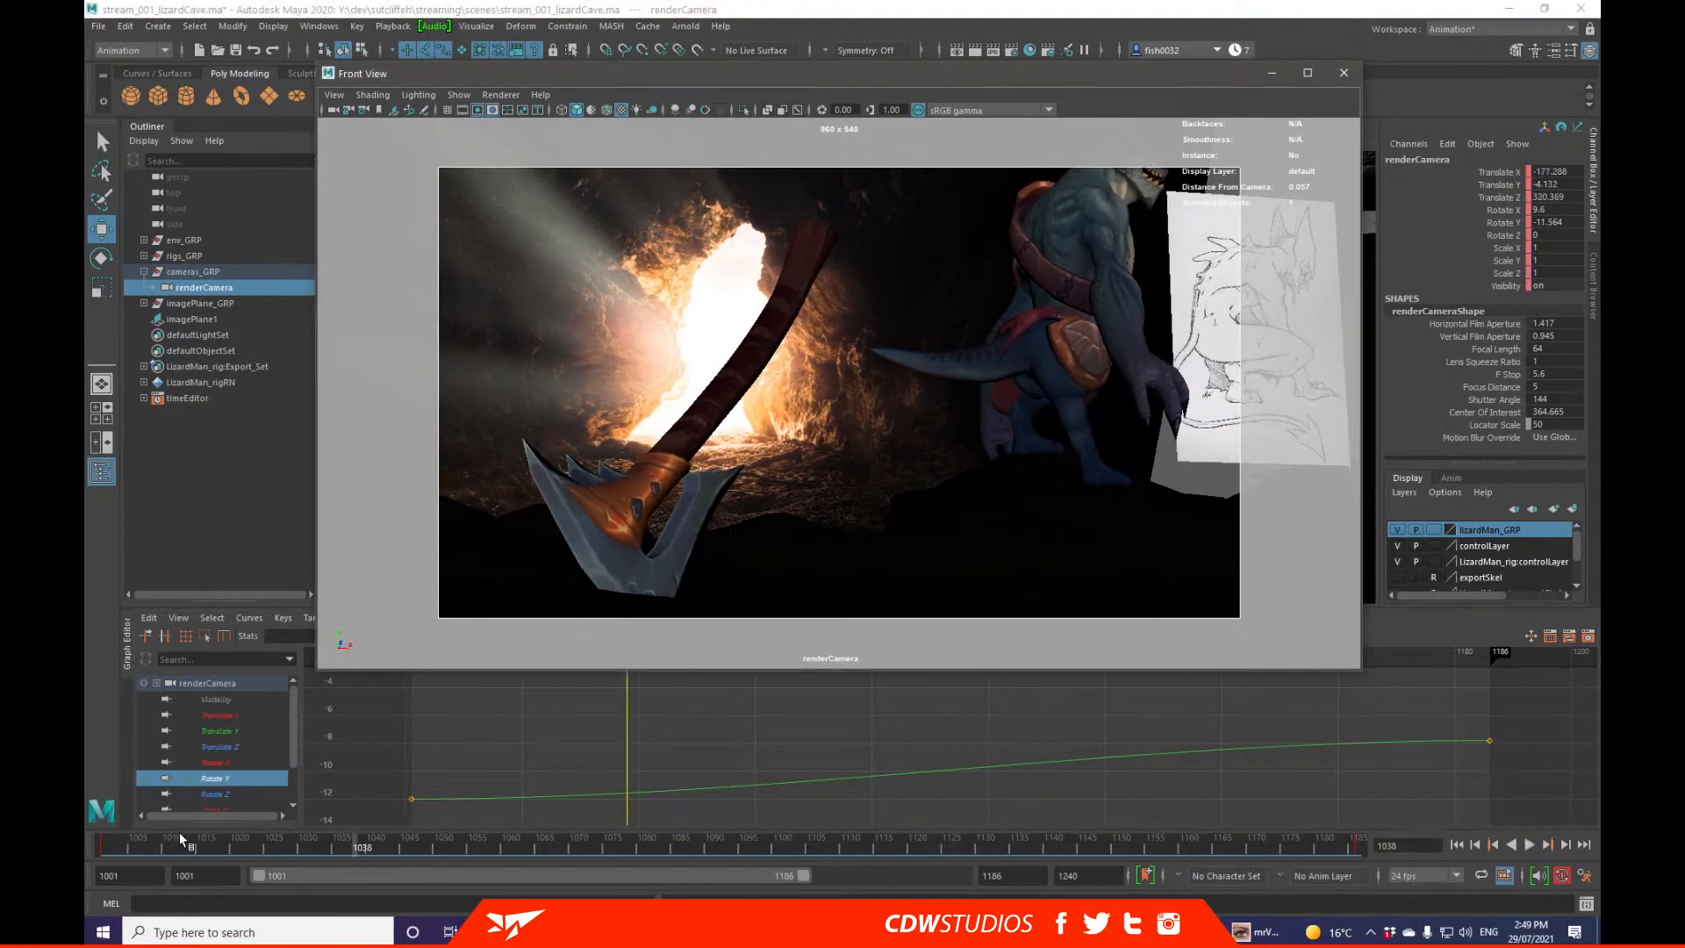
left_click_drag(180, 840, 104, 840)
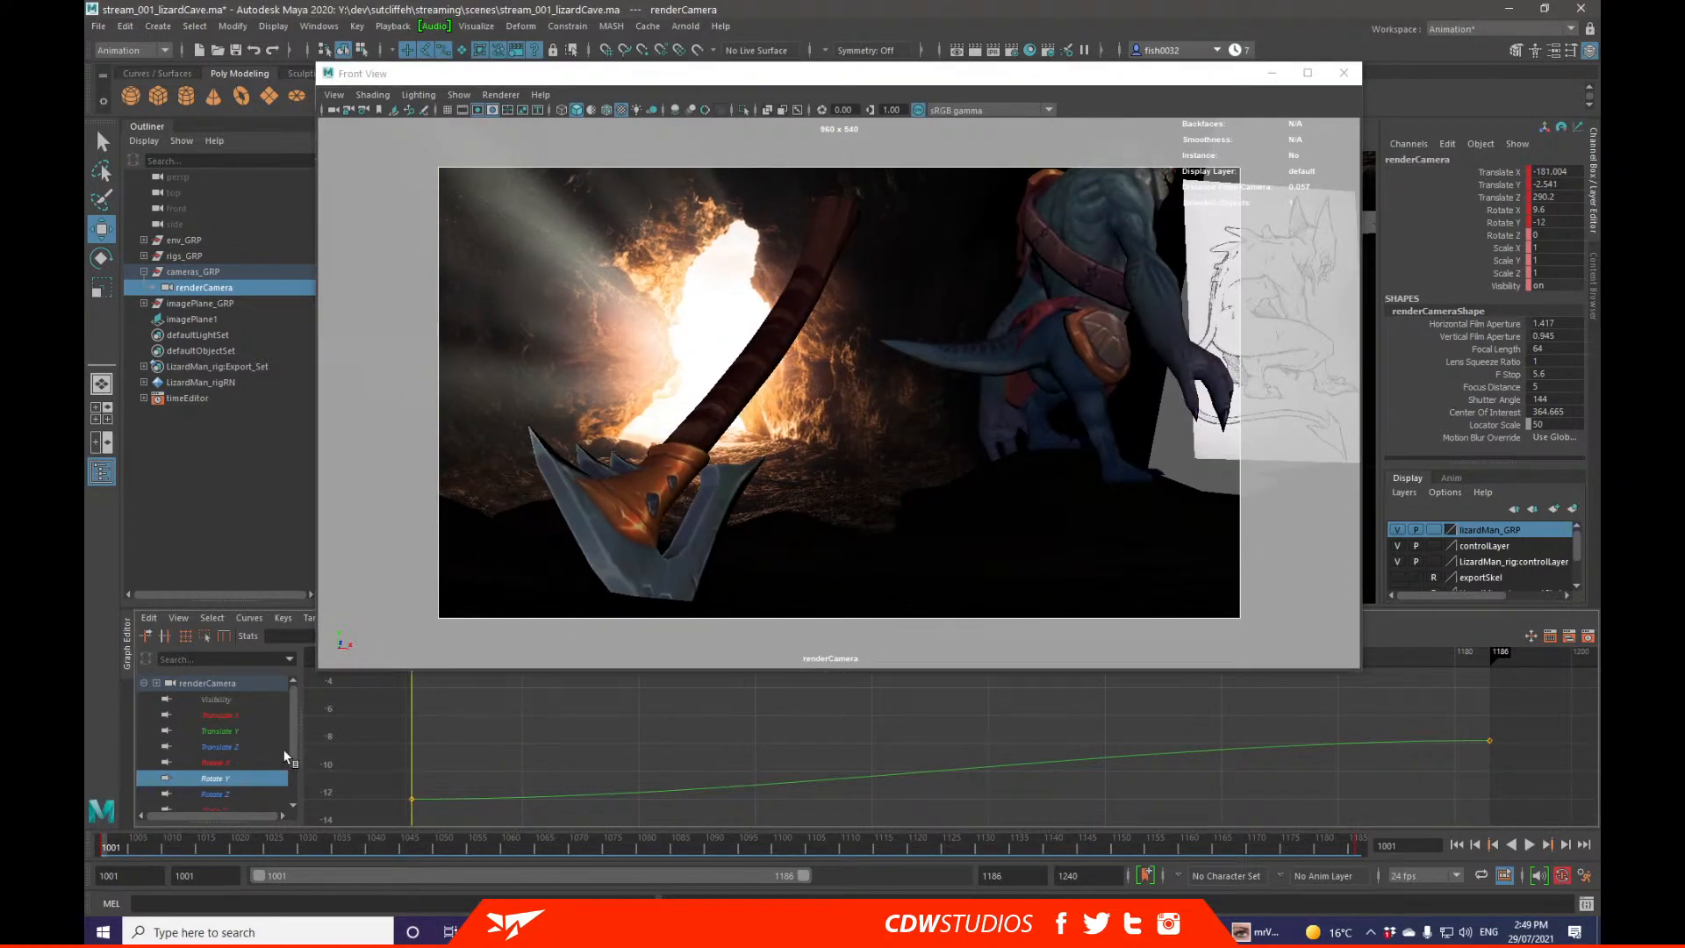
Step: Reposition the lizard man's weapon control at frame 1001 and rotate the axe about X to about 28.7
left_click(814, 296)
left_click_drag(782, 344, 787, 287)
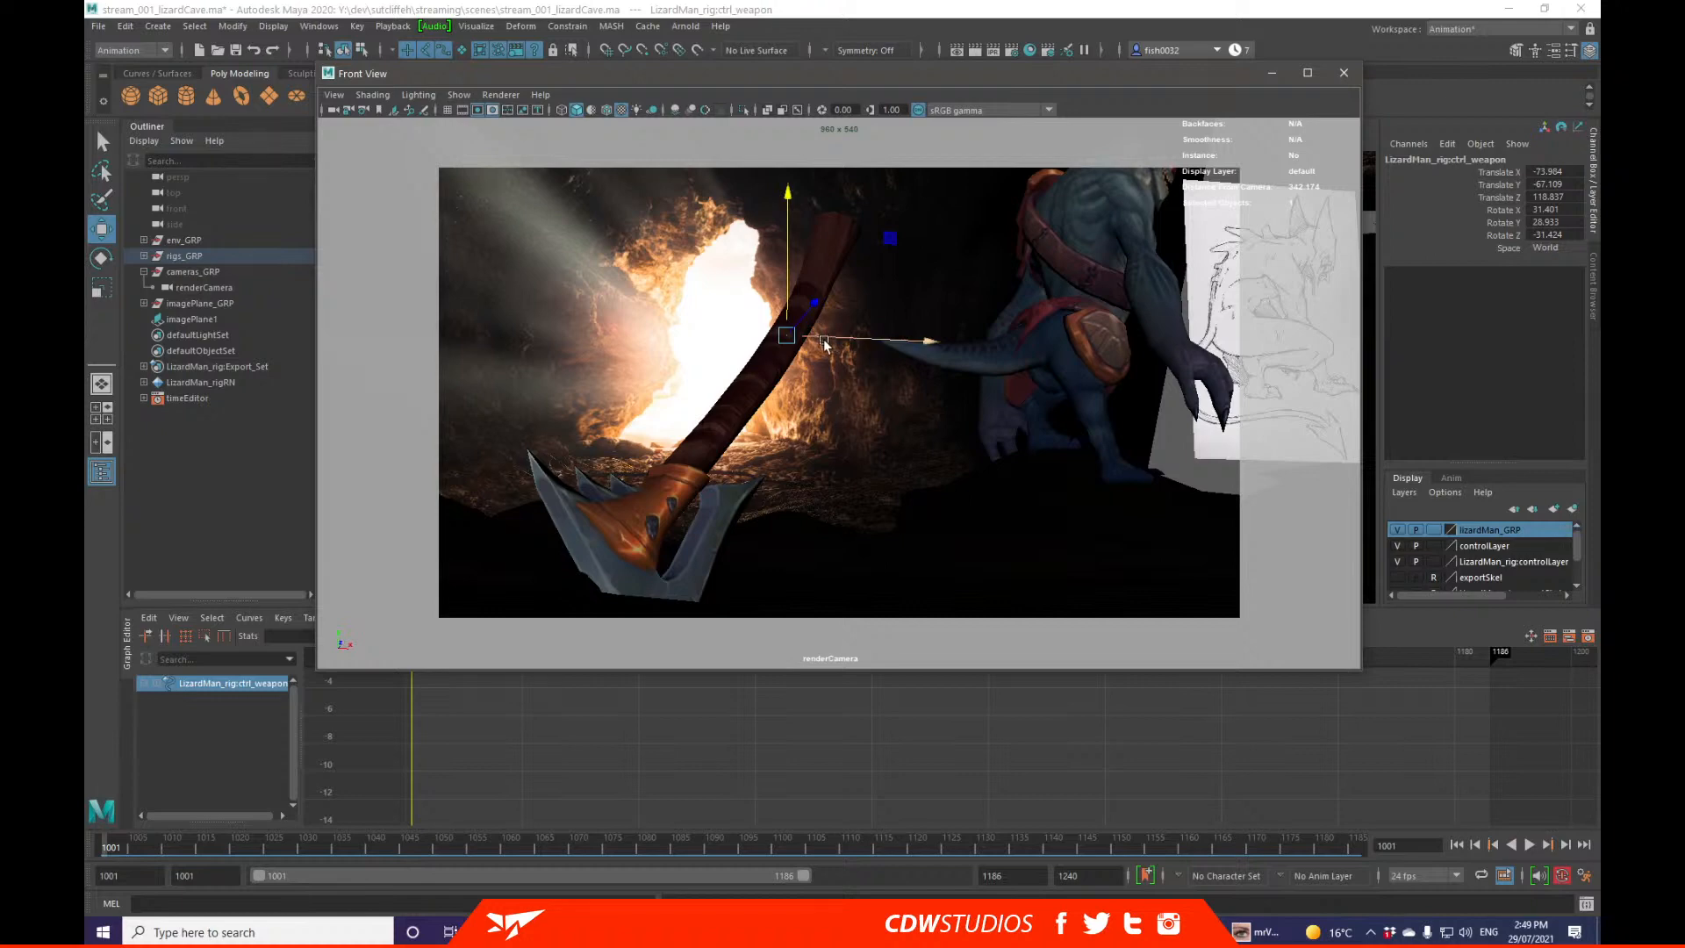
key("e")
mouse_move(824, 345)
left_mouse_down()
mouse_move(822, 360)
mouse_move(835, 349)
left_mouse_up()
key("w")
key("q")
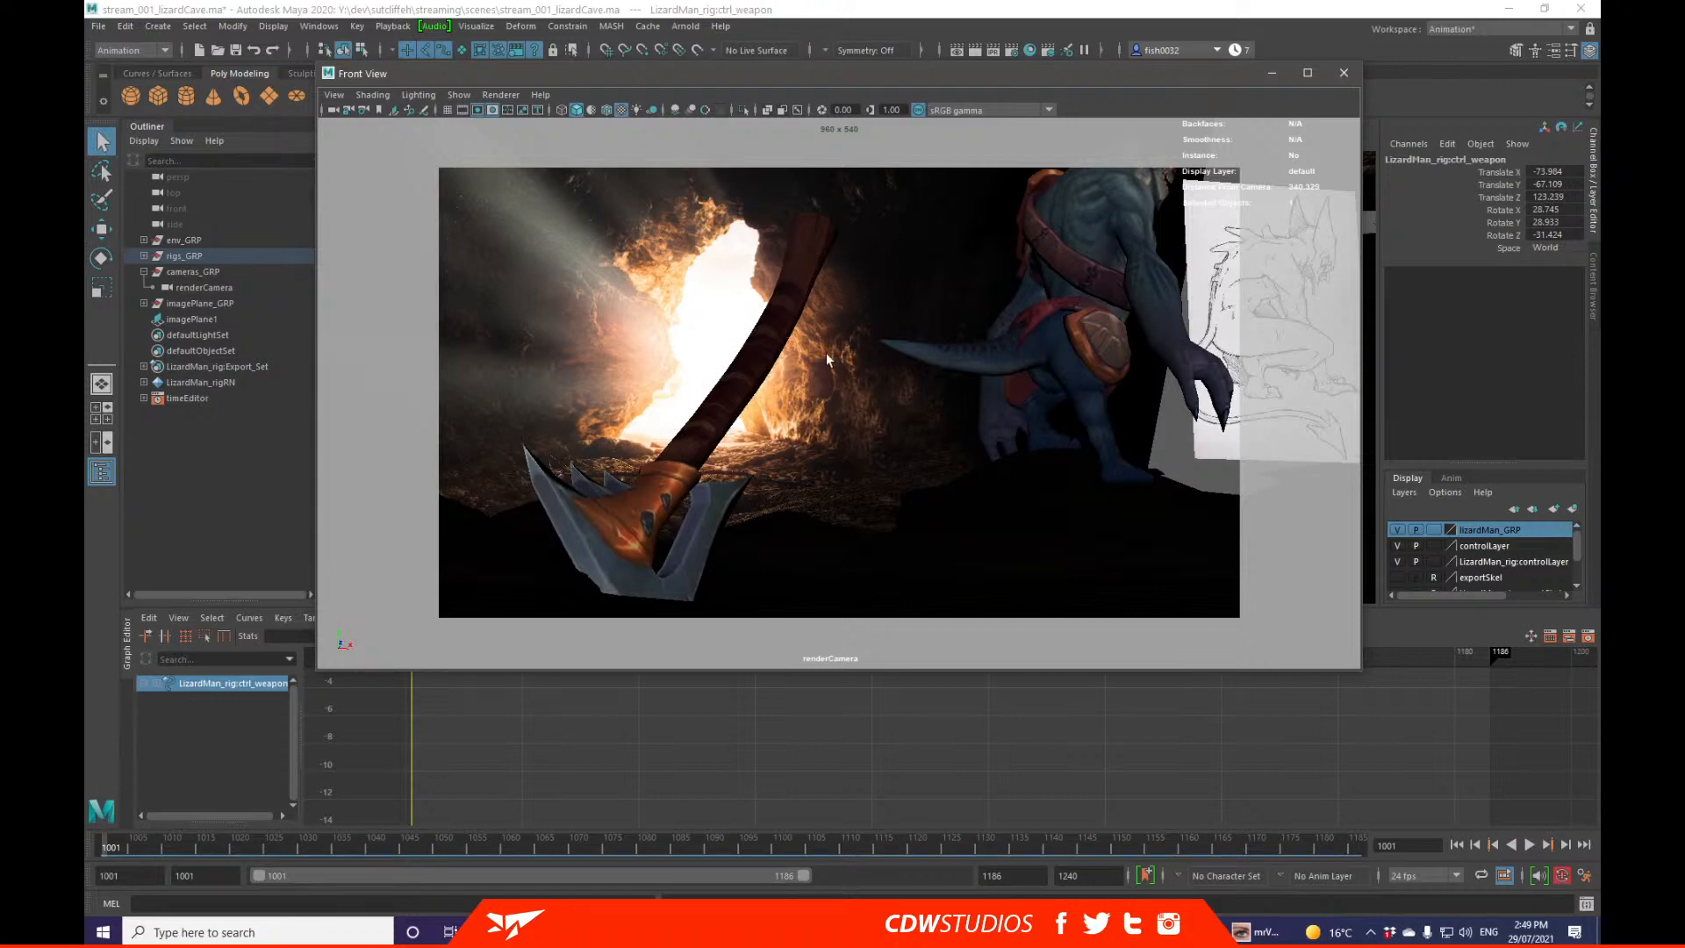
Step: Pan the render camera slightly at frame 1001 to rebalance the axe and lizard man, and play the shot
mouse_move(827, 358)
middle_mouse_down("alt")
mouse_move(865, 346)
mouse_move(840, 361)
middle_mouse_up("alt")
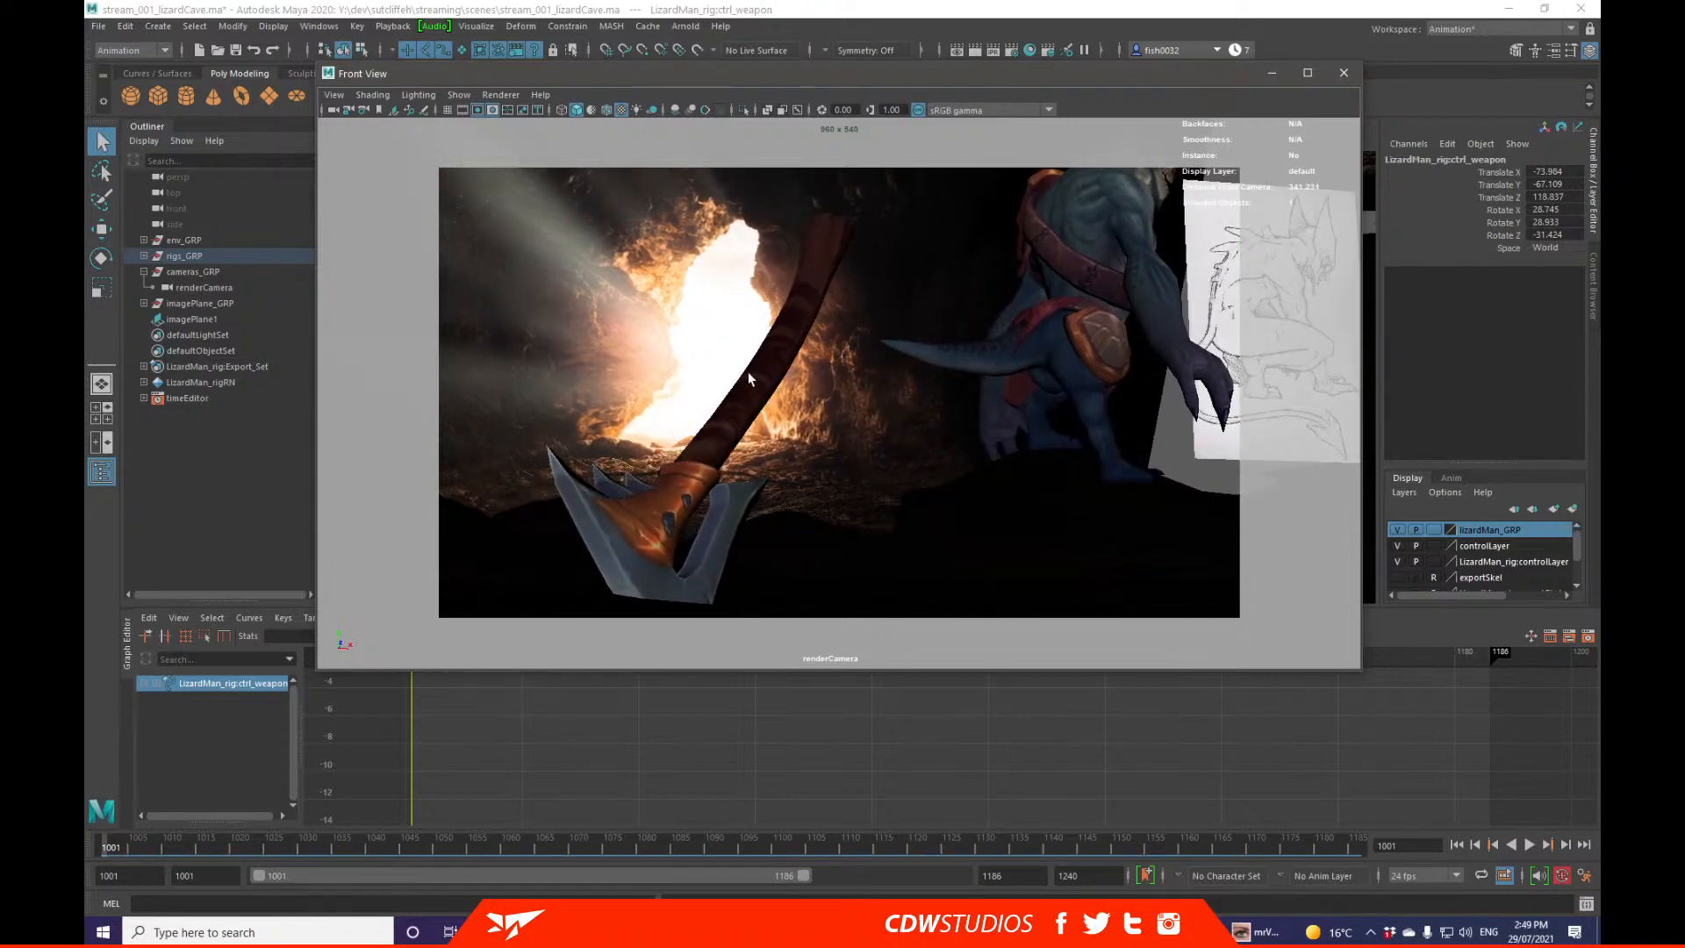
middle_click_drag(845, 360, 821, 359, "alt")
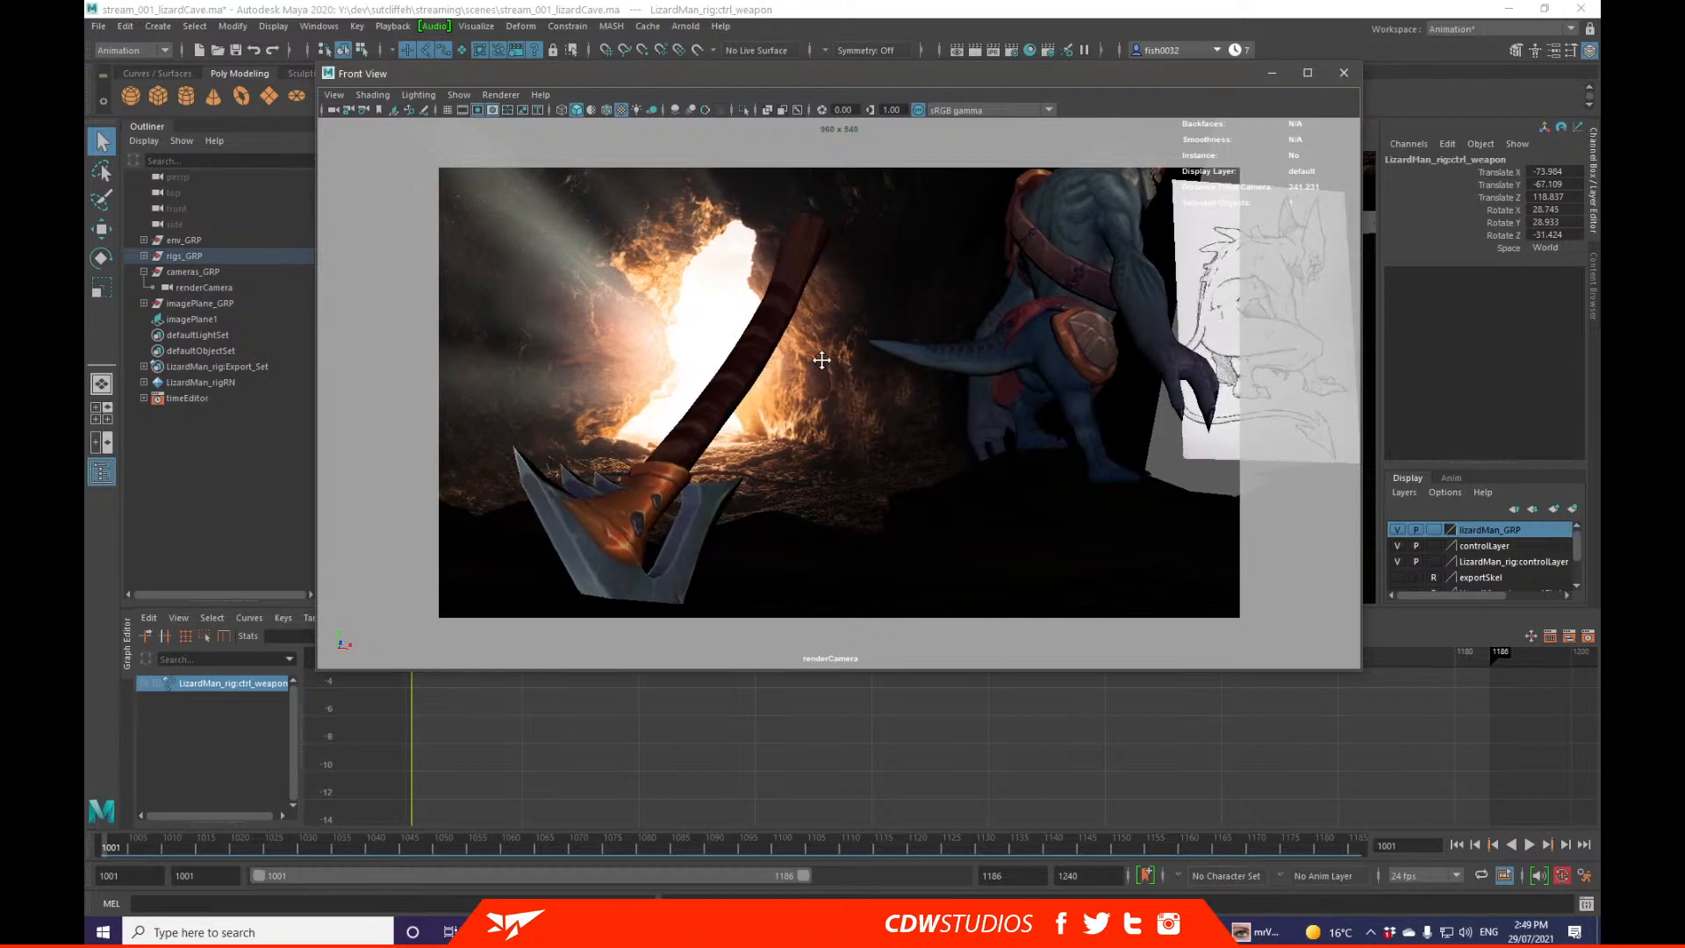
key("alt+v")
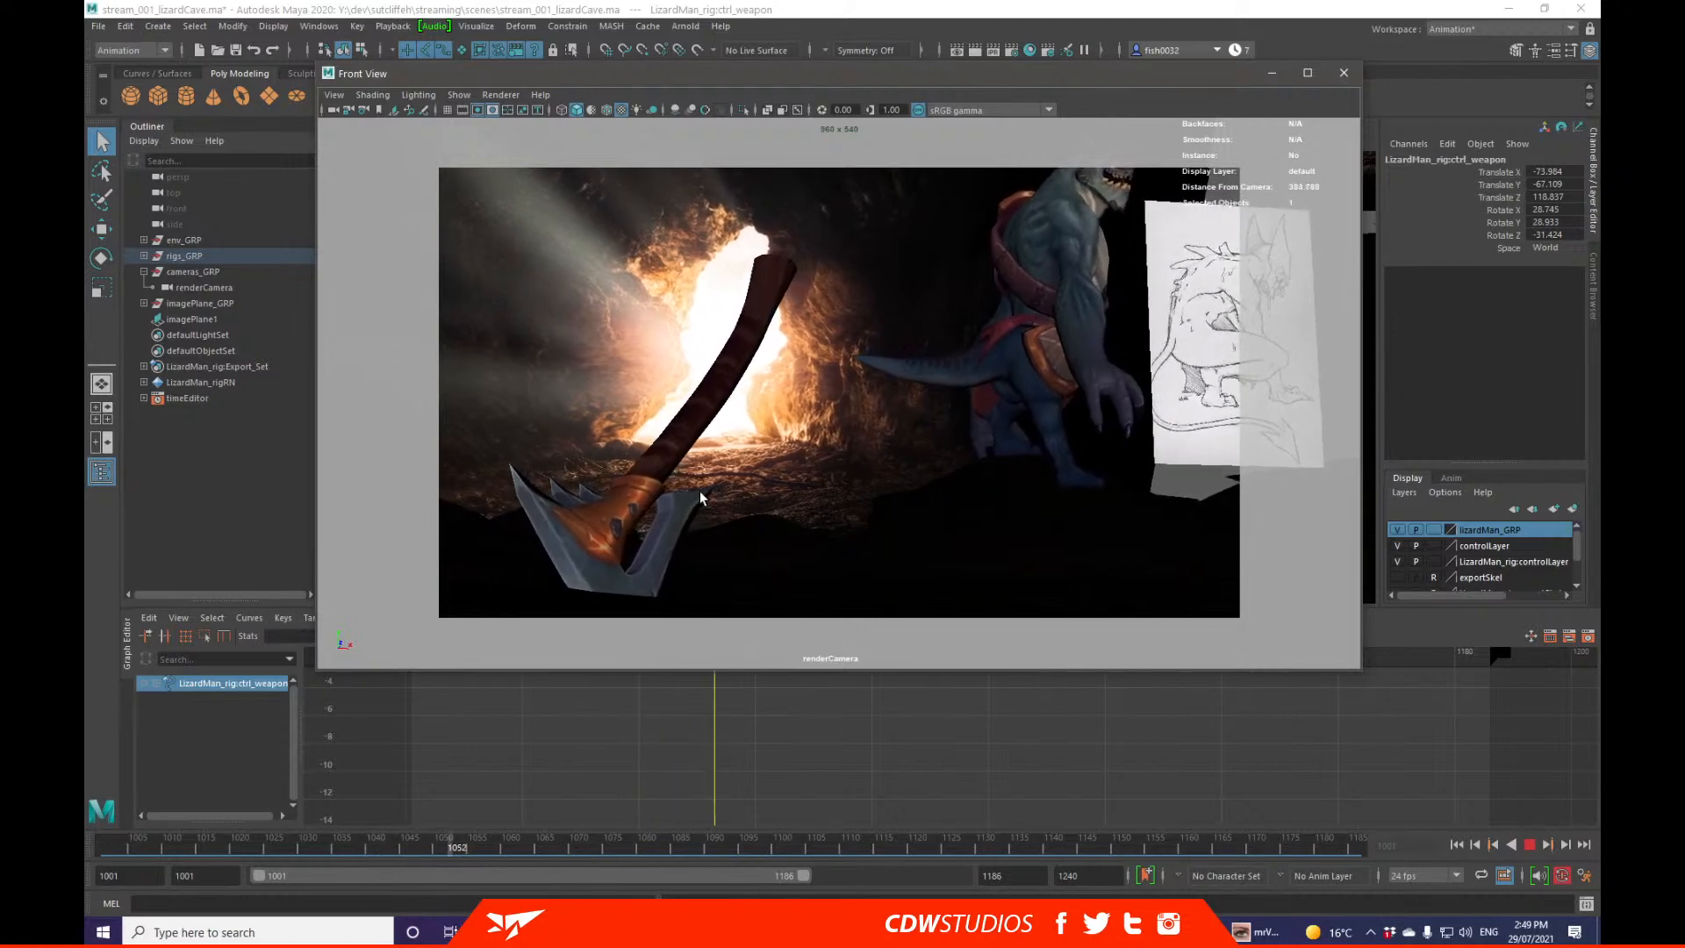
Step: Steepen the render camera's Translate Z tangent at frame 1186 so the camera accelerates out of the move, and play the shot
key("alt+v")
left_click(255, 287)
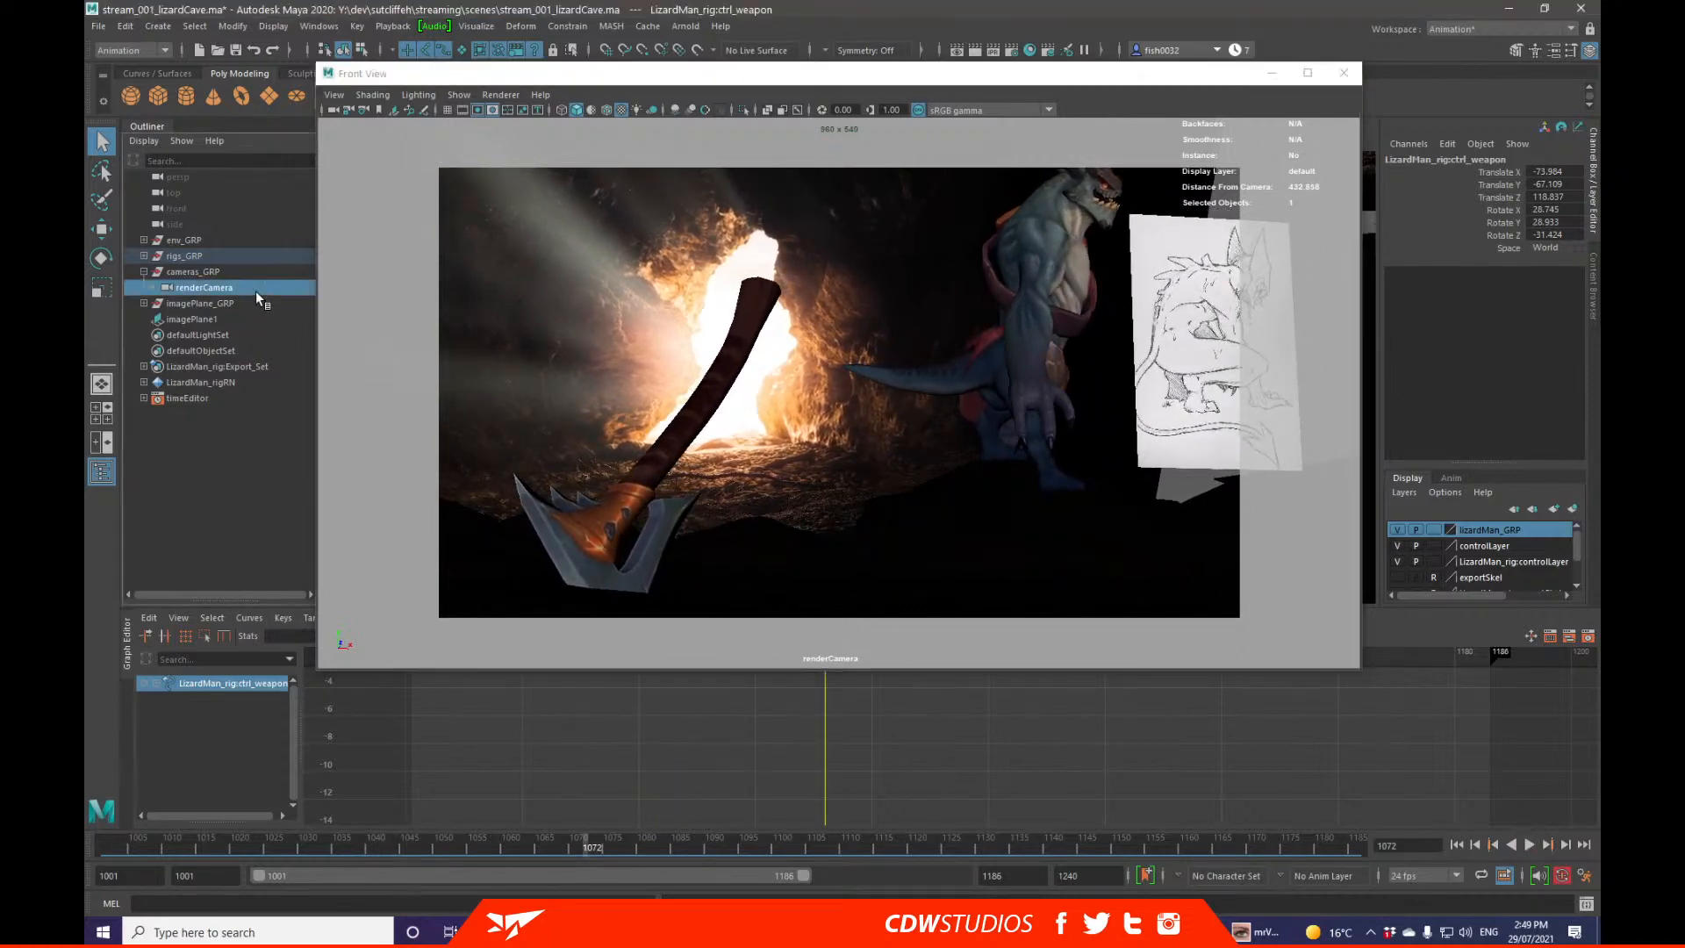
left_click(219, 714)
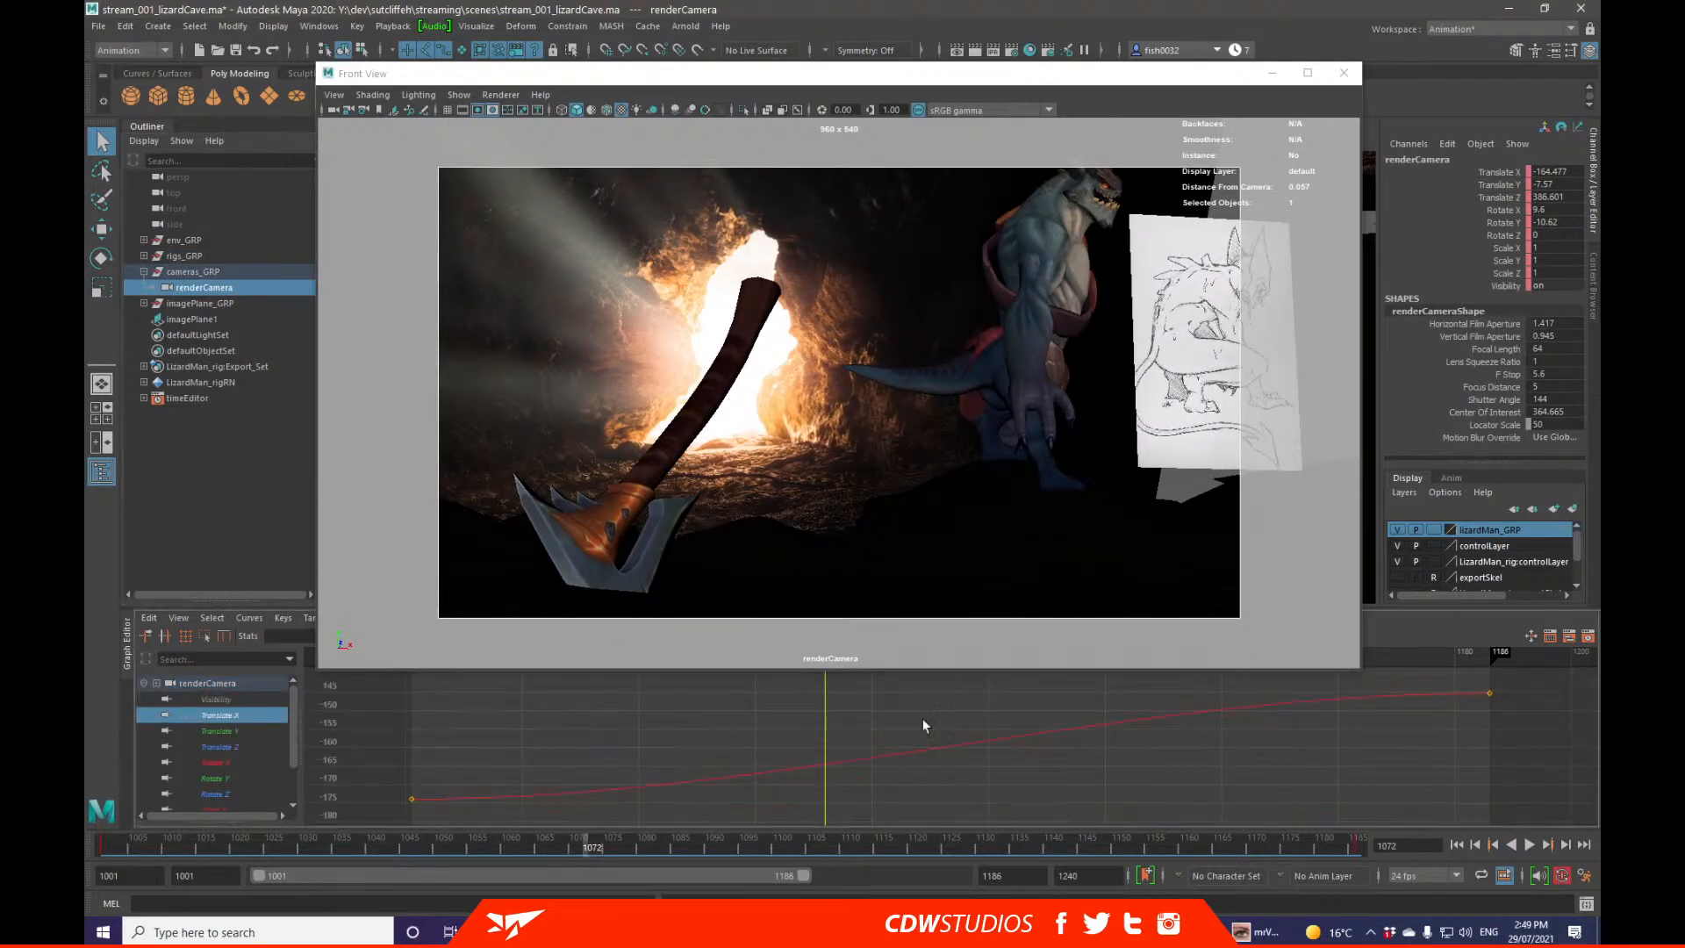
left_click(282, 748)
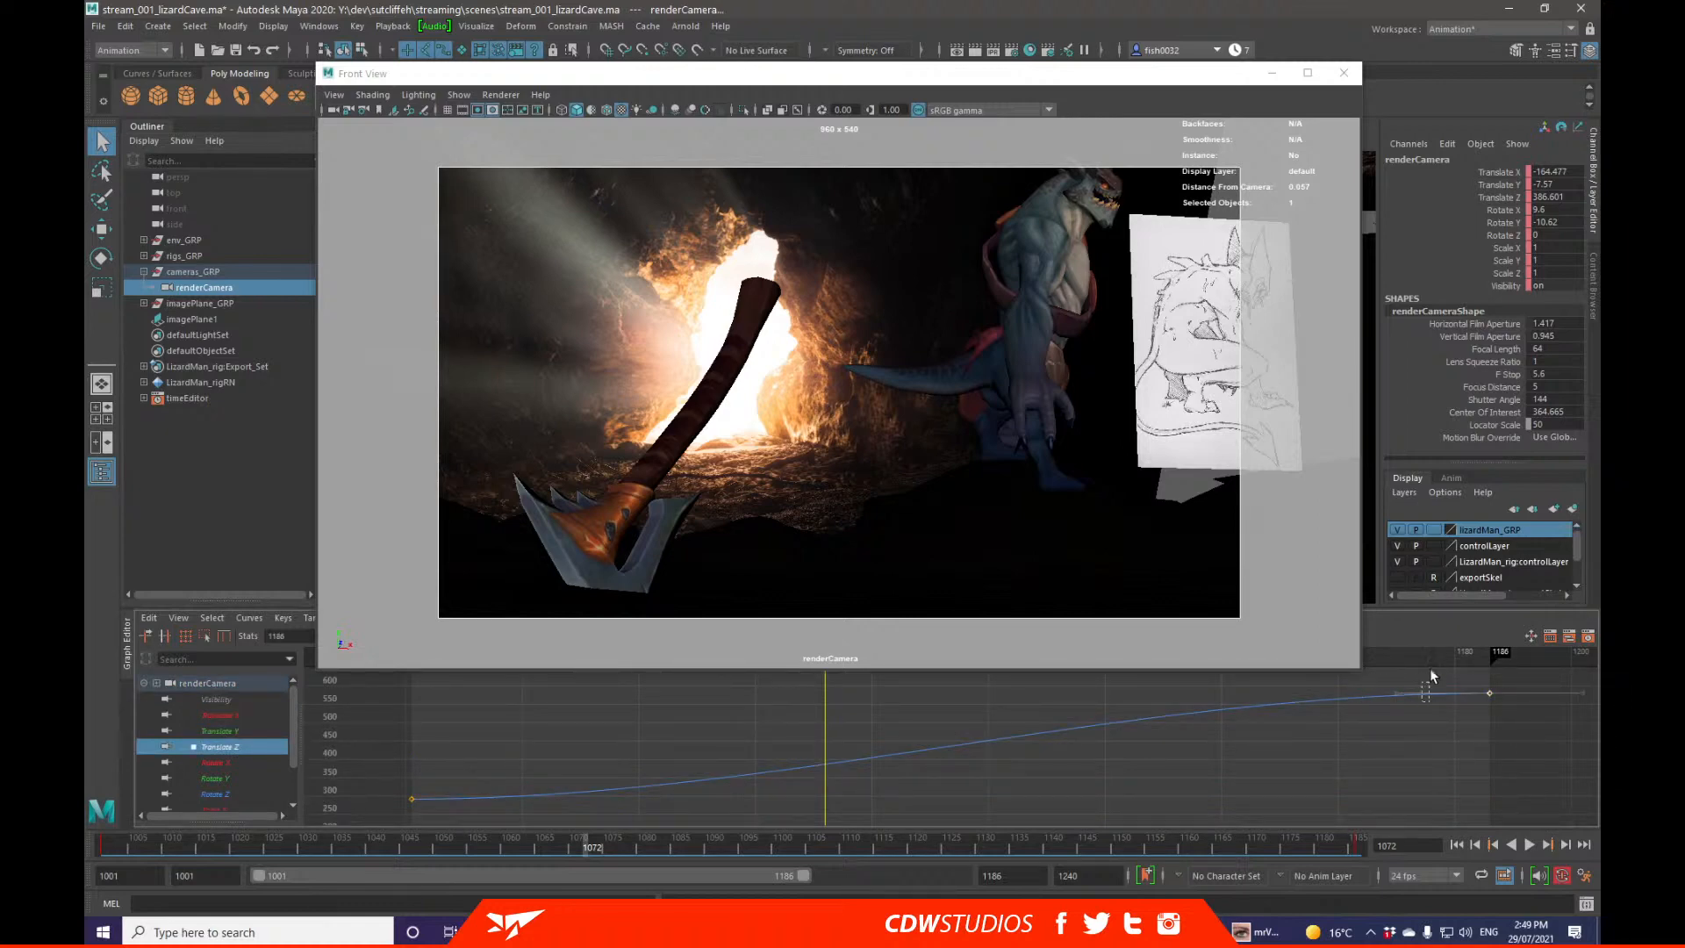
key("w")
middle_click_drag(1433, 676, 1294, 720)
key("alt+v")
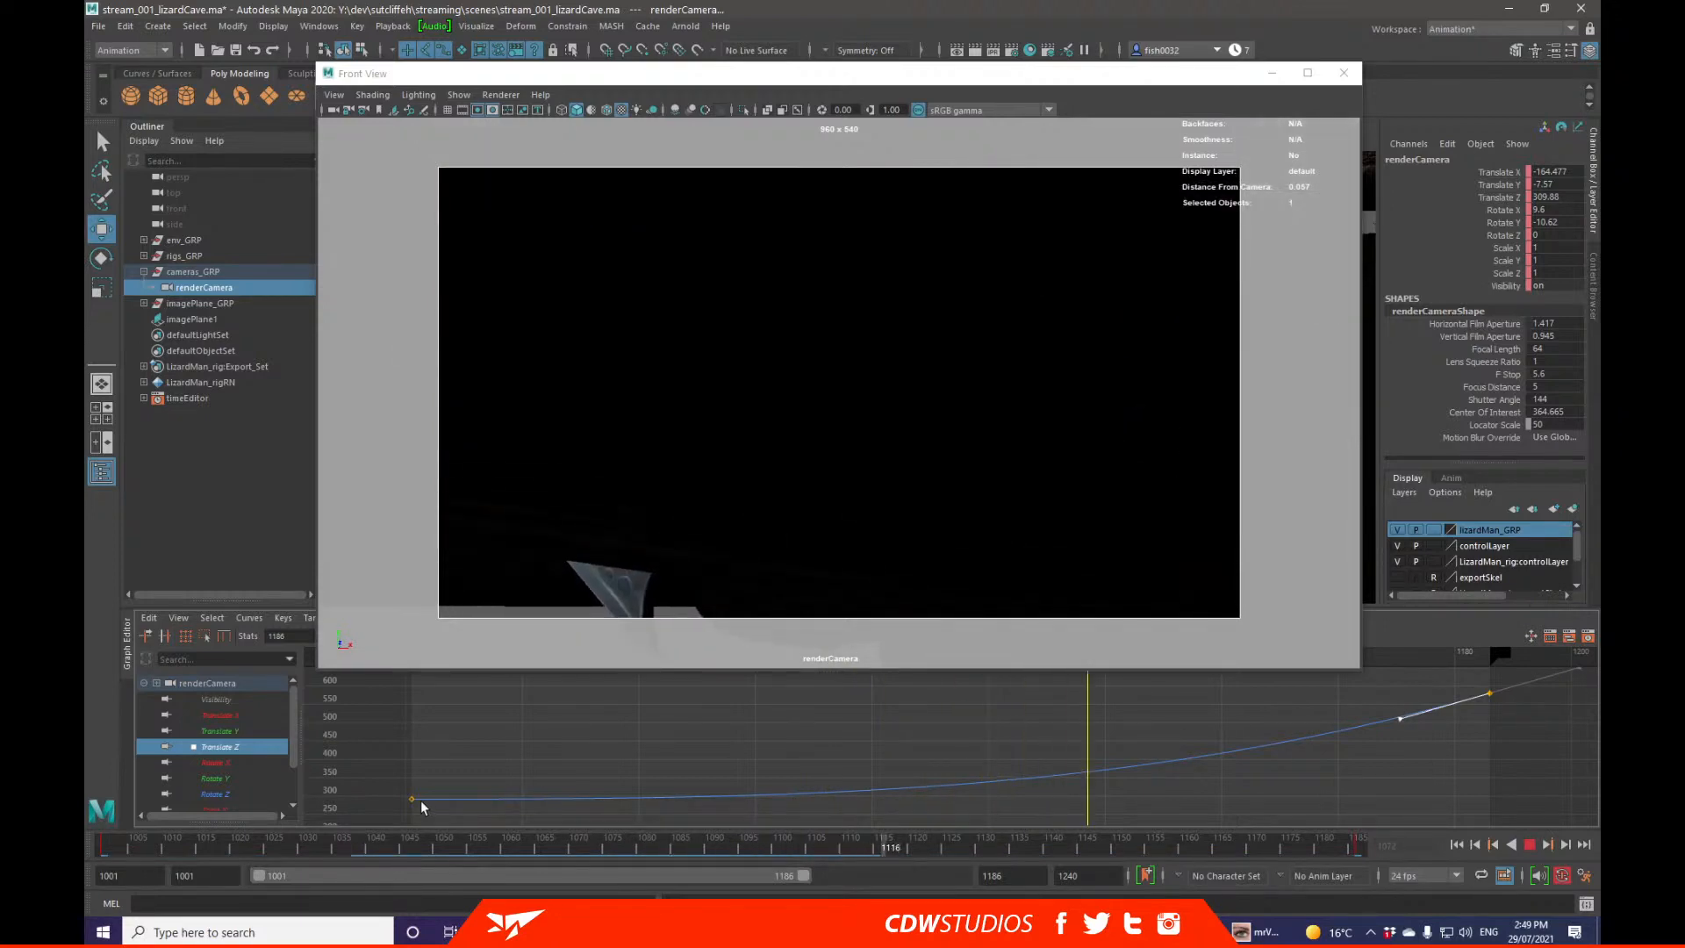
Step: Stop playback, try an even steeper Translate Z tangent at frame 1186, and undo it
key("alt+v")
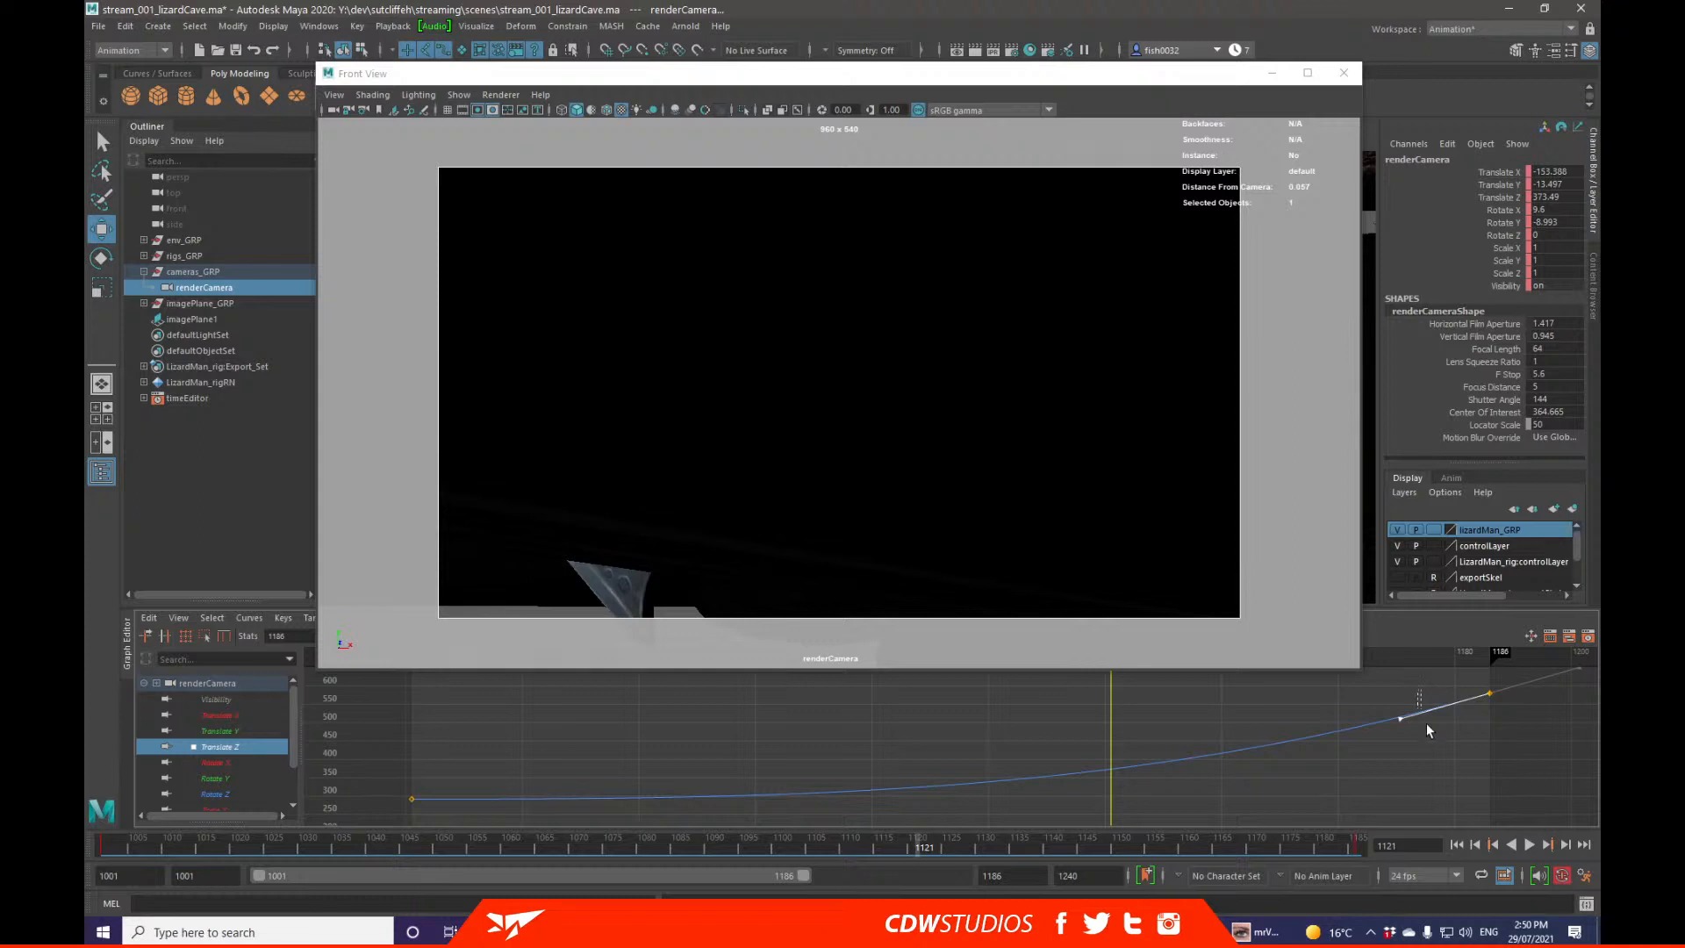
middle_click_drag(1402, 710, 1352, 736)
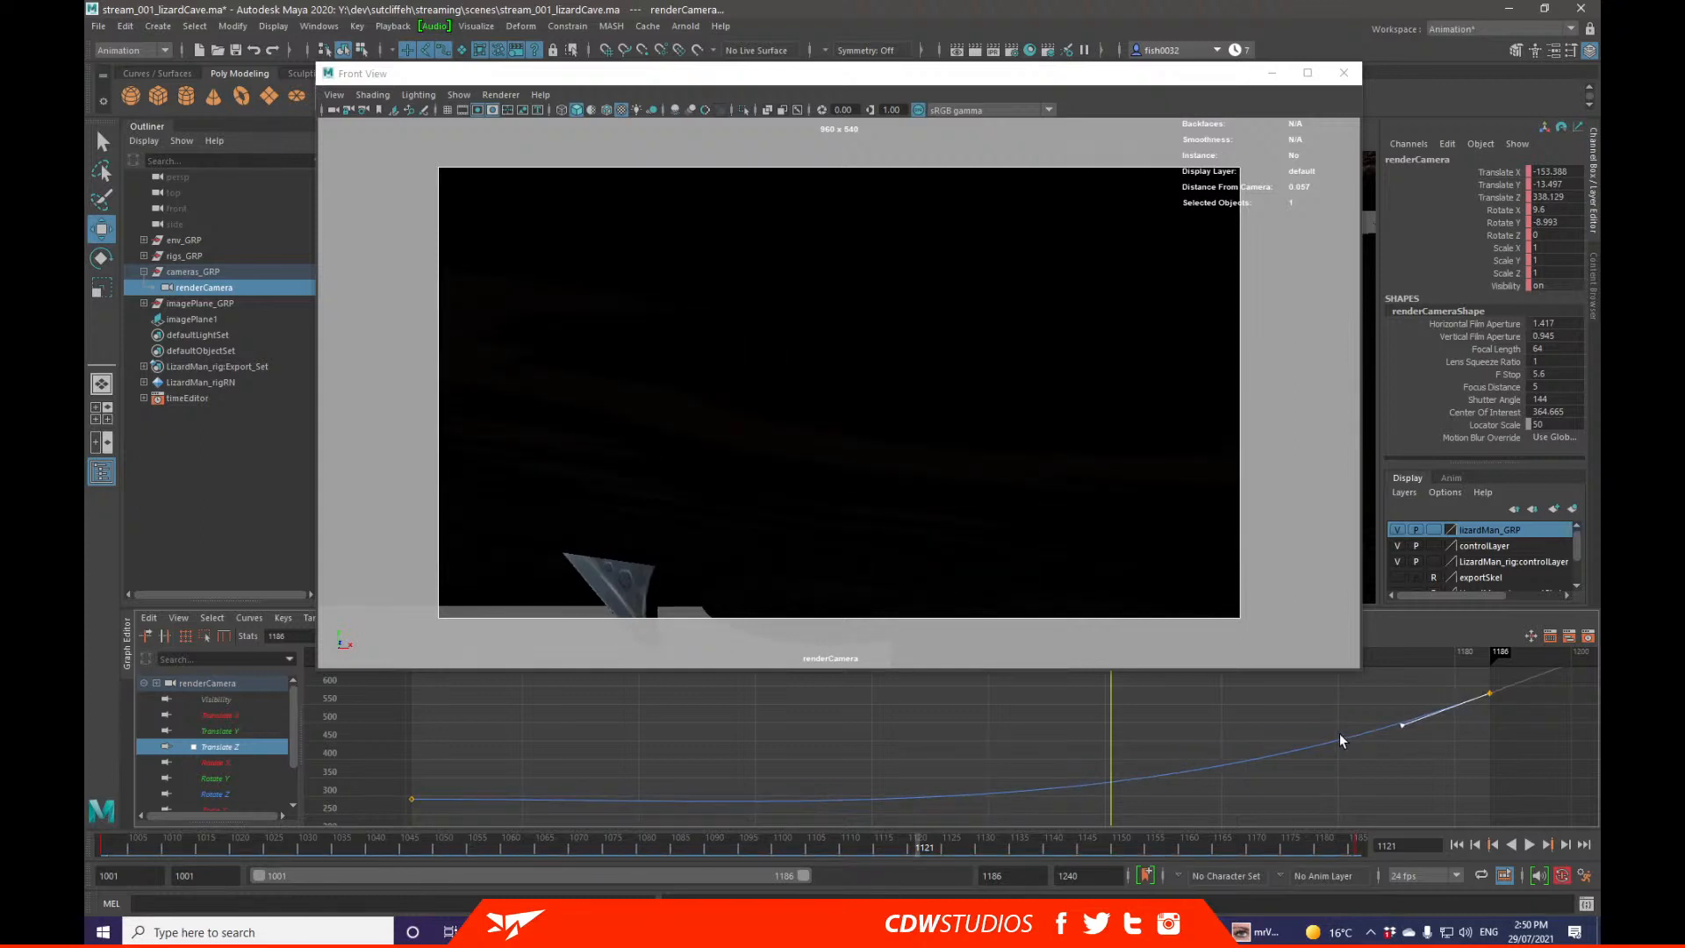
key("ctrl+z")
Step: Select the Translate Z key at frame 1001, move the floating camera view clear of the graph tools, and scrub to frame 1134
left_click(404, 800)
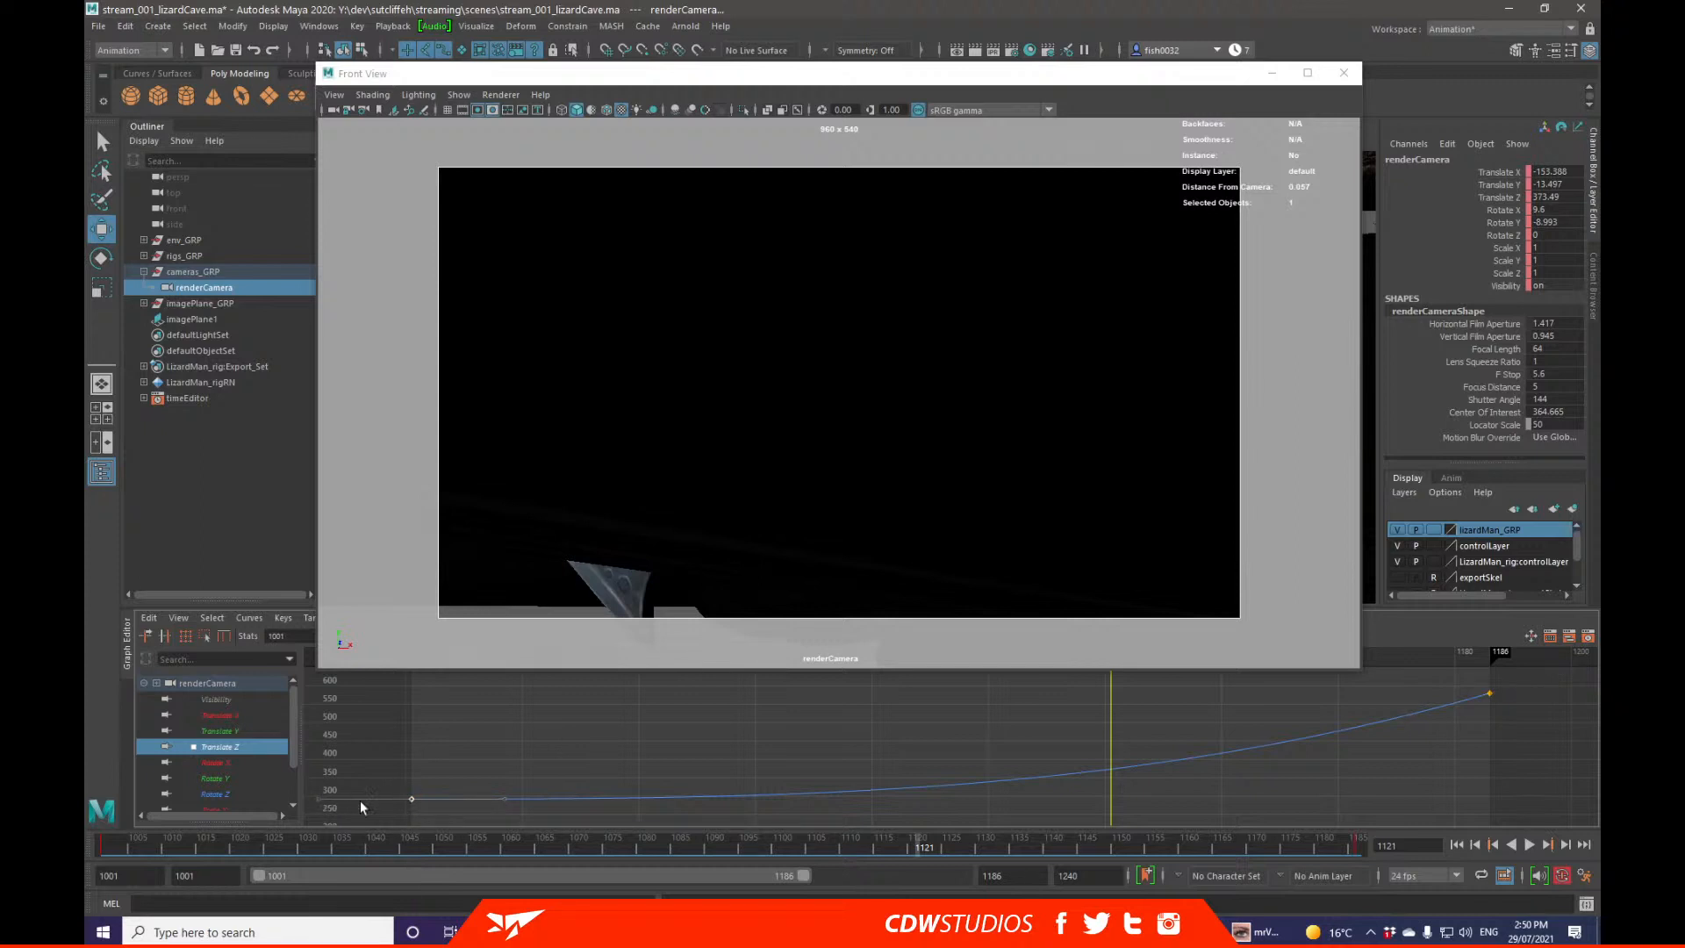
left_click_drag(719, 76, 717, 32)
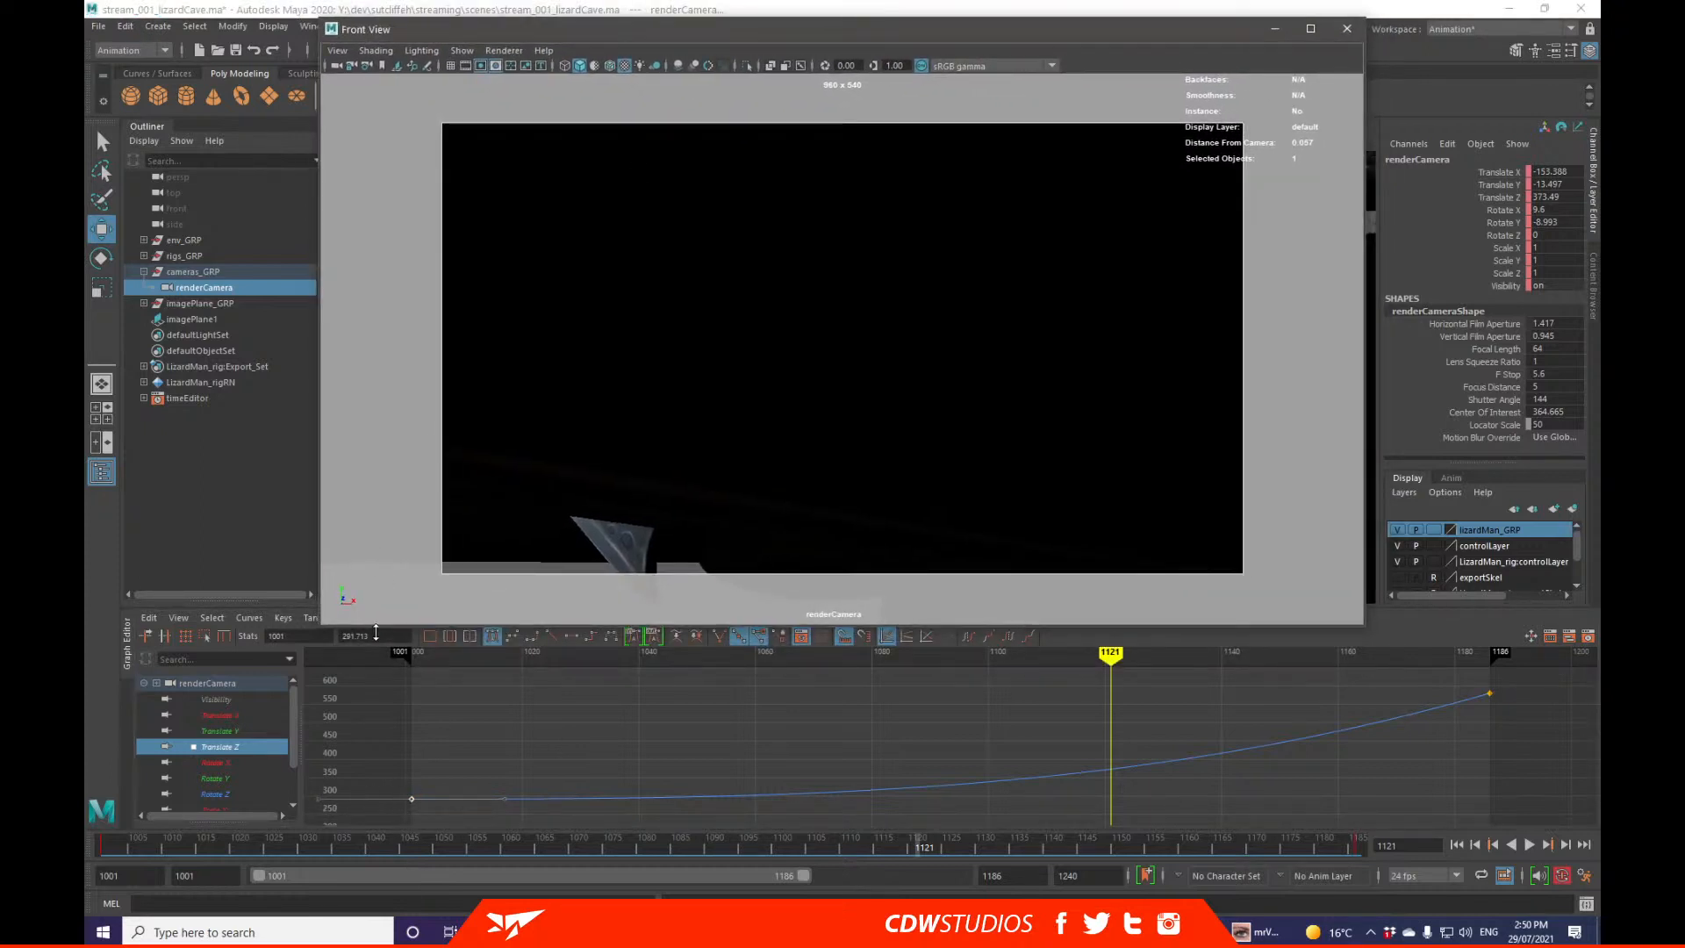
left_click(386, 785)
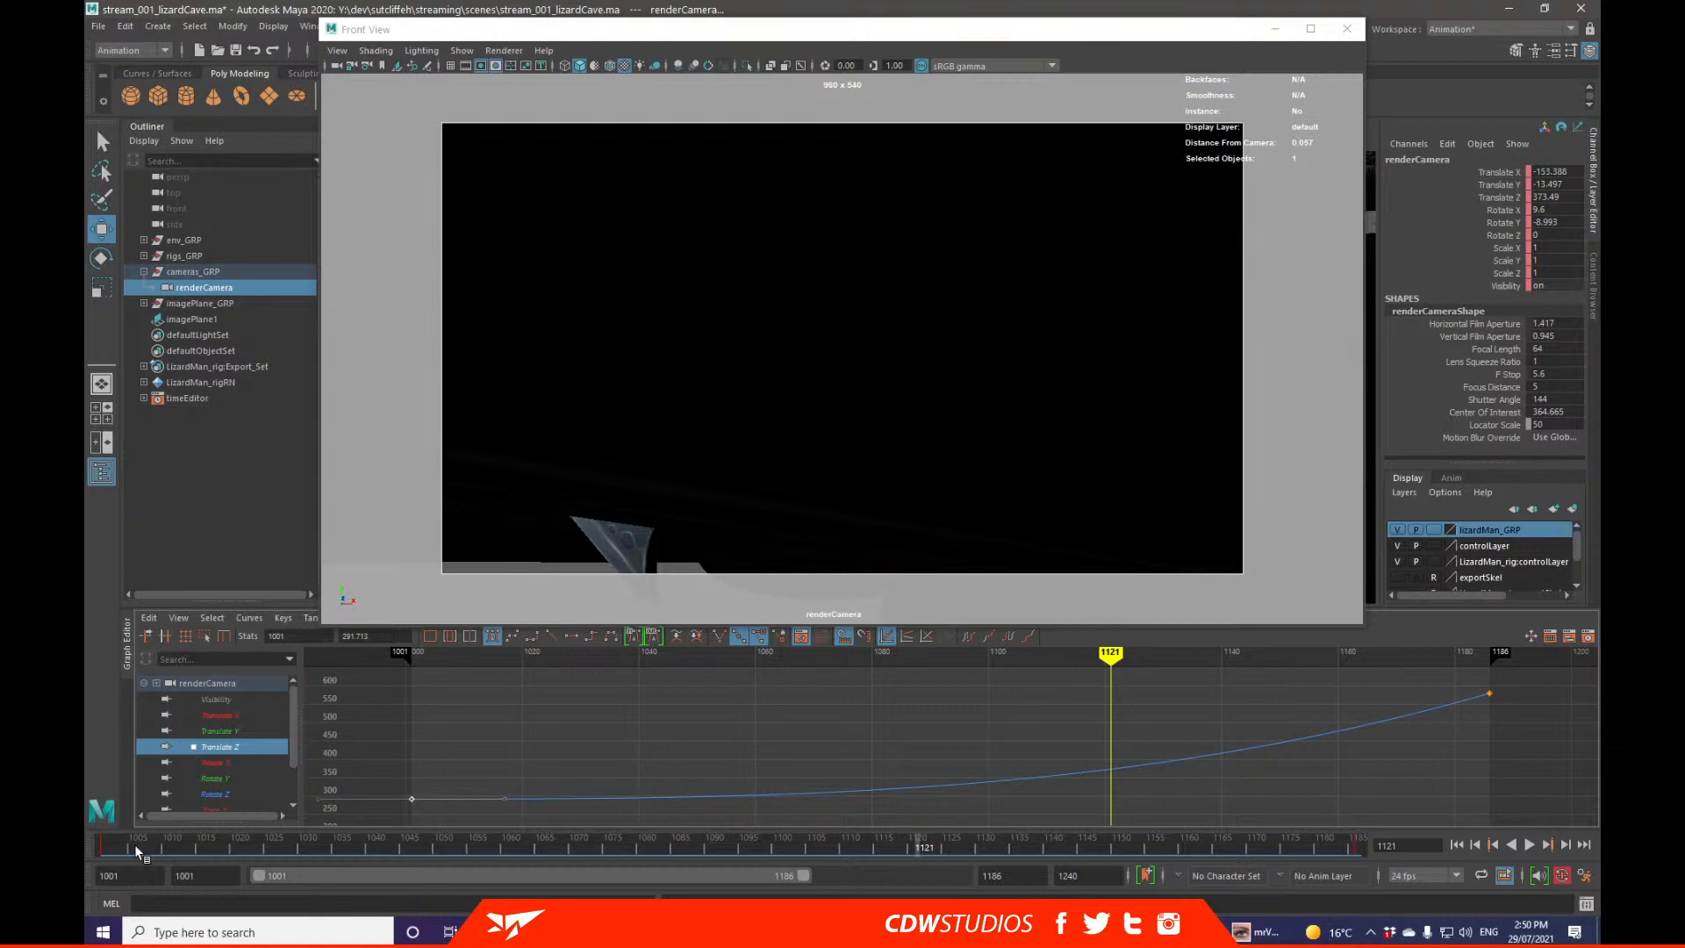
left_click_drag(105, 844, 1014, 844)
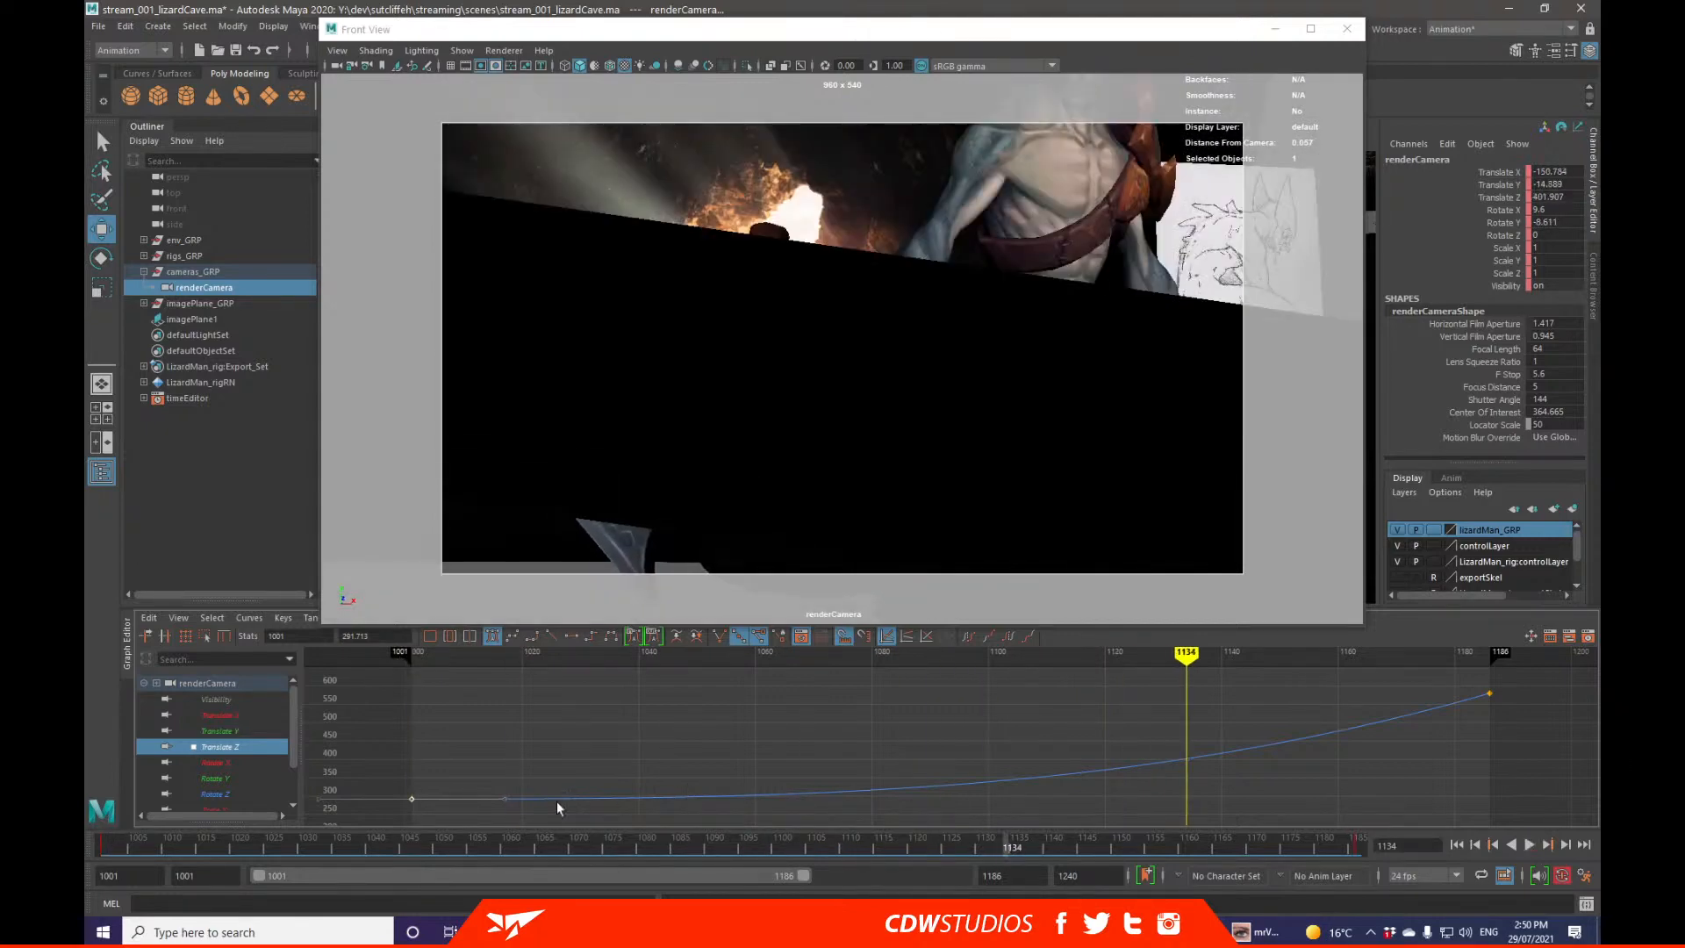
Step: Try two other angles for the Translate Z tangent at frame 1186 and undo both
left_click(1489, 694)
middle_click_drag(1450, 726, 1361, 651)
key("ctrl+z")
middle_click_drag(1386, 732, 1402, 737)
key("ctrl+z")
Step: Key all of the render camera's transform and visibility channels at frame 1134
left_click_drag(1290, 767, 1289, 765)
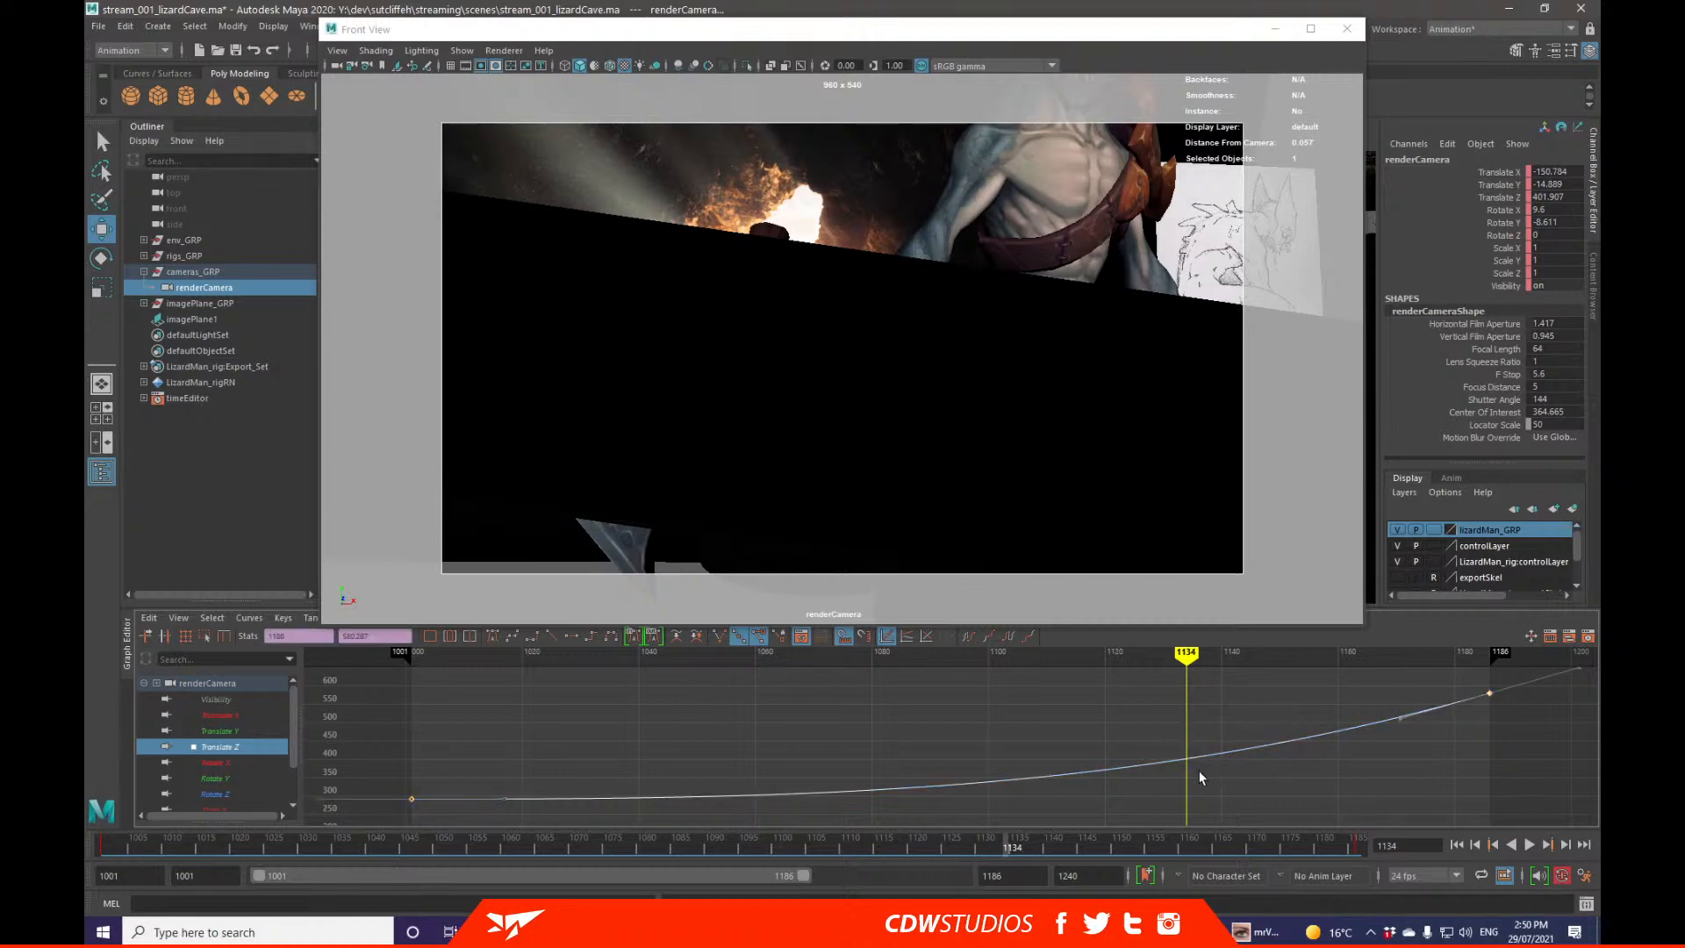
key("i")
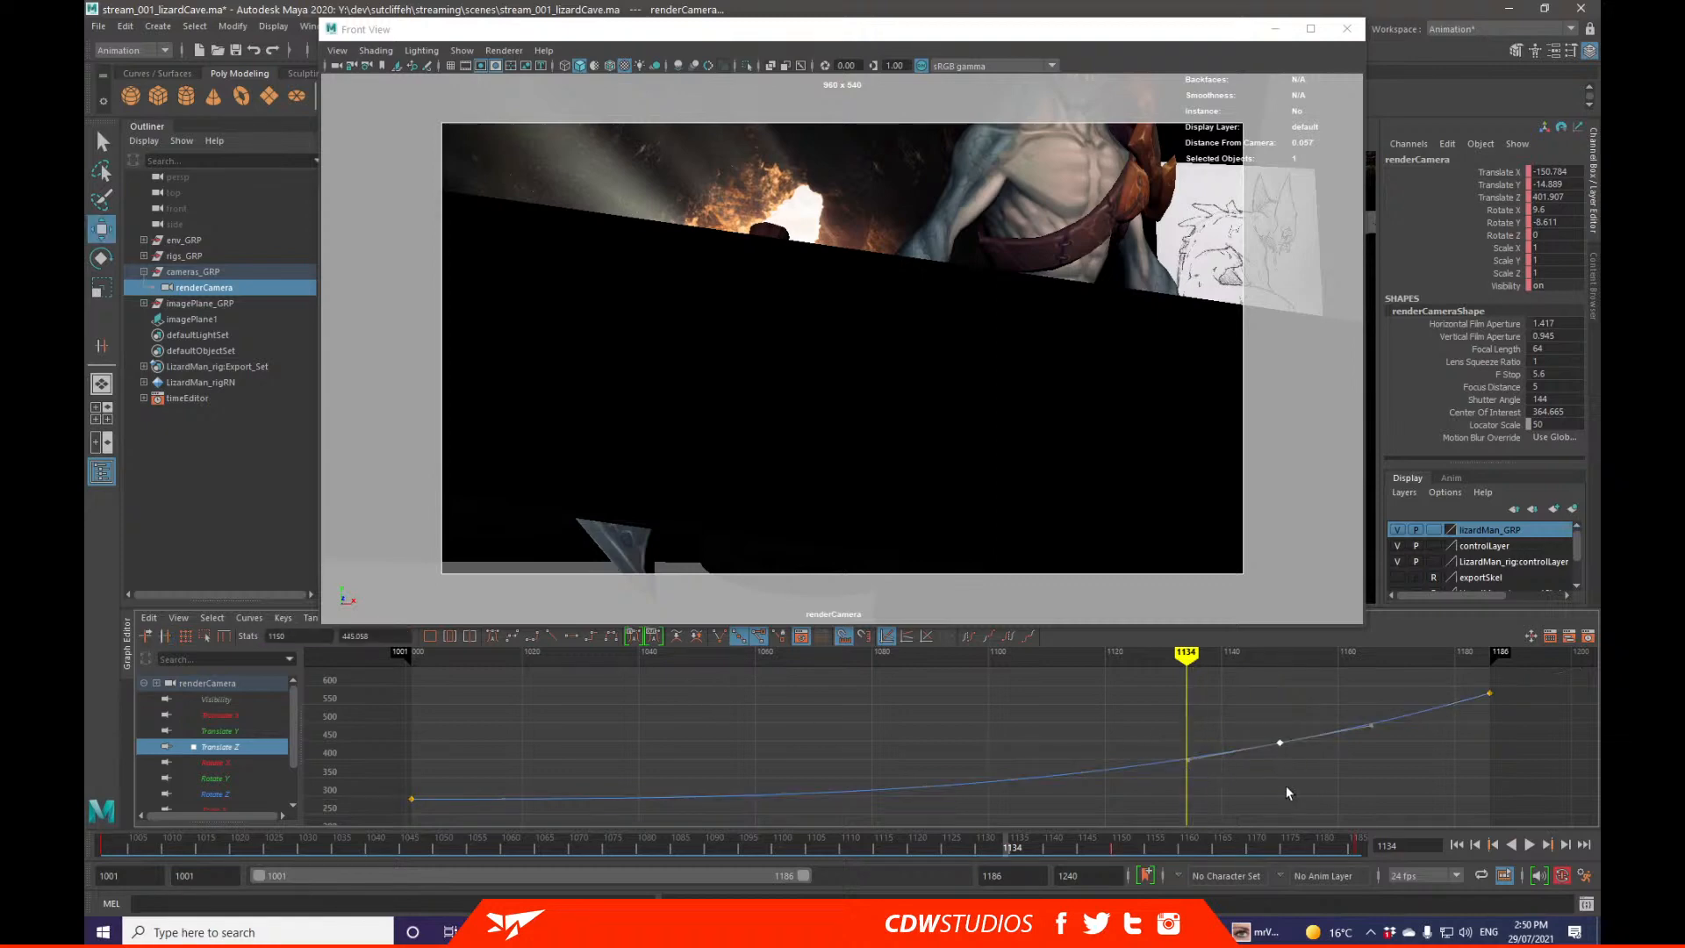
key("w")
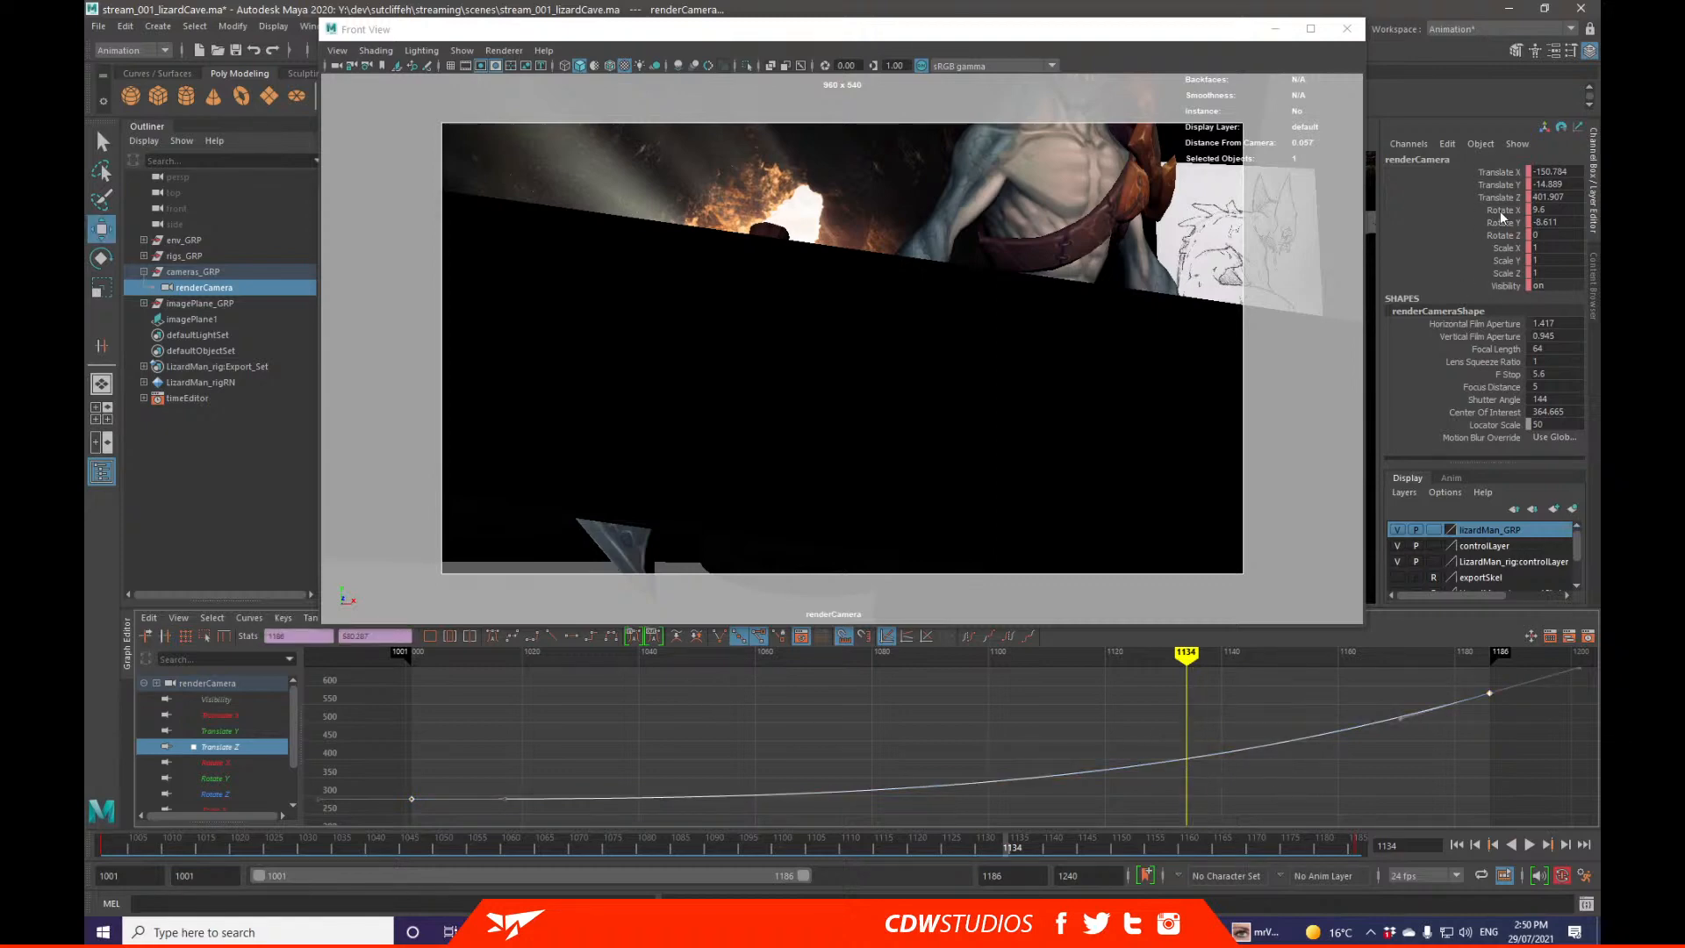
left_click(1307, 756)
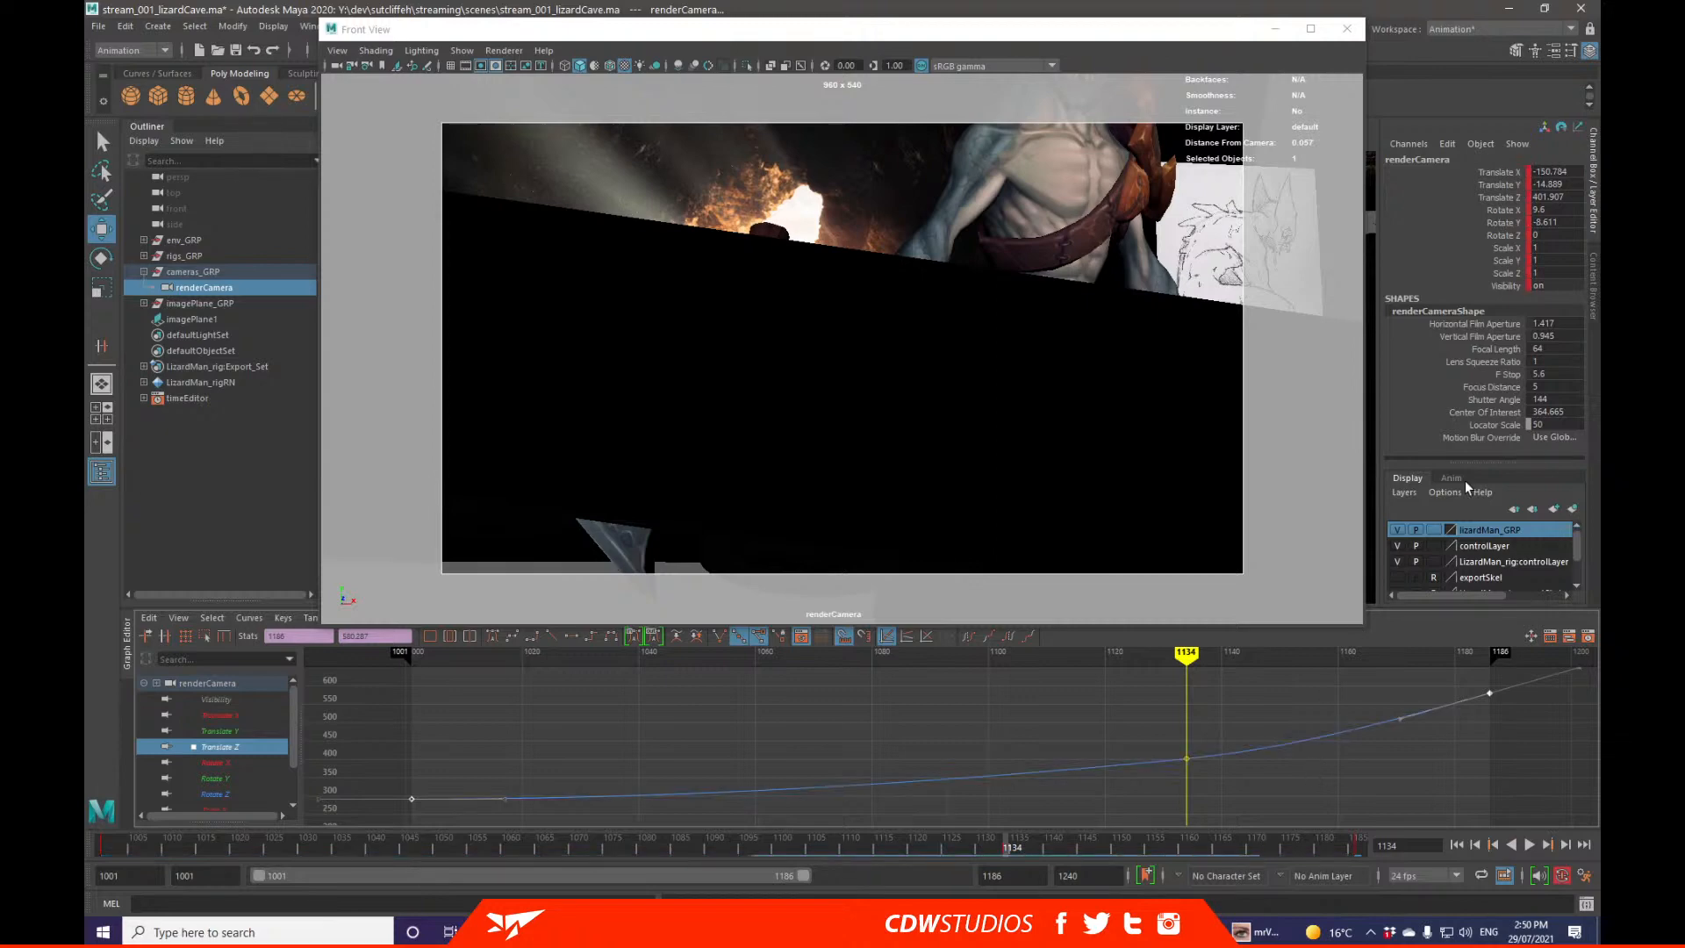
Step: Delete all of the render camera's Scale X, Scale Y, Scale Z and Visibility keys
left_click_drag(1497, 286, 1493, 187)
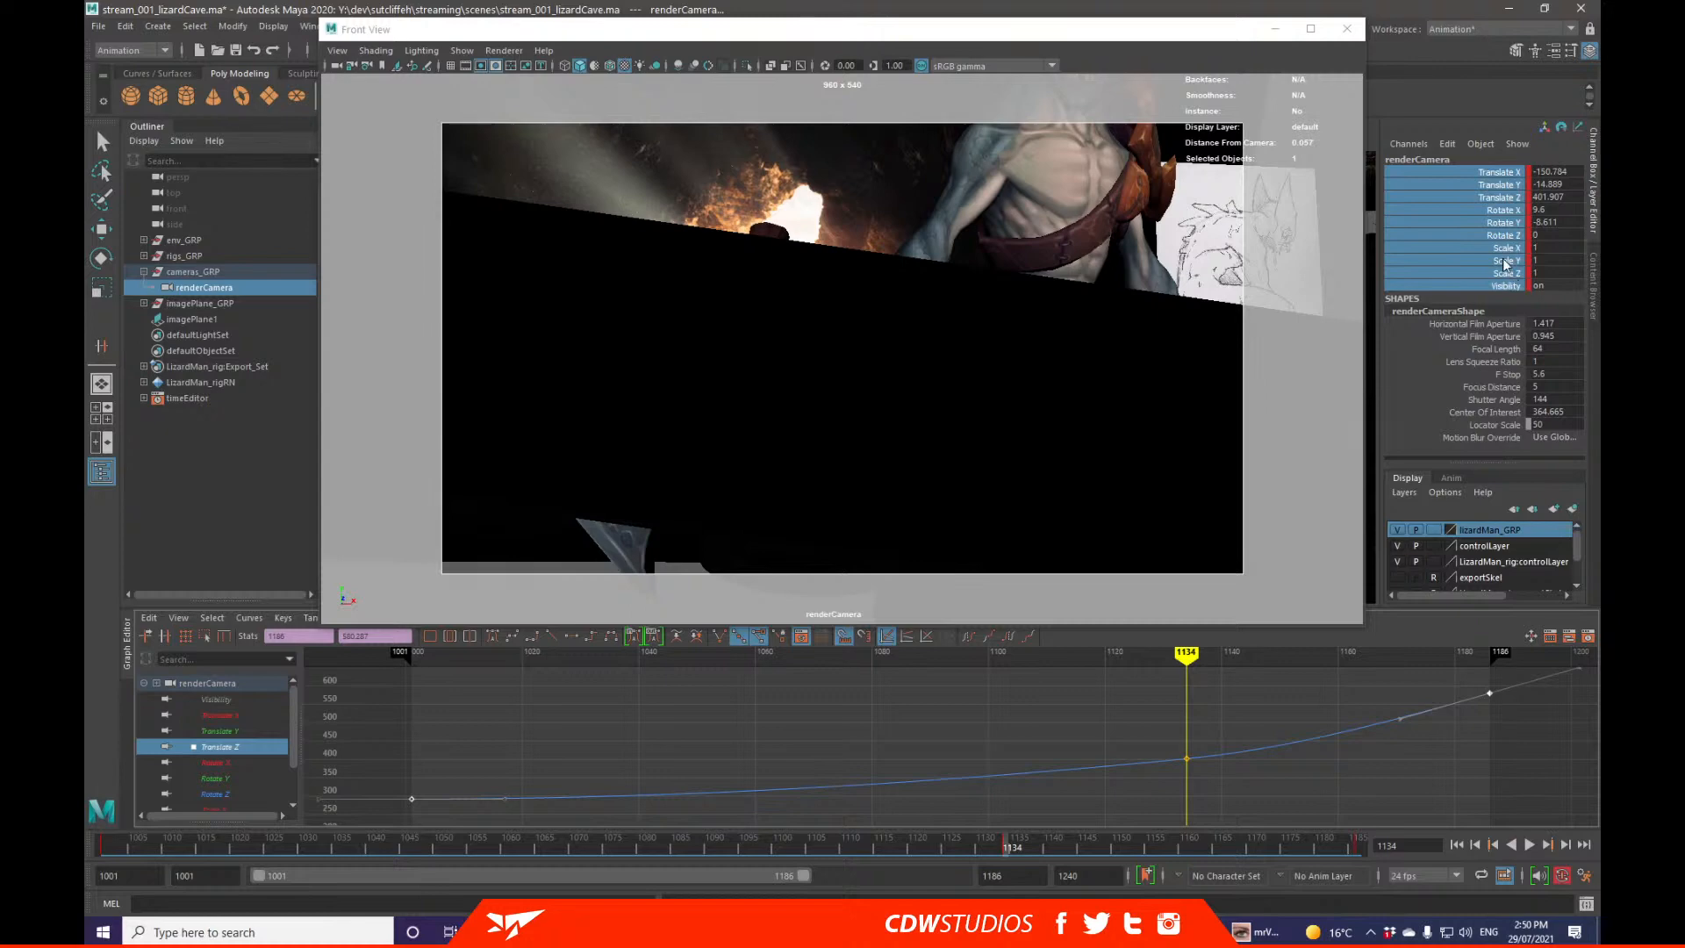
left_click(630, 704)
scroll(256, 726, "down", 1)
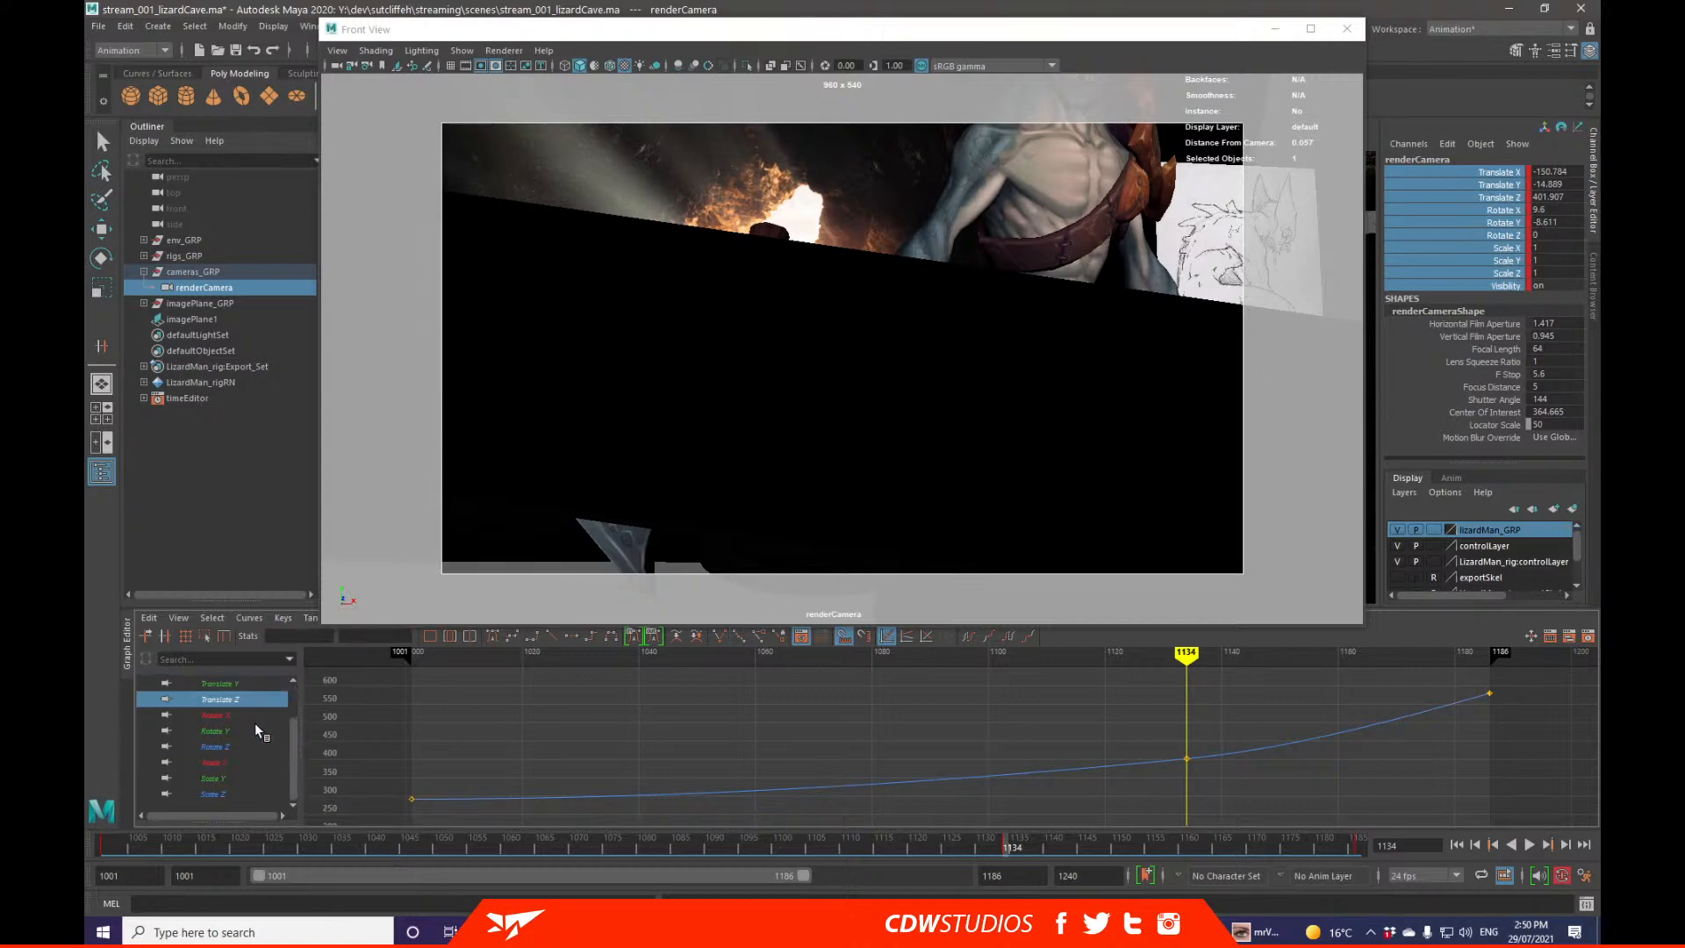
left_click(232, 793)
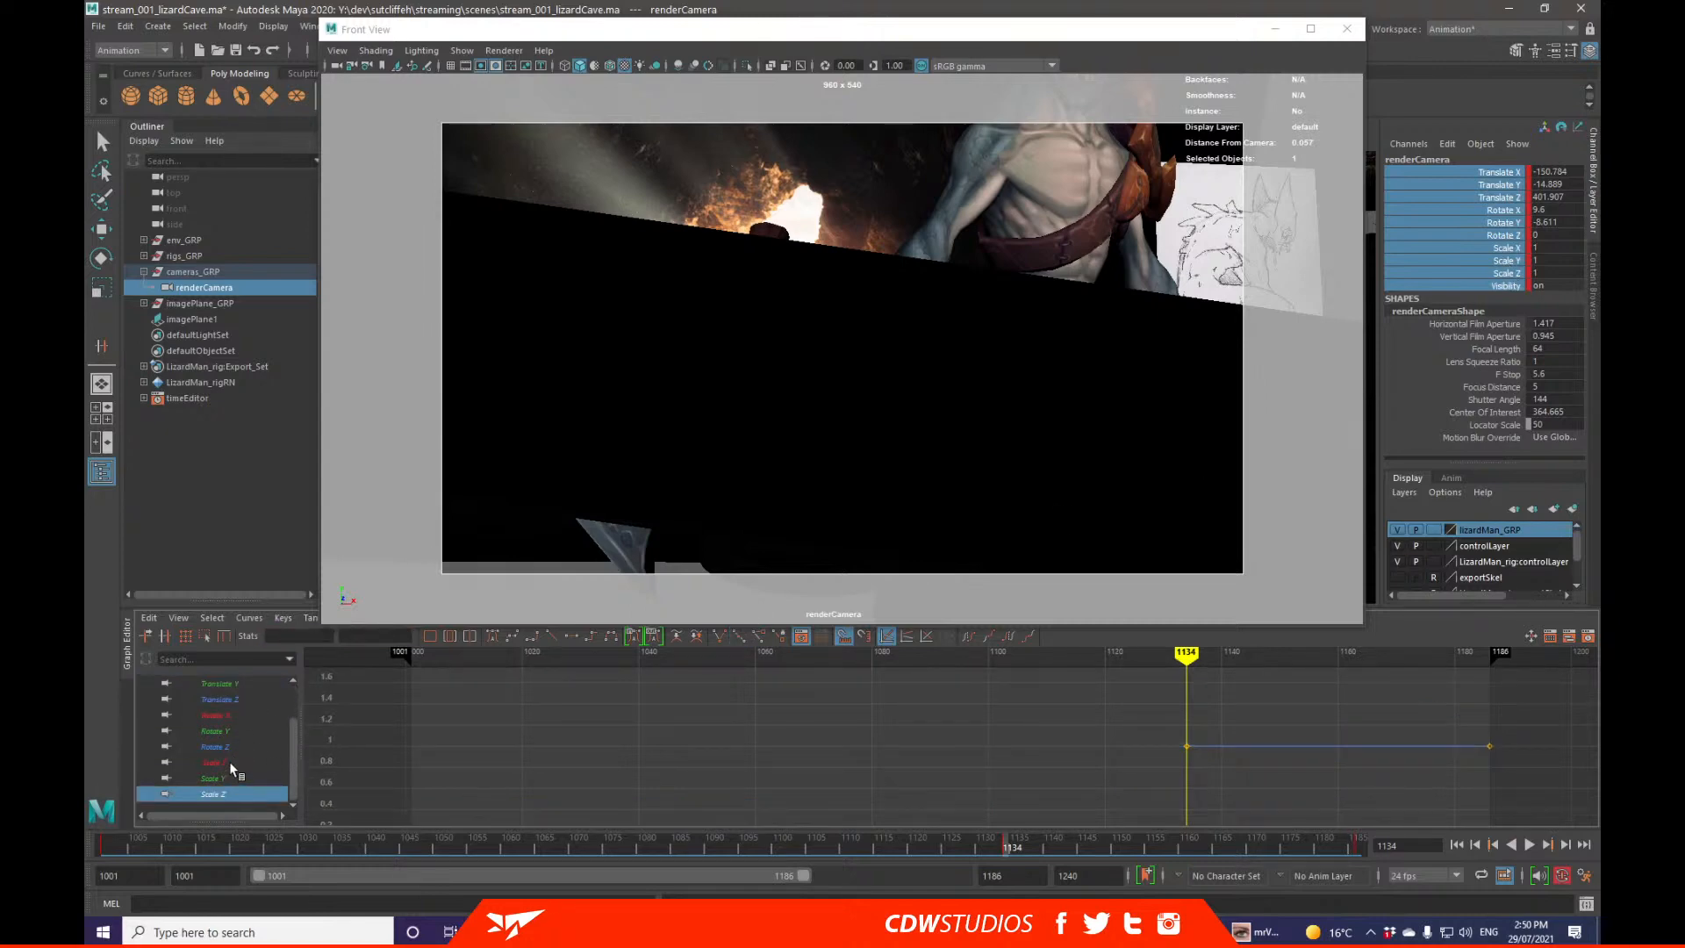
left_click(240, 760)
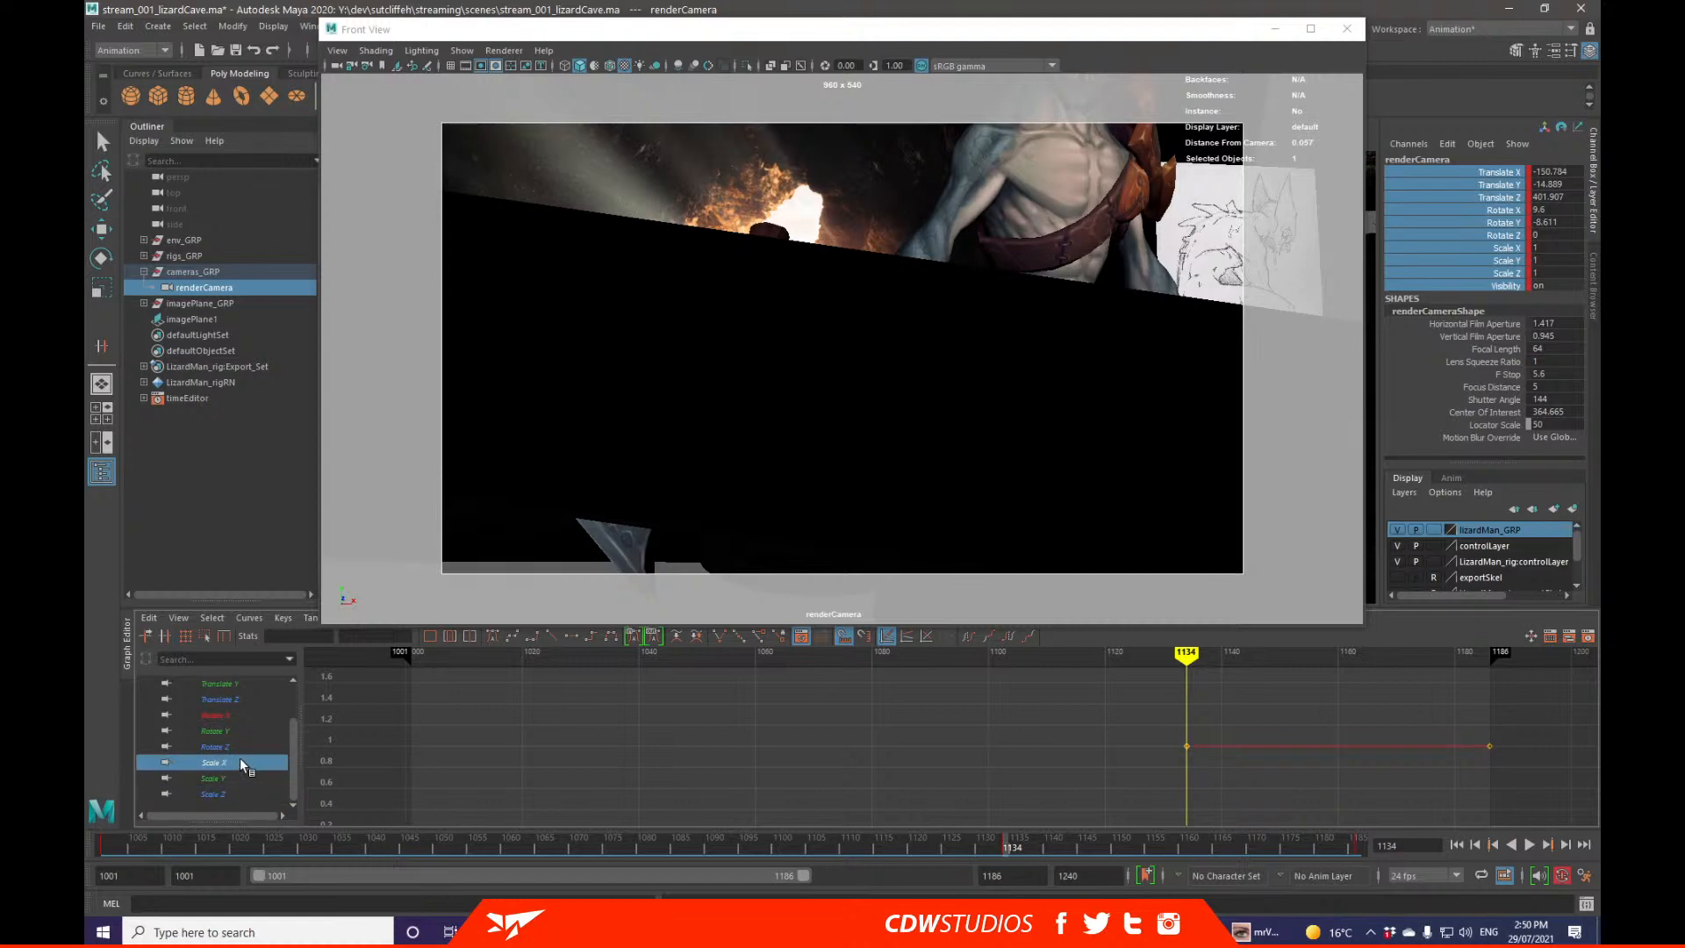
left_click(240, 787, "shift")
left_click_drag(987, 688, 1532, 767)
key("Delete")
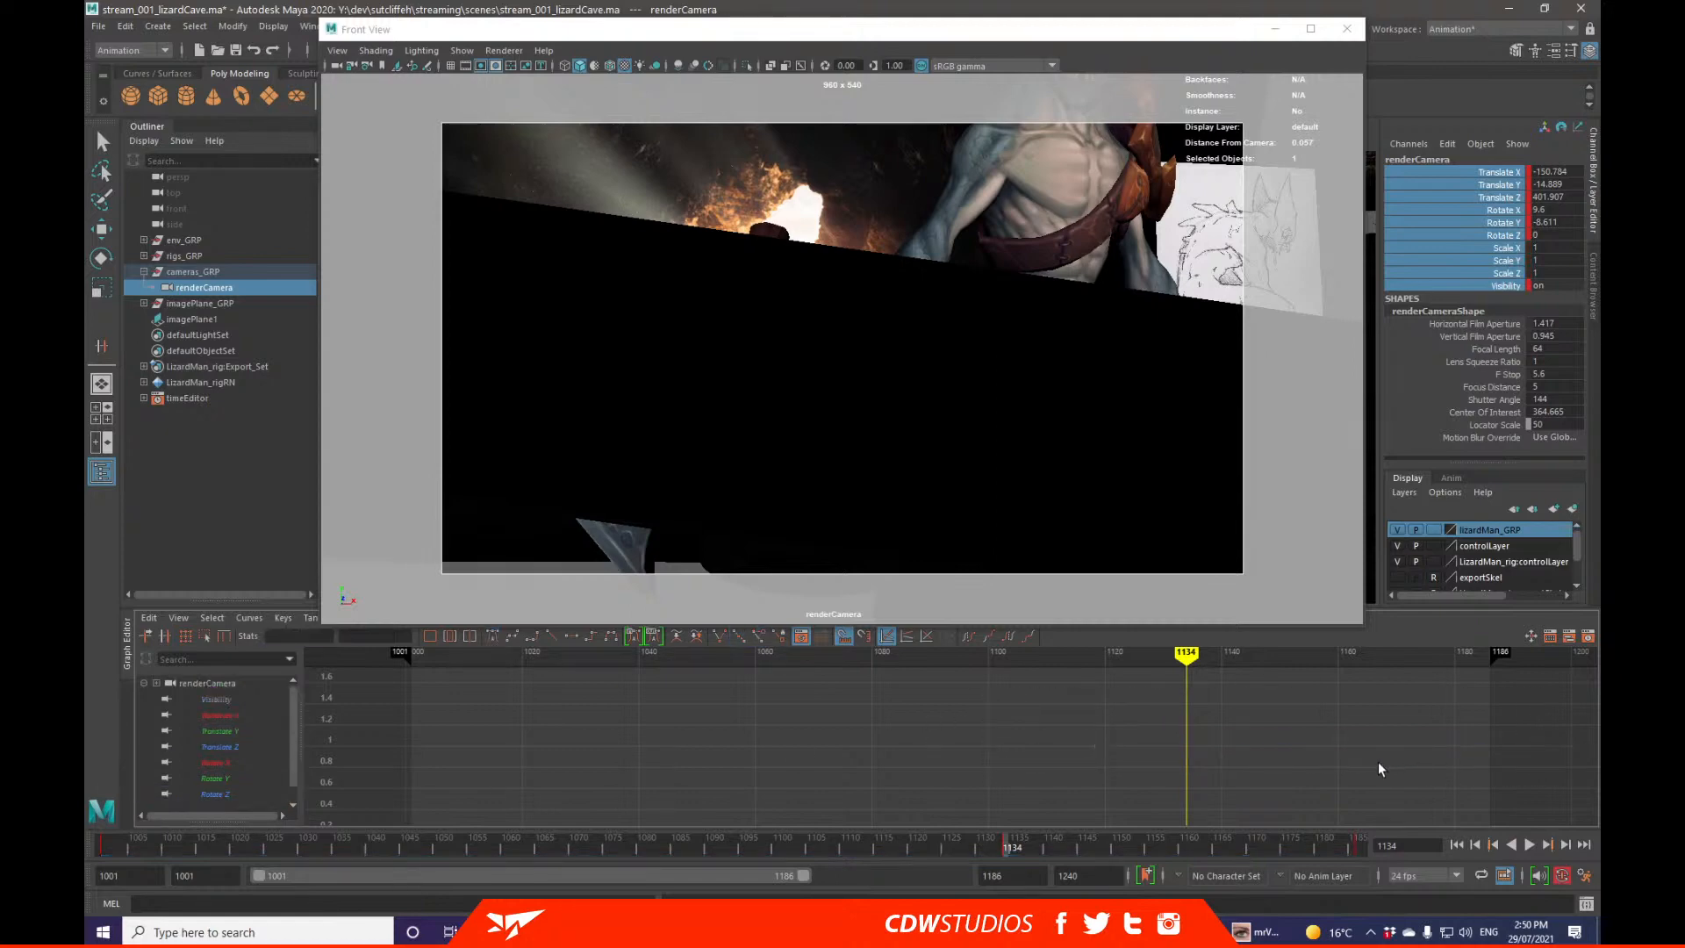
left_click(275, 698)
left_click_drag(1044, 697, 1536, 771)
key("Delete")
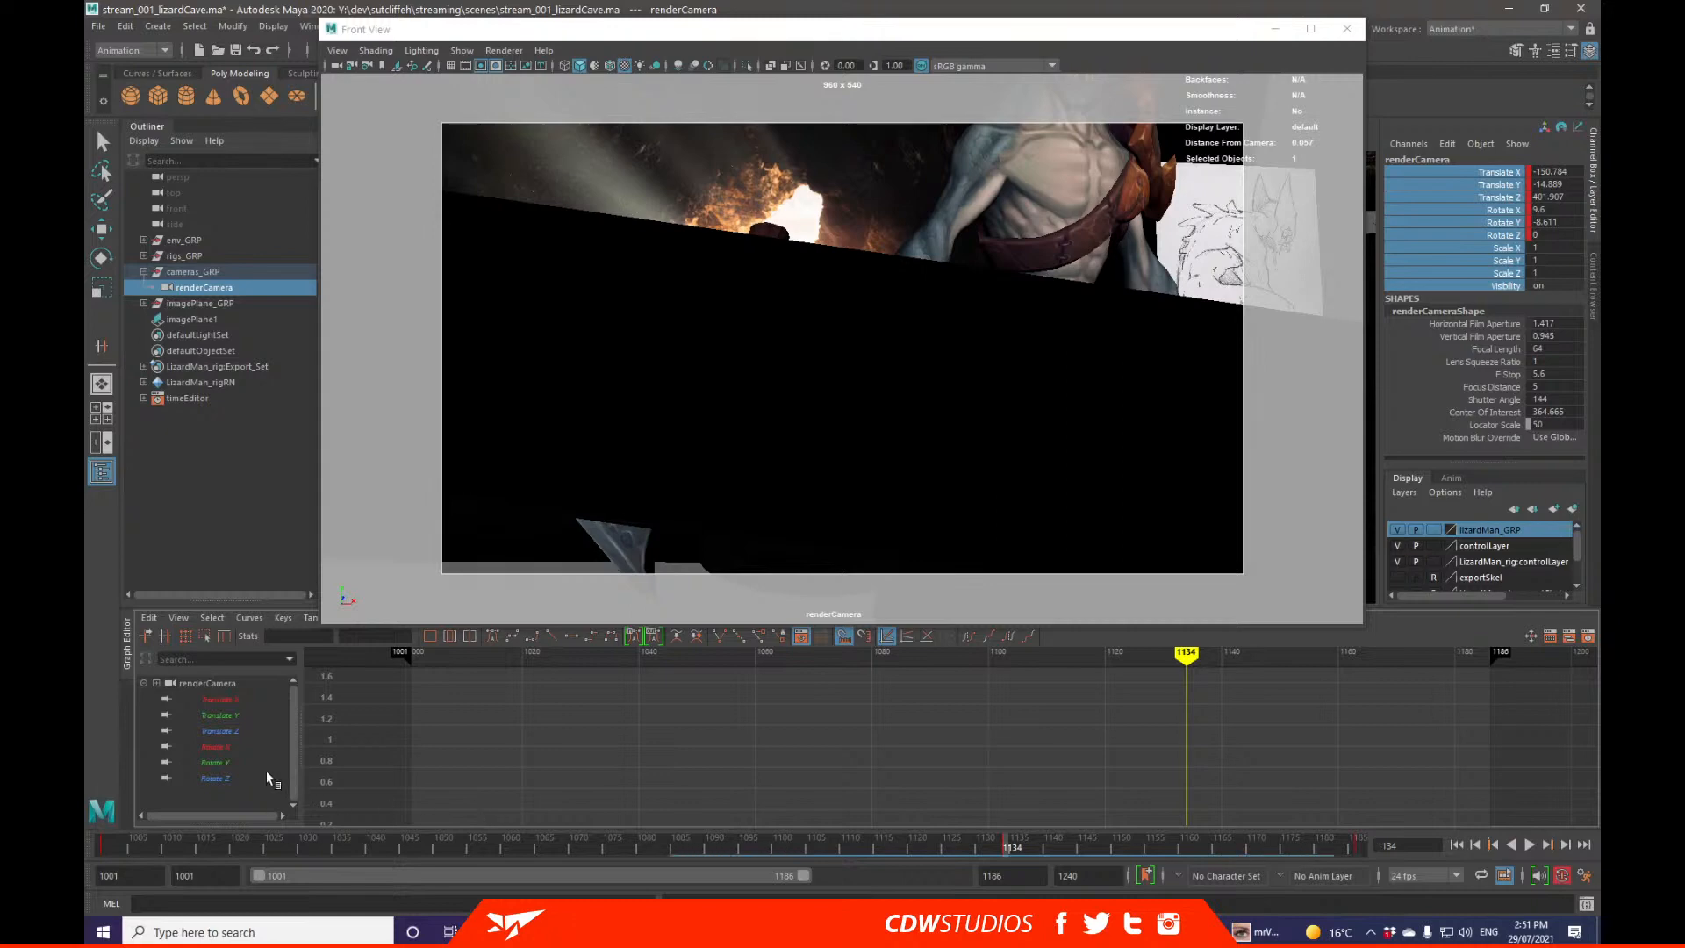
Step: Play the shot, examine the framing around frames 1094 and 1095, and scrub back to frame 1001
key("alt+v")
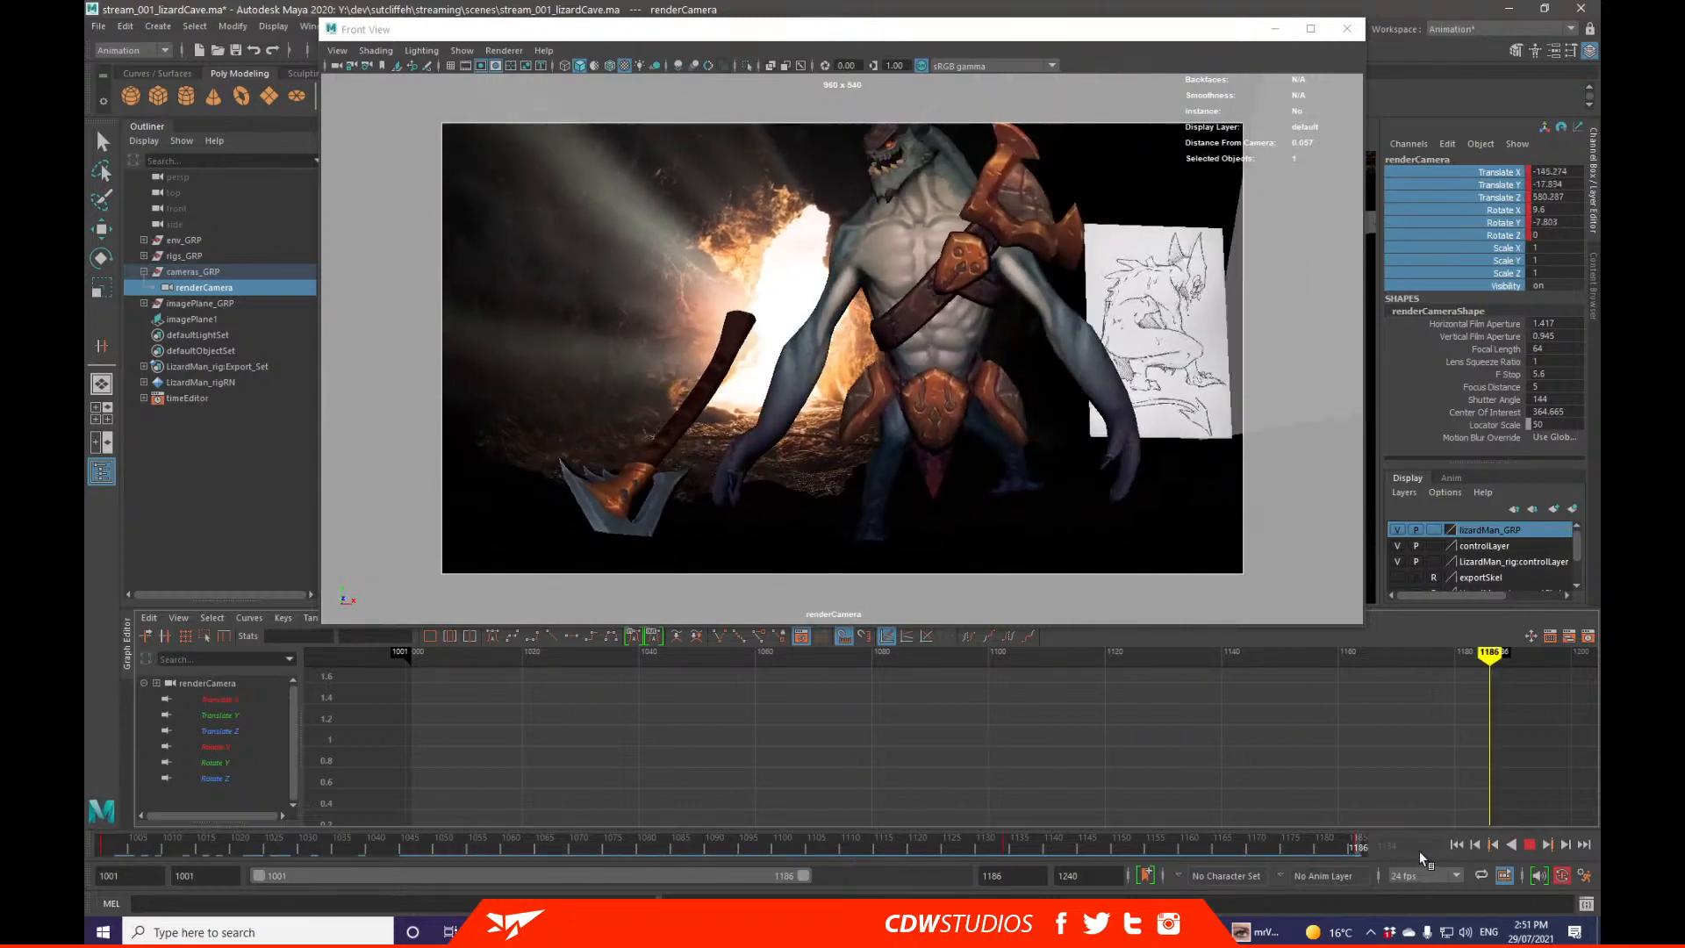
left_click(744, 847)
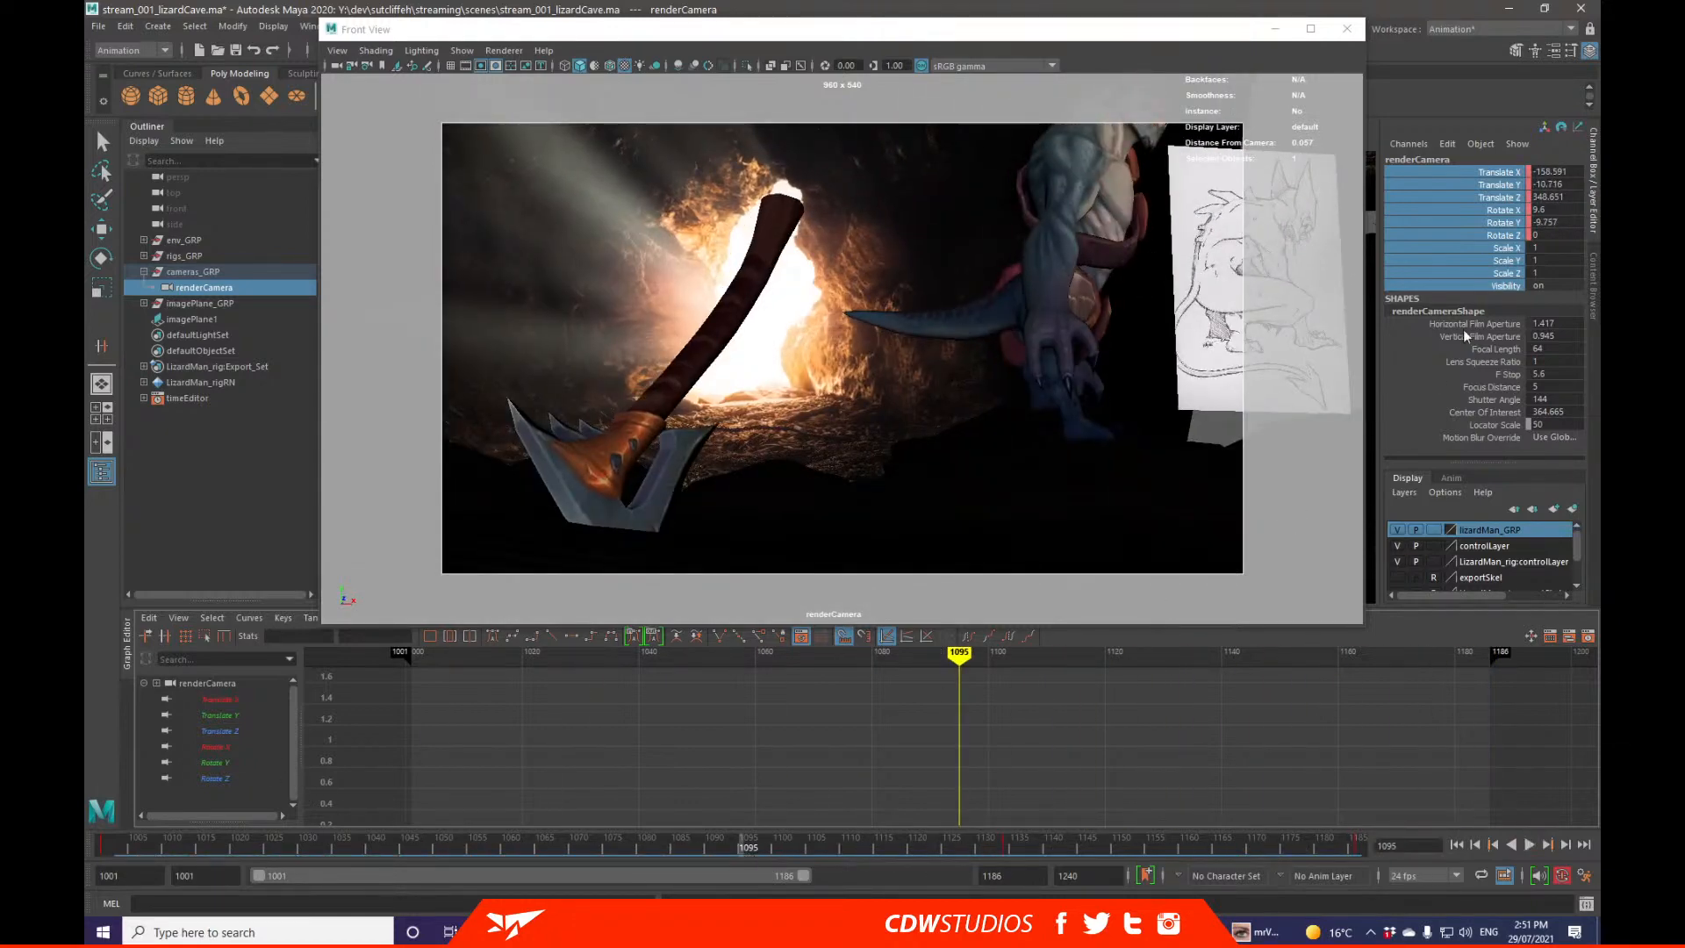
left_click(737, 847)
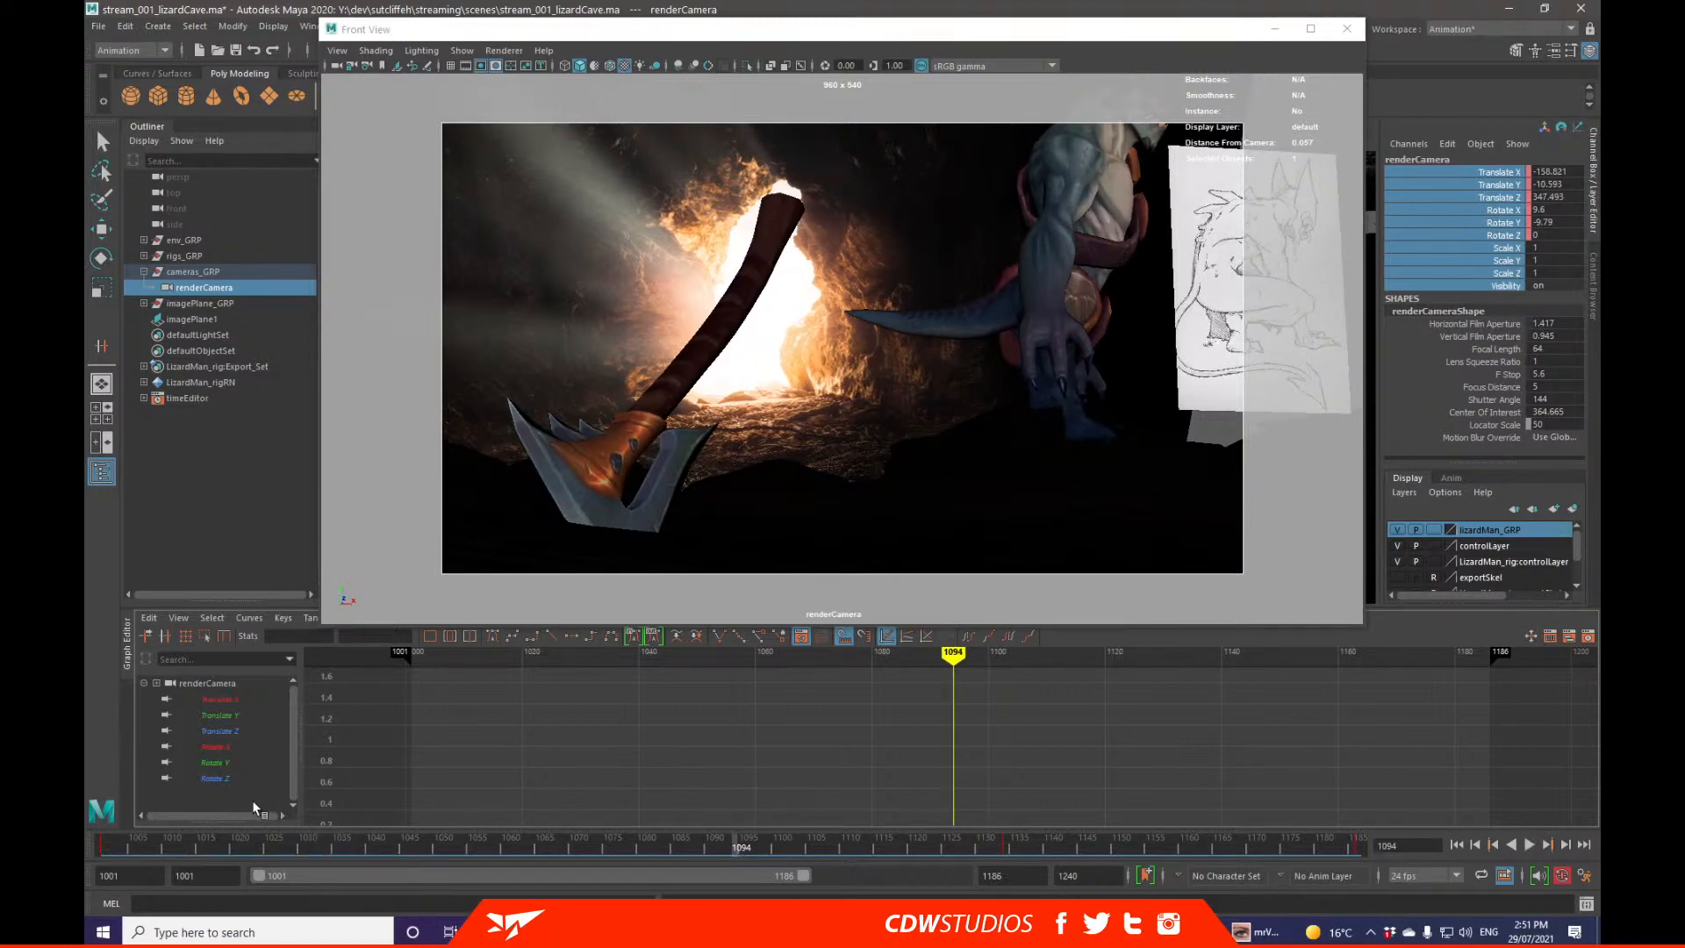
mouse_move(727, 846)
left_mouse_down()
mouse_move(755, 842)
mouse_move(703, 845)
mouse_move(753, 846)
mouse_move(737, 850)
left_mouse_up()
left_click_drag(730, 844, 83, 850)
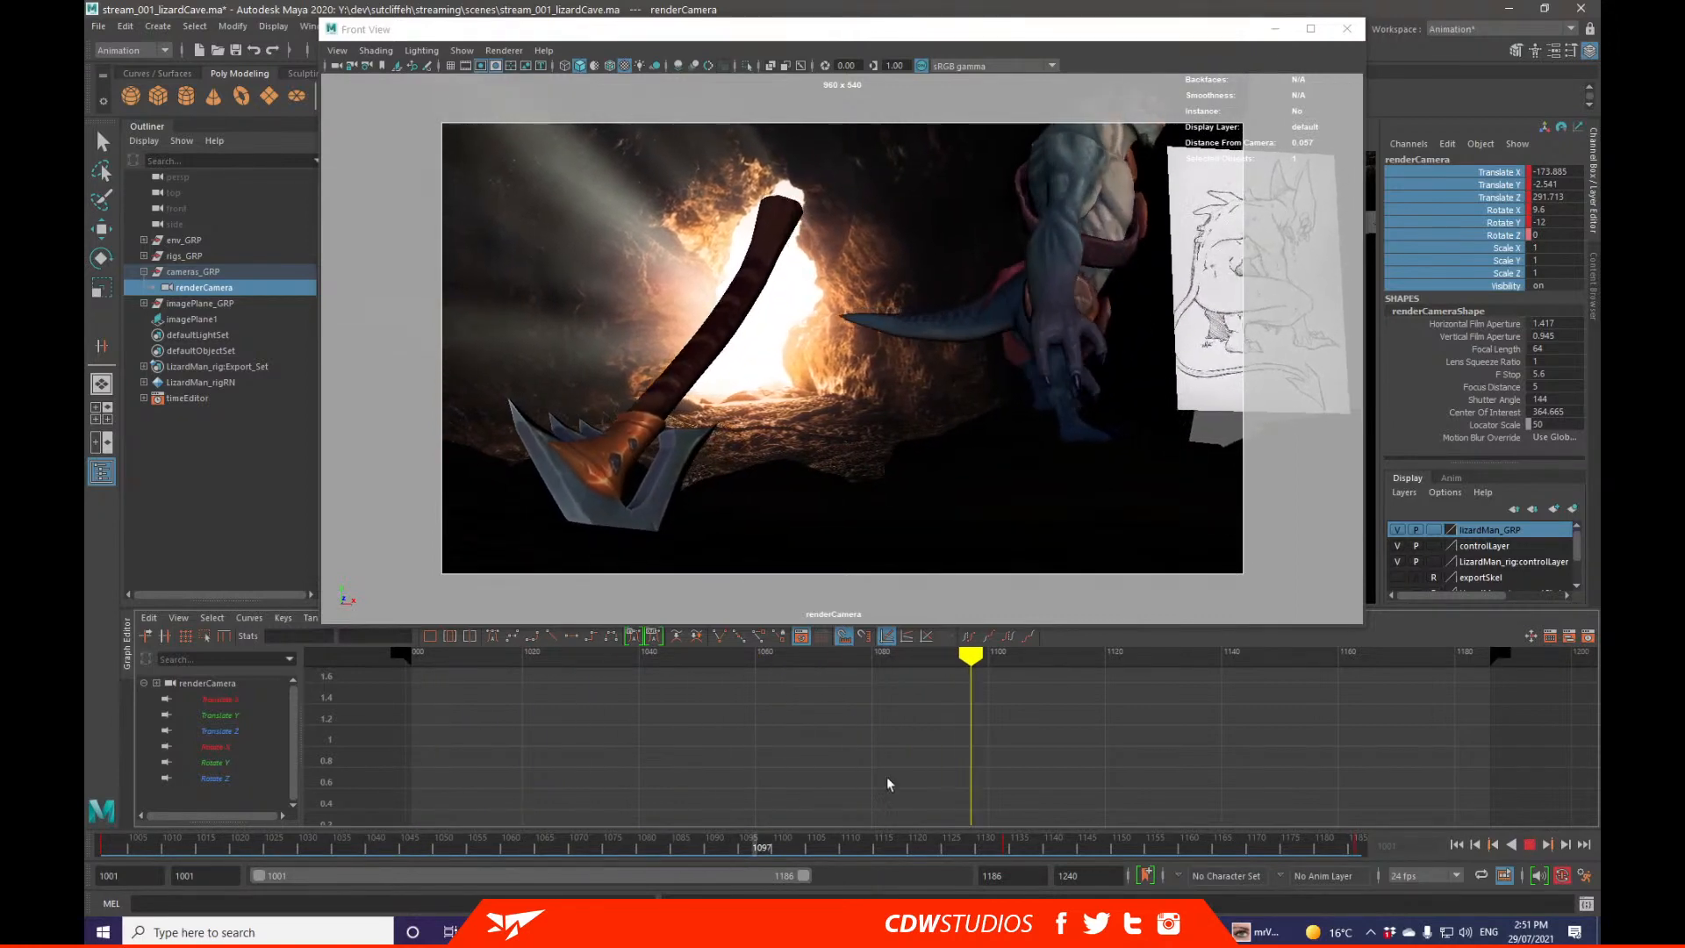
Step: Insert five extra keys along the render camera's Translate Z curve between frames 1001 and 1134, and select them
left_click(1005, 839)
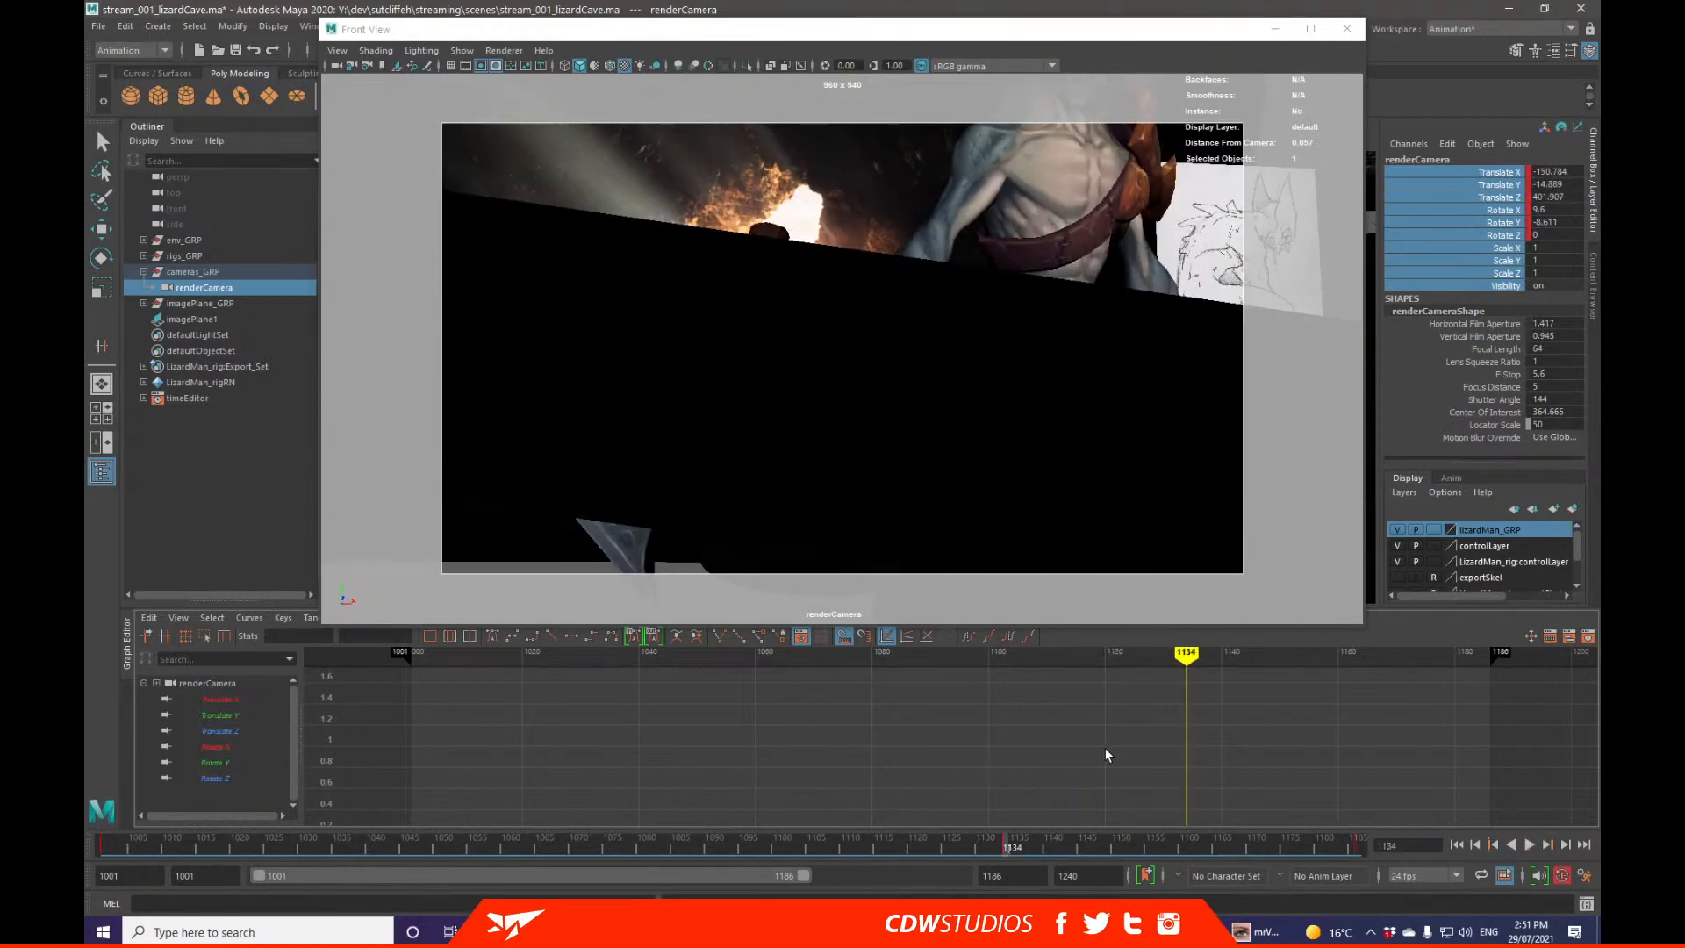
left_click(228, 731)
left_click_drag(1137, 743, 1224, 783)
right_click_drag(1225, 783, 1030, 767, "alt")
key("a")
key("i")
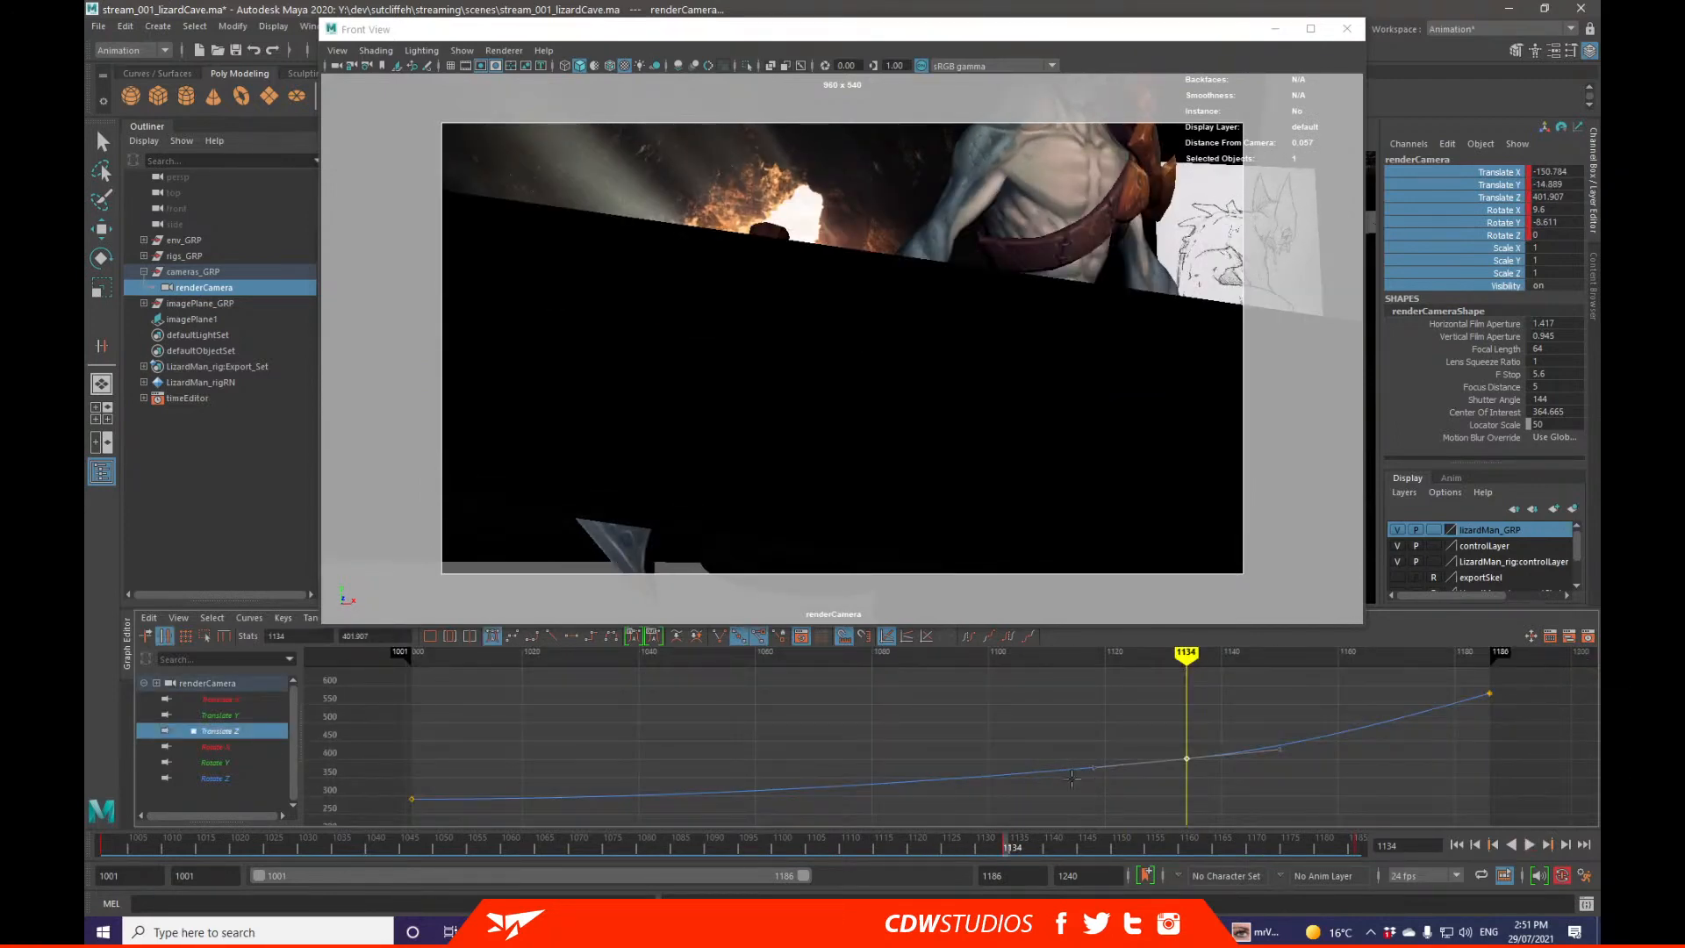
middle_click_drag(1035, 774, 871, 769)
middle_click(872, 769)
middle_click(726, 773)
right_click(895, 734)
middle_click(854, 743)
key("i")
middle_click_drag(823, 744, 639, 743)
key("q")
left_click_drag(595, 733, 1029, 812)
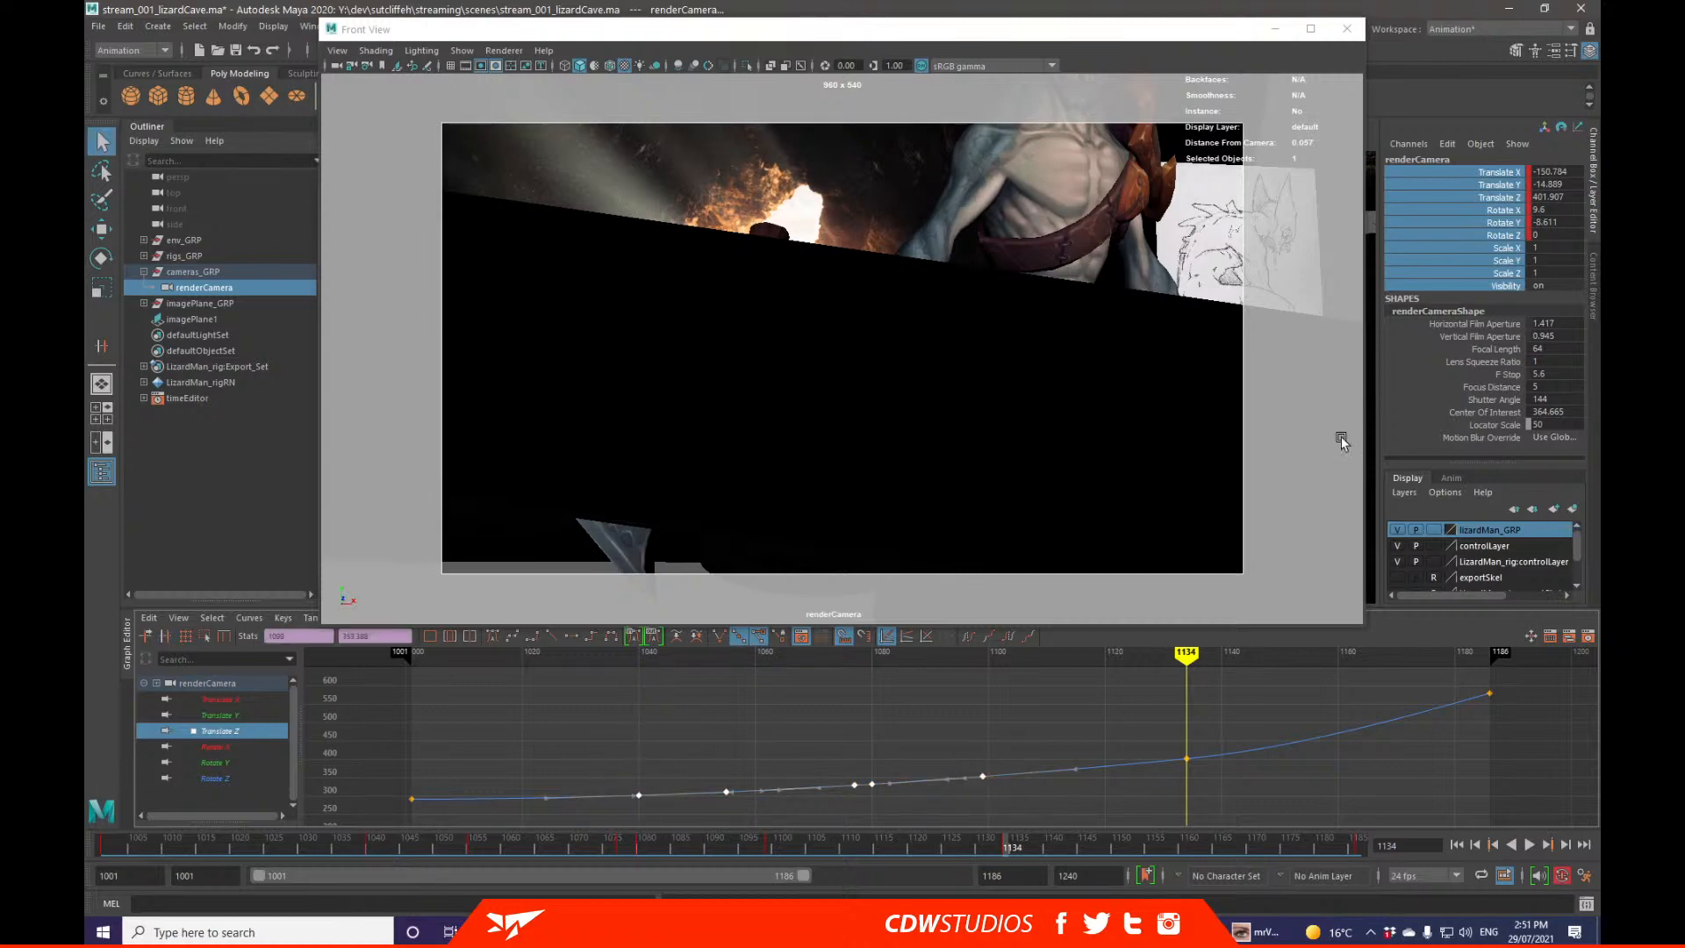
Step: Go back to the key at frame 1099 and delete the inserted Translate Z keys between frames 1001 and 1134
left_click_drag(1209, 781, 1217, 774)
key("comma")
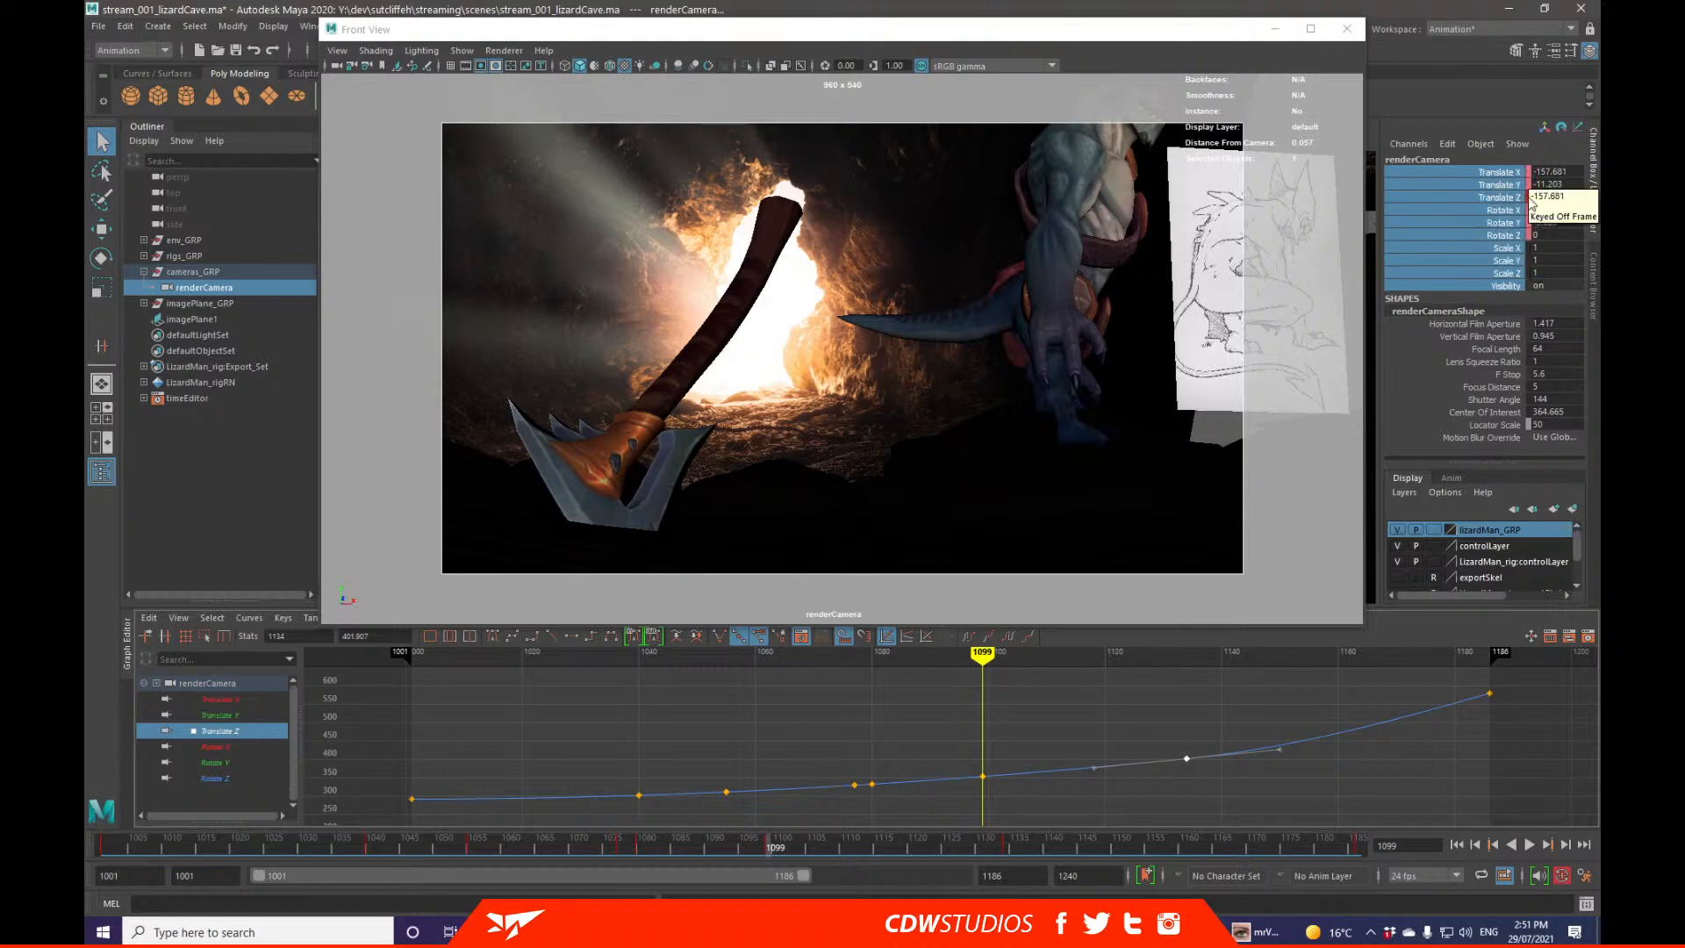
left_click(1519, 173)
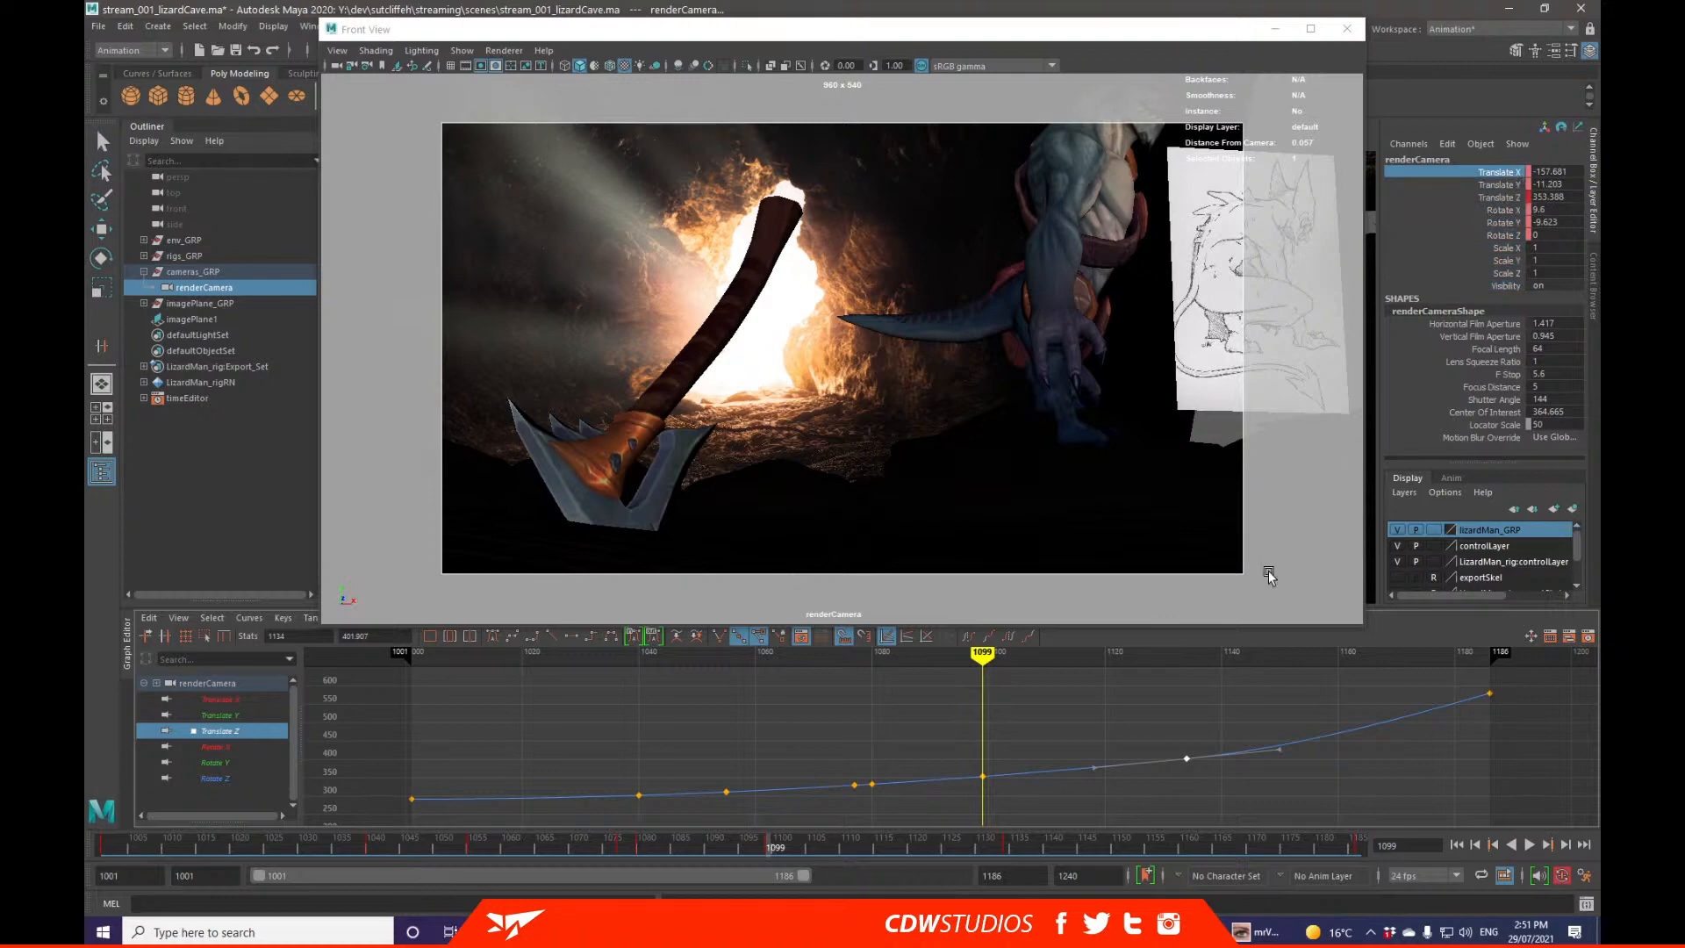
left_click(1256, 667)
left_click(1501, 197)
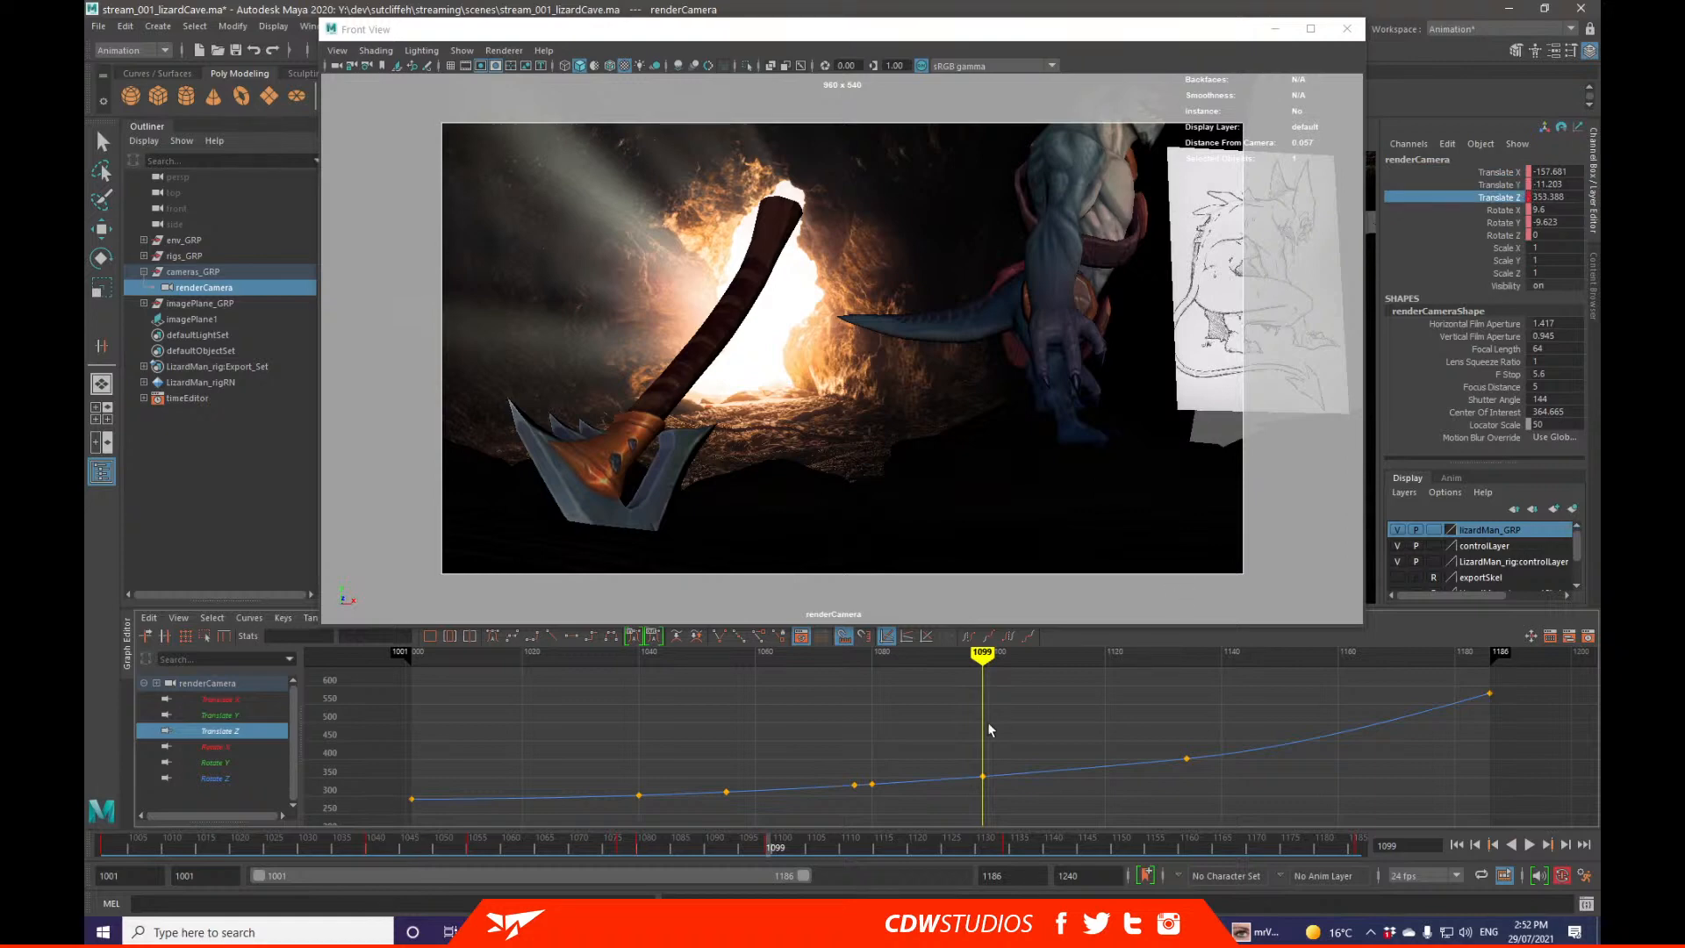
left_click(983, 775)
left_click_drag(1014, 800, 574, 755)
key("Delete")
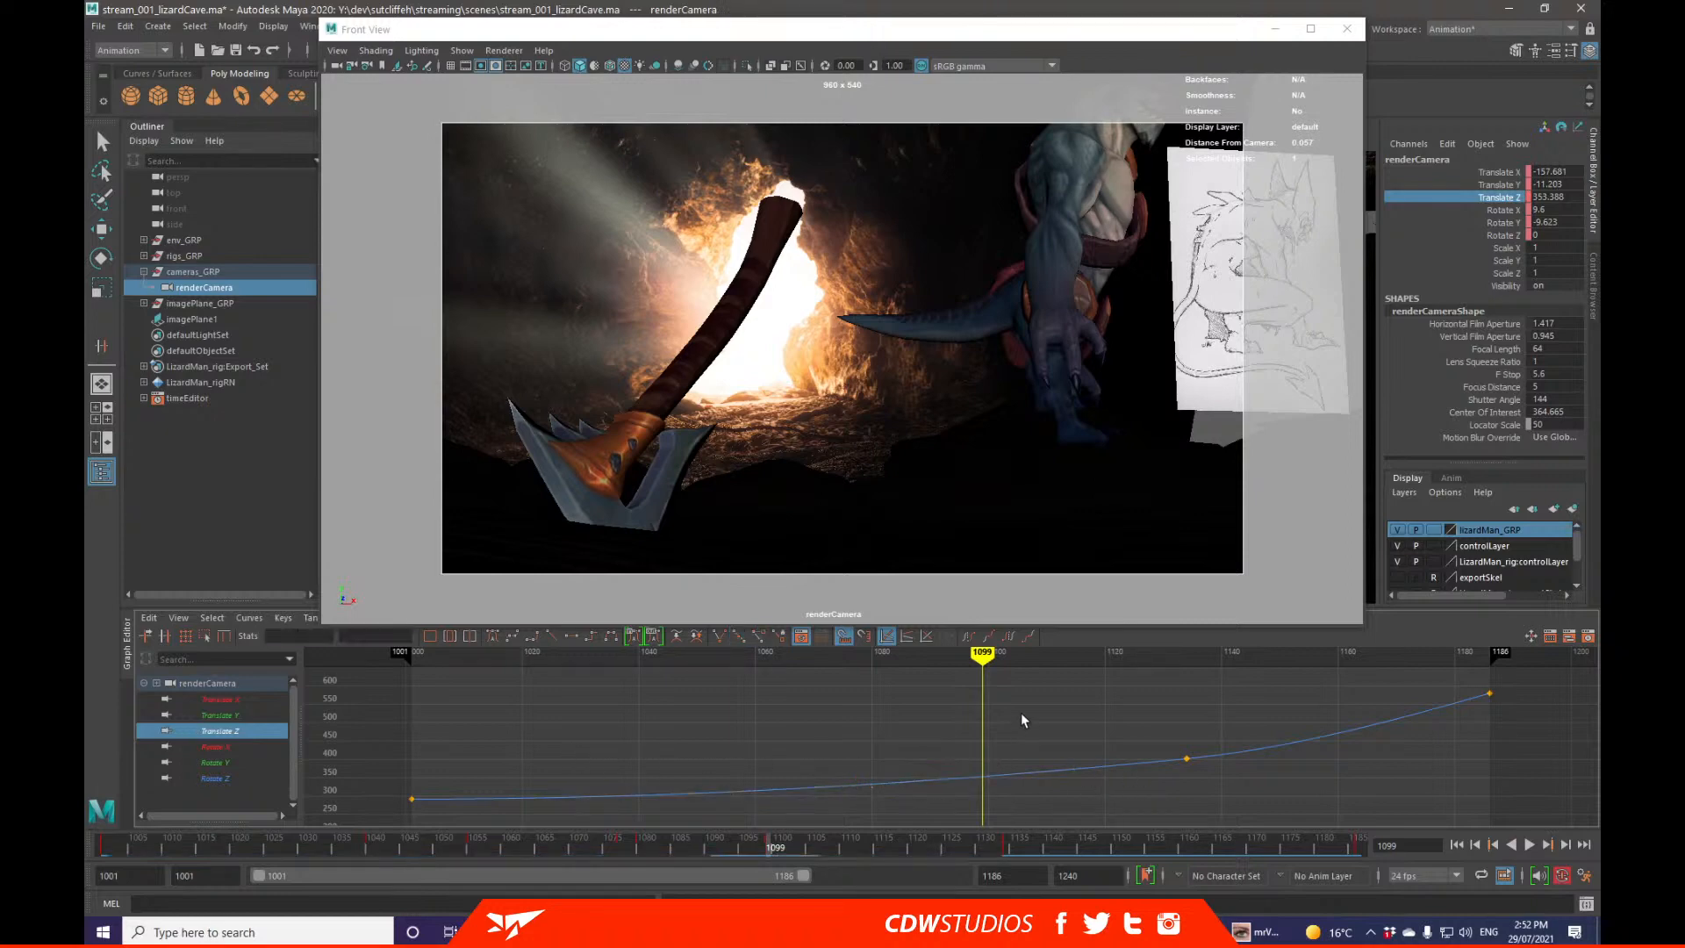
Step: Delete the Translate Z key at frame 1134 and make the curve's tangent at frame 1186 slightly shallower
left_click(1187, 757)
key("Delete")
left_click(1489, 694)
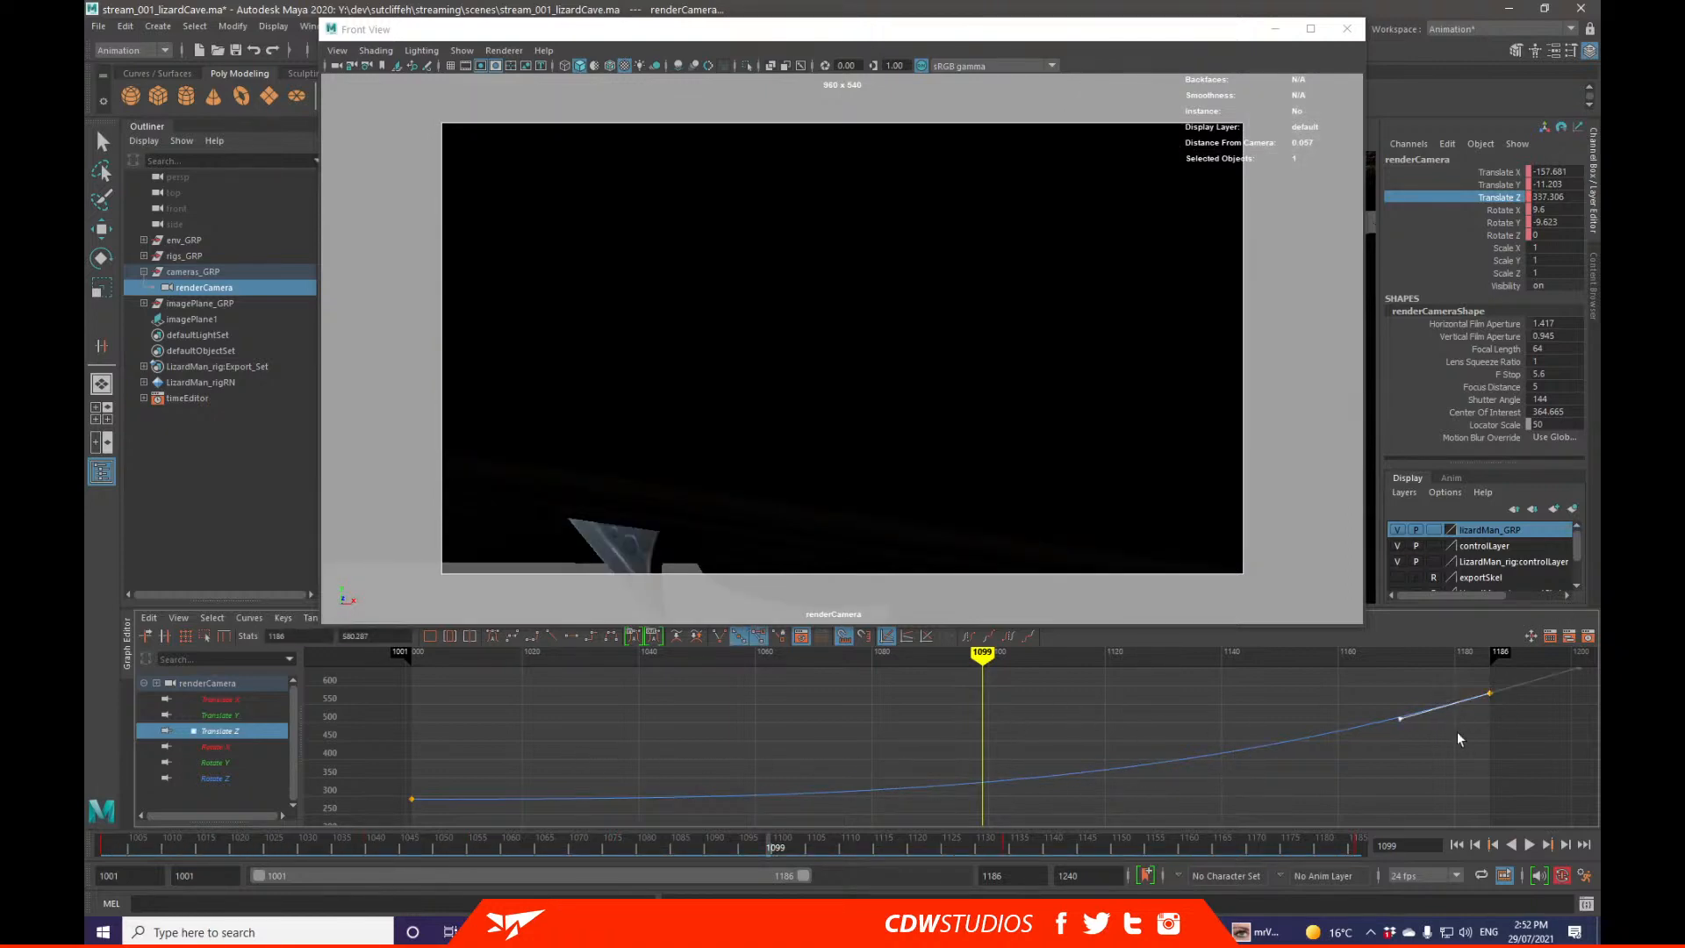
key("Delete")
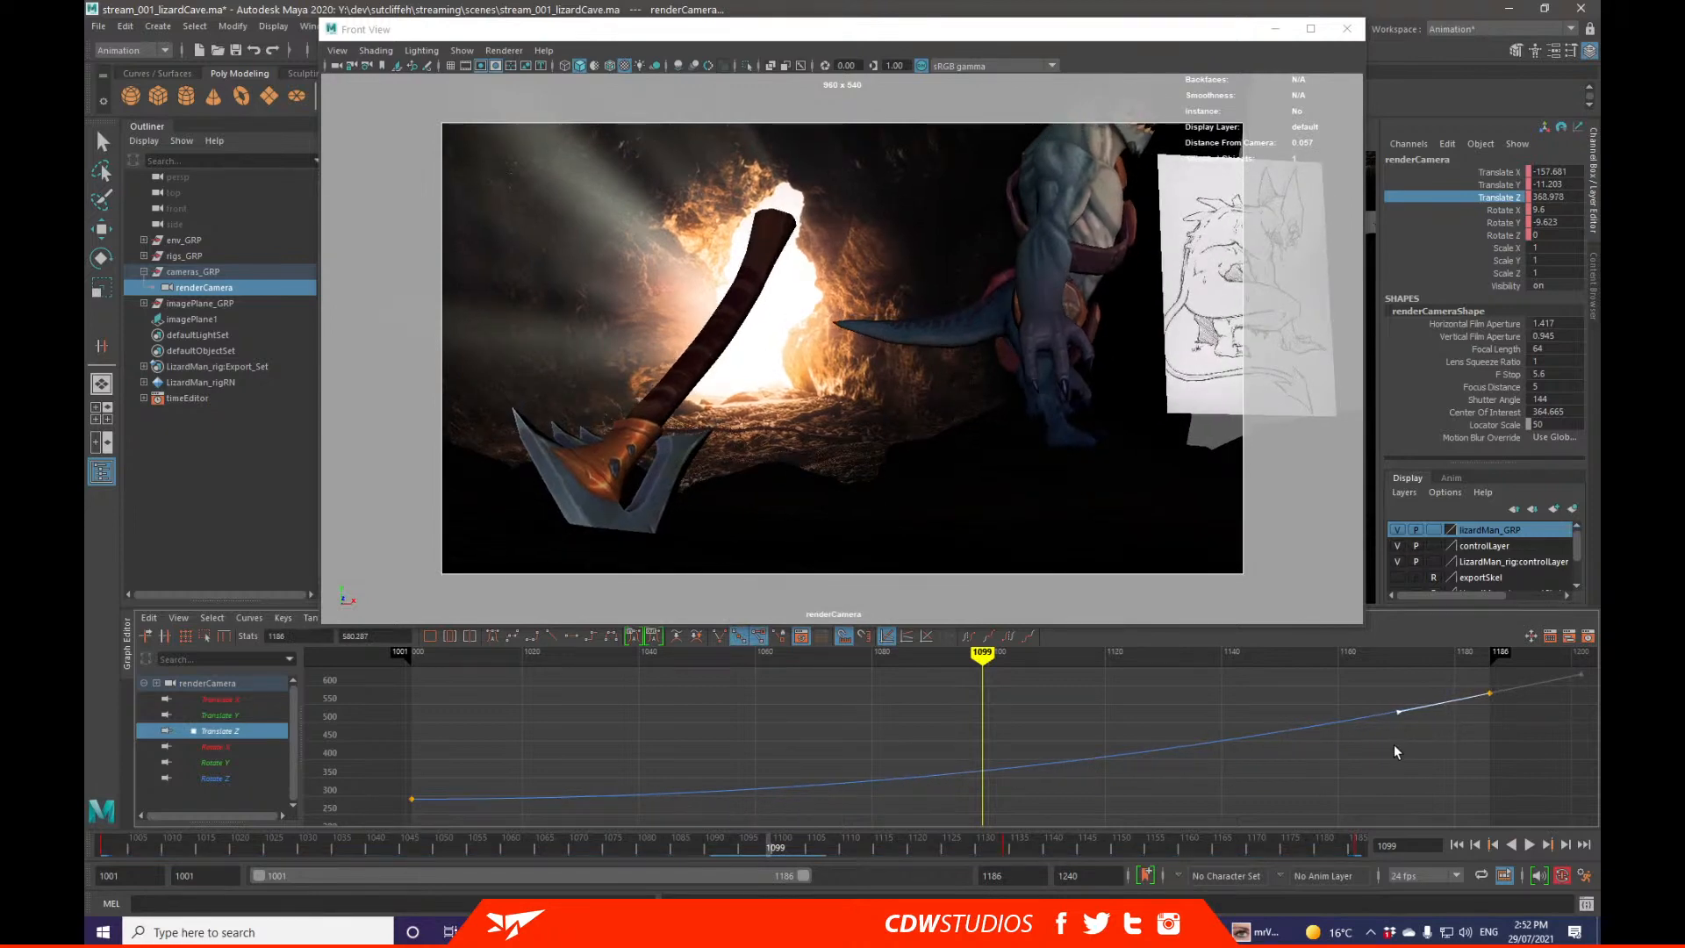
Step: Return to frame 1001 and play the shot to review the reshaped camera move
left_click_drag(893, 842, 107, 853)
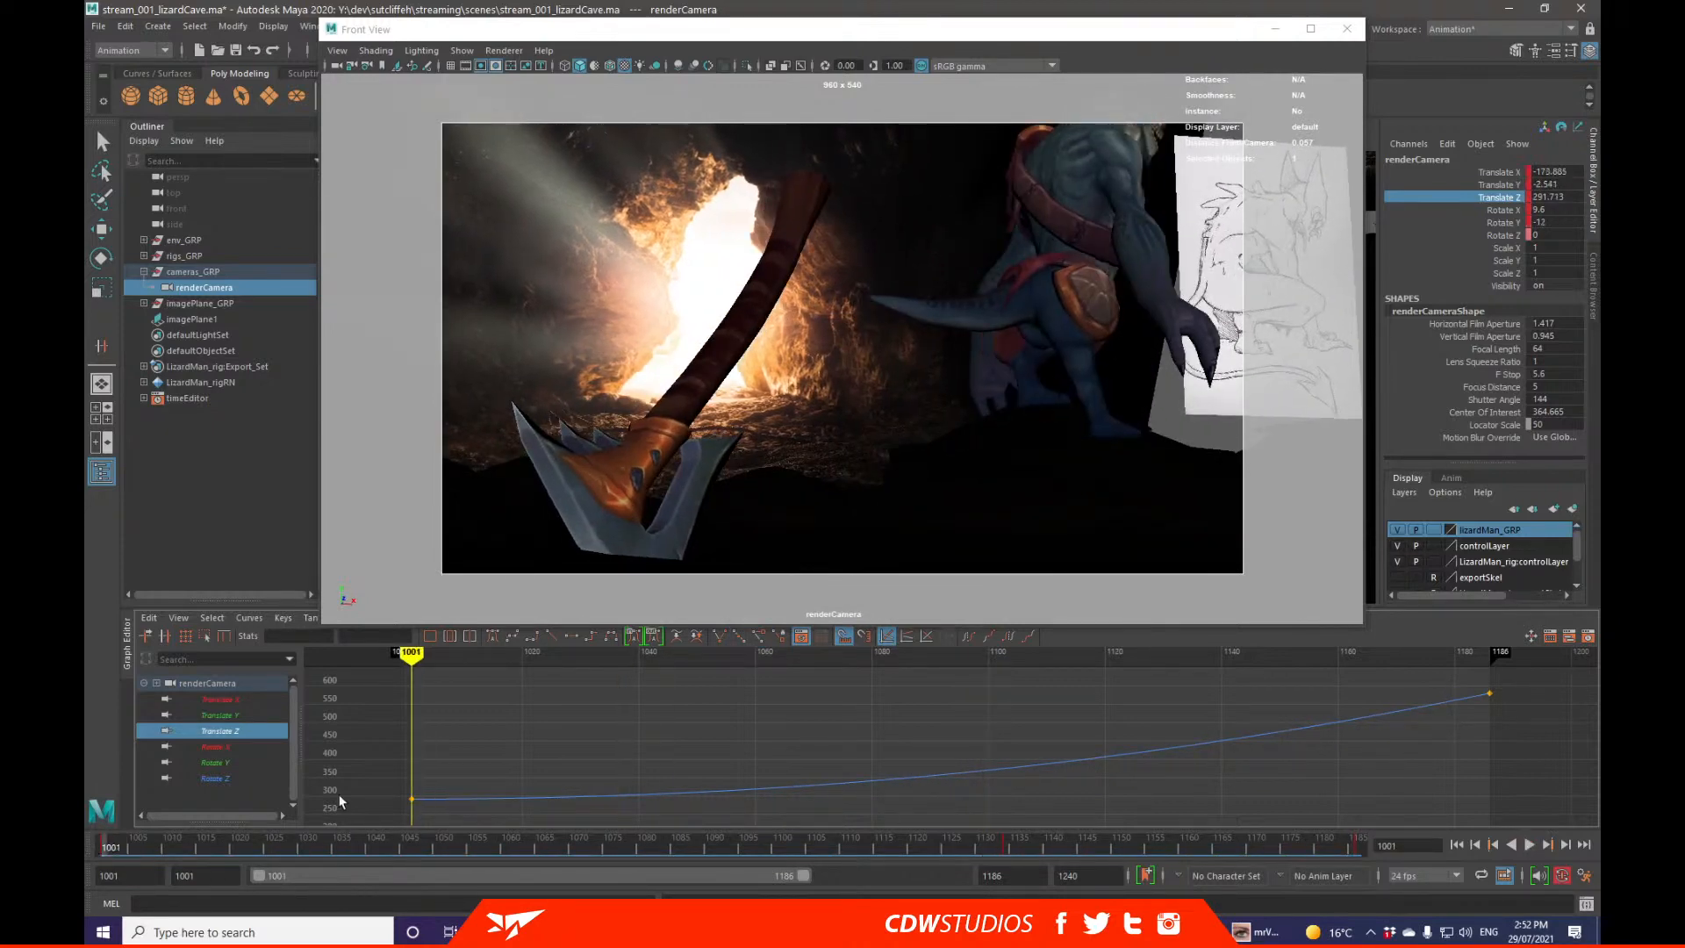
key("alt+v")
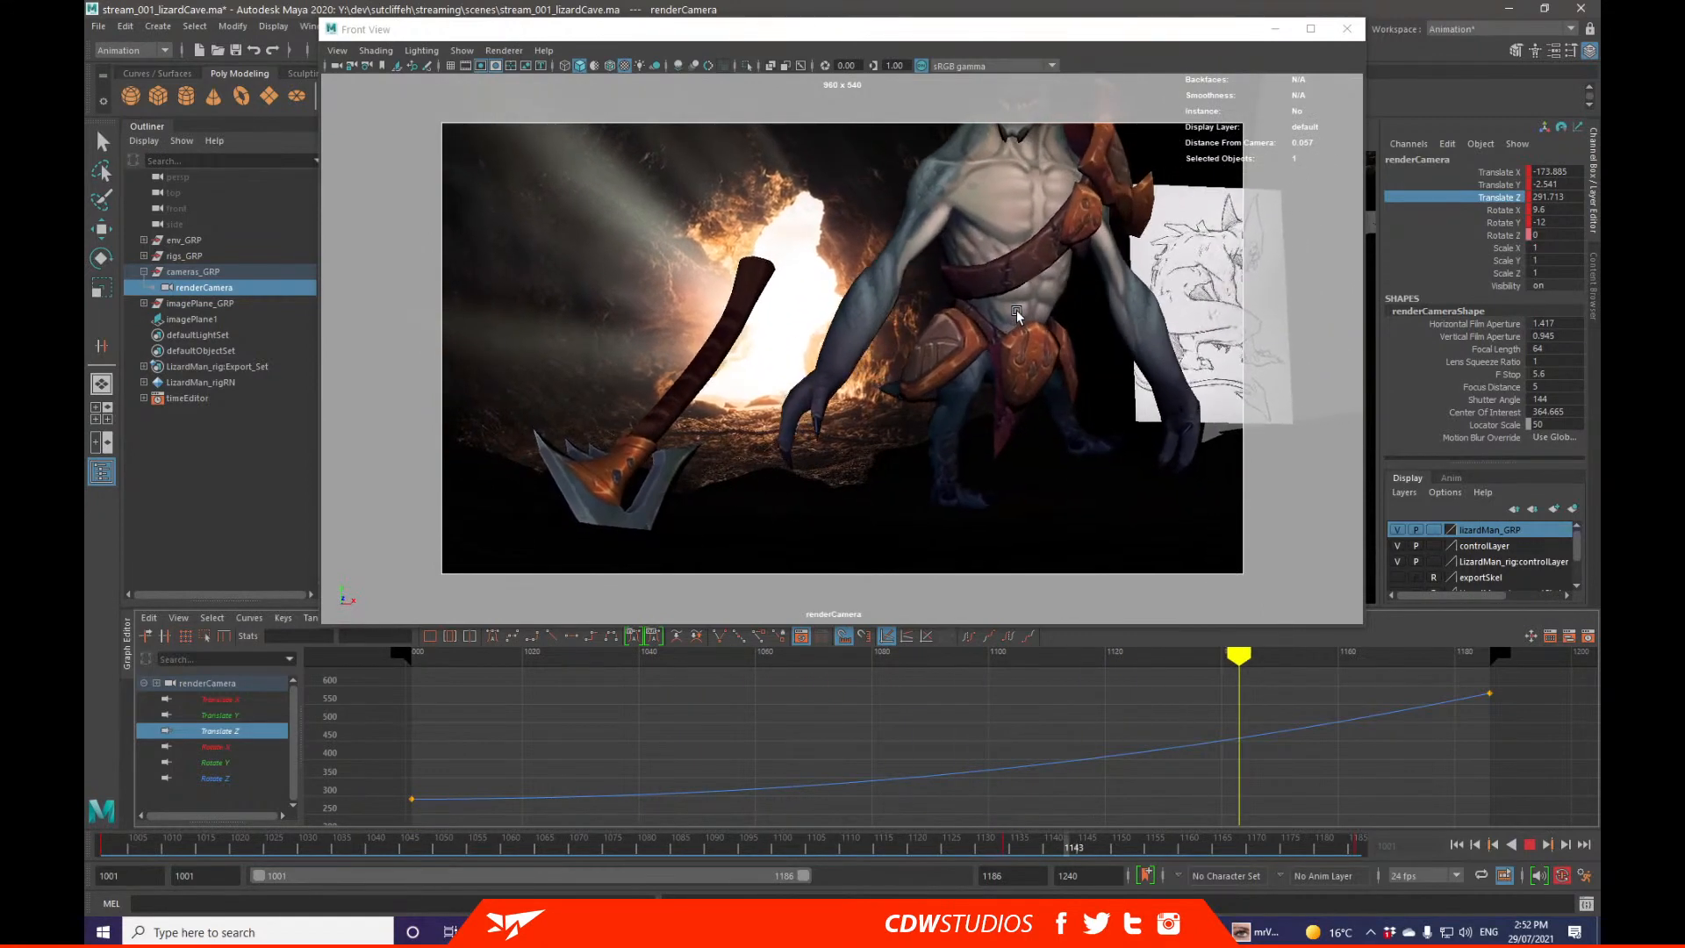
Step: Stop playback, go to frame 1186, and try to rotate and lower the lizard man's centre-of-gravity control, then undo the change
key("Escape")
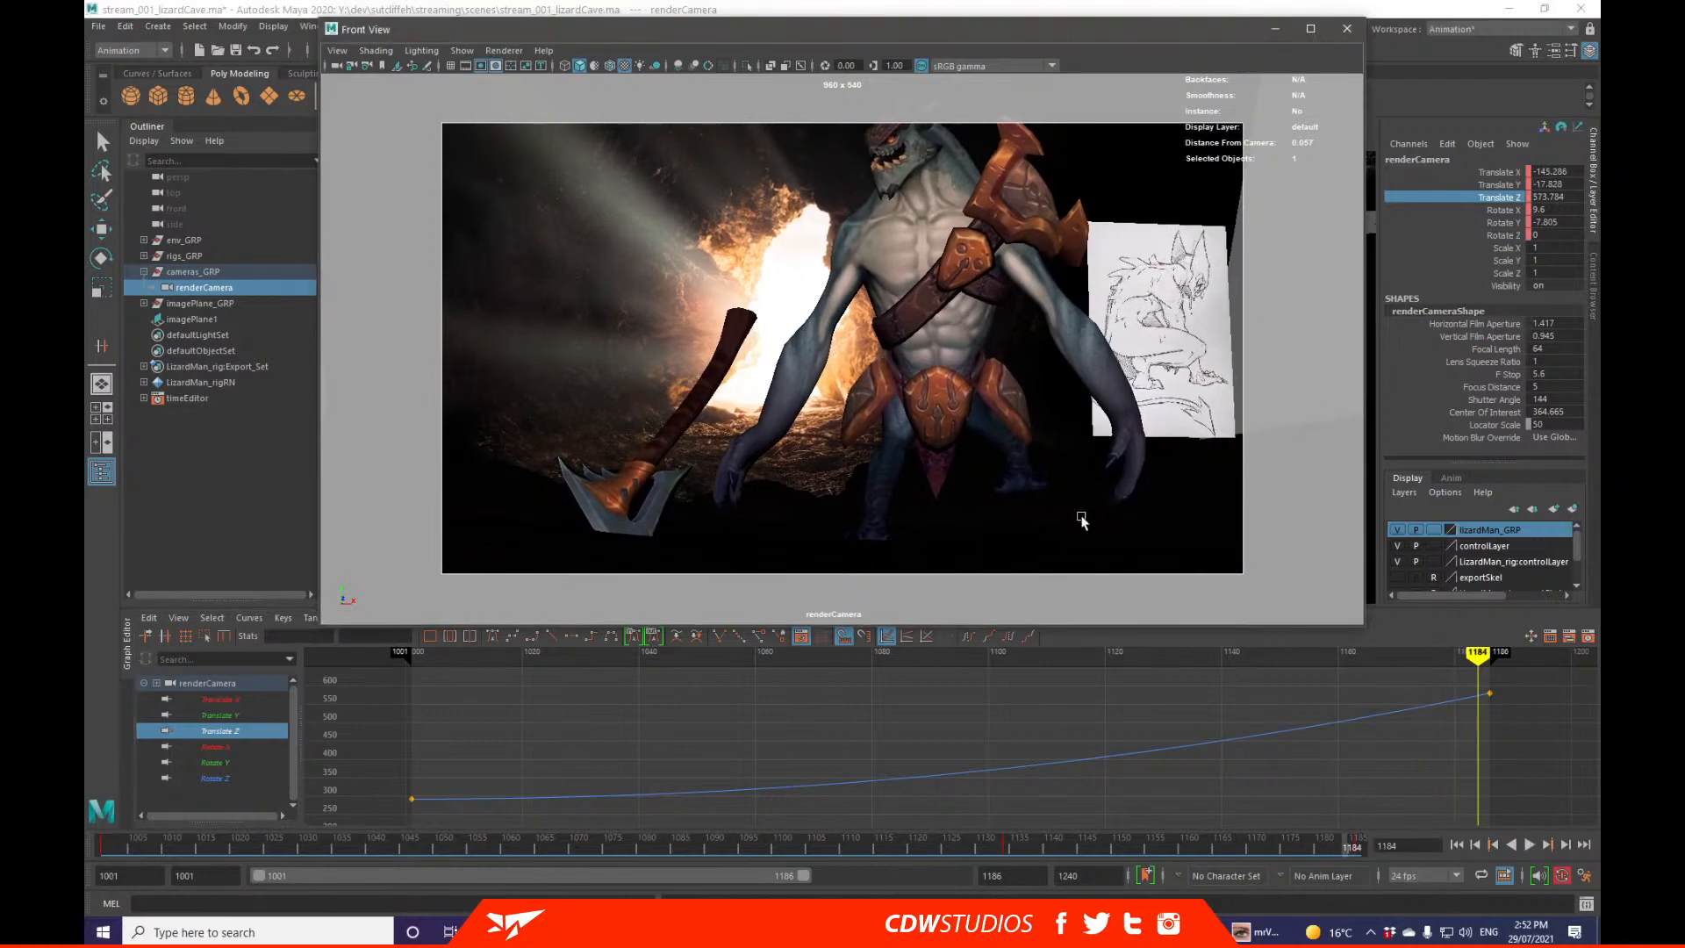
left_click(1361, 842)
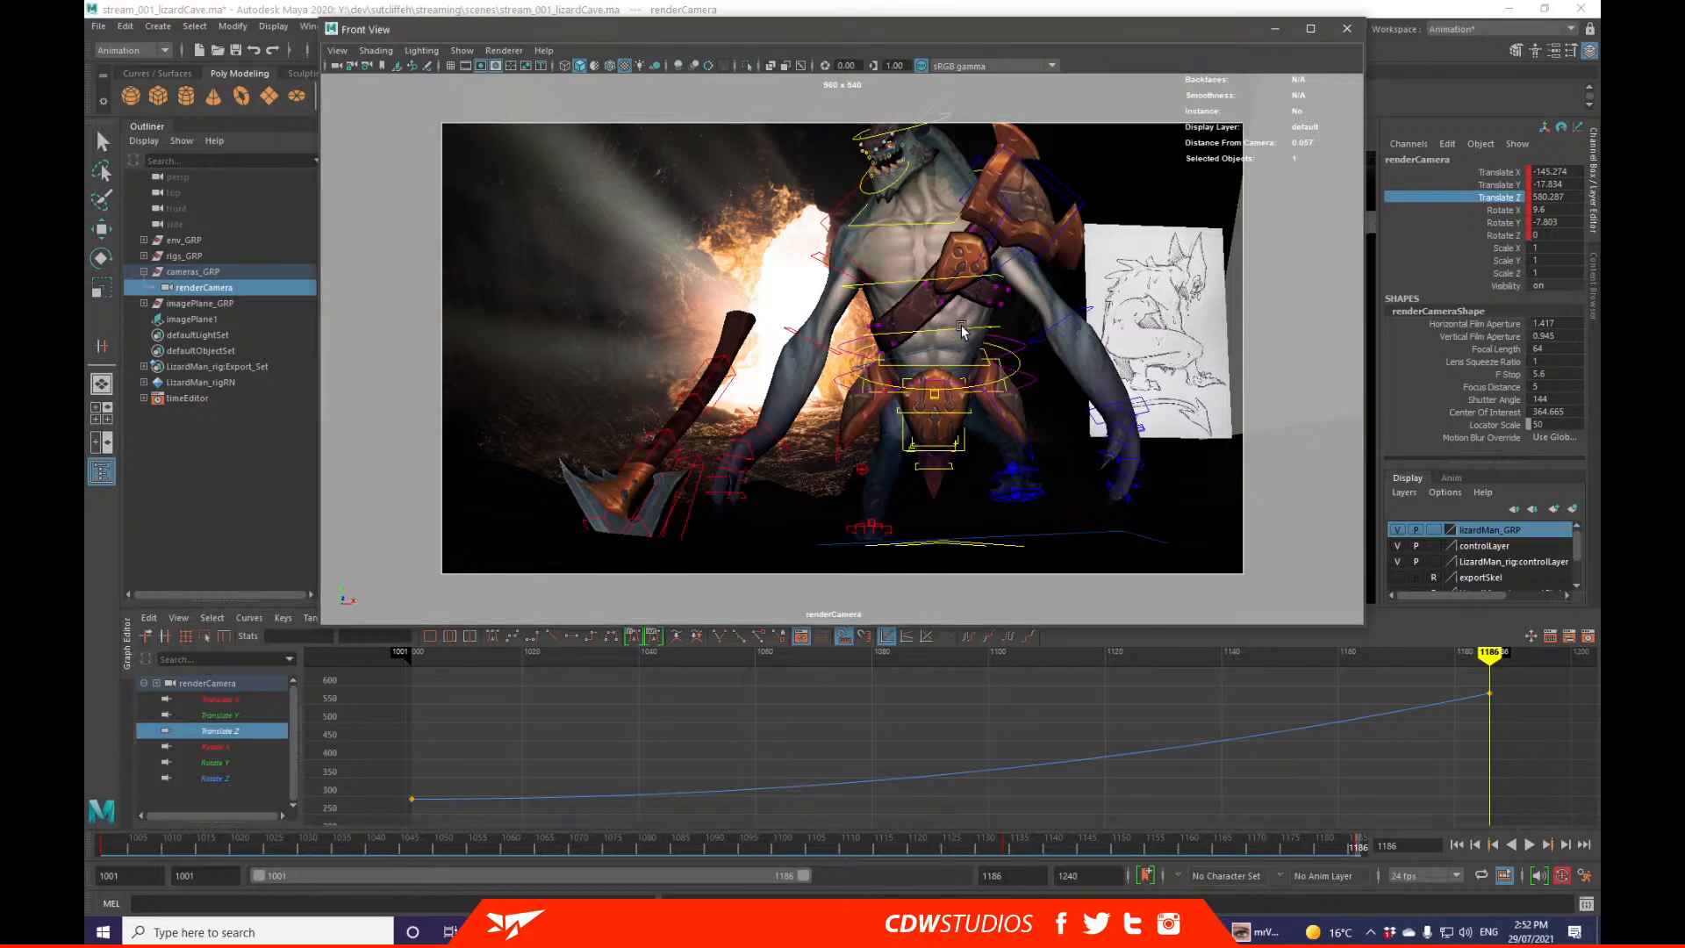
left_click(962, 324)
key("e")
left_click_drag(1024, 393, 932, 297)
key("w")
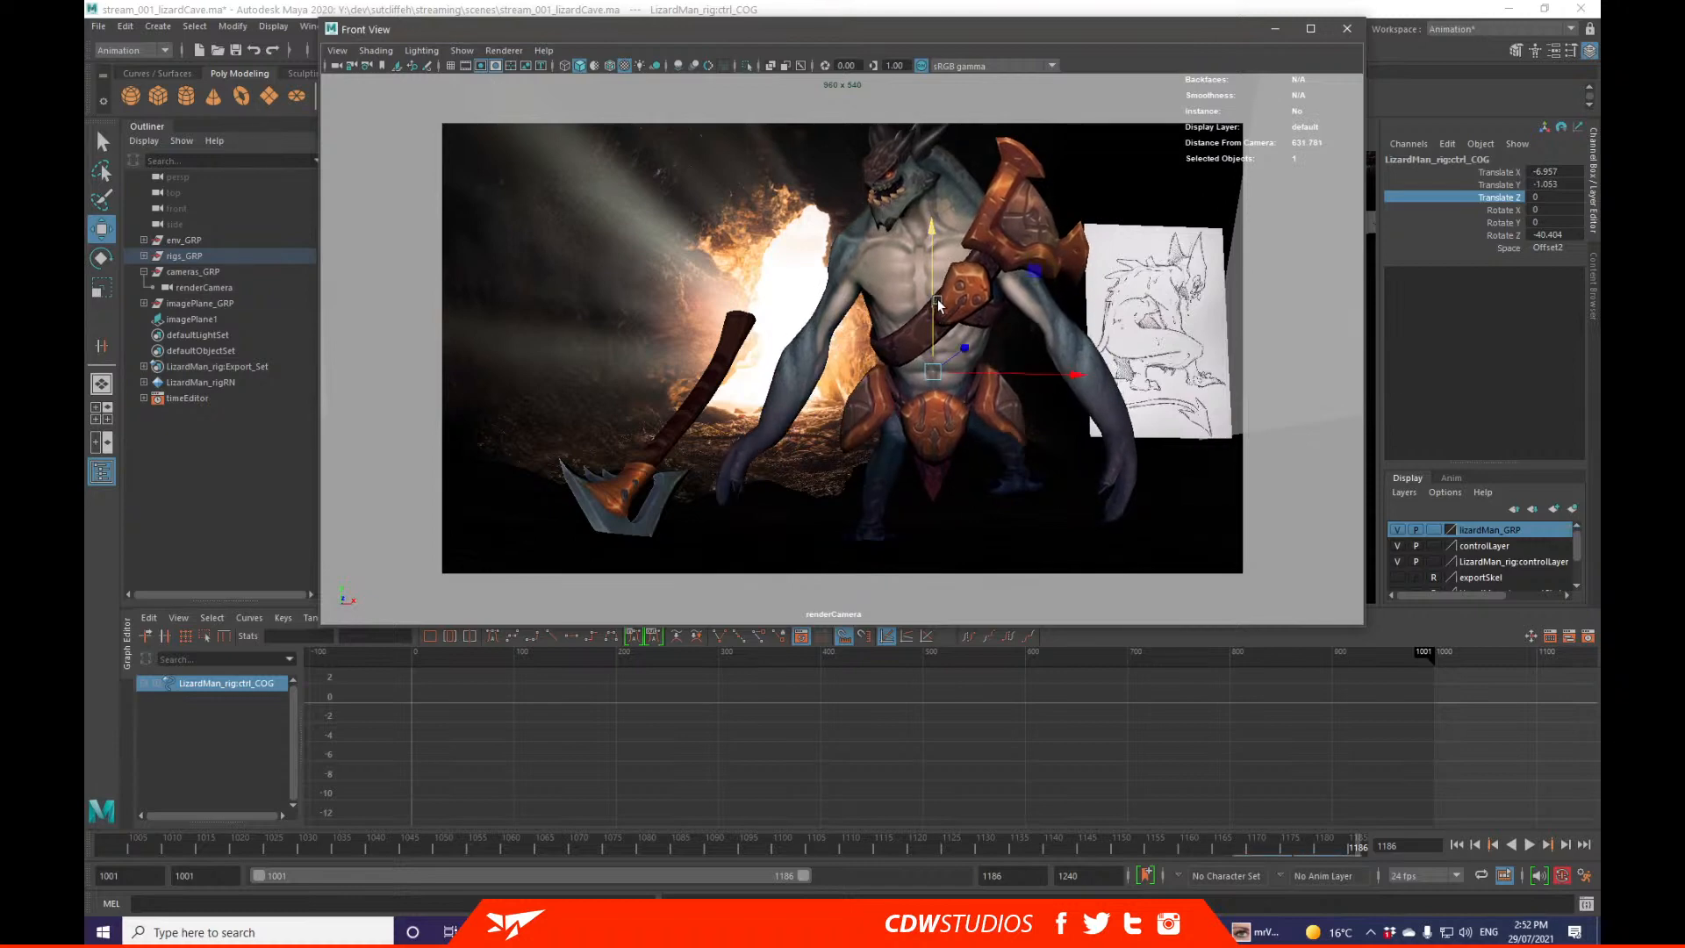
key("ctrl+z")
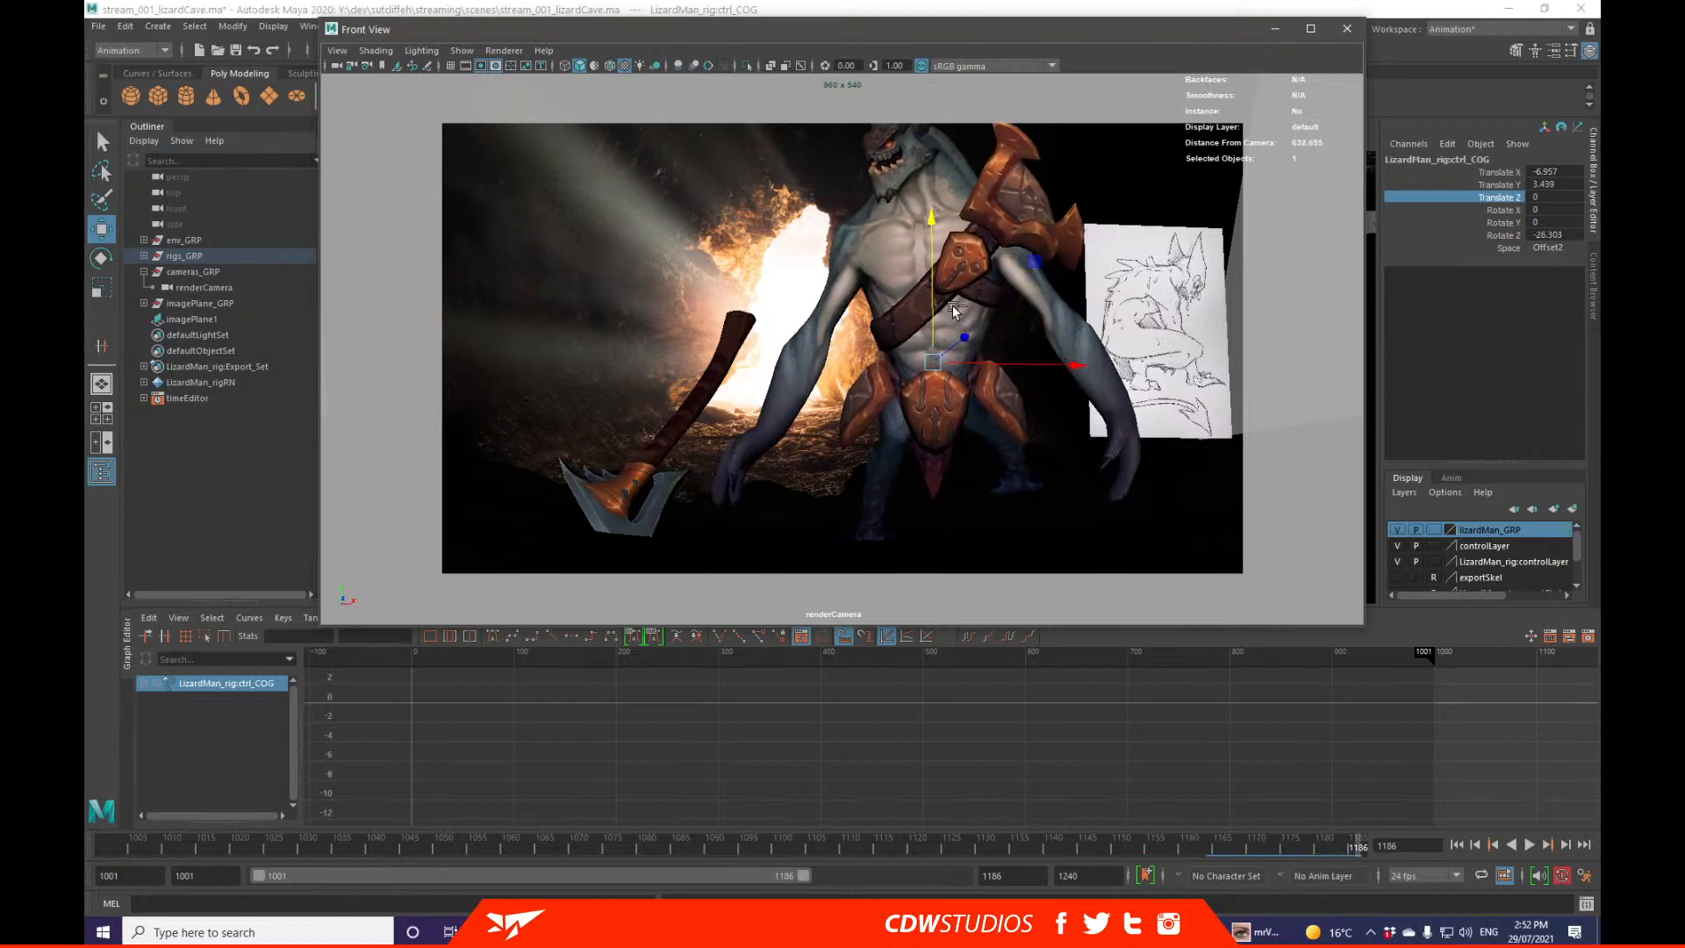
Step: Play the shot from frame 1001 to frame 1186 to review the camera pull-back
key("q")
left_click(695, 829)
key("alt+v")
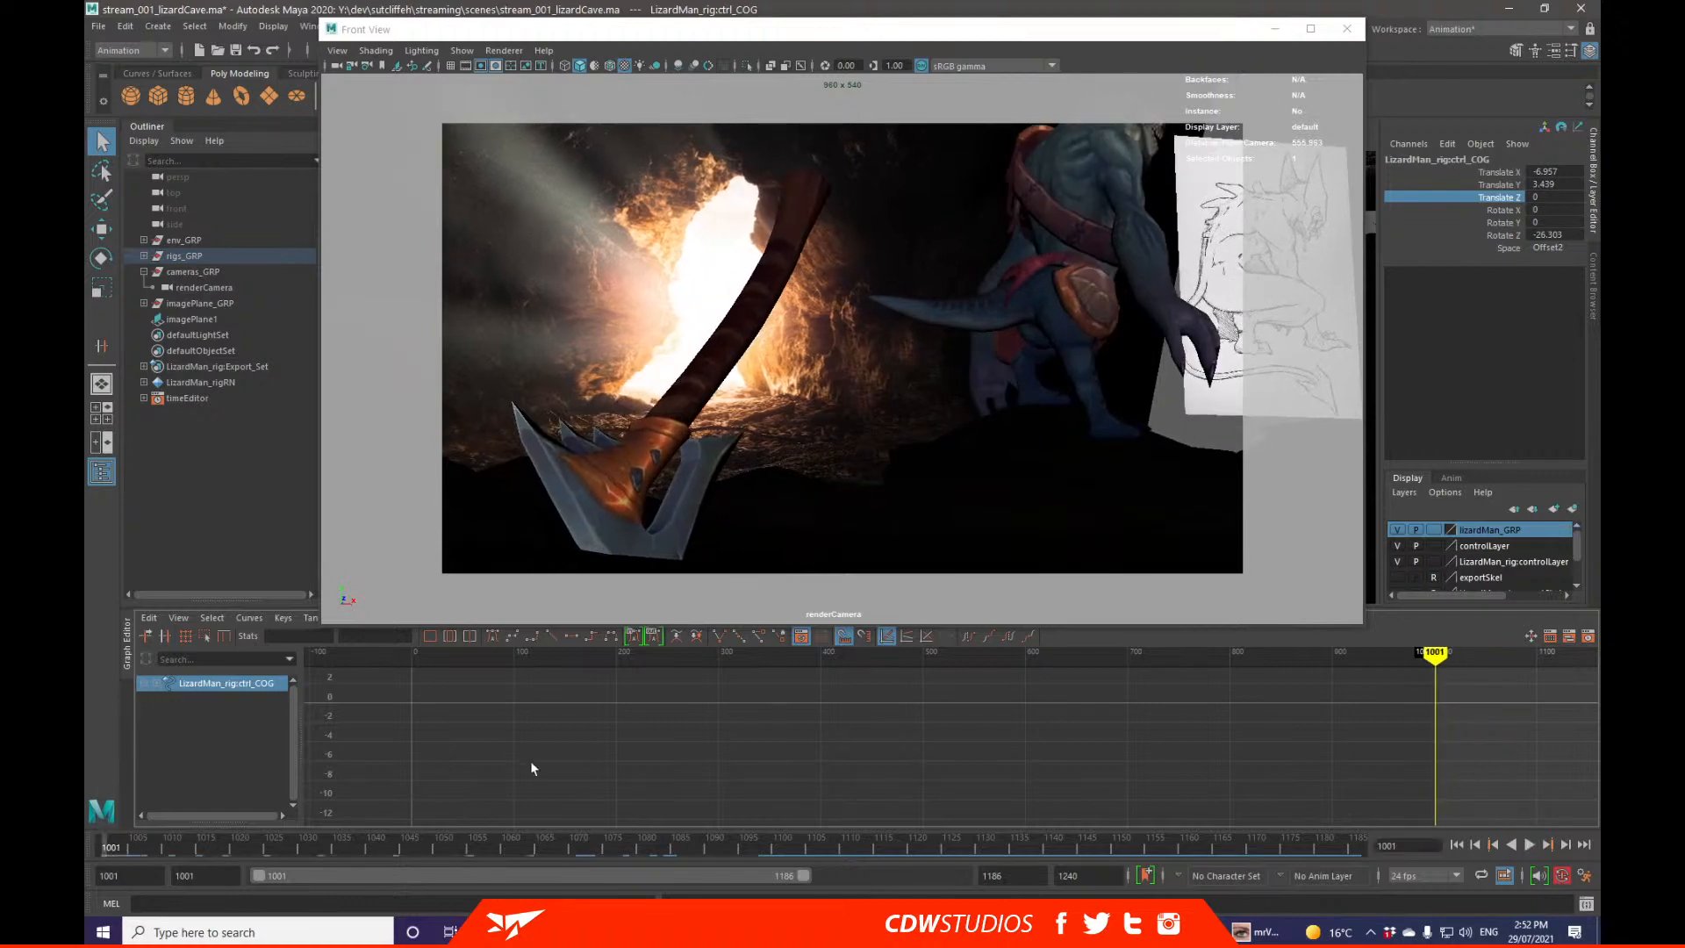
key("Escape")
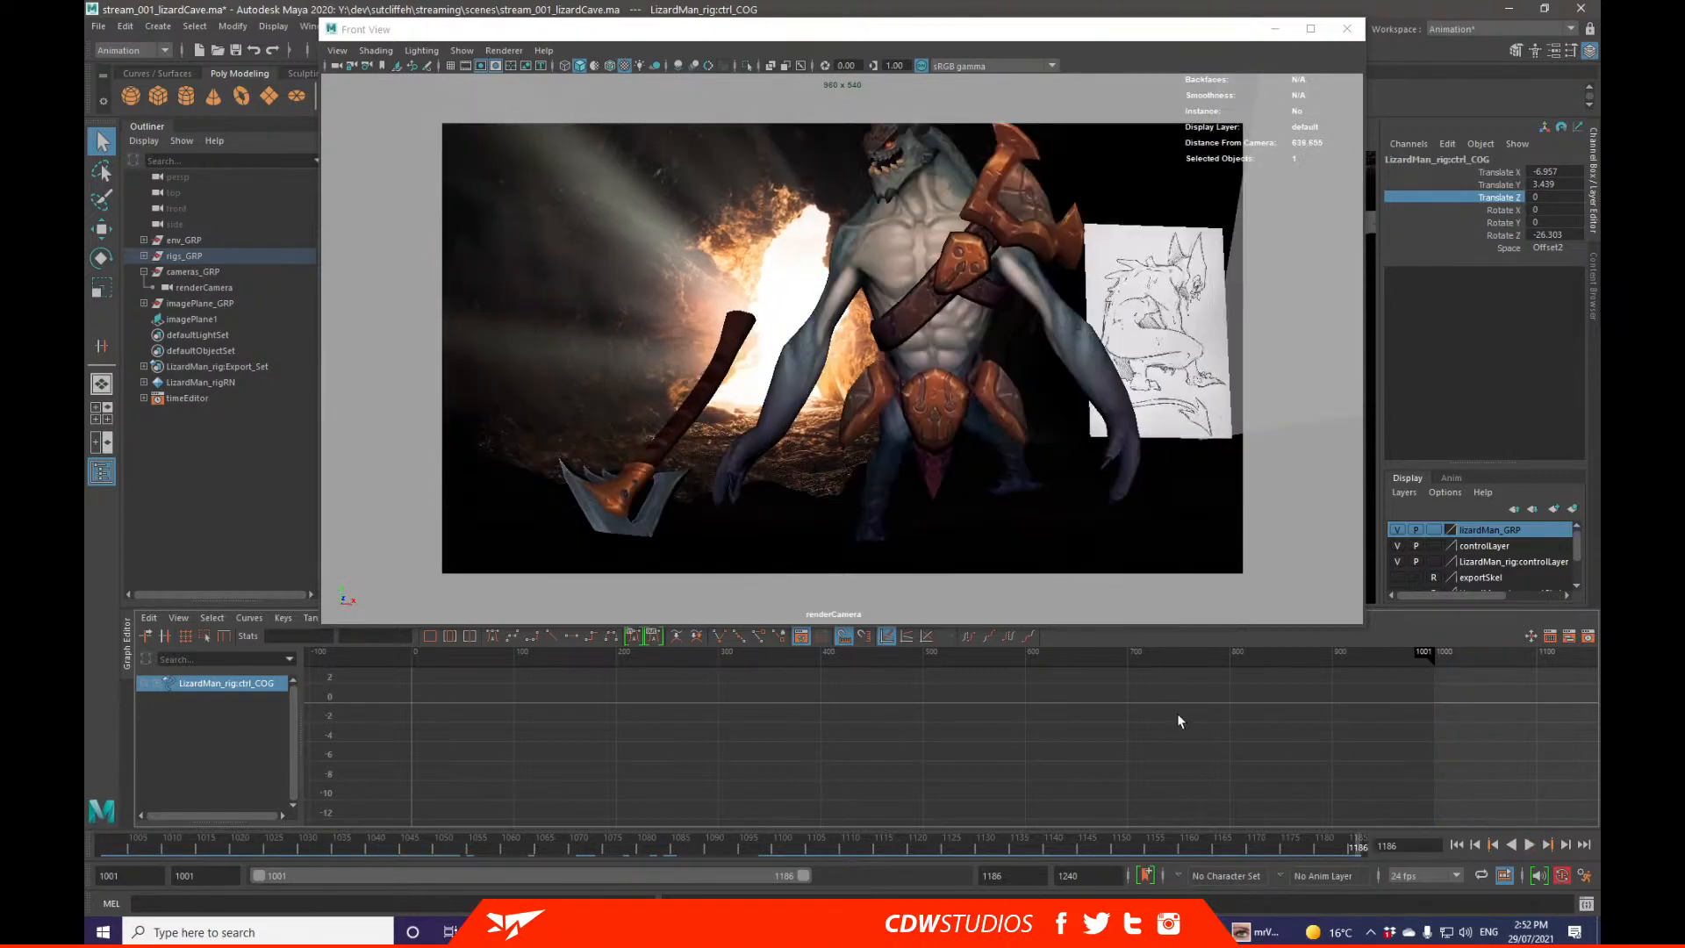
Step: At frame 1186, pull renderCamera back to Translate Z 628.186 and raise its Translate Y key to about -17.6
left_click(263, 288)
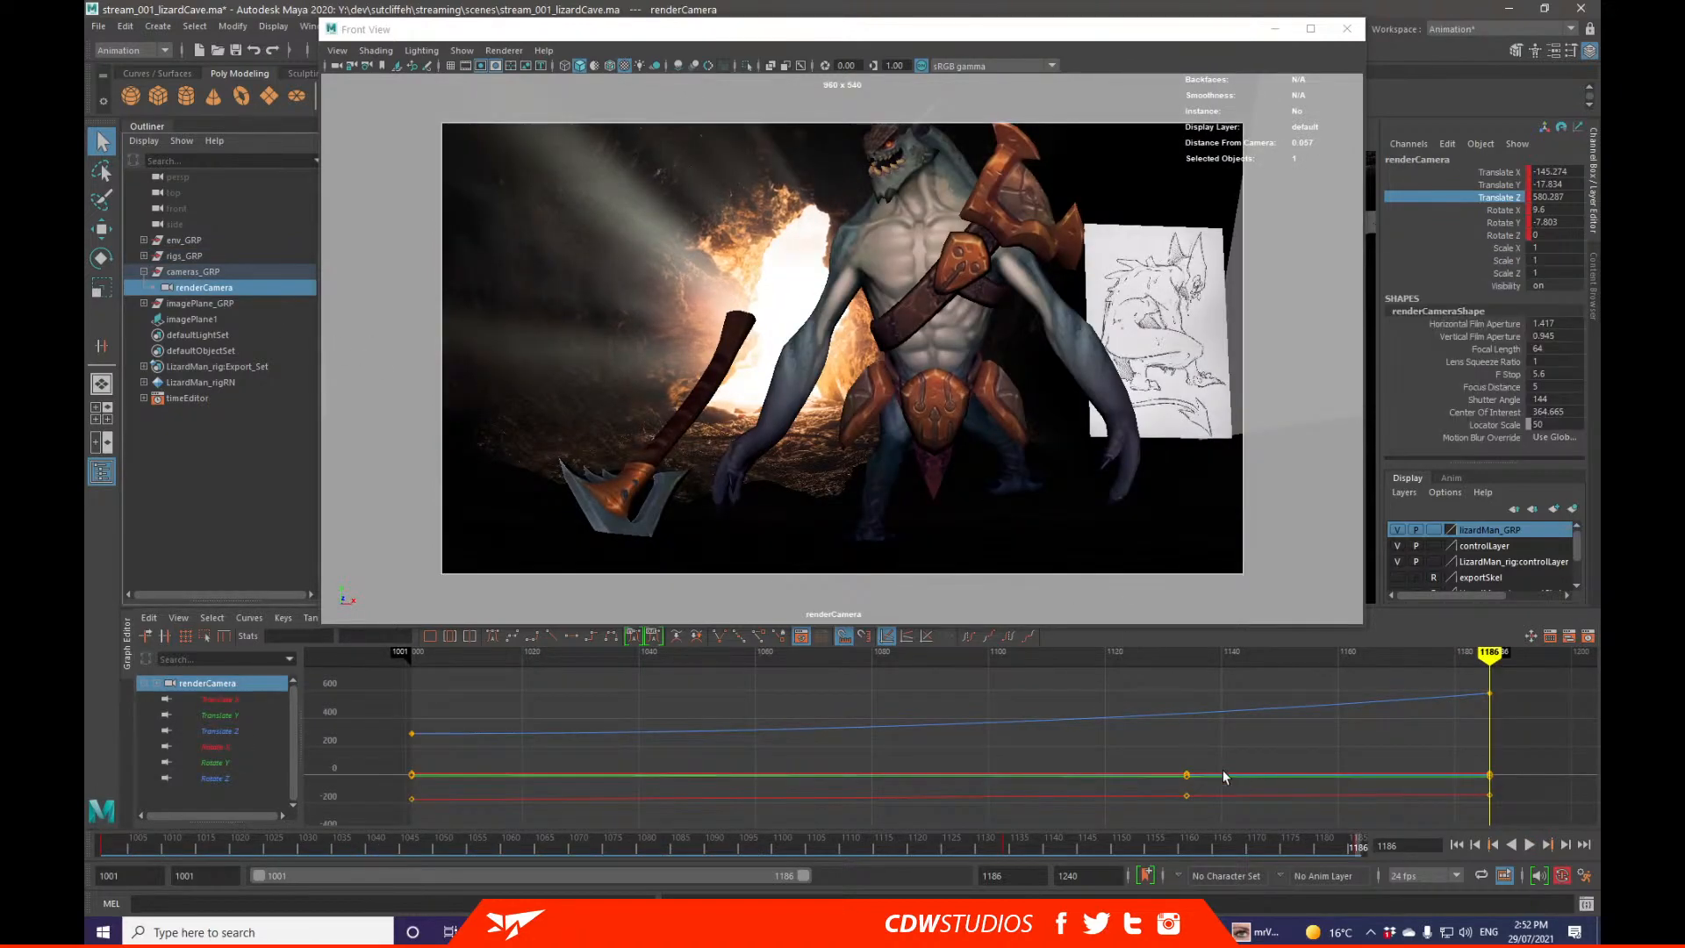
right_click_drag(1068, 475, 1011, 464, "alt")
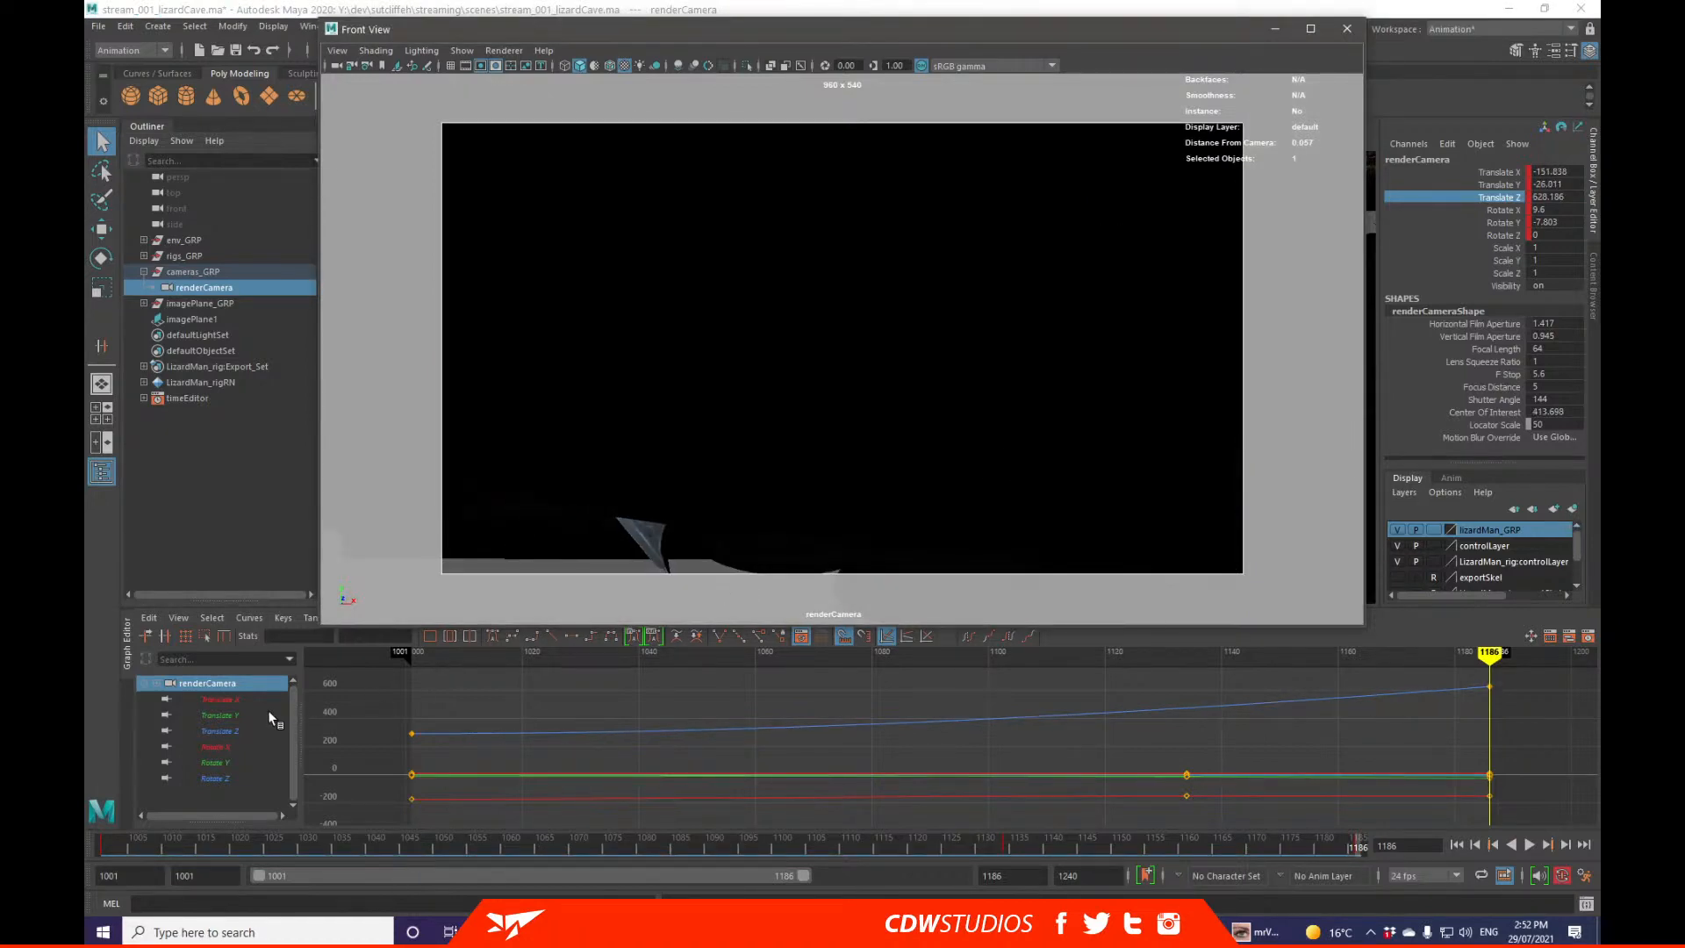
left_click(217, 714)
left_click_drag(1465, 764, 1533, 814)
middle_click_drag(1534, 813, 1518, 762)
key("a")
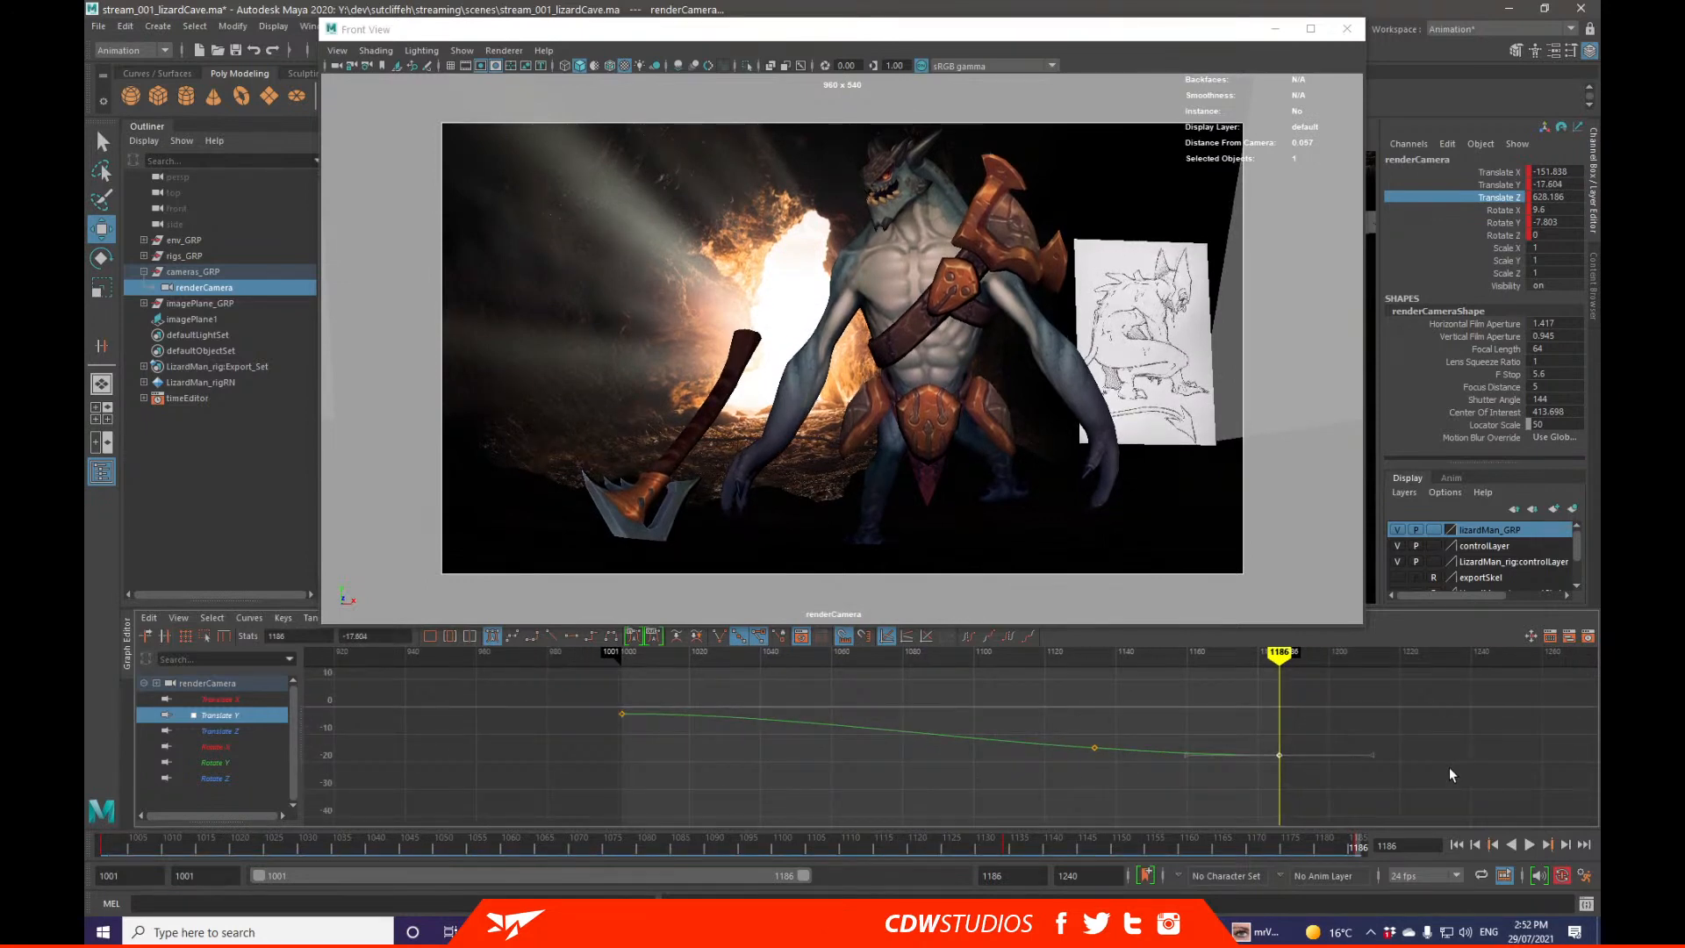
Step: Review the revised move by playing from frame 1001 with the Translate Z keys selected, and stop near frame 1083
key("alt+v")
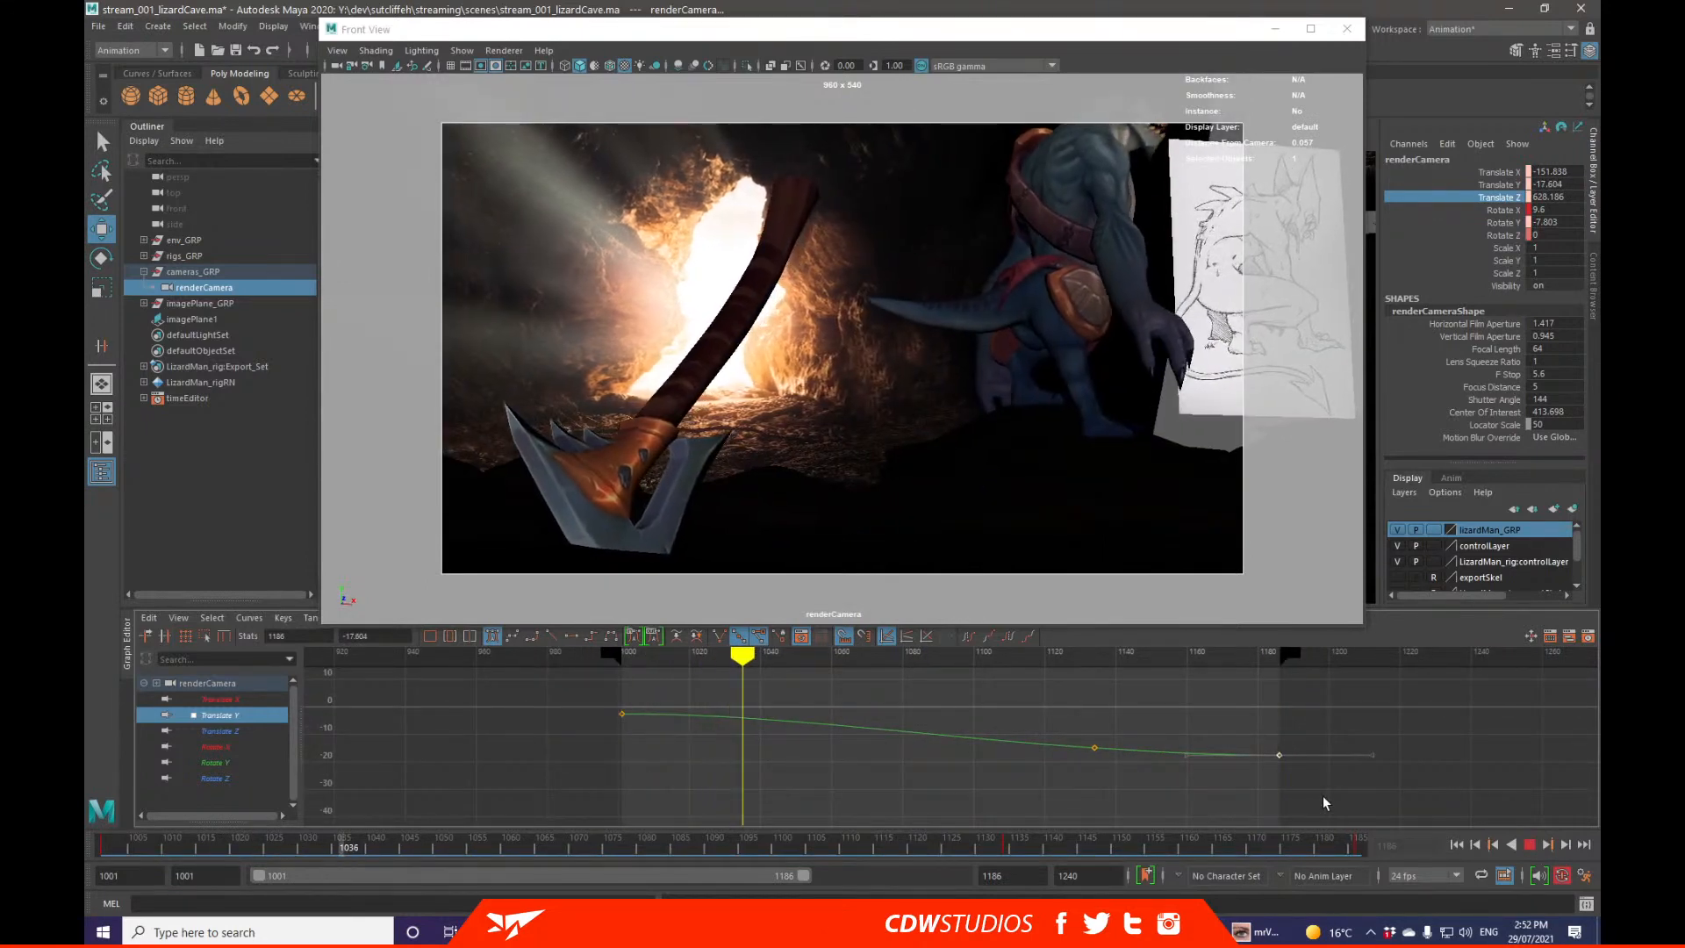
key("alt+v")
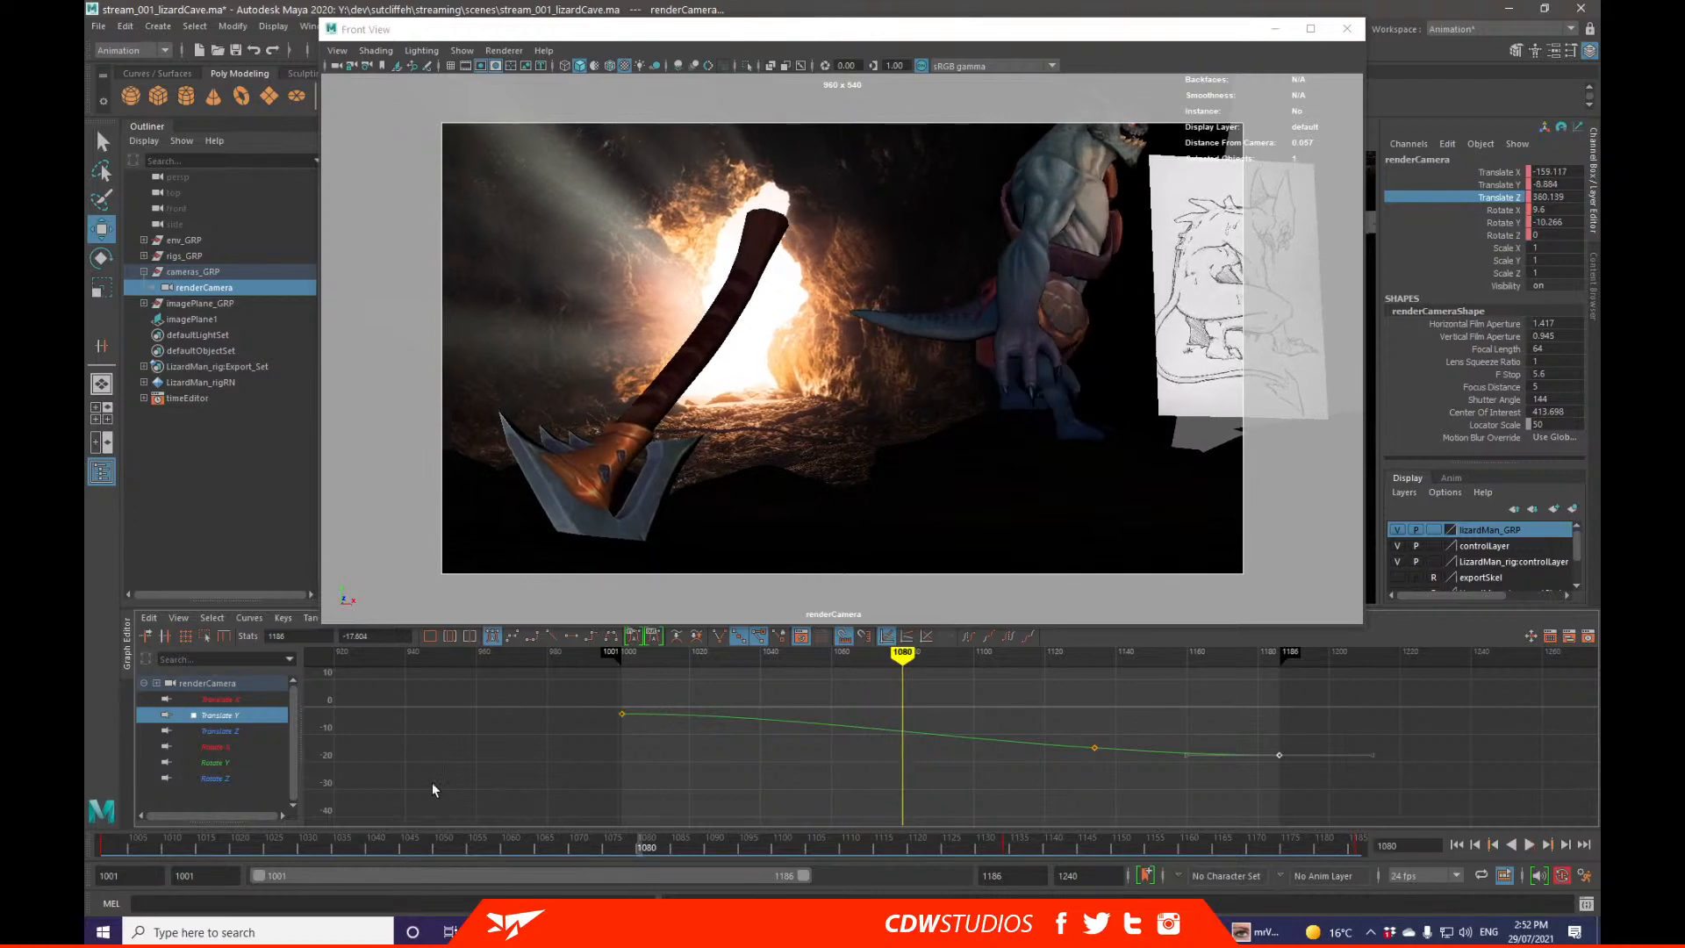
left_click(217, 730)
left_click_drag(834, 725, 952, 807)
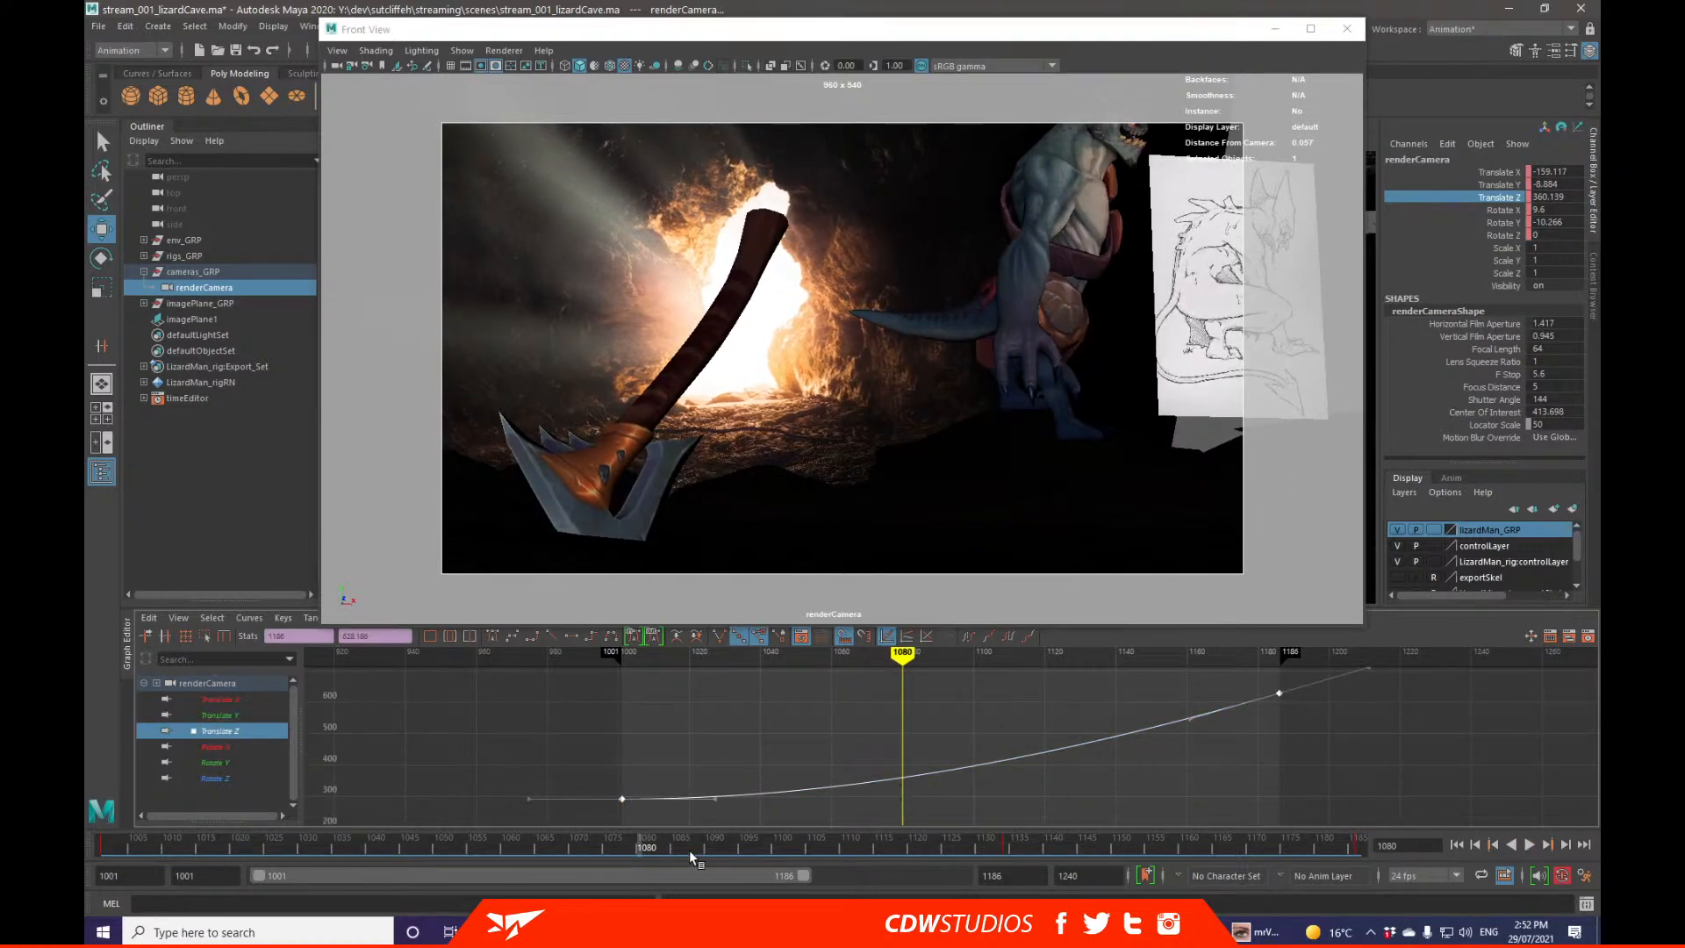
left_click_drag(690, 855, 107, 848)
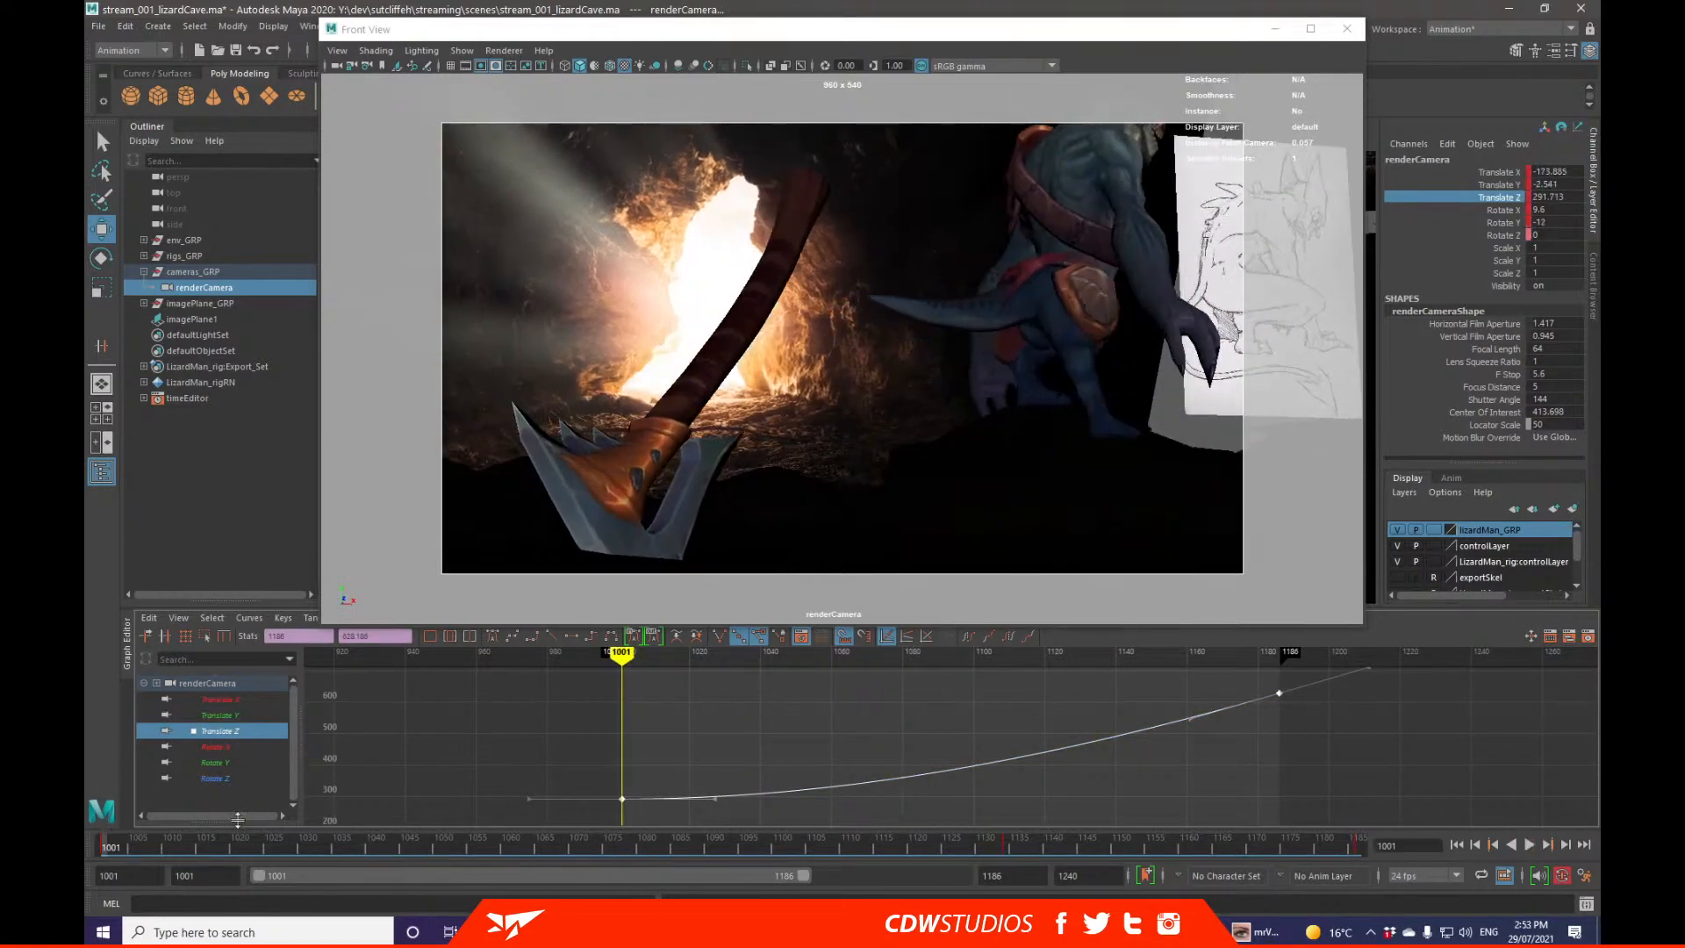
key("alt+v")
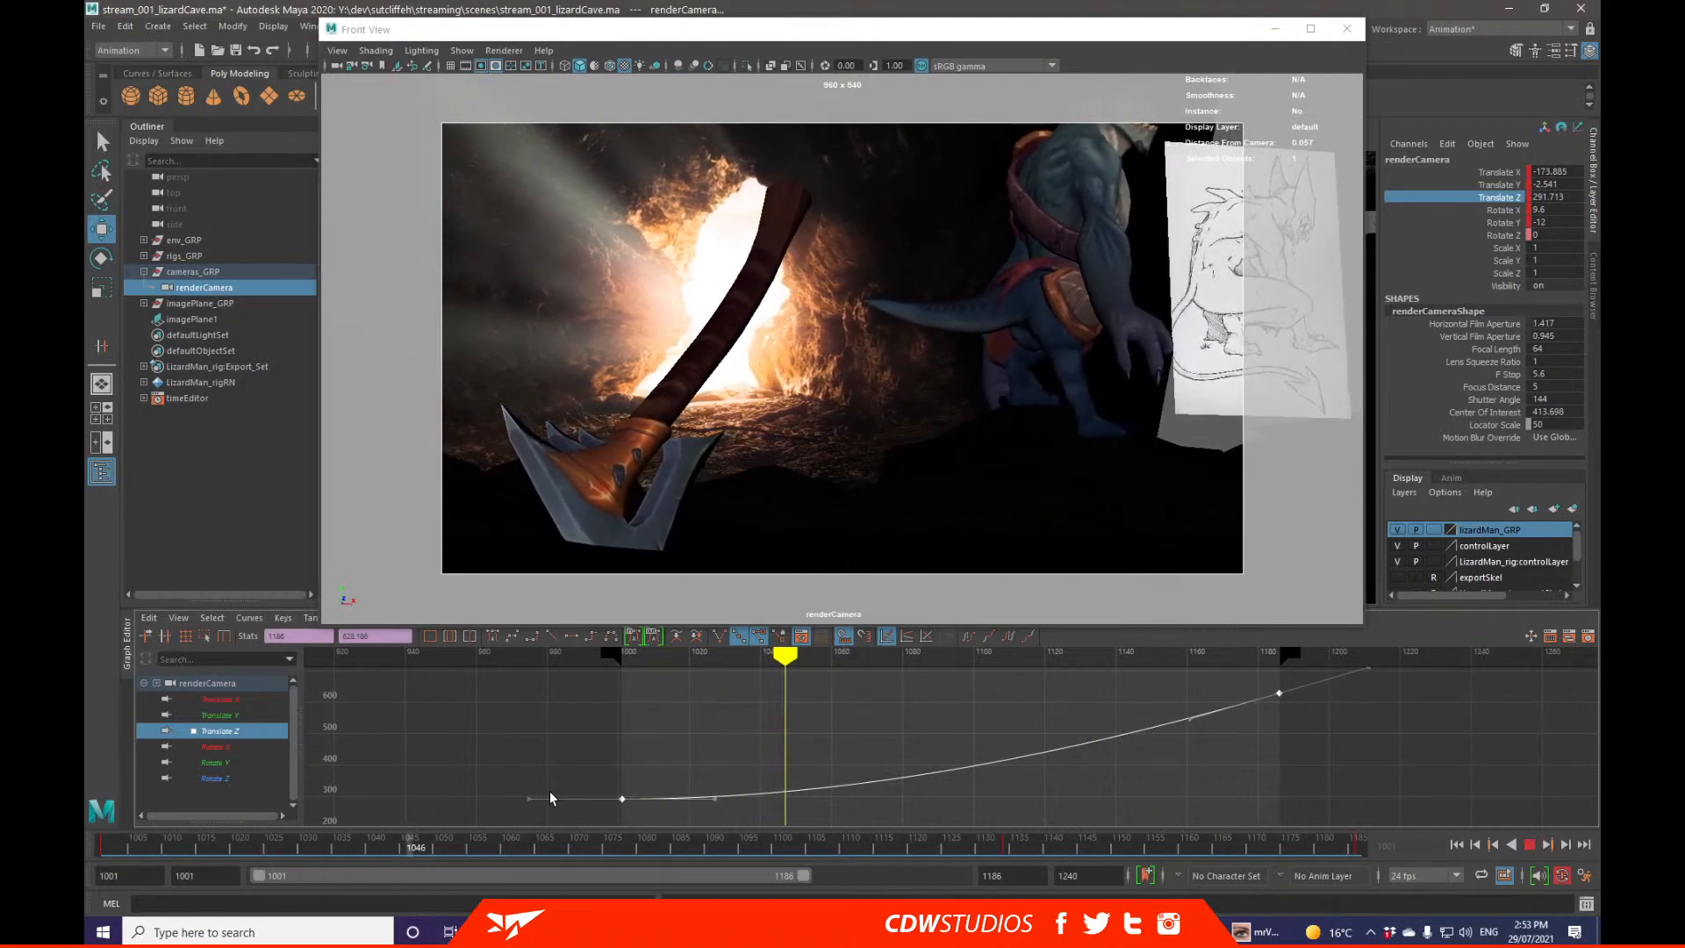
key("alt+v")
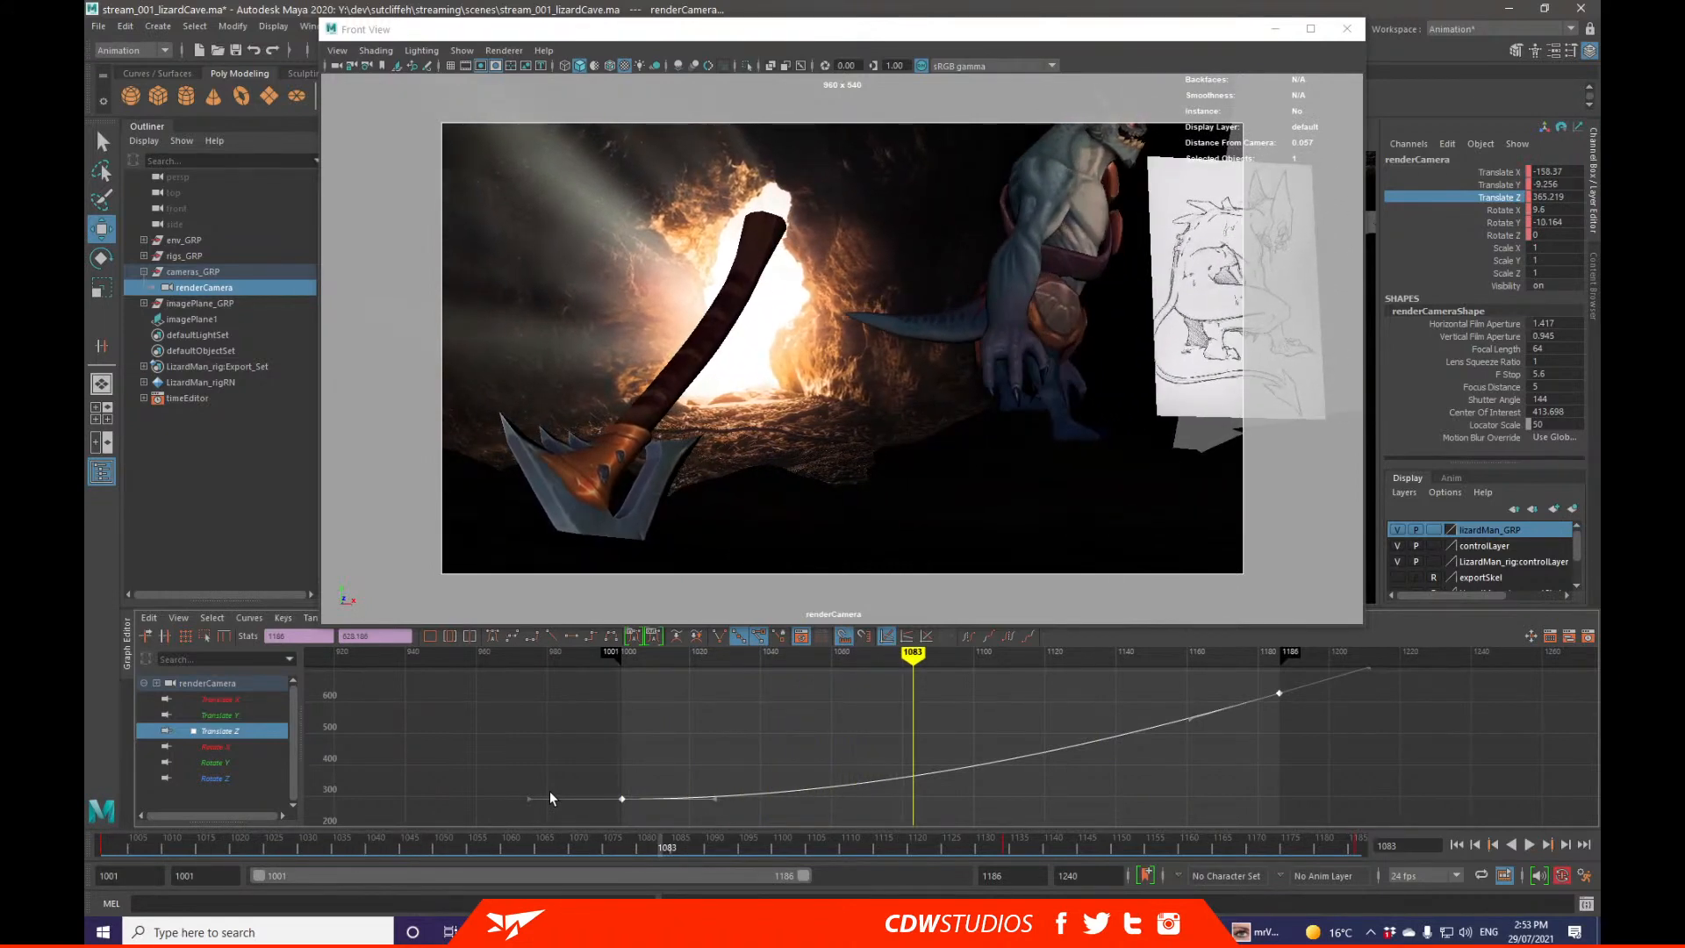
Step: Key renderCamera at frame 1086 and lower its Translate Z key there to about 320.7
key("alt+period")
key("alt+period")
key("alt+period")
key("s")
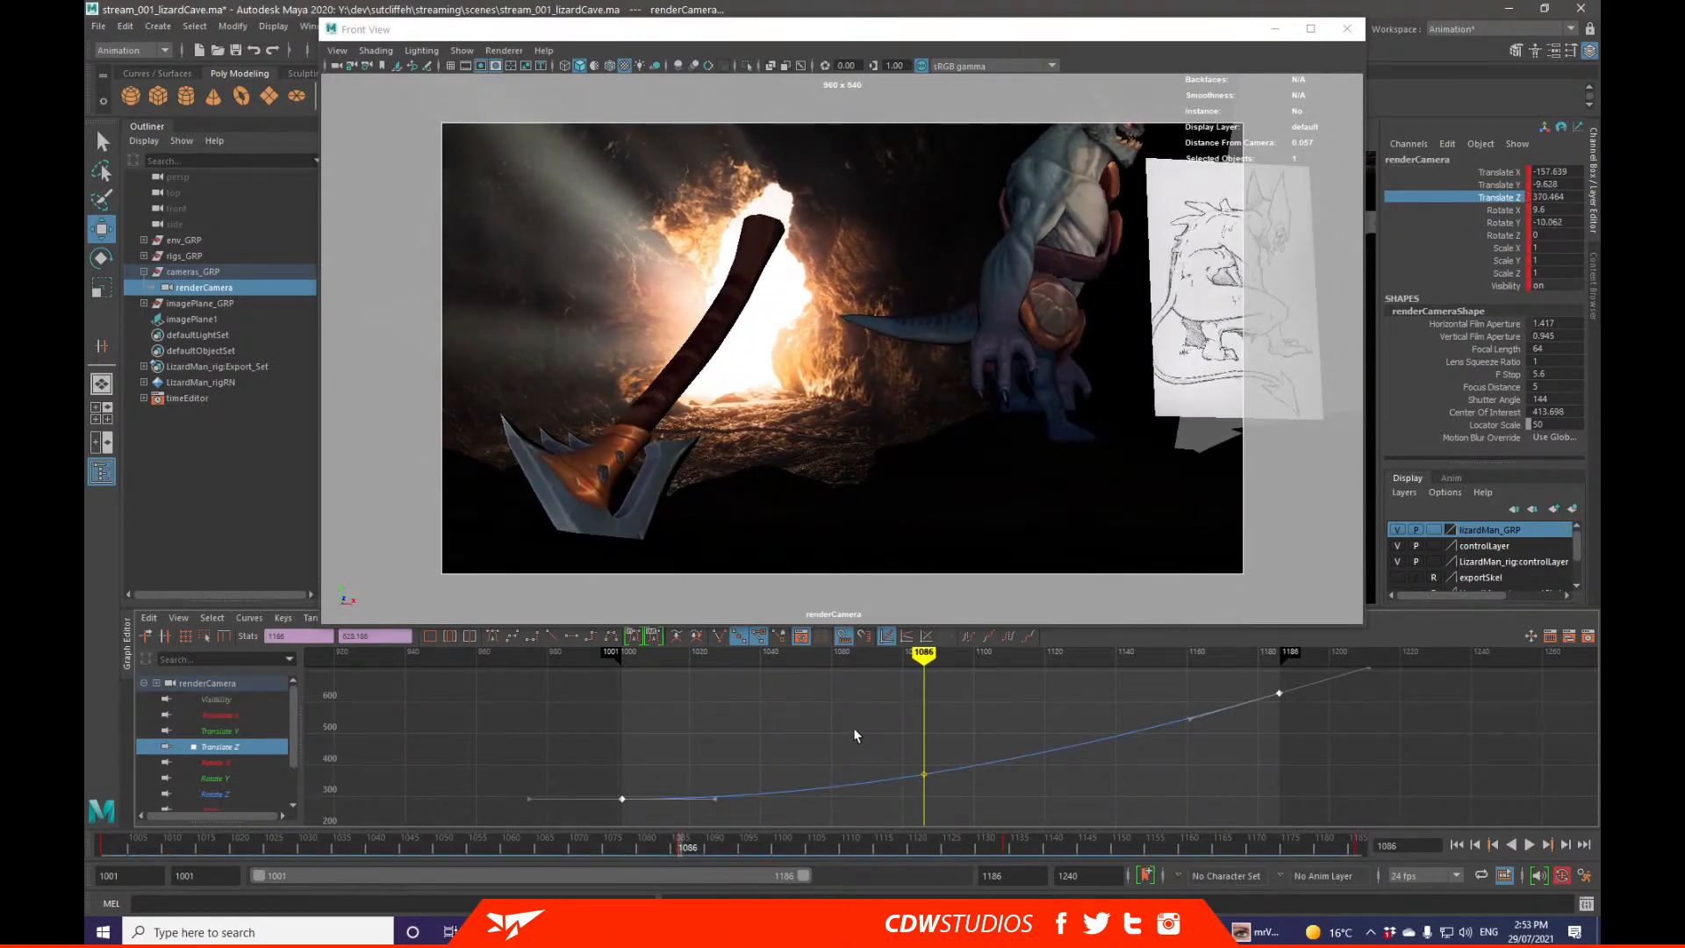
left_click_drag(853, 729, 992, 794)
right_click_drag(1021, 763, 1003, 781, "alt")
middle_click_drag(1003, 736, 1003, 744, "shift")
left_click(741, 793)
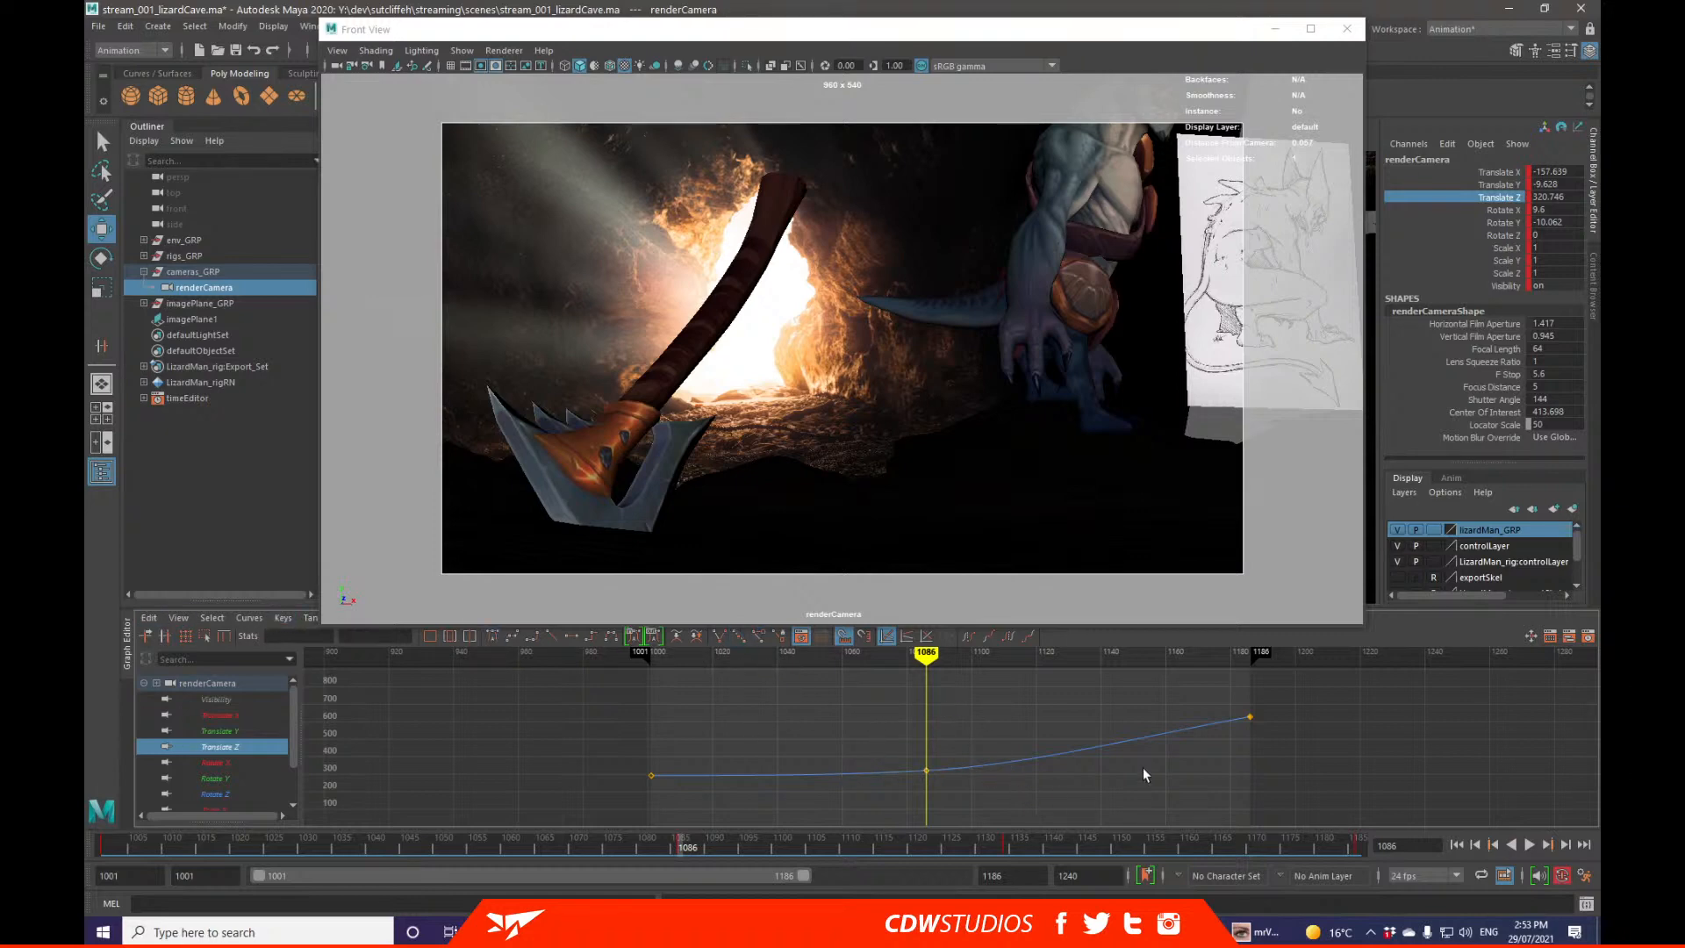
Step: Try sloping the incoming tangent of the Translate Z key at frame 1186 for an accelerating finish
left_click_drag(1224, 693, 1278, 740)
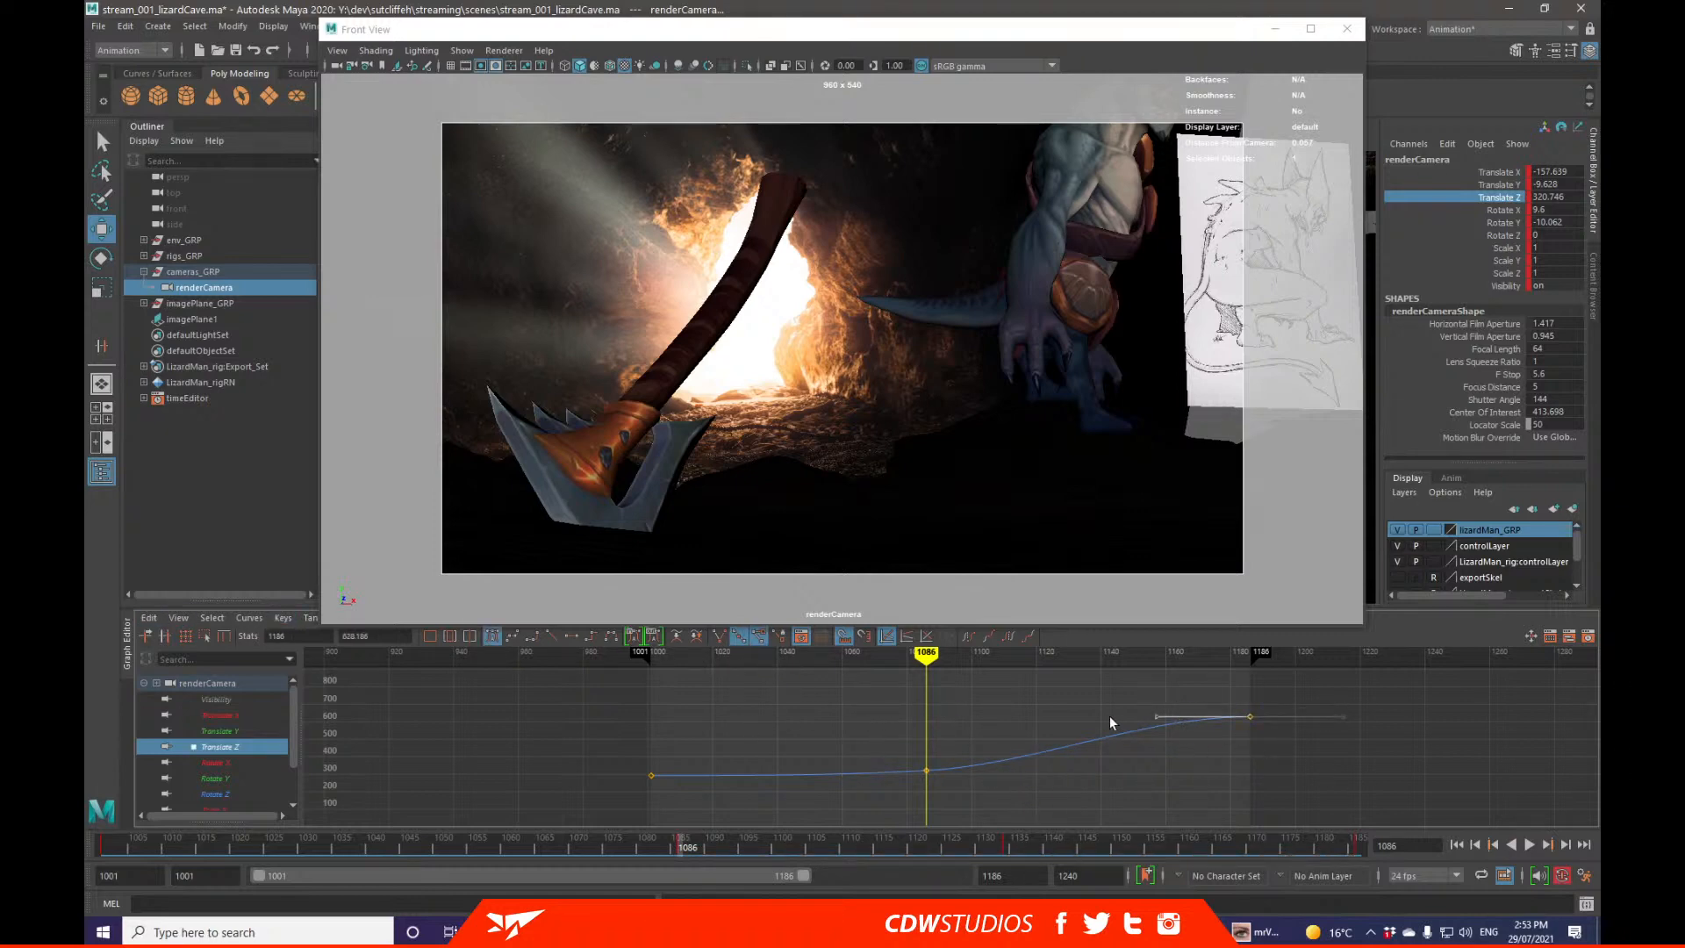
middle_click_drag(1109, 716, 1106, 748)
key("q")
left_click(1171, 777)
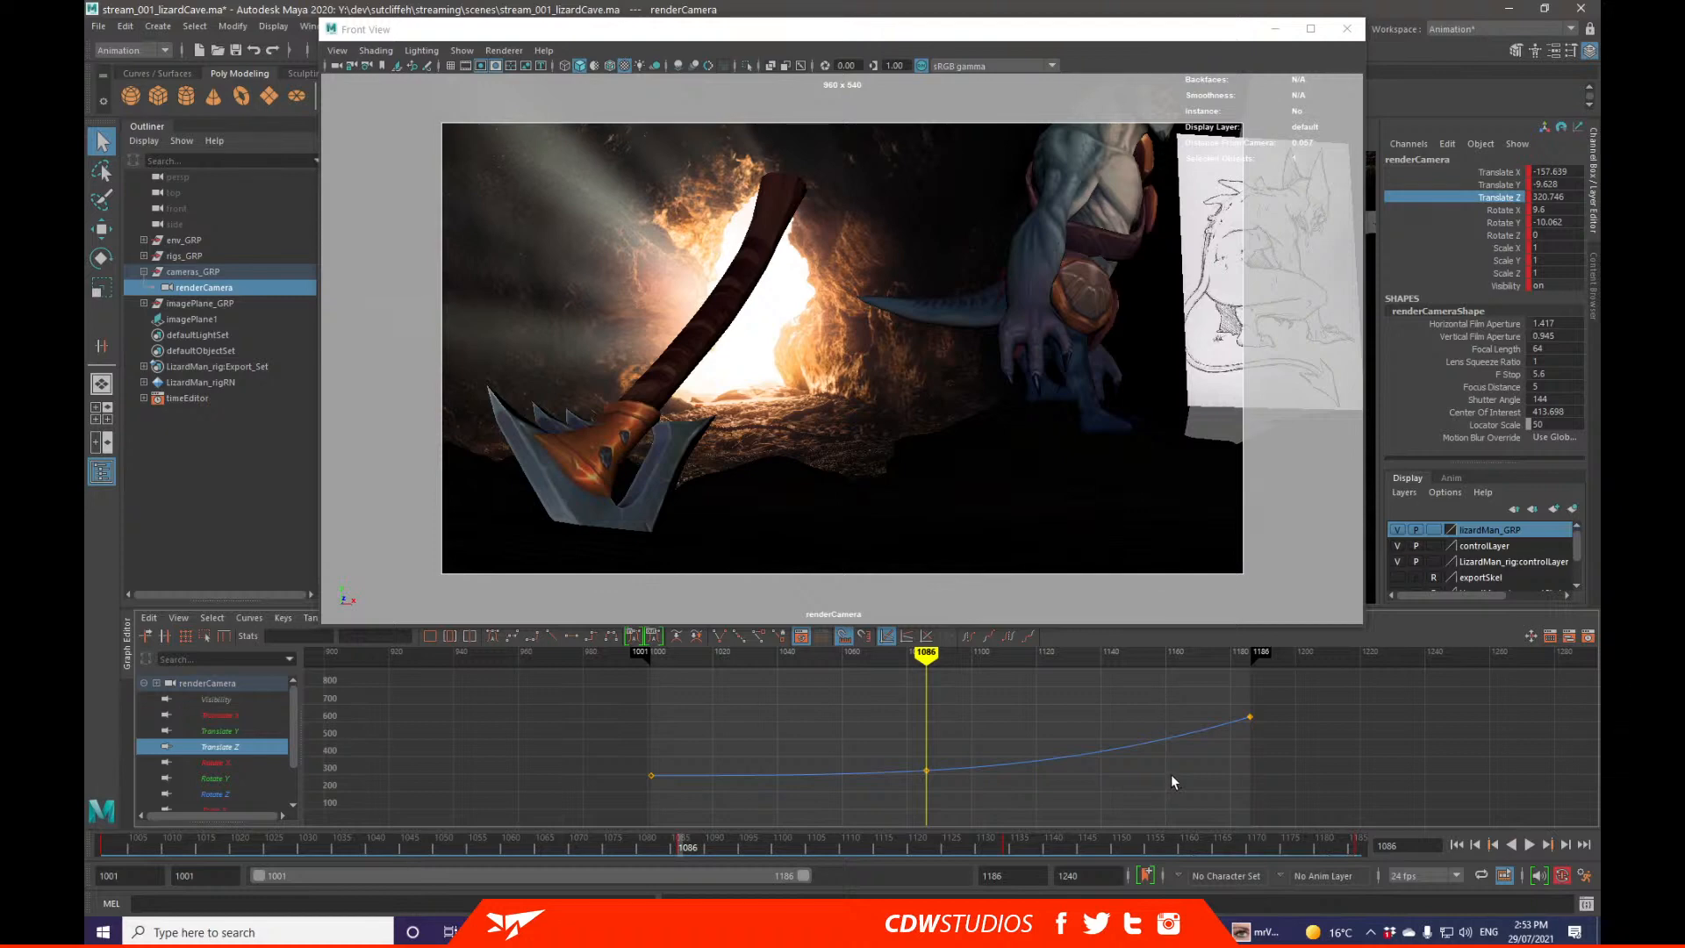
Step: Undo the sloped tangent, try a much steeper one at frame 1186, play it back, and undo it
key("ctrl+z")
key("ctrl+z")
middle_click_drag(1137, 747, 1230, 712)
middle_click_drag(1128, 741, 1169, 781)
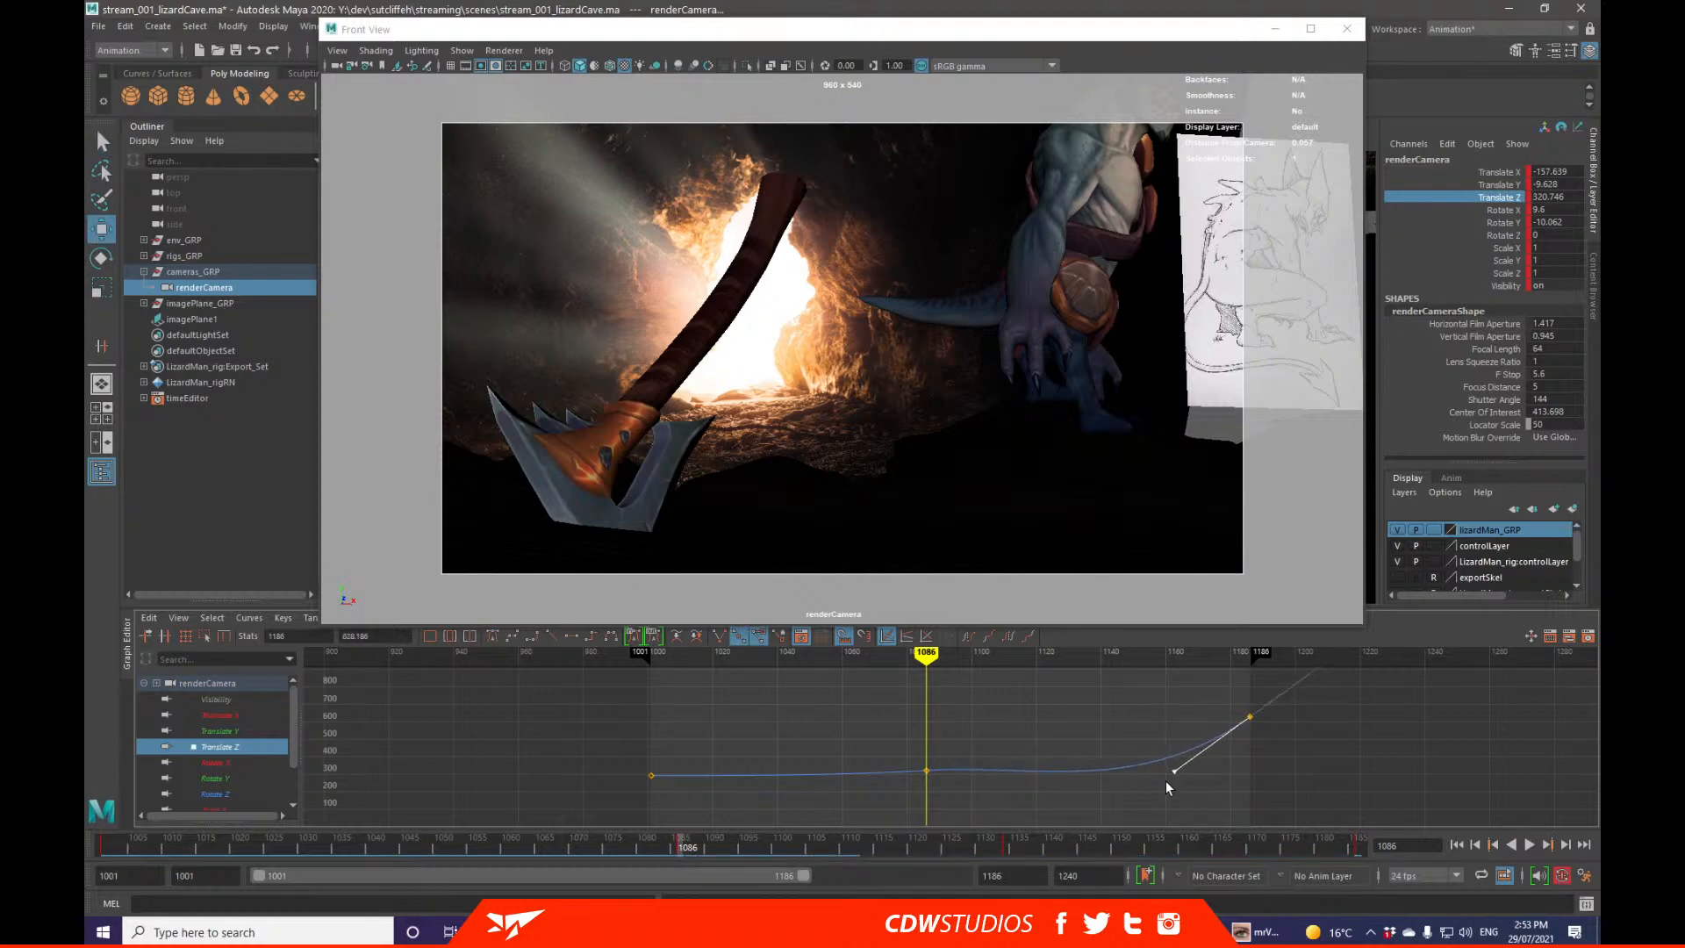
key("alt+v")
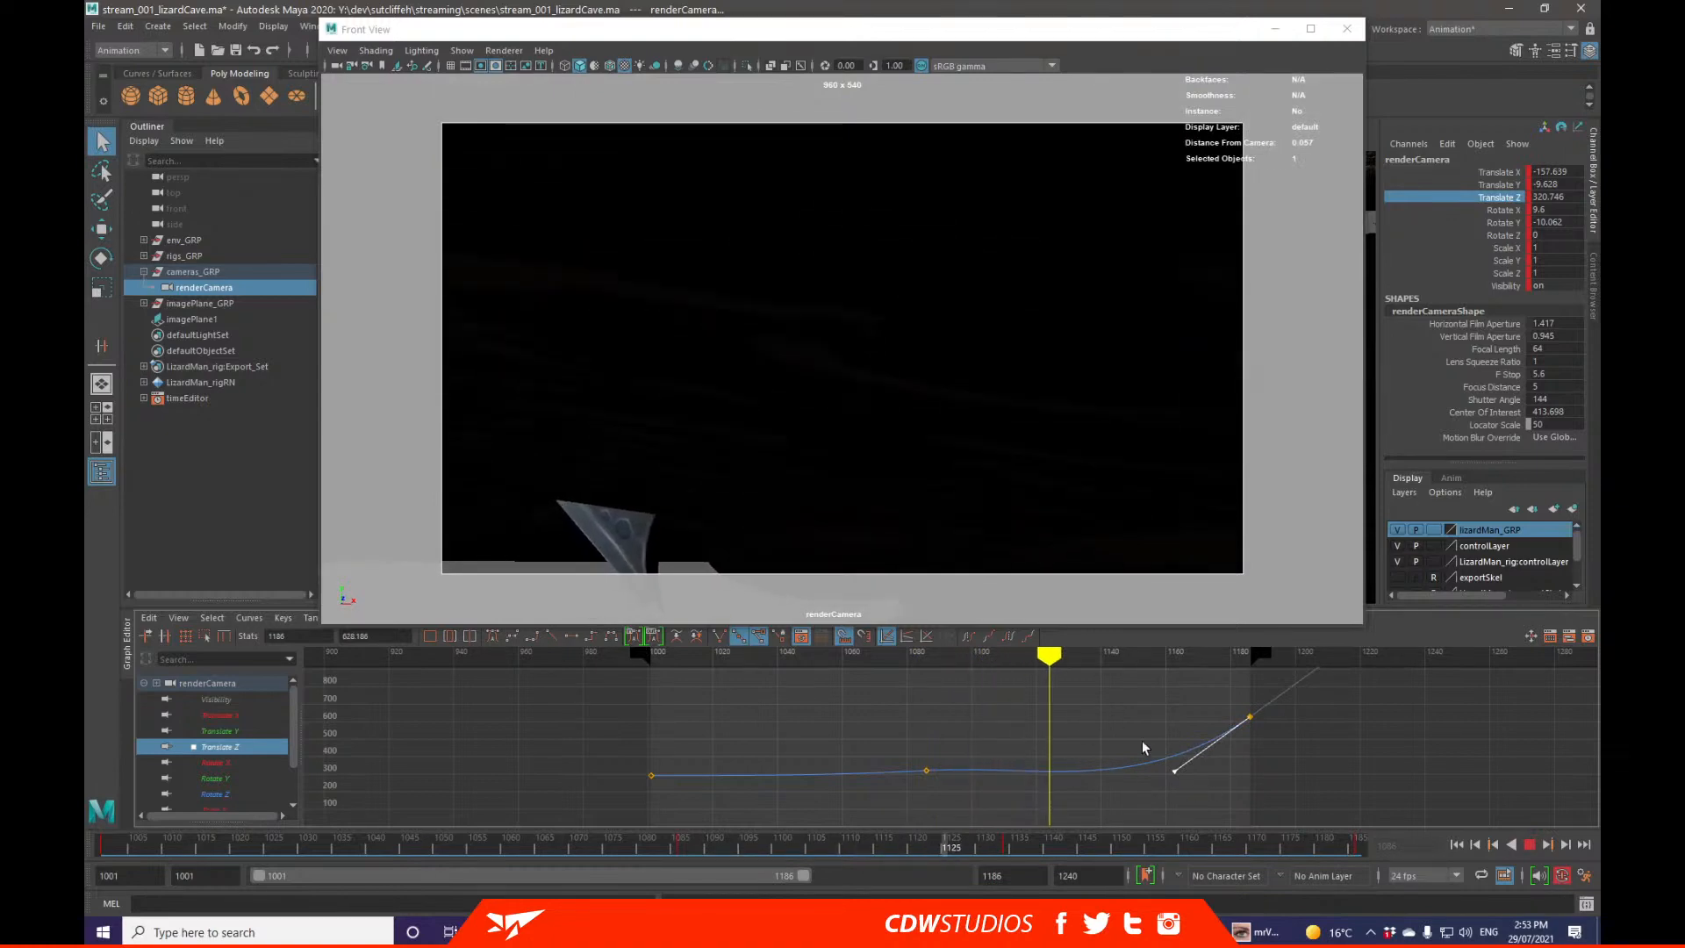
key("alt+v")
key("ctrl+z")
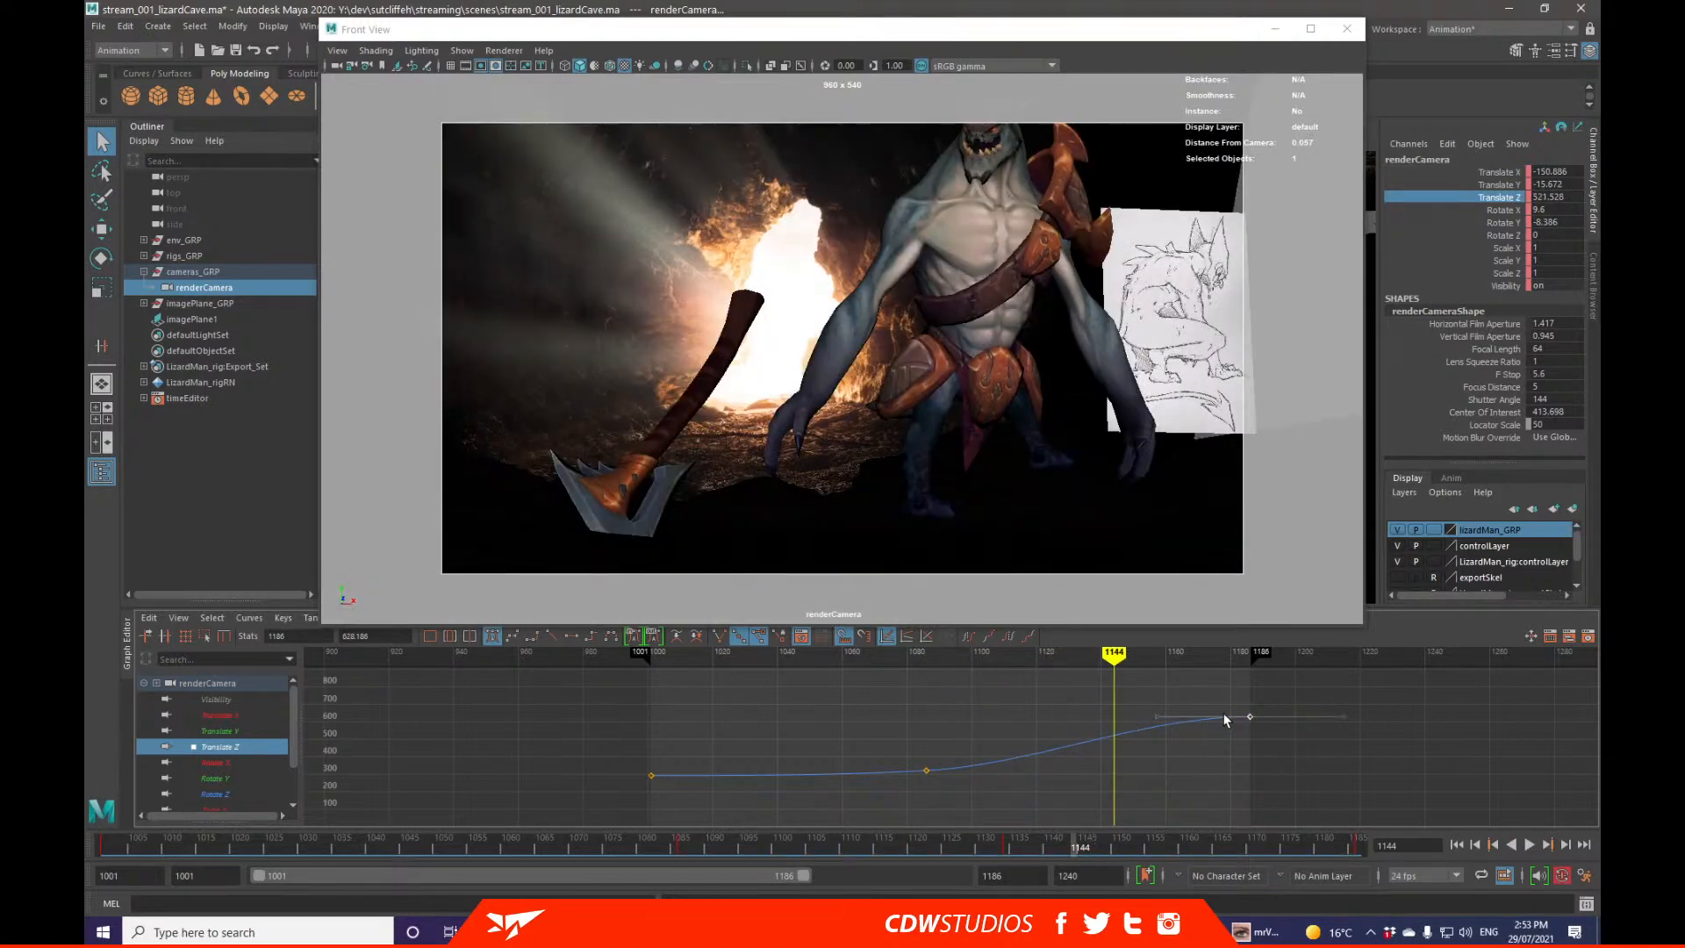
Step: Rework the Translate Z tangent at frame 1186 into a moderate upward slope that continues smoothly from frame 1086
left_click_drag(1204, 731, 1107, 703)
key("w")
middle_click_drag(1082, 702, 1083, 729)
key("ctrl+z")
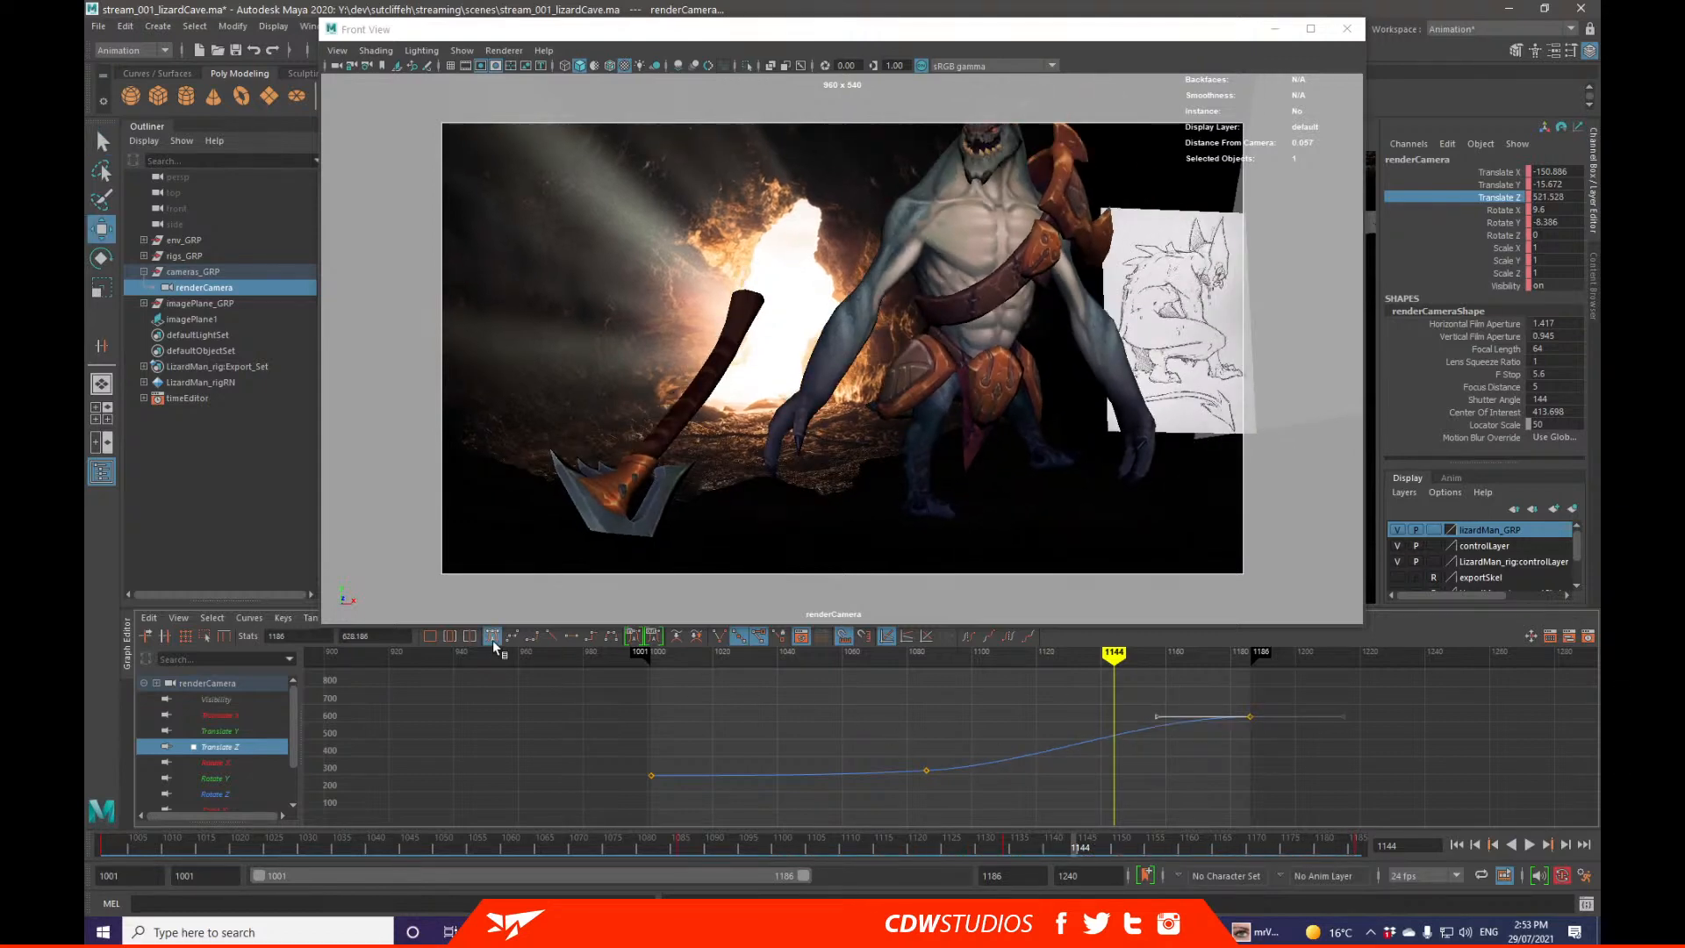
left_click_drag(1225, 692, 1282, 746)
middle_click_drag(1075, 698, 984, 719)
left_click_drag(1132, 692, 1298, 746)
left_click(492, 636)
middle_click_drag(1152, 687, 1138, 702)
key("ctrl+z")
left_click_drag(1160, 703, 1169, 727)
middle_click_drag(1130, 708, 1115, 732)
key("q")
right_click_drag(1117, 730, 1056, 717, "alt")
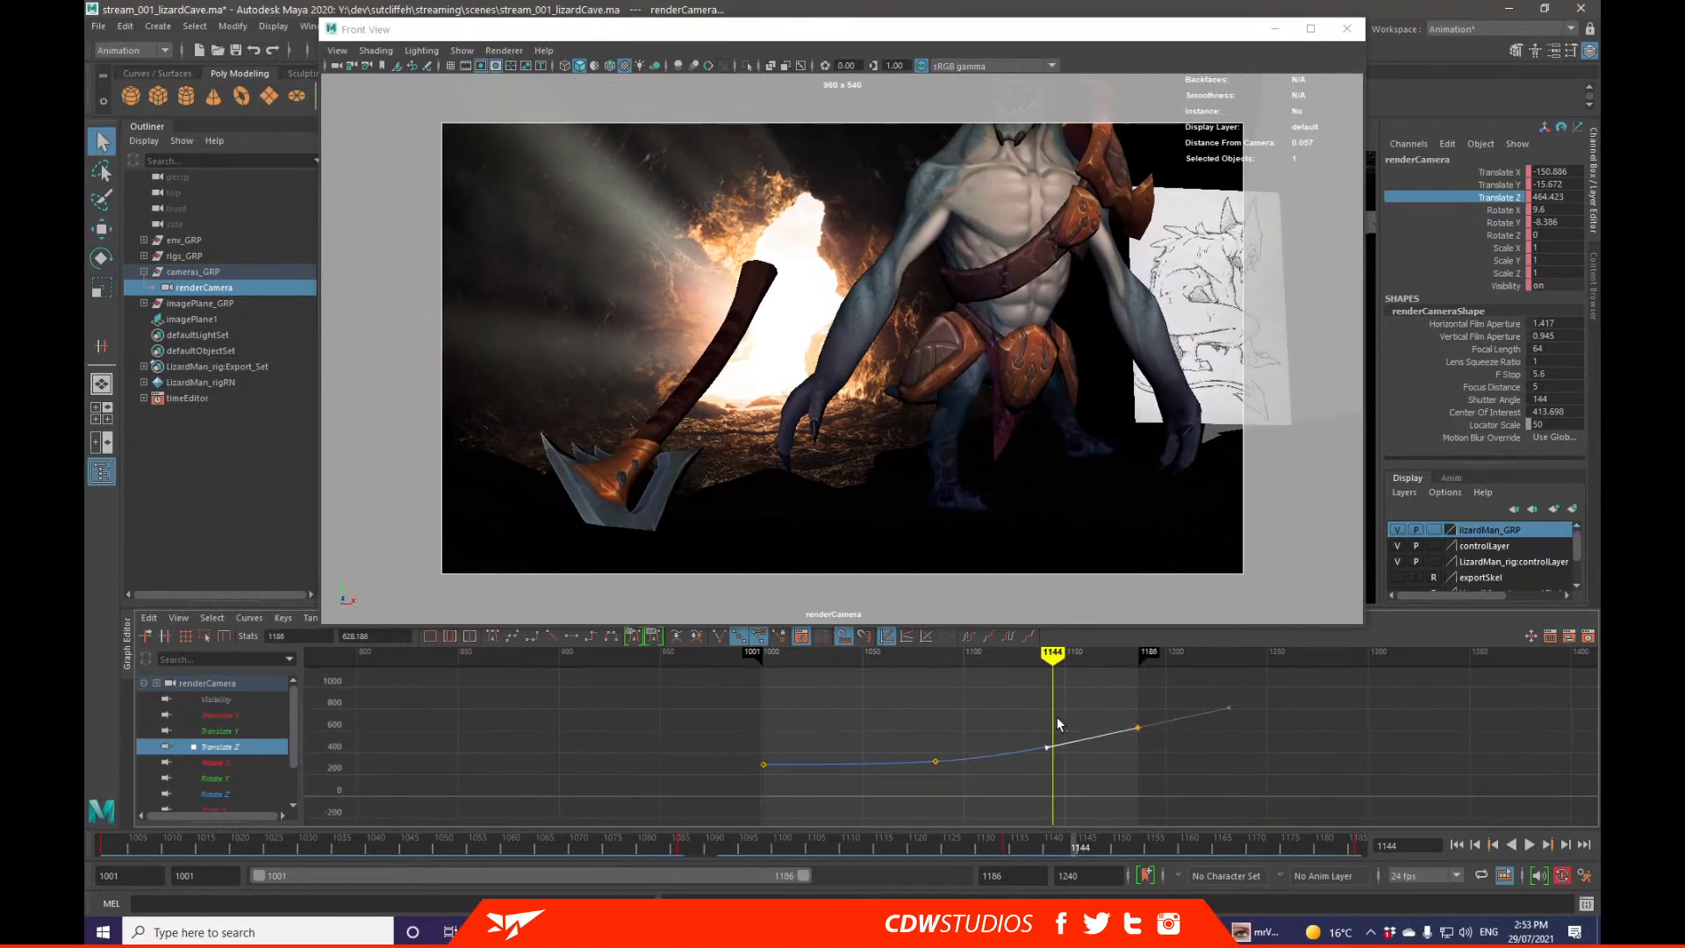
Step: Play the shot from frame 1001 to review the new Translate Z curve and stop at frame 1086
left_click_drag(690, 847, 100, 834)
key("alt+v")
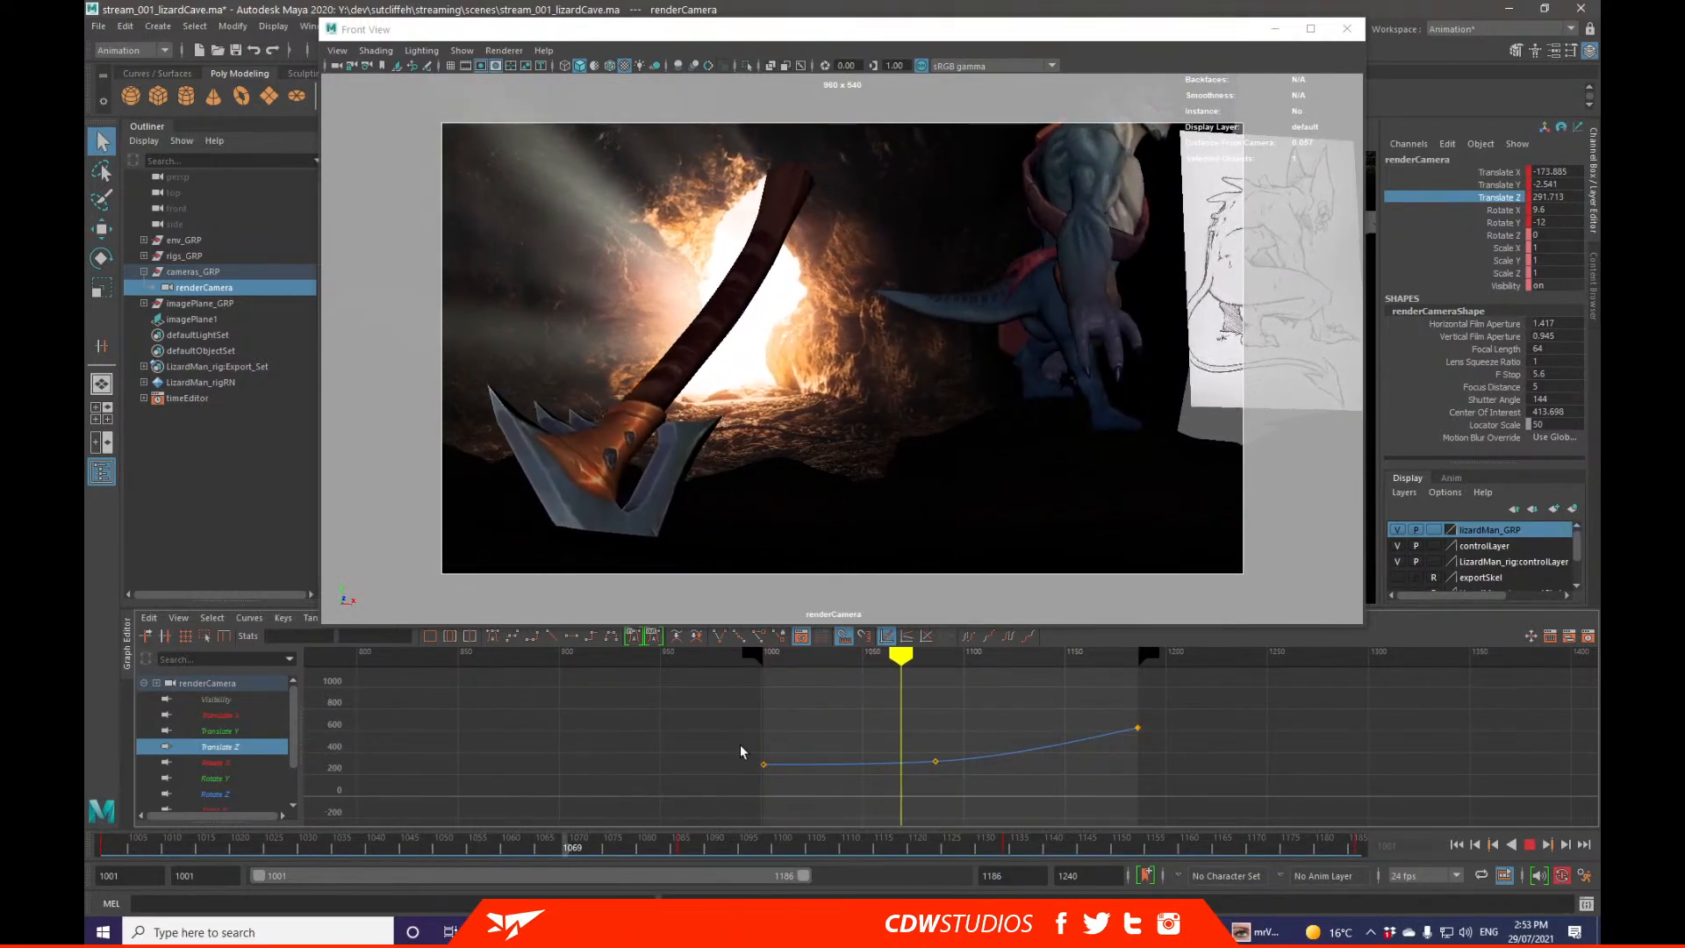
key("alt+v")
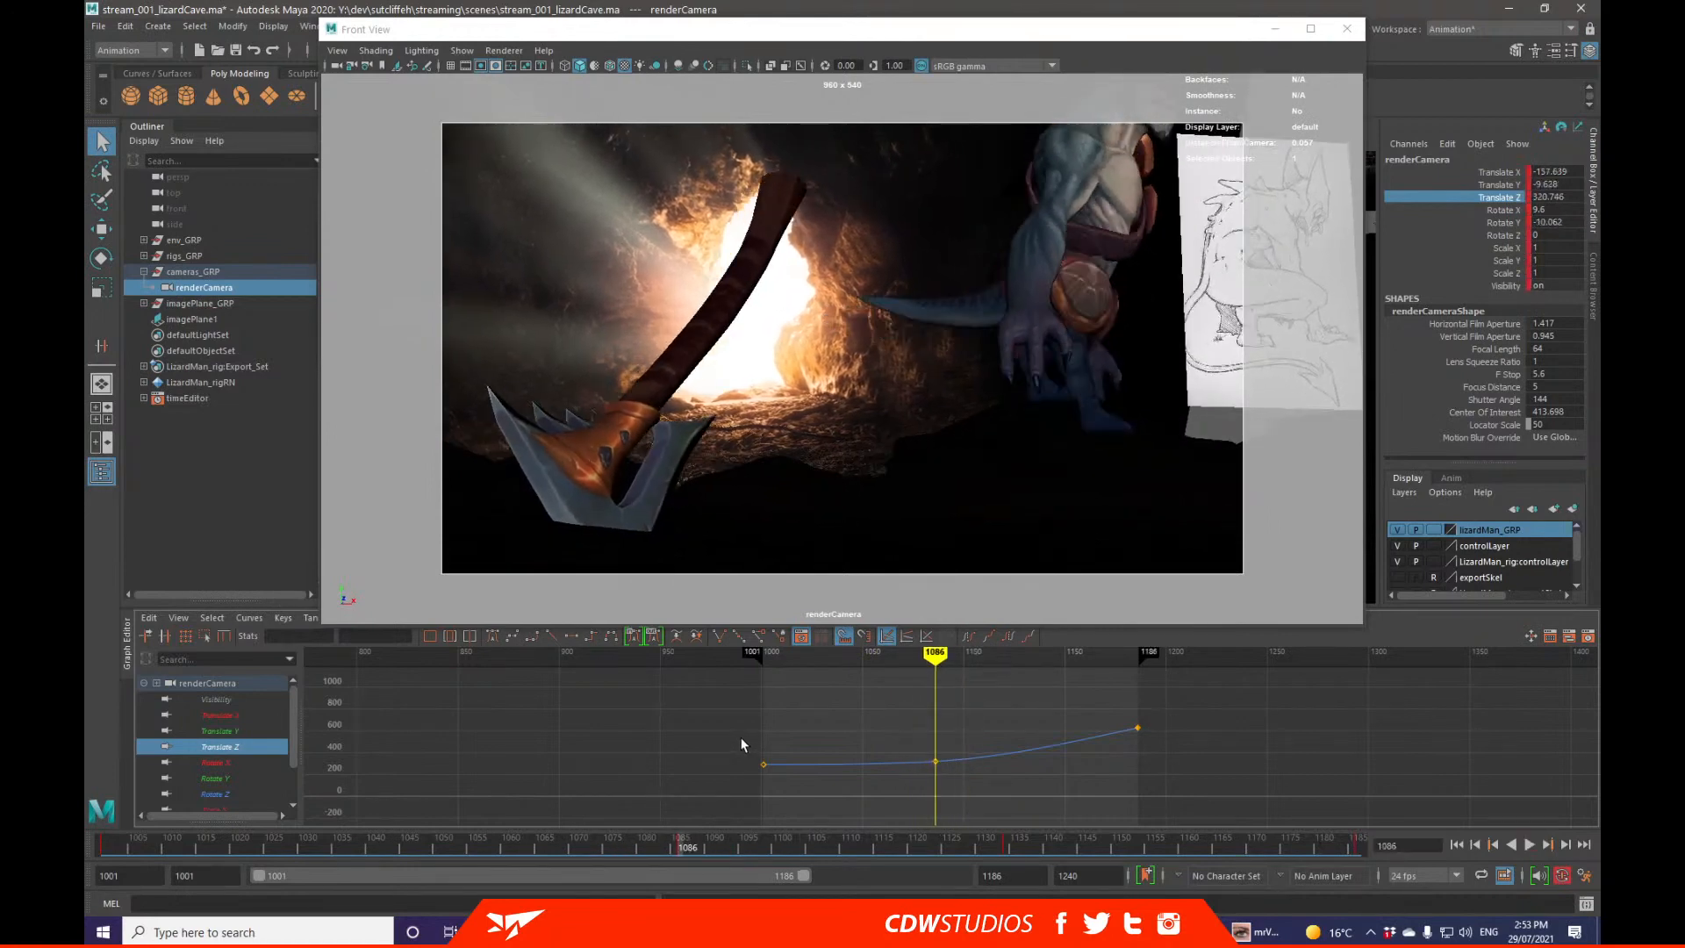
Step: Lower the Translate X key at frame 1086 to about -165.9, and lower the key at frame 1134 to remove the curve's hump
left_click(219, 715)
key("w")
mouse_move(966, 744)
middle_mouse_down("shift")
mouse_move(988, 741)
mouse_move(989, 763)
middle_mouse_up("shift")
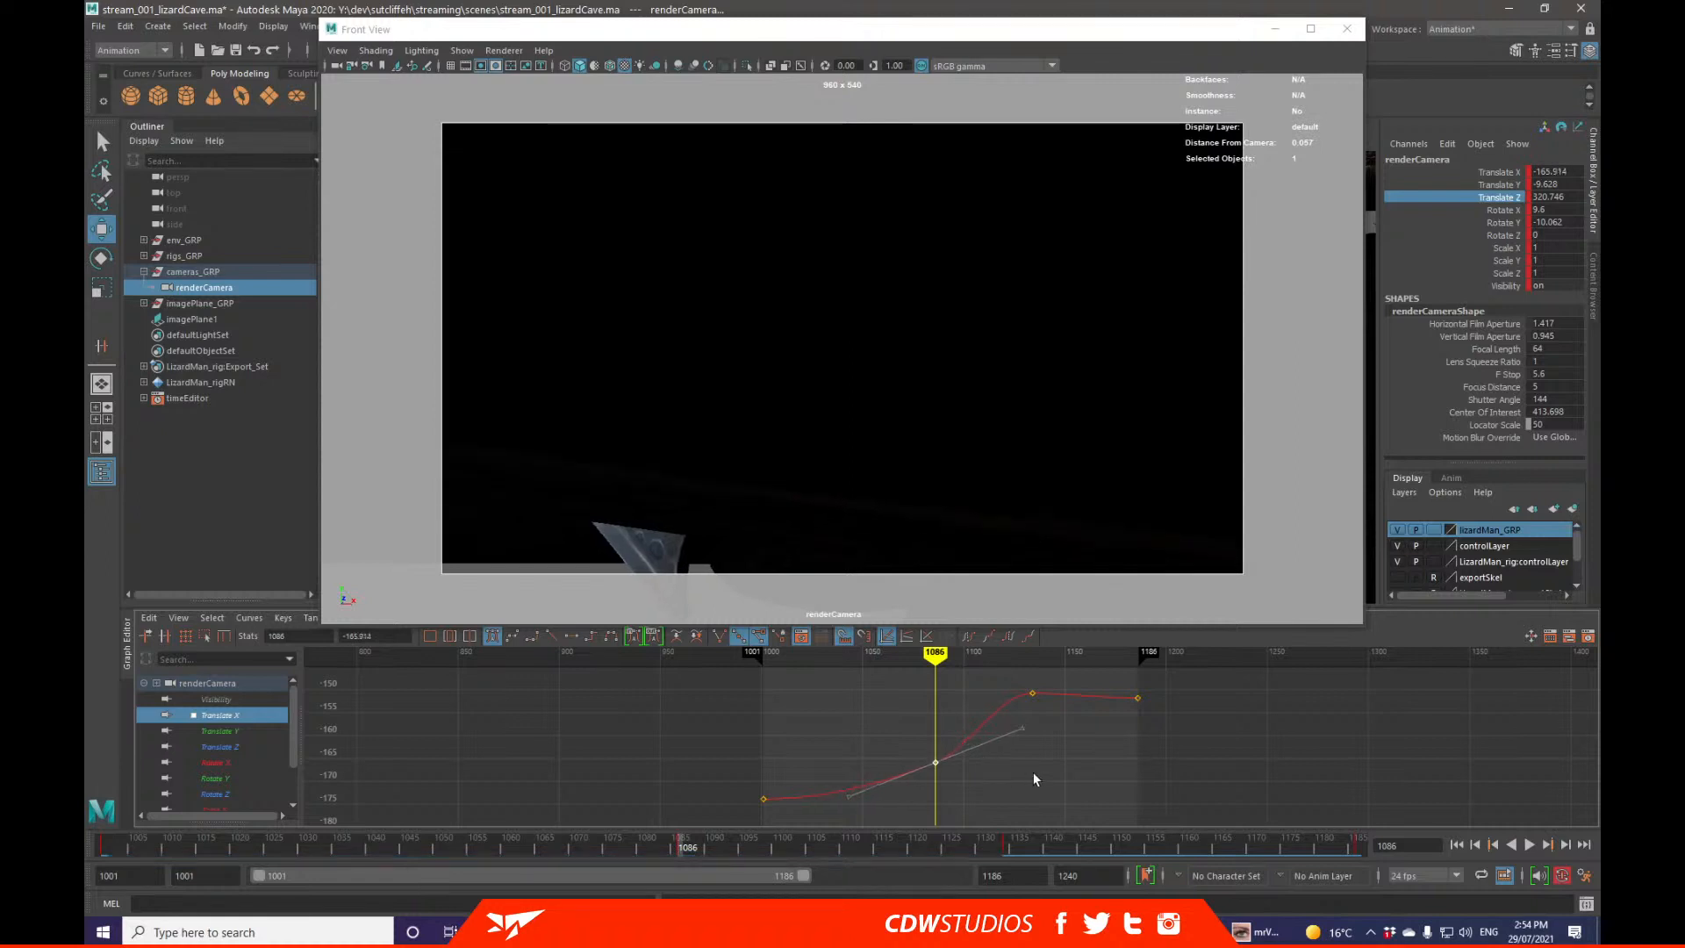
key("q")
left_click(1037, 777)
left_click(1032, 694)
key("w")
middle_click_drag(1050, 715, 1013, 738, "shift")
Step: Align the Translate X tangents at frames 1086 and 1134 so the curve rises smoothly to frame 1186
key("q")
left_click(1035, 760)
left_click(935, 762)
left_click(1020, 735)
key("w")
key("q")
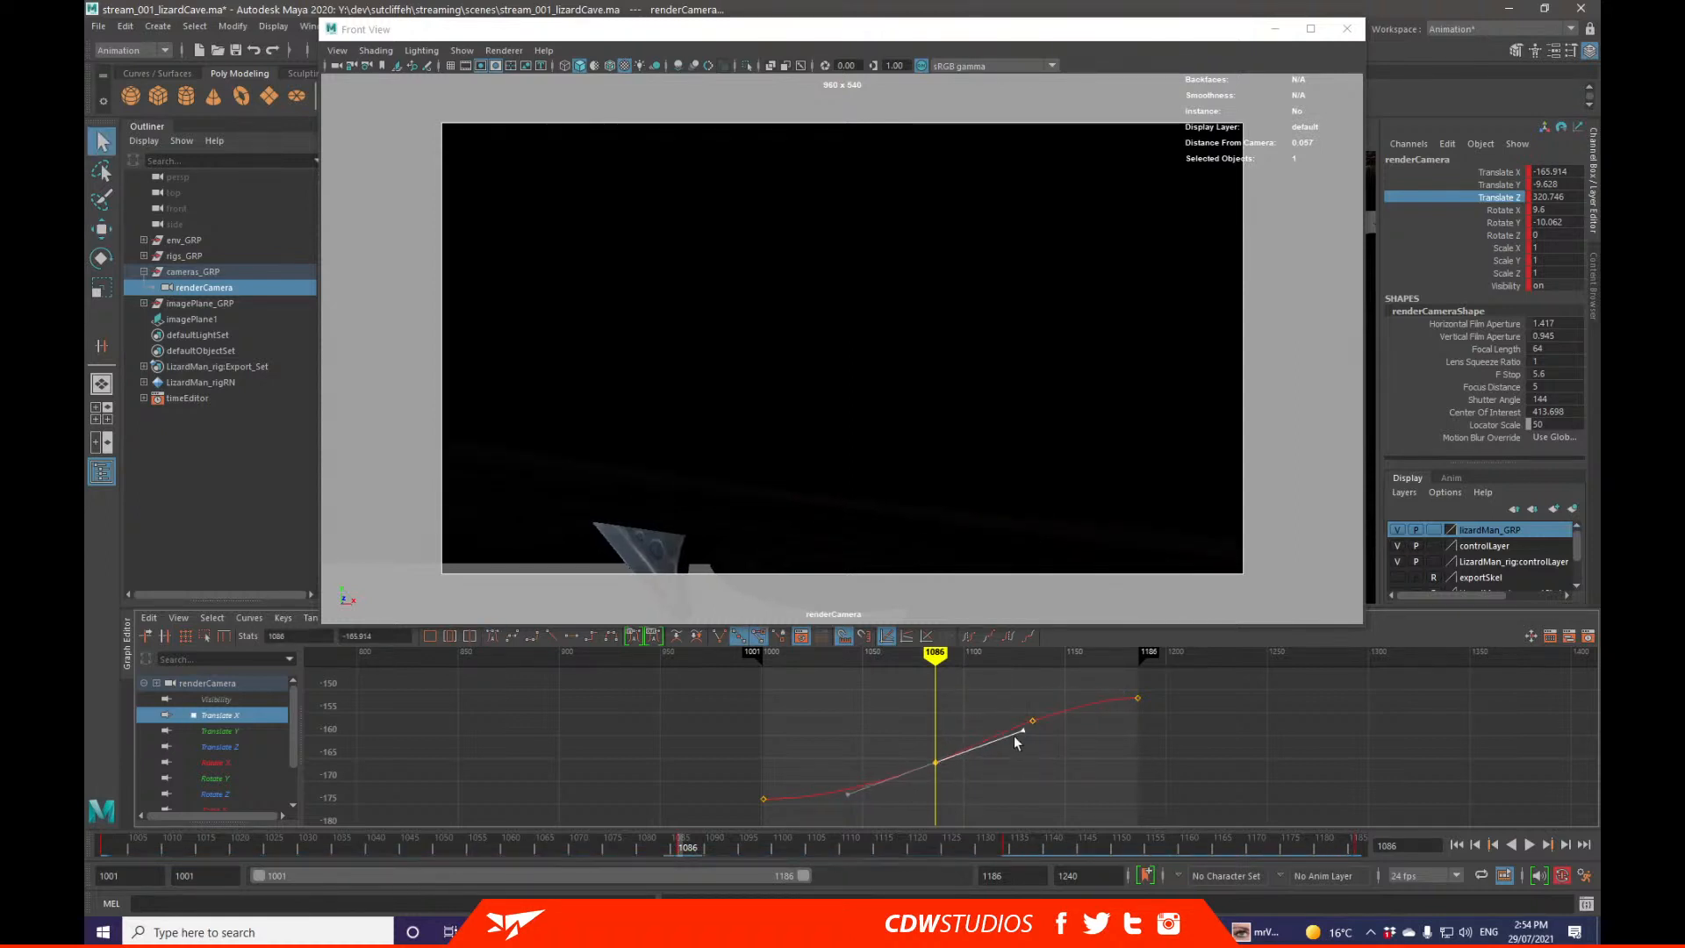
left_click(1033, 720)
key("w")
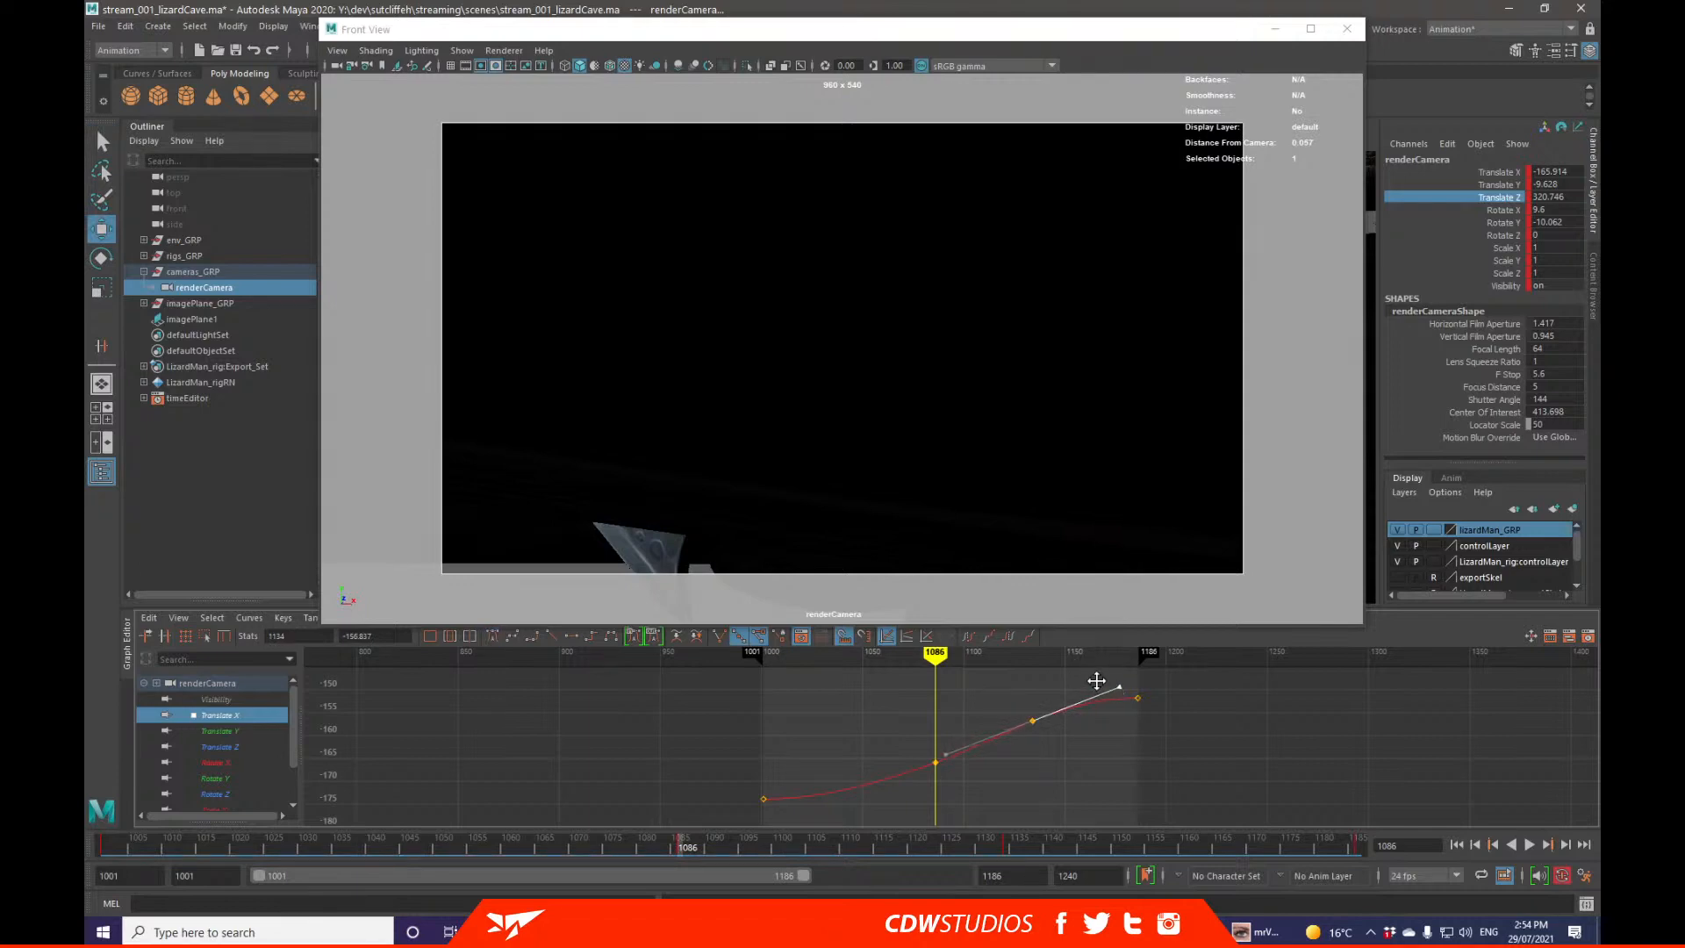
key("q")
left_click(733, 775)
Step: Try raising the Translate Y key at frame 1086 to about -6.6, then undo it
left_click(263, 730)
left_click(936, 742)
key("w")
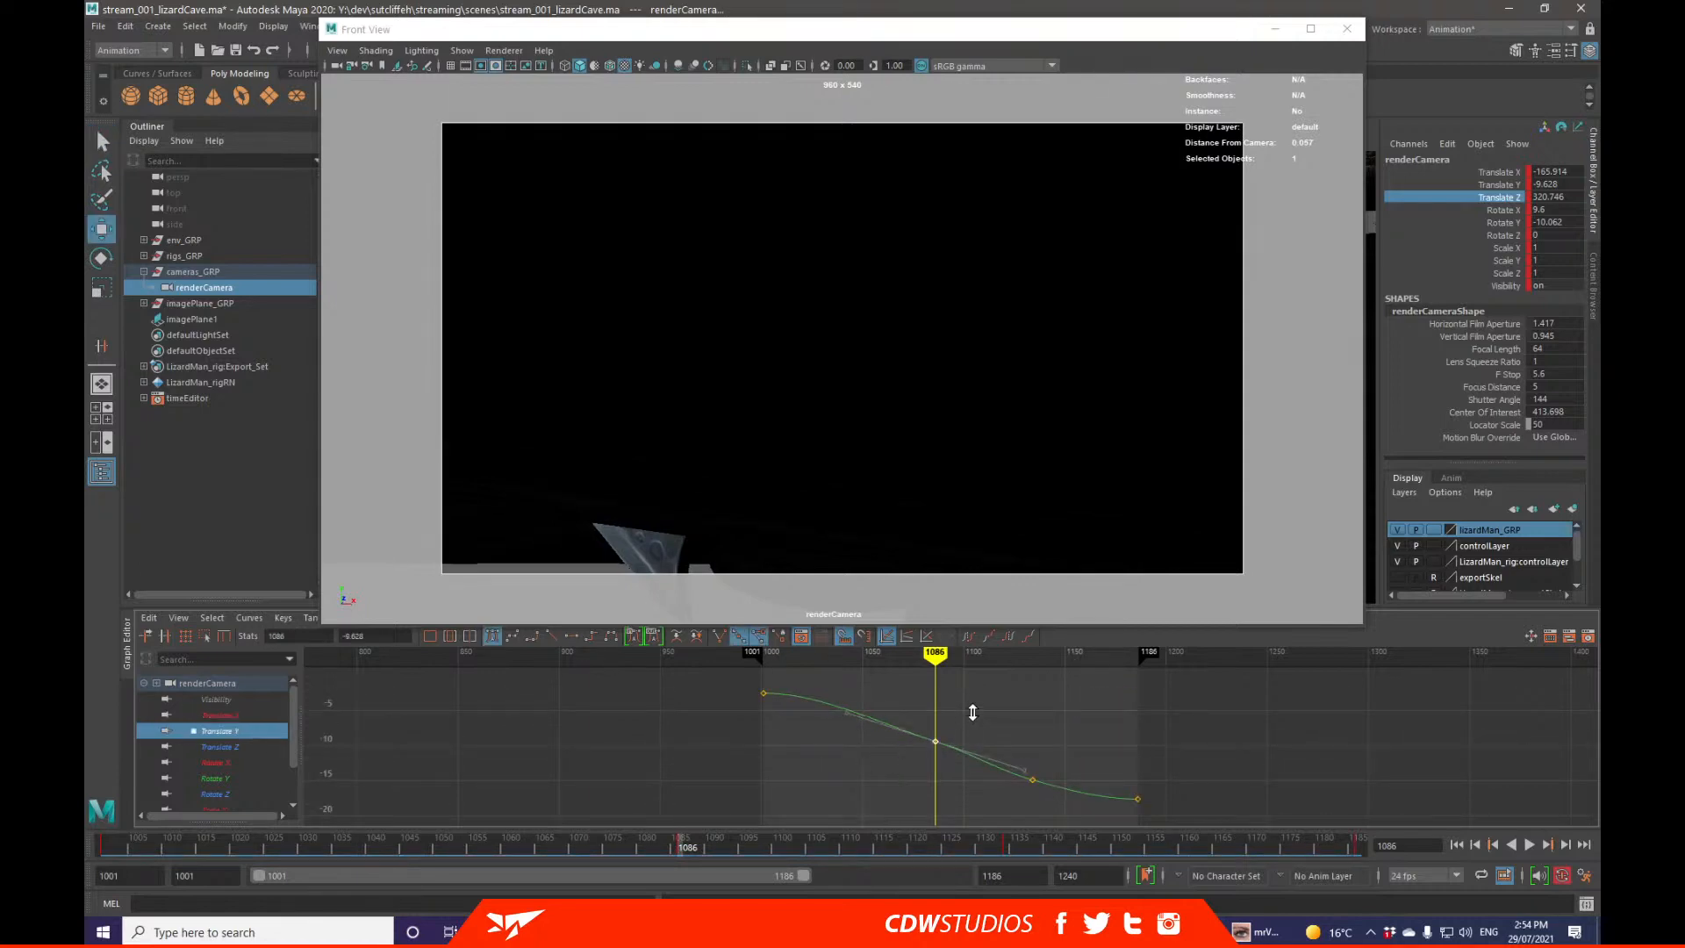
middle_click_drag(972, 712, 976, 700)
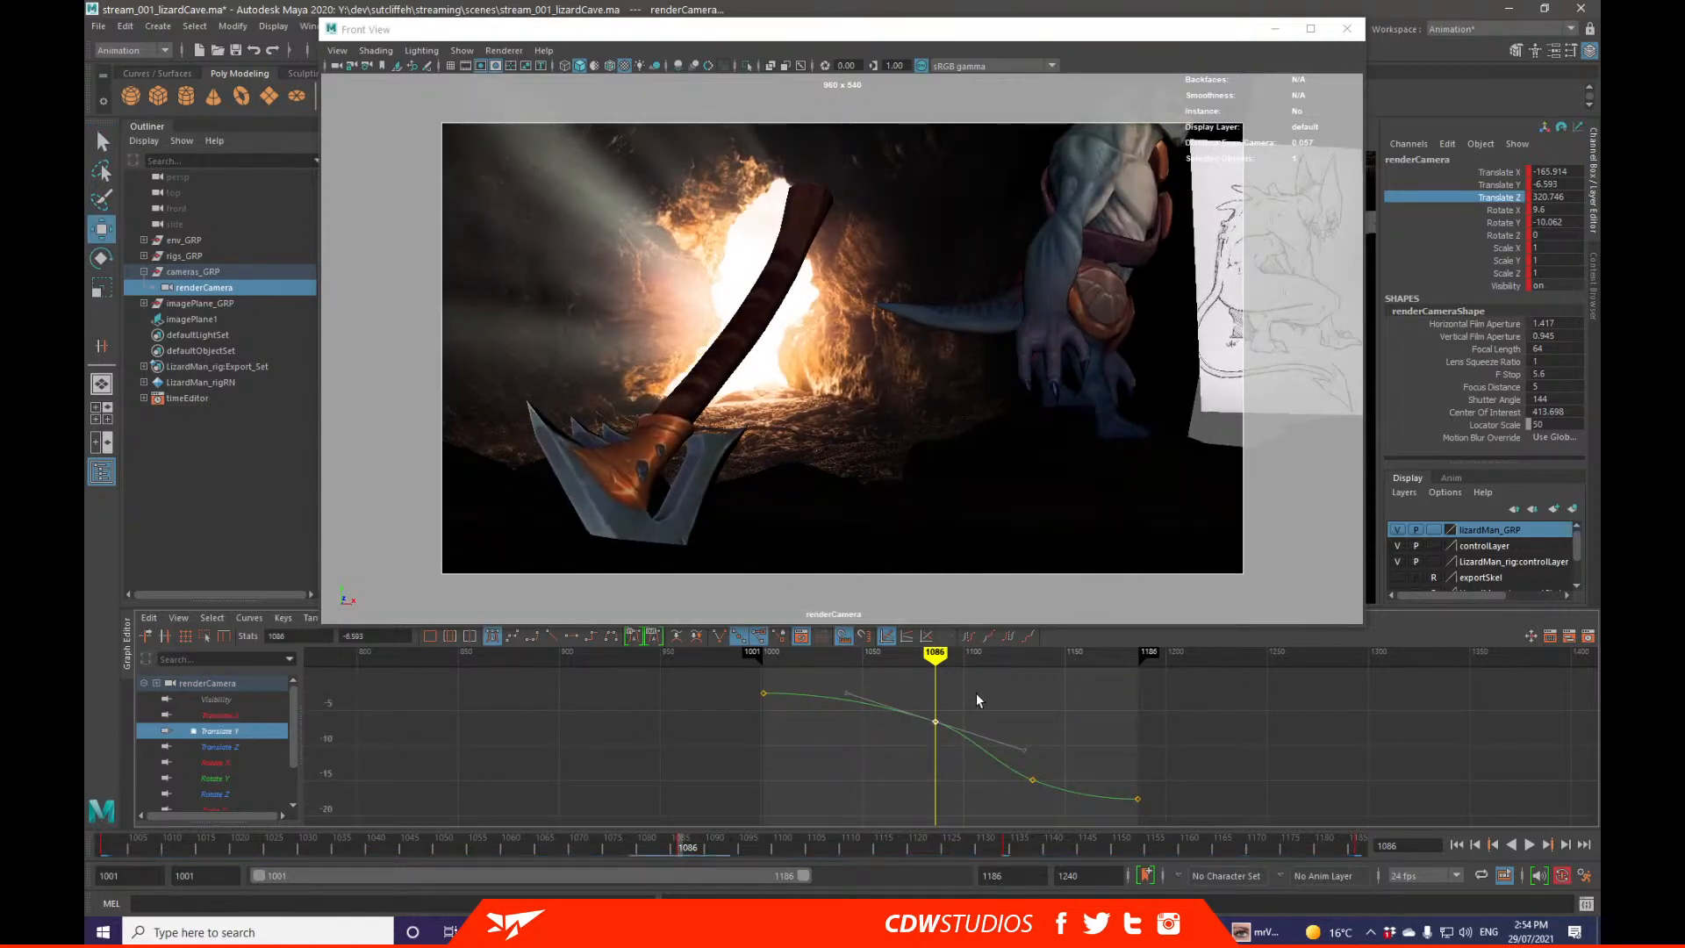
key("ctrl+z")
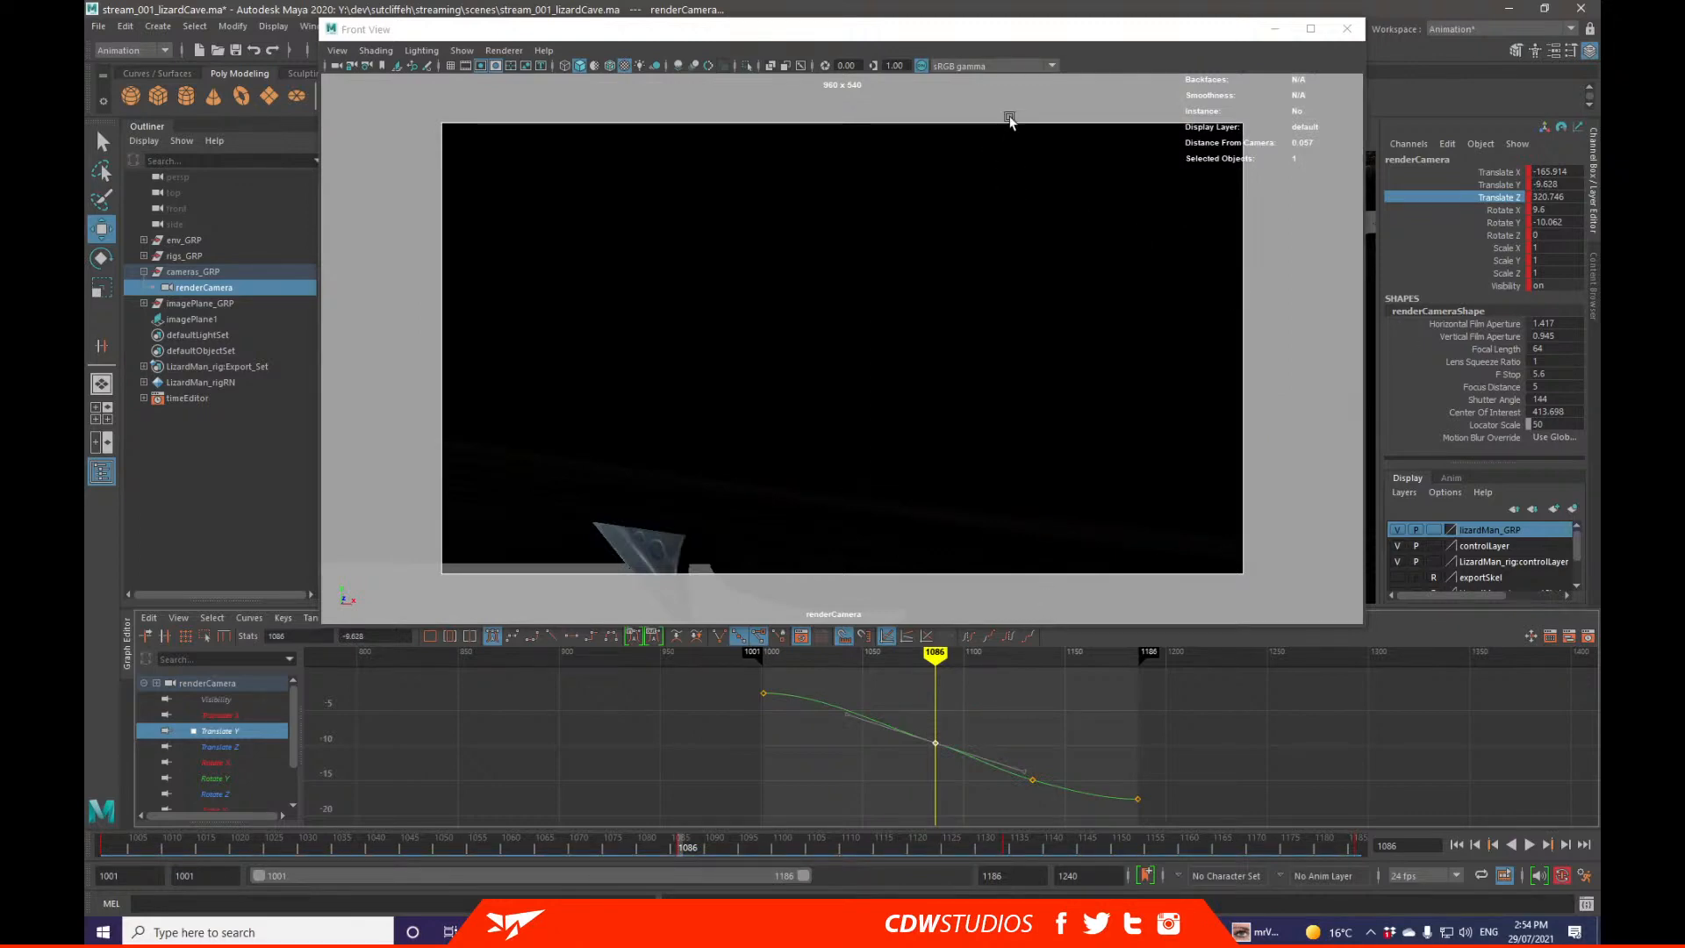
Step: Move the floating camera view aside, orbit the perspective view around renderCamera, and turn off scene lighting there
left_click_drag(1019, 35, 1599, 179)
left_click_drag(1343, 330, 856, 309, "alt")
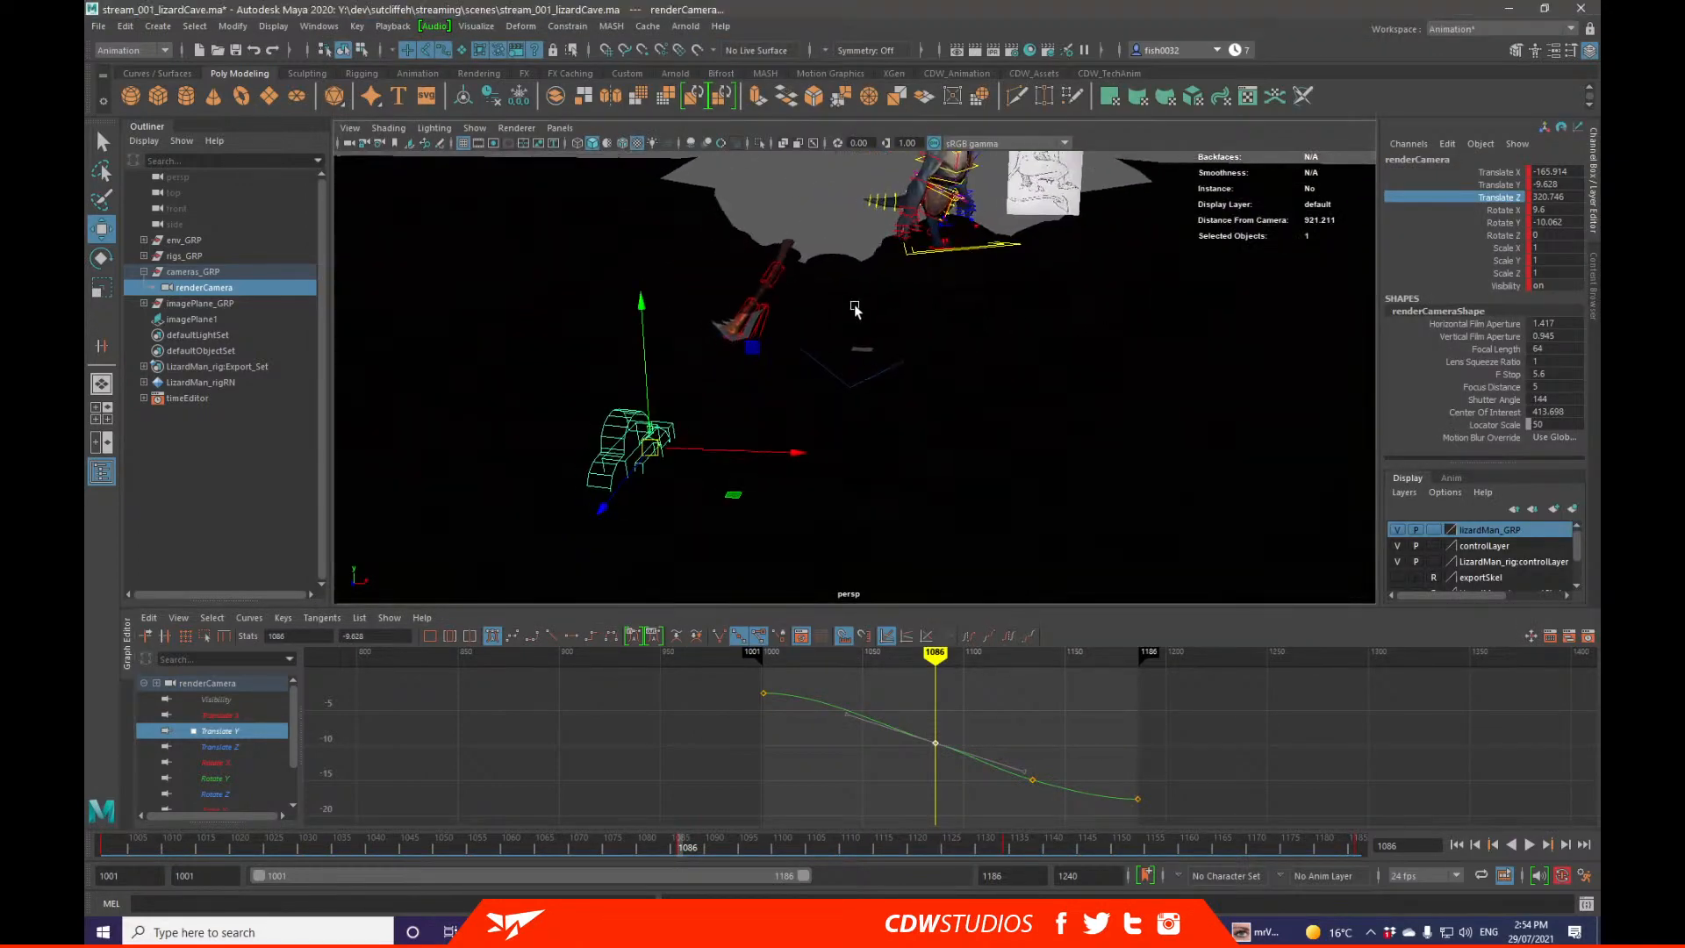
left_click(607, 145)
Step: Examine the ground geometry around renderCamera and the lizard man in the perspective view, selecting ground_GEO and clearing the selection
mouse_move(647, 305)
left_mouse_down("alt")
mouse_move(779, 350)
mouse_move(962, 325)
mouse_move(918, 298)
mouse_move(917, 320)
mouse_move(999, 229)
left_mouse_up("alt")
left_click(1032, 321)
scroll(1032, 321, "down", 2)
left_click(934, 285)
left_click(1000, 230)
key("q")
left_click(1018, 296)
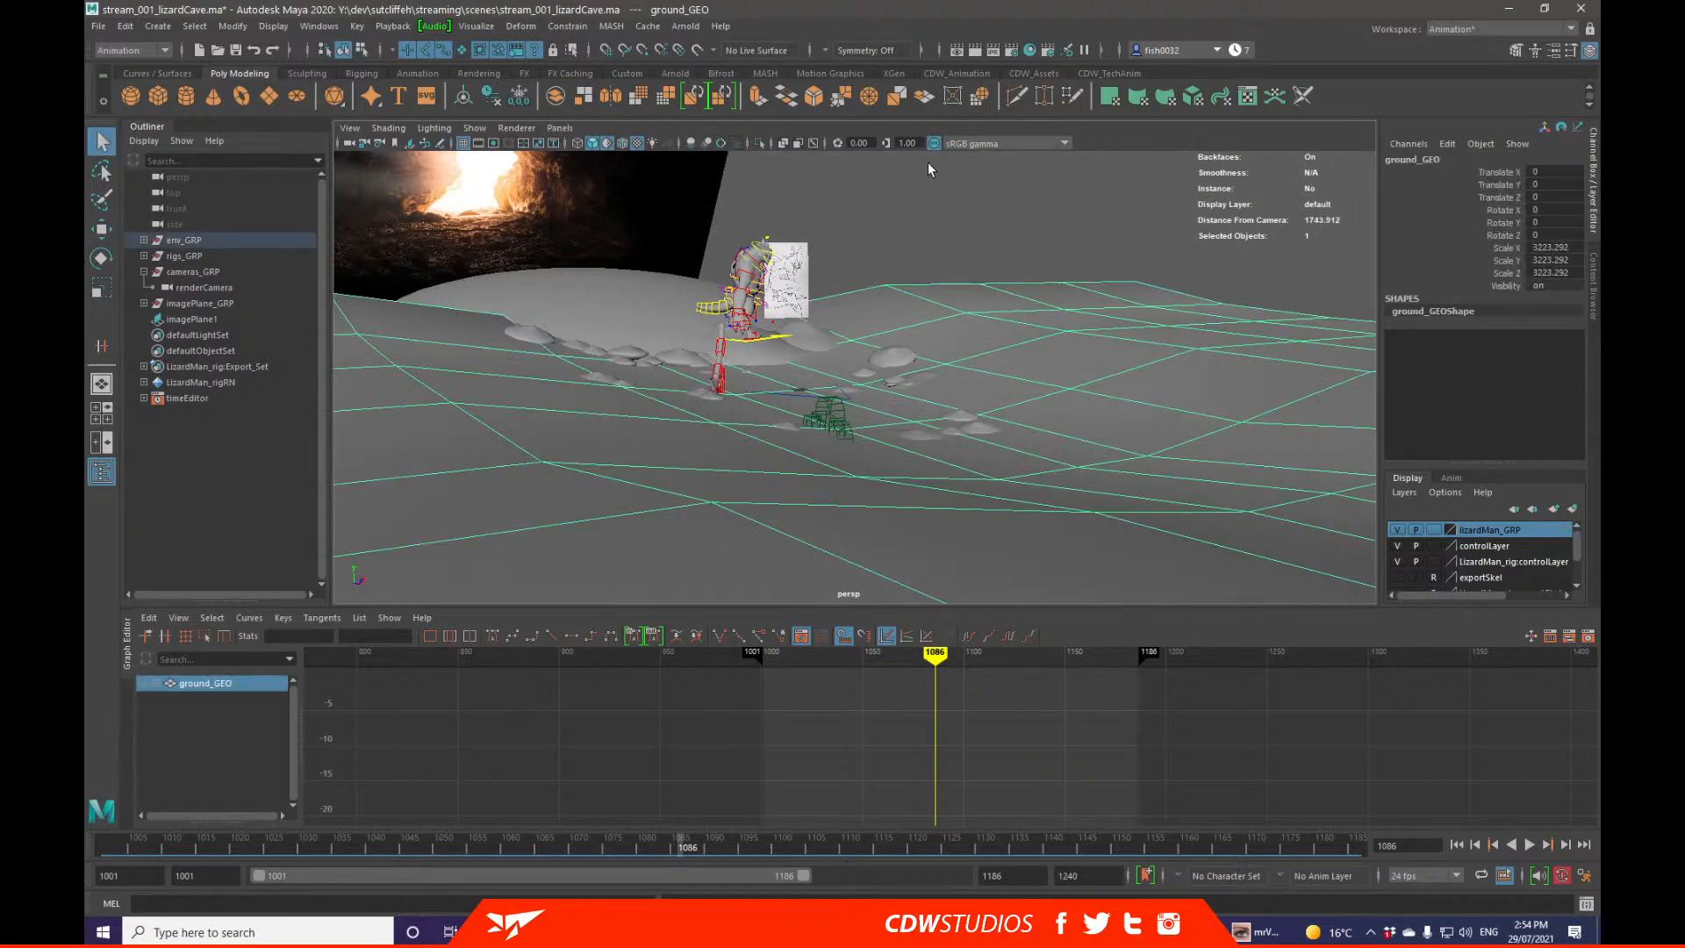
left_click(935, 228)
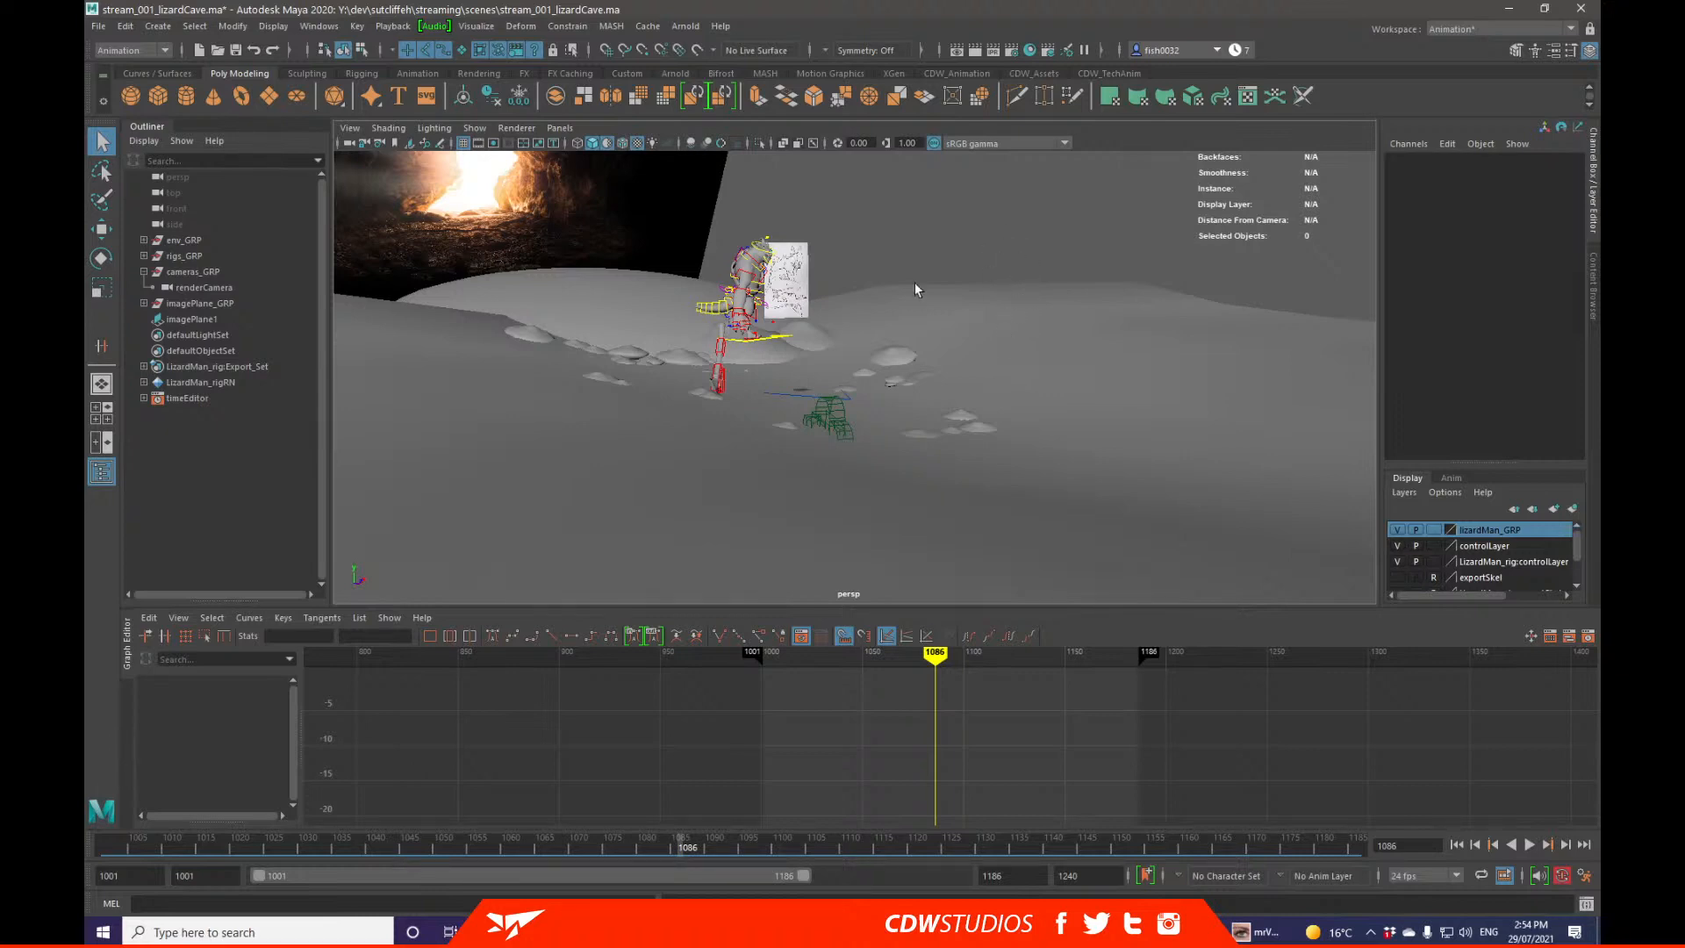
Step: Inspect the slope of ground_GEO between the lizard man and renderCamera from several angles in the perspective view
left_click(1003, 331)
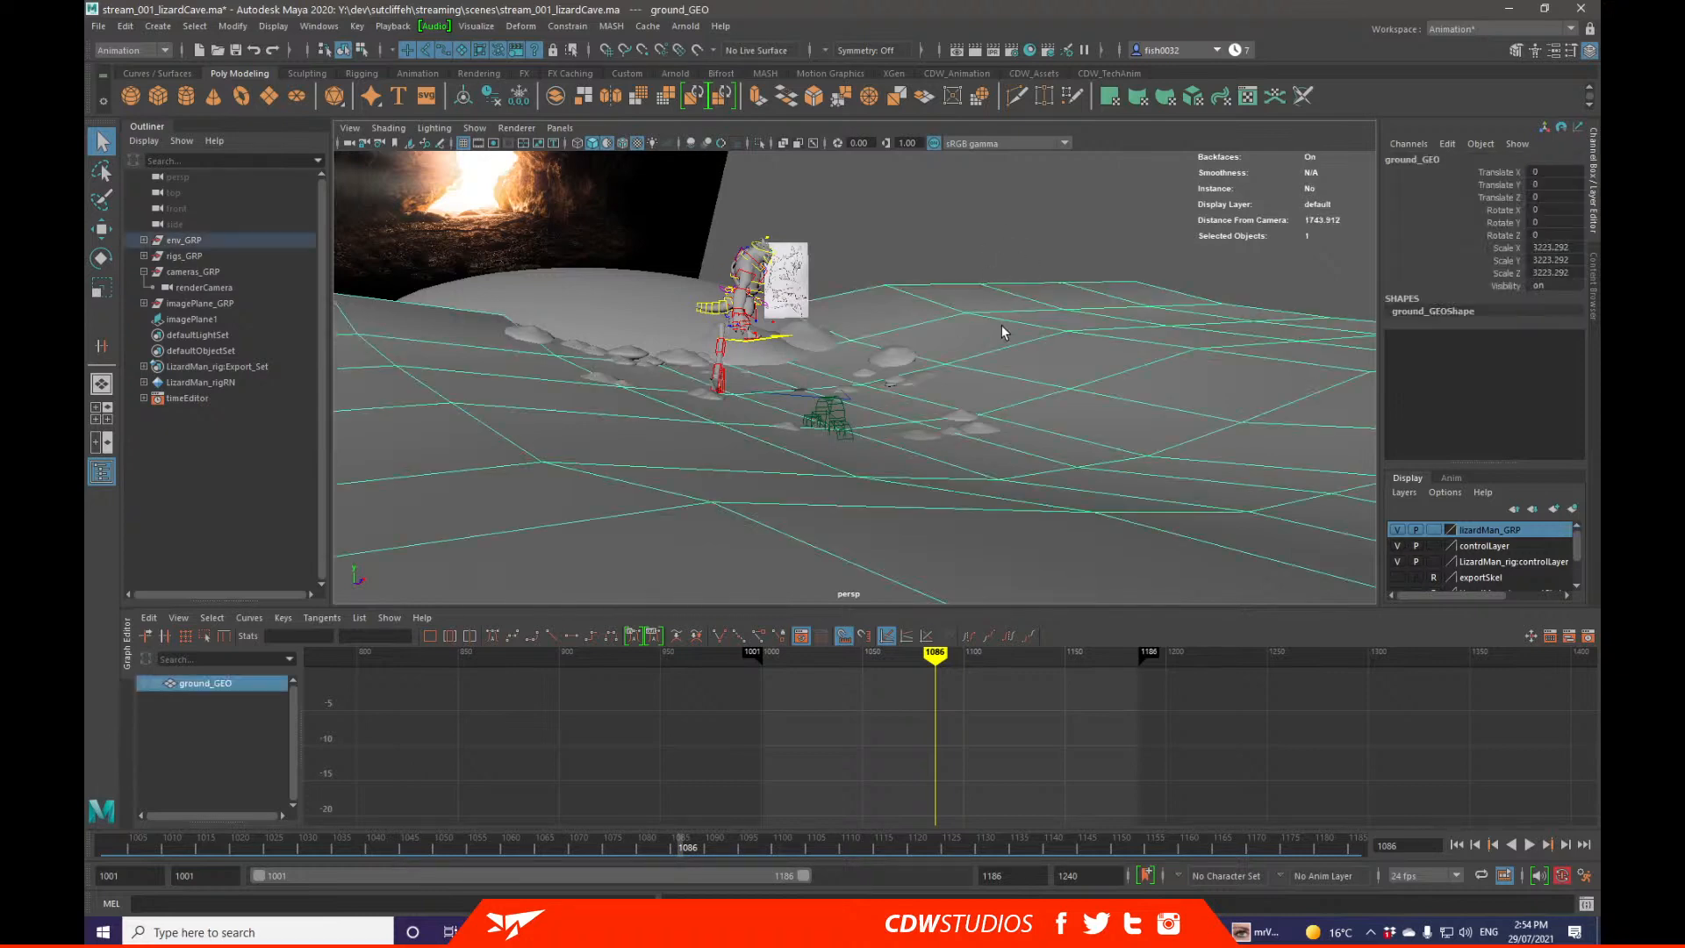
left_click_drag(1021, 347, 1107, 392, "alt")
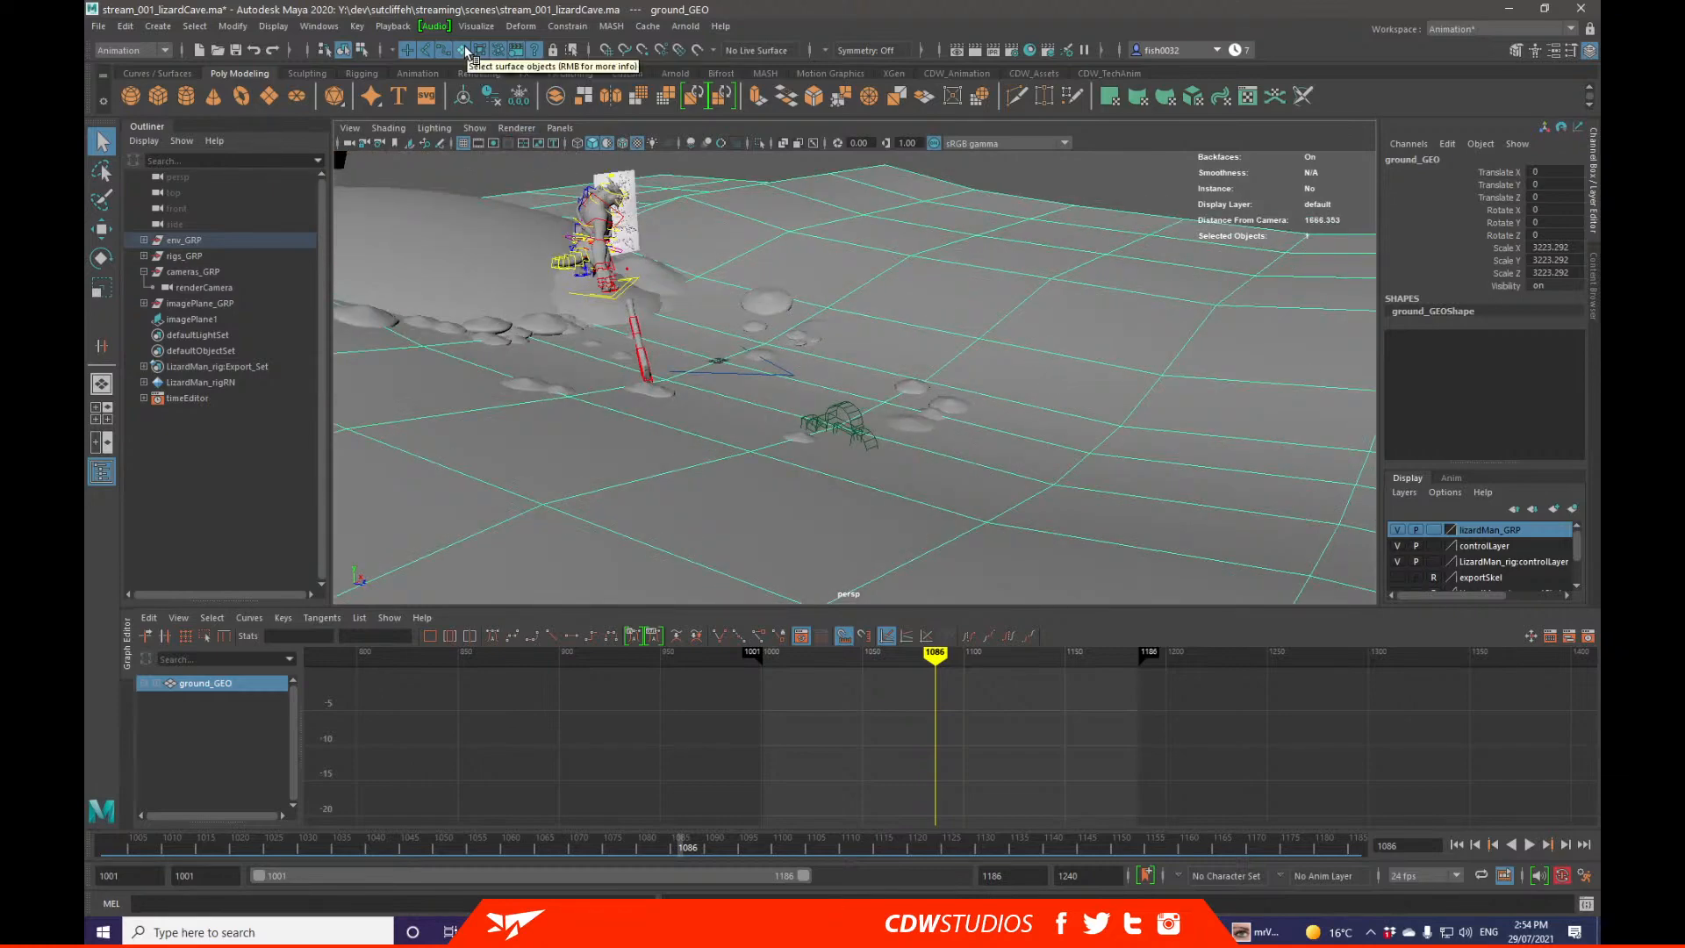
left_click(604, 220)
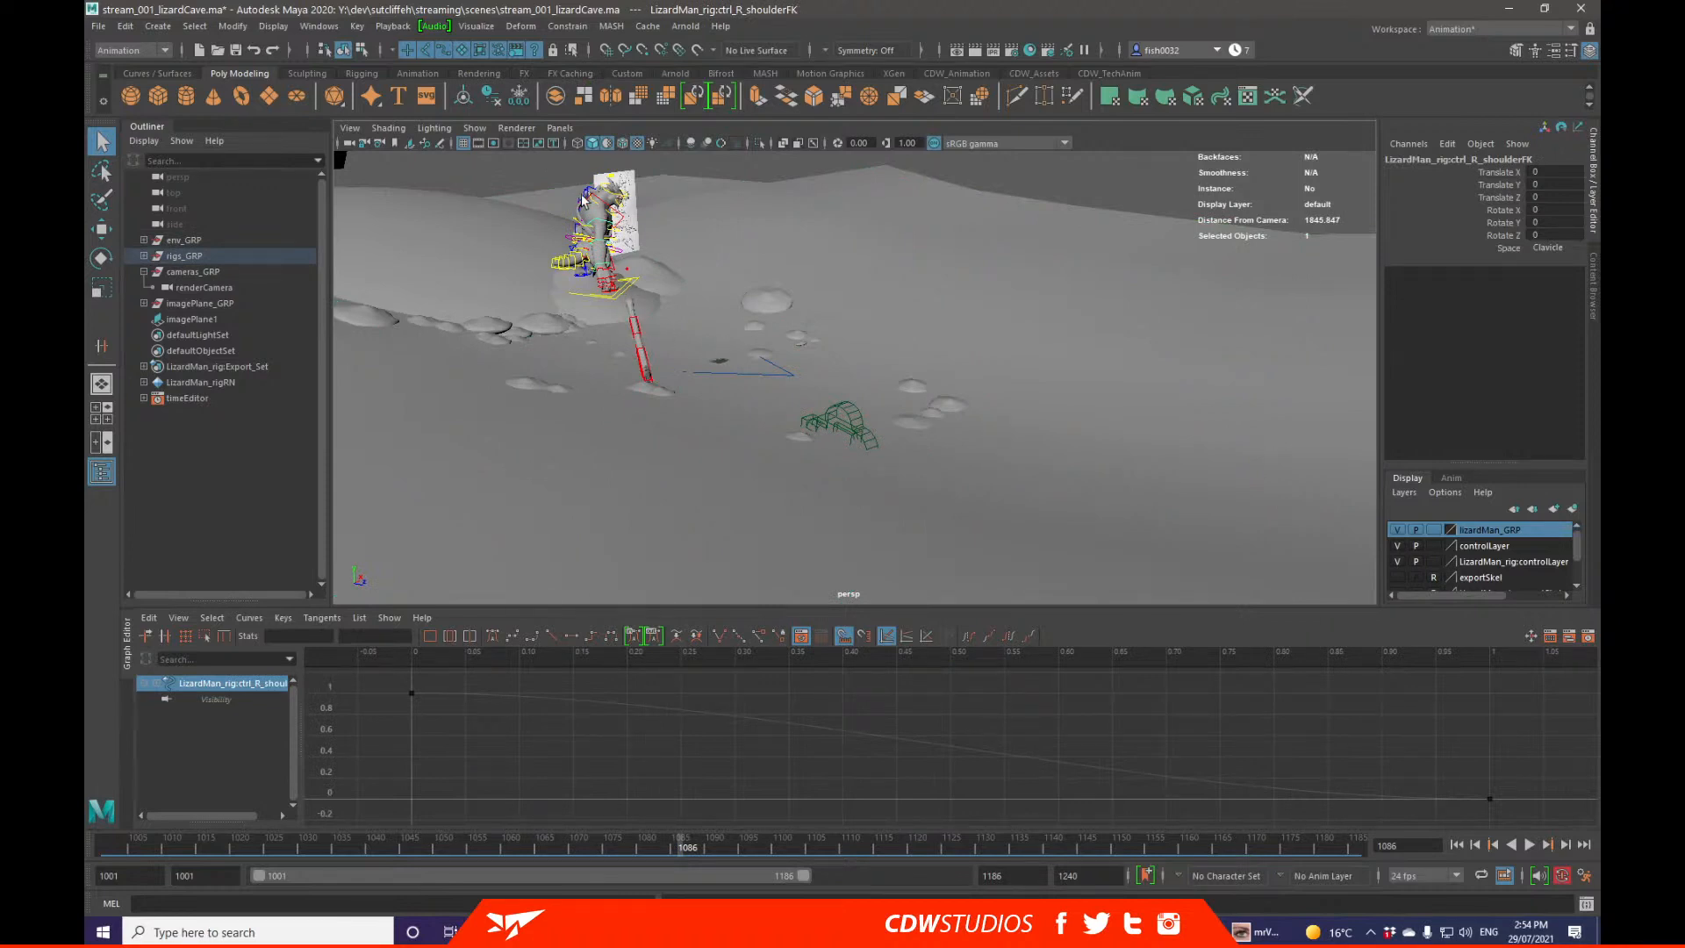
left_click_drag(921, 389, 823, 339, "alt")
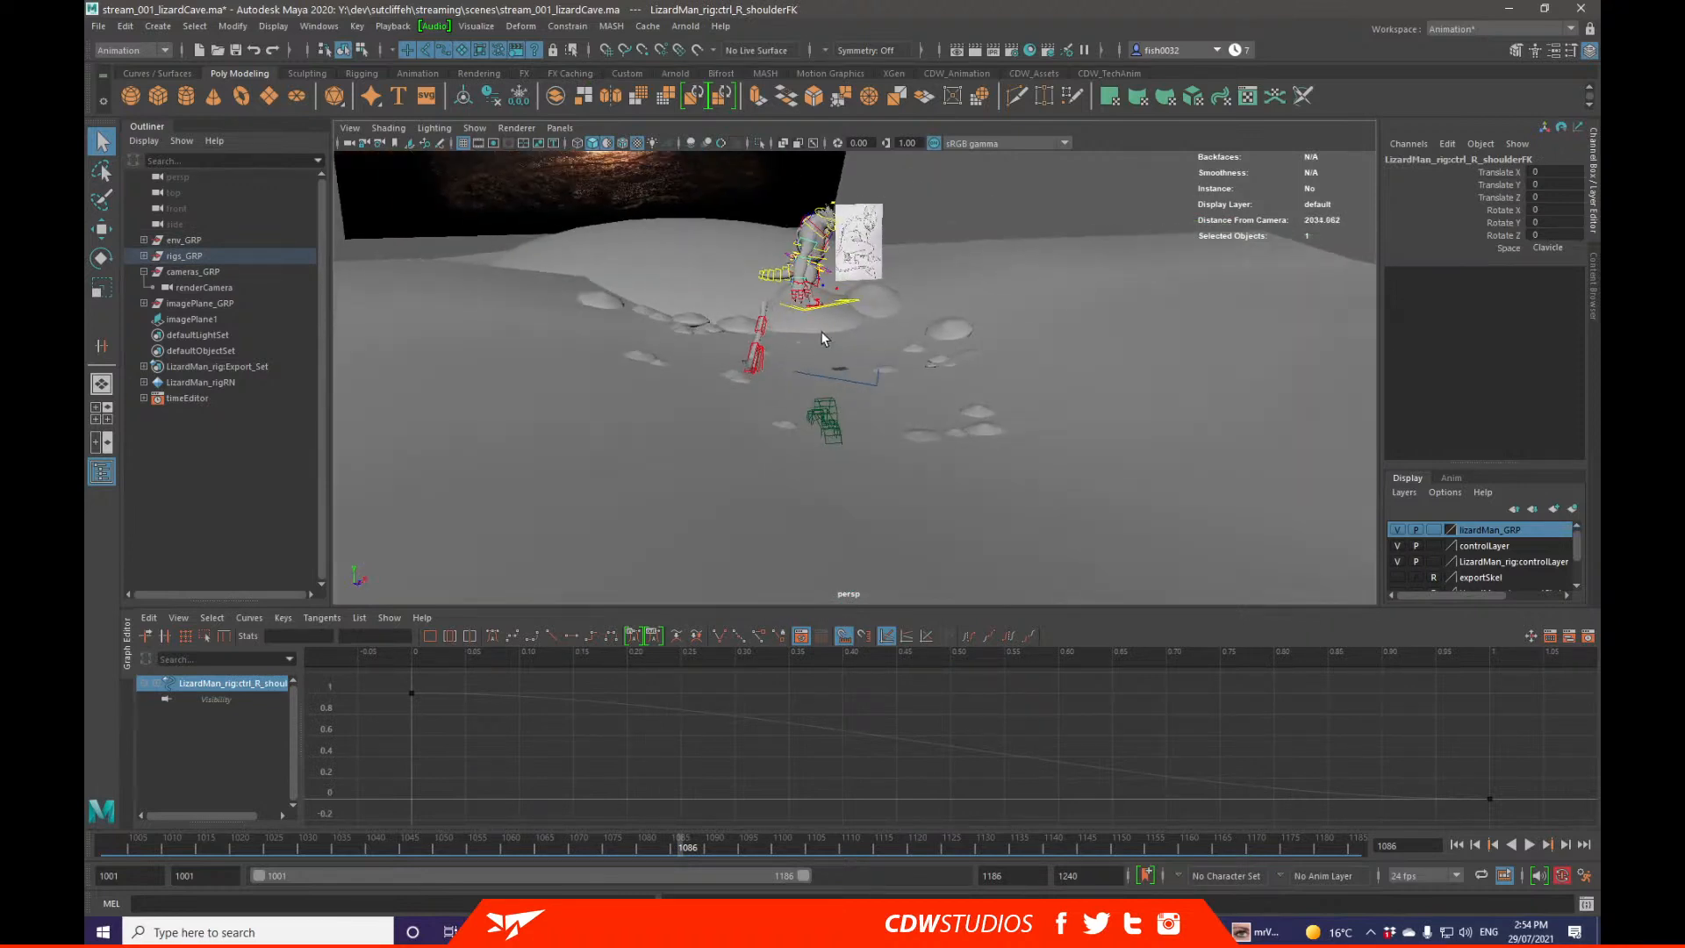
left_click_drag(849, 282, 691, 208, "alt")
left_click_drag(523, 193, 462, 91, "alt")
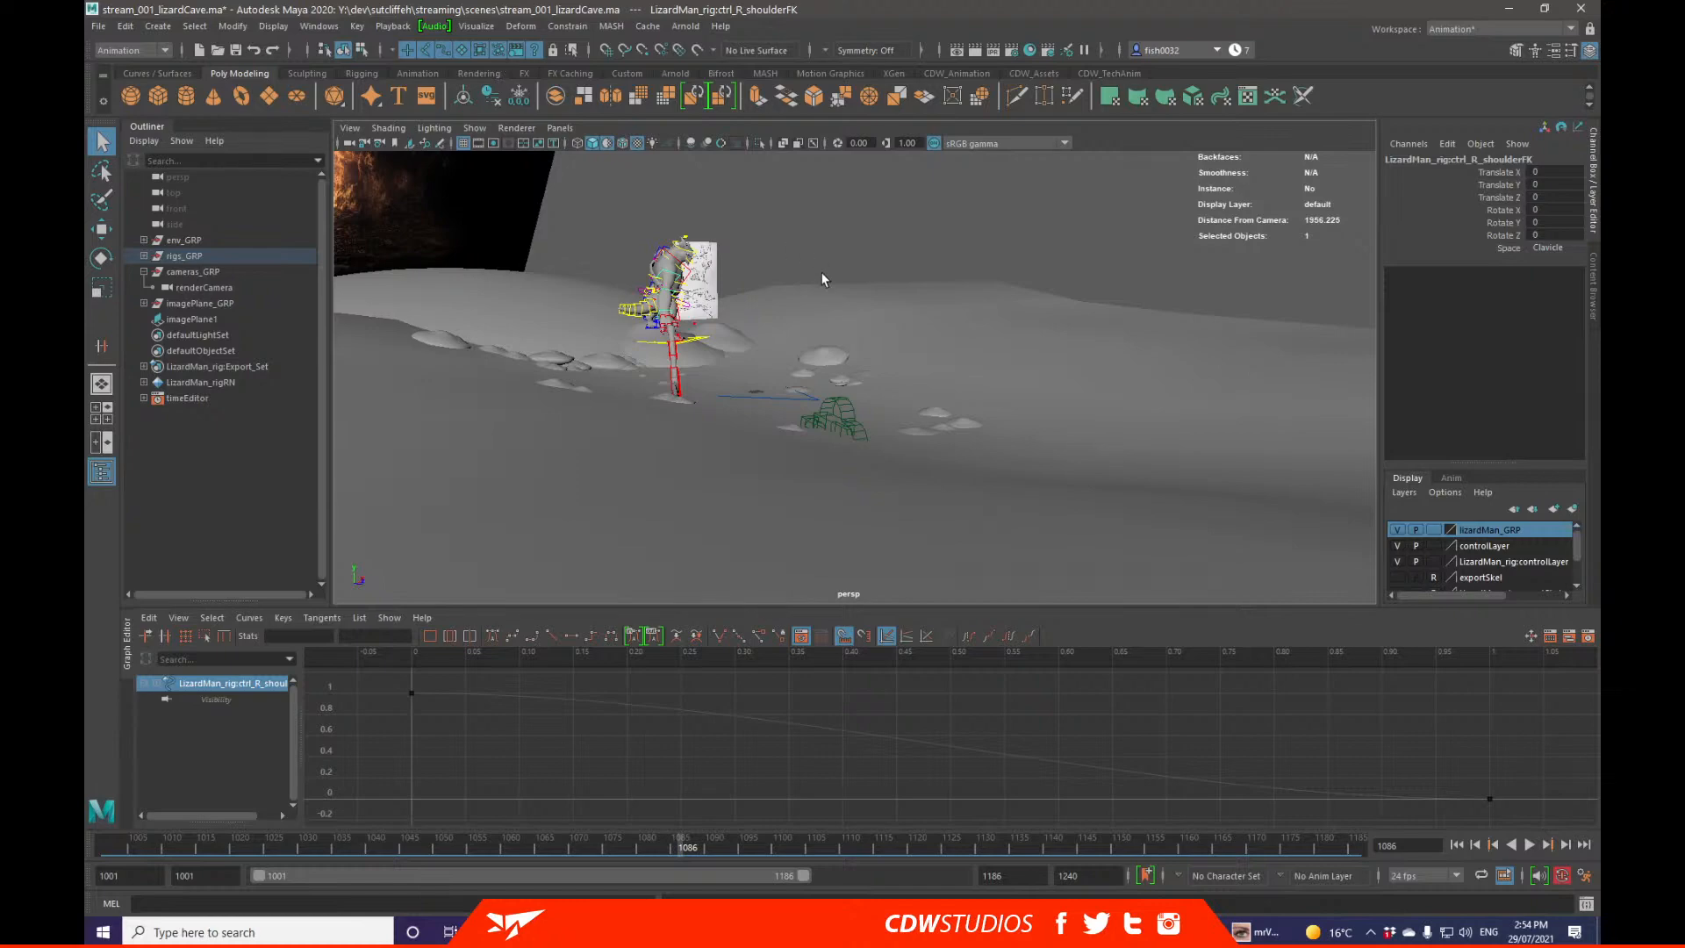
left_click_drag(821, 272, 1014, 350, "alt")
Step: Switch ground_GEO to edge selection and select the edge loop running beneath renderCamera
left_click(982, 307)
right_click_drag(955, 427, 956, 389)
left_click_drag(948, 411, 939, 426, "alt")
right_click_drag(973, 375, 1282, 421, "alt")
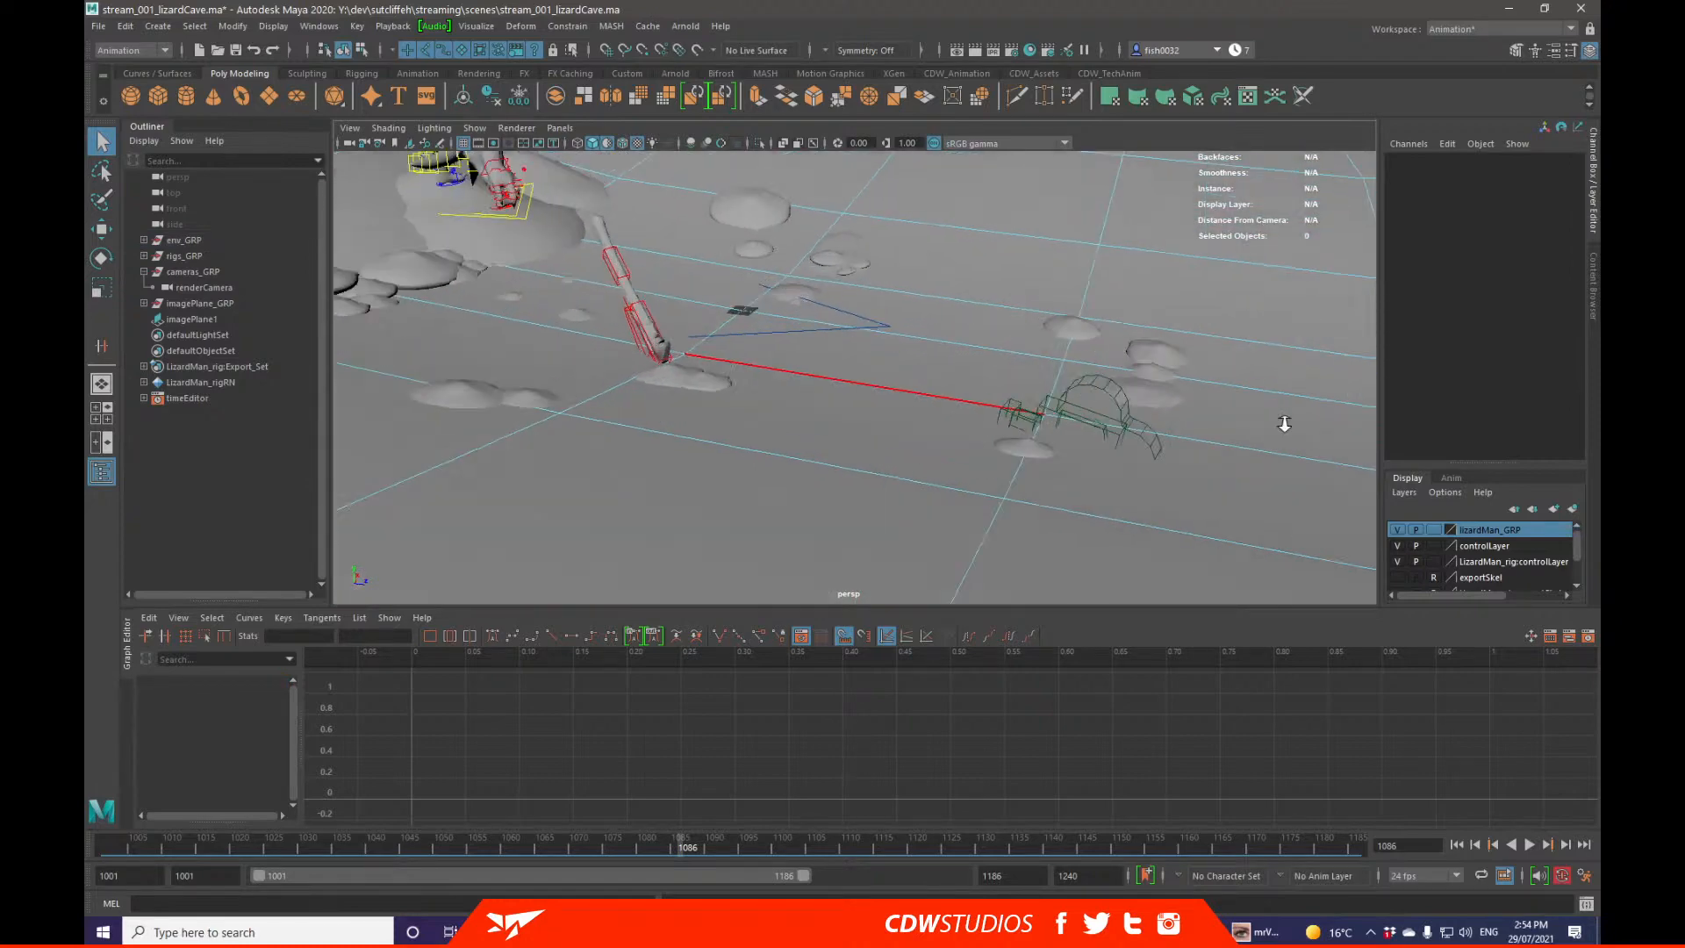
middle_click_drag(1014, 400, 849, 380, "alt")
left_click_drag(849, 380, 896, 431, "alt")
double_click(886, 439)
right_click_drag(887, 438, 755, 395, "alt")
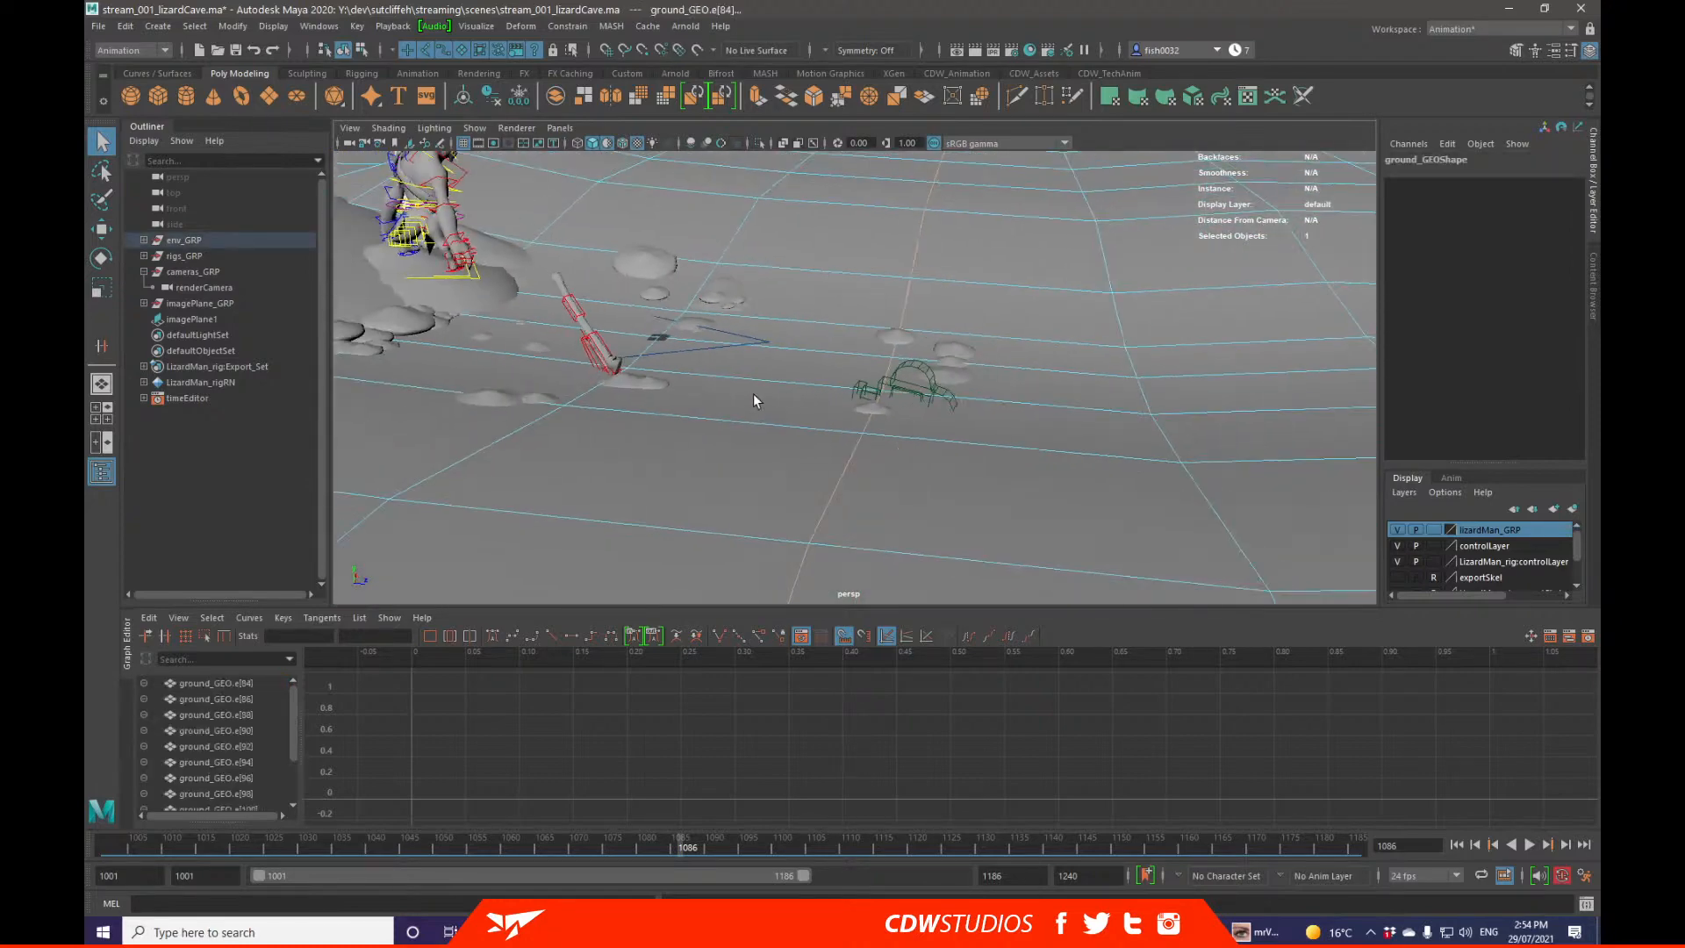
left_click_drag(908, 386, 985, 418, "alt")
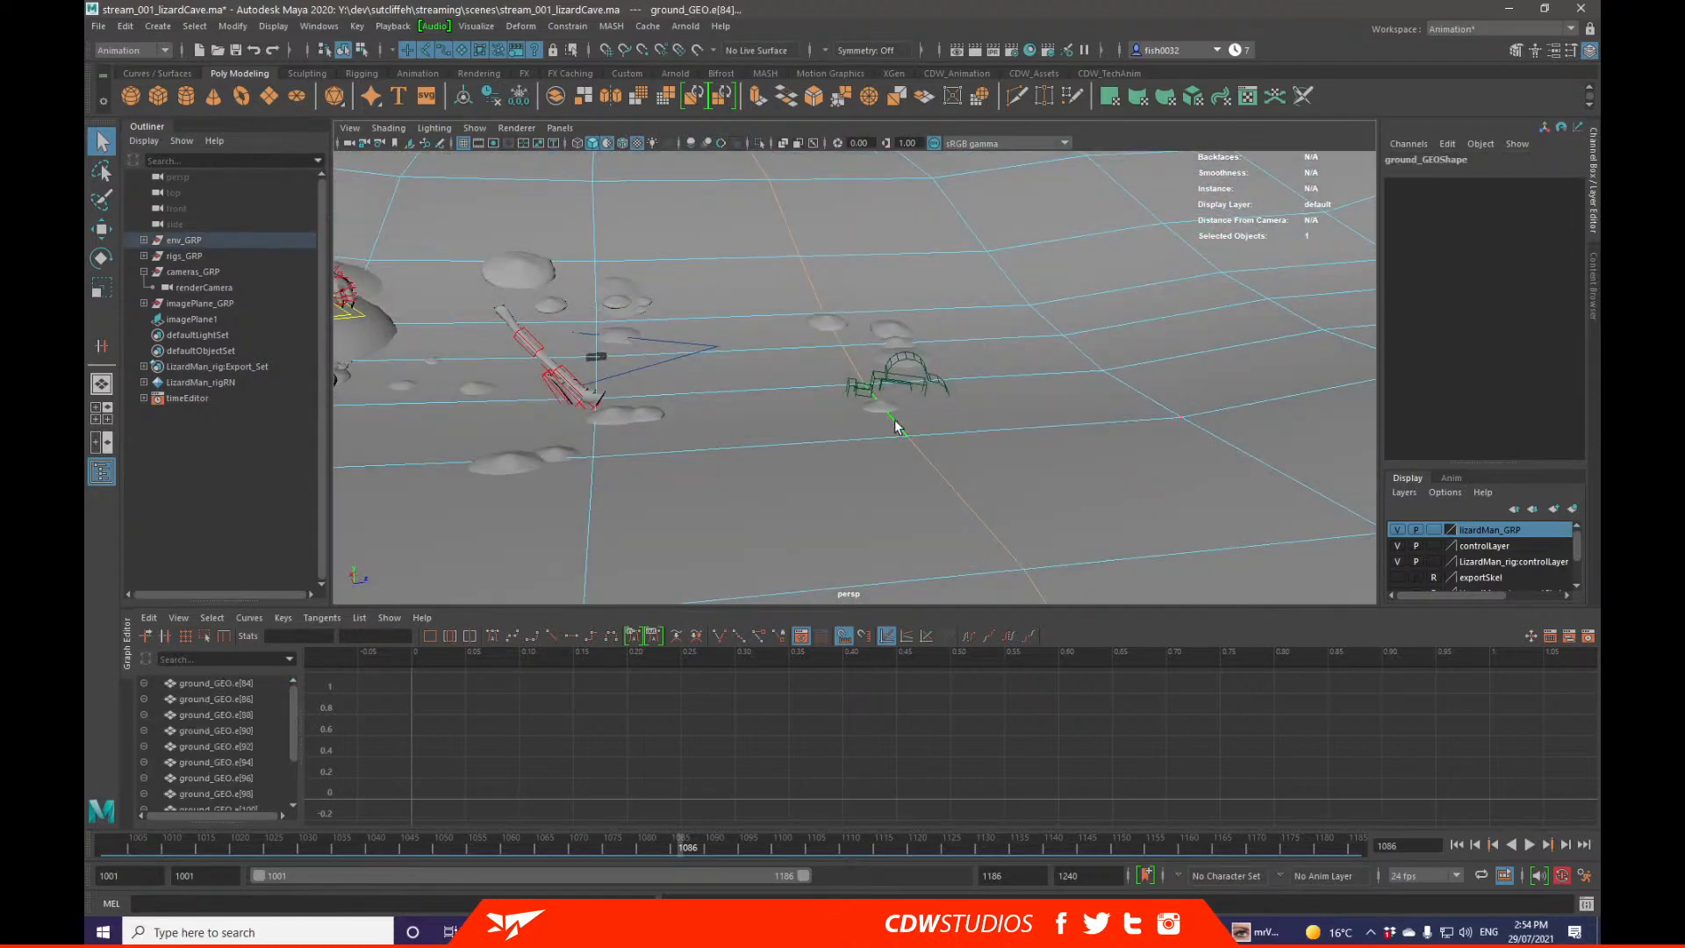
Step: Try moving a few individual ground_GEO edges around renderCamera vertically, then undo the change
left_click(939, 425)
left_click(859, 365, "shift")
key("w")
key("q")
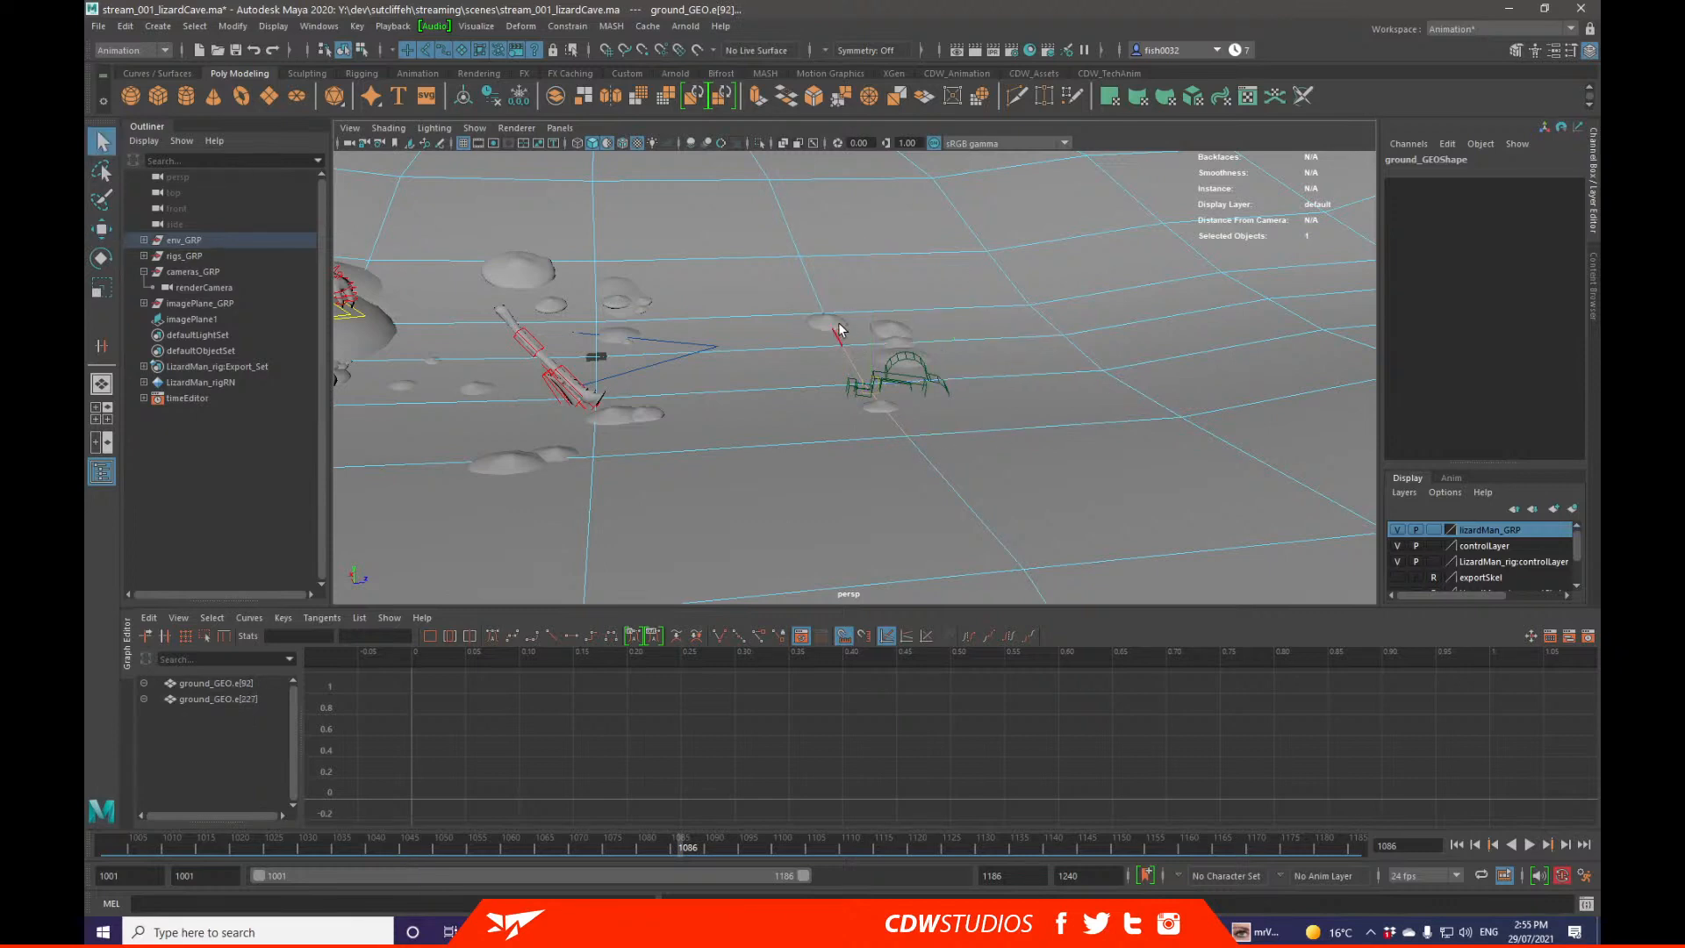
left_click(836, 327, "shift")
left_click(821, 300, "shift")
key("w")
left_click_drag(842, 298, 846, 278)
key("ctrl+z")
key("ctrl+z")
key("ctrl+z")
key("q")
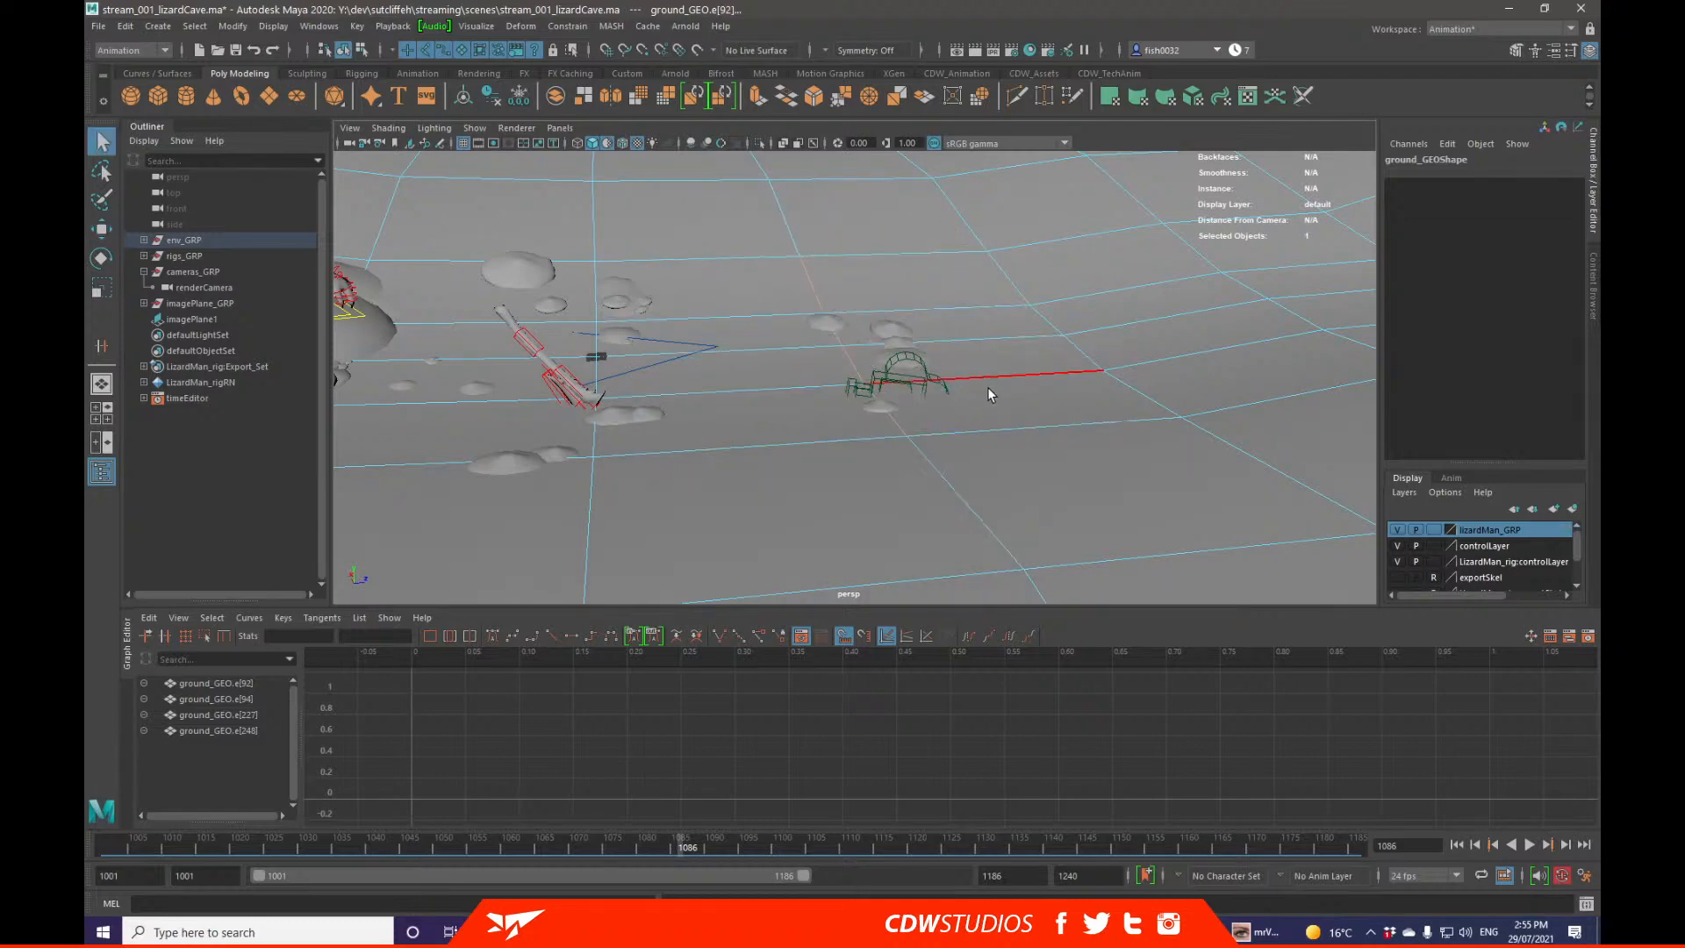
Step: Select the full ground_GEO edge loop beneath renderCamera and lower it slightly along the Y axis
scroll(965, 421, "down", 2)
double_click(932, 461)
key("f")
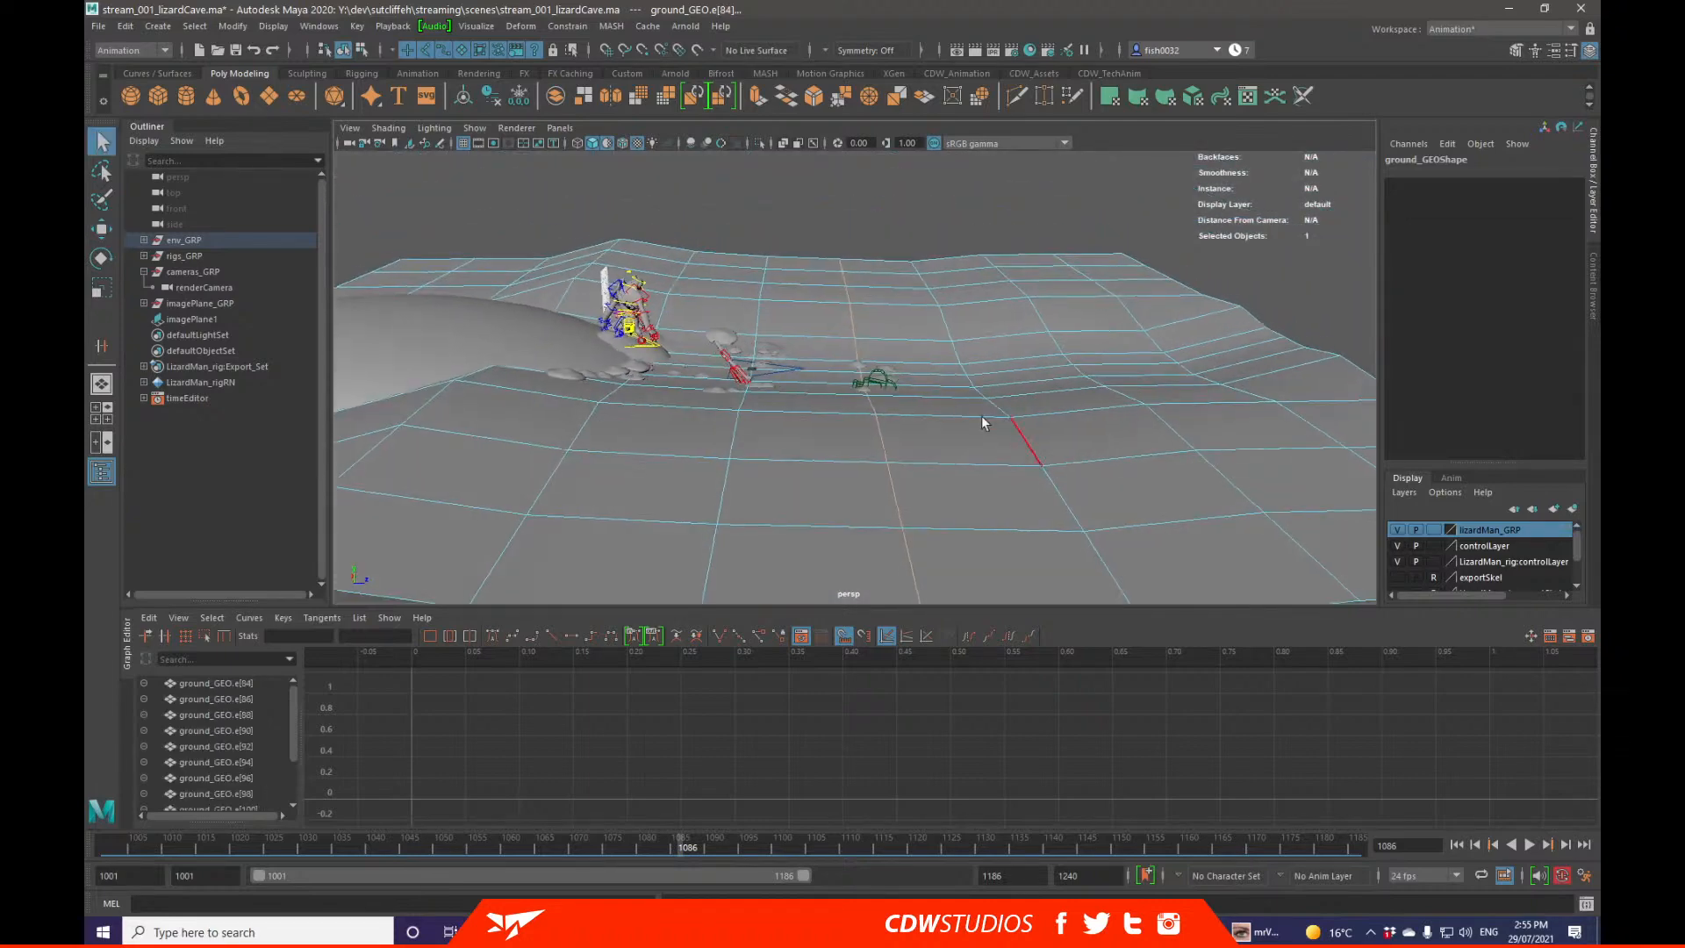
key("w")
left_click_drag(858, 279, 941, 282, "alt")
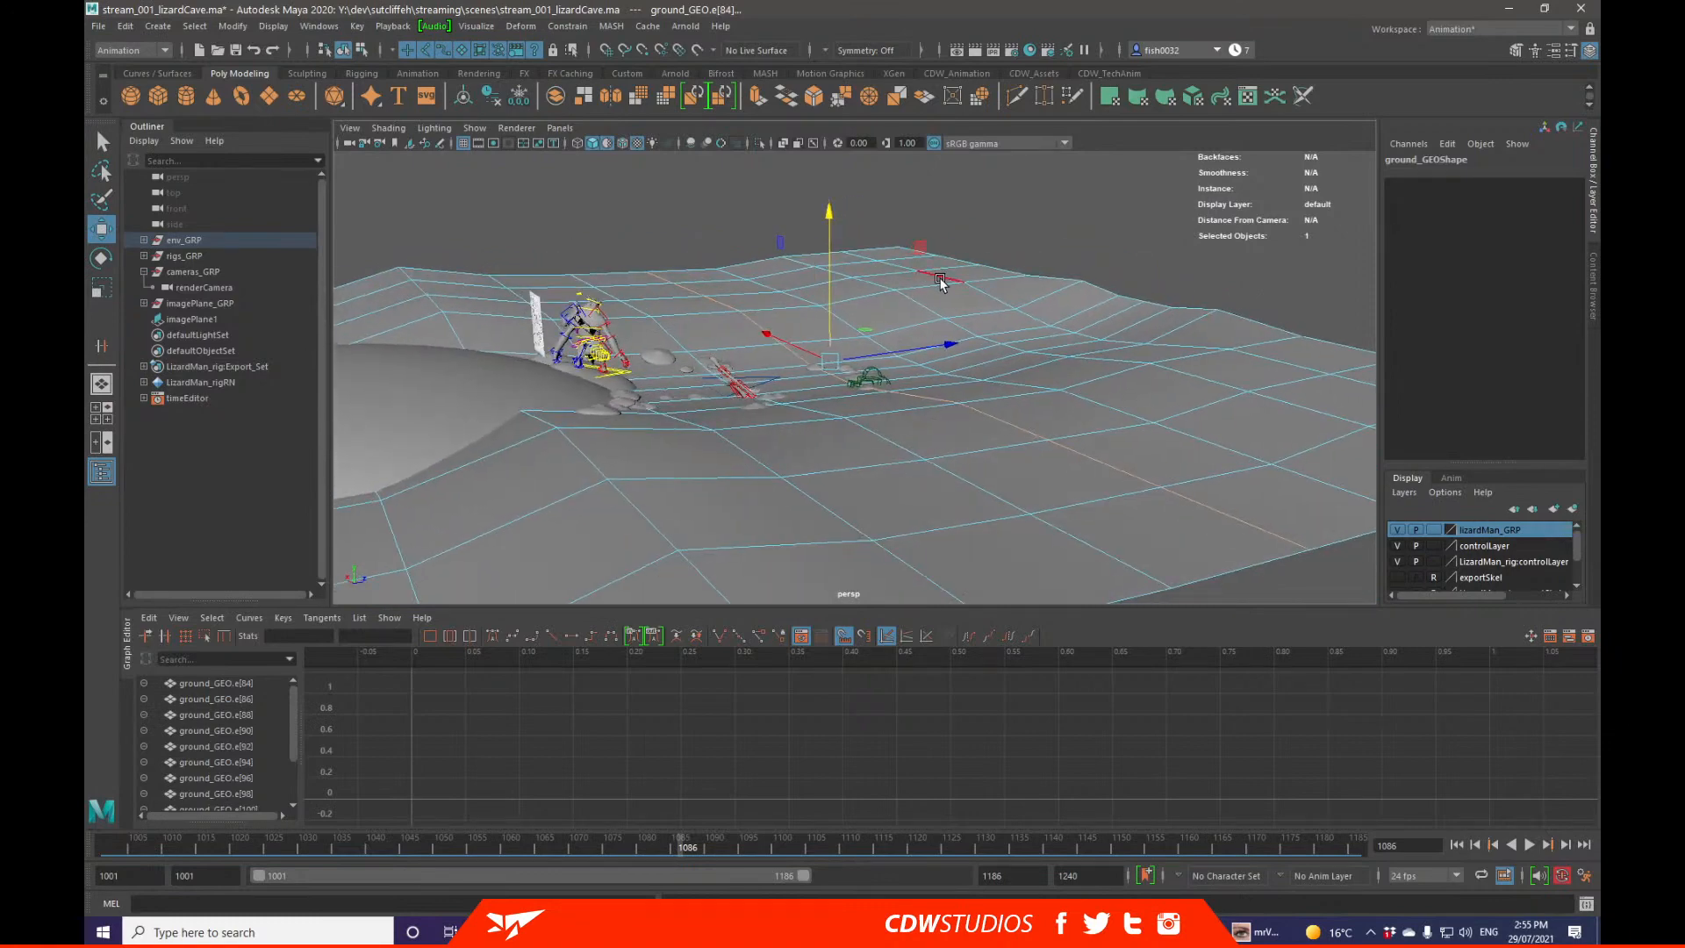
left_click_drag(844, 247, 832, 242)
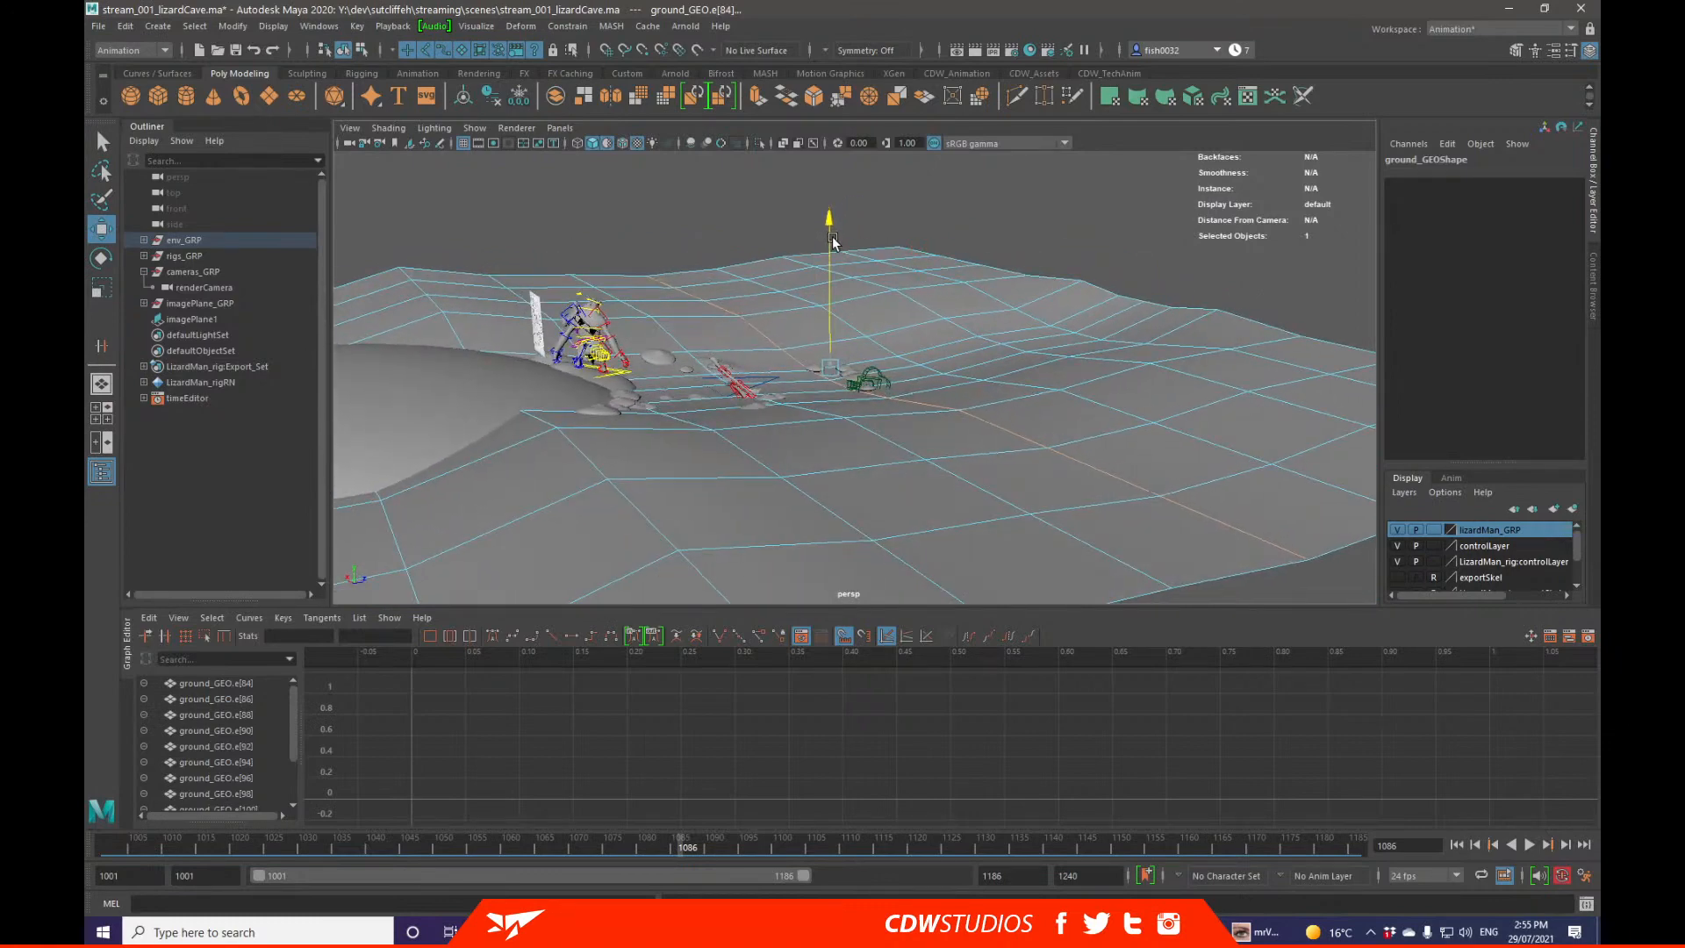
key("ctrl+z")
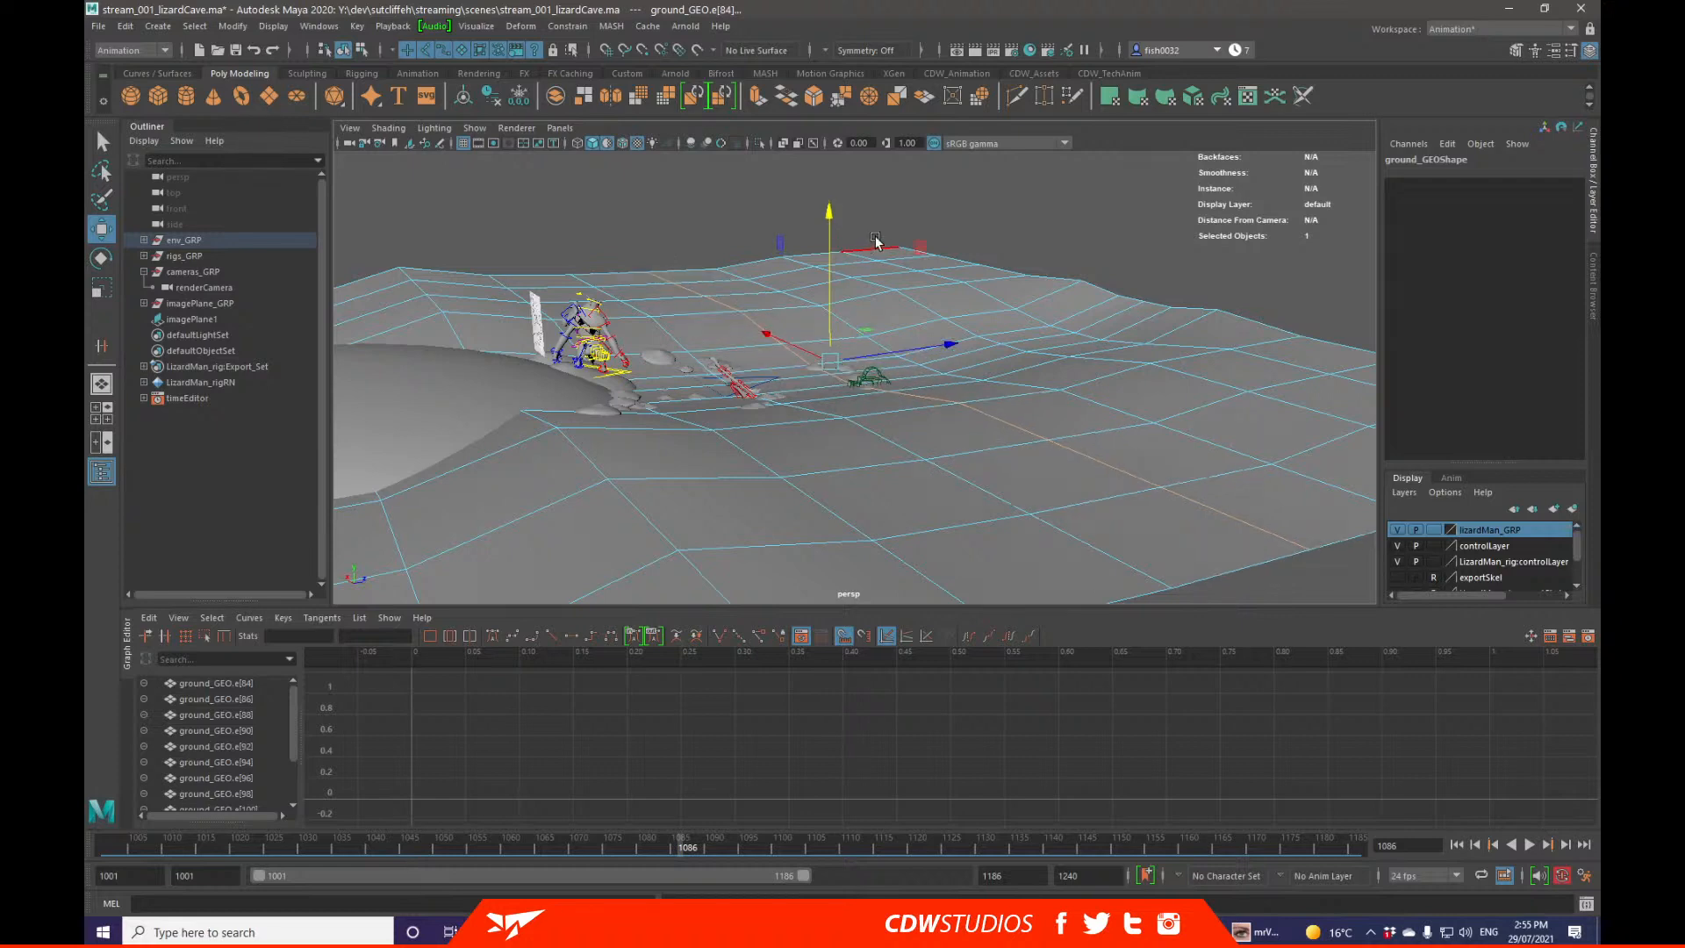
left_click_drag(834, 230, 829, 232)
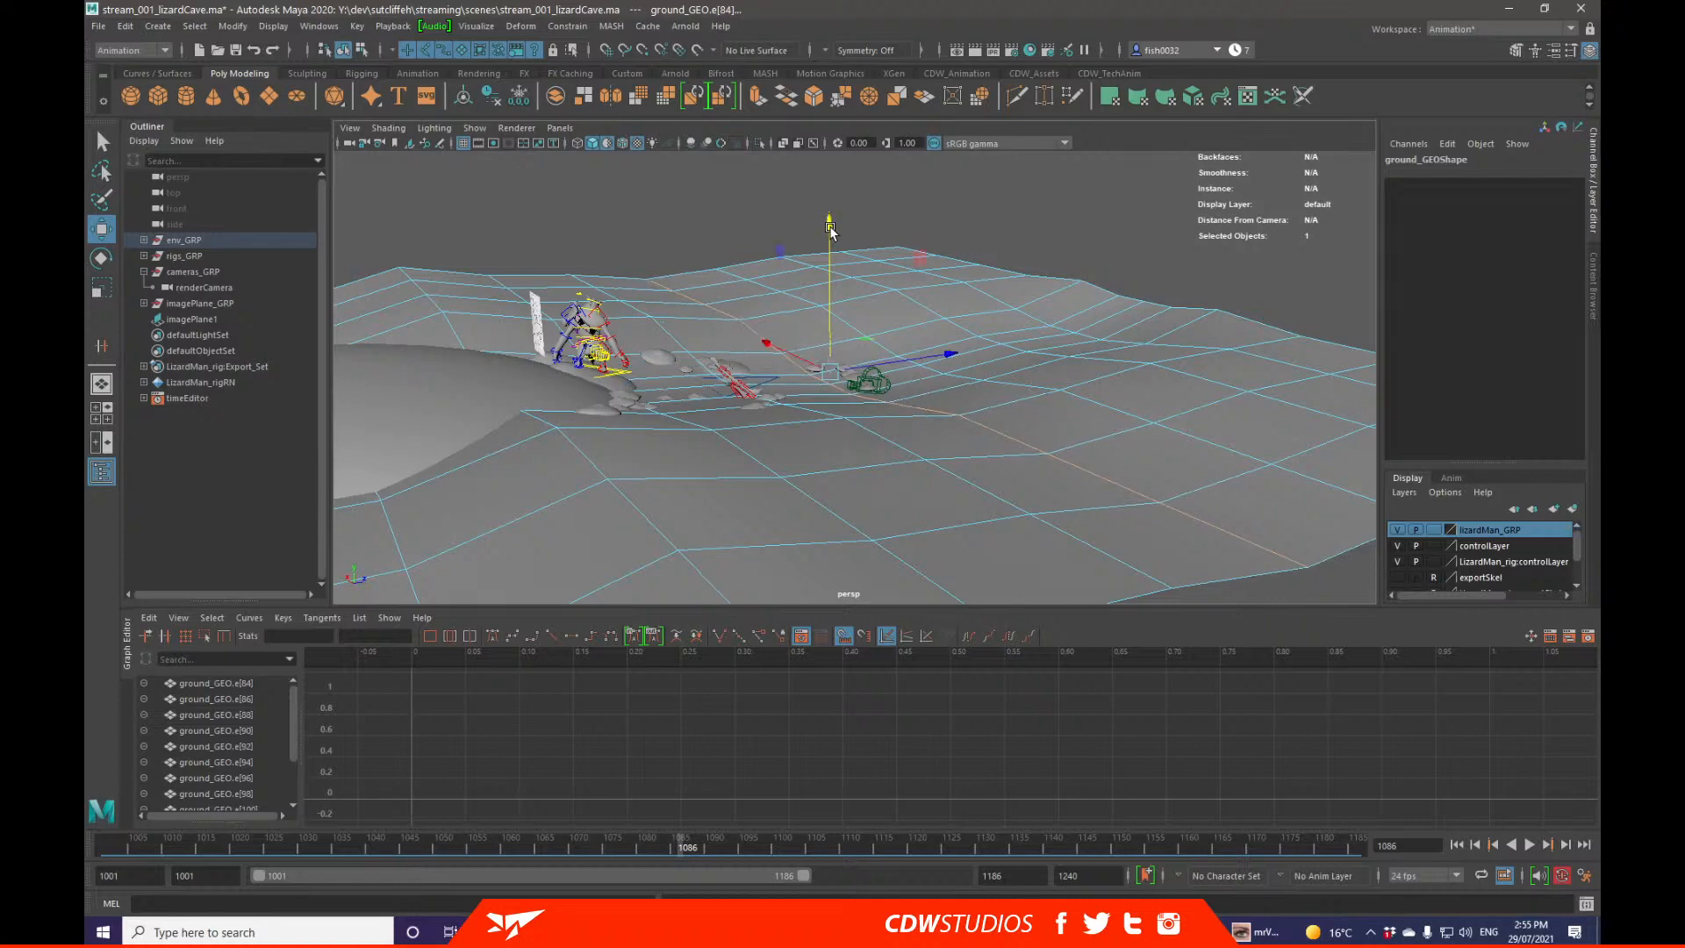
Step: Return ground_GEO to object mode and clear the selection
right_click_drag(831, 237, 1088, 348, "alt")
left_click_drag(1088, 348, 818, 370, "alt")
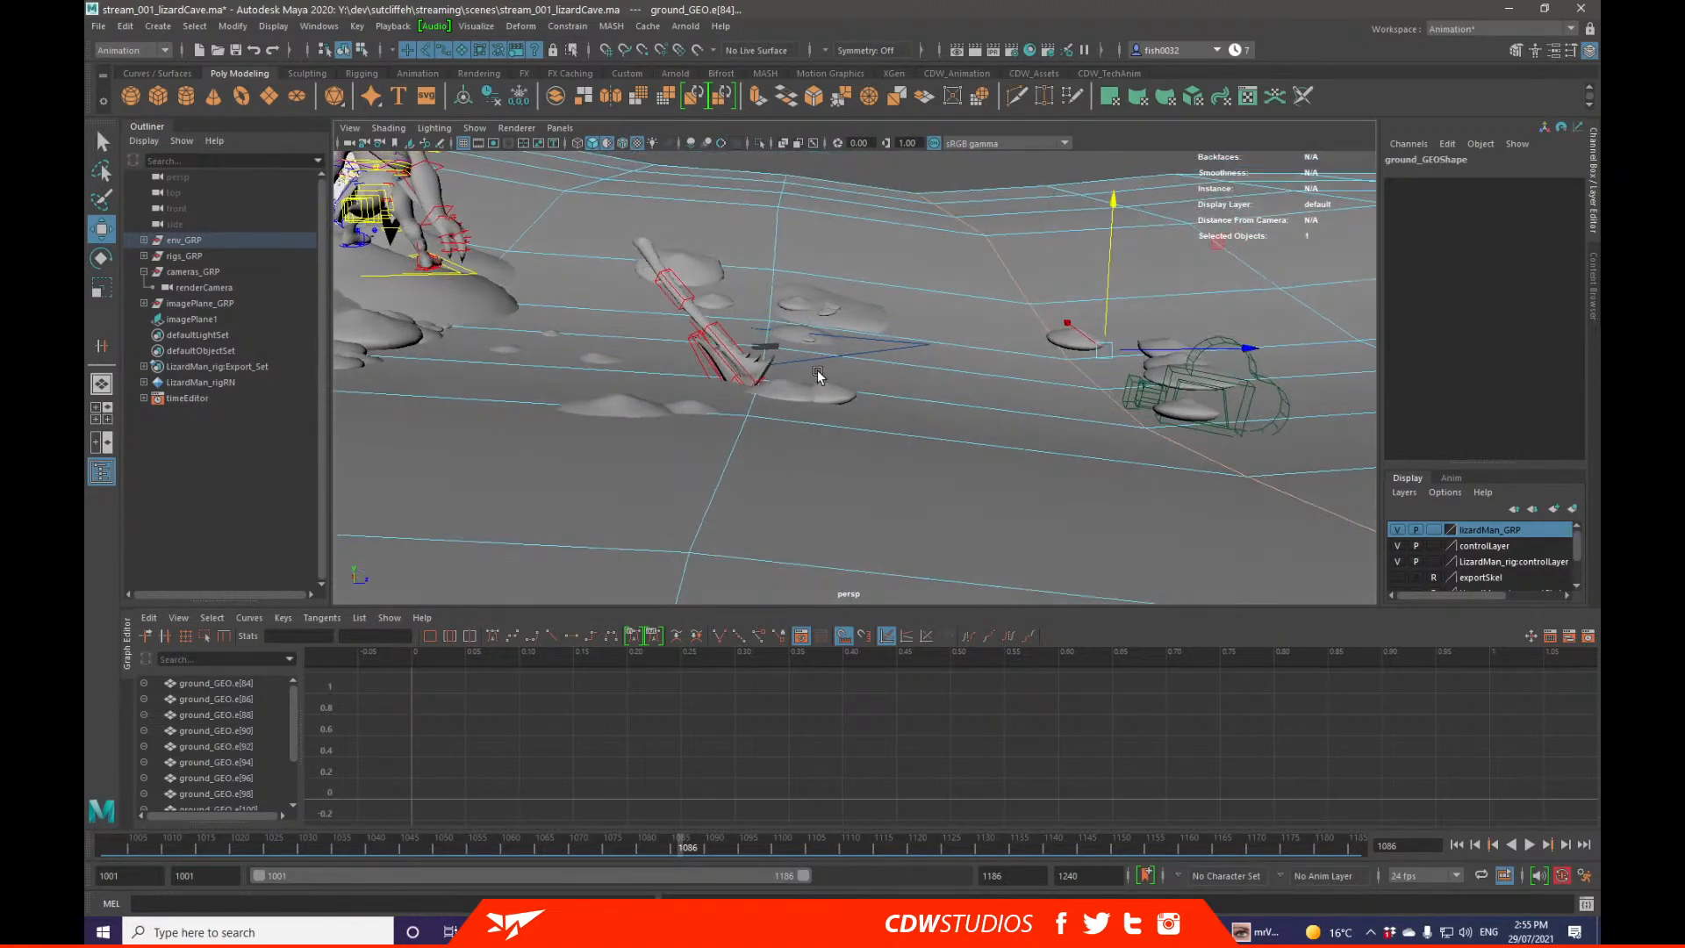
key("q")
right_click_drag(771, 404, 873, 432)
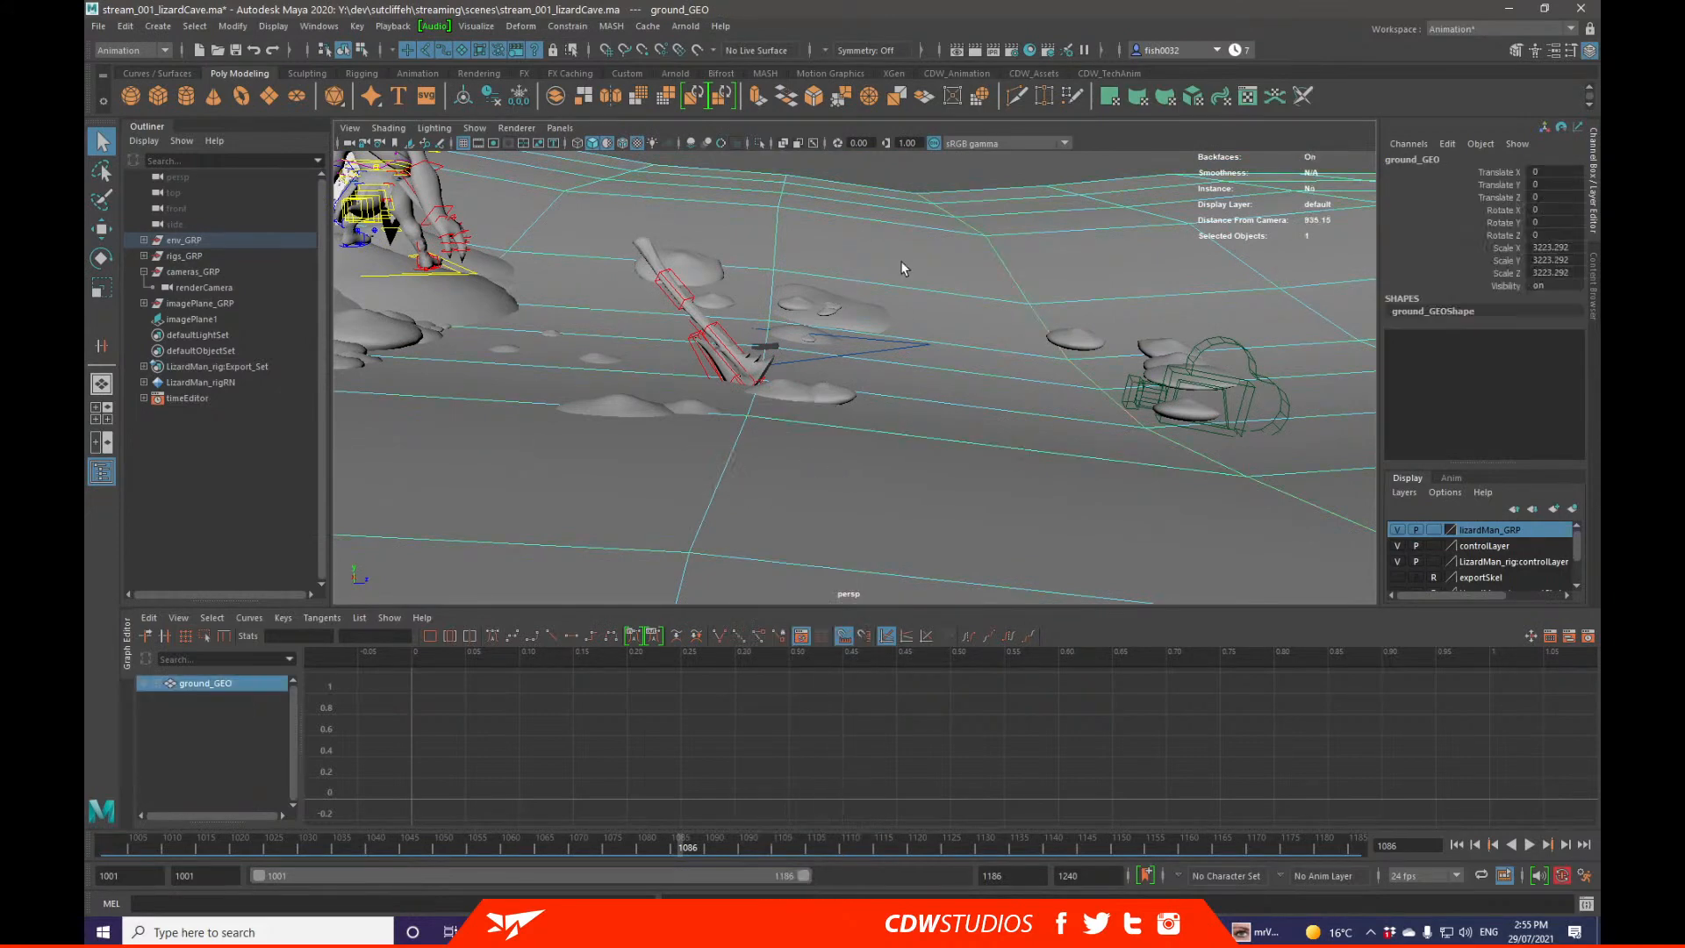
left_click(939, 177)
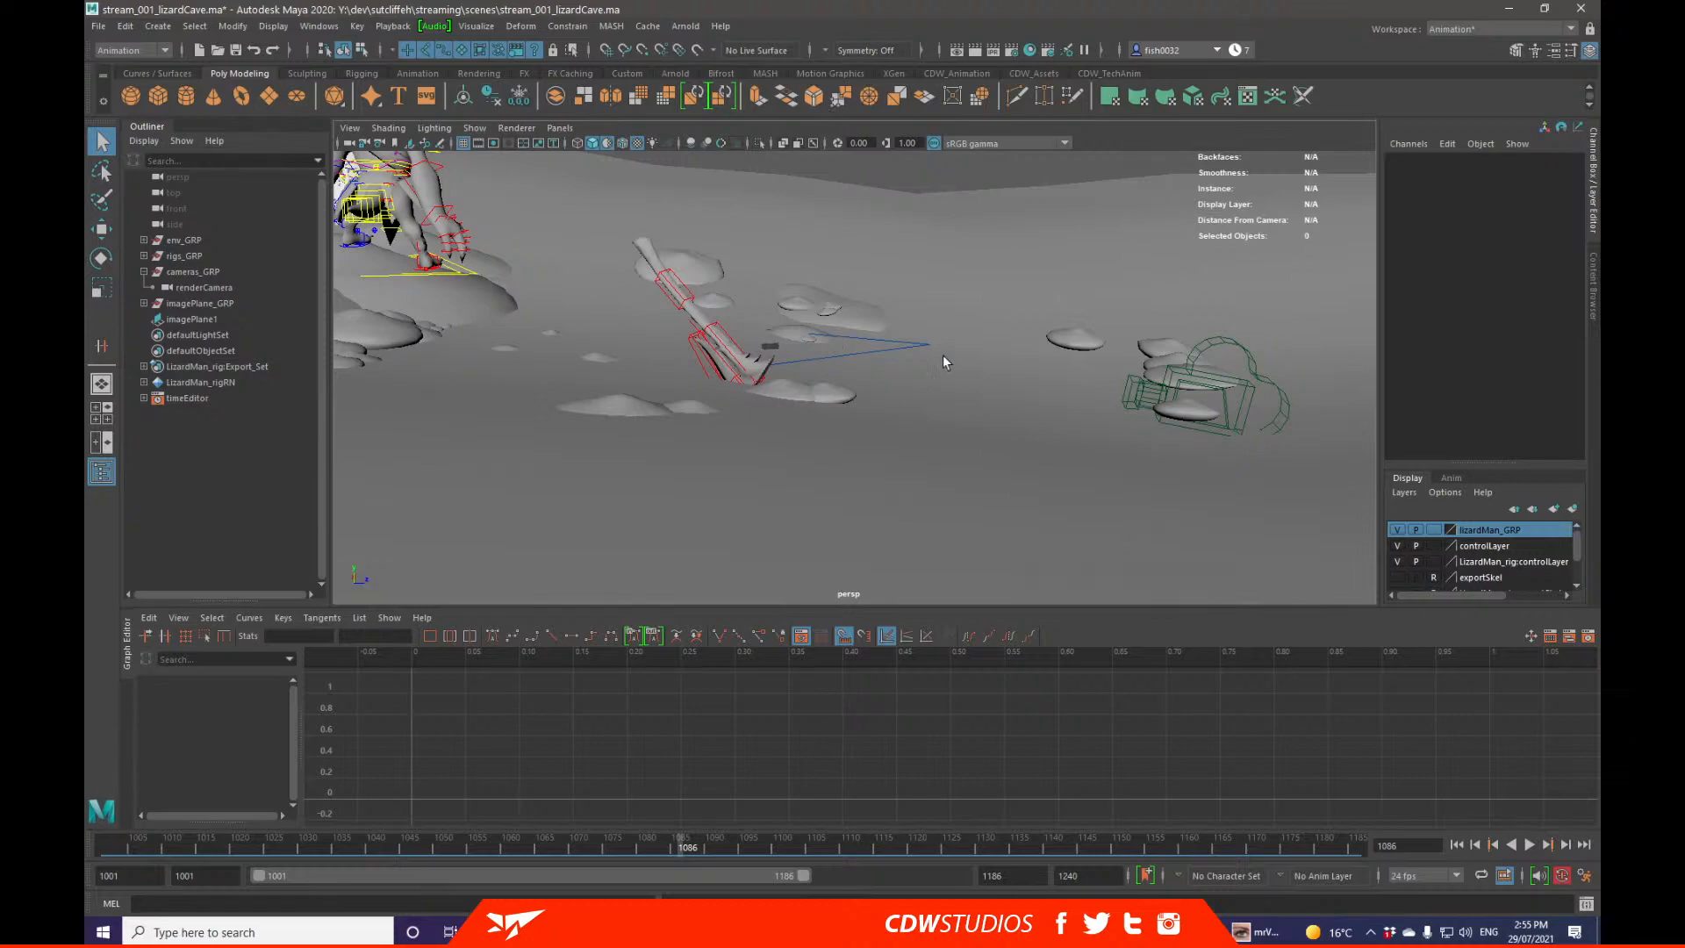
Step: Check the reshaped ground from several angles and play the animation briefly in the perspective view
left_click_drag(942, 355, 758, 272, "alt")
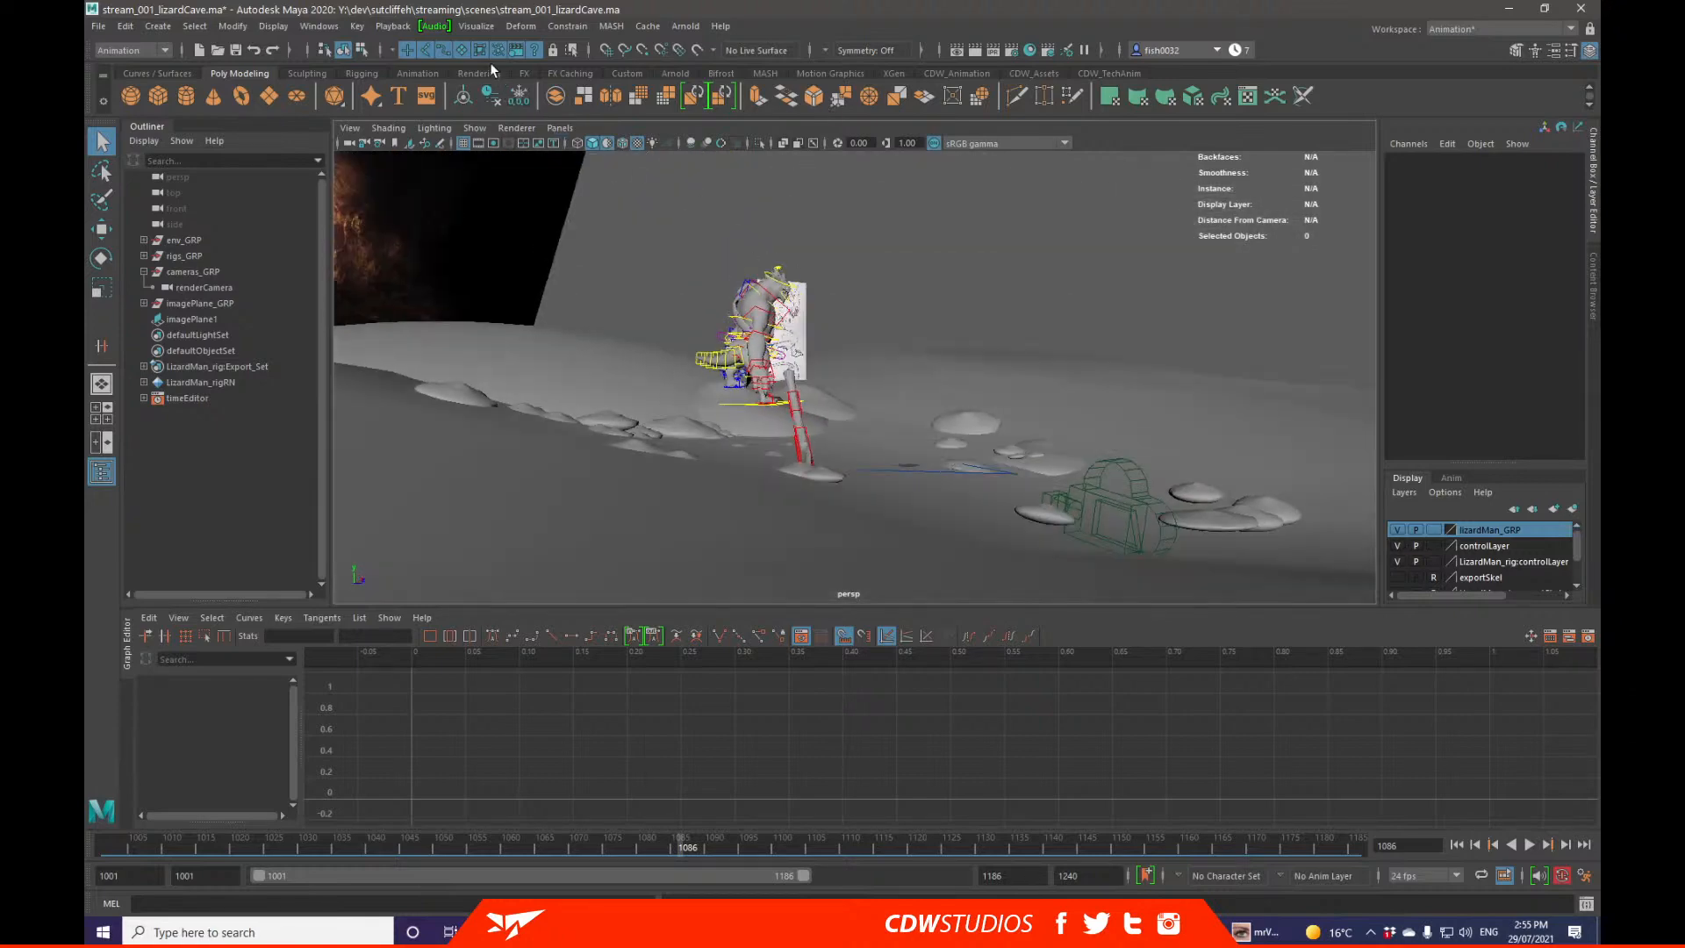
left_click_drag(613, 180, 736, 349, "alt")
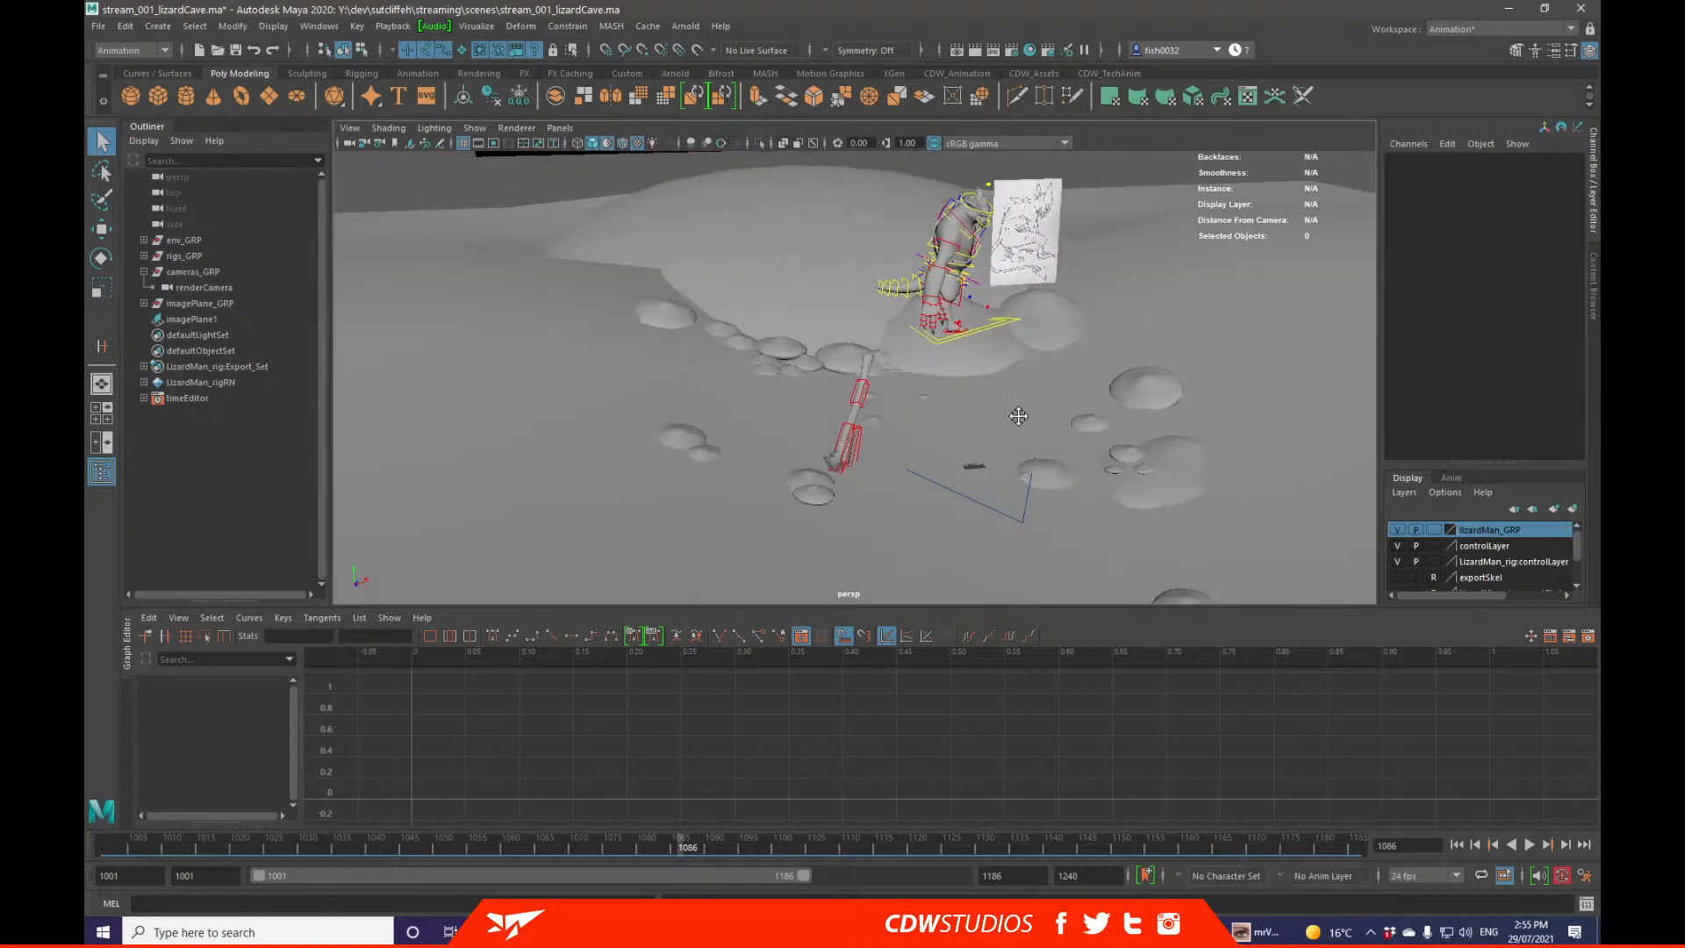
left_click_drag(1009, 409, 851, 444, "alt")
key("alt+v")
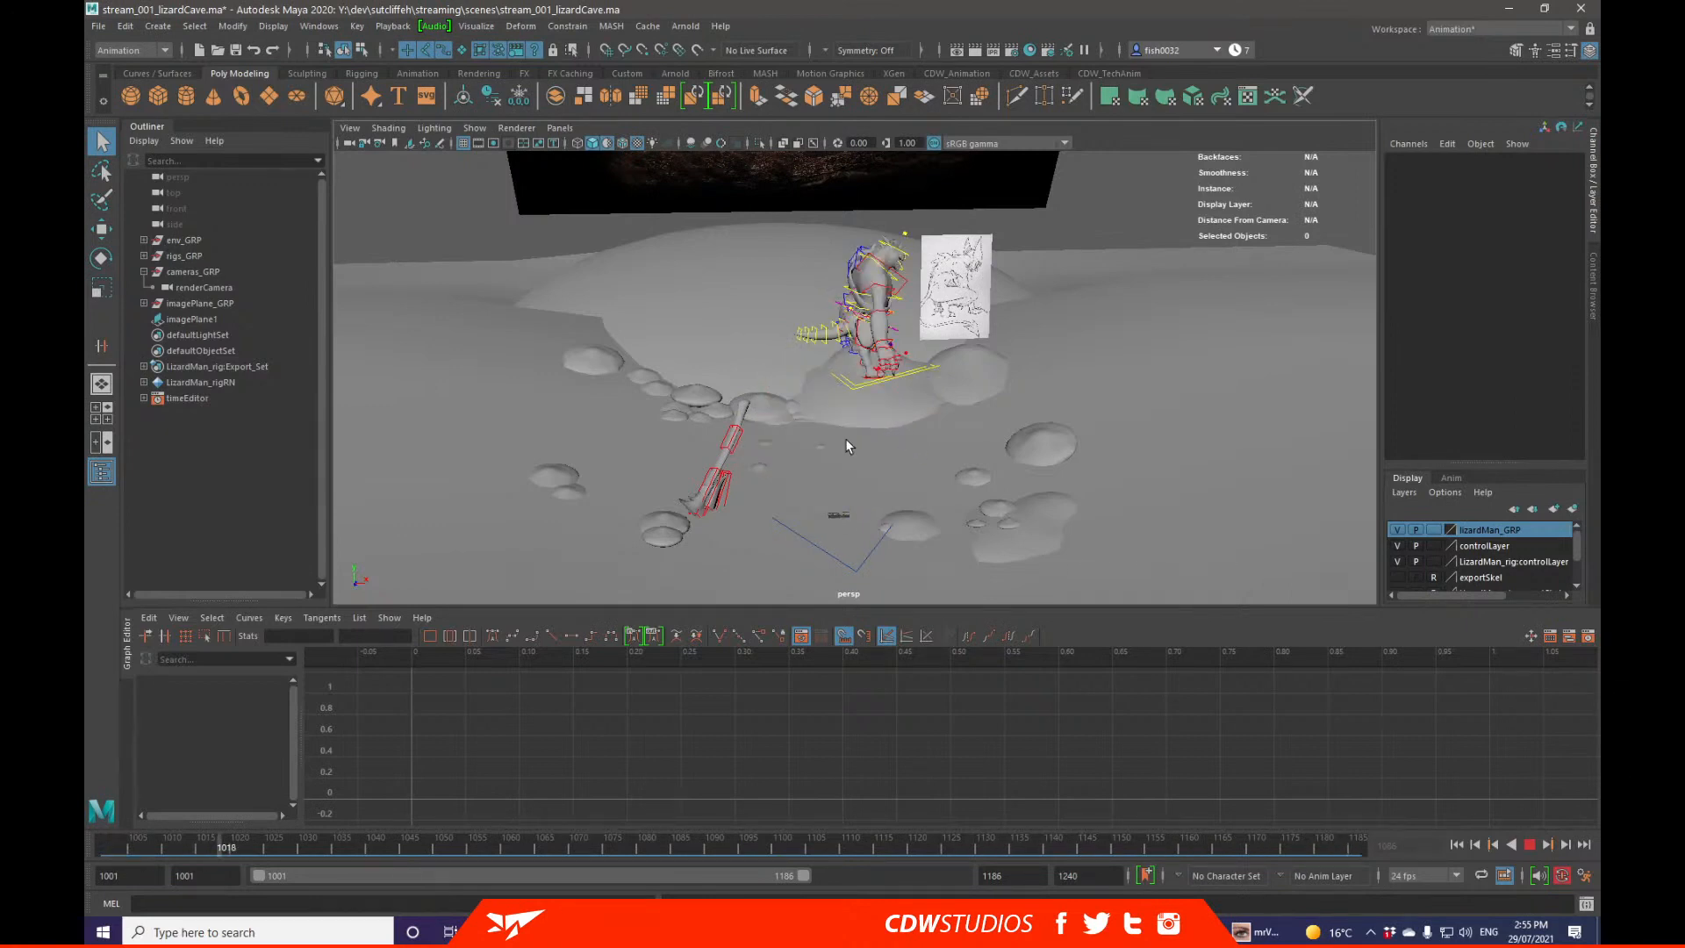
key("alt+v")
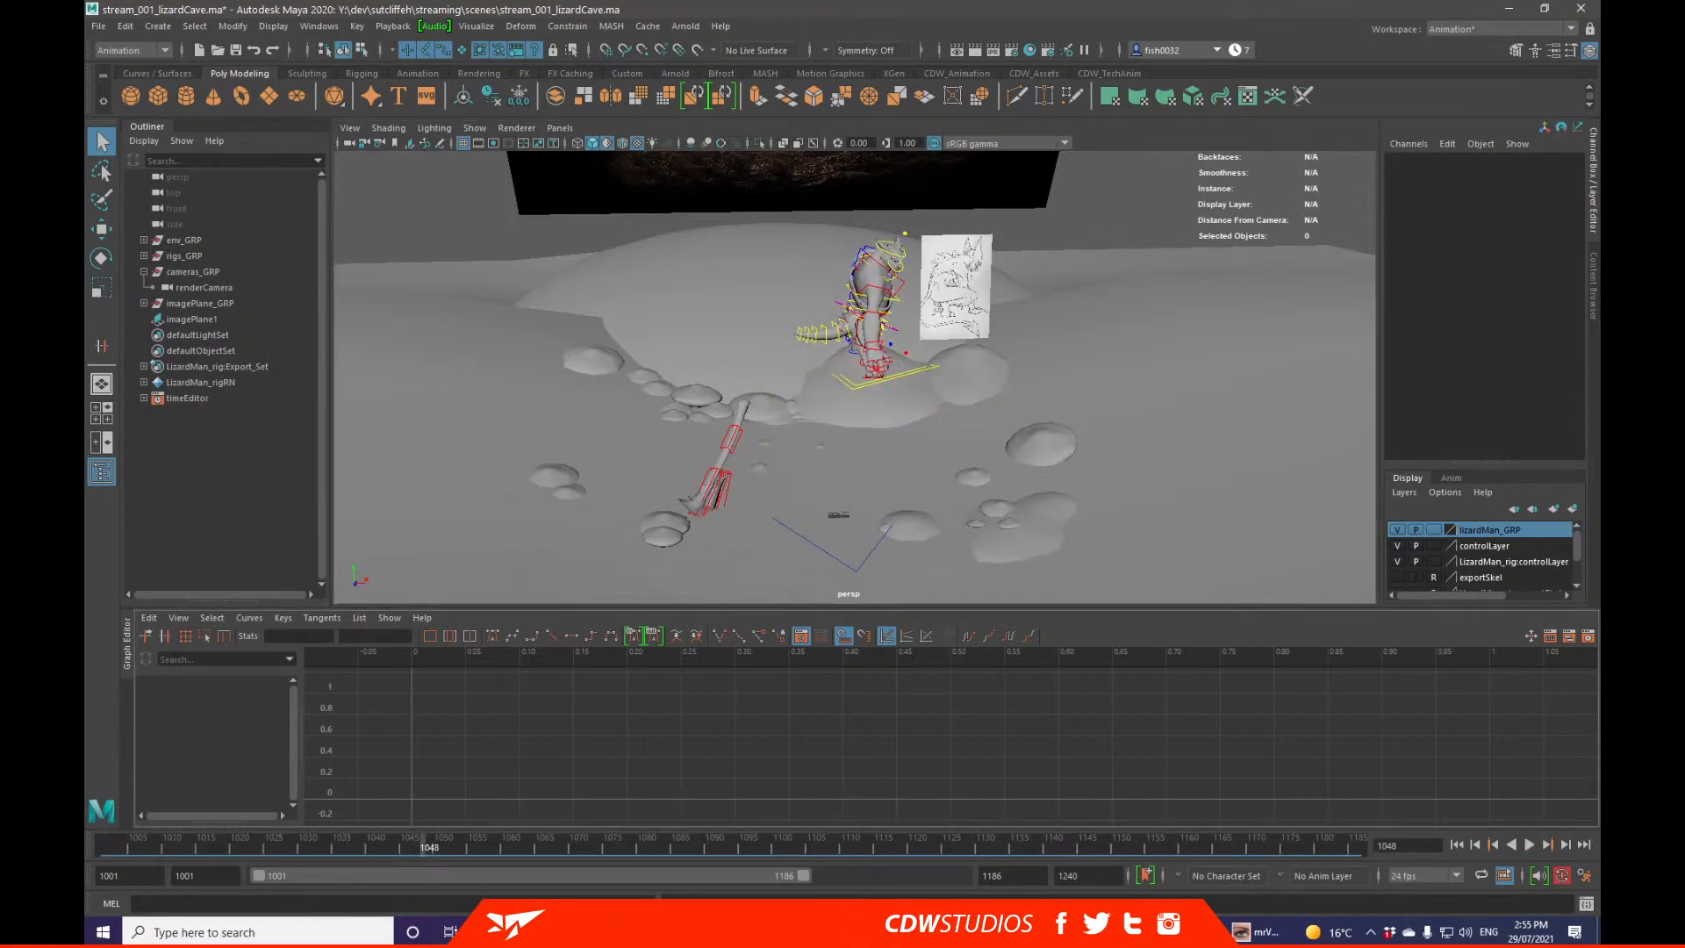
Step: Review playback in the floating renderCamera view, scrub to frame 1068, and move that view aside
left_click_drag(1597, 201, 702, 170)
key("alt+v")
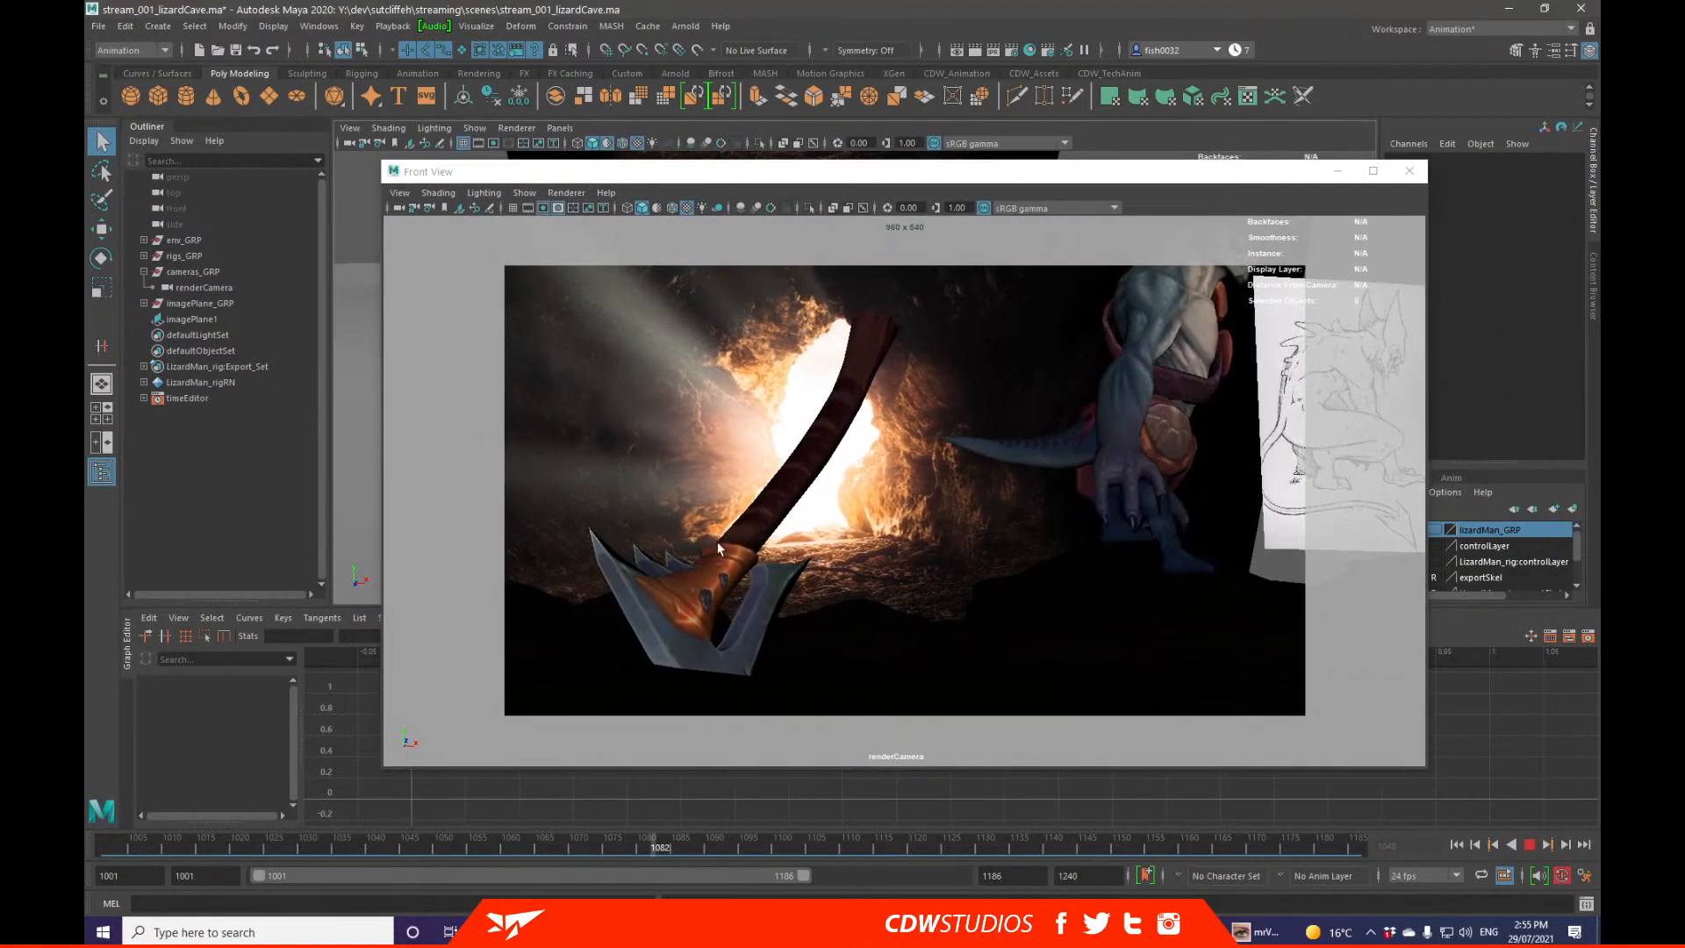
left_click(98, 838)
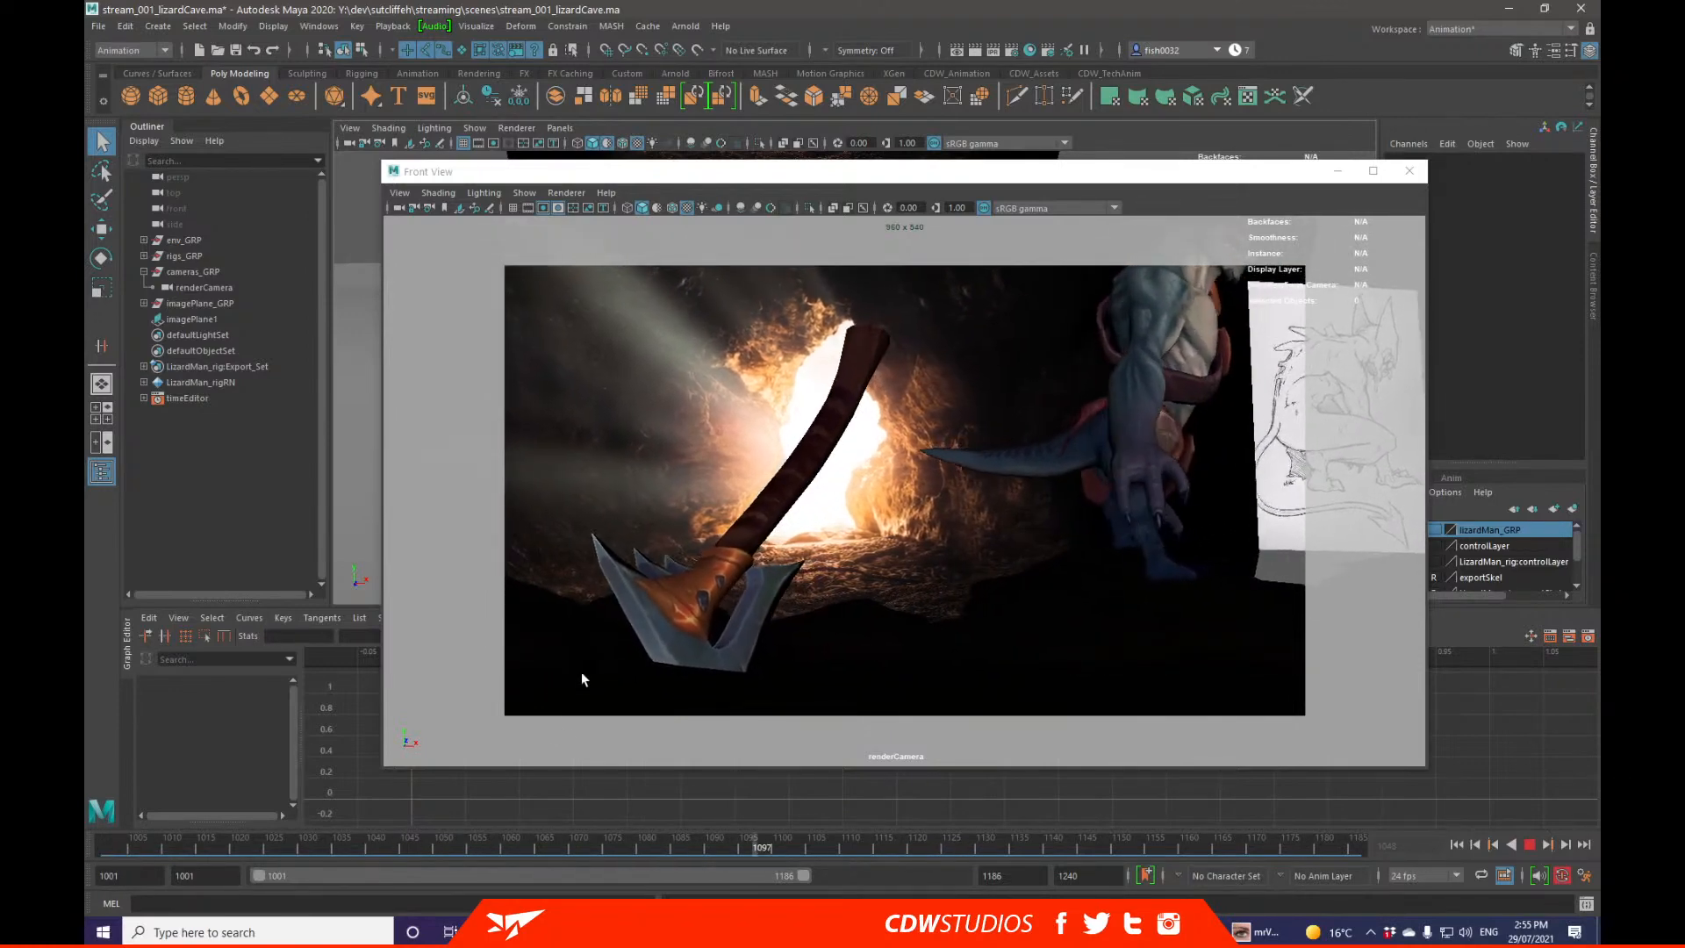
left_click_drag(514, 841, 565, 840)
left_click_drag(825, 181, 1599, 180)
Step: Delete renderCamera's Scale X, Scale Y and Scale Z keys
left_click(203, 288)
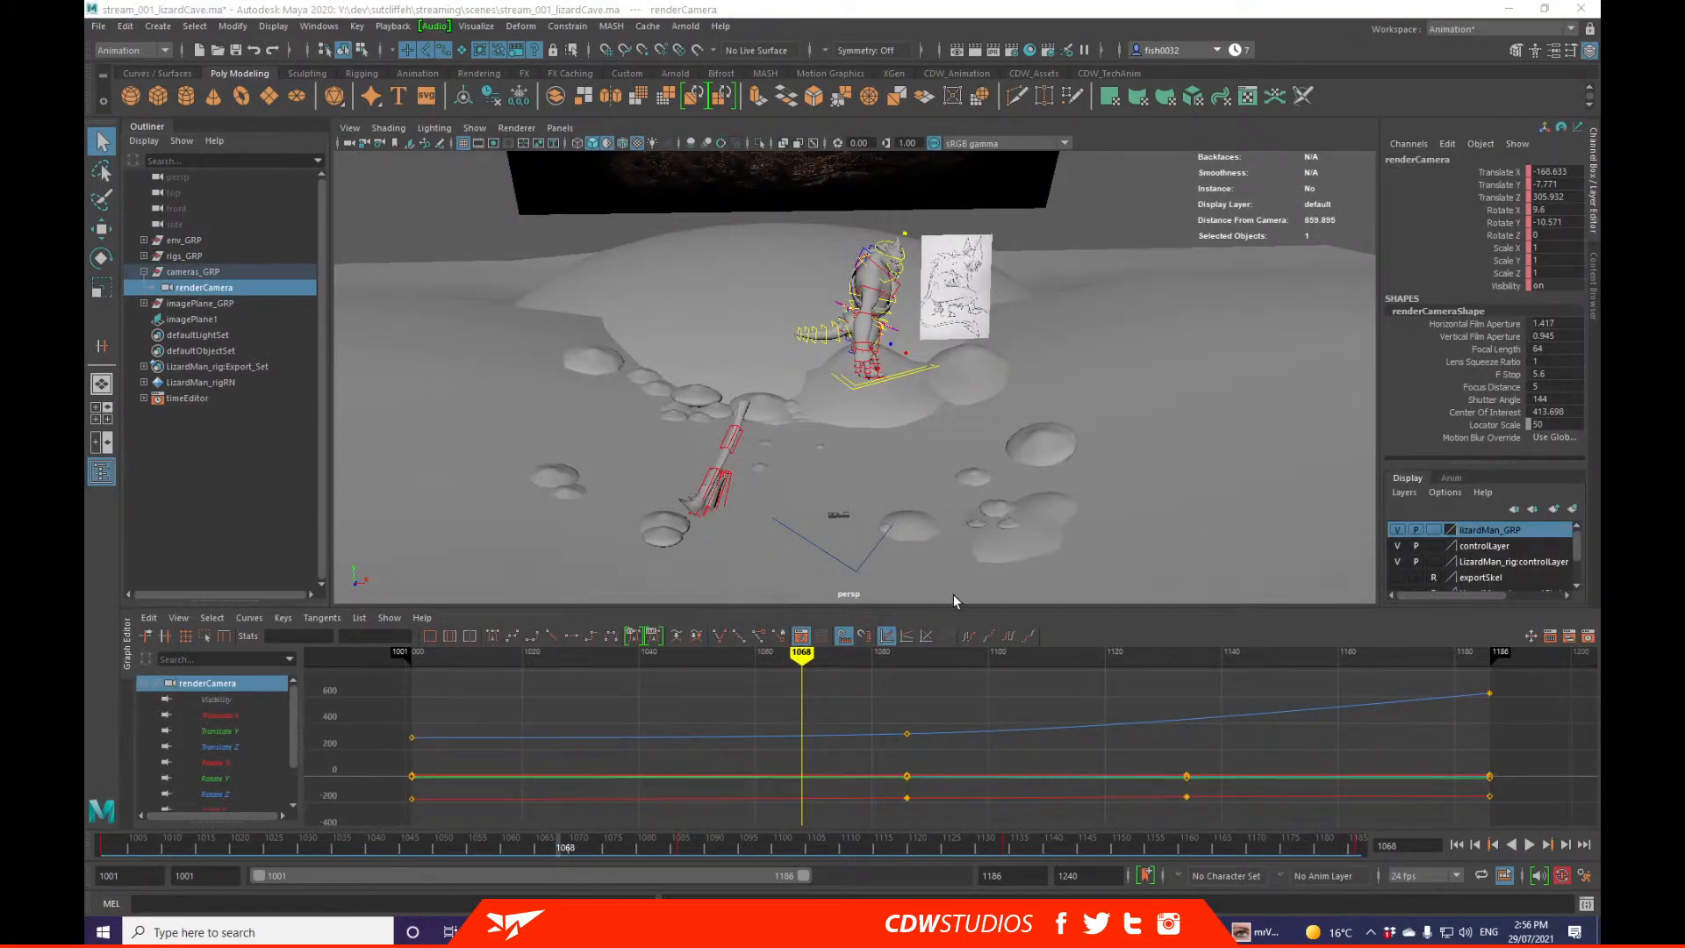
left_click(265, 767)
scroll(265, 770, "down", 2)
left_click(261, 764)
left_click(255, 792, "shift")
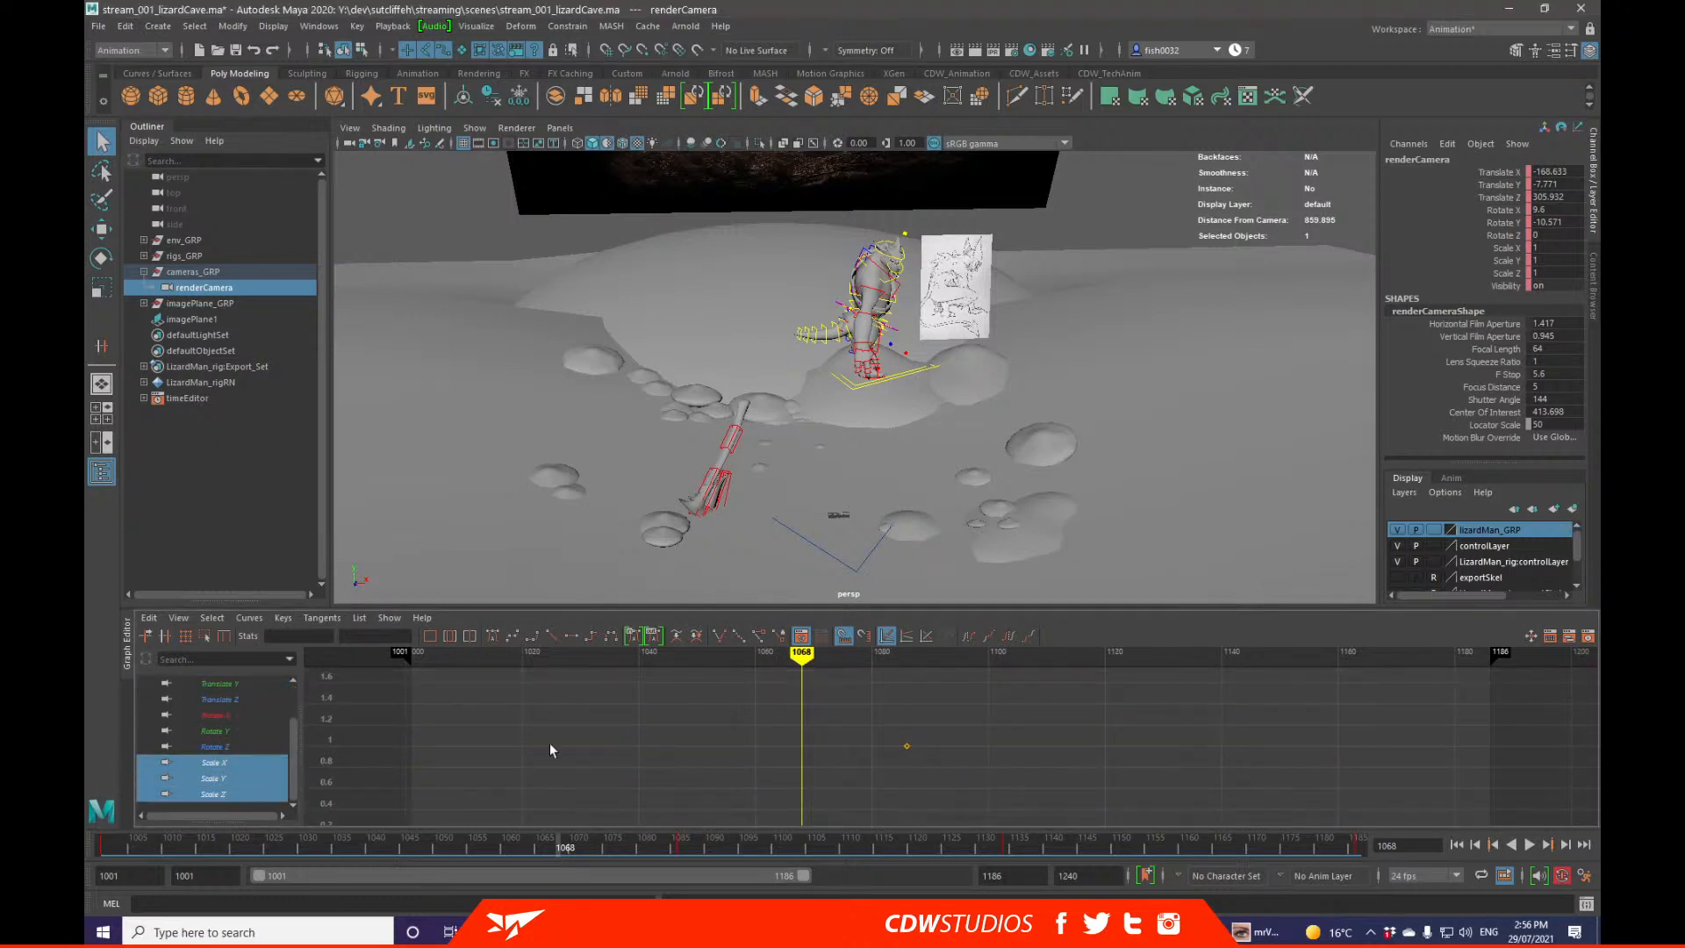
scroll(746, 725, "down", 3)
left_click_drag(767, 722, 974, 781)
key("Delete")
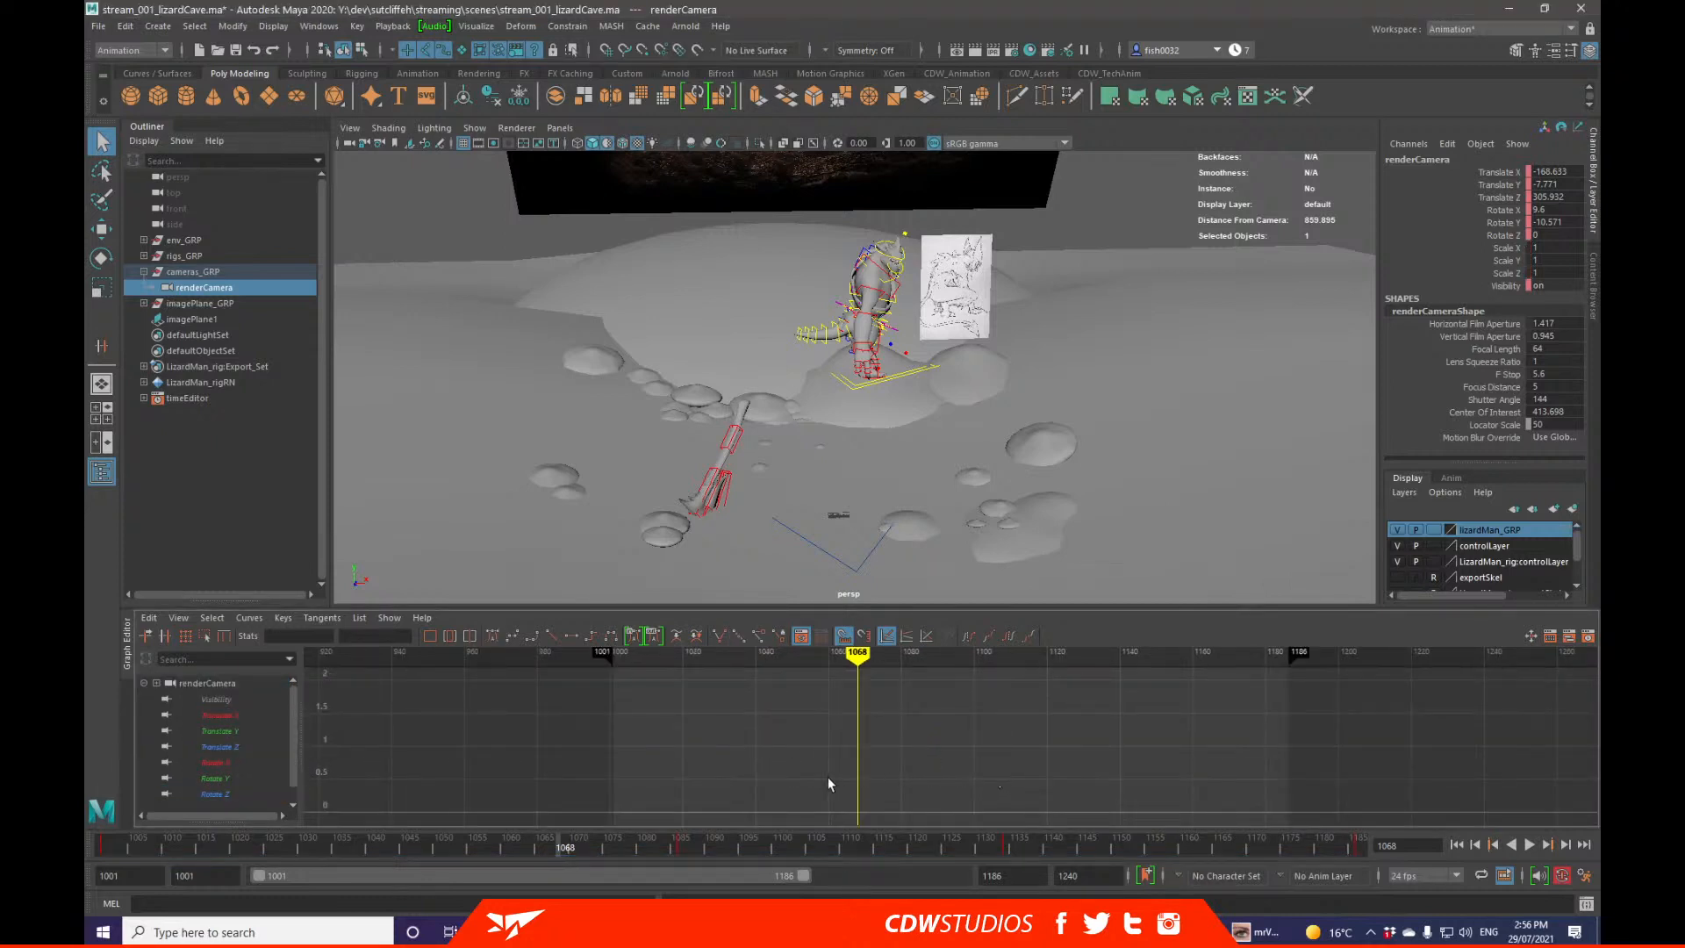
Step: Check renderCamera's rotation curves, select the Rotate Y key at frame 1086, and go to that frame
left_click(249, 762)
key("f")
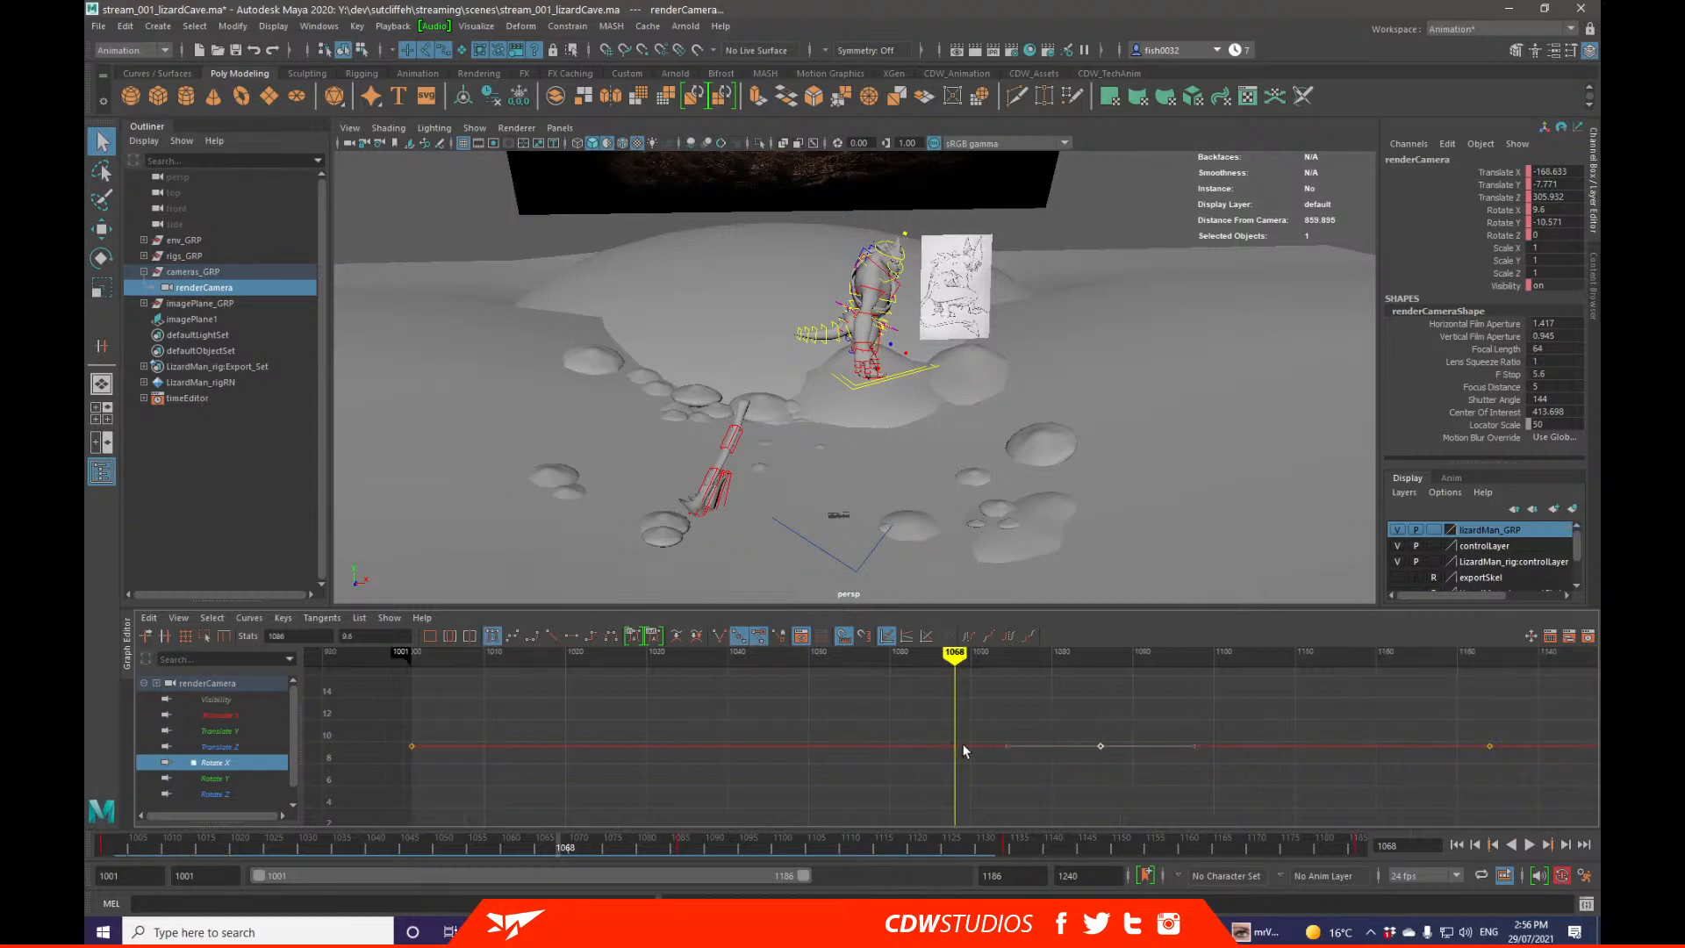
left_click(266, 781)
left_click(265, 790)
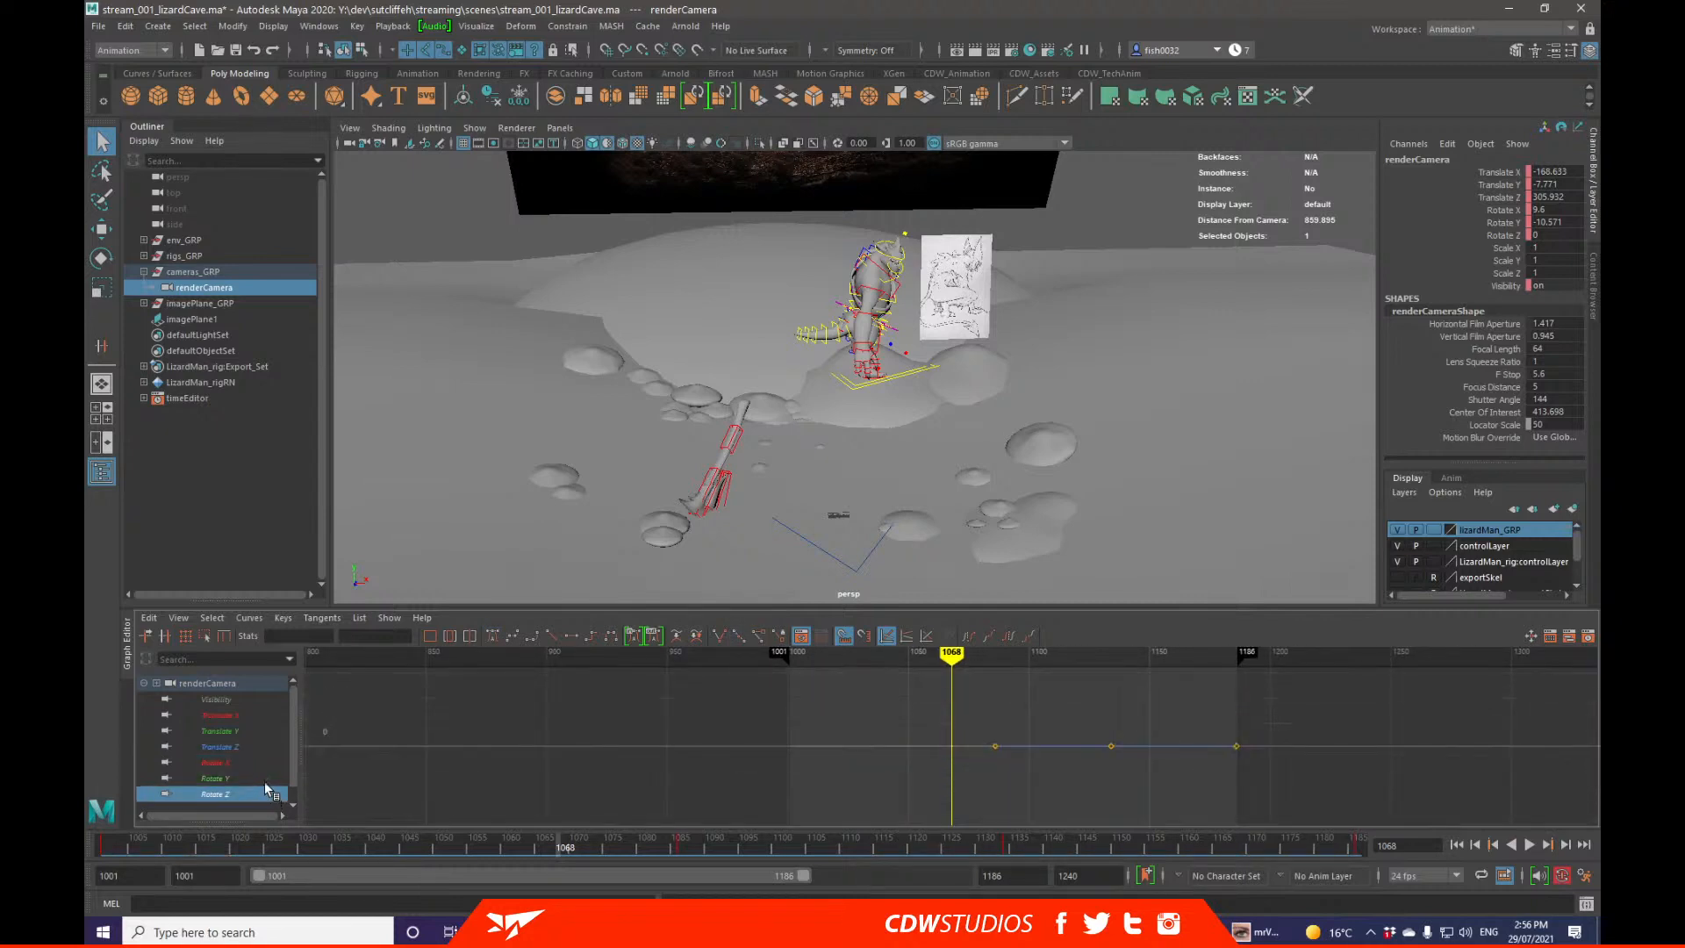
left_click(265, 781)
left_click_drag(956, 726, 1051, 769)
key("period")
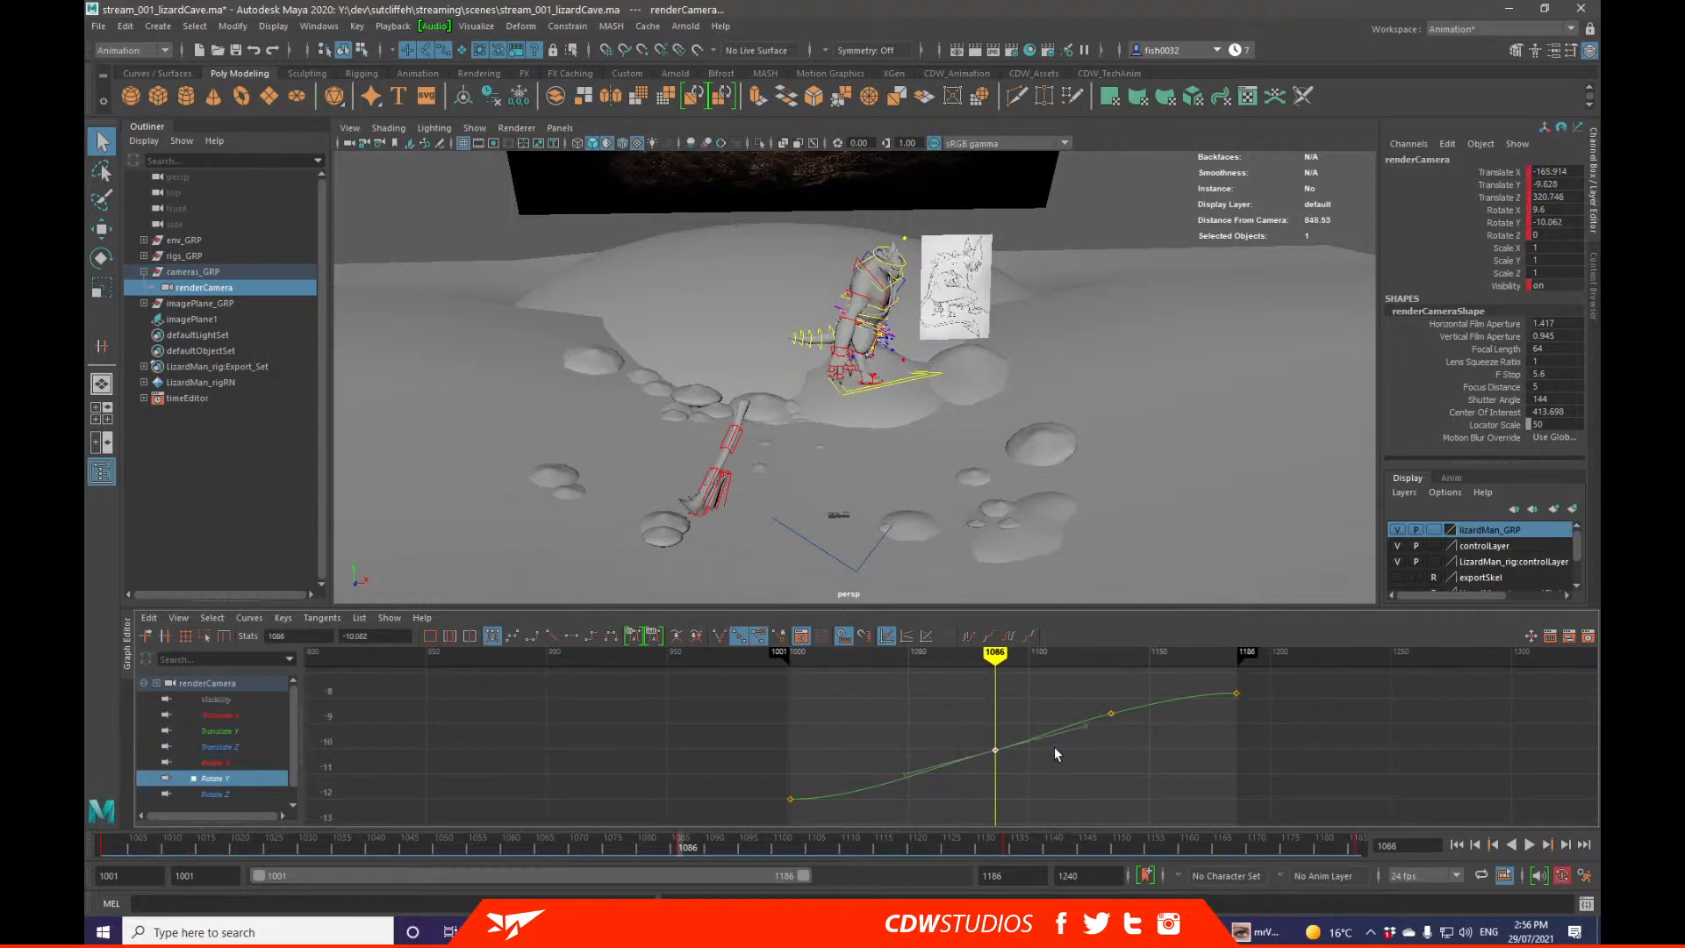
Step: Activate the Rotate tool on renderCamera and view its rotation axes close up in the perspective view
key("e")
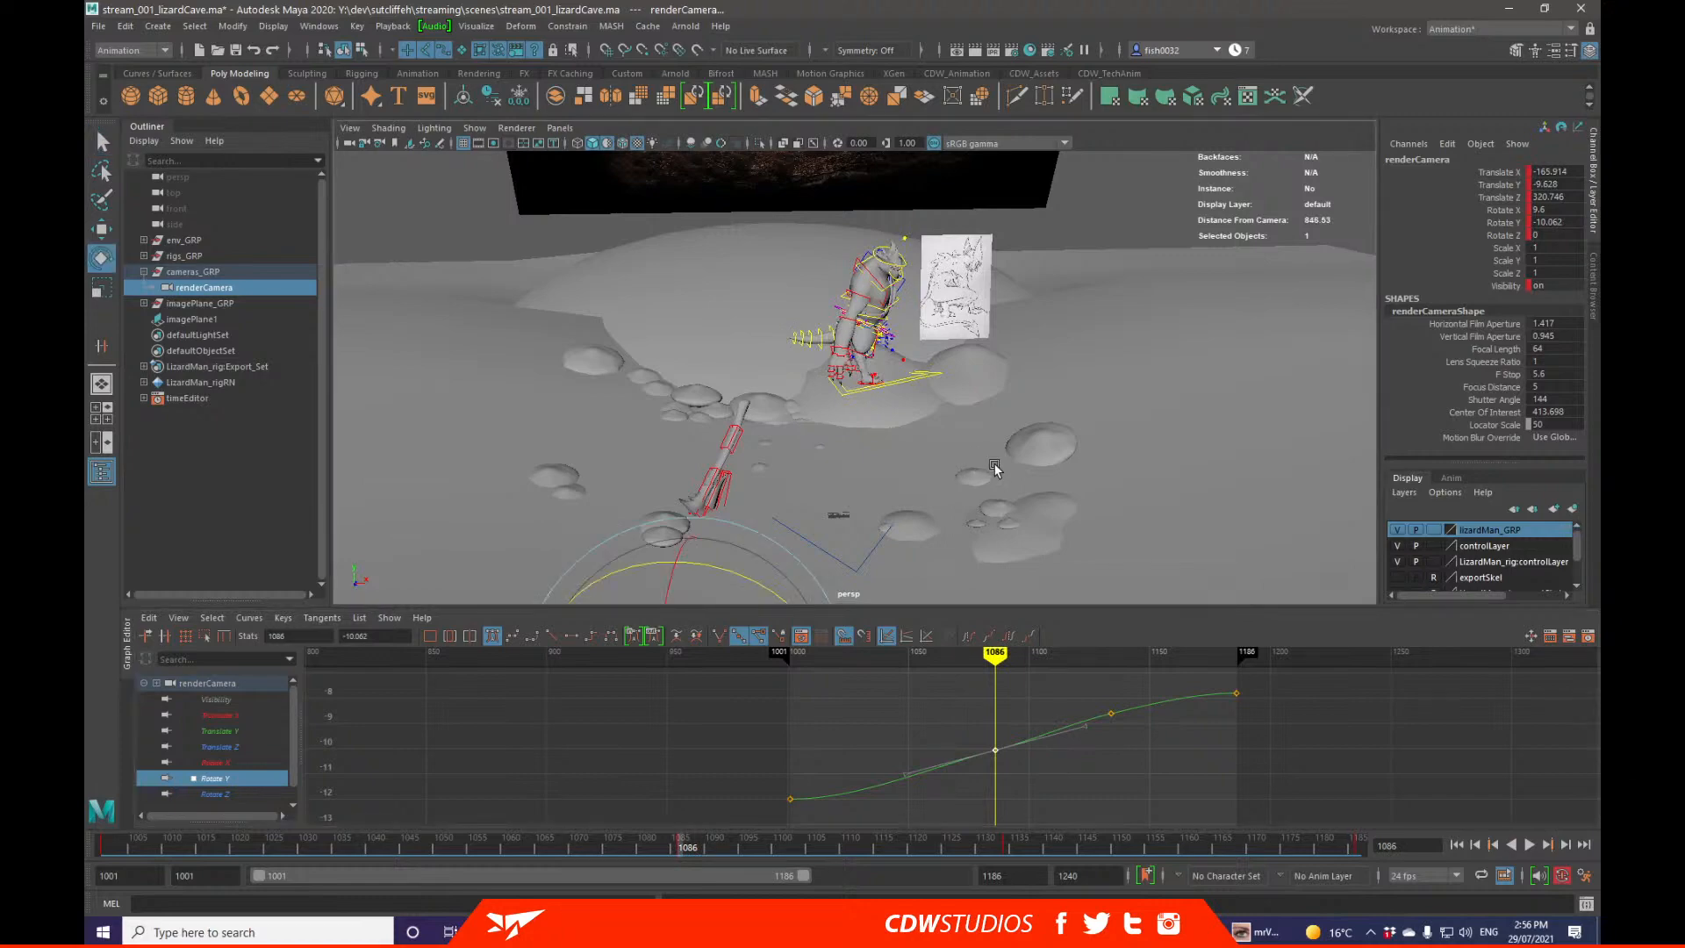
left_click_drag(994, 465, 1097, 412, "alt")
key("q")
key("e")
Step: Compare renderCamera's Rotate X, Rotate Y and Rotate Z animation curves one at a time
left_click(278, 767)
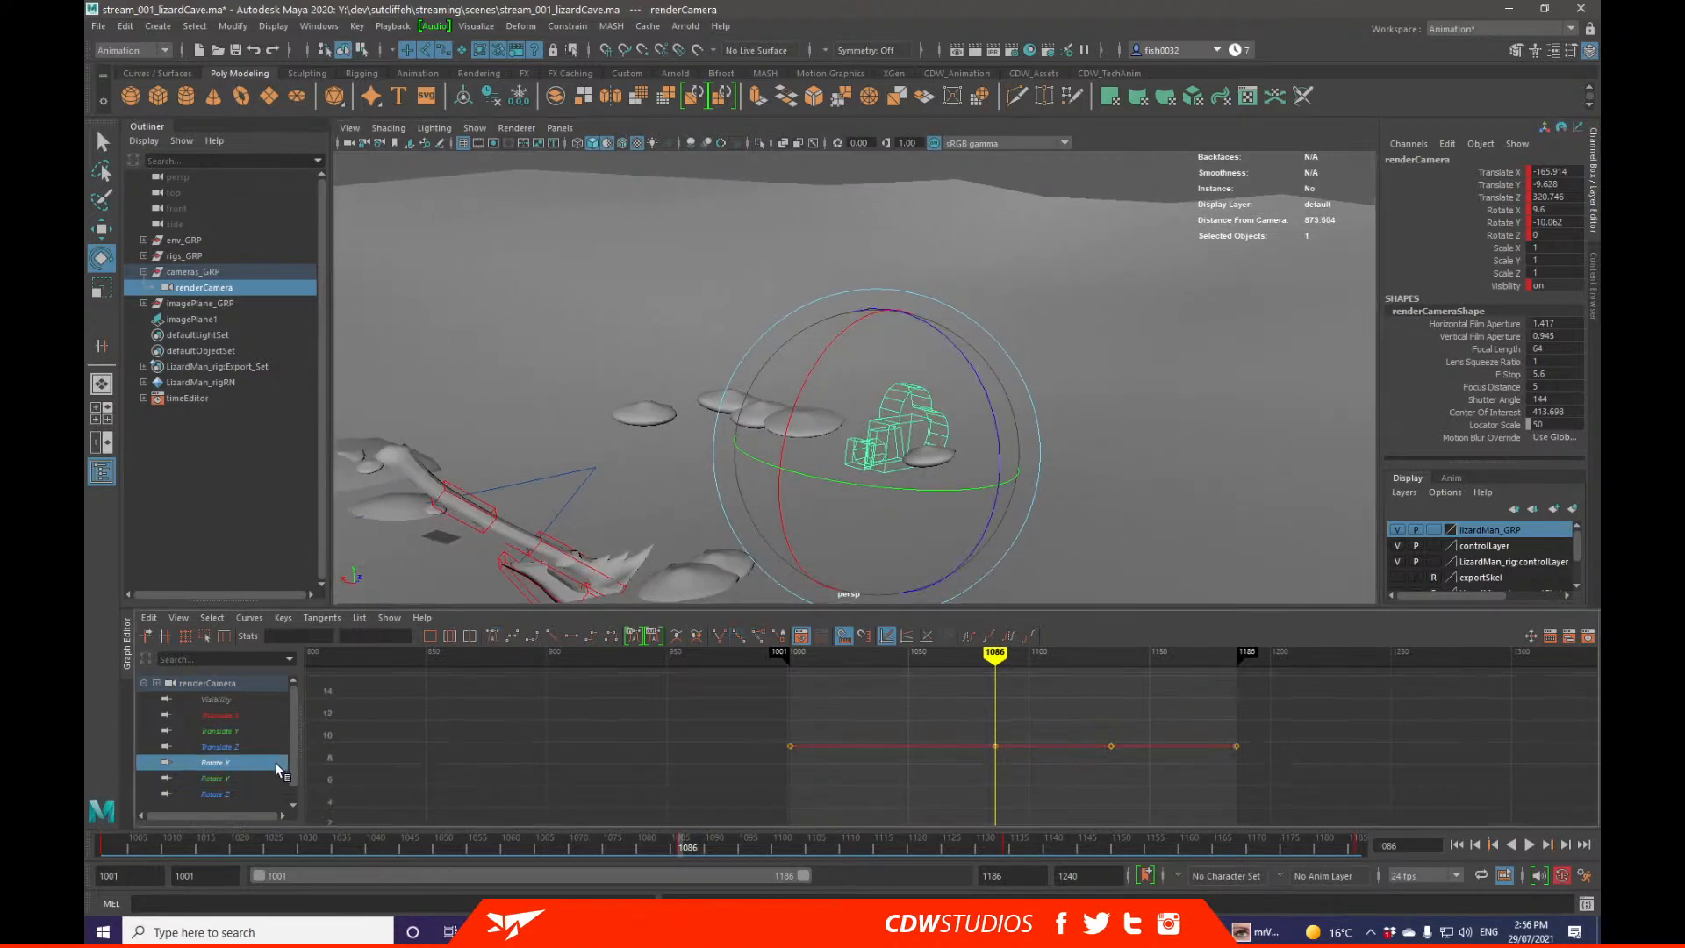
left_click(270, 776)
left_click(267, 792)
left_click(263, 777)
left_click(262, 763)
left_click(265, 778)
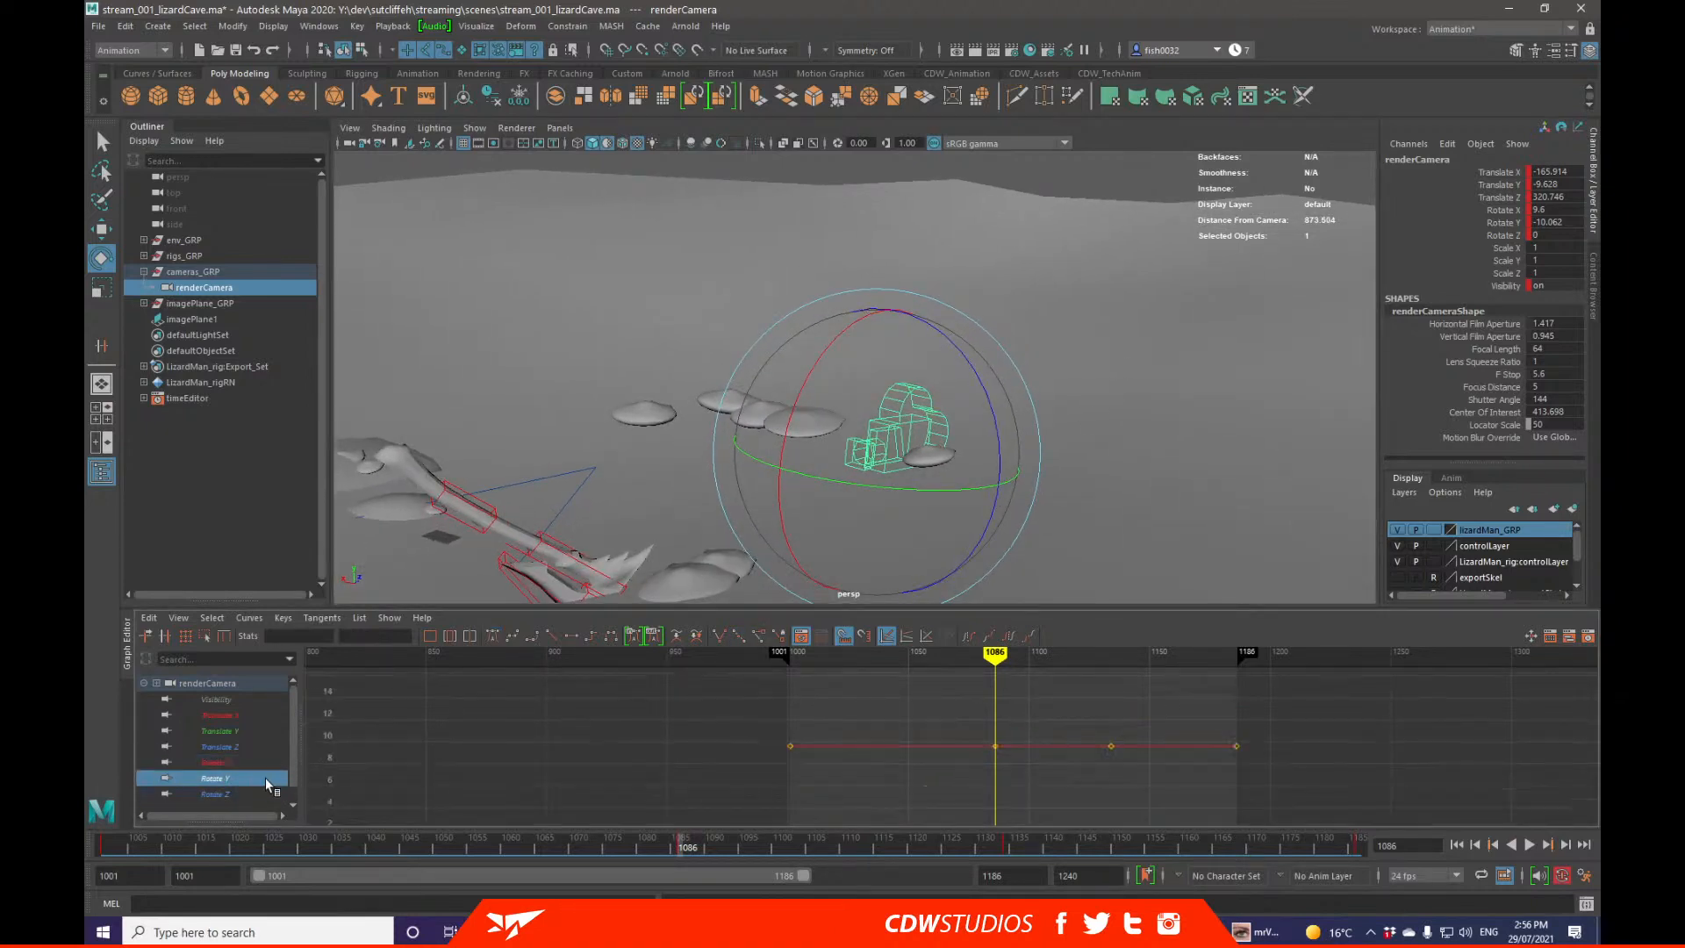
left_click(263, 790)
left_click(265, 777)
left_click(267, 766)
left_click(267, 779)
left_click(264, 792)
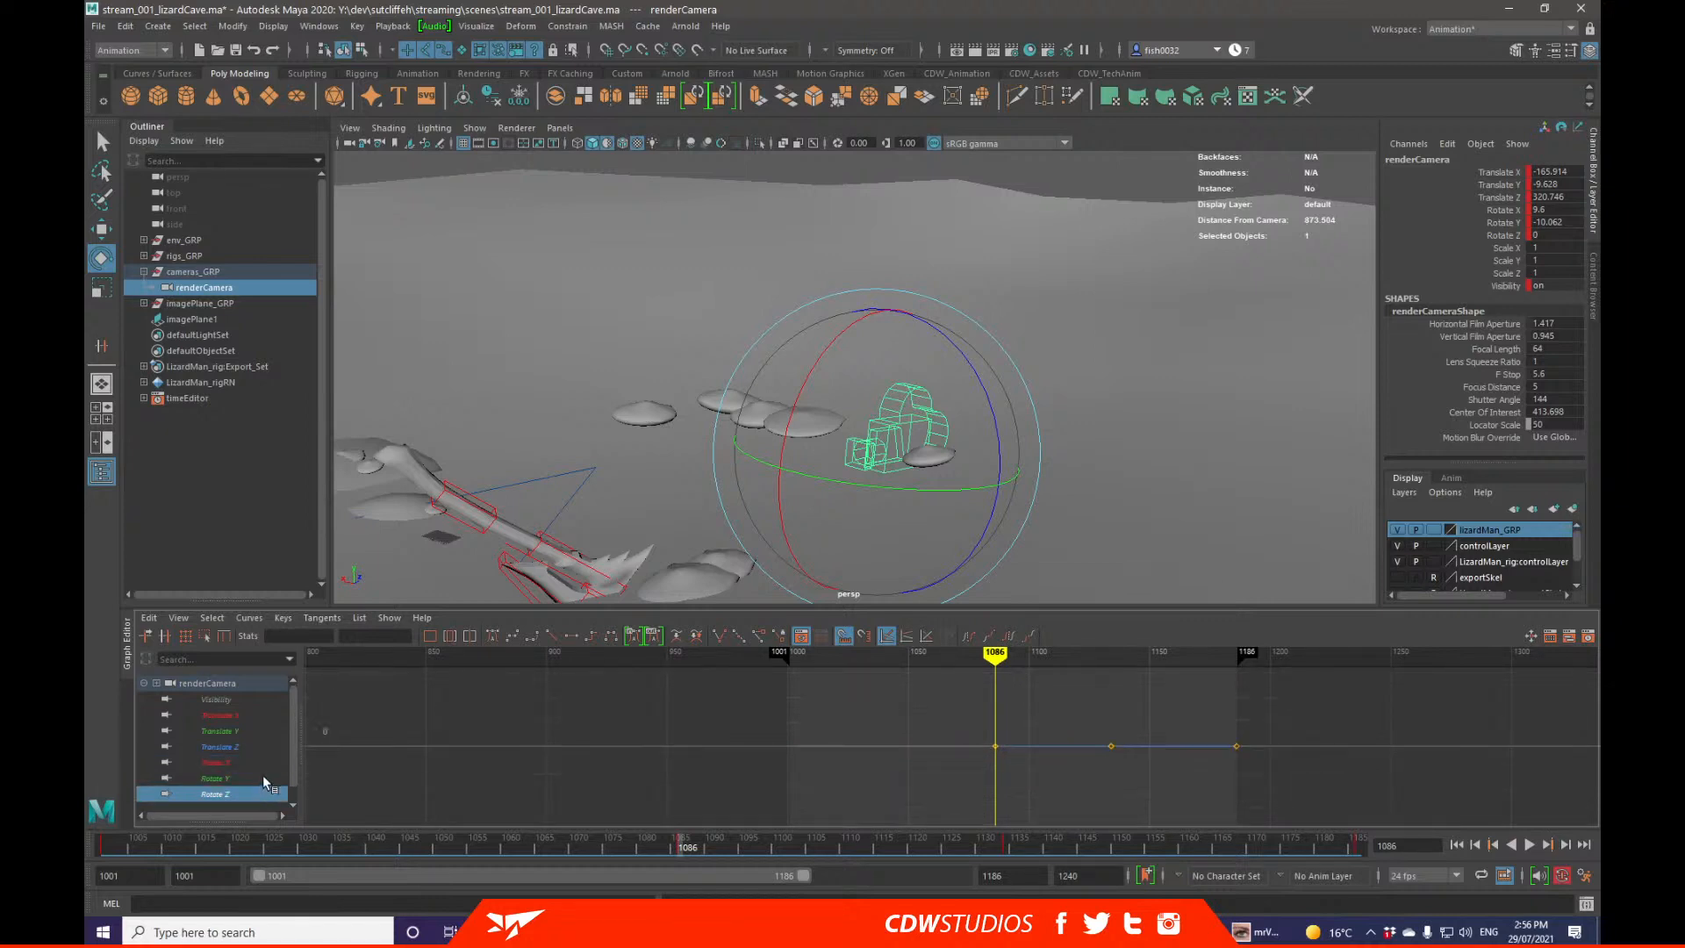
left_click(262, 776)
left_click(262, 761)
left_click(262, 776)
left_click(262, 792)
left_click(261, 776)
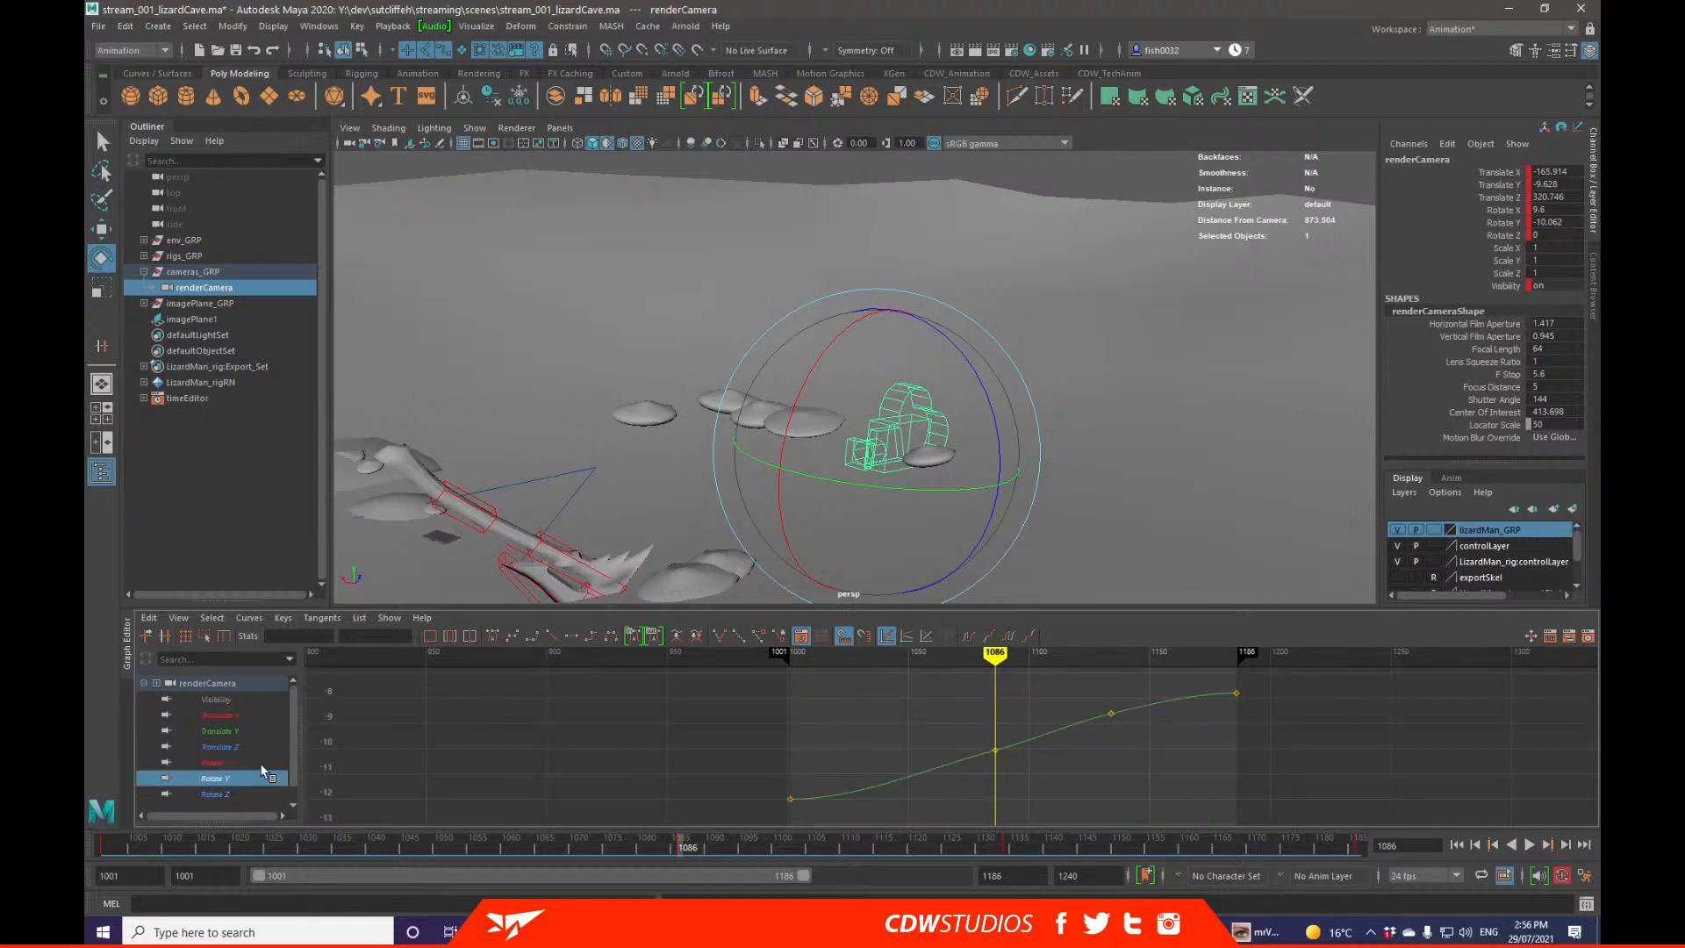
Step: Check renderCamera's Rotate X and Rotate Y curves against the camera's rotation axes in the perspective view
left_click(262, 762)
left_click(260, 777)
left_click(260, 790)
left_click(259, 776)
left_click(995, 749)
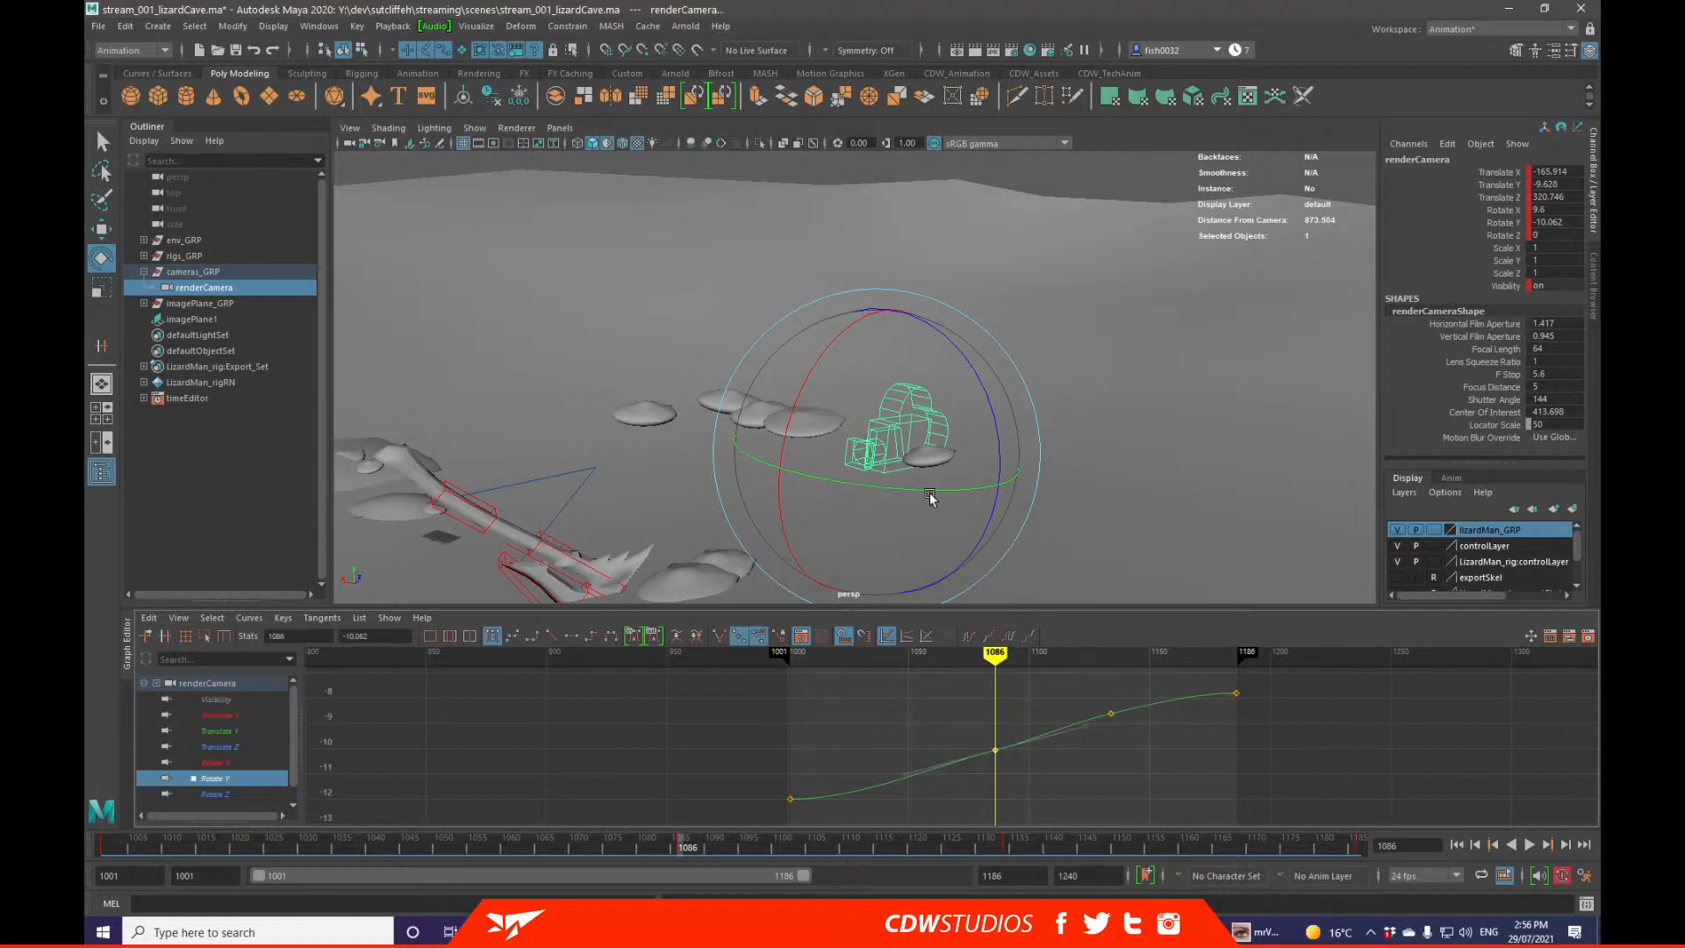
left_click(264, 762)
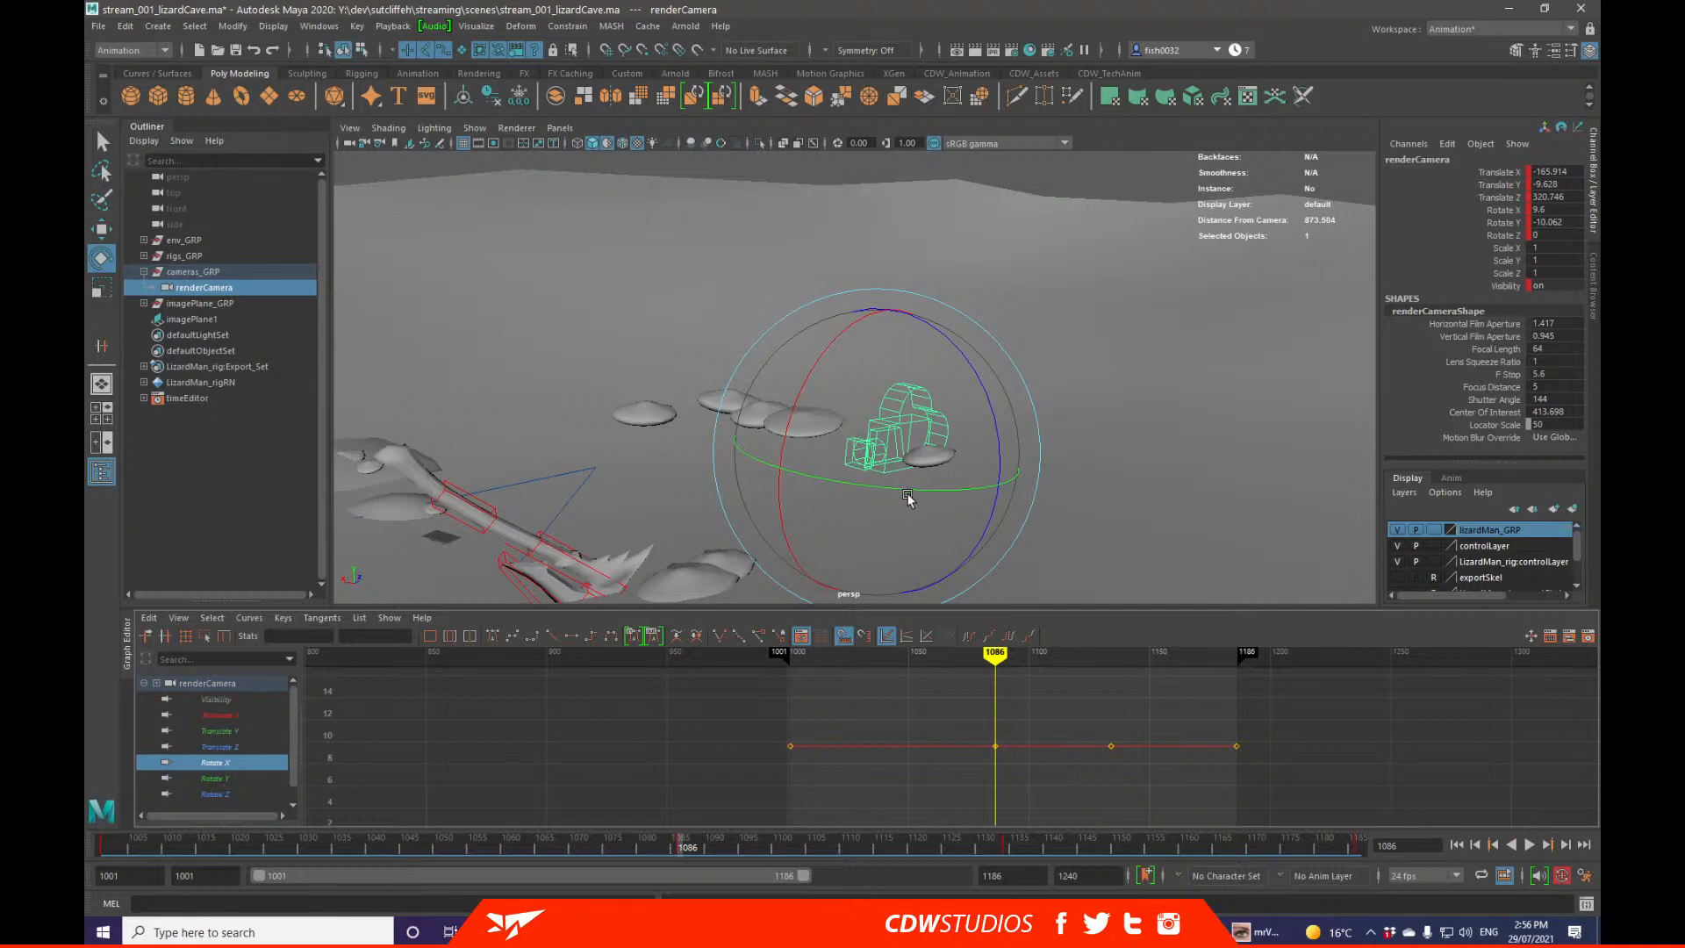
left_click_drag(969, 489, 858, 490, "alt")
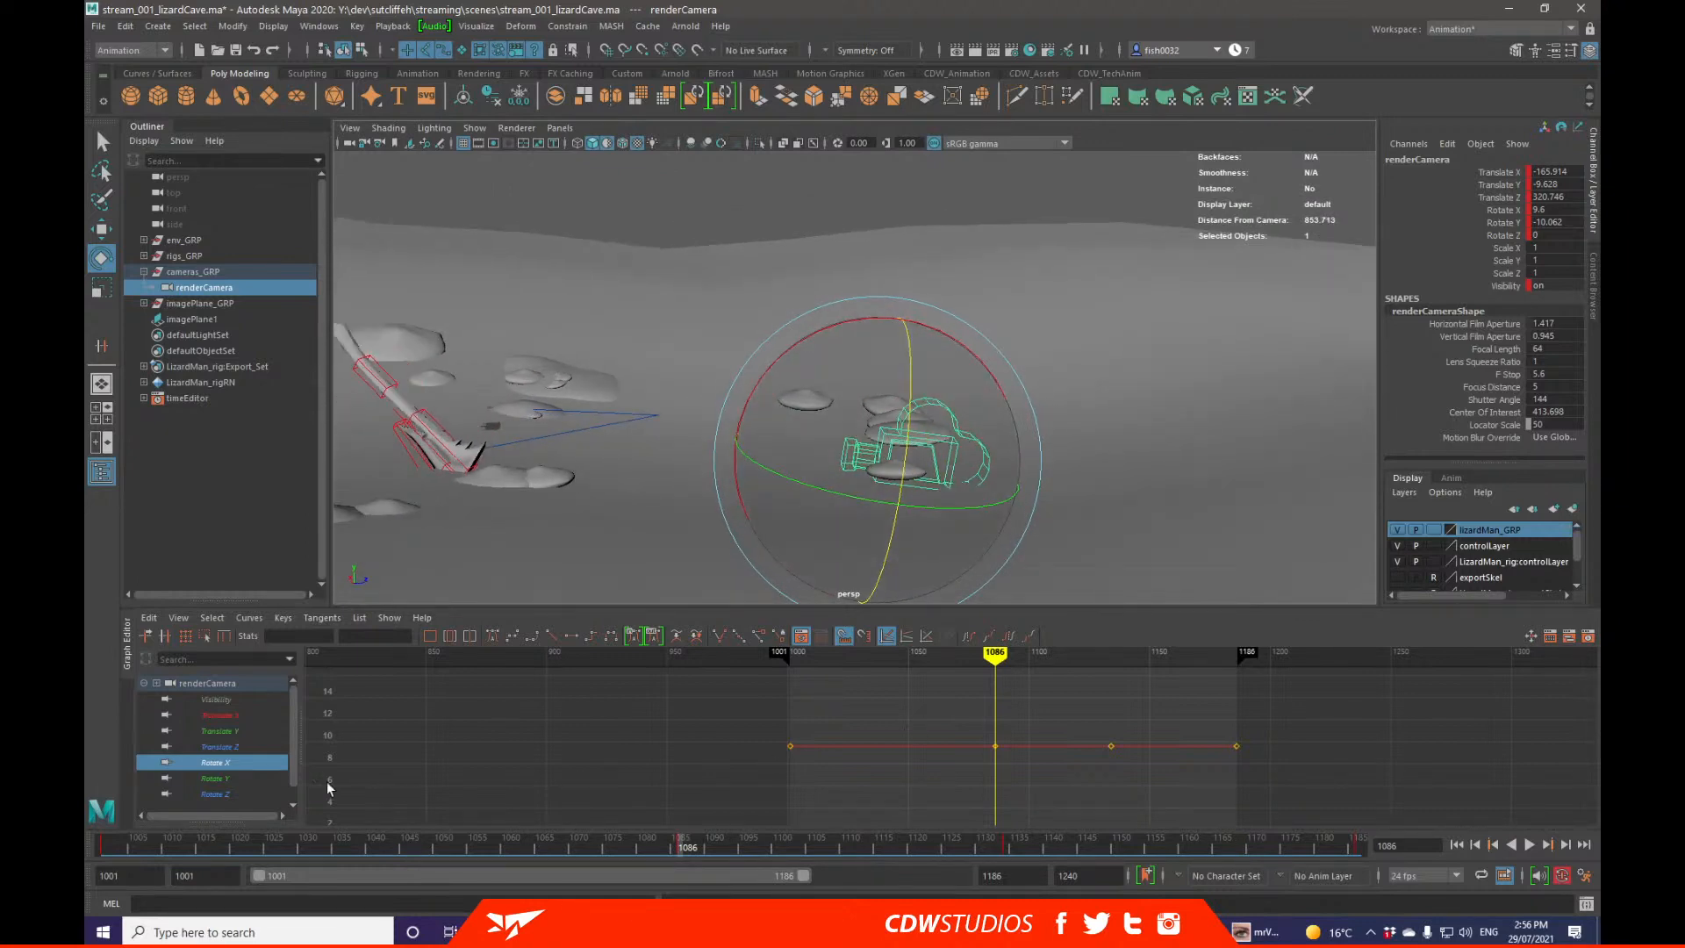
Step: Lower renderCamera's Rotate Y keys at frame 1086, to about -11.5, and at frame 1134 so the rotation eases in gradually
left_click(268, 780)
left_click_drag(989, 785, 1005, 774)
key("w")
middle_click_drag(1057, 693, 1064, 792)
left_click_drag(1087, 703, 1120, 749)
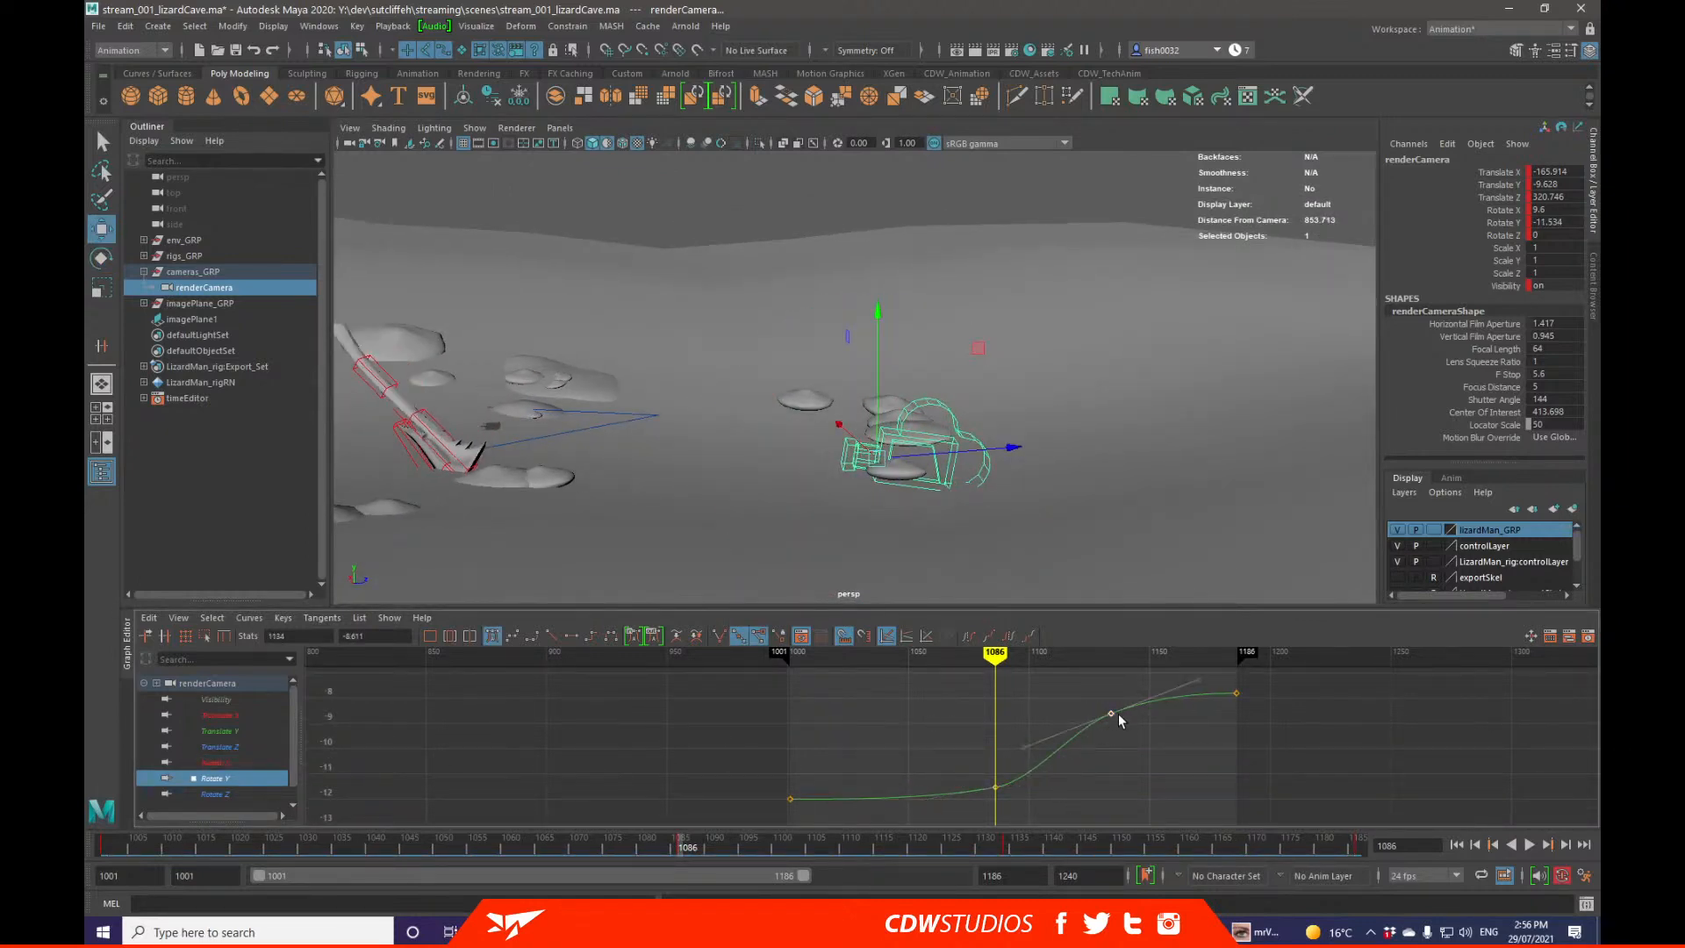
middle_click_drag(1122, 710, 1127, 746, "shift")
key("q")
left_click(1144, 774)
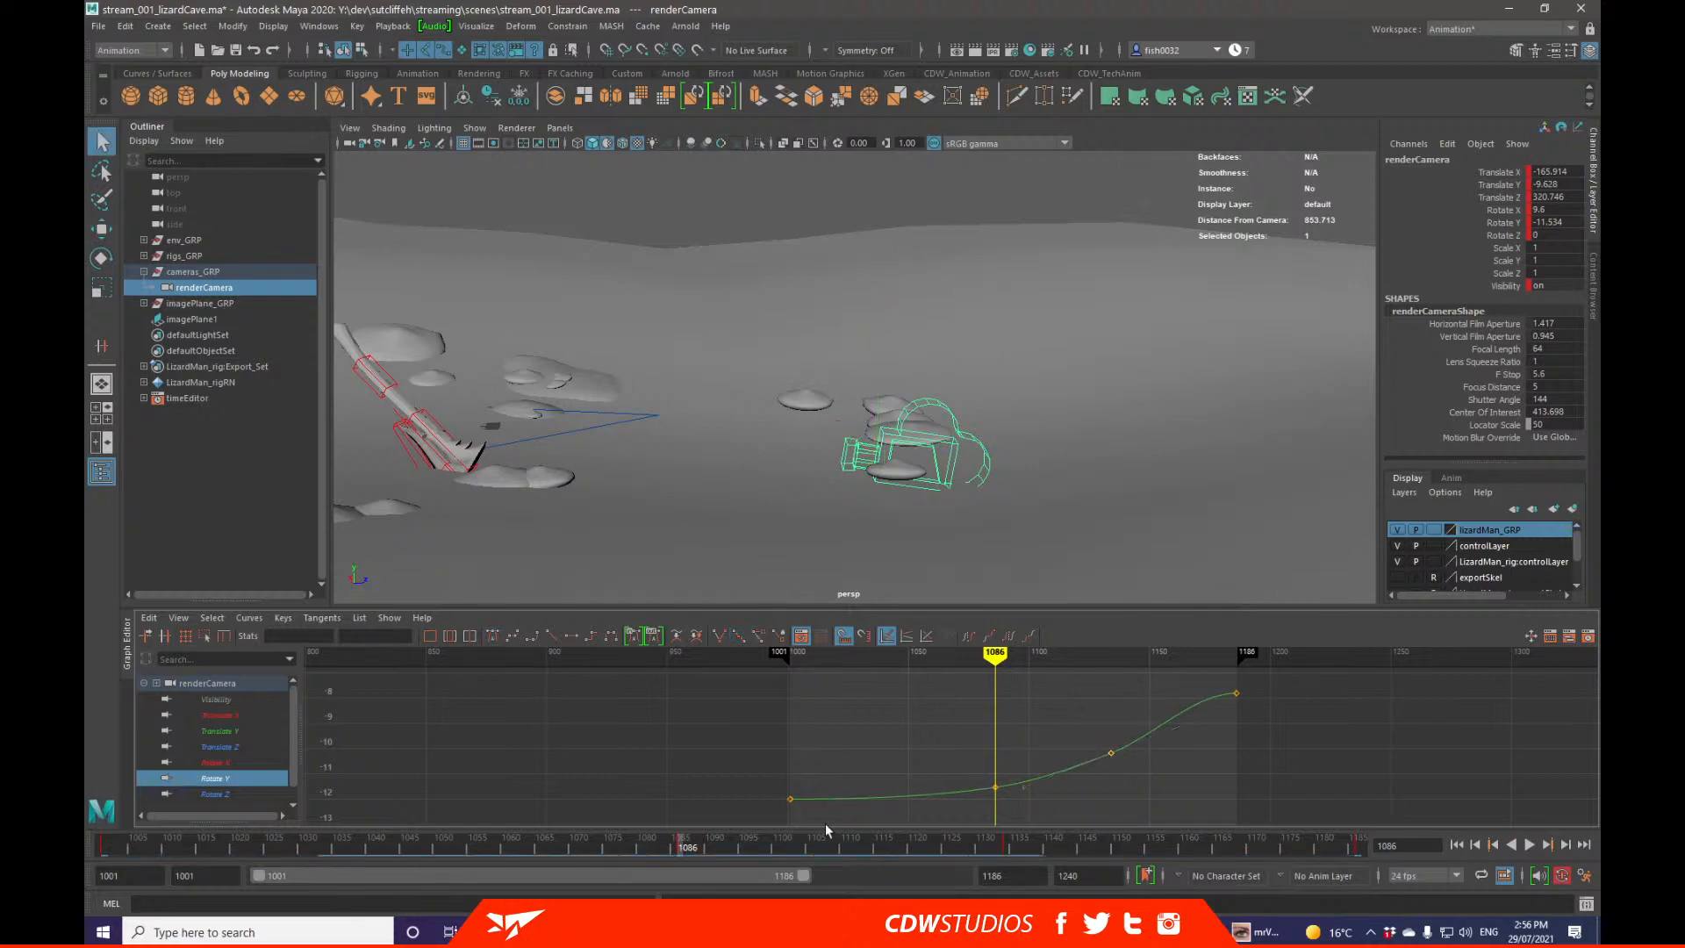
Step: Play the animation from frame 1001 to check the camera's Rotate Y easing
left_click_drag(350, 848, 90, 851)
key("alt+v")
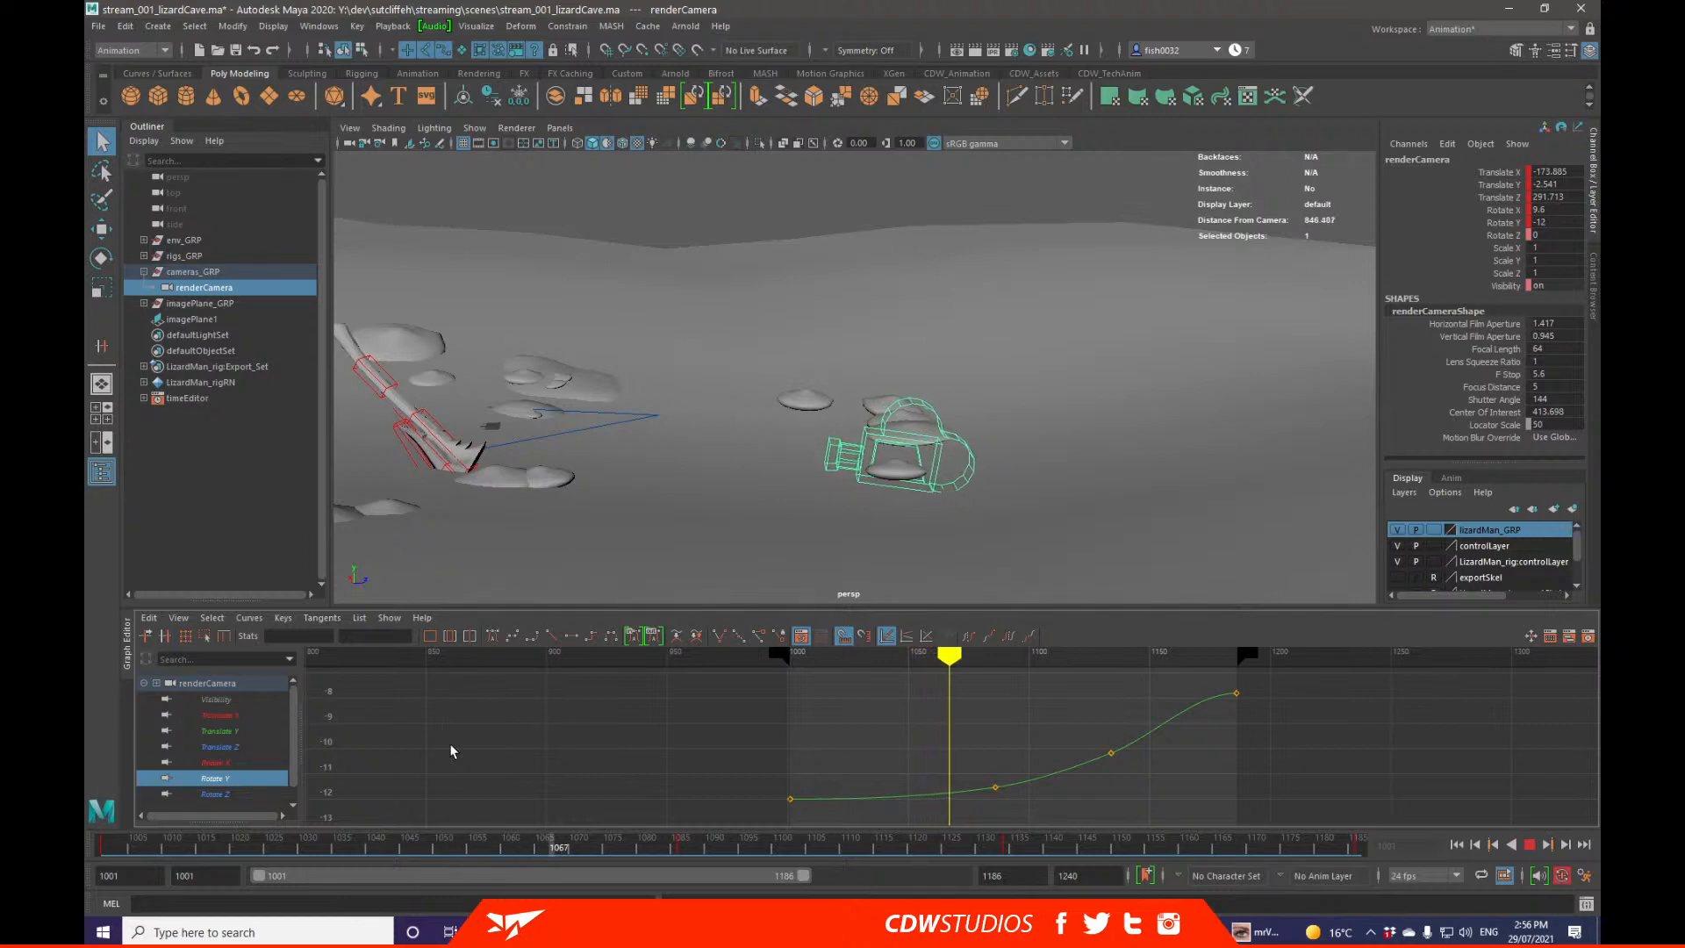
key("alt+v")
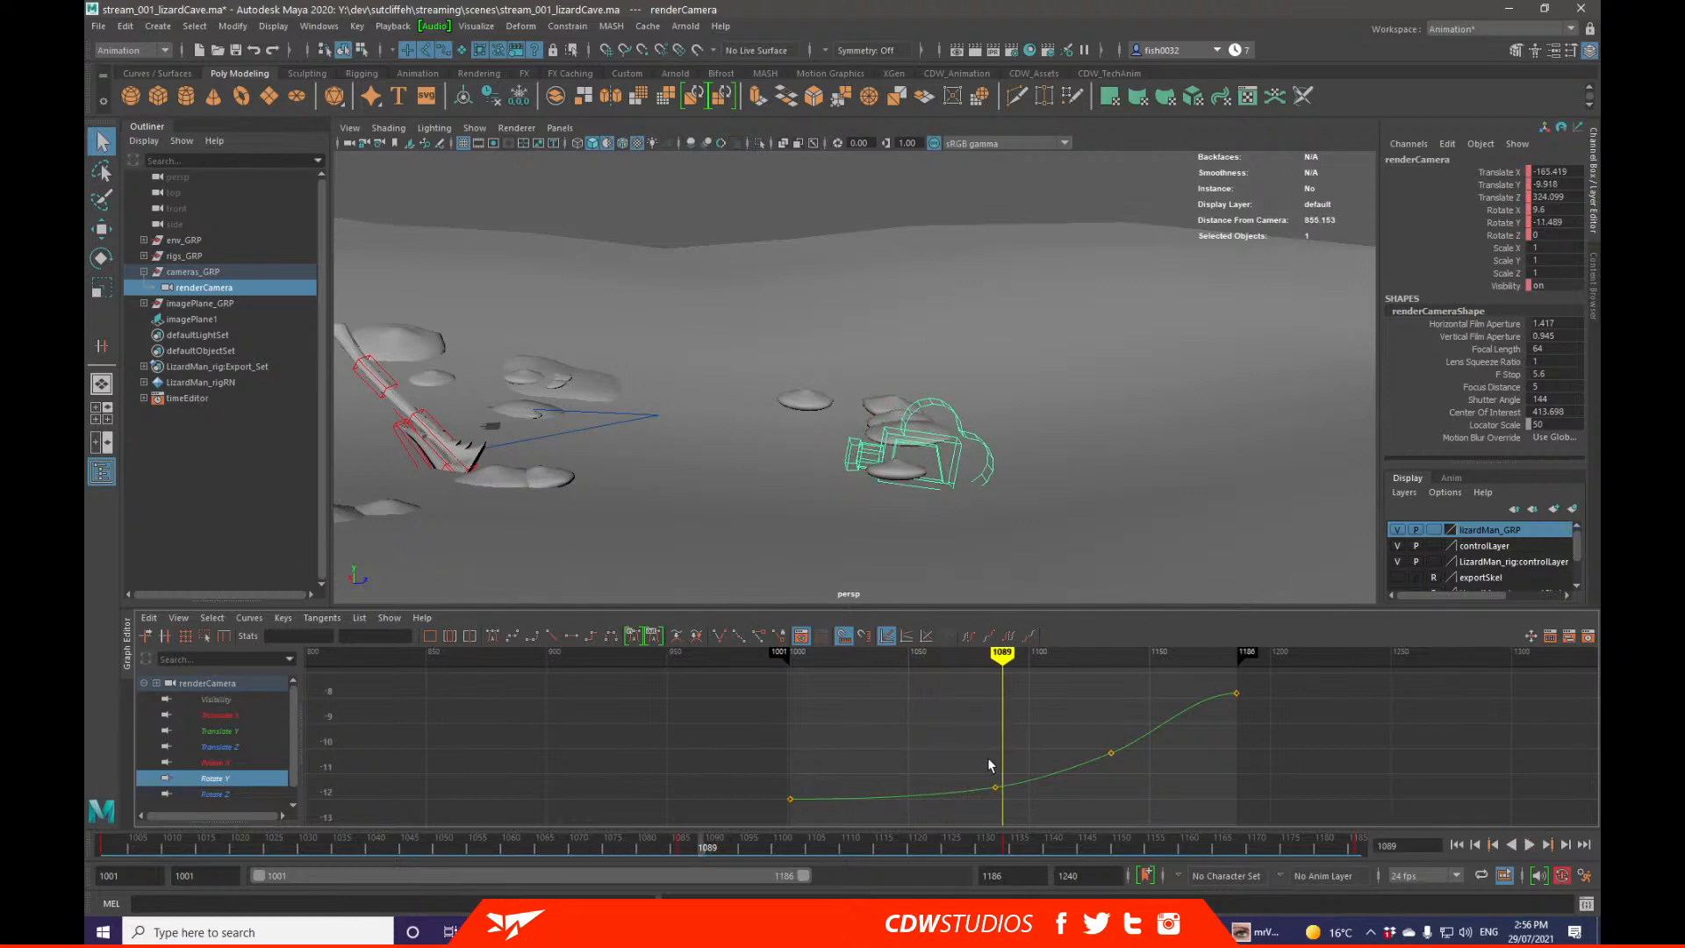
Step: Return to frame 1086 and lower renderCamera's Translate X key there to about -172.3
key("comma")
left_click_drag(973, 809, 1029, 727)
key("w")
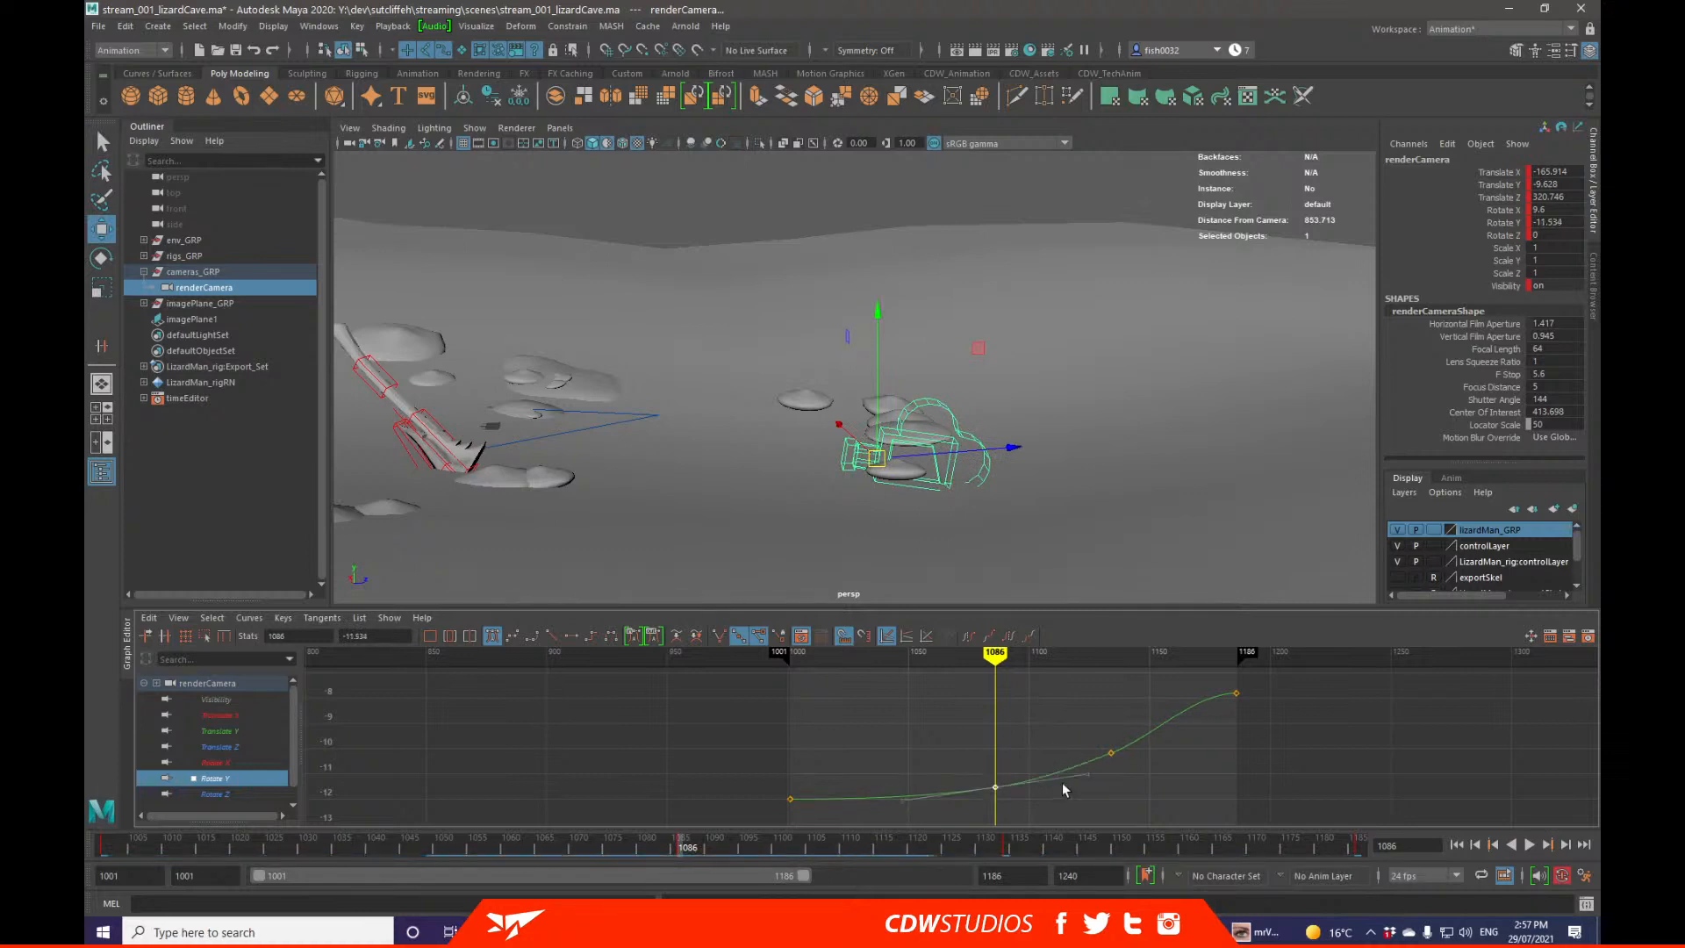
left_click(217, 714)
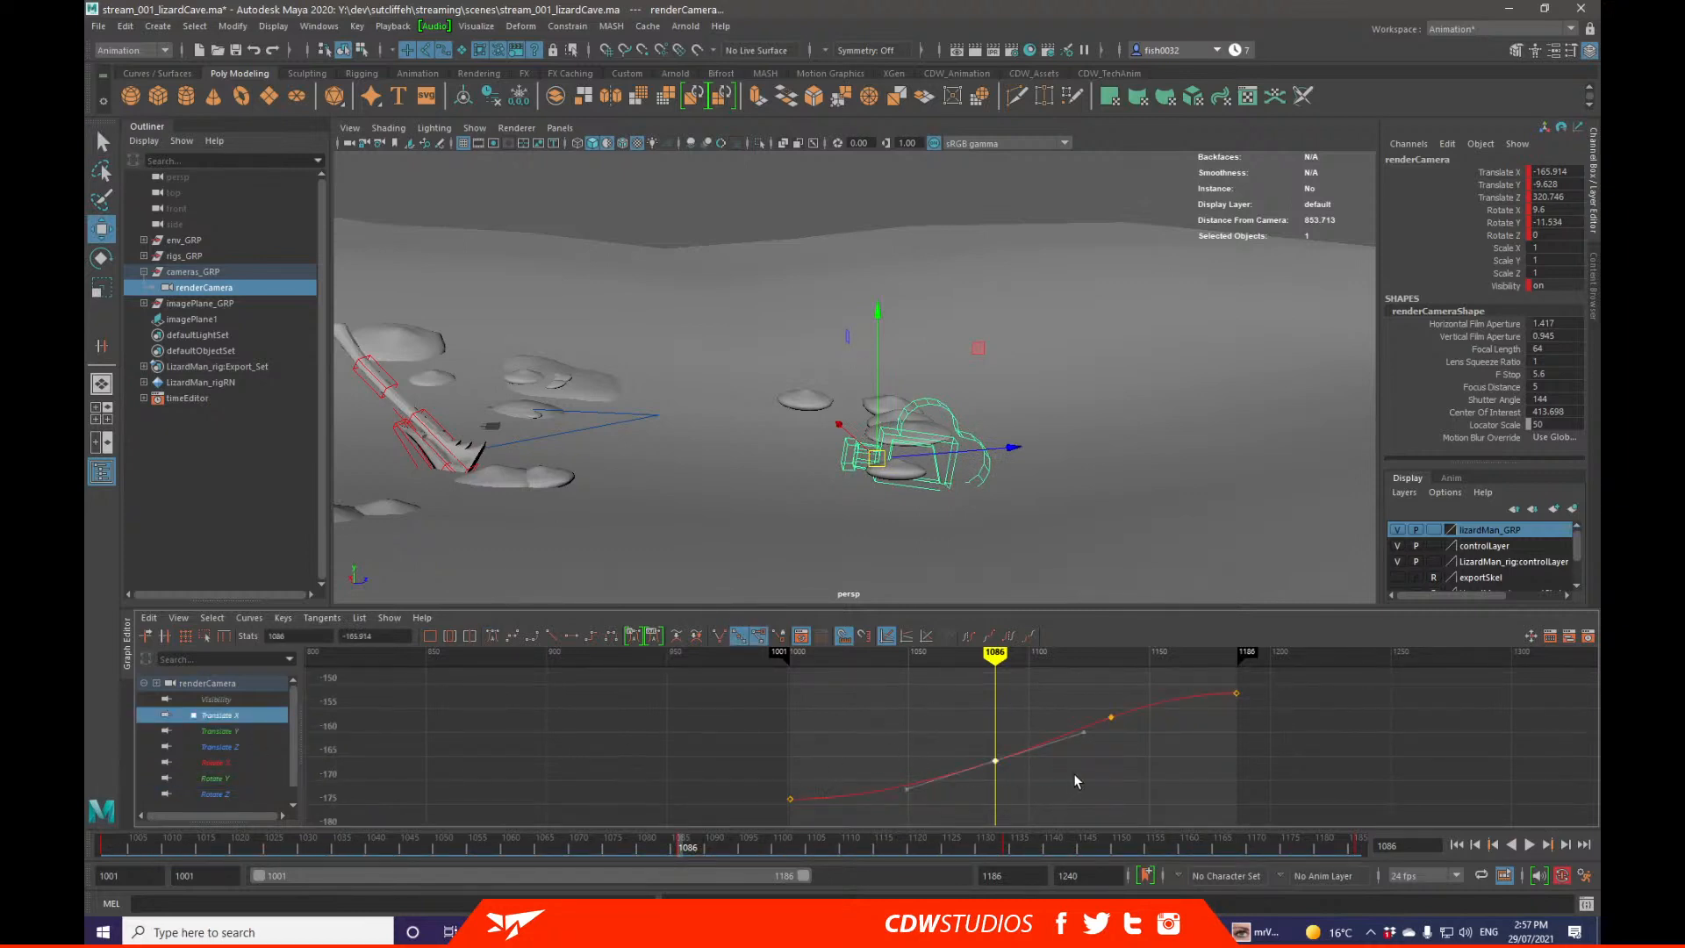
middle_click_drag(1077, 781, 1063, 776, "shift")
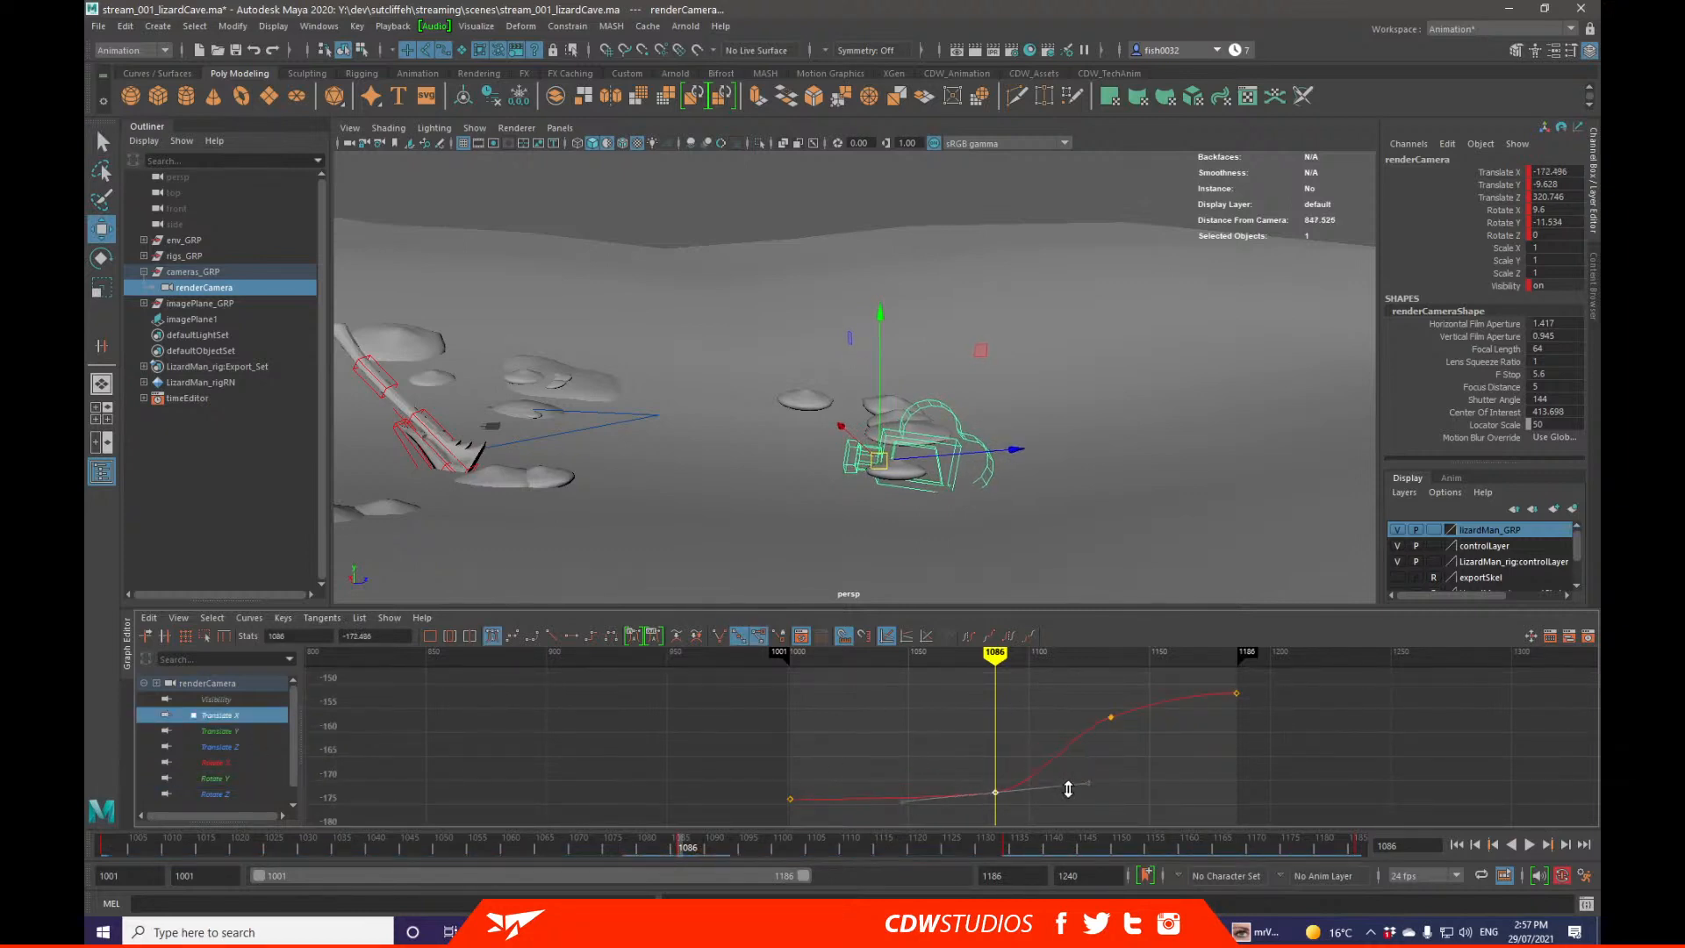
Step: Lower renderCamera's Translate X key at frame 1134 to smooth the curve towards its last key
left_click(1112, 718)
middle_click_drag(1121, 726, 1178, 695, "shift")
left_click(1198, 702)
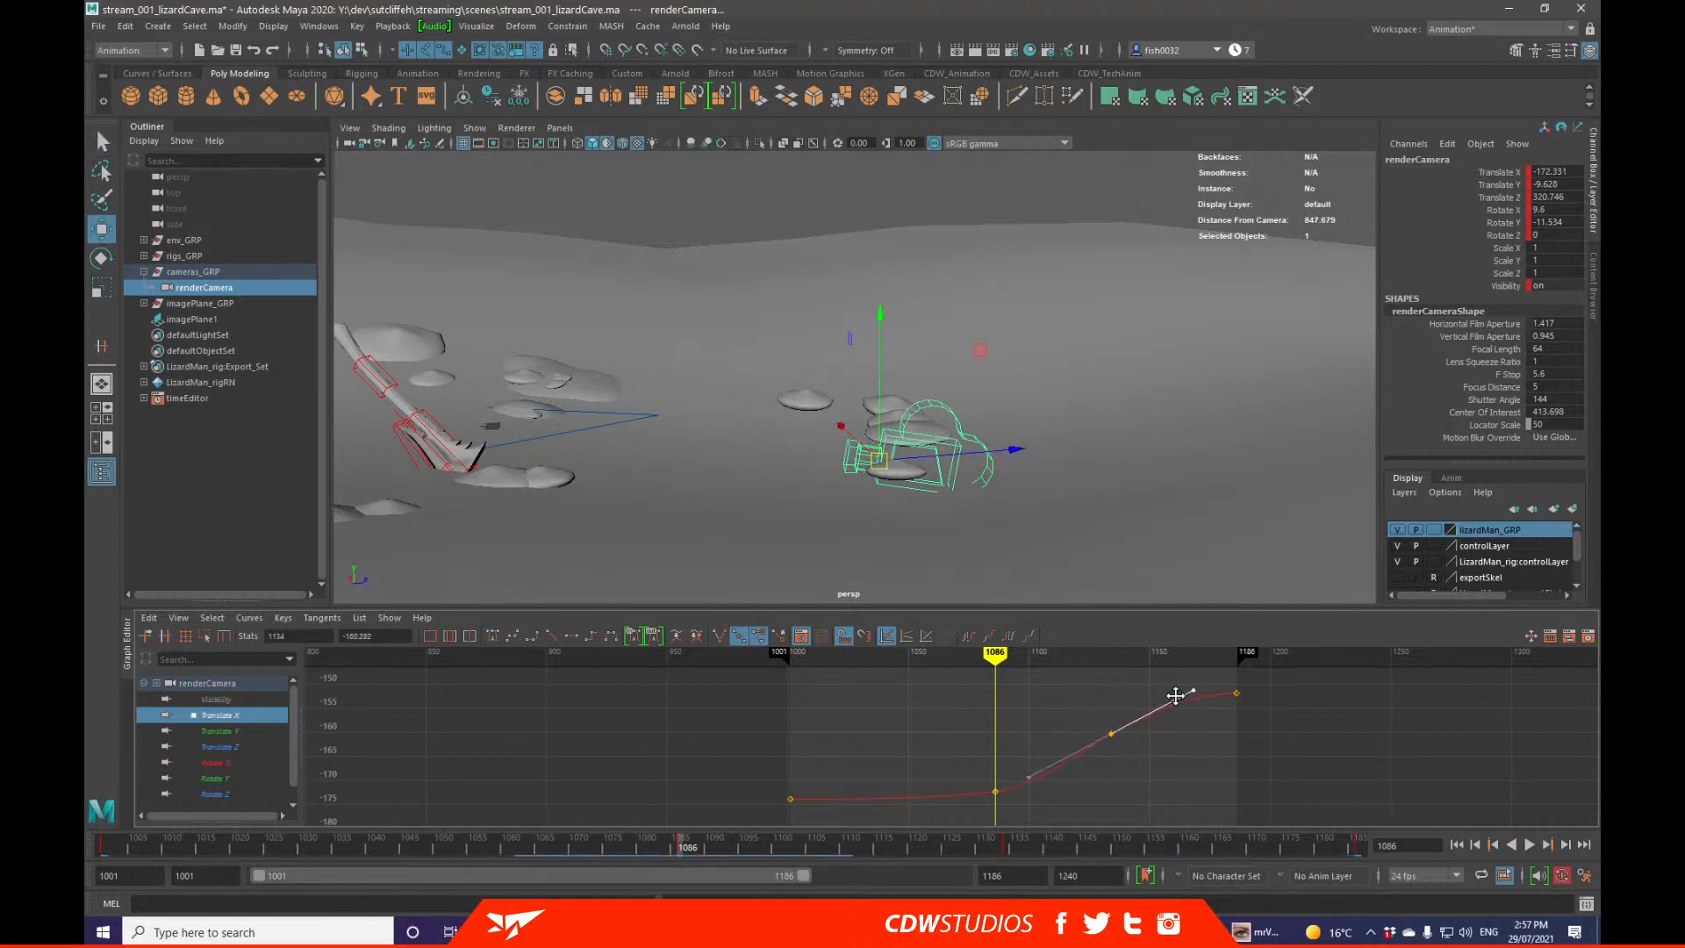
left_click_drag(1097, 720, 1124, 754)
middle_click_drag(1155, 726, 1158, 737, "shift")
key("q")
left_click(1150, 780)
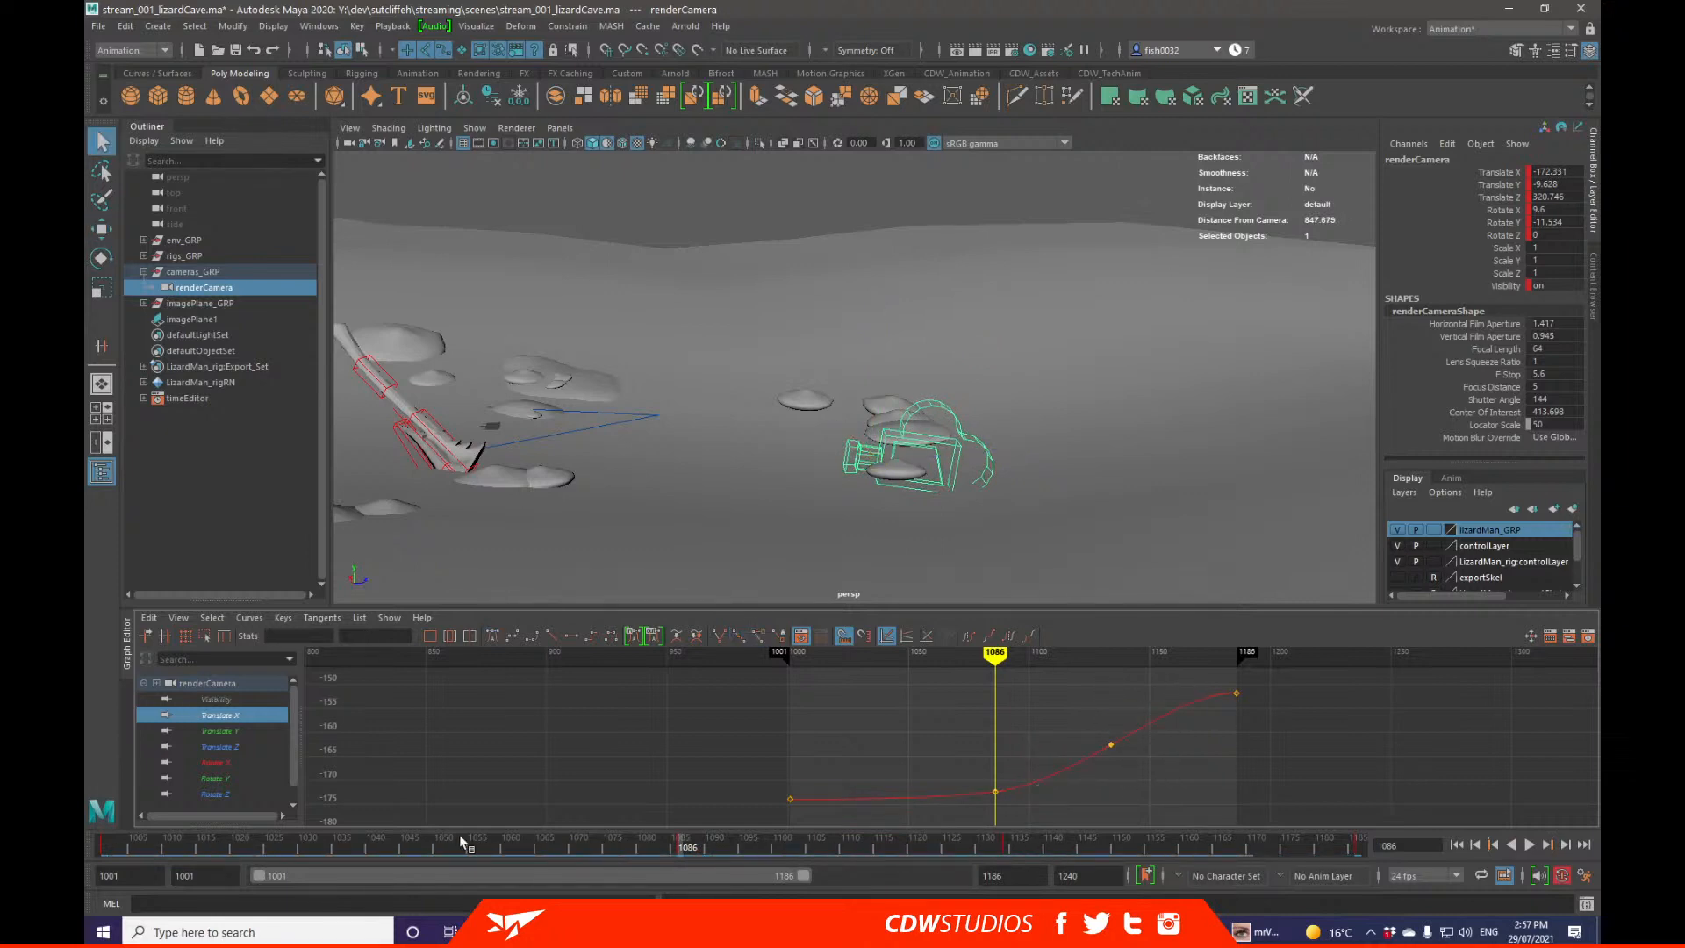
Step: Play the shot from frame 1001 and watch the camera's sideways travel in the perspective view
left_click_drag(386, 843, 103, 838)
key("alt+v")
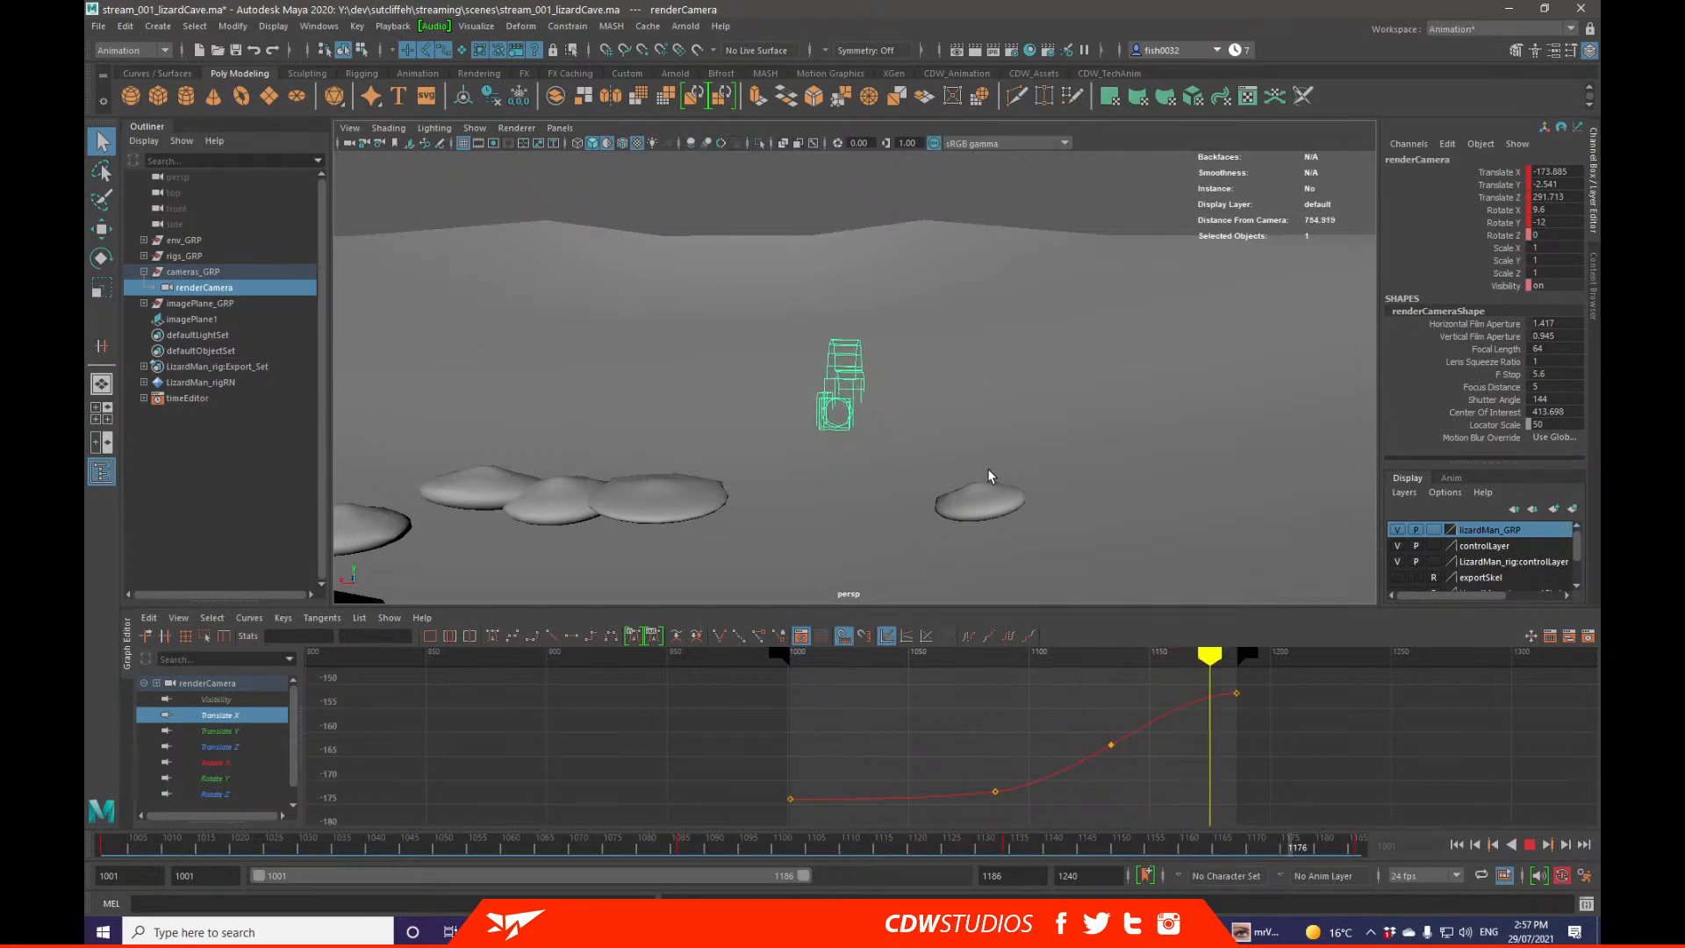
key("alt+v")
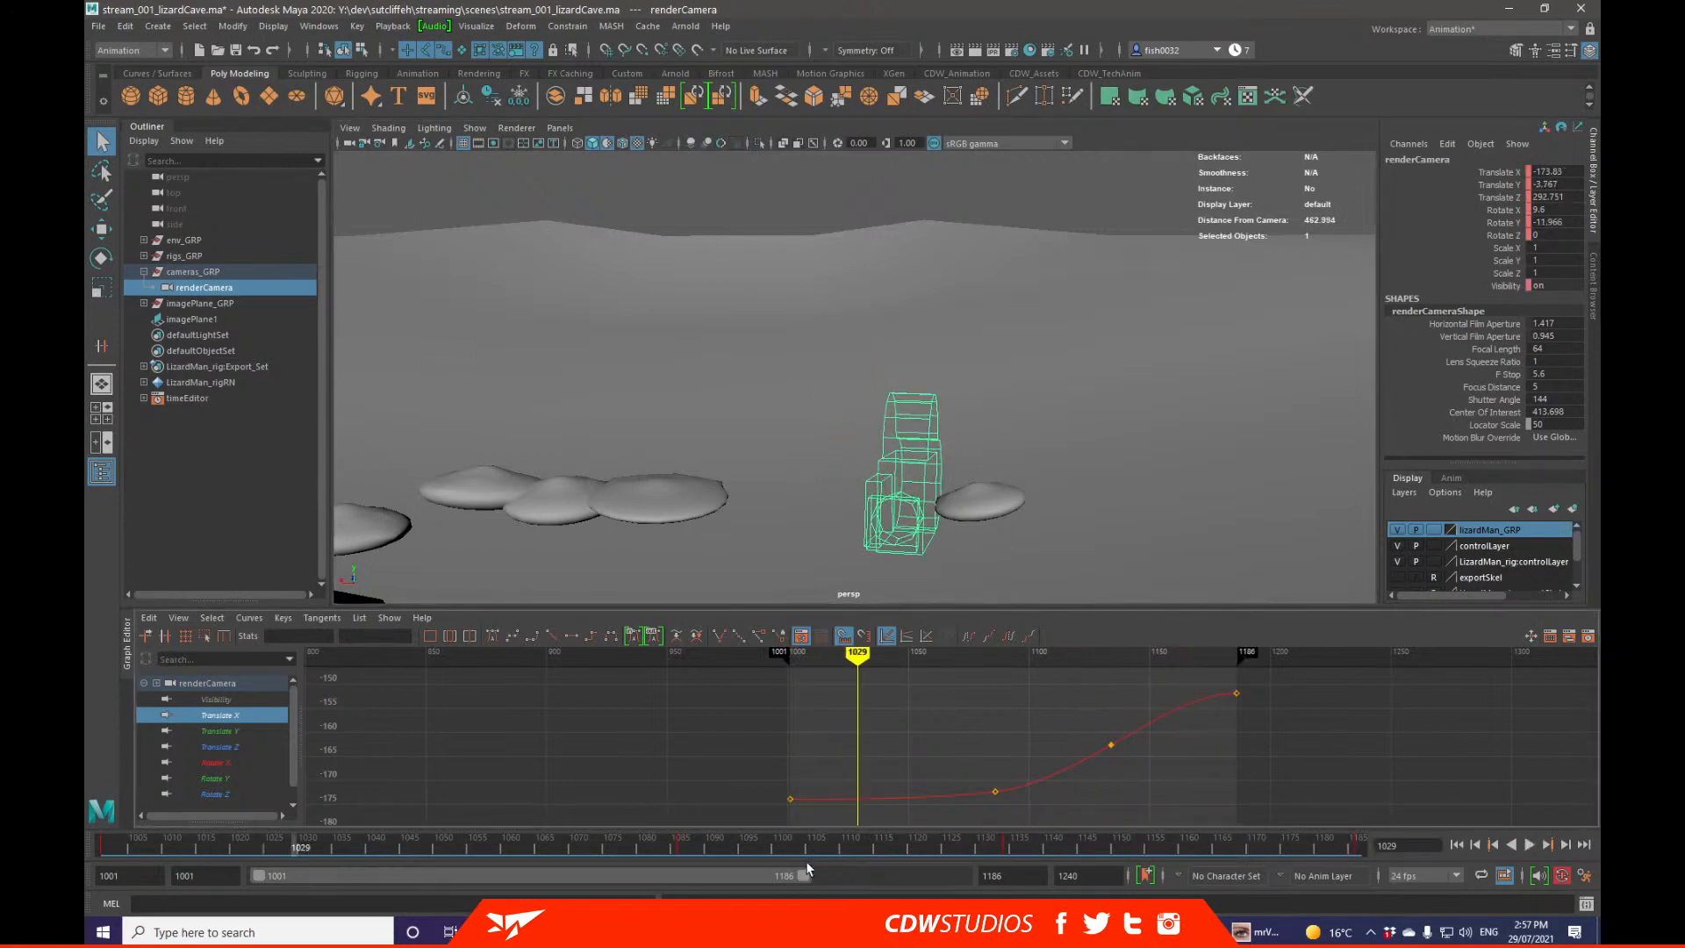
Step: Extend the end of the playback range to frame 1240 and play the shot from the start
left_click_drag(803, 874, 1035, 869)
left_click_drag(722, 851, 104, 844)
key("alt+v")
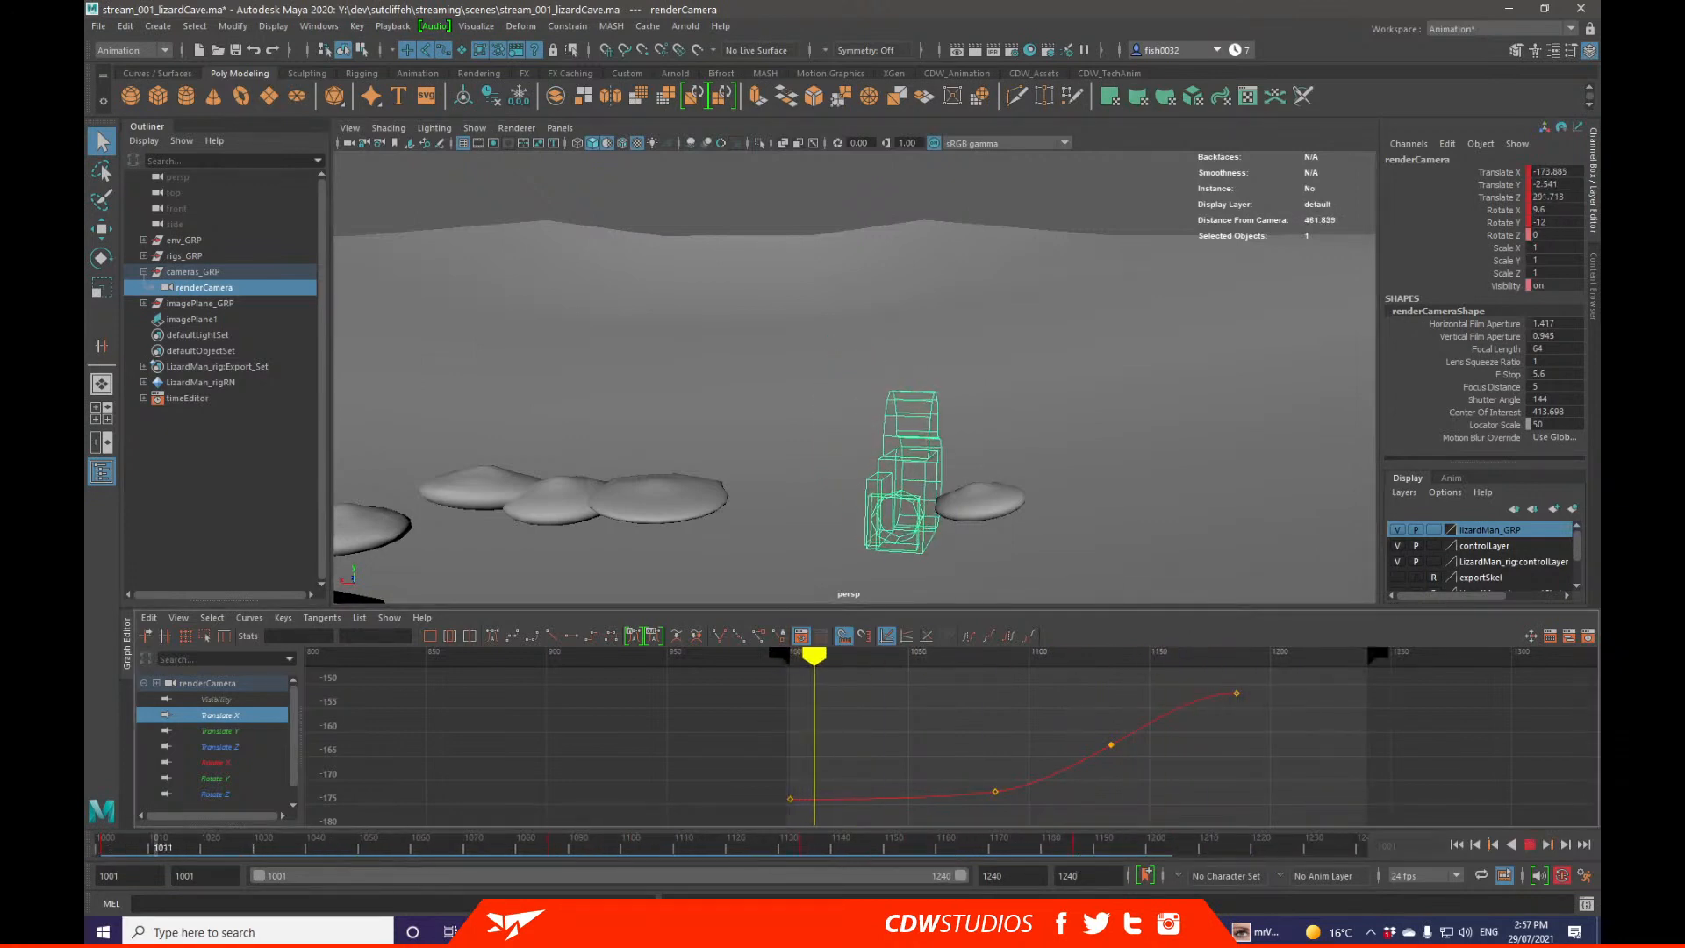
Step: Review the shot through renderCamera, stopping and restarting playback, and scrub back to frame 1080
left_click_drag(1598, 160, 767, 175)
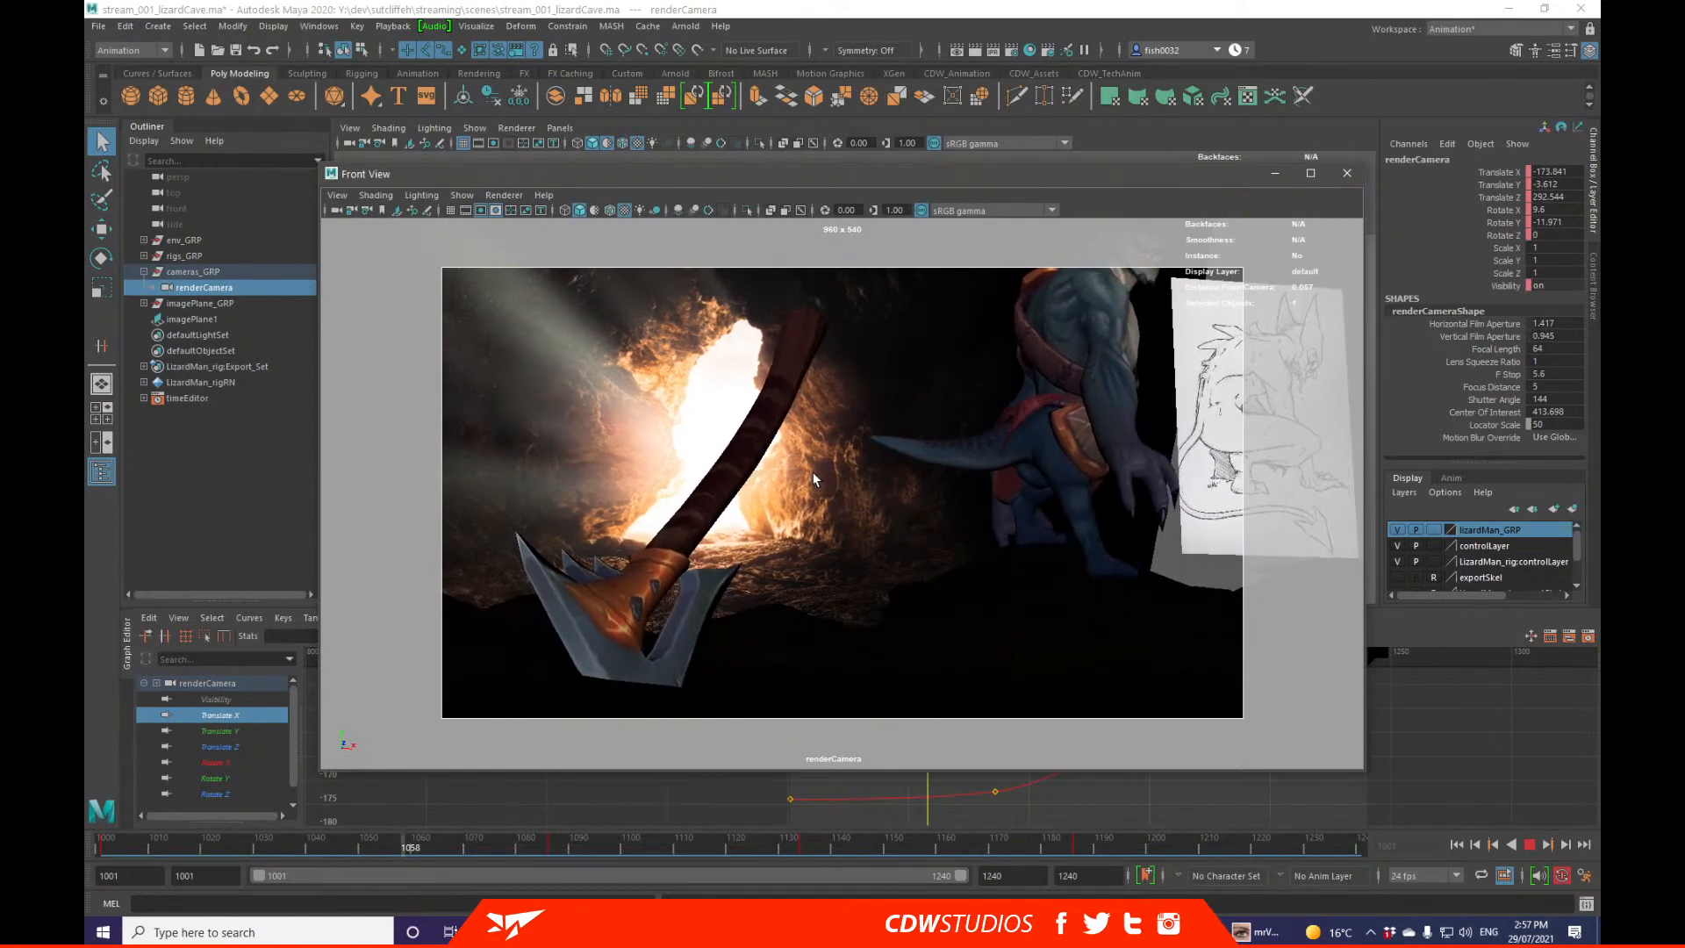
key("Escape")
key("alt+v")
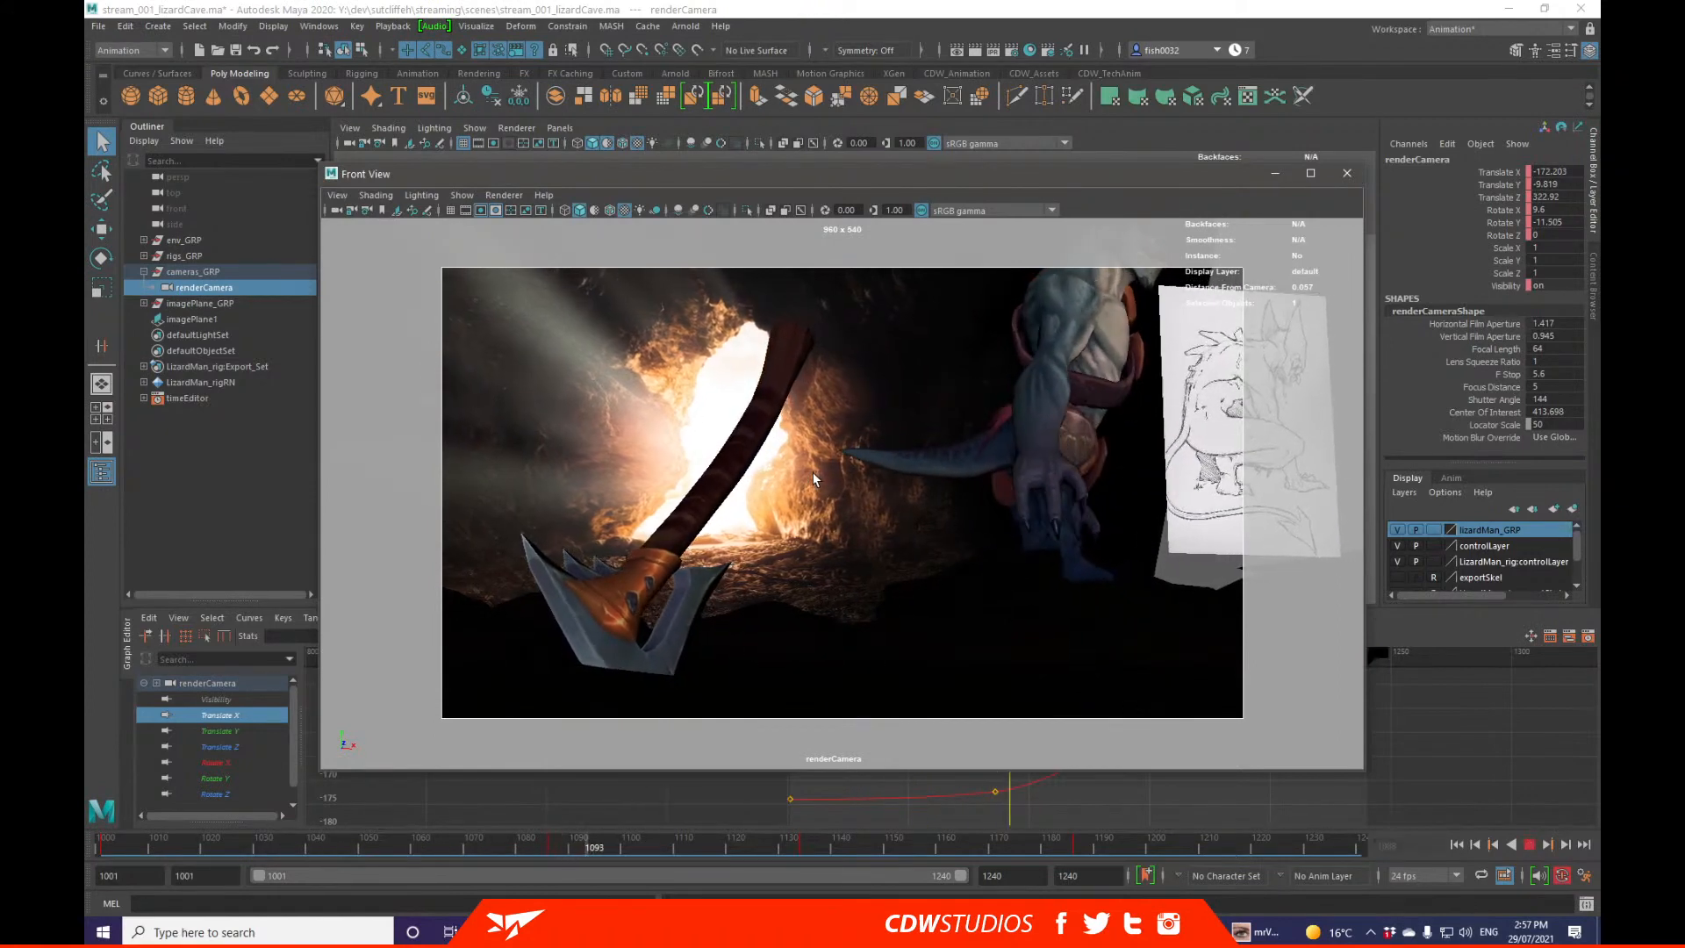
key("alt+v")
key("alt+v")
key("alt+v")
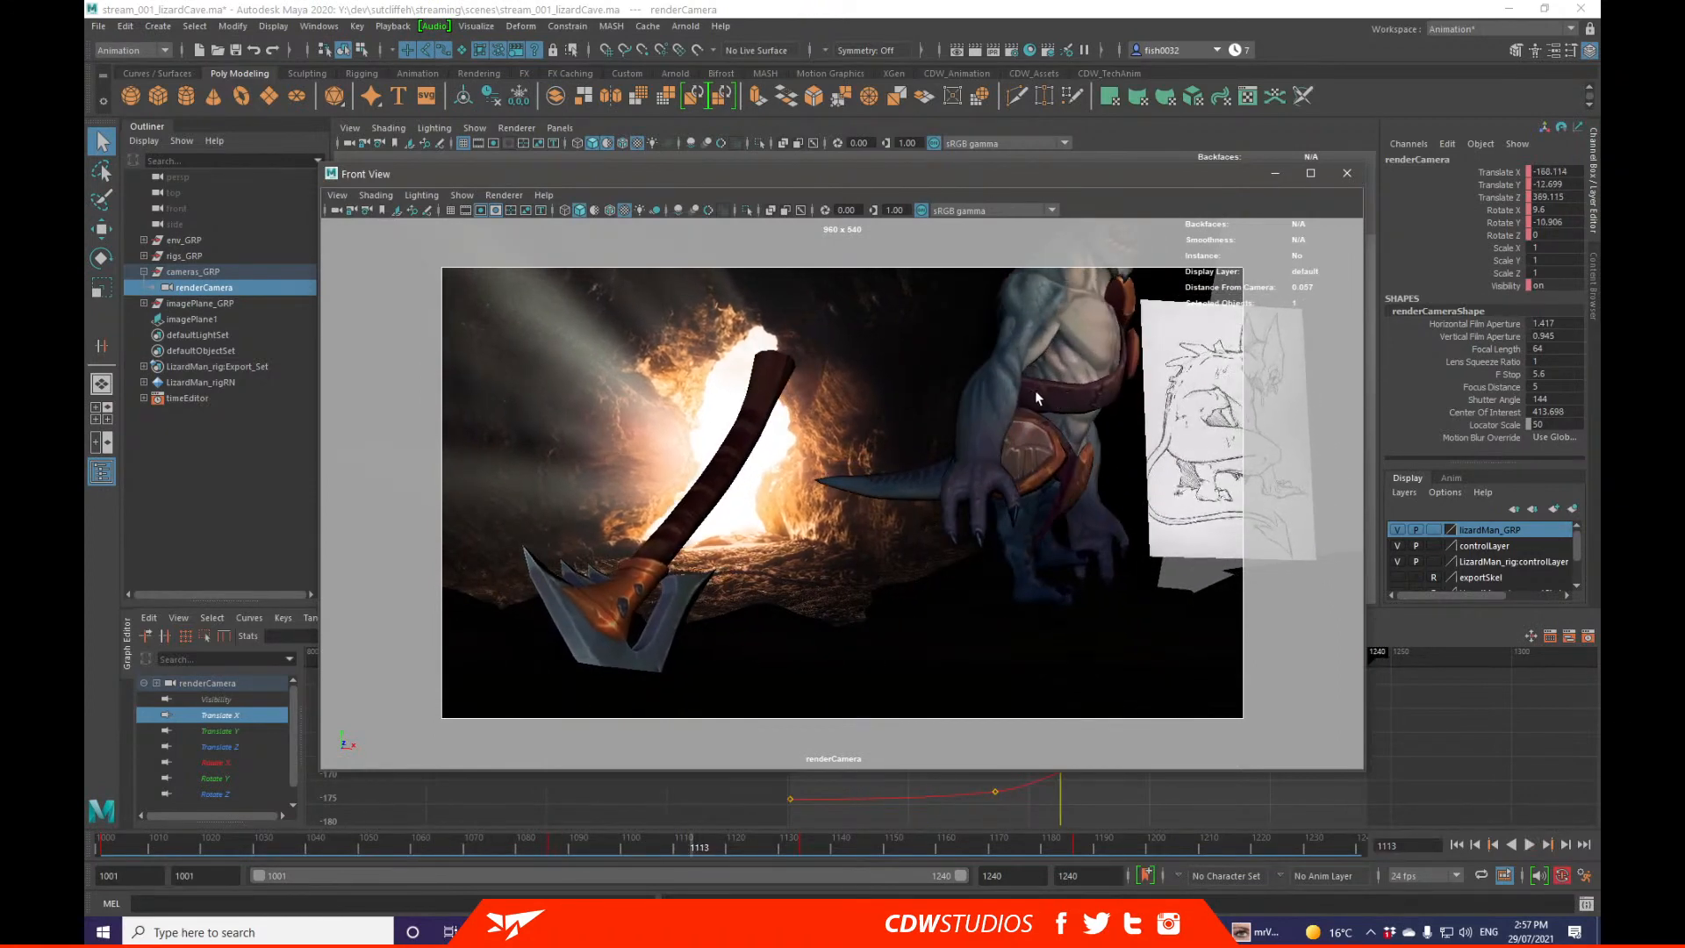
key("alt+v")
key("alt+v")
left_click_drag(707, 848, 517, 826)
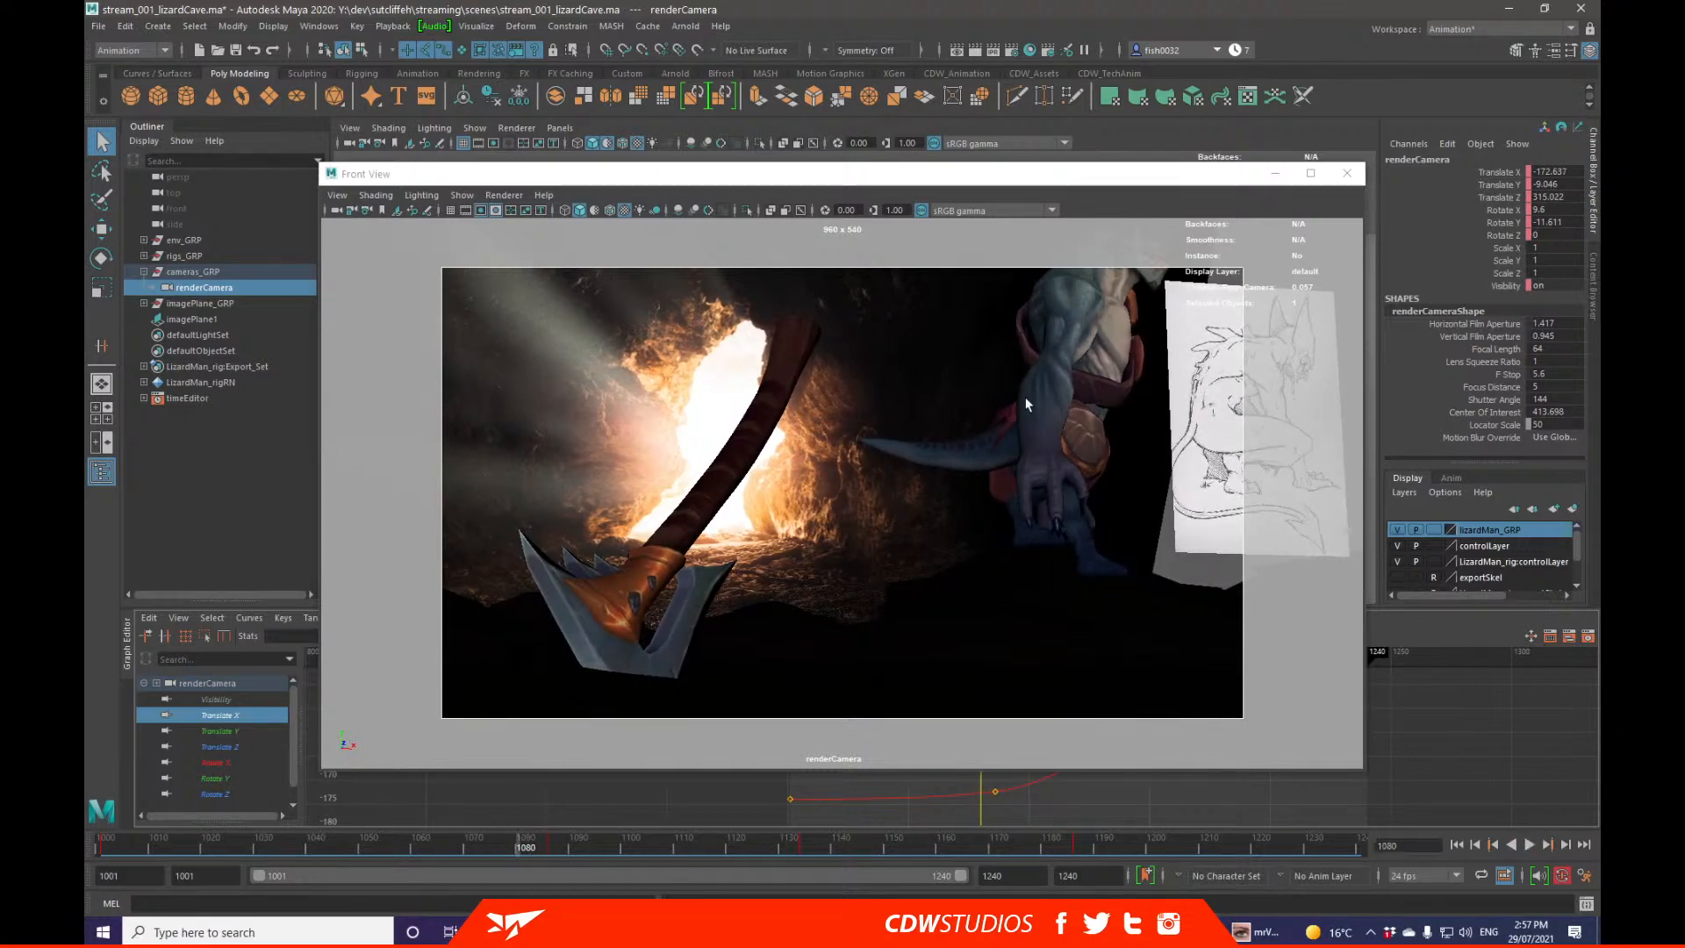
left_click(1067, 373)
left_click_drag(1111, 176, 1600, 237)
Step: Select the lizard man's ctrl_spine02FK control, frame it in the perspective view, and turn on textured display
mouse_move(1312, 386)
left_mouse_down("alt")
mouse_move(1211, 387)
mouse_move(1320, 358)
left_mouse_up("alt")
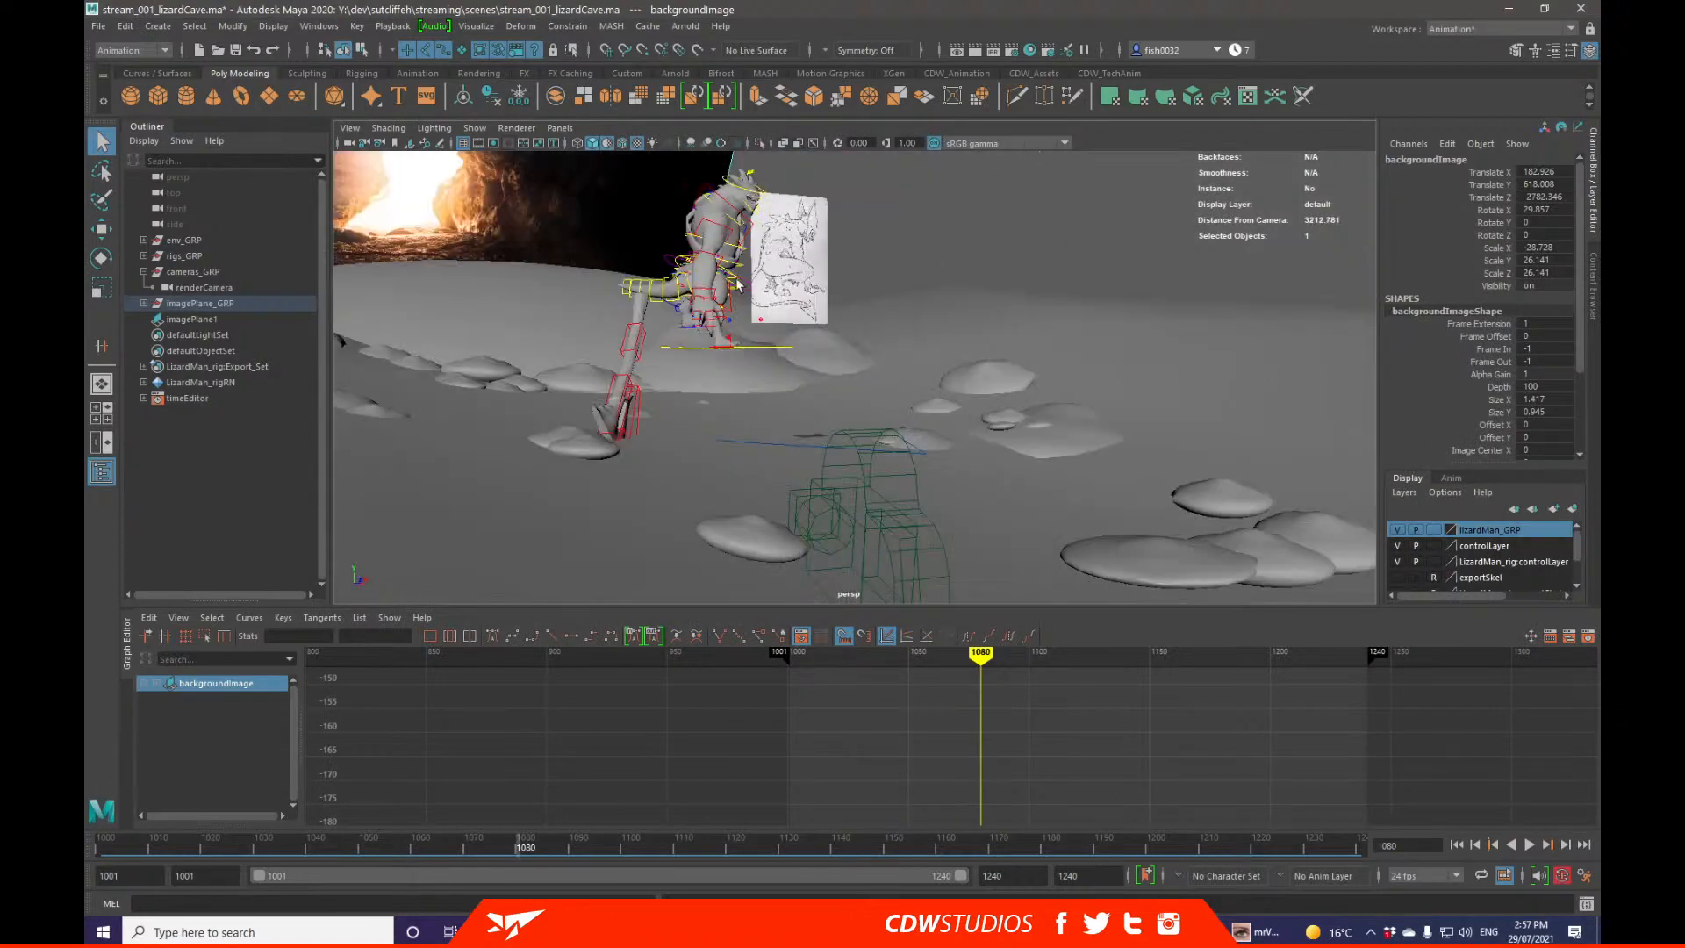
left_click(737, 283)
key("f")
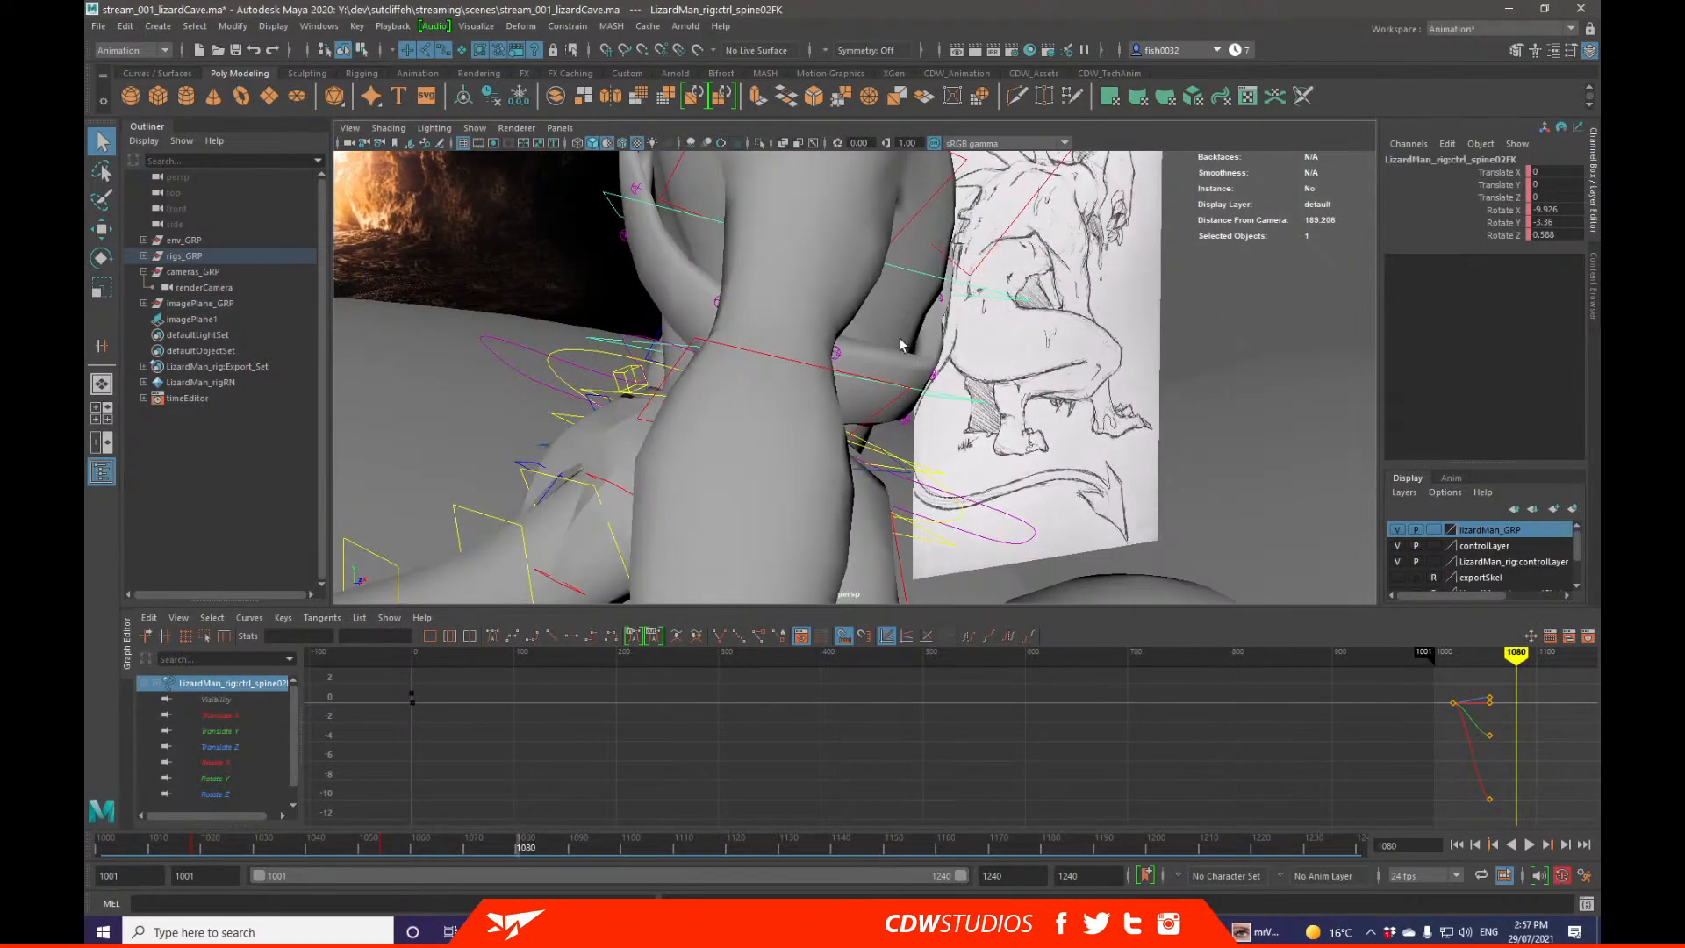
left_click_drag(900, 343, 902, 424, "alt")
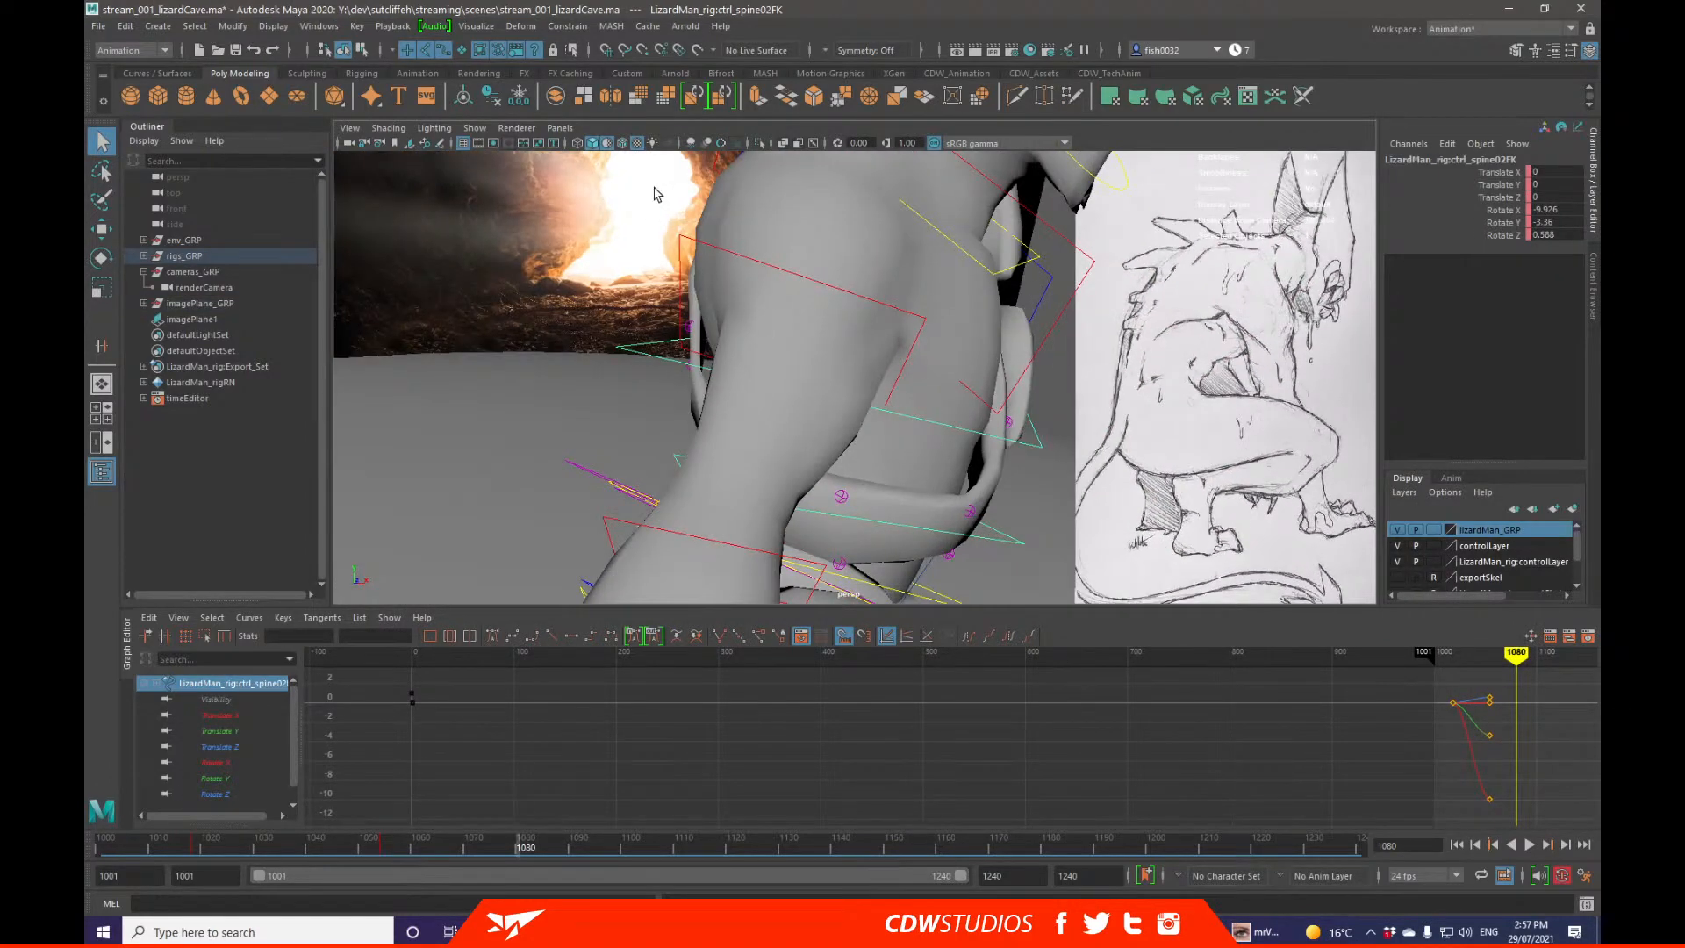
left_click(612, 145)
left_click_drag(978, 379, 913, 356, "alt")
right_click_drag(913, 355, 828, 553, "alt")
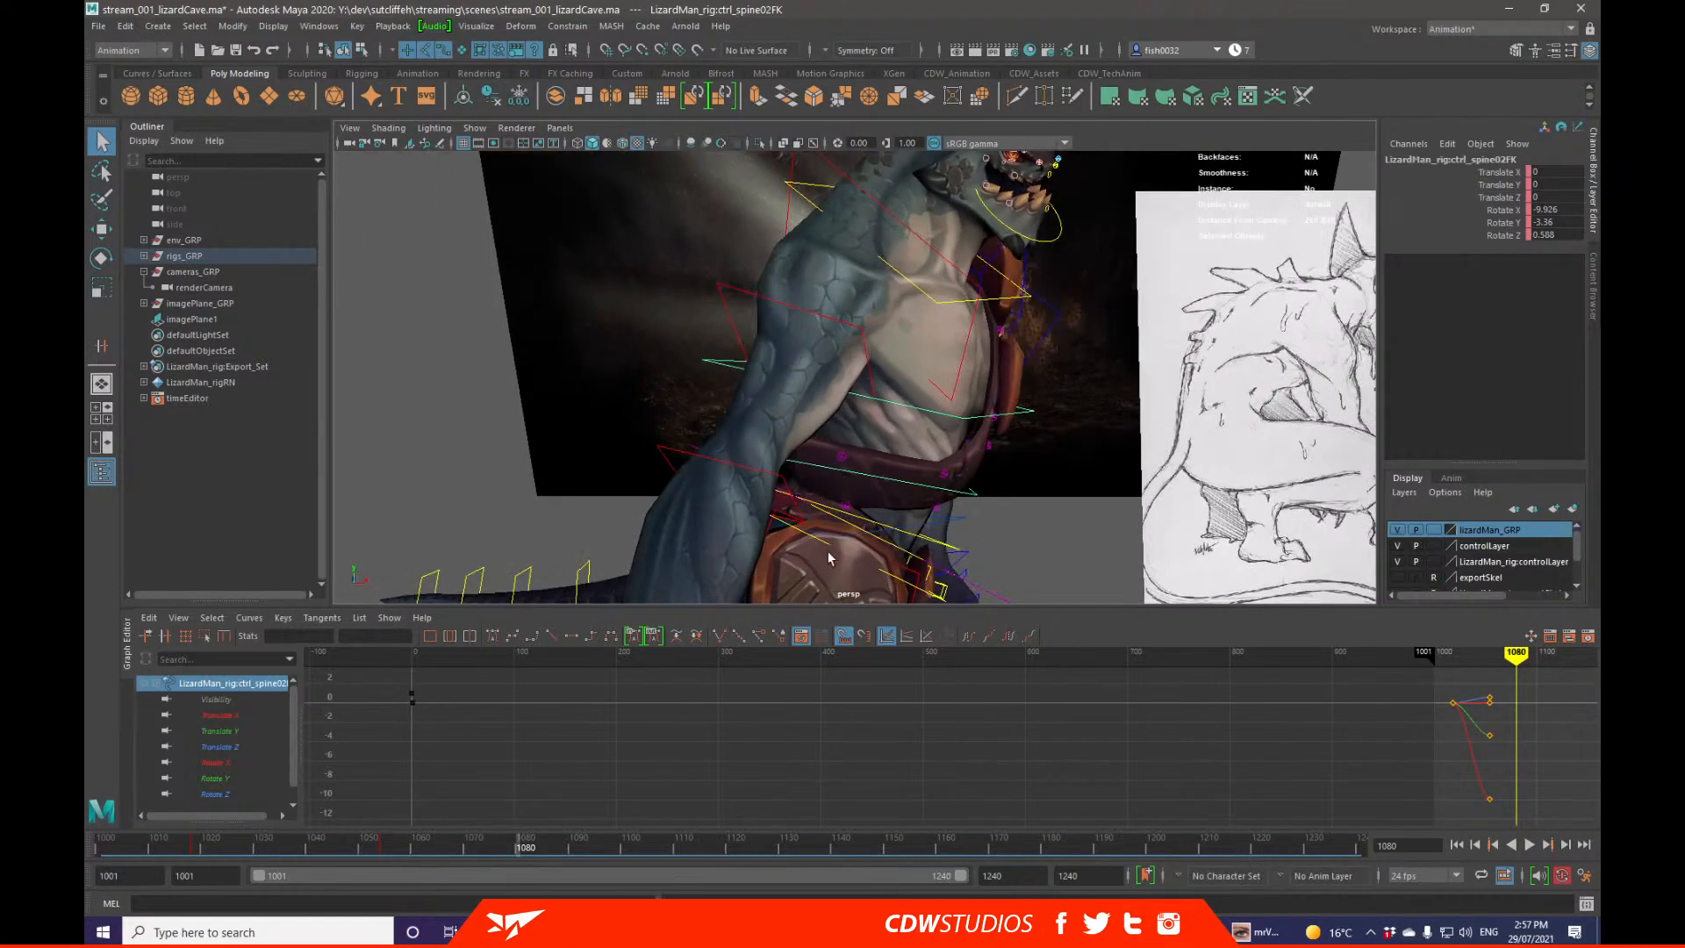
Step: Play and scrub the body motion, selecting the ctrl_strap13 control to inspect how the chest strap follows
key("alt+v")
key("alt+v")
left_click(785, 482)
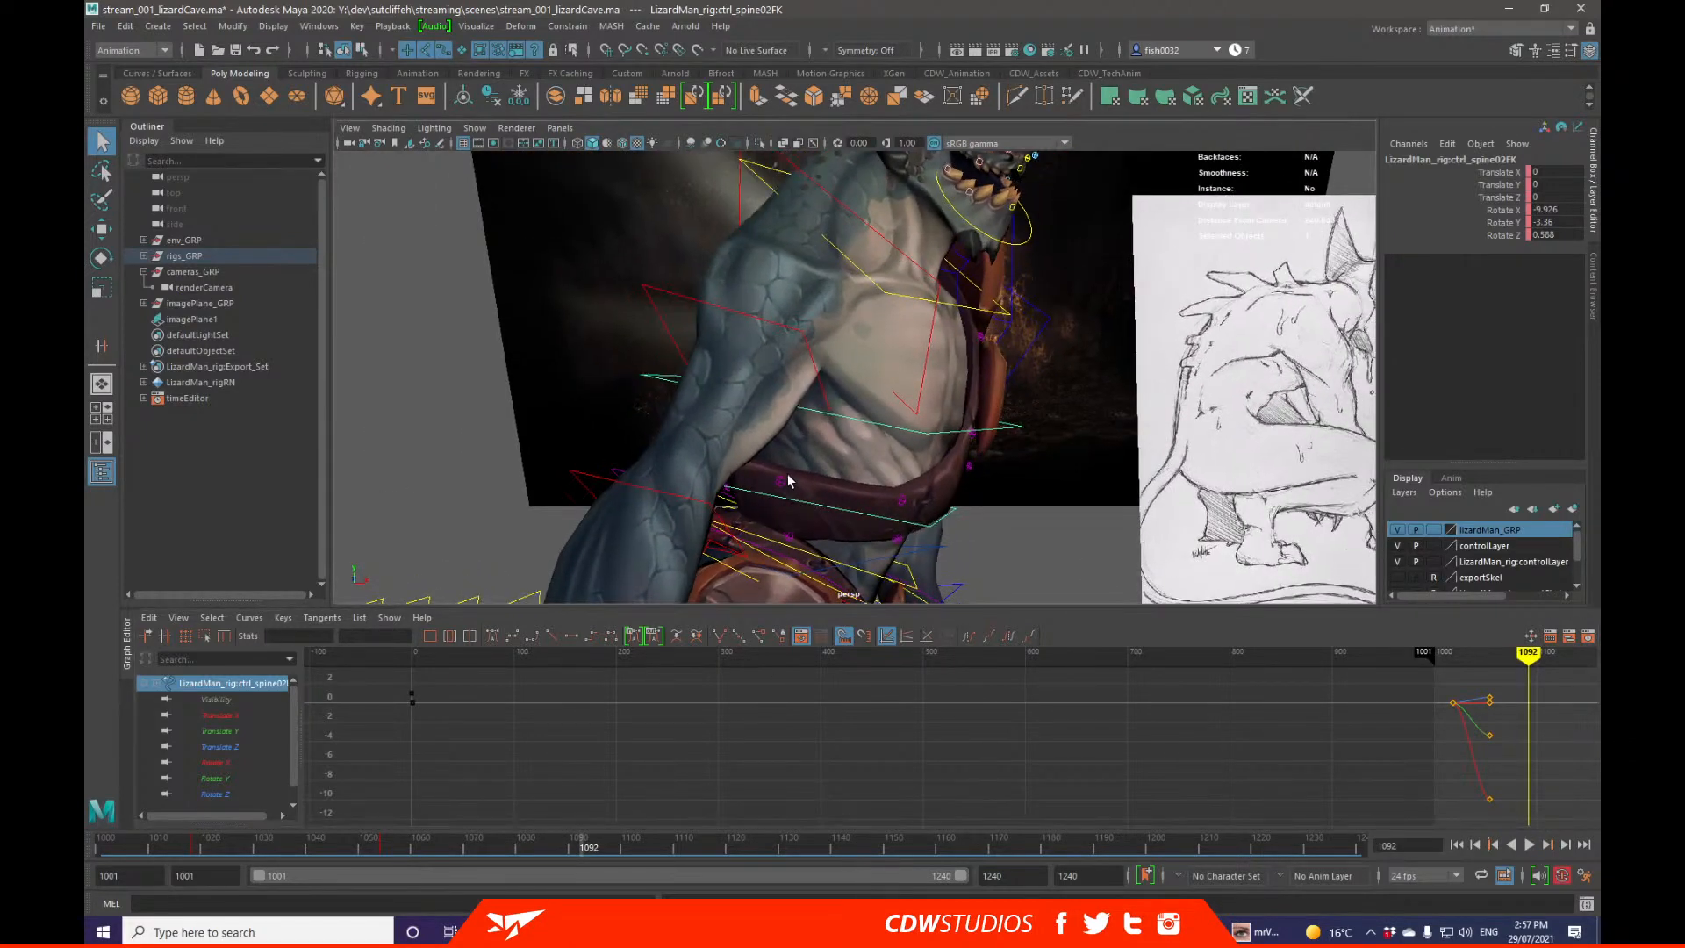
key("w")
key("alt+v")
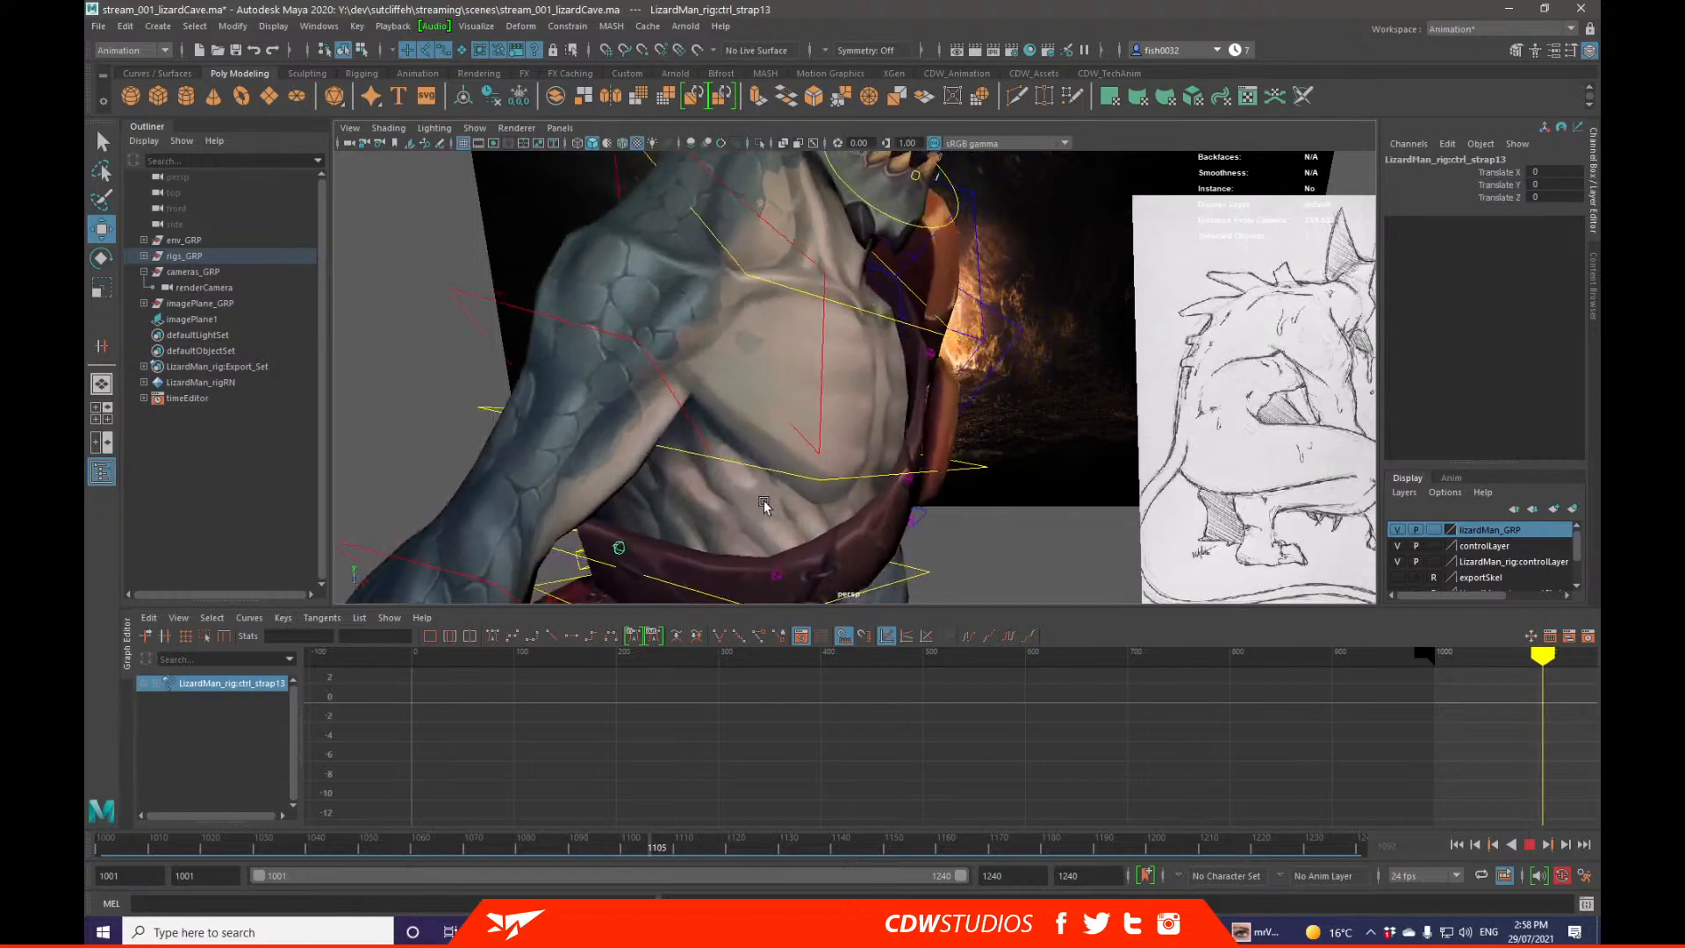
key("alt+v")
left_click_drag(617, 842, 331, 816)
left_click_drag(812, 481, 992, 479, "alt")
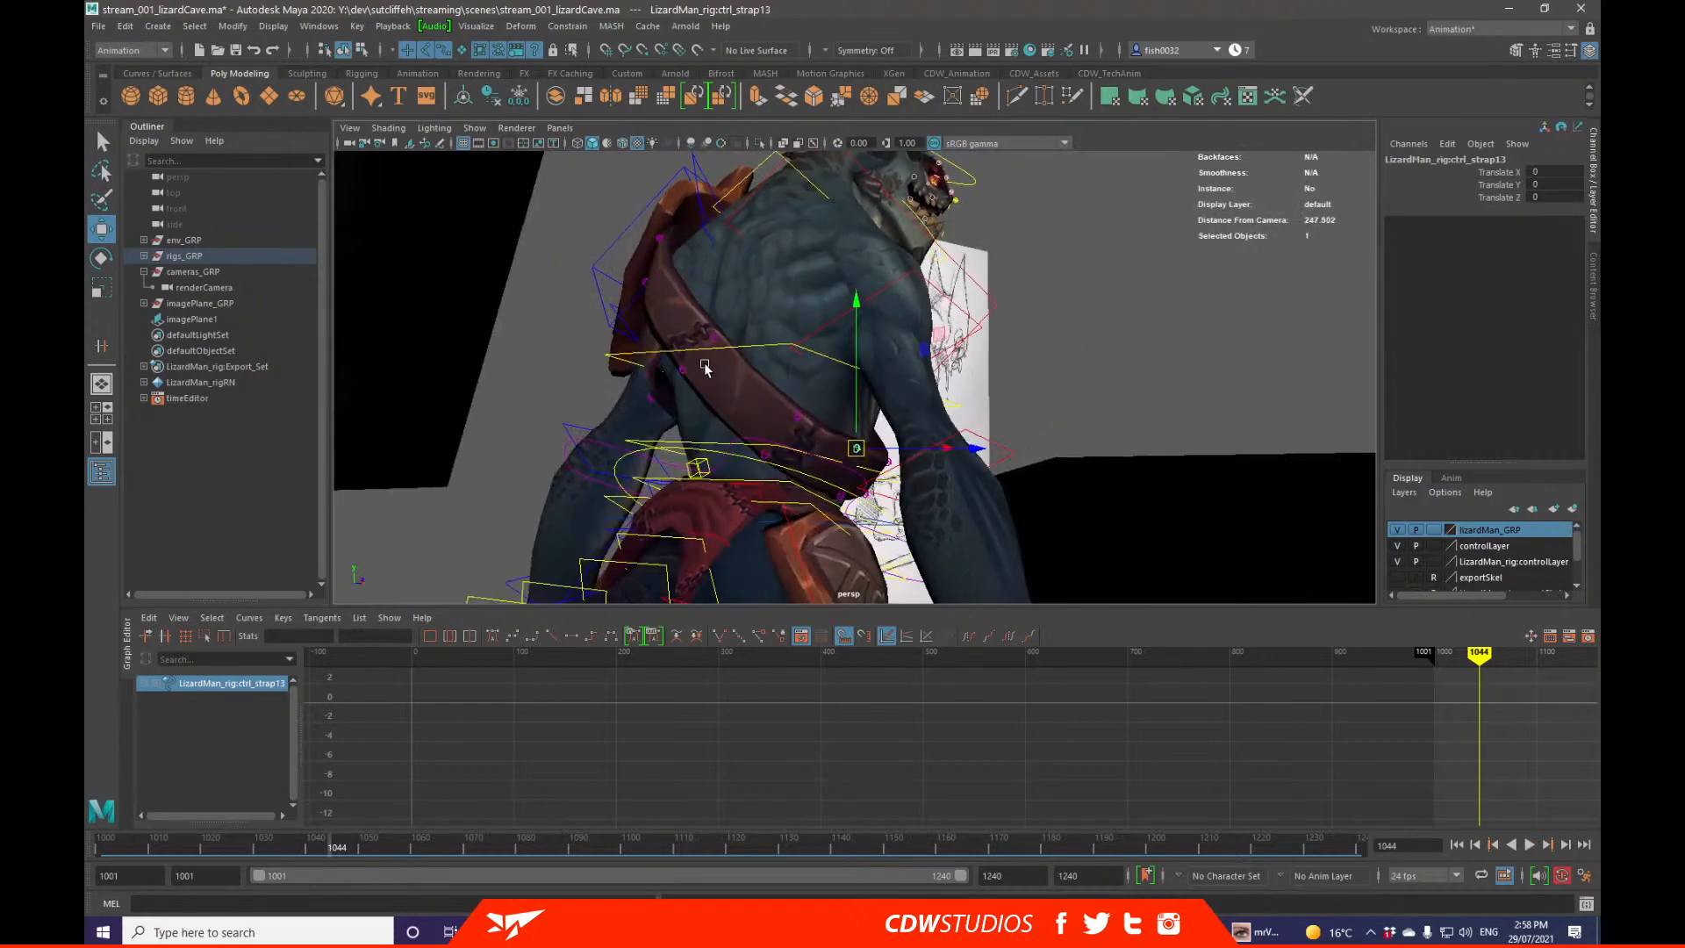
Step: Select the ctrl_strap09 control on the back strap and play from frame 1001 to examine the strap's deformation
key("q")
left_click(715, 339)
left_click_drag(283, 841, 102, 844)
key("alt+v")
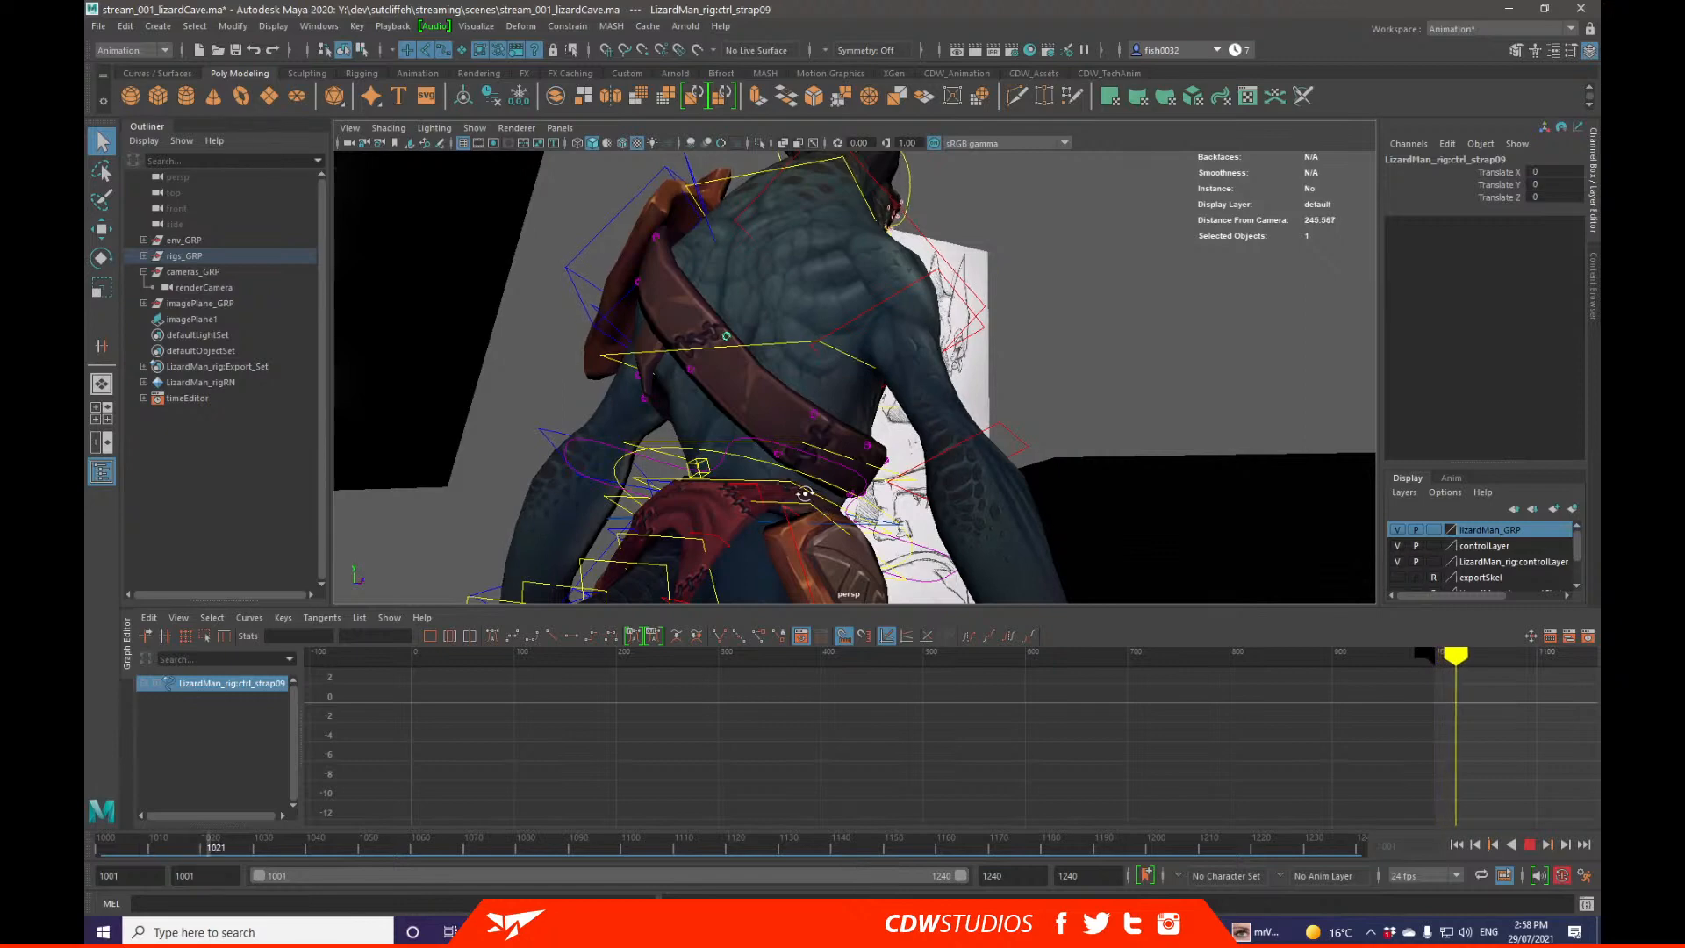
left_click_drag(823, 507, 685, 527, "alt")
key("alt+v")
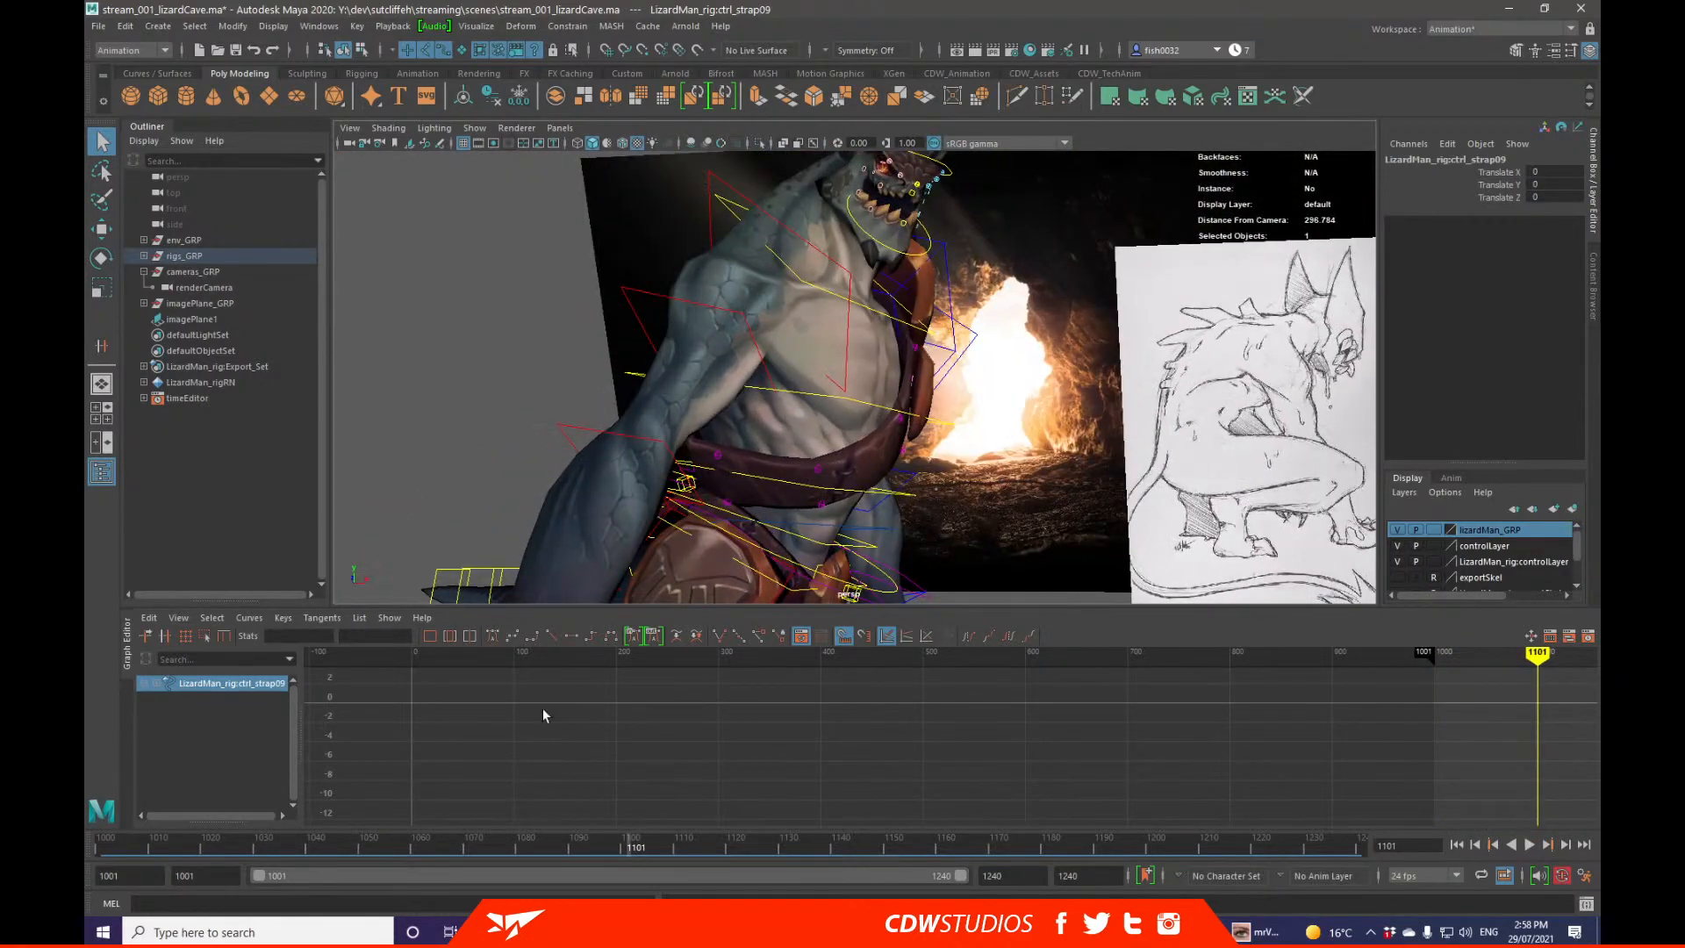
left_click_drag(516, 851, 311, 850)
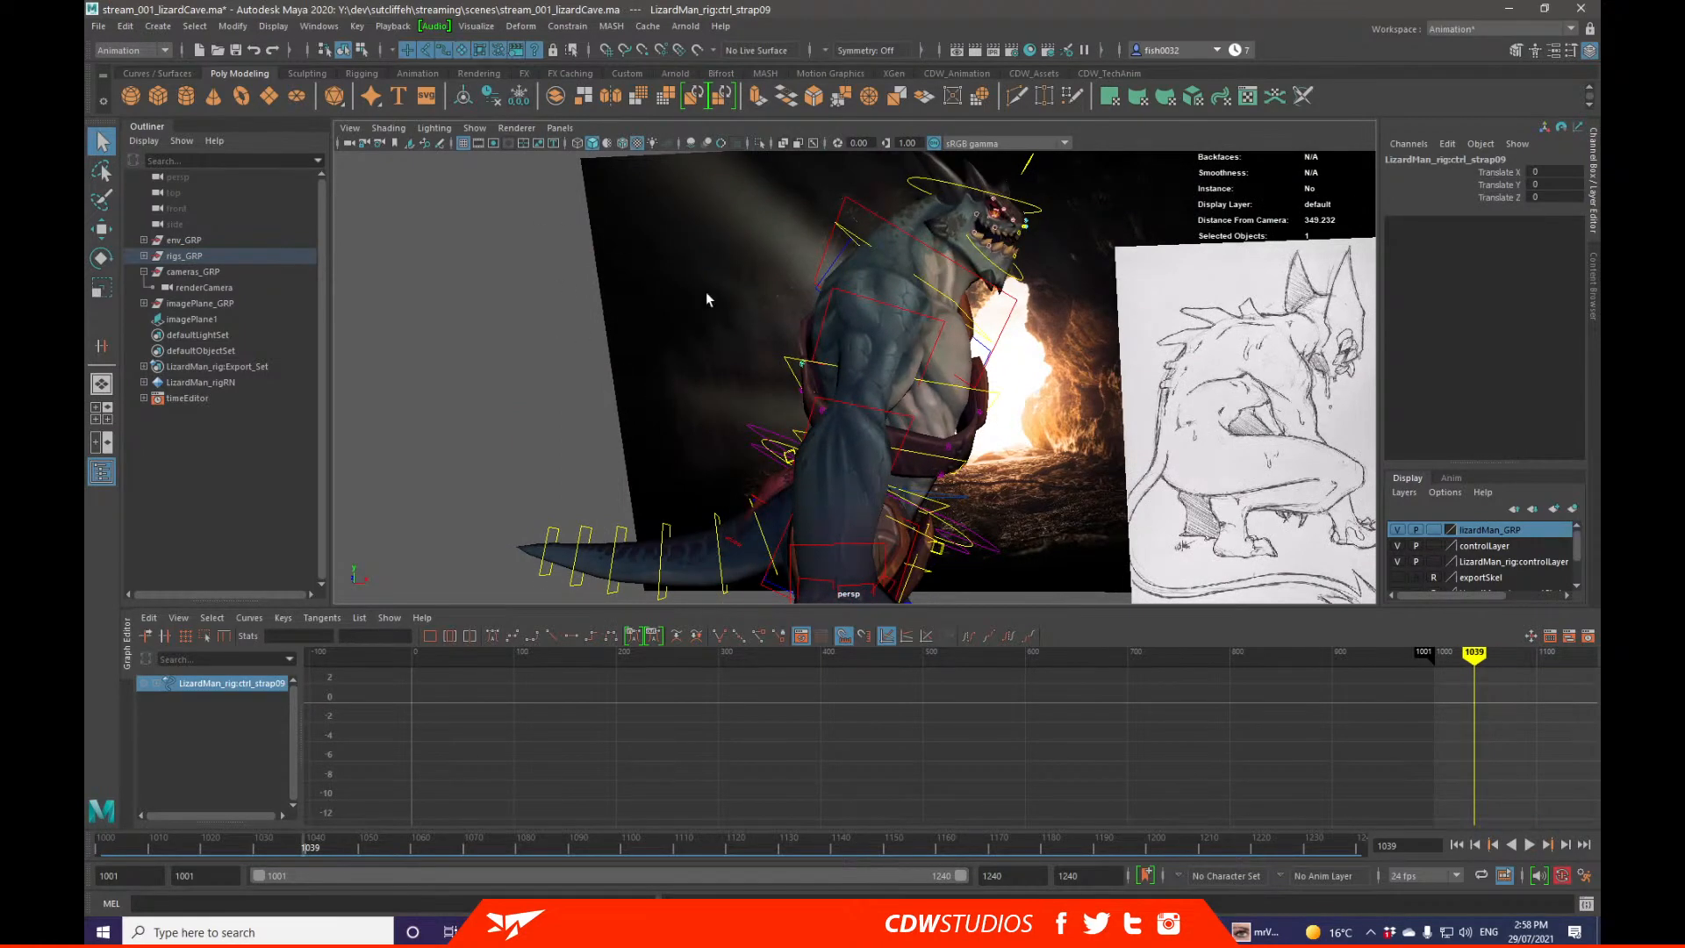
Step: Save the scene under the new name stream_001_lizardCave_01.ma
left_click_drag(703, 301, 666, 320, "alt")
scroll(1053, 470, "down", 5)
scroll(630, 336, "down", 5)
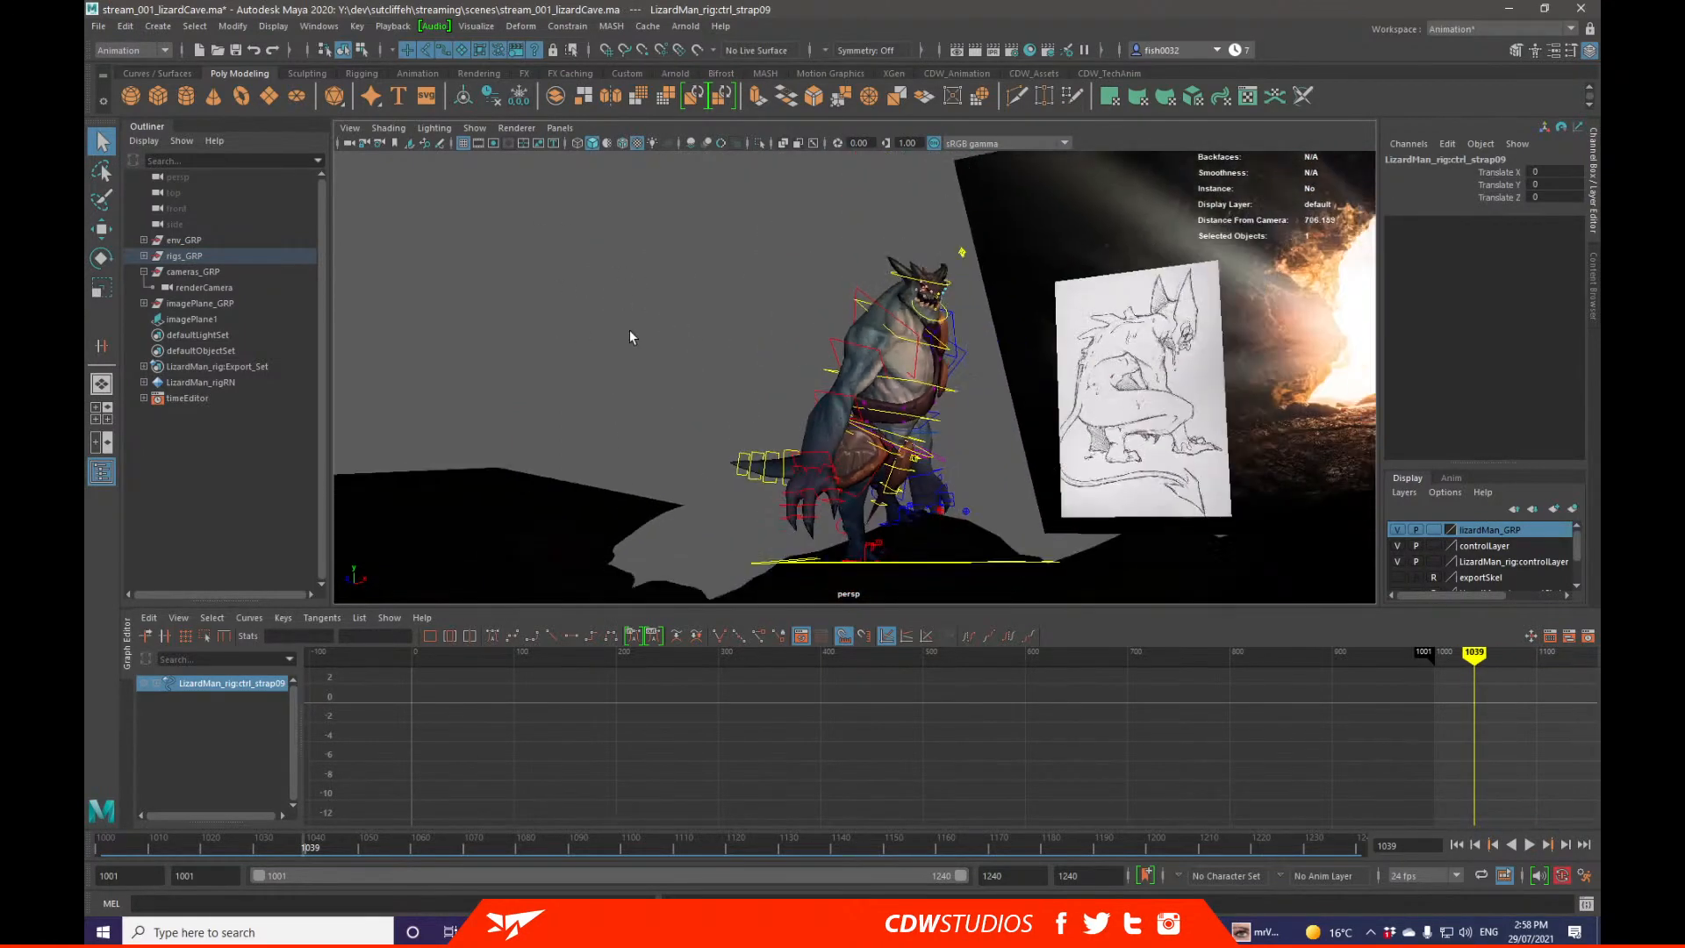
left_click(96, 27)
left_click(132, 117)
left_click_drag(1079, 468, 901, 443)
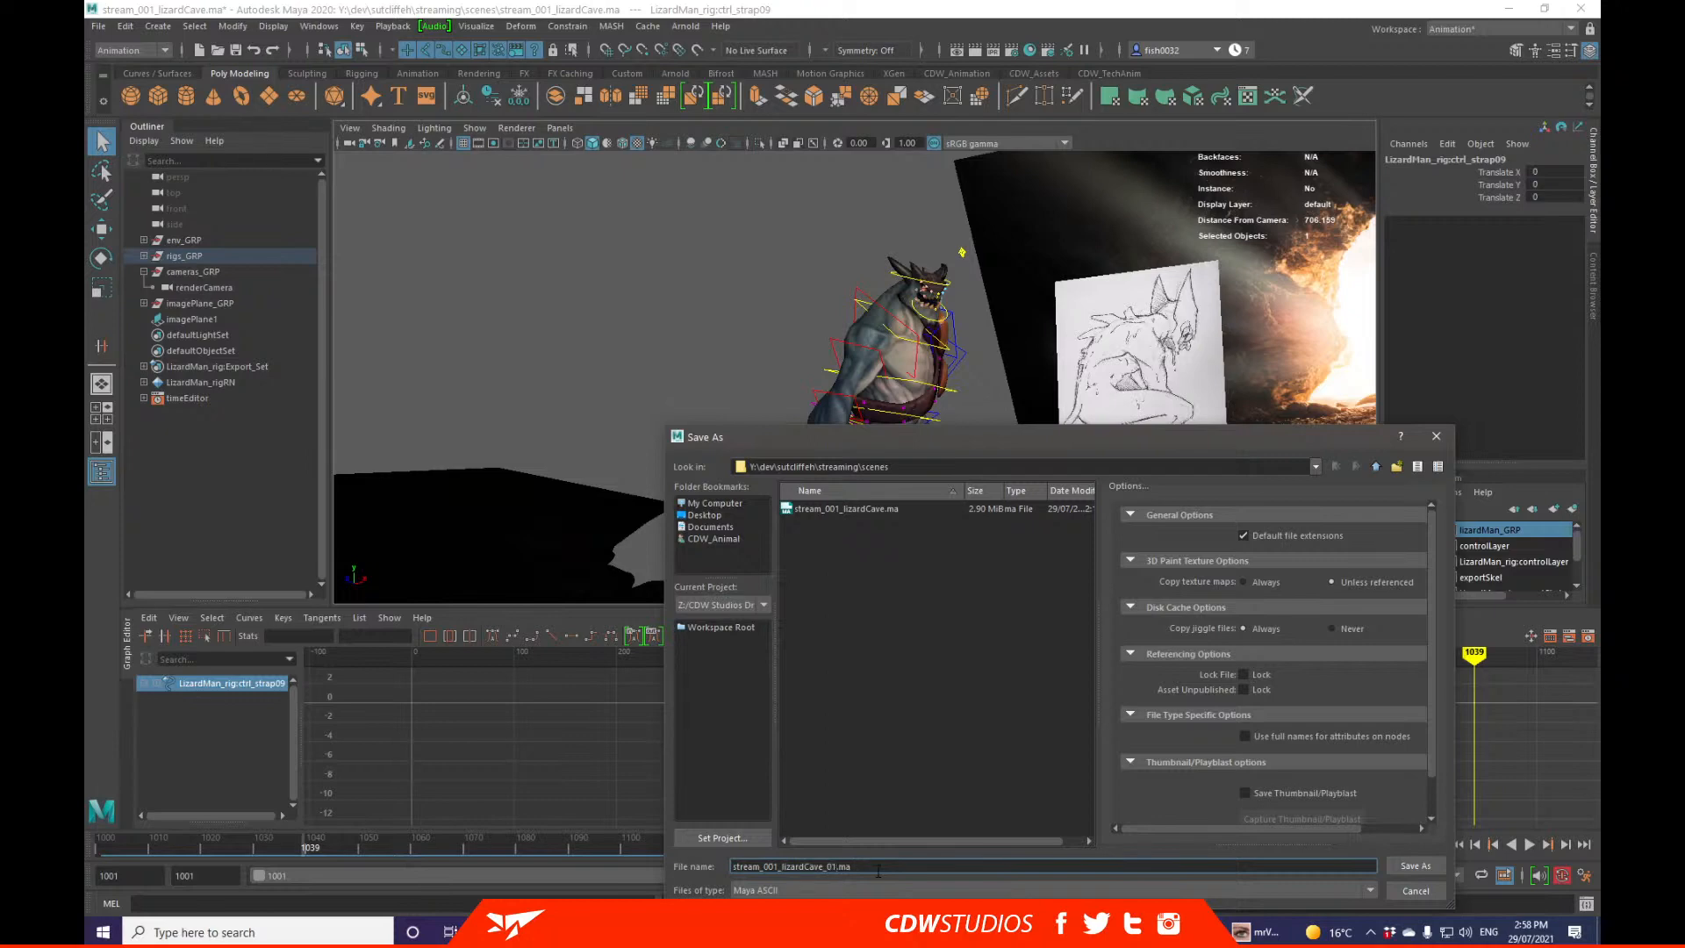
key("Return")
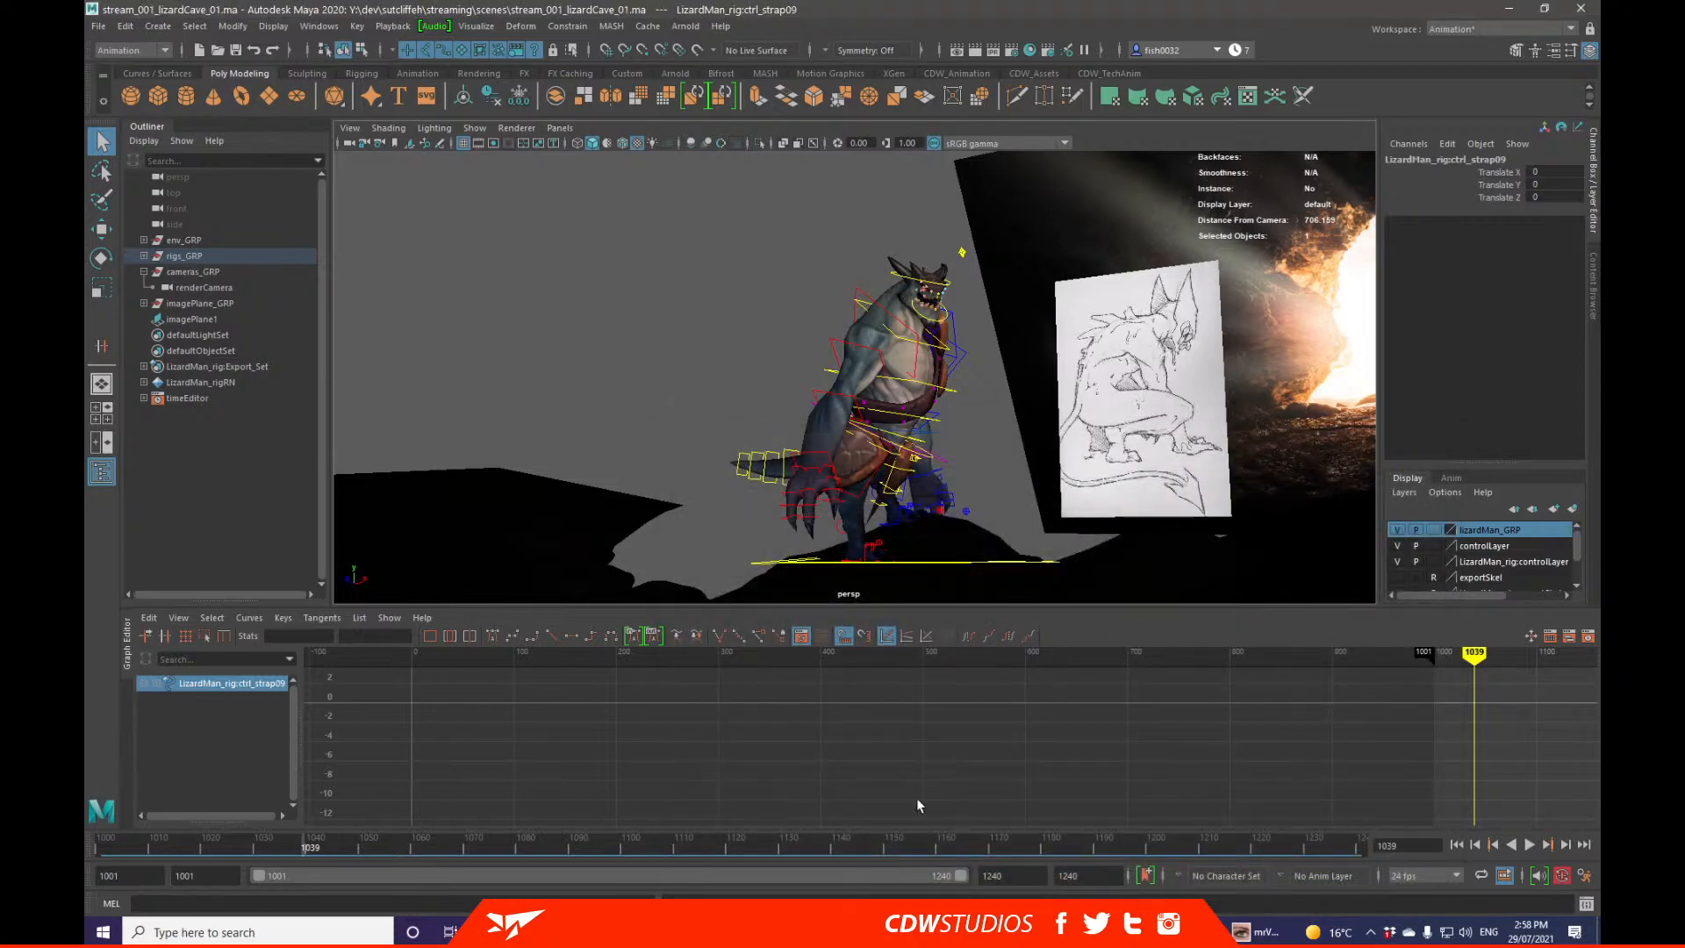
Step: Select the lizard man rig's ctrl_World control and view the character from behind and to the side
left_click_drag(790, 513, 773, 439, "alt")
left_click(833, 395)
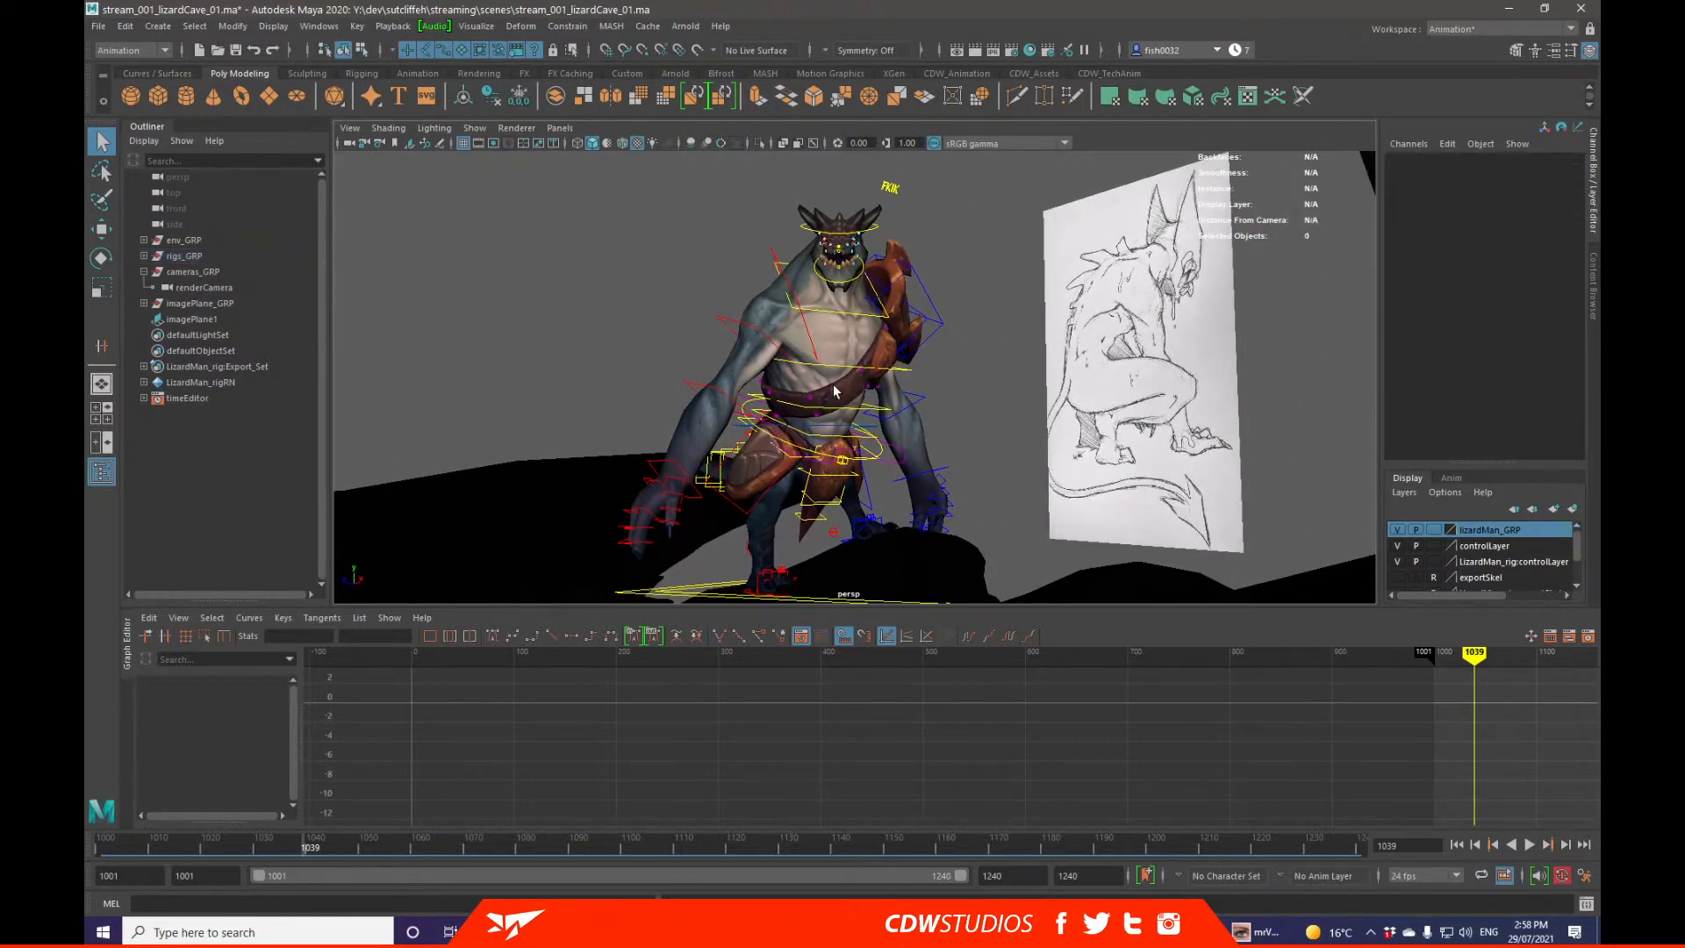
right_click_drag(769, 406, 800, 424, "alt")
left_click_drag(802, 427, 780, 472, "alt")
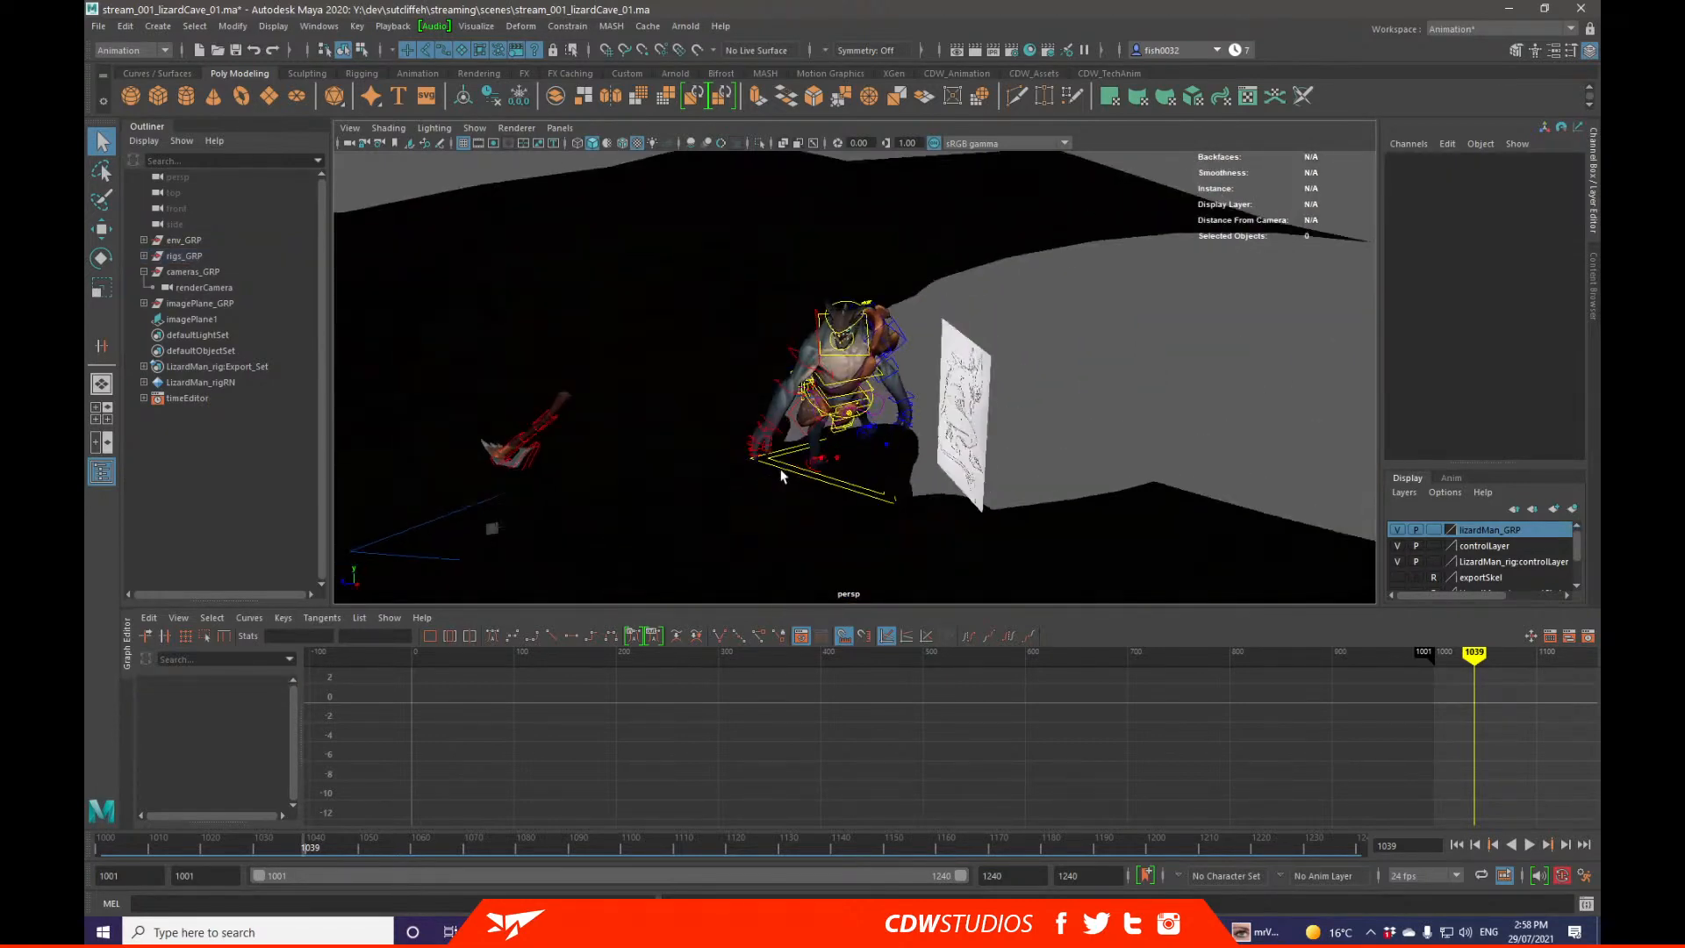
middle_click_drag(781, 472, 949, 465, "alt")
left_click(637, 493)
left_click_drag(886, 400, 974, 379, "alt")
right_click_drag(921, 413, 963, 428, "alt")
middle_click_drag(963, 428, 1004, 367, "alt")
left_click_drag(886, 402, 1028, 407, "alt")
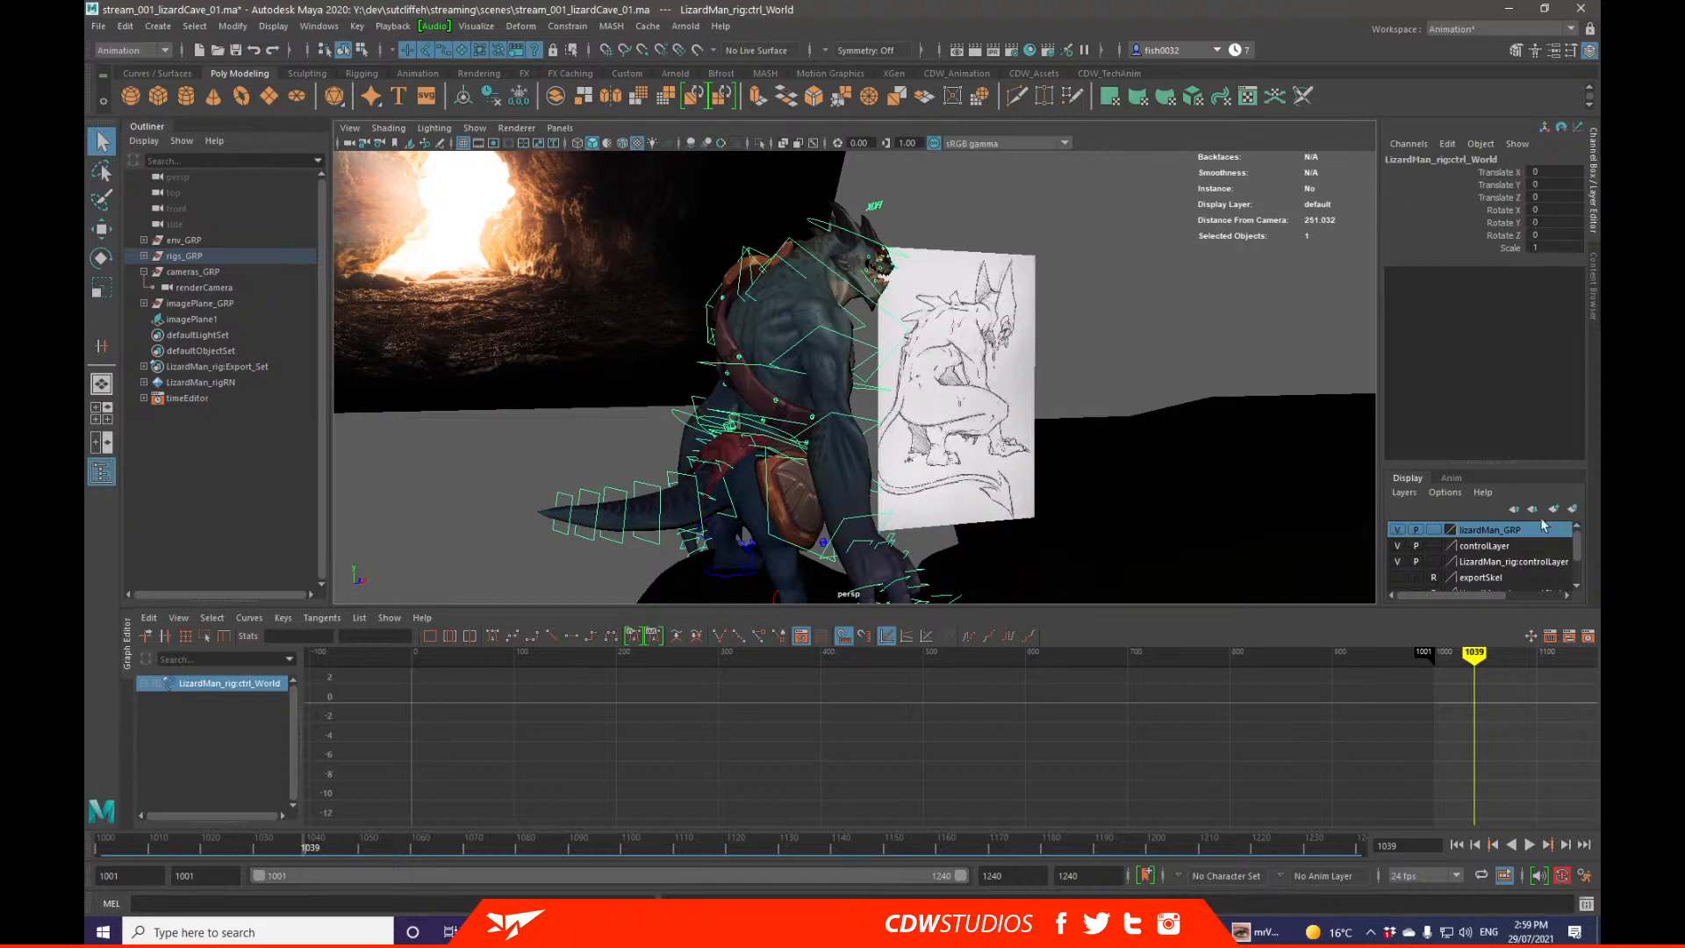
Step: Clear the selection and play the shot from frame 1001 to about 1077 to examine the strap across the character's back
scroll(1492, 579, "down", 3)
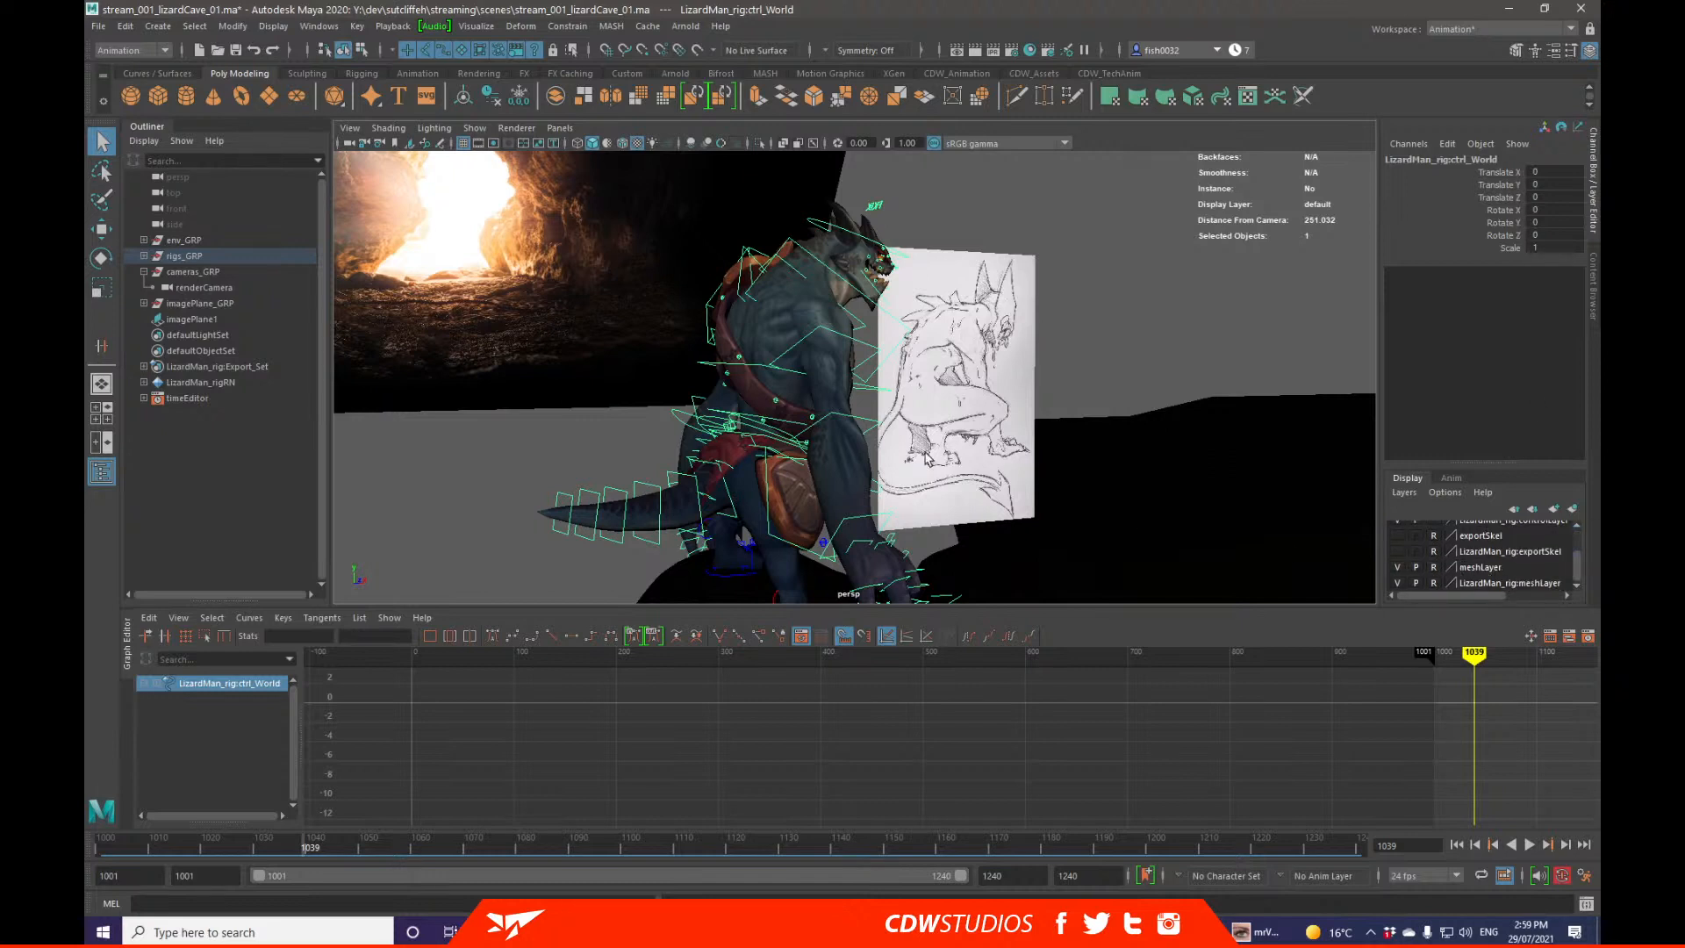
left_click(792, 328)
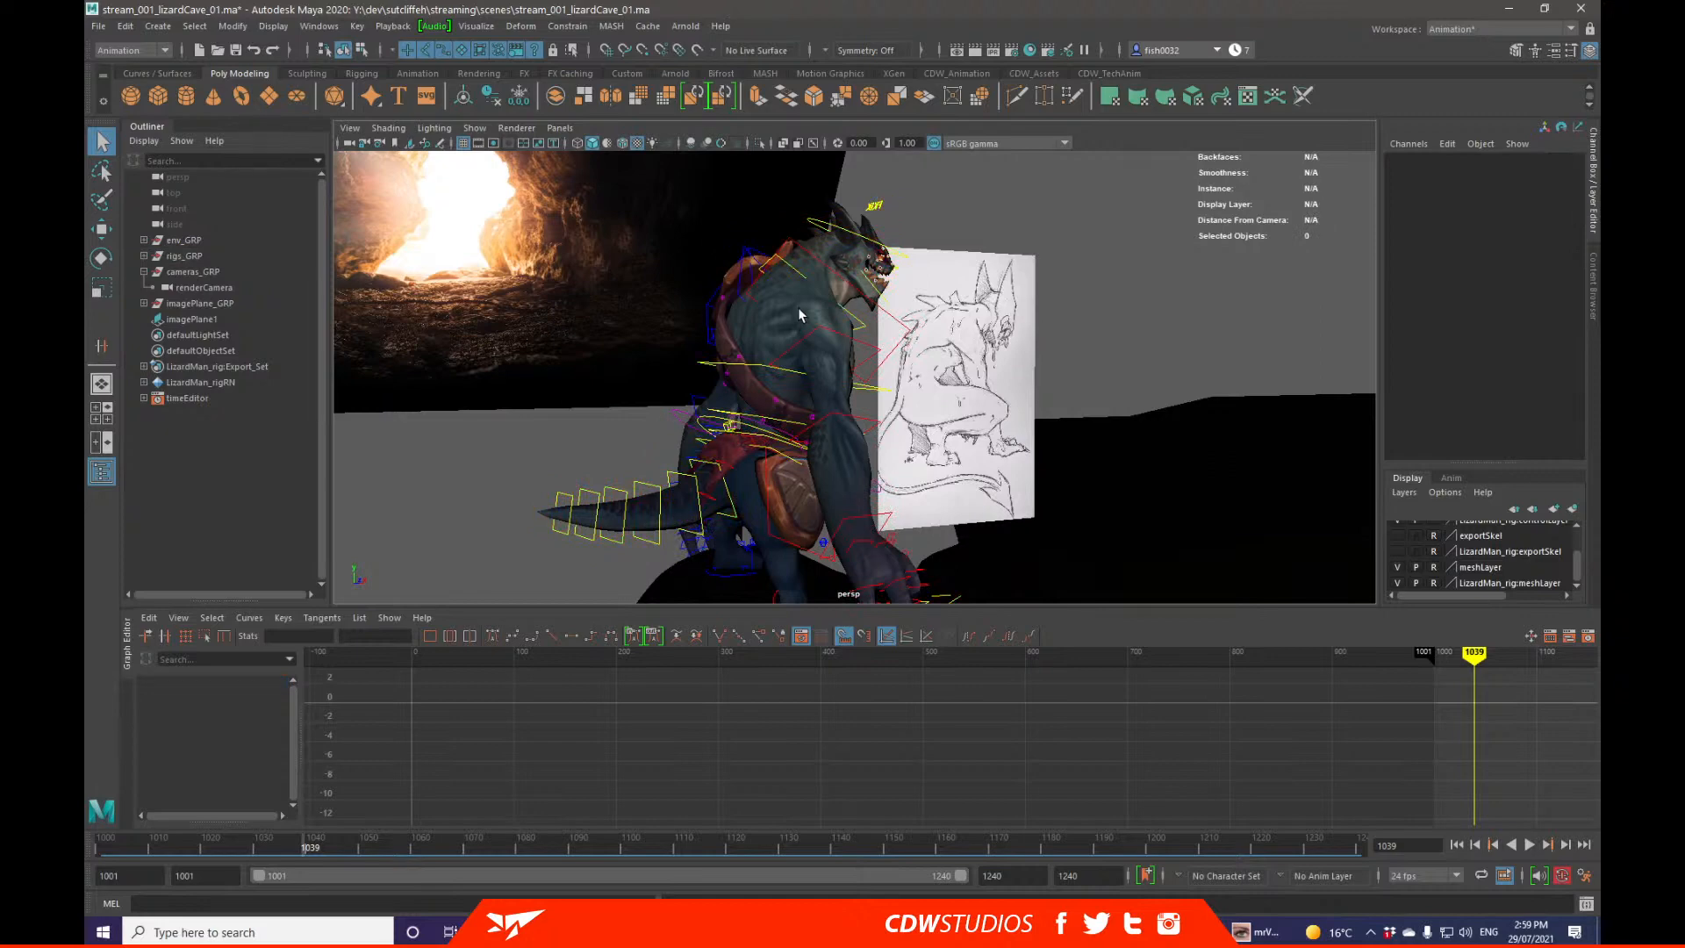
left_click_drag(799, 314, 837, 319, "alt")
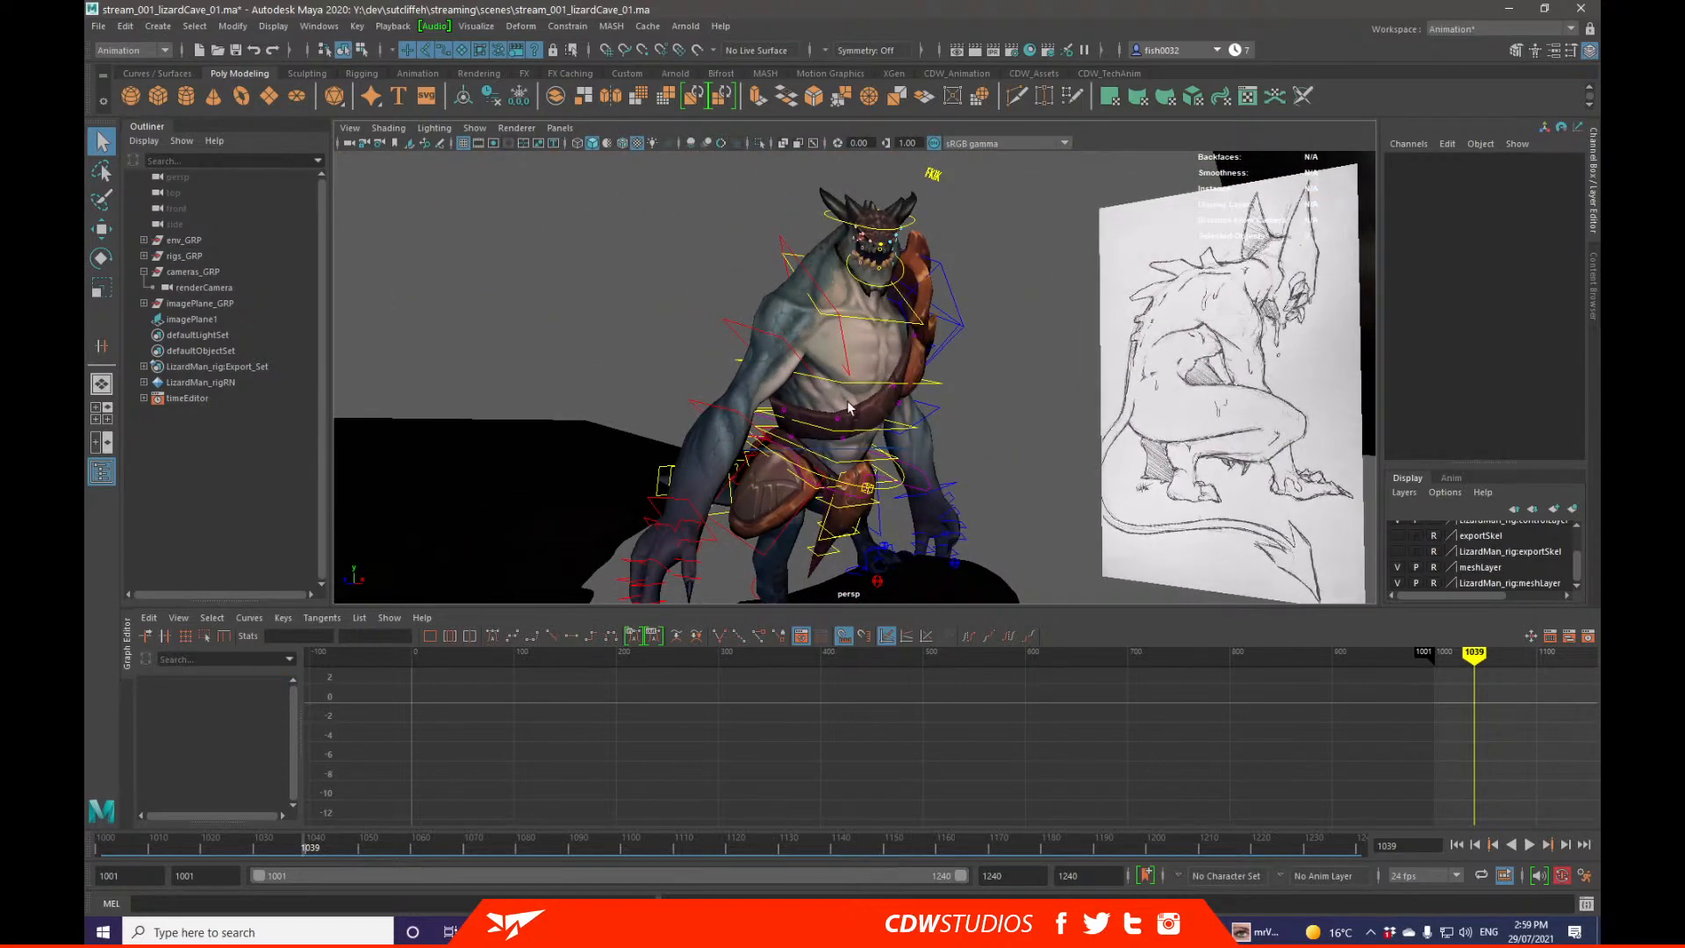
left_click_drag(851, 419, 848, 309, "alt")
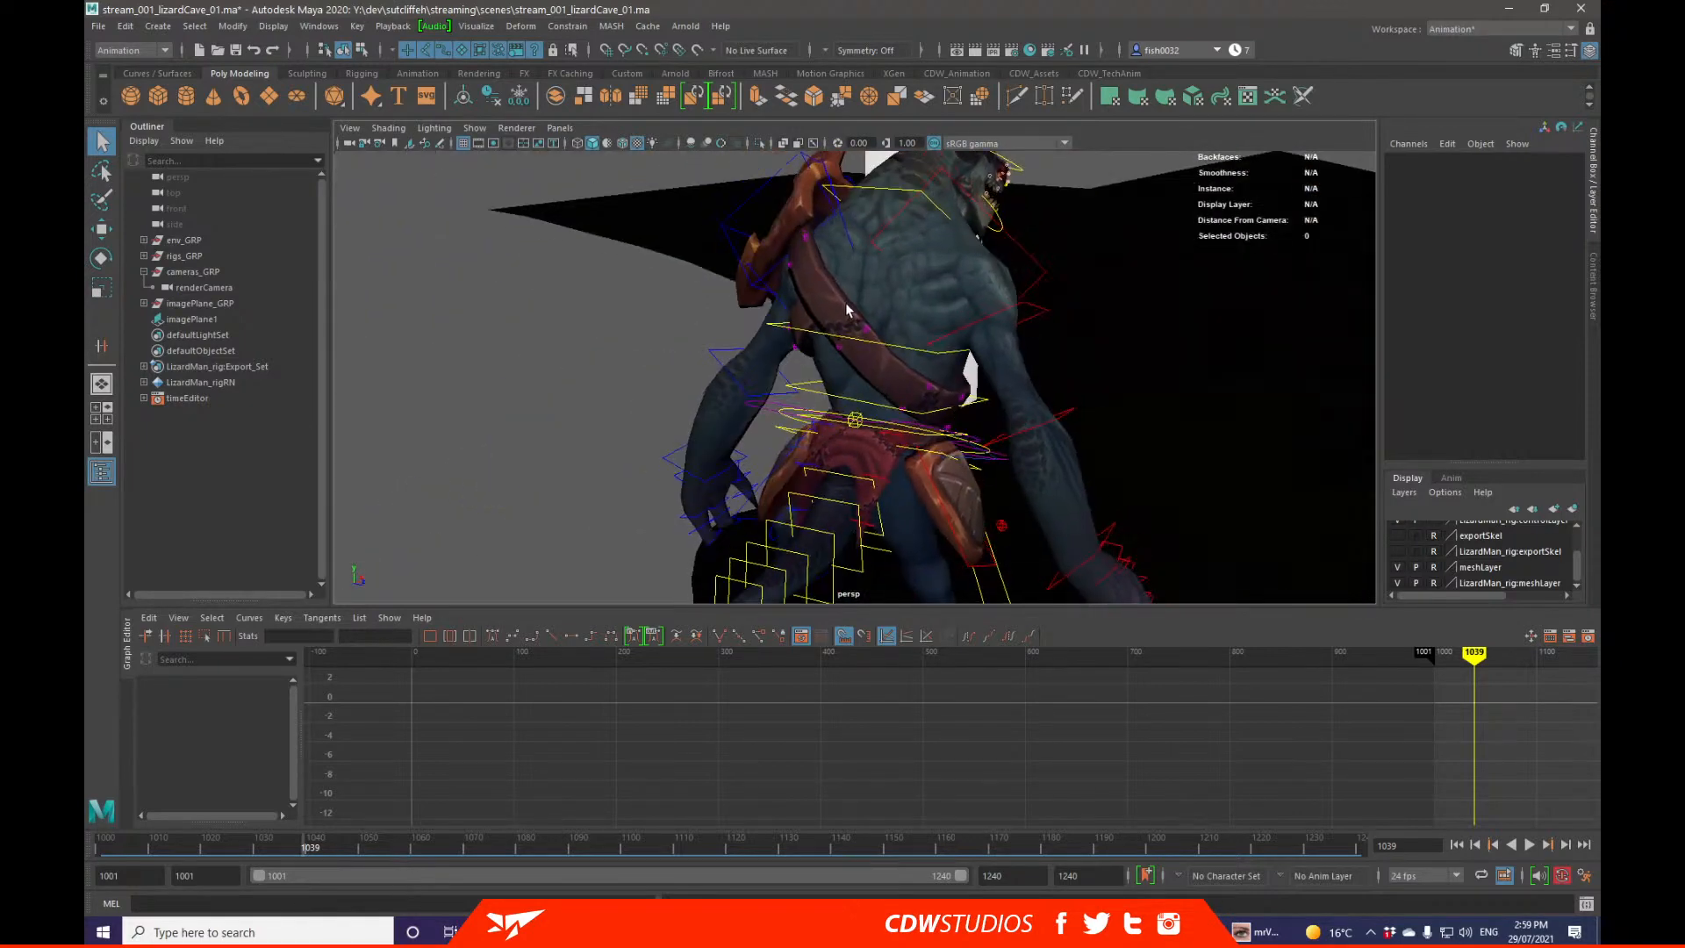
key("alt+shift+v")
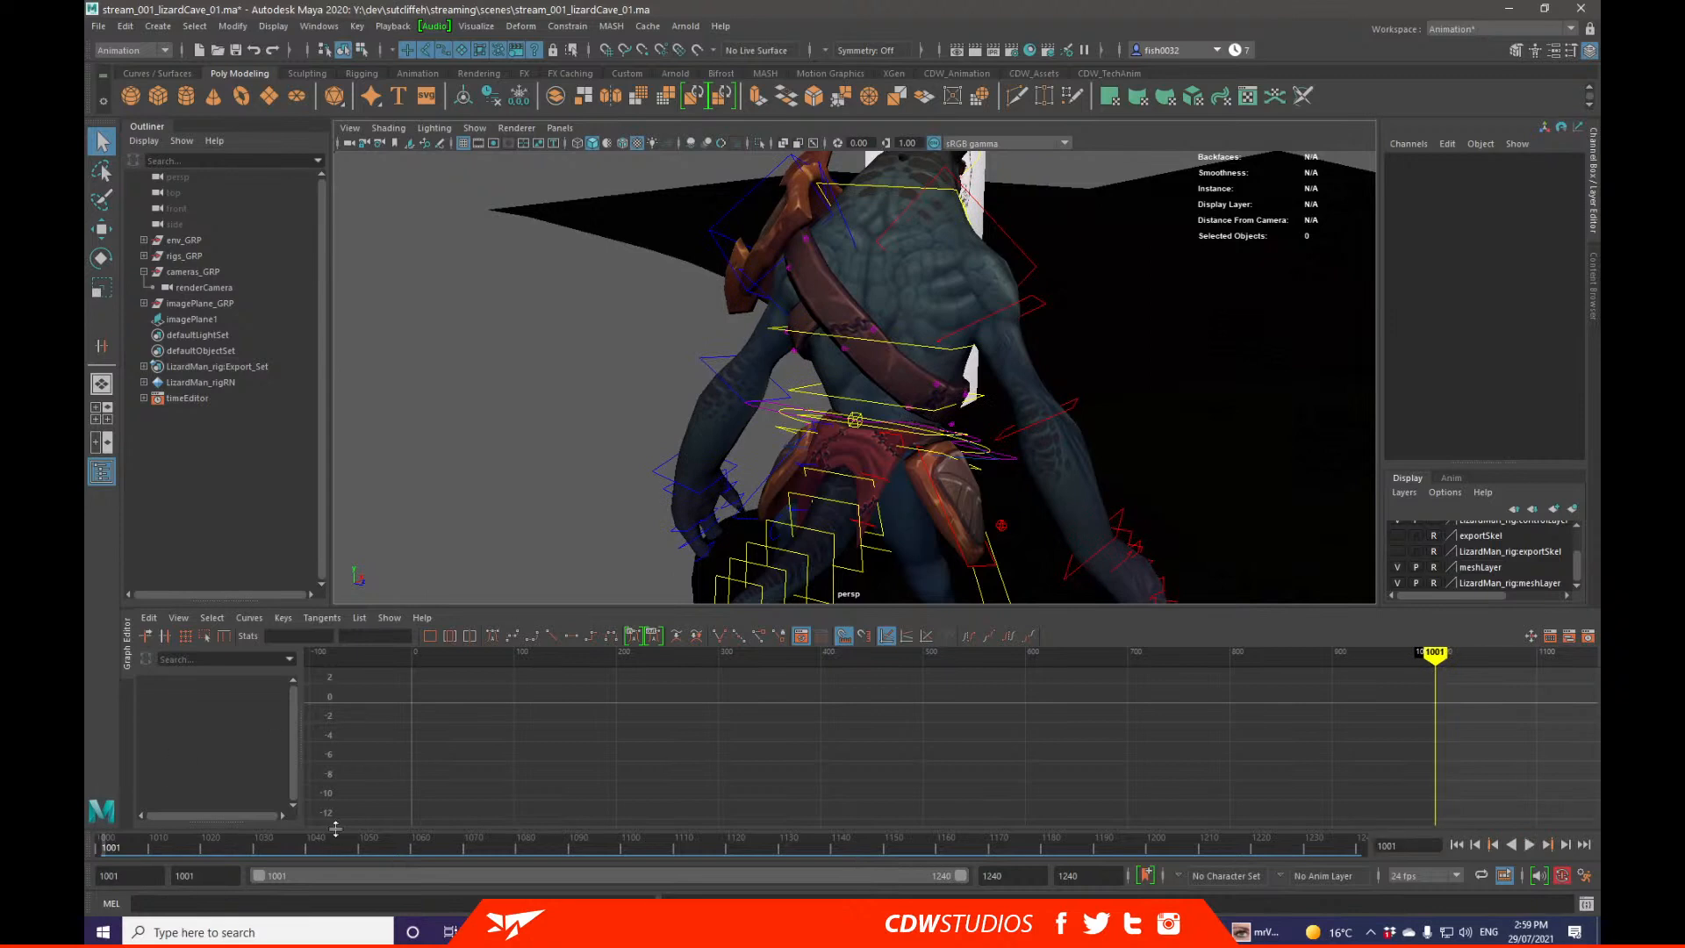
key("alt+v")
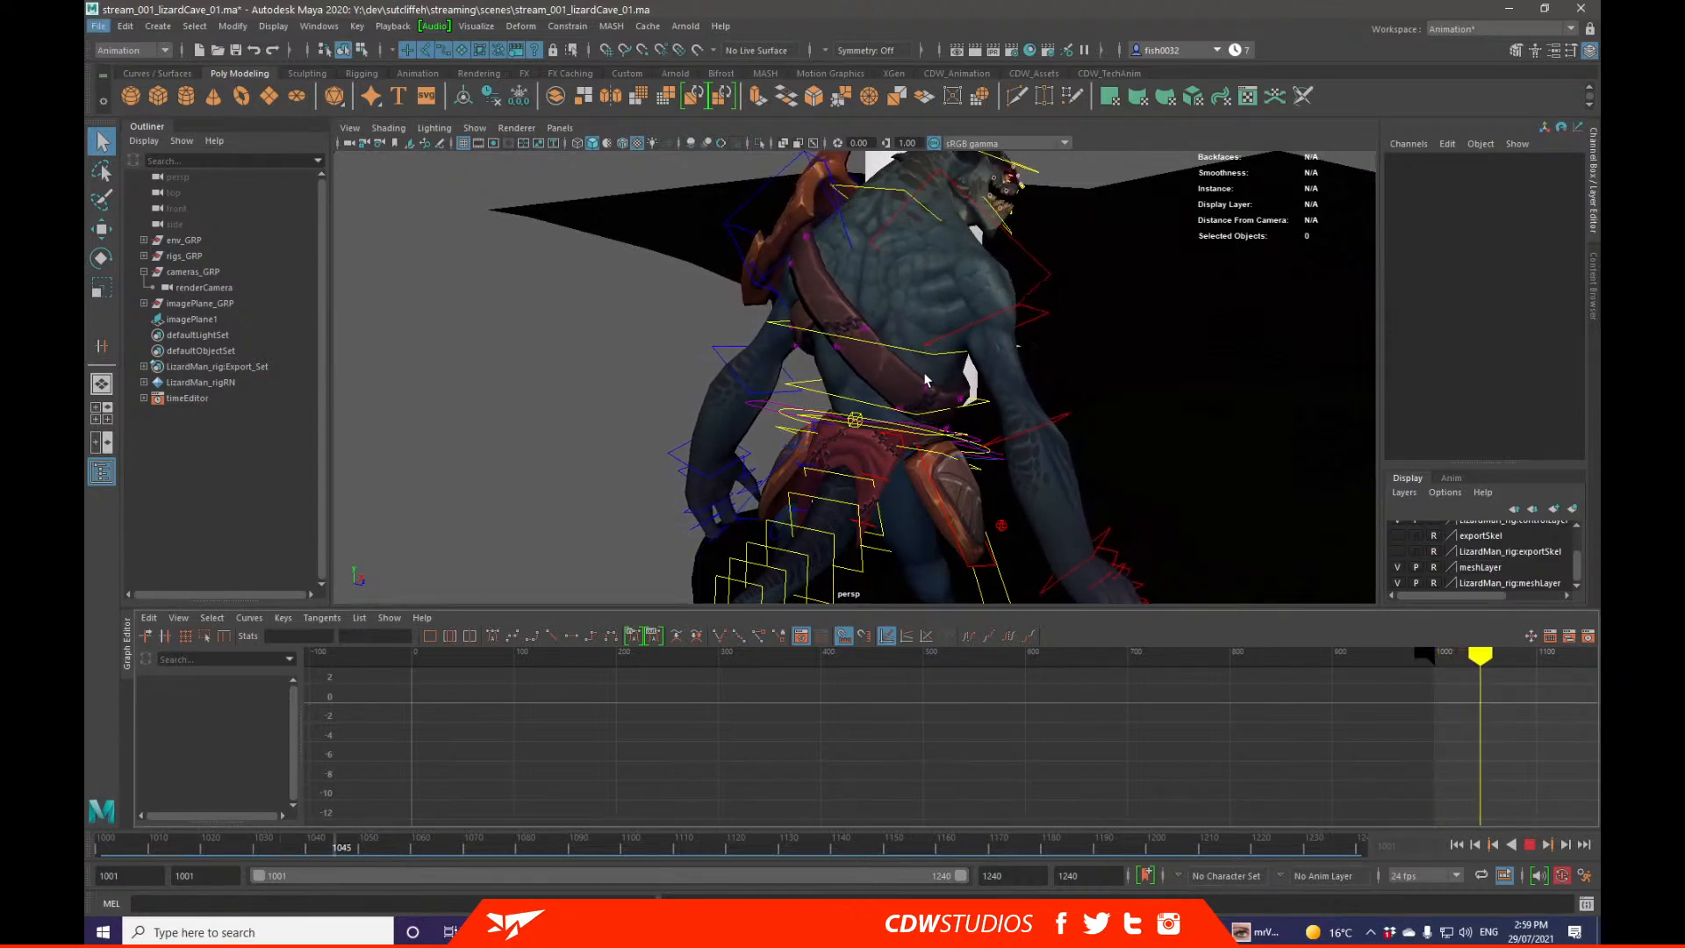
key("alt+v")
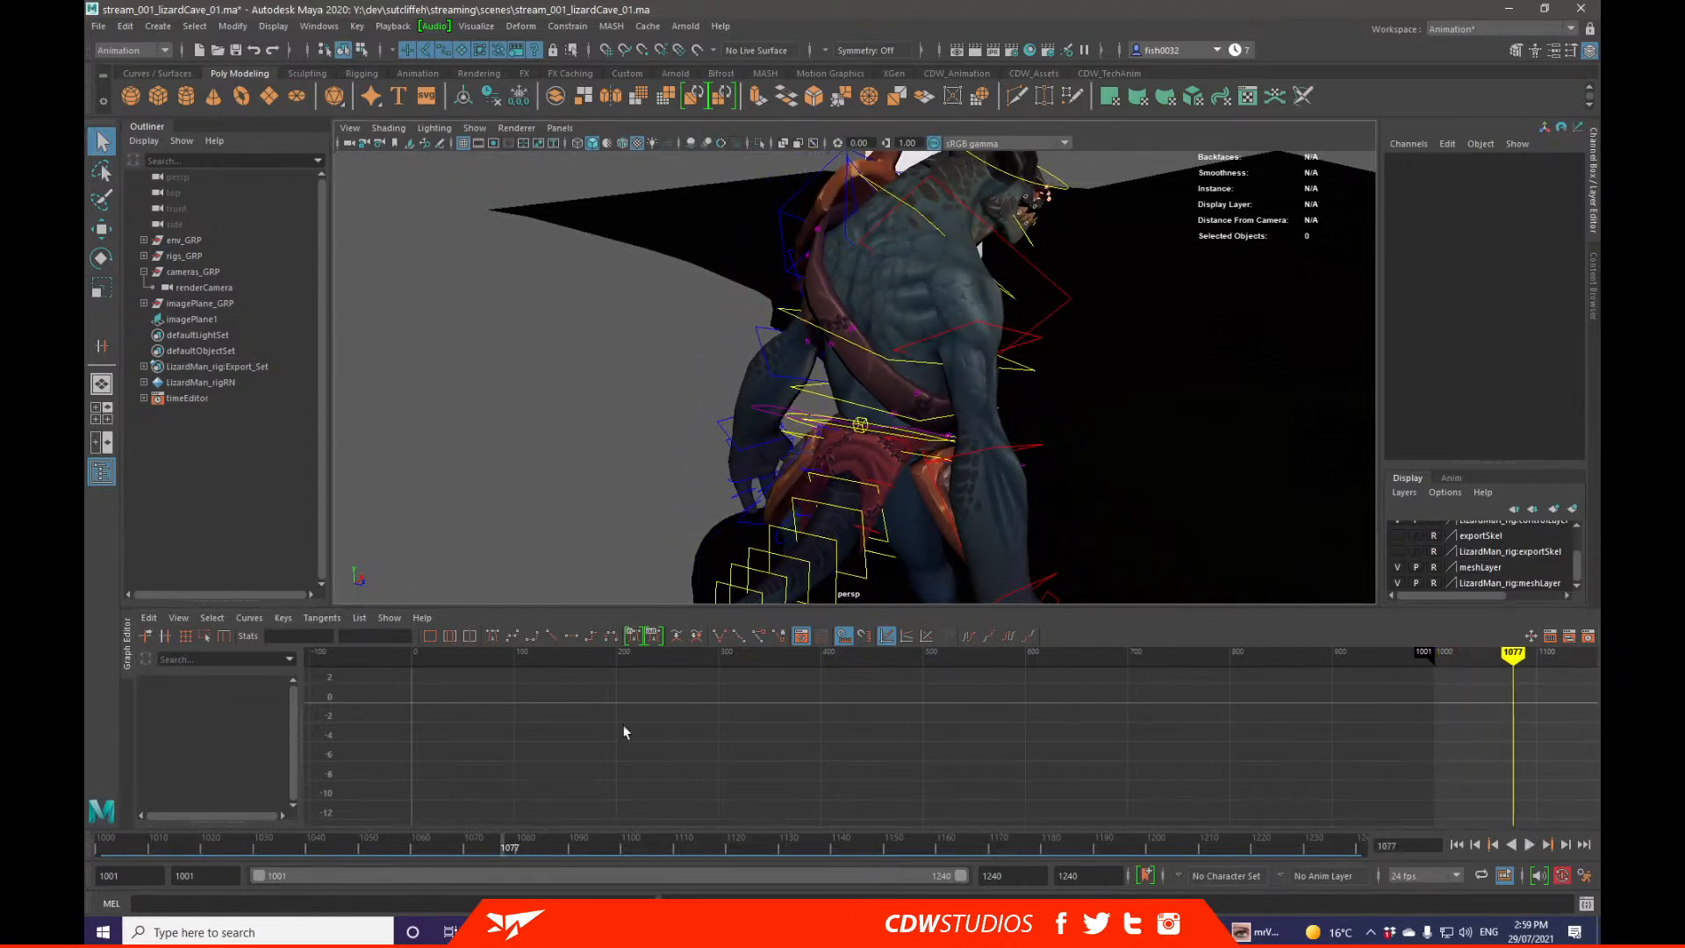
Step: Scrub back through frame 1058 to frame 1036, examining the chest strap from the front, back and side
left_click_drag(505, 851, 405, 826)
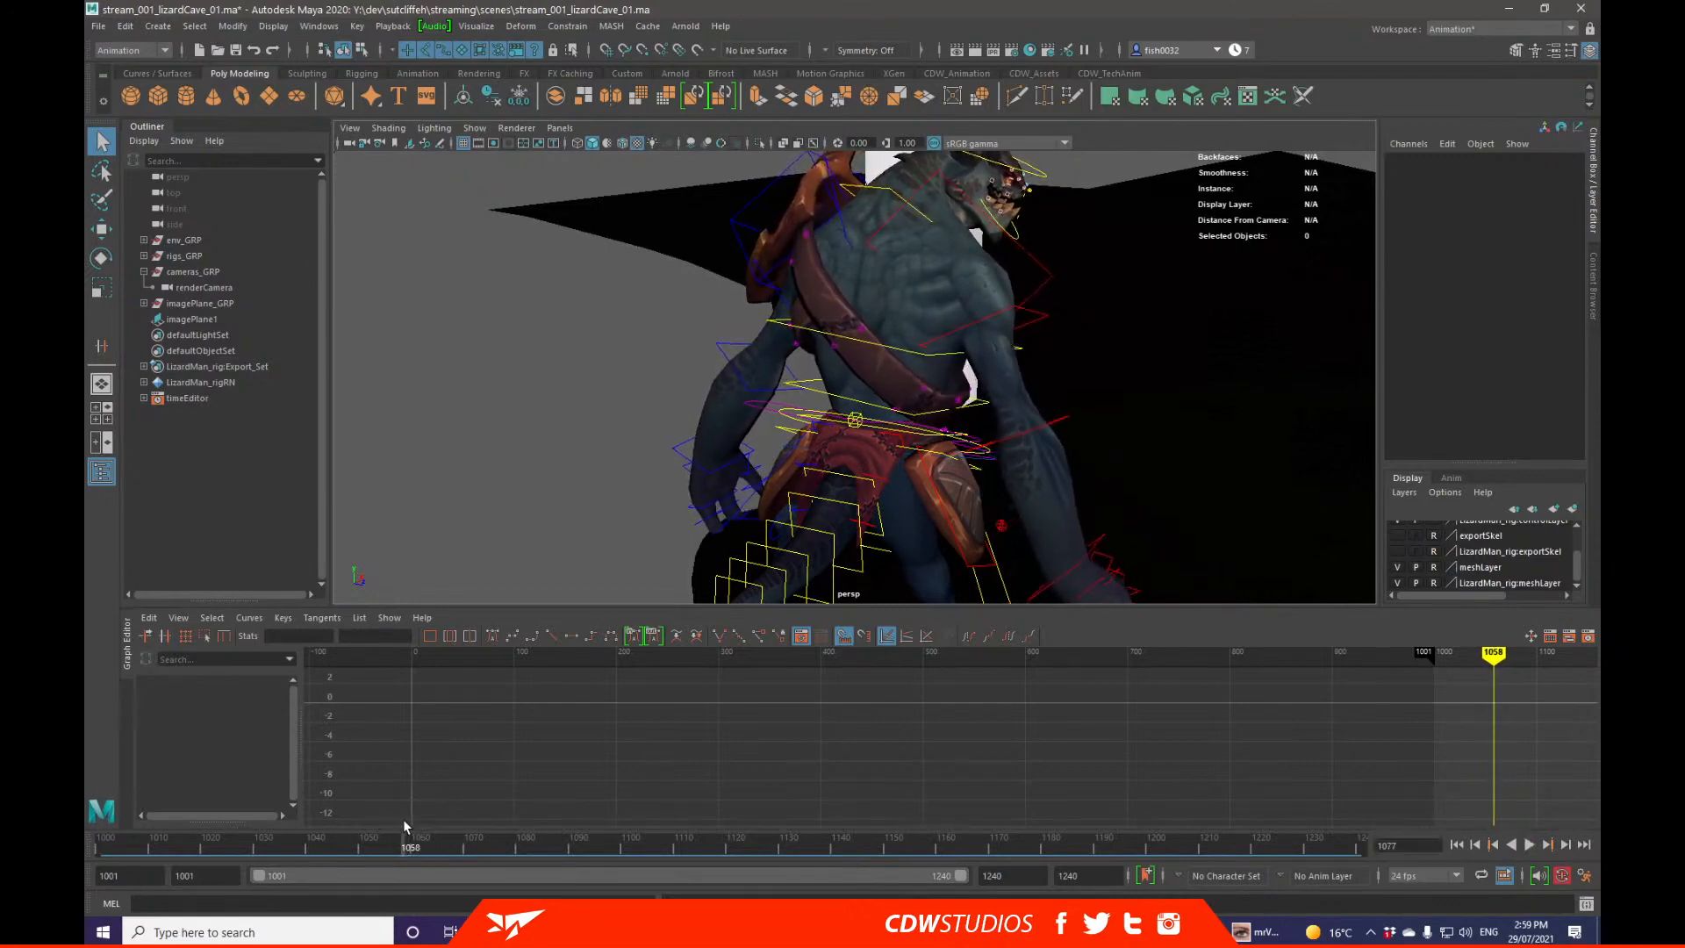
left_click_drag(881, 434, 729, 400, "alt")
left_click_drag(882, 314, 850, 416, "alt")
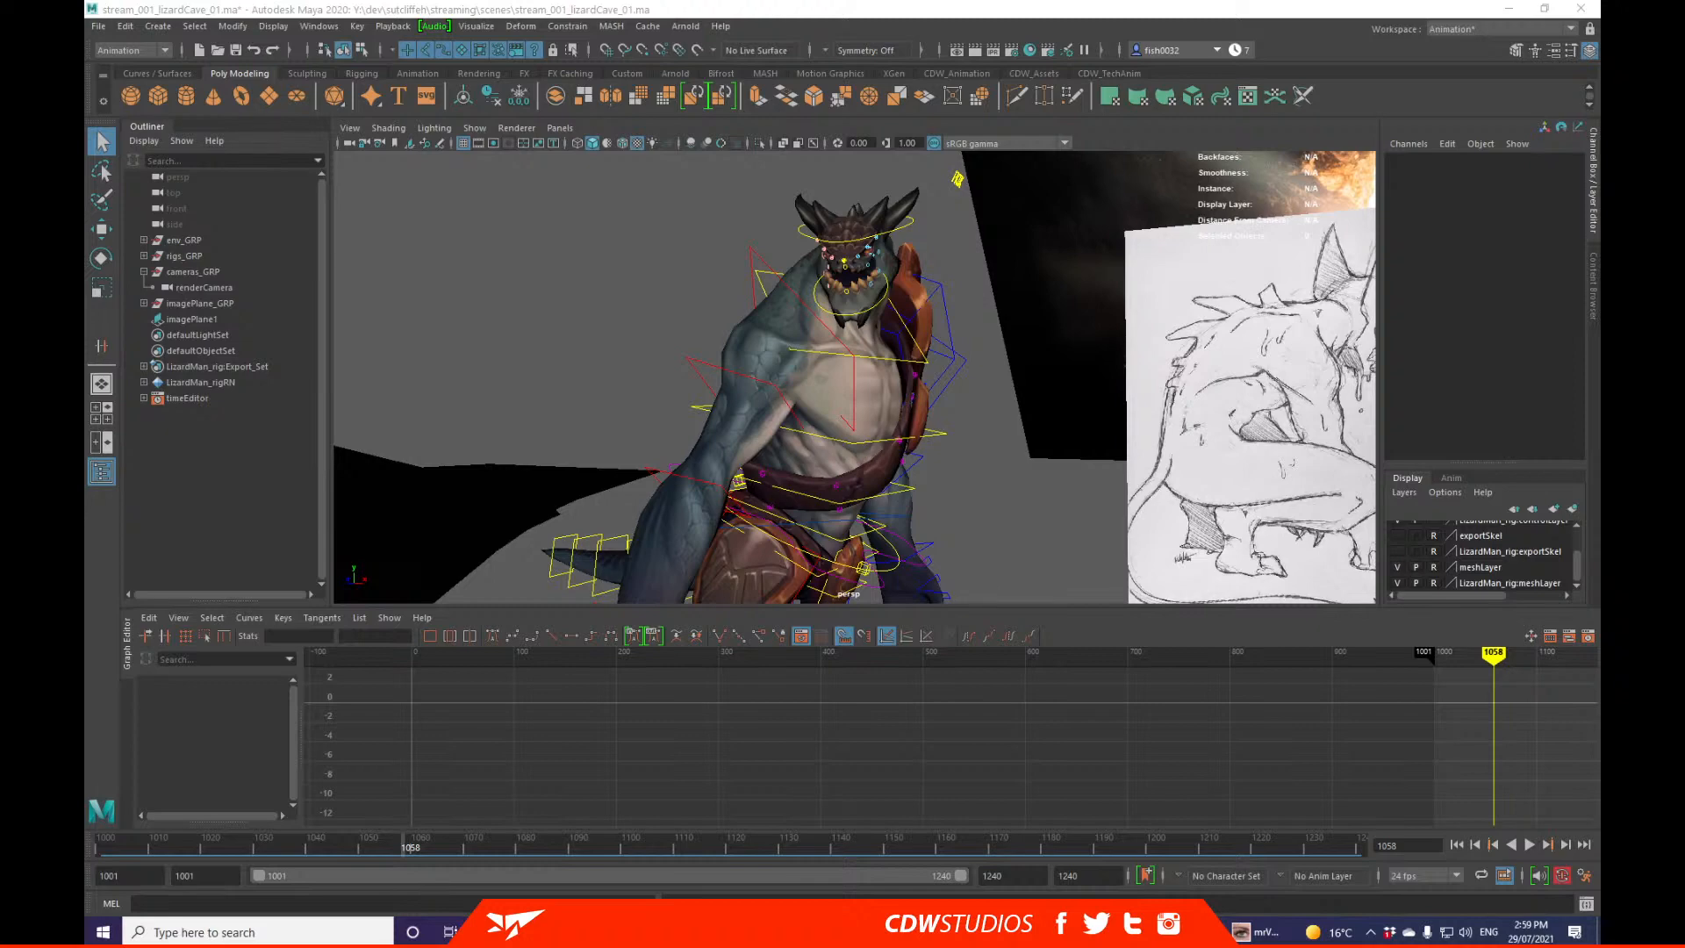
left_click_drag(749, 503, 516, 781, "alt")
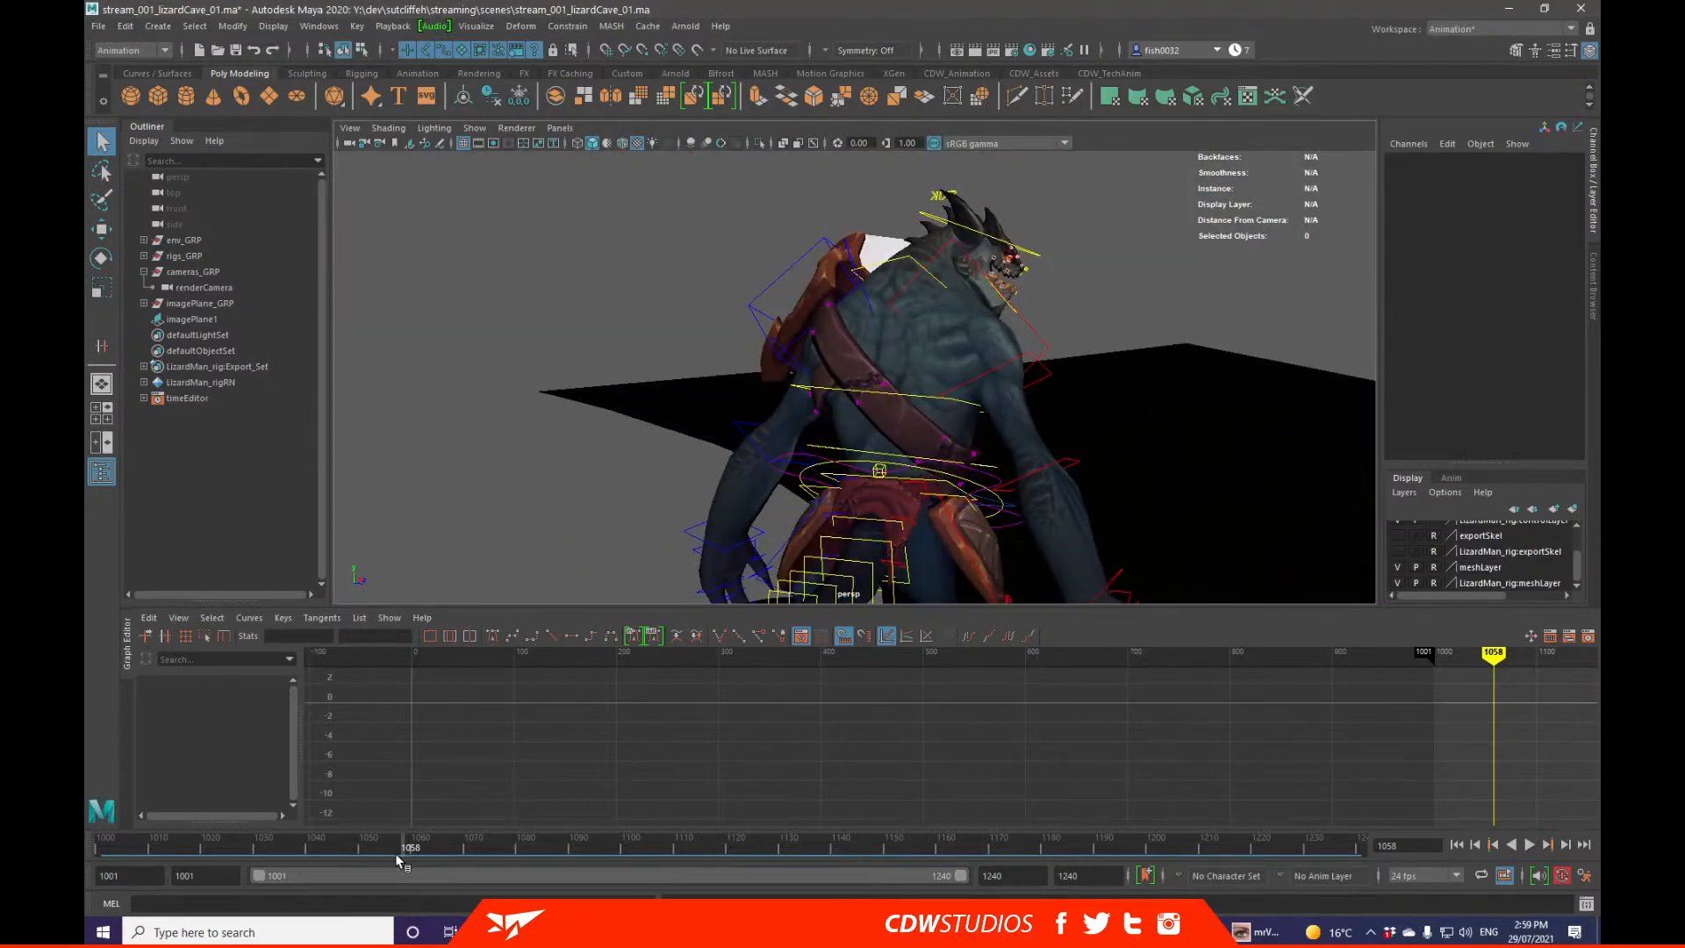
left_click_drag(395, 850, 302, 807)
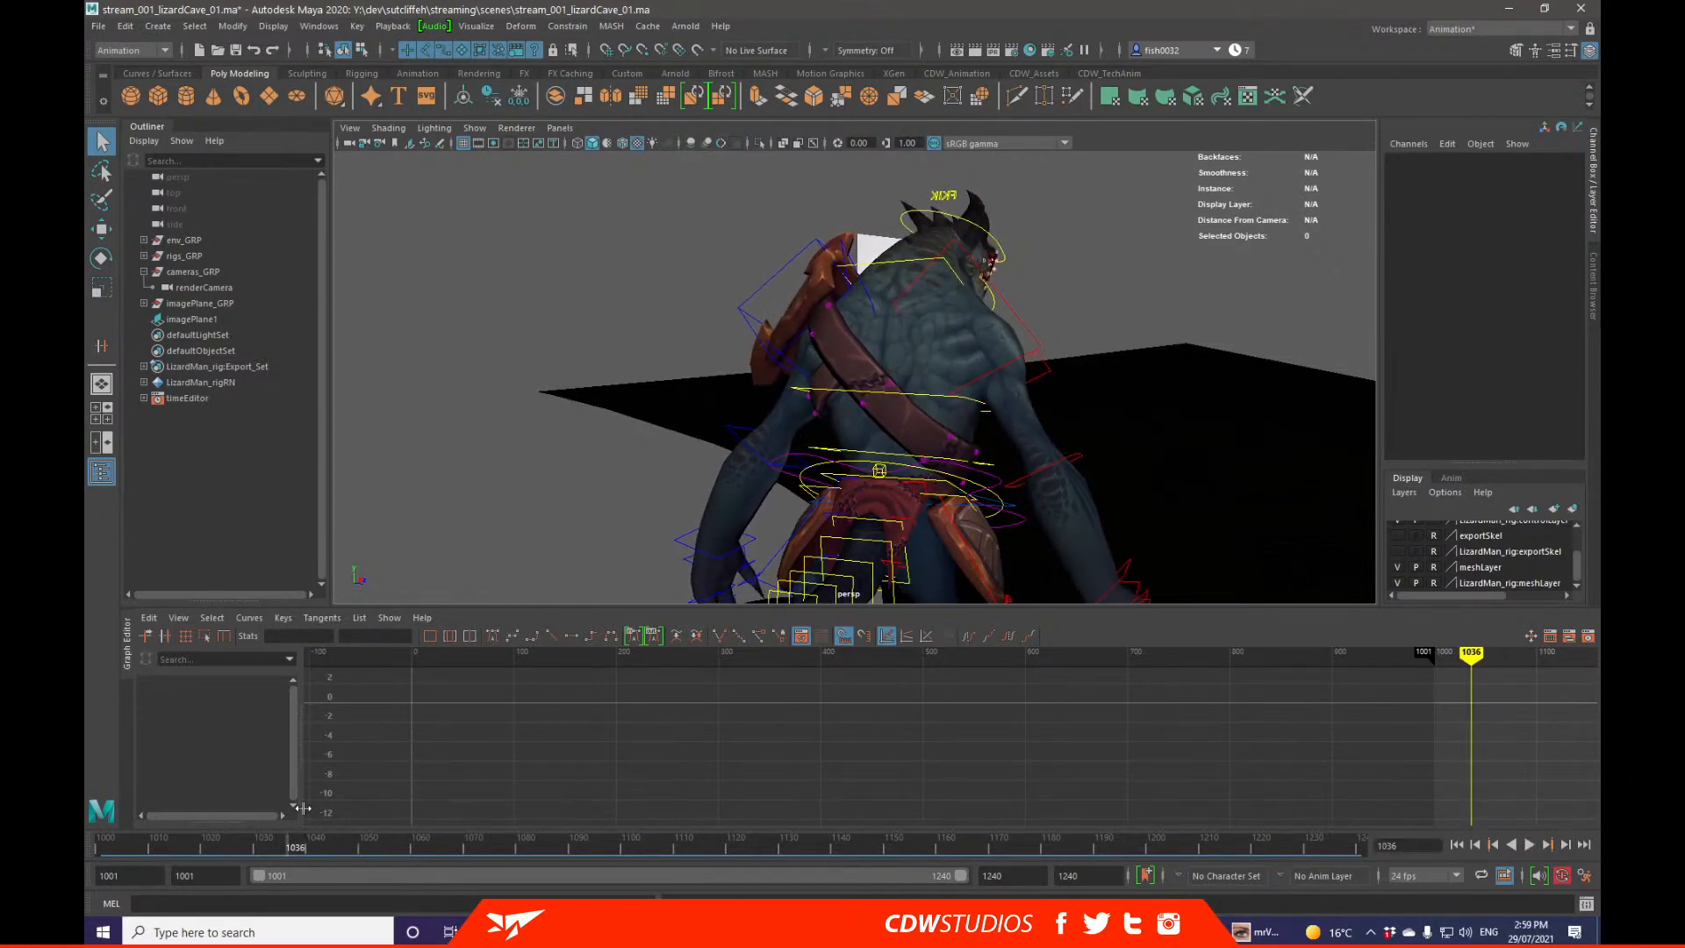
left_click_drag(866, 475, 822, 475, "alt")
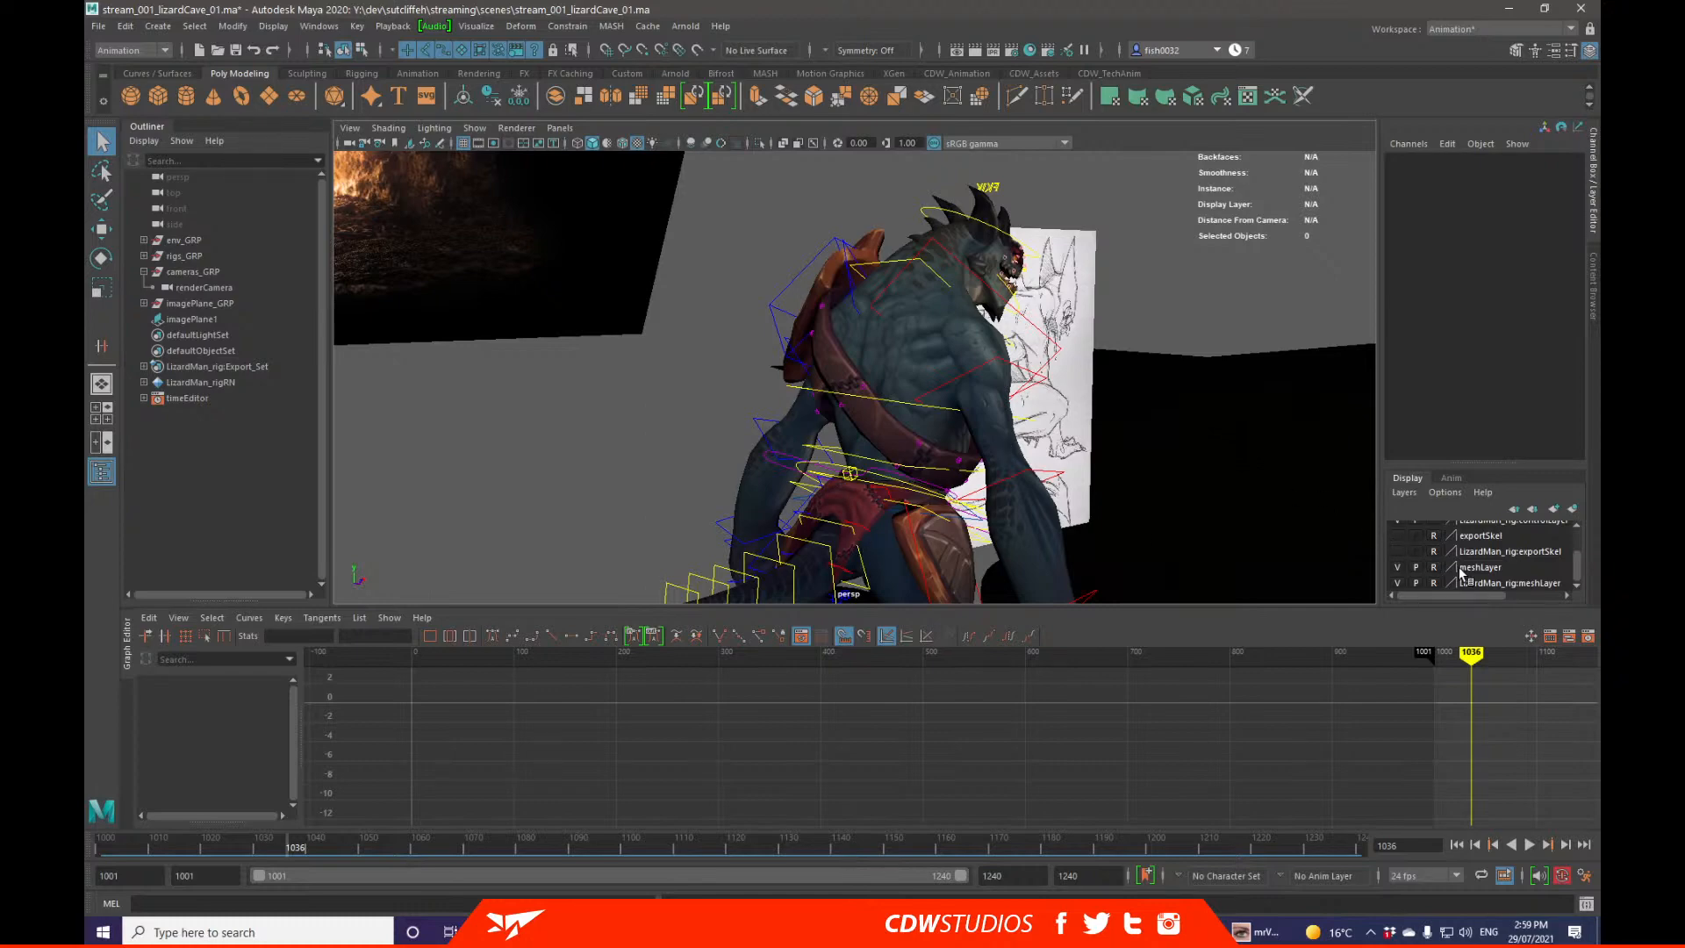
left_click_drag(1011, 476, 933, 463, "alt")
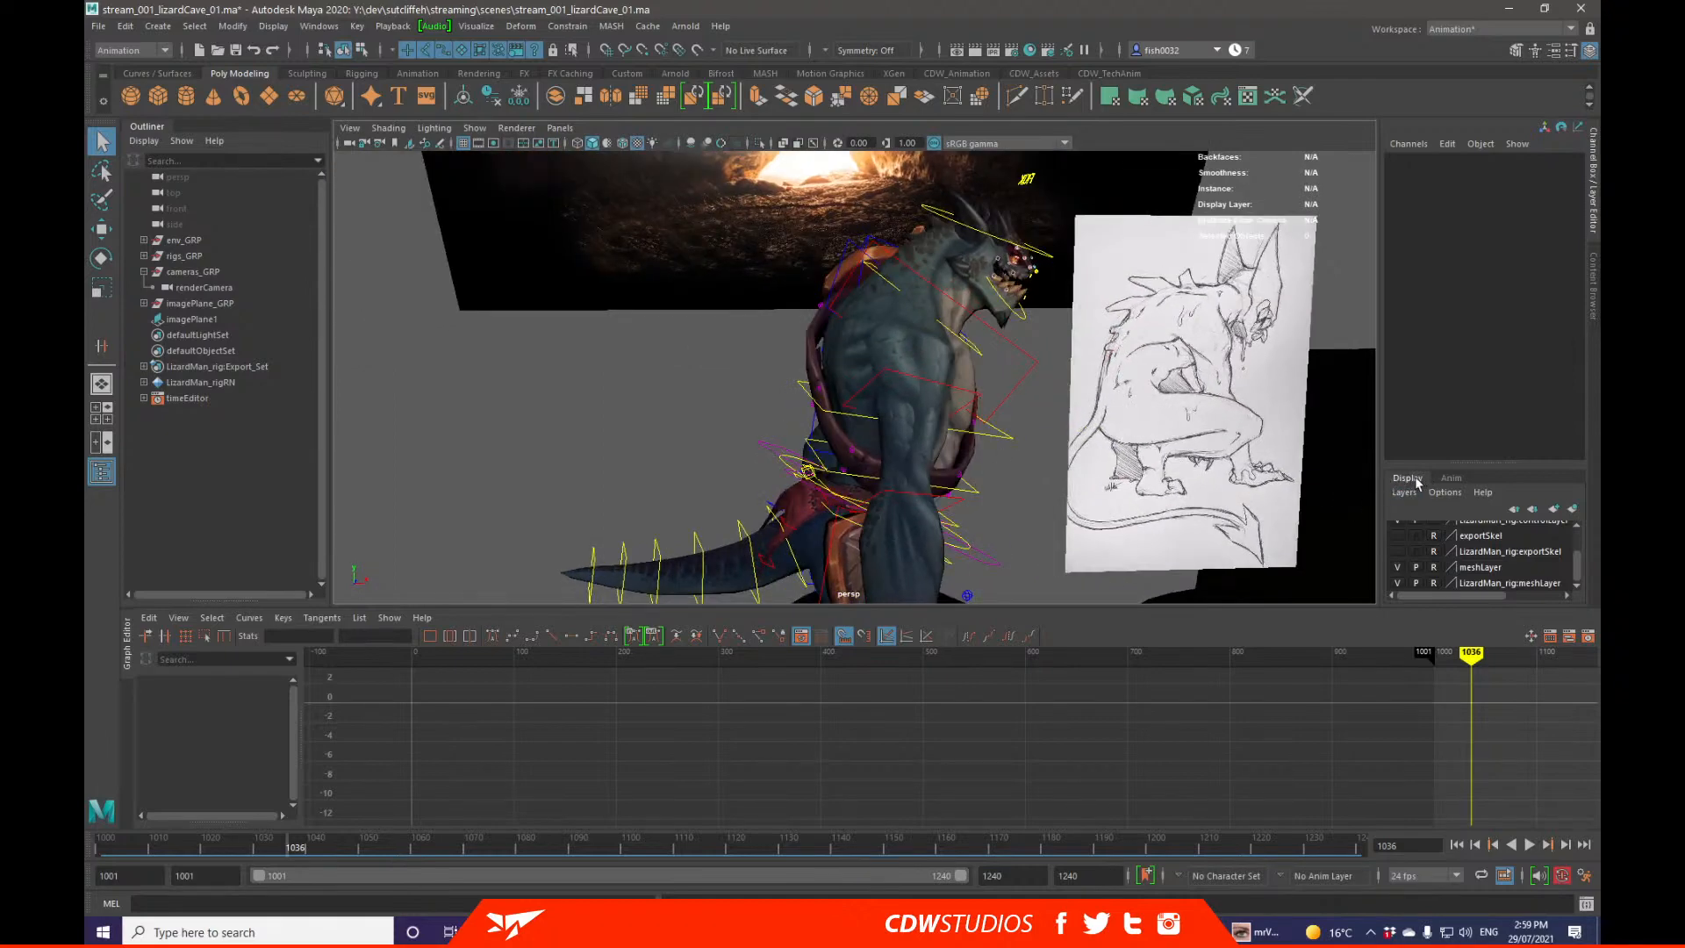
Step: Look through the display layers, select meshLayer, and check the visibility toggles of meshLayer and LizardMan_rig:meshLayer
scroll(1523, 570, "up", 3)
scroll(1513, 574, "down", 3)
scroll(1461, 569, "up", 3)
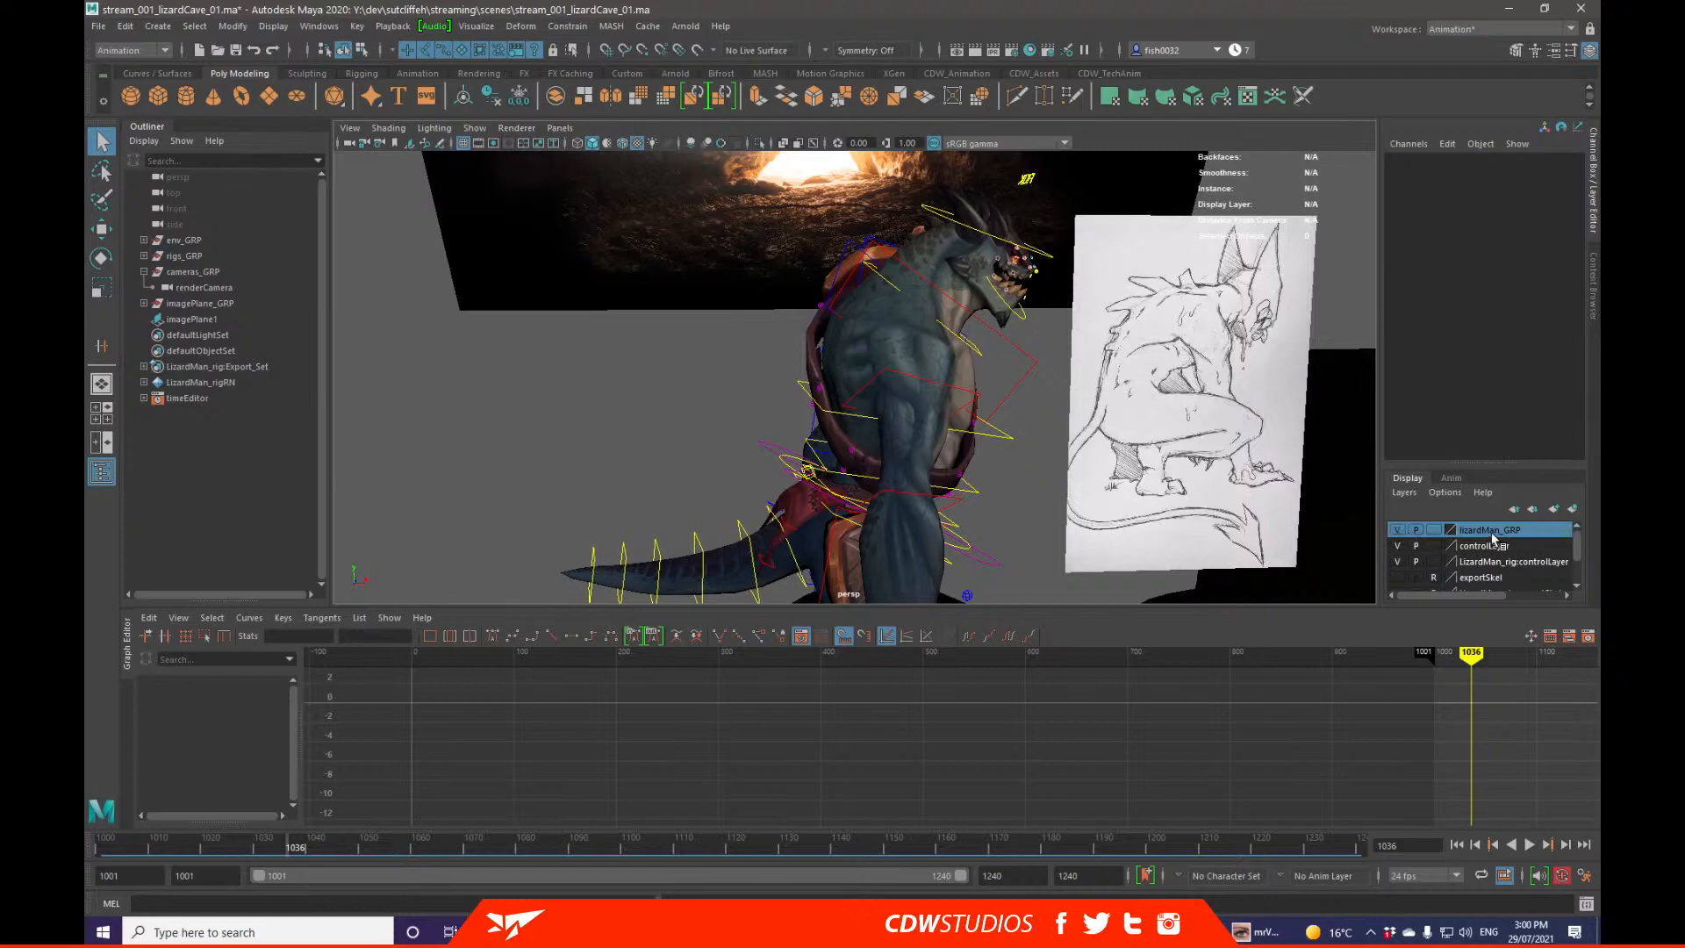
left_click_drag(982, 461, 1117, 411, "alt")
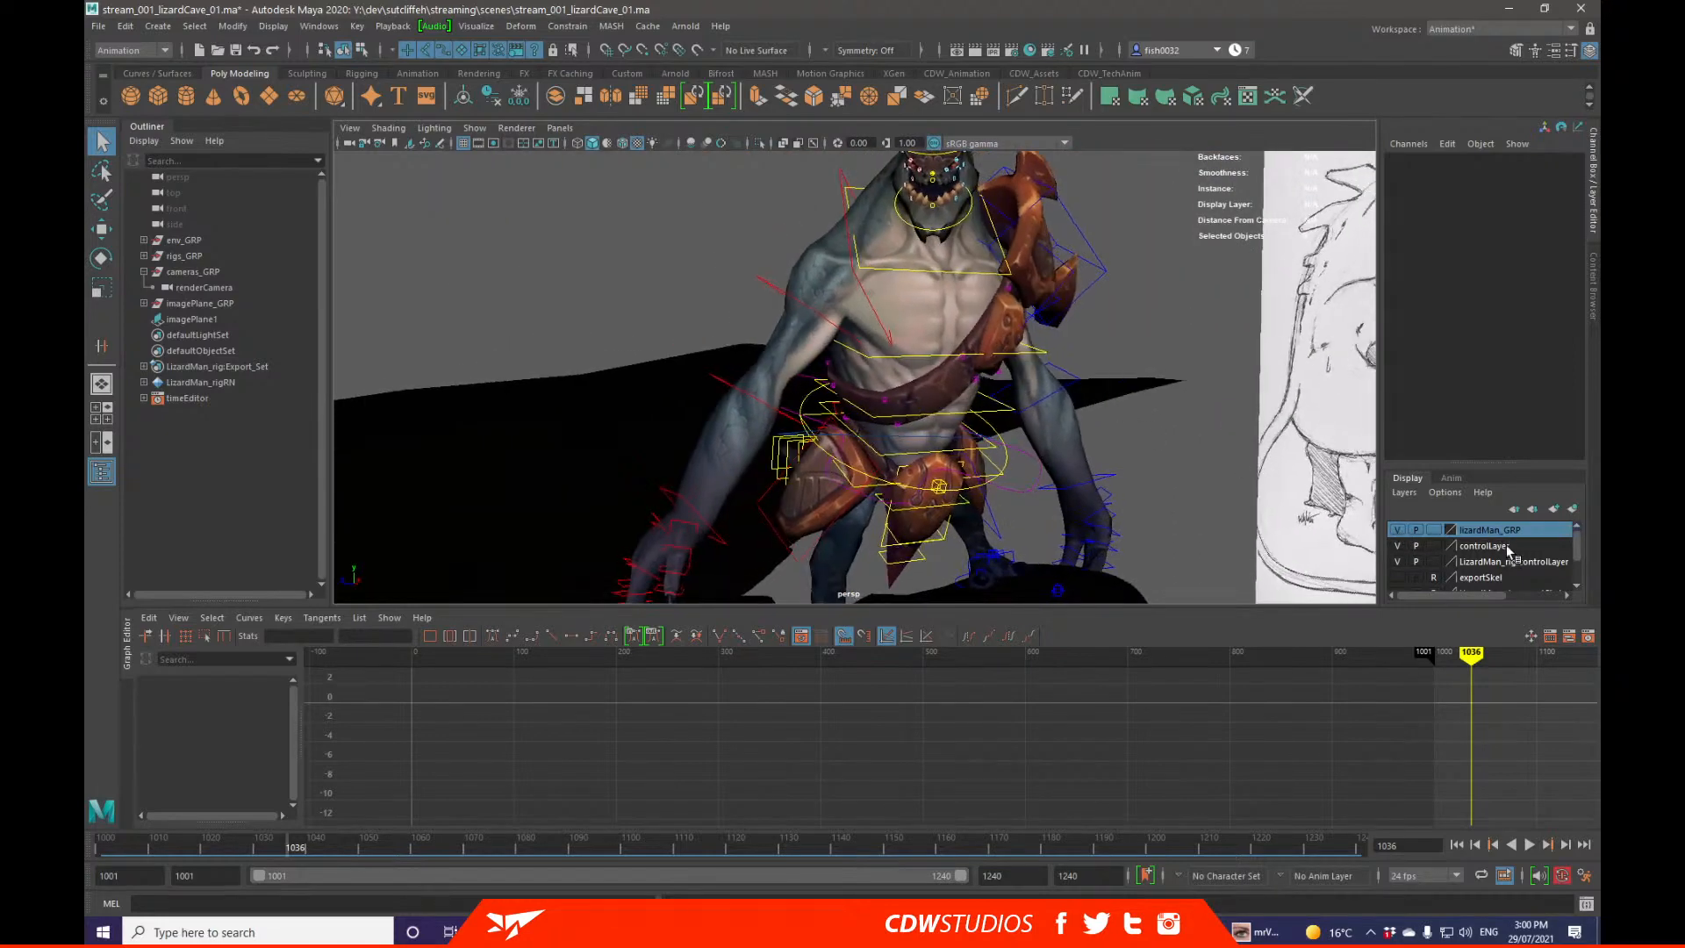
scroll(1507, 549, "down", 2)
left_click(1477, 567)
left_click(1397, 568)
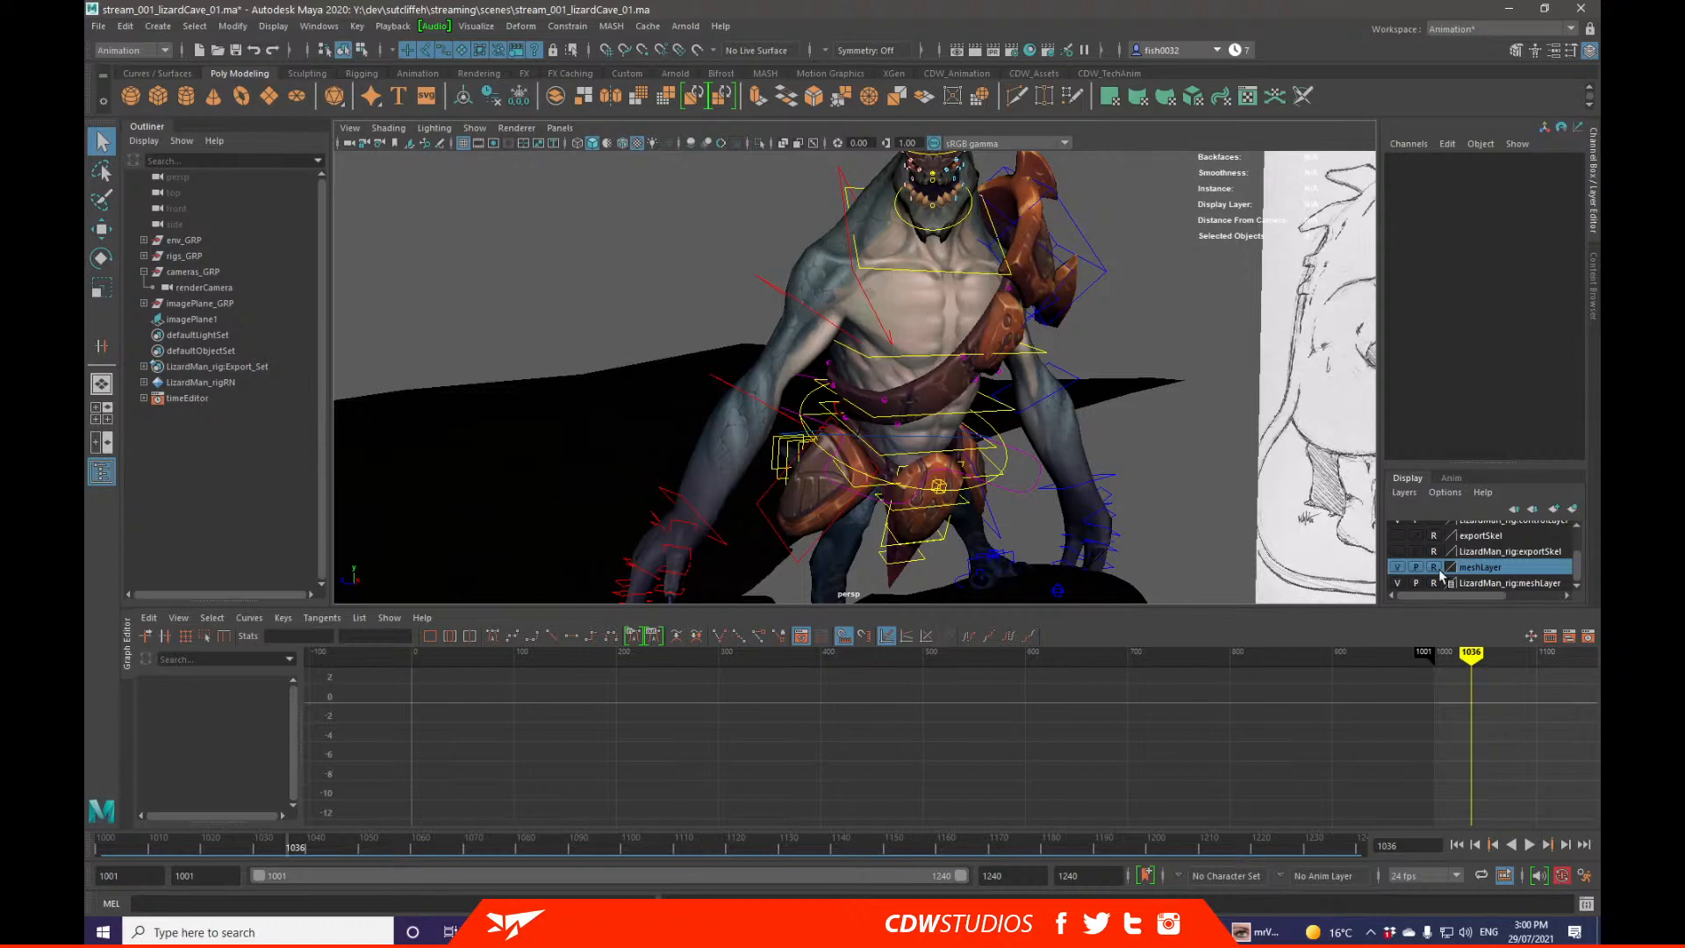
left_click_drag(943, 328, 984, 339, "alt")
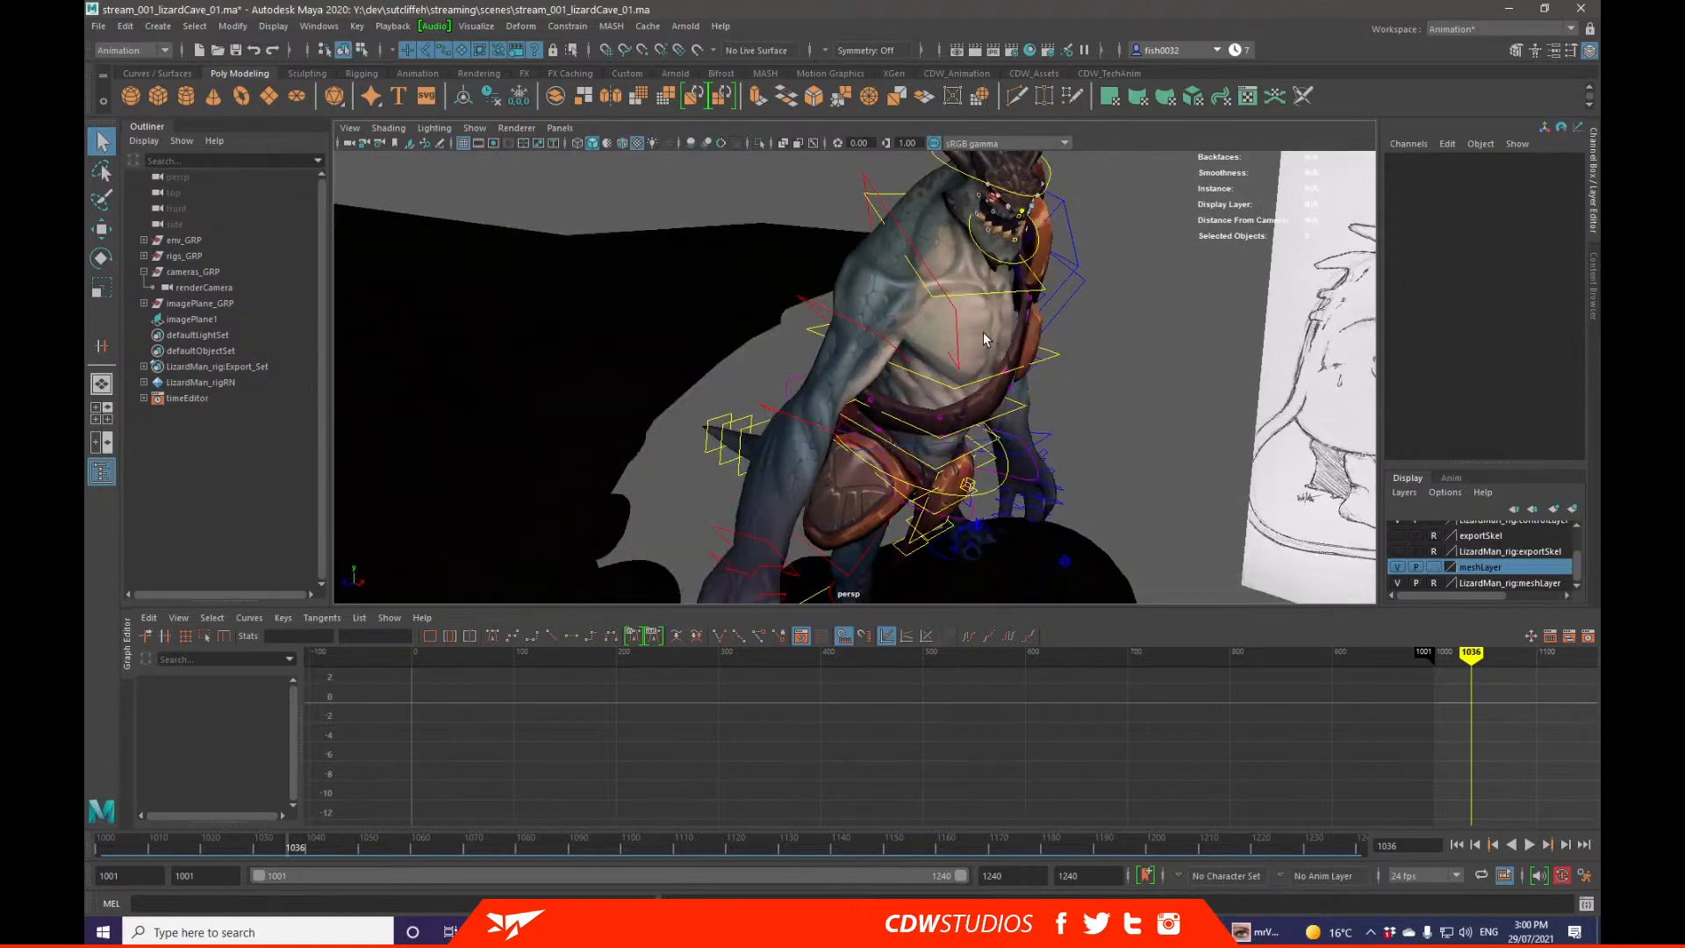
left_click(1398, 583)
left_click(1398, 584)
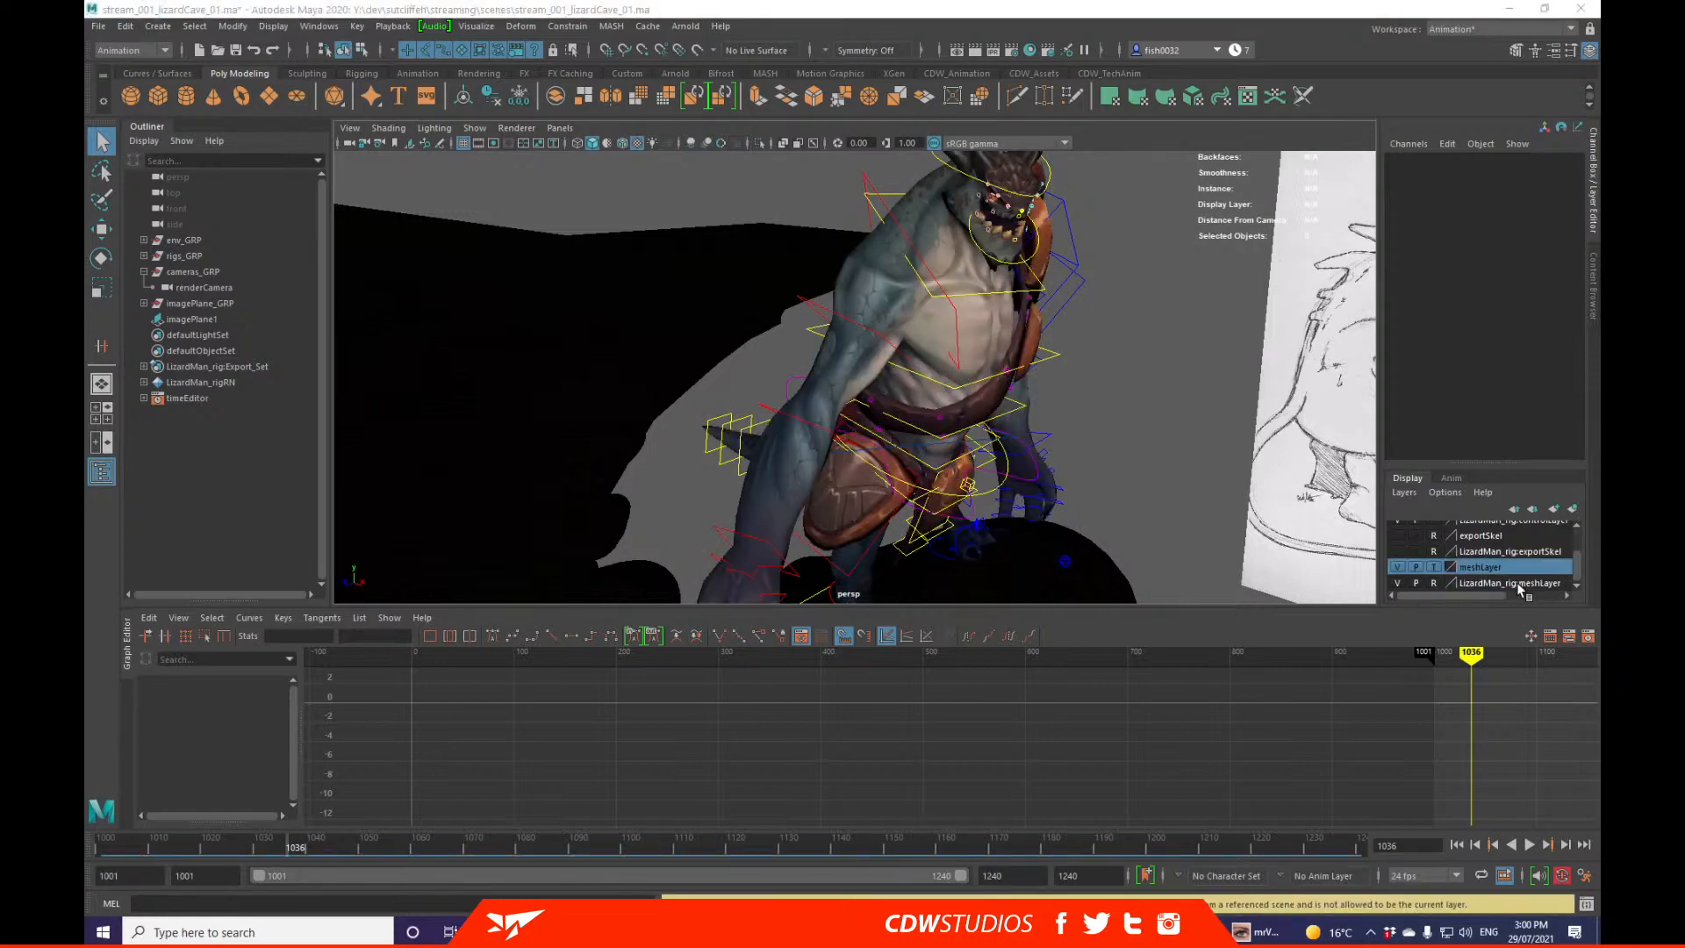
Step: Review LizardMan_rig:meshLayer's display type options without saving, and set meshLayer's display type to Reference
left_click_drag(1599, 423, 1138, 390)
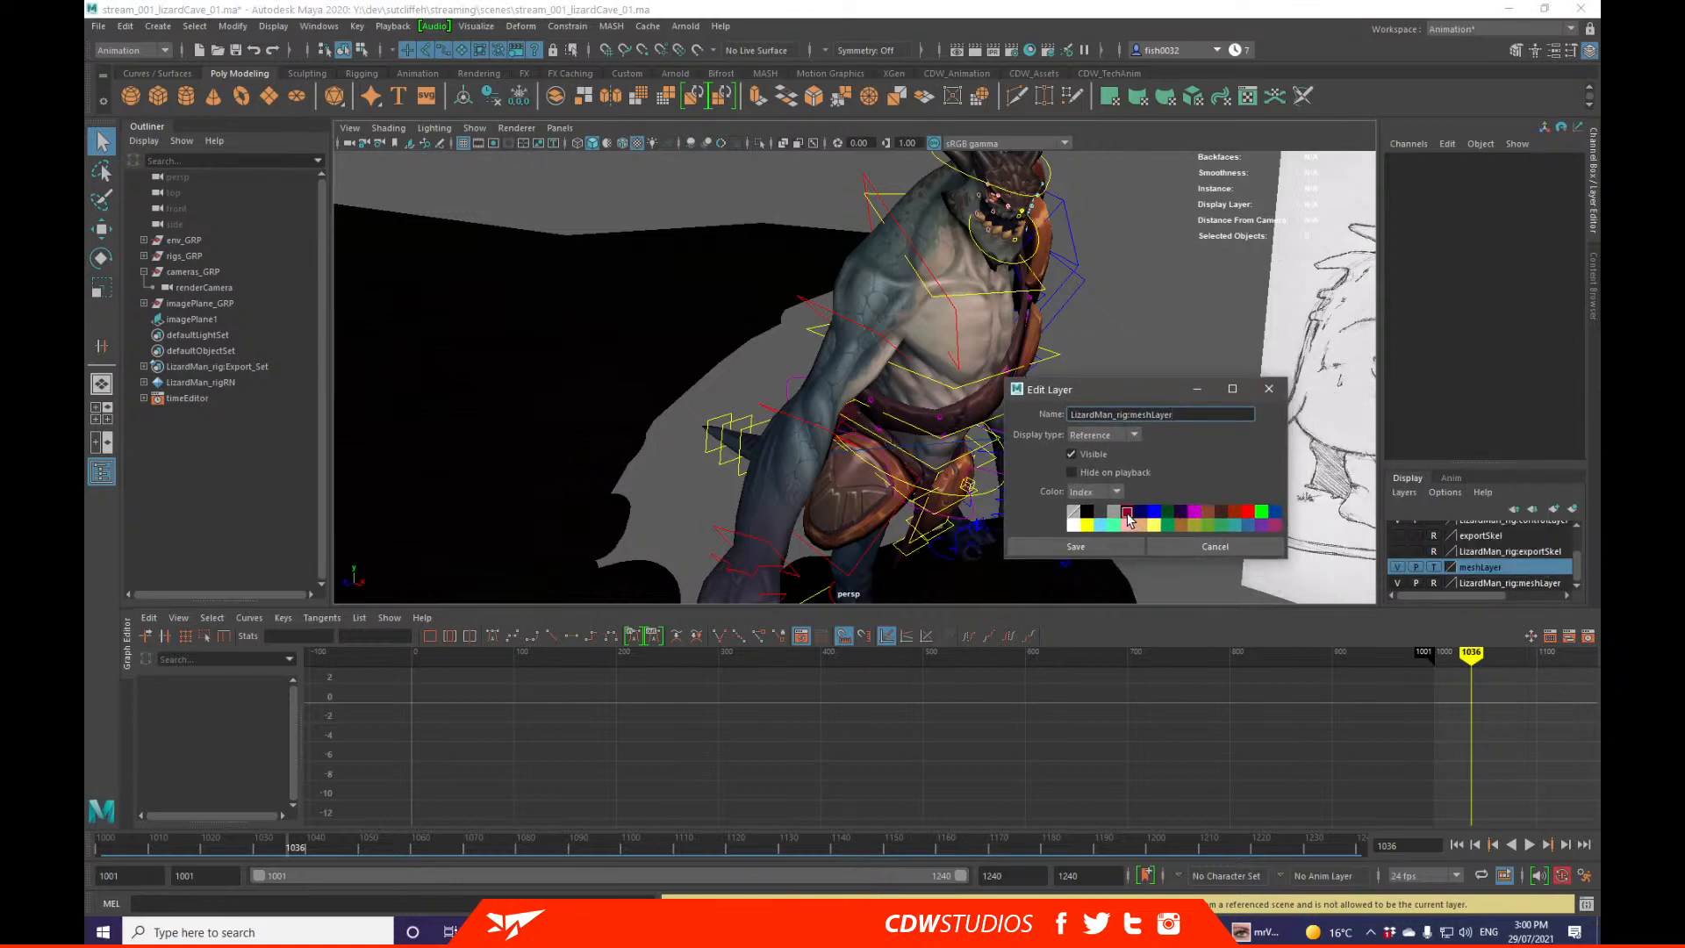
left_click(1123, 437)
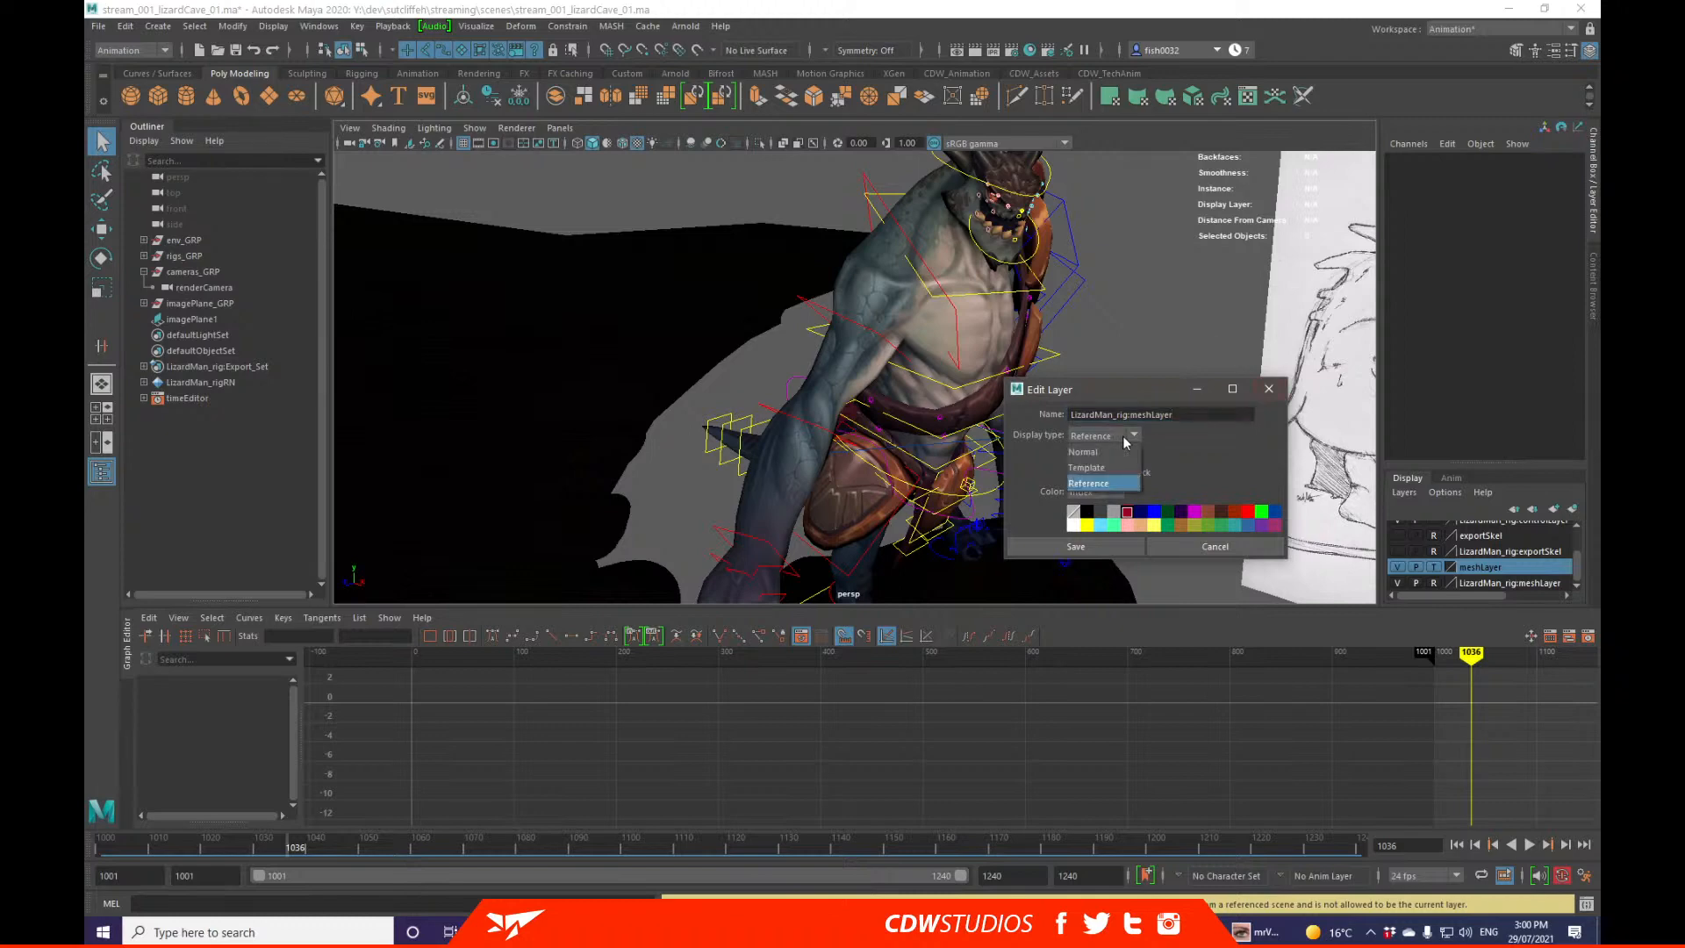
left_click(1202, 546)
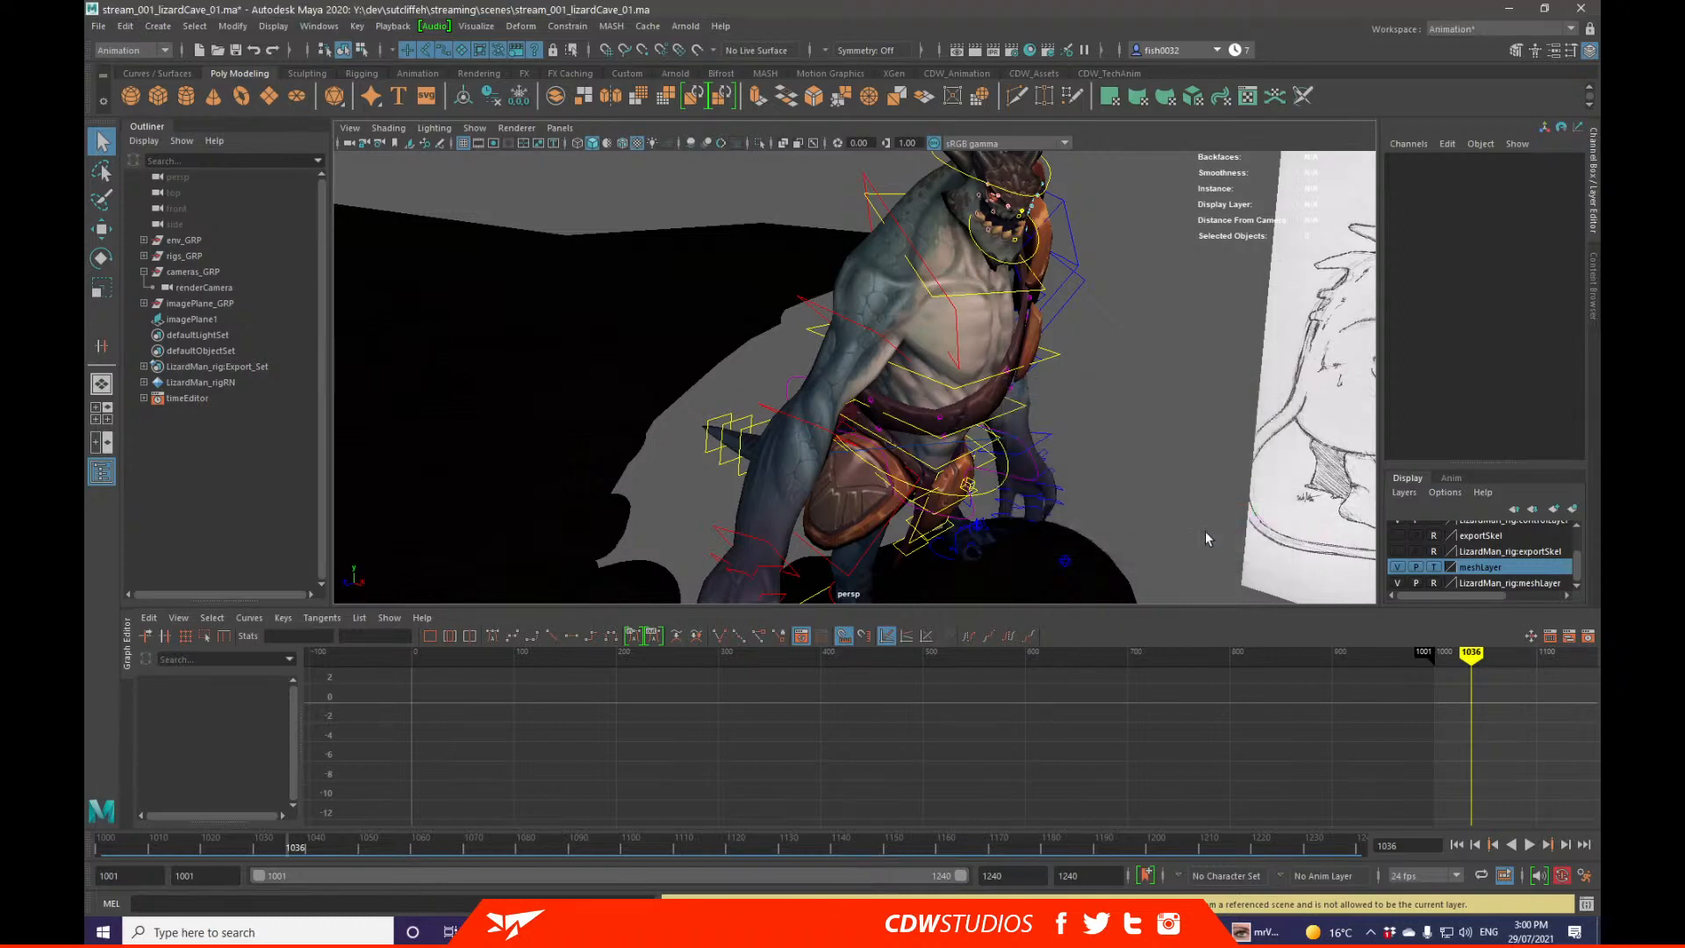
left_click(1432, 570)
left_click(1434, 570)
left_click(1433, 569)
Step: Select the rig's ctrl_World control beside the axe and view the whole cave setup
left_click_drag(1129, 459, 712, 422, "alt")
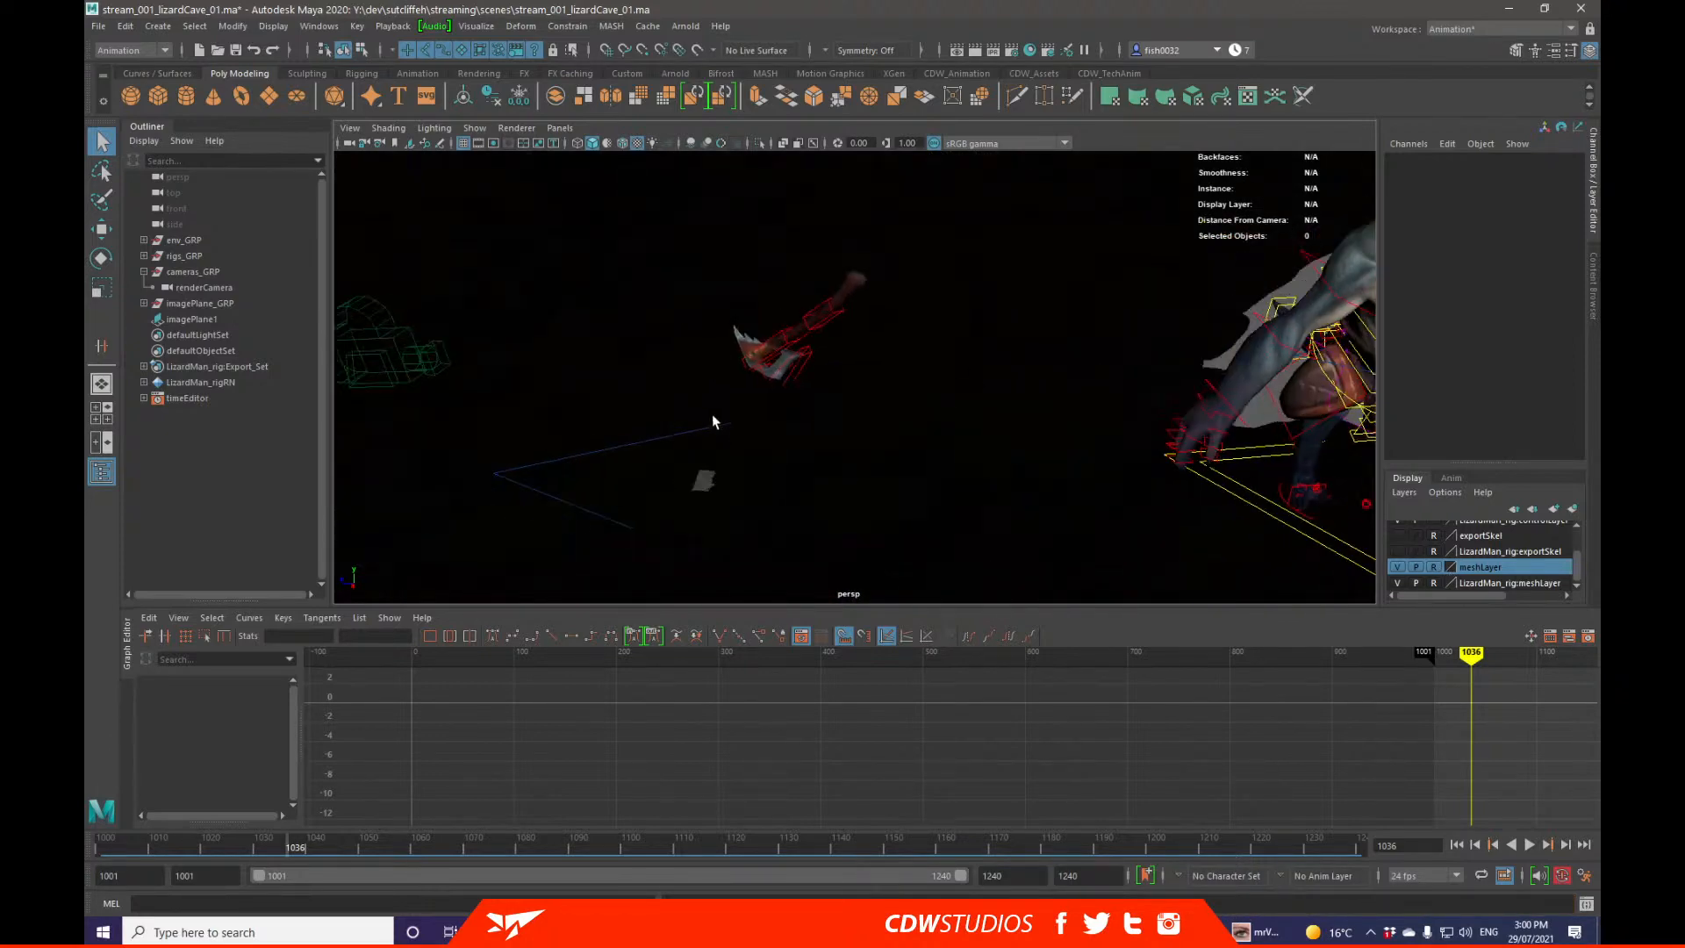
left_click(689, 433)
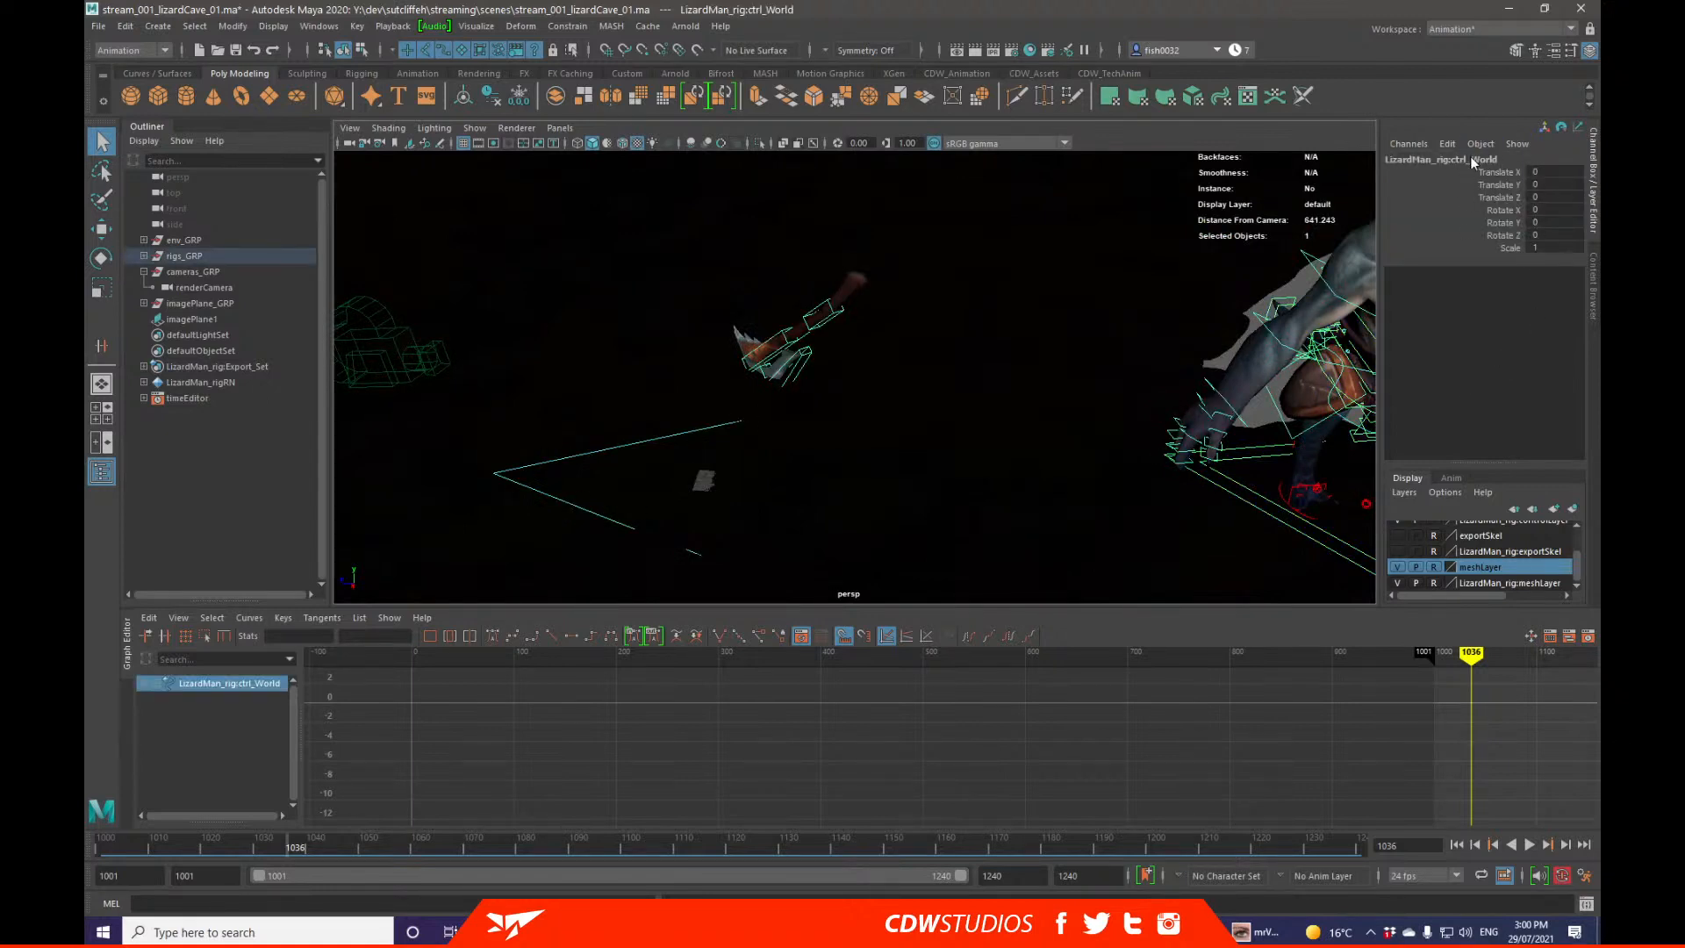
scroll(1014, 325, "down", 5)
left_click_drag(1068, 338, 1338, 316, "alt")
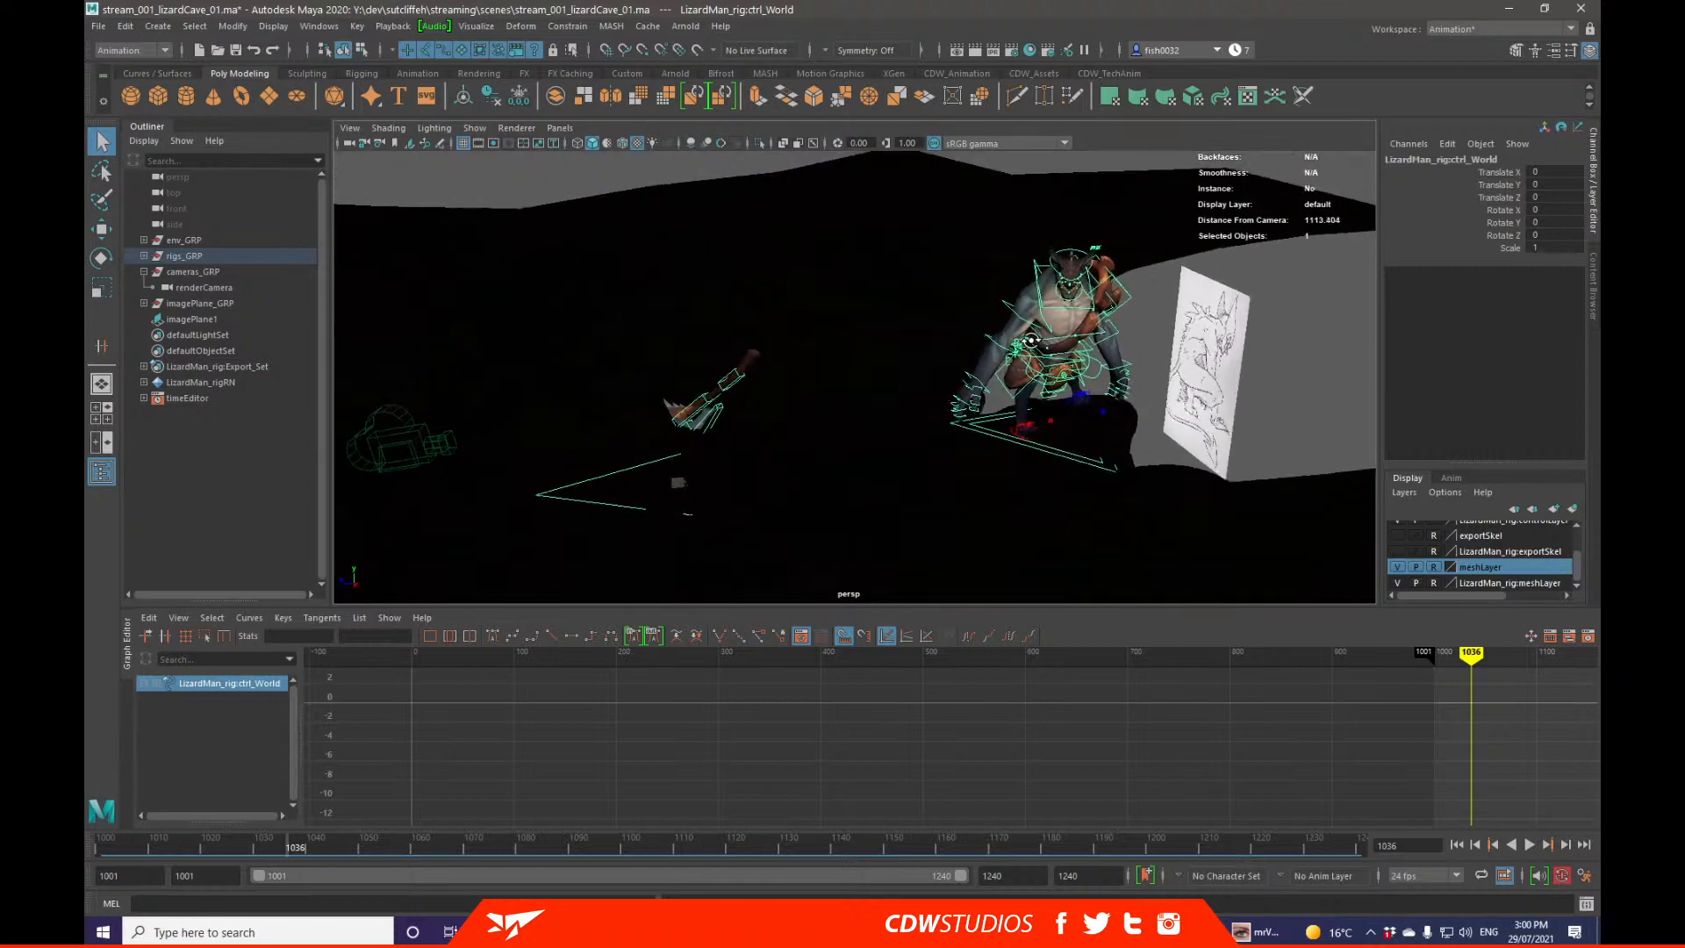
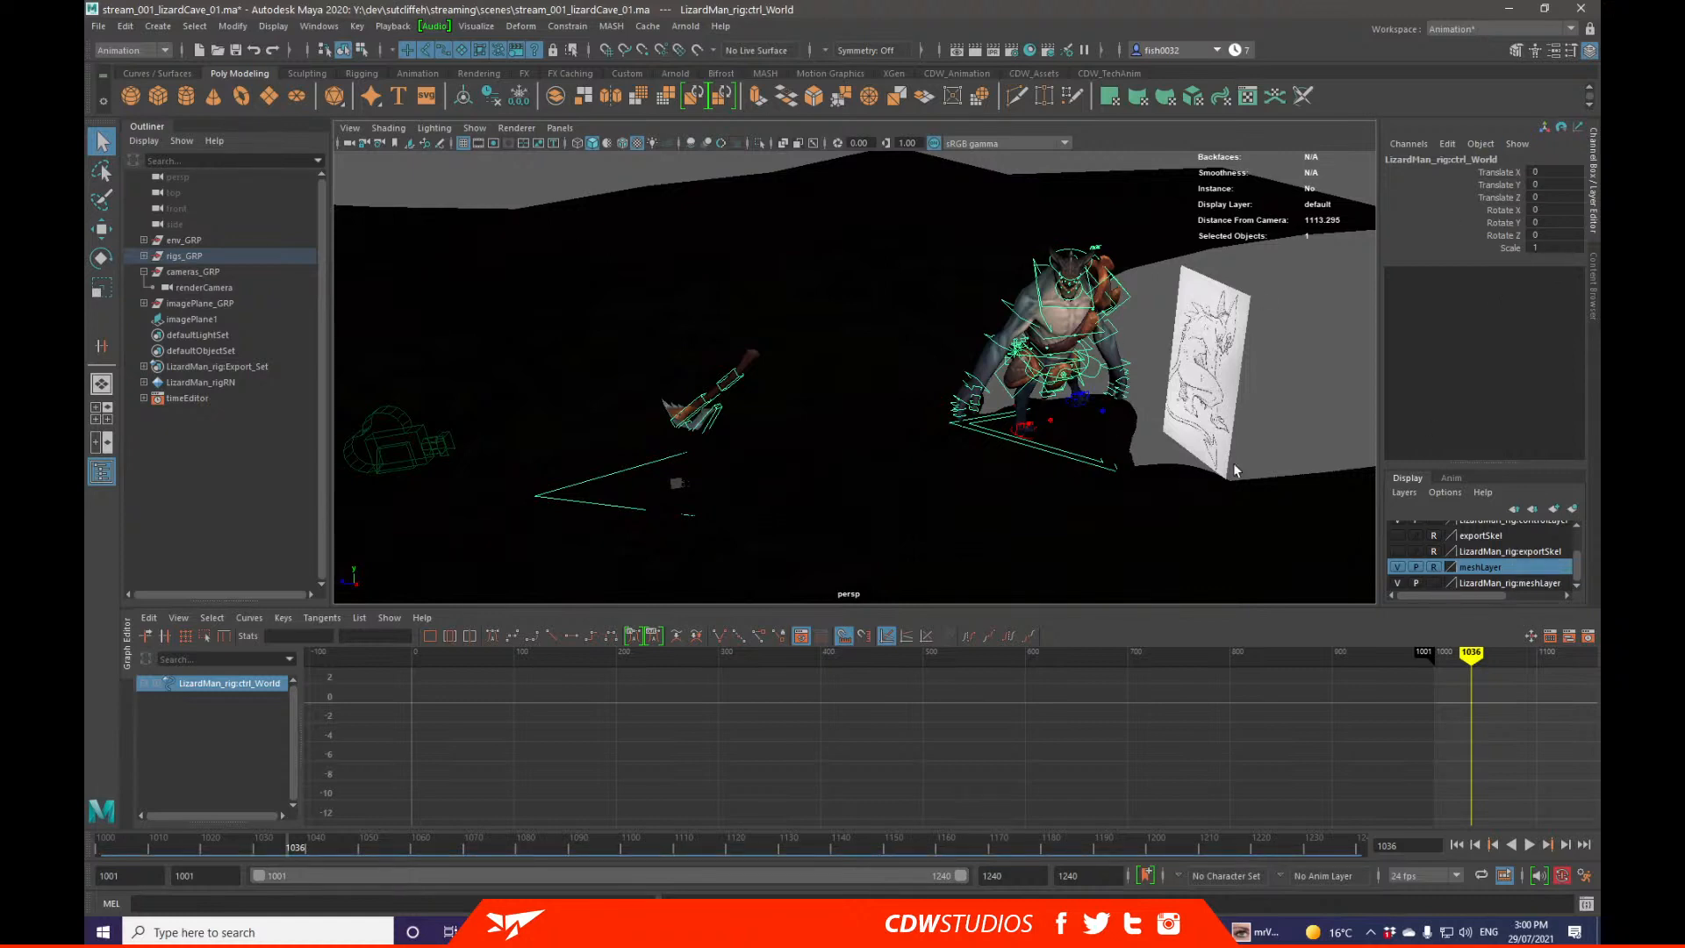
Step: Select the LizardMan_body mesh to check whether it can be picked, inspect it, and clear the selection
left_click(1071, 320)
left_click_drag(1071, 323, 1027, 327, "alt")
scroll(975, 298, "up", 8)
middle_click_drag(1009, 294, 974, 373, "alt")
scroll(974, 373, "down", 4)
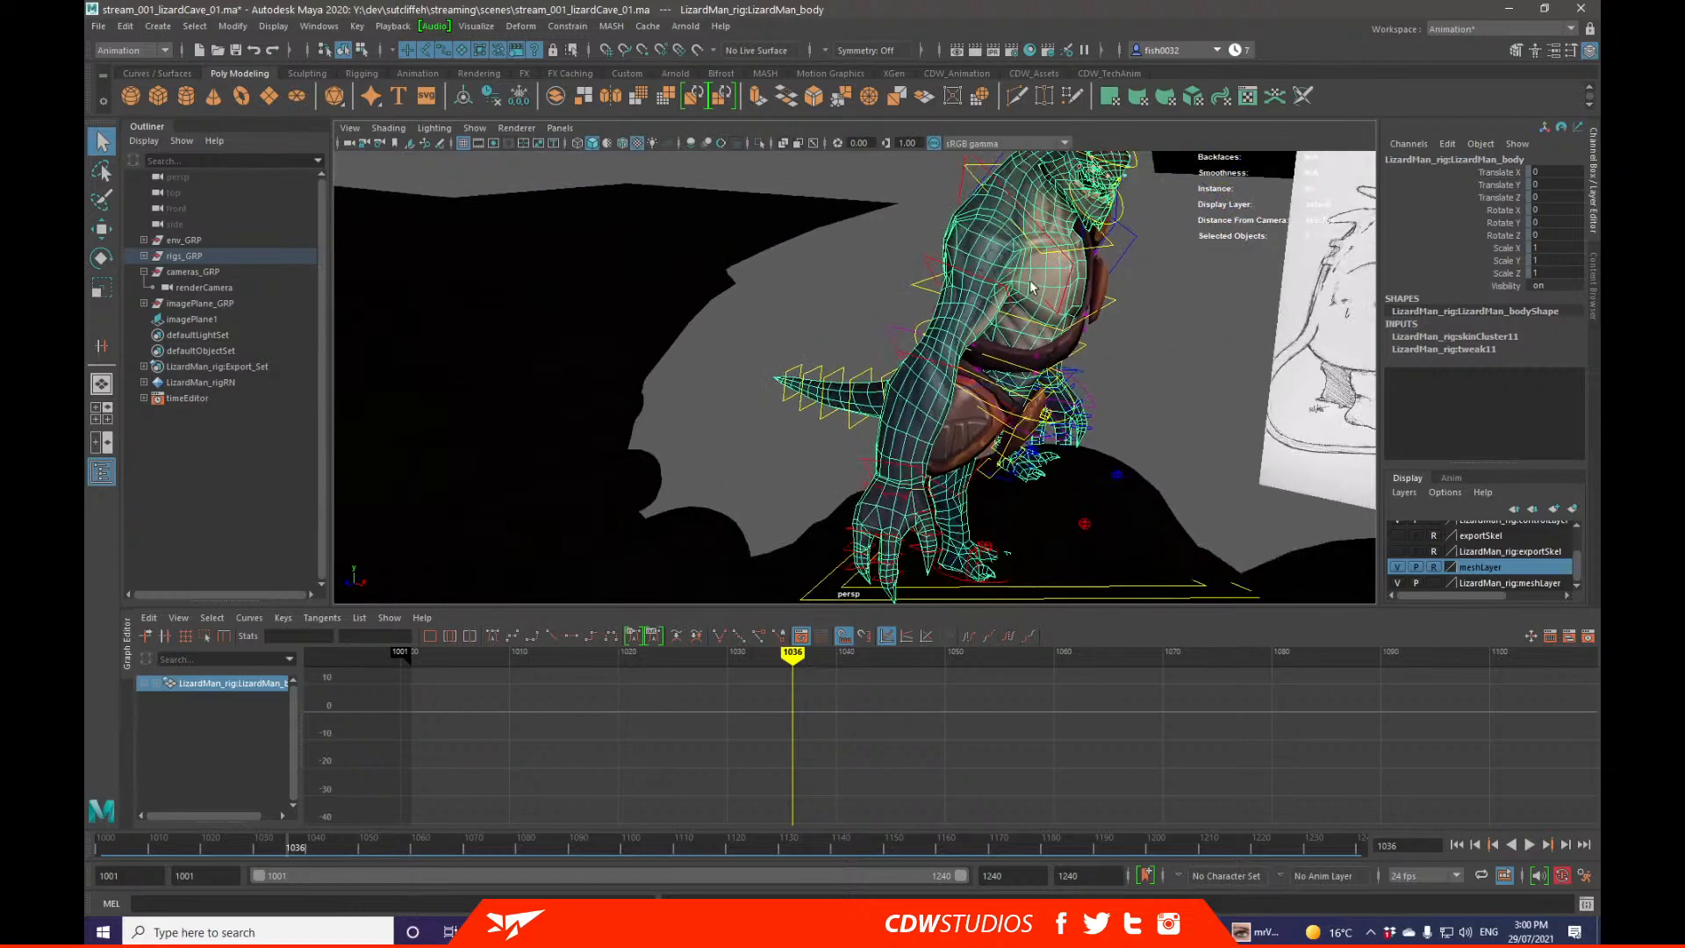
left_click_drag(974, 351, 998, 303, "alt")
right_click_drag(1007, 285, 1108, 271)
scroll(1075, 322, "down", 2)
left_click_drag(1107, 271, 1071, 320)
left_click(699, 233)
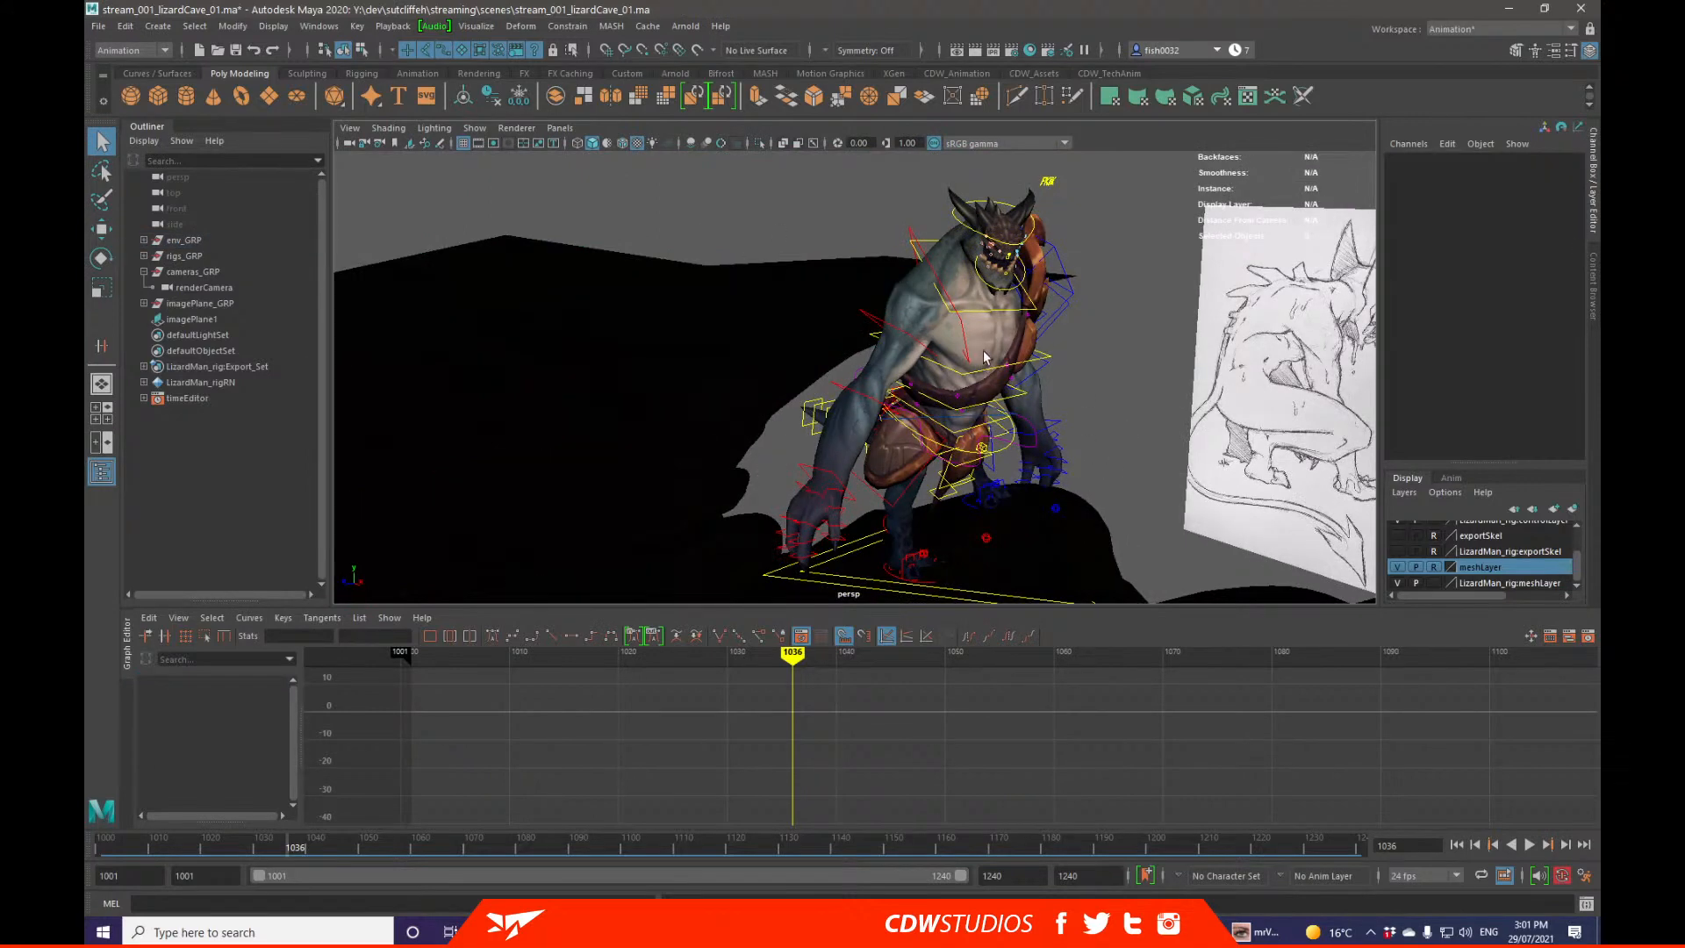
Step: Select the rig's ctrl_World control again and try toggling the display type of LizardMan_rig:meshLayer
scroll(984, 360, "down", 4)
left_click_drag(910, 428, 595, 511, "alt")
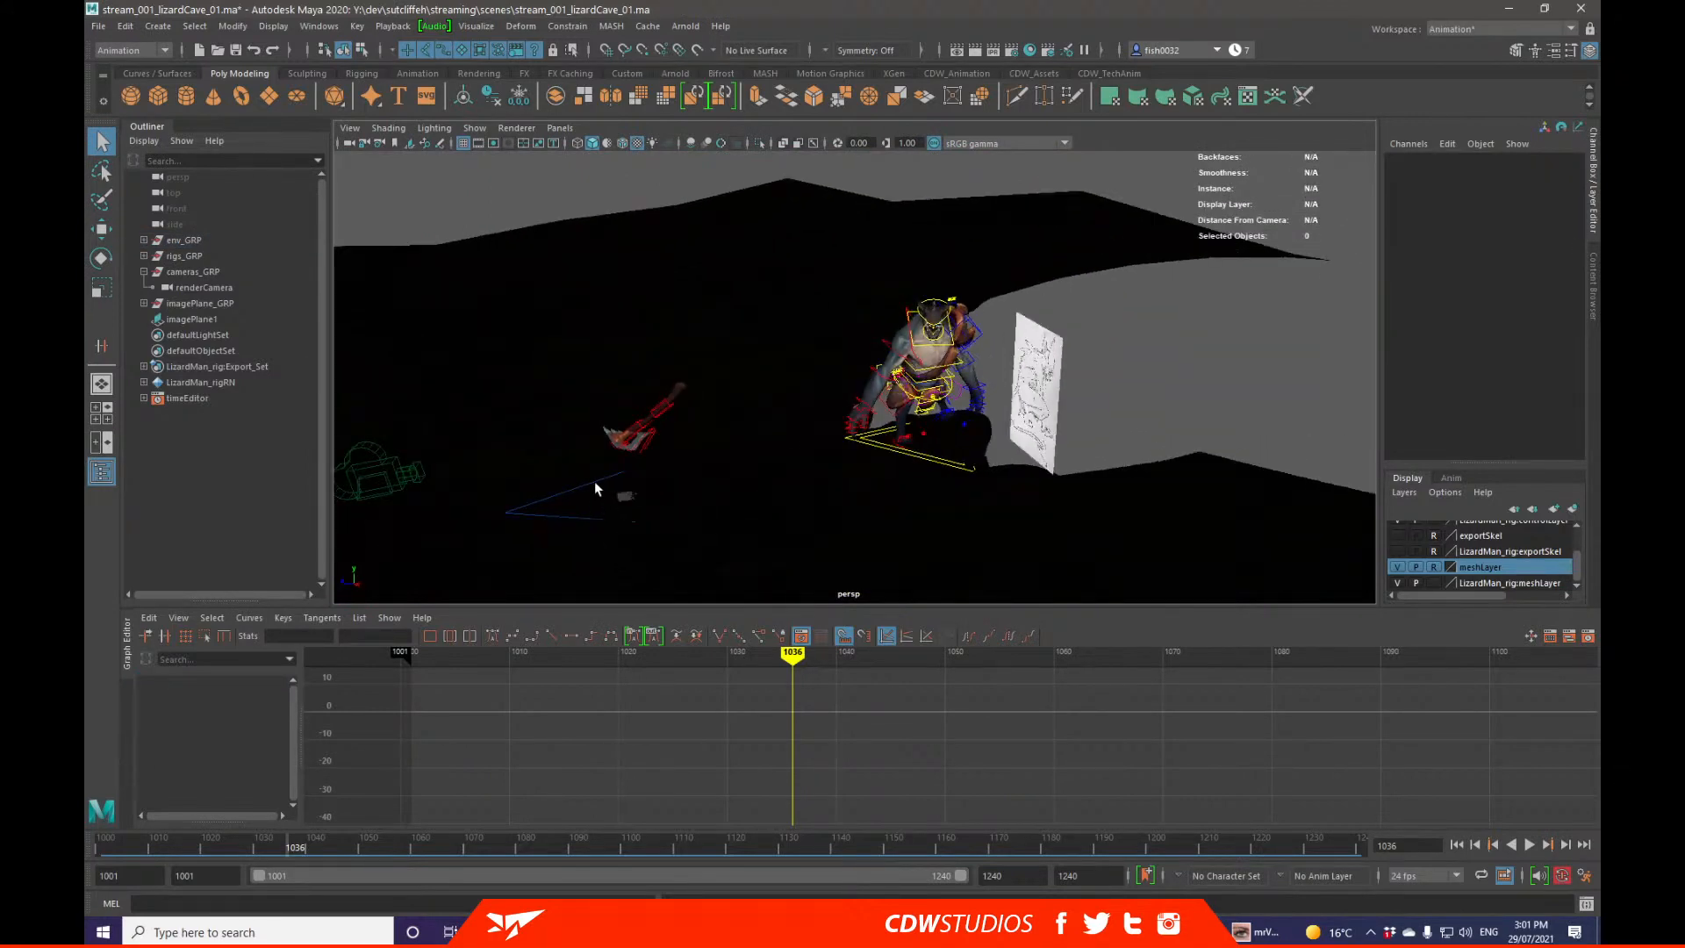
left_click(614, 480)
right_click_drag(894, 431, 1309, 451, "alt")
left_click_drag(1050, 410, 938, 401, "alt")
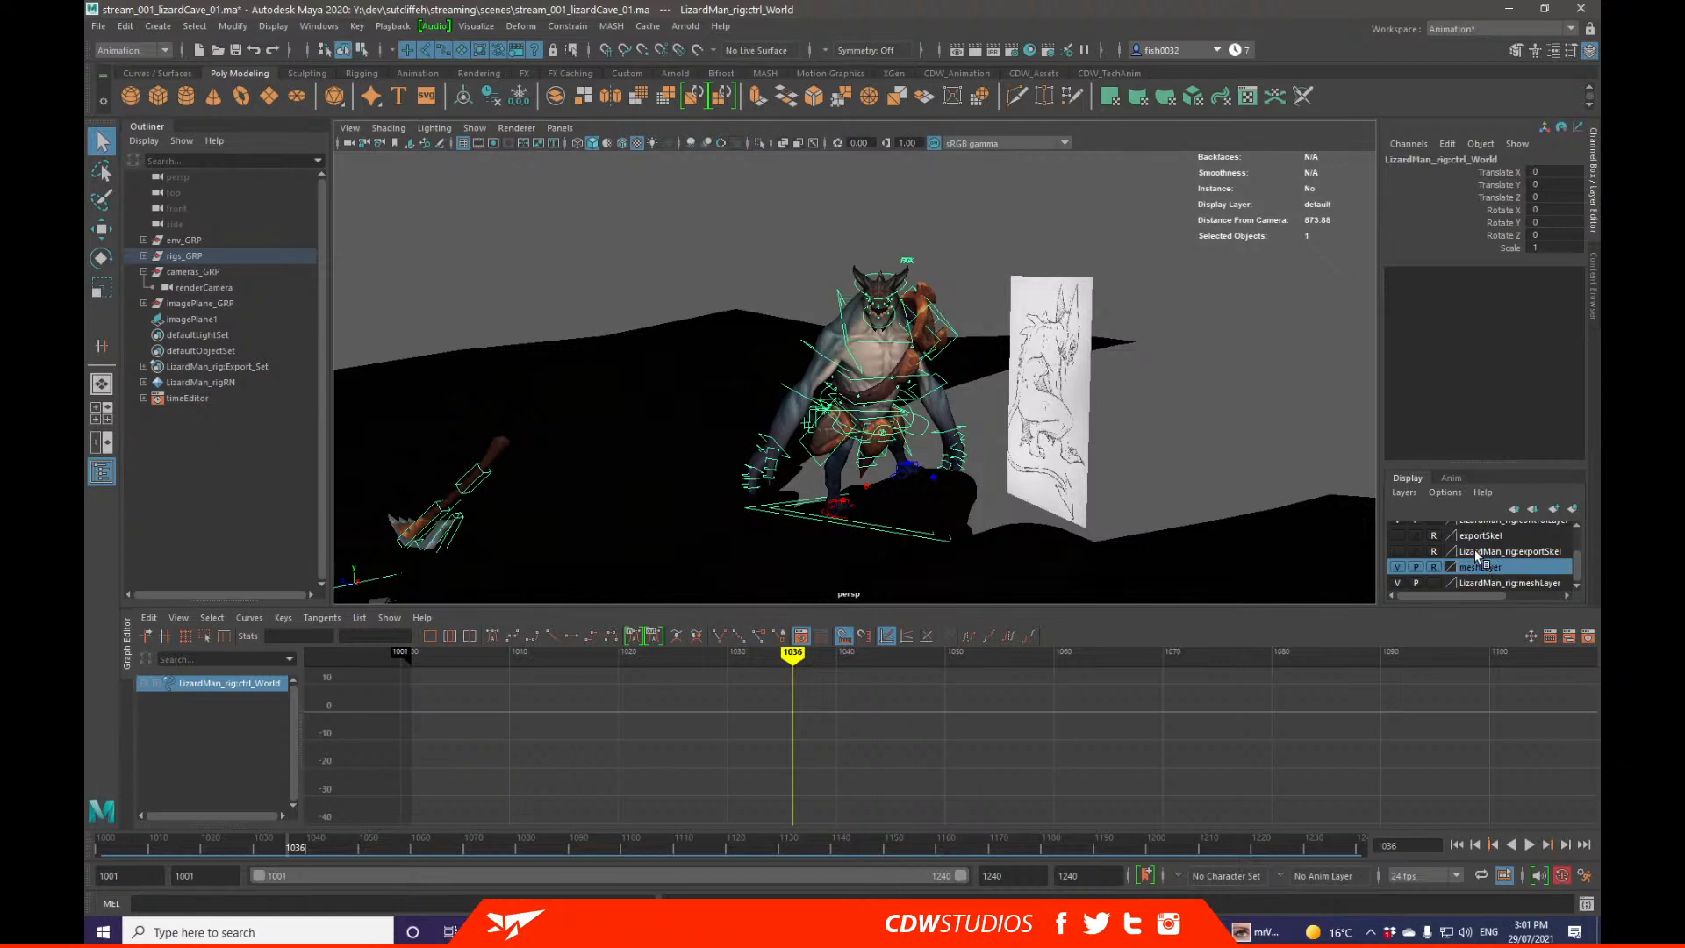
left_click(1431, 582)
left_click(1433, 583)
mouse_move(865, 386)
right_mouse_down("alt")
mouse_move(951, 351)
mouse_move(861, 397)
right_mouse_up("alt")
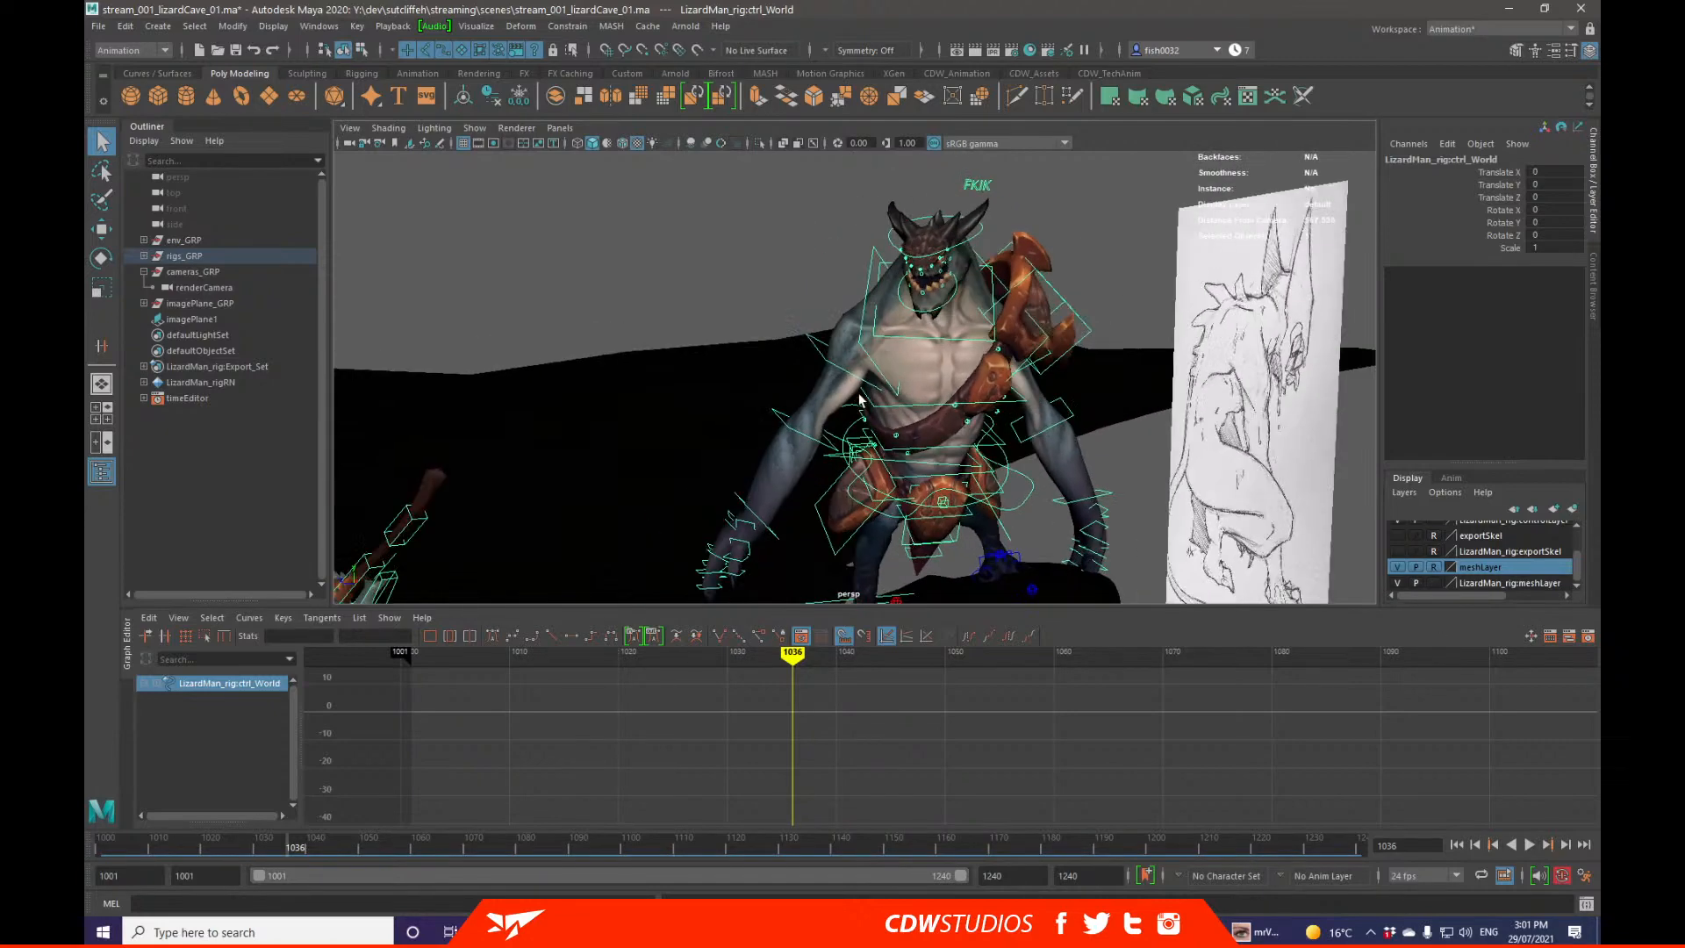
Step: Select the LizardMan_body mesh, switch the selection to the LizardMan_armor mesh, and inspect the strap from behind
left_click(892, 372)
left_click_drag(900, 389, 997, 399, "alt")
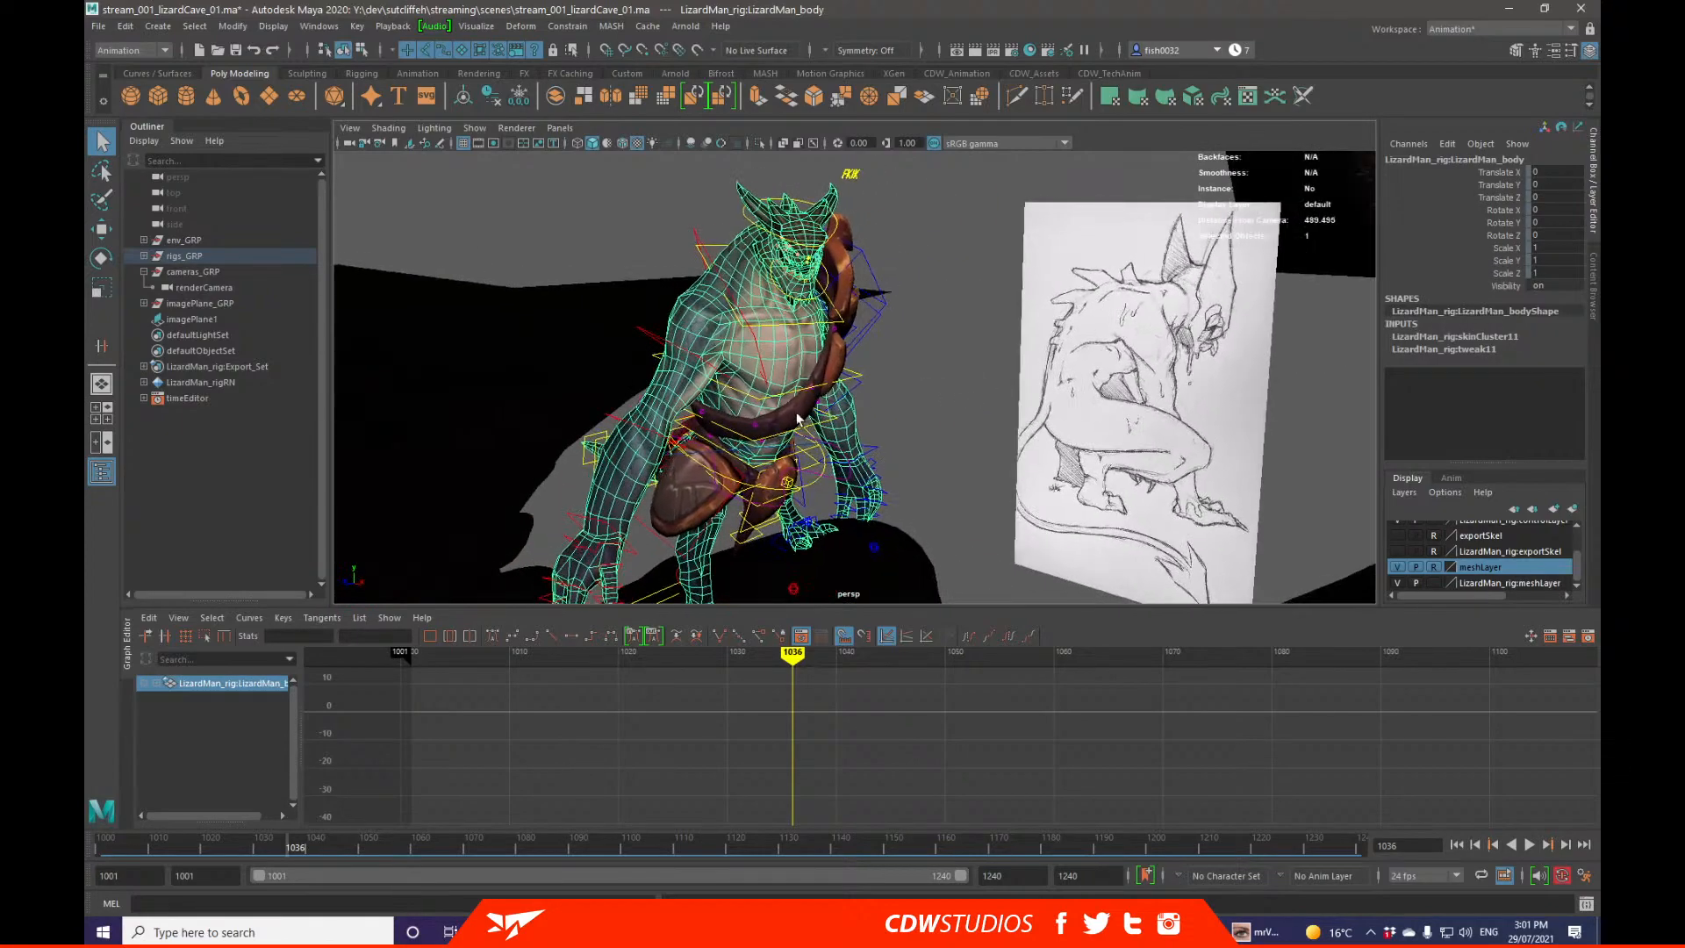
left_click(797, 416)
left_click_drag(799, 418, 1408, 488, "alt")
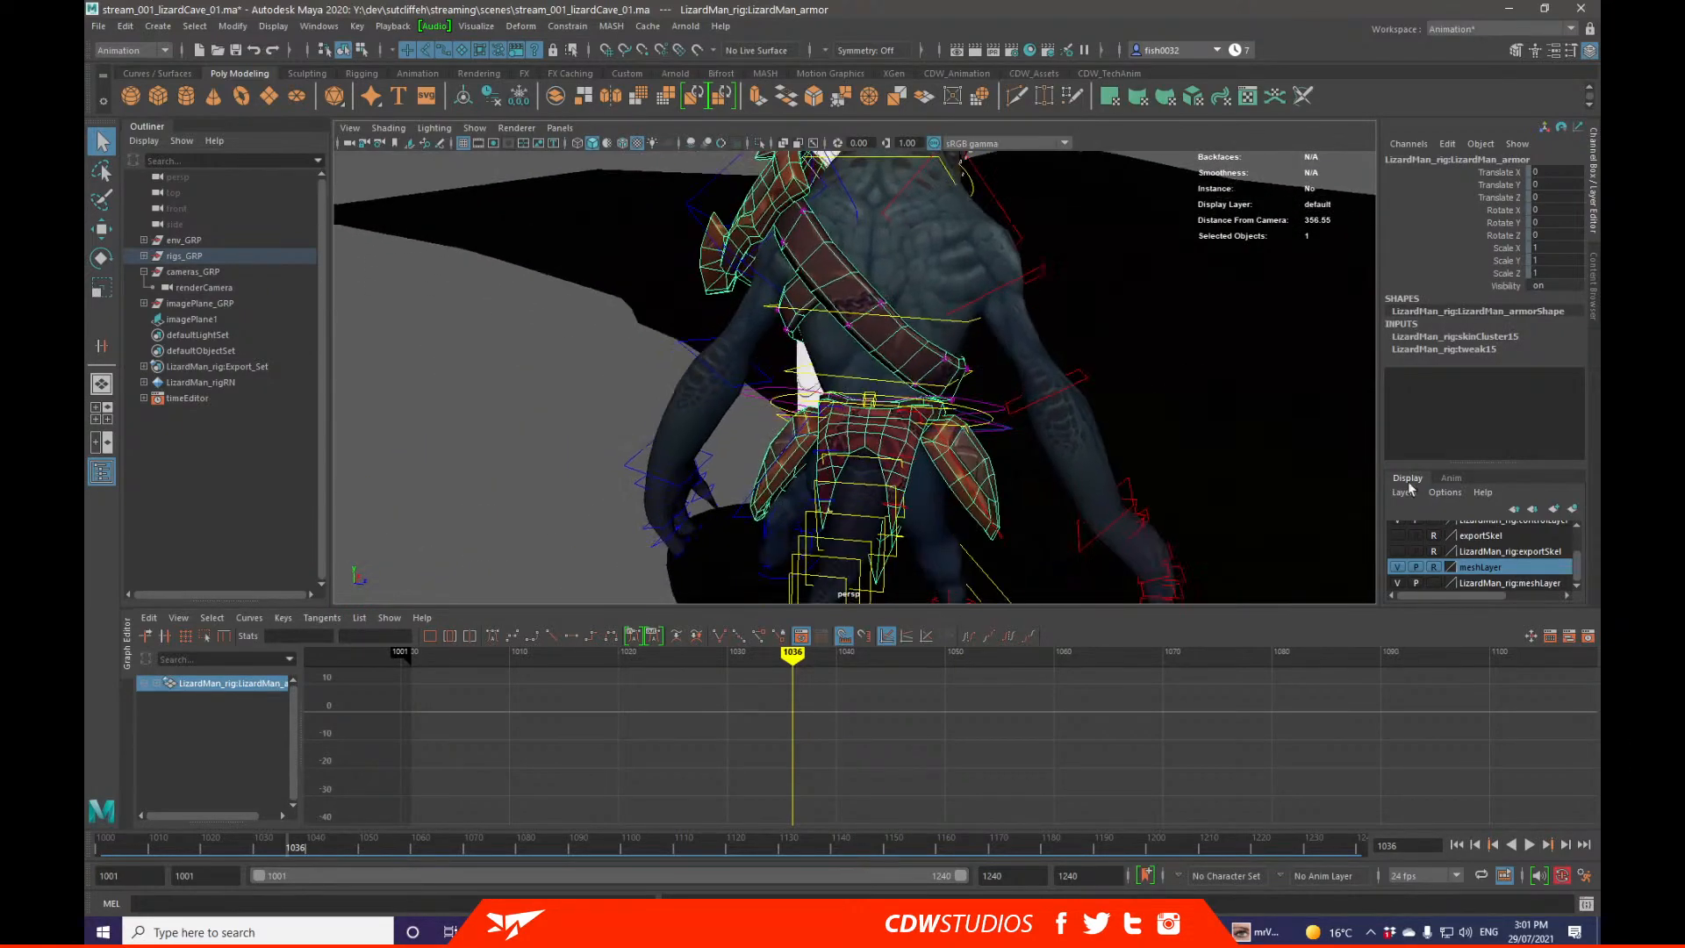
Step: Toggle the visibility of LizardMan_rig:meshLayer off and back on to check which geometry it controls
left_click(1397, 566)
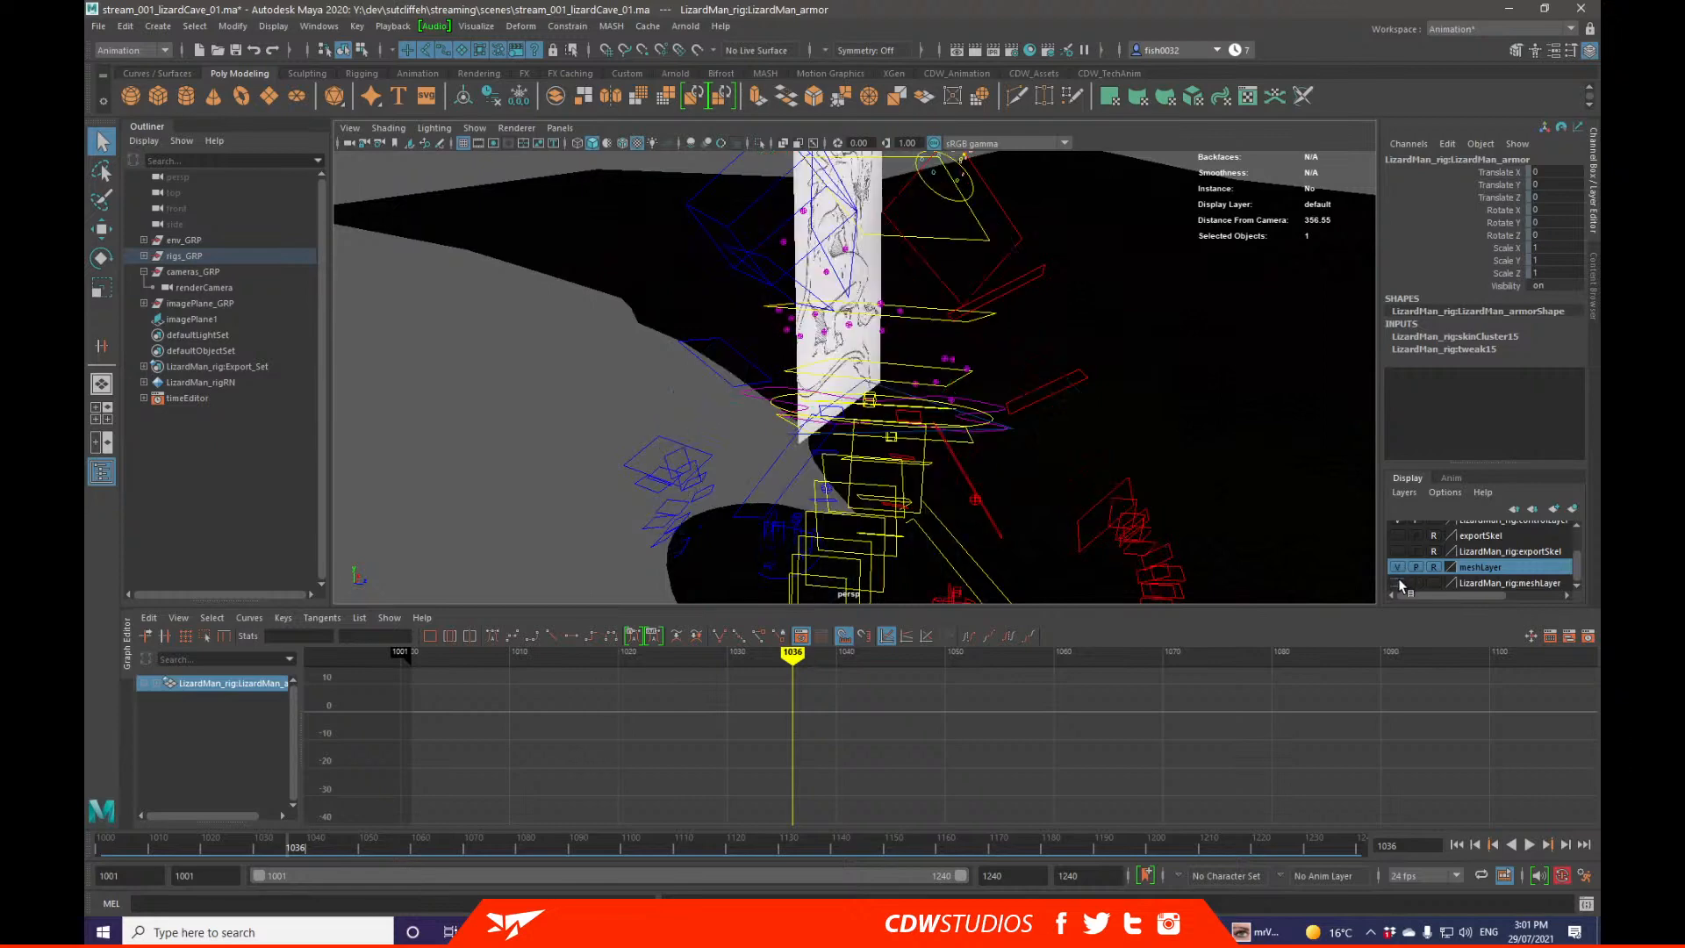
left_click(1397, 567)
left_click(1397, 567)
left_click(1397, 567)
Step: Make controlLayer the current display layer and hide the rig controls in LizardMan_rig:controlLayer
scroll(1404, 570, "up", 2)
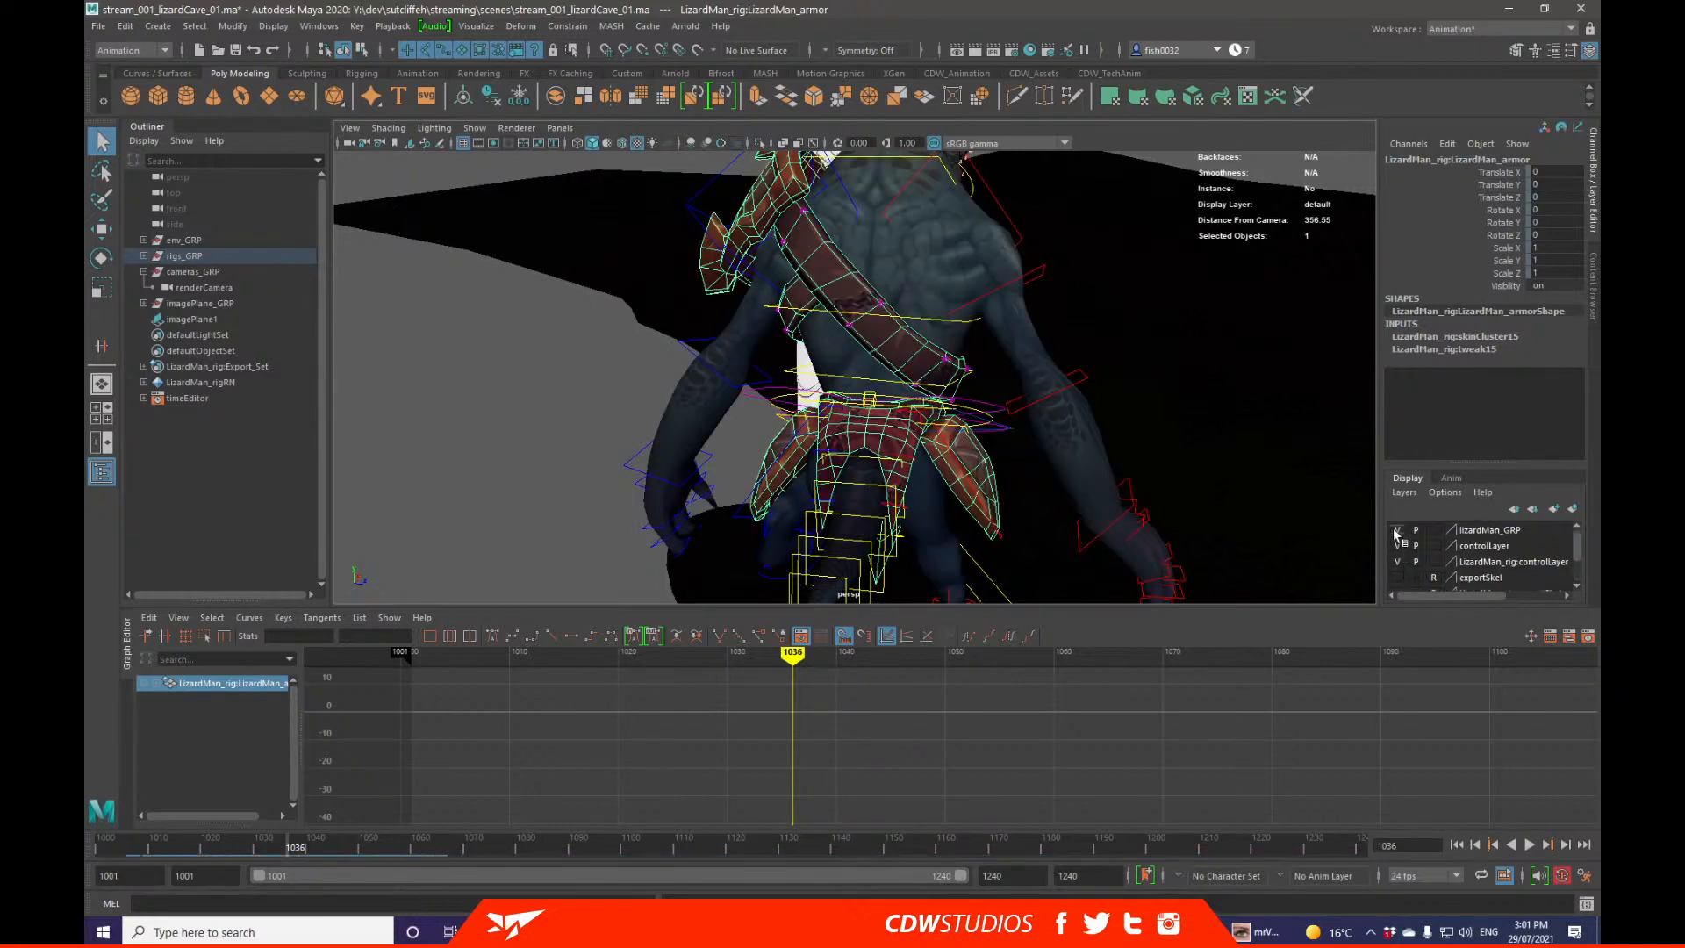
left_click(1489, 531)
left_click(1485, 546)
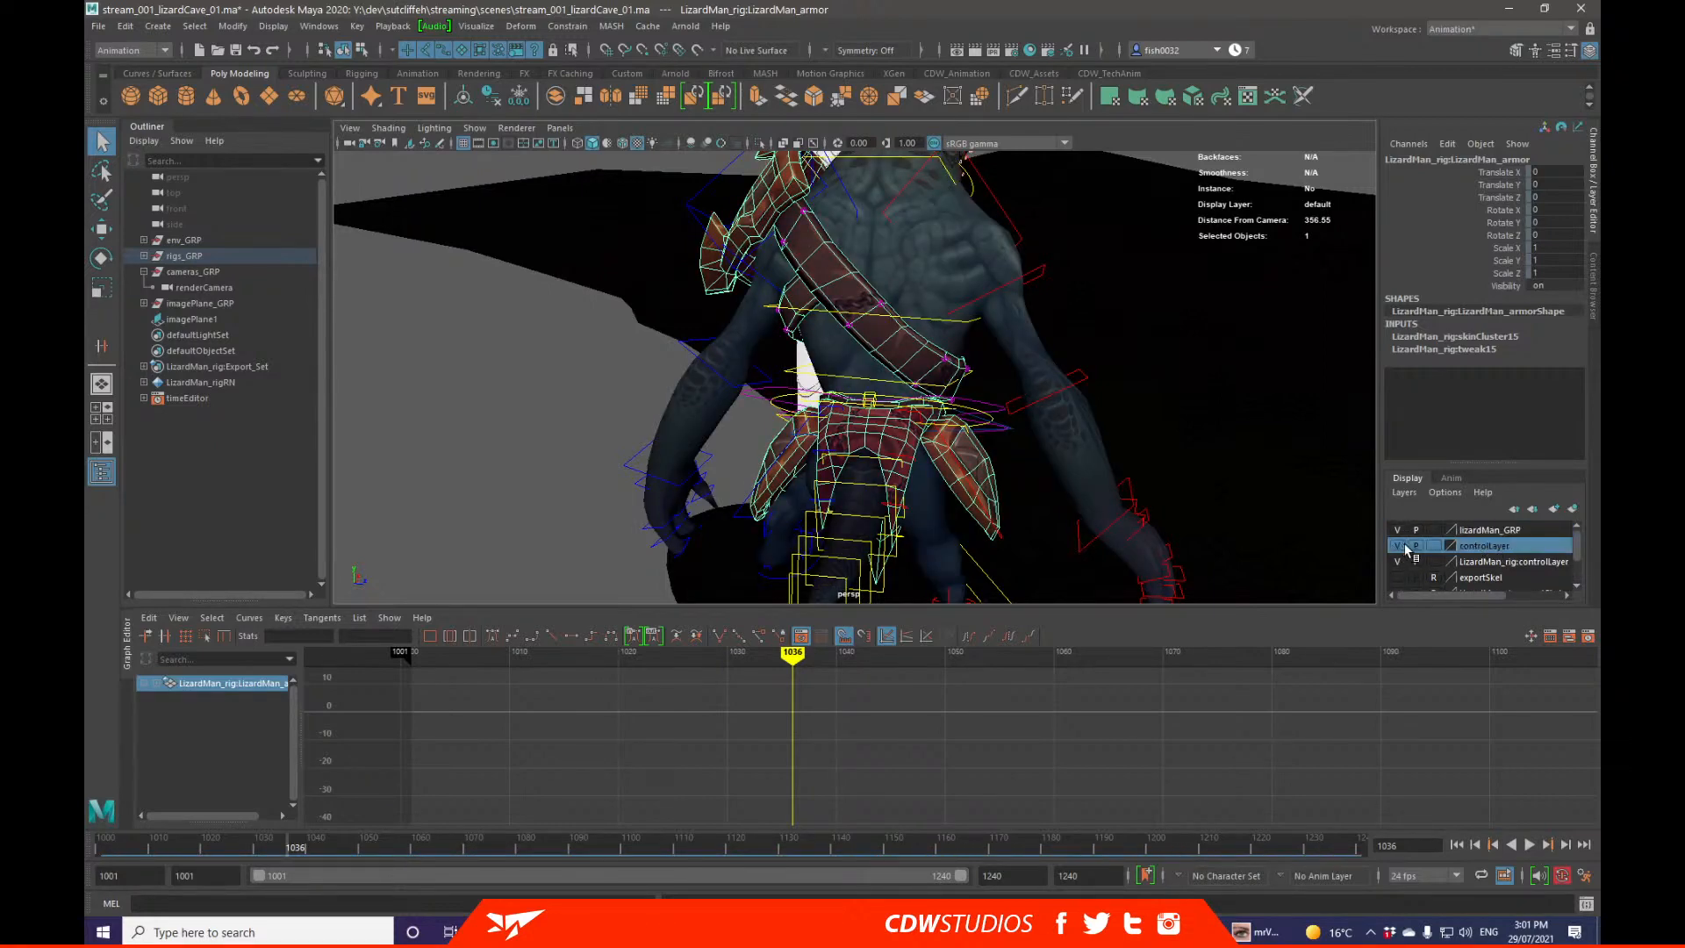
left_click(1506, 577)
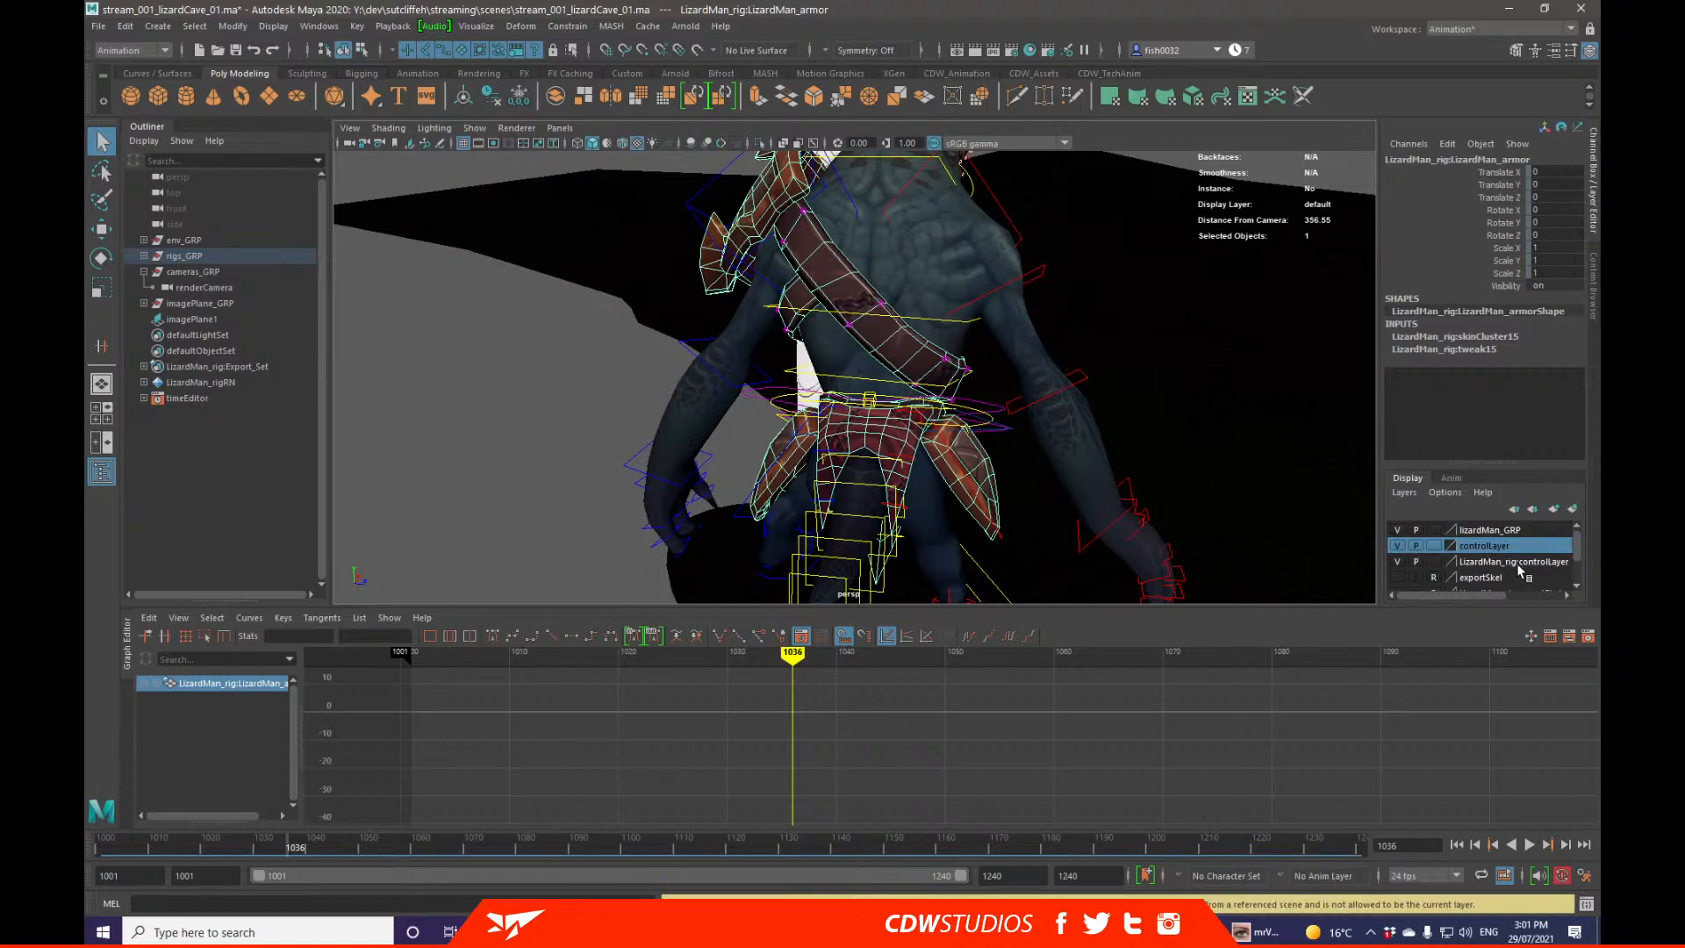
left_click(1396, 563)
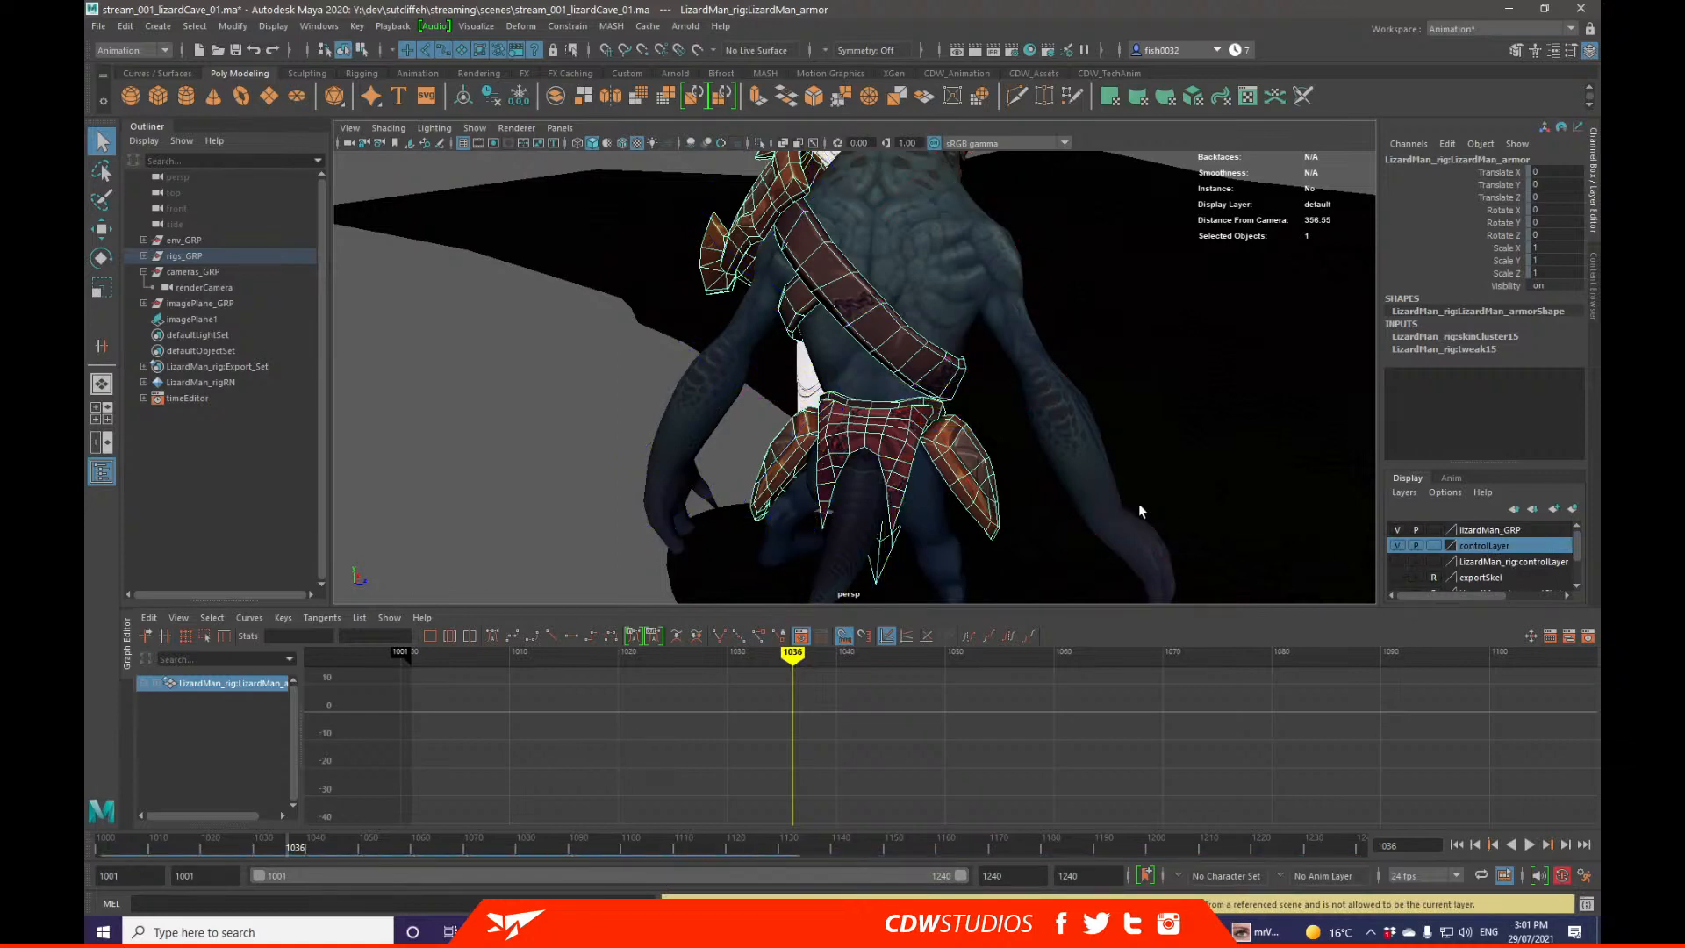
left_click_drag(1140, 511, 1040, 499, "alt")
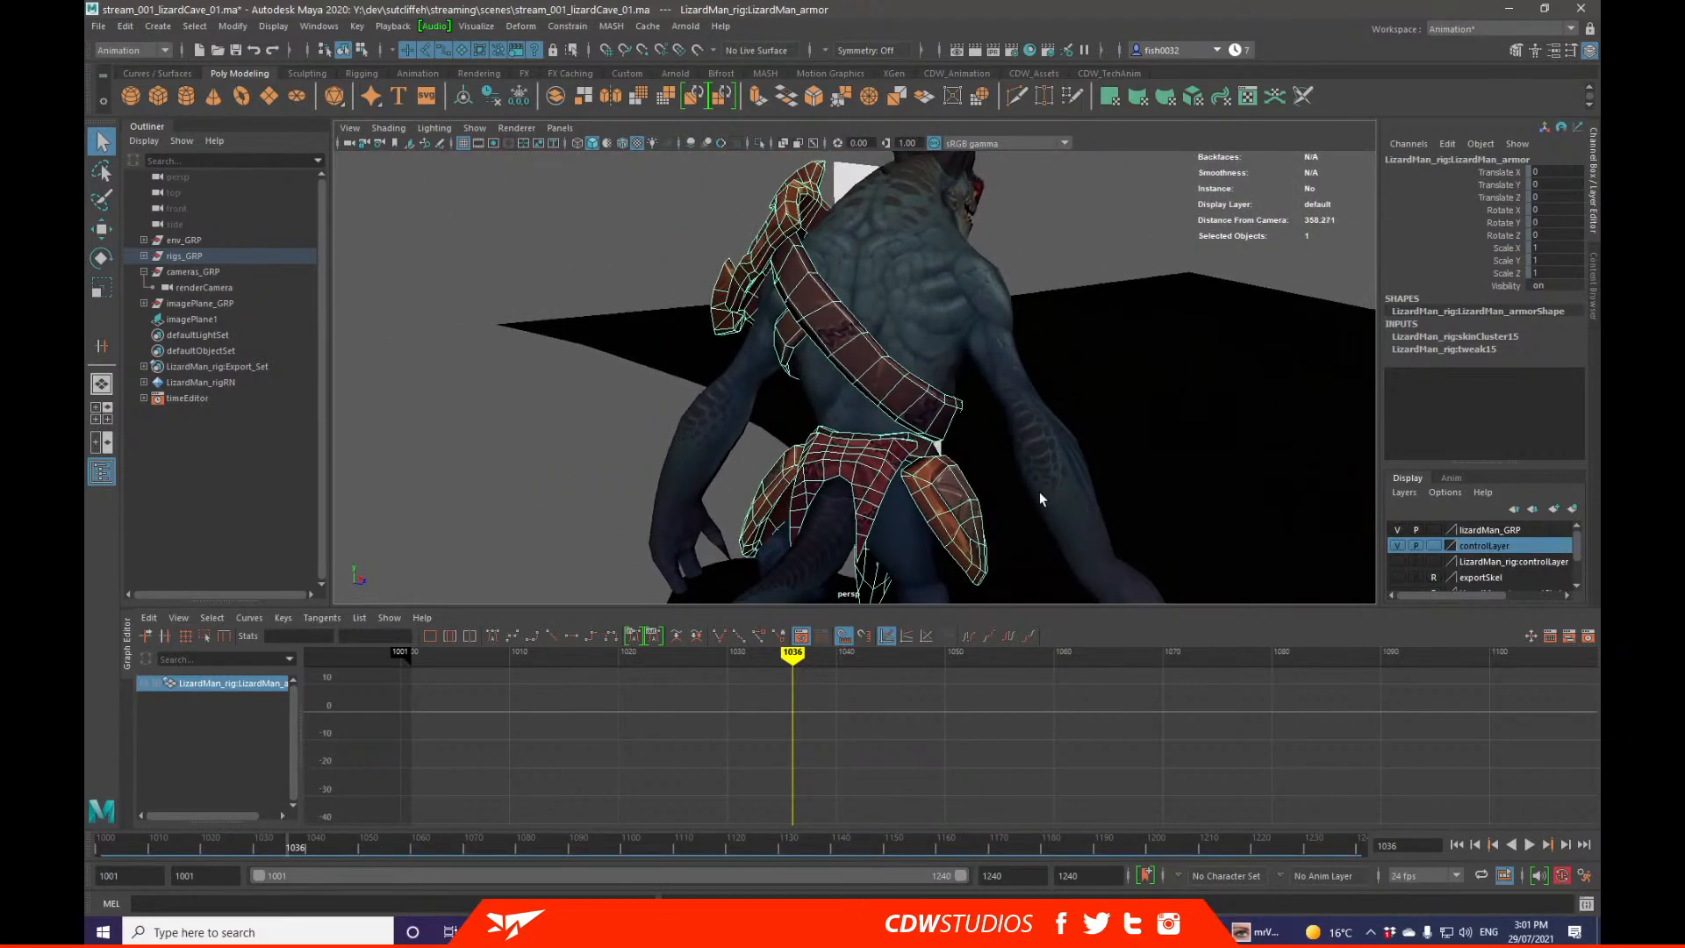
Step: Clear the selection, select the LizardMan_armor mesh and the LizardMan_body mesh in turn, and inspect the character and the viewport's display filters
left_click(1101, 214)
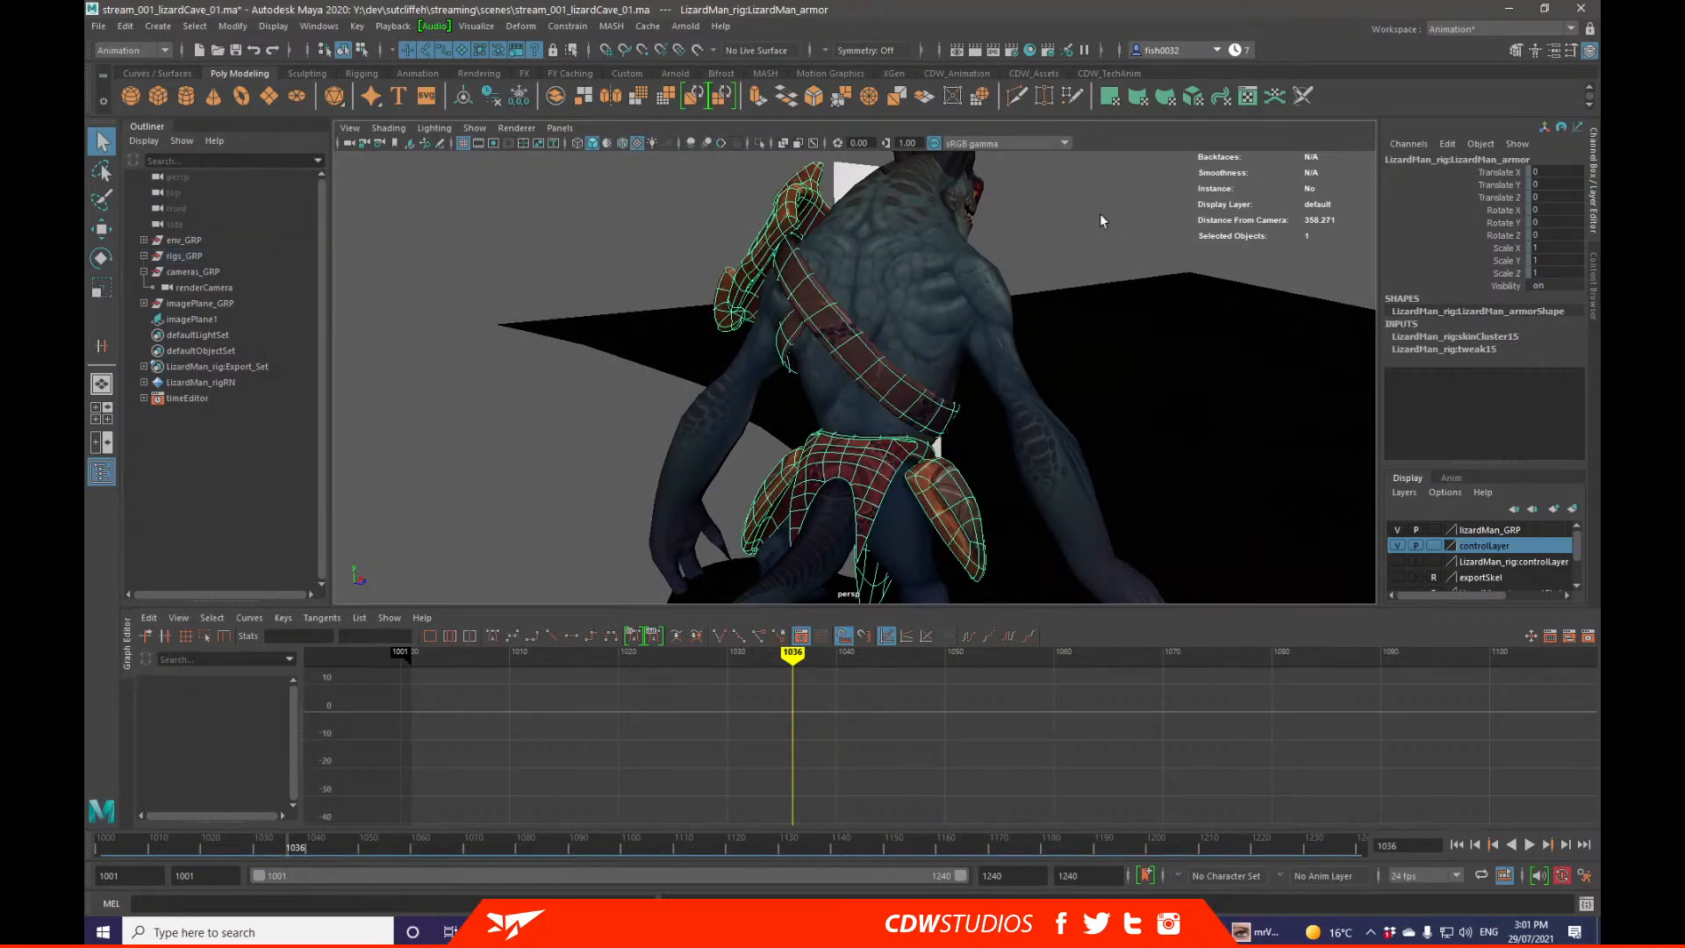
mouse_move(1101, 214)
left_mouse_down("alt")
mouse_move(983, 307)
mouse_move(965, 351)
mouse_move(985, 391)
mouse_move(939, 414)
mouse_move(965, 407)
mouse_move(916, 394)
mouse_move(954, 409)
left_mouse_up("alt")
left_click(939, 415)
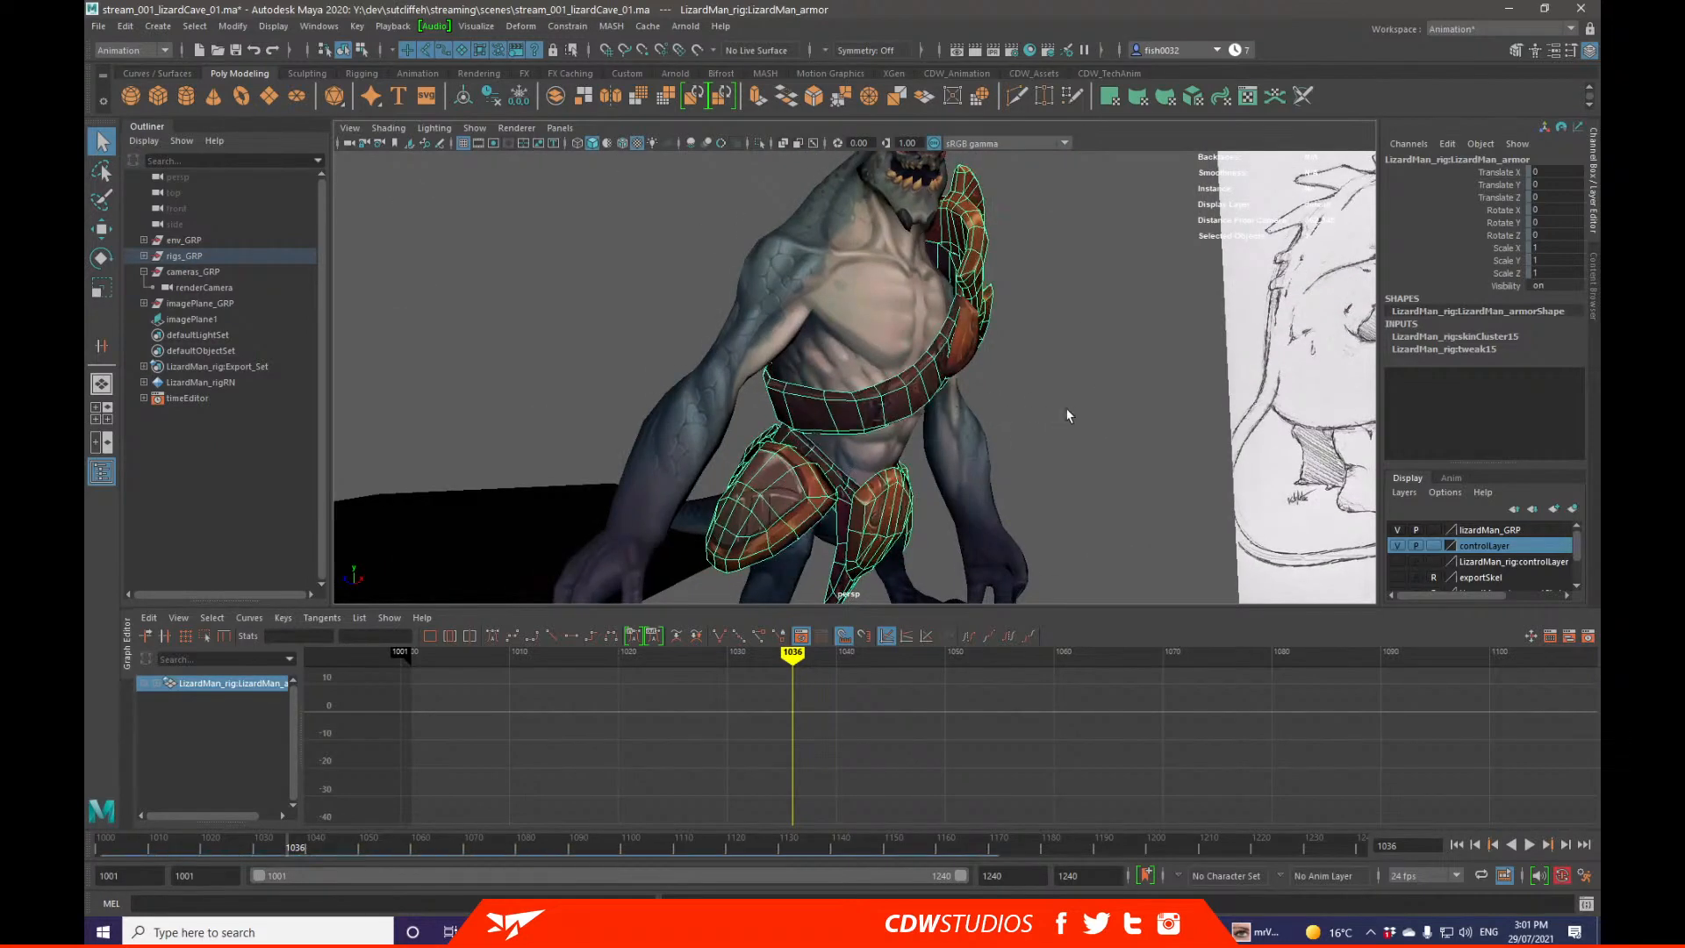
scroll(959, 400, "up", 3)
left_click(846, 312)
left_click_drag(844, 314, 840, 390, "alt")
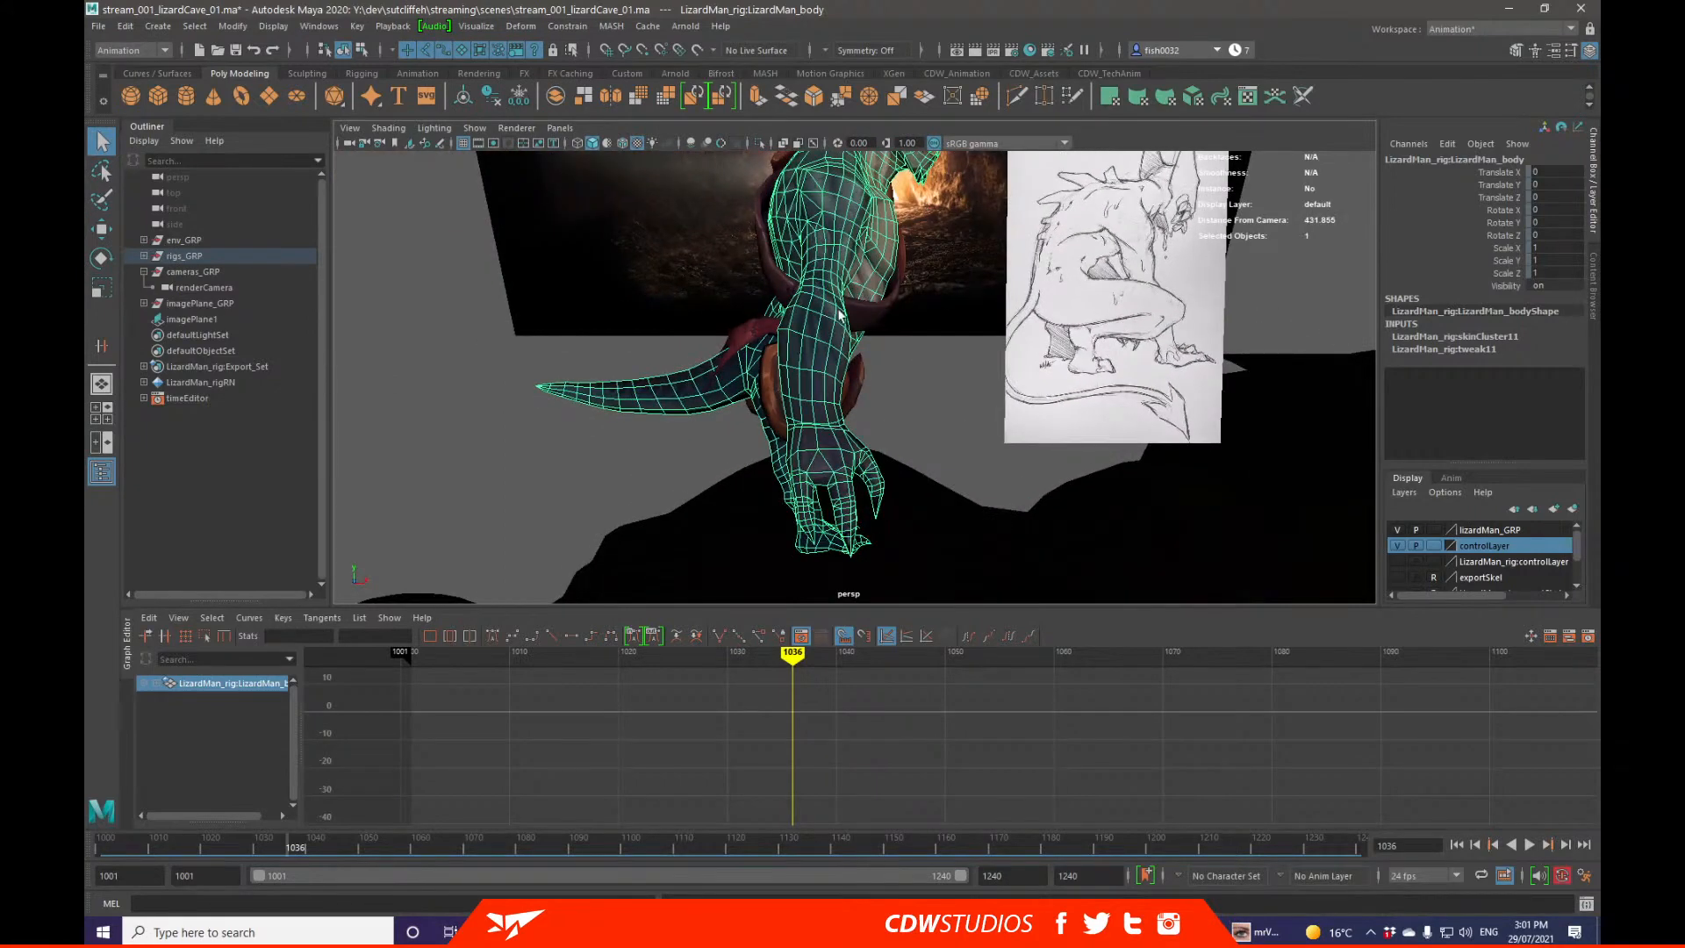
left_click(488, 129)
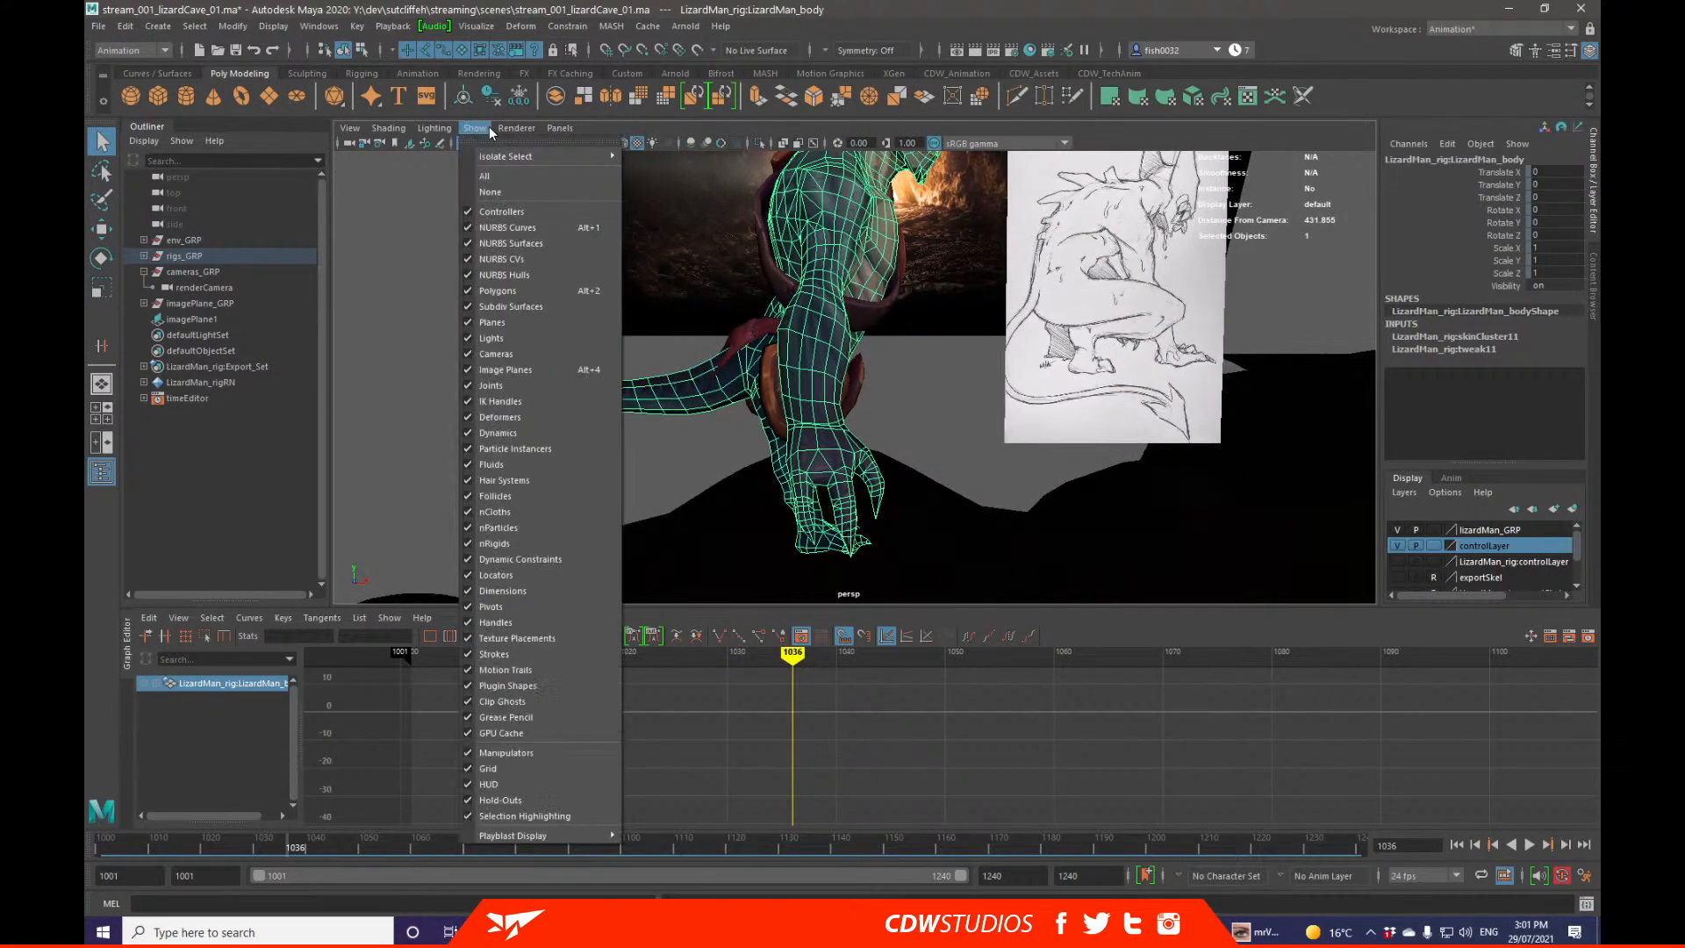
left_click(489, 130)
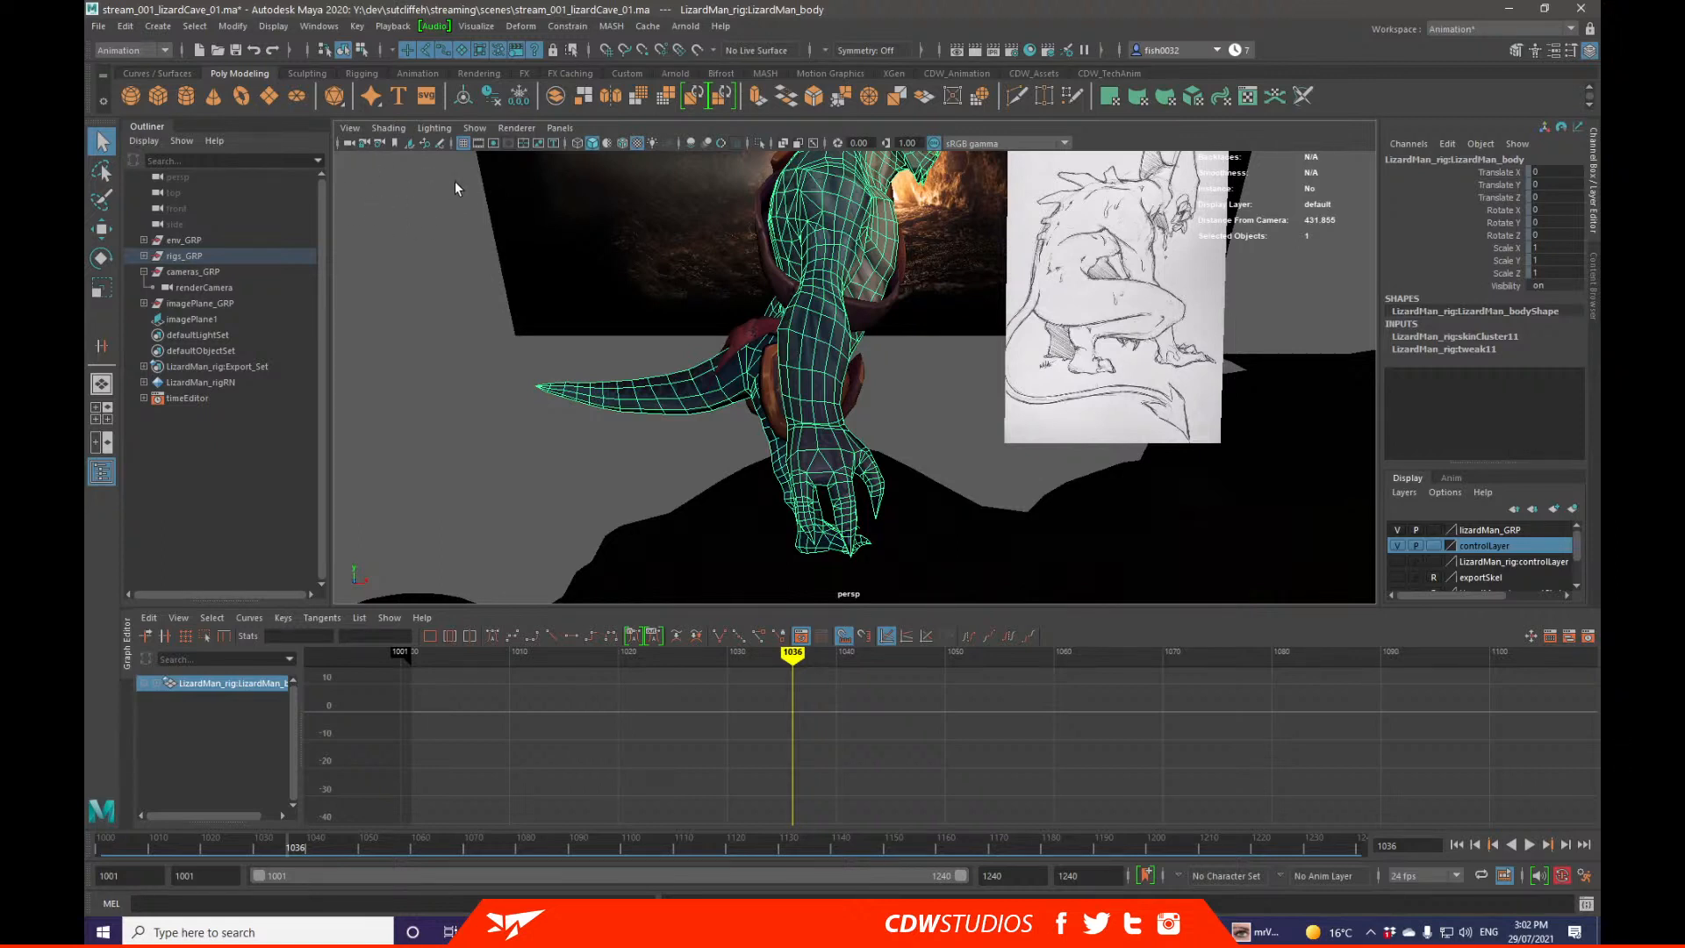
Step: Select the LizardMan_armor mesh, switch to the Rigging menu set, and open the Paint Skin Weights tool settings
left_click_drag(853, 352, 923, 395, "alt")
left_click(927, 385)
right_click(800, 360)
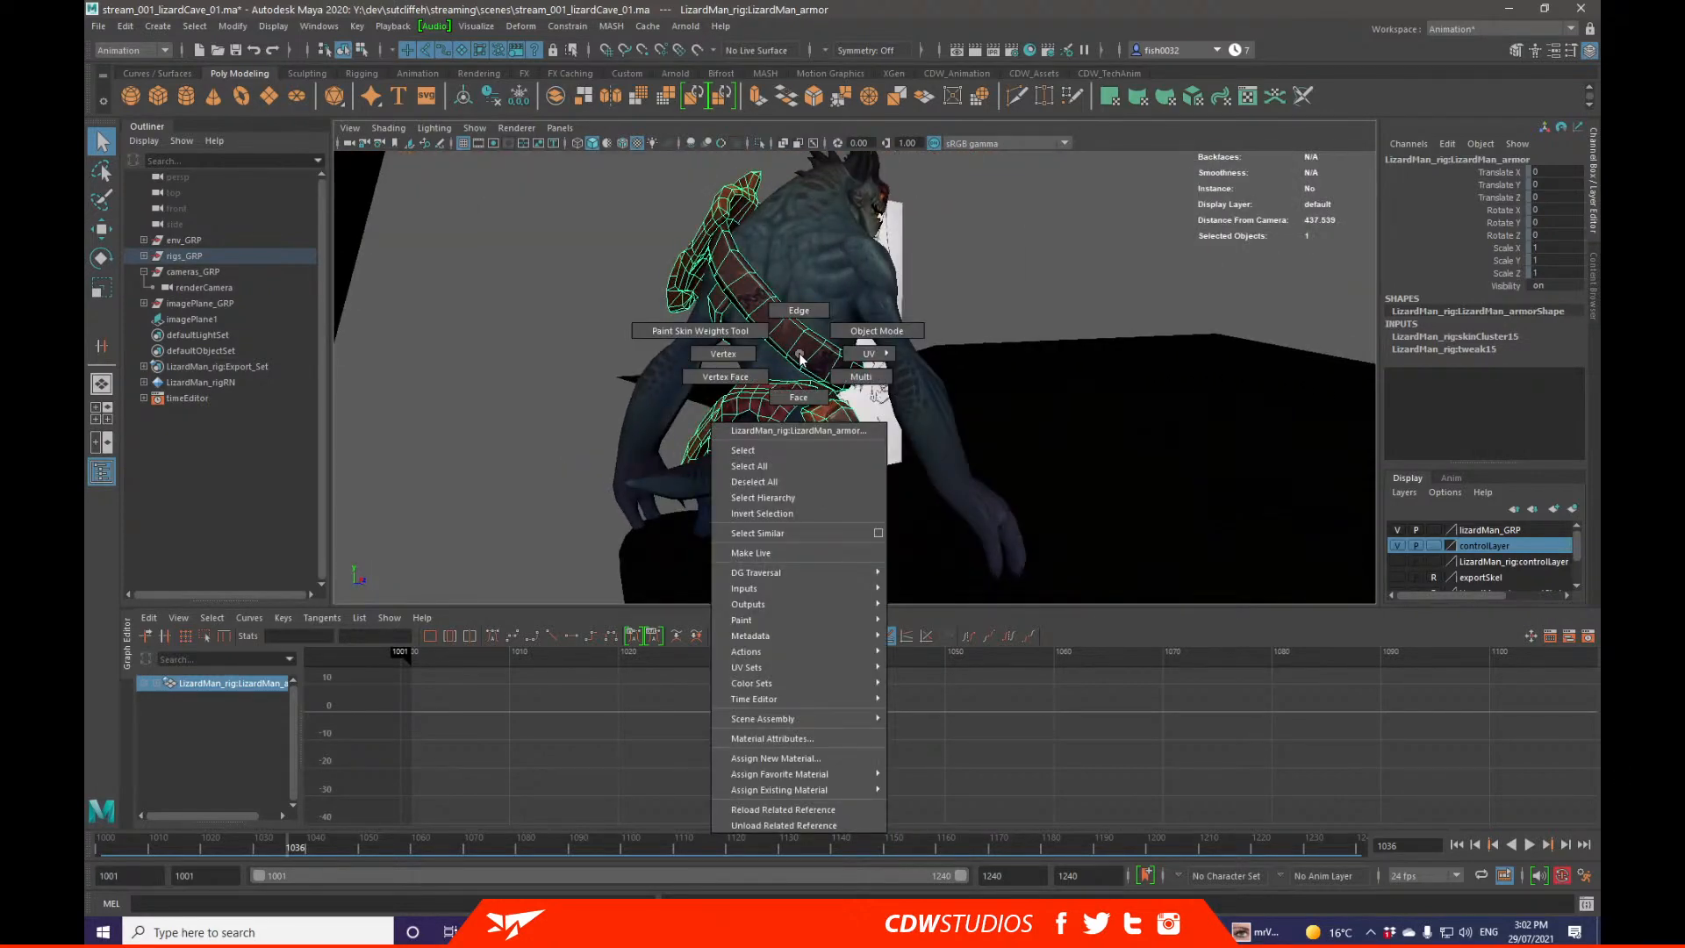
left_click(164, 50)
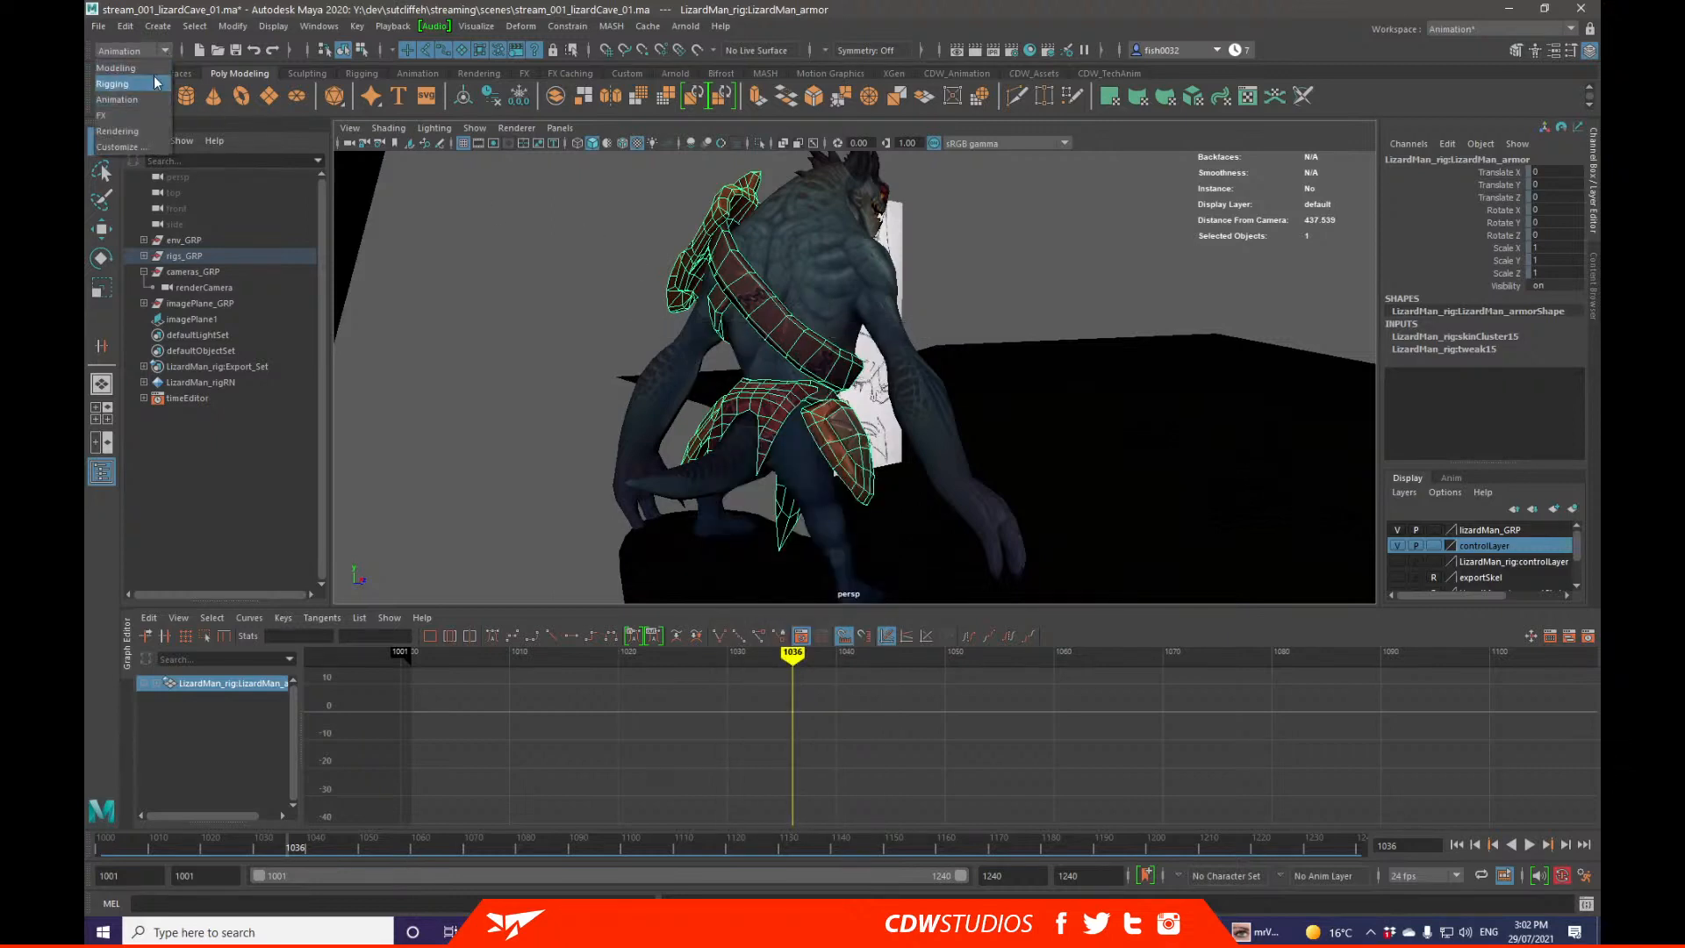
left_click(151, 78)
left_click(408, 27)
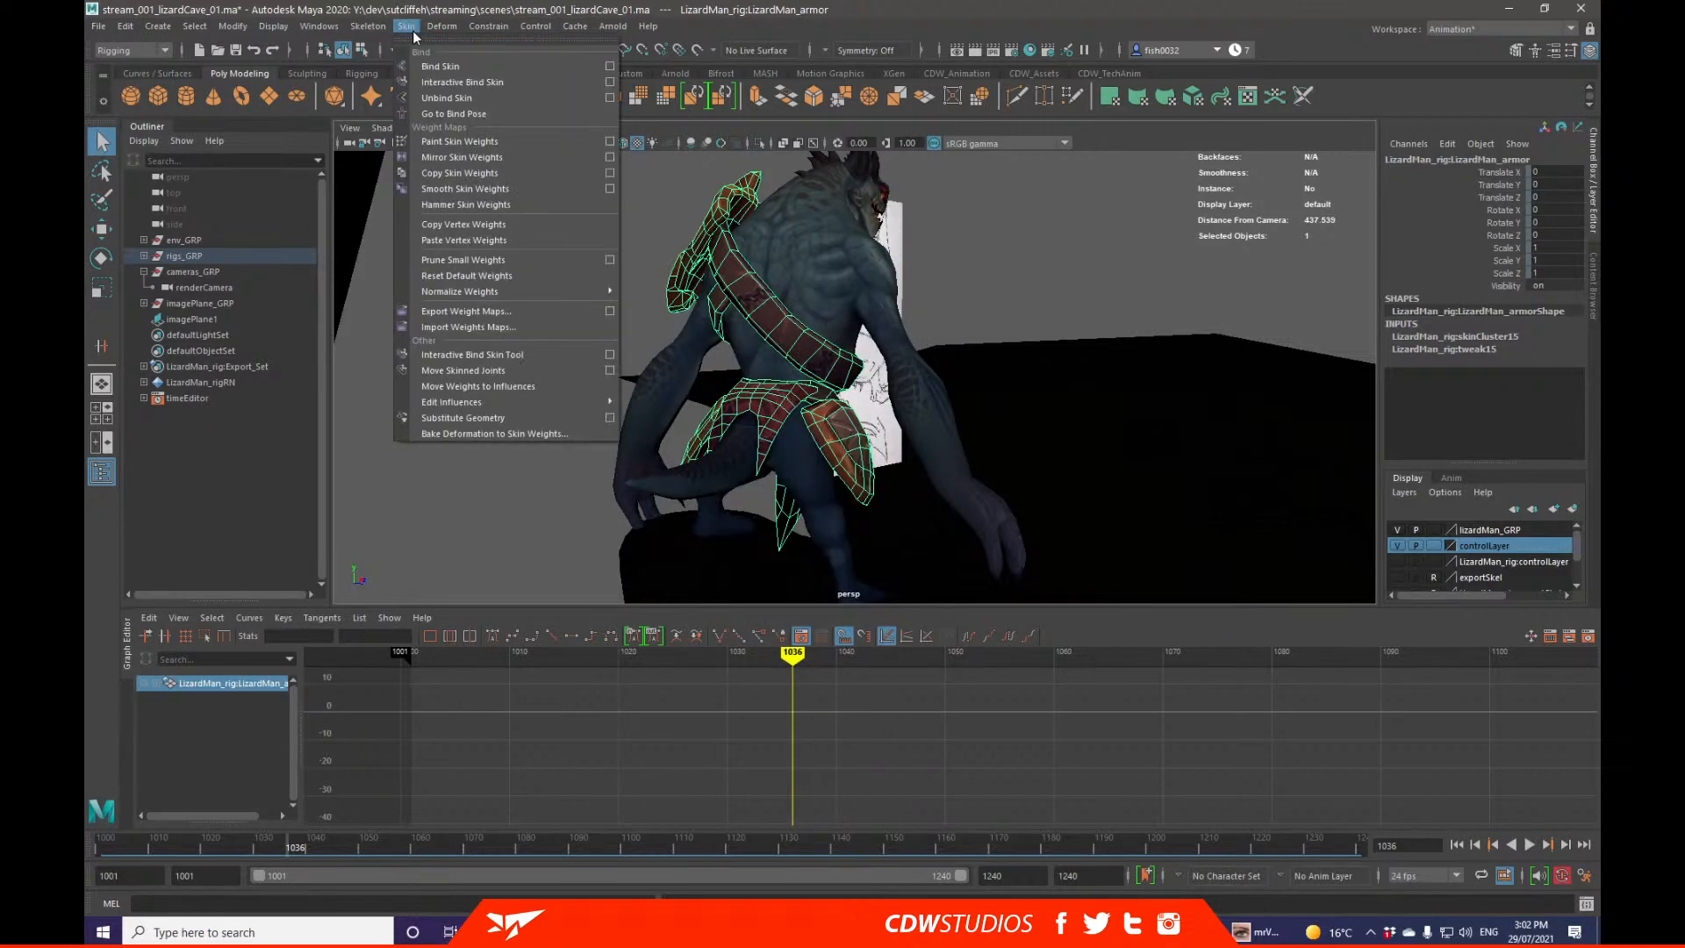
left_click(609, 143)
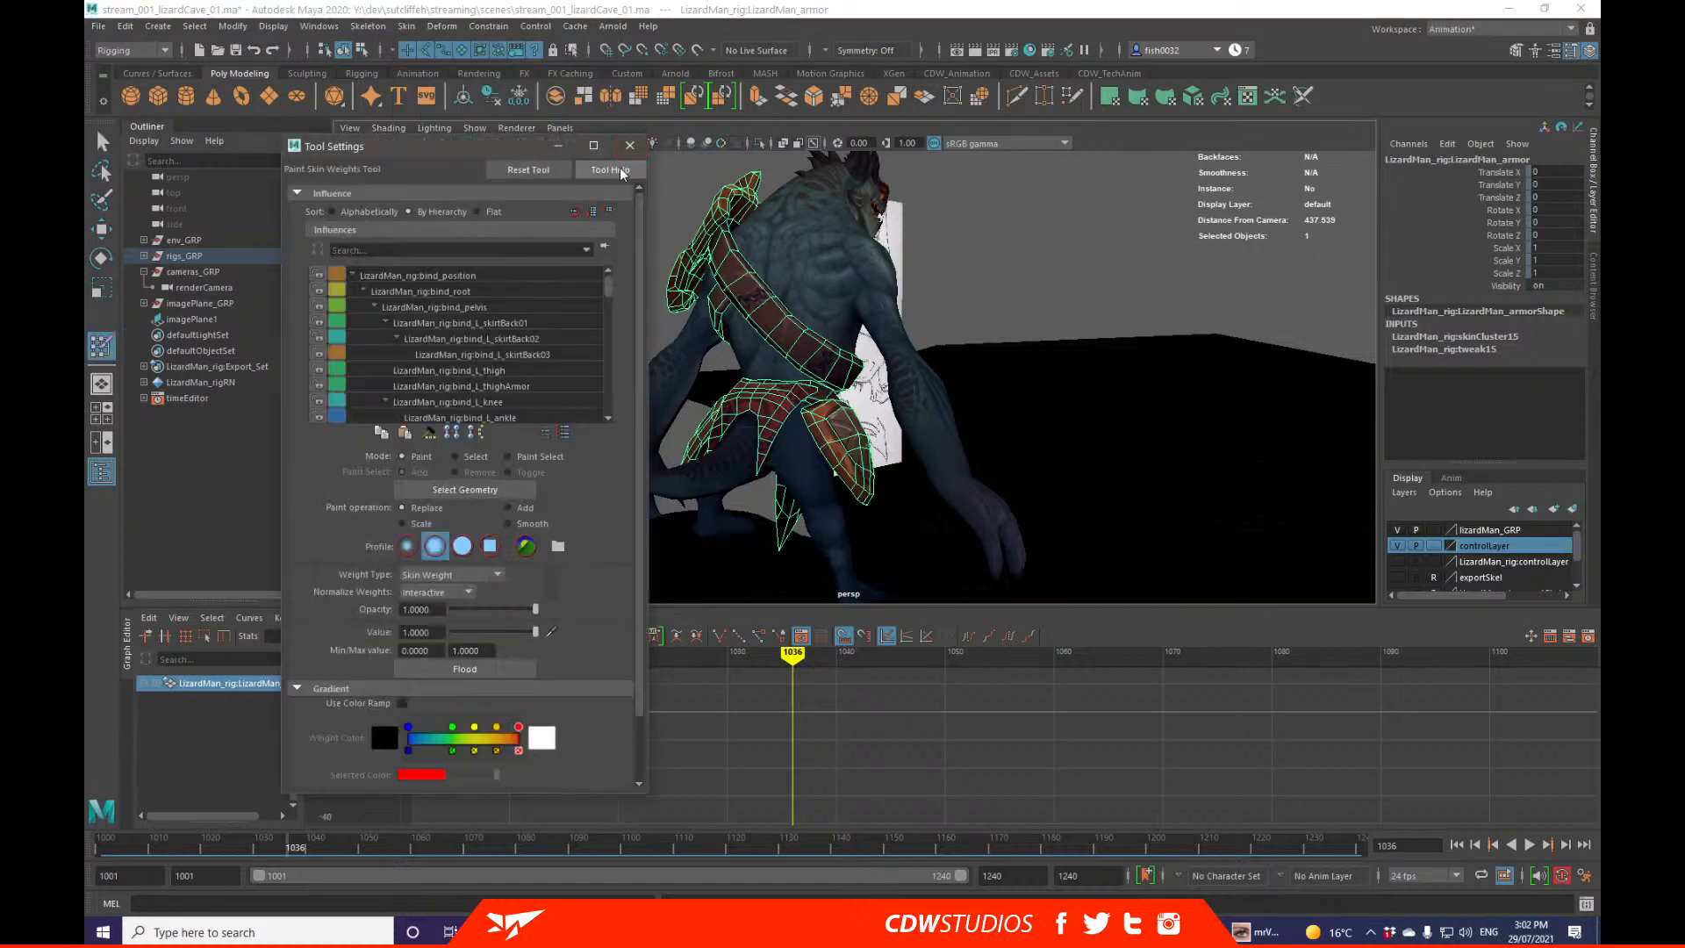
Step: Find the strap joints in the armor's influence list and display the weights of bind_strap19
scroll(495, 371, "down", 10)
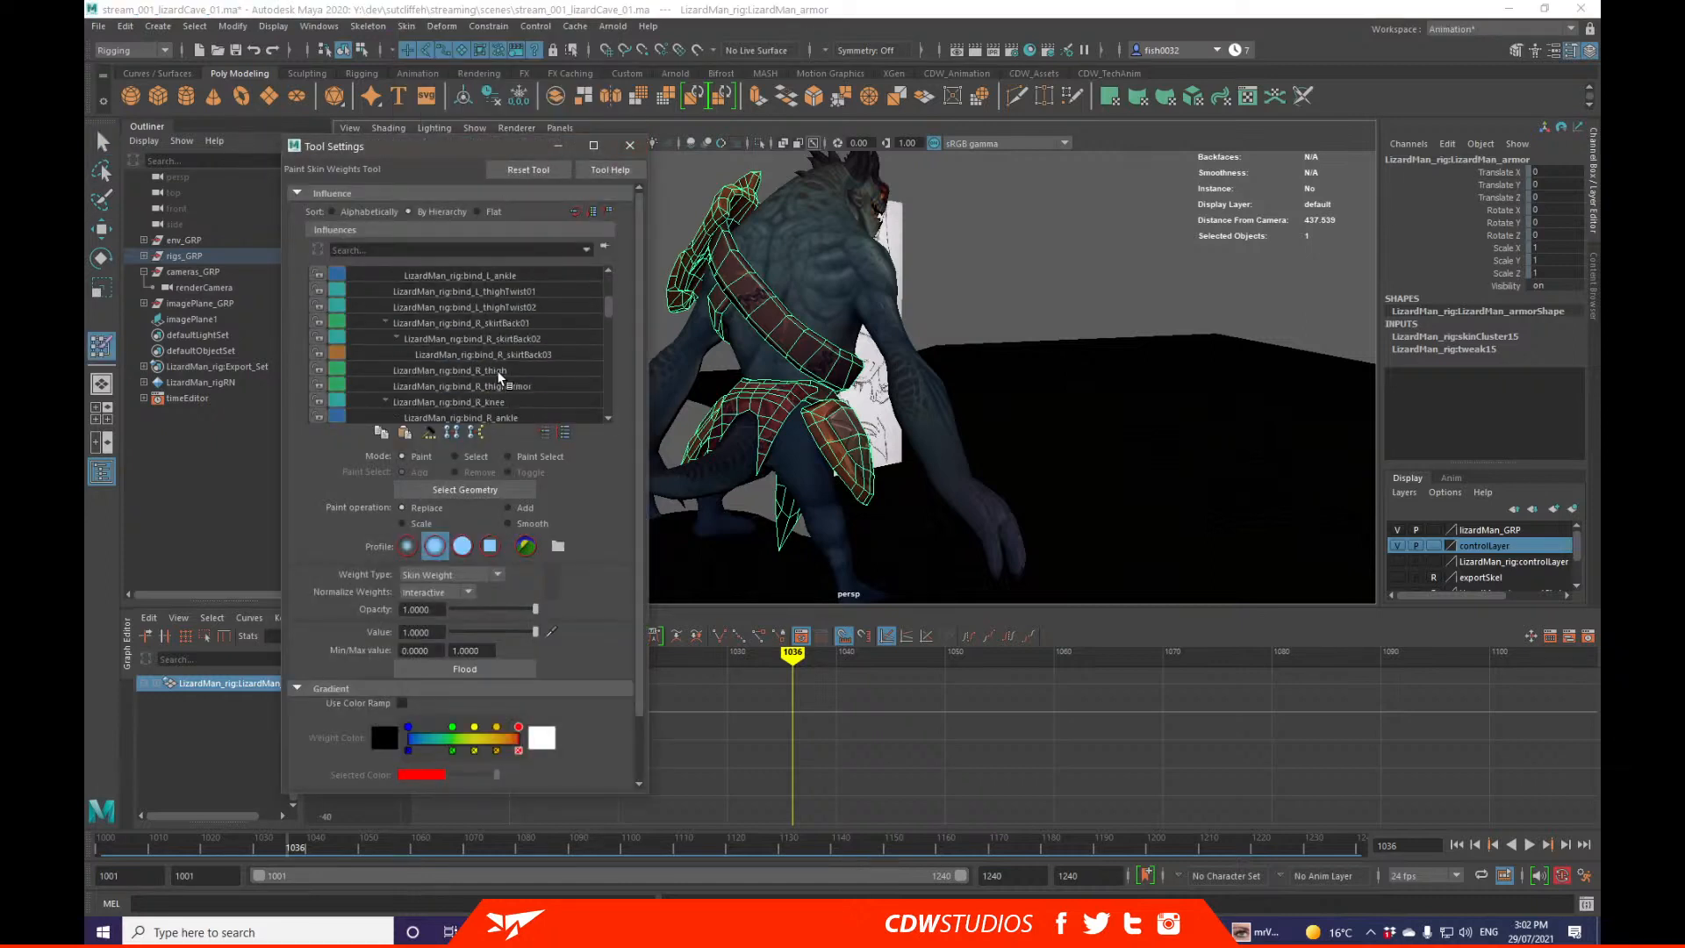
scroll(500, 366, "down", 10)
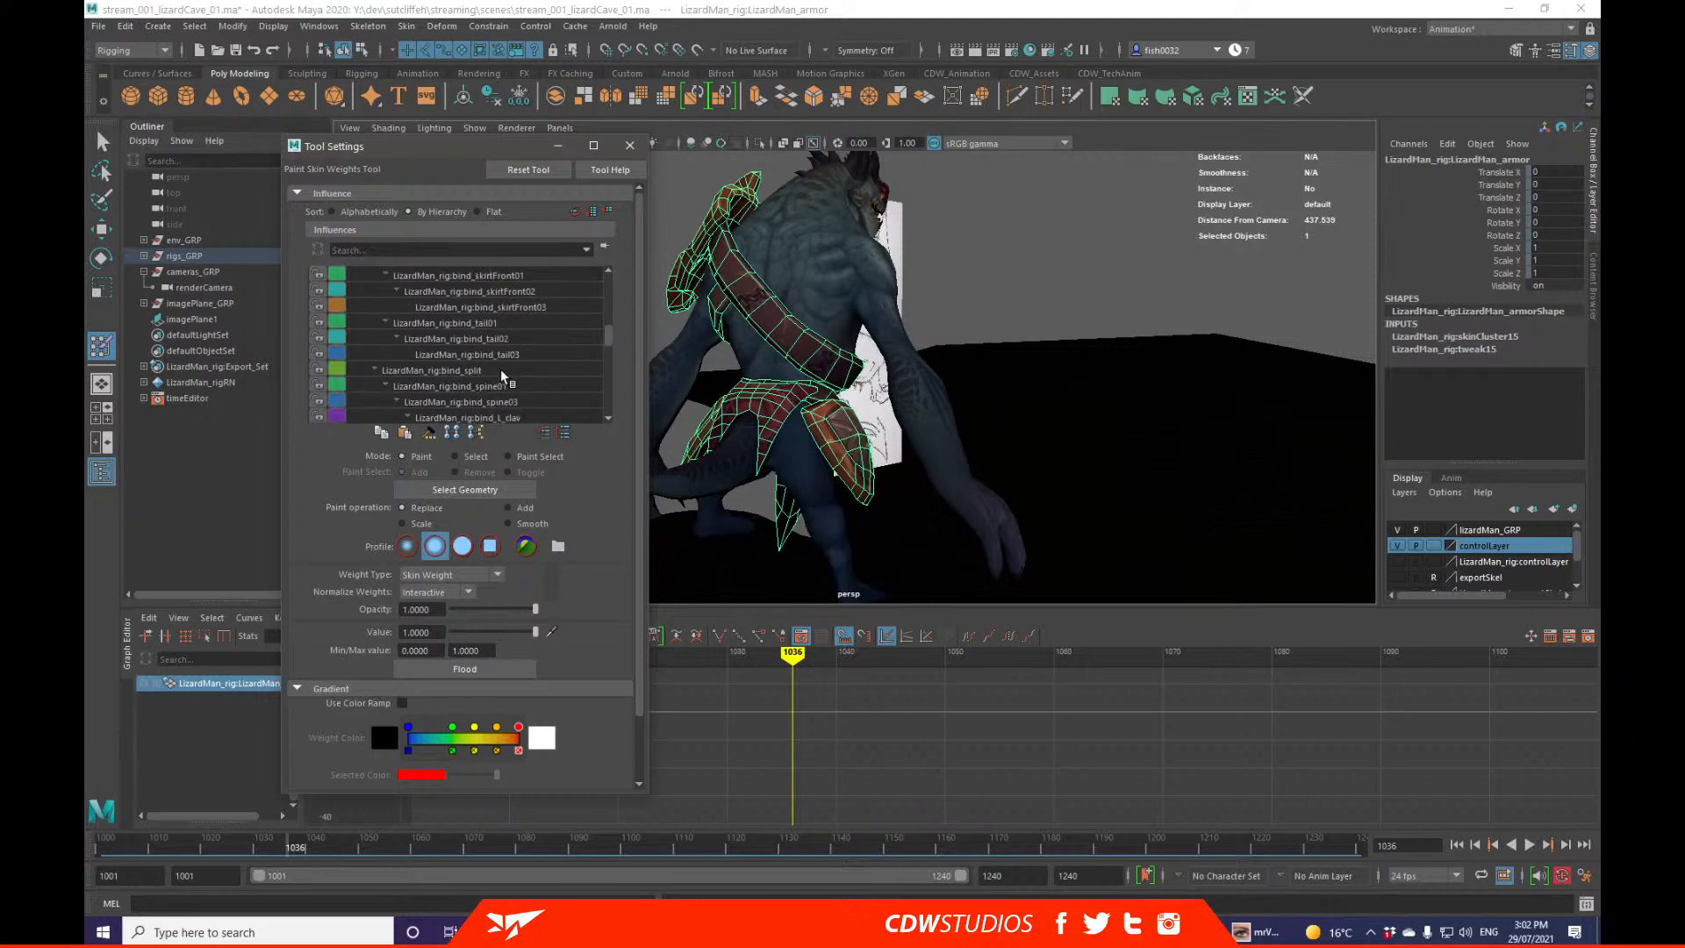
scroll(518, 396, "down", 3)
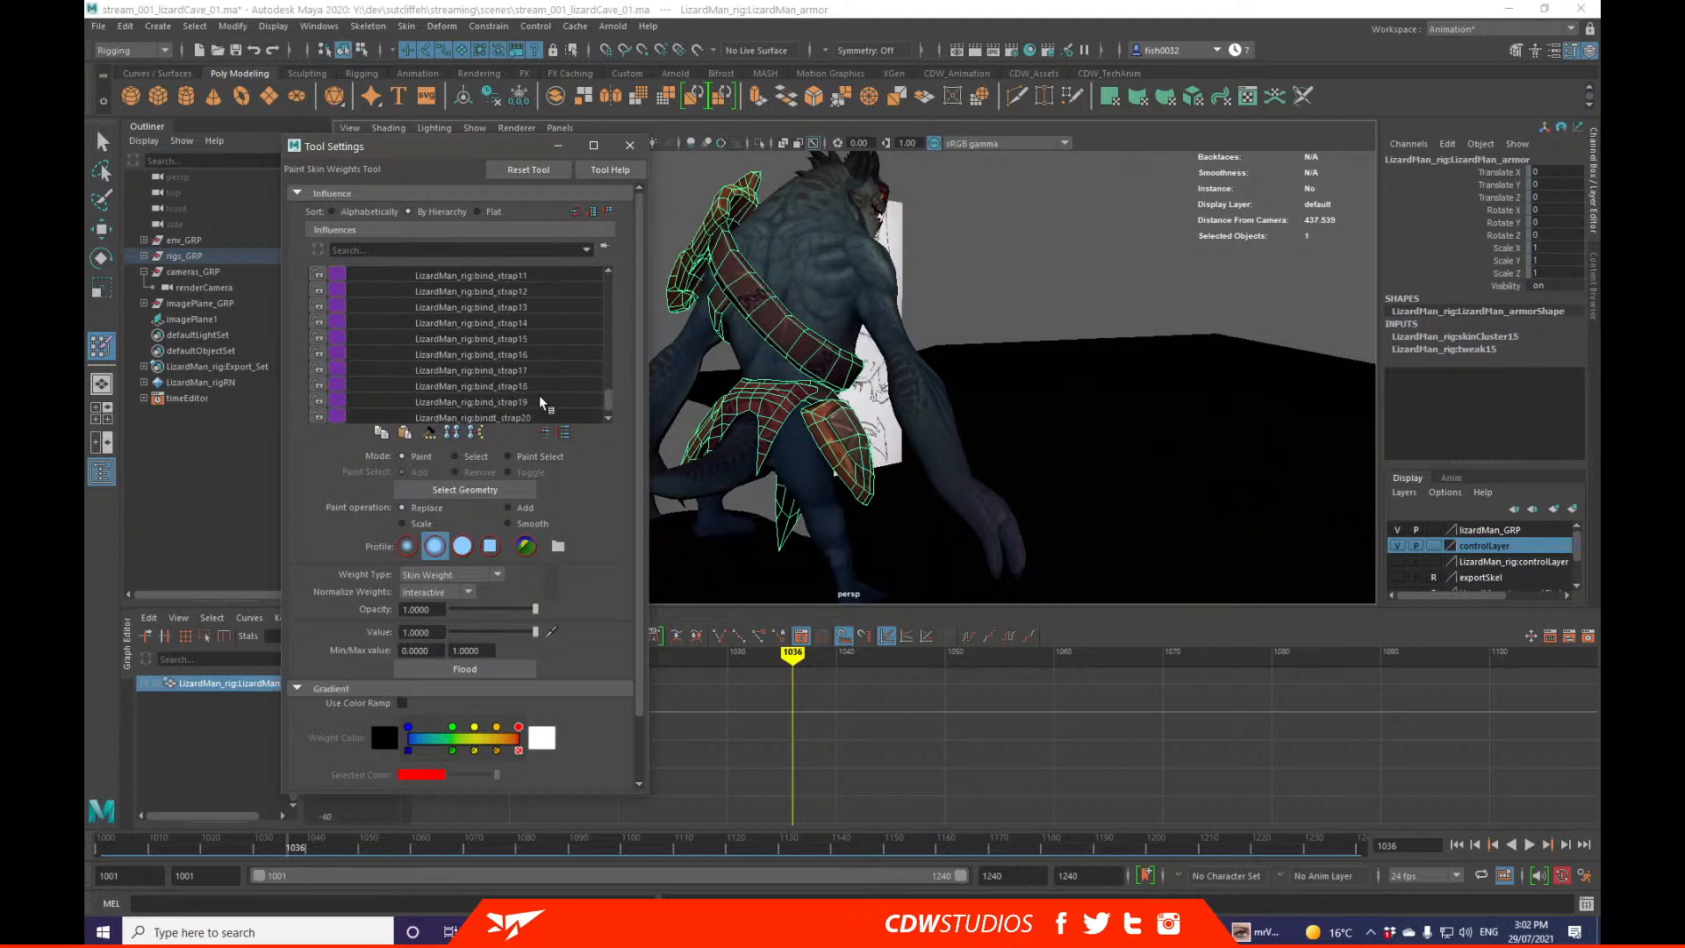
left_click(544, 402)
left_click(551, 385)
left_click(542, 400)
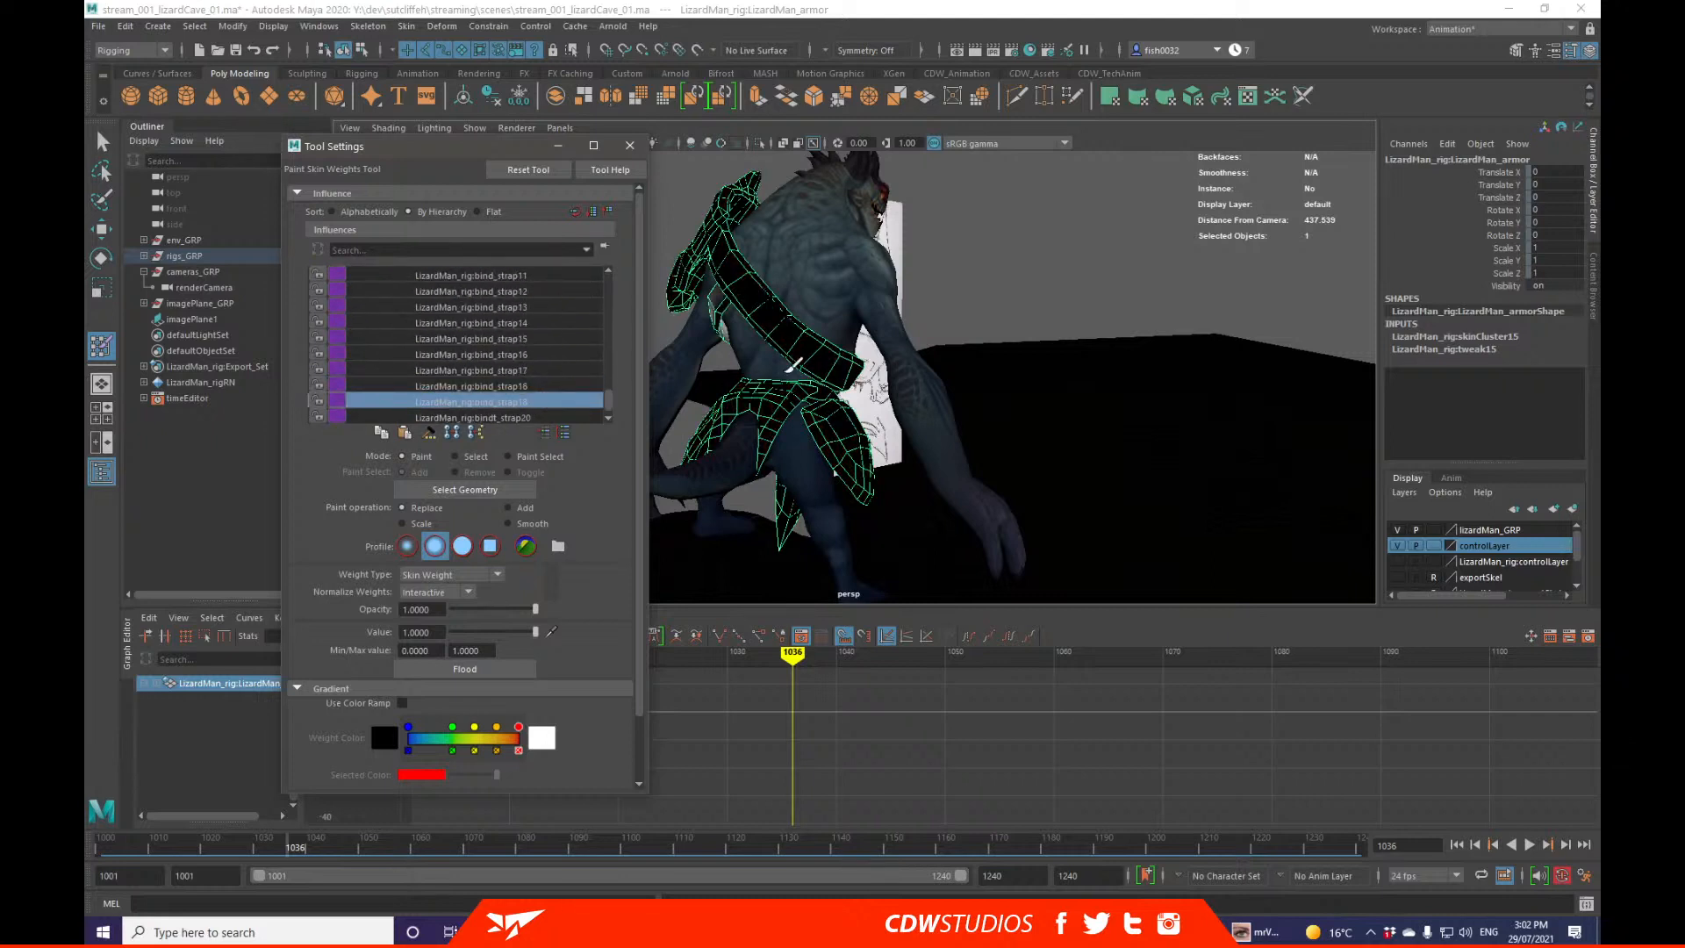
Step: Display the weights of the bindt_strap20 influence and examine the strap from behind
left_click_drag(795, 365, 1035, 360, "alt")
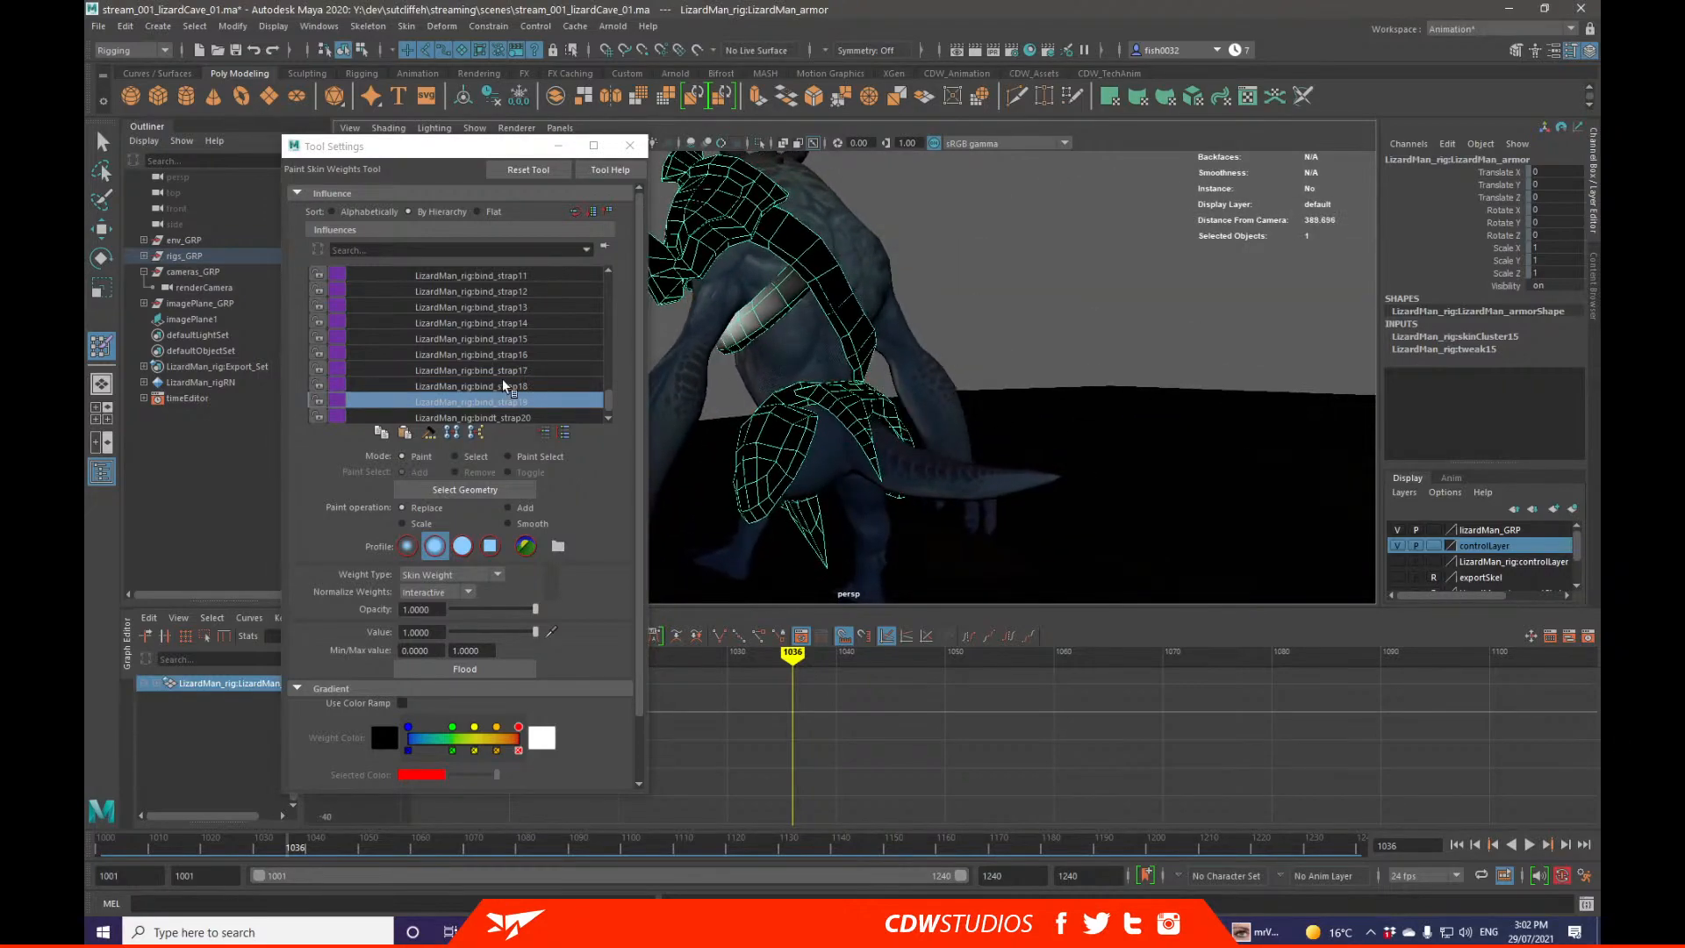
scroll(526, 403, "down", 1)
left_click(526, 404)
left_click_drag(680, 346, 874, 368, "alt")
scroll(873, 368, "up", 5)
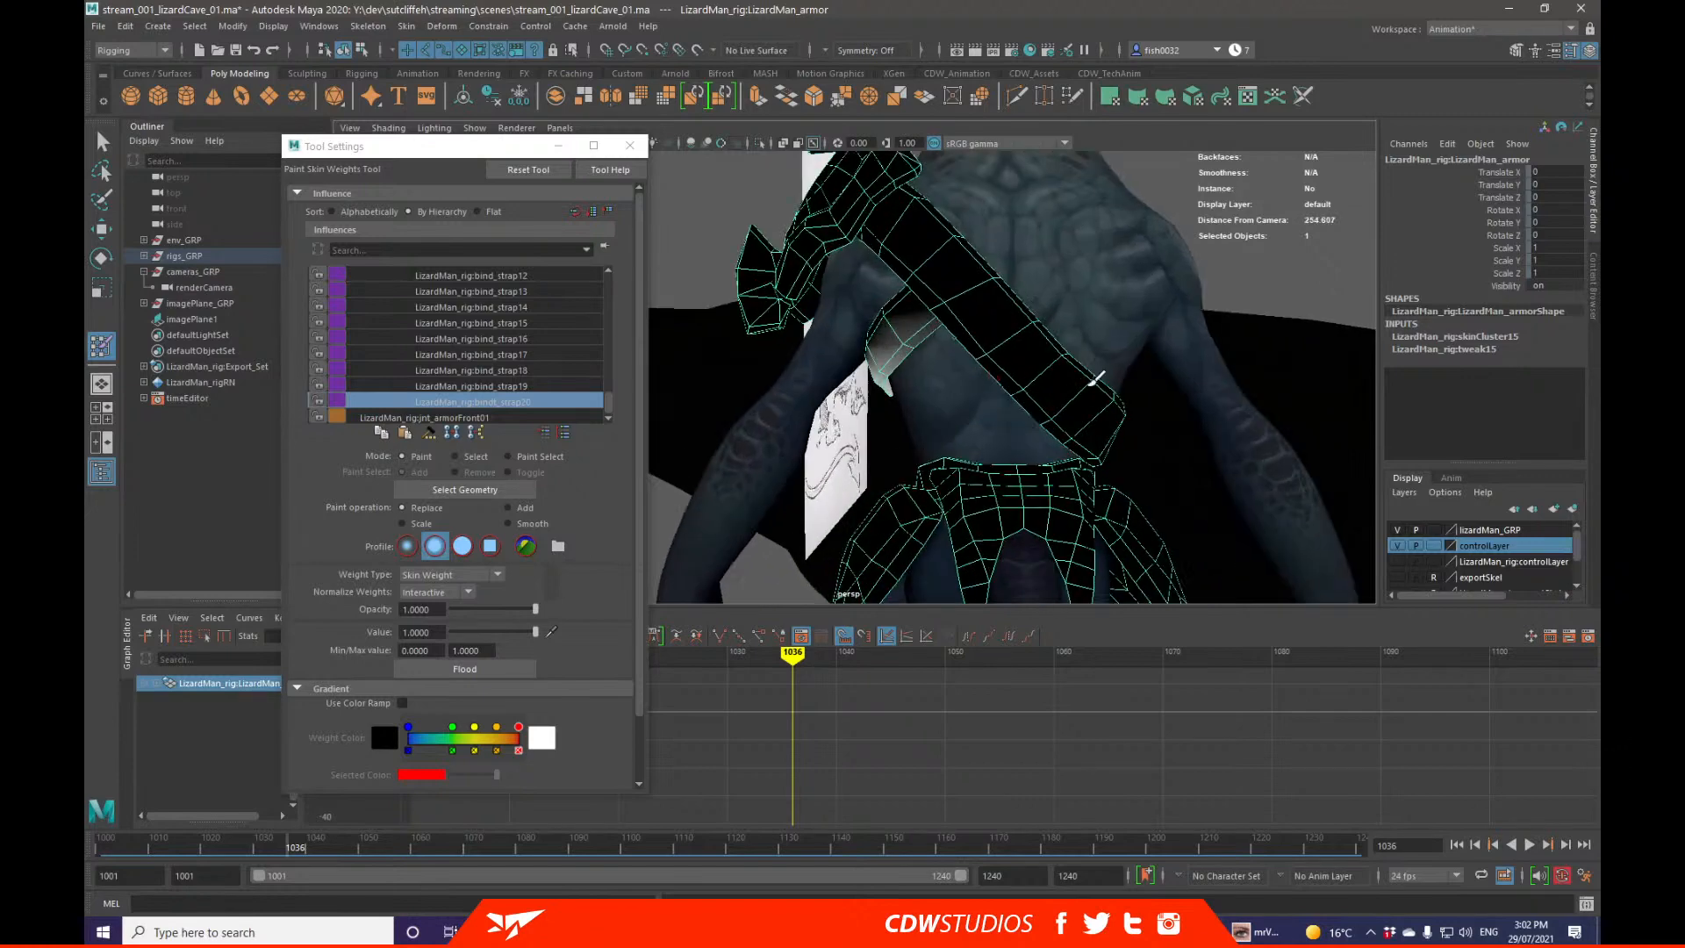
Step: Examine the strap's skin weights joint by joint, from bind_strap19 up the list to bind_strap13
left_click(464, 386)
left_click(483, 371)
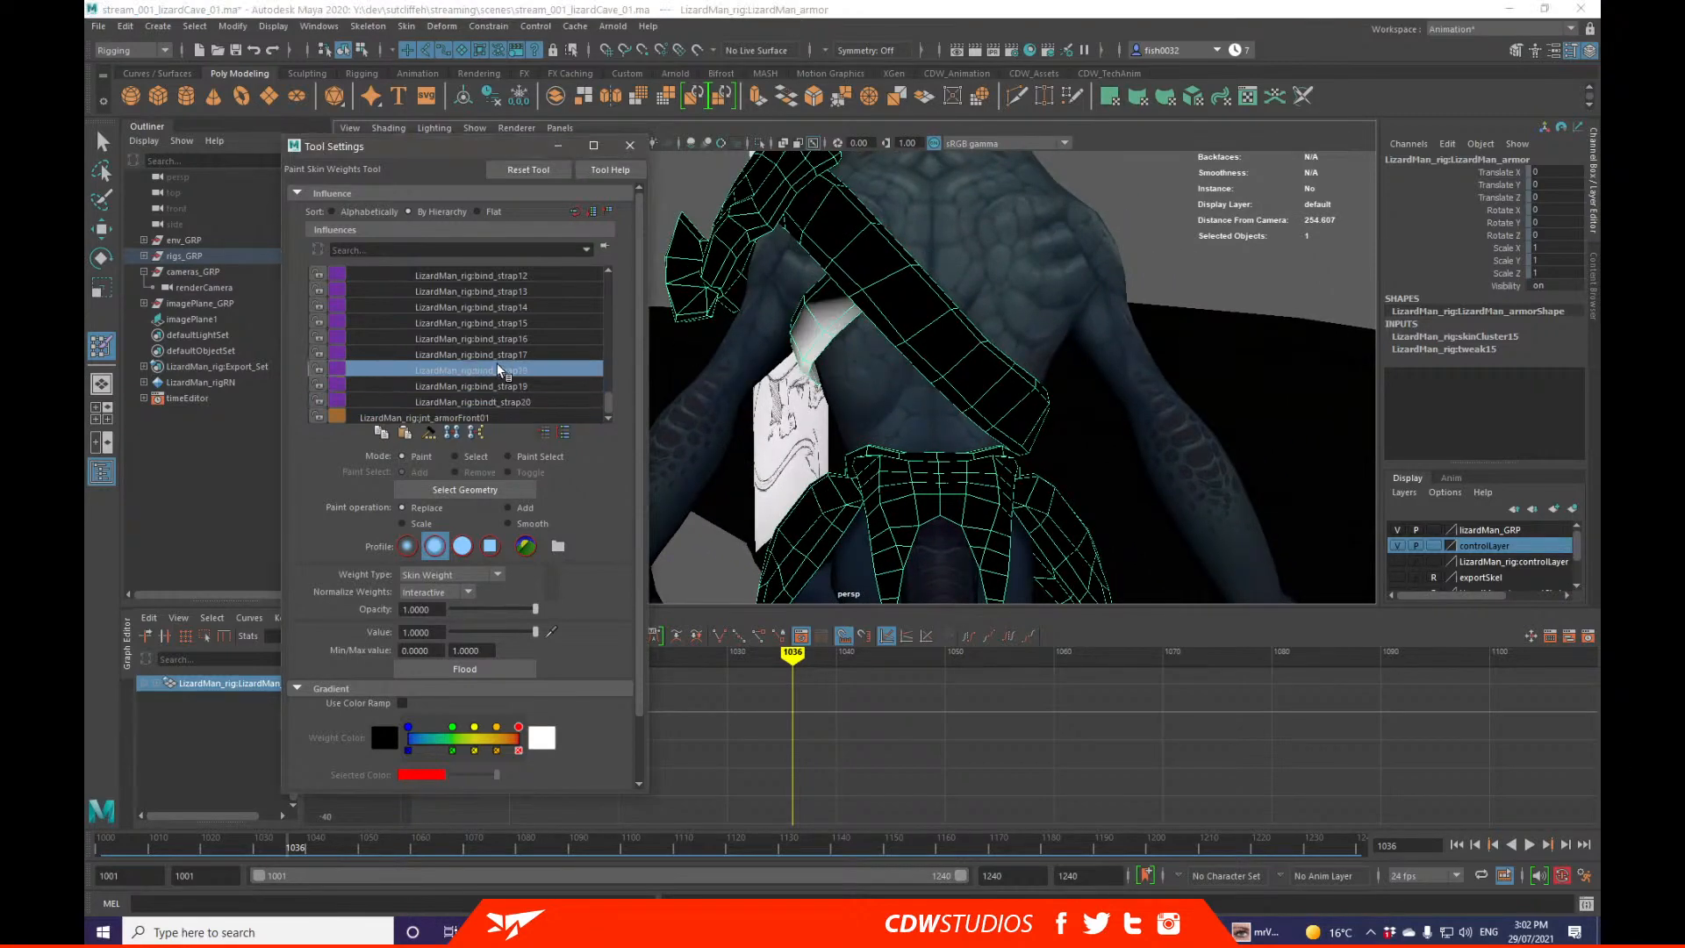
left_click(500, 354)
left_click(516, 339)
left_click(519, 323)
left_click(527, 307)
mouse_move(693, 309)
left_mouse_down("alt")
mouse_move(850, 324)
mouse_move(790, 313)
mouse_move(755, 328)
mouse_move(972, 320)
mouse_move(834, 351)
left_mouse_up("alt")
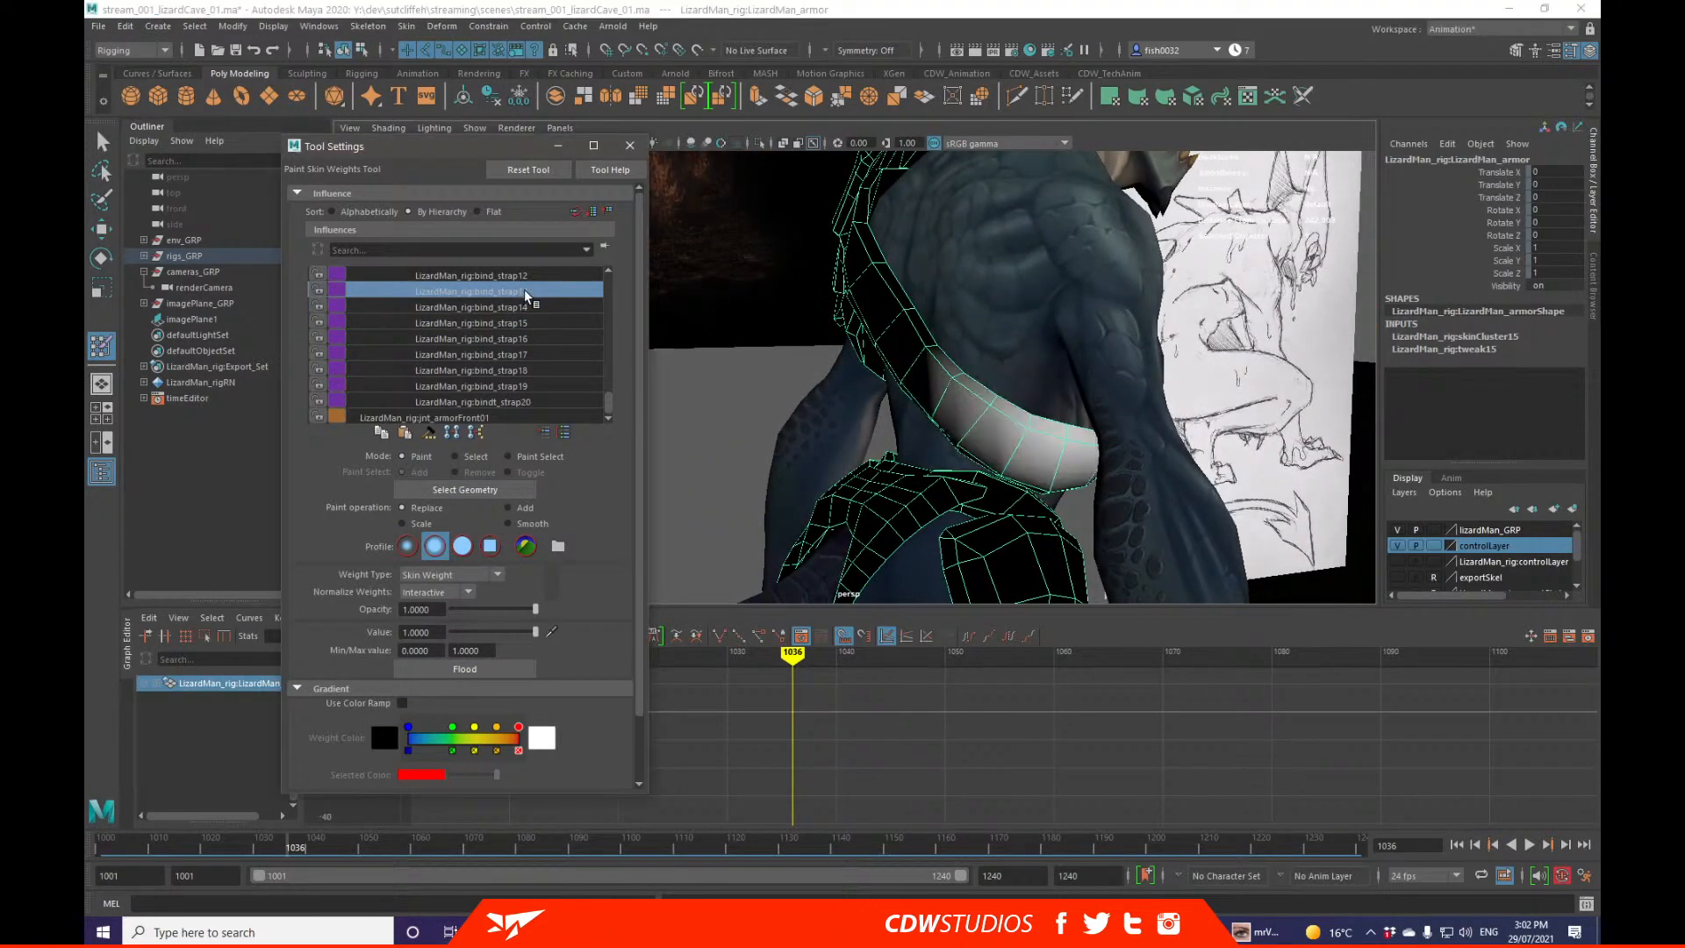
left_click(529, 293)
scroll(537, 302, "up", 1)
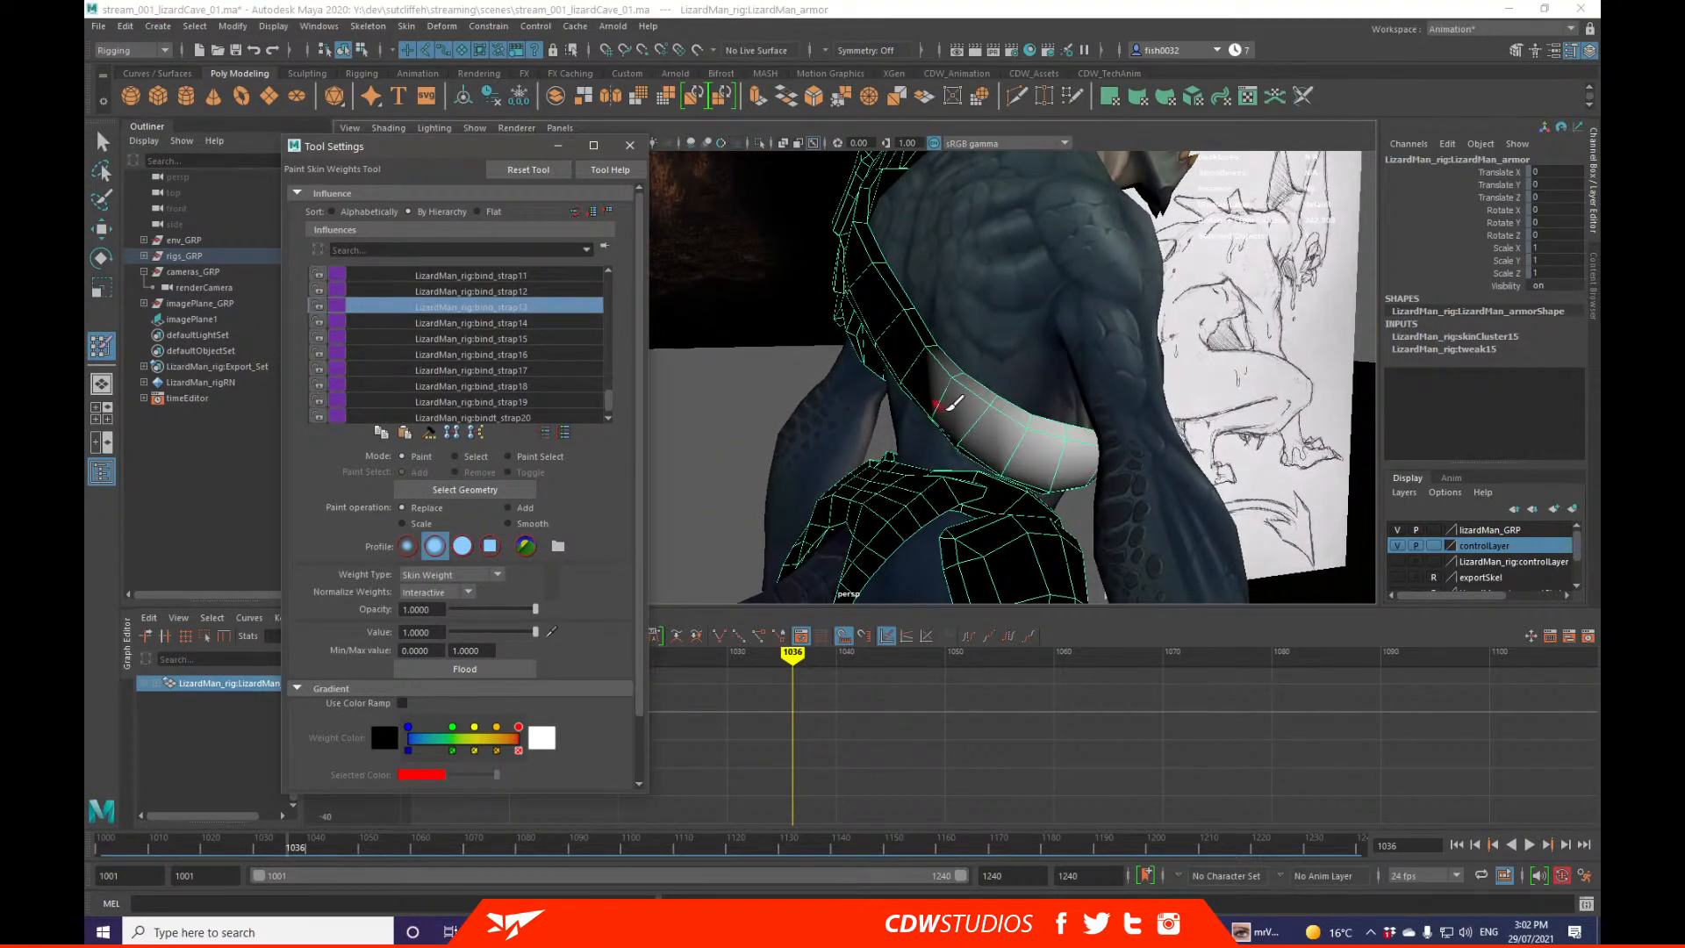
Step: Leave weight painting for the Select tool and show LizardMan_rig:controlLayer again
key("q")
scroll(996, 425, "up", 3)
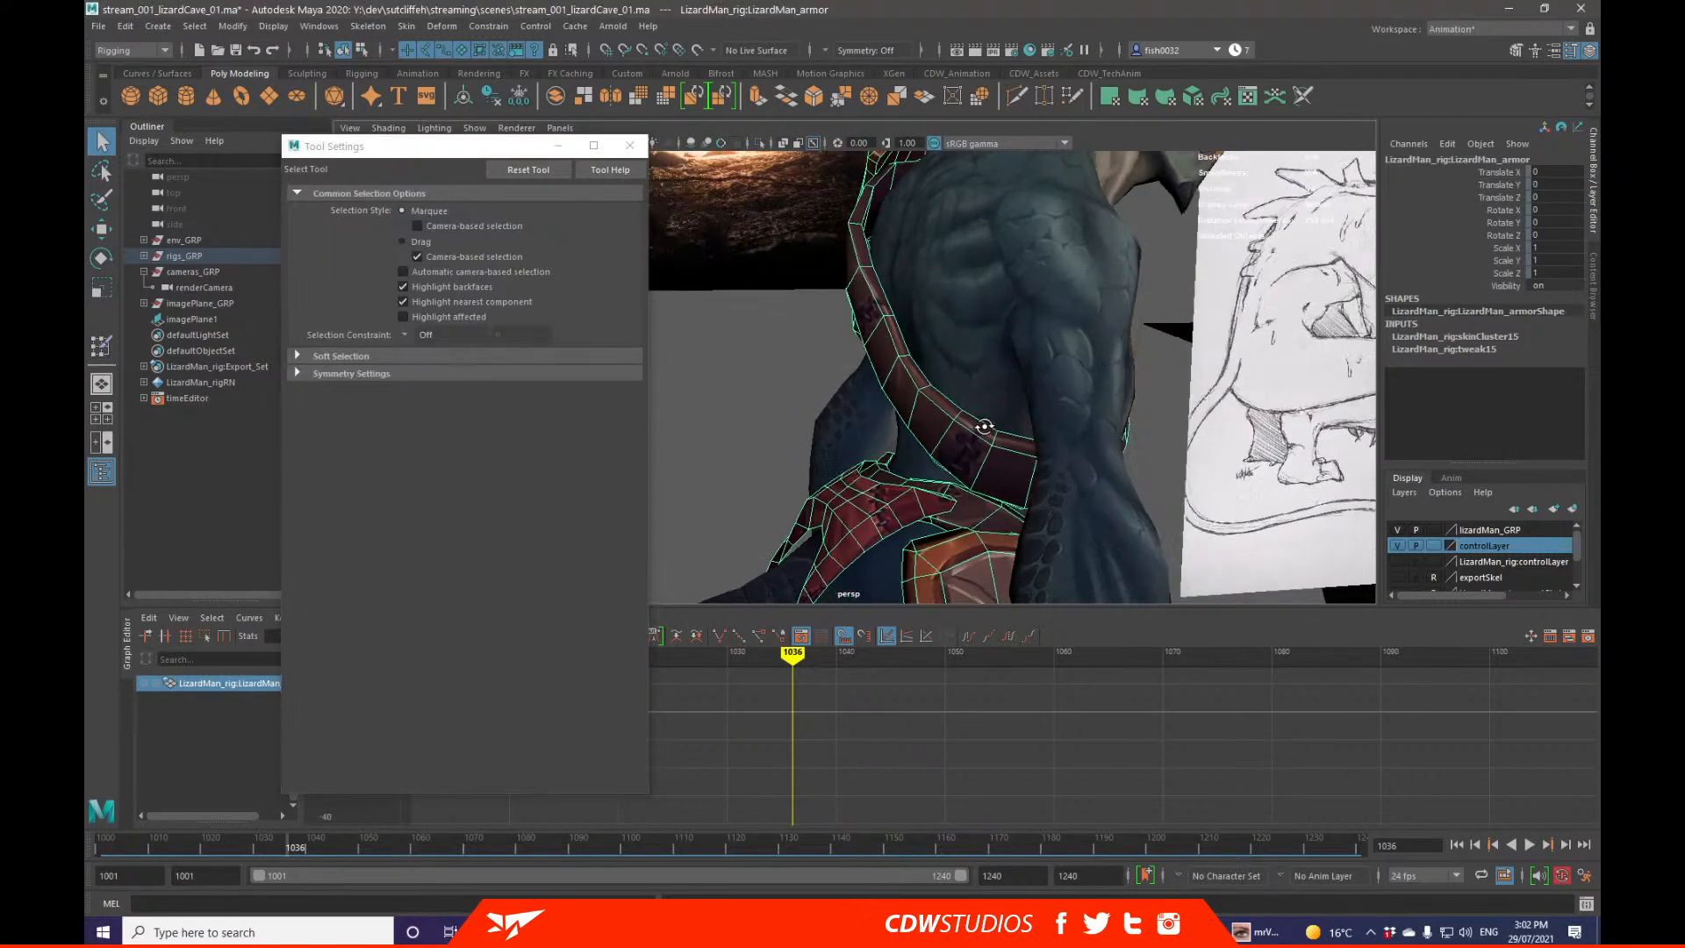
scroll(1402, 560, "down", 1)
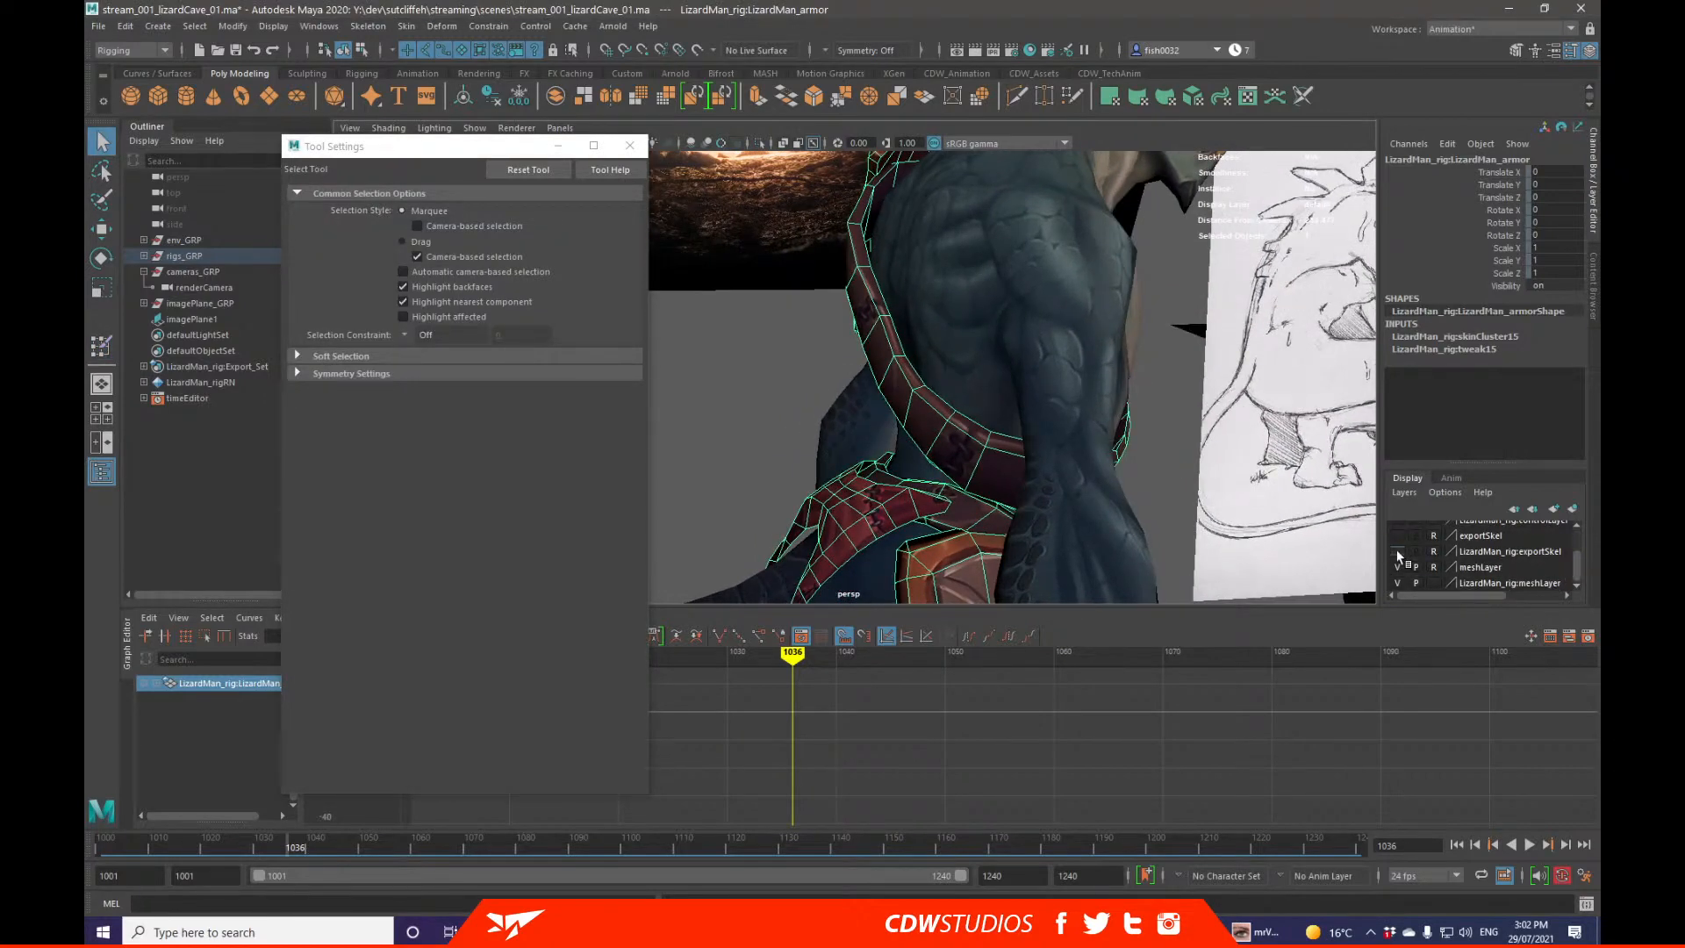
scroll(1398, 556, "up", 1)
left_click(1397, 545)
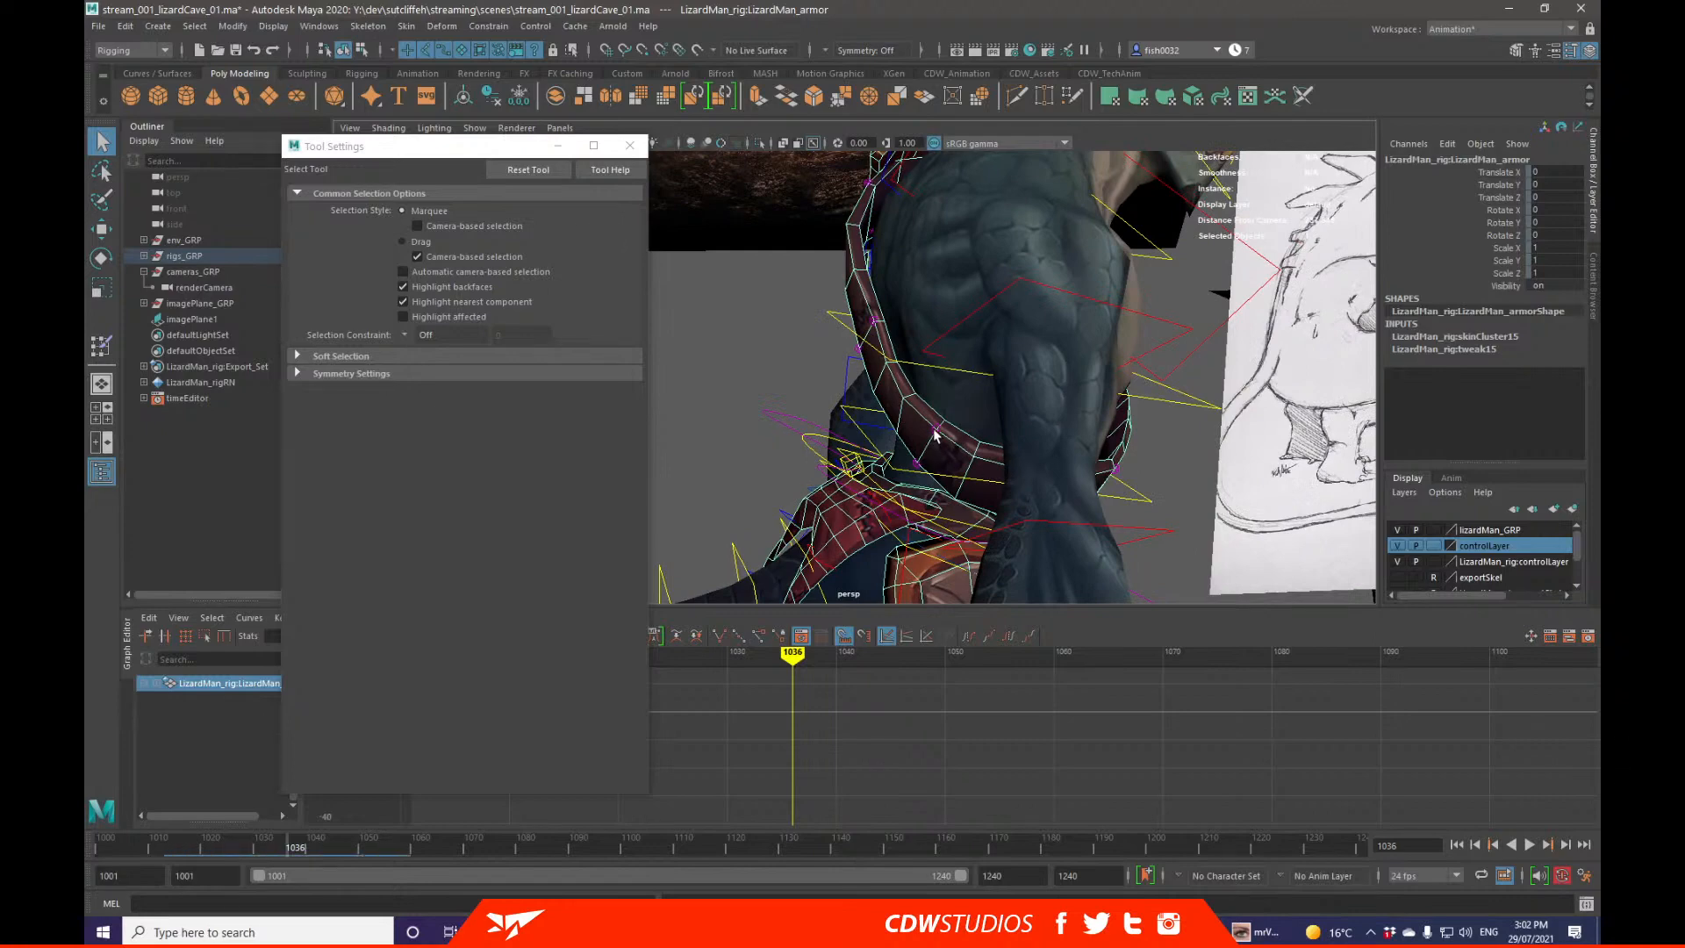
Step: Frame the ctrl_strap11 control, test how moving it deforms the strap, and undo the move
left_click(935, 435)
key("f")
key("w")
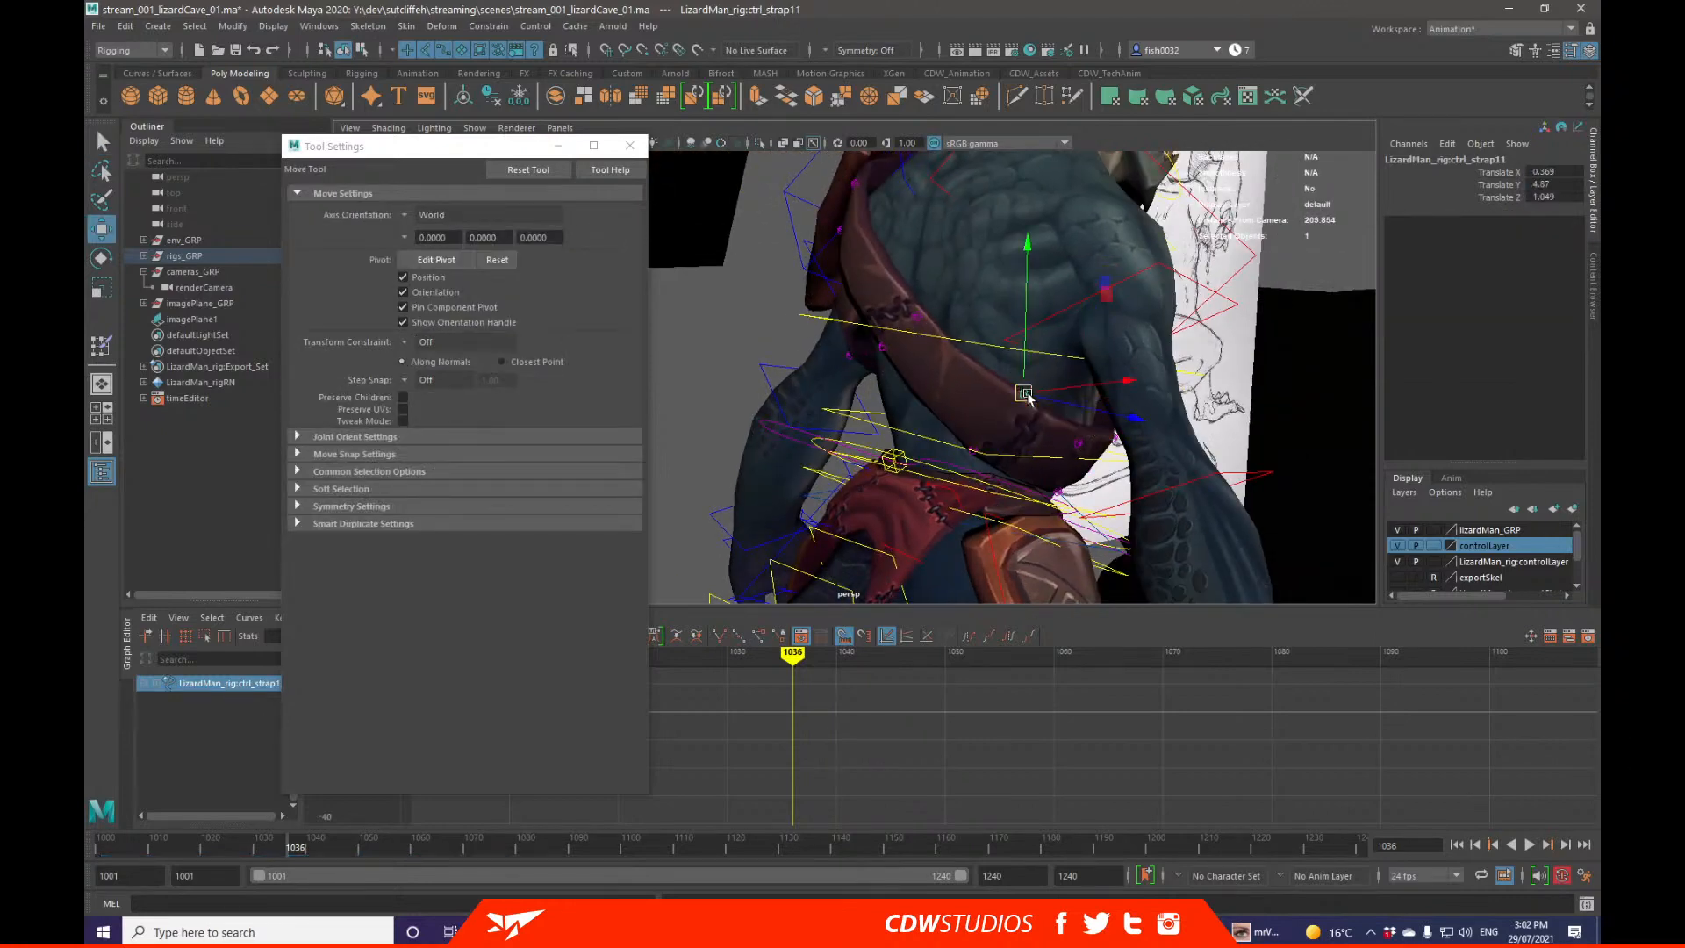
key("ctrl+z")
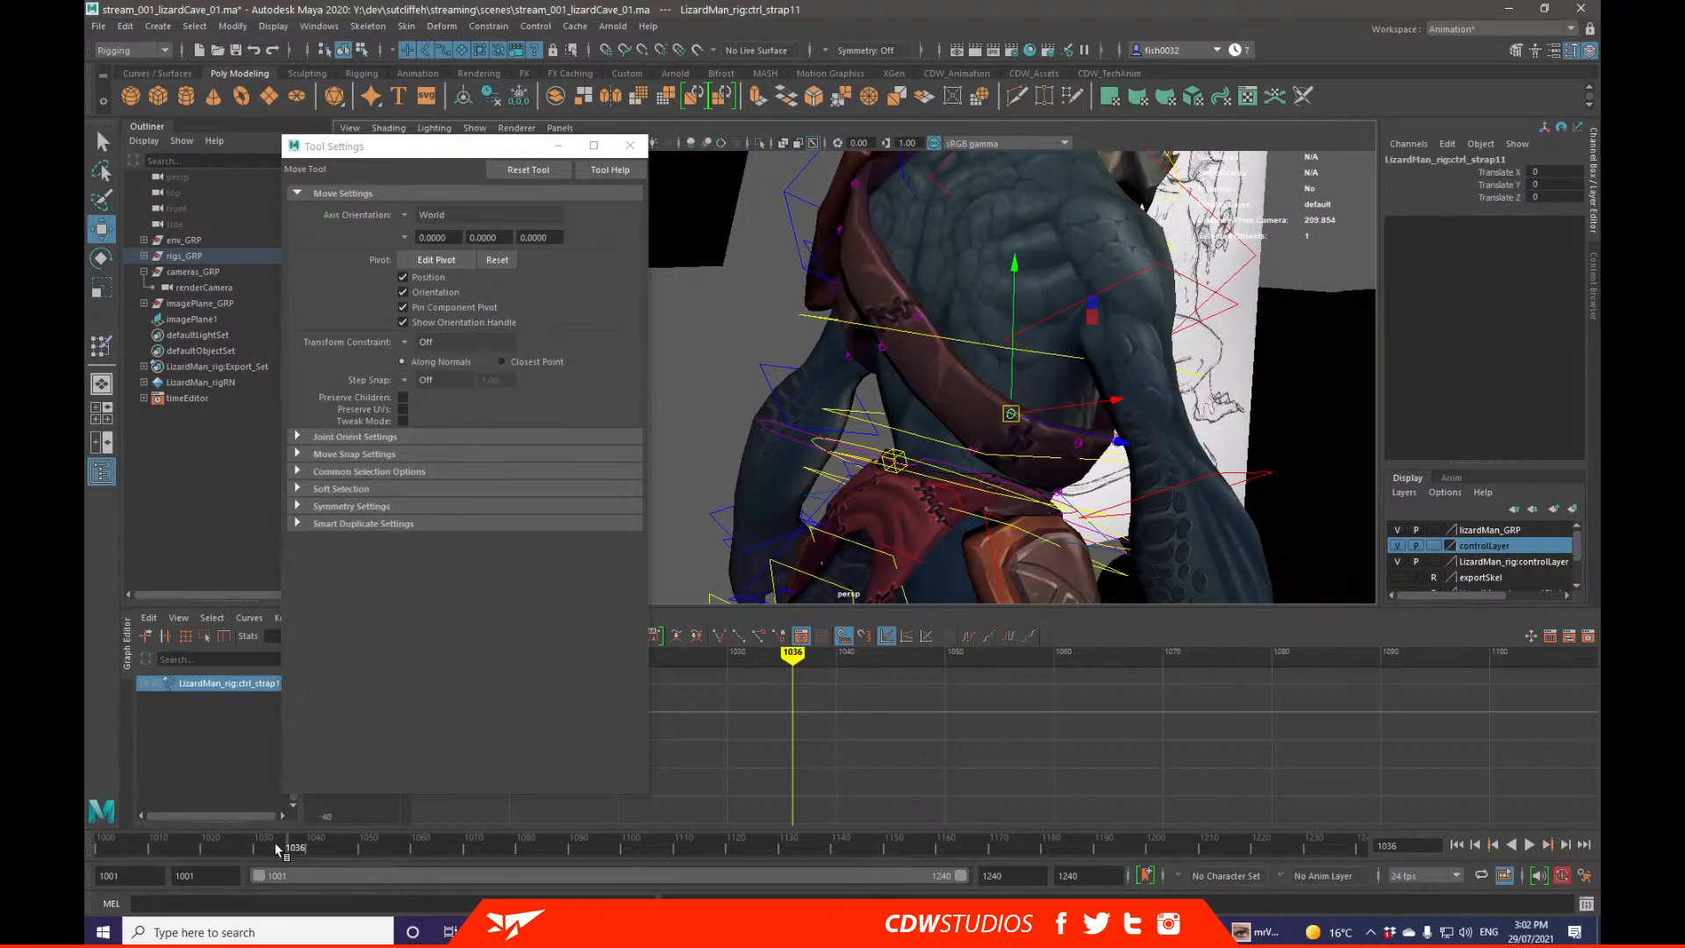
Step: Scrub the timeline to frame 1043, select the ctrl_strap09 control, and close the tool settings
left_click_drag(278, 848, 324, 844)
key("q")
left_click(915, 317)
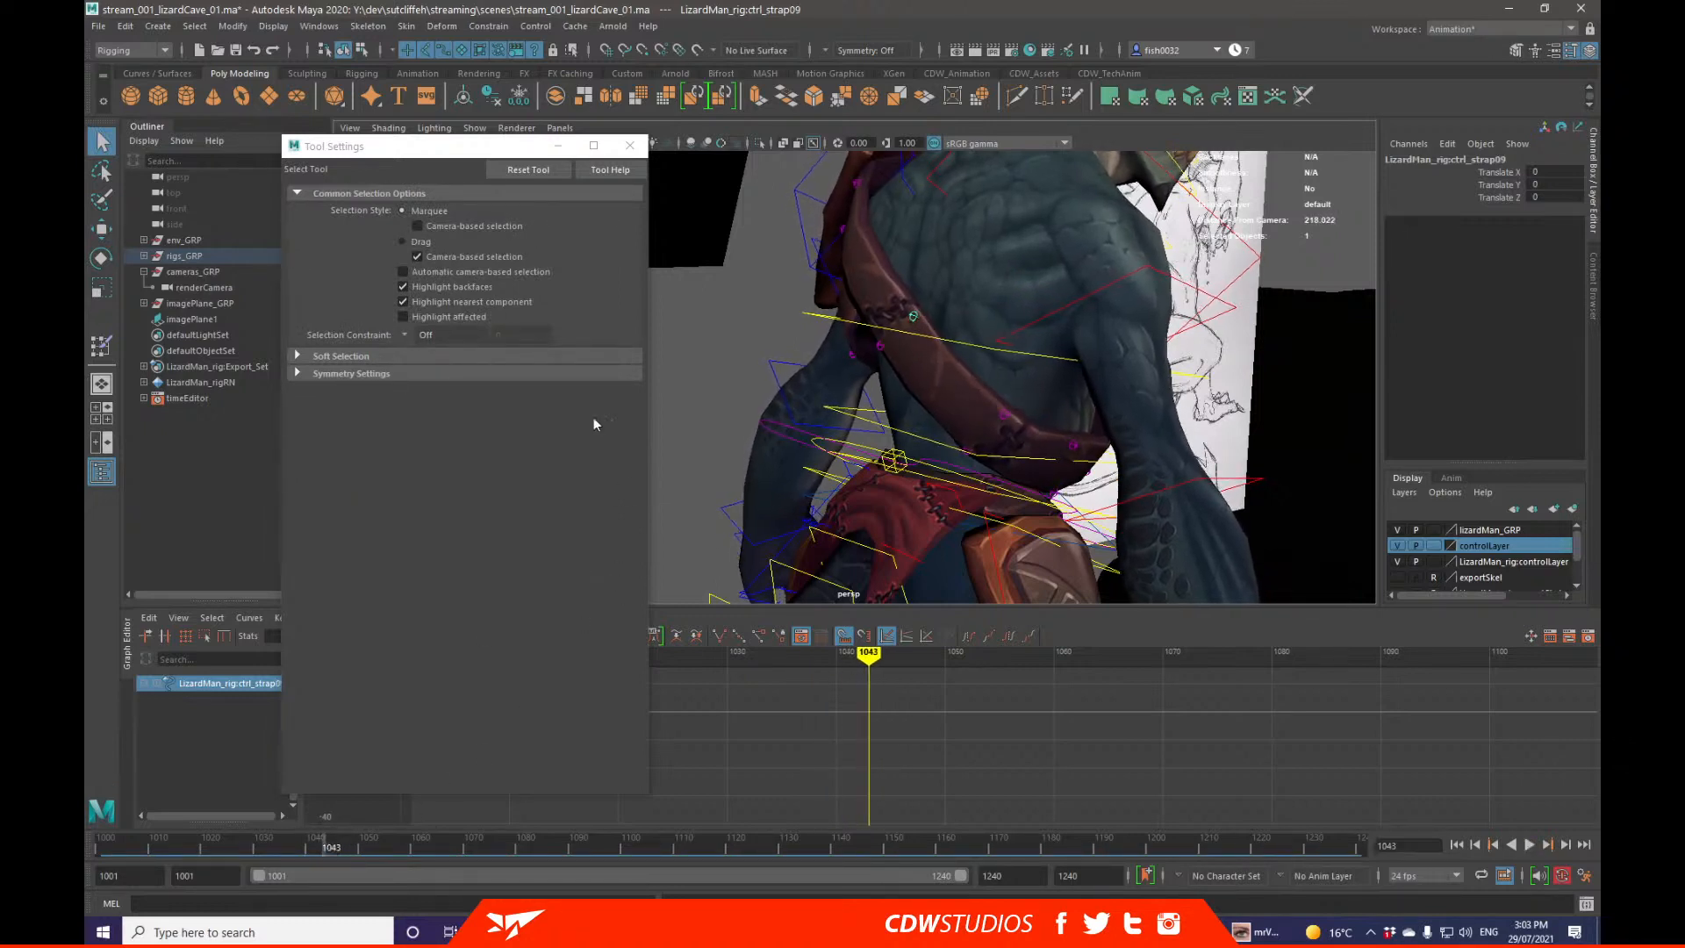
left_click(629, 145)
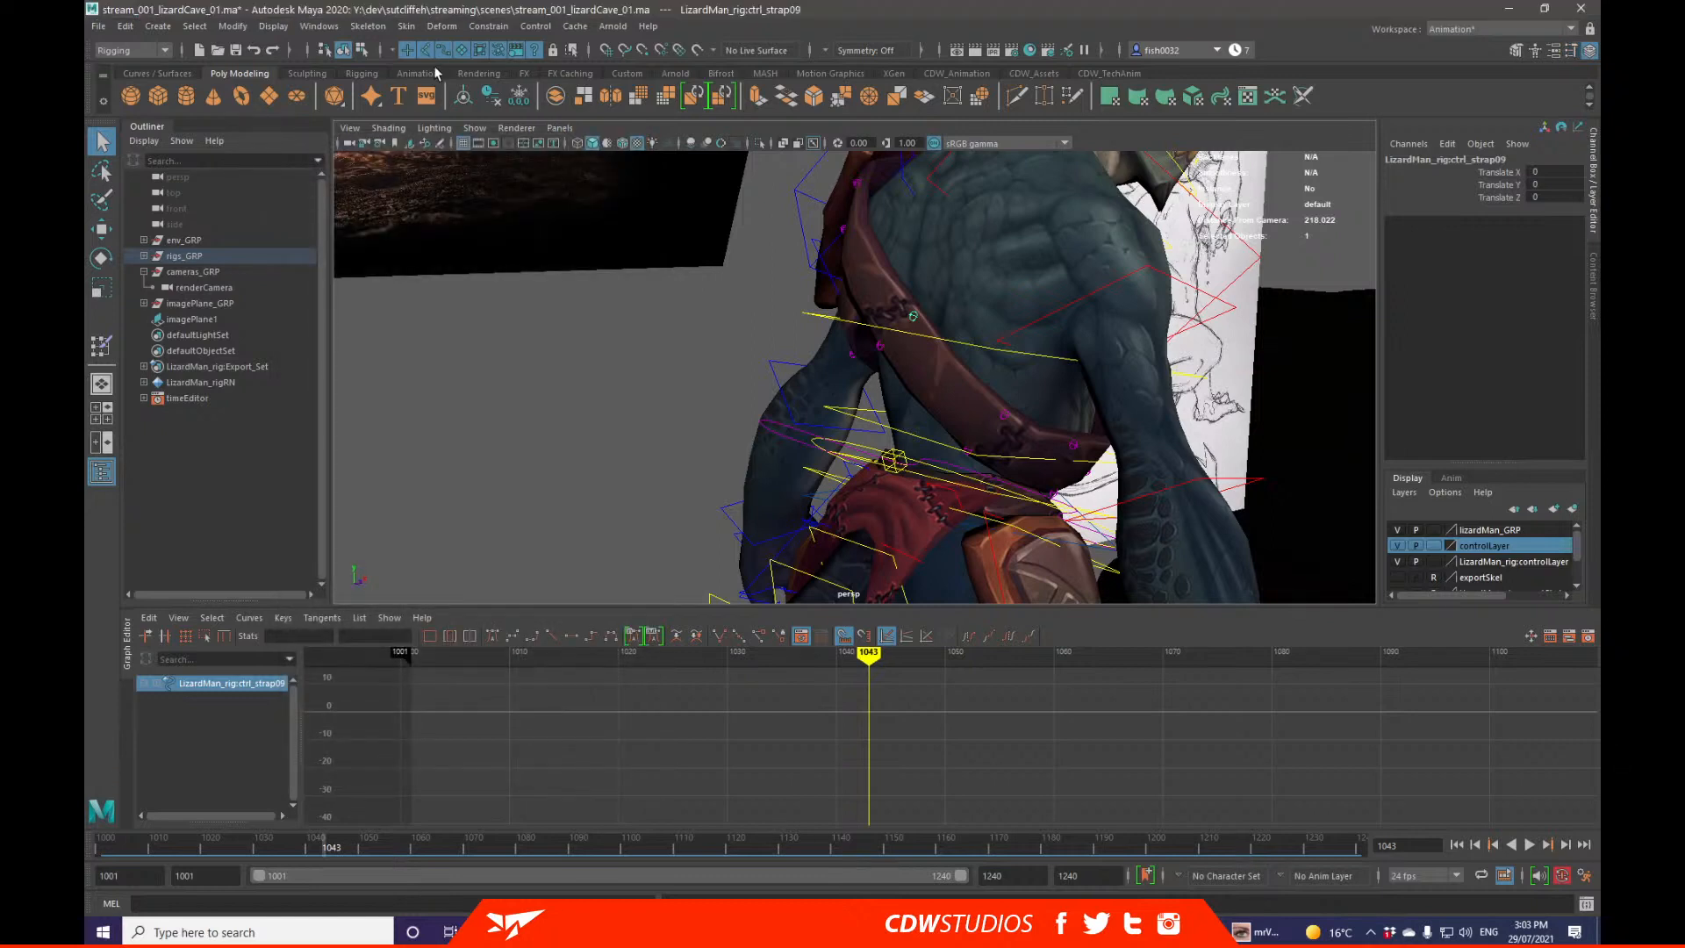
left_click(407, 26)
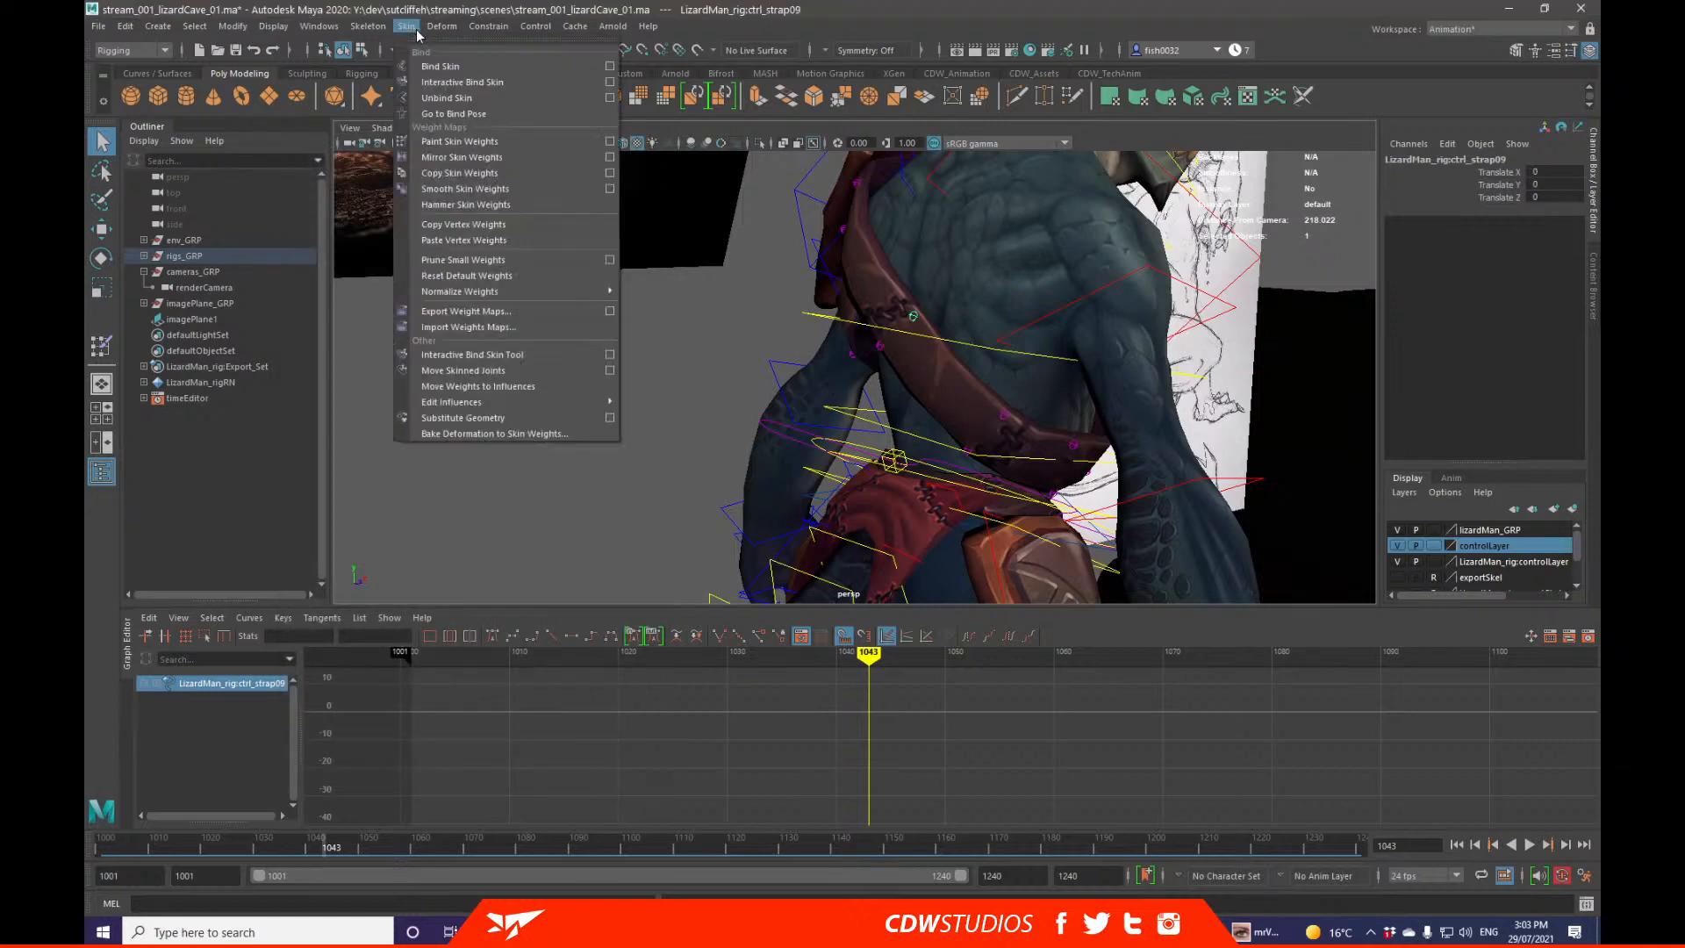
left_click(610, 142)
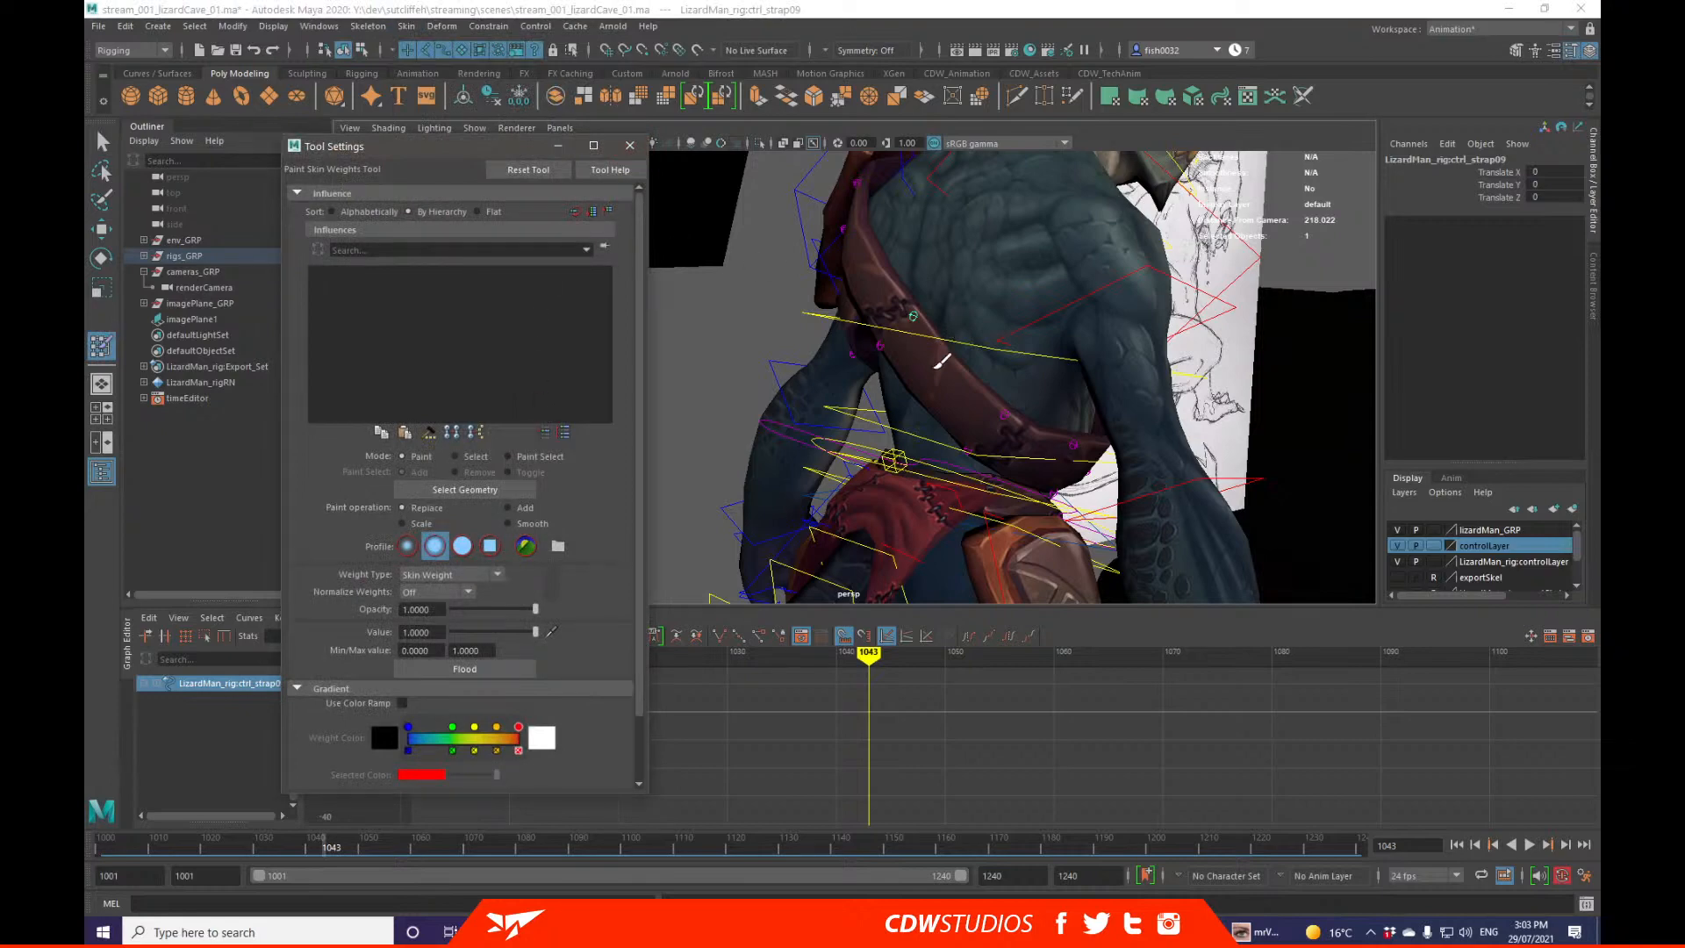
key("q")
left_click(629, 145)
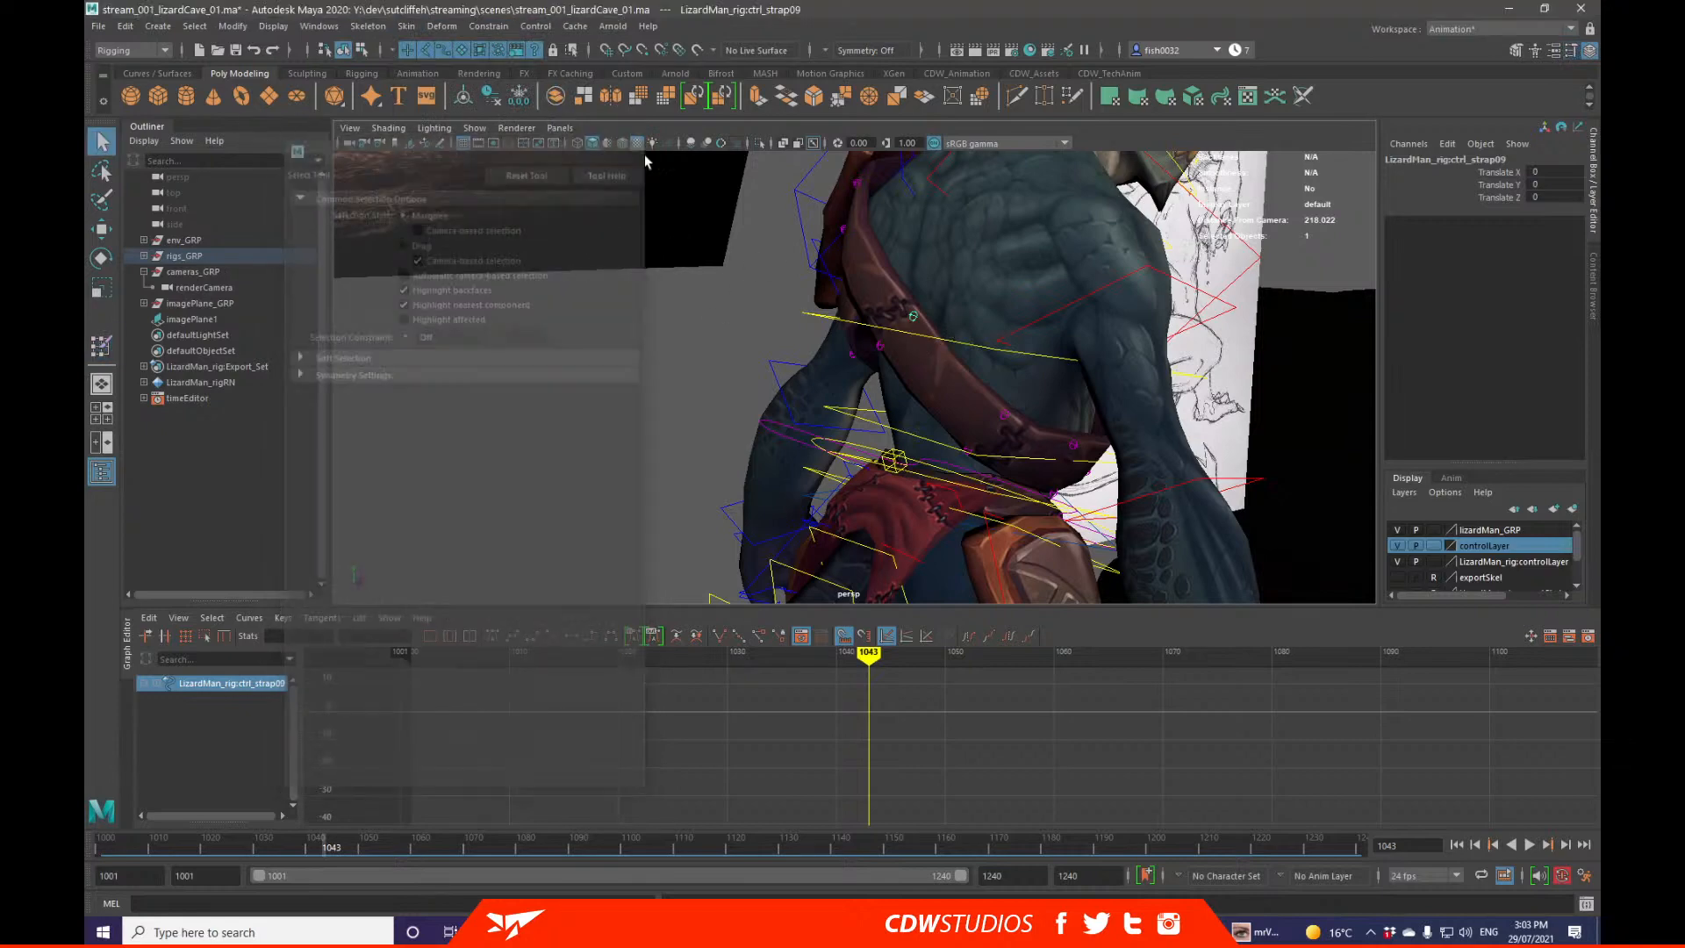
Step: Select the armor mesh, start Paint Skin Weights with its tool settings, and inspect the bind_pelvis and bind_L_skirtBack02 weights
left_click(936, 377)
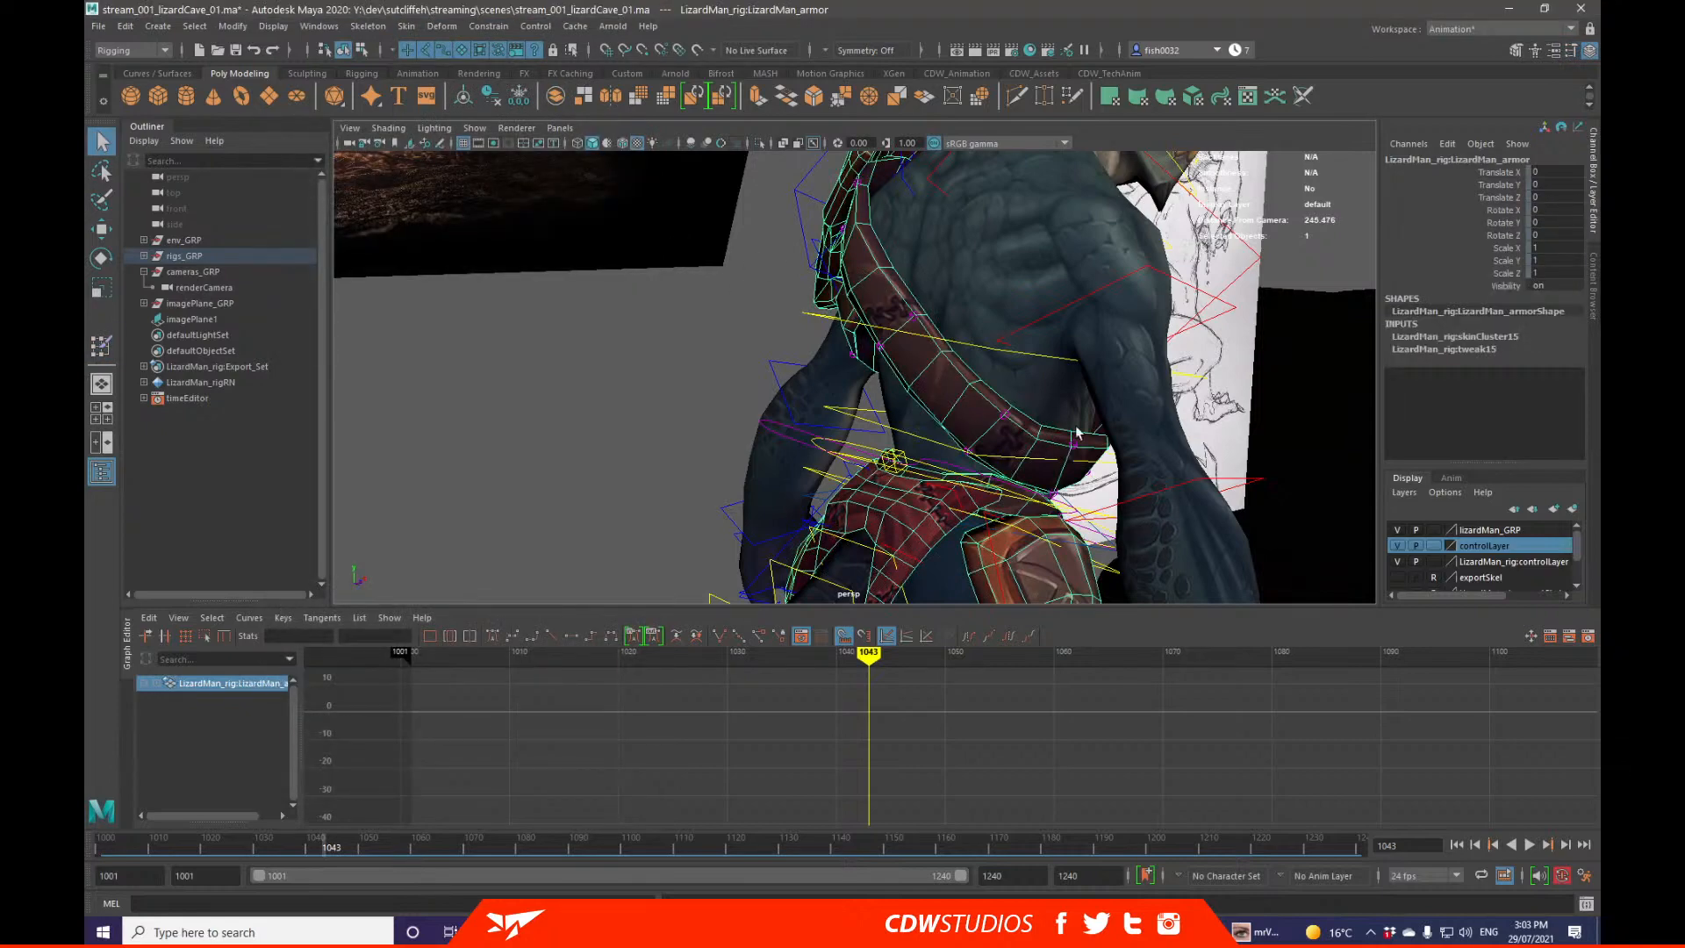
left_click(407, 25)
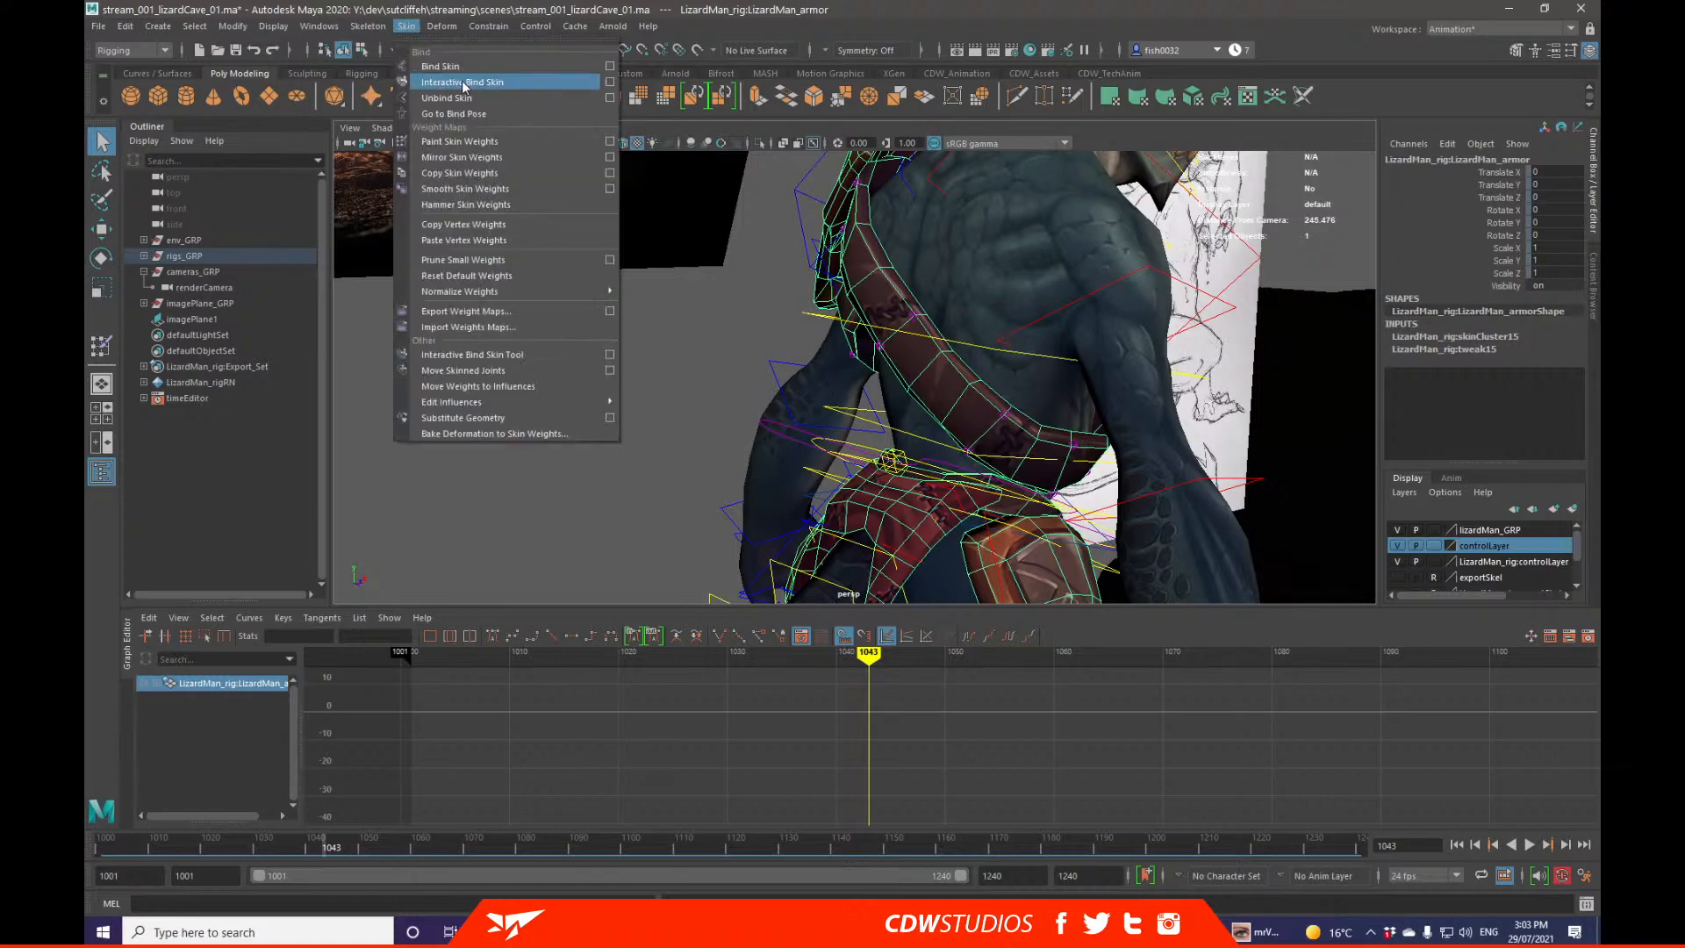
left_click(609, 141)
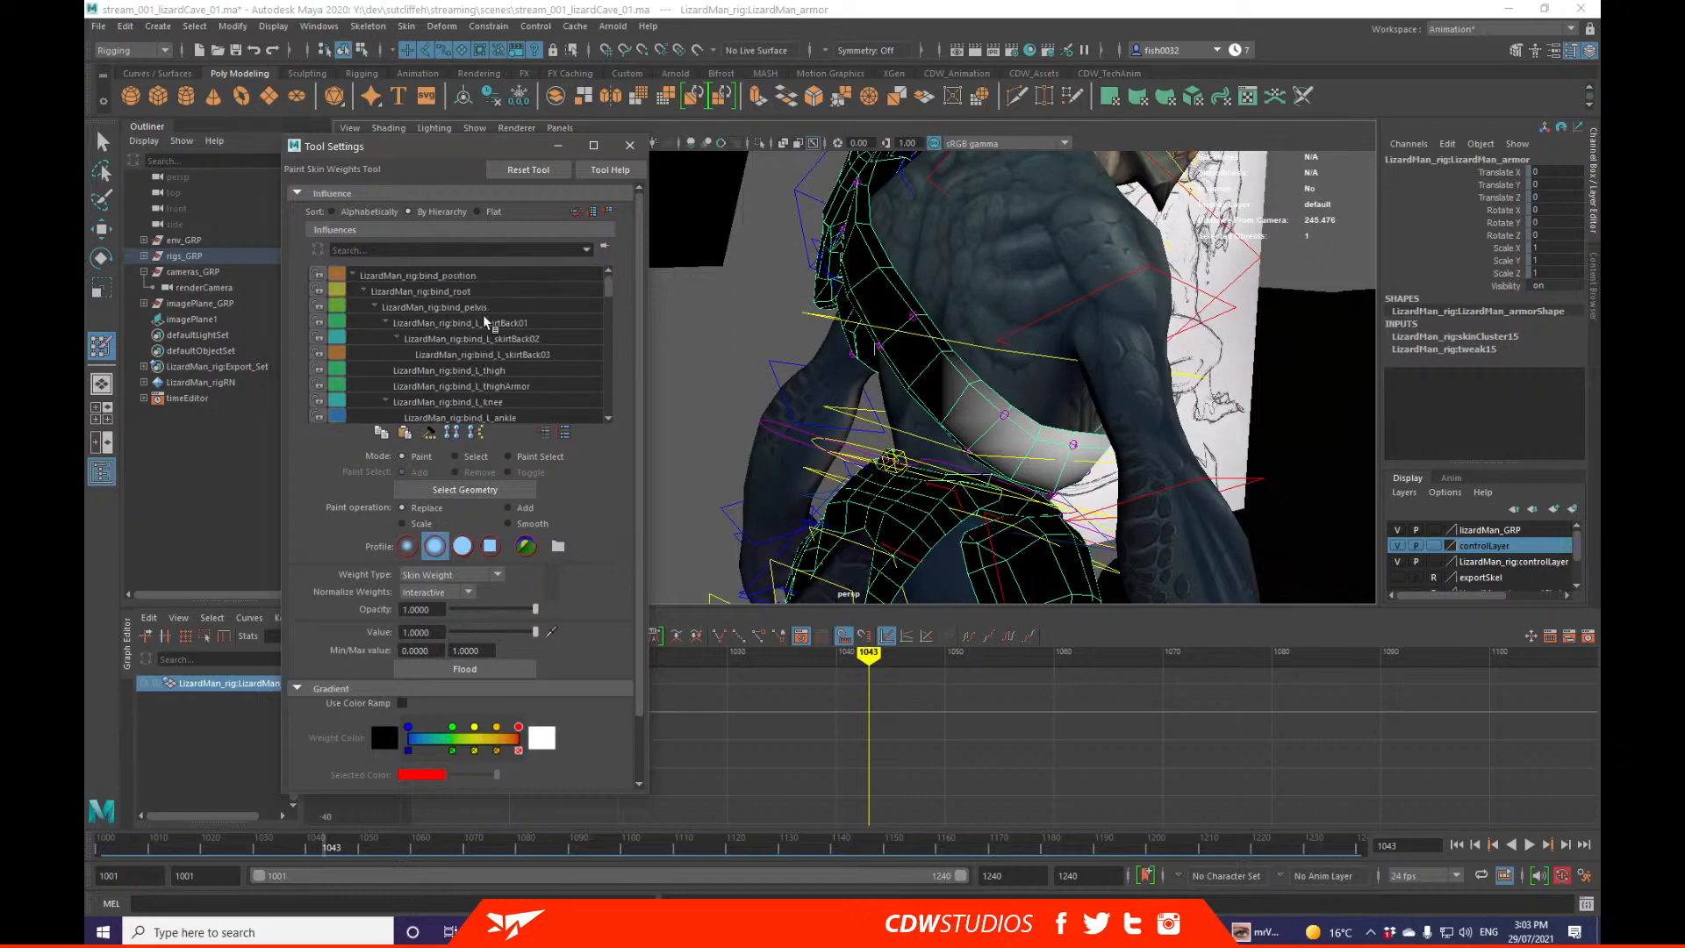
left_click(497, 277)
left_click(498, 308)
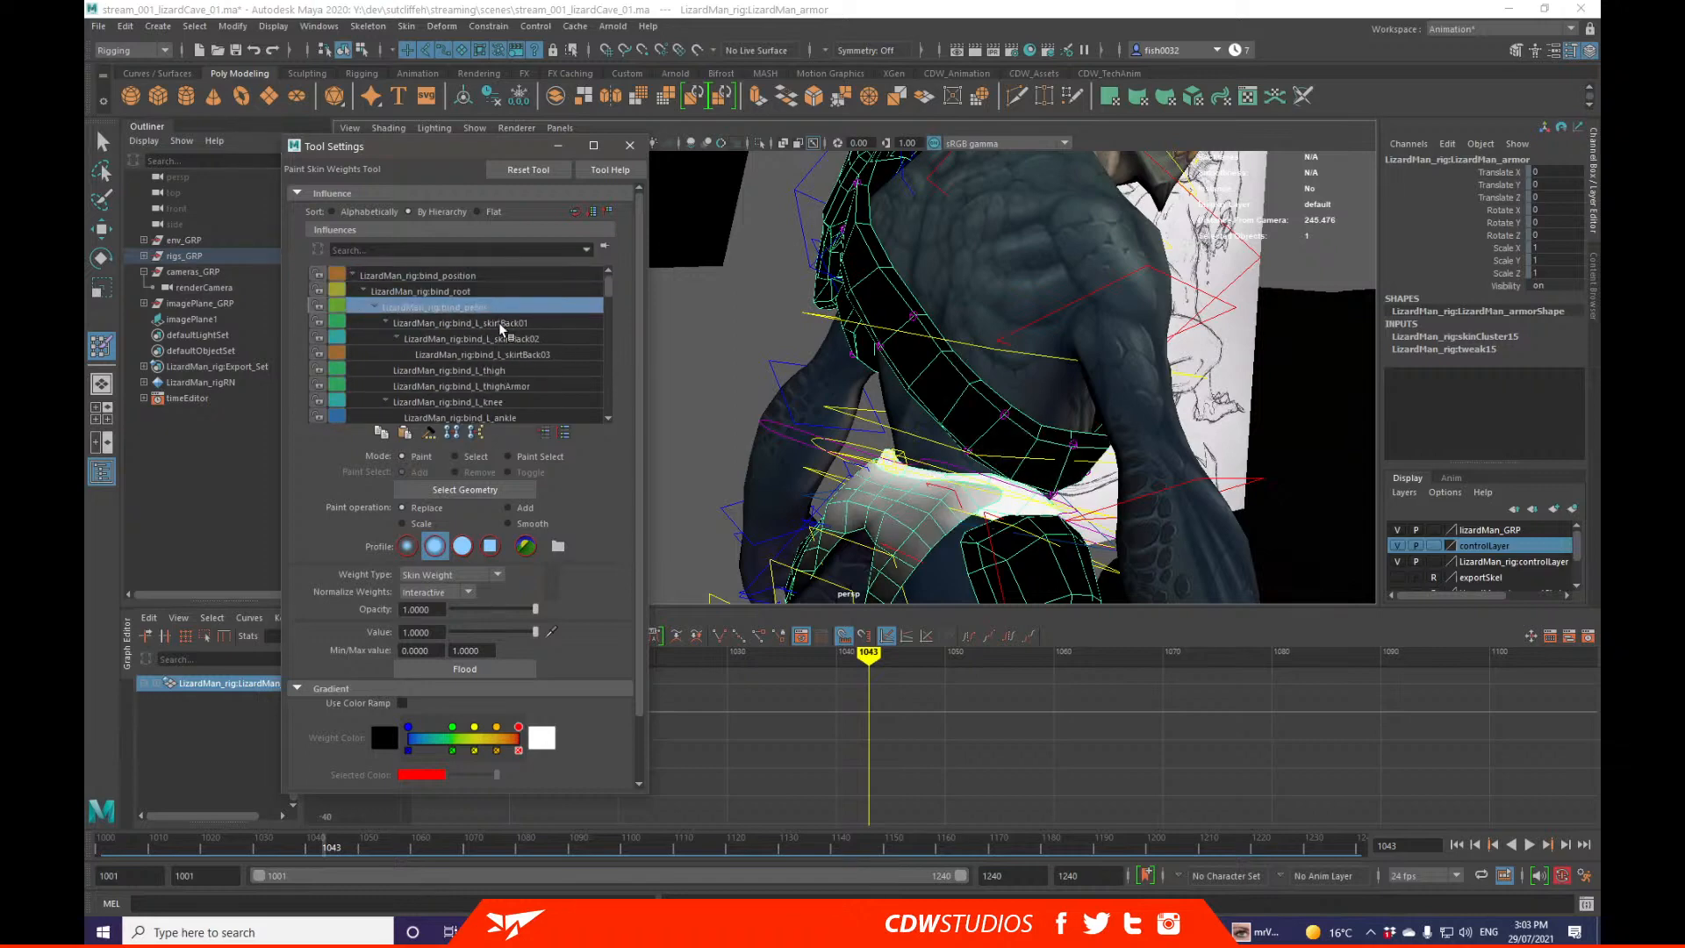
left_click(506, 338)
Step: Inspect the armor's weights for the right leg joints, including bind_R_thigh, bind_R_thighArmor and bind_R_knee, and browse on to the strap joints
scroll(507, 366, "down", 3)
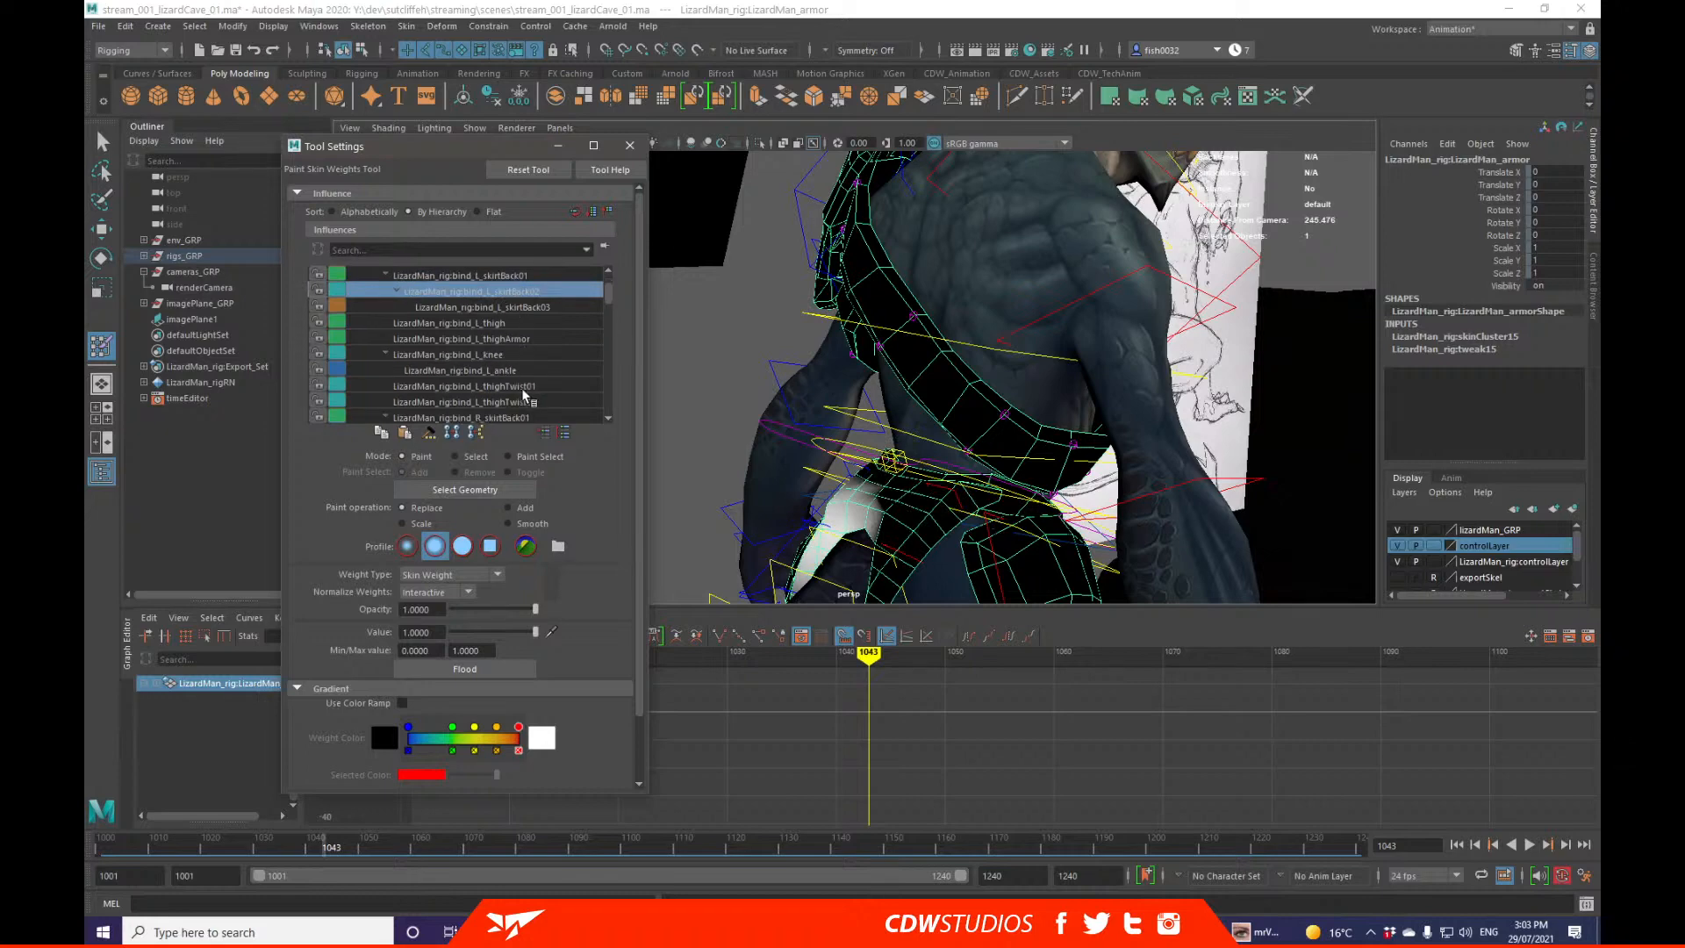
scroll(531, 391, "down", 3)
left_click(530, 375)
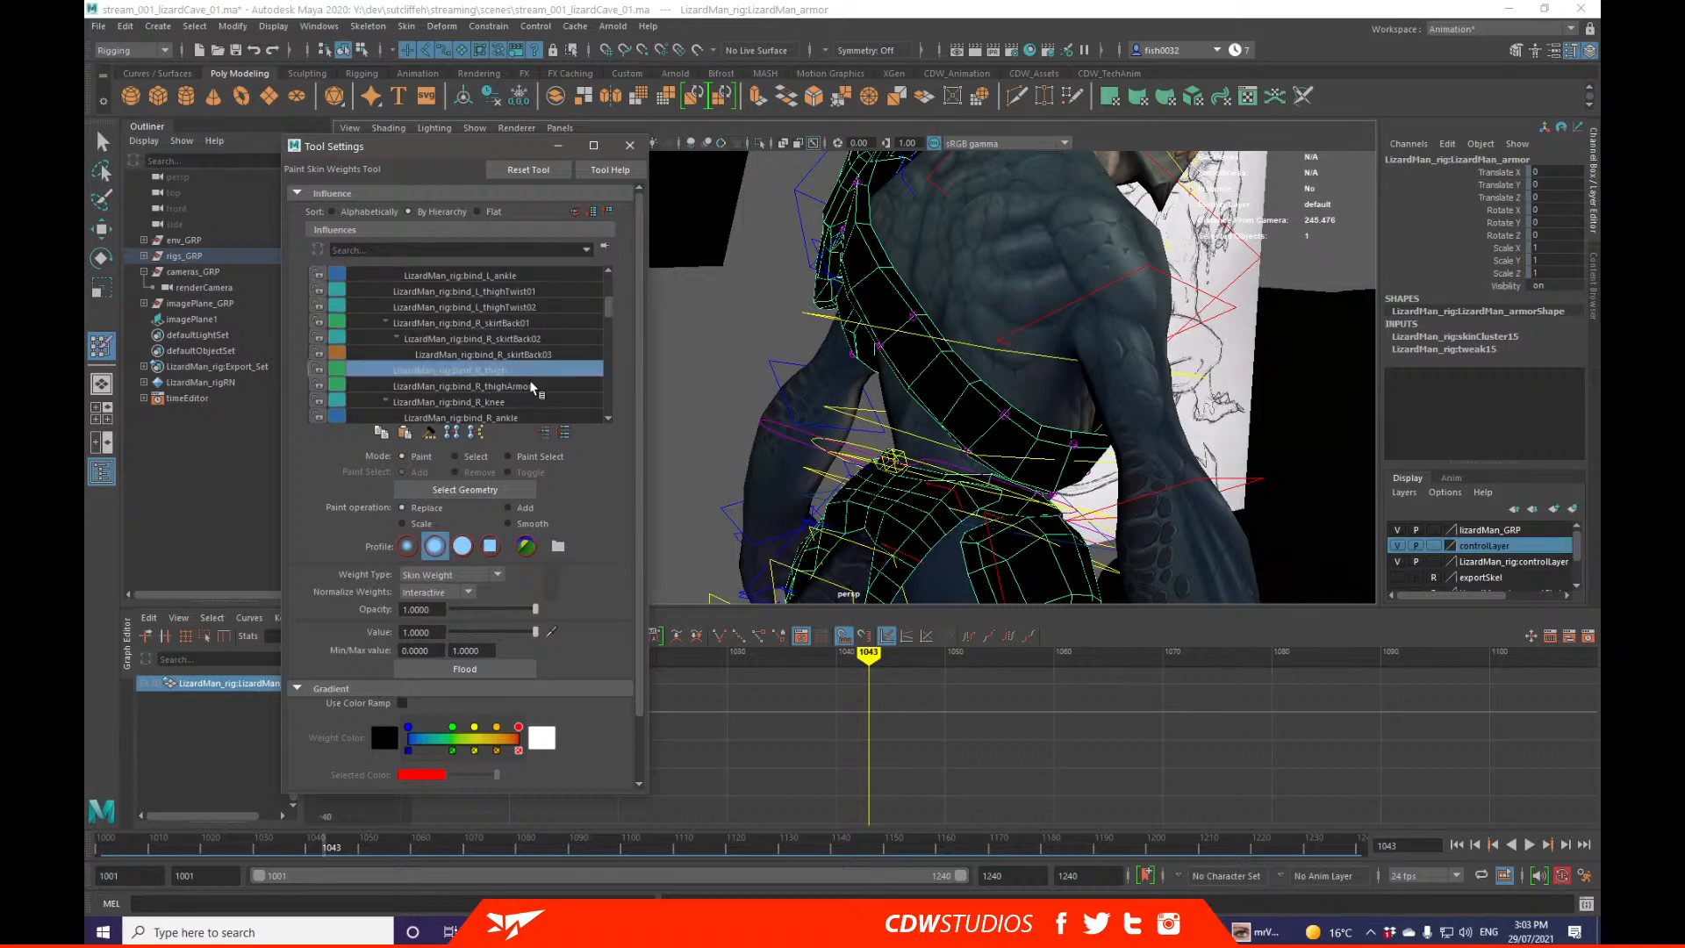
left_click(531, 387)
left_click(531, 401)
scroll(529, 403, "down", 1)
left_click(531, 401)
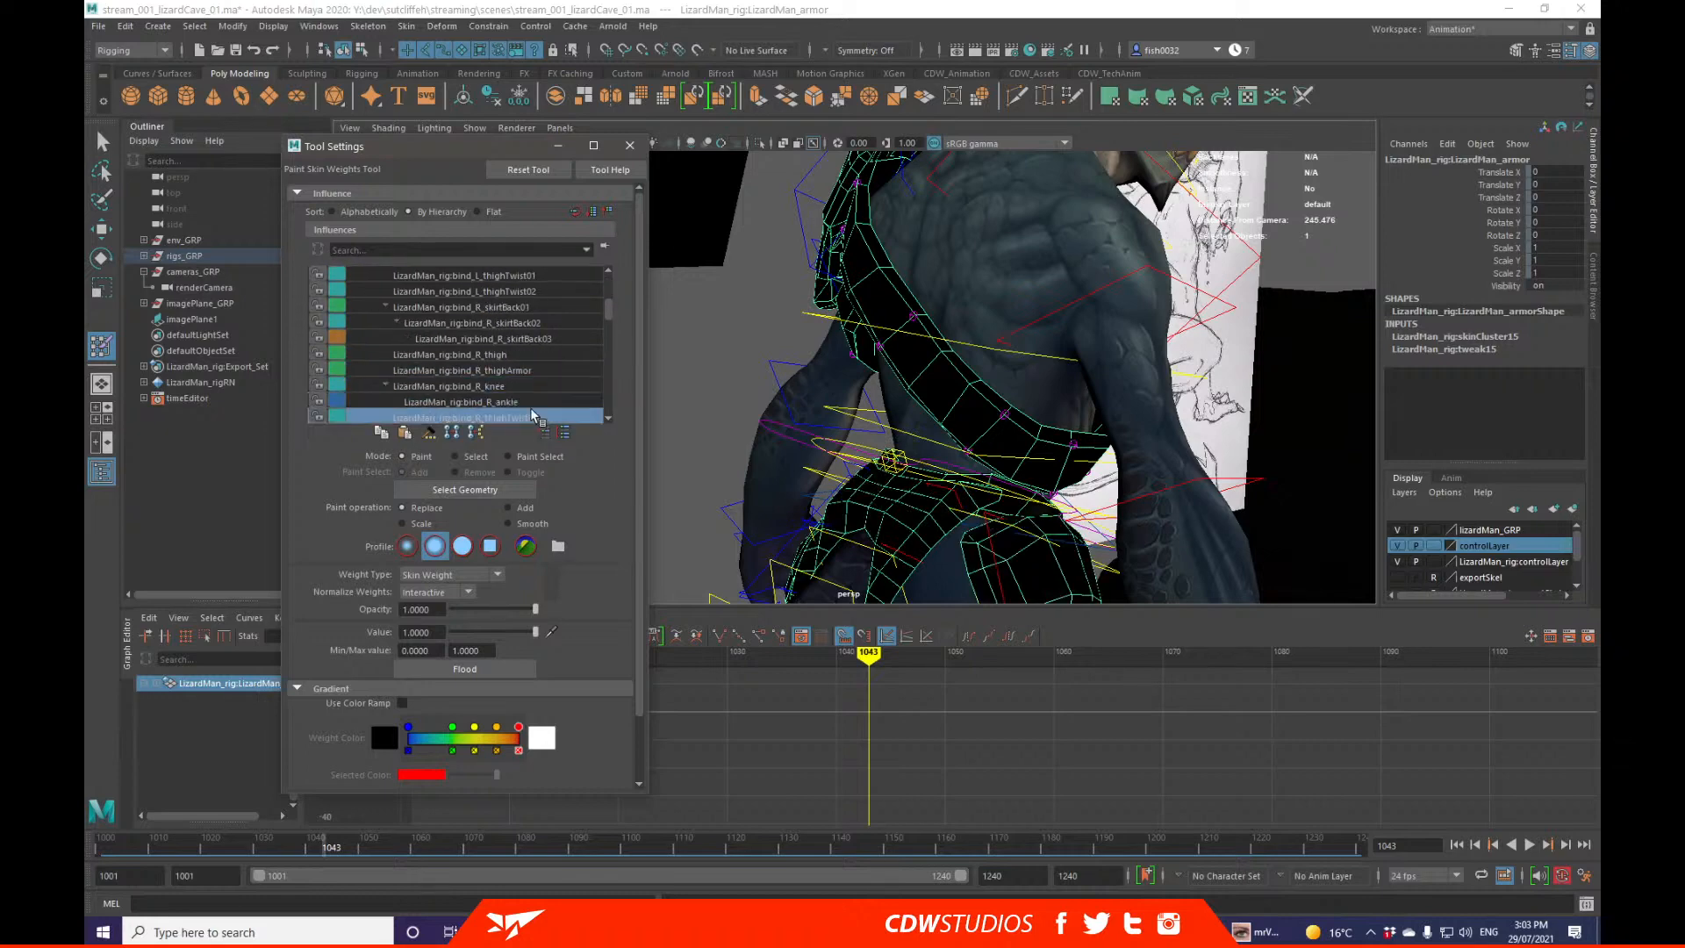
scroll(531, 405, "down", 5)
scroll(531, 402, "down", 10)
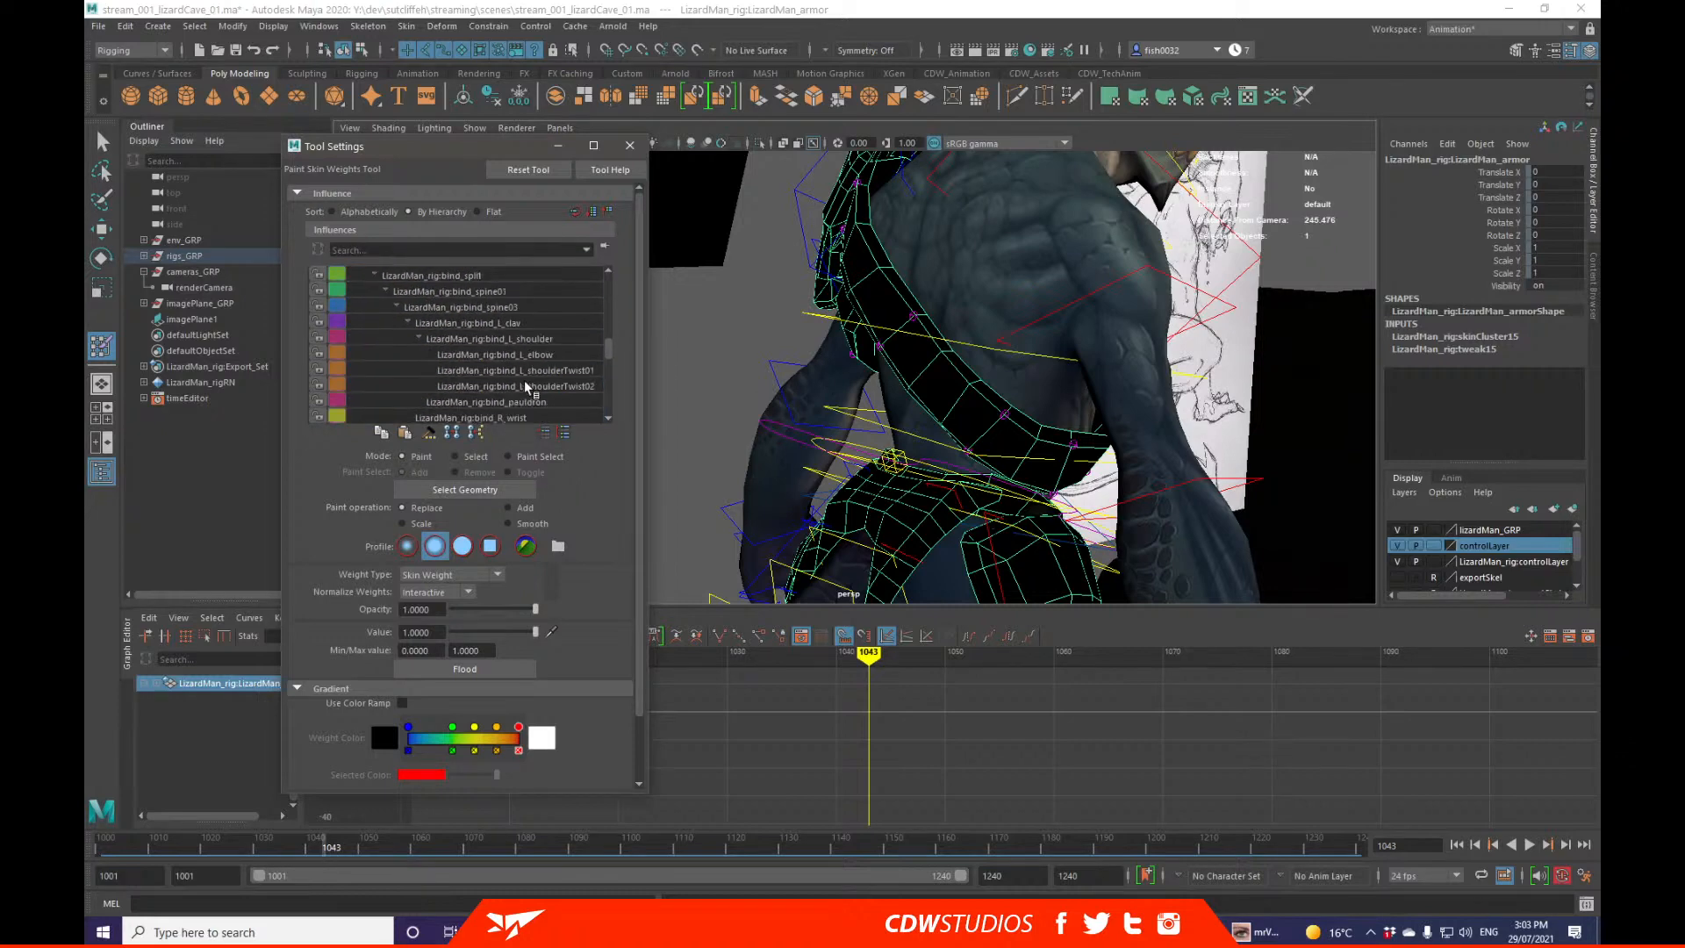
scroll(537, 386, "up", 5)
Step: Examine the armor's skin weights for the strap joints one by one, from bind_strap01 to bind_strap06
left_click(537, 325)
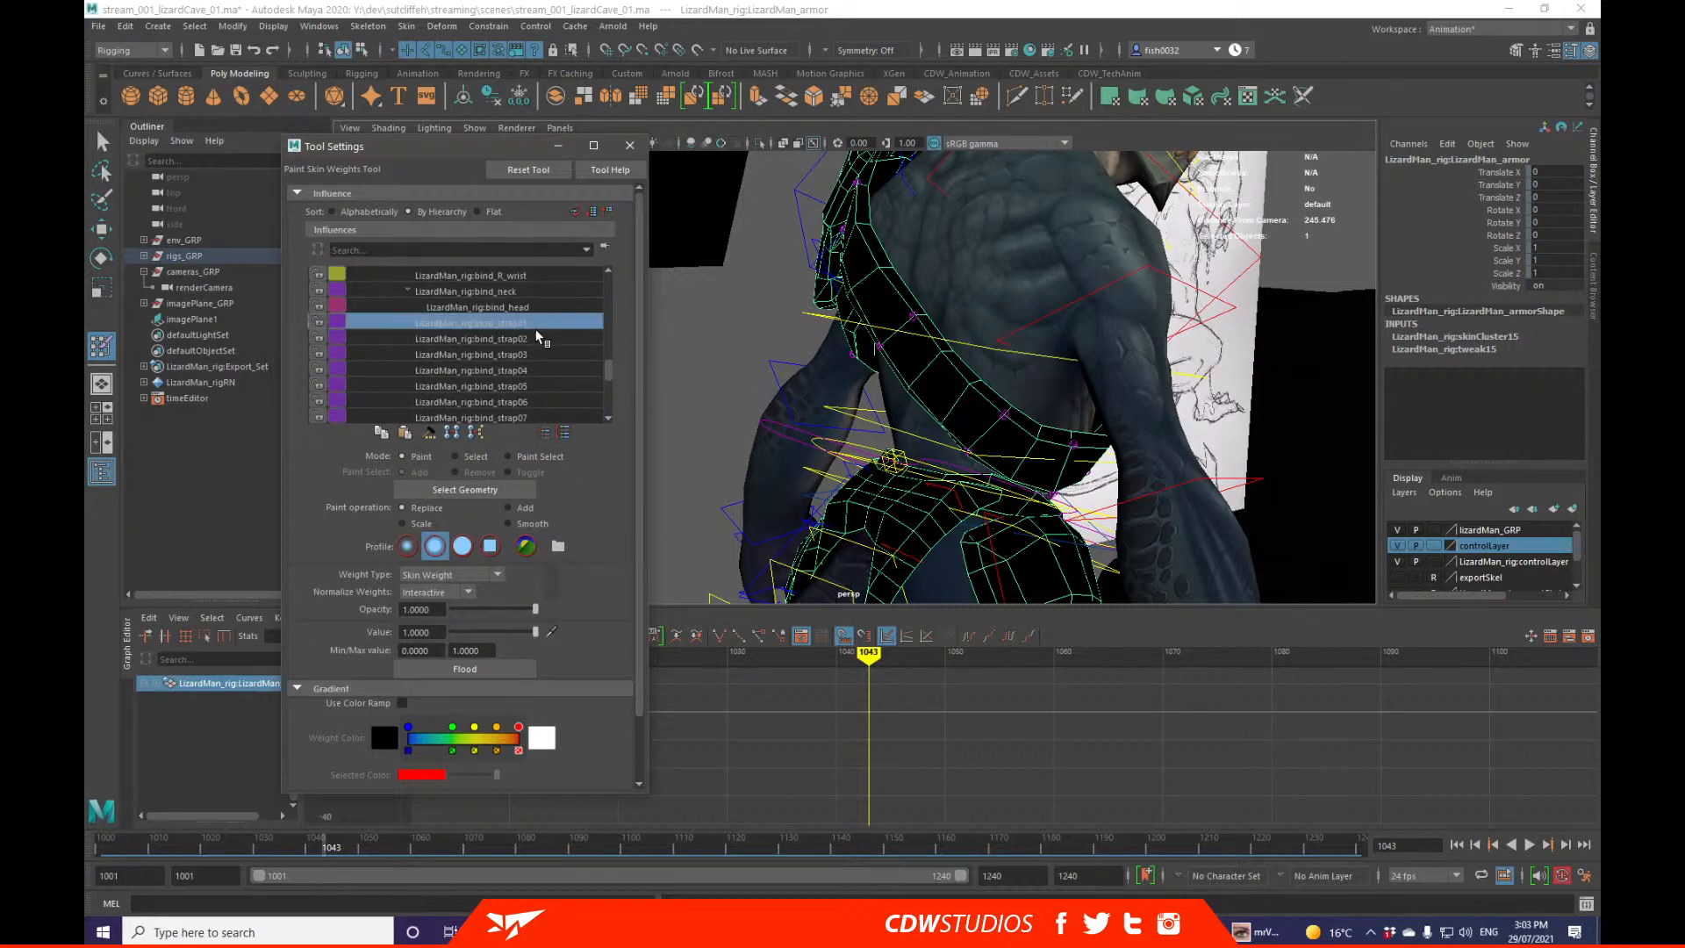
left_click(537, 341)
left_click(537, 355)
left_click(538, 371)
left_click(540, 387)
left_click(541, 401)
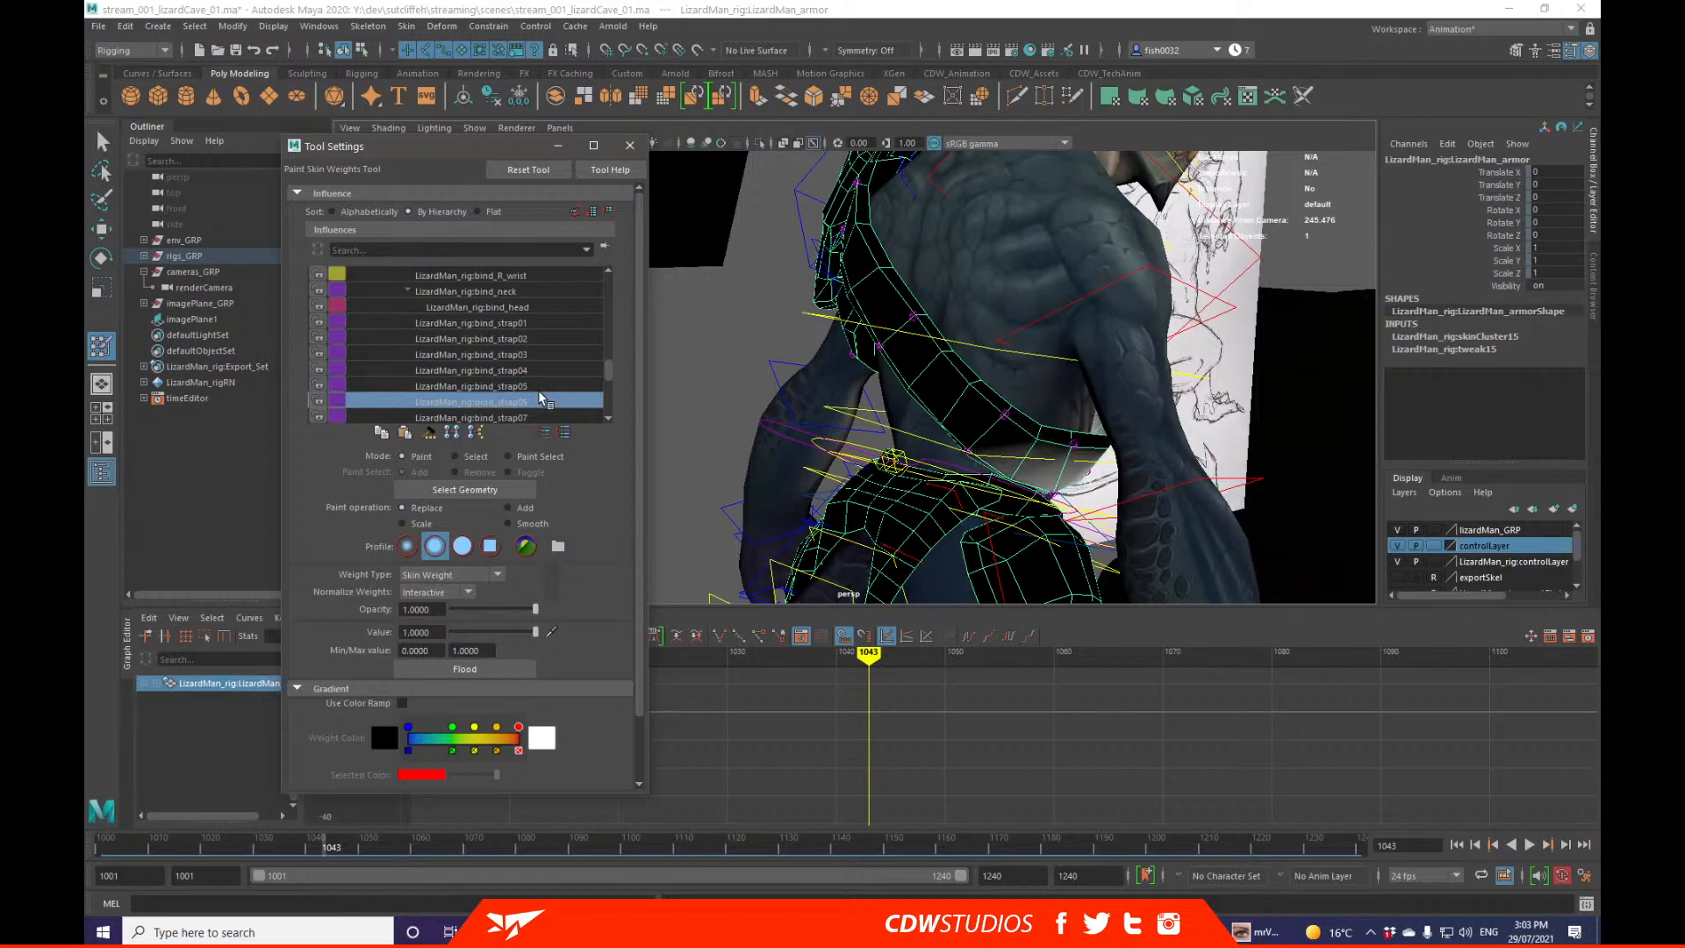
left_click_drag(976, 394, 1032, 401, "alt")
Step: Continue examining the strap's skin weights joint by joint, from bind_strap07 to bind_strap11
left_click(546, 418)
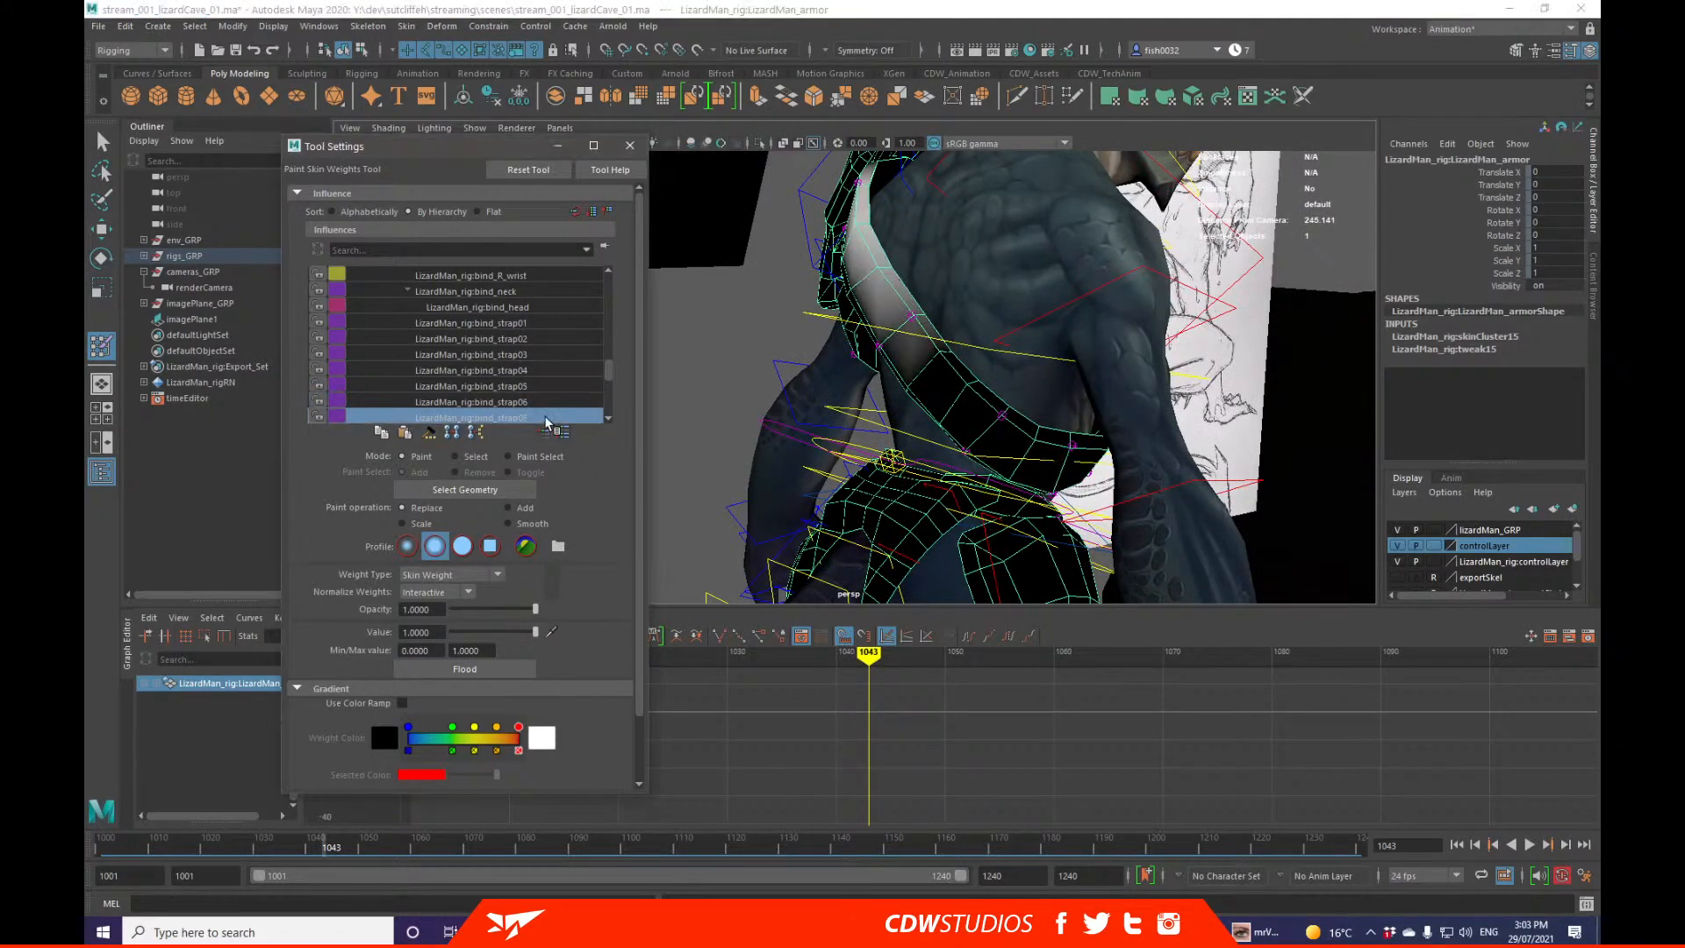
left_click(607, 417)
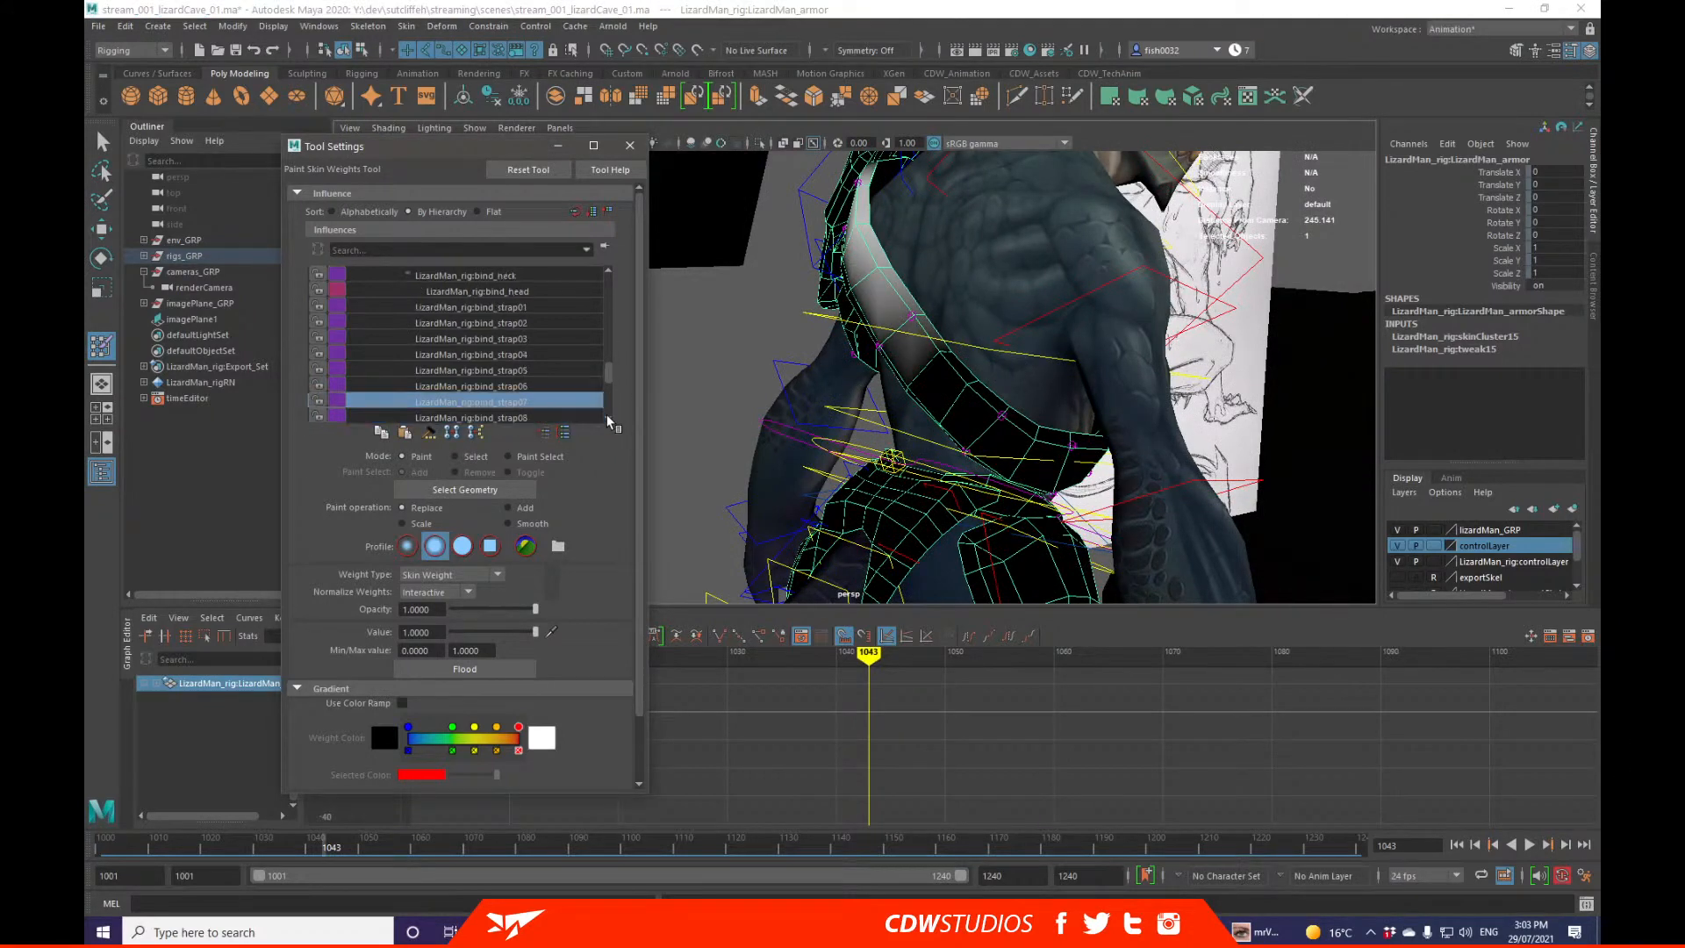
left_click(559, 418)
left_click_drag(667, 410, 752, 384, "alt")
scroll(526, 369, "down", 2)
left_click(537, 358)
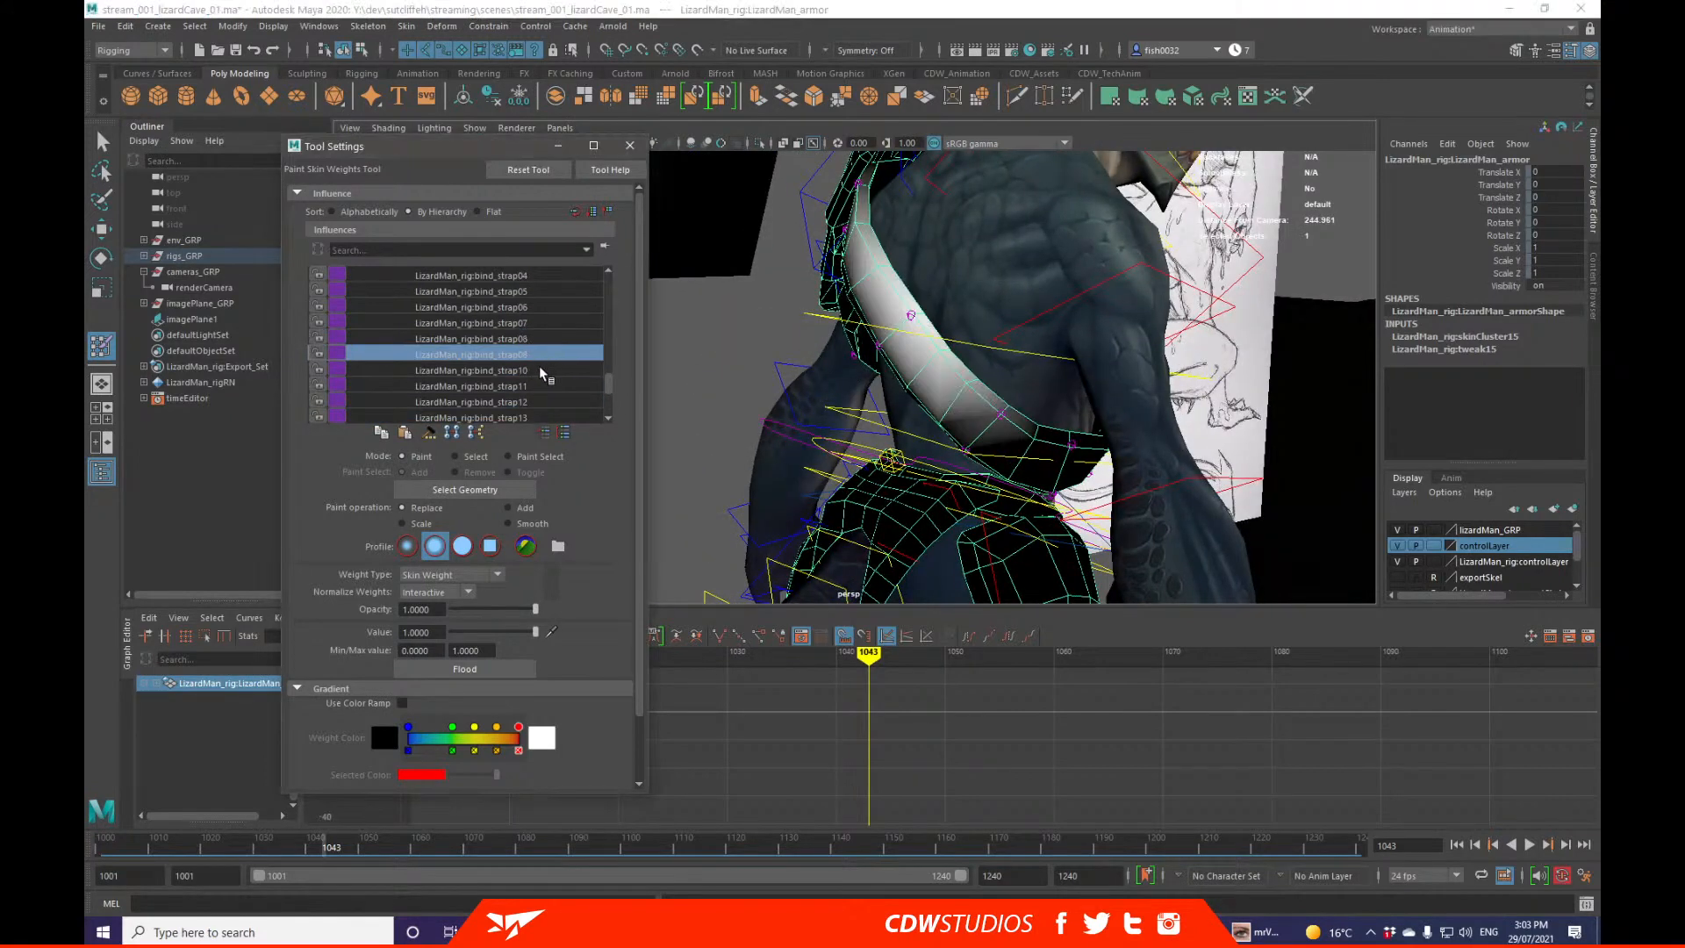
left_click(539, 370)
left_click(542, 385)
left_click(546, 369)
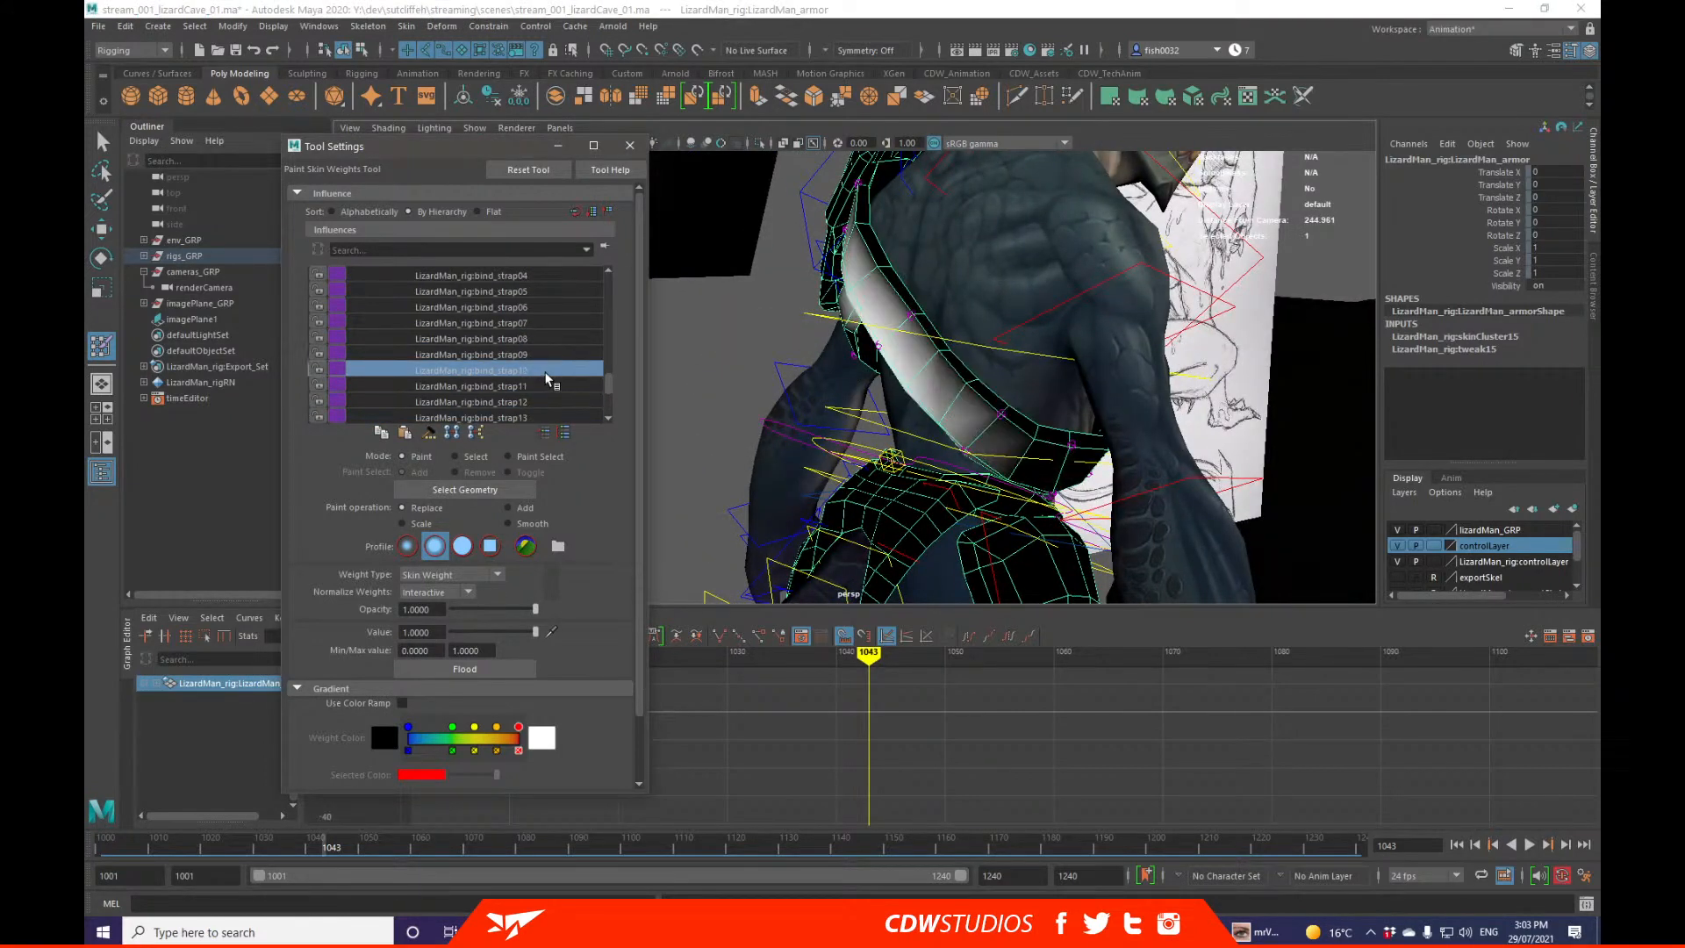
left_click(547, 386)
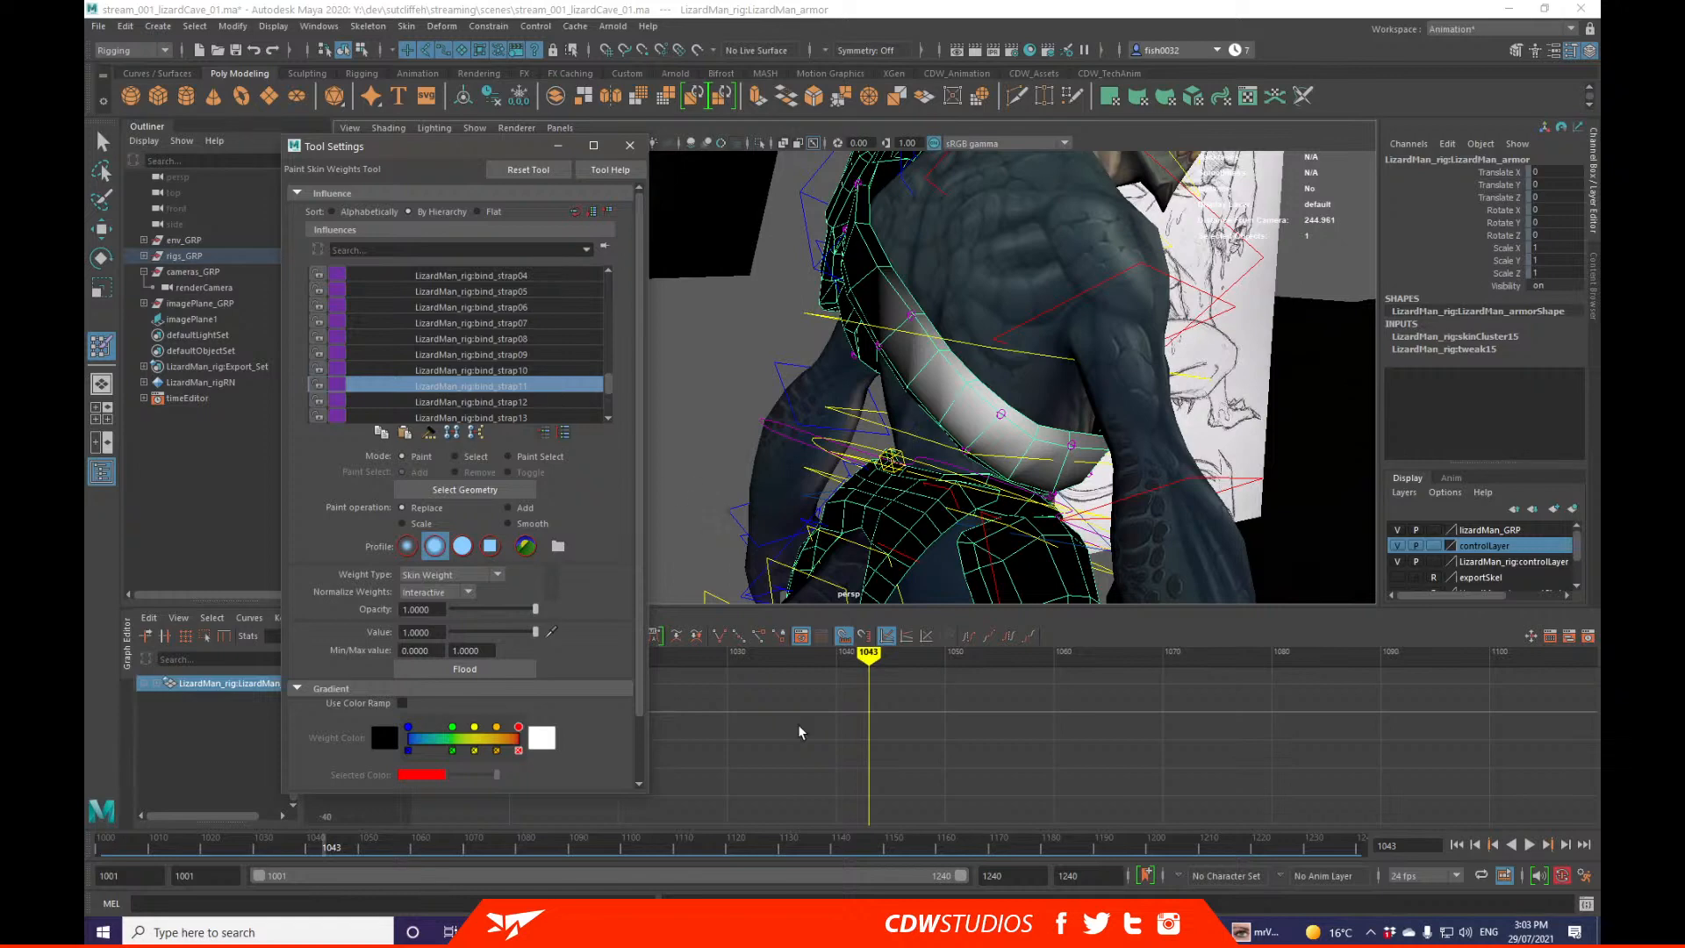
Step: Scrub to frame 1042, leave weight painting for the Select tool, and select the ctrl_spine03FK control
mouse_move(337, 842)
left_mouse_down()
mouse_move(282, 842)
mouse_move(327, 844)
left_mouse_up()
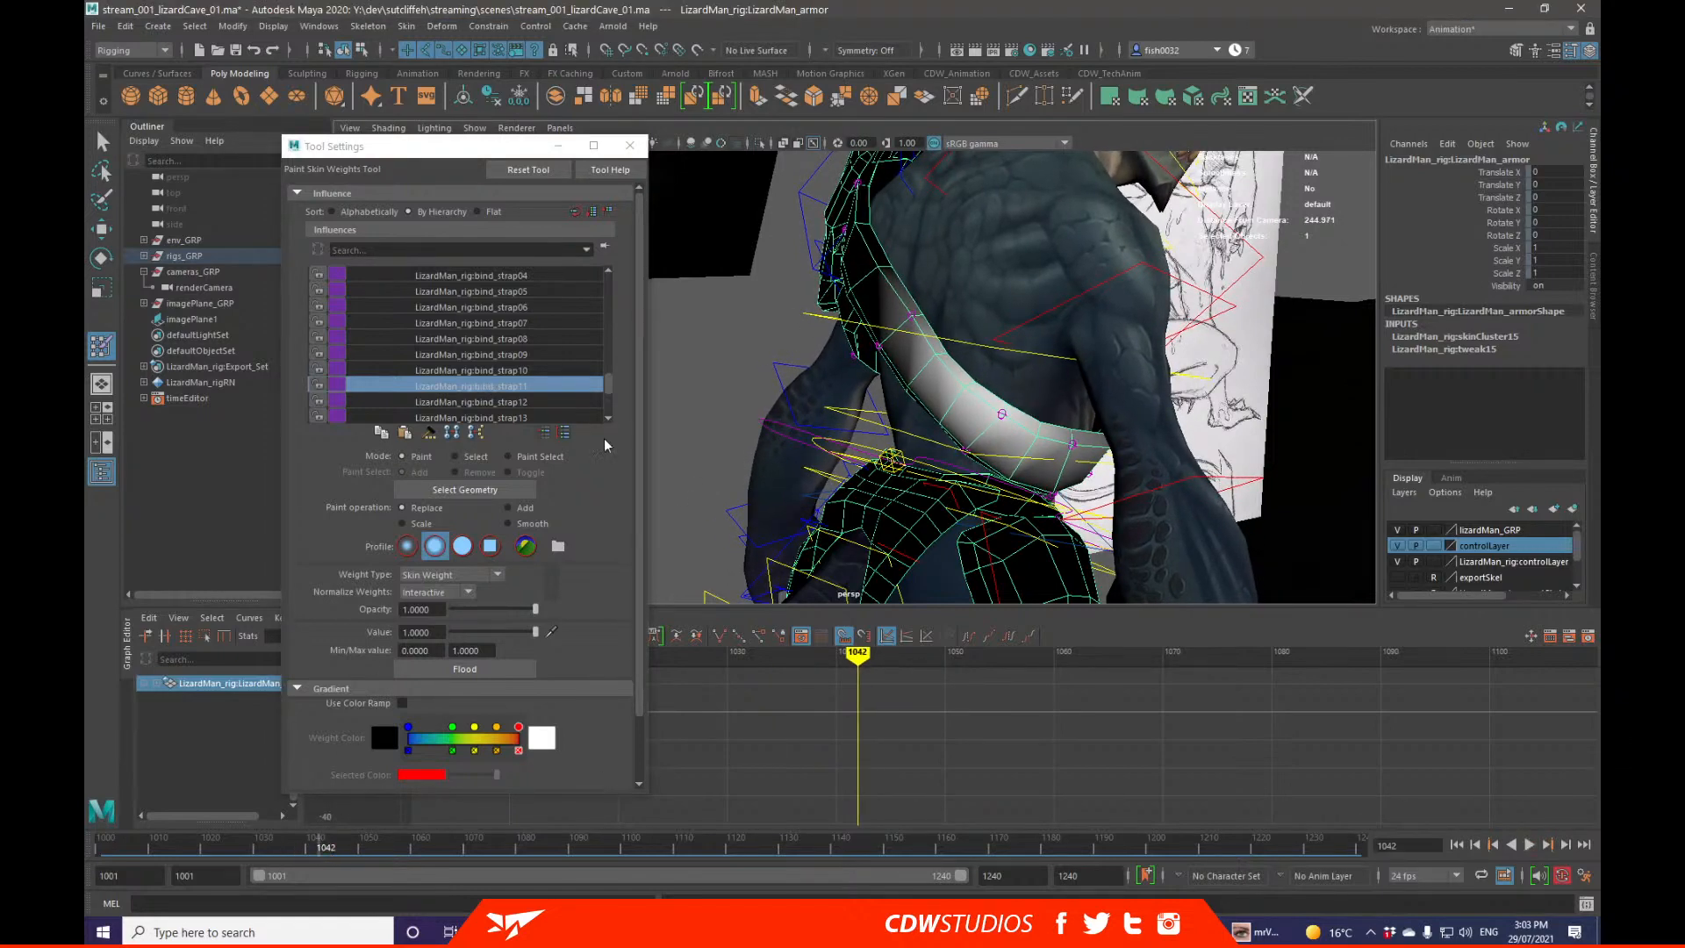
left_click_drag(1014, 375, 884, 372, "alt")
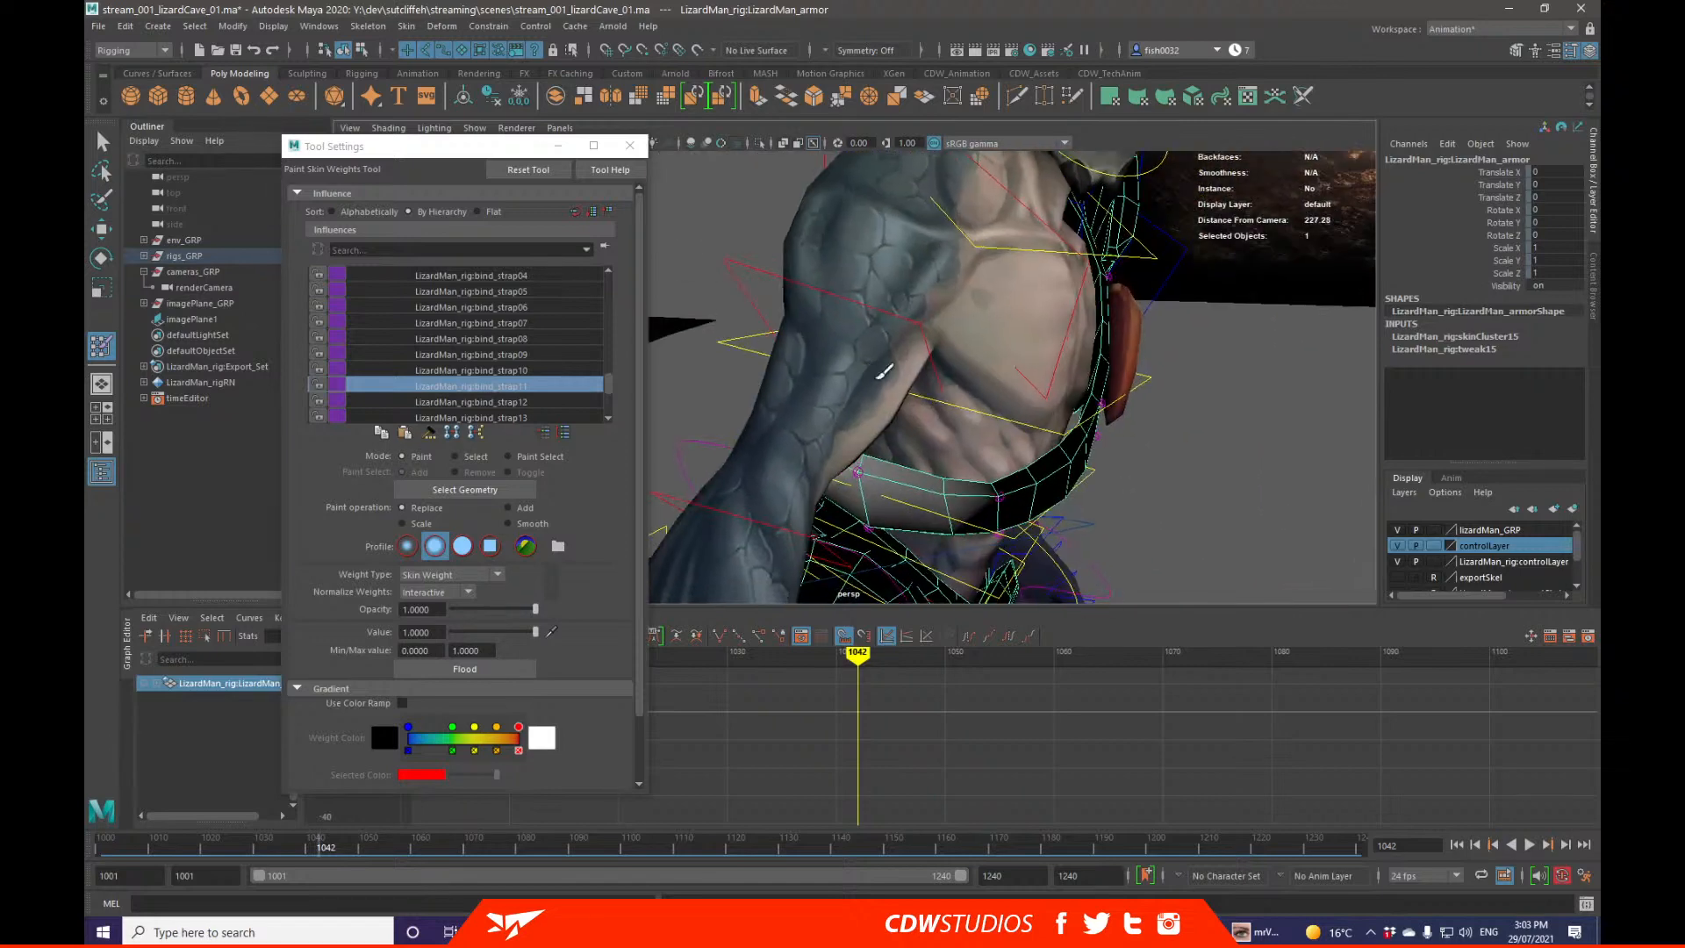
key("q")
left_click(1066, 433)
left_click_drag(1068, 434, 1018, 469, "alt")
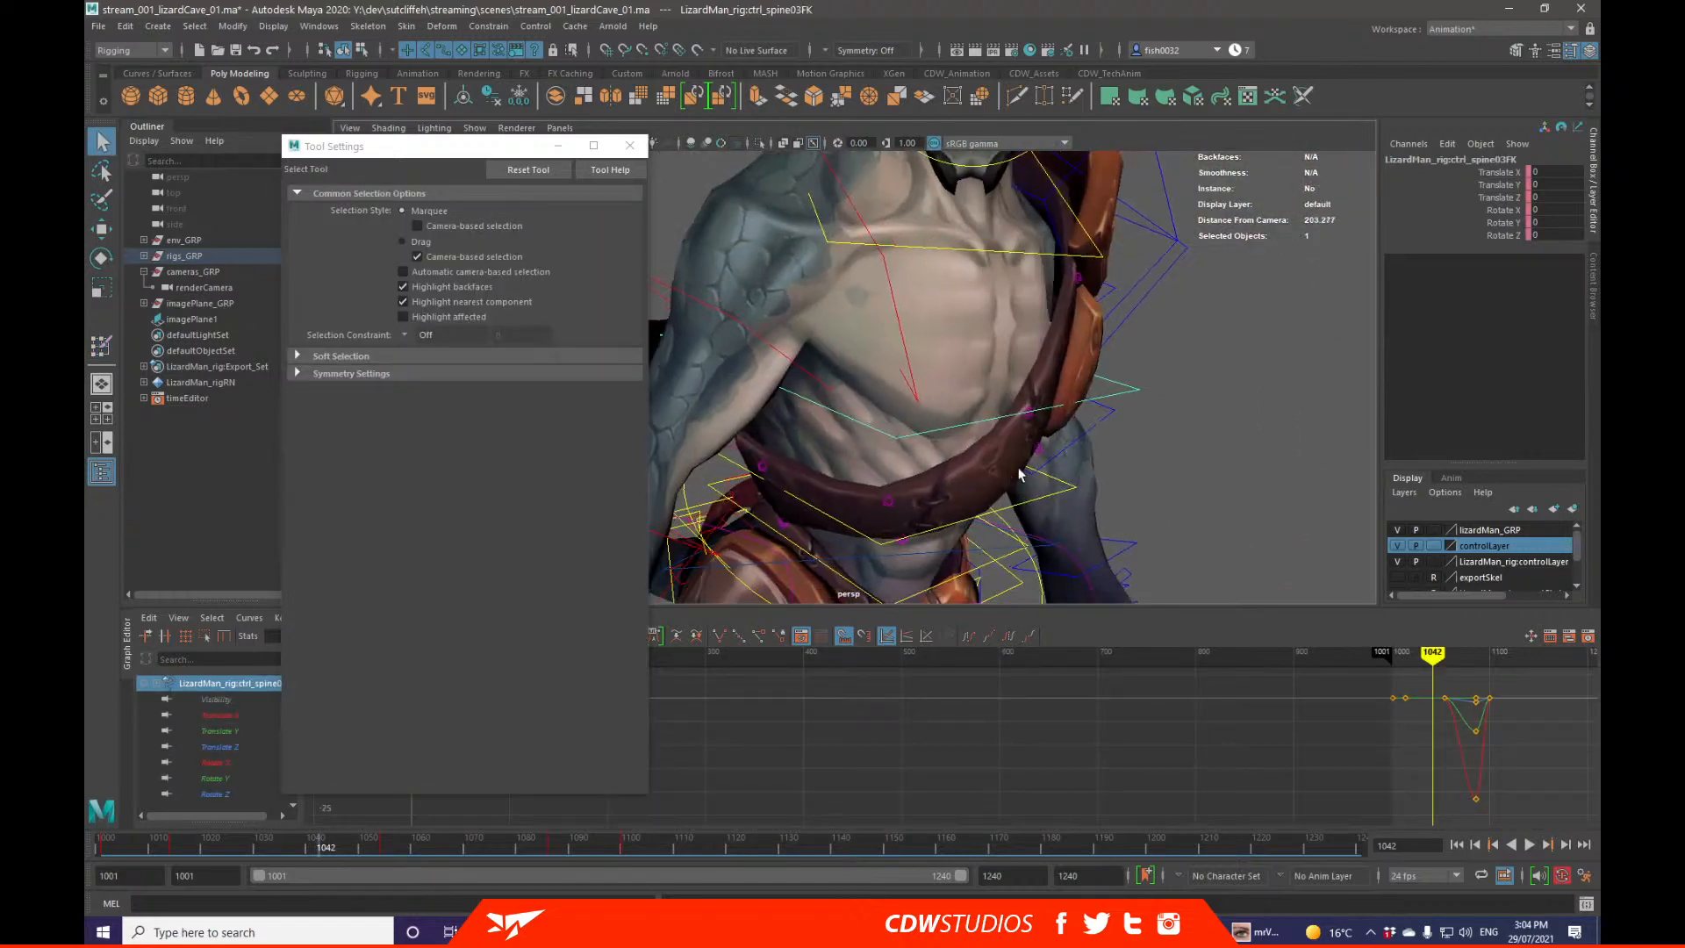
Step: Scrub the timeline around frame 1042 to check the strap's motion, and select the ctrl_spine02FK control
mouse_move(264, 848)
left_mouse_down()
mouse_move(172, 848)
mouse_move(416, 846)
mouse_move(206, 847)
mouse_move(340, 844)
mouse_move(325, 845)
left_mouse_up()
left_click(1032, 503)
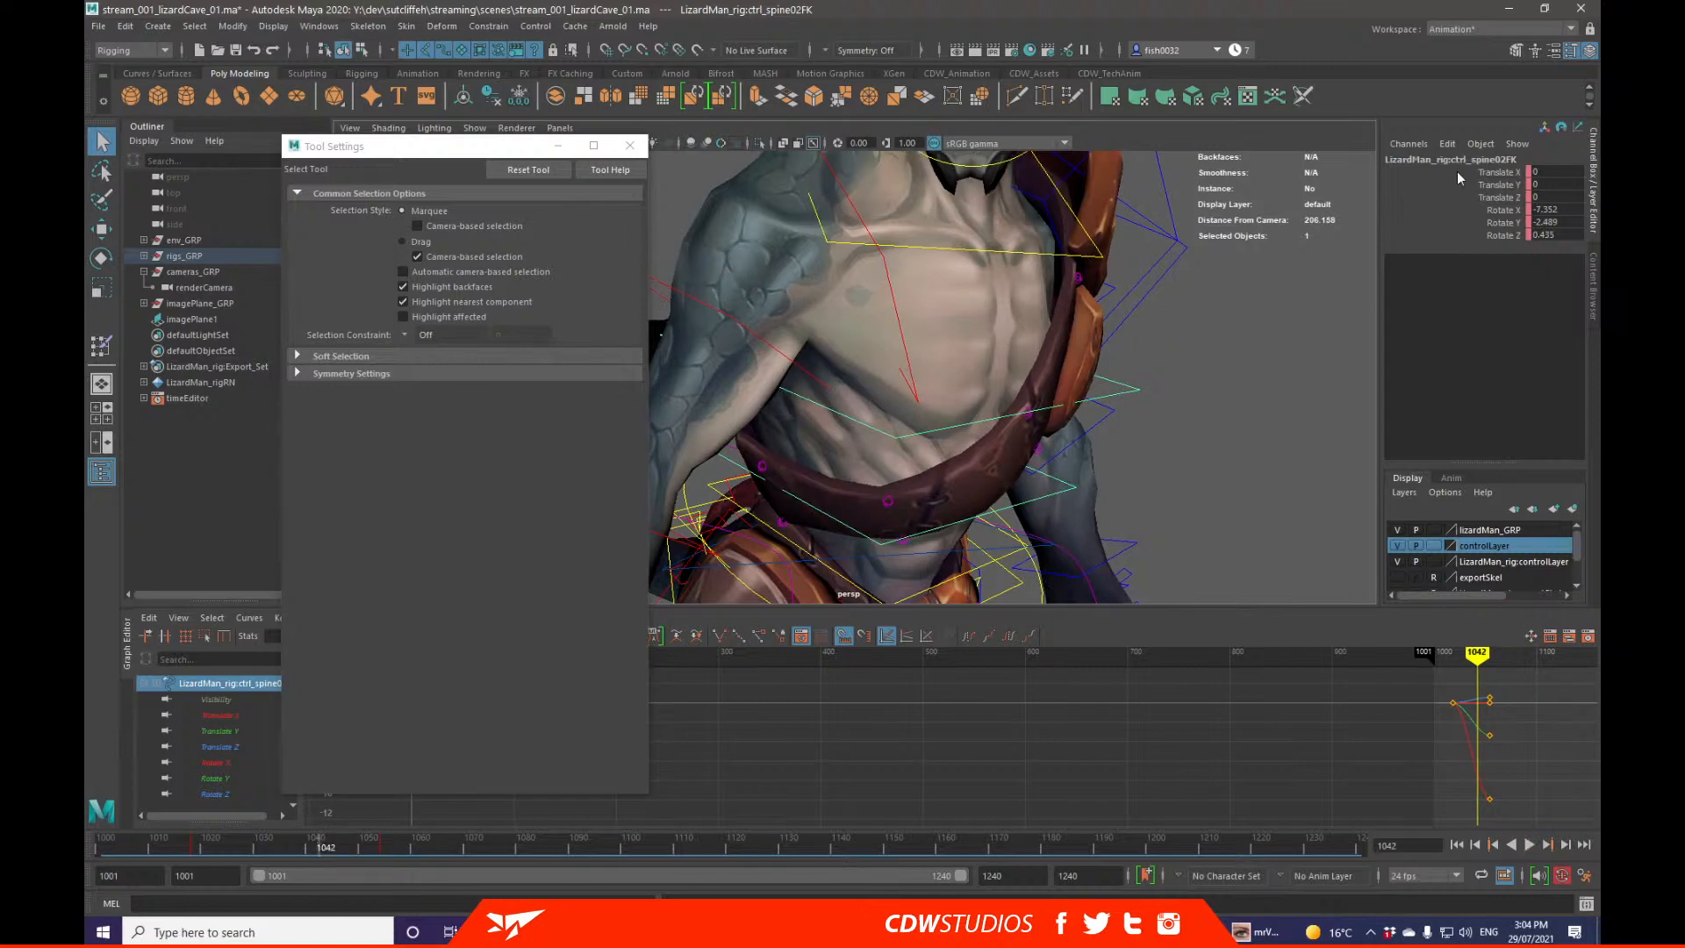
right_click_drag(1078, 323, 947, 343, "alt")
Step: Select the armor mesh again and close the tool settings window
left_click(943, 344)
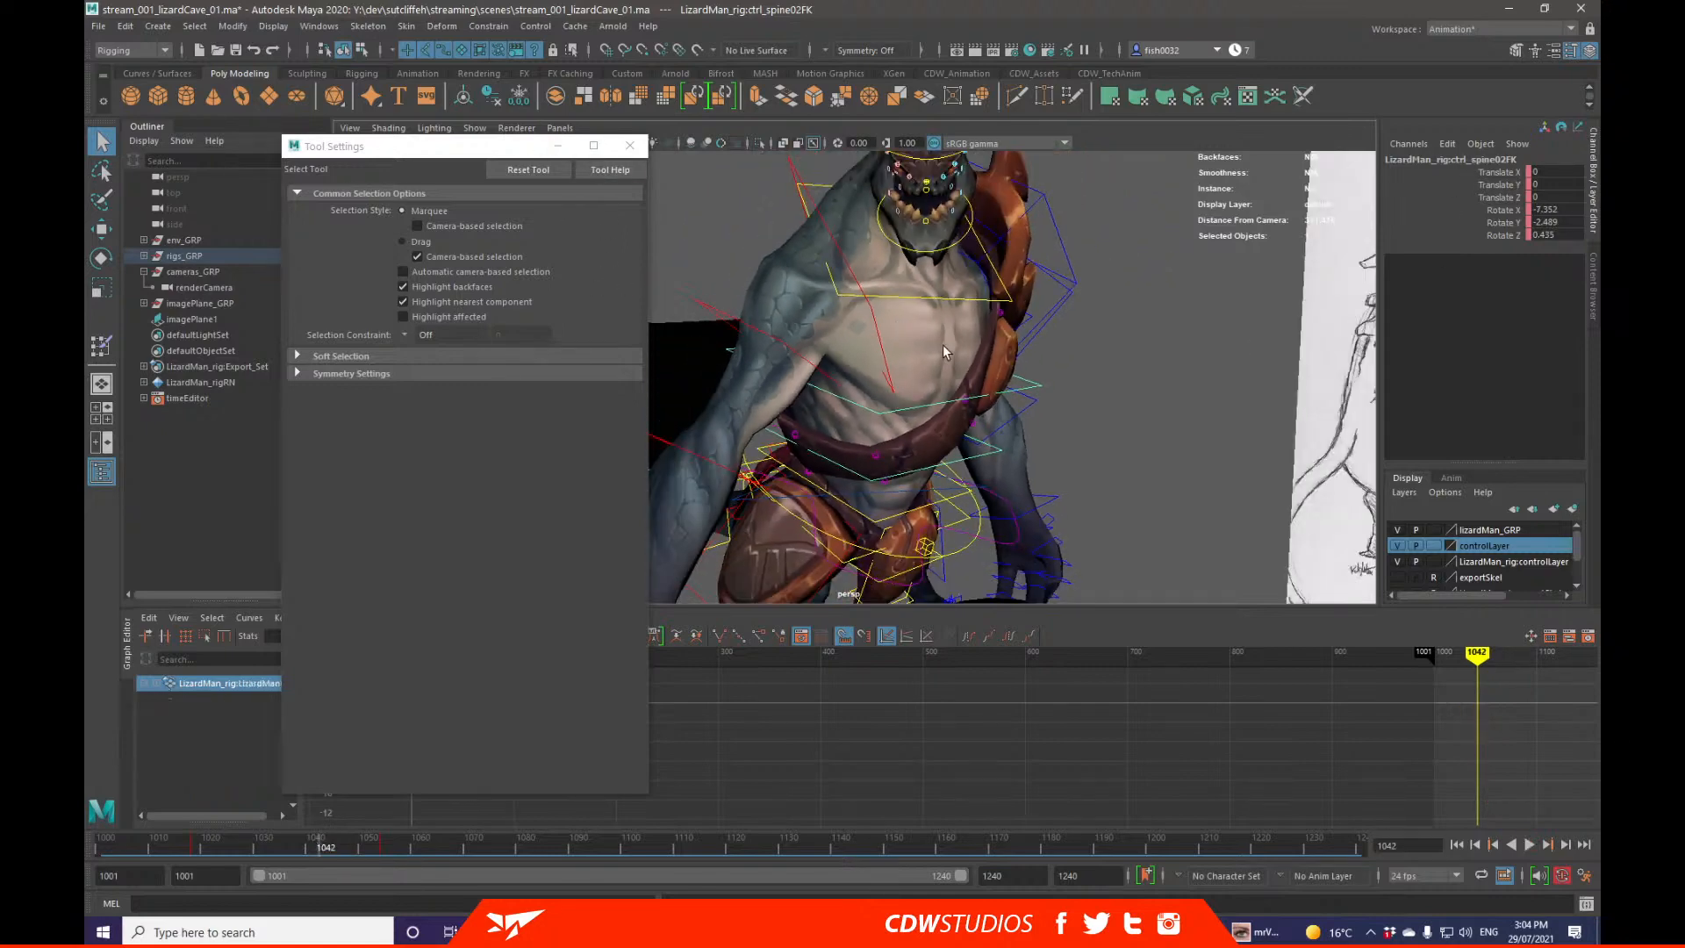
left_click_drag(942, 344, 942, 413, "alt")
left_click(934, 463)
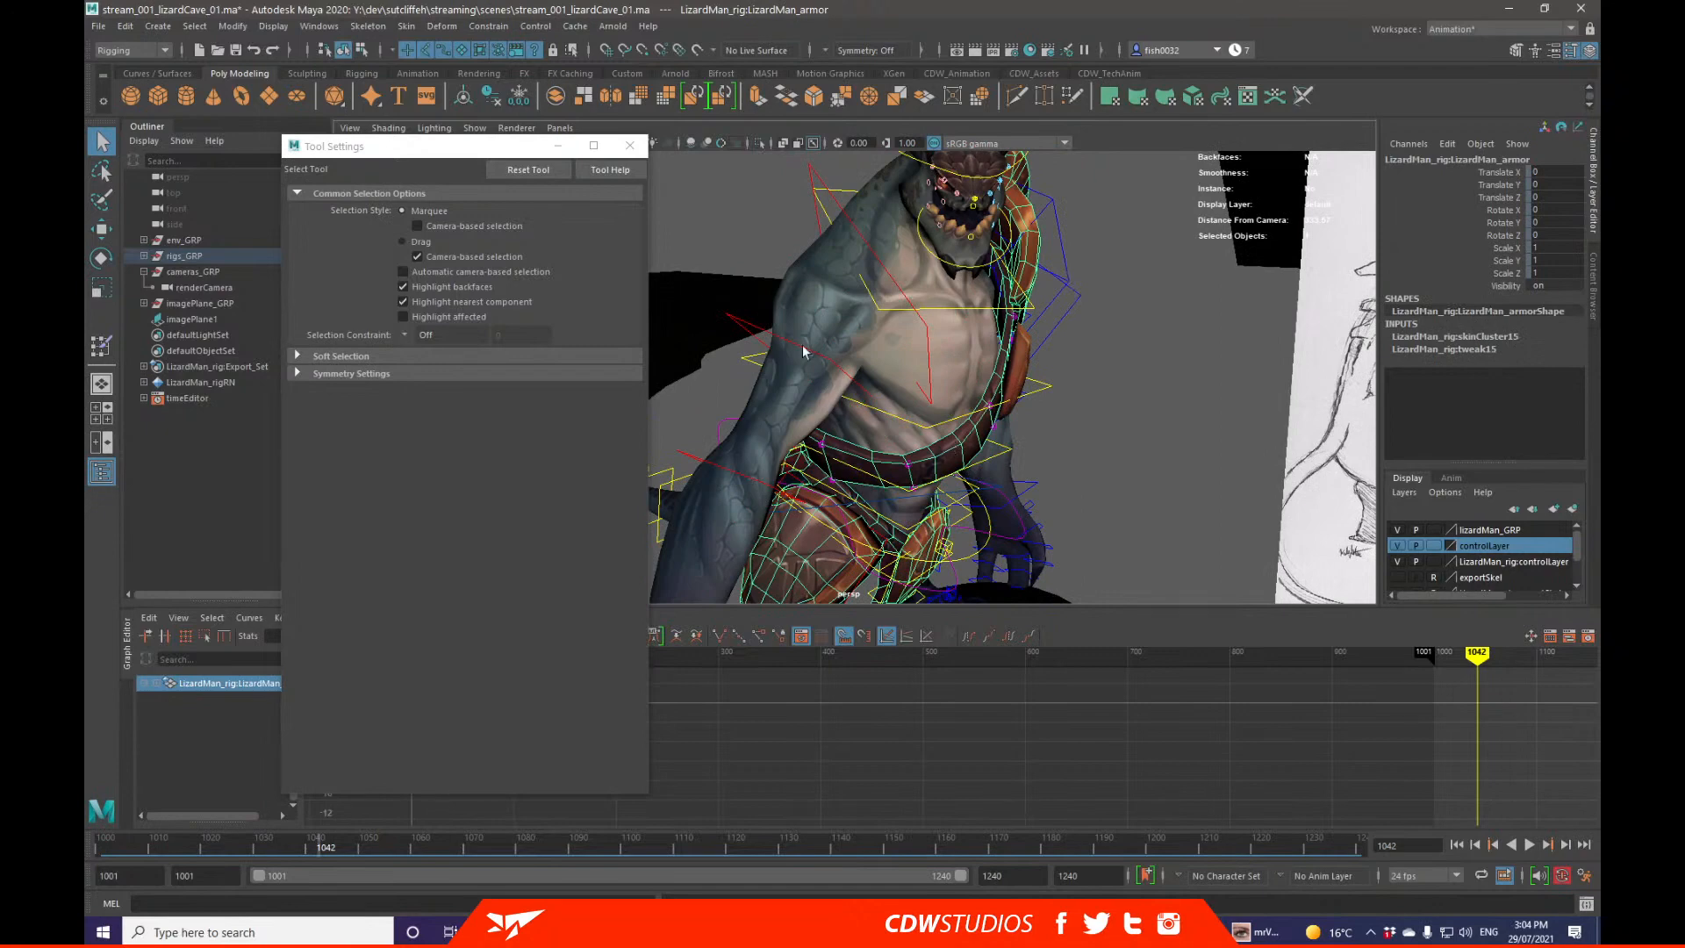
left_click(407, 25)
left_click(620, 208)
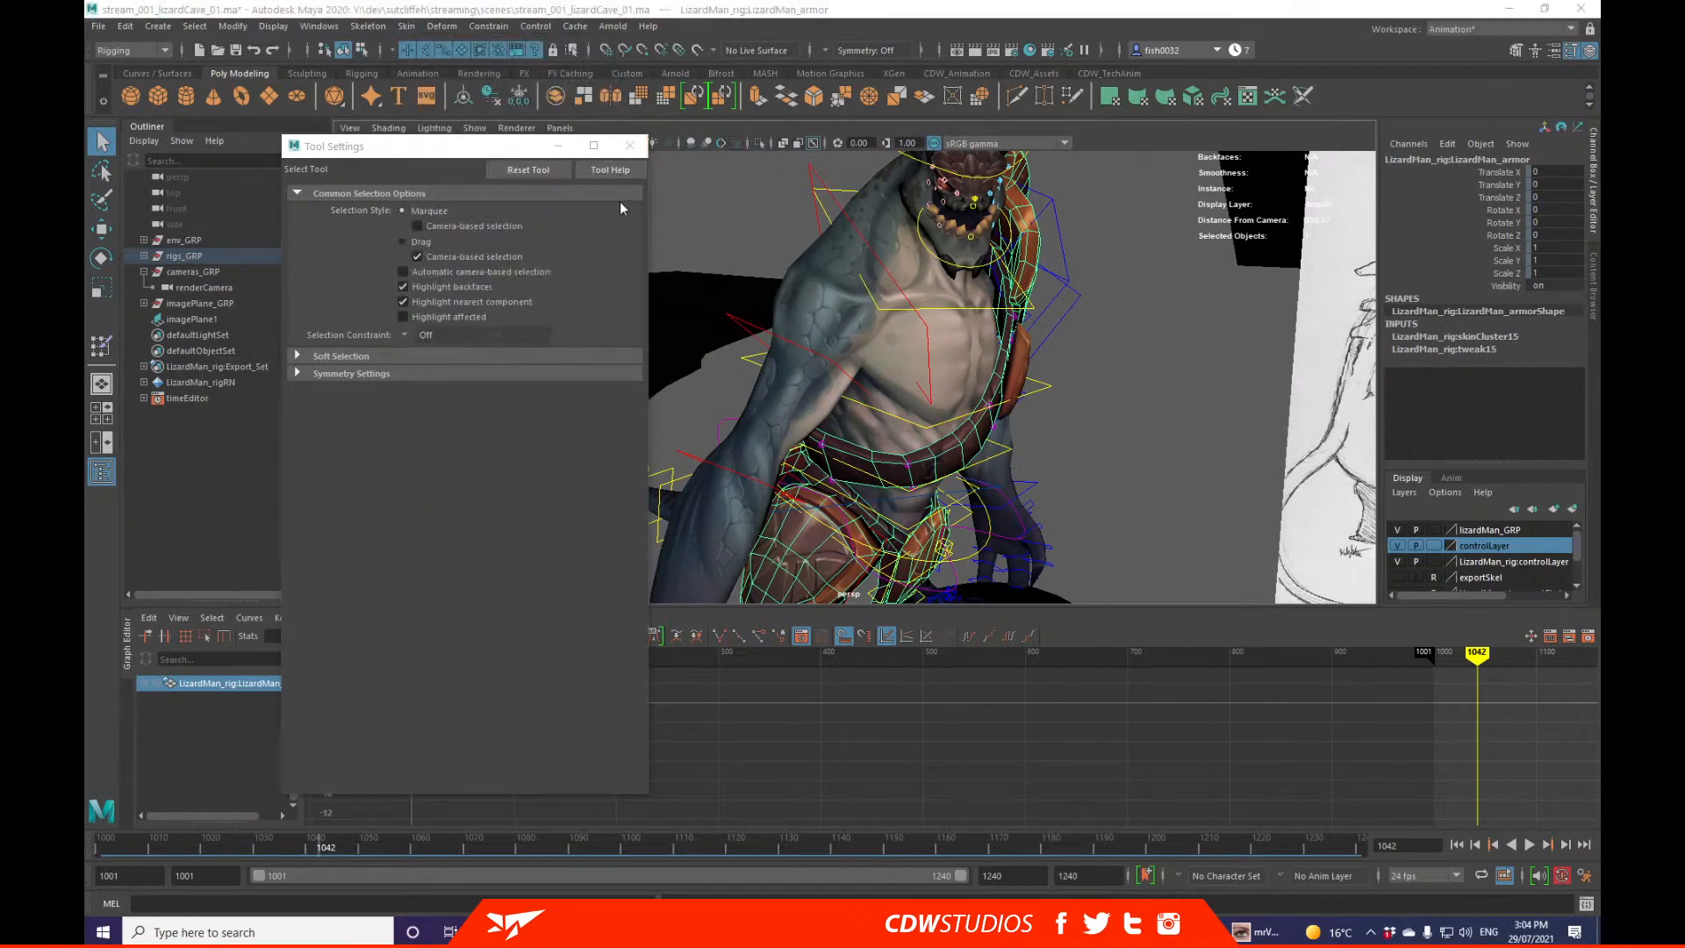
left_click(629, 146)
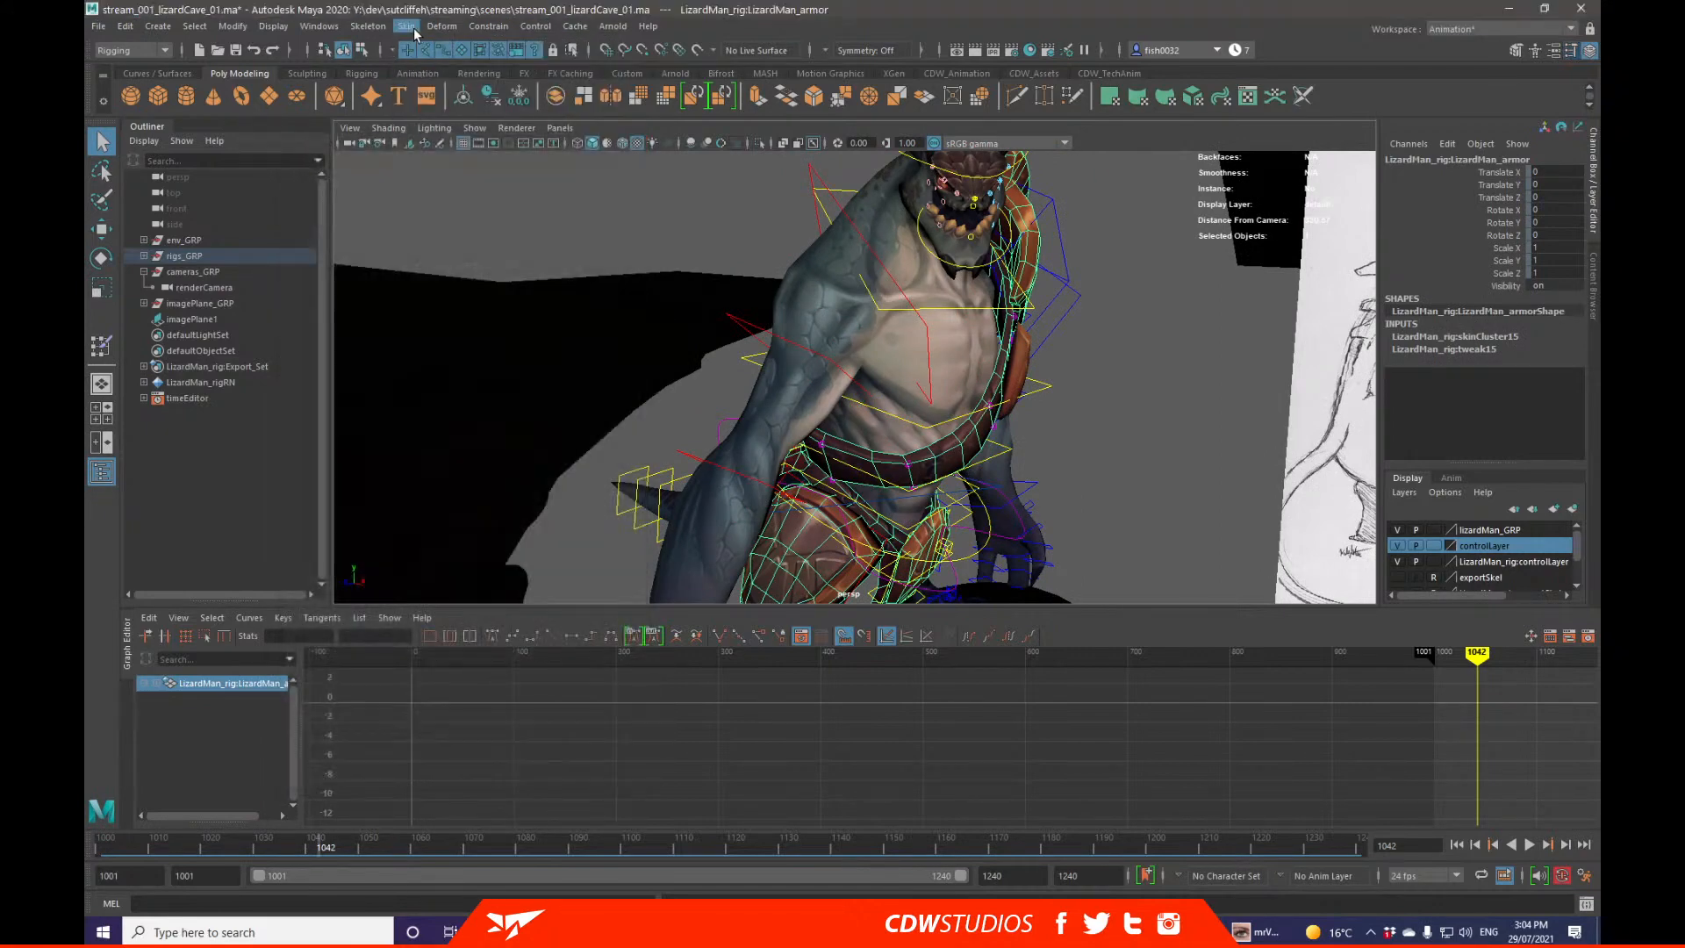
left_click(406, 25)
left_click(612, 158)
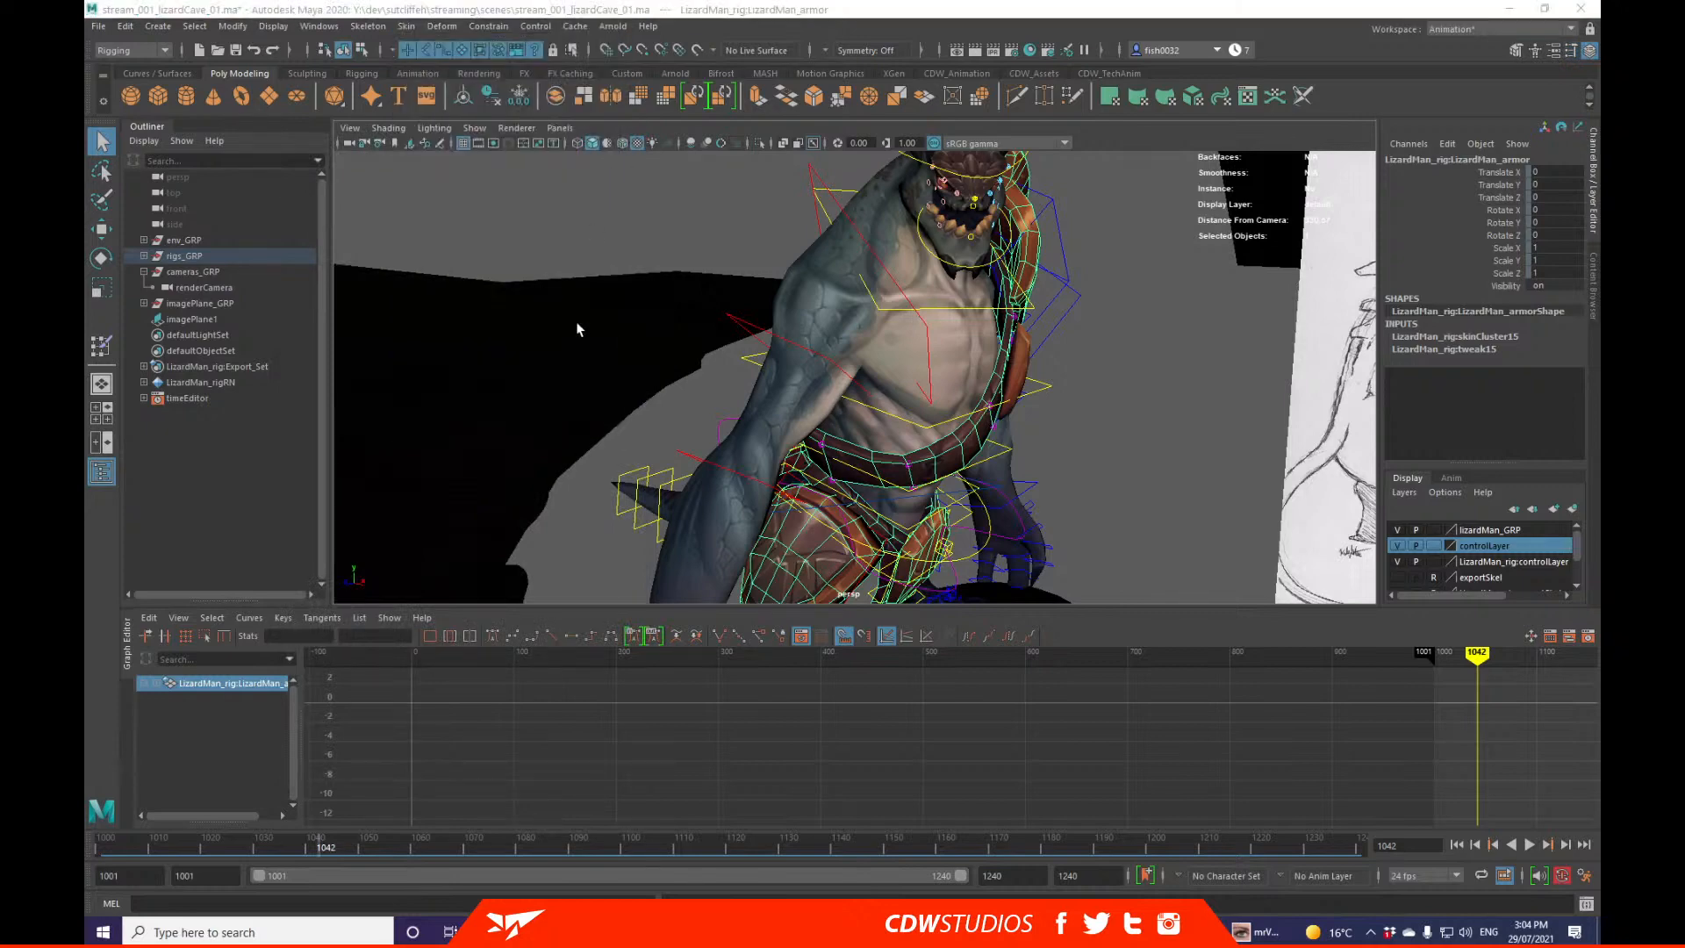
Step: Reselect the armor mesh and start Paint Skin Weights with its tool settings displayed
mouse_move(749, 387)
left_mouse_down("alt")
mouse_move(848, 392)
mouse_move(777, 387)
left_mouse_up("alt")
left_click(715, 384)
left_click(897, 434)
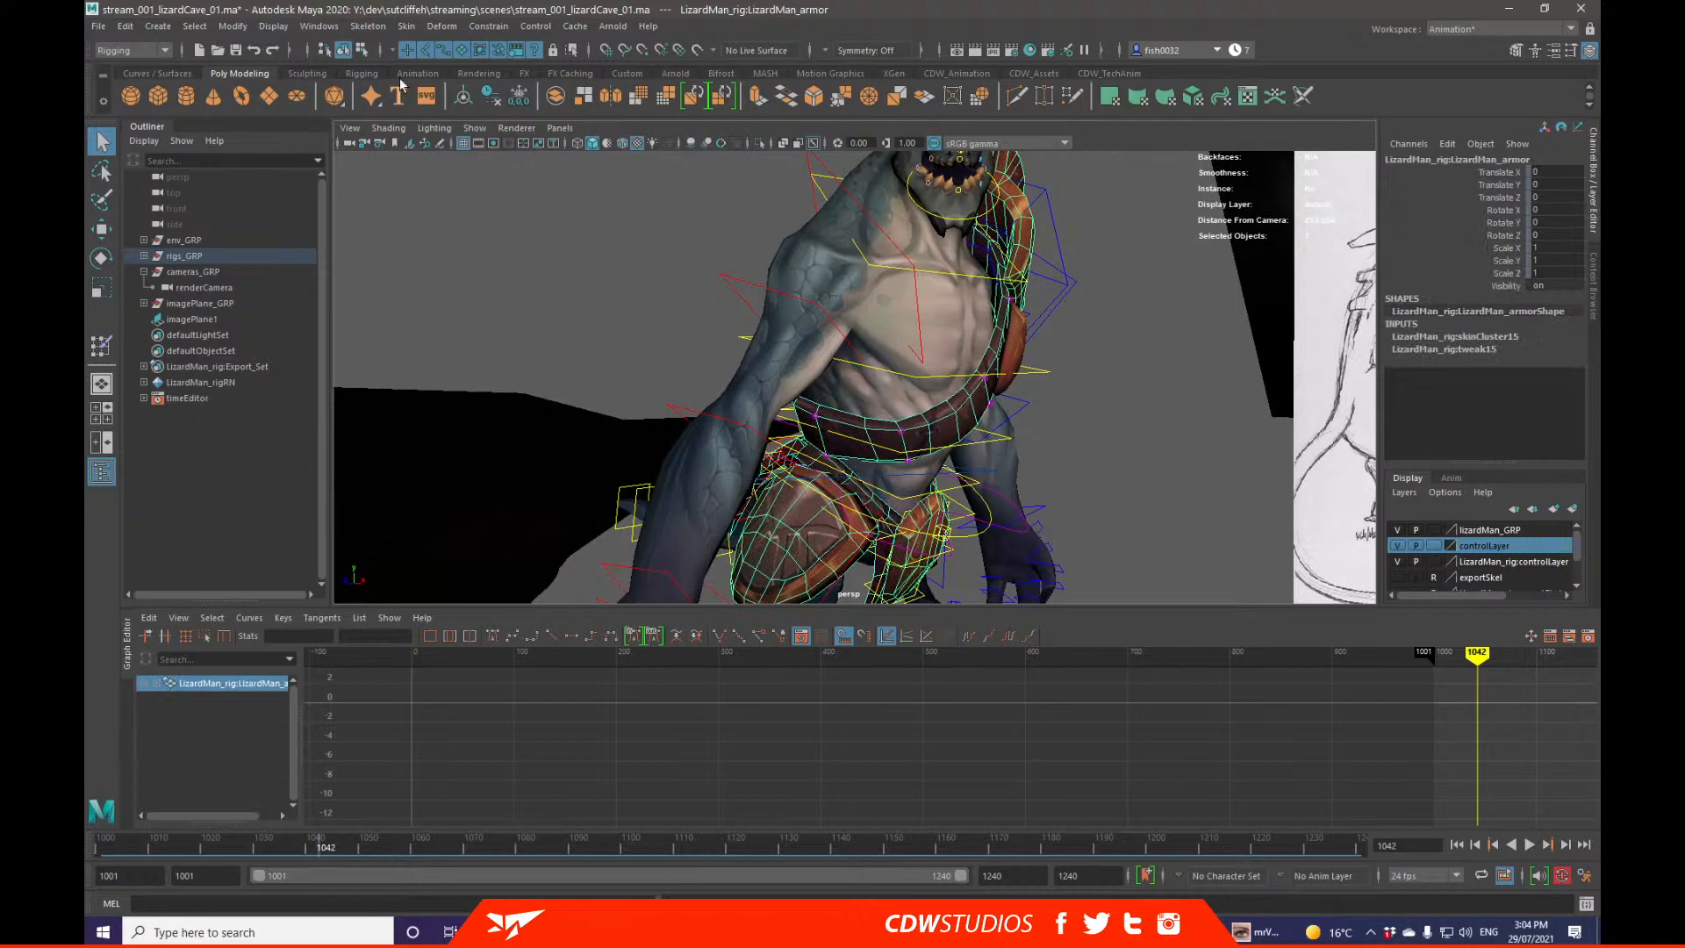
left_click(406, 26)
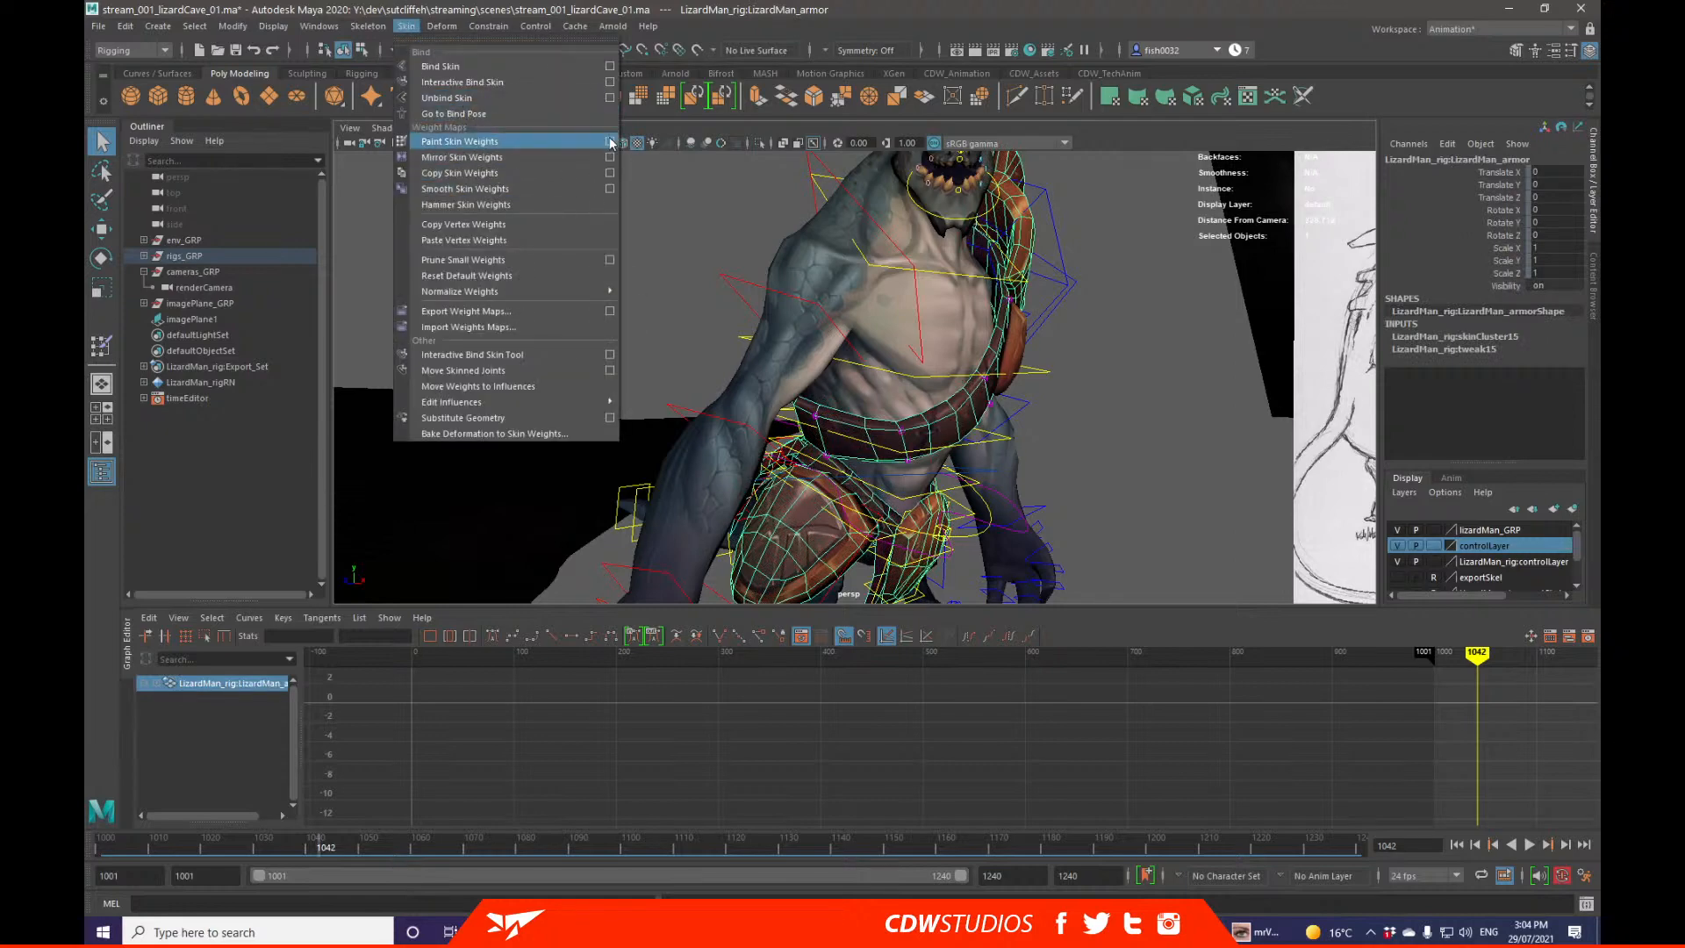
left_click(610, 141)
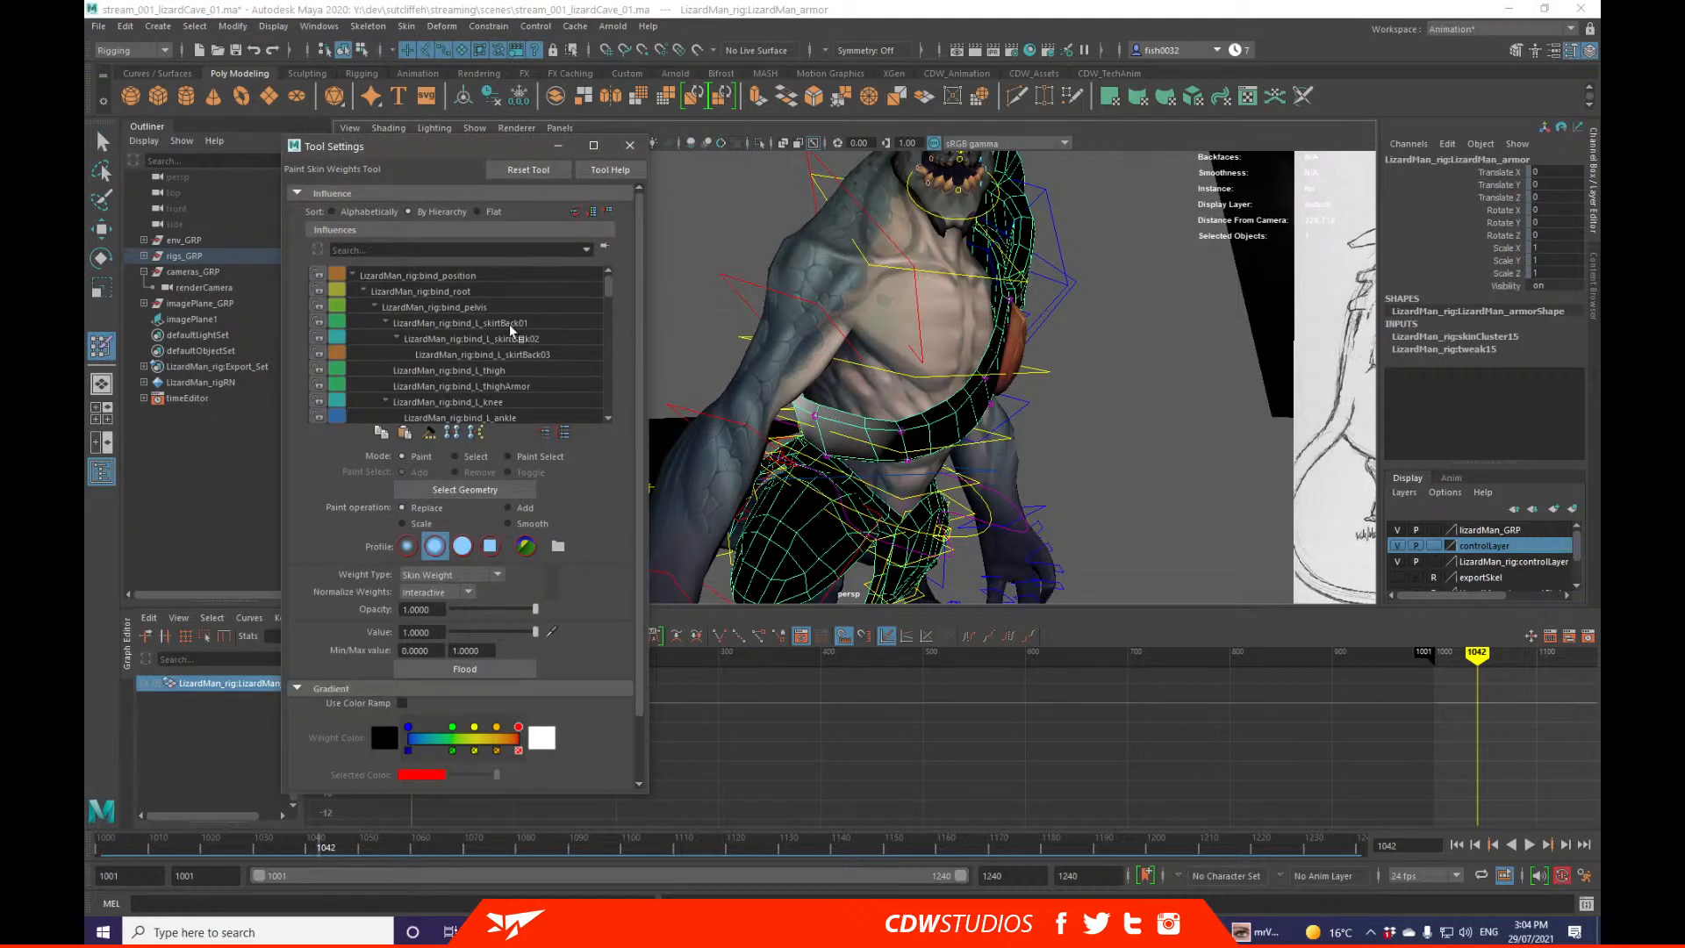
Step: Browse the influence list down to the strap joints and back, and inspect the bind_pelvis and left skirt back weights
scroll(509, 351, "down", 1)
scroll(524, 377, "down", 4)
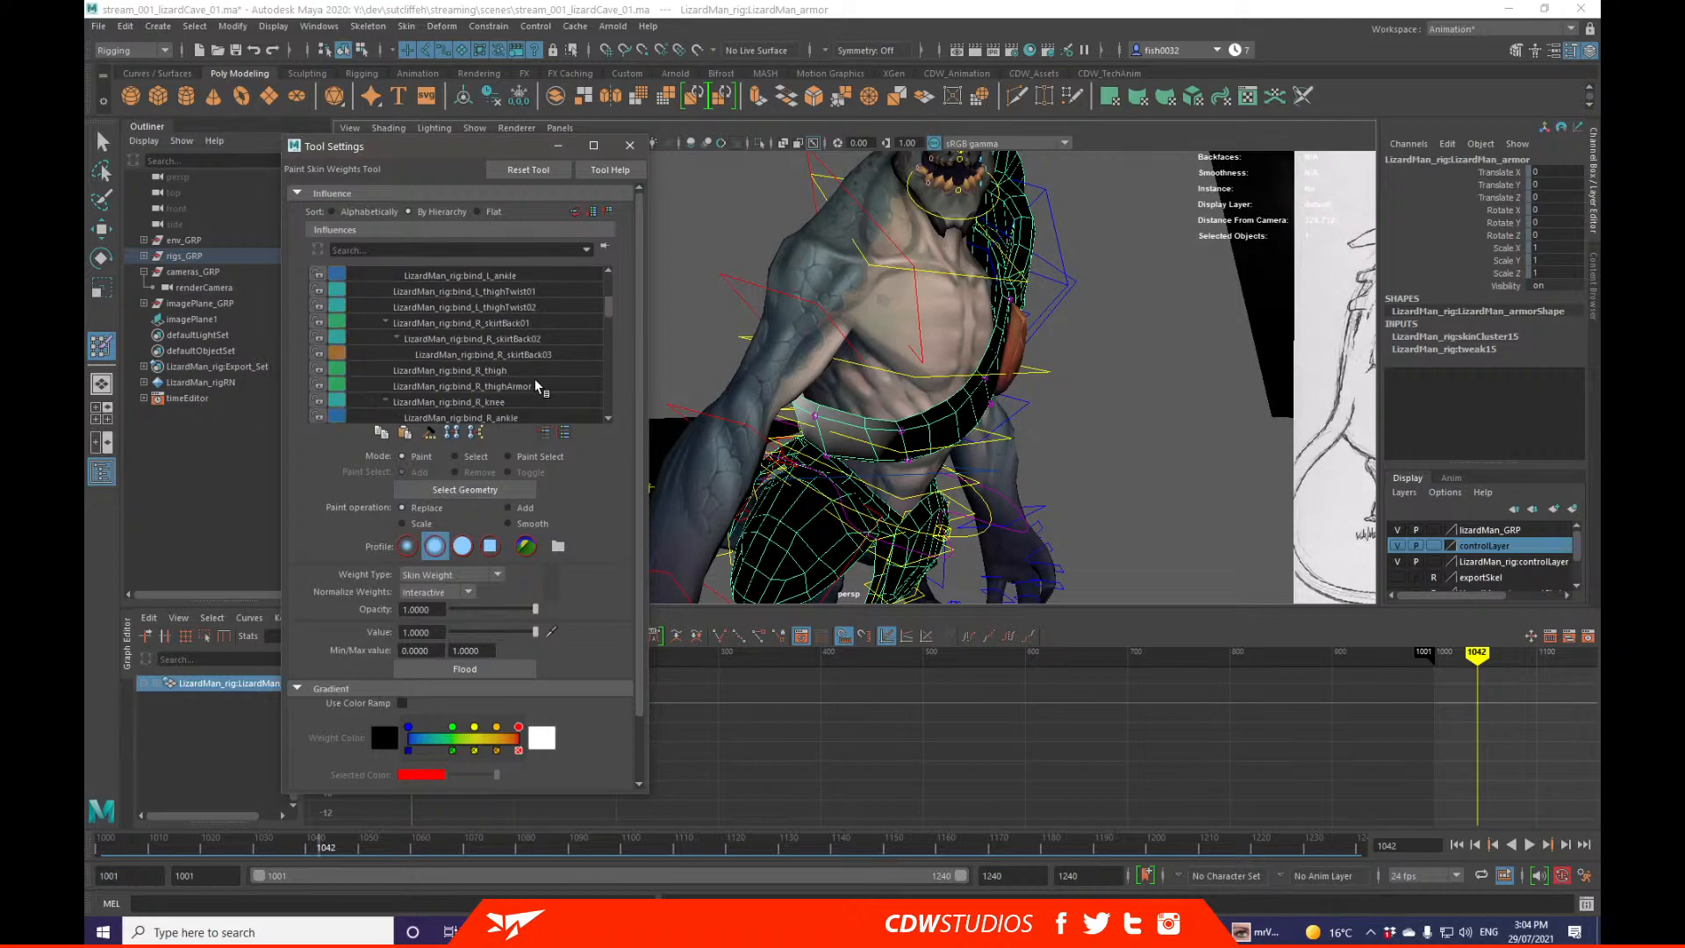
scroll(559, 402, "down", 6)
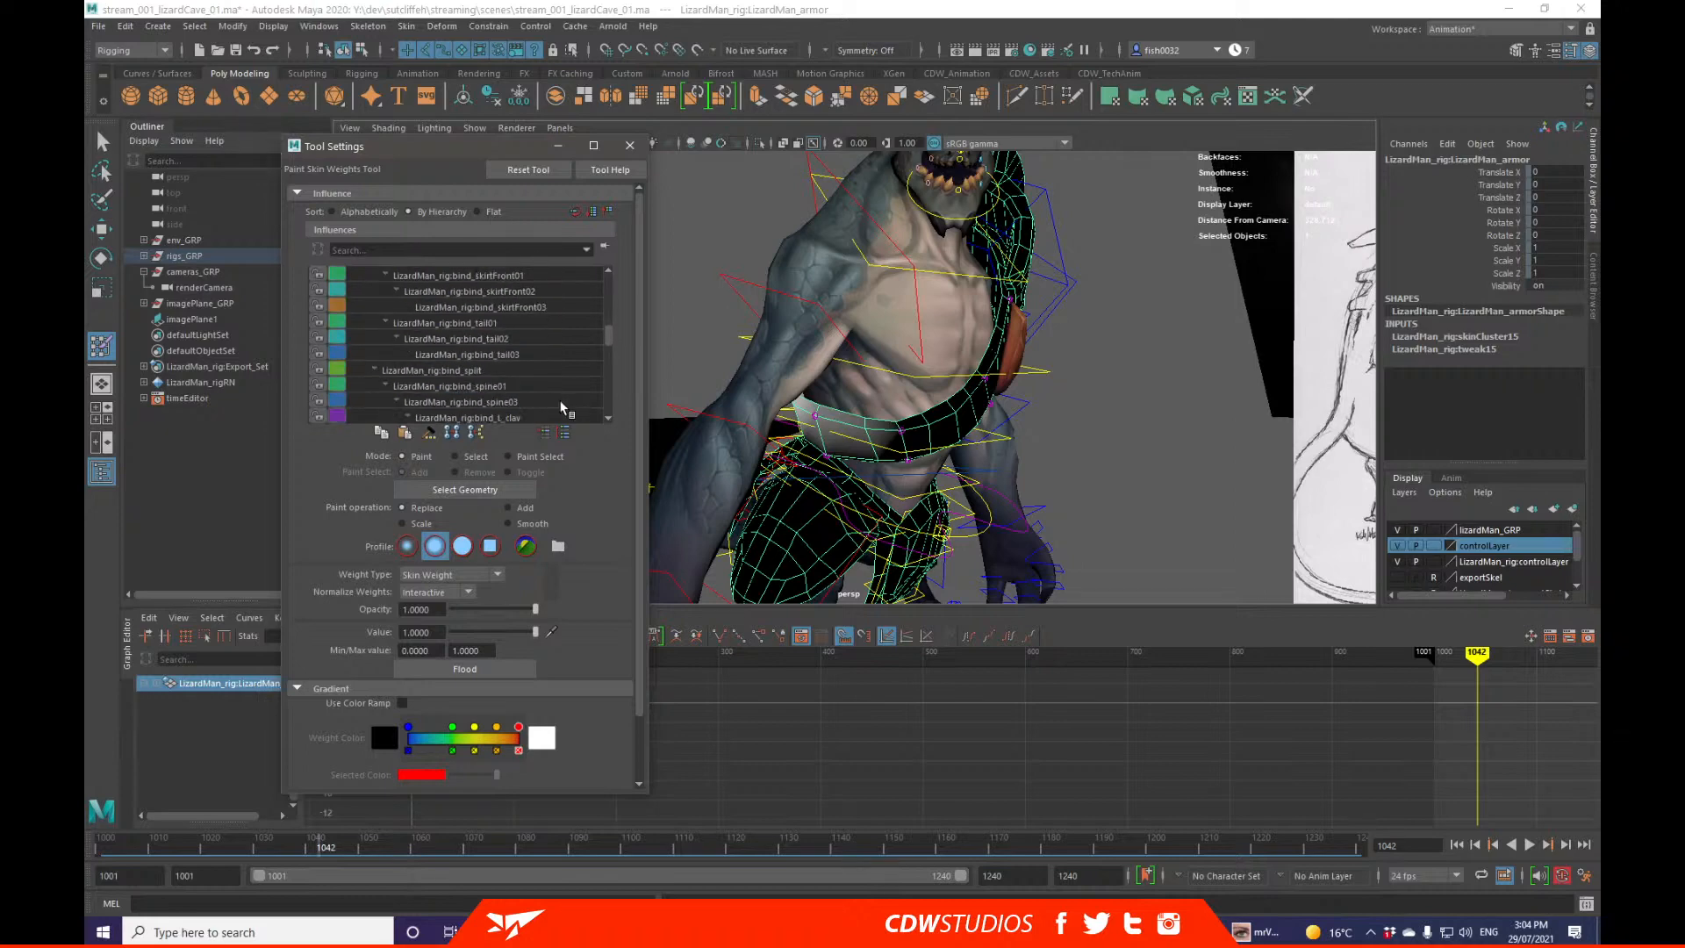
scroll(544, 406, "down", 5)
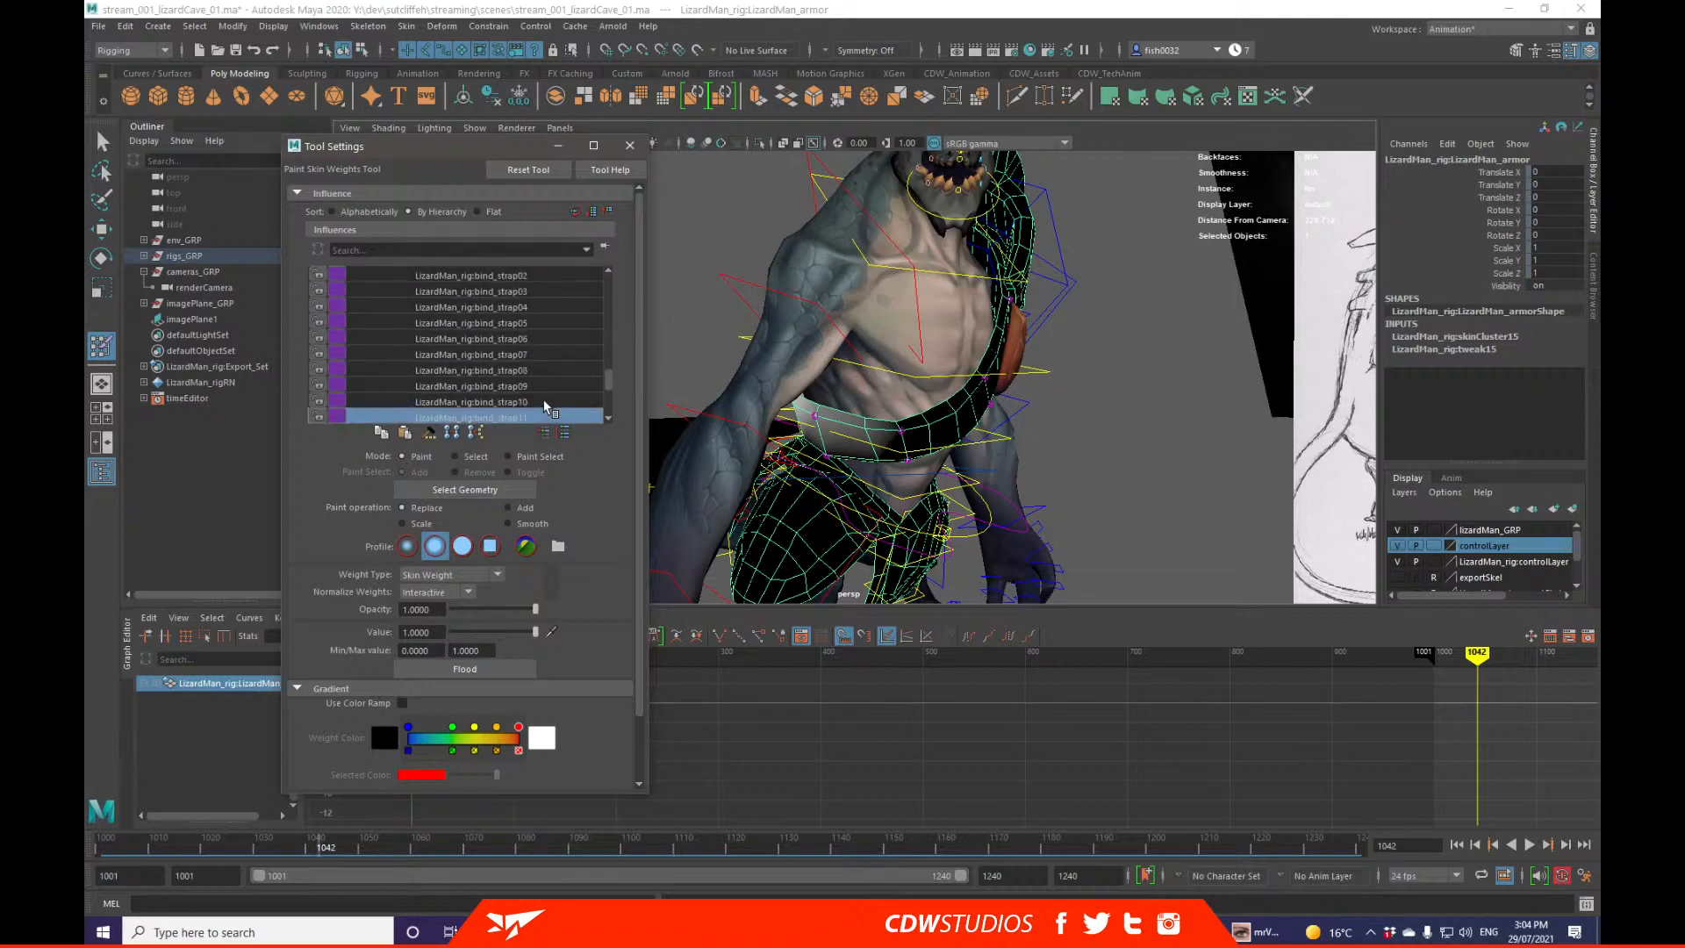
scroll(542, 397, "up", 15)
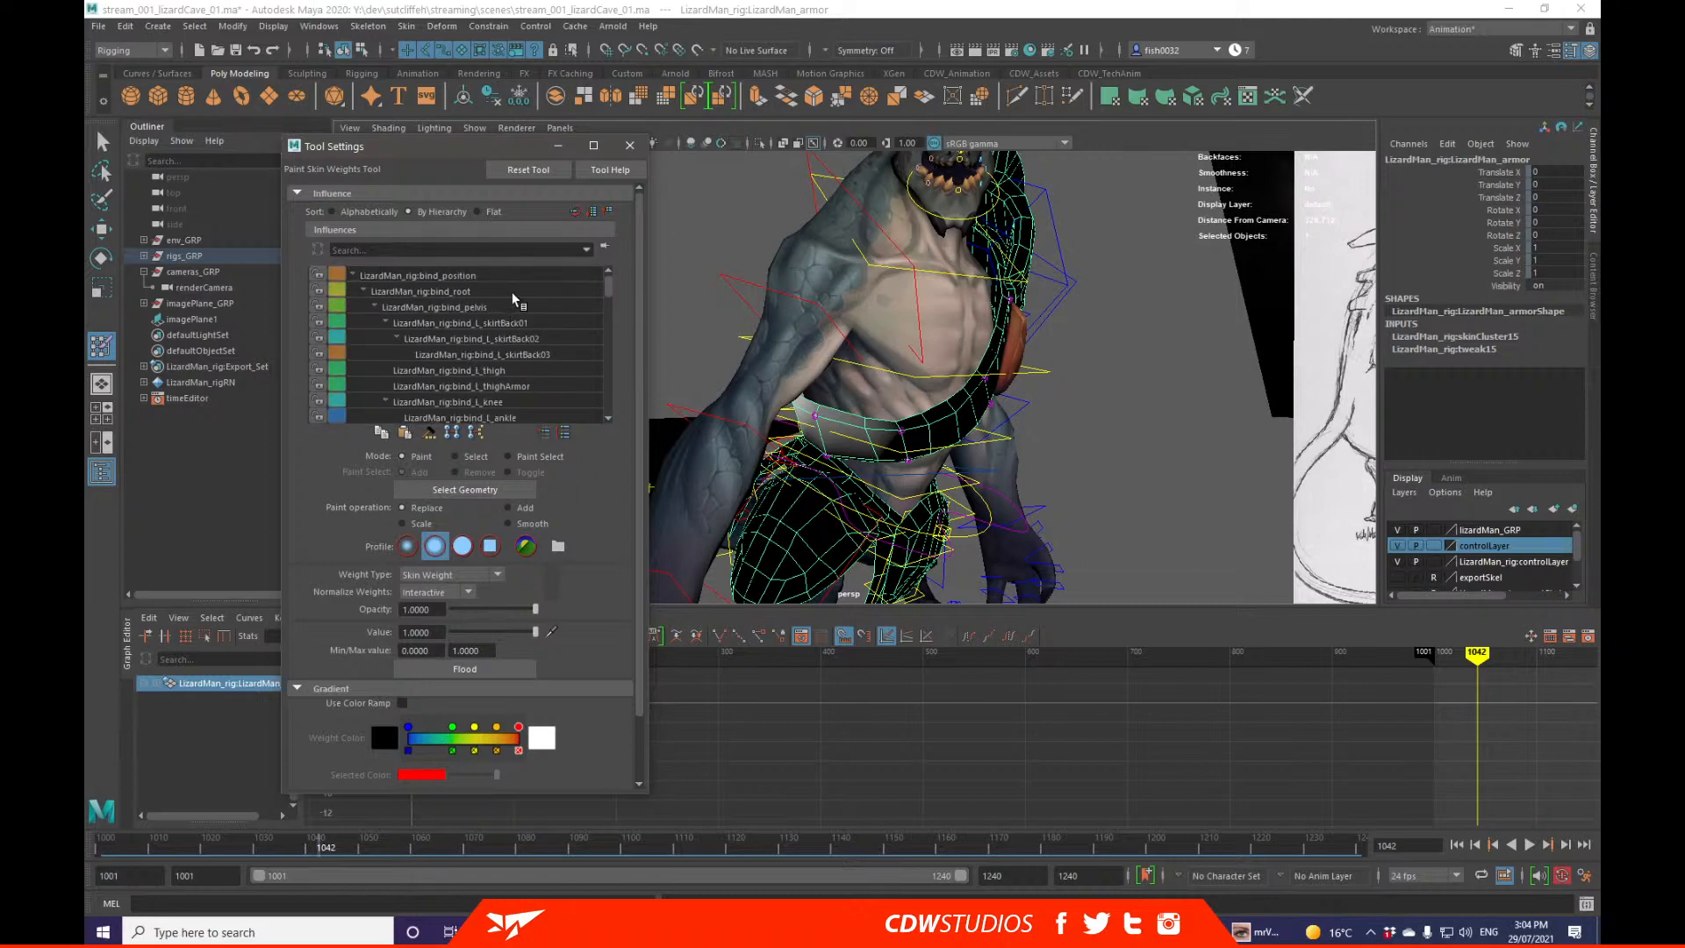
left_click(515, 307)
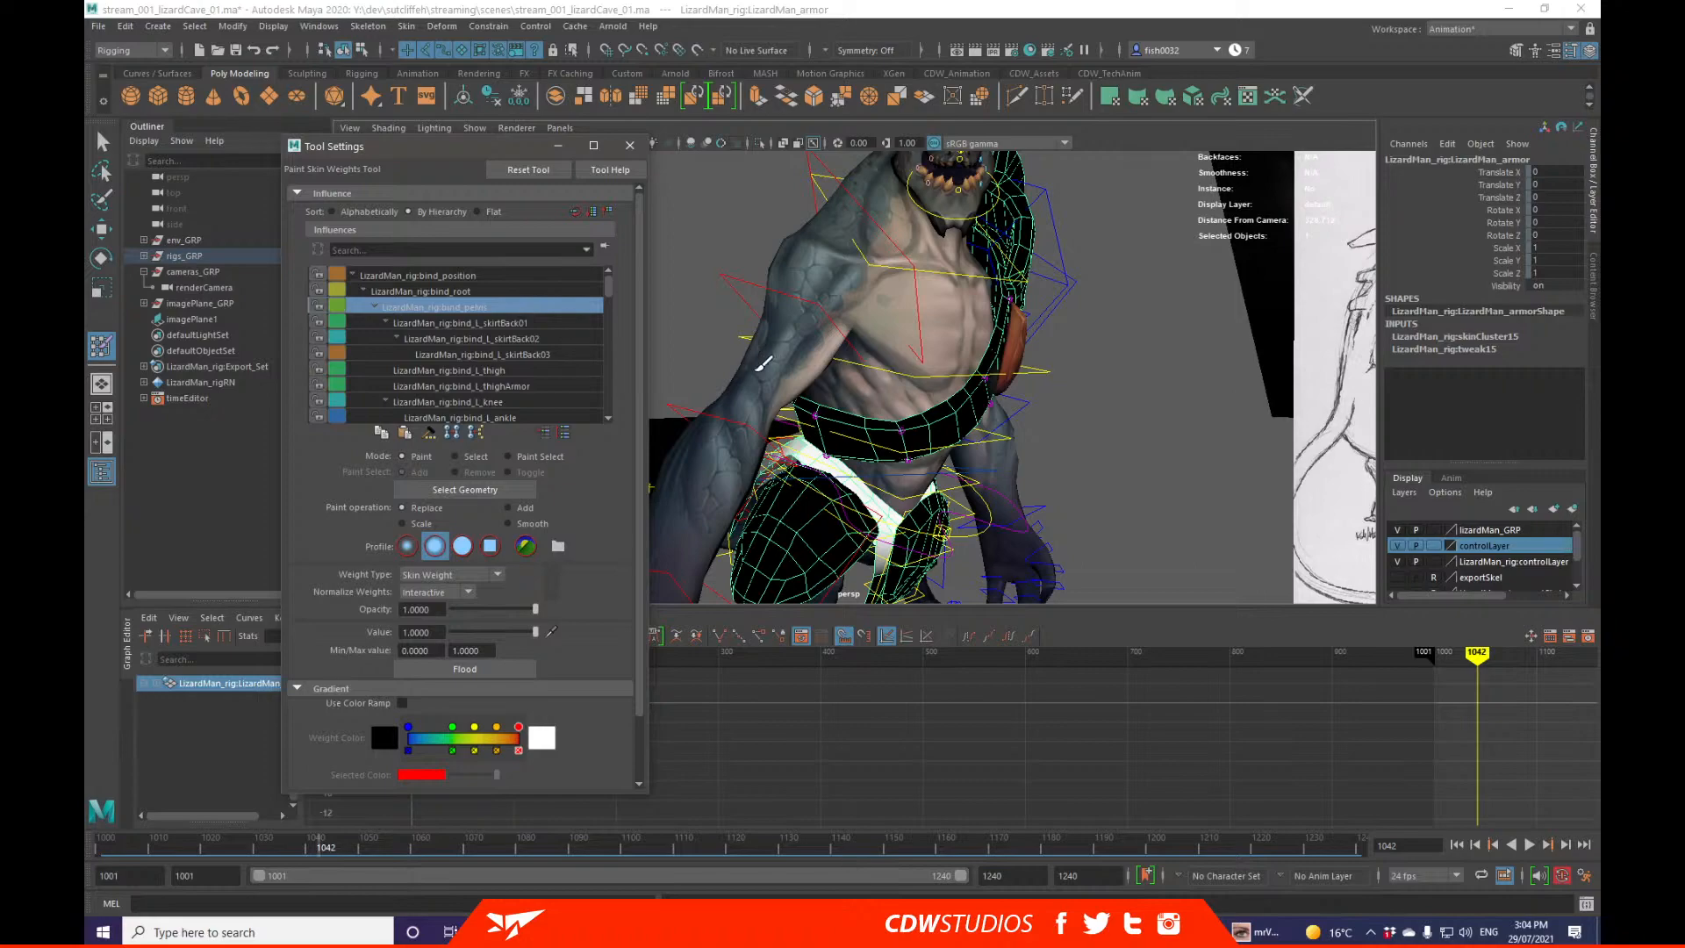
mouse_move(762, 364)
left_mouse_down("alt")
mouse_move(871, 371)
mouse_move(738, 339)
left_mouse_up("alt")
left_click(560, 351)
left_click(560, 325)
Step: Return to the Select tool and select the ctrl_spine02FK control
key("q")
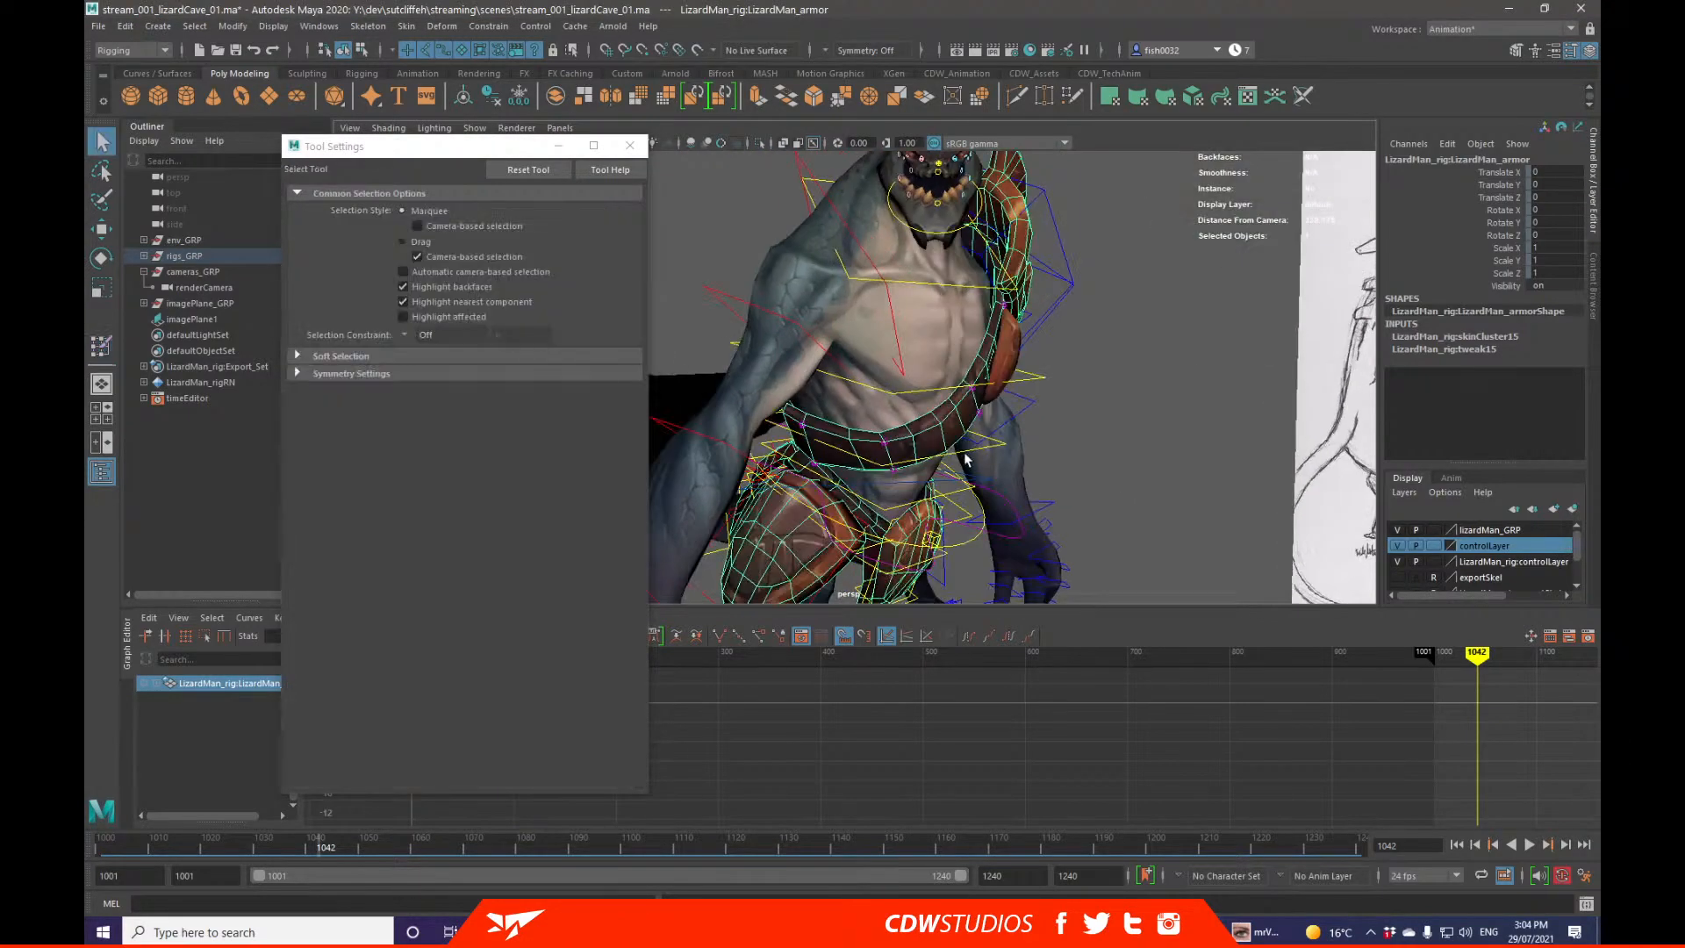
left_click(966, 454)
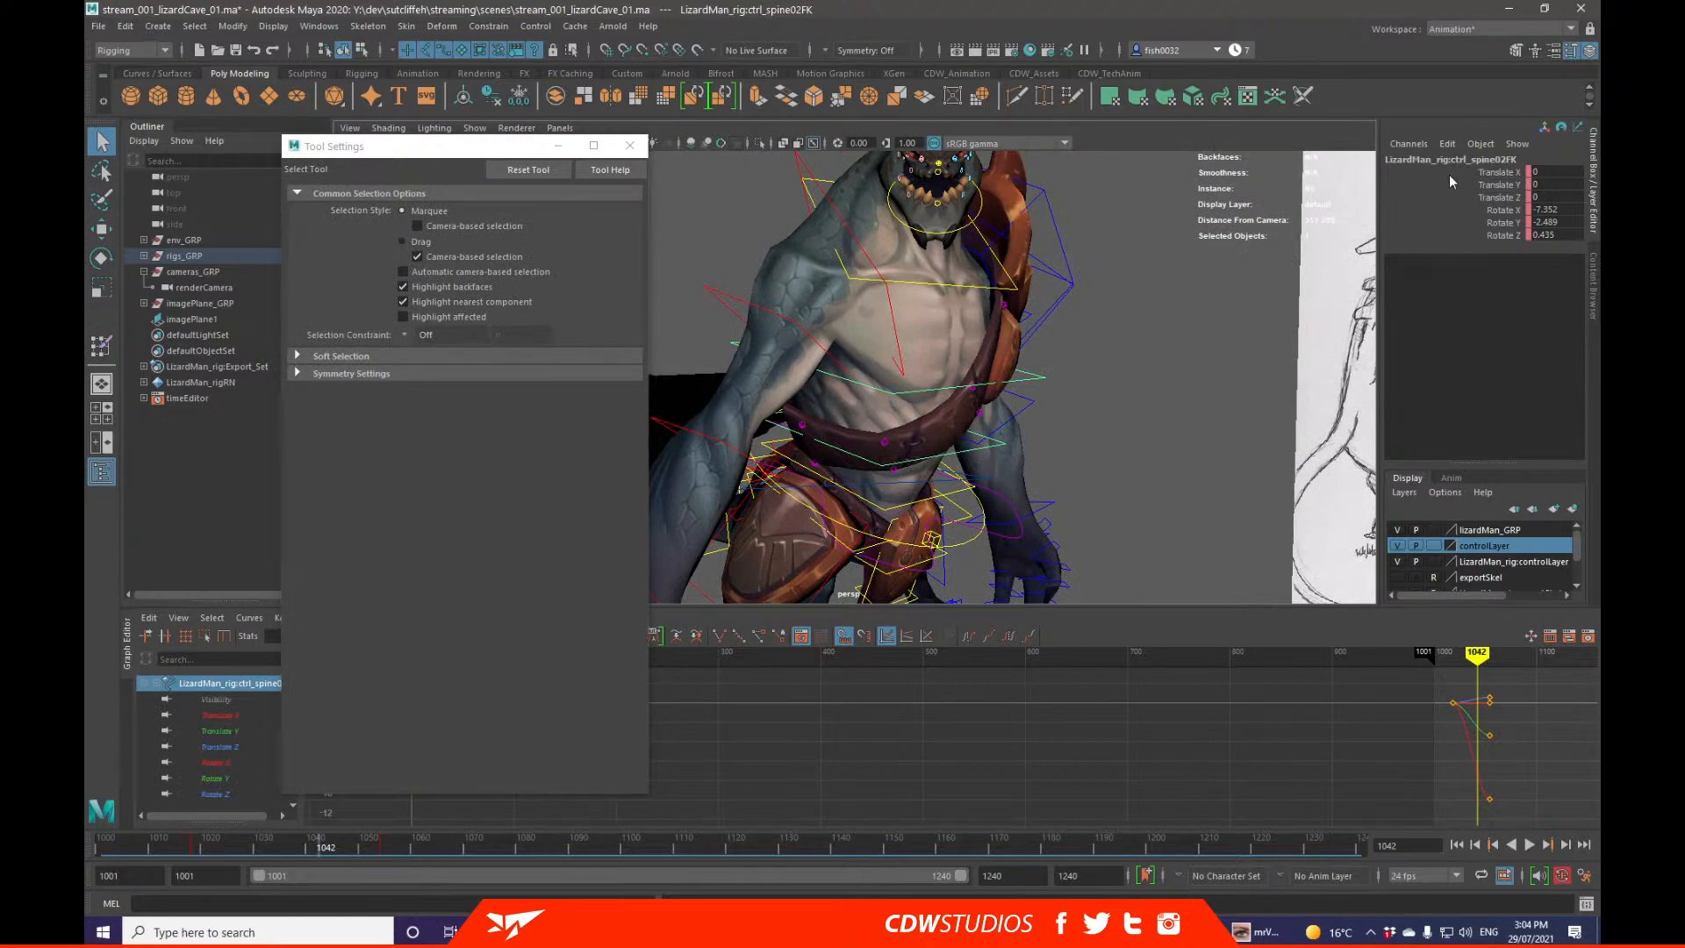
Step: Select the armor mesh and reopen Paint Skin Weights with its tool settings
left_click(924, 432)
left_click(407, 26)
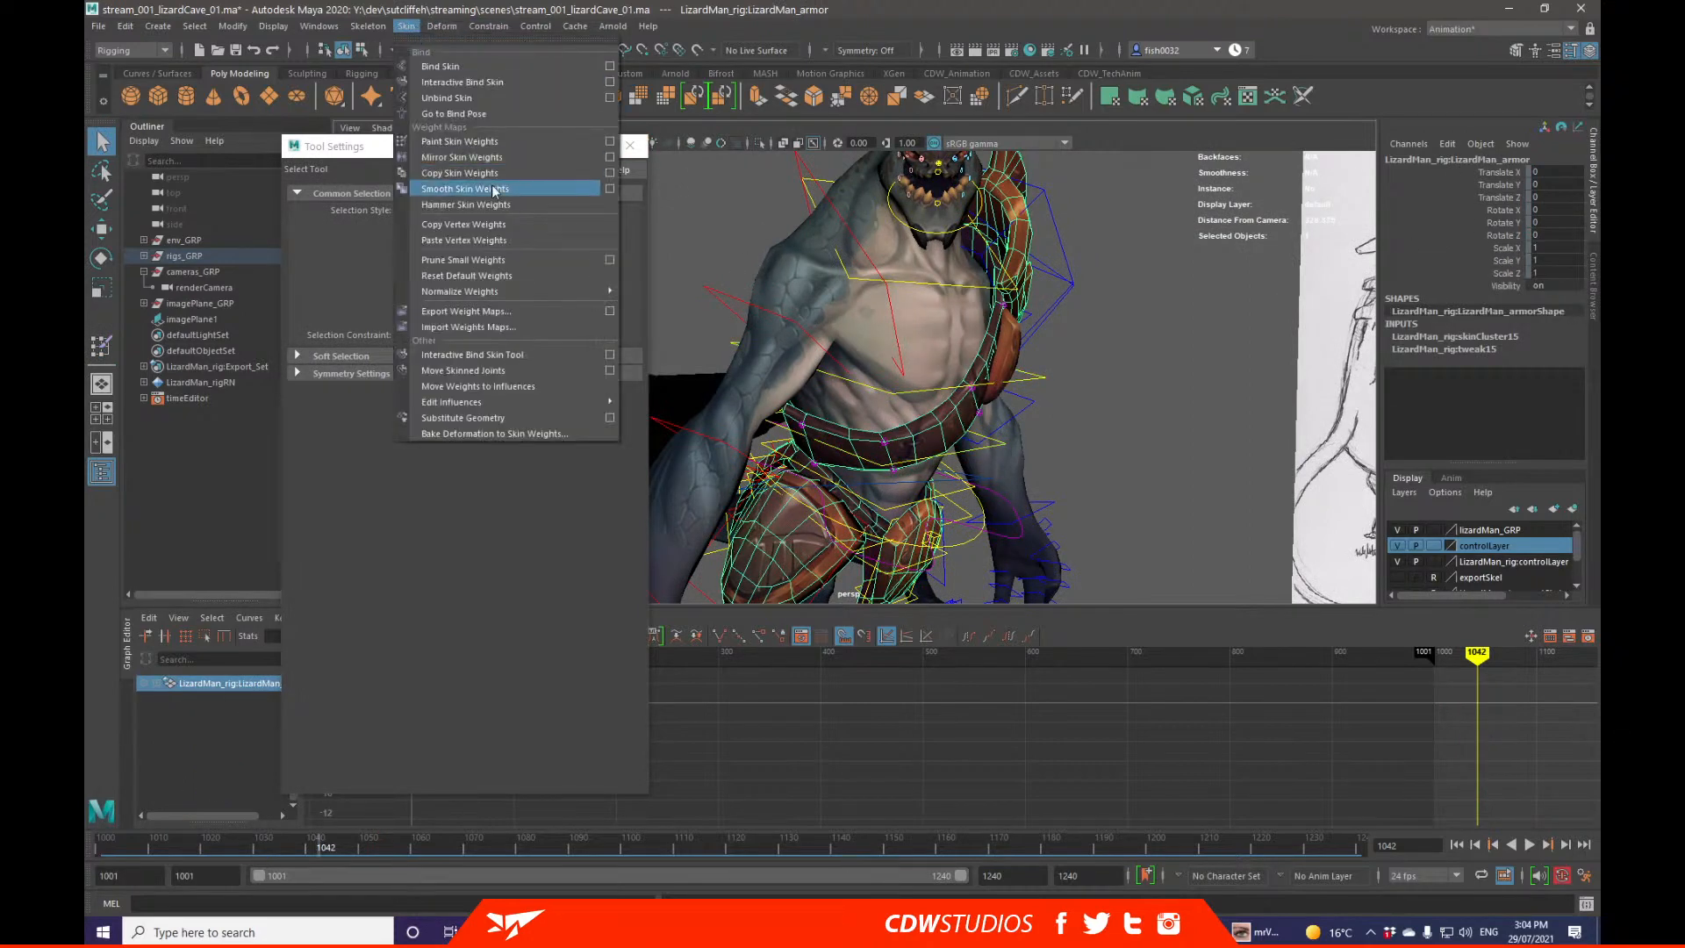
left_click(610, 141)
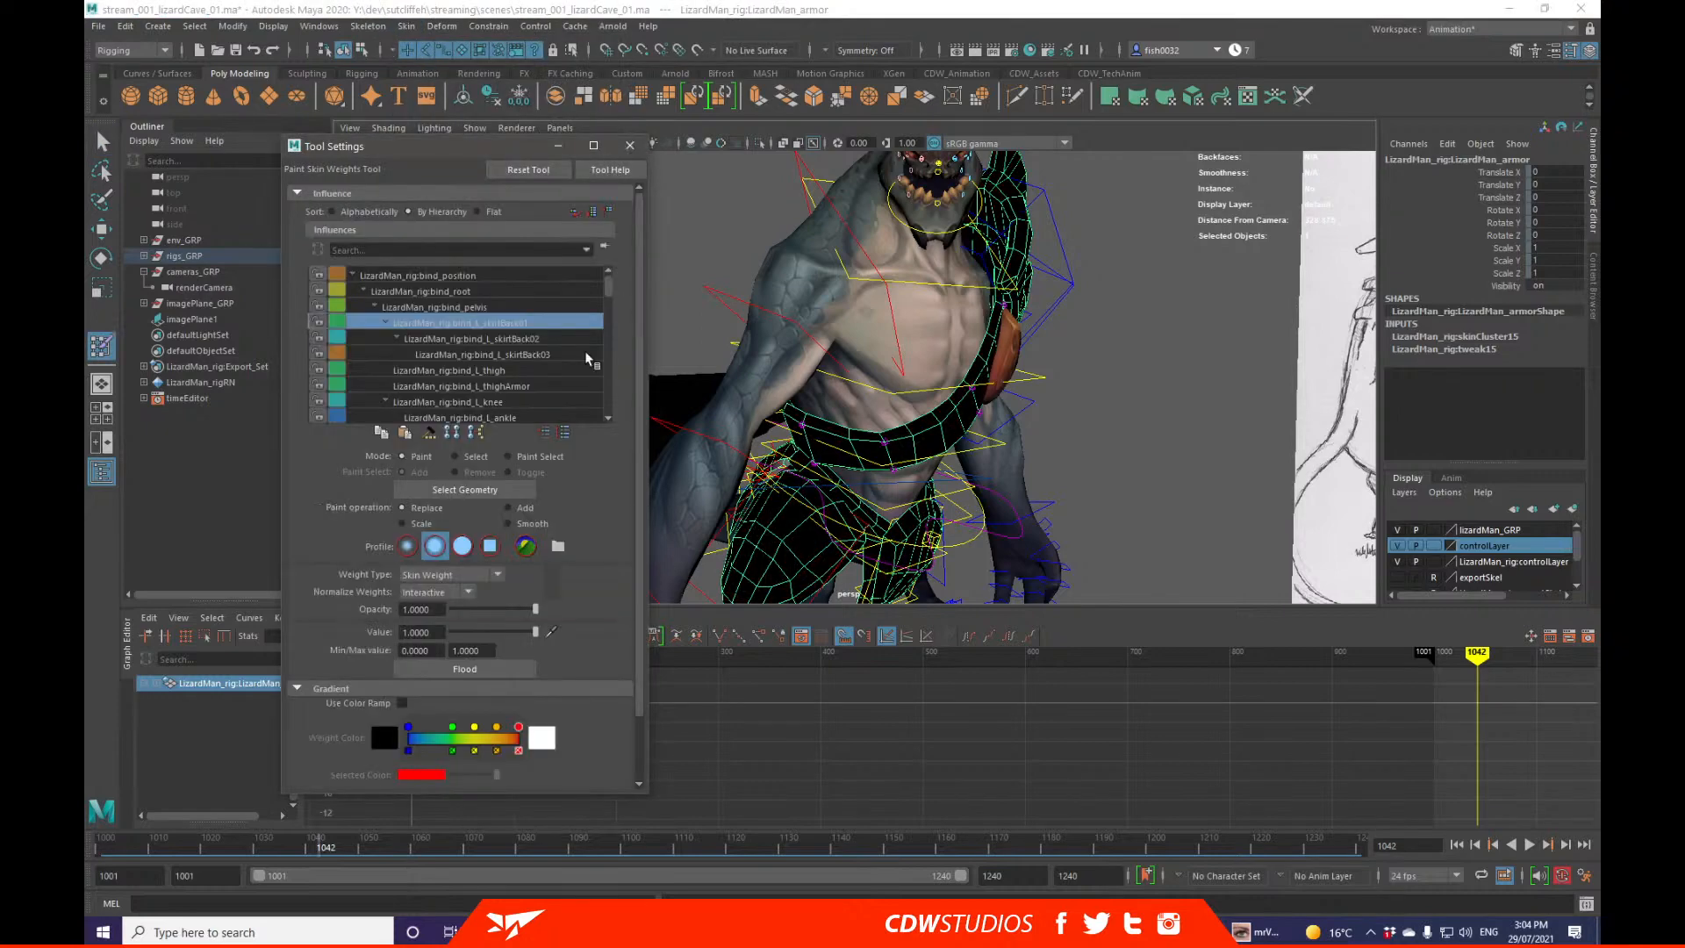
Step: Search the armor's influences for "spine", clear the search and browse the influence hierarchy down to the strap joints
scroll(496, 399, "down", 2)
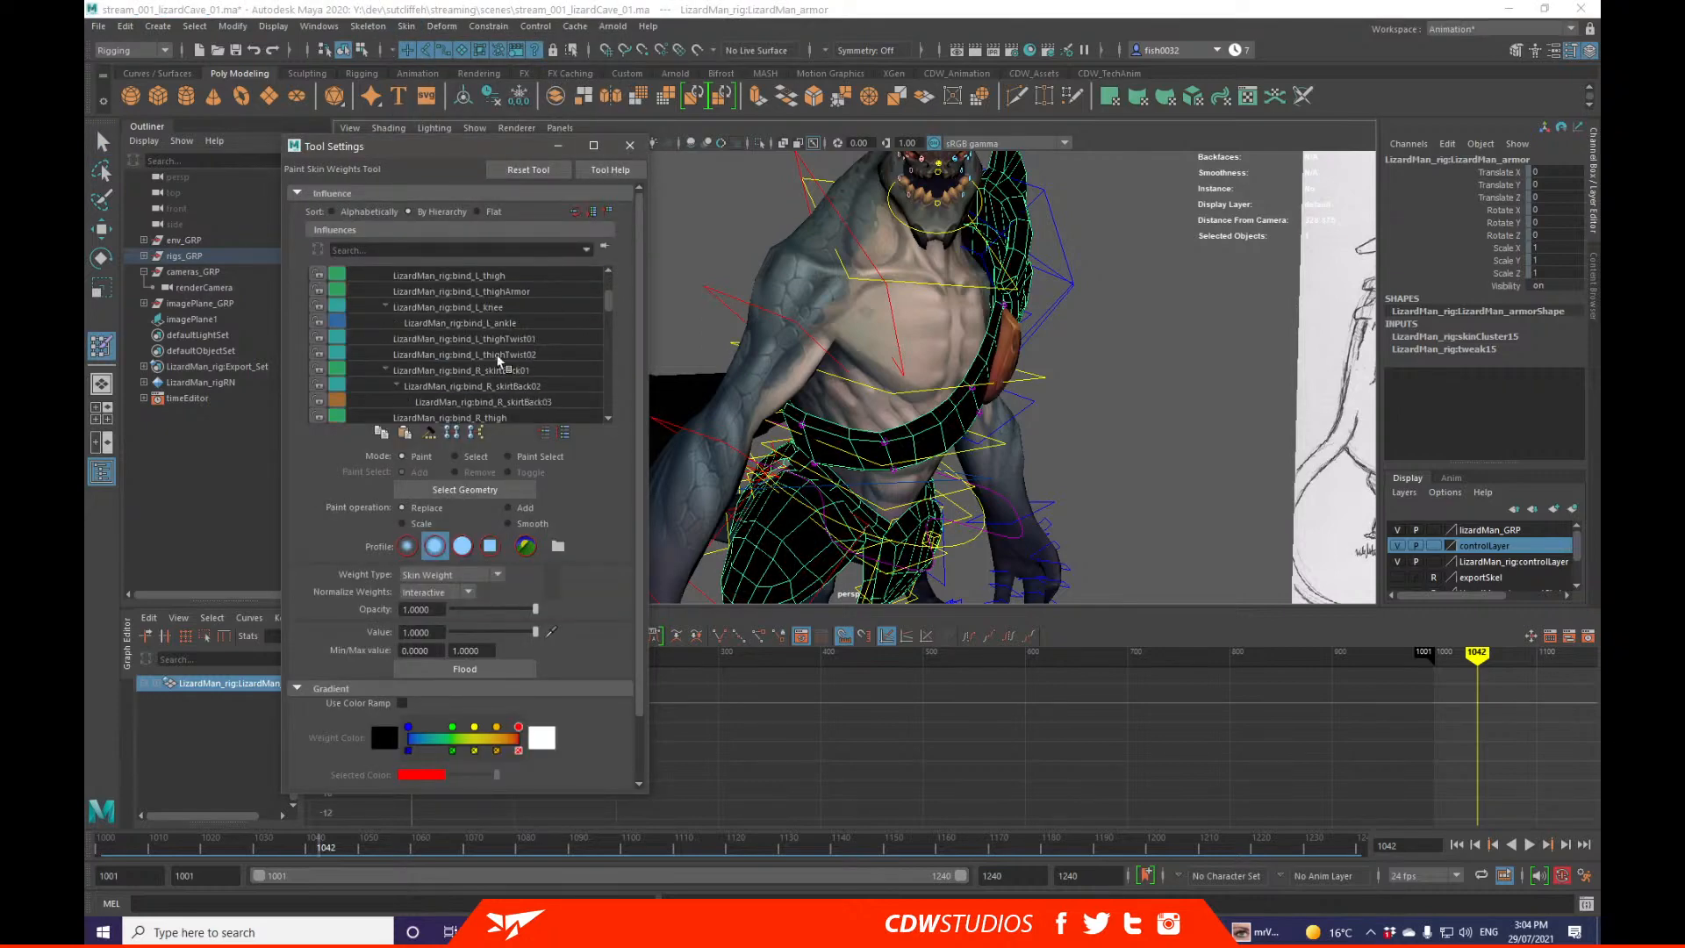
left_click(424, 248)
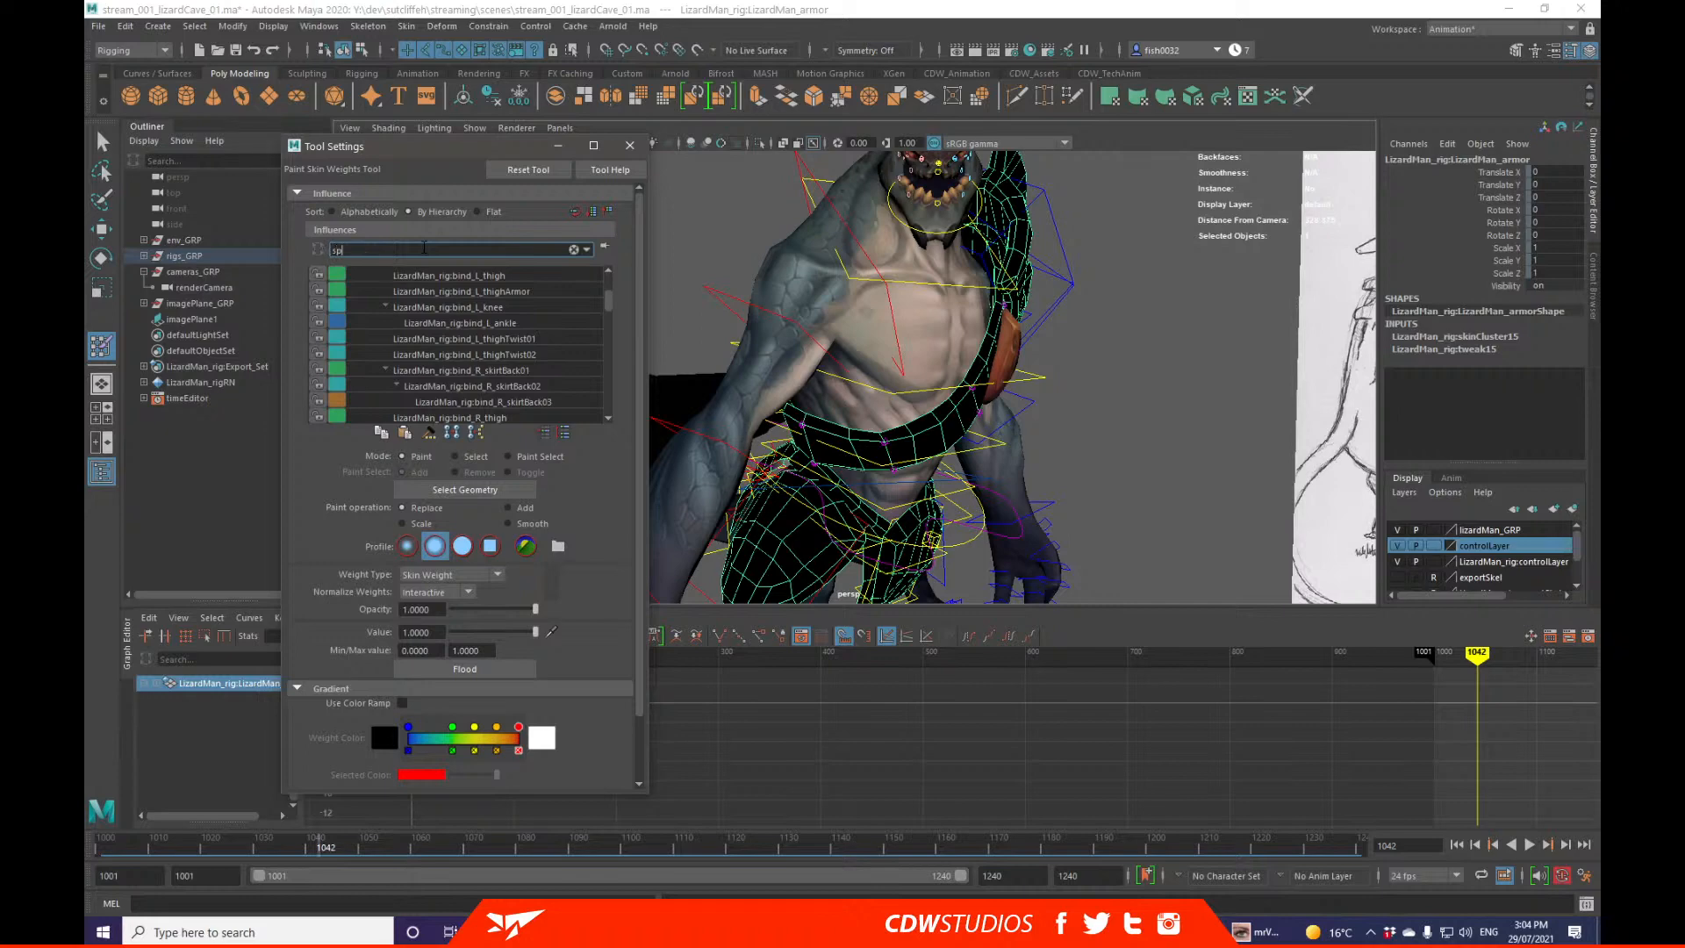
type("spine")
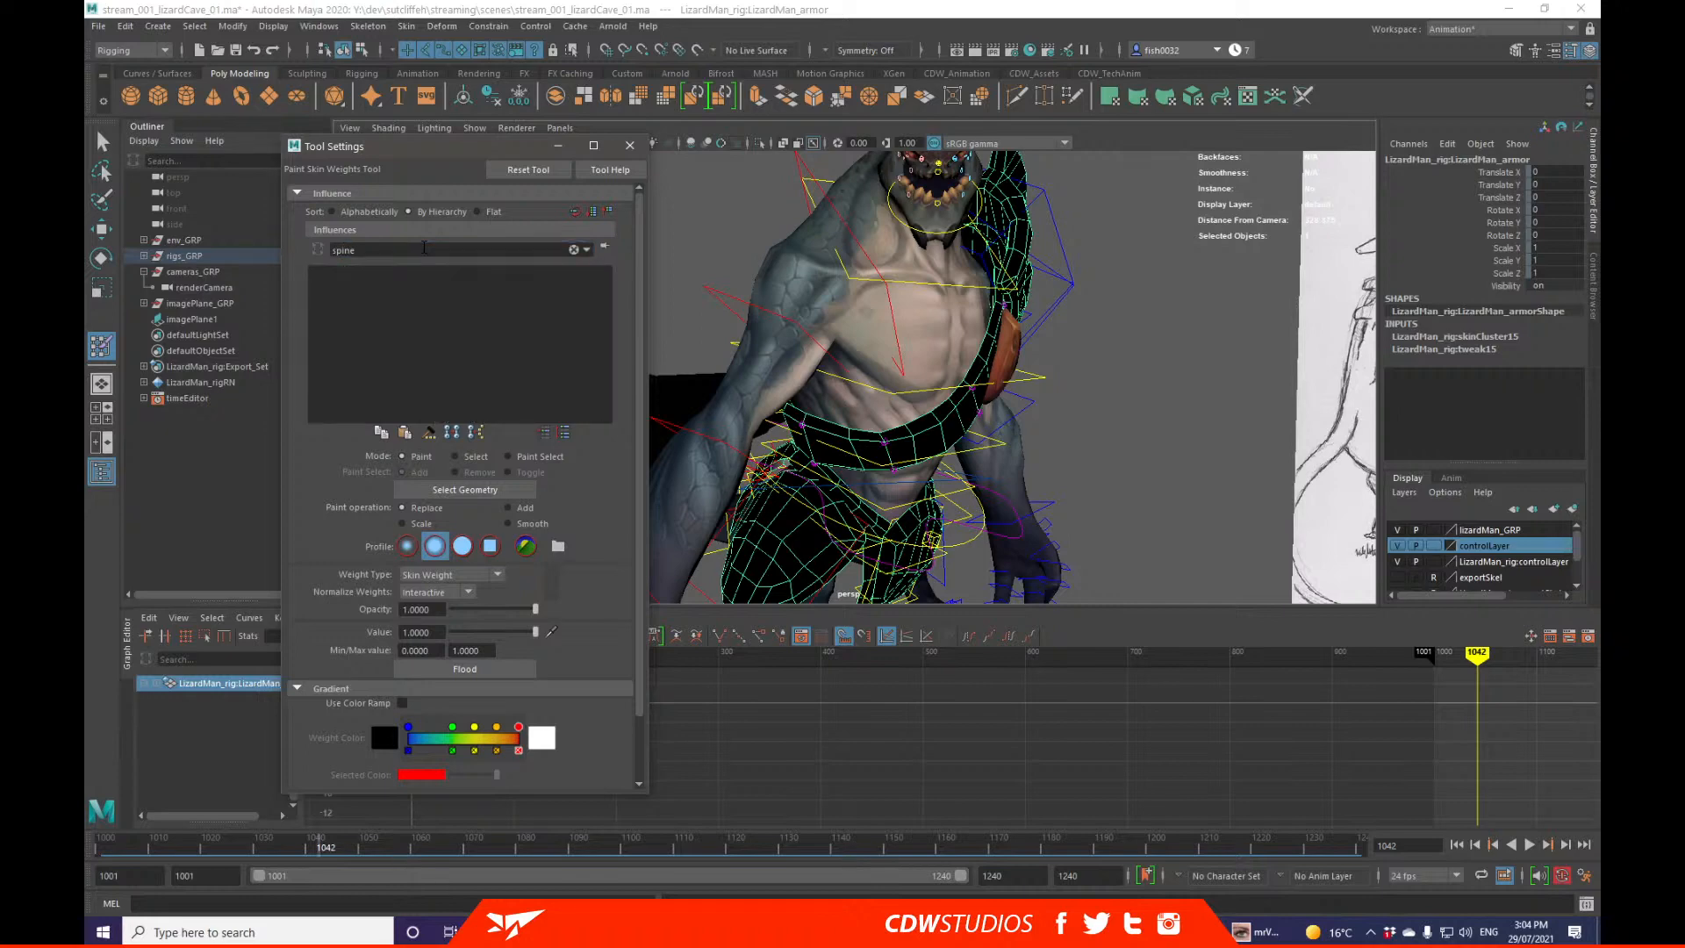
left_click(573, 250)
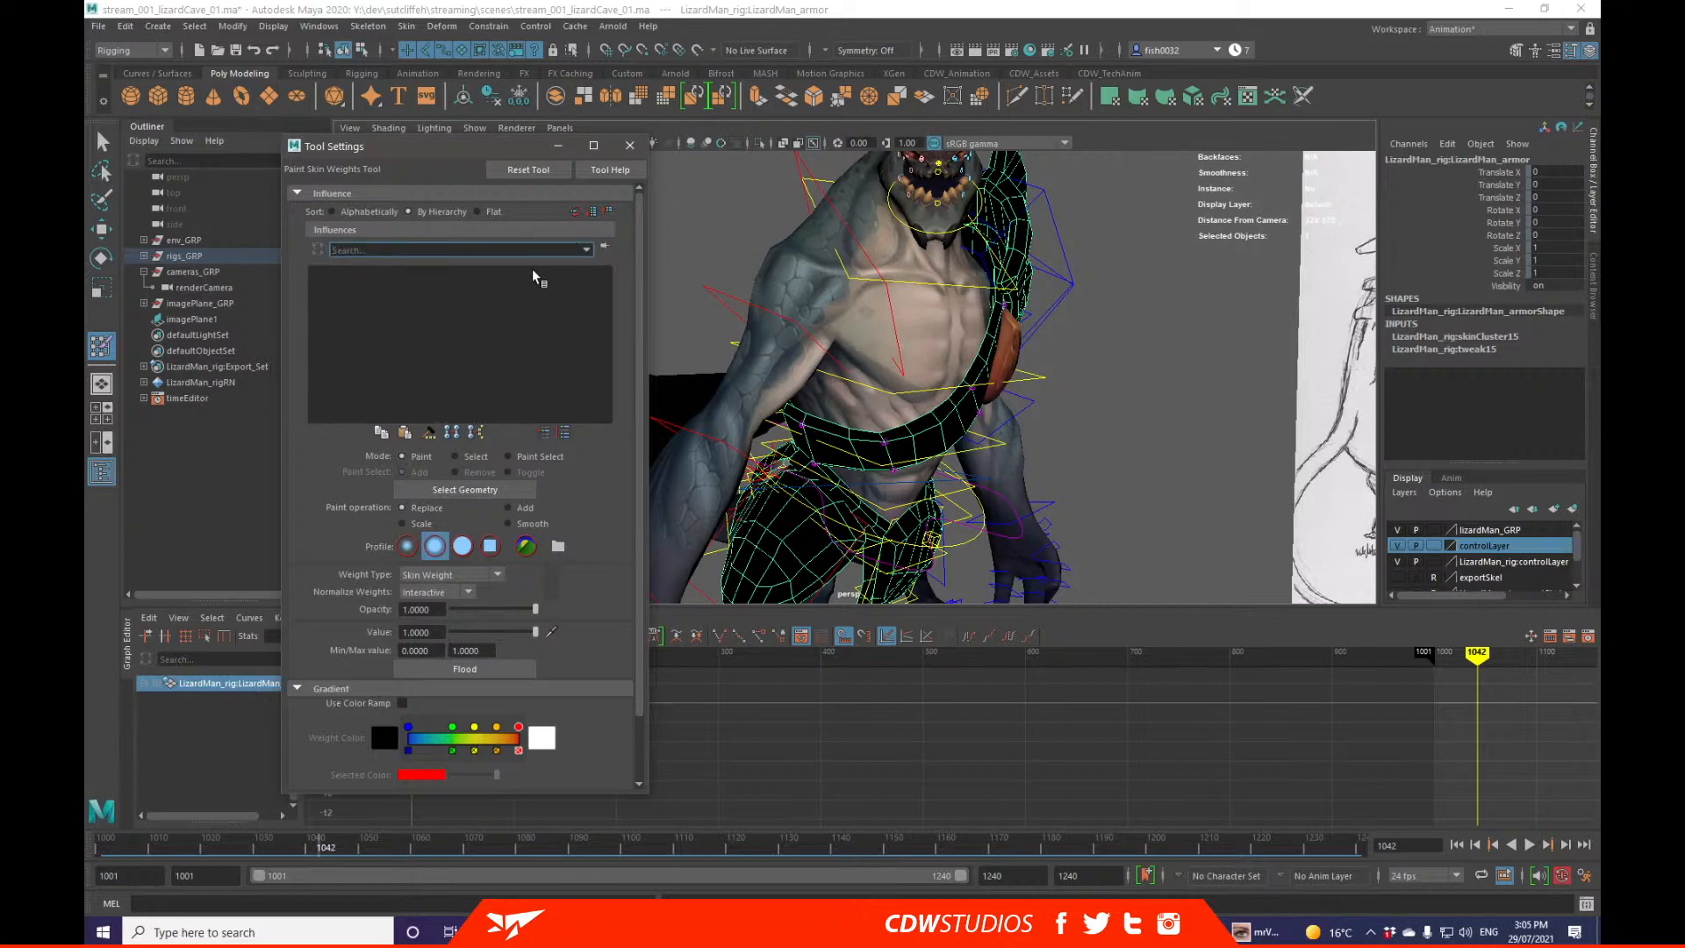
left_click(590, 251)
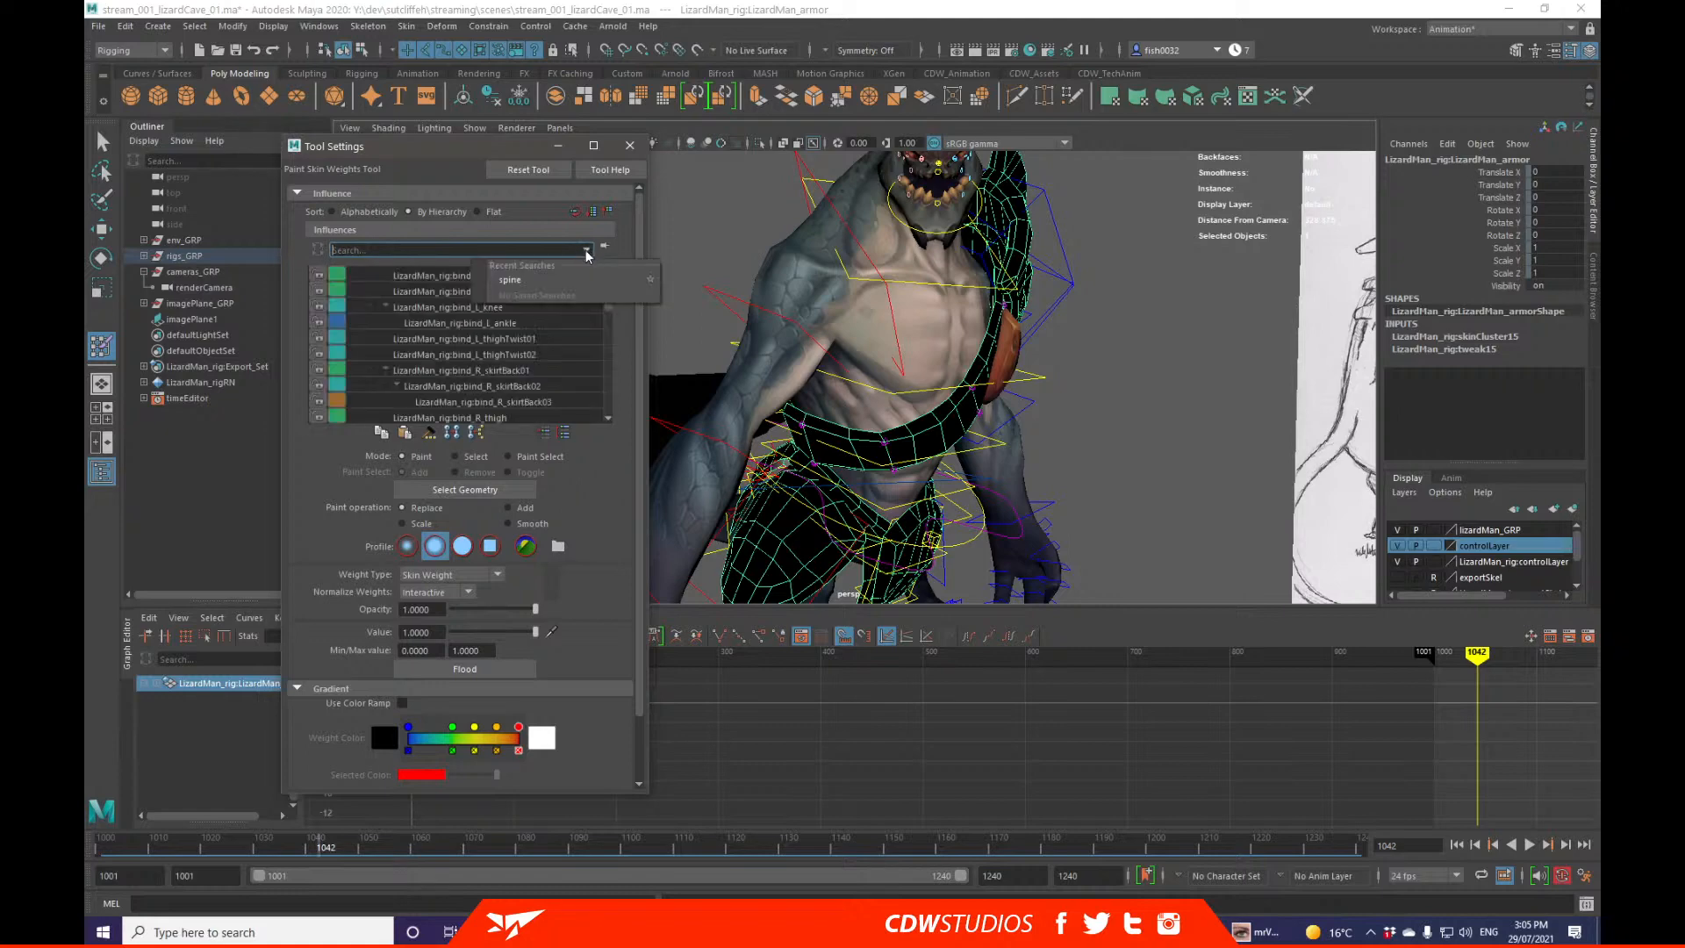
left_click(530, 260)
scroll(509, 342, "down", 4)
scroll(509, 341, "down", 6)
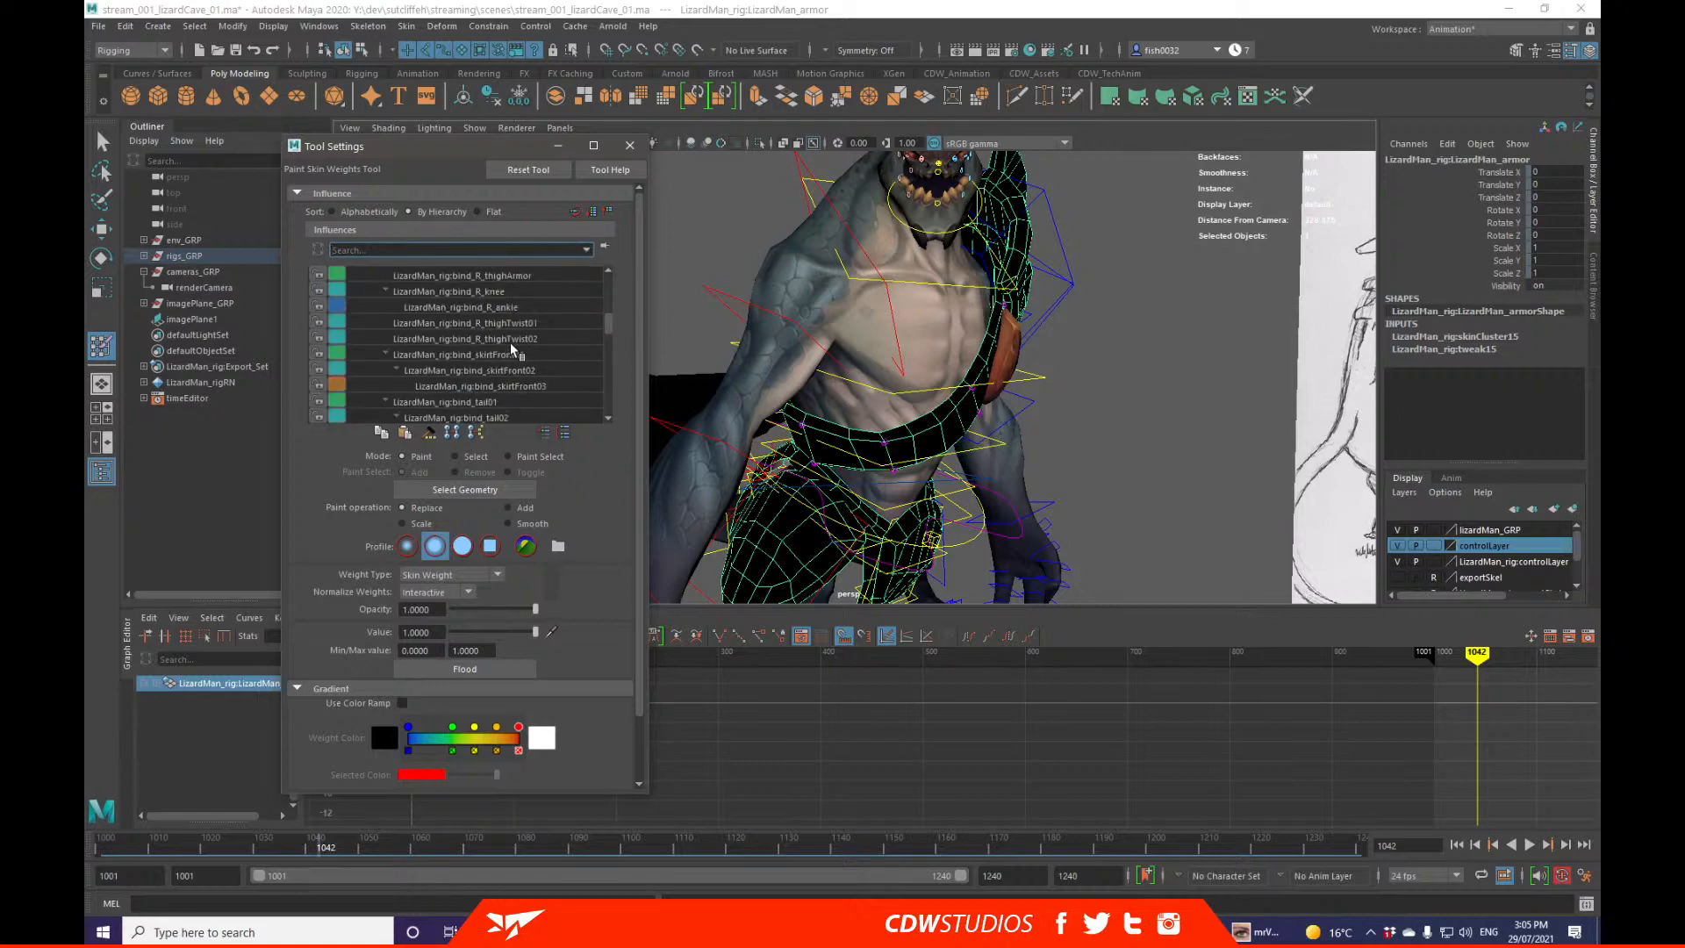
scroll(527, 360, "down", 3)
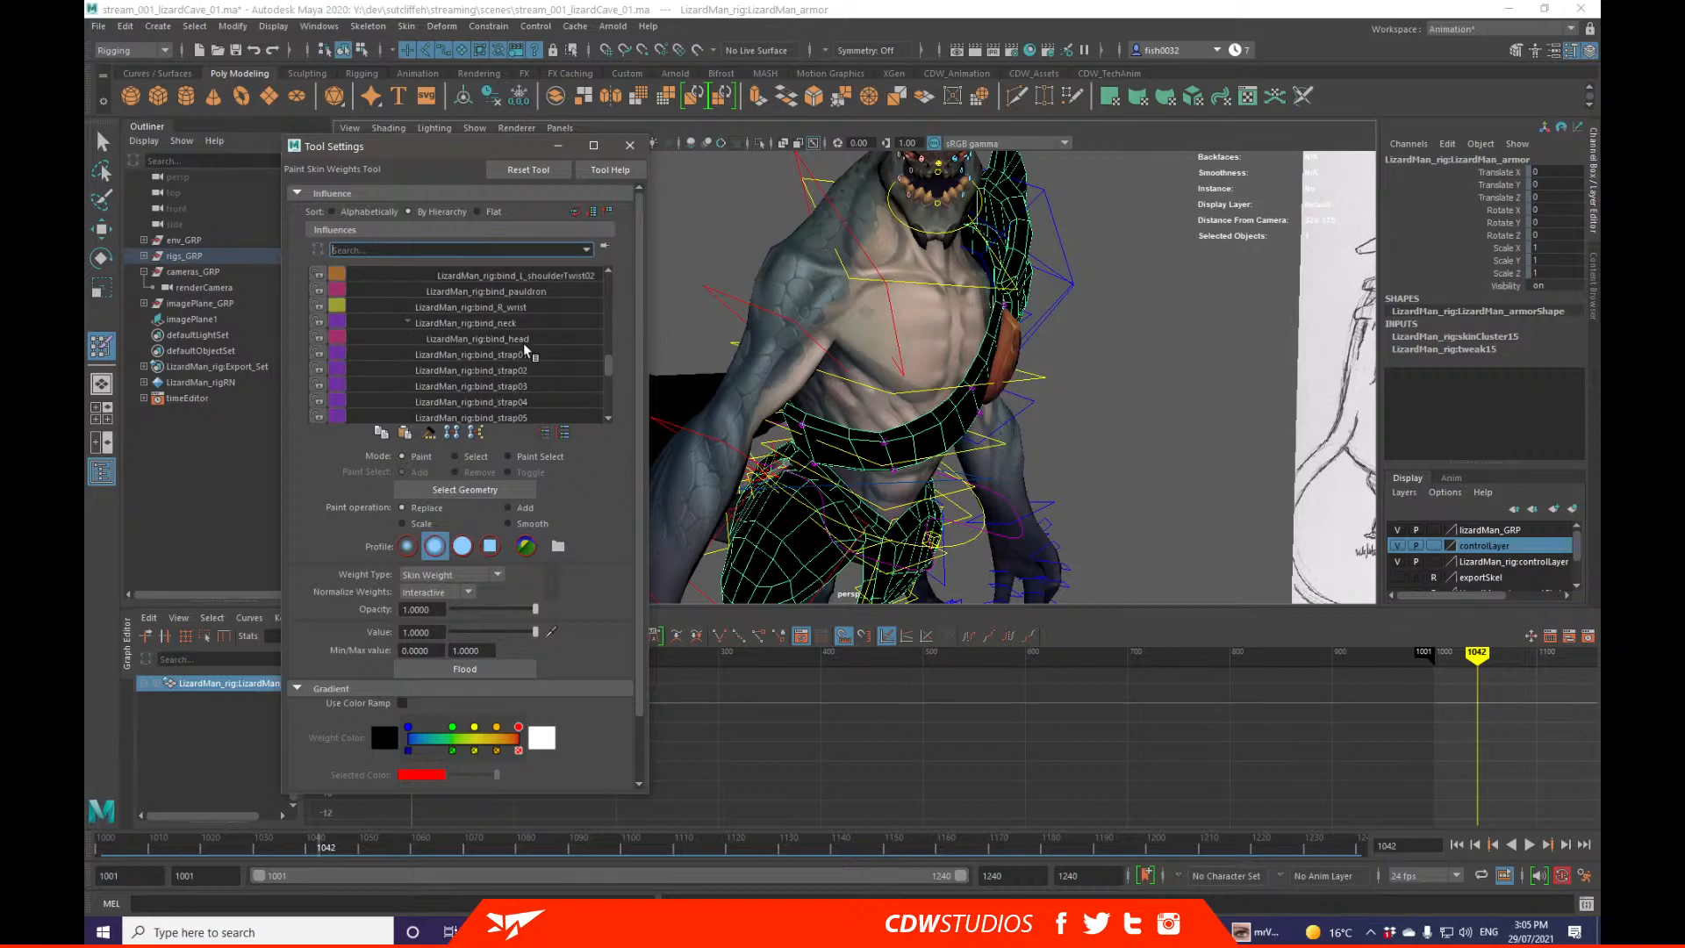
Step: Close the tool settings window and clear the armor mesh selection
left_click(629, 145)
left_click_drag(790, 351, 939, 348, "alt")
right_click_drag(939, 348, 814, 344, "alt")
left_click_drag(814, 344, 855, 341, "alt")
left_click(1019, 255)
left_click_drag(1020, 256, 821, 314, "alt")
right_click_drag(821, 314, 776, 314, "alt")
left_click_drag(877, 327, 1016, 346, "alt")
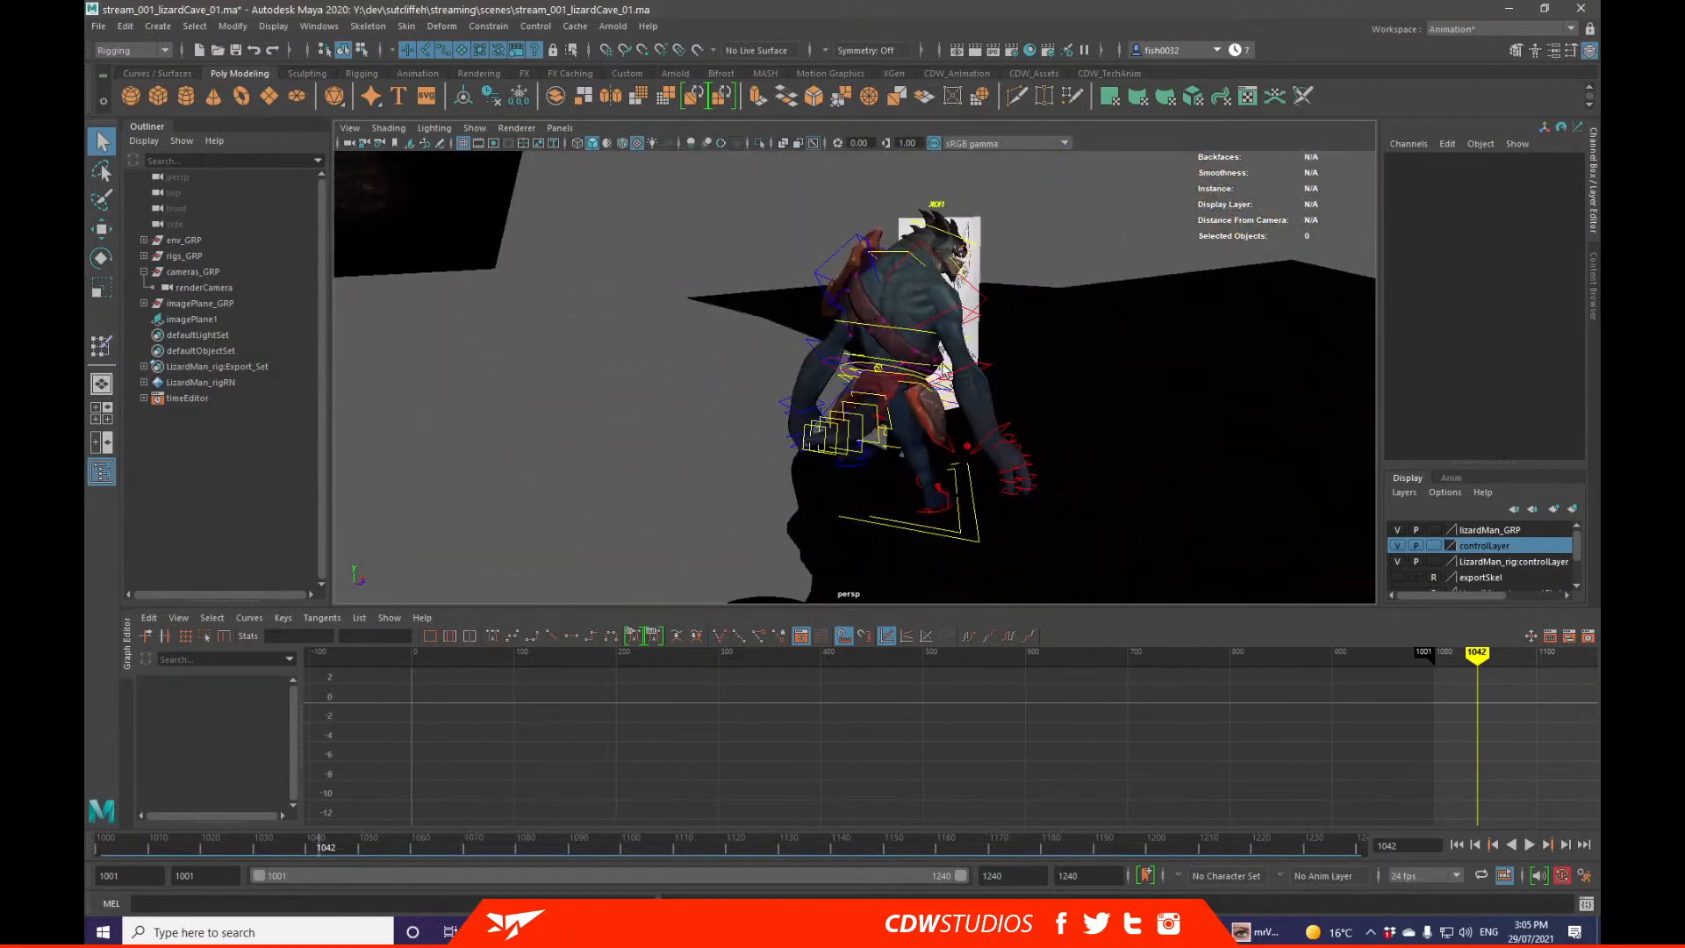
Step: Play the shot in the perspective view, and replay it from frame 1001 with the lizard man seen from the side
key("alt+v")
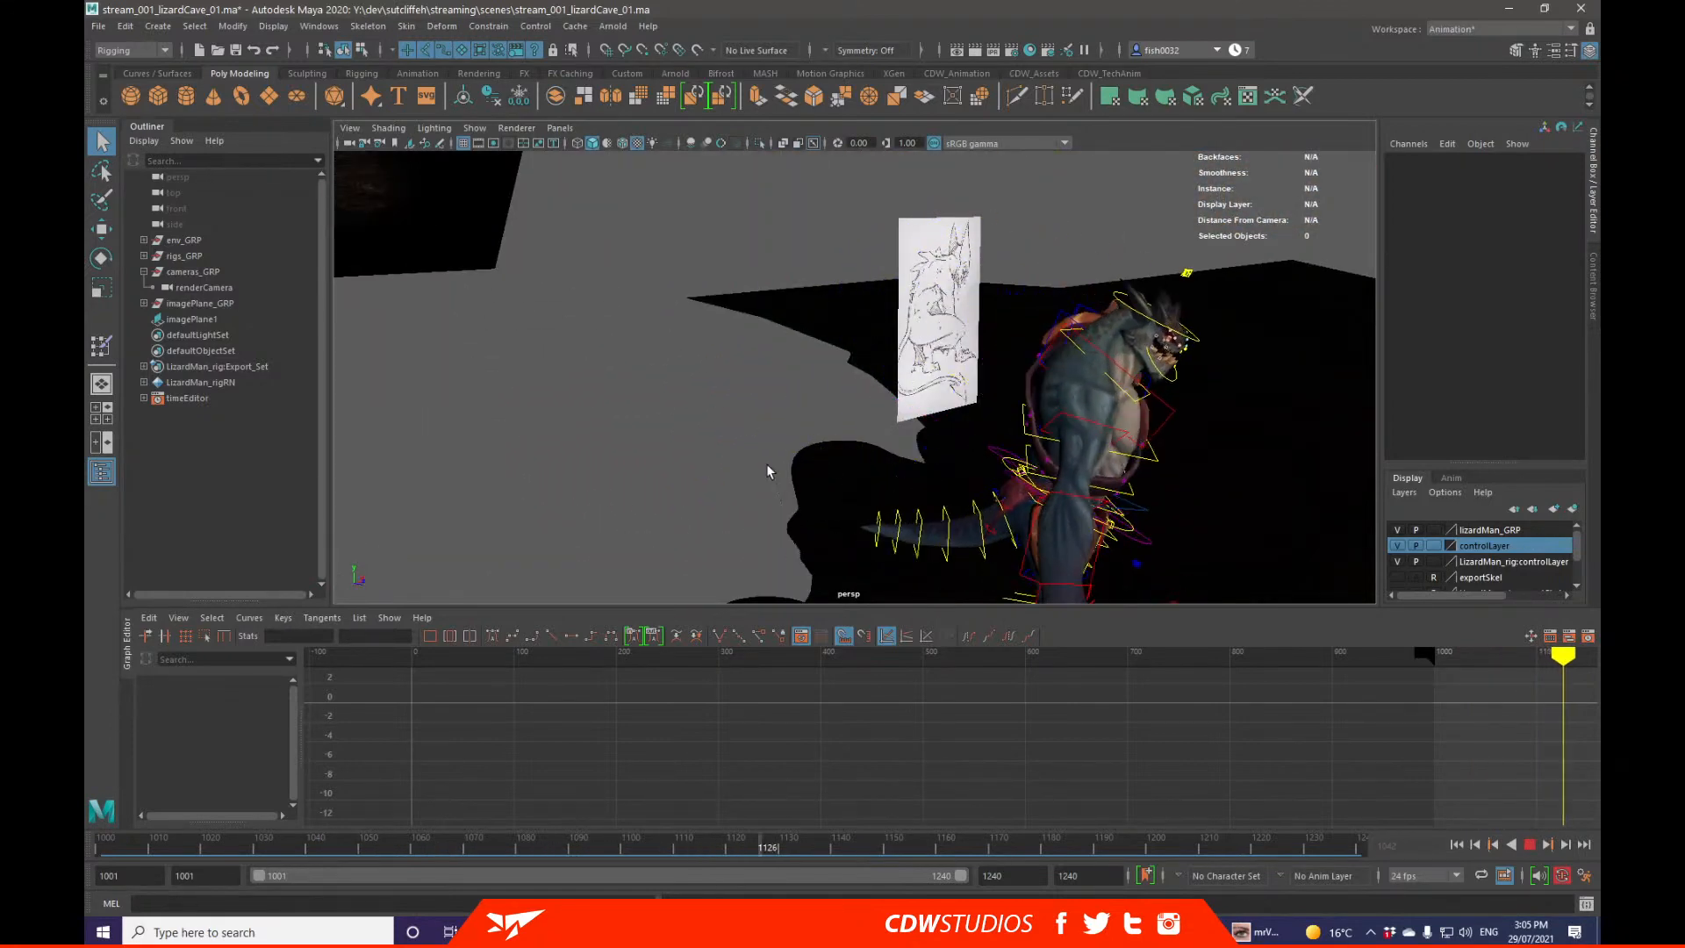
left_click(110, 844)
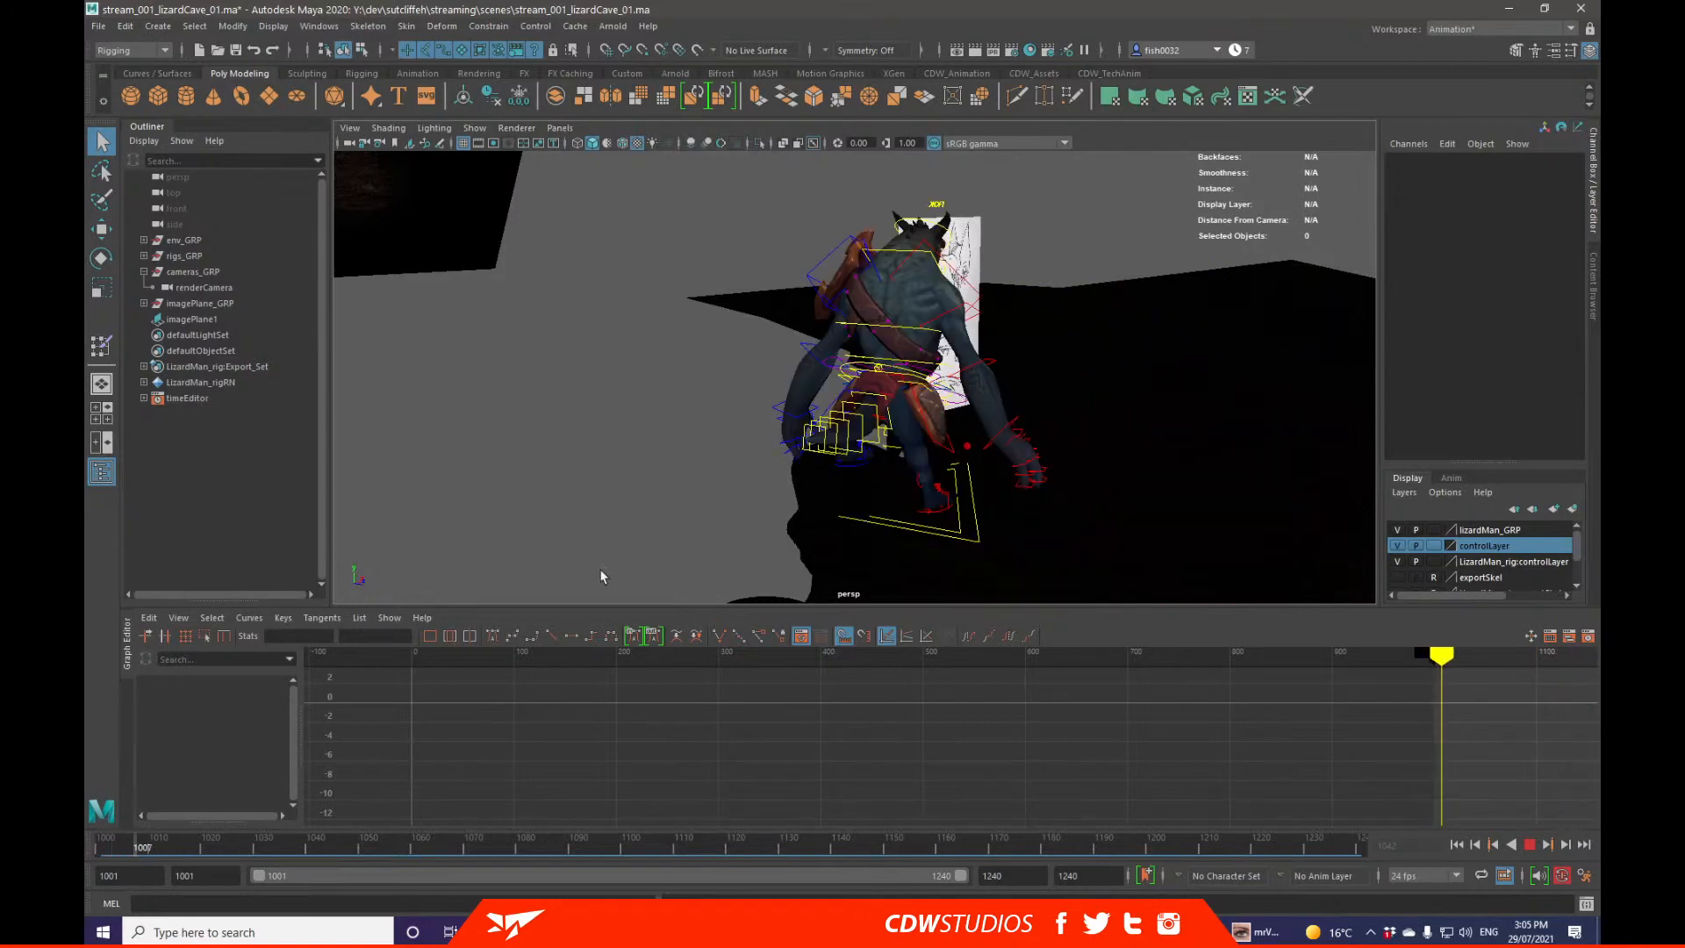
key("Escape")
left_click_drag(888, 483, 934, 340, "alt")
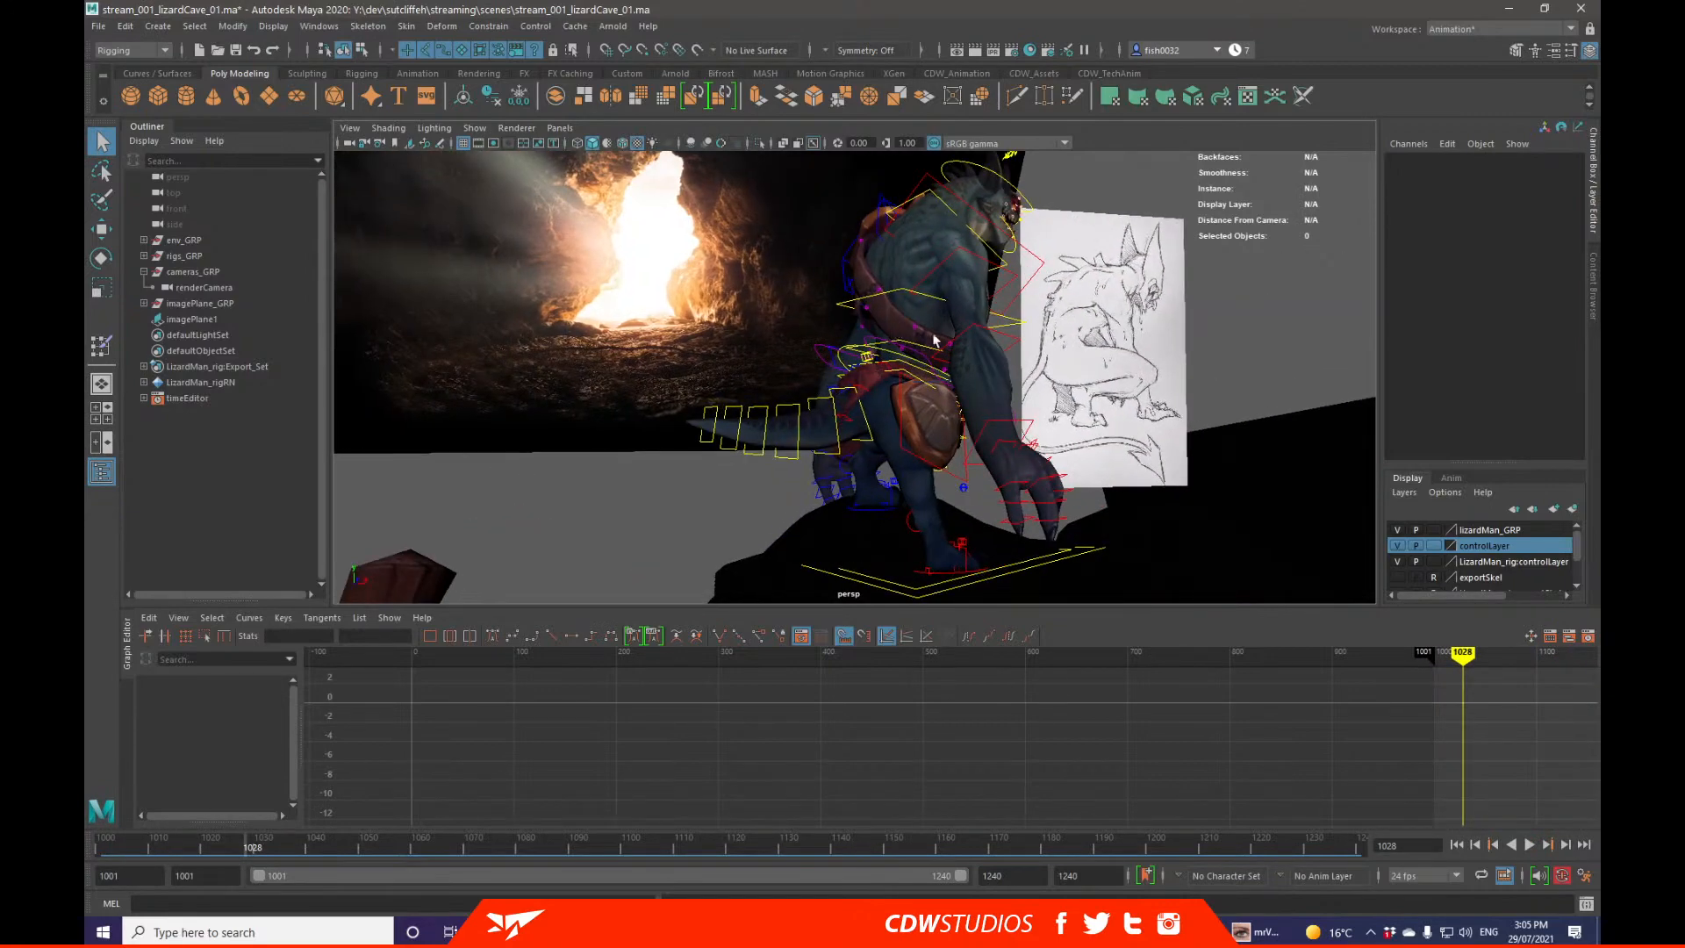
left_click(125, 848)
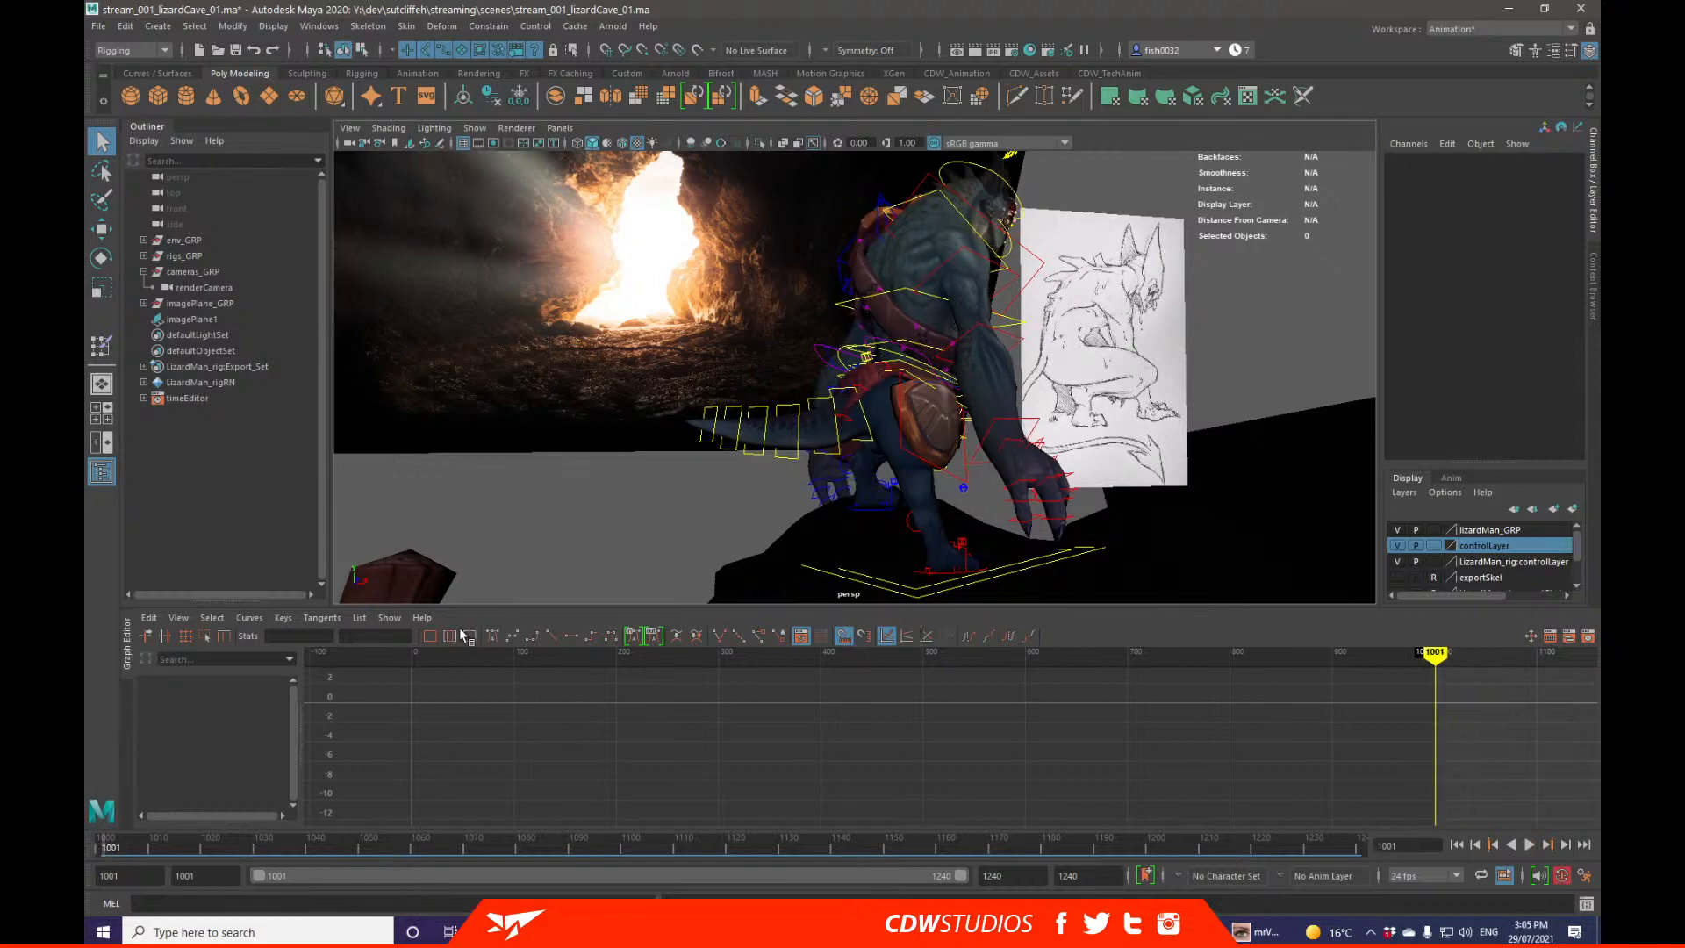
key("alt+v")
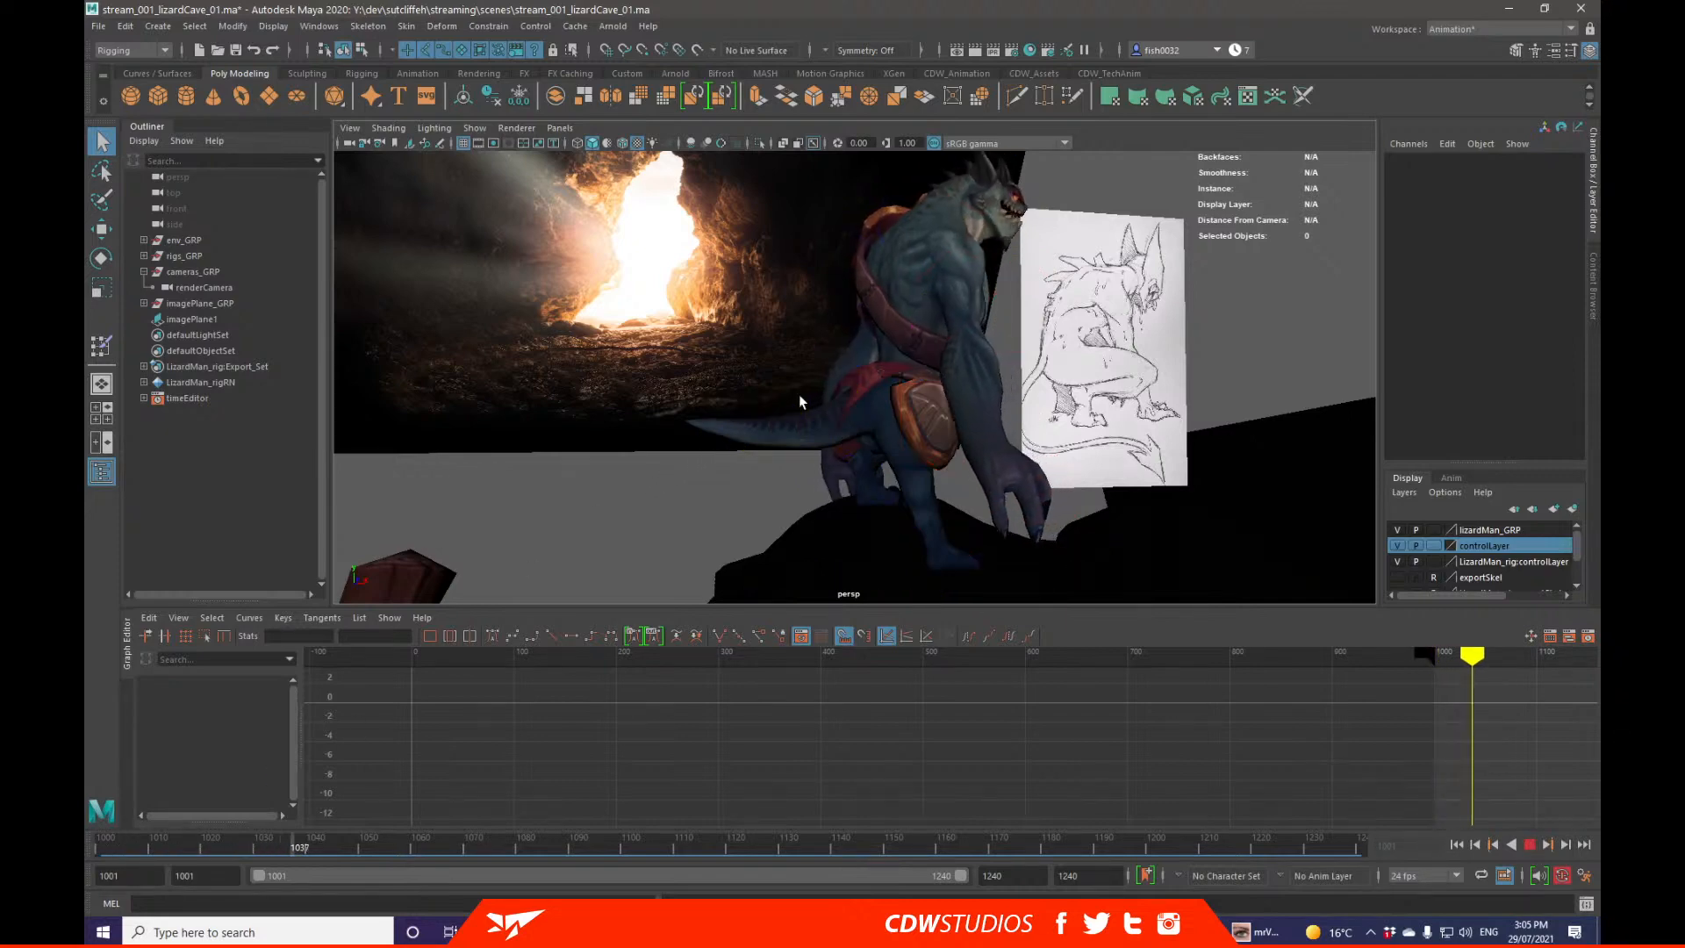
Step: Set the display type of the LizardMan_rig:meshLayer display layer to Reference
scroll(1457, 569, "down", 2)
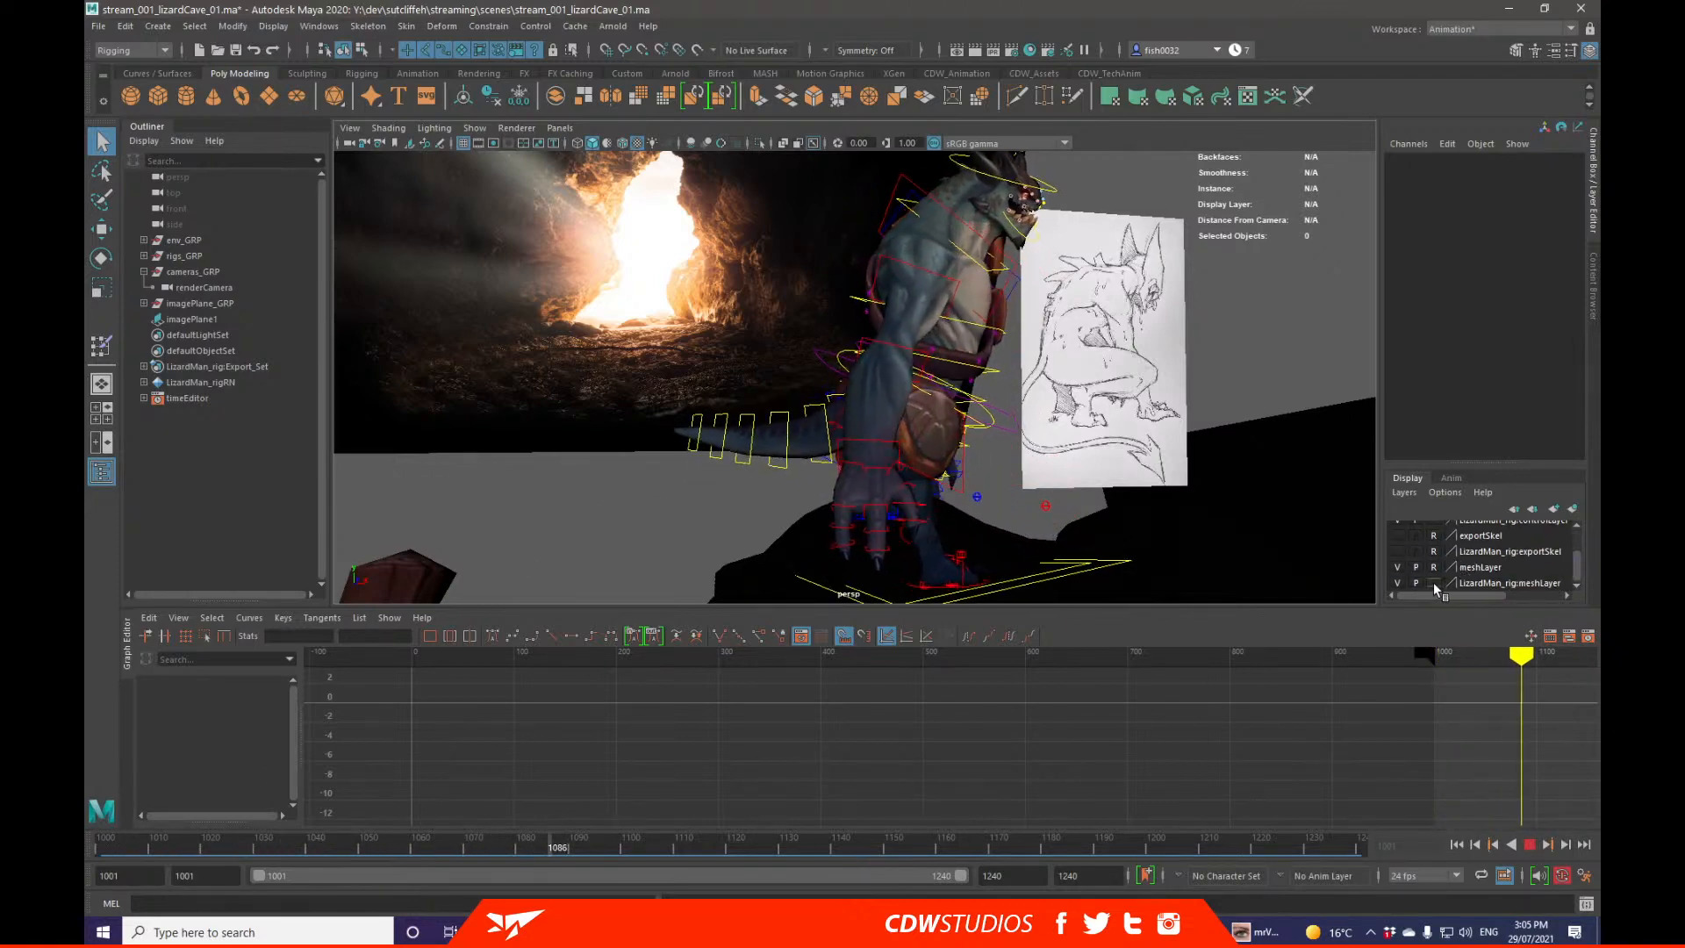
left_click(1434, 582)
left_click(1434, 583)
left_click(1433, 582)
key("alt+v")
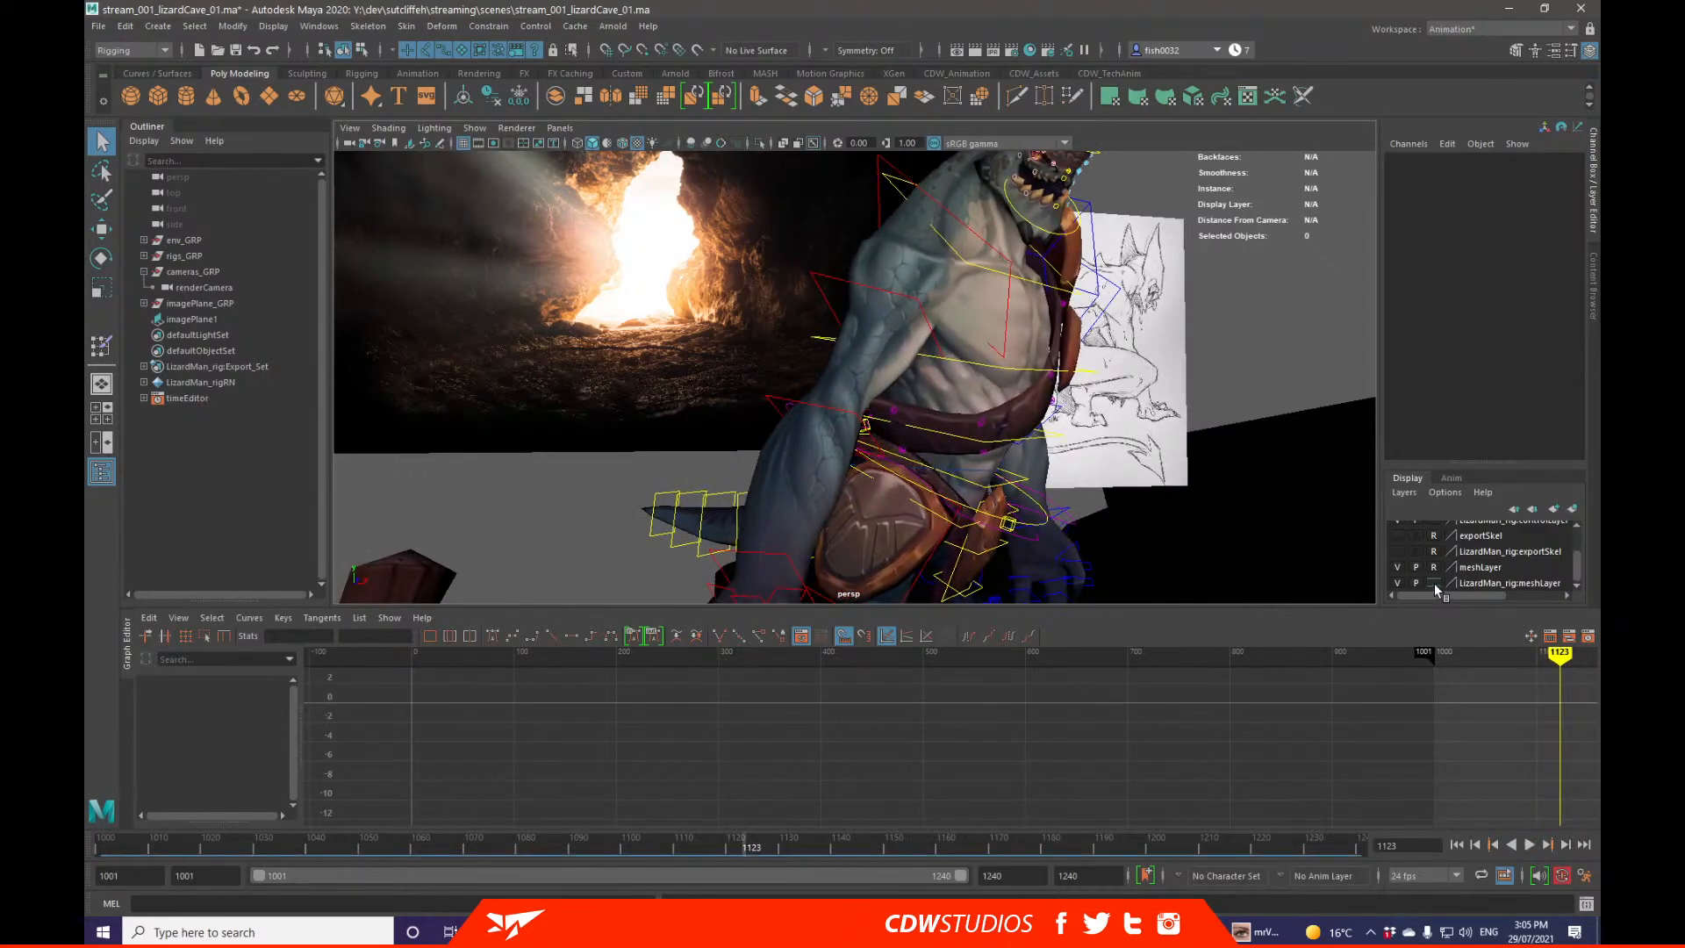
left_click(1433, 583)
left_click_drag(877, 395, 1038, 453, "alt")
middle_click_drag(1038, 453, 976, 364, "alt")
key("alt+v")
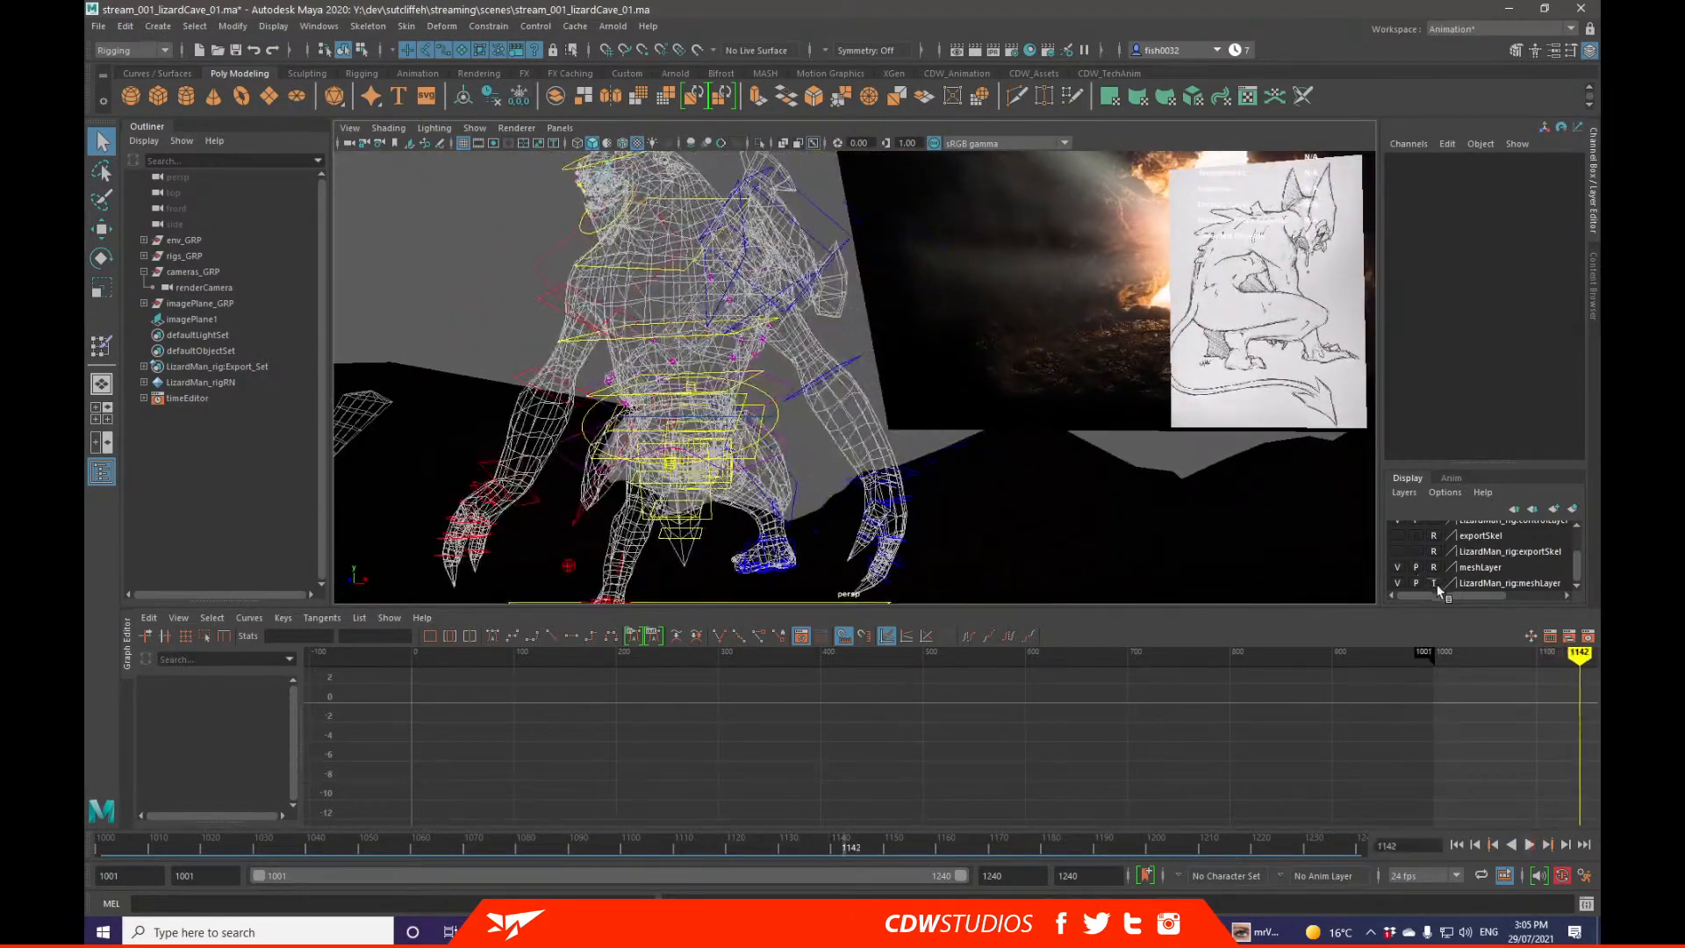
left_click(1435, 585)
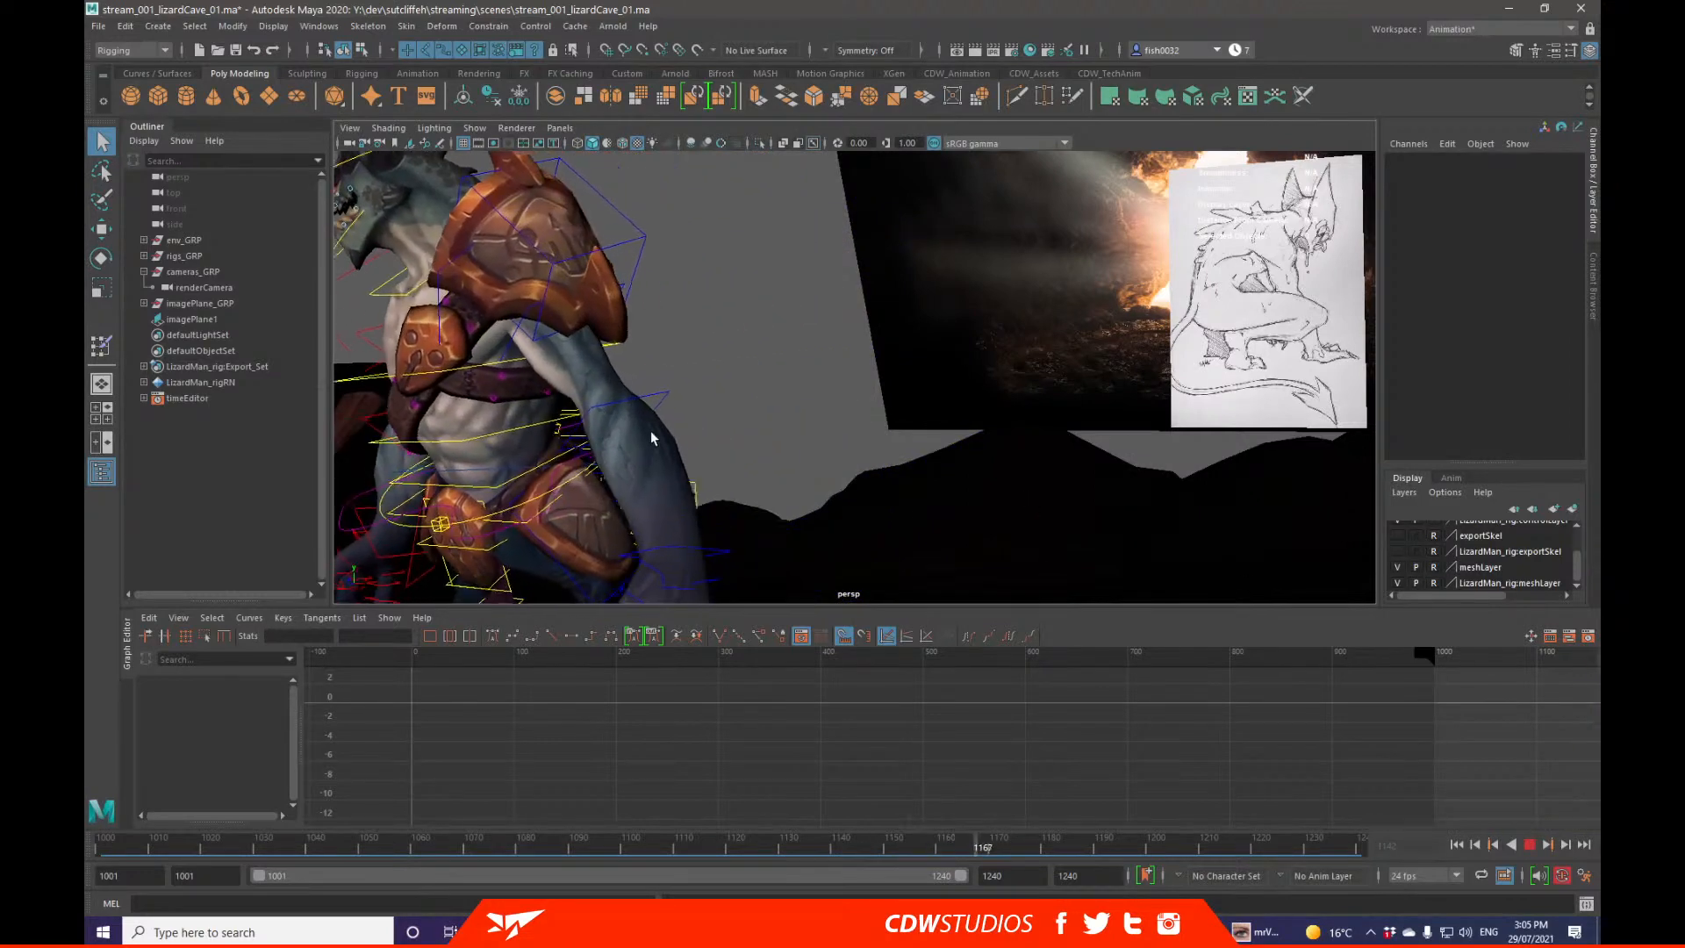
Step: Play the shot from its first frame in the floating renderCamera view, move that window away and scrub back to frame 1008
left_click_drag(683, 313, 783, 398, "alt")
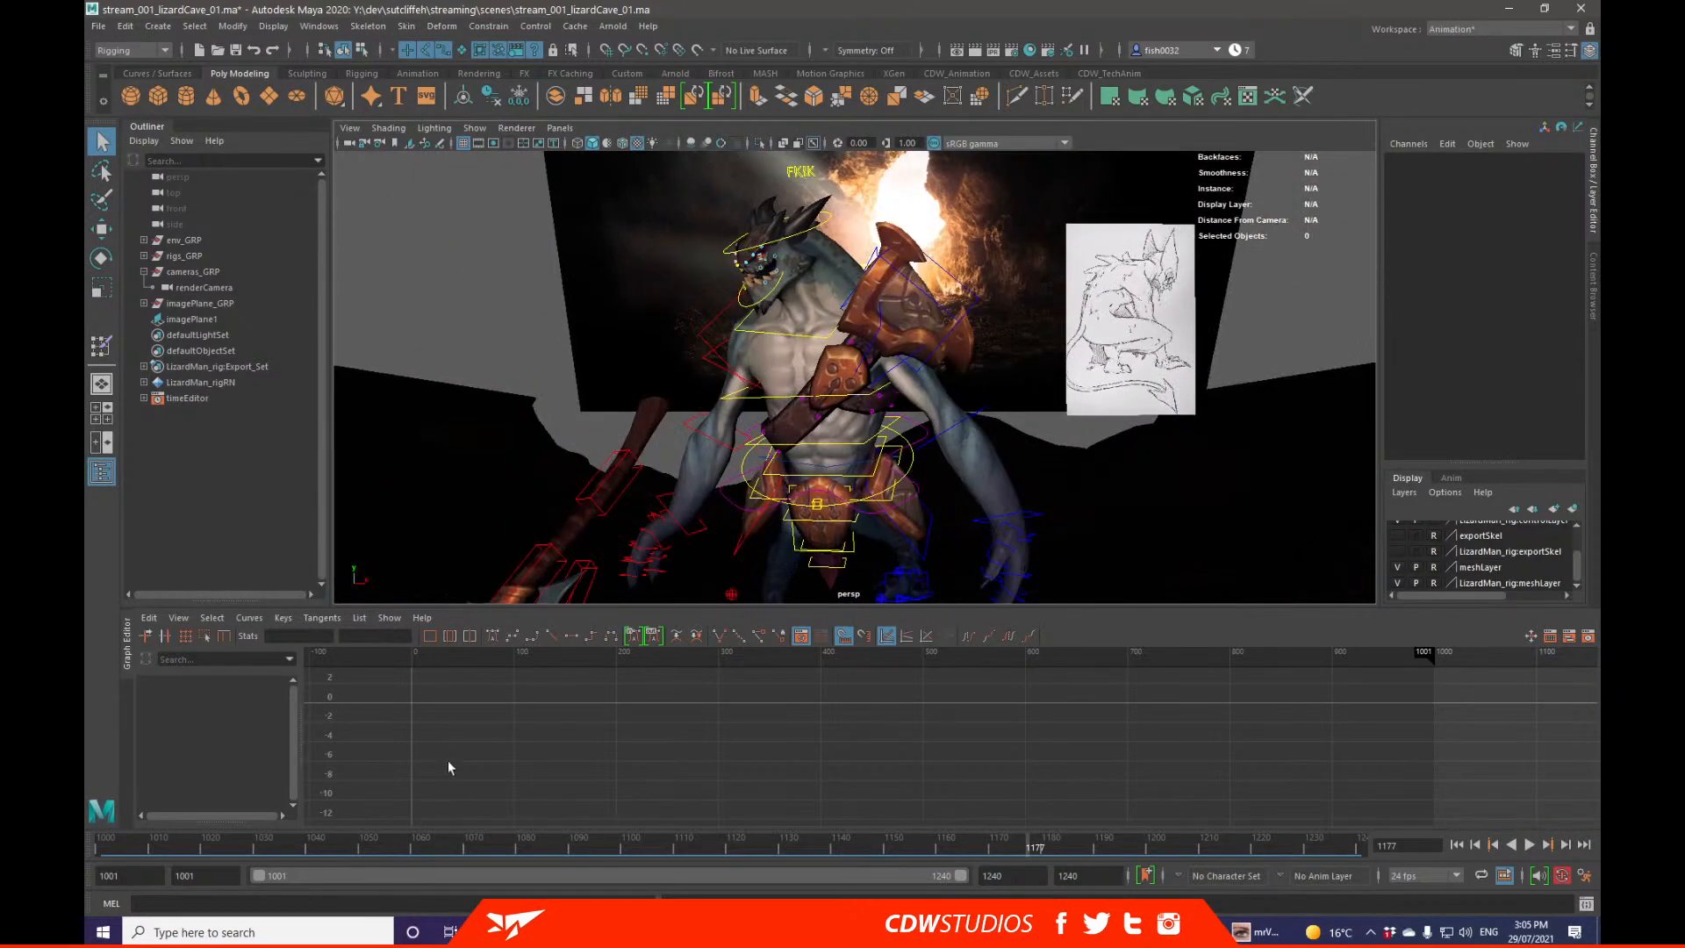
key("alt+shift+v")
key("alt+v")
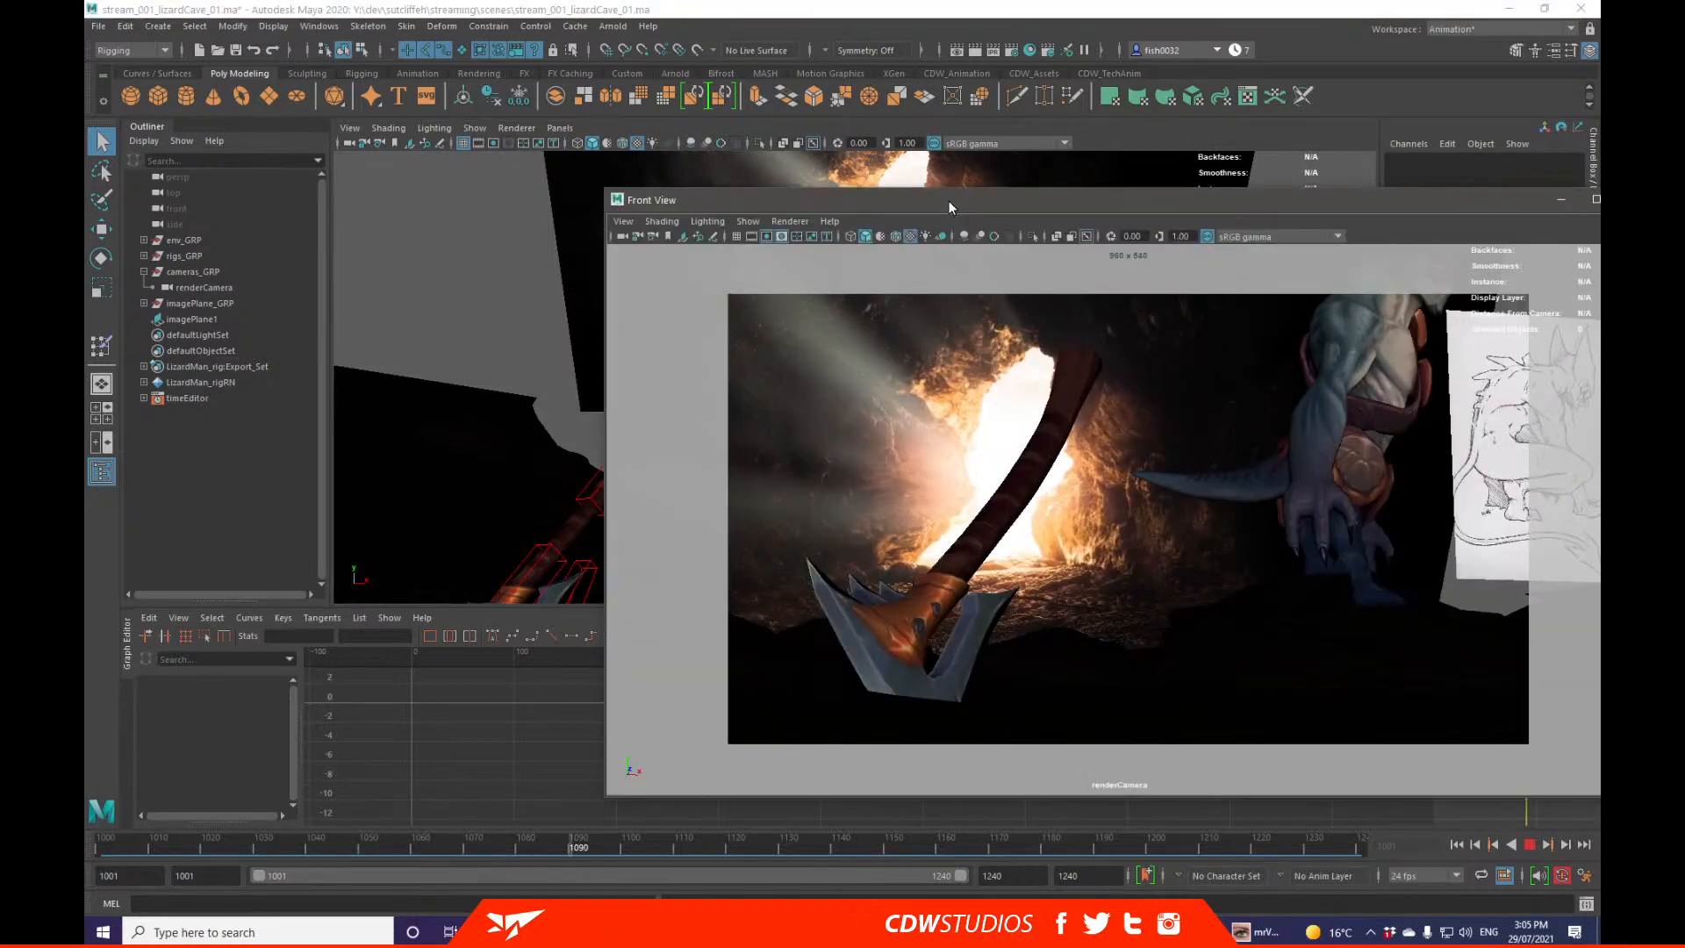
left_click_drag(949, 202, 641, 150)
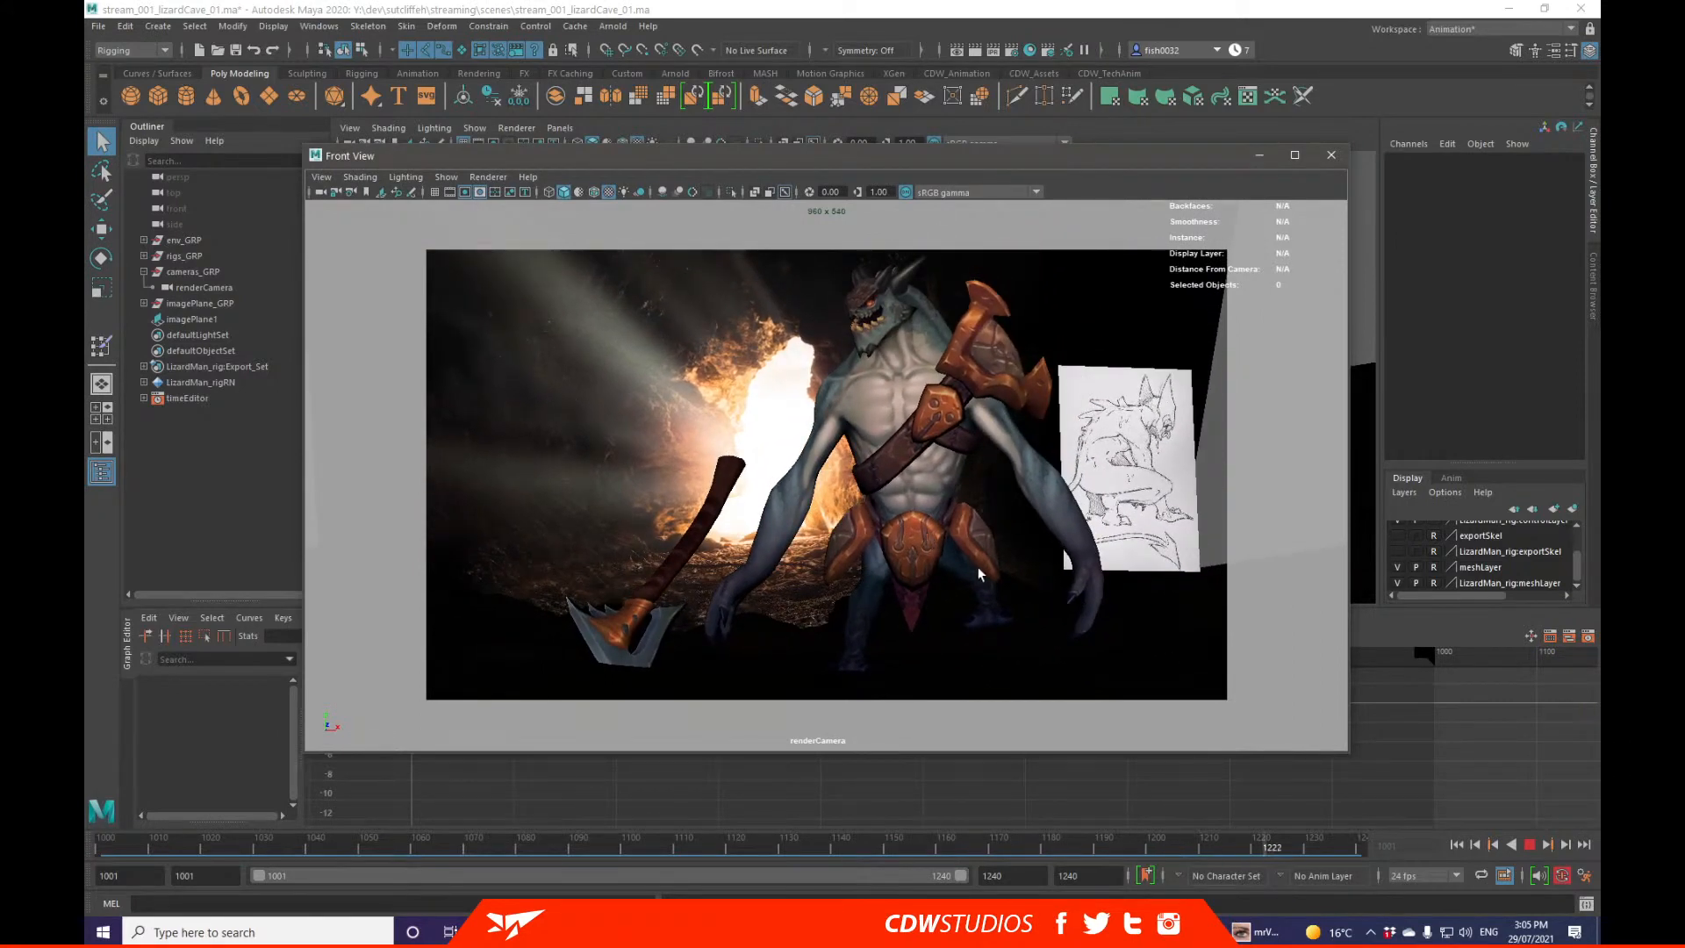
left_click(1364, 839)
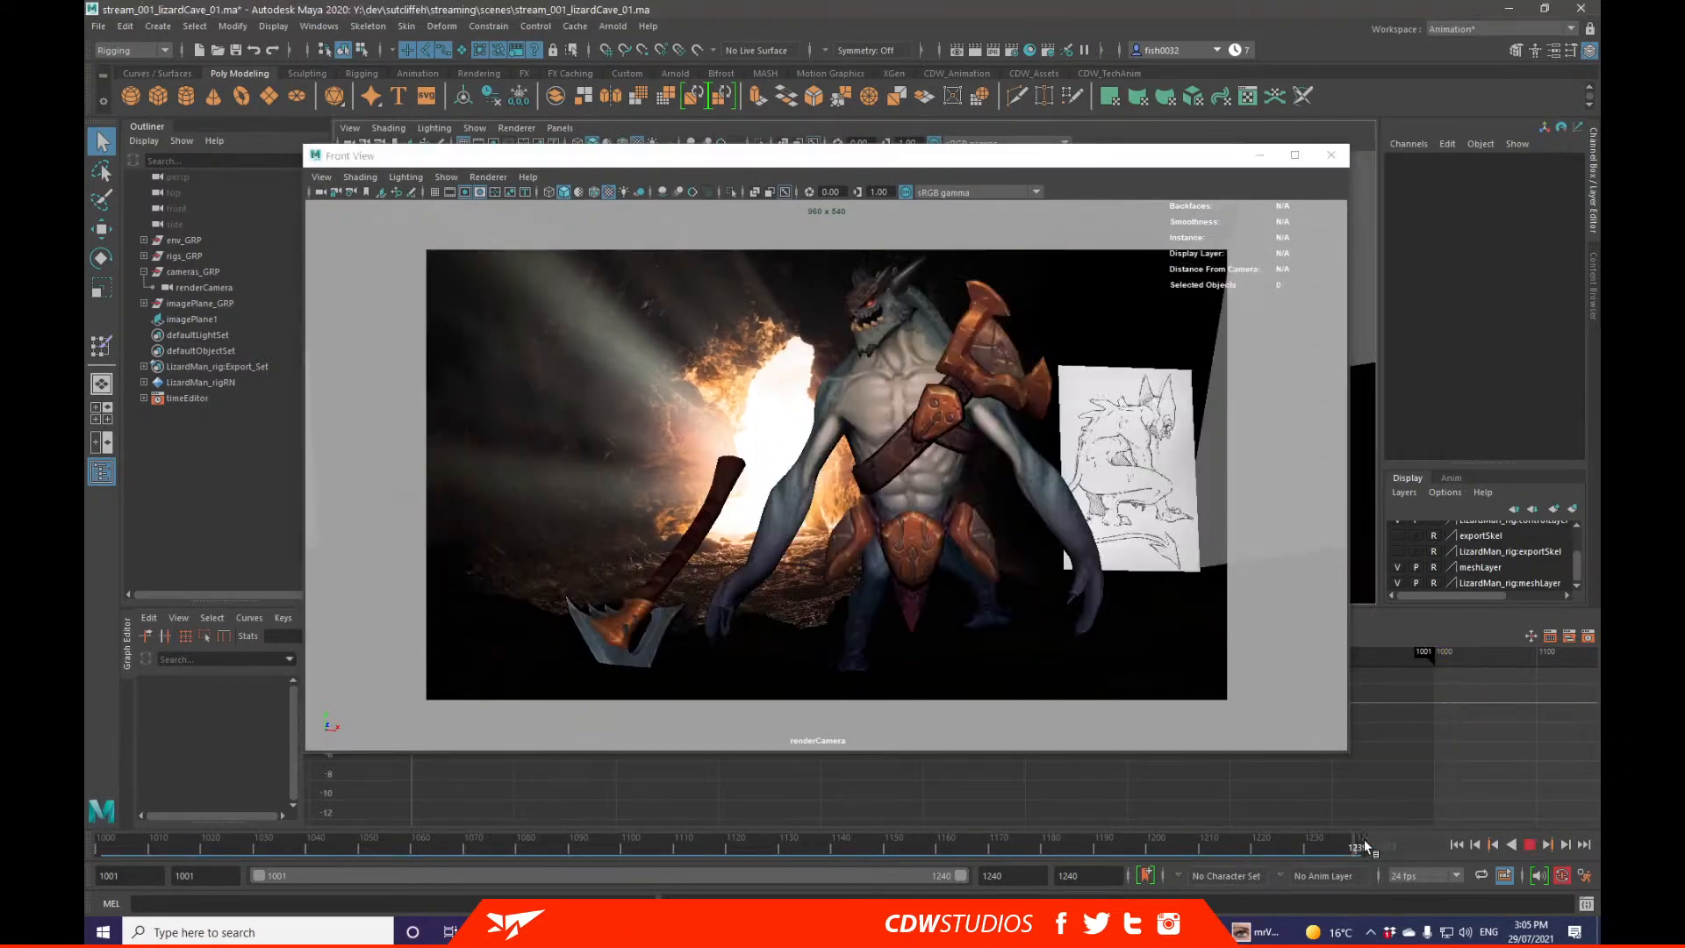
left_click_drag(983, 164, 1599, 203)
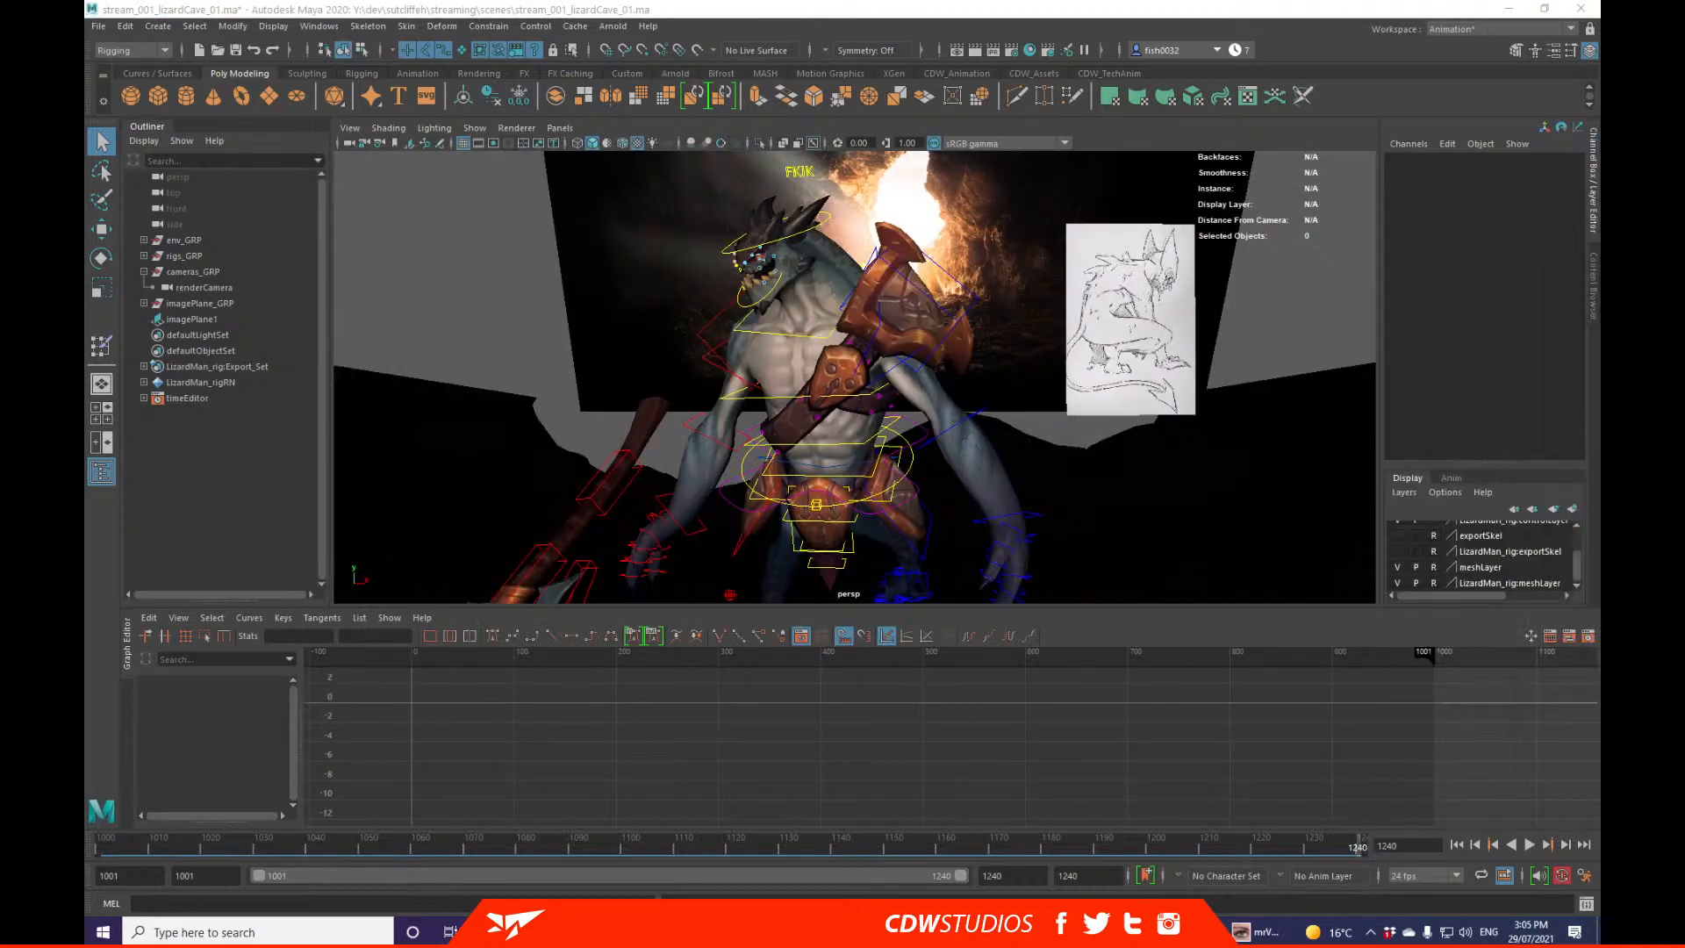
left_click_drag(342, 844, 148, 847)
Step: Switch to mrViewer and review the live-action reference, scrubbing from the doorway entrance to the prop being pulled from the box
left_click(1255, 932)
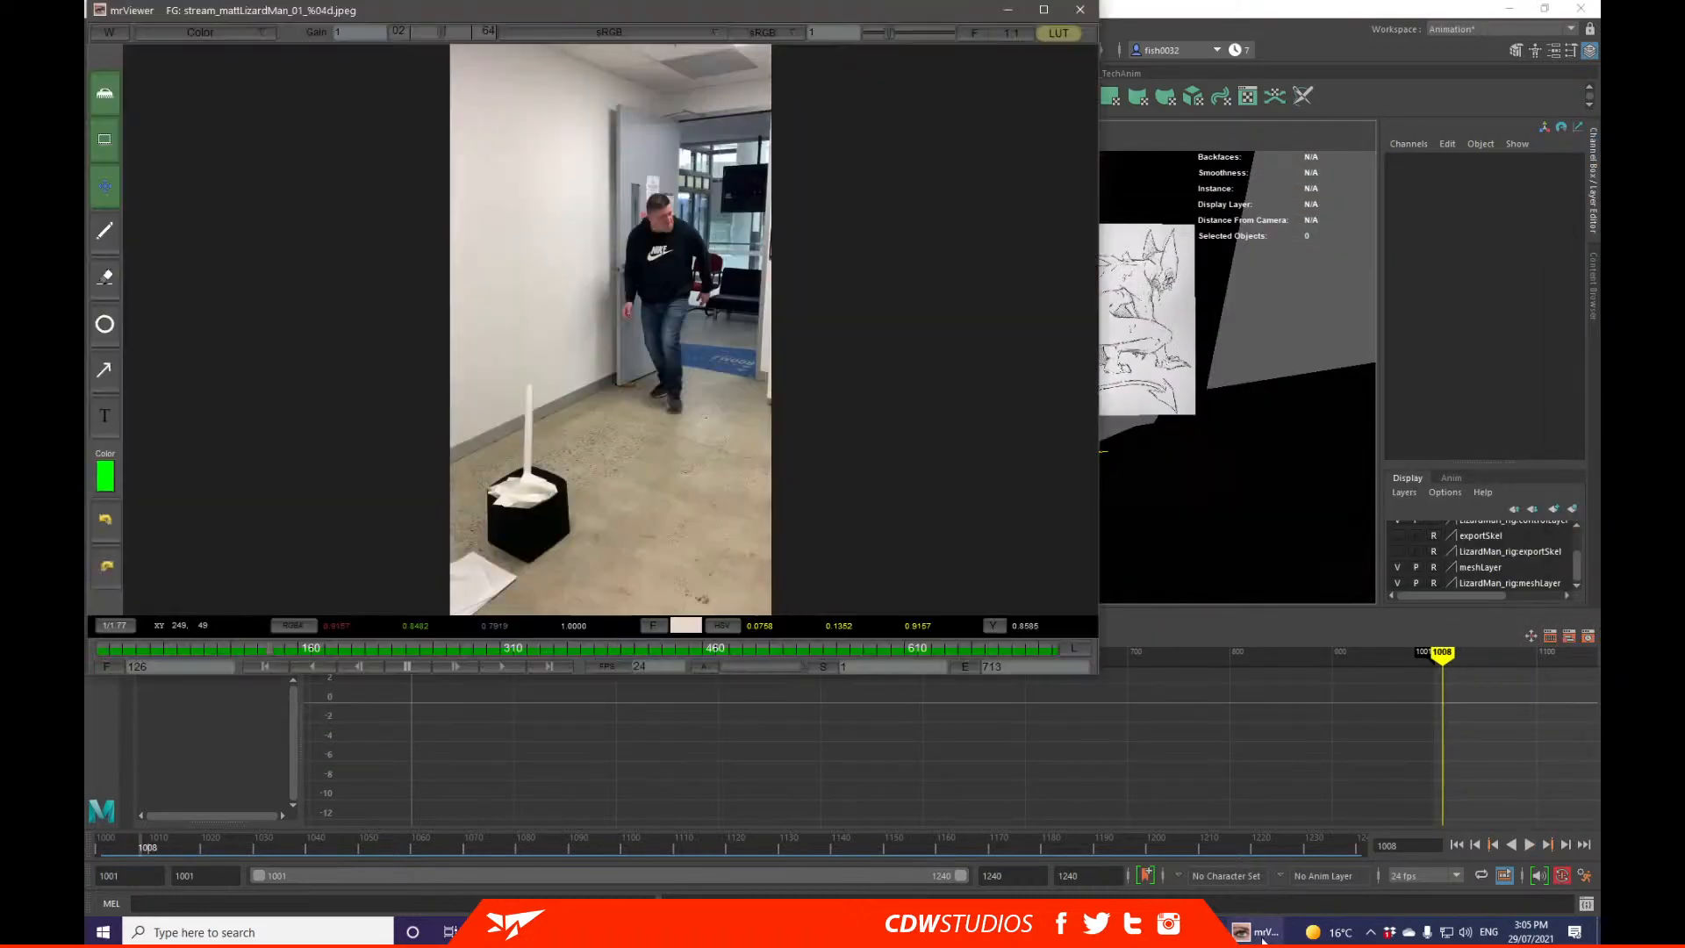
key("space")
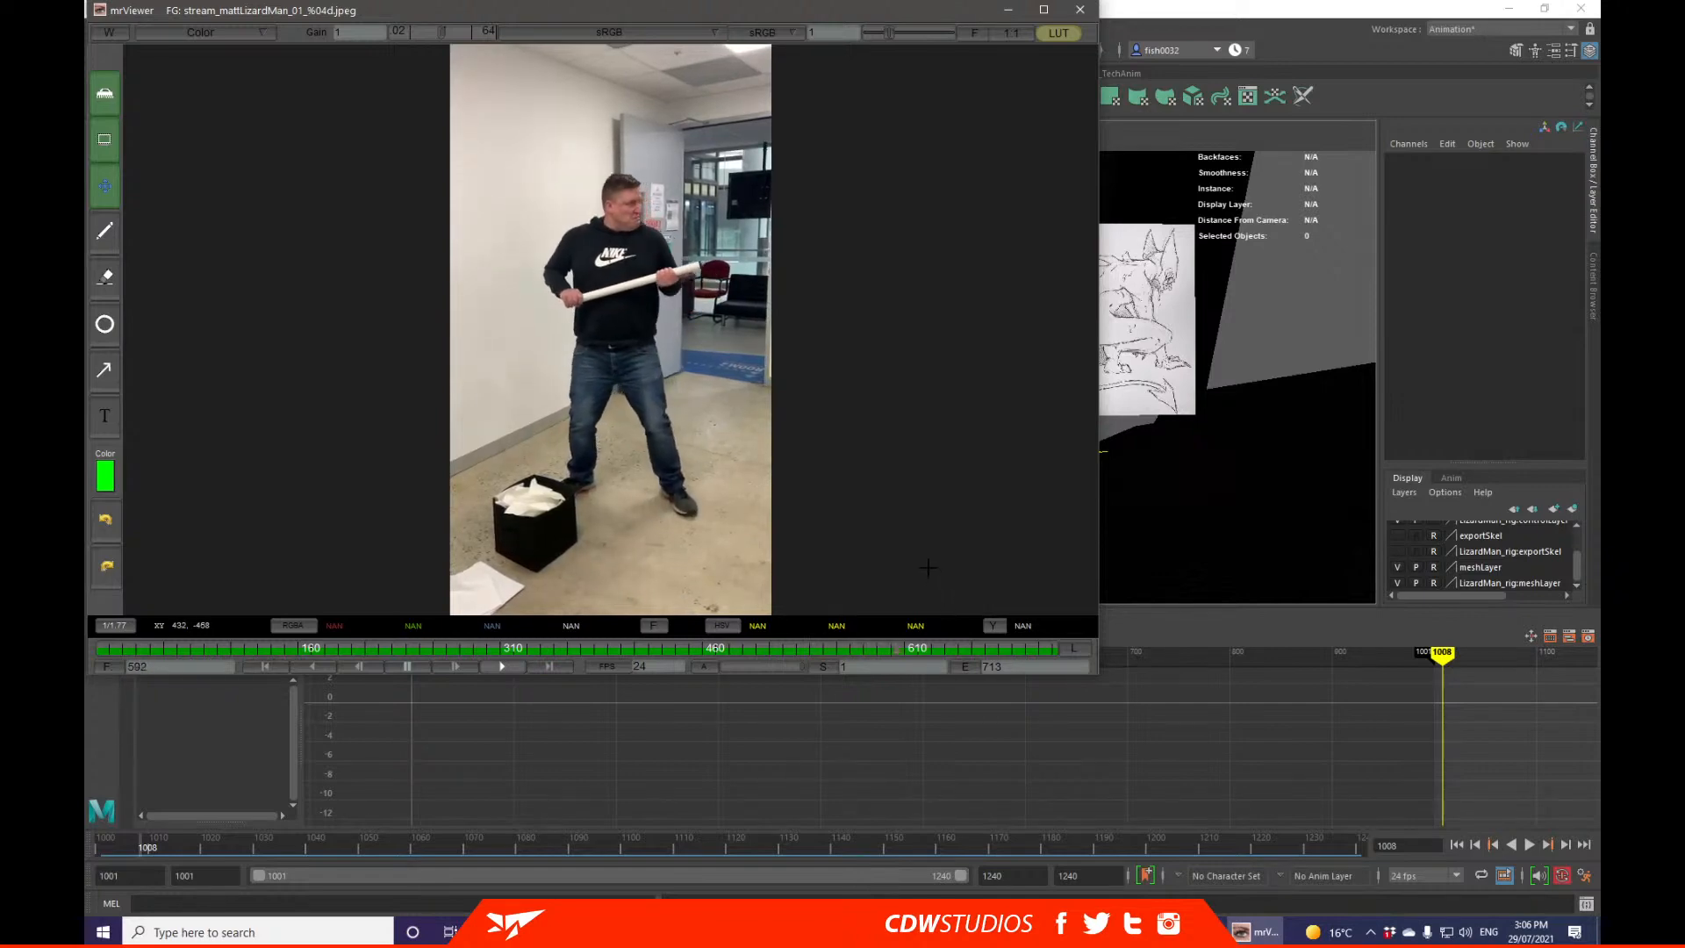
left_click(121, 647)
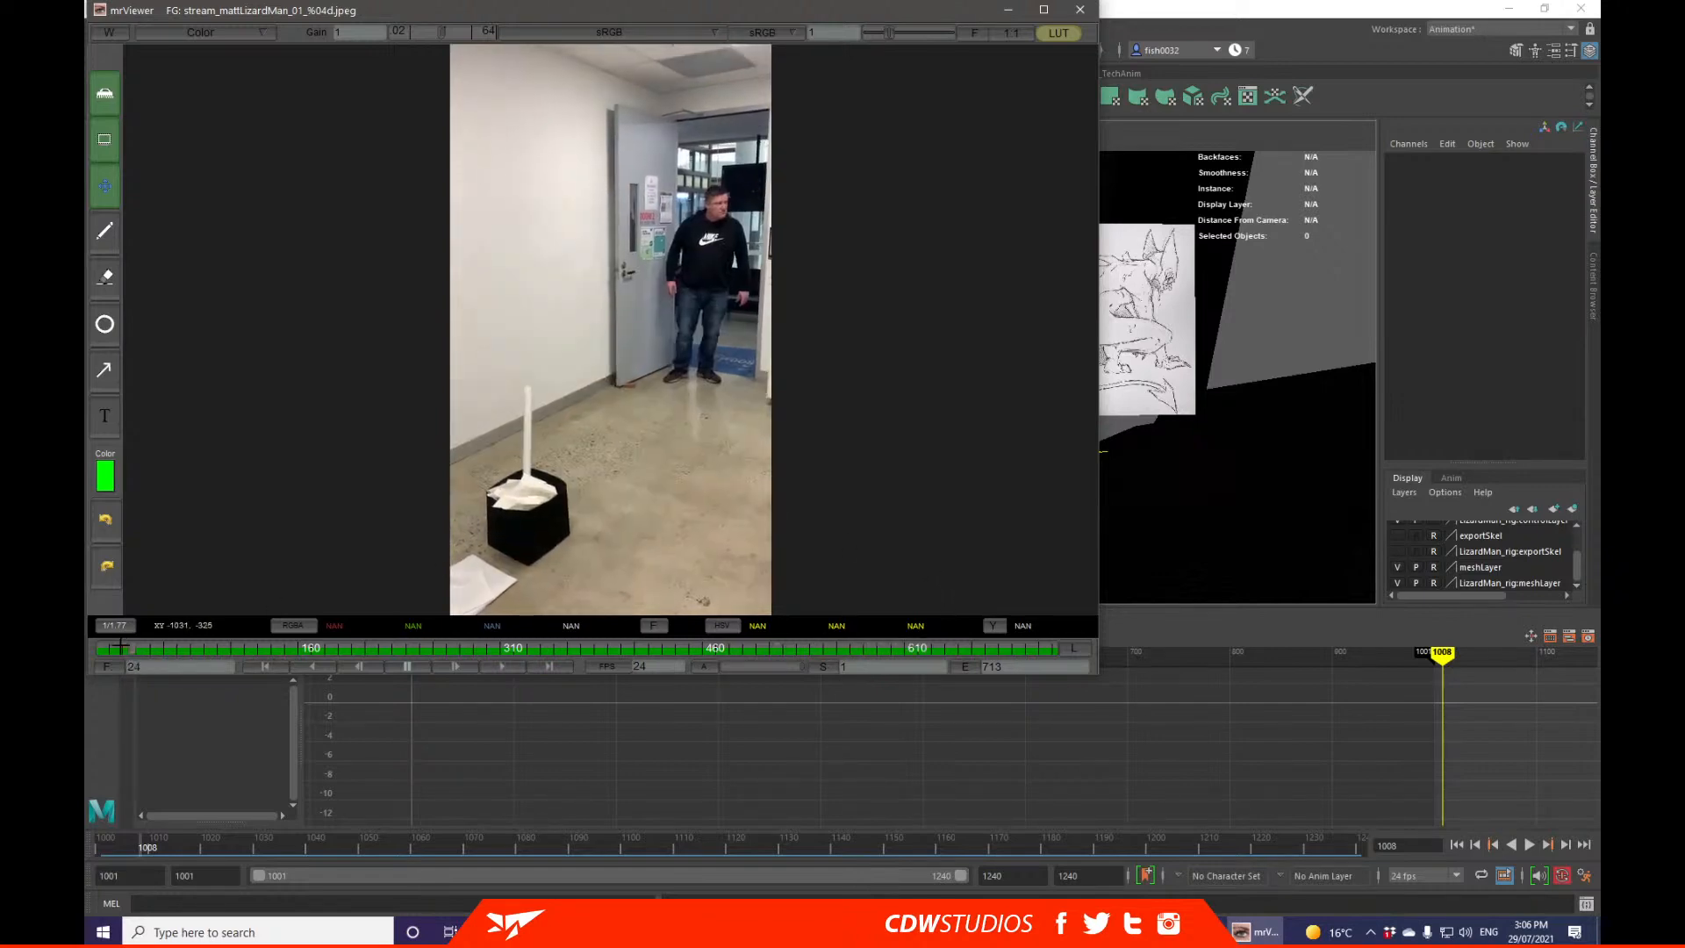
left_click_drag(351, 491, 523, 583)
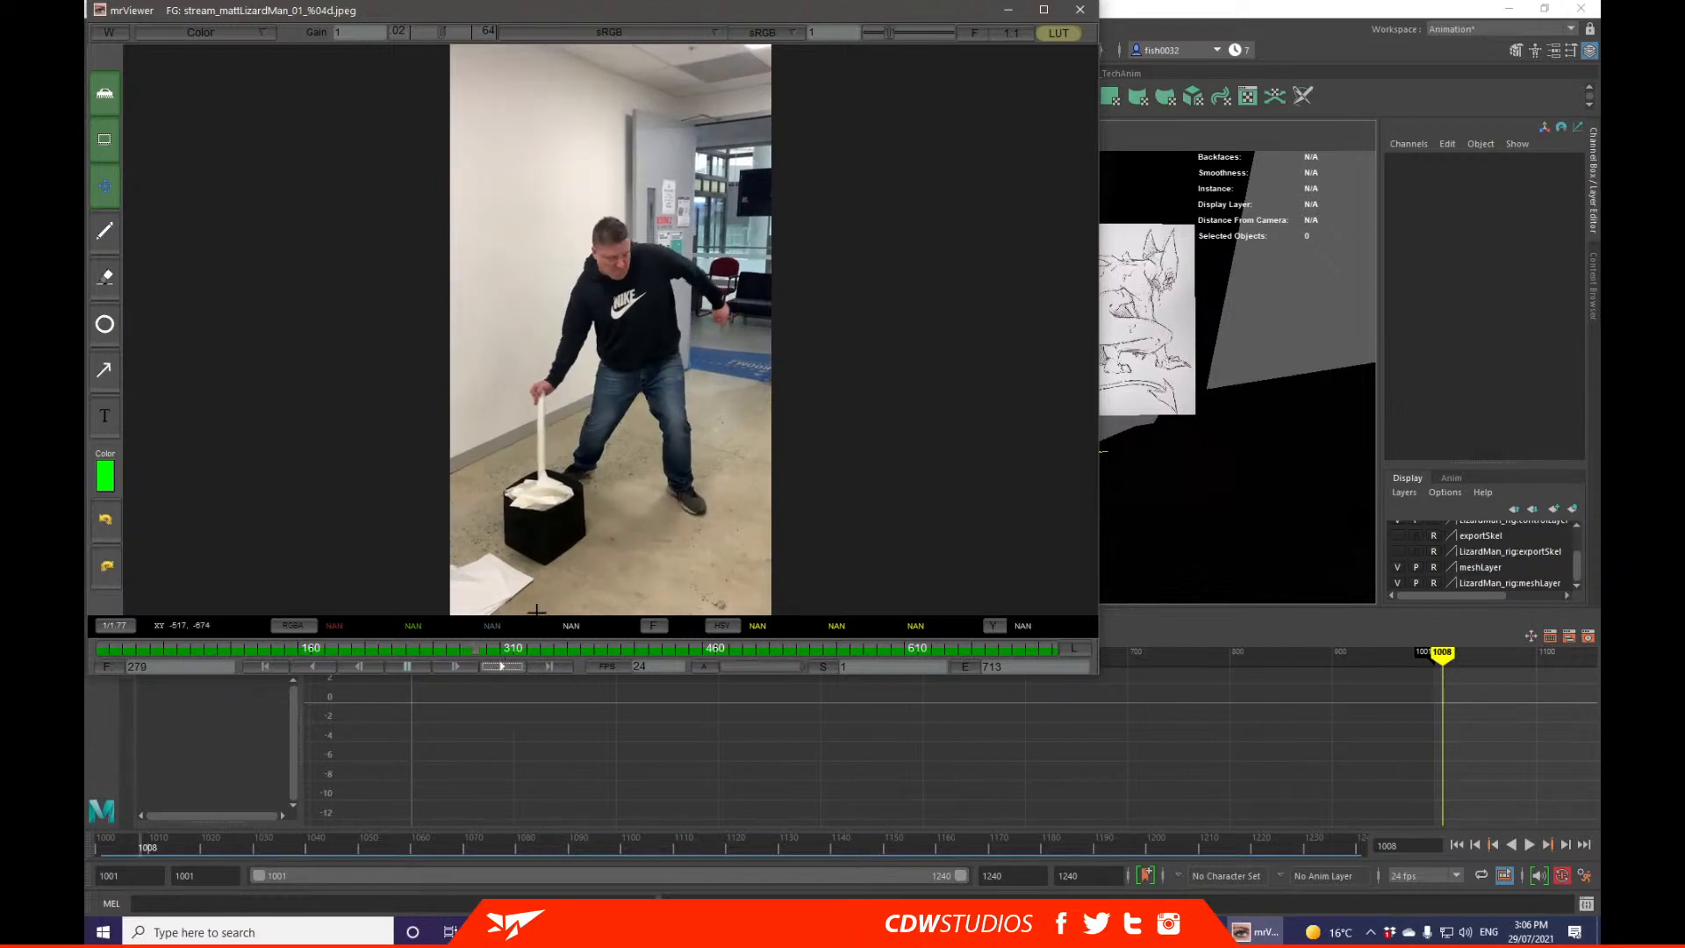
left_click_drag(360, 649, 504, 653)
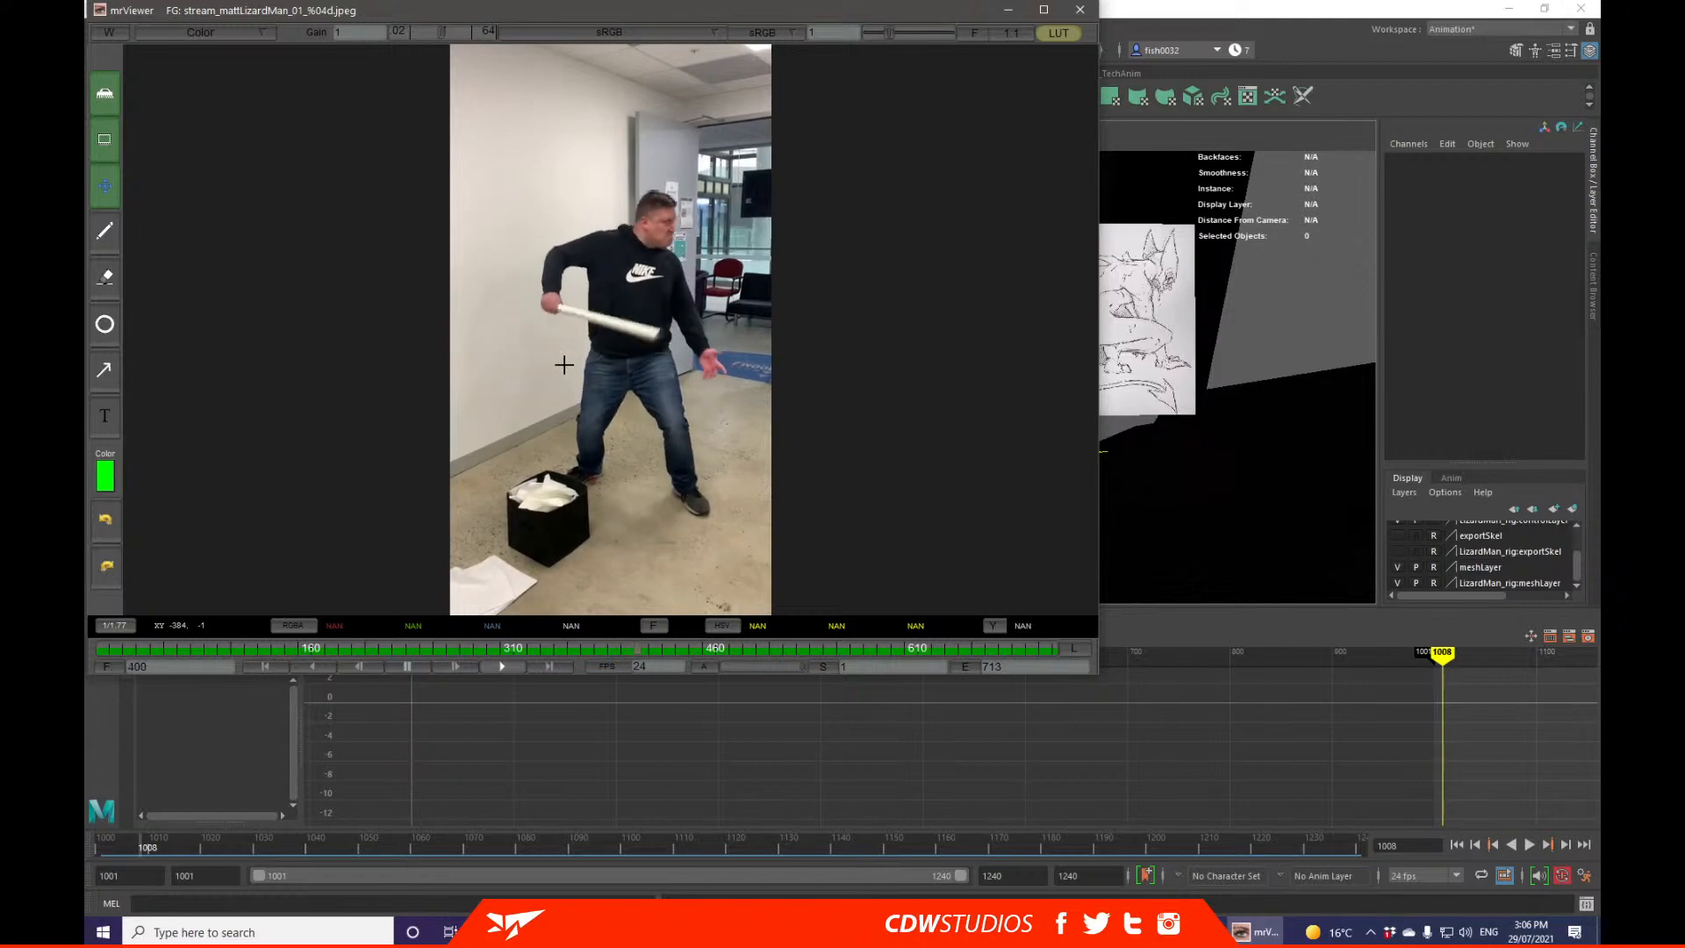
left_click_drag(561, 398, 312, 437)
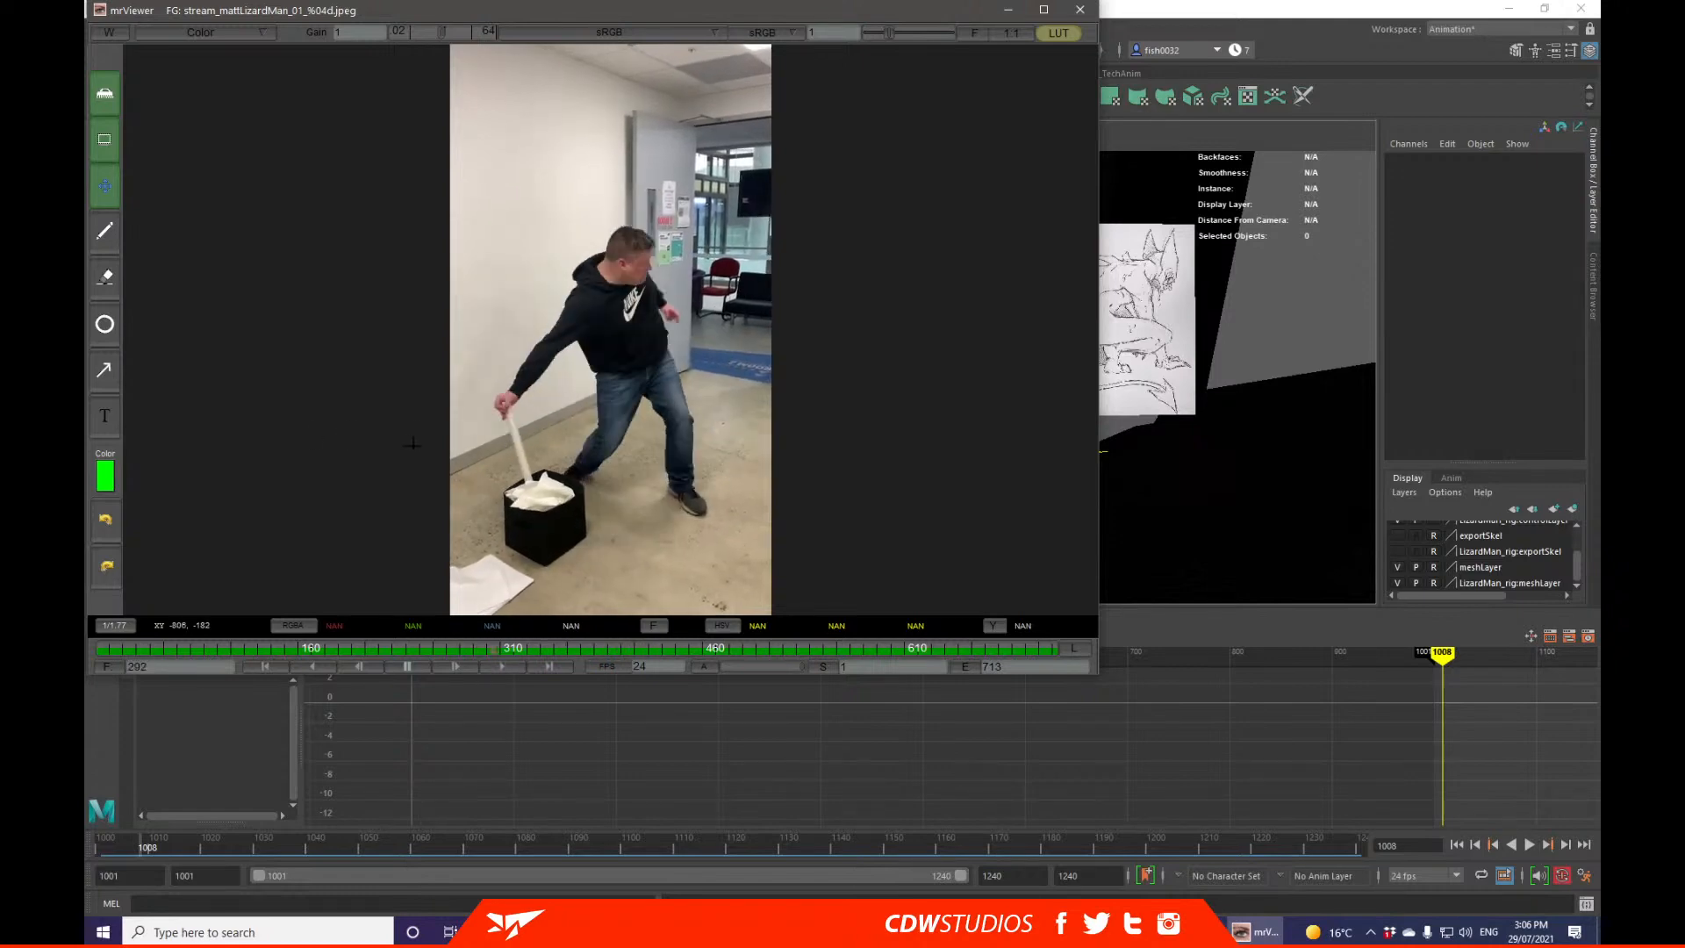
left_click_drag(229, 600, 188, 580)
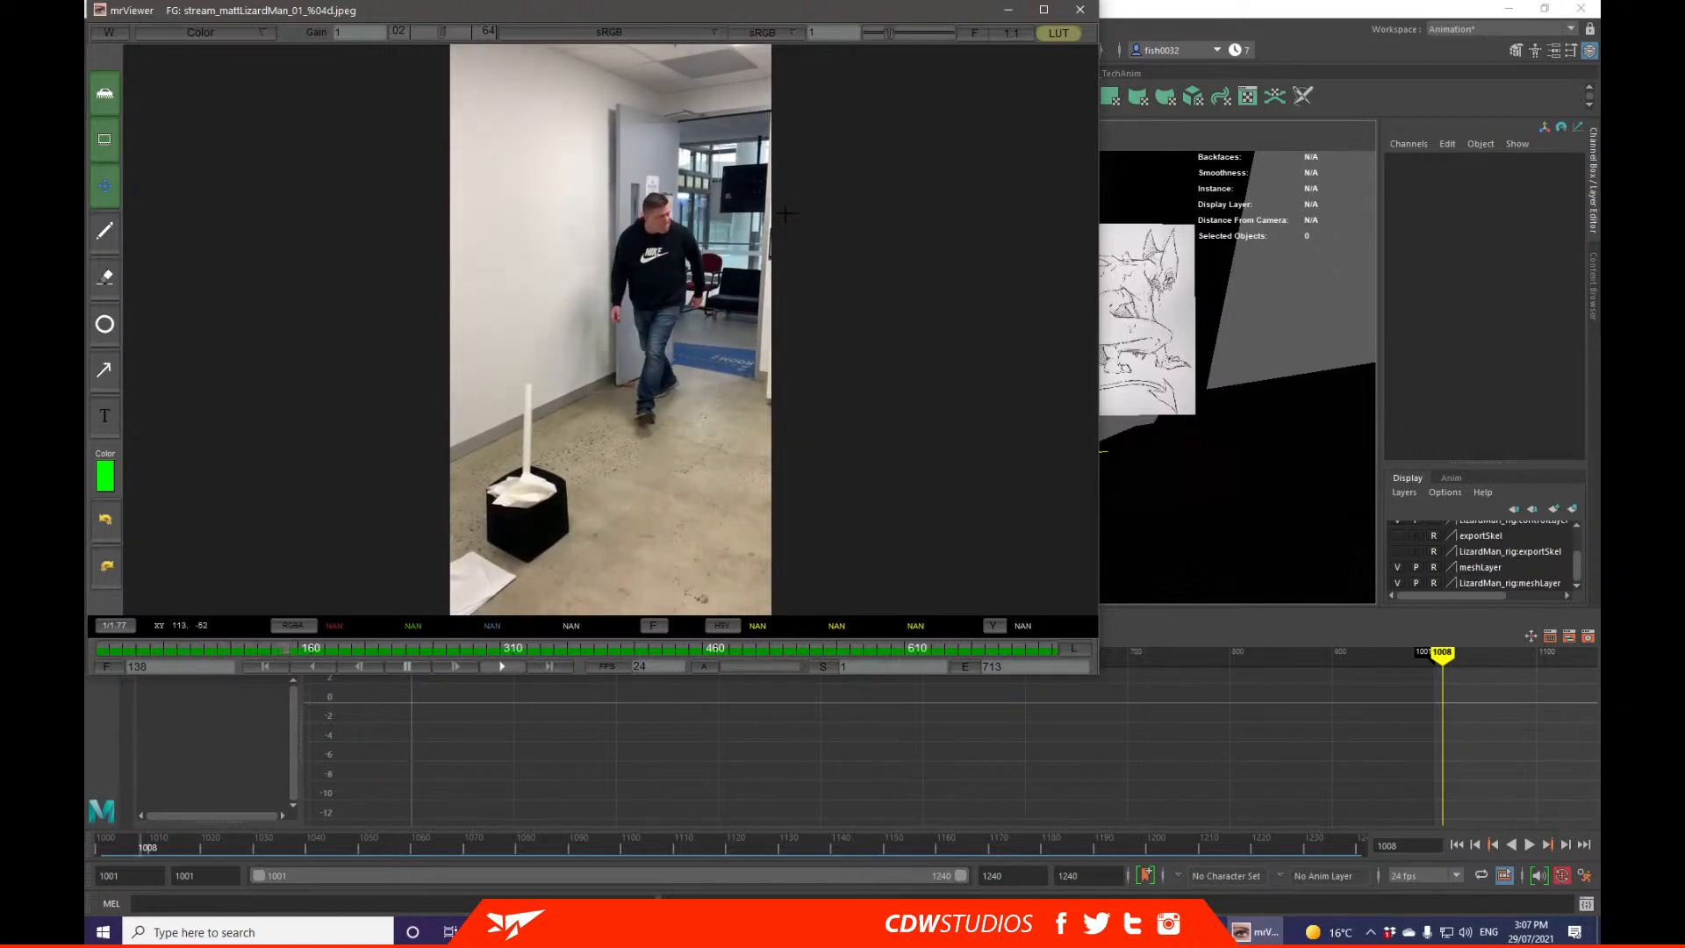
Step: View the reference footage full screen, minimize mrViewer and play the Maya shot from frame 1001 in the perspective view
left_click(1042, 9)
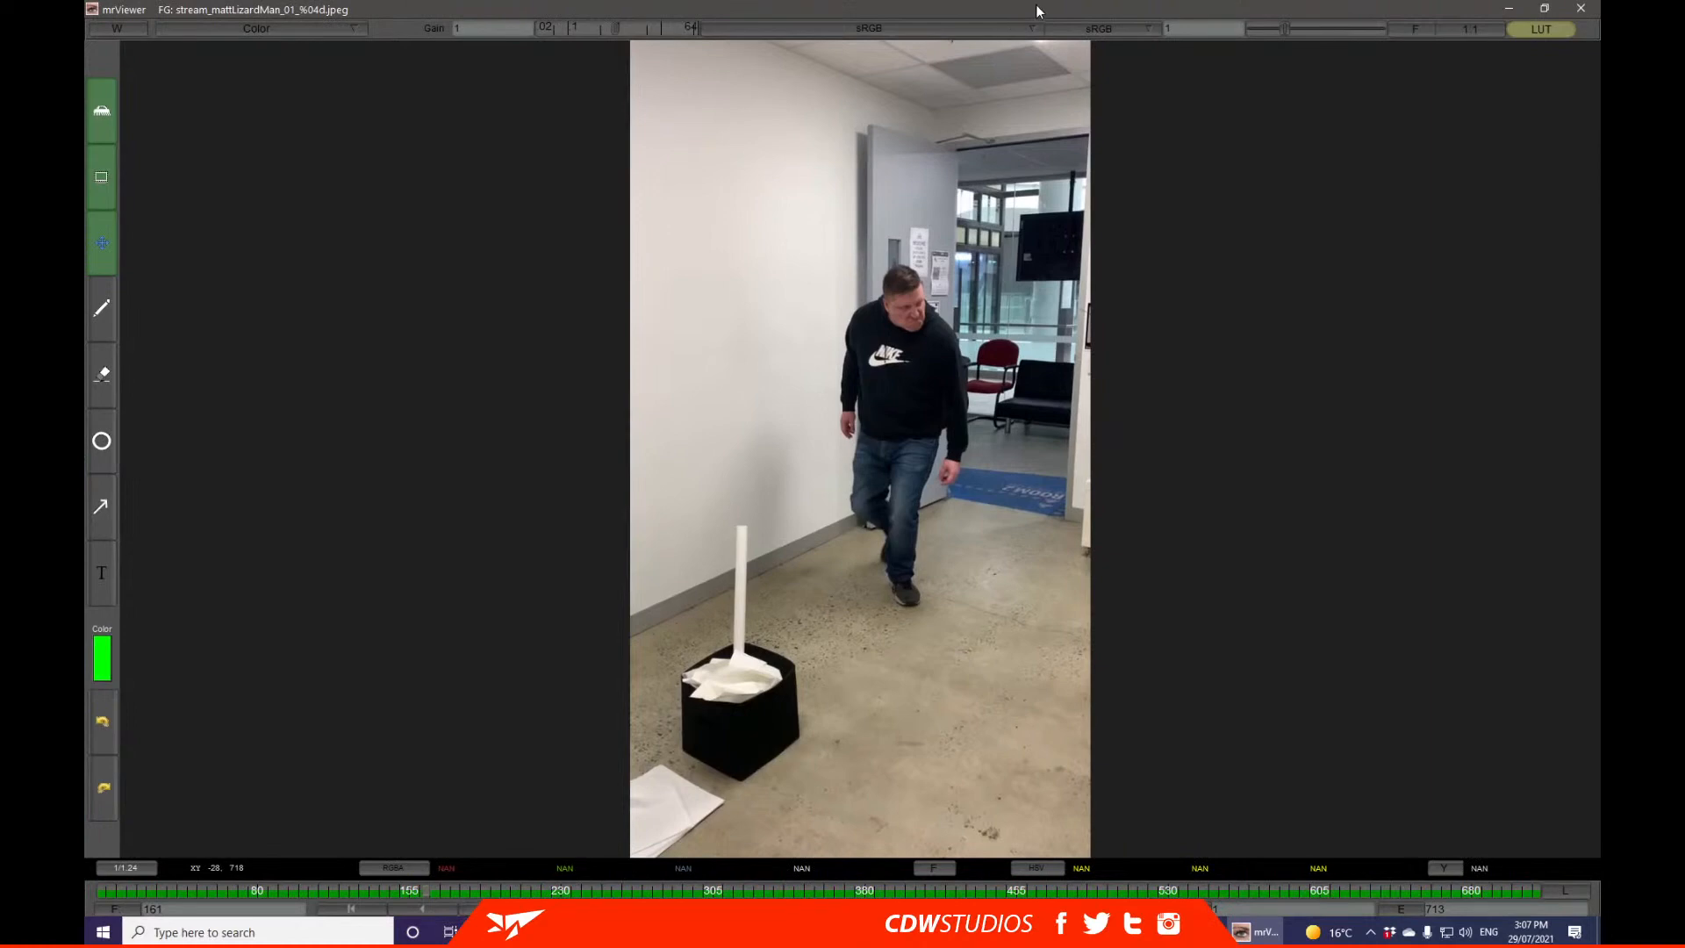
double_click(1036, 10)
left_click(1005, 9)
left_click_drag(860, 338, 946, 332, "alt")
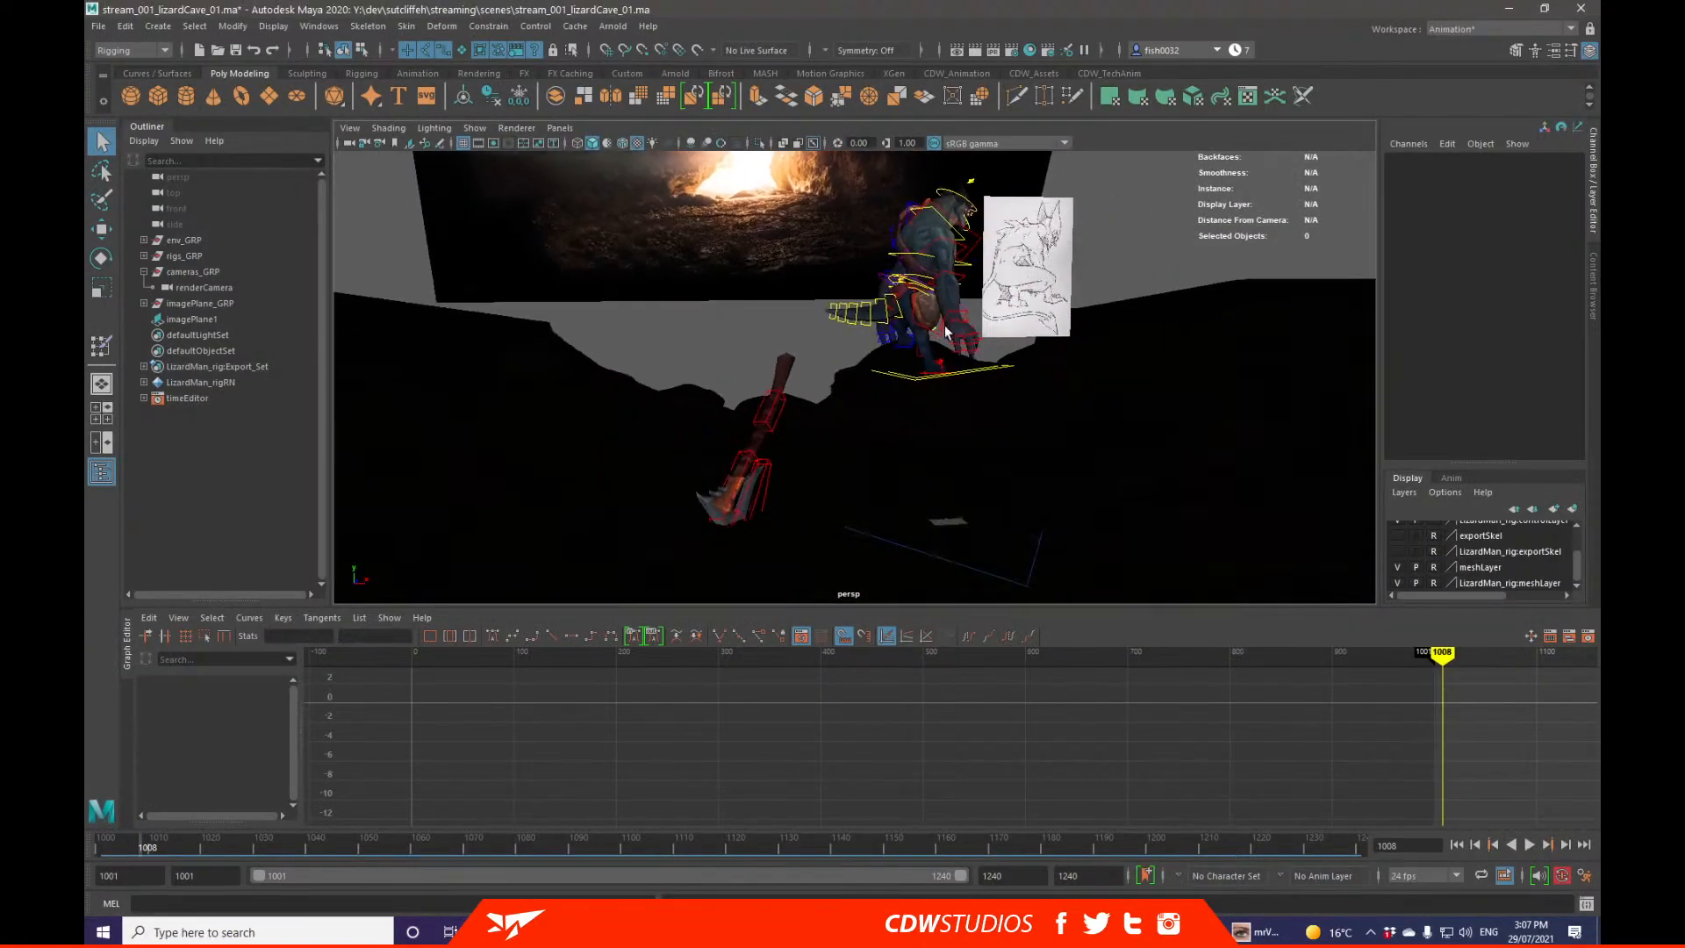
left_click(103, 846)
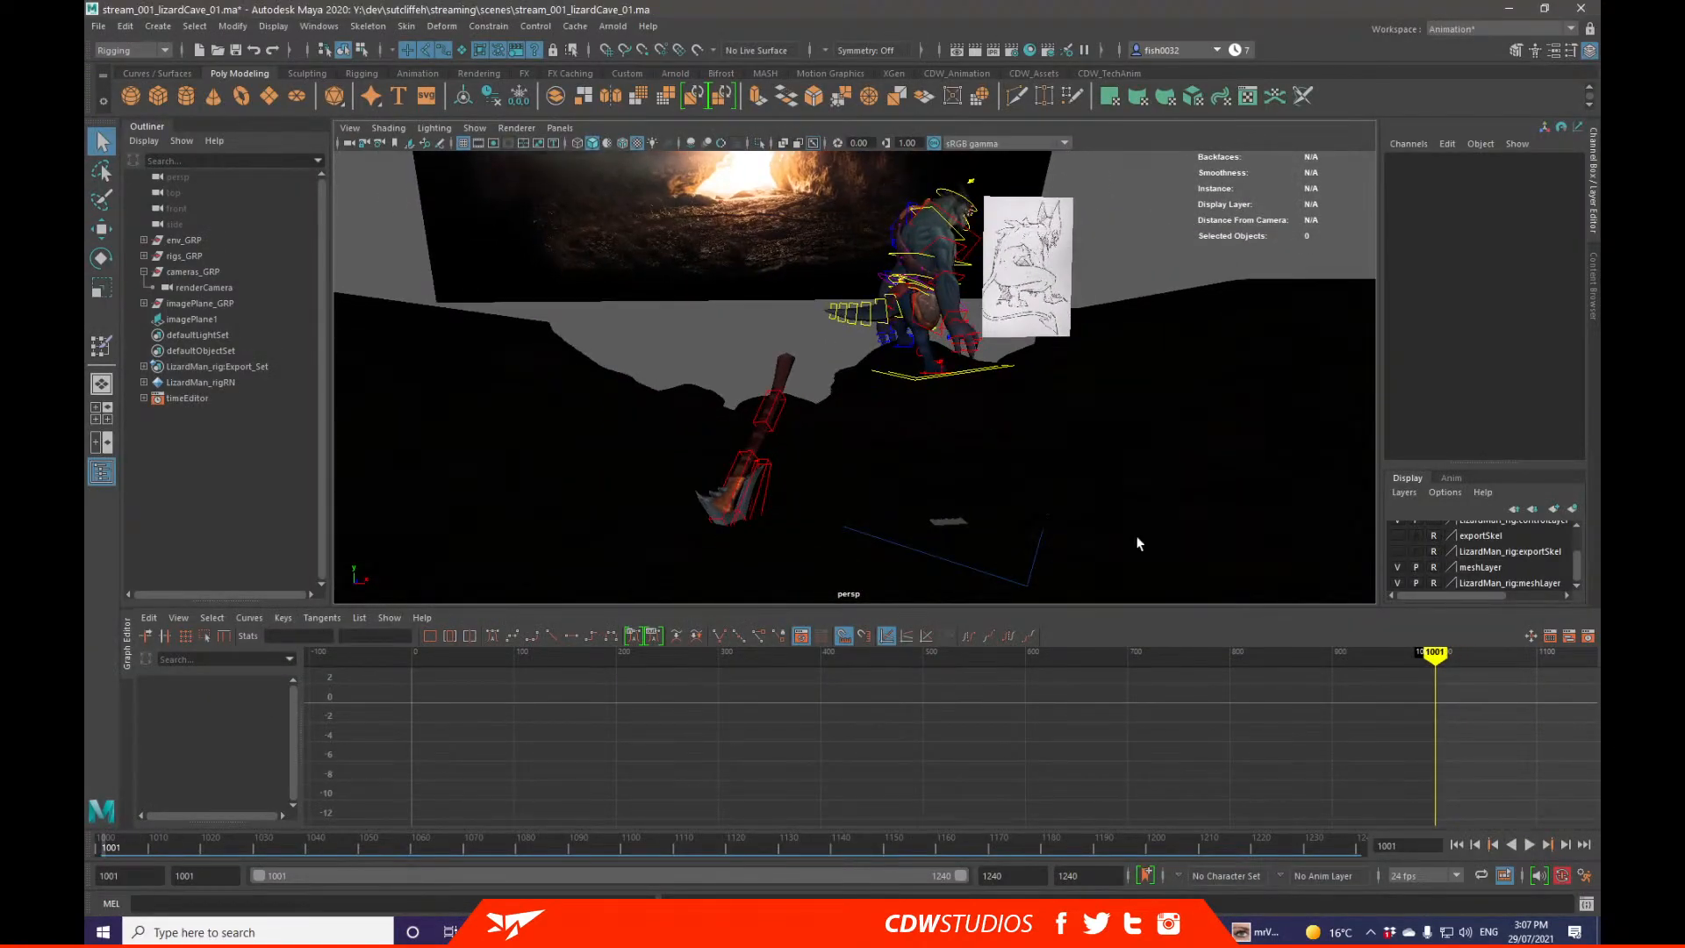
key("alt+v")
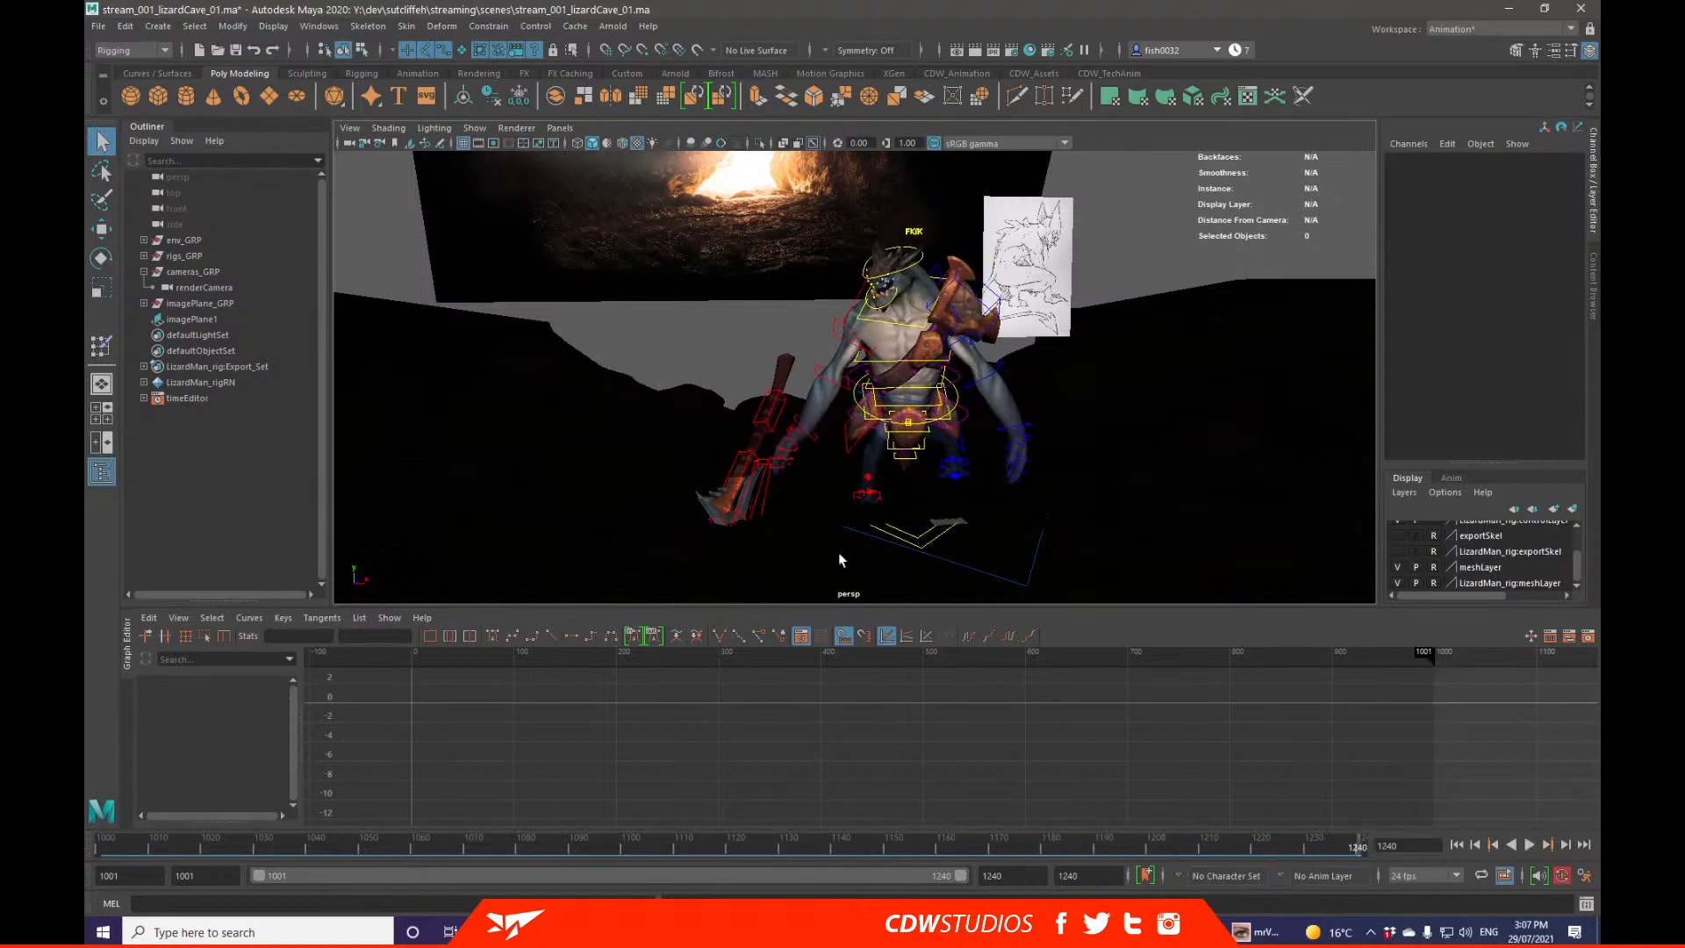
Step: Select renderCamera in the scene and key its current framing at frame 1240
left_click(226, 288)
scroll(880, 553, "down", 3)
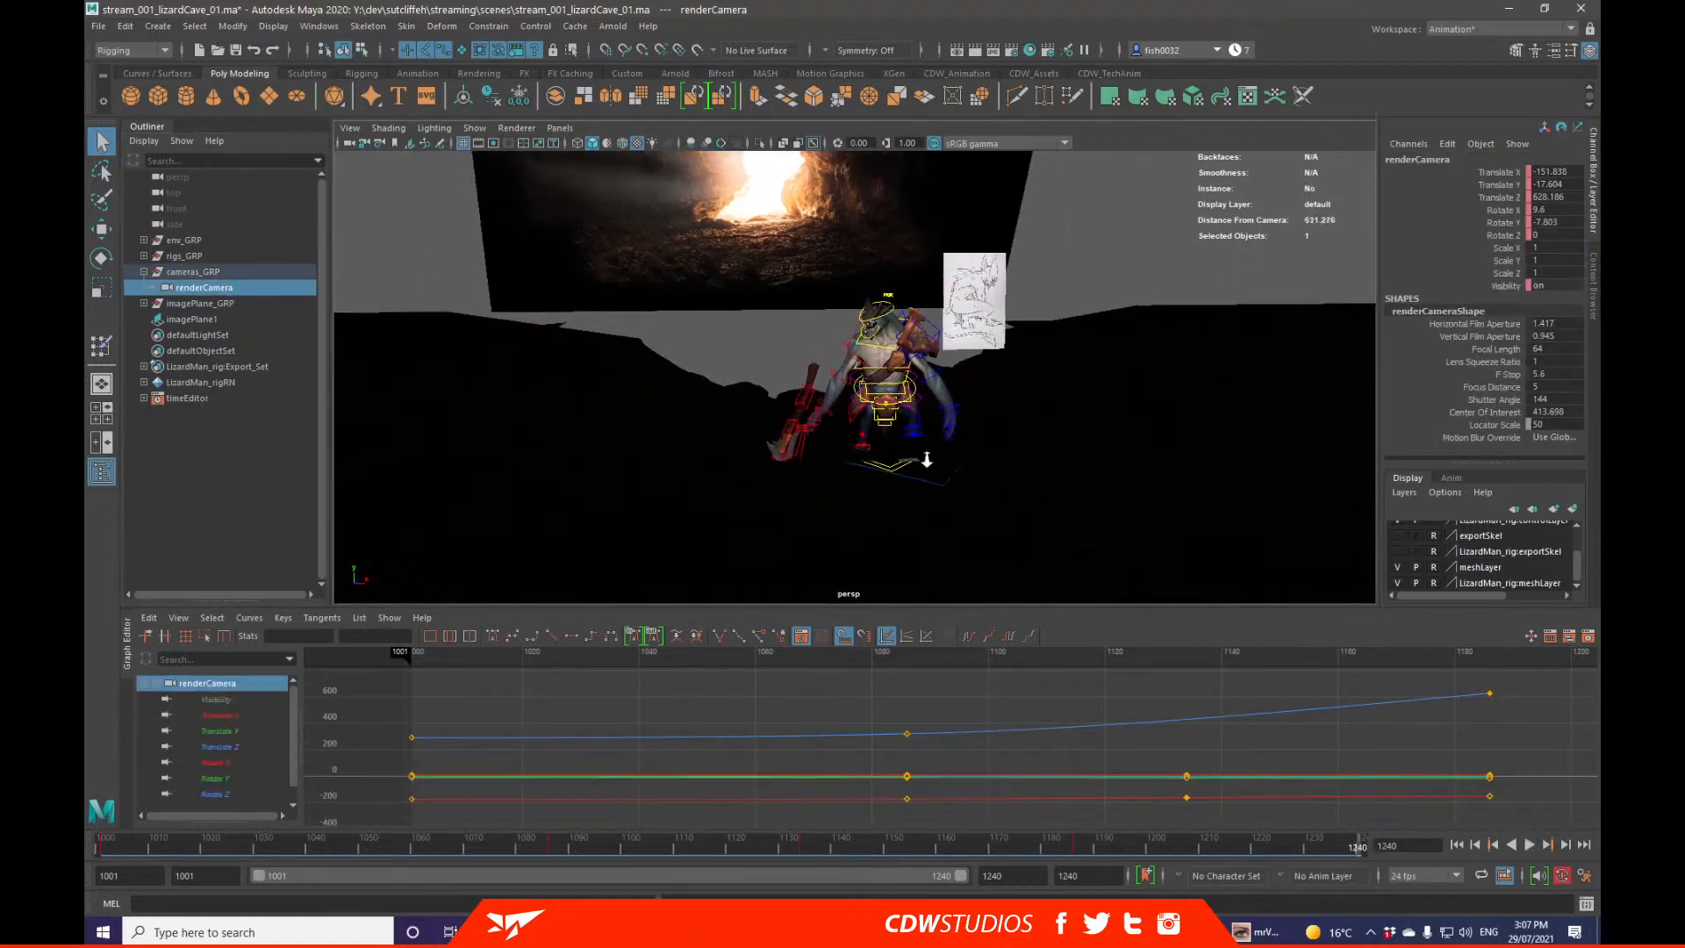
key("e")
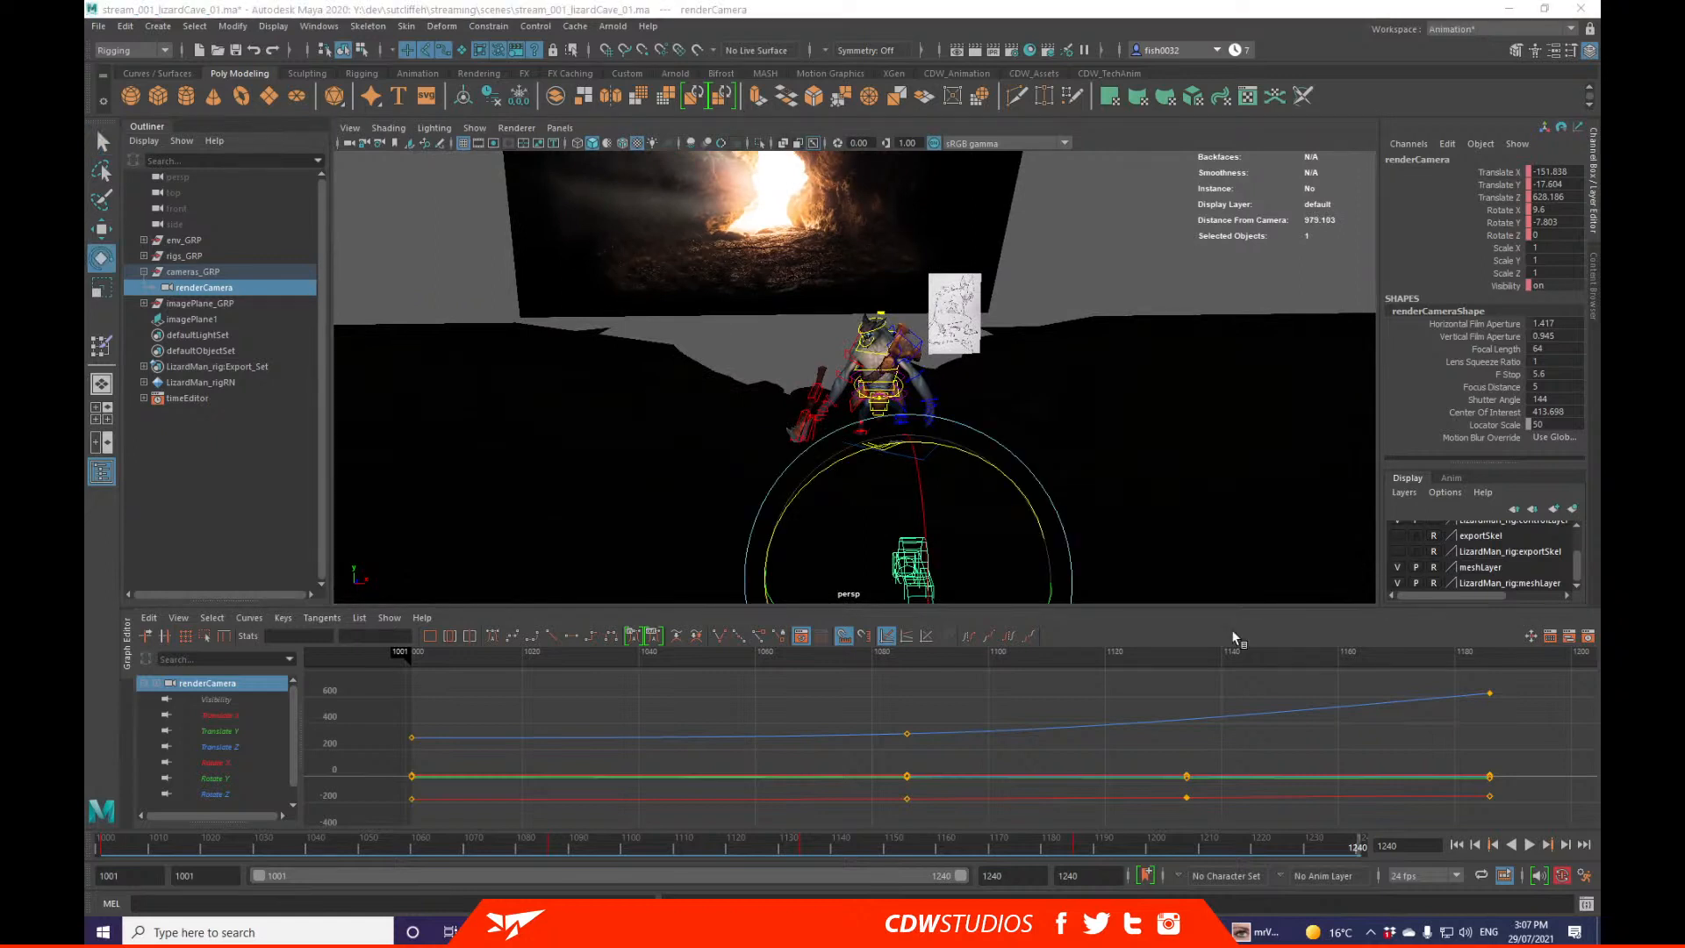
left_click_drag(1088, 850, 1362, 839)
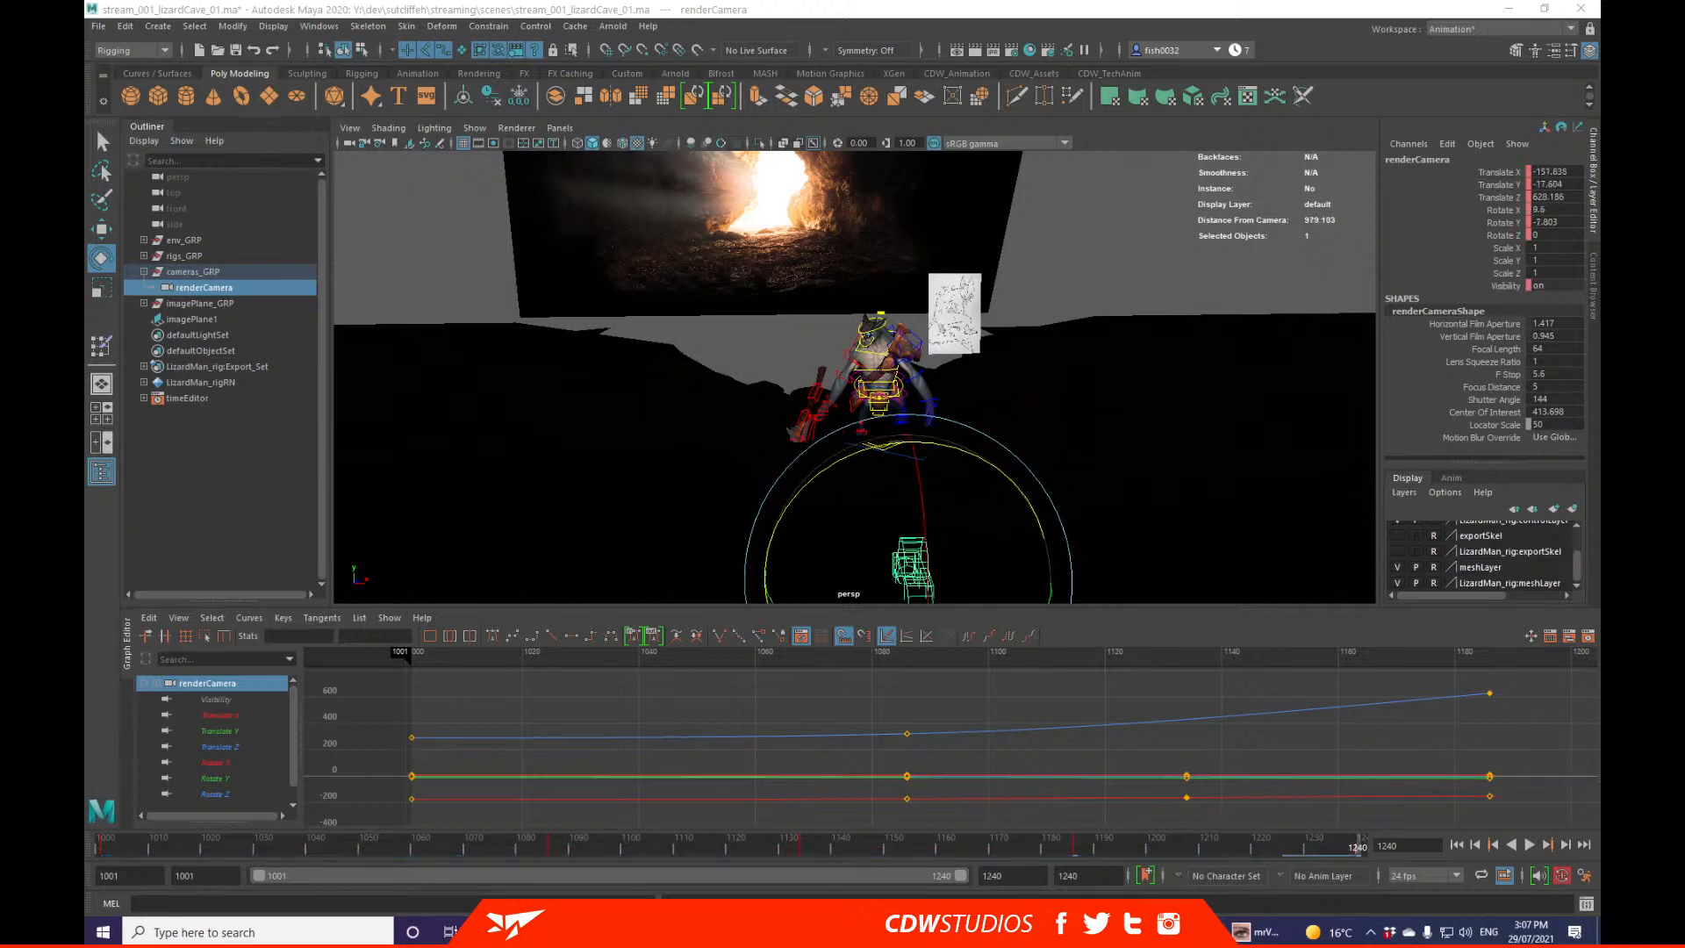
key("s")
Step: Raise renderCamera's Translate Z key at frame 1240 to about 698 in the Graph Editor
middle_click_drag(1057, 730, 744, 737, "alt")
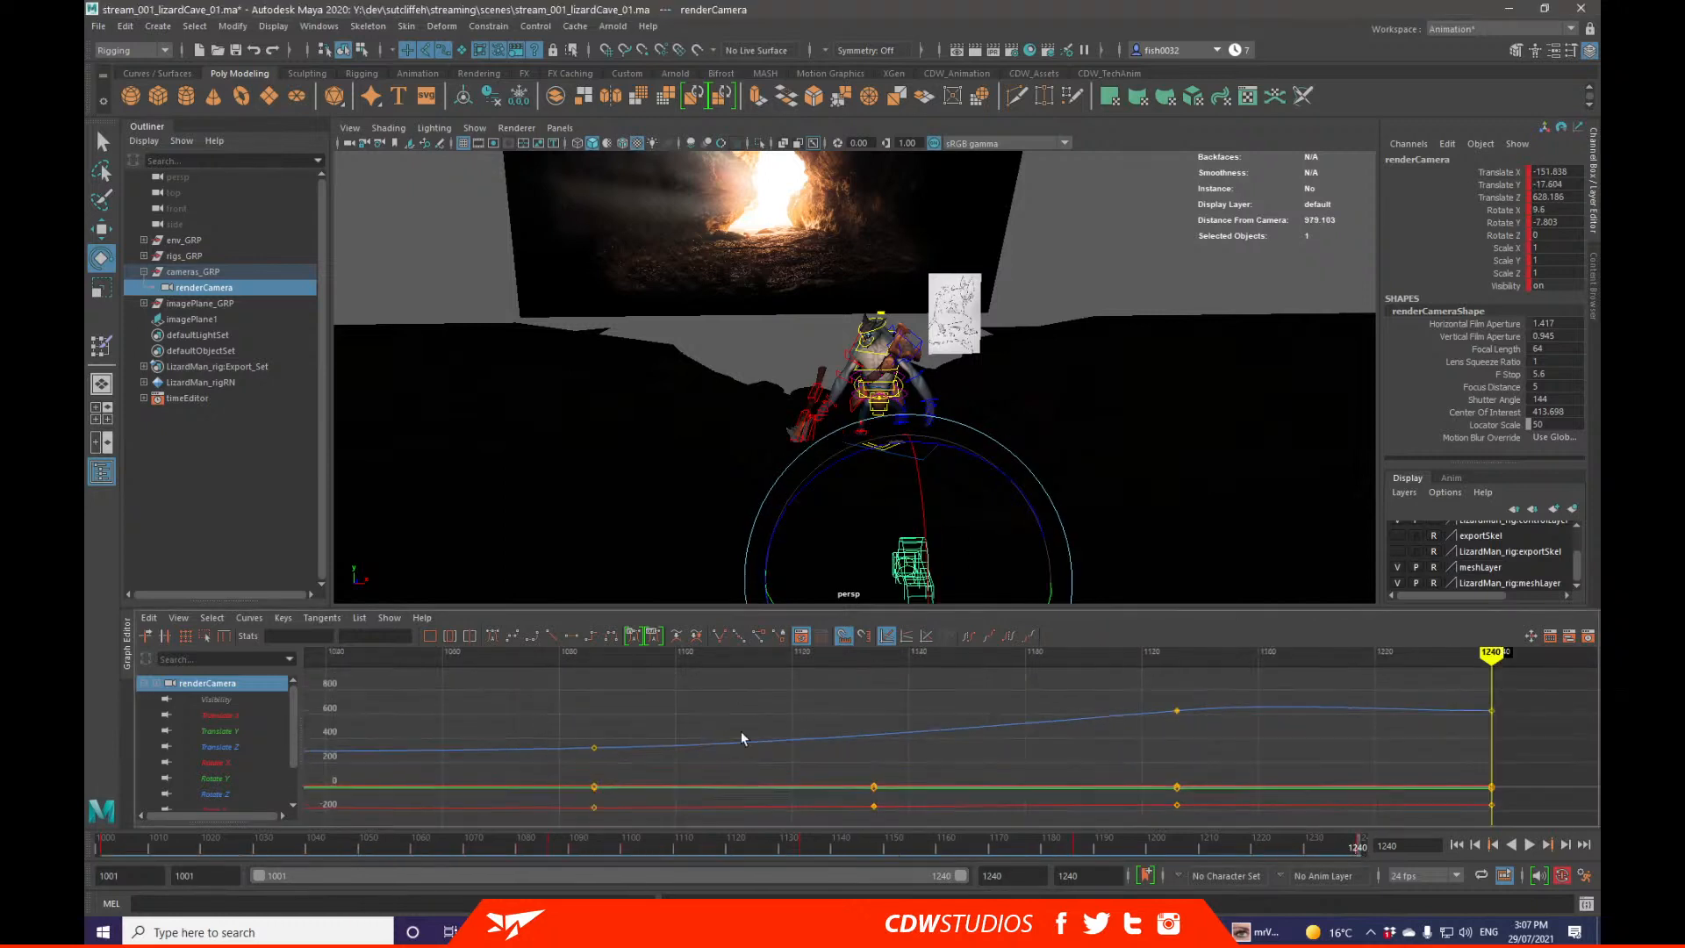
scroll(974, 730, "down", 7)
left_click_drag(1059, 744, 1060, 745)
key("f")
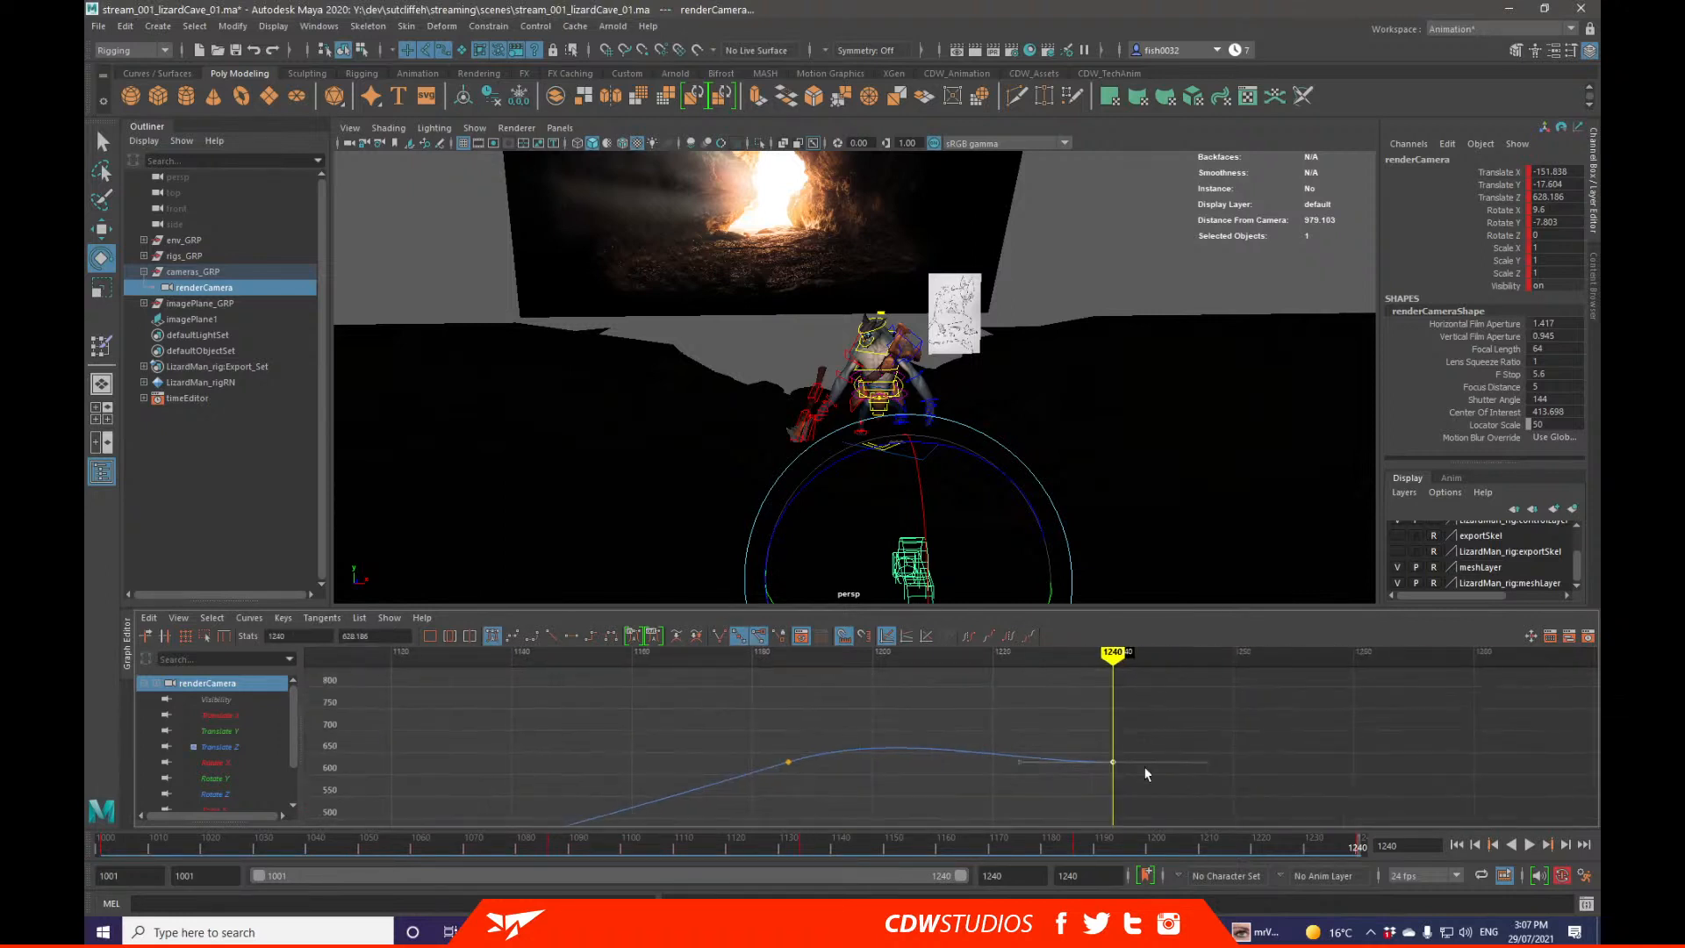
key("w")
middle_click_drag(1141, 794, 1210, 726)
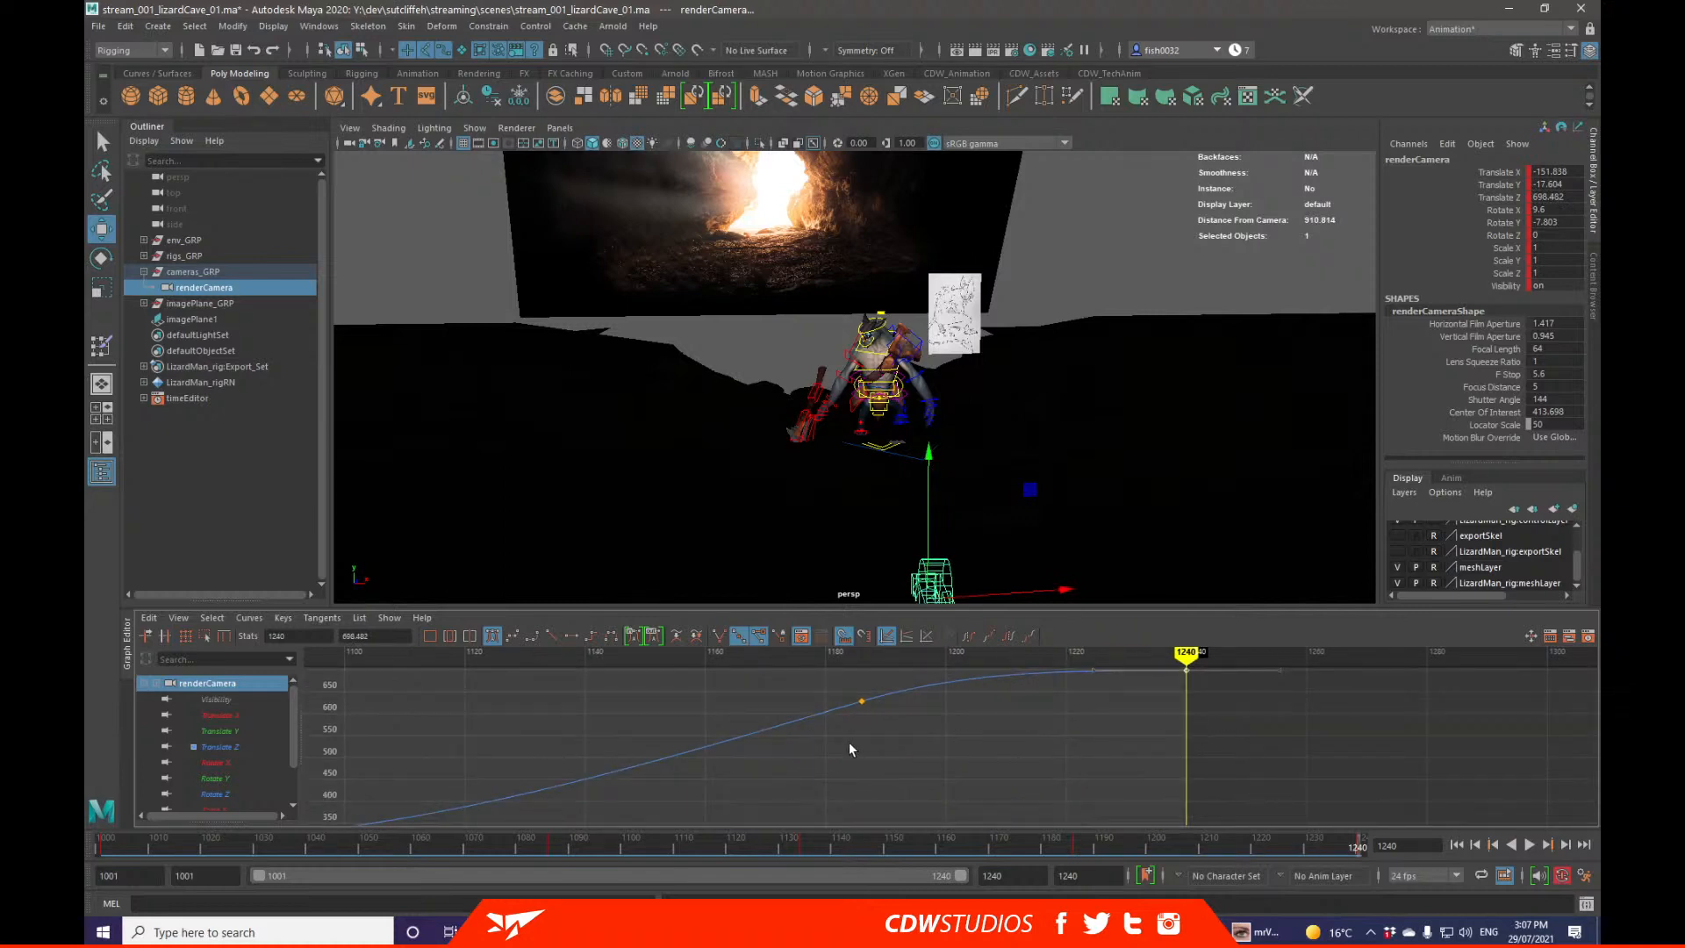
Step: Play the camera pull-back and examine the end of the Translate Z curve up to frame 1240
middle_click_drag(1054, 719, 1013, 779, "alt")
left_click(1067, 850)
key("alt+v")
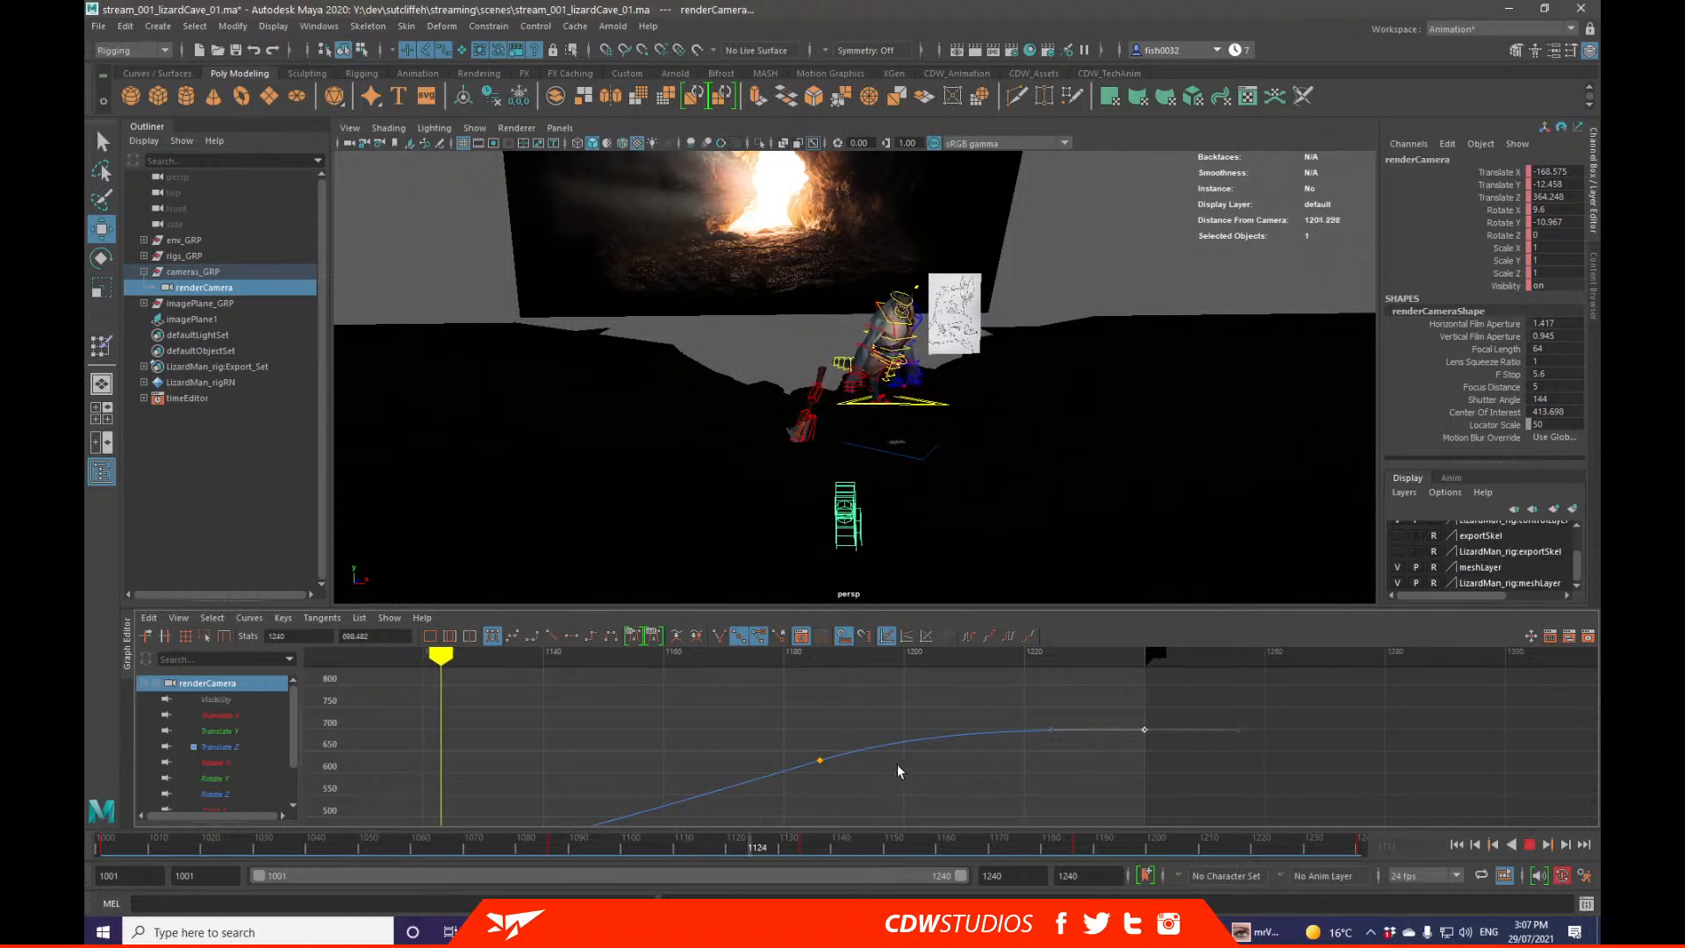
key("alt+v")
middle_click_drag(945, 751, 947, 729, "alt")
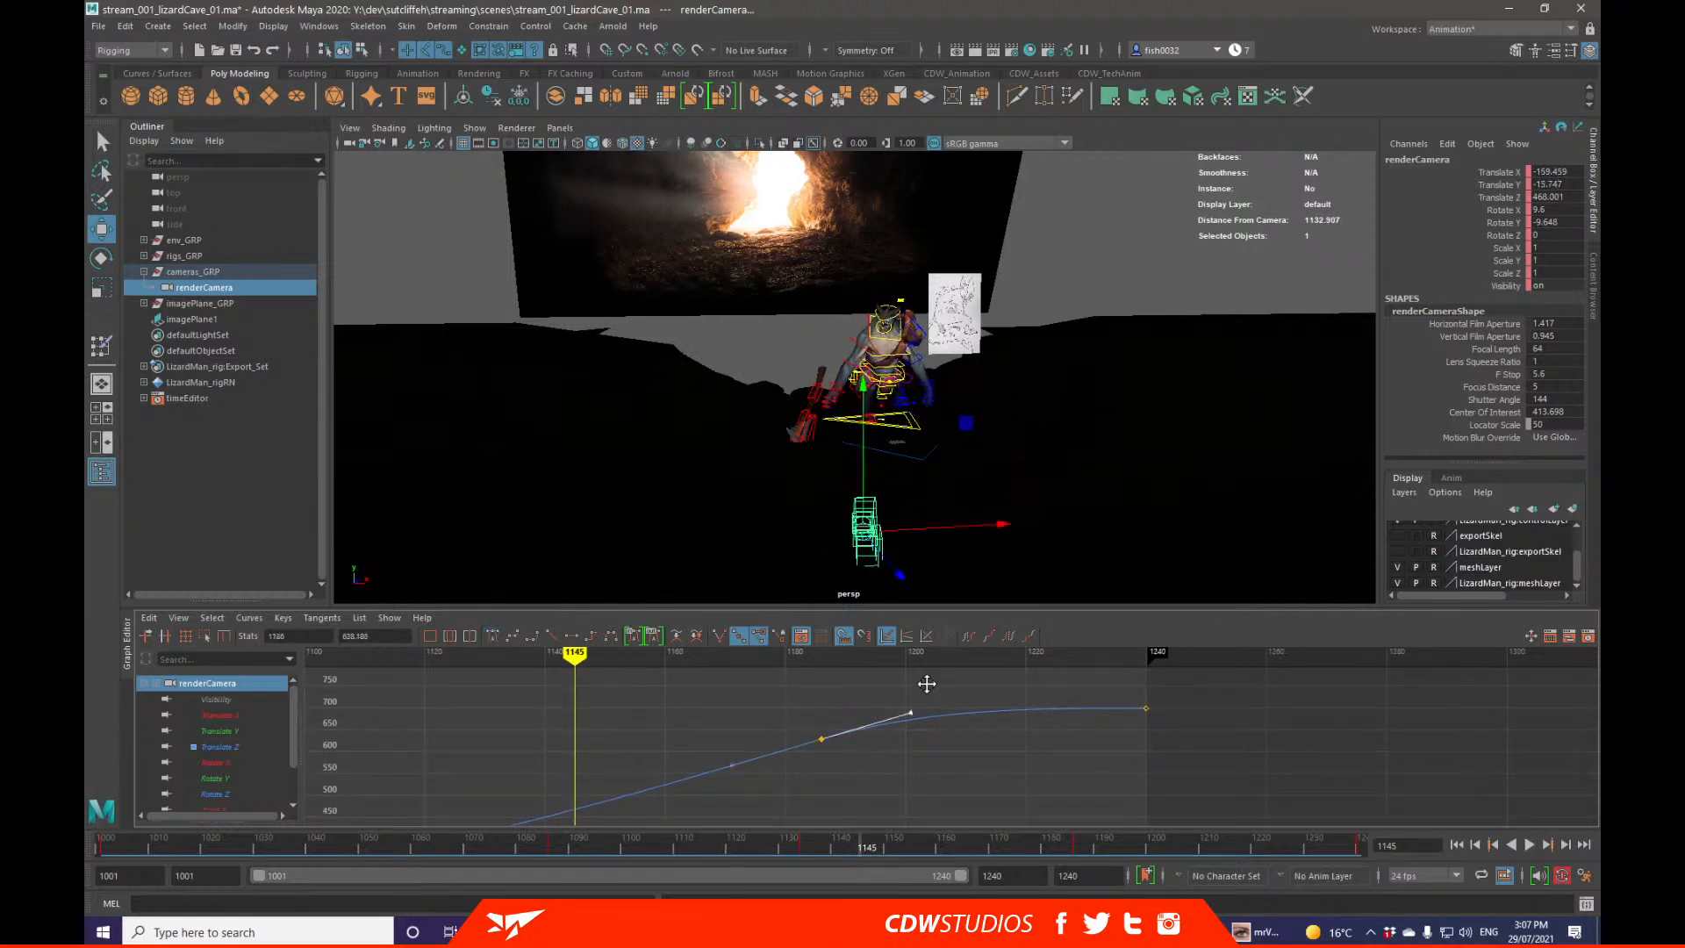
right_click_drag(927, 683, 1046, 757, "alt")
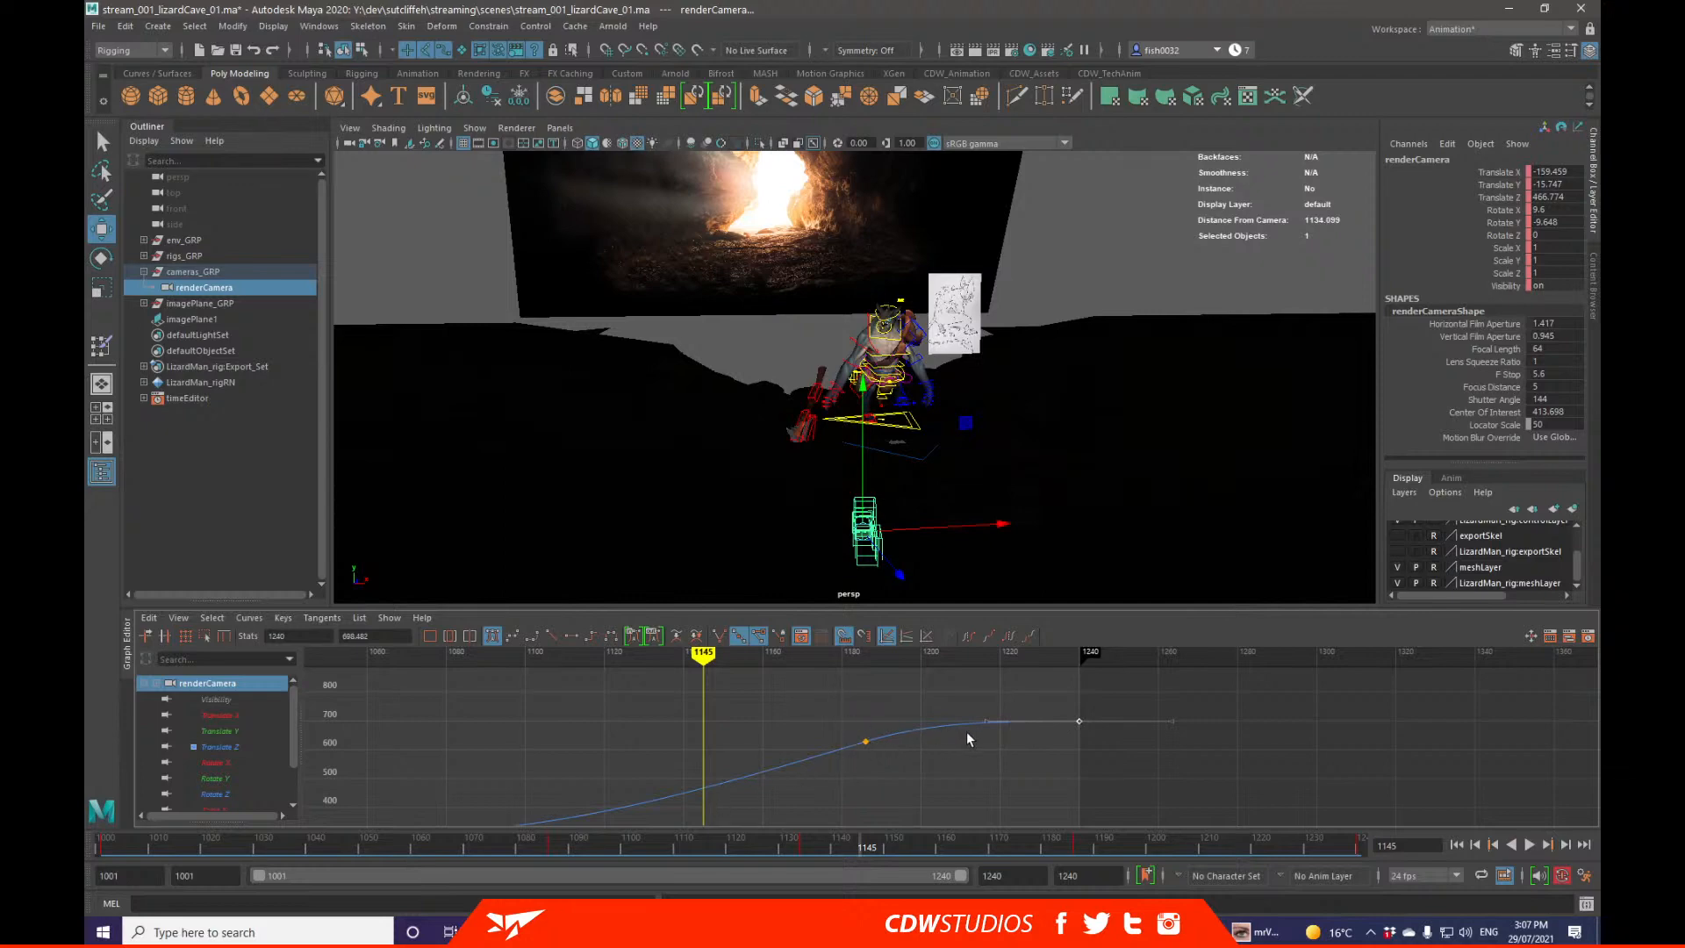
key("alt+v")
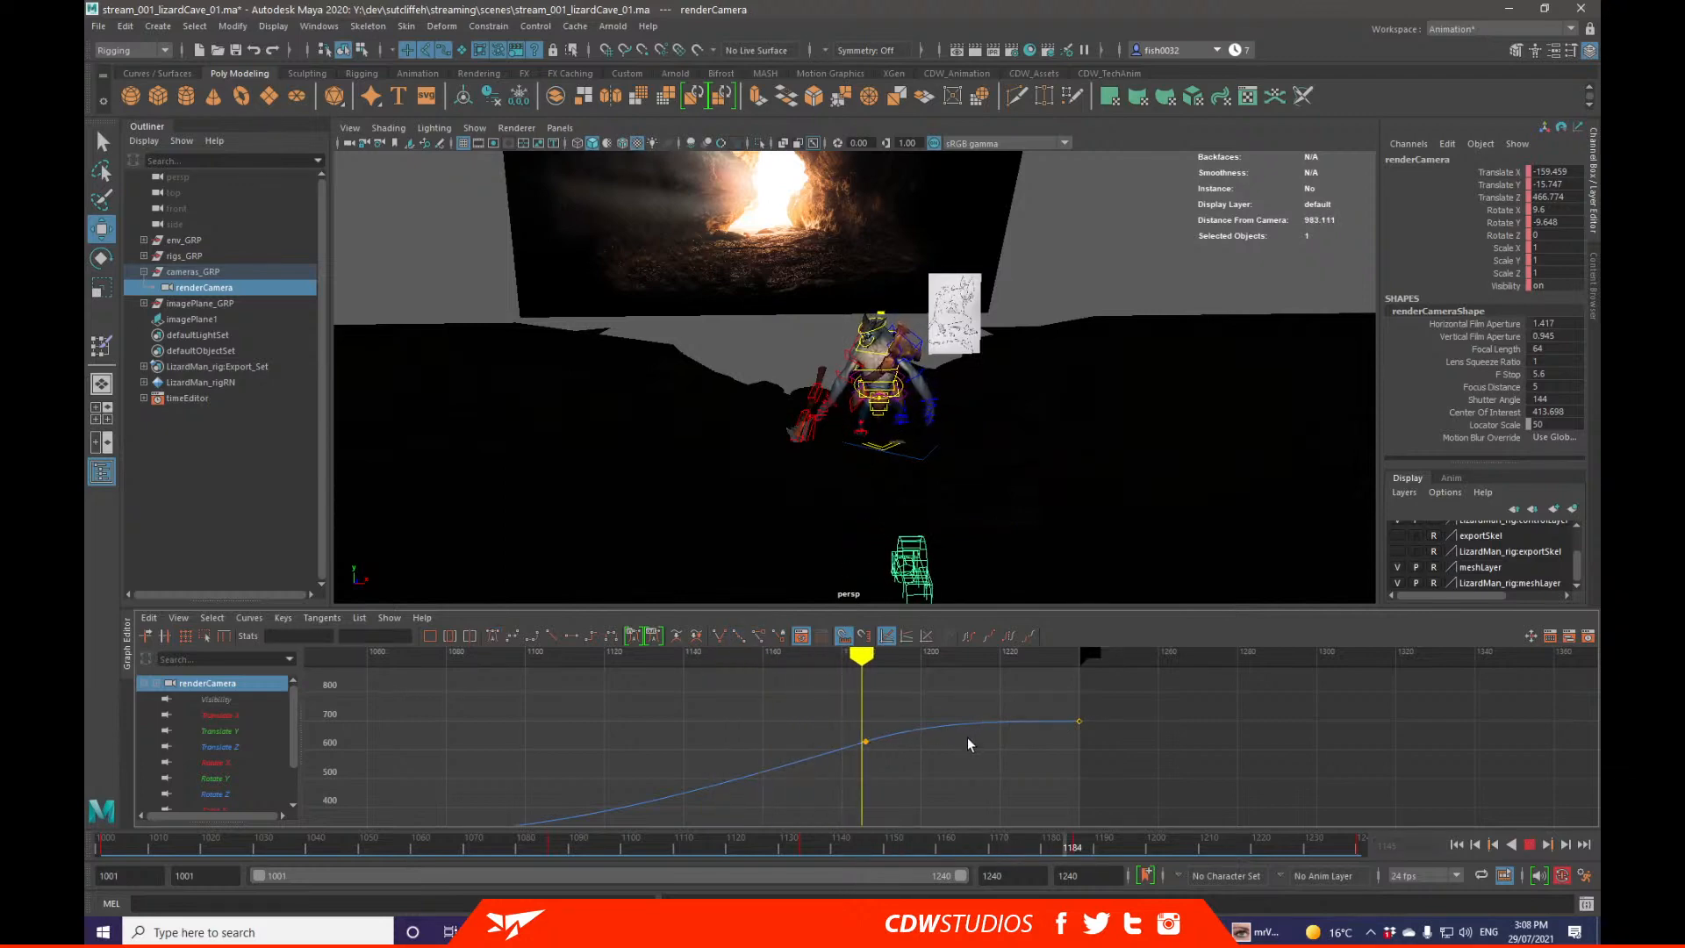
Step: Bring the floating renderCamera view back over the scene and check the pull-back through to the last frame
left_click_drag(1597, 255, 783, 182)
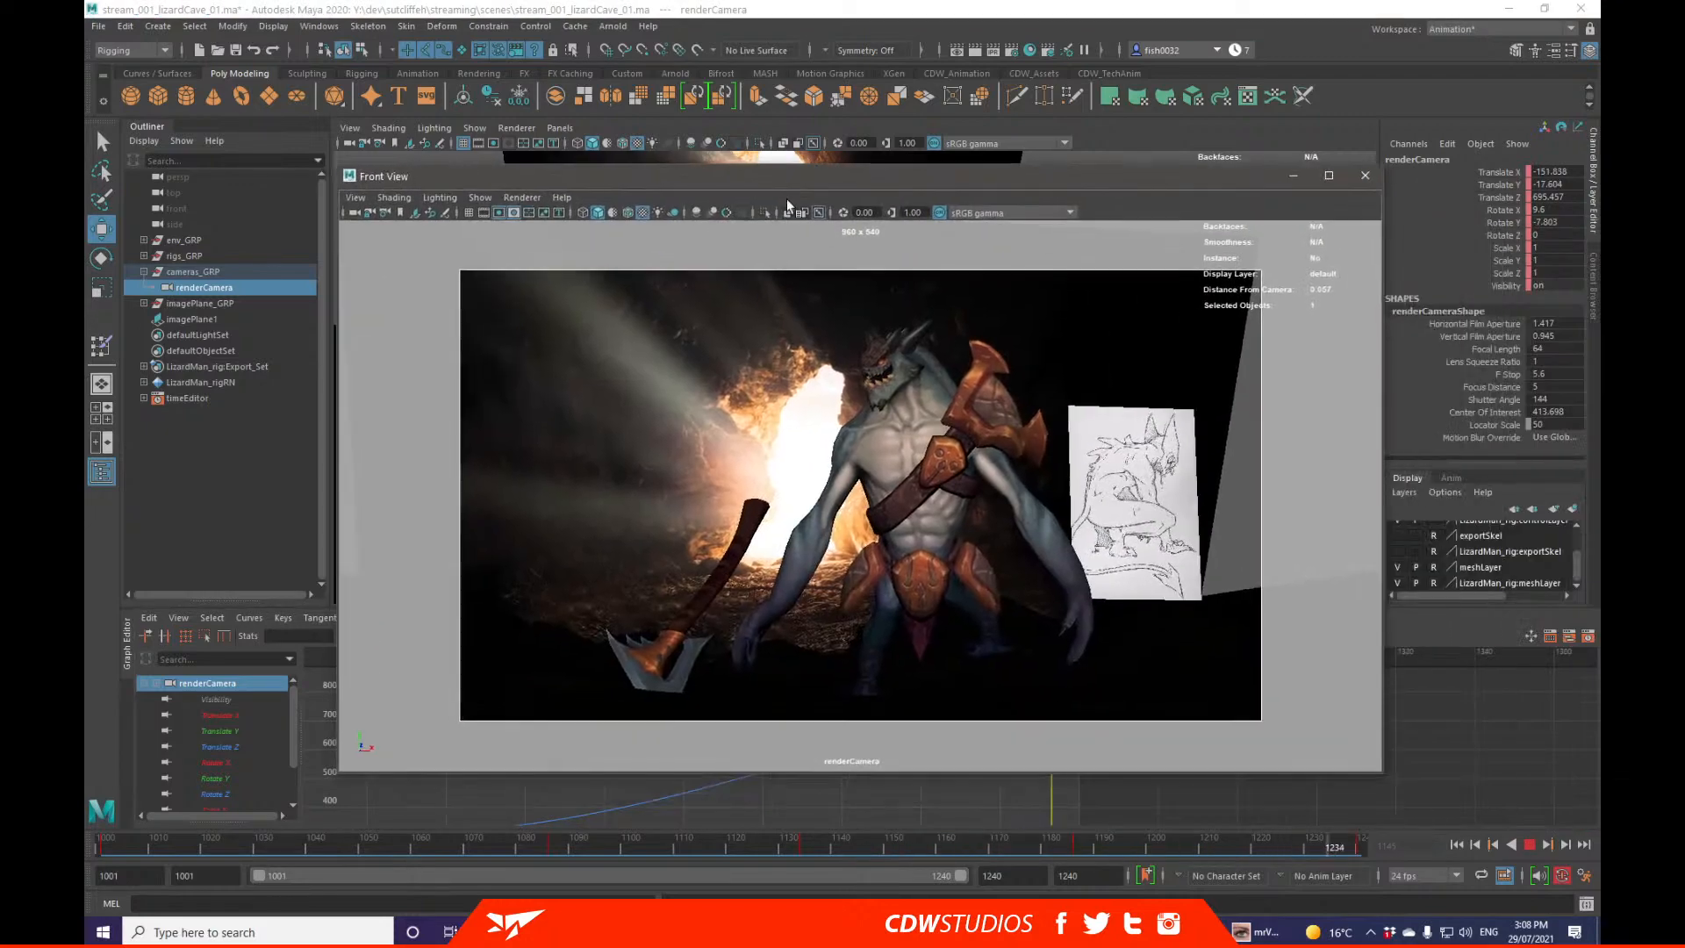
left_click(781, 849)
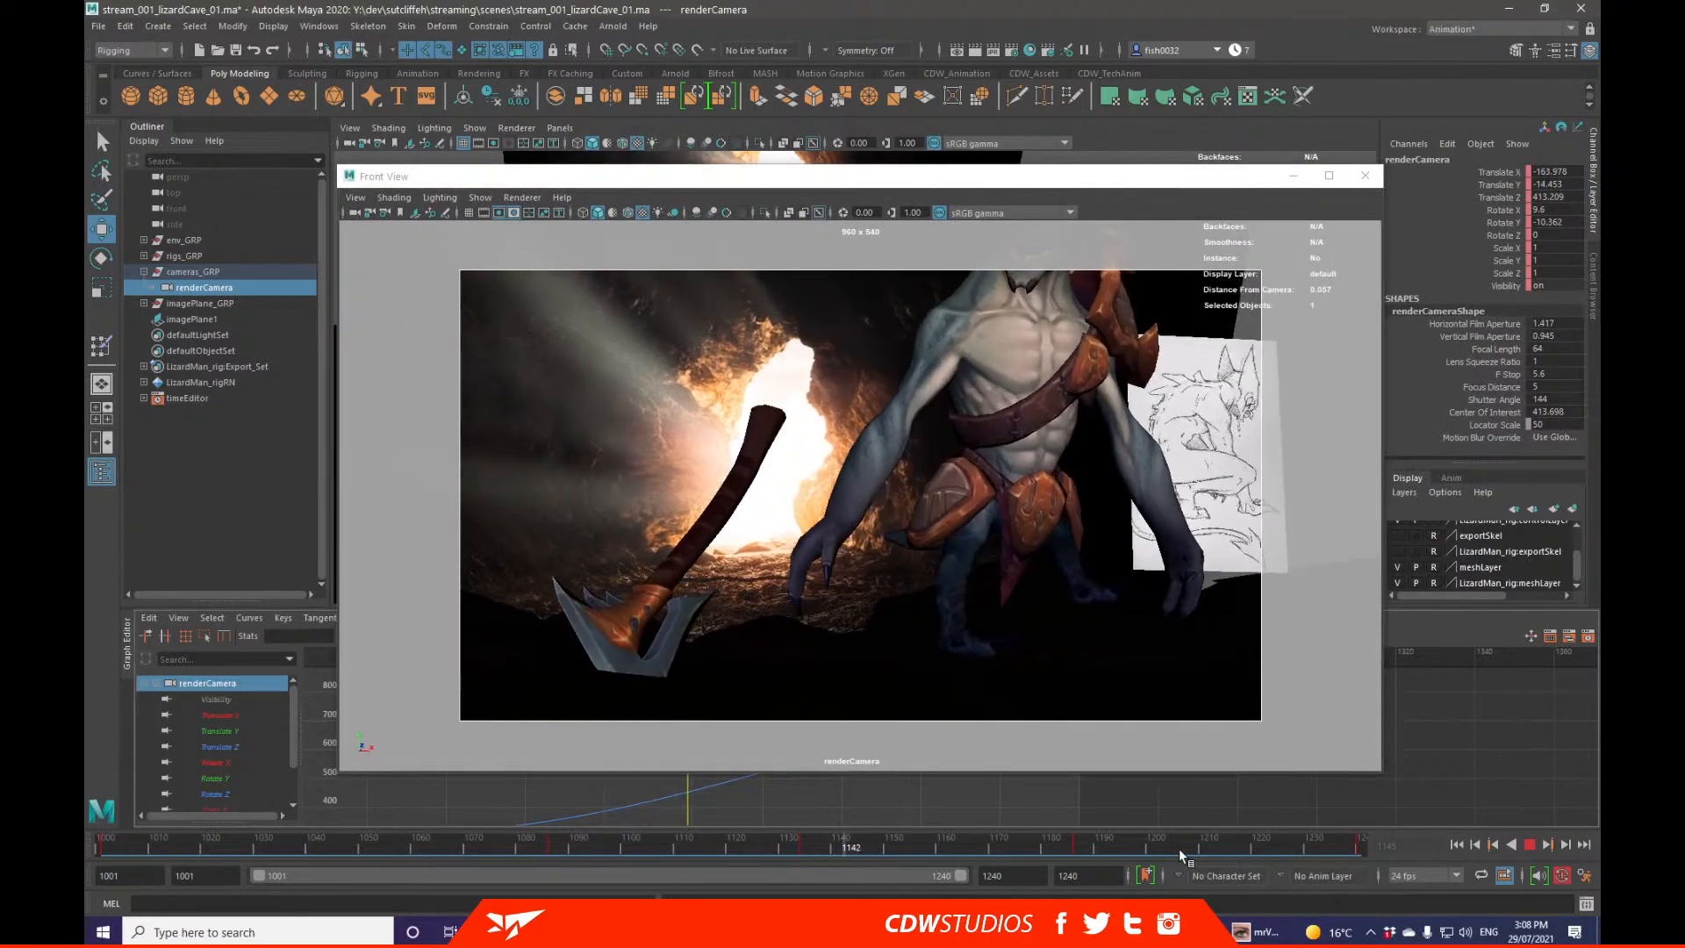
left_click(1180, 856)
left_click(1366, 853)
Step: Try deleting renderCamera's keys at frame 1240, play the shot's ending and undo the deletion
right_click(1361, 849)
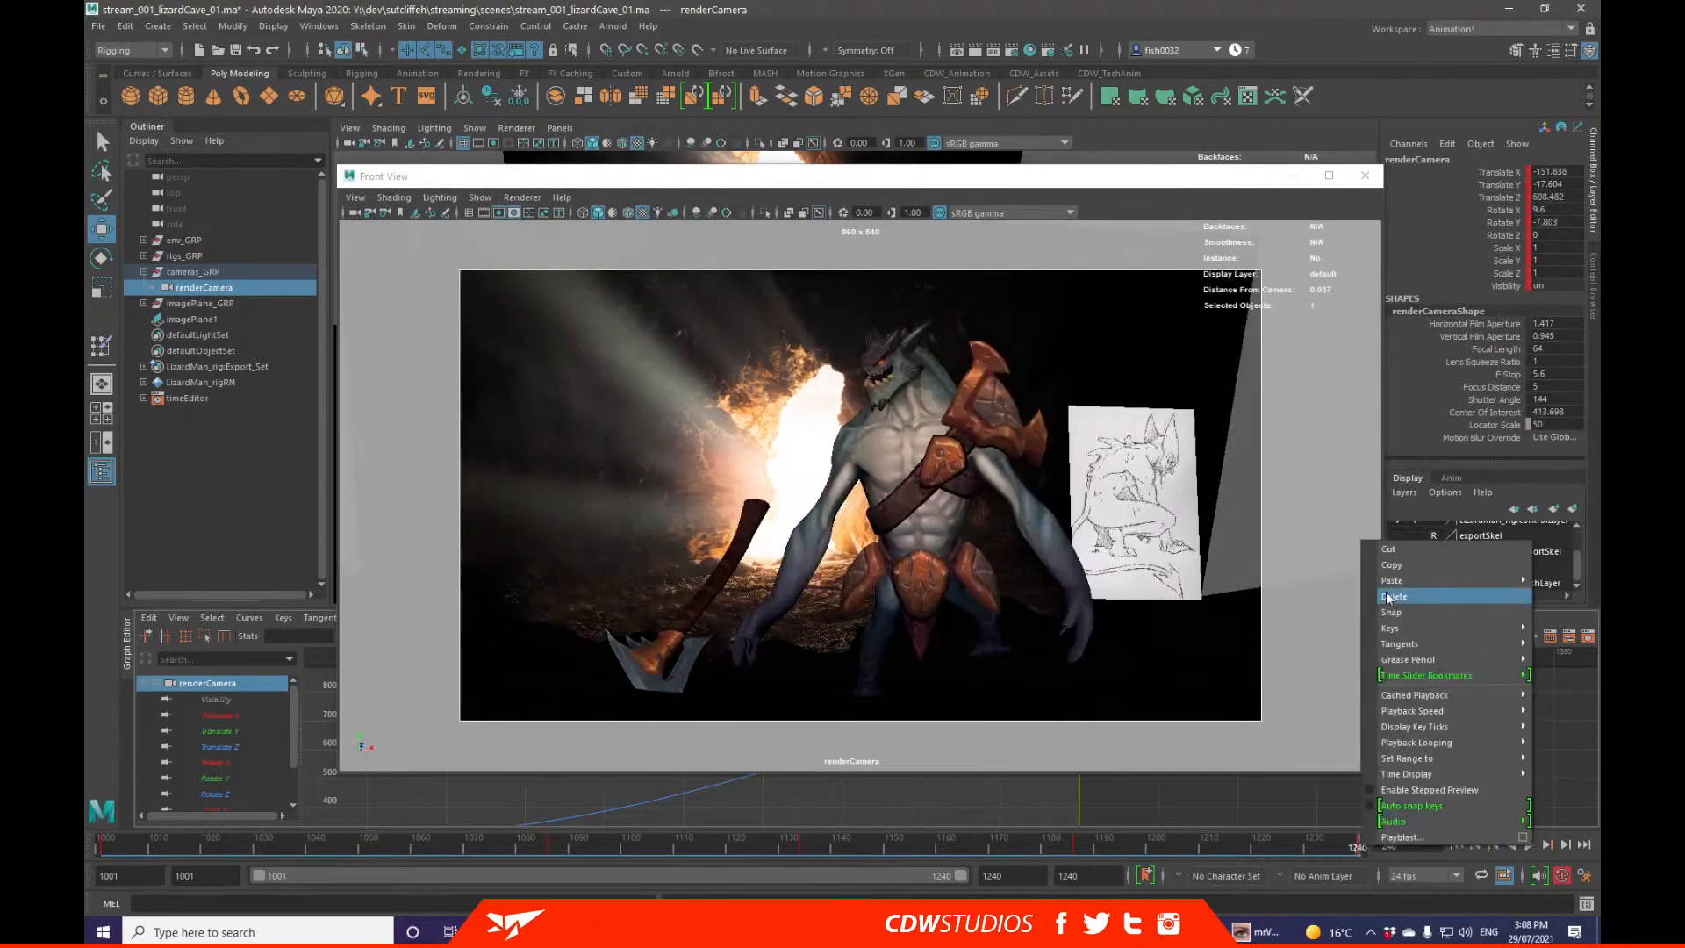
left_click(1392, 597)
left_click(1048, 840)
key("alt+v")
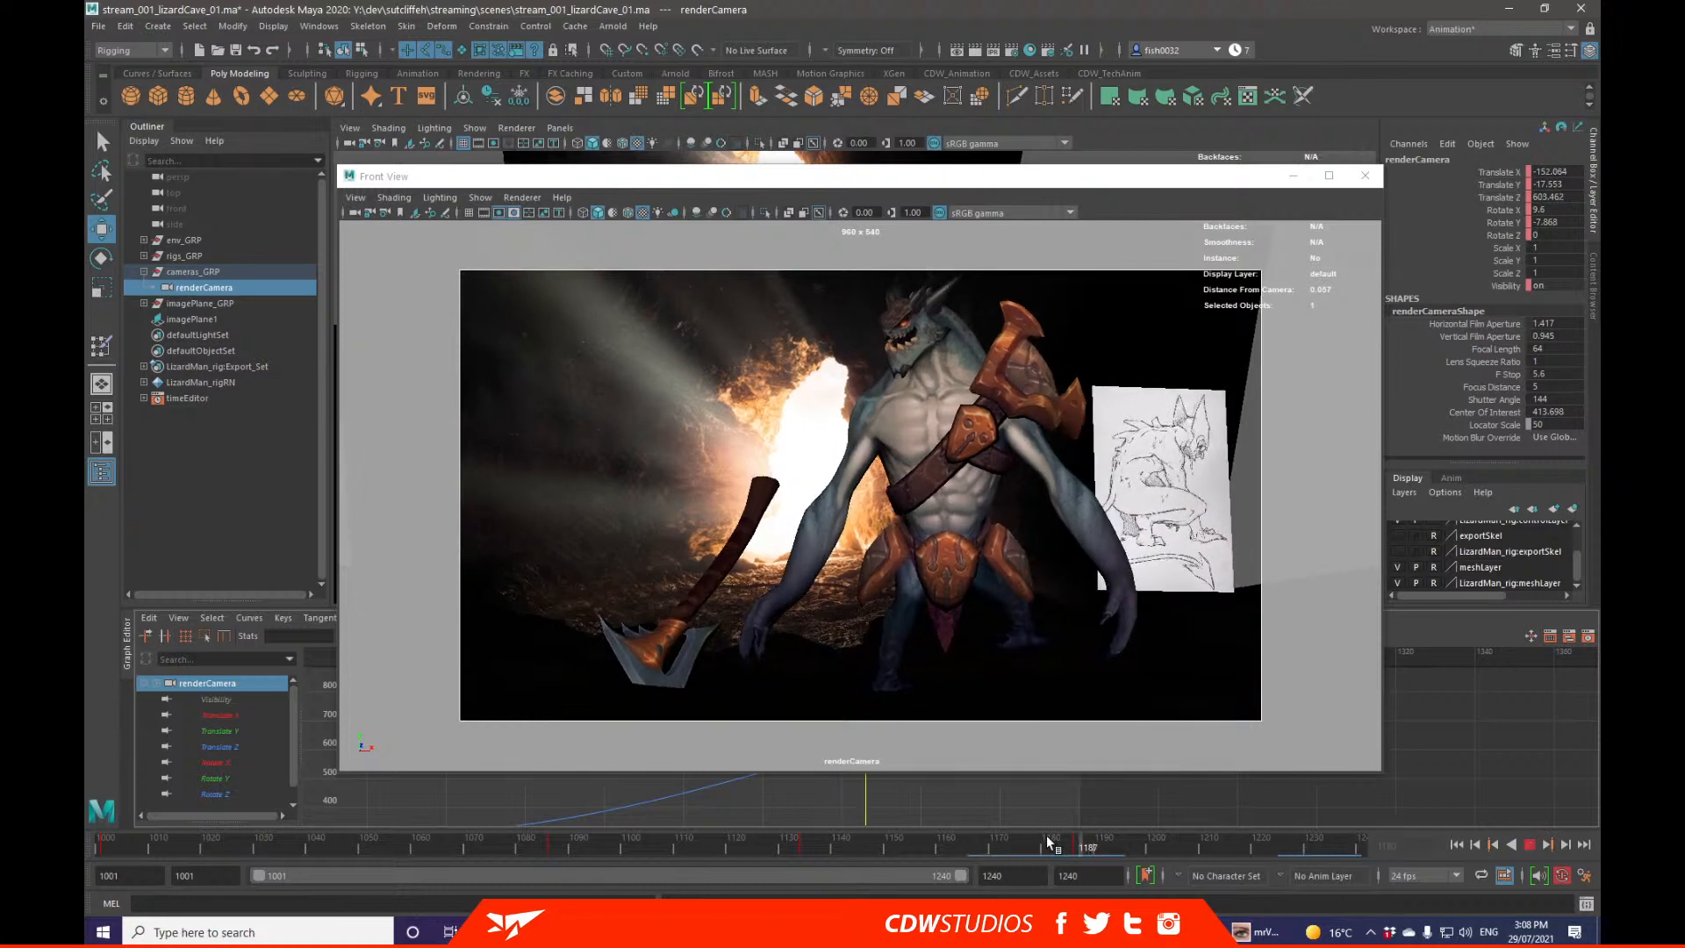
key("alt+v")
key("ctrl+z")
key("ctrl+z")
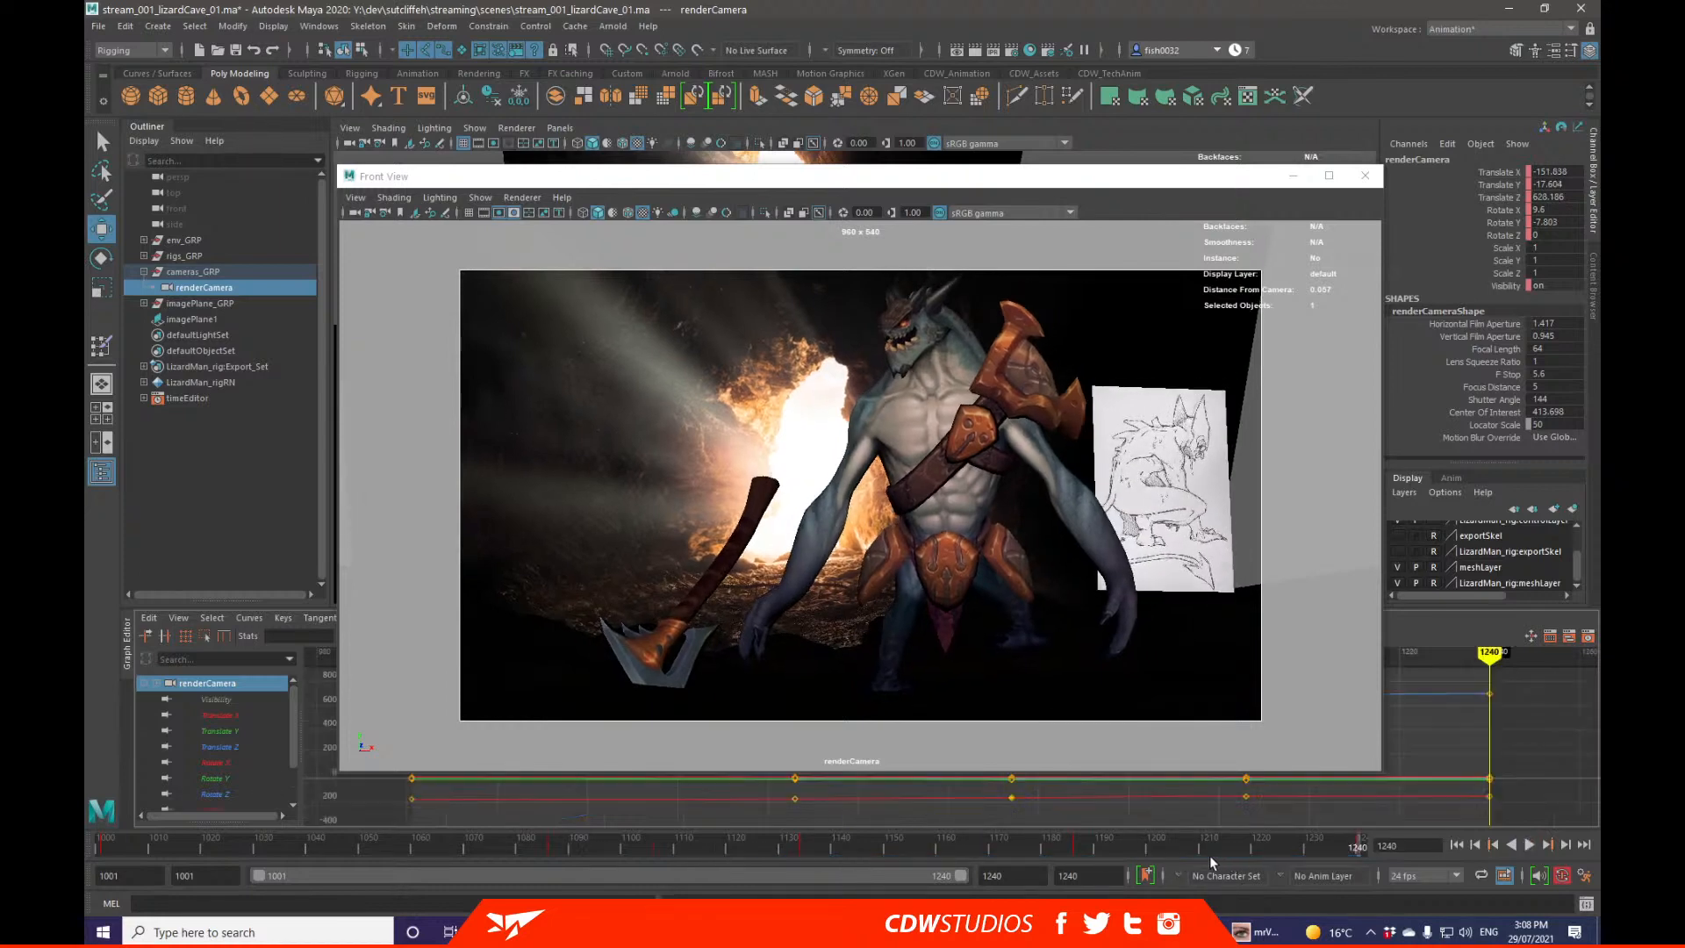
Step: Replay the shot's ending, lower renderCamera's Rotate X key at frame 1240 to just under 9 and play the result
left_click(1010, 844)
key("alt+v")
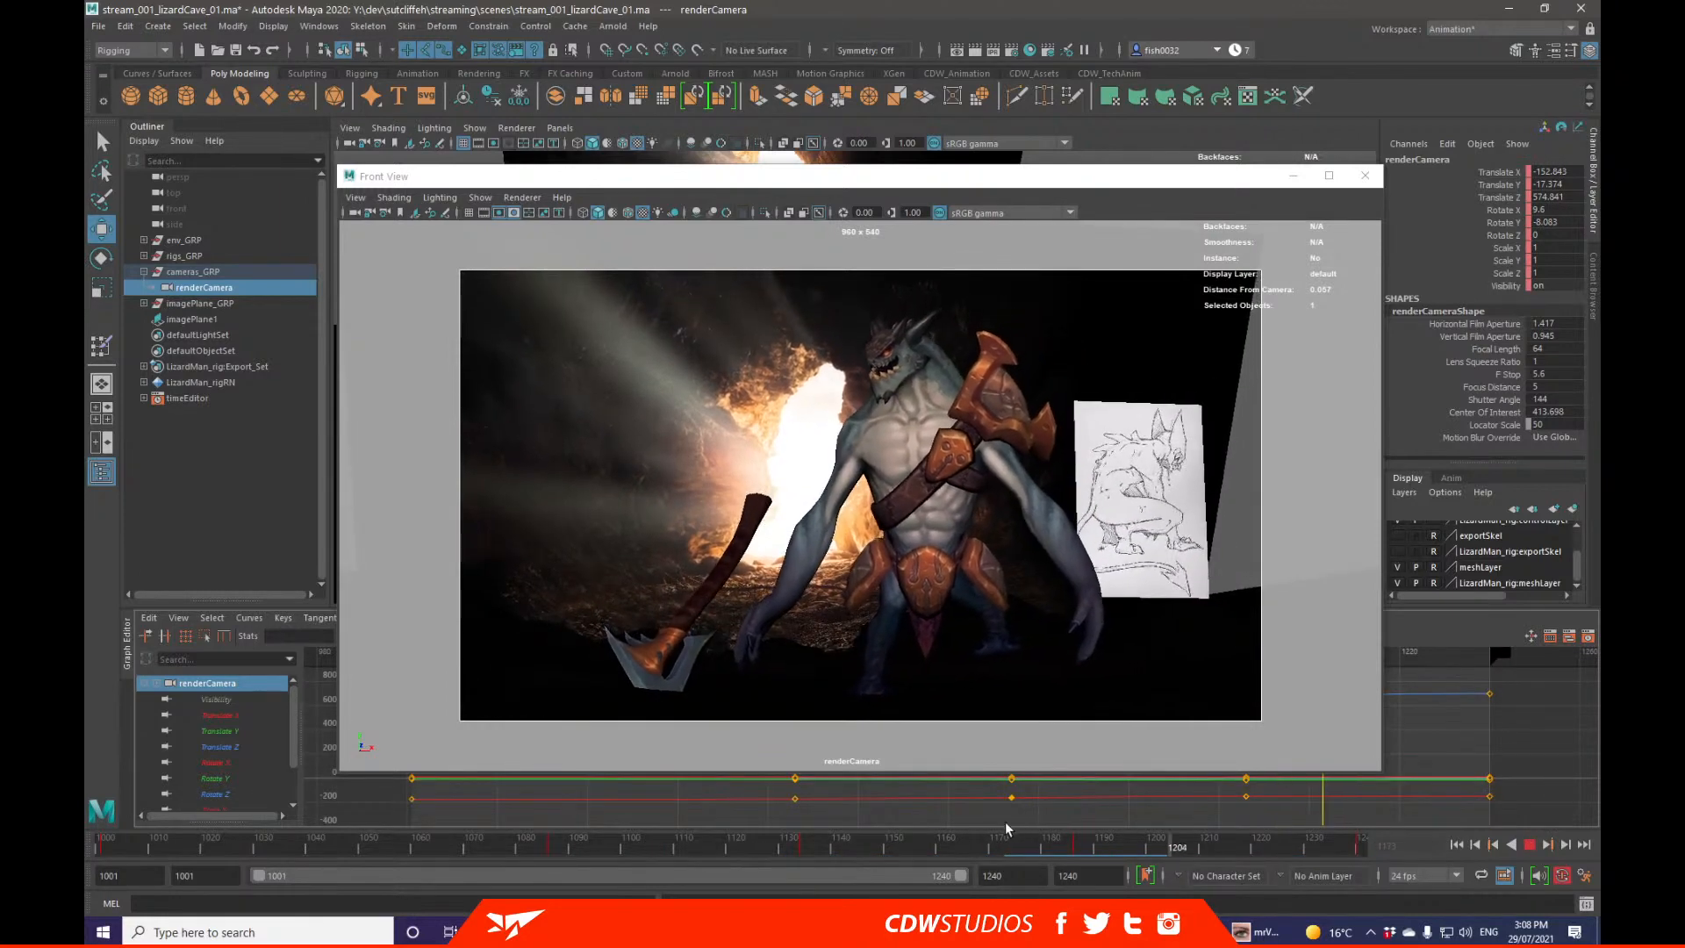
left_click(1363, 847)
left_click(261, 762)
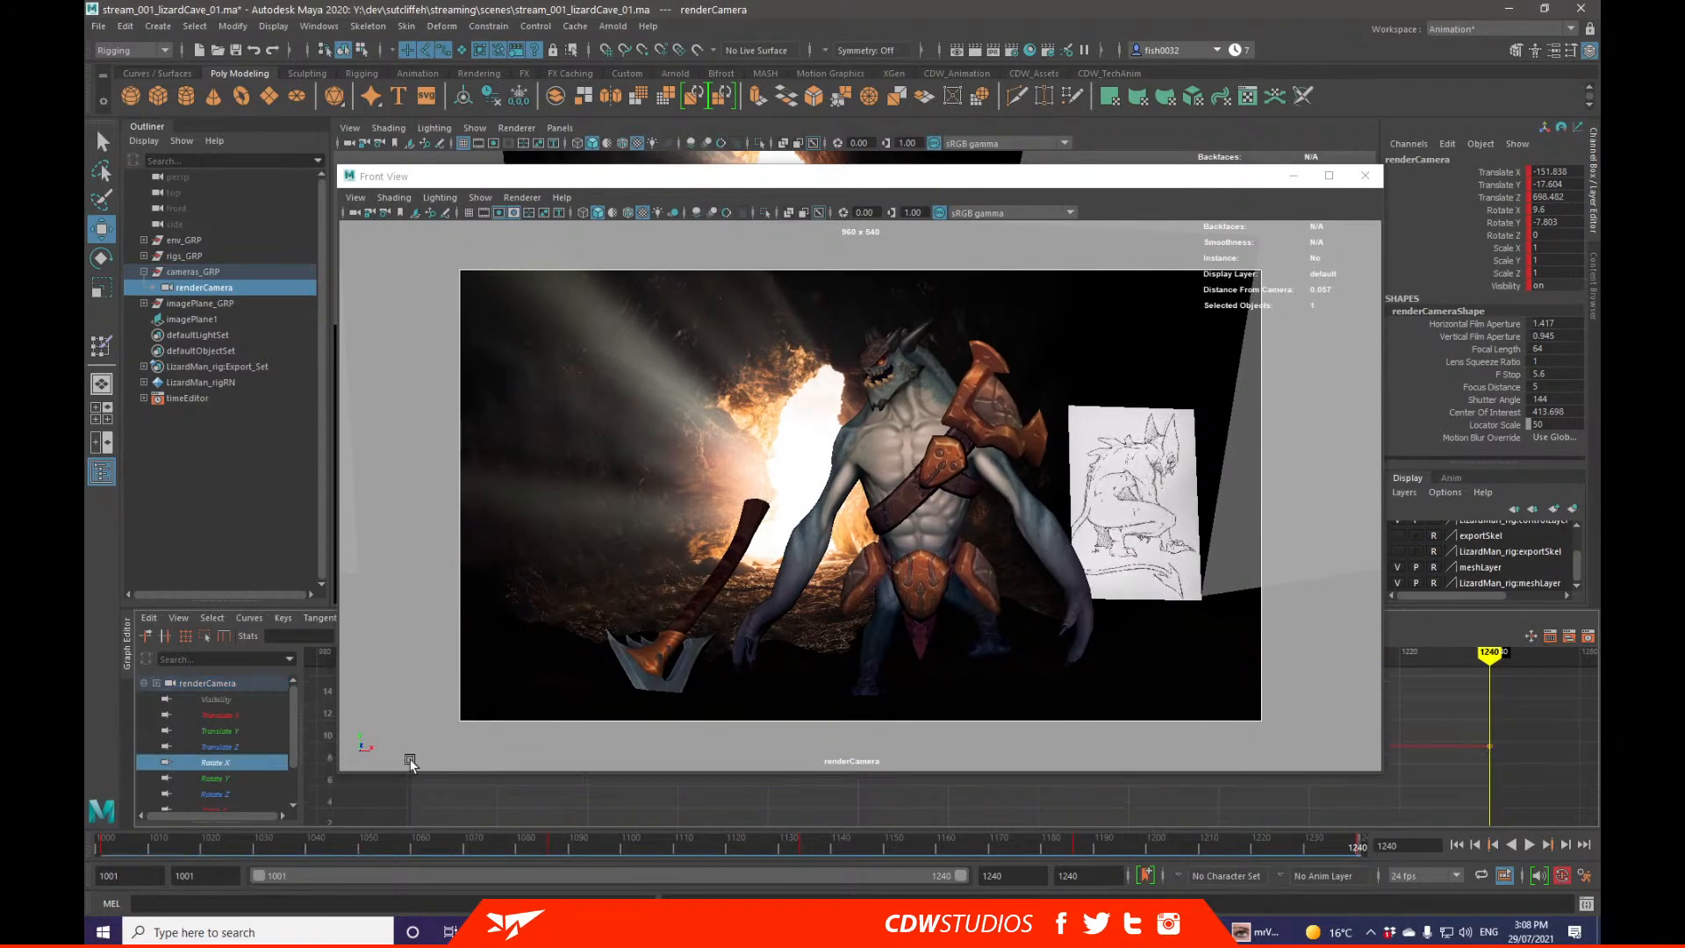
middle_click_drag(1528, 779, 1520, 743)
key("q")
key("alt+v")
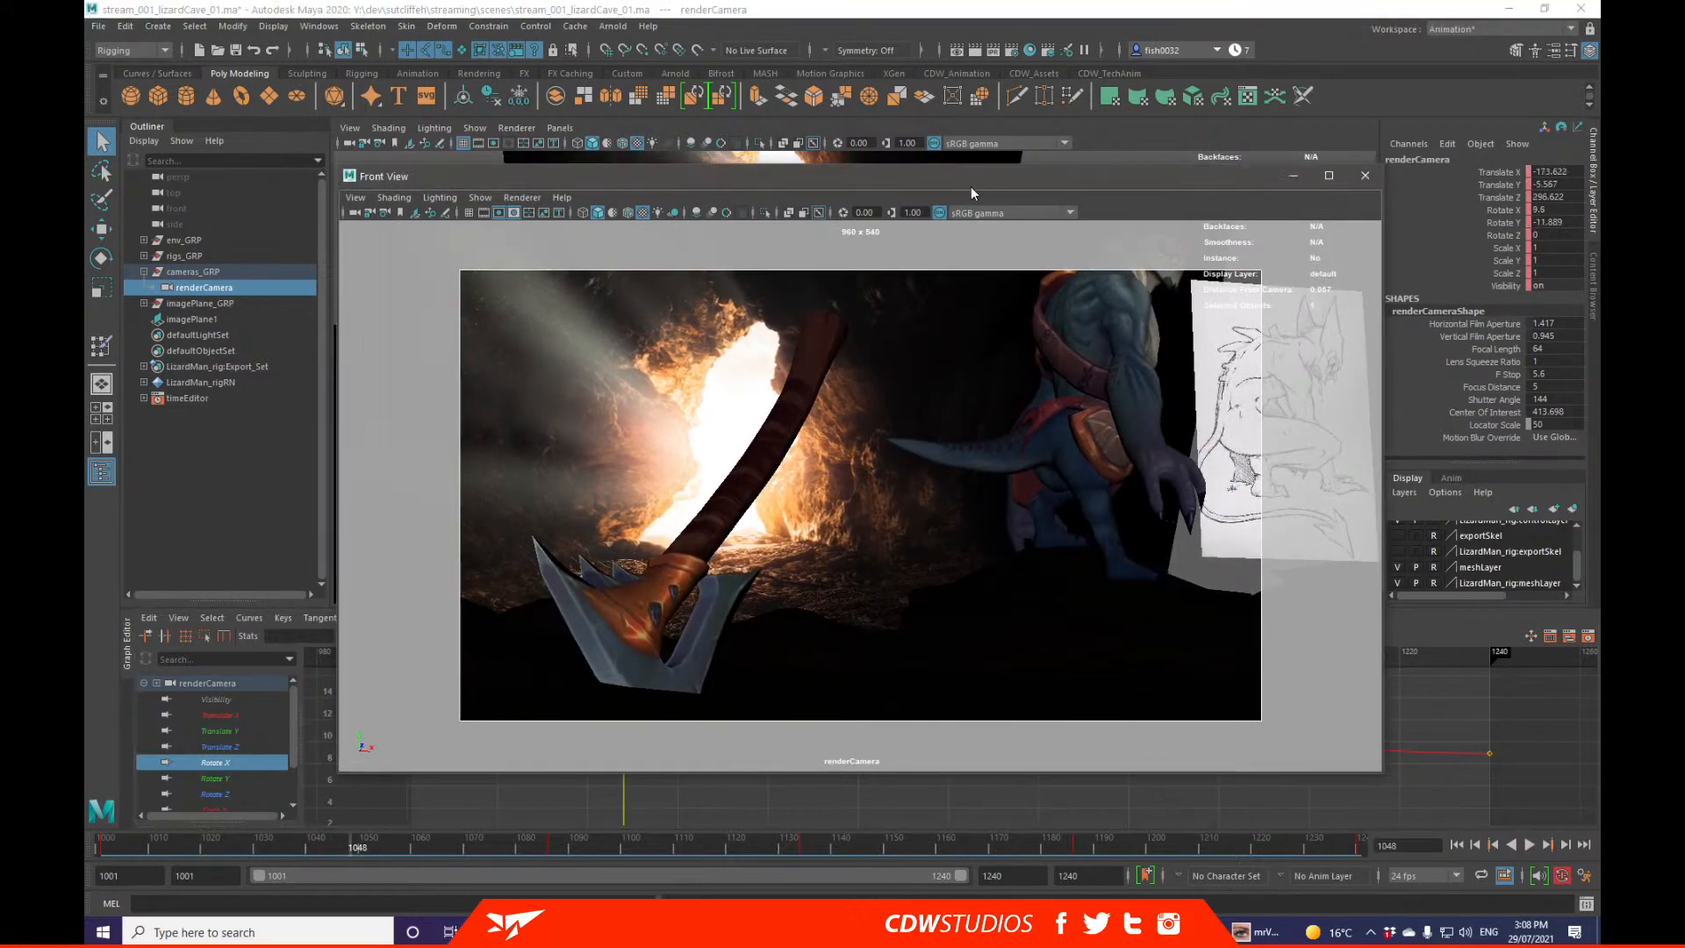
Step: Move the camera view clear of the graph, try a straighter tangent on the last Rotate X key and play the shot
left_click_drag(971, 183, 941, 86)
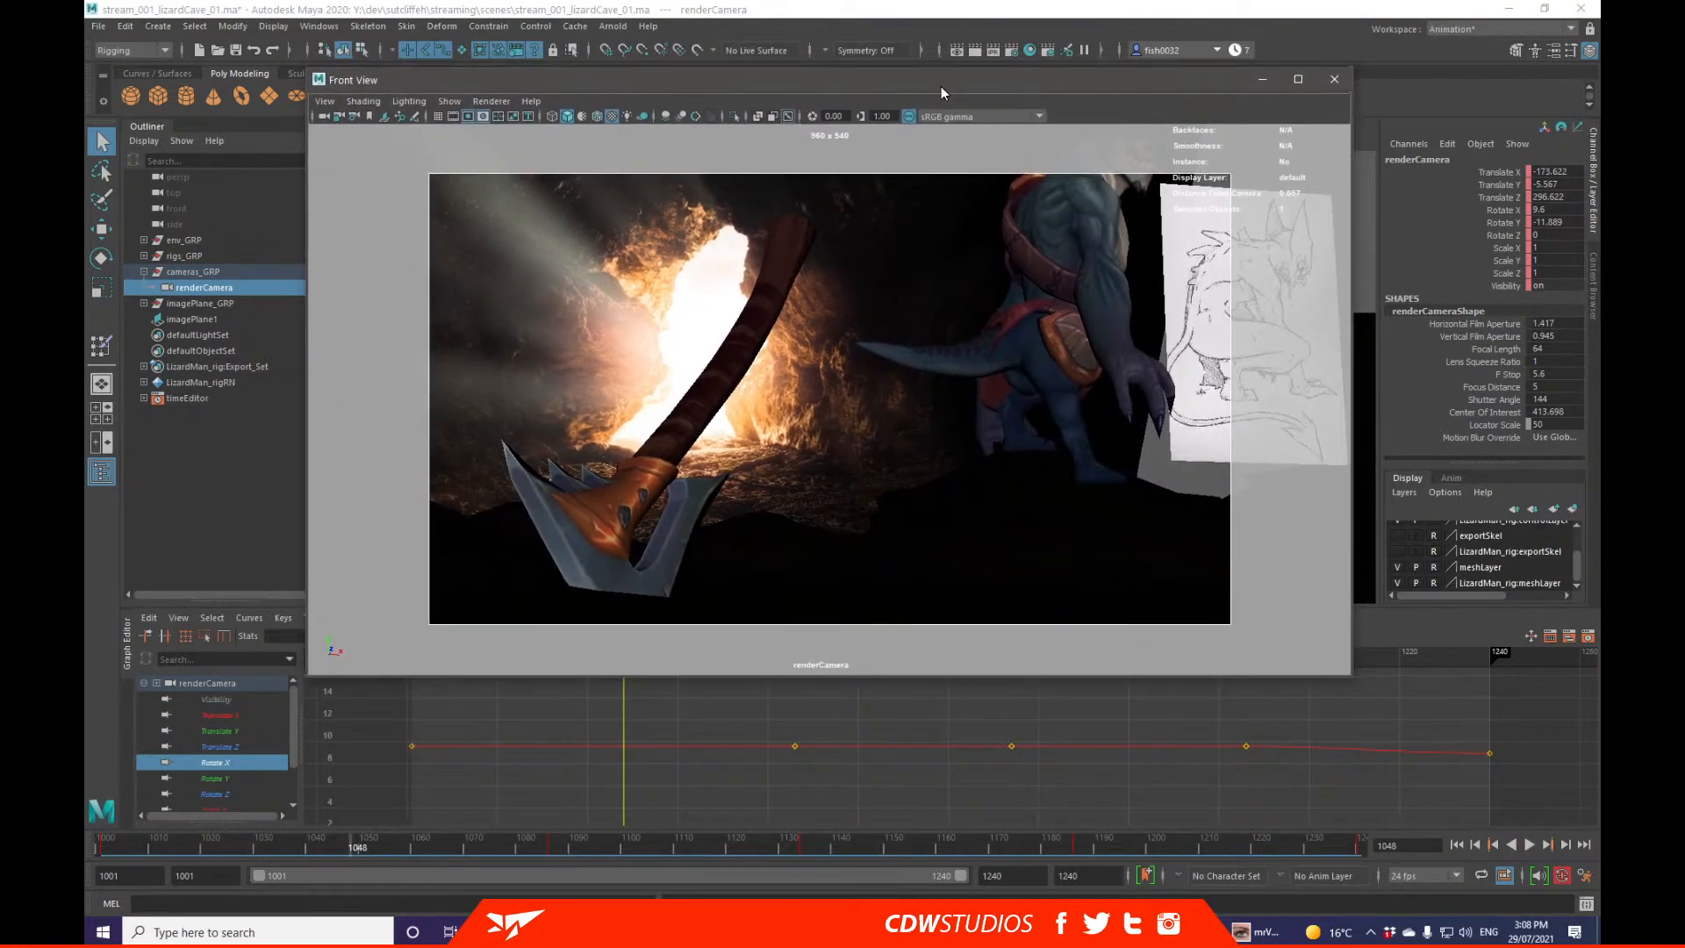
left_click(1245, 746)
key("f")
key("w")
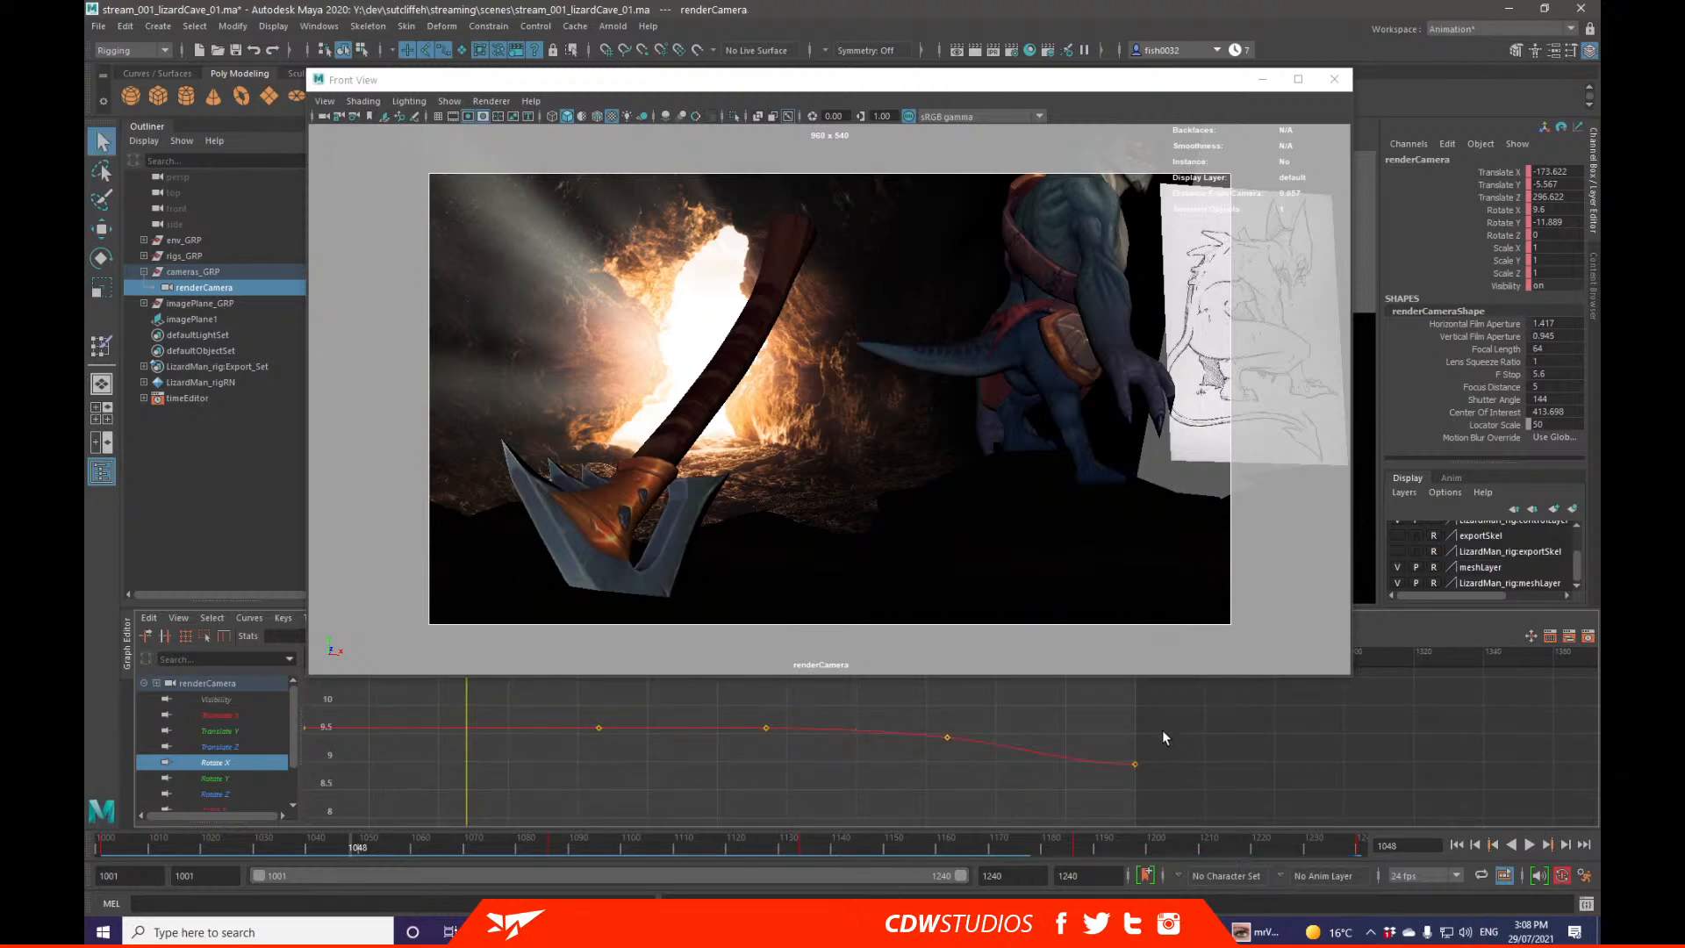
left_click(1135, 763)
left_click(1224, 759)
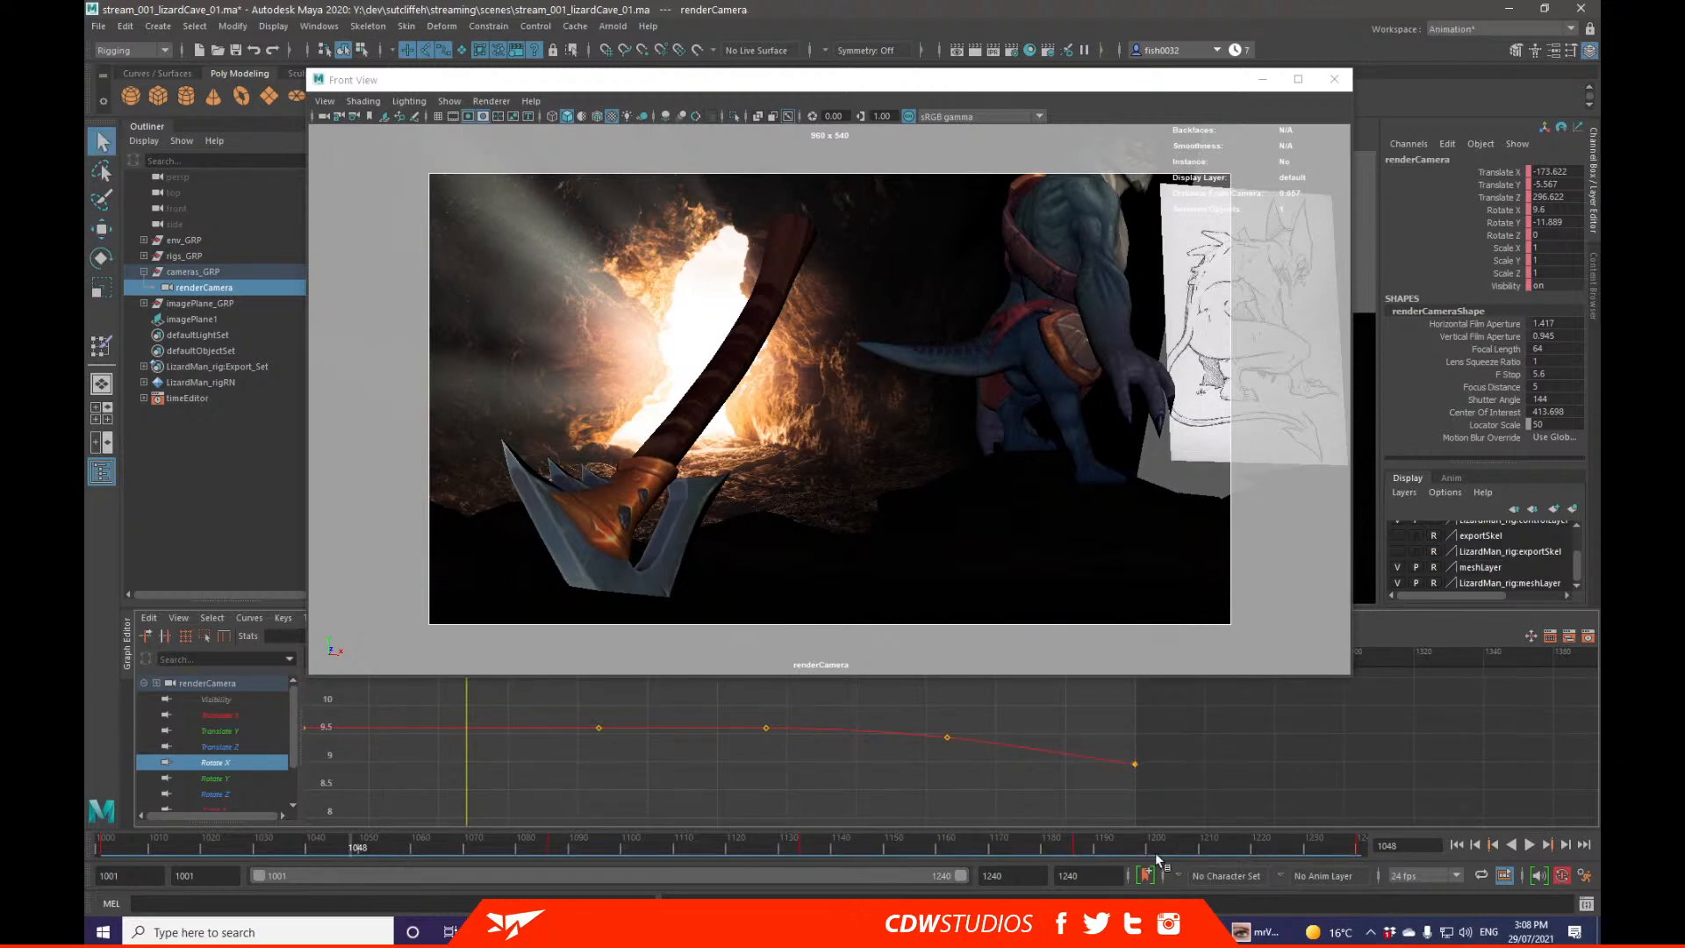
key("alt+v")
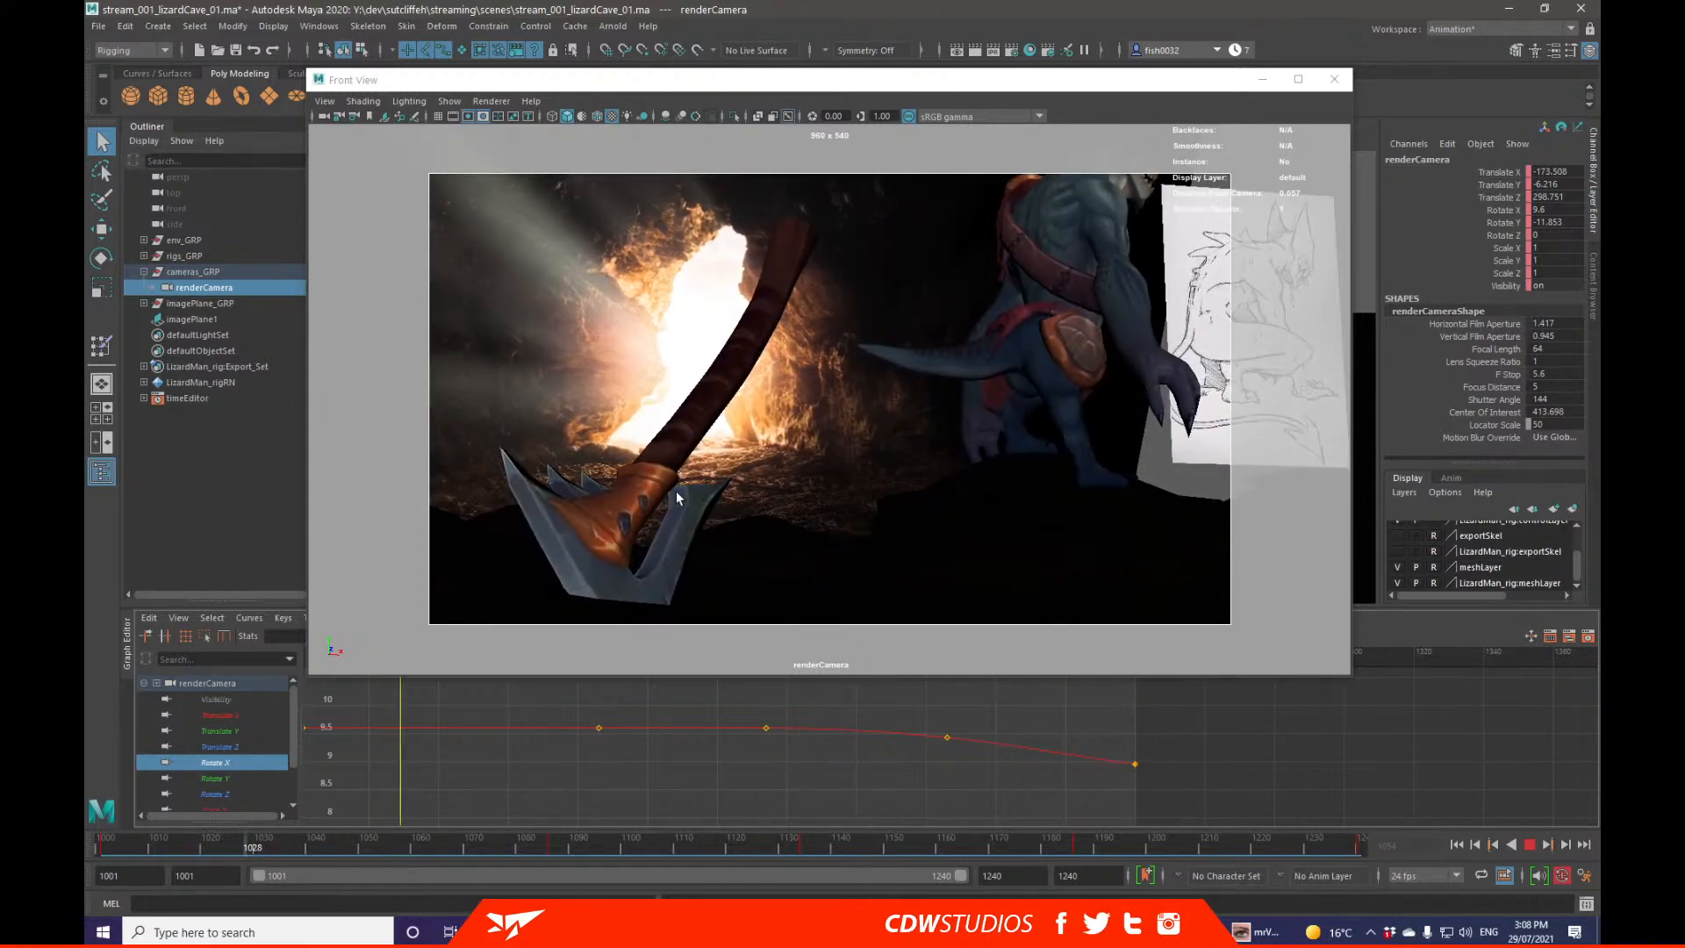
key("Escape")
Step: Try pulling back and reorienting renderCamera at frame 1001 for a wider opening on the axe and lizard man
key("alt+shift+v")
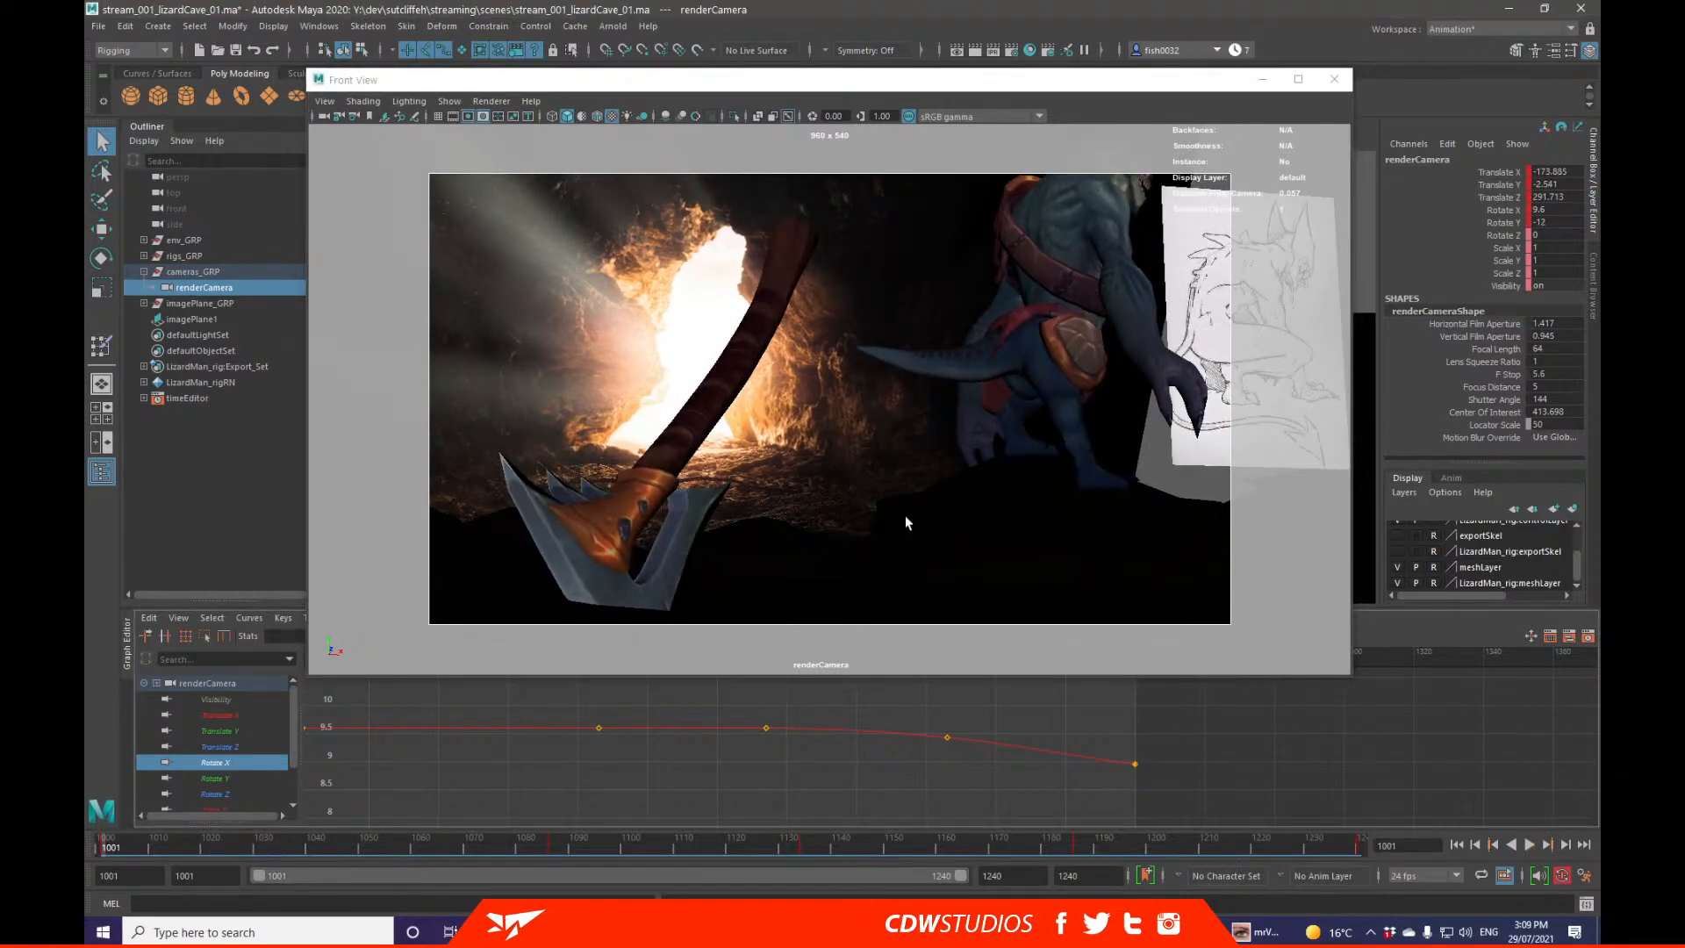
right_click_drag(906, 522, 820, 485, "alt")
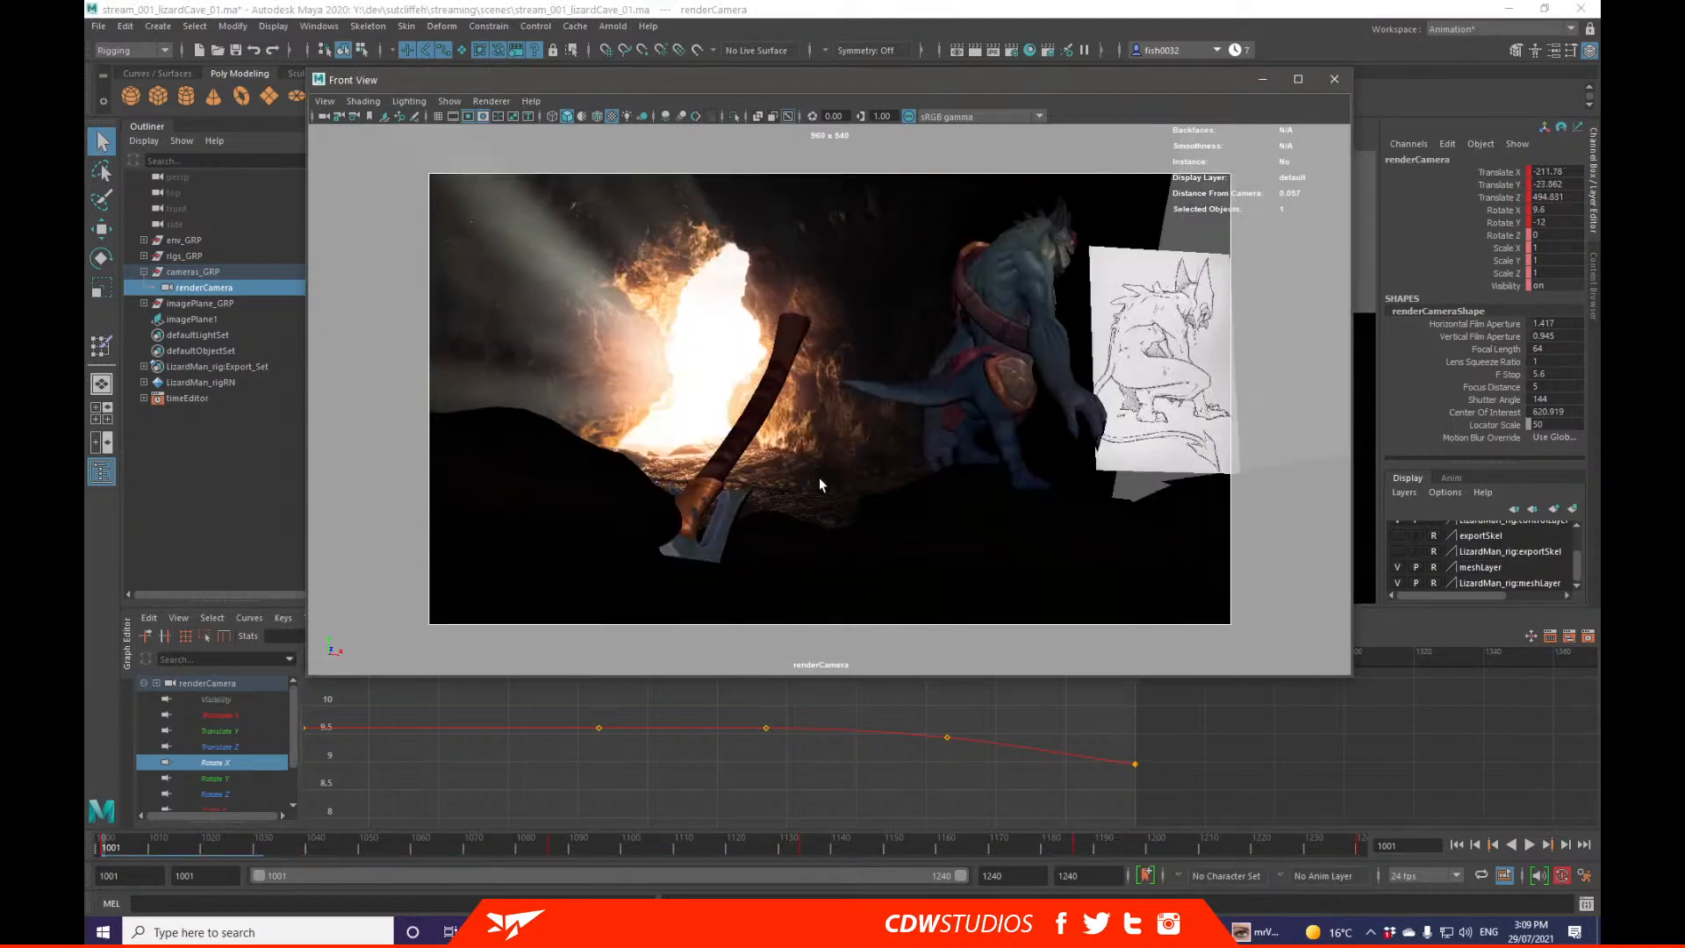
left_click_drag(820, 485, 857, 492, "alt")
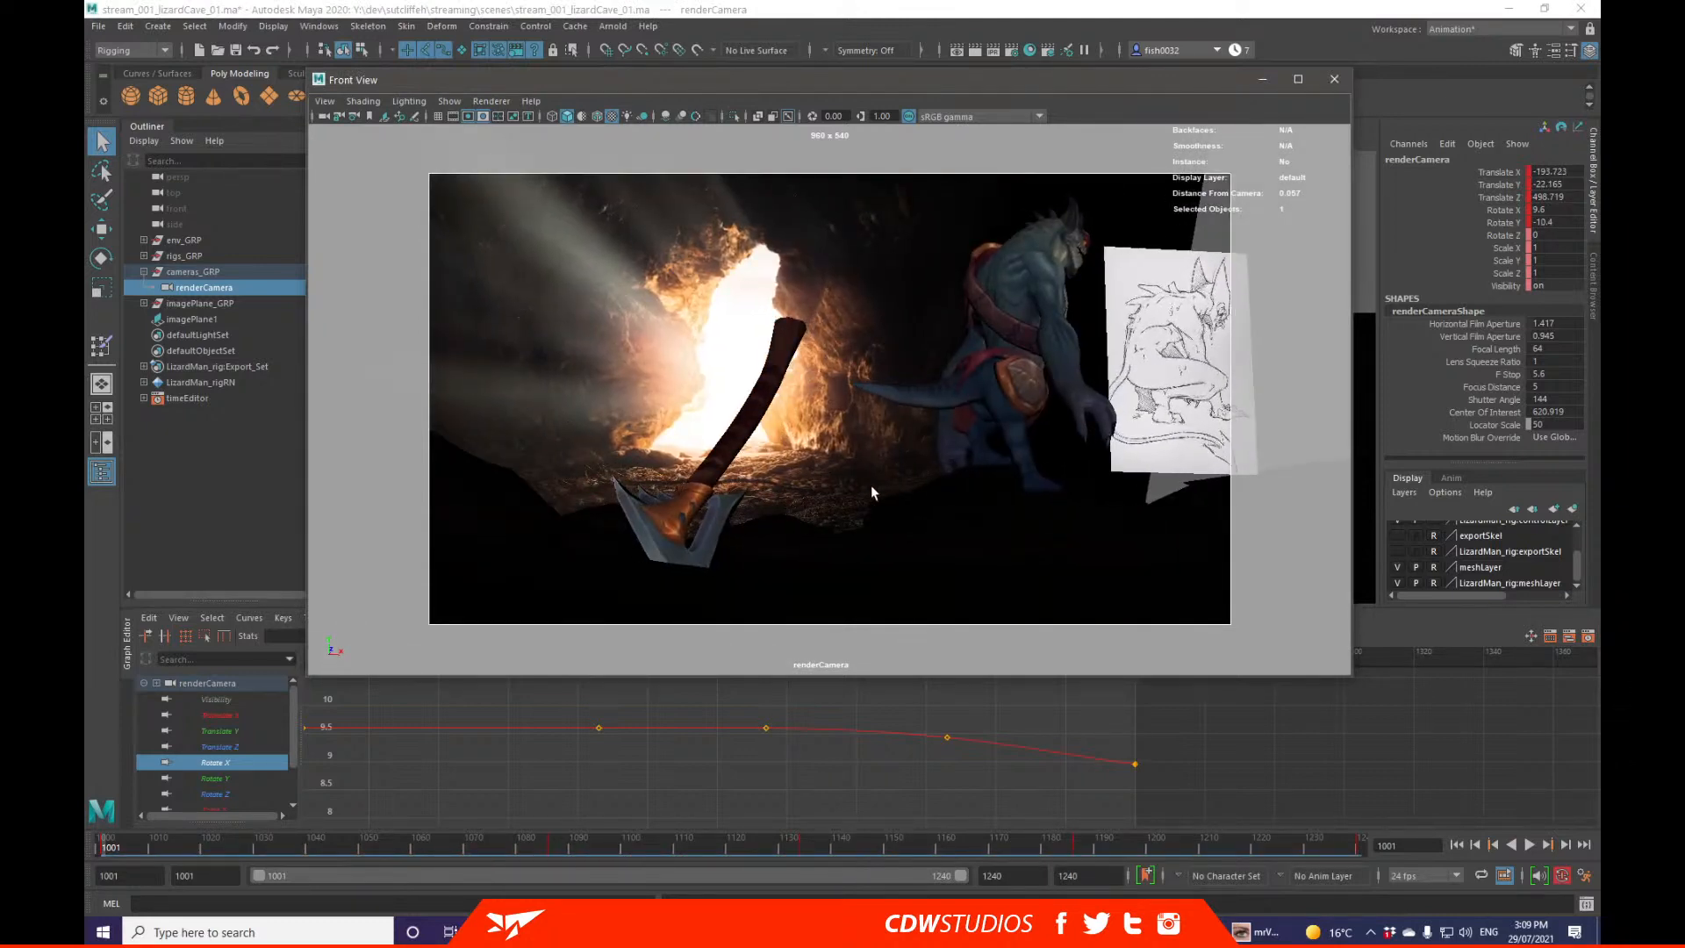
key(".")
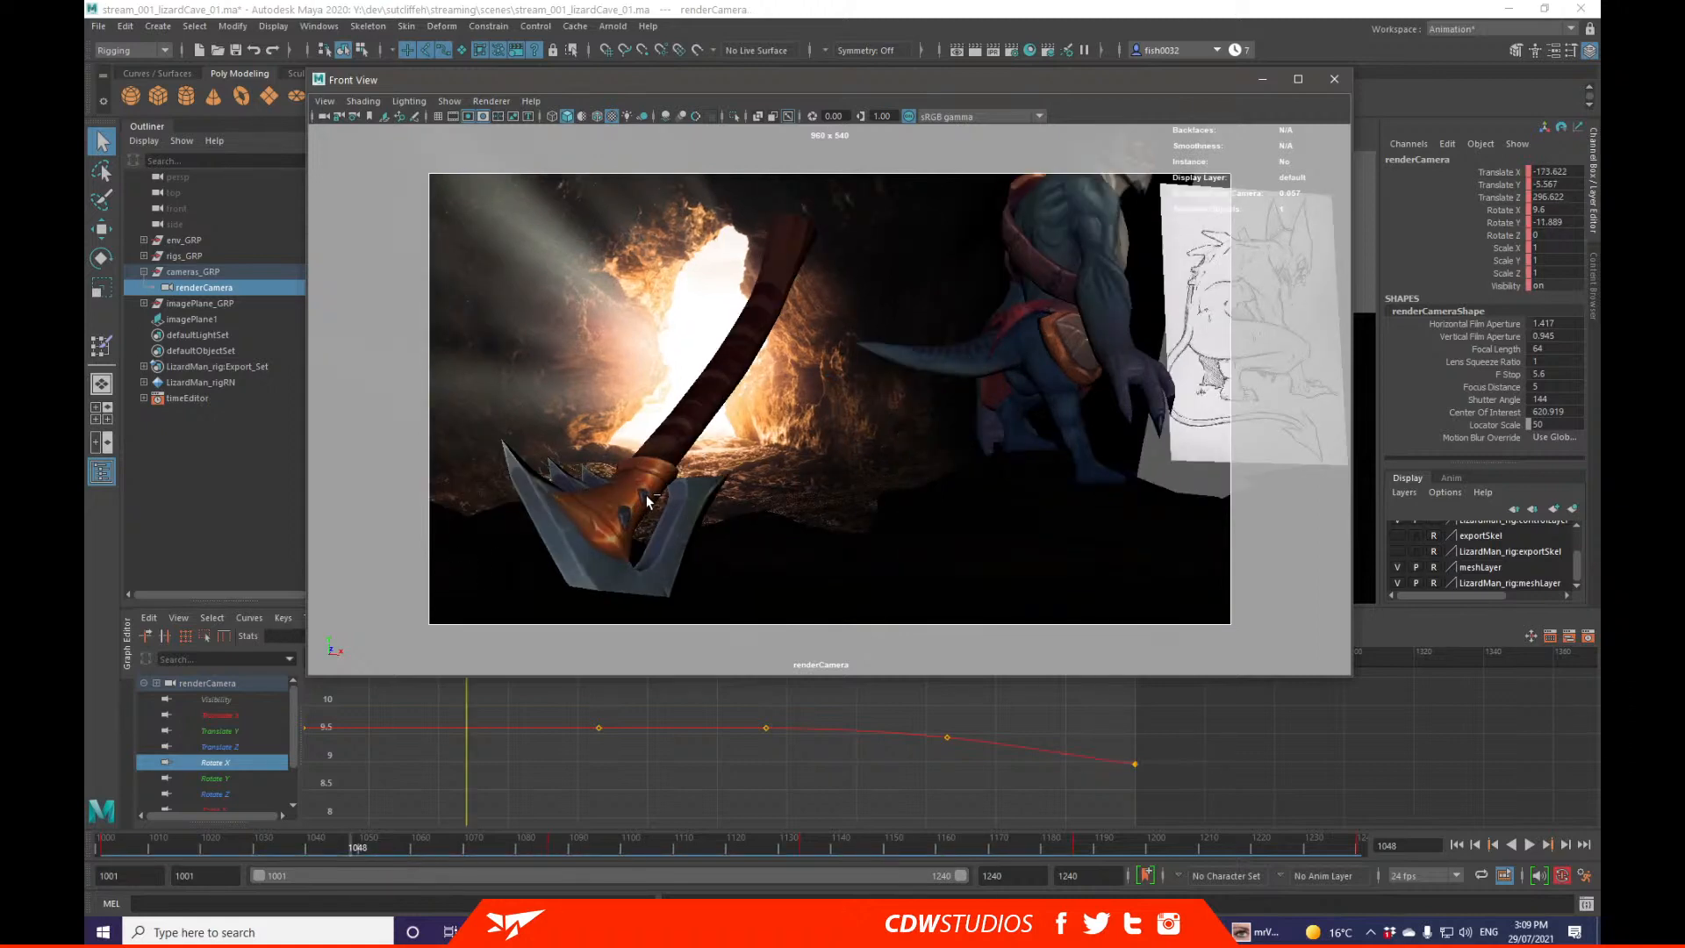
Step: Try a wider renderCamera framing at frame 1048, then undo the camera and tangent changes
right_click_drag(868, 518, 849, 489, "alt")
middle_click_drag(850, 488, 850, 513, "alt")
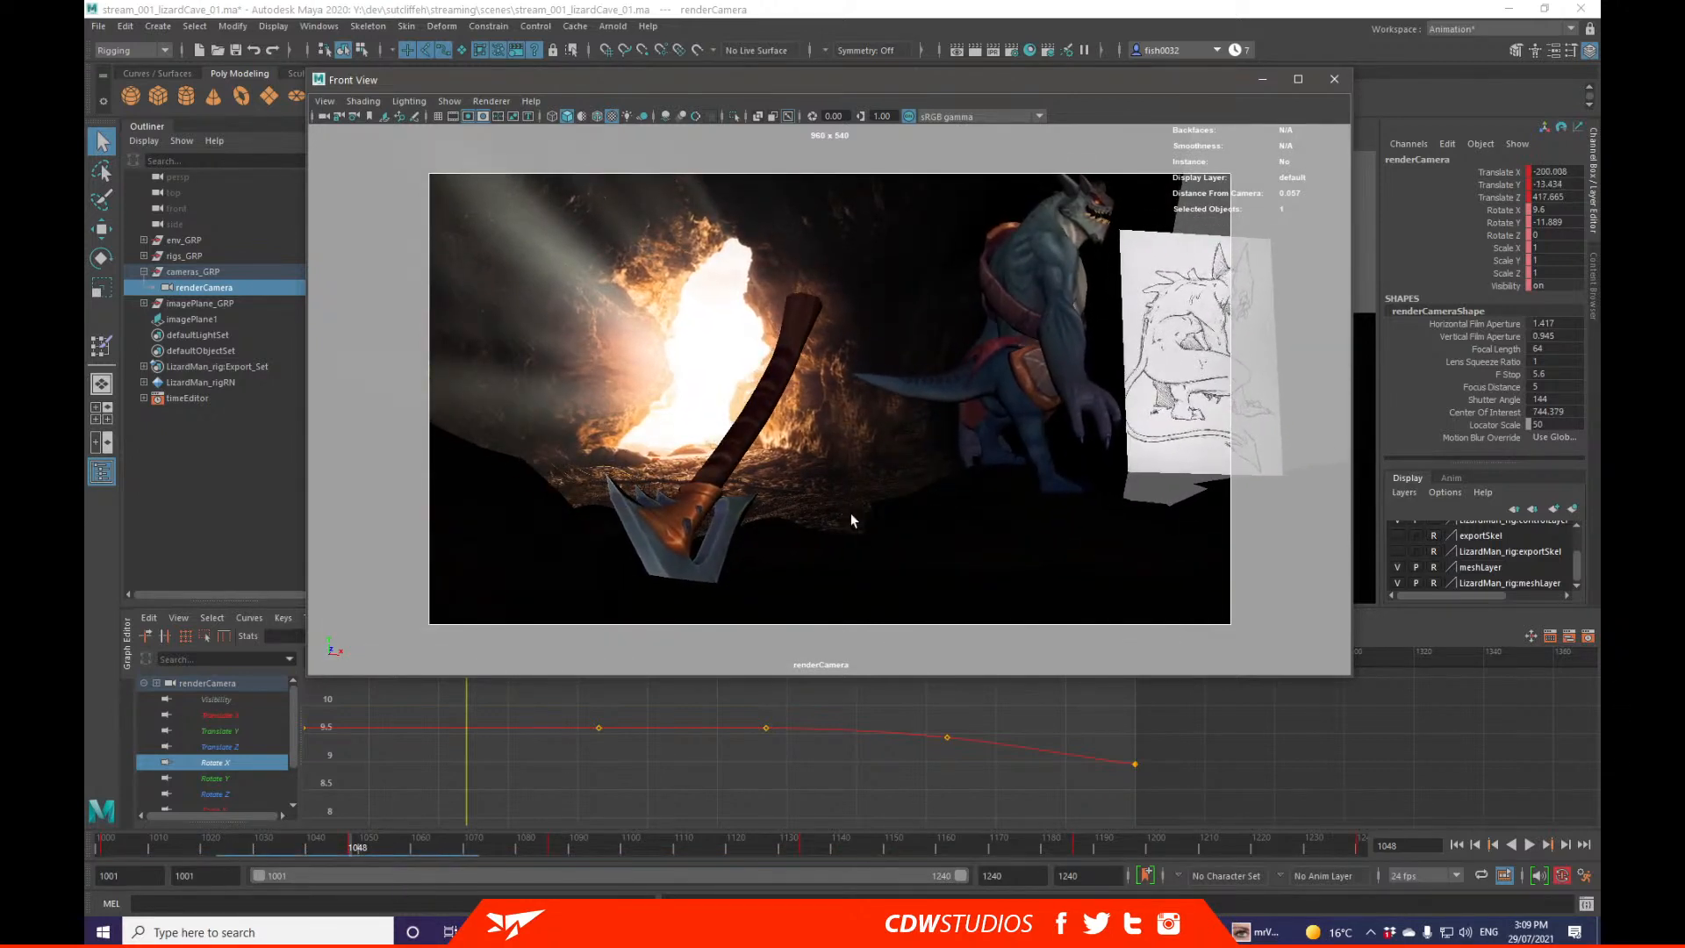
left_click_drag(841, 499, 843, 496, "alt")
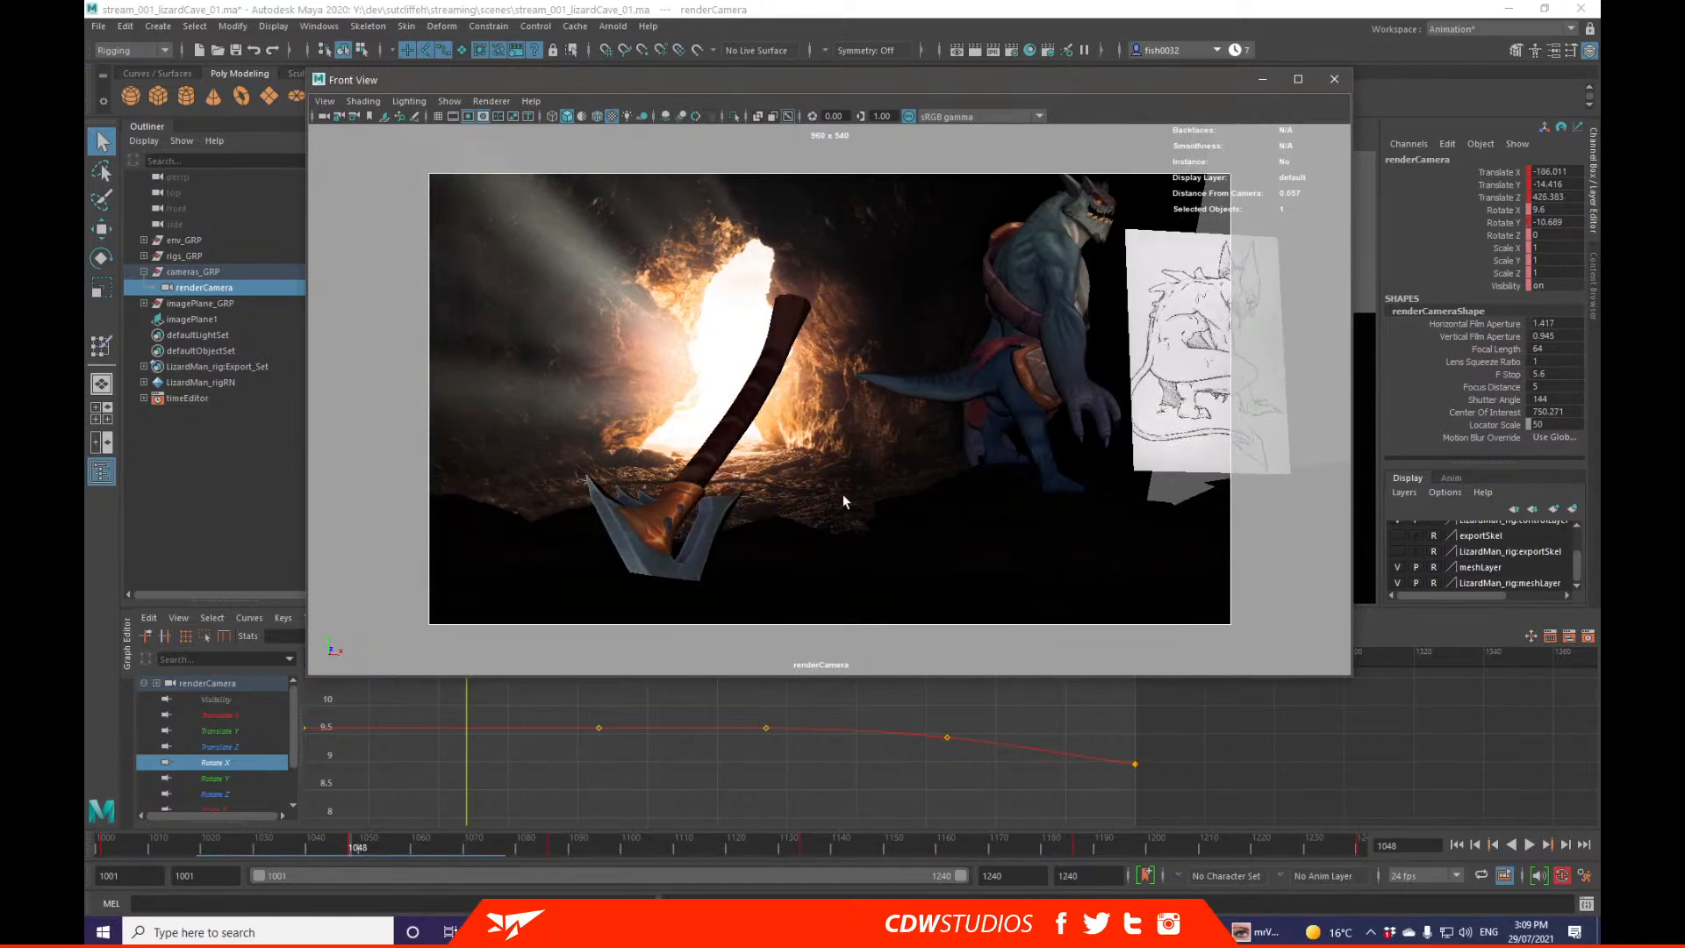
right_click_drag(843, 493, 837, 496, "alt")
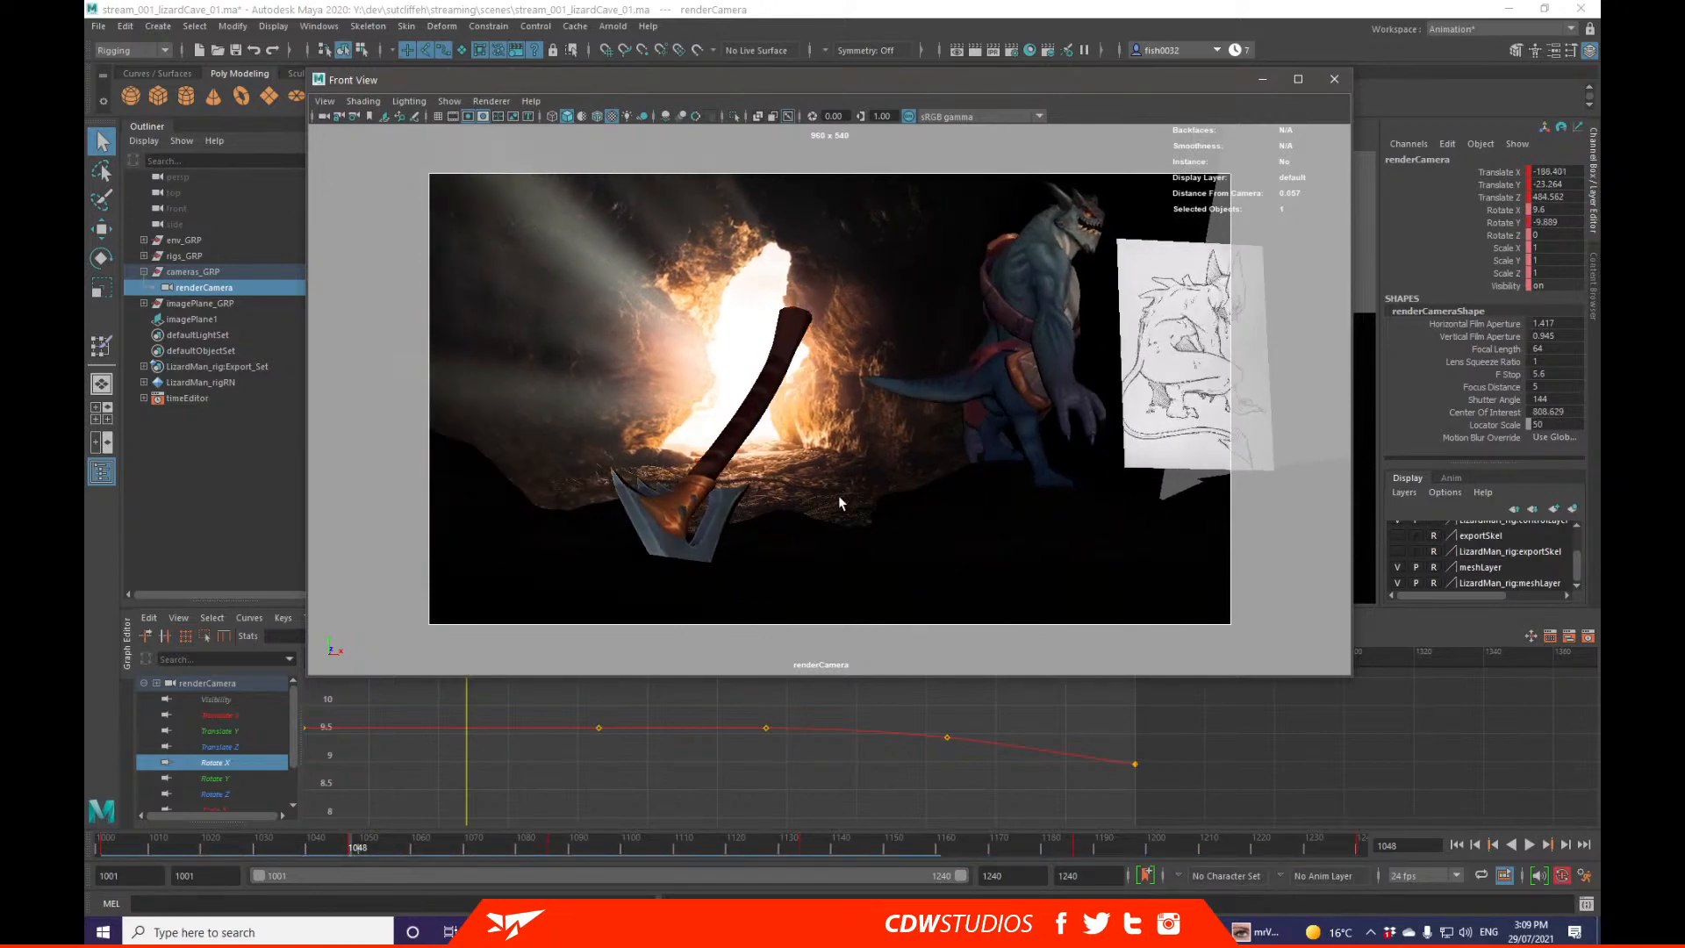
middle_click_drag(839, 497, 844, 497, "alt")
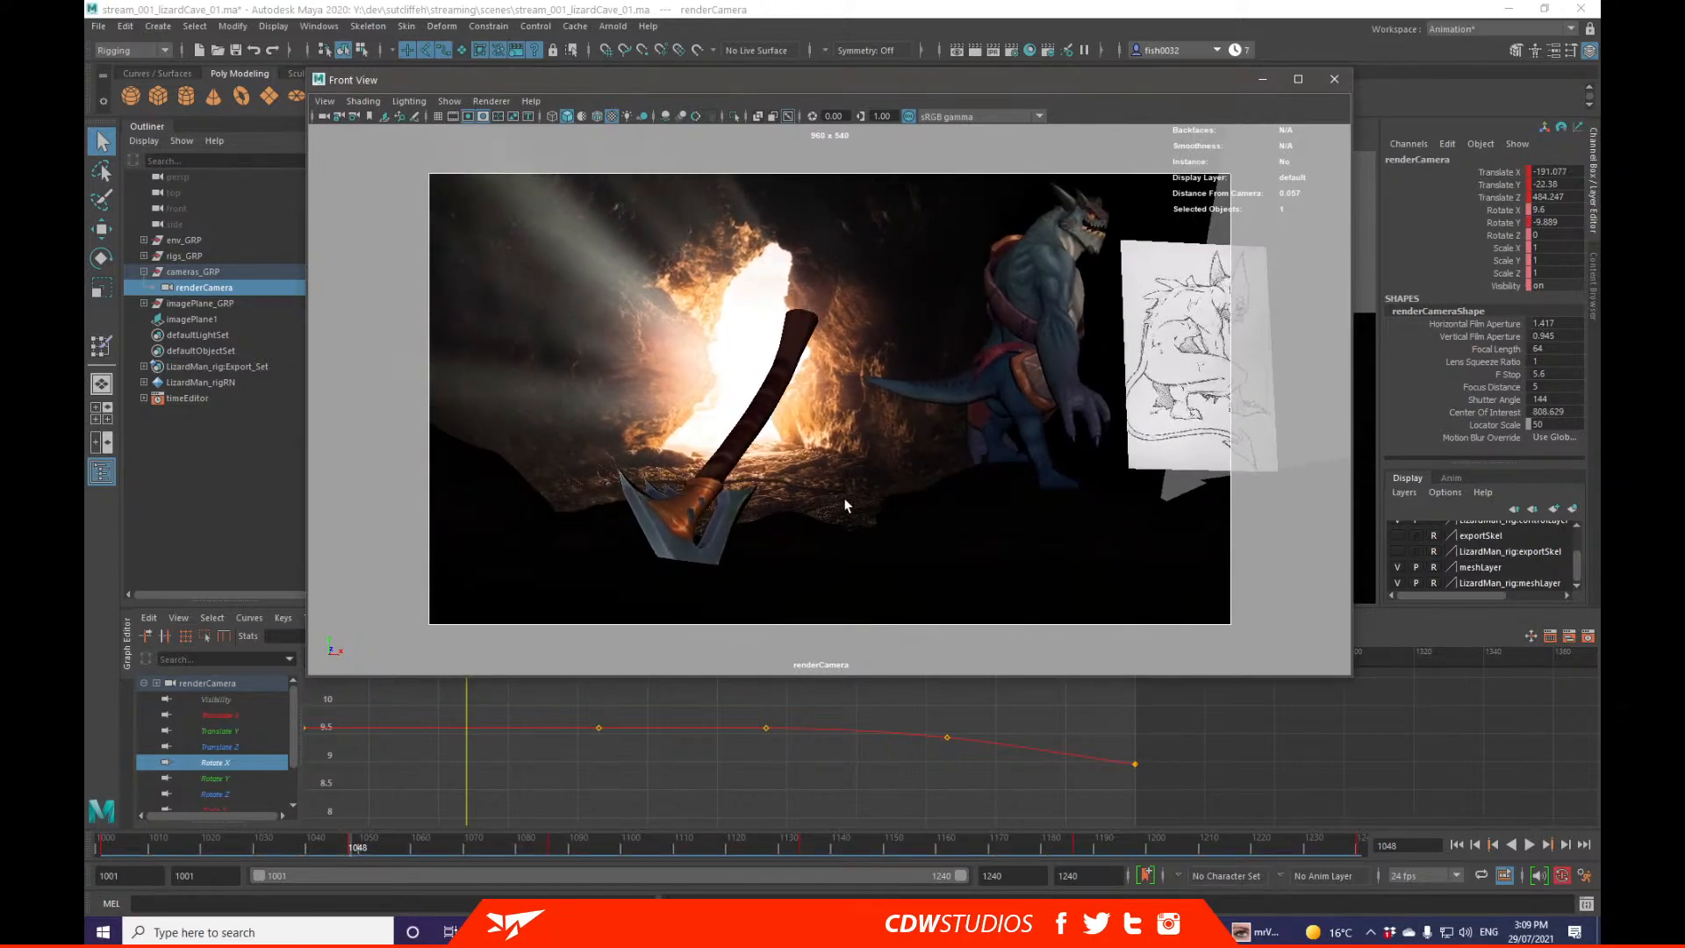
left_click_drag(870, 476, 872, 477, "alt")
key("ctrl+z")
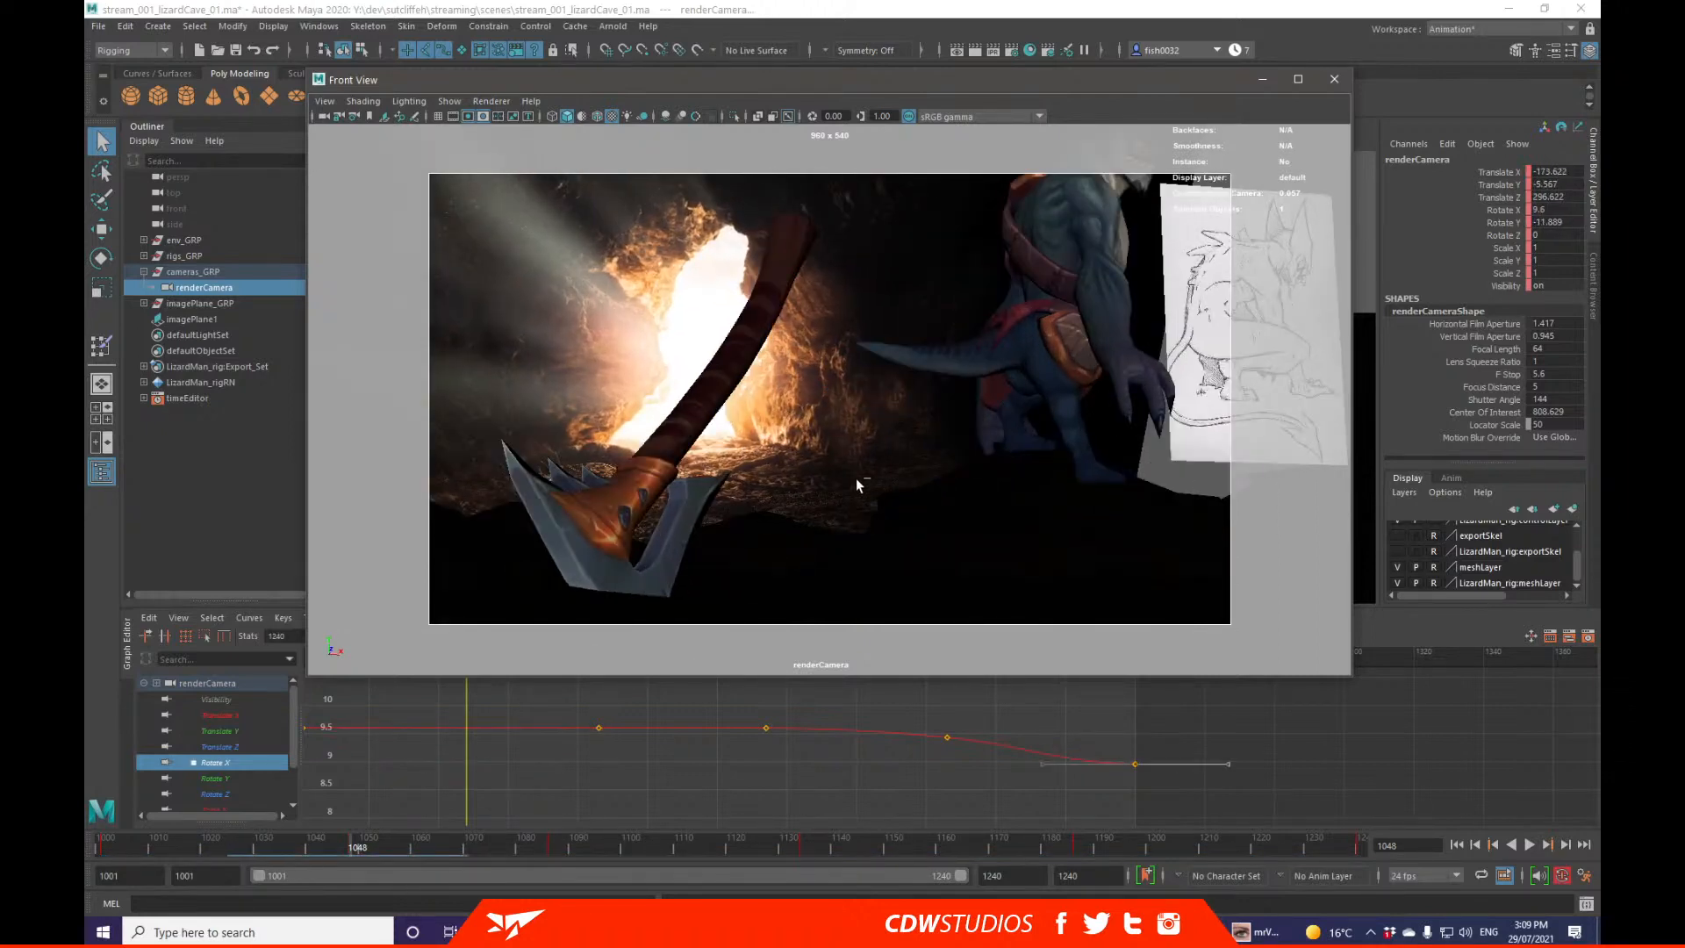
Step: Play the shot from its first frame through renderCamera, clear the selection and return to frame 1001
key("alt+shift+v")
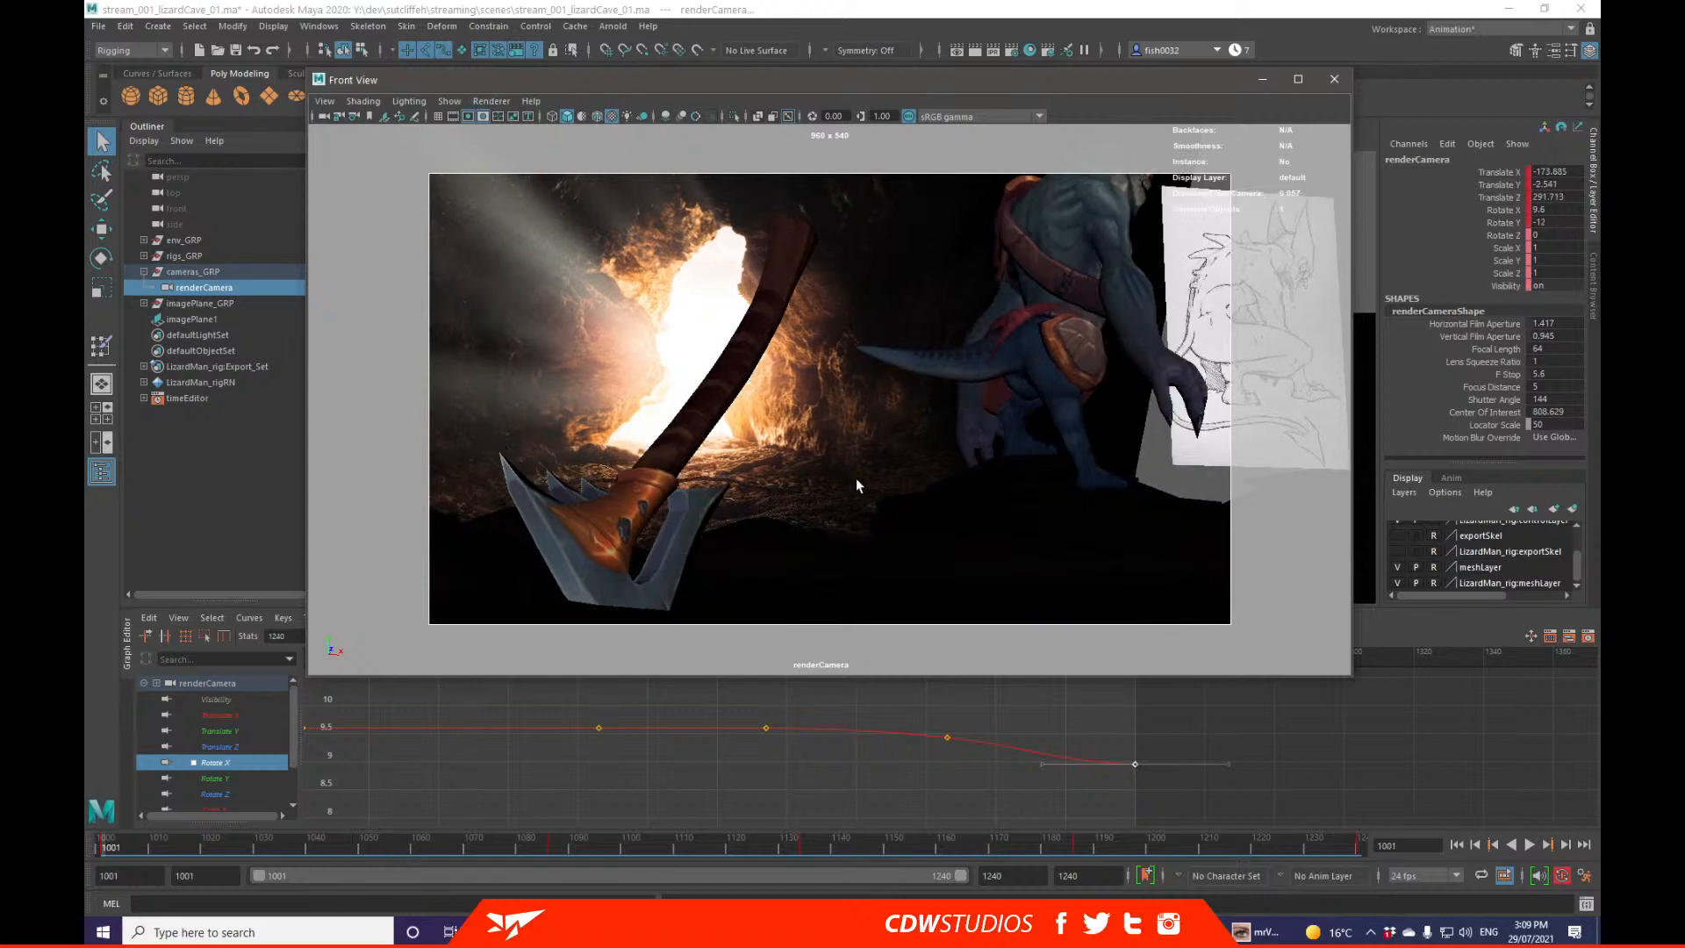
key("alt+v")
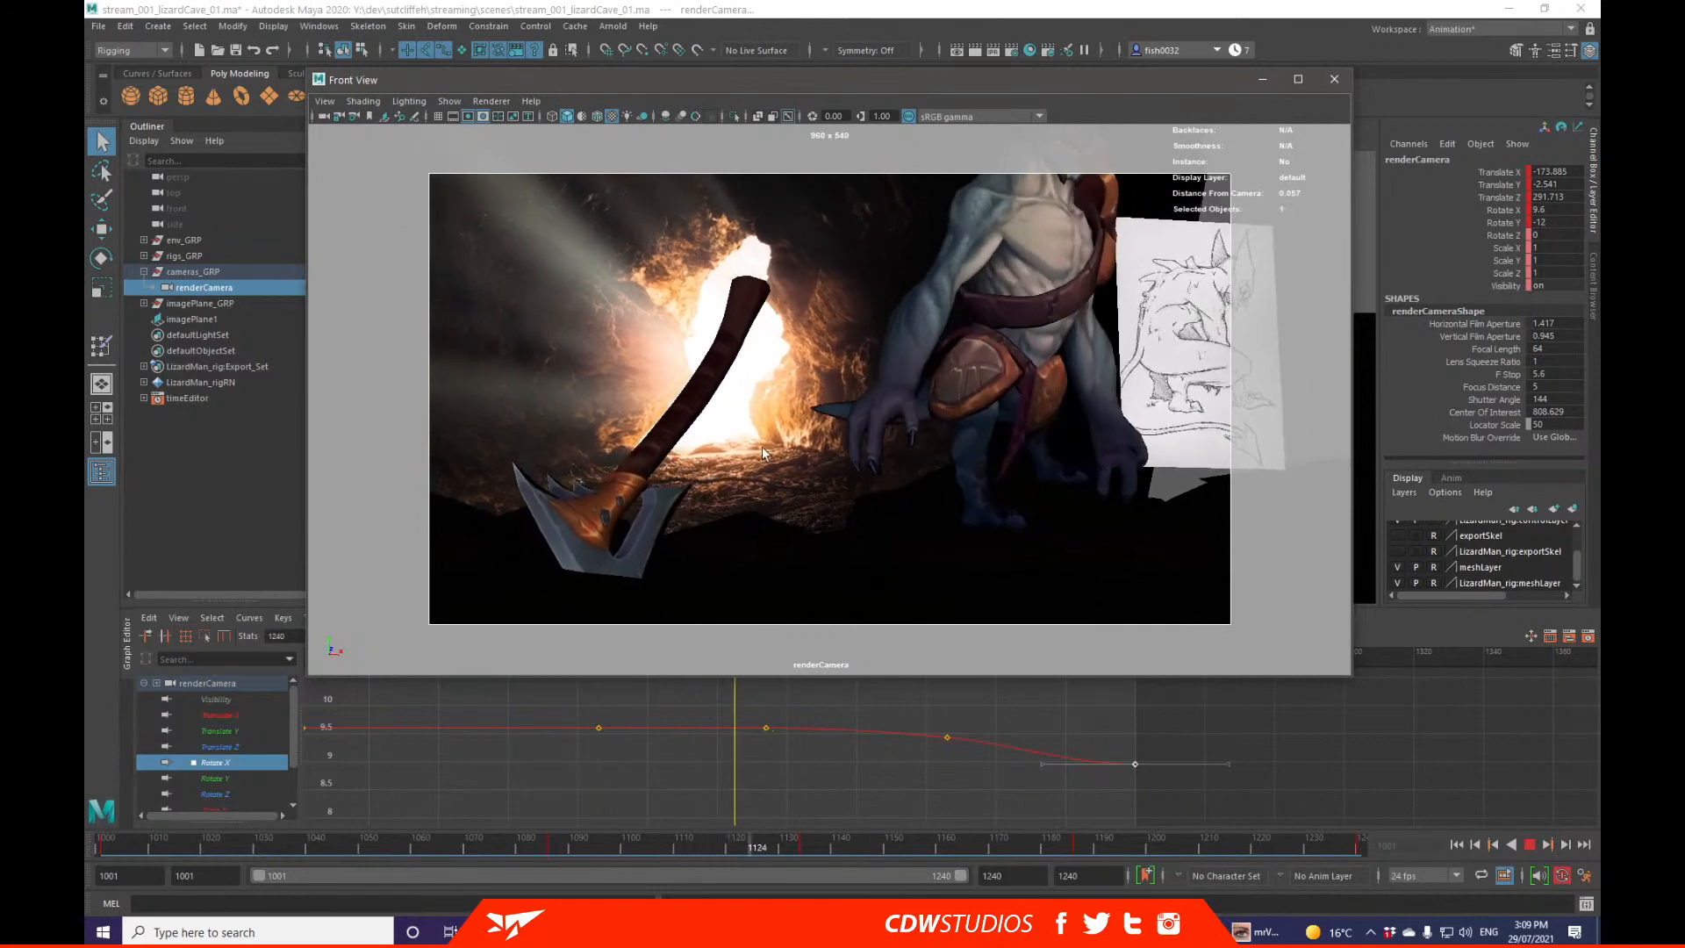
left_click(1251, 255)
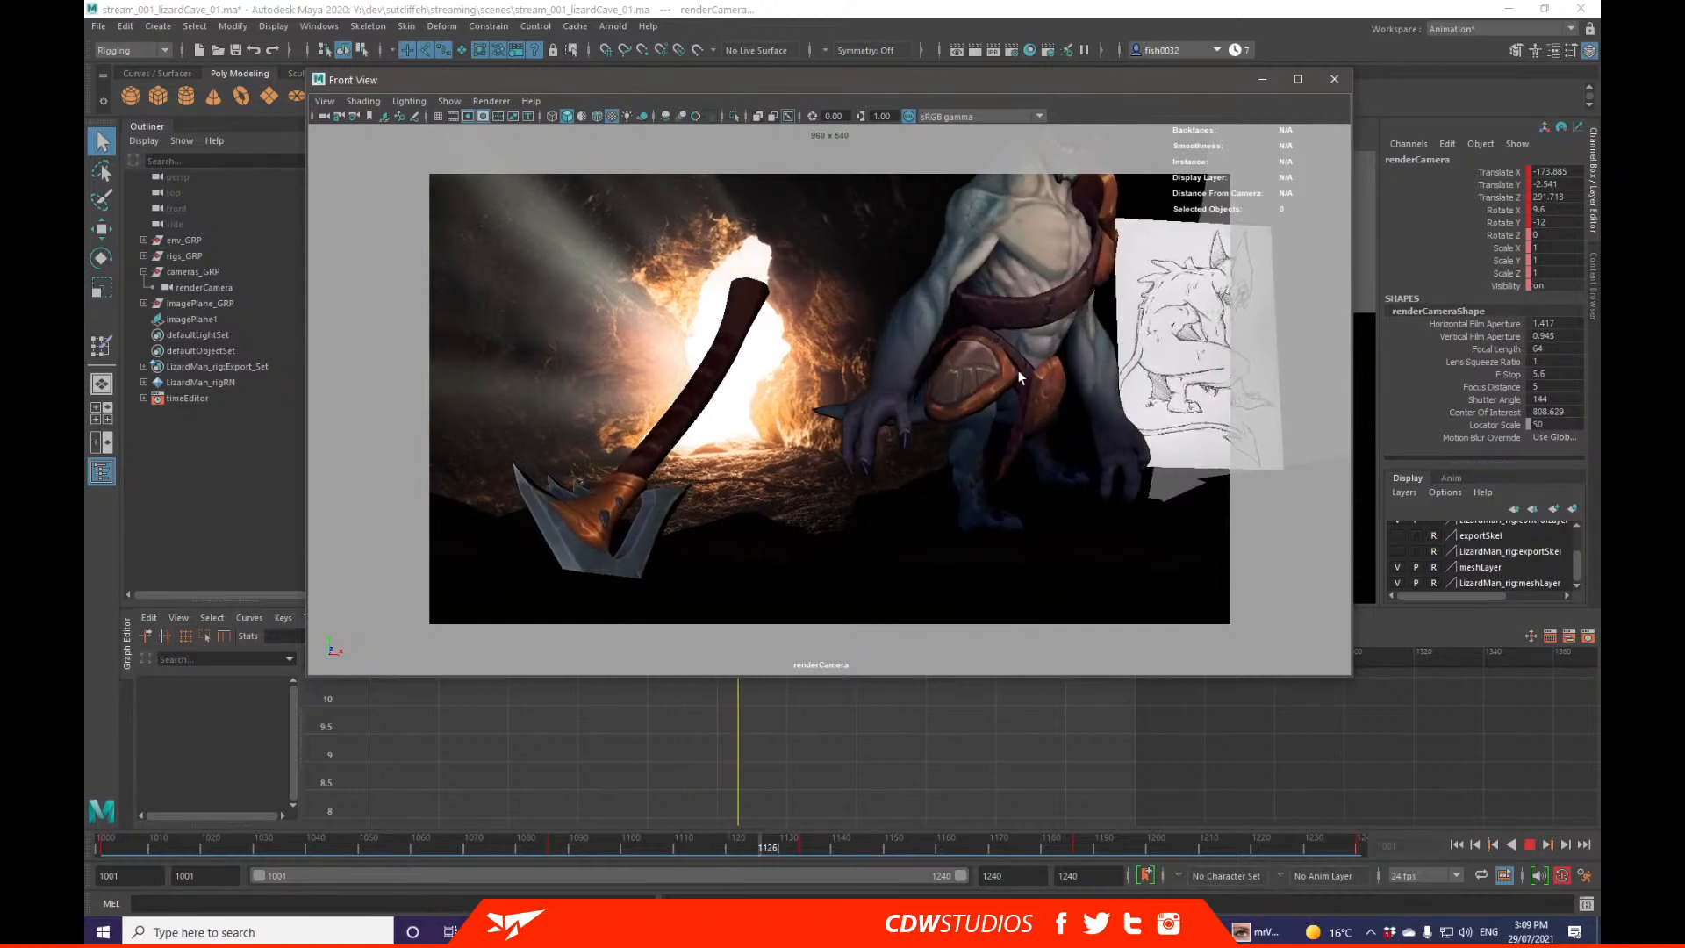
left_click(501, 726)
left_click_drag(279, 851, 88, 845)
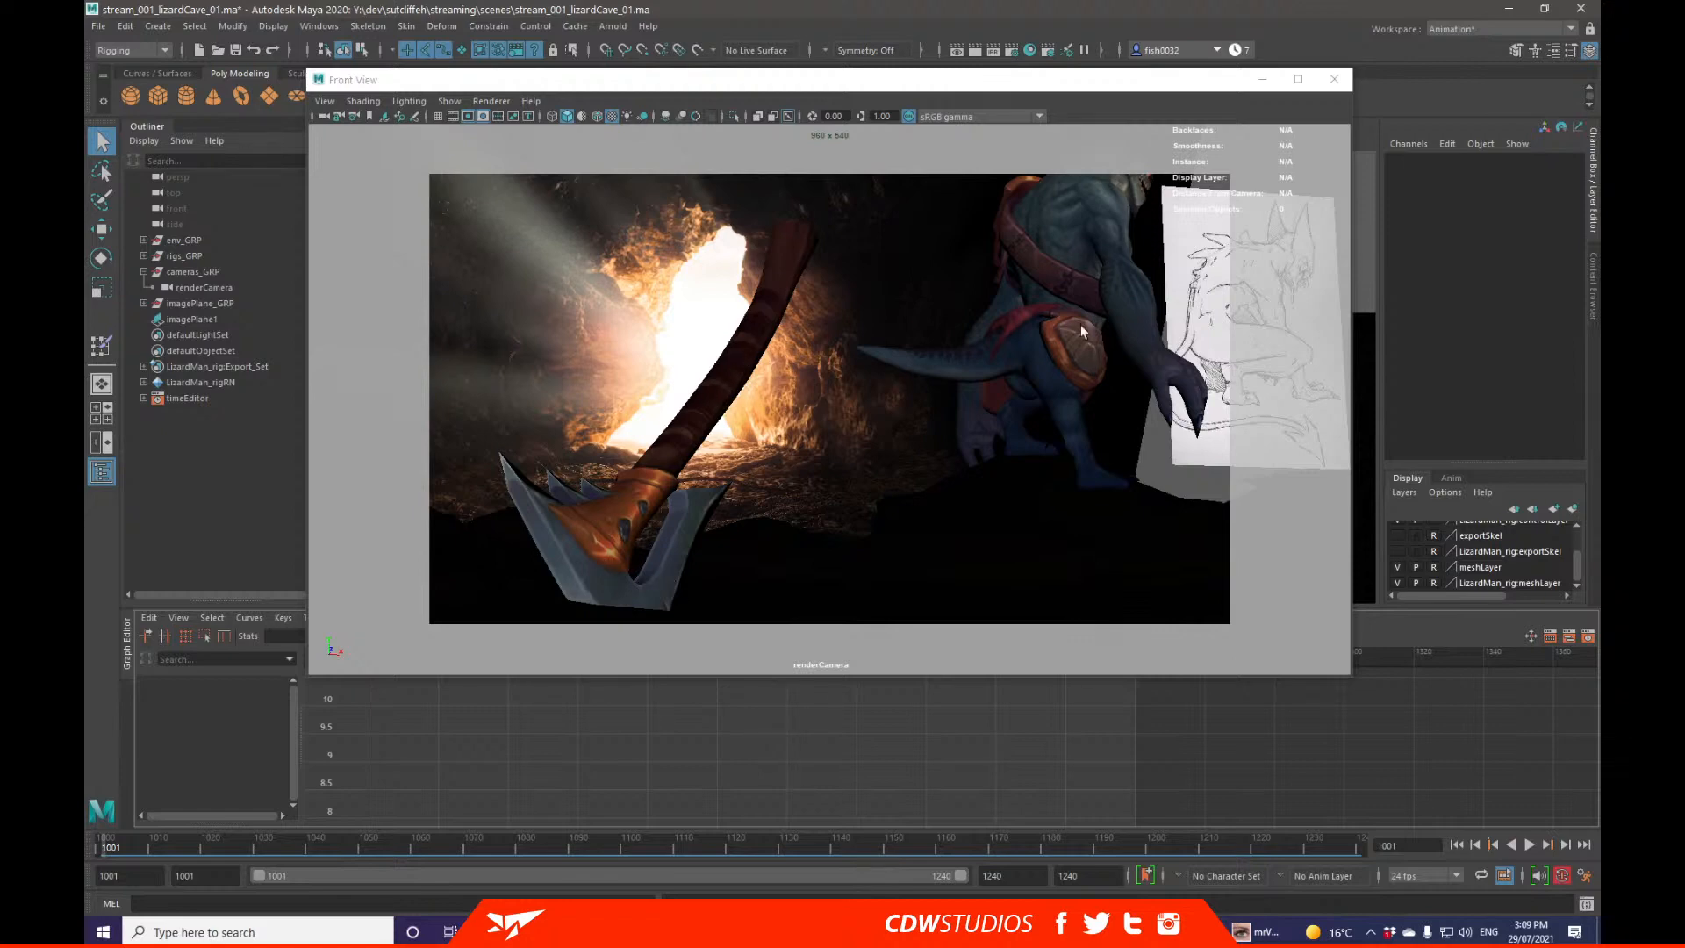
Step: Play the shot, return to frame 1003 and try a different orbit and distance for renderCamera
key("alt+v")
left_click_drag(845, 832, 116, 838)
left_click_drag(878, 409, 881, 461, "alt")
right_click_drag(880, 462, 938, 499, "alt")
left_click_drag(938, 499, 908, 525, "alt")
Step: Step back through renderCamera's earlier views to the opening framing with the large axe in front of the lizard man
key("bracketleft")
key("bracketleft")
key("bracketleft")
key("bracketleft")
key("bracketleft")
key("bracketleft")
key("bracketleft")
key("bracketleft")
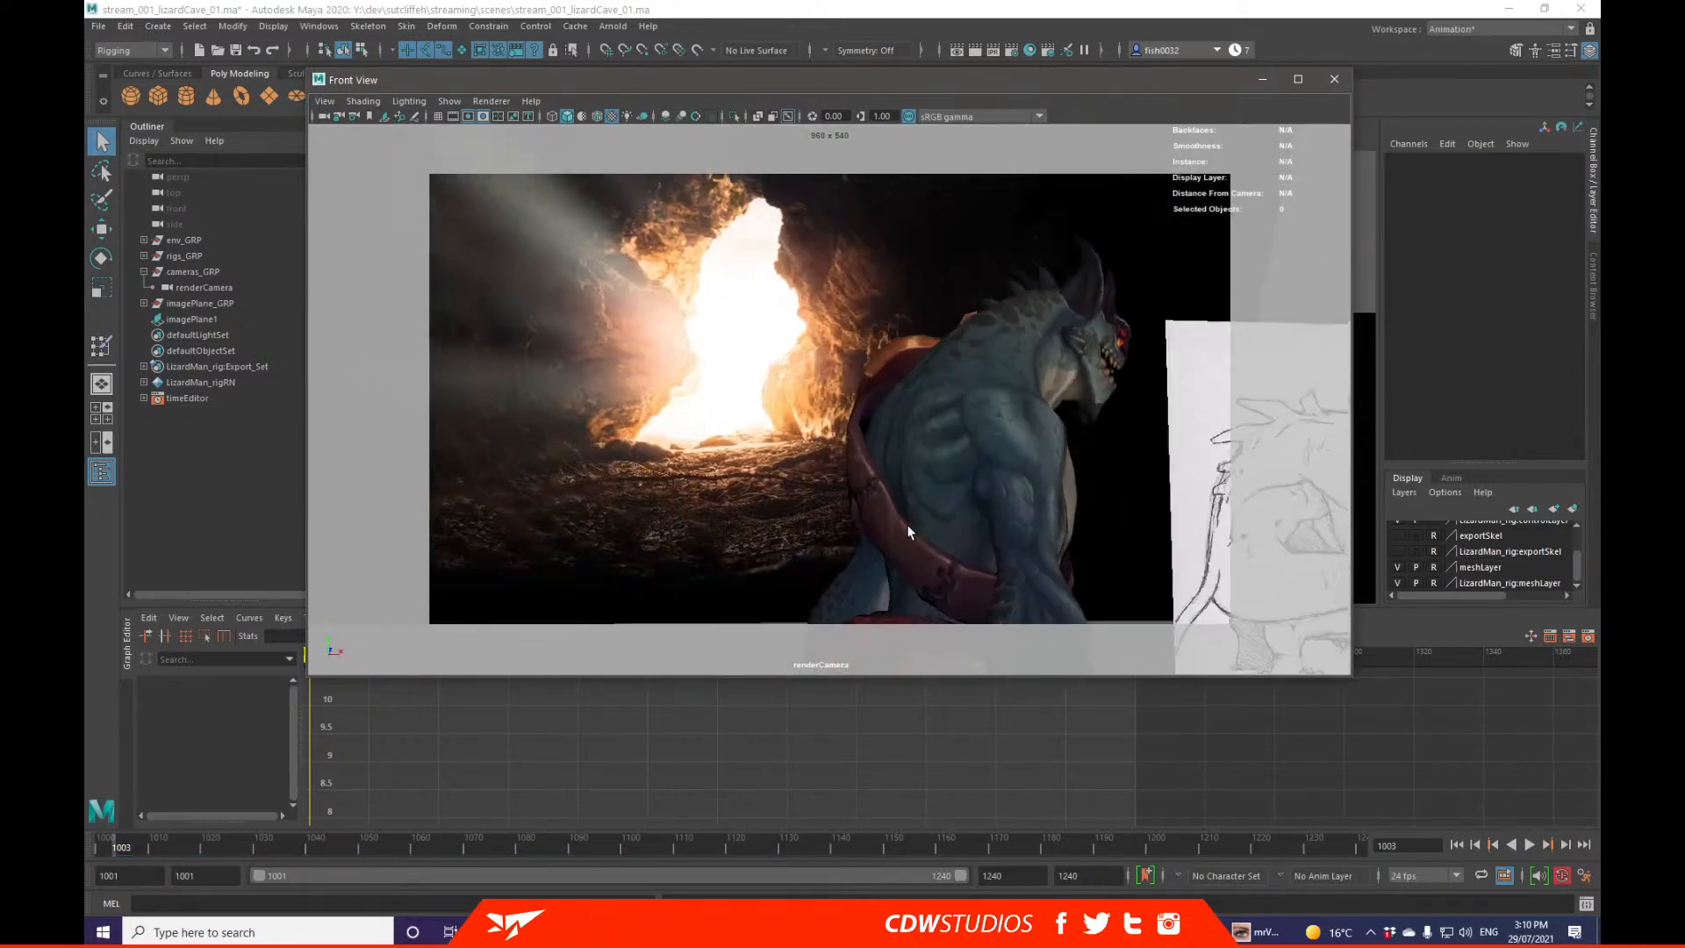
key("bracketleft")
key("bracketleft")
key("bracketleft")
key("bracketleft")
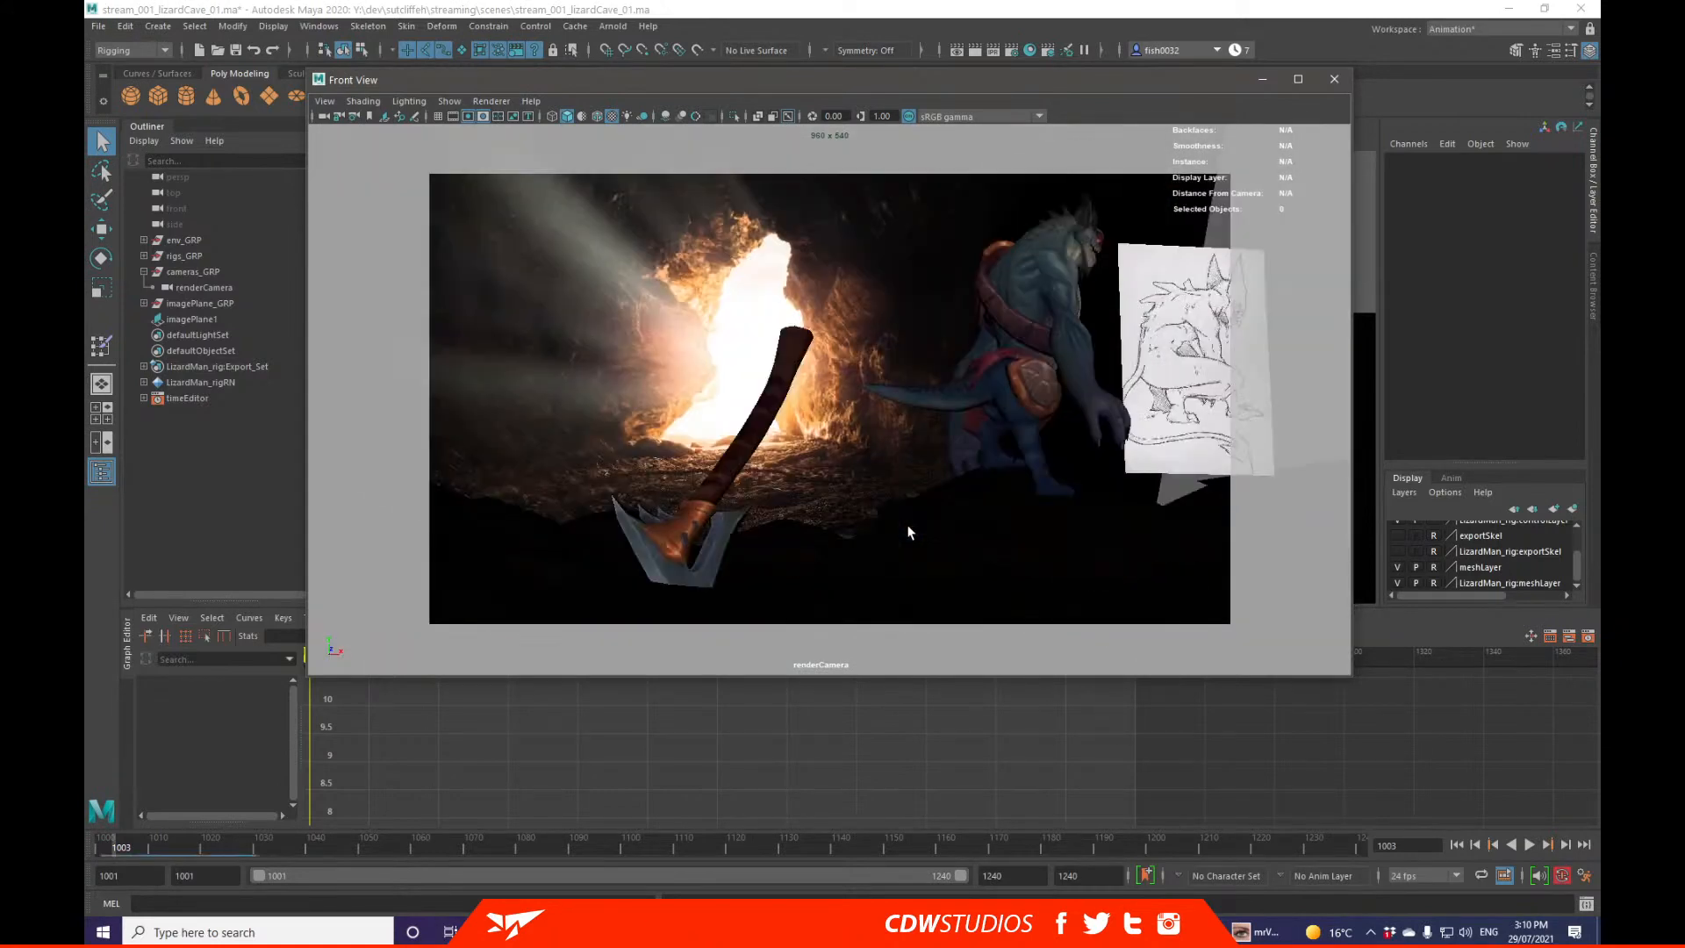
key("bracketleft")
key("bracketleft")
key("bracketleft")
key("bracketleft")
key("bracketleft")
key("bracketleft")
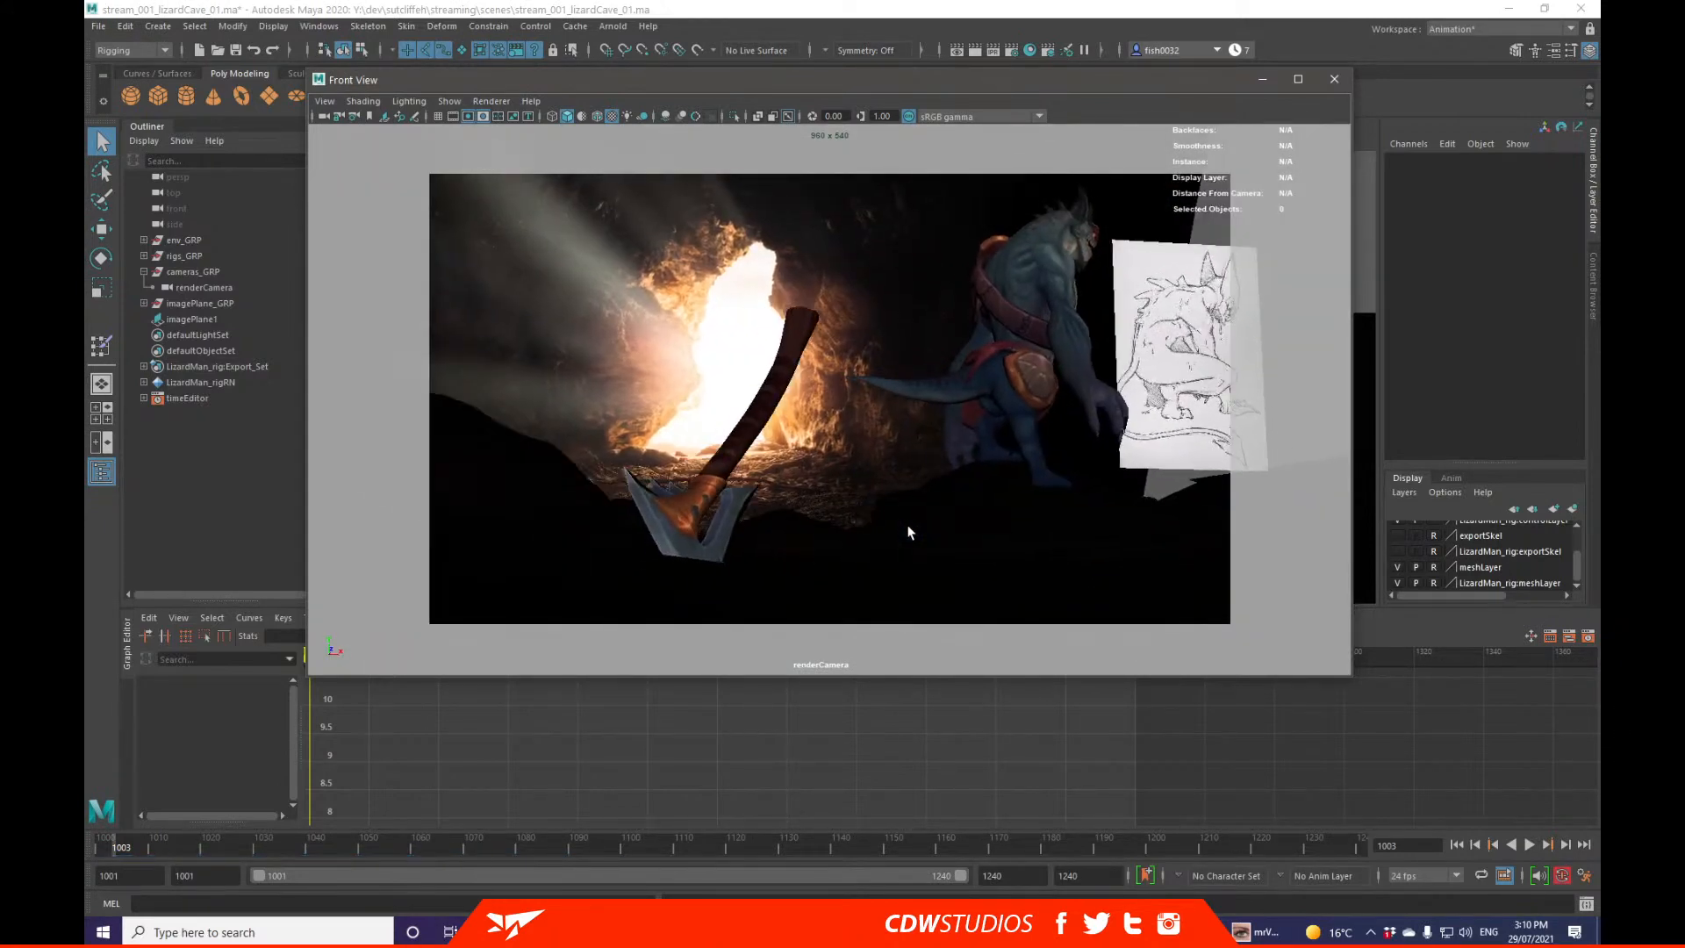
key("bracketleft")
key("bracketleft")
key("bracketleft")
key("bracketleft")
key("bracketleft")
key("bracketleft")
key("bracketleft")
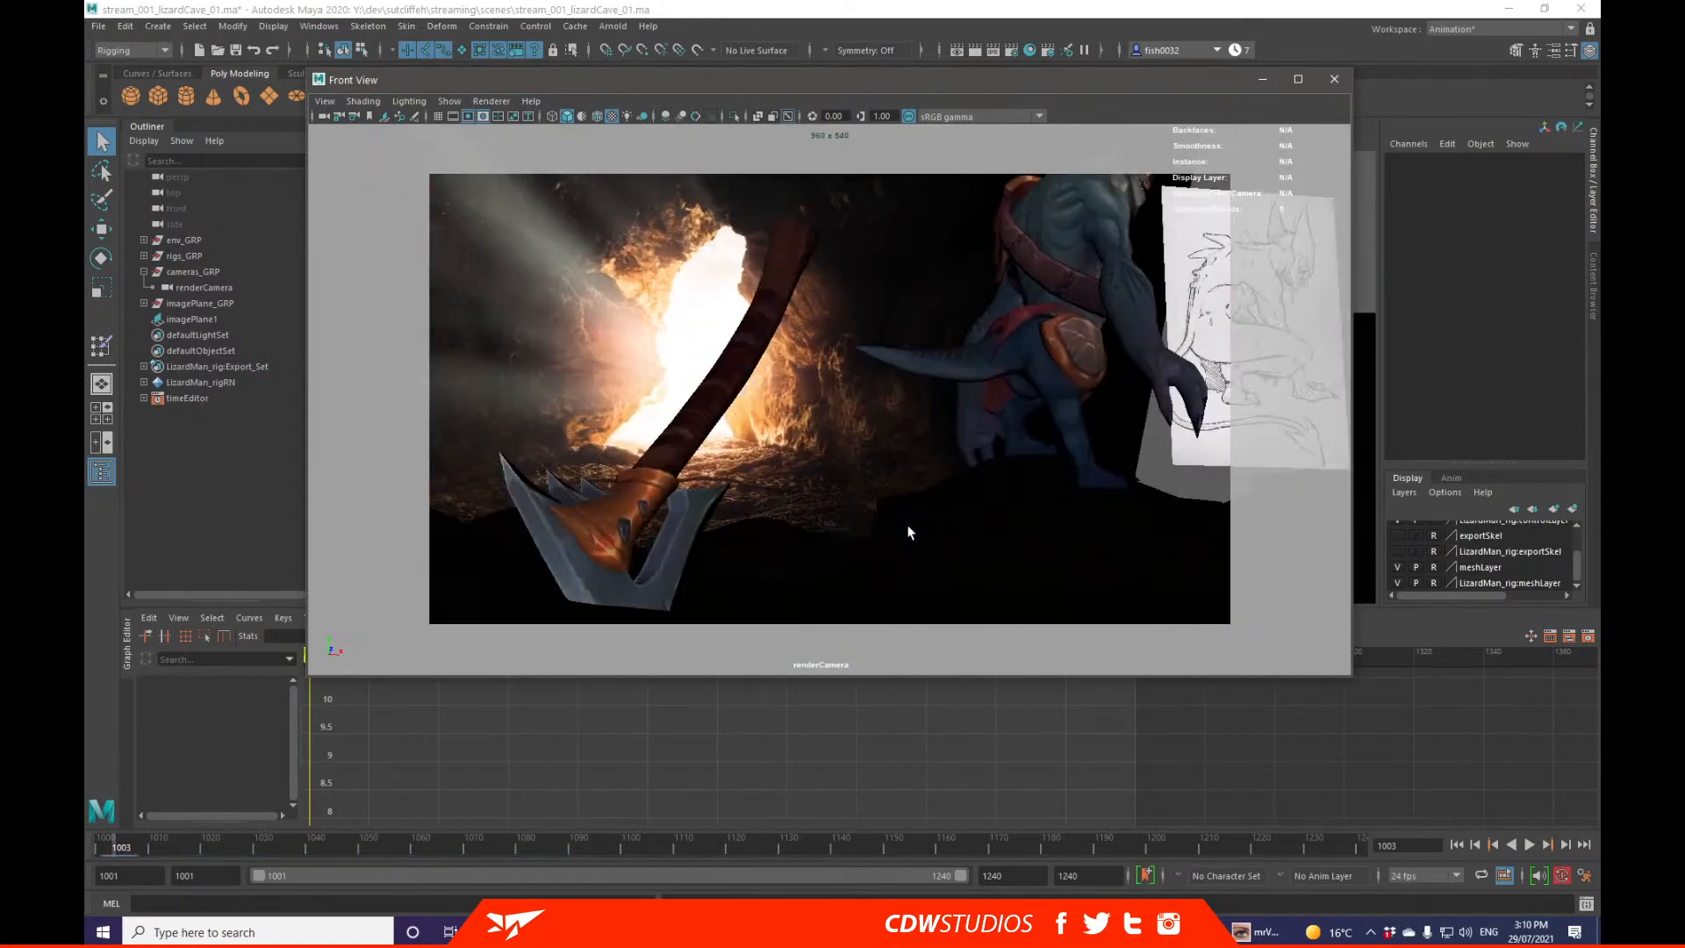
key("bracketleft")
key("bracketleft")
key("bracketleft")
key("bracketleft")
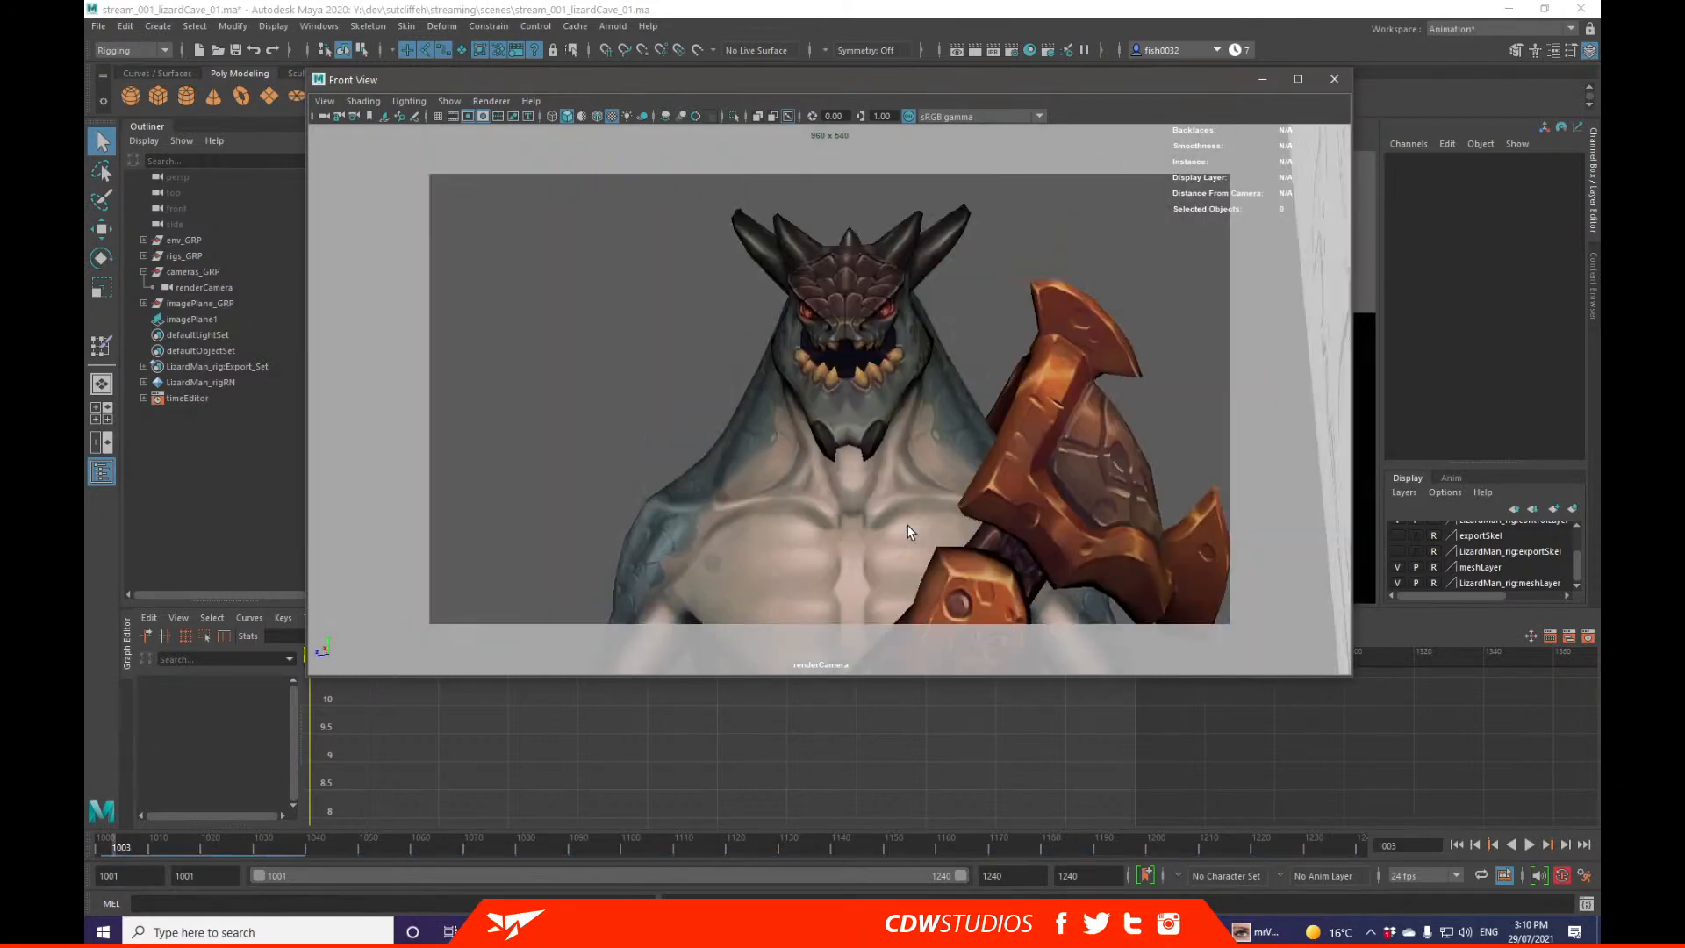
key("bracketleft")
key("bracketleft")
key("bracketleft")
key("bracketleft")
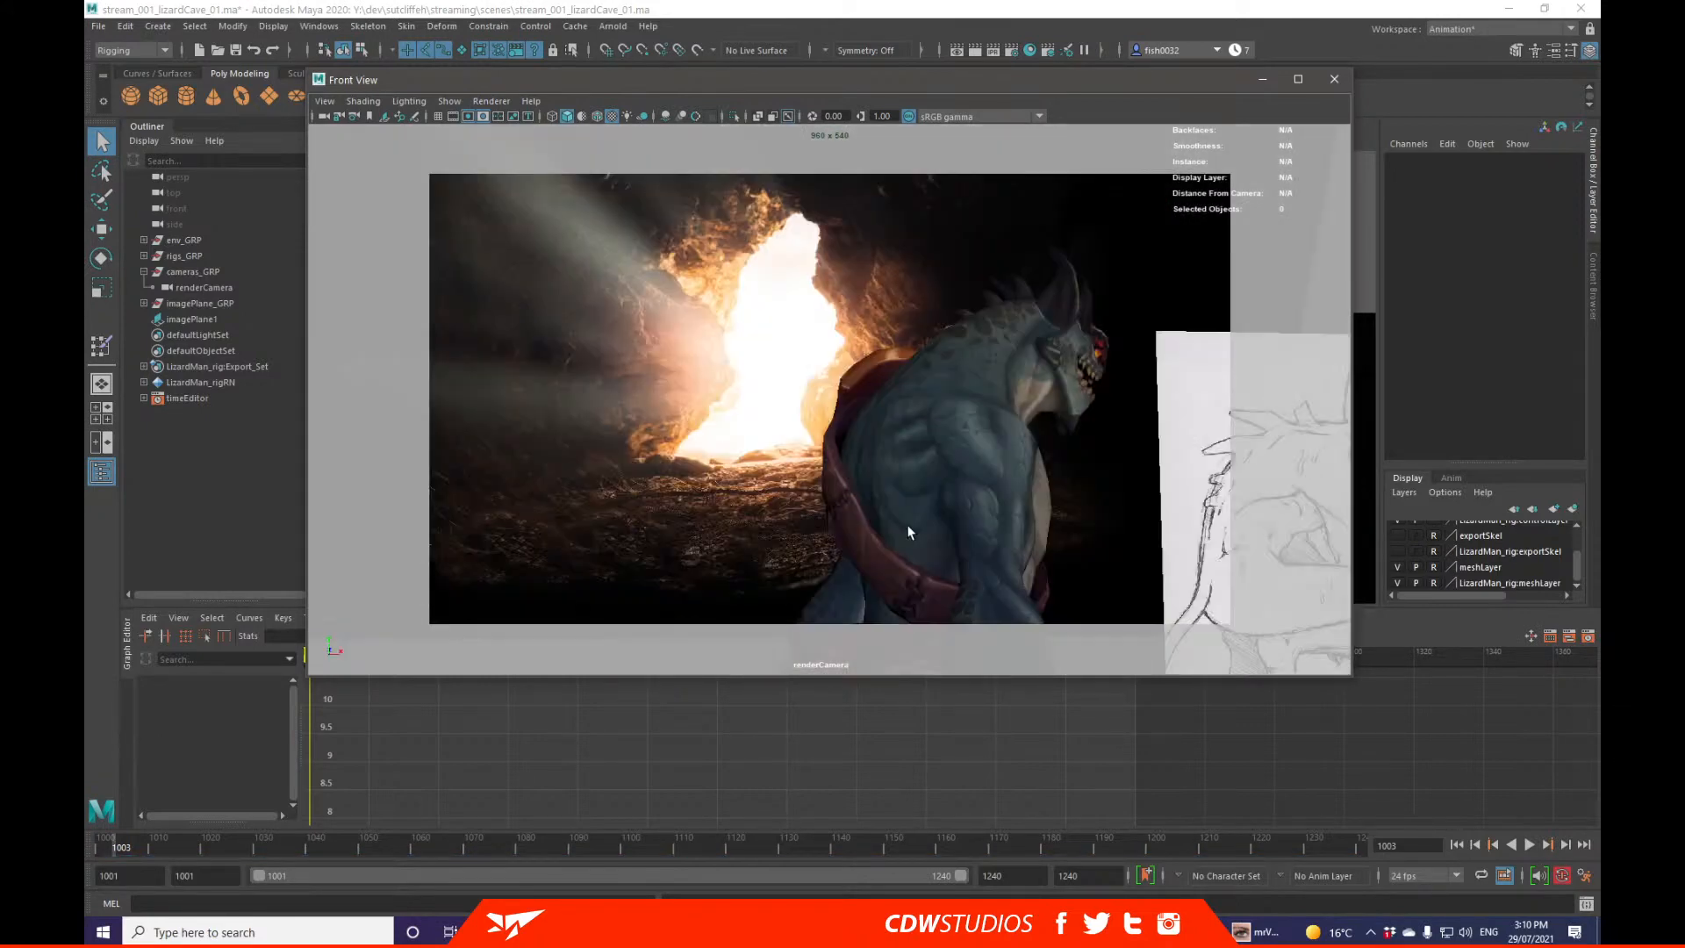
key("bracketleft")
key("bracketleft")
key("bracketleft")
key("bracketleft")
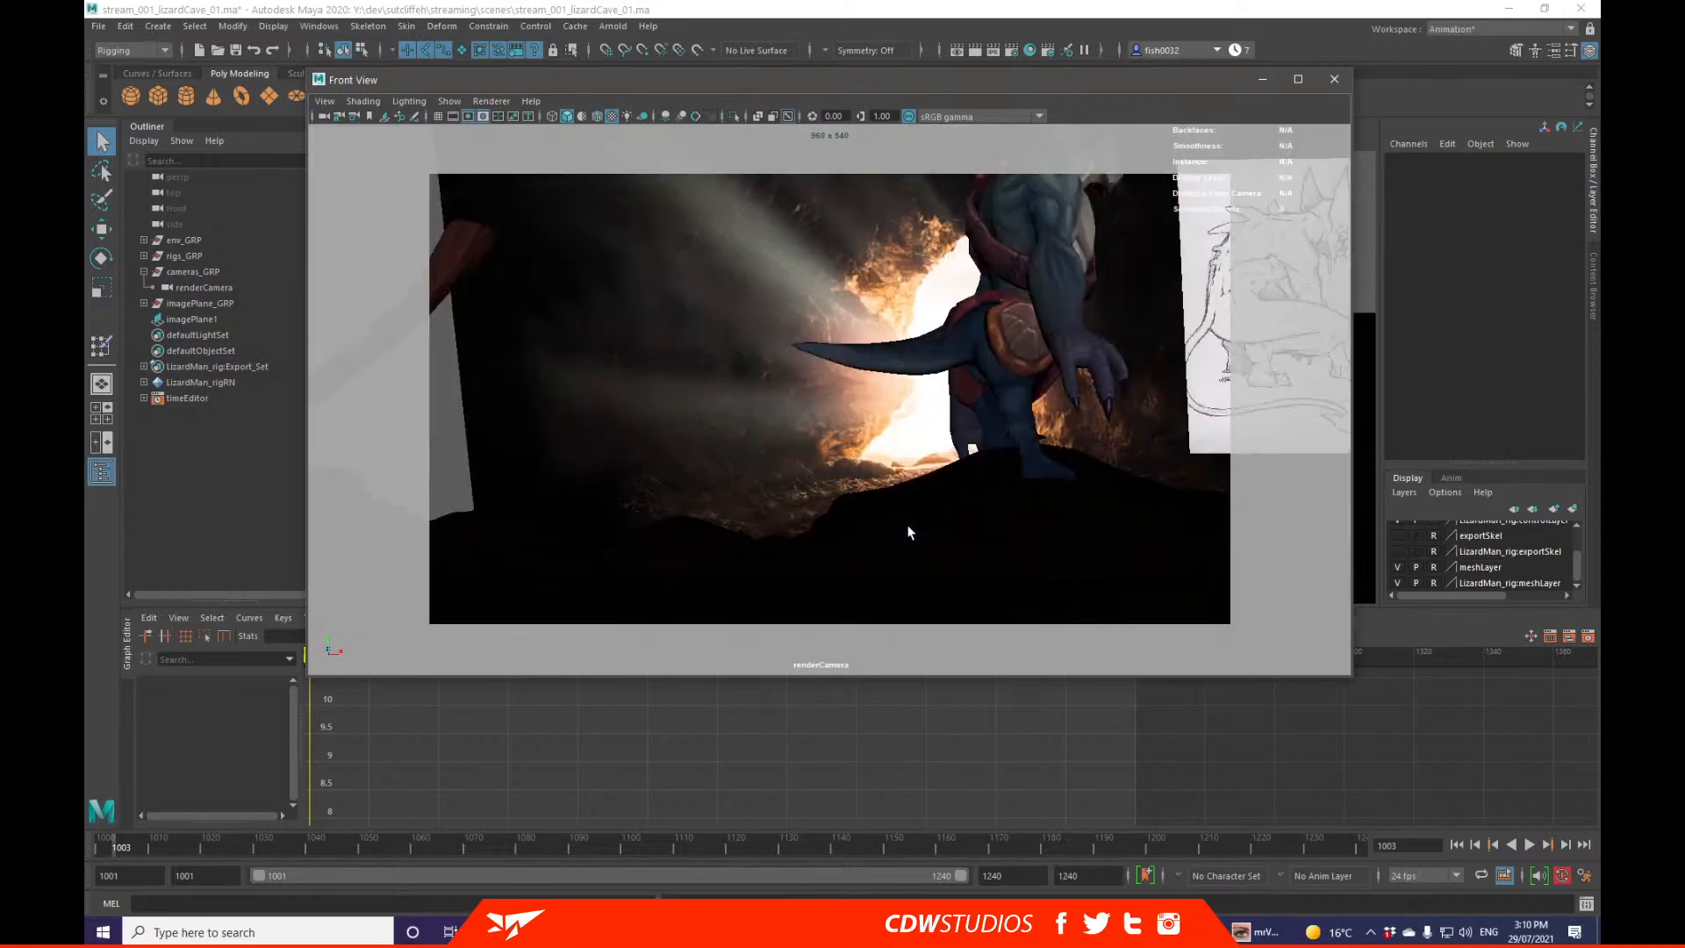
key("bracketleft")
key("bracketleft")
key("bracketleft")
key("bracketleft")
key("bracketleft")
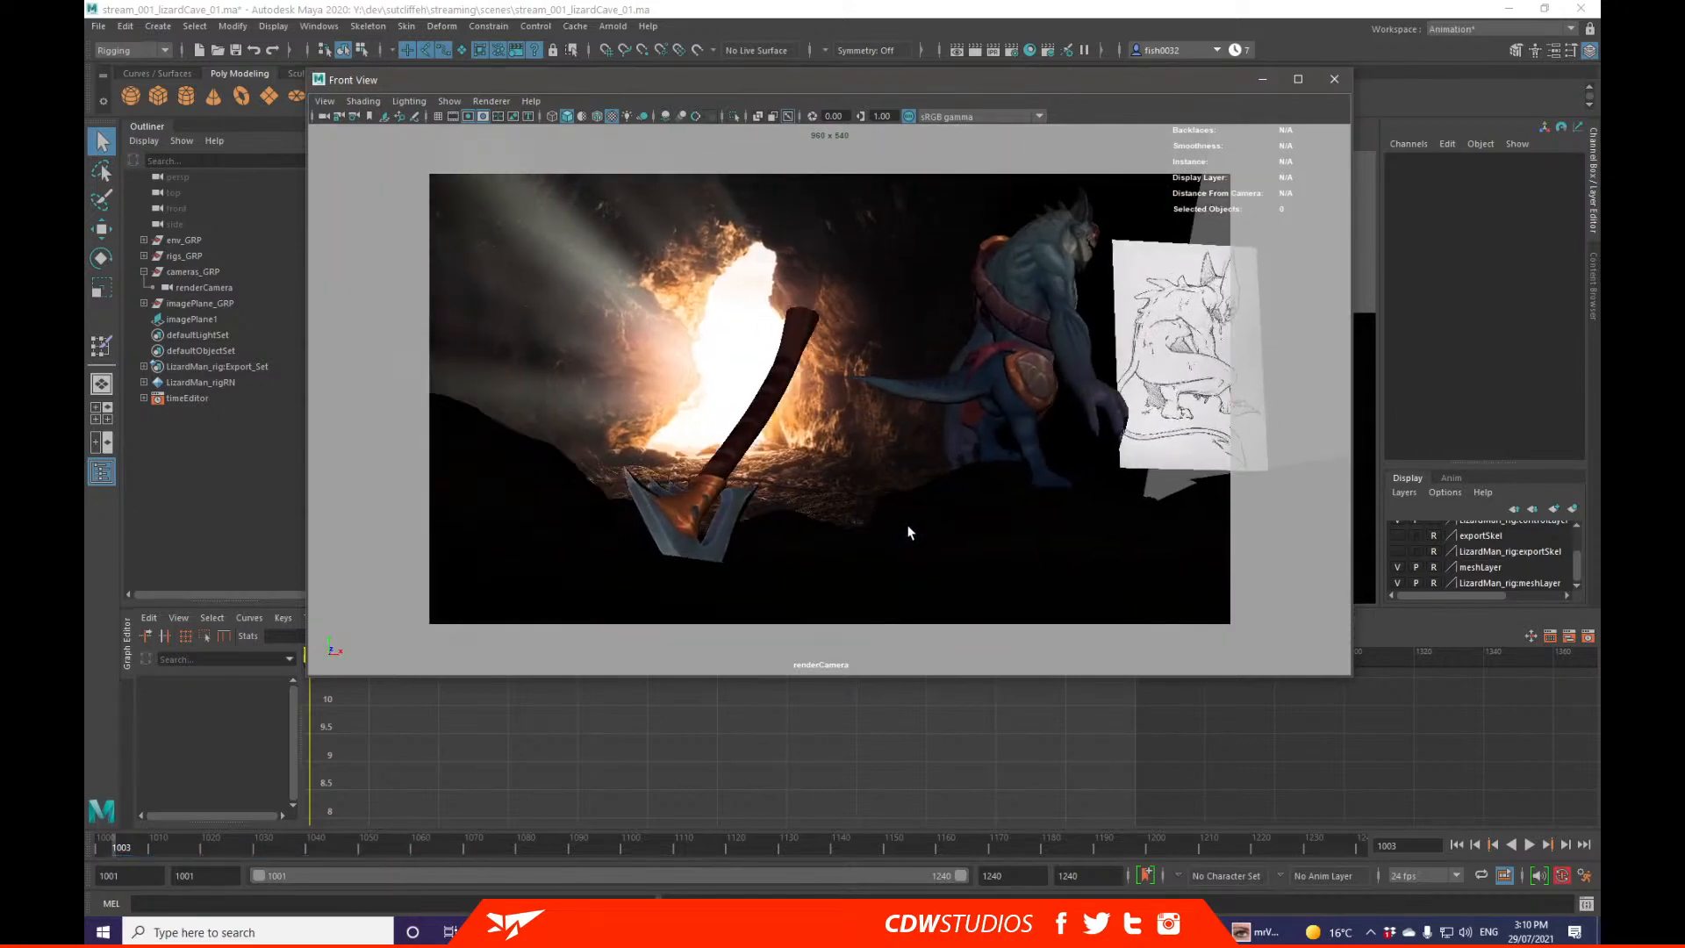
key("bracketleft")
key("bracketleft")
key("bracketleft")
key("bracketleft")
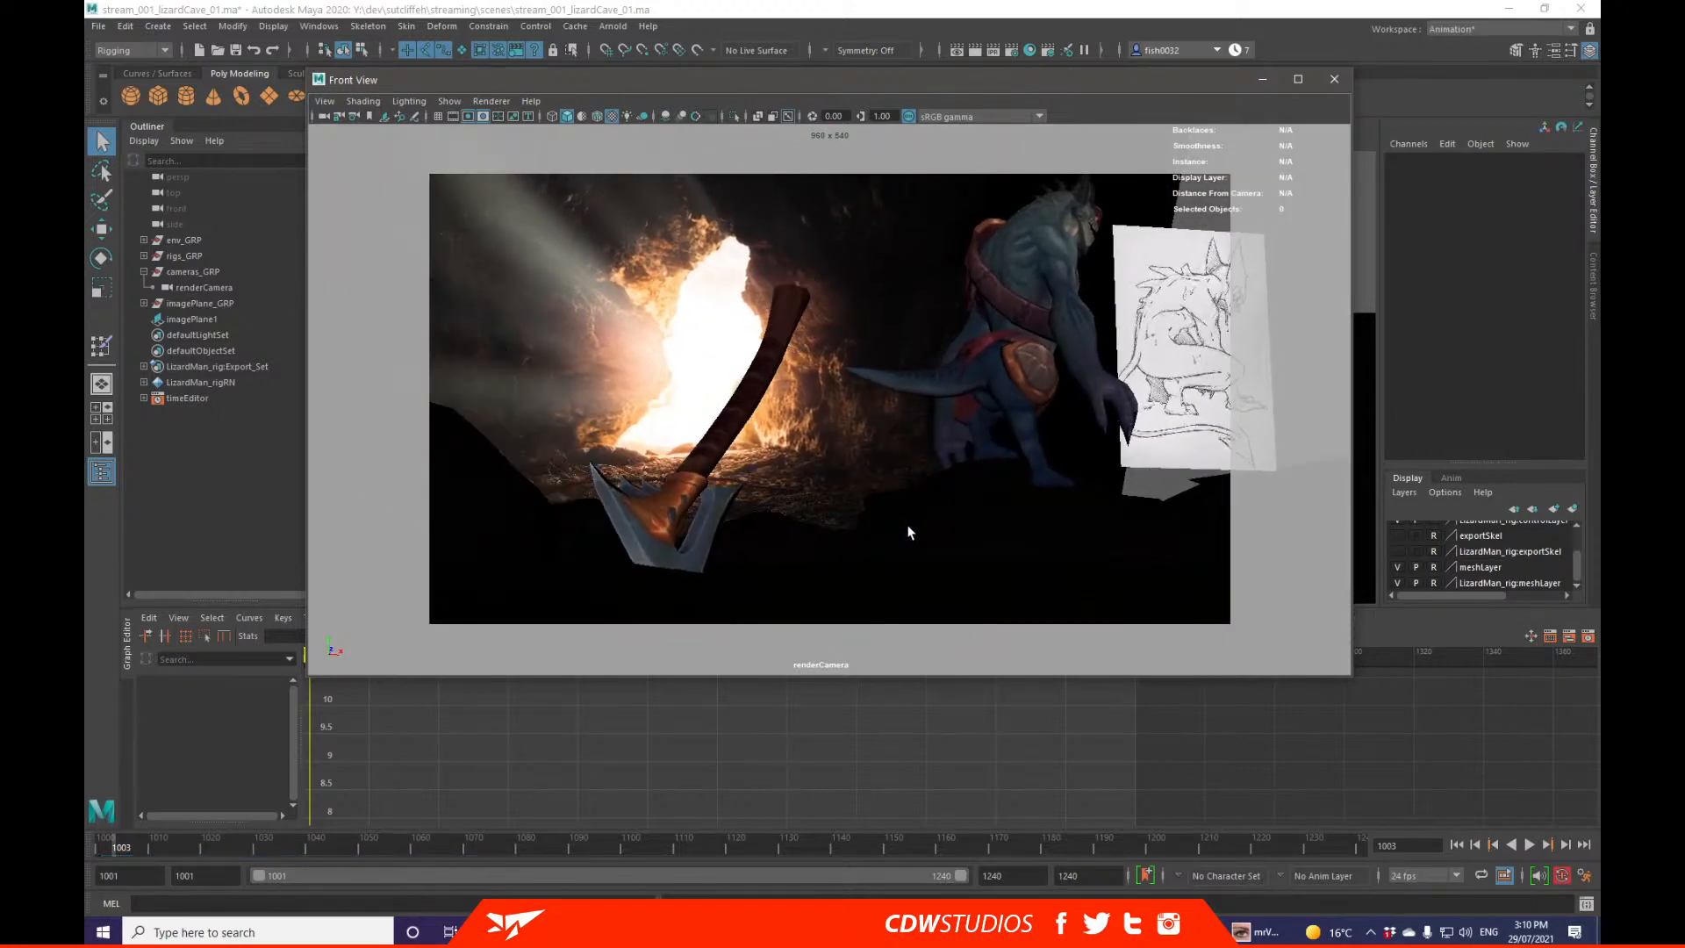
key("bracketleft")
key("bracketleft")
key("bracketleft")
key("bracketleft")
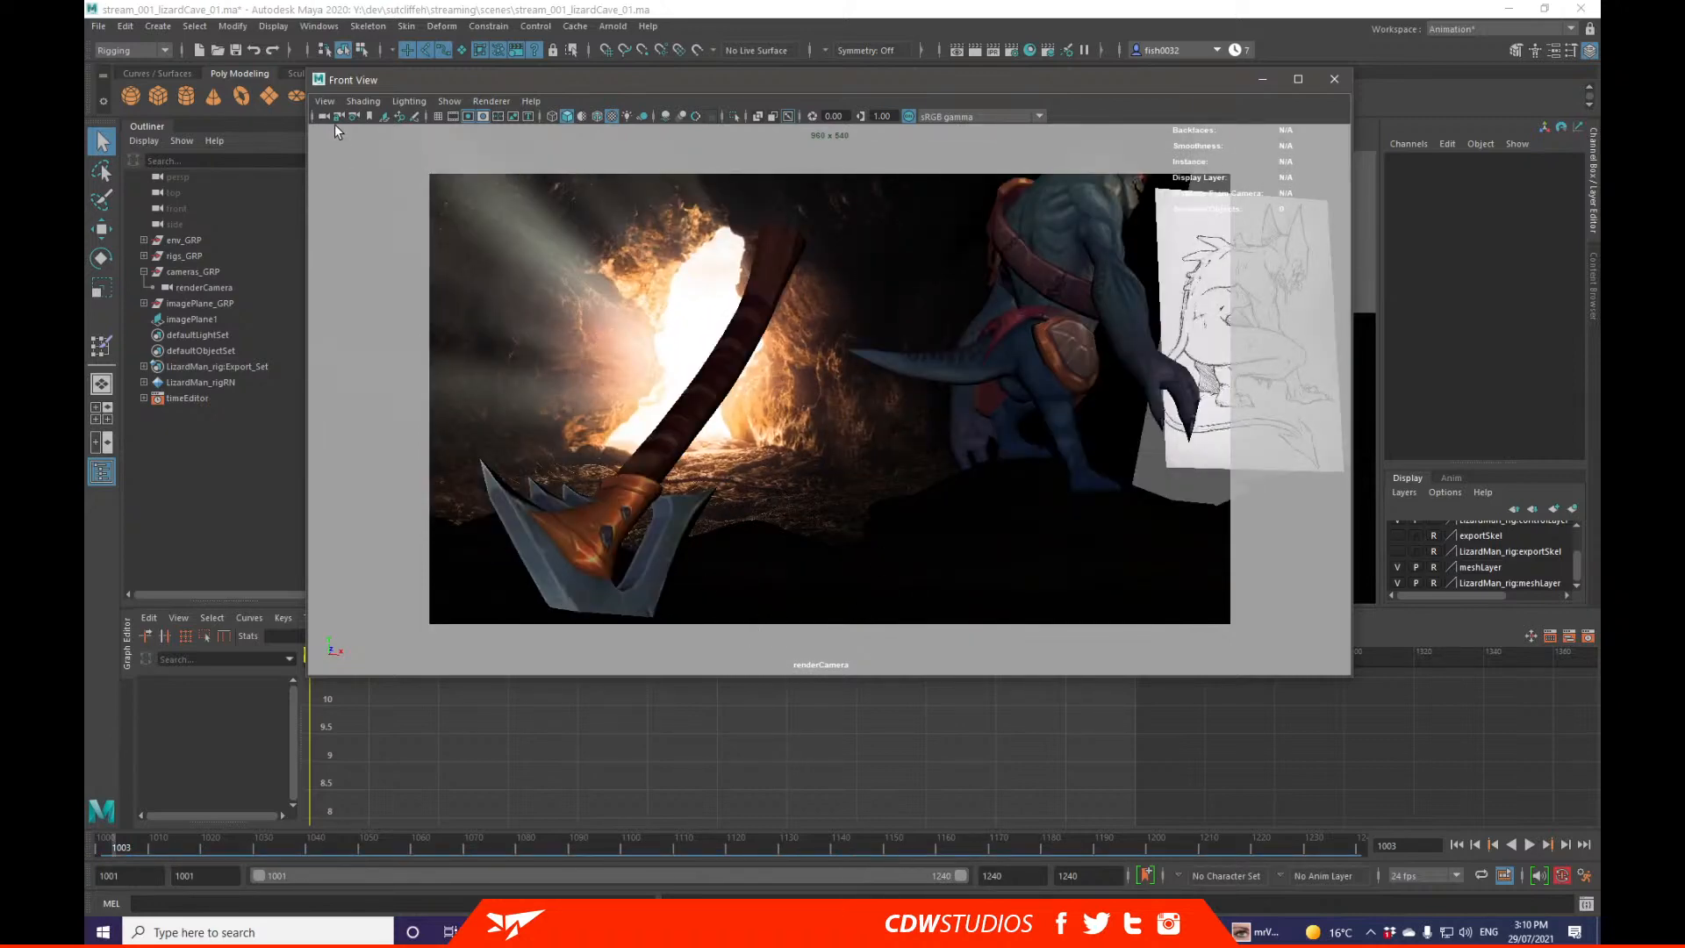
Step: Play the shot's opening, isolate renderCamera's Translate Y curve and return to frame 1001
key("alt+v")
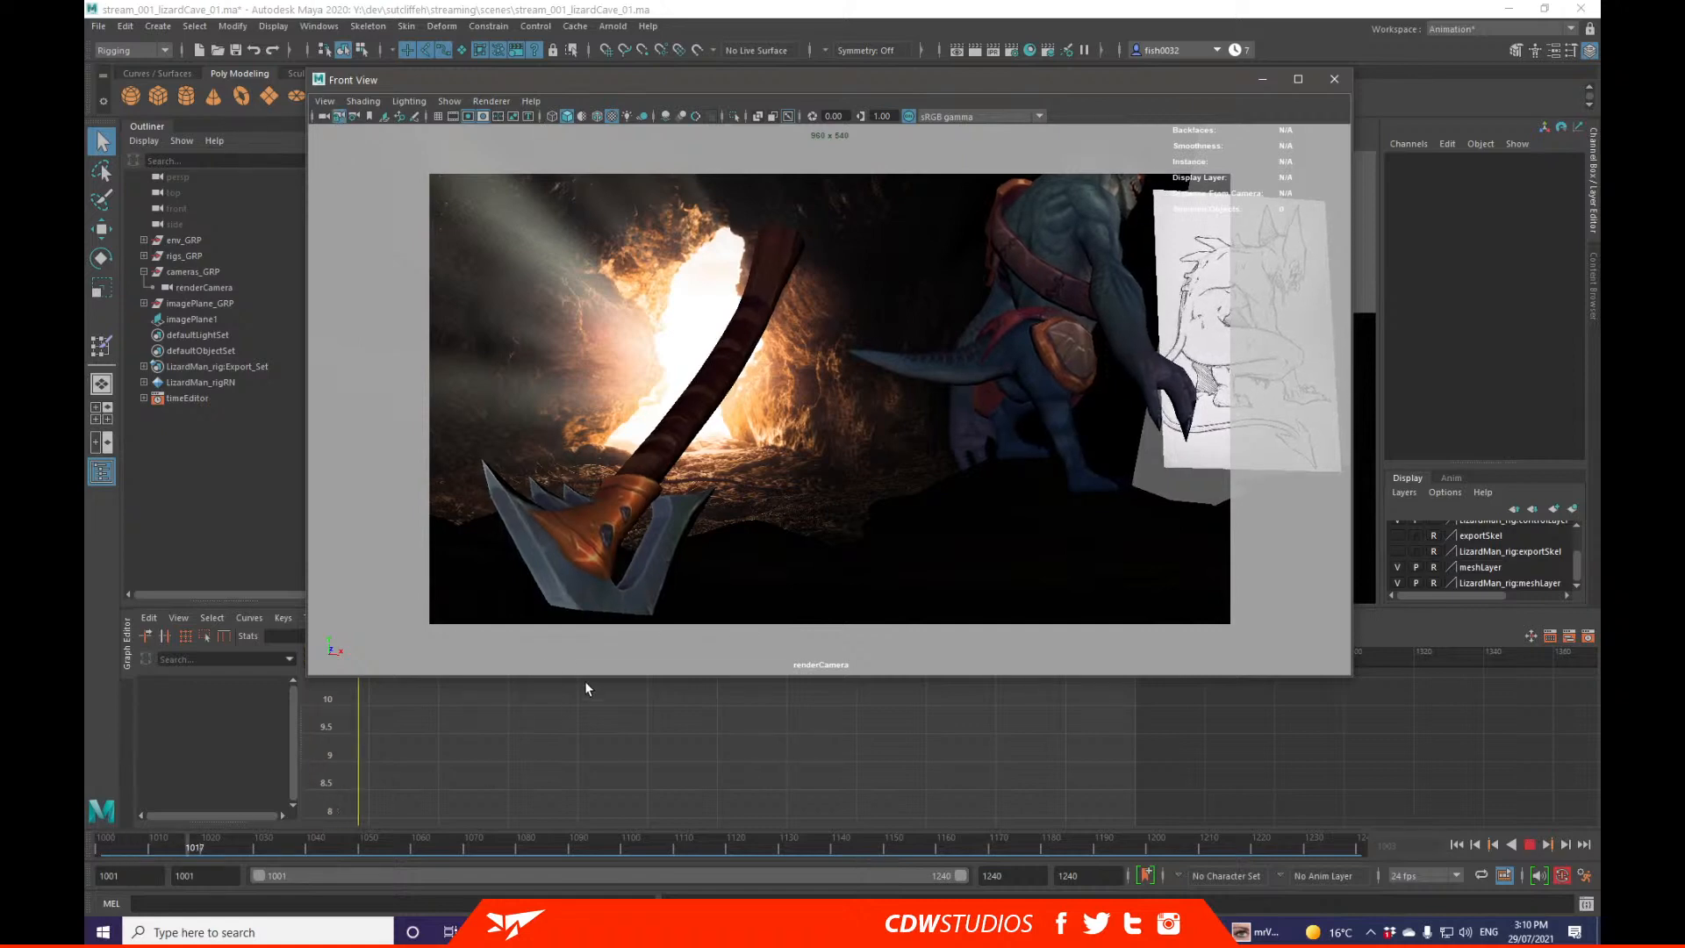
key("alt+v")
left_click(267, 289)
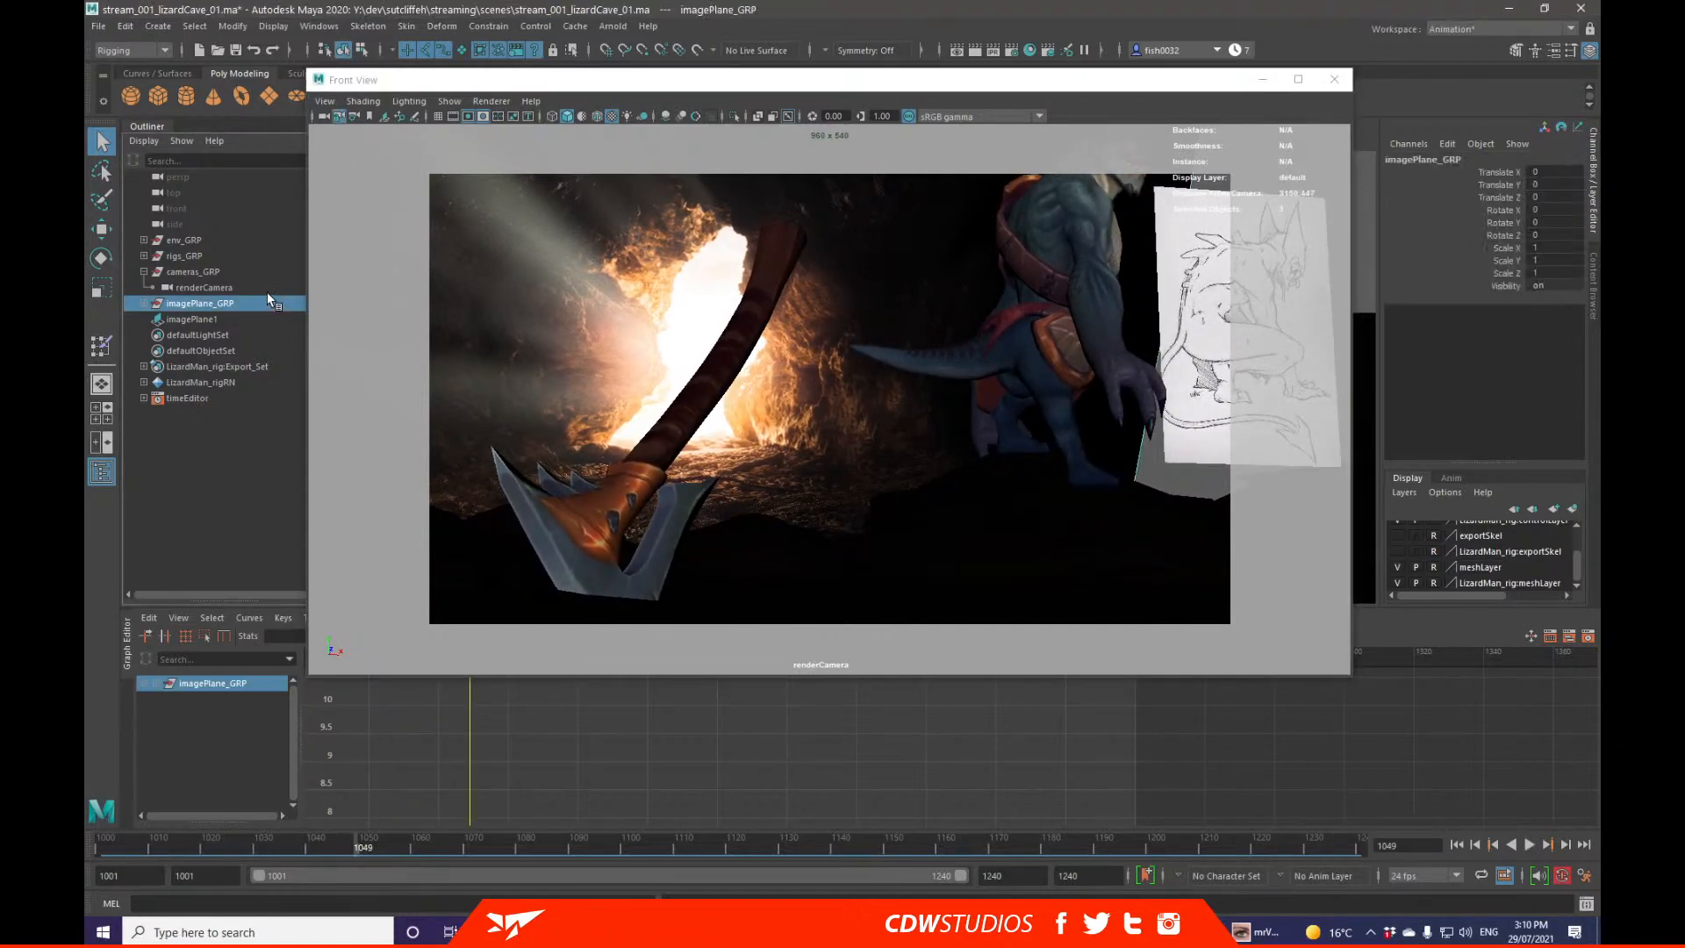
left_click(230, 731)
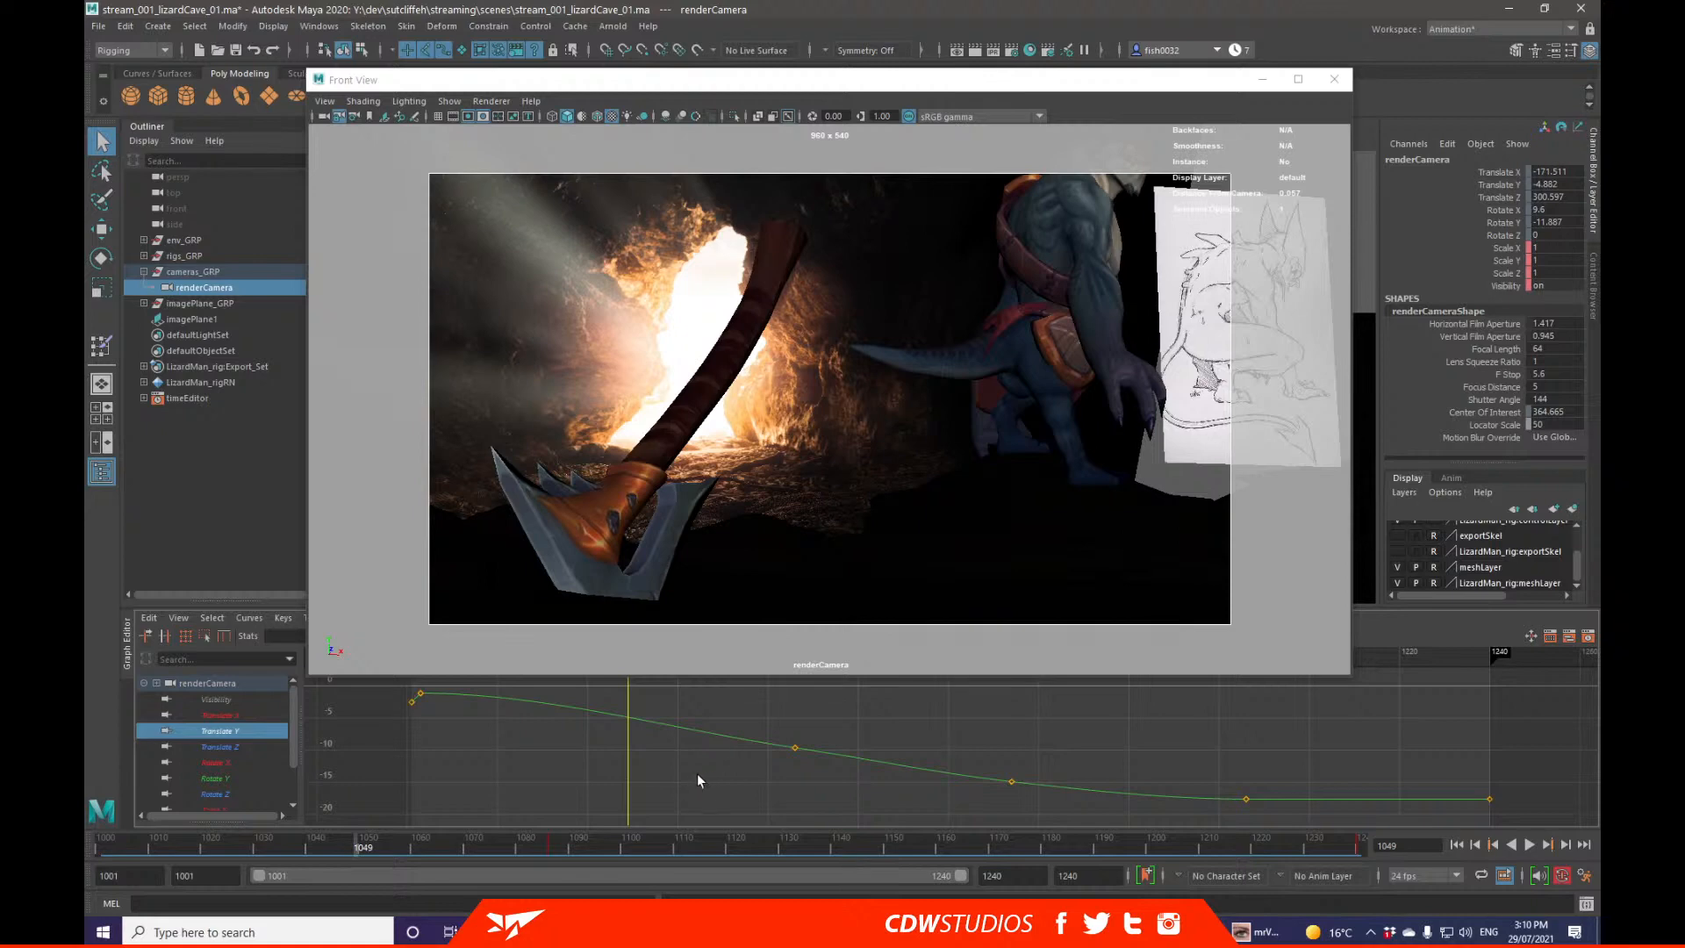
left_click_drag(200, 851, 83, 850)
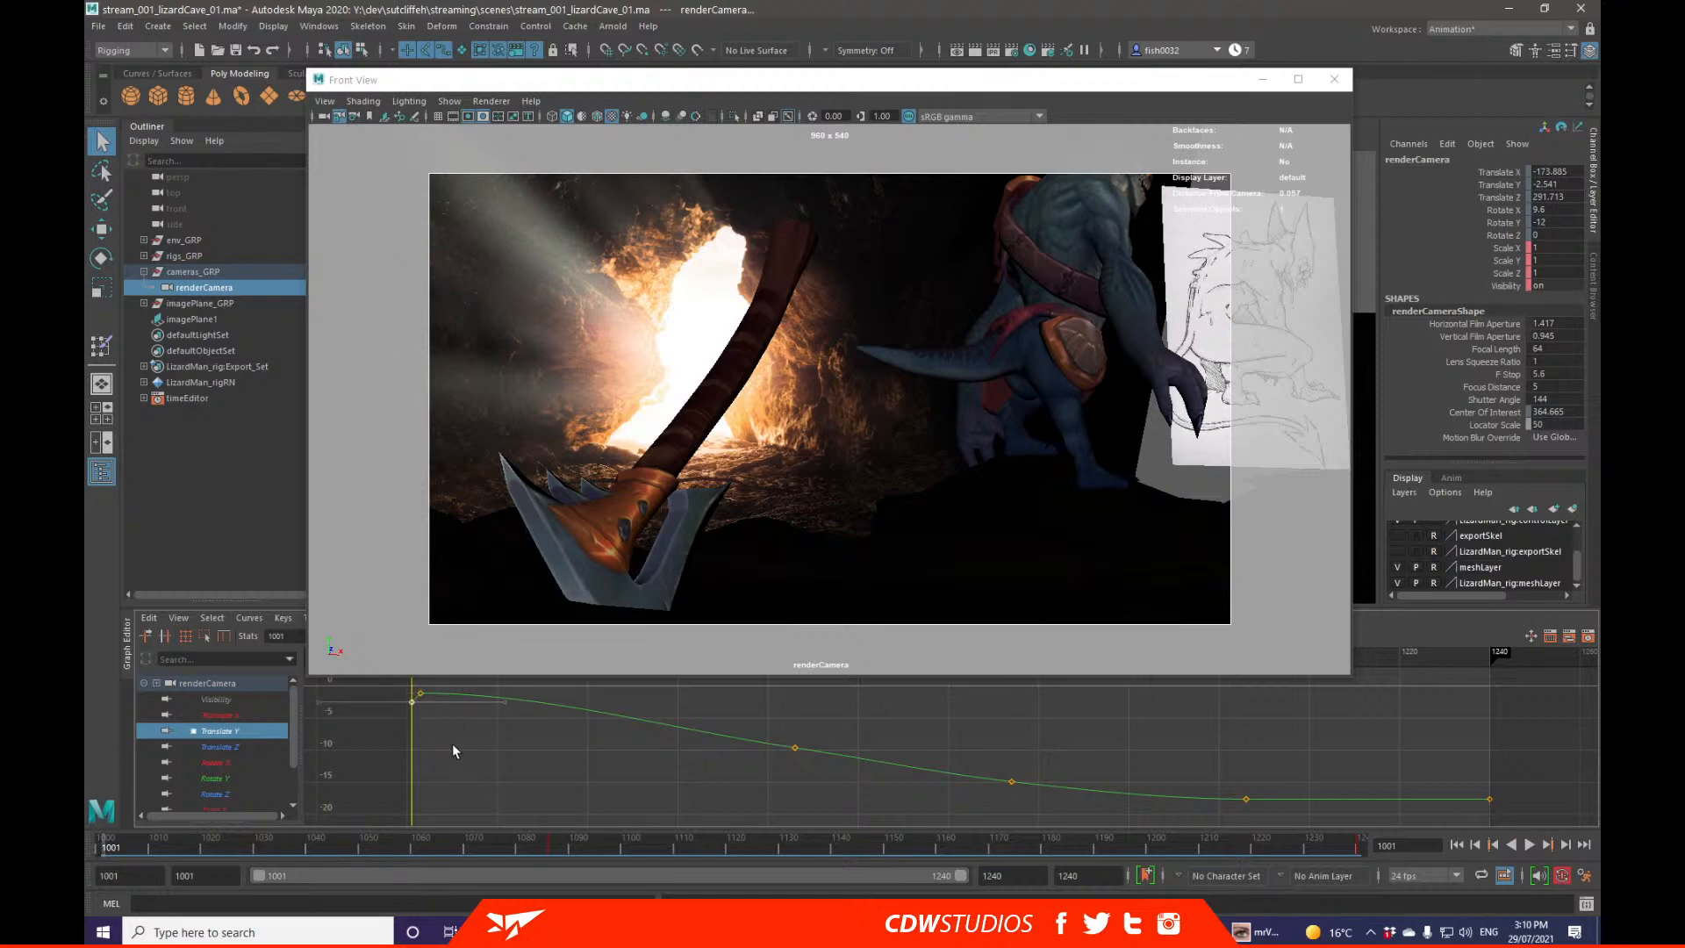
Step: Delete renderCamera's Translate Y key at frame 1001, move the key from frame 1003 to 1001, and play back the opening
key("Delete")
left_click_drag(409, 715, 434, 684)
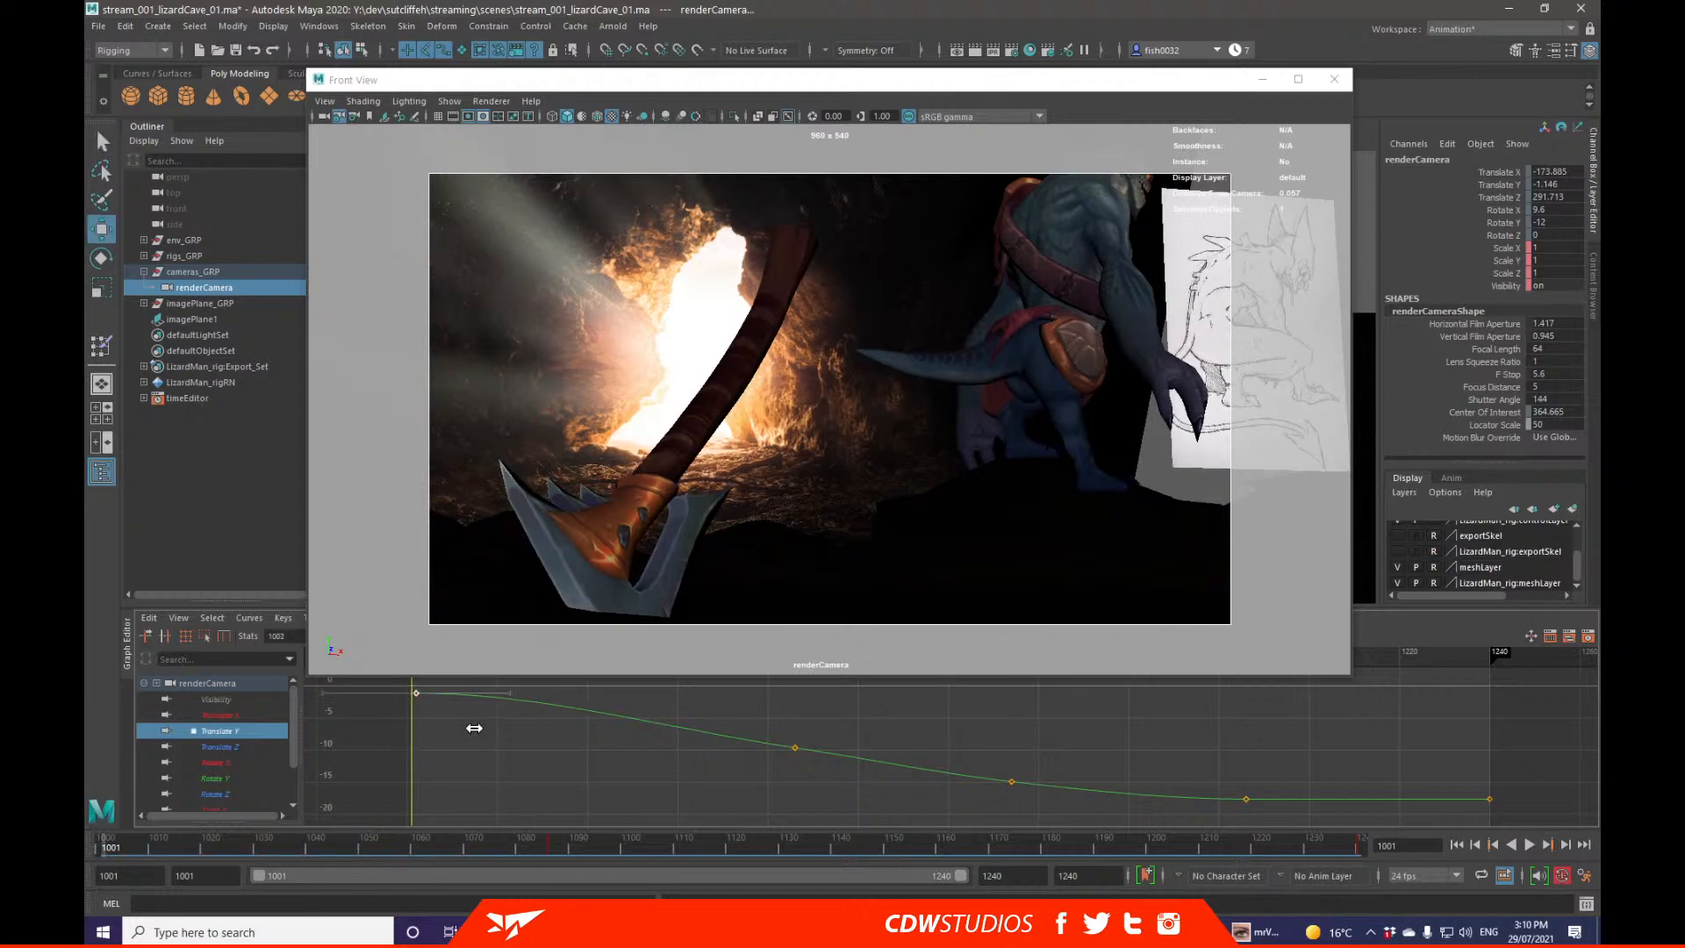
left_click(474, 726)
key("alt+v")
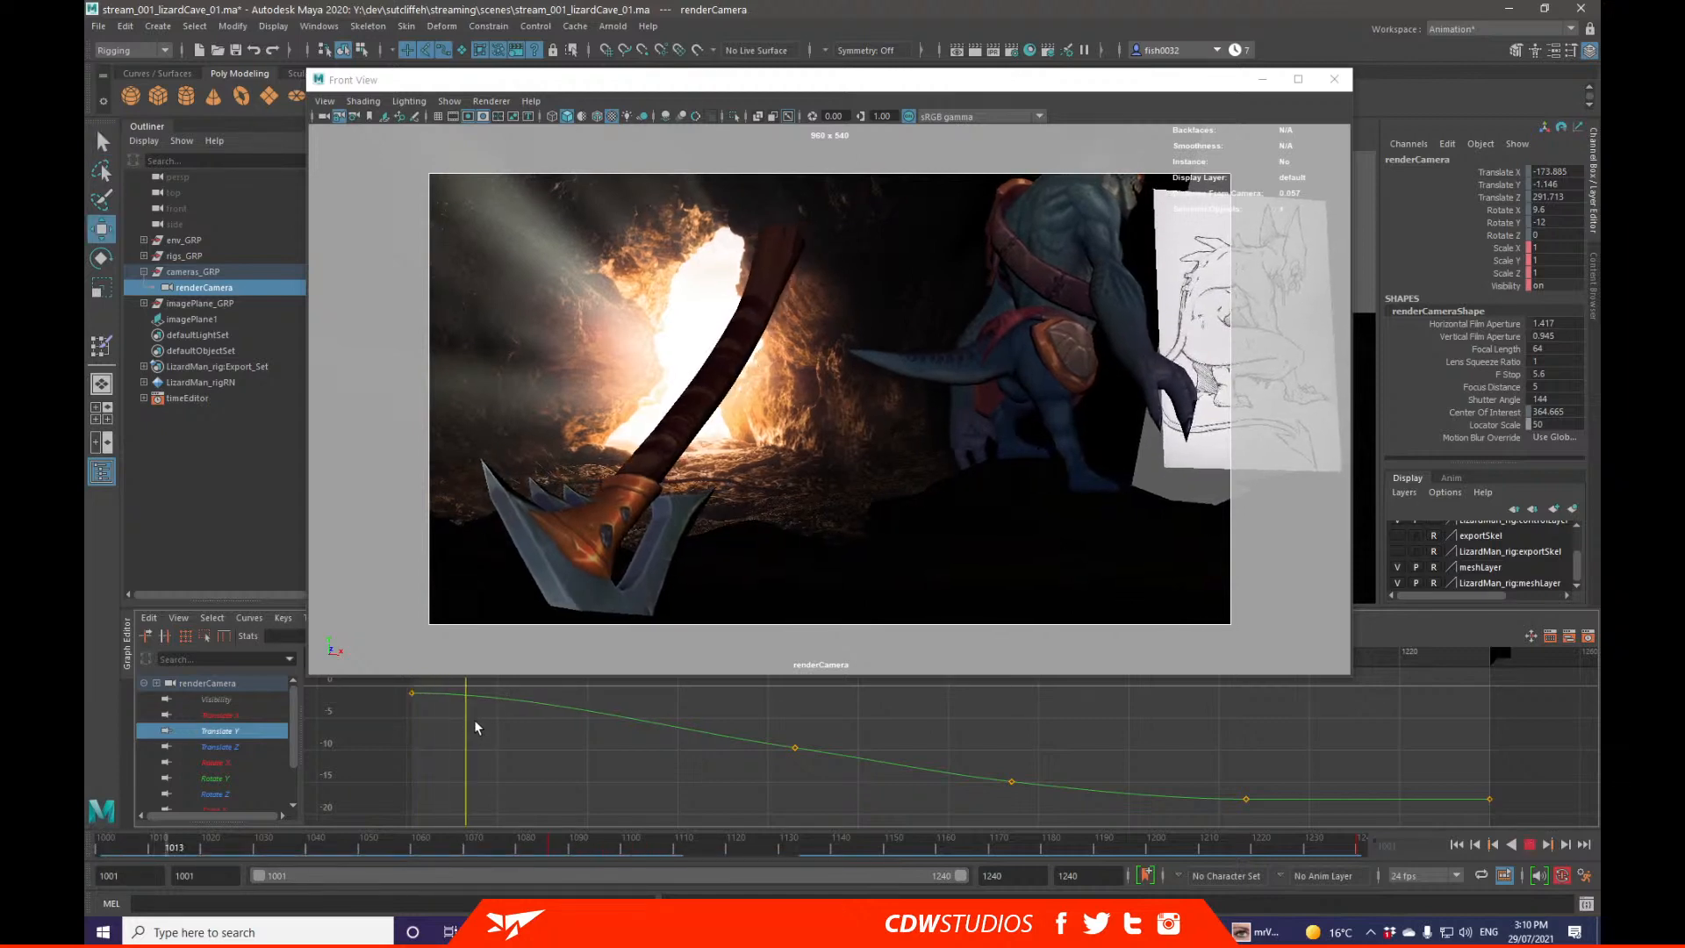
key("alt+v")
Step: Compare the camera's translate curves, unlock renderCamera, and delete its keys at frame 1003
left_click(263, 747)
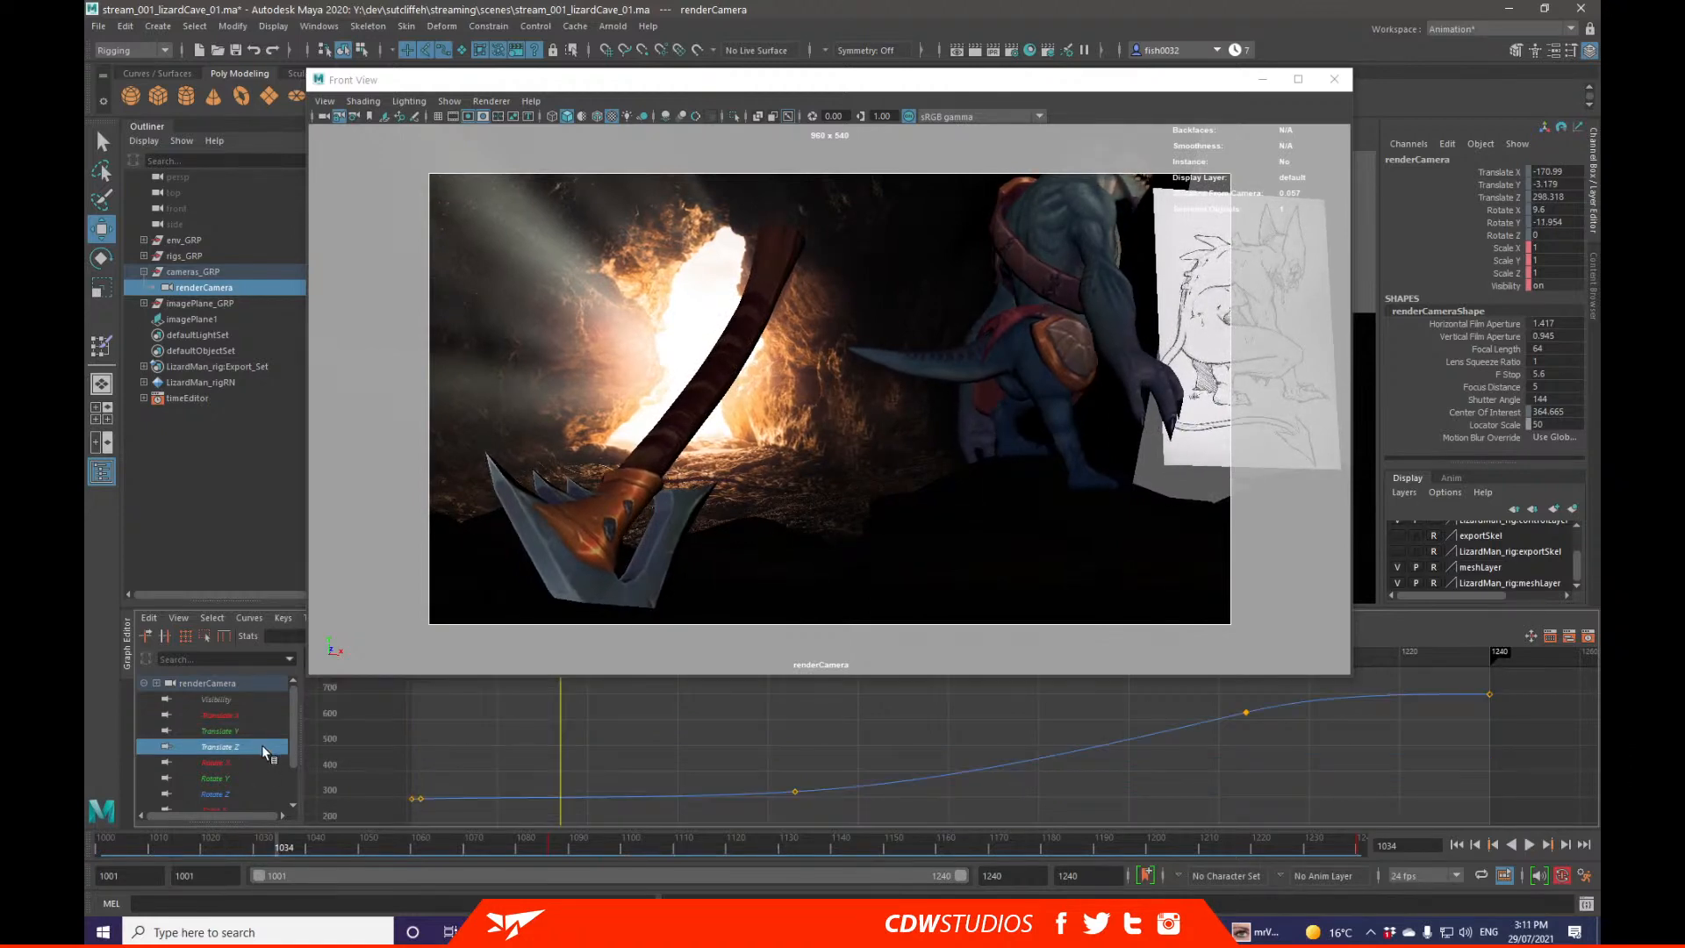
left_click(261, 731)
left_click(265, 715)
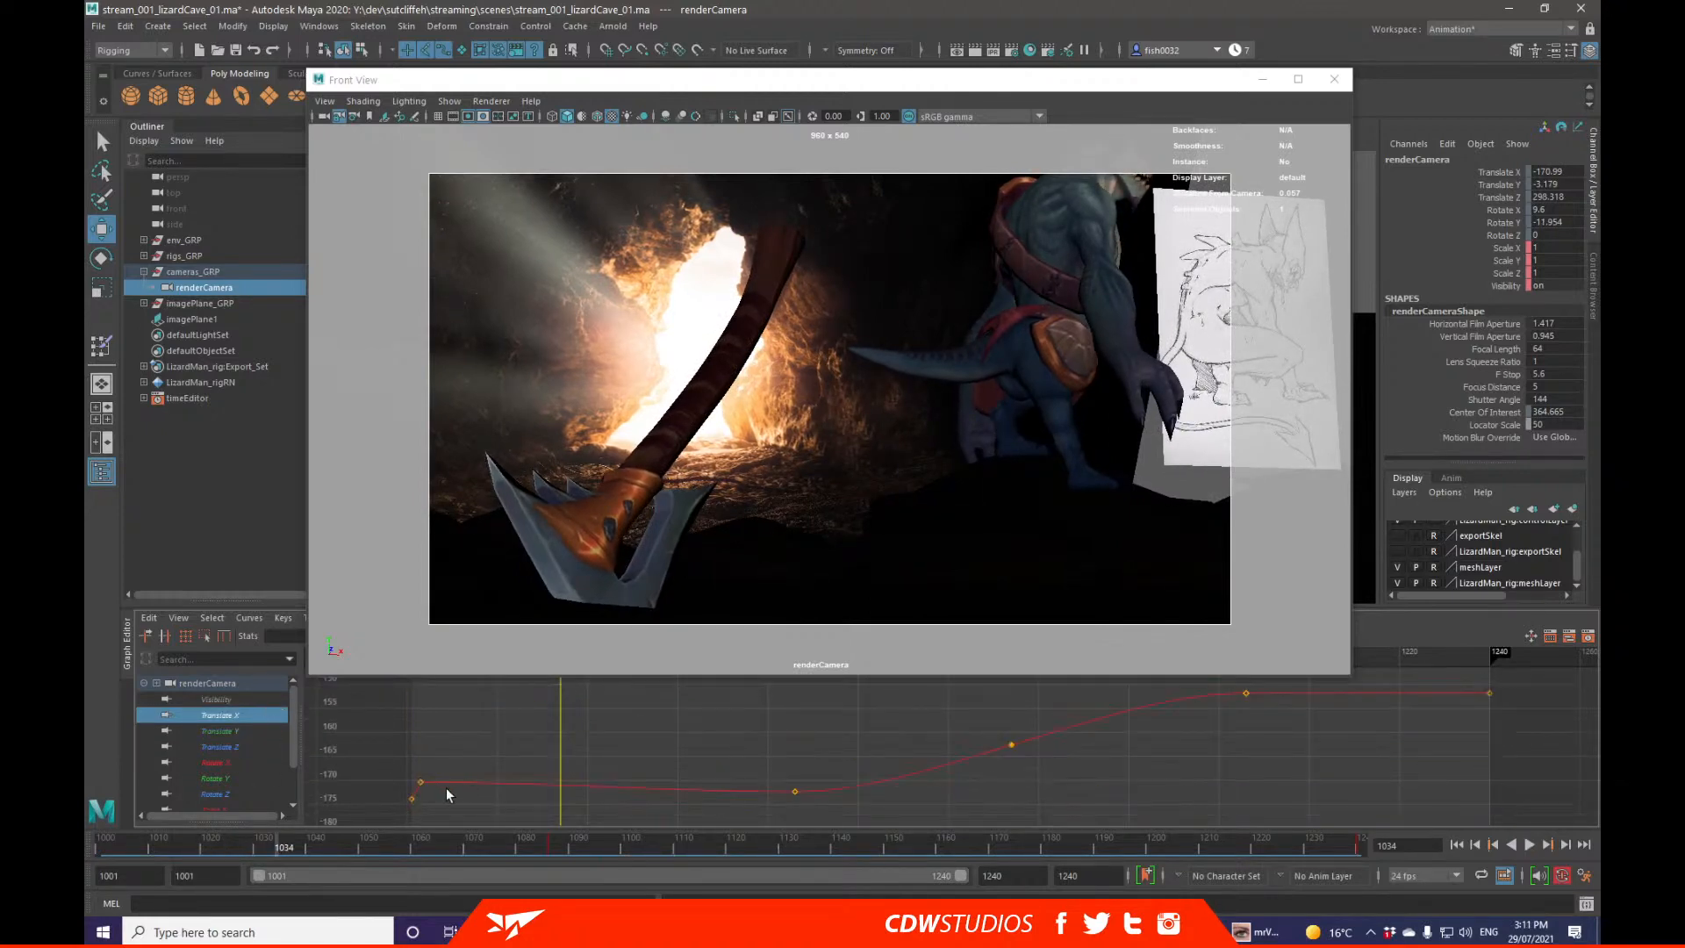
left_click(341, 118)
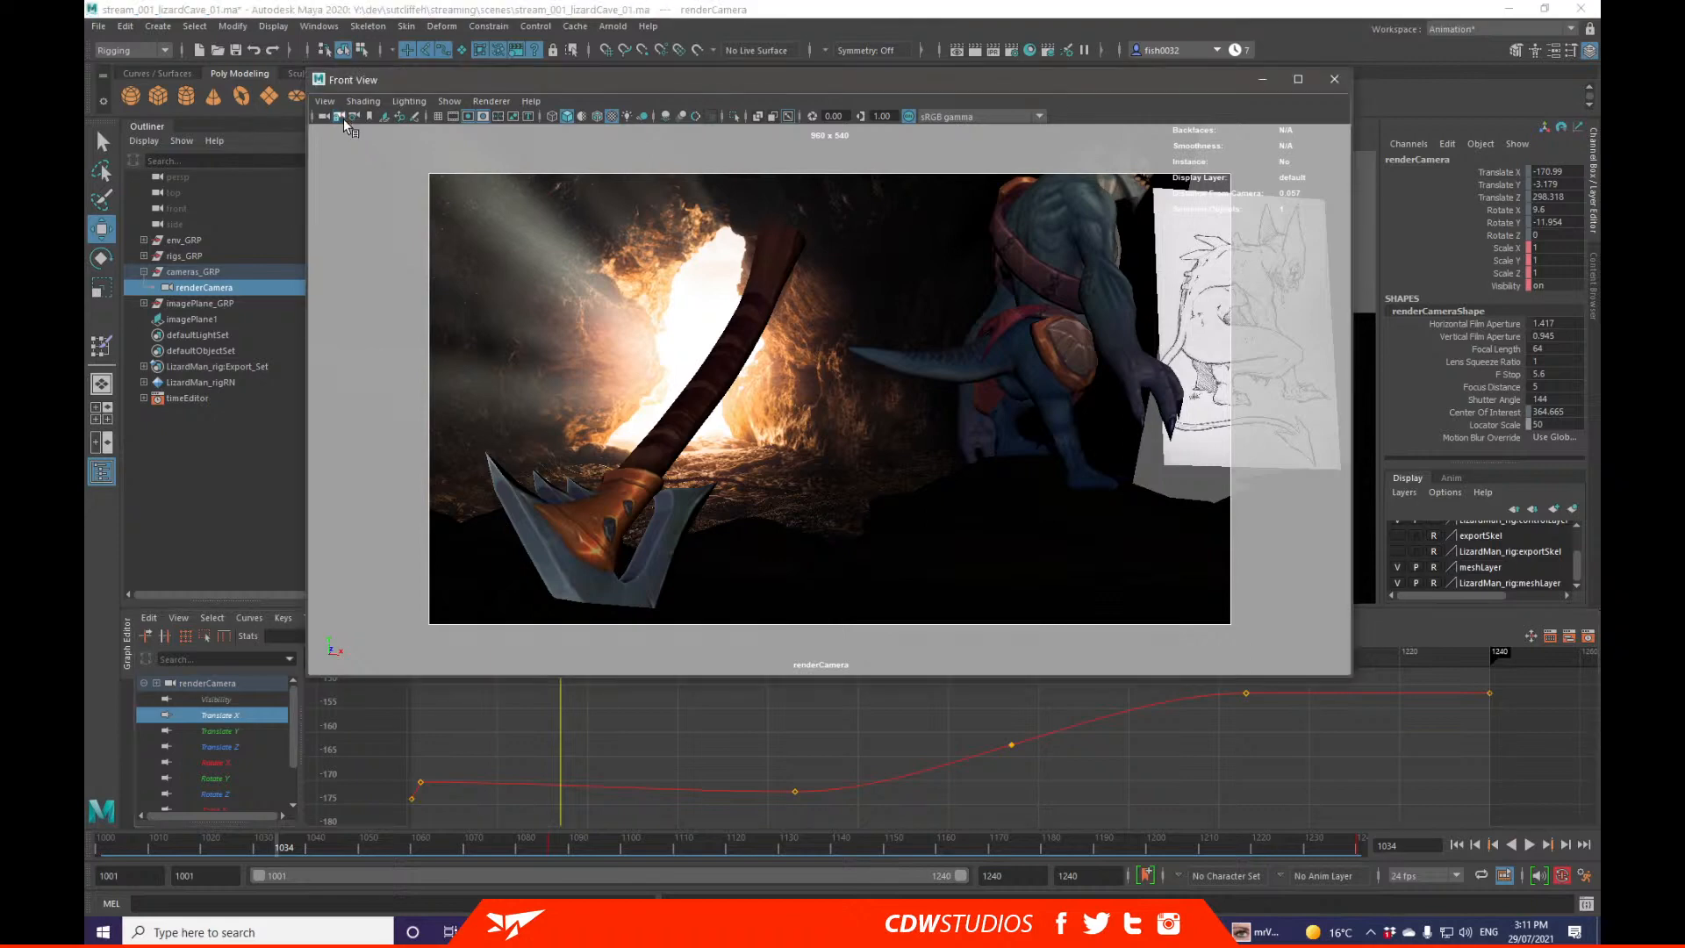
left_click(109, 856)
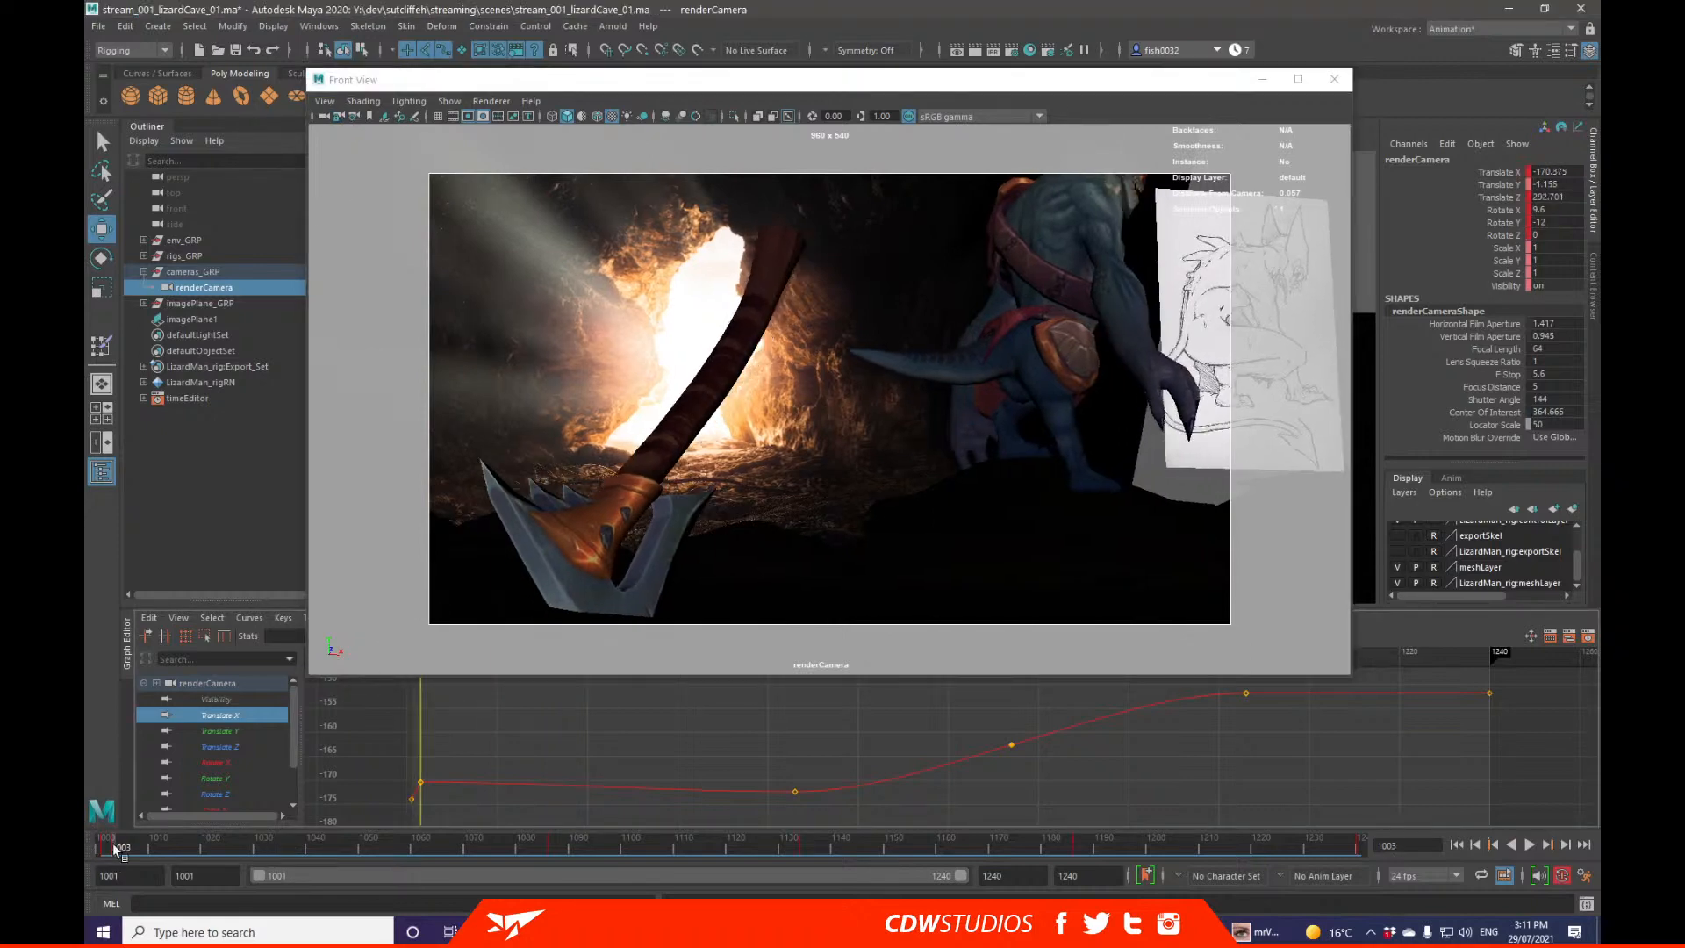
right_click(114, 851)
left_click(193, 596)
left_click(103, 849)
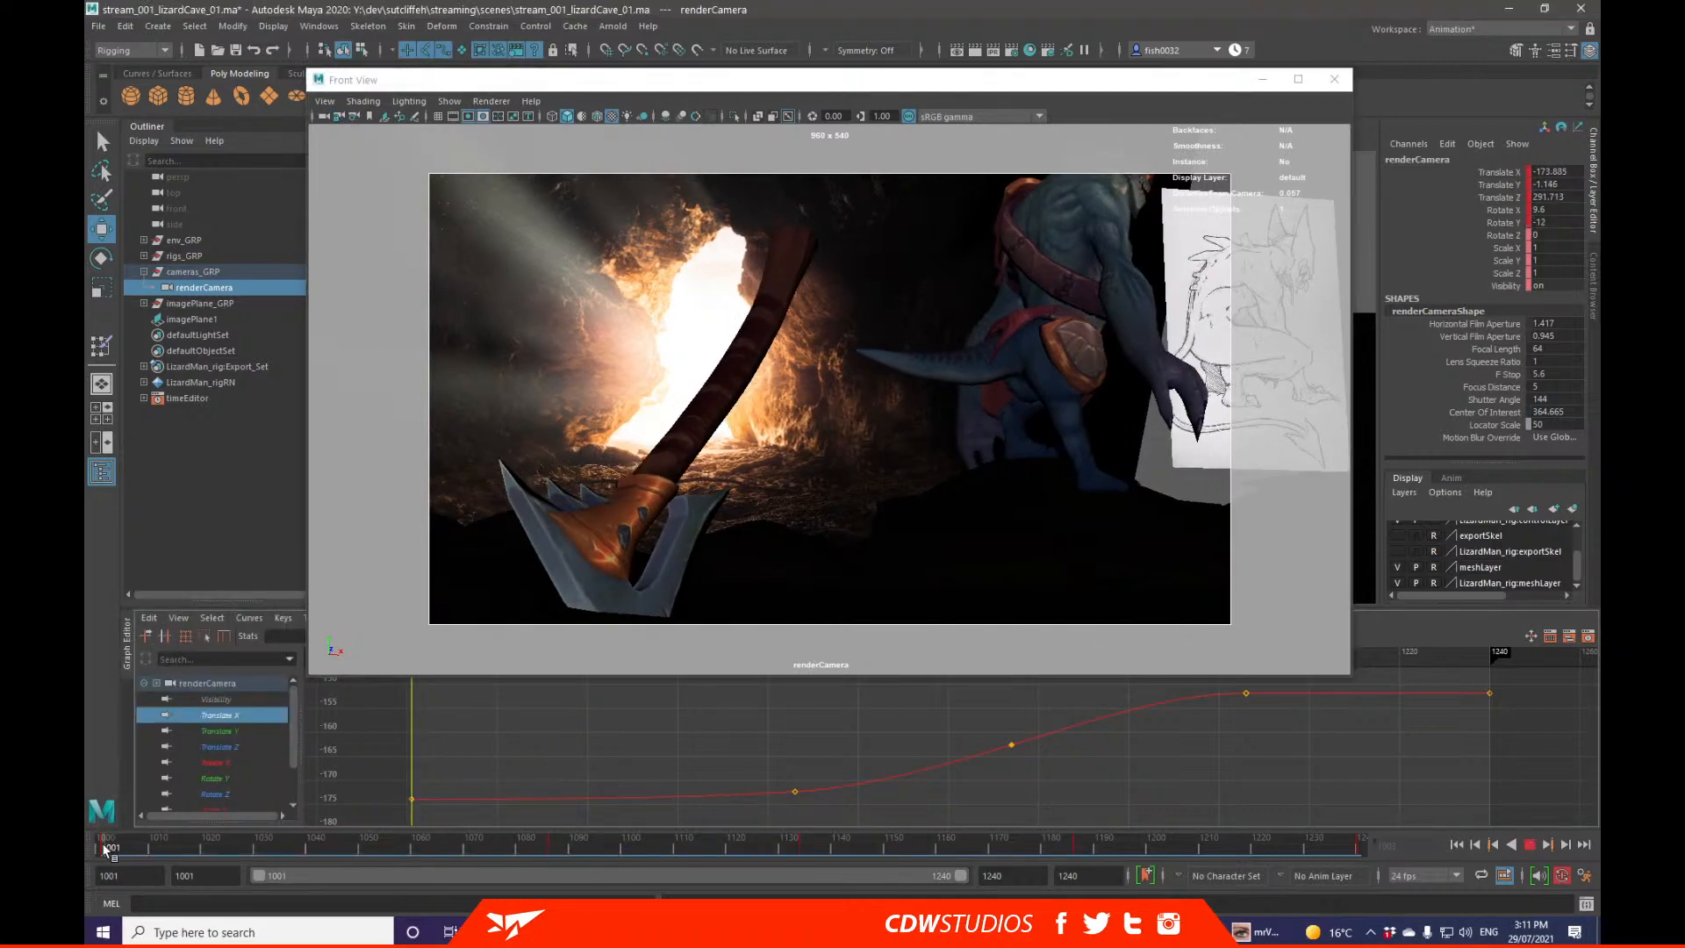
left_click(117, 848)
right_click(118, 849)
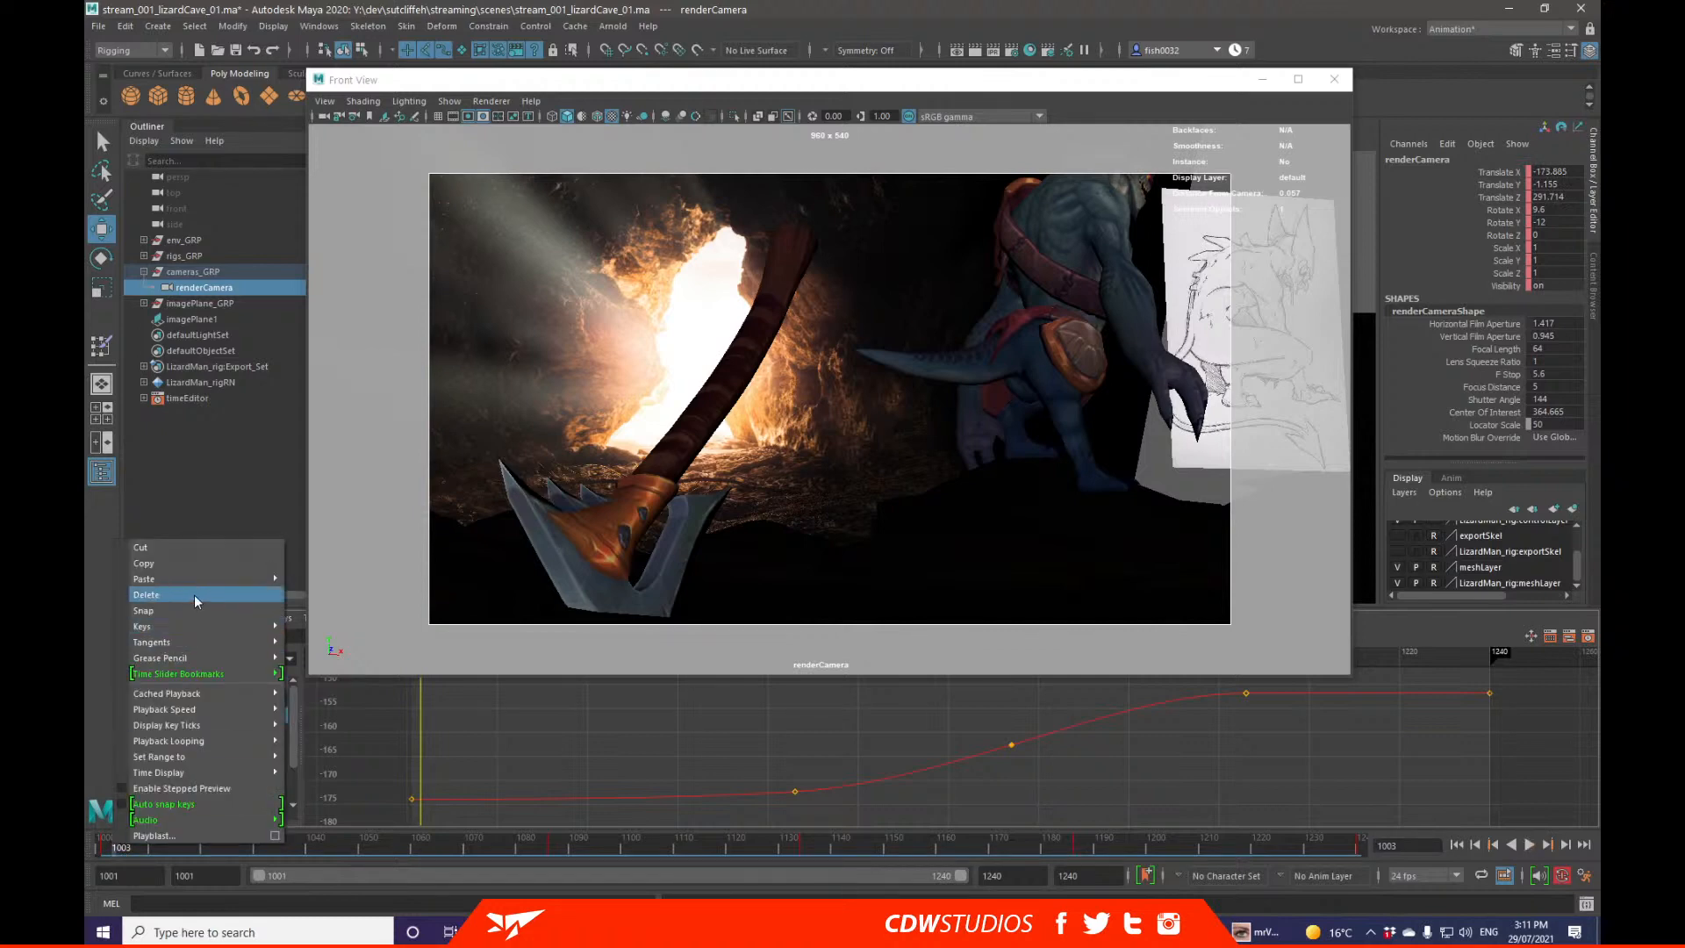
left_click(115, 847)
left_click_drag(114, 849, 100, 848)
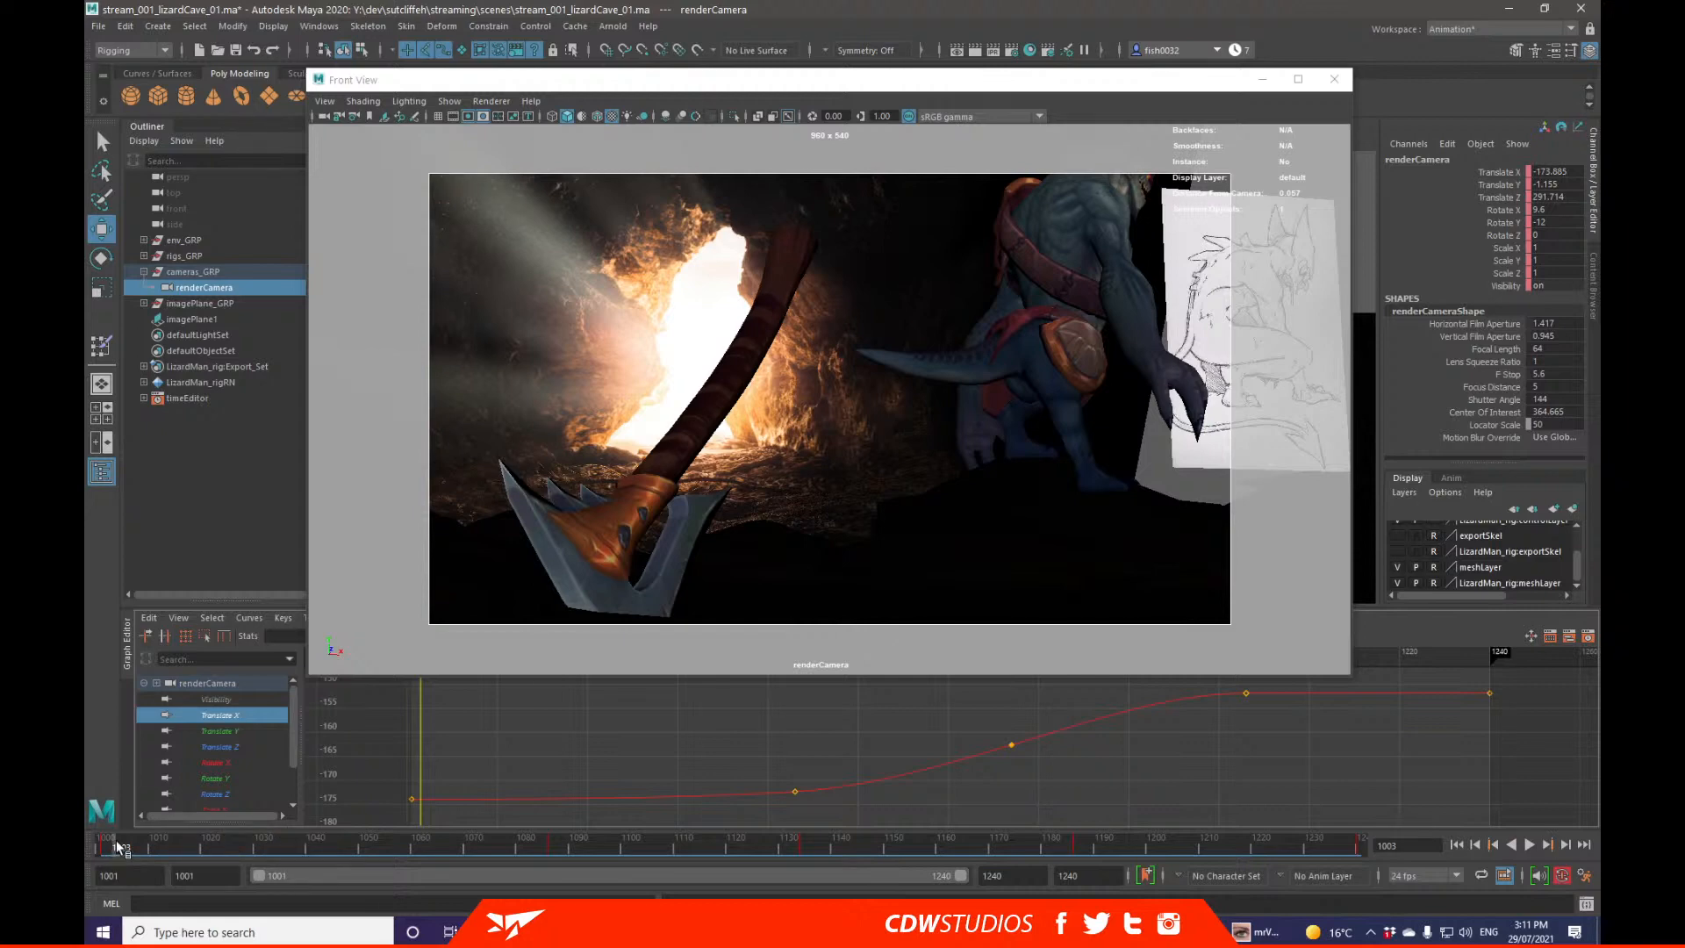
right_click(121, 845)
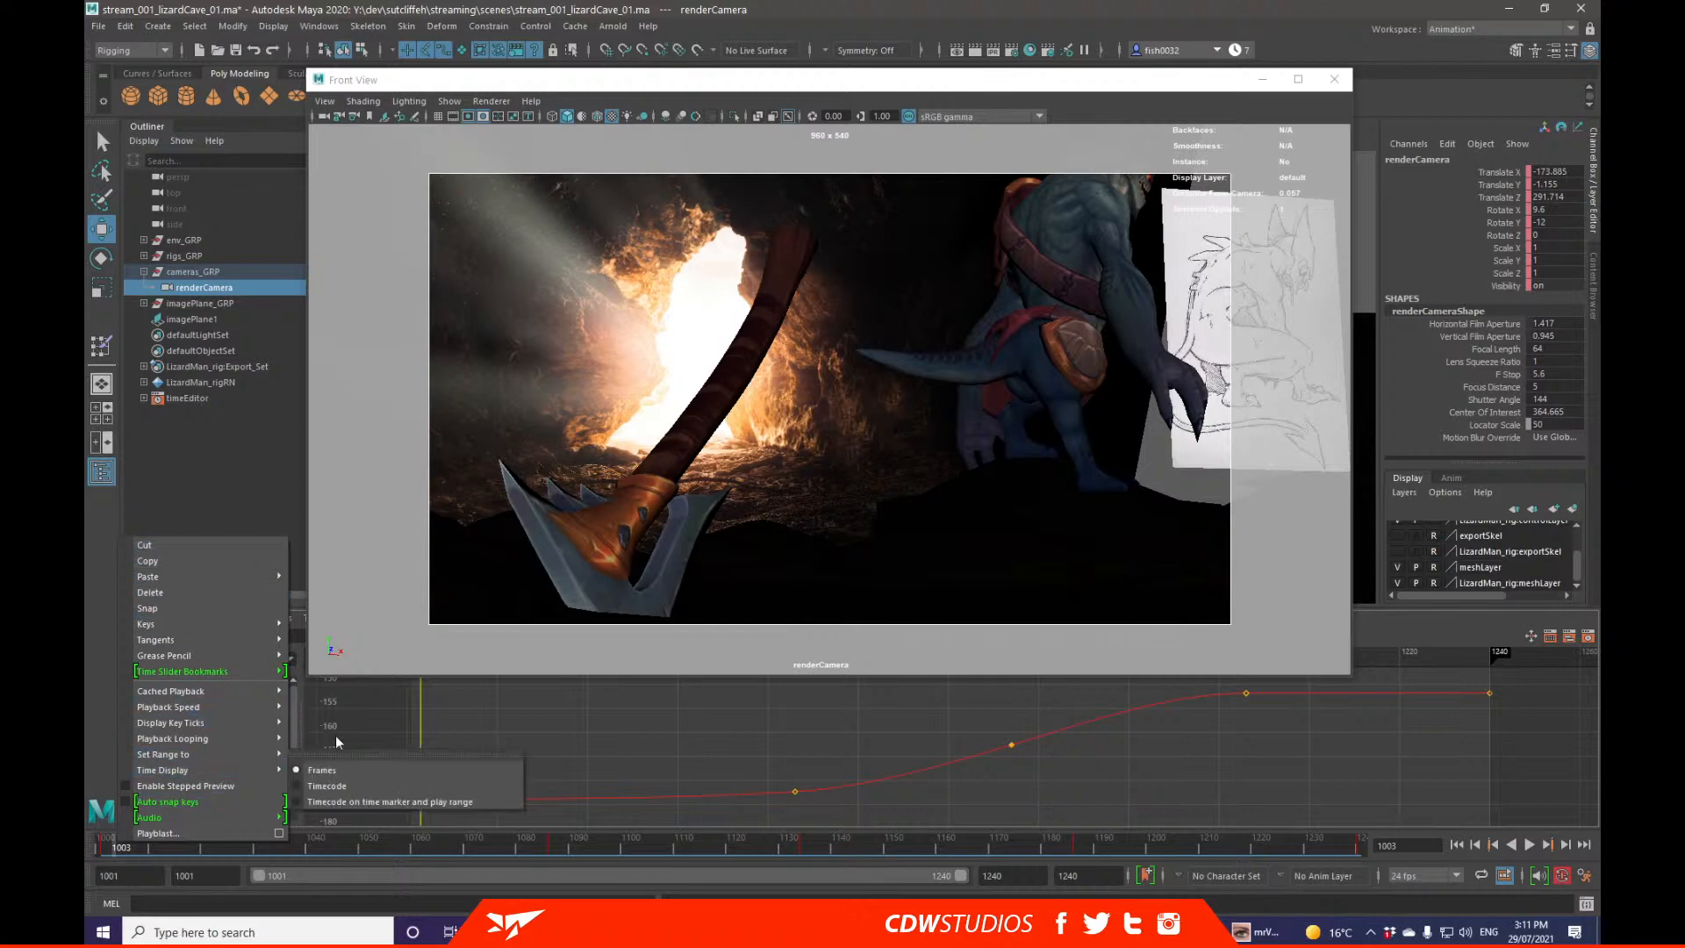
left_click(478, 719)
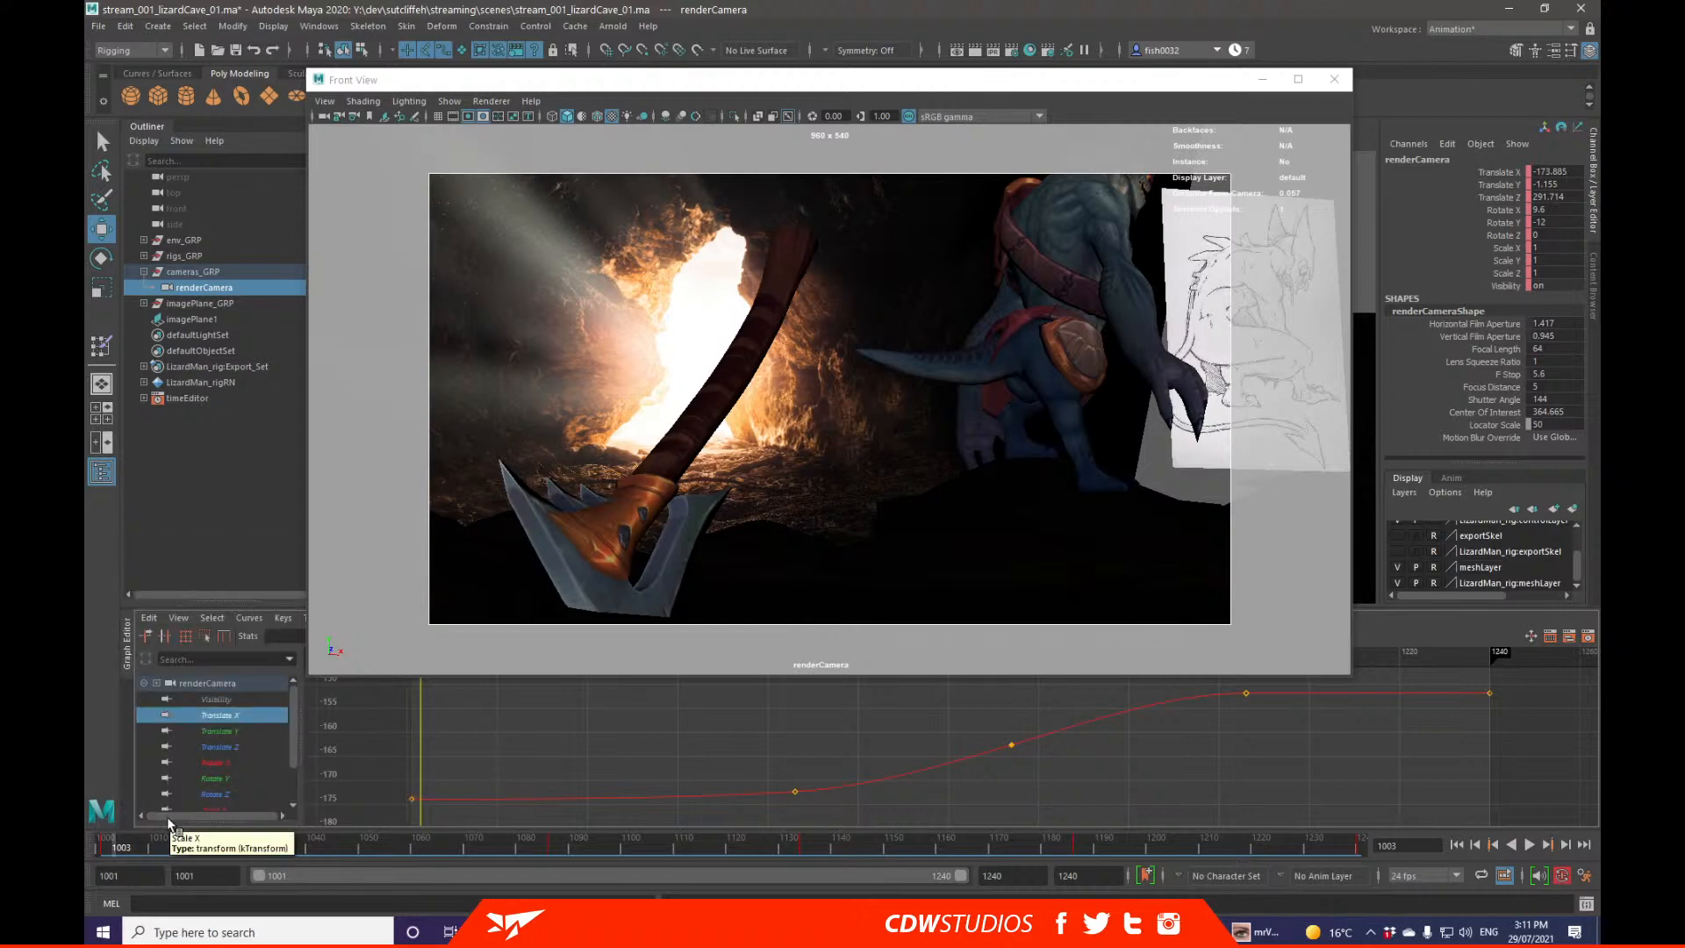
Step: Step through the shot's first few frames, starting from frame 1001, to check the camera's opening position
left_click(106, 847)
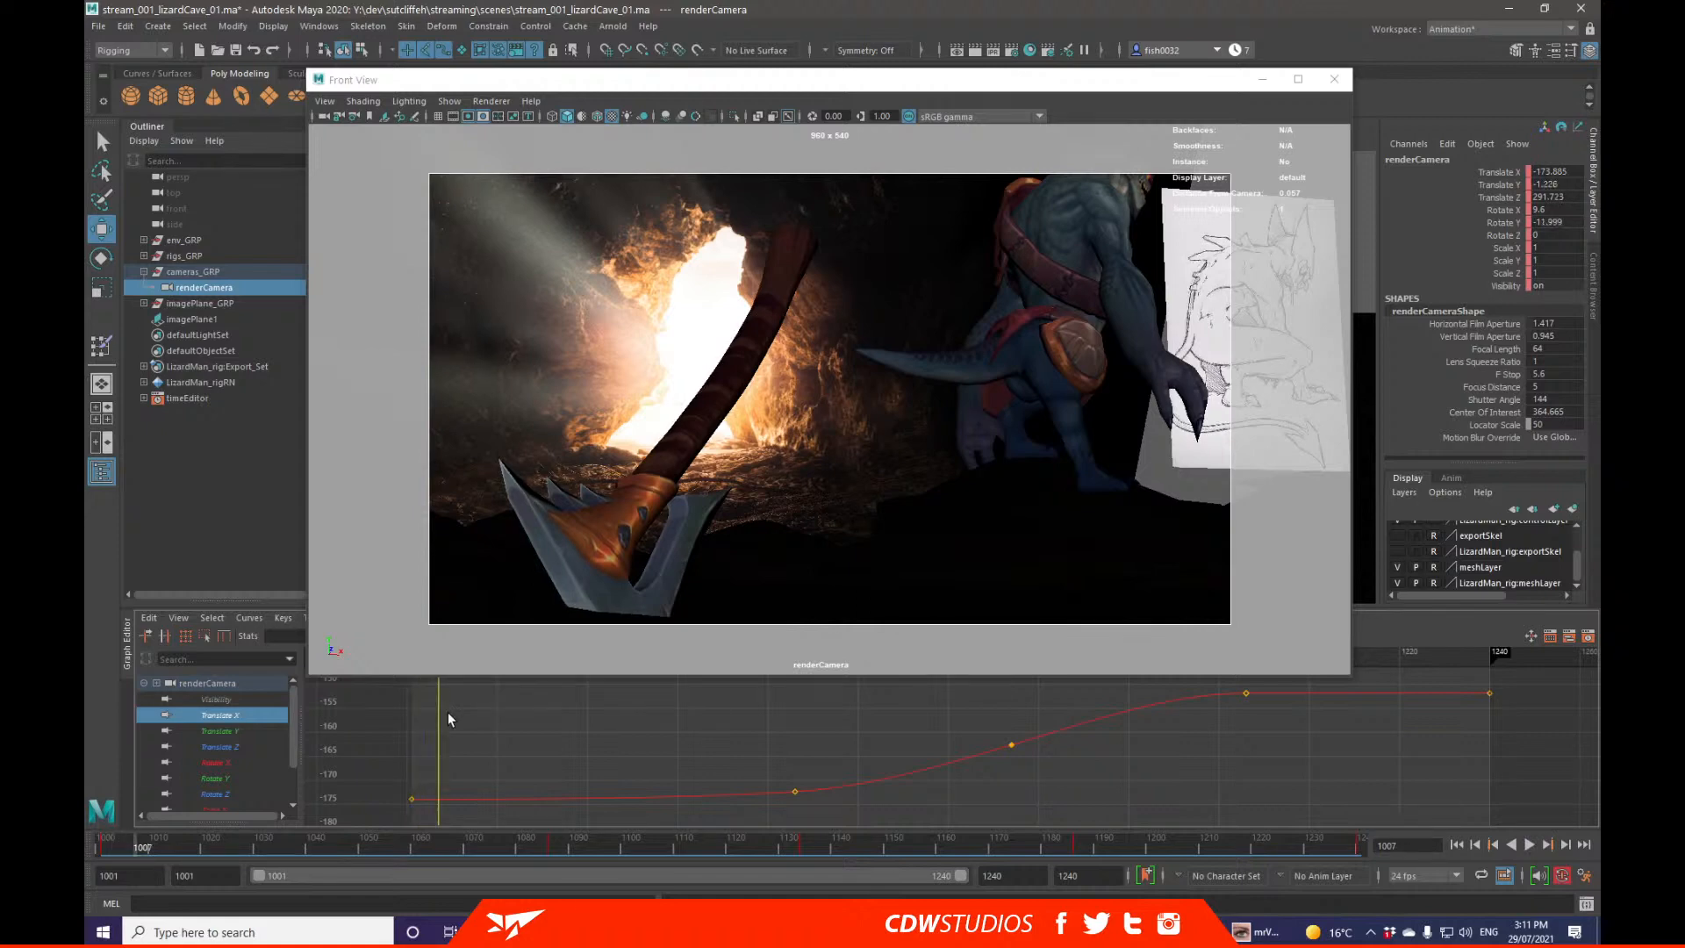
key("alt+comma")
key("alt+comma")
key("alt+comma")
key("alt+comma")
key("alt+comma")
key("alt+comma")
key("alt+period")
key("alt+period")
key("alt+period")
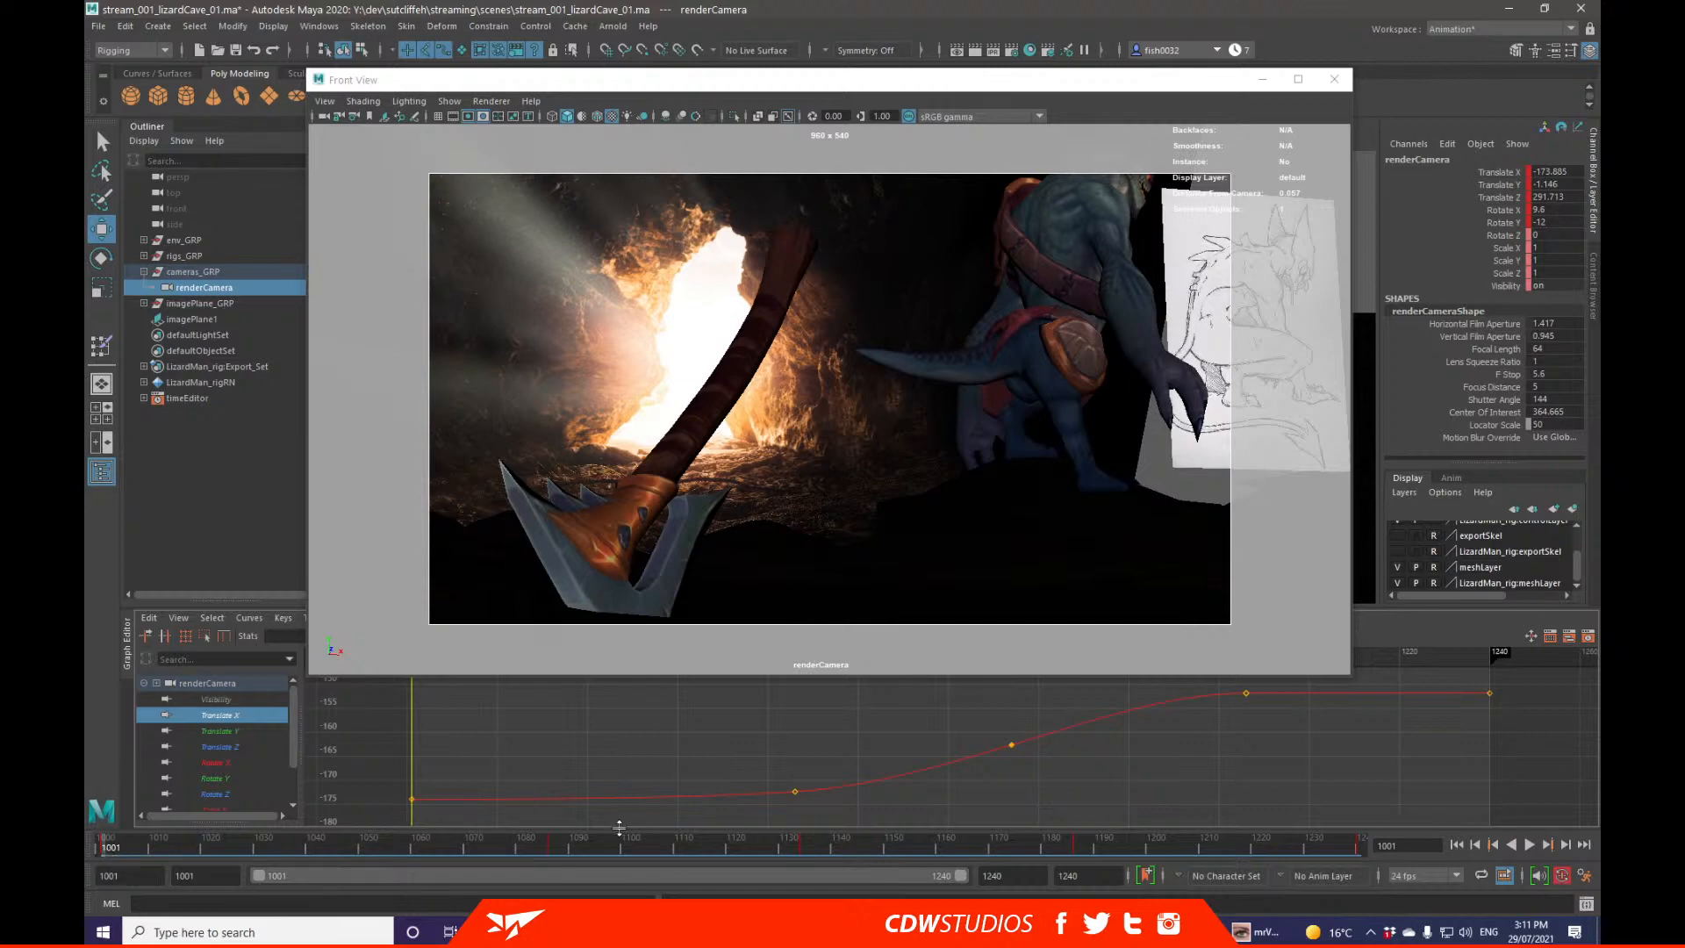
left_click_drag(98, 849, 99, 813)
Step: Play back the shot with renderCamera's Translate Y curve shown, and go to its key at frame 1086
left_click(248, 730)
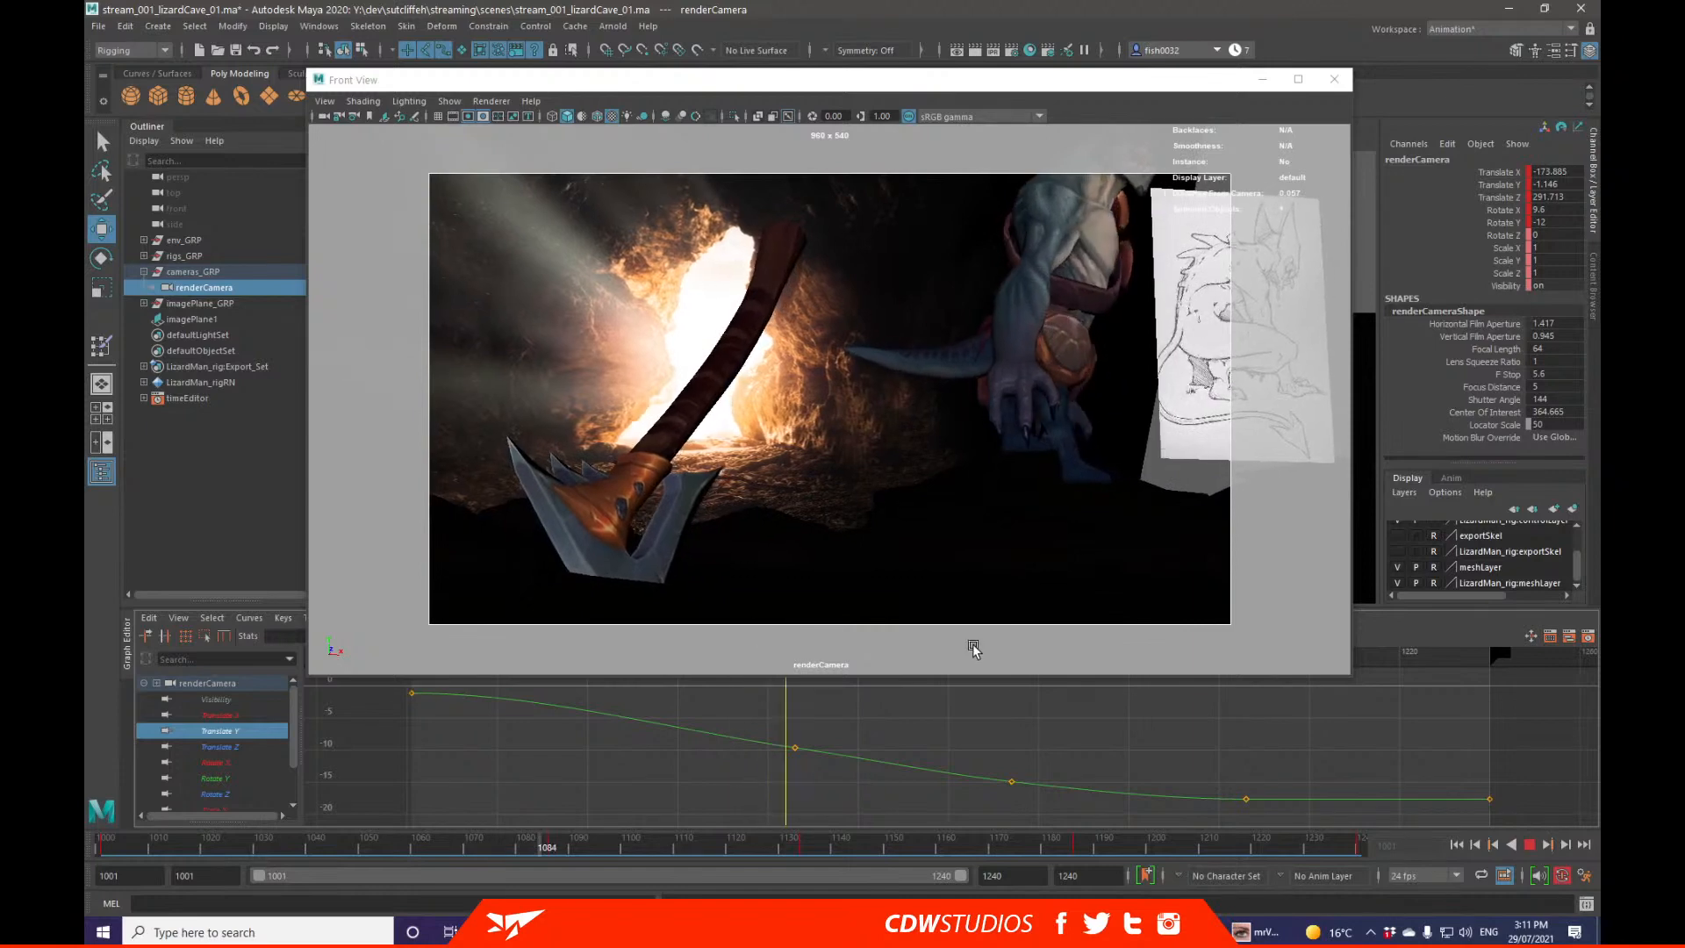
key("alt+v")
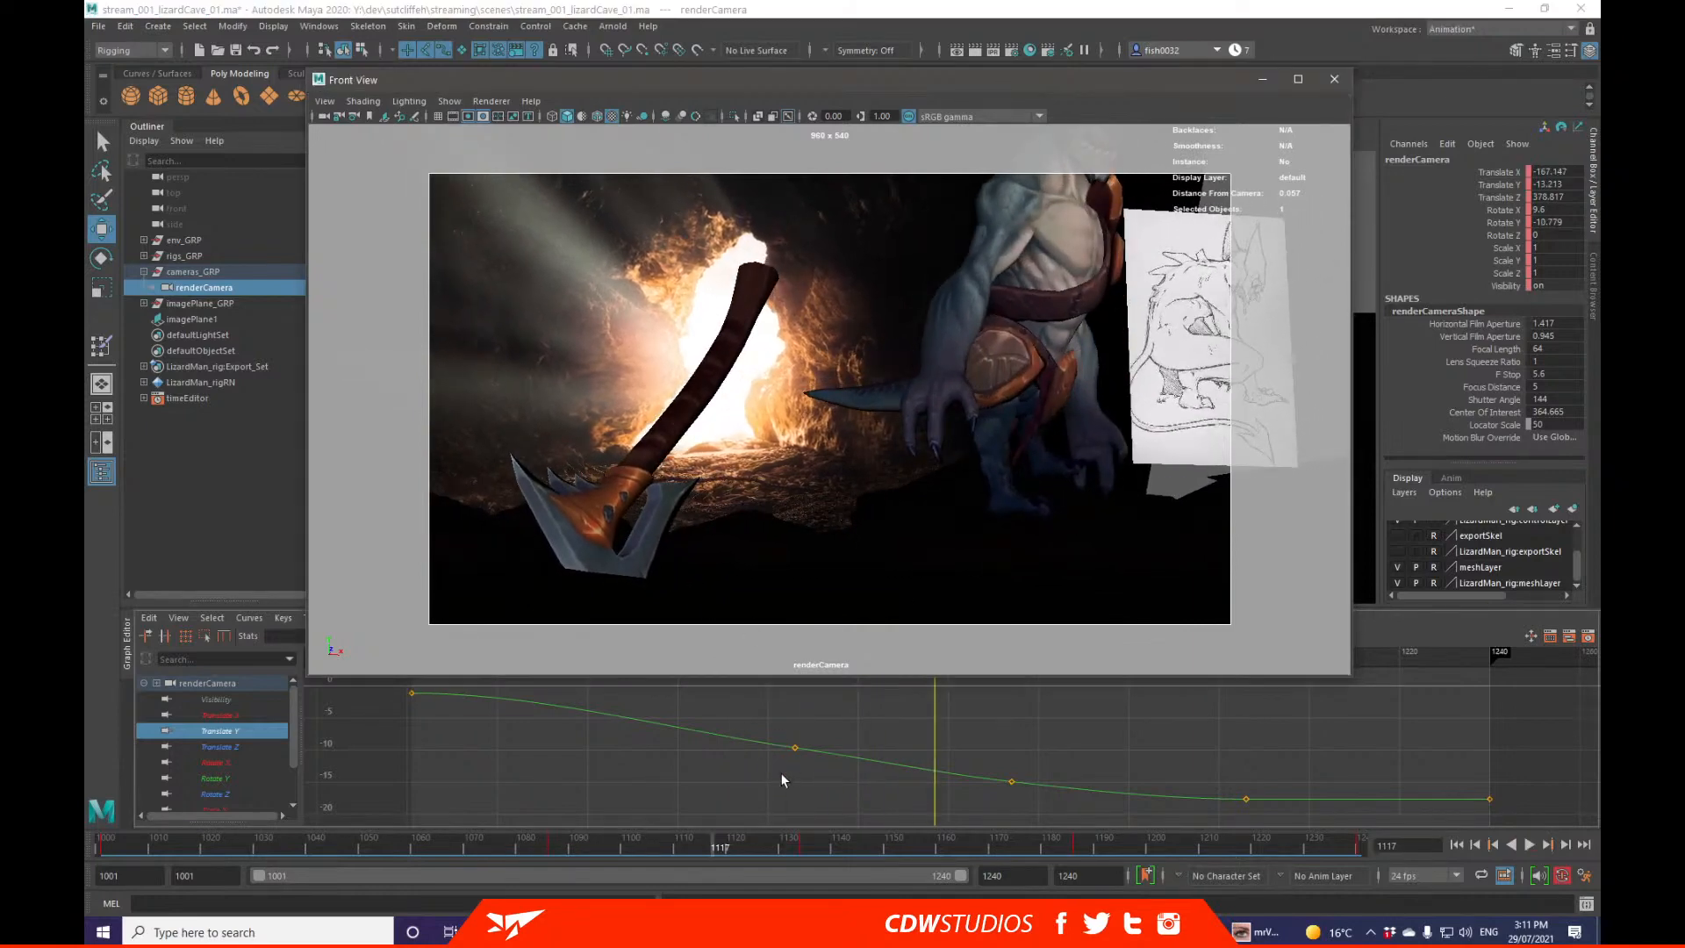
key("comma")
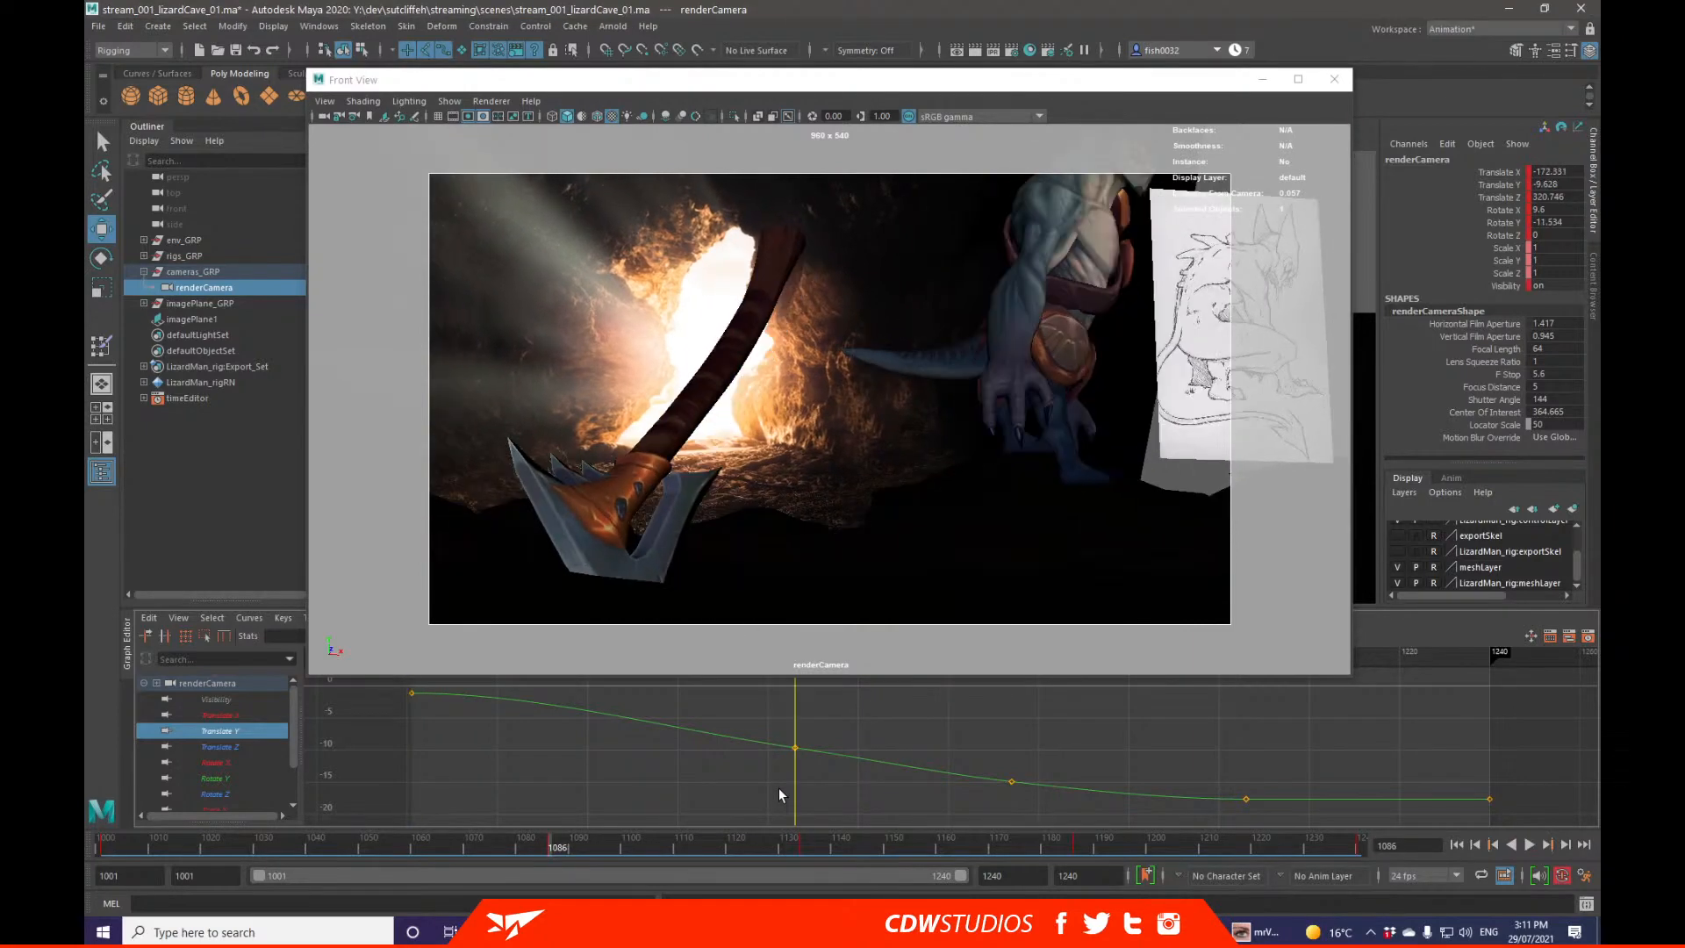
key("alt+shift+v")
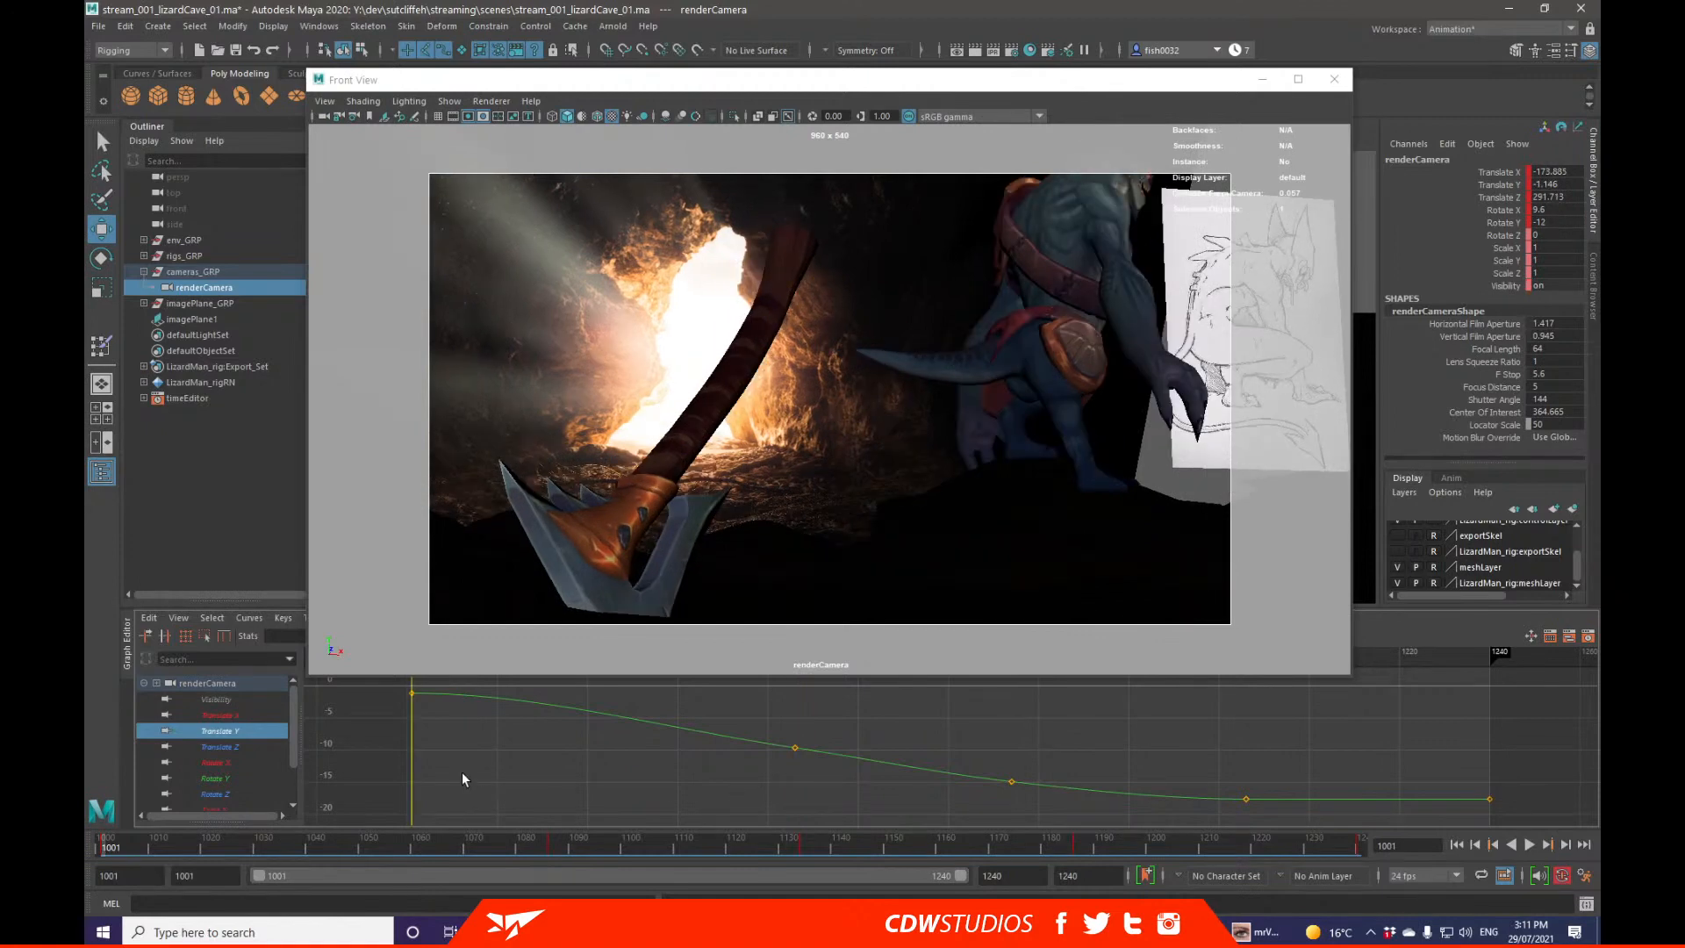
key("period")
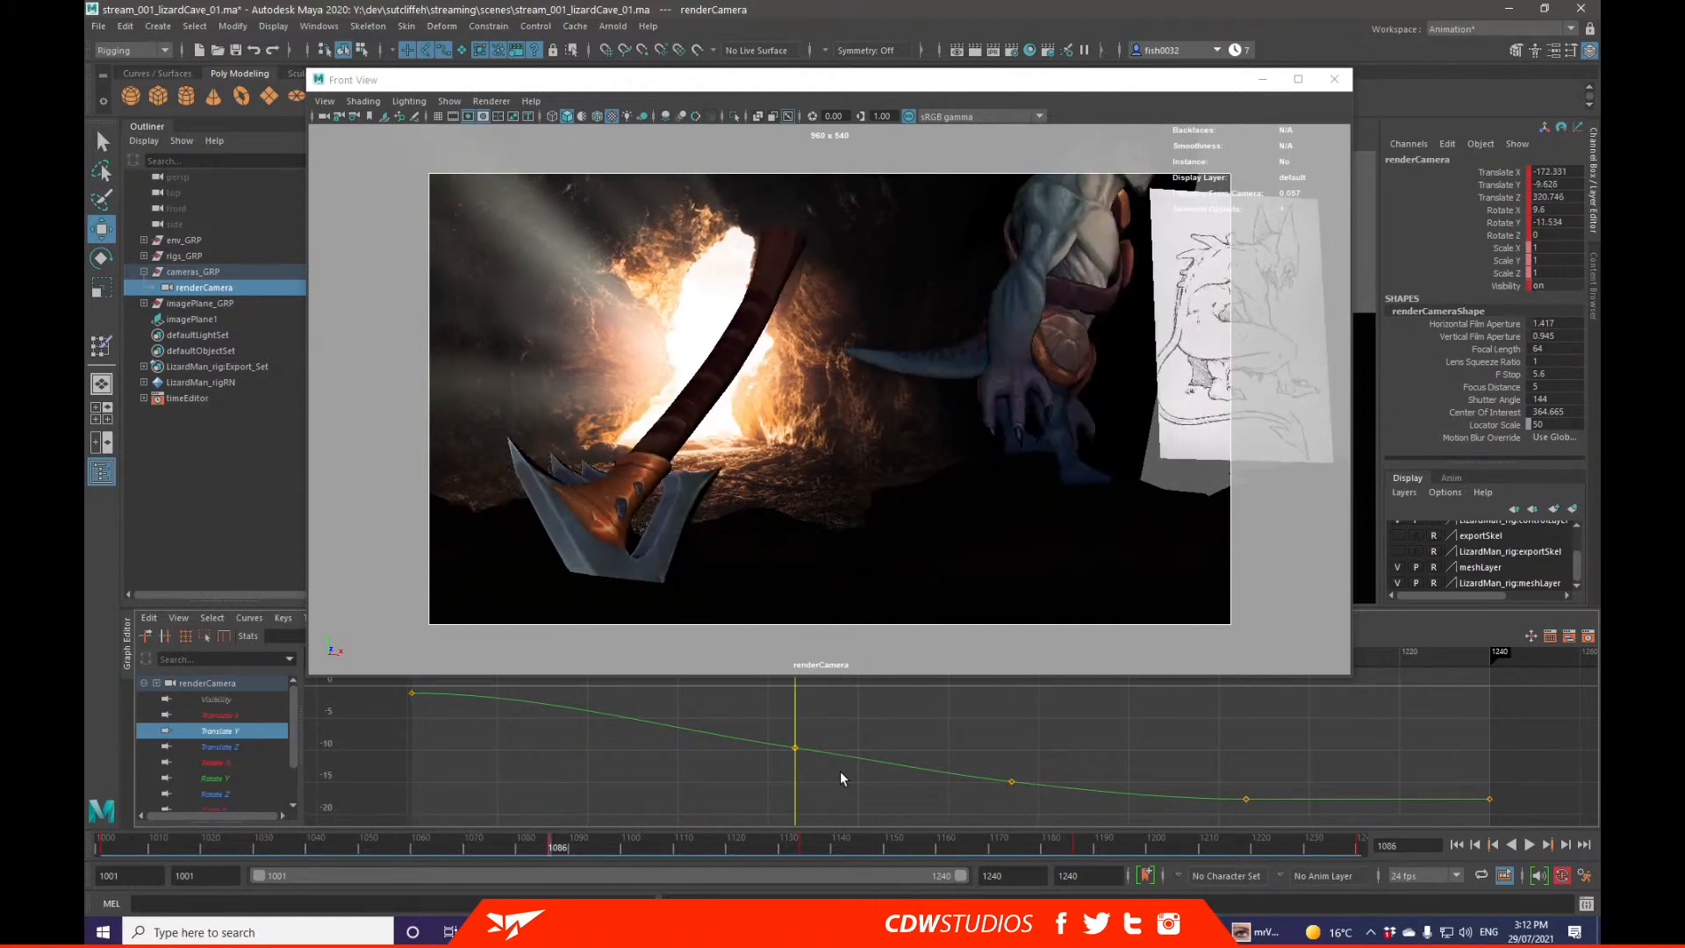
Step: Step back and forth between about frames 1067 and 1097 to examine the camera and creature motion around the 1086 key
key("alt+comma")
key("alt+comma")
key("alt+comma")
key("alt+comma")
key("alt+comma")
key("alt+comma")
key("alt+comma")
key("alt+comma")
key("alt+comma")
key("alt+comma")
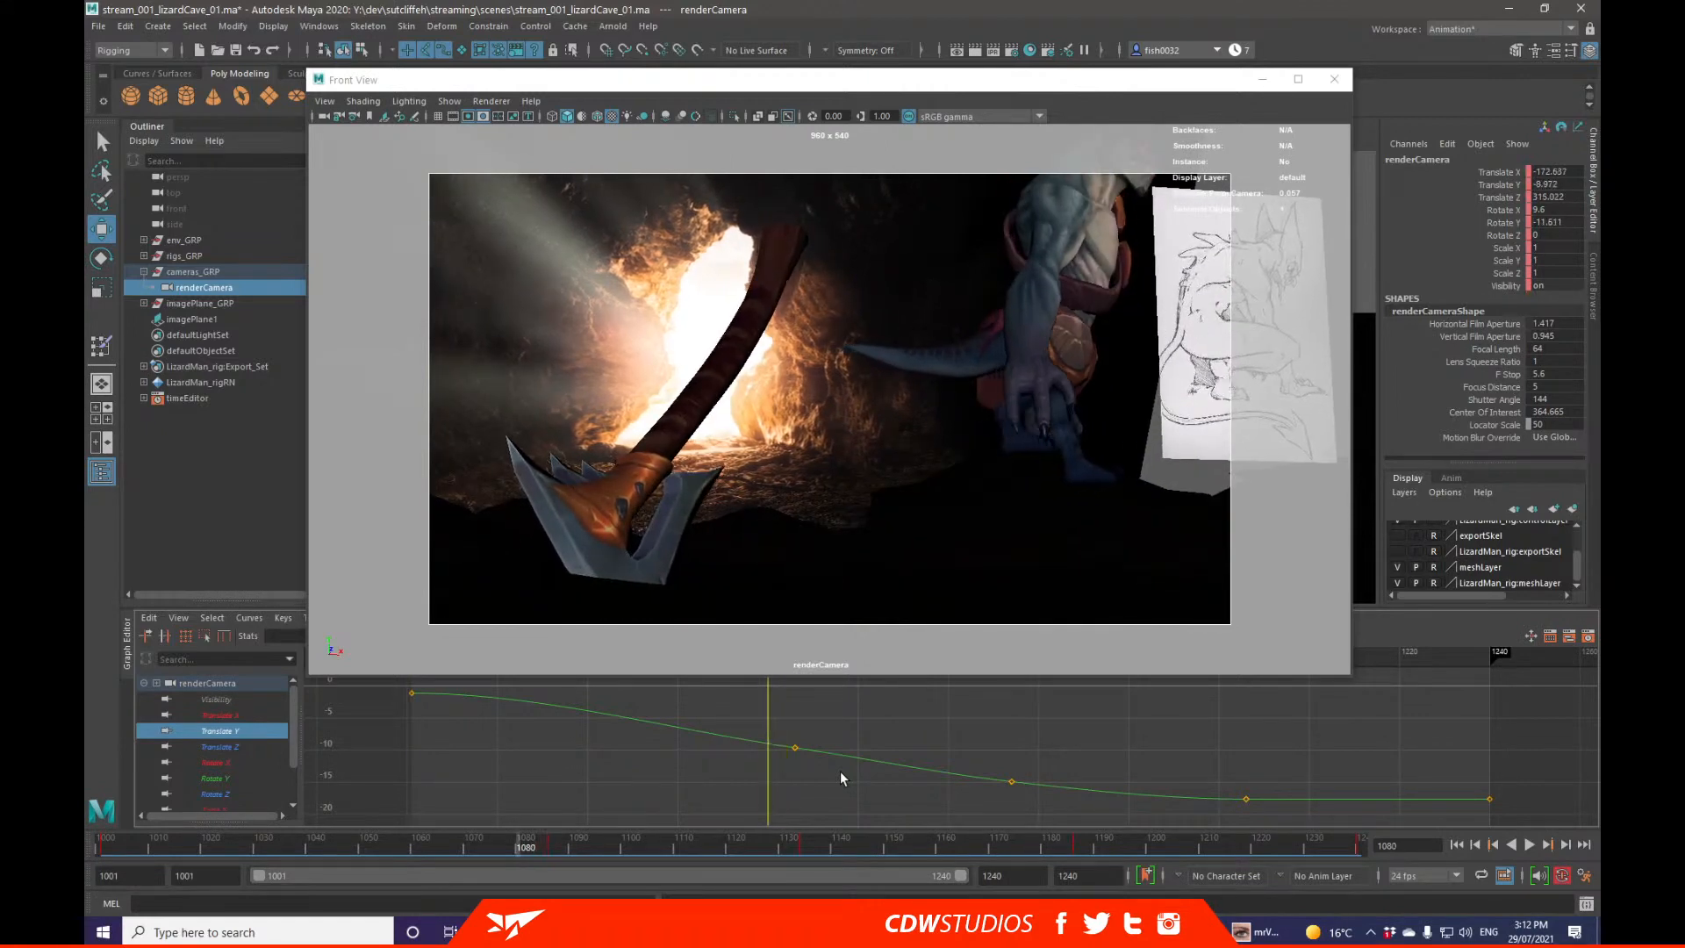
key("alt+comma")
key("alt+comma")
key("alt+comma")
key("alt+period")
key("alt+period")
key("alt+period")
key("alt+period")
key("alt+period")
key("alt+period")
key("alt+period")
key("alt+period")
key("alt+period")
key("alt+period")
key("alt+period")
key("alt+period")
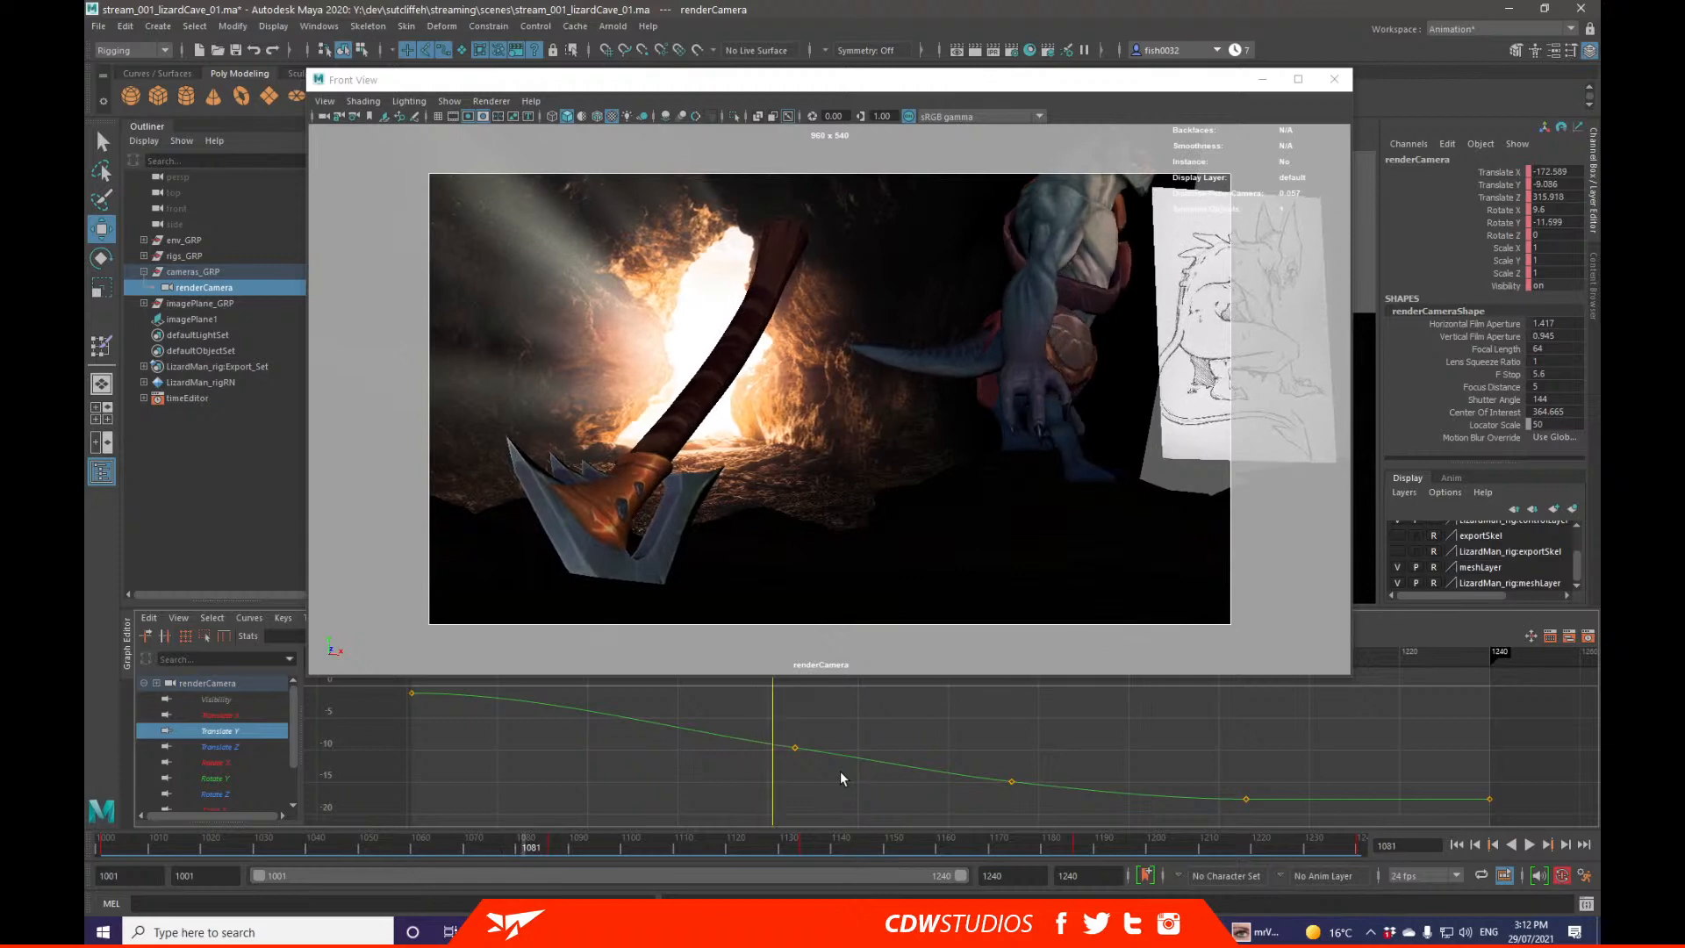
key("alt+period")
key("alt+period")
key("alt+period")
key("alt+period")
key("alt+period")
key("alt+period")
key("alt+period")
key("alt+period")
key("alt+period")
key("alt+period")
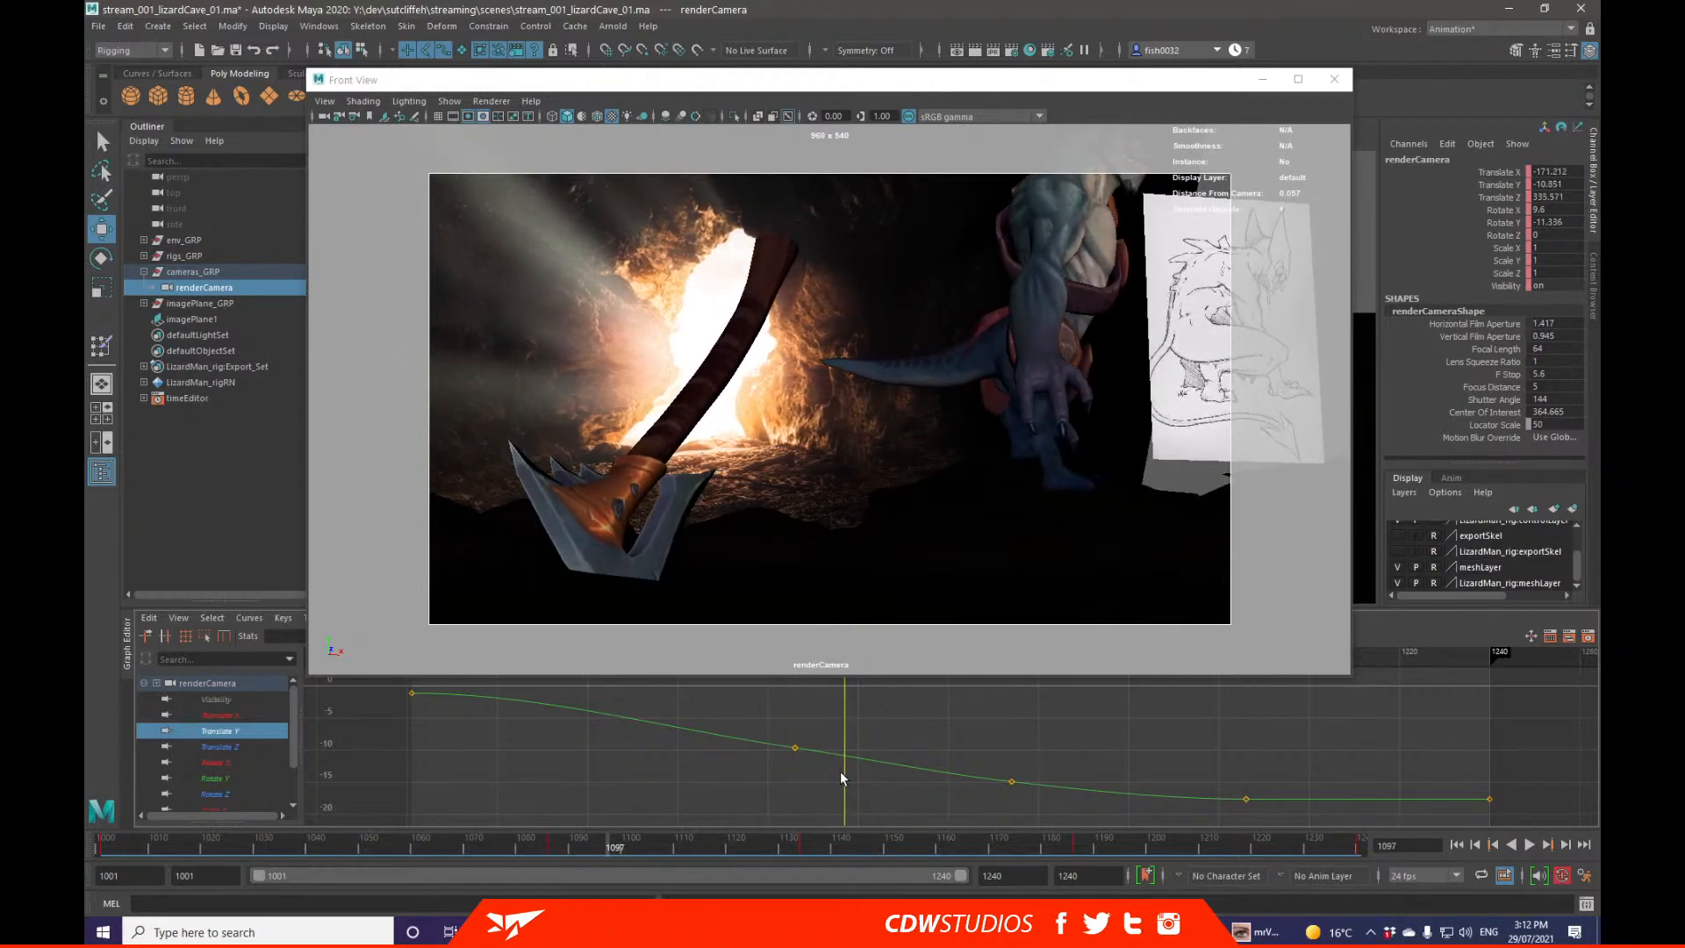
key("alt+comma")
key("alt+comma")
key("alt+comma")
key("alt+comma")
key("alt+comma")
key("alt+comma")
key("alt+comma")
key("alt+comma")
key("alt+comma")
key("alt+comma")
key("alt+comma")
key("alt+comma")
key("alt+comma")
key("alt+comma")
key("alt+comma")
key("alt+comma")
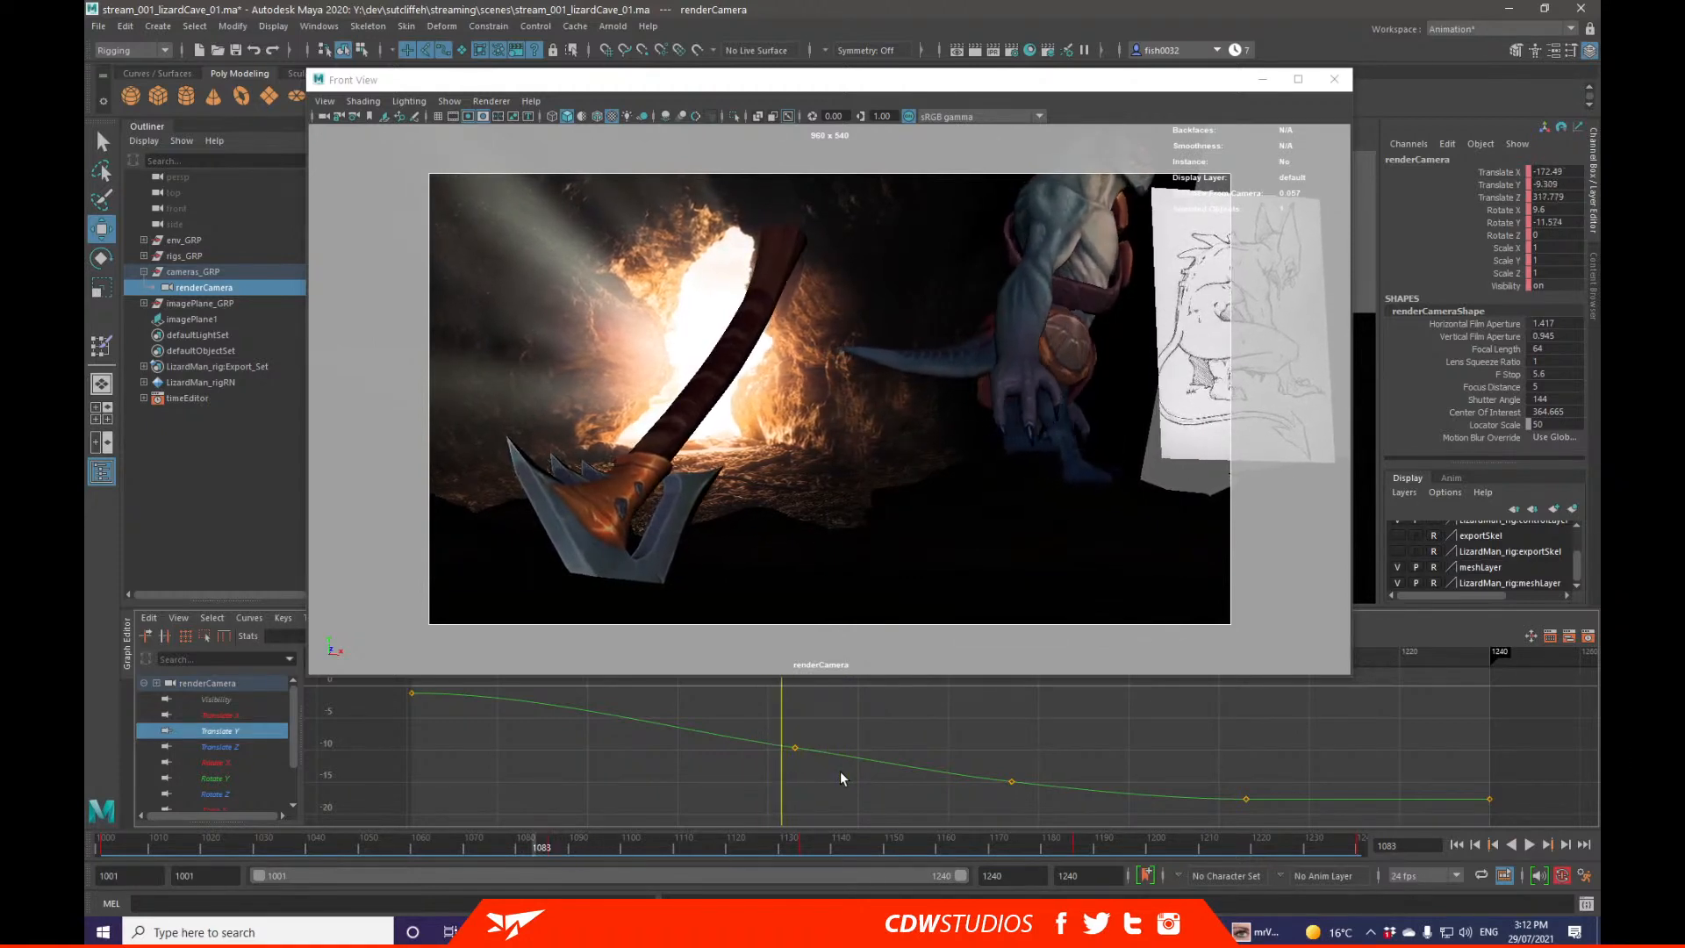
key("alt+comma")
key("alt+comma")
key("alt+comma")
key("alt+comma")
key("alt+comma")
key("alt+comma")
key("alt+comma")
key("alt+comma")
key("alt+comma")
key("alt+comma")
key("alt+comma")
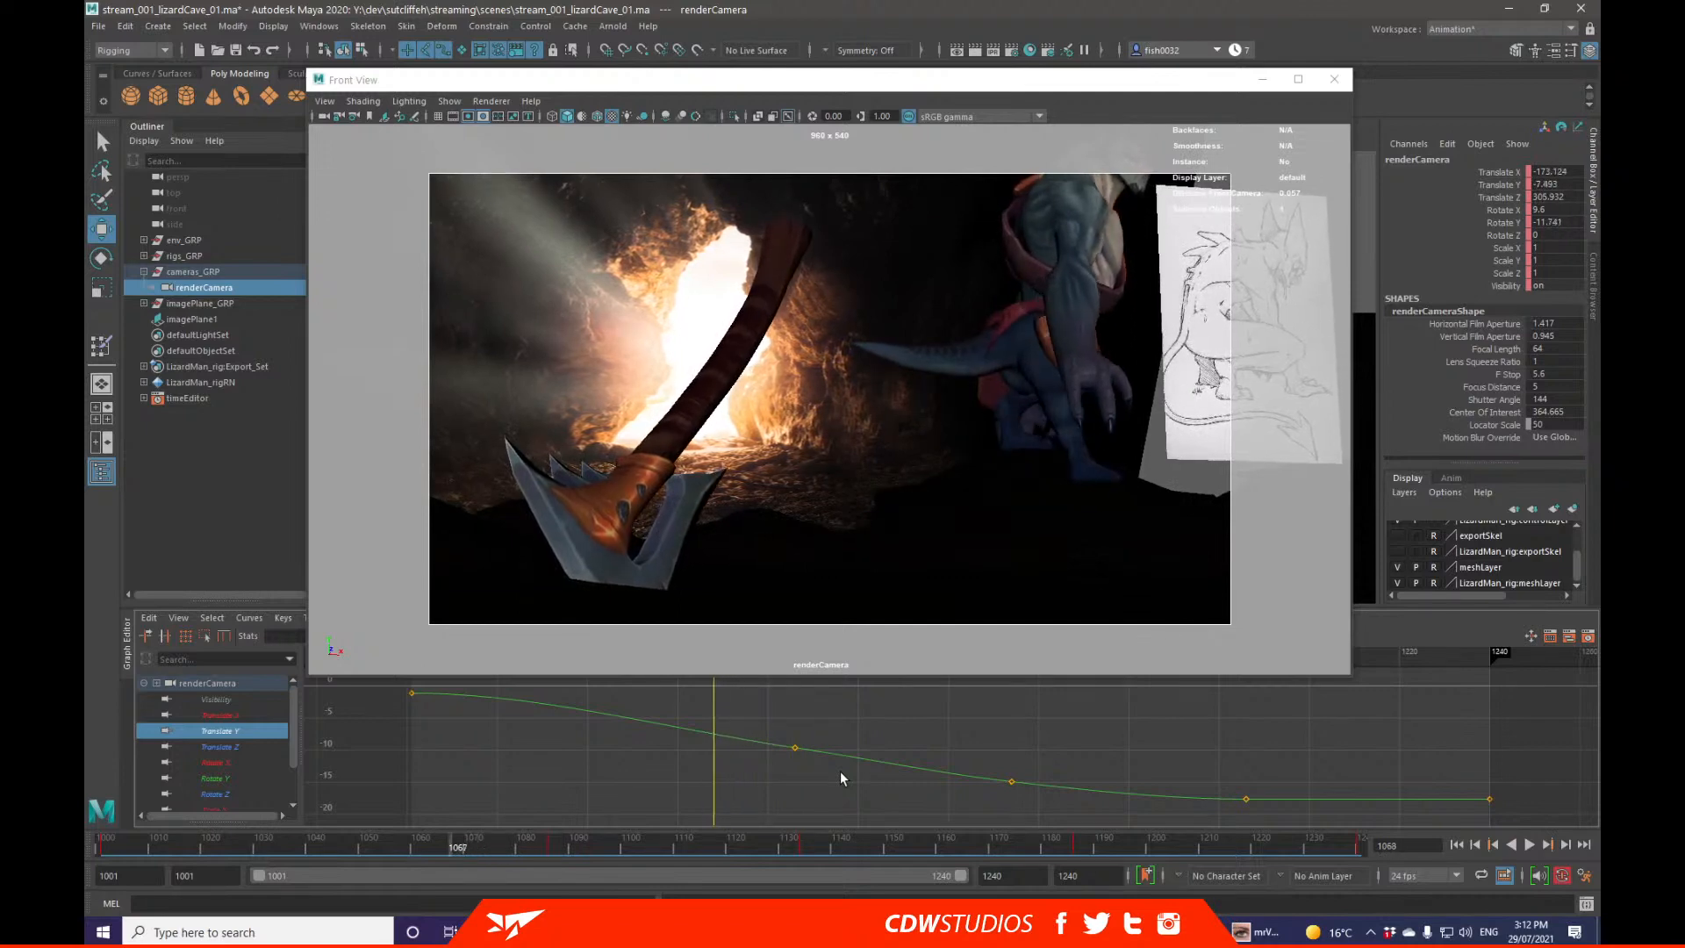
key("alt+period")
key("alt+period")
key("alt+period")
key("alt+period")
key("alt+period")
key("alt+period")
key("alt+period")
key("alt+period")
key("alt+period")
key("alt+period")
key("alt+period")
key("alt+period")
key("alt+period")
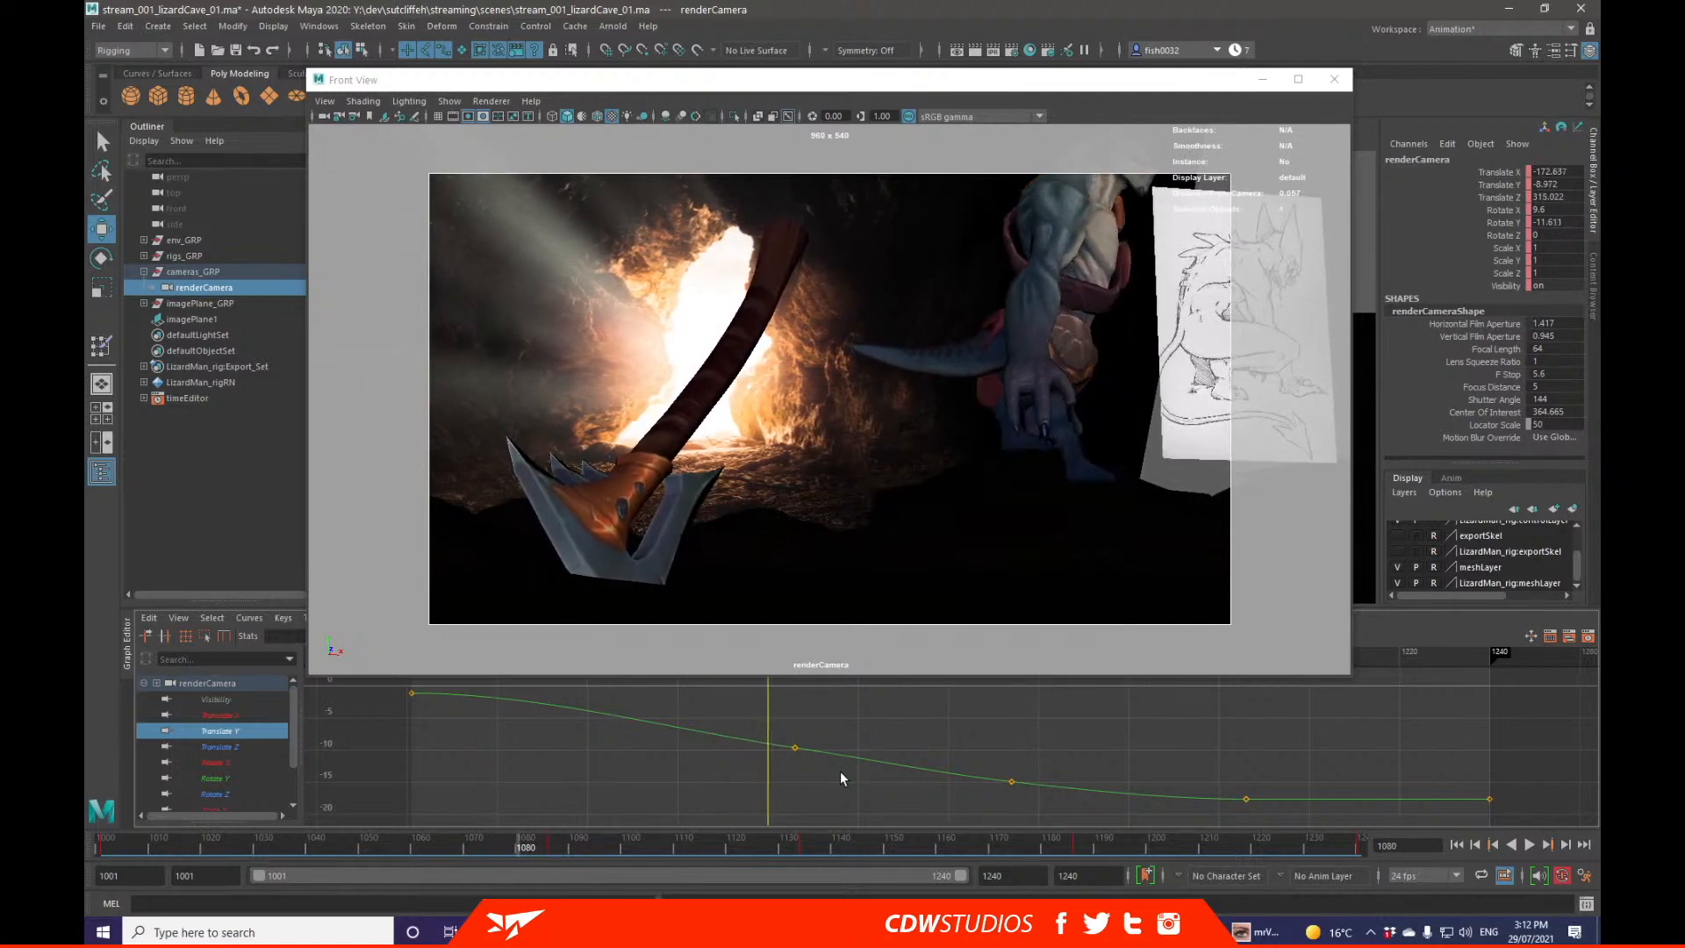
Step: Play the shot through, check the camera framing at frames 1240 and 1186, and restart playback
key("alt+v")
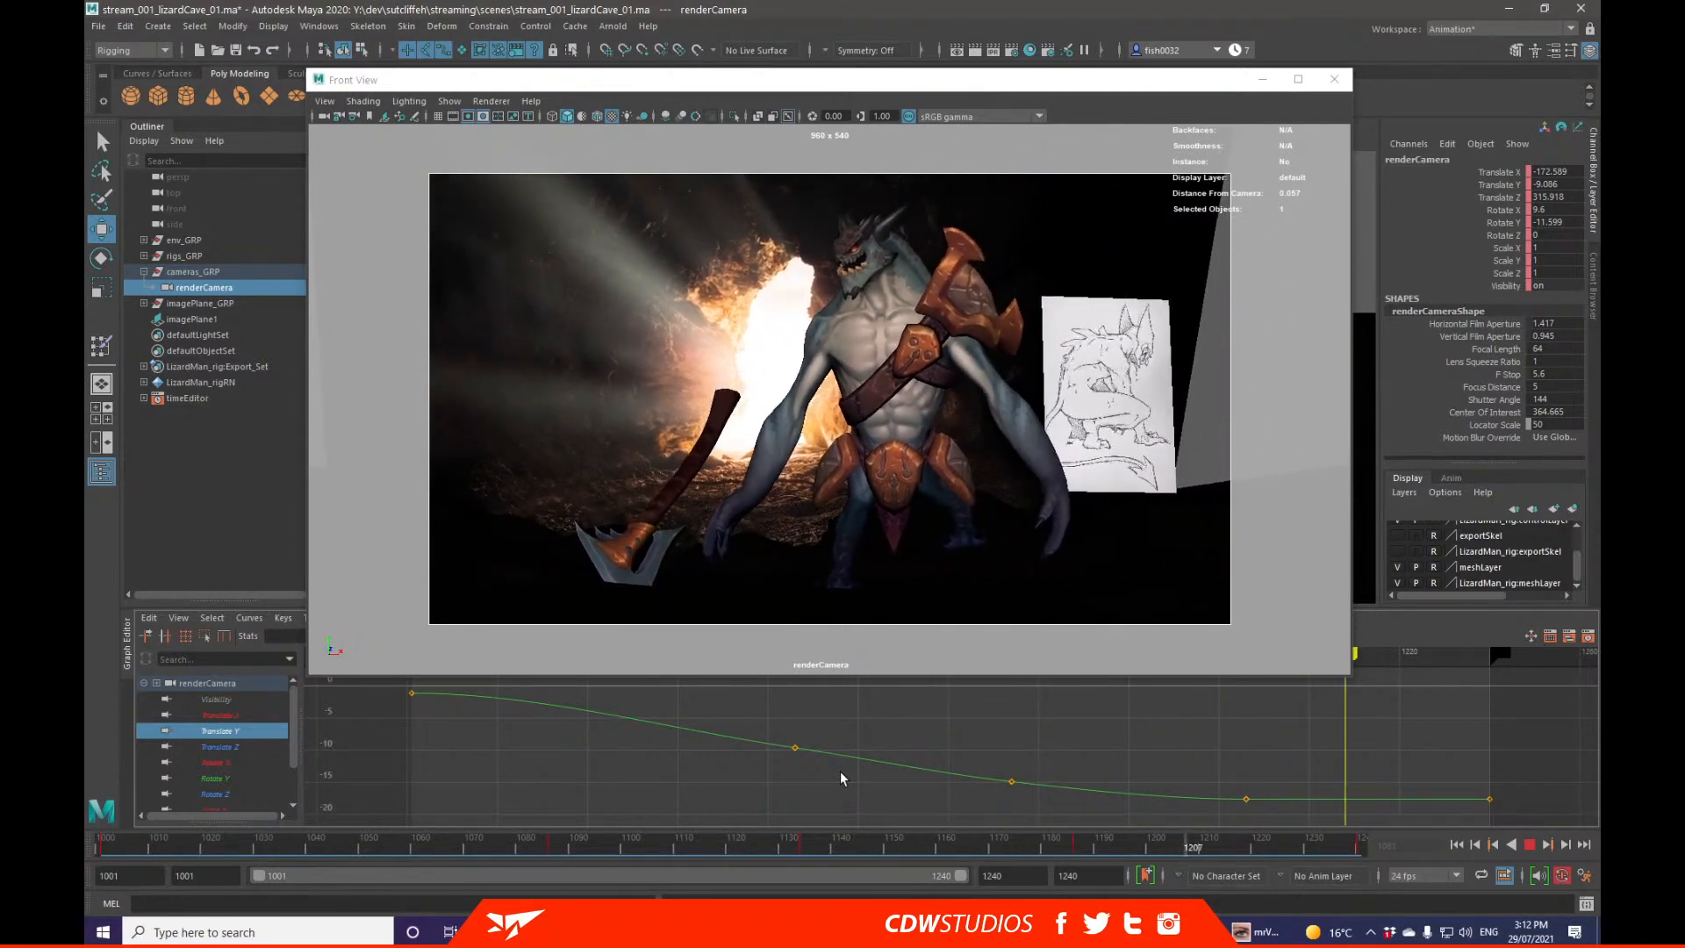
key("alt+v")
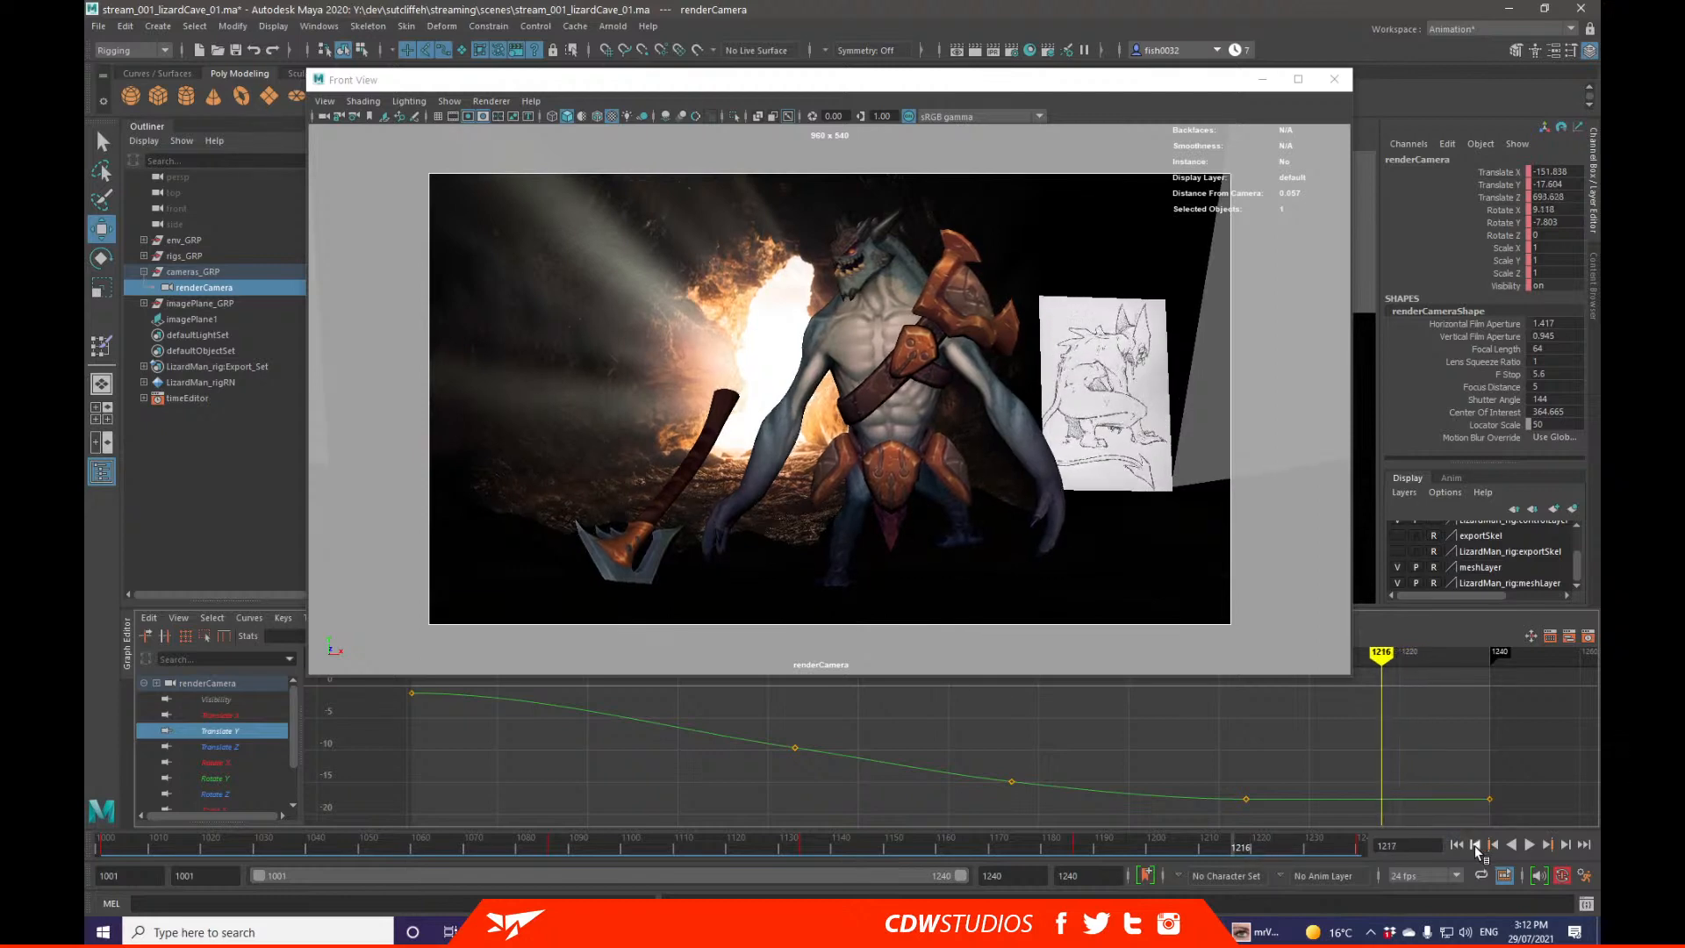
left_click(1457, 844)
left_click(1584, 844)
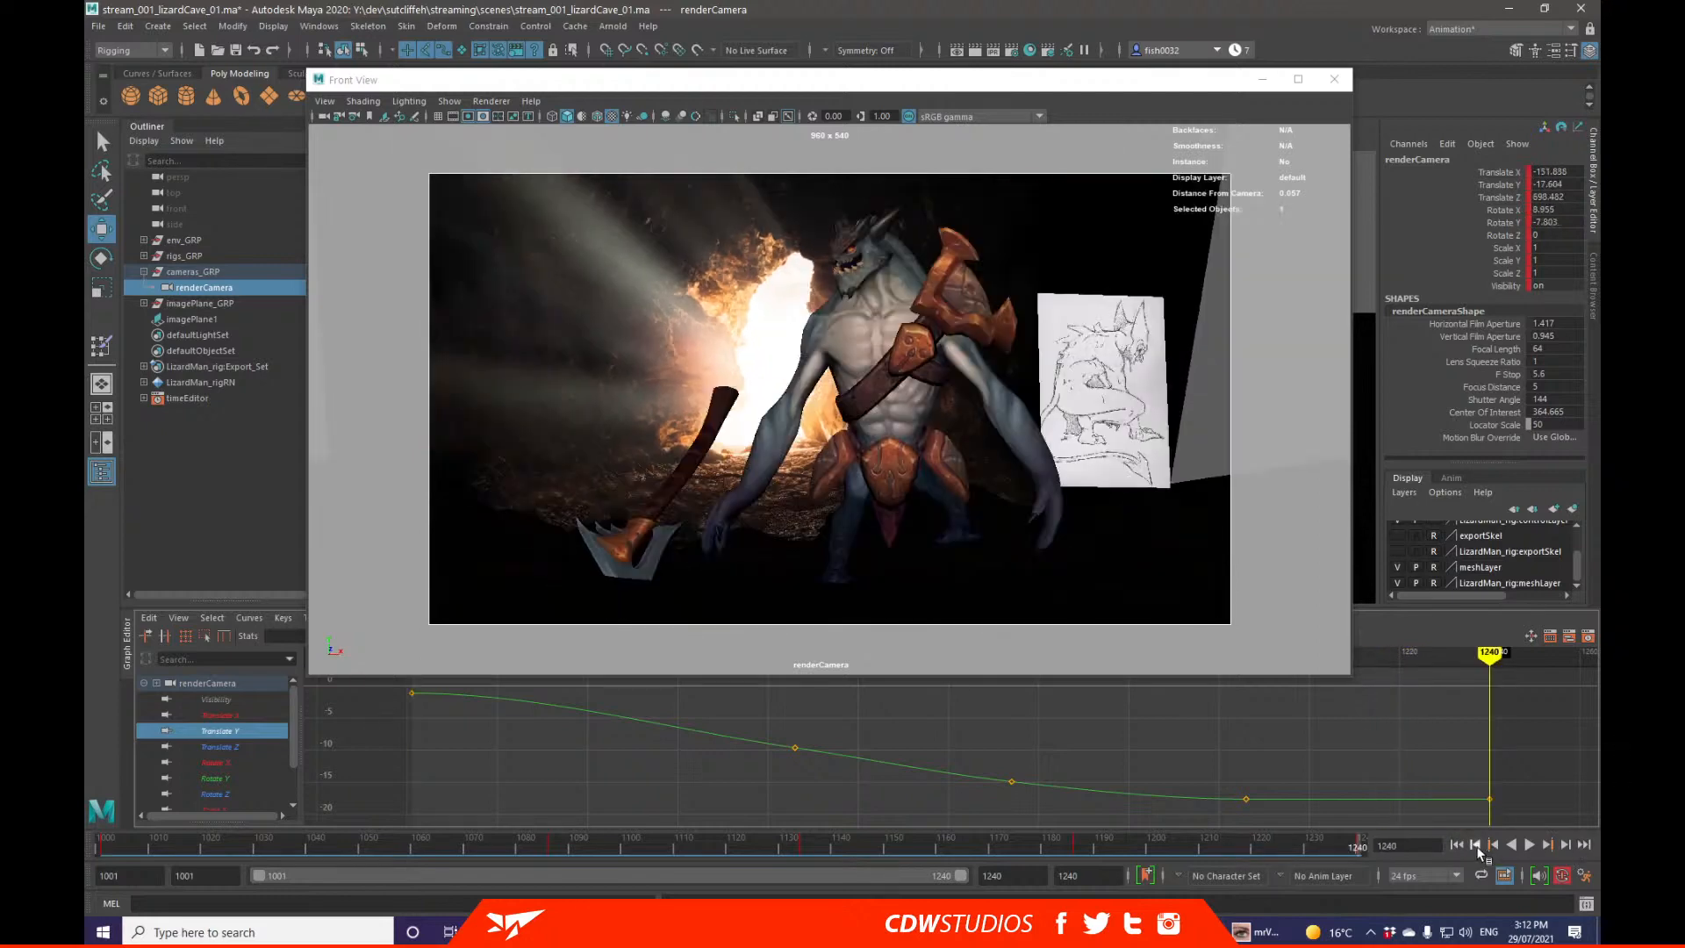
left_click(1477, 847)
left_click(1493, 846)
left_click(1548, 846)
left_click(1494, 847)
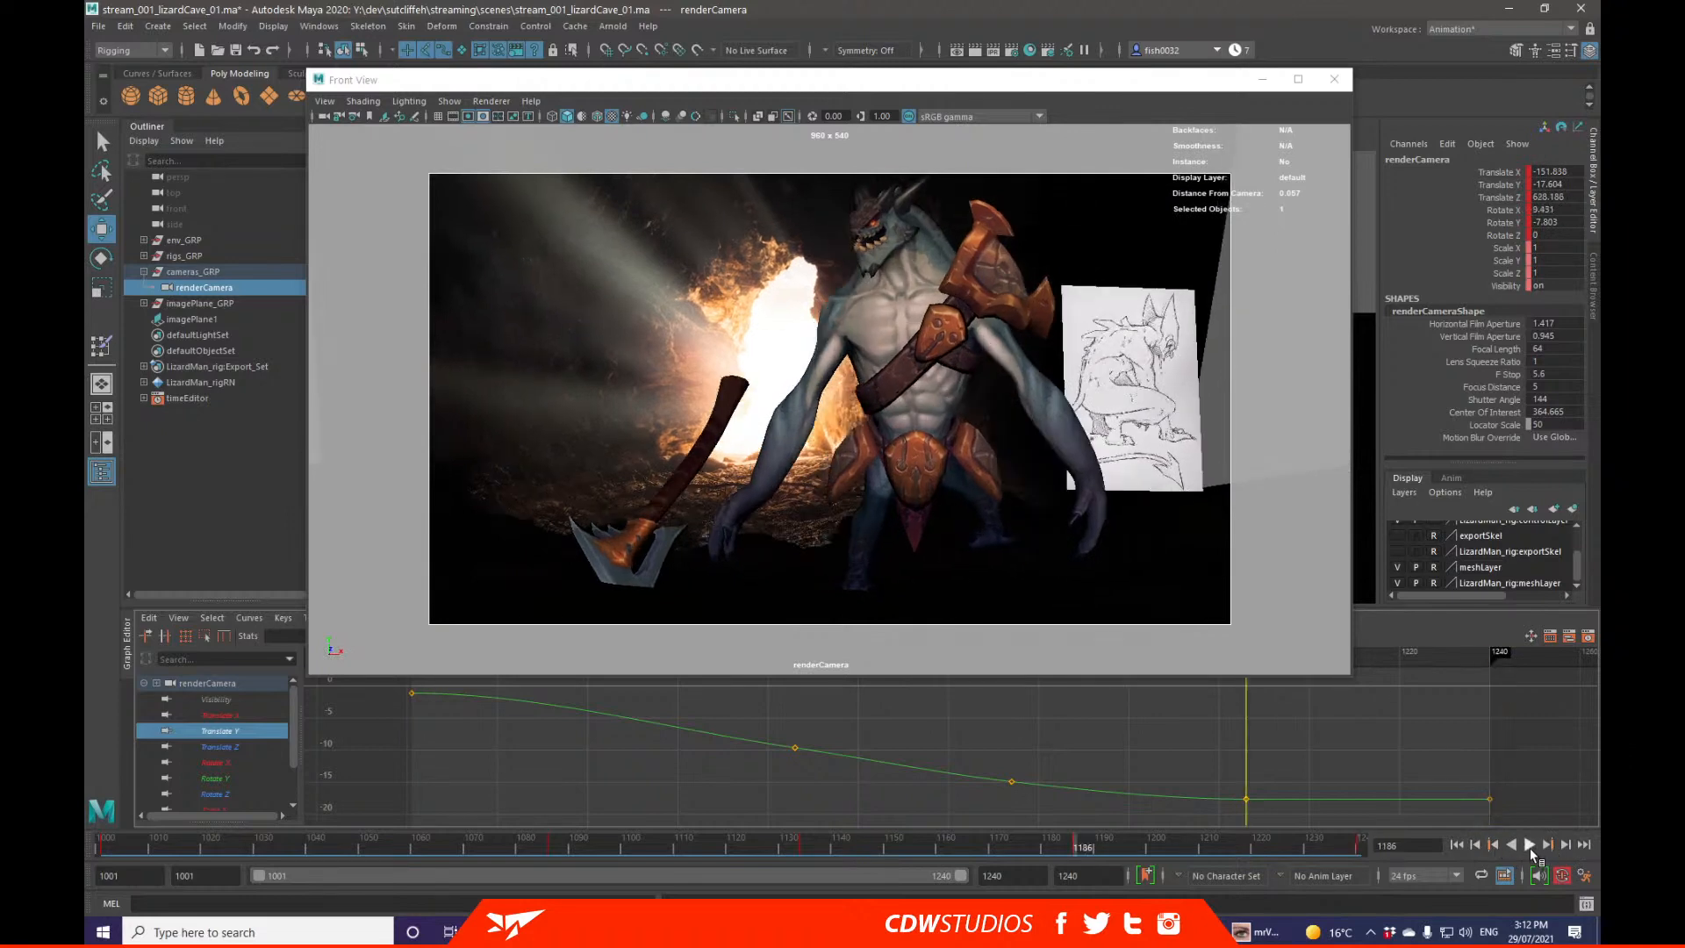
left_click(1528, 845)
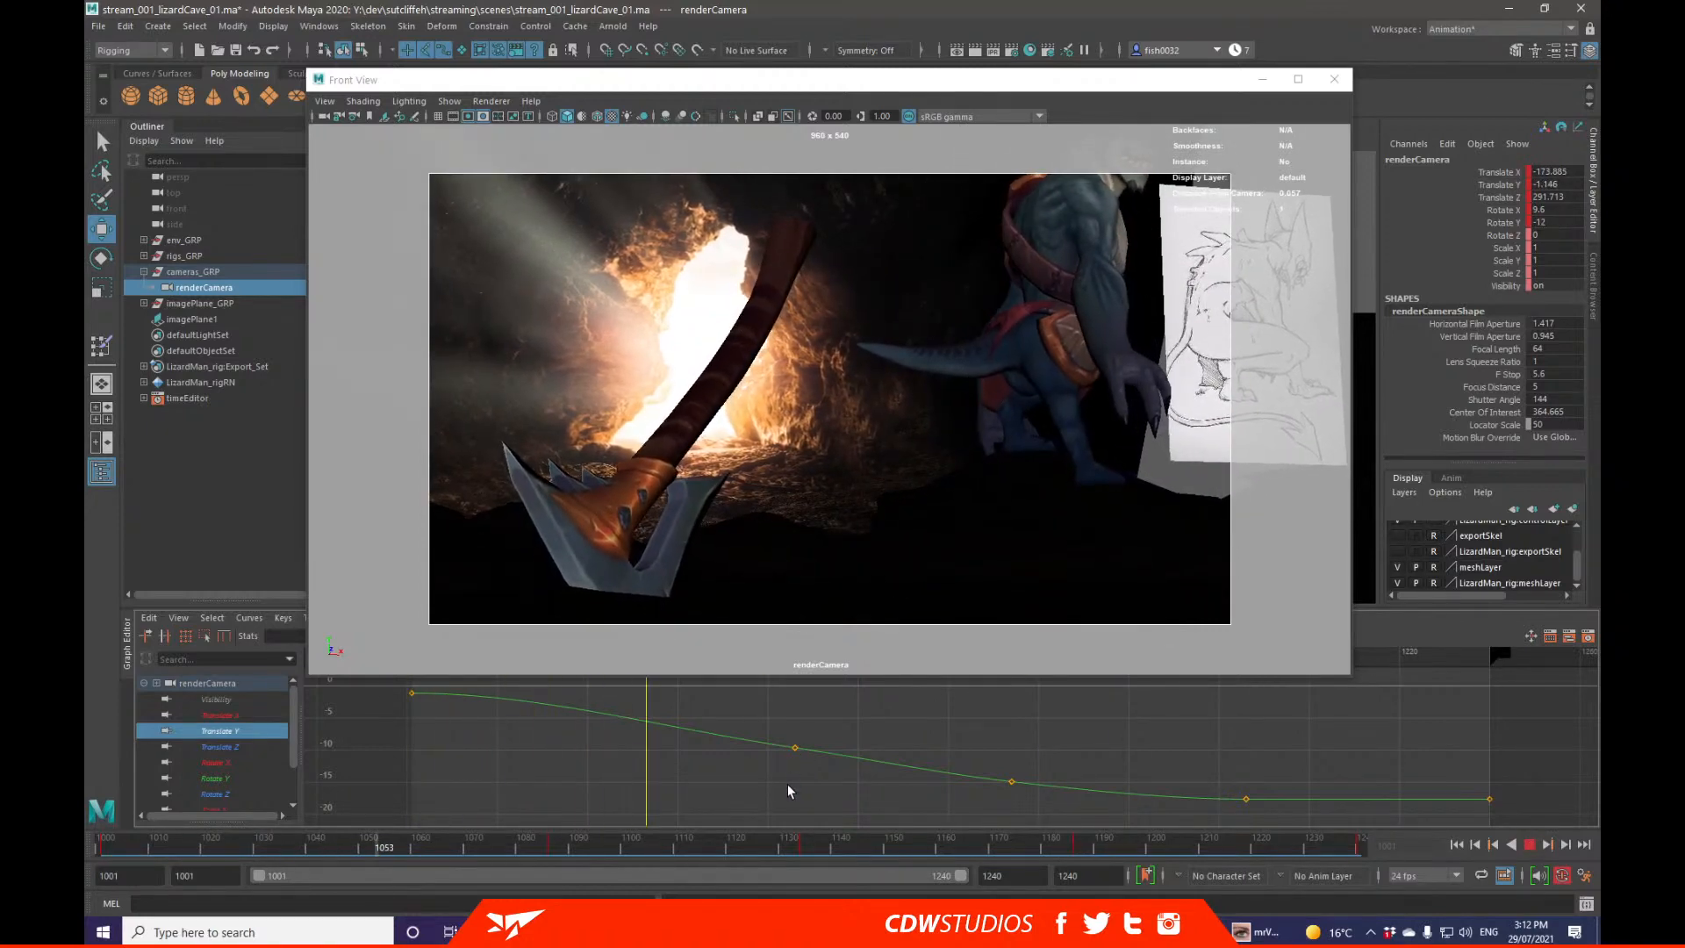
Step: Raise renderCamera's Translate Y key at frame 1086 to about -6 and replay the shot from the start
left_click_drag(779, 780, 792, 760)
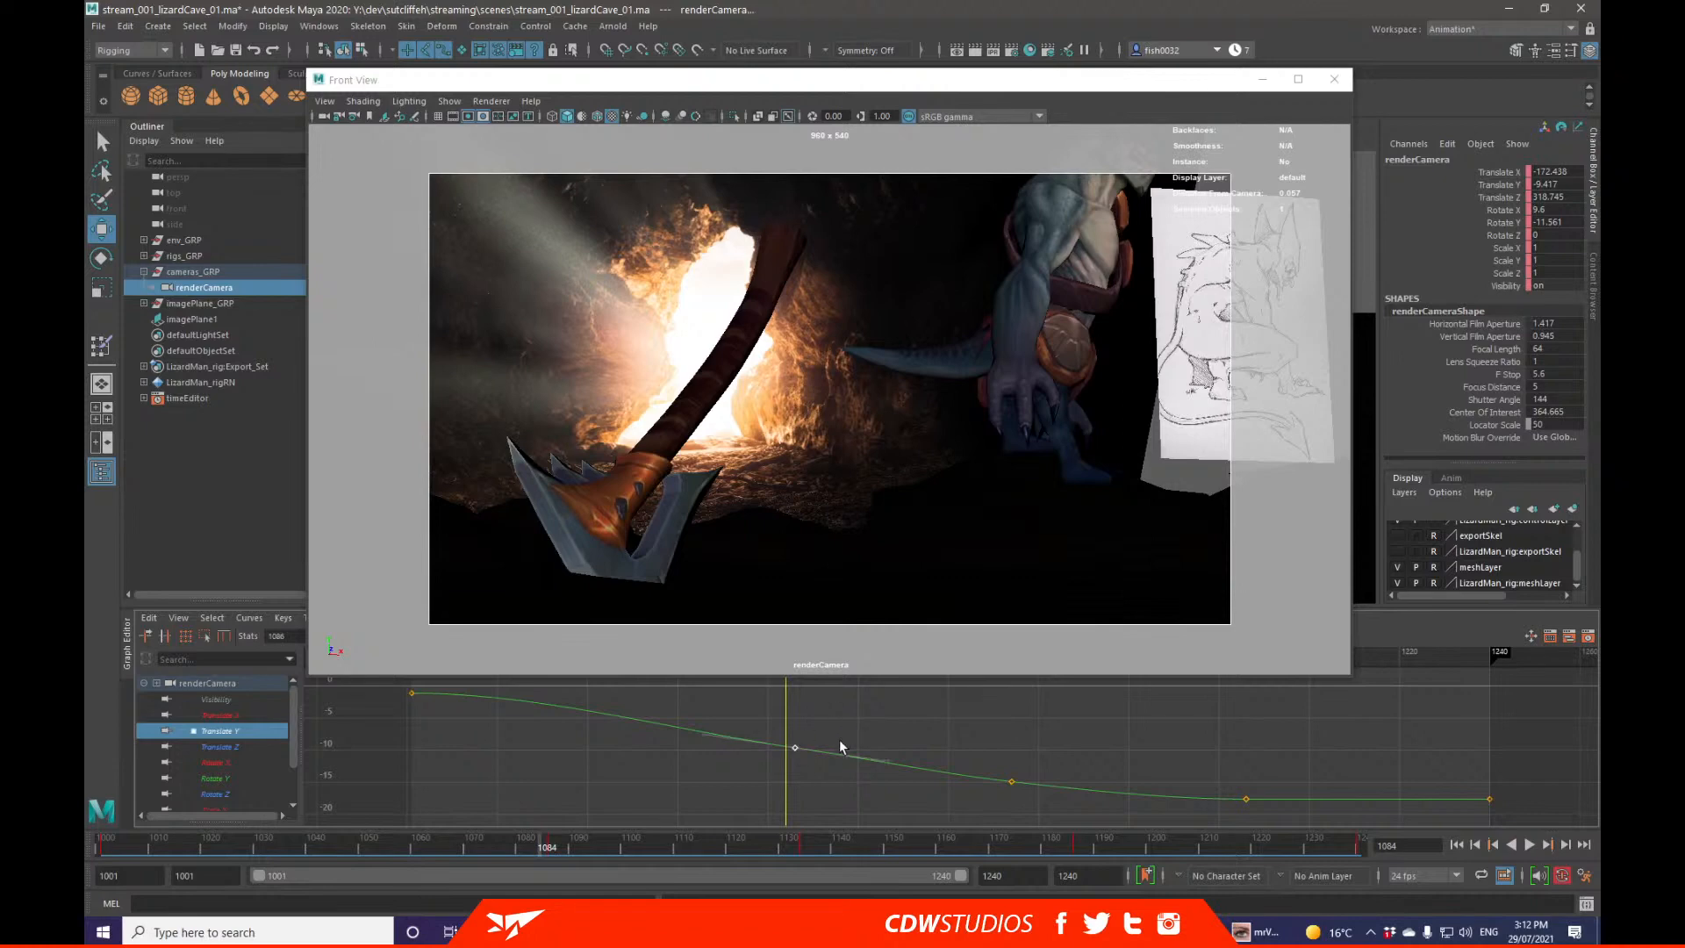
key(".")
mouse_move(872, 768)
middle_mouse_down()
mouse_move(876, 739)
mouse_move(860, 779)
middle_mouse_up()
key("alt+shift+v")
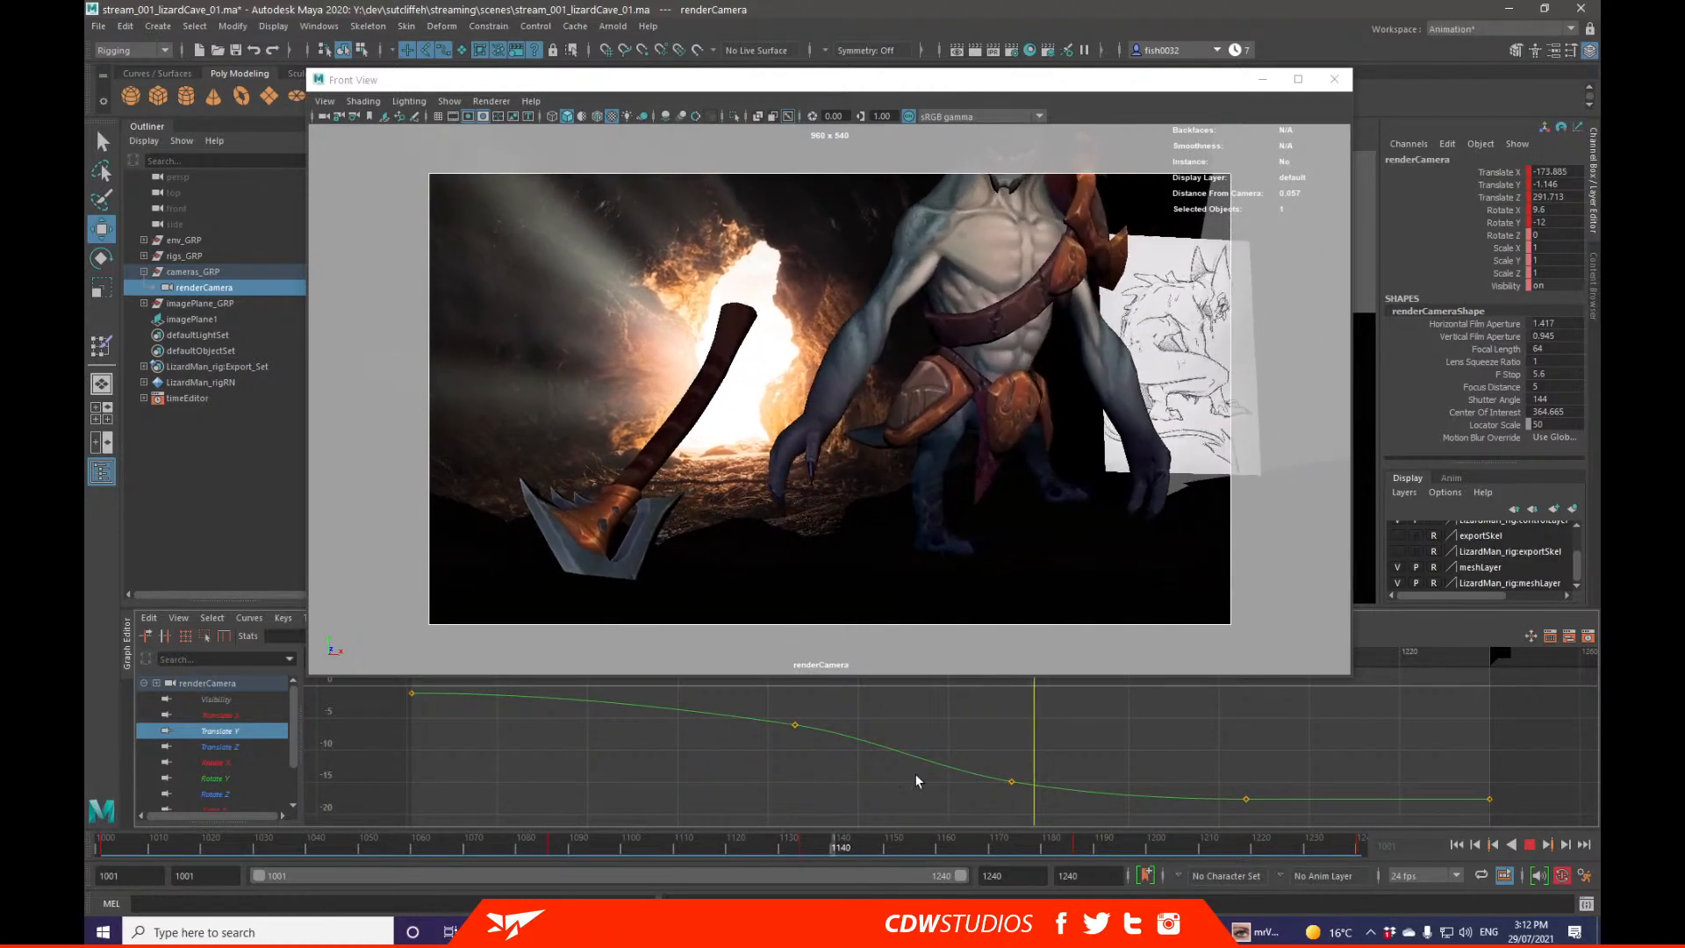
key("alt+shift+v")
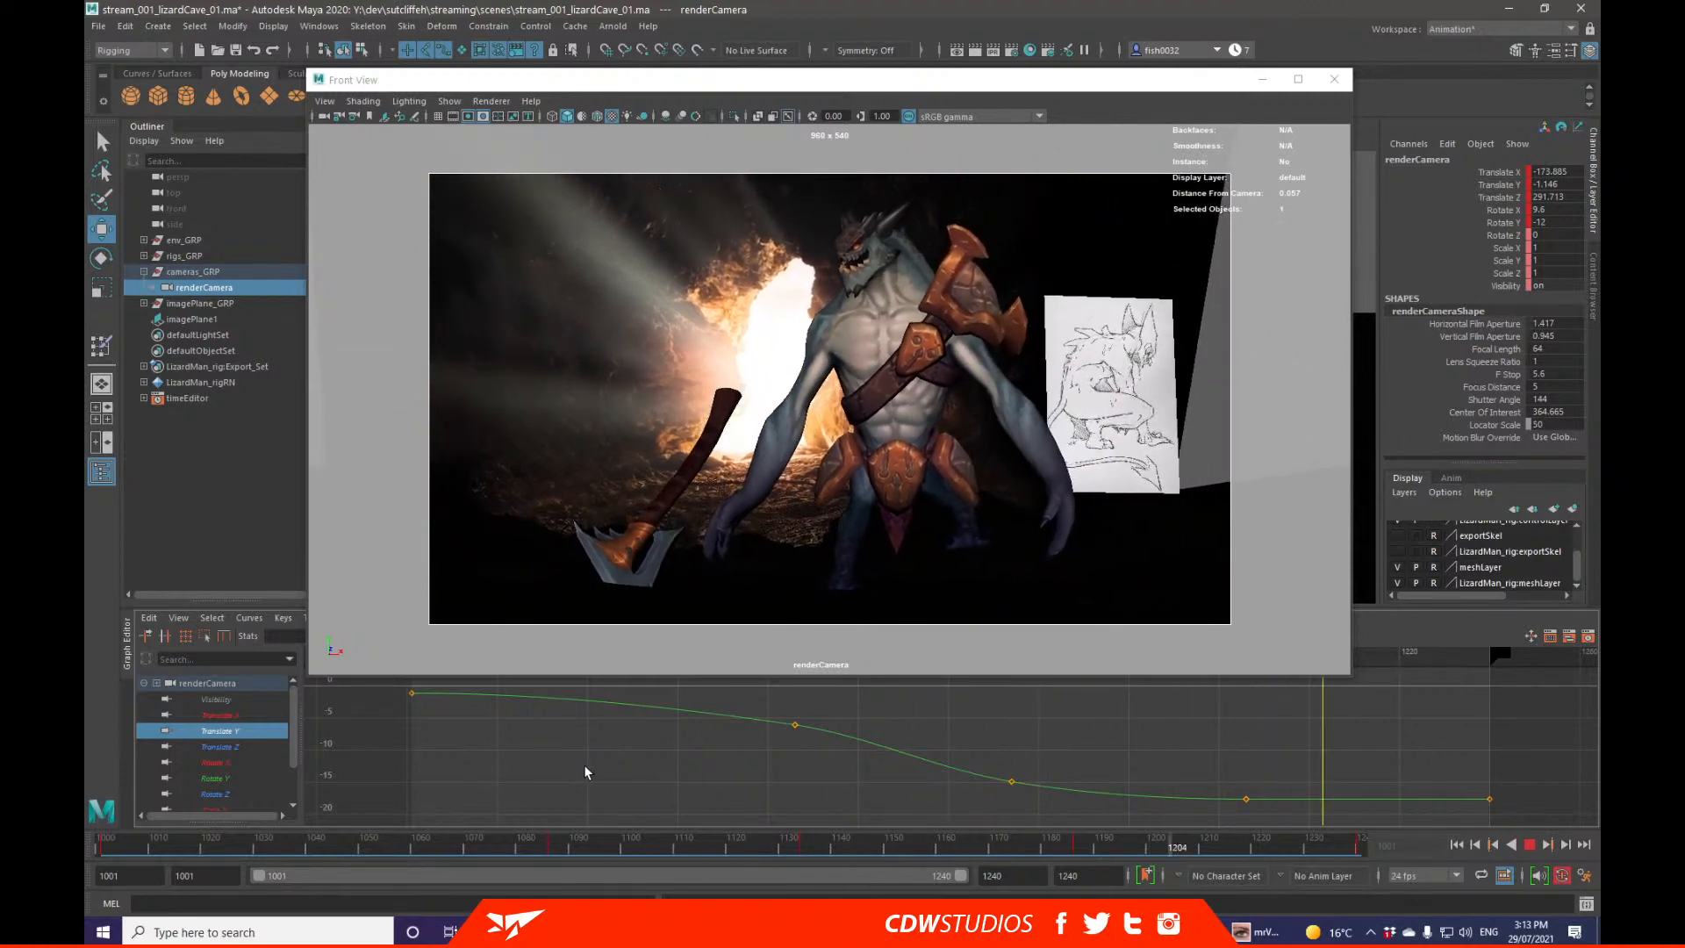
Step: Show renderCamera's Translate Z curve, and scrub and play the shot to review the camera's pull-back
left_click(219, 746)
left_click(530, 844)
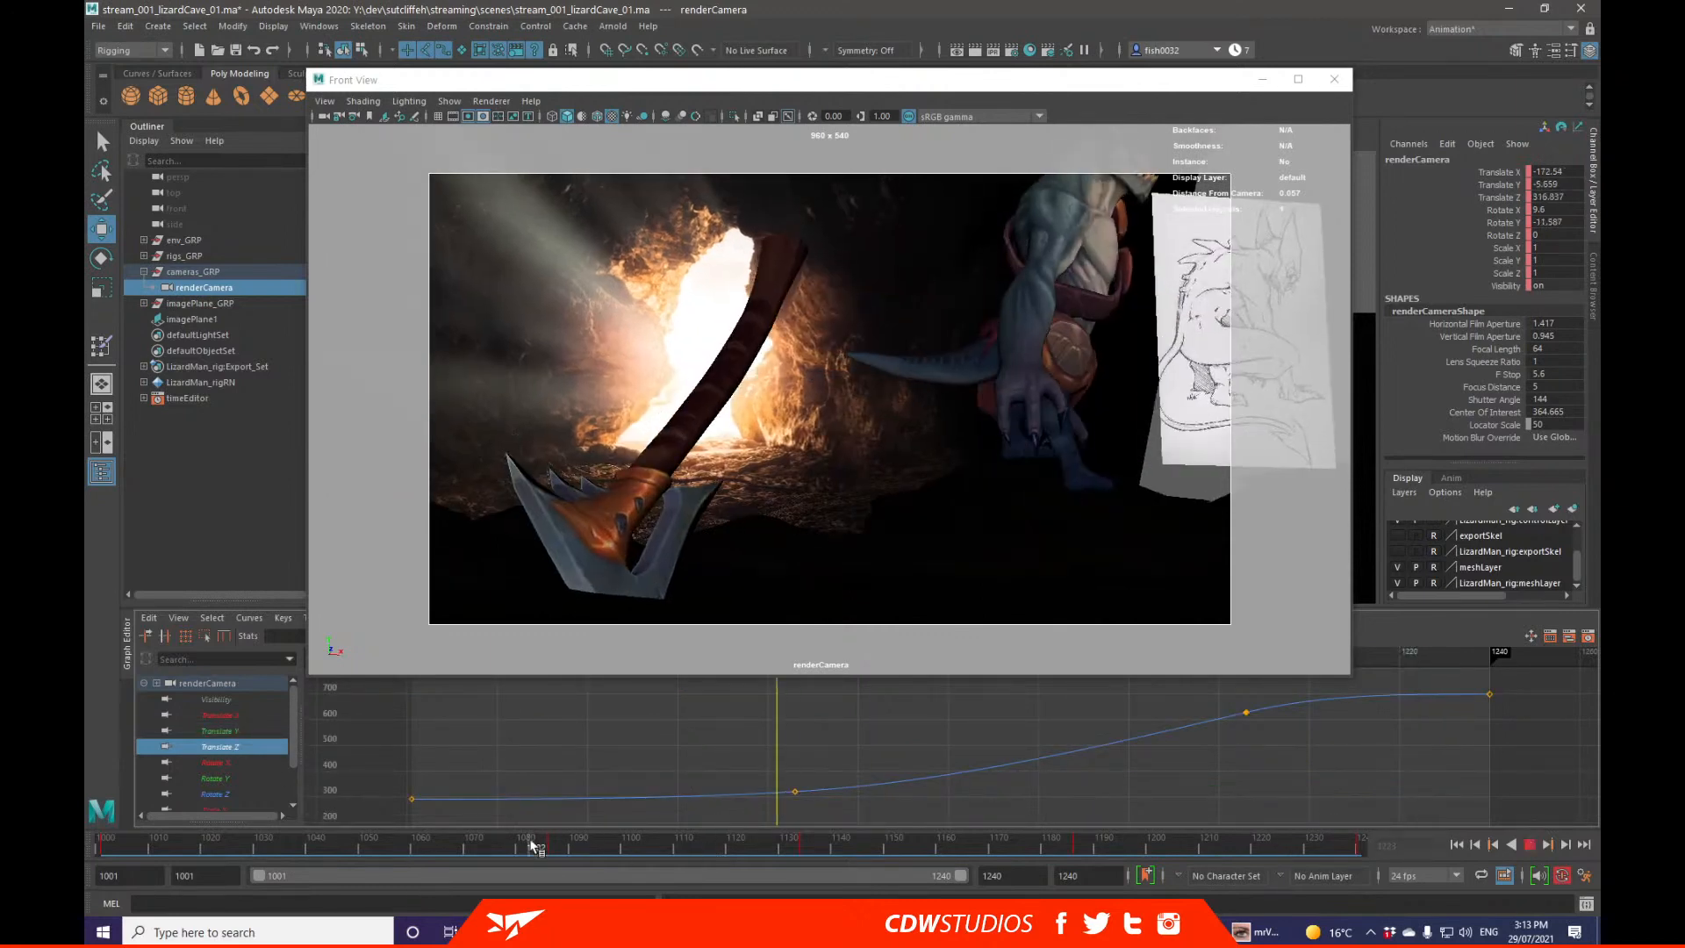
left_click_drag(530, 844, 136, 846)
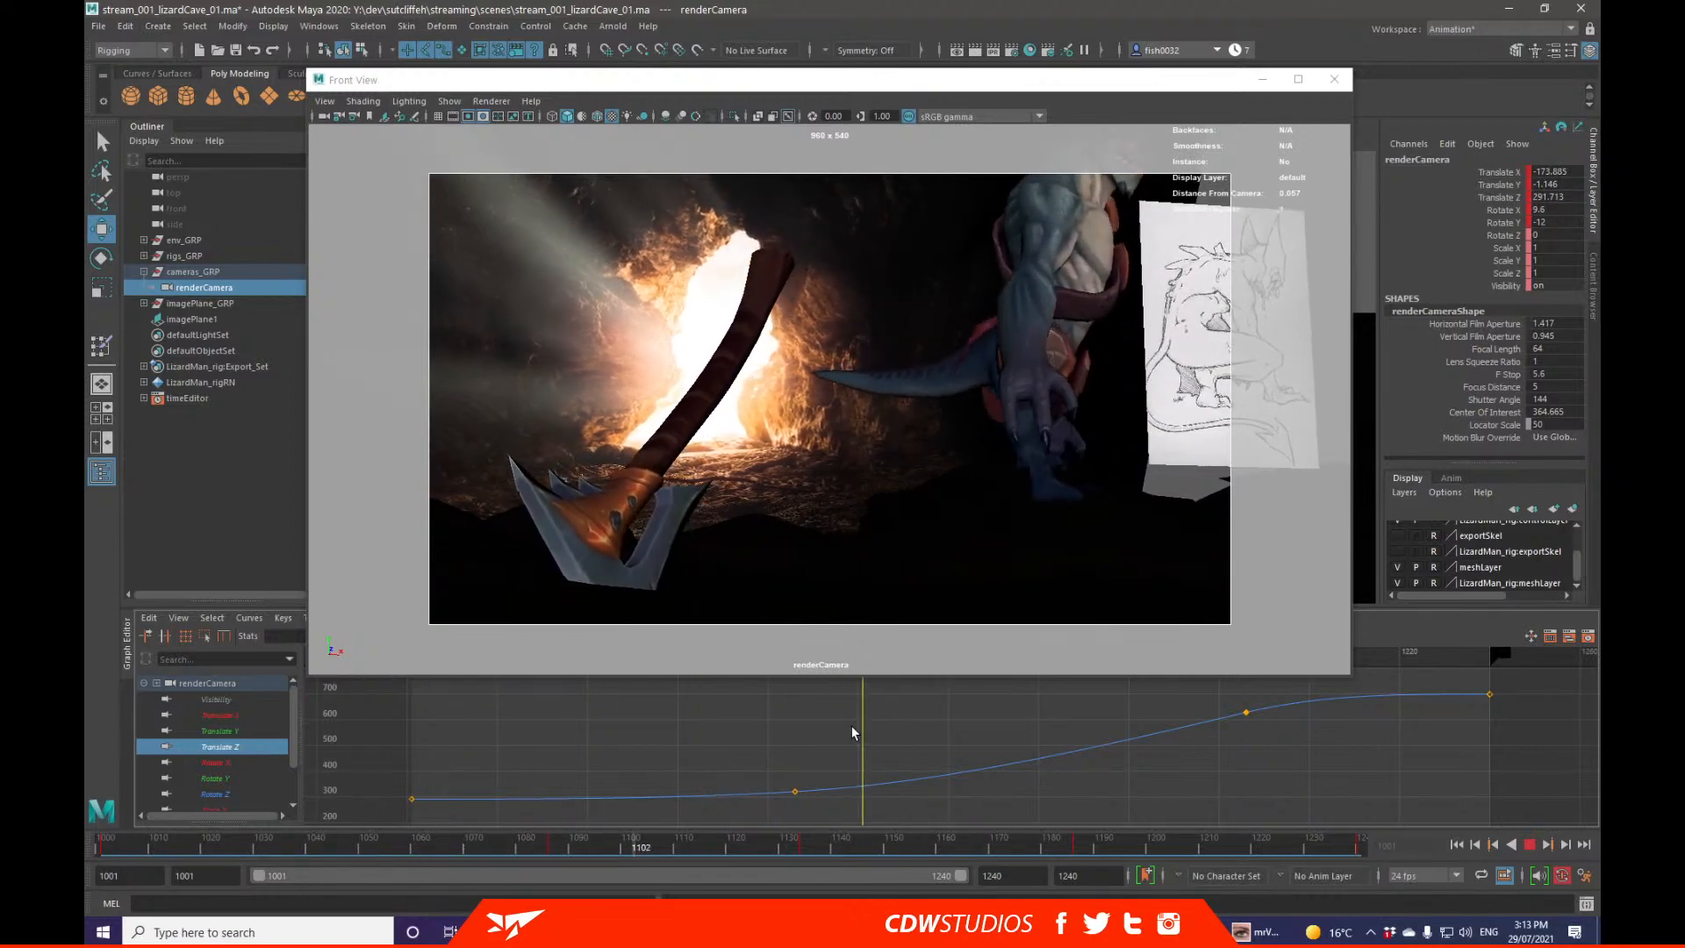
left_click(804, 846)
Step: Try shifting the Translate Z key at frame 1186 earlier in time, undo the move, and resume playback
middle_click_drag(1273, 736, 1064, 742, "shift")
key("ctrl+z")
key("alt+v")
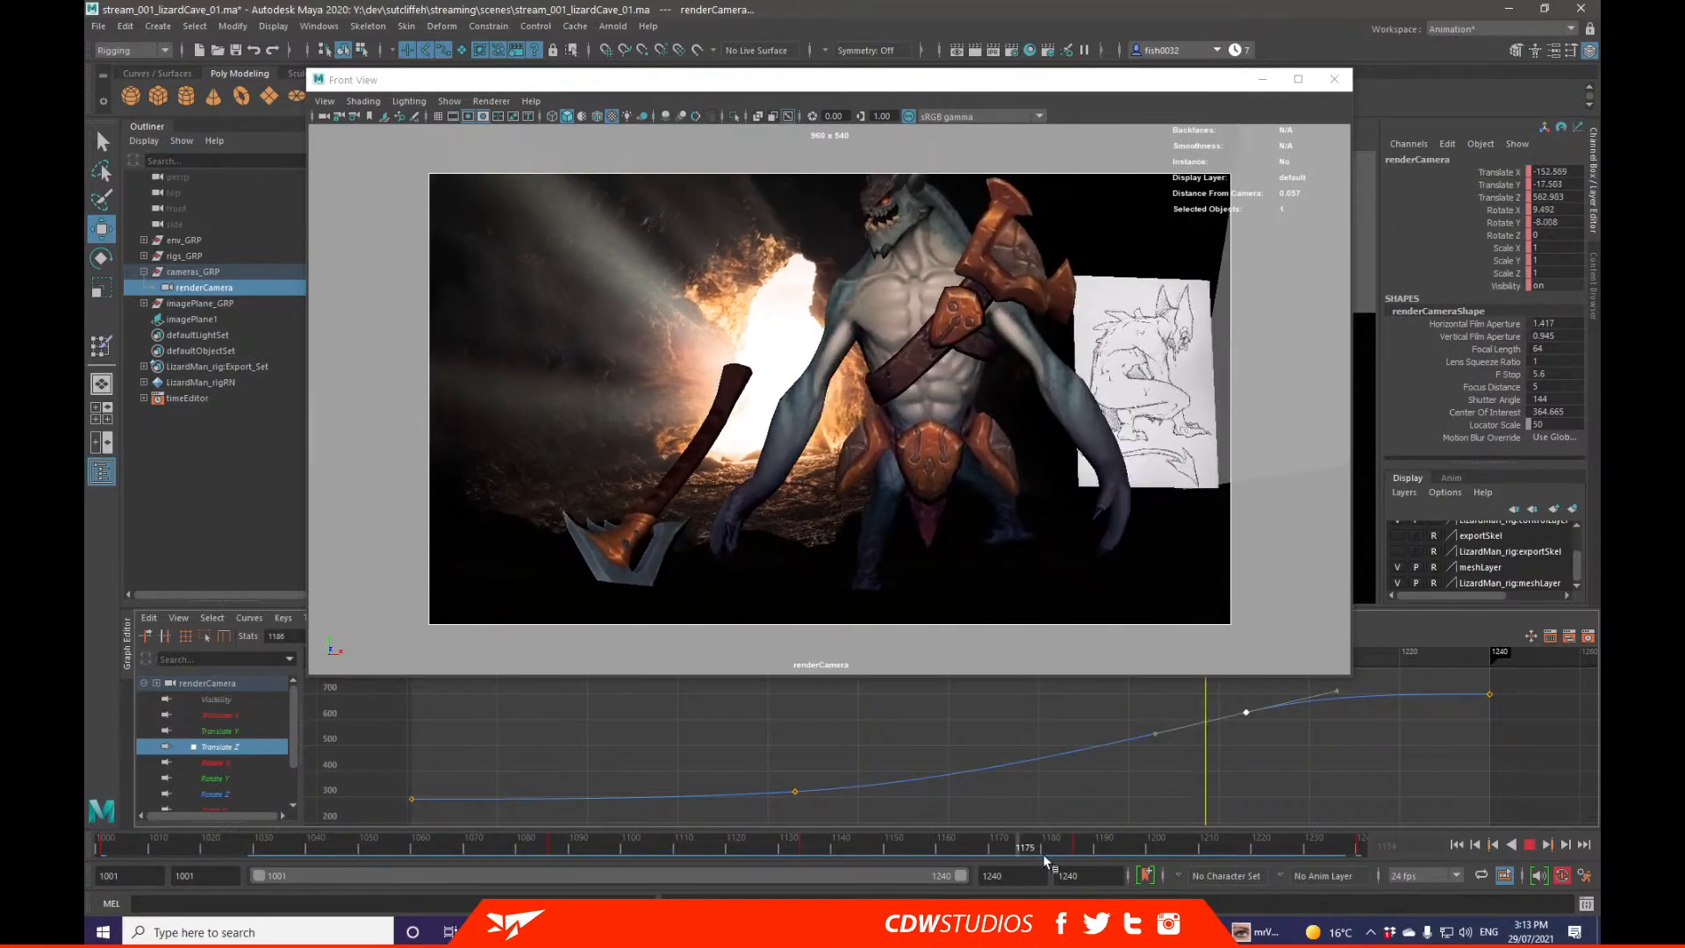
Step: Move renderCamera's Translate Z key at frame 1186 earlier to frame 1160 and replay the shot from the start
left_click(1079, 847)
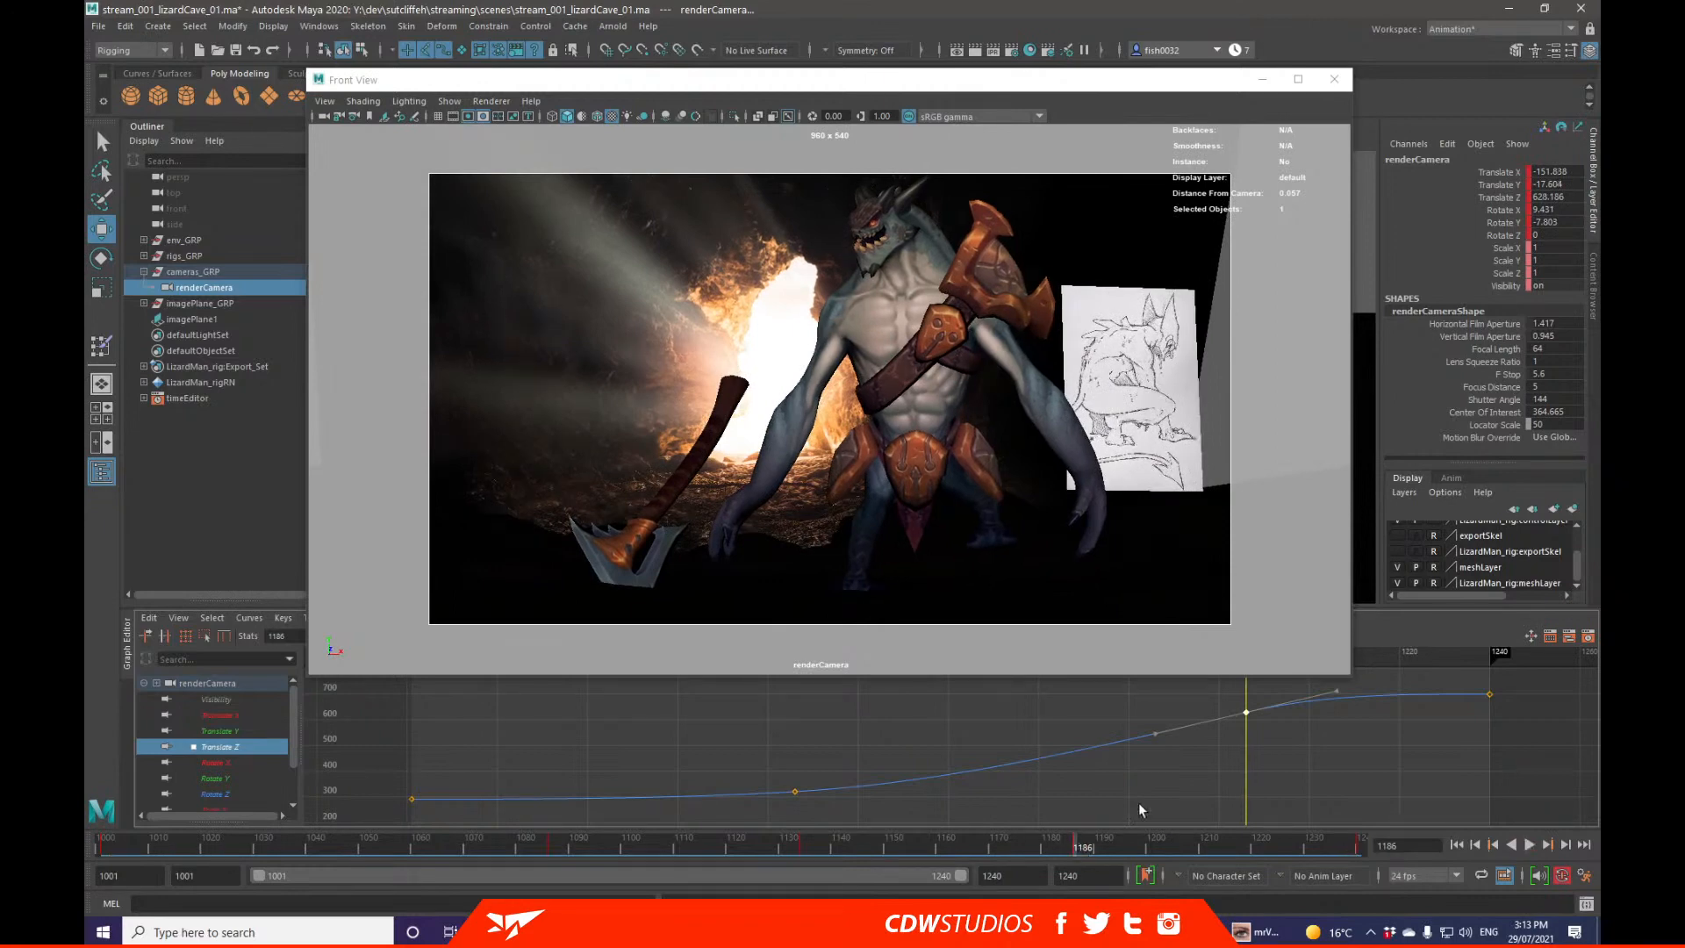
middle_click_drag(1312, 741, 1255, 733, "shift")
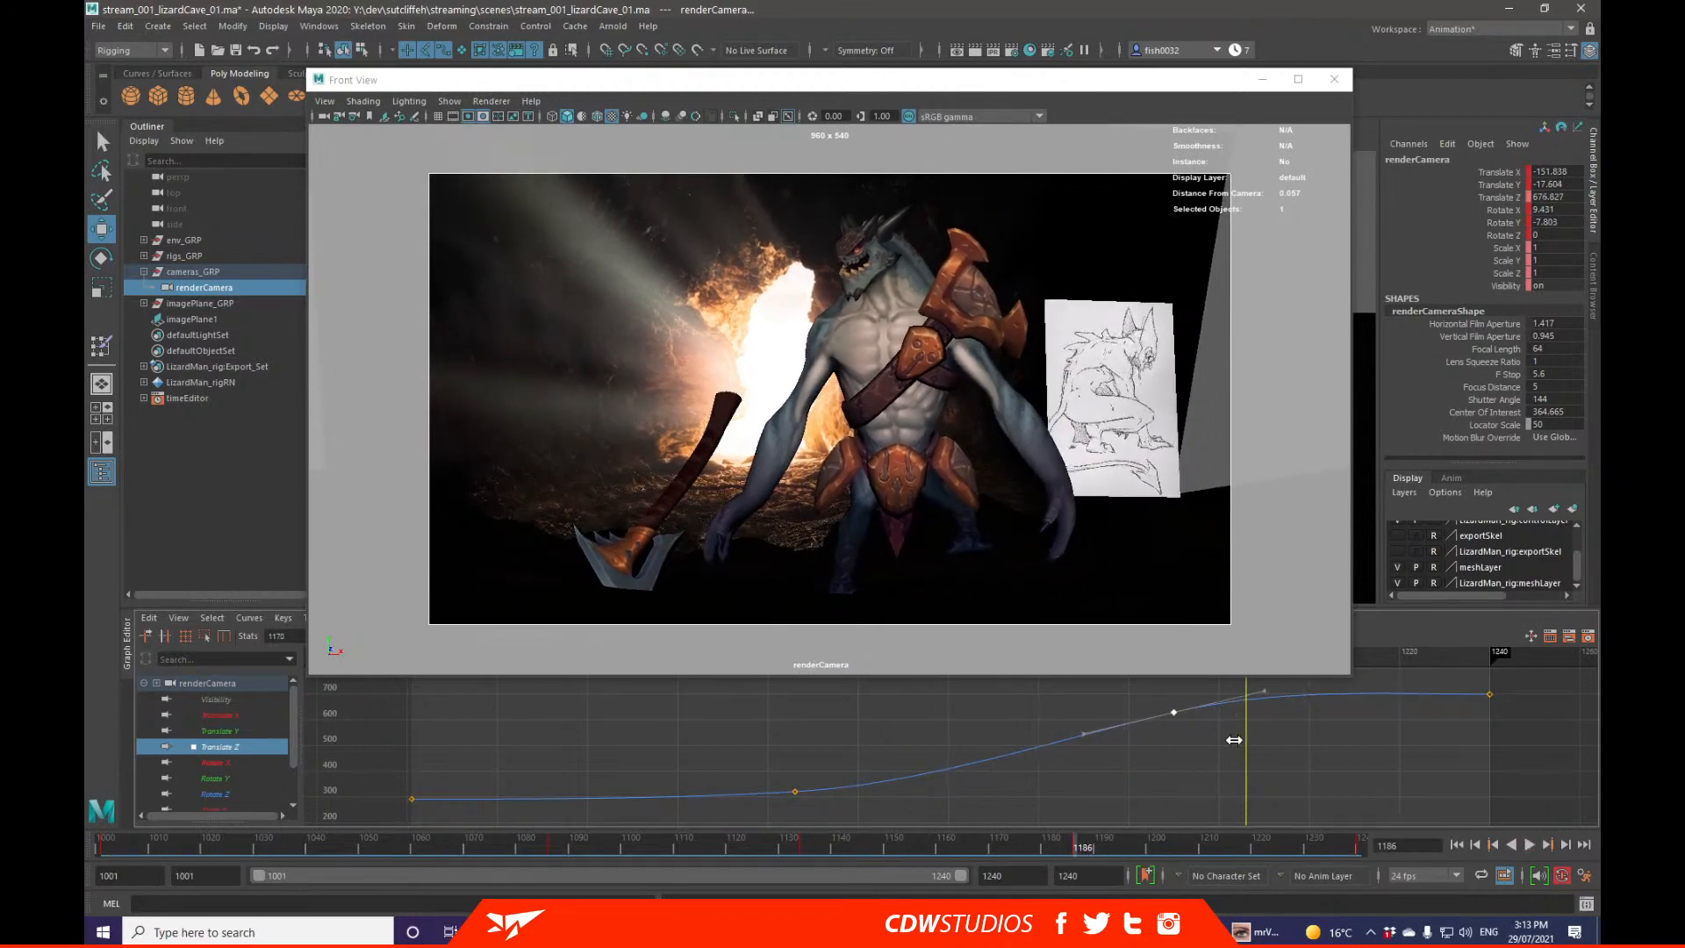
middle_click_drag(1233, 740, 1182, 746, "shift")
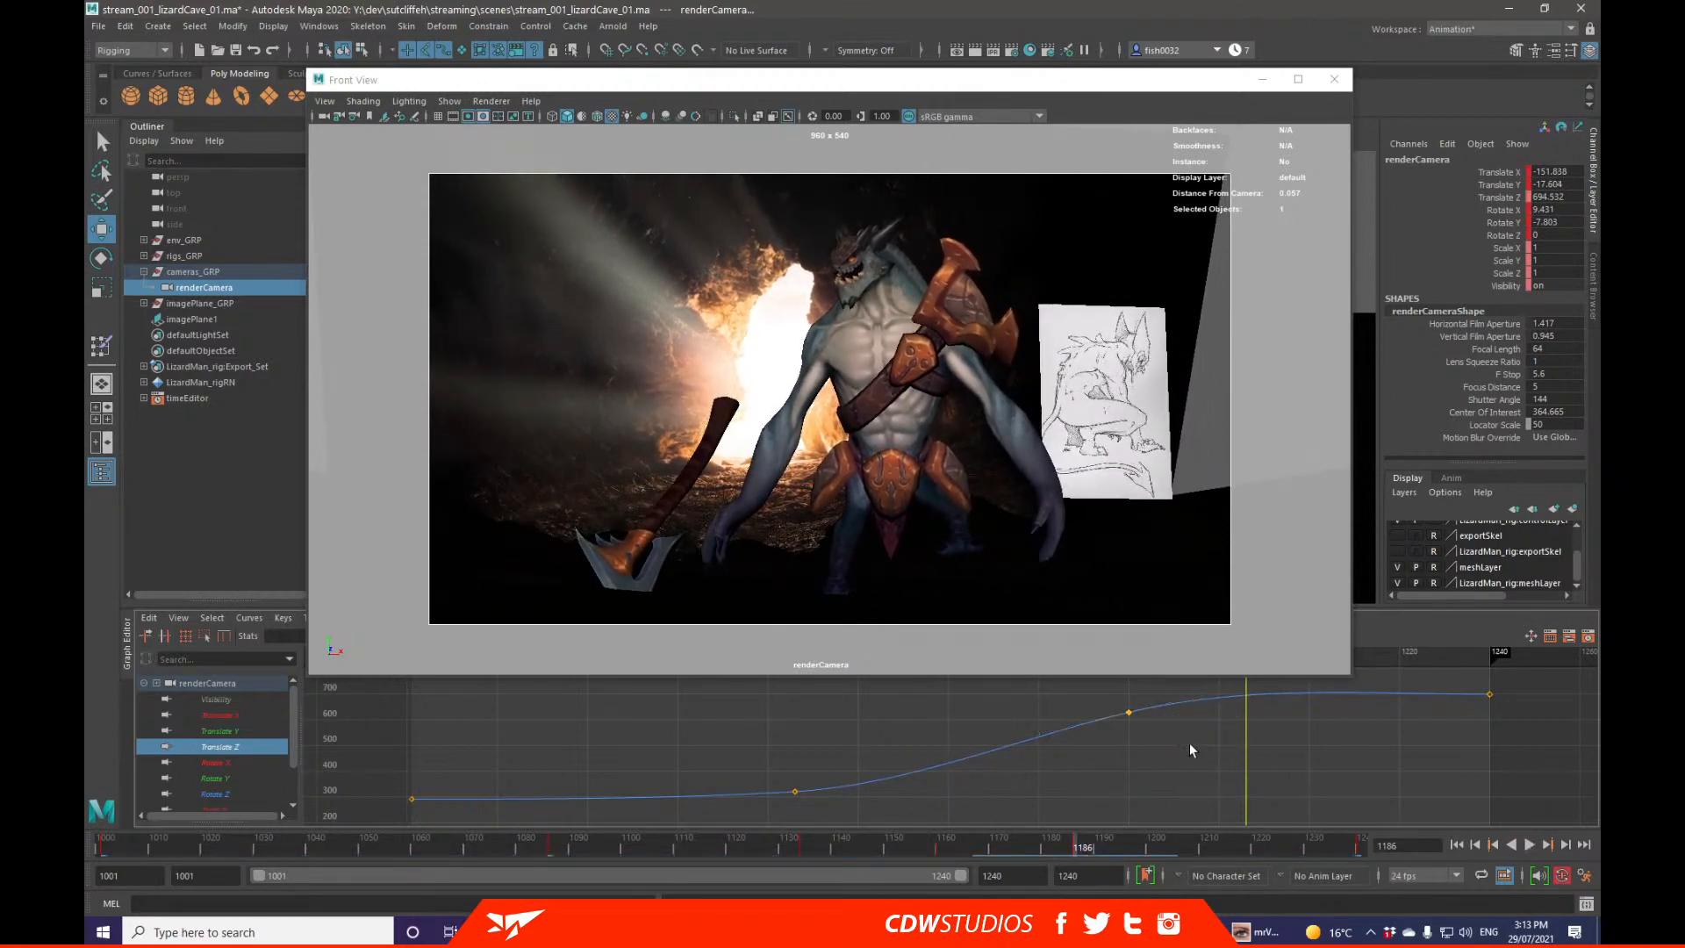
key("q")
left_click(1191, 749)
left_click(671, 848)
key("alt+v")
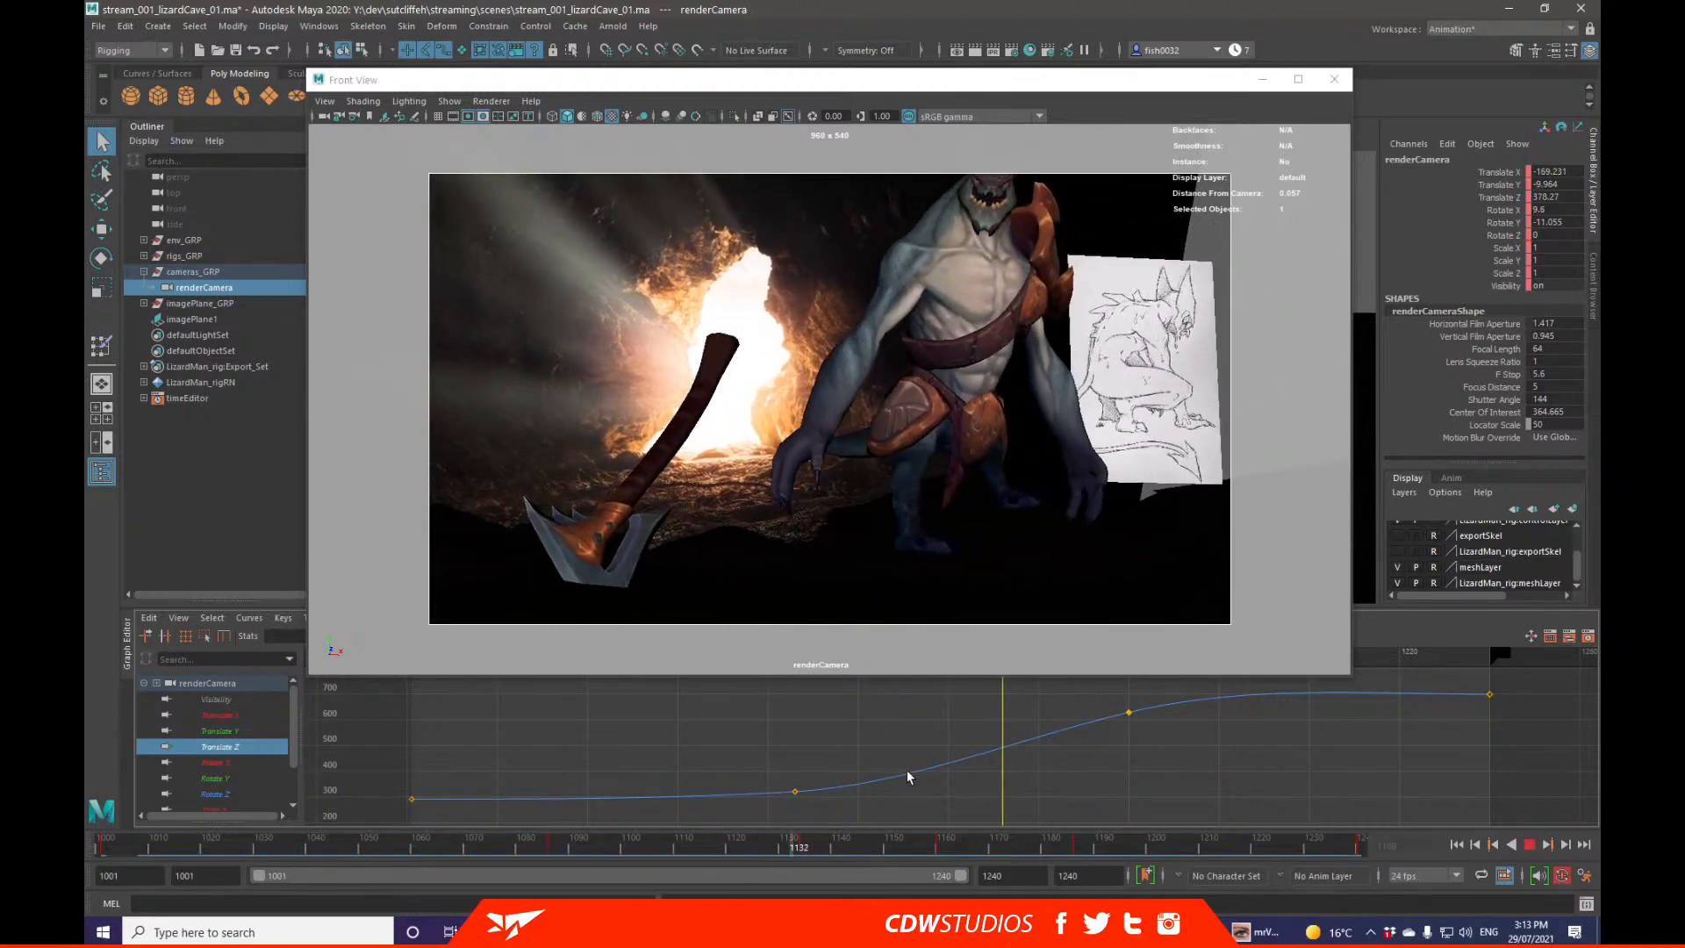
left_click(103, 844)
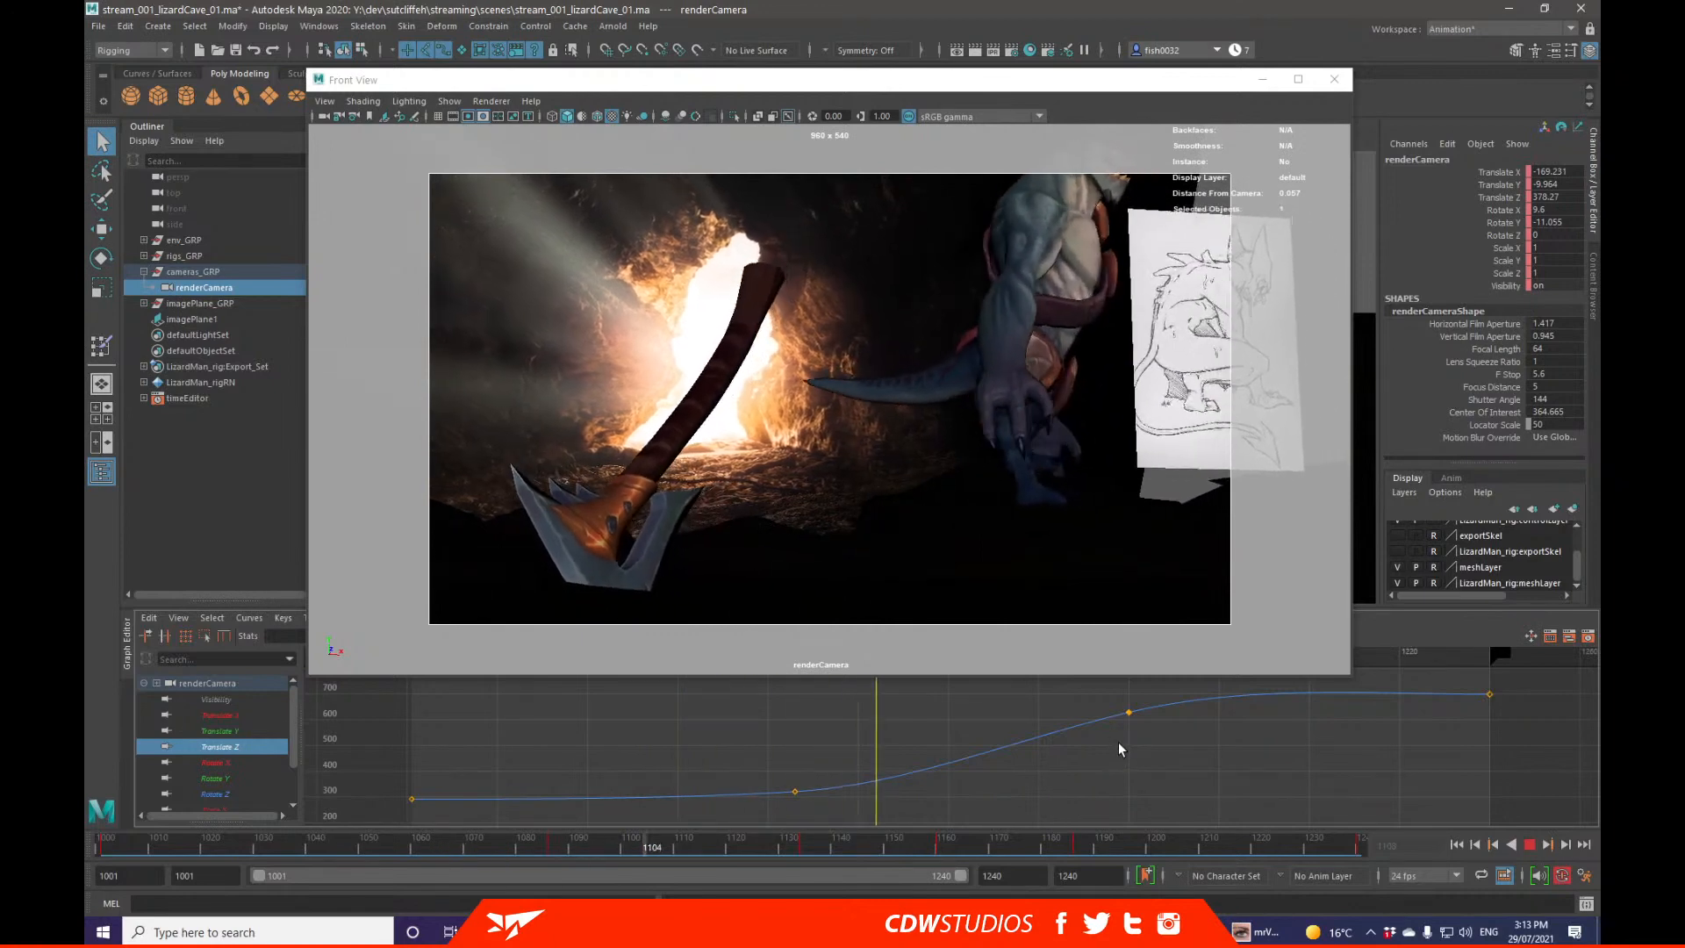
key("Escape")
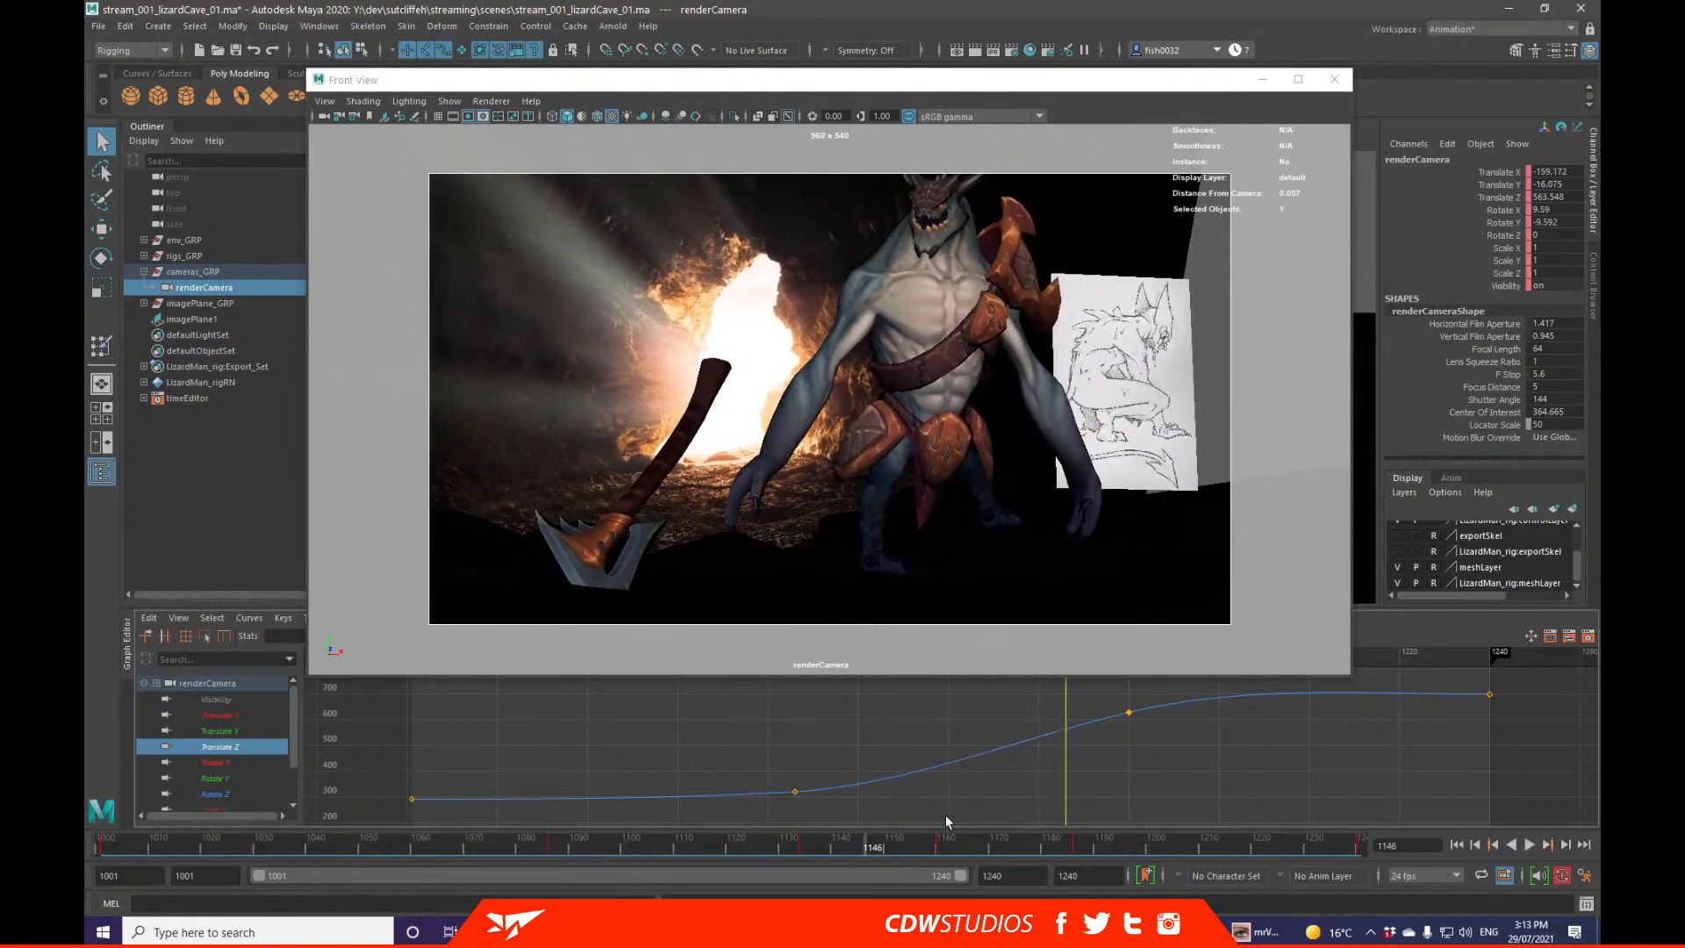
Step: Try moving the Translate Z key at frame 1086 to about frame 1120, play the result, and undo the move
left_click_drag(886, 844, 548, 843)
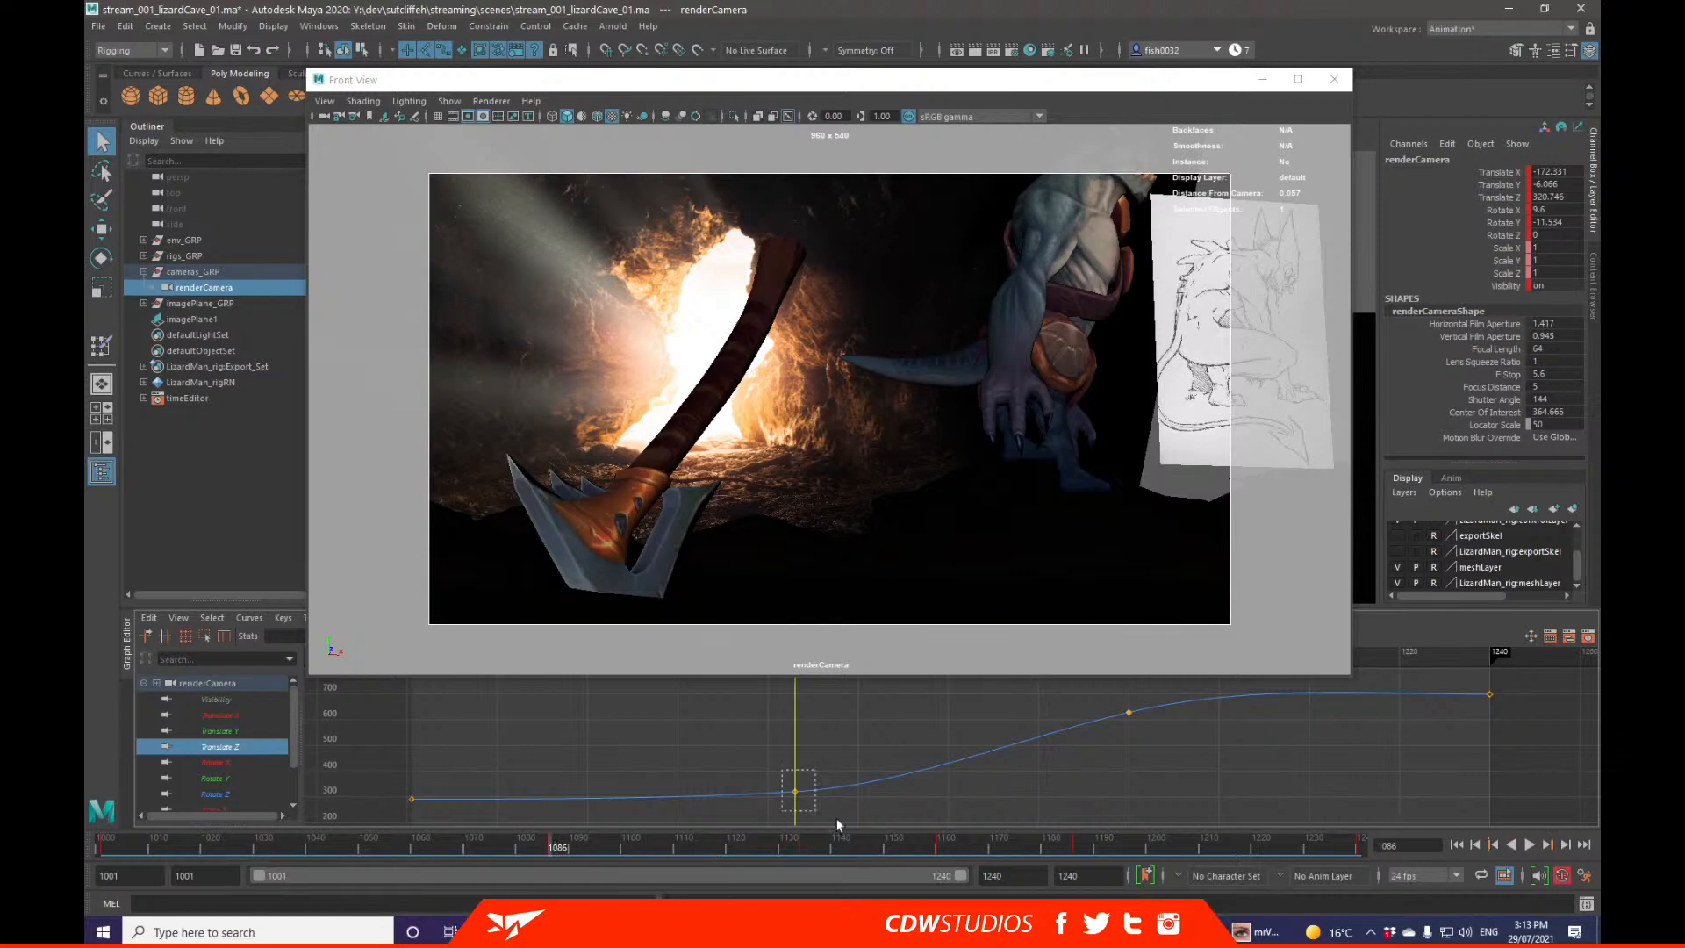
middle_click_drag(871, 810, 1022, 787)
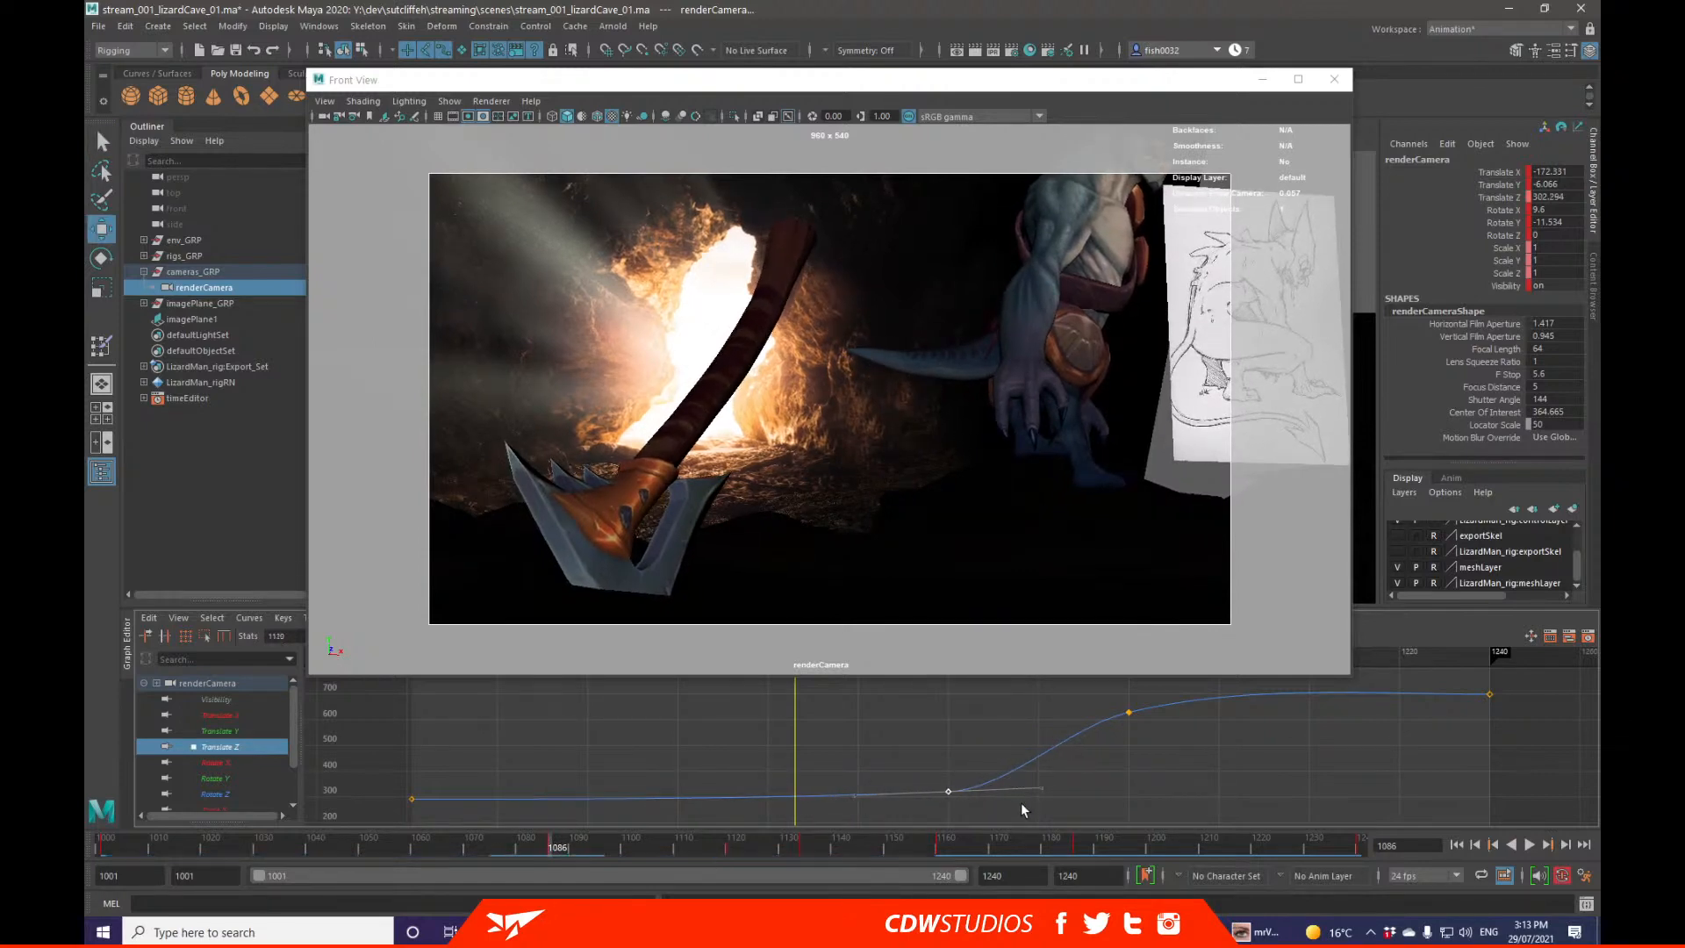
key("alt+v")
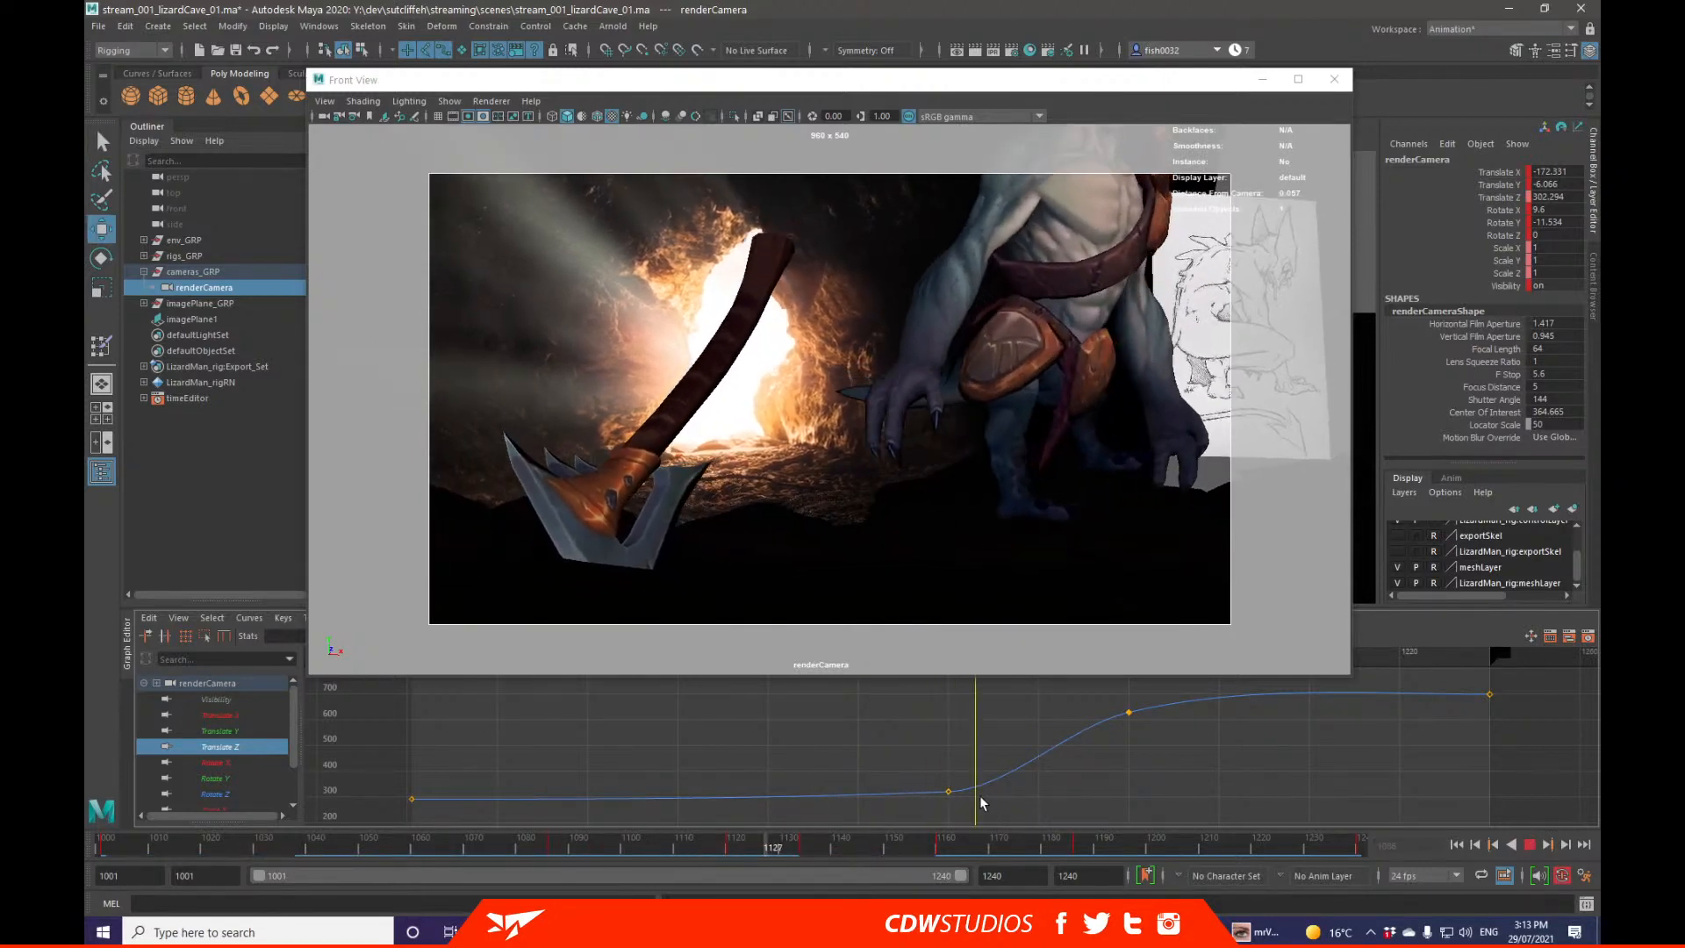
key("Escape")
key("ctrl+z")
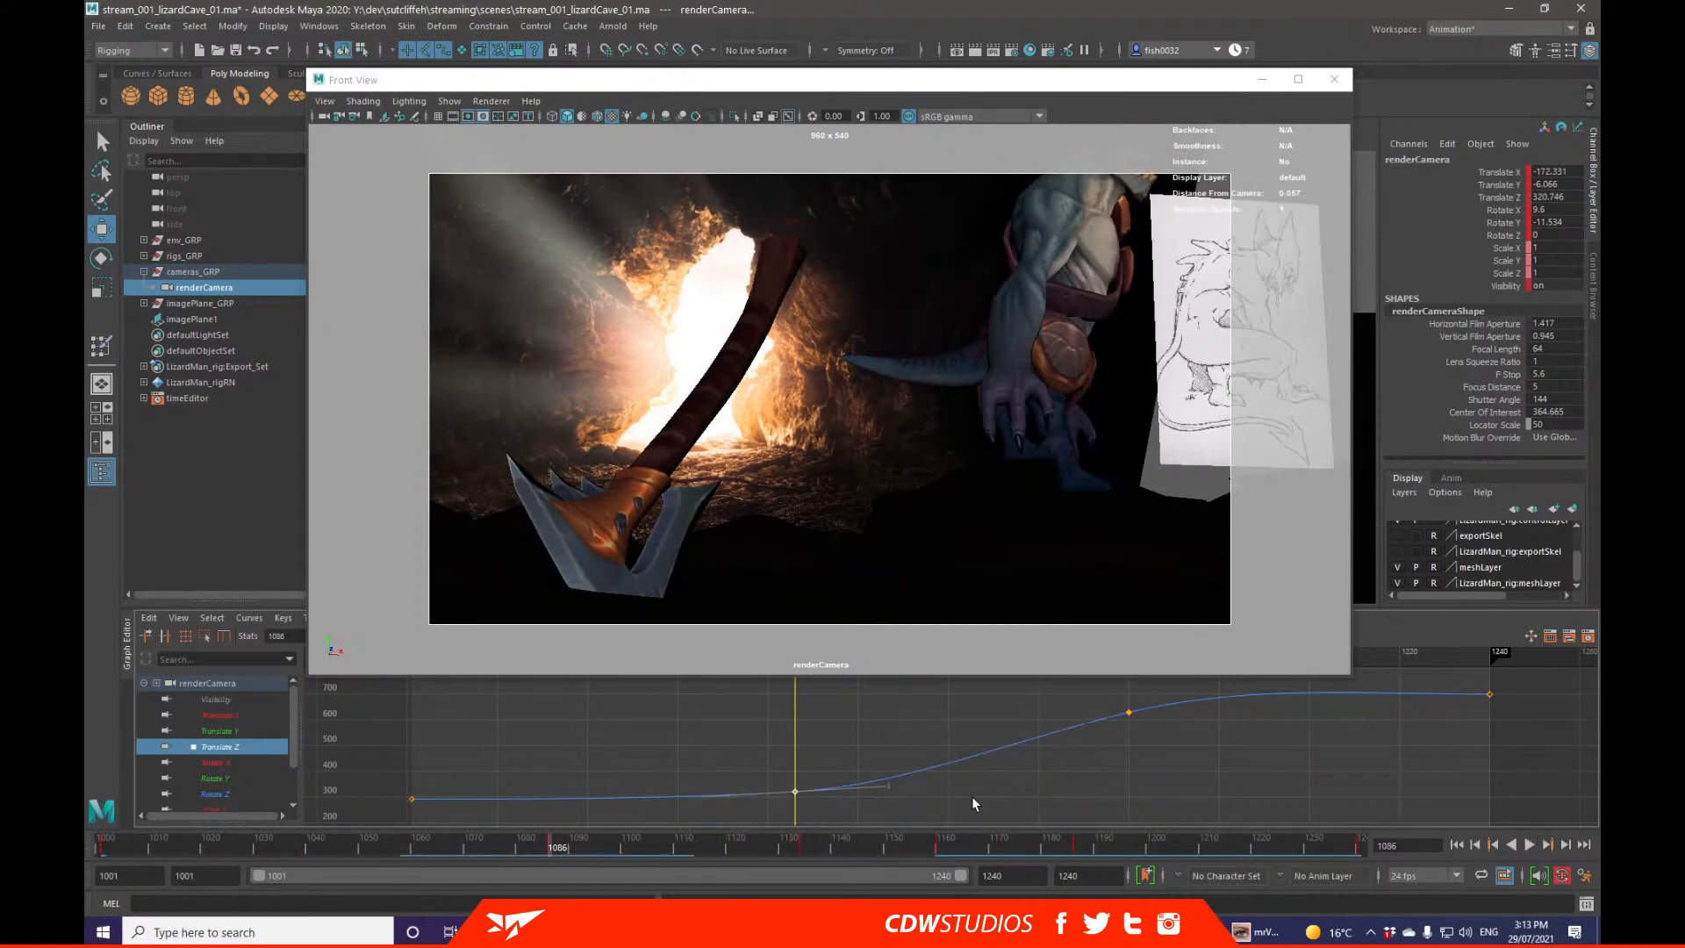
Step: Review the Translate Y and Translate X curves around frame 1160 and shift renderCamera's remaining keys at frame 1186 to 1160
left_click_drag(548, 844, 941, 849)
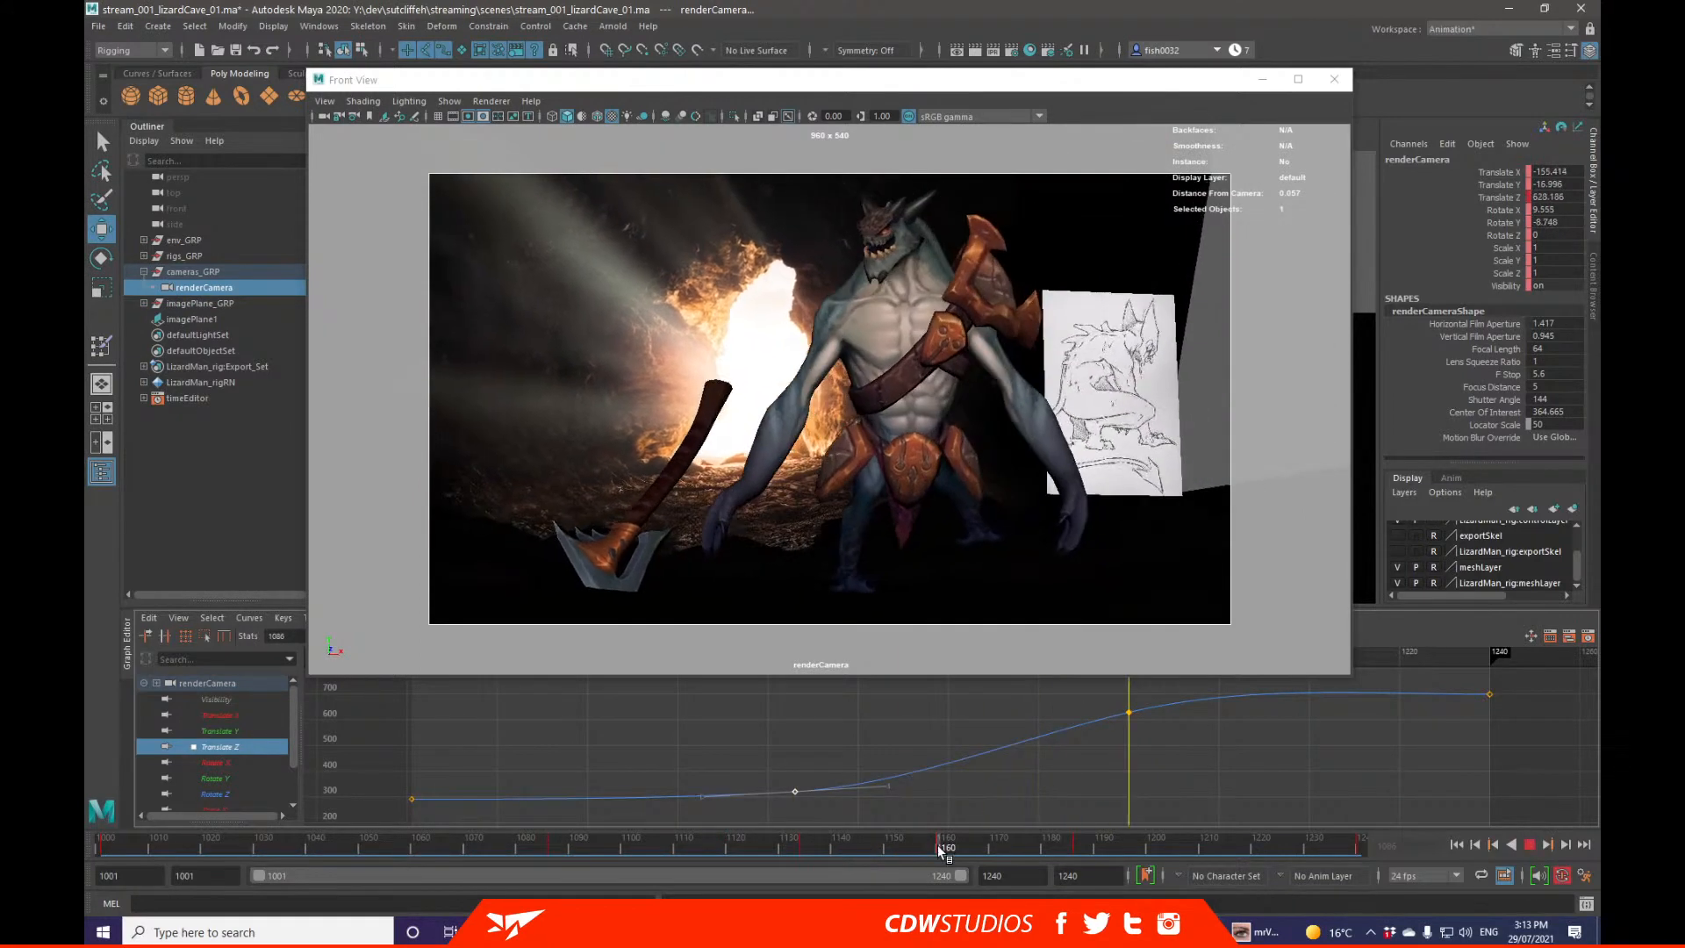
left_click(275, 731)
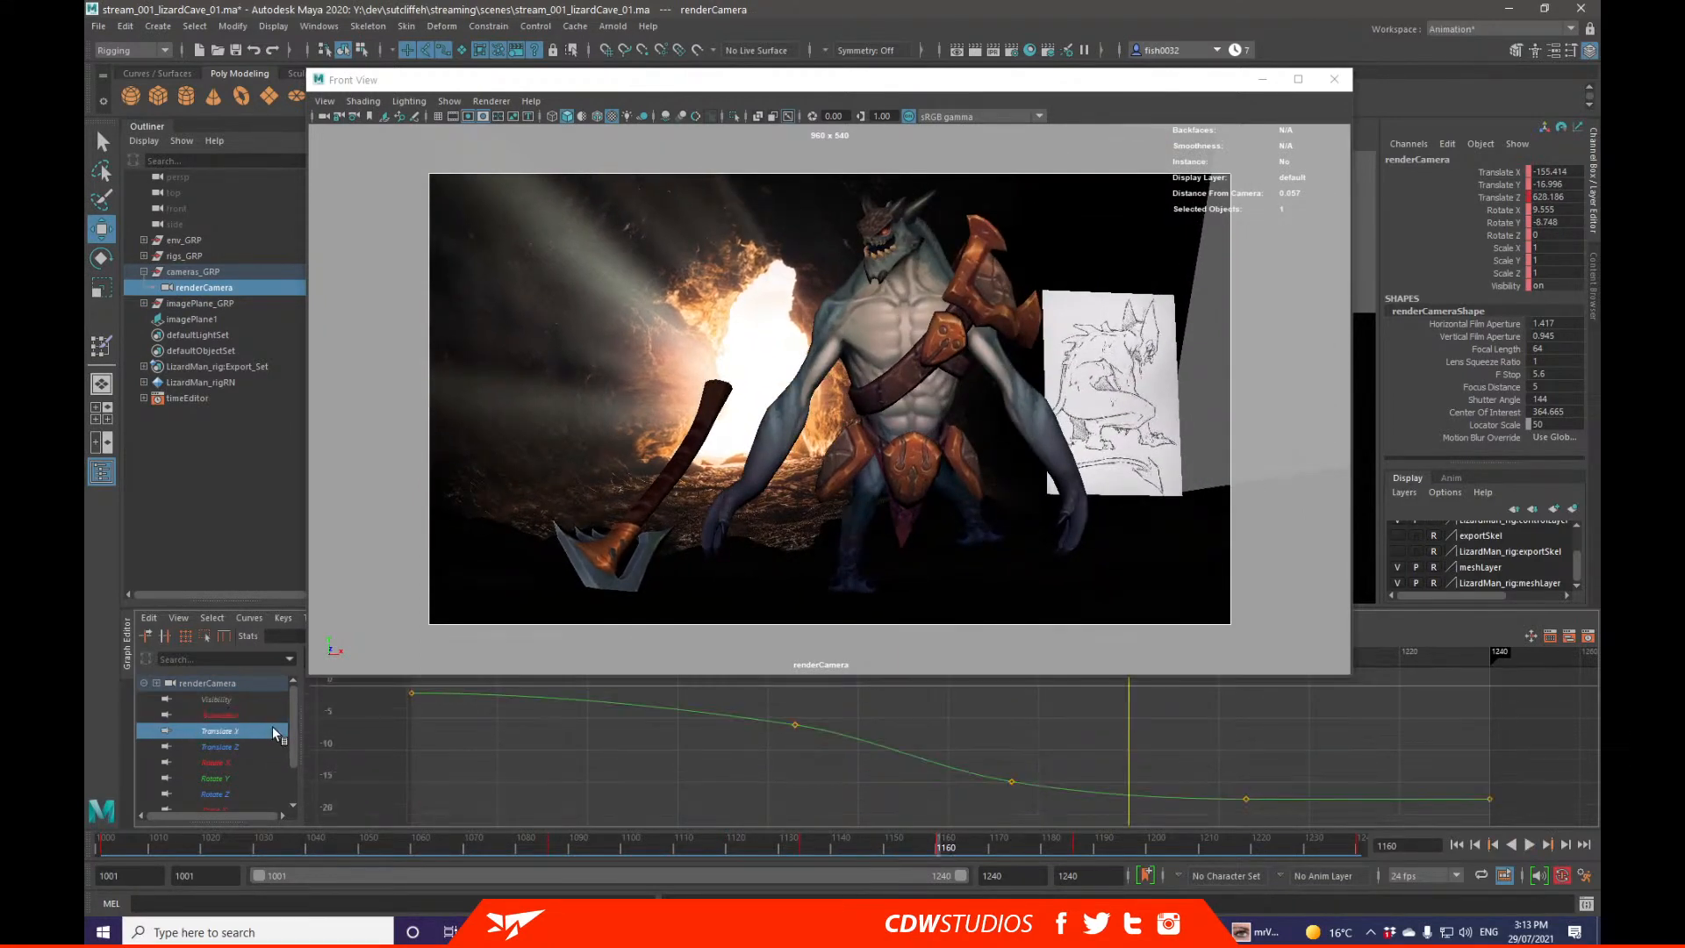
key("Up")
left_click_drag(1038, 851, 1078, 847)
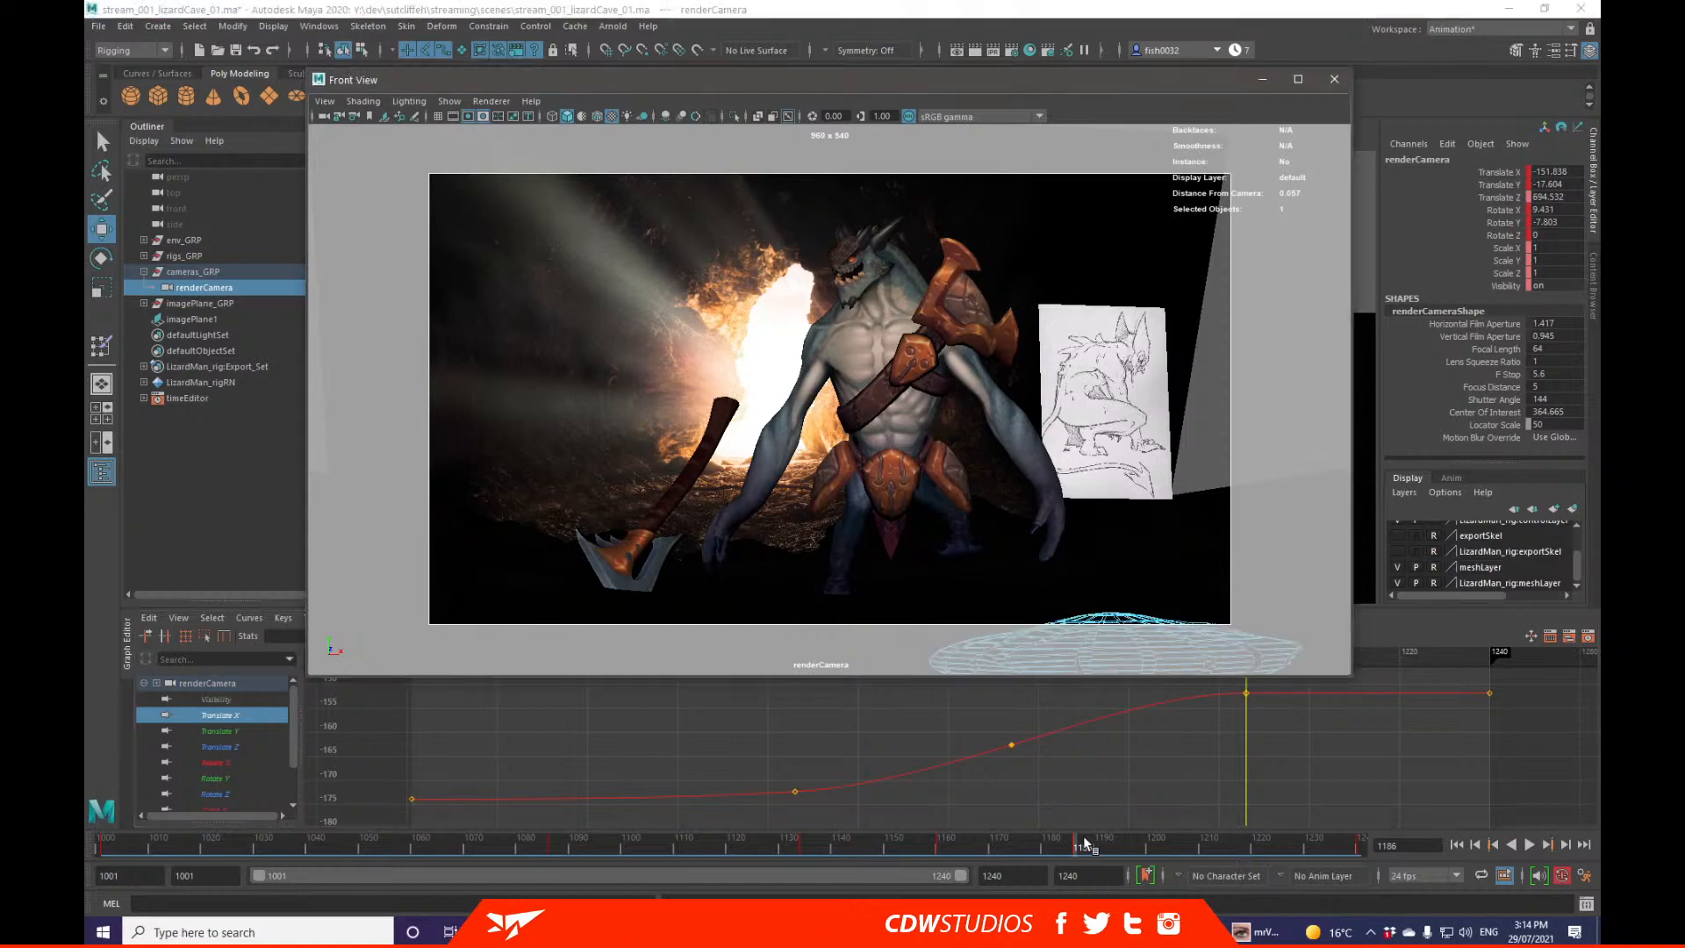
left_click_drag(1077, 853, 595, 847)
Step: Steepen the outgoing tangent of the Translate X key at frame 1134 and check the move against the Translate Z curve
left_click_drag(957, 705, 1043, 756)
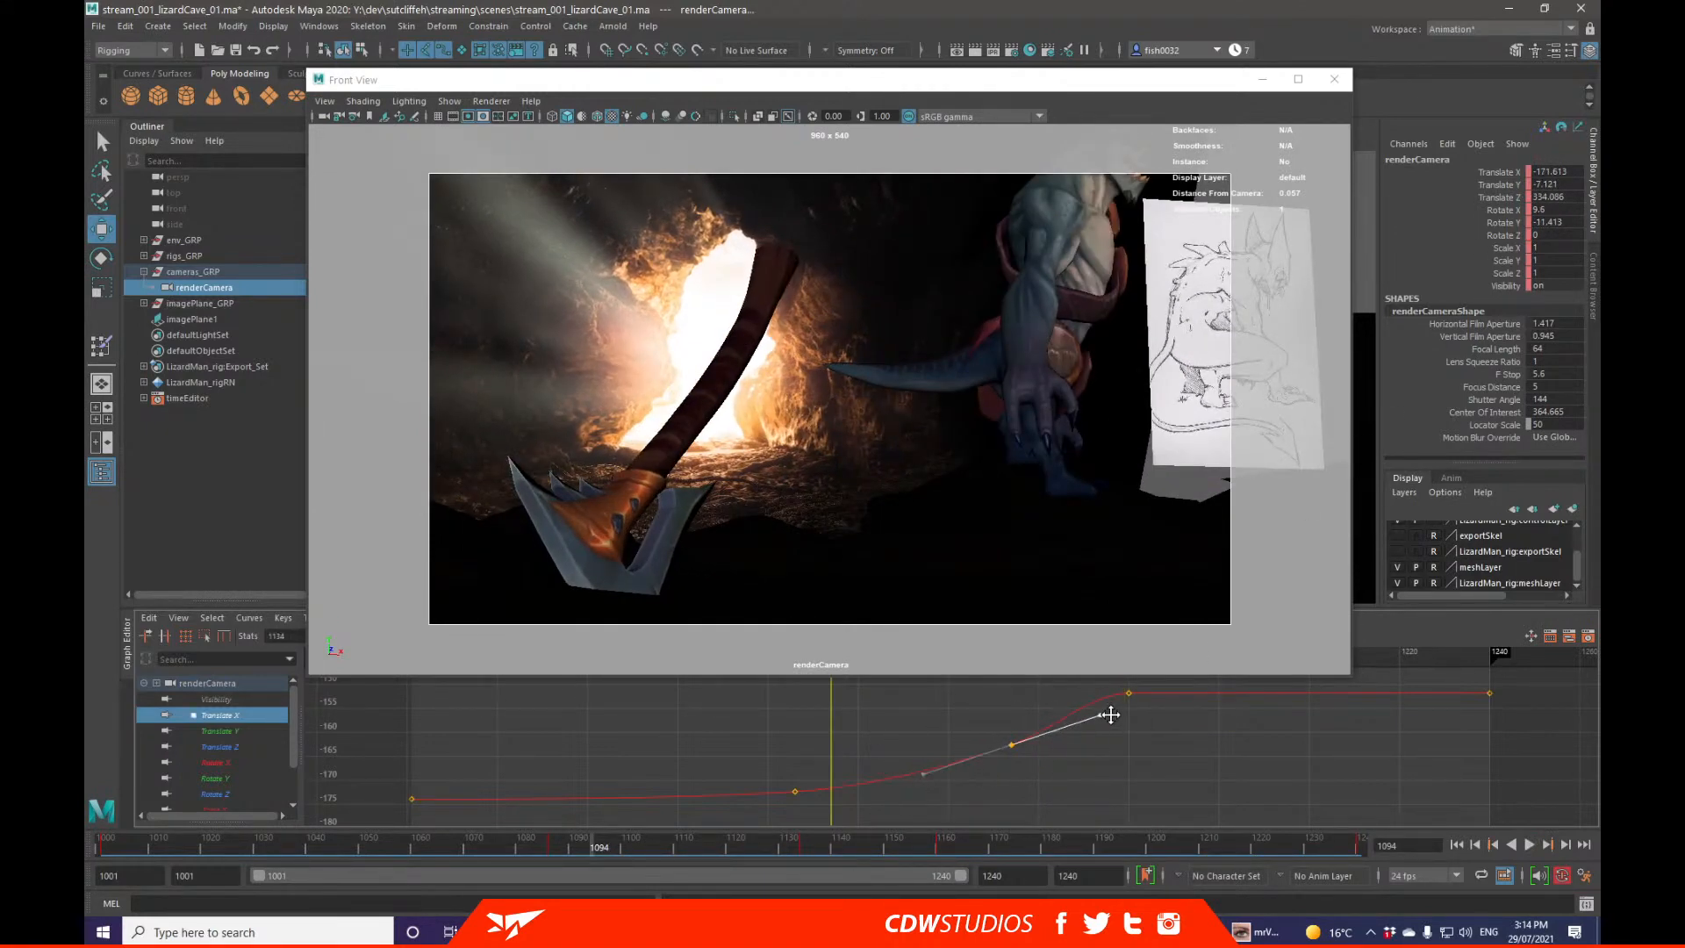
middle_click_drag(1110, 714, 1110, 703)
key("q")
left_click(1108, 720)
left_click(220, 747)
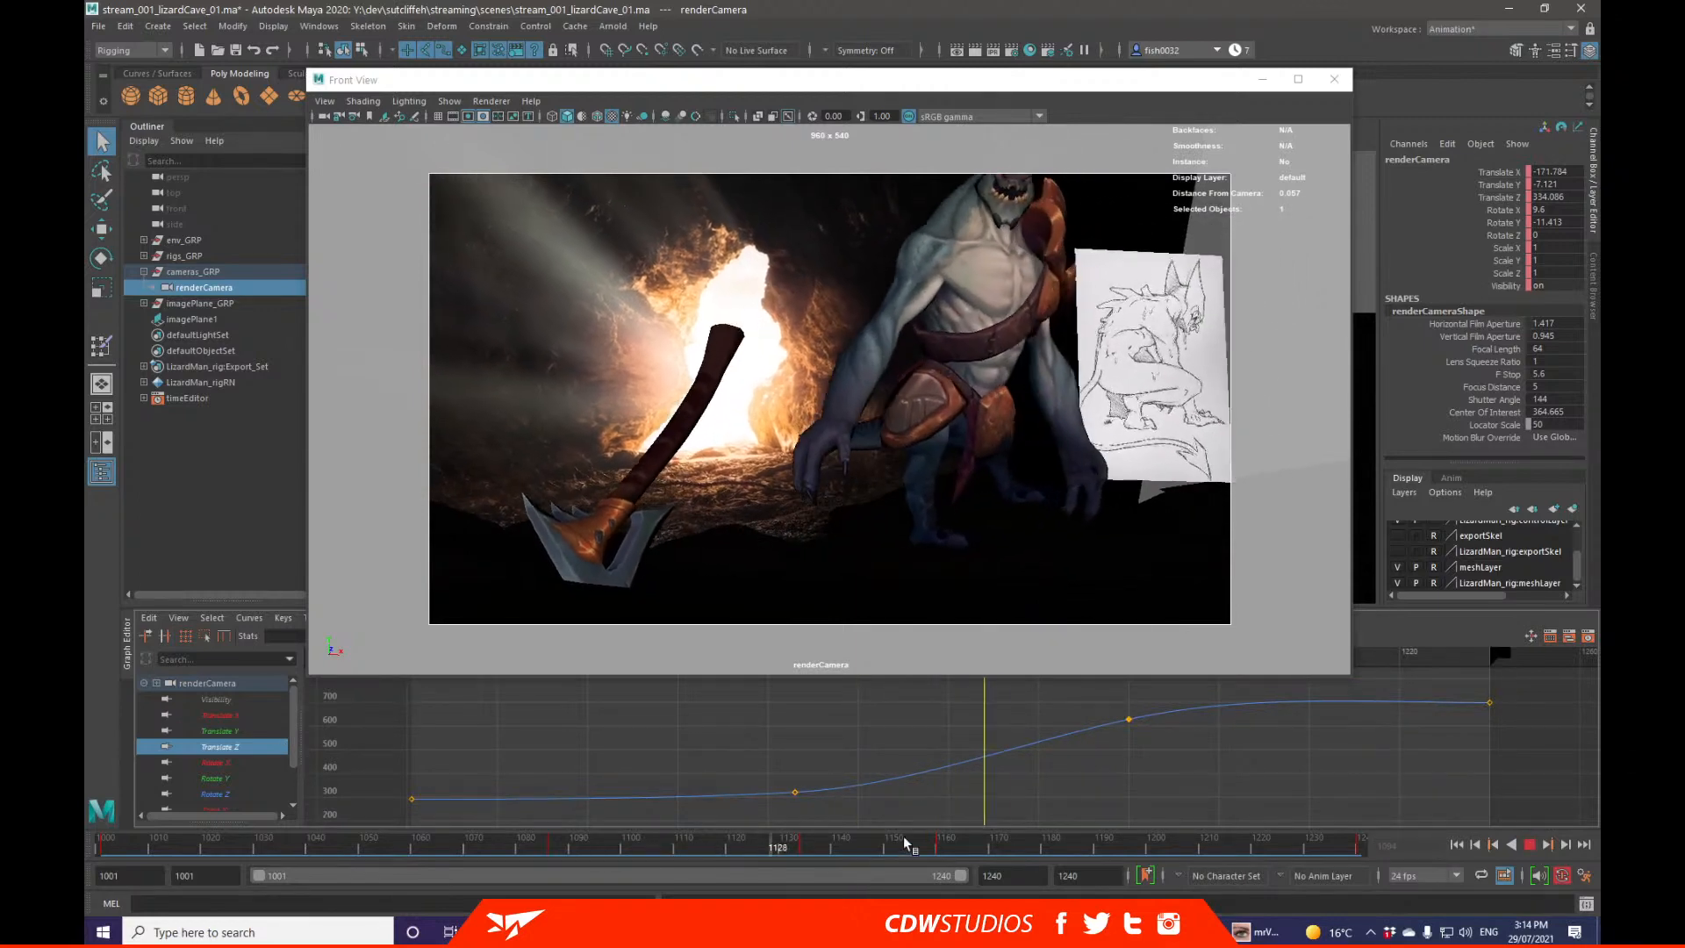
left_click(761, 844)
Step: Raise renderCamera's Rotate Y key at frame 1134 to about -9.2 and steepen its outgoing tangent
left_click(255, 777)
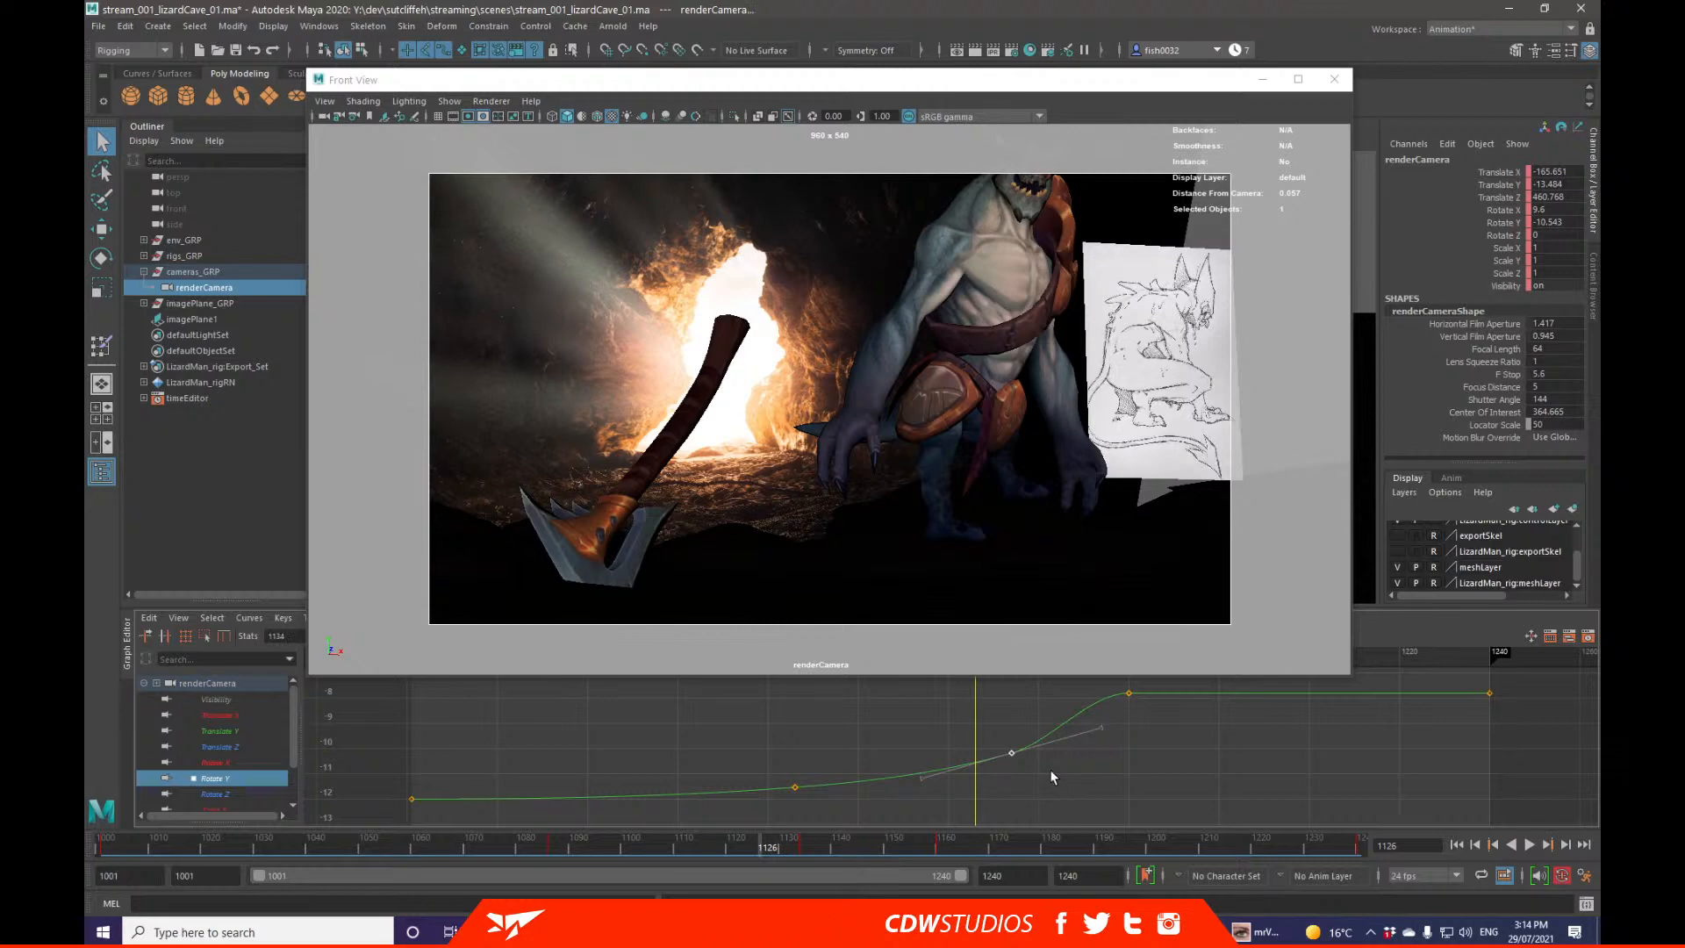
left_click_drag(821, 847, 802, 848)
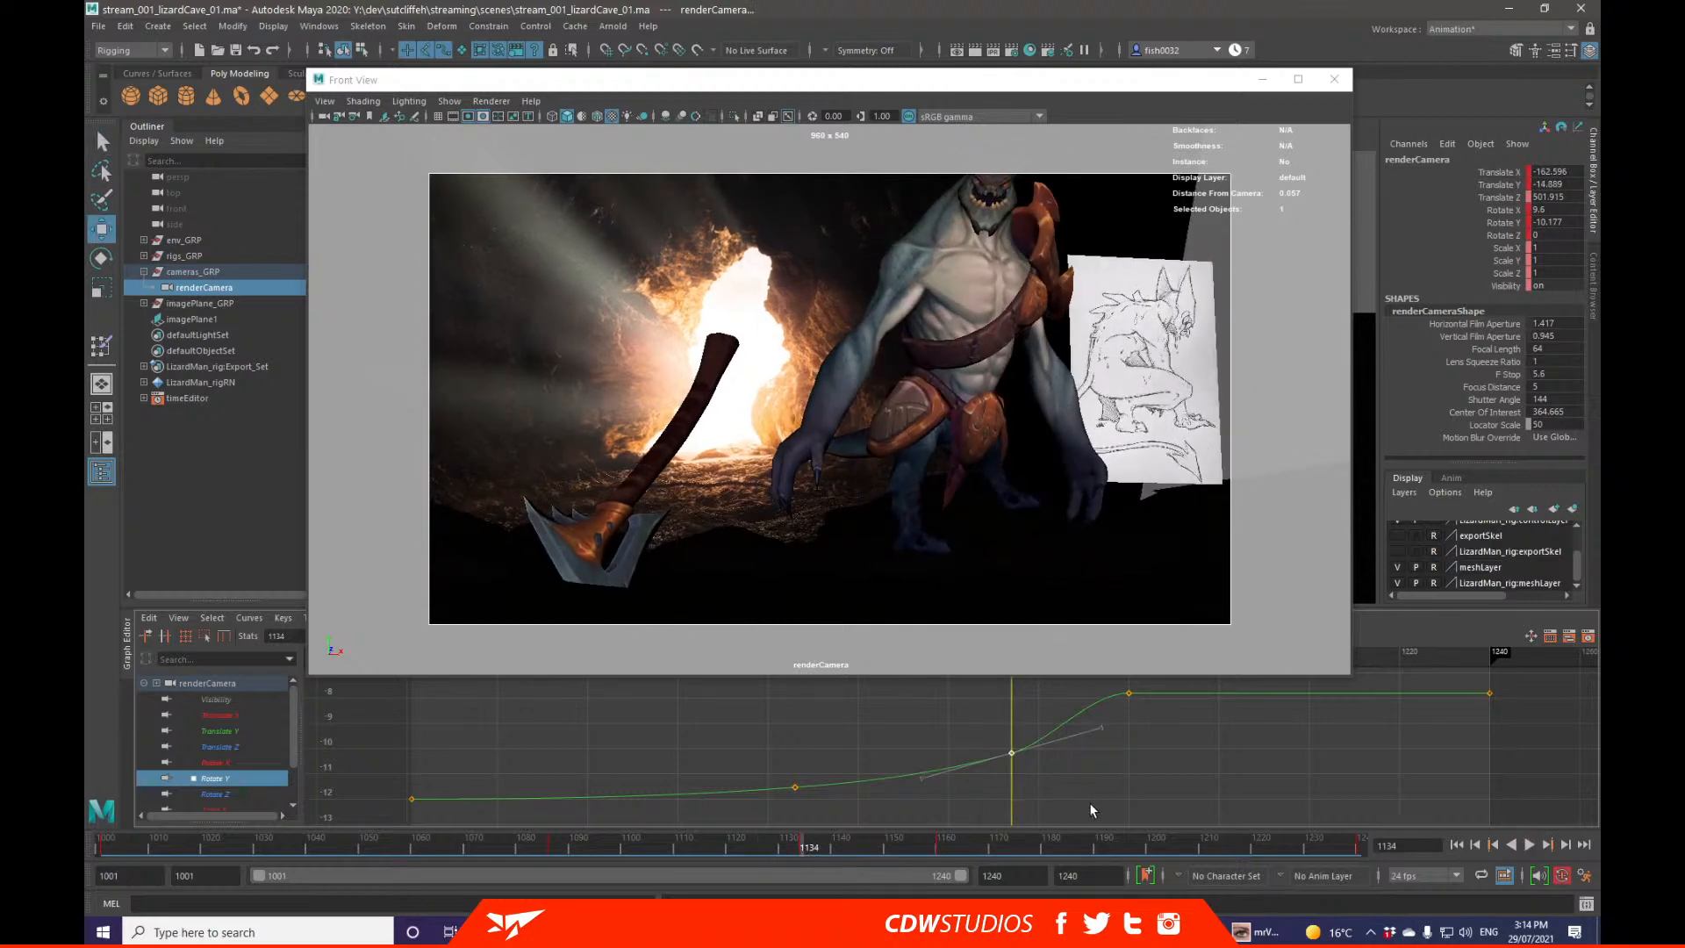
middle_click_drag(1090, 798, 1088, 773, "shift")
left_click(1101, 703)
middle_click_drag(1101, 704, 1105, 693)
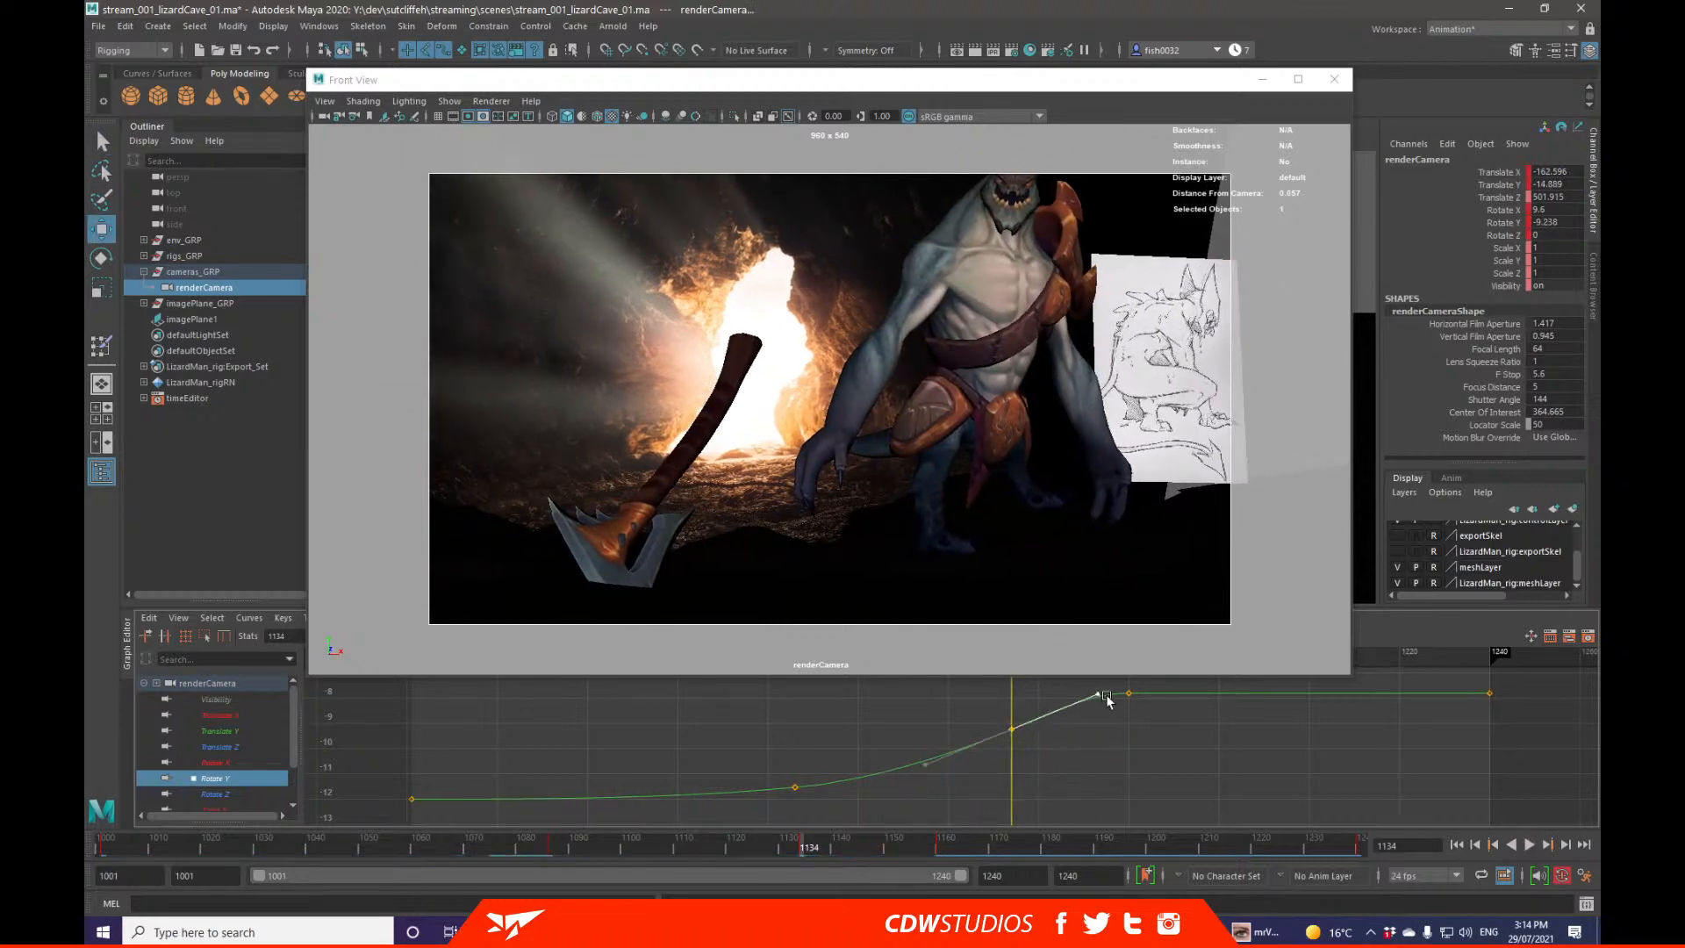
key("q")
left_click(1006, 752)
Step: Replay the shot from the start and lock renderCamera so its view cannot be moved by accident
left_click_drag(544, 845, 108, 848)
key("alt+v")
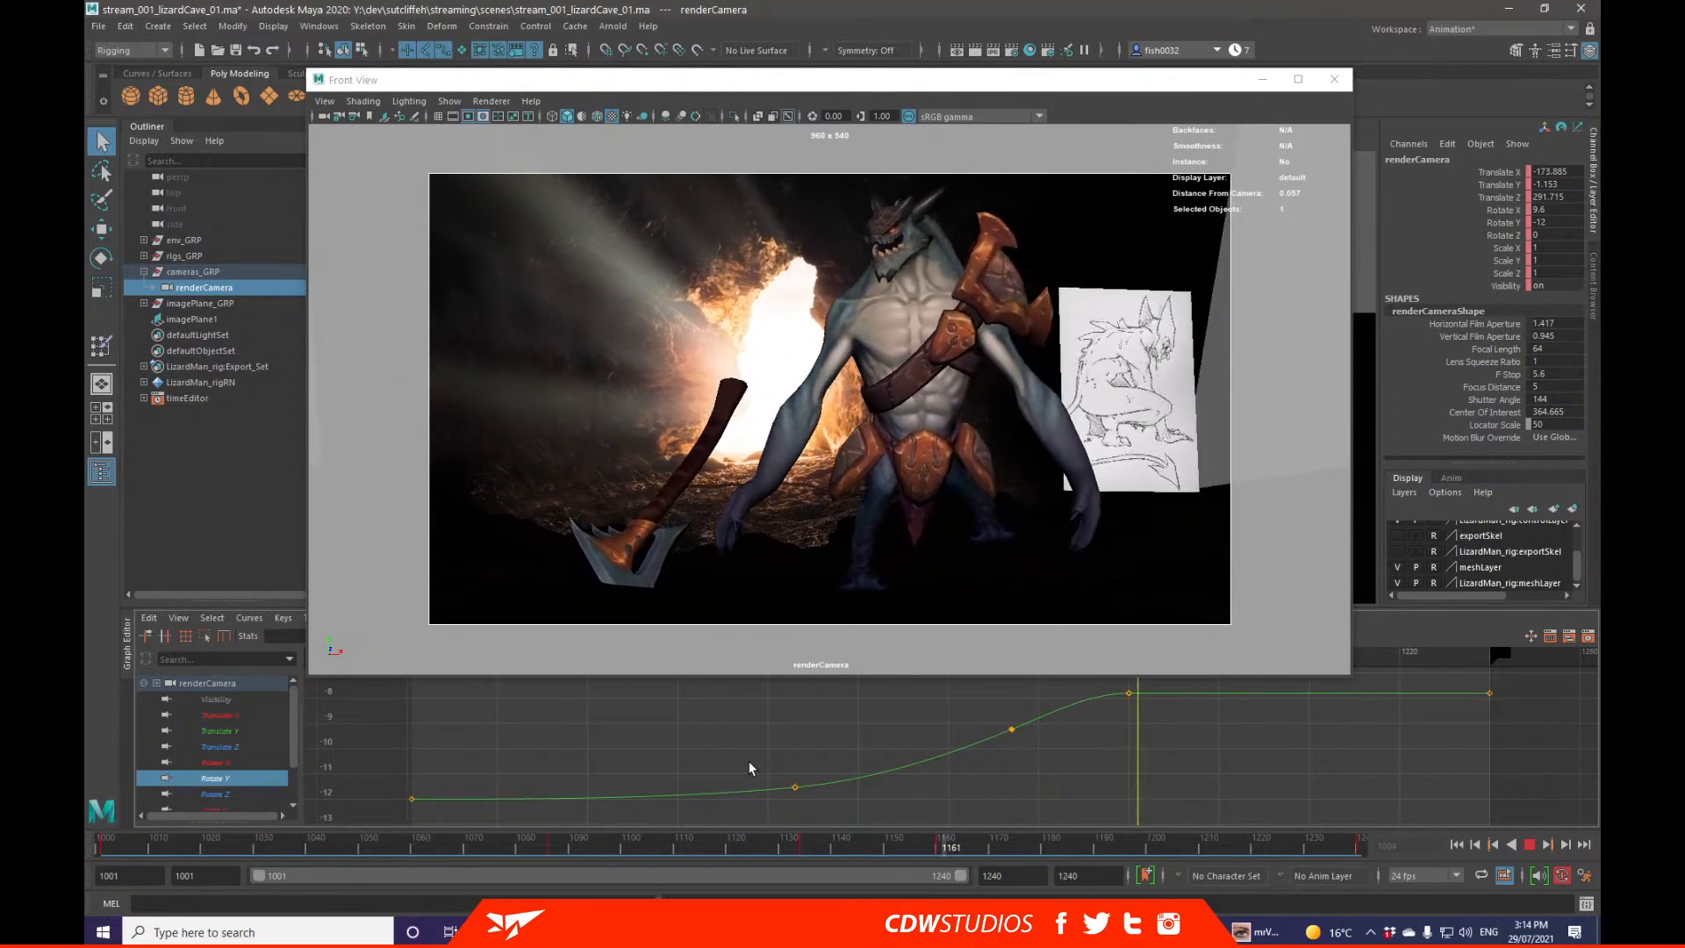
left_click(349, 132)
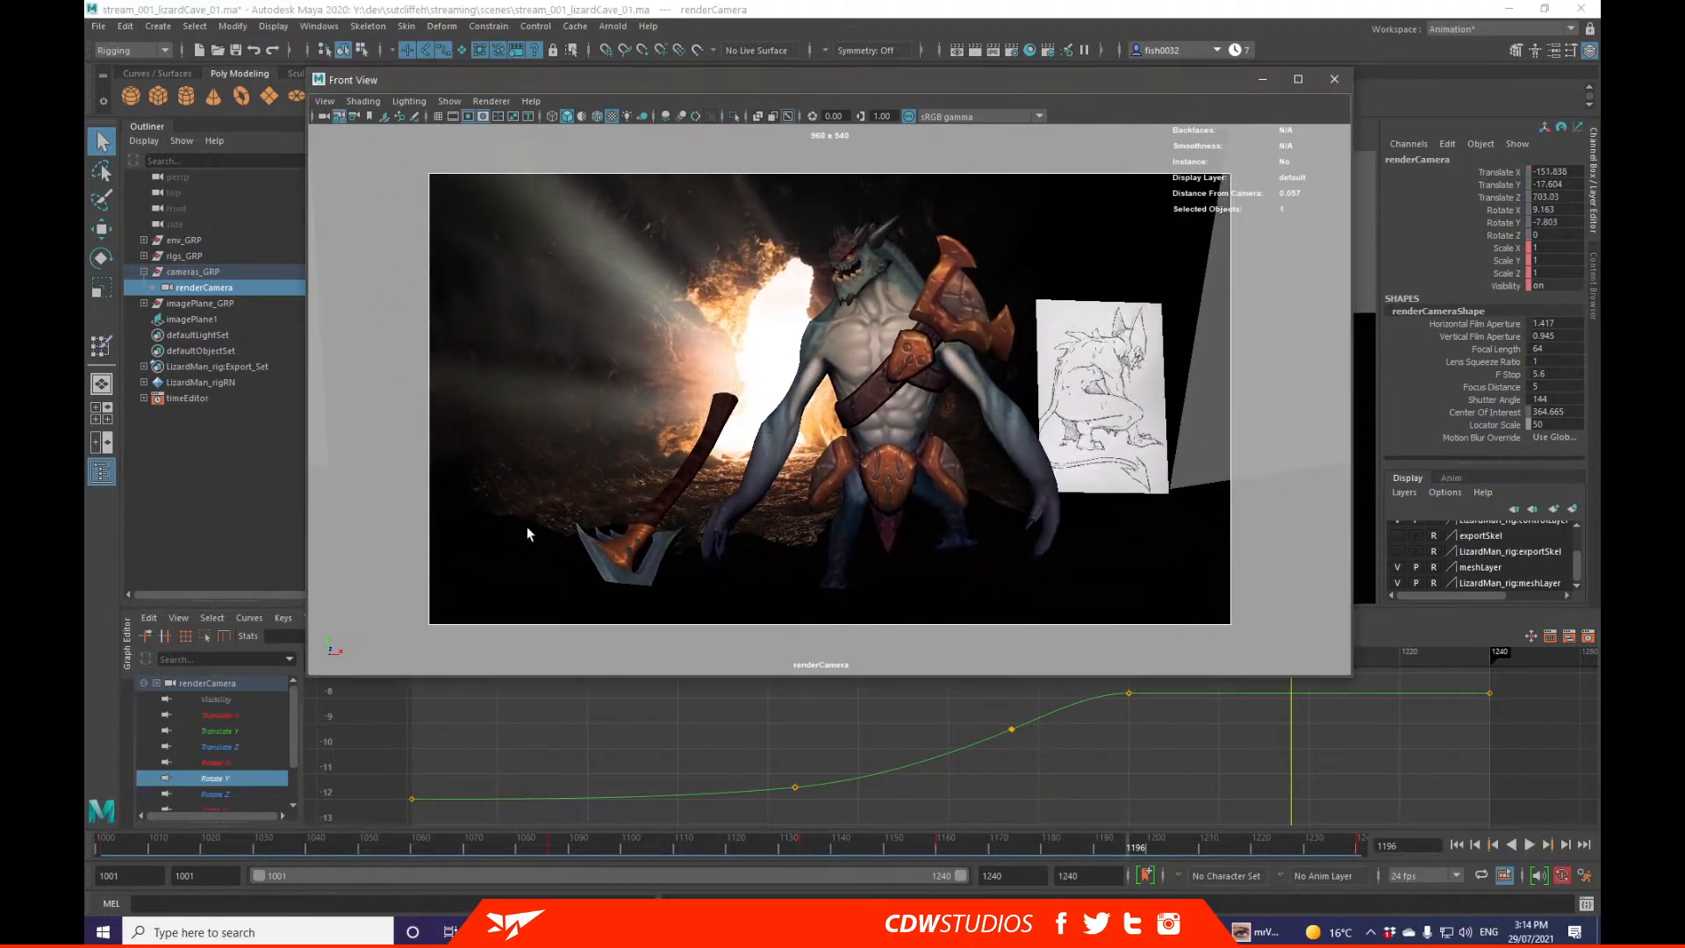
right_click(353, 746)
left_click(612, 736)
key("alt+v")
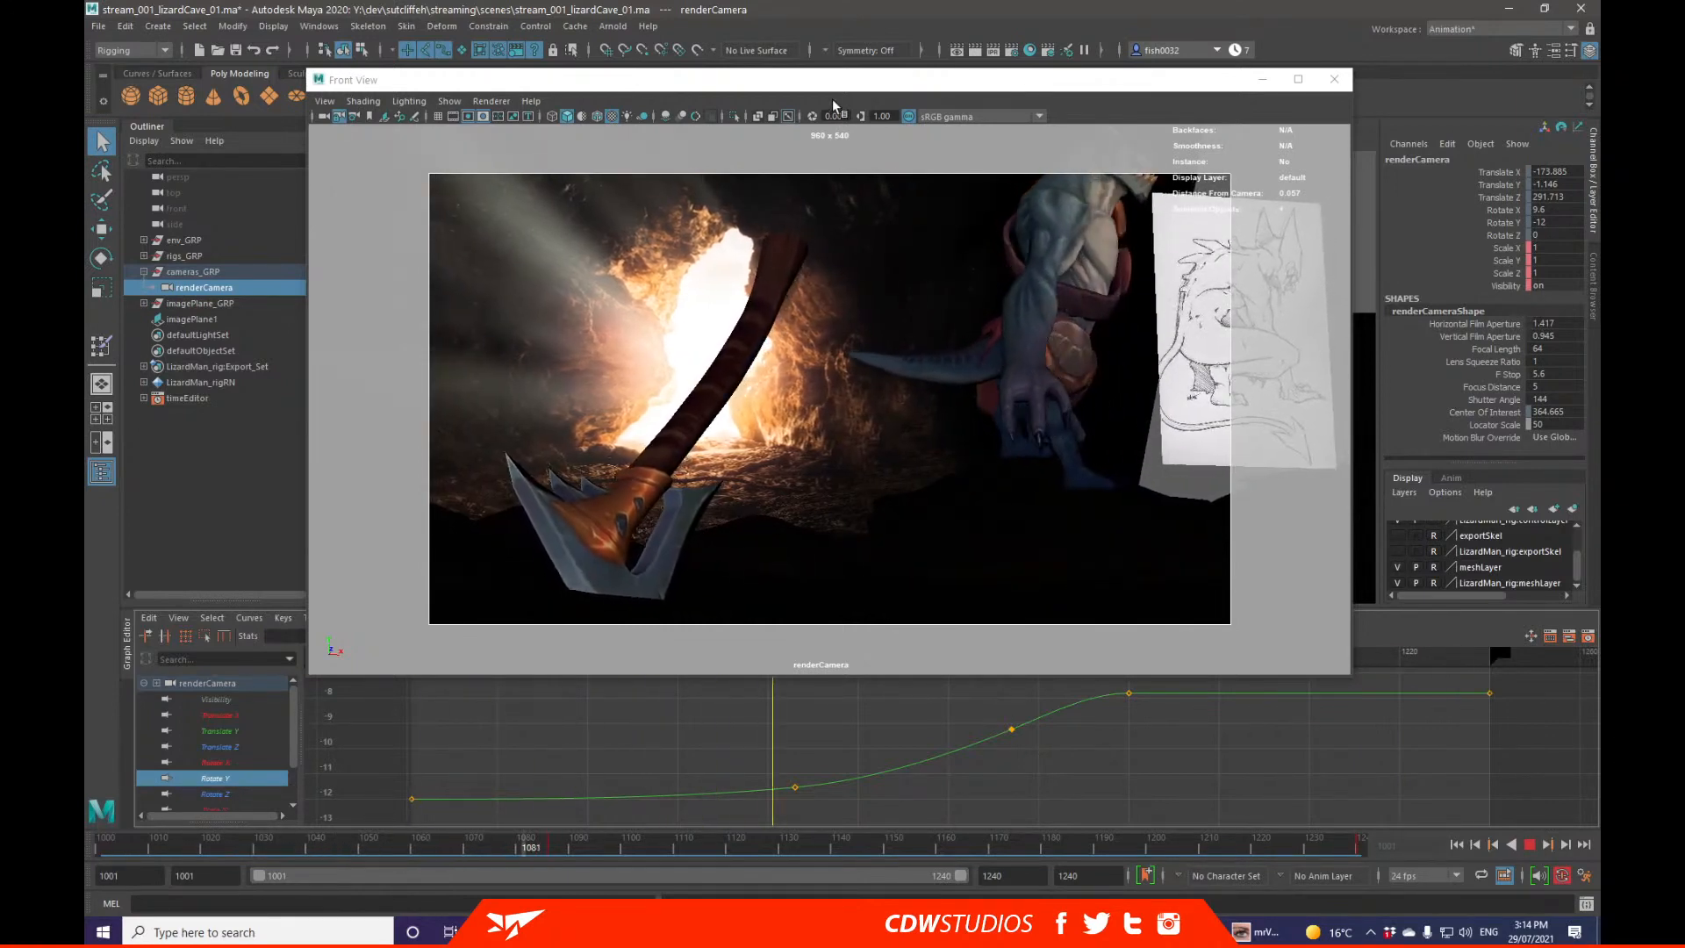
Step: Move the floating renderCamera view off the main workspace and return to frame 1001 in the perspective view
left_click_drag(835, 80, 1684, 215)
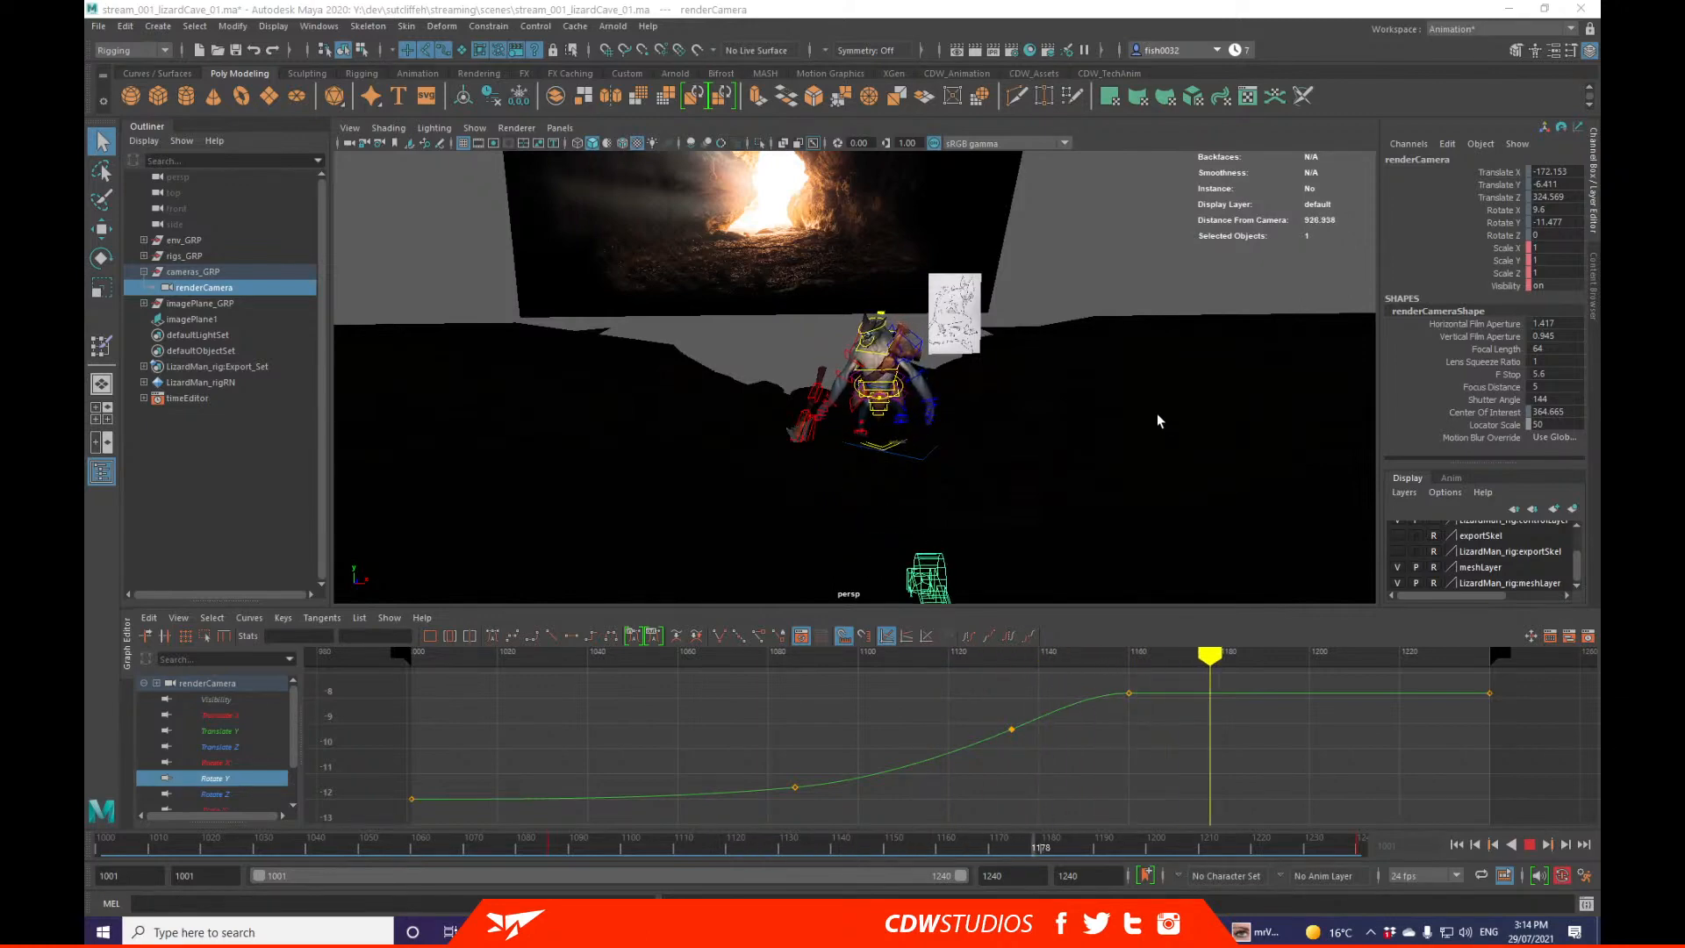
left_click_drag(217, 839, 84, 835)
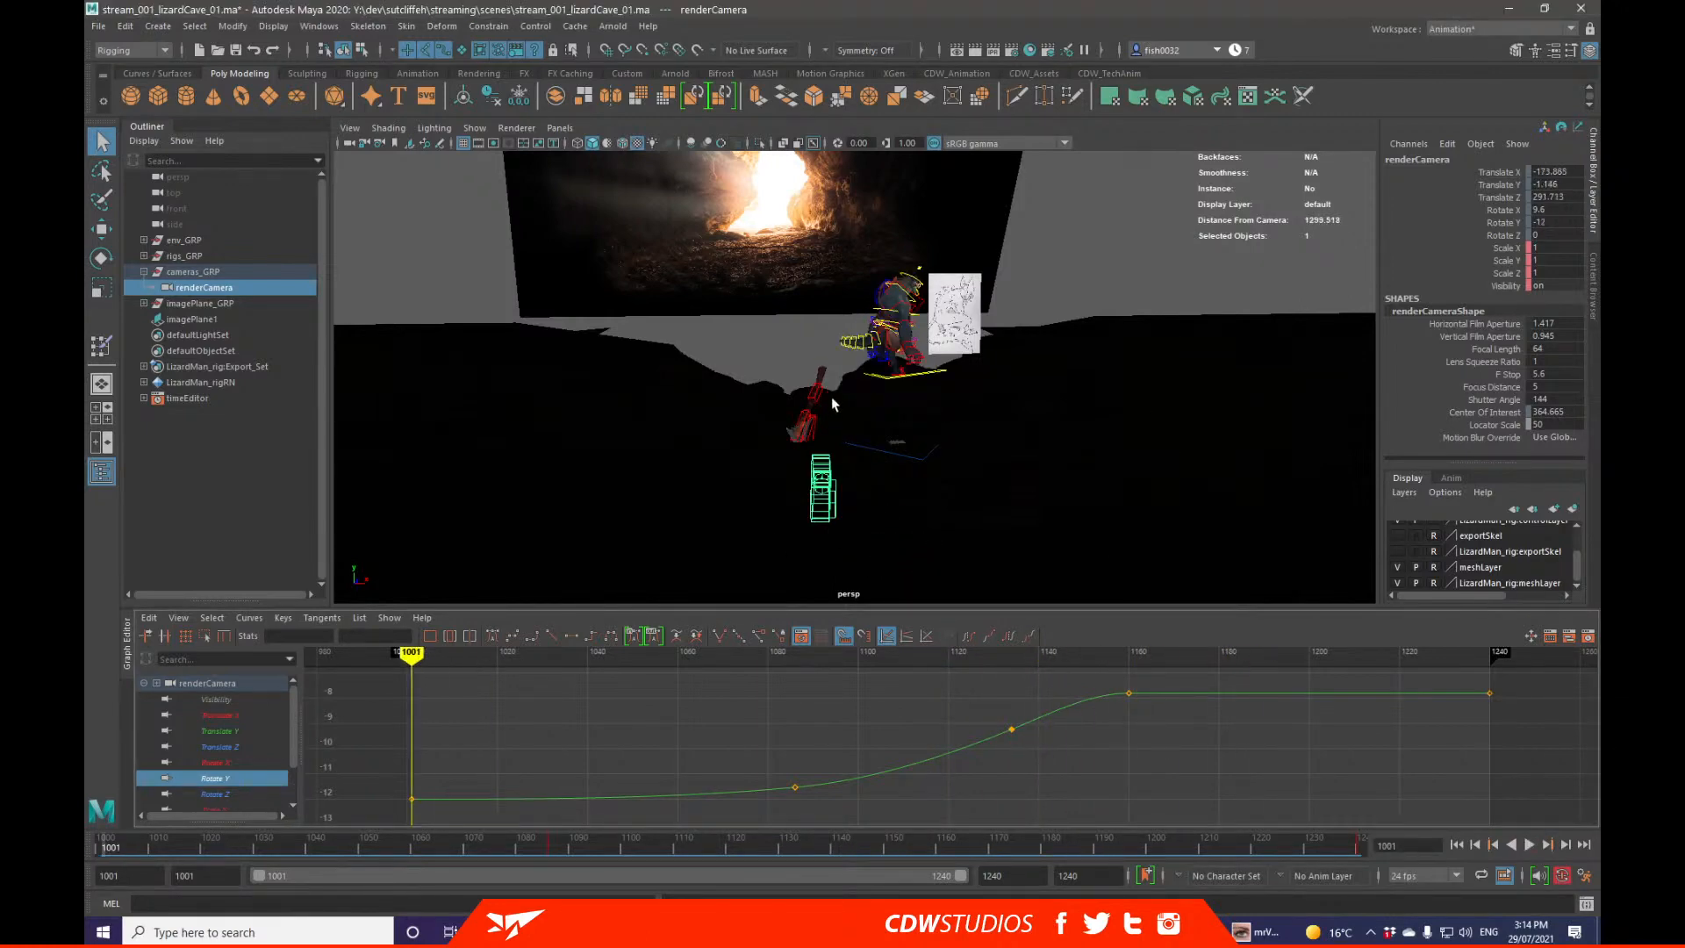
right_click_drag(832, 397, 900, 493, "alt")
left_click_drag(900, 493, 888, 452, "alt")
Step: Select the lizard rig's ctrl_World_Offset02 control, frame it, and inspect the character beside the reference sketch
left_click(890, 445)
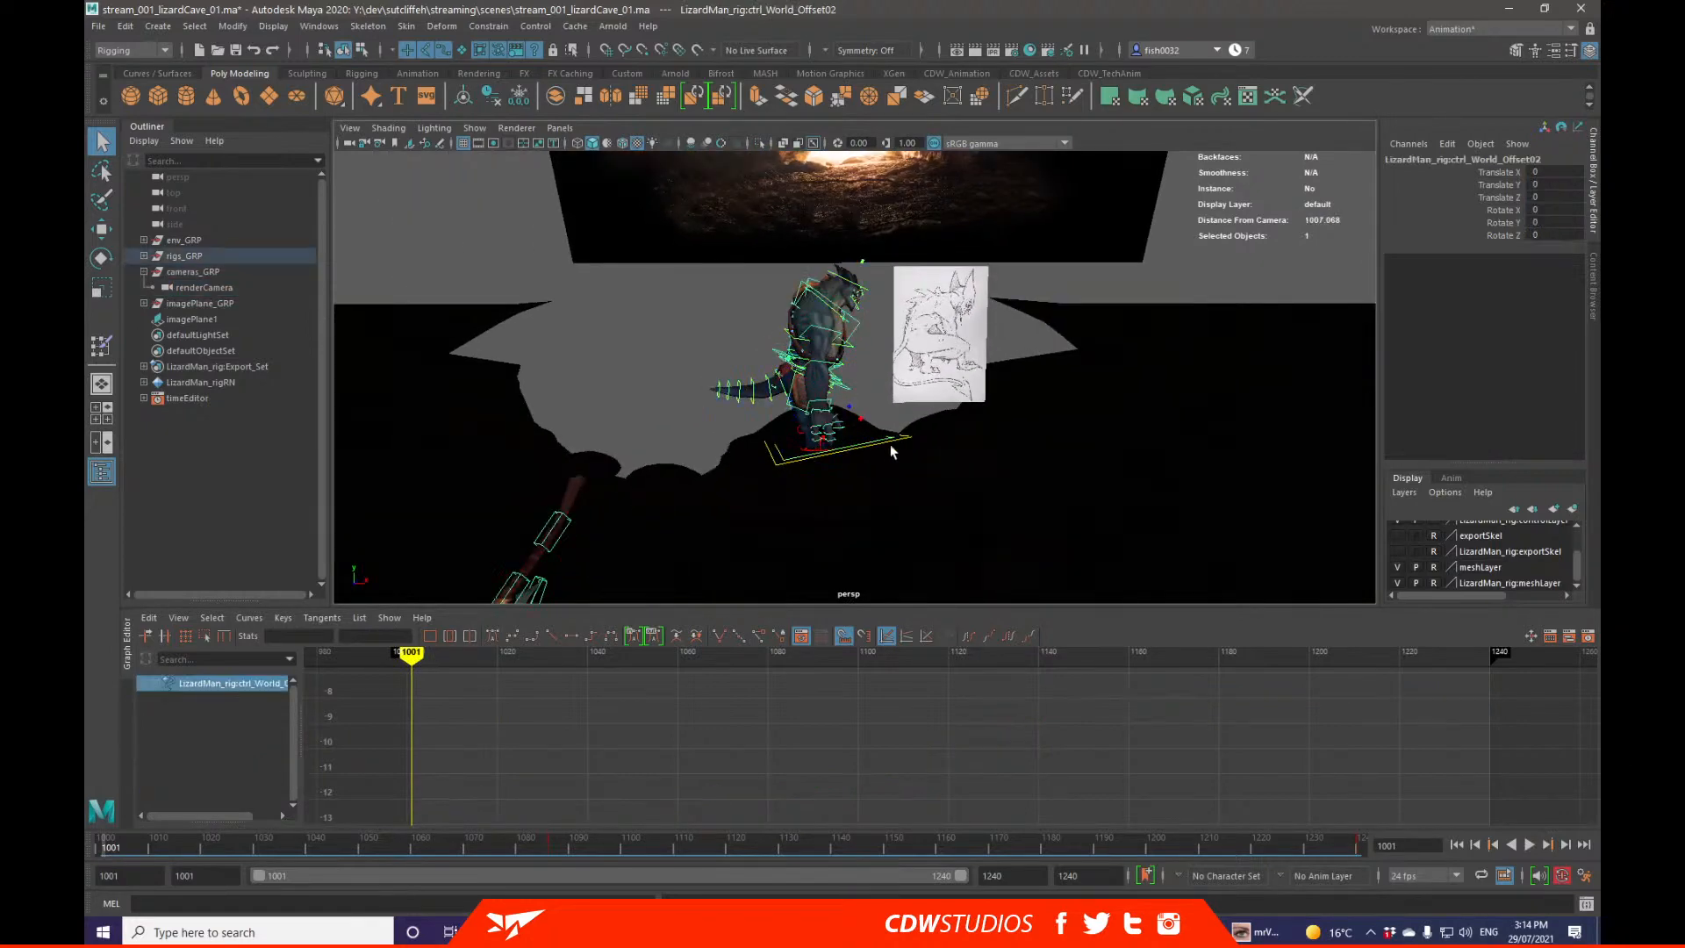
key("f")
middle_click_drag(899, 451, 970, 504, "alt")
left_click_drag(971, 503, 955, 464, "alt")
middle_click_drag(956, 465, 934, 512, "alt")
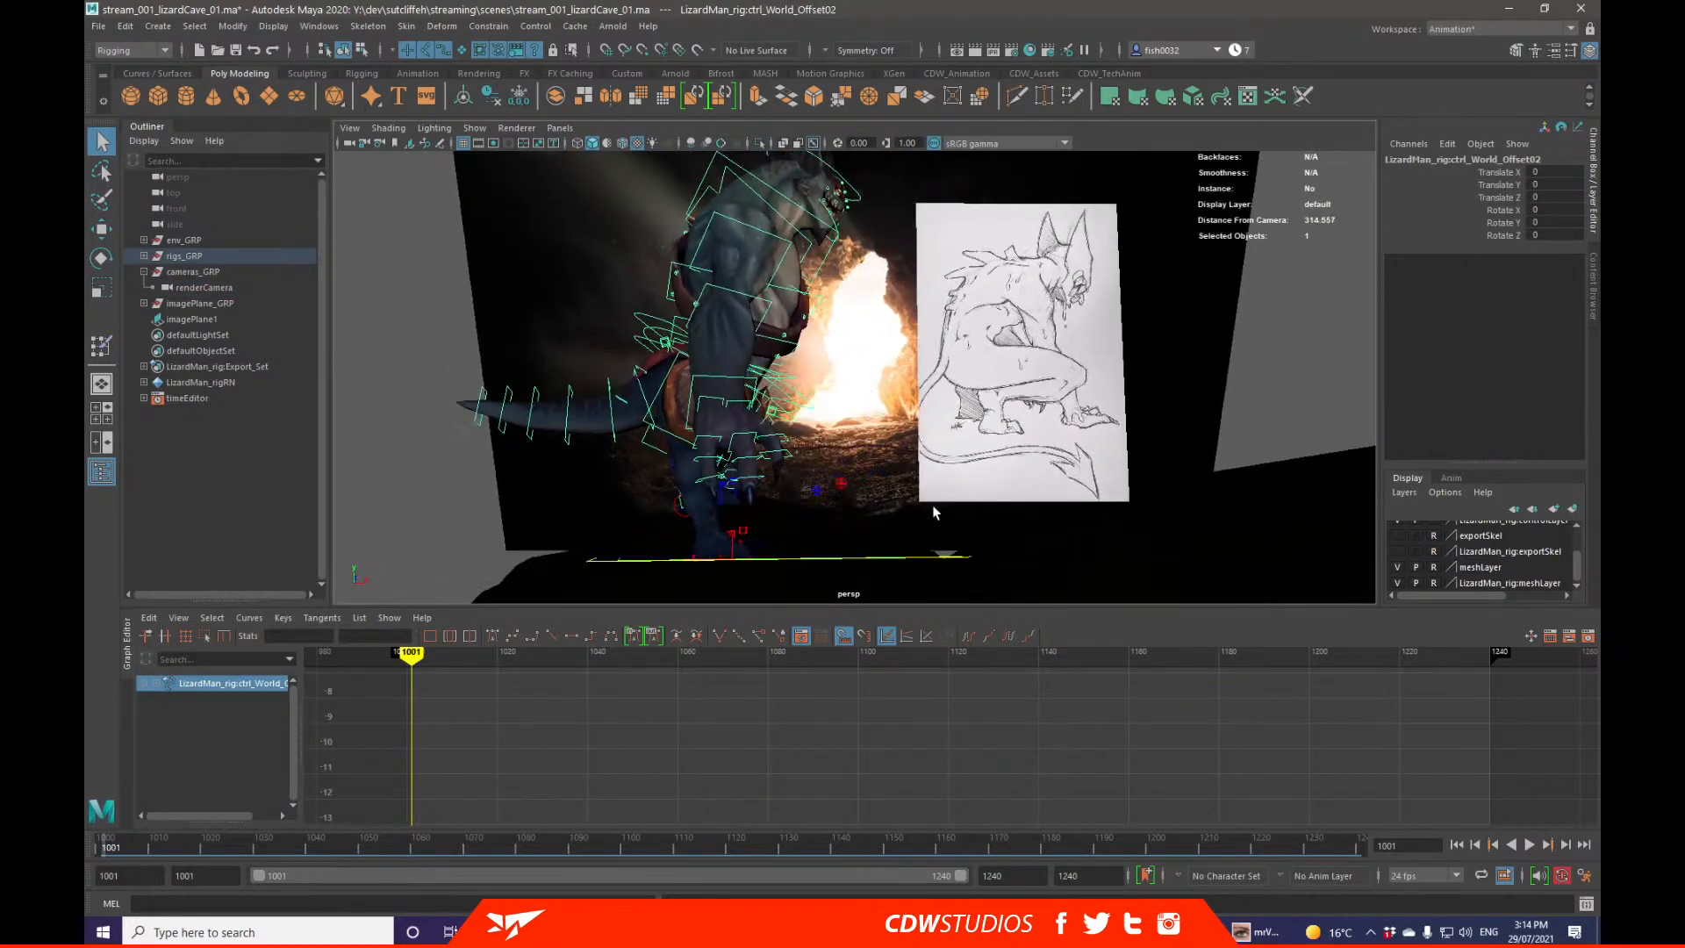
right_click_drag(980, 492, 776, 439, "alt")
left_click_drag(777, 438, 925, 474, "alt")
right_click_drag(925, 475, 1081, 461, "alt")
left_click_drag(1081, 461, 1079, 437, "alt")
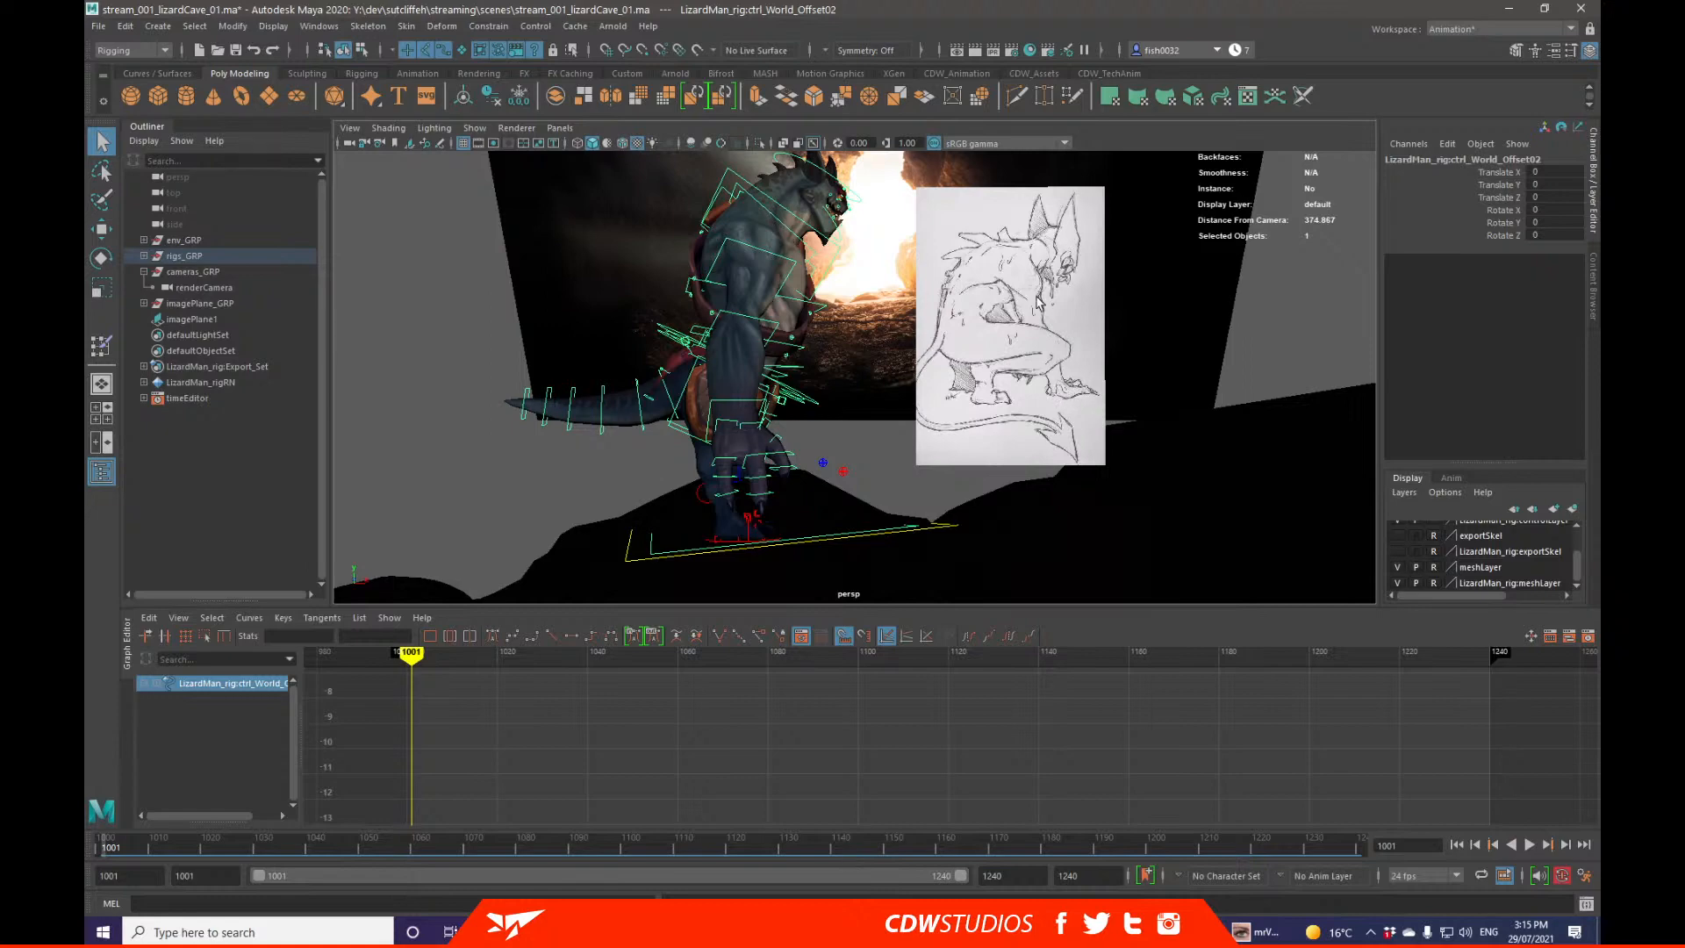
mouse_move(910, 353)
left_mouse_down("alt")
mouse_move(801, 301)
mouse_move(933, 338)
left_mouse_up("alt")
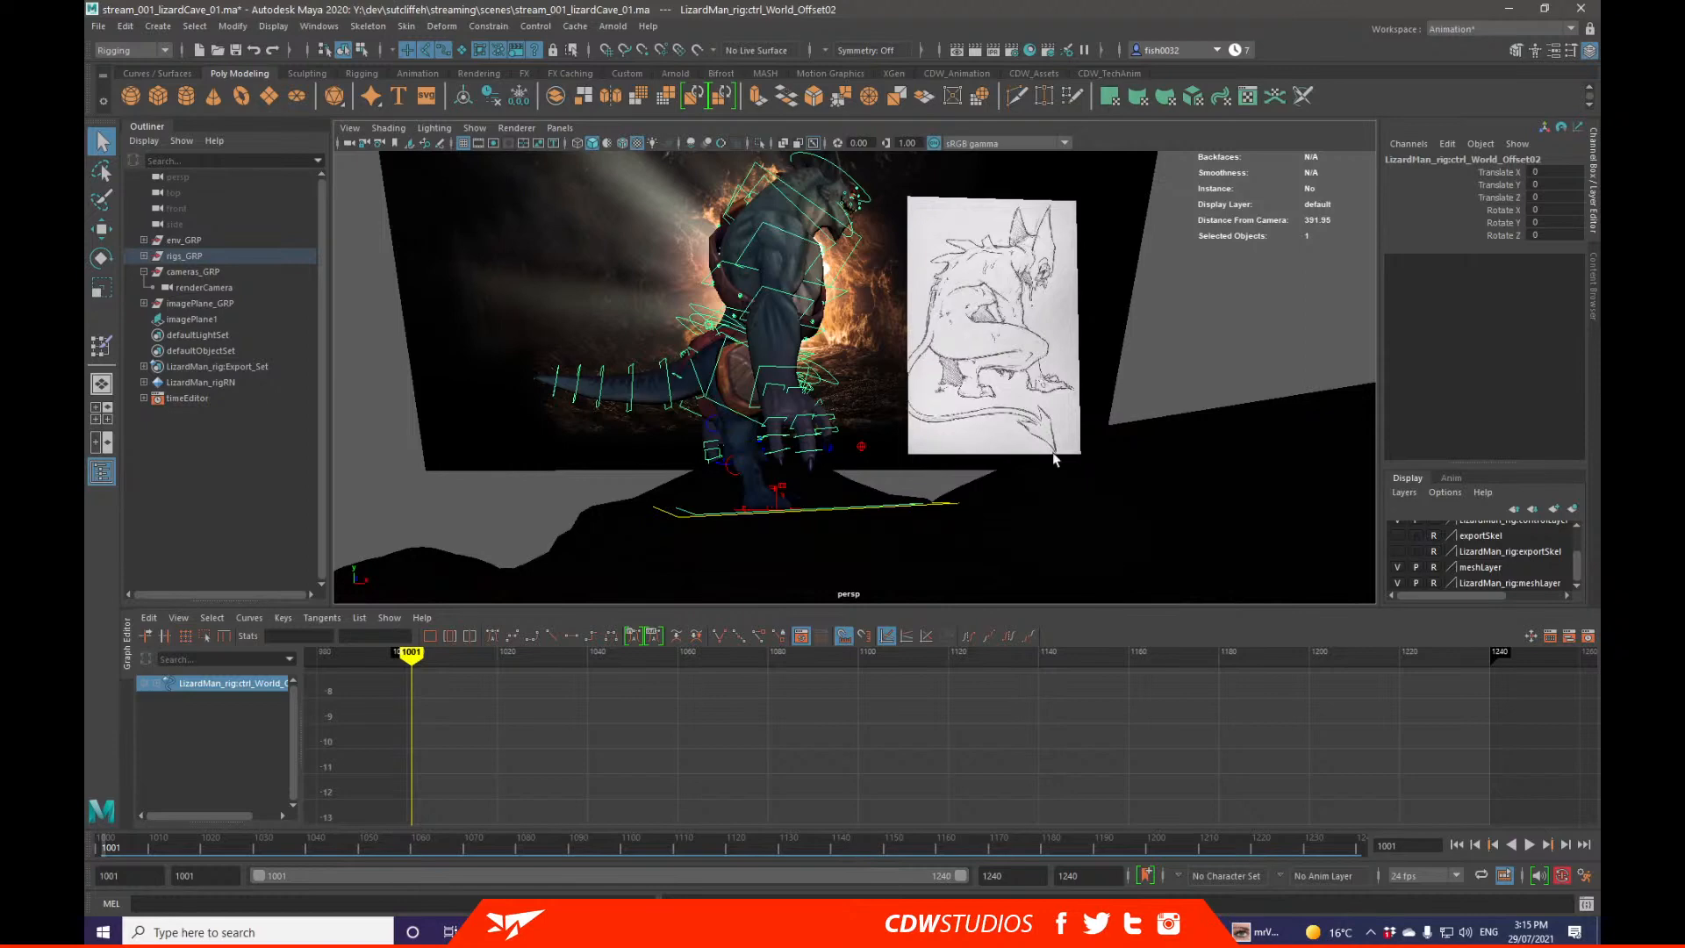
left_click_drag(838, 422, 804, 477, "alt")
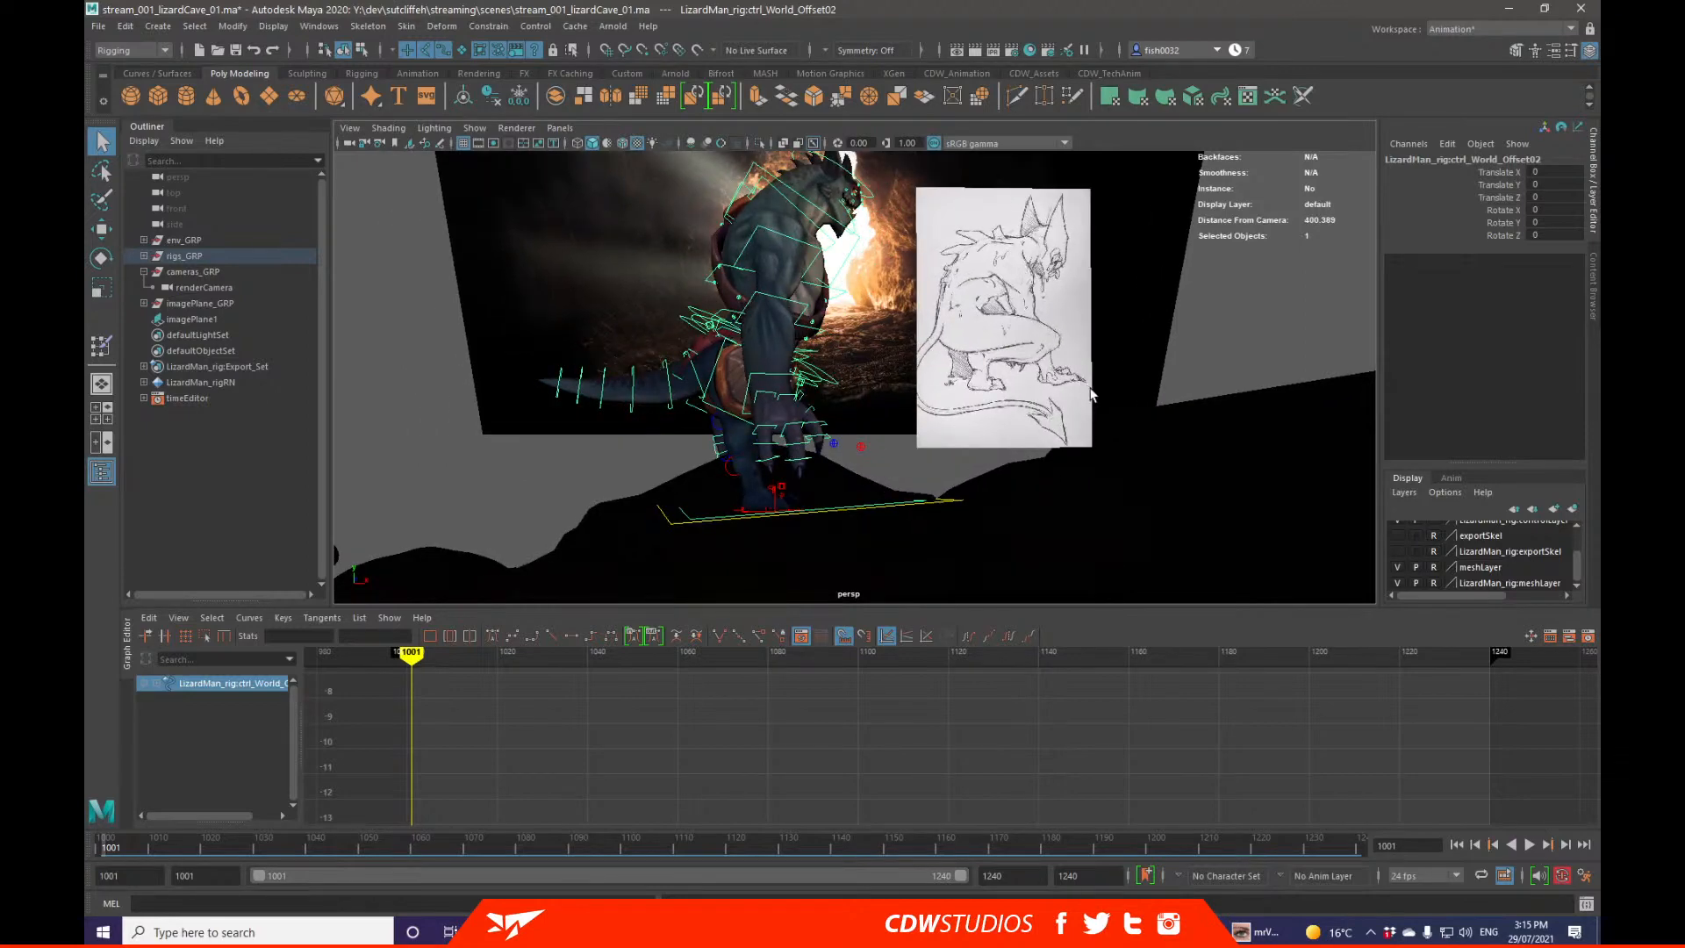
left_click_drag(1090, 394, 976, 411, "alt")
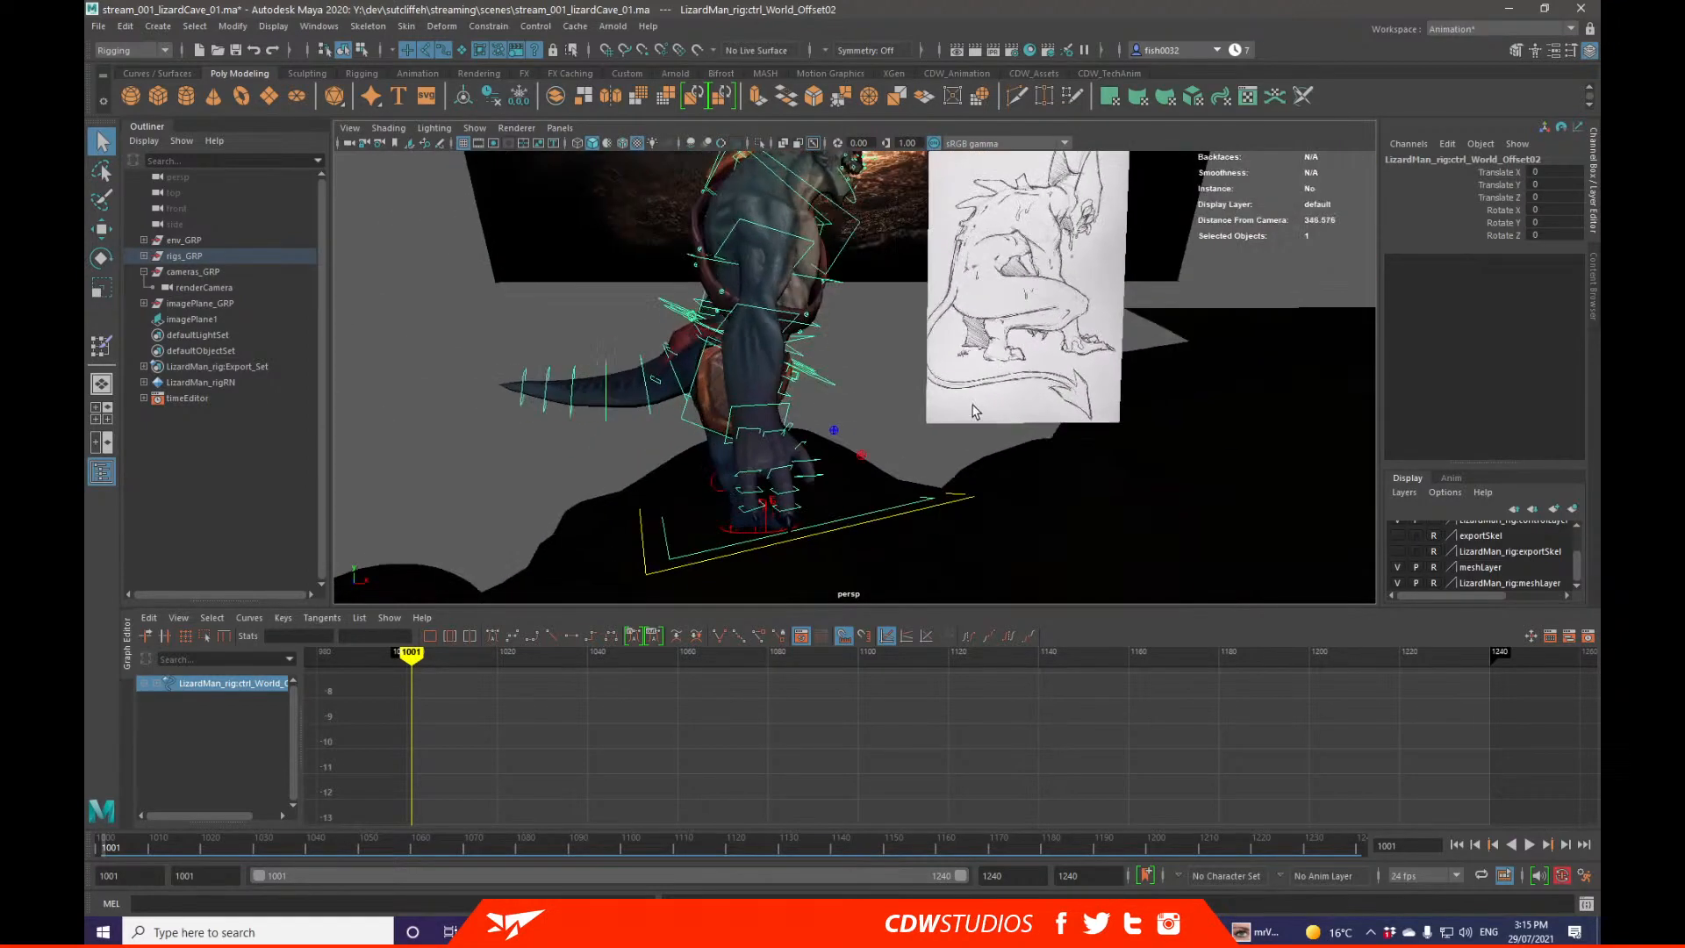
Step: Hide the NURBS curves in the perspective view, clear the selection, and view the lizard character from the front
key("alt+1")
right_click_drag(976, 412, 899, 405, "alt")
left_click_drag(899, 406, 746, 388, "alt")
left_click(954, 380)
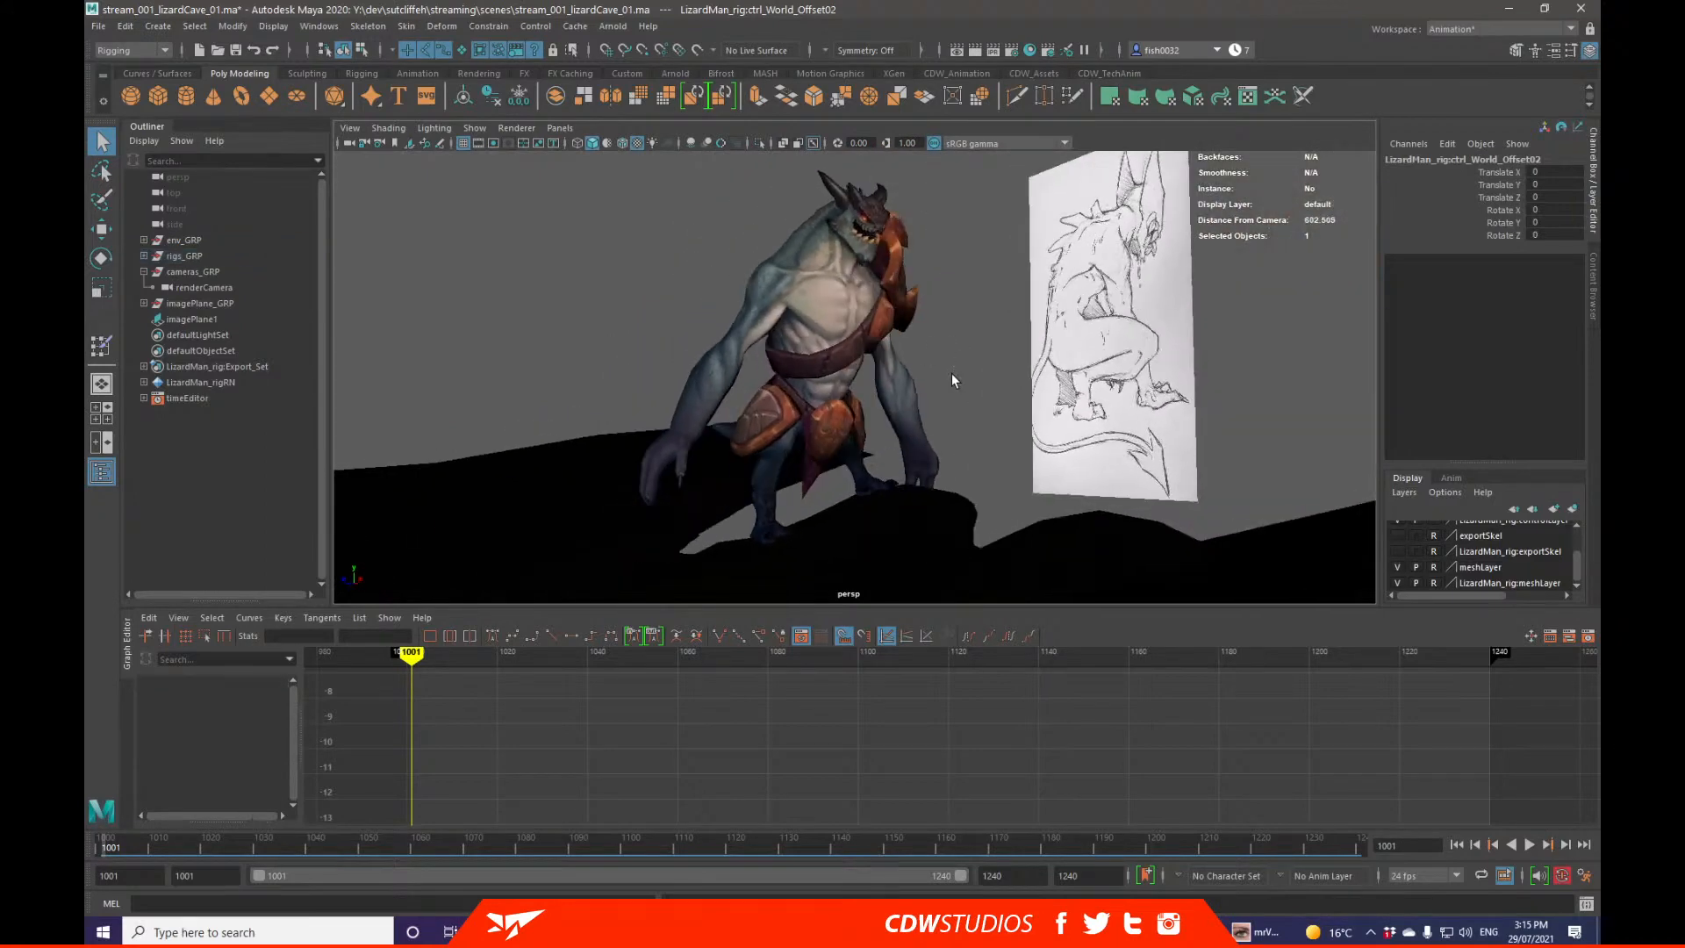
left_click_drag(955, 380, 889, 397, "alt")
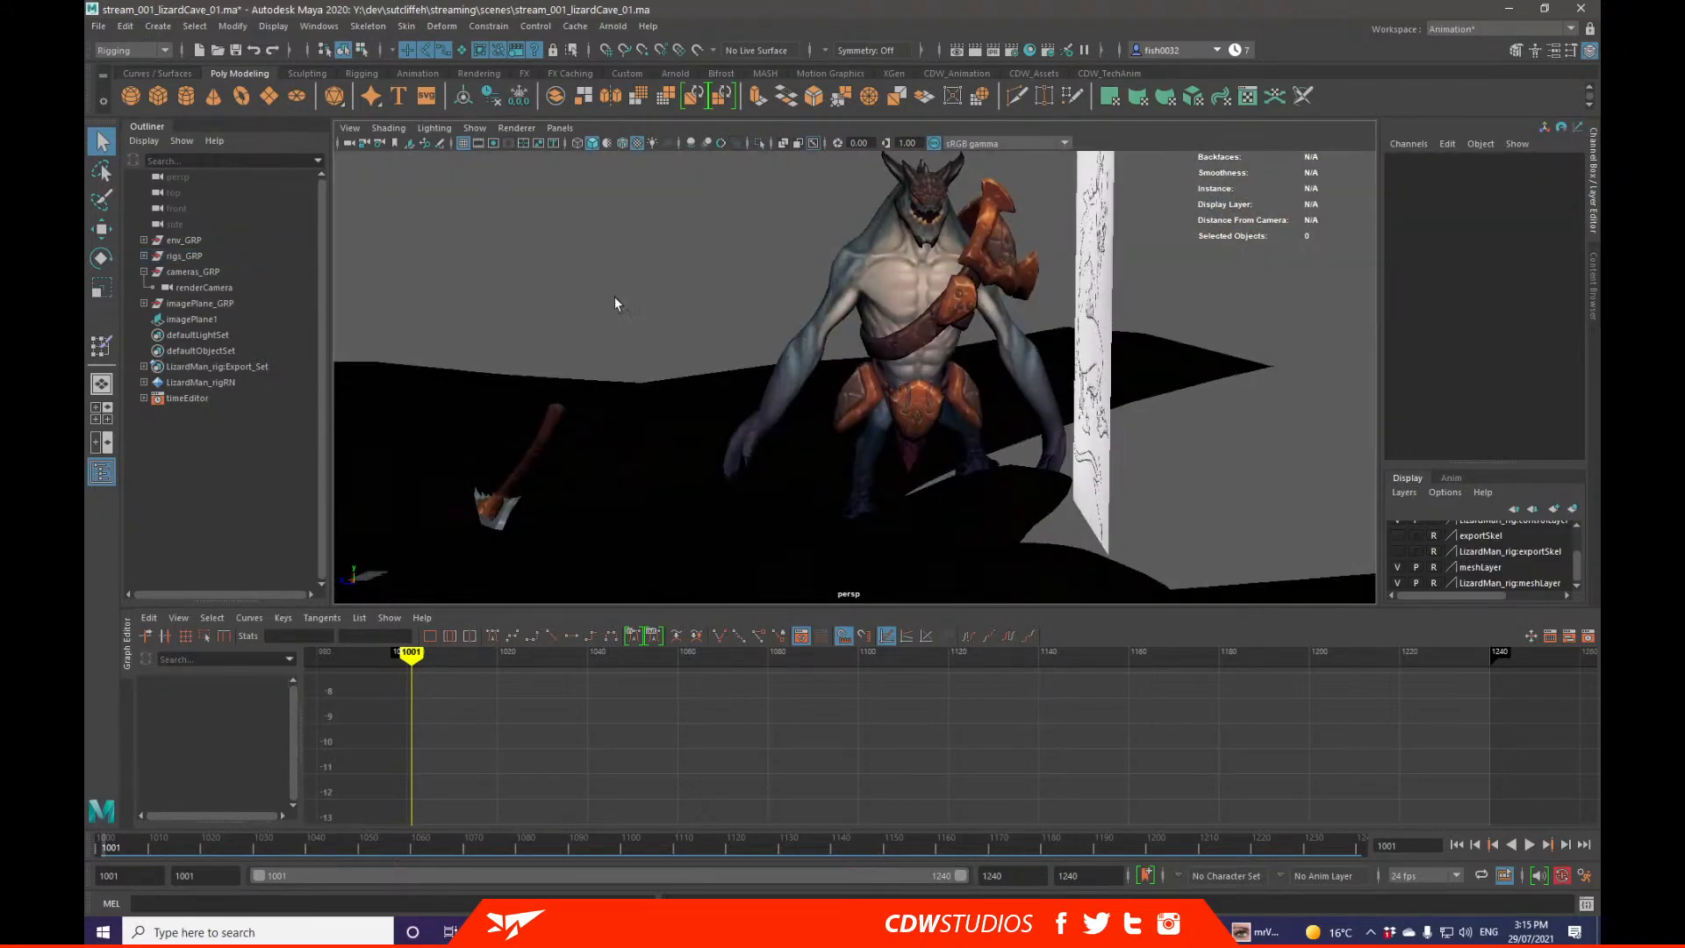
Step: Show the NURBS curves in the perspective view again and reopen the list of object display filters
left_click(478, 133)
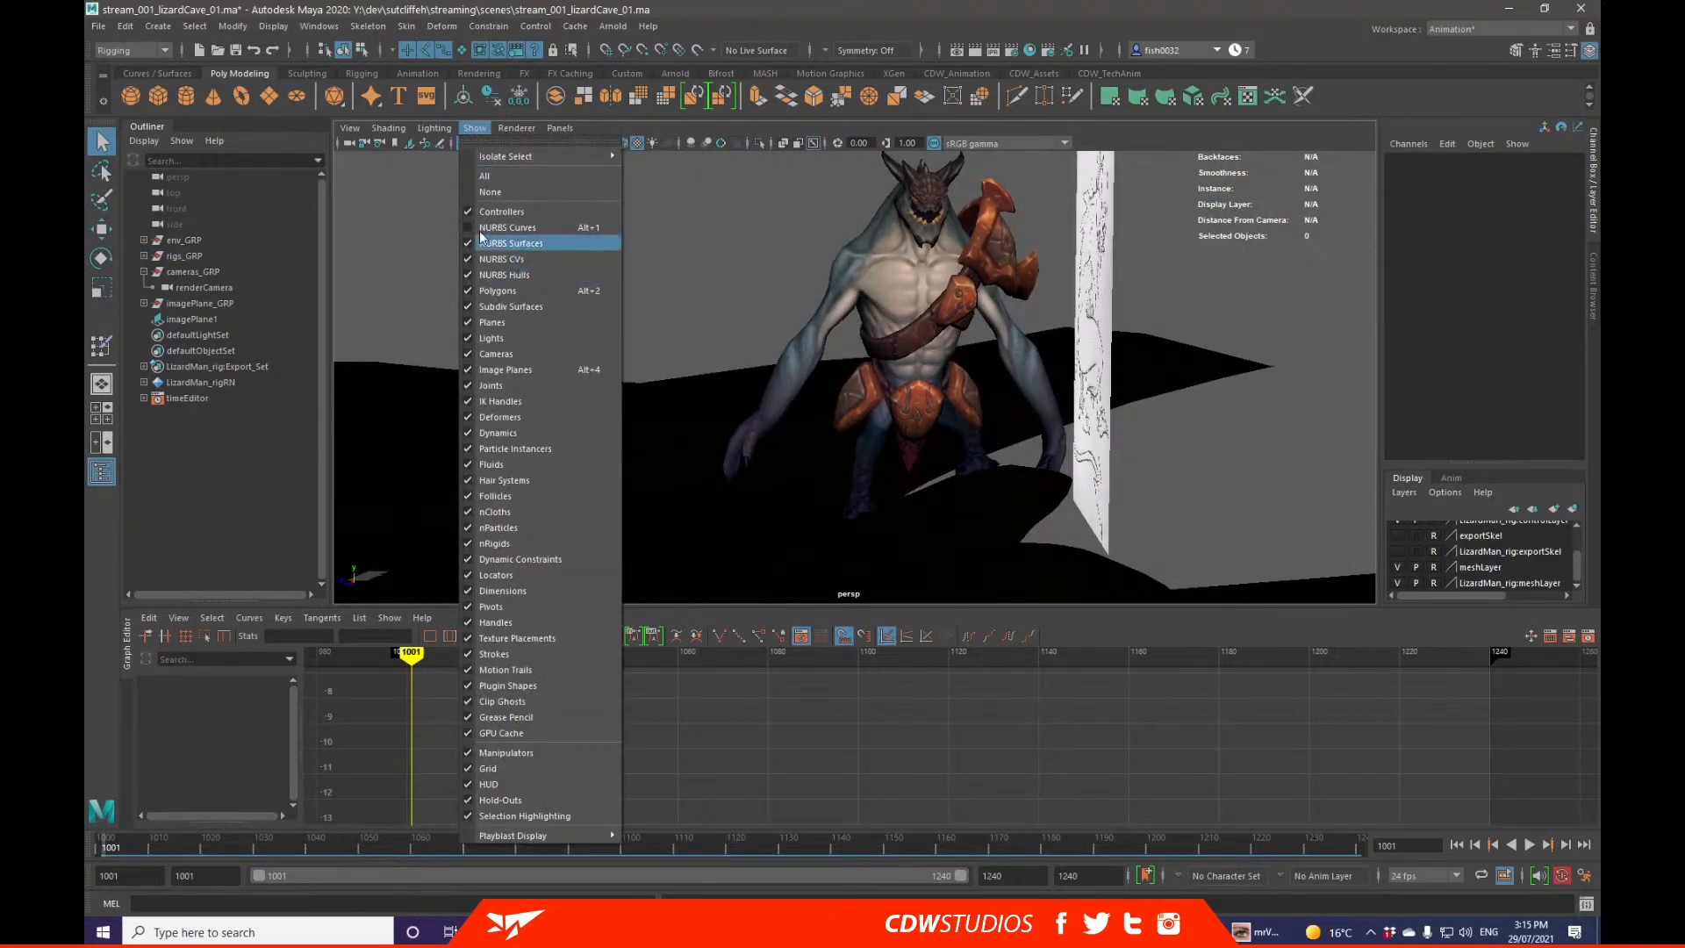
left_click(475, 132)
left_click(478, 131)
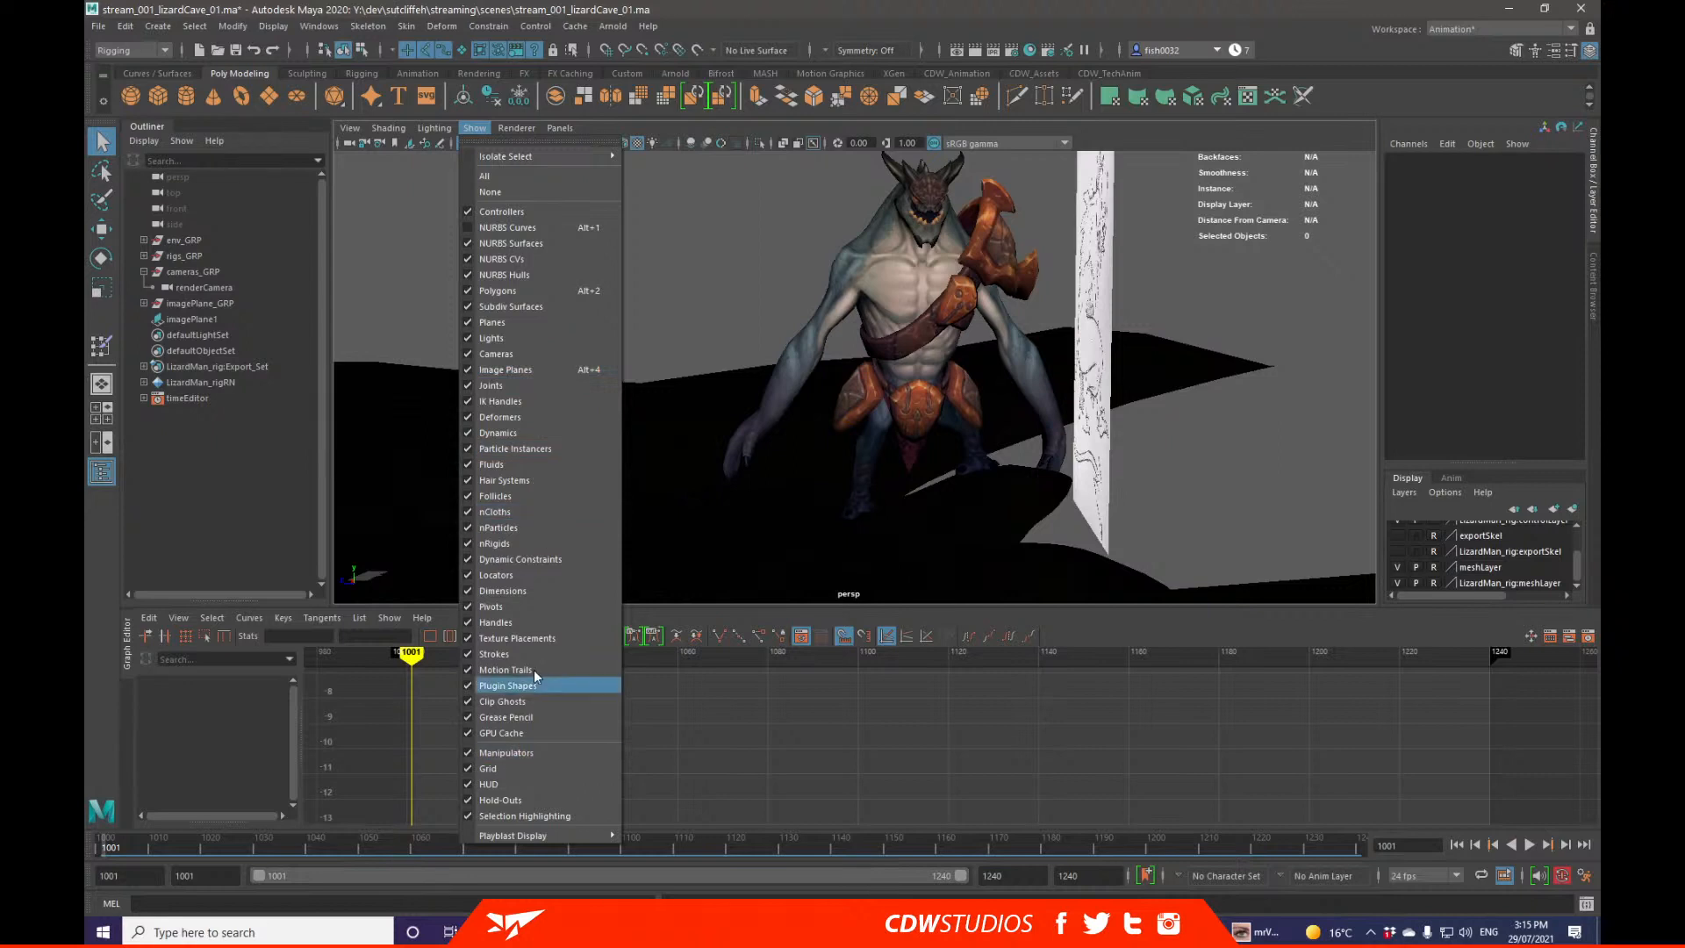
left_click(509, 227)
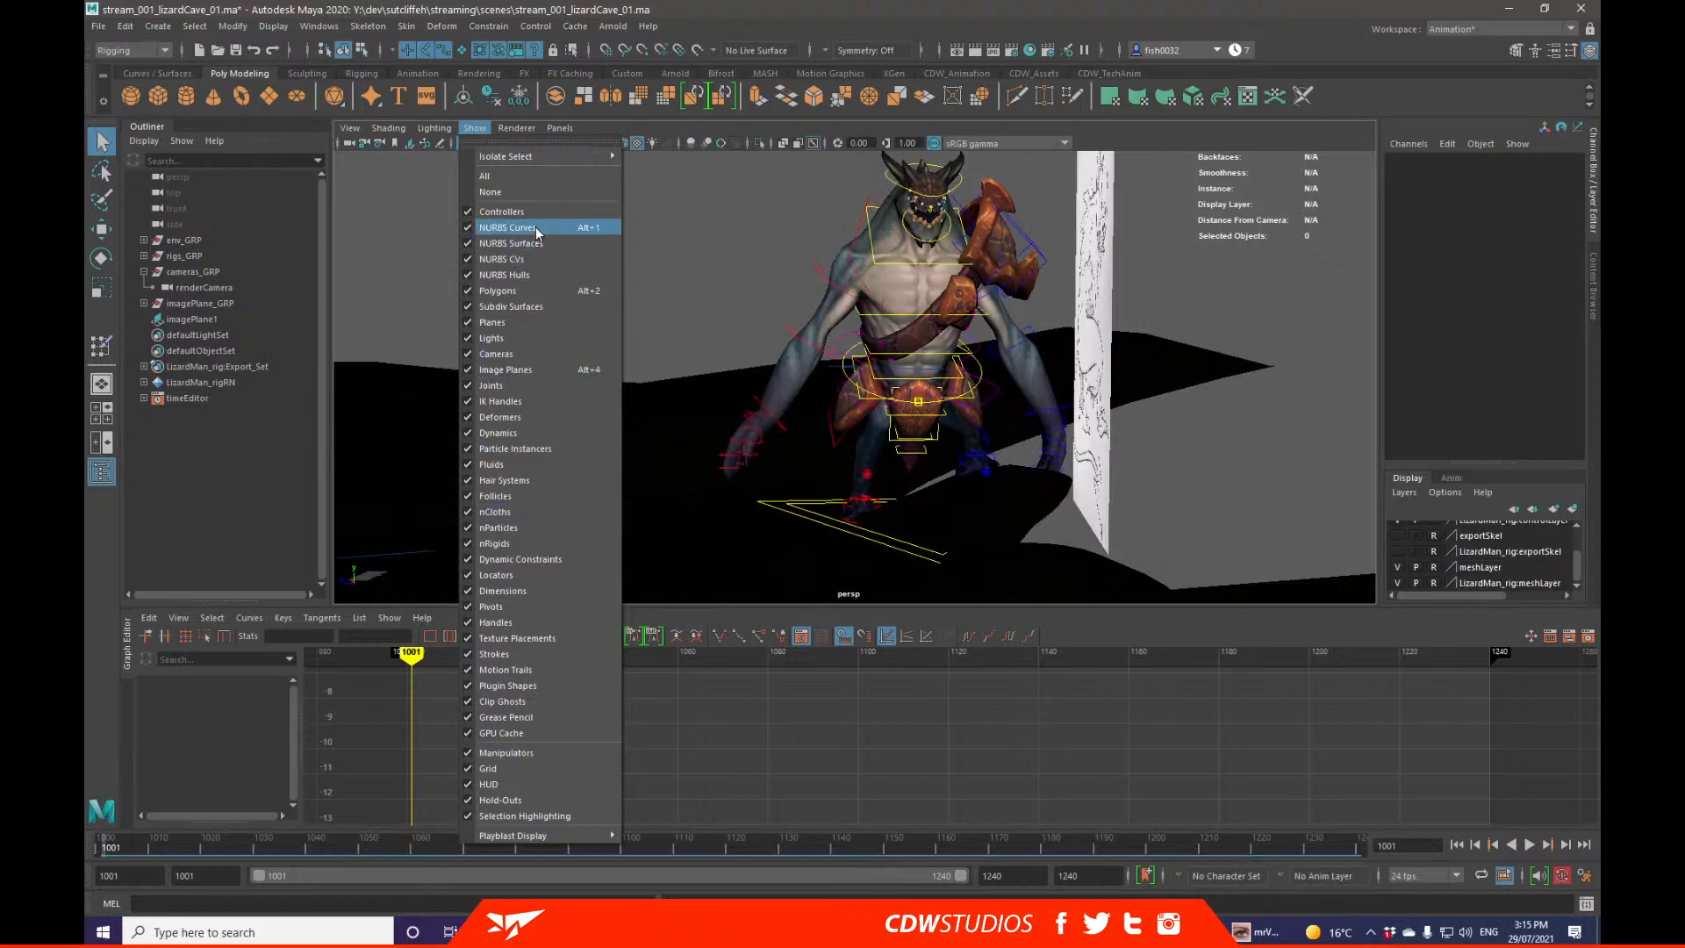
left_click(478, 130)
left_click(479, 129)
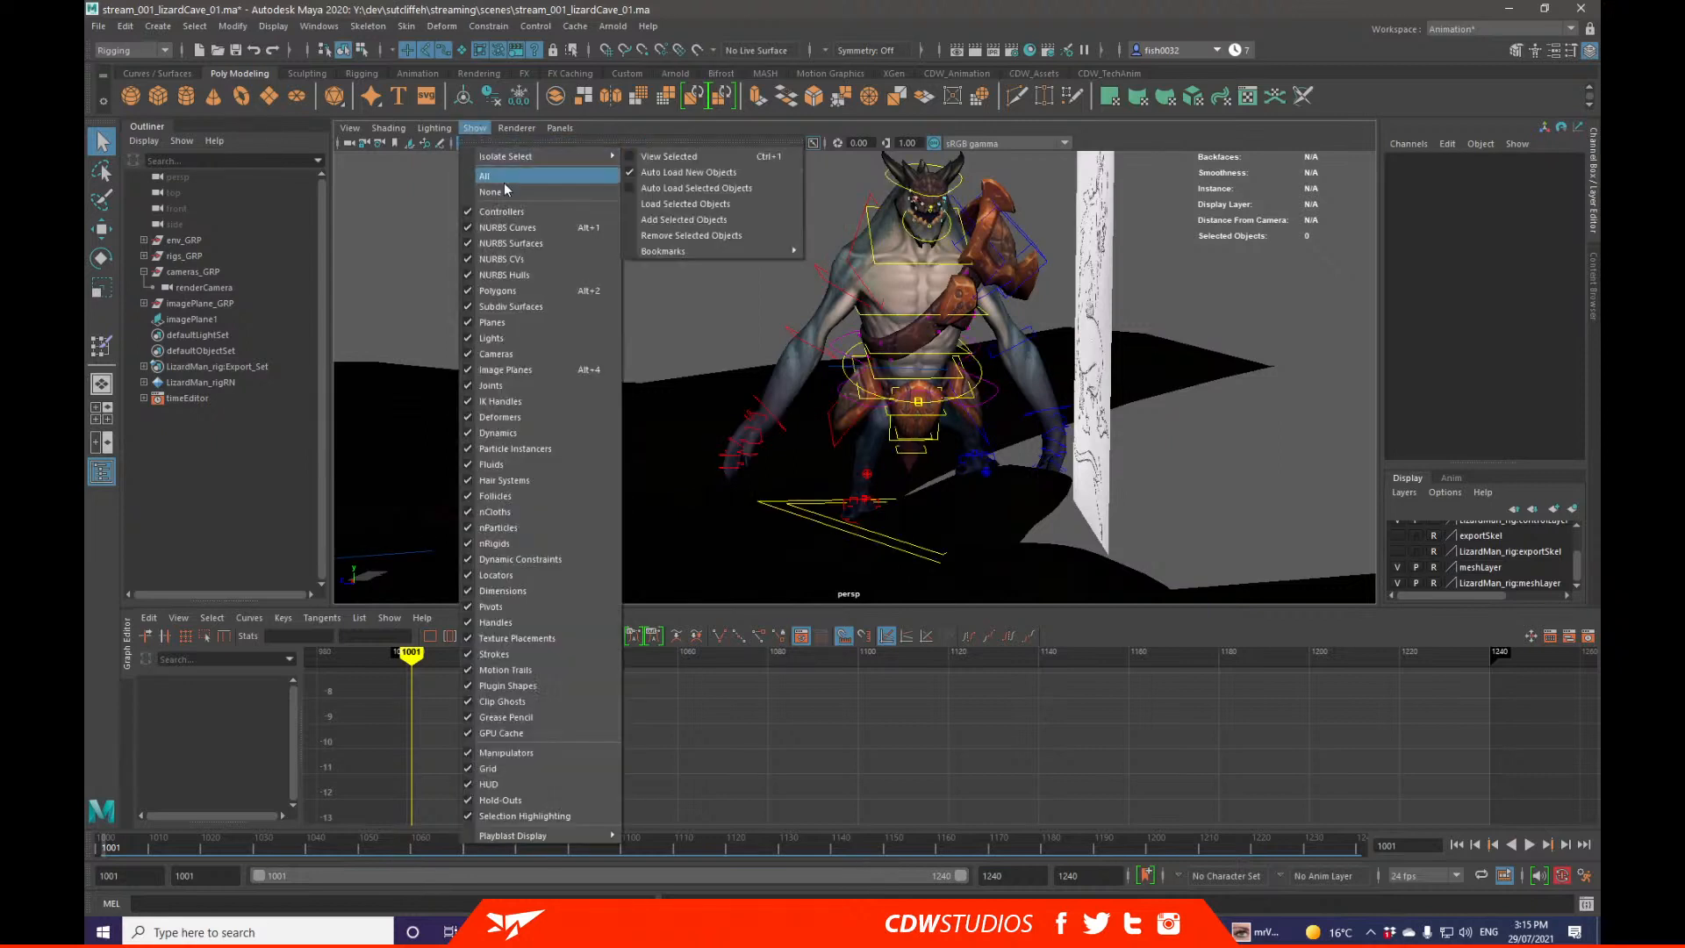
Step: Tear off the object display filter list, toggle the polygons off and on in the perspective view, and close the list
left_click(538, 145)
left_click_drag(538, 123, 236, 126)
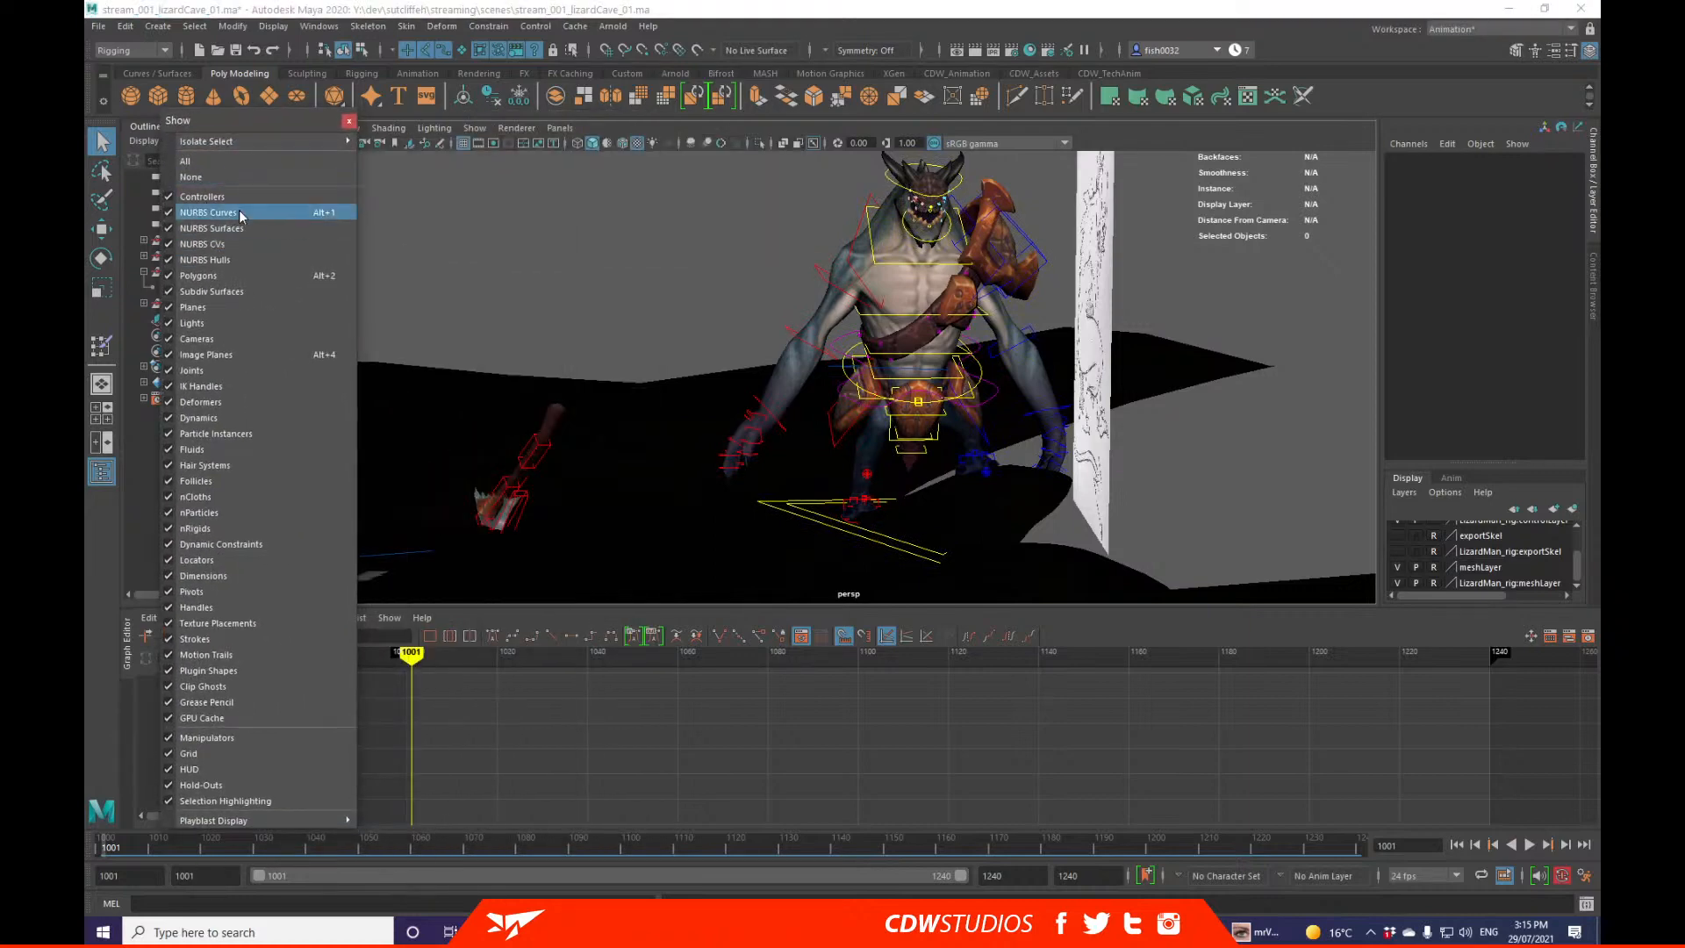
left_click(255, 275)
left_click(255, 292)
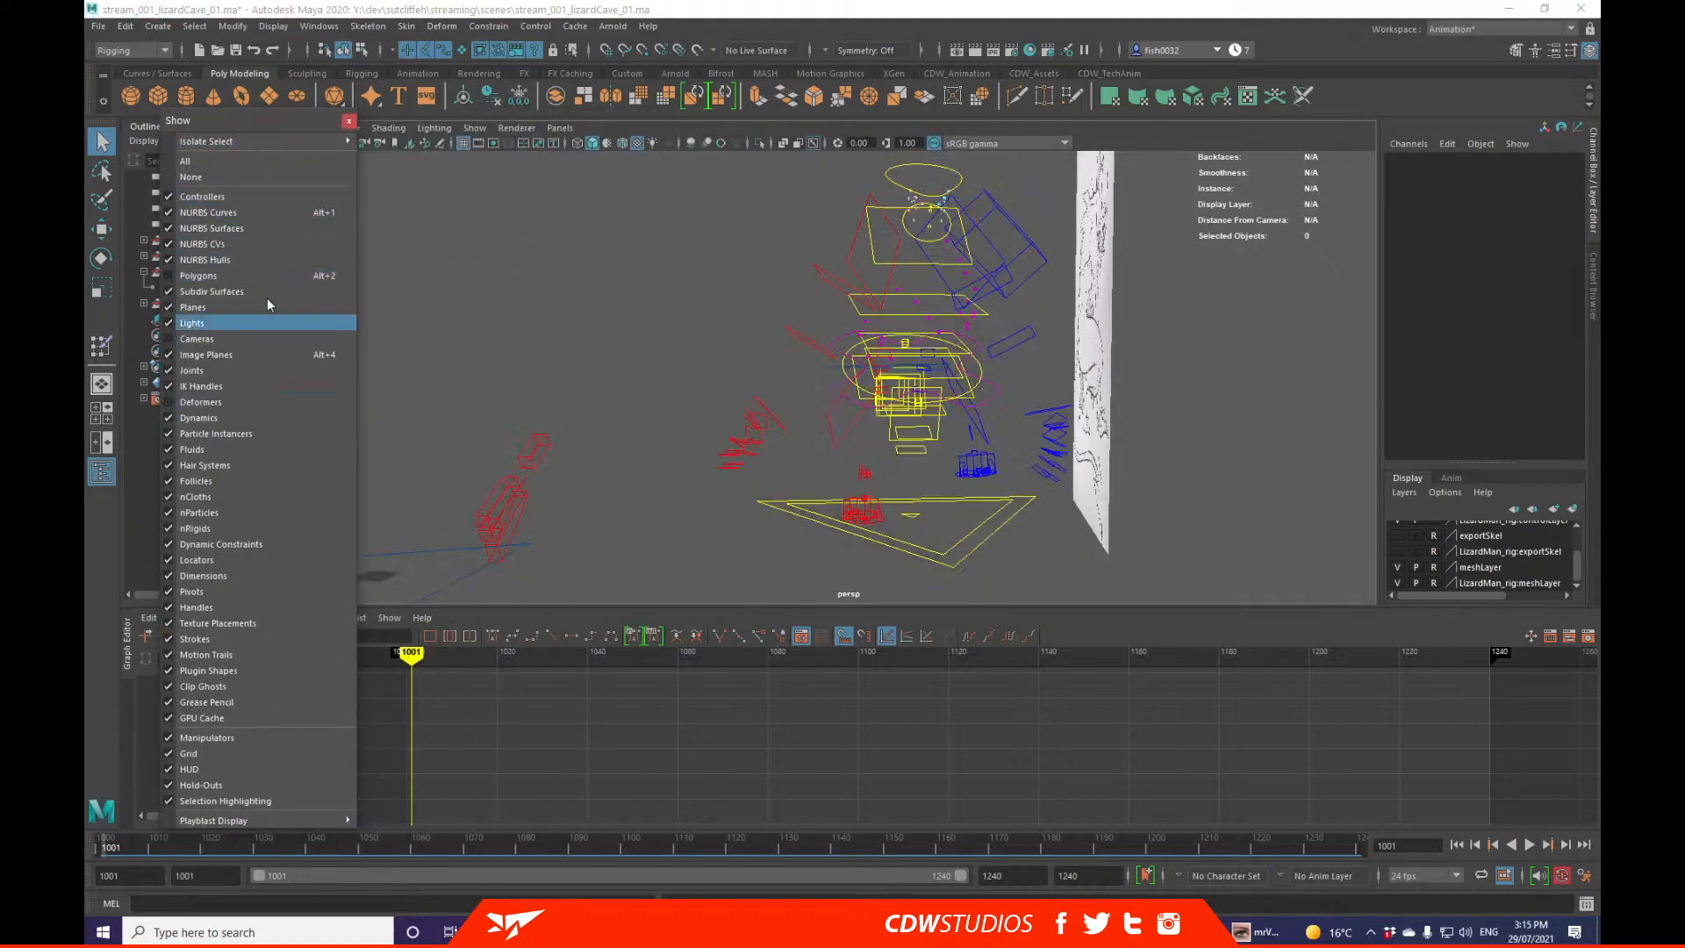
left_click(254, 276)
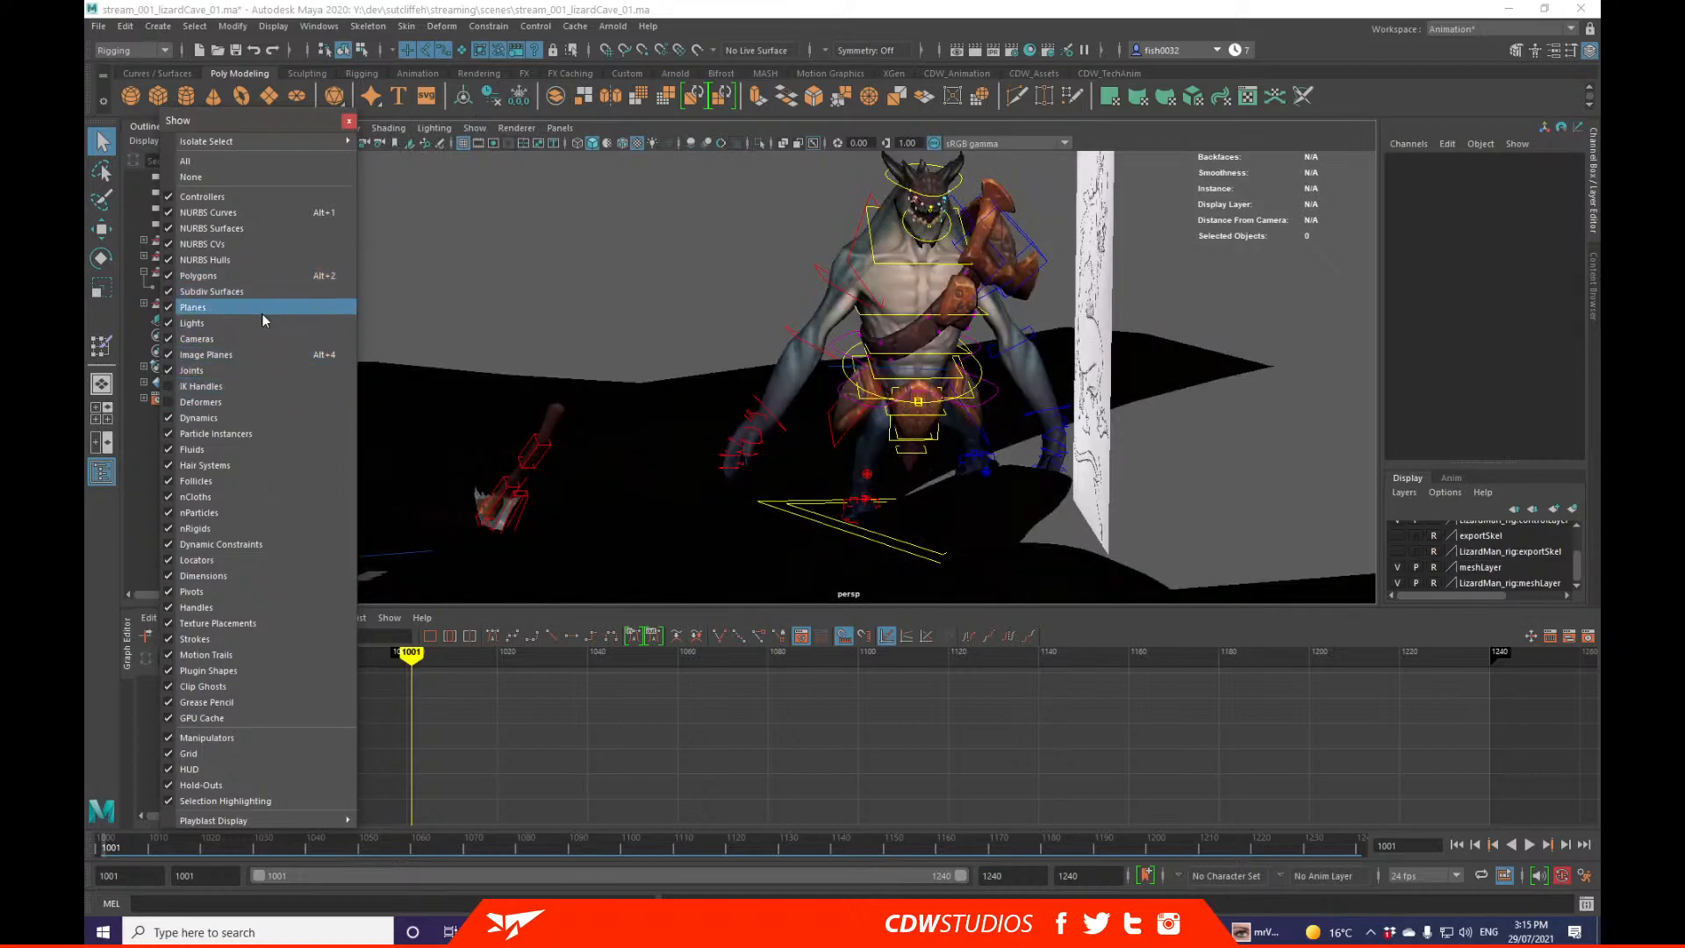
left_click(251, 400)
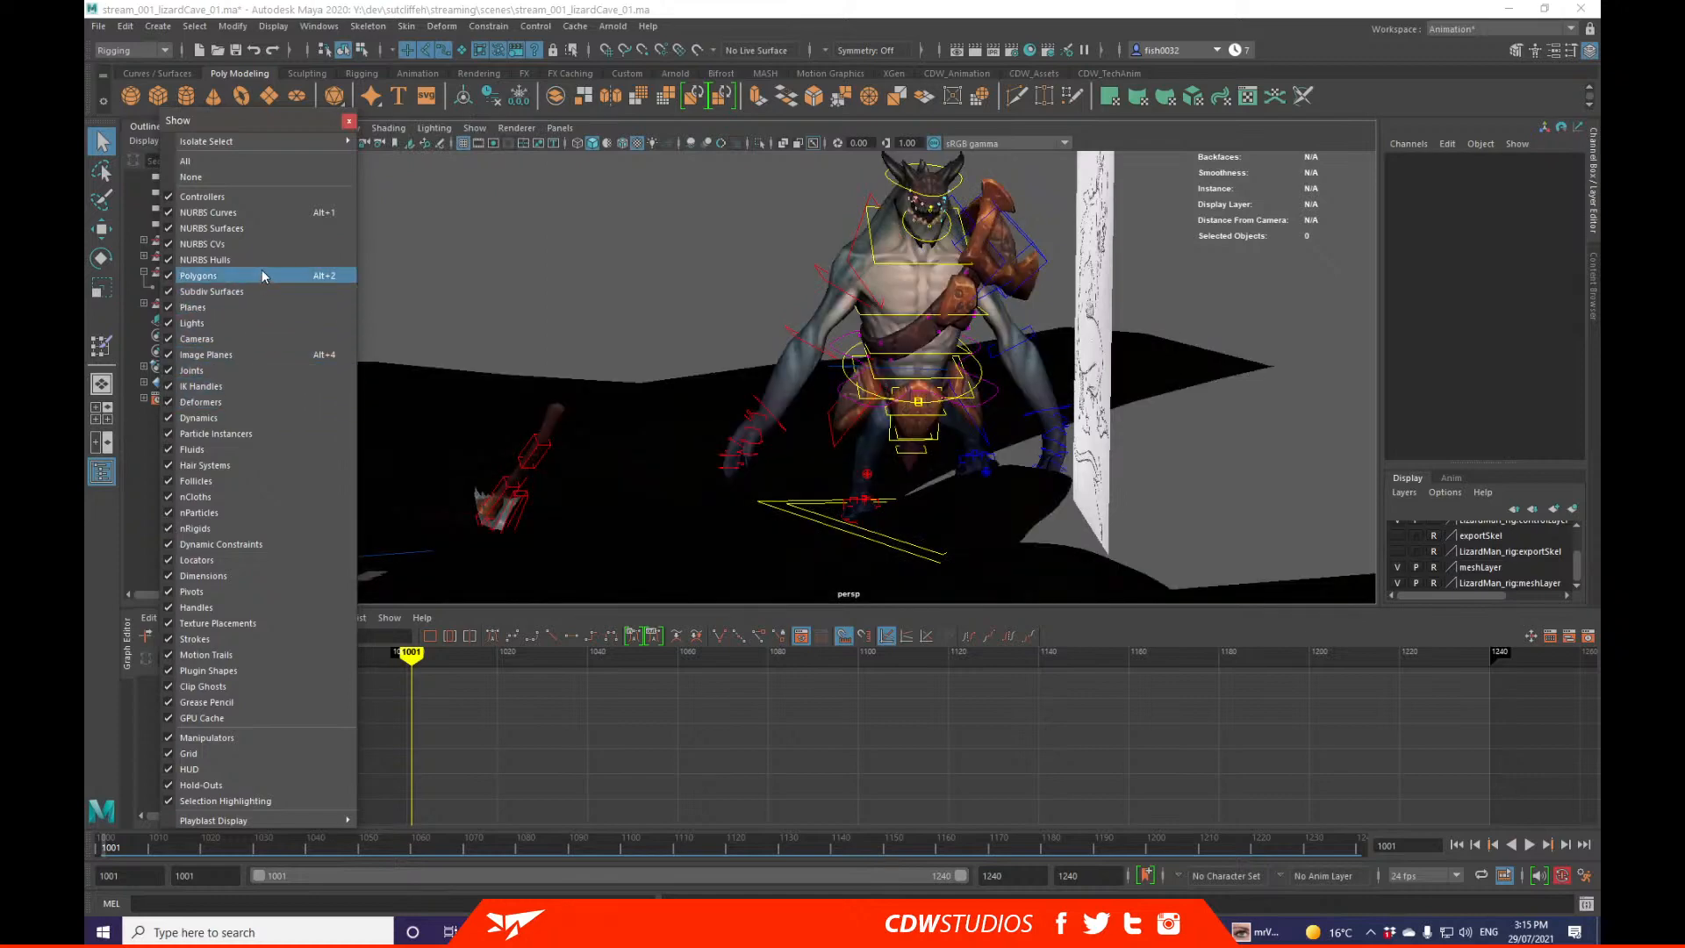
left_click(349, 121)
Step: Toggle the perspective view's object filters to compare the lizard rig with its polygons hidden and shown
mouse_move(626, 265)
left_mouse_down("alt")
mouse_move(992, 325)
mouse_move(837, 349)
left_mouse_up("alt")
key("alt+1")
key("alt+2")
key("alt+3")
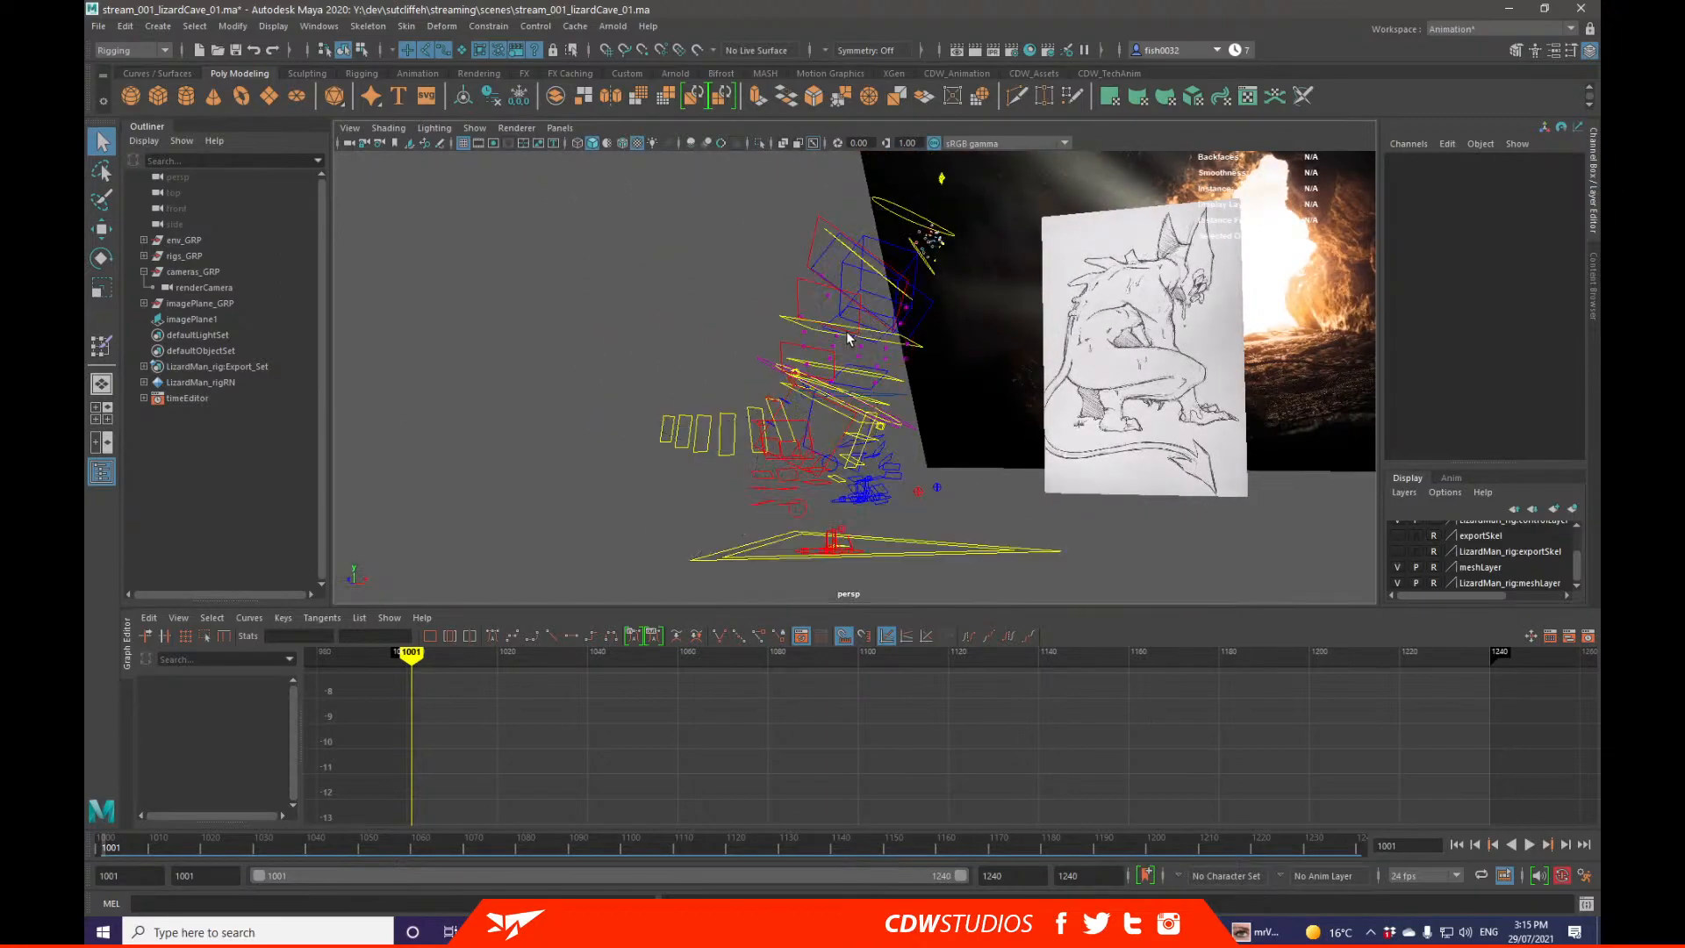
key("alt+3")
key("alt+3")
key("alt+3")
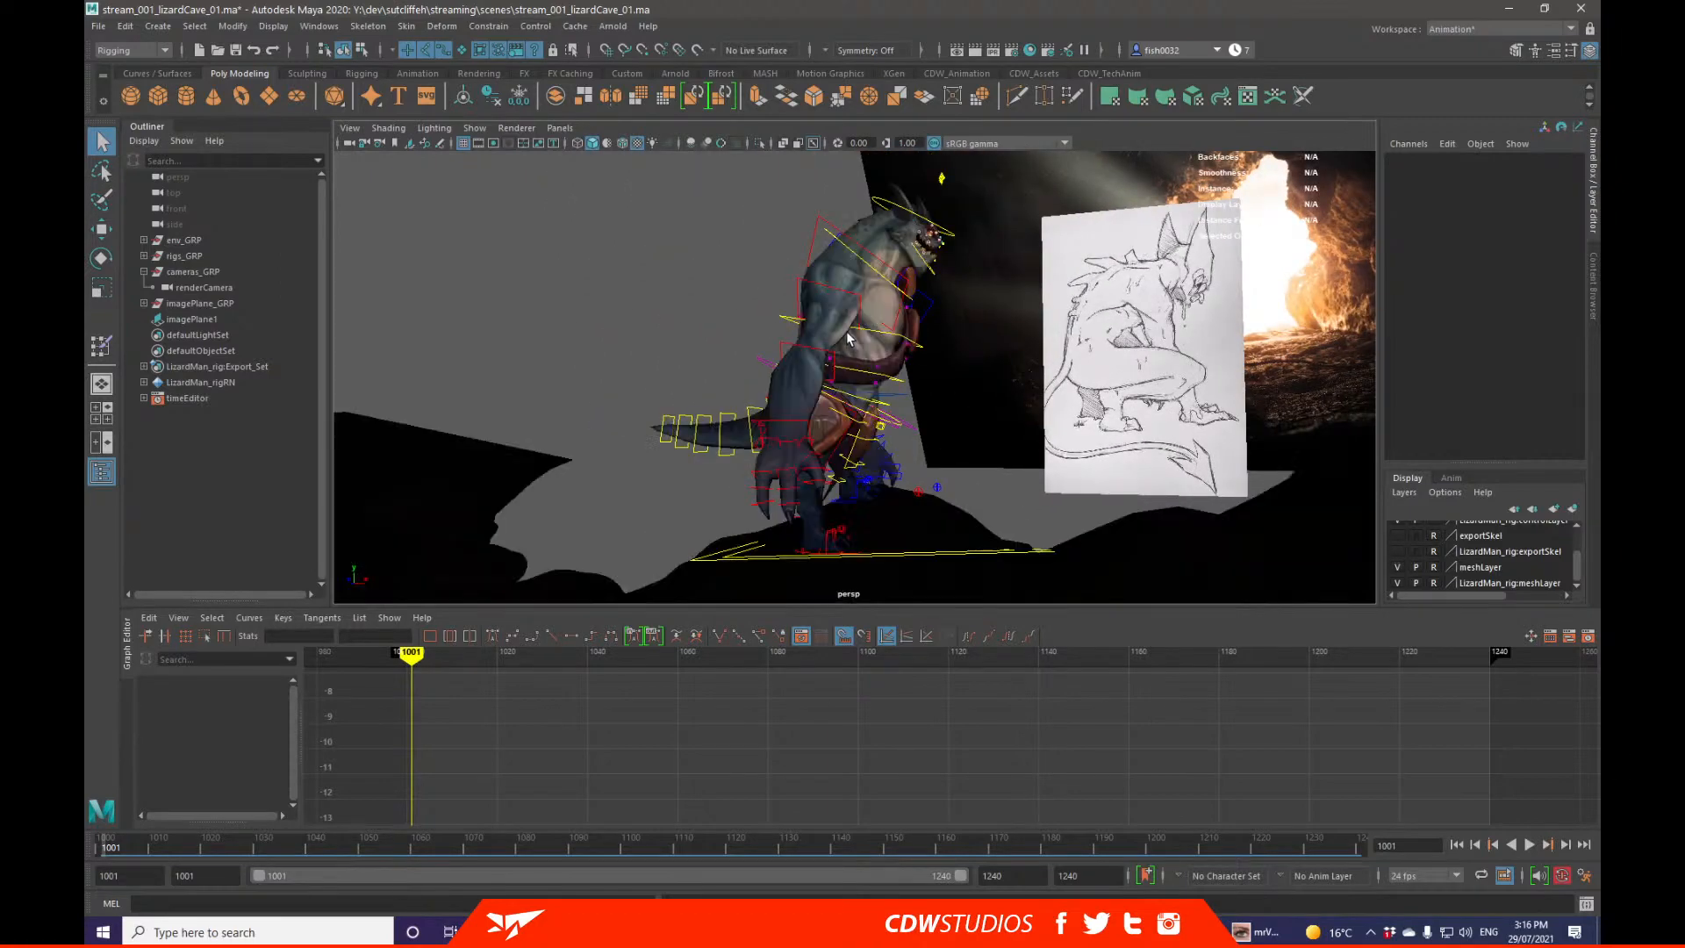
Step: Hide the NURBS curves in the perspective view and inspect the lizard without its controls from the front and behind
left_click_drag(847, 338, 766, 330, "alt")
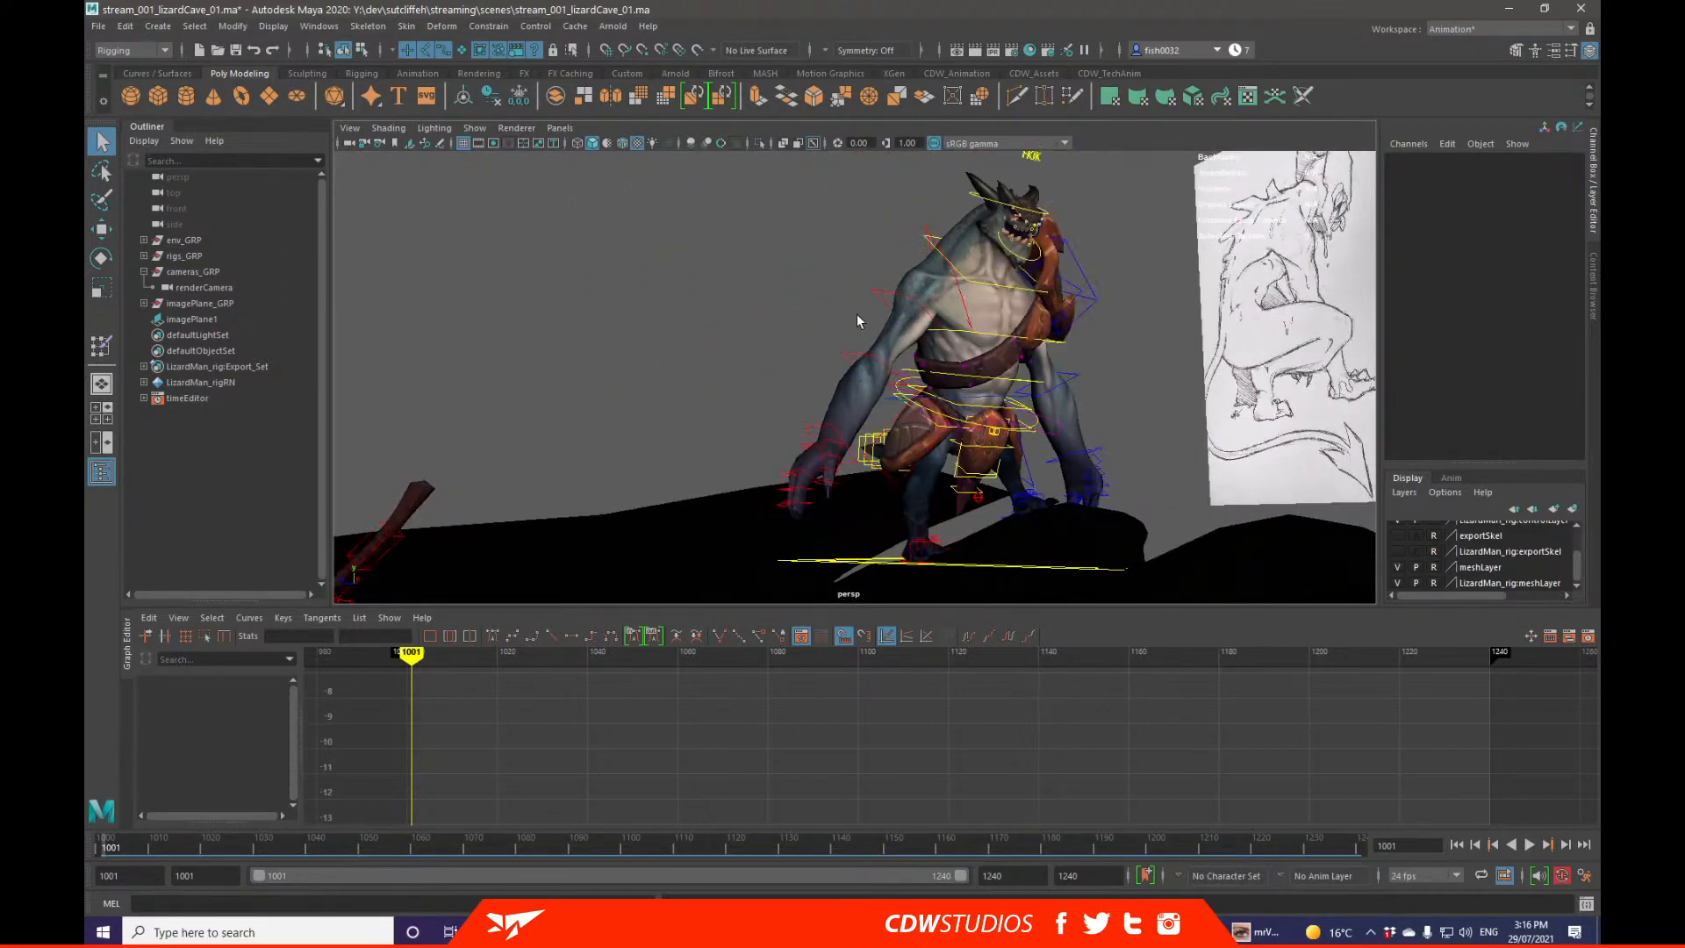
key("alt+3")
key("alt+3")
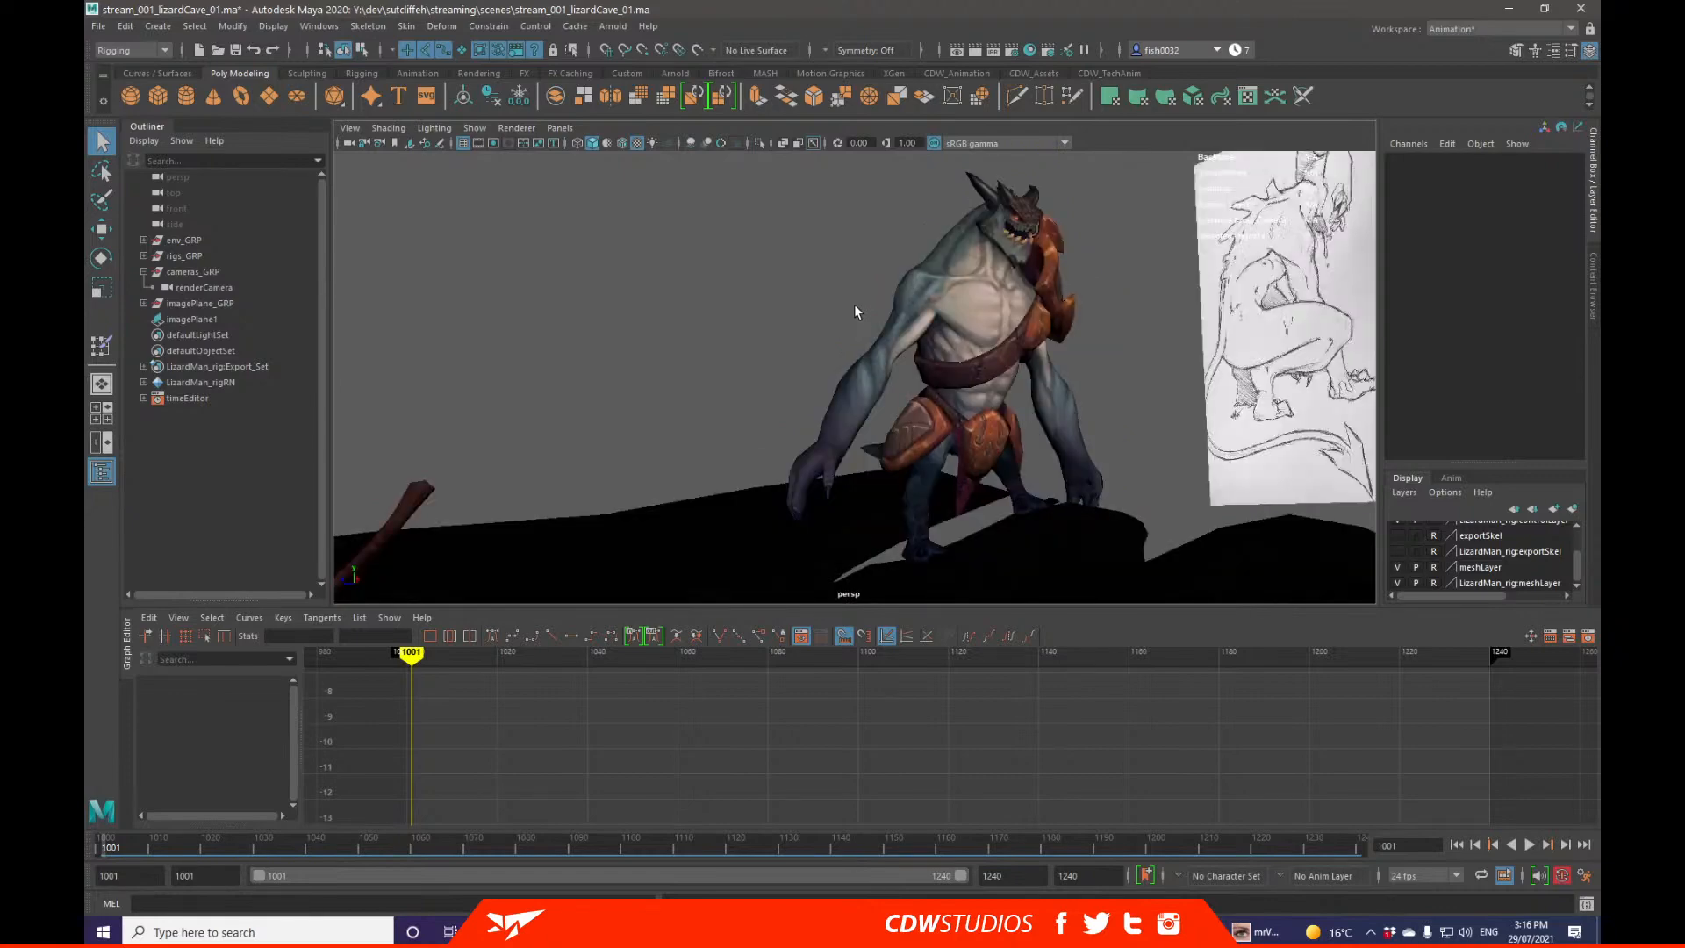
left_click_drag(1058, 329, 838, 370, "alt")
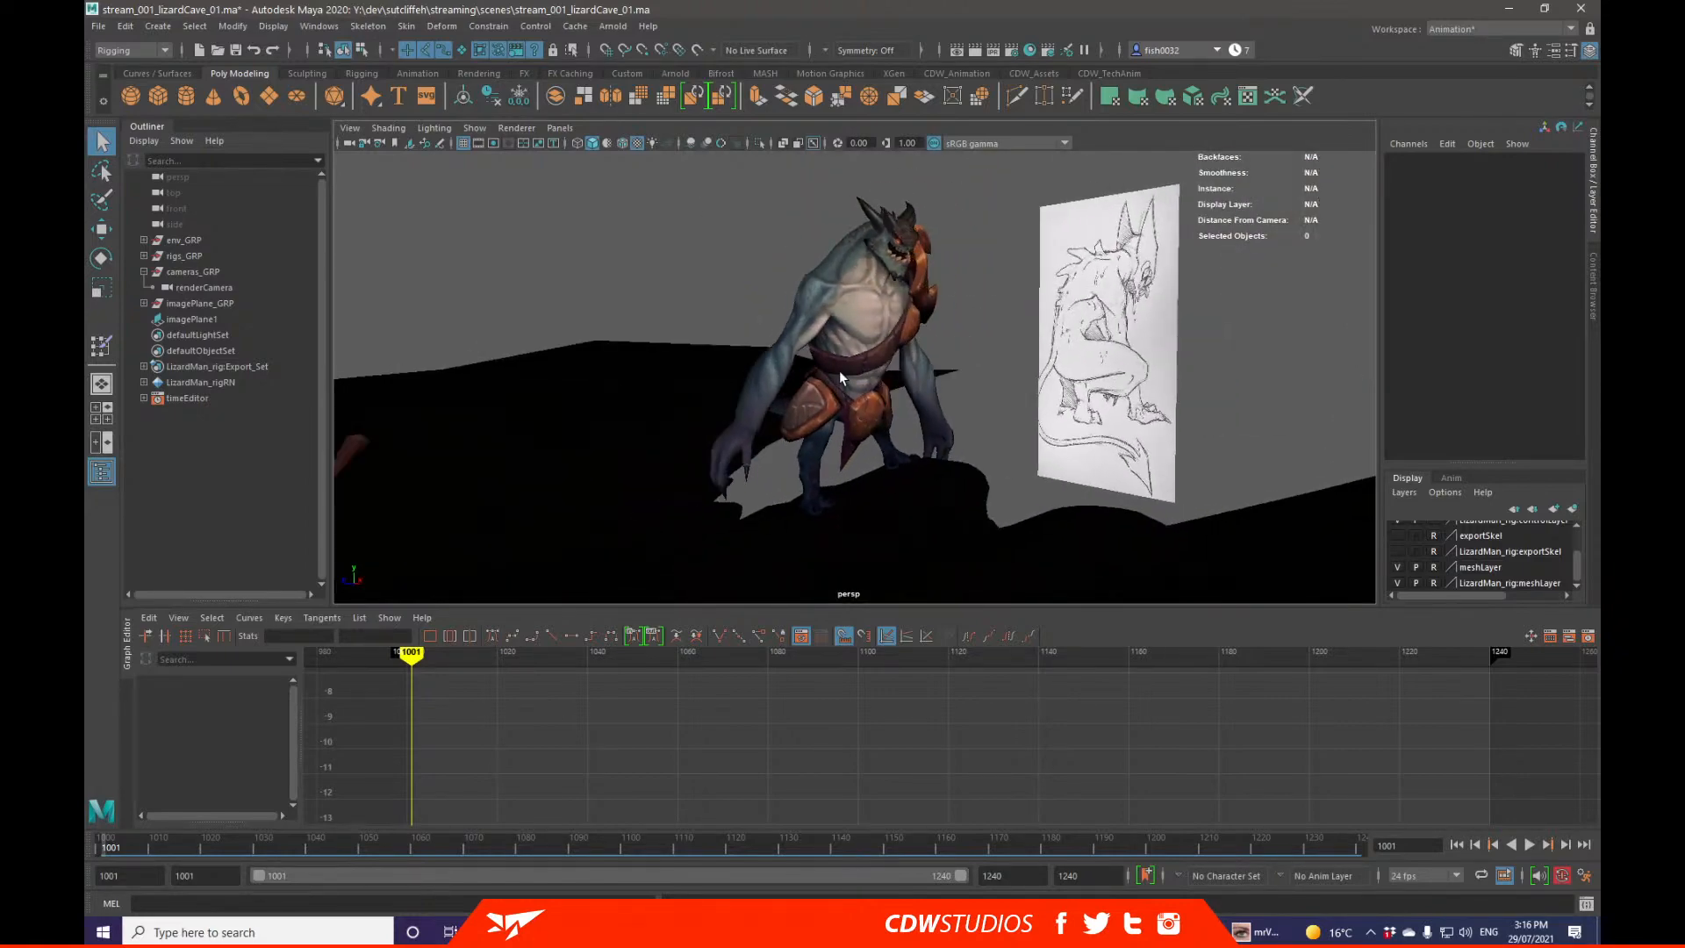
left_click_drag(839, 370, 923, 451, "alt")
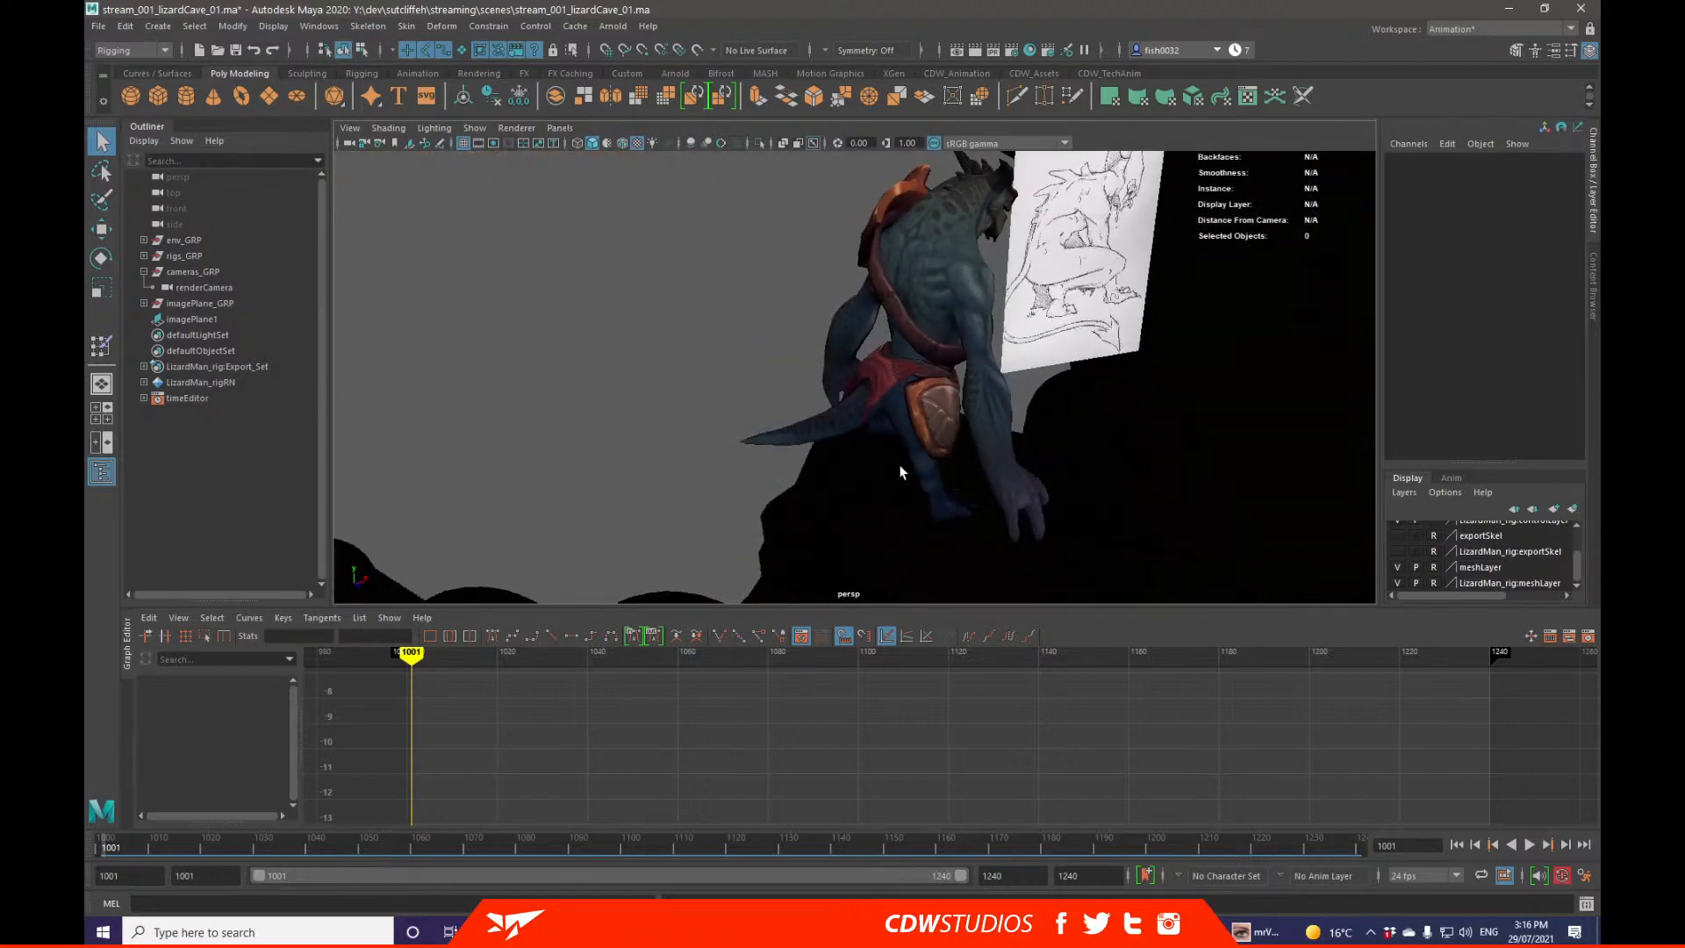
Step: Display the perspective view with the default material and view the rock beneath the lizard
key("4")
key("5")
mouse_move(943, 444)
left_mouse_down("alt")
mouse_move(875, 375)
mouse_move(876, 429)
left_mouse_up("alt")
left_click(607, 144)
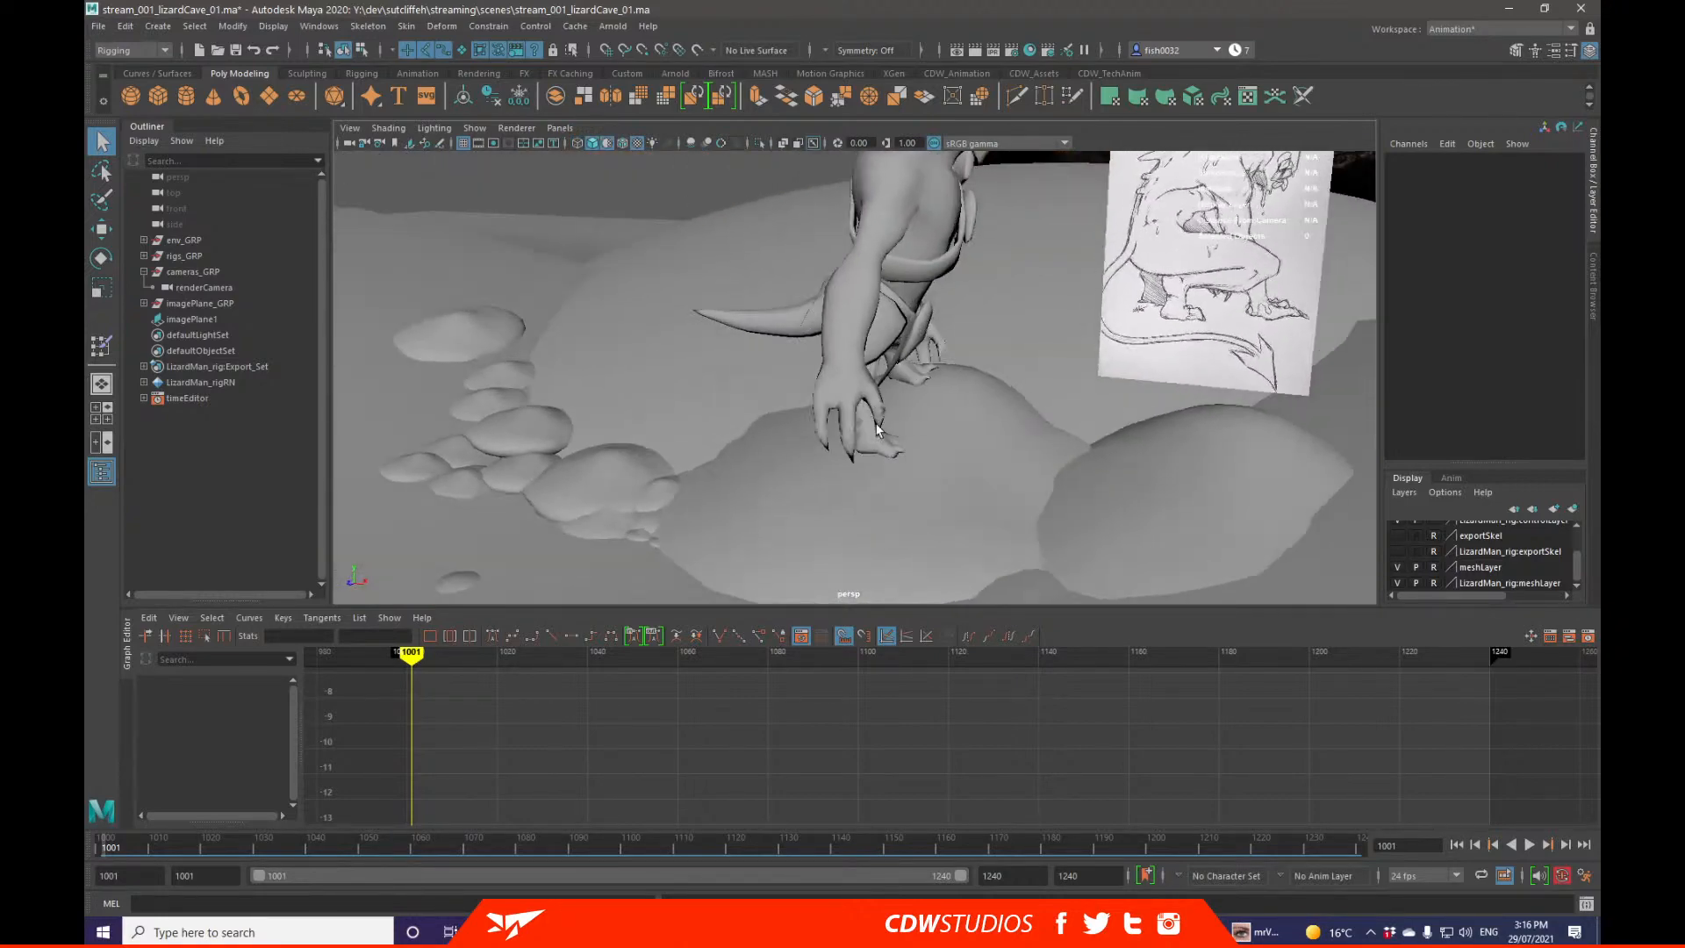
Step: Assign a new Blinn material to rock_01, close its attributes, and clear the selection
left_click(937, 499)
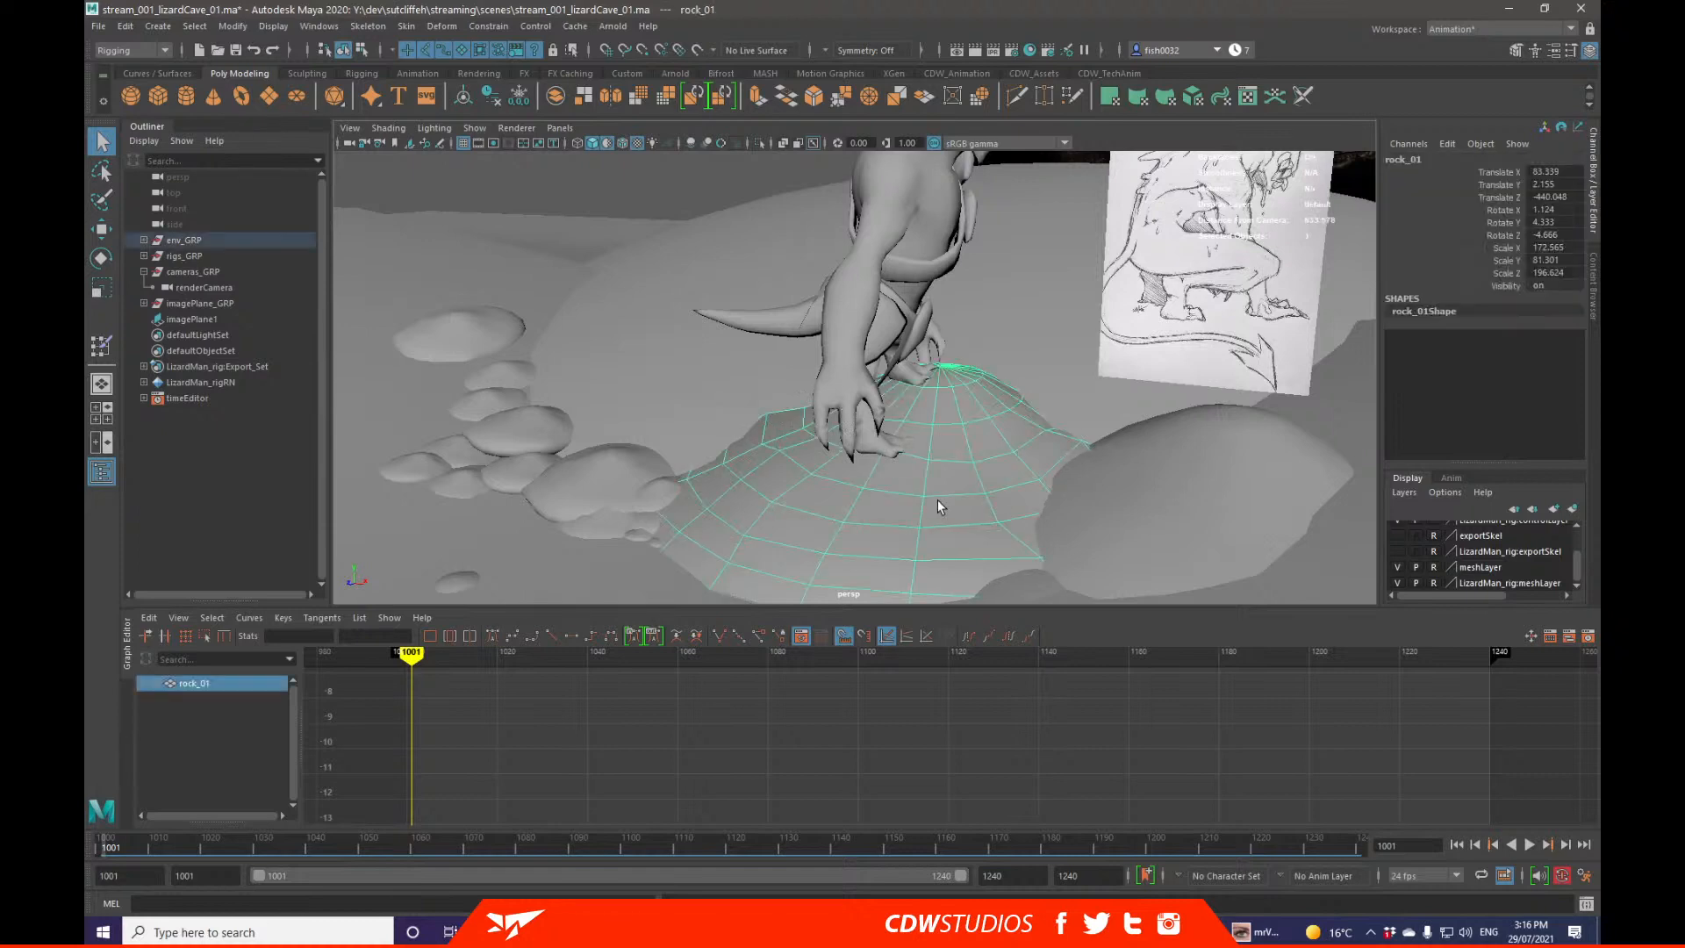
right_click_drag(937, 496, 930, 897)
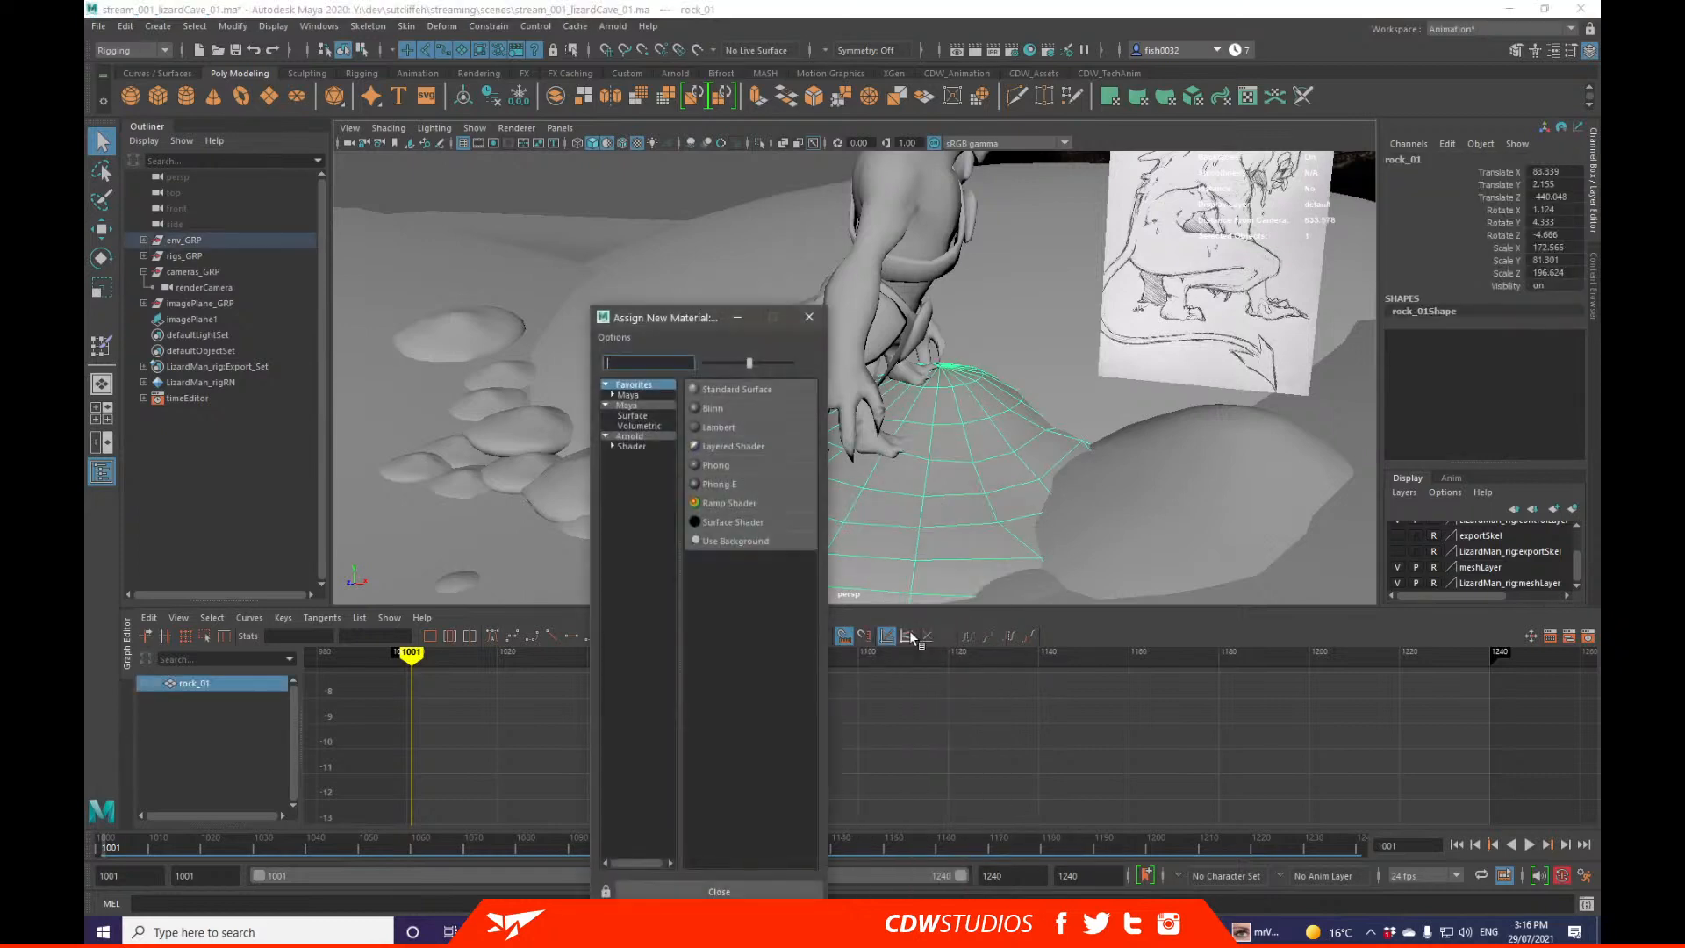
left_click(735, 410)
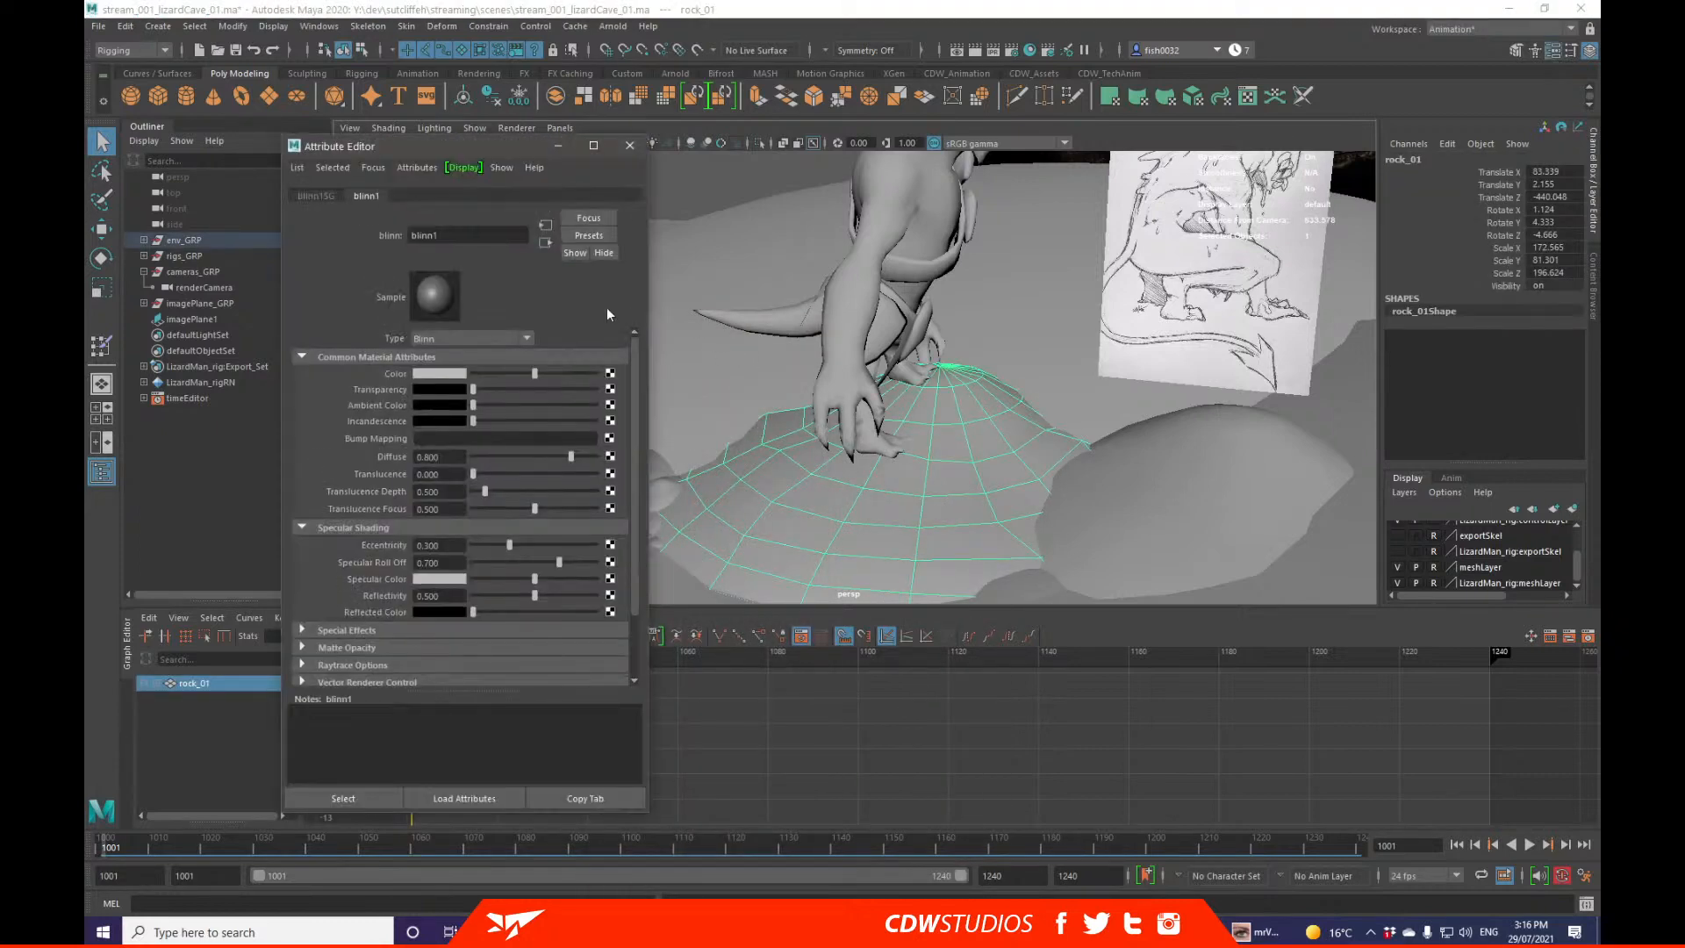
left_click(629, 146)
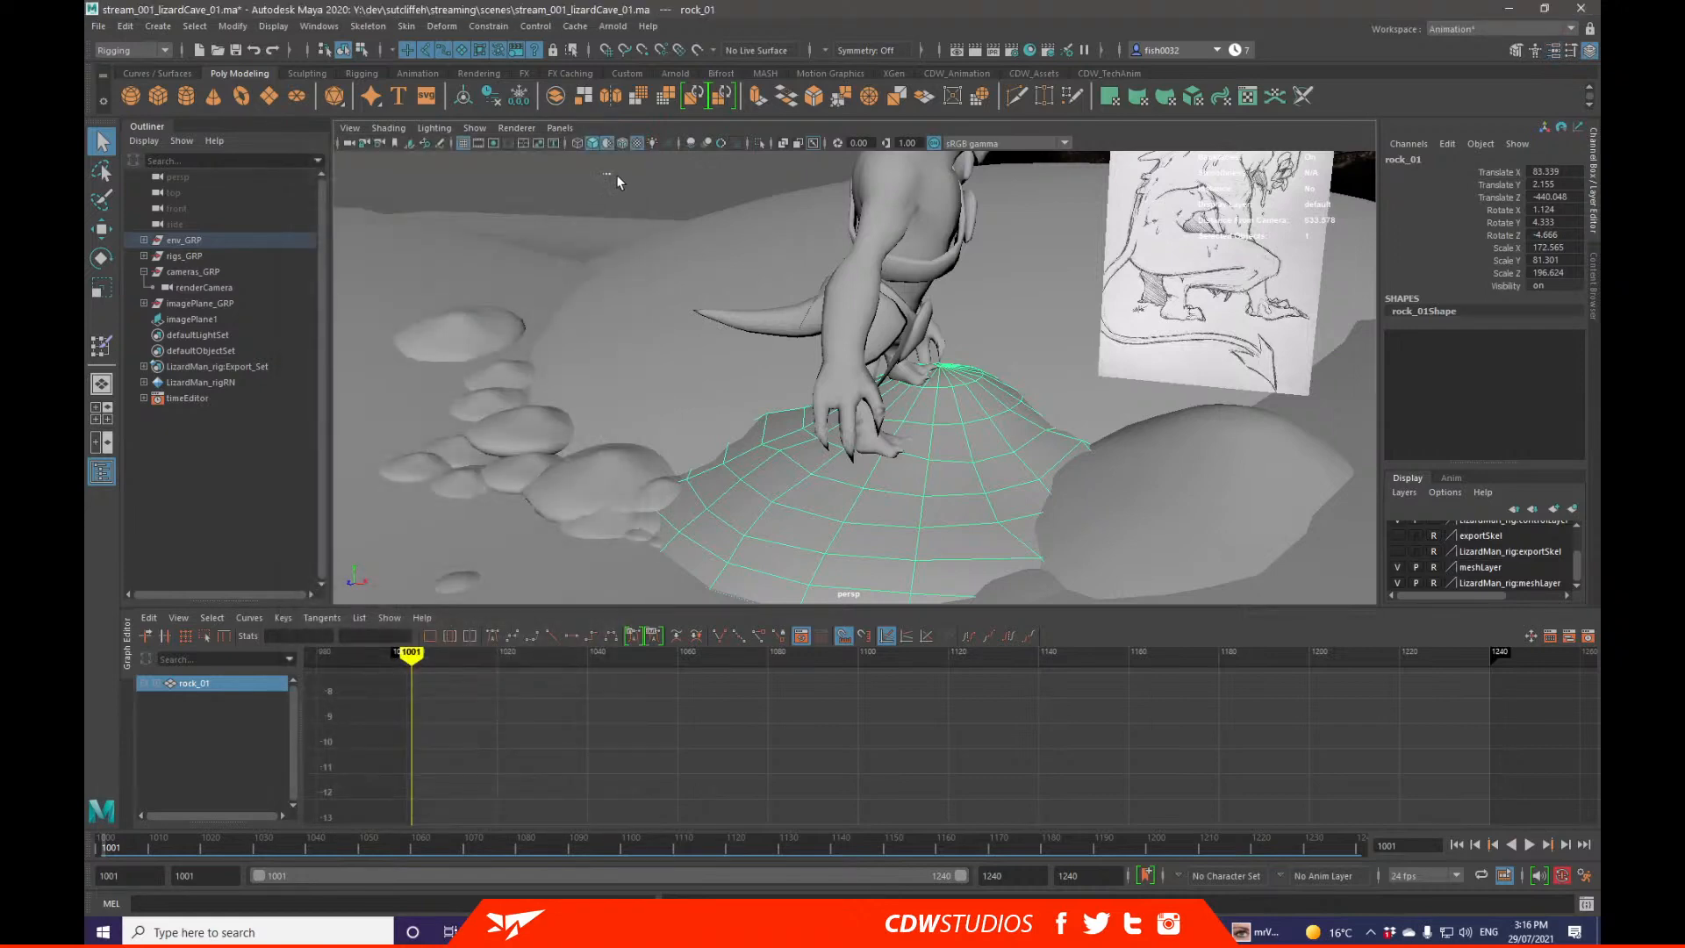
left_click(873, 379)
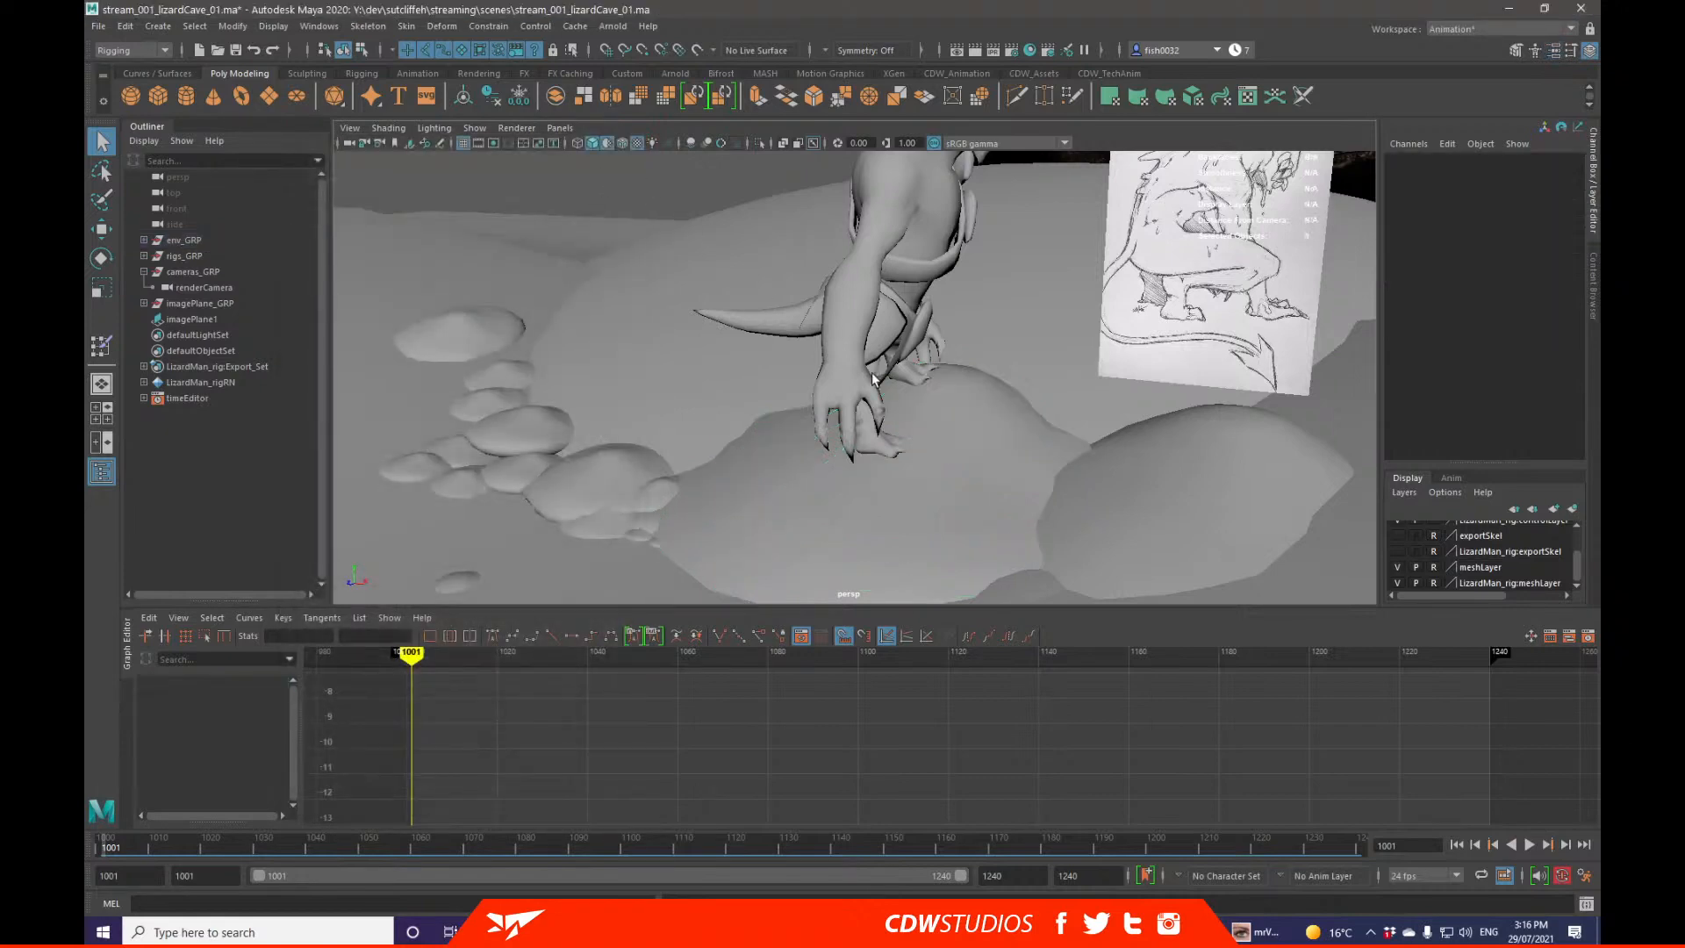
Step: Turn off the default material display, select rock_01, and check the material assignment options for it
left_click(610, 141)
left_click_drag(836, 369, 929, 440, "alt")
left_click(965, 452)
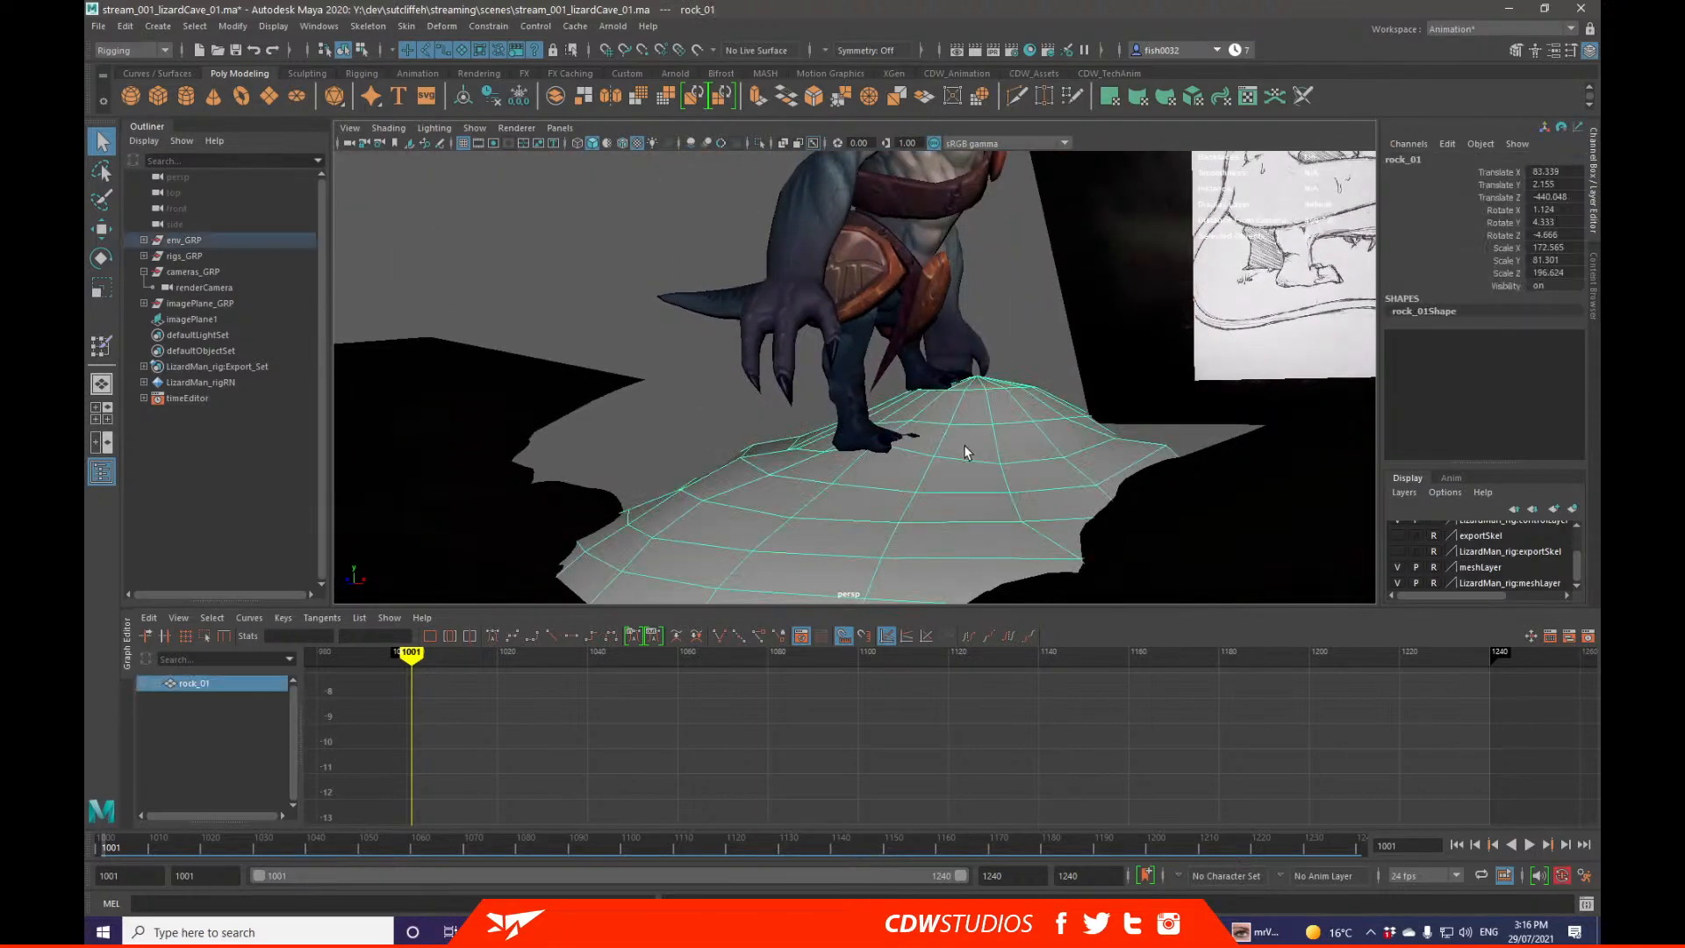
right_click(956, 435)
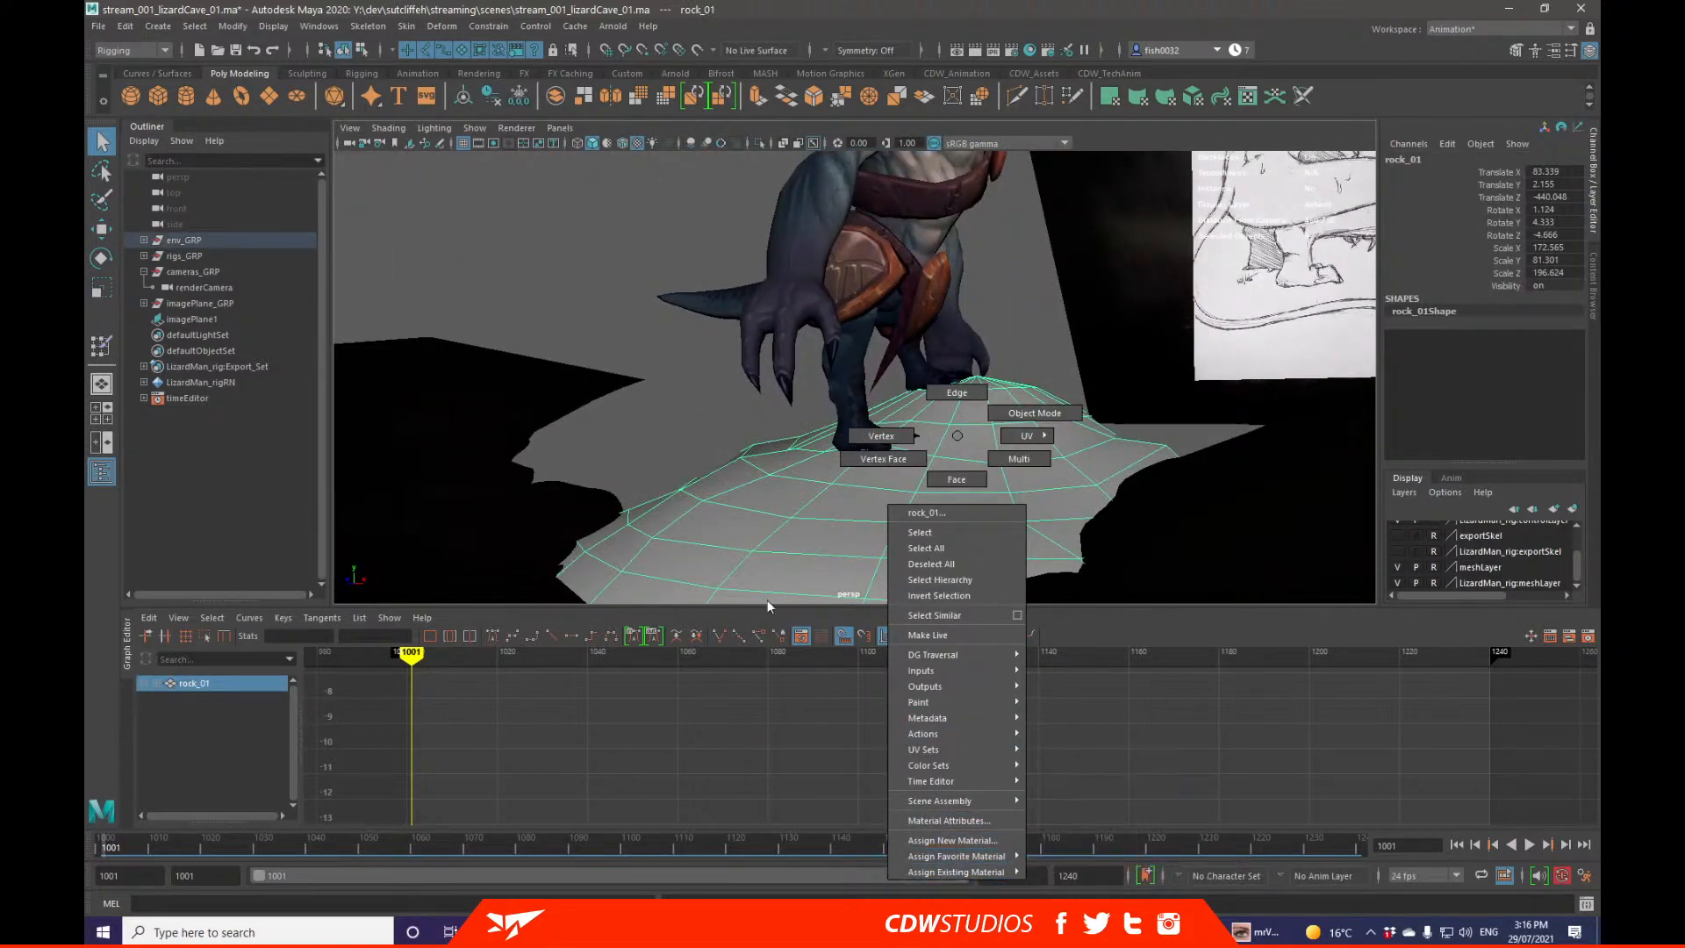
mouse_move(983, 873)
right_click_drag(968, 428, 958, 435)
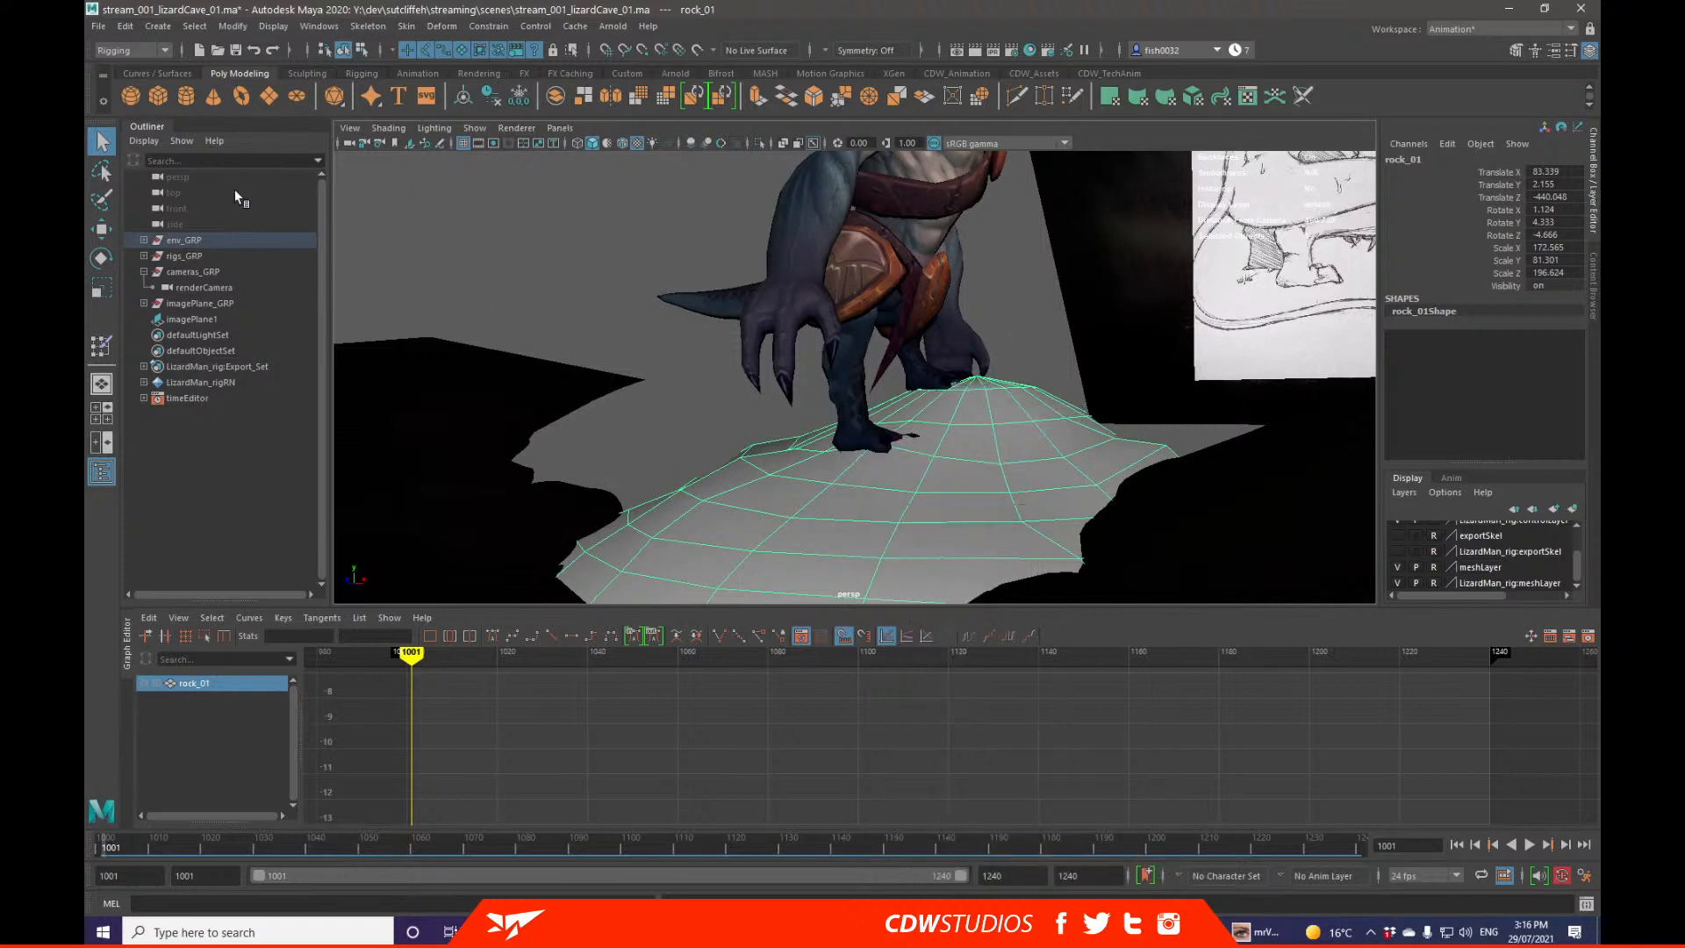
Step: Collapse cameras_GRP in the Outliner, select the persp camera, and clear the selection
left_click(145, 272)
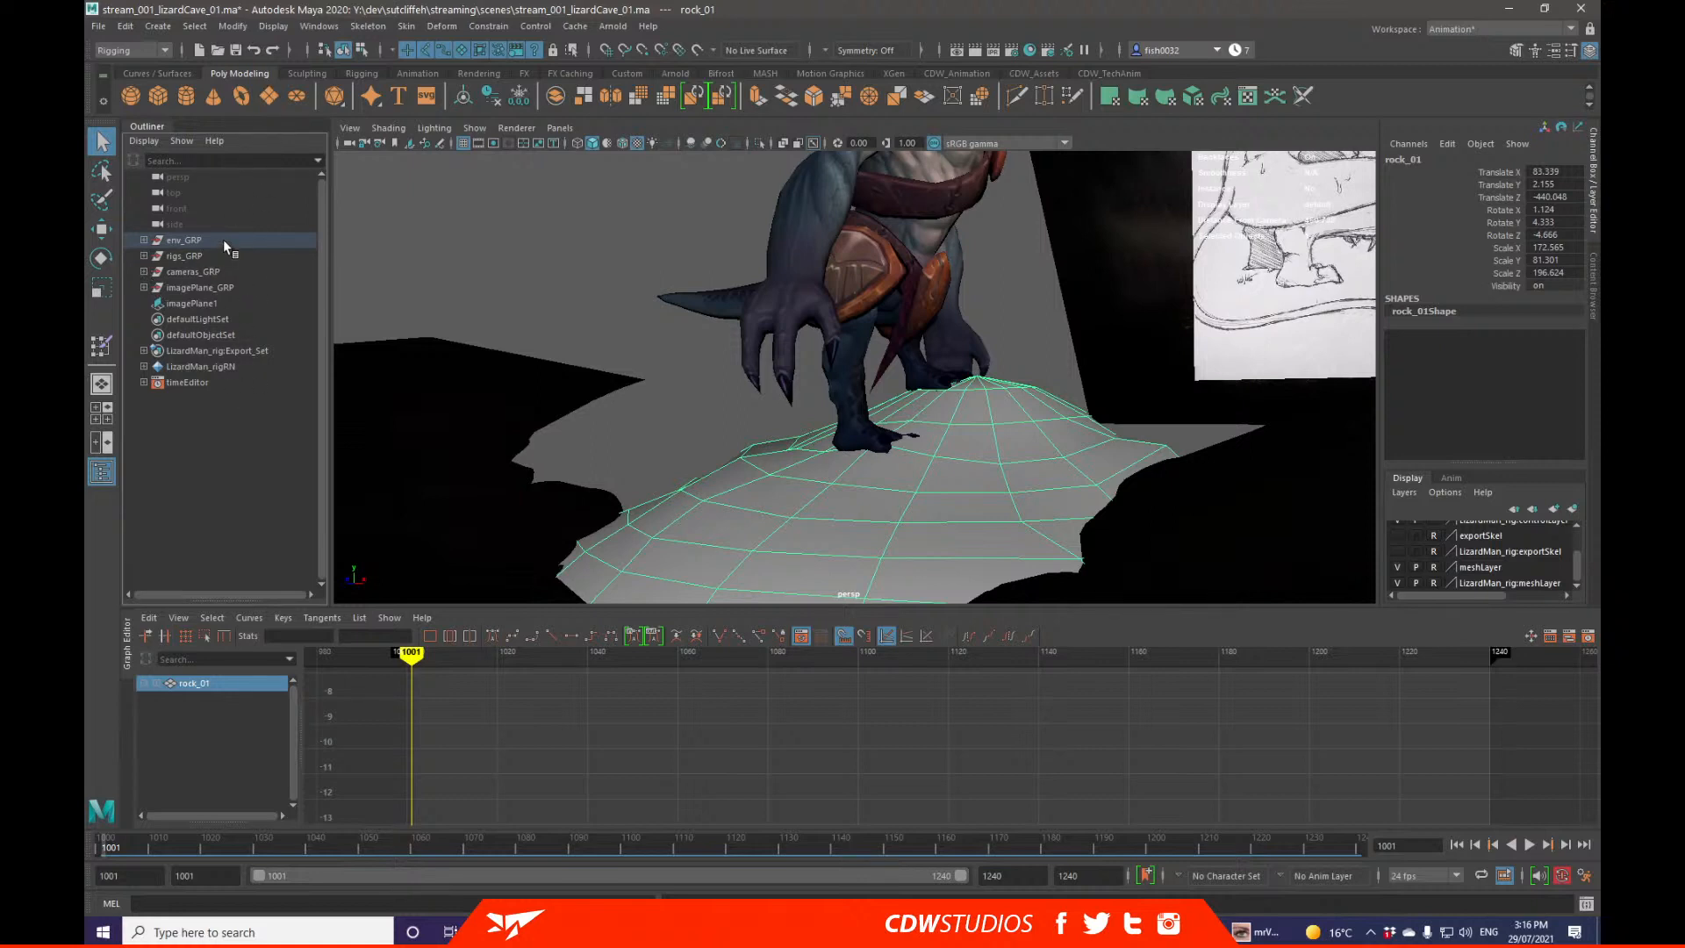
left_click(230, 175)
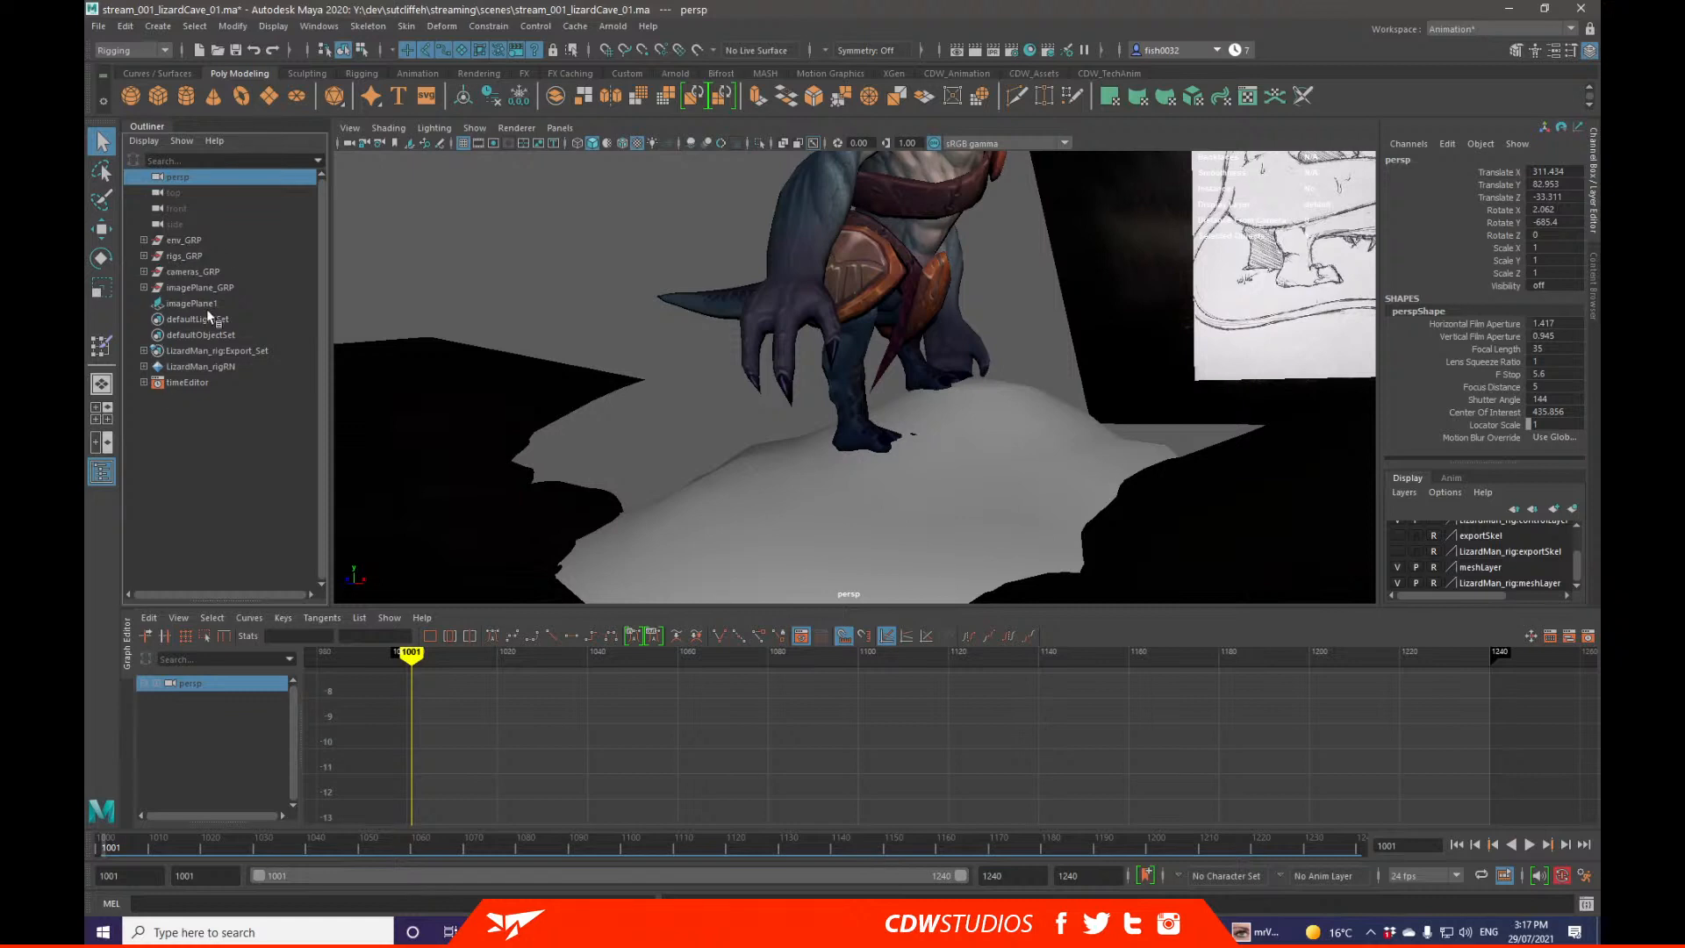
left_click(211, 409)
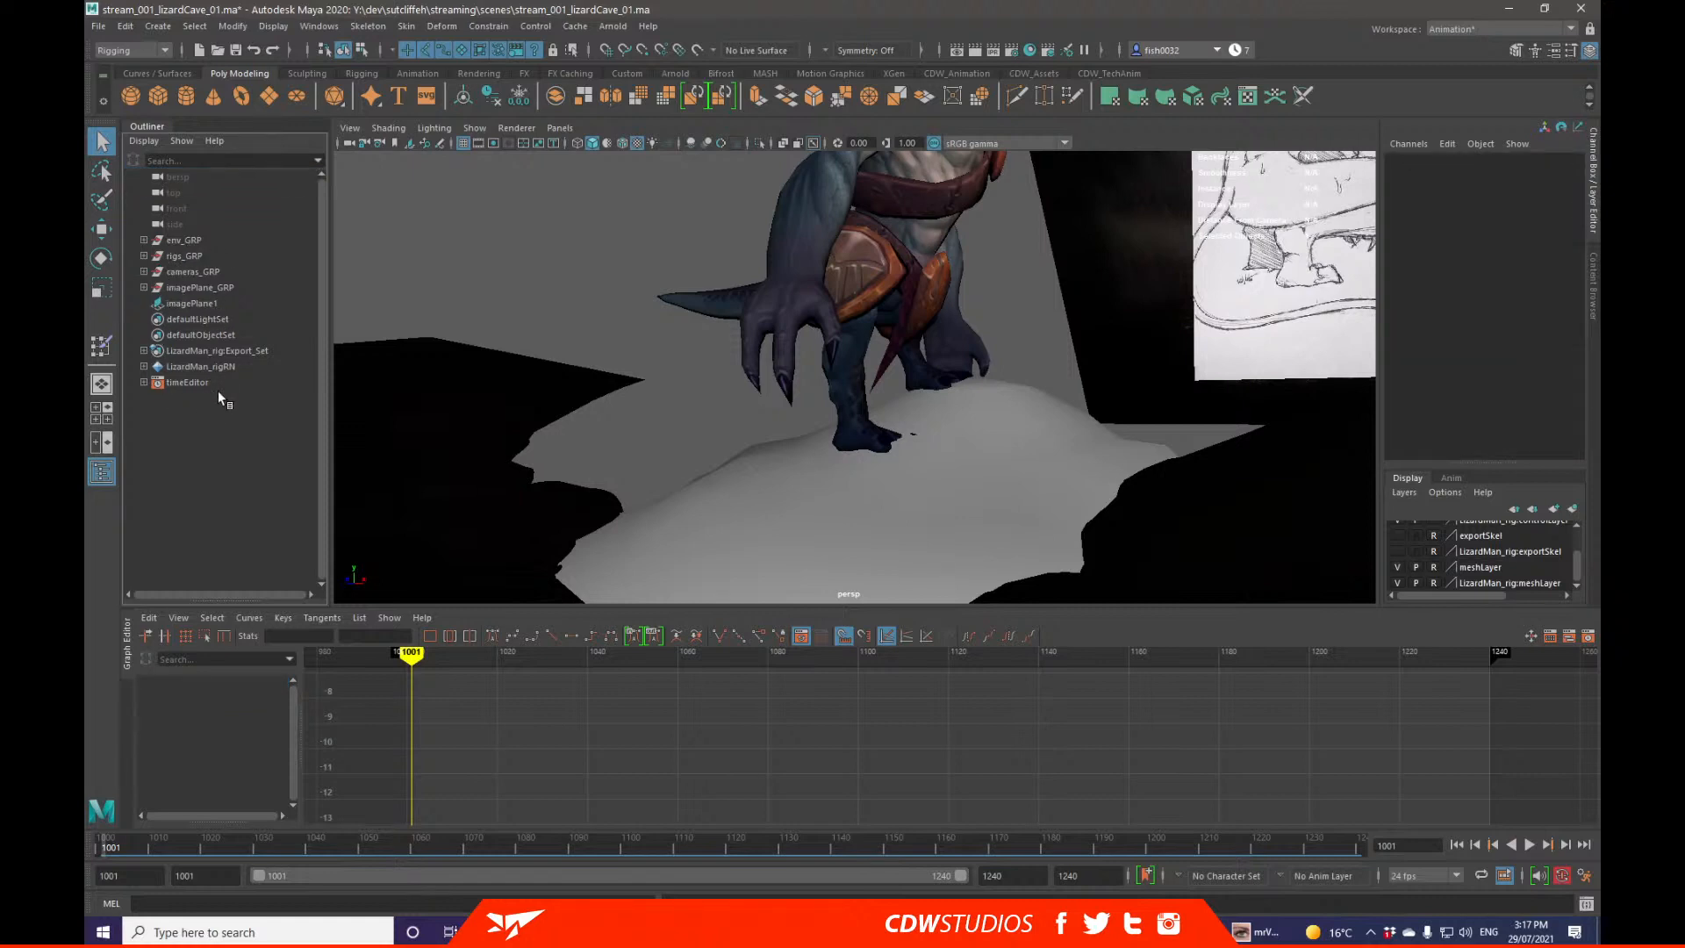
Step: Examine the contents of the rigs, env, cameras and imagePlane groups in the Outliner, leaving them collapsed
left_click(144, 383)
left_click(143, 255)
left_click(143, 255)
left_click(142, 241)
left_click(141, 240)
left_click(144, 271)
left_click(144, 303)
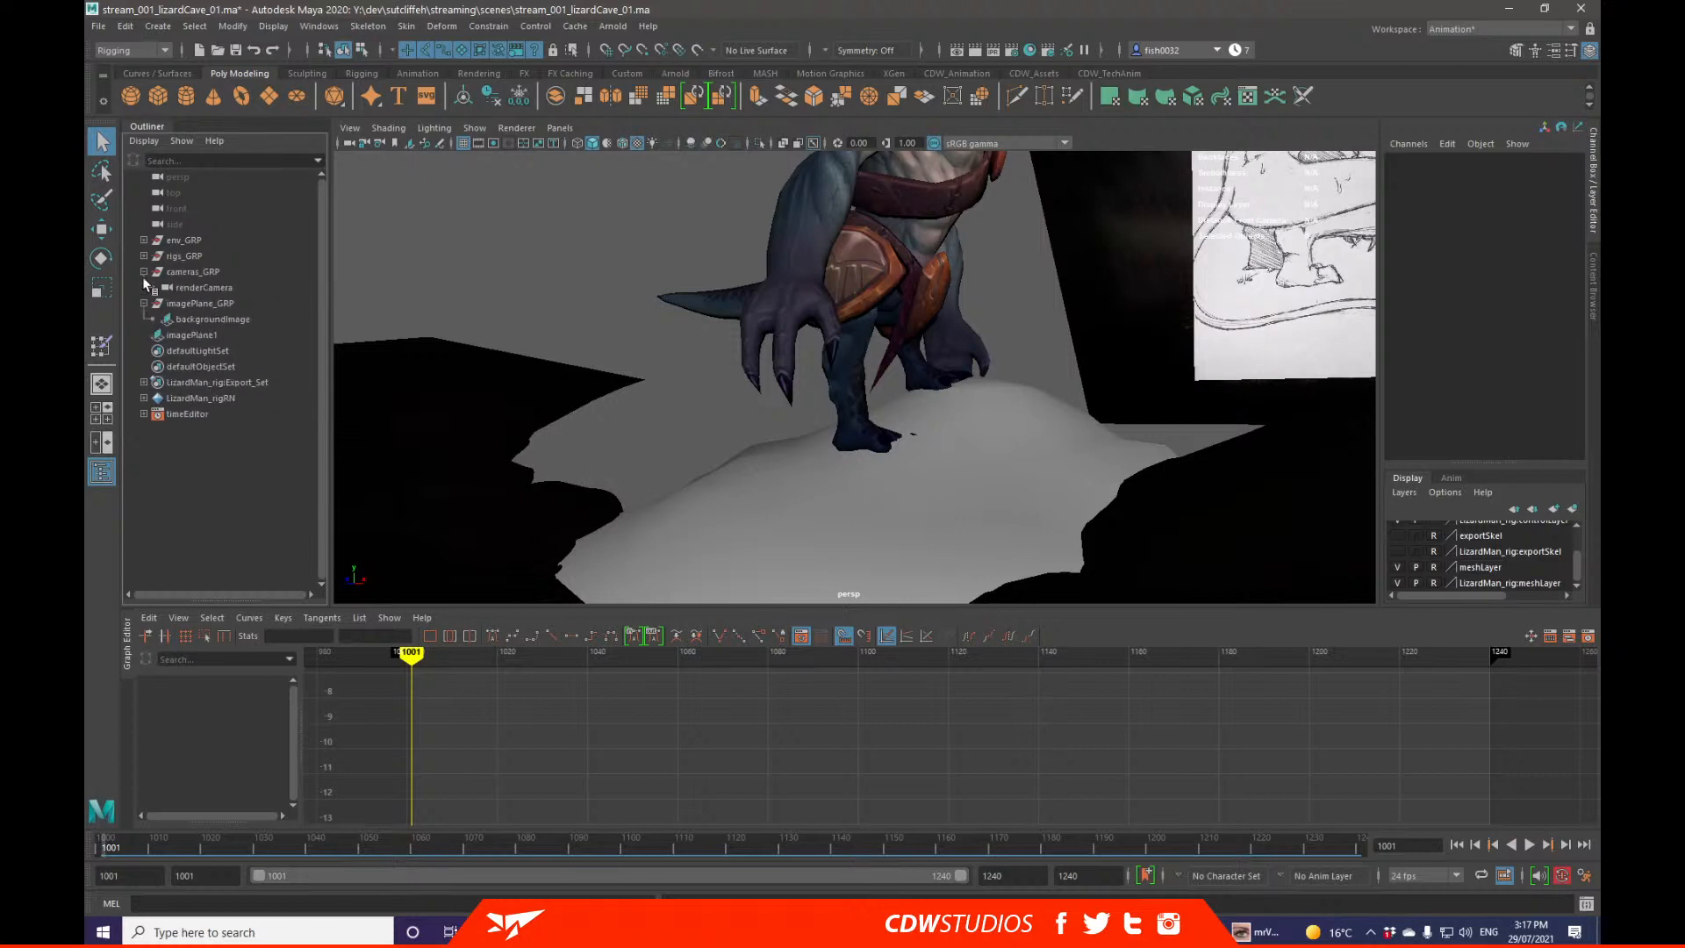
left_click(144, 271)
left_click(144, 287)
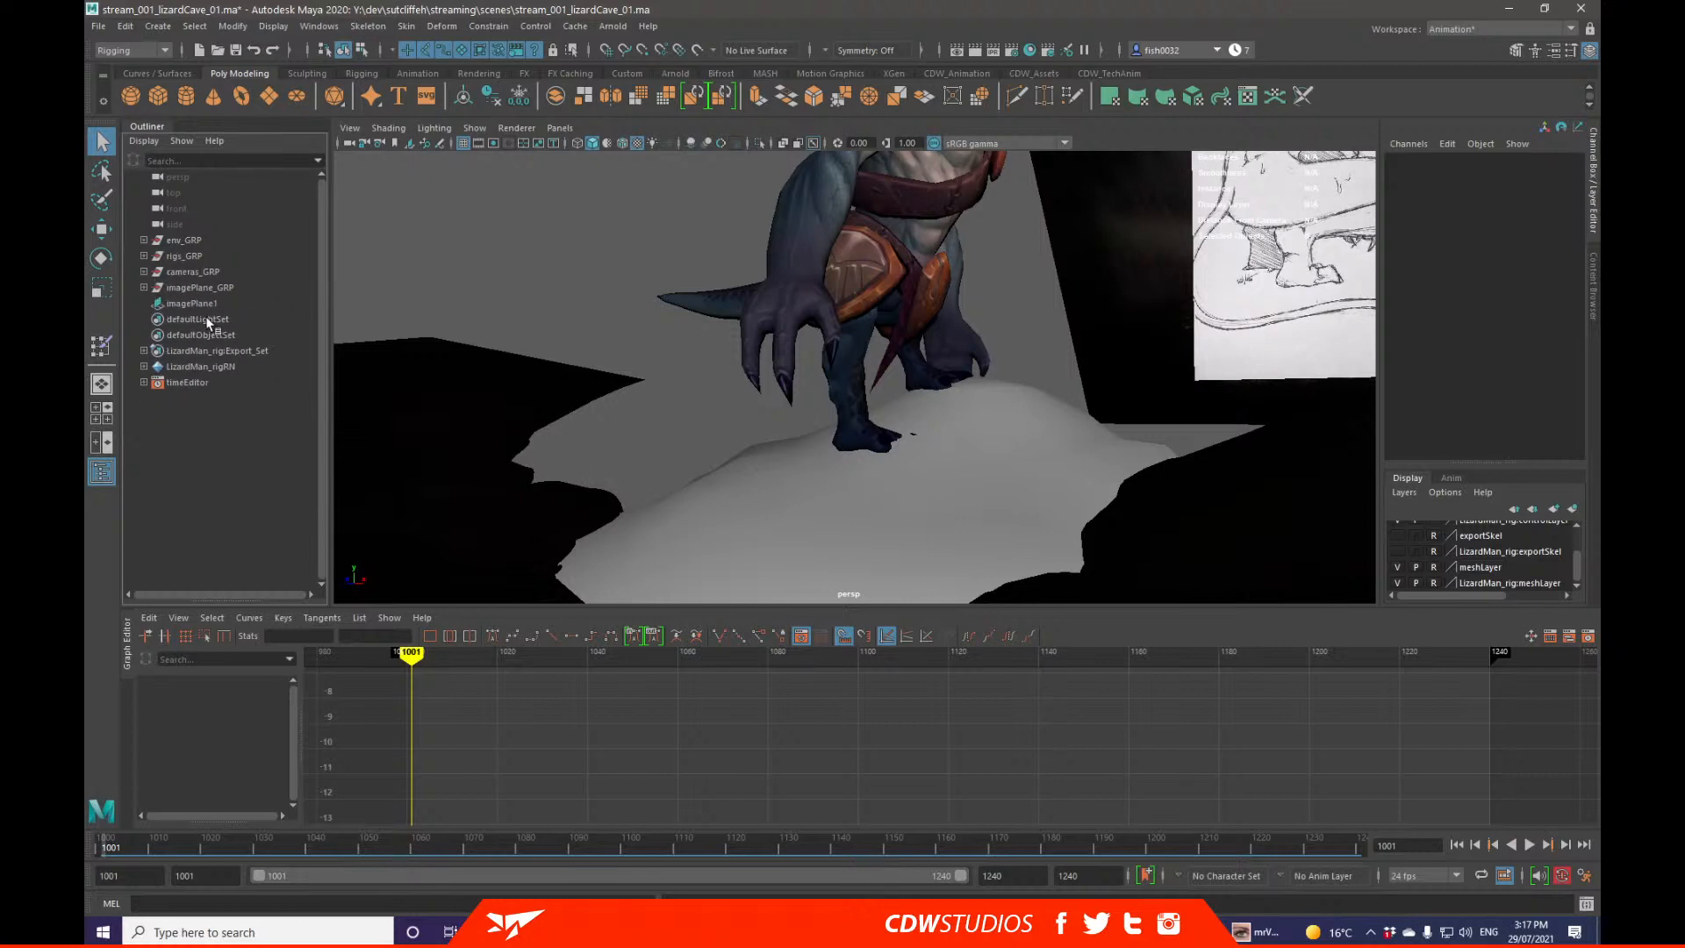
Step: Select the lizard's ctrl_L_legIK control and inspect how the feet sit on the rock from behind, front and side
left_click_drag(670, 384, 839, 393, "alt")
left_click(819, 375)
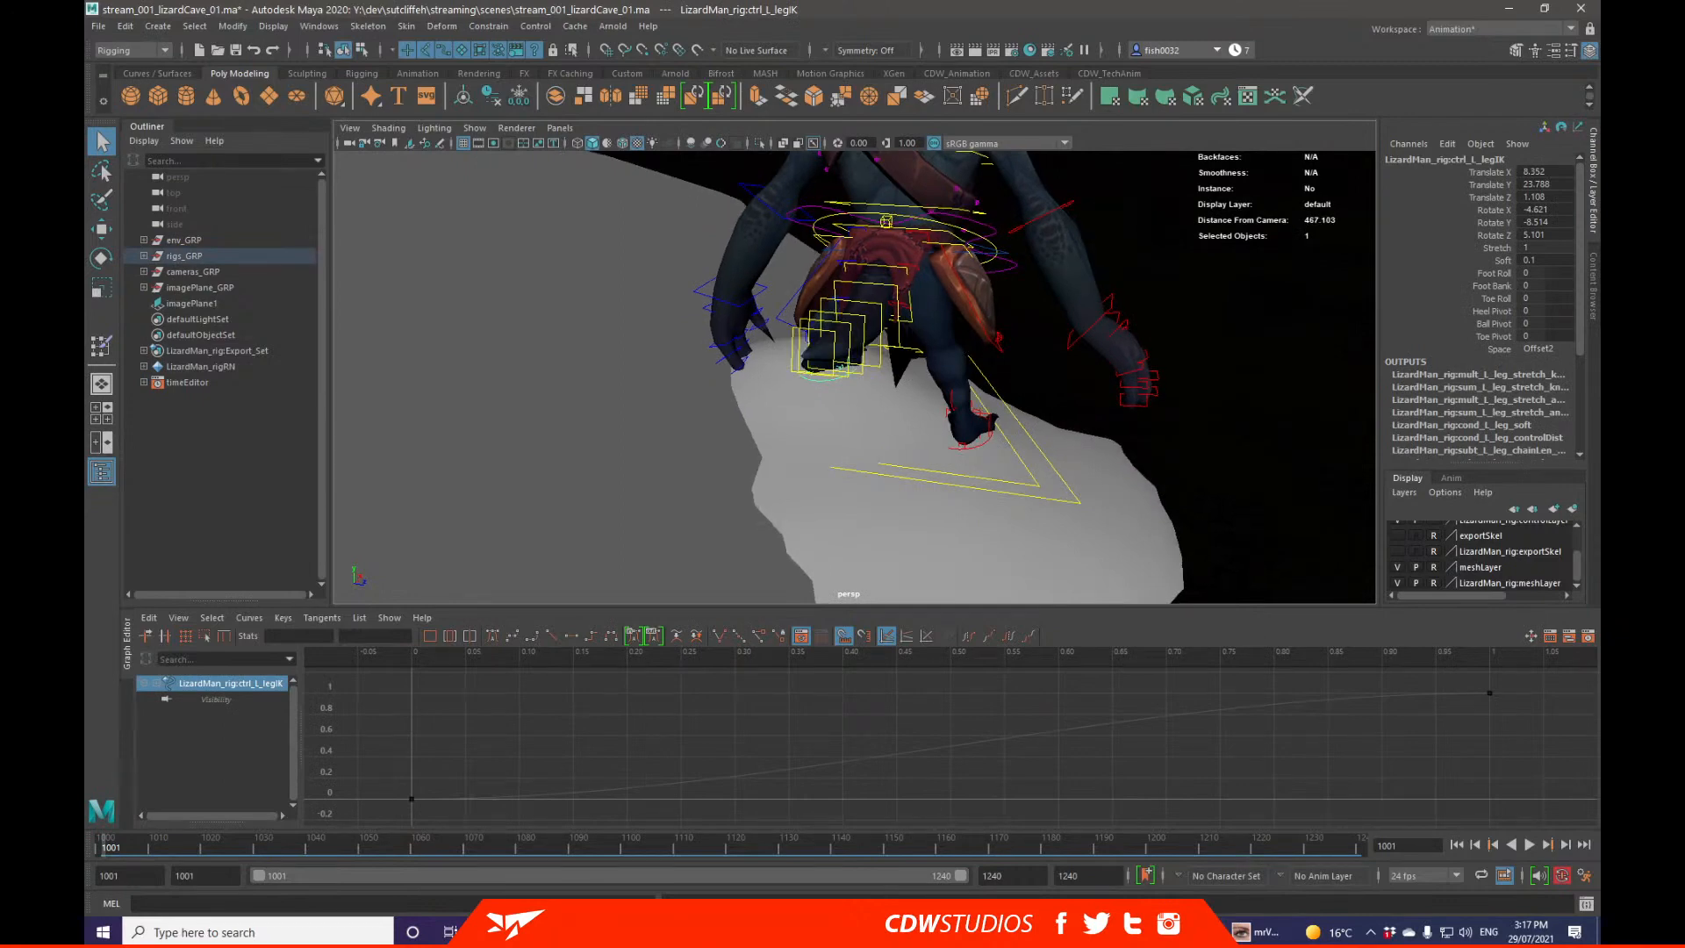
left_click_drag(1327, 353, 955, 351, "alt")
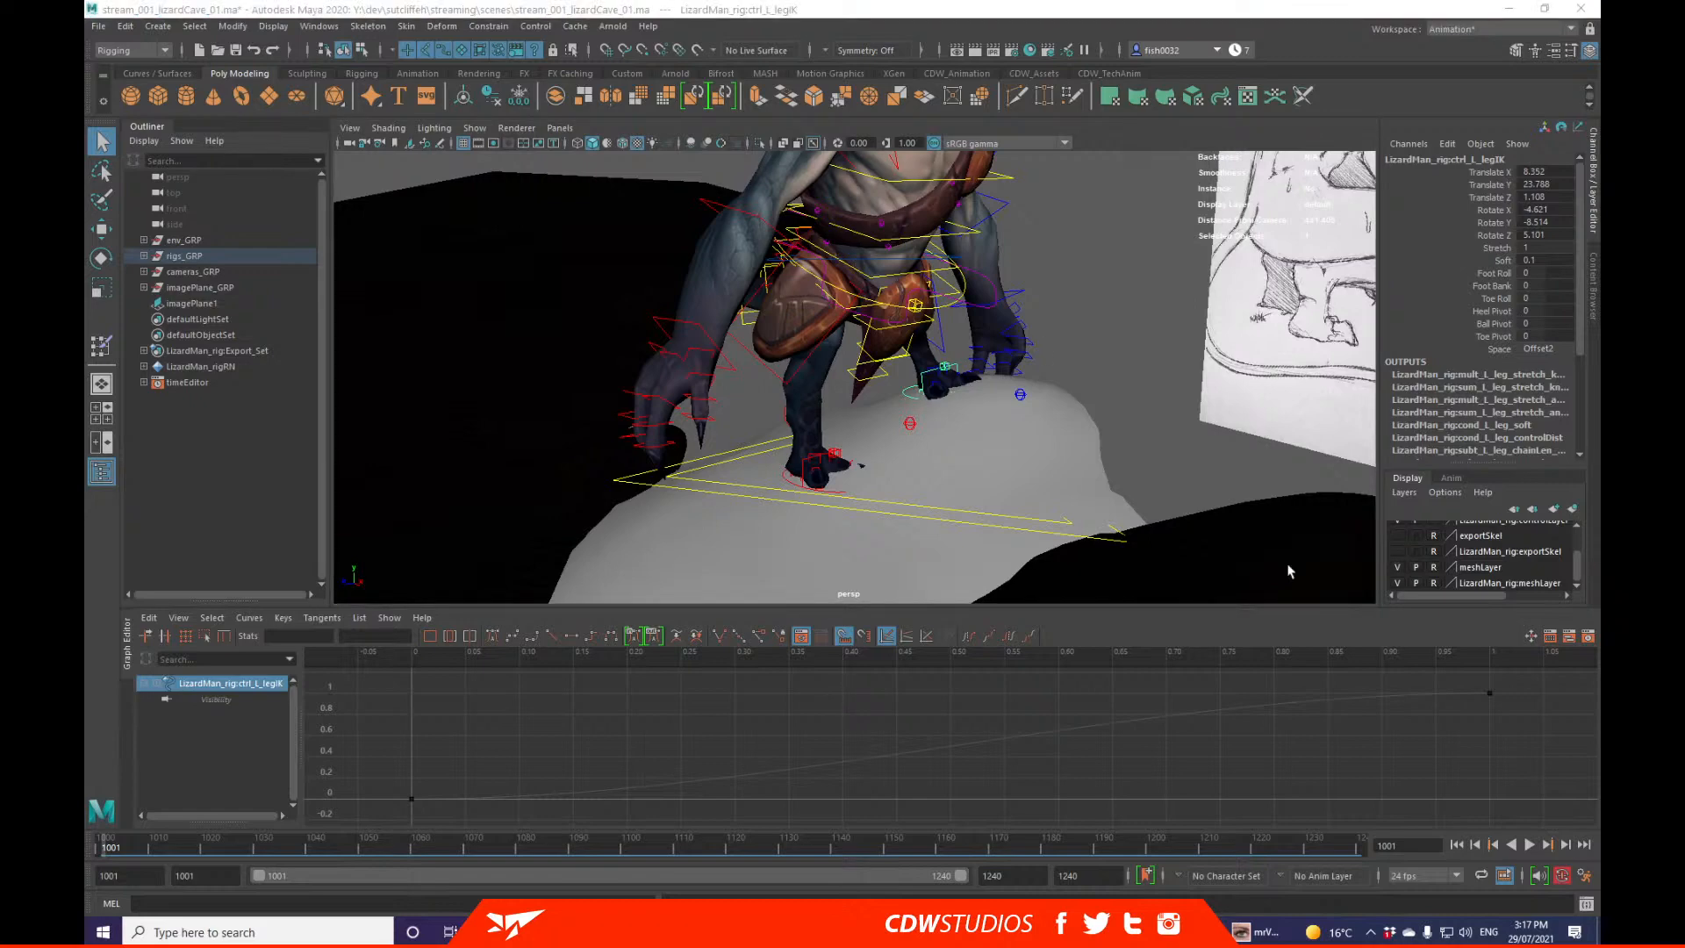
mouse_move(1151, 400)
left_mouse_down("alt")
mouse_move(1109, 377)
mouse_move(1172, 376)
left_mouse_up("alt")
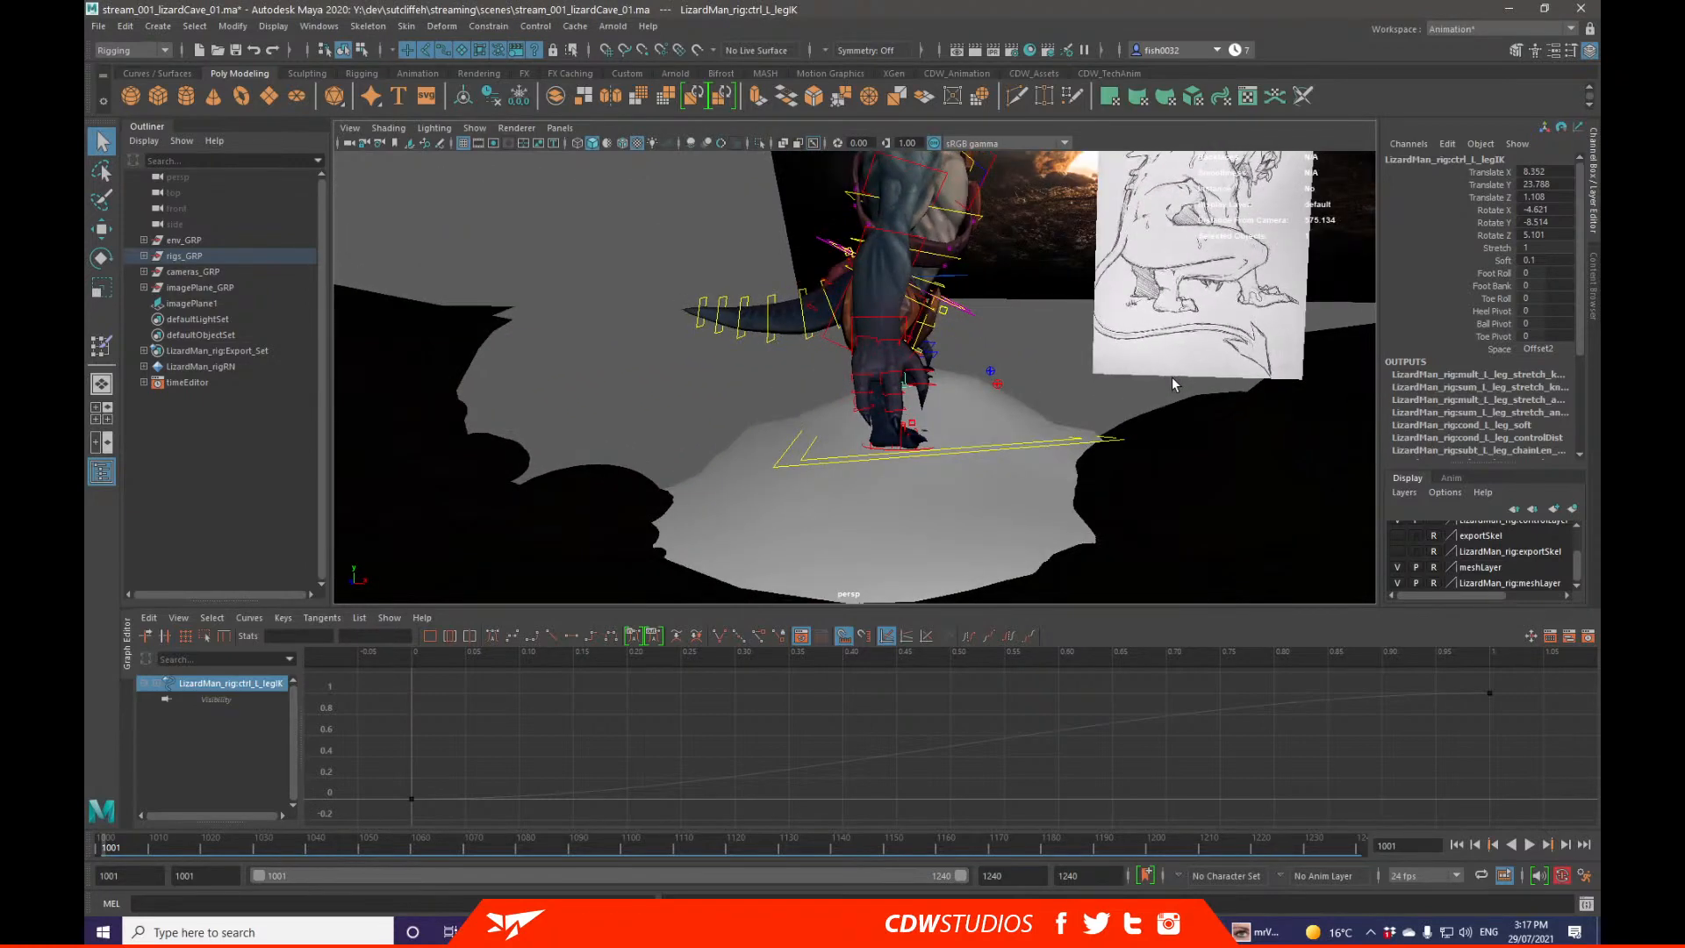
Step: Move rock_01 beneath the lizard along X to a Translate X of 59.195
left_click(1014, 513)
left_click_drag(1014, 513, 949, 480, "alt")
key("w")
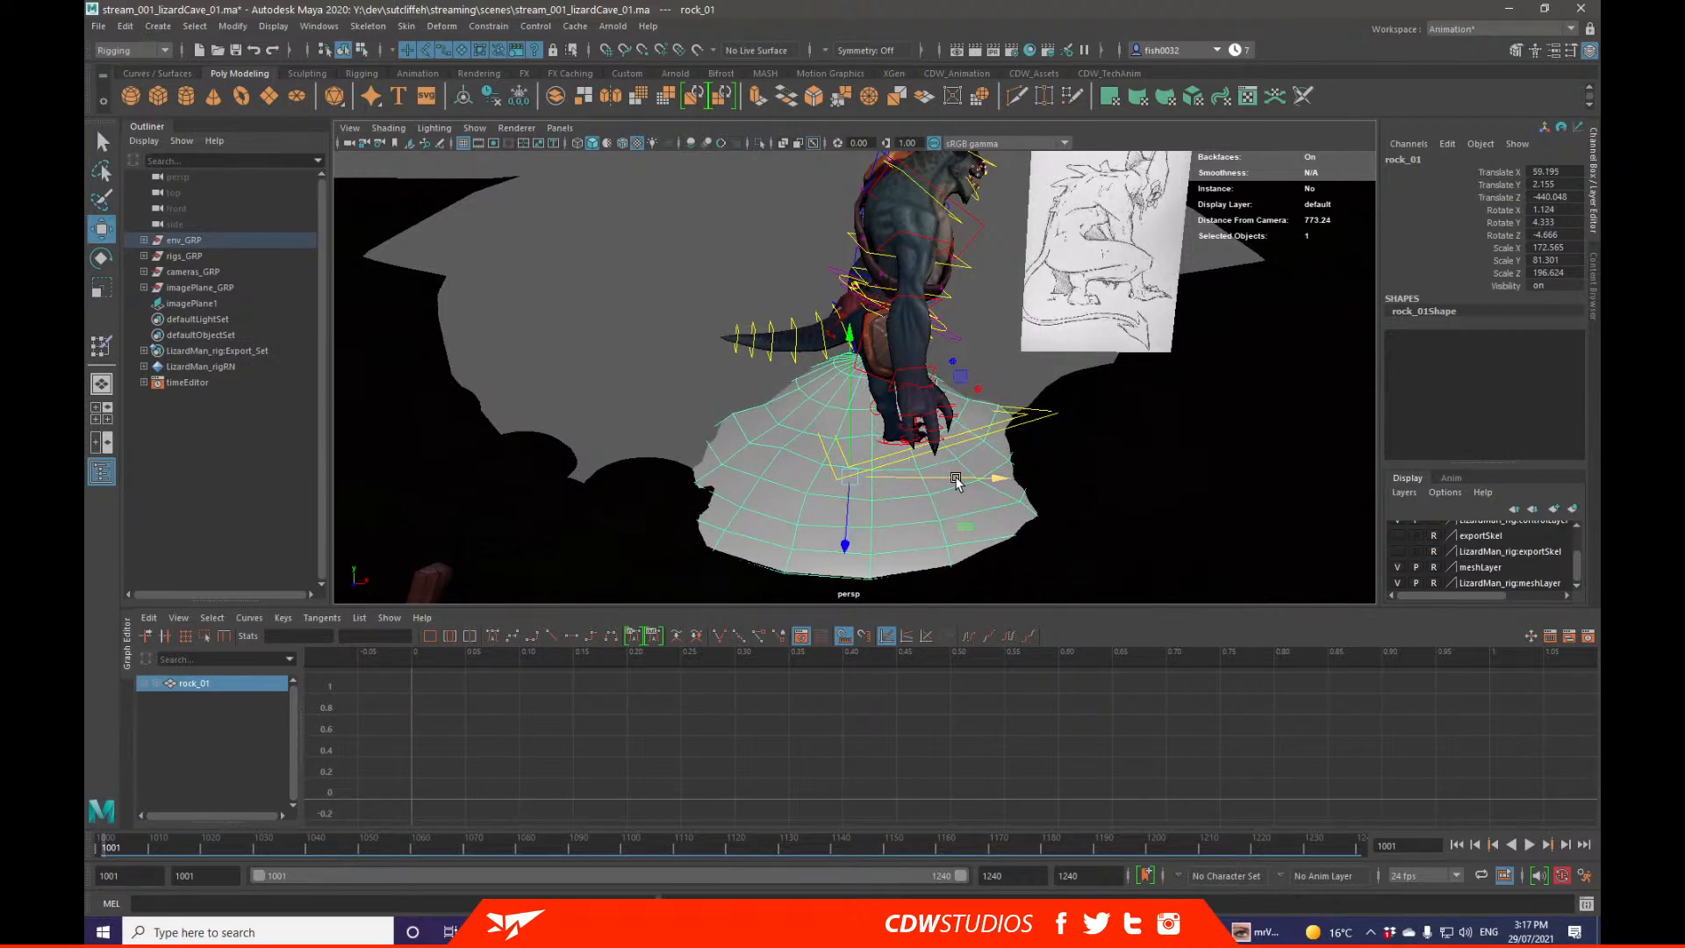
key("q")
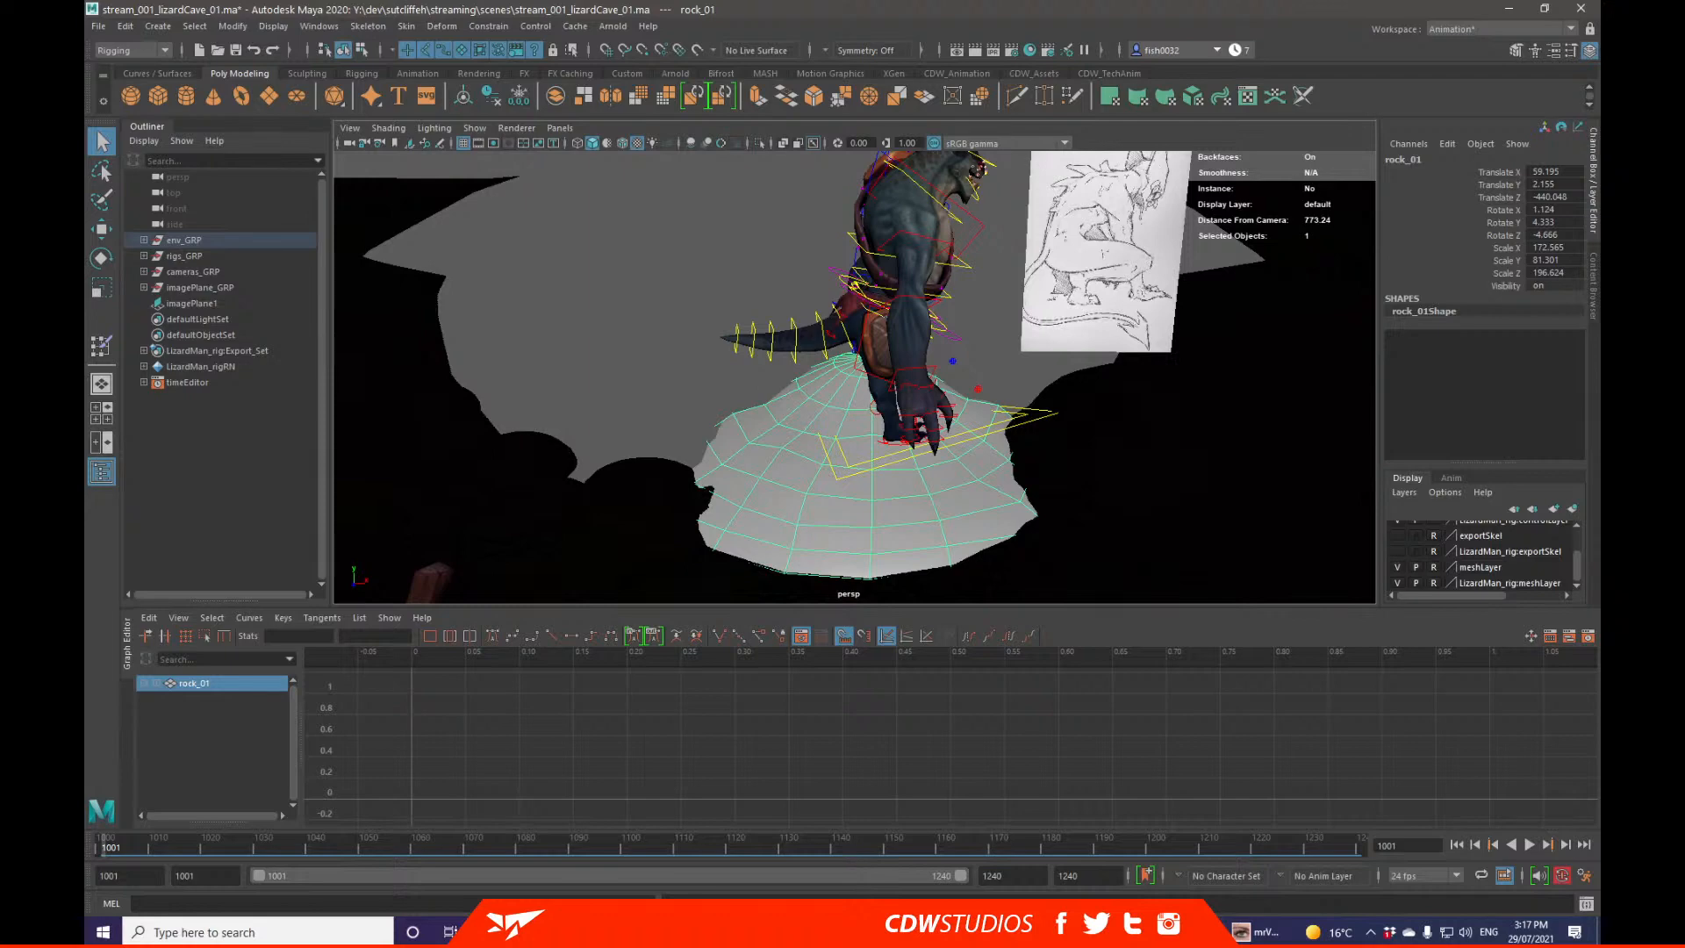
Step: Bring in the floating renderCamera view, check the background image and backgroundHoldout_GEO, clear the selection, and move the view away again
left_click_drag(1599, 263, 1100, 155)
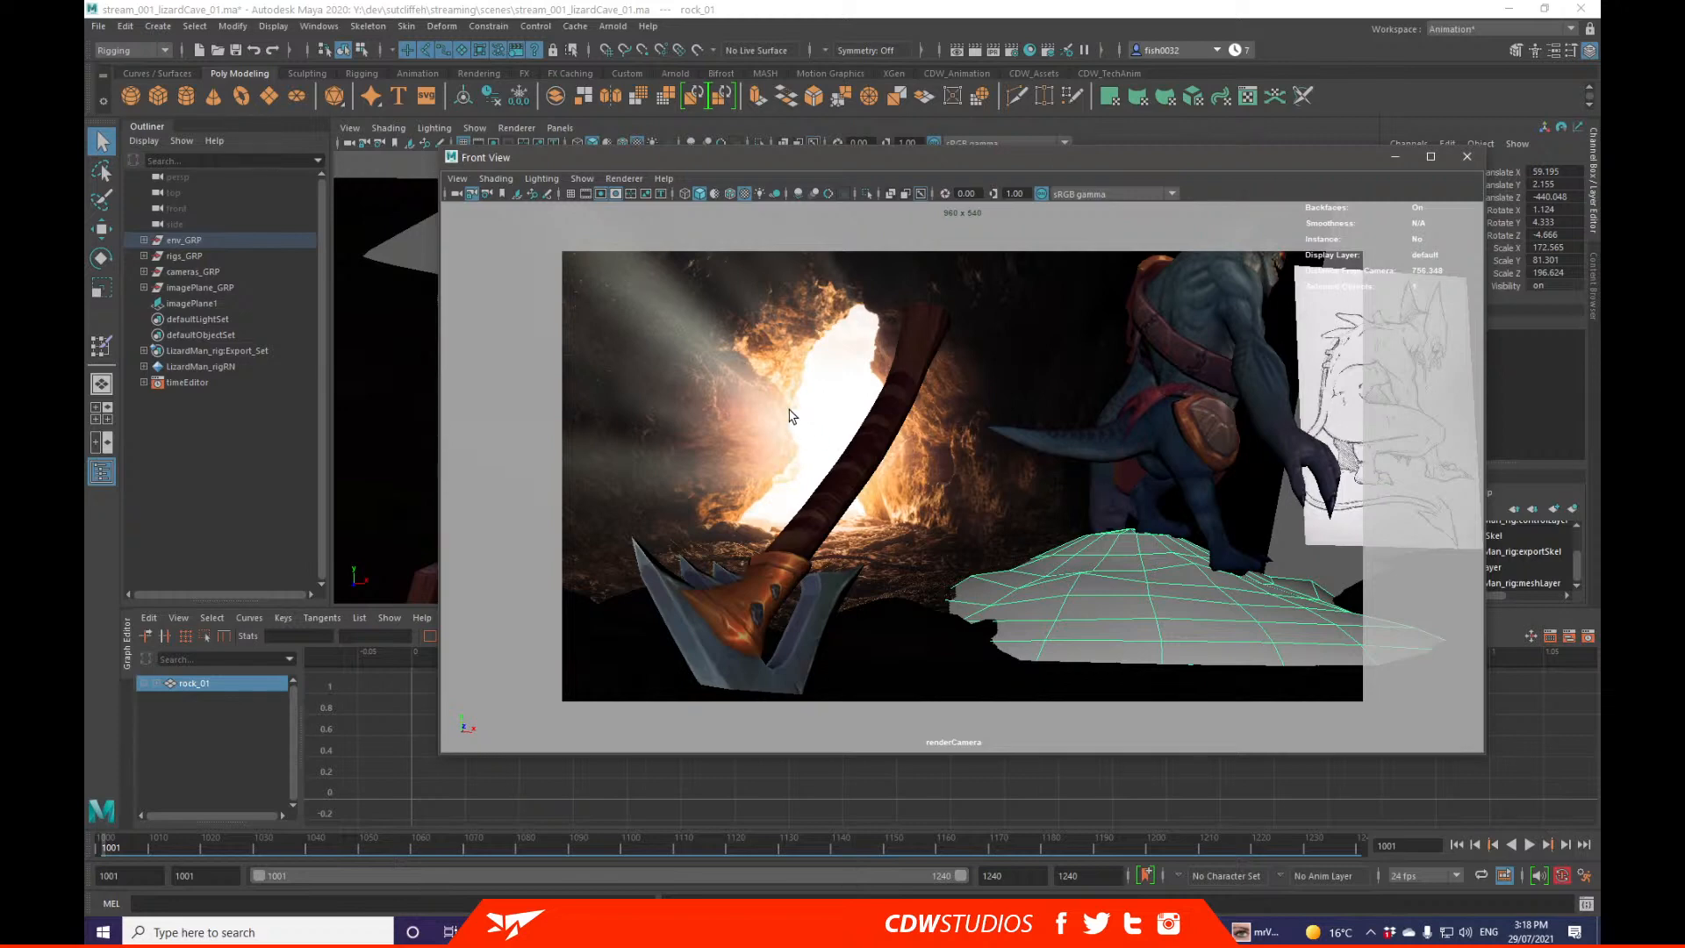
left_click(904, 394)
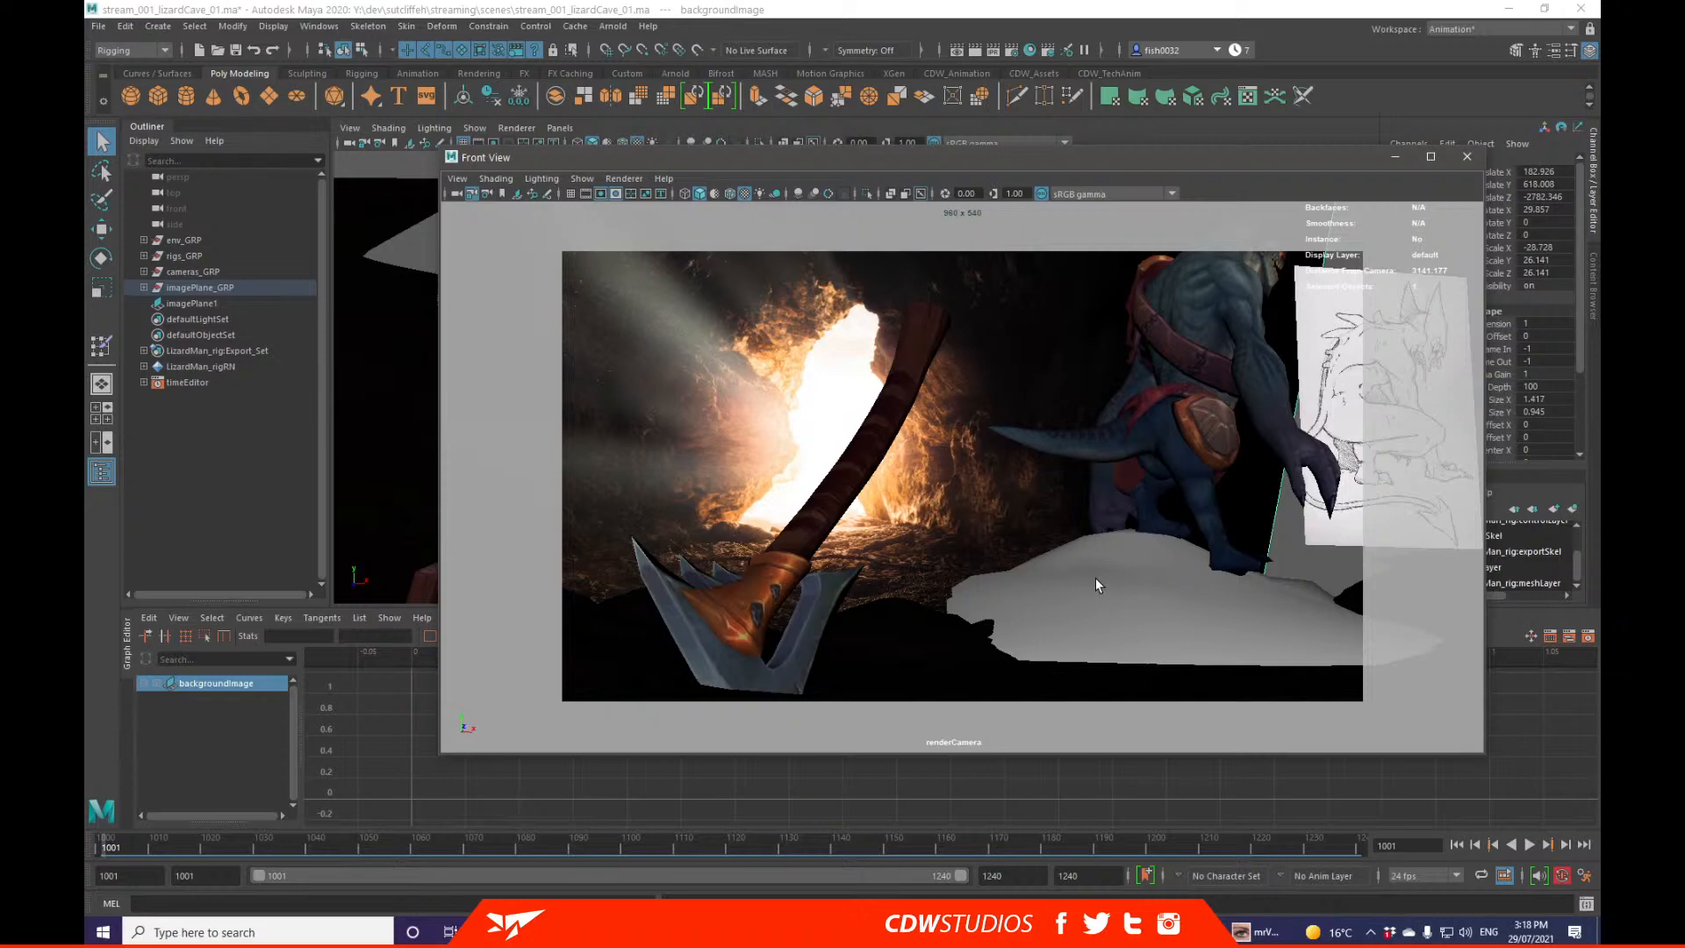
left_click(1281, 544)
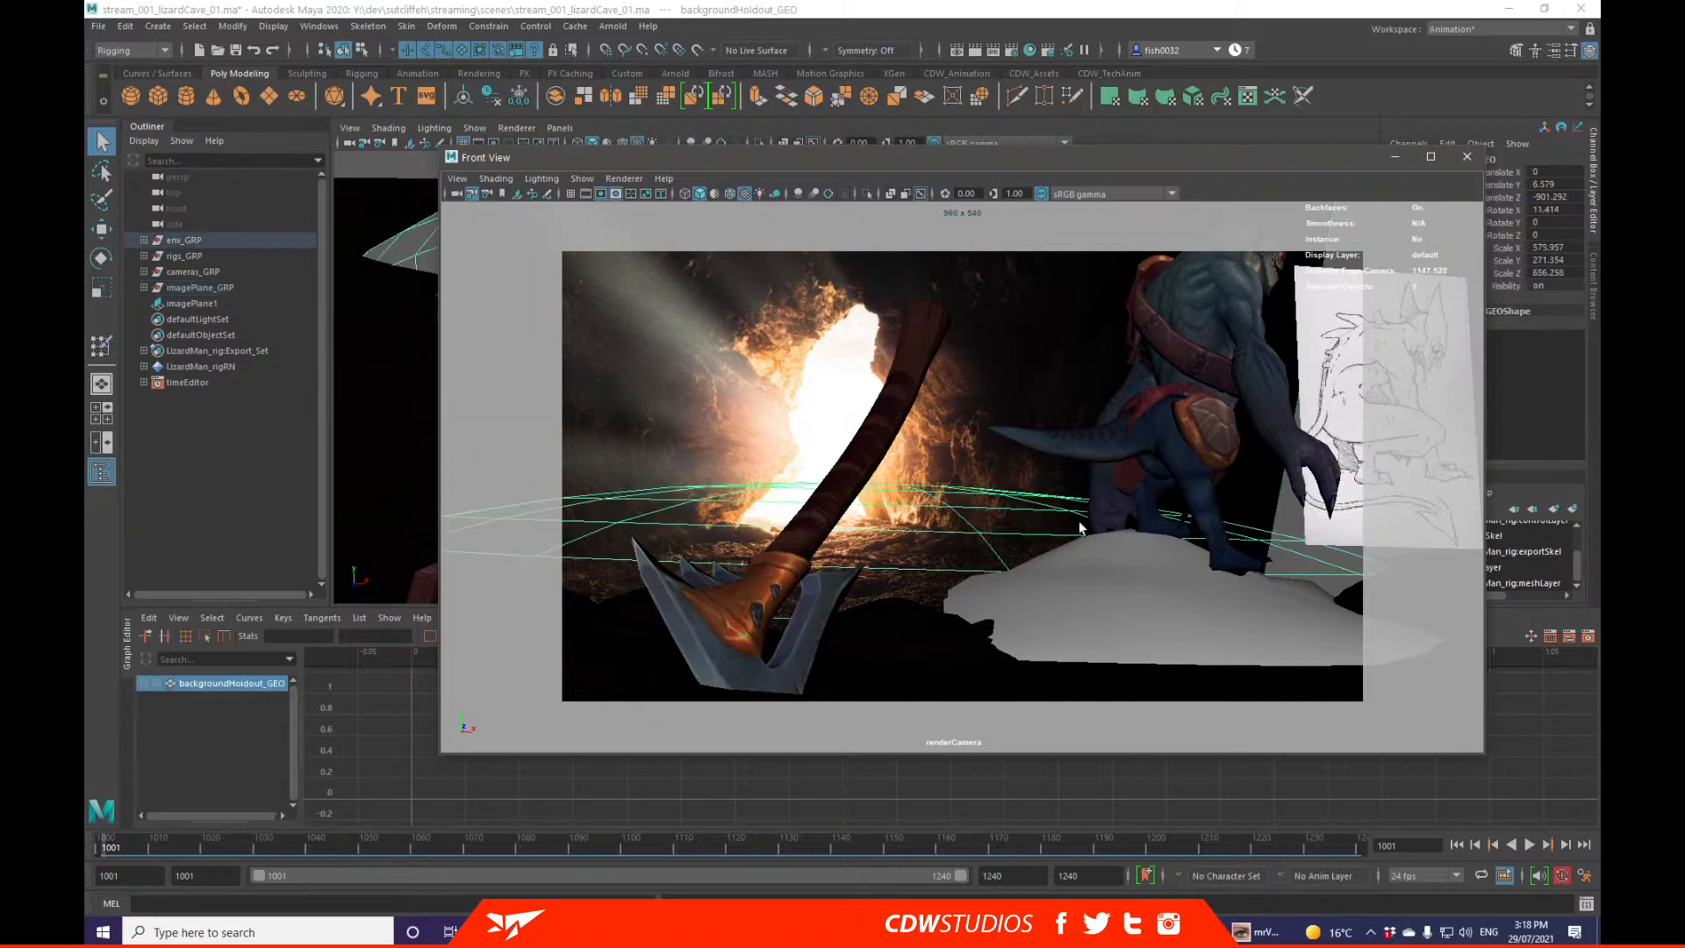
left_click(1287, 503)
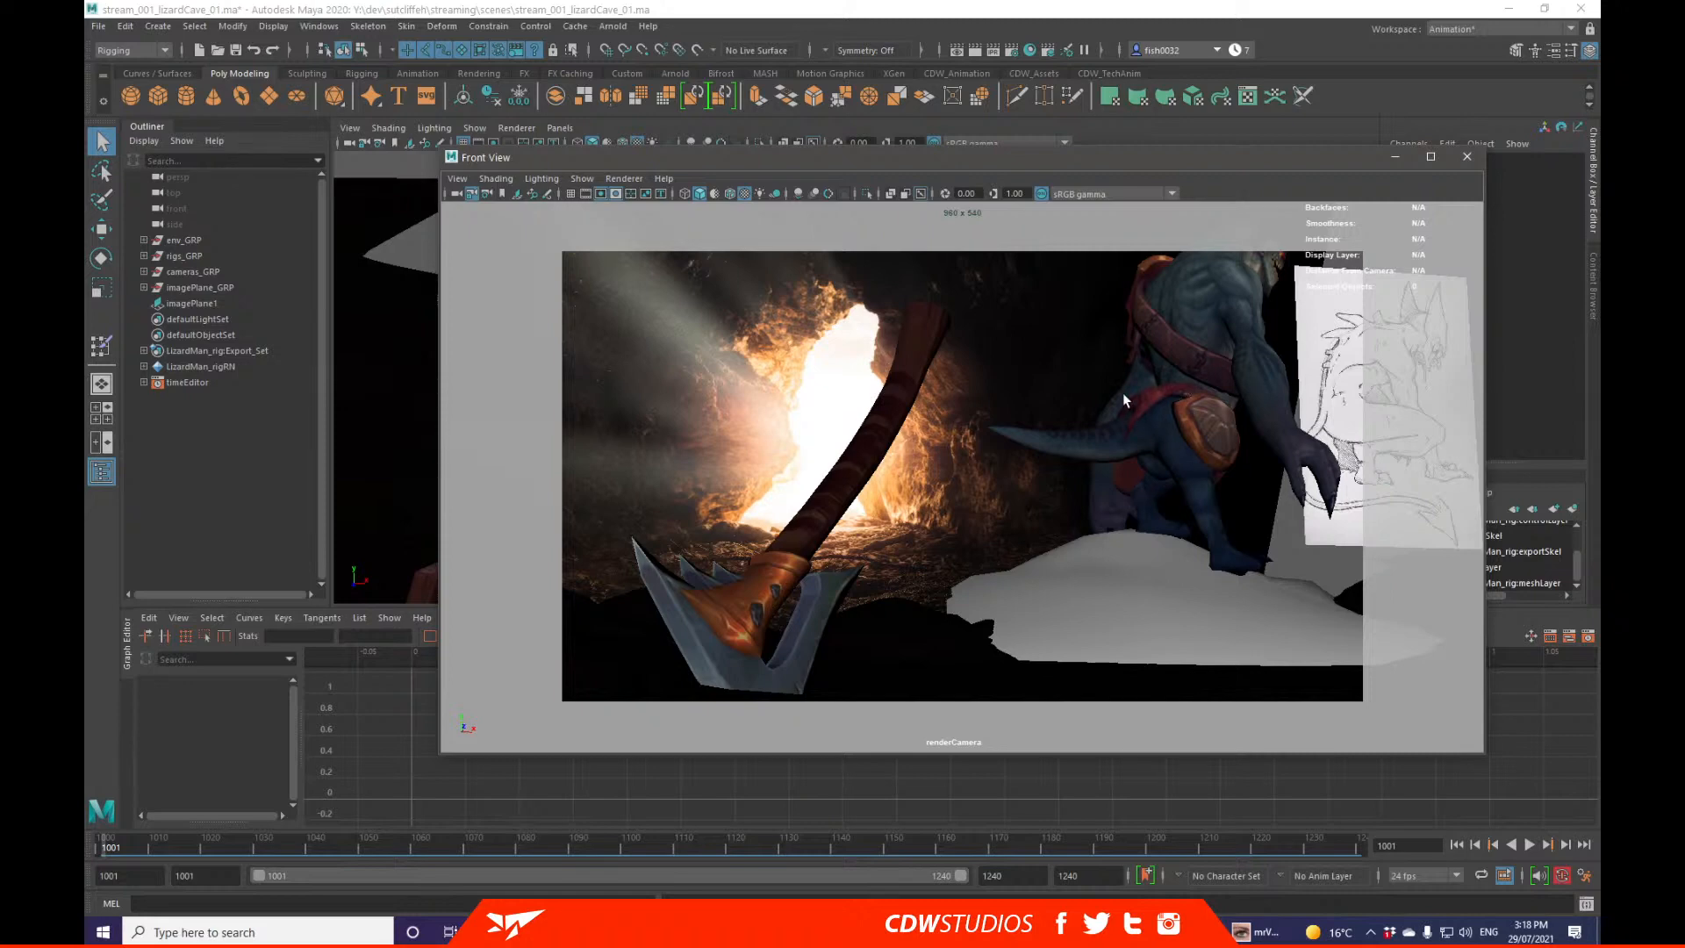
left_click_drag(523, 160, 1684, 271)
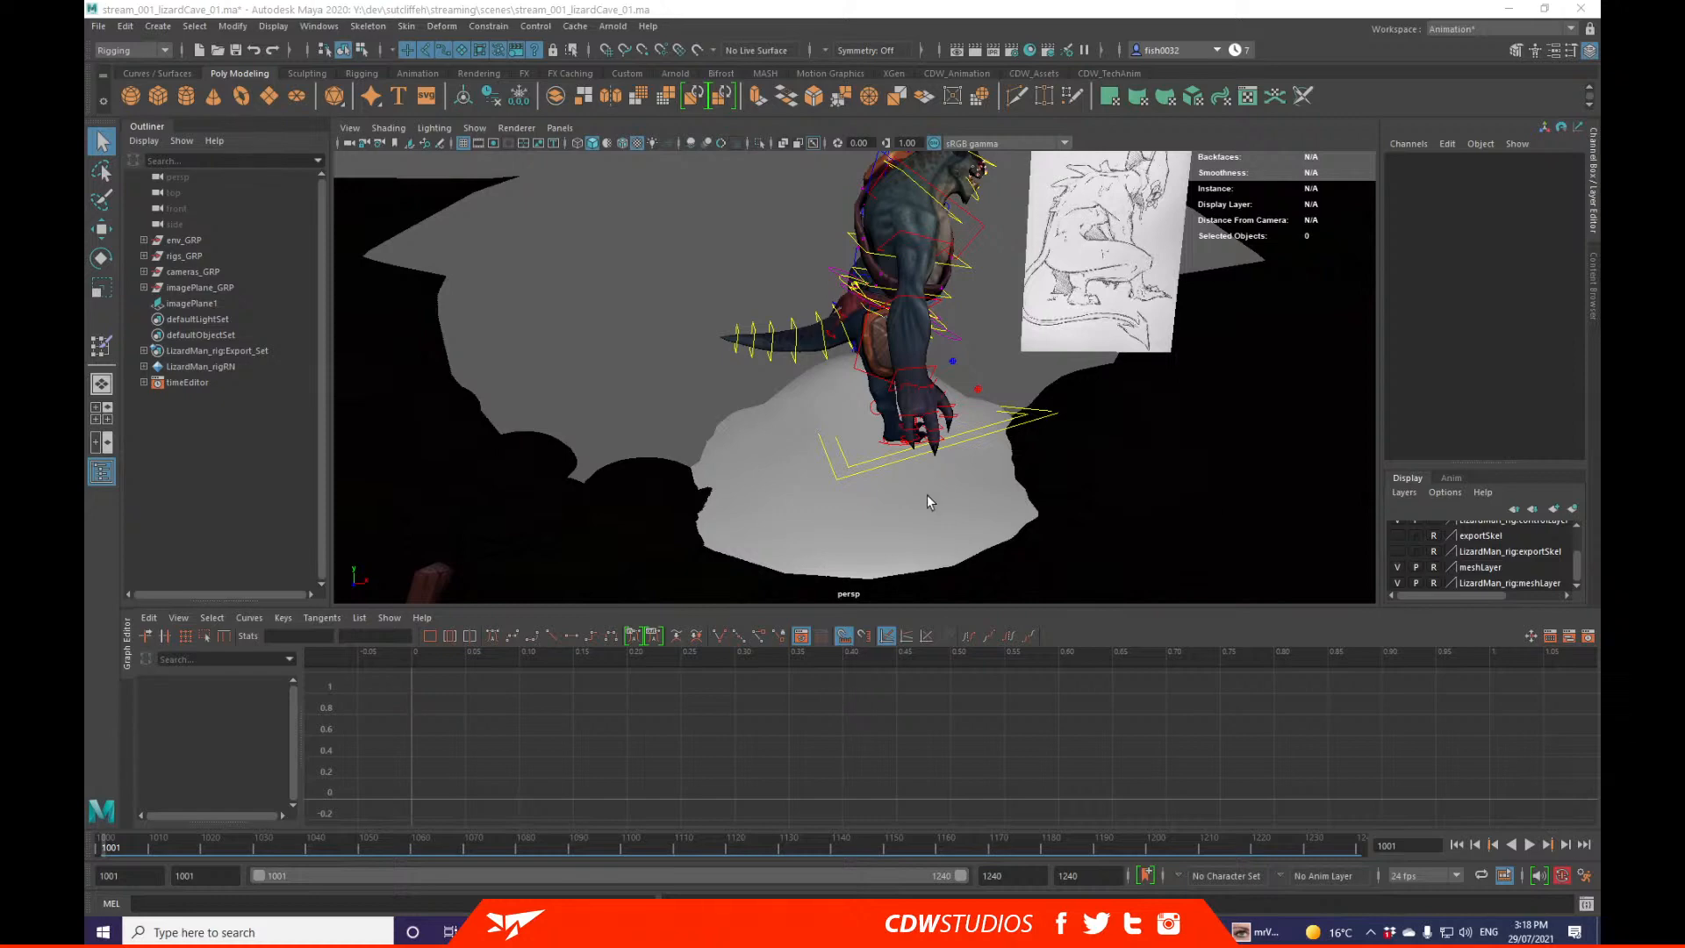
Step: Select the lizard's ctrl_L_legIK control, frame it, and view the feet and rock from the side
left_click_drag(929, 502, 1035, 426, "alt")
left_click(838, 411)
key("f")
scroll(982, 468, "down", 3)
scroll(865, 396, "down", 3)
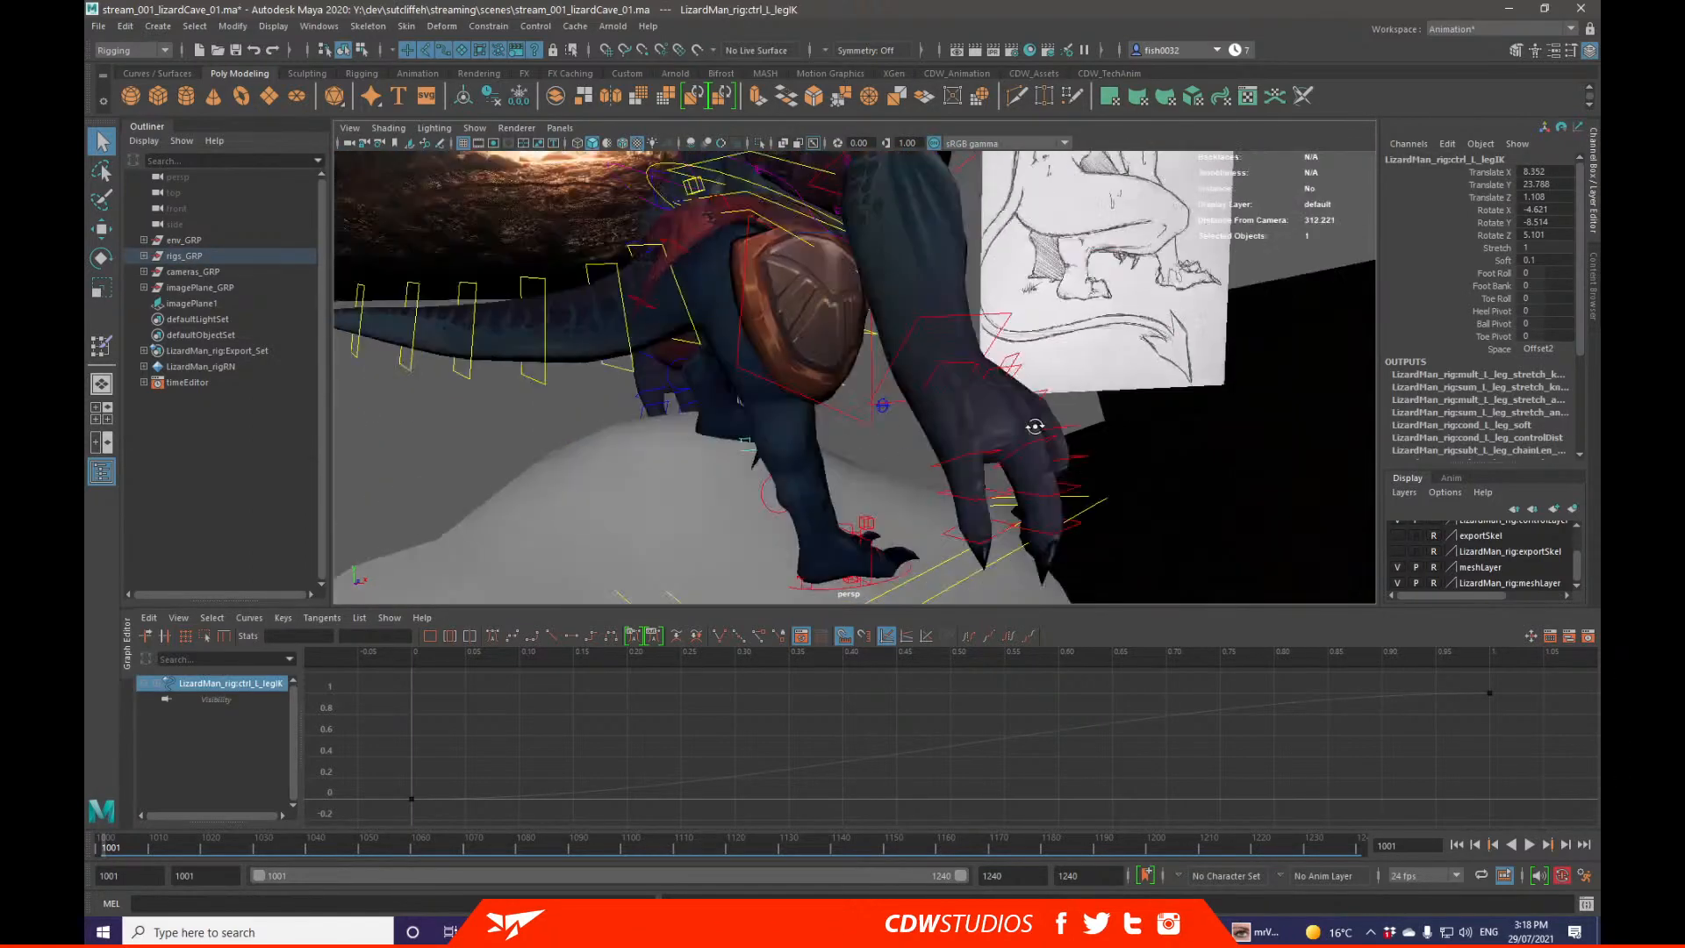
Step: Try rotating the lizard's right shoulder and elbow FK controls together, and undo the rotation
scroll(1036, 427, "down", 3)
middle_click_drag(1036, 427, 931, 562, "alt")
scroll(939, 527, "down", 2)
left_click_drag(952, 461, 712, 434, "alt")
key("alt+1")
key("alt+1")
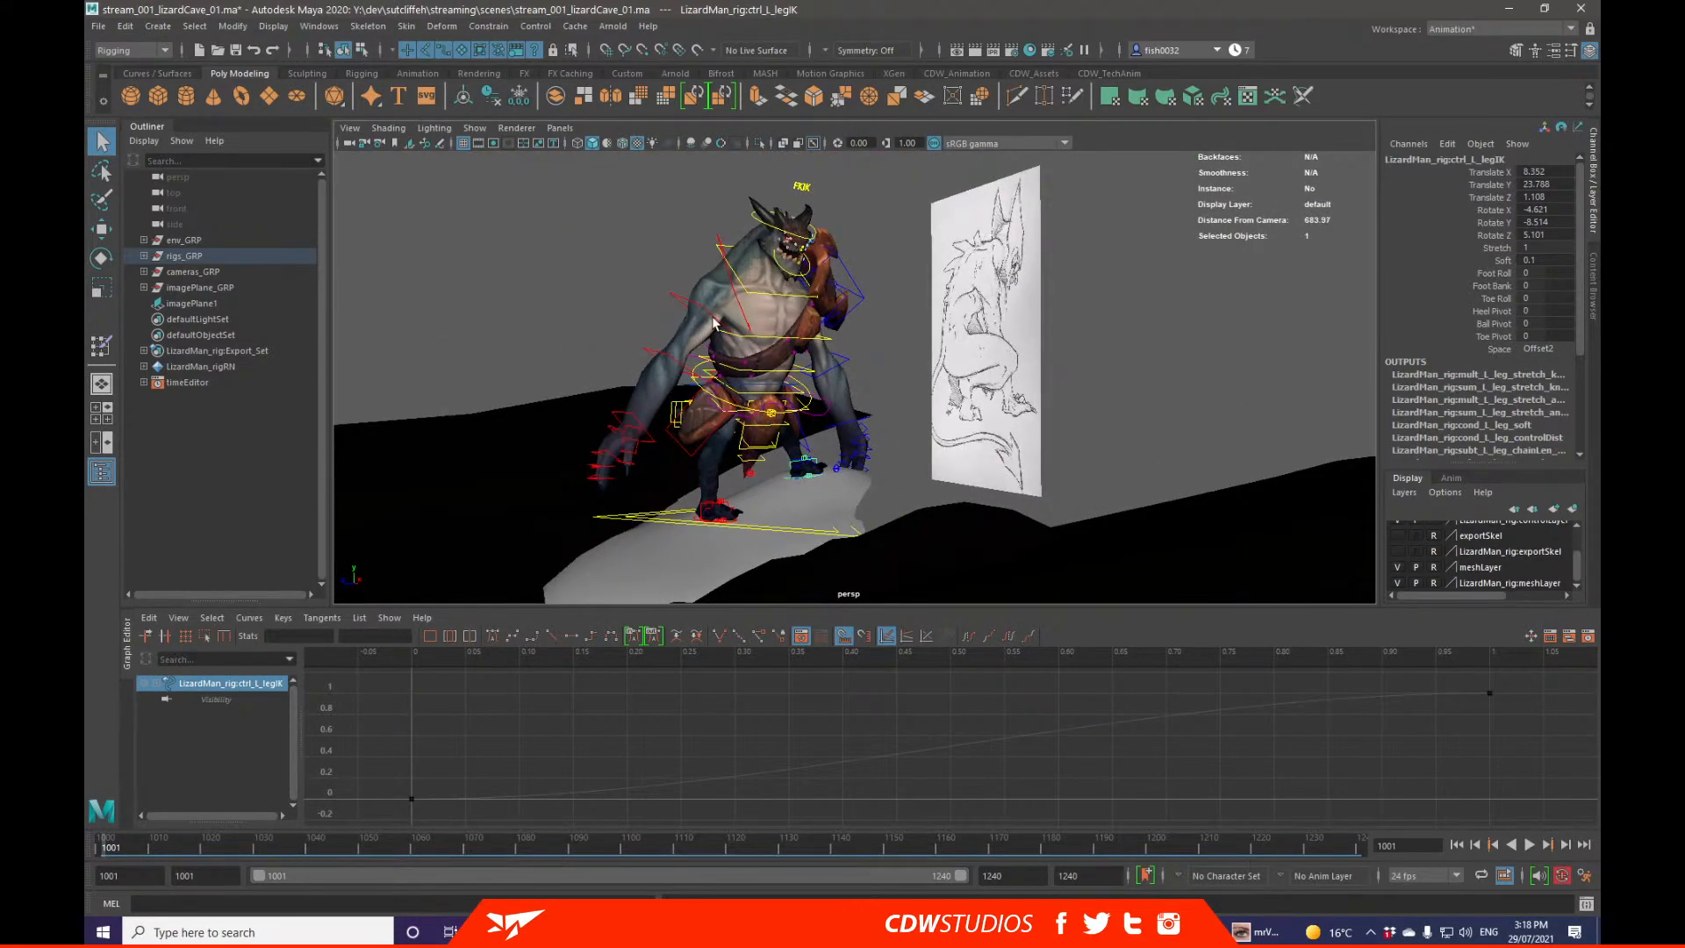
left_click(673, 418)
left_click(683, 361, "shift")
key("e")
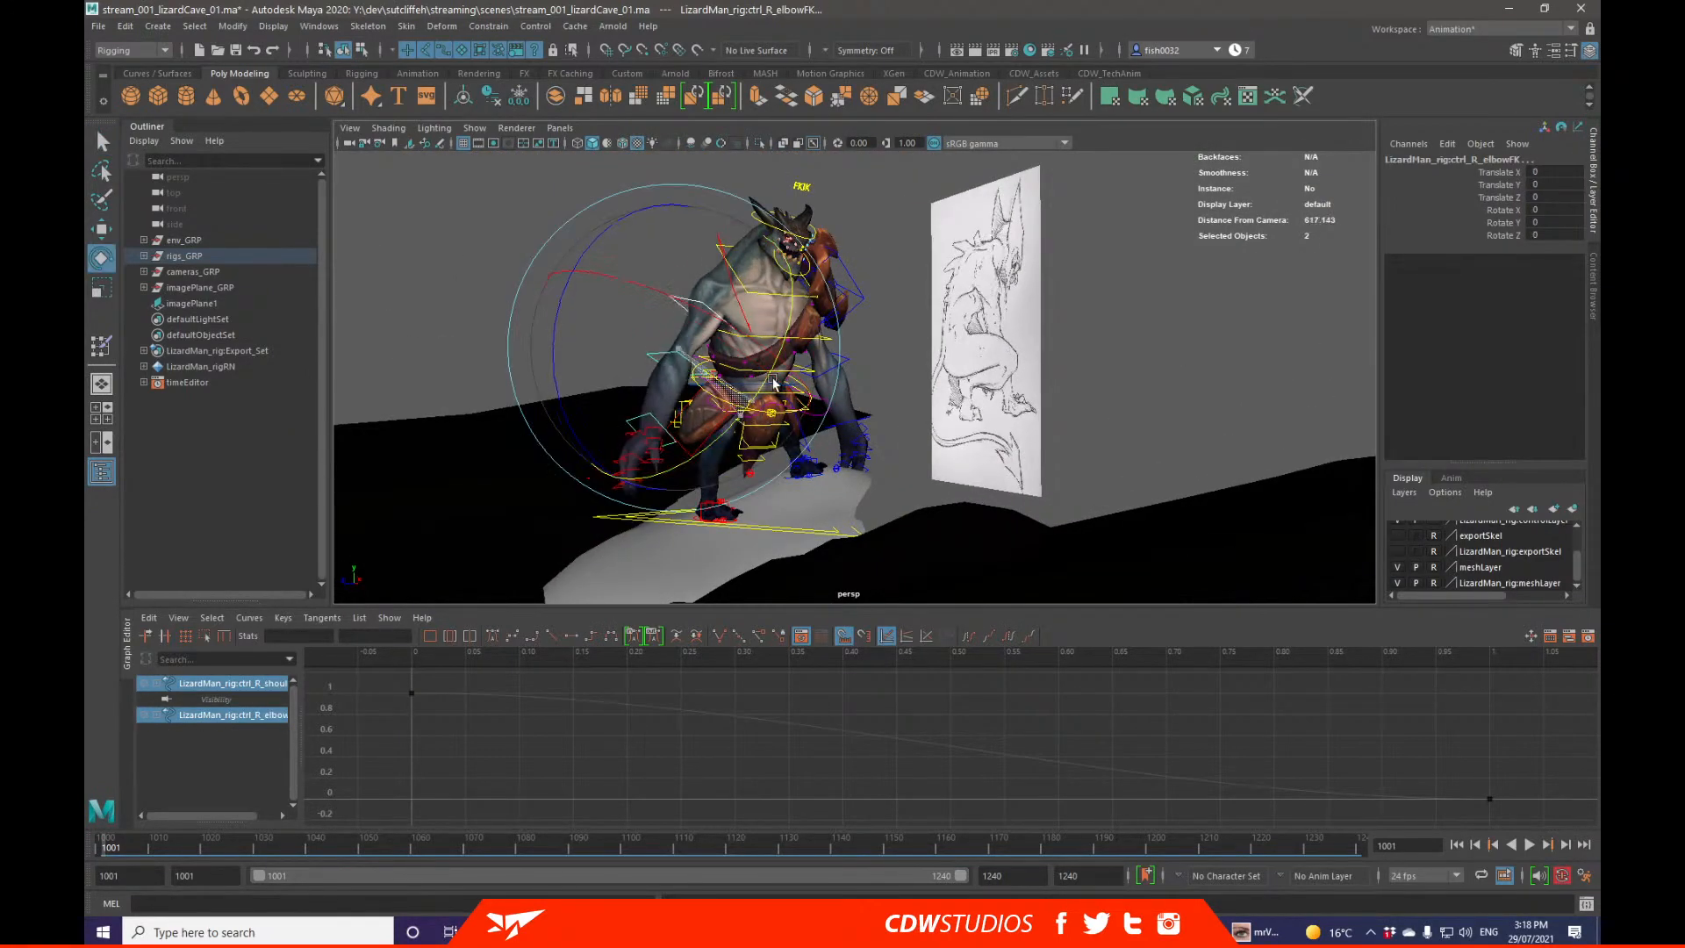
left_click_drag(775, 387, 818, 367)
key("ctrl+z")
Step: Try rotating only the ctrl_R_shoulderFK control, undo it, and view the lizard from the side
key("q")
left_click(699, 317)
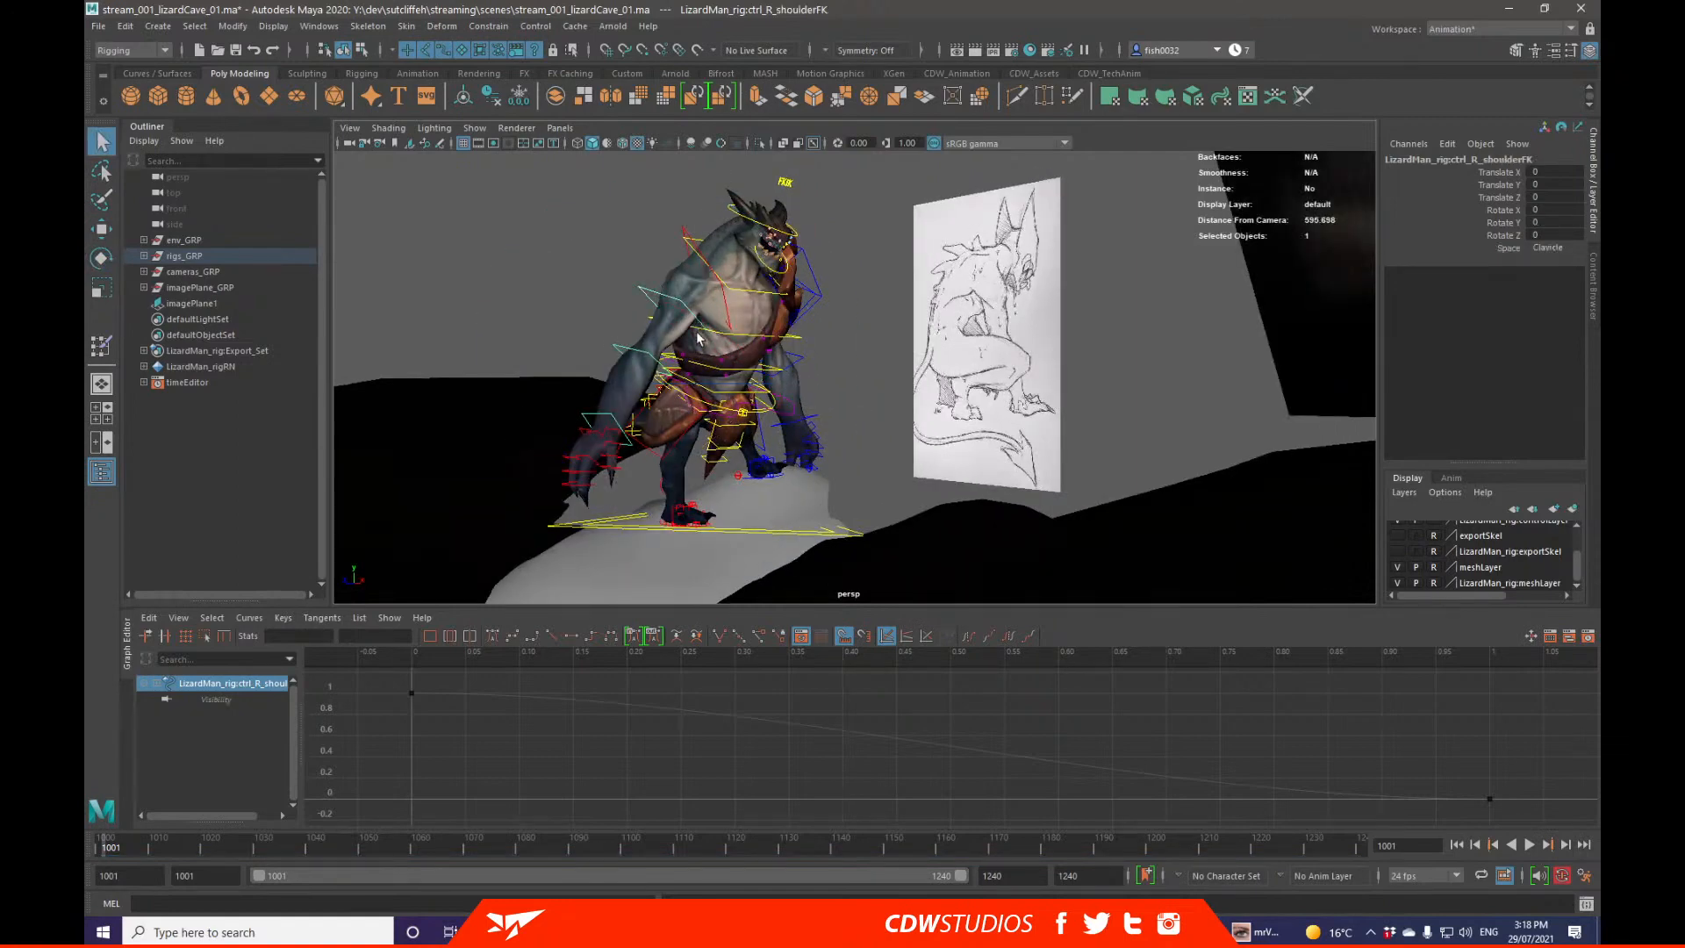
key("e")
left_click_drag(702, 329, 885, 367, "alt")
key("ctrl+z")
key("q")
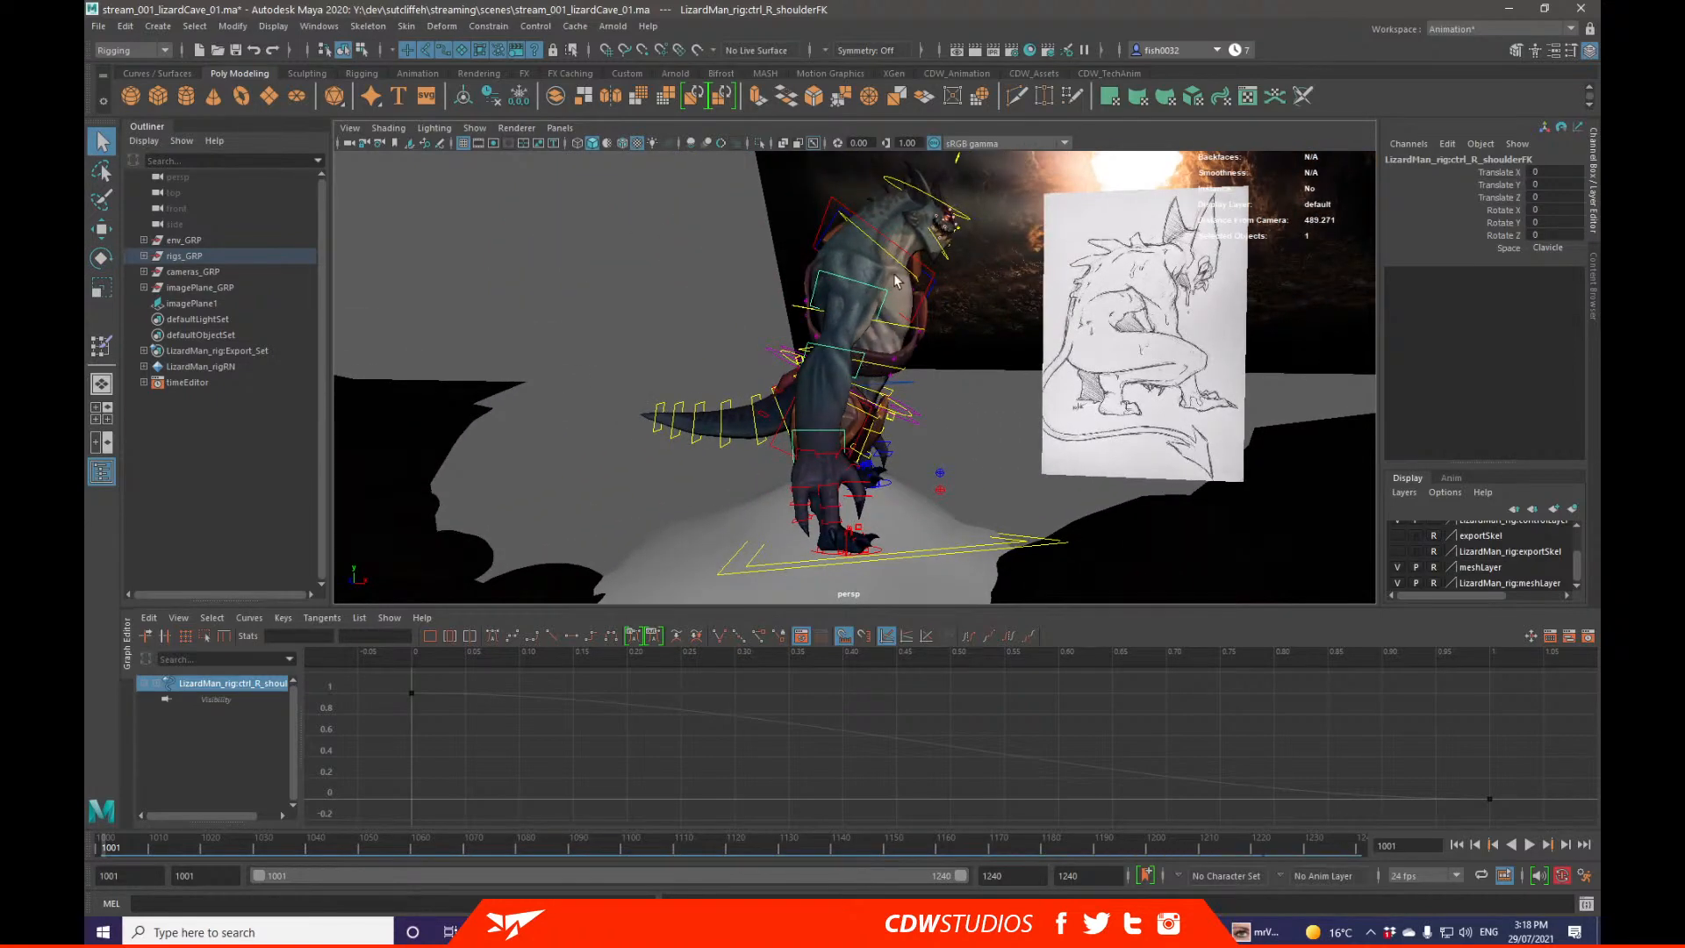
Step: Rotate the lizard's ctrl_R_clav control to a Rotate Y of 32.235
mouse_move(899, 282)
left_mouse_down("alt")
mouse_move(962, 360)
mouse_move(894, 263)
left_mouse_up("alt")
left_click(928, 299)
key("e")
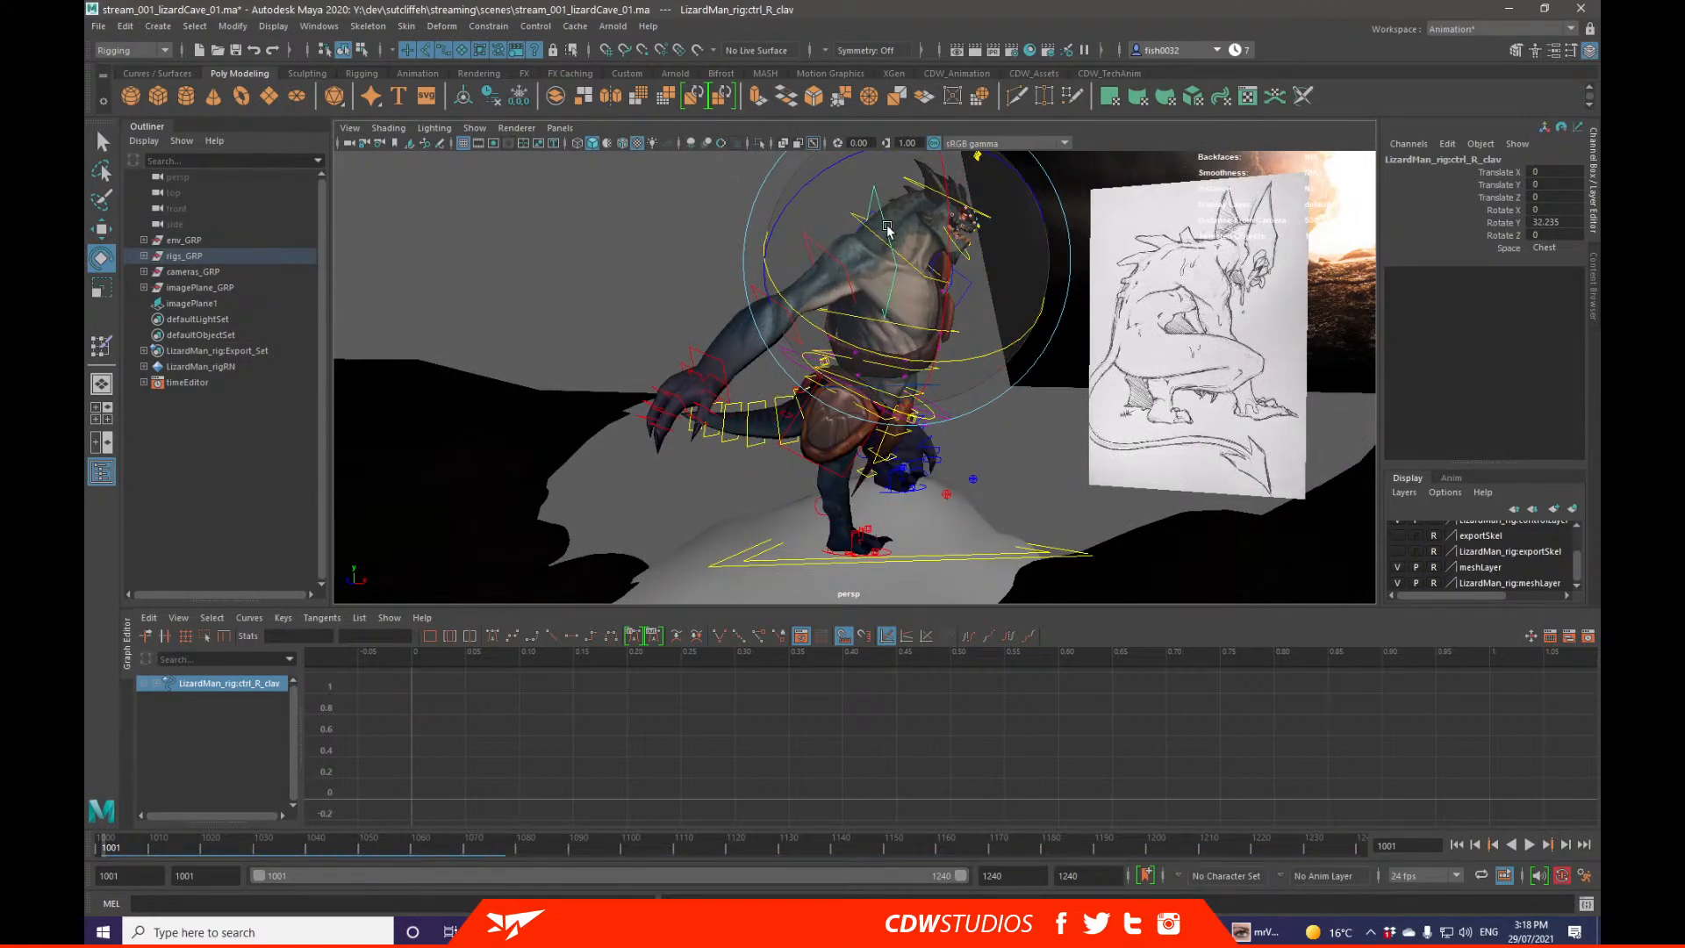
key("q")
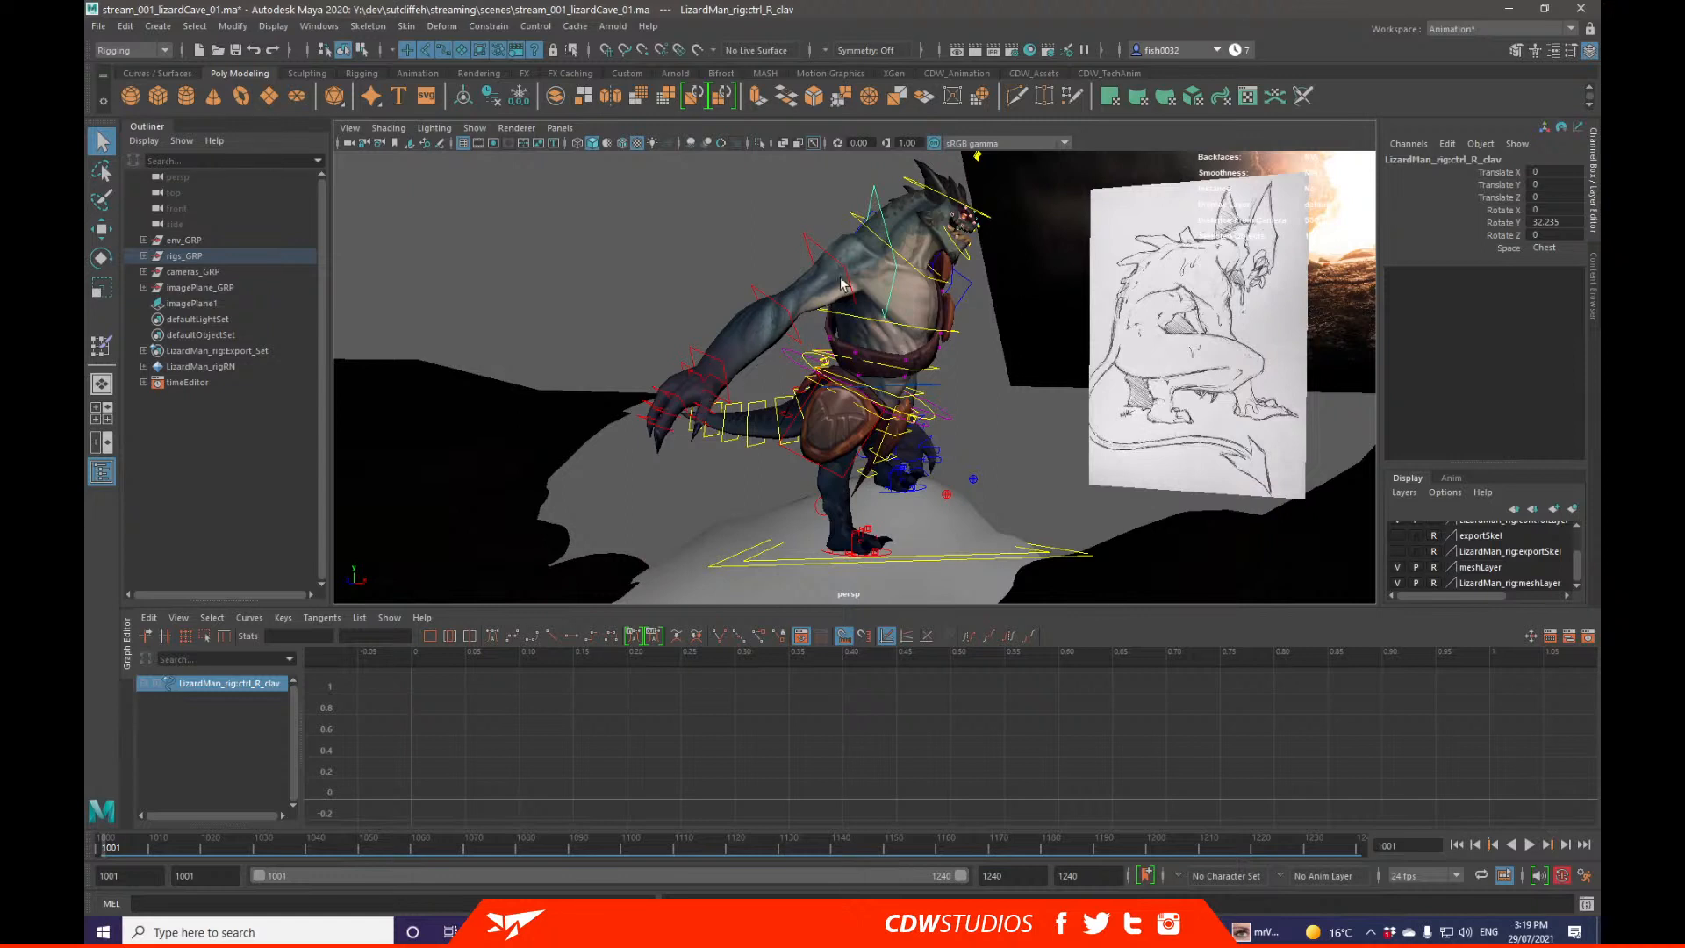
Step: Reset the ctrl_R_clav control's Rotate Y to 0
left_click(1551, 221)
type("0")
key("Return")
Step: Try rotating the lizard's right elbow FK control and undo the rotation
left_click_drag(1053, 307, 846, 465, "alt")
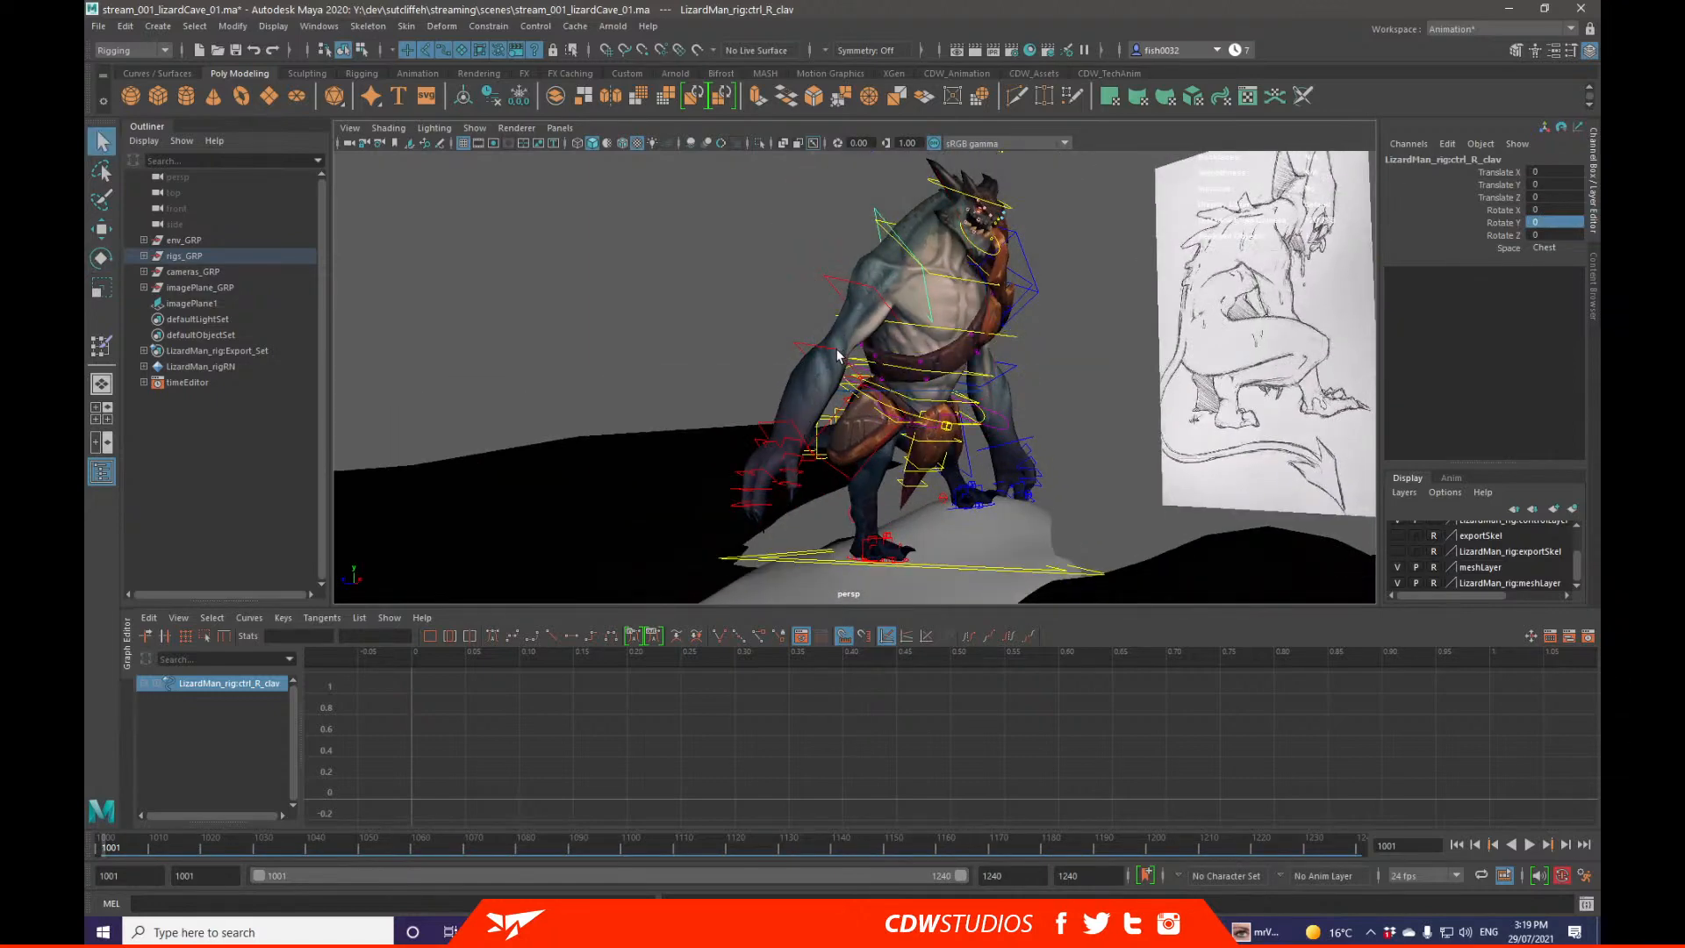
left_click(838, 355)
key("e")
left_click_drag(842, 360, 1025, 336)
key("ctrl+z")
key("q")
Step: Swing the right arm forward with its FK controls, rotating ctrl_R_wristFK to 24.792, -13.47, 36.782
left_click(1001, 344)
key("e")
key("q")
left_click(908, 302)
key("e")
key("q")
left_click_drag(939, 393, 1158, 368)
left_click(996, 406)
key("e")
key("q")
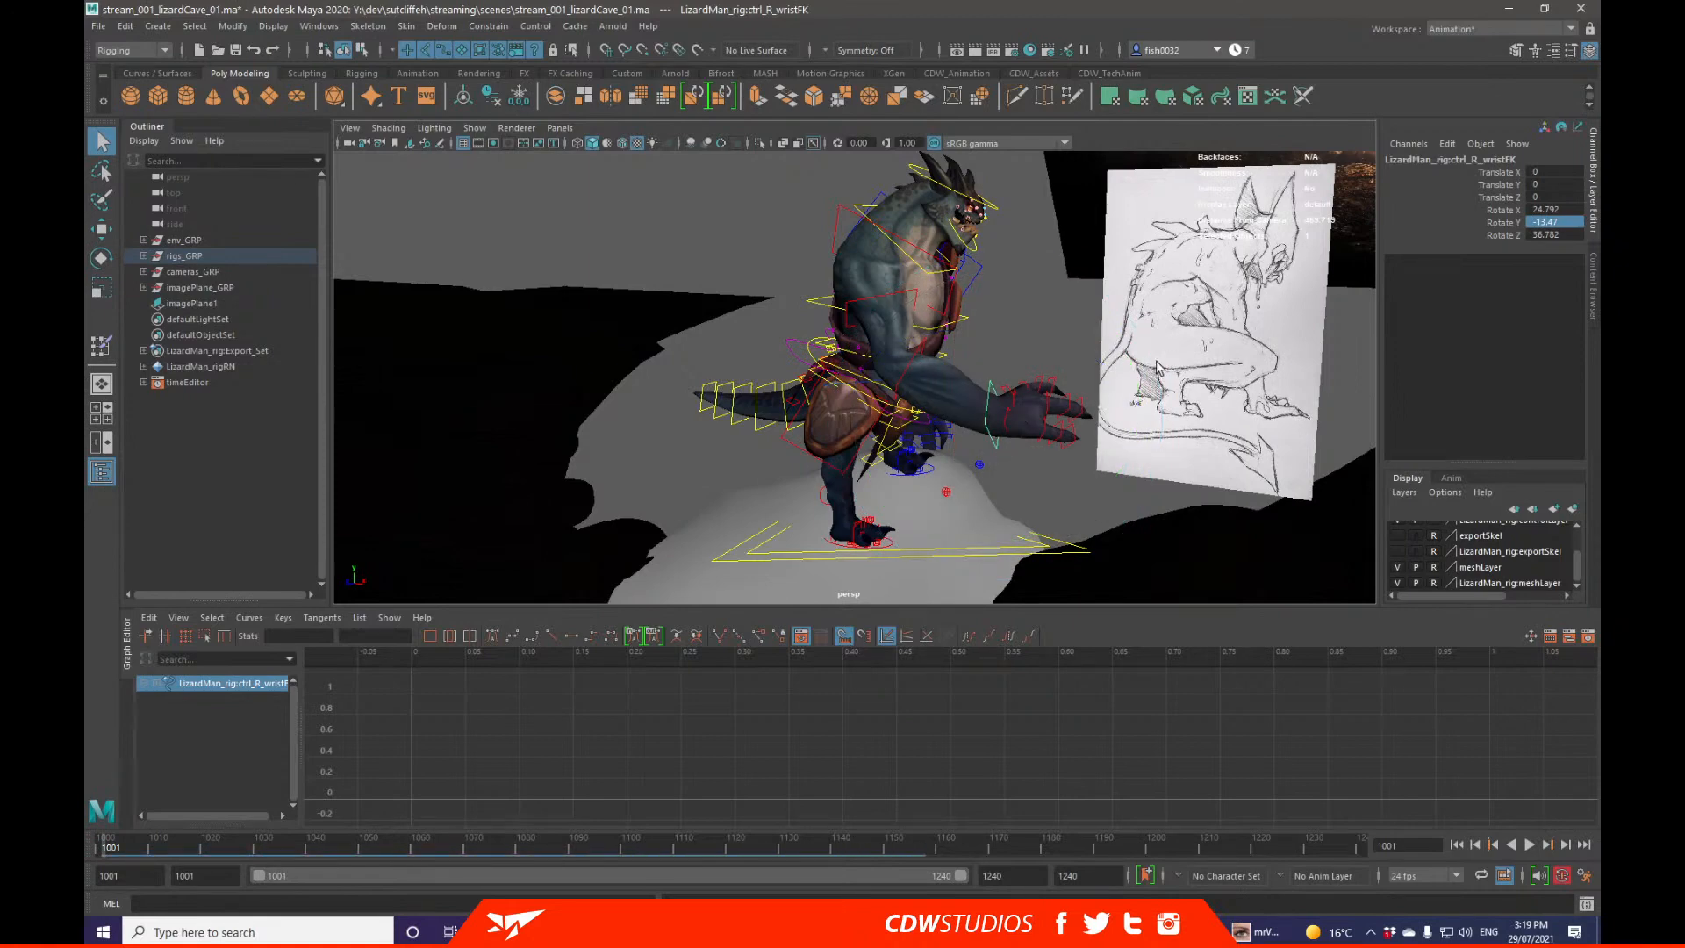
Step: Undo the right arm's FK and clavicle rotations, and clear the selection
left_click(953, 299)
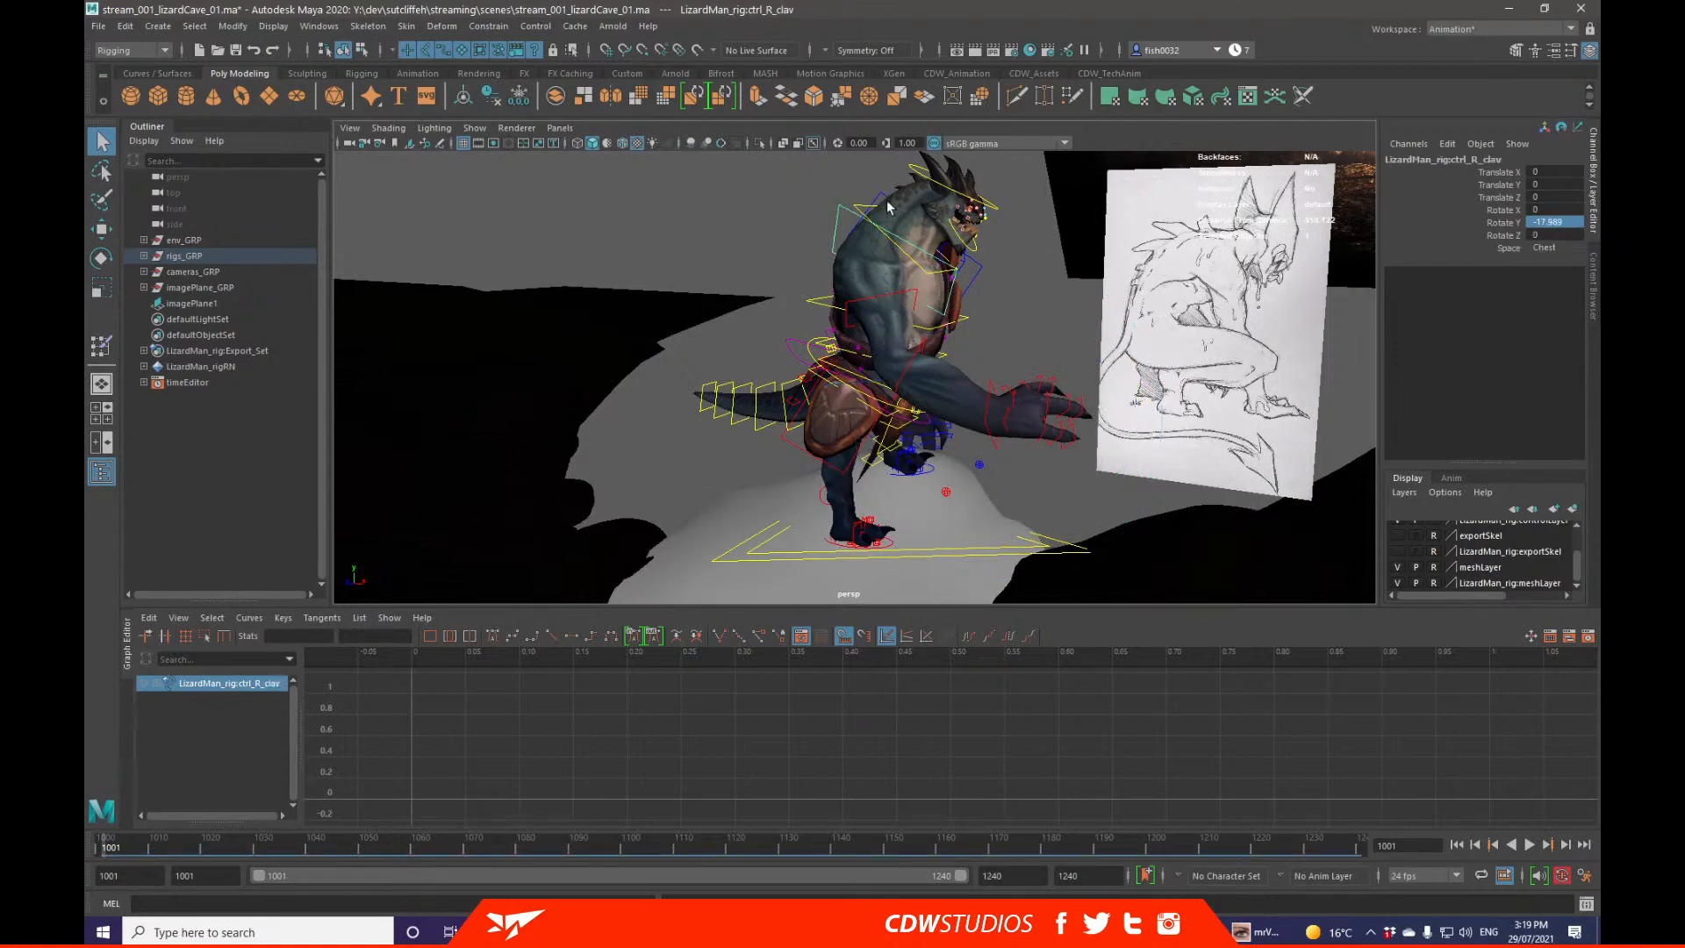
middle_click_drag(1004, 360, 1007, 352)
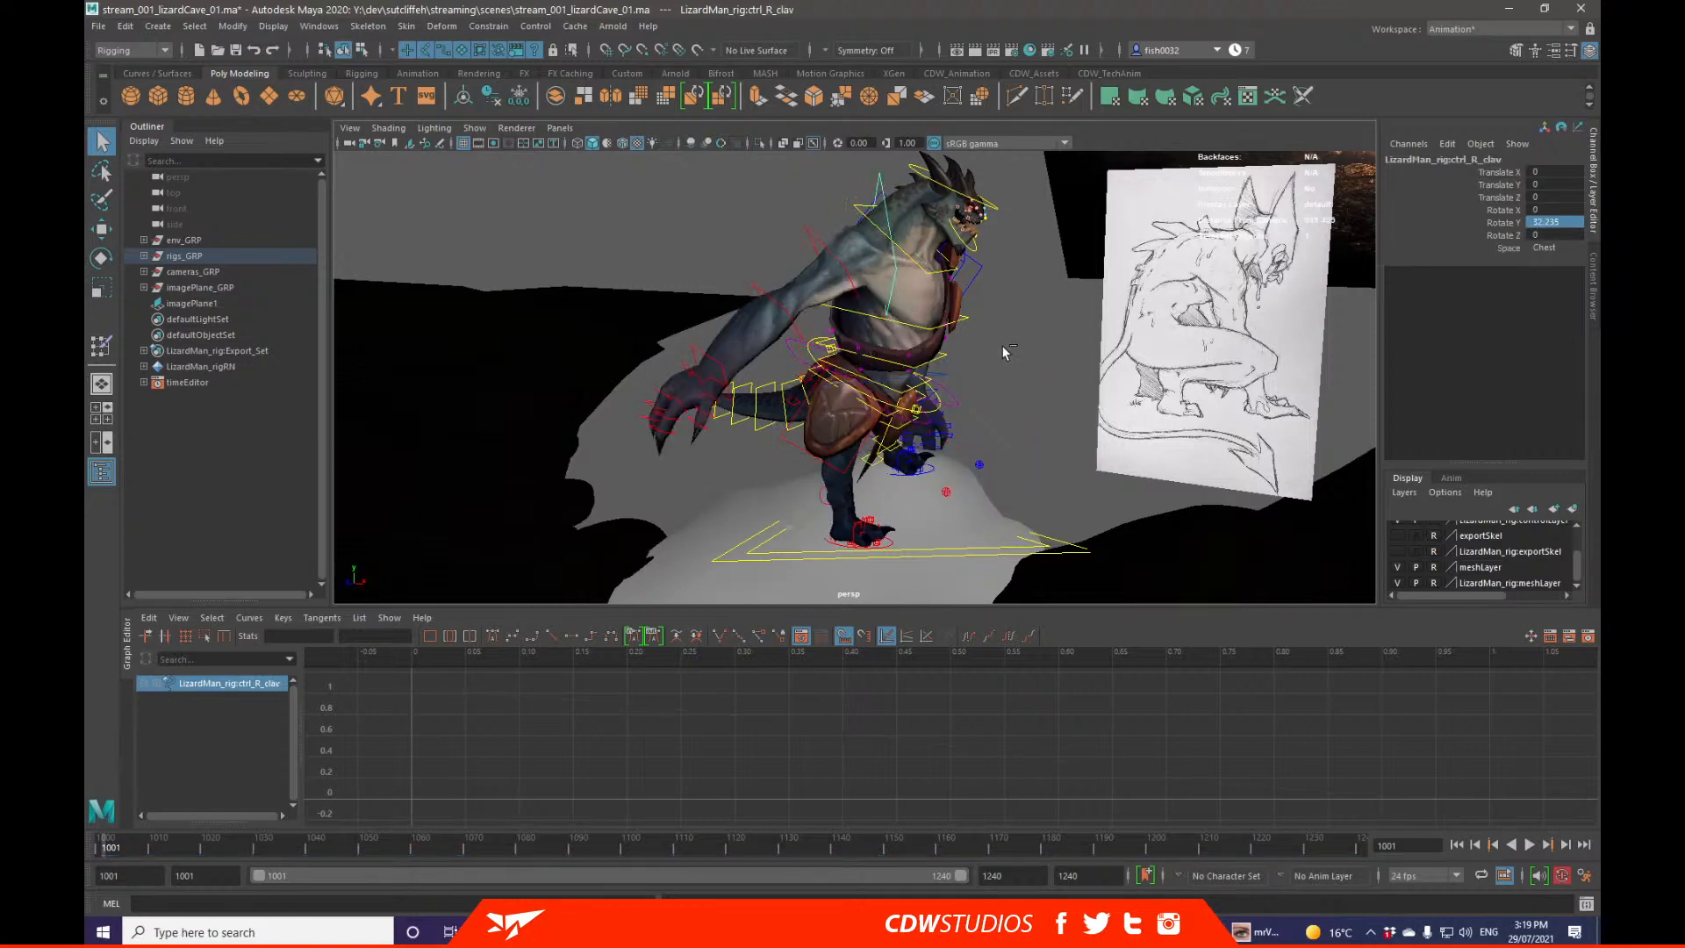
left_click(1002, 346)
left_click_drag(1002, 345, 958, 369, "alt")
left_click(1094, 281)
right_click_drag(1084, 351, 1019, 384, "alt")
left_click_drag(1019, 384, 944, 282, "alt")
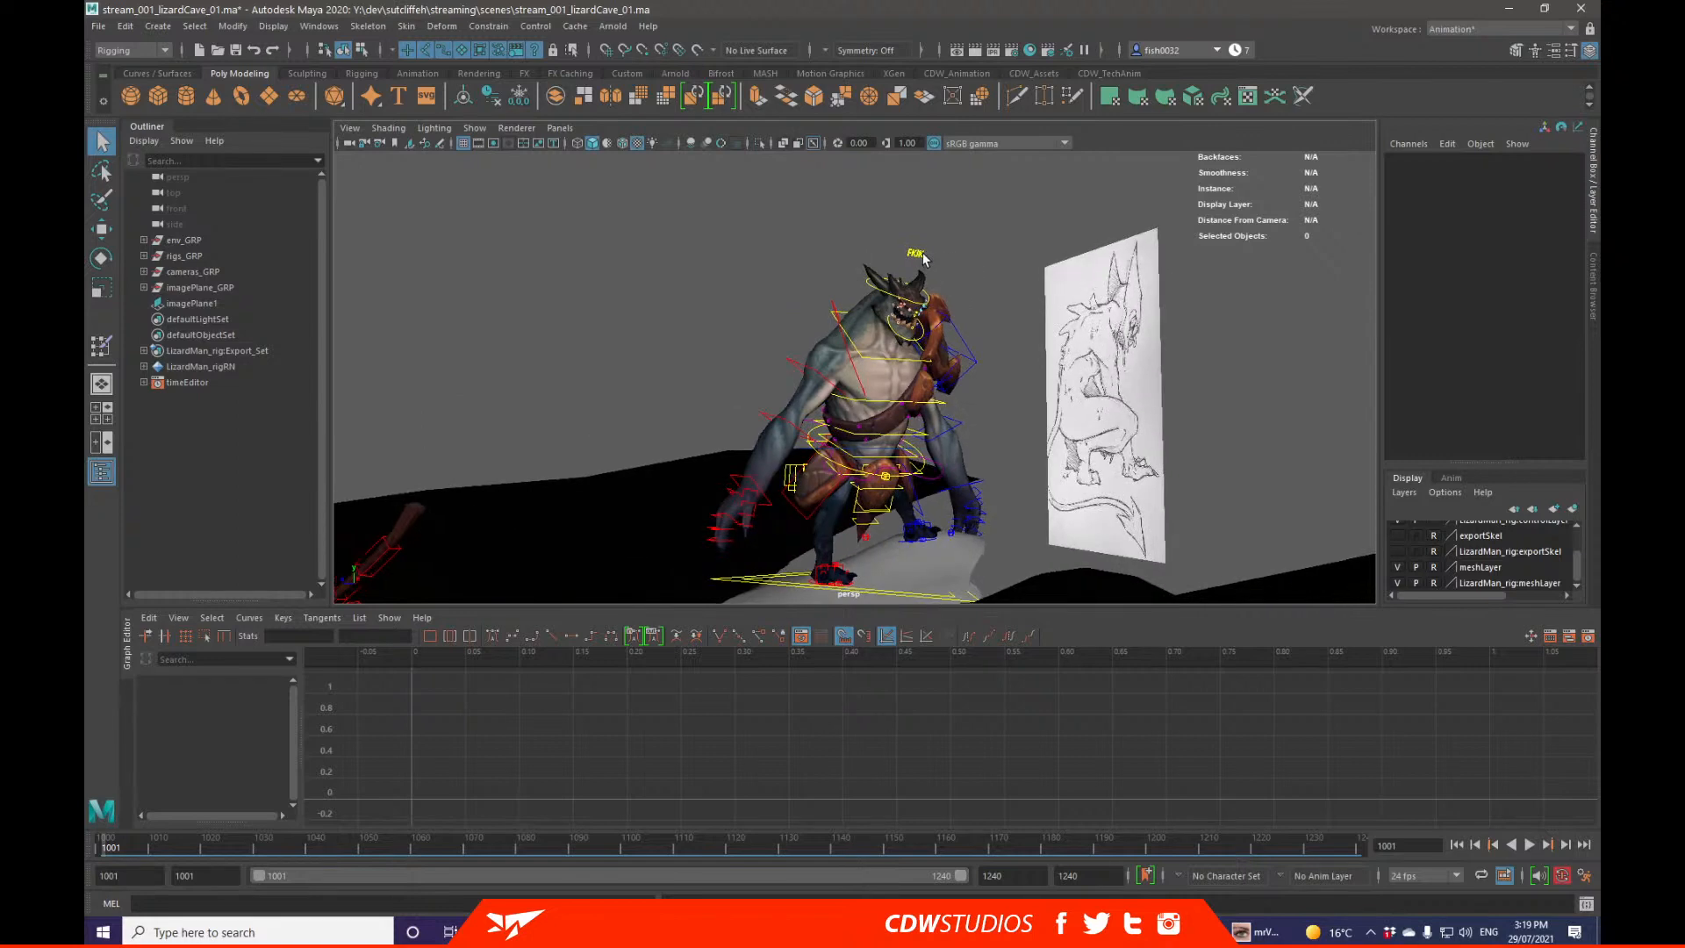
Step: Switch both arms to IK by setting Left Arm FKIK and Right Arm FKIK to 1 on fkIK_switch
left_click(916, 254)
left_click_drag(1493, 237, 1496, 223)
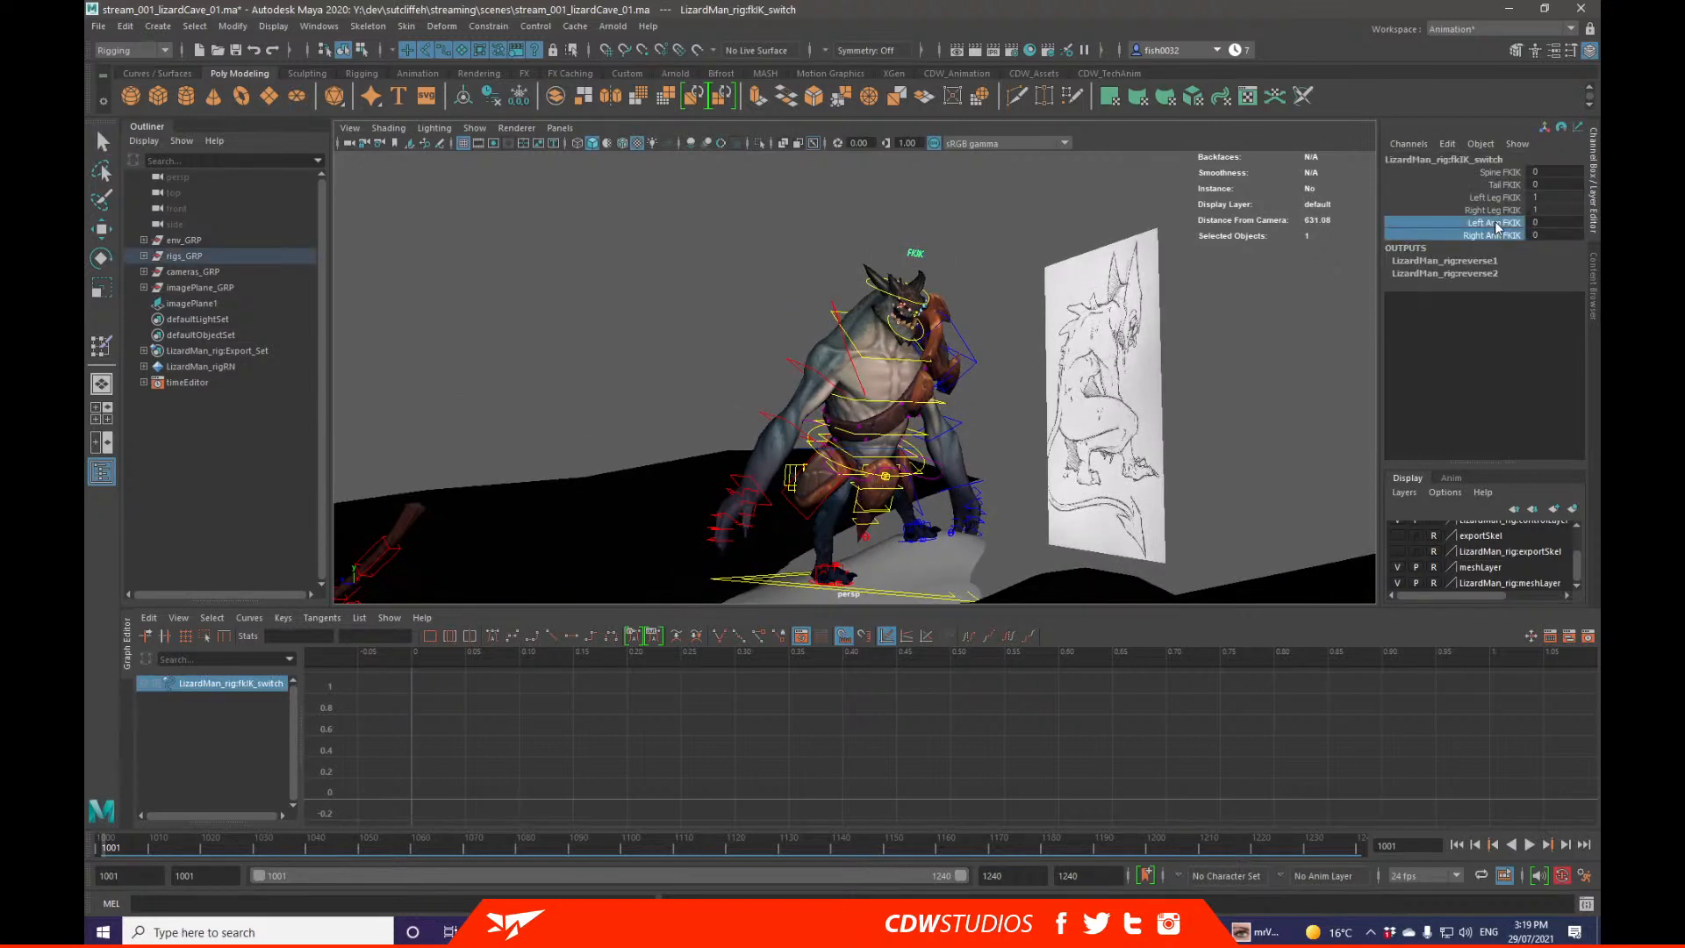
left_click_drag(1162, 340, 1049, 301, "alt")
middle_click_drag(897, 333, 1064, 332)
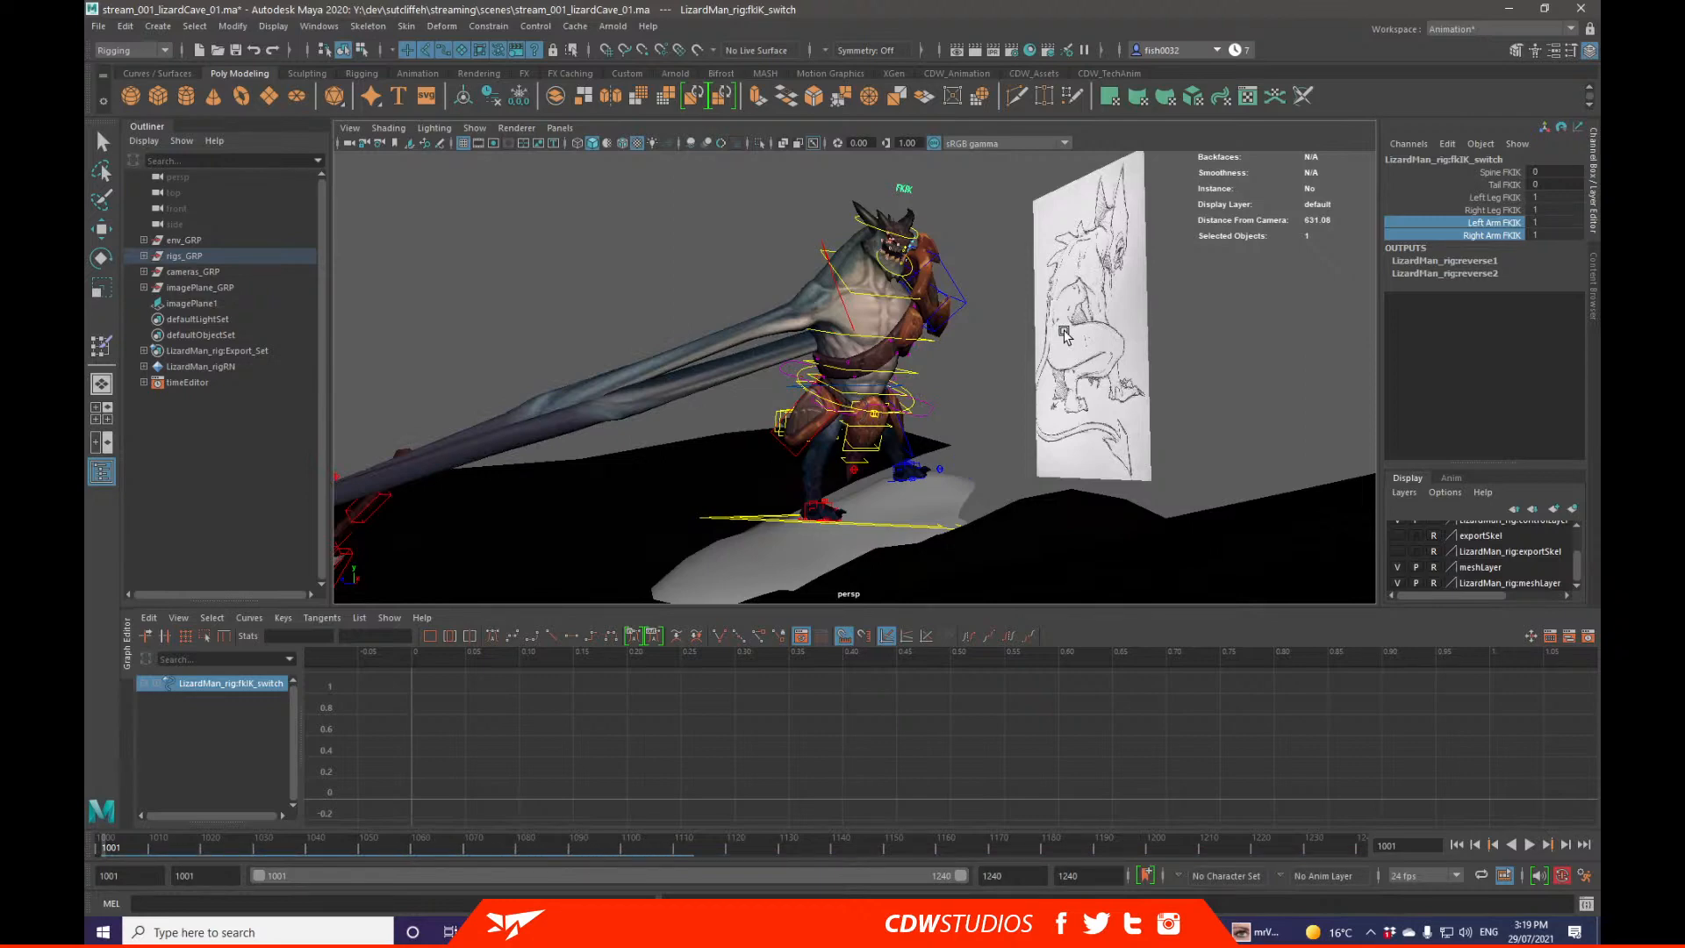
left_click_drag(1059, 355, 1352, 363, "alt")
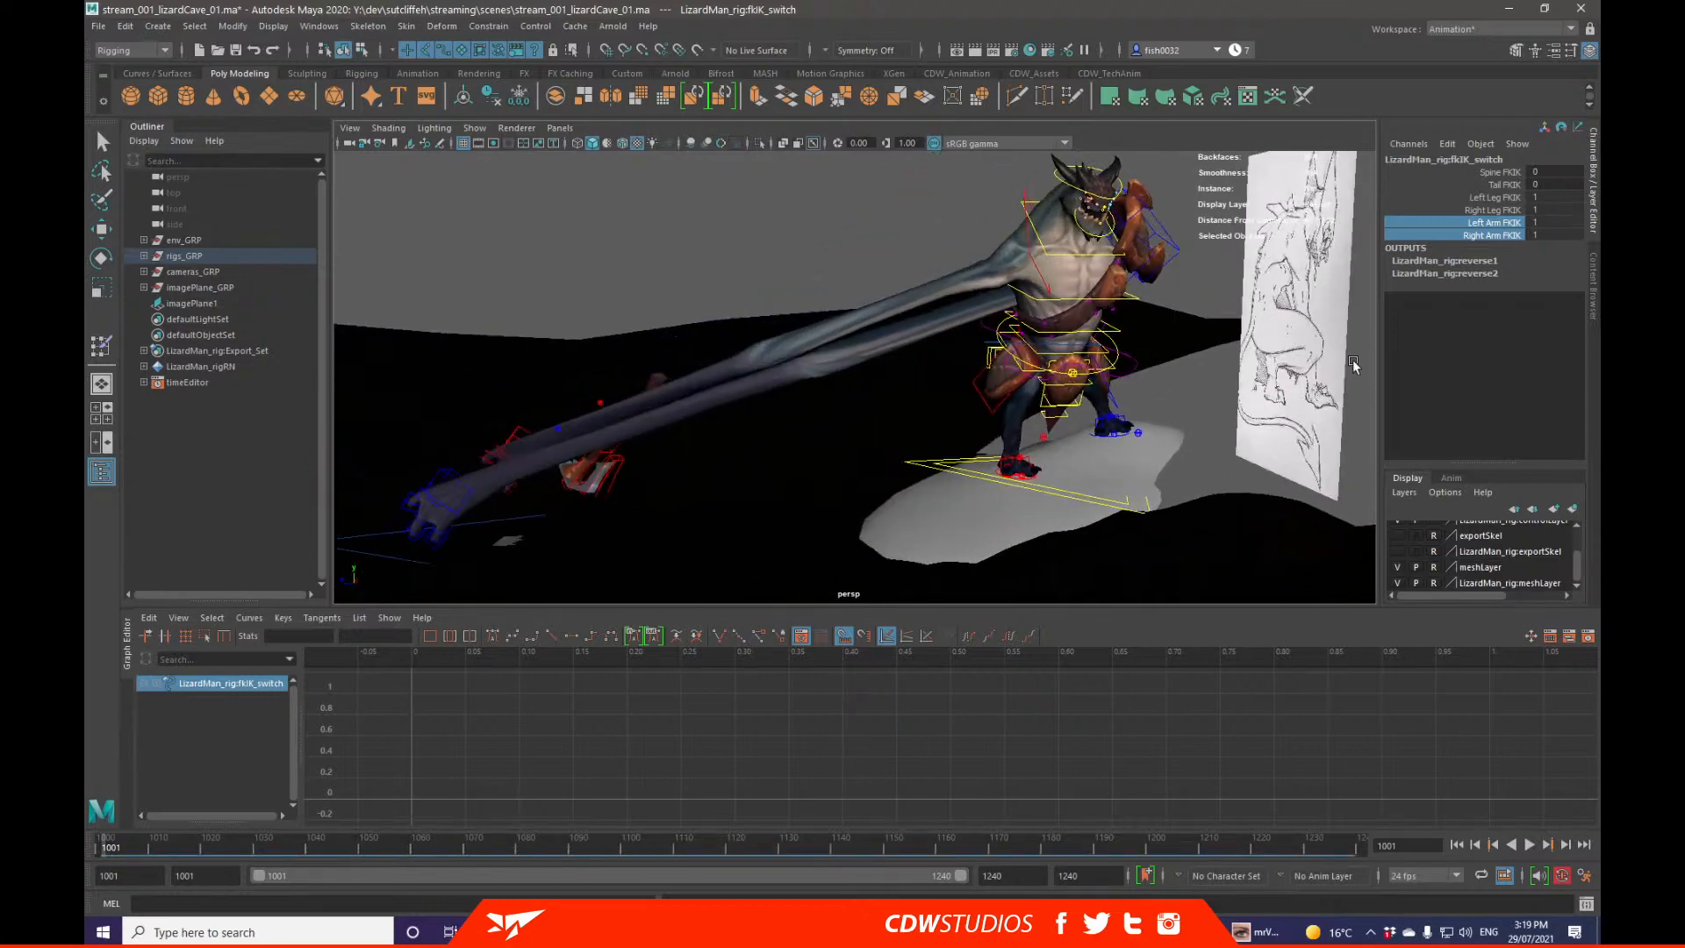
key("q")
Step: Bring ctrl_L_wristIK beside the lizard's left leg at Translate -358.073, 15.887, -331.157, rotated -11.946, 11.172, 37.097
left_click_drag(906, 387, 1089, 355, "alt")
left_click(620, 459)
left_click_drag(620, 459, 715, 466, "alt")
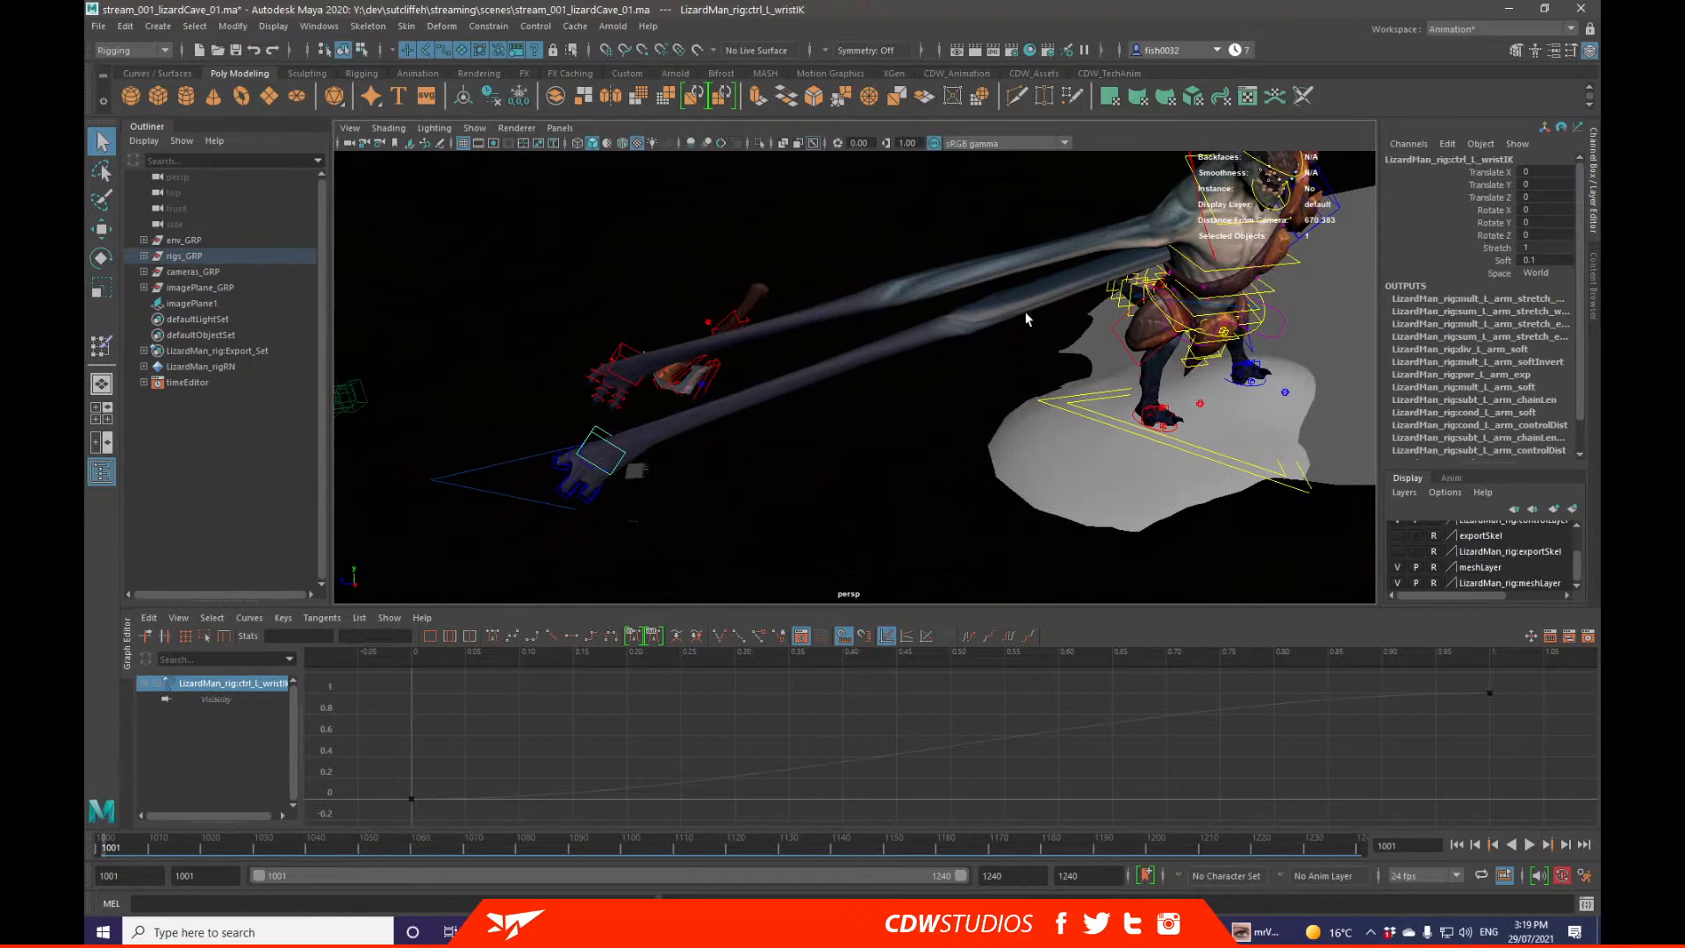
key("w")
left_click_drag(632, 459, 1213, 332, "alt")
key("e")
key("w")
left_click_drag(1213, 332, 1033, 348, "alt")
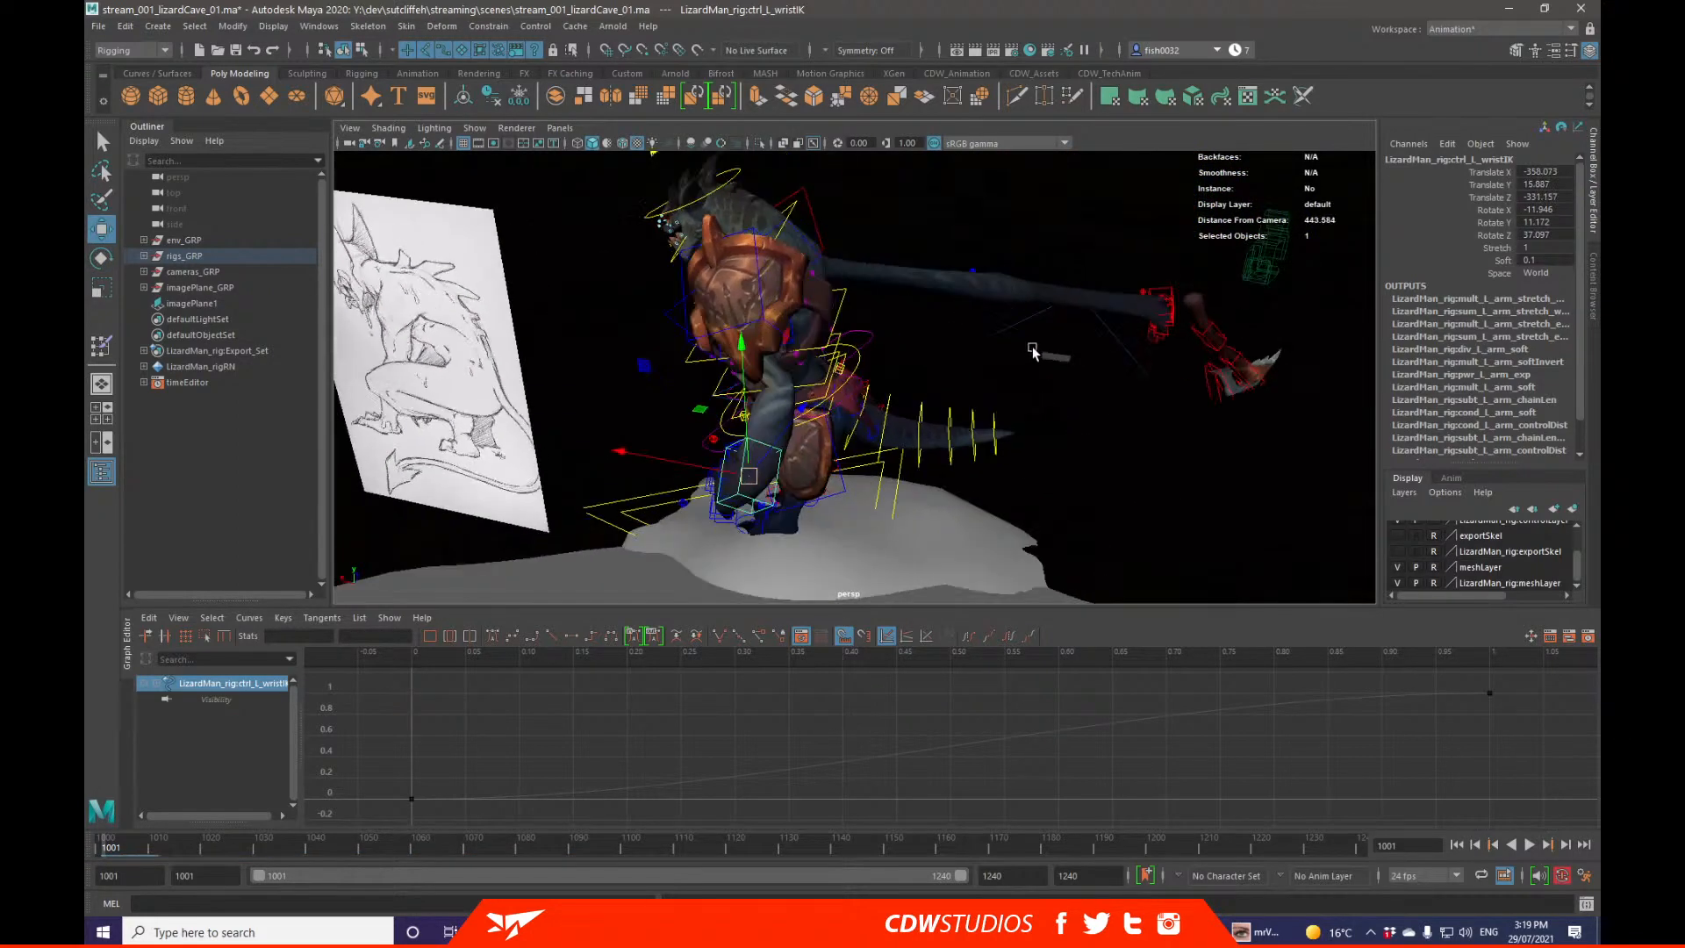
Step: Move the left elbow's pole vector ctrl_L_armPV out behind the arm to Translate -62.627, 99.959, -425.594
key("q")
left_click(975, 271)
left_click_drag(977, 276, 1002, 337, "alt")
key("w")
left_click_drag(973, 227, 976, 571)
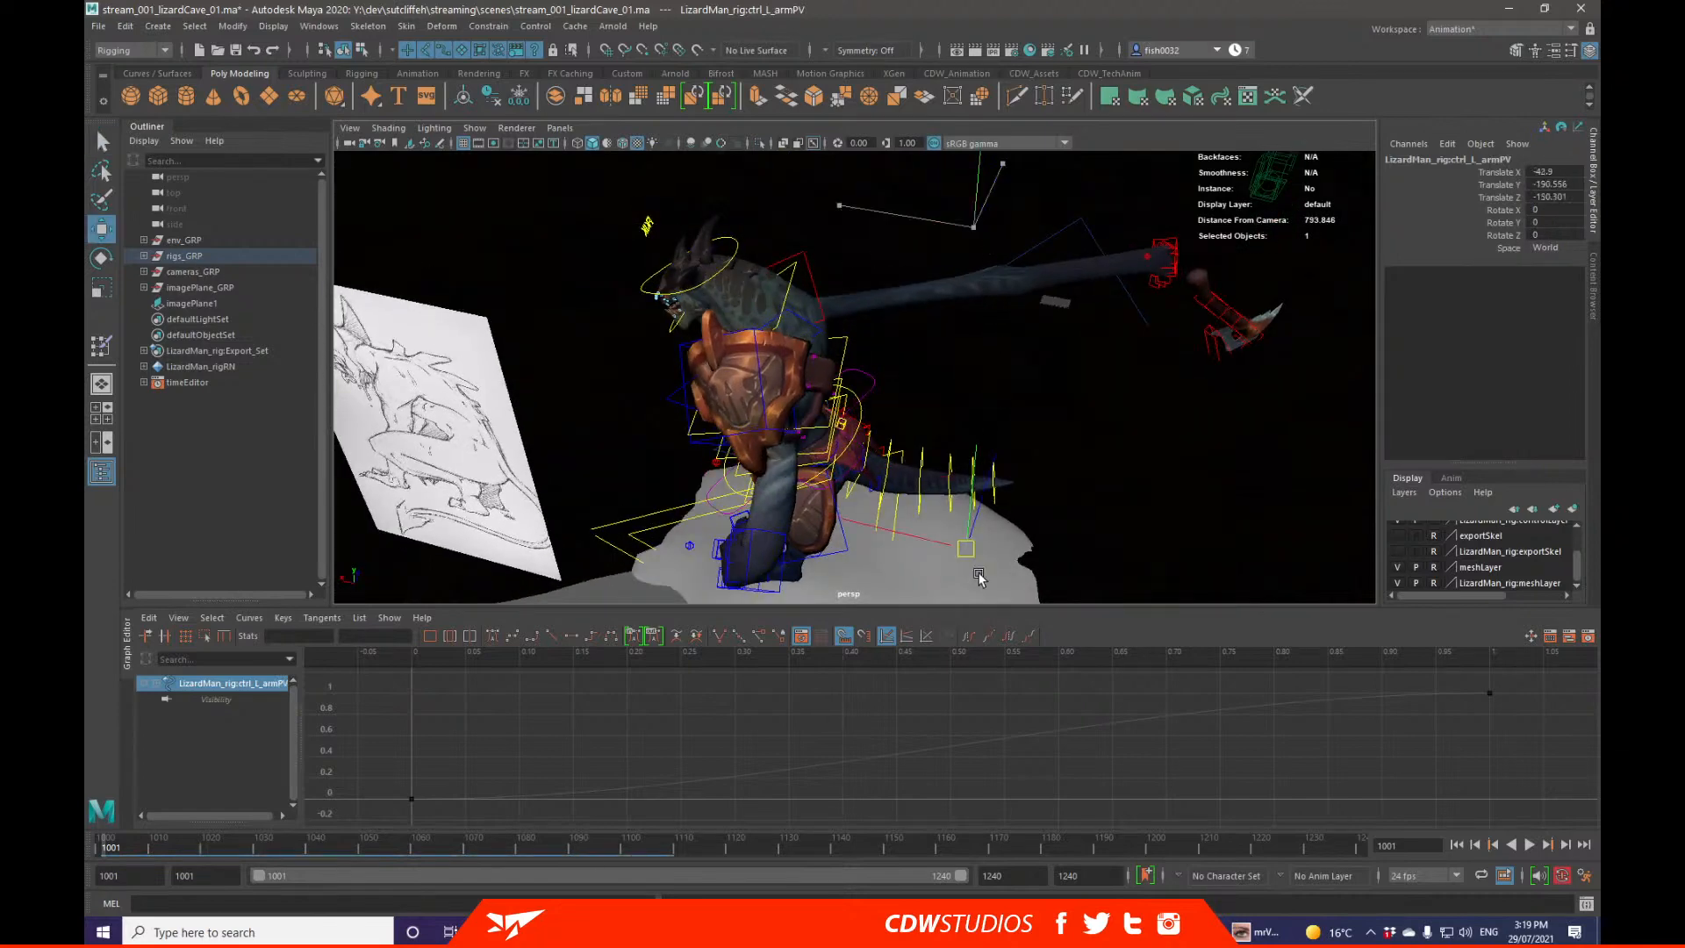
middle_click_drag(976, 570, 1027, 400, "alt")
left_click_drag(1027, 400, 1033, 408, "alt")
left_click_drag(948, 388, 954, 213)
middle_click_drag(954, 213, 906, 326, "alt")
left_click_drag(907, 329, 1067, 256)
left_click_drag(1067, 256, 808, 342, "alt")
key("q")
middle_click_drag(808, 342, 879, 345, "alt")
key("w")
left_click_drag(918, 331, 963, 343)
key("q")
Step: Frame the left hand, and rotate and lower ctrl_L_wristIK so the hand hangs beside the left leg
left_click(965, 331)
key("f")
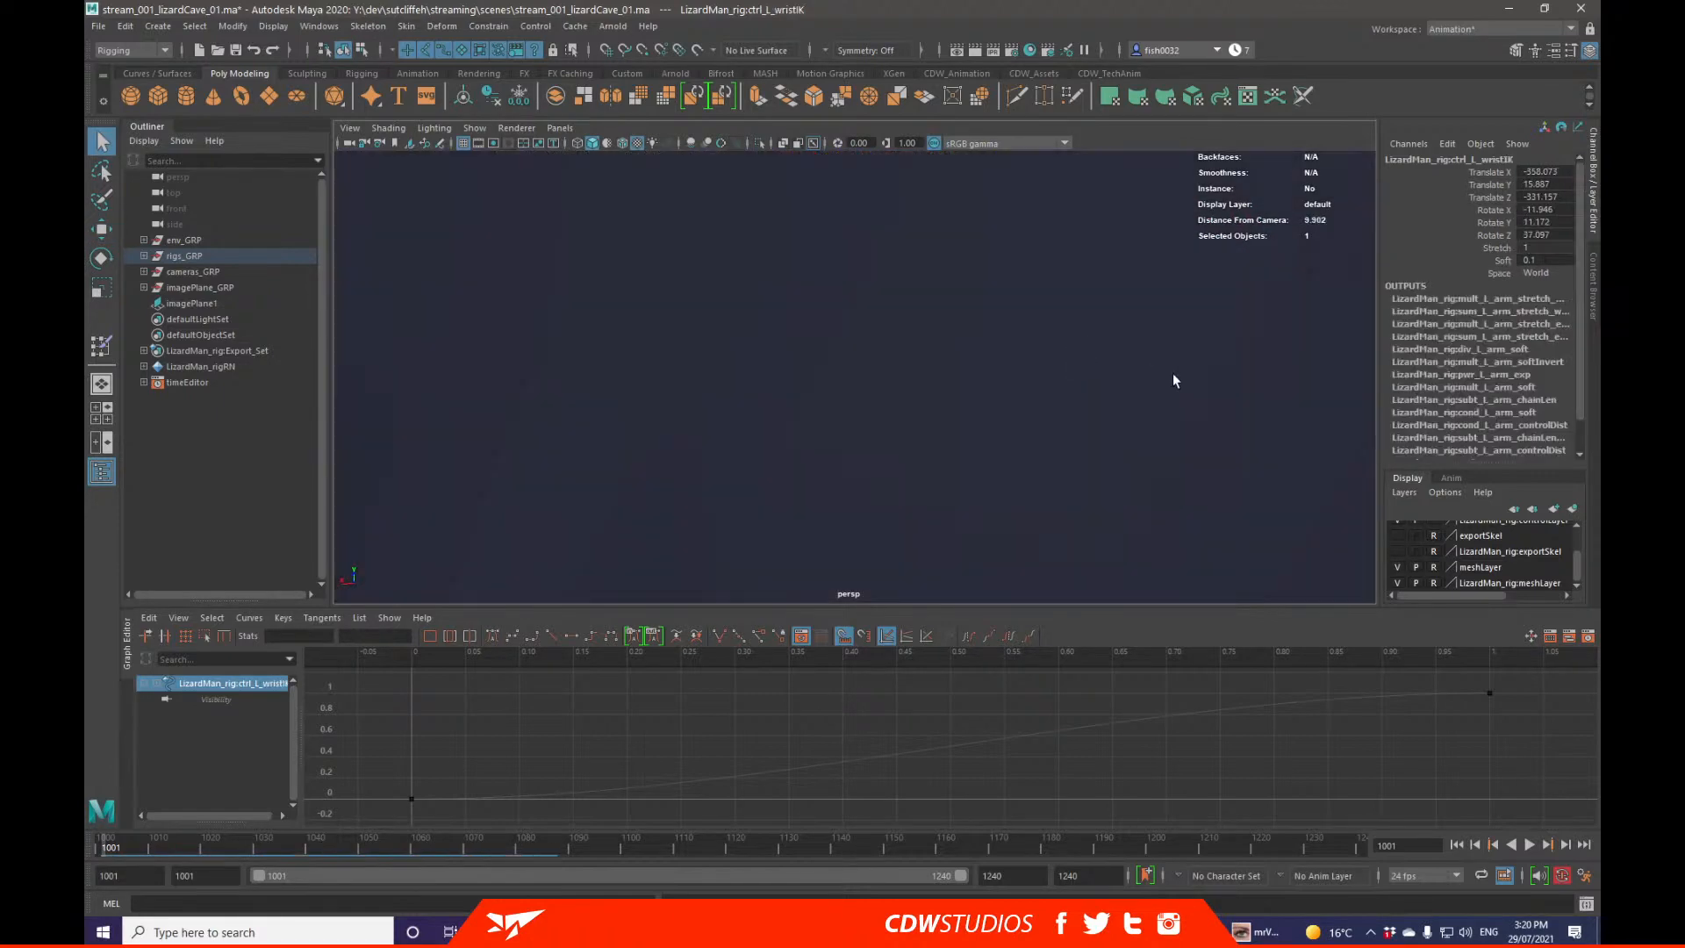
right_click_drag(1173, 376, 513, 355, "alt")
left_click_drag(527, 356, 992, 351, "alt")
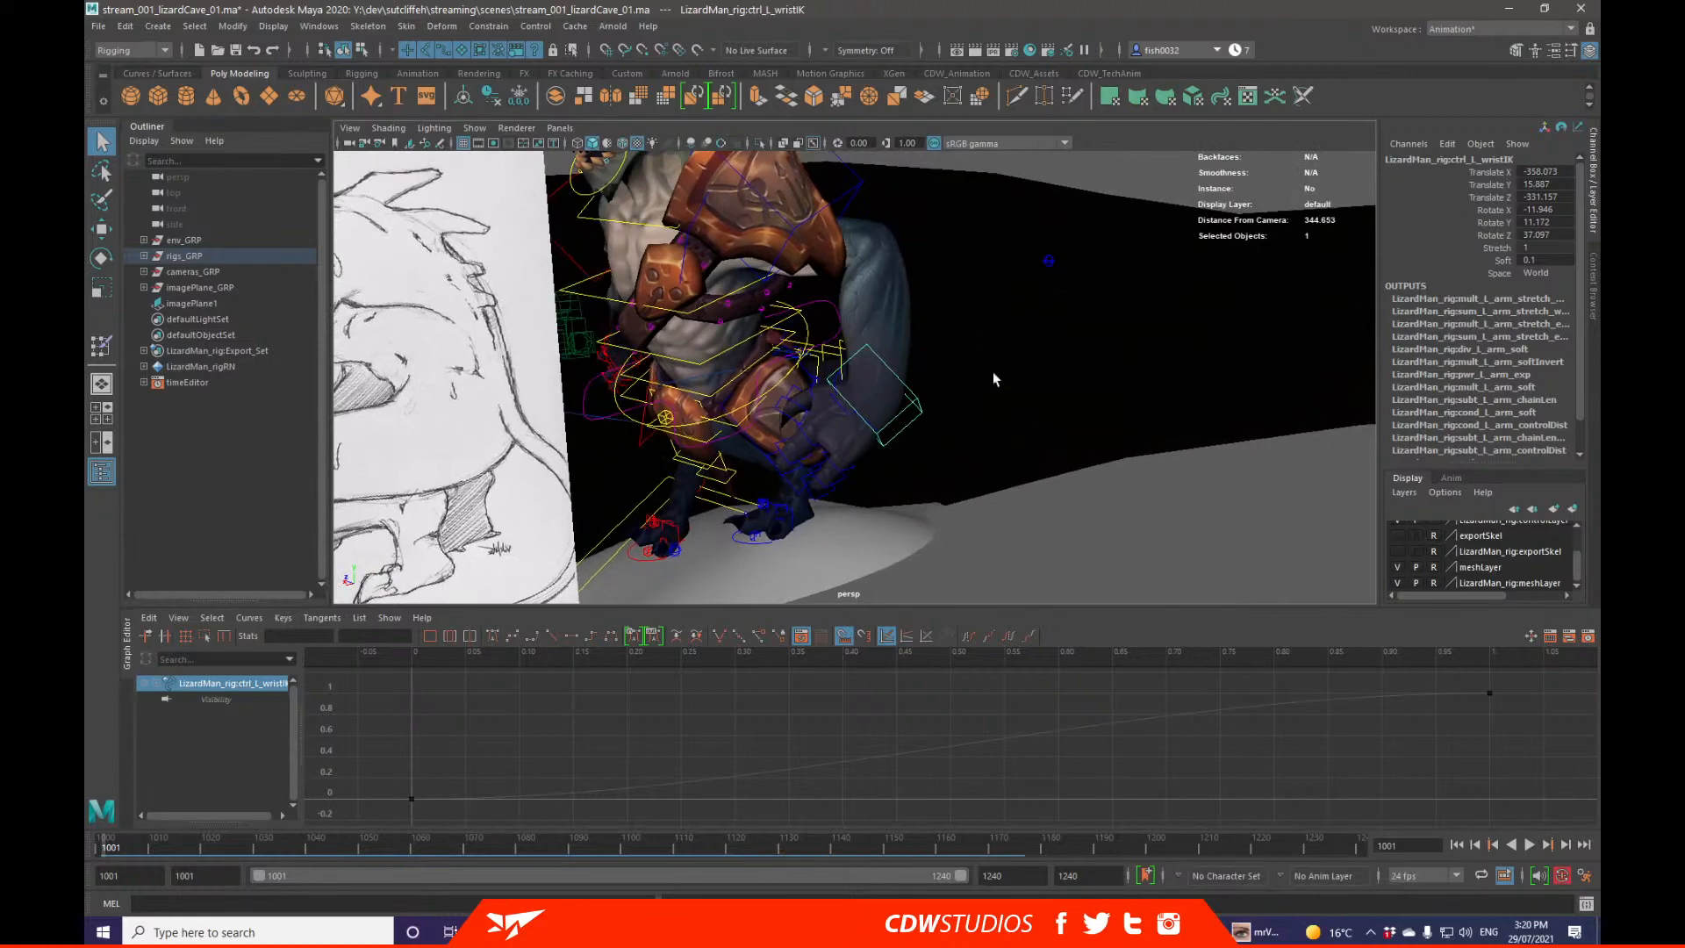
key("e")
left_click_drag(938, 481, 900, 438)
key("w")
left_click_drag(875, 363, 895, 451)
key("e")
key("q")
Step: Bring ctrl_R_wristIK to the lizard's right side at Translate 296.967, 169.54, 215.222, rotated 61.969, 3.446, -40.577
left_click(1076, 275)
right_click_drag(1076, 276, 930, 345, "alt")
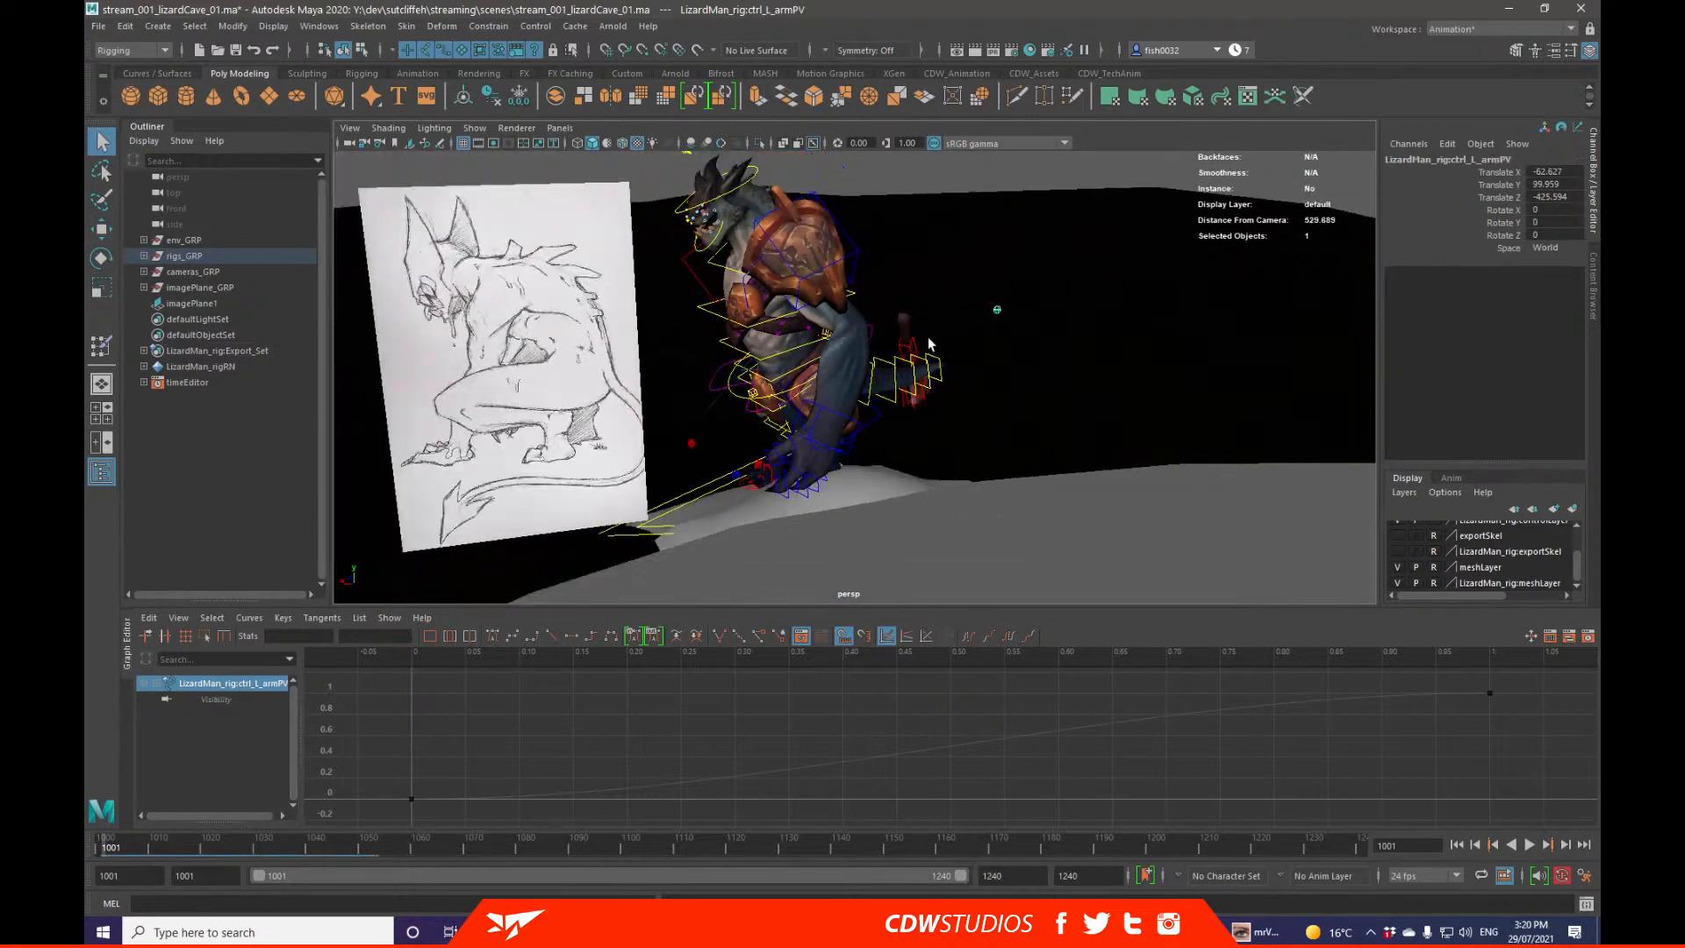
left_click_drag(930, 345, 465, 439, "alt")
left_click(479, 438)
key("e")
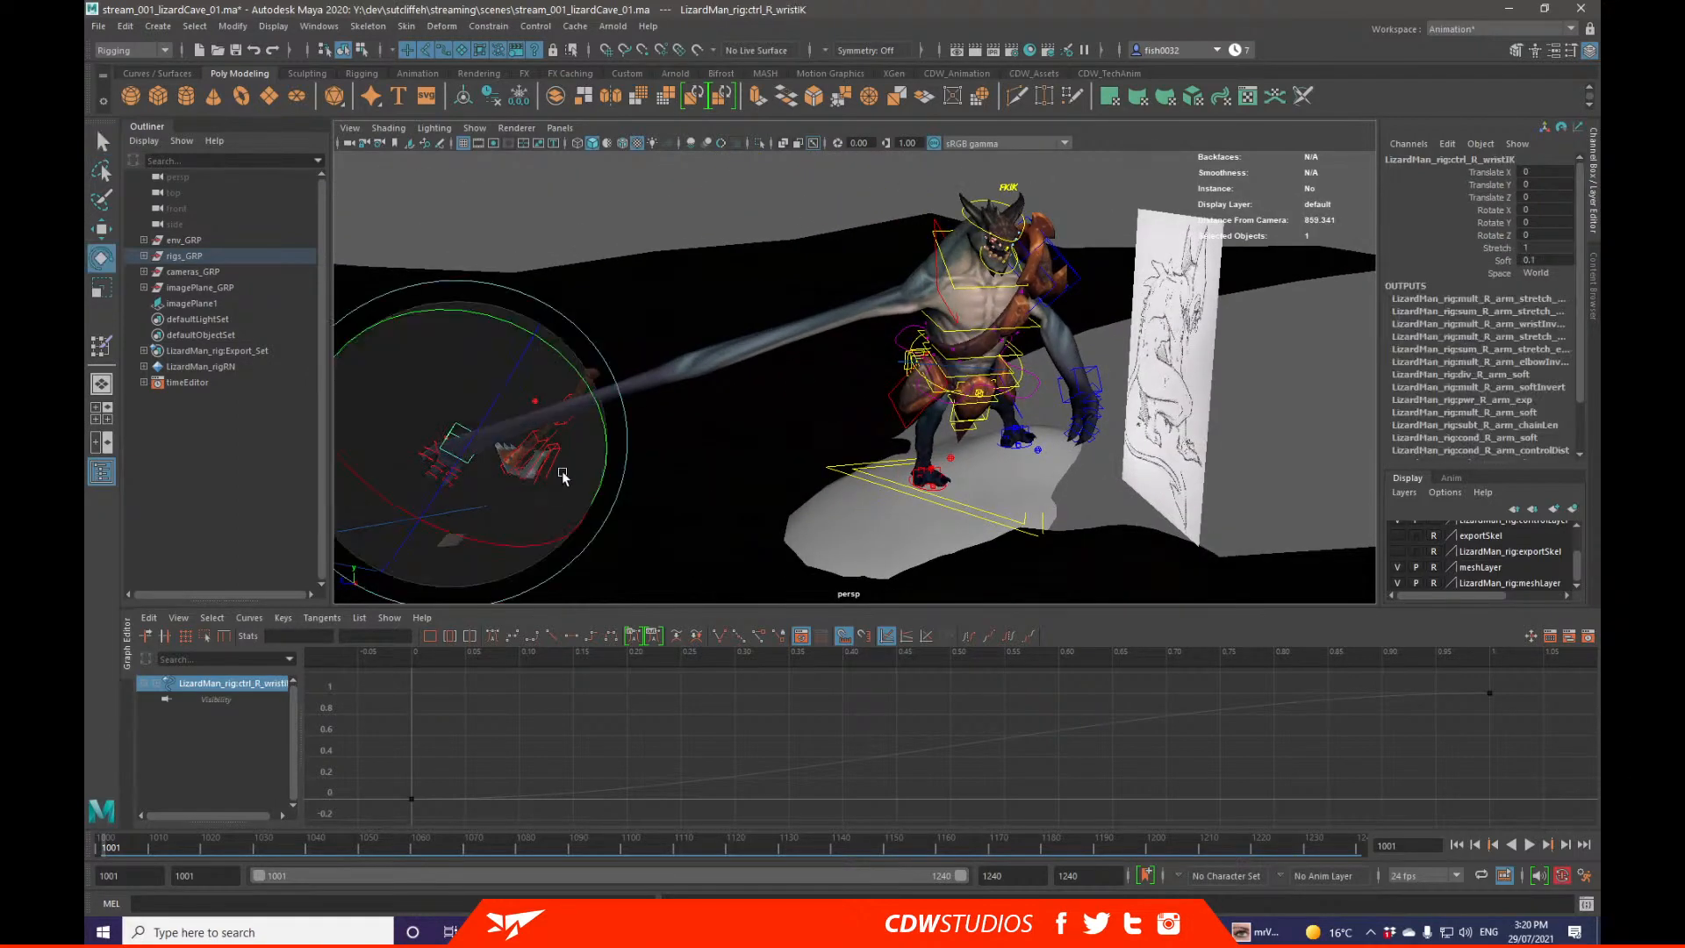
left_click_drag(560, 474, 567, 454)
key("w")
left_click_drag(462, 444, 995, 395)
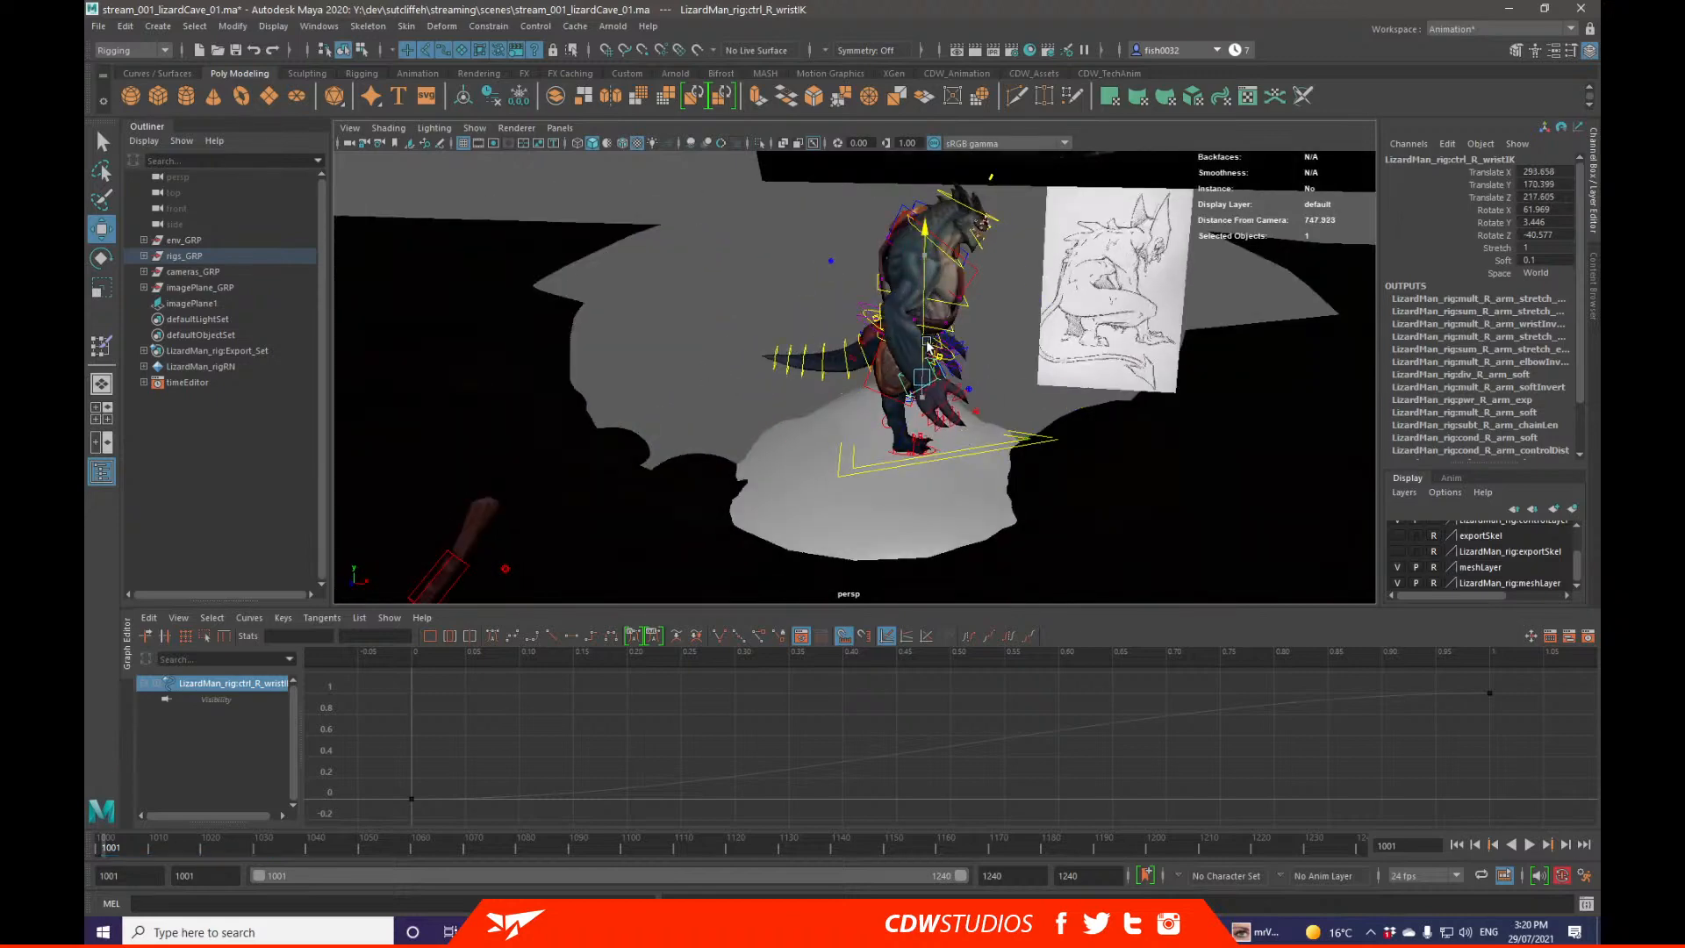
key("q")
Step: Rotate the ctrl_R_clav control to 1.584, 8.376, 10.749 to adjust the right shoulder
left_click_drag(1097, 377, 920, 349, "alt")
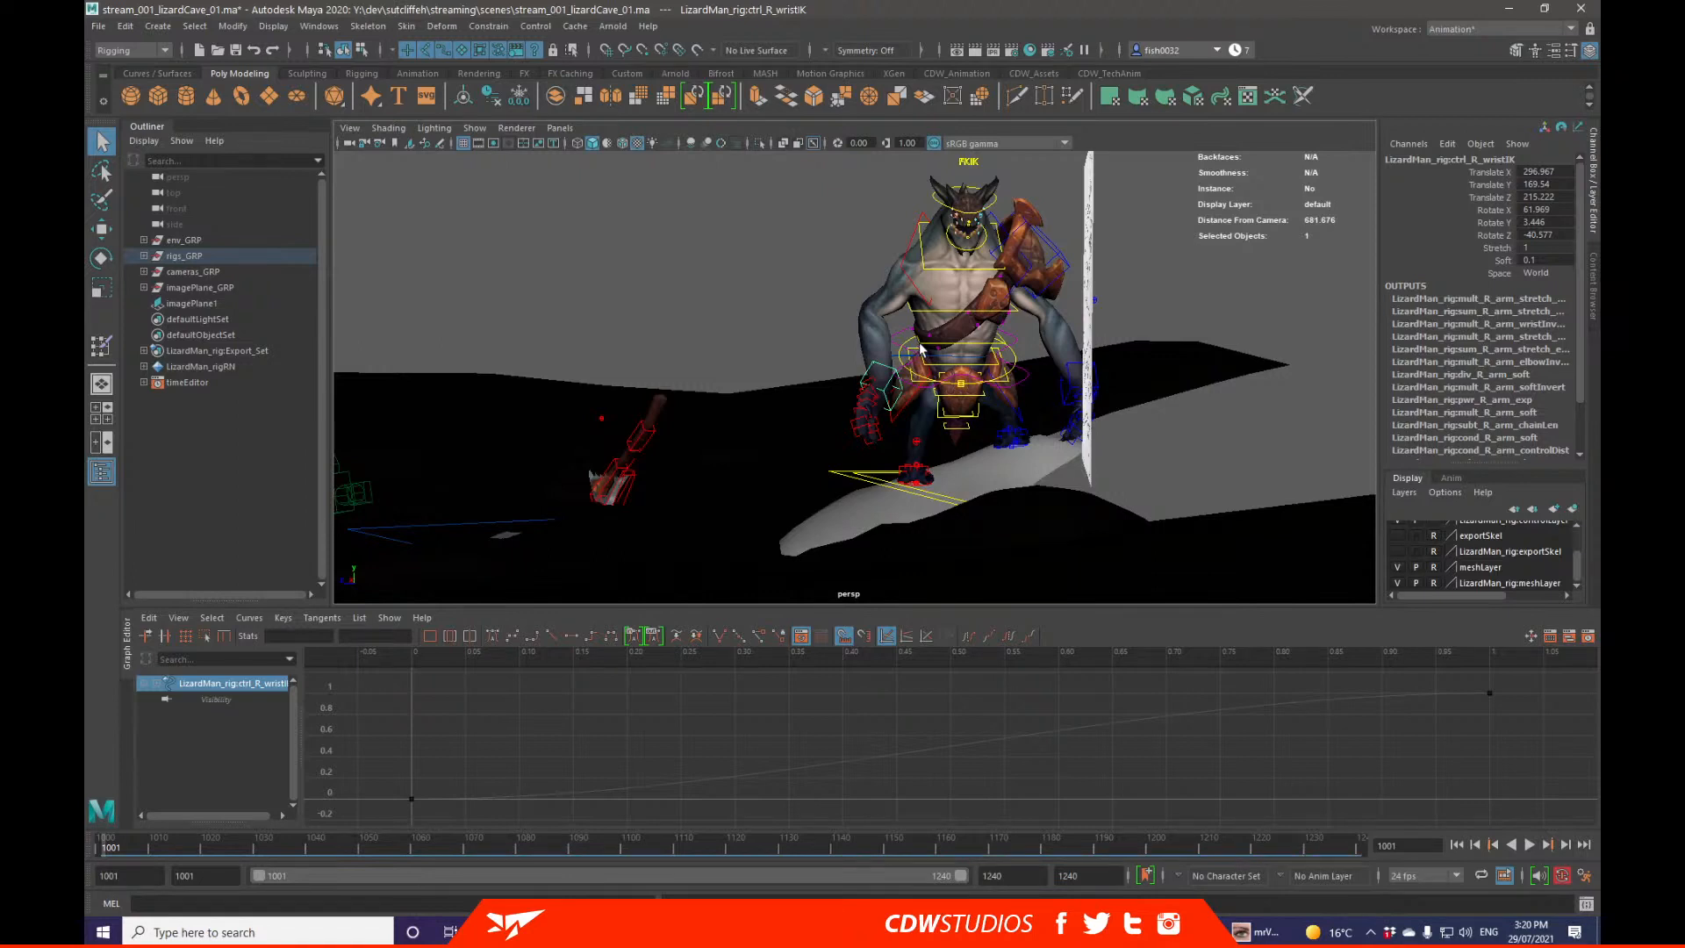
left_click_drag(919, 349, 925, 355, "alt")
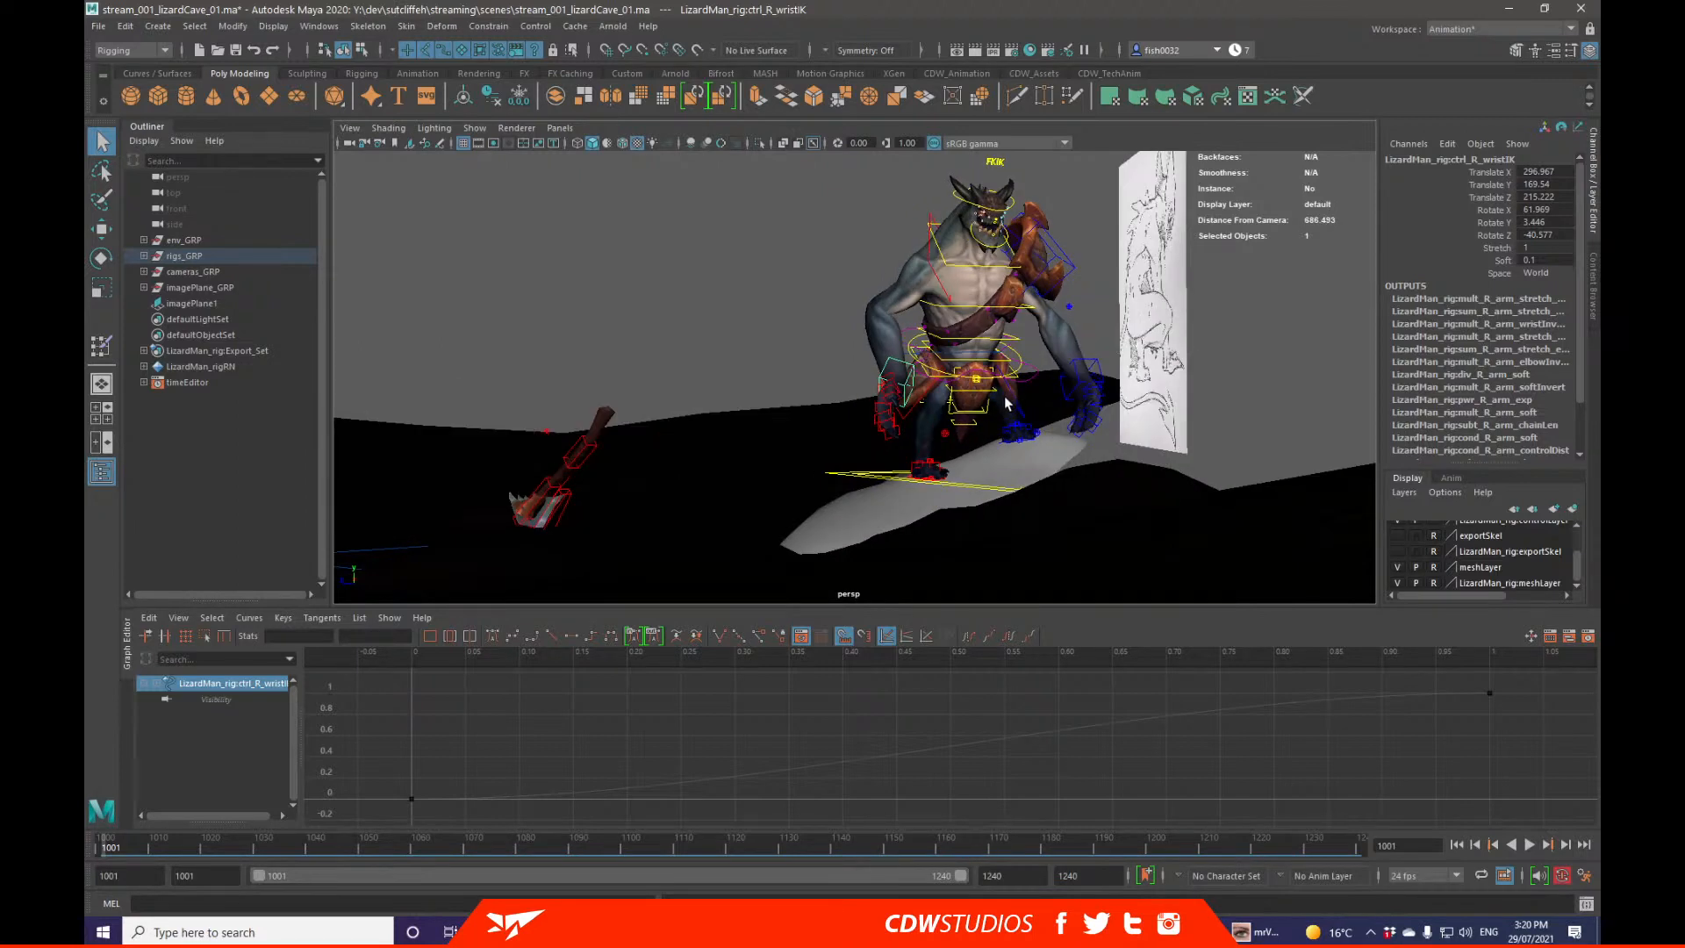
left_click_drag(1007, 397, 917, 329, "alt")
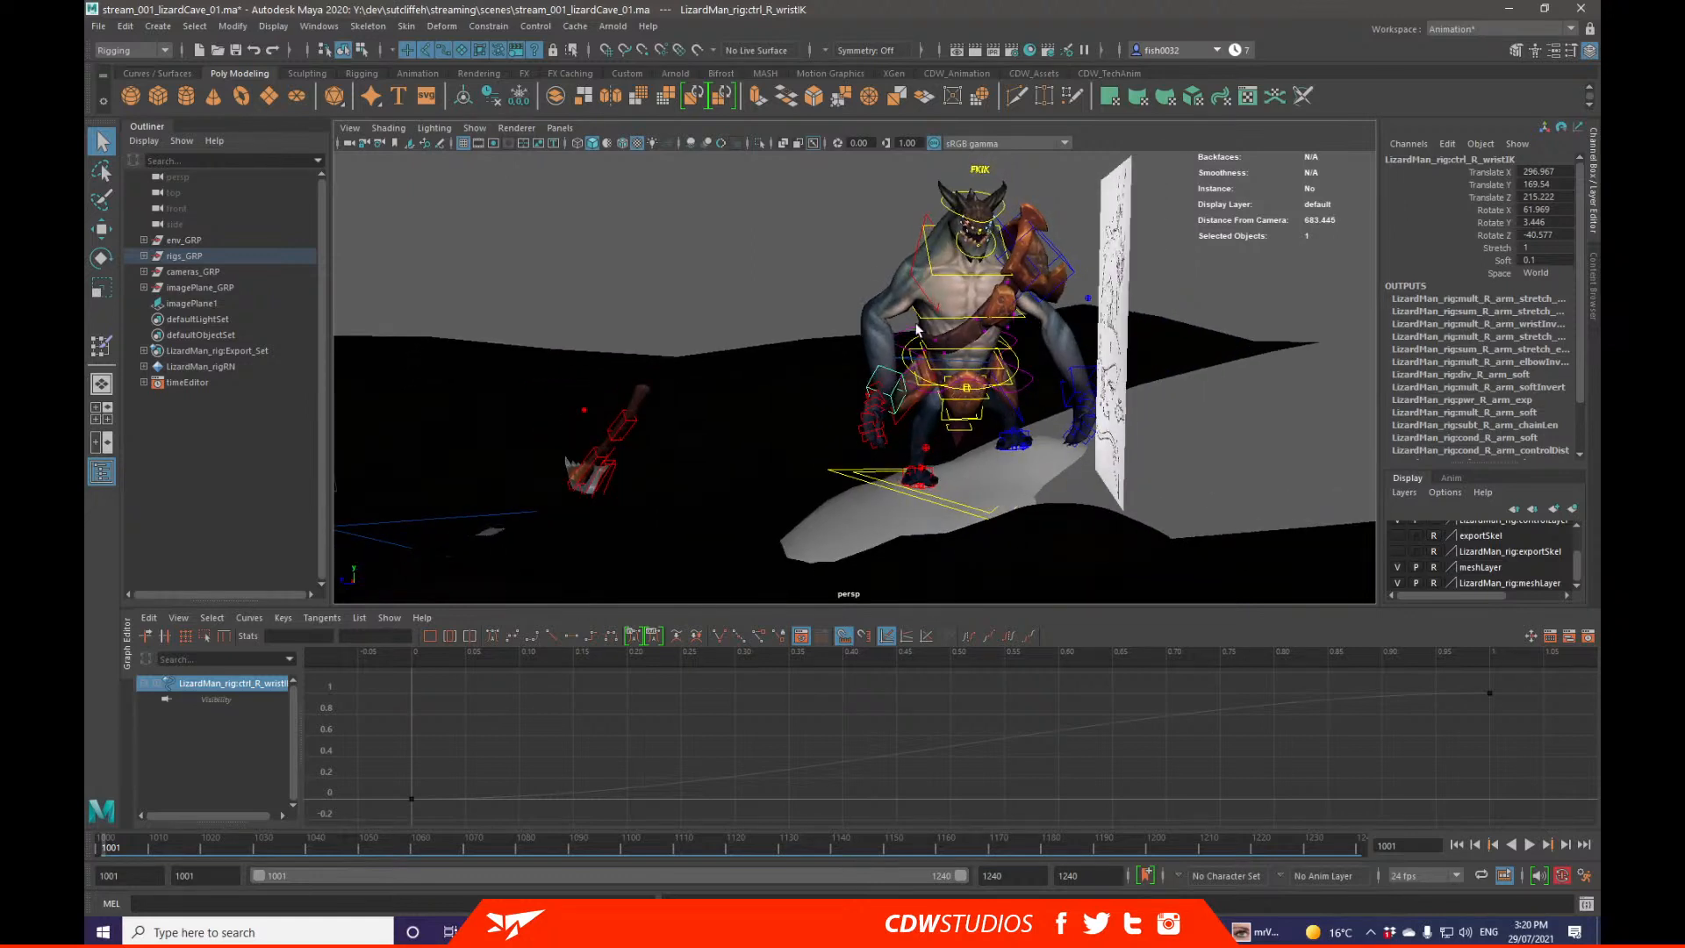
left_click(911, 279)
key("e")
left_click_drag(1022, 281, 1078, 222)
key("q")
right_click_drag(1067, 232, 956, 339, "alt")
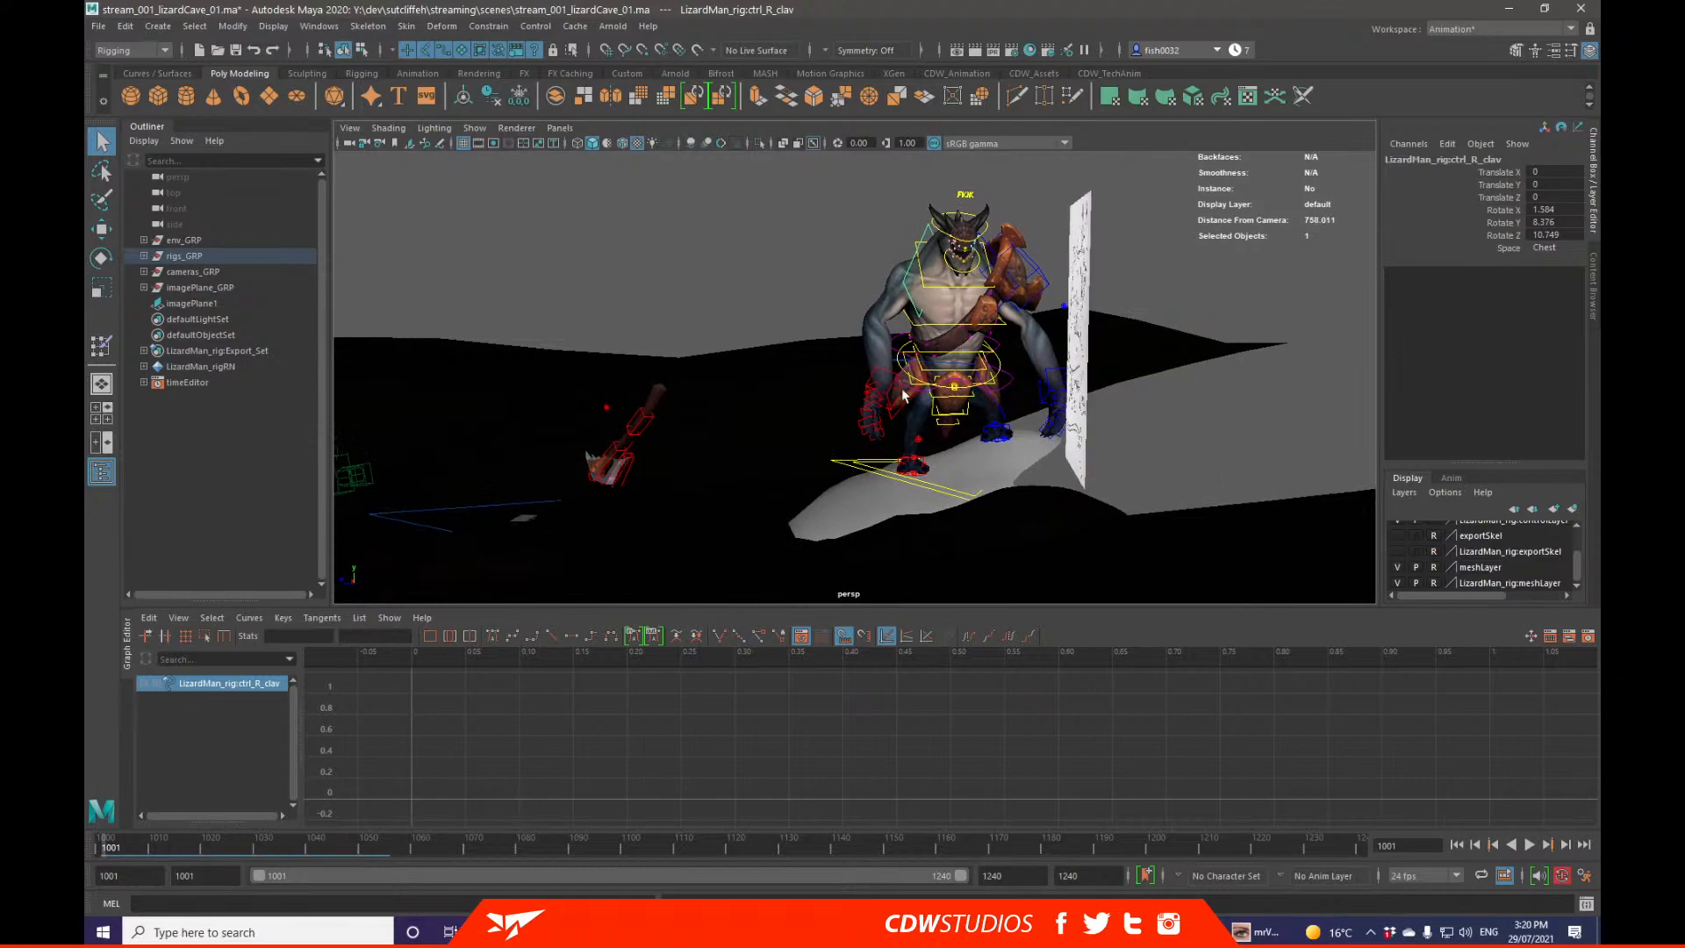
Step: Refine the right hand by setting ctrl_R_wristIK to Translate 283.797, 169.54, 196.937 and Rotate 81.879, 20.927, -54.963
left_click(884, 402)
key("e")
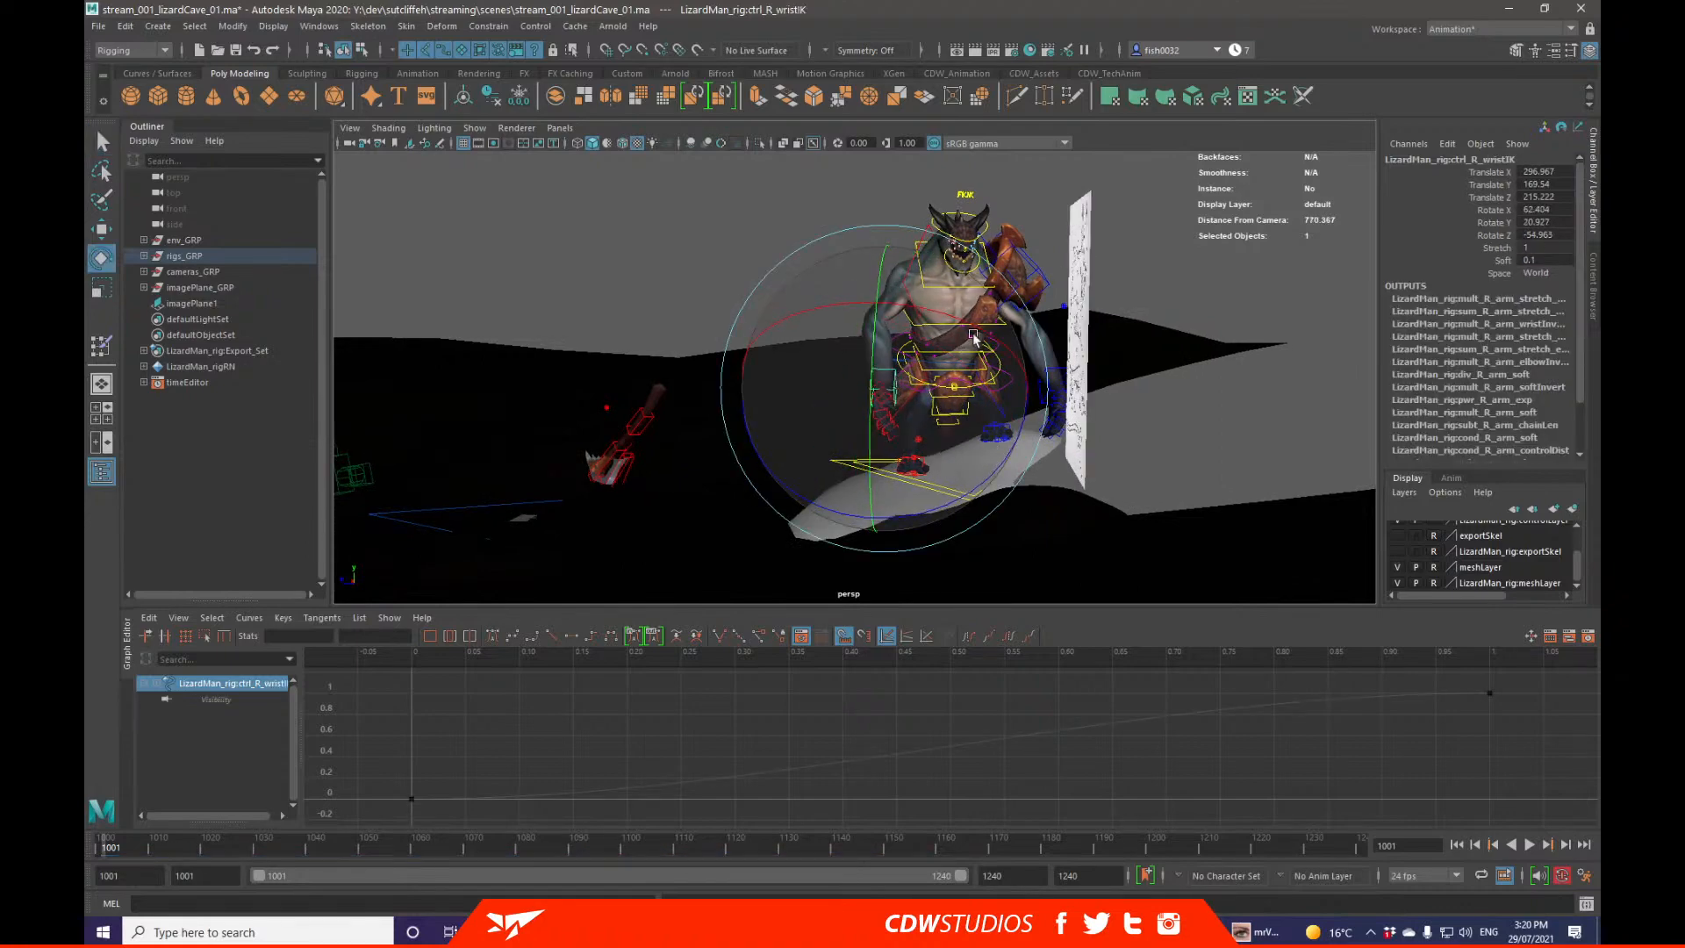
left_click_drag(978, 319, 977, 384)
key("w")
key("q")
left_click_drag(857, 391, 1057, 384)
Step: Hide the rig controls and compare the lizard's arm pose with the reference sketch from the front and side
key("alt+1")
right_click_drag(1018, 377, 890, 353, "alt")
left_click_drag(891, 353, 825, 368, "alt")
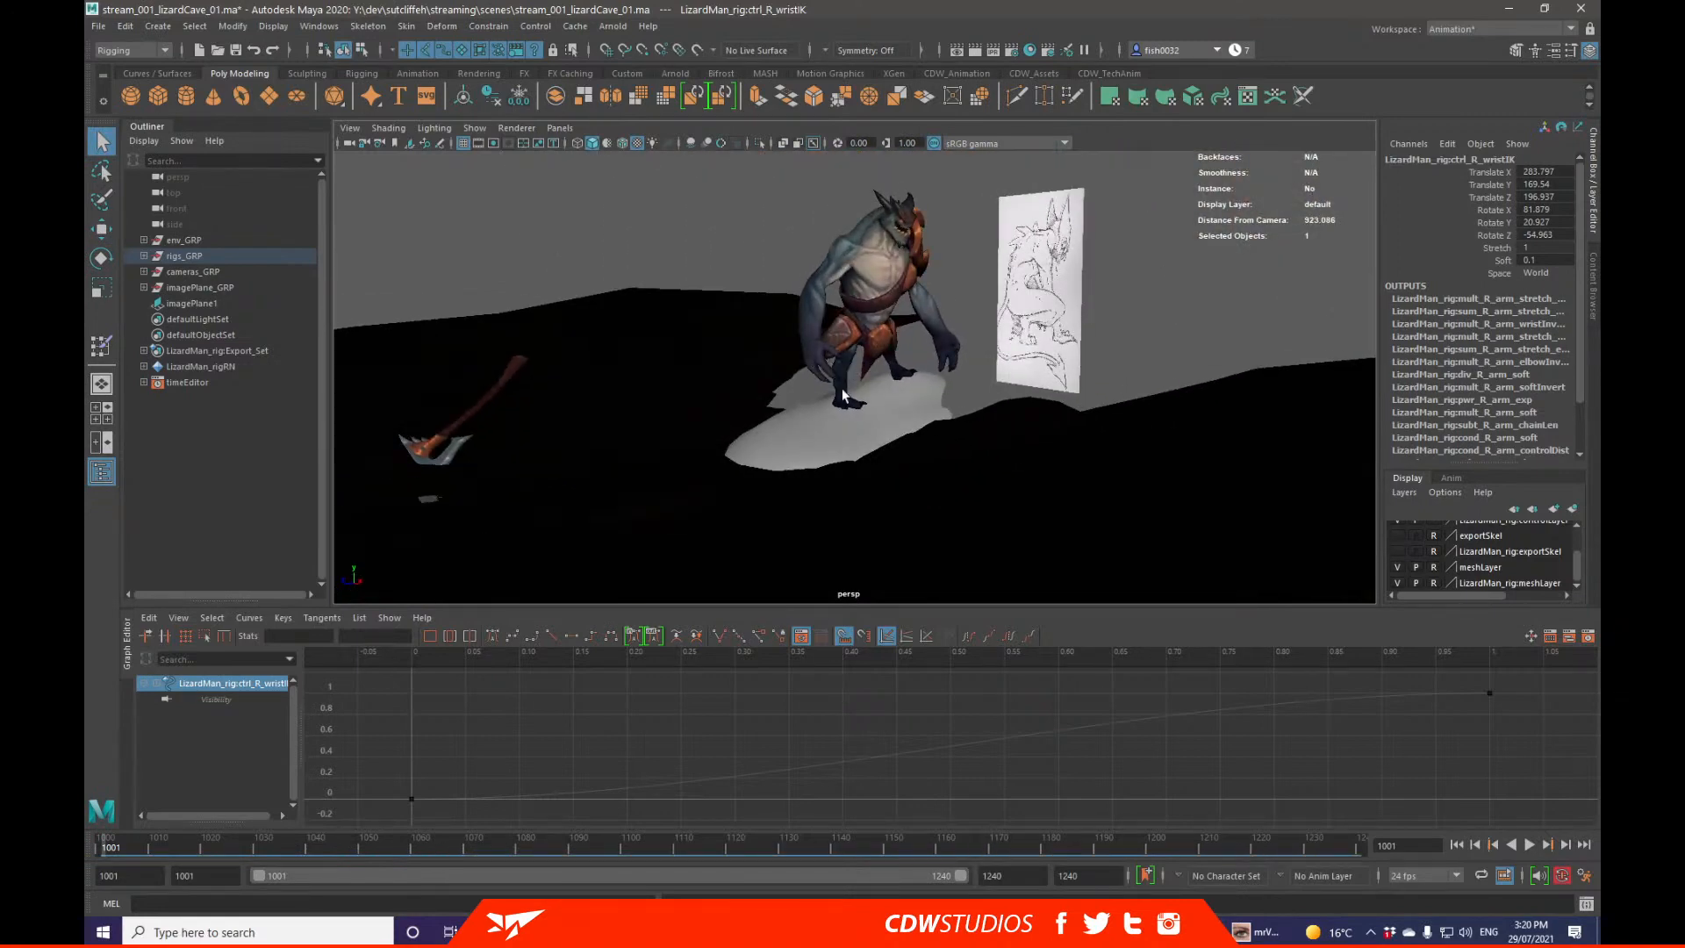
left_click_drag(803, 364, 884, 380, "alt")
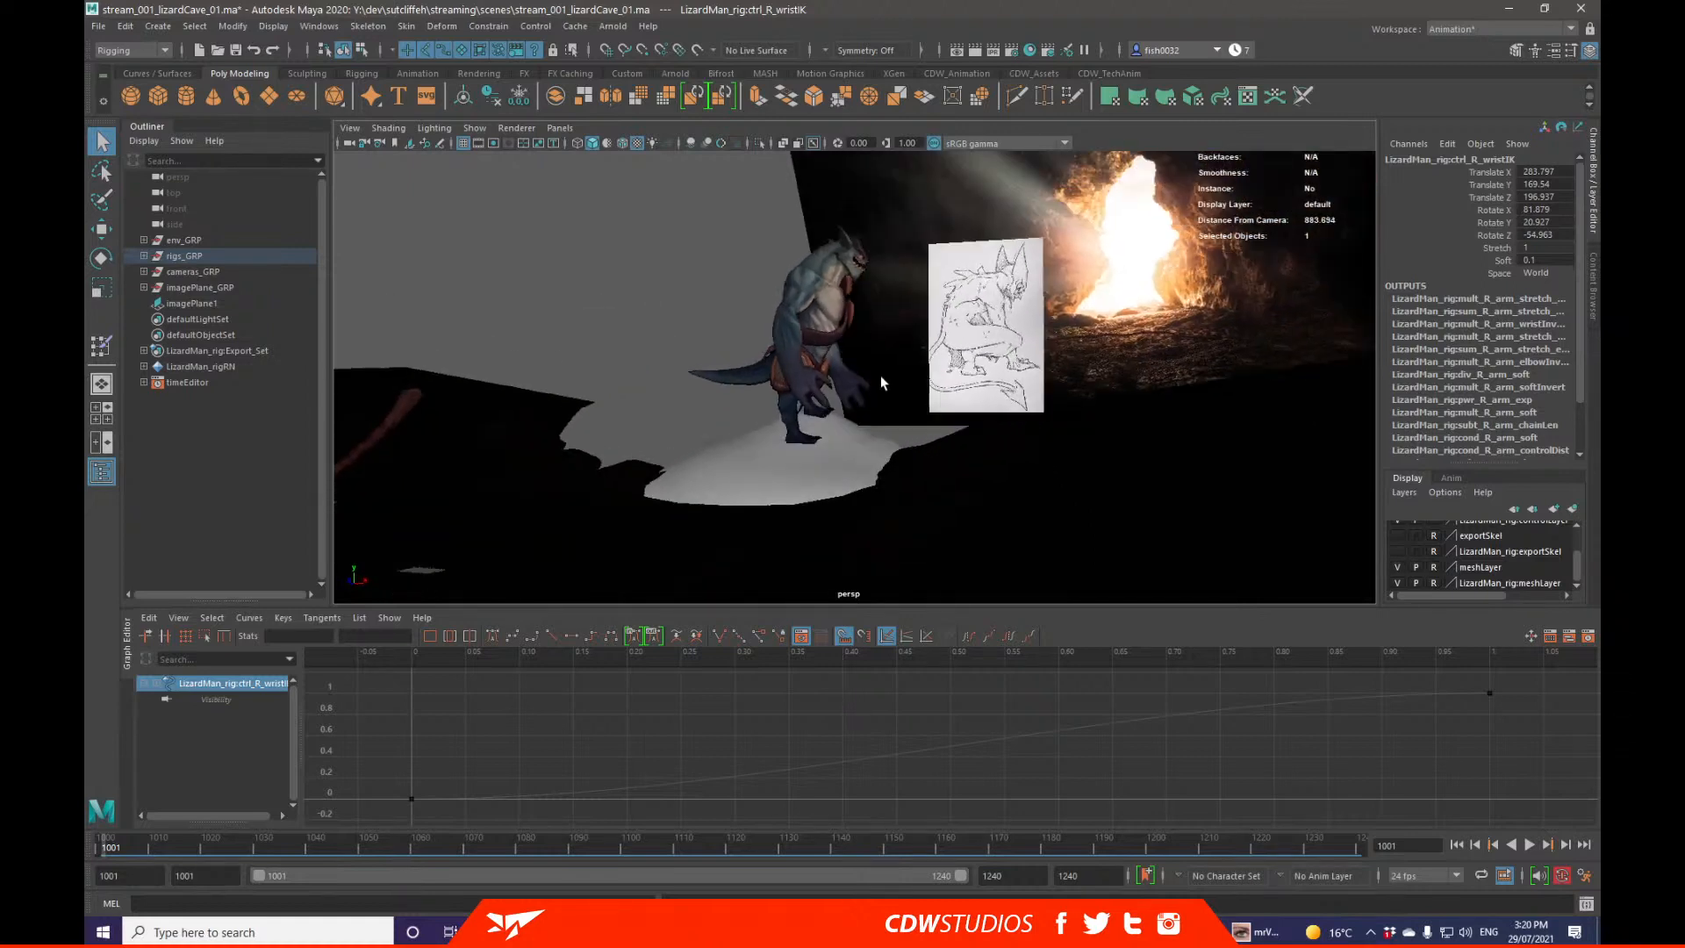
right_click_drag(884, 380, 983, 390, "alt")
middle_click_drag(983, 390, 921, 424, "alt")
left_click_drag(921, 425, 944, 421, "alt")
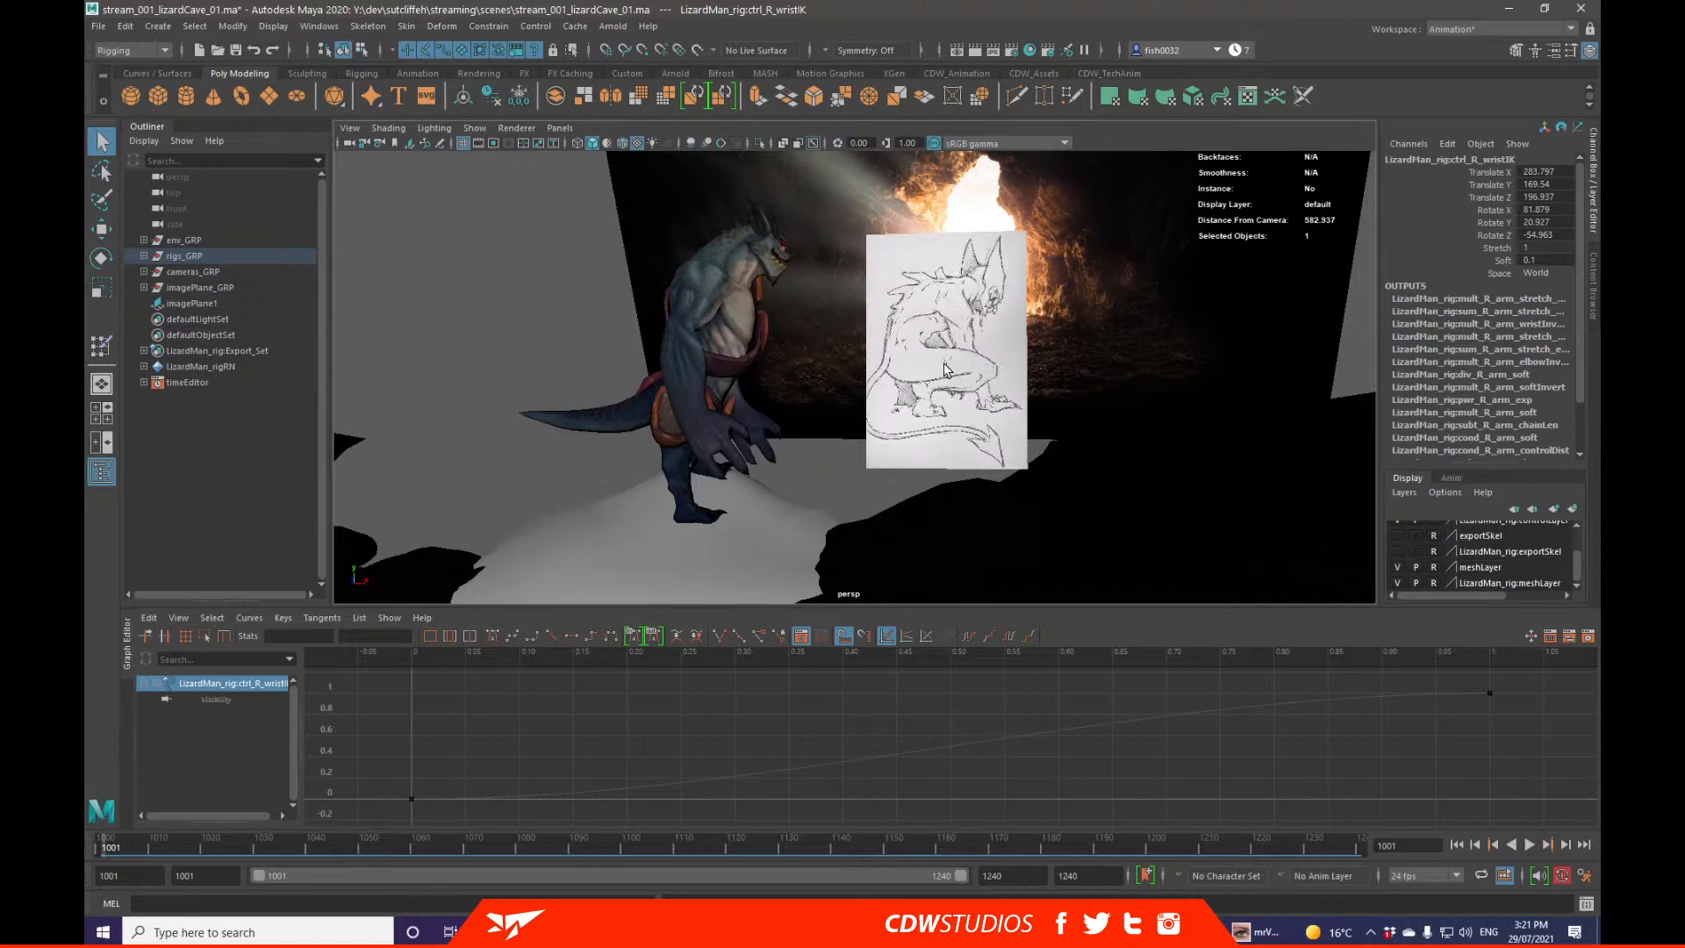
Step: Lower and tilt the lizard's body with the ctrl_COG control toward the crouch in the reference sketch
left_click_drag(889, 375, 860, 346, "alt")
left_click(847, 360)
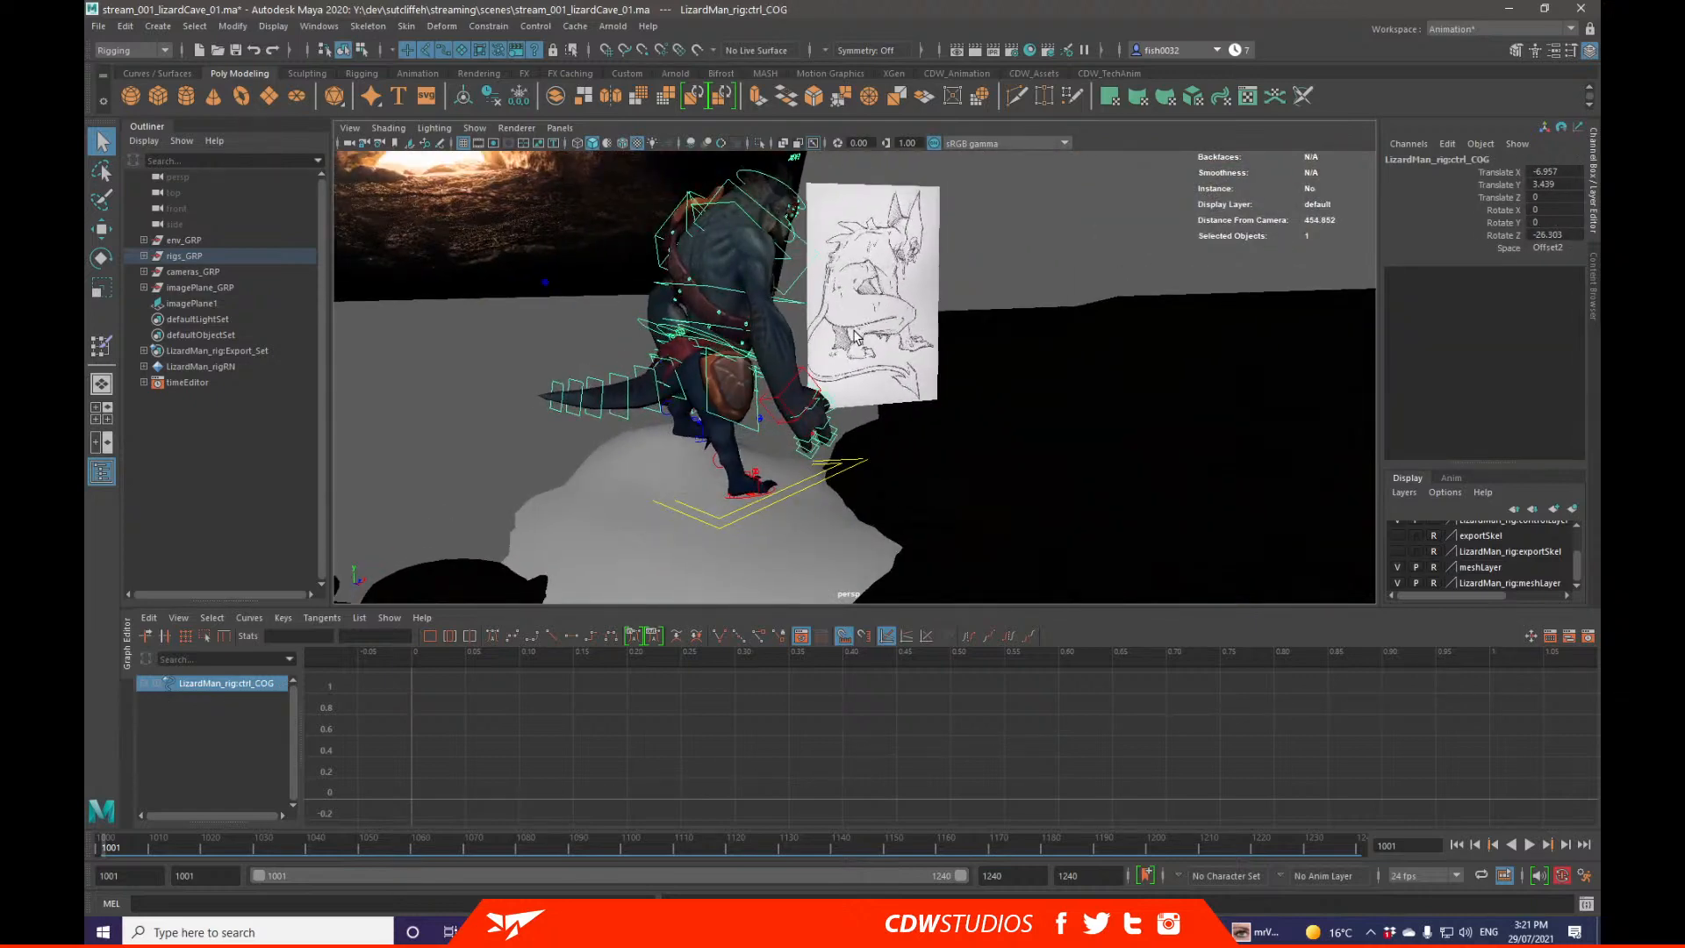
left_click_drag(848, 347, 1093, 433, "alt")
key("w")
key("q")
key("e")
left_click_drag(772, 423, 813, 393, "alt")
key("w")
mouse_move(966, 375)
left_mouse_down("alt")
mouse_move(913, 395)
mouse_move(984, 362)
mouse_move(1031, 370)
mouse_move(811, 397)
mouse_move(869, 351)
mouse_move(914, 444)
mouse_move(892, 416)
mouse_move(1022, 479)
mouse_move(1085, 391)
mouse_move(1083, 440)
left_mouse_up("alt")
Step: Try rotating the front skirt armour control ctrl_skirtArmorFront01 and undo the rotation
key("q")
left_click(1062, 453)
key("e")
key("ctrl+z")
left_click(1062, 448)
key("ctrl+z")
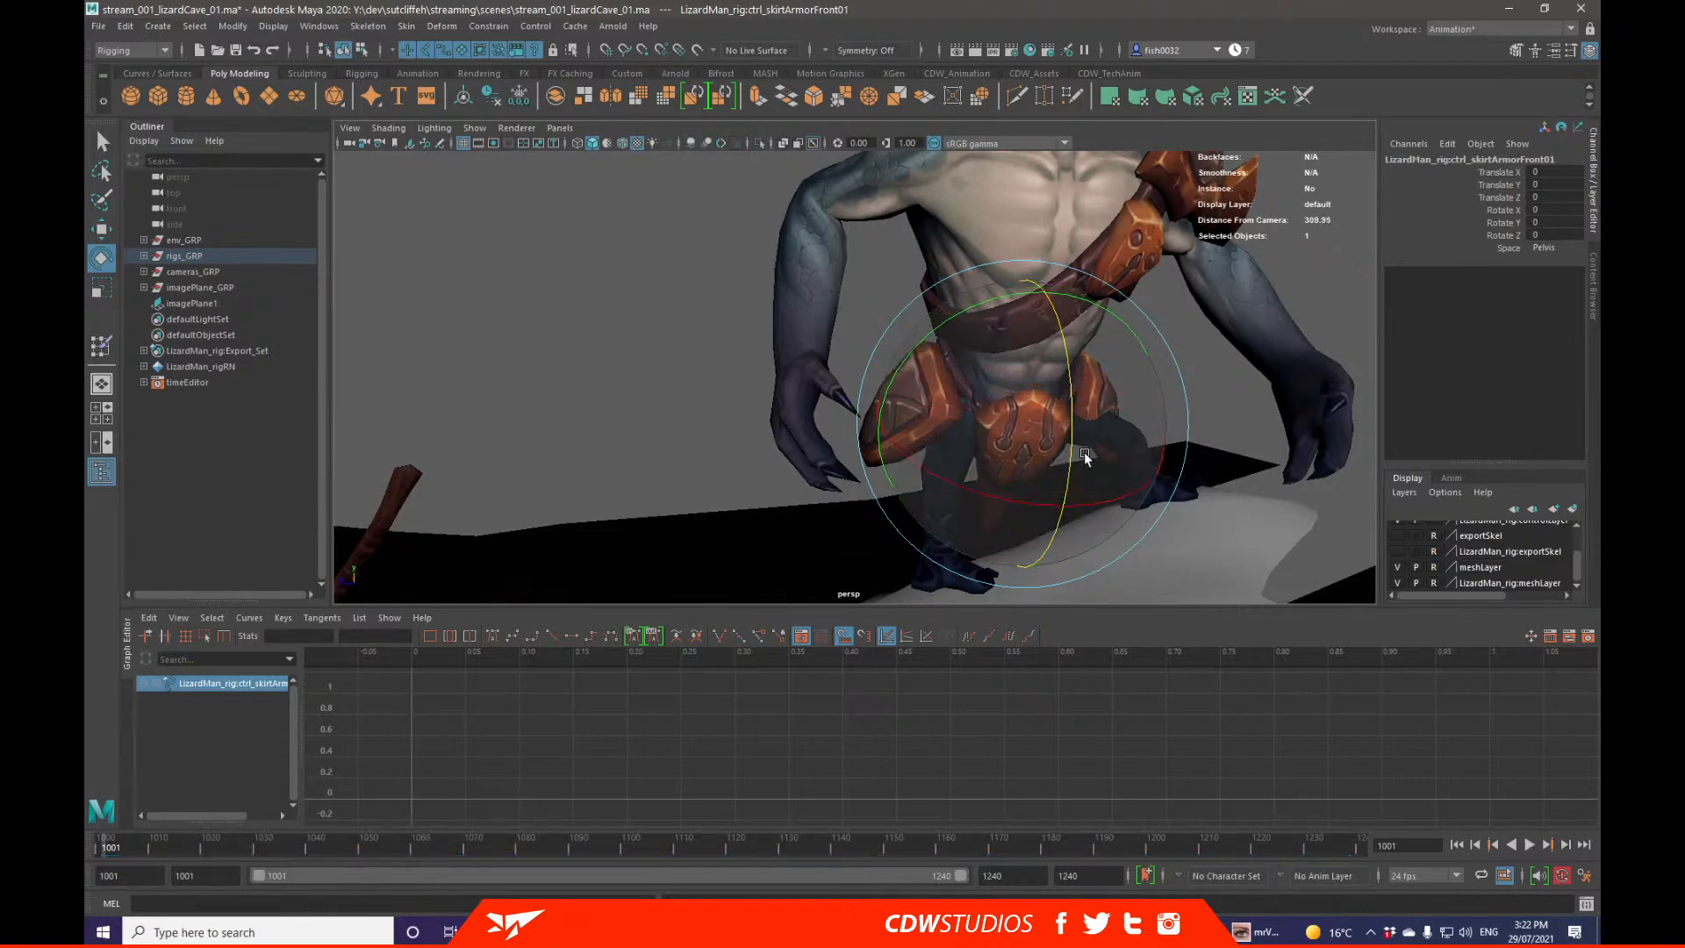
key("q")
Step: Clear the selection and compare the crouched lizard with the reference sketch from behind and the side
mouse_move(1007, 482)
left_mouse_down("alt")
mouse_move(978, 475)
mouse_move(1032, 484)
left_mouse_up("alt")
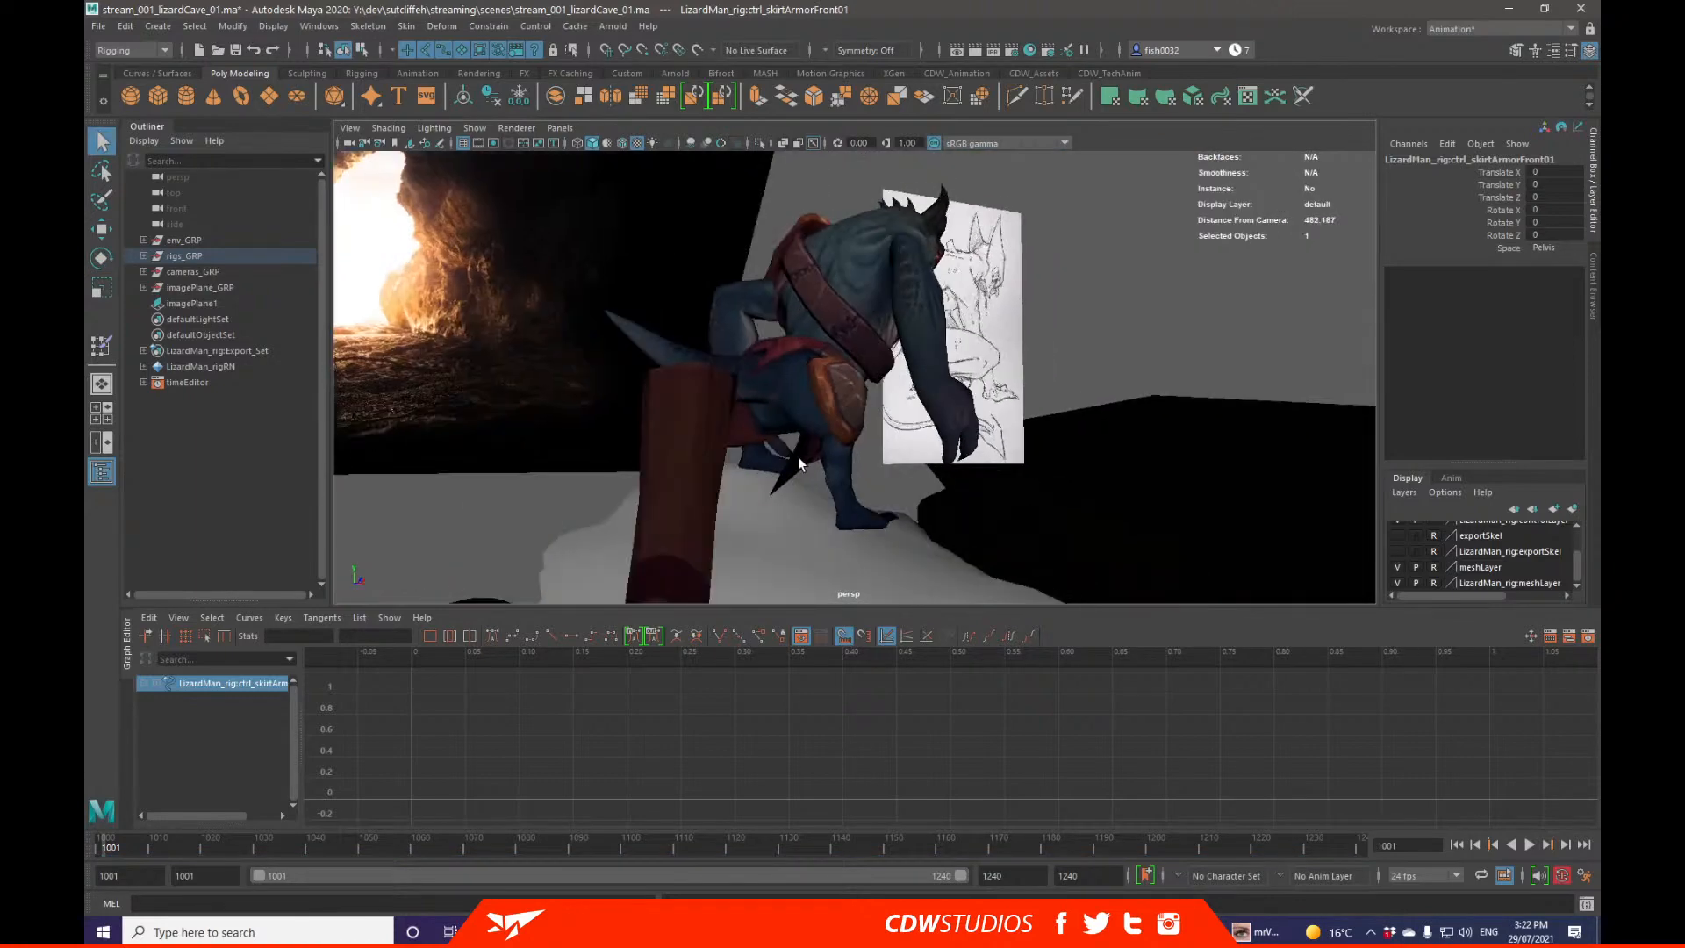
left_click_drag(798, 463, 839, 392, "alt")
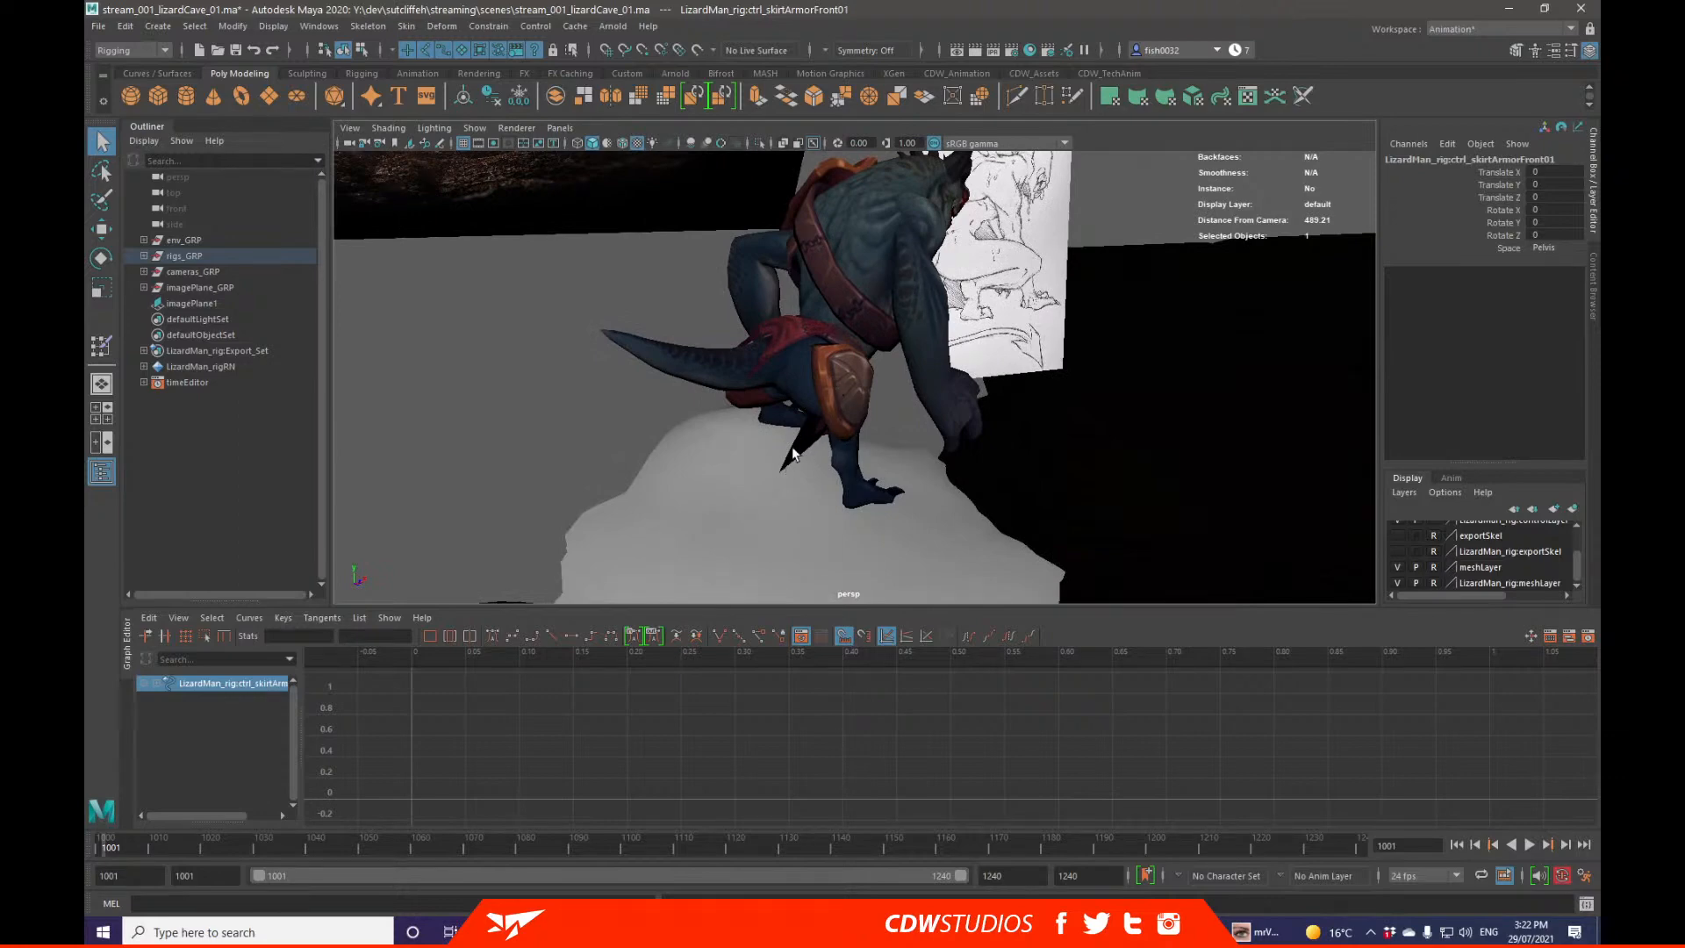
left_click_drag(800, 450, 957, 355, "alt")
left_click(877, 338)
mouse_move(976, 428)
left_mouse_down("alt")
mouse_move(927, 419)
mouse_move(988, 389)
left_mouse_up("alt")
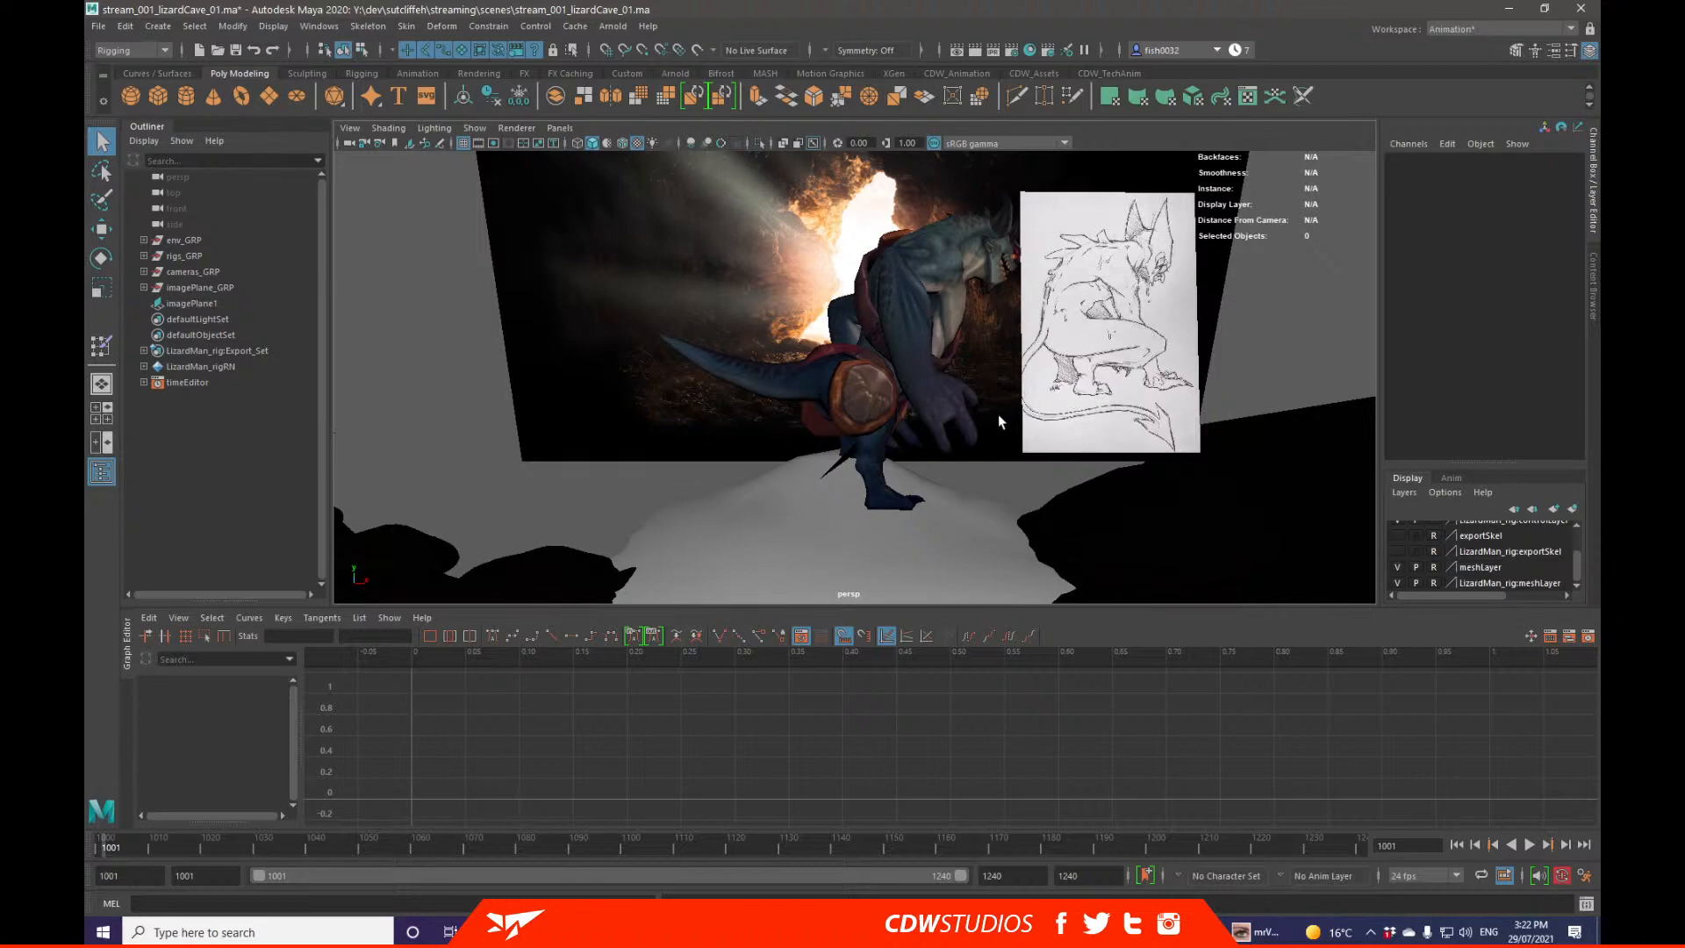
Step: Select the lizard's ctrl_COG control, frame it, and set the Move tool's axis orientation to Object
mouse_move(1074, 364)
left_mouse_down("alt")
mouse_move(1007, 451)
mouse_move(1091, 406)
mouse_move(981, 425)
mouse_move(1015, 413)
mouse_move(857, 474)
mouse_move(857, 456)
mouse_move(820, 482)
mouse_move(937, 385)
mouse_move(787, 459)
mouse_move(741, 524)
mouse_move(763, 493)
mouse_move(970, 399)
mouse_move(1018, 457)
mouse_move(1039, 439)
mouse_move(1040, 464)
mouse_move(1075, 462)
mouse_move(951, 459)
left_mouse_up("alt")
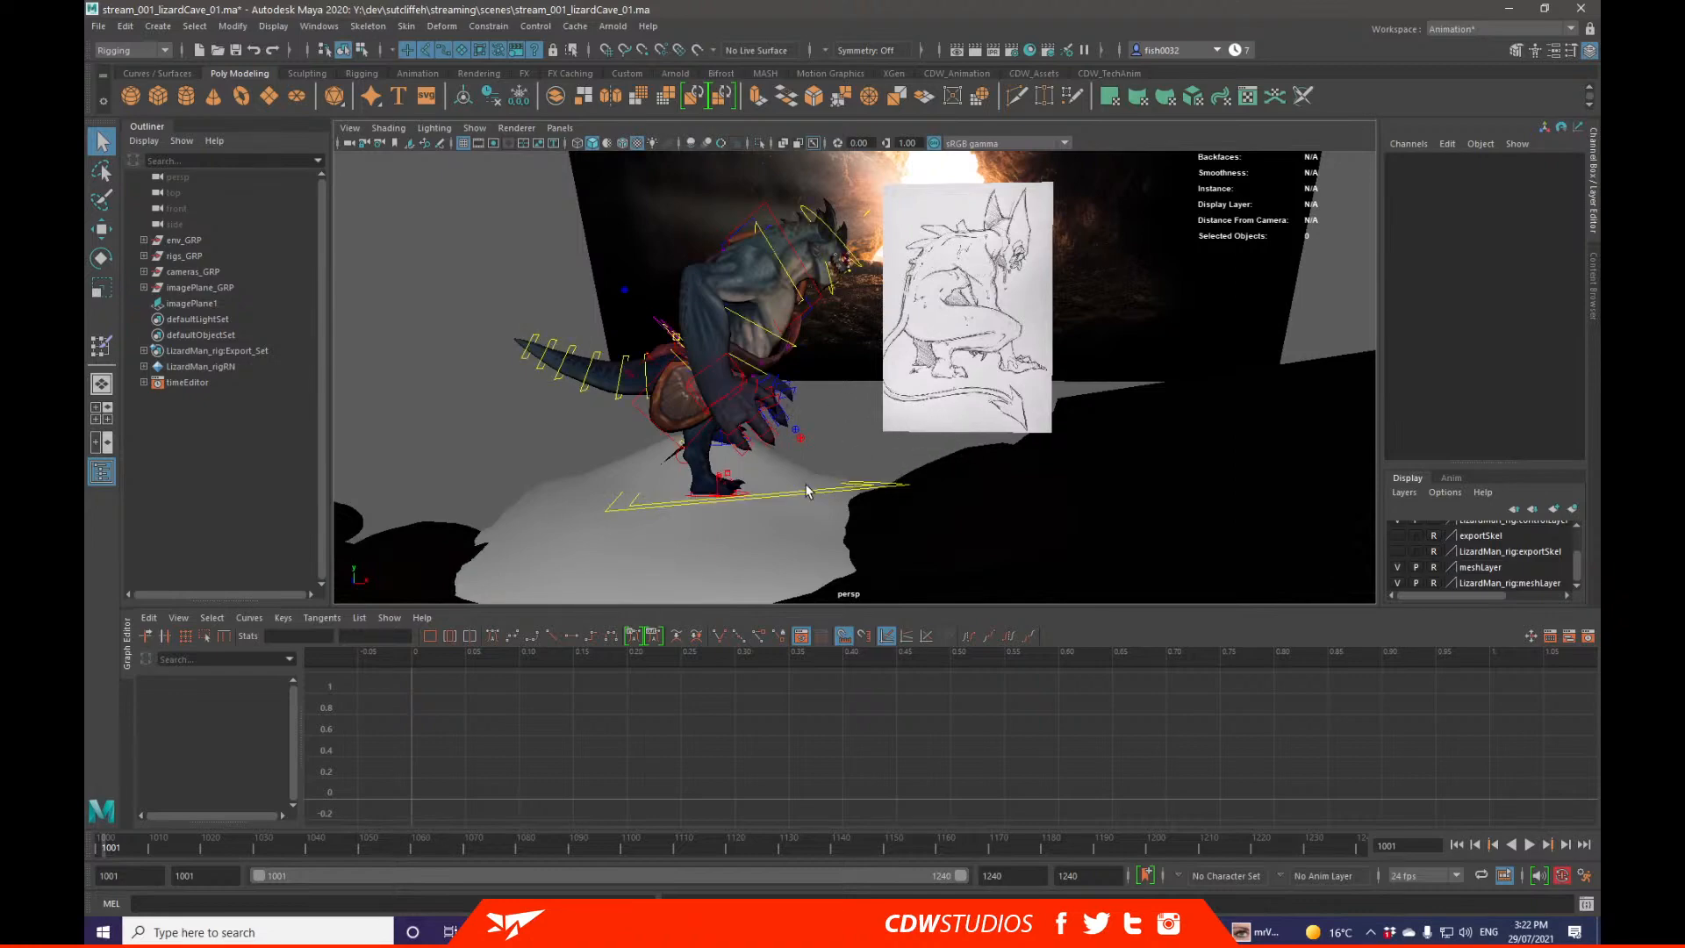
left_click_drag(993, 399, 809, 425, "alt")
left_click(989, 418)
key("f")
key("w")
right_click(790, 382)
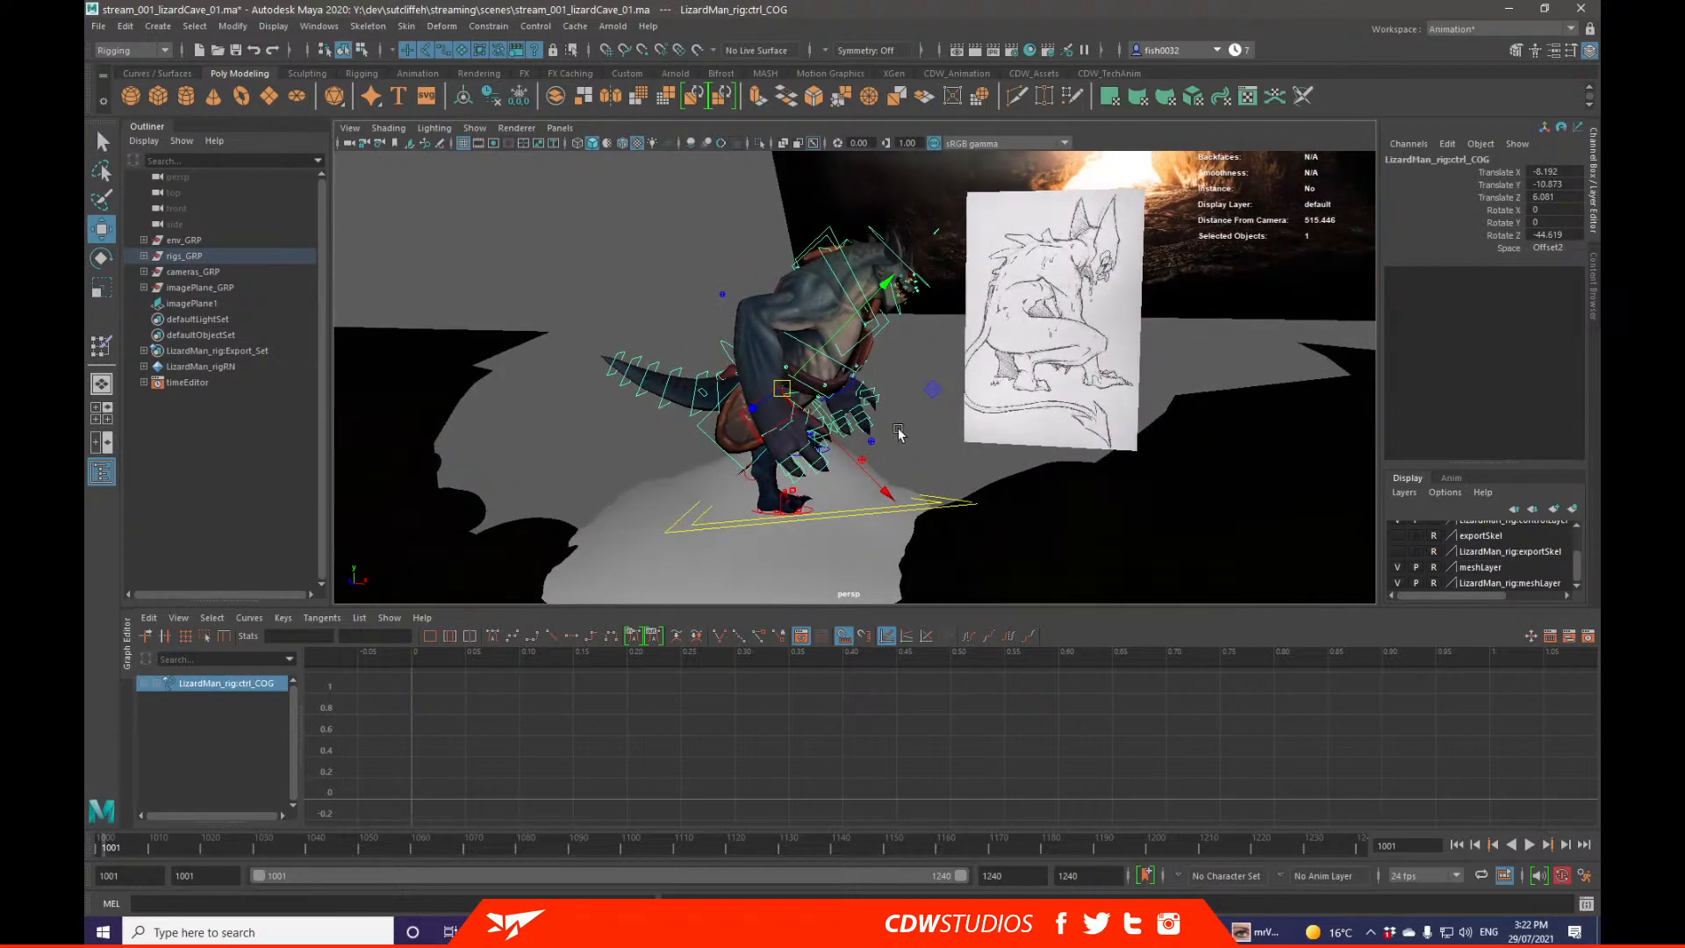
right_click(810, 423)
left_click(835, 406)
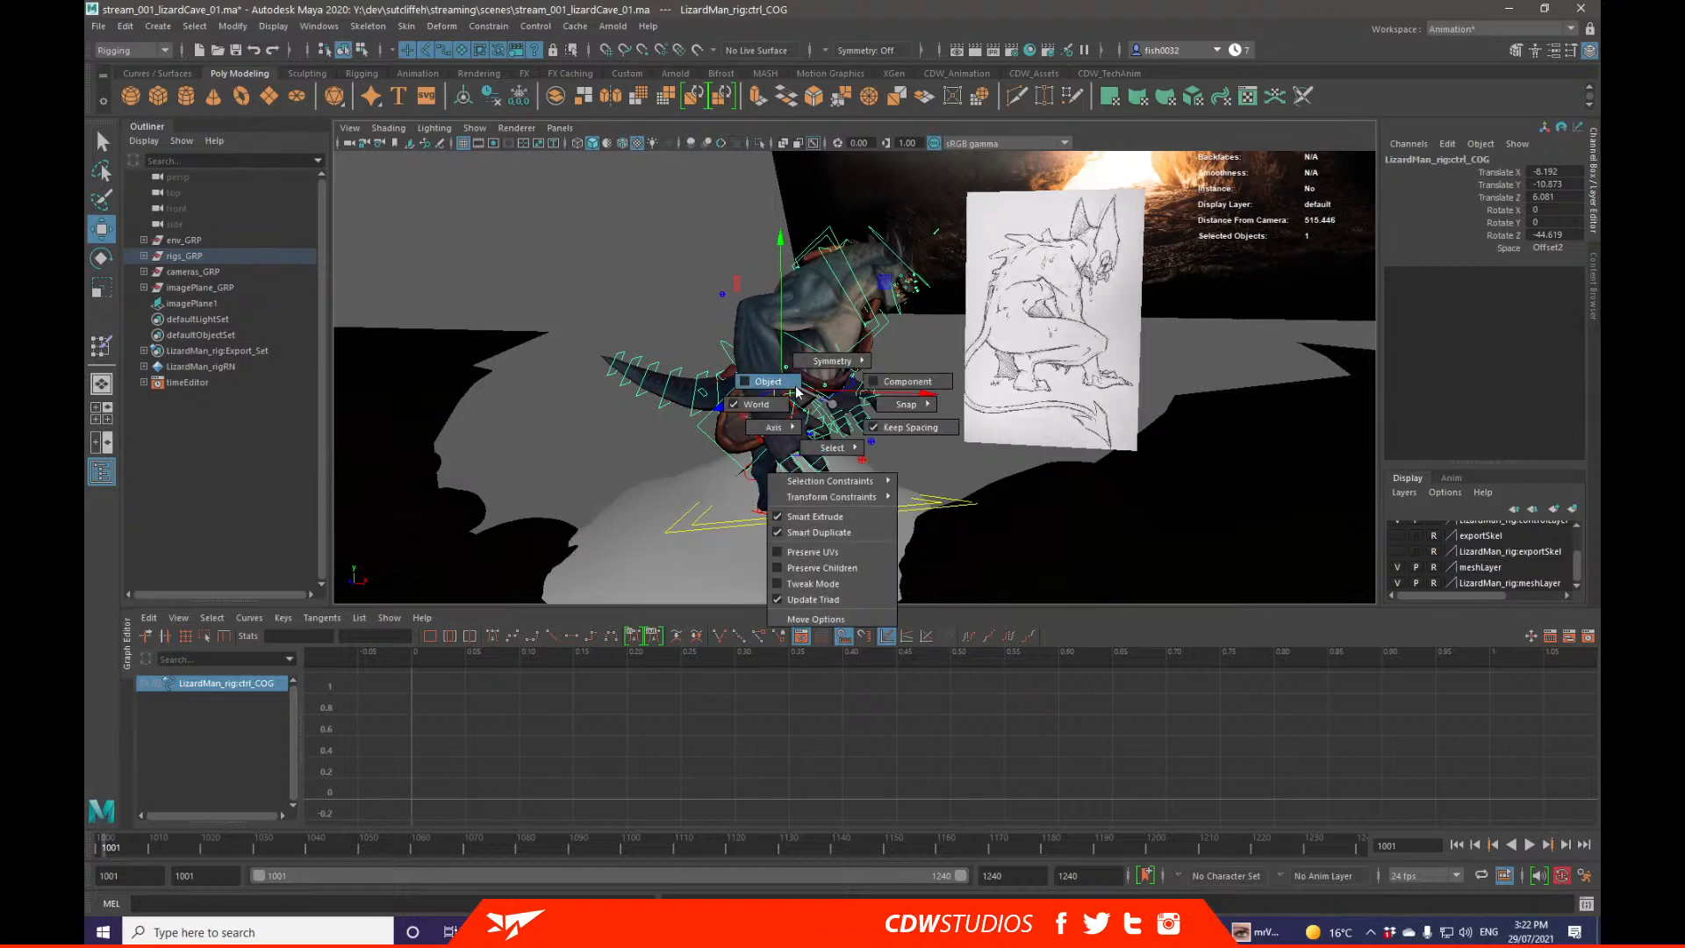
left_click(797, 391)
Step: Try shifting the ctrl_COG control along Translate Z and Translate Y, undoing each move
left_click_drag(855, 393, 1066, 457, "alt")
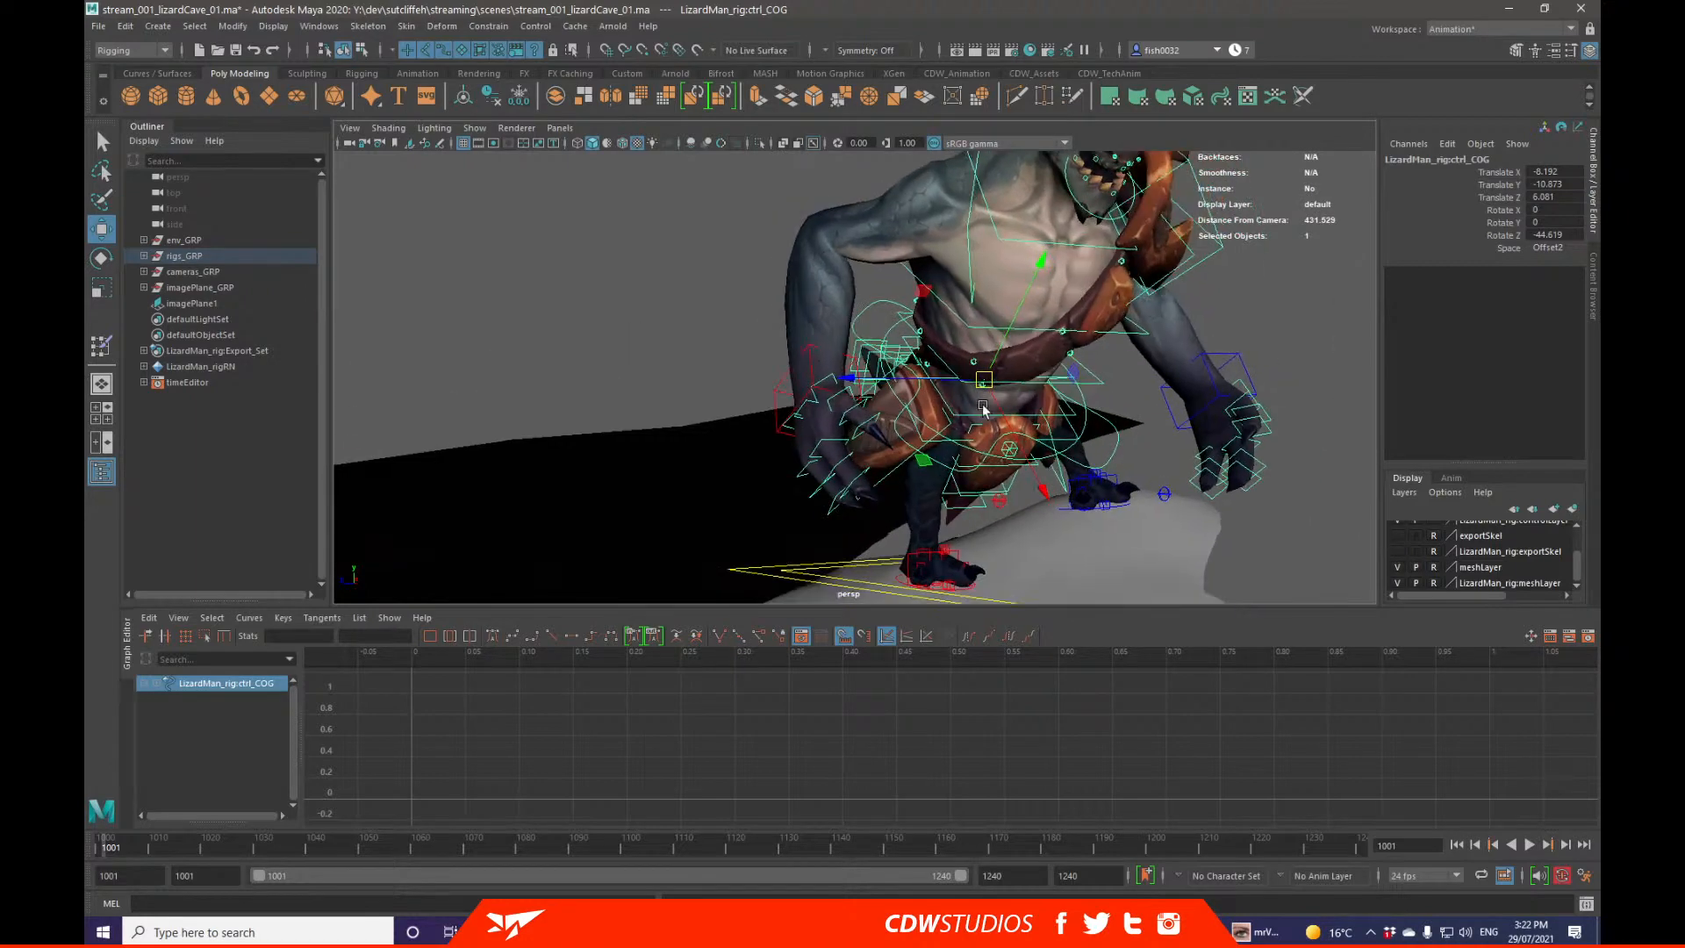
key("q")
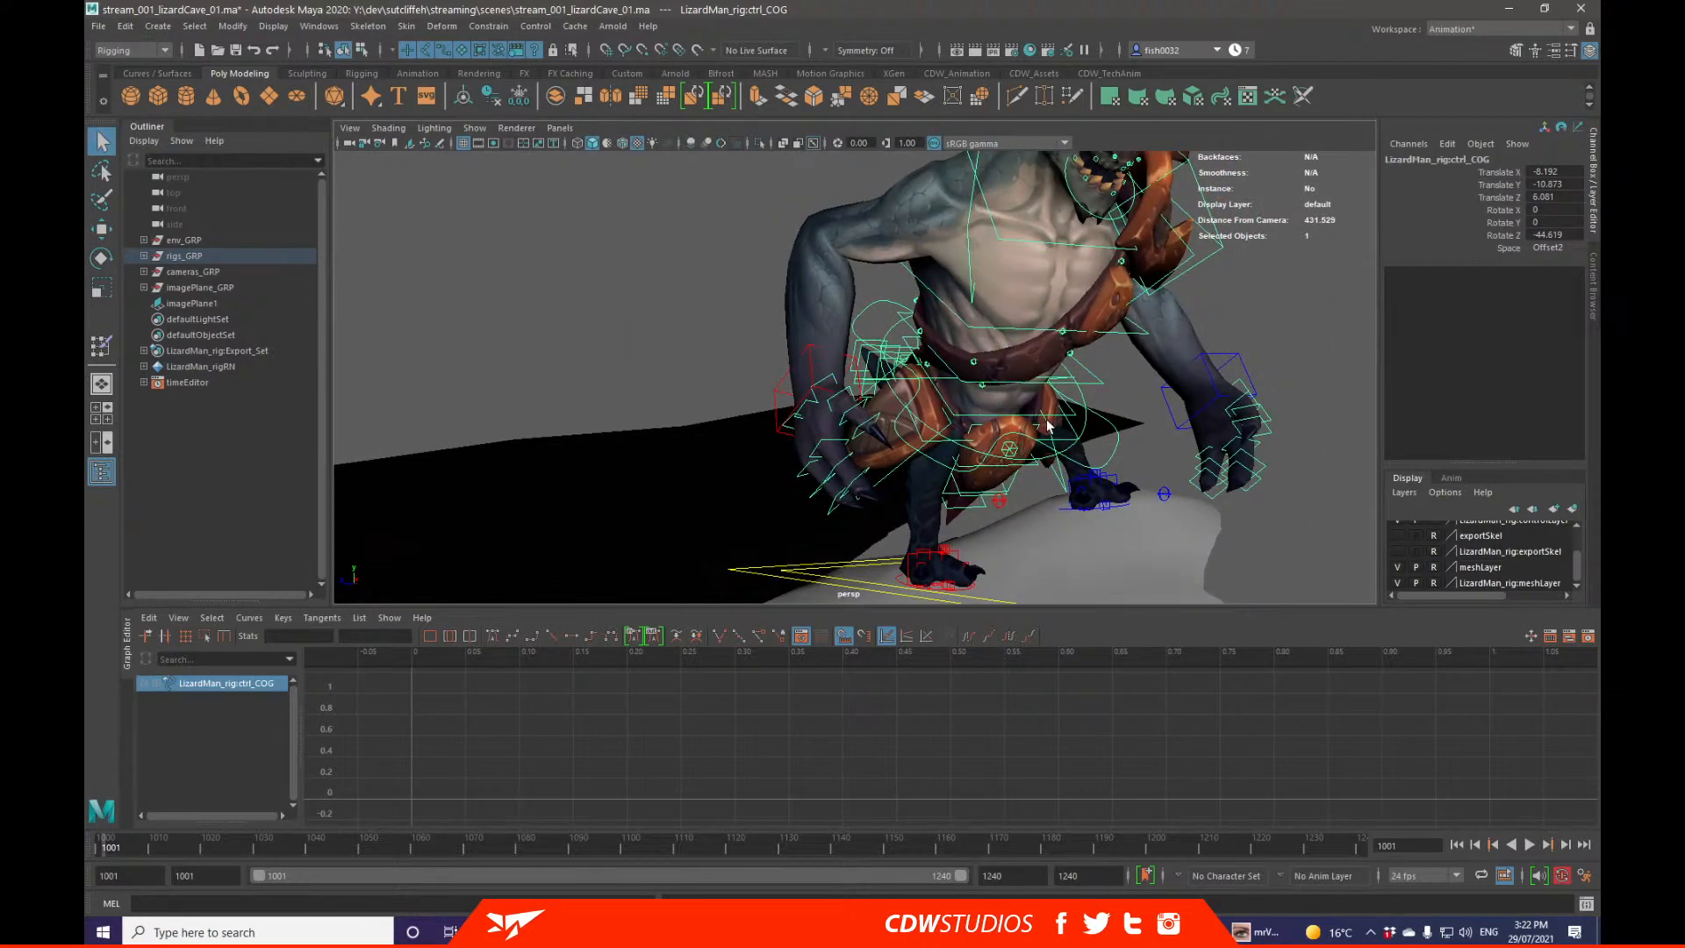
key("w")
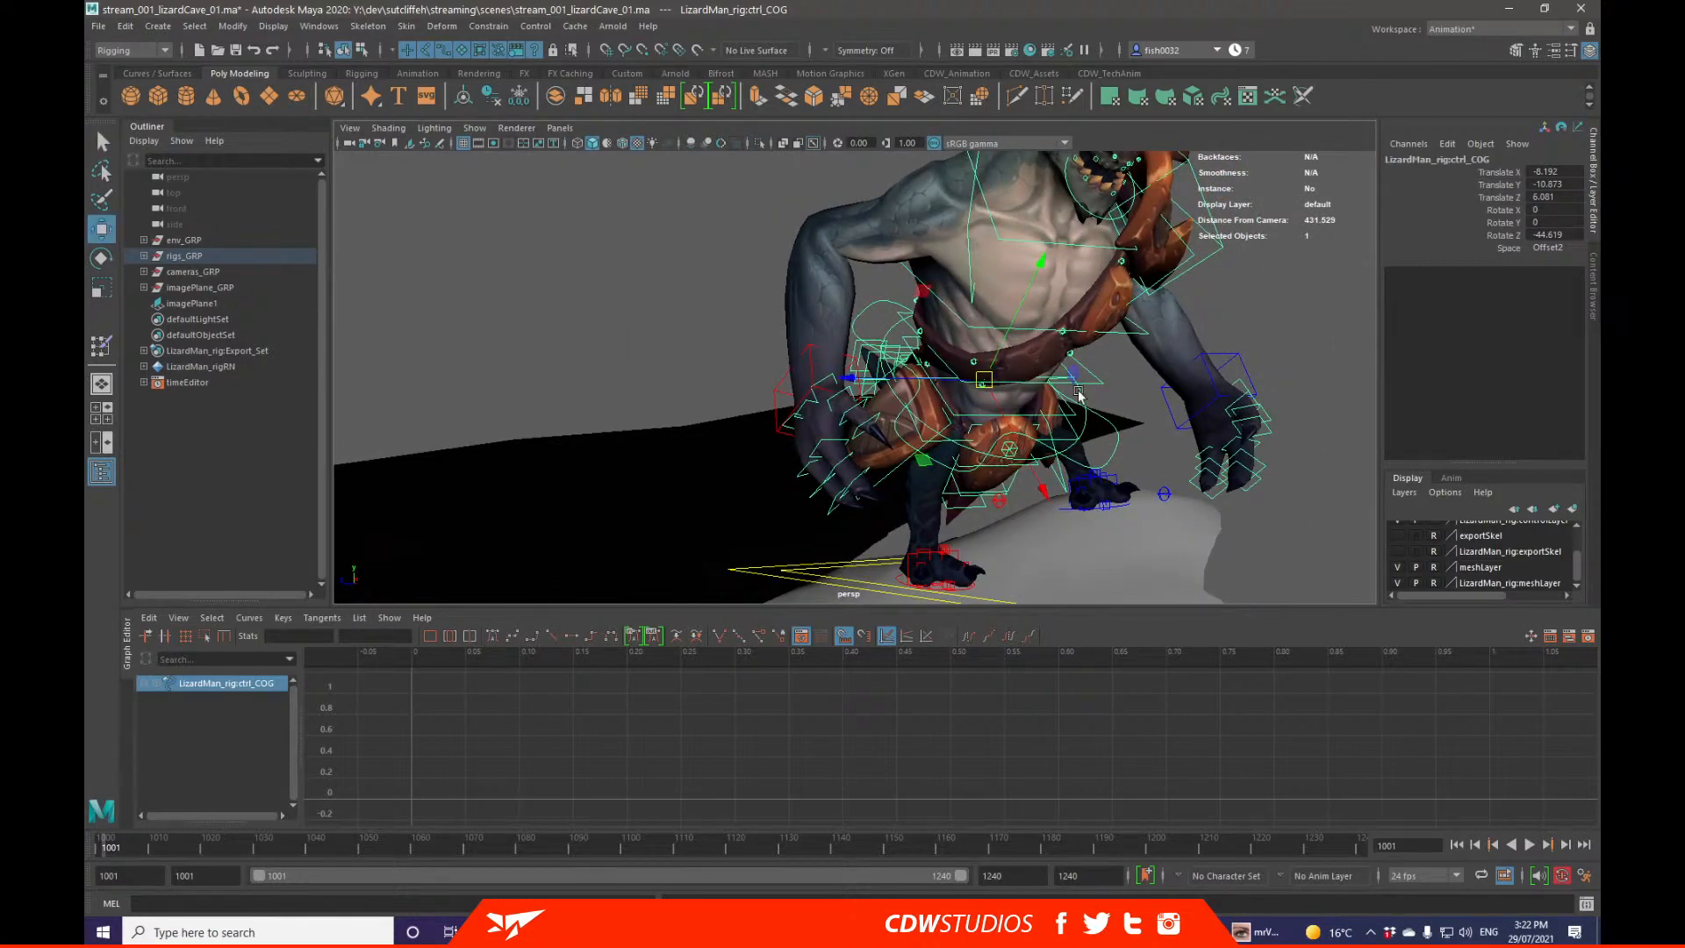
left_click(1499, 197)
middle_click_drag(1151, 329, 1128, 342)
key("ctrl+z")
right_click_drag(1160, 313, 1179, 312)
left_click_drag(1180, 314, 1313, 300, "alt")
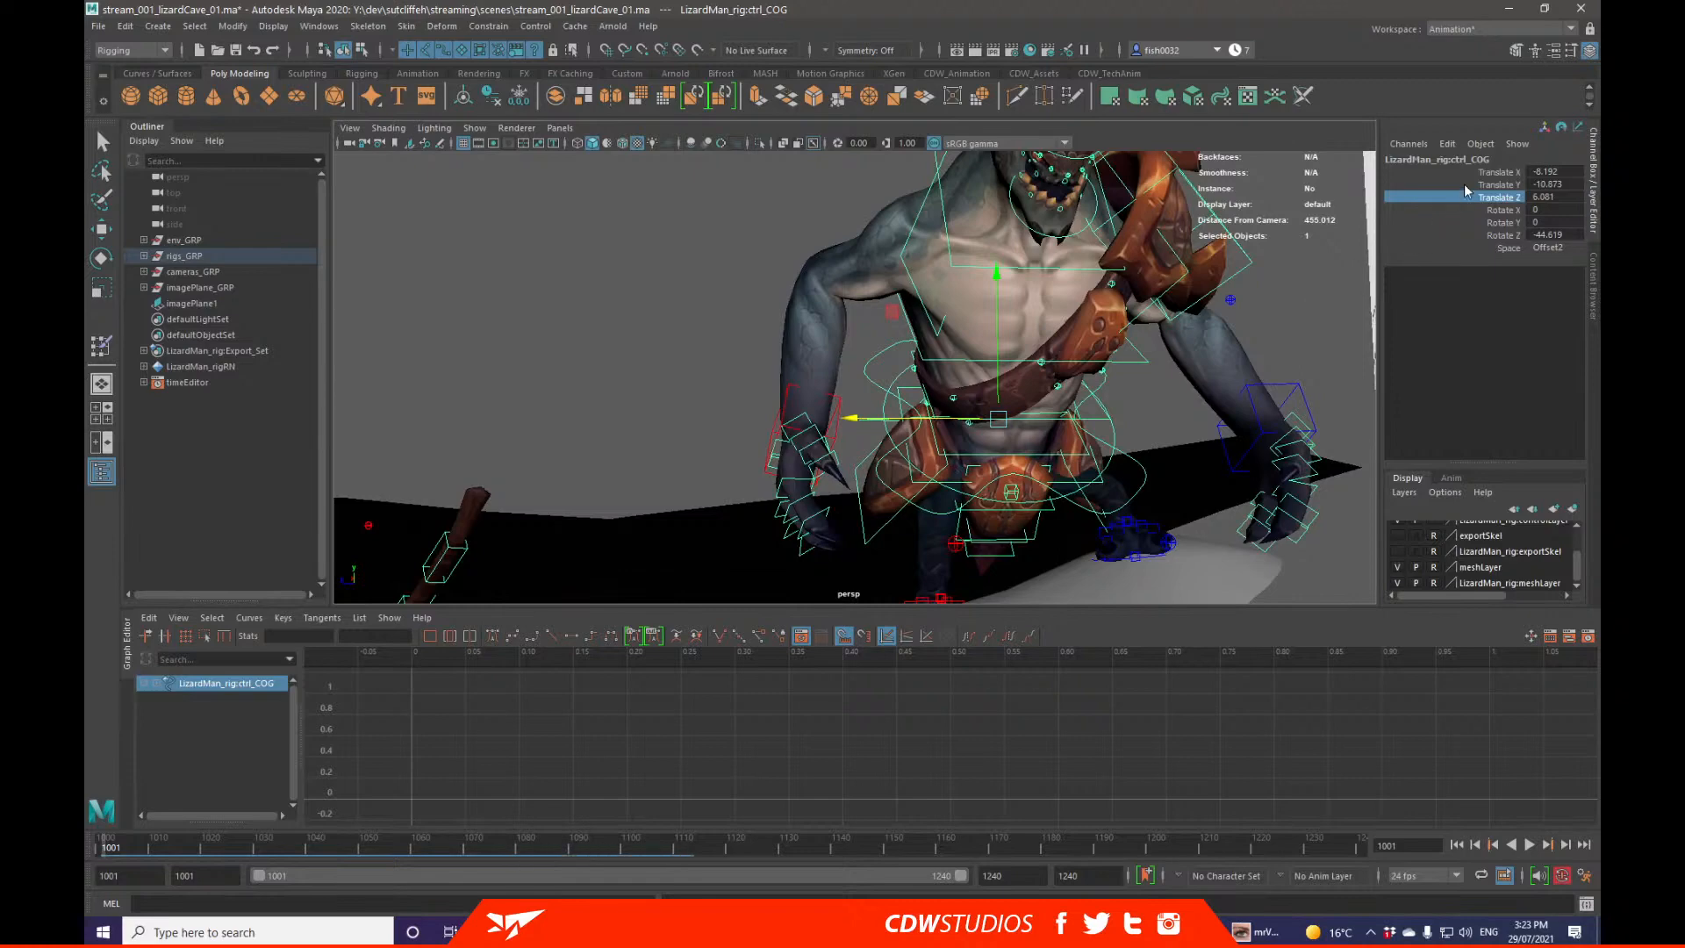
left_click(1492, 185)
middle_click_drag(1239, 360, 1240, 323)
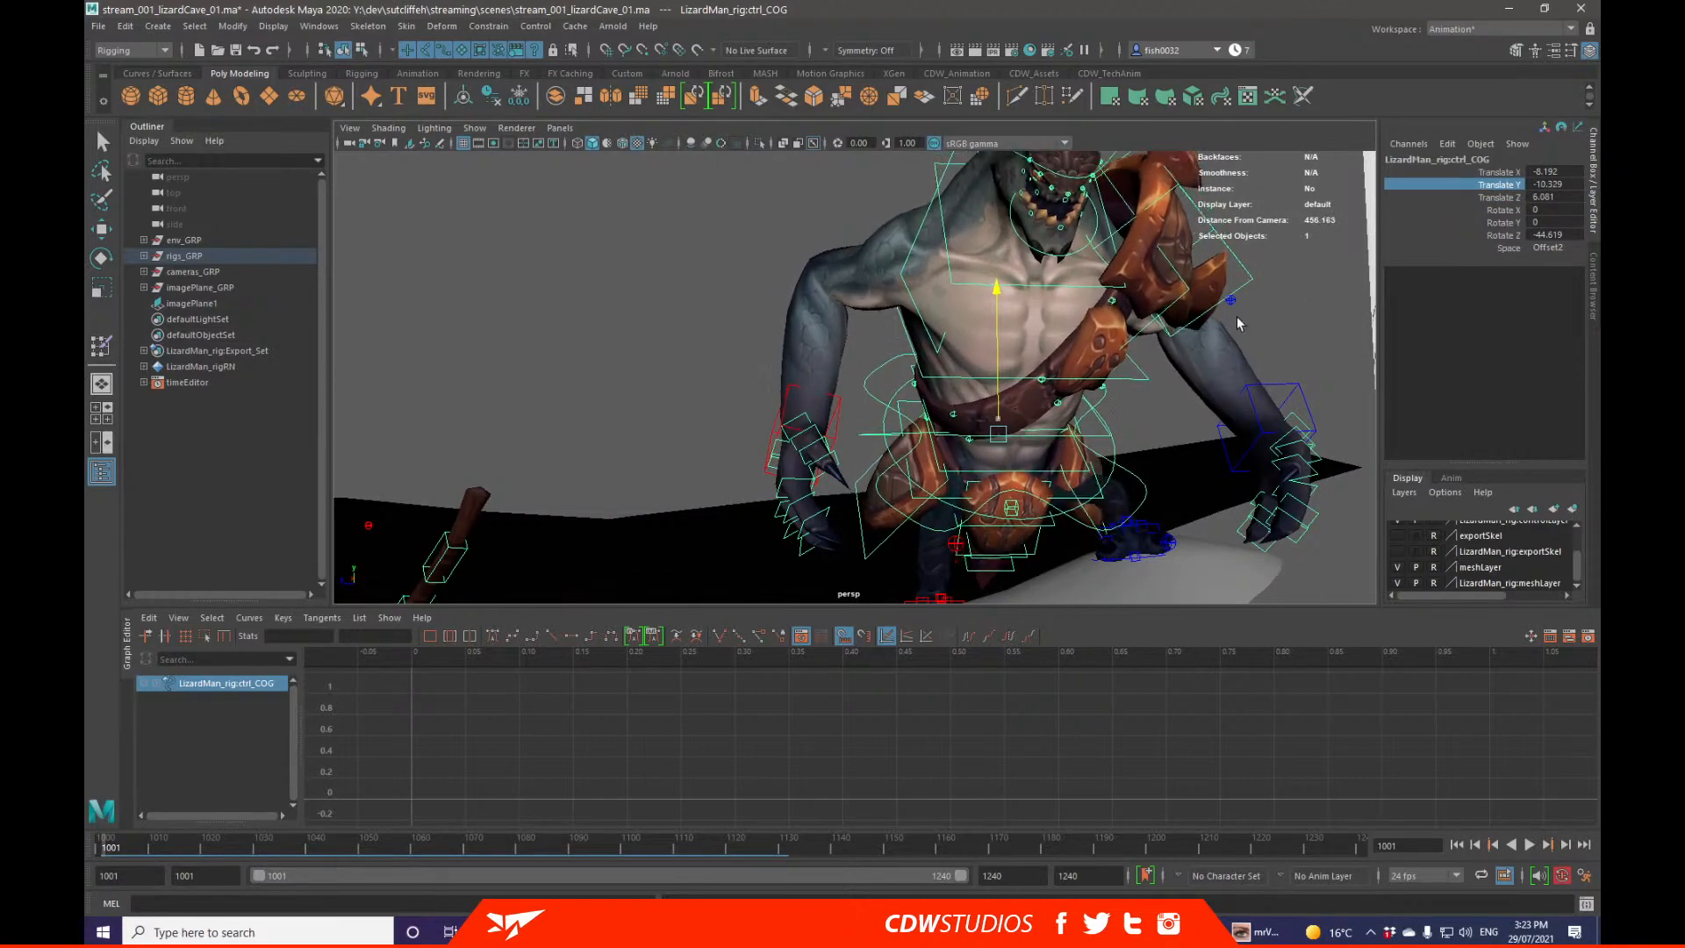
key("ctrl+z")
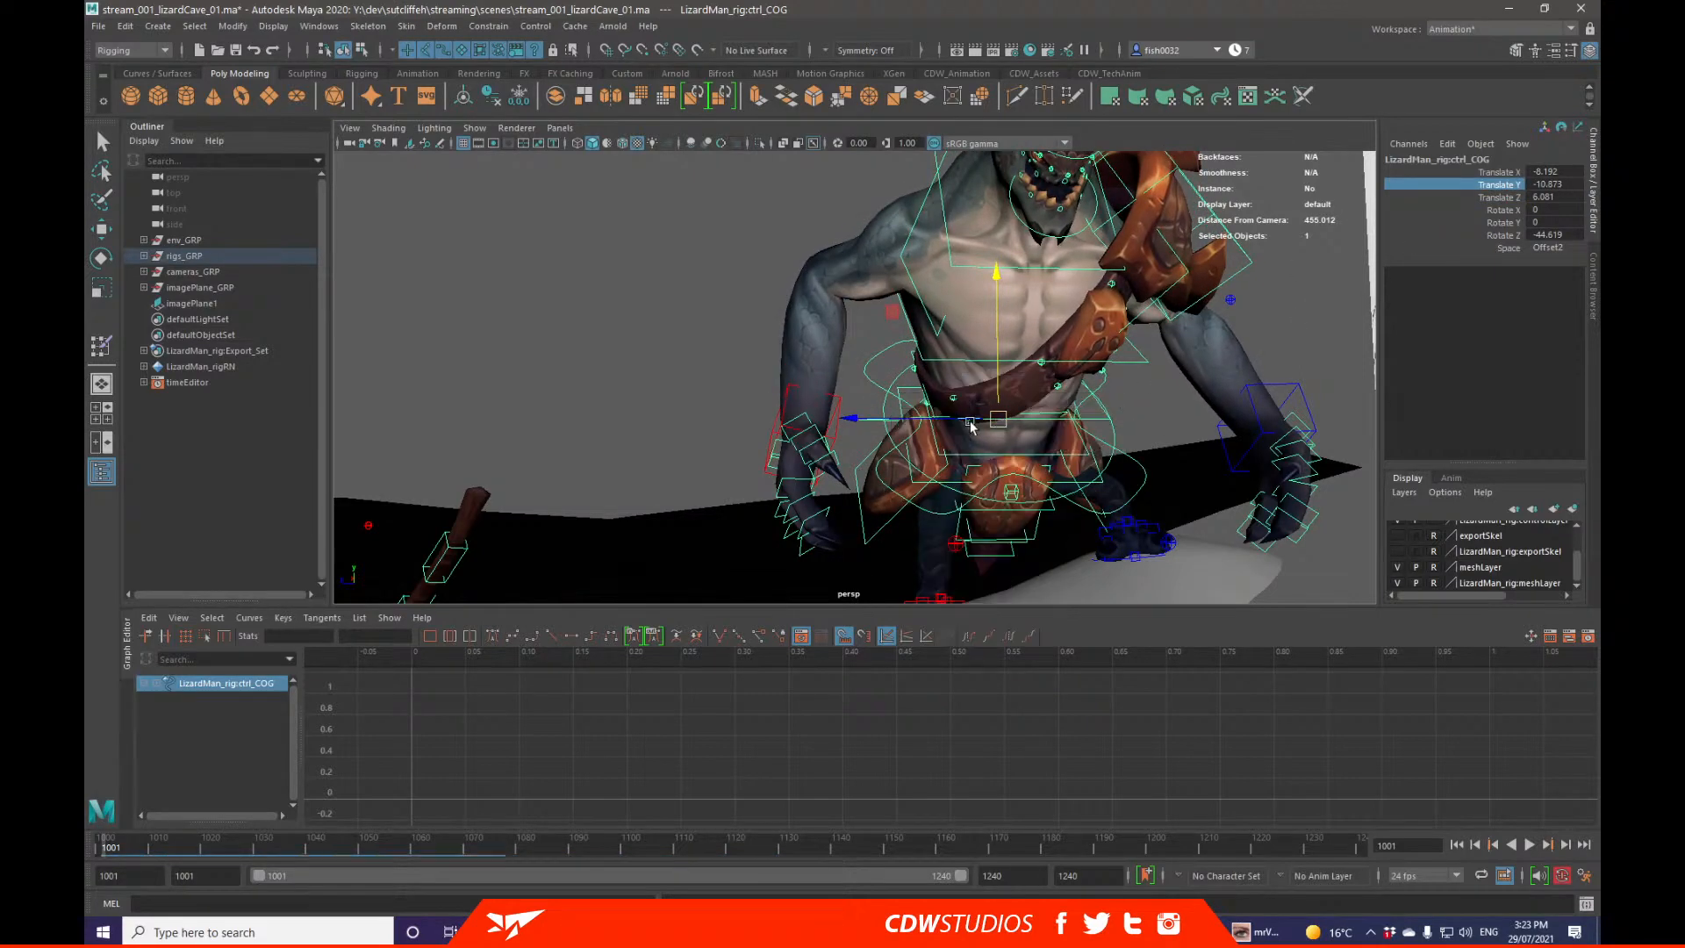
Step: Try rotating the ctrl_COG control in Z to about -16.26 and undo the rotation
left_click_drag(1002, 427, 1036, 302, "alt")
key("w")
left_click(1035, 344)
key("e")
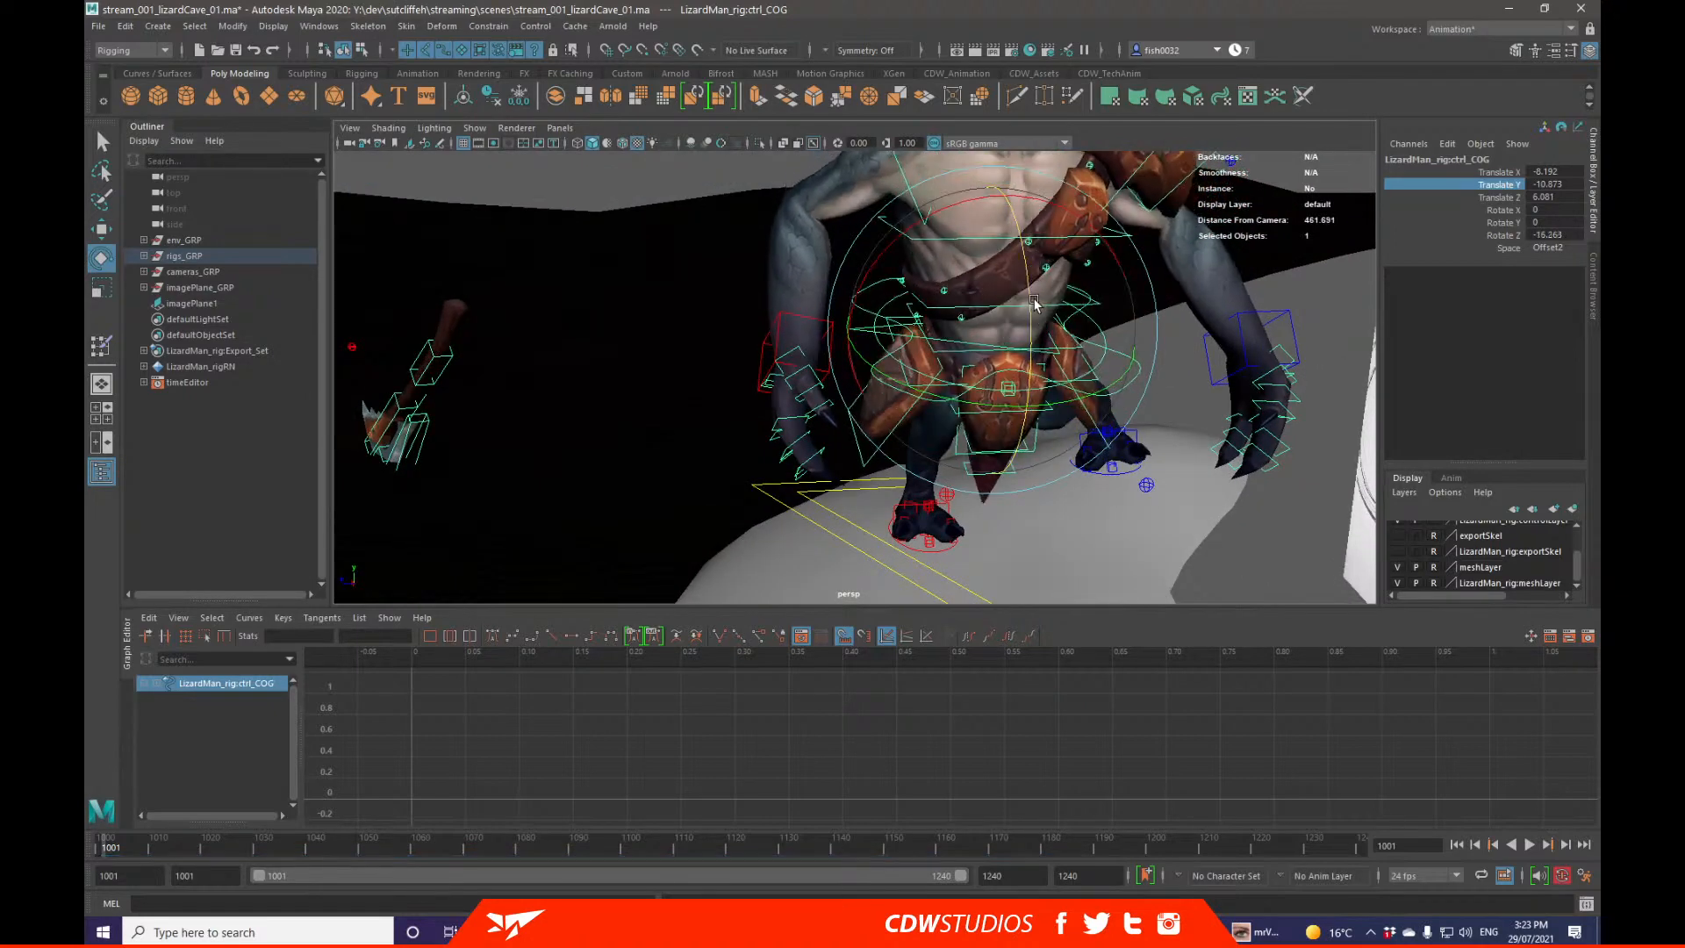
key("ctrl+z")
key("w")
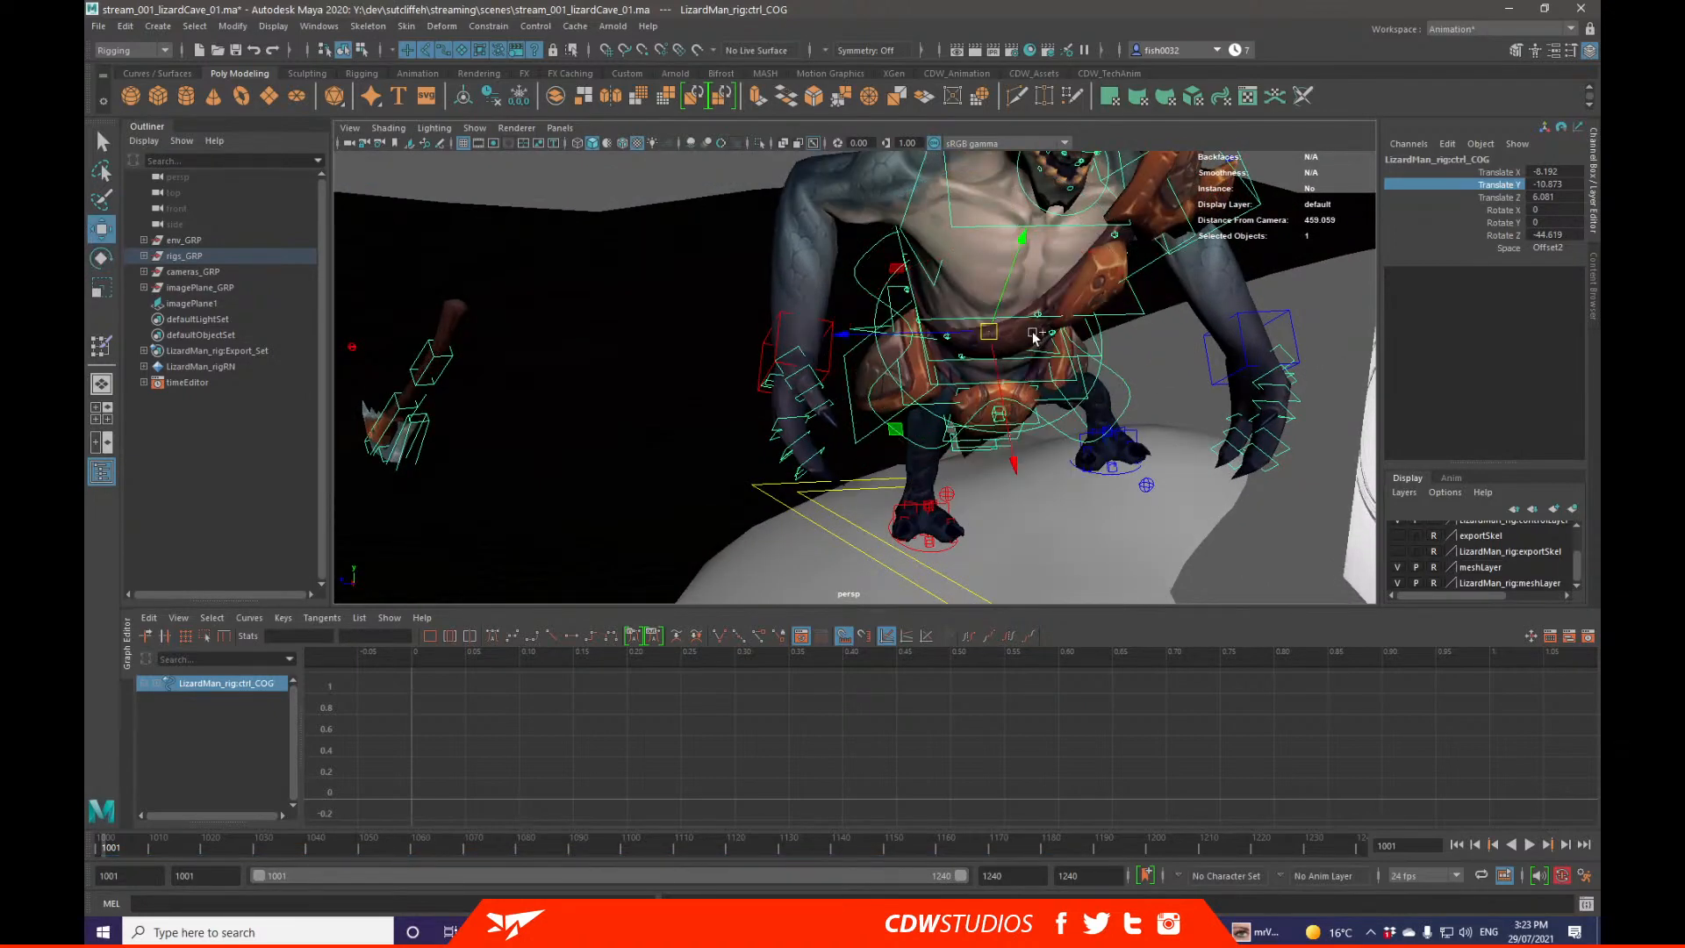
Step: Move the reference sketch imagePlane1 along X to the tail side of the lizard, at Translate X of about -147.6
left_click_drag(997, 383, 1023, 360, "alt")
mouse_move(933, 418)
left_mouse_down()
mouse_move(952, 464)
mouse_move(940, 436)
left_mouse_up()
left_click_drag(940, 435, 933, 394, "alt")
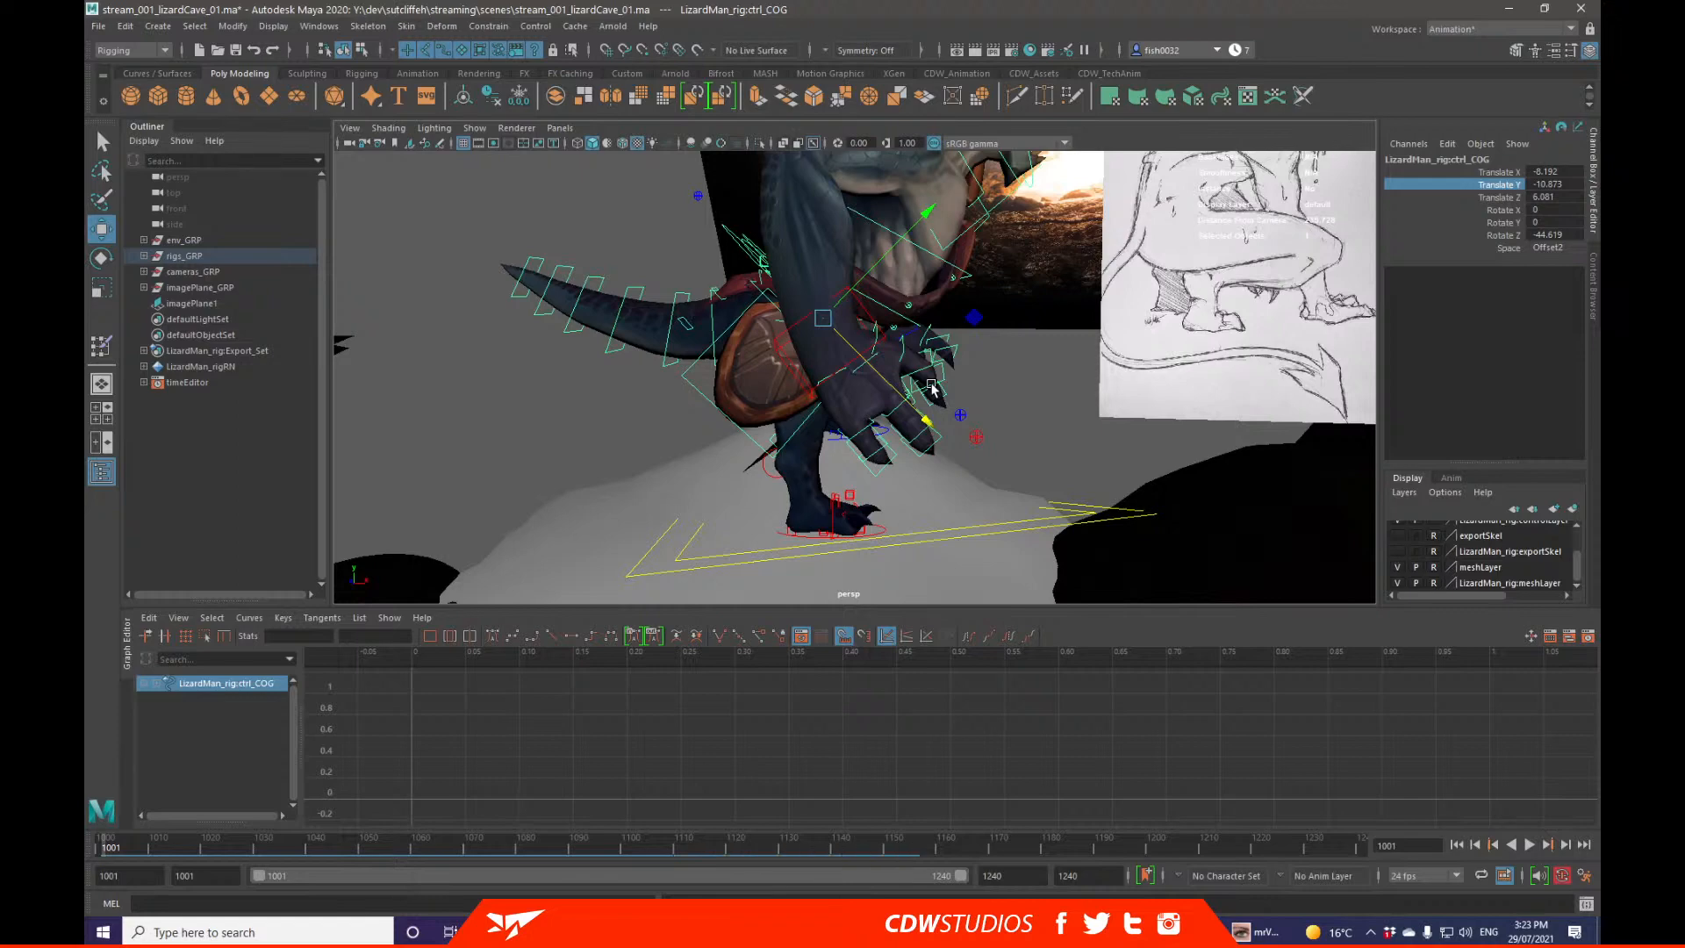
left_click(1278, 341)
key("w")
left_click_drag(1280, 287, 386, 277, "alt")
left_click(1232, 299)
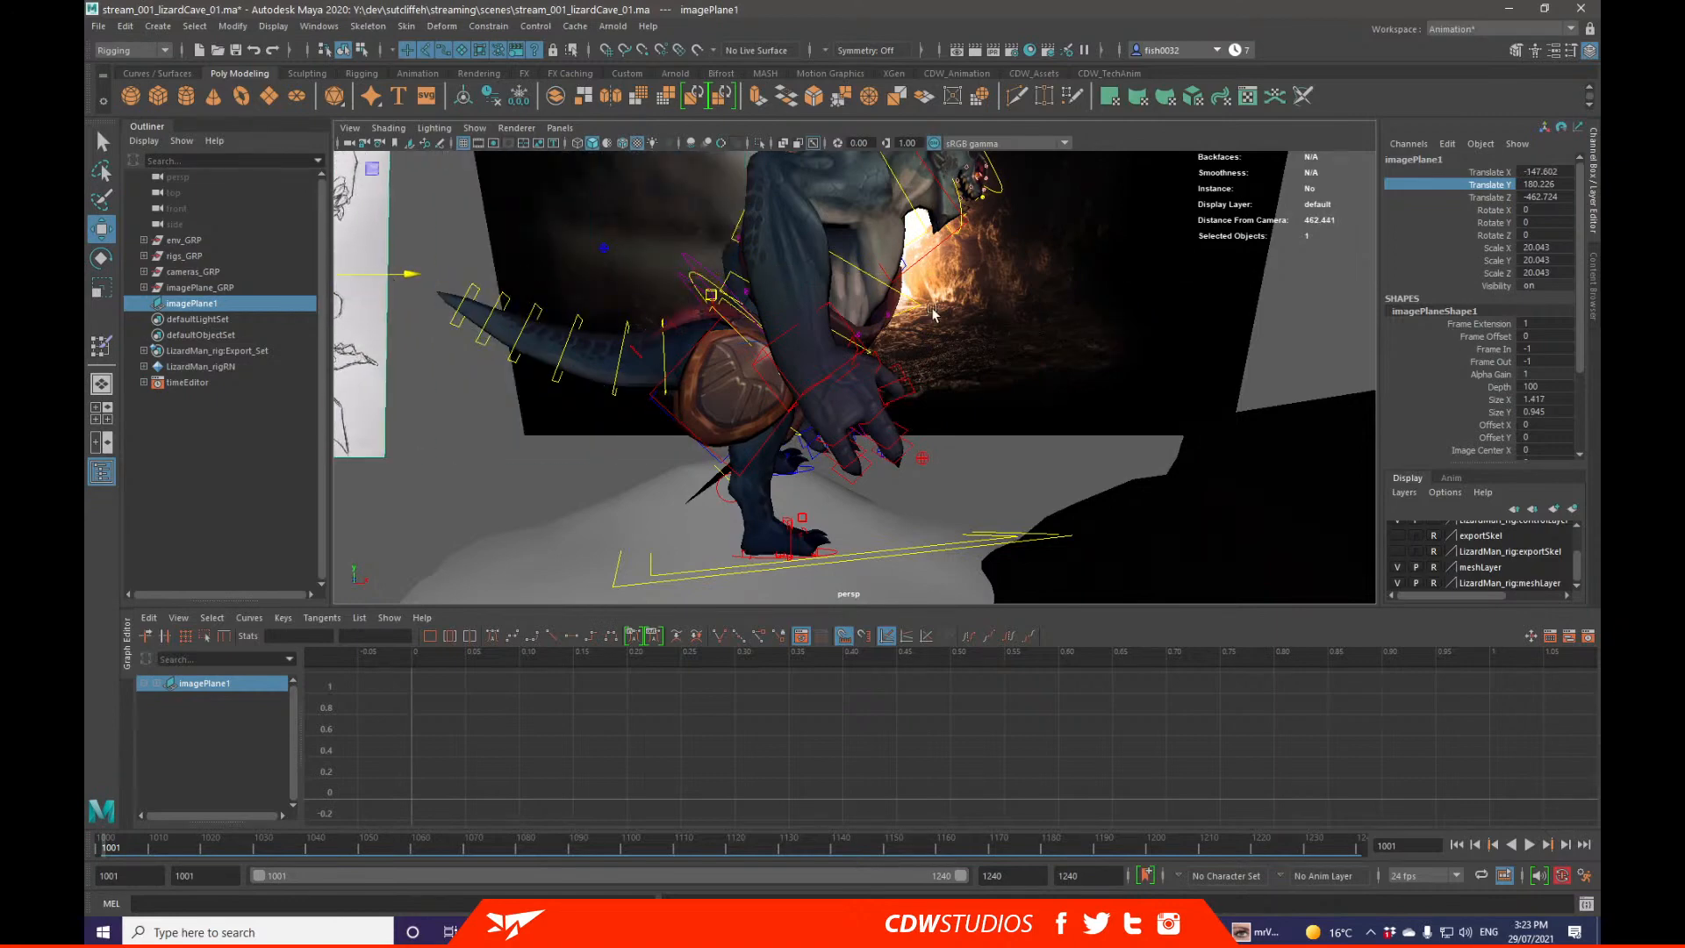
mouse_move(1599, 168)
left_mouse_down()
mouse_move(698, 174)
mouse_move(1599, 174)
left_mouse_up()
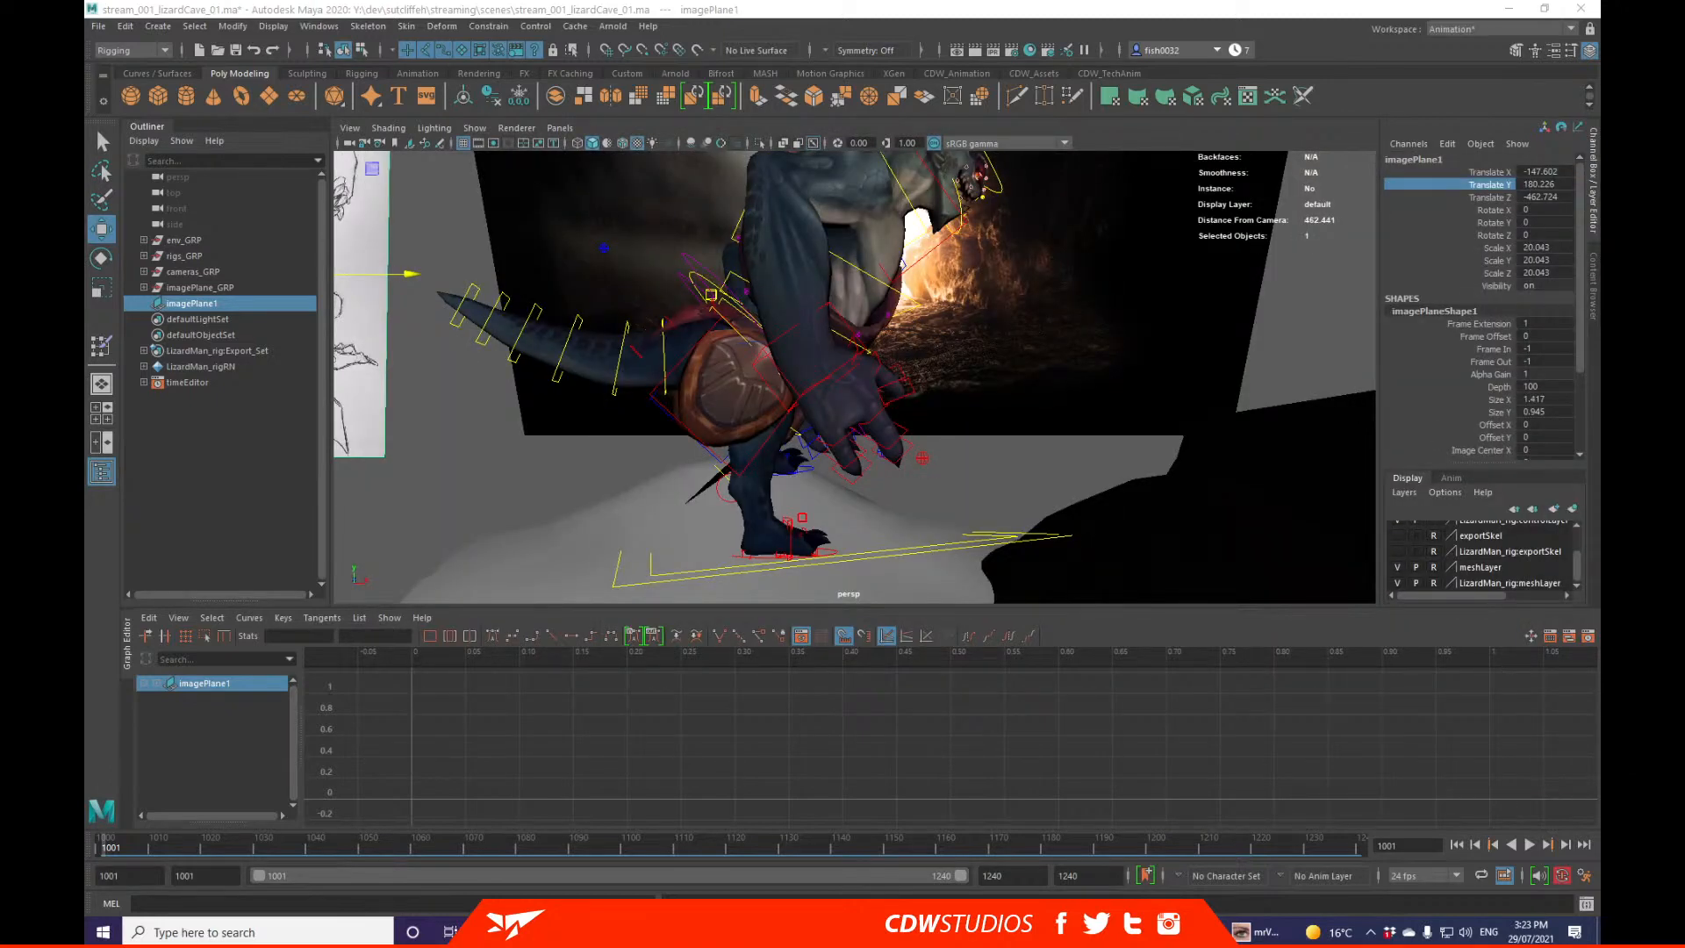
Step: Compare the crouched lizard with the repositioned reference sketch from the side and from behind
key("q")
right_click_drag(1208, 471, 999, 365, "alt")
left_click_drag(999, 365, 815, 409, "alt")
left_click(1229, 399)
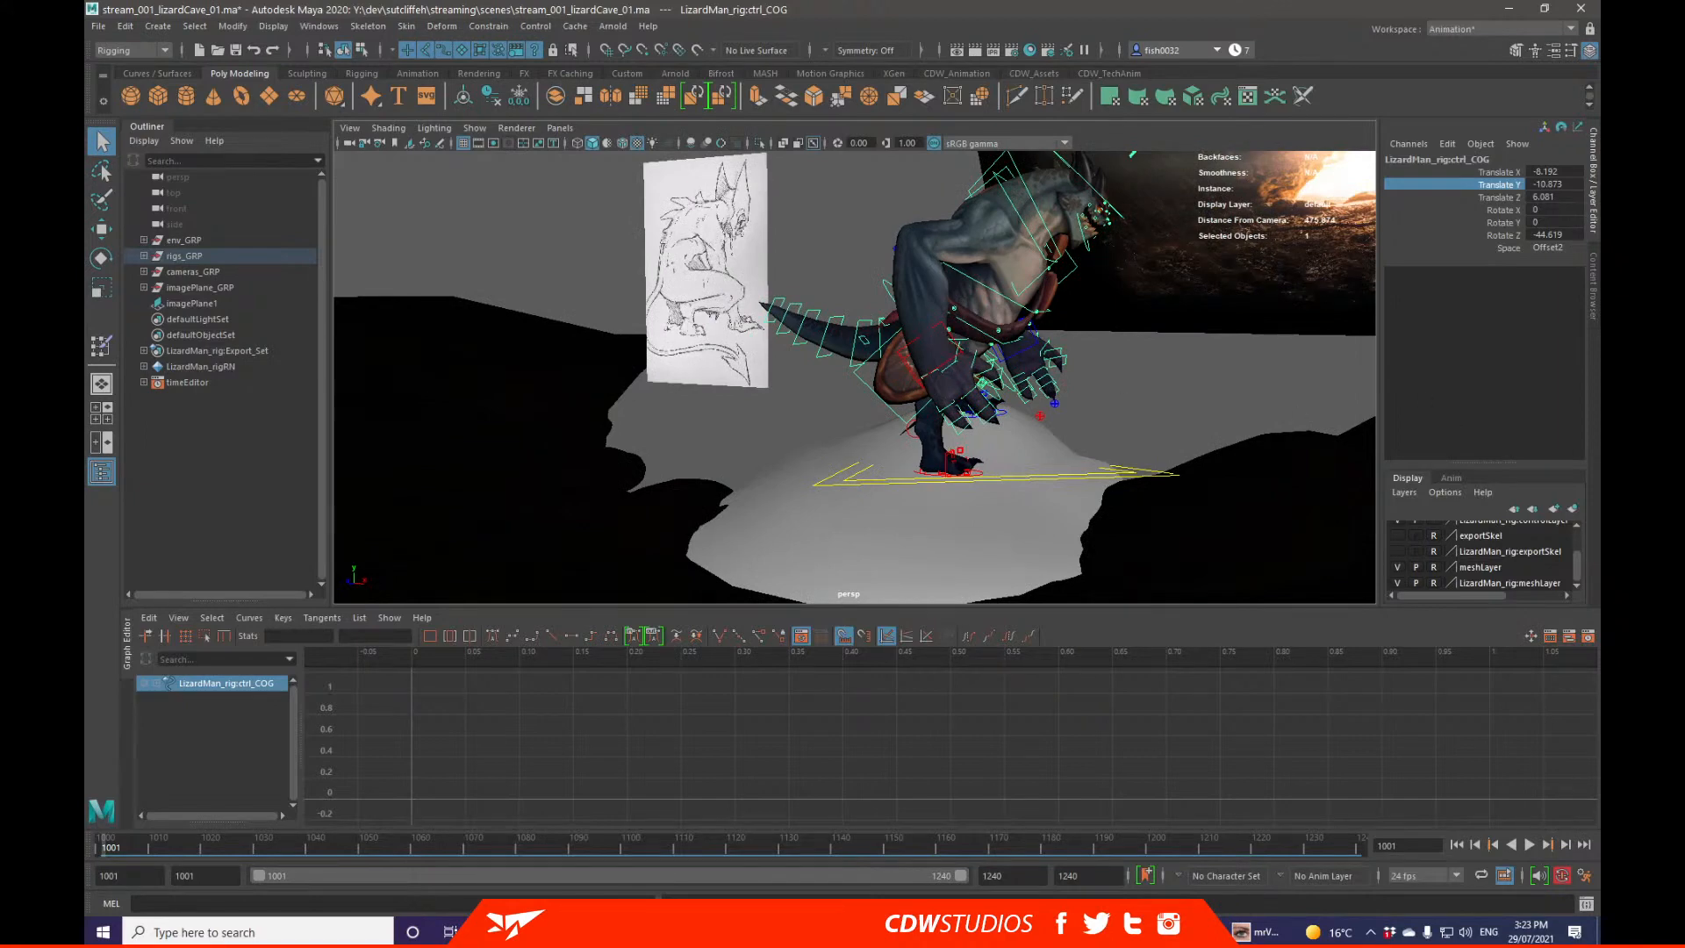
left_click_drag(992, 485, 918, 438, "alt")
left_click(883, 462)
key("f")
right_click_drag(1106, 500, 1199, 506, "alt")
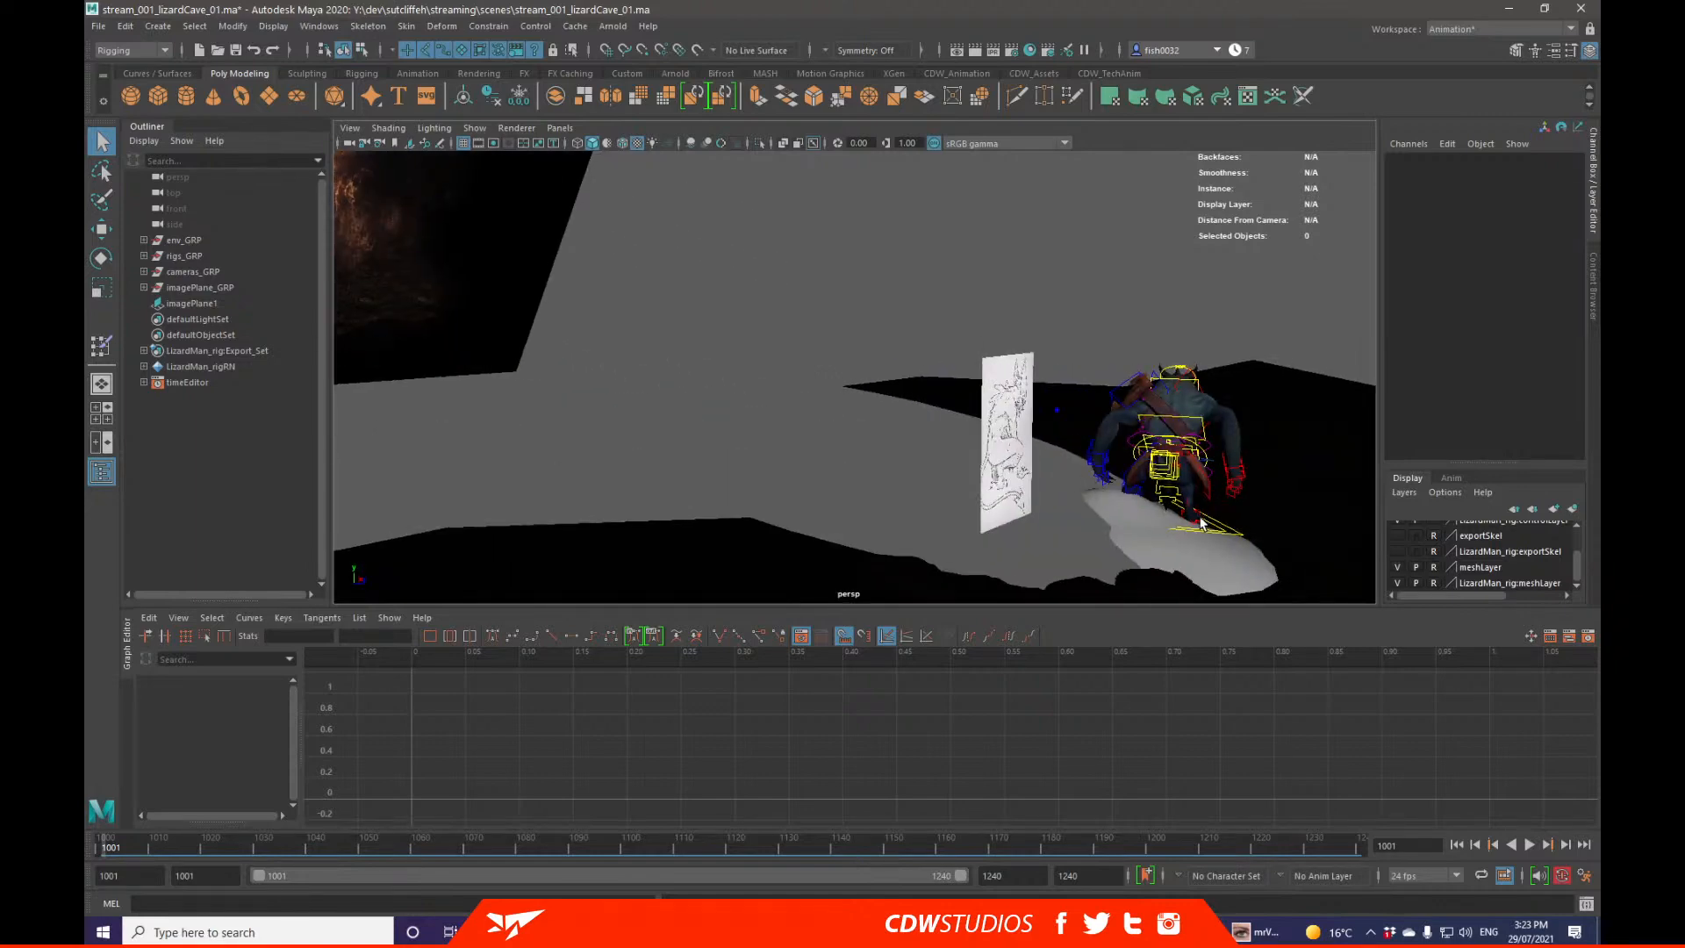
left_click_drag(1203, 522, 989, 489, "alt")
Step: Select the right leg control ctrl_R_legIK and examine the leg and hand placement against the reference sketch
left_click(994, 453)
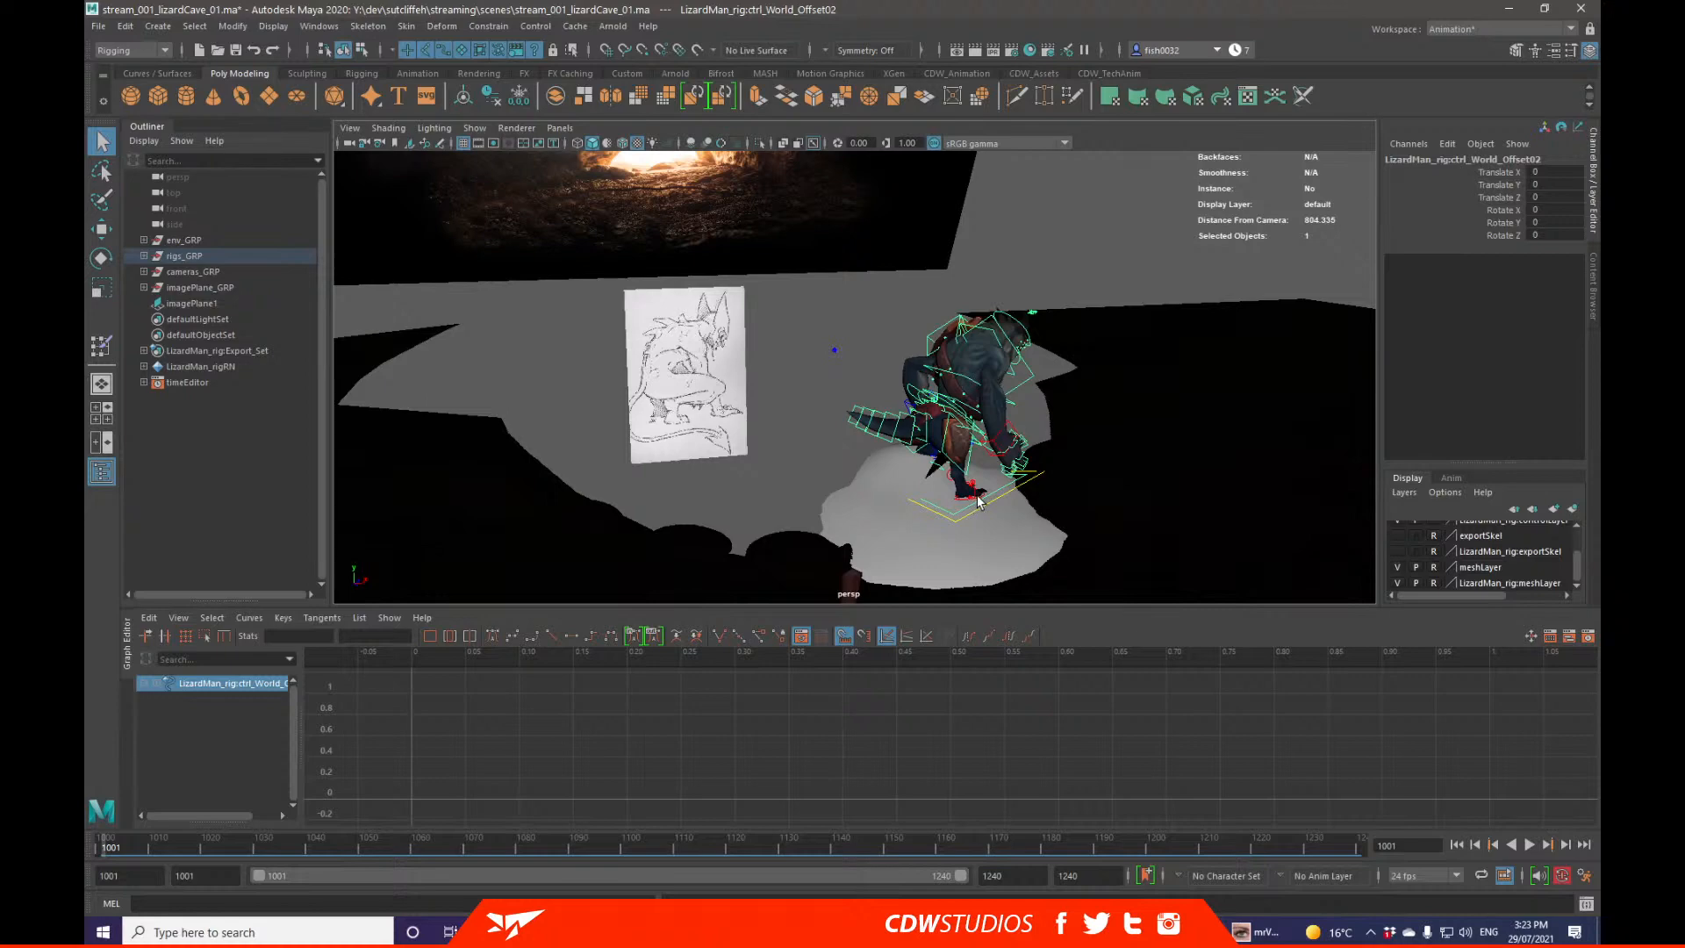
key("f")
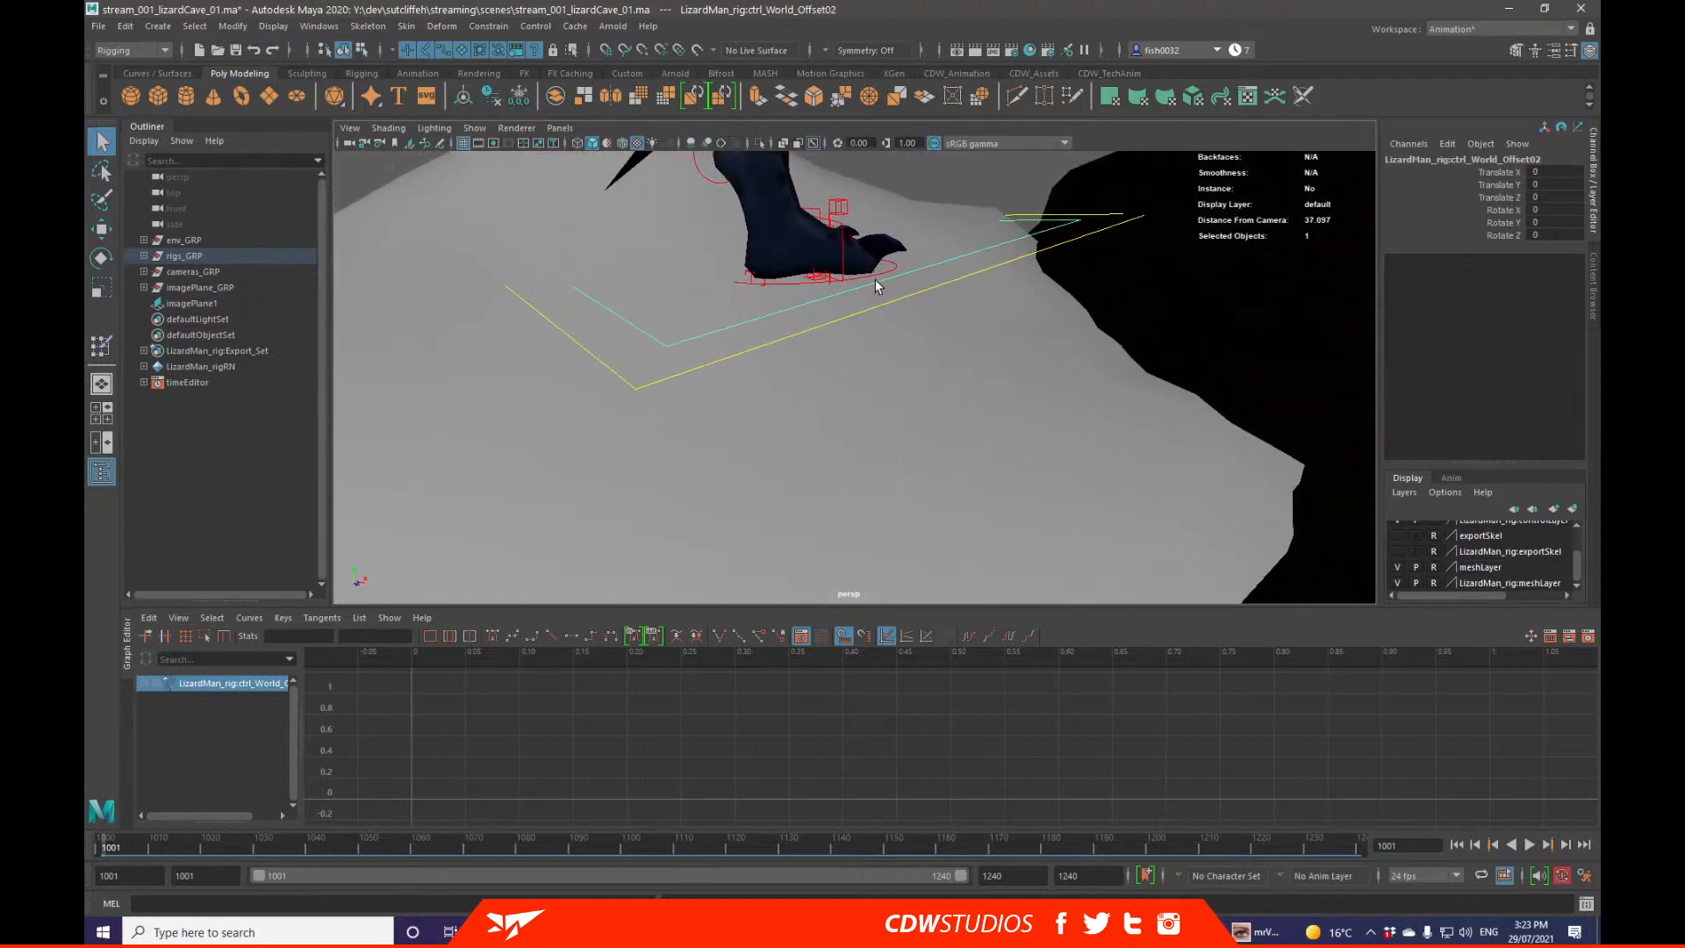
left_click(897, 266)
right_click_drag(897, 265, 878, 395, "alt")
left_click_drag(878, 395, 956, 342, "alt")
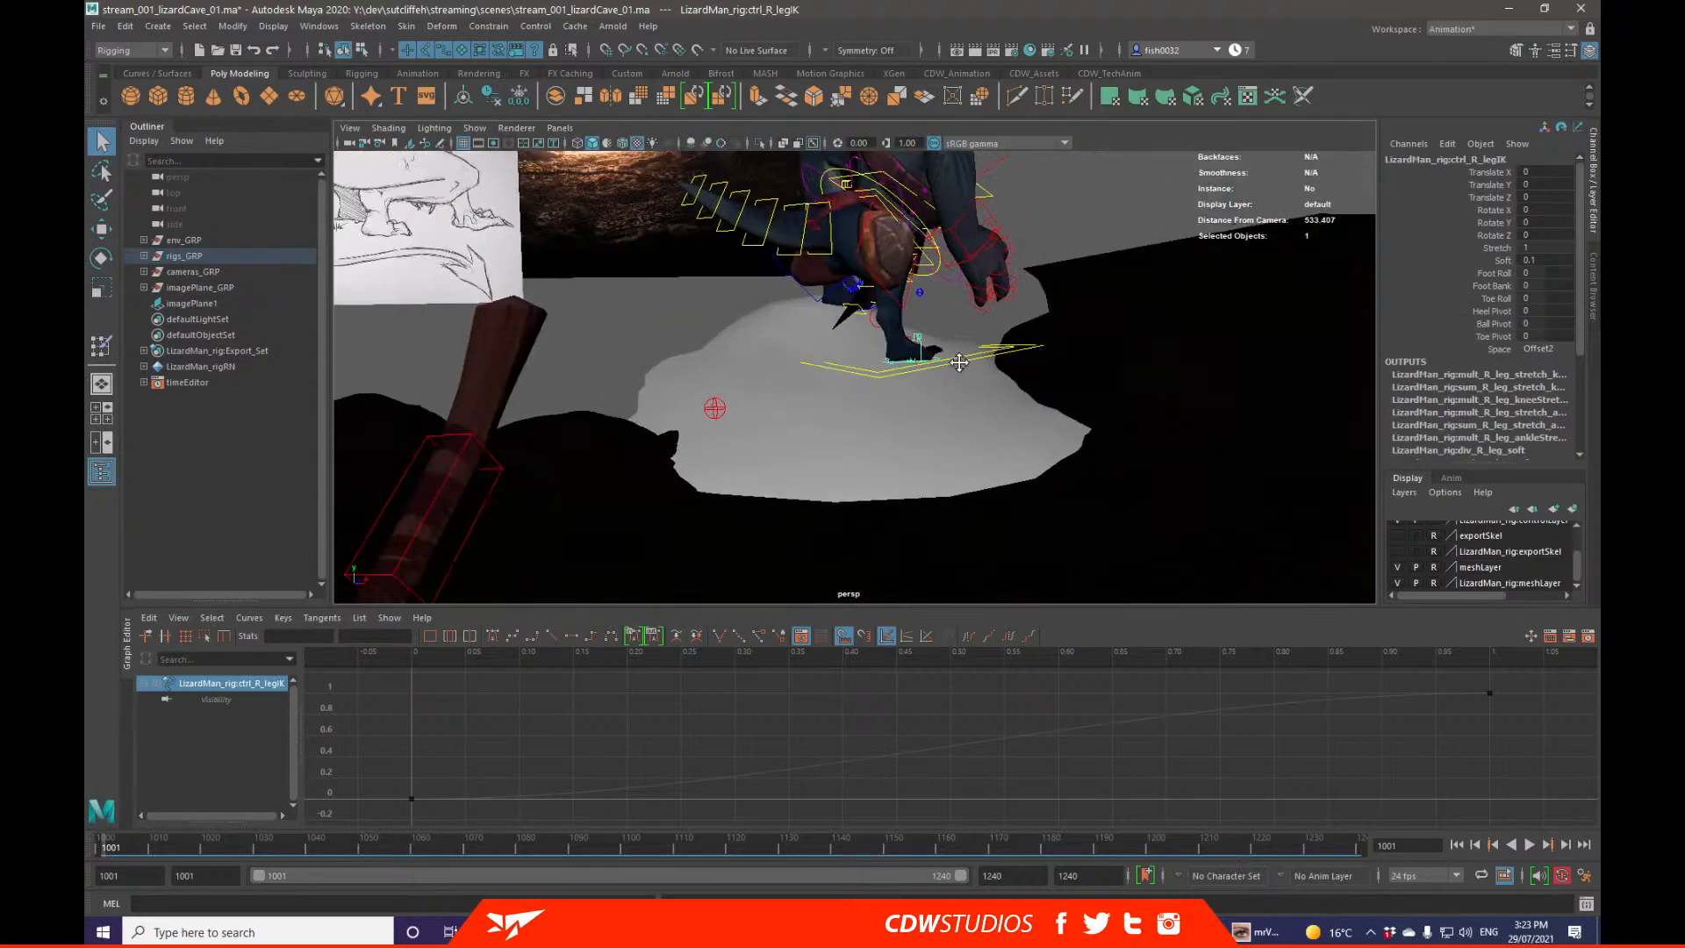
middle_click_drag(961, 342, 991, 410, "alt")
key("w")
left_click_drag(1366, 267, 1176, 288, "alt")
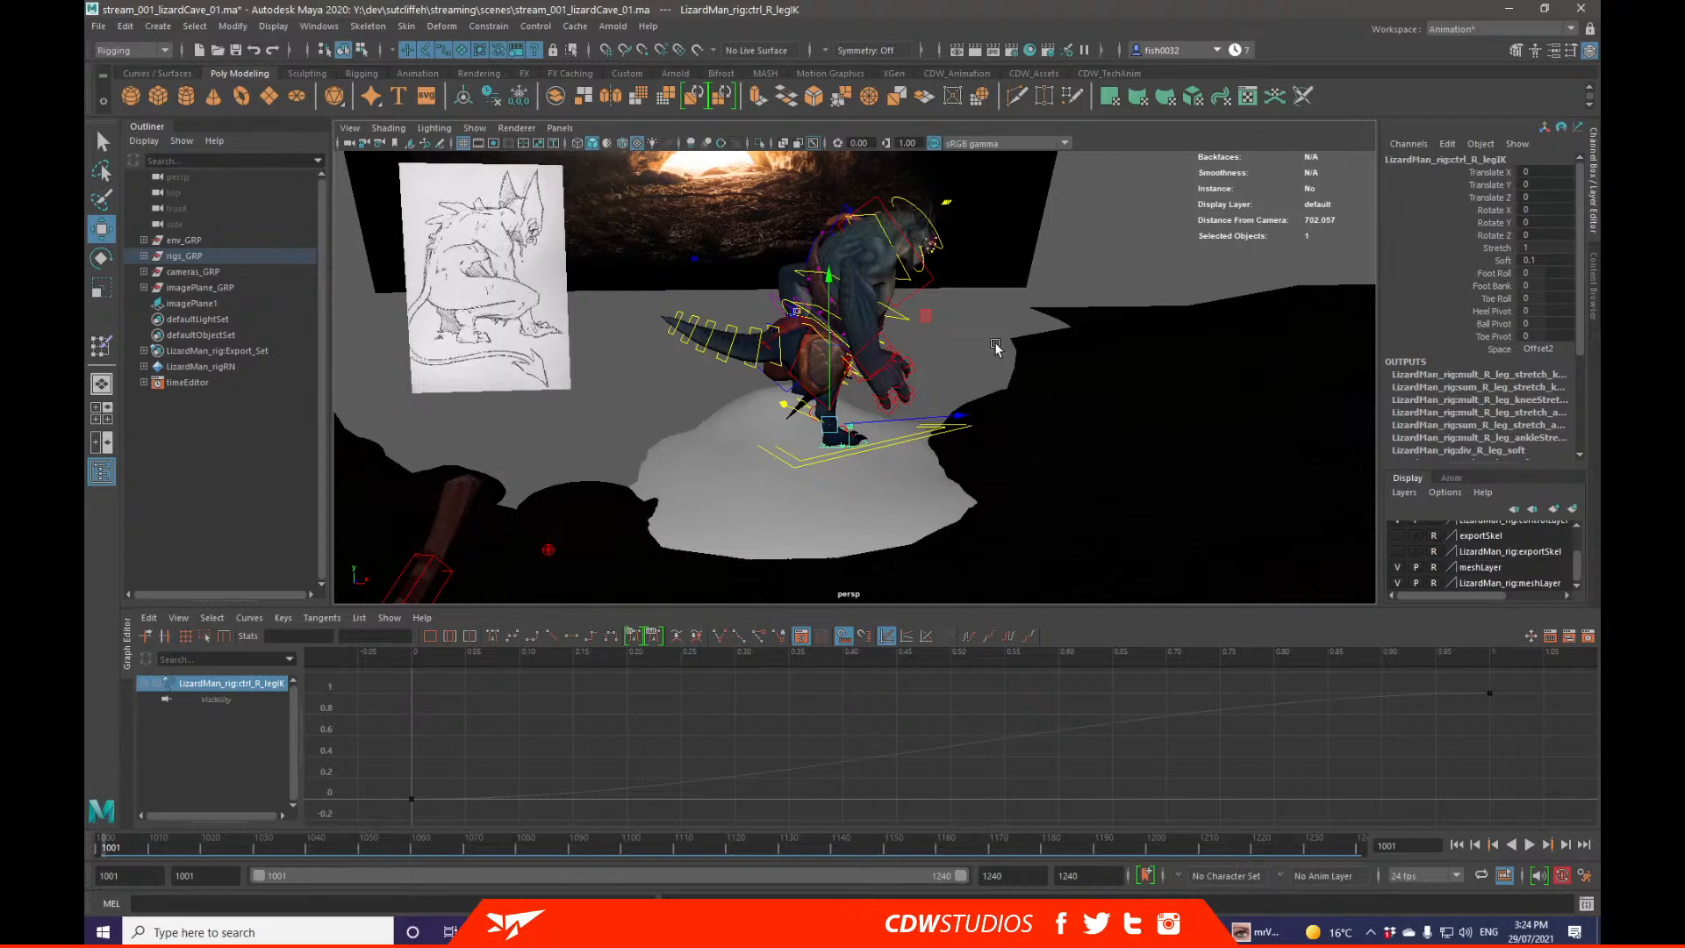
left_click_drag(995, 346, 929, 346, "alt")
middle_click_drag(929, 346, 1141, 364, "alt")
right_click_drag(1141, 364, 1233, 345, "alt")
middle_click_drag(1019, 322, 1050, 351, "alt")
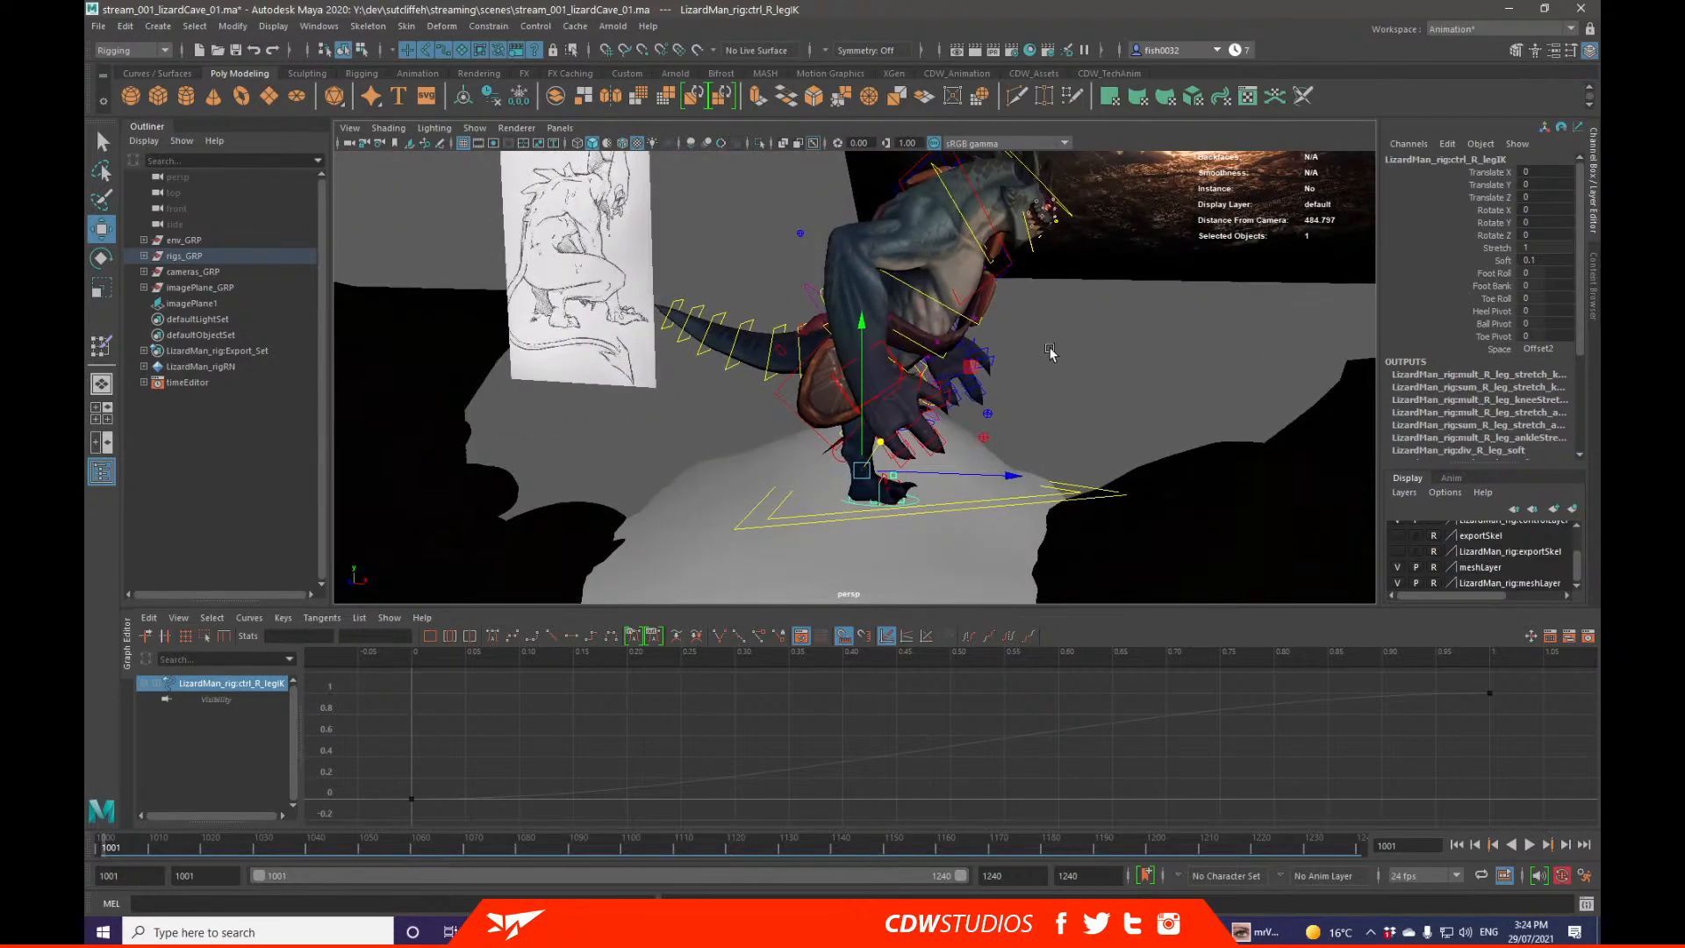
right_click_drag(1050, 351, 1158, 360, "alt")
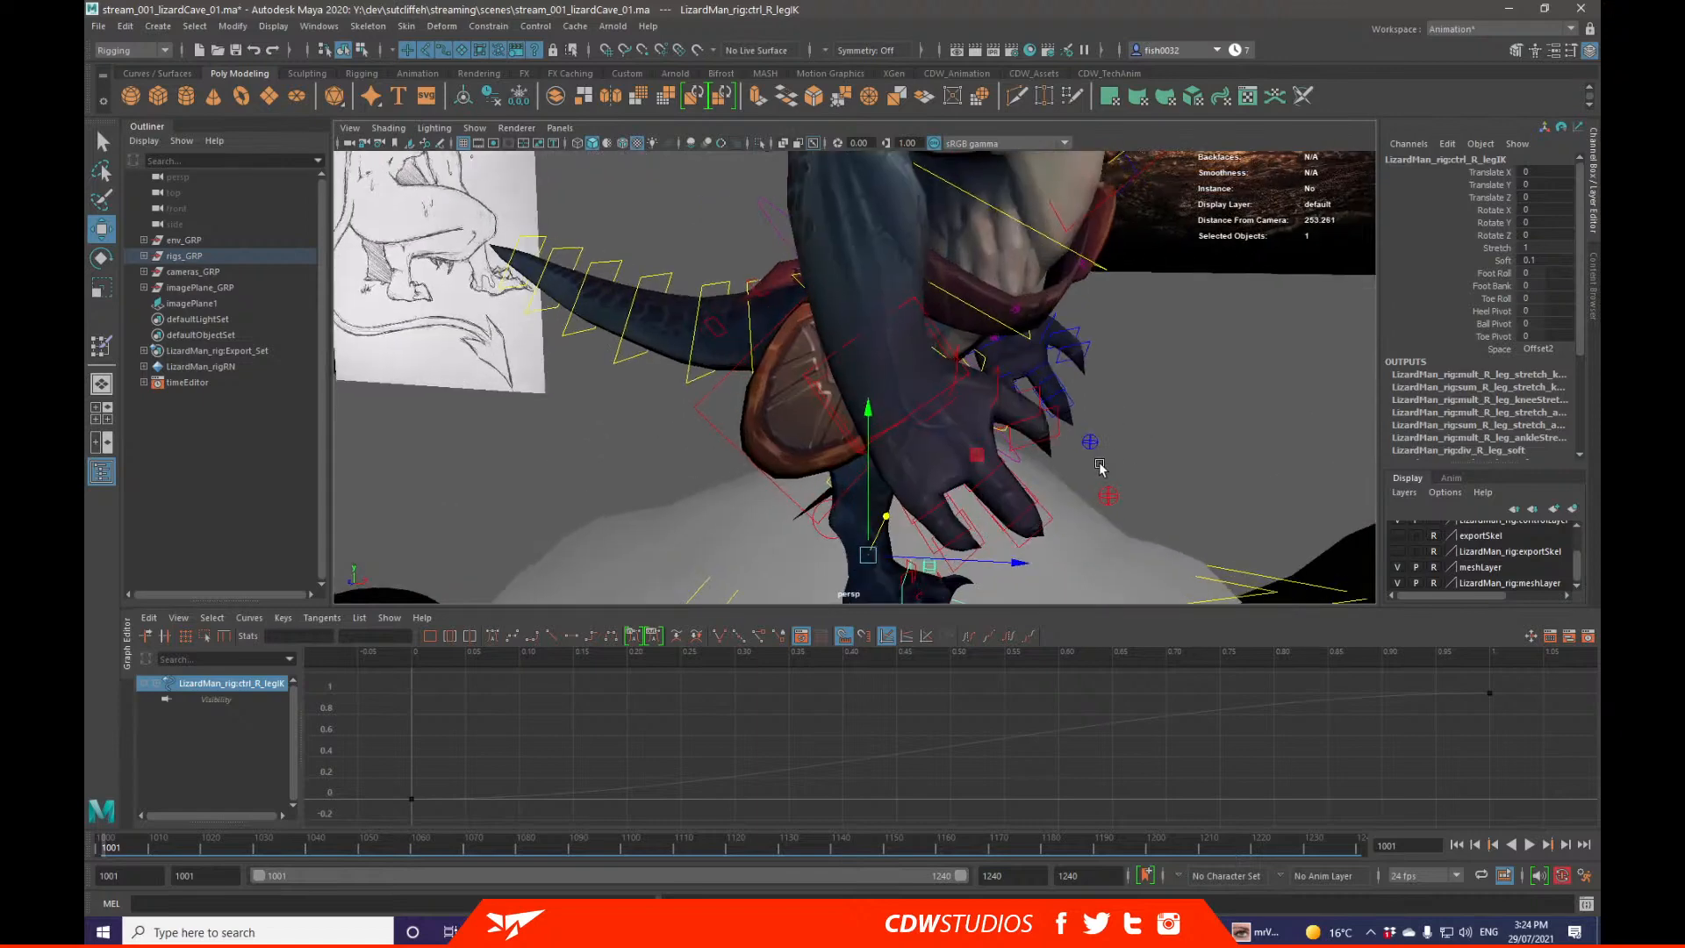
left_click_drag(1158, 360, 906, 403, "alt")
middle_click_drag(907, 403, 1224, 346, "alt")
Step: Select the right foot's ctrl_R_toePivot control, try rotating it, and undo the rotation
key("q")
left_click(801, 517)
key("f")
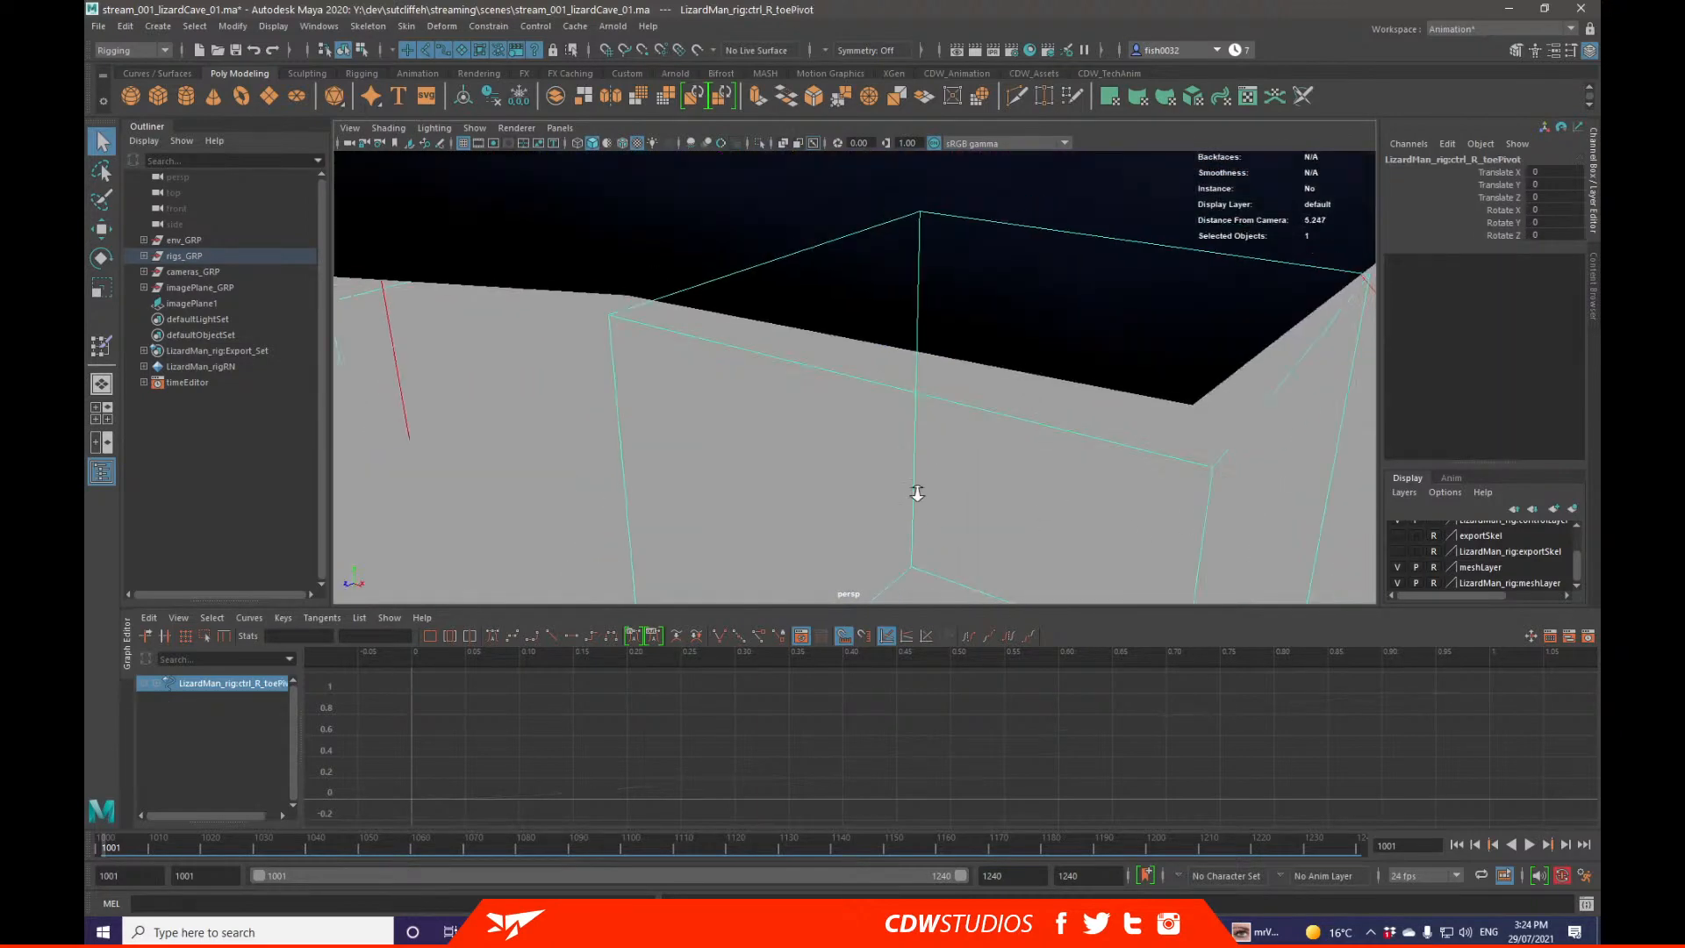
right_click_drag(918, 492, 754, 381, "alt")
left_click_drag(754, 382, 947, 500, "alt")
key("e")
right_click_drag(947, 500, 869, 403, "alt")
left_click_drag(869, 404, 1018, 373, "alt")
key("ctrl+z")
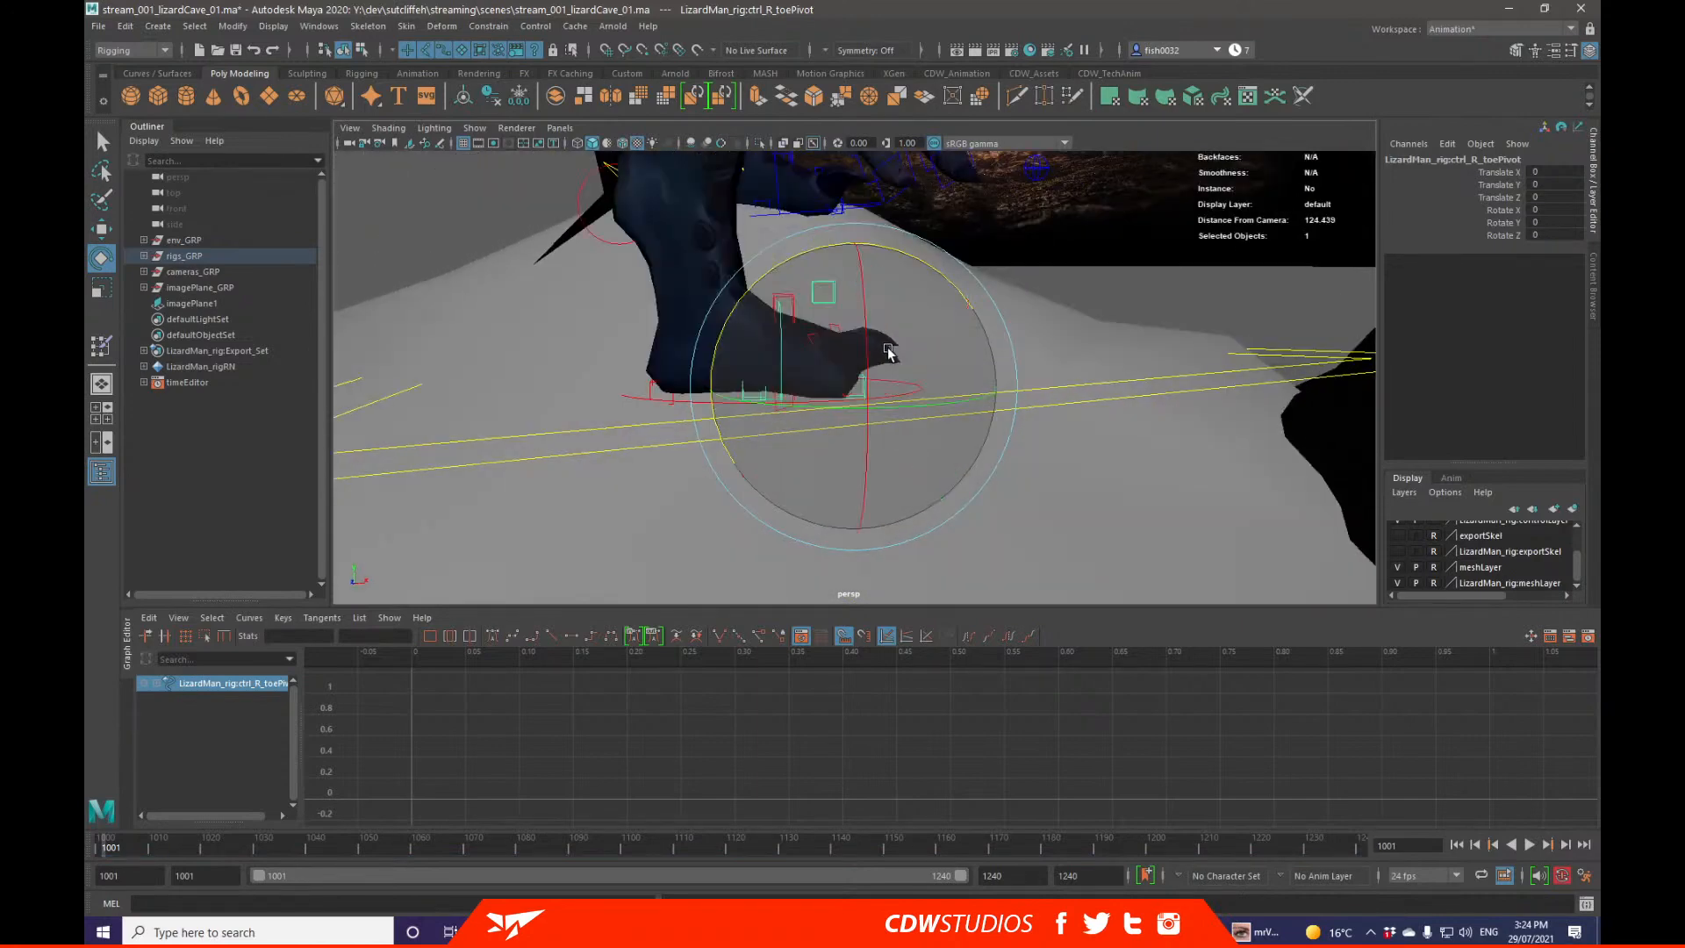
Step: Try rotating the two right foot nail controls together in Z to about -35.4 and undo the rotation
key("q")
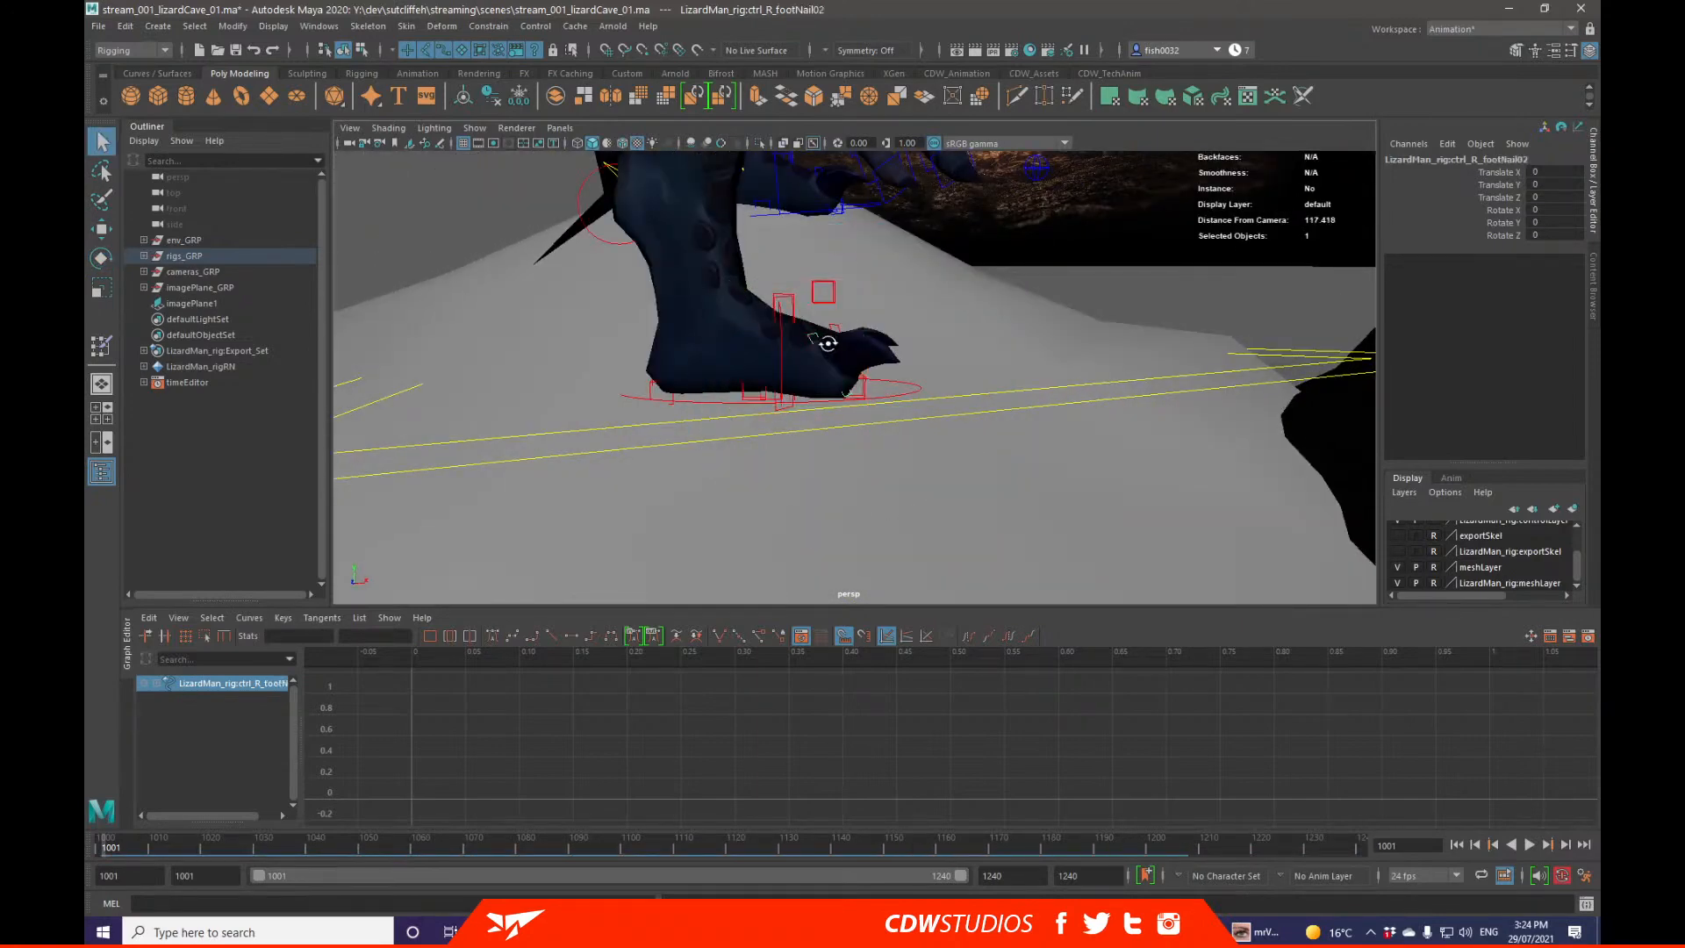
left_click_drag(828, 342, 825, 347, "alt")
left_click(876, 324, "shift")
key("e")
left_click_drag(962, 316, 1053, 360)
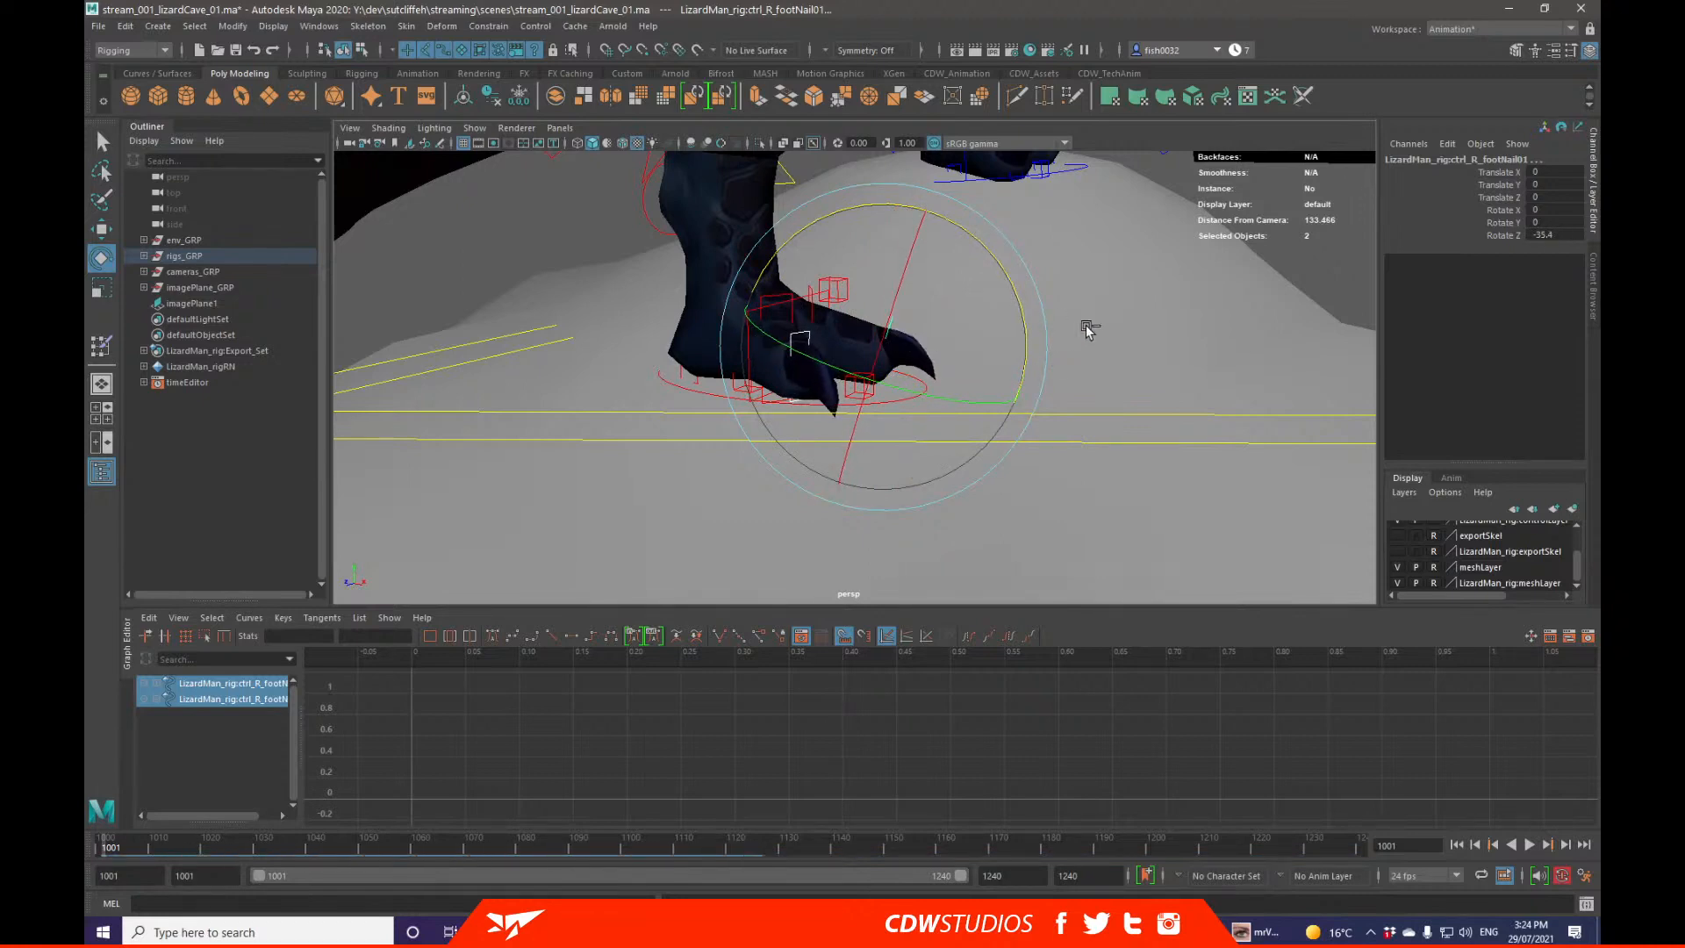
key("ctrl+z")
key("s")
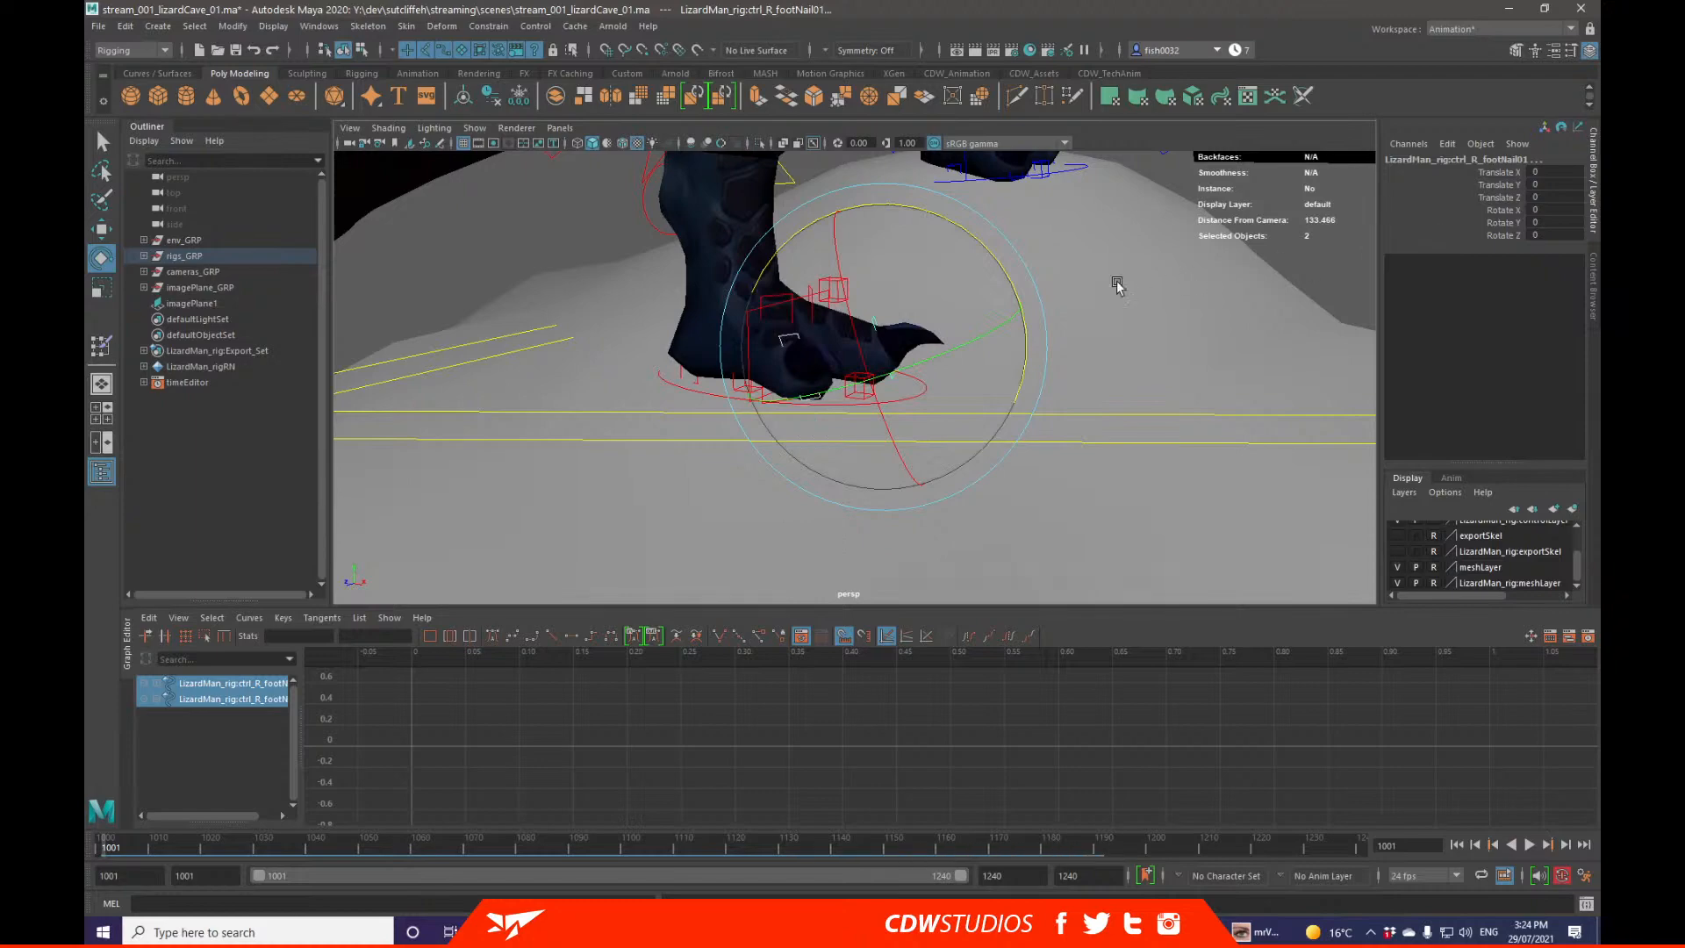
Step: Key Rotate Z on the two selected right foot nail controls and curl the claws down to about -49.6
left_click_drag(1117, 286, 997, 308, "alt")
left_click(1494, 238)
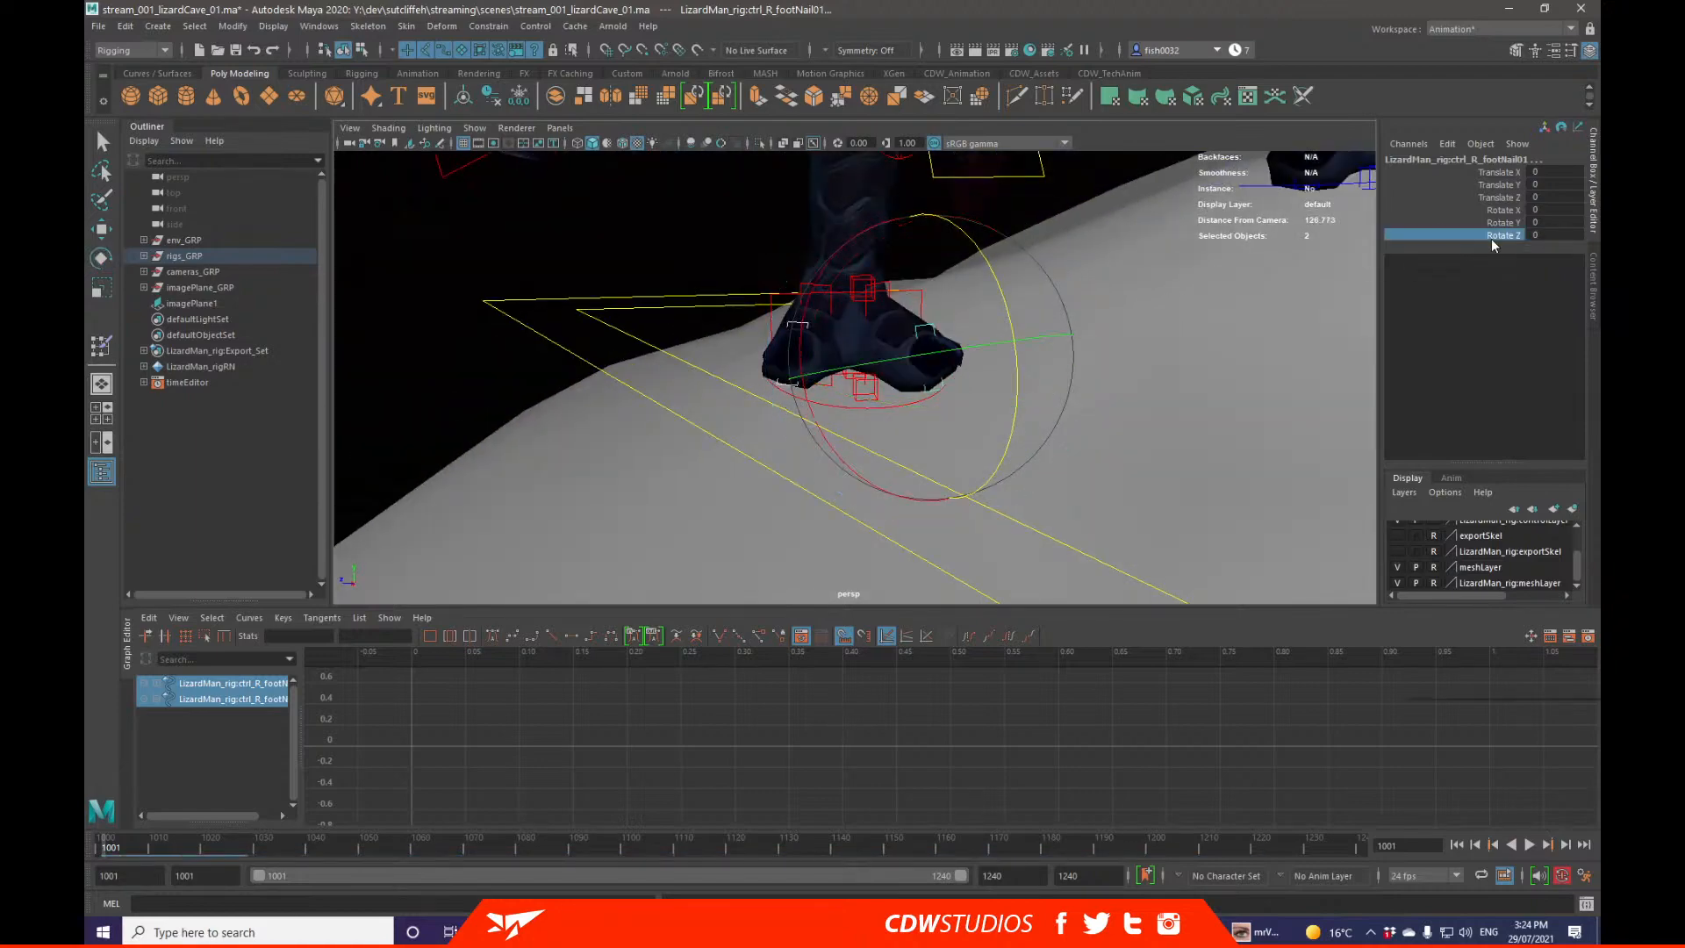
right_click(1493, 246)
left_click(1513, 252)
middle_click_drag(1302, 274, 1220, 283)
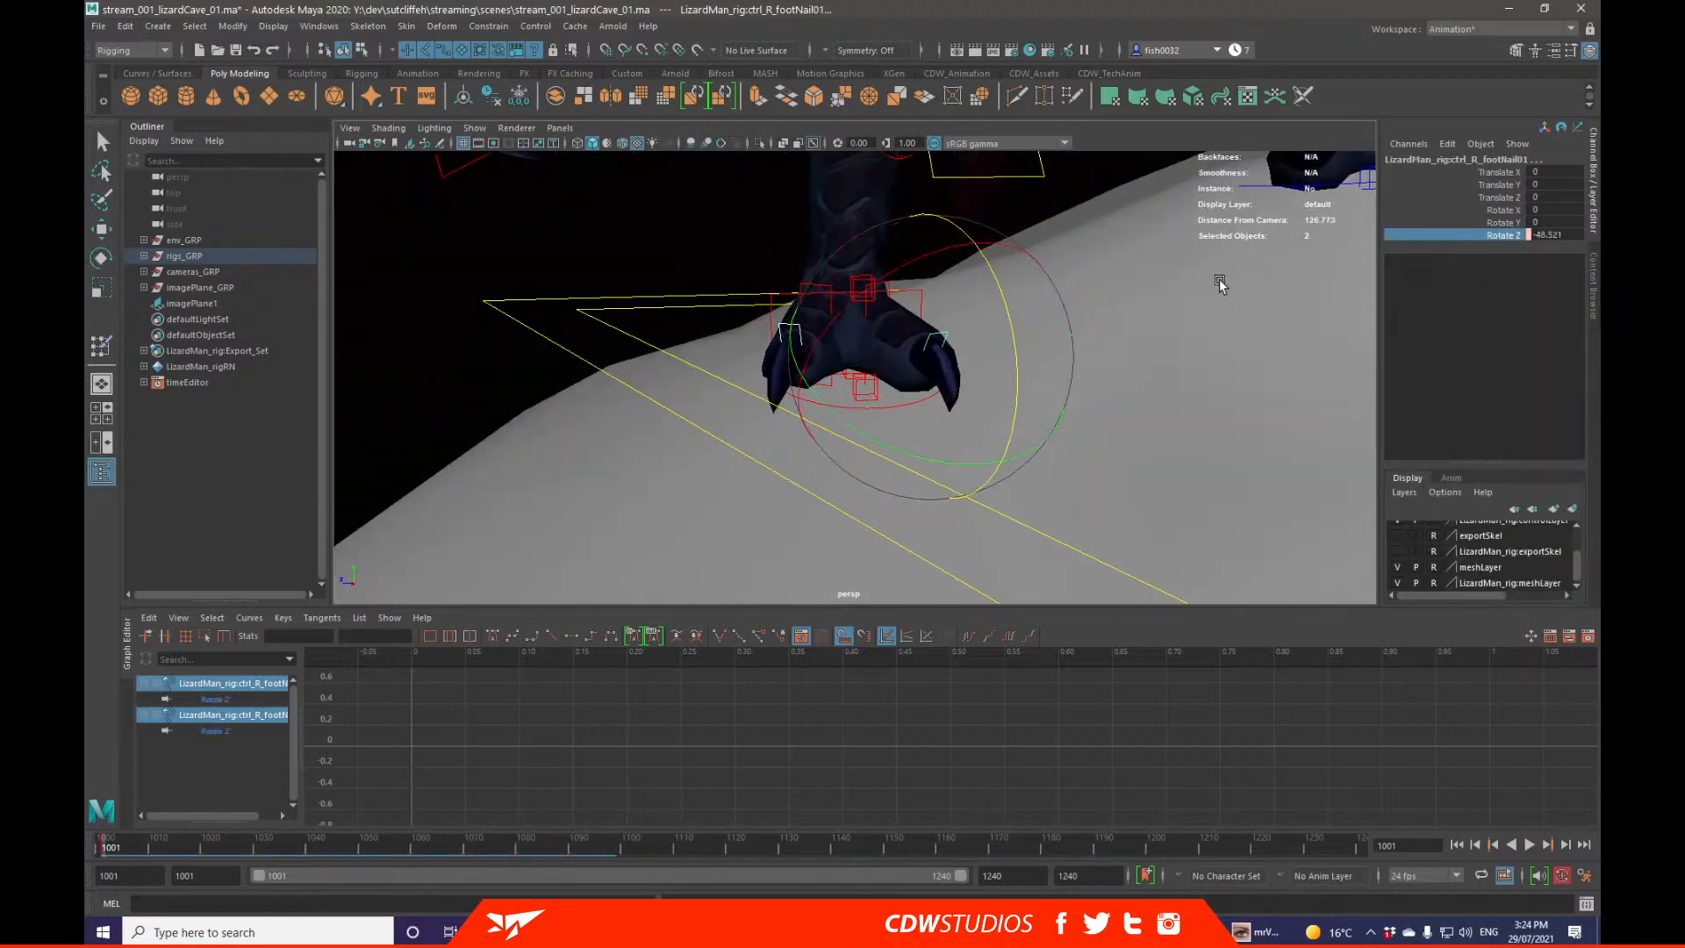
left_click_drag(1072, 315, 1142, 299, "alt")
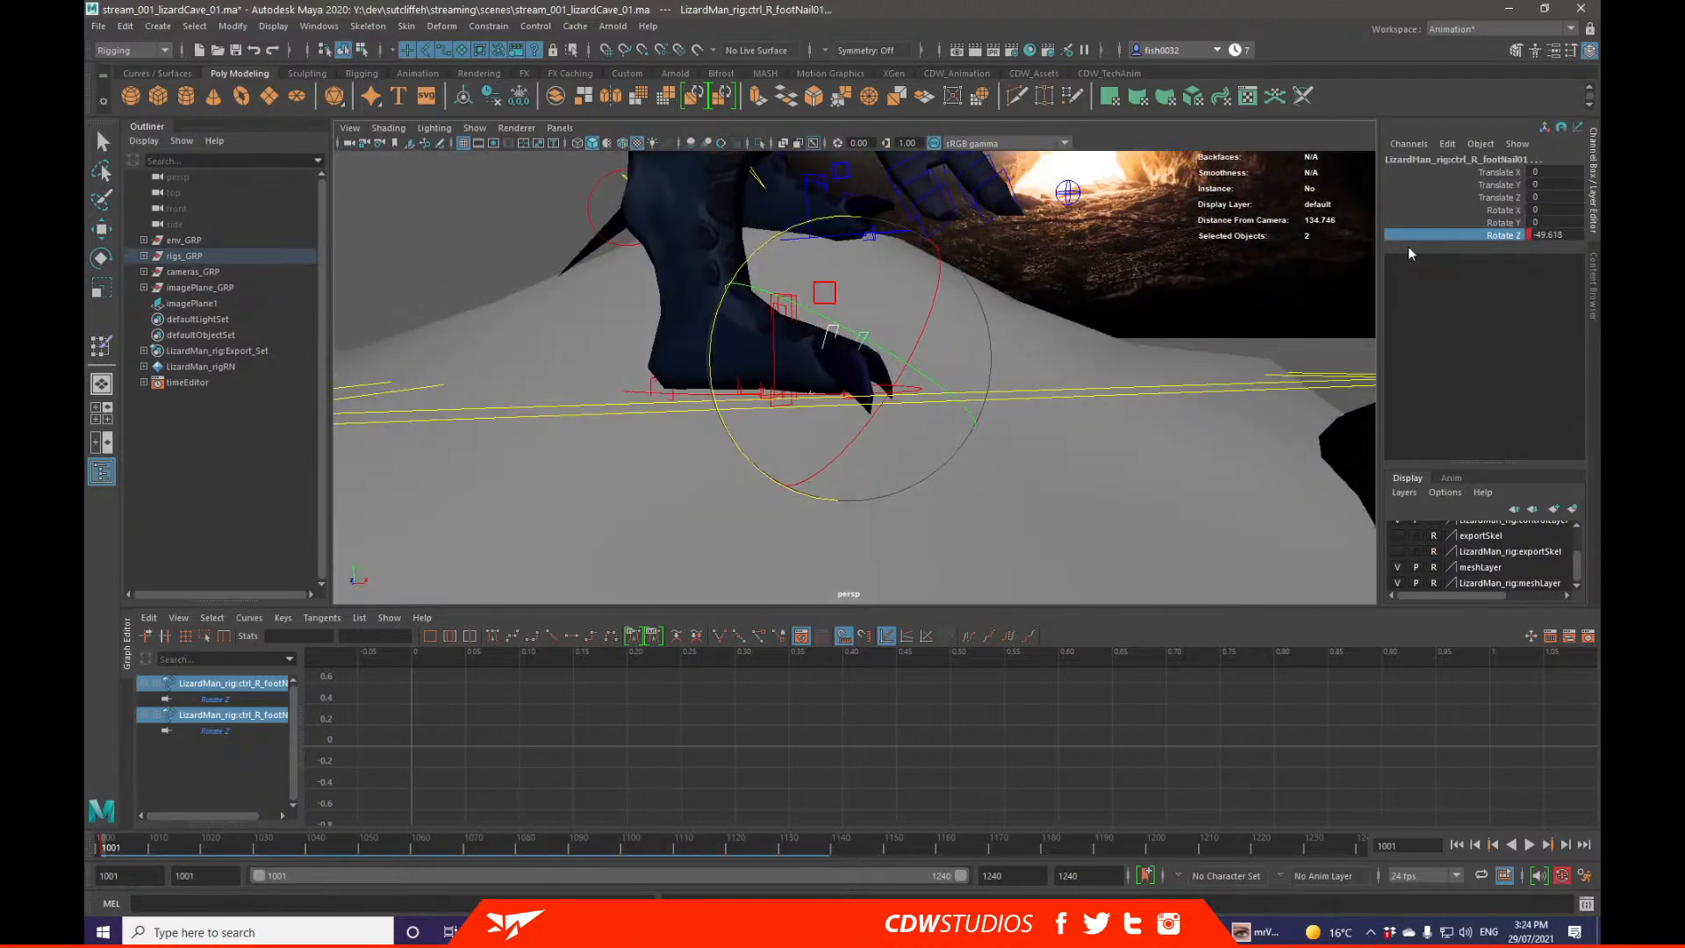
Step: Try other Rotate Z values on the right foot nail controls and undo back to the downward claw curl
middle_click_drag(1132, 307, 1227, 317)
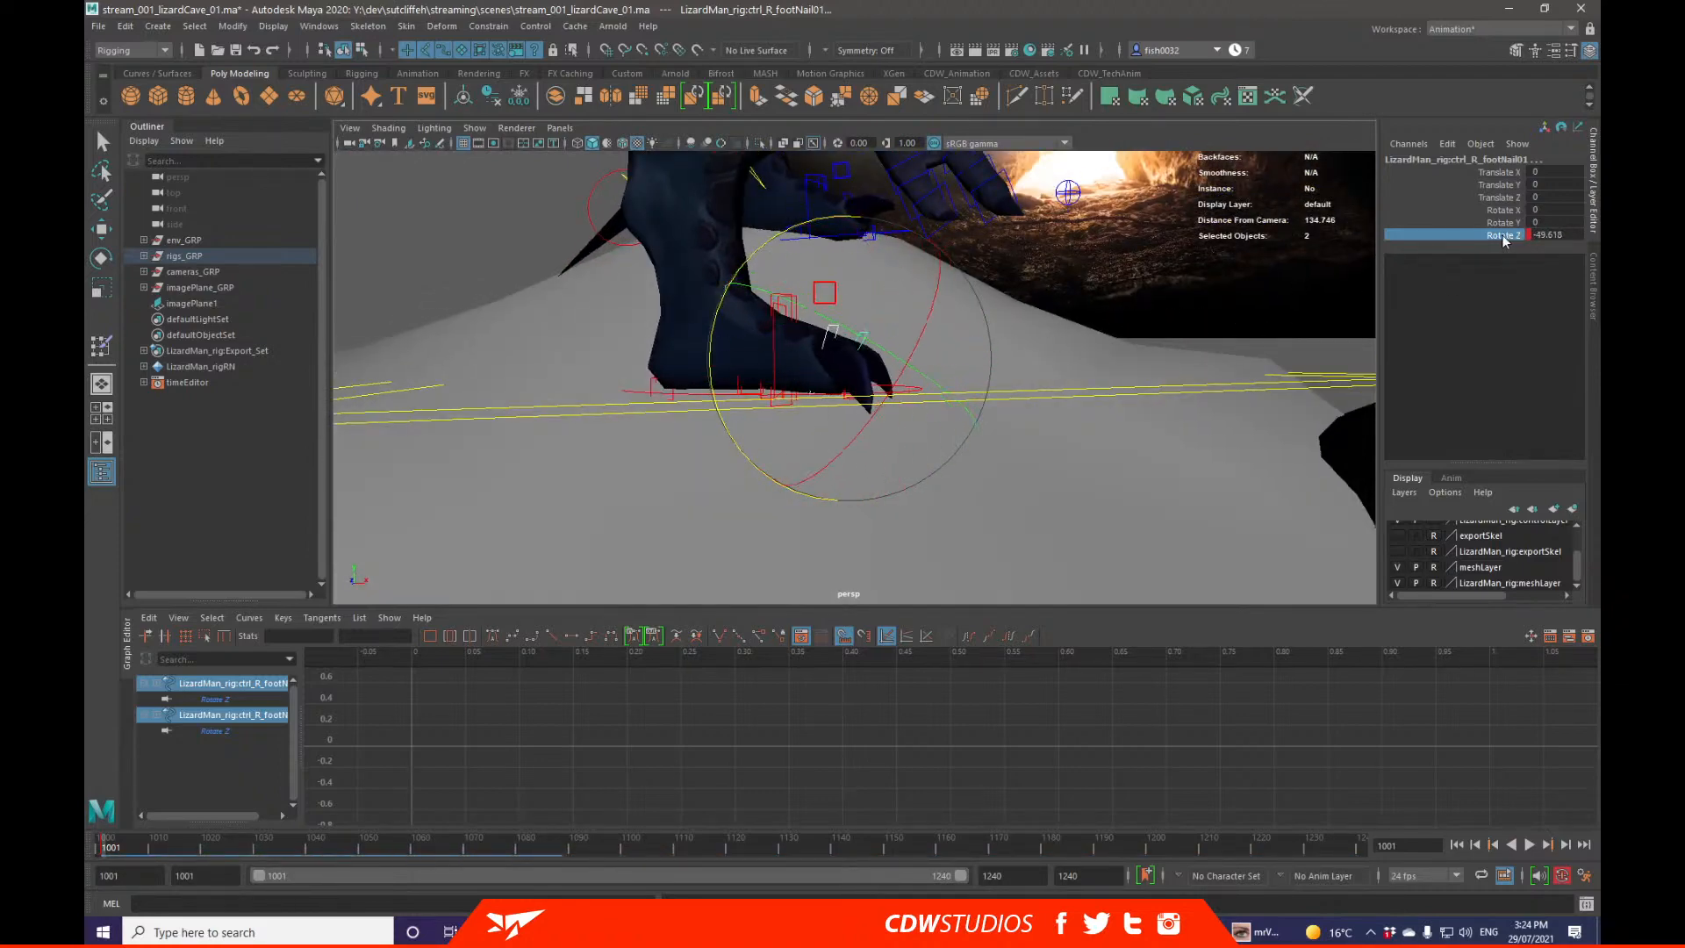
middle_click_drag(1105, 299, 1198, 283)
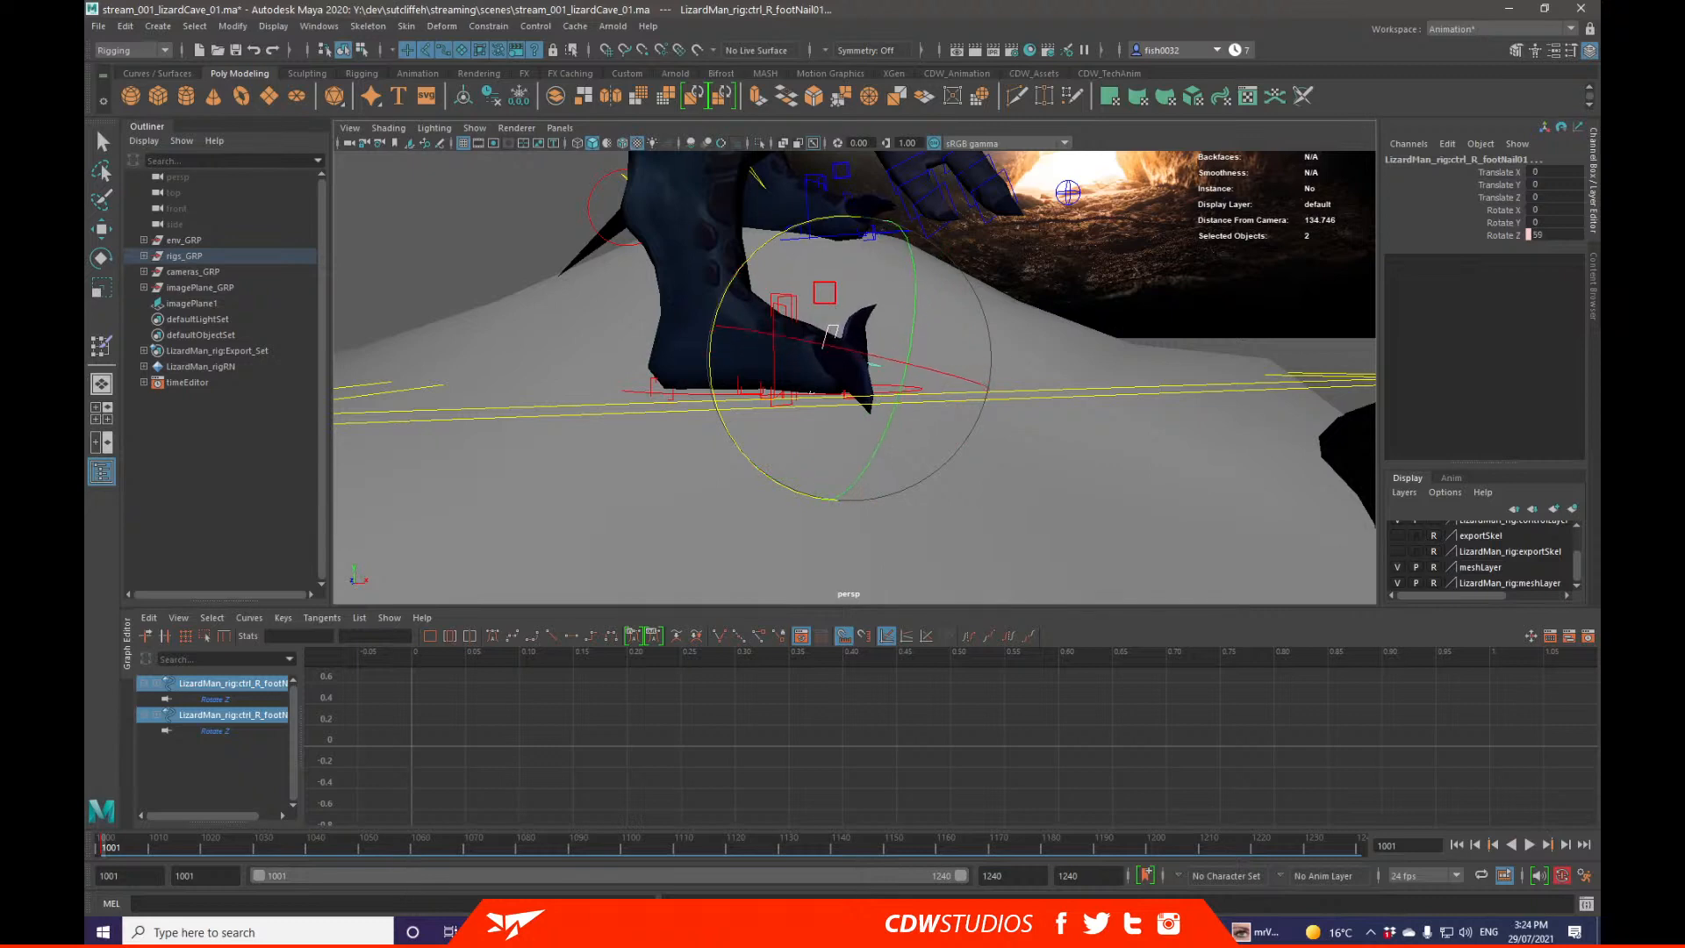
middle_click_drag(1612, 233, 1577, 232)
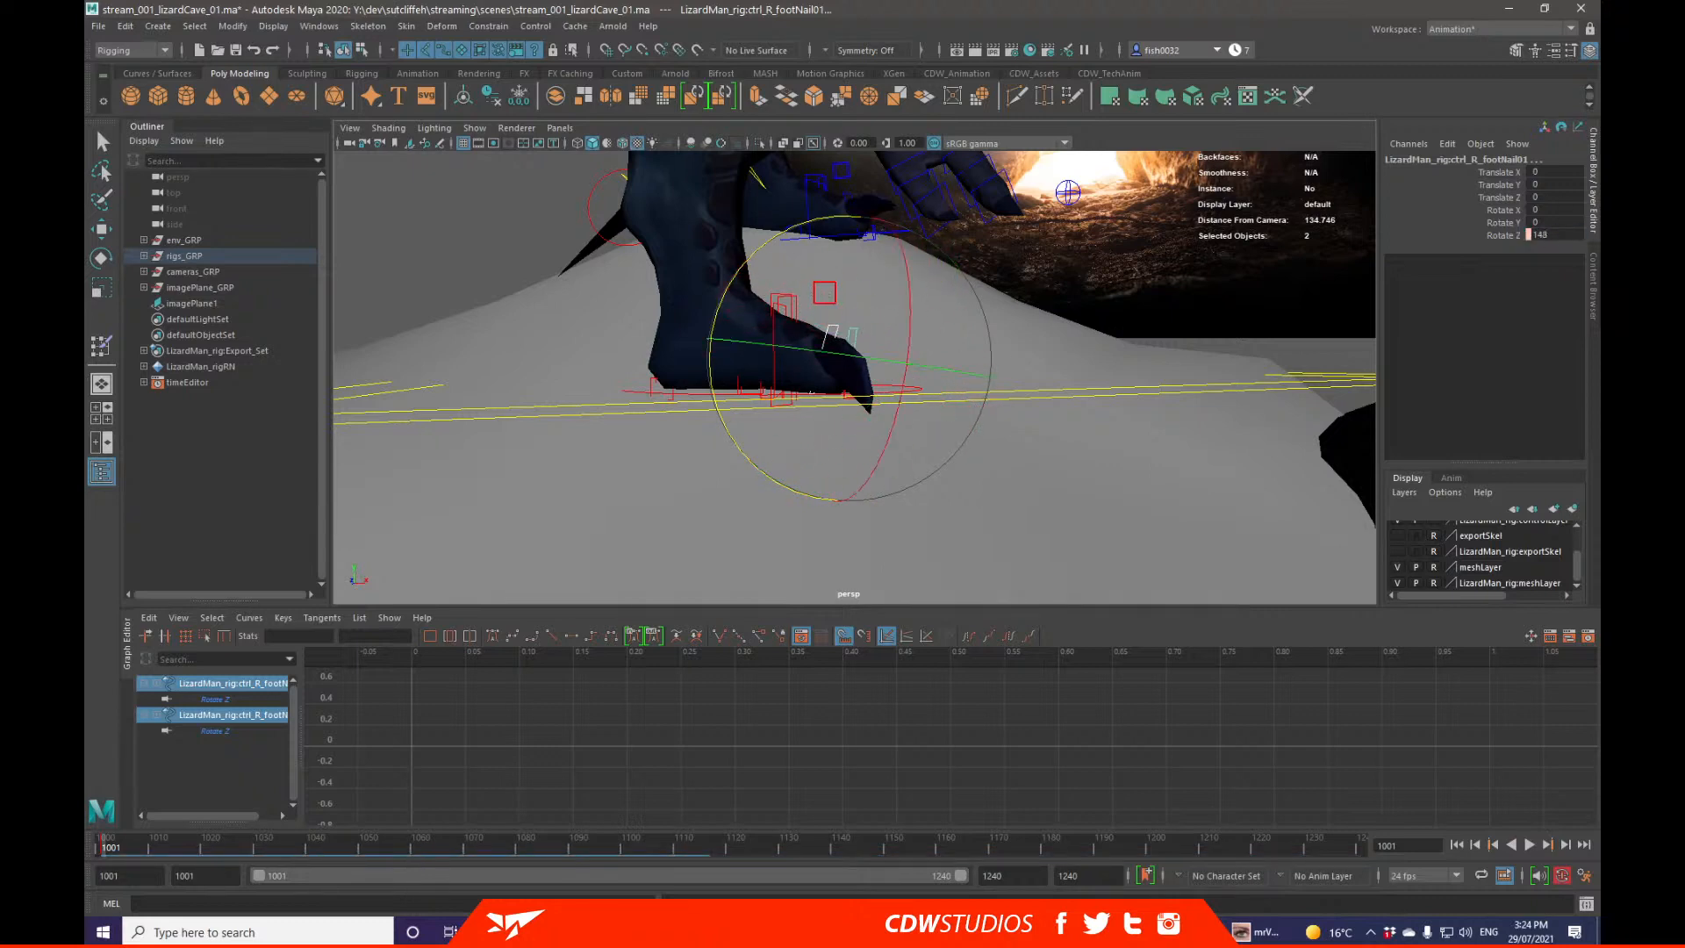
key("ctrl+z")
key("ctrl+z")
key("ctrl+z")
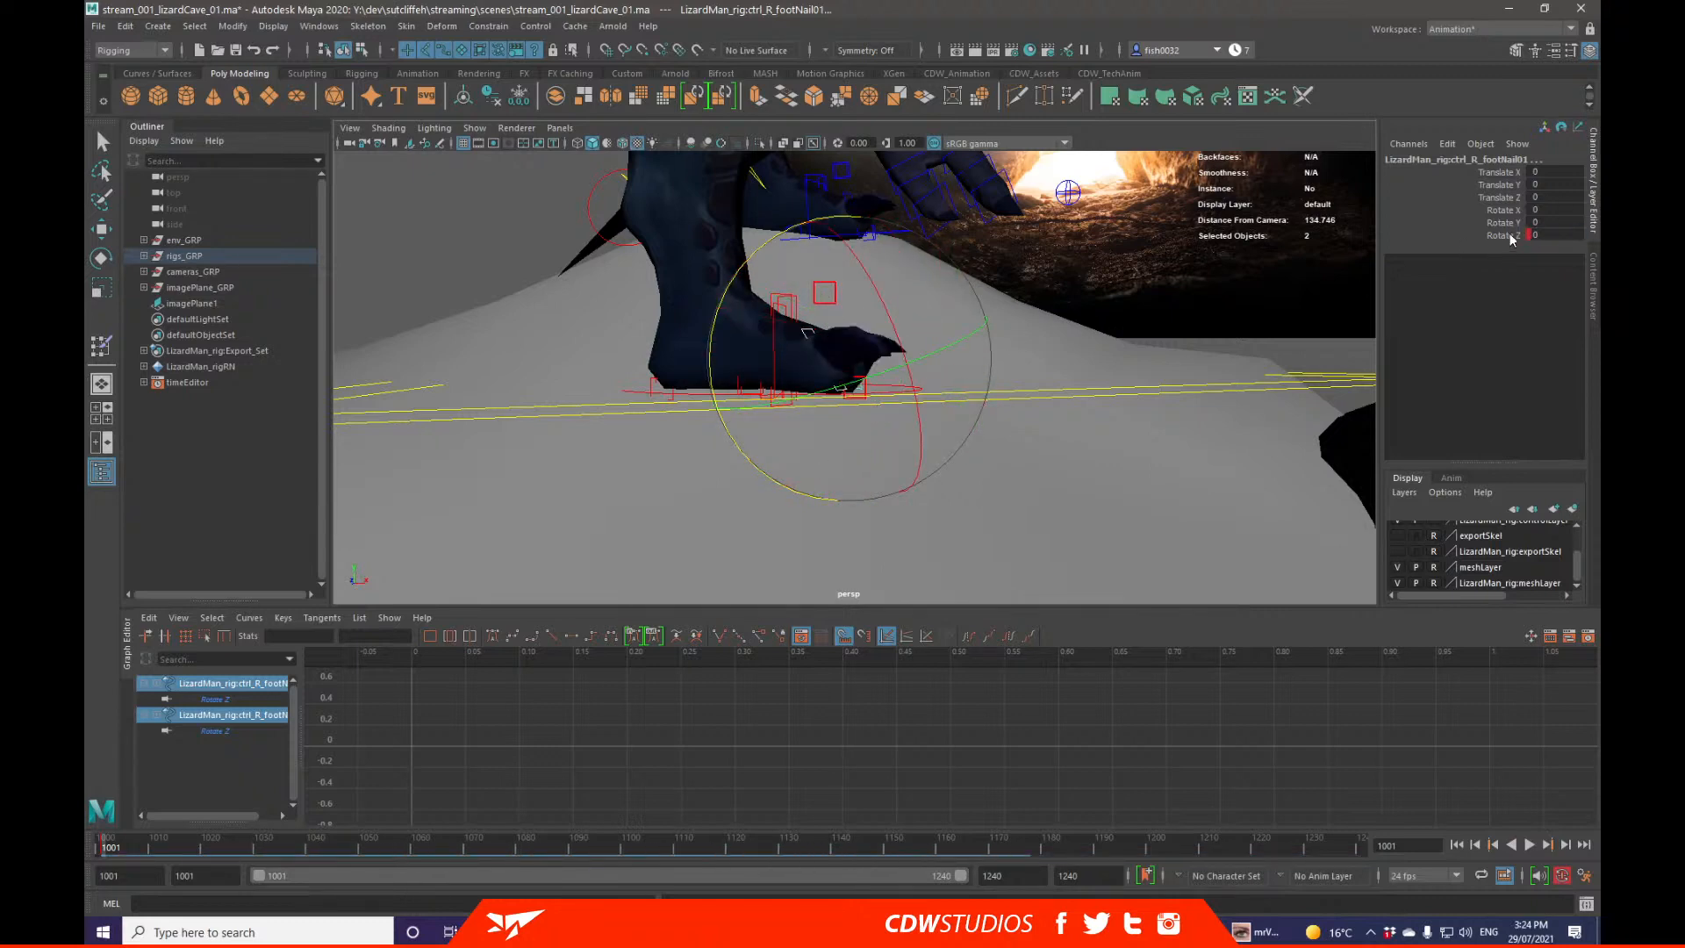
key("ctrl+z")
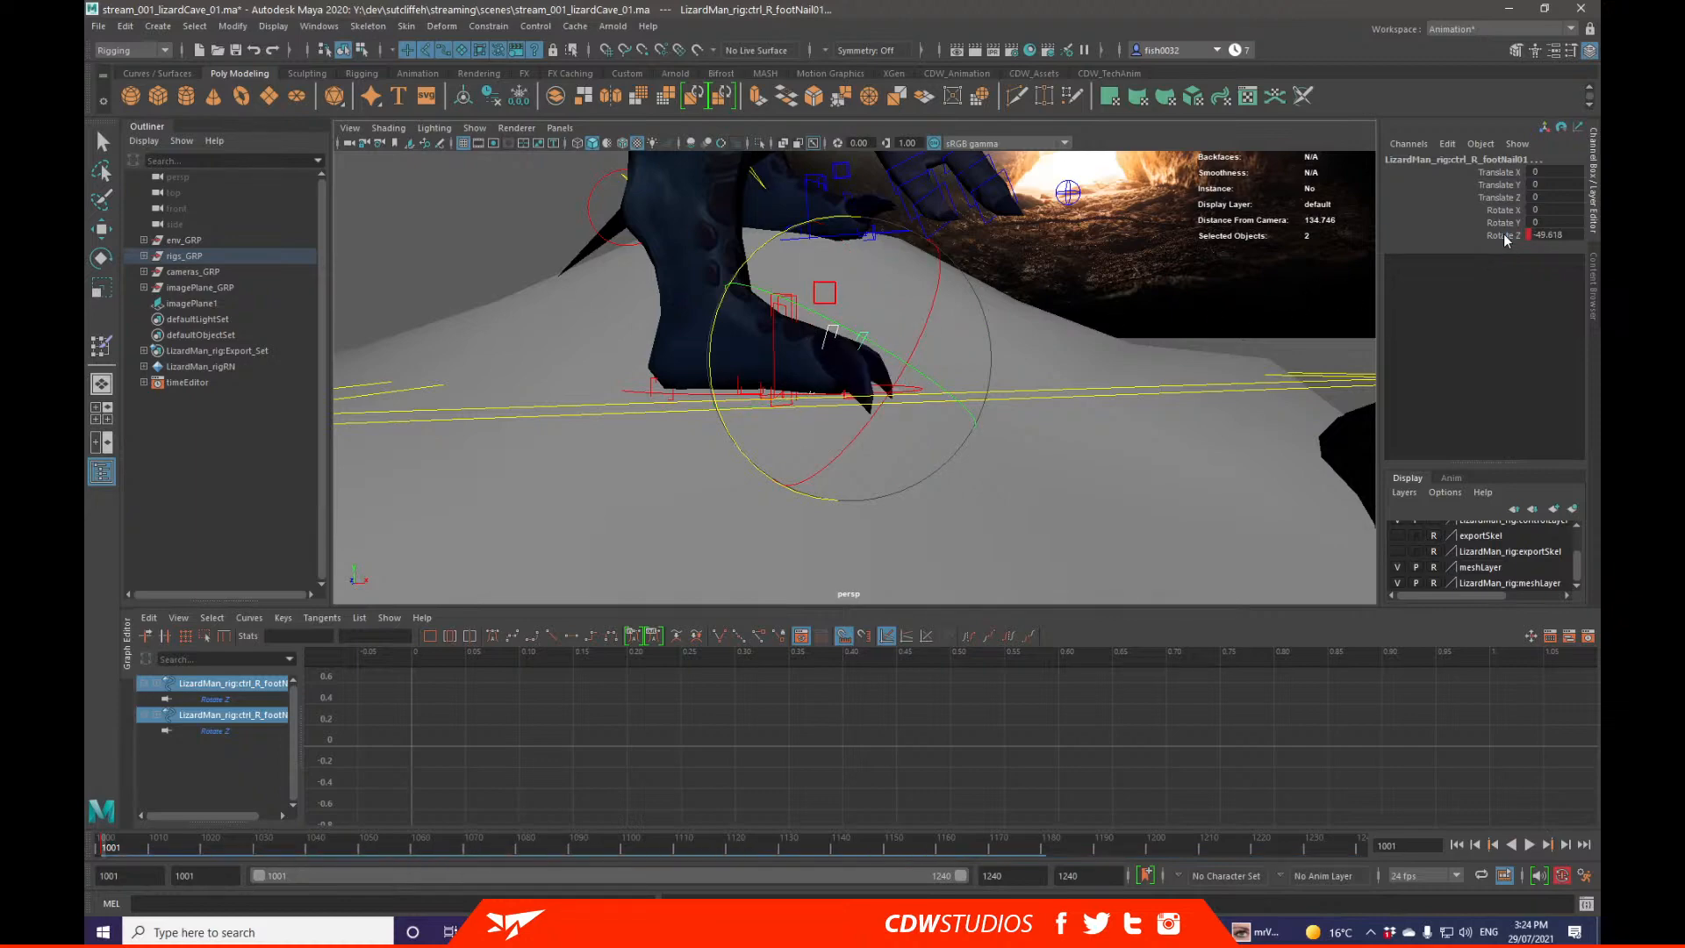
Step: Try one more Rotate Z change on the two right foot nail controls and undo it
left_click(1504, 237)
middle_click_drag(1220, 298, 1101, 286)
key("ctrl+z")
Step: Rotate the right leg IK control to about 18.3 in Z and move it to about X 6.7, Y 1.5, Z -19.4
left_click_drag(981, 331, 923, 364, "alt")
right_click_drag(923, 364, 962, 335, "alt")
key("q")
middle_click_drag(1015, 326, 1079, 406, "alt")
left_click_drag(1079, 407, 932, 432, "alt")
left_click(953, 445)
right_click_drag(932, 432, 922, 408, "alt")
key("e")
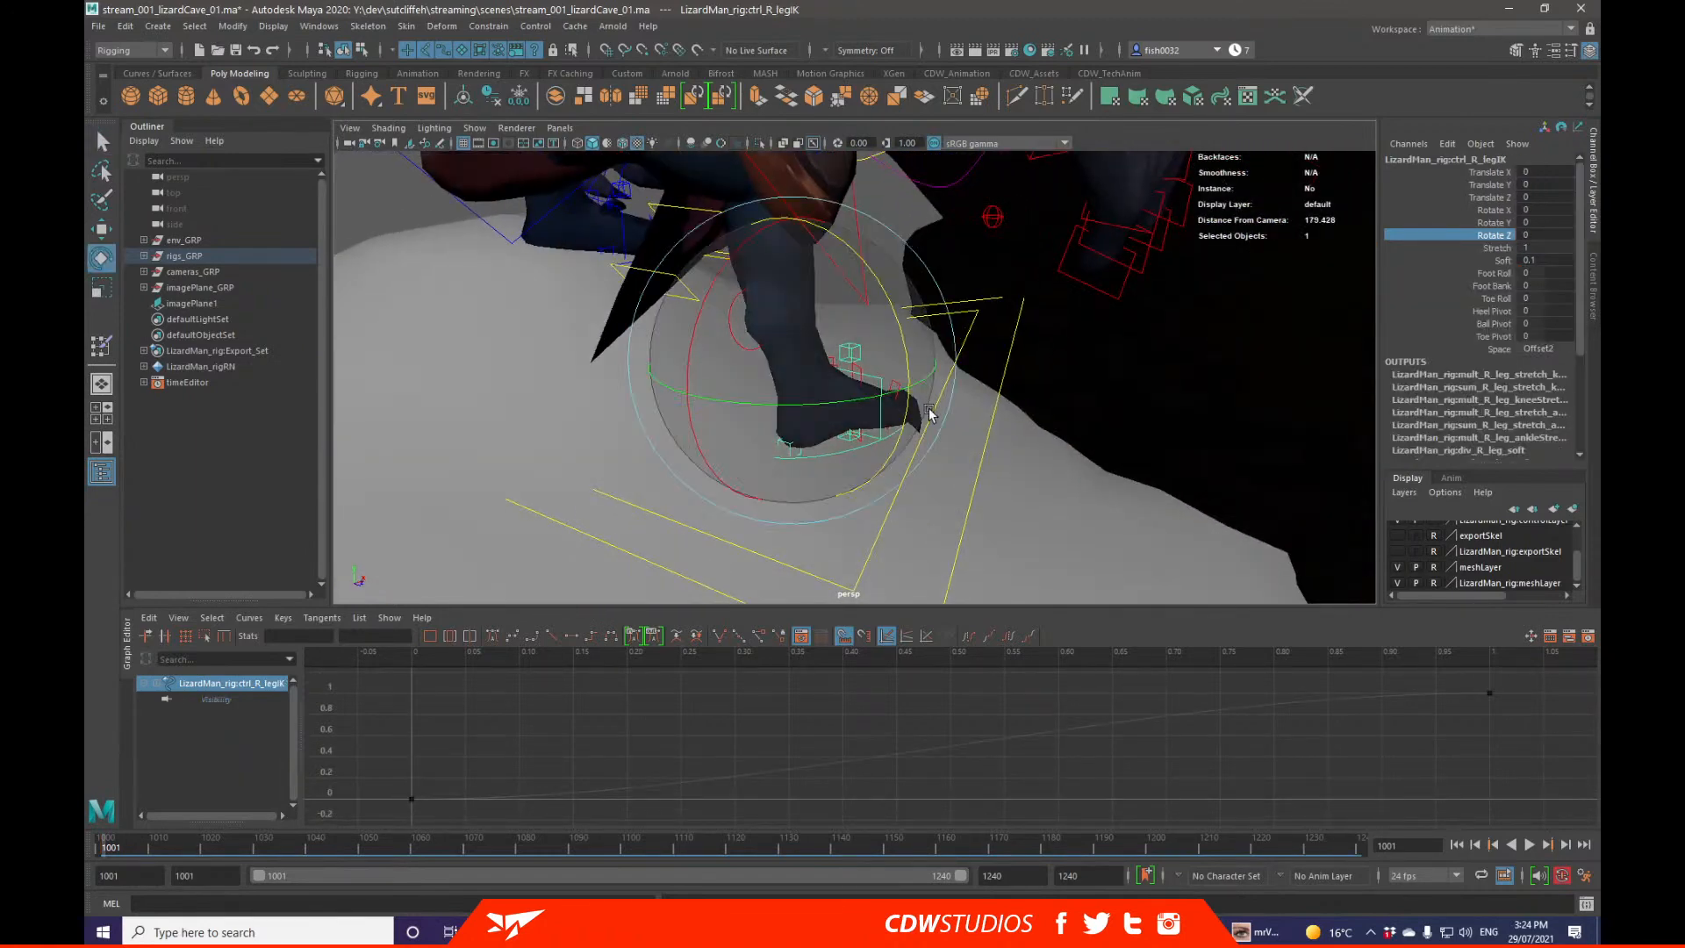
left_click_drag(905, 343, 781, 373)
key("w")
left_click_drag(771, 339, 896, 305)
Step: Select the COG control and lower the body to about -22.9 in Translate Y
key("q")
right_click_drag(906, 297, 816, 302, "alt")
left_click_drag(816, 303, 876, 385, "alt")
left_click(983, 363)
key("w")
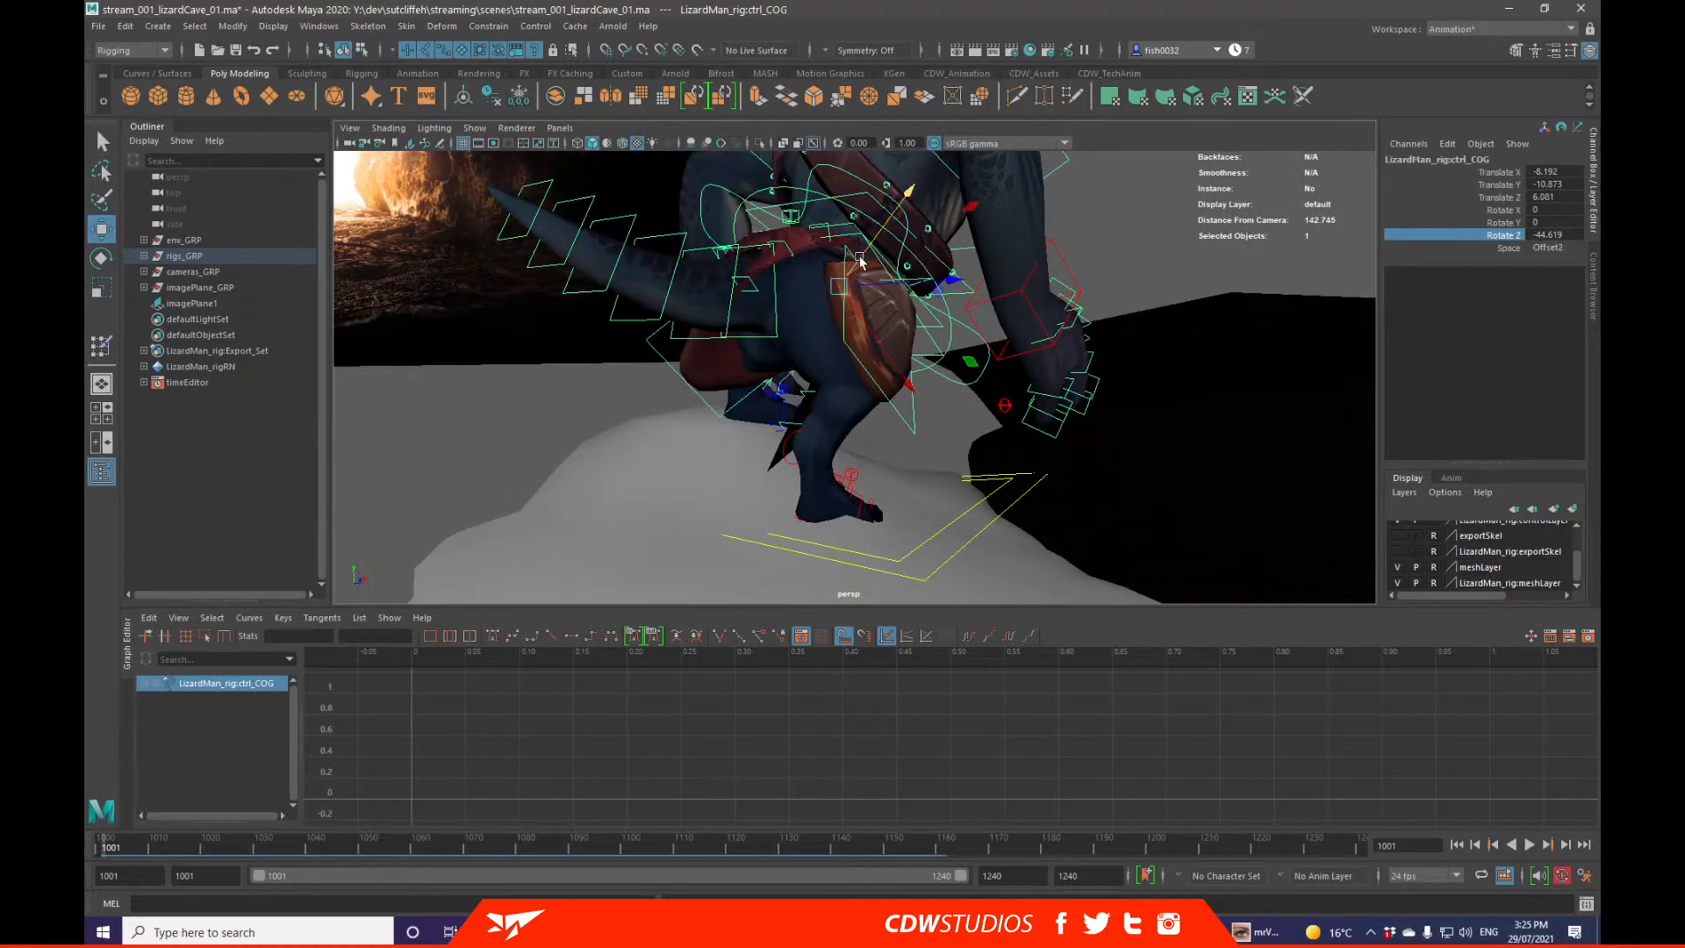
left_click_drag(851, 256, 764, 274, "alt")
key("w")
left_click_drag(849, 217, 781, 353)
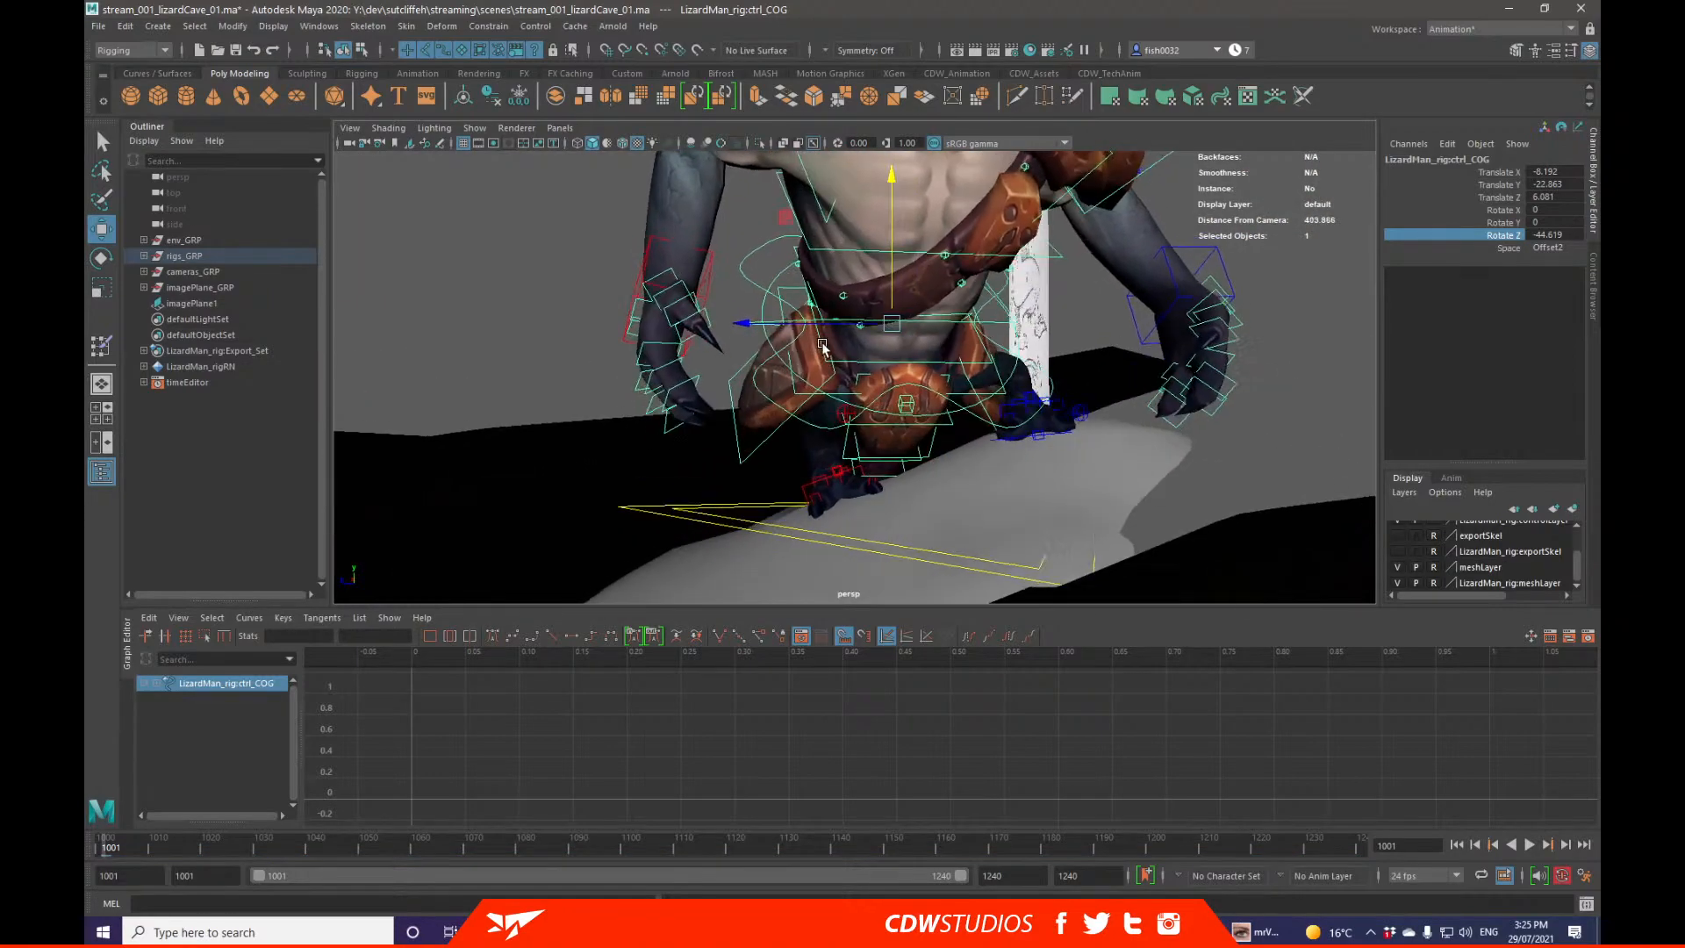
Step: Reposition the COG control to about X -3.8, Y -18.4, Z -2.7, comparing the crouch with the reference sketch
key("q")
right_click_drag(887, 350, 825, 348, "alt")
left_click_drag(825, 368, 829, 344, "alt")
key("w")
left_click_drag(945, 363, 626, 307, "alt")
key("q")
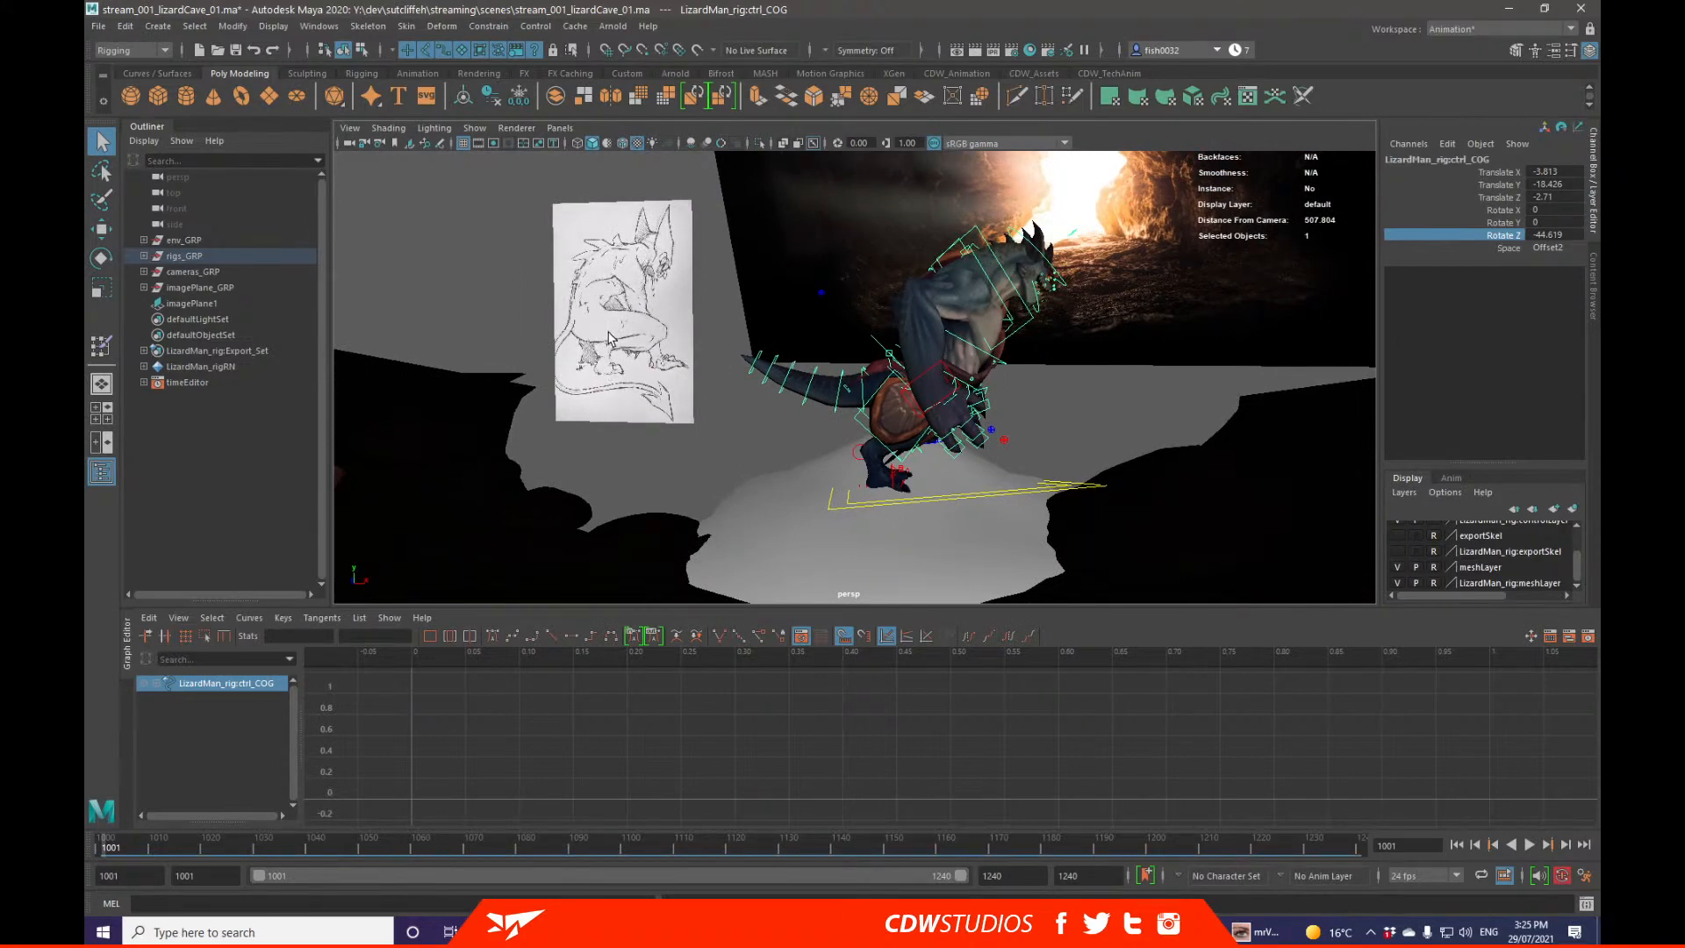
Step: Move the right leg pole vector control to about 9.7 in Translate X, undoing the first attempt
left_click_drag(929, 358, 755, 377, "alt")
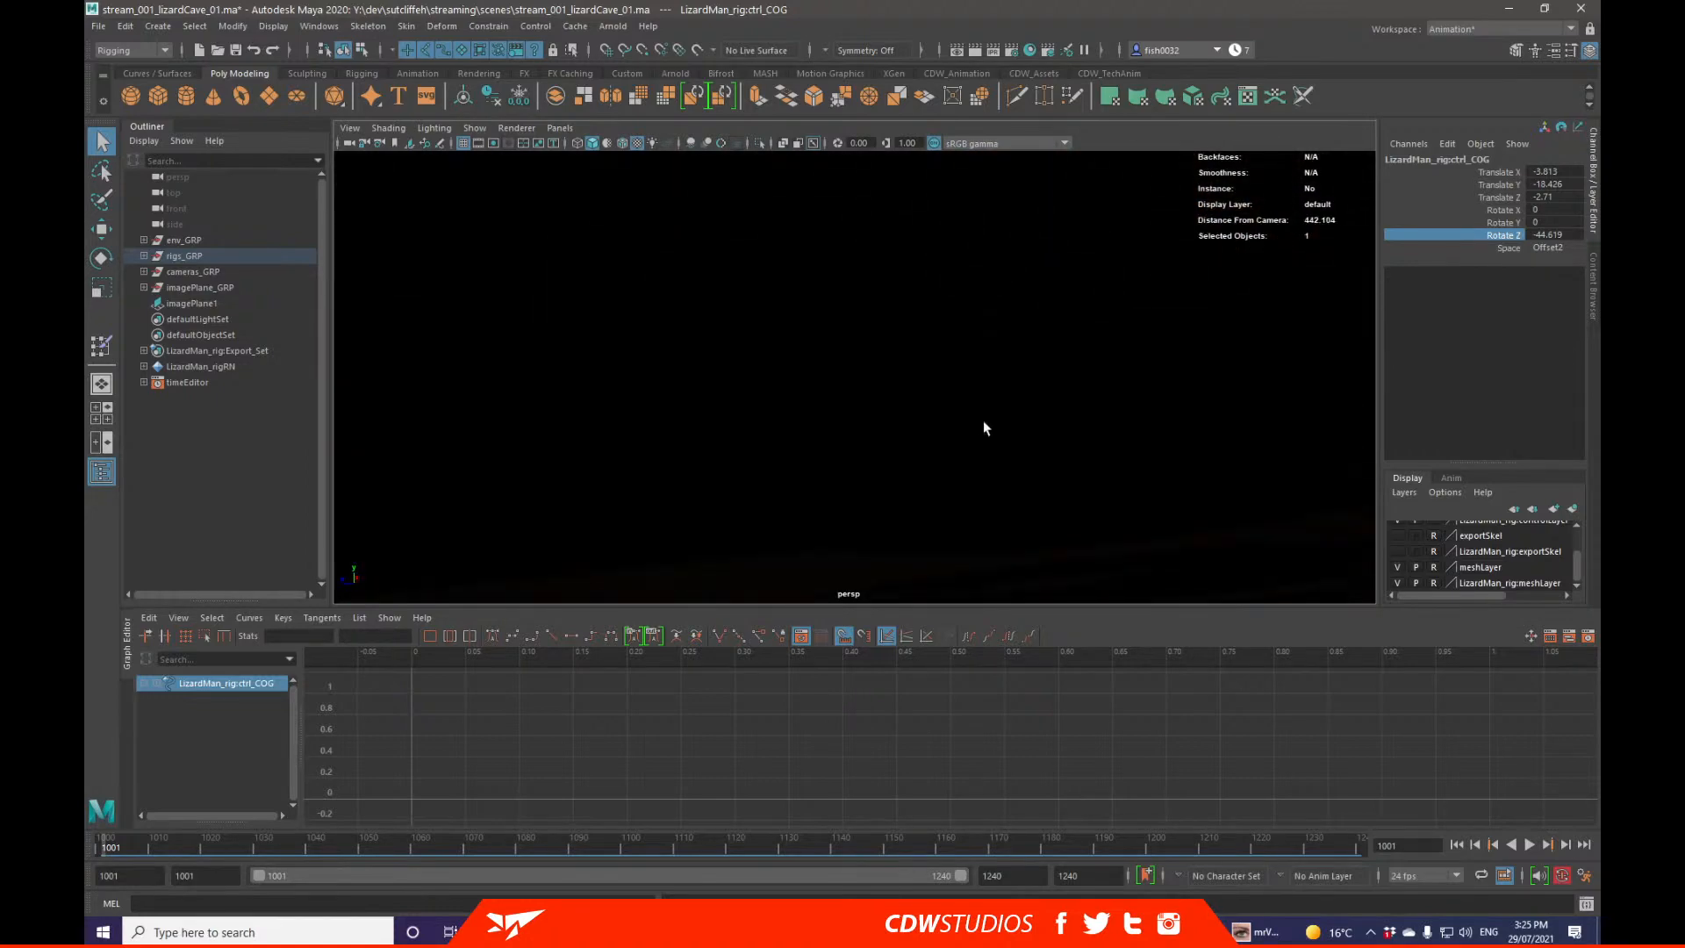
scroll(983, 421, "up", 5)
left_click_drag(884, 373, 808, 425, "alt")
left_click(783, 452)
key("w")
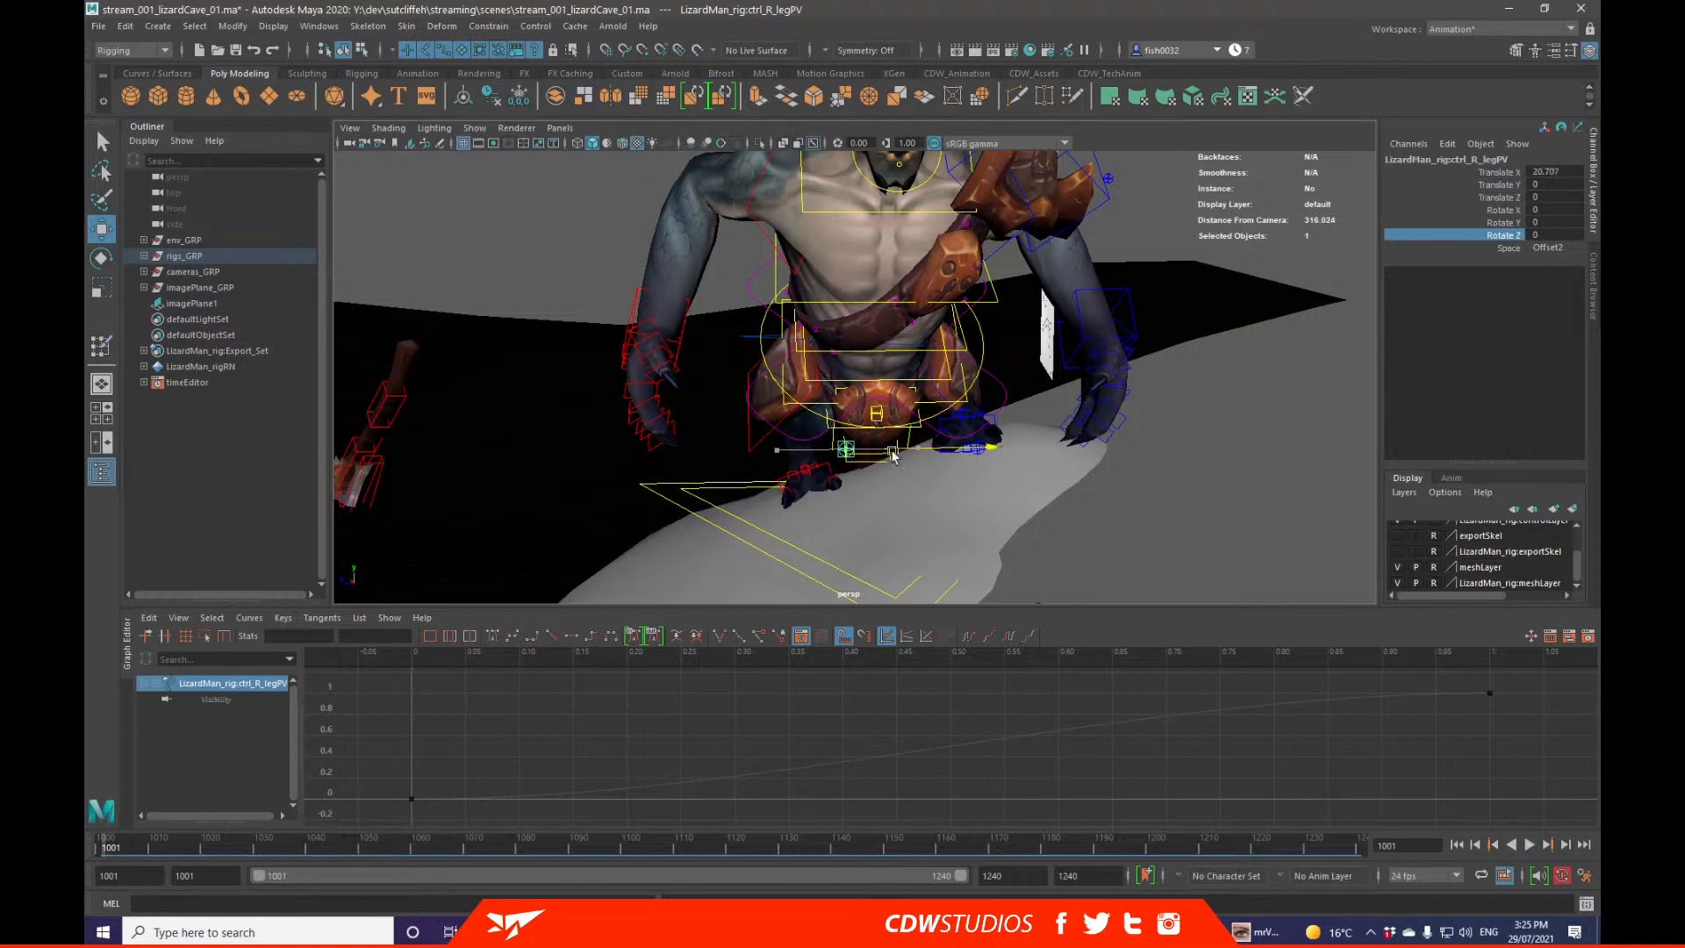
key("ctrl+z")
key("q")
mouse_move(898, 455)
left_mouse_down()
mouse_move(838, 478)
mouse_move(895, 460)
mouse_move(910, 436)
mouse_move(886, 436)
left_mouse_up()
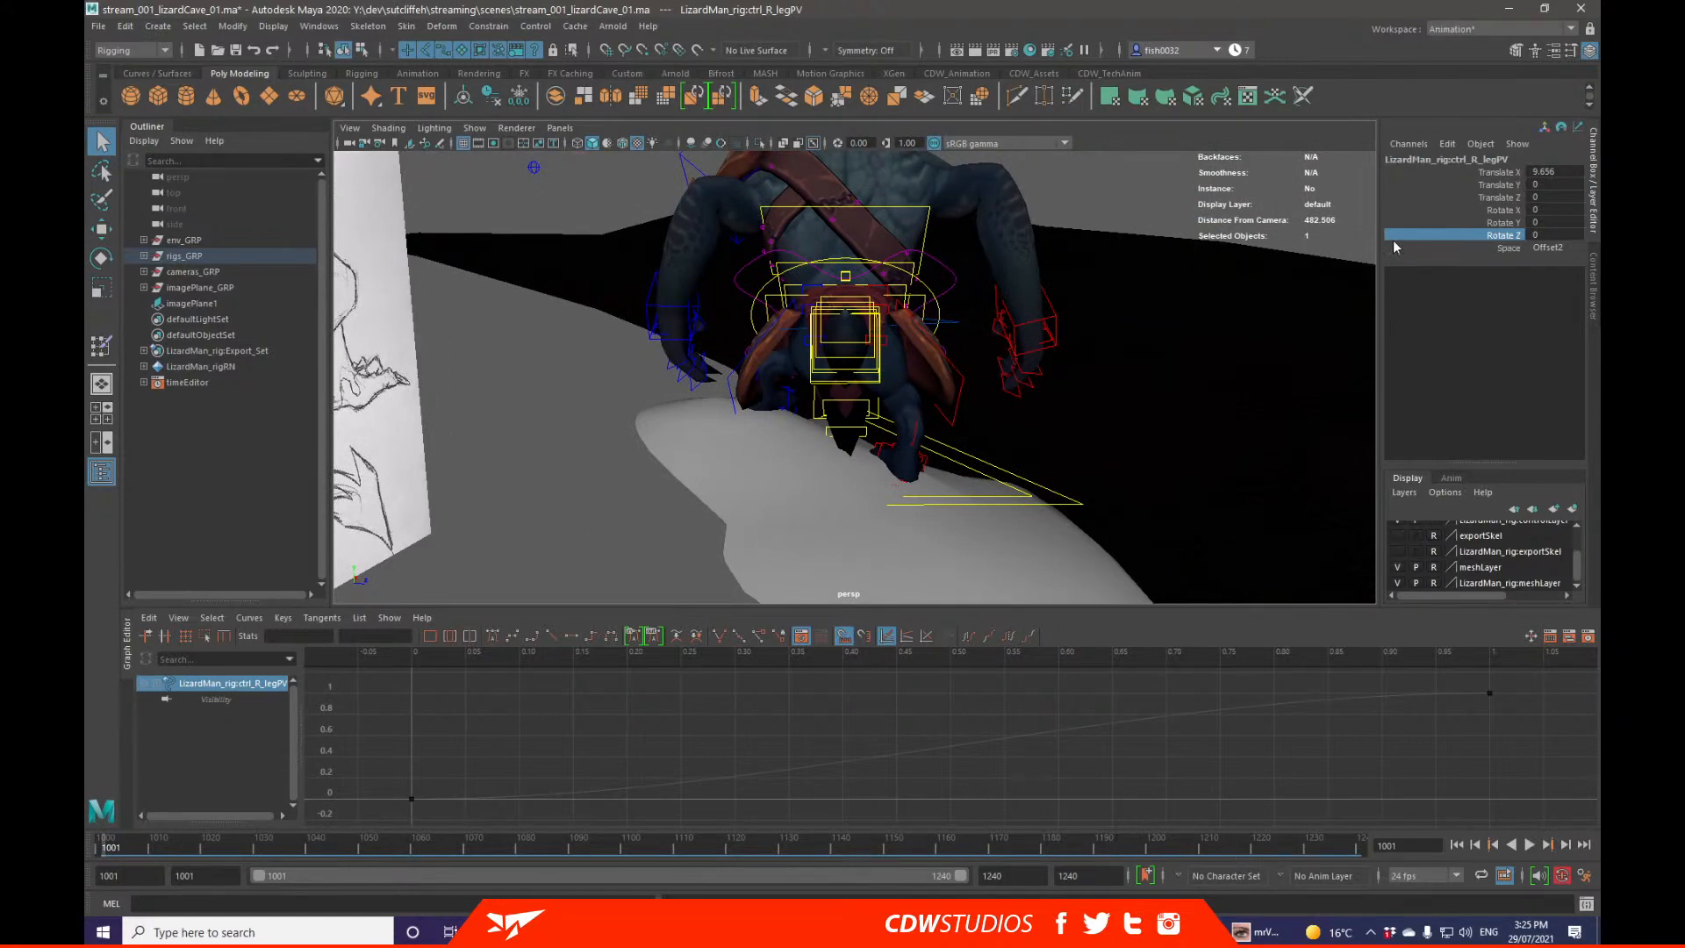
Step: Key Translate X on the right leg pole vector control
left_click(1467, 171)
right_click(1467, 171)
left_click(1476, 204)
left_click_drag(1202, 316, 981, 351, "alt")
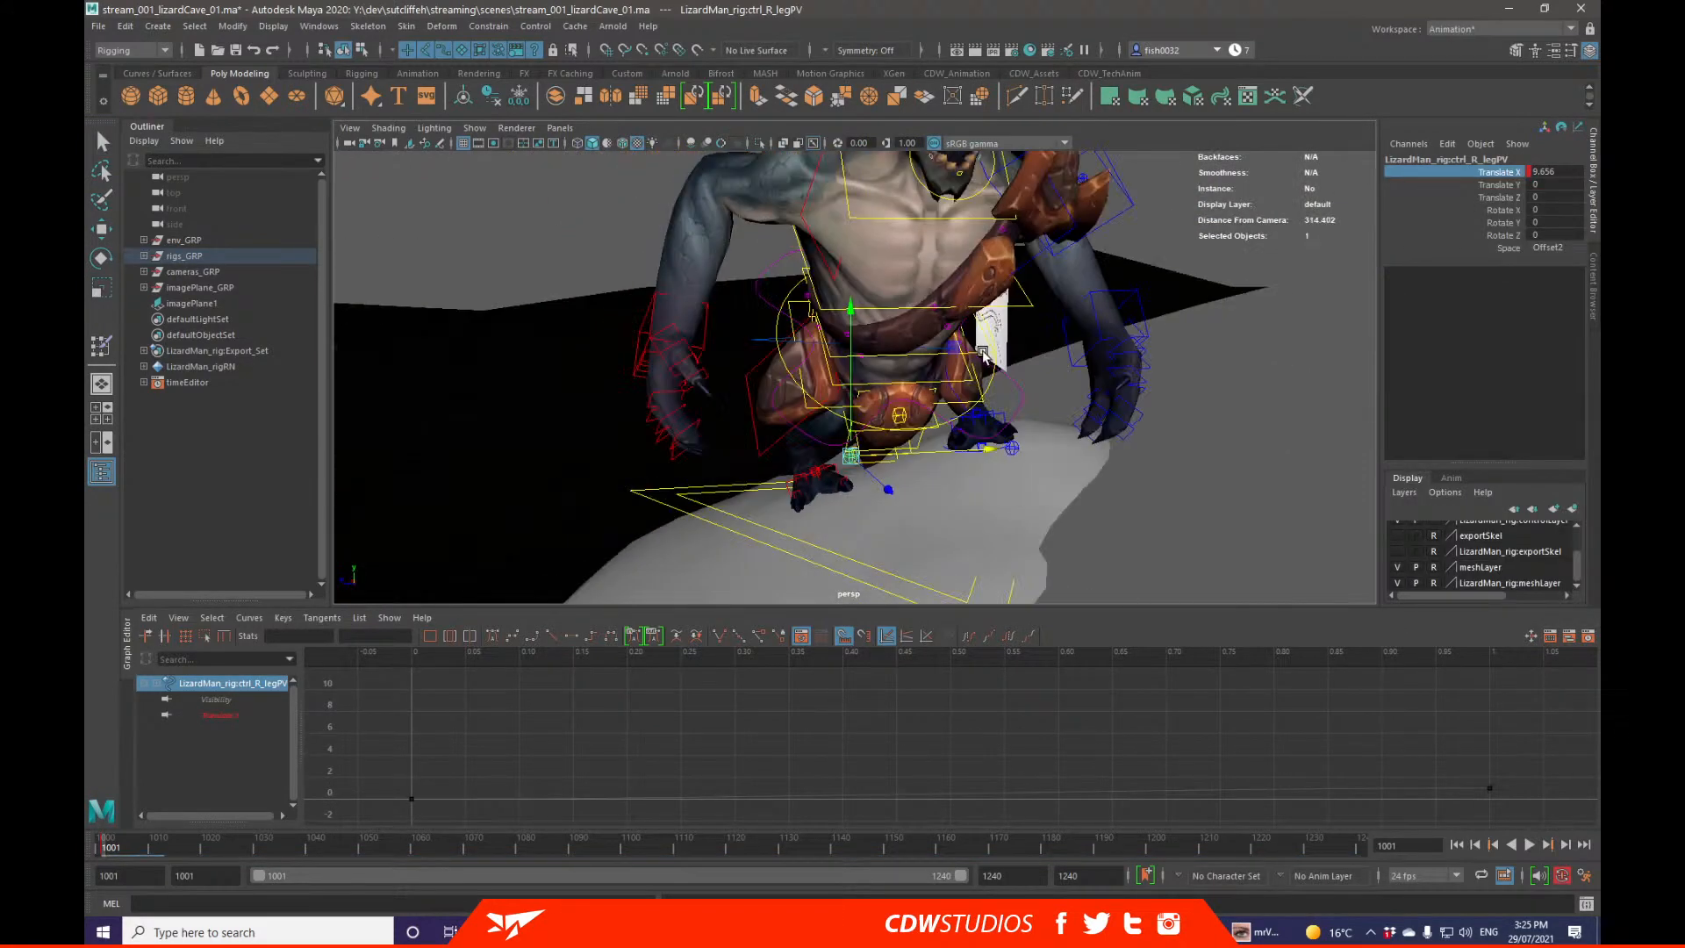
Step: Select the right leg IK control and key its Translate X, Y, Z and Rotate Z channels
right_click_drag(983, 353, 1028, 370, "alt")
left_click_drag(820, 457, 1014, 454, "alt")
left_click(1072, 451)
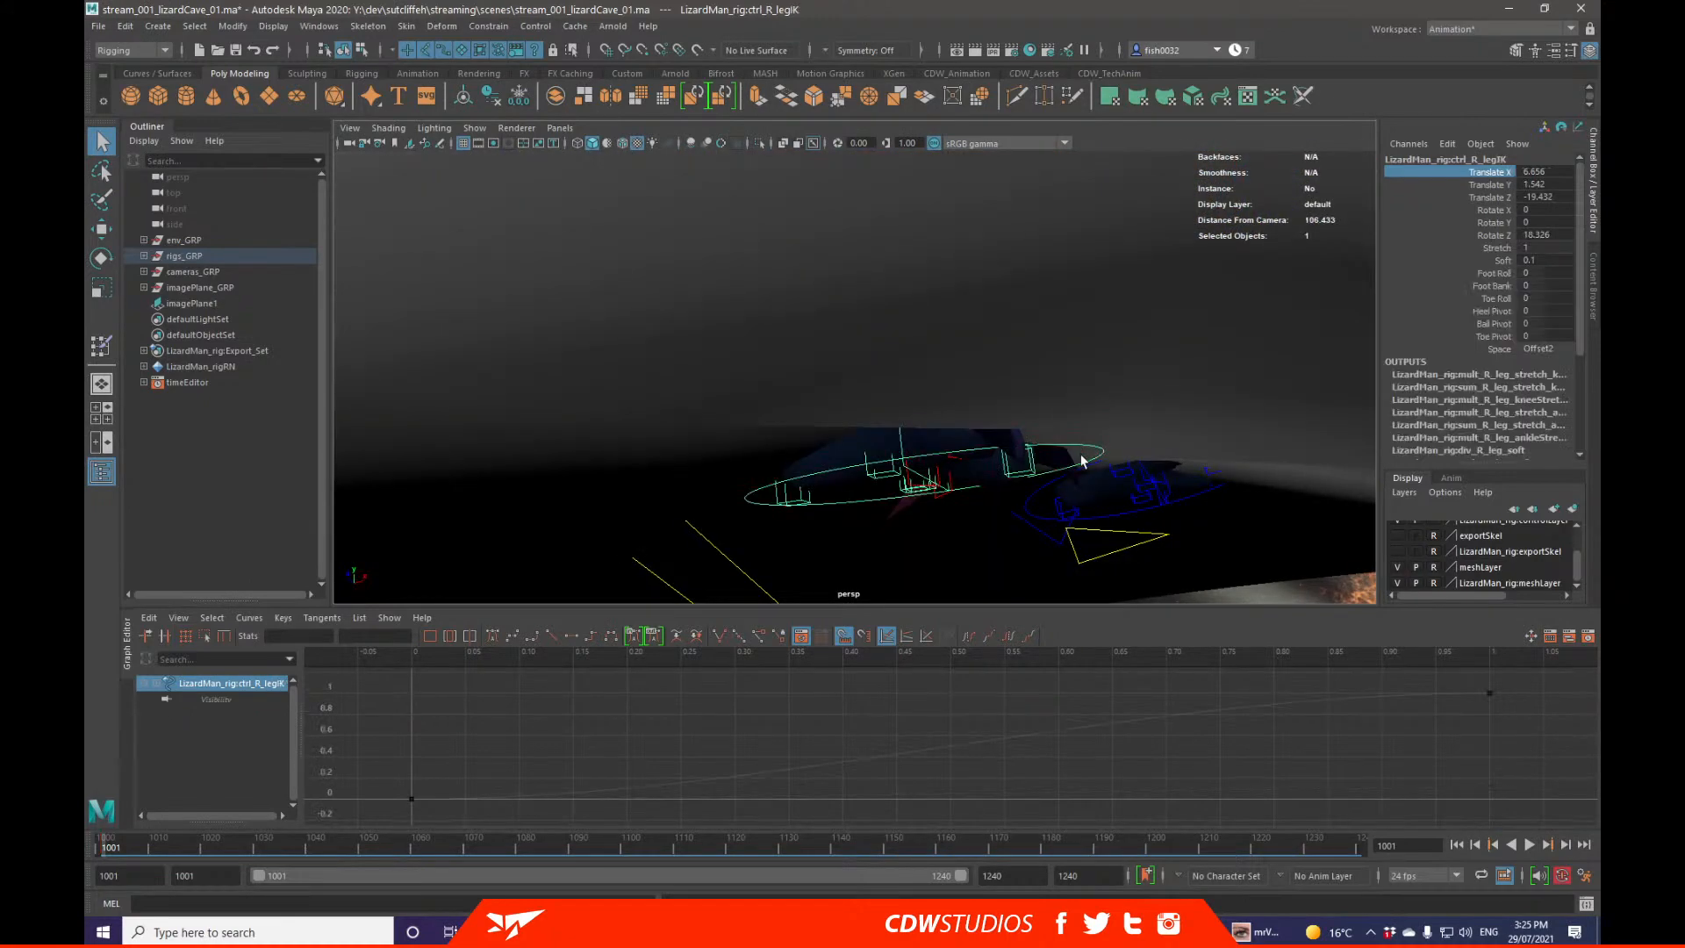
key("w")
key("f")
left_click_drag(1492, 173, 1492, 196)
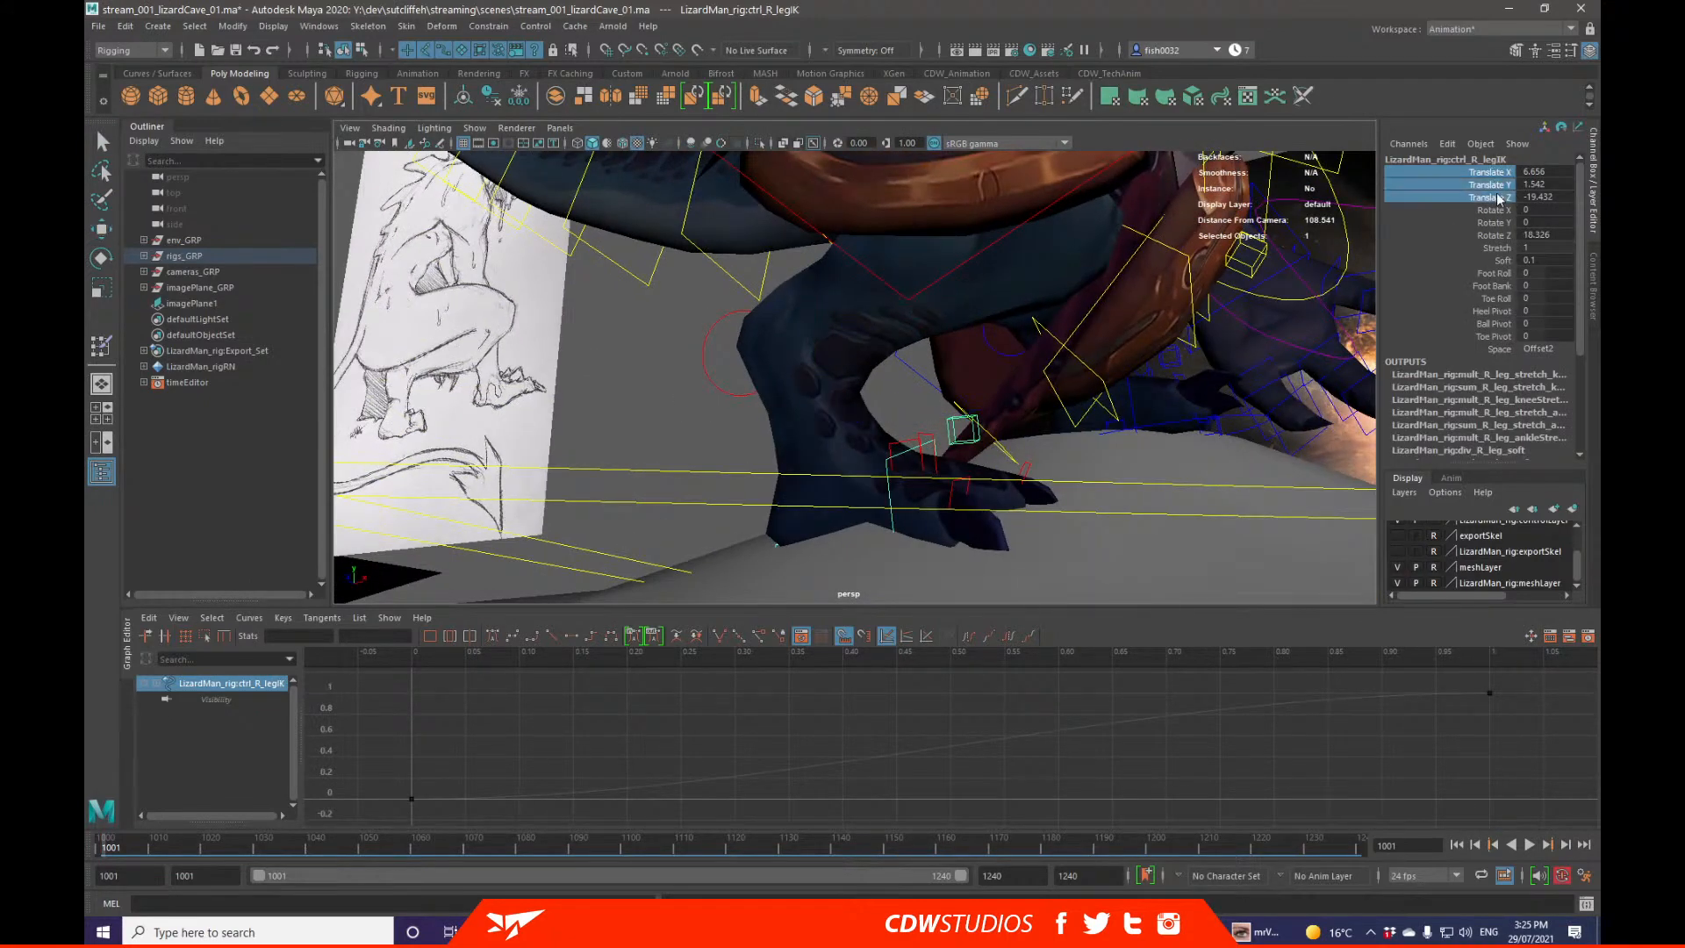
right_click(1408, 235)
right_click(1408, 235)
left_click(1498, 265)
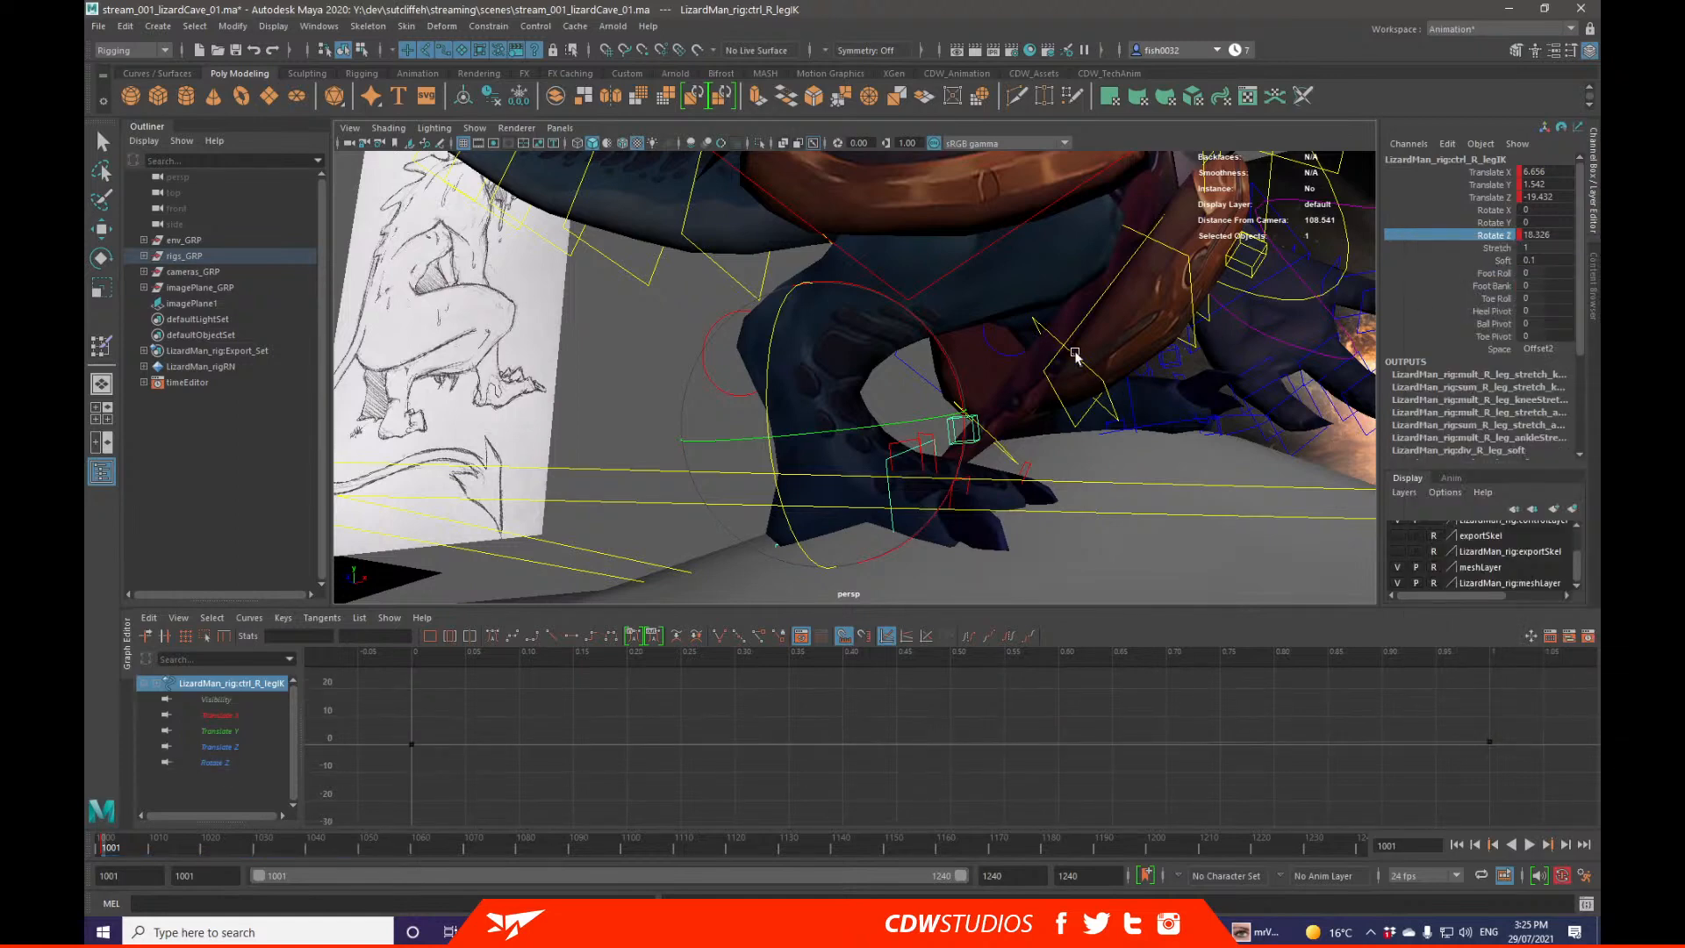
Step: Move the right leg IK control to about X 5.9, Y 4.0 and rotate it to about -3.2 in X
key("w")
left_click_drag(822, 391, 969, 480)
key("e")
key("q")
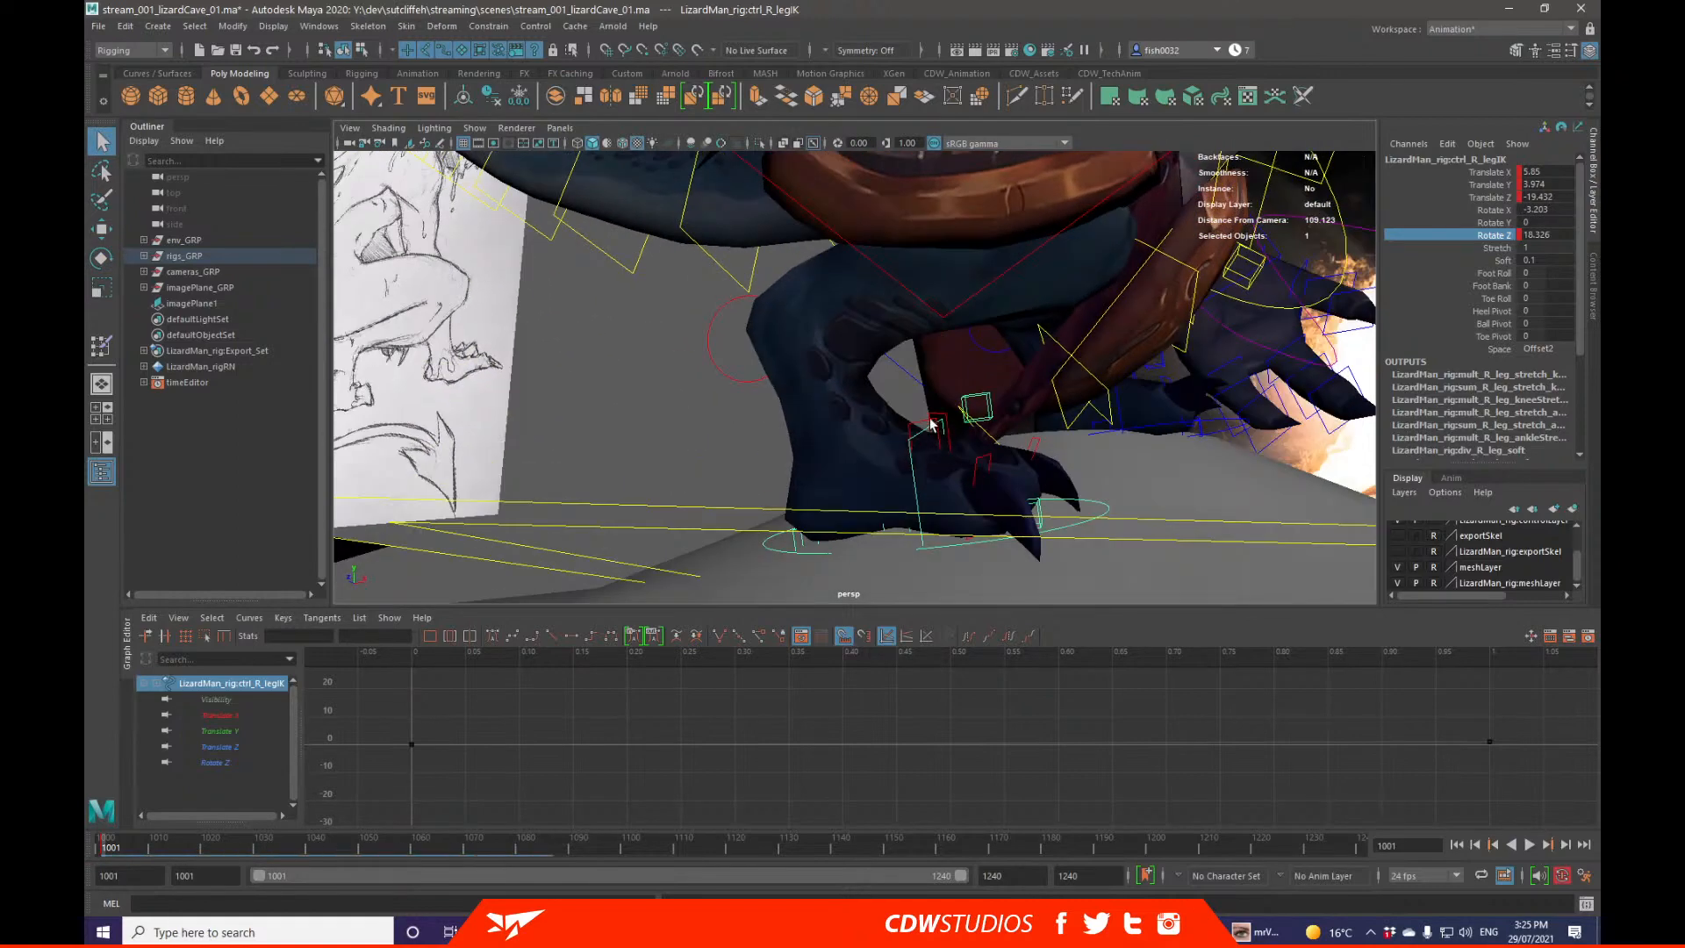
Step: Select the two right toe finger controls, key their Rotate Z and rotate them to bend the toes
left_click(932, 424)
left_click_drag(932, 424, 918, 460, "alt")
left_click(941, 458, "shift")
right_click(1496, 234)
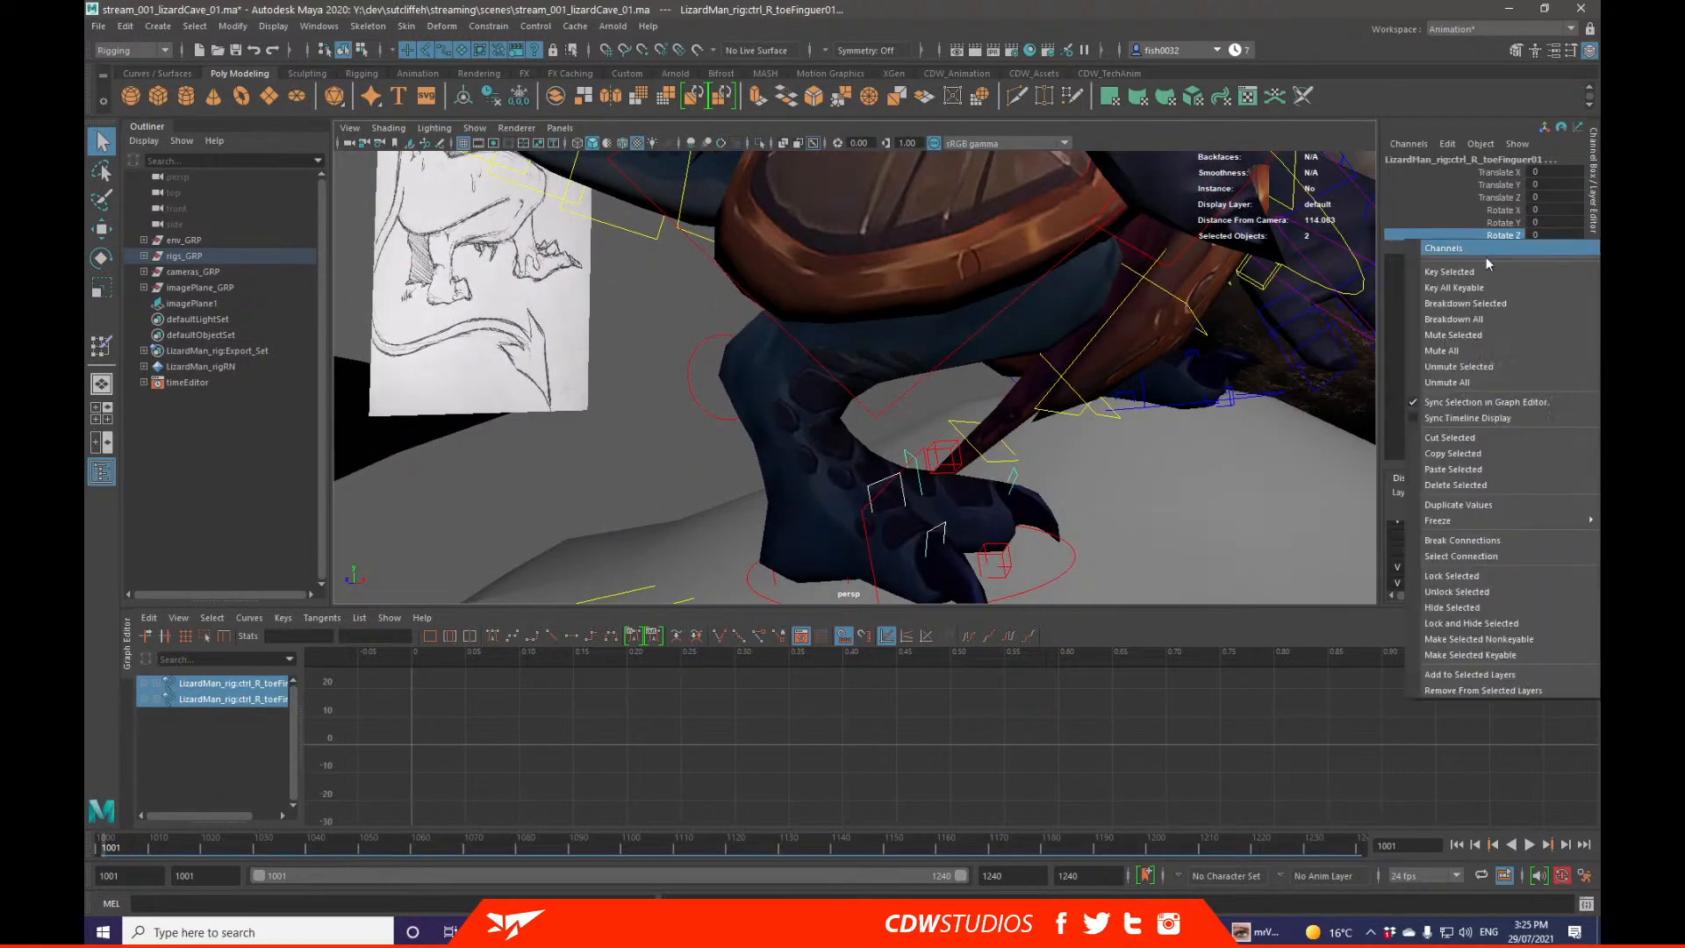
left_click(1457, 250)
key("e")
middle_click_drag(1176, 337, 1165, 343)
middle_click_drag(1162, 413, 1175, 350, "alt")
middle_click_drag(1175, 350, 1144, 371)
Step: Try rotating the right toe IK control to about -15.2 in Z and undo the rotation
left_click_drag(1144, 370, 864, 430, "alt")
left_click(864, 416)
middle_click_drag(864, 417, 939, 430)
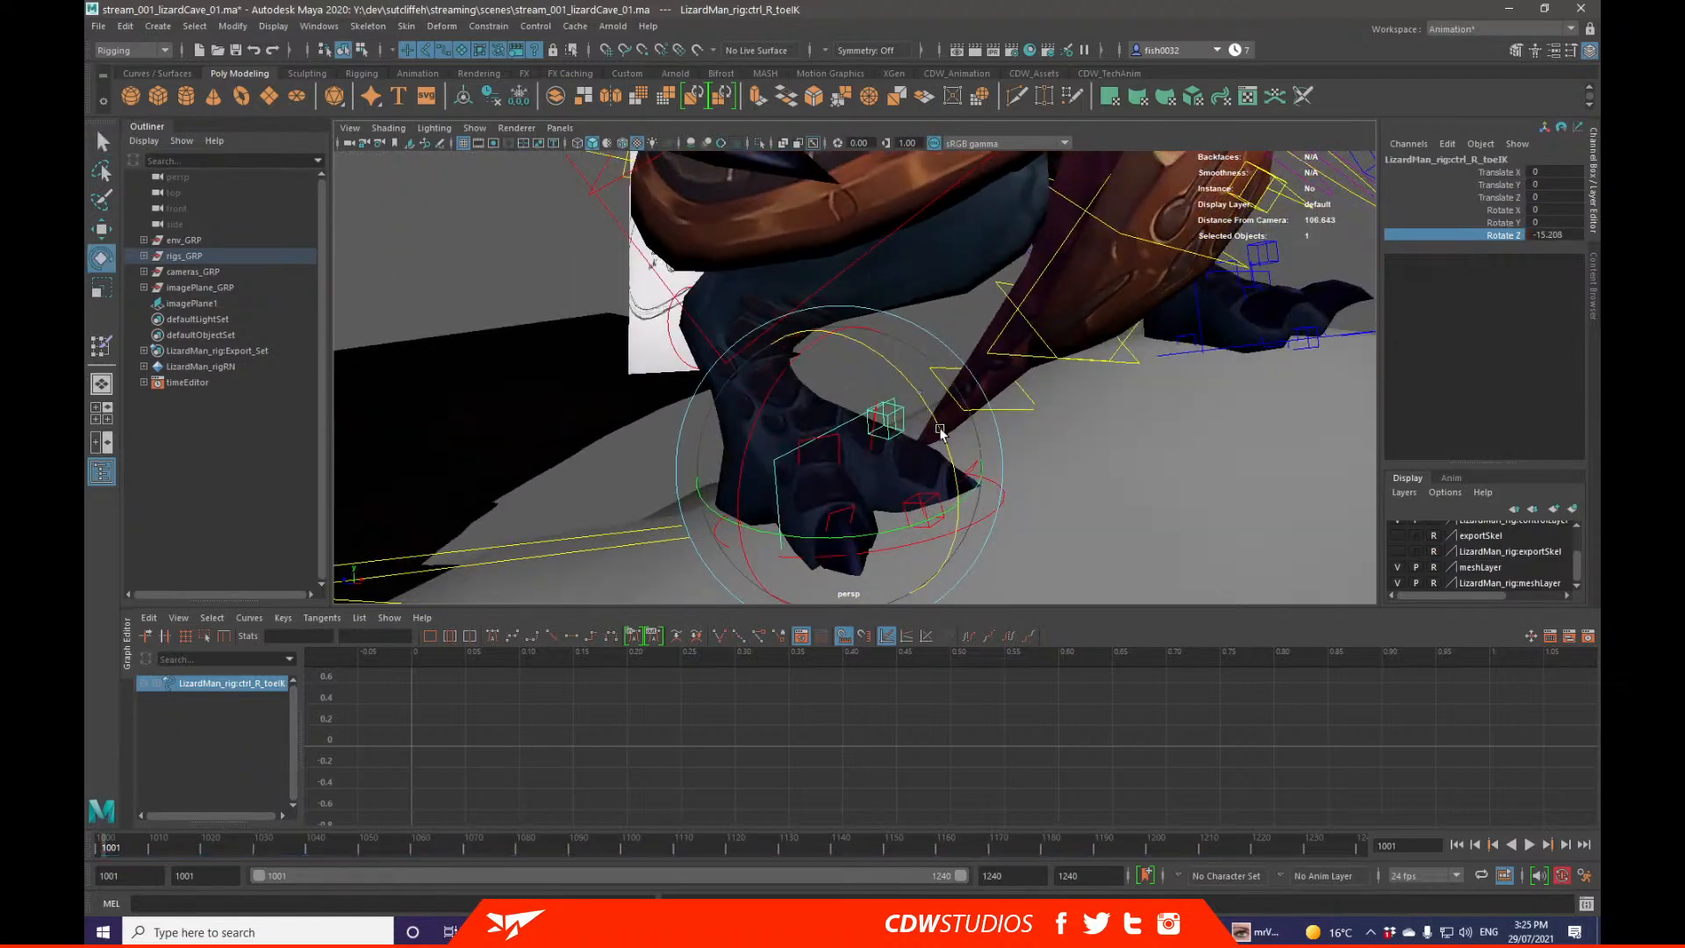
key("ctrl+z")
key("q")
Step: Select the right leg IK control, try a Toe Roll of 6 and return it to 0
left_click_drag(838, 417, 1037, 367, "alt")
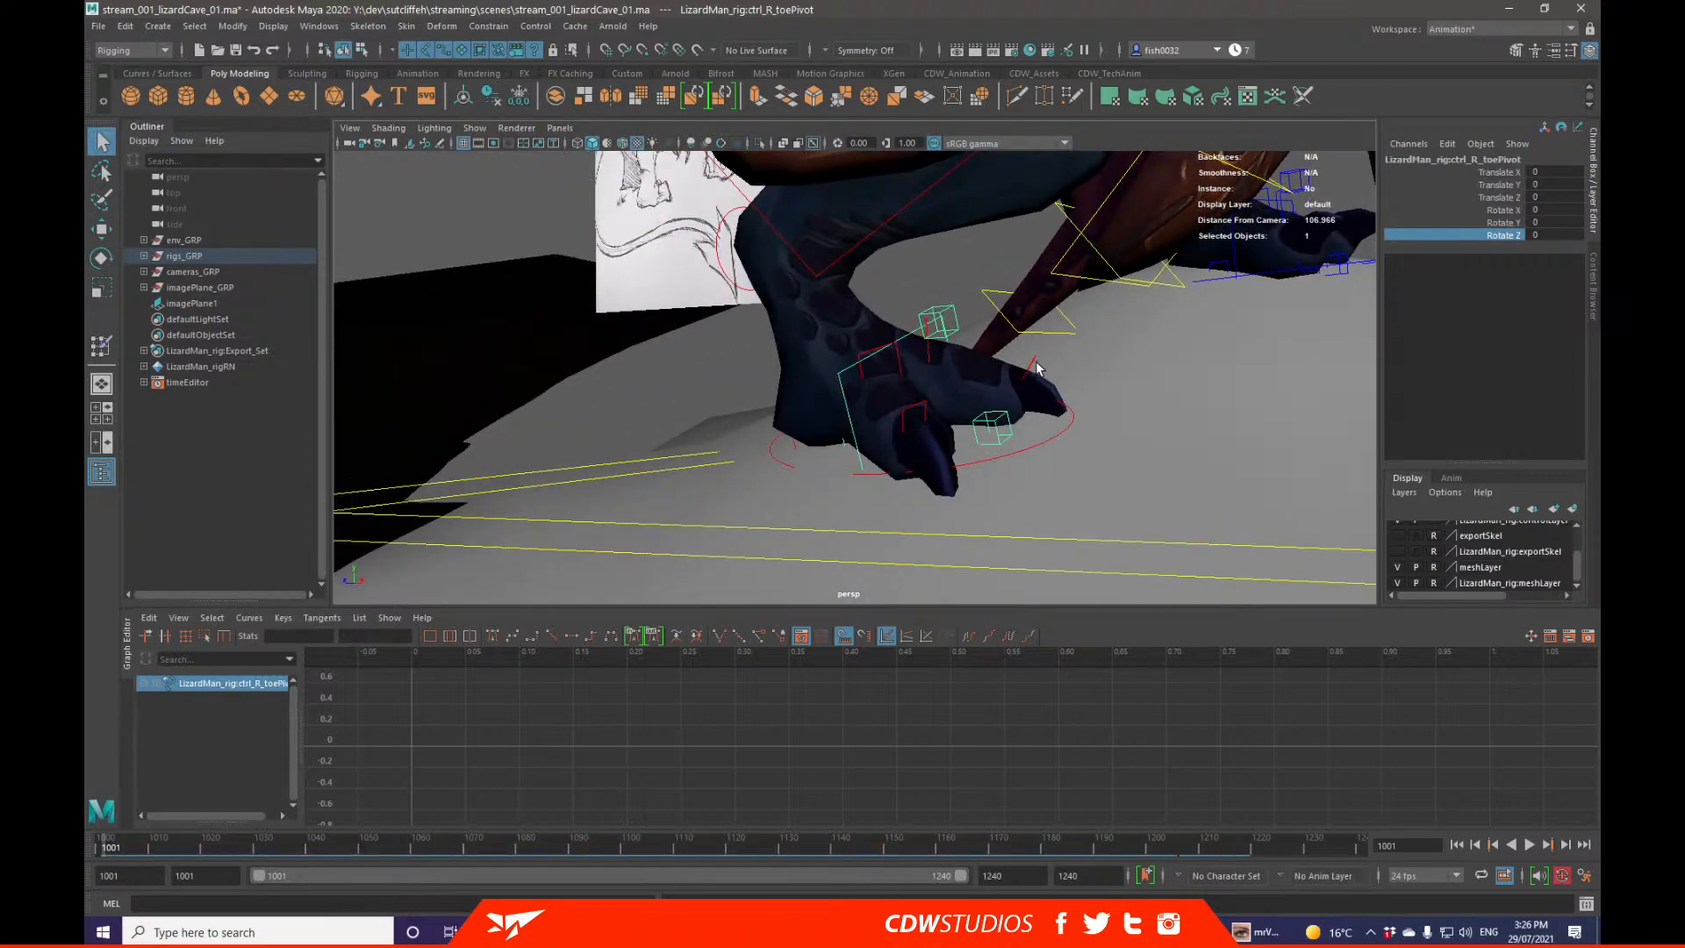
left_click(1055, 434)
left_click_drag(1056, 434, 1362, 374, "alt")
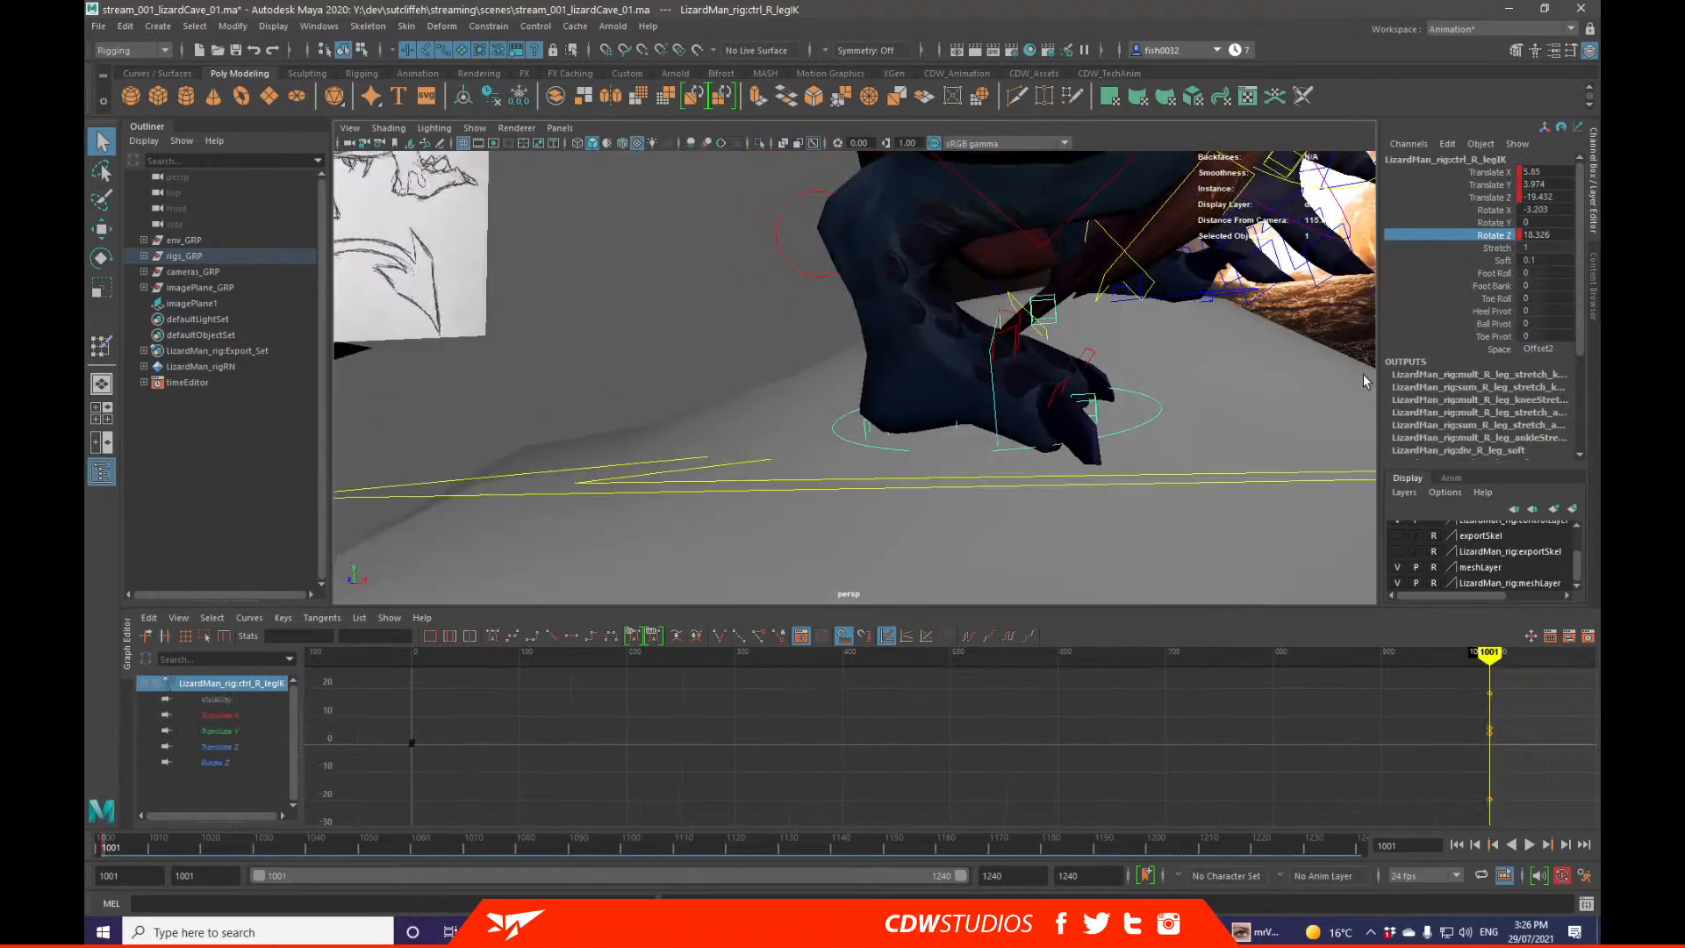
left_click(1497, 299)
middle_click_drag(1246, 378, 1293, 377)
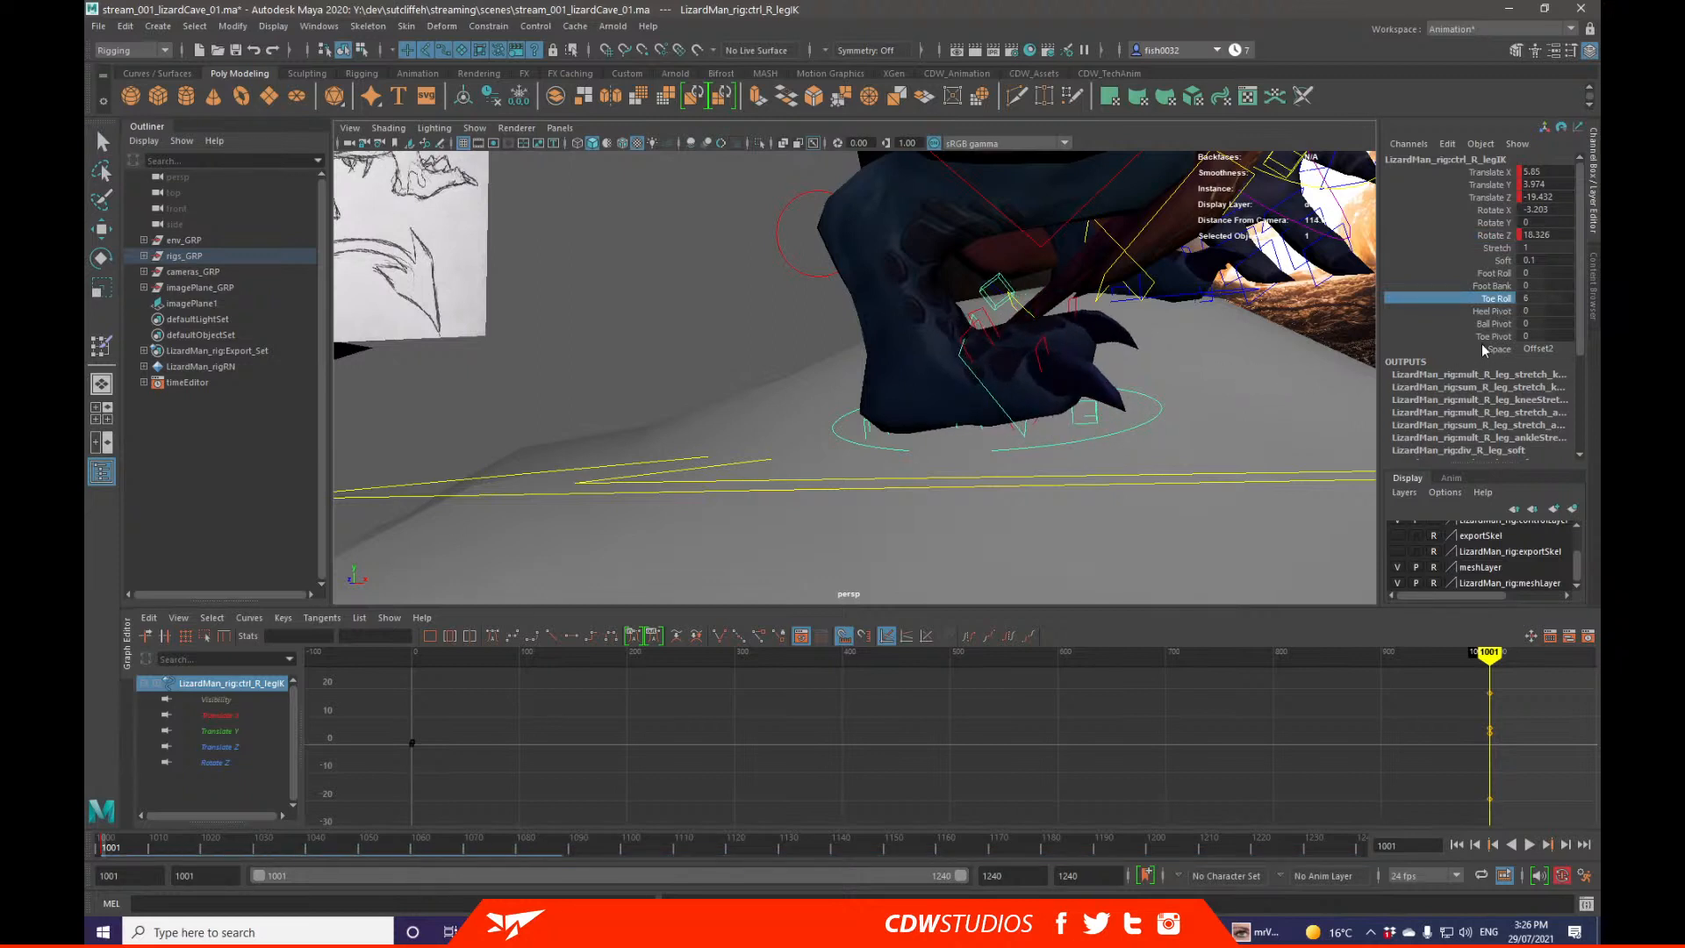
left_click(1494, 324)
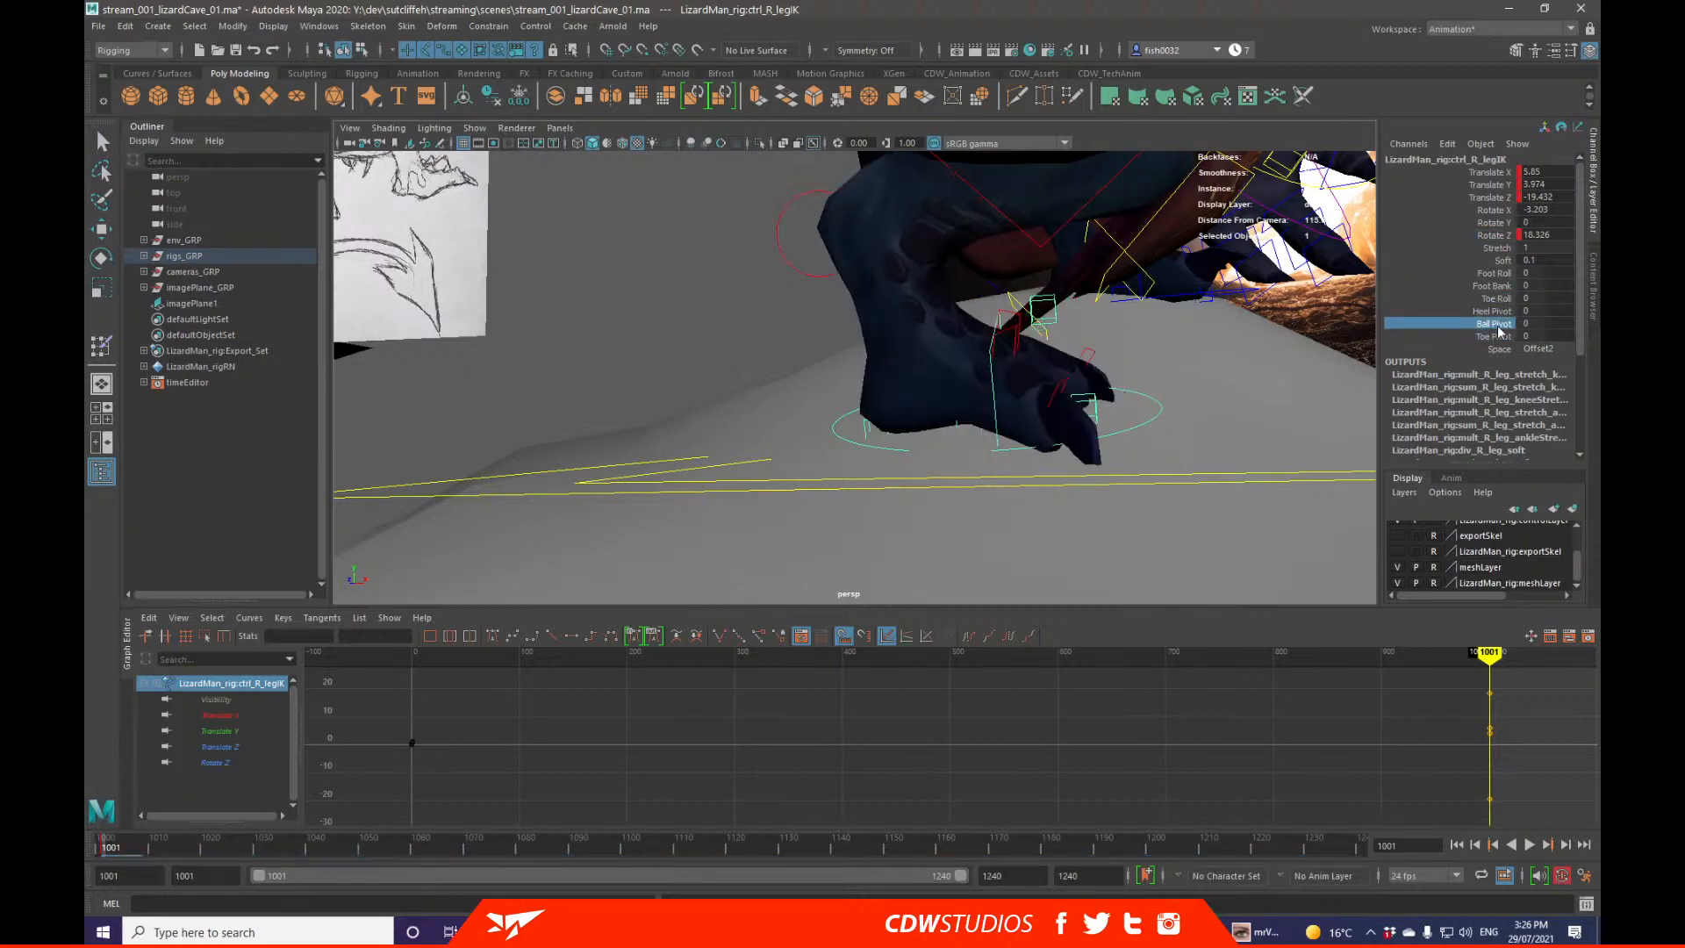
Step: Try a Foot Bank of about 6.3 and a Foot Roll of about 3.3 on the right leg IK control
left_click(1494, 273)
middle_click_drag(1211, 320, 1560, 298)
left_click(1495, 285)
middle_click_drag(1229, 333, 1476, 314)
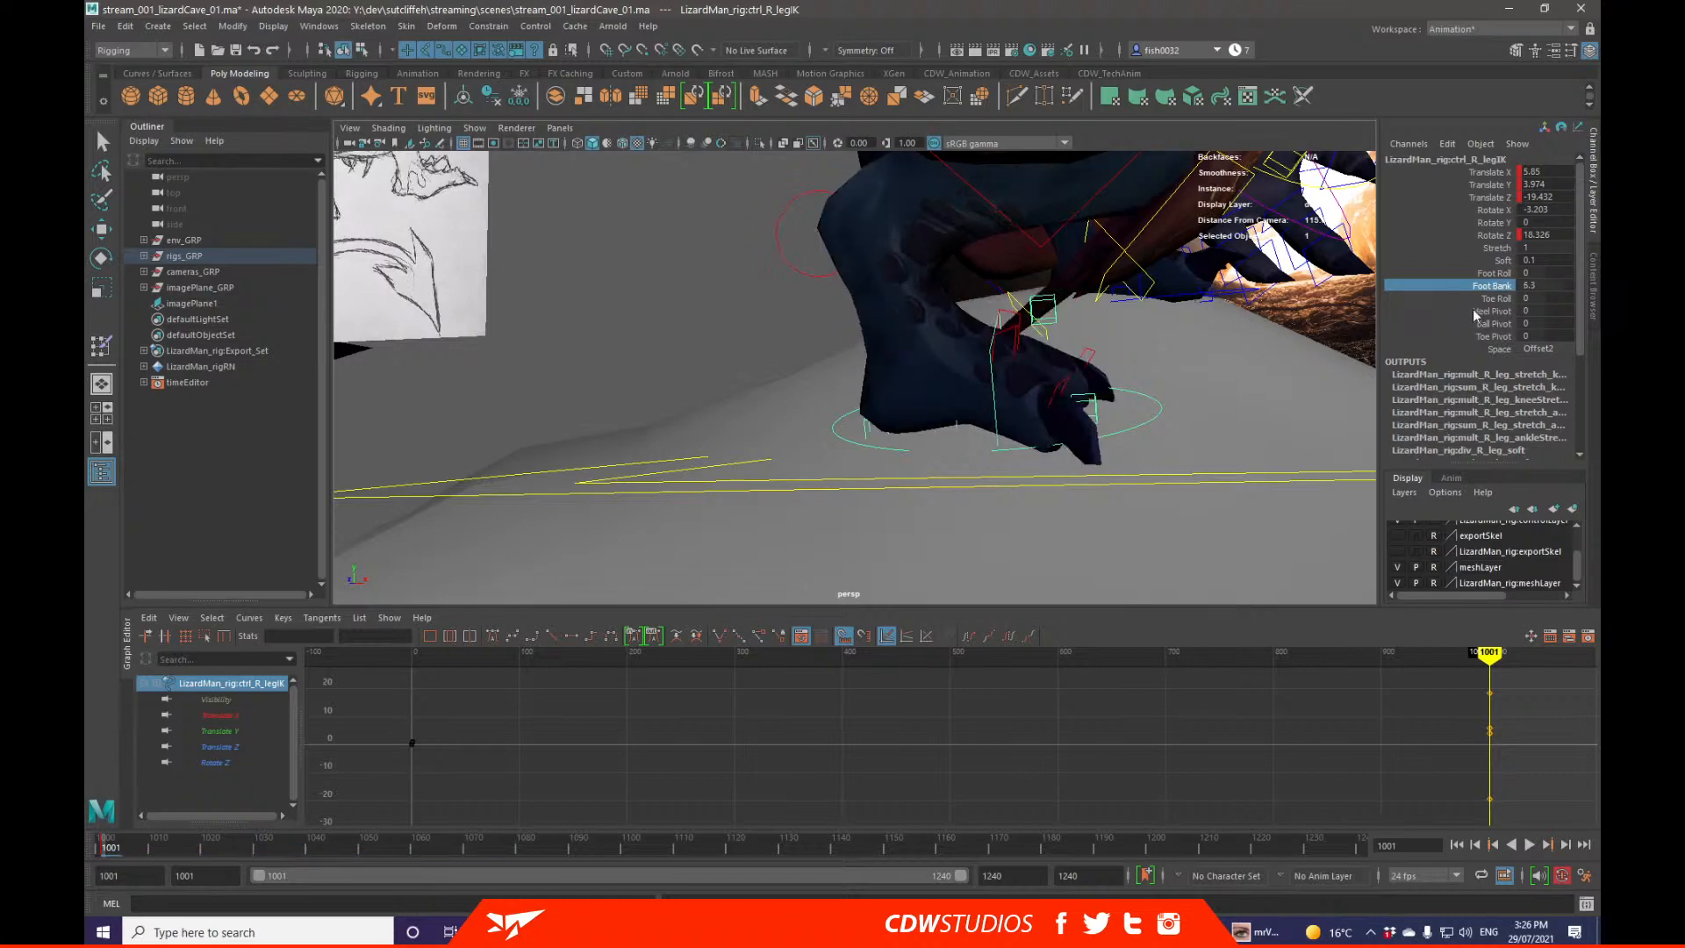
left_click(1494, 273)
middle_click_drag(1229, 344, 1247, 346)
left_click_drag(1248, 347, 1091, 412, "alt")
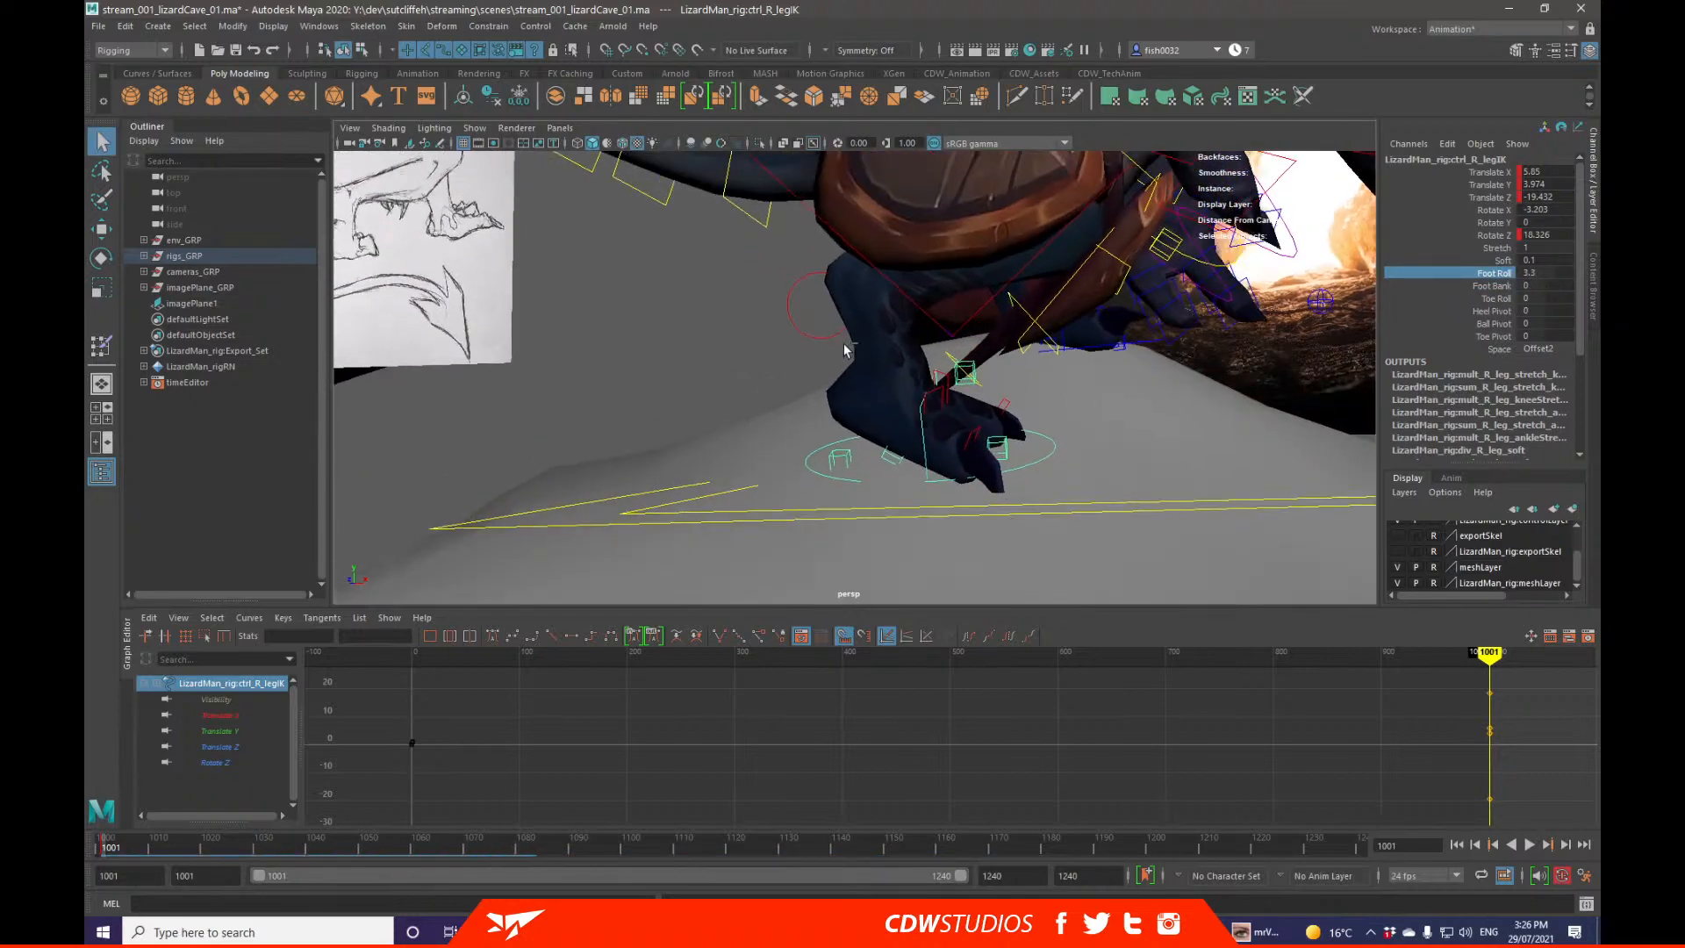
Step: Key Rotate Z on the right ankle IK control and rotate it to about -37.7
left_click(806, 335)
key("e")
left_click_drag(992, 283, 1024, 371)
key("ctrl+z")
left_click(1499, 236)
right_click(1499, 236)
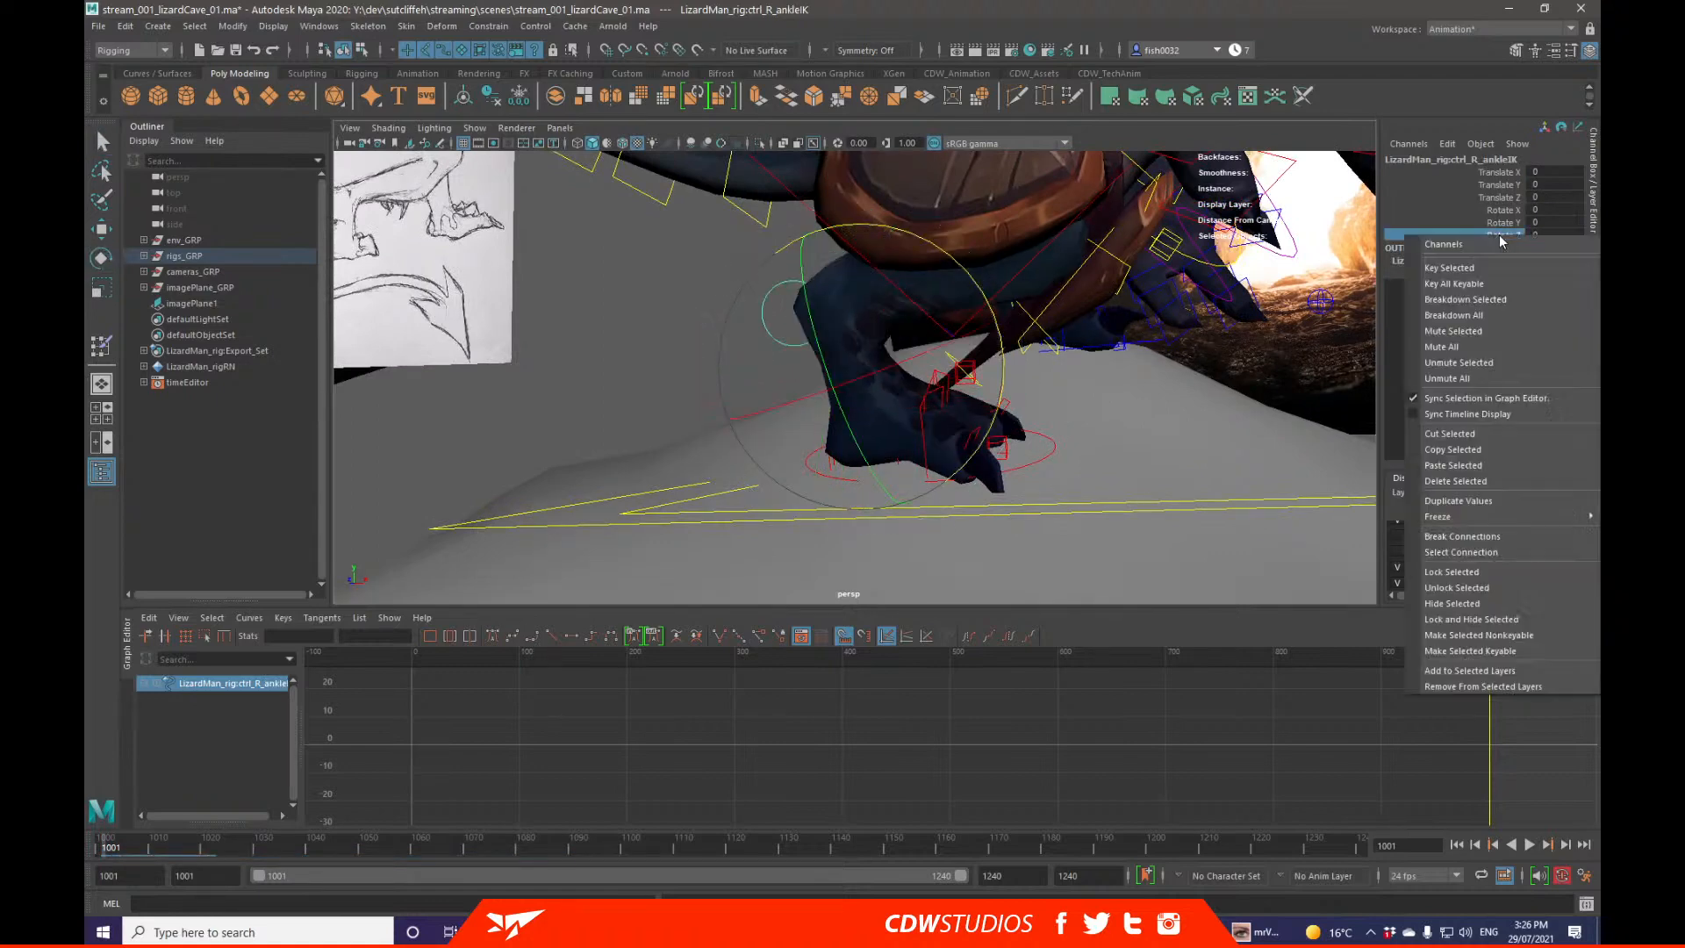
left_click(1447, 268)
left_click_drag(976, 284, 1014, 384)
key("q")
Step: Examine the right leg and overall crouch from several angles, with the rig controls hidden and shown
left_click_drag(1016, 386, 1055, 386, "alt")
right_click_drag(1058, 387, 1097, 421, "alt")
middle_click_drag(1096, 421, 978, 391, "alt")
left_click_drag(978, 392, 963, 439, "alt")
right_click_drag(963, 440, 921, 395, "alt")
left_click_drag(922, 395, 895, 344, "alt")
right_click_drag(895, 344, 824, 323, "alt")
key("alt+1")
left_click_drag(824, 323, 819, 425, "alt")
key("alt+1")
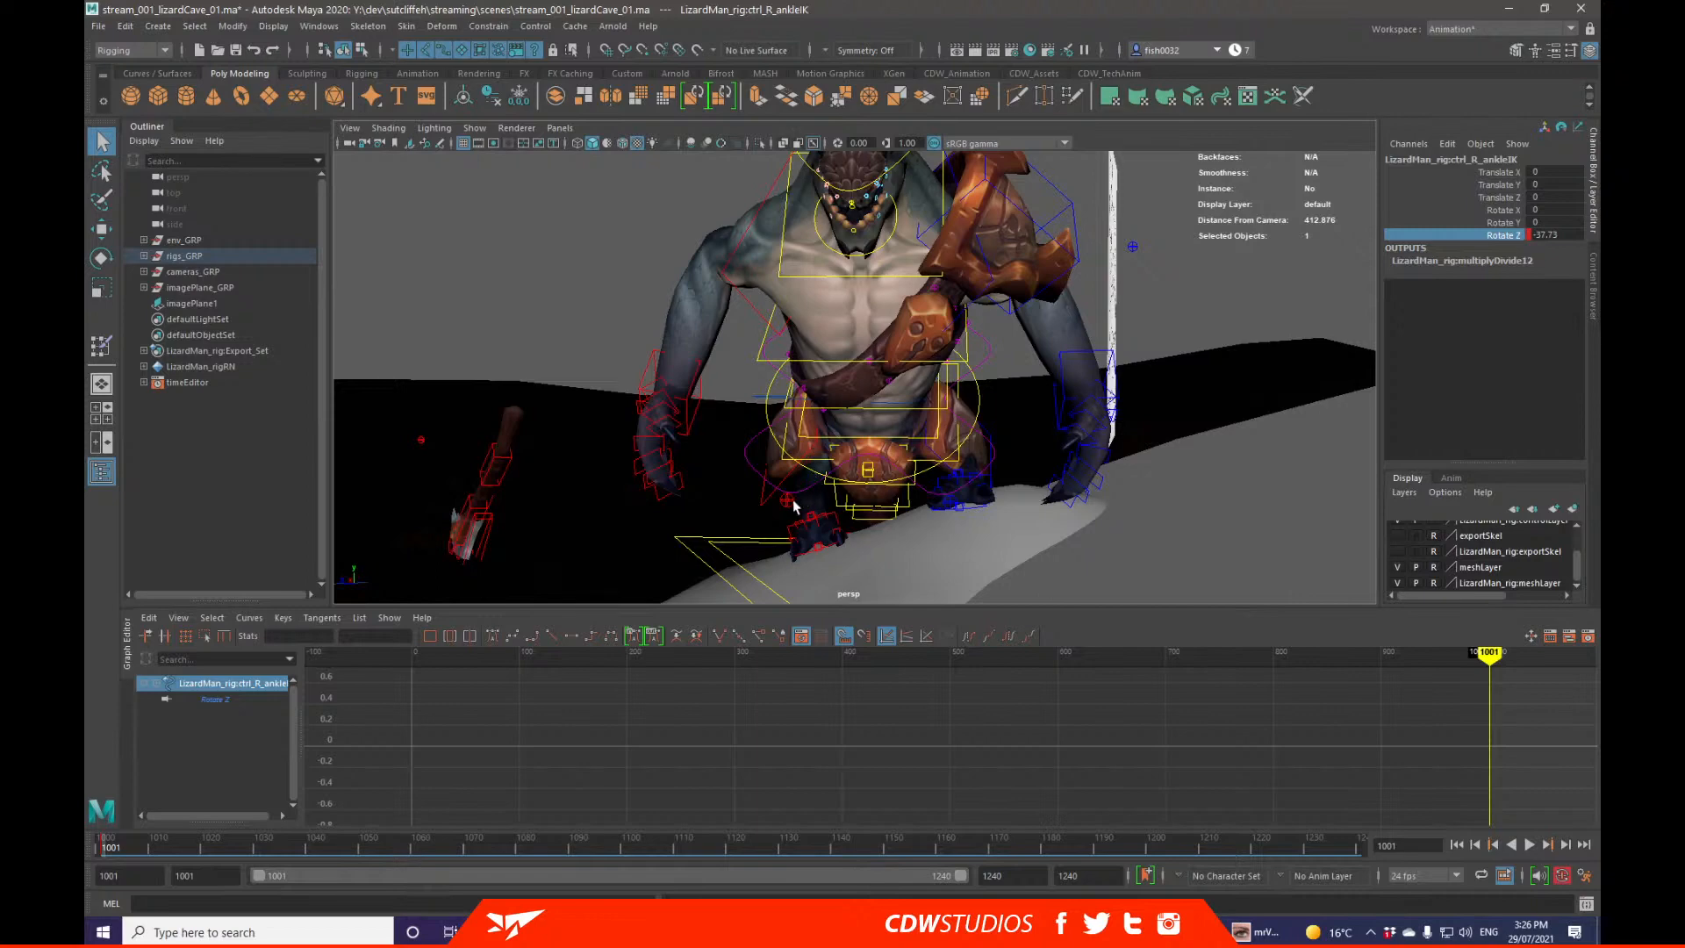
left_click(816, 525)
key("alt+1")
key("e")
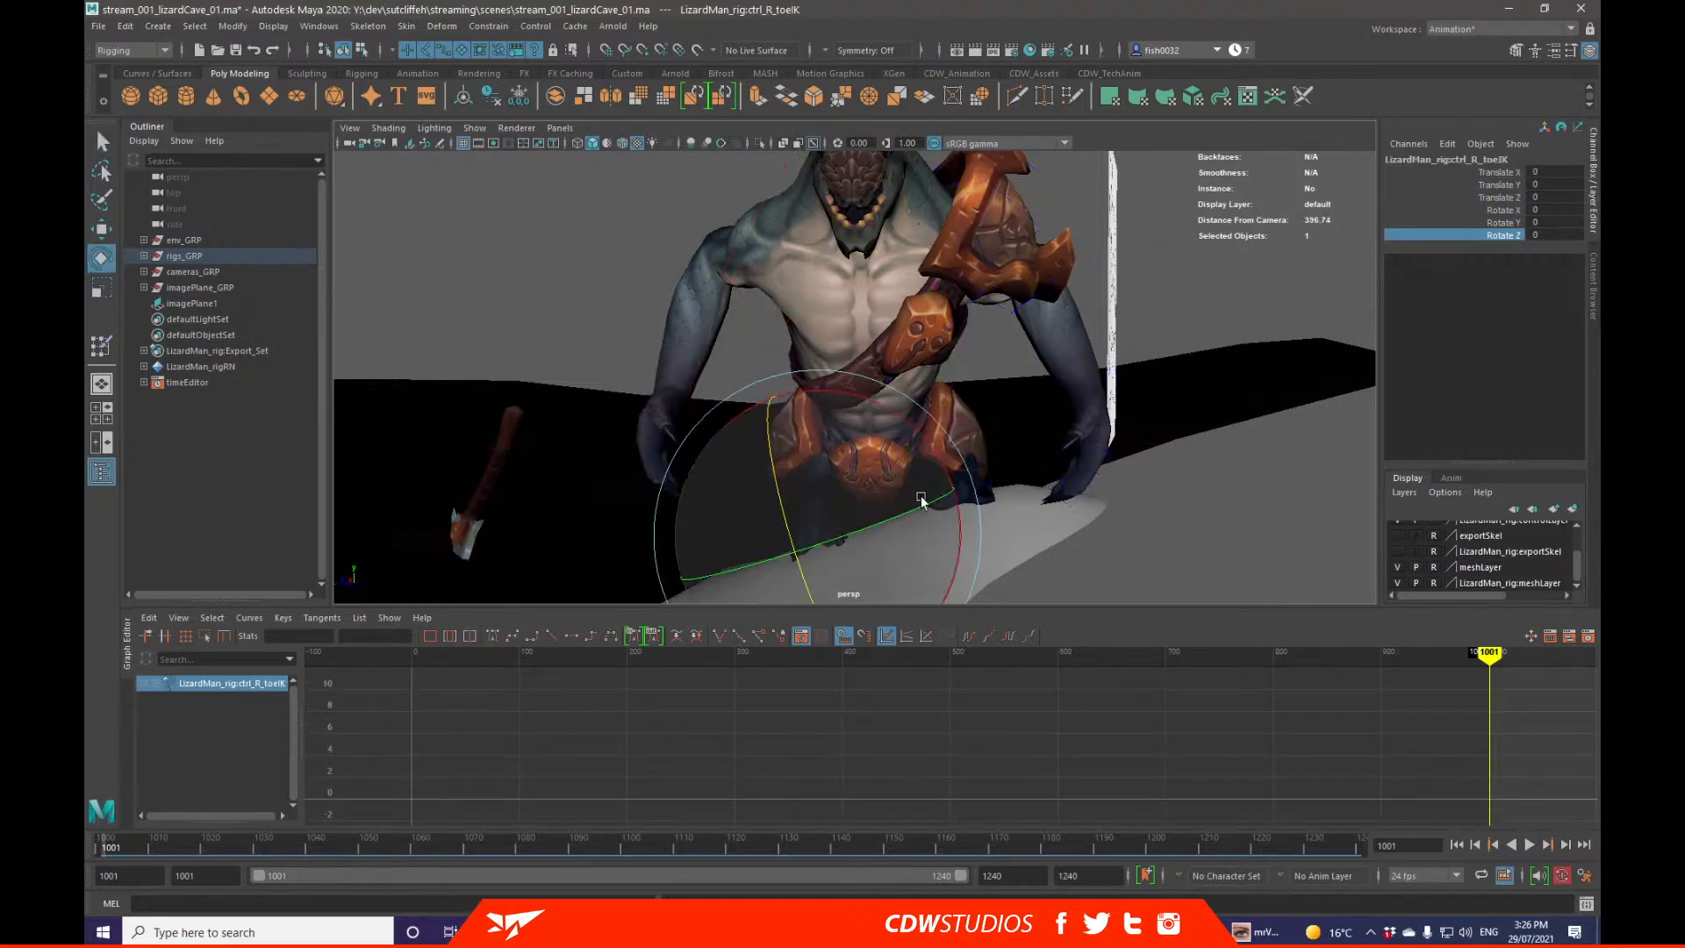
right_click_drag(921, 500, 974, 551, "alt")
key("q")
Step: Rotate the right leg IK control to about -4.6, -20.4, 22.9 and move it to about 9.6, 5.3, -17.9
middle_click_drag(974, 551, 978, 481, "alt")
left_click_drag(977, 481, 956, 510, "alt")
key("alt+1")
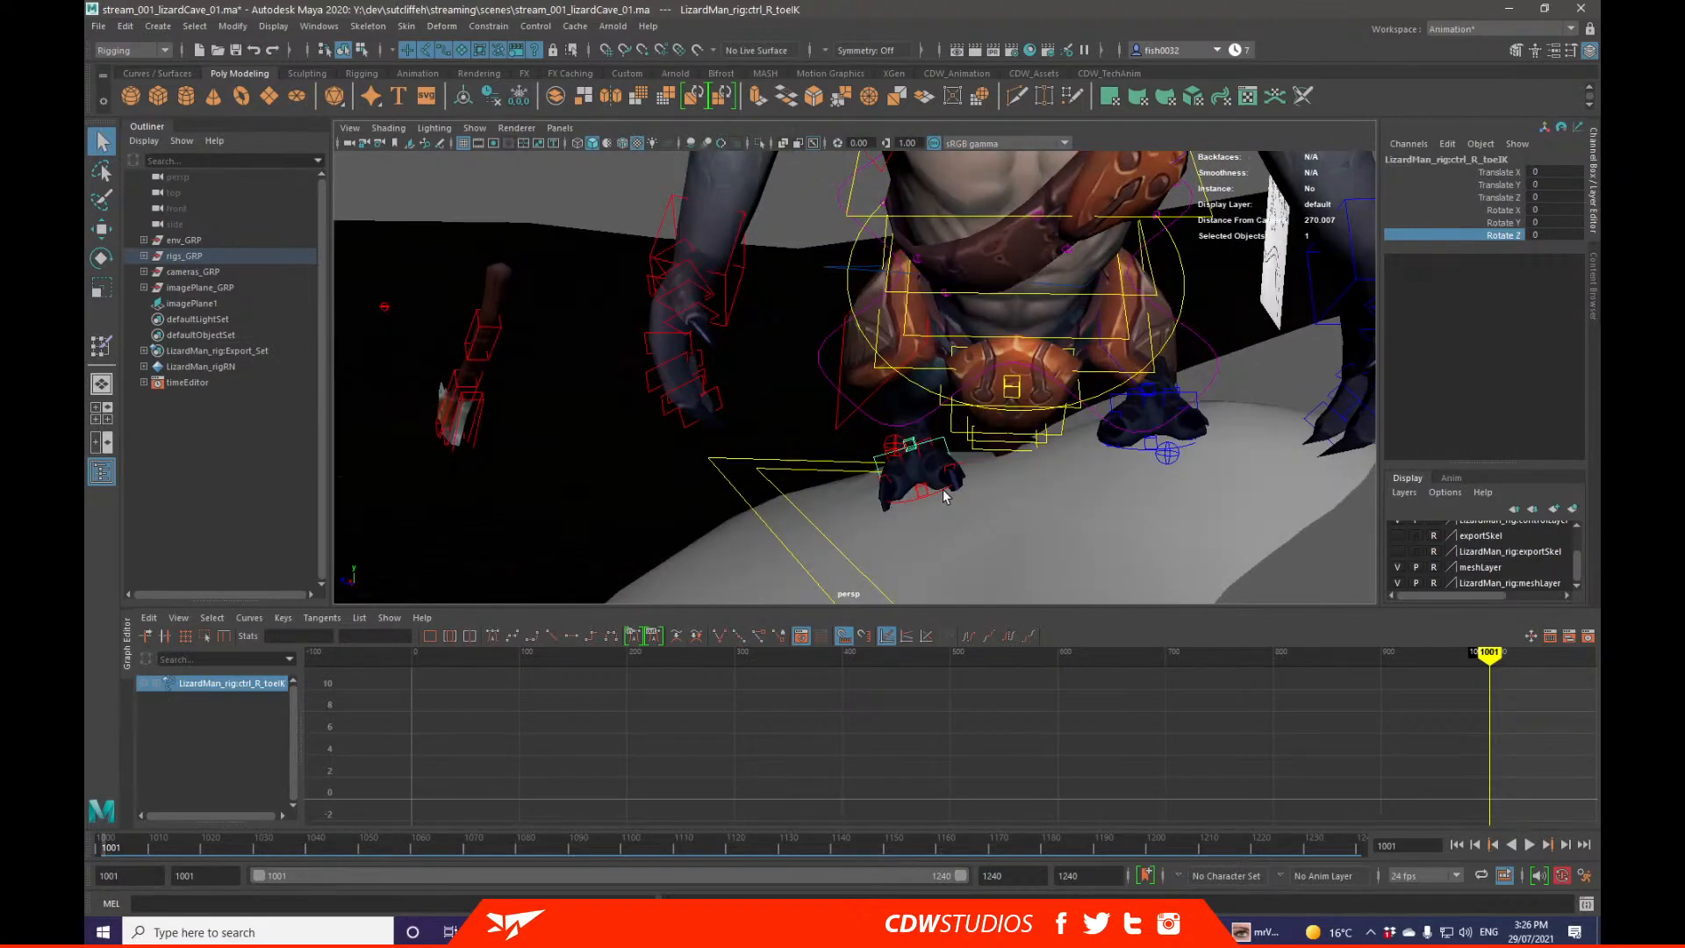
left_click(942, 488)
key("alt+1")
key("e")
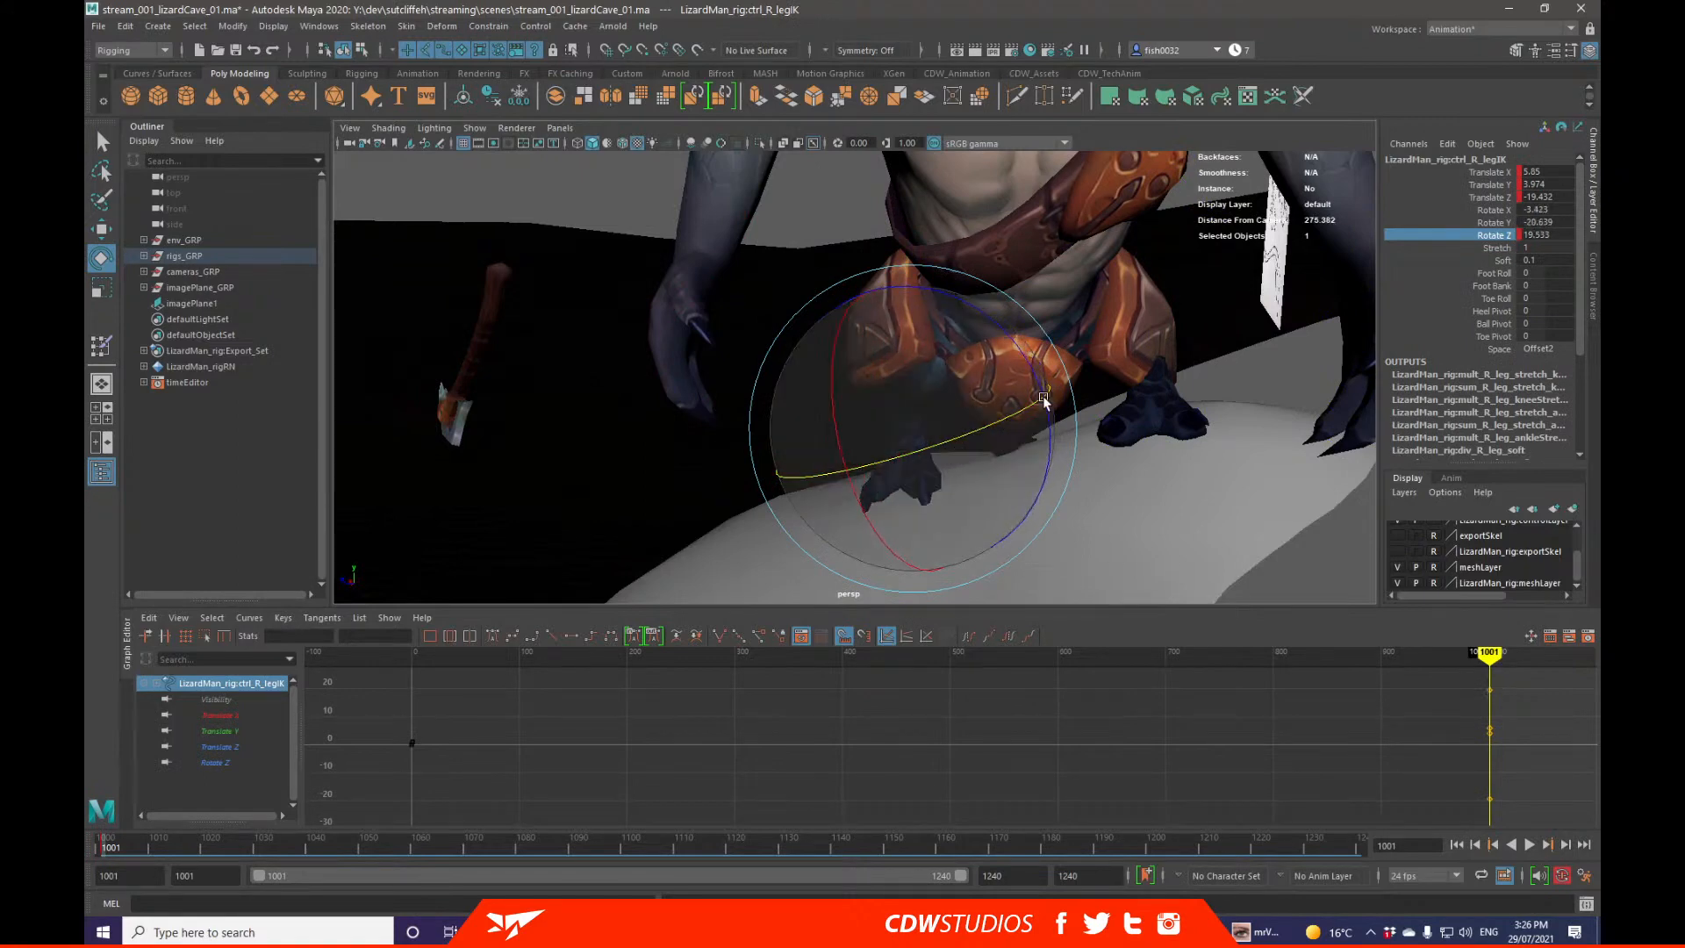
left_click_drag(1043, 401, 1018, 409)
key("w")
left_click_drag(981, 409, 1053, 354)
key("q")
Step: Key Rotate X and Rotate Y on the right leg IK control
scroll(911, 376, "down", 3)
left_click_drag(1504, 223, 1497, 213)
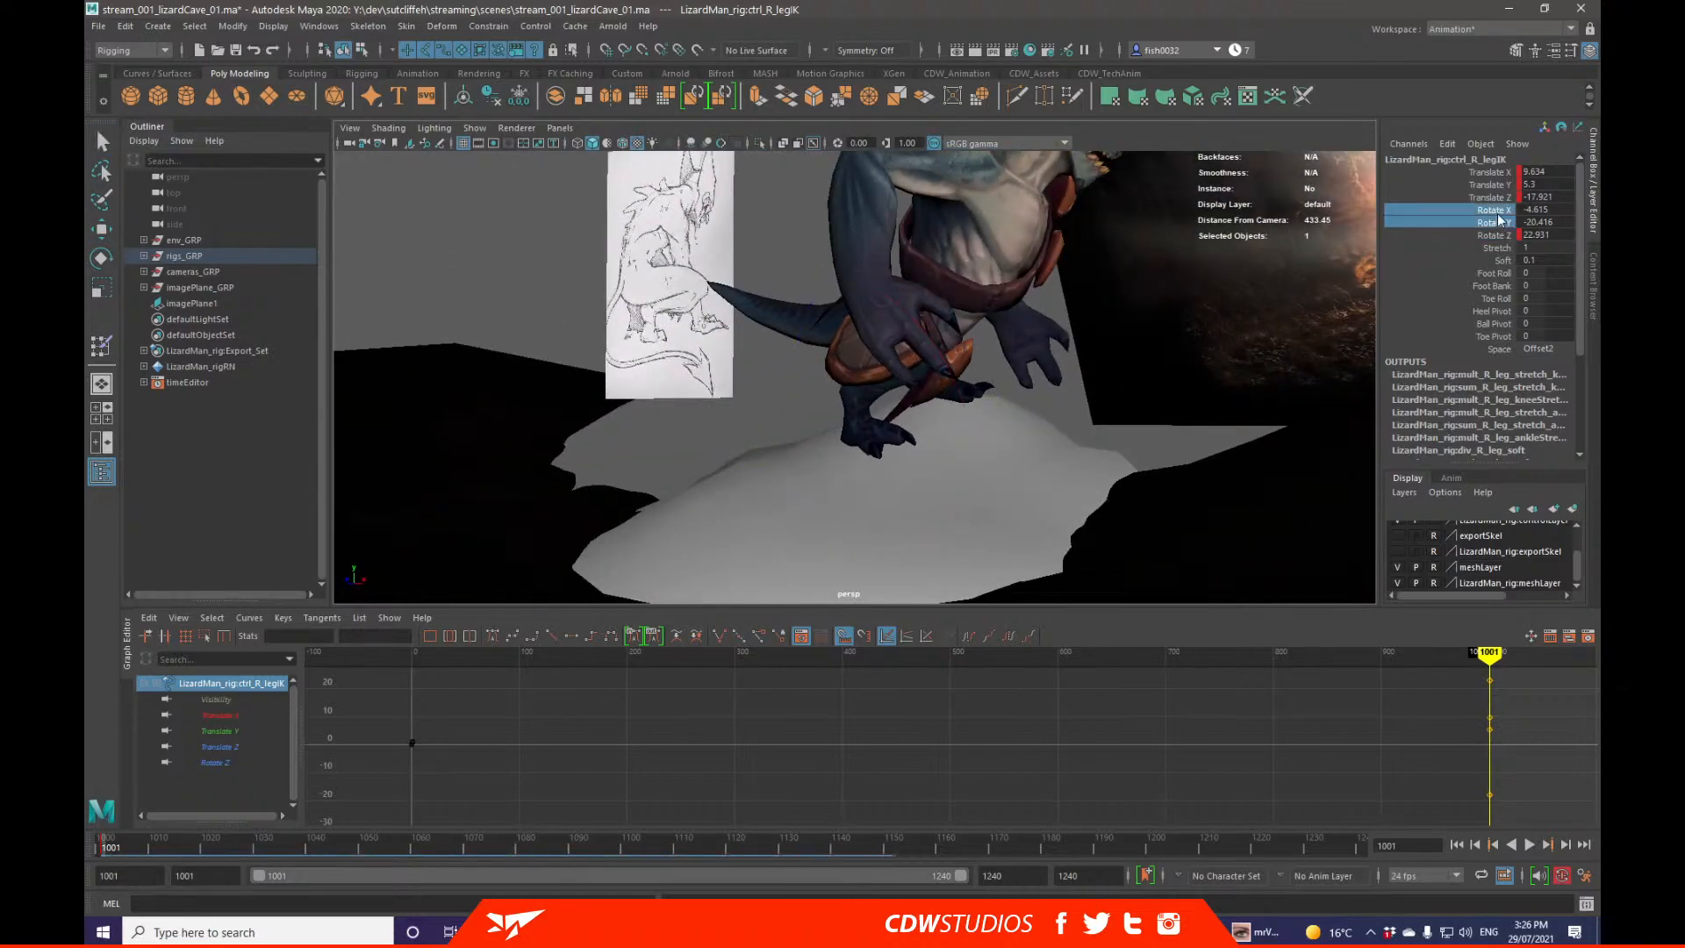
right_click(1498, 219)
left_click(1491, 236)
left_click_drag(983, 327, 1040, 358, "alt")
left_click(1106, 399)
key("e")
key("q")
left_click(864, 372)
left_click_drag(864, 372, 836, 370, "alt")
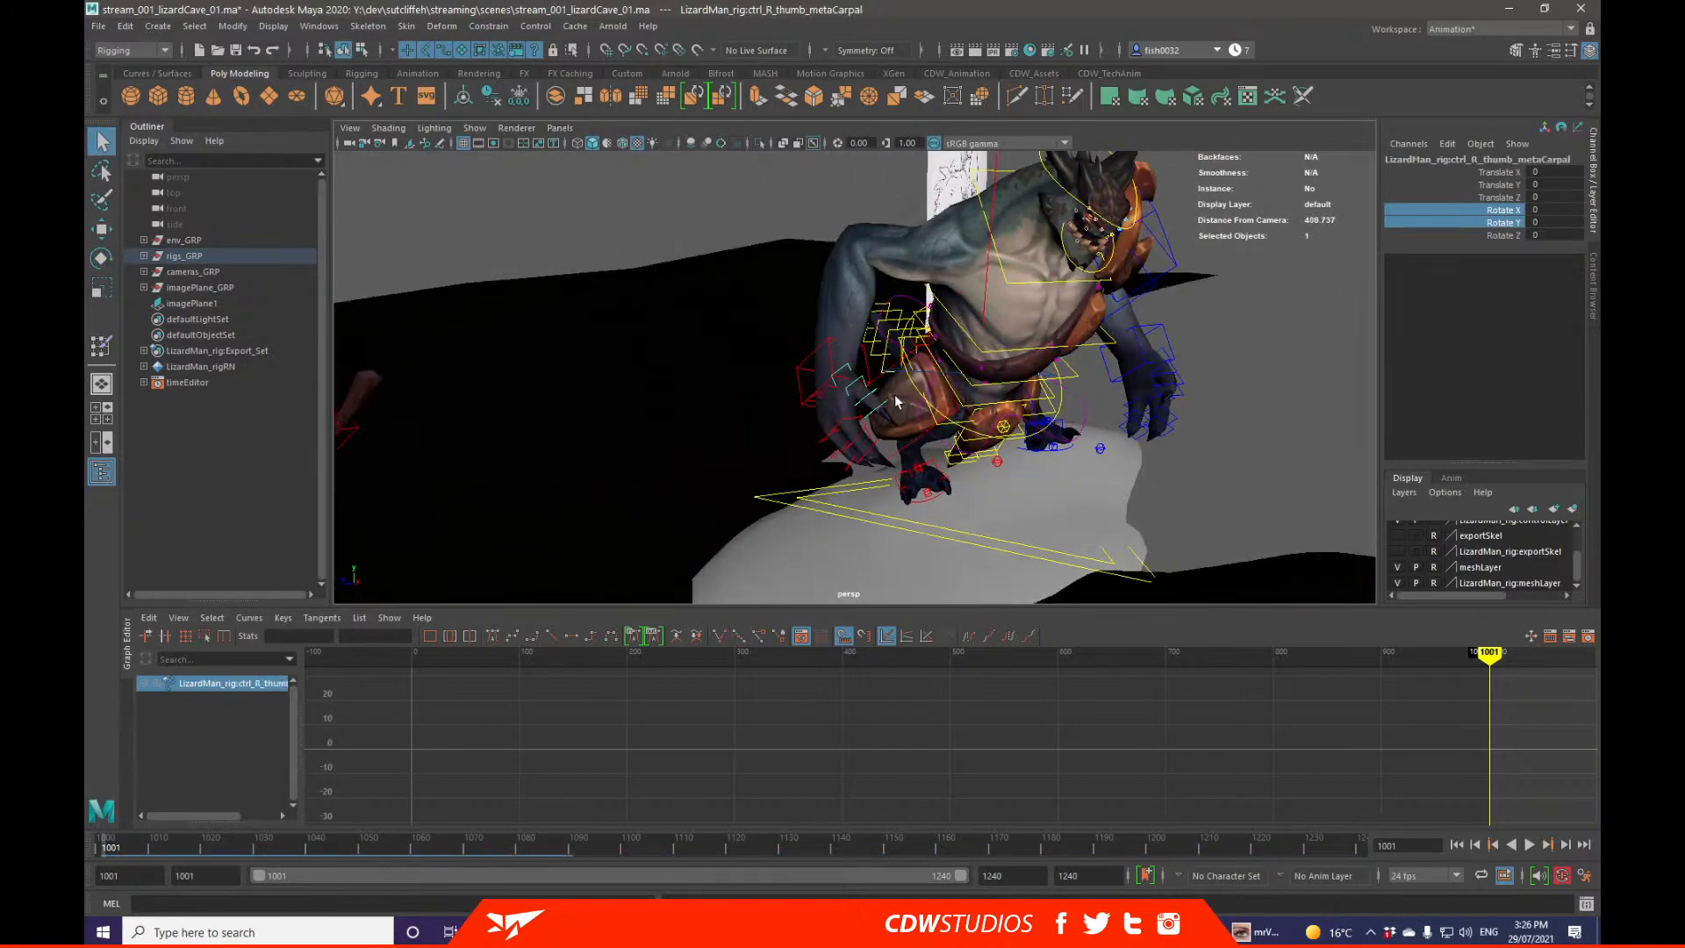
key("alt+1")
key("alt+1")
Step: Select the right wrist IK control and rotate the hand to about X 108.6, Y 34.8, Z -53.2
left_click(834, 369)
key("alt+1")
key("e")
left_click_drag(940, 382, 921, 376)
left_click_drag(922, 376, 953, 413, "alt")
key("w")
right_click_drag(953, 413, 1016, 396, "alt")
key("q")
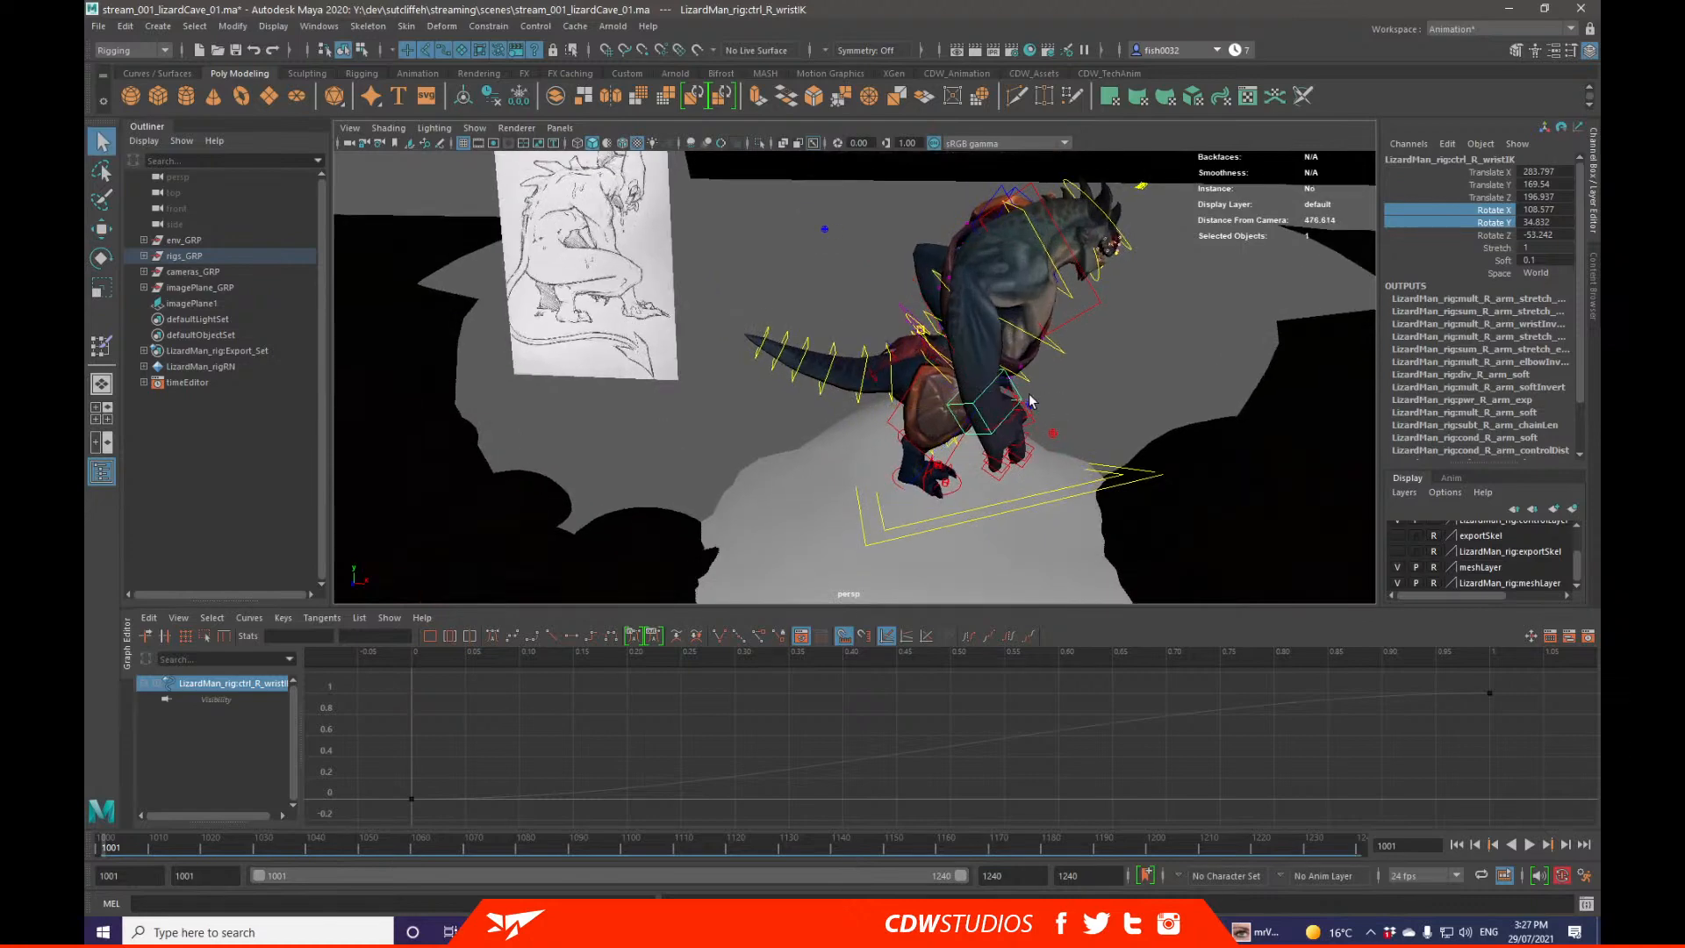
Step: Select the COG control and set its Rotate Z to about -18.9 to tilt the torso more upright
left_click_drag(1015, 397, 983, 397, "alt")
left_click(1075, 429)
left_click_drag(1077, 430, 1111, 392, "alt")
key("e")
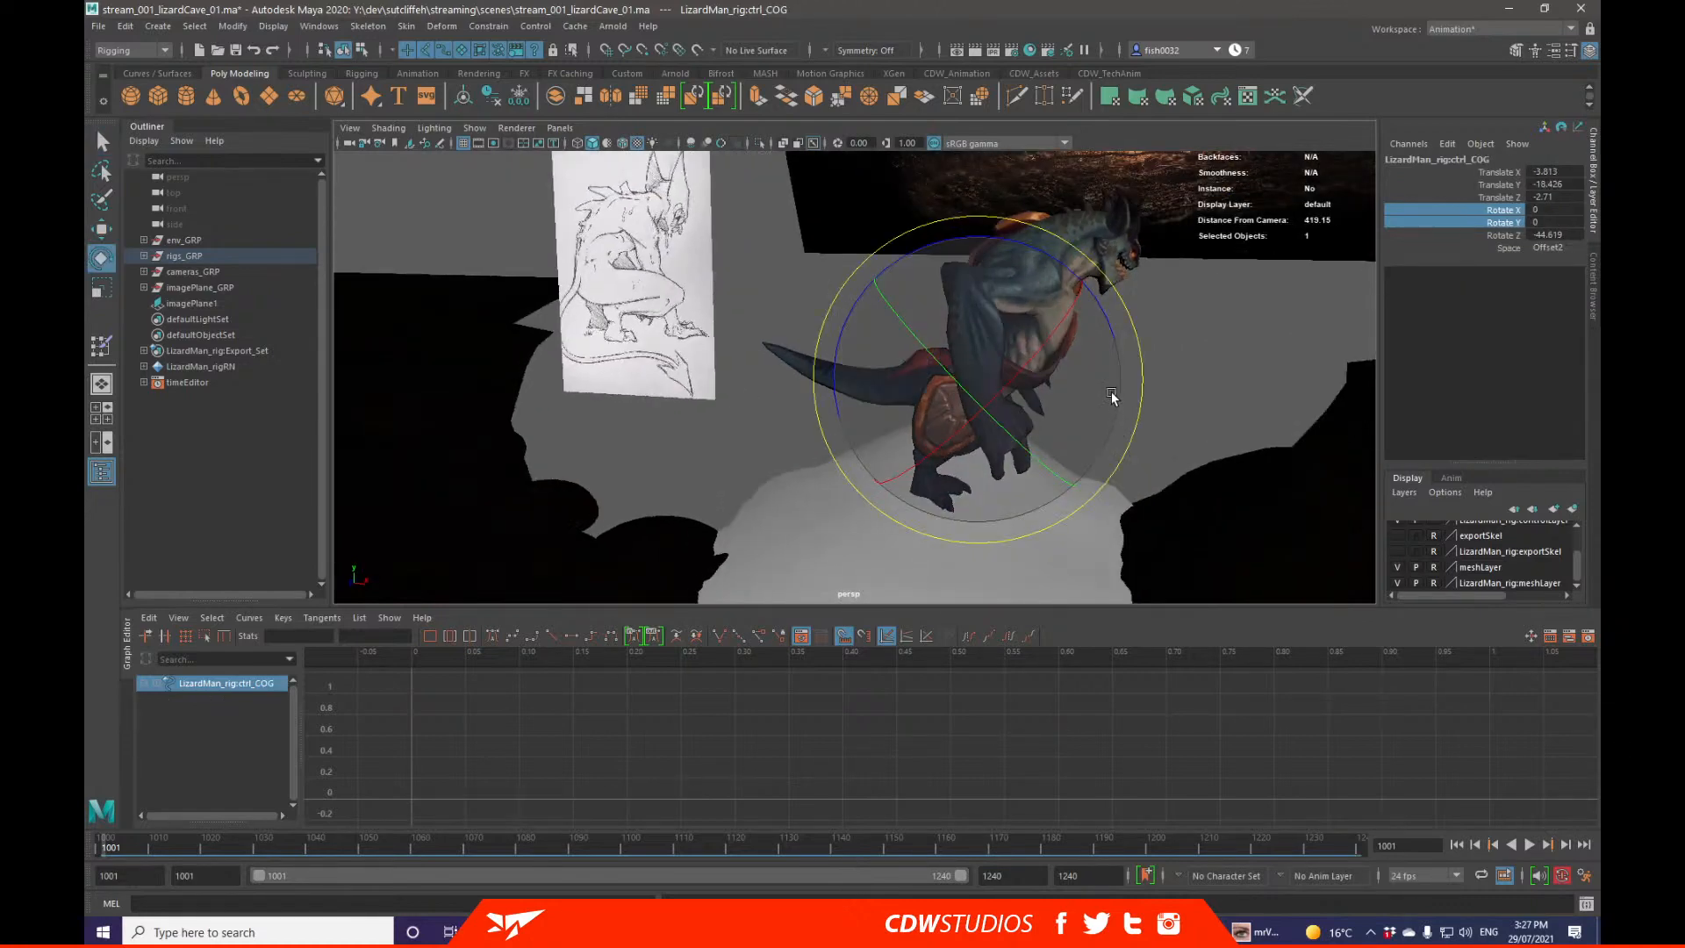
left_click(1490, 235)
middle_click_drag(1230, 298, 1183, 297)
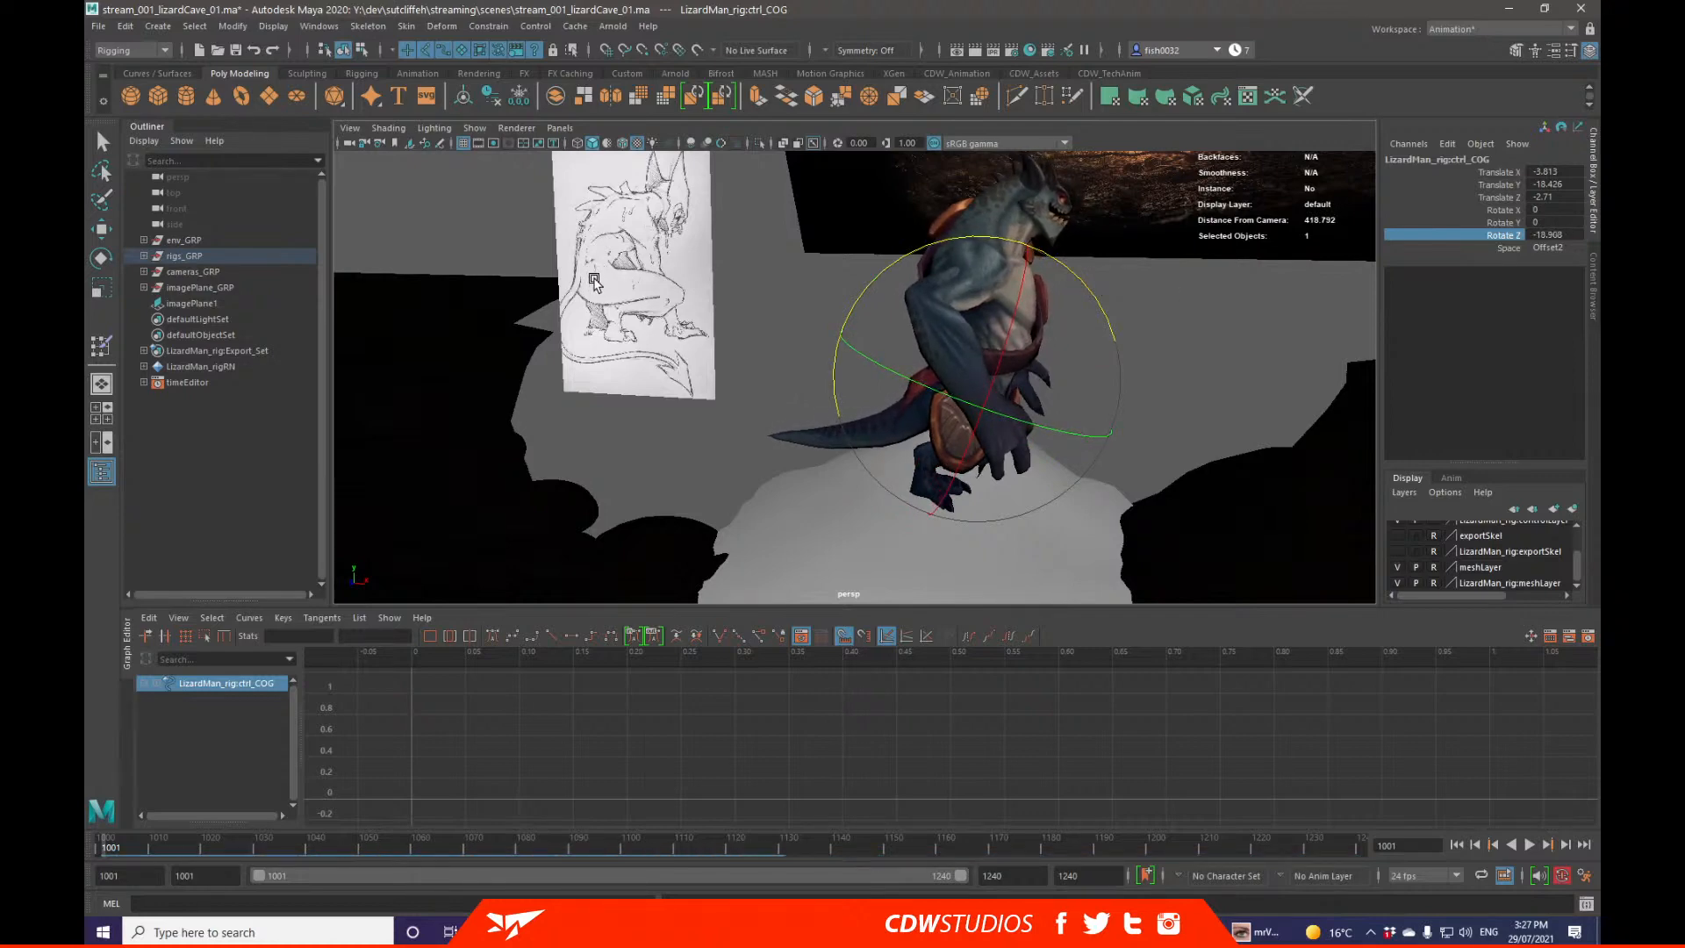
Step: Key Rotate Z on the COG control, plus its Translate X, Y, Z and Rotate X, Y channels
left_click_drag(596, 267, 930, 372, "alt")
key("q")
key("alt+1")
right_click(1475, 244)
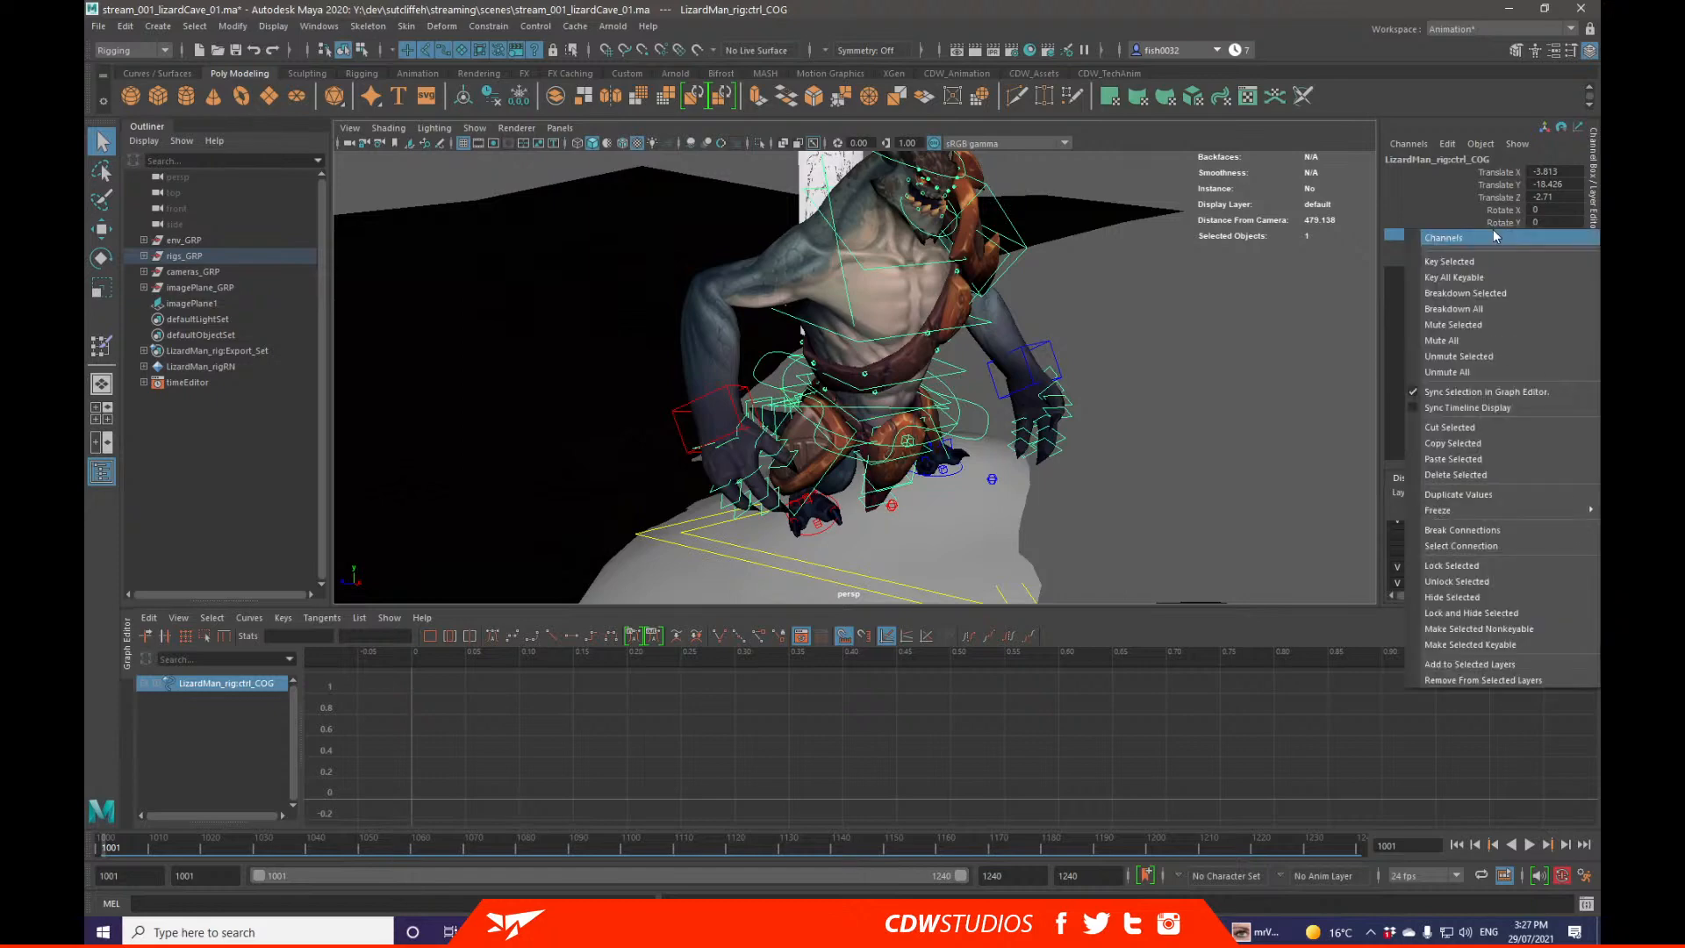
left_click(1492, 266)
left_click_drag(1502, 173, 1505, 224)
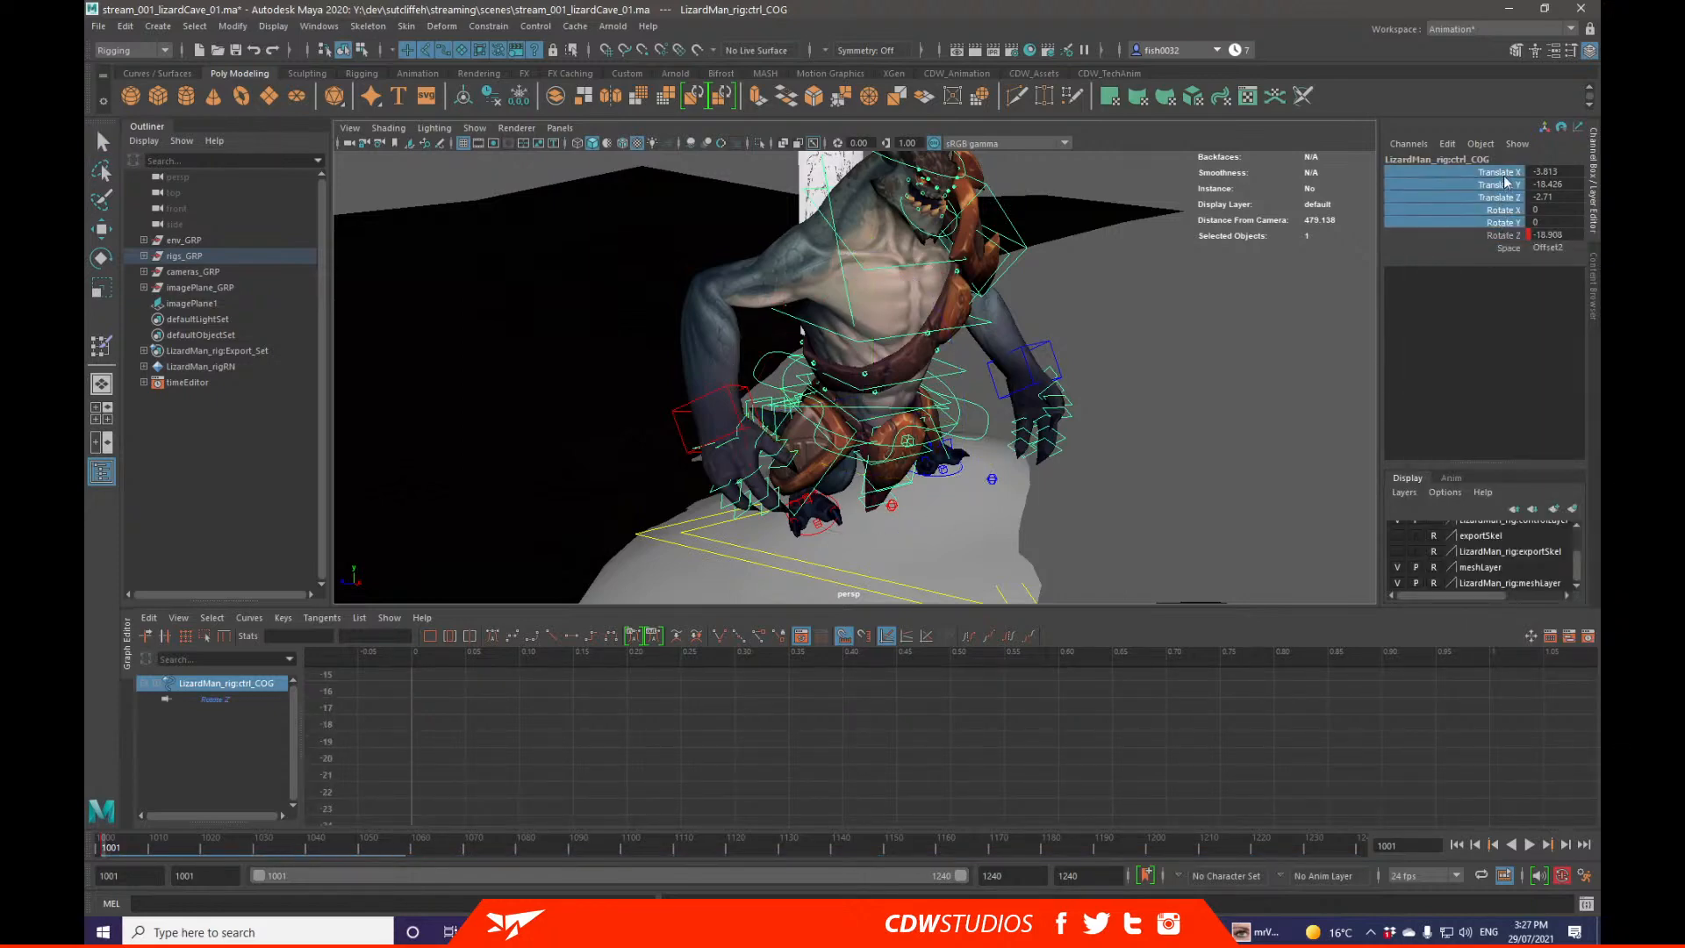
right_click(1506, 173)
left_click(1504, 207)
left_click_drag(1167, 281, 1080, 295, "alt")
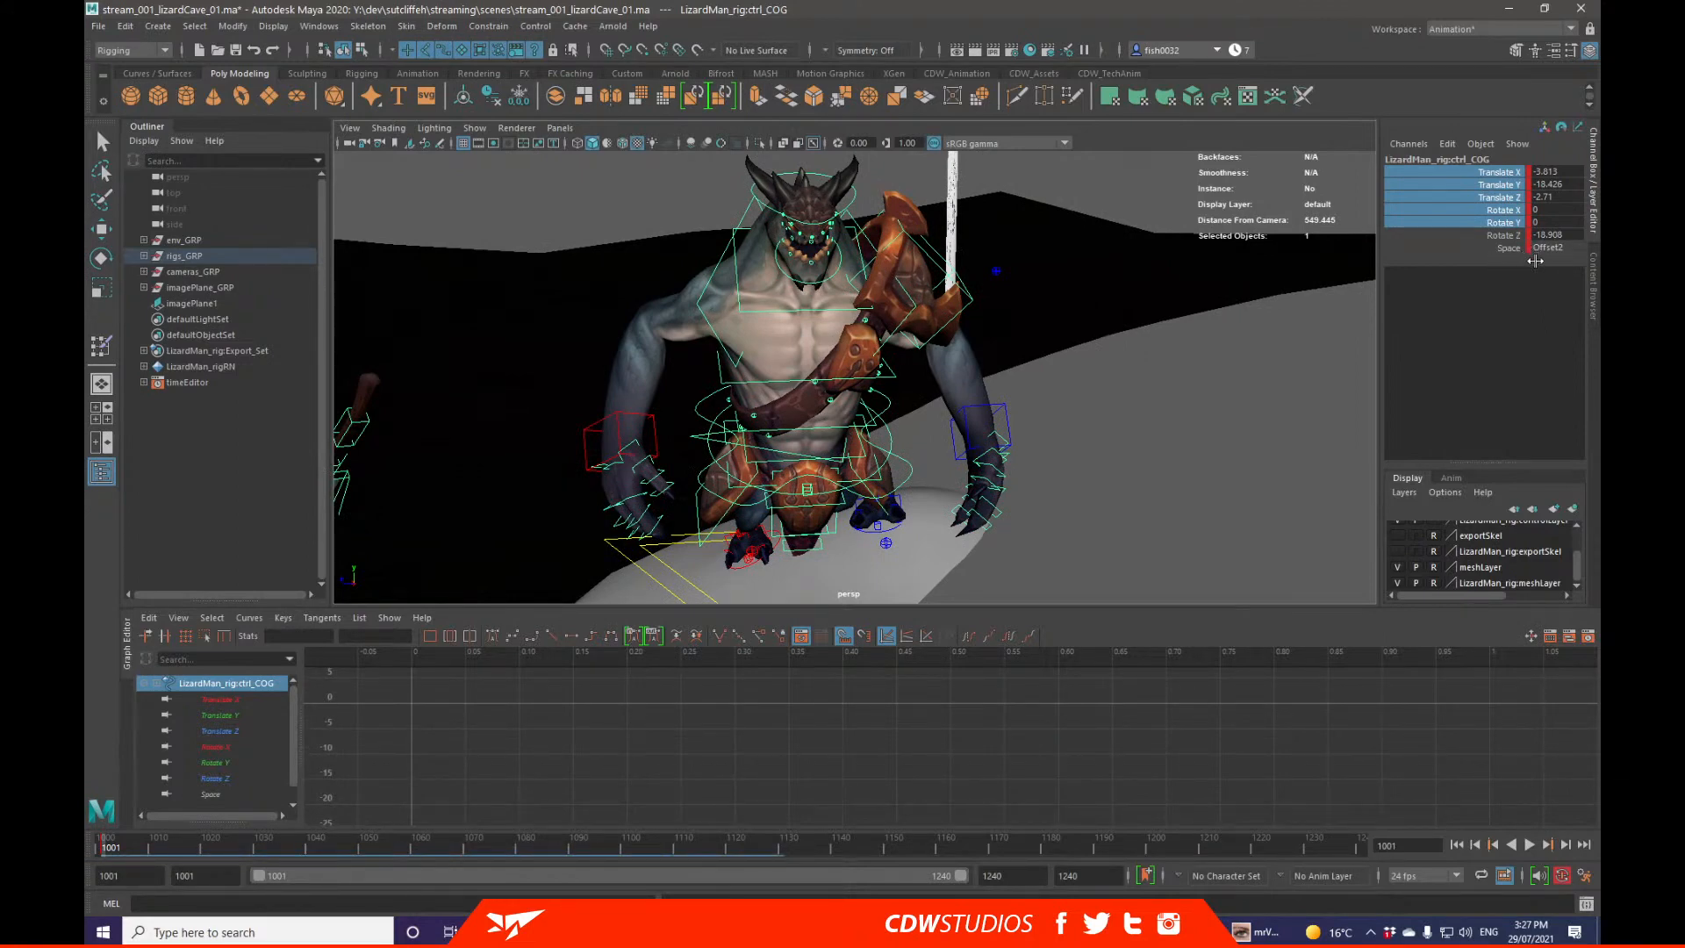
Step: Undo the extra key on the COG control's Space channel, redoing the translate and rotate keys
key("ctrl+z")
key("ctrl+z")
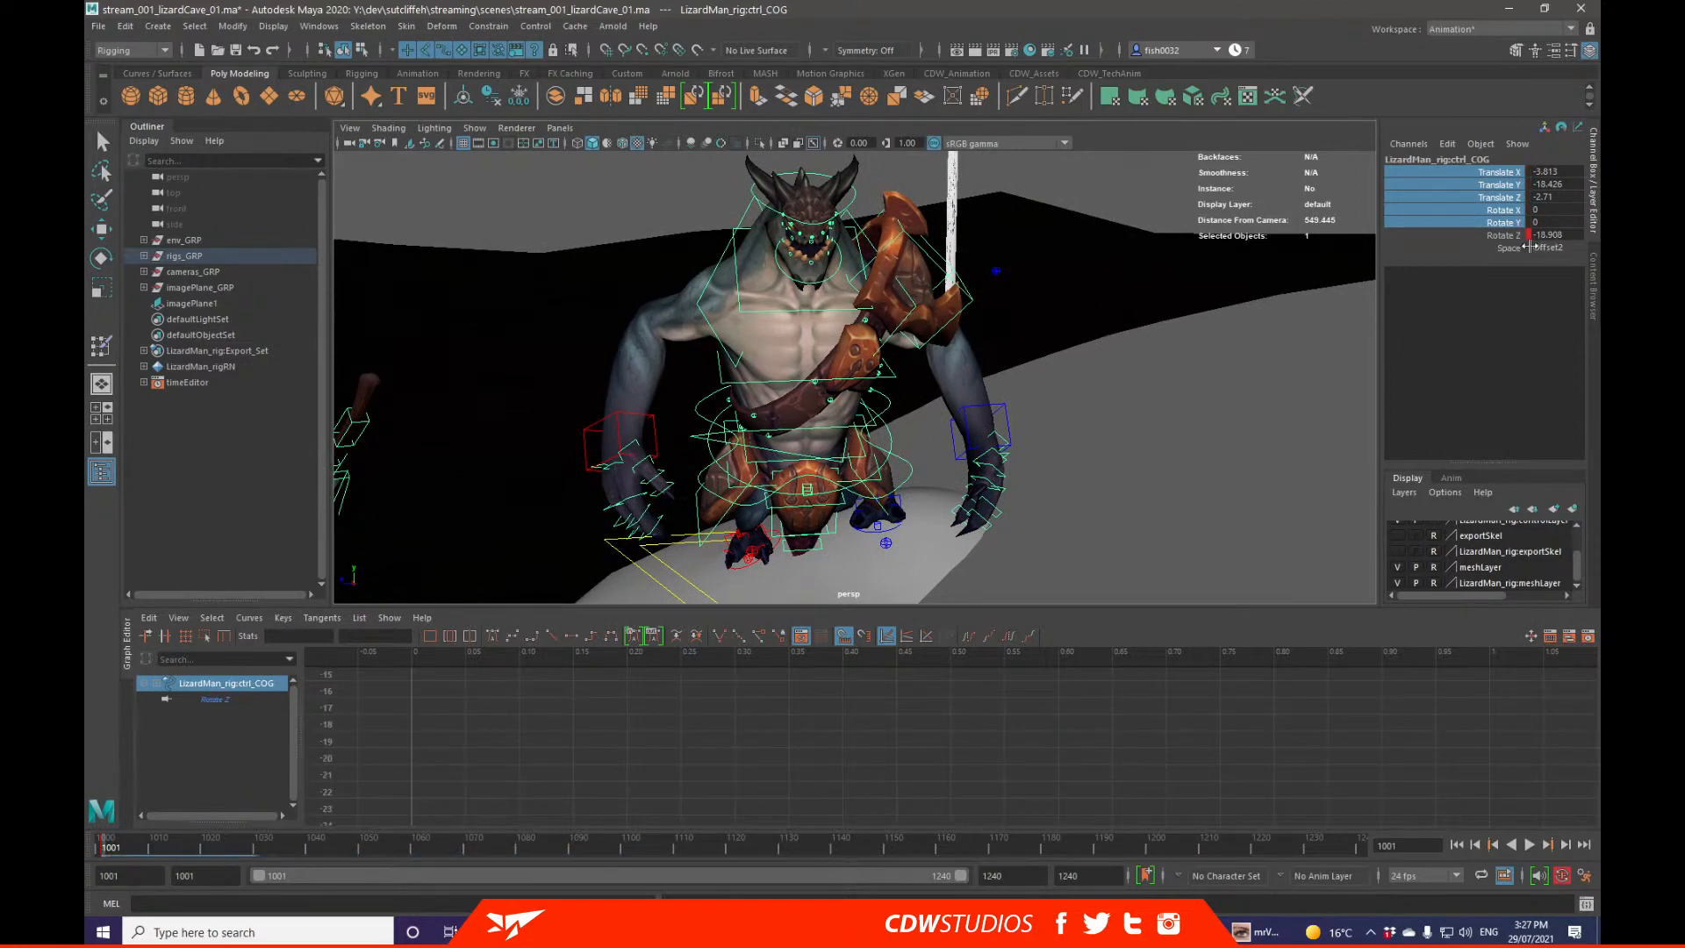
key("ctrl+y")
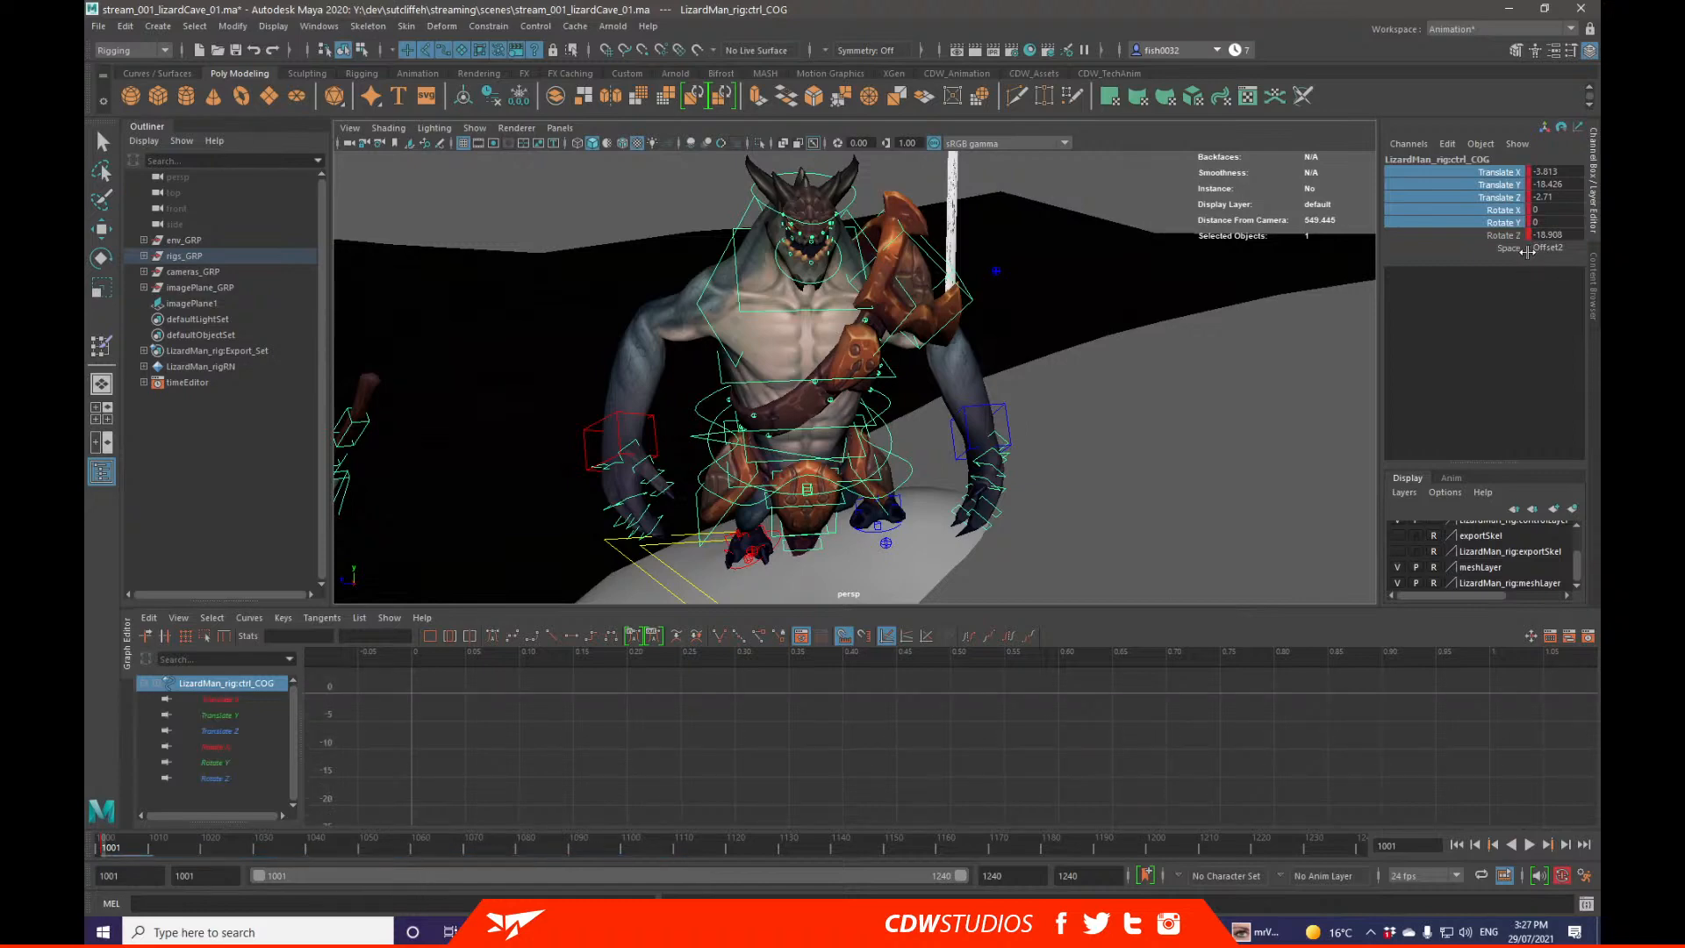
Step: Select the lizard's three spine FK controls, spine01 through spine03, together
left_click_drag(1025, 321, 1030, 384, "alt")
left_click(1543, 246)
left_click(1545, 250)
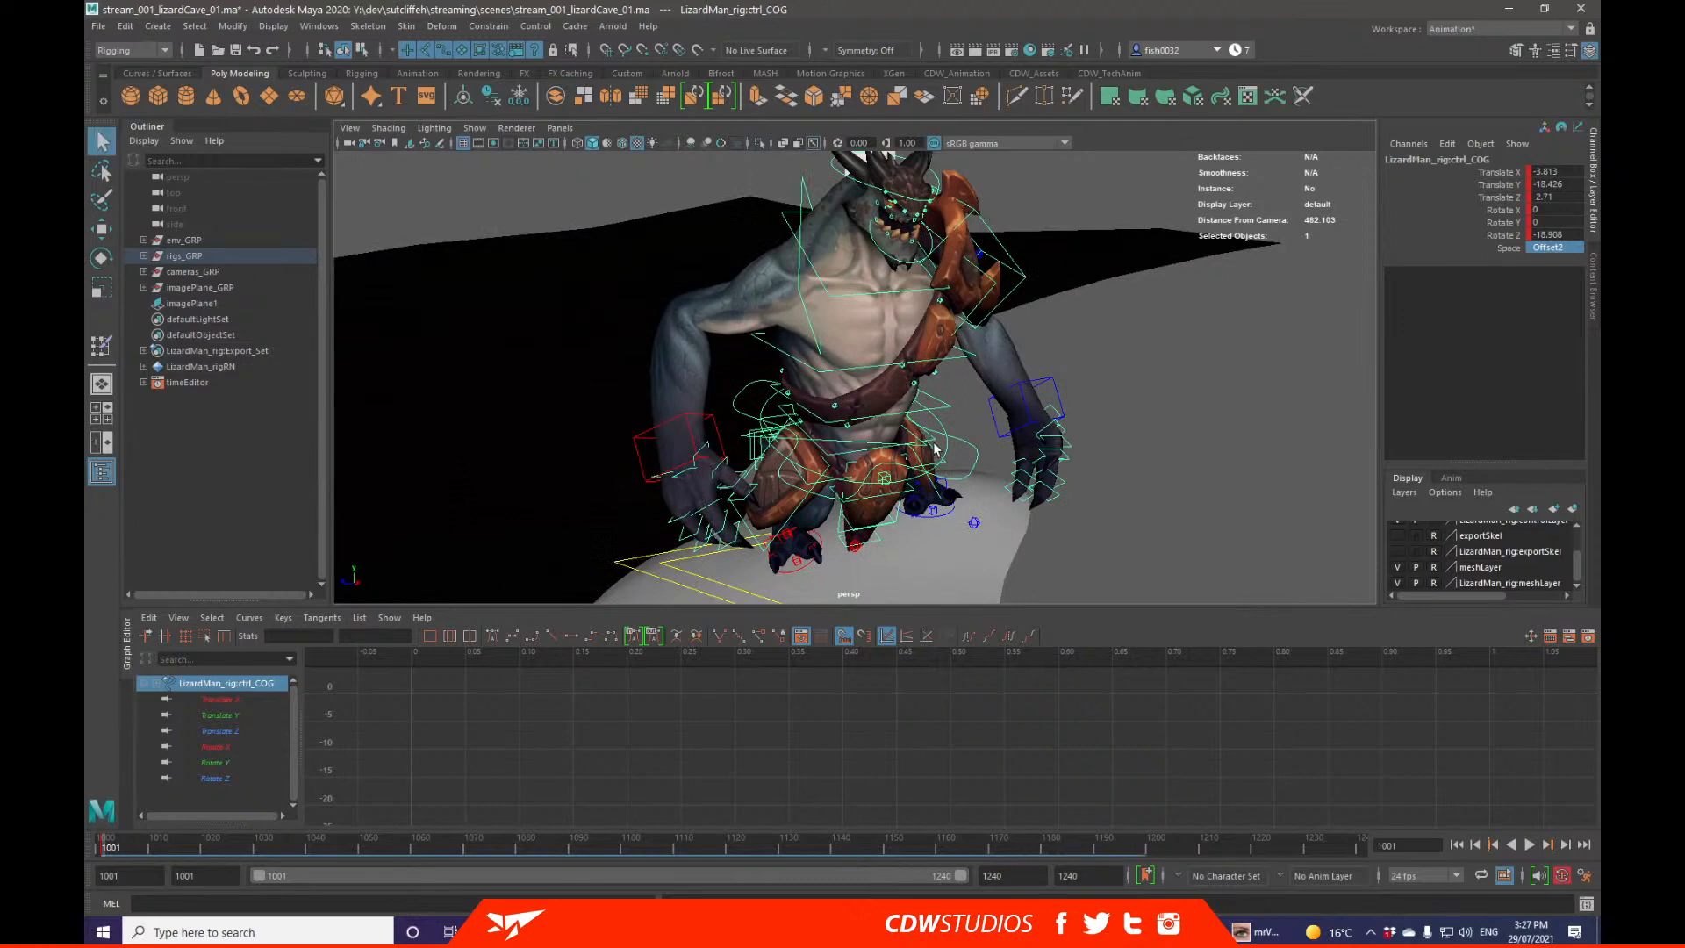
left_click(928, 436)
mouse_move(929, 436)
left_mouse_down("alt")
mouse_move(926, 472)
mouse_move(954, 414)
left_mouse_up("alt")
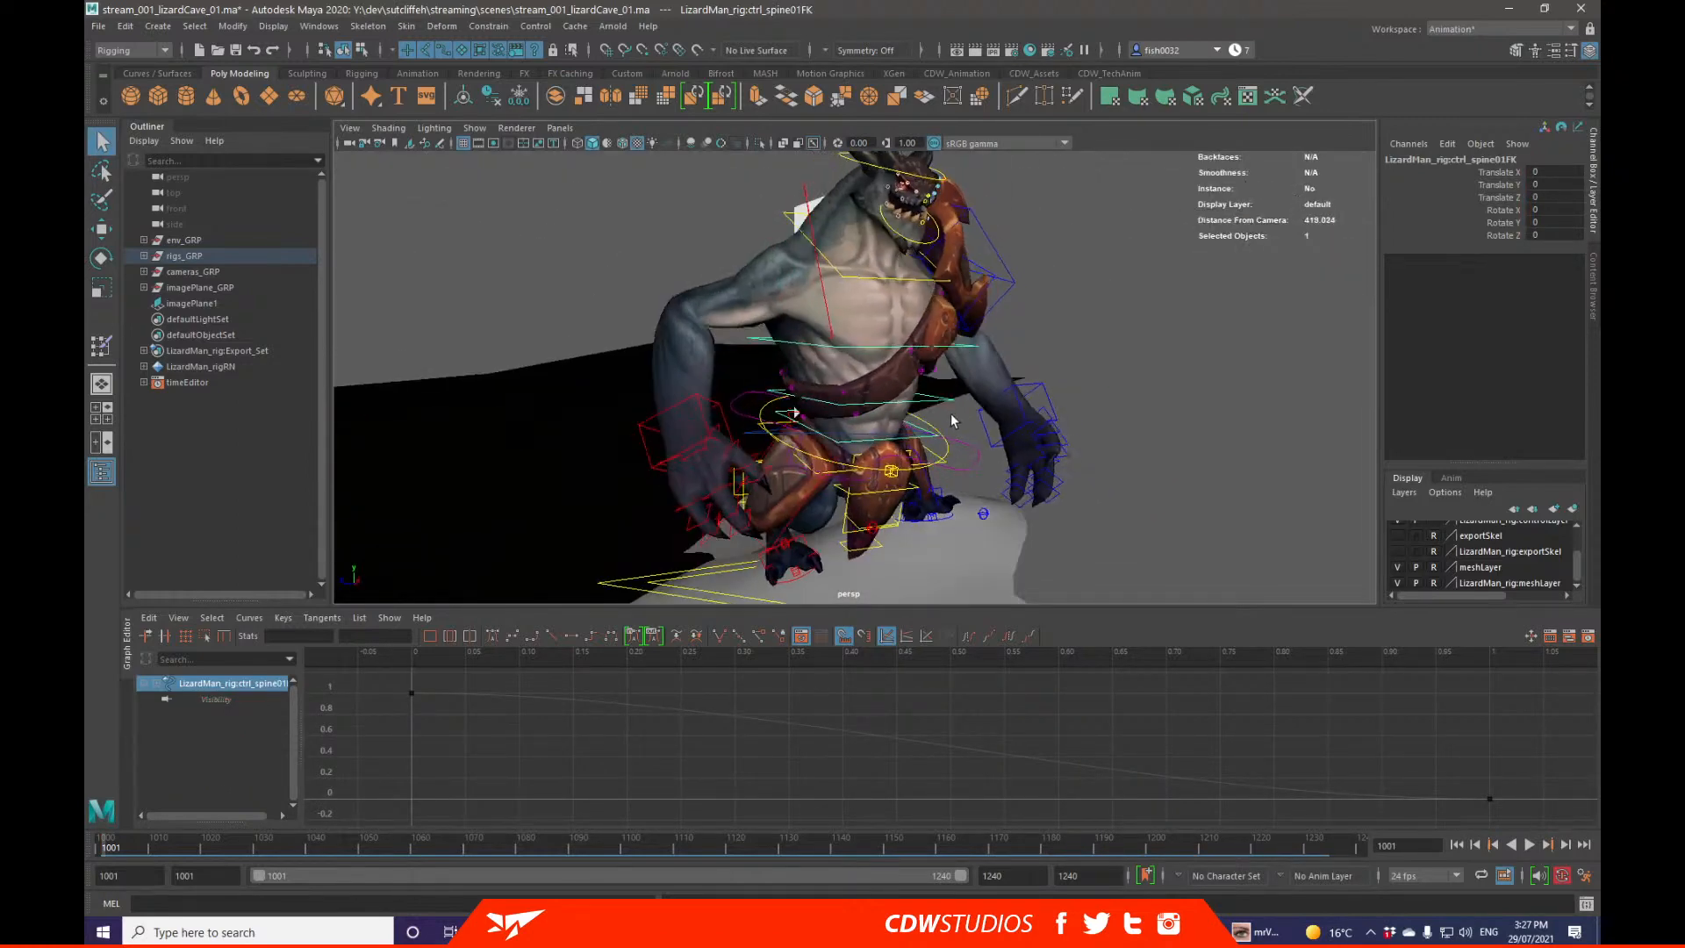
left_click(958, 400, "shift")
left_click_drag(965, 344, 1079, 380, "alt")
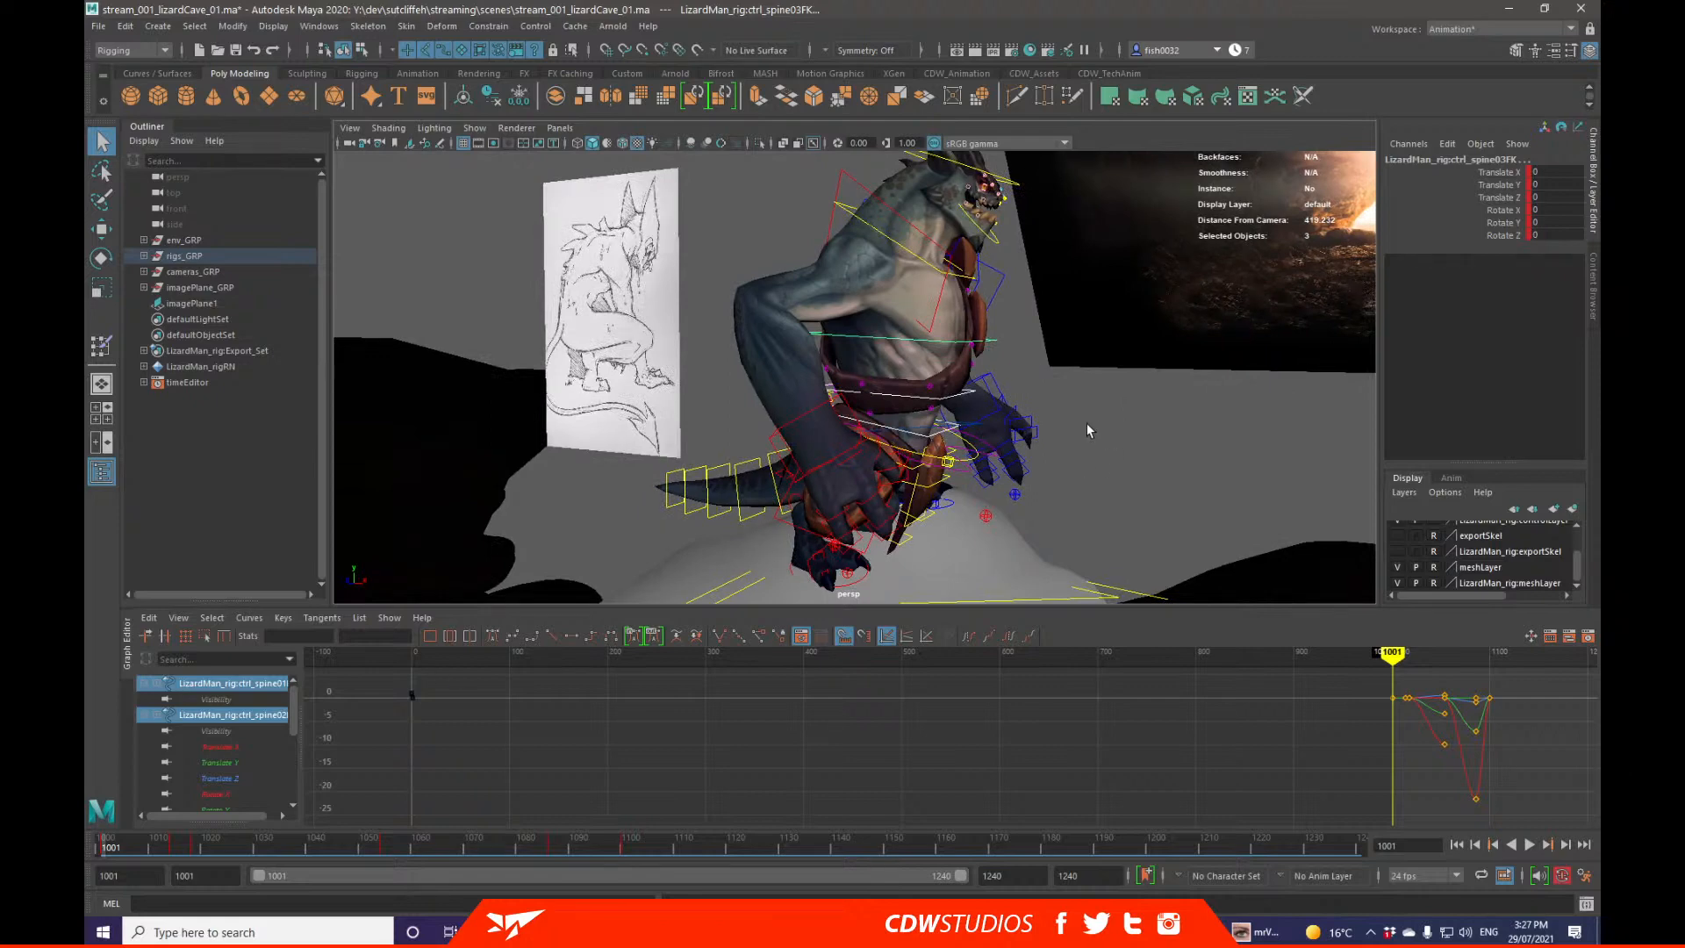
Step: Try to bend the three selected spine FK controls using only their Rotate Z channel
left_click_drag(130, 847, 105, 811)
scroll(246, 771, "down", 3)
left_click(251, 700)
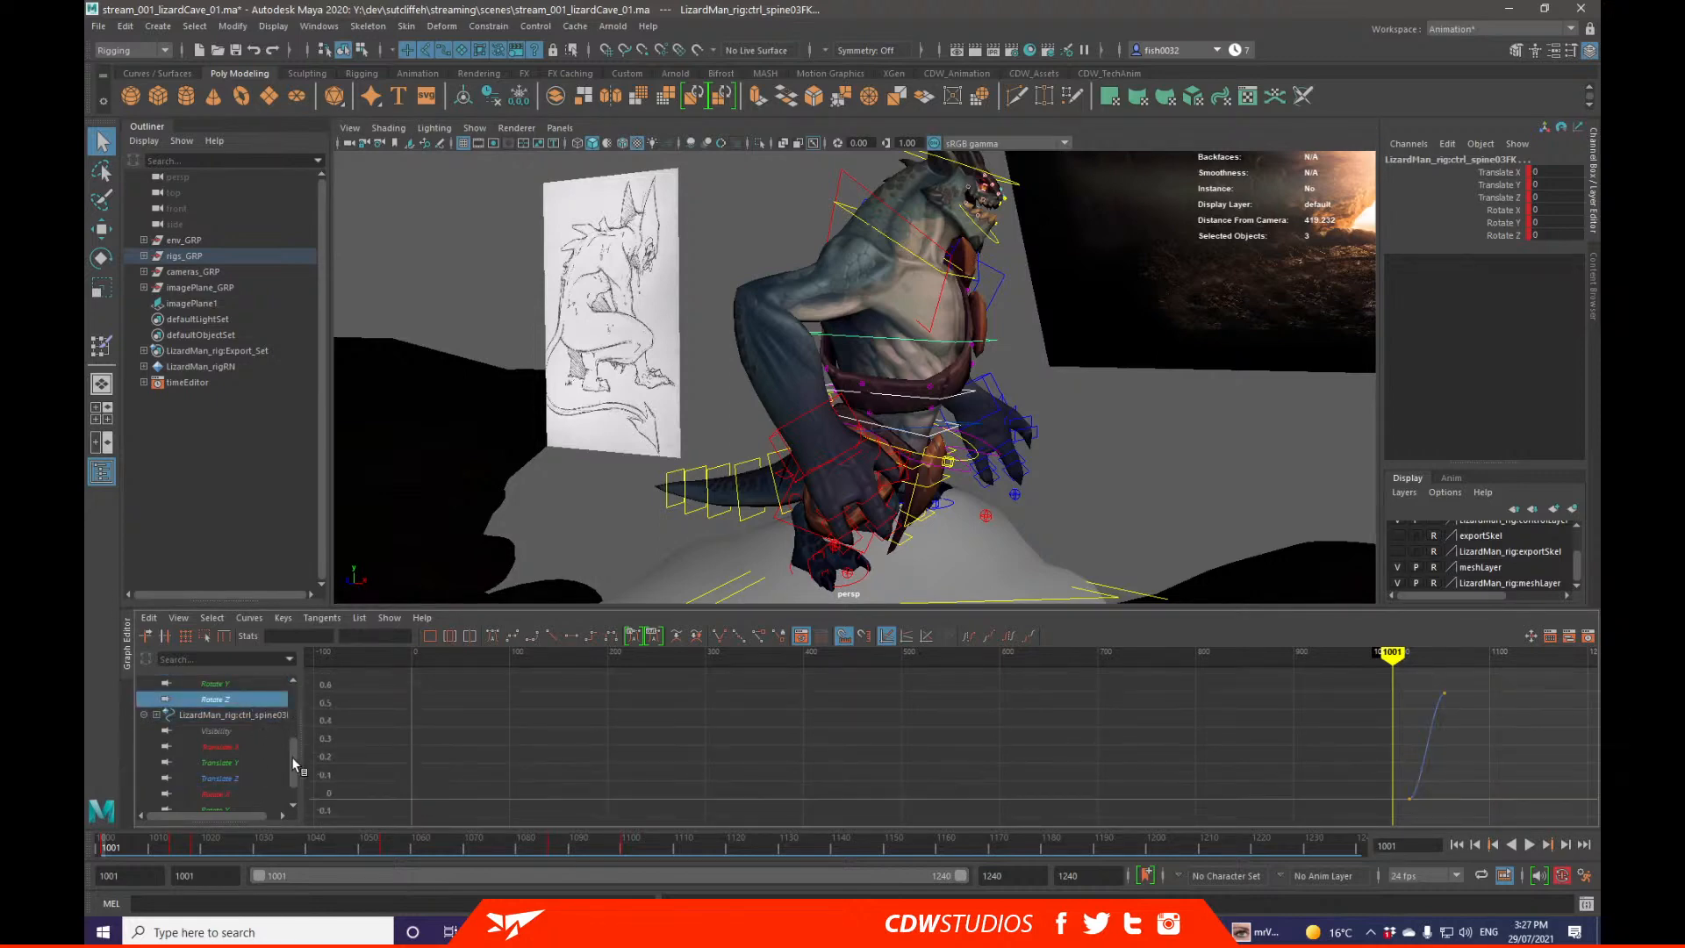
scroll(290, 765, "down", 1)
left_click(1489, 235)
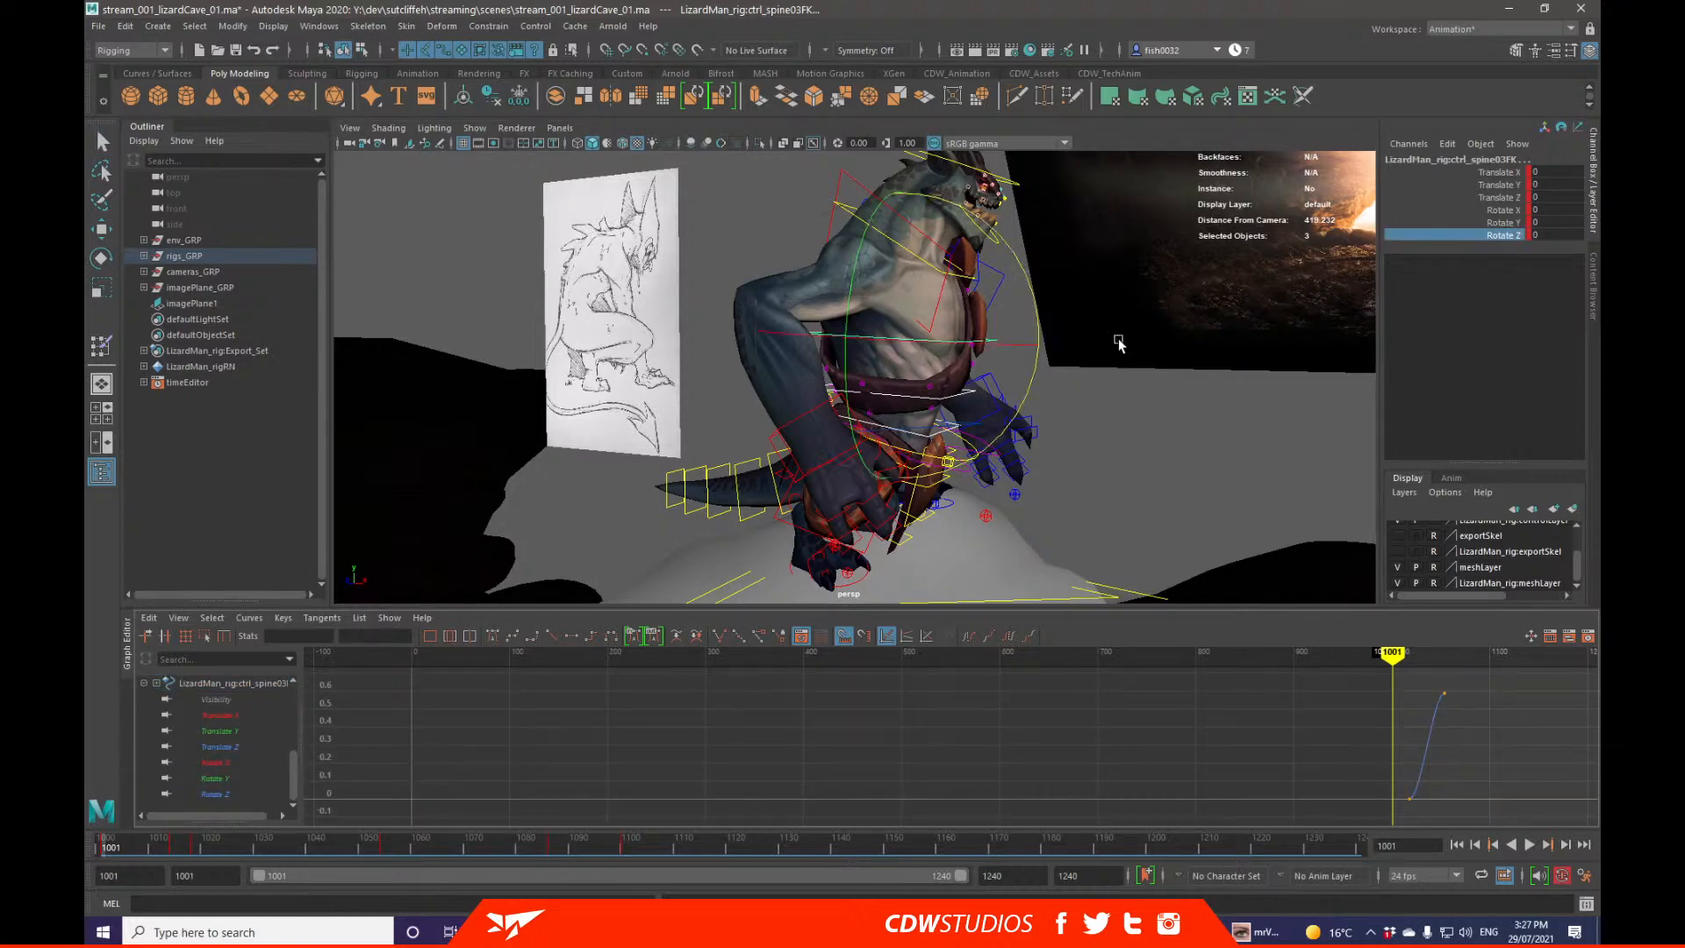
middle_click_drag(1115, 336, 1145, 337)
key("ctrl+z")
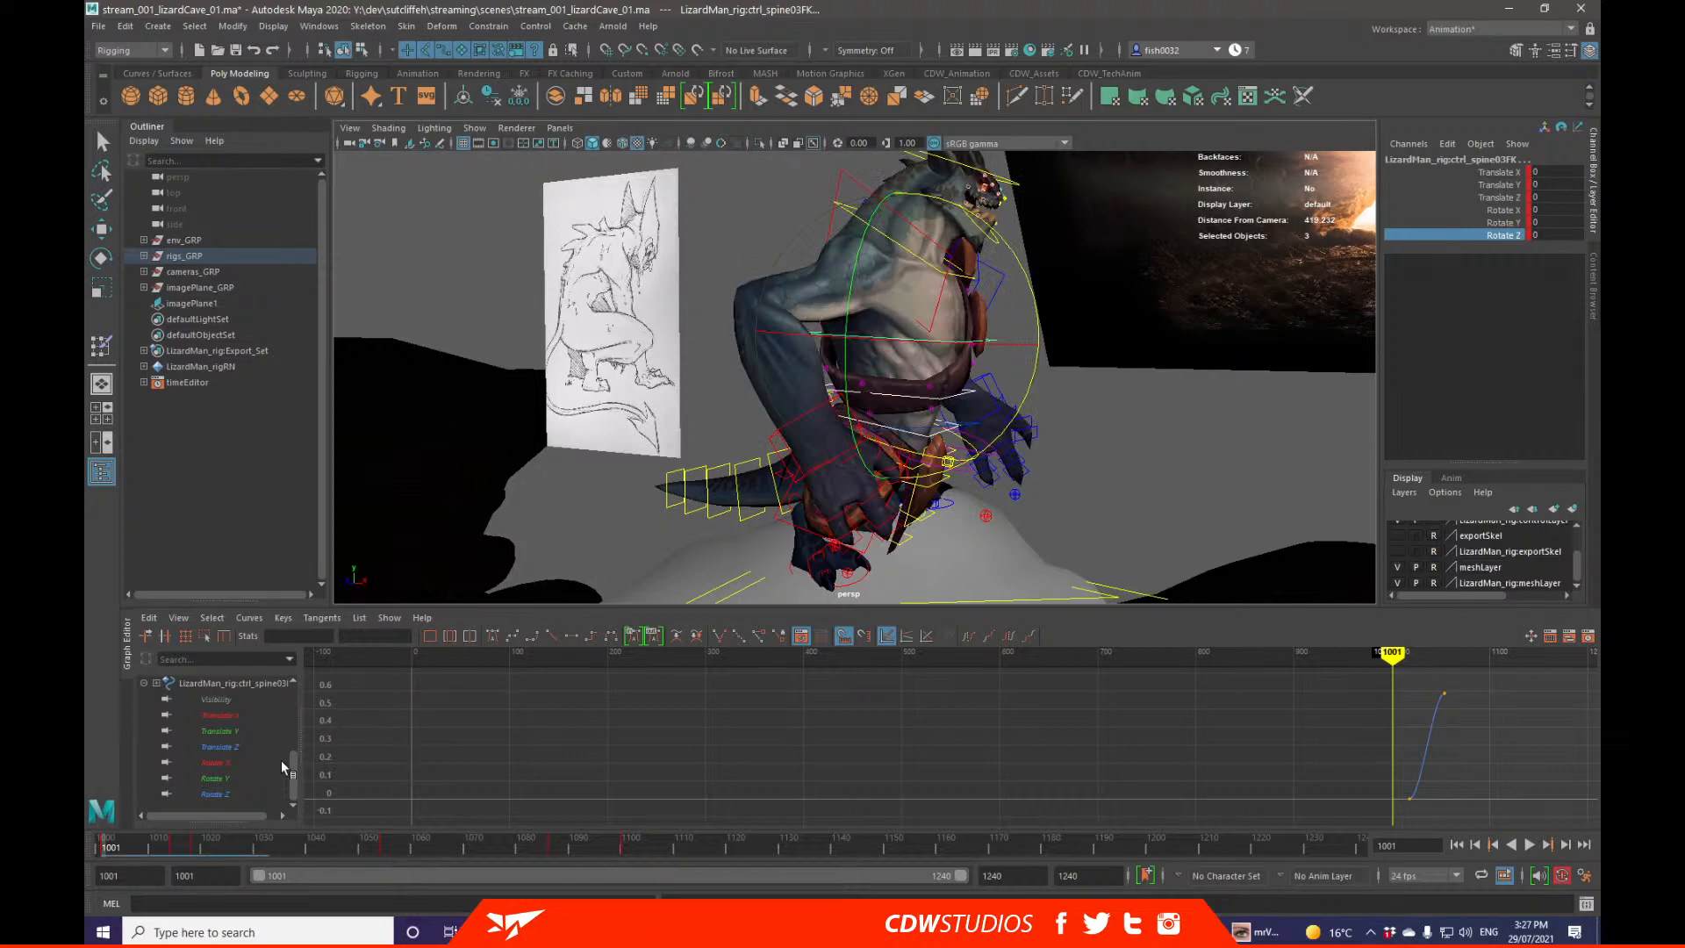
Step: Examine the Rotate Z curves of the selected spine controls in the Graph Editor
scroll(279, 761, "up", 3)
left_click(242, 788)
left_click(248, 792)
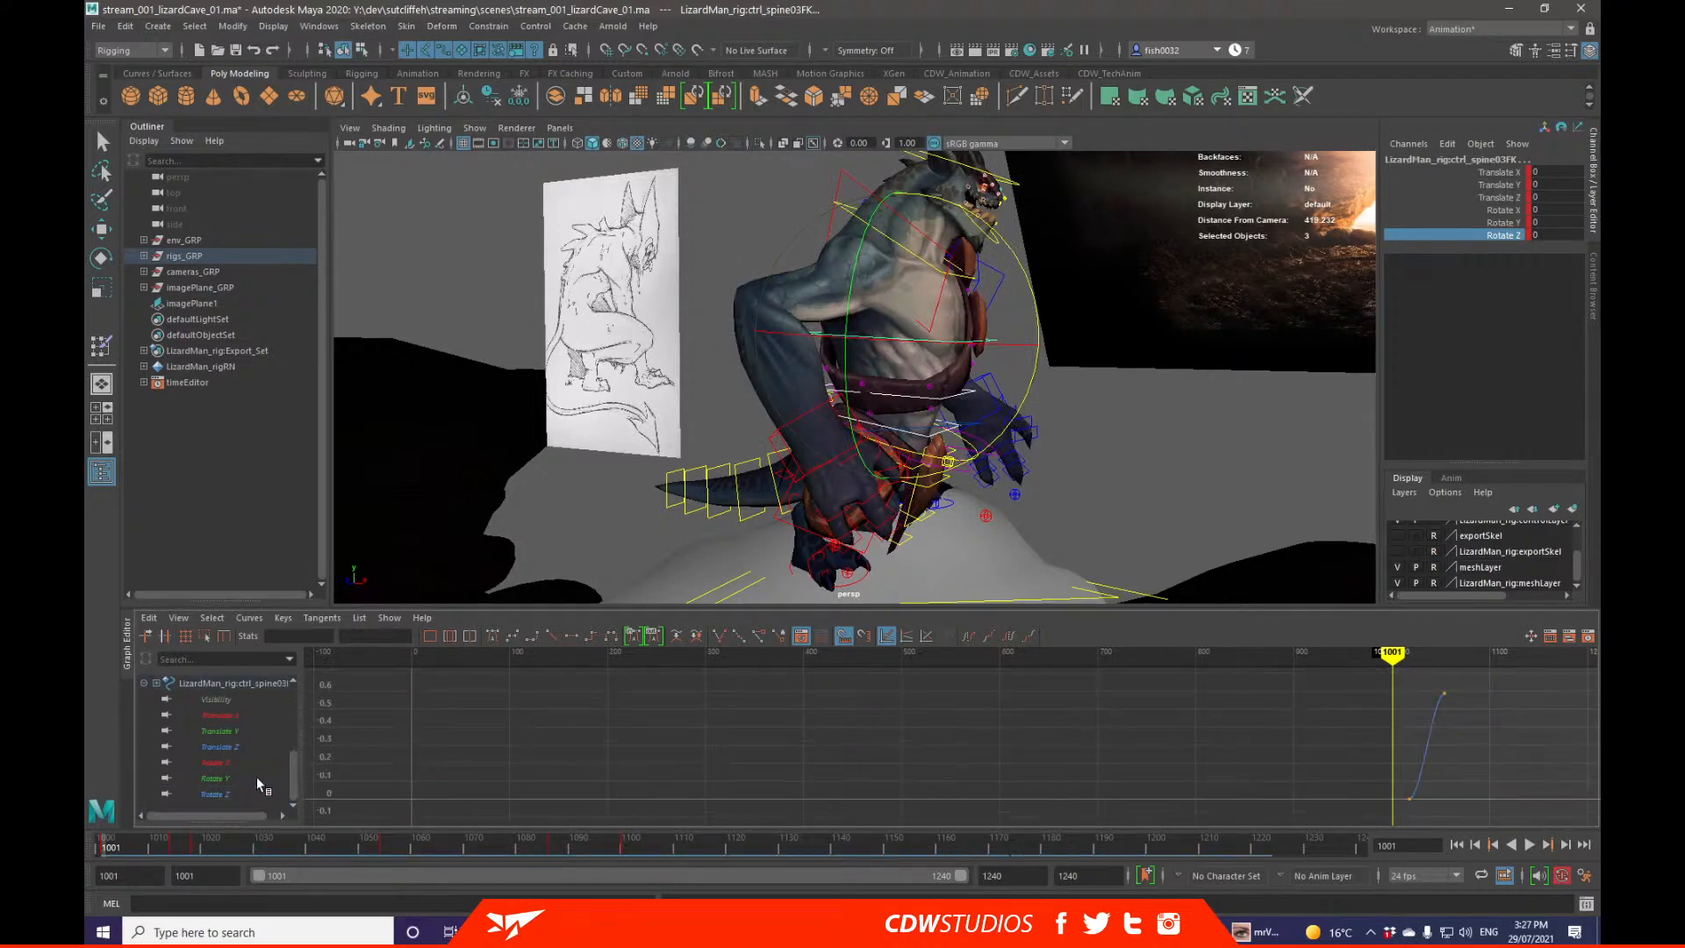
left_click_drag(295, 778, 295, 716)
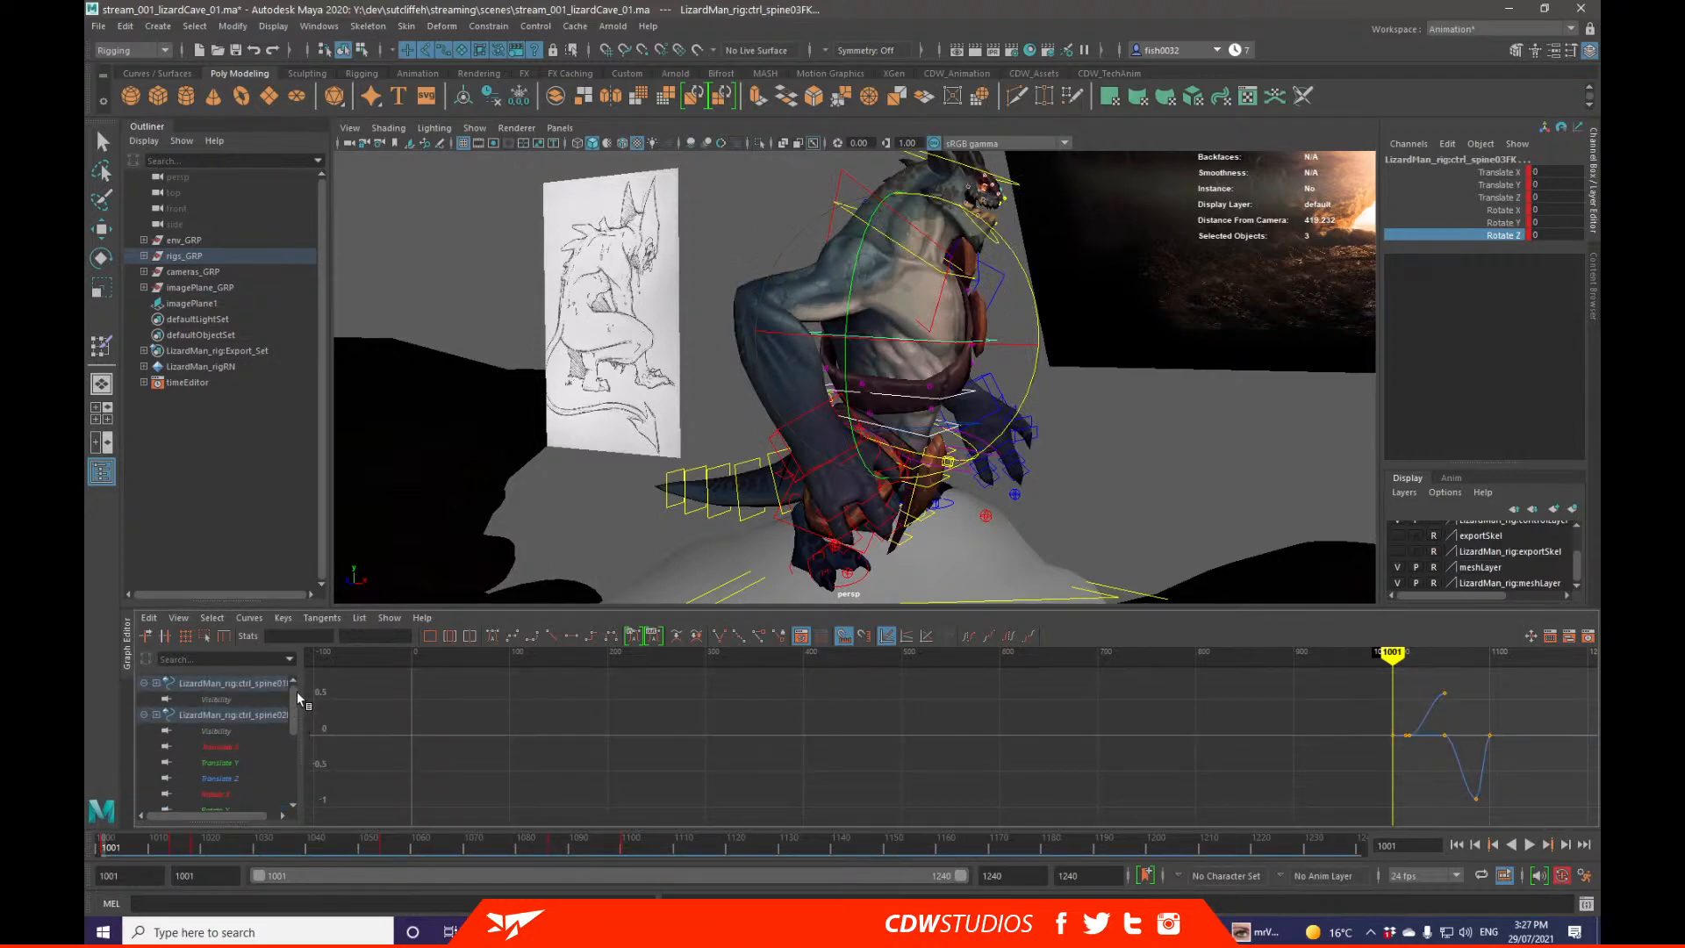
left_click_drag(856, 480, 970, 452, "alt")
key("q")
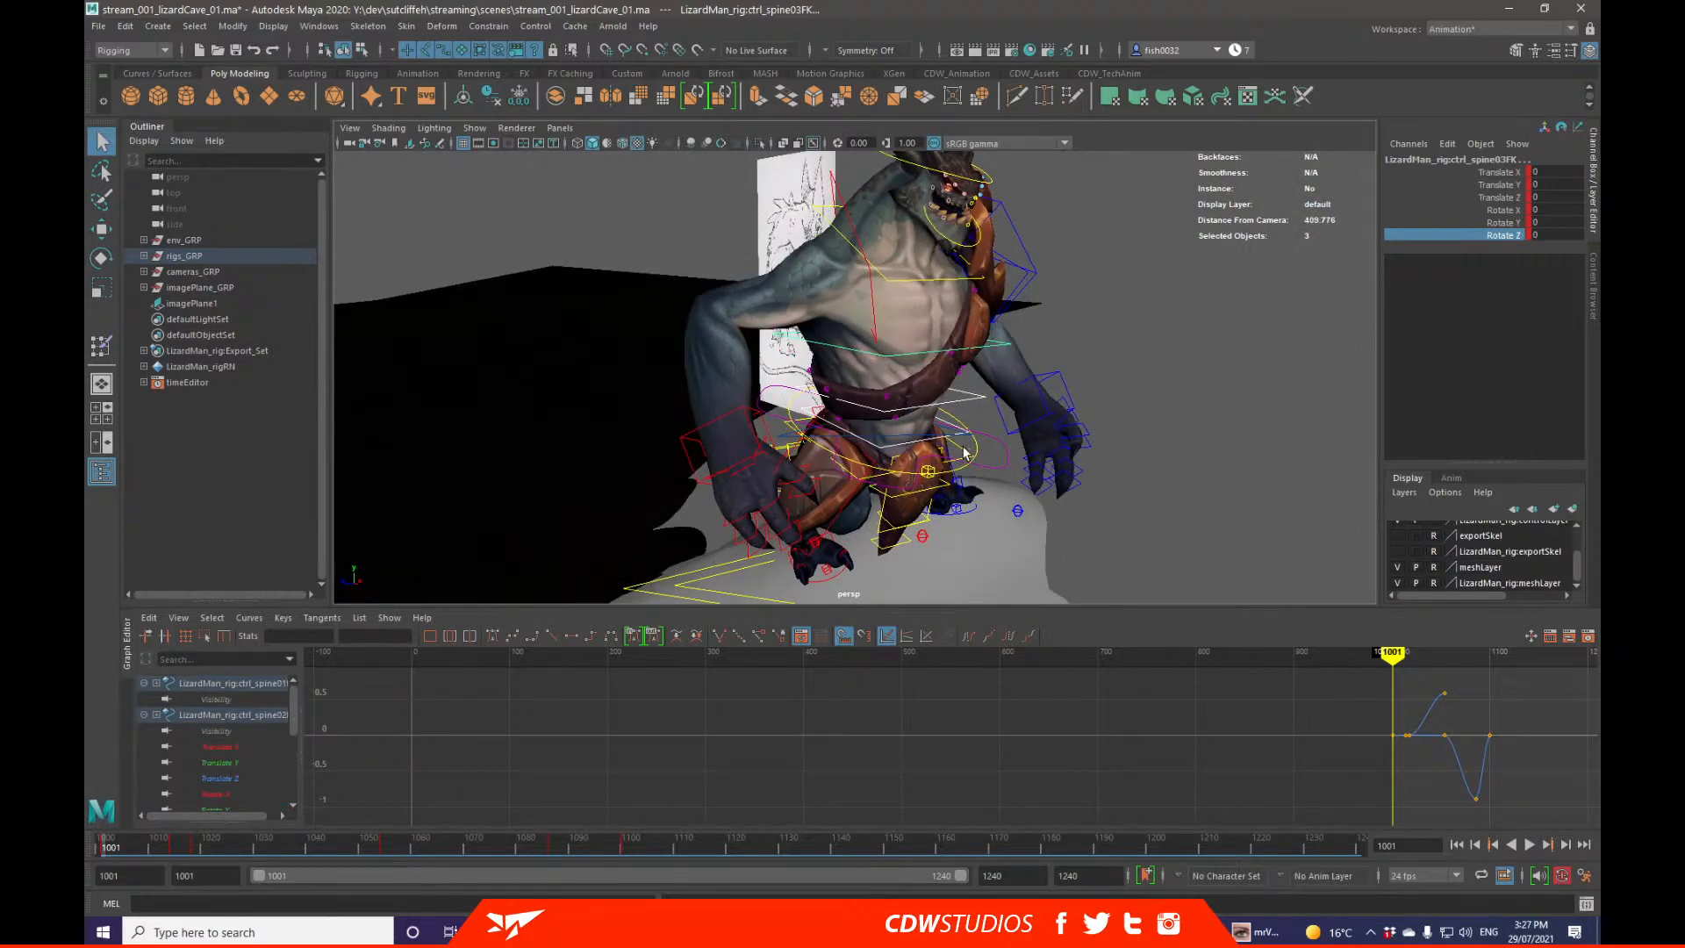
scroll(234, 716, "down", 5)
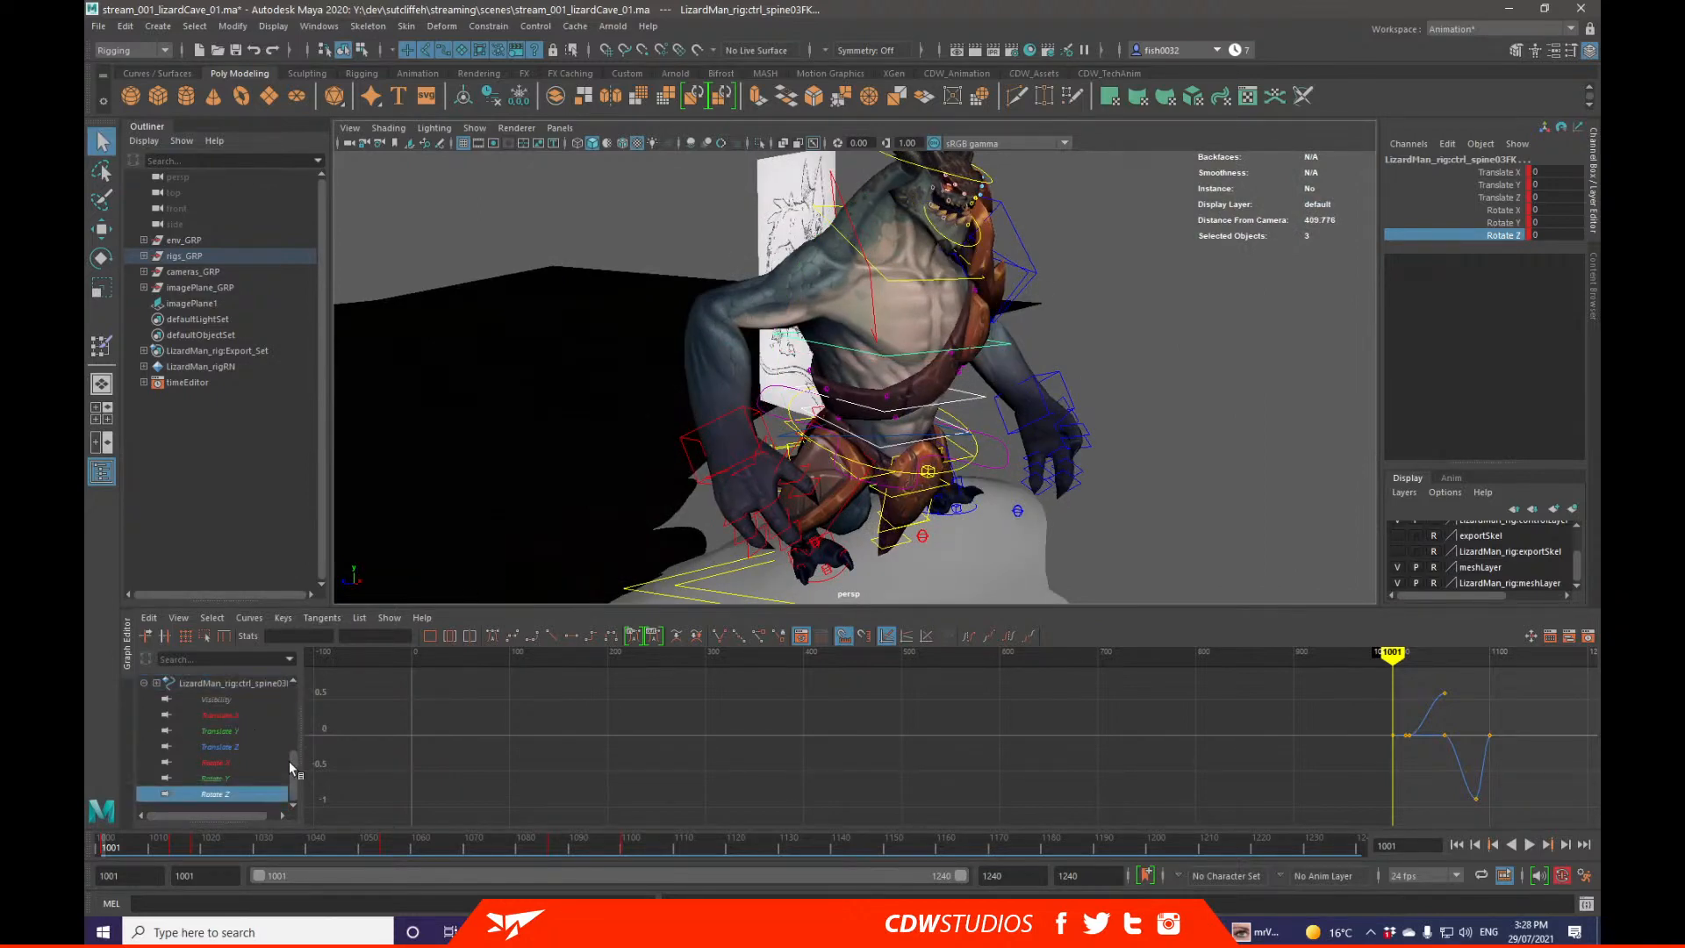
left_click_drag(291, 763, 300, 681)
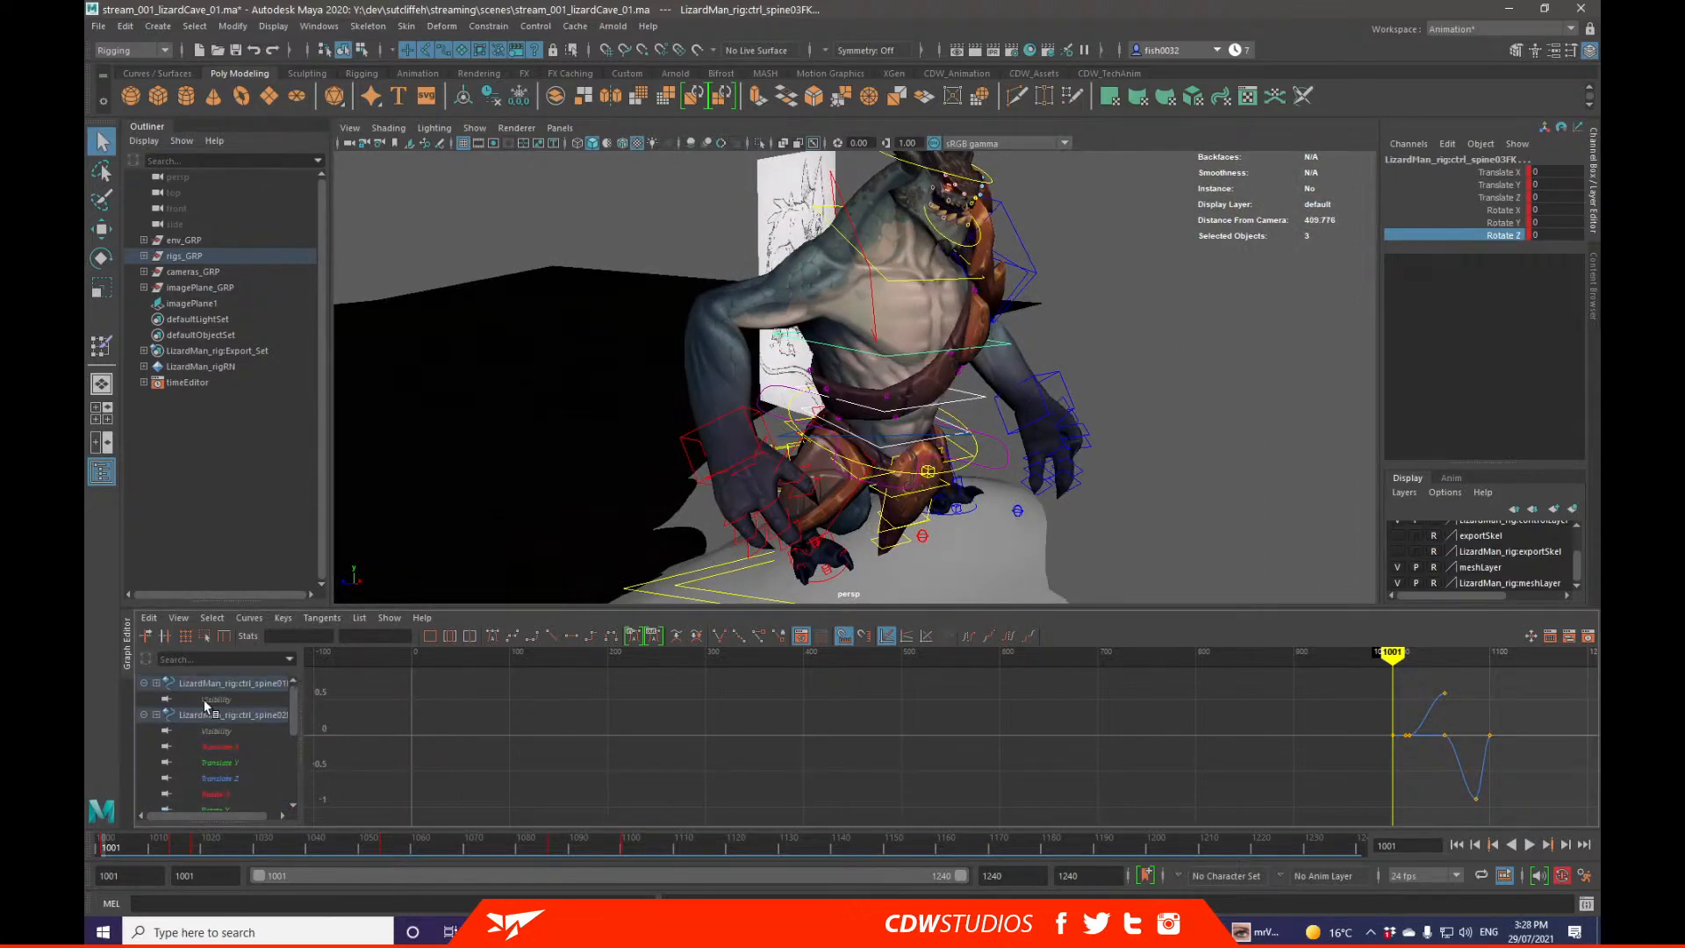
Step: Rotate the three spine FK controls together to about -21.7 in Rotate Z, hunching the torso forward
left_click_drag(865, 488, 1059, 441, "alt")
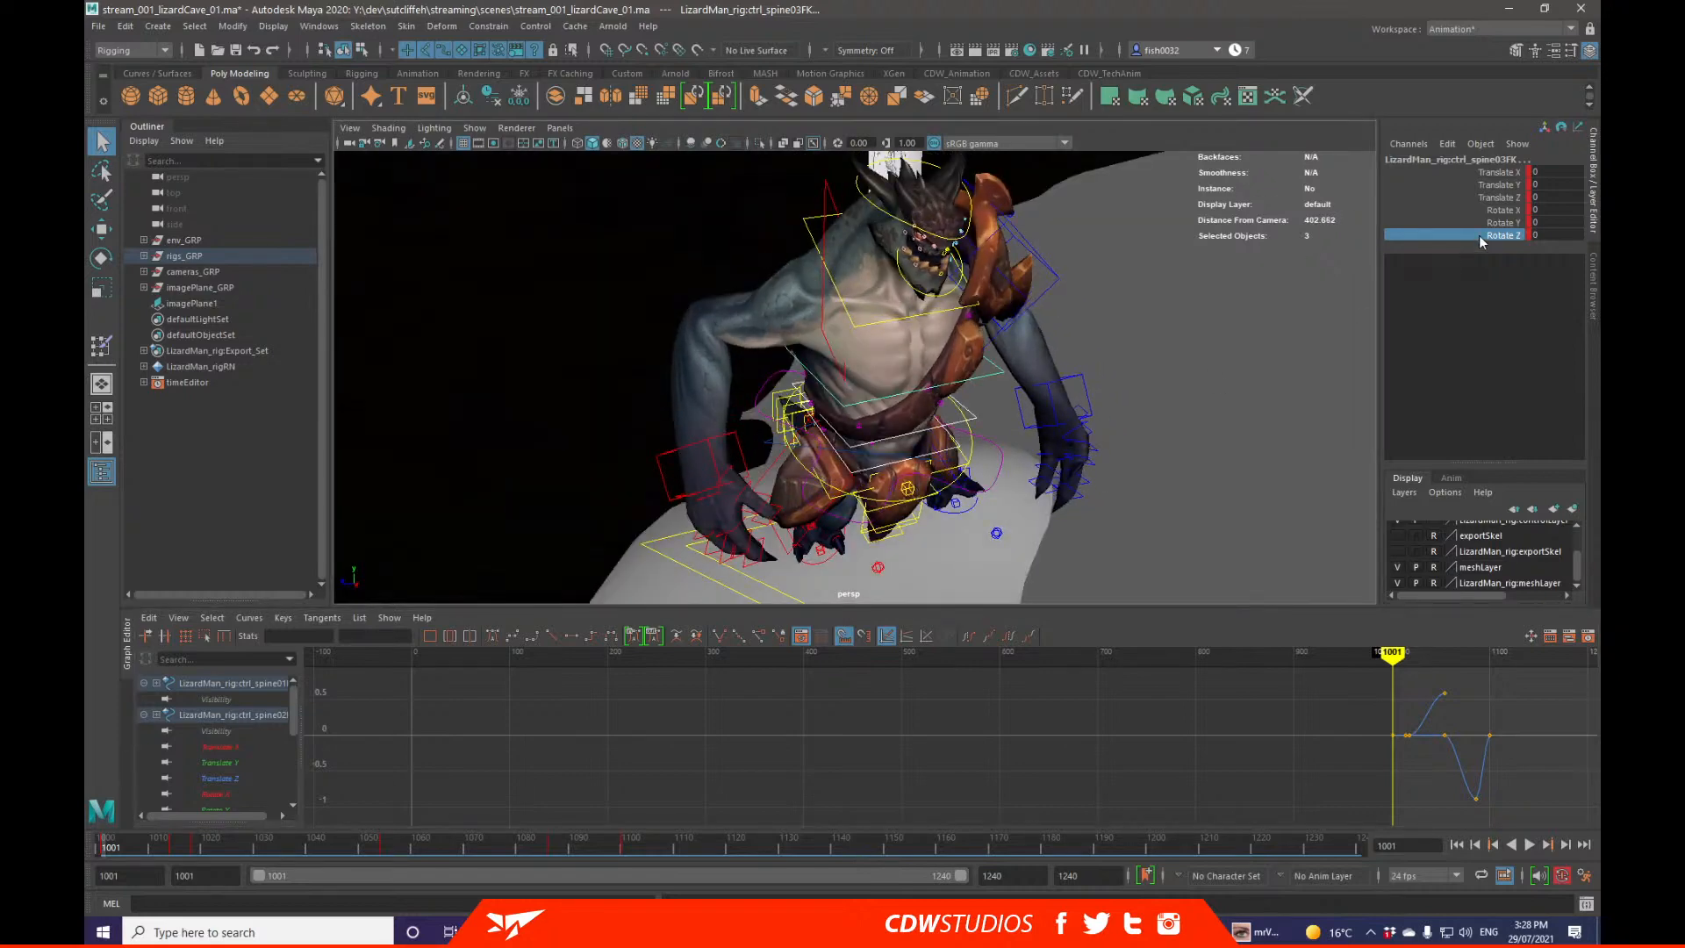
key("e")
middle_click_drag(1178, 353, 1070, 340)
key("q")
left_click_drag(930, 421, 1166, 388, "alt")
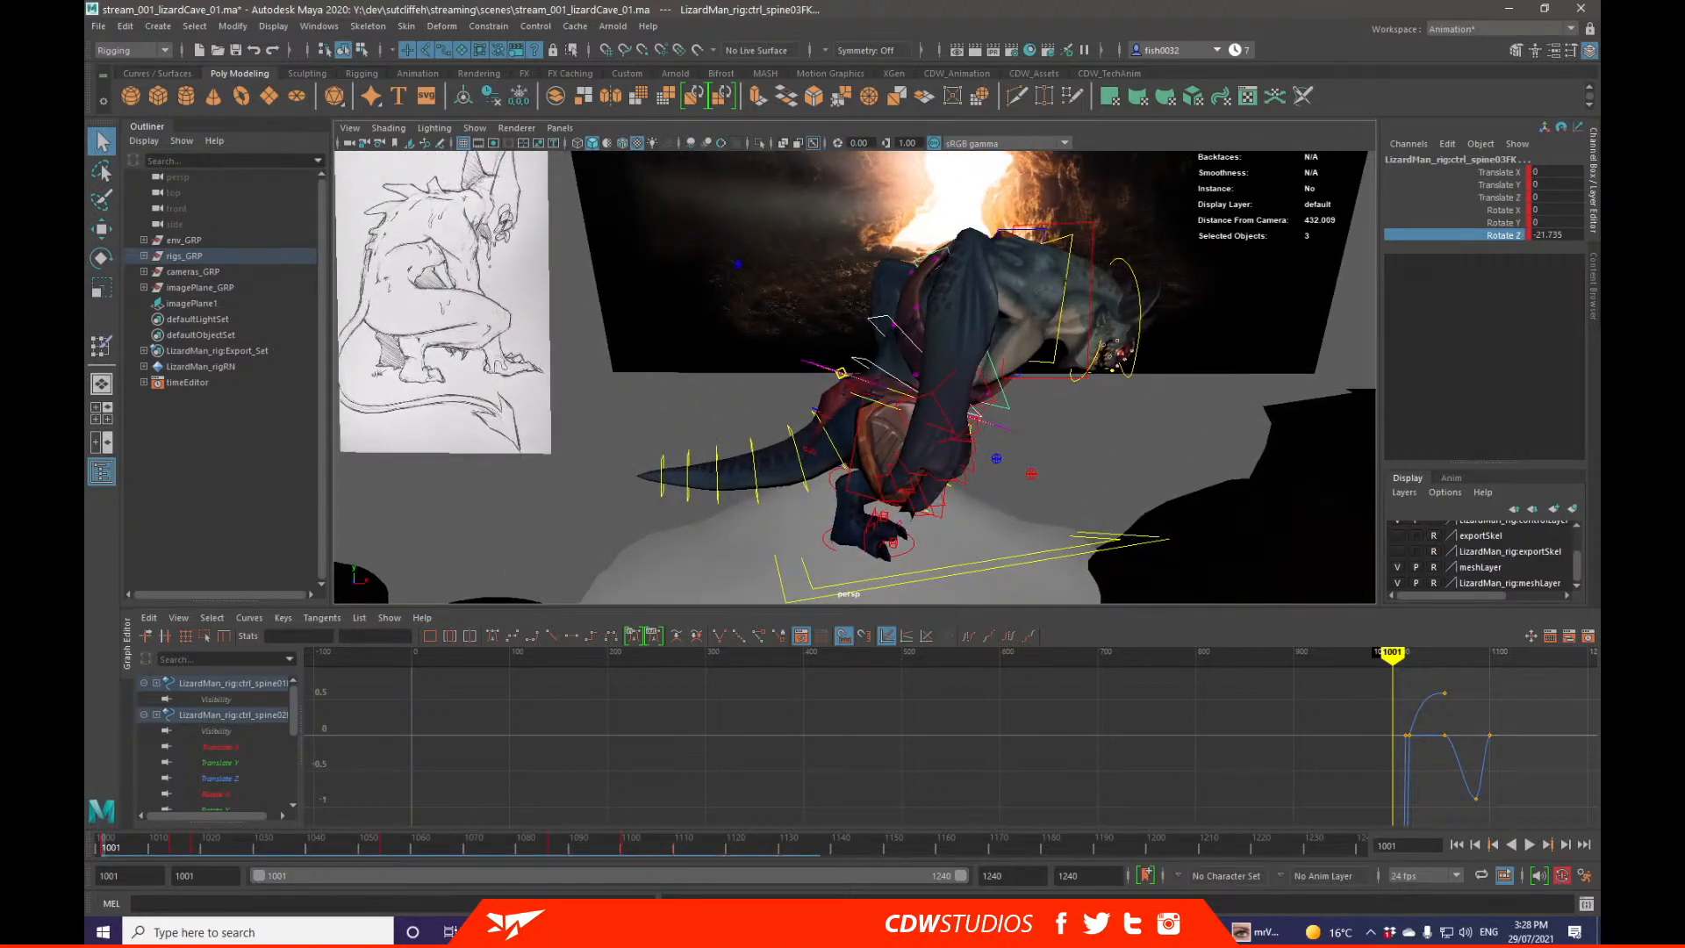
Step: Compare the hunched pose with the reference sketch in the floating renderCamera window, then move that window away
left_click_drag(1599, 206, 1600, 158)
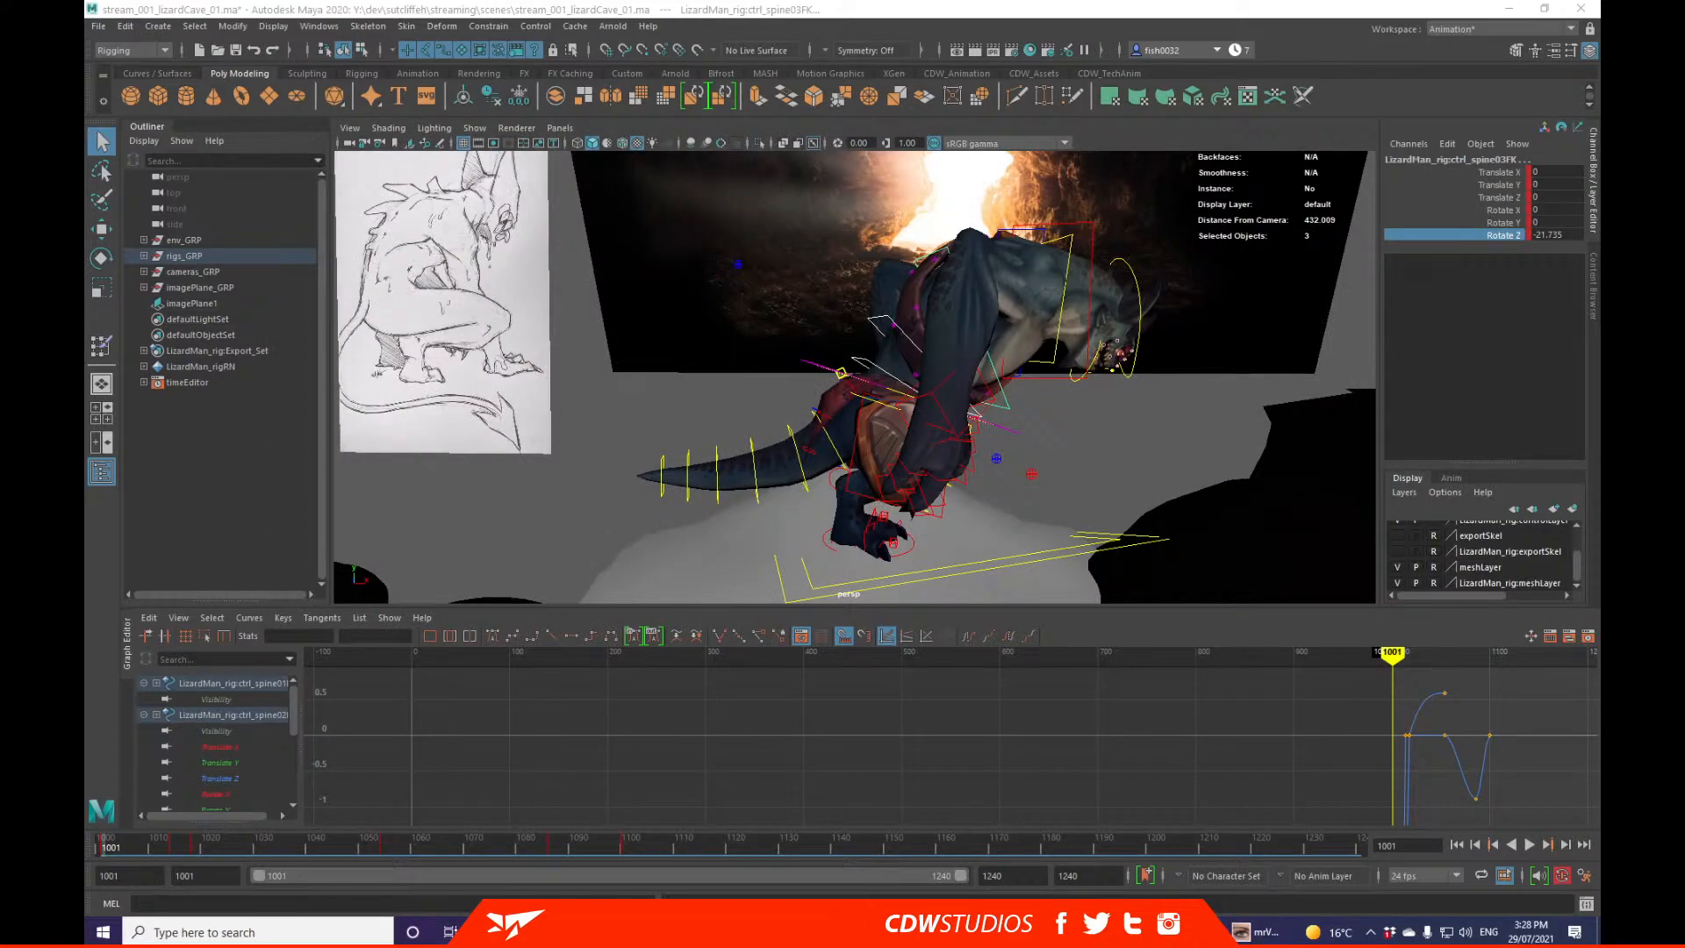
mouse_move(1281, 279)
left_mouse_down("alt")
mouse_move(1229, 324)
mouse_move(1053, 248)
mouse_move(1181, 324)
mouse_move(1308, 294)
left_mouse_up("alt")
right_click_drag(1308, 294, 1038, 313, "alt")
middle_click_drag(1038, 313, 1078, 307, "alt")
left_click_drag(1600, 158, 803, 137)
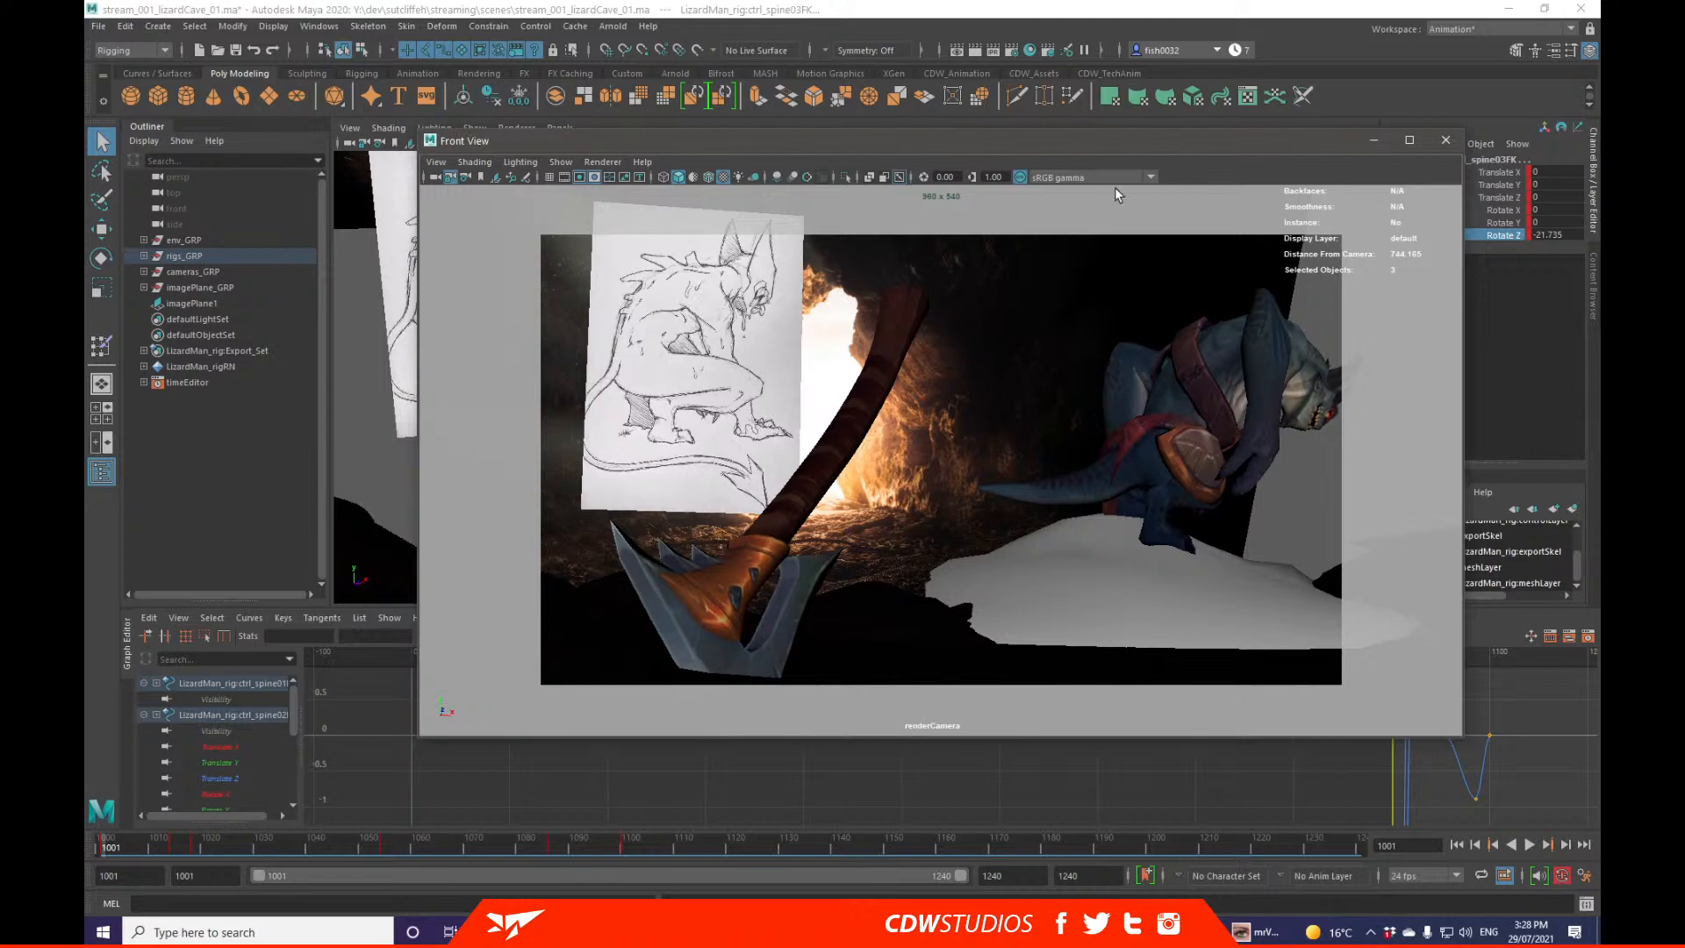
left_click_drag(1112, 141, 1684, 201)
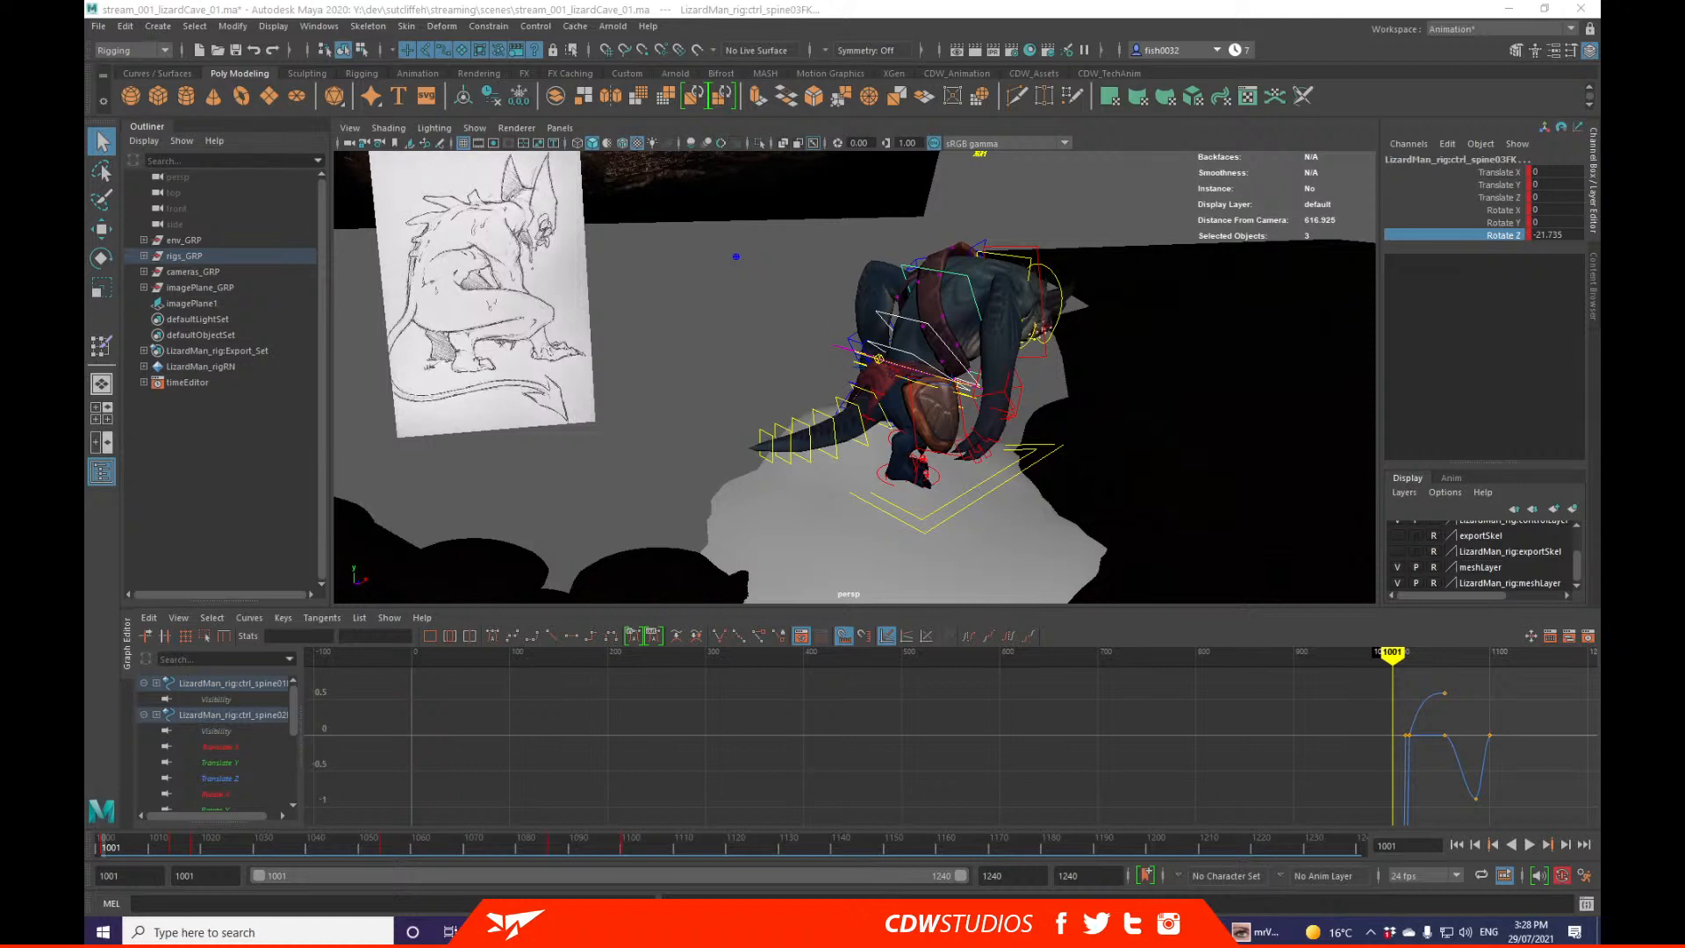
Step: Check the lizard through renderCamera in the main viewport, clear the selection and return to the persp view
left_click(560, 127)
mouse_move(615, 151)
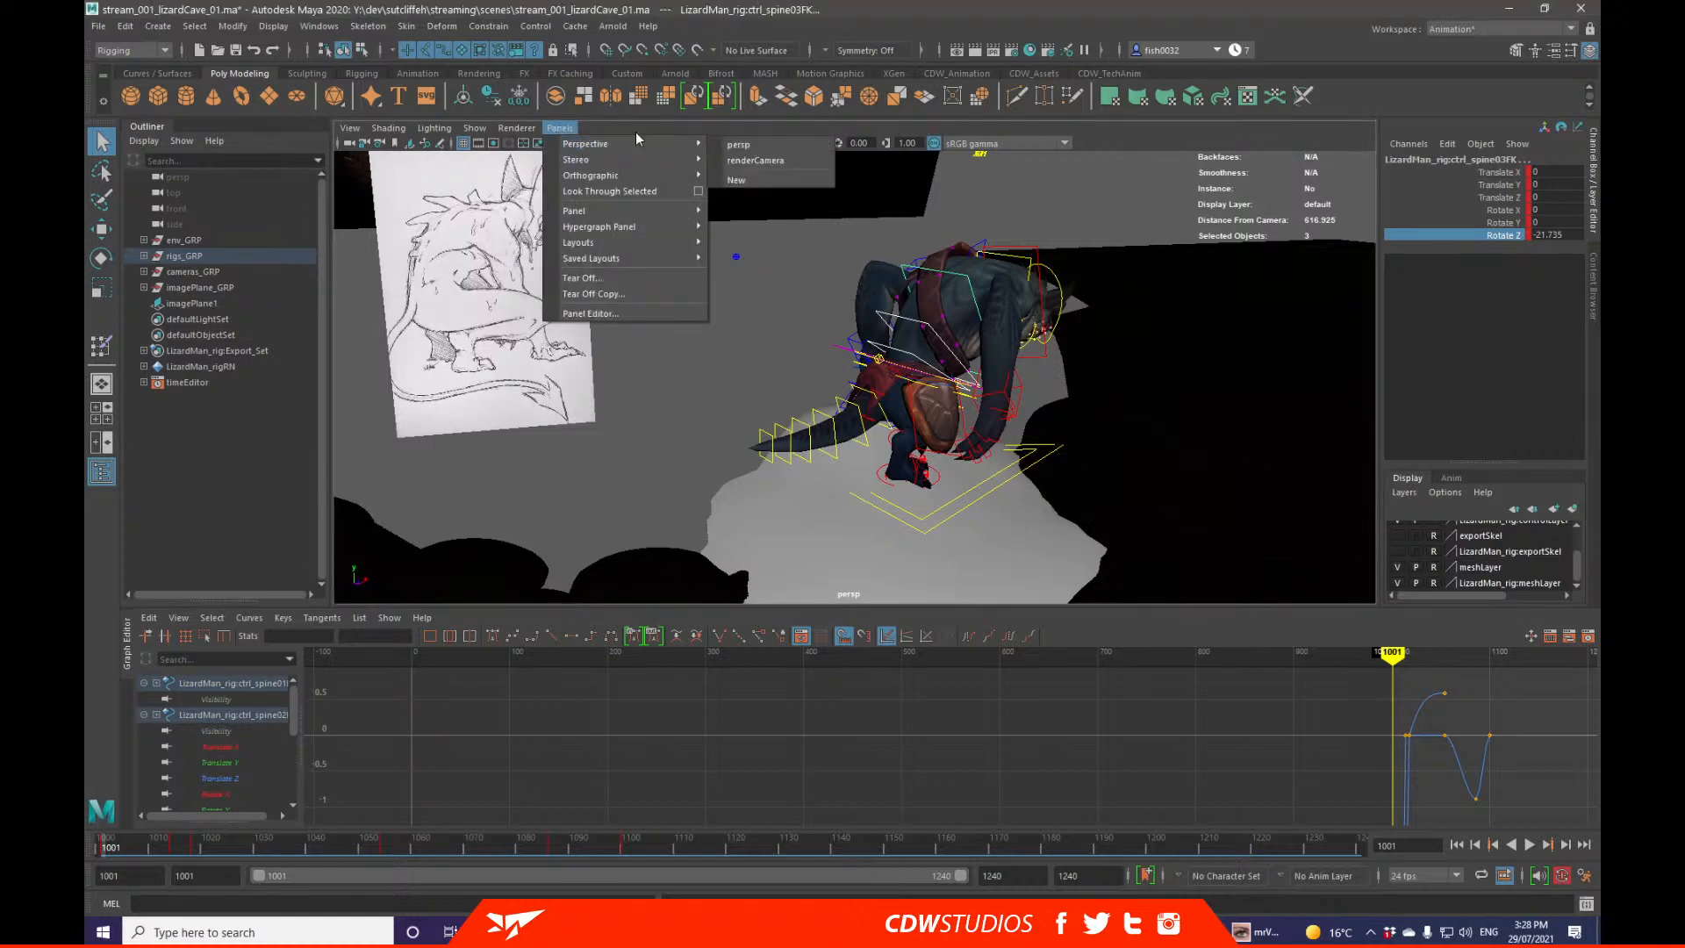
left_click(760, 158)
left_click(1229, 413)
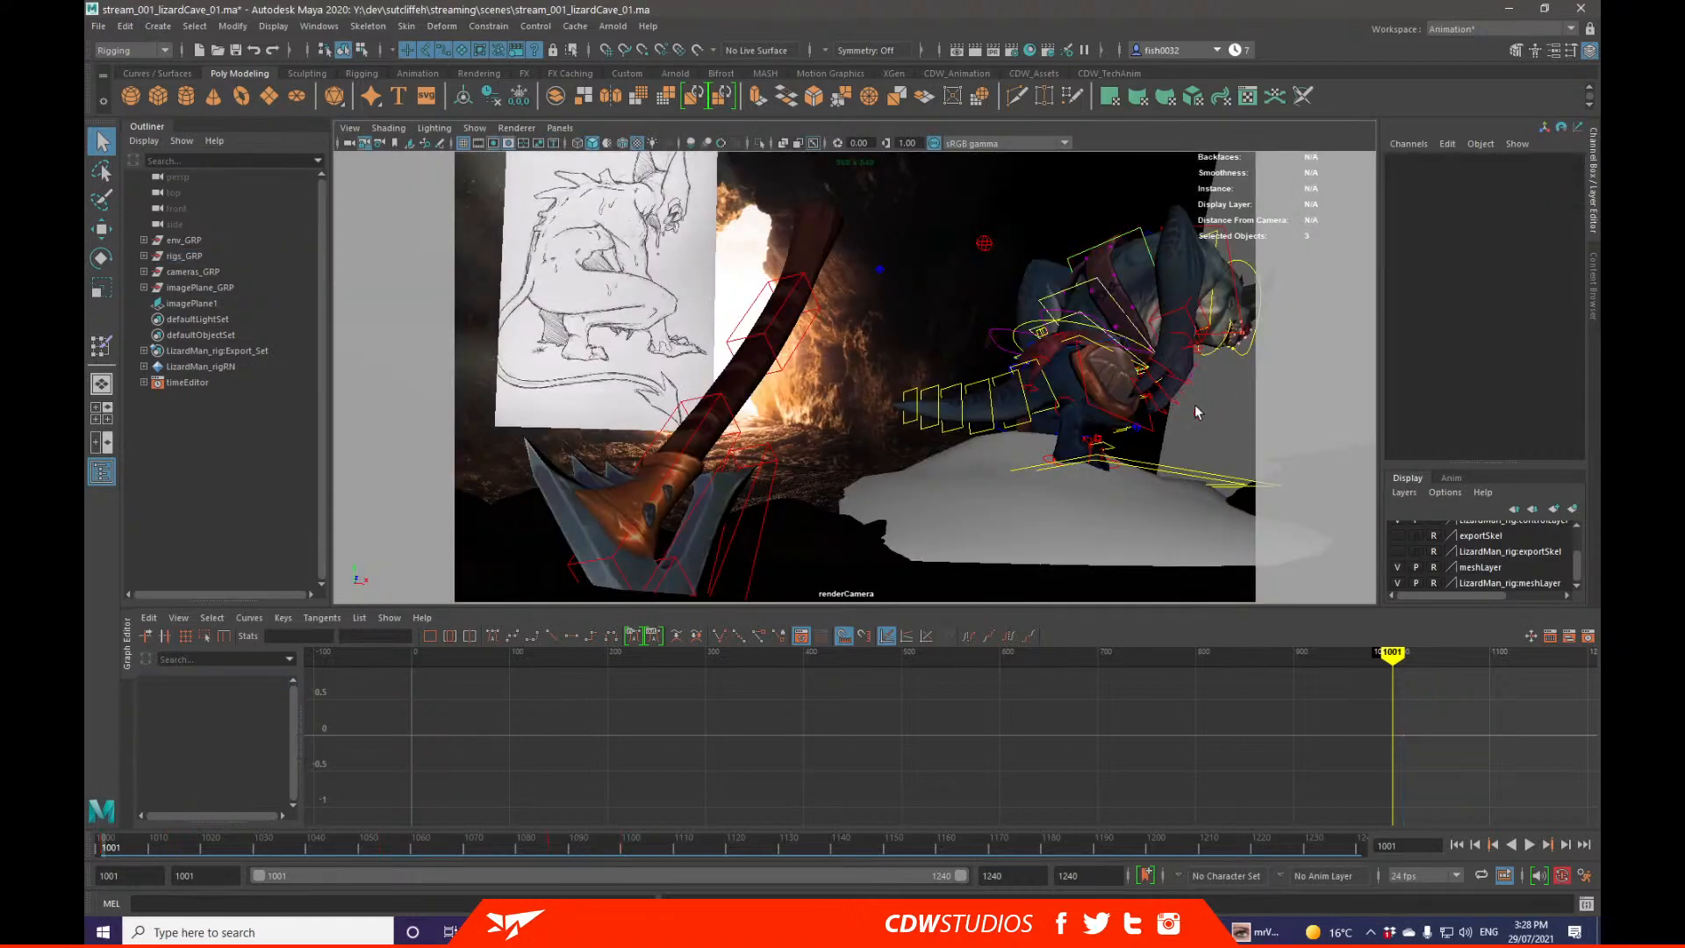
left_click(559, 128)
mouse_move(614, 151)
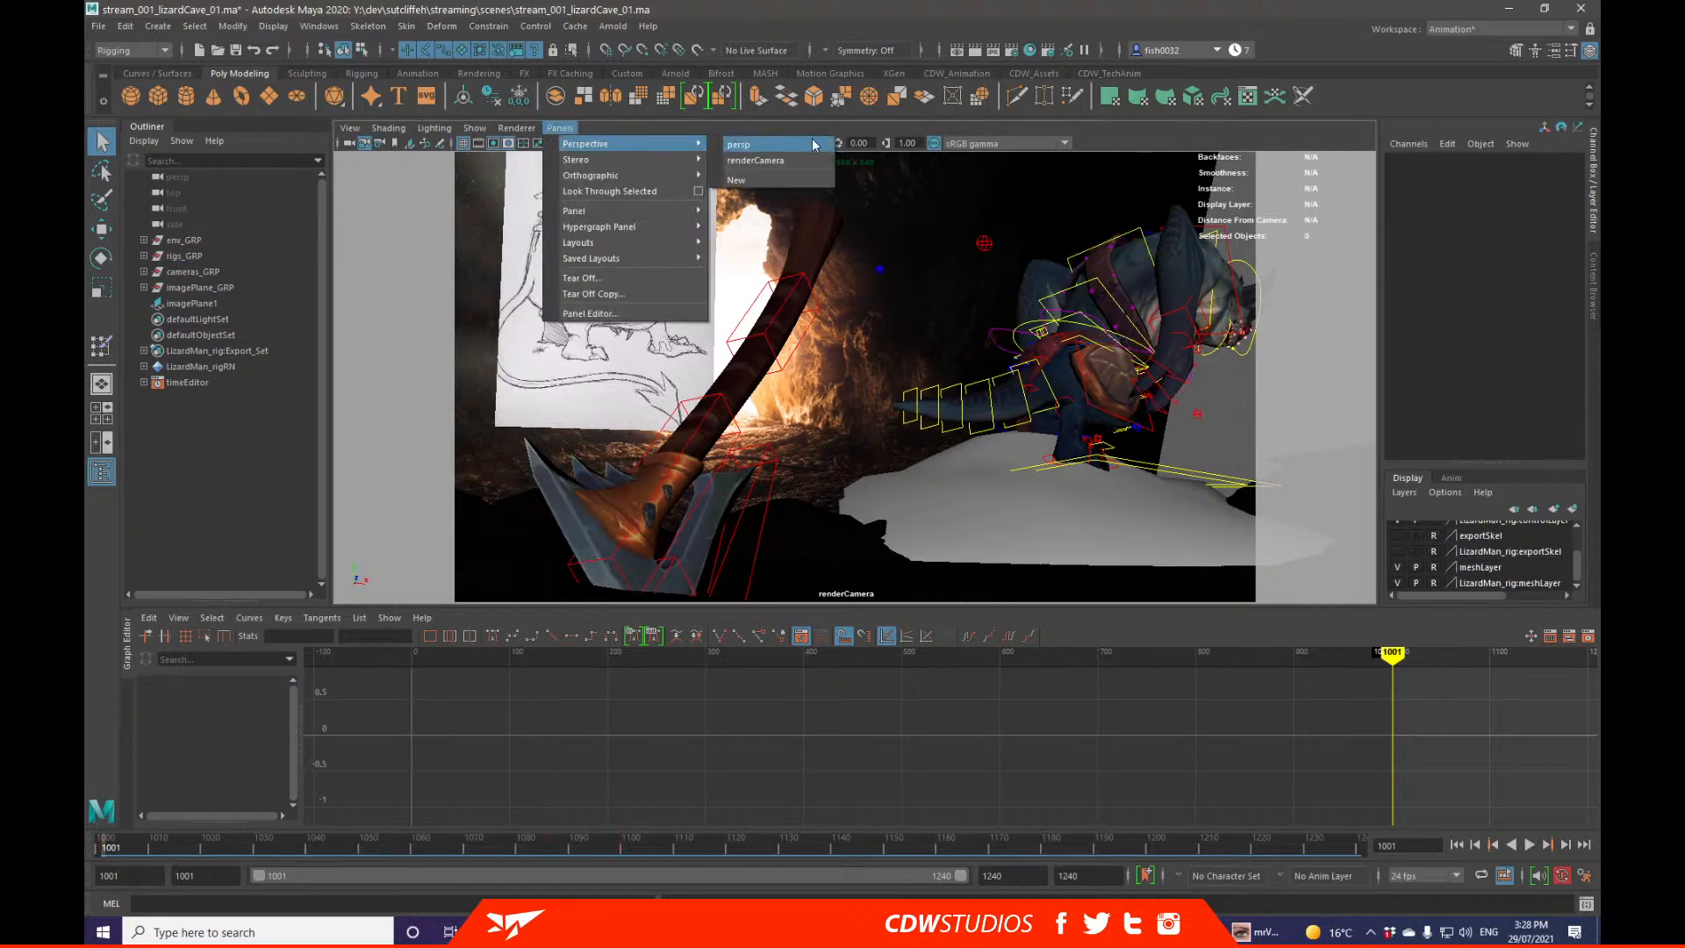
left_click(759, 144)
Step: Hide the rig controls to examine the hunched silhouette against the sketch, and show the controls again
key("alt+1")
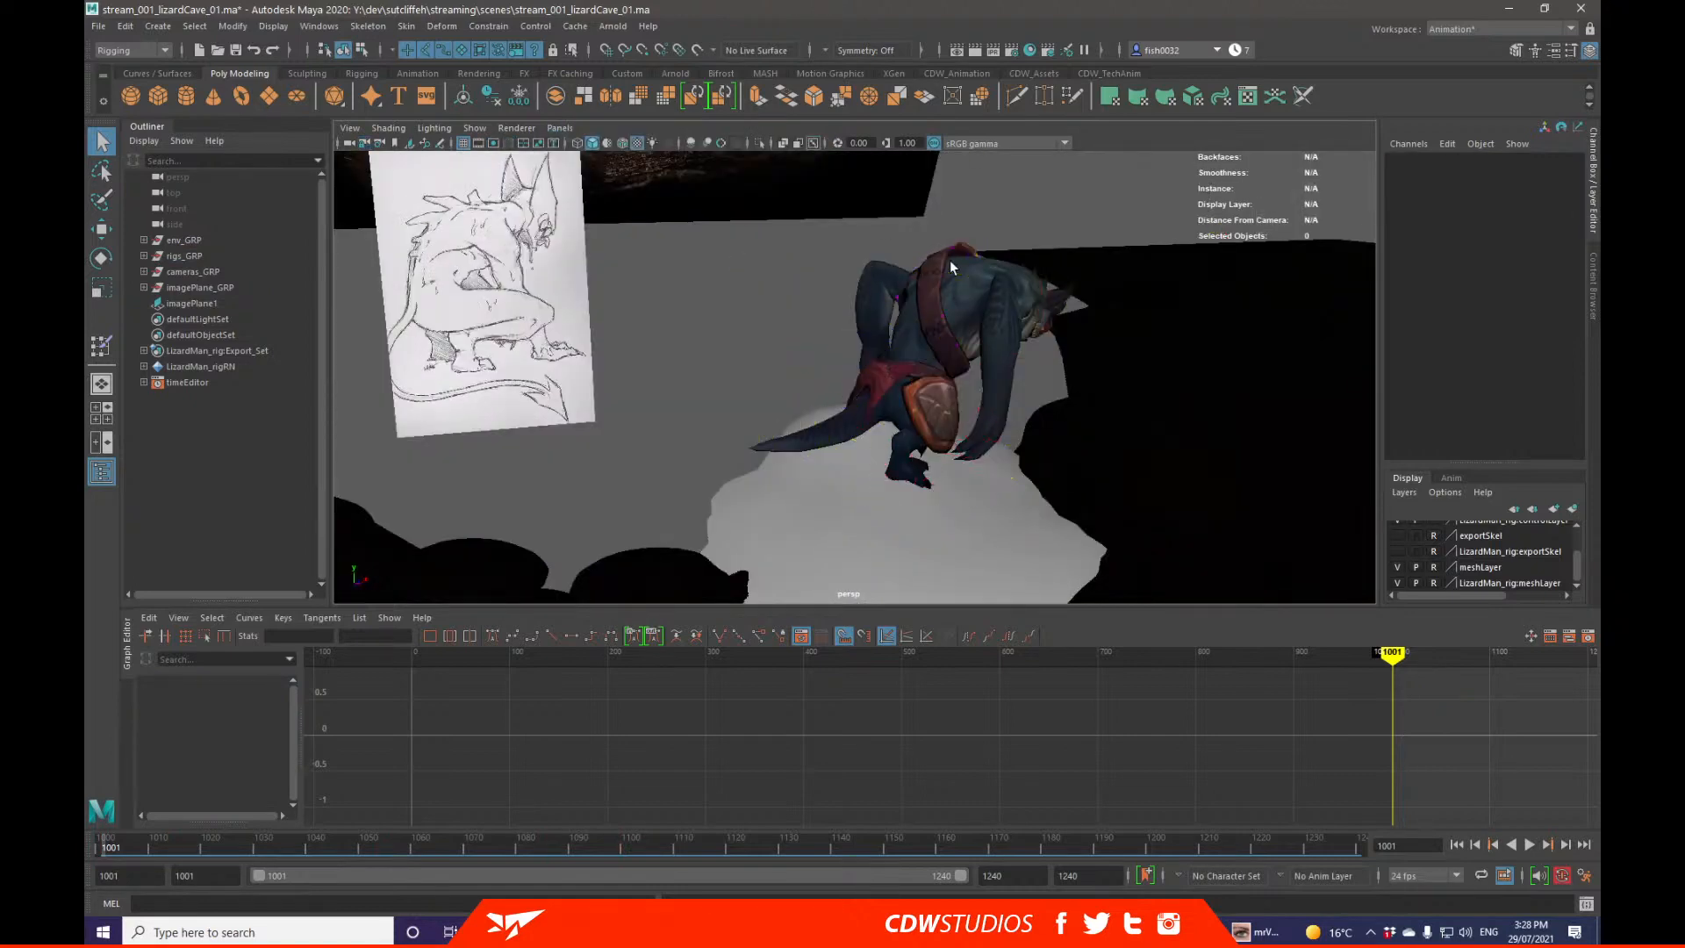
left_click_drag(950, 259, 959, 318, "alt")
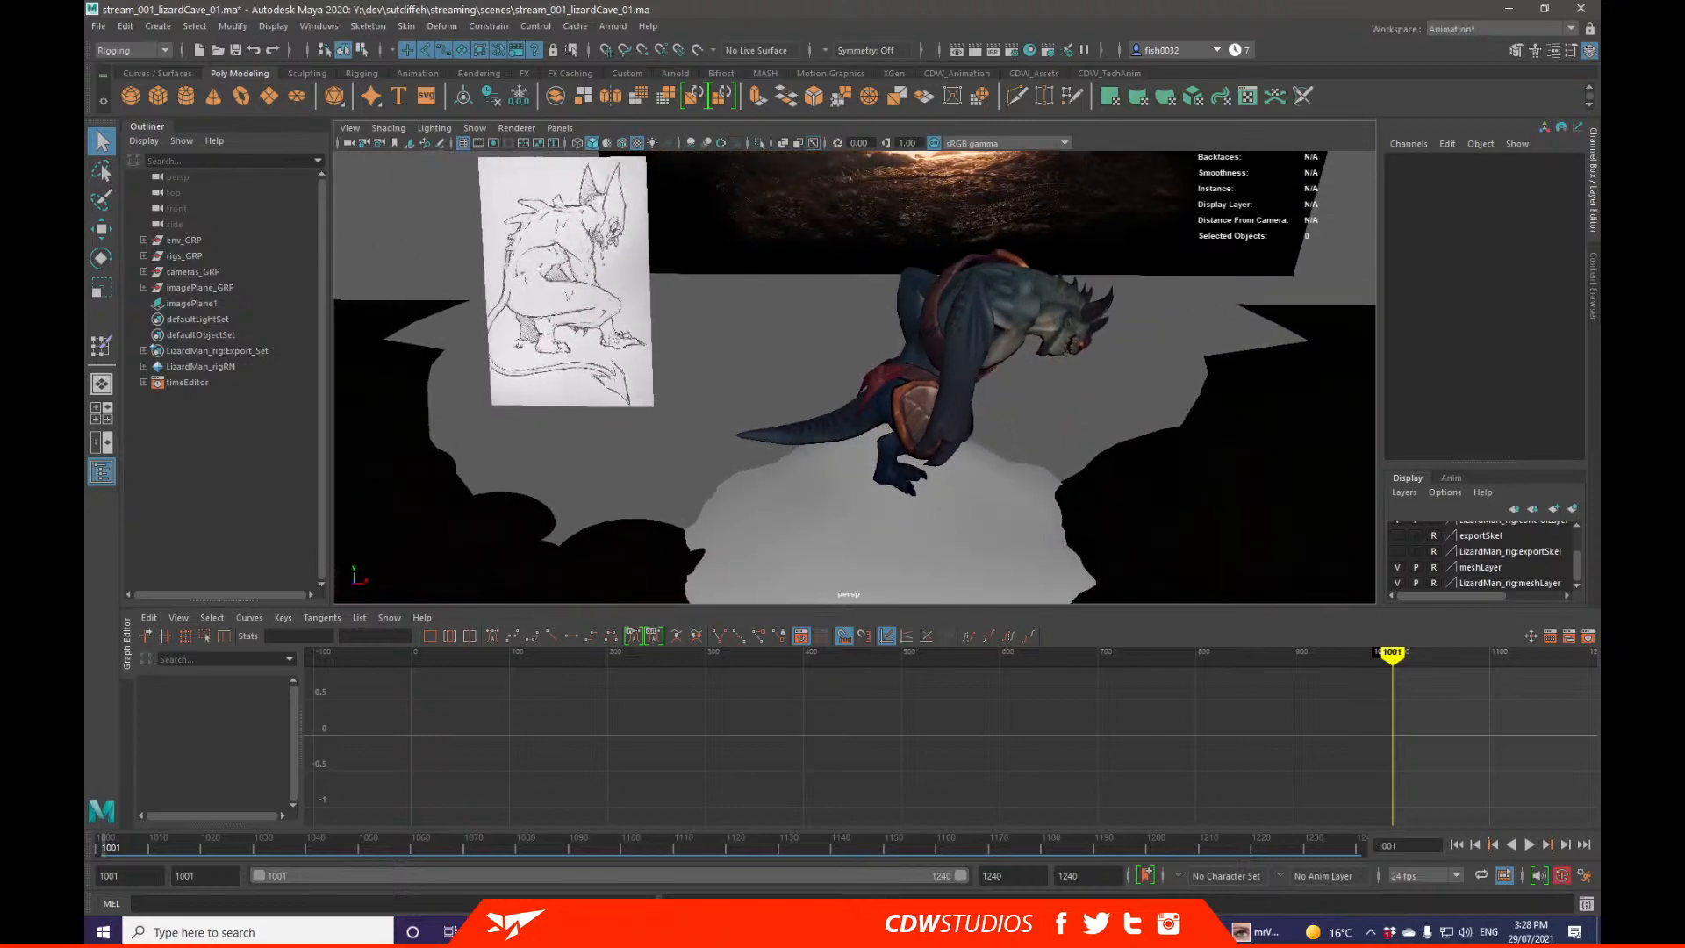
left_click_drag(834, 366, 864, 351, "alt")
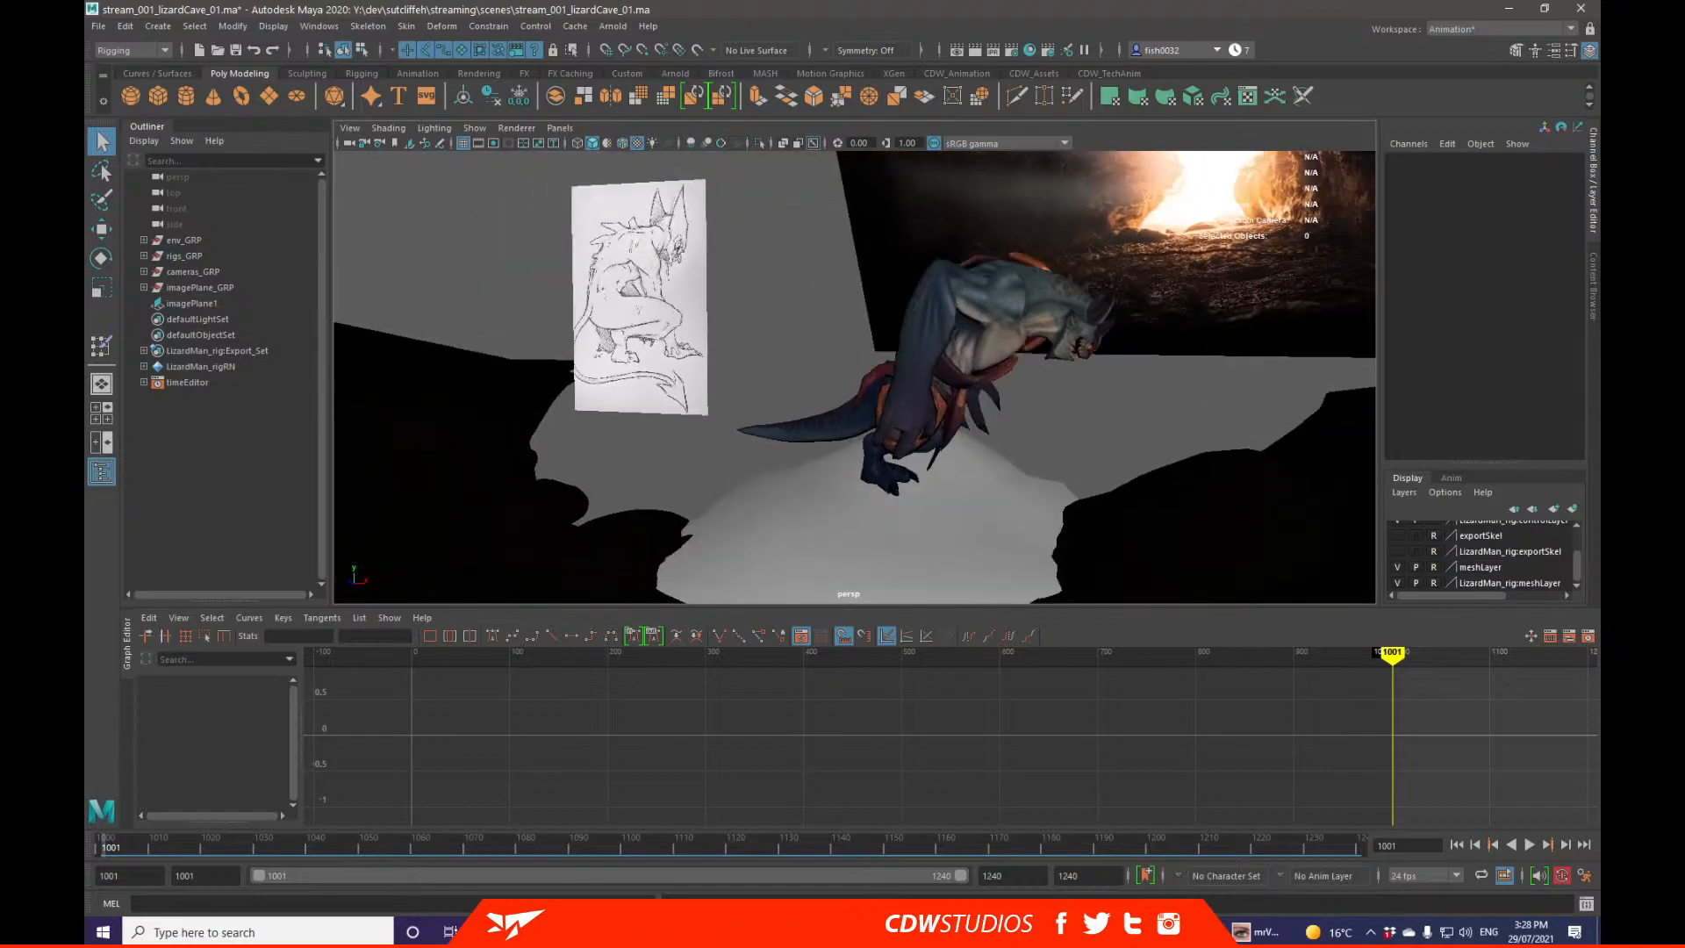
left_click_drag(1351, 413, 962, 439, "alt")
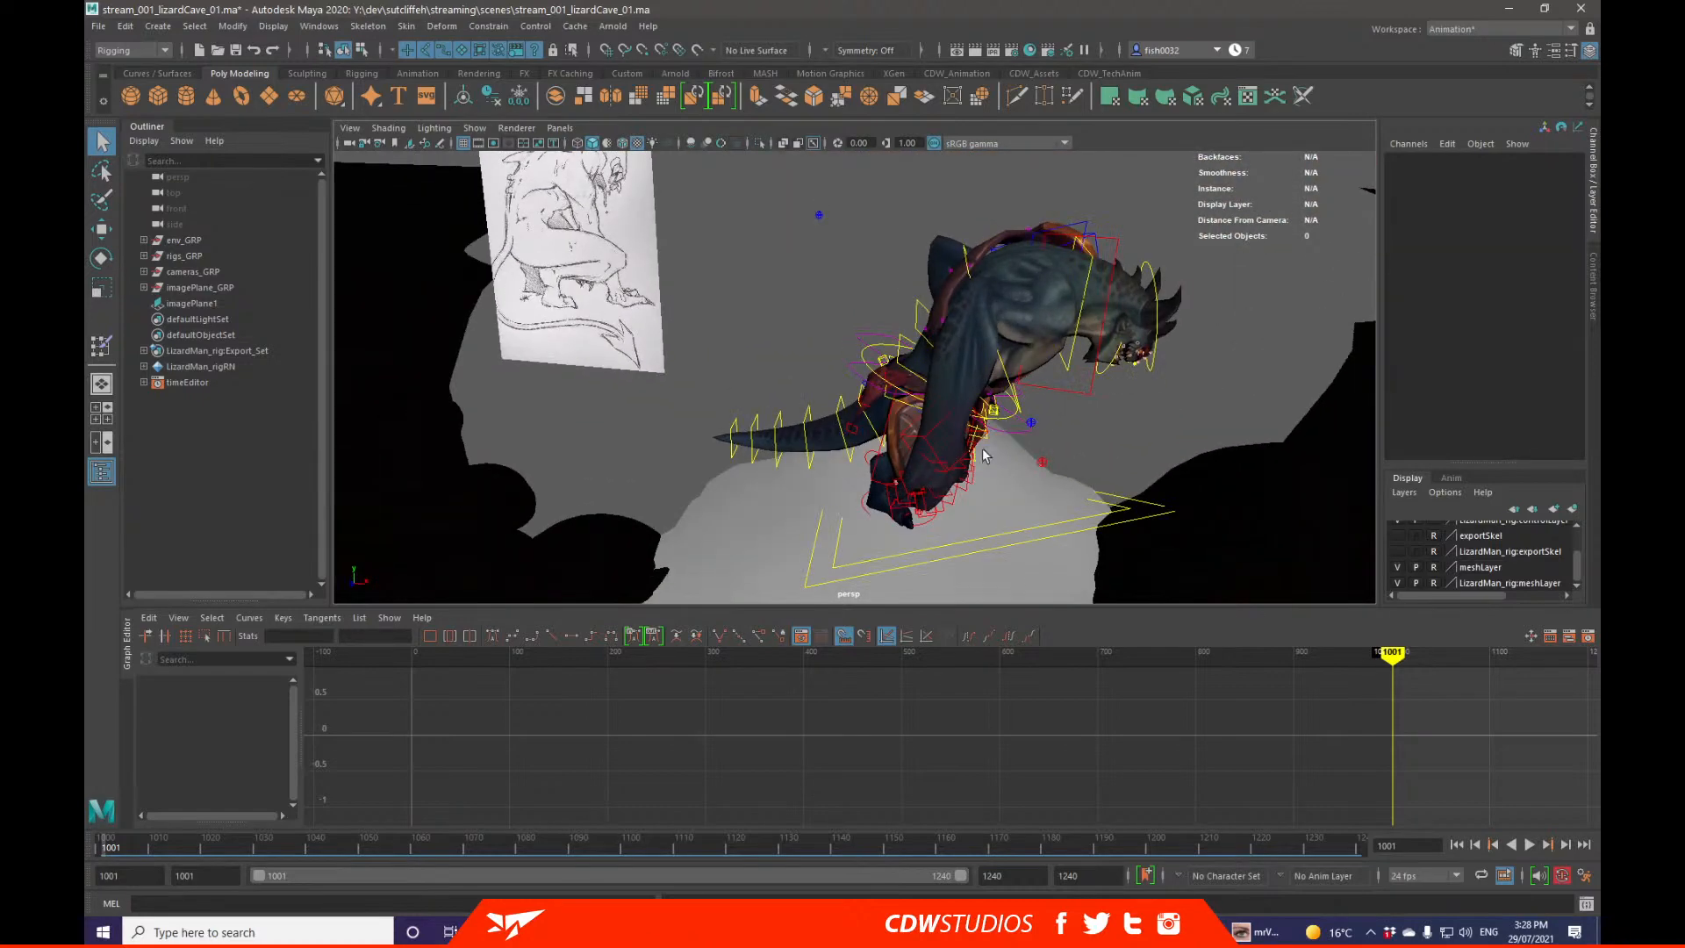
Step: Try moving the COG control alone back along the rock to about Translate X -31.7, Z -8.4
left_click(1007, 440)
key("w")
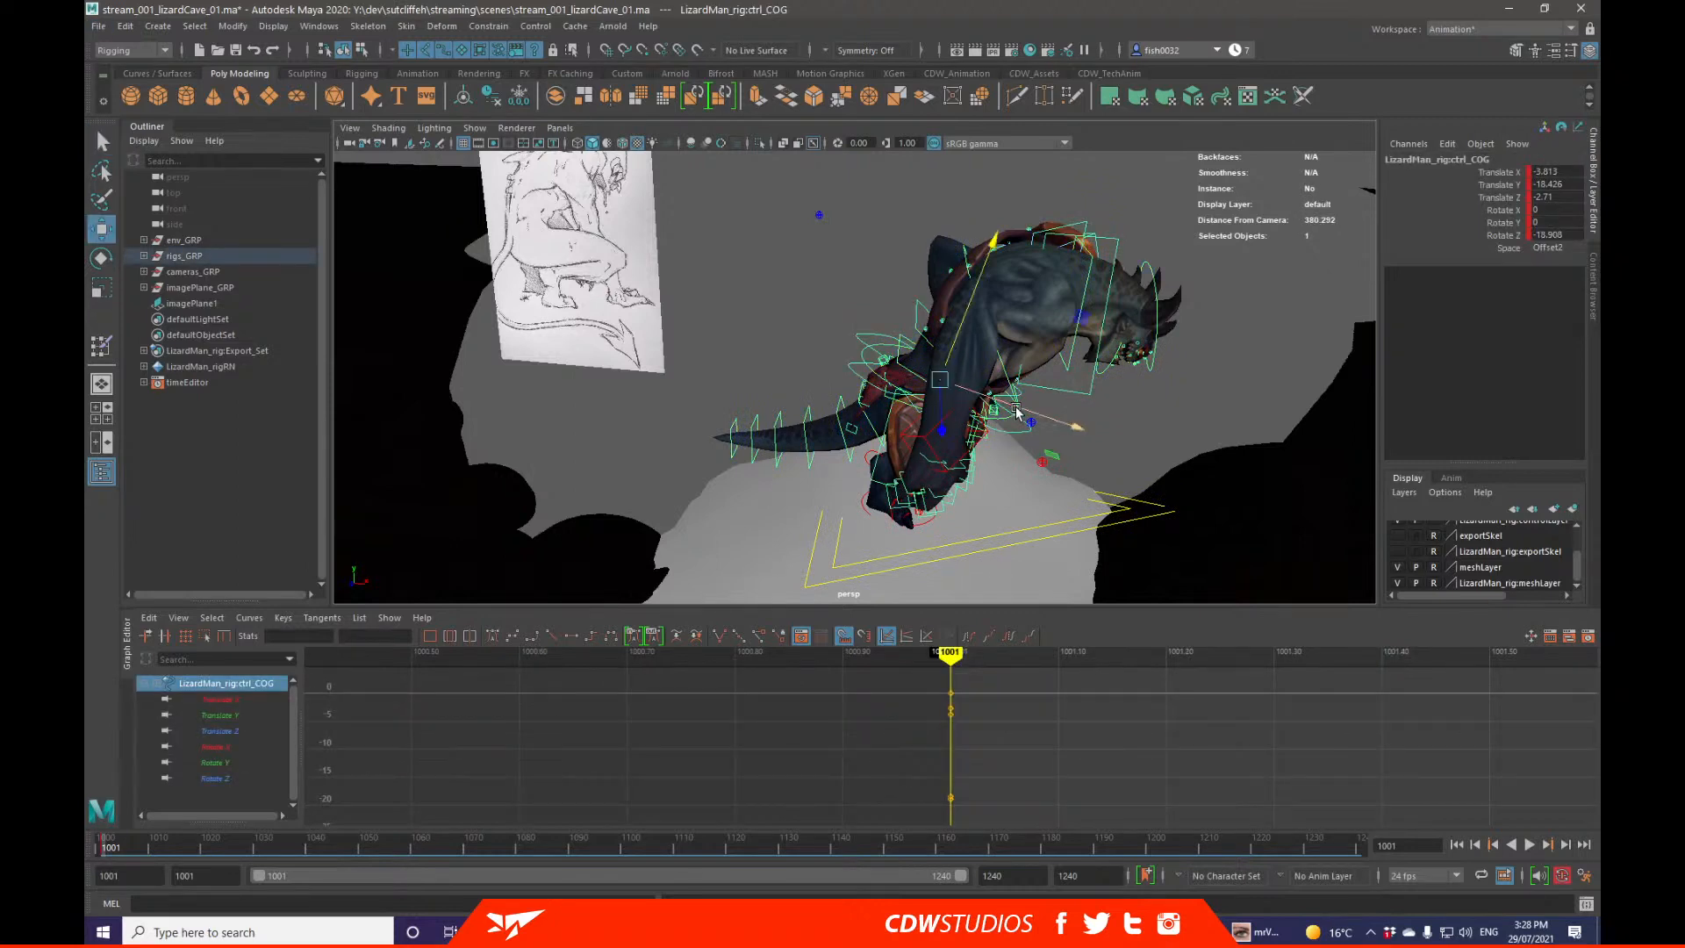
left_click_drag(997, 403, 965, 391)
key("q")
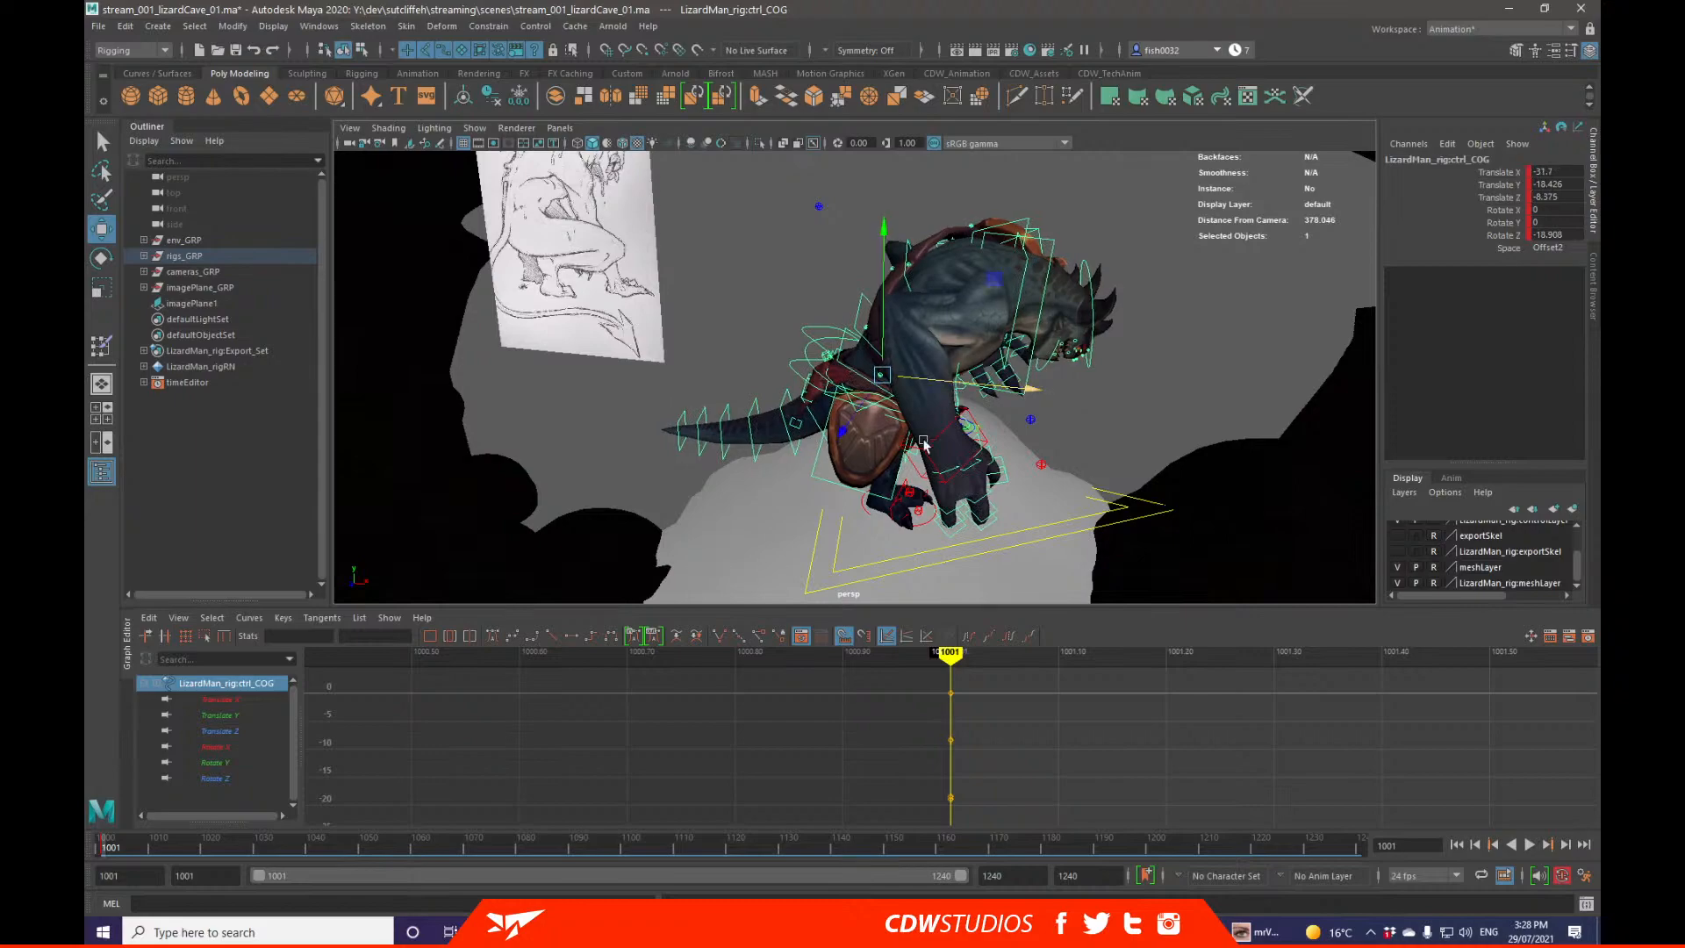
key("ctrl+z")
Step: Add both leg IK controls to the COG selection and move body and feet back together, away from the hands
left_click_drag(918, 532, 957, 396, "alt")
left_click(873, 516, "shift")
left_click(961, 509, "shift")
scroll(995, 507, "down", 5)
key("w")
scroll(965, 404, "up", 6)
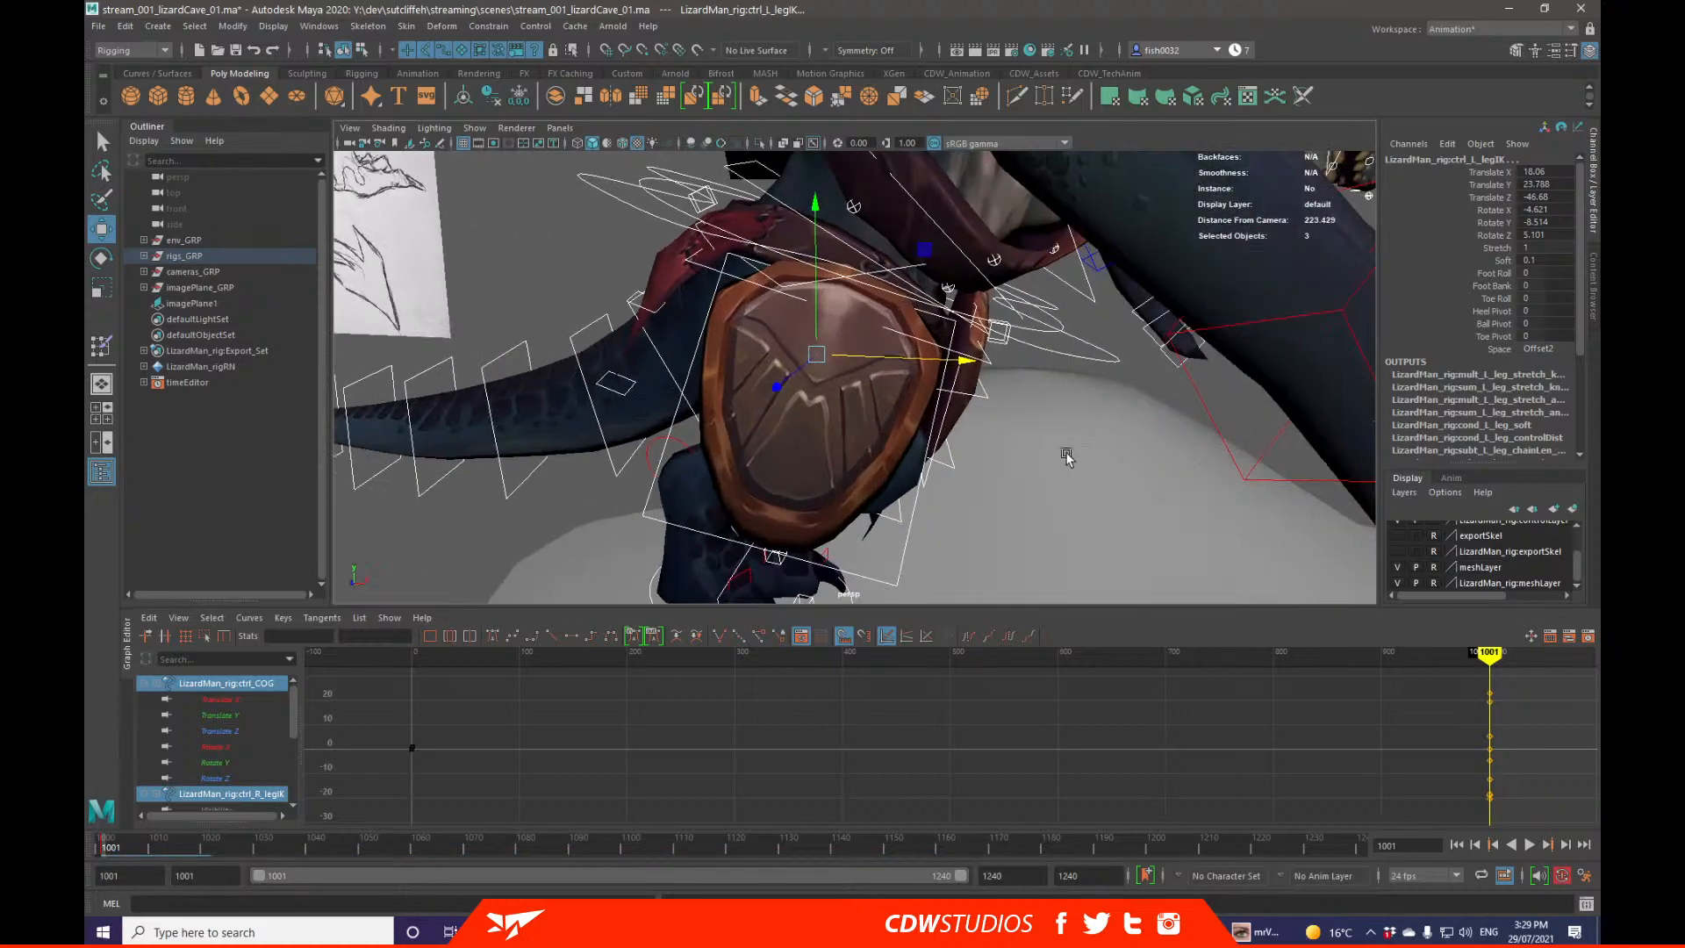
scroll(995, 360, "down", 5)
Step: Select the right leg IK control and rotate the foot to about -11.1 in Rotate X to follow the rock
key("q")
left_click(924, 424)
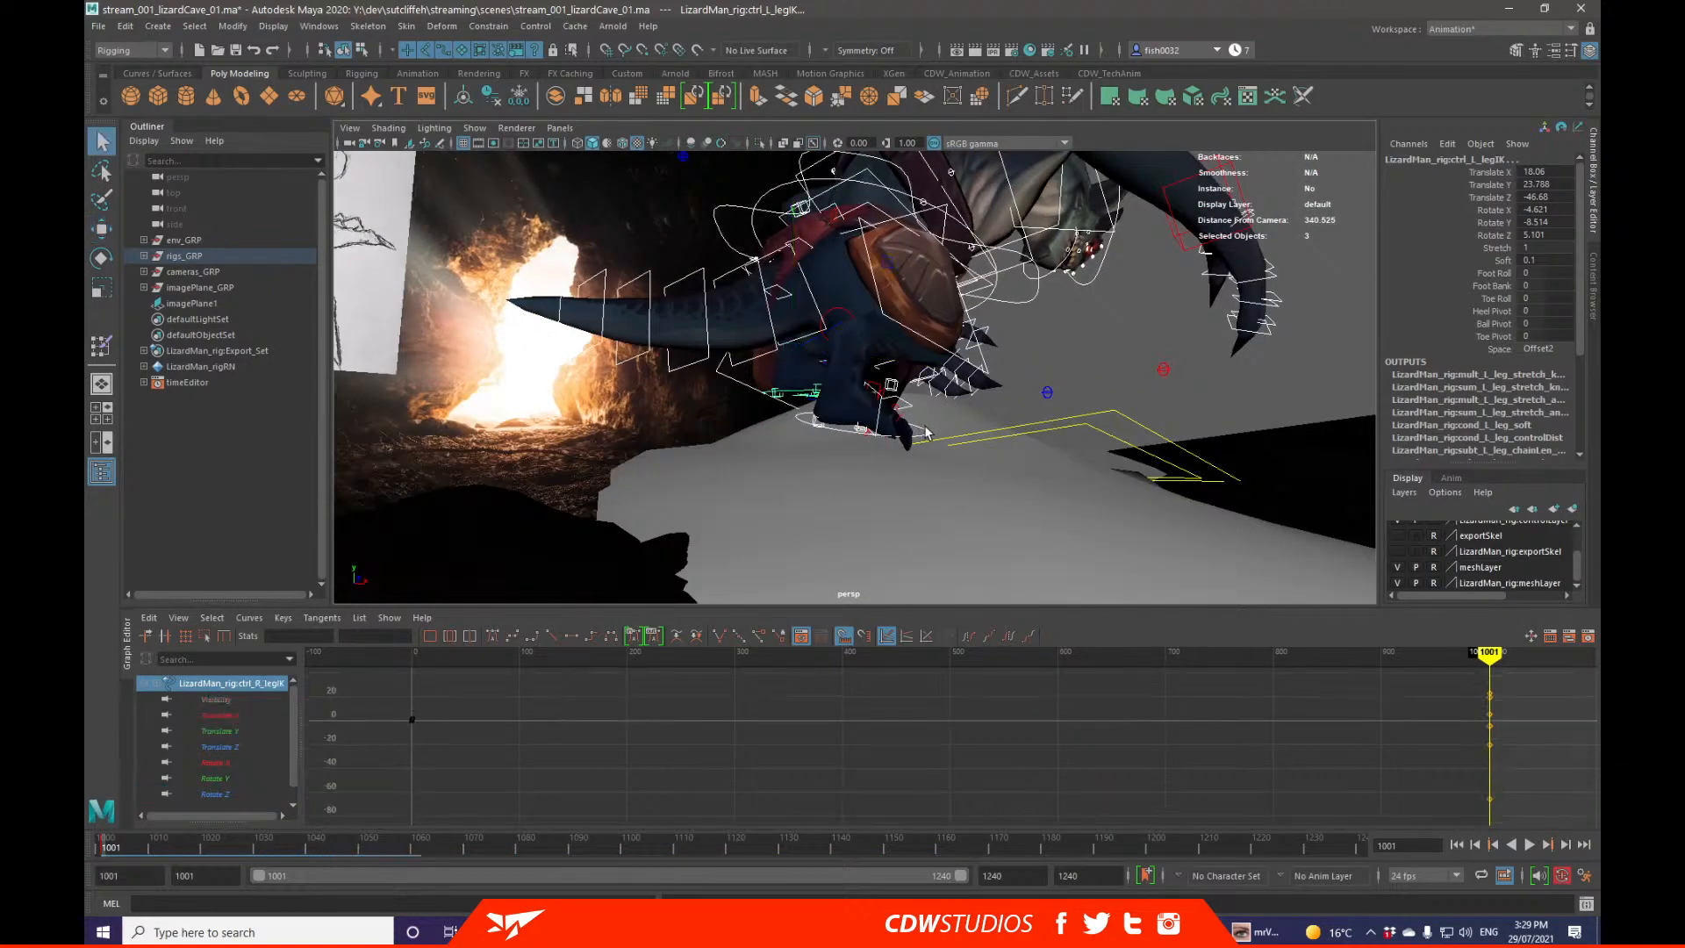
scroll(924, 425, "up", 5)
left_click_drag(924, 424, 886, 350, "alt")
key("e")
left_click_drag(901, 284, 898, 274)
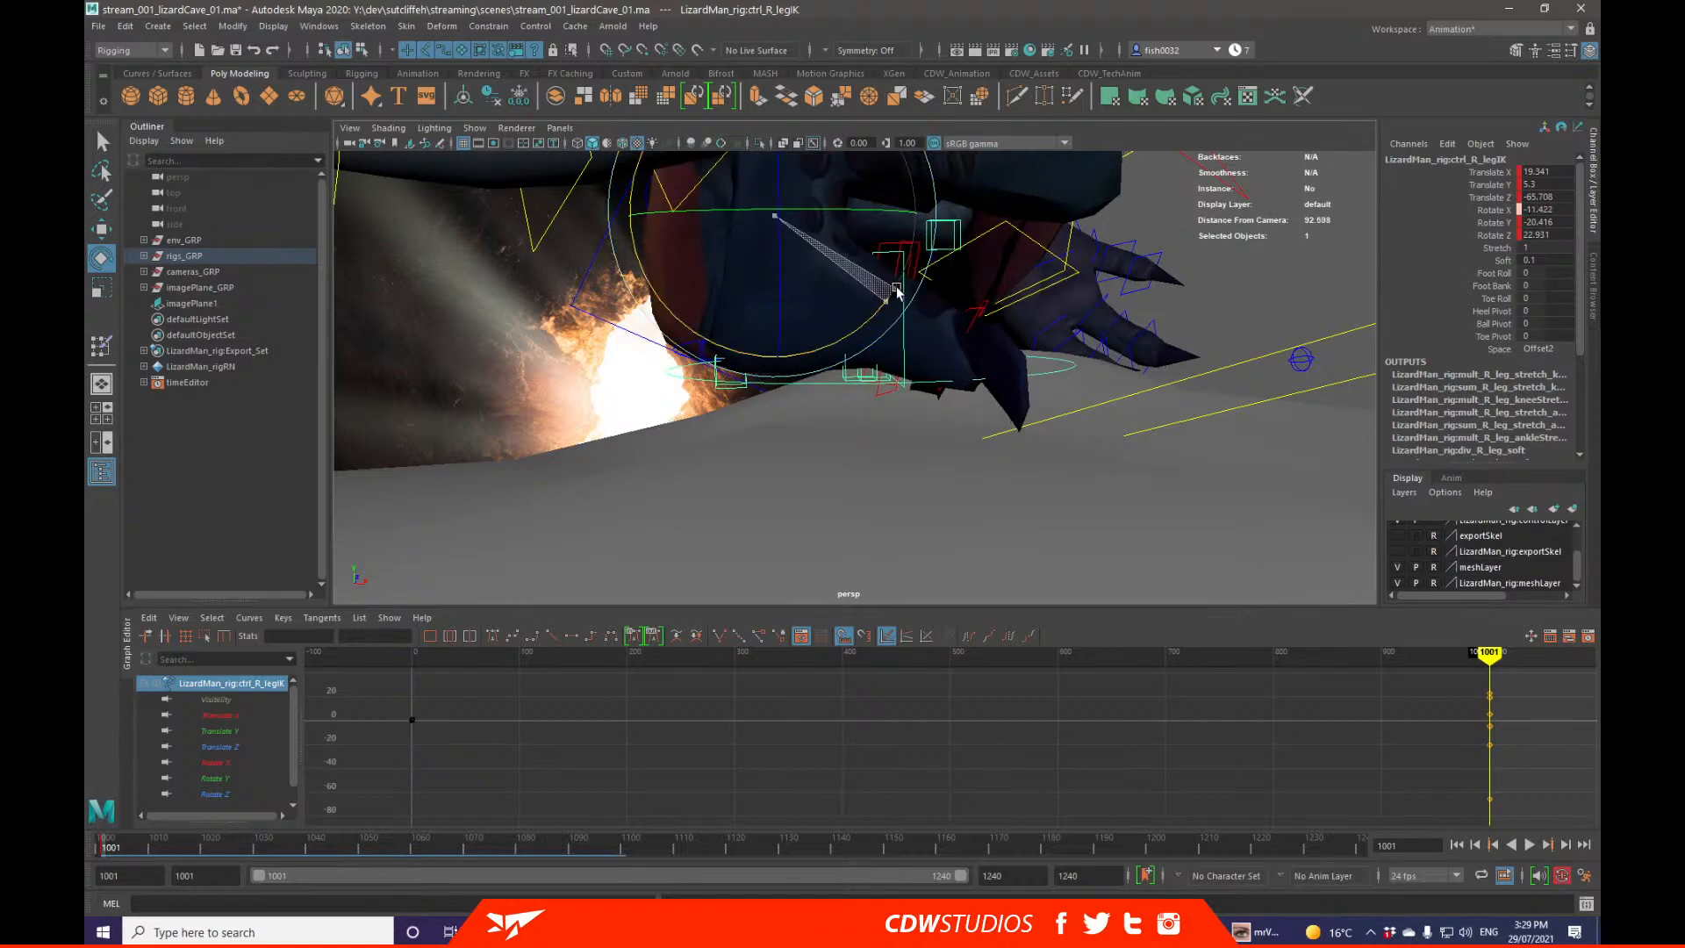
Step: Move the right leg IK control to about Translate X 24.7, Y 2.4, Z -51.6 to plant the foot on the rock
scroll(856, 287, "down", 3)
key("w")
left_click_drag(809, 232, 815, 263)
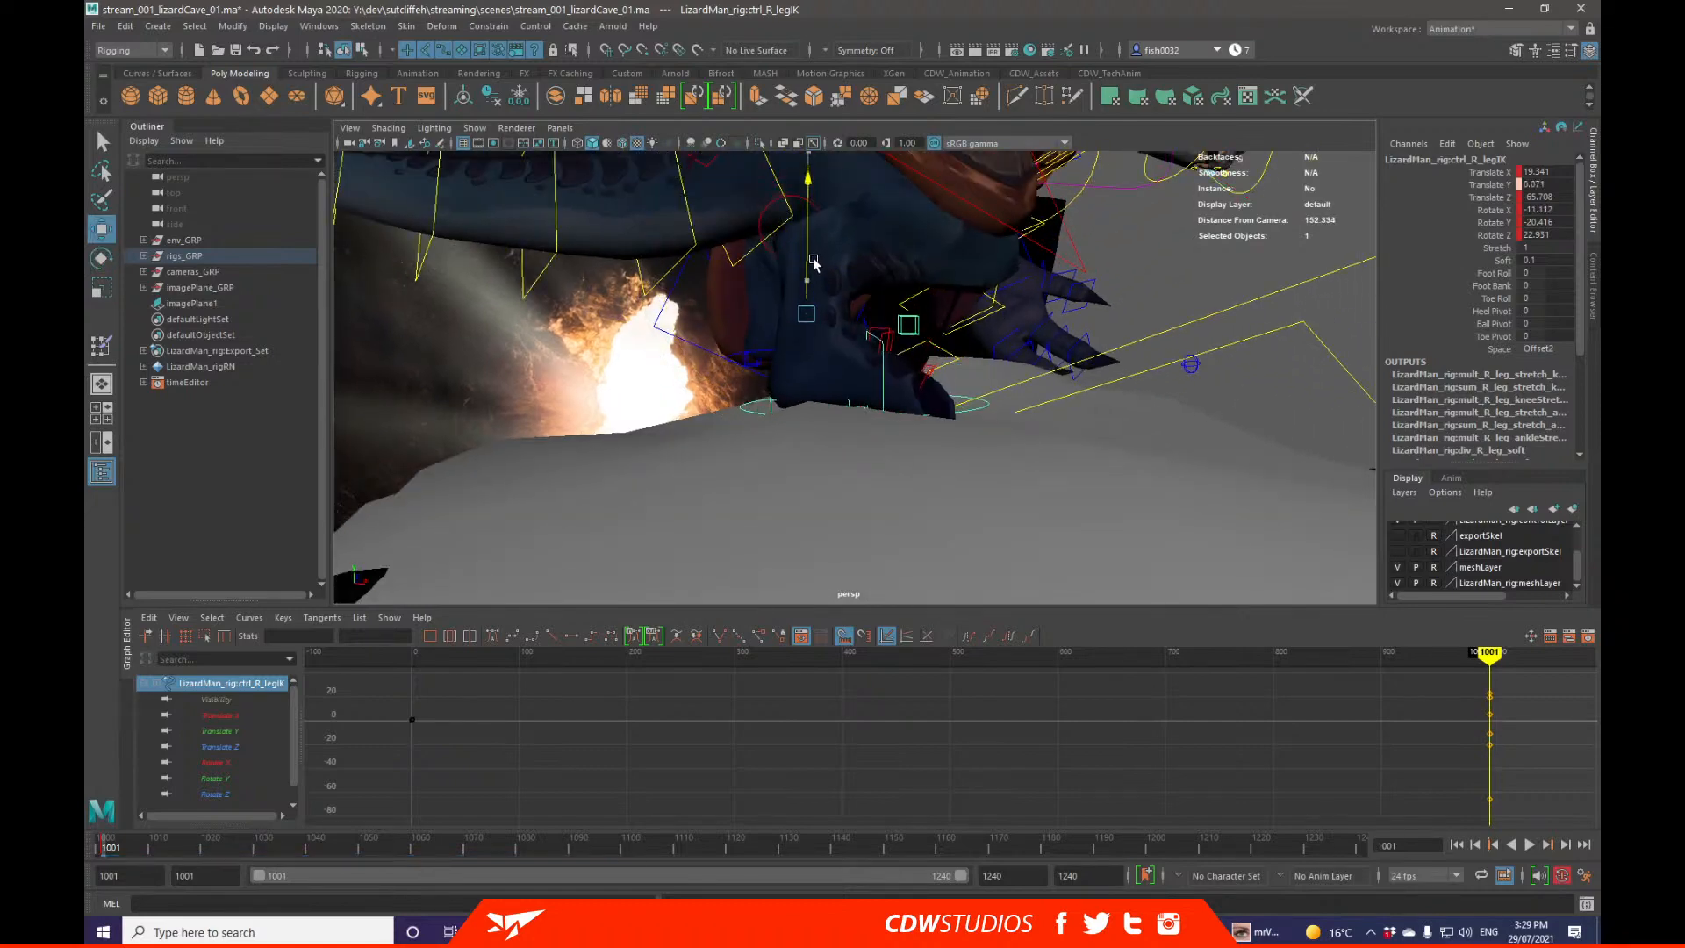
left_click_drag(878, 322, 832, 401)
key("q")
scroll(856, 334, "down", 3)
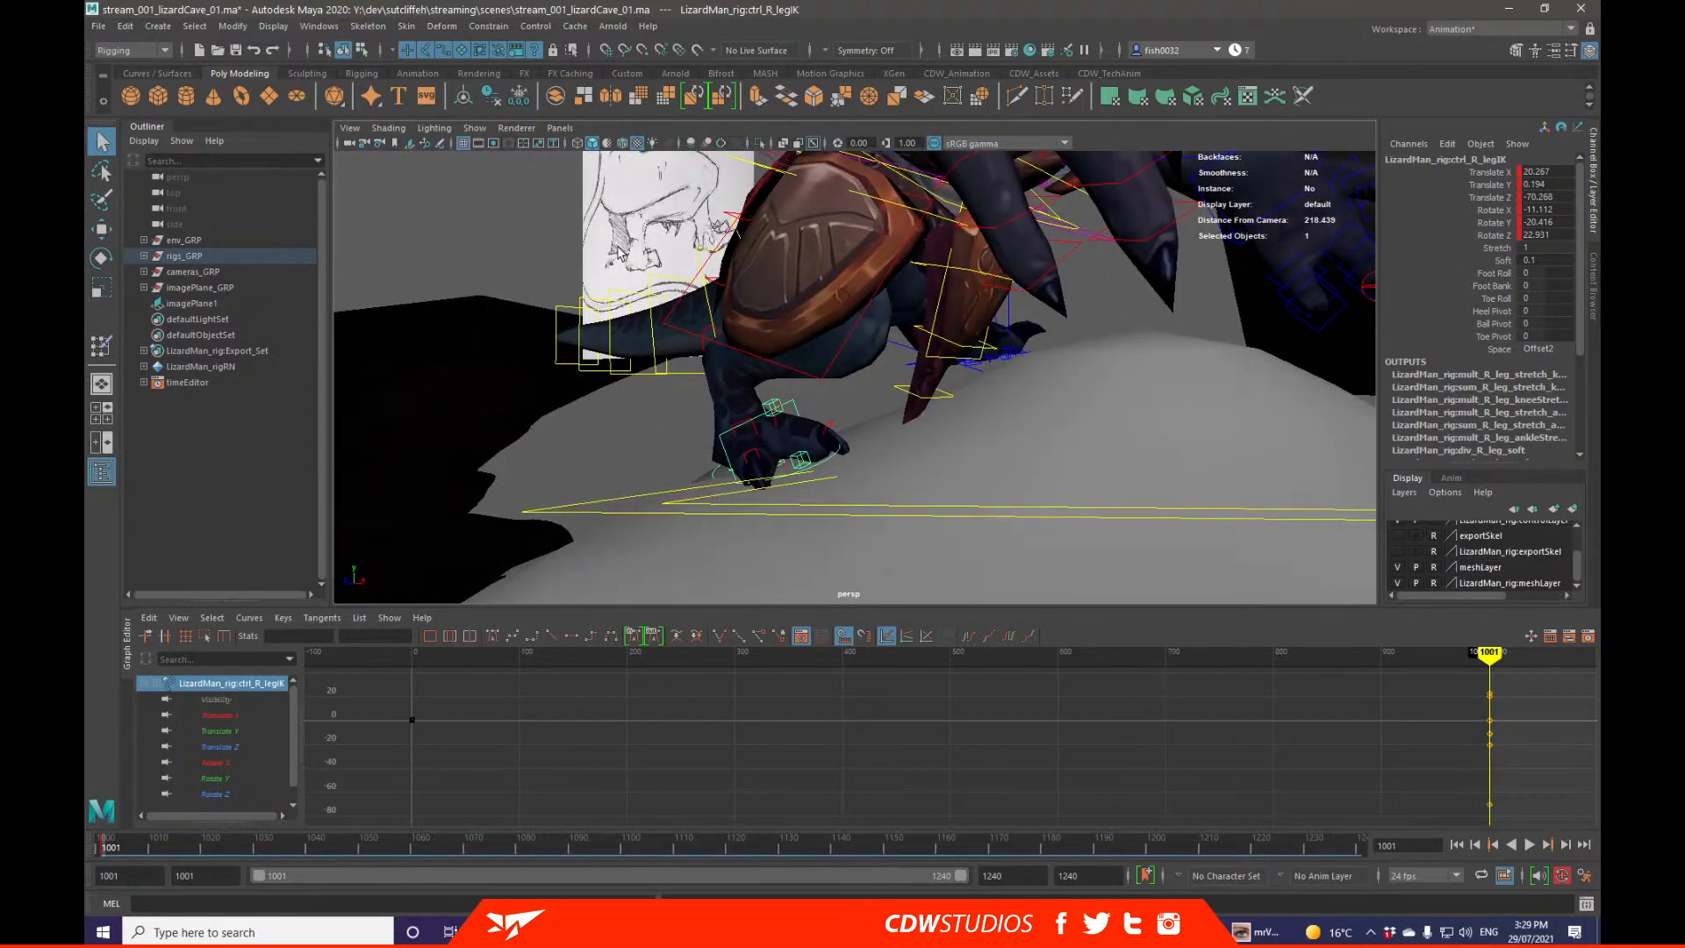
left_click_drag(619, 253, 491, 248, "alt")
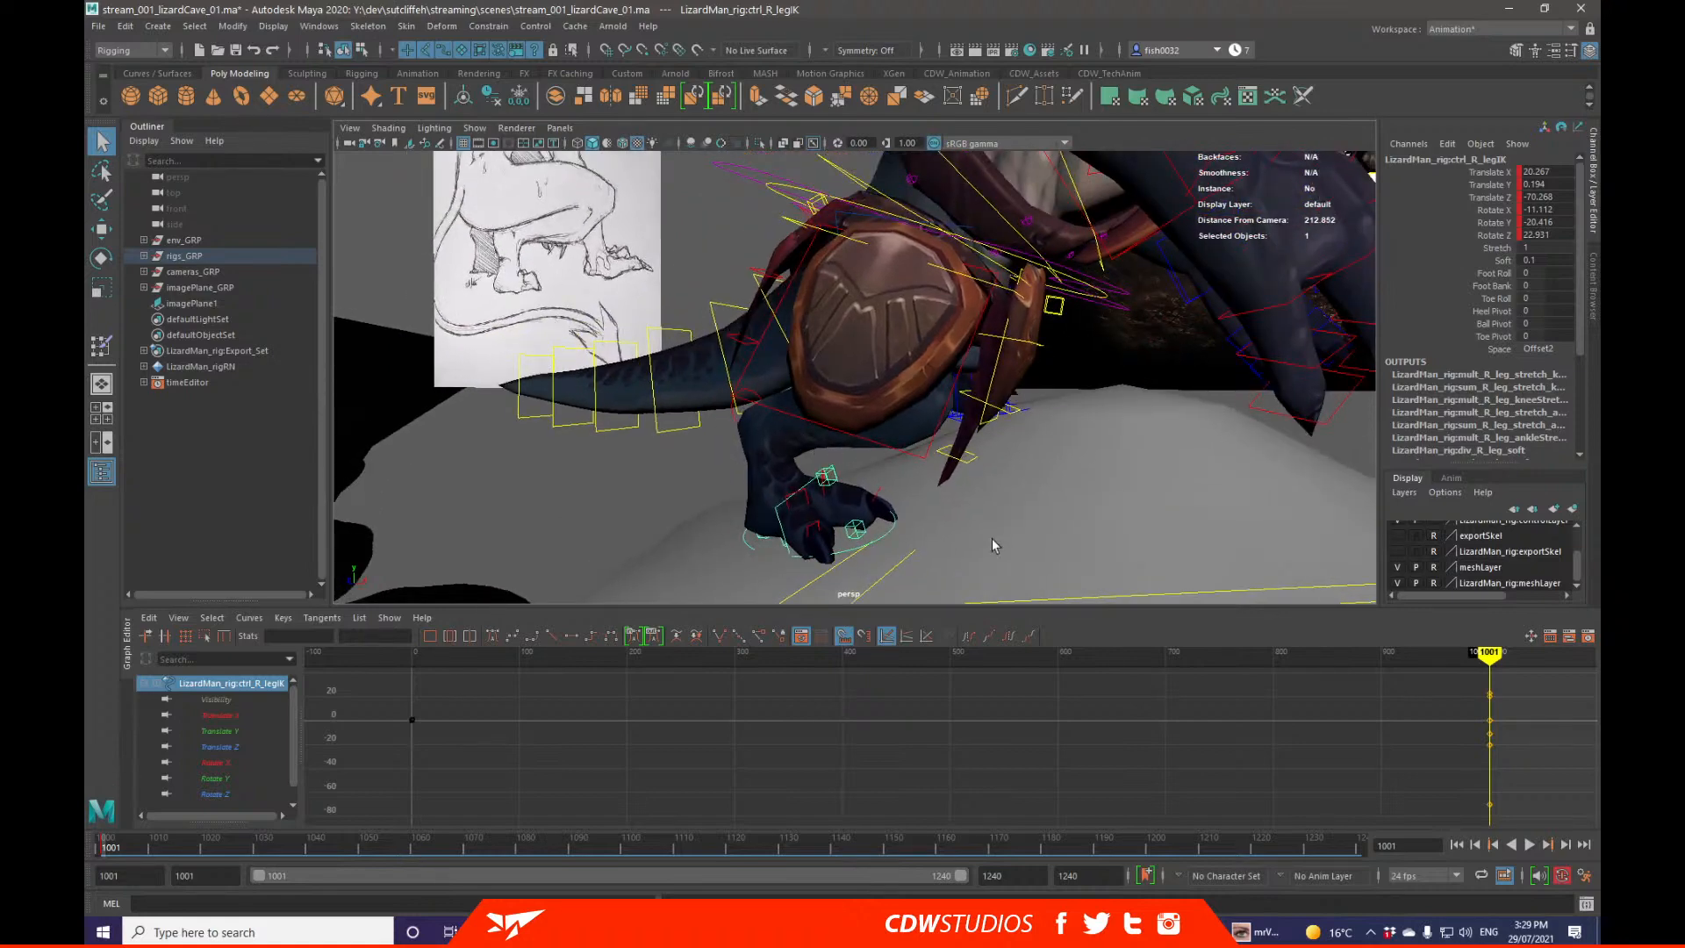
key("w")
left_click_drag(933, 543, 783, 439, "alt")
key("w")
key("w")
key("q")
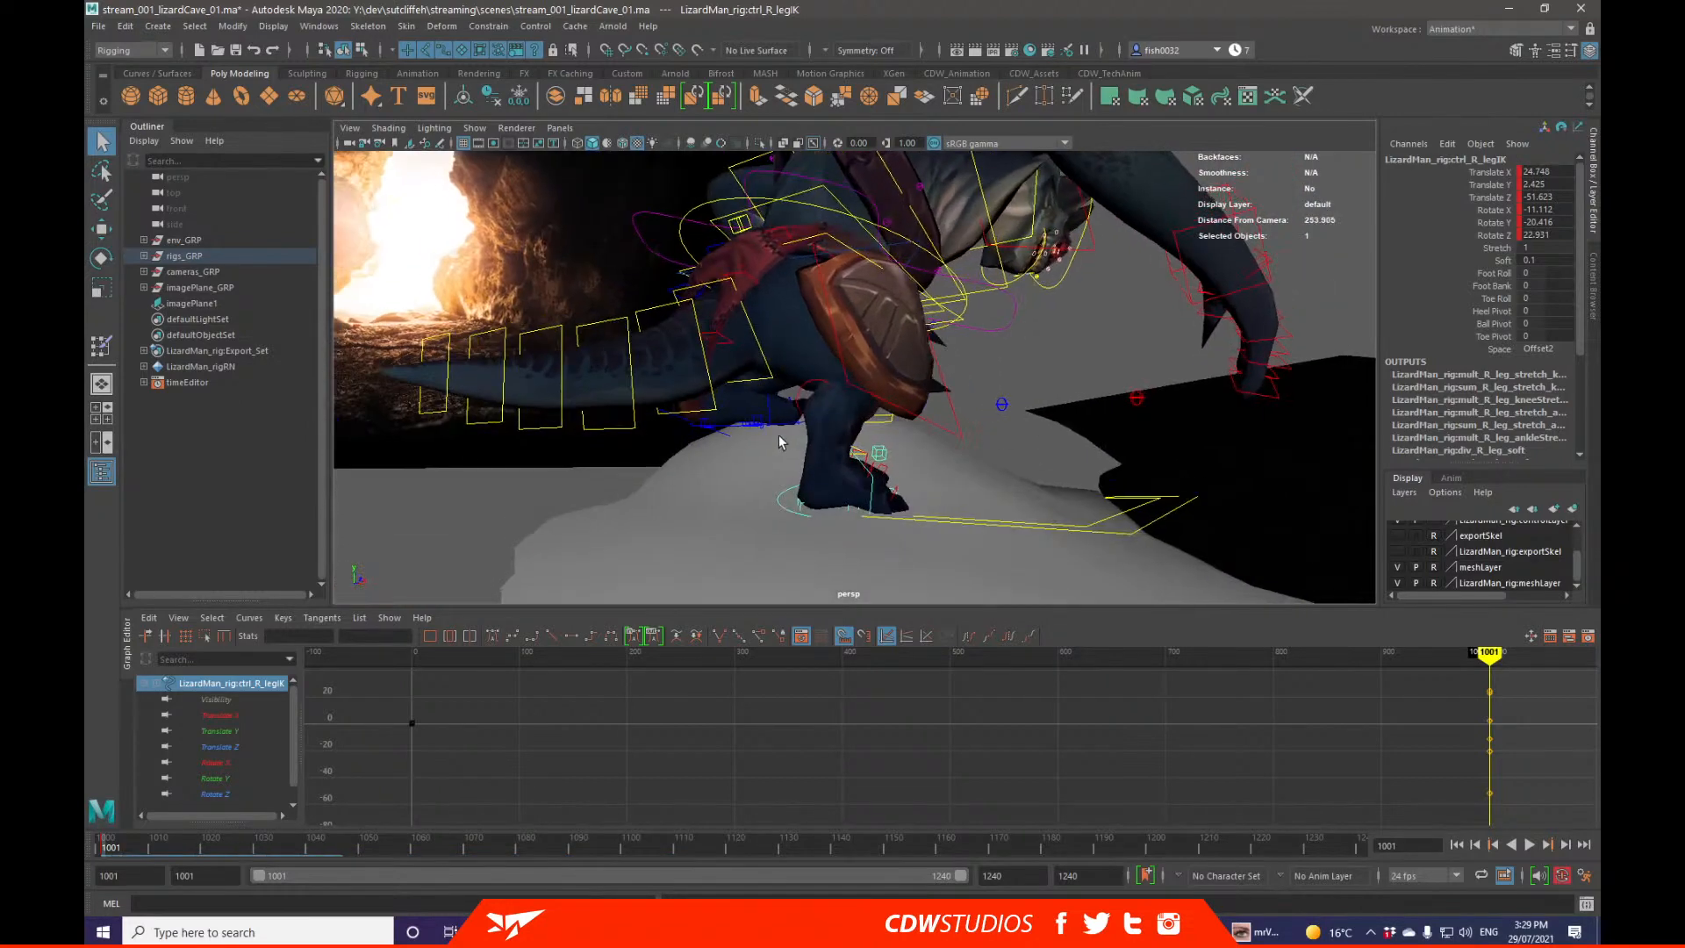
Step: Select the left leg IK control and key its Translate X, Y, Z and Rotate X, Y, Z channels
left_click(741, 423)
mouse_move(937, 500)
left_mouse_down("alt")
mouse_move(895, 488)
mouse_move(925, 476)
left_mouse_up("alt")
left_click_drag(1490, 235, 1483, 182)
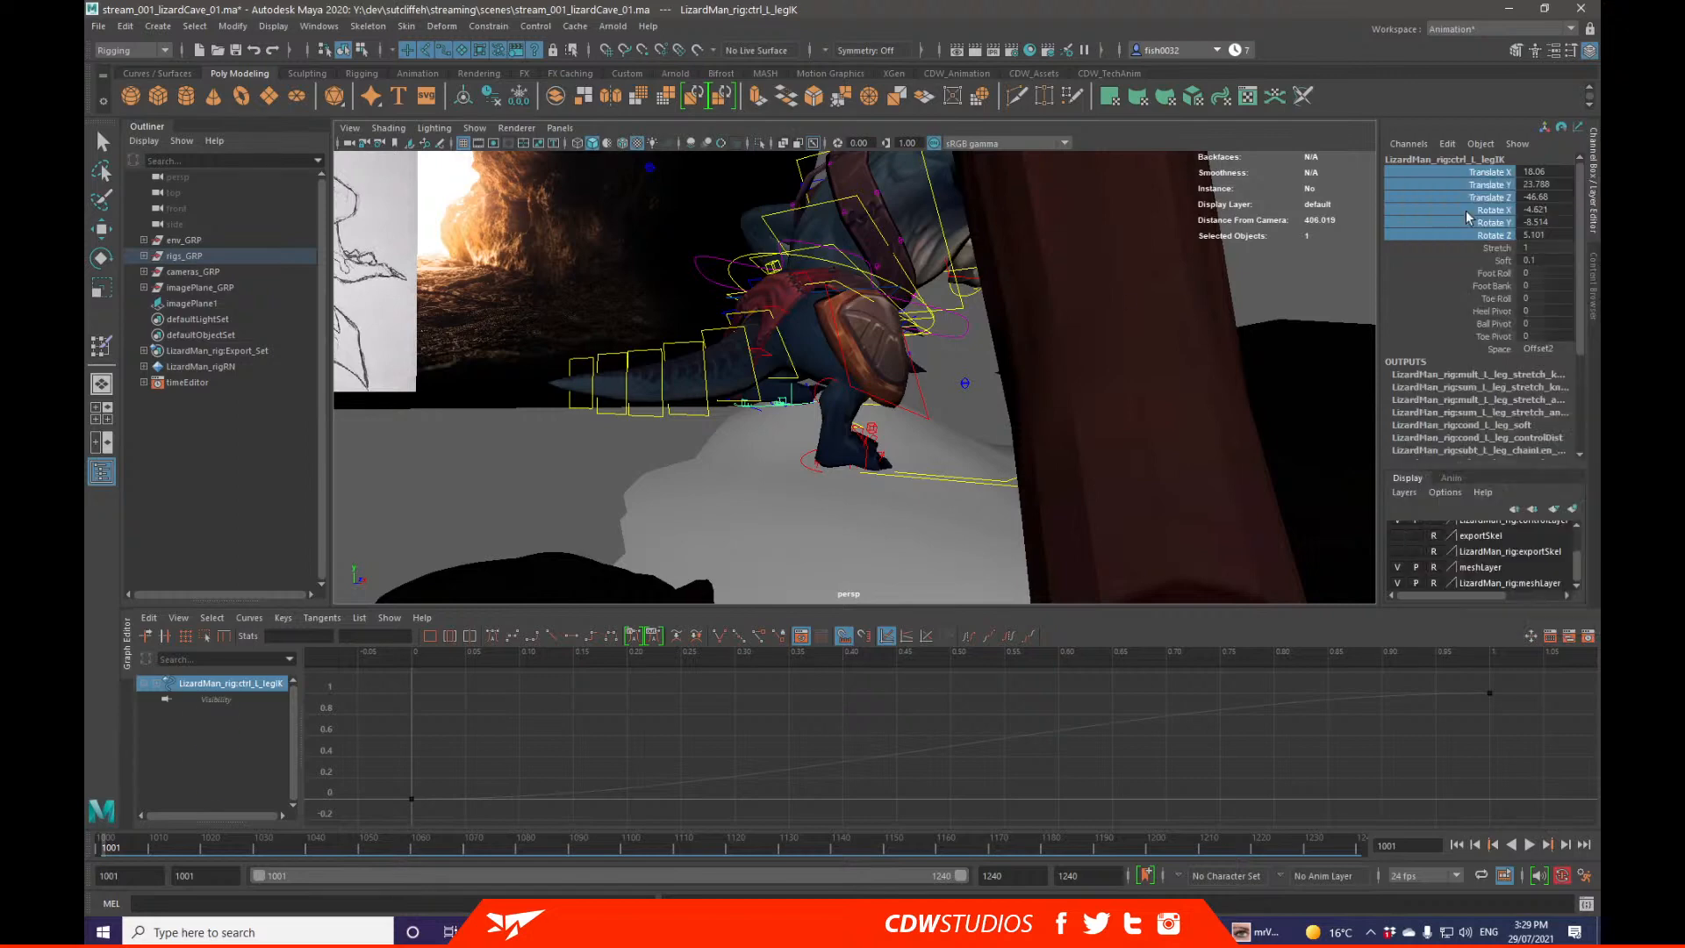
Step: Move the left leg IK control to about Translate X 2.9, Y 9.6, Z -63.7, lowering the foot onto the rock
left_click_drag(948, 334, 770, 372, "alt")
key("w")
key("e")
right_click_drag(652, 338, 694, 343, "alt")
left_click_drag(694, 343, 913, 481, "alt")
key("w")
left_click_drag(812, 420, 809, 370, "alt")
Step: Rotate the left leg IK control to about 1.6 in Rotate X
key("e")
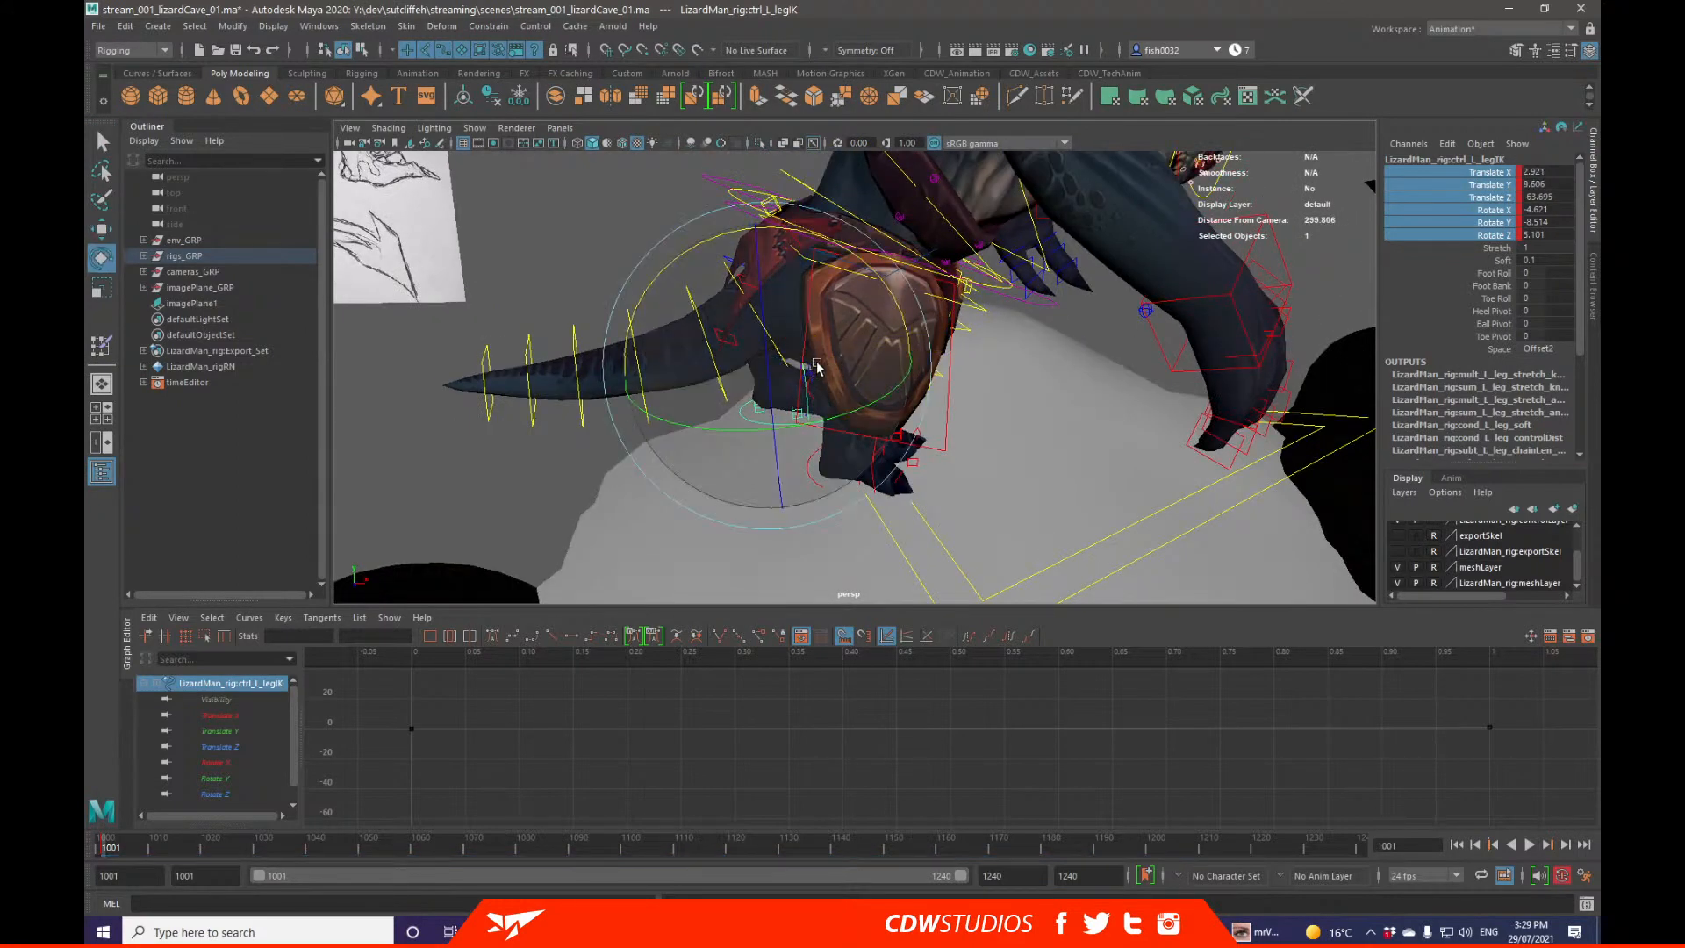
left_click_drag(883, 295, 909, 297)
key("q")
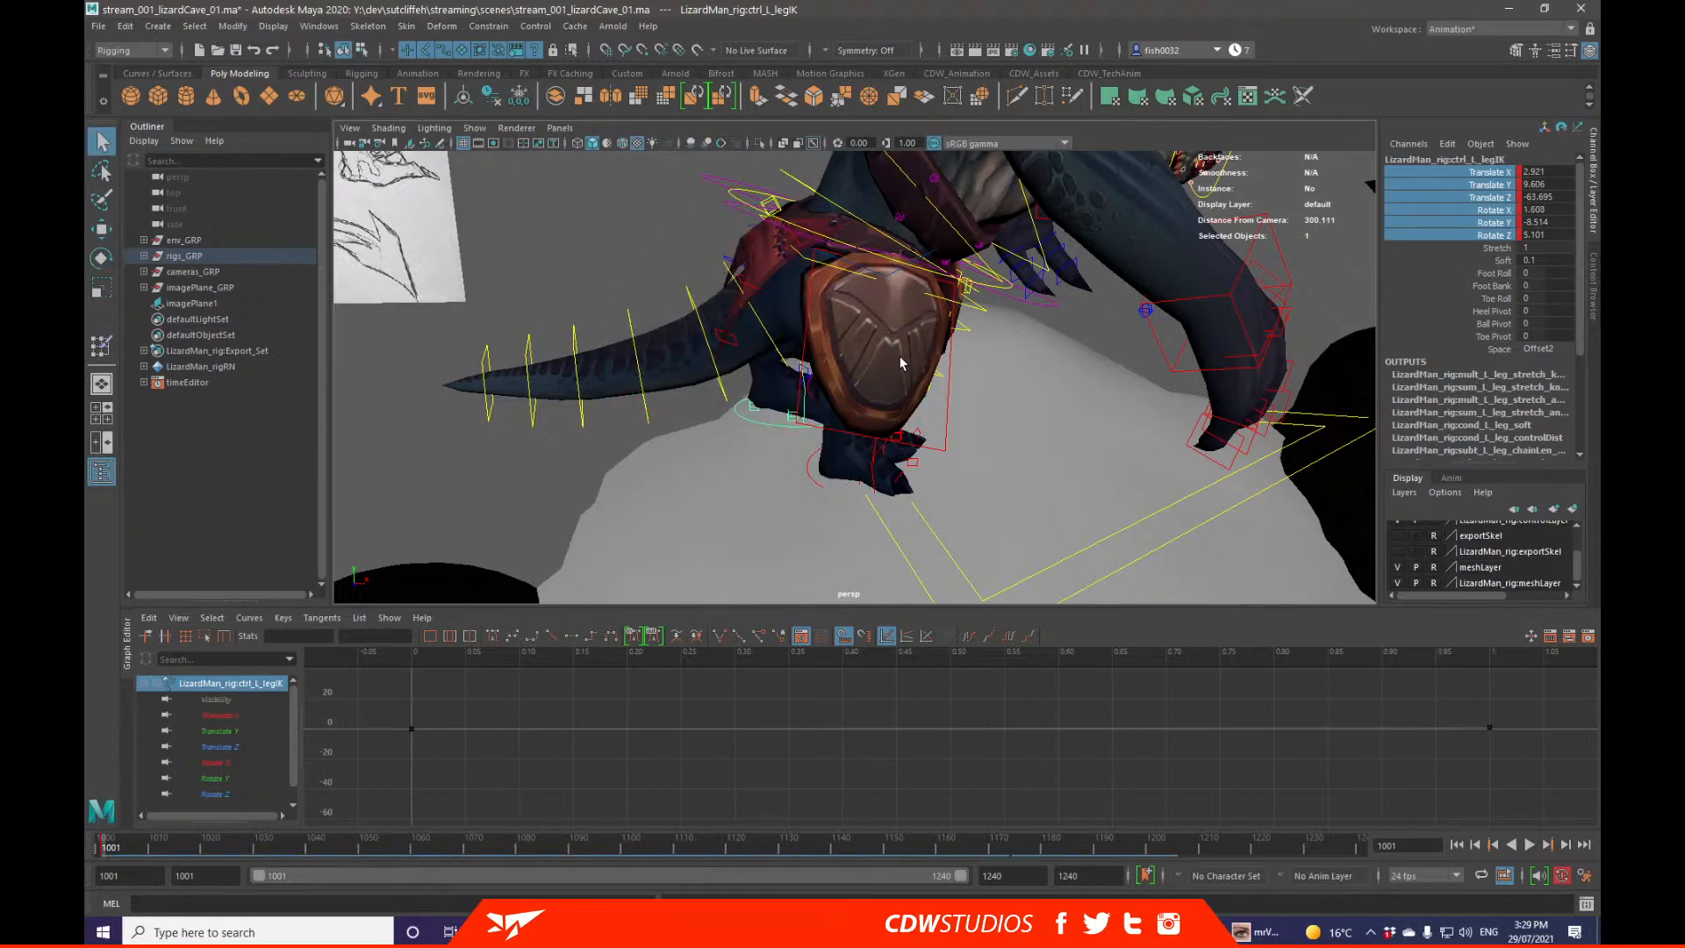
Step: Set the left ankle IK control's Rotate Z to 64 and key that channel
left_click_drag(814, 384, 869, 448, "alt")
left_click(945, 446)
key("e")
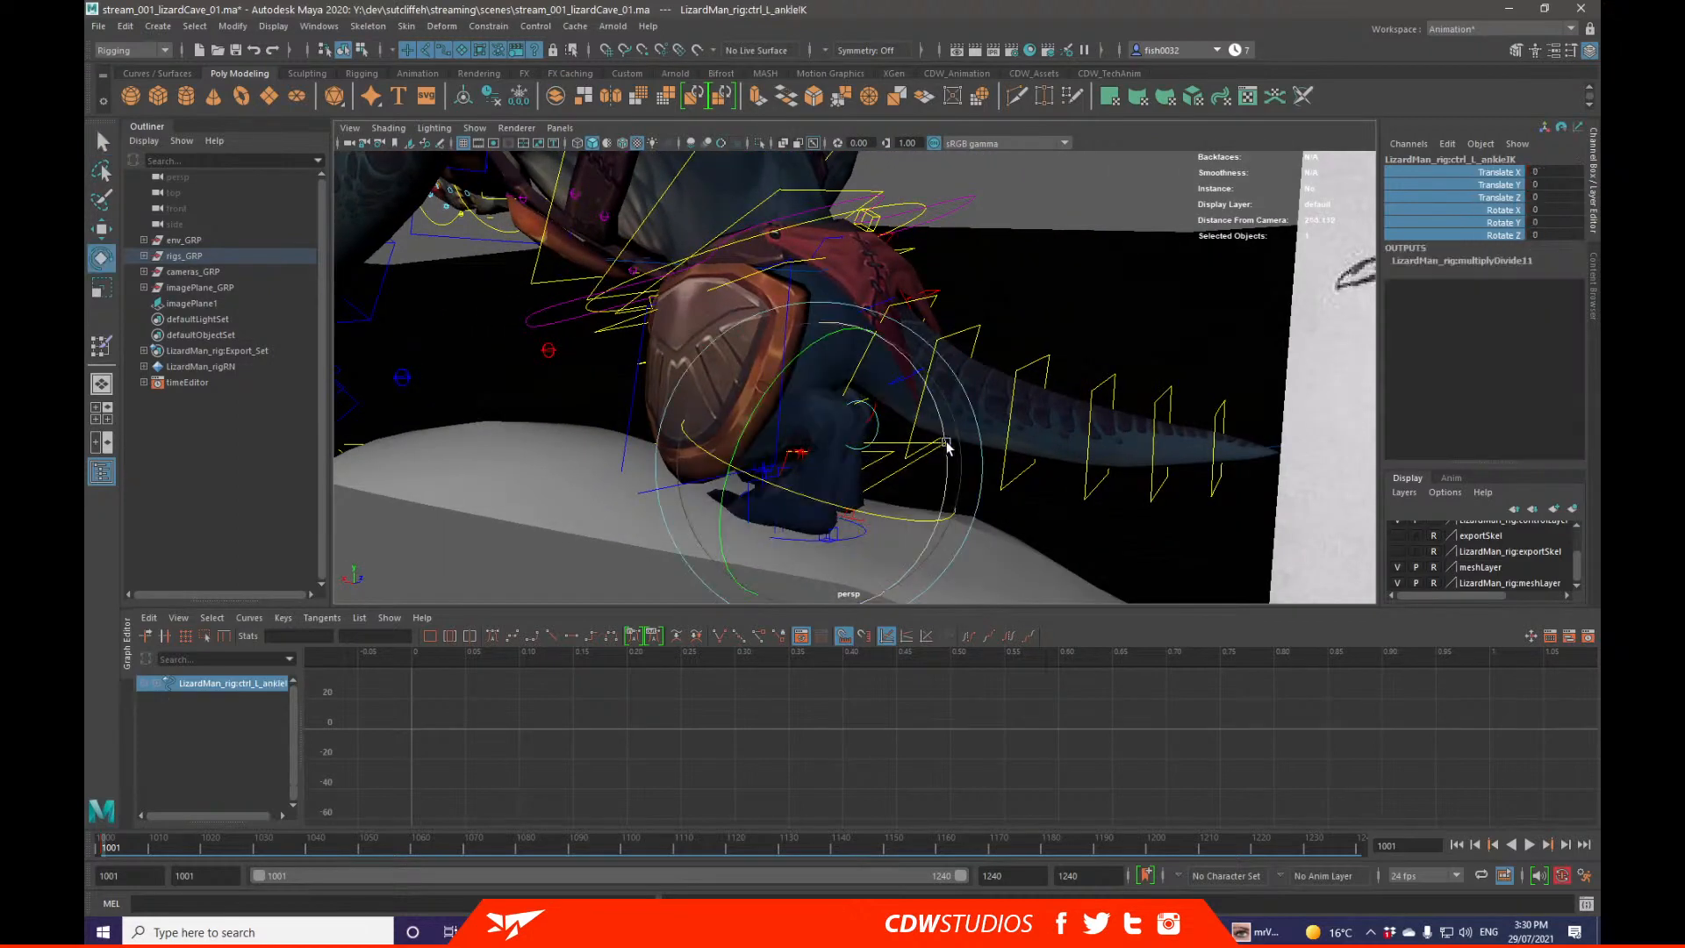
left_click(1505, 235)
middle_click_drag(1297, 307, 927, 311)
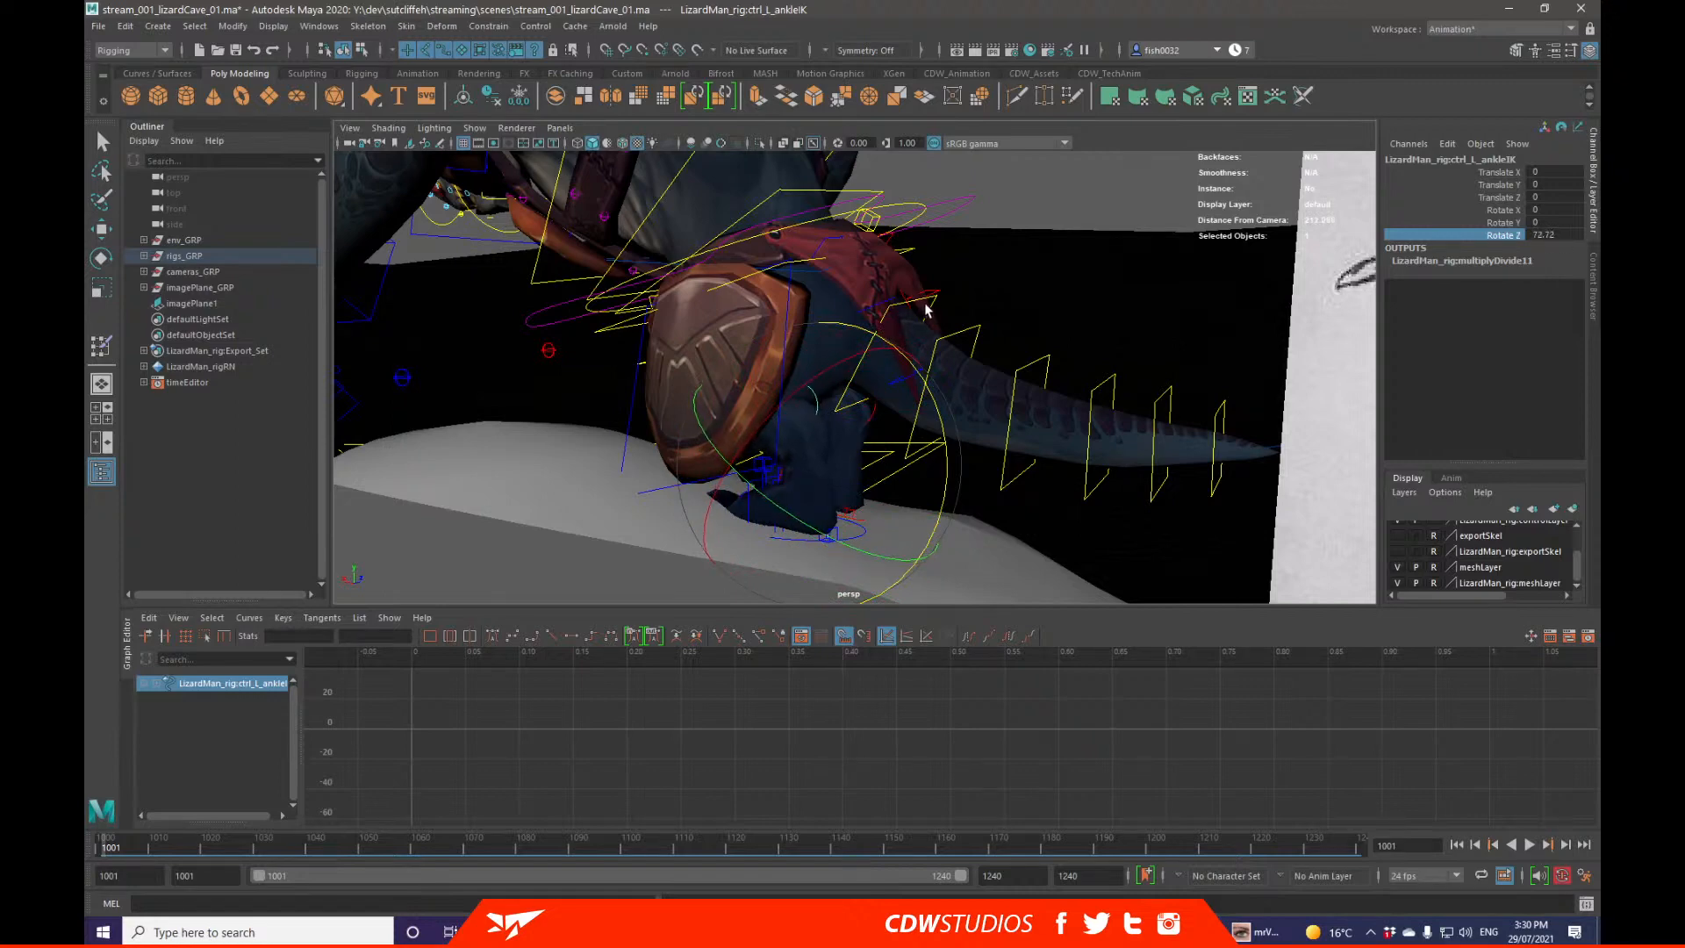
key("q")
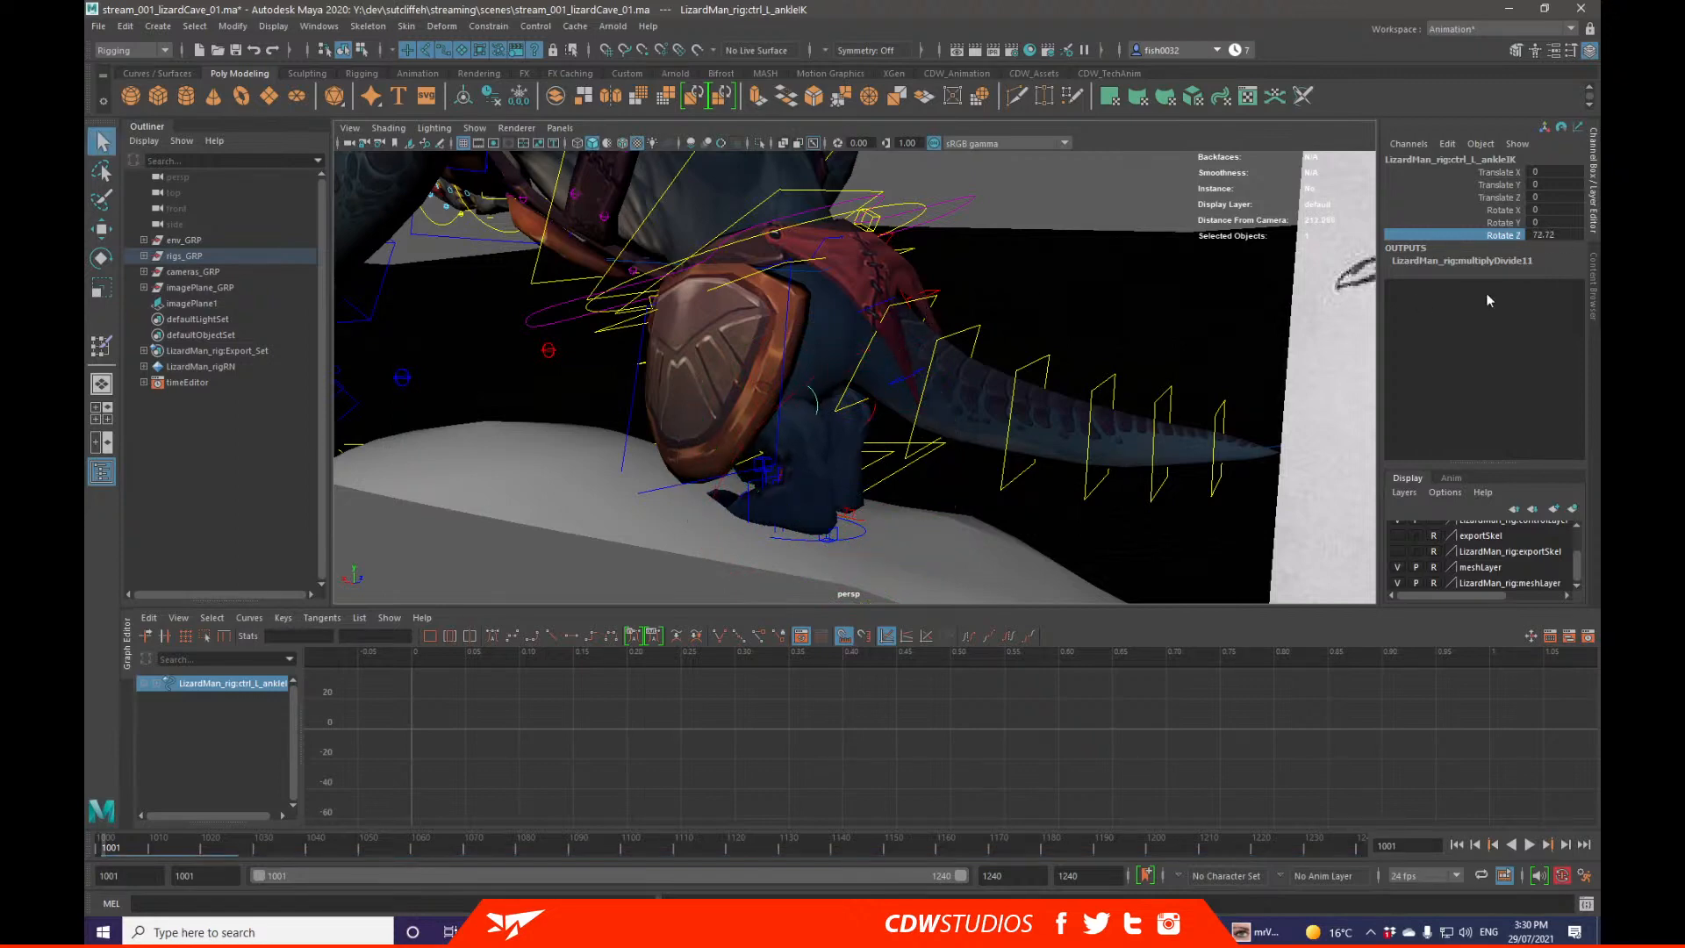
left_click(1560, 236)
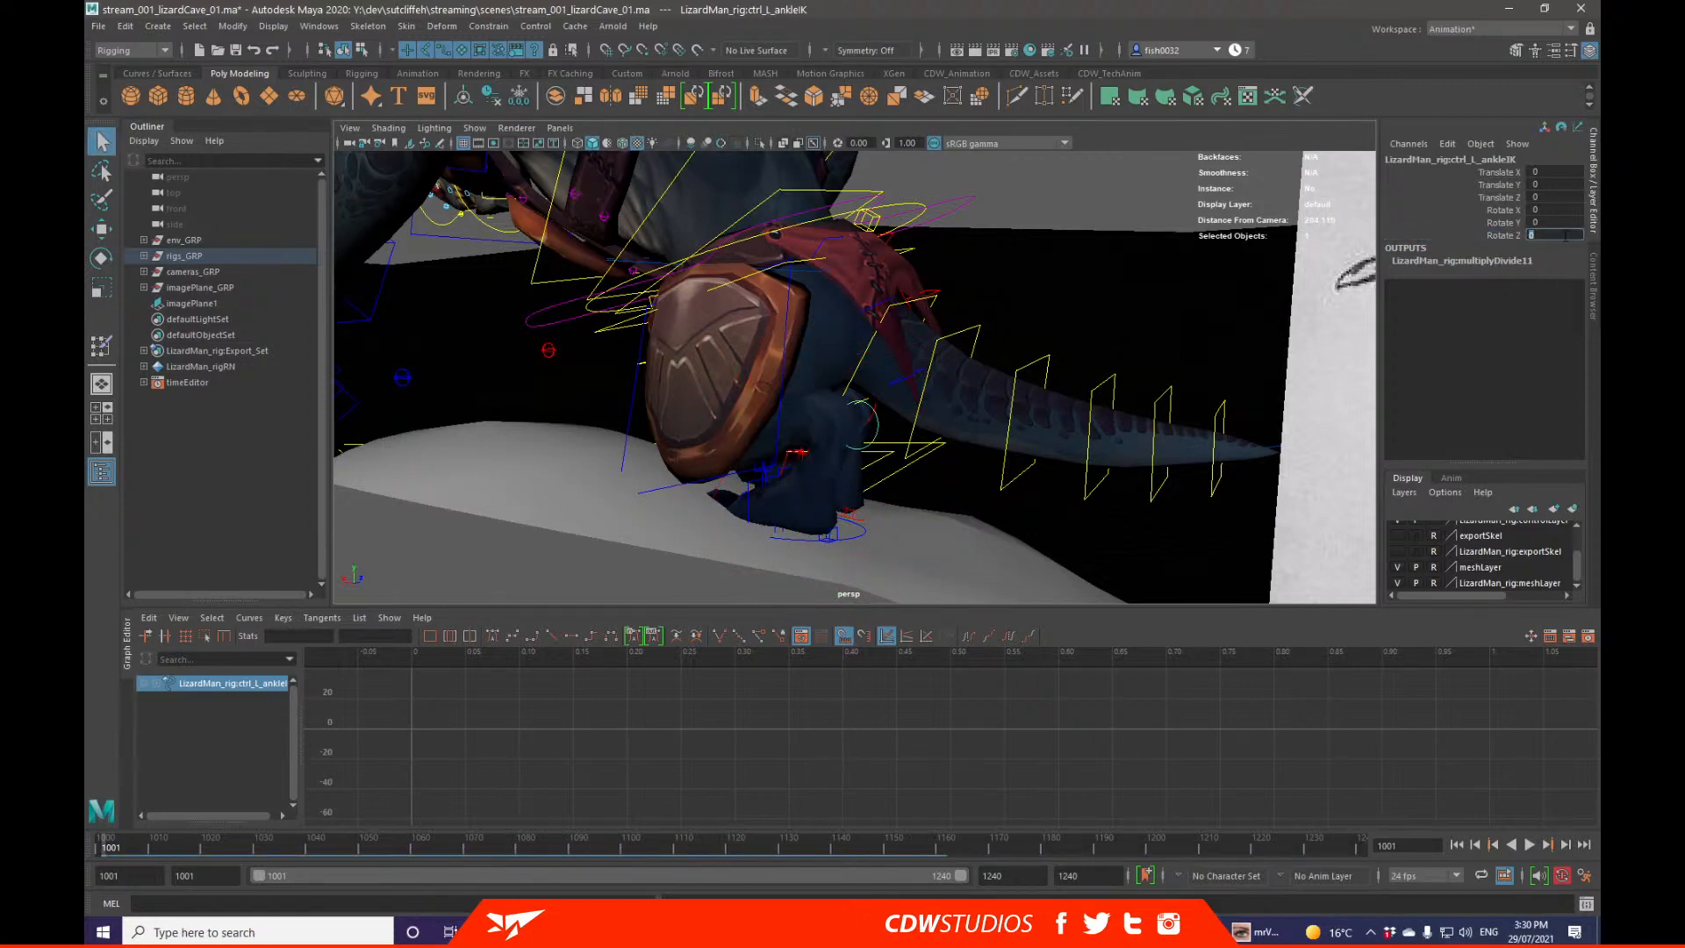
type("64")
key("Return")
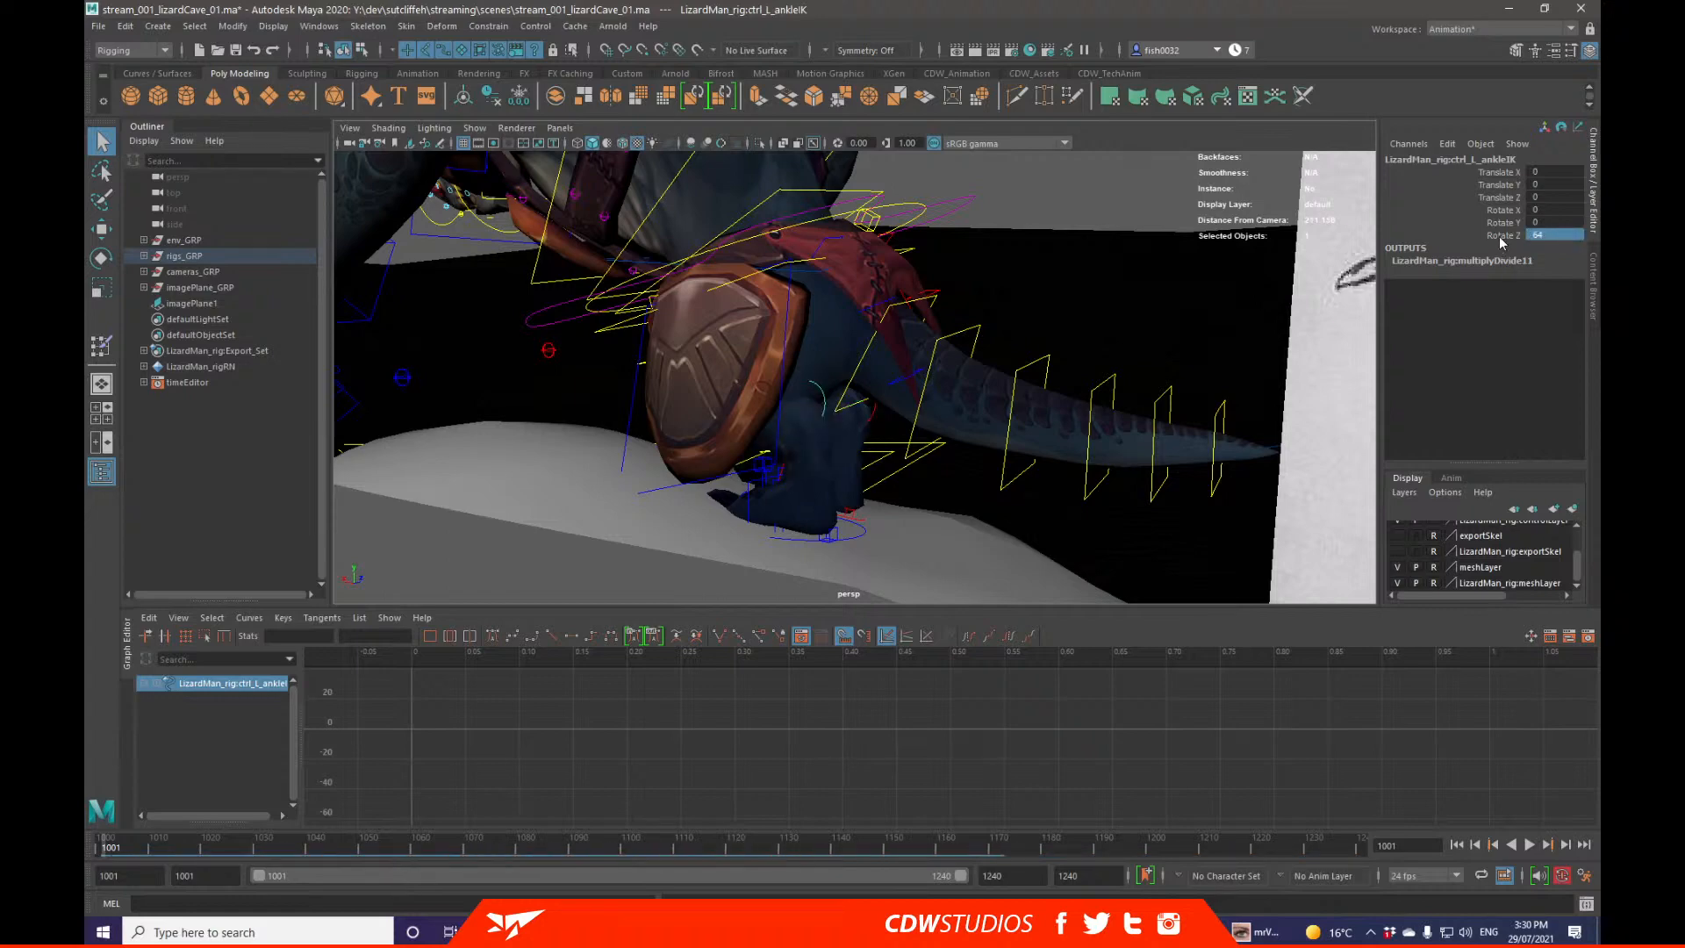
right_click(1499, 236)
left_click(1502, 271)
Step: Rotate the left leg IK control to about 35.8 in Rotate X, tilting the foot onto its toes
mouse_move(1195, 358)
left_mouse_down("alt")
mouse_move(978, 401)
mouse_move(835, 498)
mouse_move(1077, 474)
mouse_move(943, 427)
mouse_move(1022, 439)
mouse_move(1091, 400)
mouse_move(992, 381)
mouse_move(1208, 351)
left_mouse_up("alt")
key("q")
left_click(854, 543)
key("e")
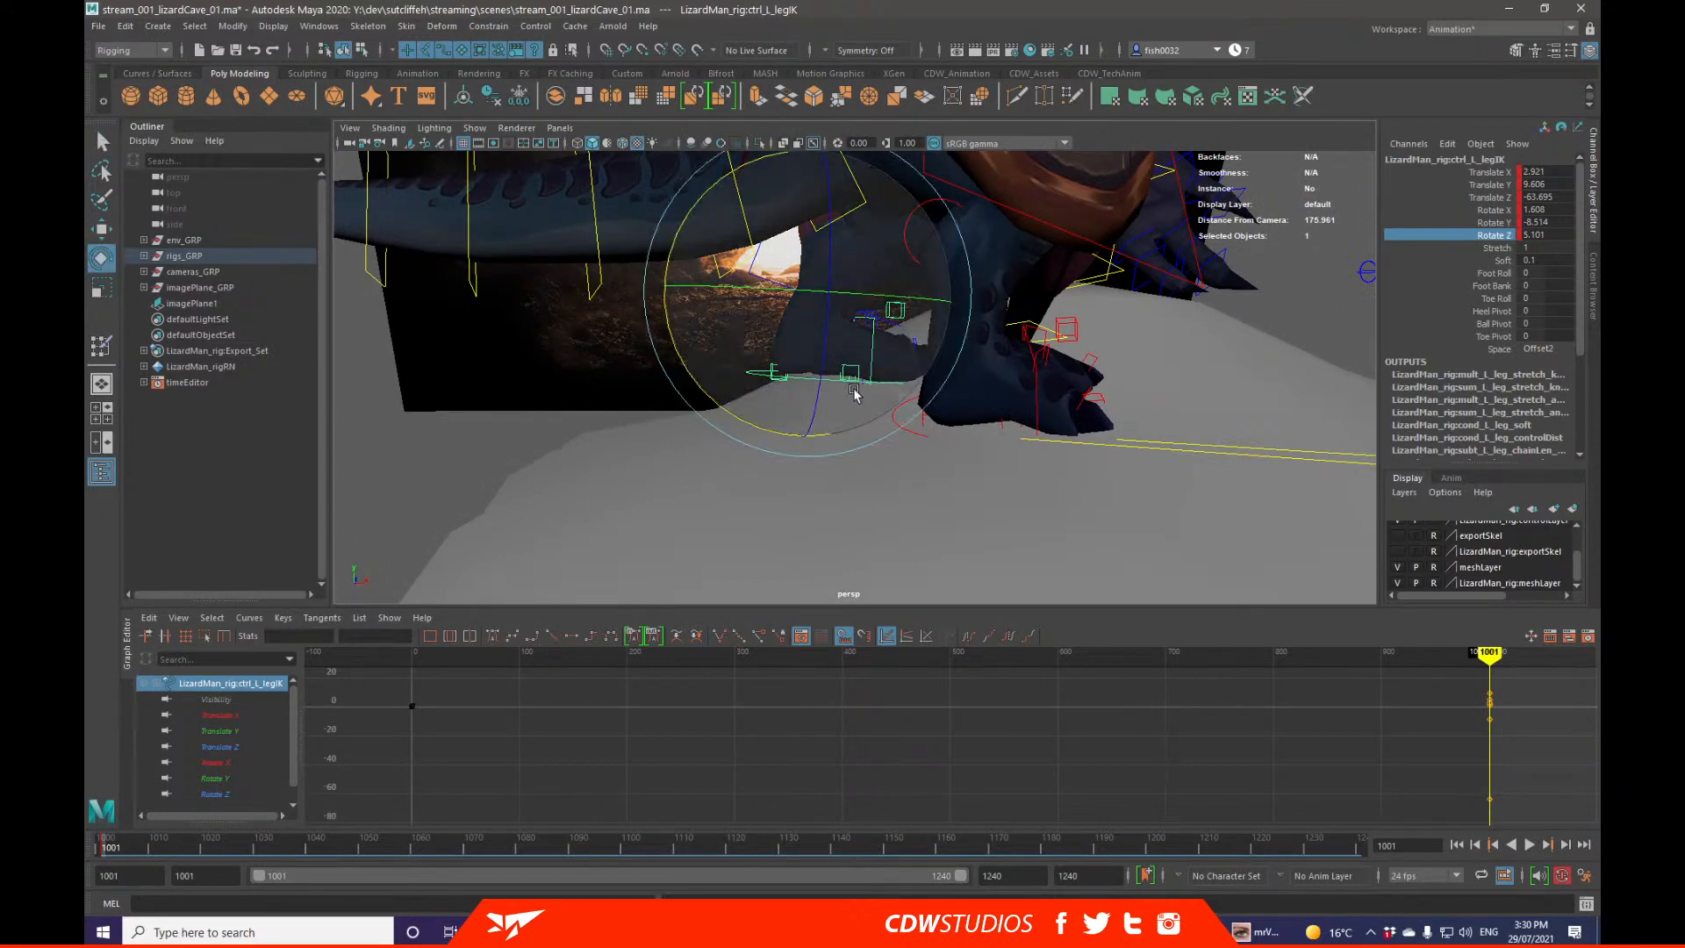
left_click_drag(749, 407, 797, 309)
key("w")
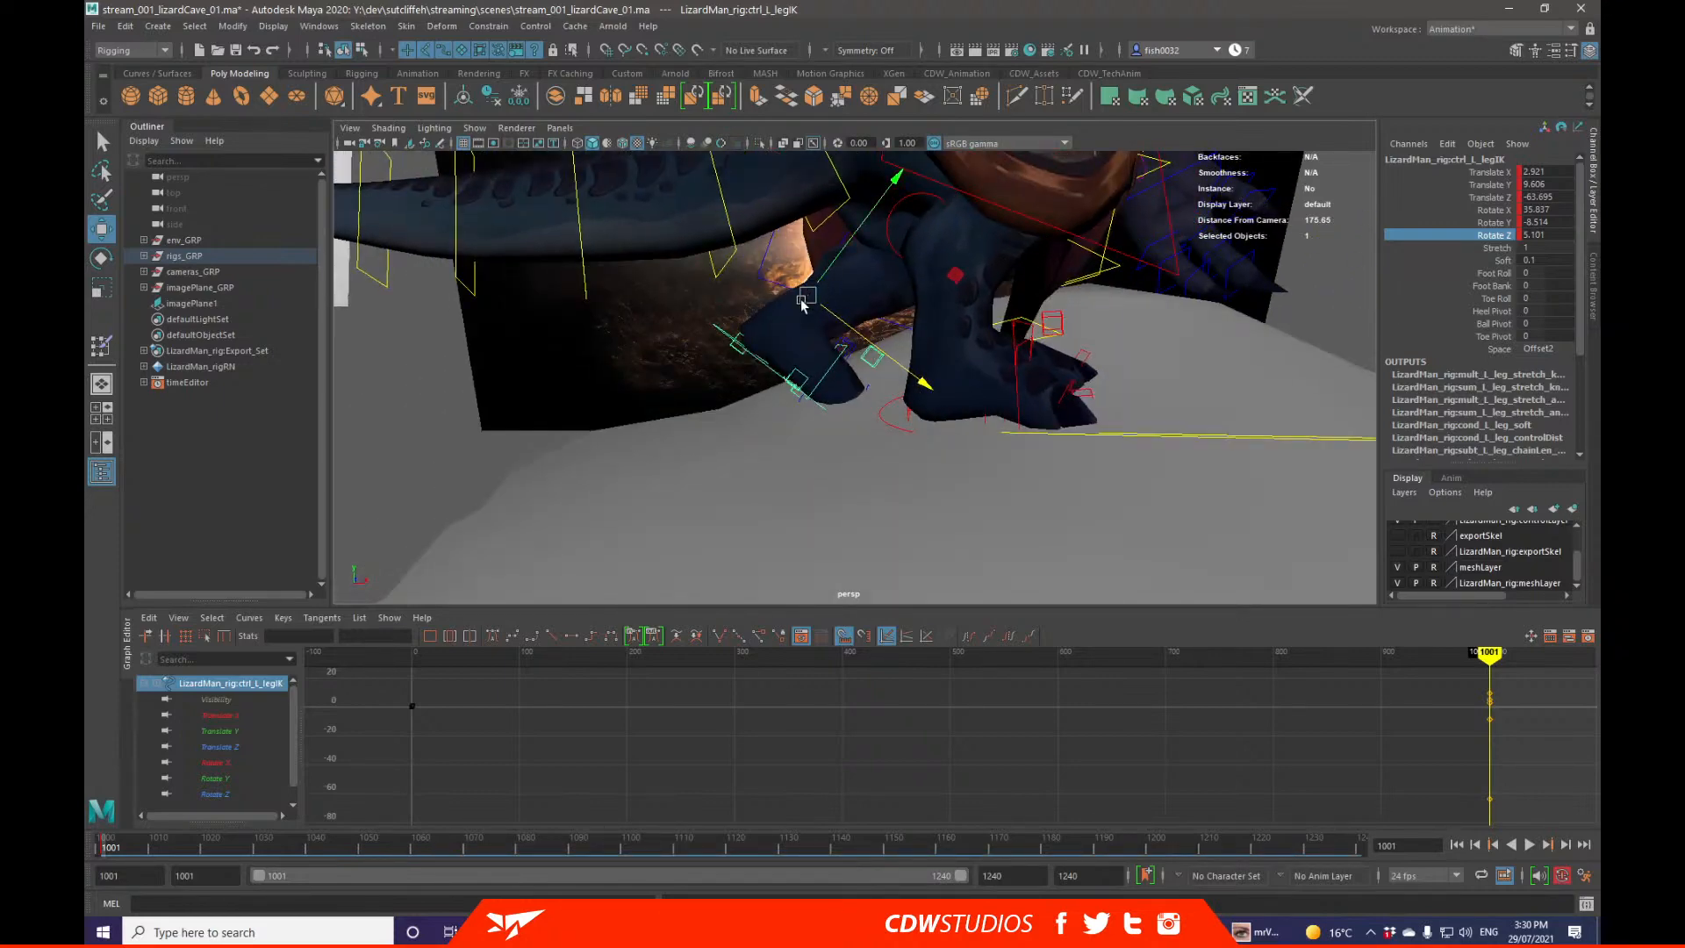
Step: Raise the left leg IK control to about 16.2 in Translate Y
left_click(1490, 184)
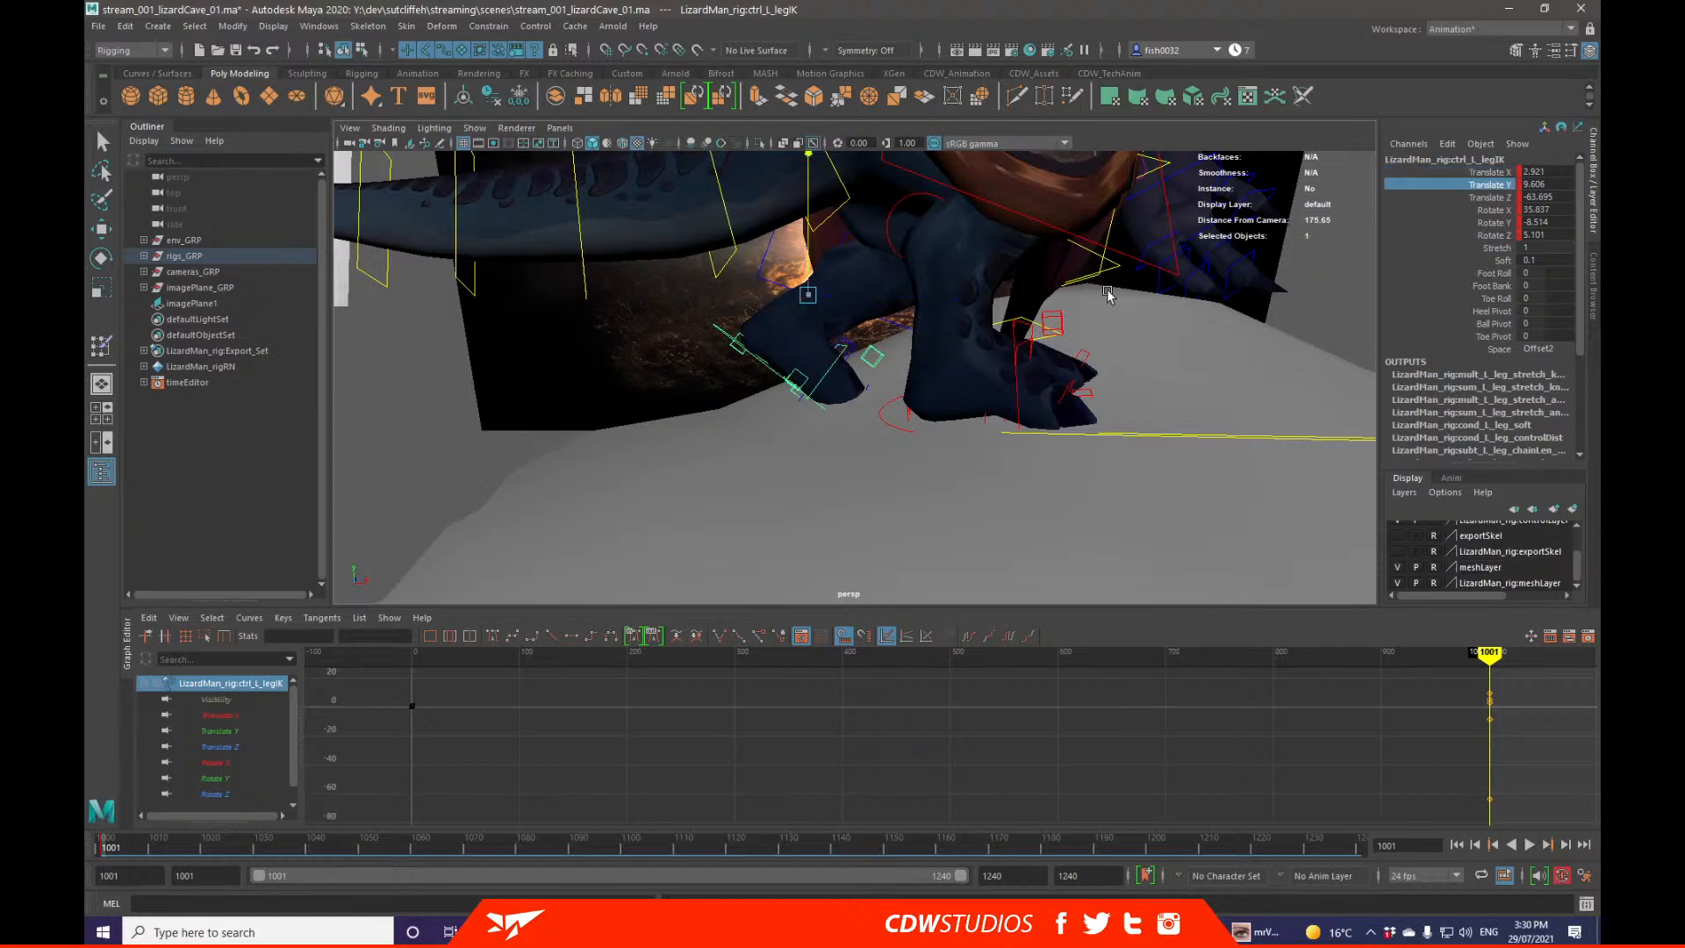
middle_click_drag(1105, 263, 1205, 264)
left_click(1509, 187)
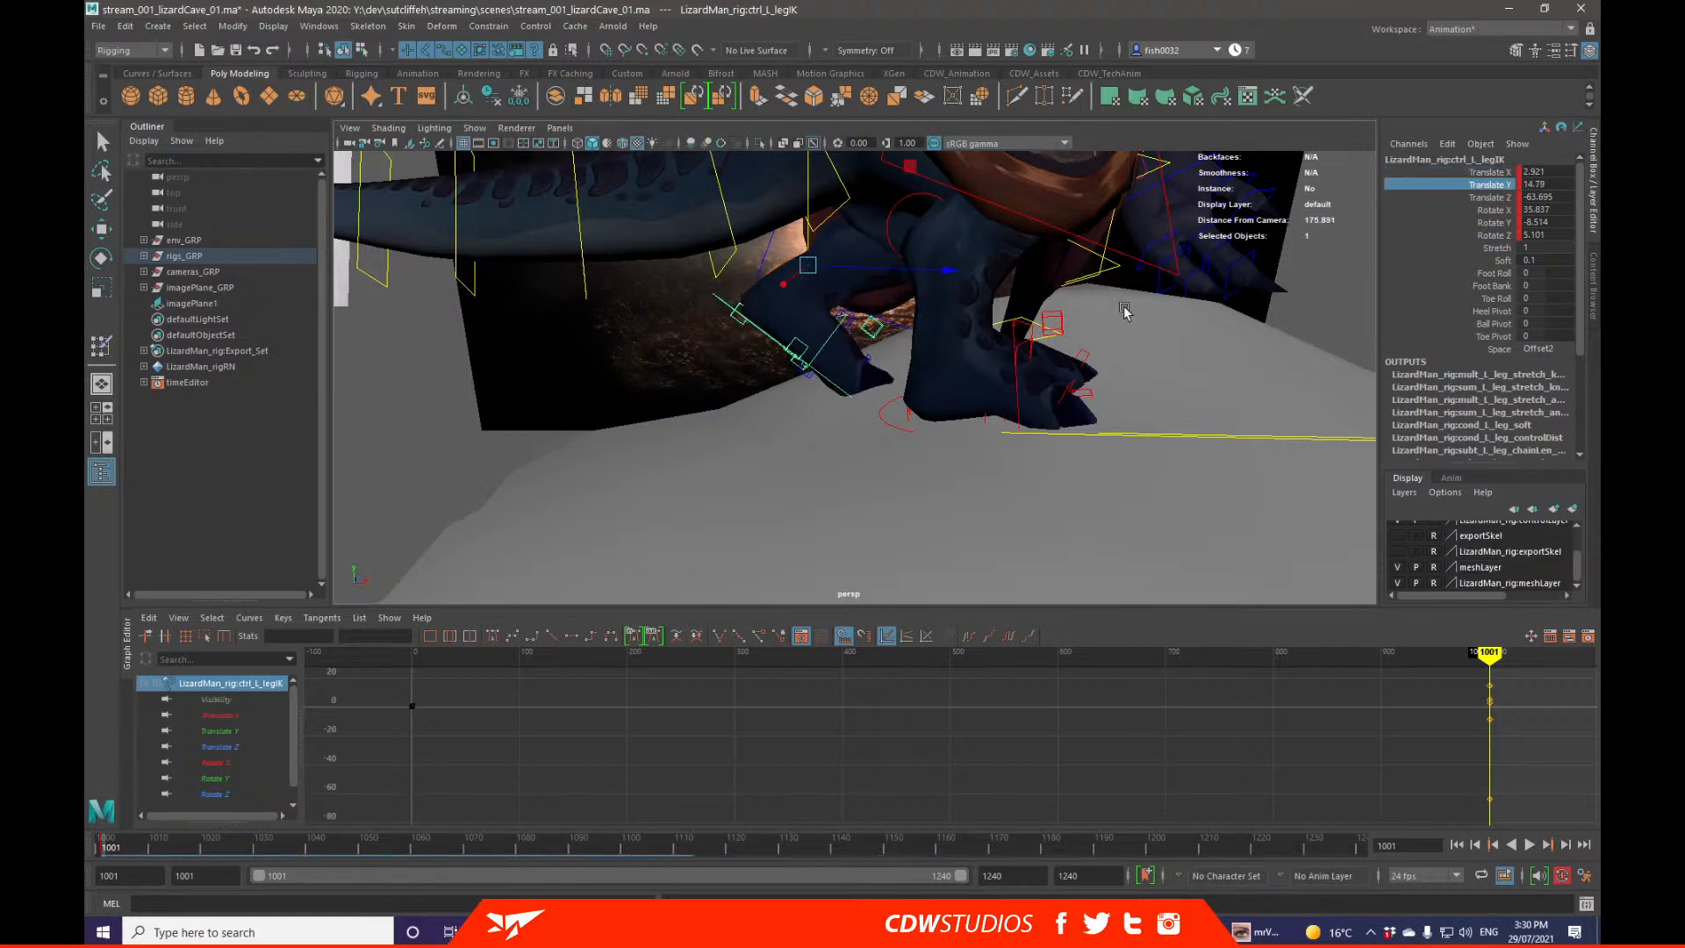
middle_click_drag(1046, 317, 1053, 317)
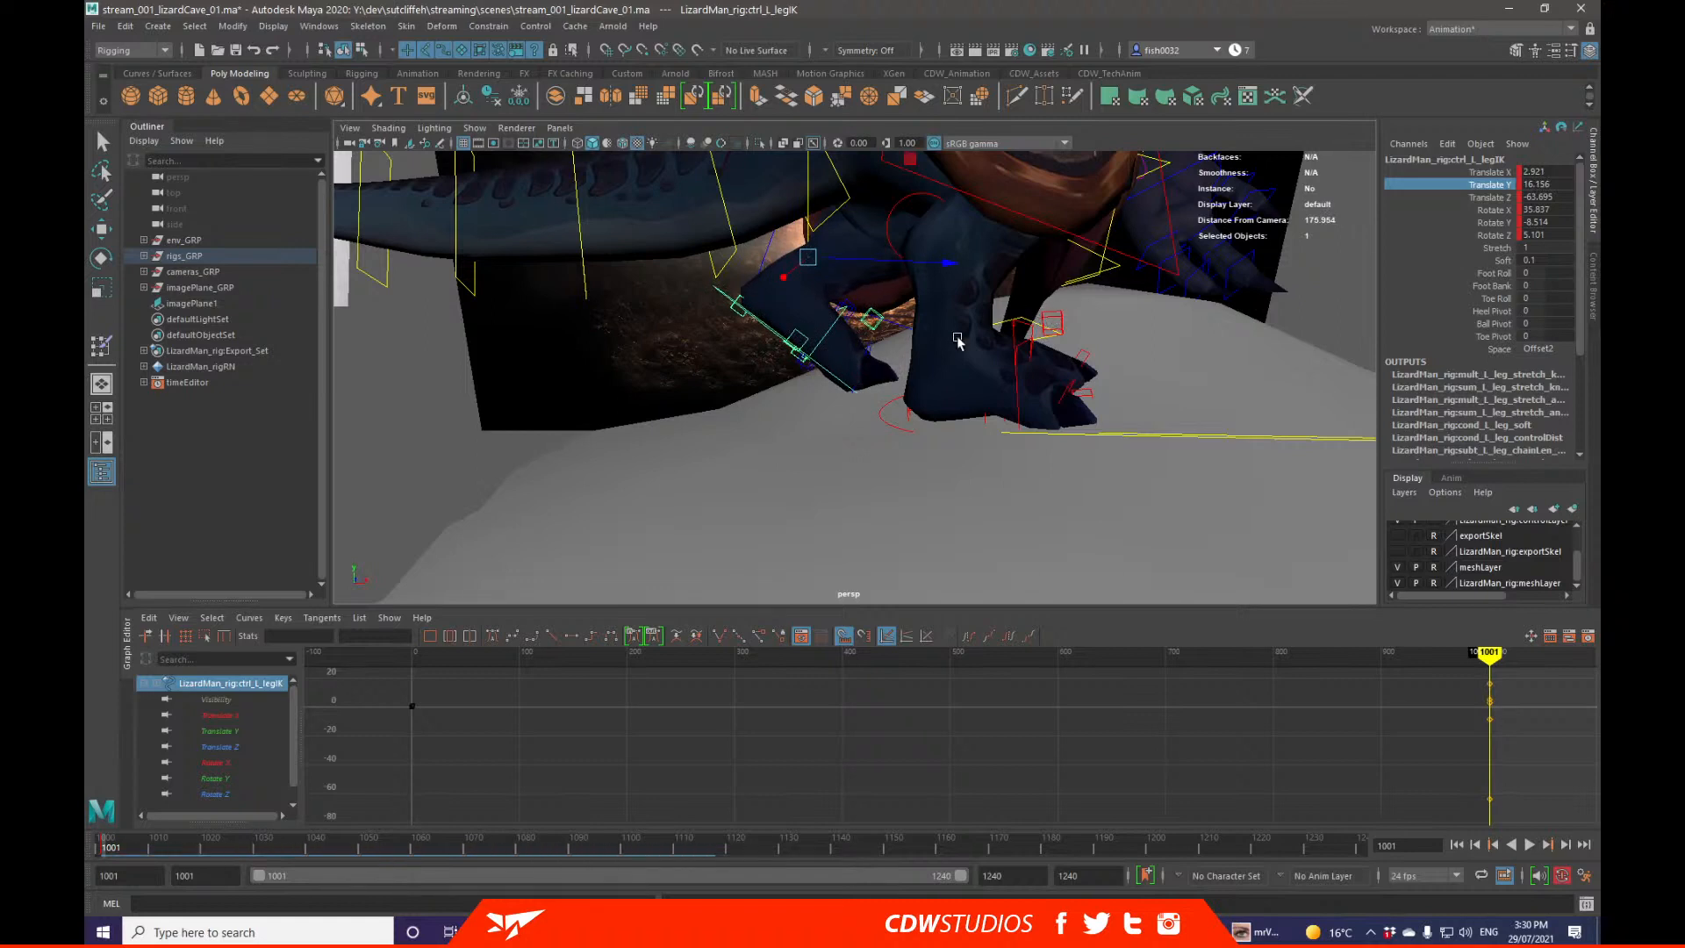
key("w")
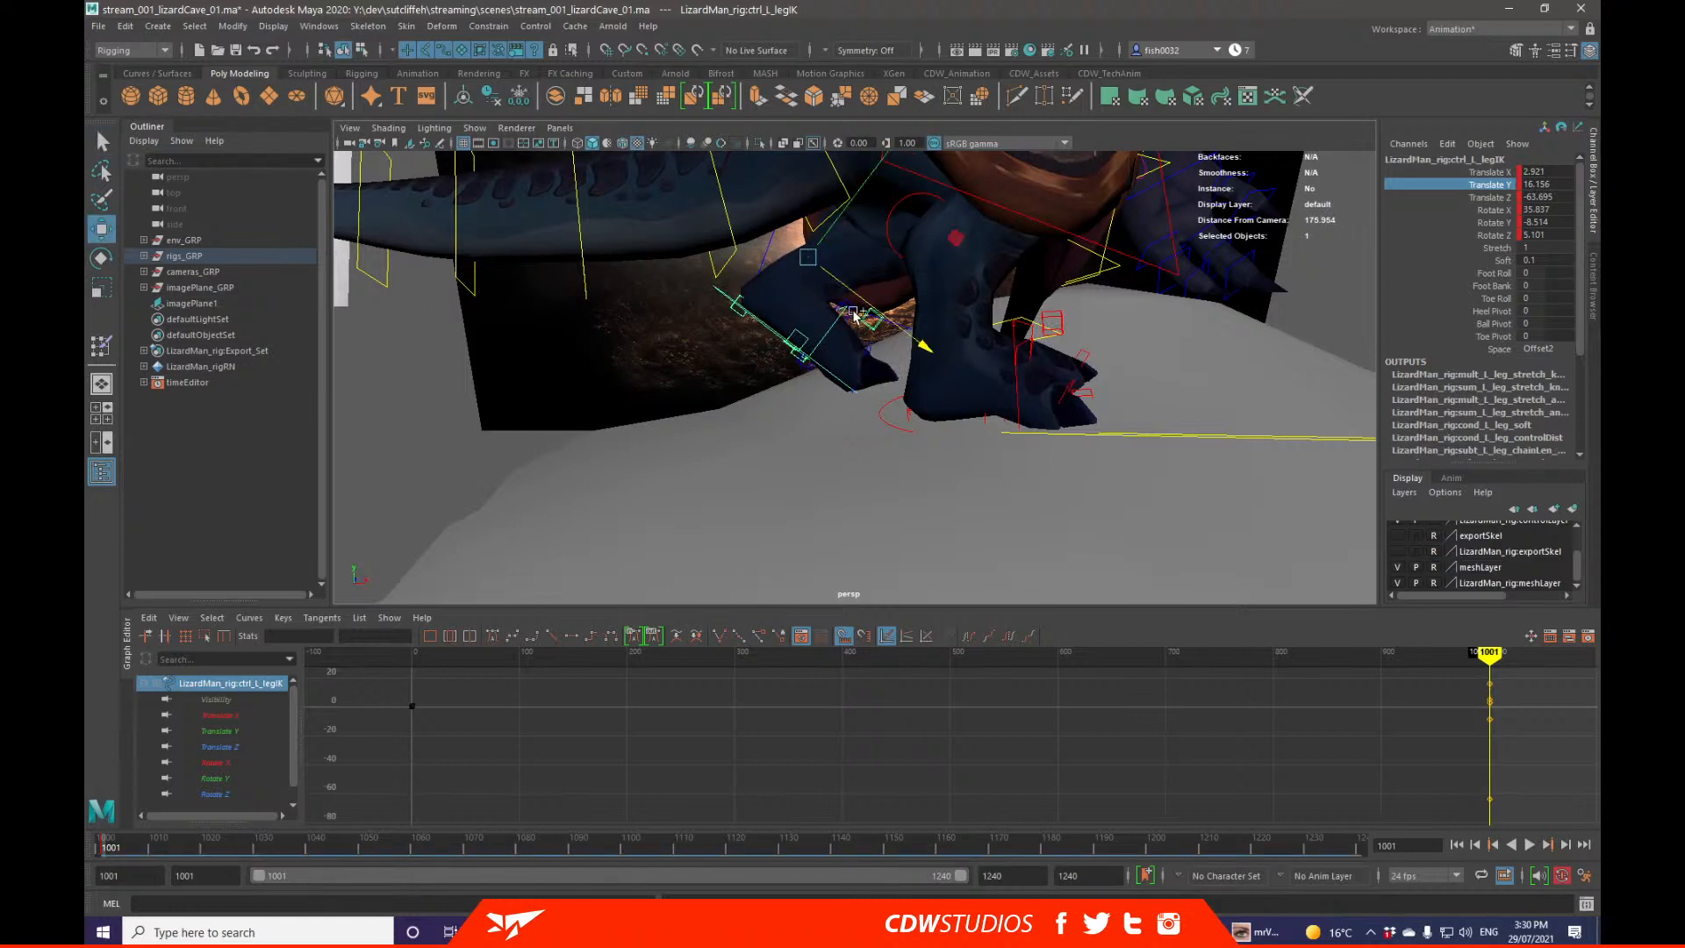
key("w")
mouse_move(854, 313)
left_mouse_down()
mouse_move(795, 311)
mouse_move(850, 304)
left_mouse_up()
middle_click_drag(849, 304, 900, 330)
Step: Rotate the left toe IK control to about 27.7 in Rotate Z and key that channel
key("q")
scroll(878, 387, "up", 3)
left_click(875, 384)
key("e")
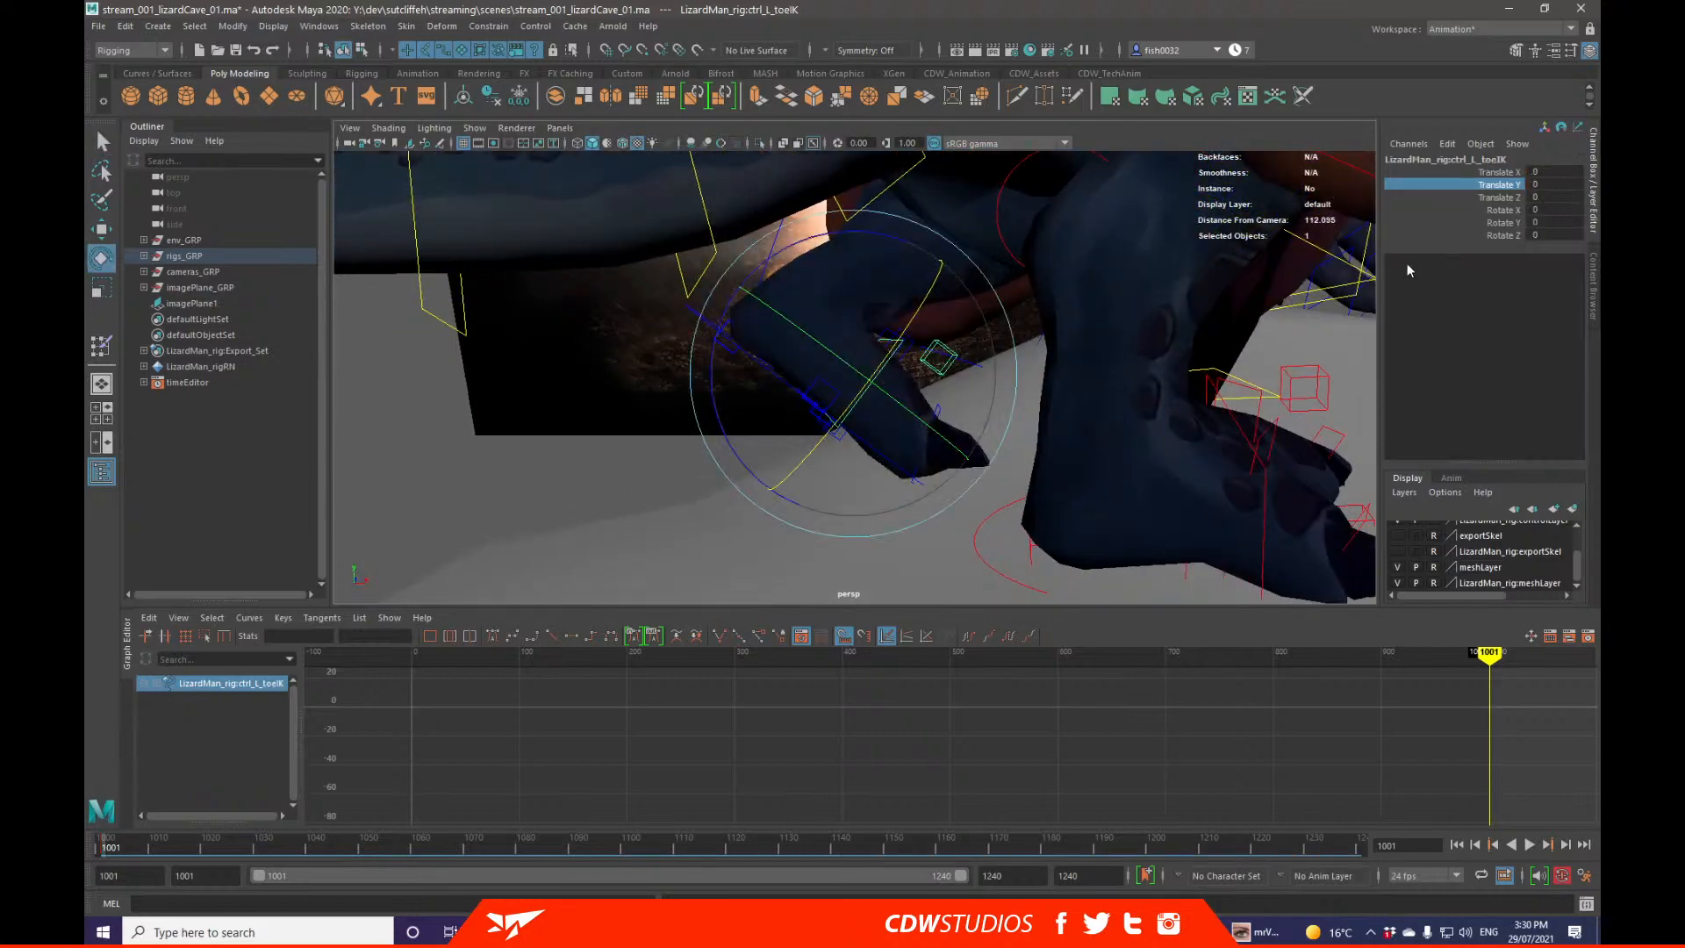
left_click(1491, 236)
middle_click_drag(1304, 291, 1129, 310)
key("q")
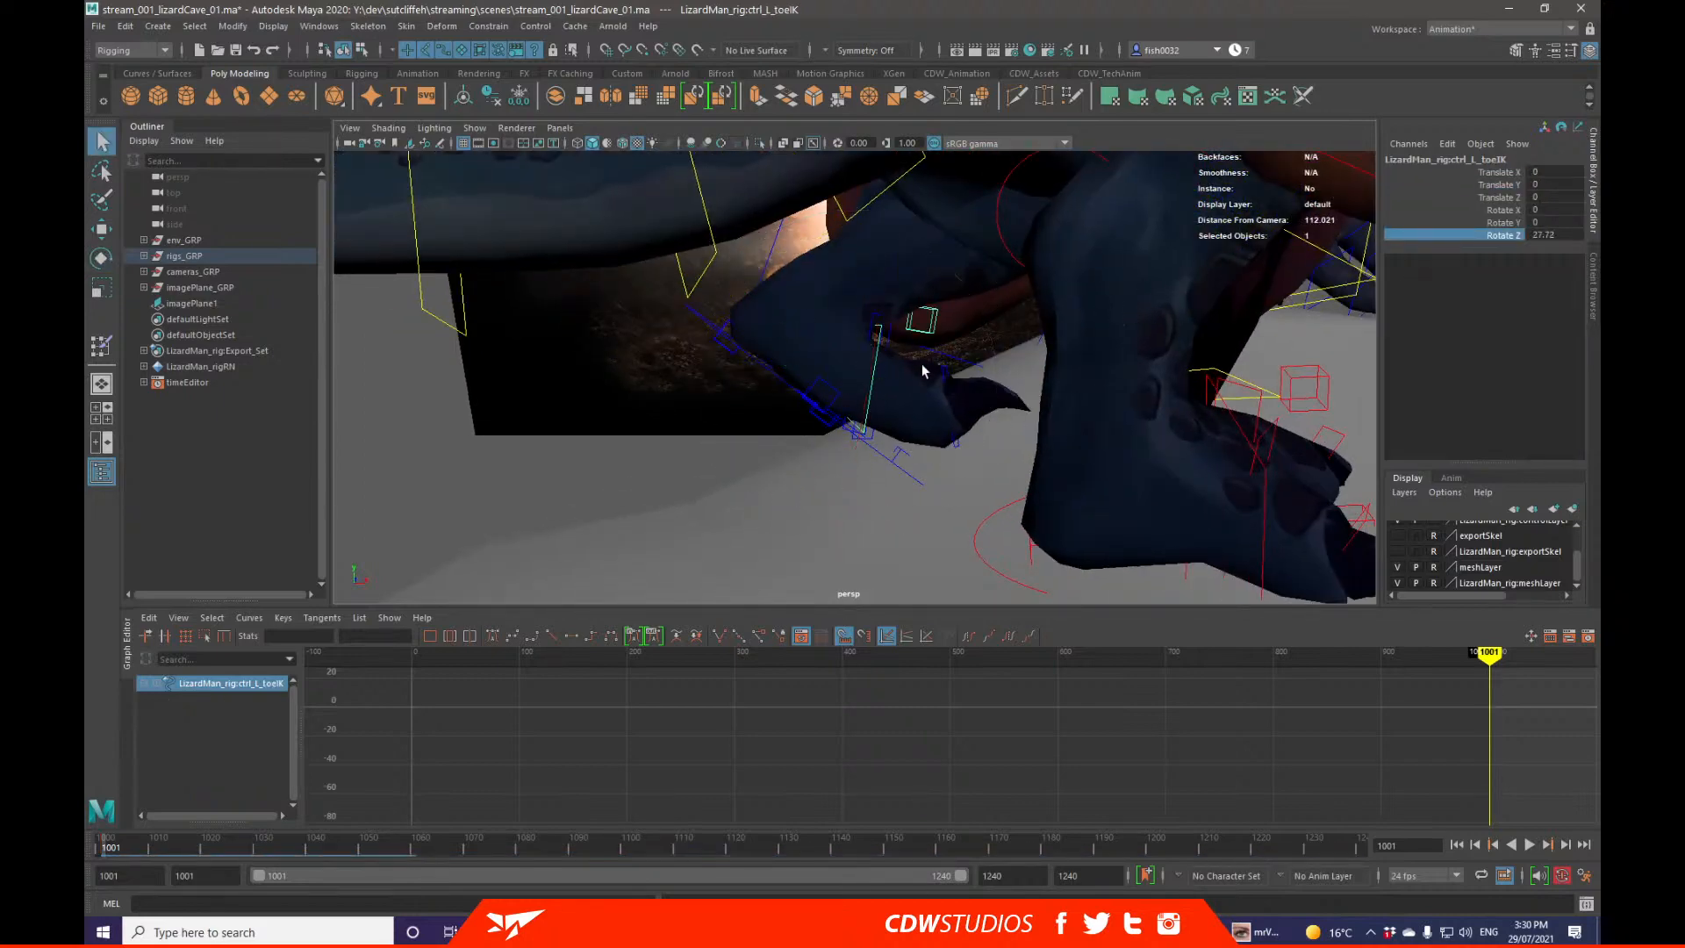
scroll(965, 360, "down", 1)
right_click(1499, 235)
left_click(1500, 265)
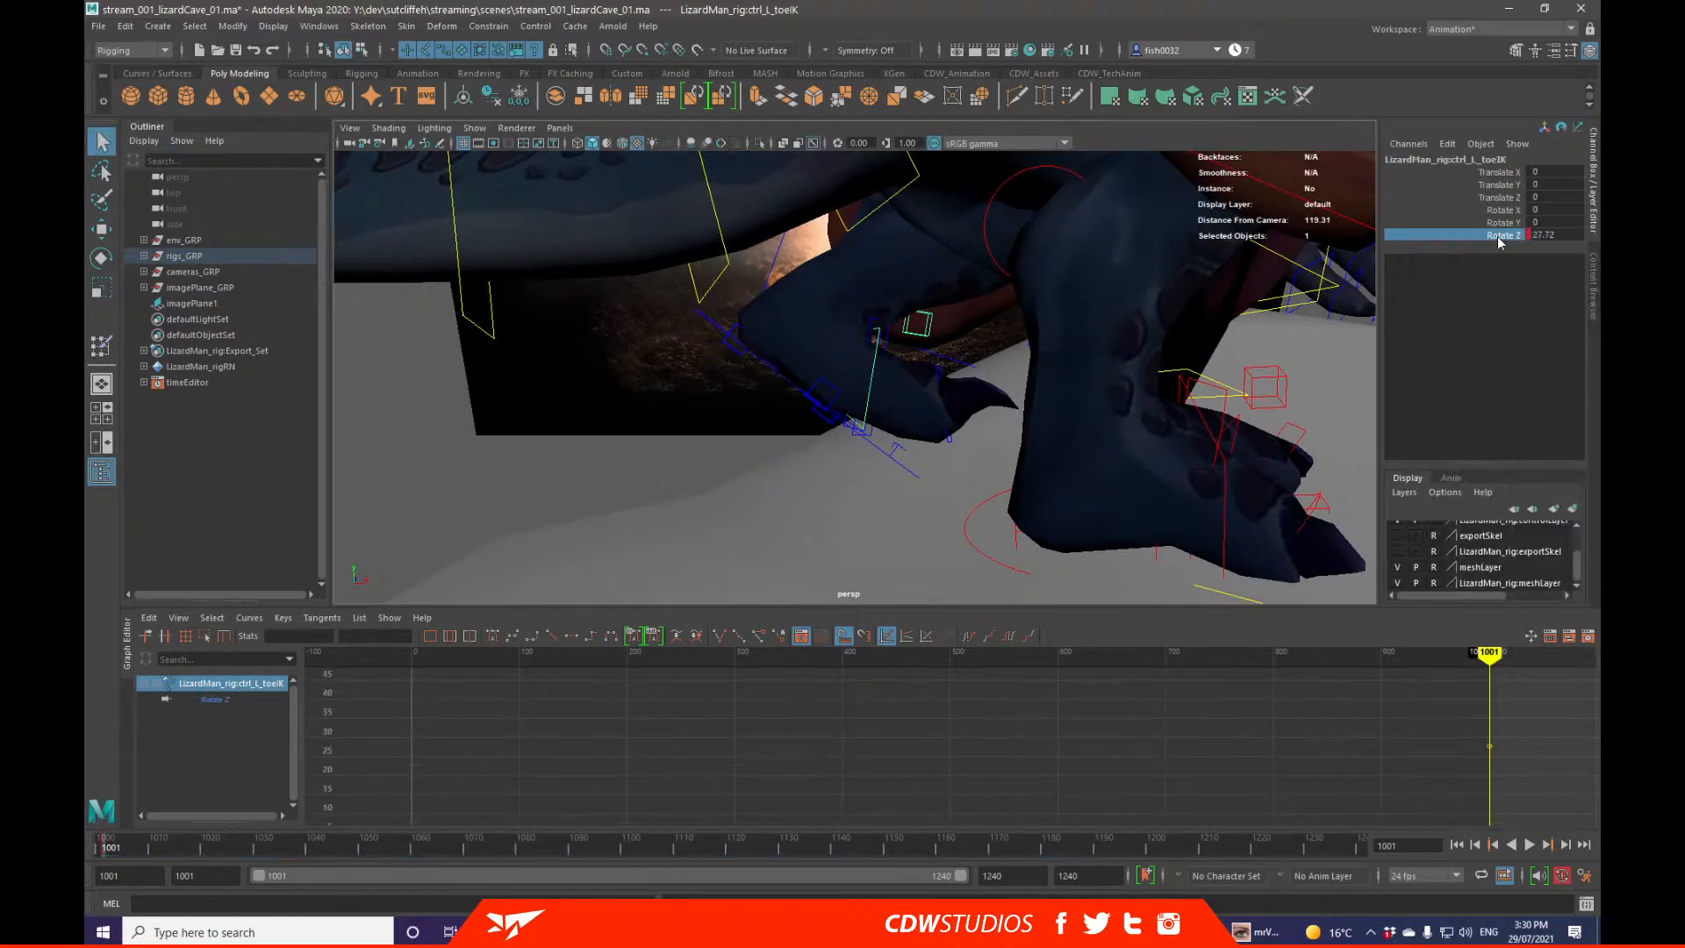
Step: Move the left leg IK control slightly to settle the tilted left foot closer to the rock
left_click_drag(788, 348, 872, 328, "alt")
left_click(812, 339)
scroll(813, 340, "down", 4)
key("w")
left_click_drag(844, 262, 927, 330)
key("q")
Step: Rotate the COG control to about -3.0 in Rotate Z, bringing the torso more upright
scroll(908, 339, "up", 3)
left_click(838, 244)
key("e")
left_click_drag(984, 266, 834, 341)
left_click(773, 311)
key("e")
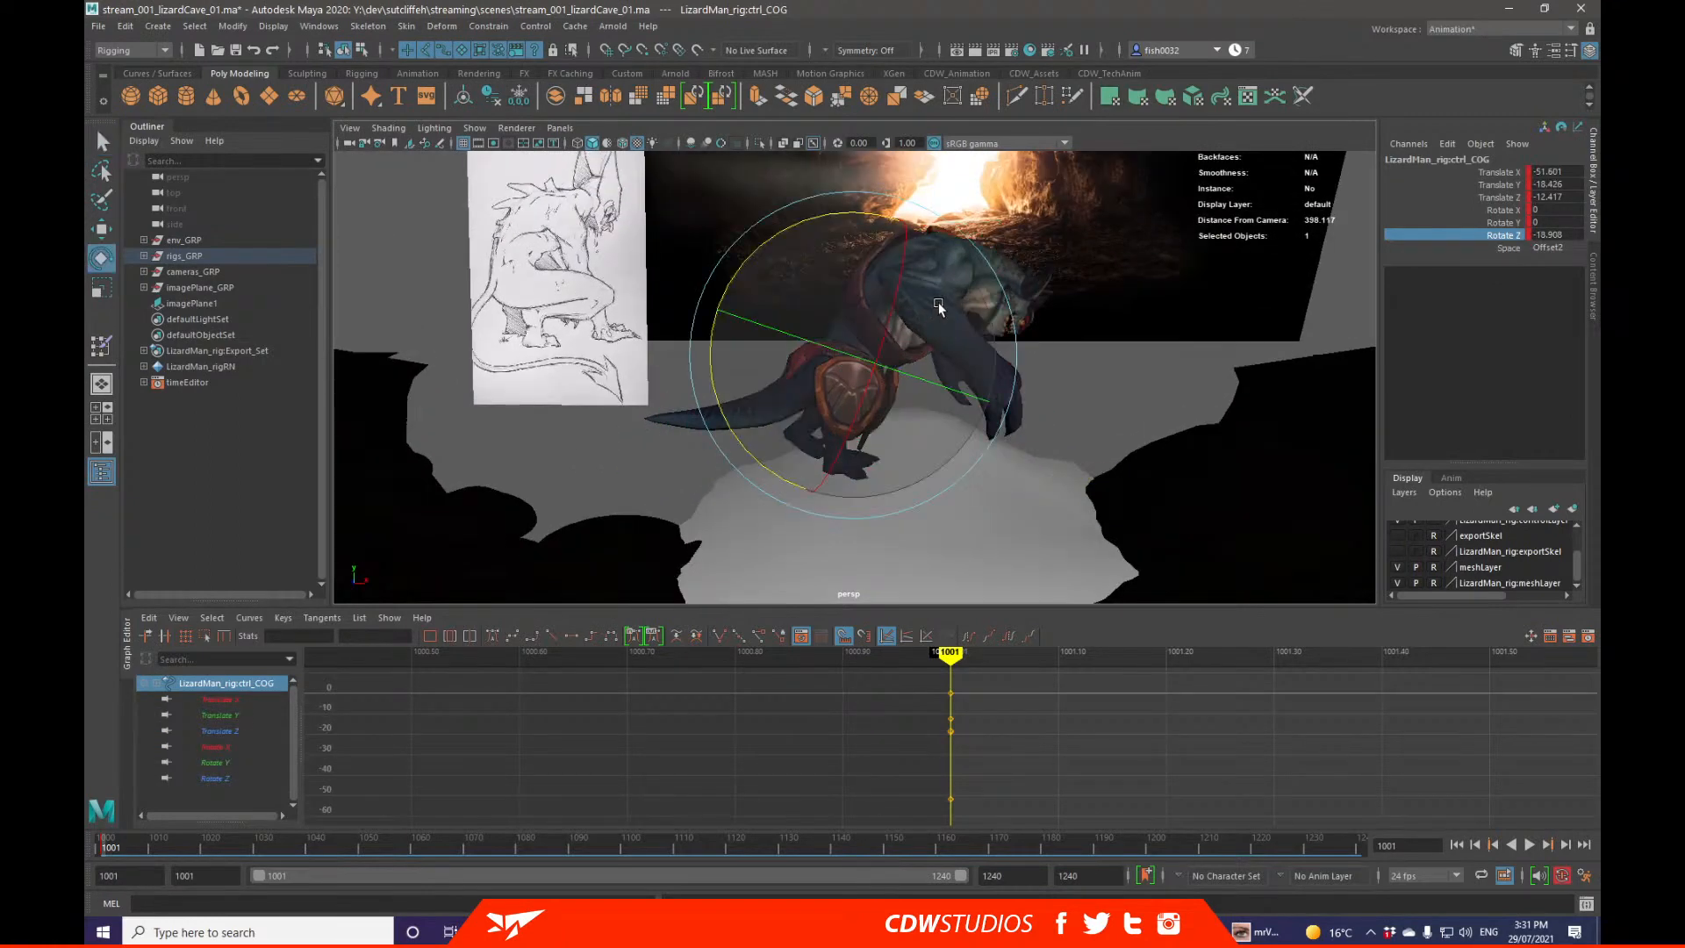
left_click_drag(823, 214, 794, 246)
Step: Move the COG control to about Translate X -57.9 and Translate Z -13.7
key("w")
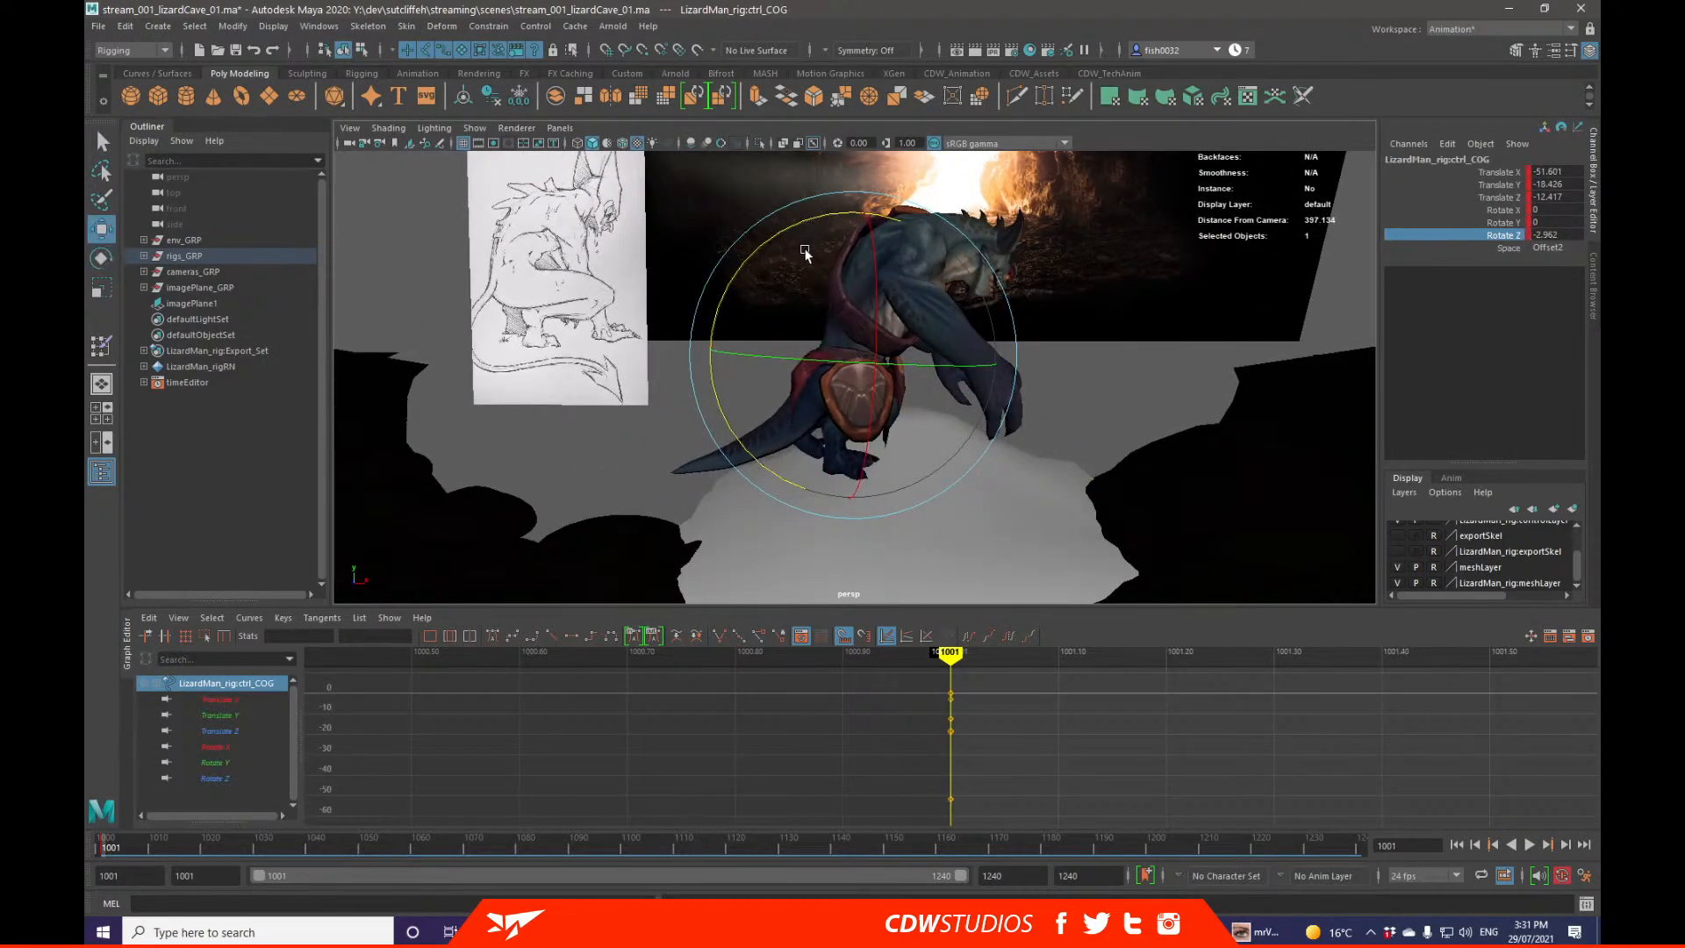
left_click_drag(910, 365, 823, 423)
key("q")
key("alt+1")
key("alt+1")
Step: Rotate the COG control to about -5.0 in Rotate Y and check the pose against the reference sketch
key("e")
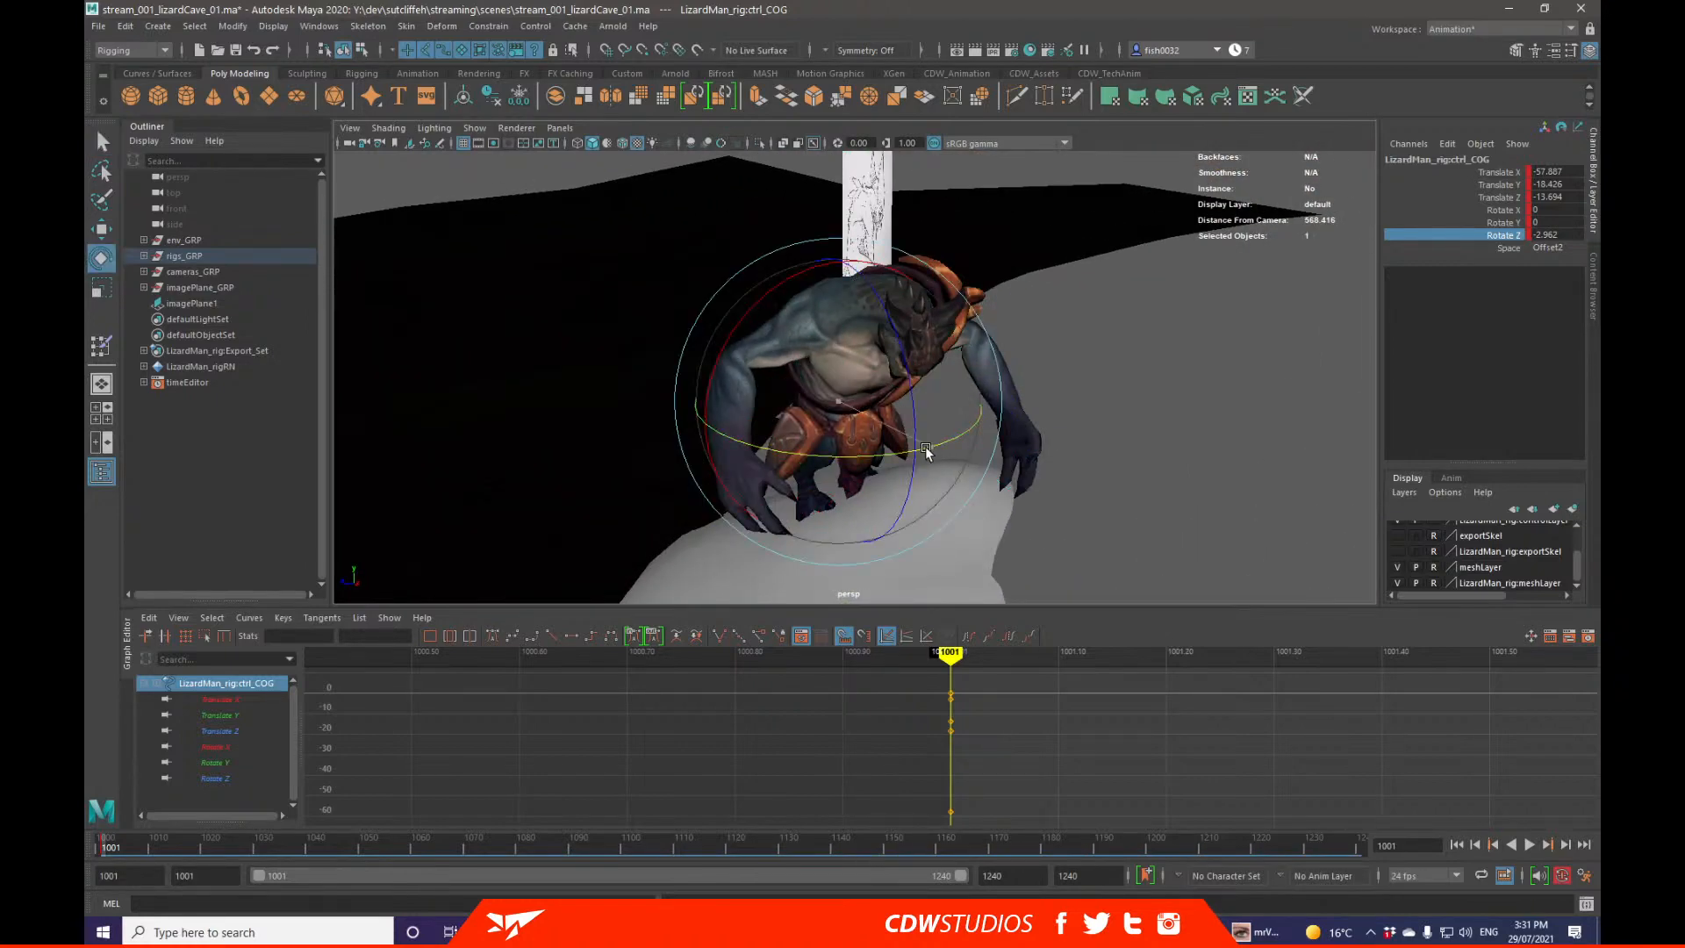
left_click_drag(930, 449, 915, 447)
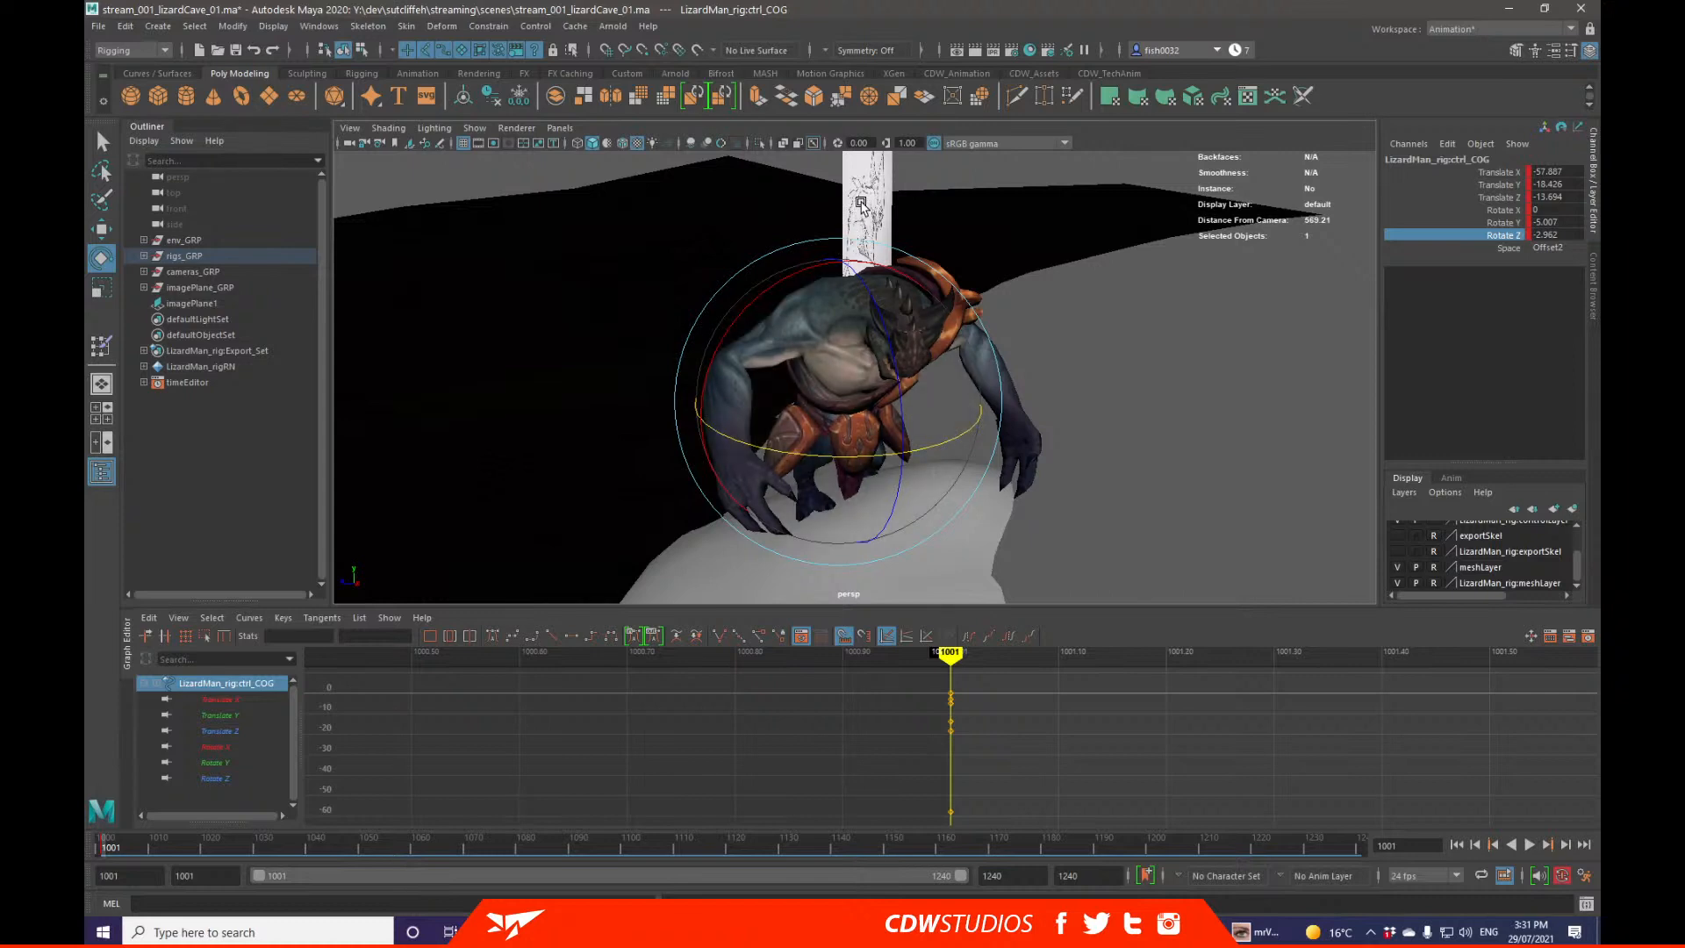
left_click_drag(853, 217, 964, 254, "alt")
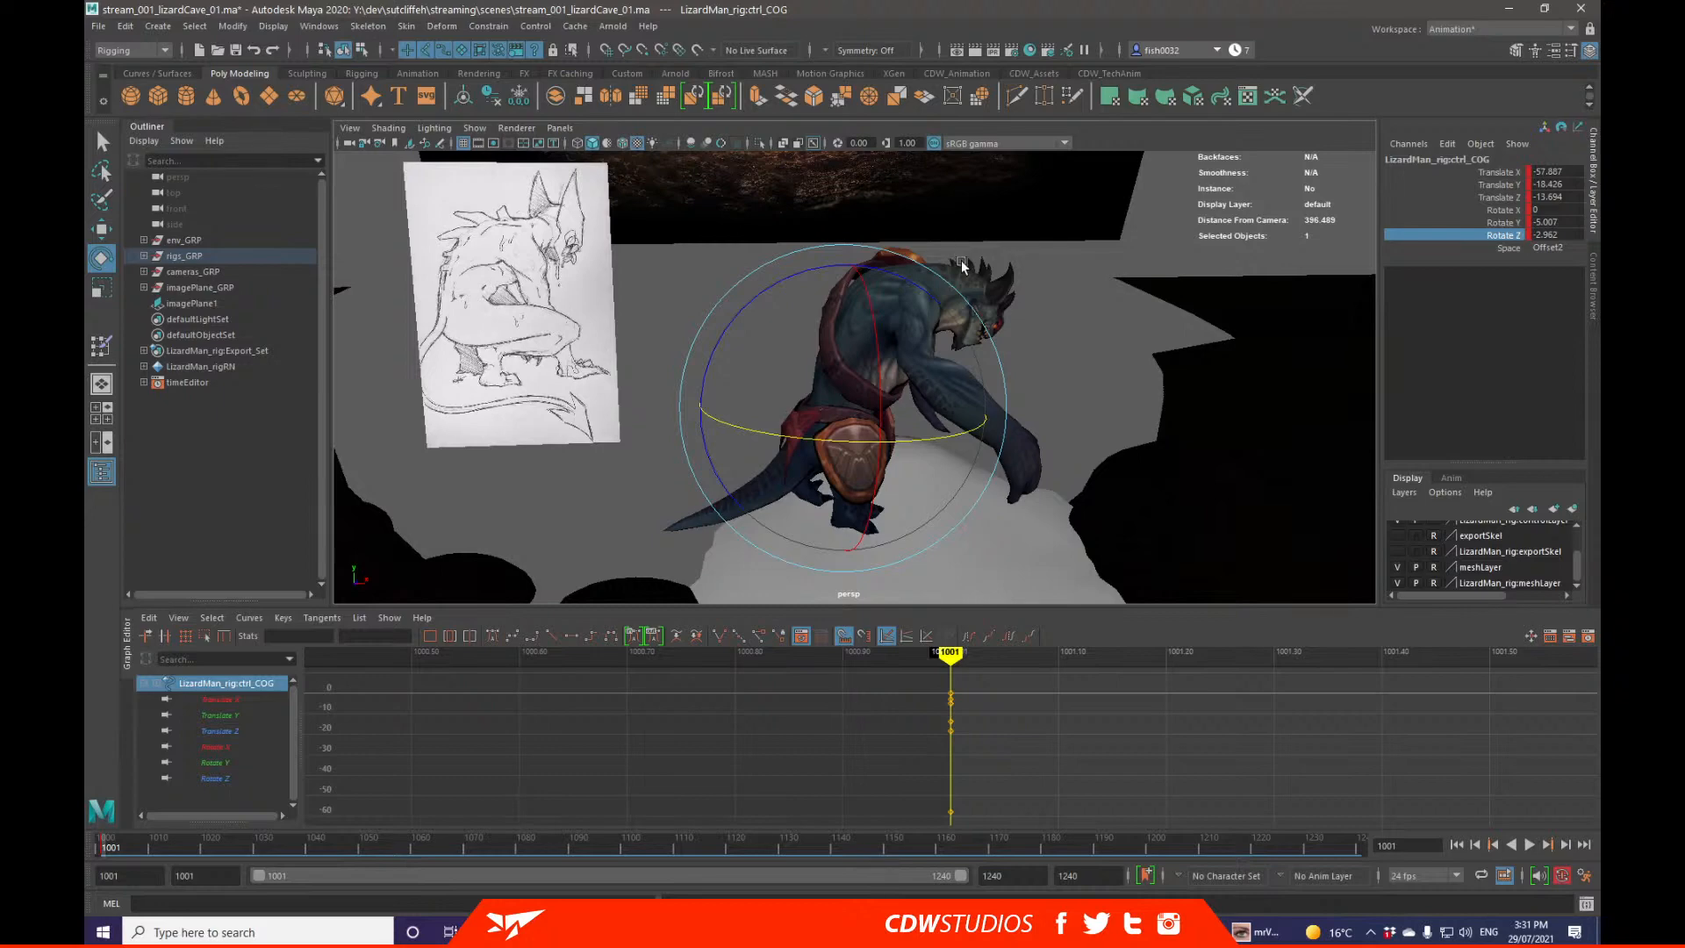
mouse_move(962, 266)
left_mouse_down("alt")
mouse_move(888, 291)
mouse_move(773, 279)
mouse_move(921, 278)
left_mouse_up("alt")
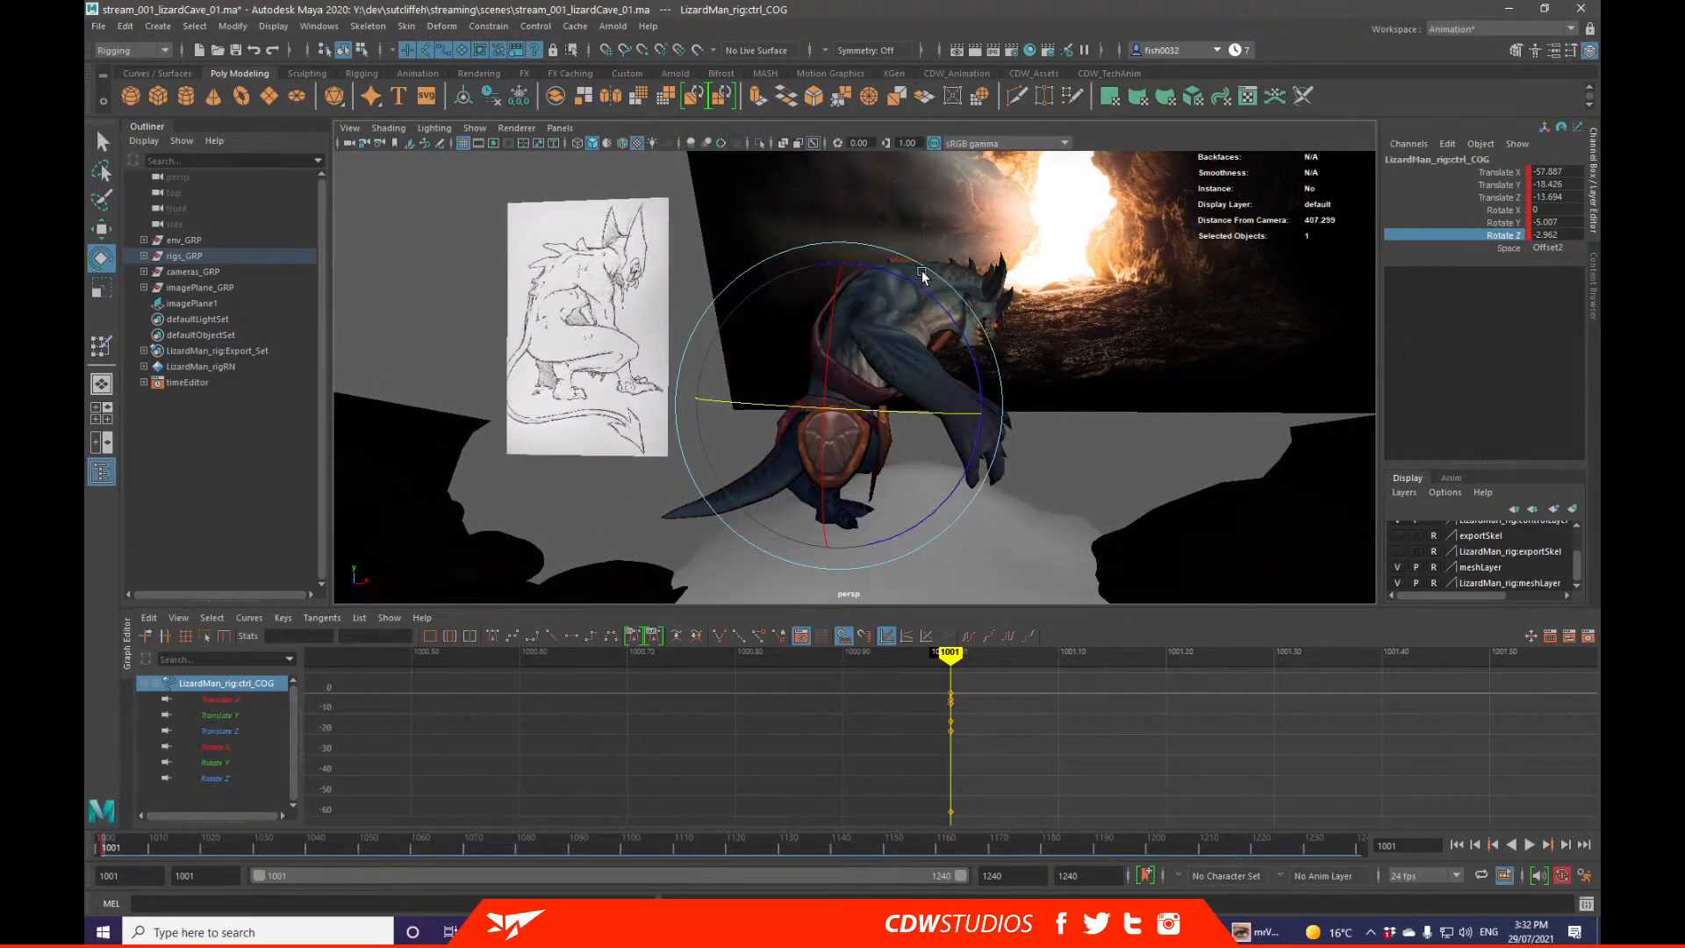
mouse_move(964, 290)
left_mouse_down("alt")
mouse_move(864, 314)
mouse_move(860, 446)
left_mouse_up("alt")
Step: Rotate the first toe control of the right foot to about 2.1 in Rotate Z
key("q")
left_click(856, 524)
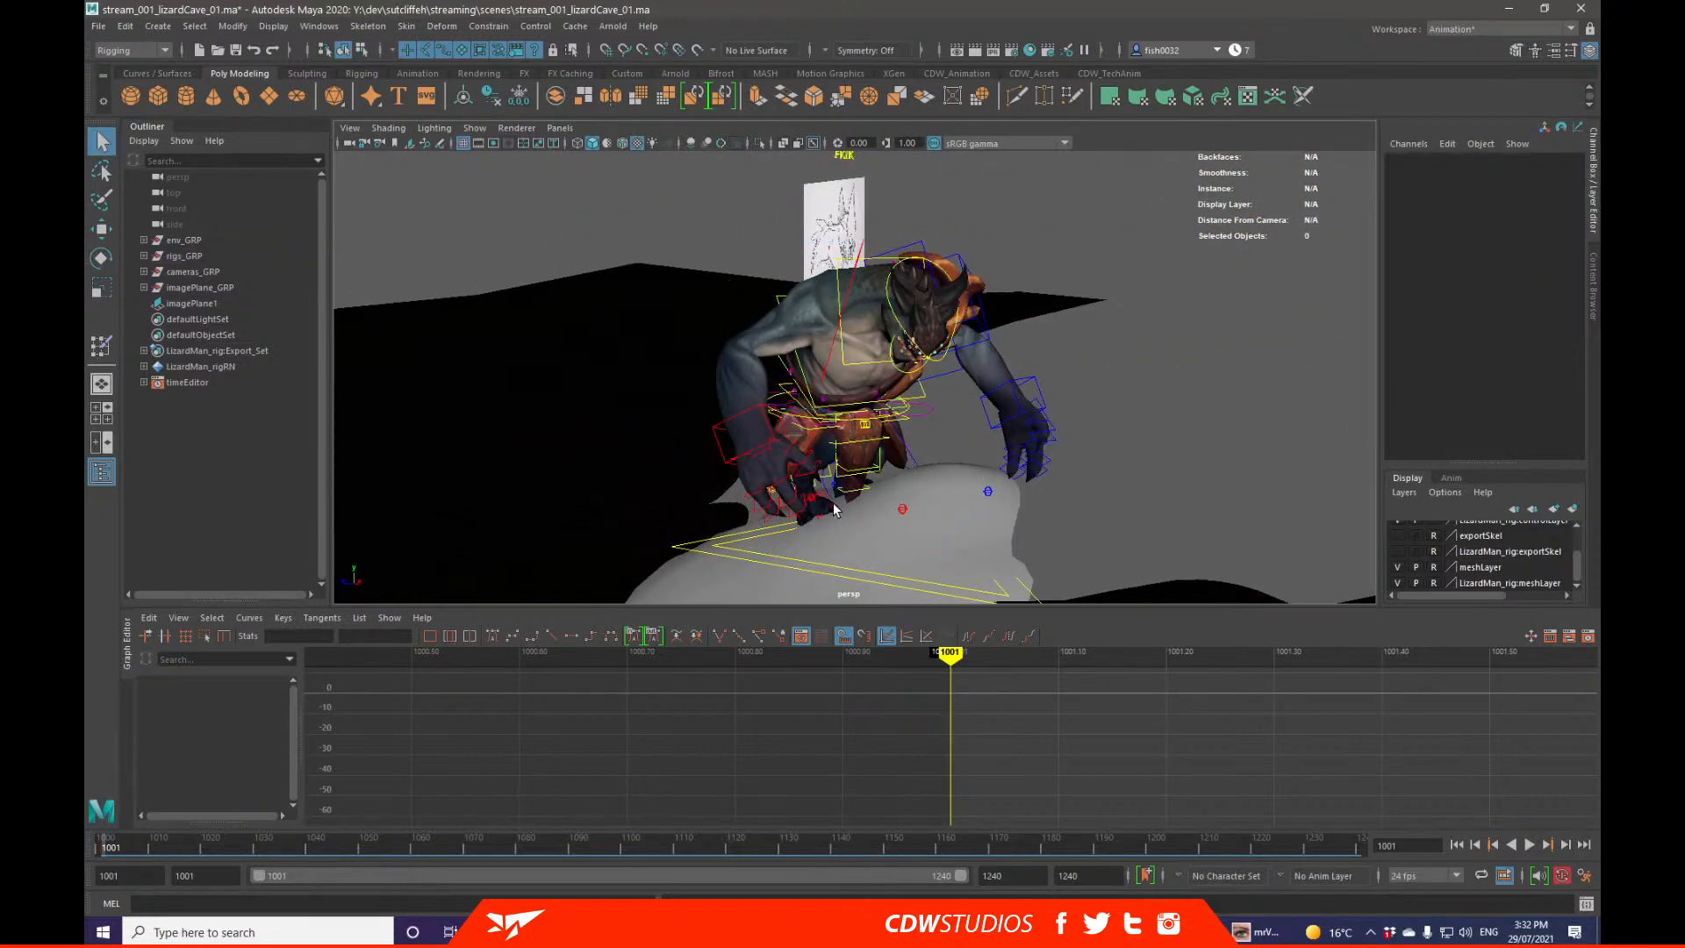
left_click(835, 510)
key("f")
left_click(743, 243)
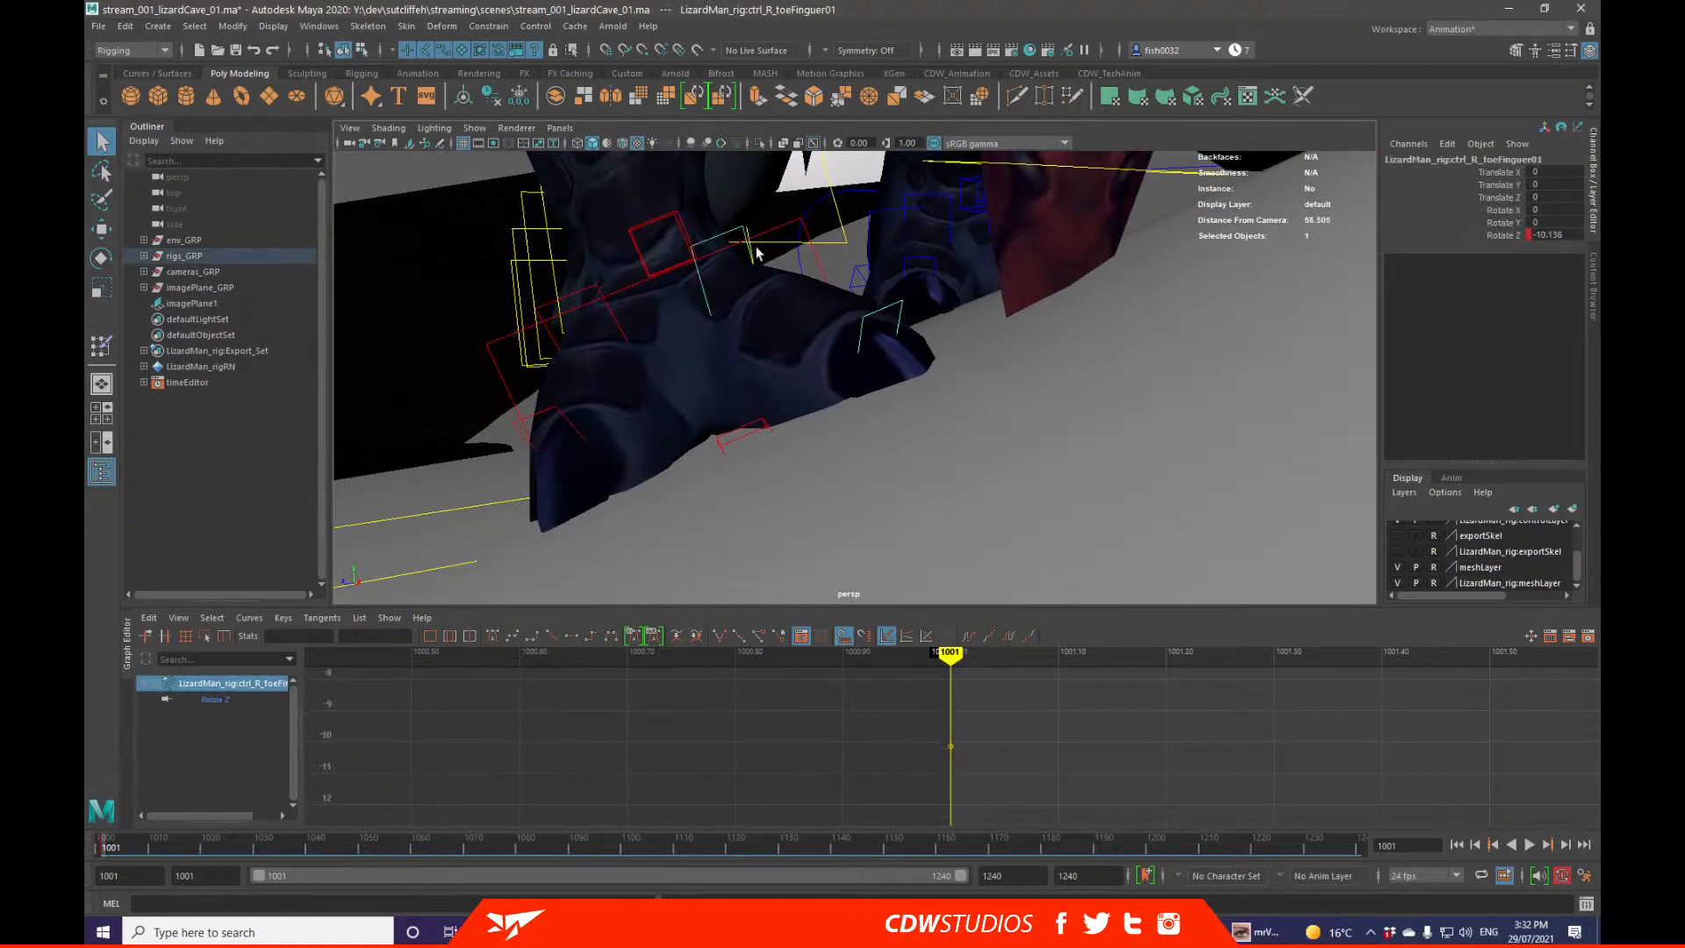
key("e")
left_click(865, 320)
middle_click_drag(1156, 318, 1121, 330)
key("q")
left_click_drag(1121, 330, 850, 383, "alt")
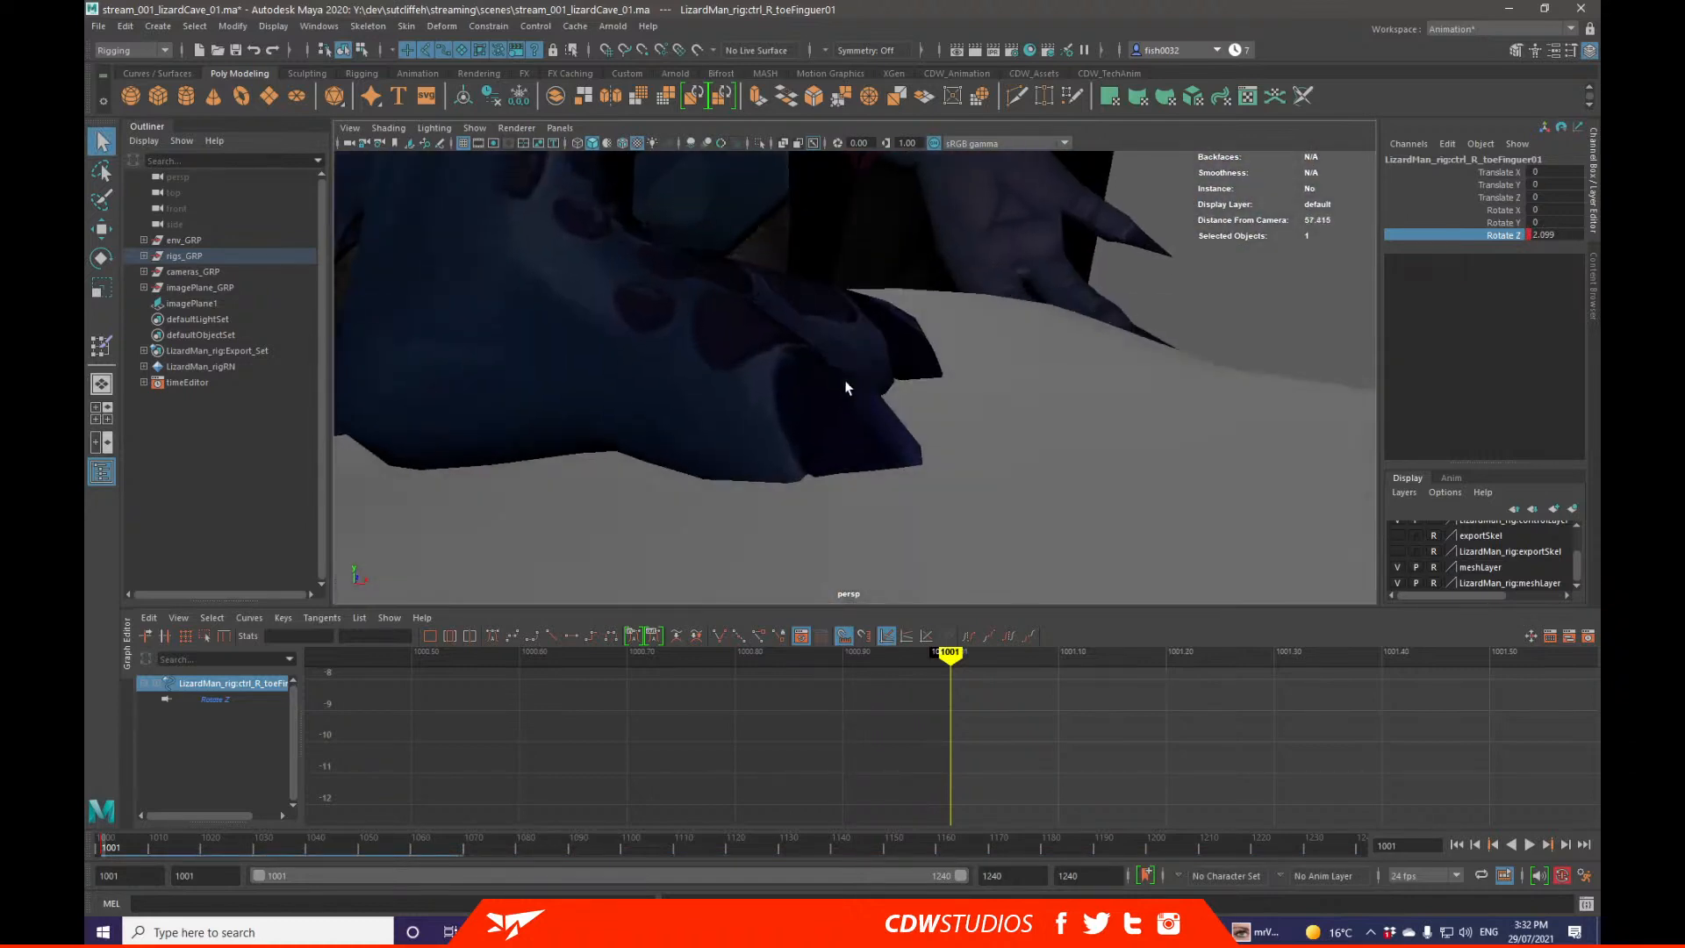
Step: Rotate the second toe control of the right foot to about -2.7 in Rotate Z
left_click(674, 255)
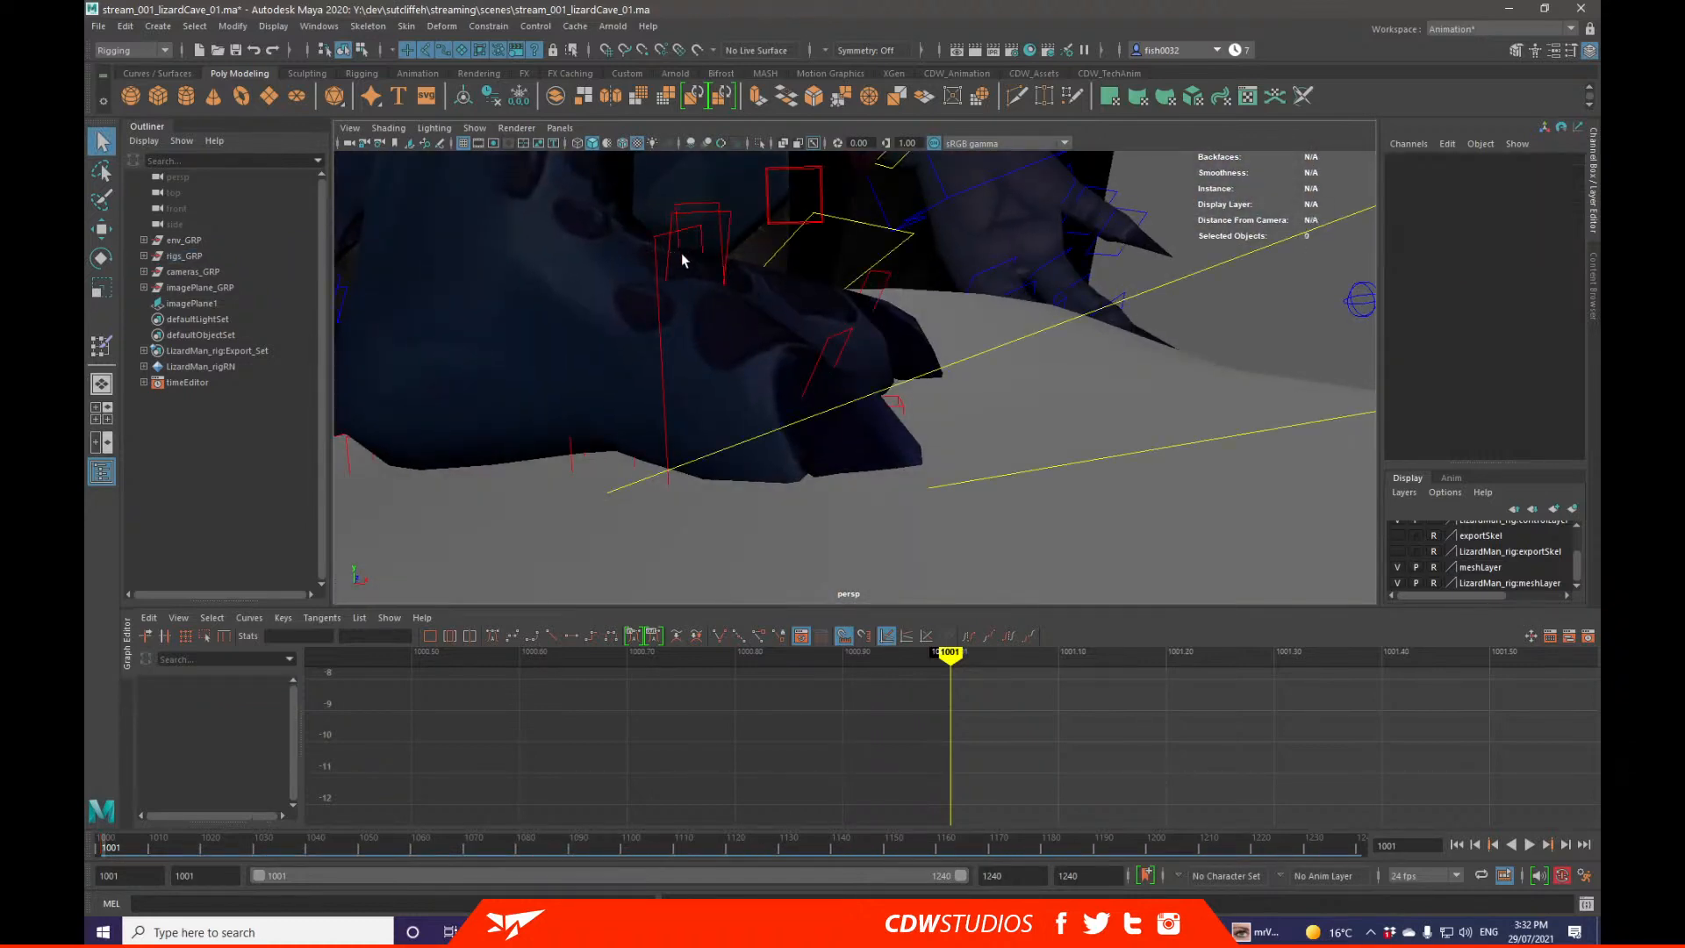
left_click(676, 219)
left_click_drag(676, 219, 1159, 308, "alt")
key("e")
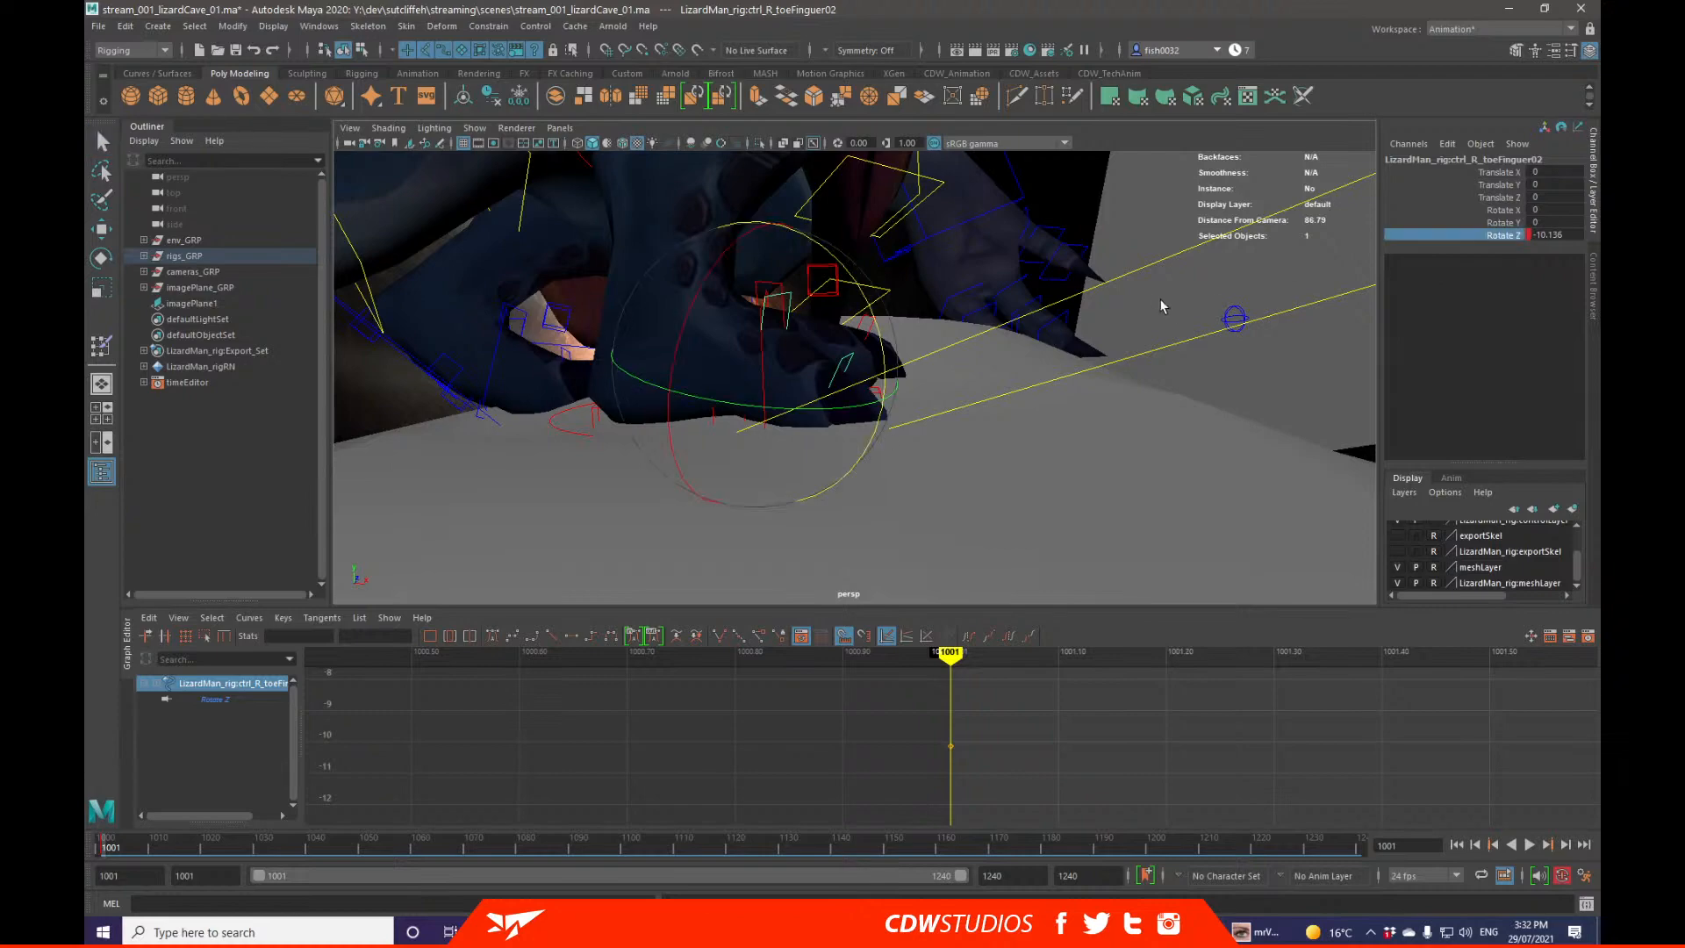
middle_click_drag(1144, 297, 1156, 304)
key("q")
left_click_drag(1156, 305, 947, 320, "alt")
right_click_drag(948, 320, 872, 395, "alt")
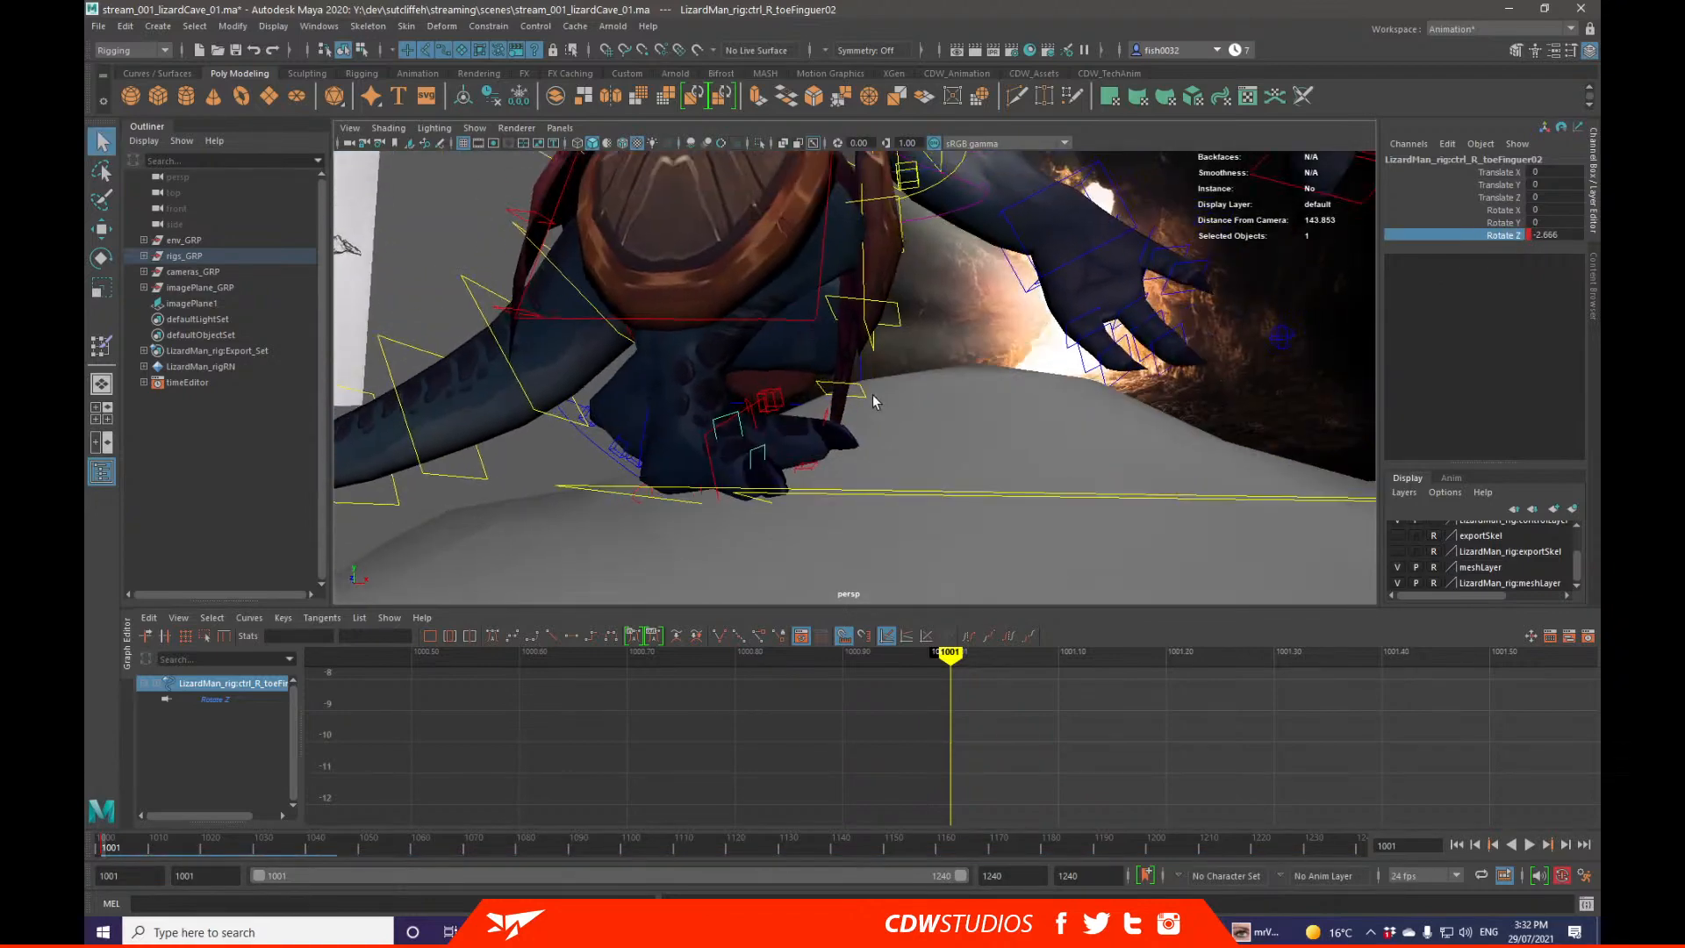
Step: Rotate the left toe IK control to about 19.6 in Rotate Z, lowering the toes toward the rock
left_click_drag(872, 395, 948, 360, "alt")
middle_click_drag(948, 360, 913, 376, "alt")
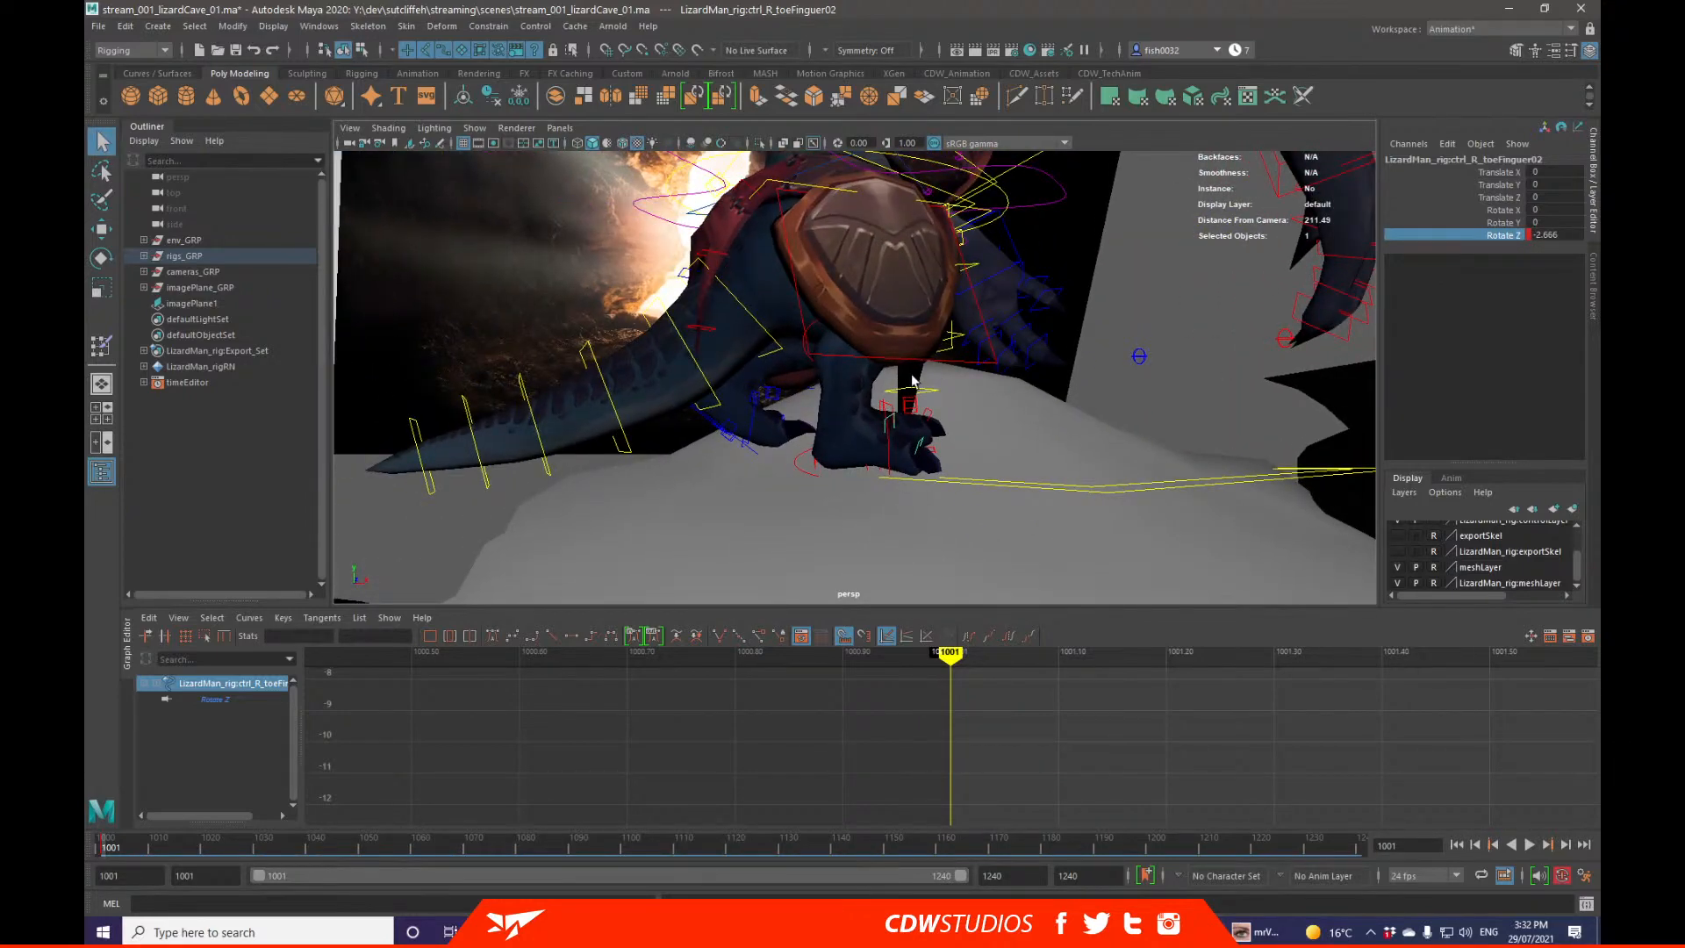
scroll(867, 375, "up", 5)
left_click(751, 441)
left_click(744, 441)
key("f")
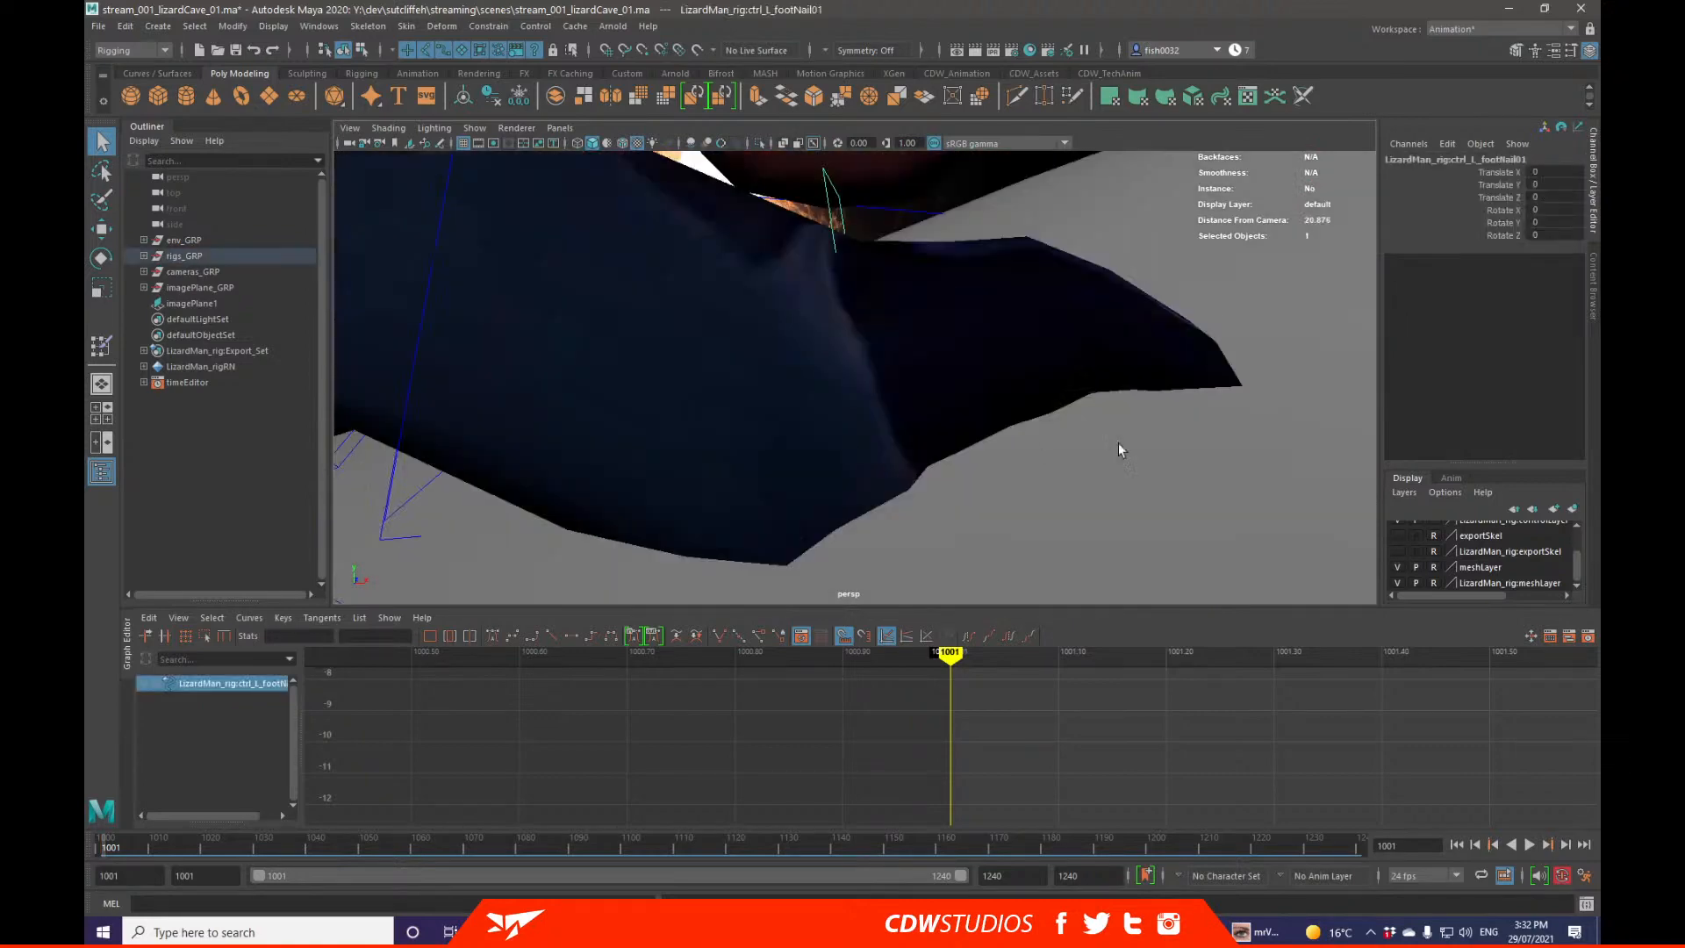
right_click_drag(1119, 450, 969, 400, "alt")
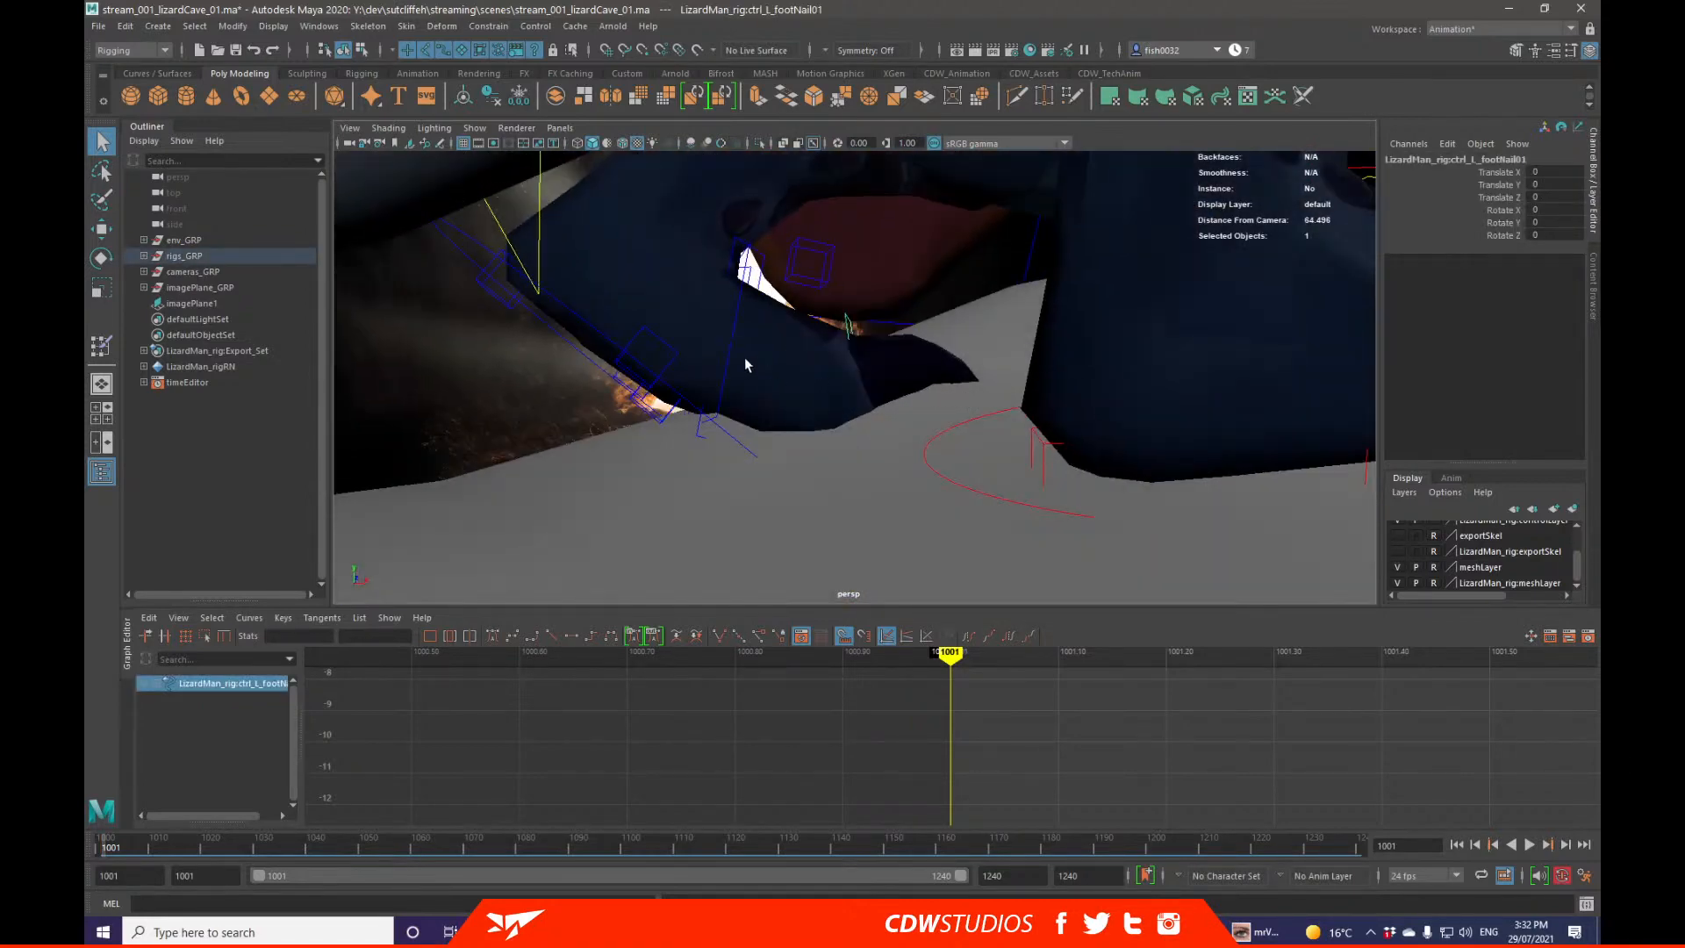
left_click(732, 383)
key("e")
left_click(1497, 236)
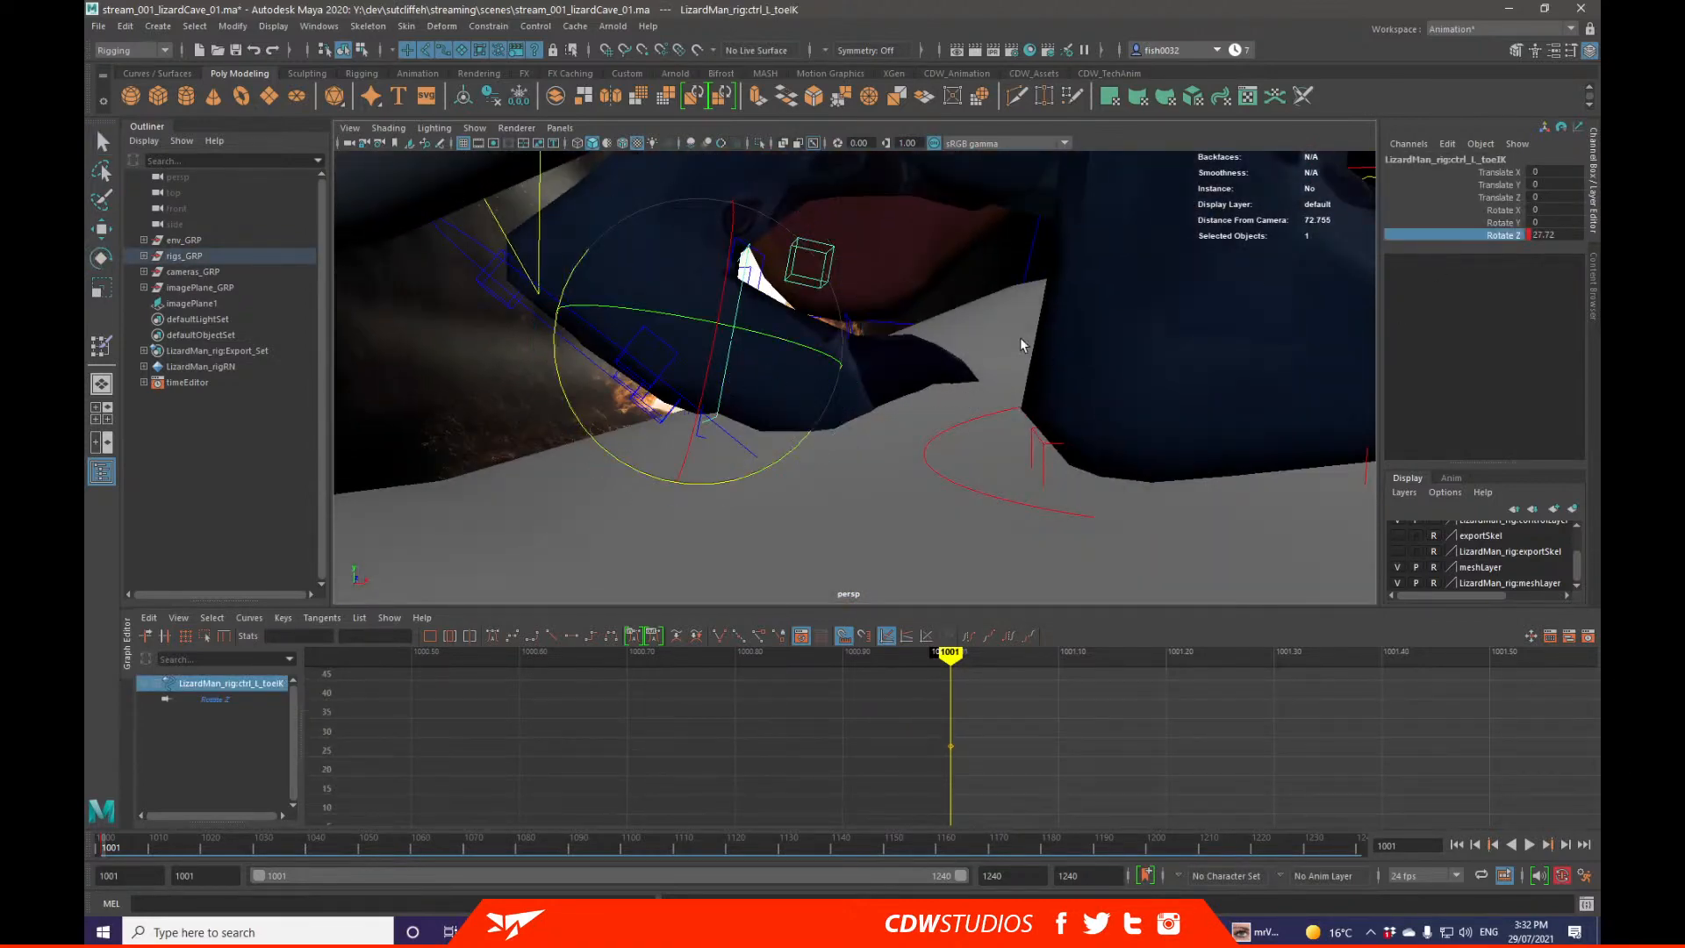
middle_click_drag(941, 364, 920, 355)
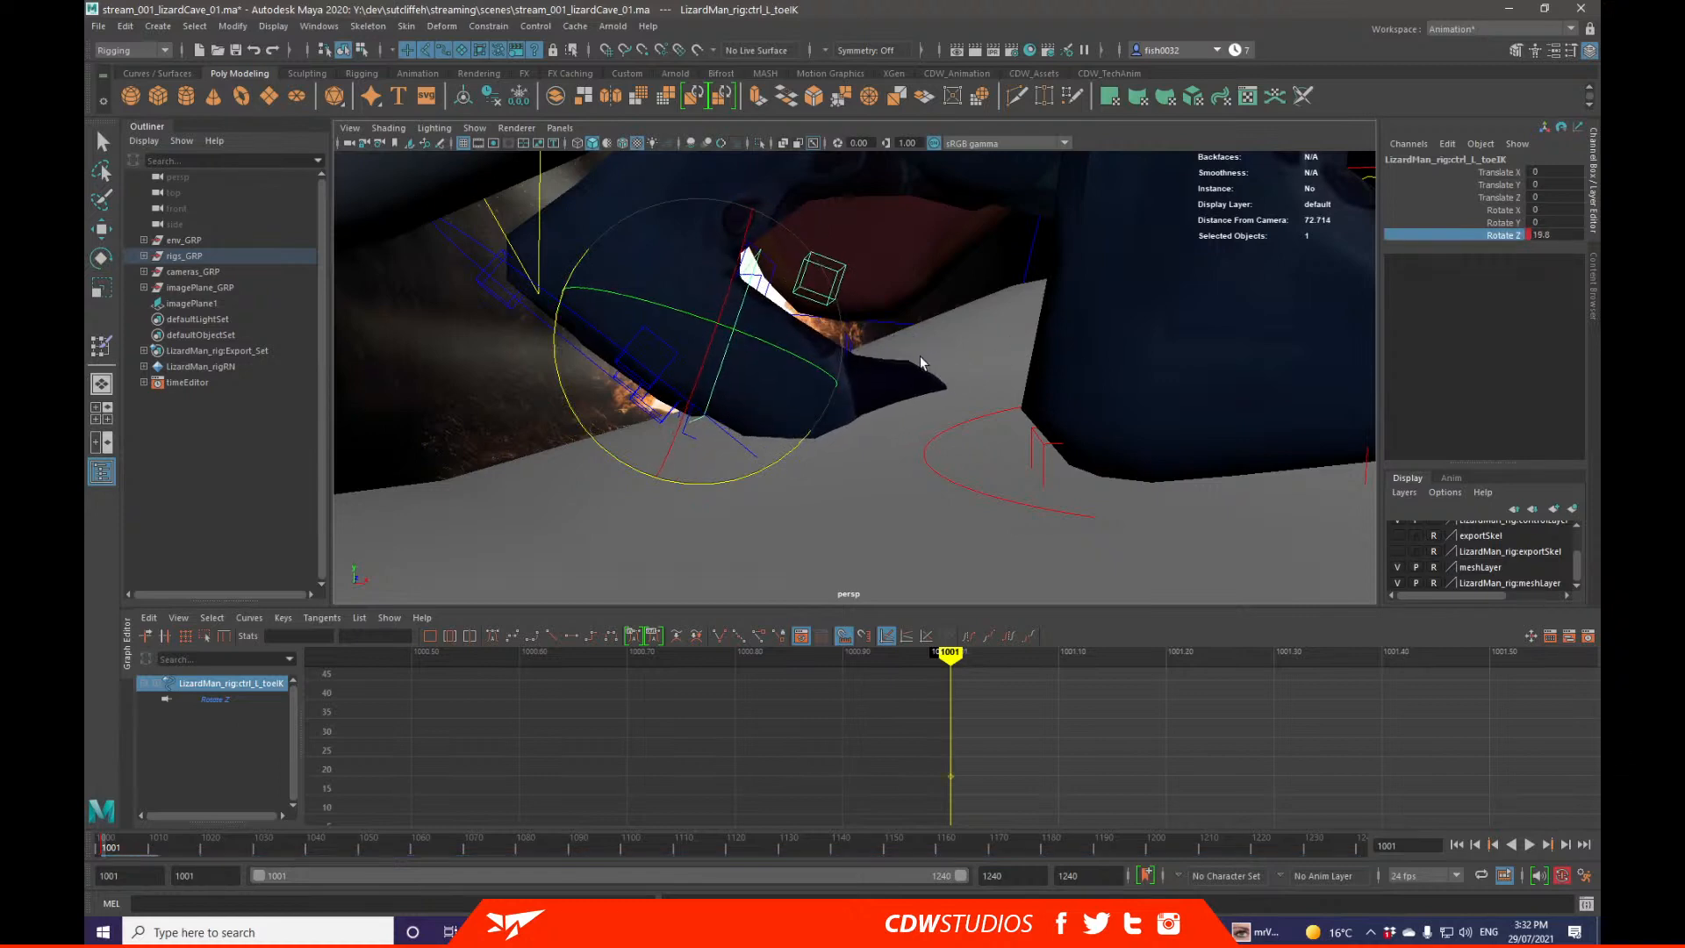
key("q")
Step: Move the left leg IK control back to about Translate X 6.1 and Translate Z -79.4
left_click(699, 405)
key("w")
left_click_drag(647, 349, 729, 254, "alt")
key("q")
scroll(815, 386, "down", 5)
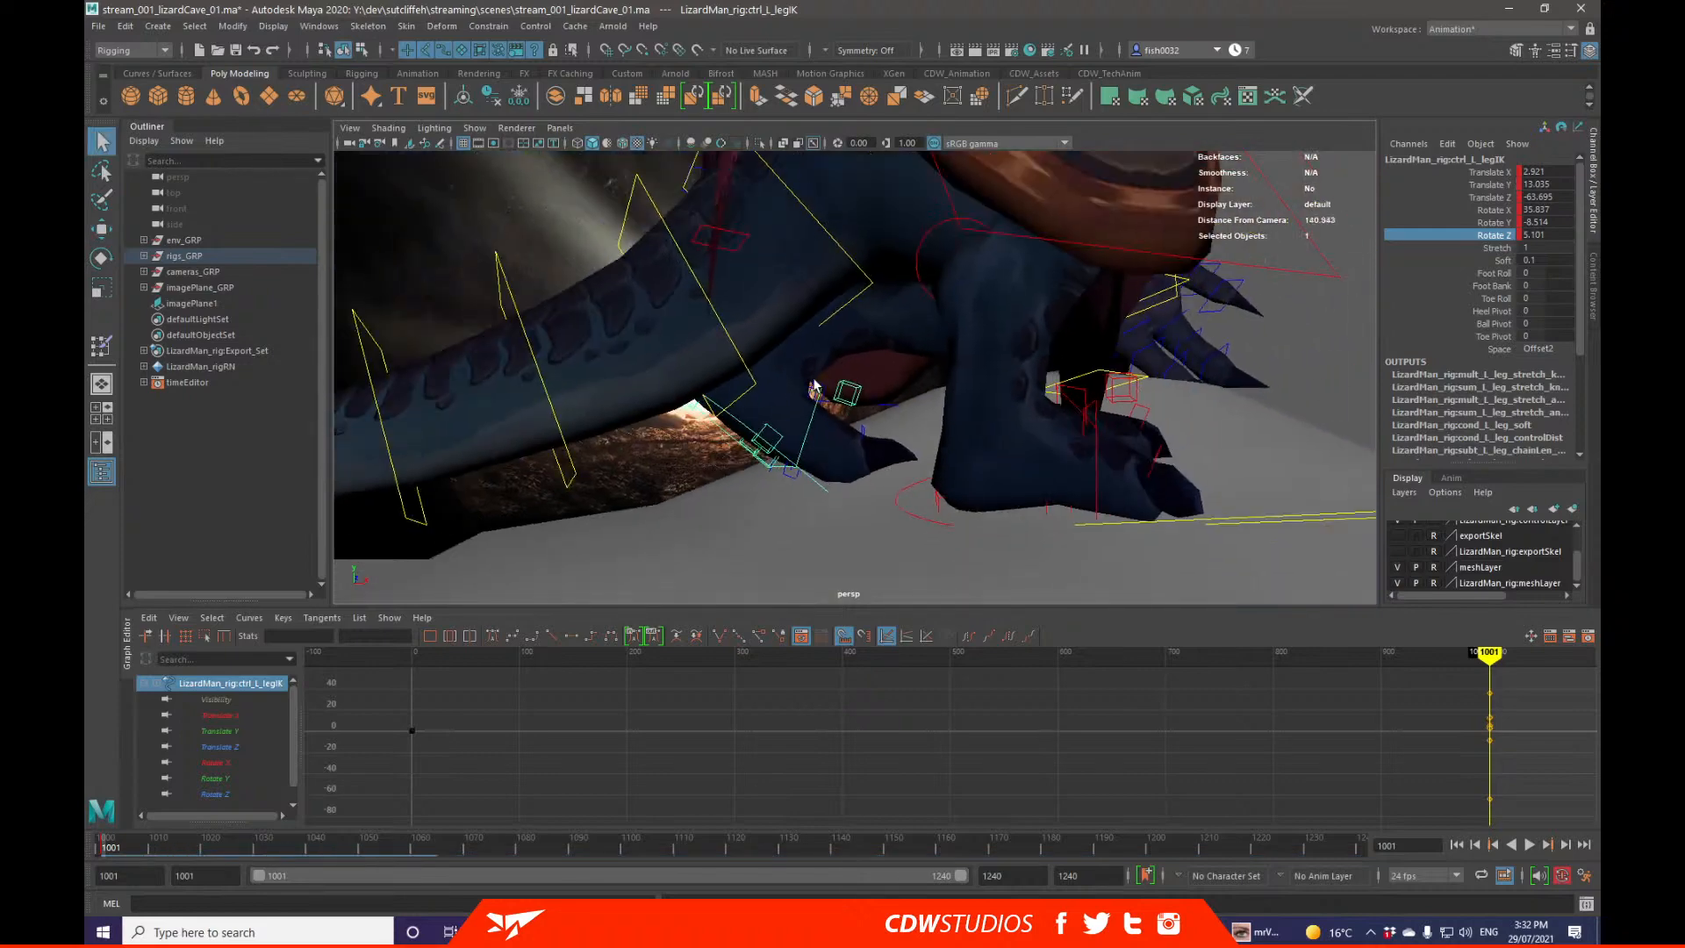
key("w")
left_click_drag(829, 365, 698, 292)
scroll(755, 364, "down", 2)
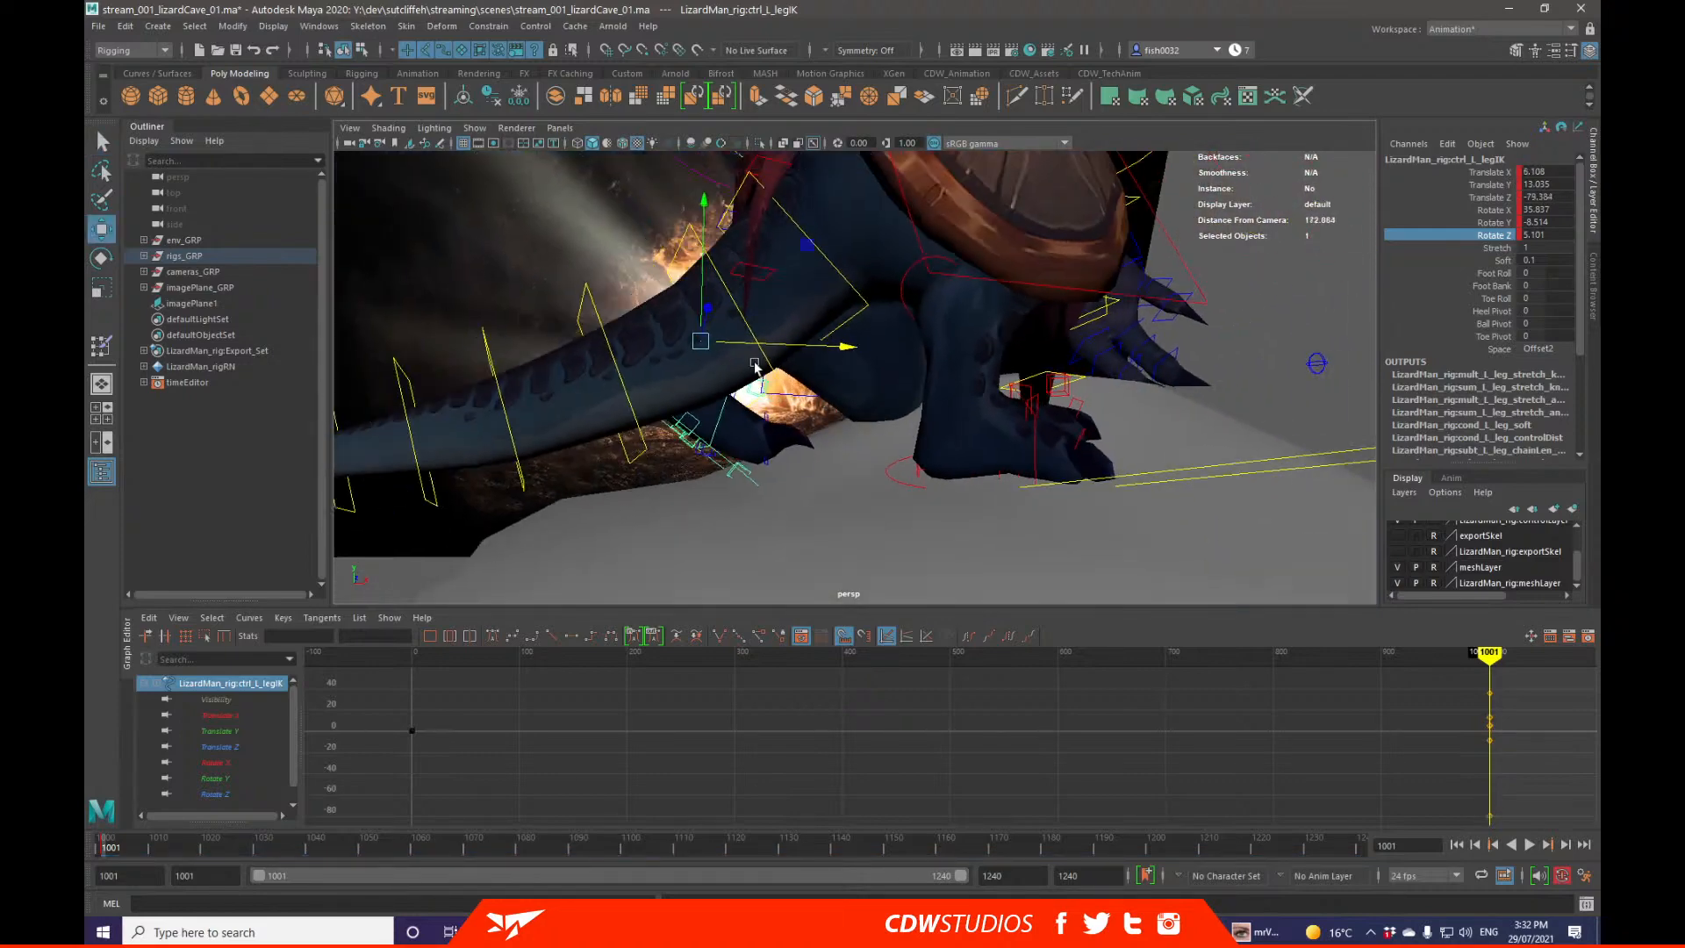
Step: Rotate the left leg IK control to about 56.2 in Rotate X and lower it to about 9.5 in Translate Y
key("e")
key("w")
key("q")
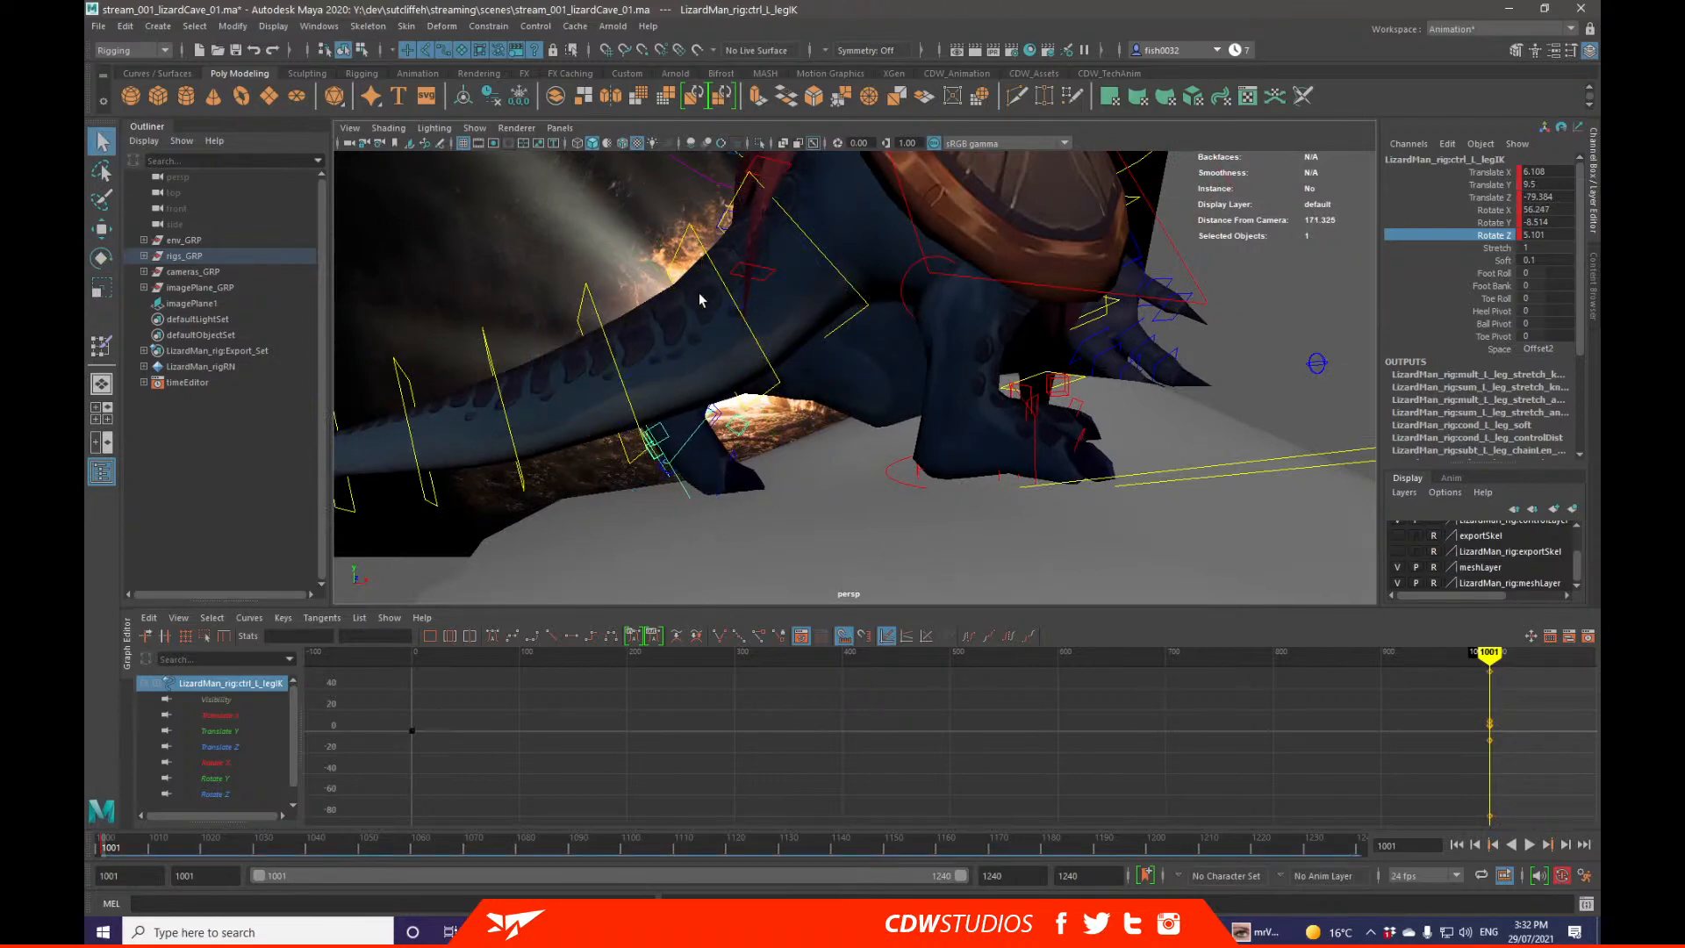
scroll(700, 295, "down", 4)
left_click_drag(700, 295, 824, 407, "alt")
middle_click_drag(824, 406, 906, 443, "alt")
left_click_drag(906, 443, 843, 443, "alt")
scroll(840, 445, "down", 3)
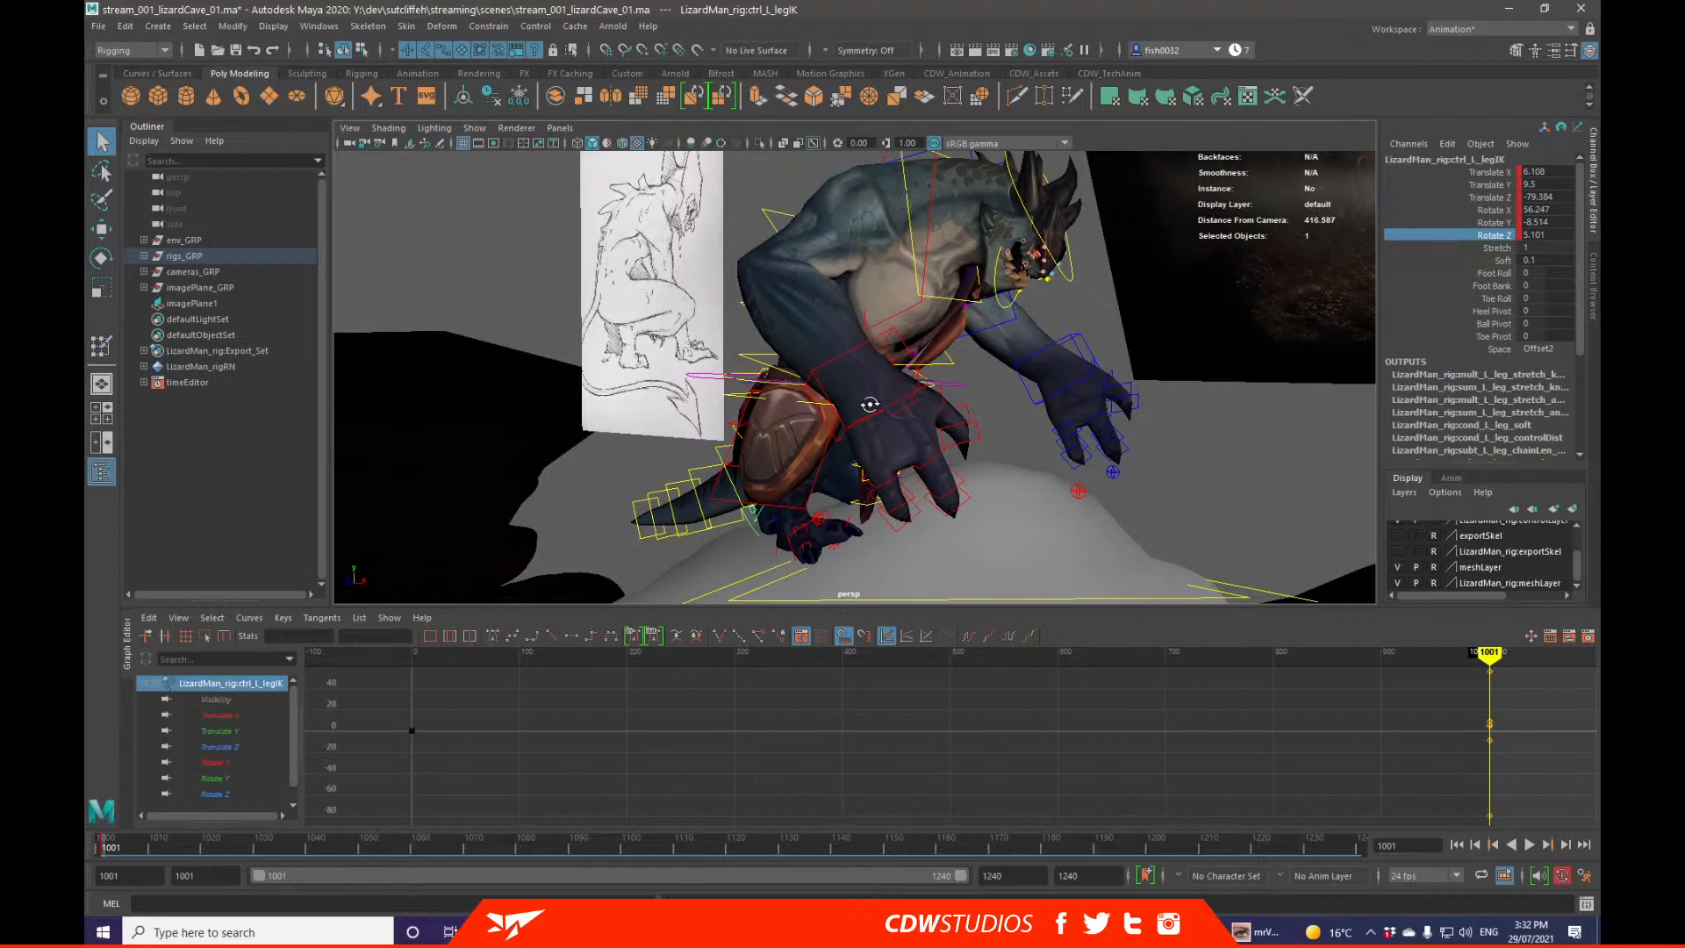
Step: Compare the lizard's crouched body with the reference sketch from several angles, focusing on the centre-of-gravity control
left_click_drag(869, 404, 907, 454, "alt")
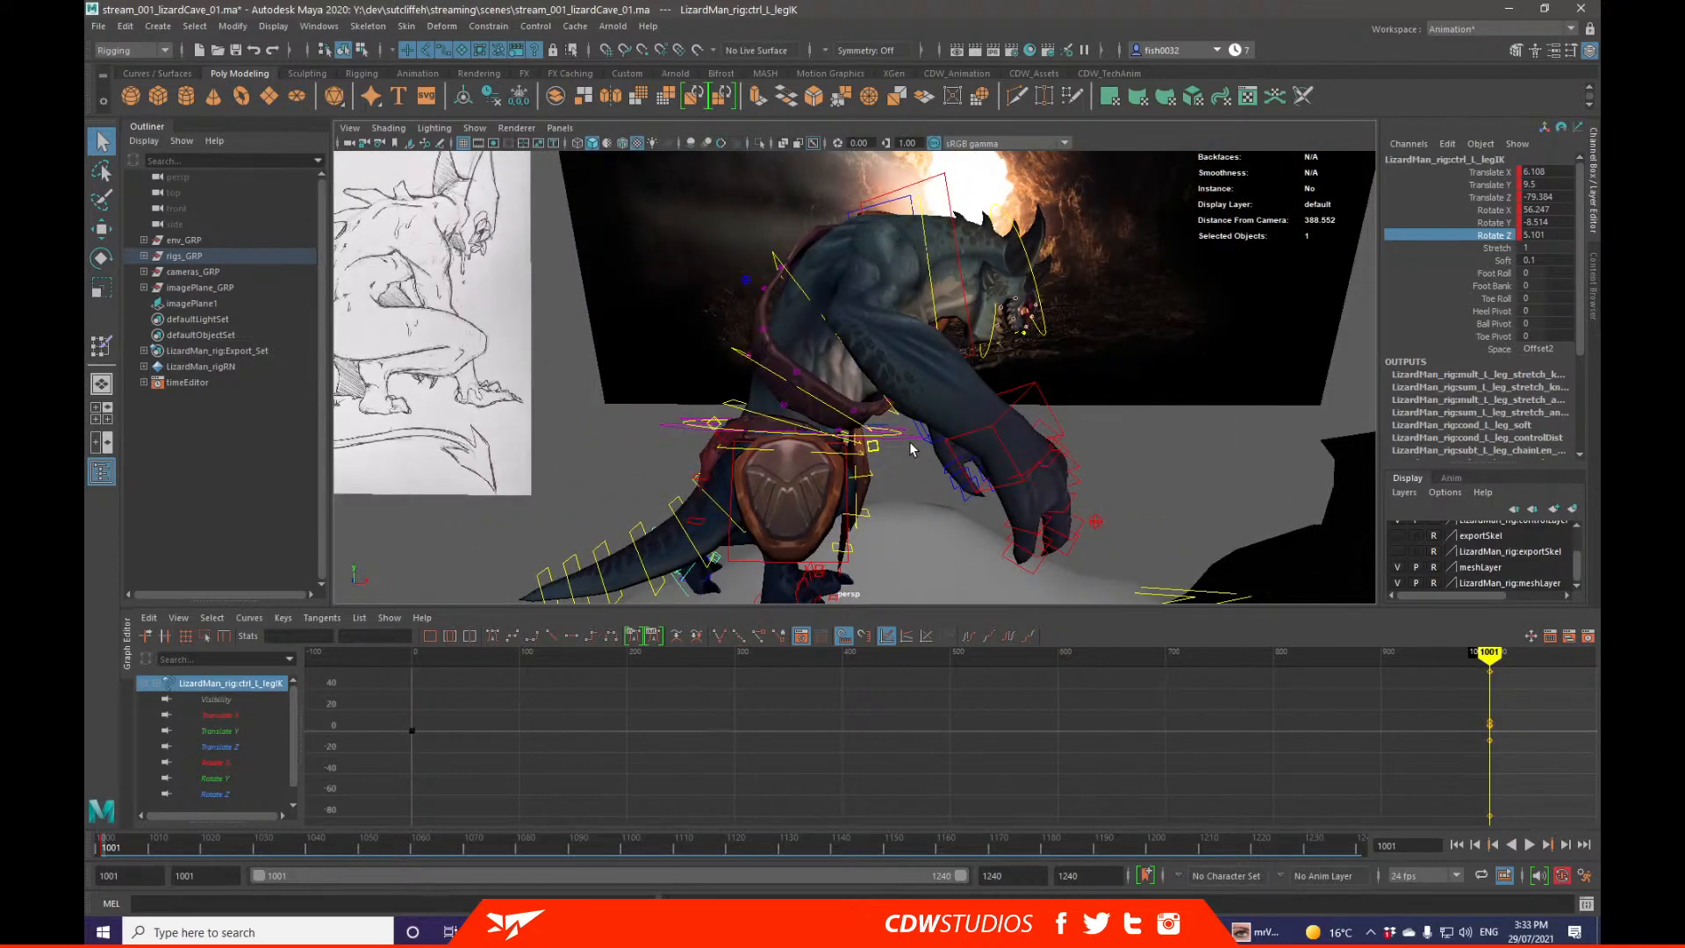
mouse_move(908, 450)
middle_mouse_down("alt")
mouse_move(1000, 463)
mouse_move(916, 429)
middle_mouse_up("alt")
scroll(914, 434, "down", 1)
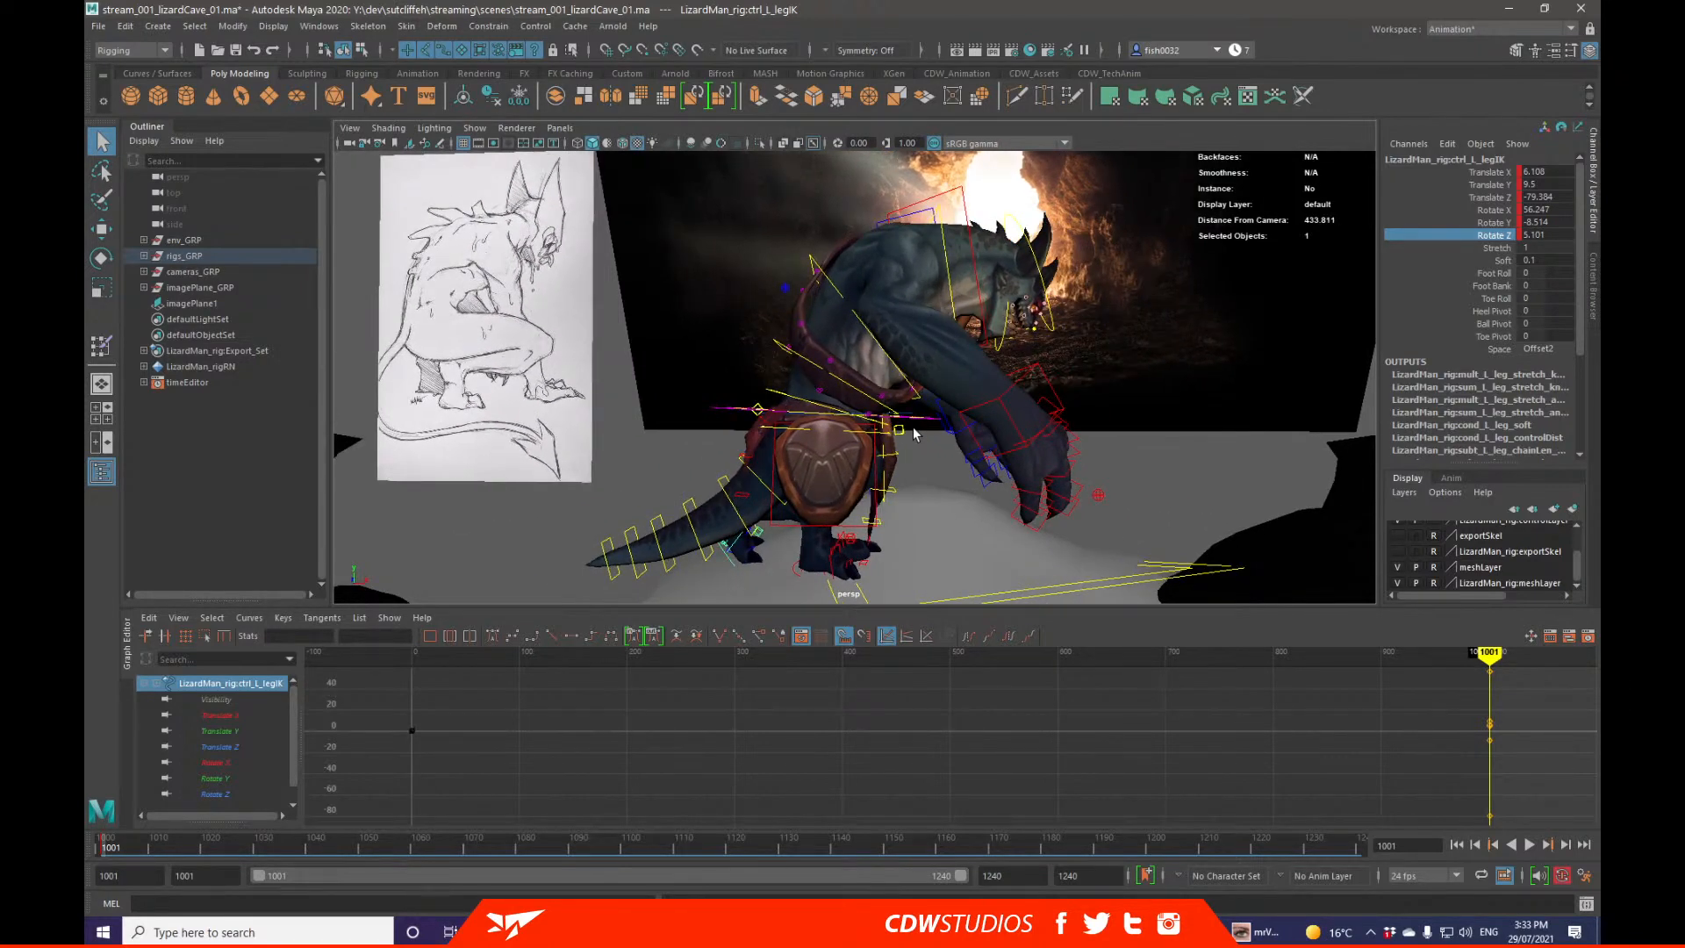
mouse_move(913, 426)
left_mouse_down("alt")
mouse_move(745, 443)
mouse_move(845, 448)
left_mouse_up("alt")
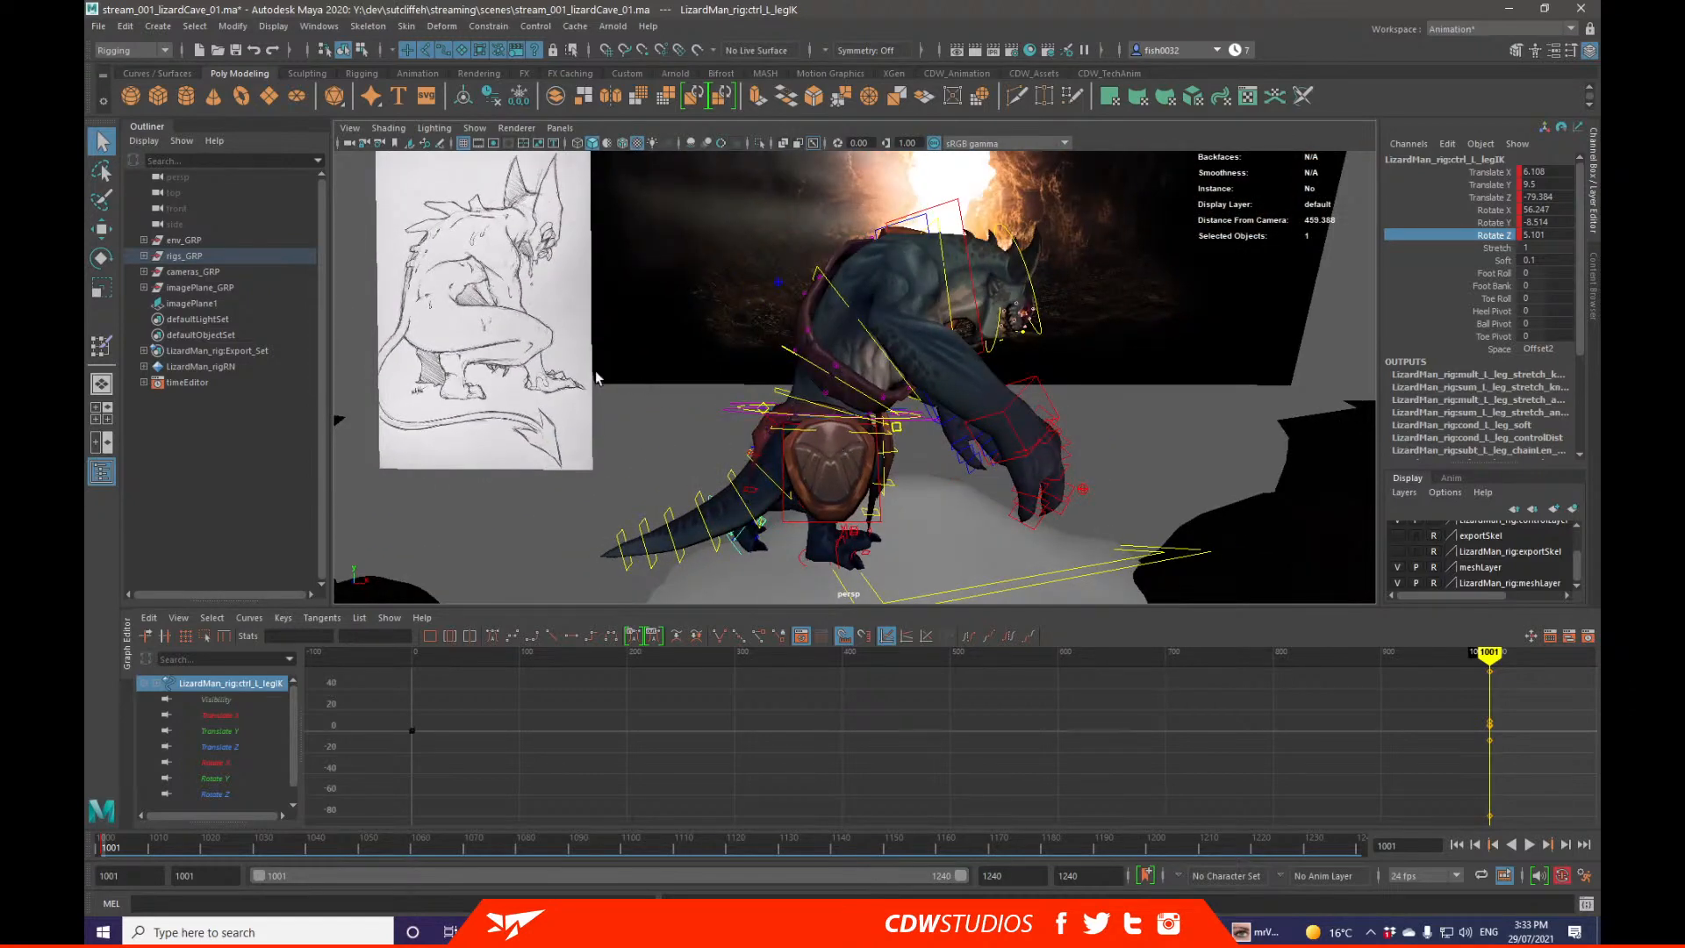
left_click_drag(823, 367, 913, 360, "alt")
left_click_drag(779, 393, 785, 421, "alt")
left_click(767, 417)
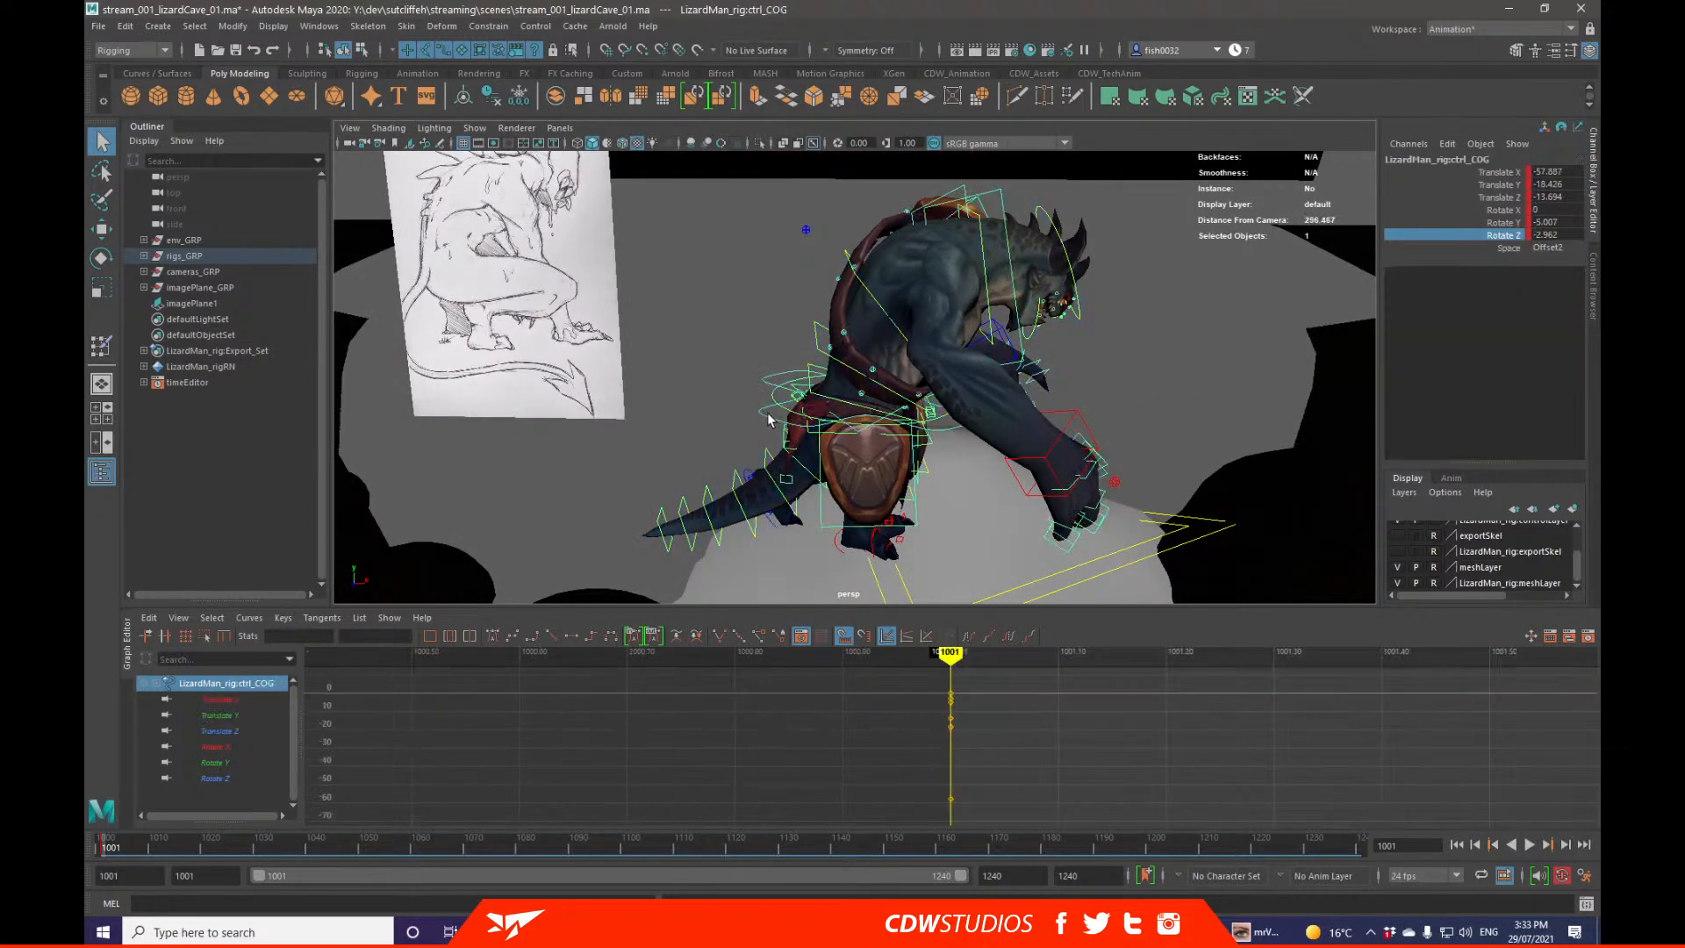
key("f")
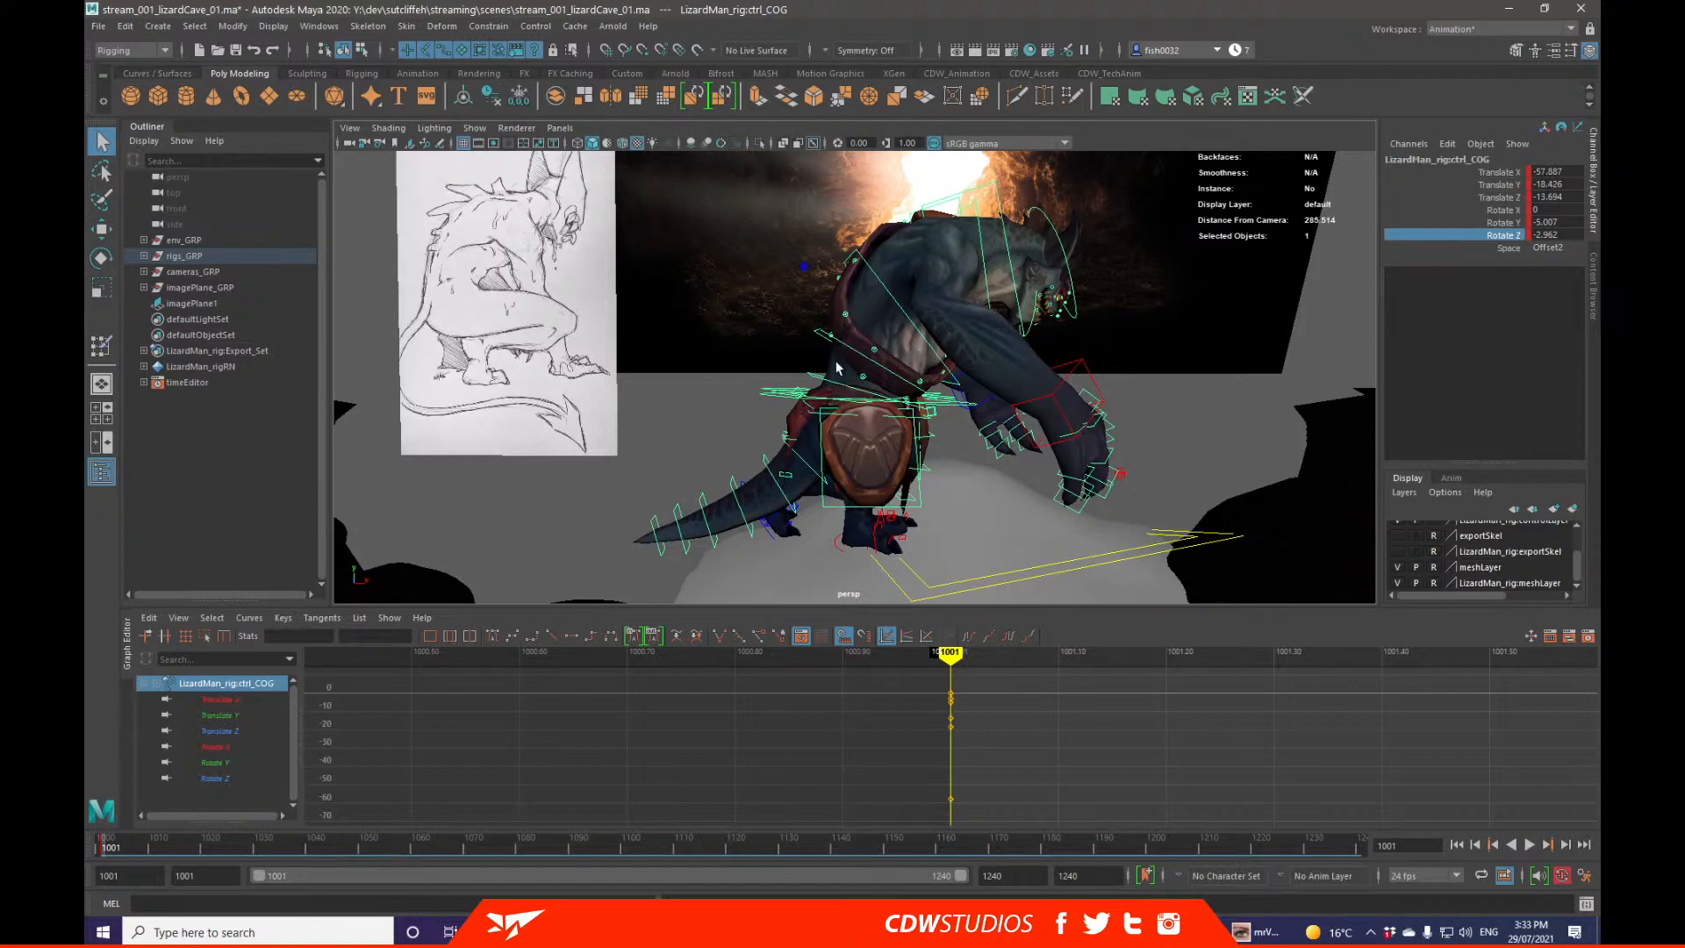
Step: Rotate the lower spine control to adjust the bend of the torso
left_click_drag(835, 361, 834, 391, "alt")
left_click(813, 341)
key("e")
left_click_drag(788, 259, 766, 275)
key("q")
Step: Rotate the upper spine and neck controls together, bringing the neck to about -12.0 in Rotate Z
left_click(861, 319)
left_click_drag(862, 319, 925, 323, "alt")
left_click(956, 279, "shift")
key("e")
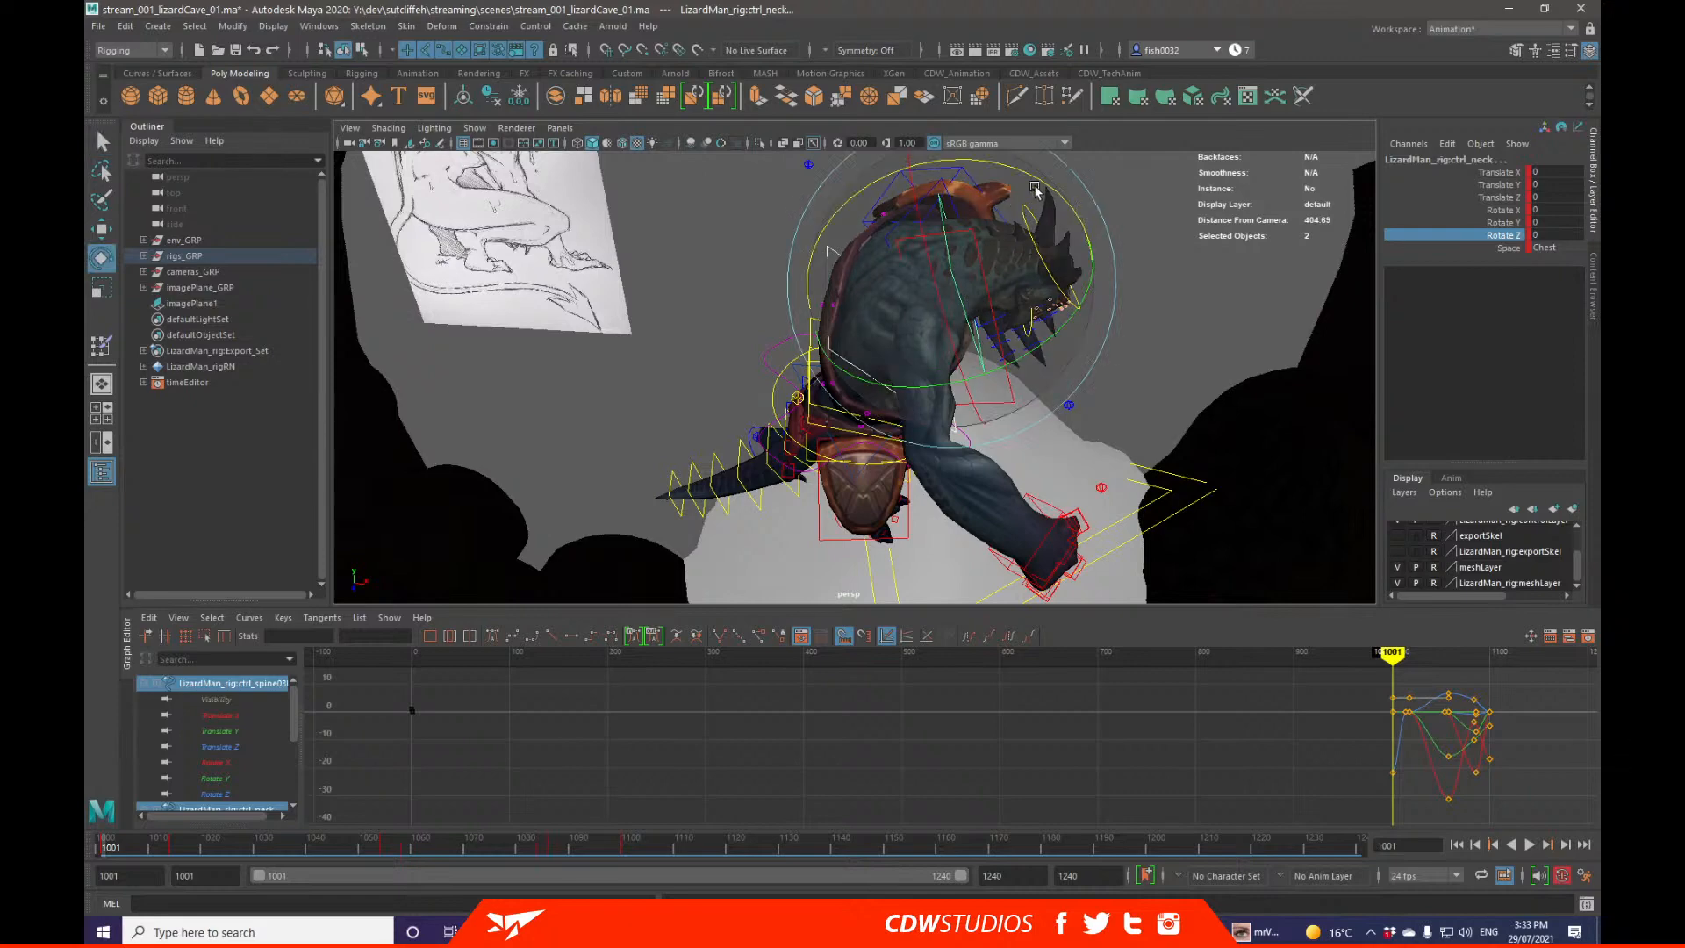
left_click_drag(1041, 182, 992, 286)
key("q")
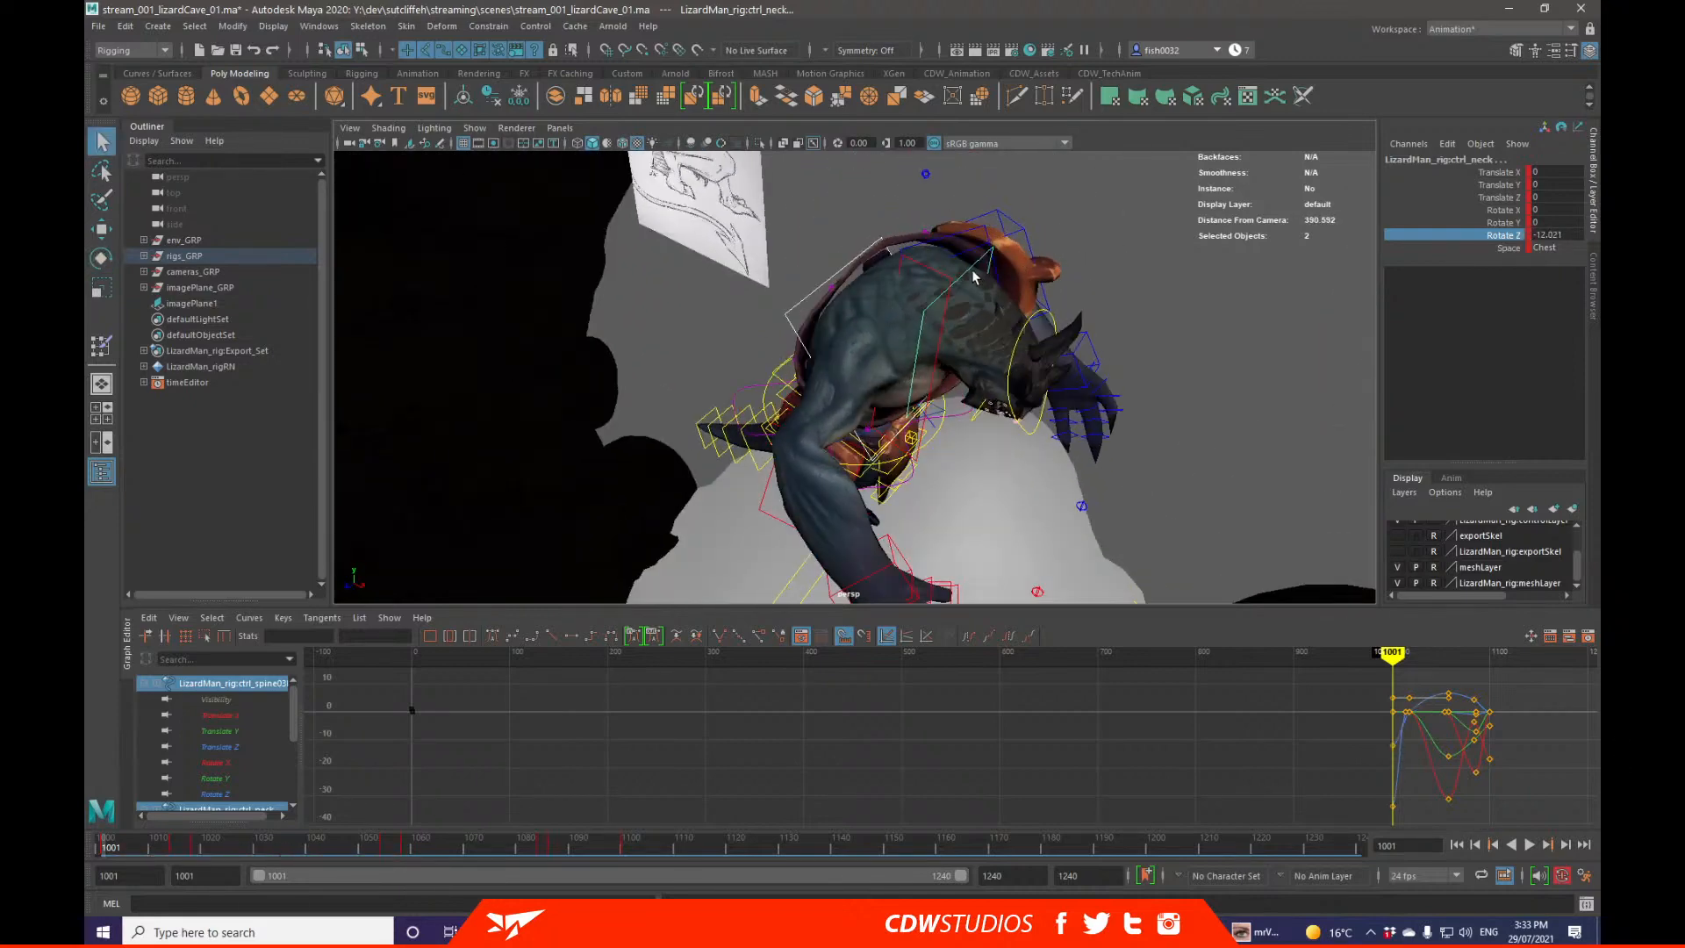
Step: Rotate the neck and head controls together, bringing the head to about 17.0 in Rotate Z
left_click(970, 268)
left_click(1024, 366, "shift")
key("e")
left_click_drag(1116, 340, 1096, 308)
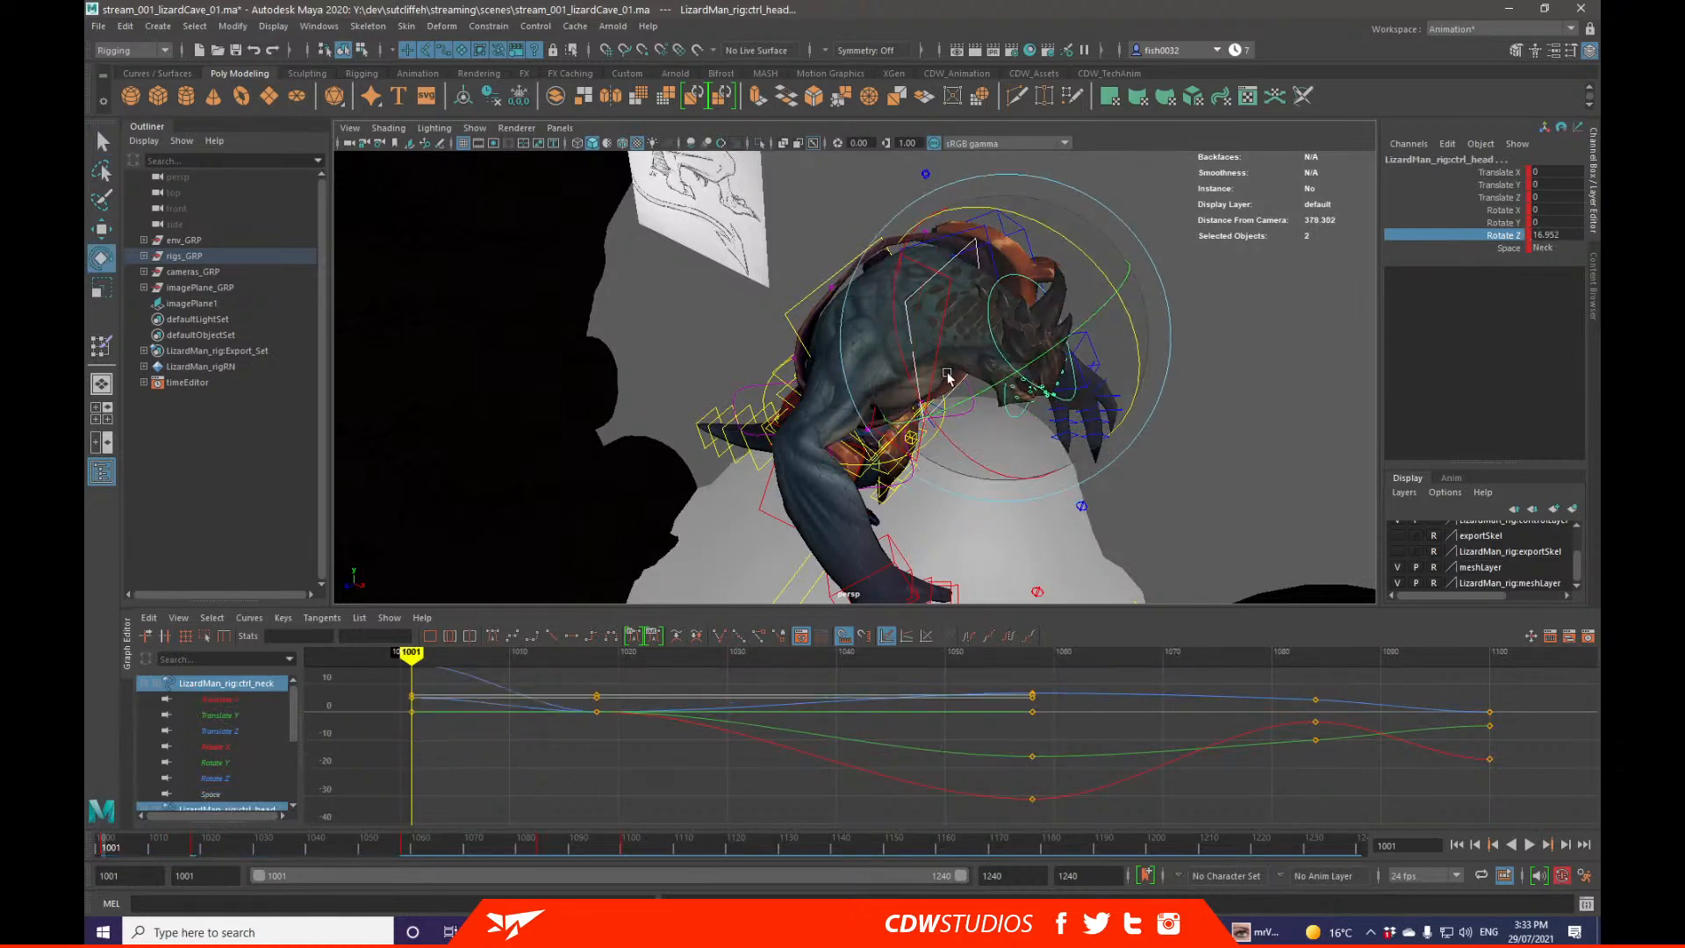
left_click_drag(913, 383, 1003, 379)
key("q")
Step: Key the Rotate X, Y and Z channels of the right clavicle control
left_click(946, 415)
key("w")
left_click_drag(957, 313, 819, 319)
key("q")
left_click(897, 295)
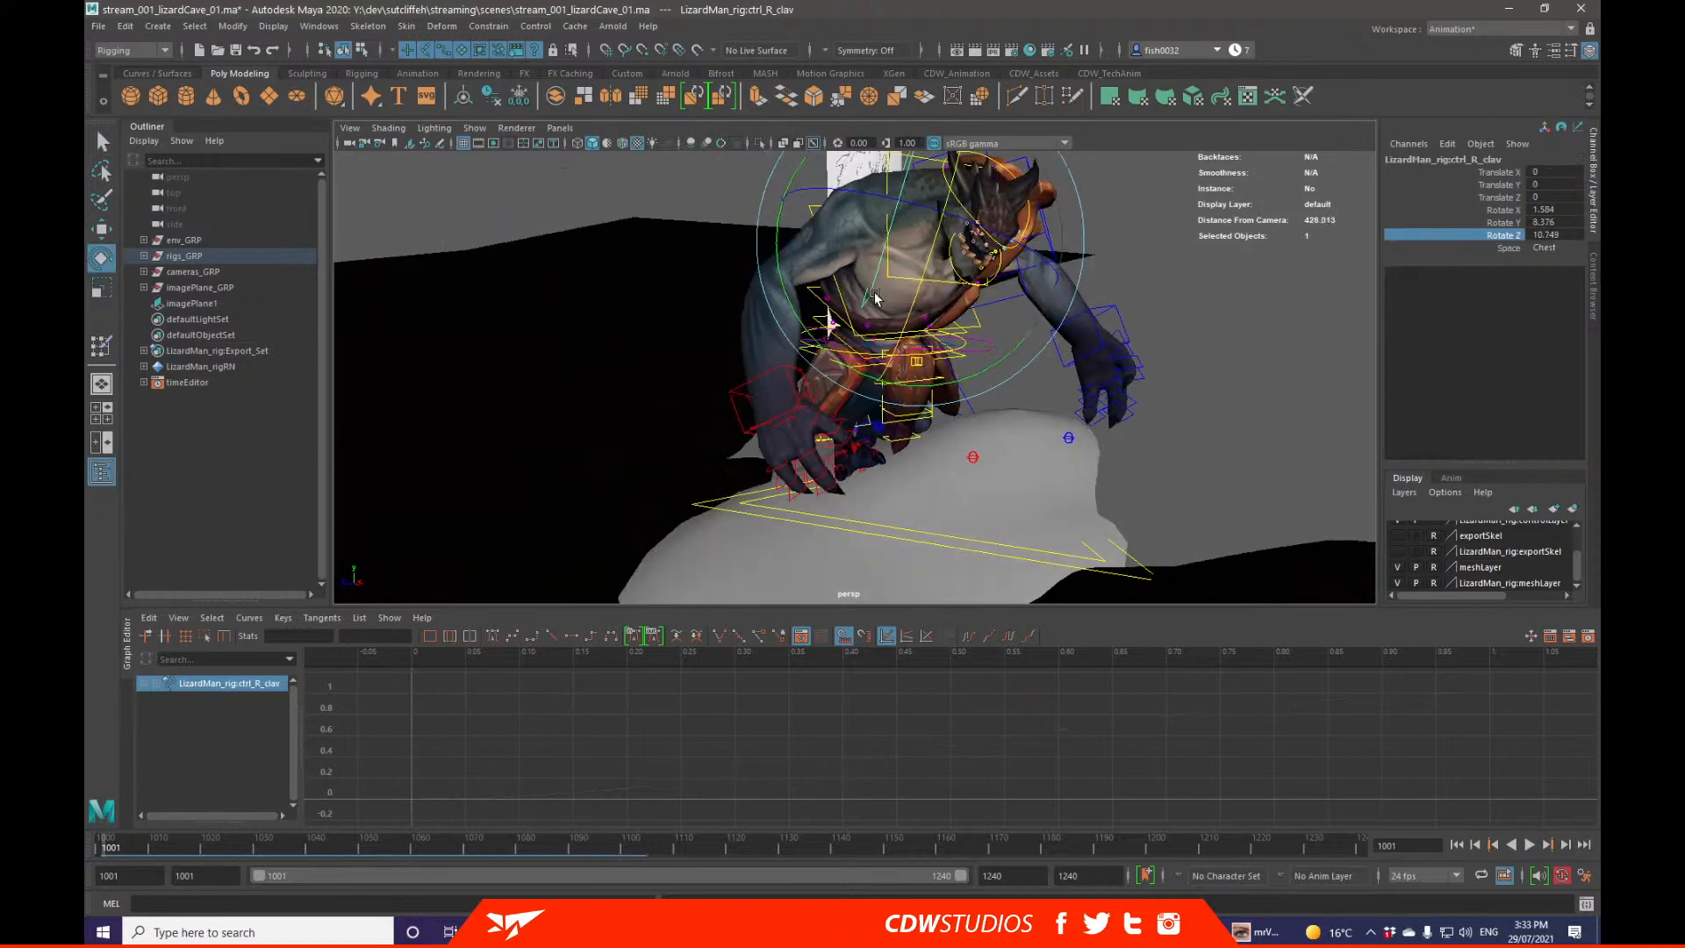
right_click(1505, 224)
left_click(1499, 242)
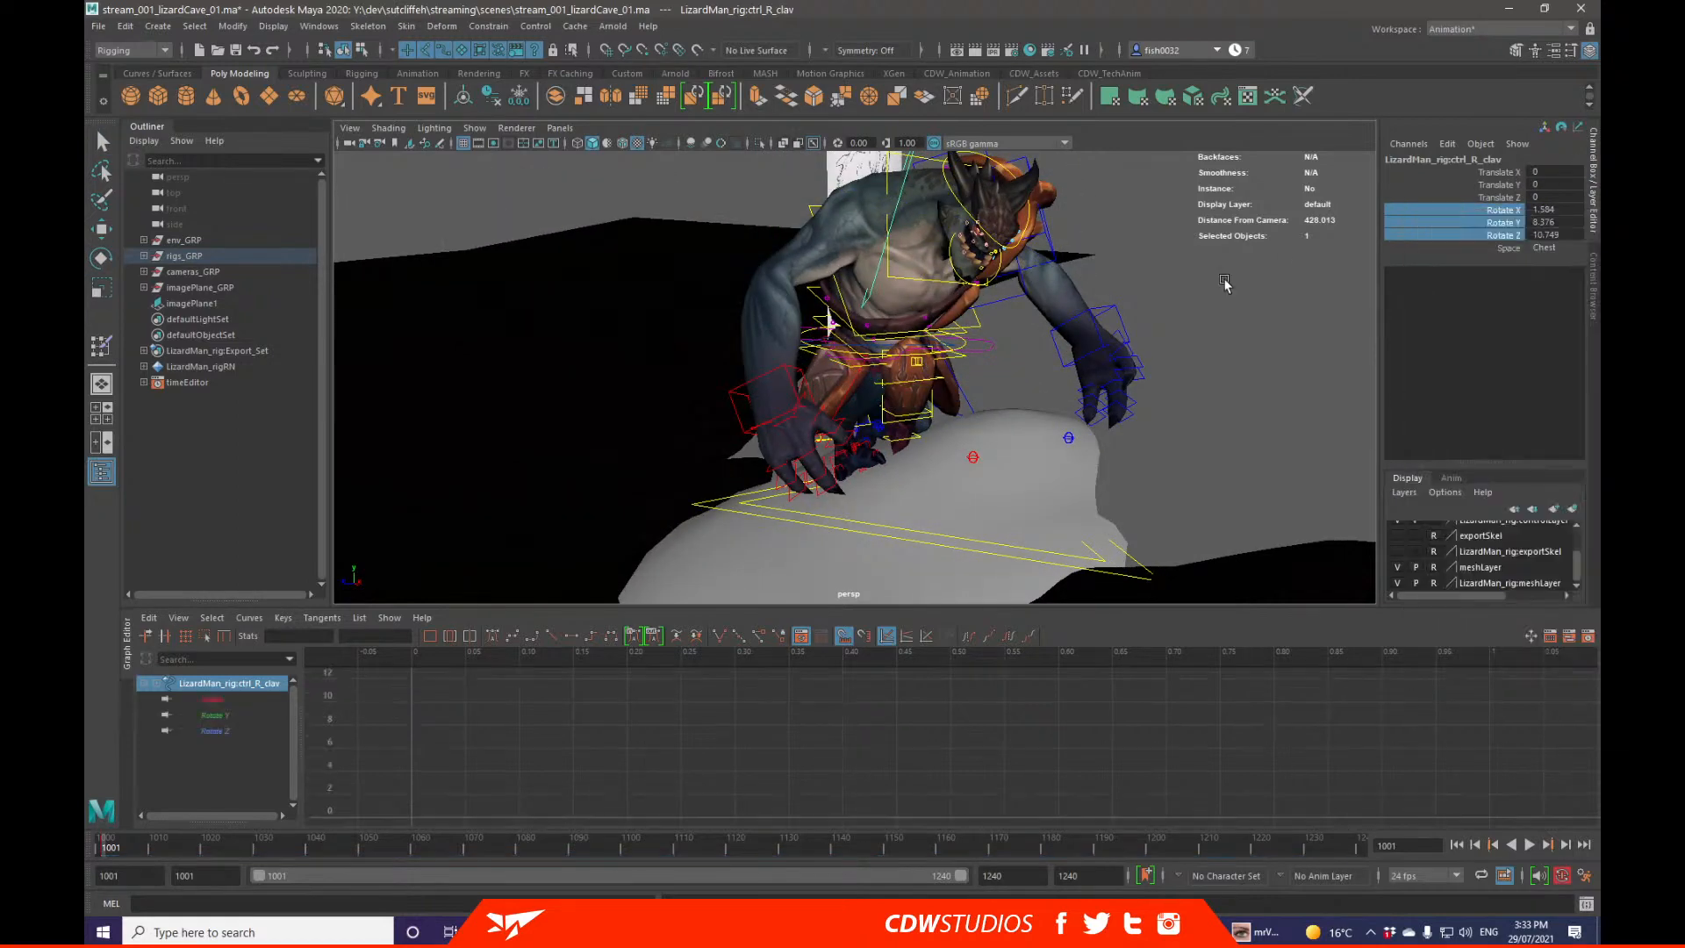
Step: Rotate the right clavicle control to about -4.1 in Rotate X, -11.4 in Rotate Y and 3.7 in Rotate Z
left_click_drag(877, 263, 908, 267, "alt")
key("e")
mouse_move(790, 242)
left_mouse_down()
mouse_move(784, 273)
mouse_move(789, 225)
left_mouse_up()
left_click_drag(958, 344, 1025, 268)
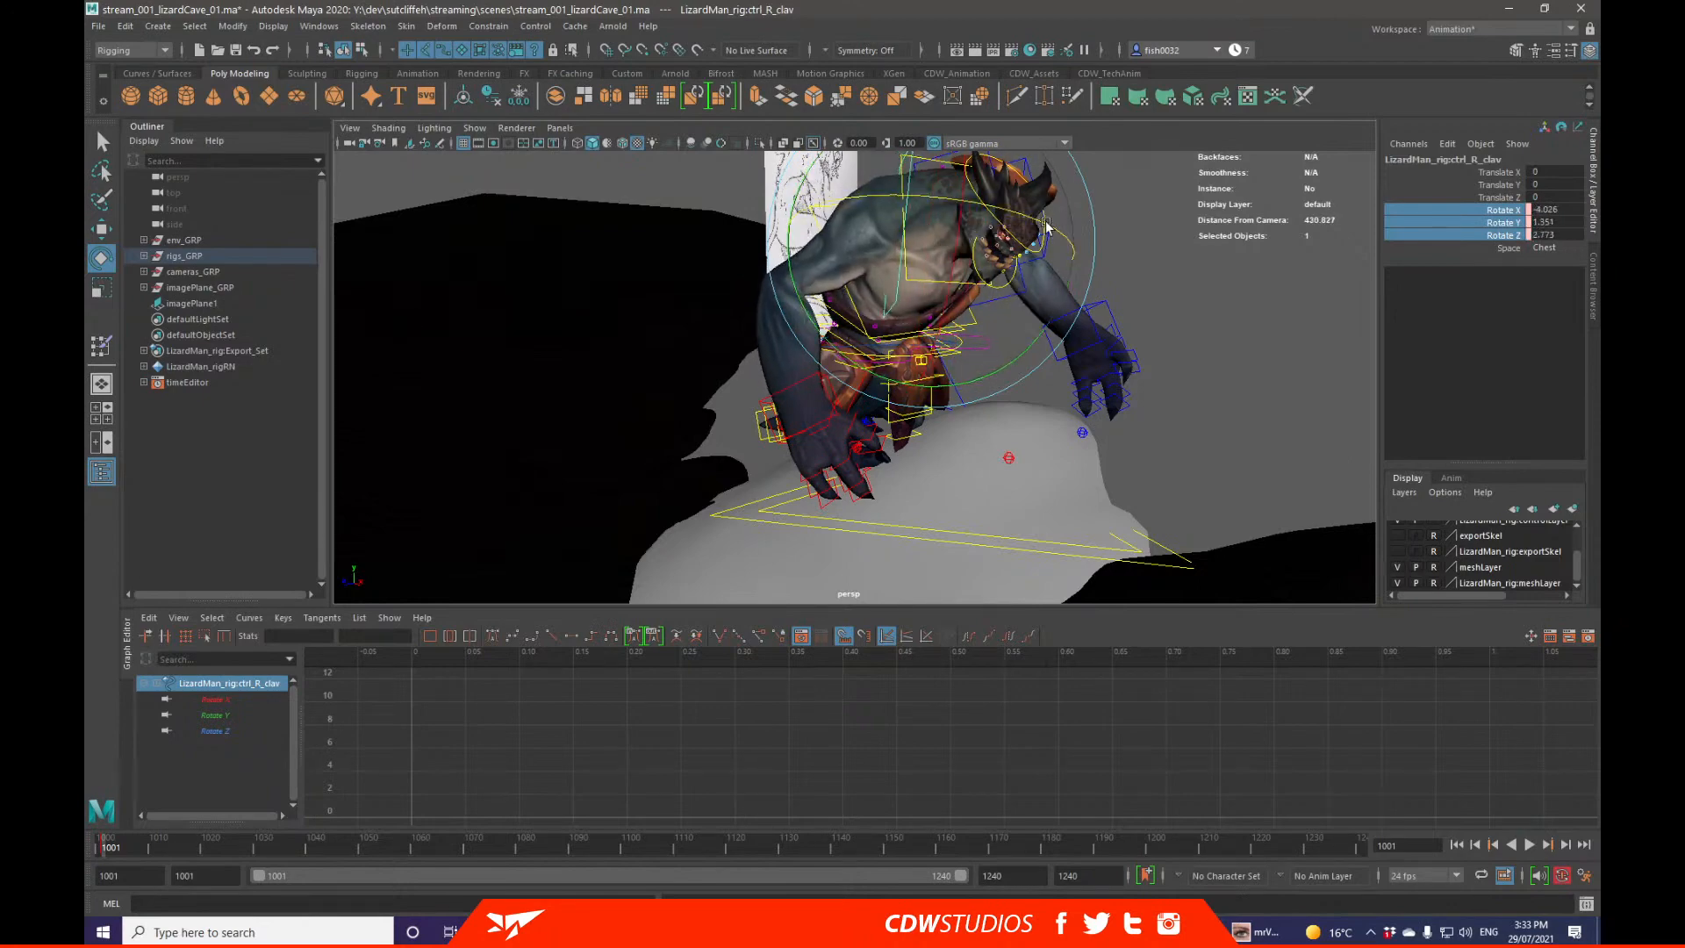
left_click_drag(1009, 362, 1077, 347)
key("q")
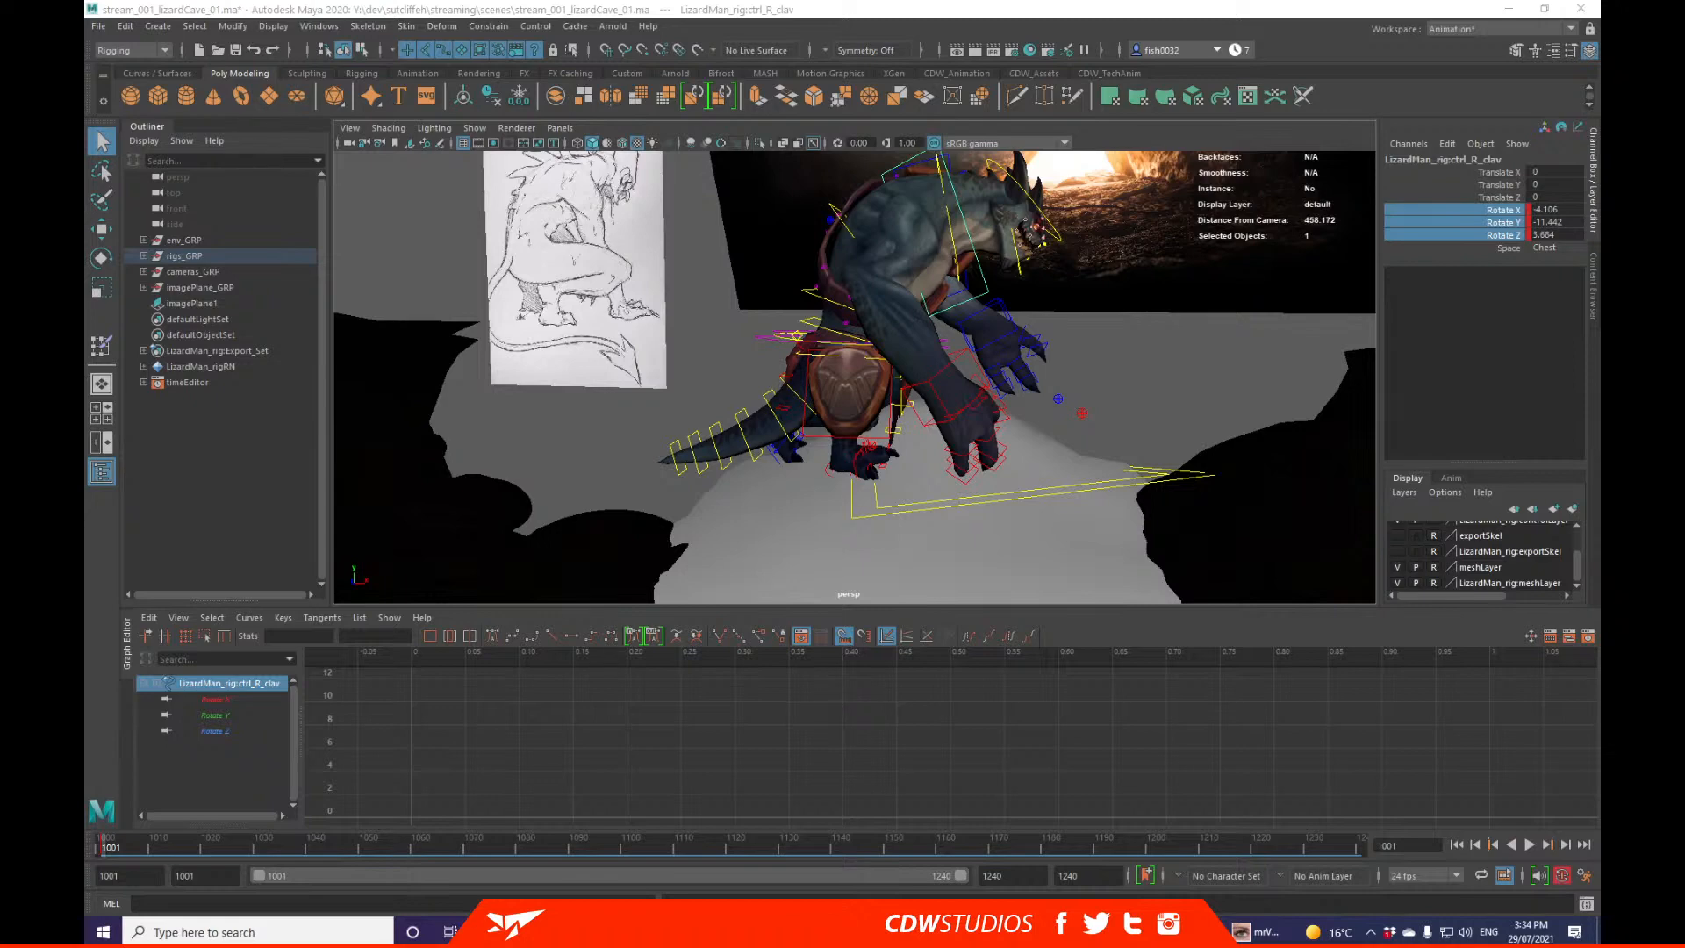
Step: Bring the browser with the "thinking man" image results into view, study the statue's pose and return to Maya
left_click_drag(1599, 192, 186, 132)
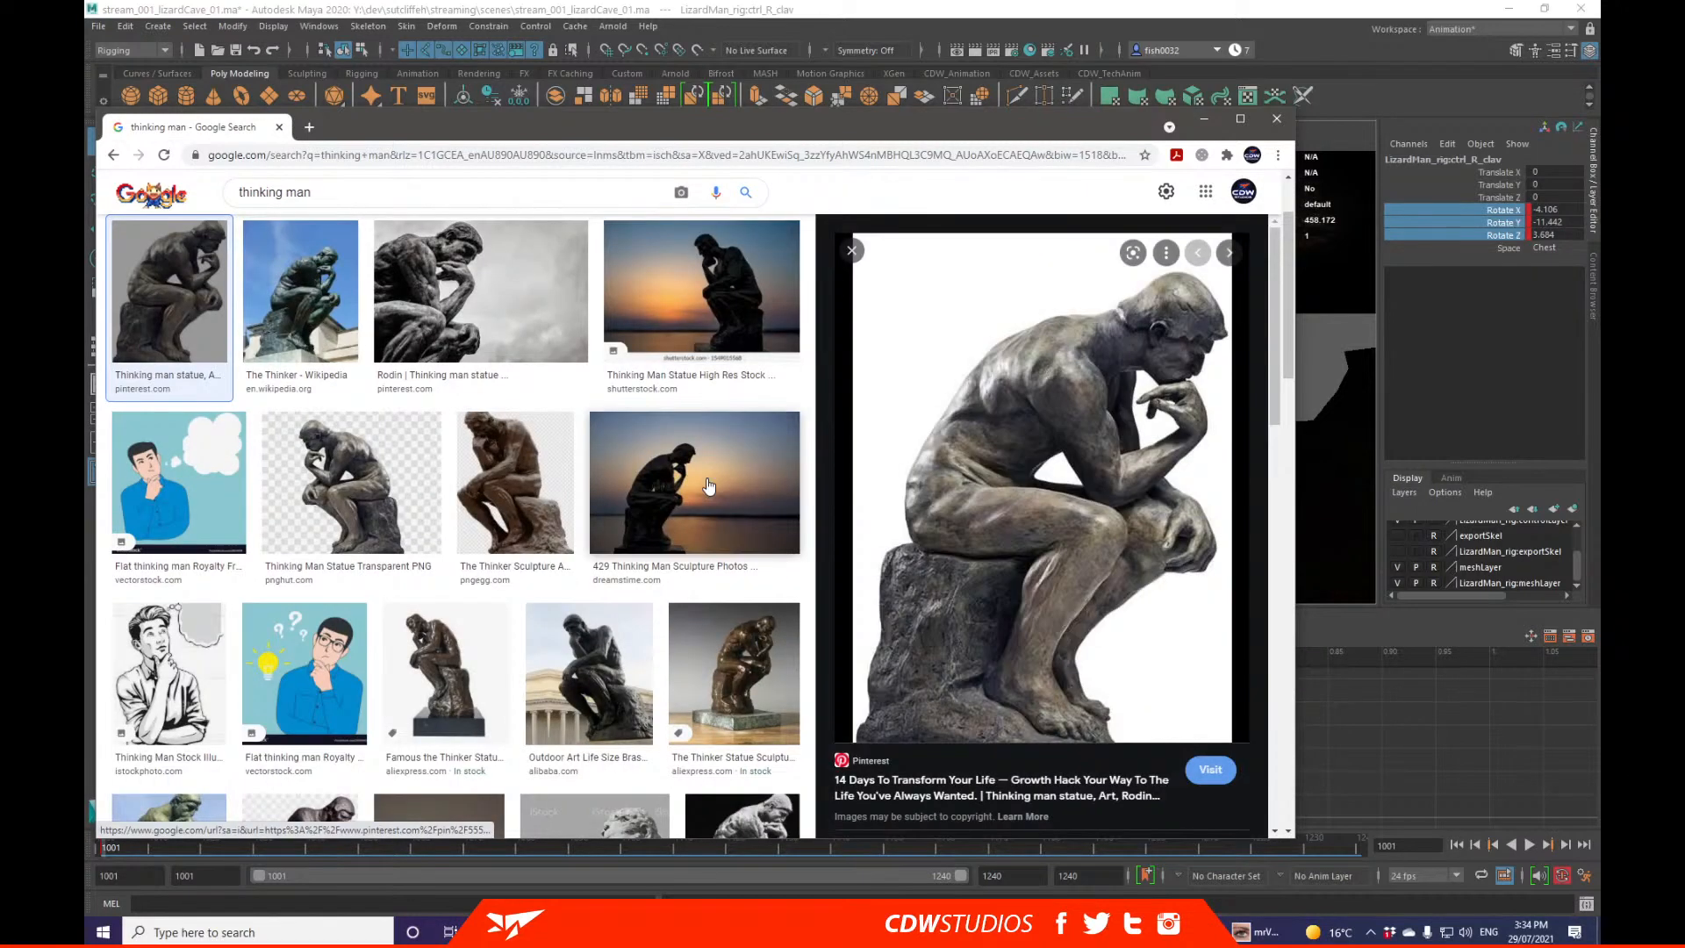
left_click(167, 409)
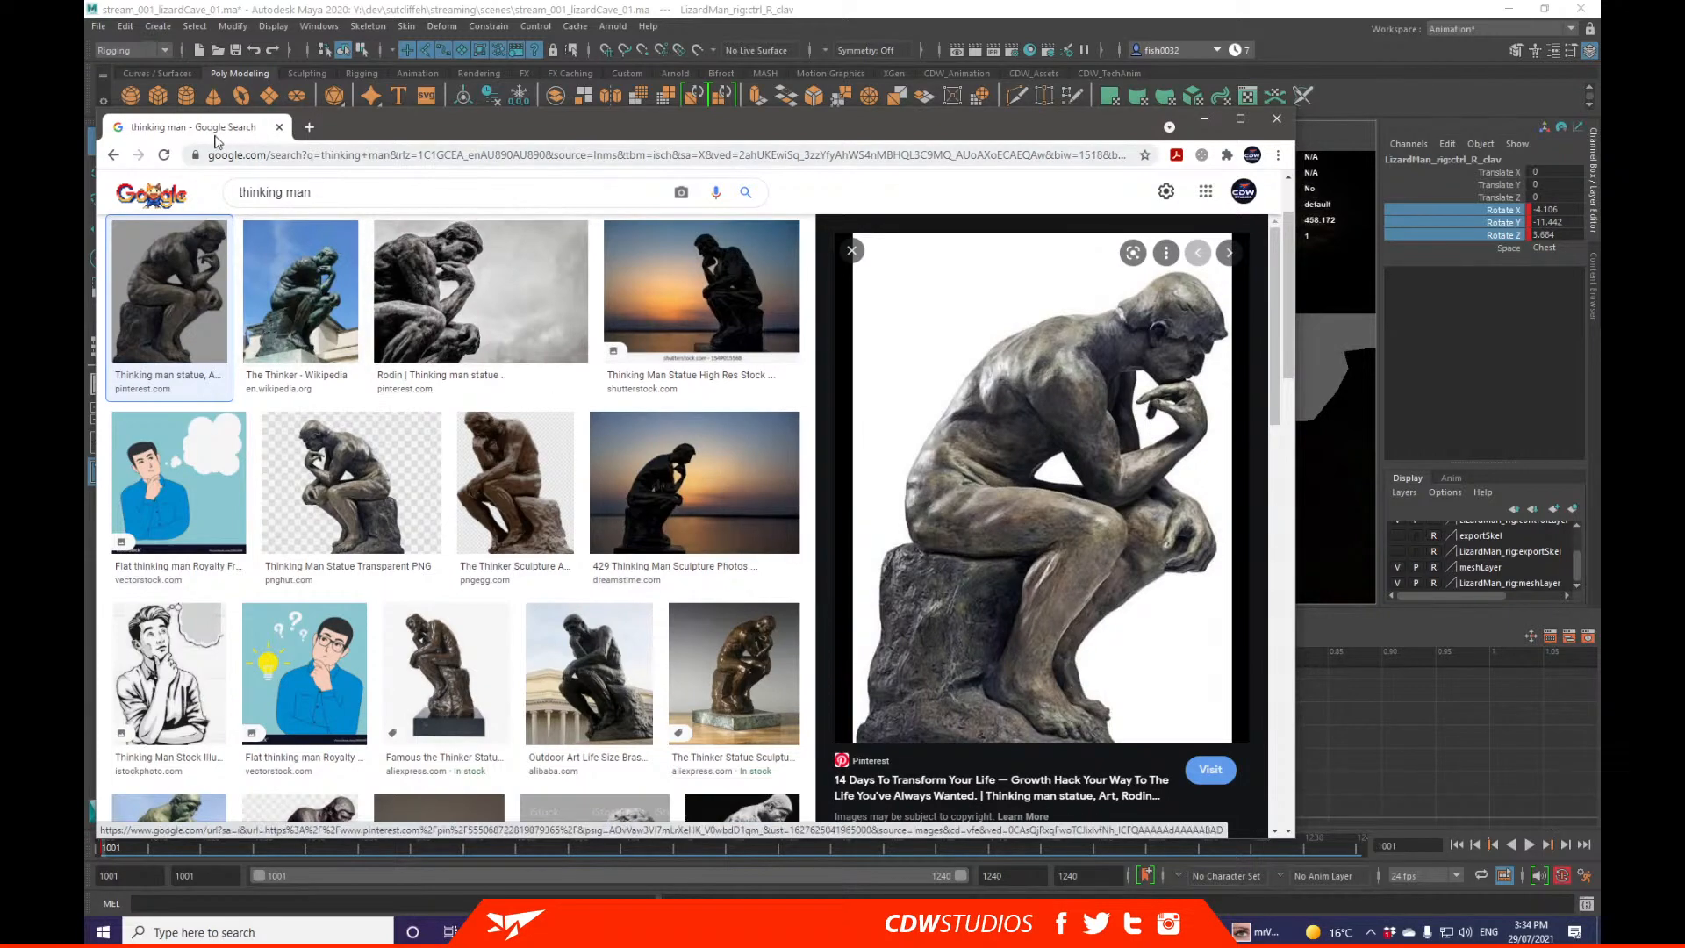
left_click_drag(215, 136, 86, 193)
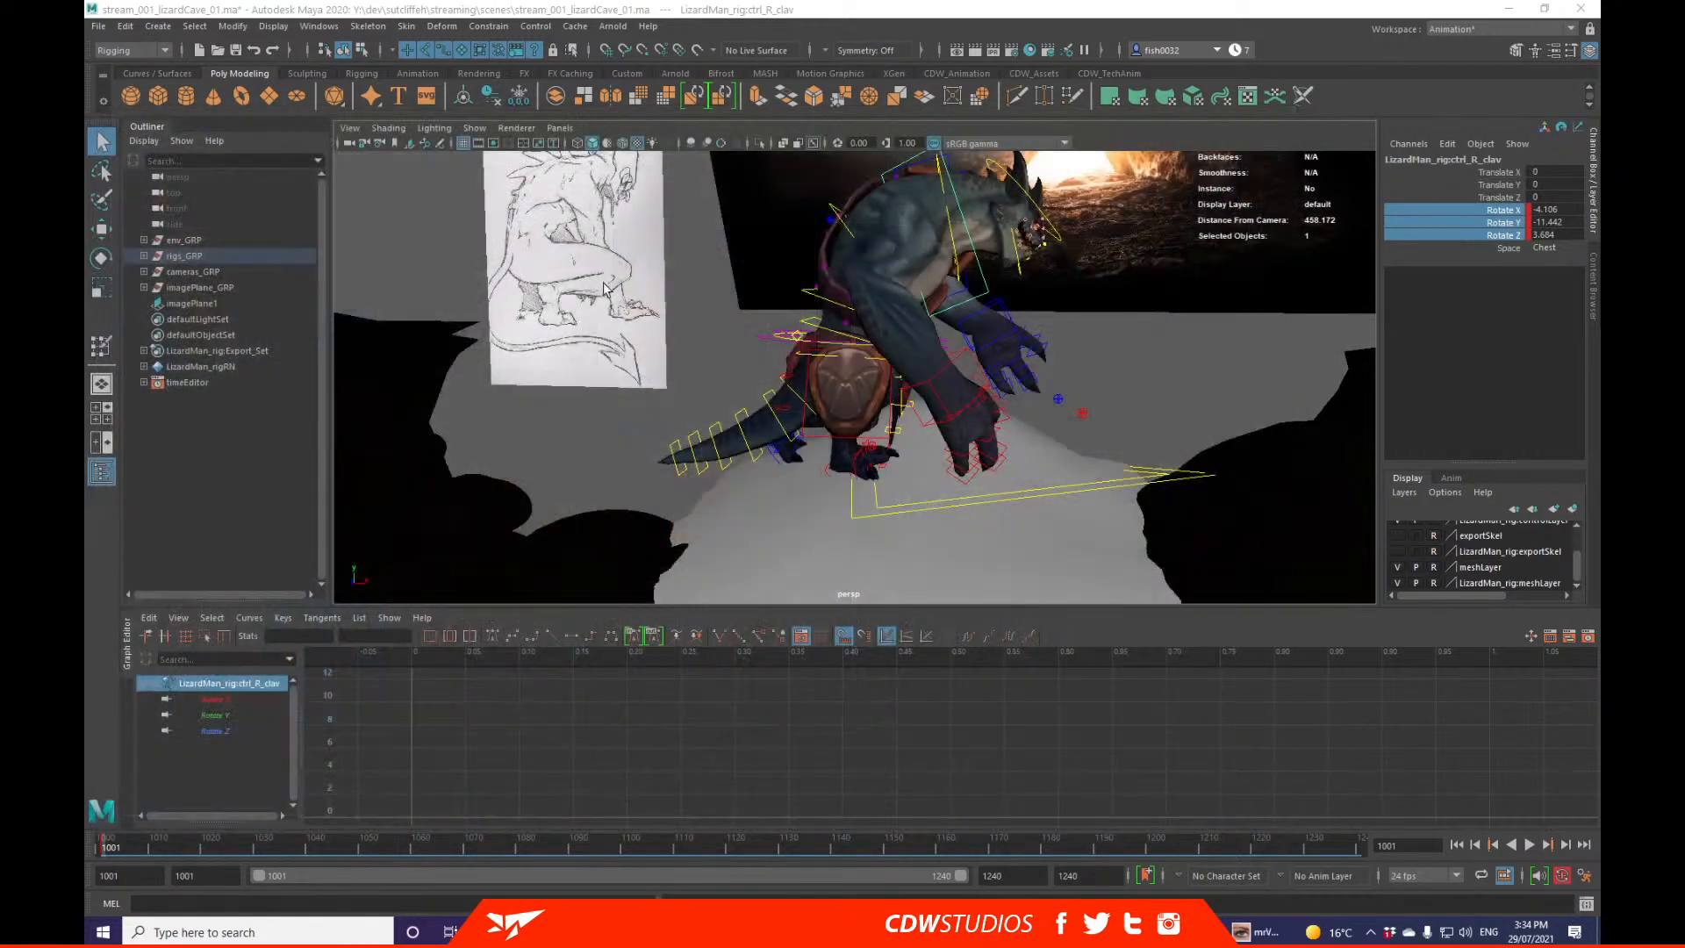
Step: Move the right wrist IK control and rotate it to about 109.9 in X, 39.8 in Y and -51.1 in Z
left_click_drag(749, 323, 904, 360, "alt")
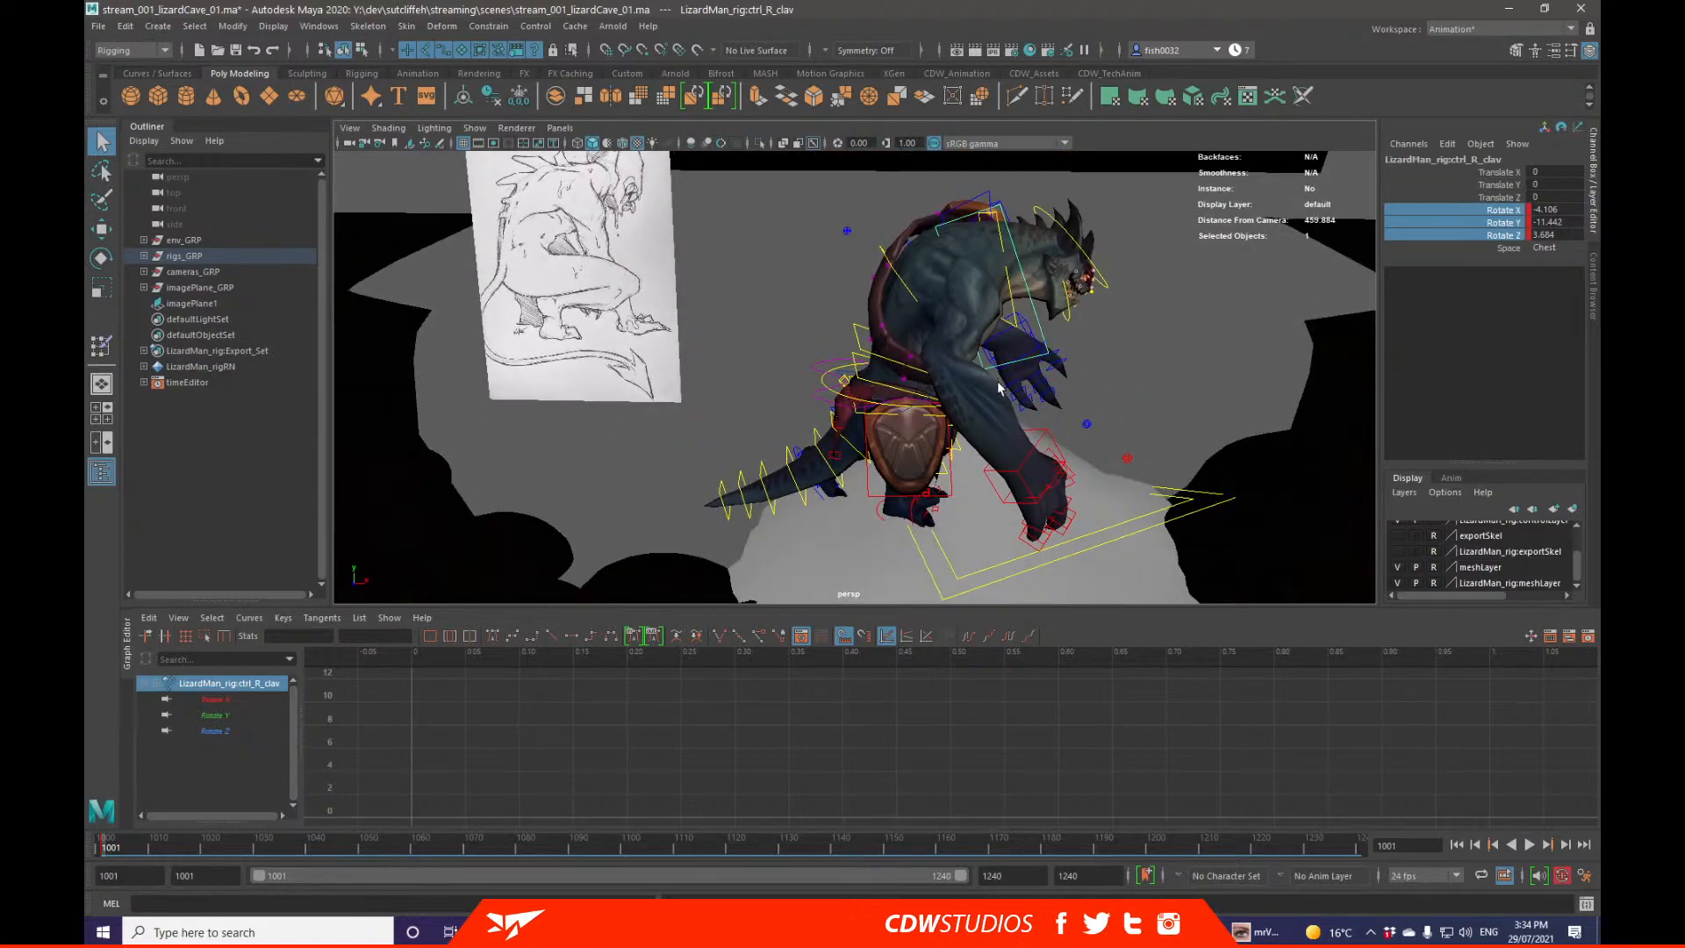
left_click_drag(1005, 409, 895, 466, "alt")
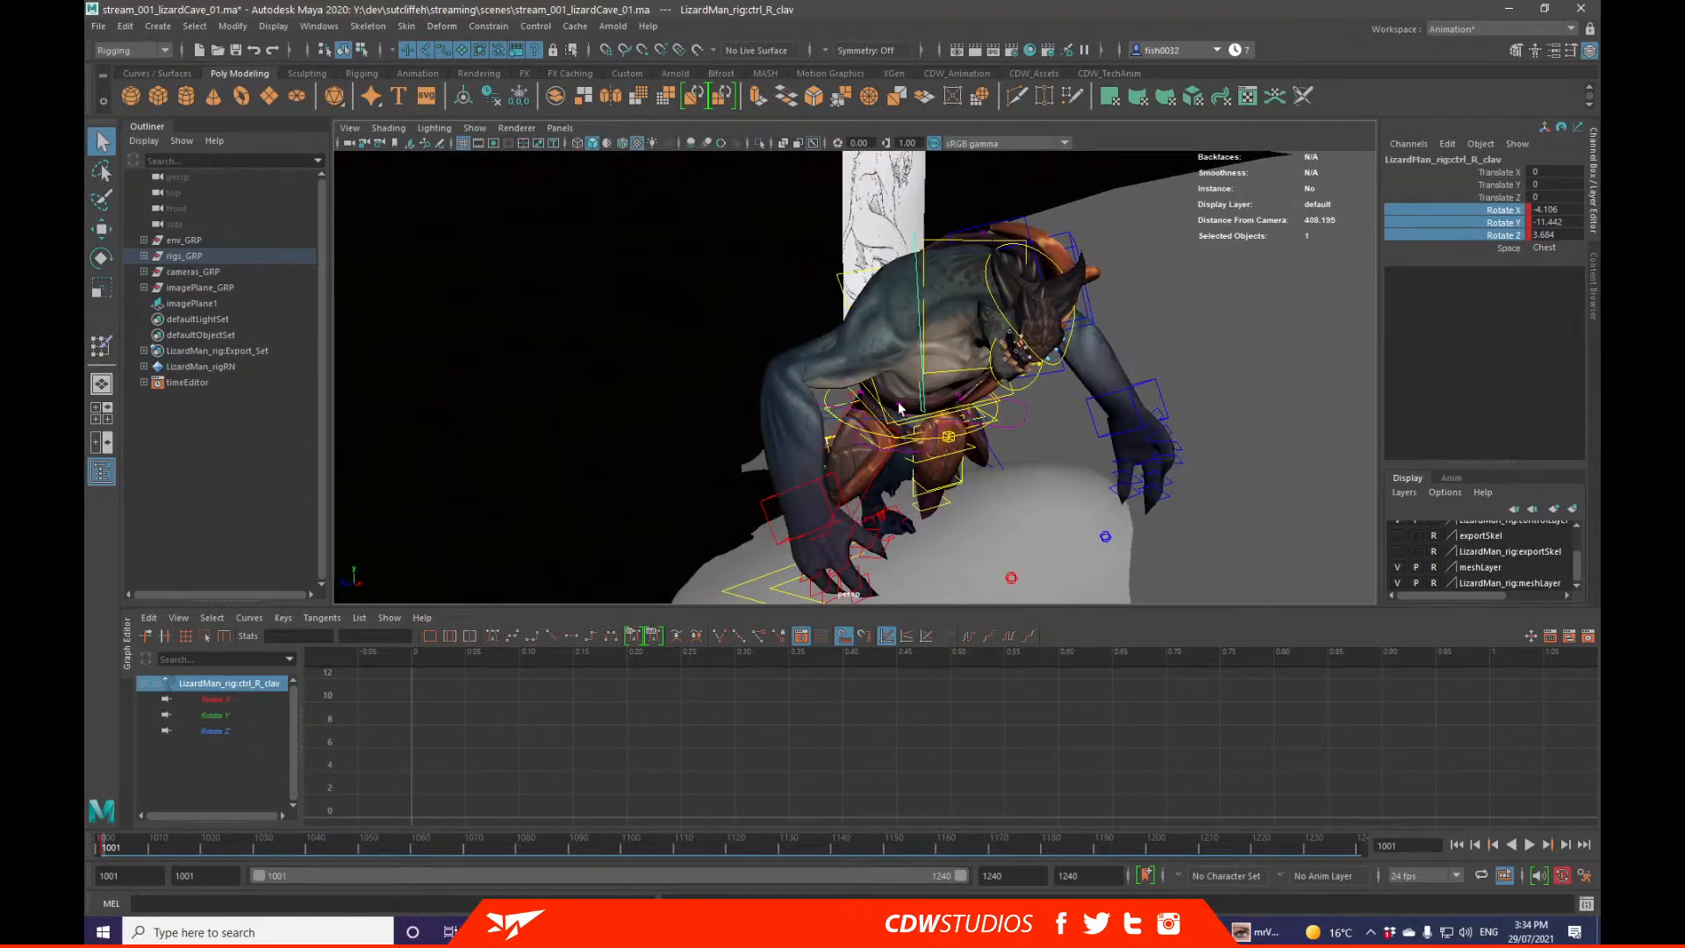
mouse_move(898, 406)
left_mouse_down("alt")
mouse_move(643, 337)
mouse_move(526, 261)
left_mouse_up("alt")
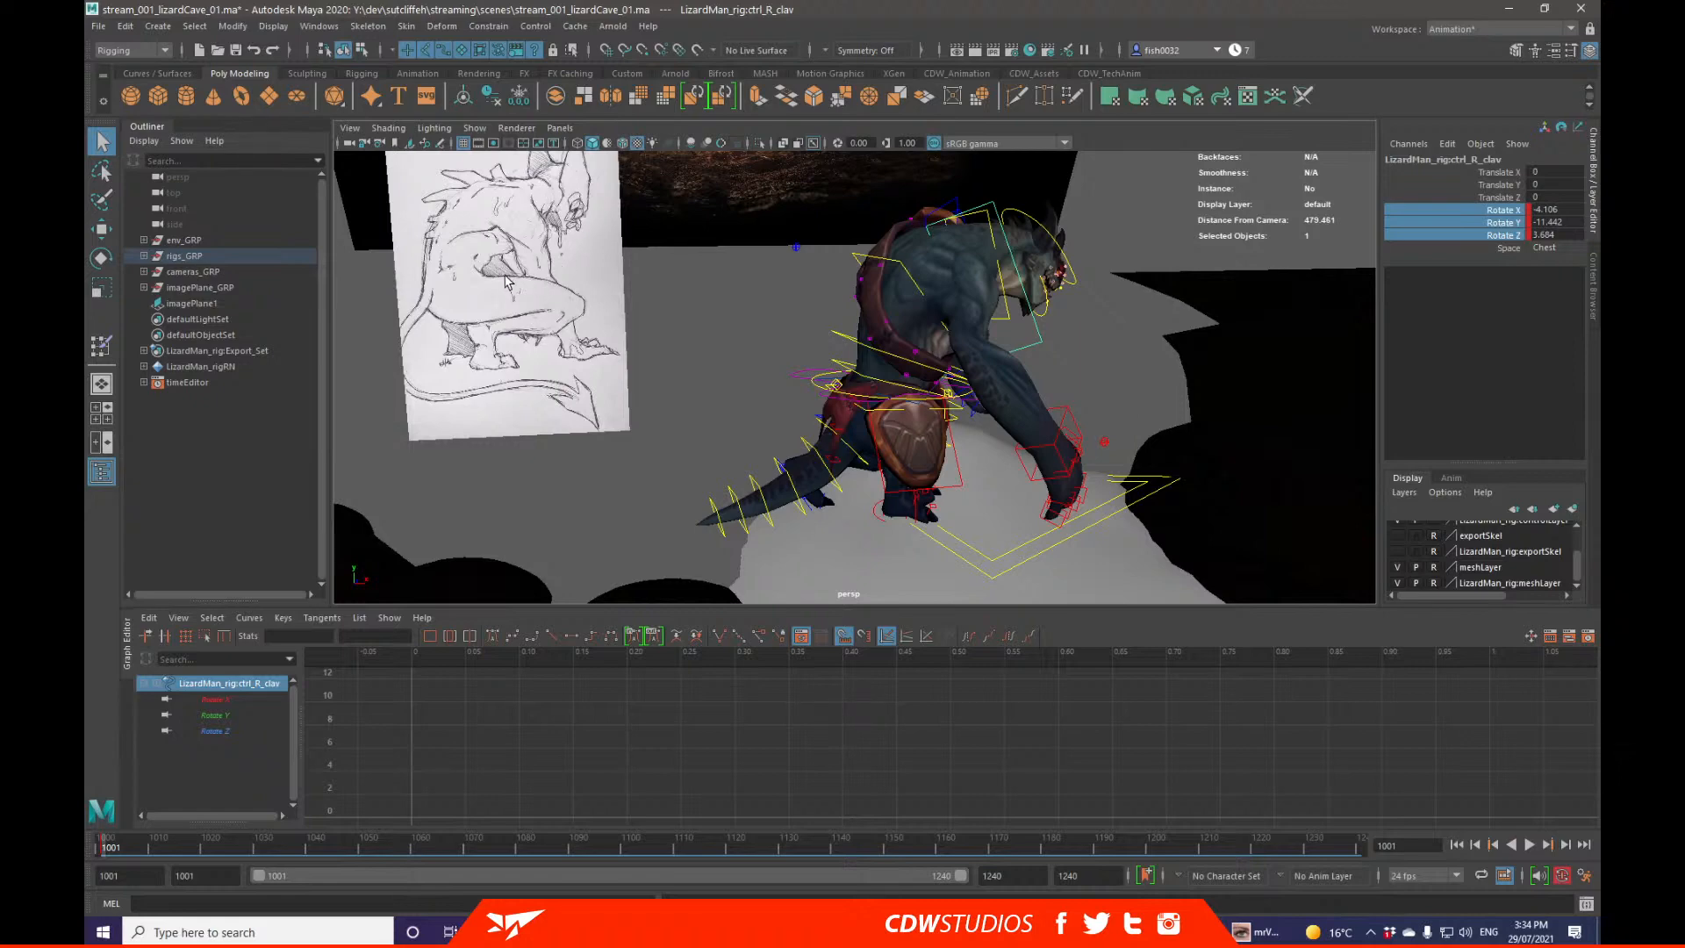
left_click_drag(915, 367, 1024, 437, "alt")
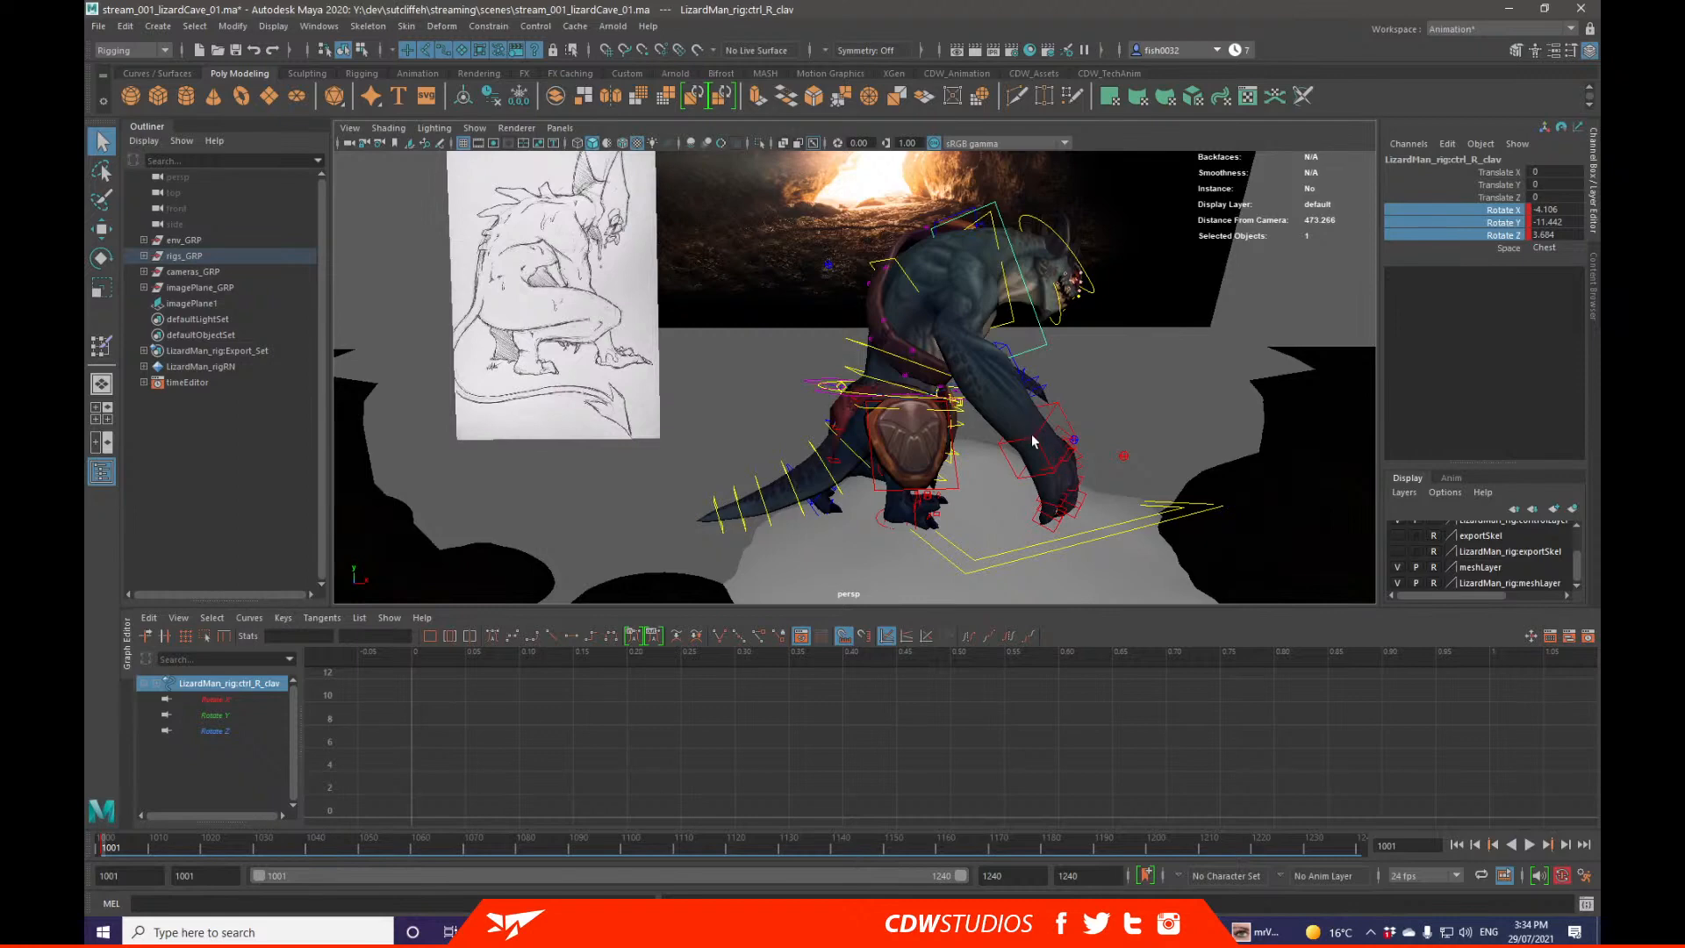
left_click(1032, 442)
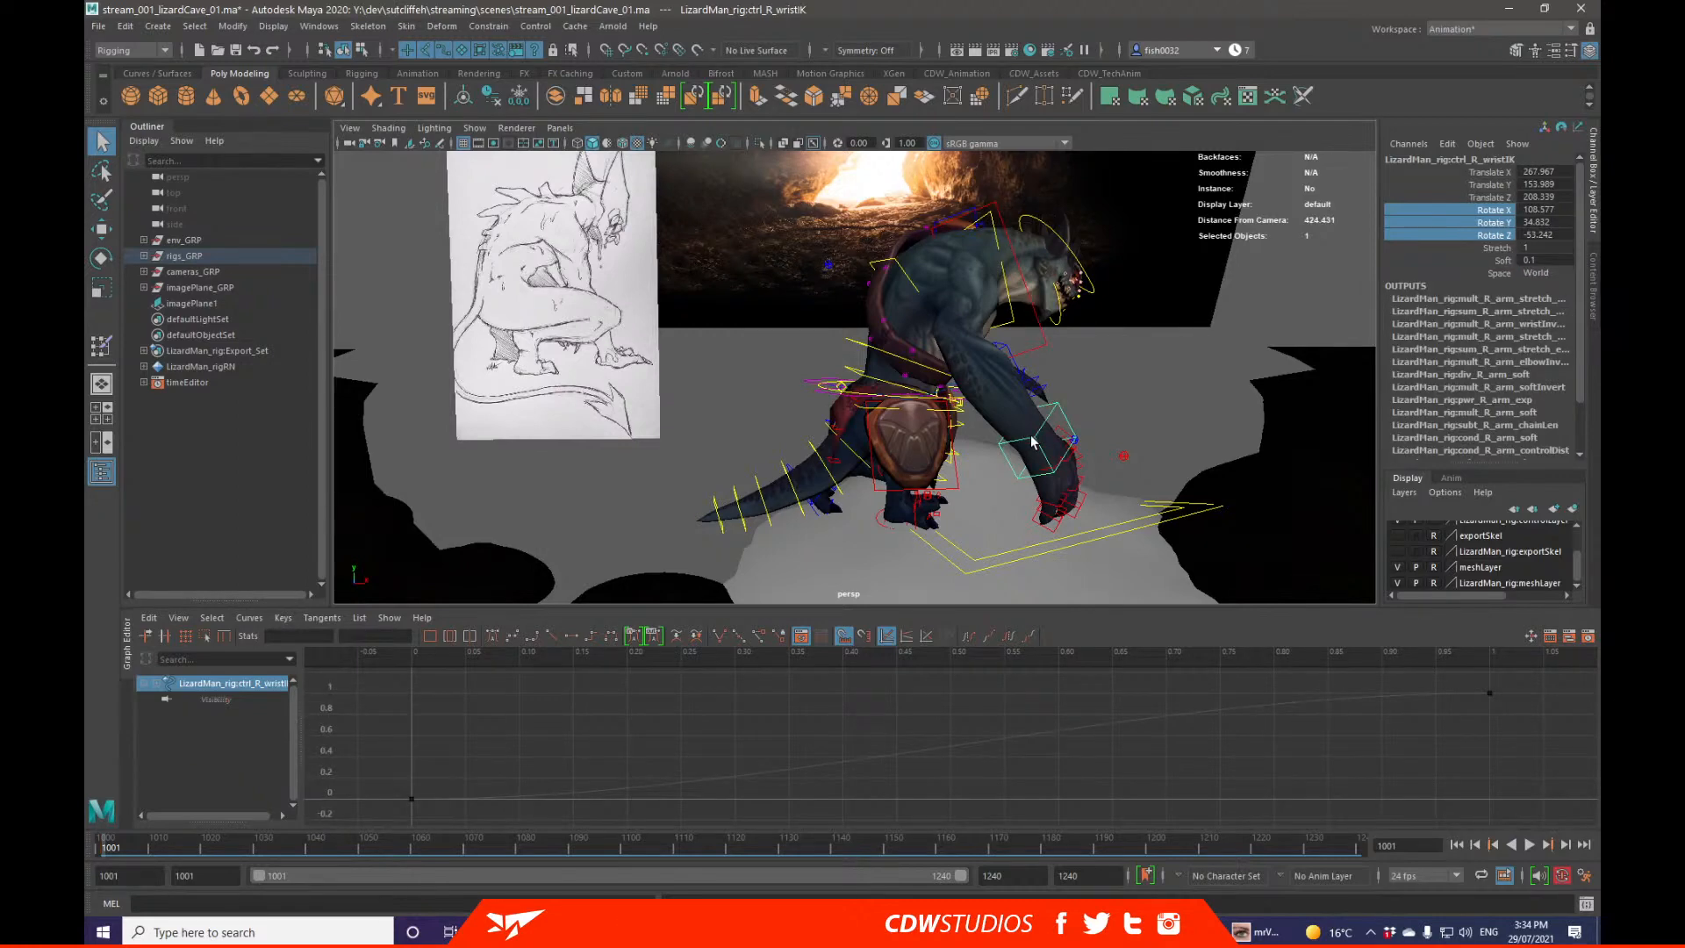
left_click_drag(1032, 441, 937, 444, "alt")
key("w")
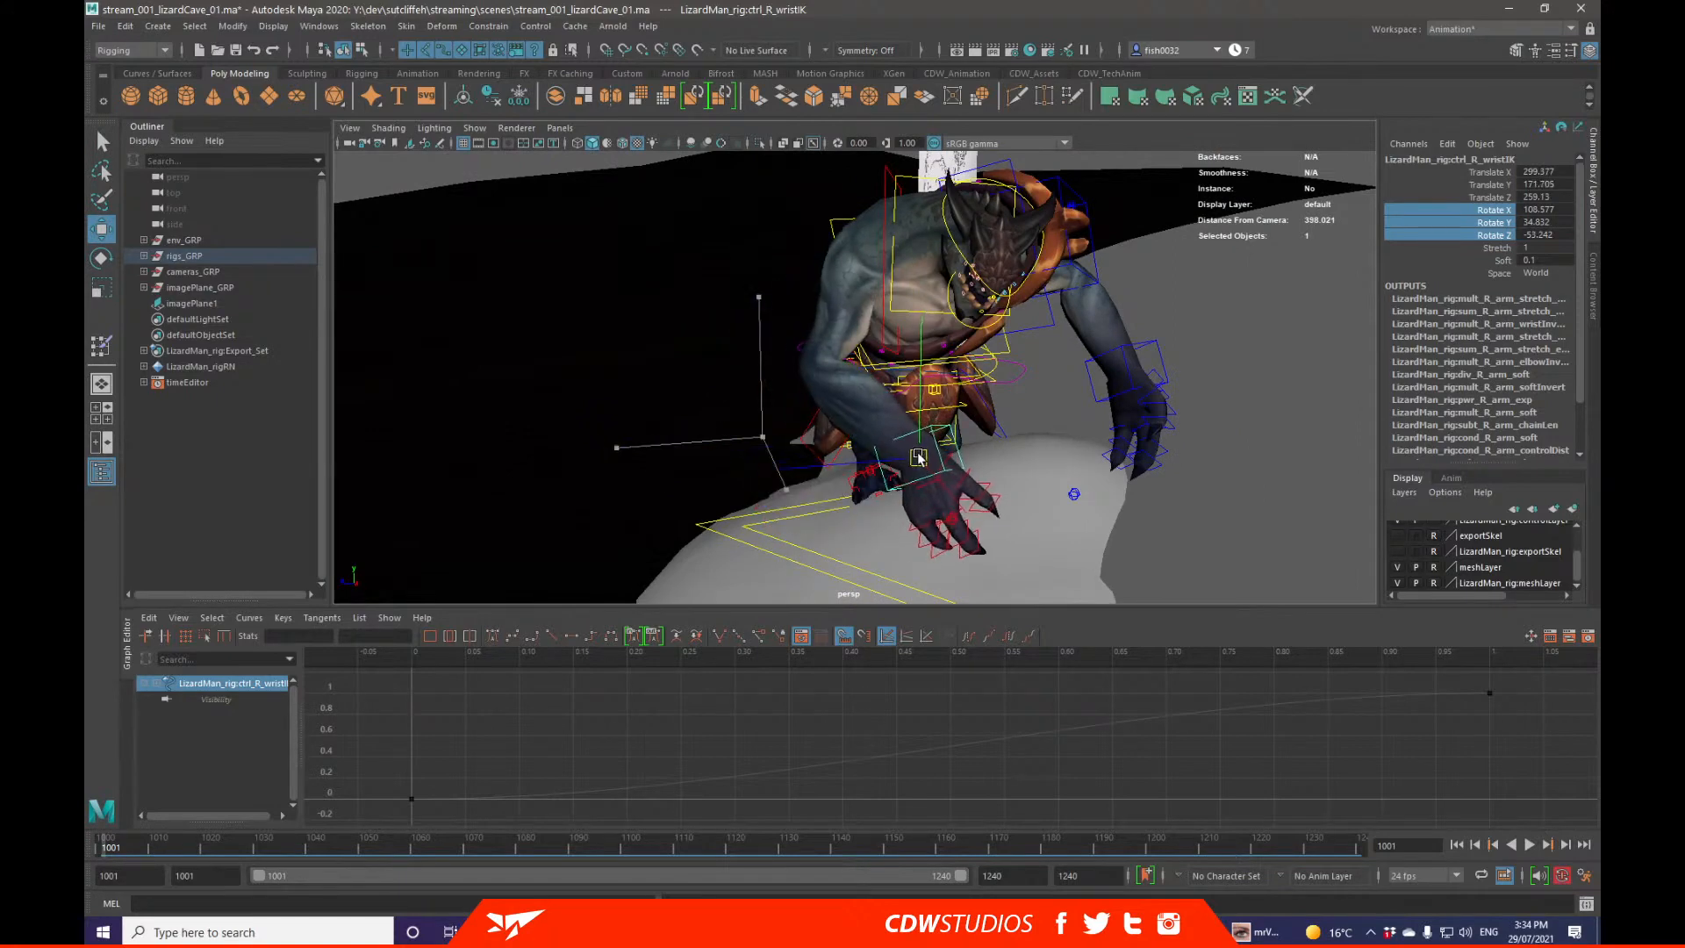
key("e")
key("q")
Step: Move the right wrist IK control to about Translate X 279.0, Y 162.1 and Z 252.9, positioning the hand over the rock
left_click(948, 527)
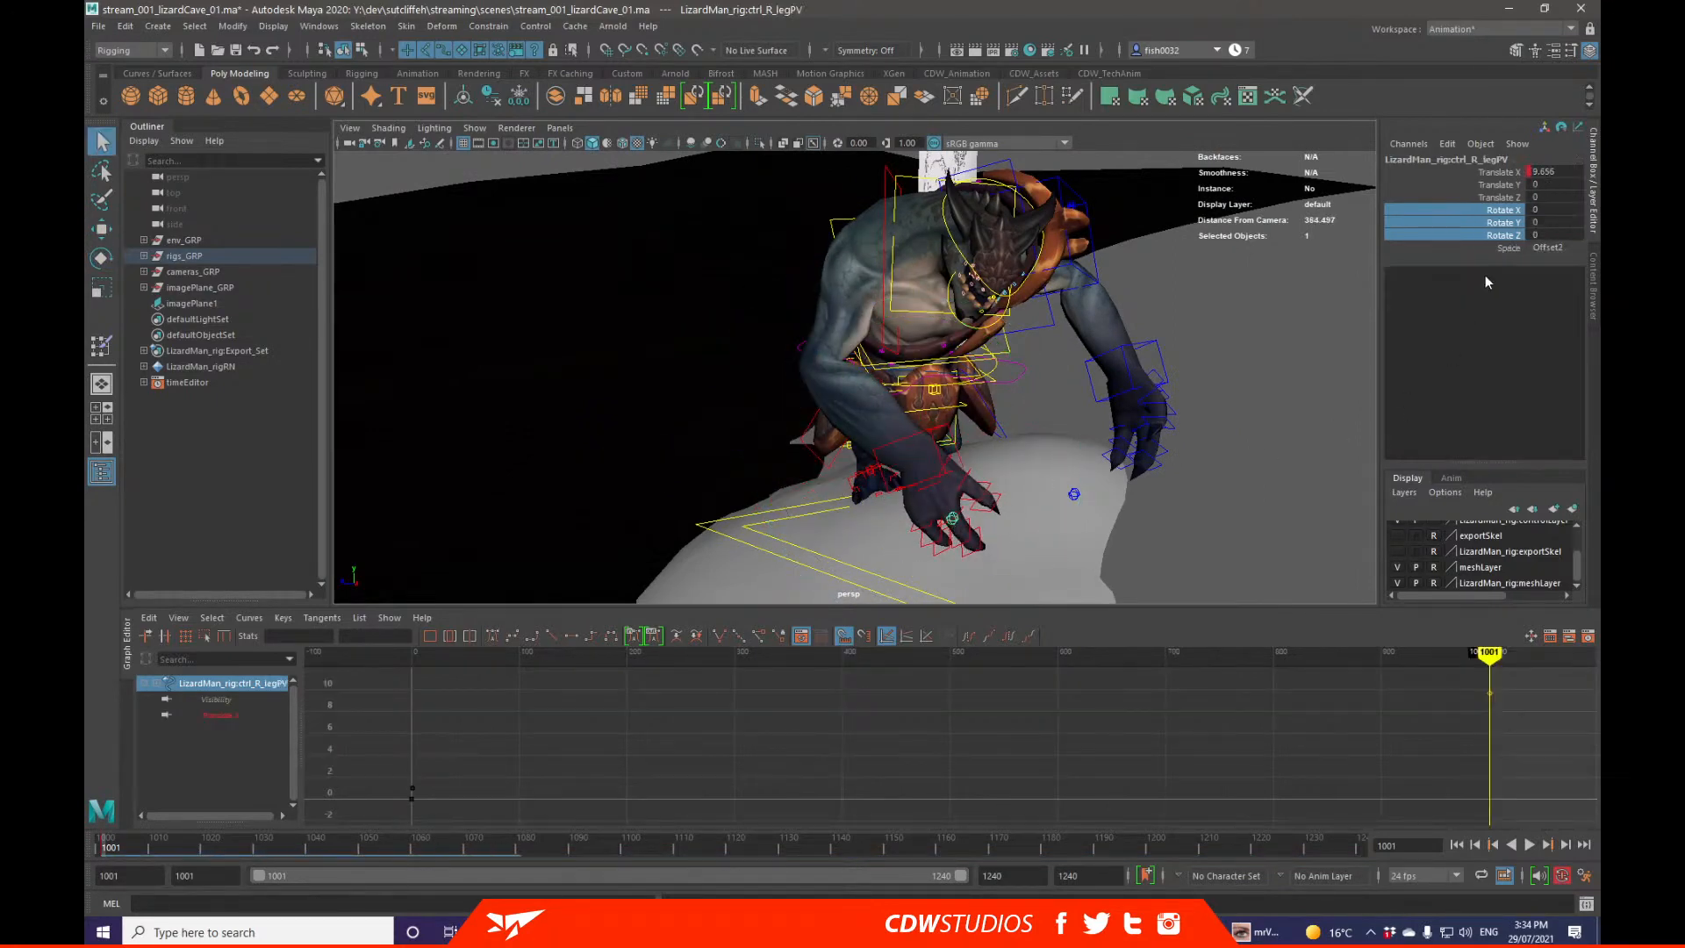
left_click_drag(1191, 318, 970, 384, "alt")
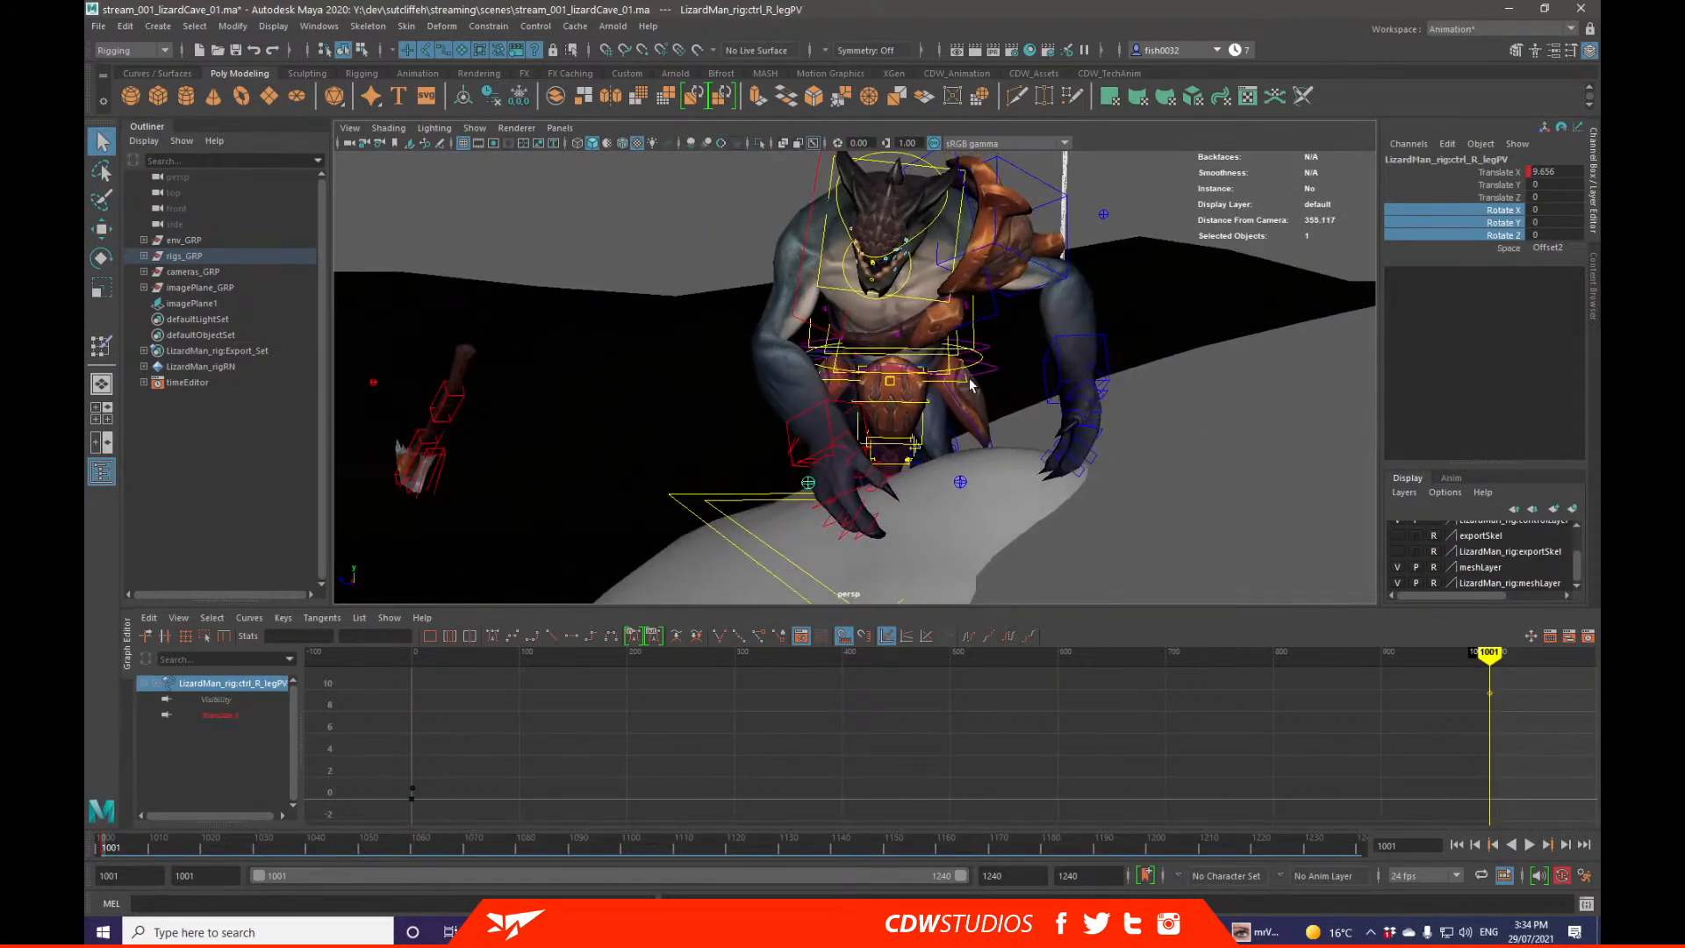
mouse_move(821, 456)
left_mouse_down("alt")
mouse_move(997, 450)
mouse_move(1113, 394)
mouse_move(1194, 406)
mouse_move(945, 424)
mouse_move(983, 413)
mouse_move(889, 347)
mouse_move(804, 402)
mouse_move(947, 397)
mouse_move(914, 397)
mouse_move(945, 397)
mouse_move(940, 427)
left_mouse_up("alt")
left_click(997, 429)
key("f")
scroll(854, 436, "down", 6)
key("w")
key("w")
key("q")
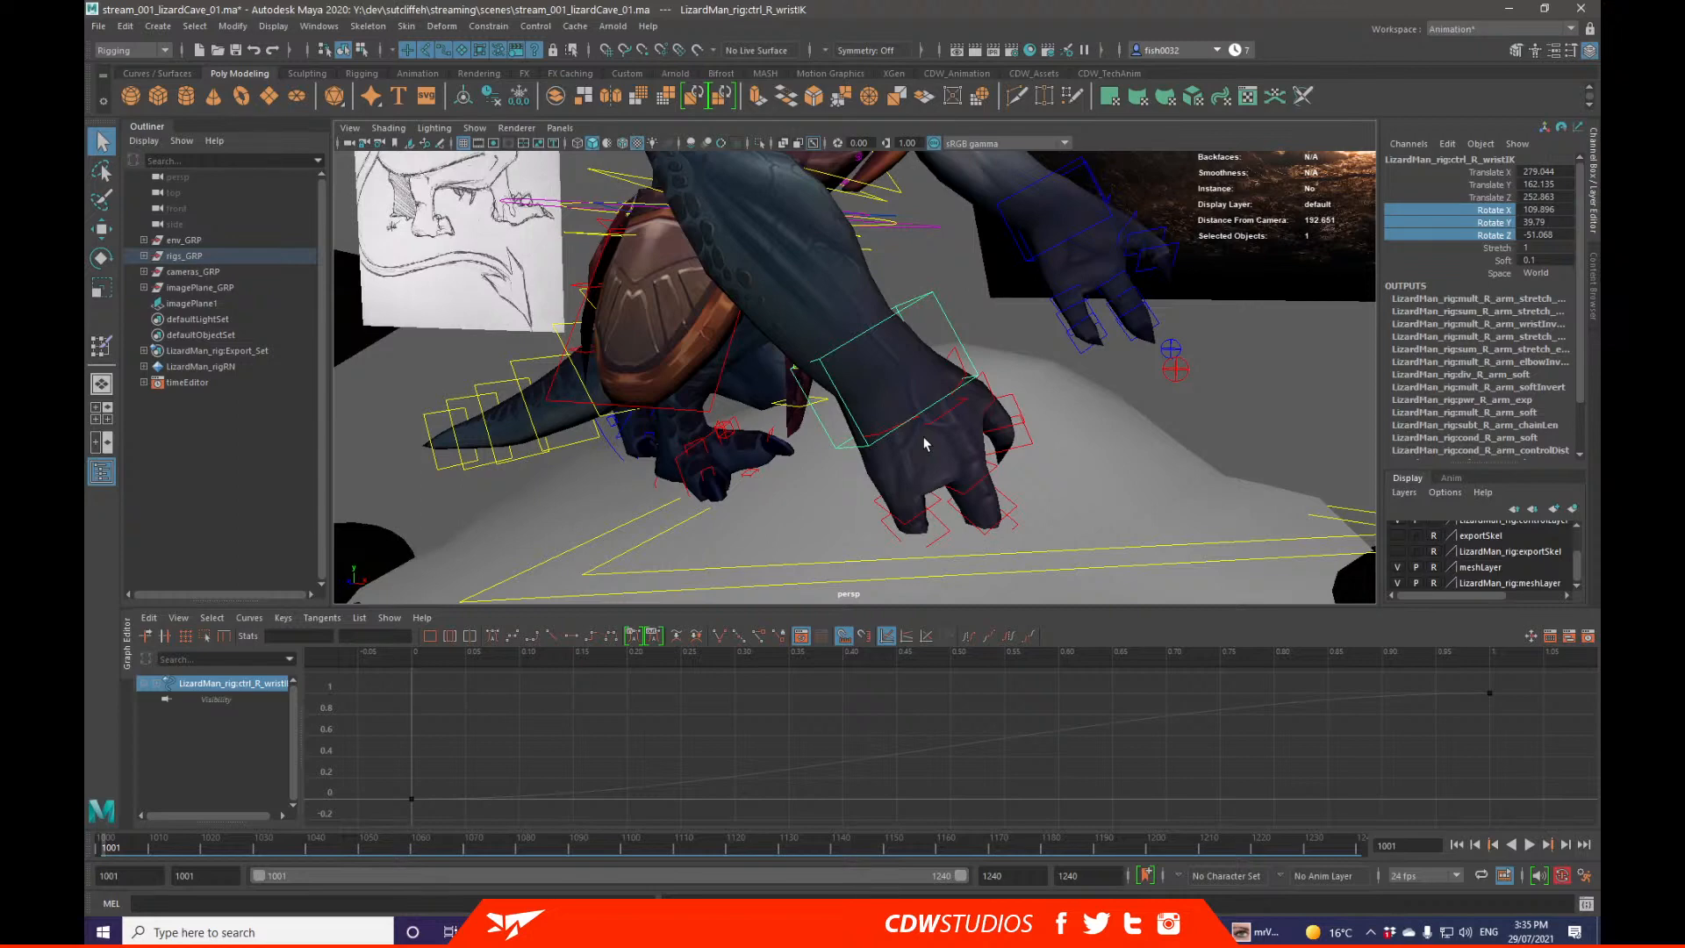
Step: Try rotating the right hand's fingerB metacarpal control by about -60.8 in Rotate Z, and undo the rotation
left_click_drag(1205, 383, 862, 404, "alt")
left_click(921, 487)
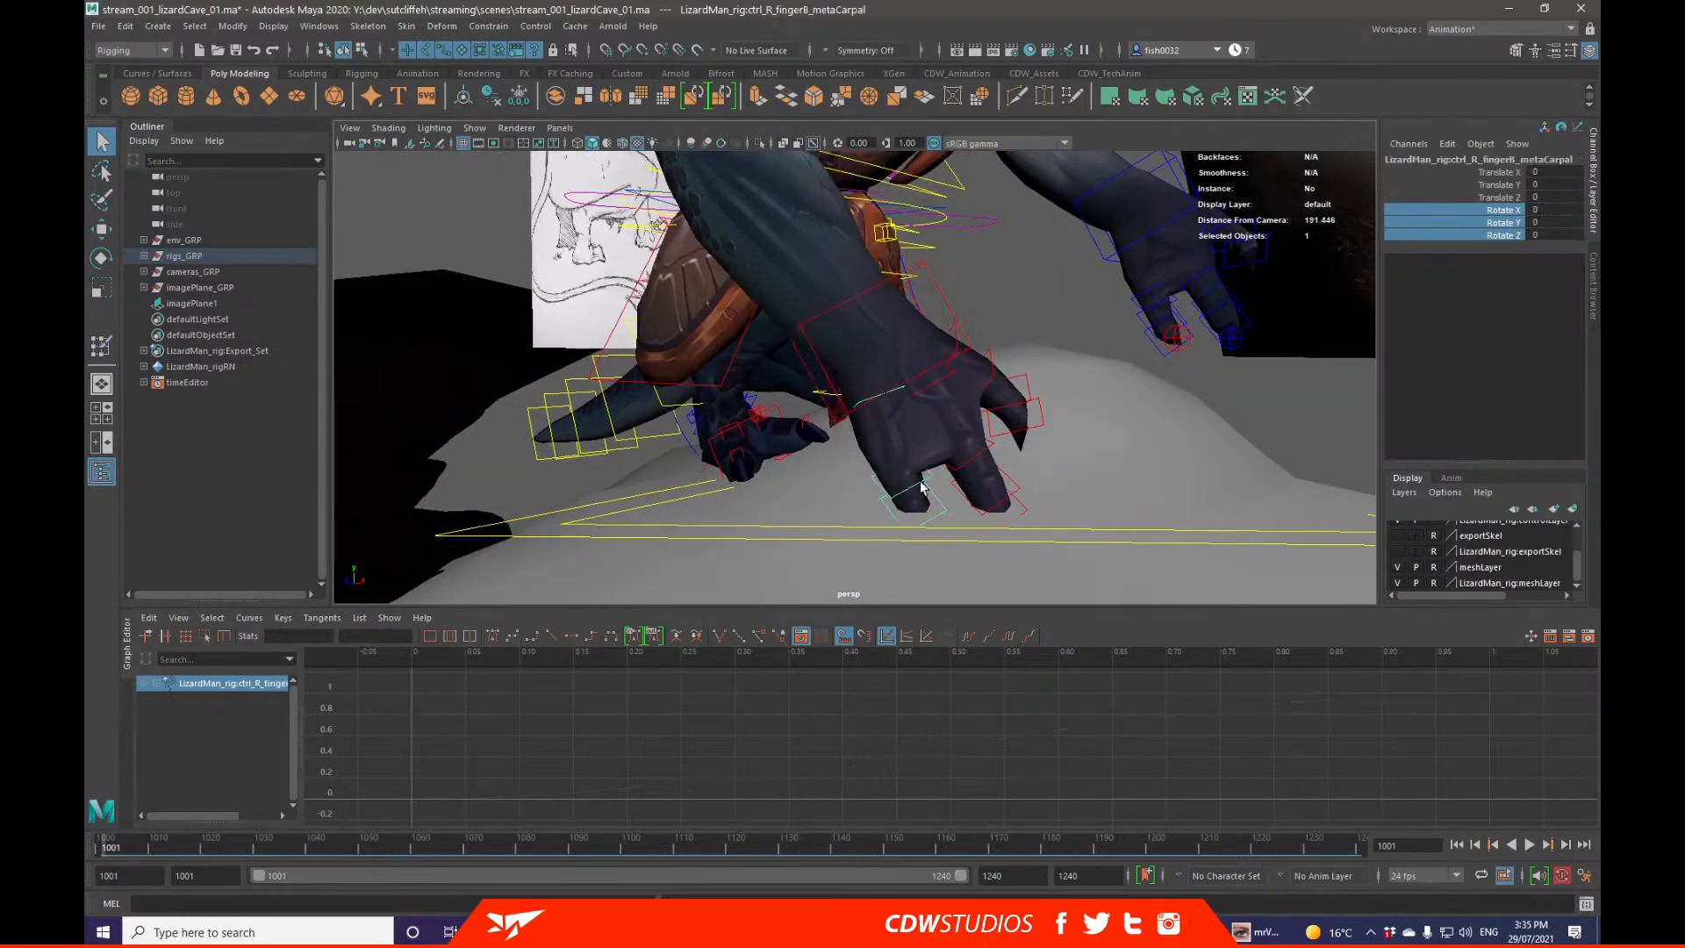
left_click(1497, 236)
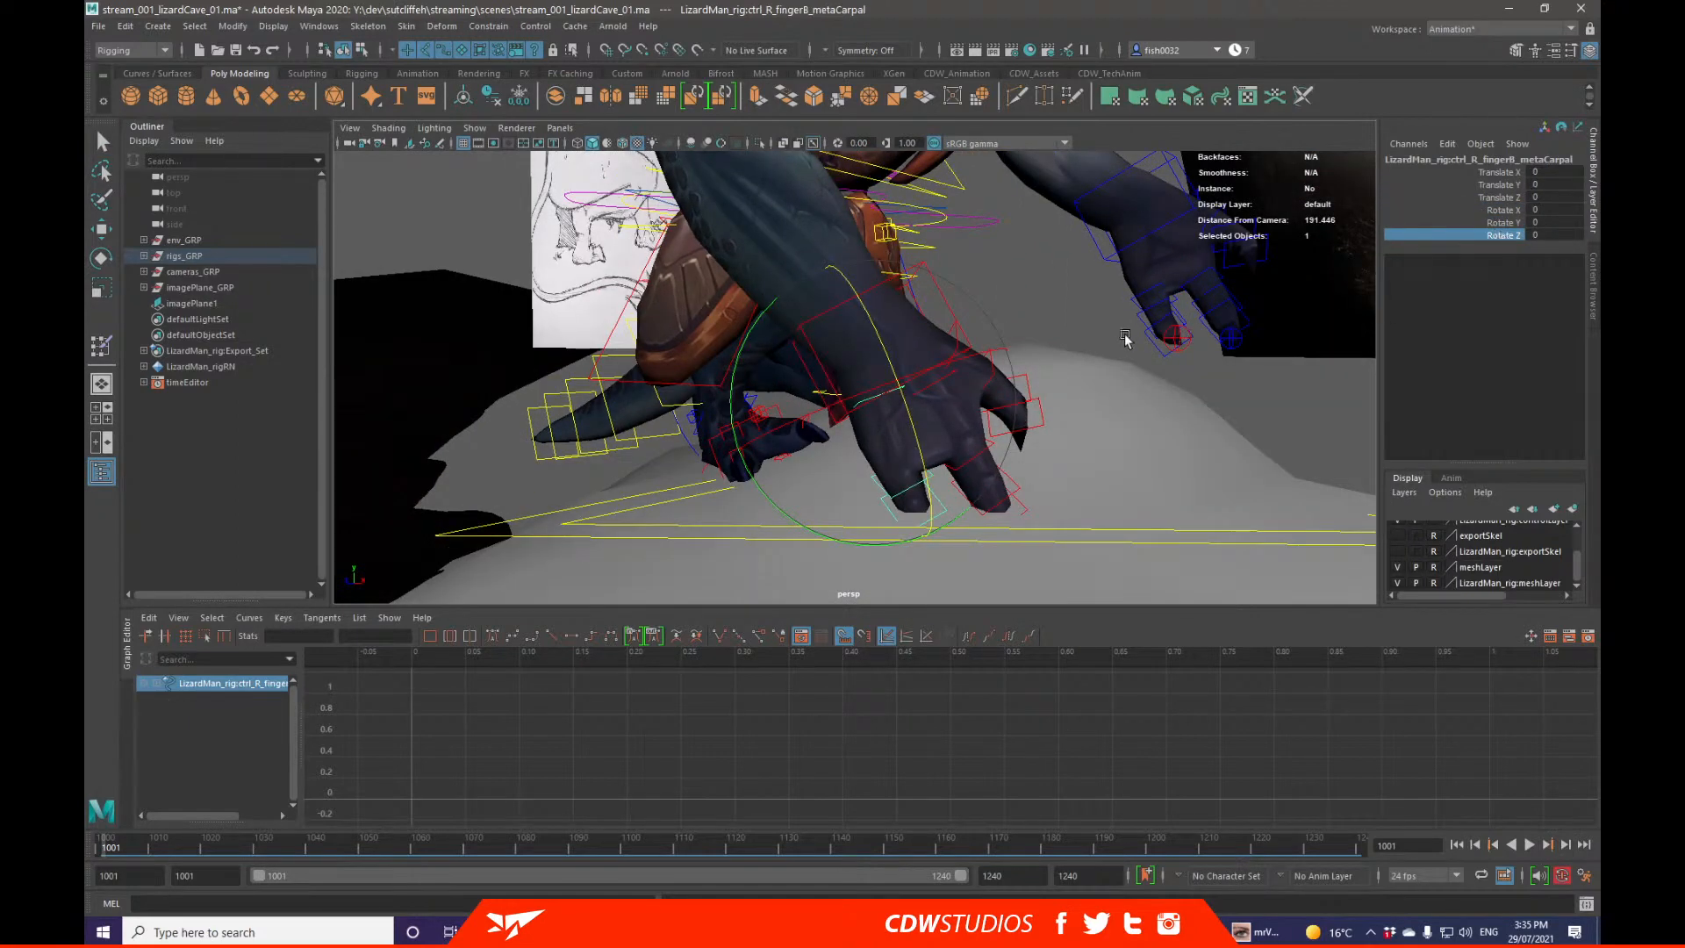
middle_click_drag(1121, 338, 1263, 327)
scroll(1258, 329, "down", 2)
left_click_drag(1258, 329, 1174, 379, "alt")
key("ctrl+z")
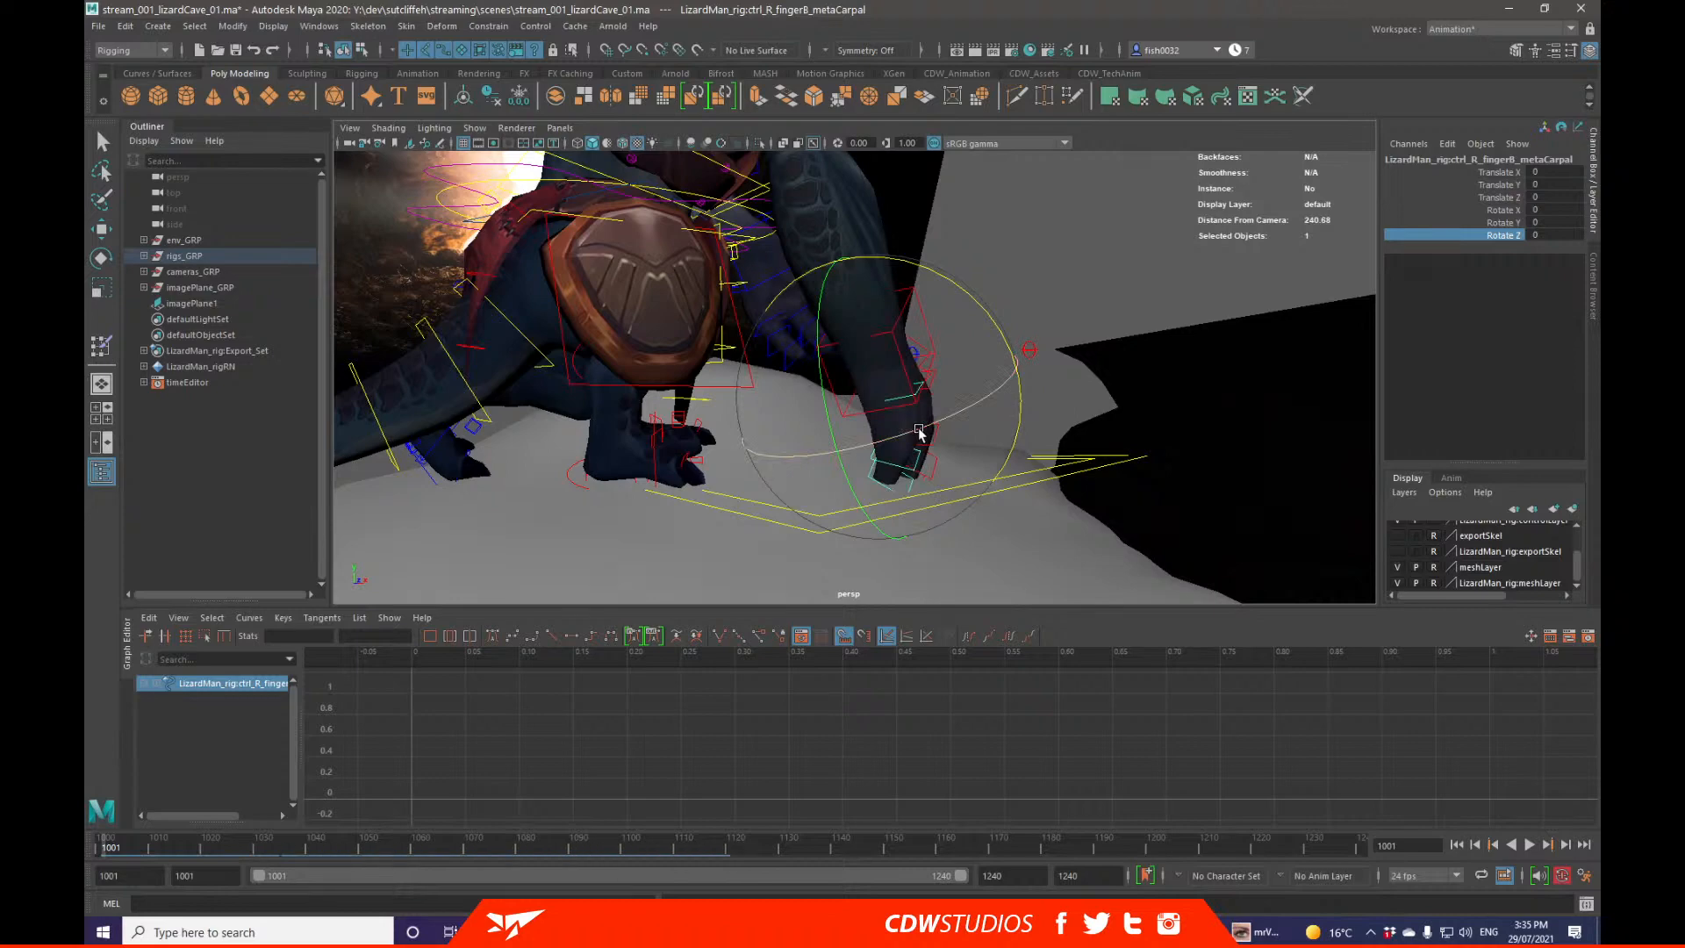
key("q")
left_click_drag(917, 432, 851, 427, "alt")
left_click_drag(936, 386, 954, 392, "alt")
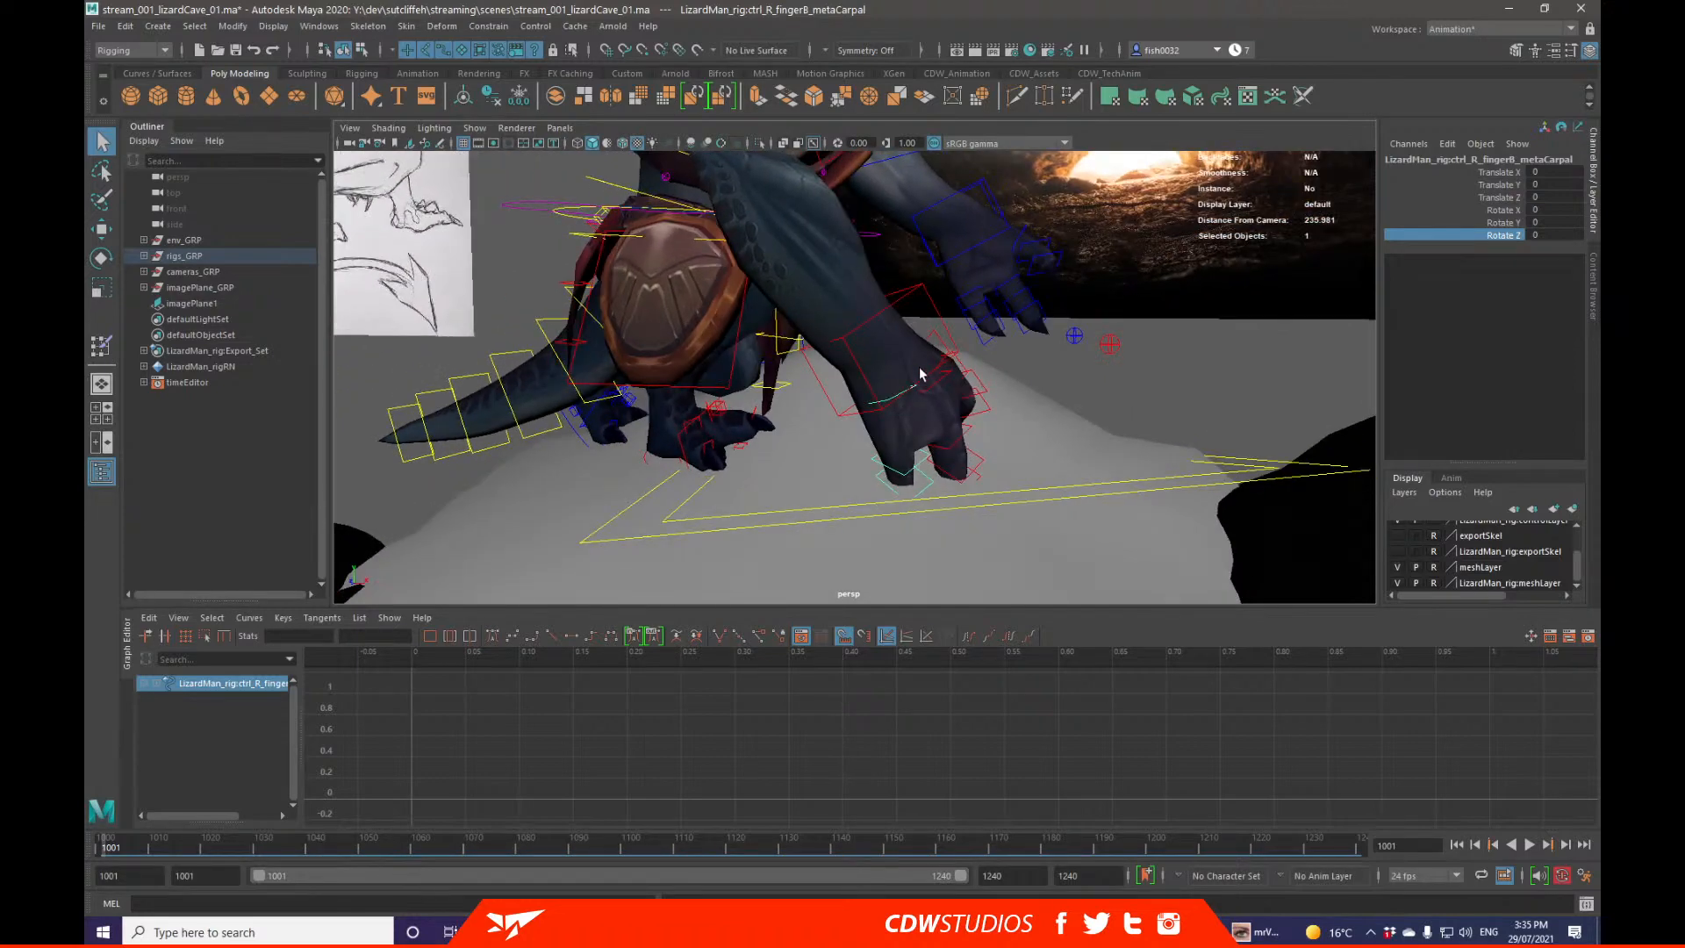
Step: Show the Custom shelf and open the Script Editor, enlarging its window and placing it beside the right hand
left_click(626, 73)
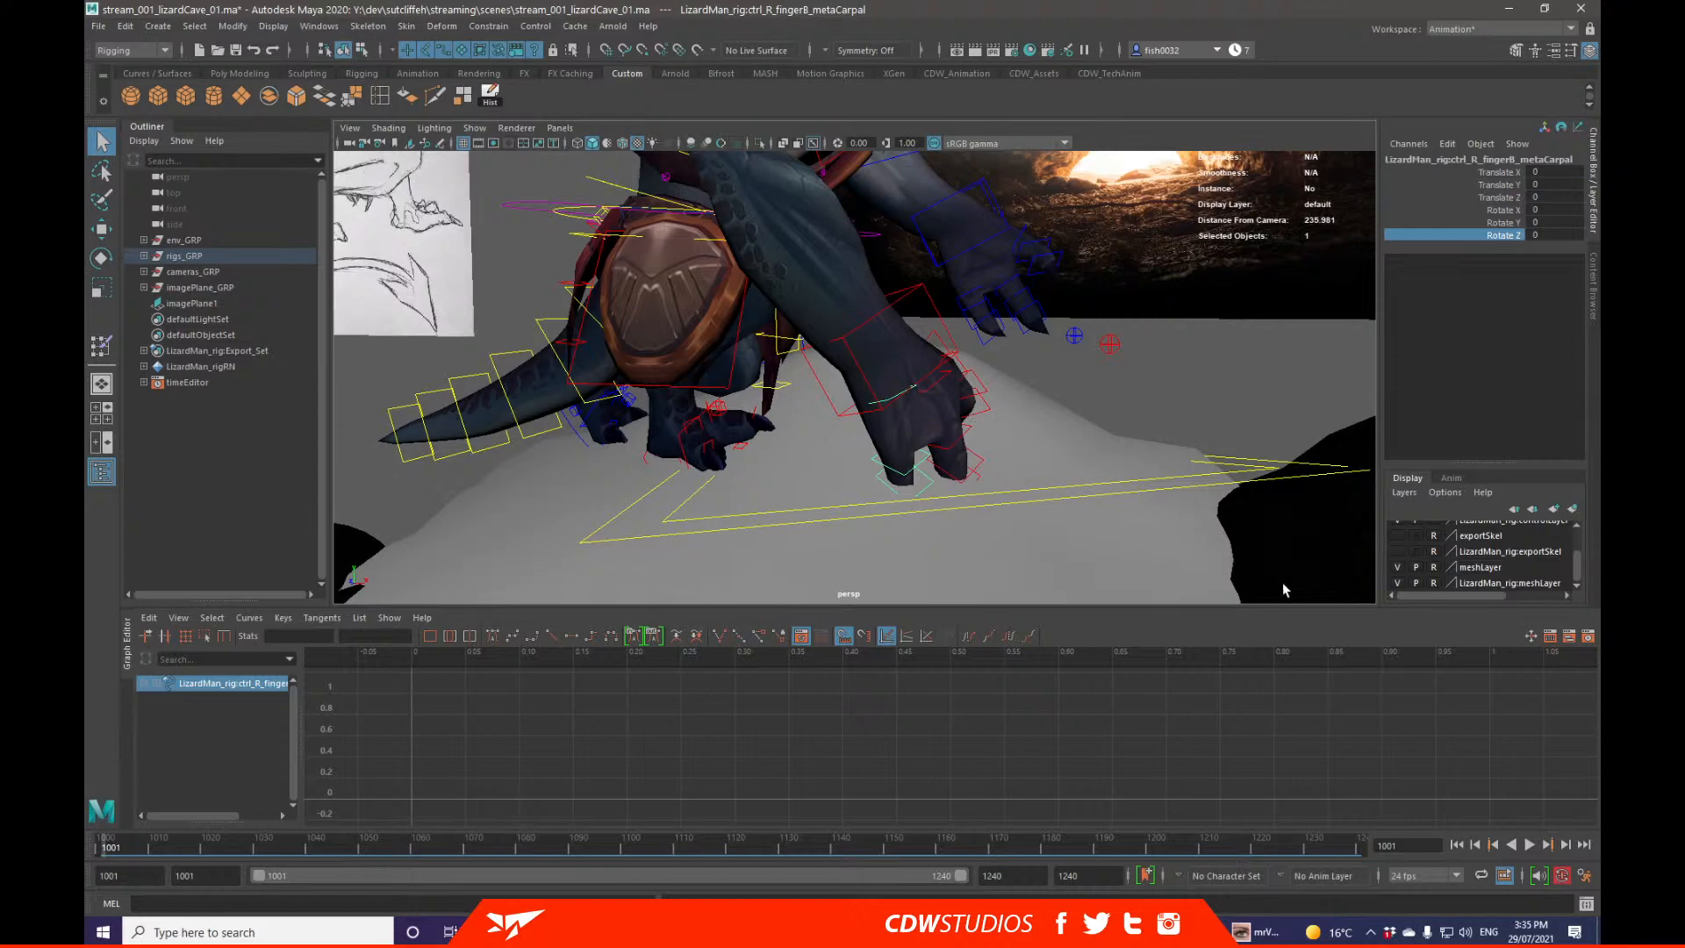
left_click(1585, 903)
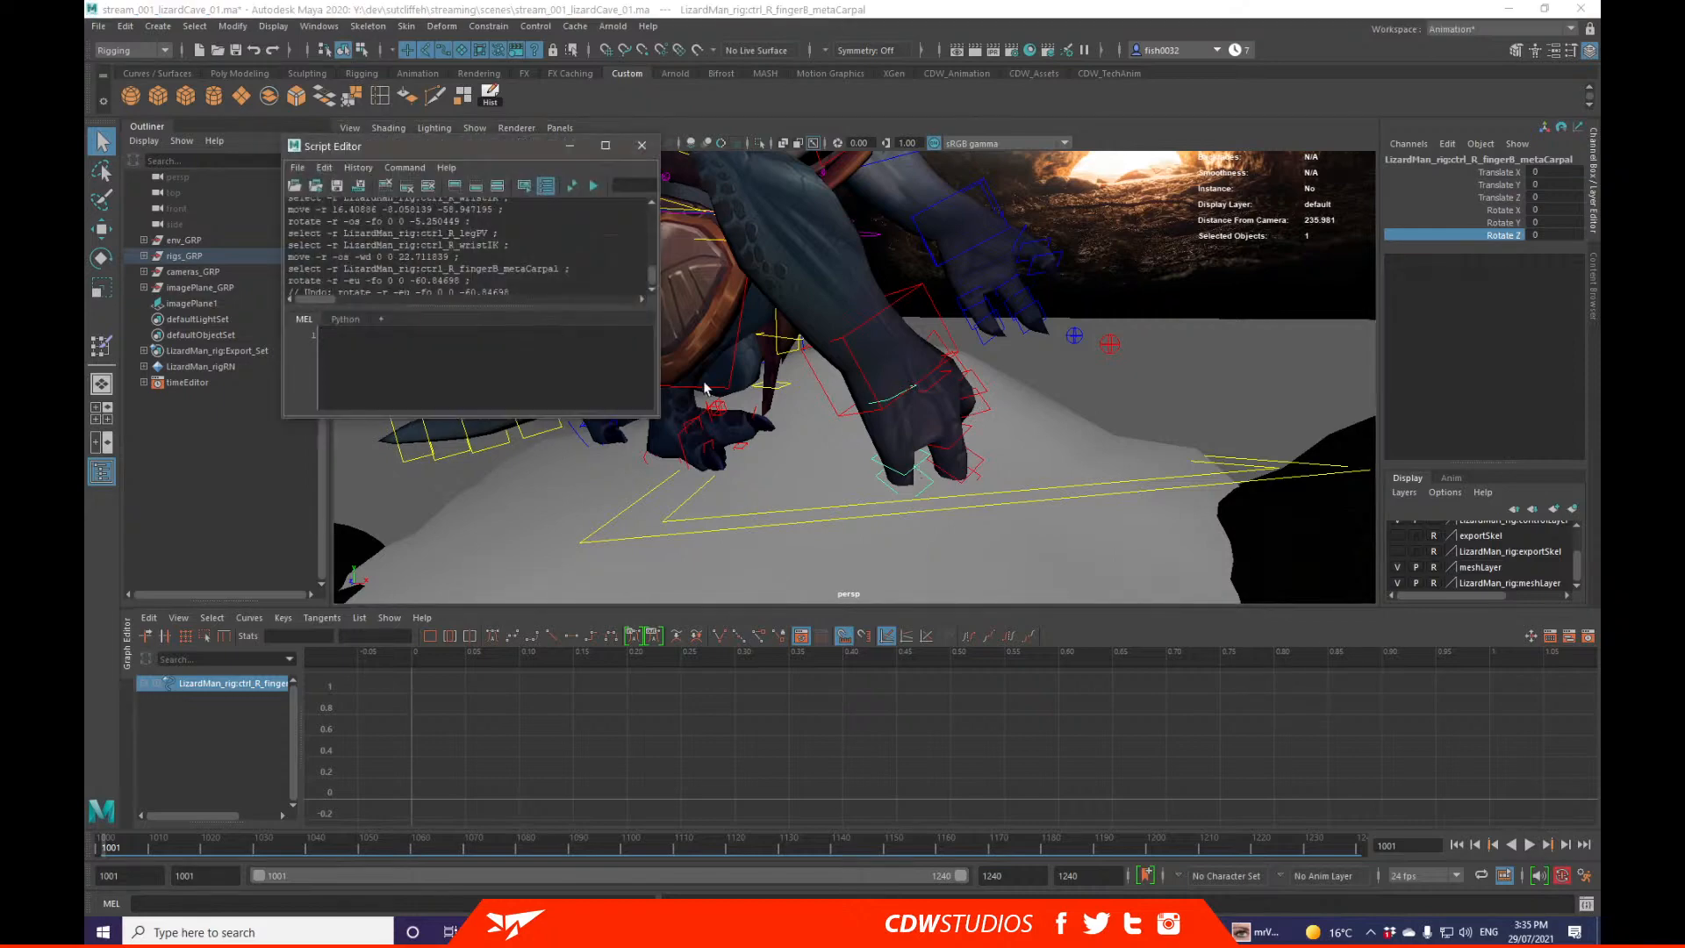
left_click_drag(658, 418, 941, 645)
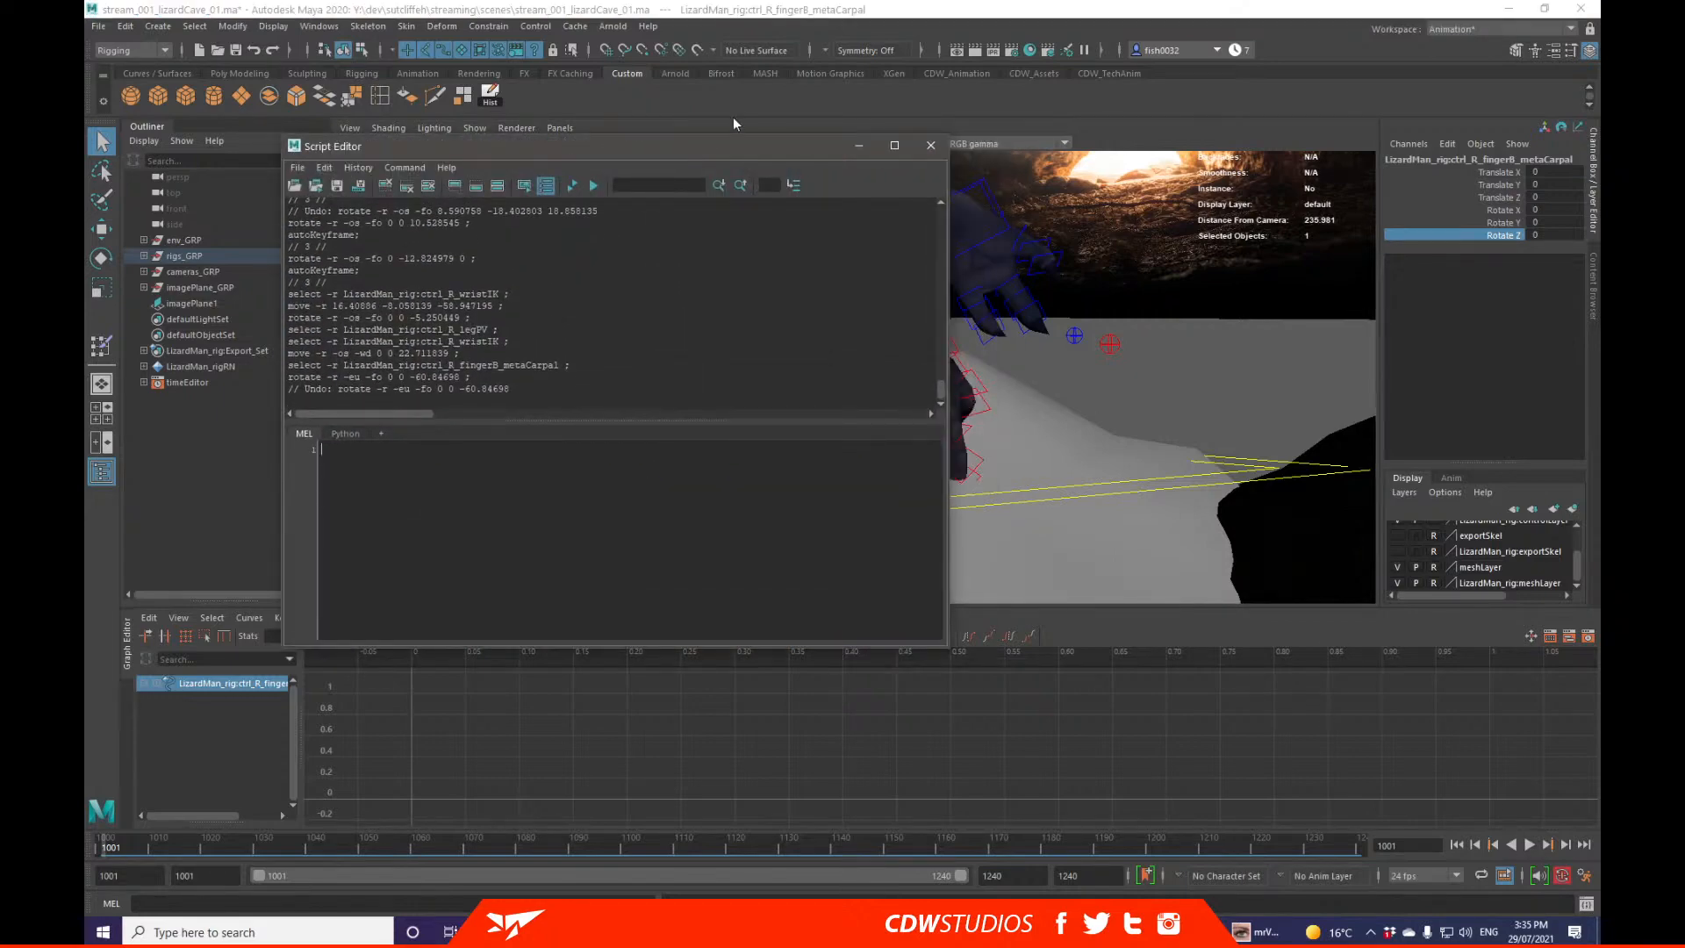
left_click_drag(737, 147, 569, 89)
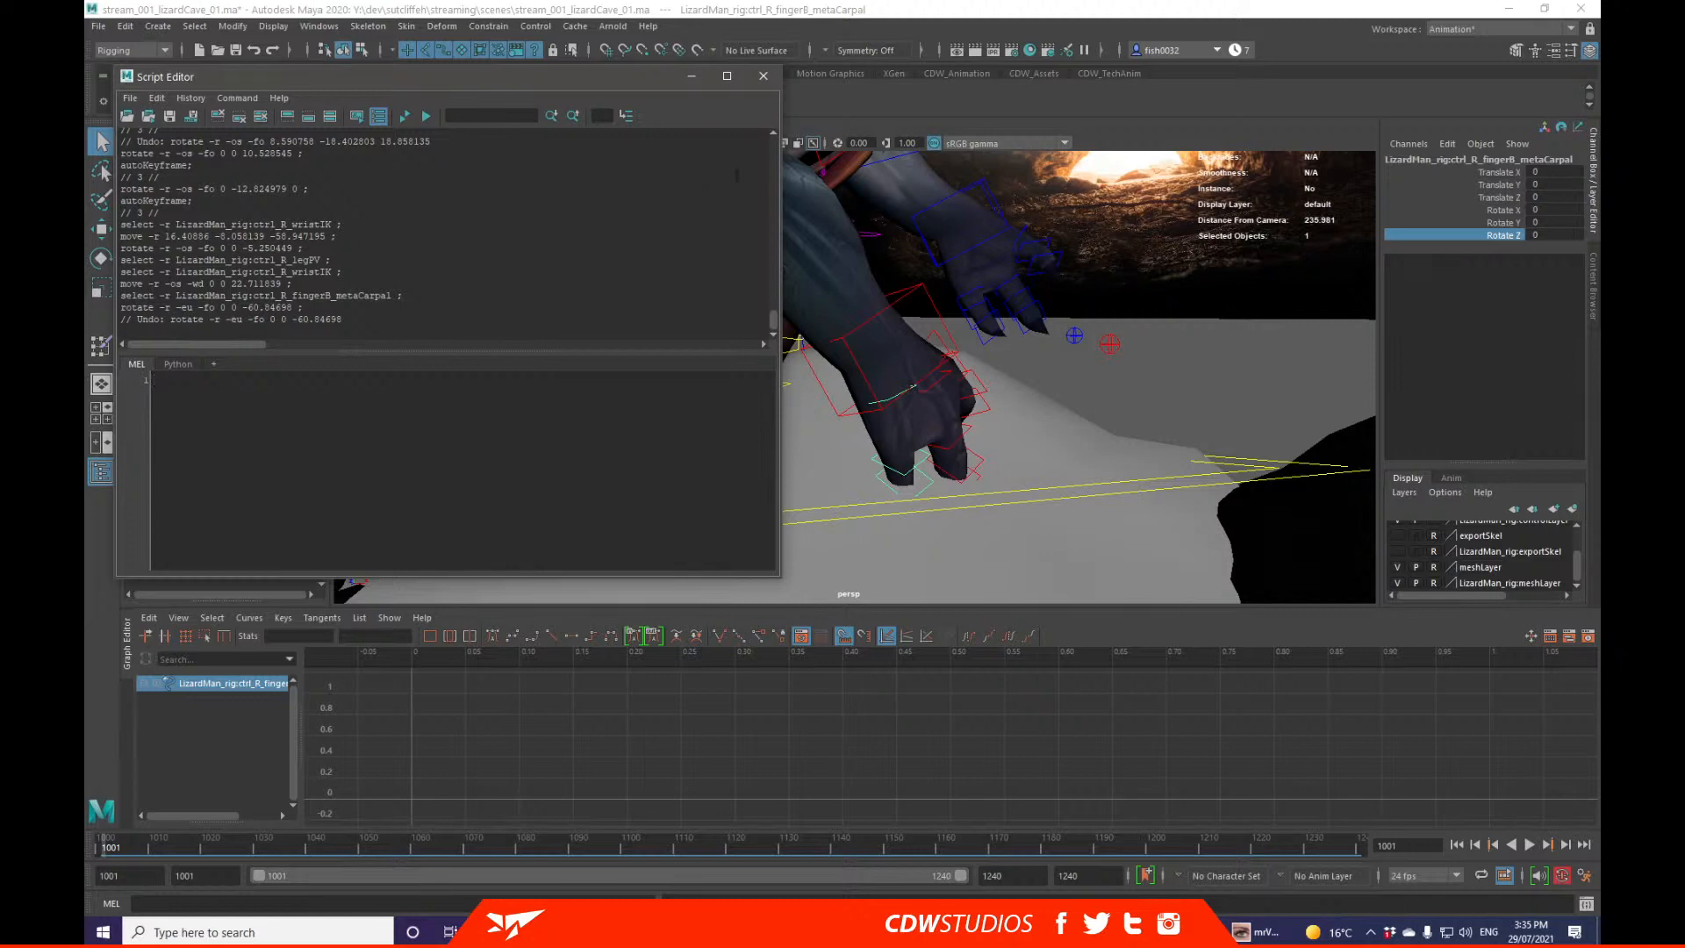
Step: Clear the selection, frame the right hand closely and move the Script Editor so the Custom shelf is uncovered
left_click_drag(913, 363, 957, 335, "alt")
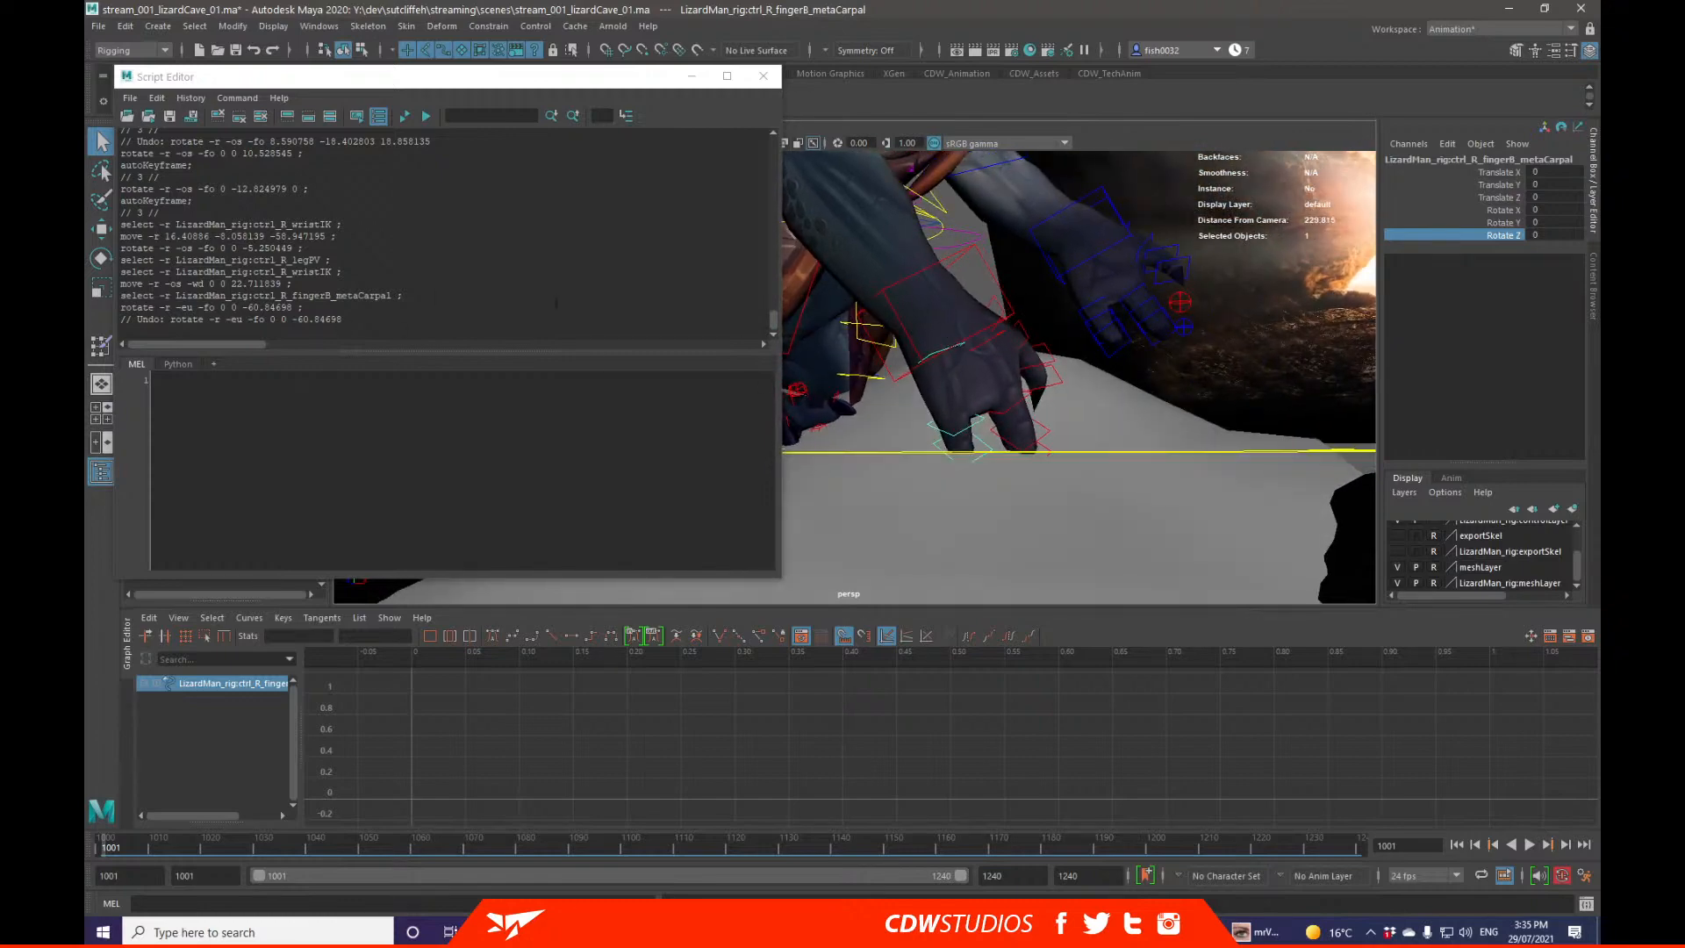
left_click_drag(1064, 375, 1003, 324, "alt")
left_click(1038, 278)
right_click_drag(1038, 278, 1048, 379, "alt")
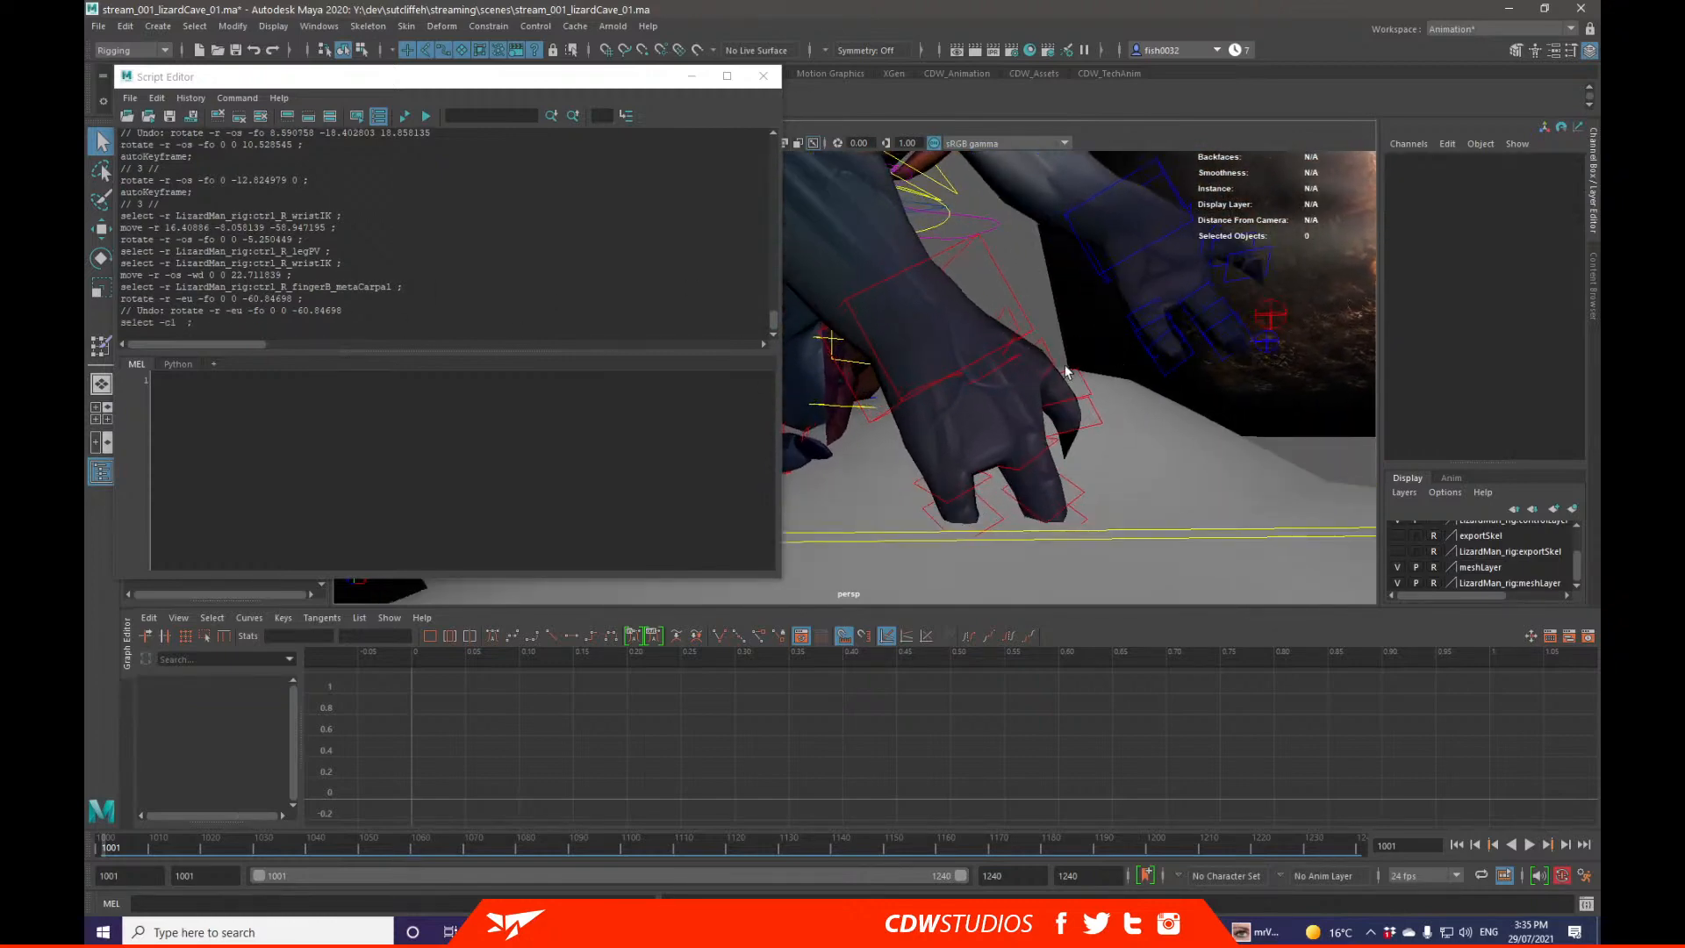
middle_click_drag(1048, 379, 991, 362, "alt")
left_click_drag(542, 76, 538, 201)
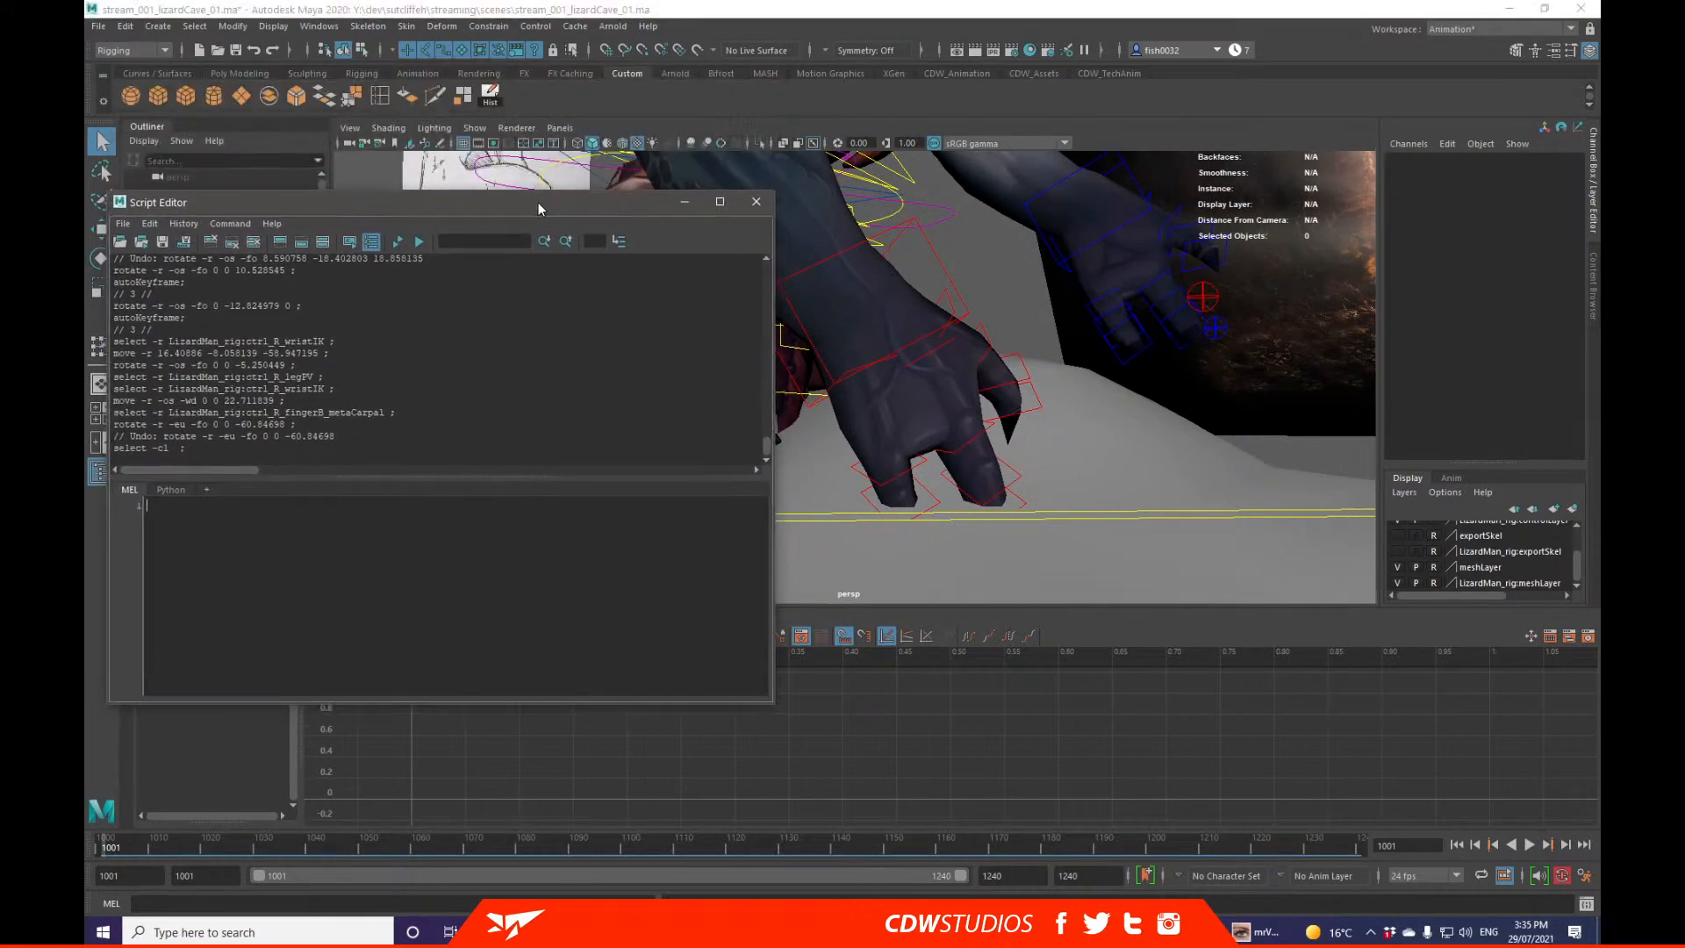
Step: Examine how selecting the right wrist IK control and background holdout is logged in the Script Editor history, and view its Python and MEL inputs
left_click(814, 360)
scroll(283, 399, "up", 10)
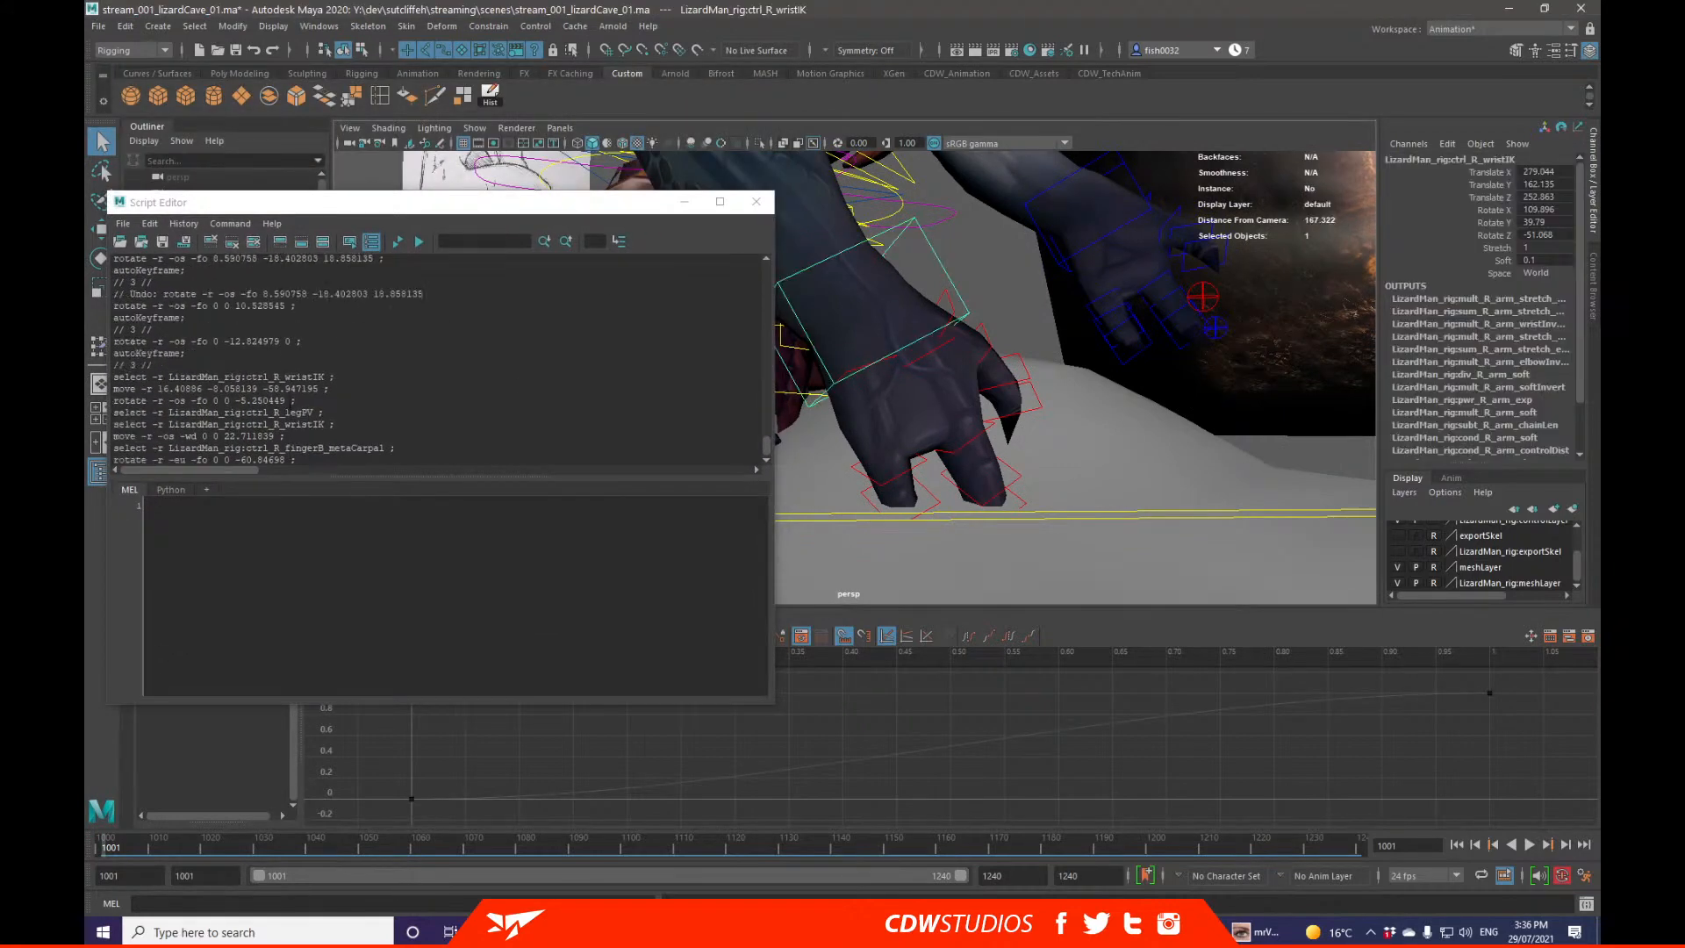
scroll(283, 399, "down", 10)
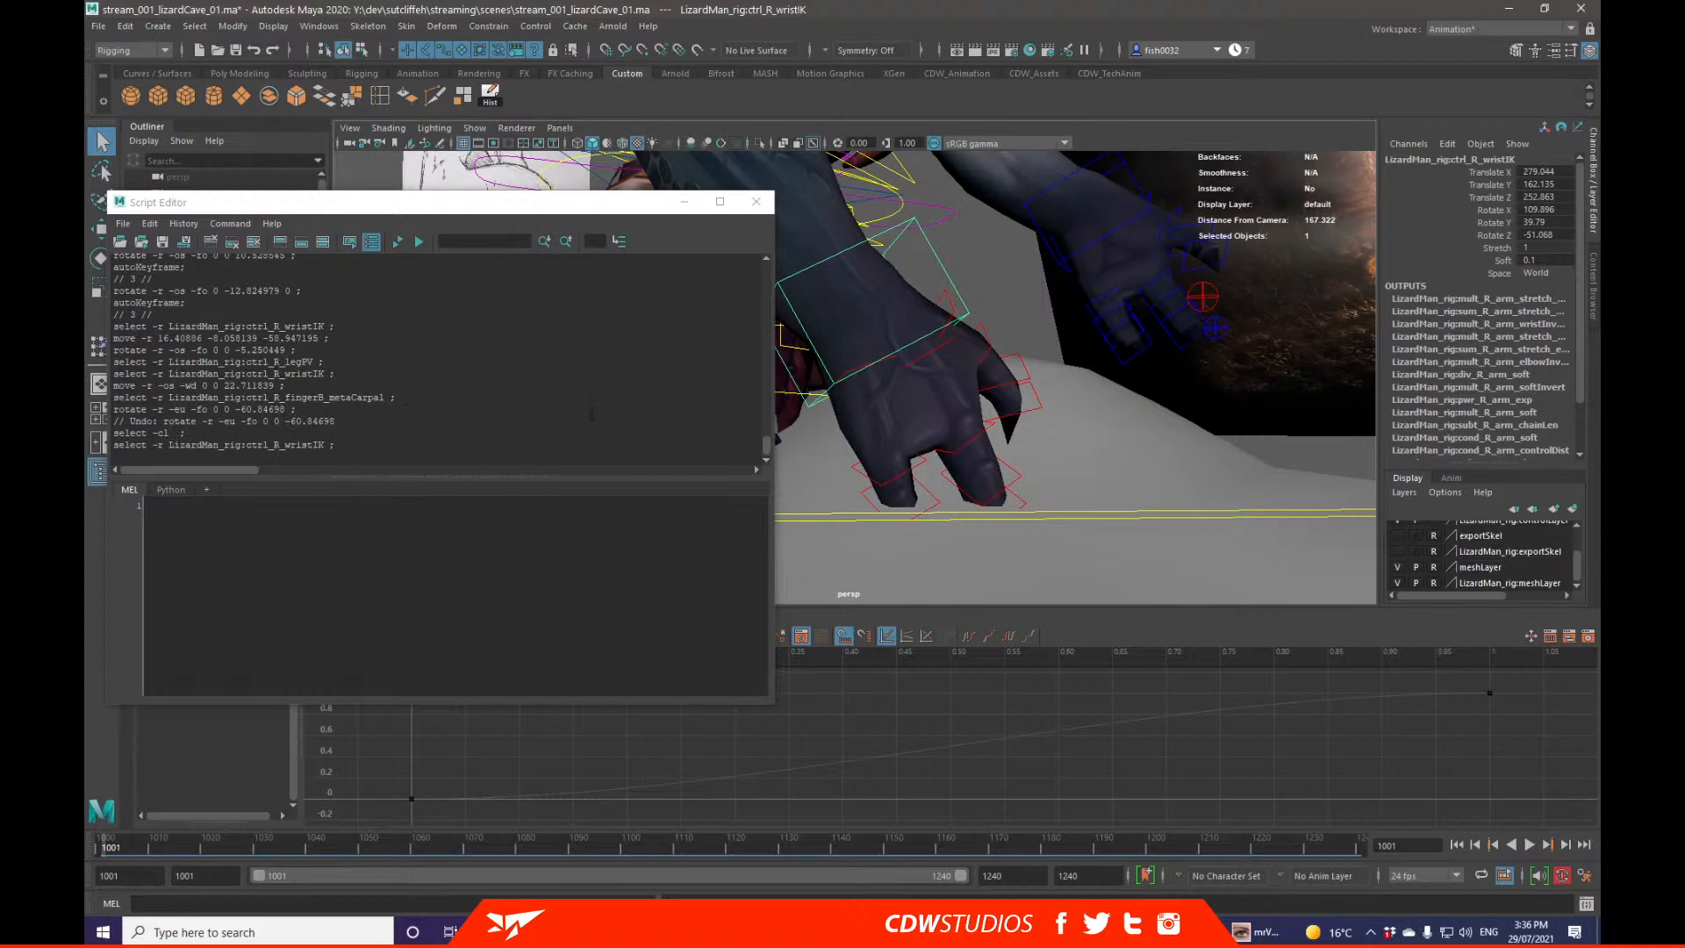
left_click_drag(1002, 282, 979, 255)
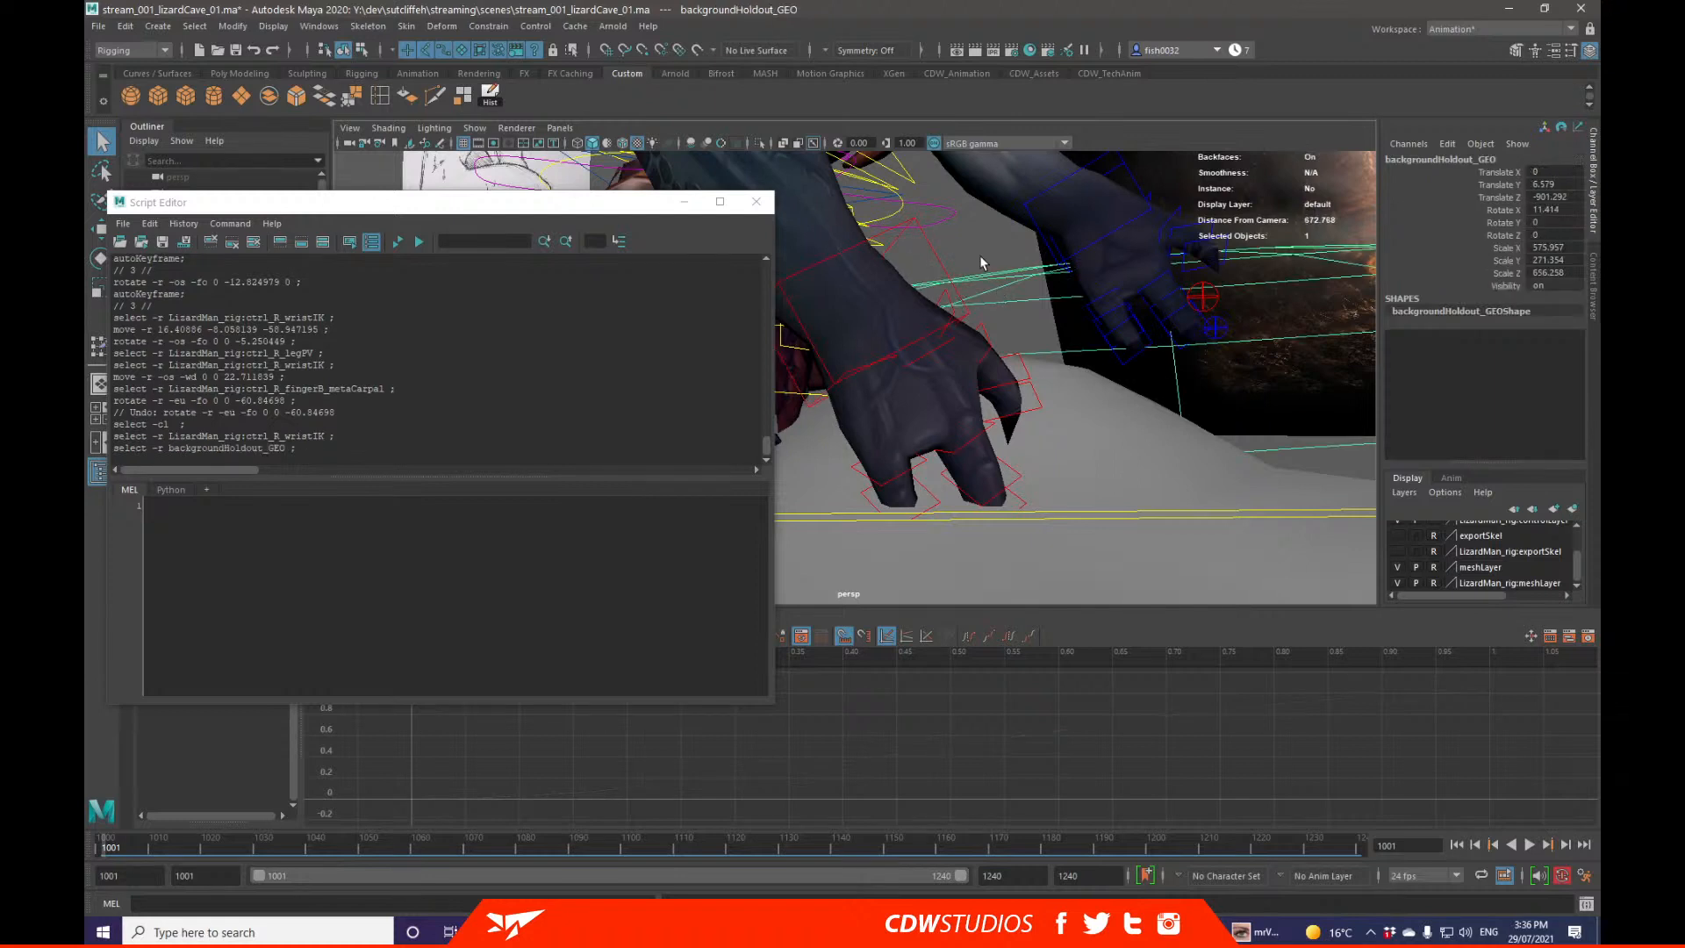
left_click(994, 251)
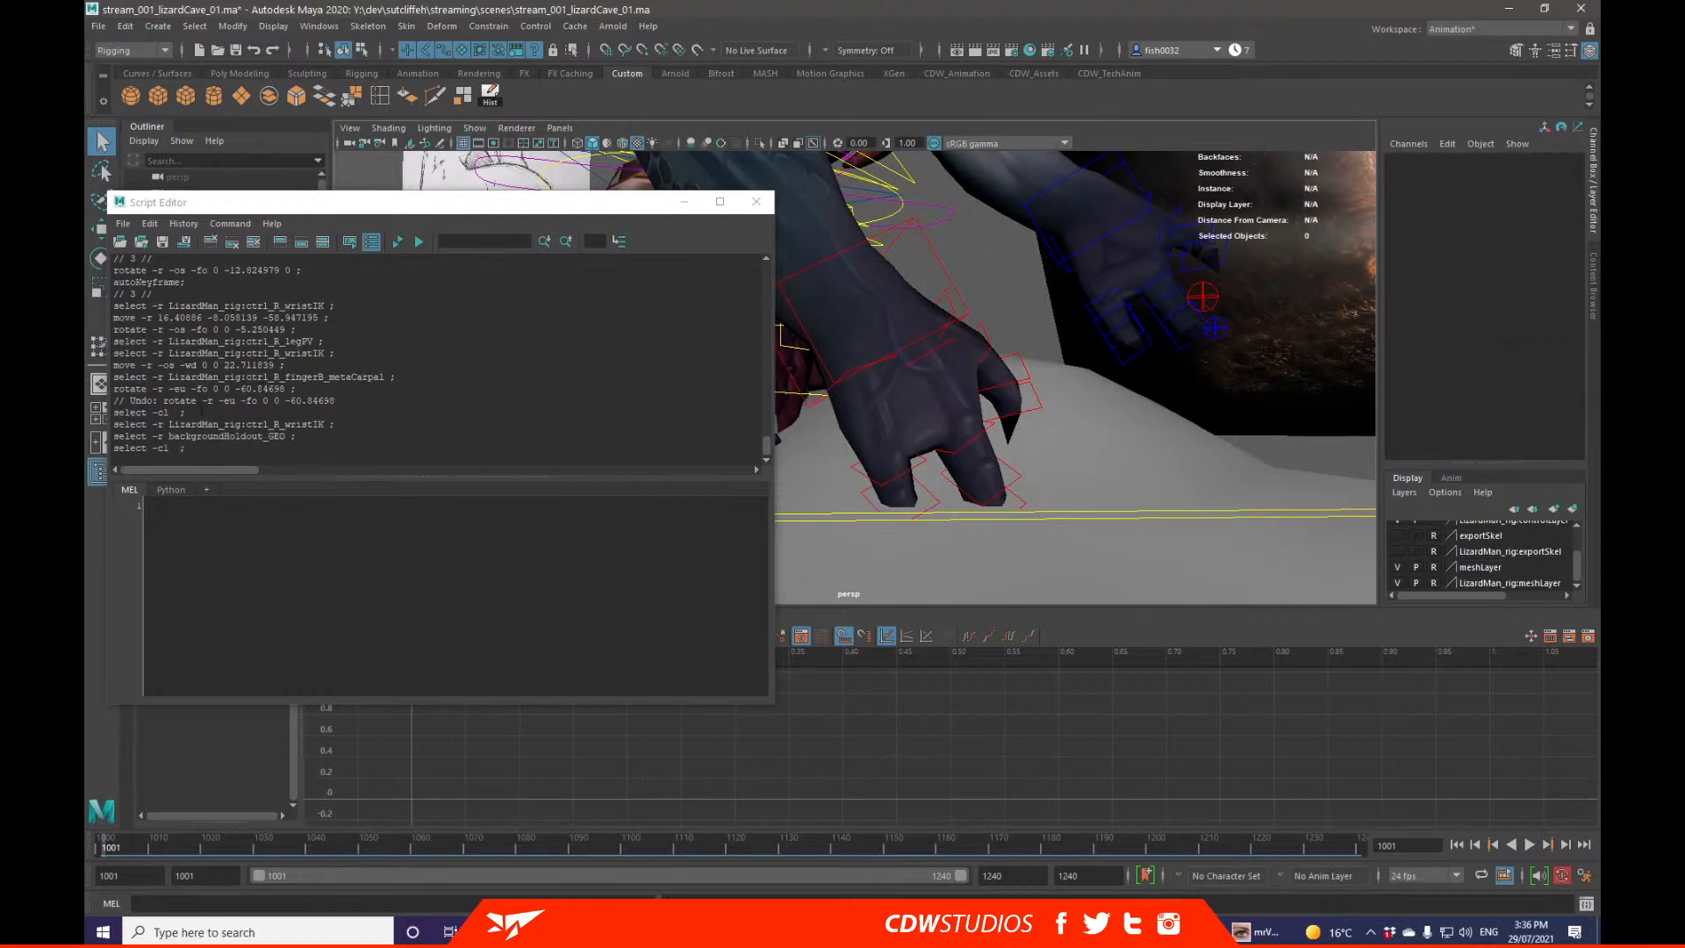
left_click_drag(187, 443, 123, 263)
left_click(264, 364)
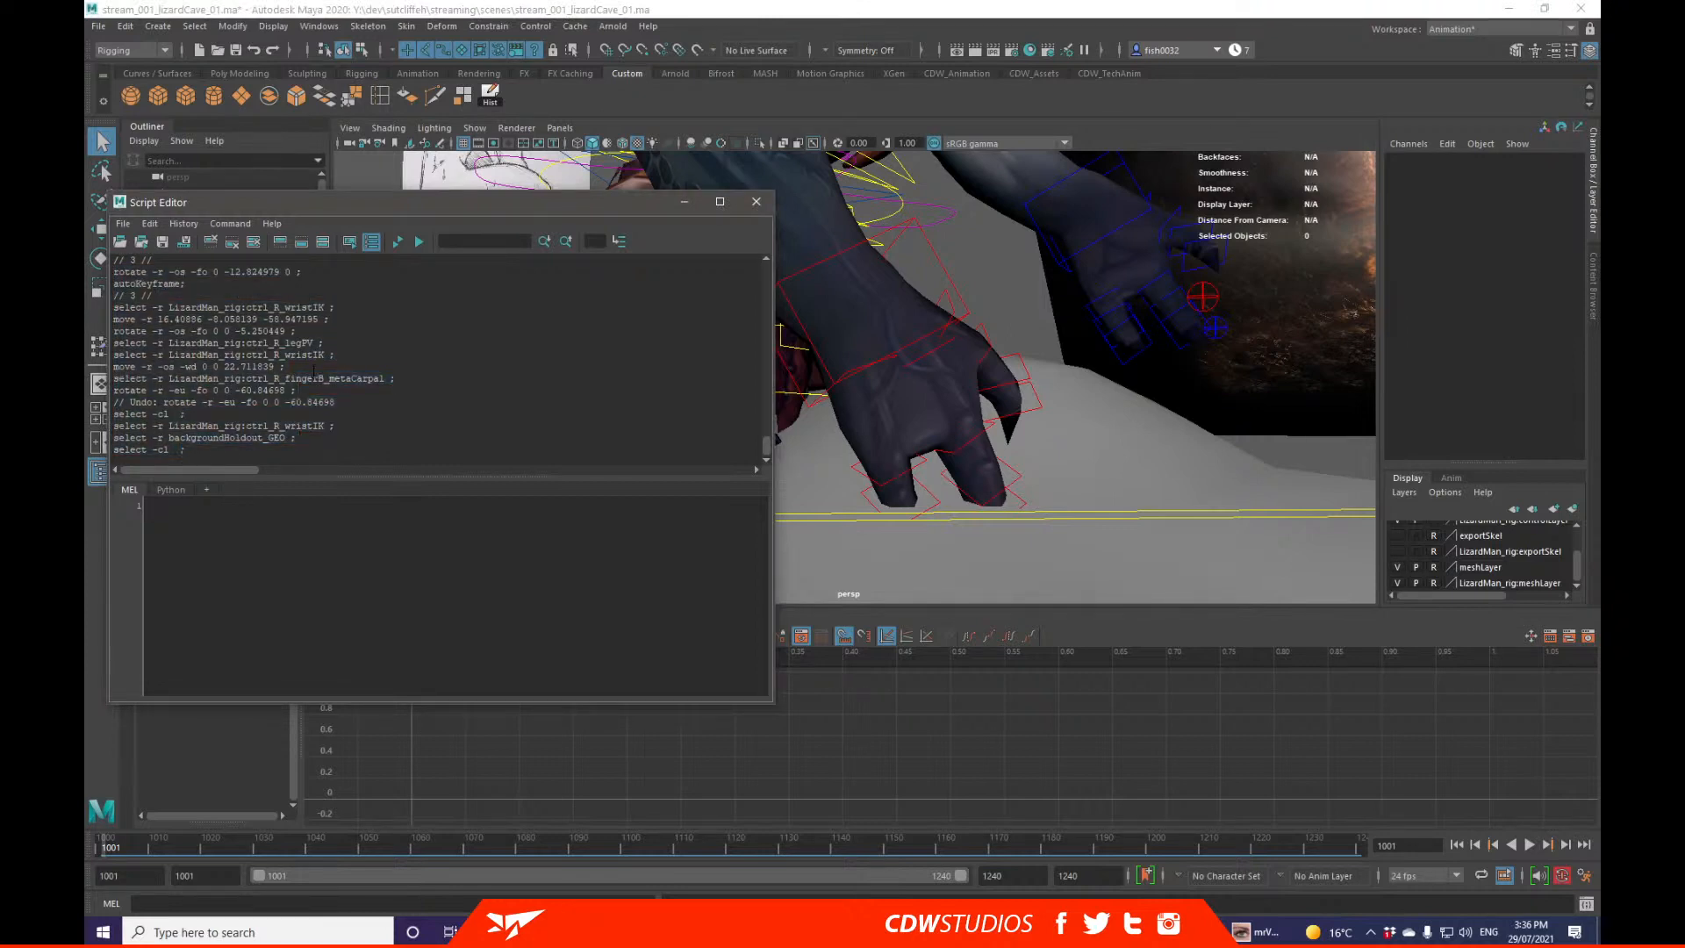
scroll(278, 386, "up", 8)
scroll(278, 386, "down", 8)
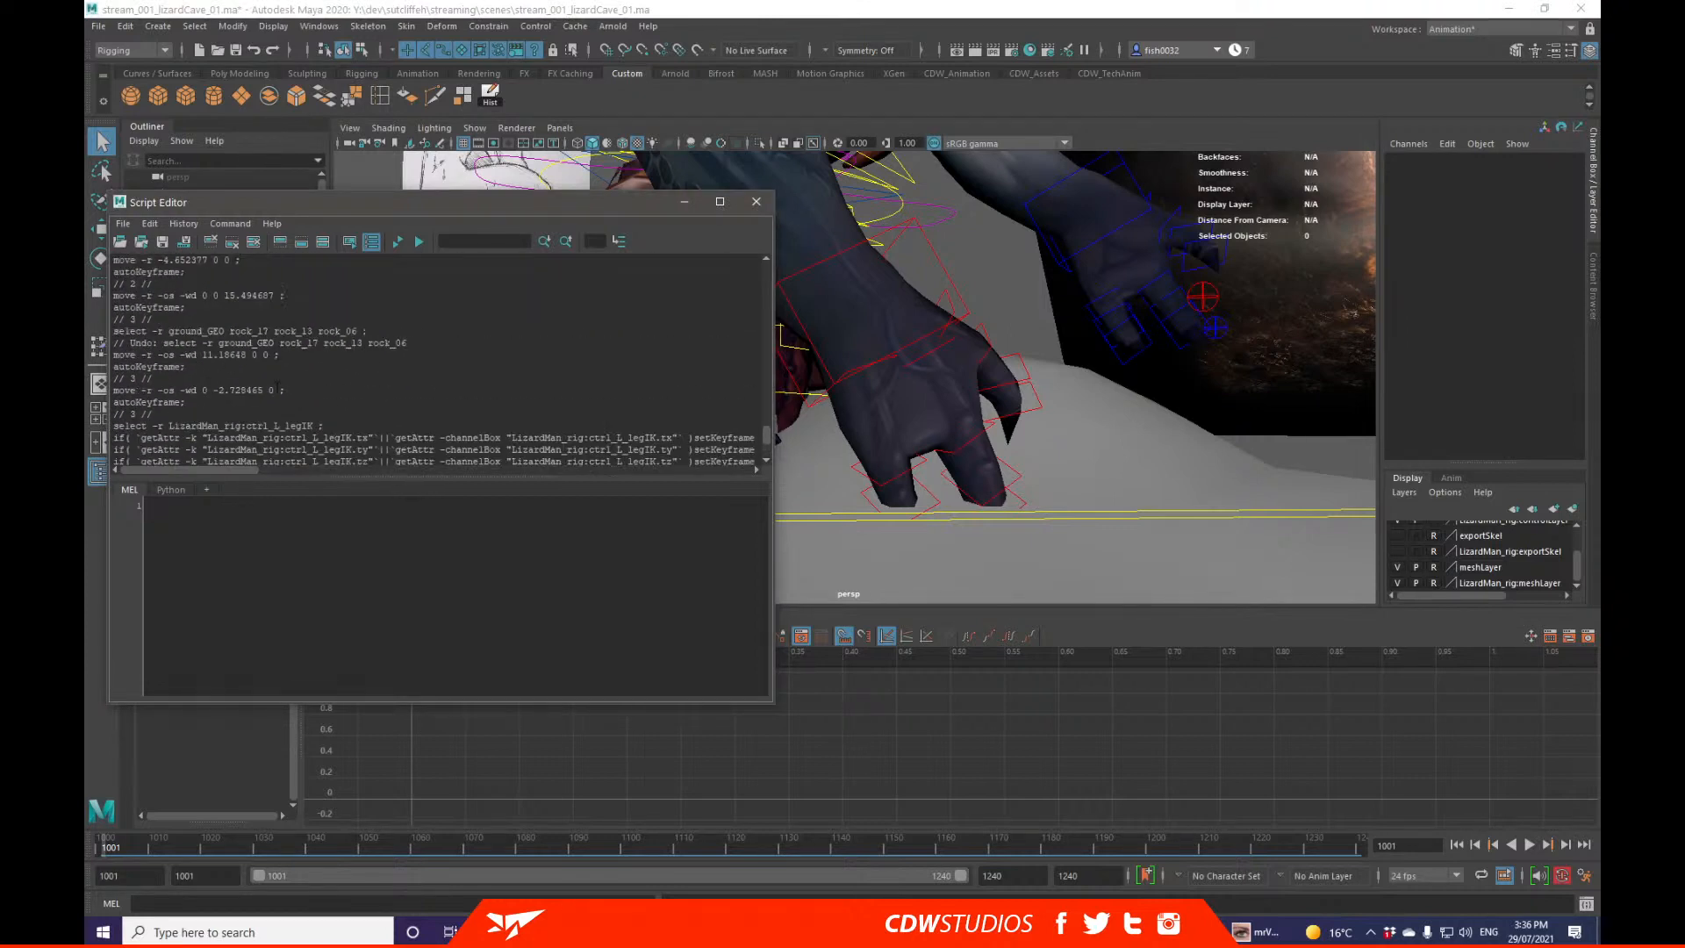
scroll(535, 417, "down", 8)
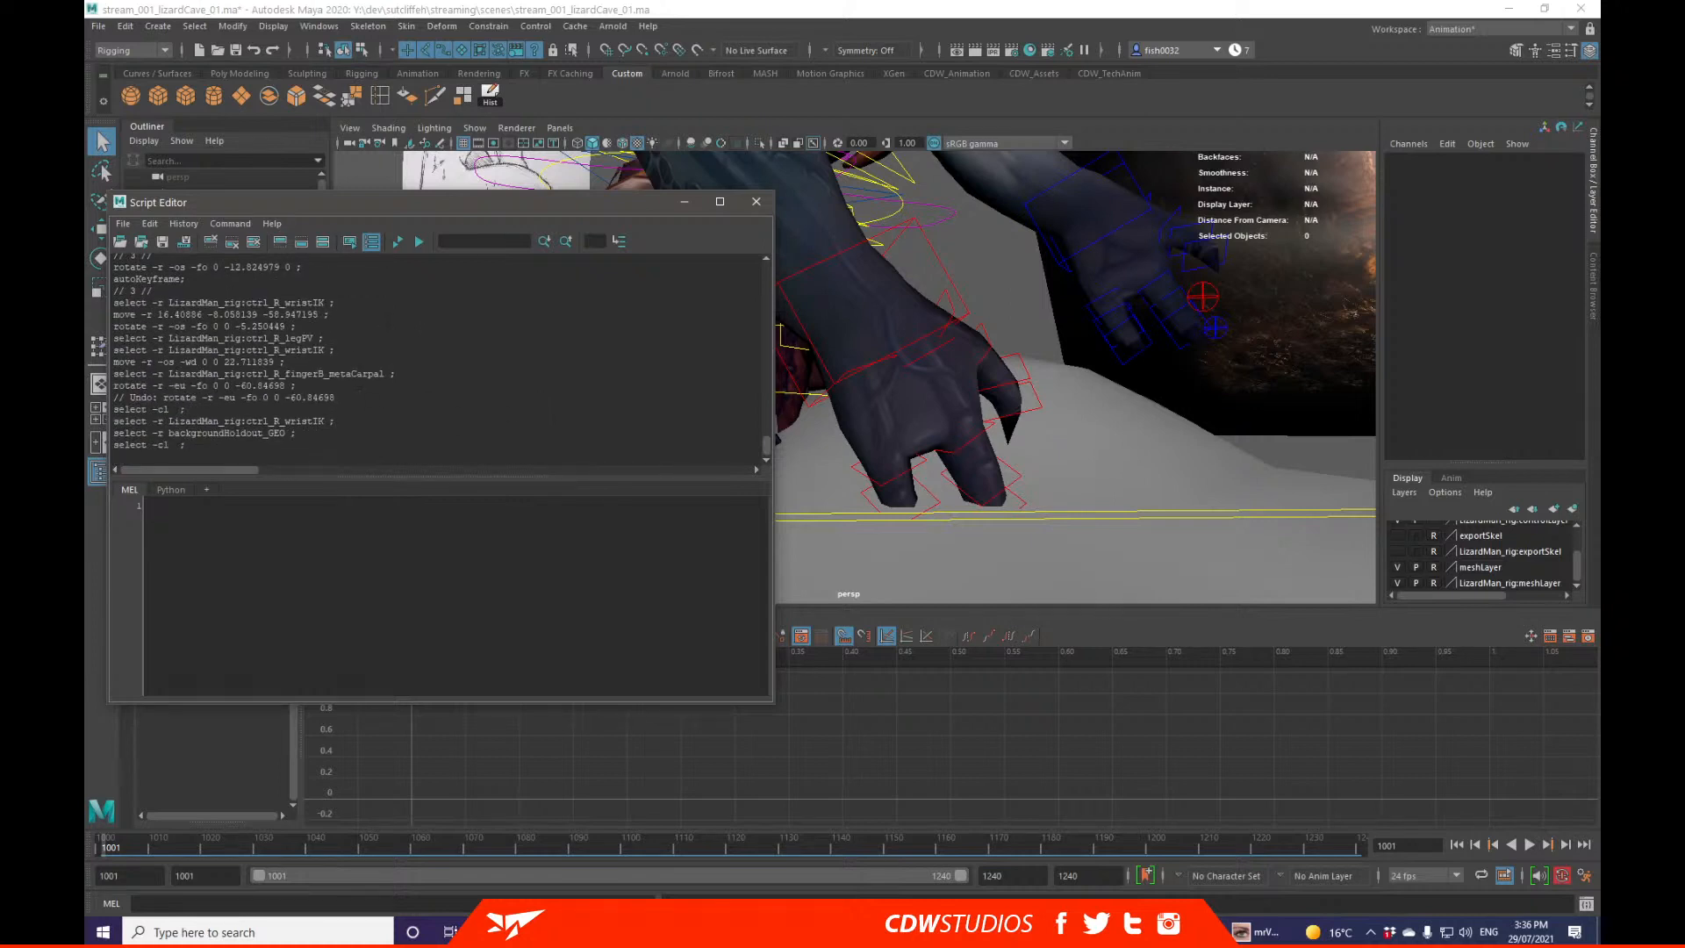
left_click(171, 489)
left_click(131, 490)
Step: Move the right wrist IK control to about Translate X 287.0, Y 152.2 and Z 242.3
left_click_drag(934, 381, 961, 323, "alt")
left_click(960, 323)
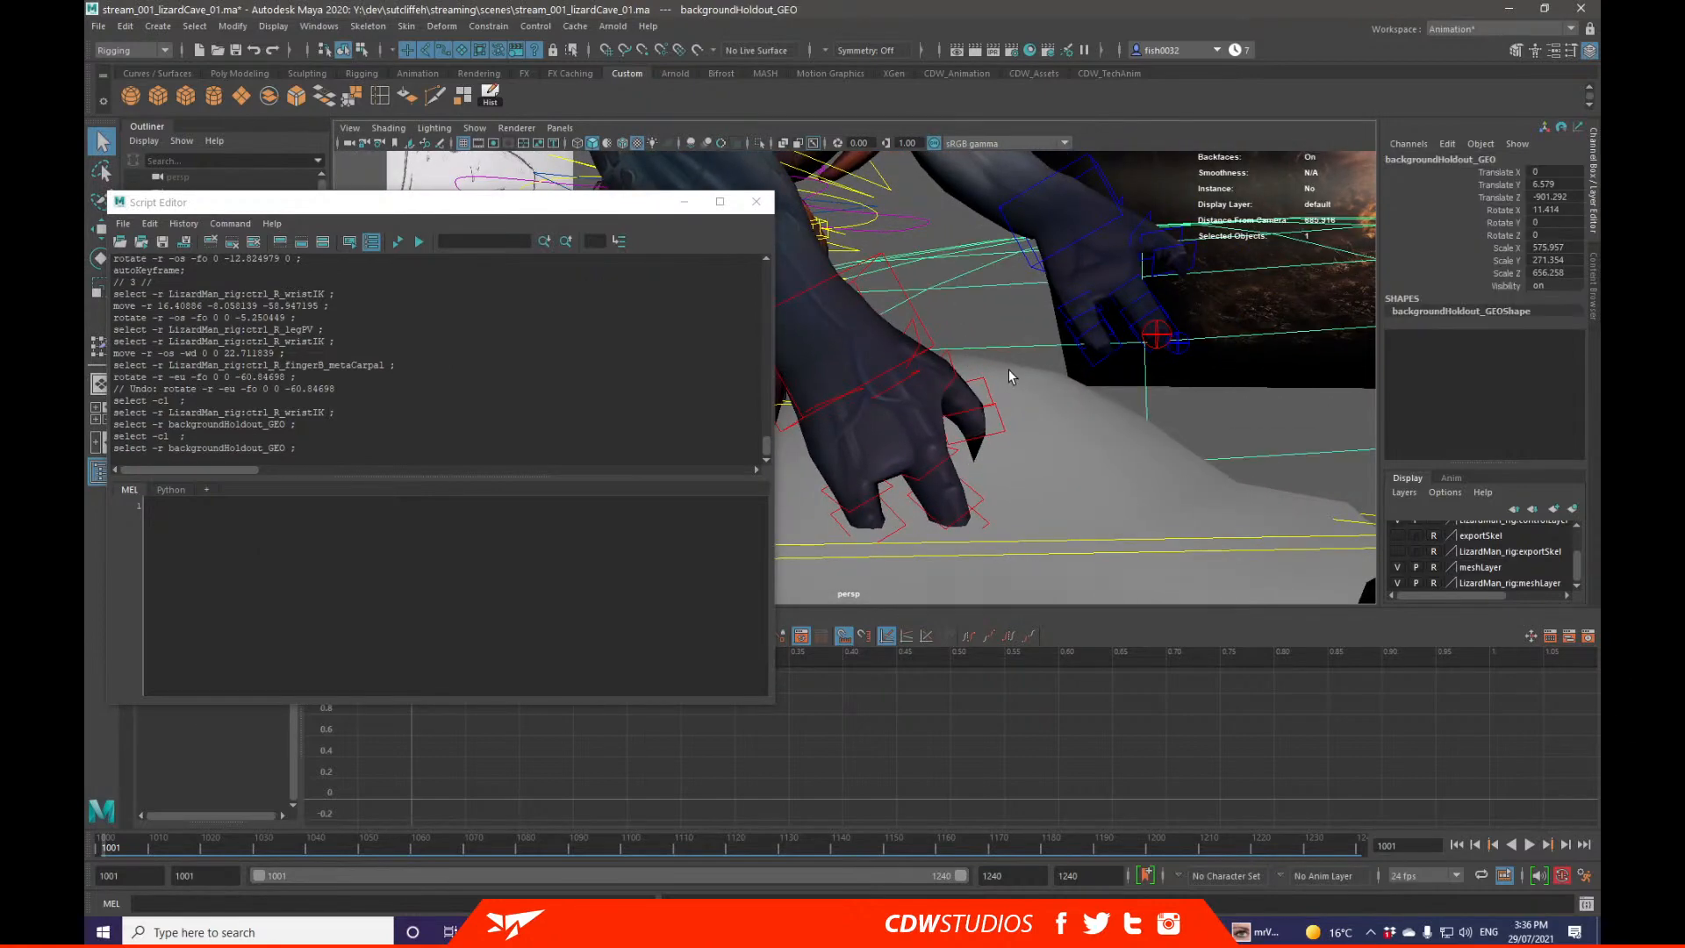
left_click(941, 248)
left_click_drag(942, 248, 881, 411, "alt")
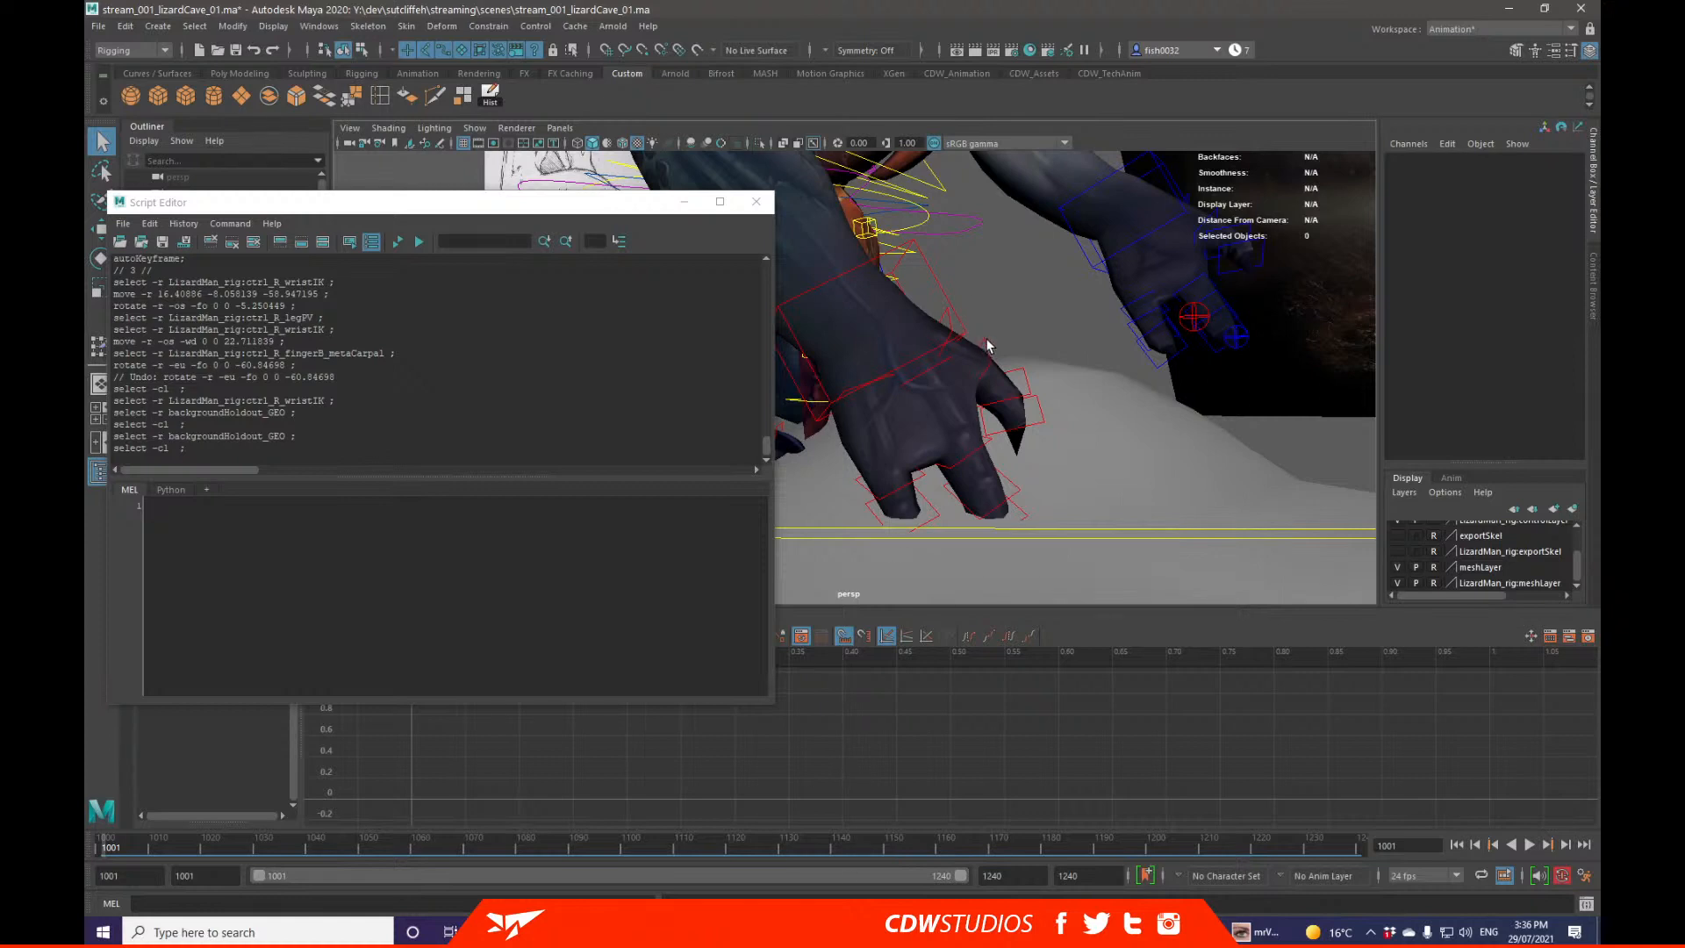
left_click_drag(987, 348, 932, 394, "alt")
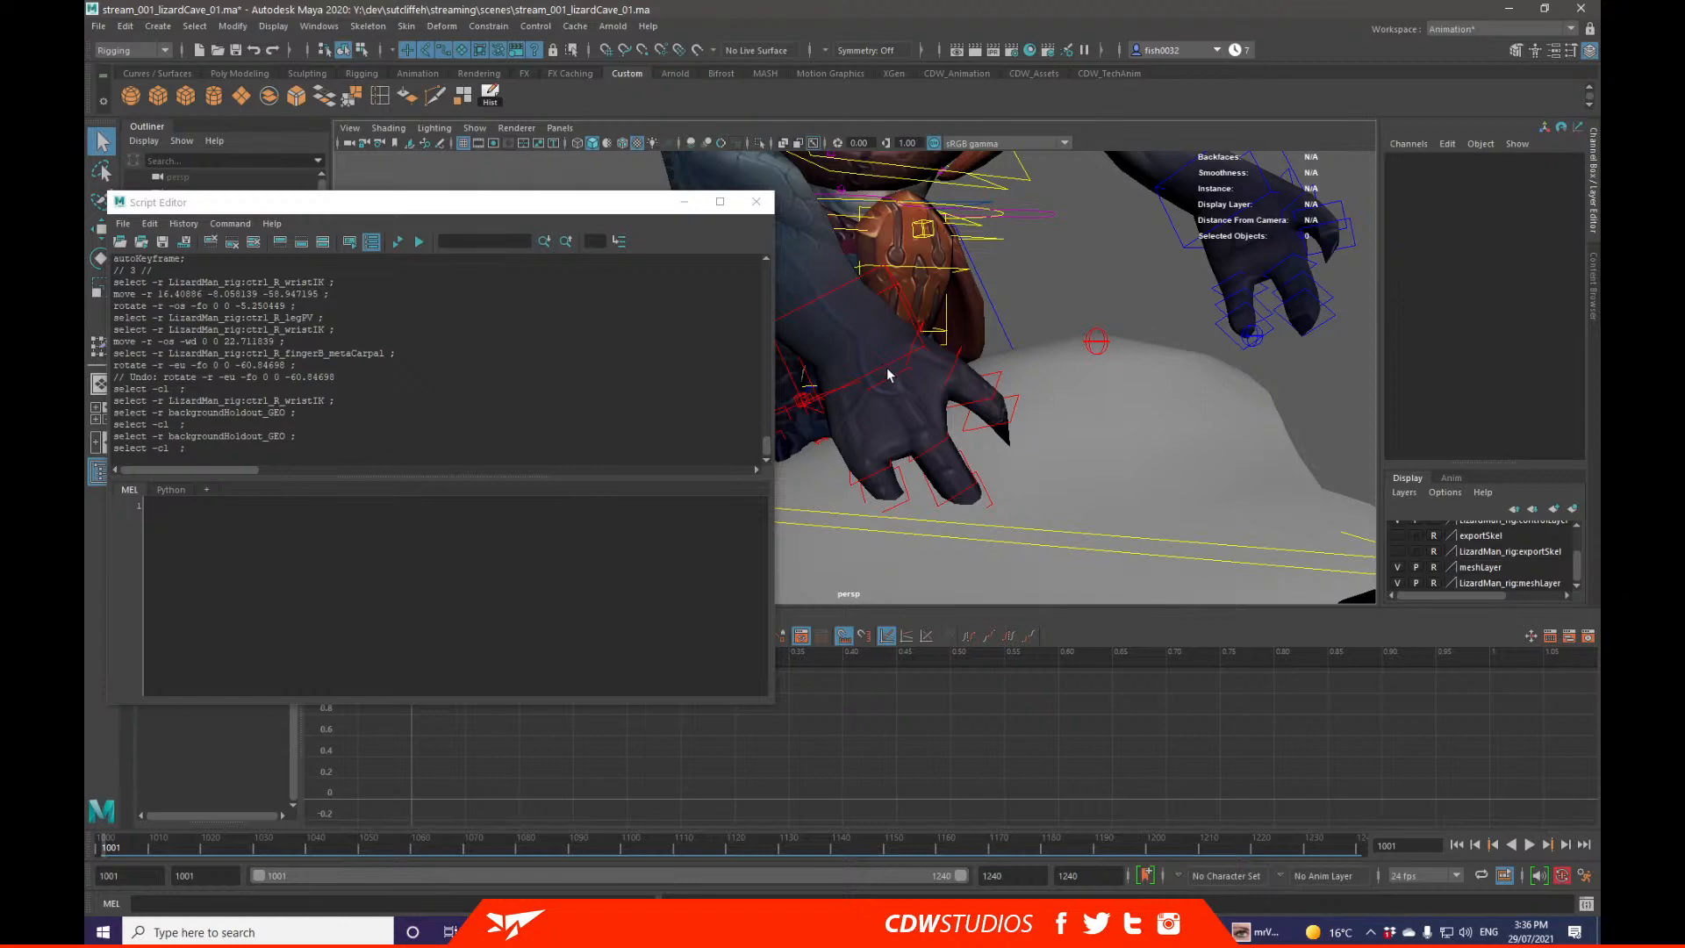
mouse_move(892, 376)
left_mouse_down("alt")
mouse_move(911, 358)
mouse_move(893, 358)
left_mouse_up("alt")
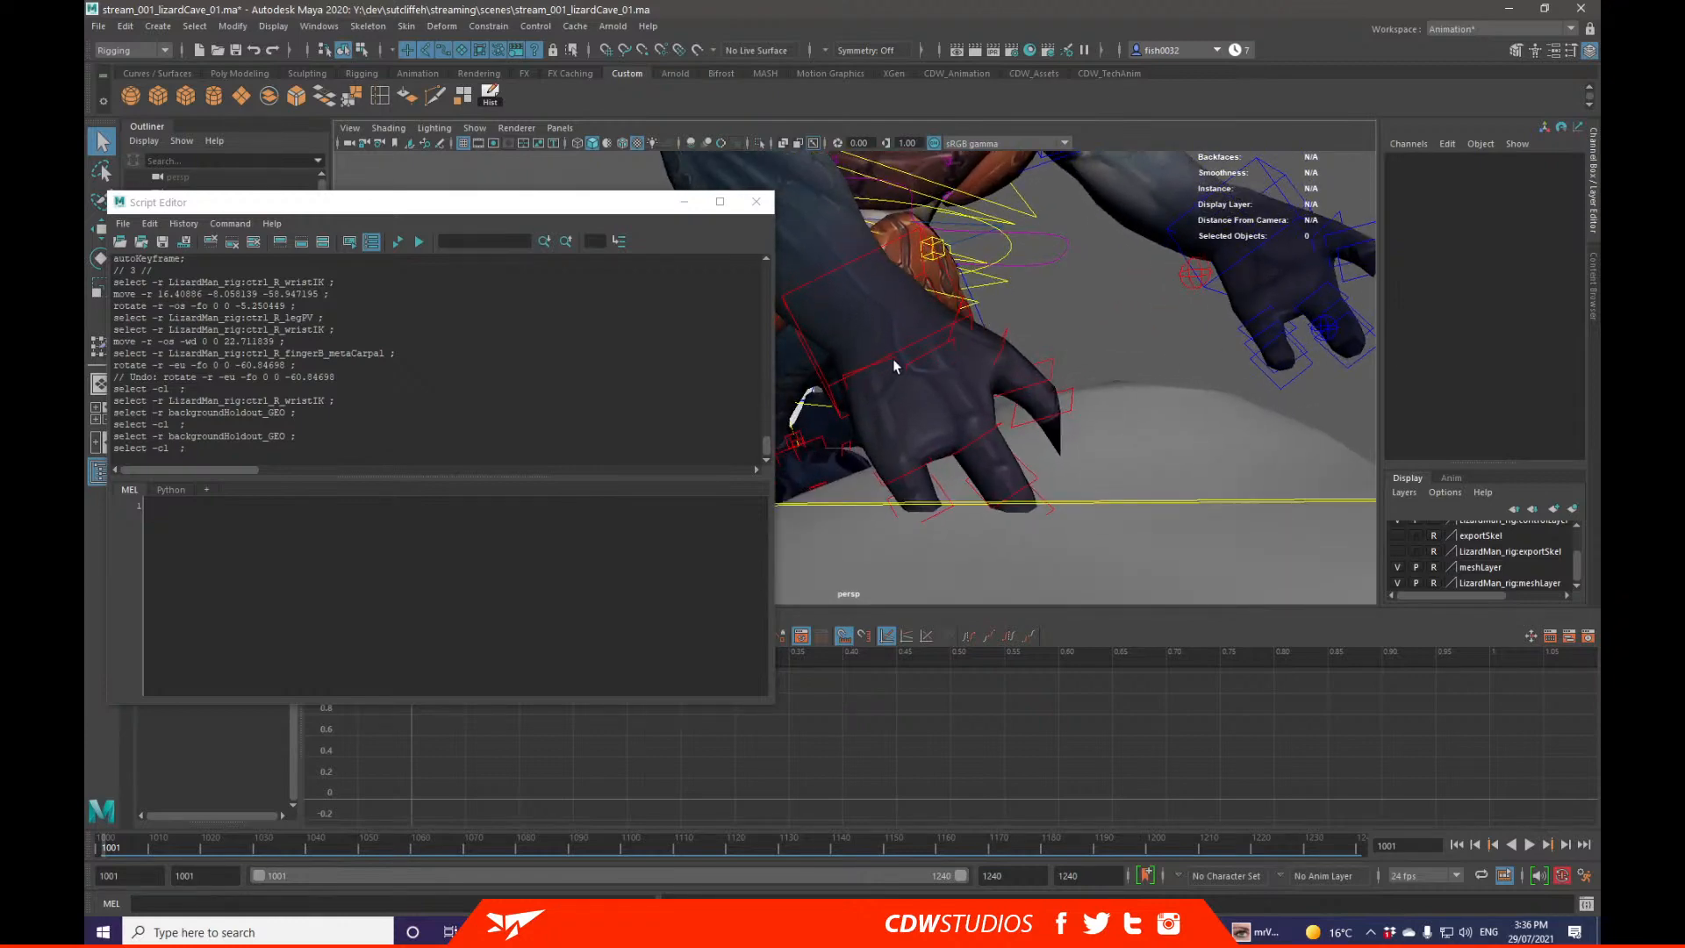
left_click(893, 358)
left_click_drag(930, 460, 1039, 455, "alt")
left_click_drag(1051, 386, 873, 351, "alt")
left_click(933, 342)
key("w")
key("q")
right_click_drag(874, 351, 978, 336, "alt")
middle_click_drag(978, 337, 1032, 355, "alt")
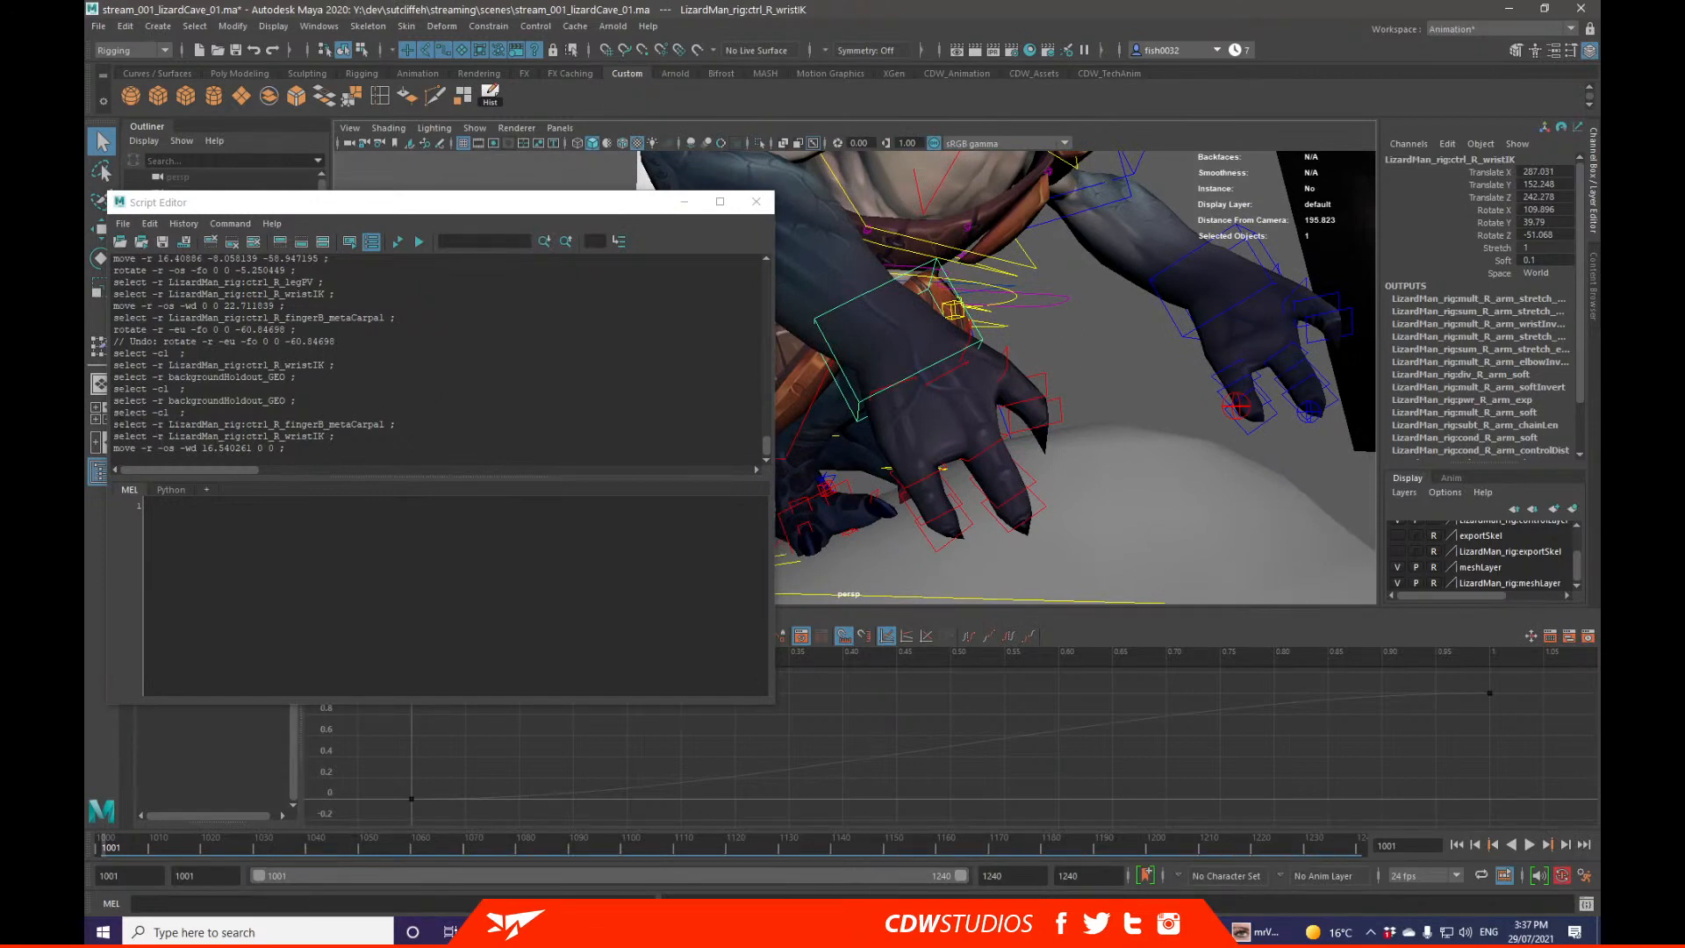
Step: Examine the logged fingerB metacarpal selection, wrist IK selection and move commands in the Script Editor history
left_click_drag(114, 425, 355, 425)
left_click(171, 432)
left_click_drag(285, 436, 343, 435)
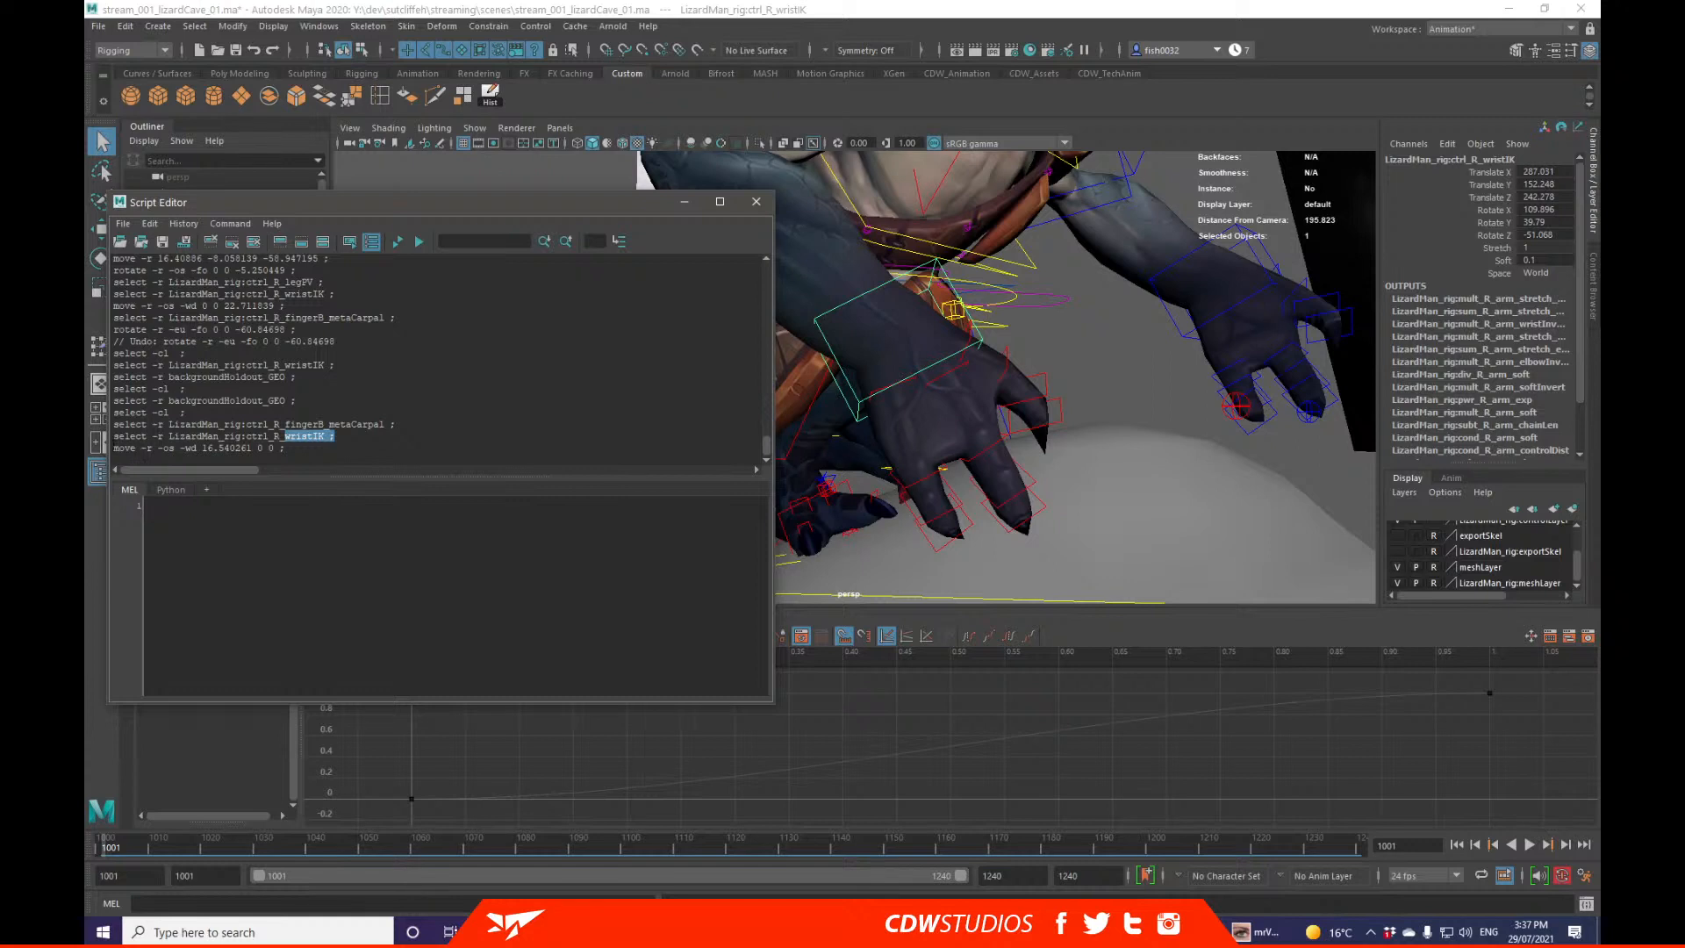
left_click_drag(114, 449, 280, 448)
left_click(298, 448)
left_click(294, 447)
Step: Clear the selection and select the right hand's fingerB metacarpal, fingerB01, fingerB02 and fingerB03 controls in turn
left_click_drag(1103, 400, 1110, 385, "alt")
left_click(1118, 392)
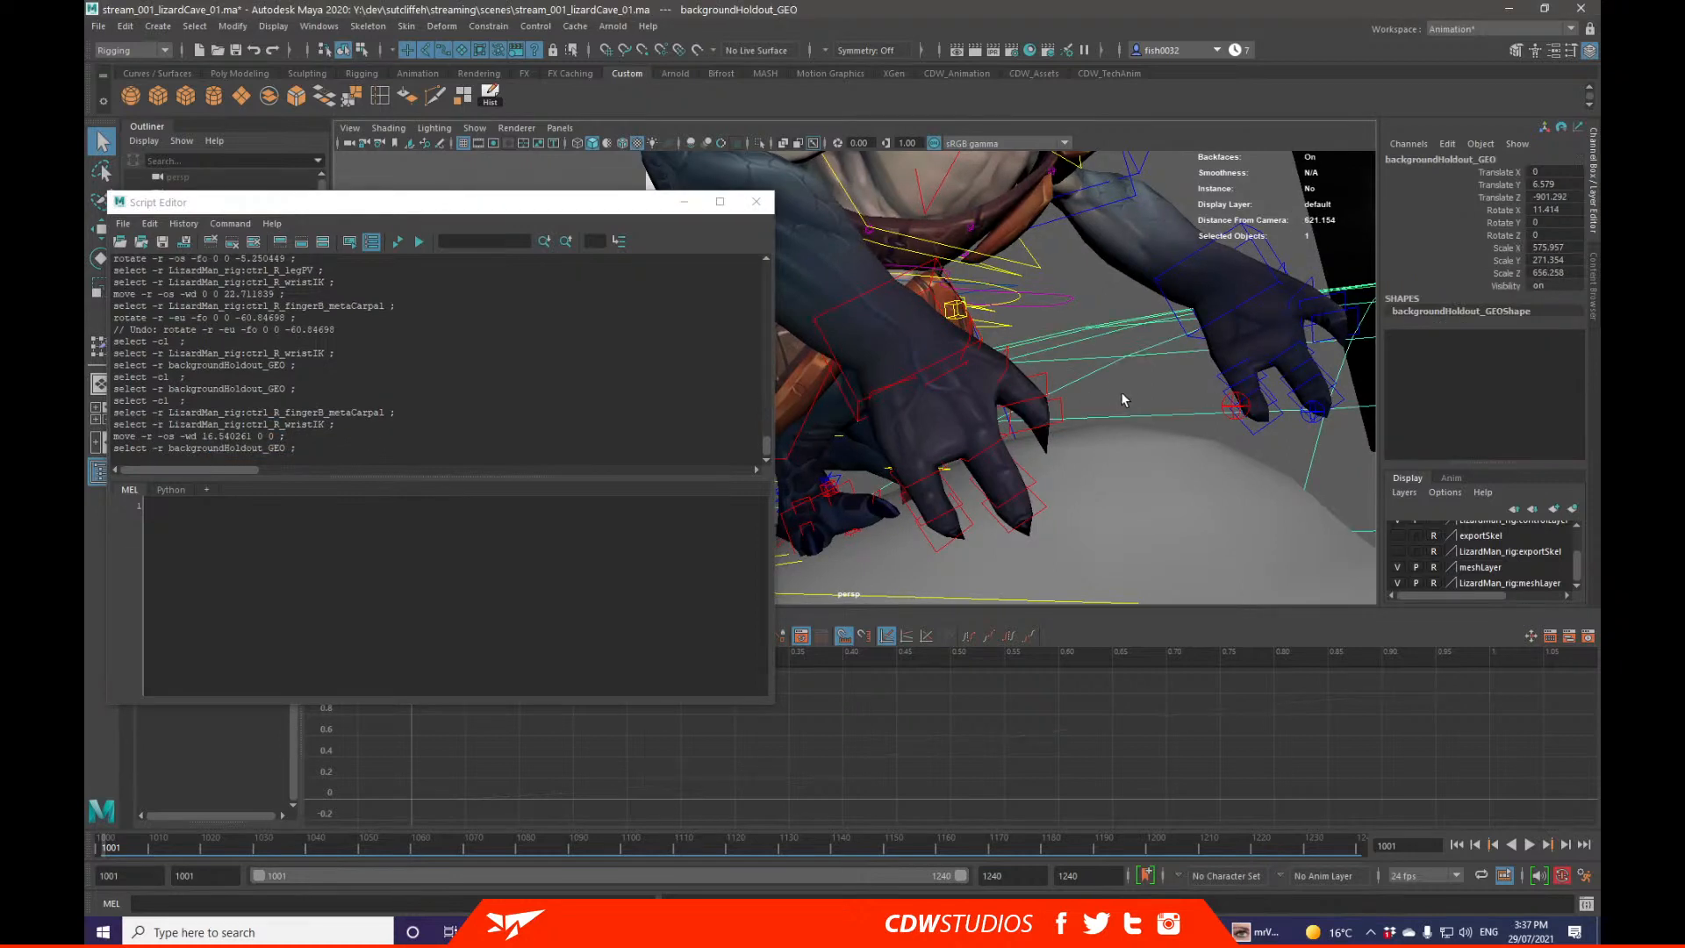
left_click(1098, 308)
left_click_drag(896, 397, 925, 435, "alt")
left_click(881, 384)
left_click(974, 514, "shift")
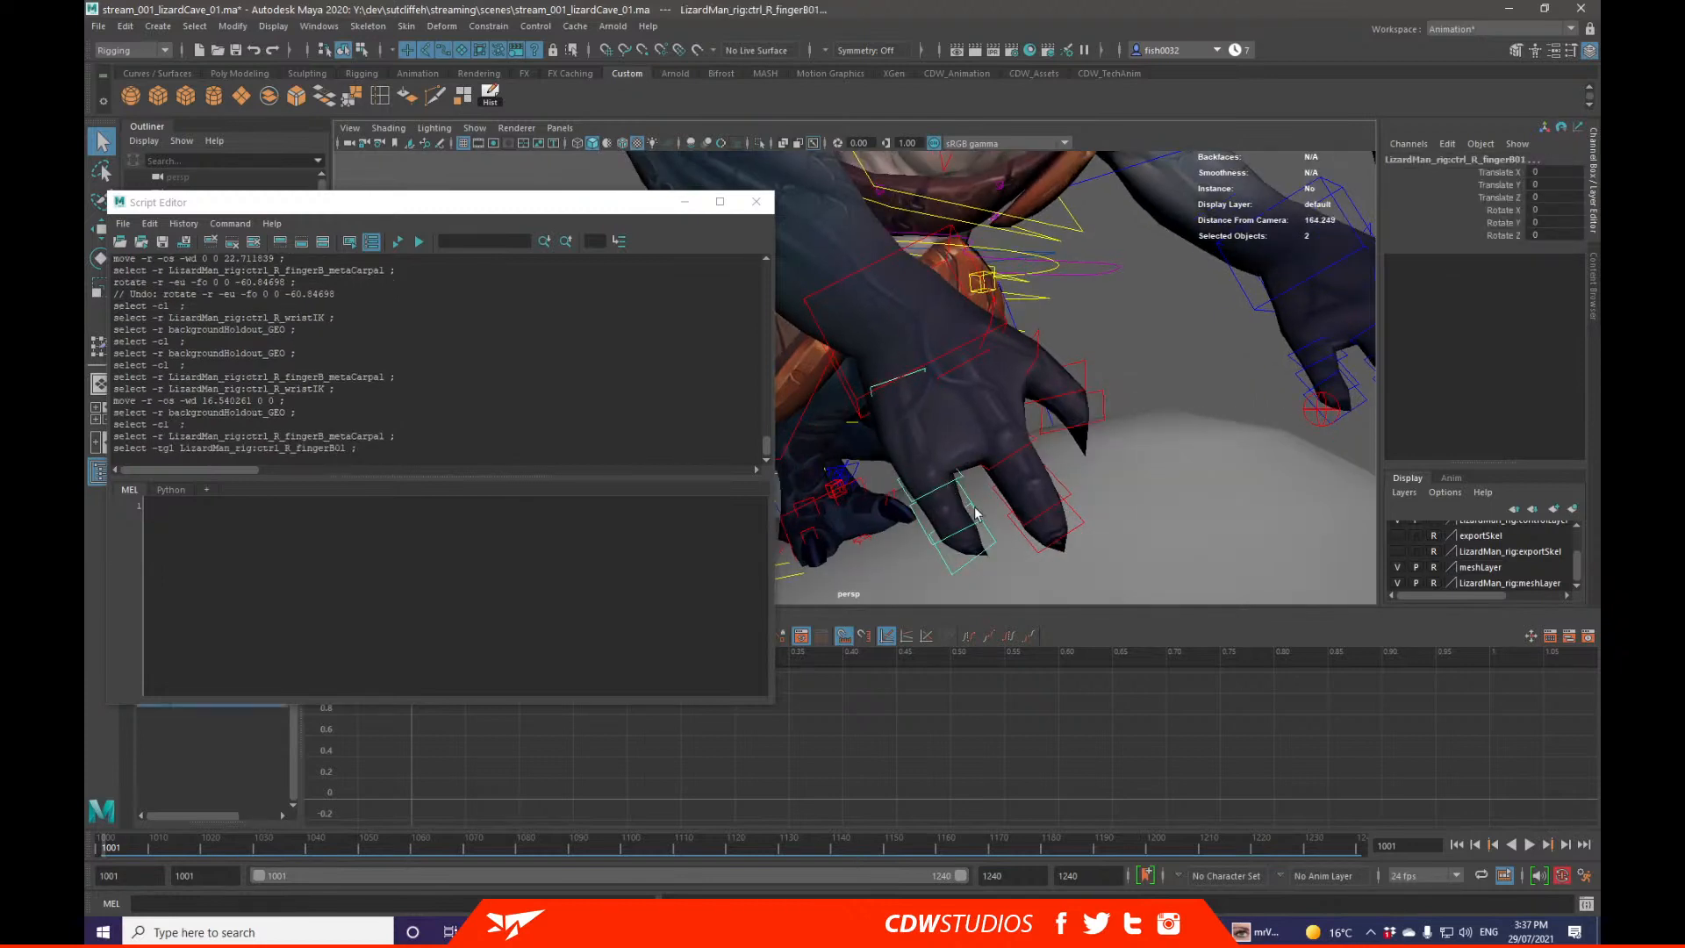
left_click_drag(975, 511, 948, 511, "alt")
left_click(963, 528, "shift")
left_click(991, 539, "shift")
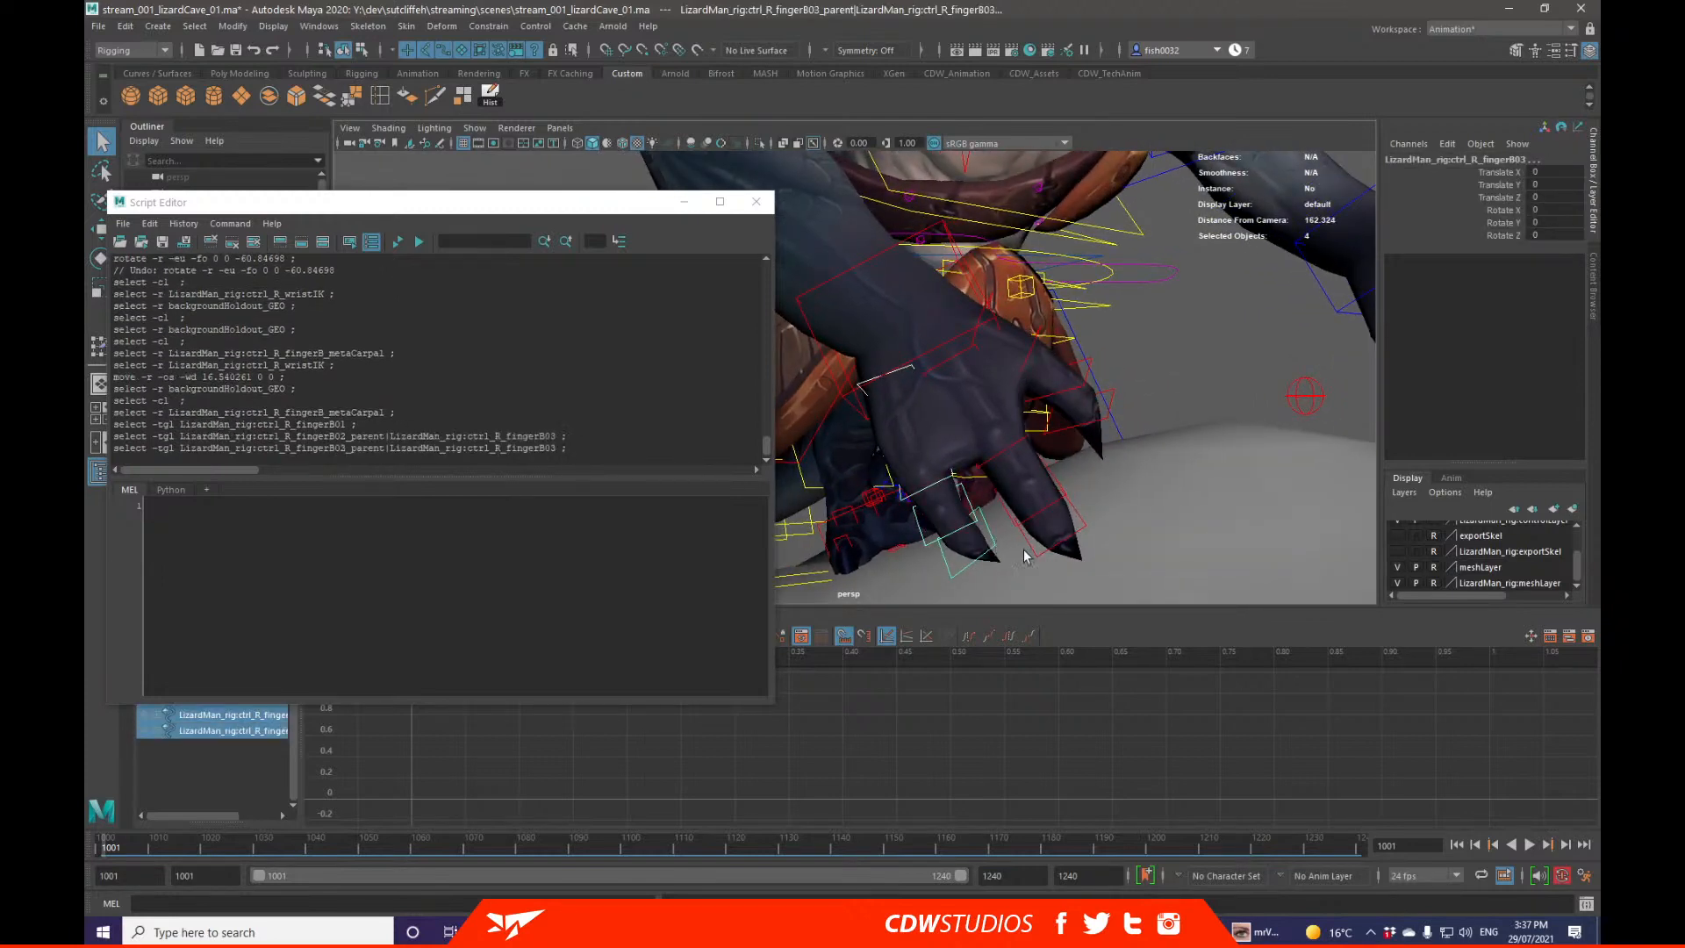
Step: Add the right hand's fingerA03, fingerA02, fingerA01 and fingerA metacarpal controls to the selection
left_click(1055, 546, "shift")
left_click(1045, 508, "shift")
left_click(1009, 453, "shift")
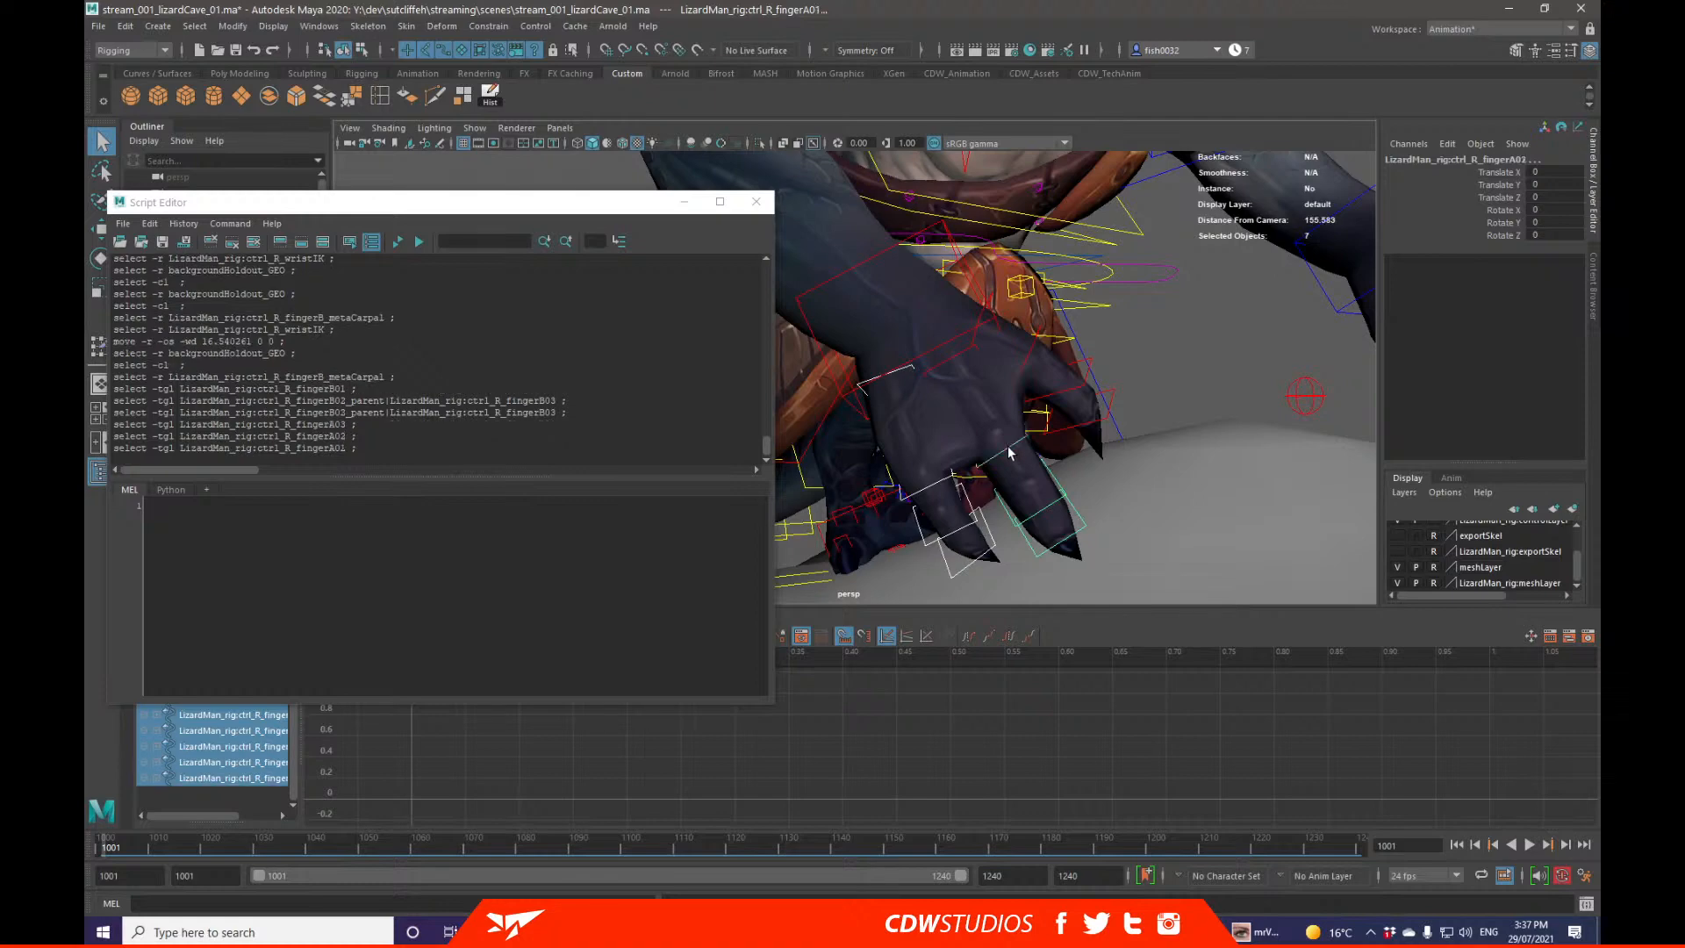
left_click(956, 360, "shift")
Step: Add the right thumb's metacarpal, thumb01, thumb02 and thumb3 controls to the selection
left_click_drag(1035, 367, 968, 307, "alt")
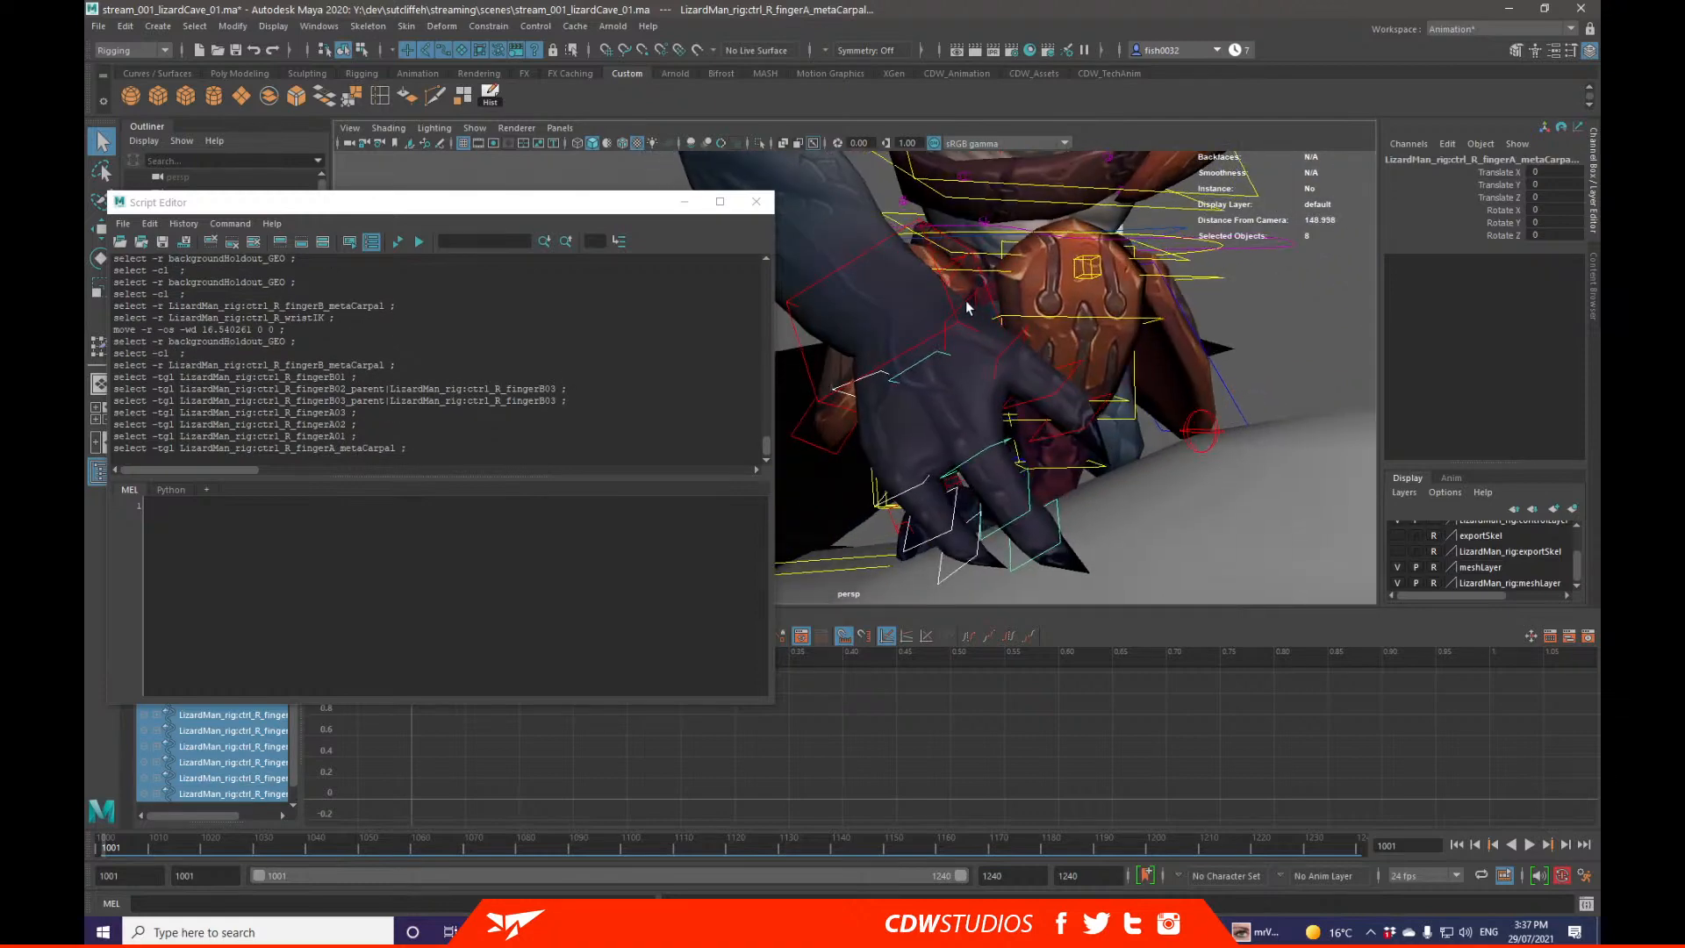
left_click(969, 307, "shift")
left_click(1009, 354, "shift")
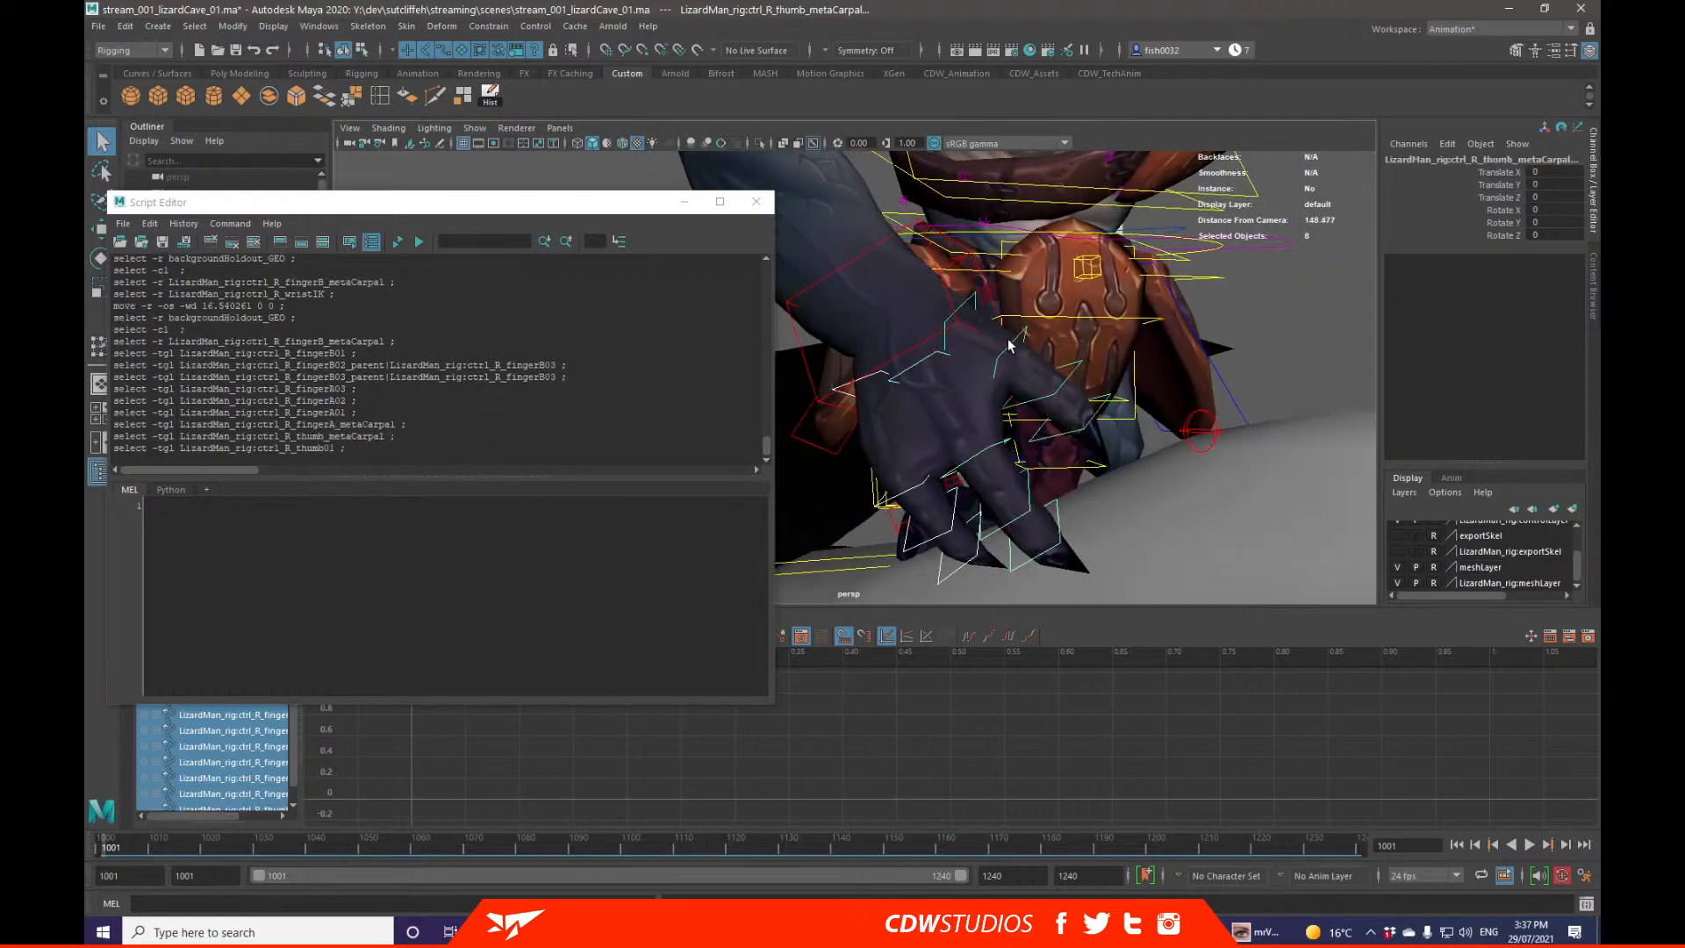
left_click(1069, 381, "shift")
left_click(1093, 430, "shift")
left_click_drag(1142, 428, 1028, 425, "alt")
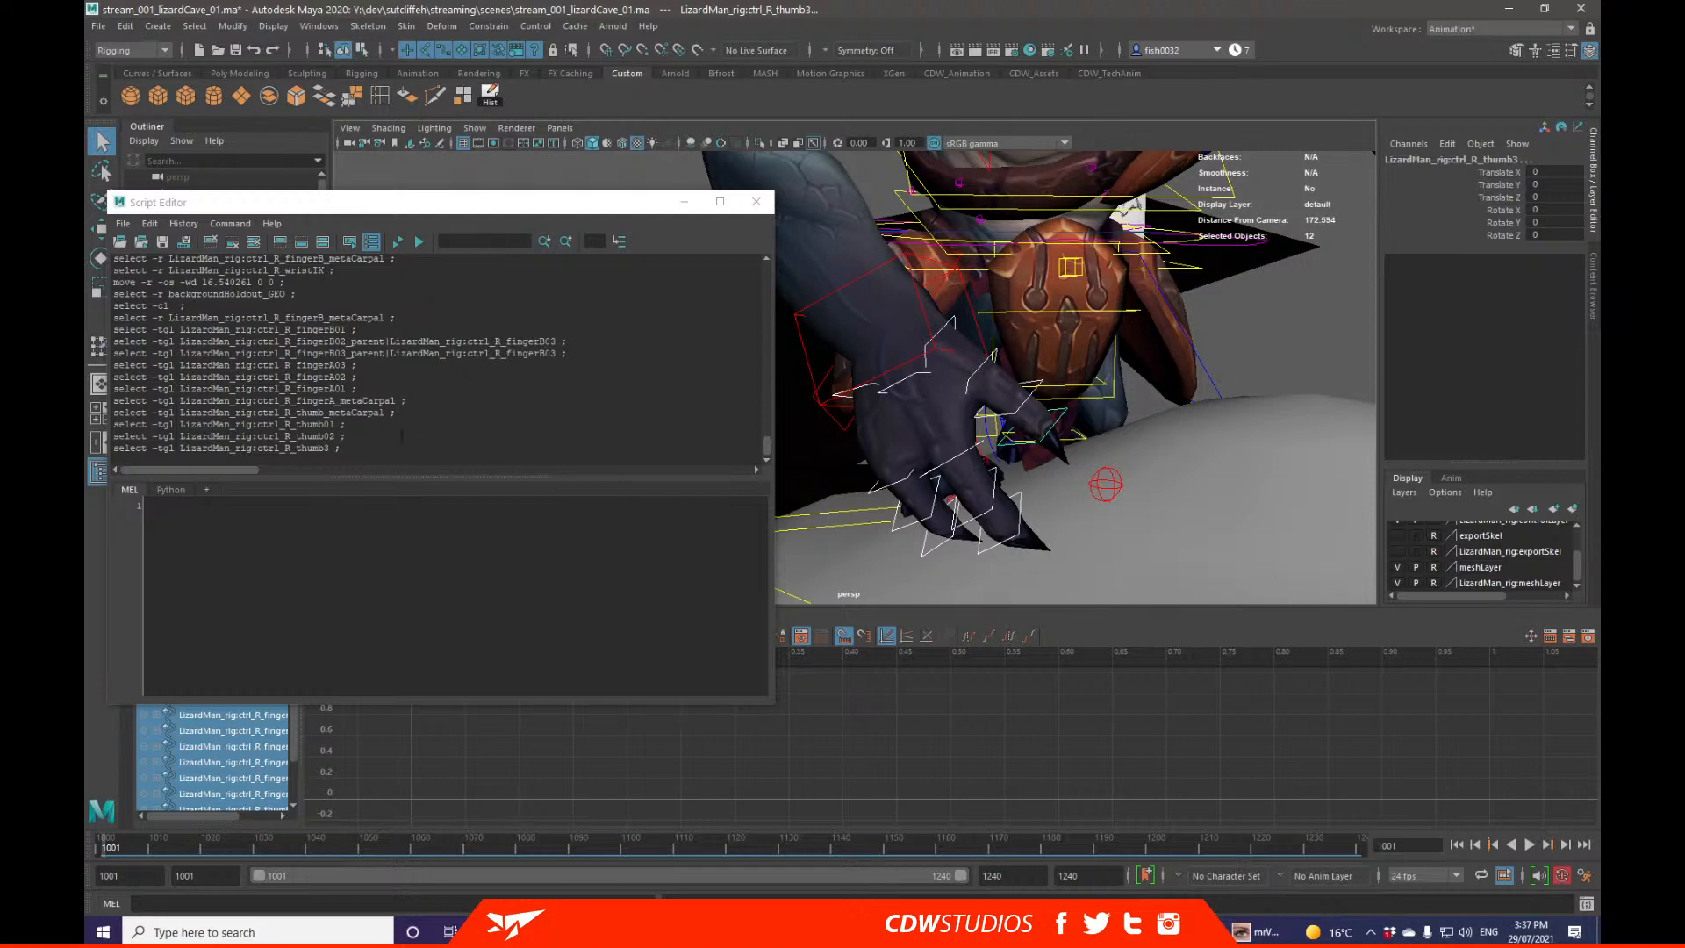
Step: Save the logged selection commands from fingerB01 through thumb3 to the Custom shelf as a MEL script
left_click_drag(402, 446, 100, 330)
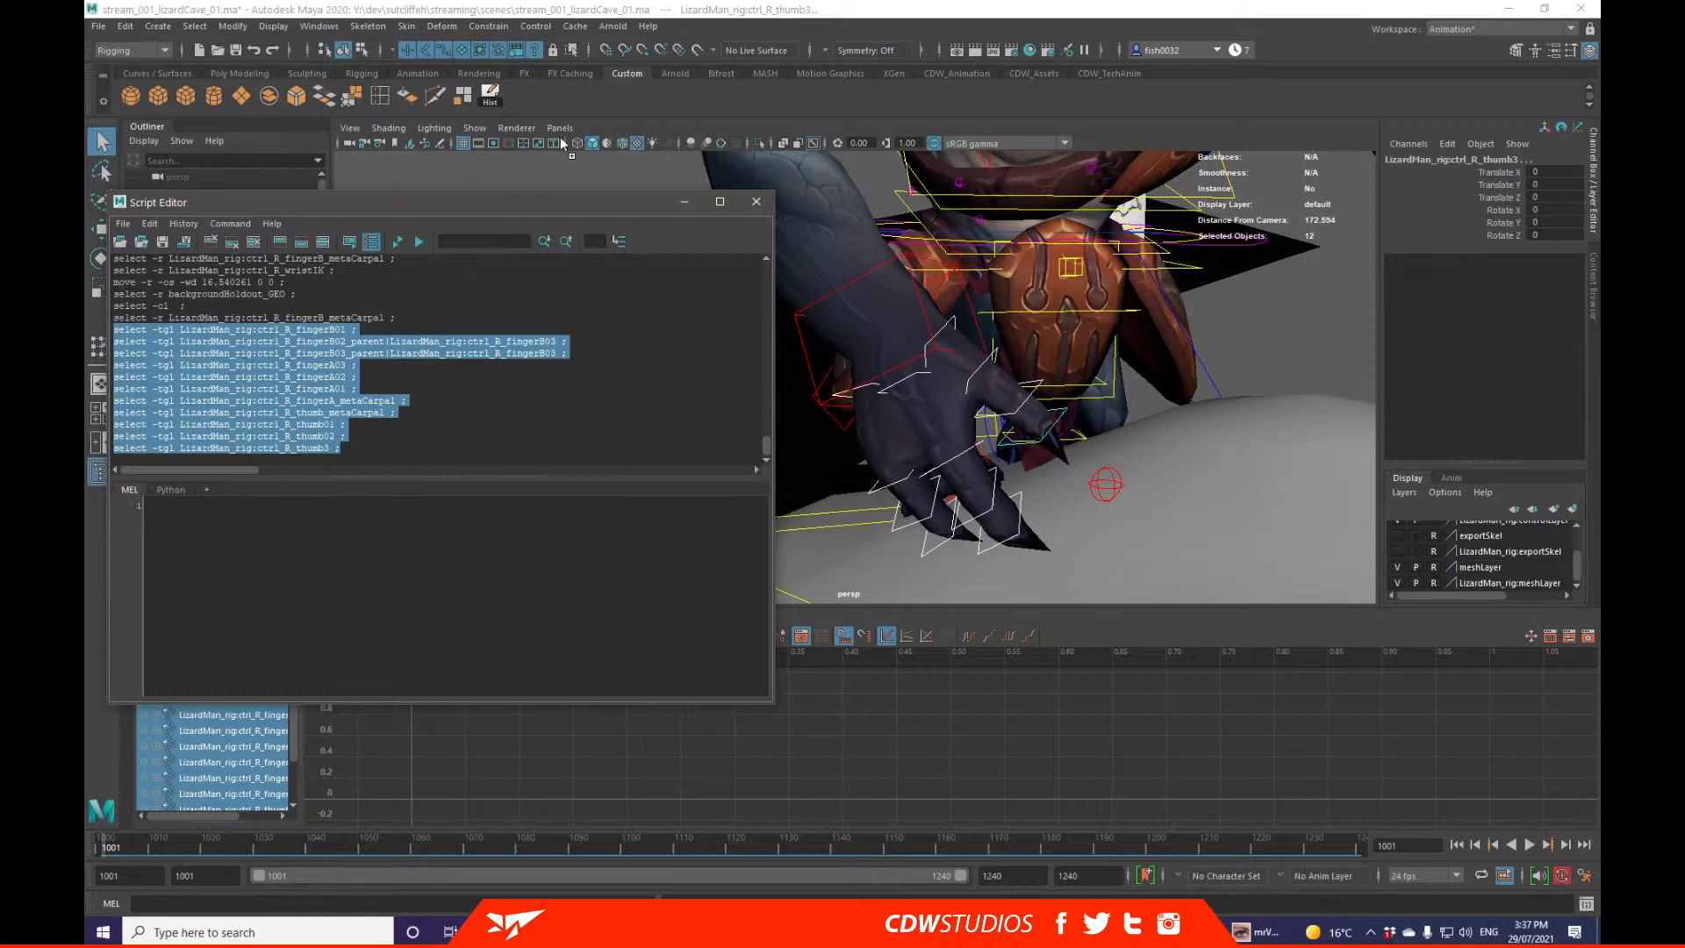
left_click_drag(540, 93, 541, 93)
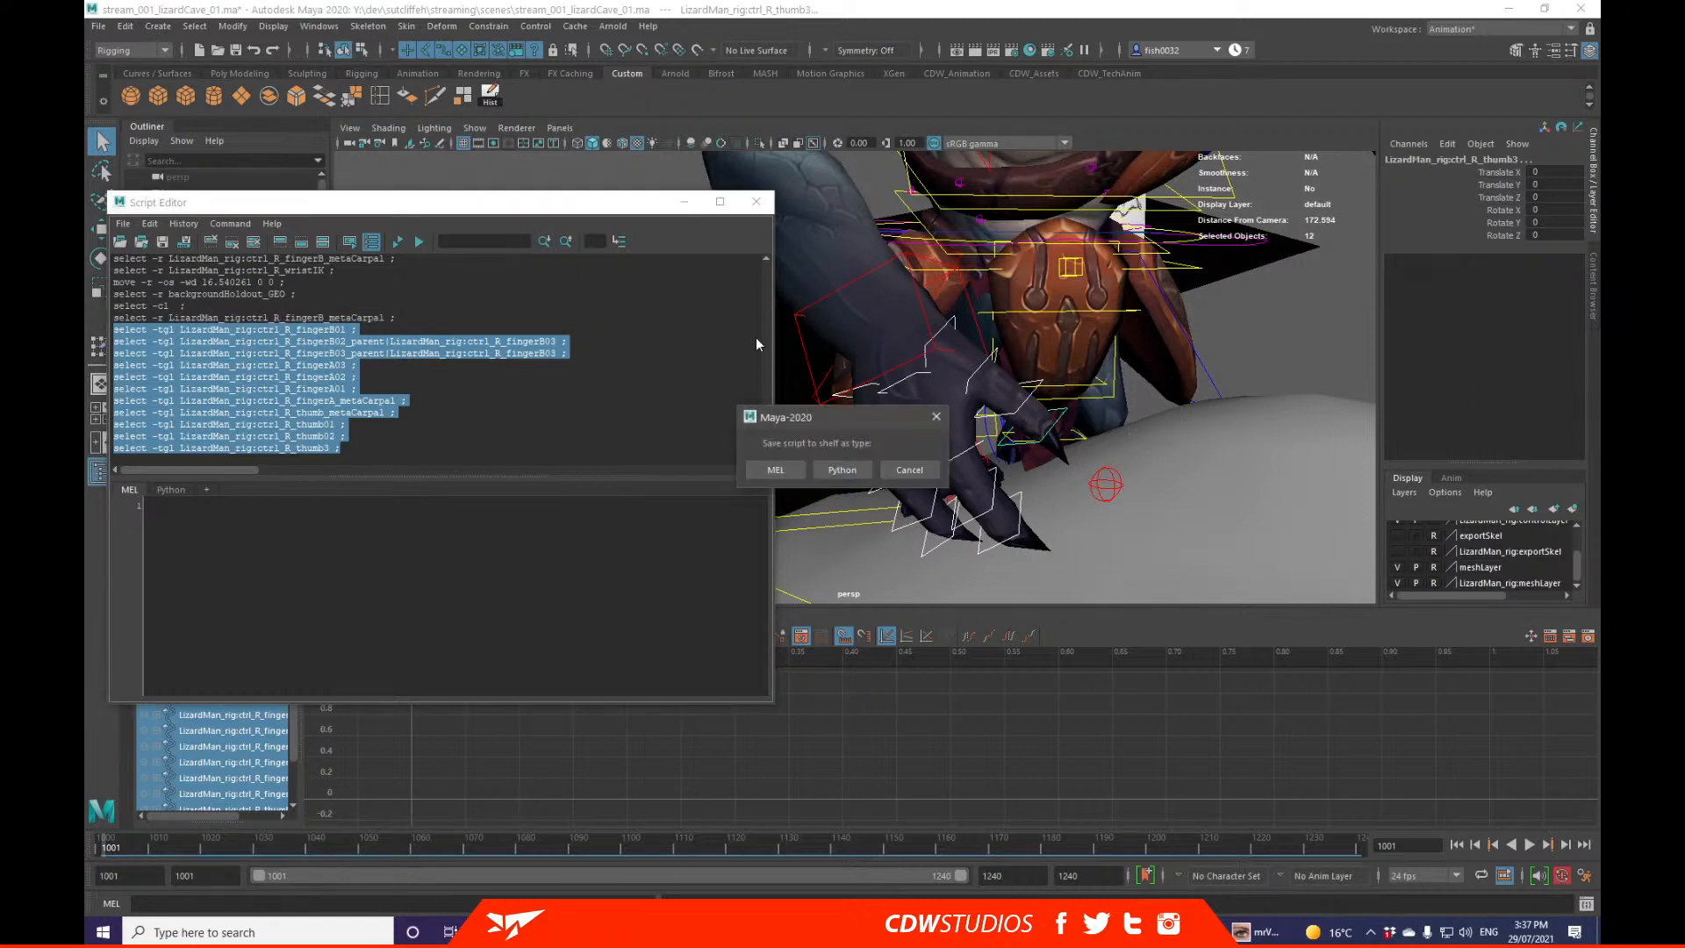
left_click(777, 470)
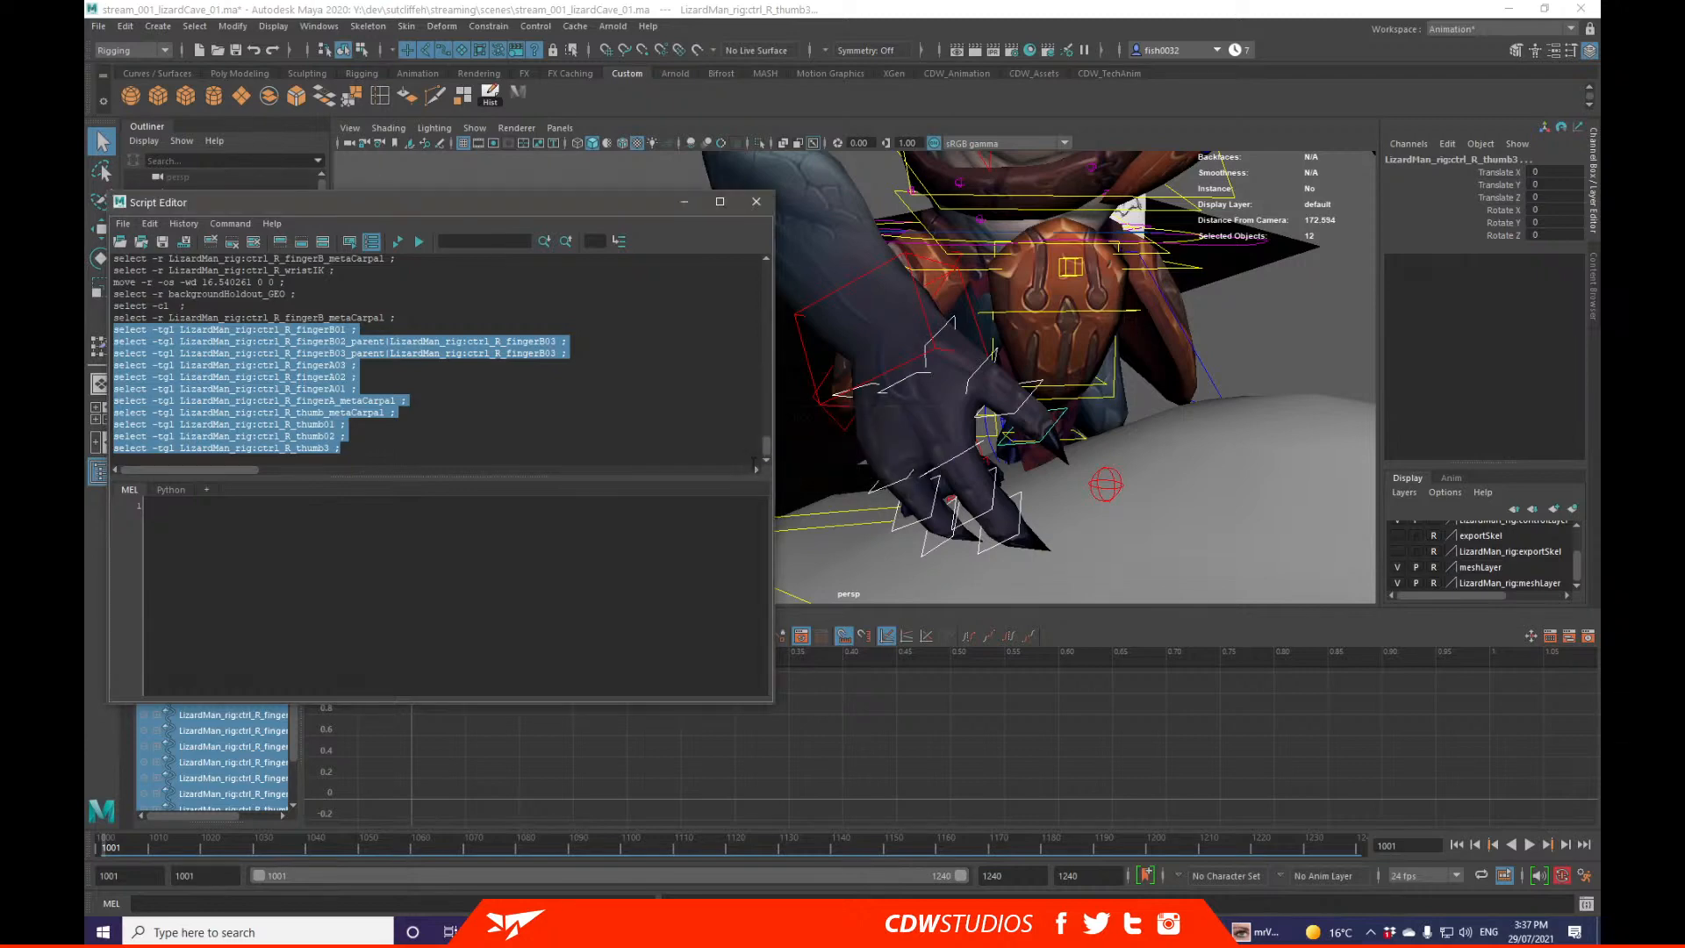
Step: Give the new shelf script an icon label beginning with "R_finge" and save all shelves
right_click(525, 102)
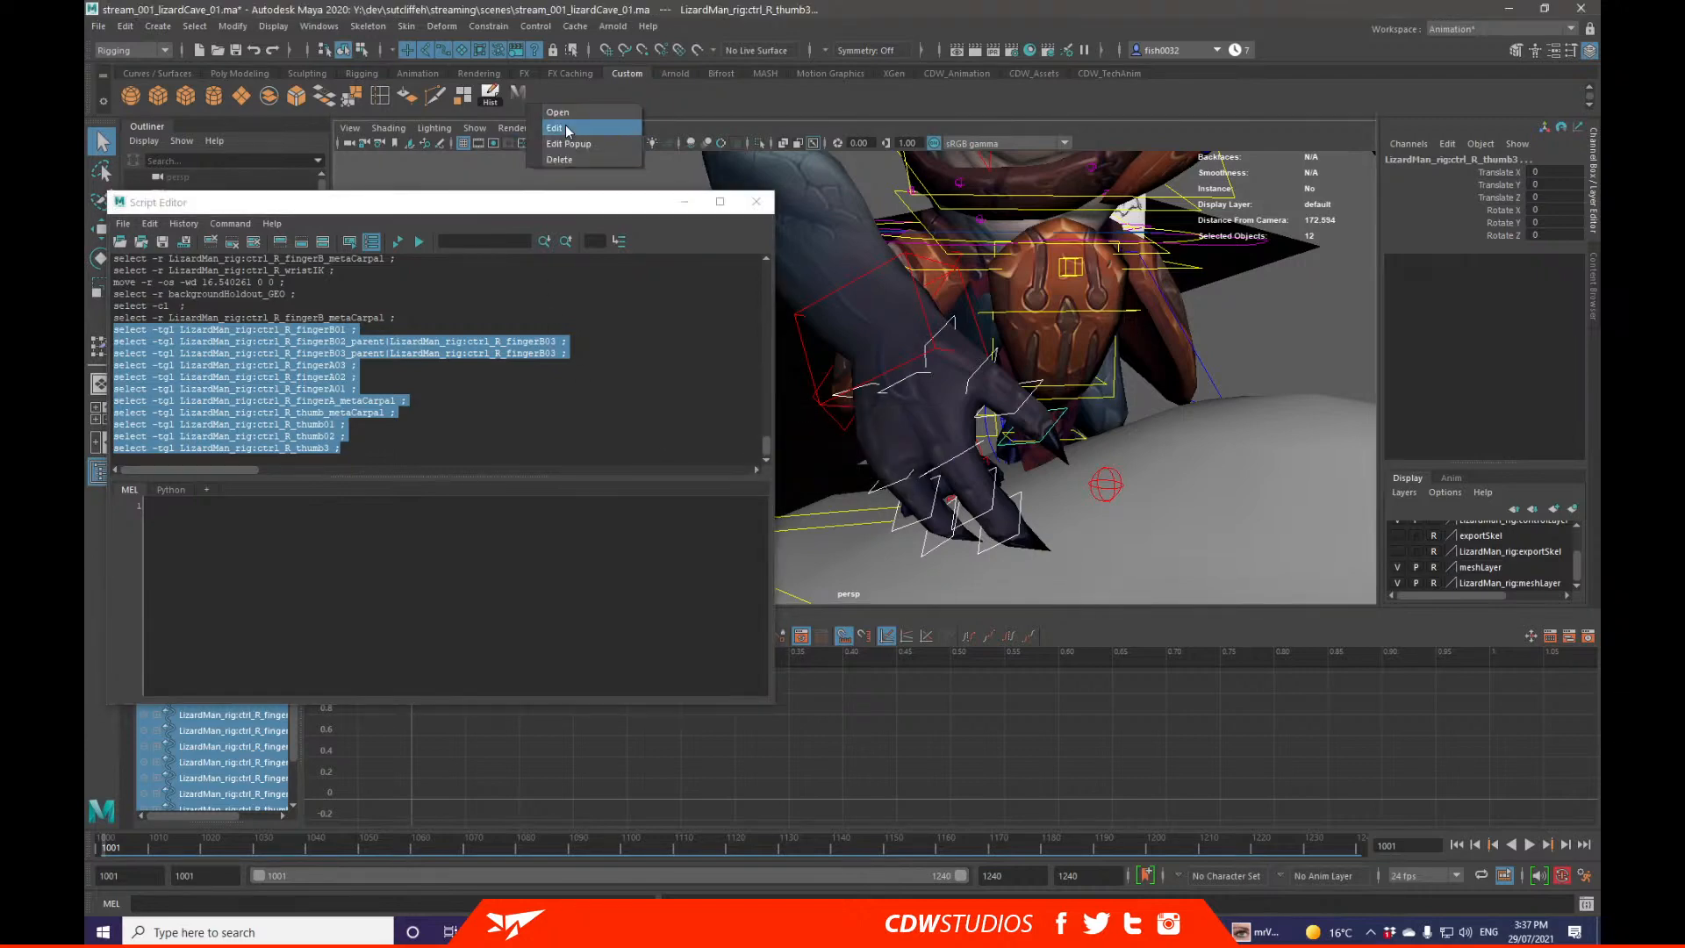
left_click(566, 130)
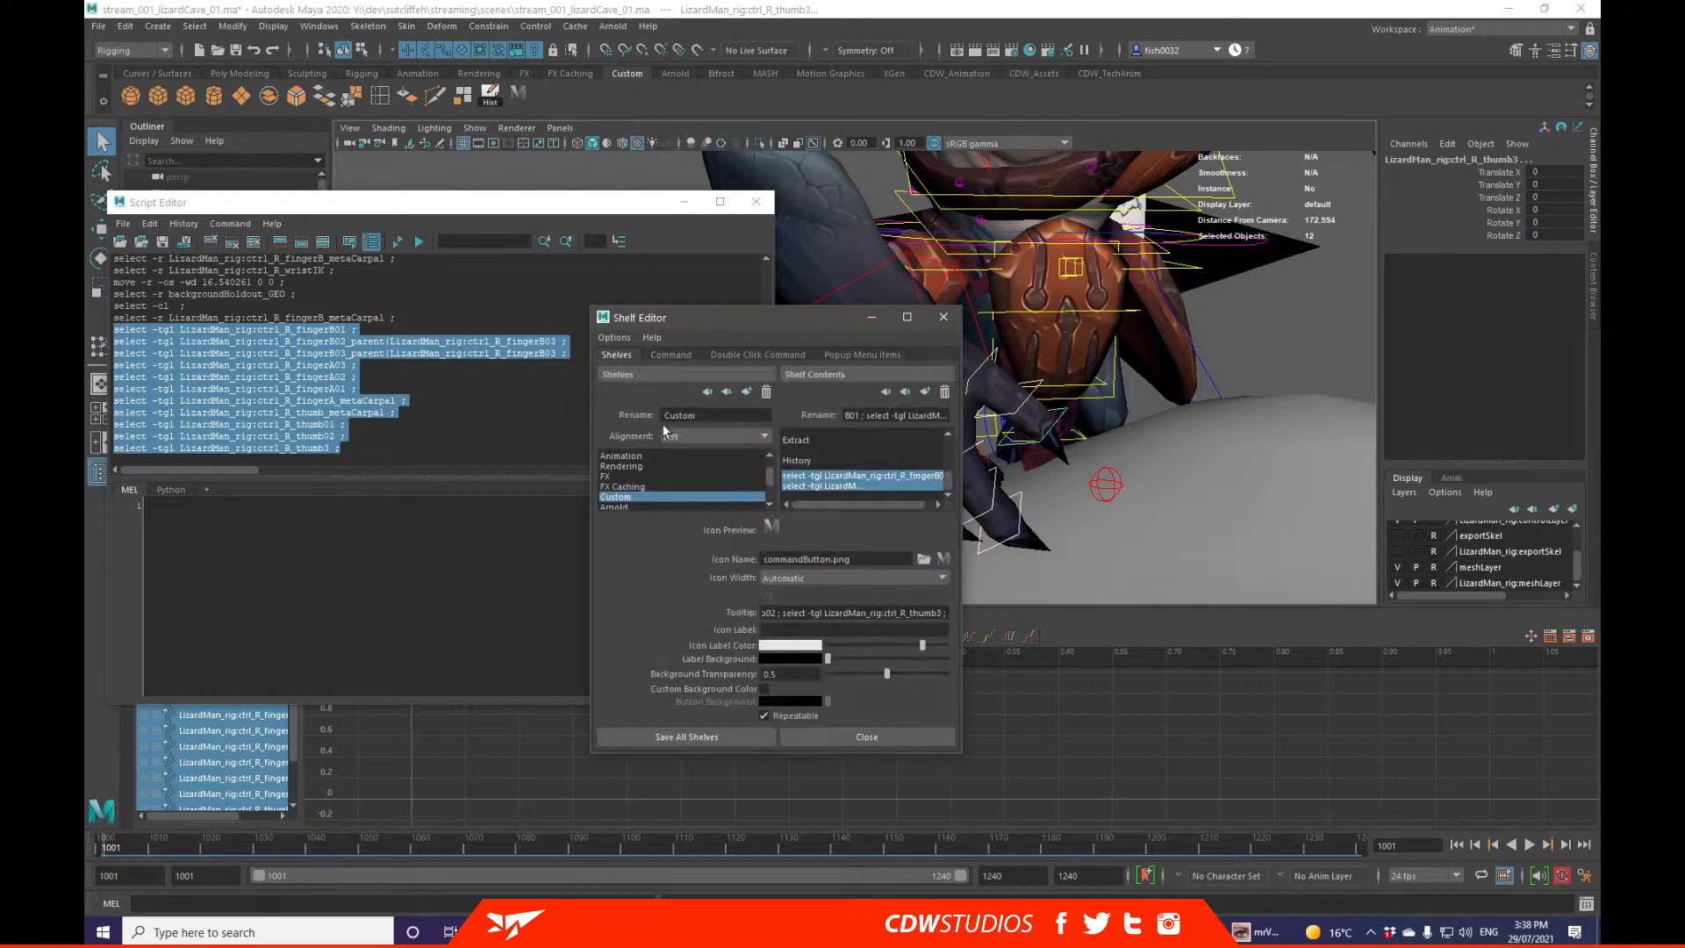
left_click(821, 630)
type("R_HAND")
key("BackSpace")
key("BackSpace")
key("BackSpace")
key("BackSpace")
left_click(715, 736)
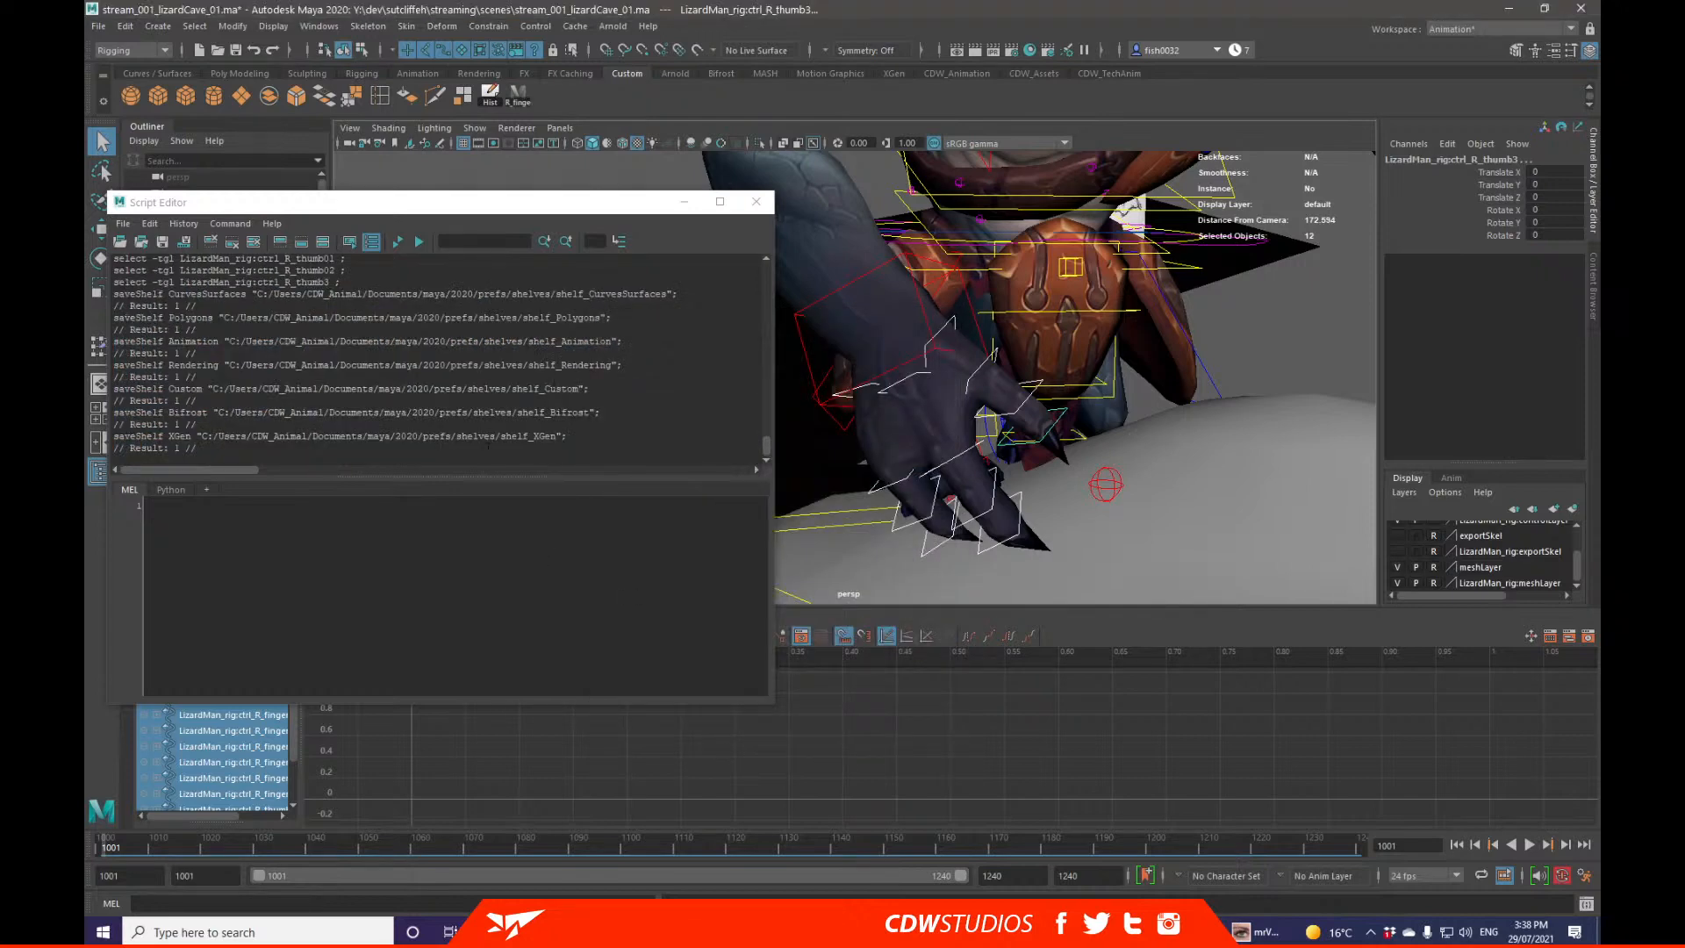
Step: Minimize the Script Editor and test the new R_finge shelf script after clearing the selection
left_click(685, 203)
left_click_drag(969, 331, 940, 331, "alt")
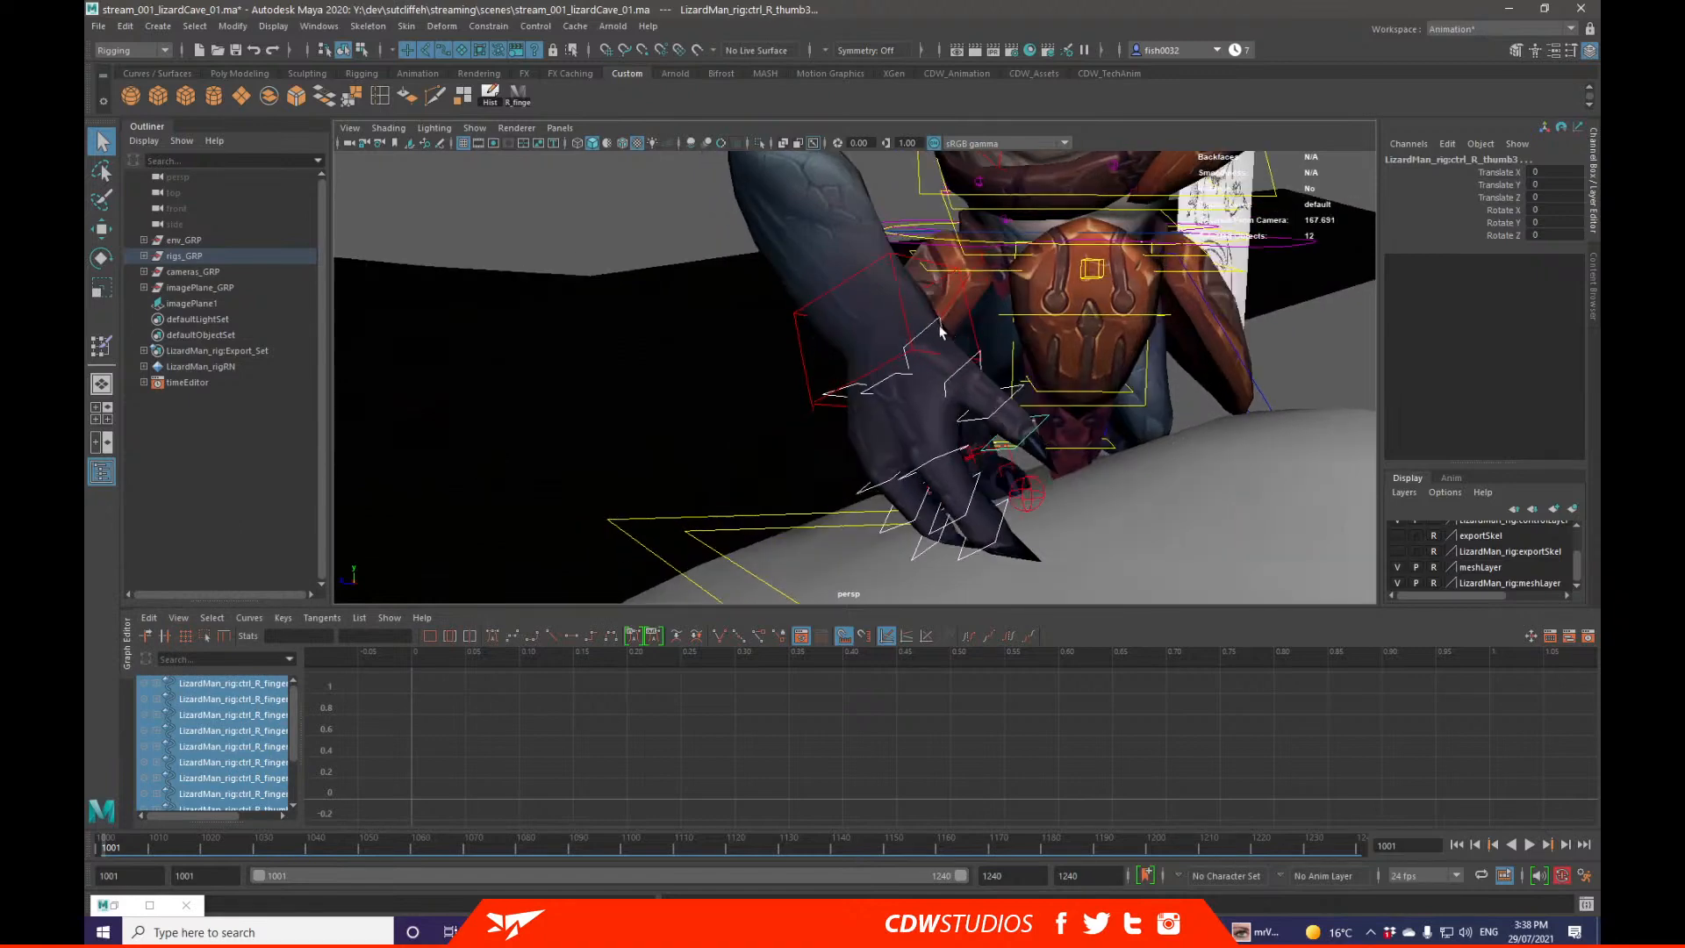
scroll(941, 331, "down", 3)
left_click(677, 235)
left_click(517, 103)
left_click(519, 105)
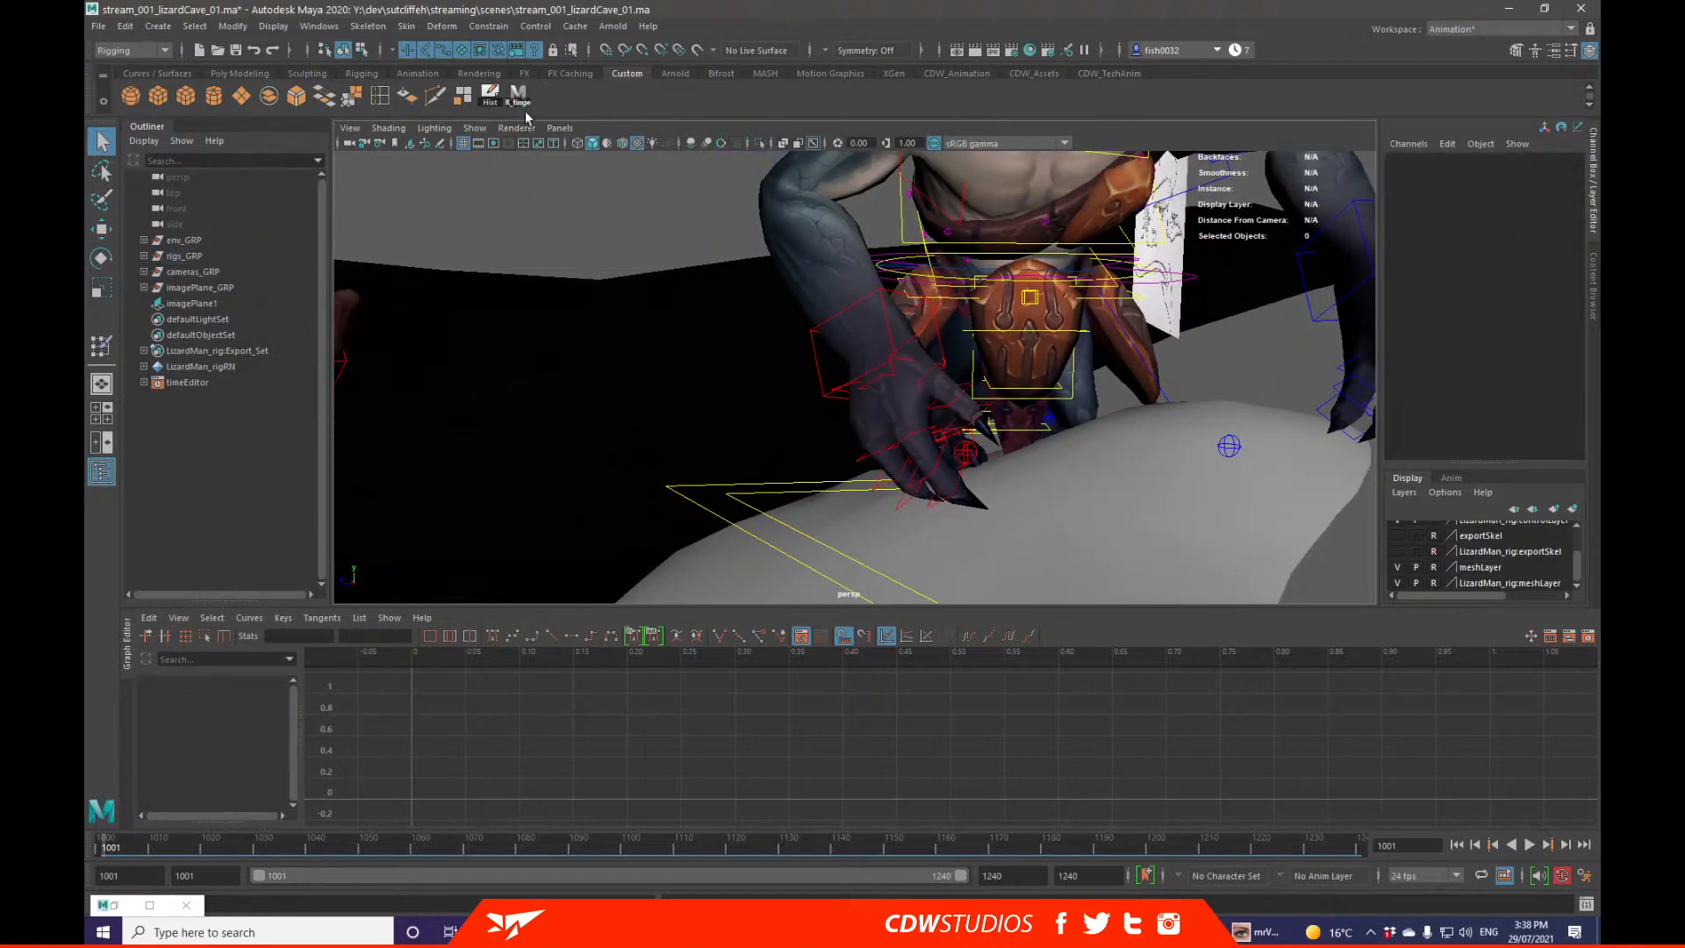
Step: Select the right thumb and fingerA controls one by one in the viewport, and clear the selection
left_click_drag(631, 203, 707, 224, "alt")
left_click_drag(849, 362, 939, 347, "alt")
left_click_drag(1056, 362, 1035, 360)
left_click_drag(1036, 359, 930, 351, "alt")
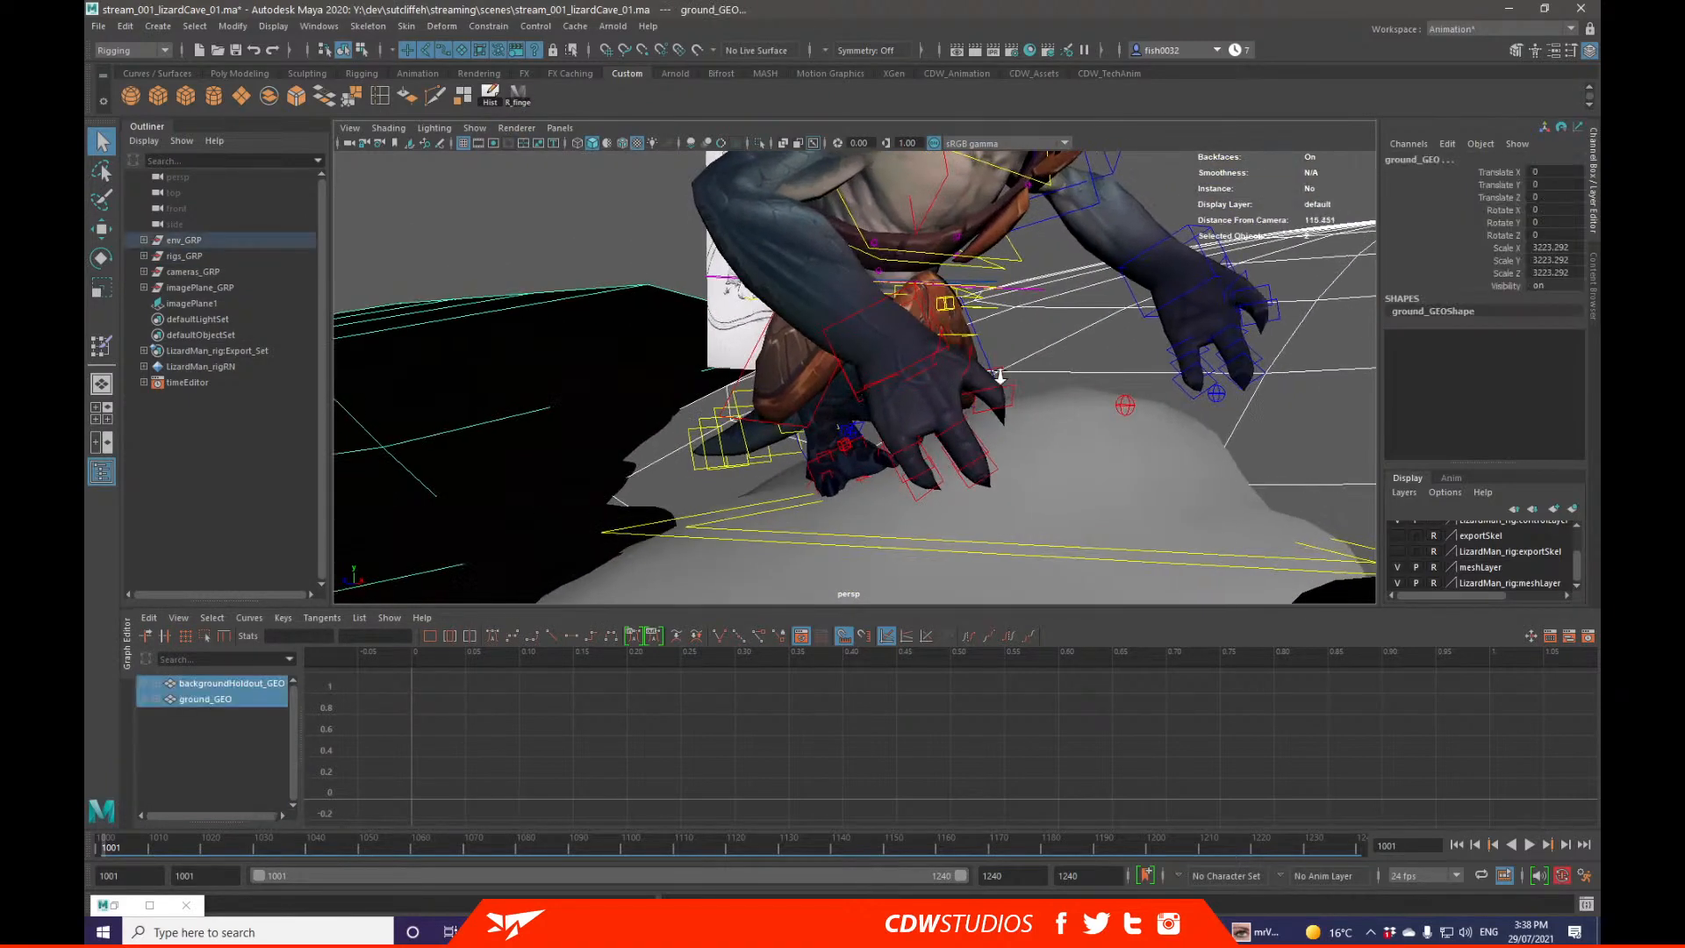
scroll(891, 344, "up", 4)
left_click(905, 310)
left_click(1013, 373, "shift")
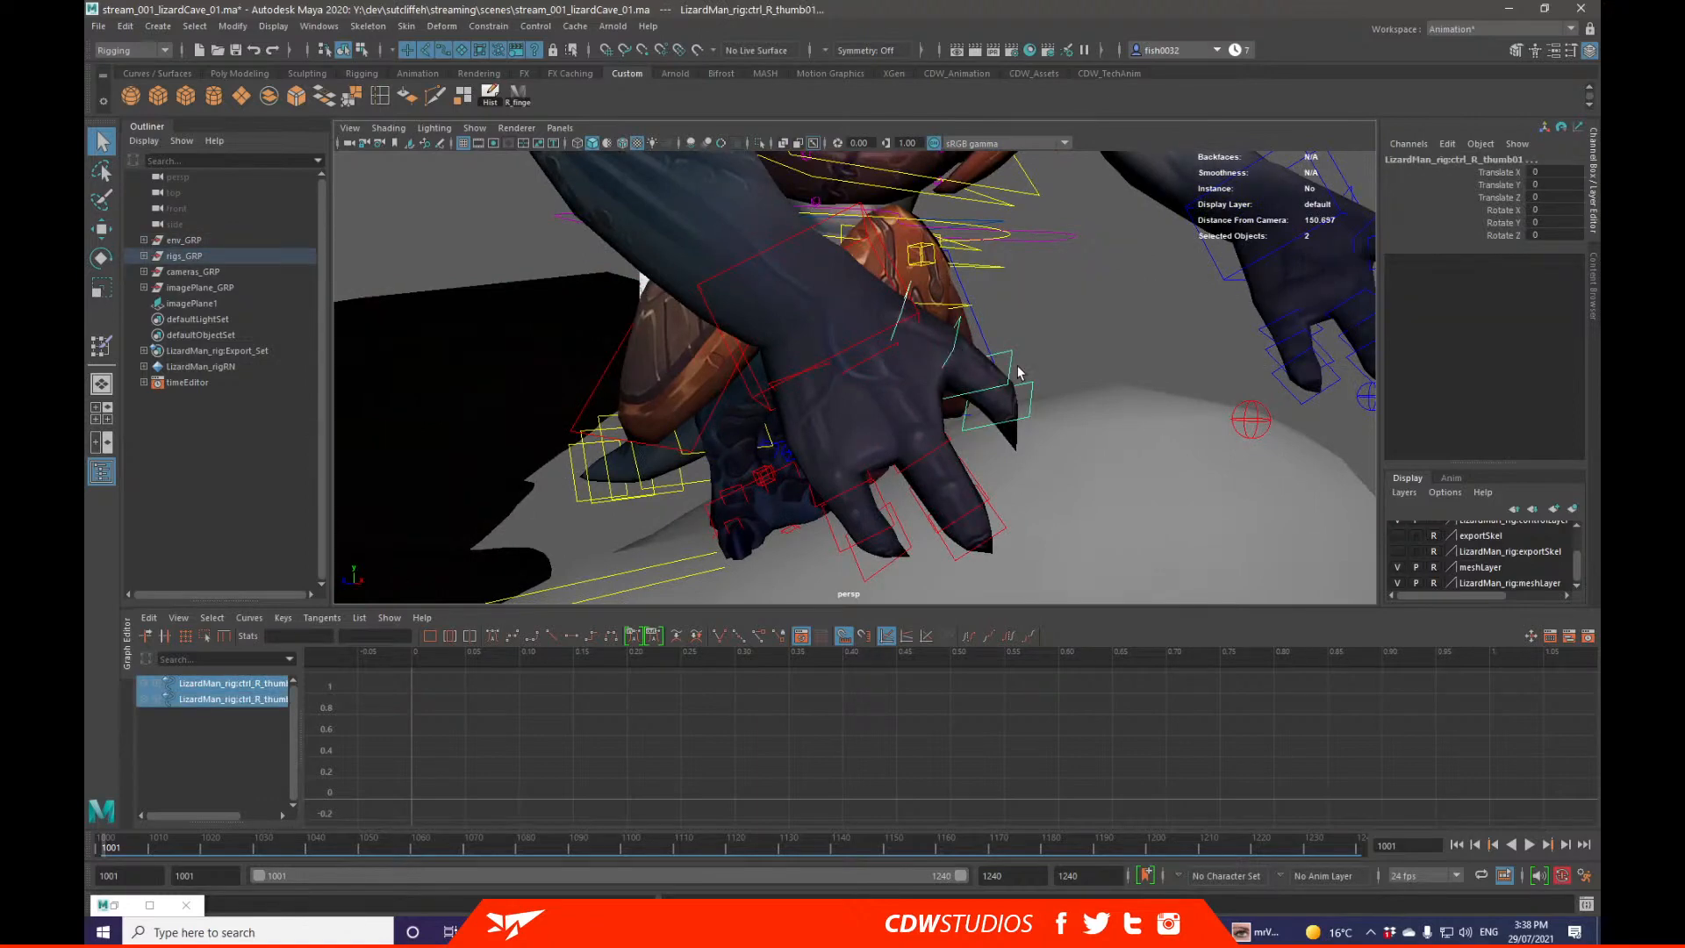
left_click(1025, 399, "shift")
left_click(1035, 411, "shift")
left_click(992, 534, "shift")
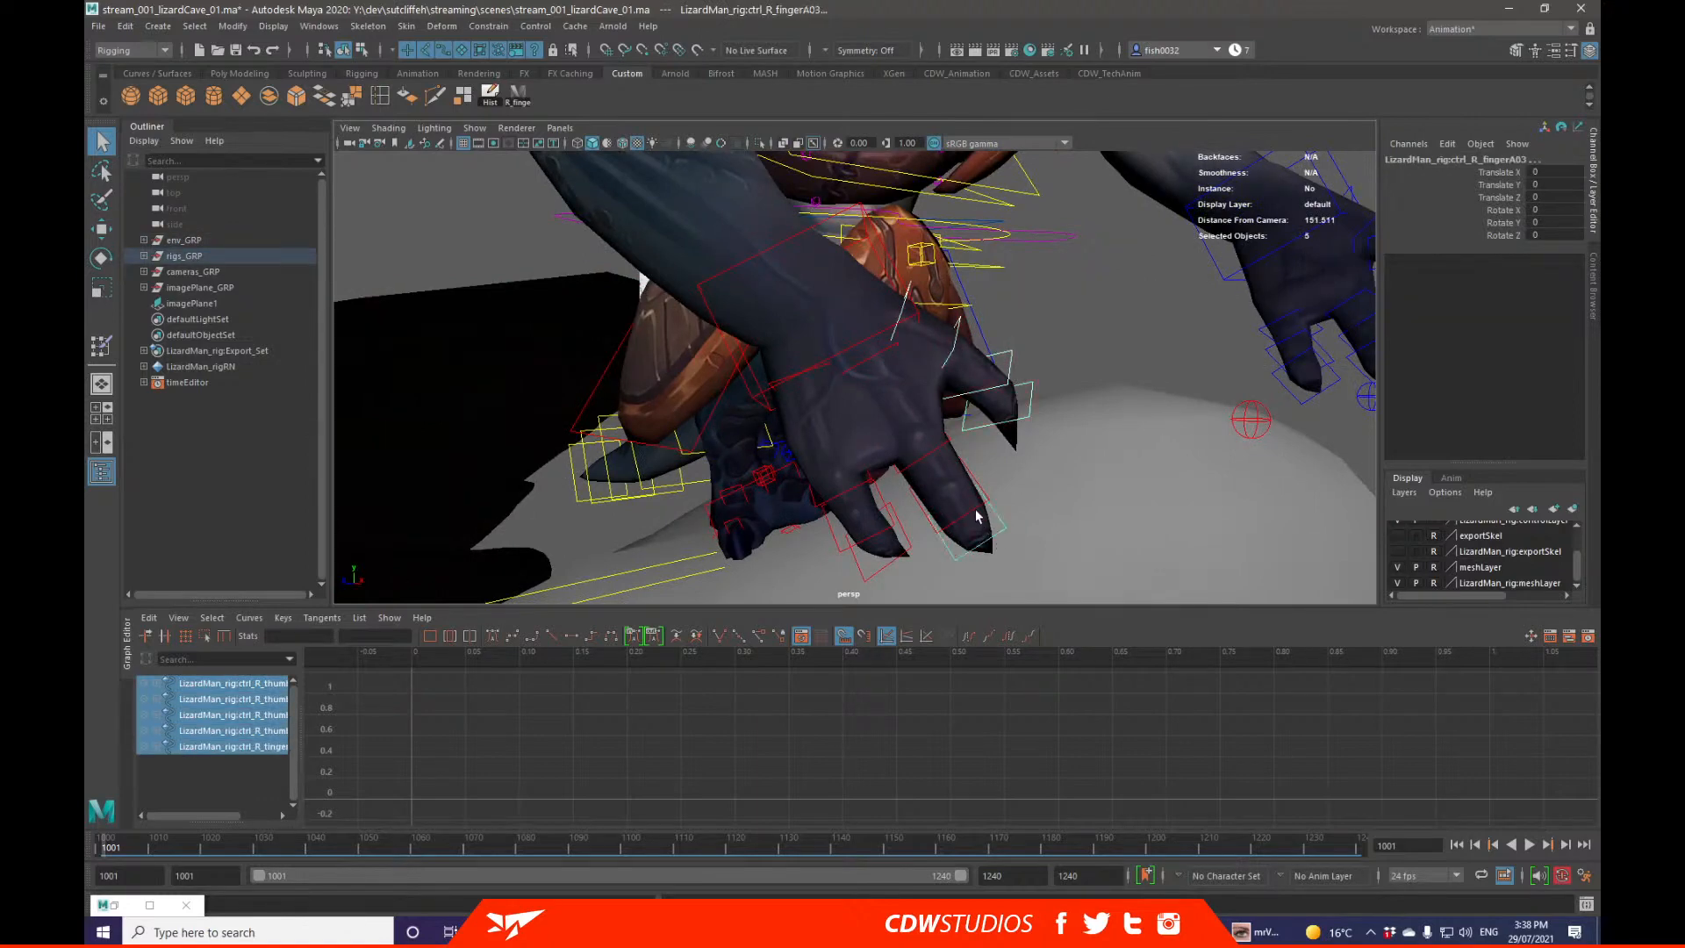
left_click(954, 495, "shift")
left_click(930, 461, "shift")
left_click(878, 352, "shift")
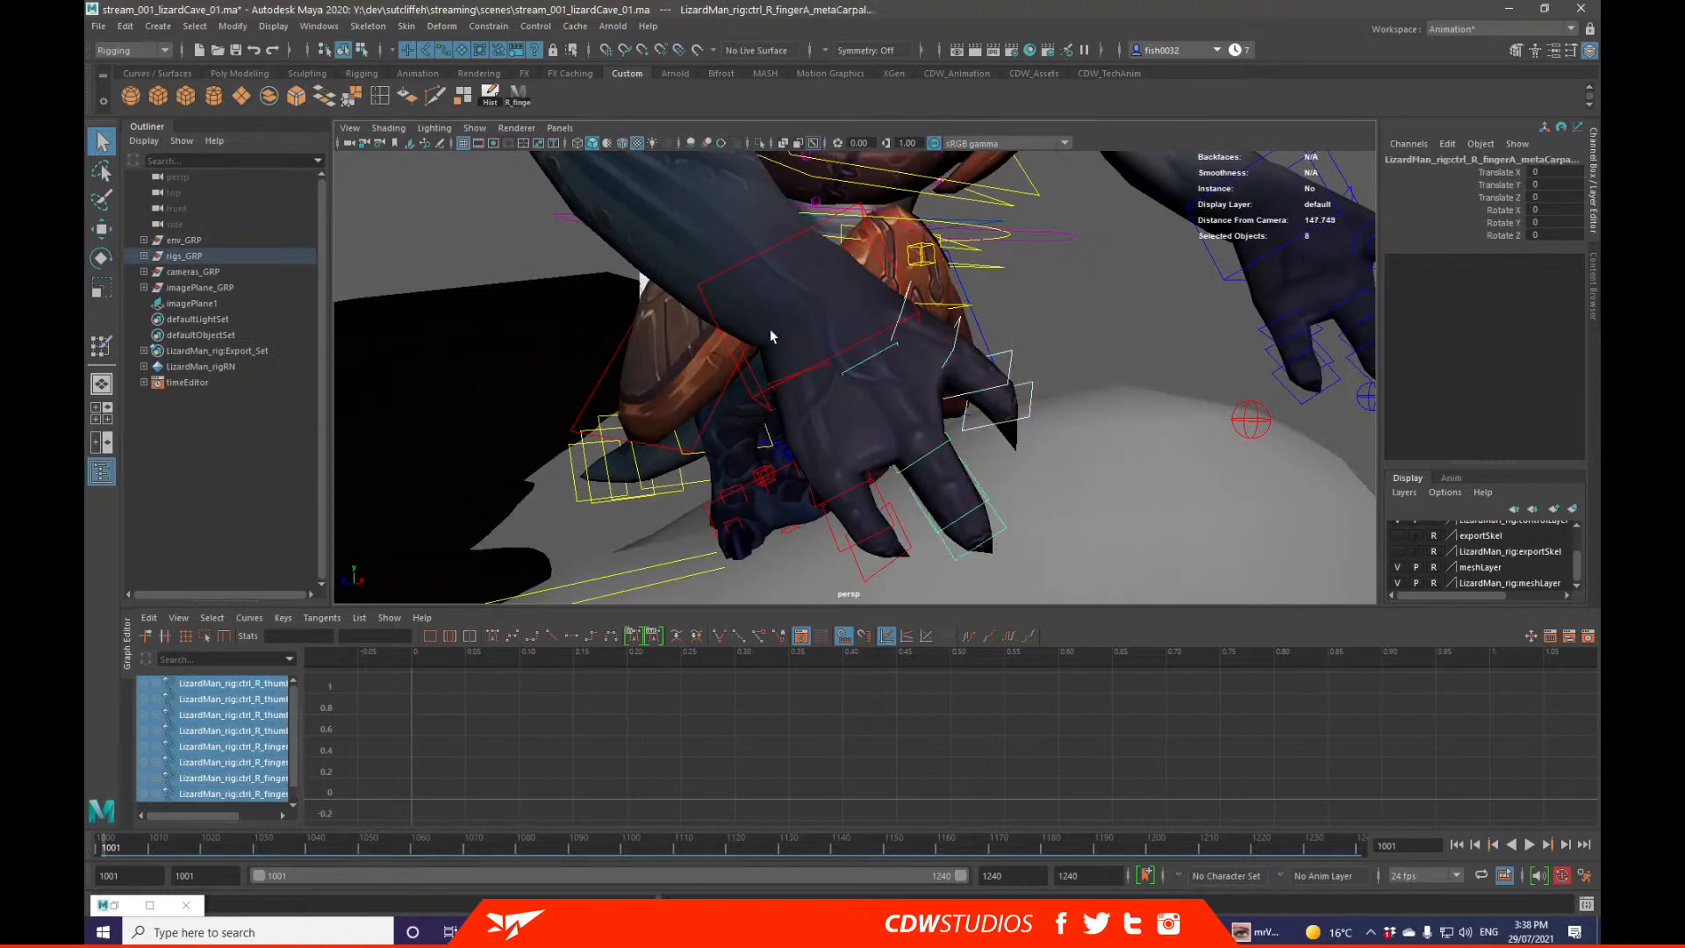
left_click(500, 231)
Step: Select the right finger controls with the R_finge shelf script, rotate them to about -22.32 in Rotate Z and key that channel
left_click(522, 101)
right_click_drag(894, 360, 890, 361, "alt")
left_click_drag(890, 360, 805, 365, "alt")
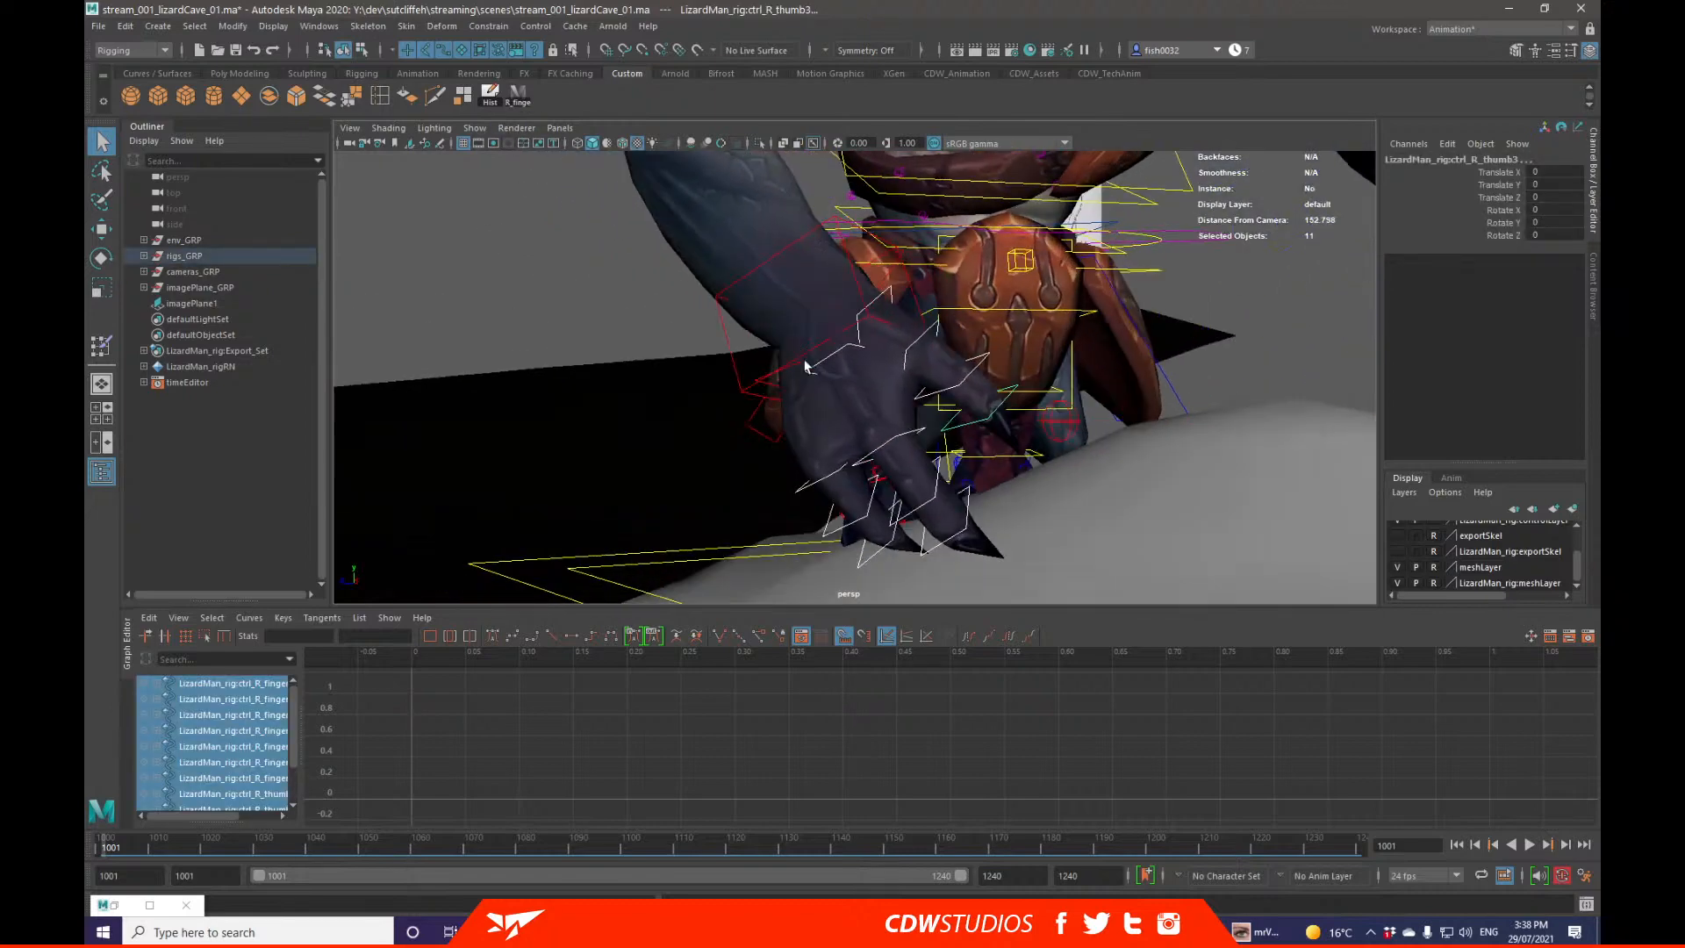
key("e")
left_click(1499, 236)
middle_click_drag(1359, 267, 1235, 284)
left_click_drag(1235, 283, 909, 401, "alt")
key("q")
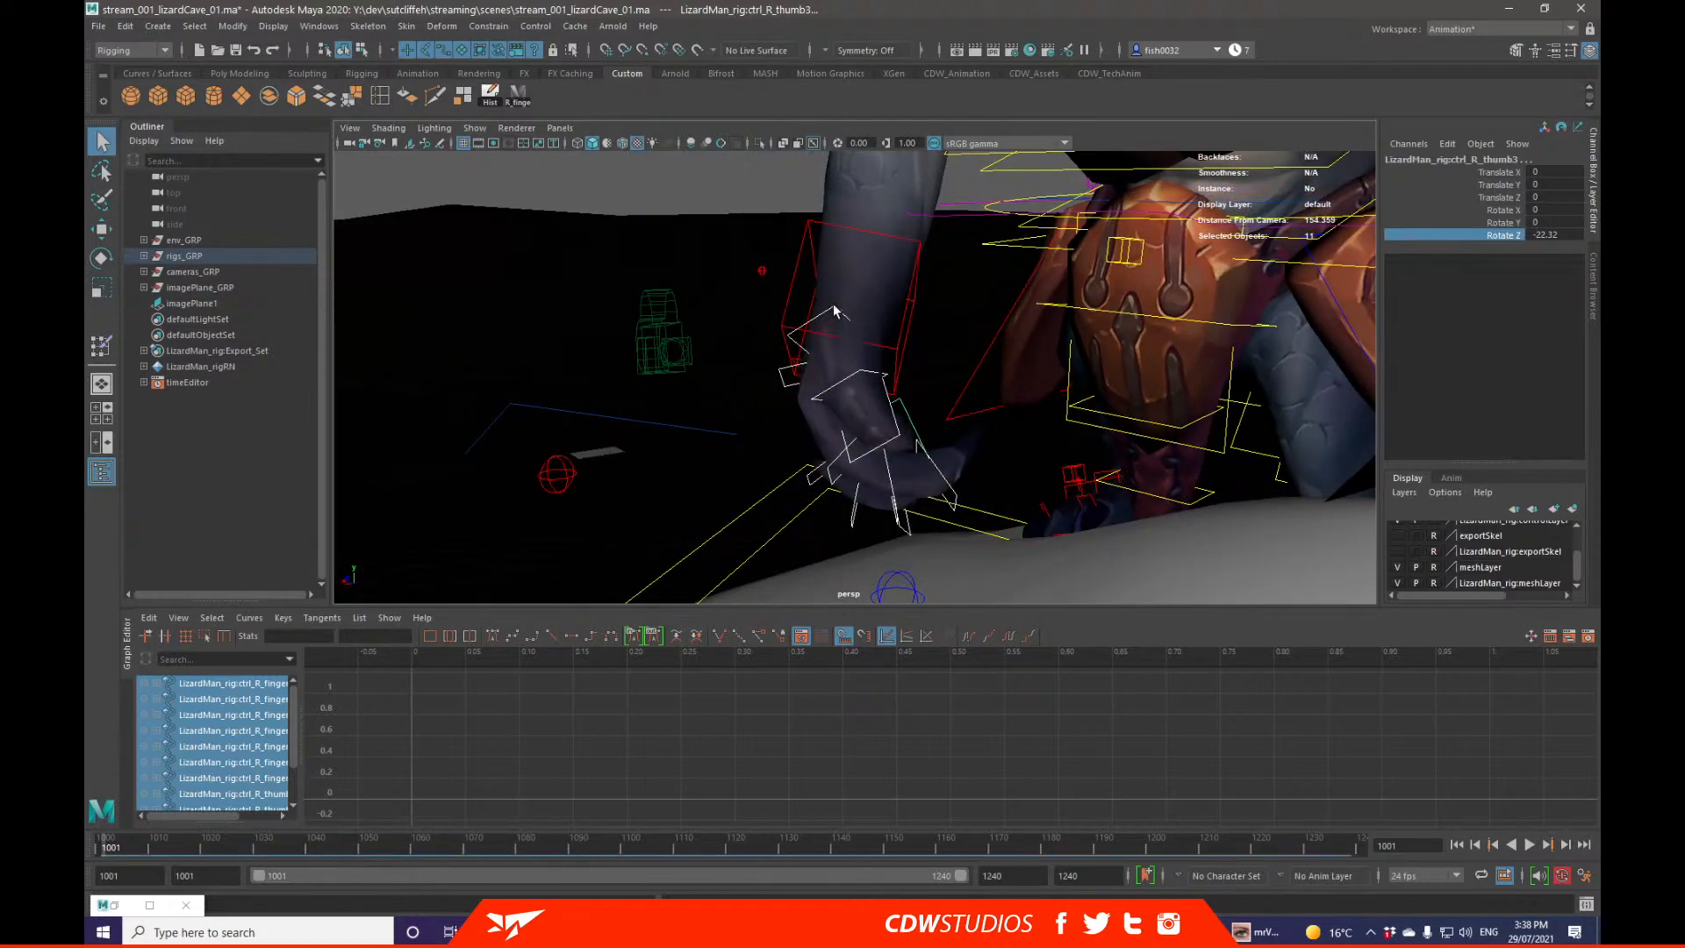
right_click(1503, 237)
left_click(1505, 270)
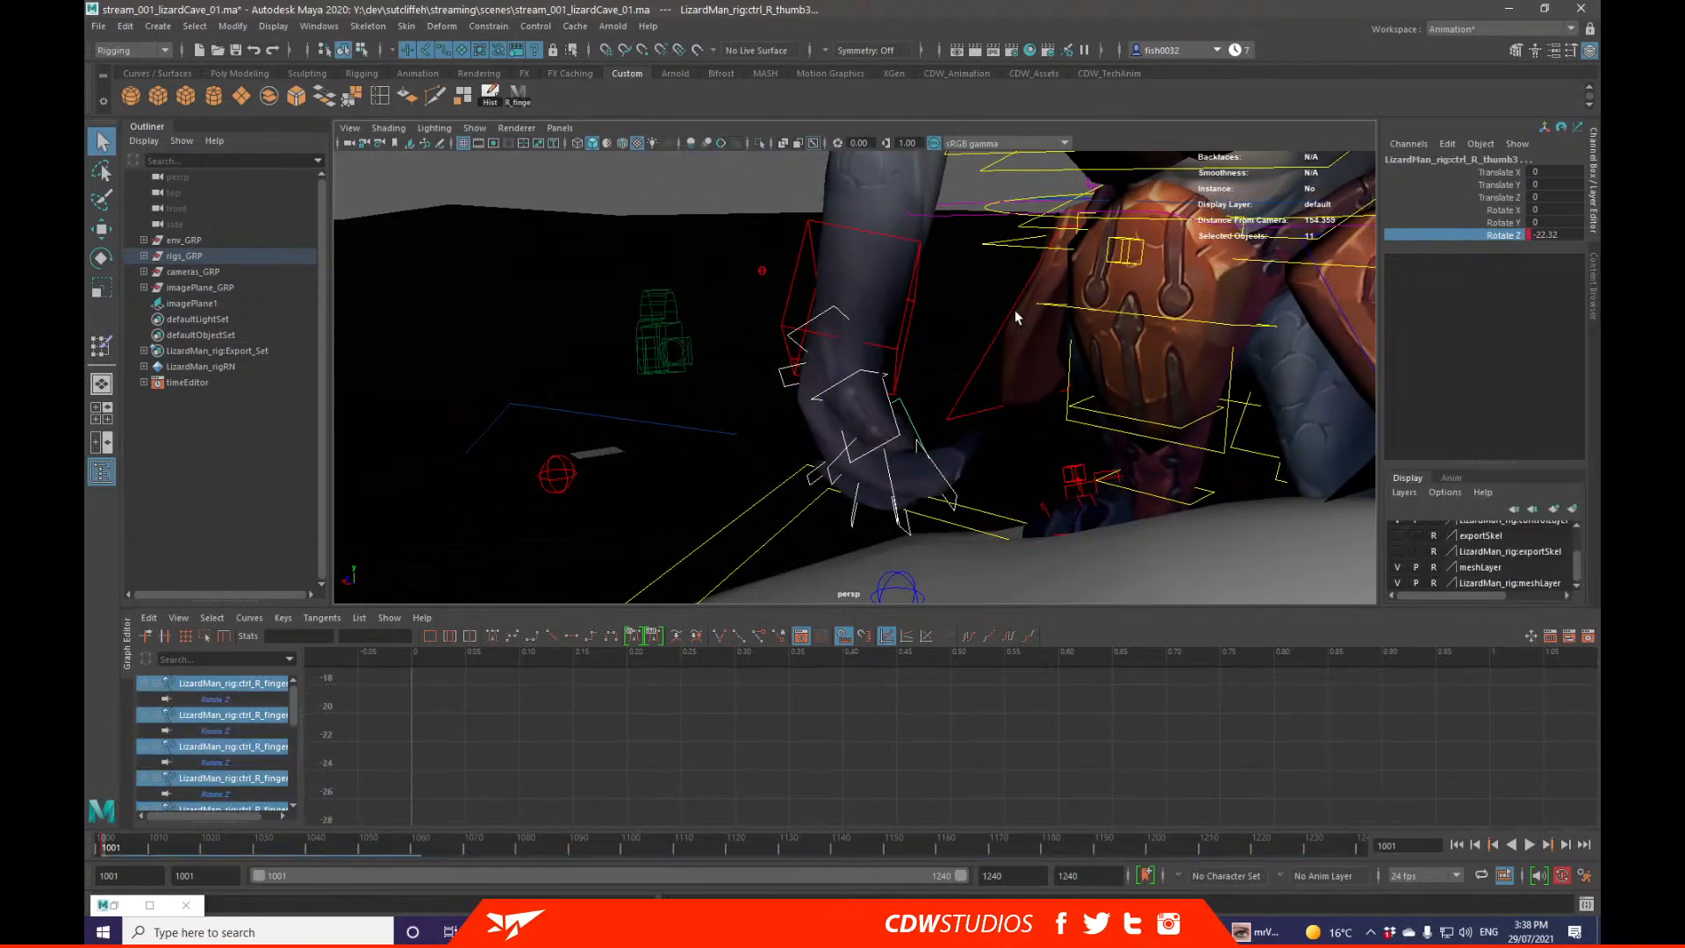
Step: Examine the right hand's curled fingers from several angles and select the right fingerB01 control
left_click_drag(1045, 329, 1131, 384, "alt")
left_click_drag(968, 312, 1052, 341, "alt")
key("e")
left_click_drag(1052, 341, 948, 507, "alt")
key("q")
left_click(906, 502)
key("e")
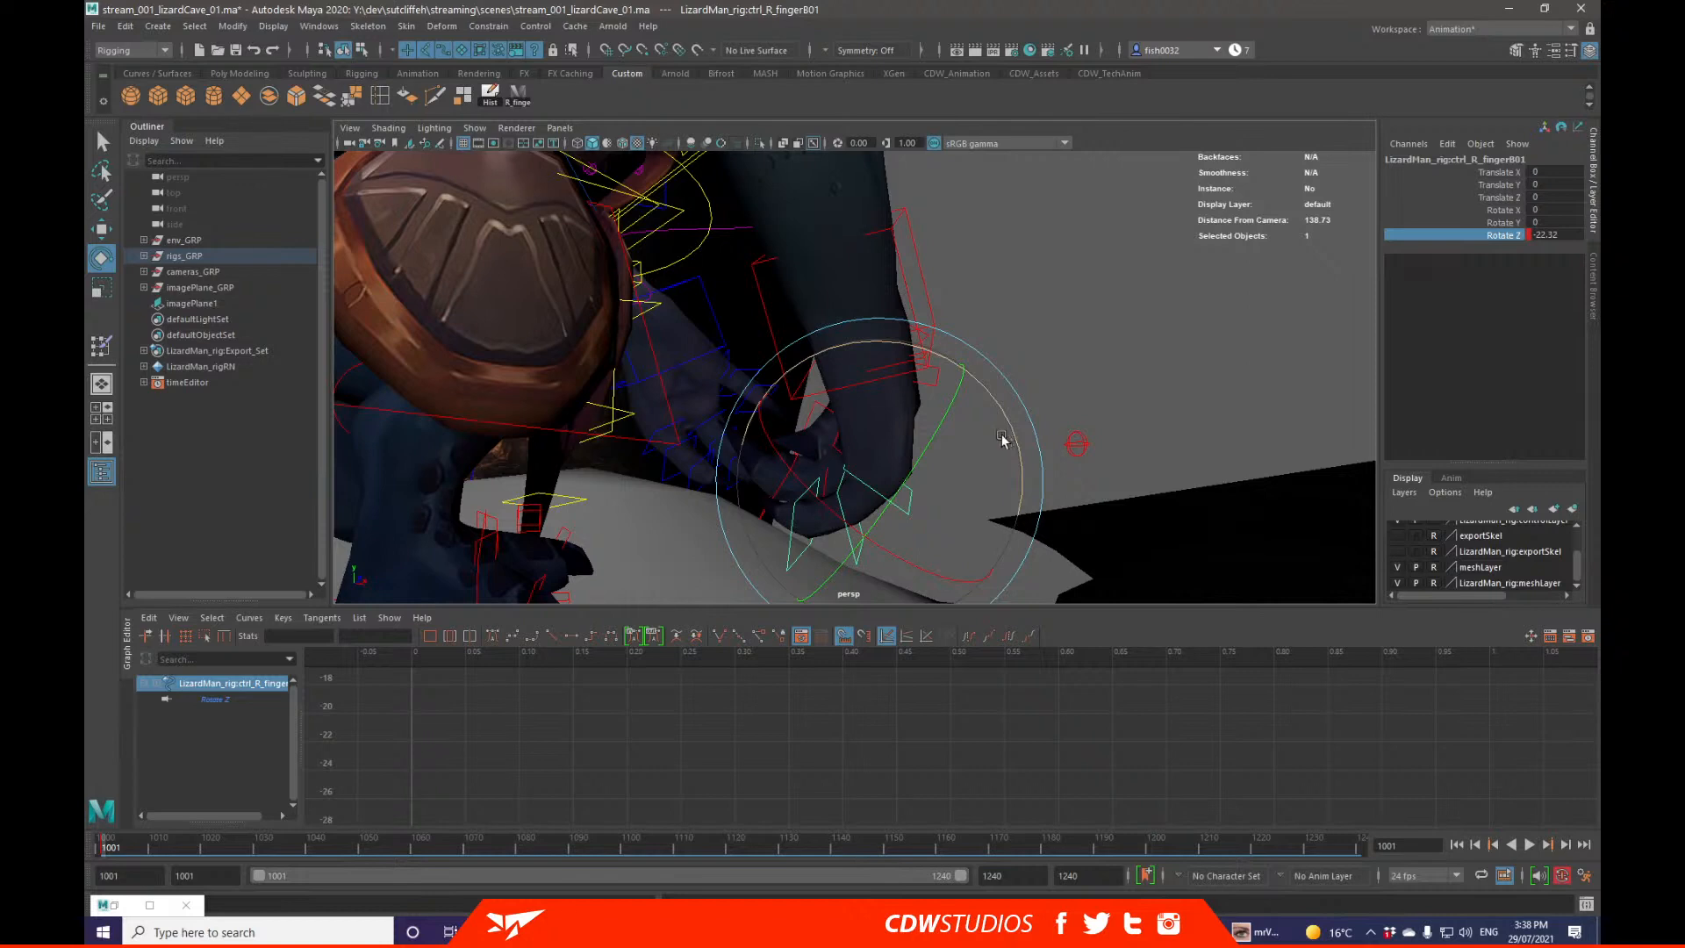
left_click_drag(1003, 444, 855, 386, "alt")
key("q")
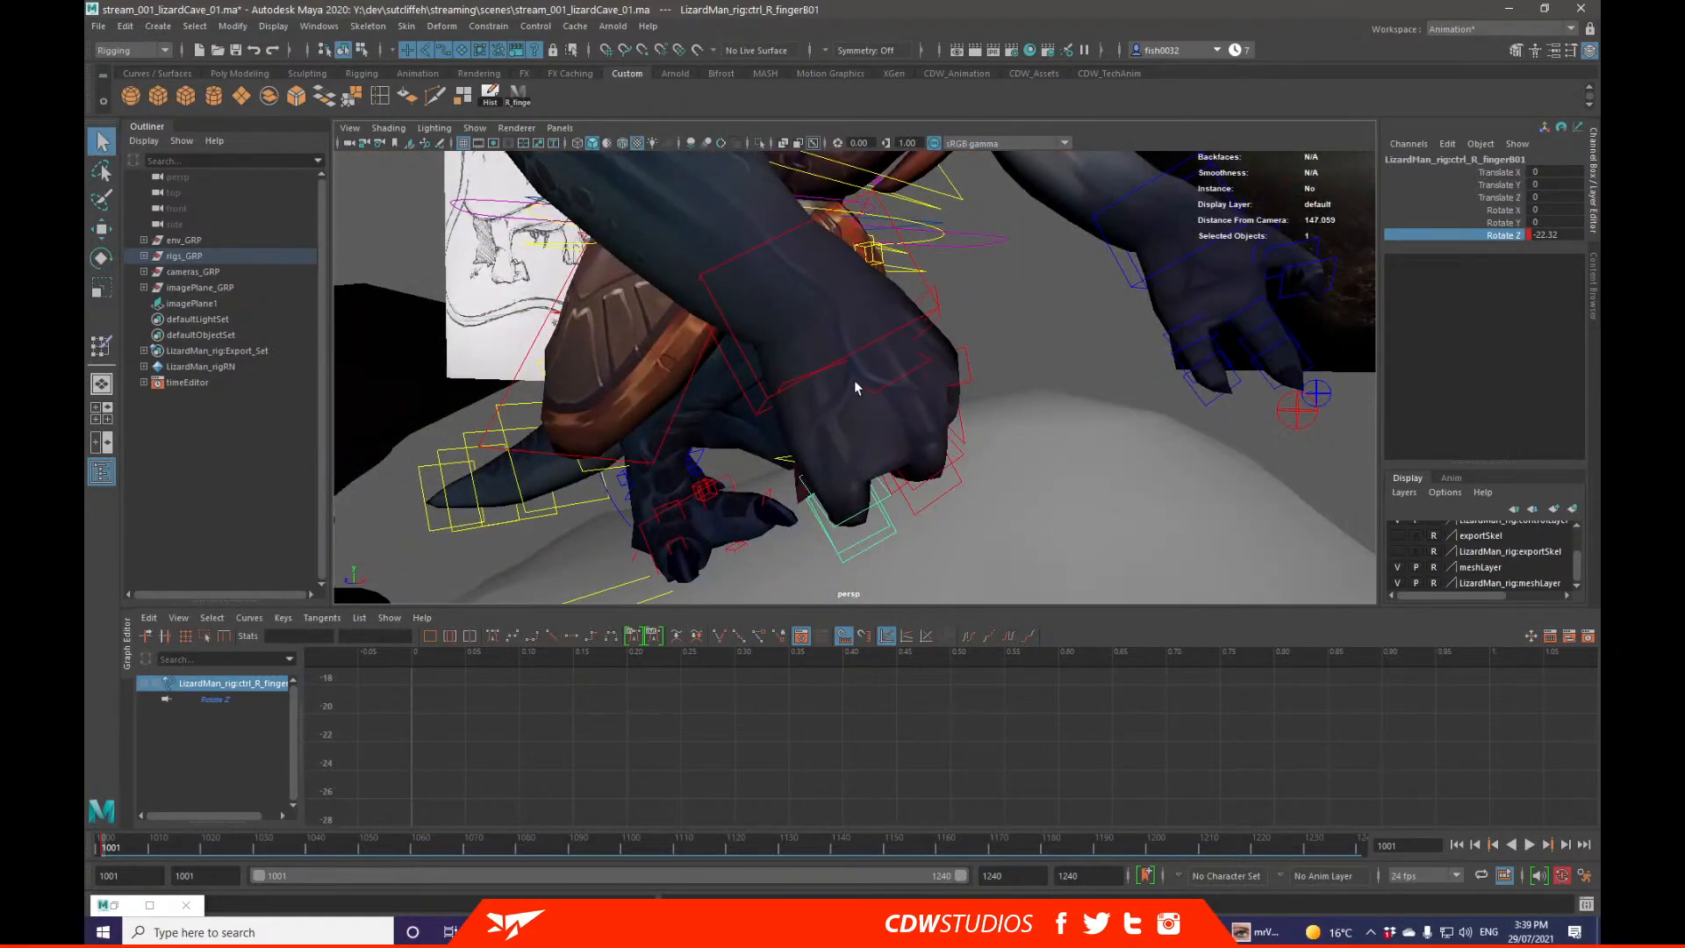
Step: Check the R_finge shelf script's selection, with the right fingerB metacarpal control selected beforehand and from a cleared selection
left_click(785, 376)
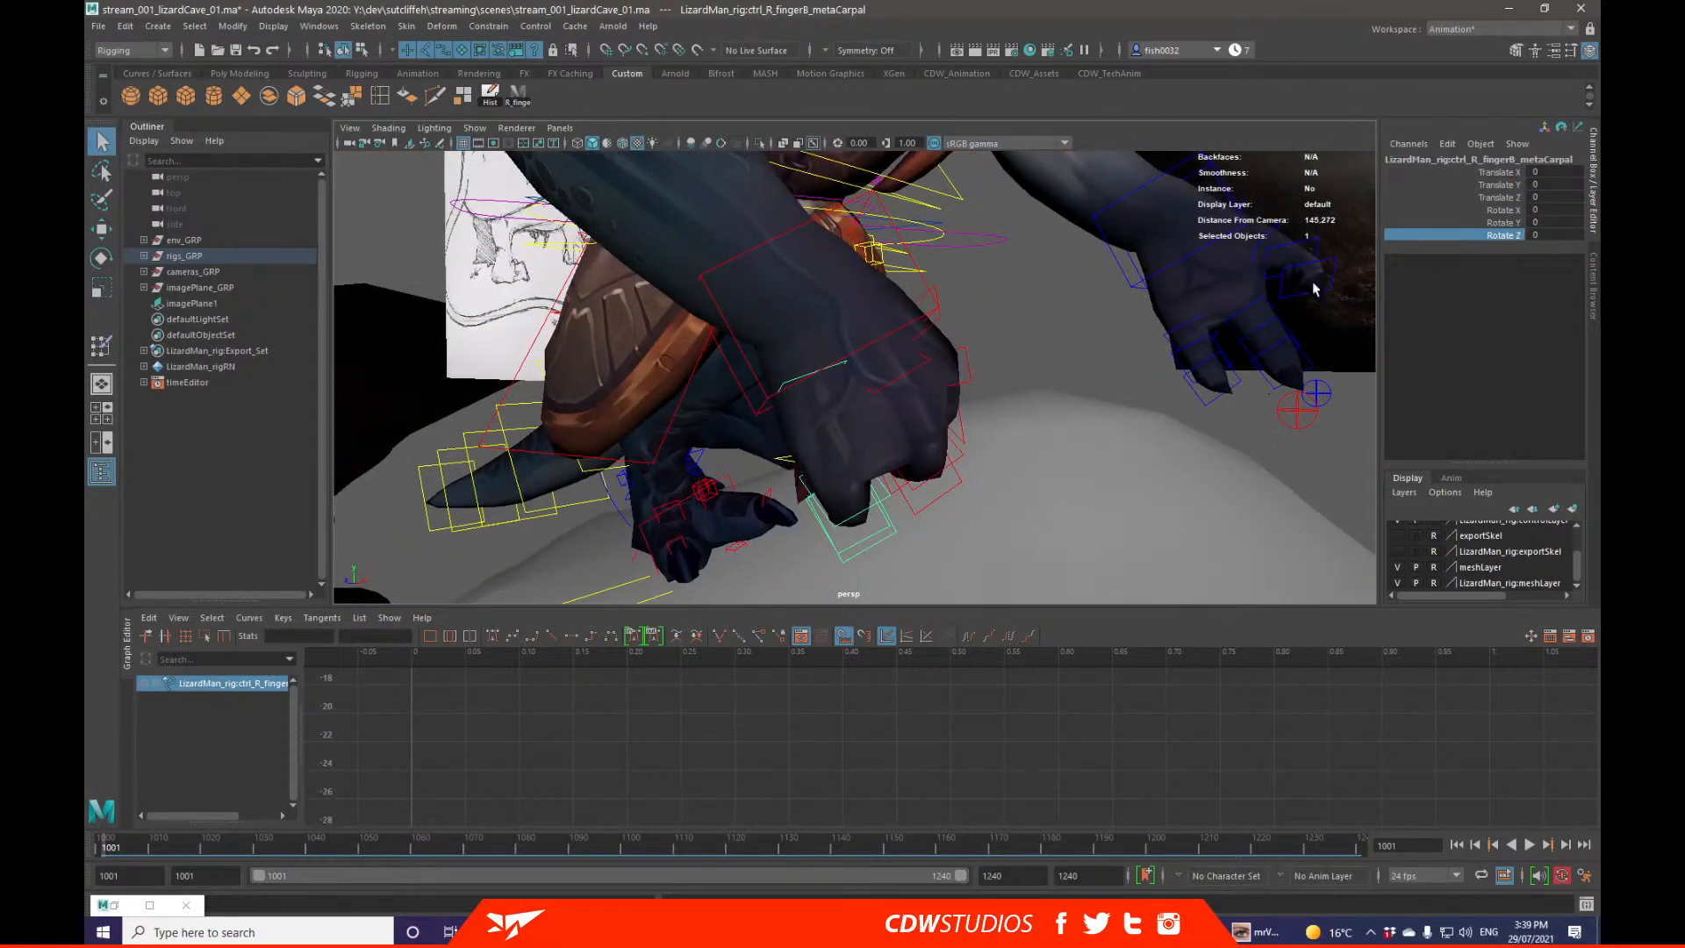
left_click_drag(923, 311, 929, 284, "alt")
left_click(520, 95)
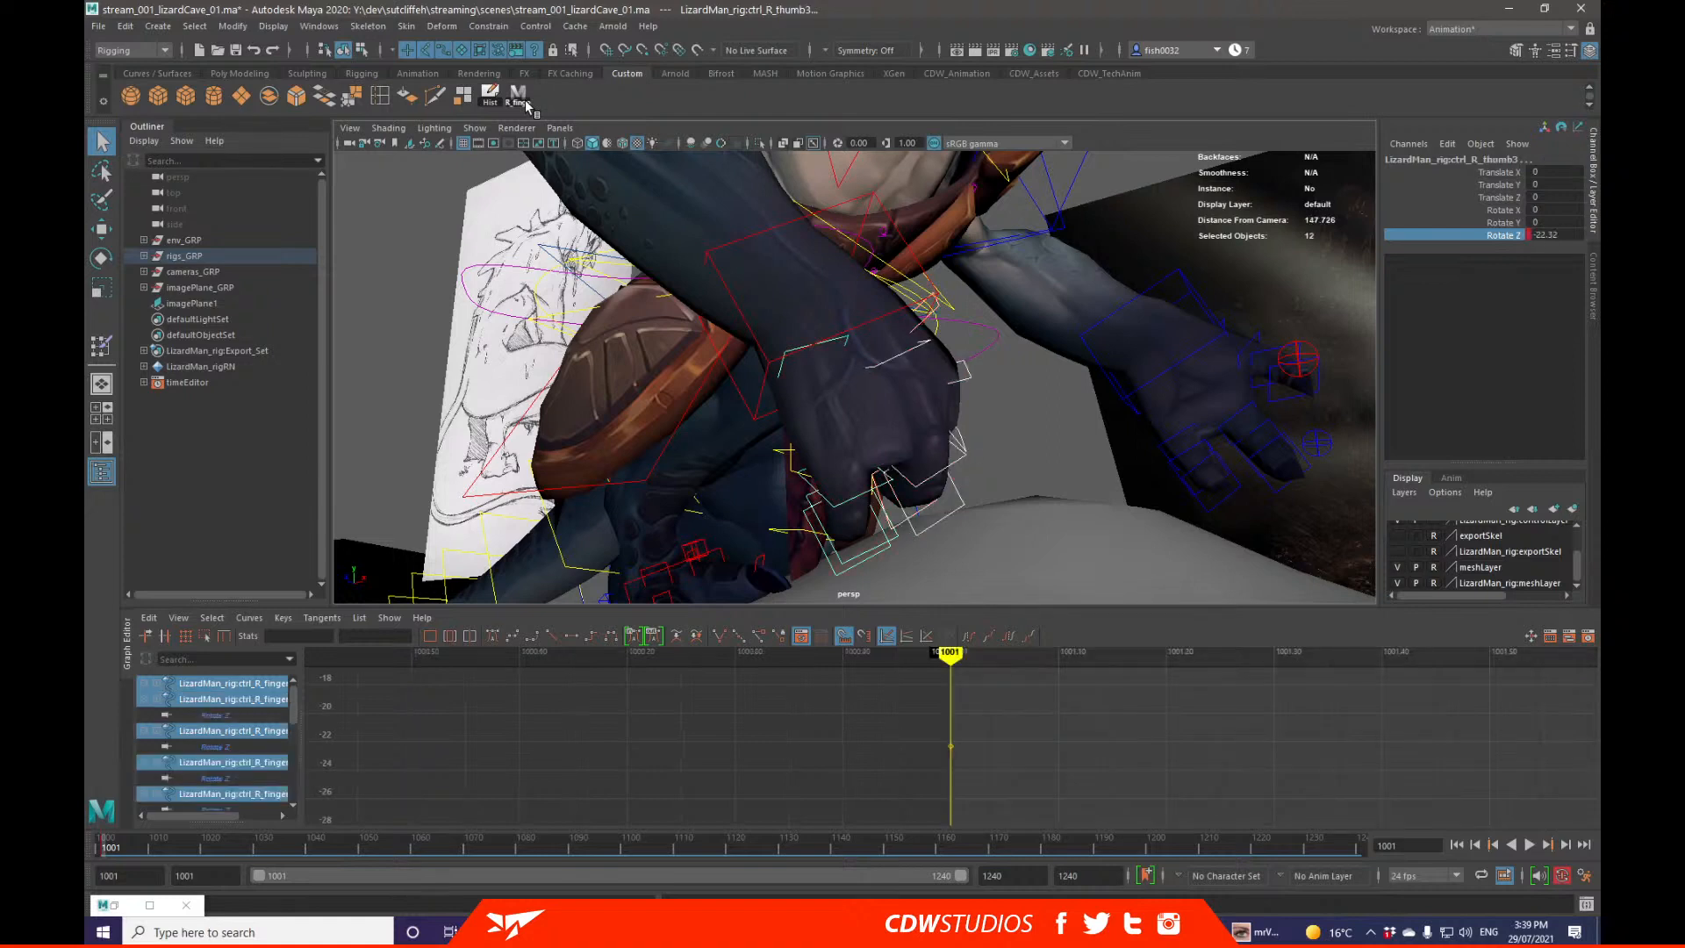
left_click(1035, 379)
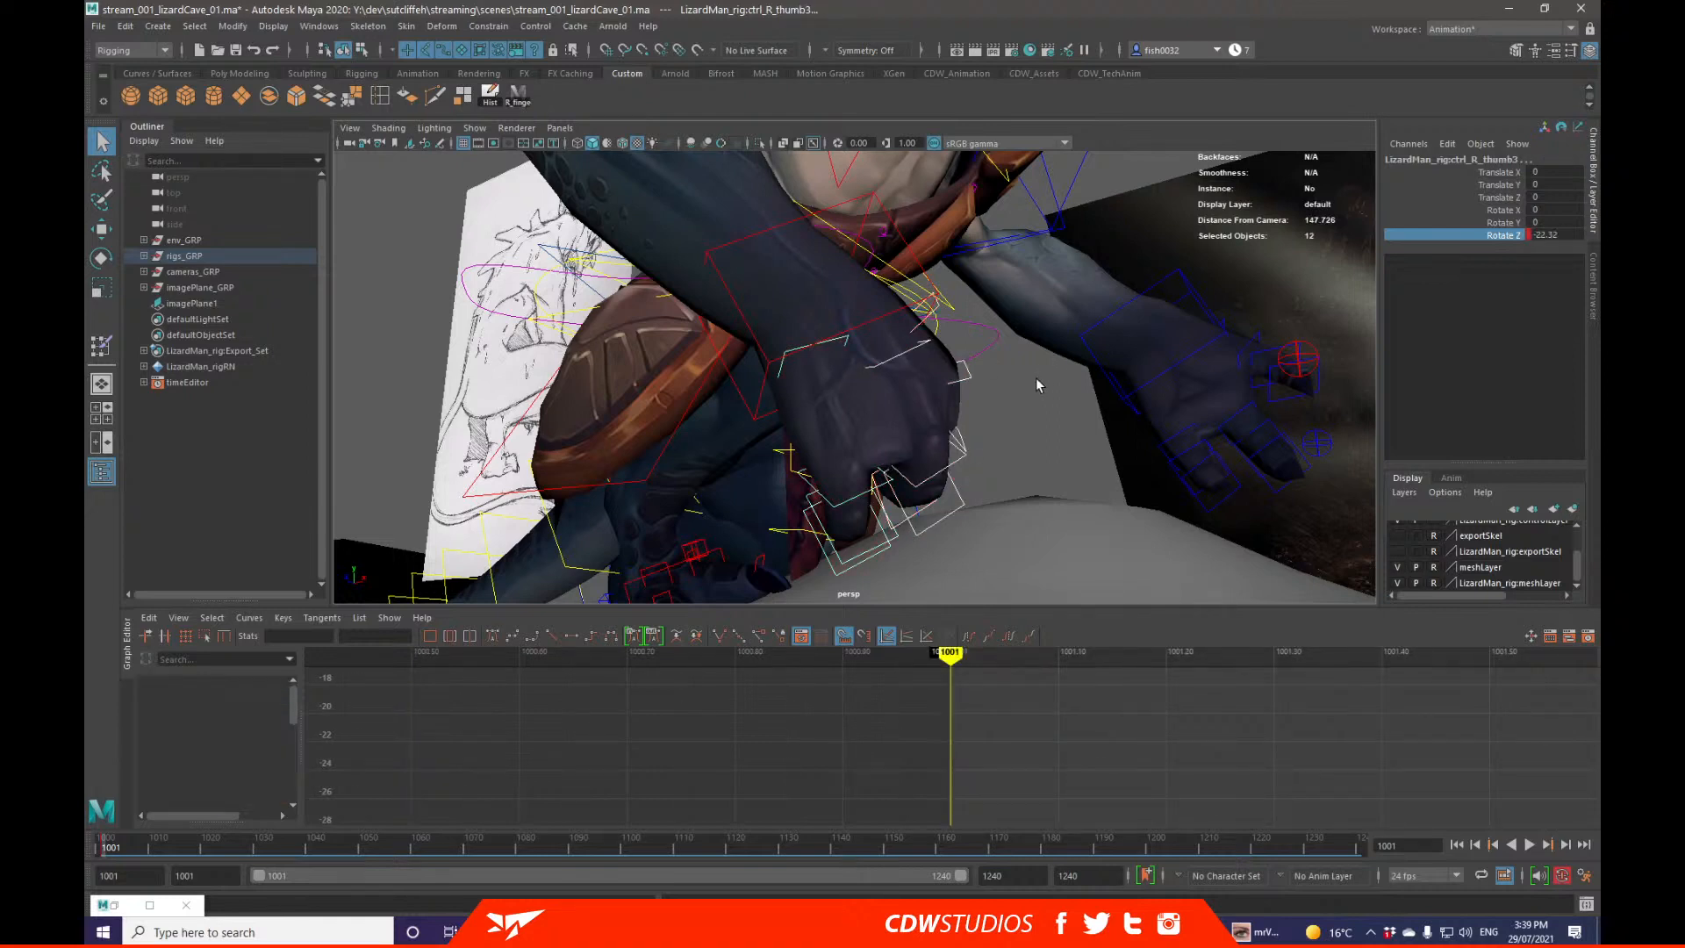
left_click(525, 102)
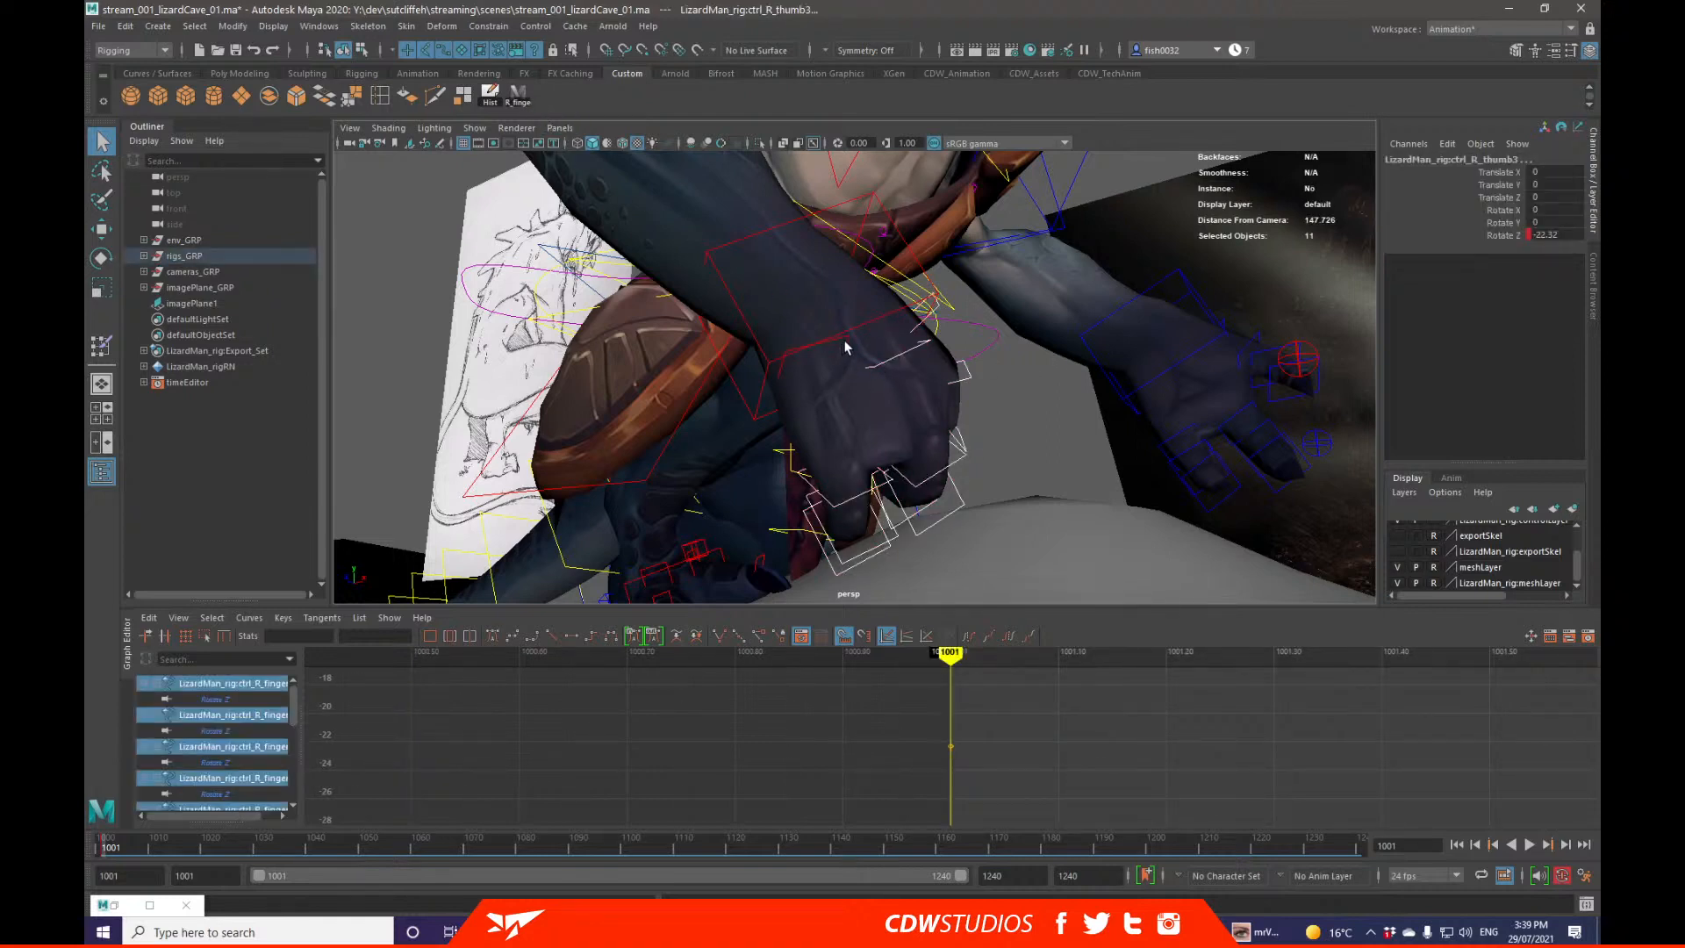
left_click_drag(971, 404, 818, 373, "alt")
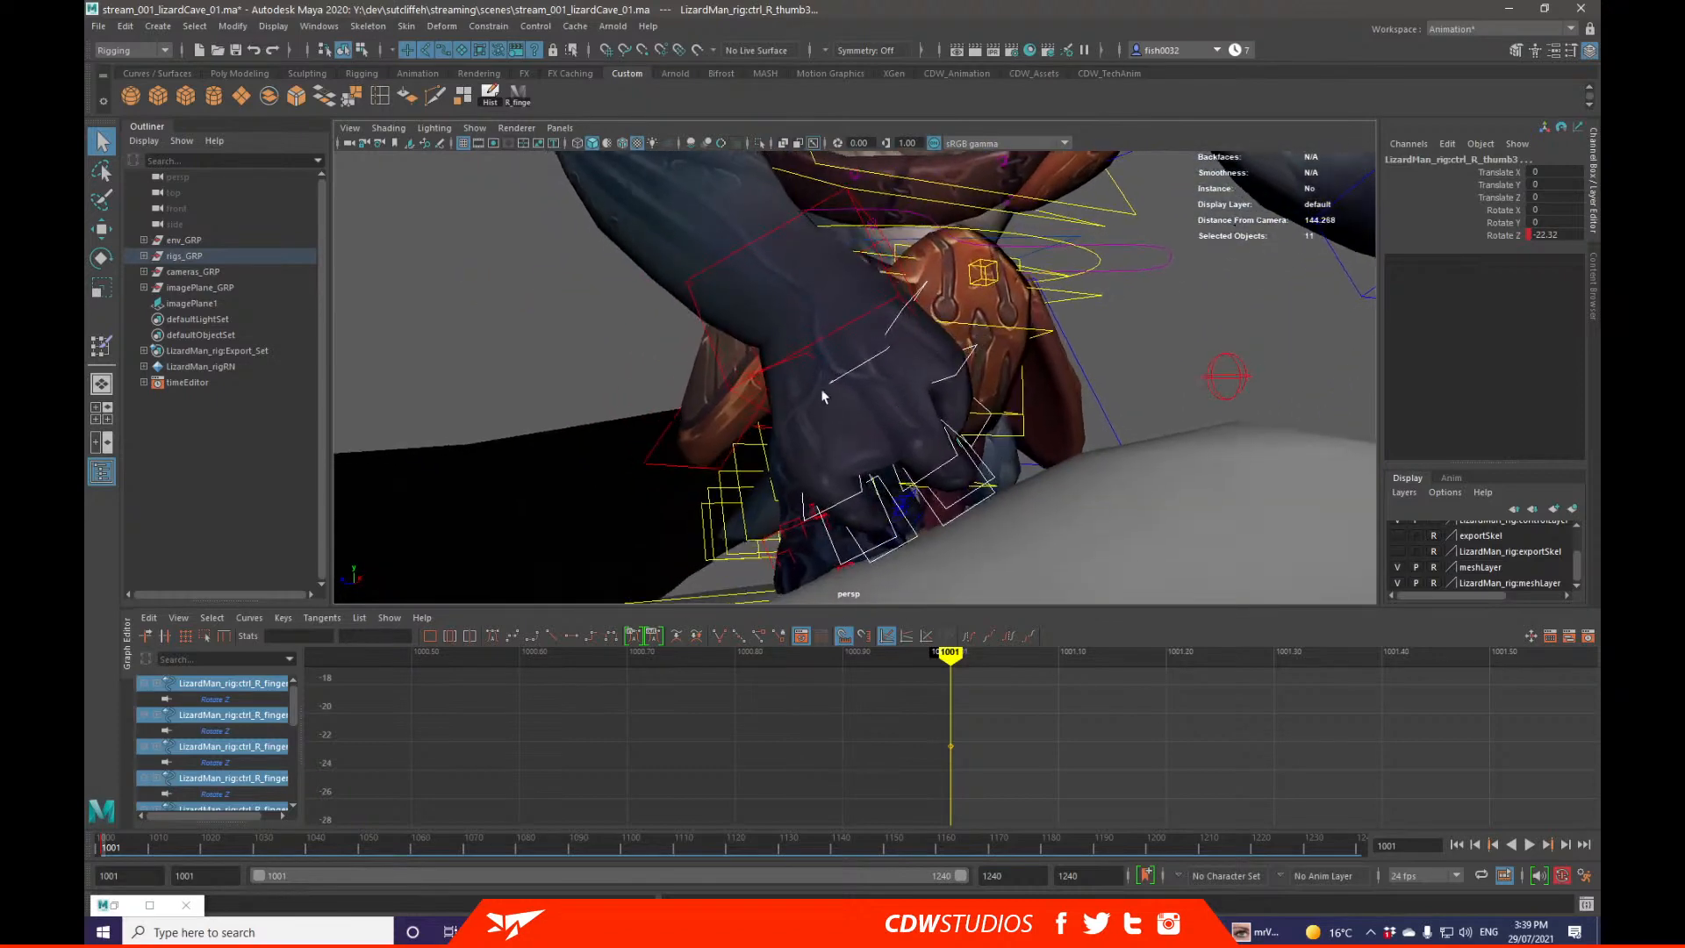
Step: Select the right fingerB metacarpal control and append its select command from the Script Editor history to the R_finge shelf script
left_click(812, 365)
left_click(808, 358)
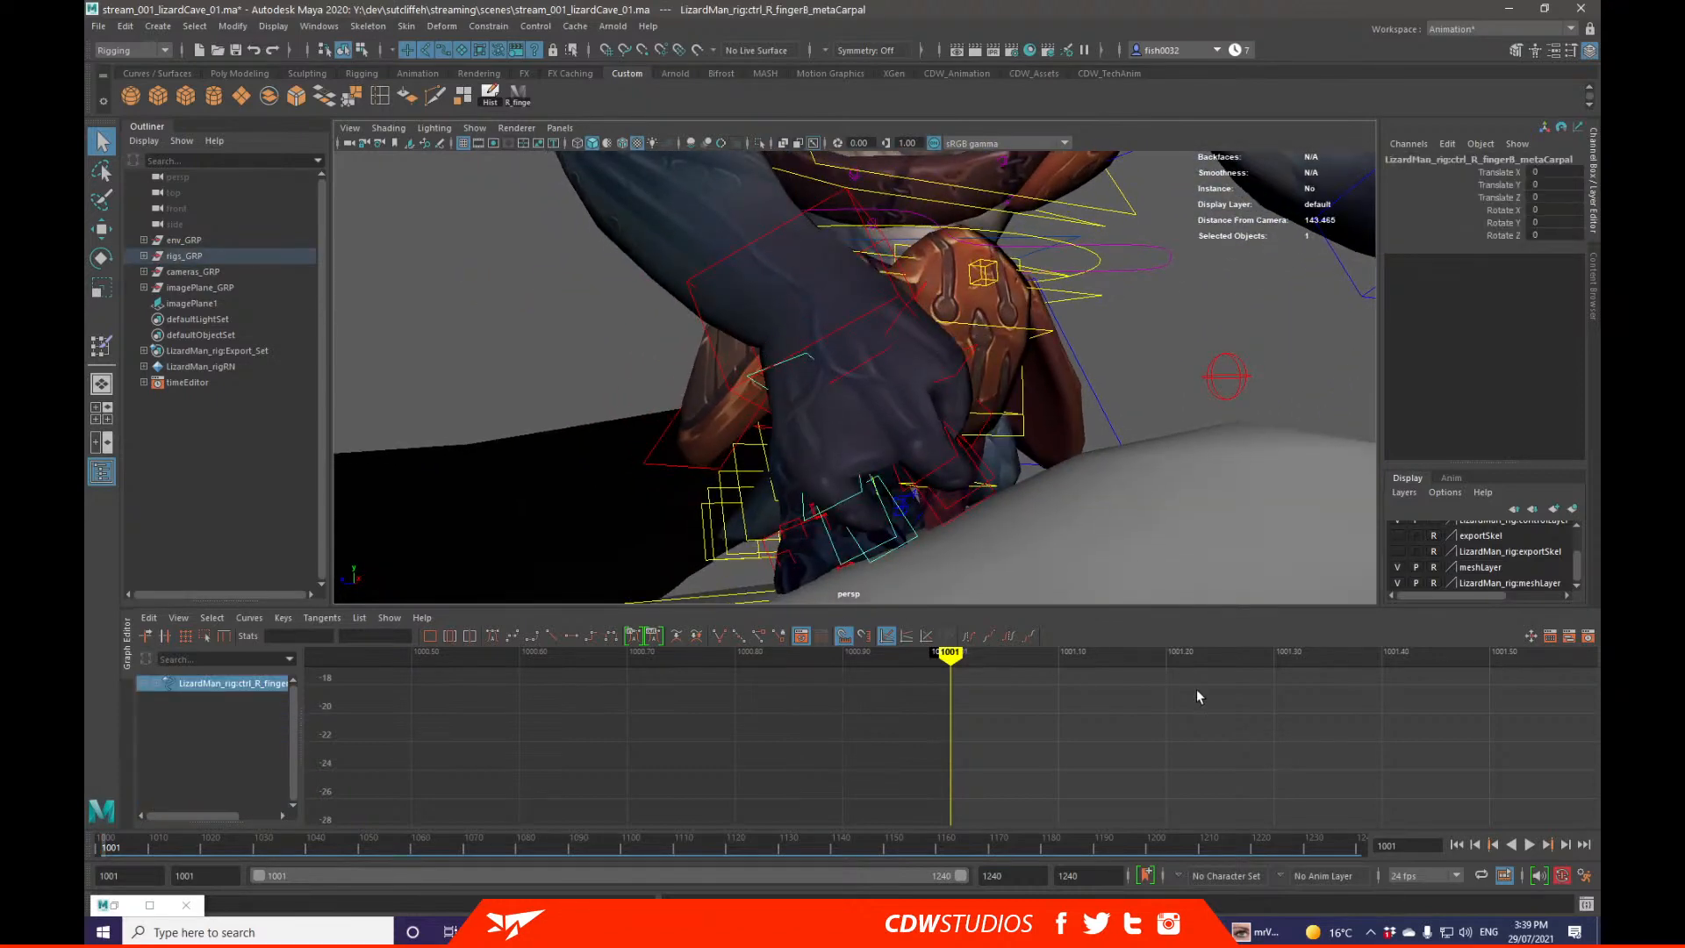
left_click(1585, 904)
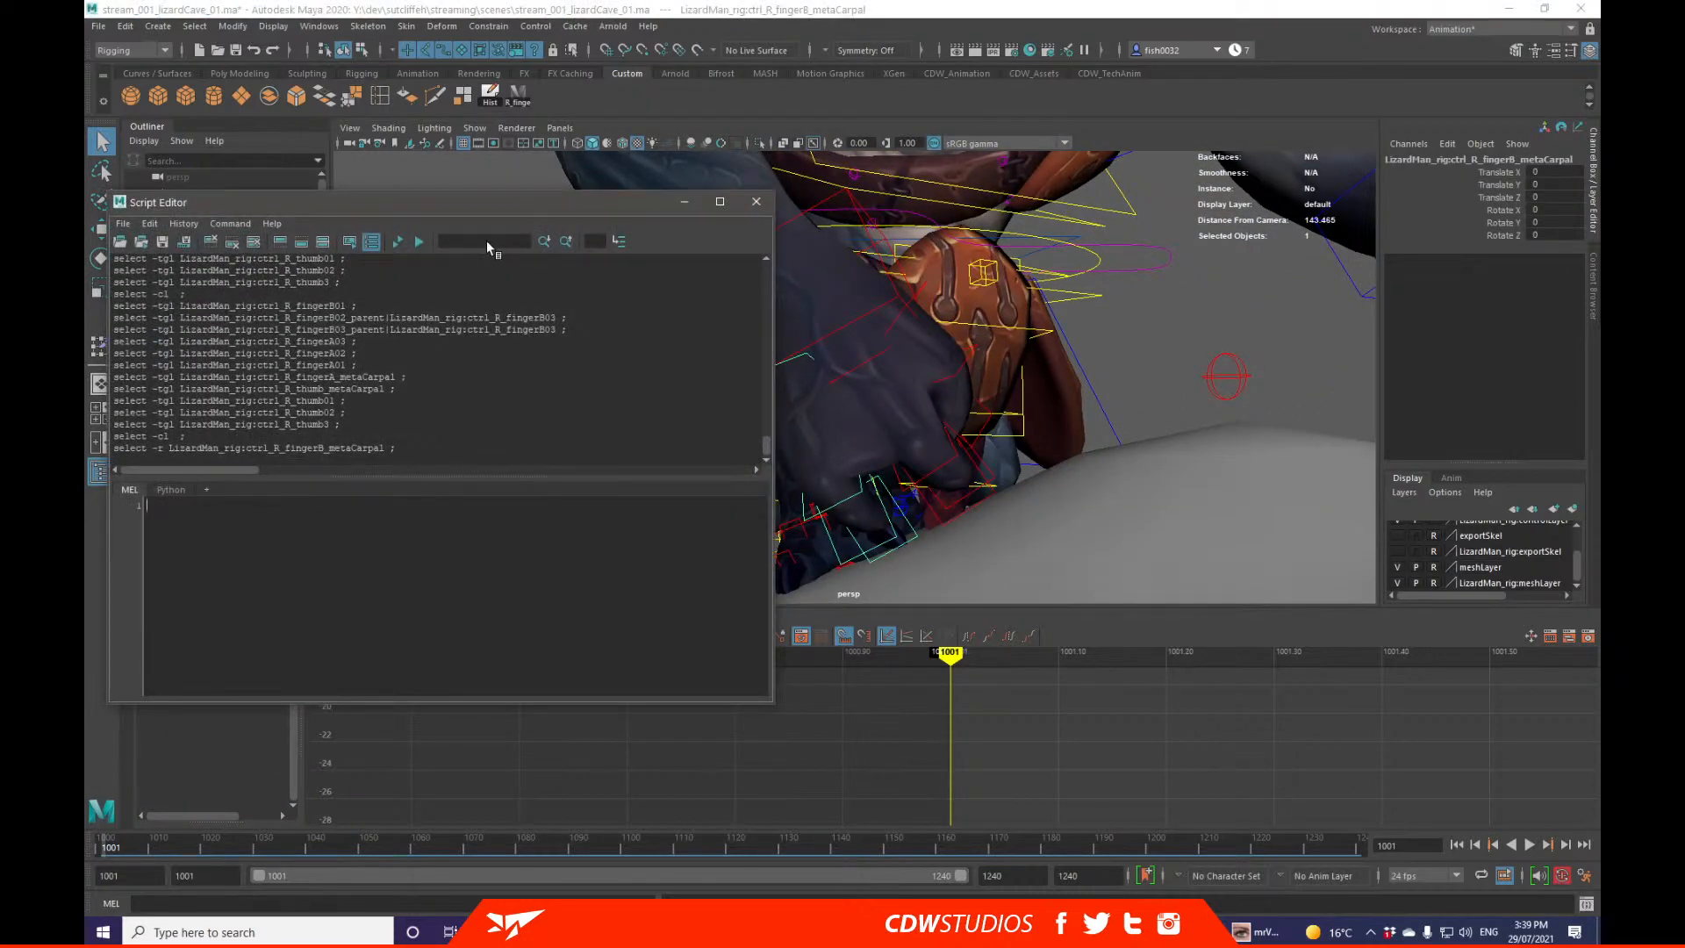
left_click_drag(451, 207, 465, 276)
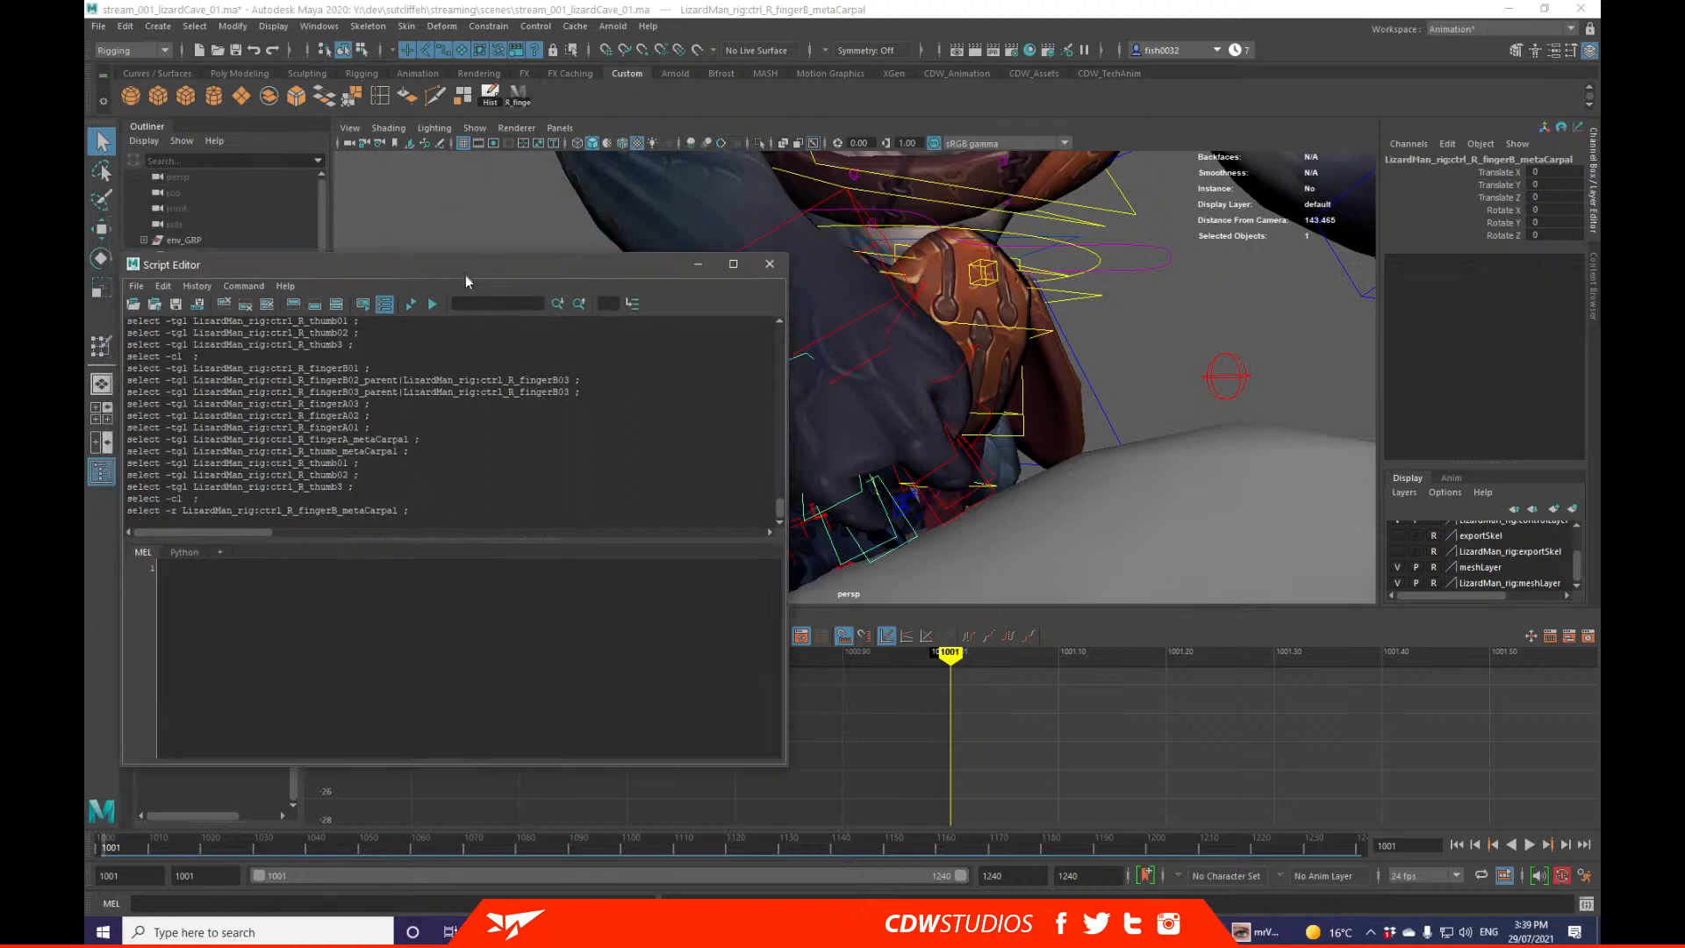
right_click(525, 98)
left_click(553, 125)
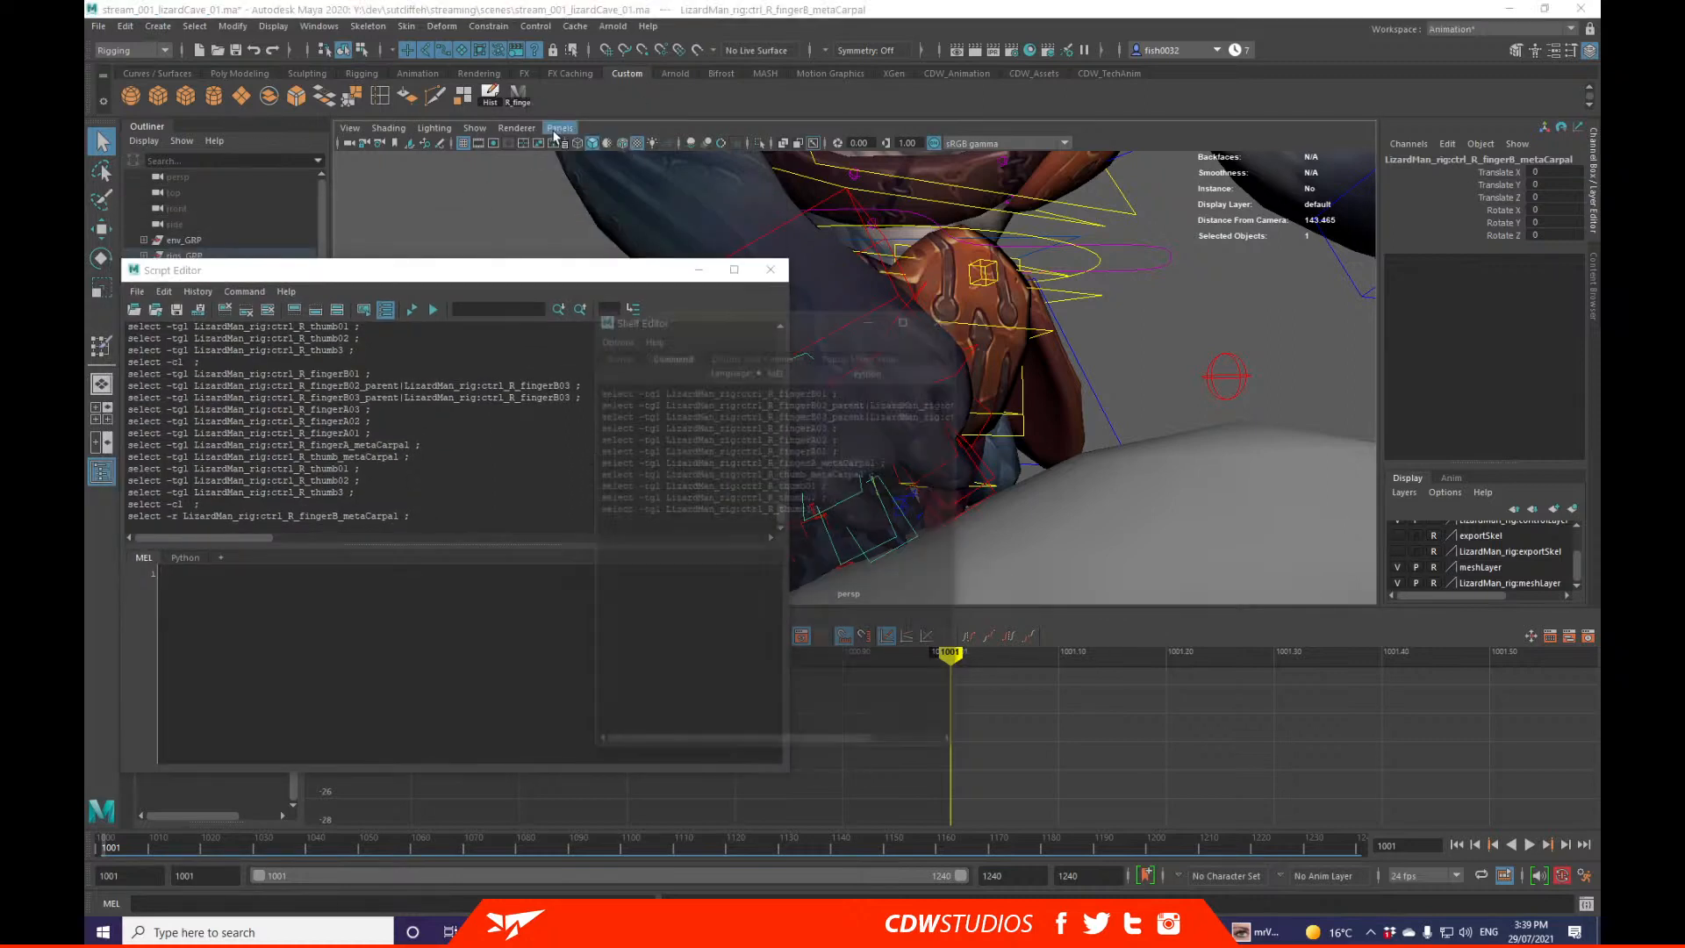
left_click(431, 518)
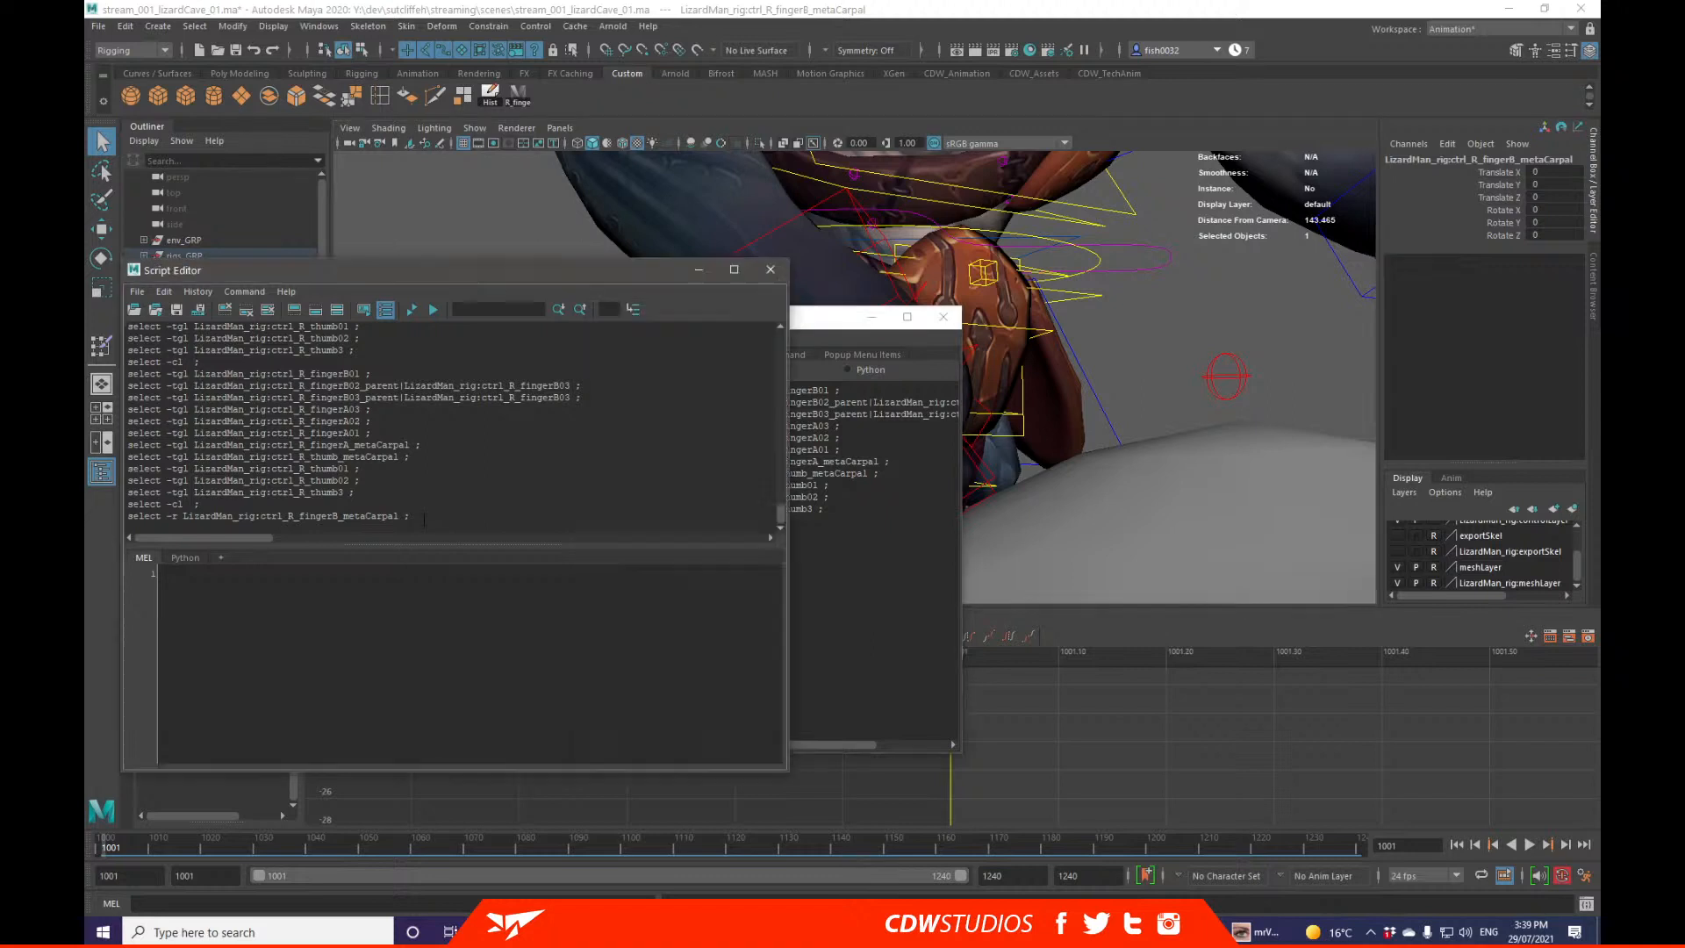
left_click_drag(431, 518, 129, 517)
key("ctrl+c")
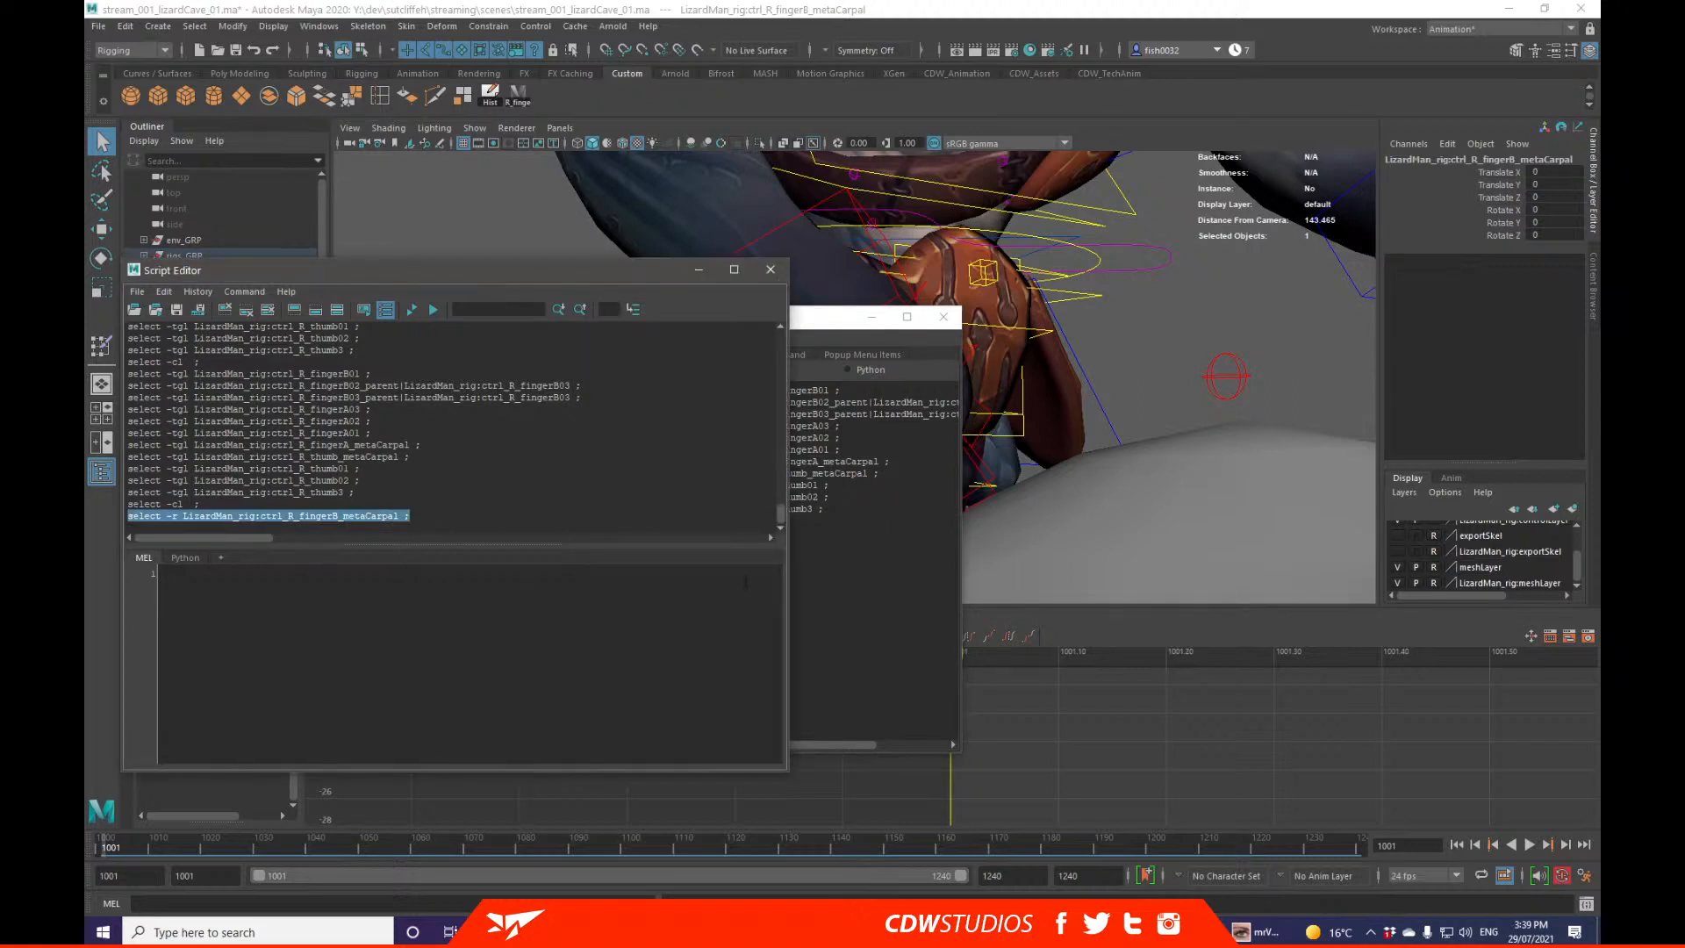
left_click(847, 566)
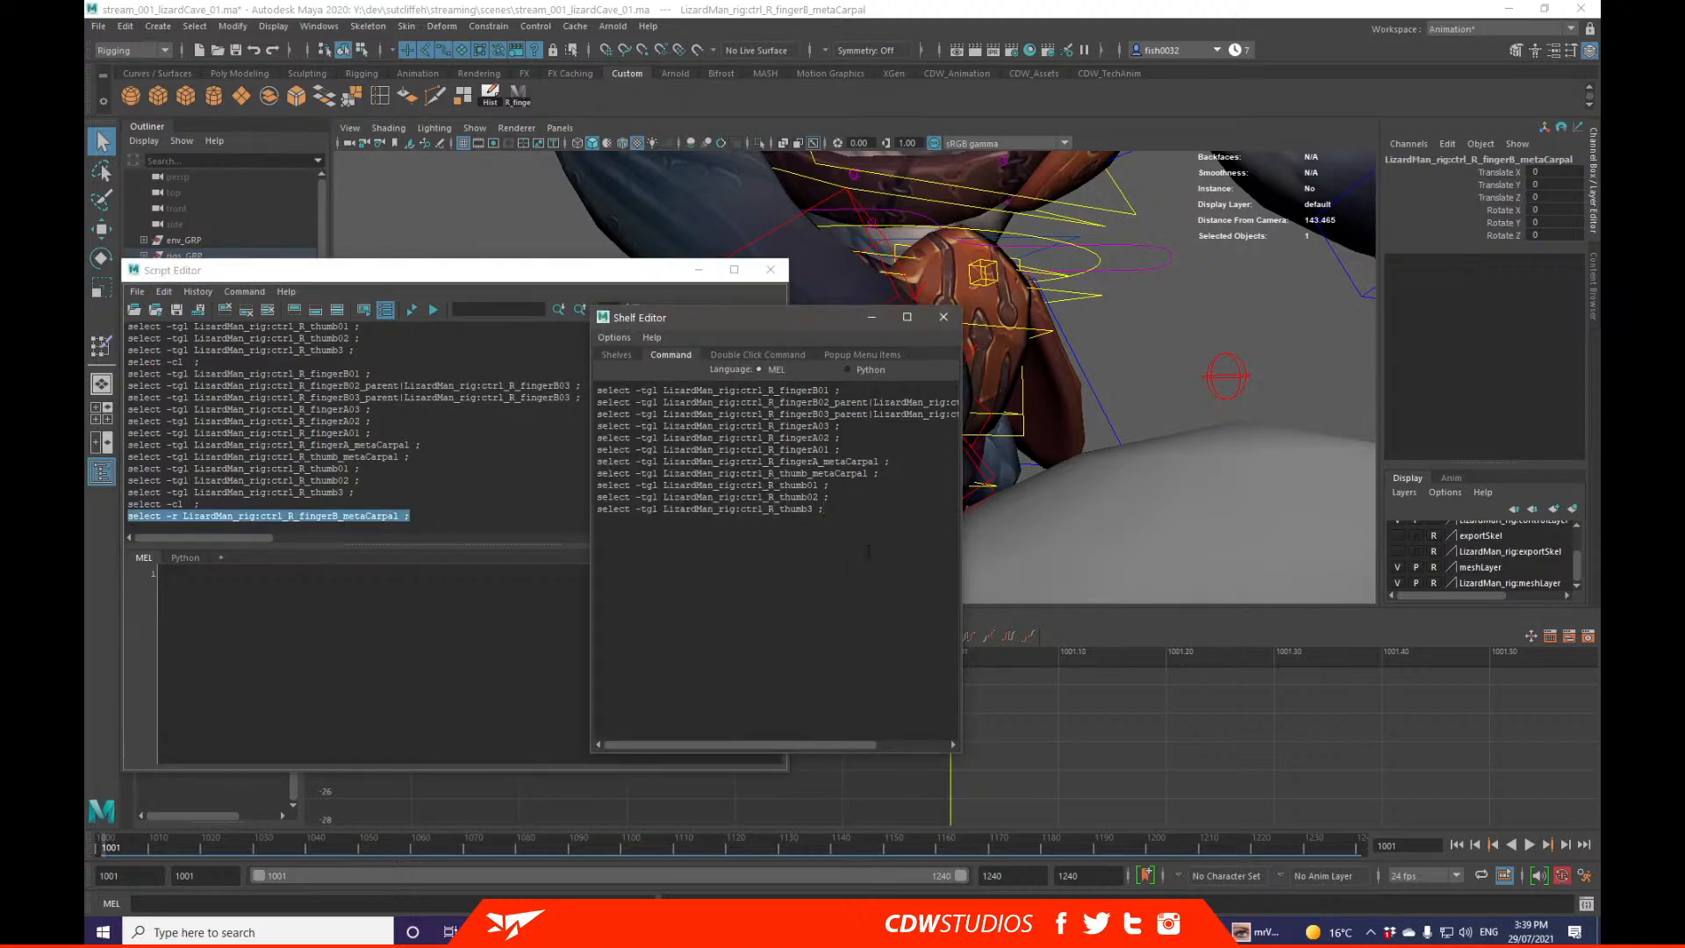
key("ctrl+v")
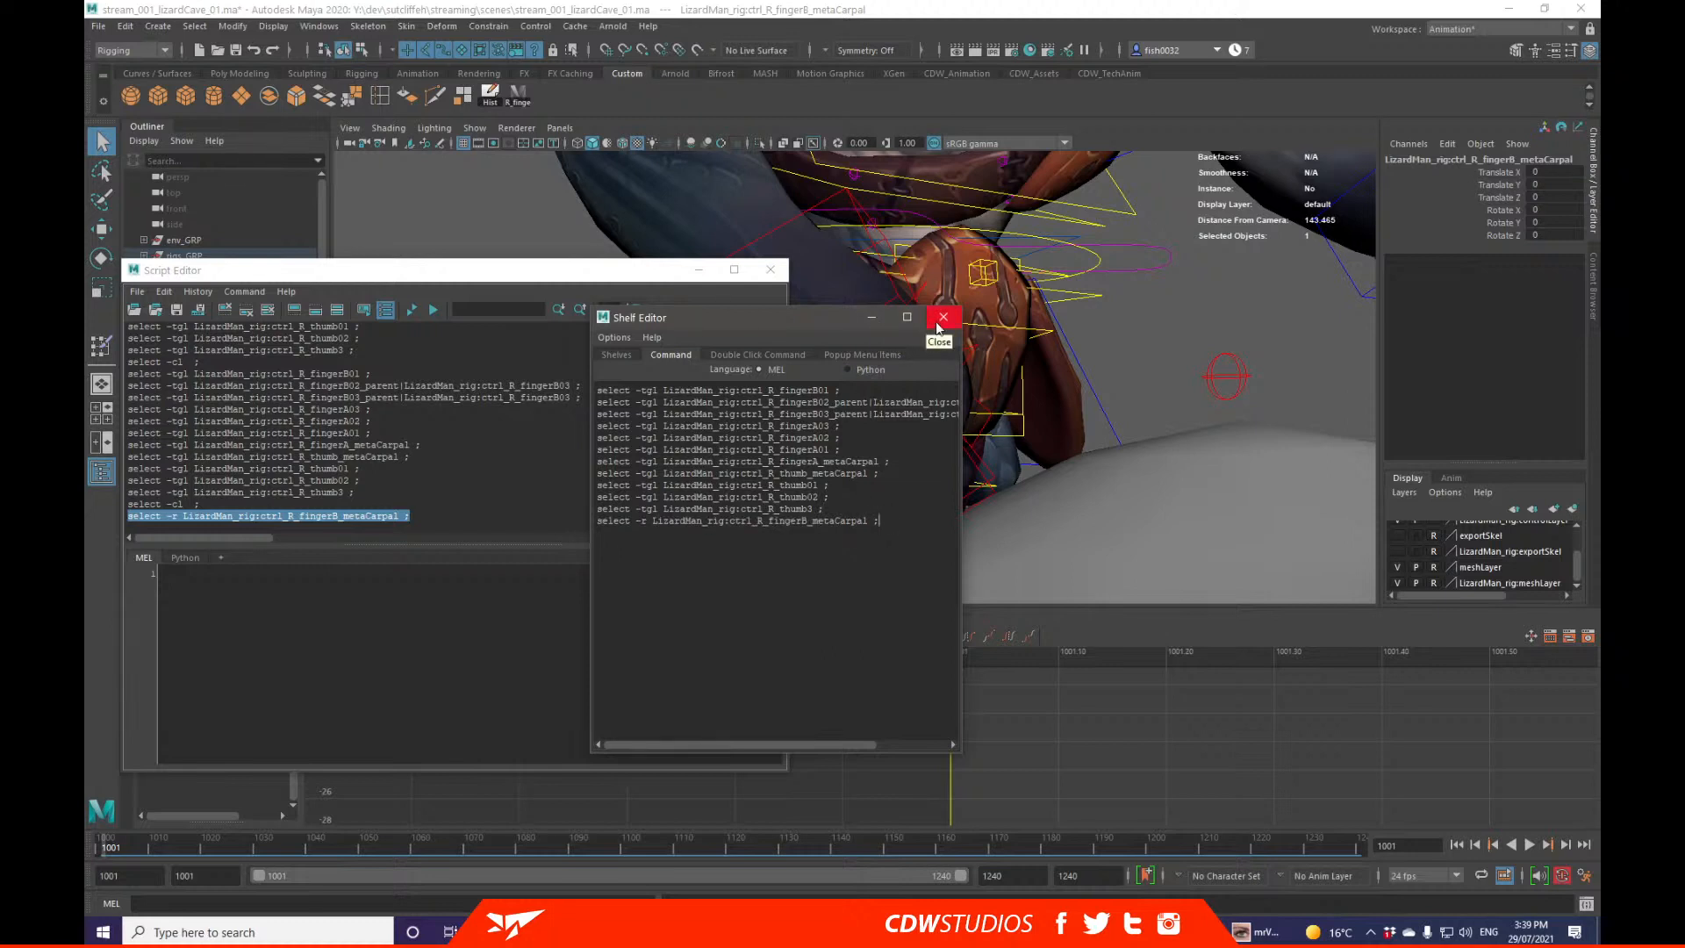
Step: Test the edited R_finge shelf script from a cleared selection and close the Shelf Editor and Script Editor
left_click(1165, 364)
left_click_drag(813, 328, 633, 326)
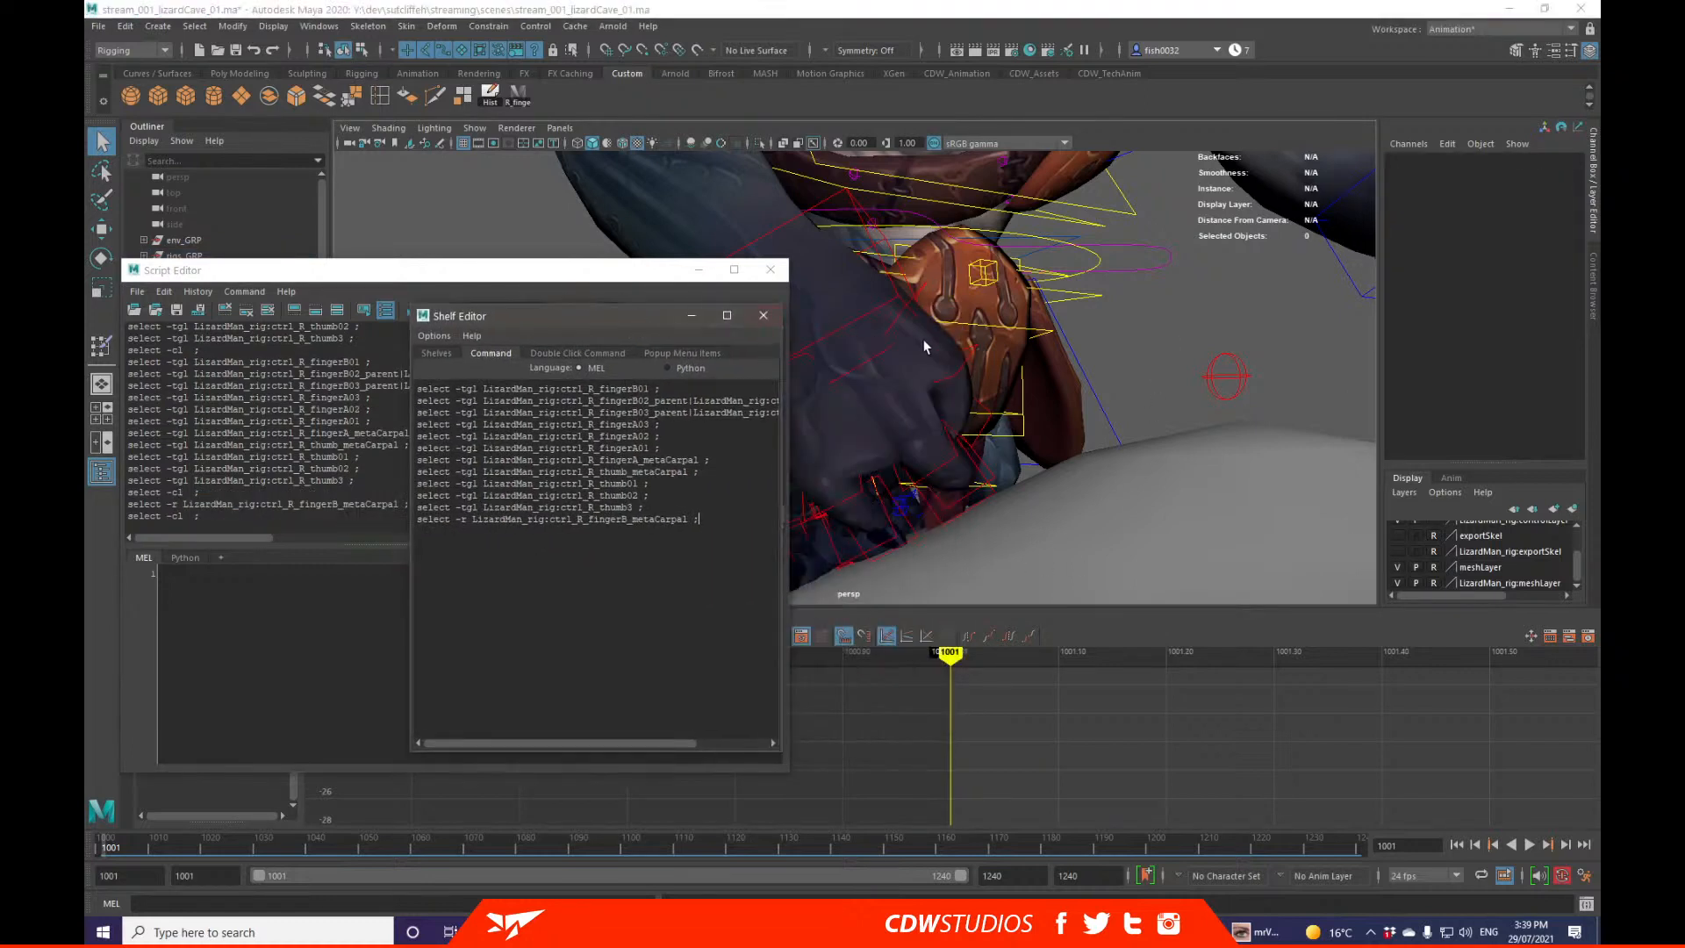
left_click_drag(923, 339, 754, 268, "alt")
left_click(521, 99)
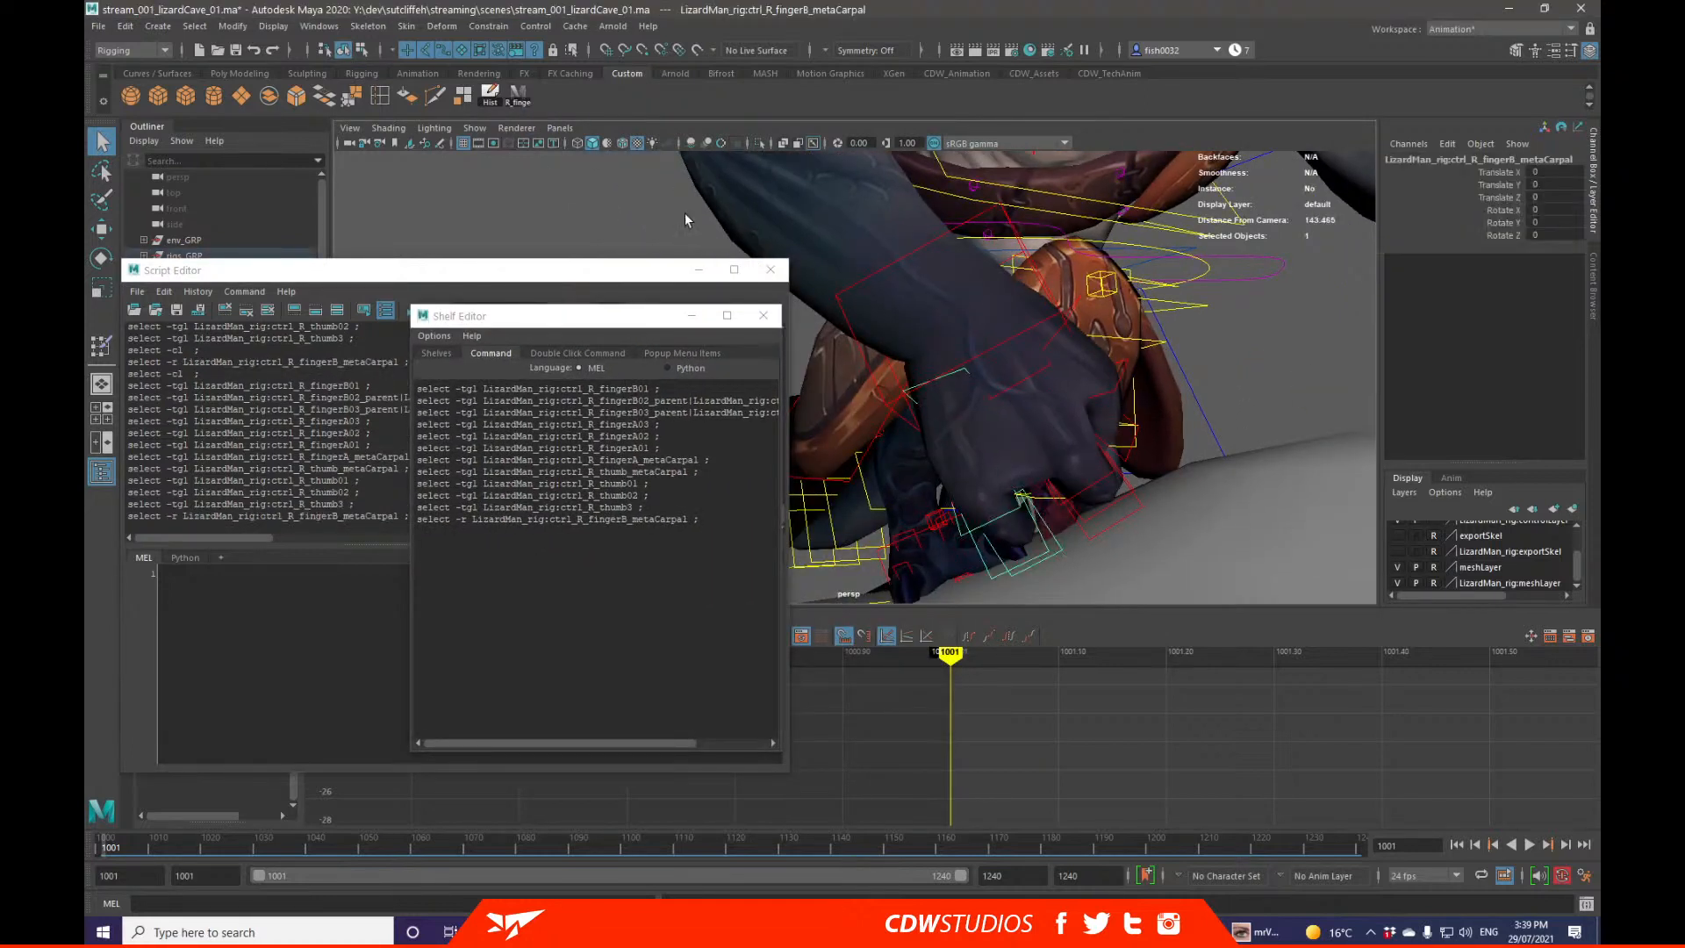
left_click(518, 100)
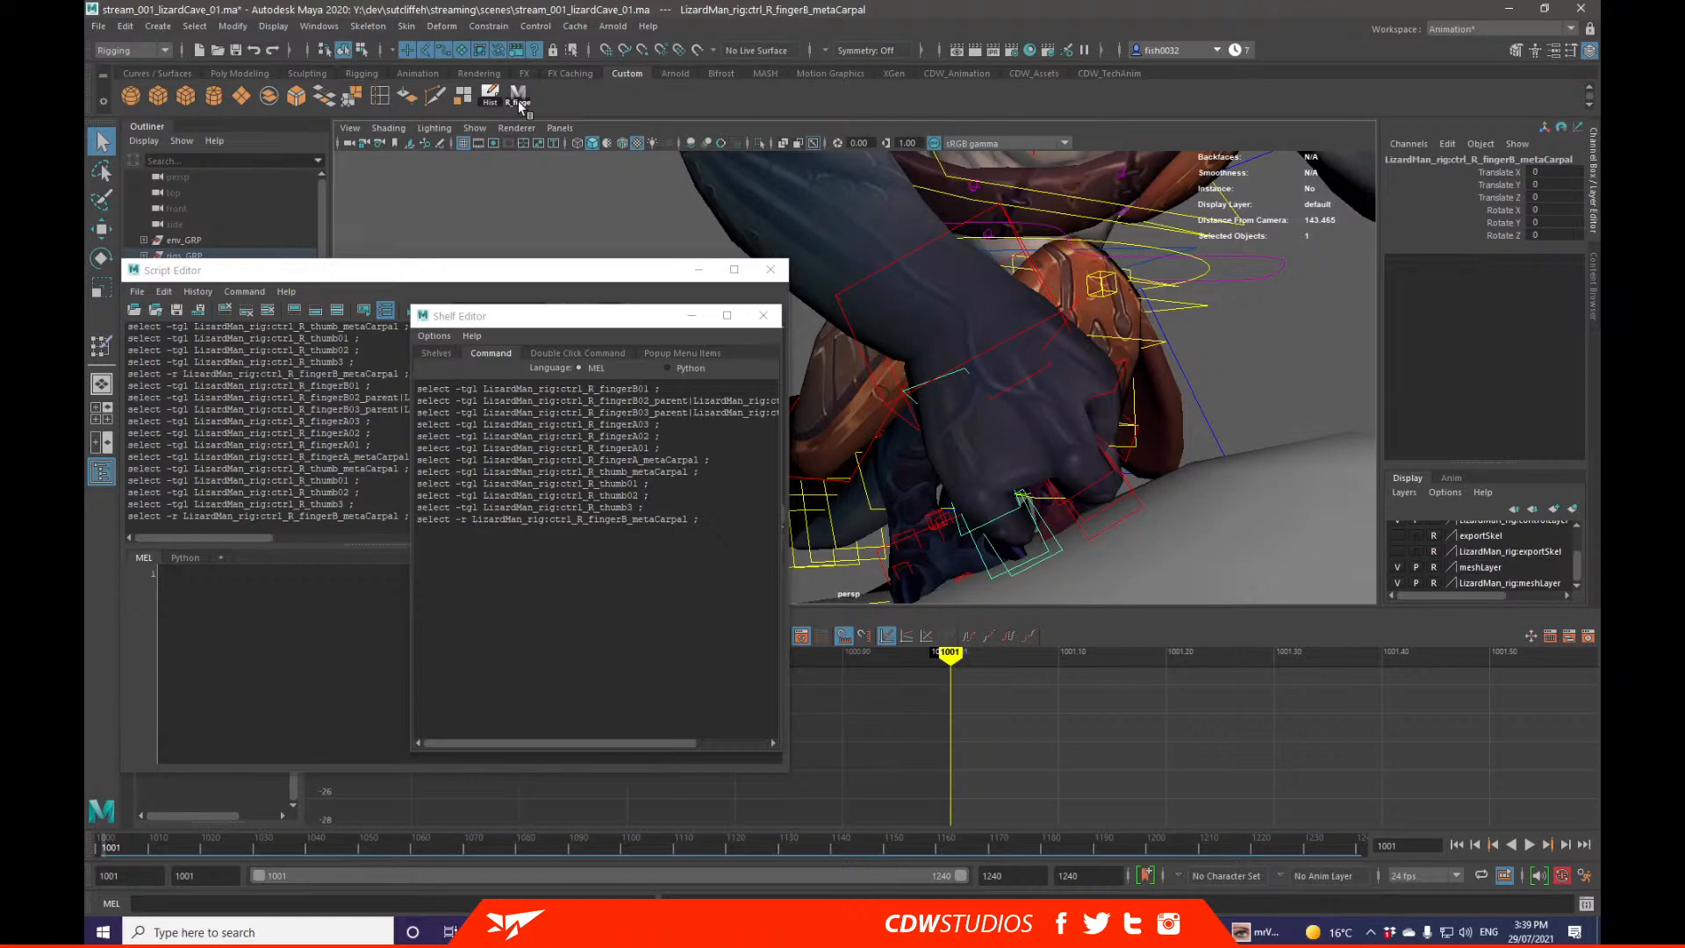
left_click(762, 315)
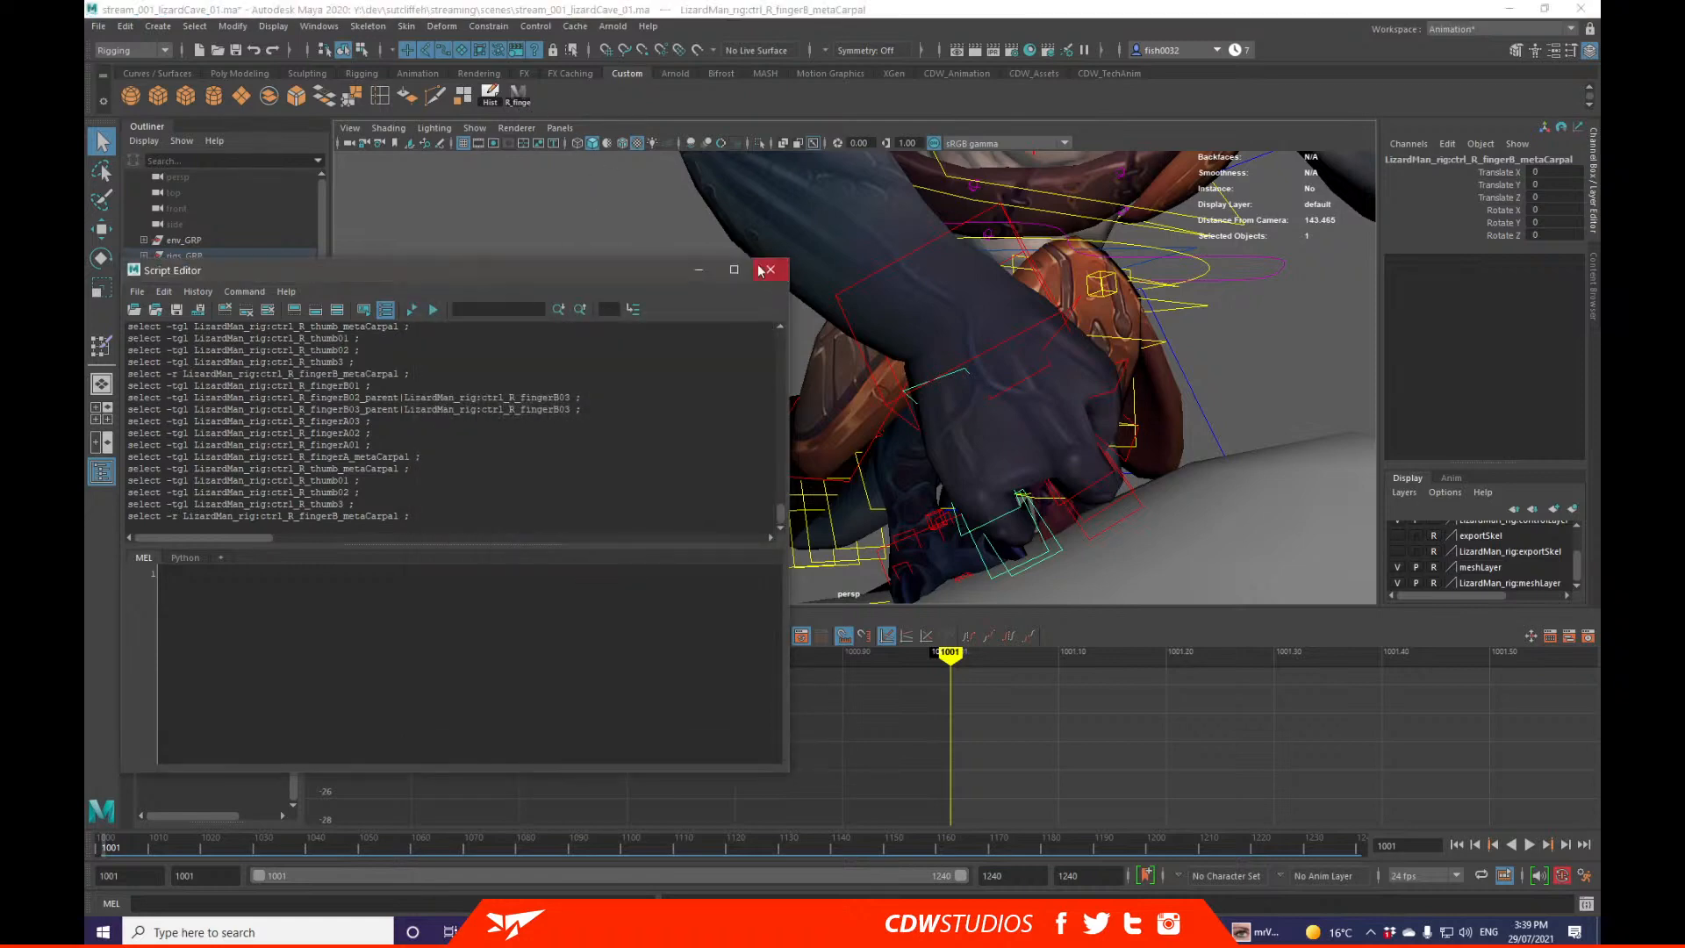
left_click(771, 270)
Step: Run the R_finge shelf script again after clearing the selection and try rotating its selection about -15.1 in Z
left_click(562, 202)
left_click(520, 98)
key("f")
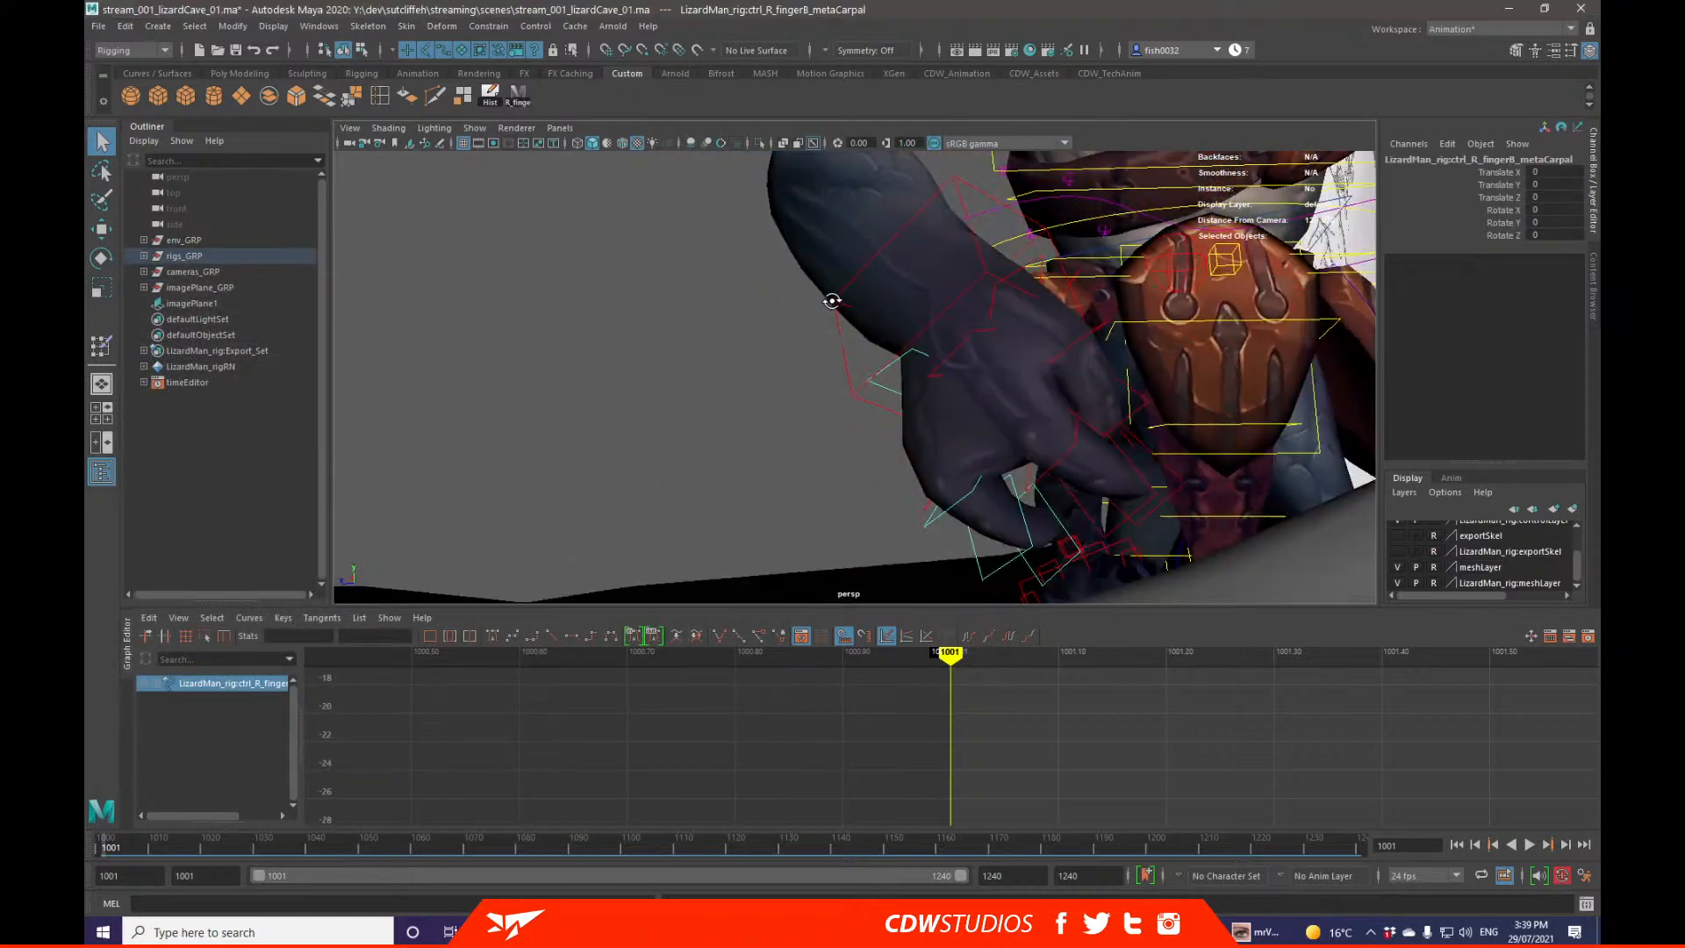
key("e")
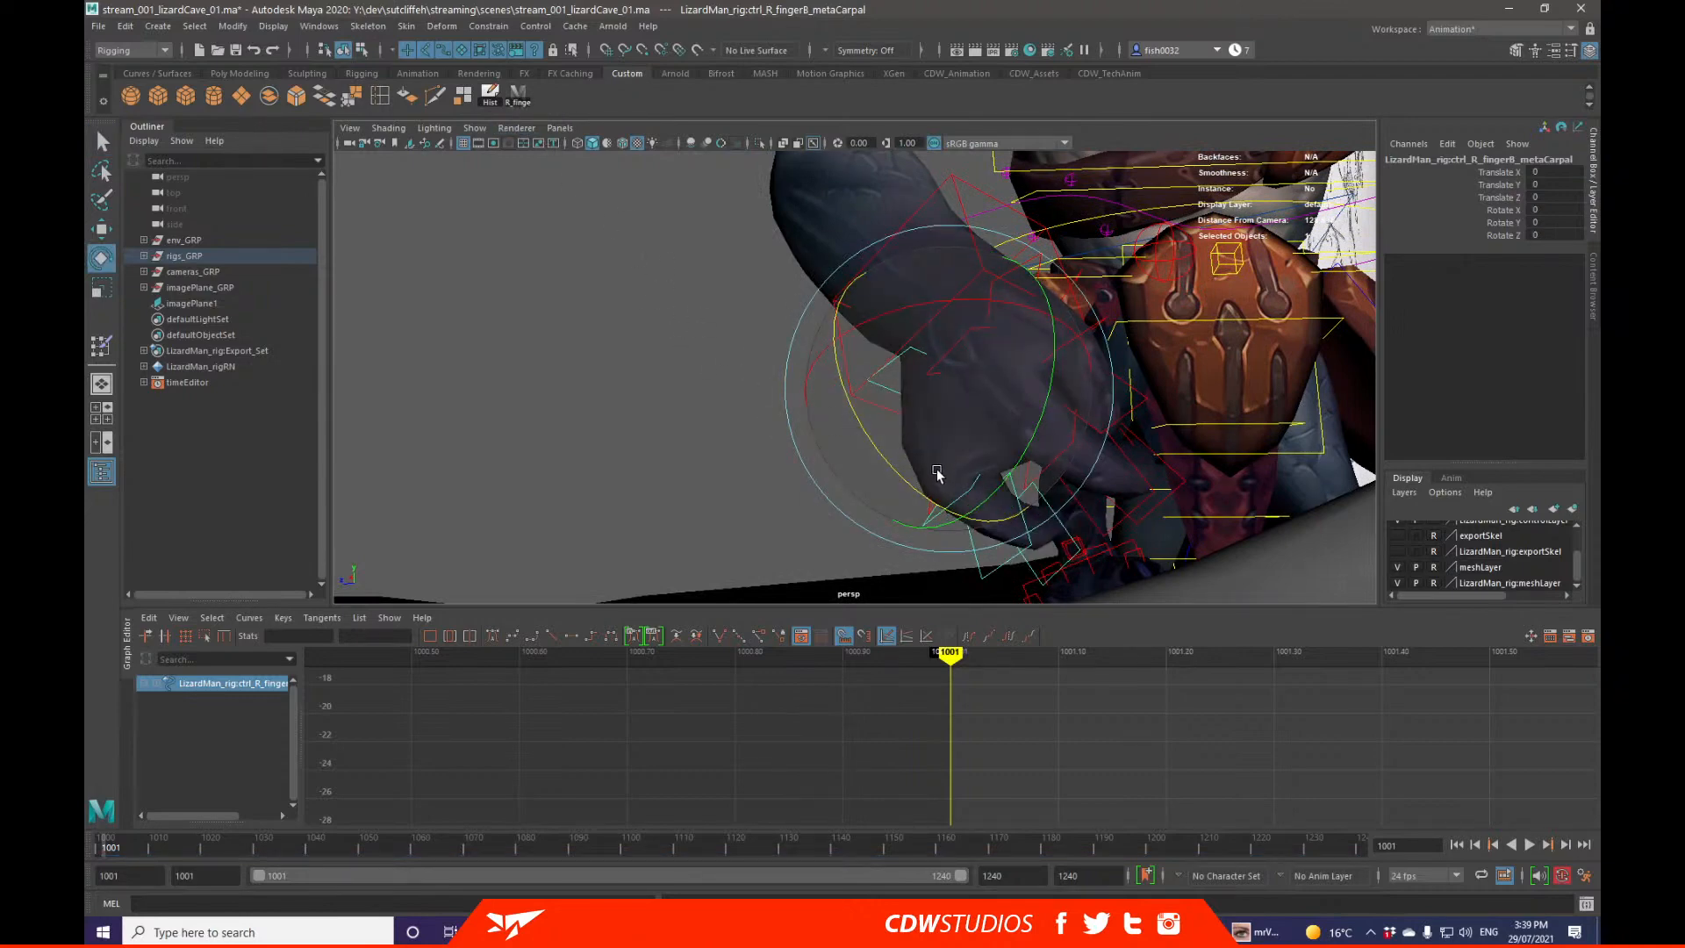
Step: Reopen the Script Editor, clear the selection and delete the R_finge script from the shelf
left_click(1585, 903)
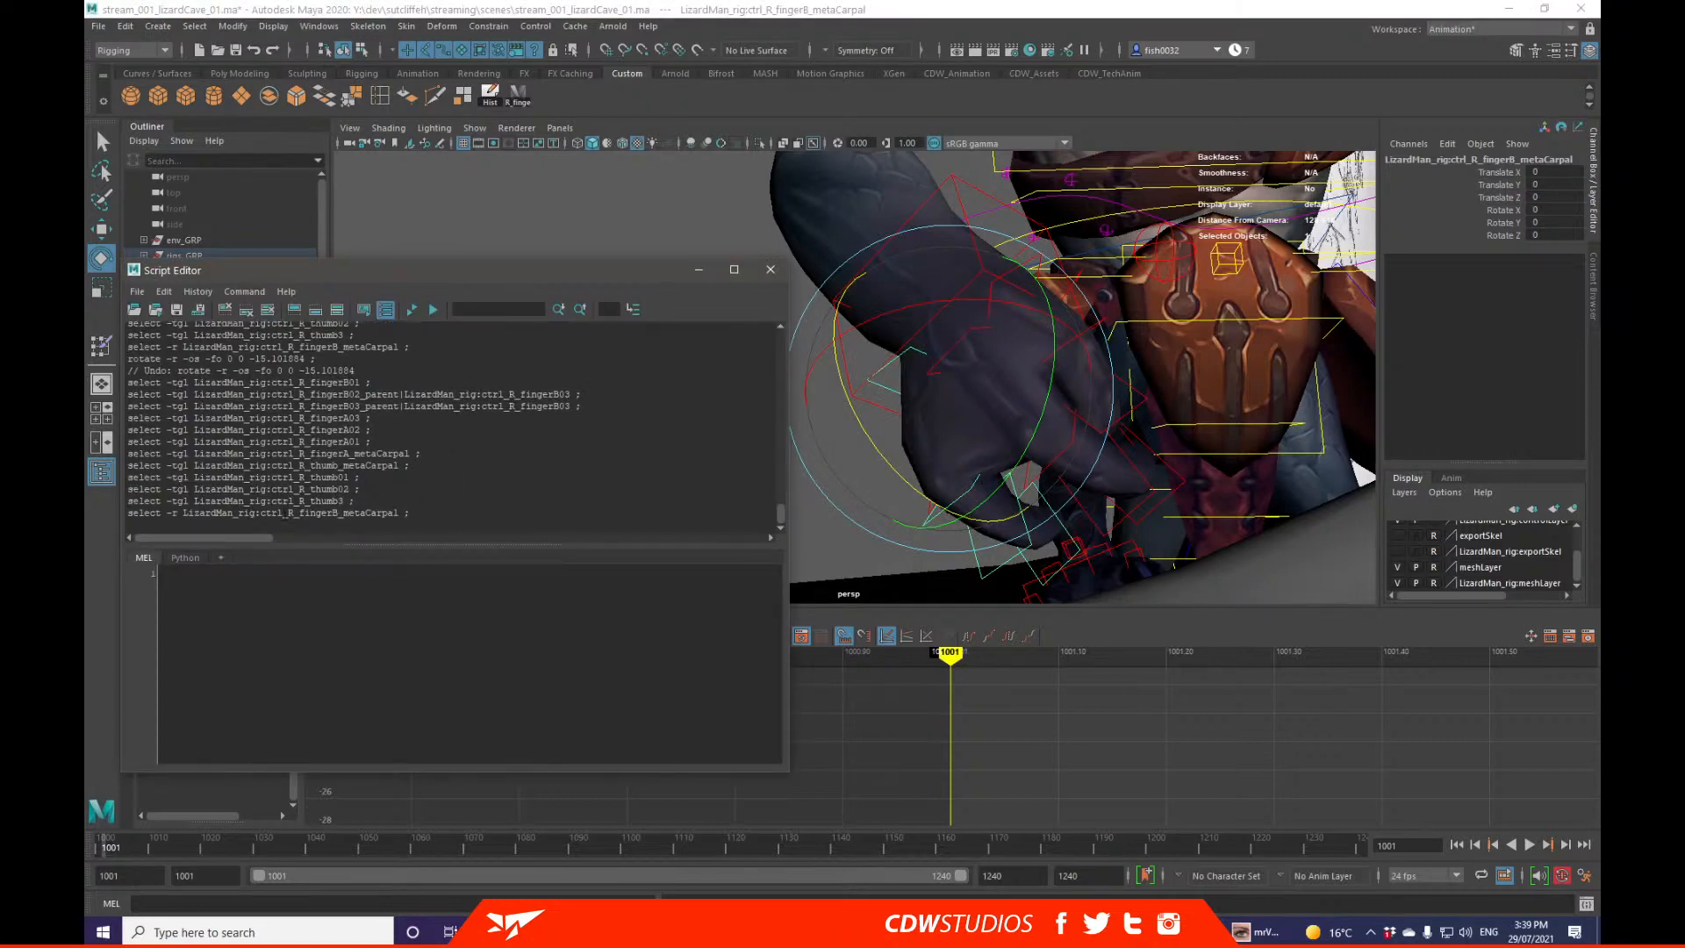
left_click_drag(887, 533, 965, 504, "alt")
key("q")
left_click(1046, 456)
left_click_drag(1046, 456, 1092, 462, "alt")
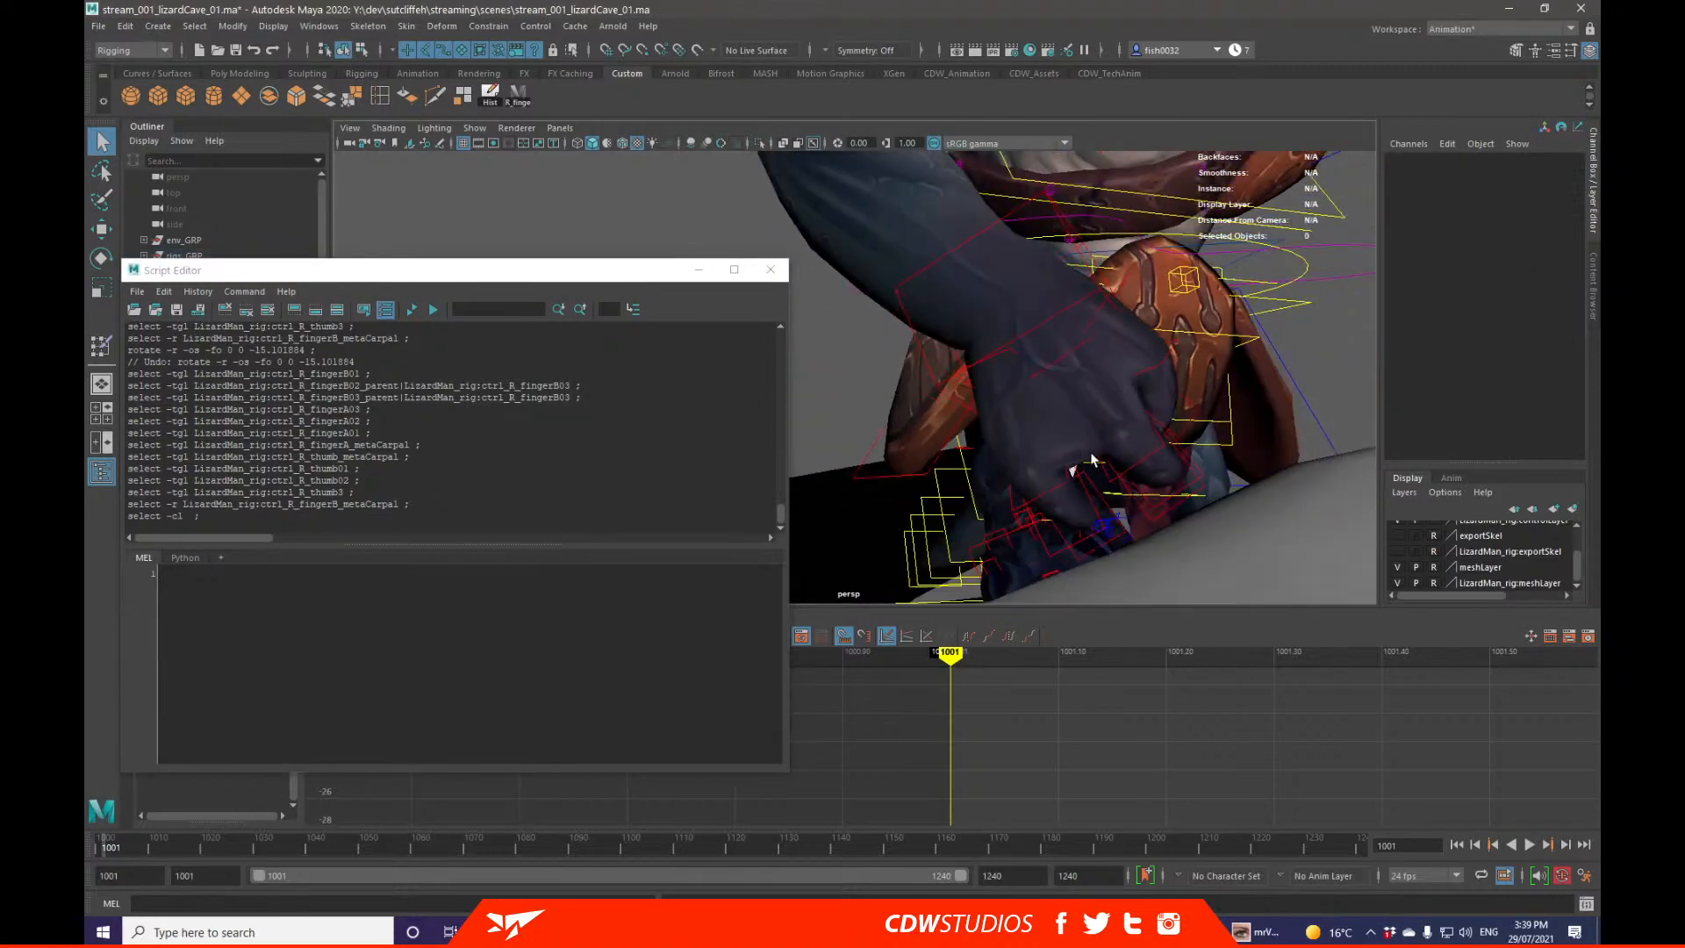
right_click(524, 106)
left_click(588, 163)
mouse_move(950, 357)
left_mouse_down("alt")
mouse_move(1065, 357)
mouse_move(970, 338)
left_mouse_up("alt")
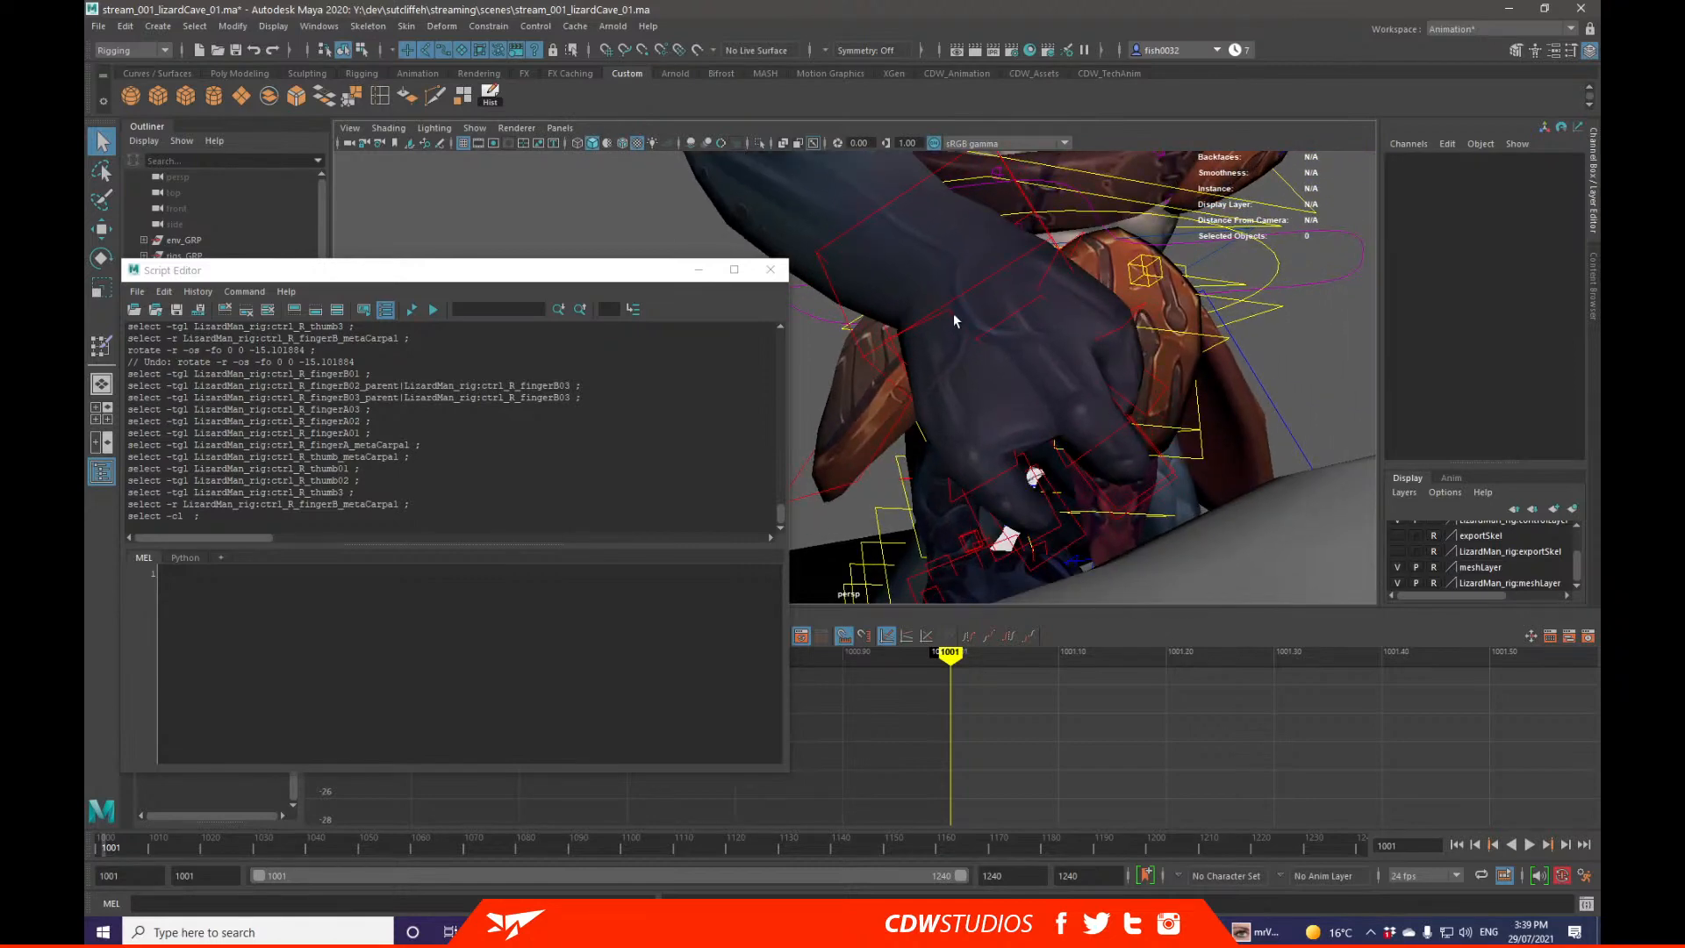
left_click(1033, 467)
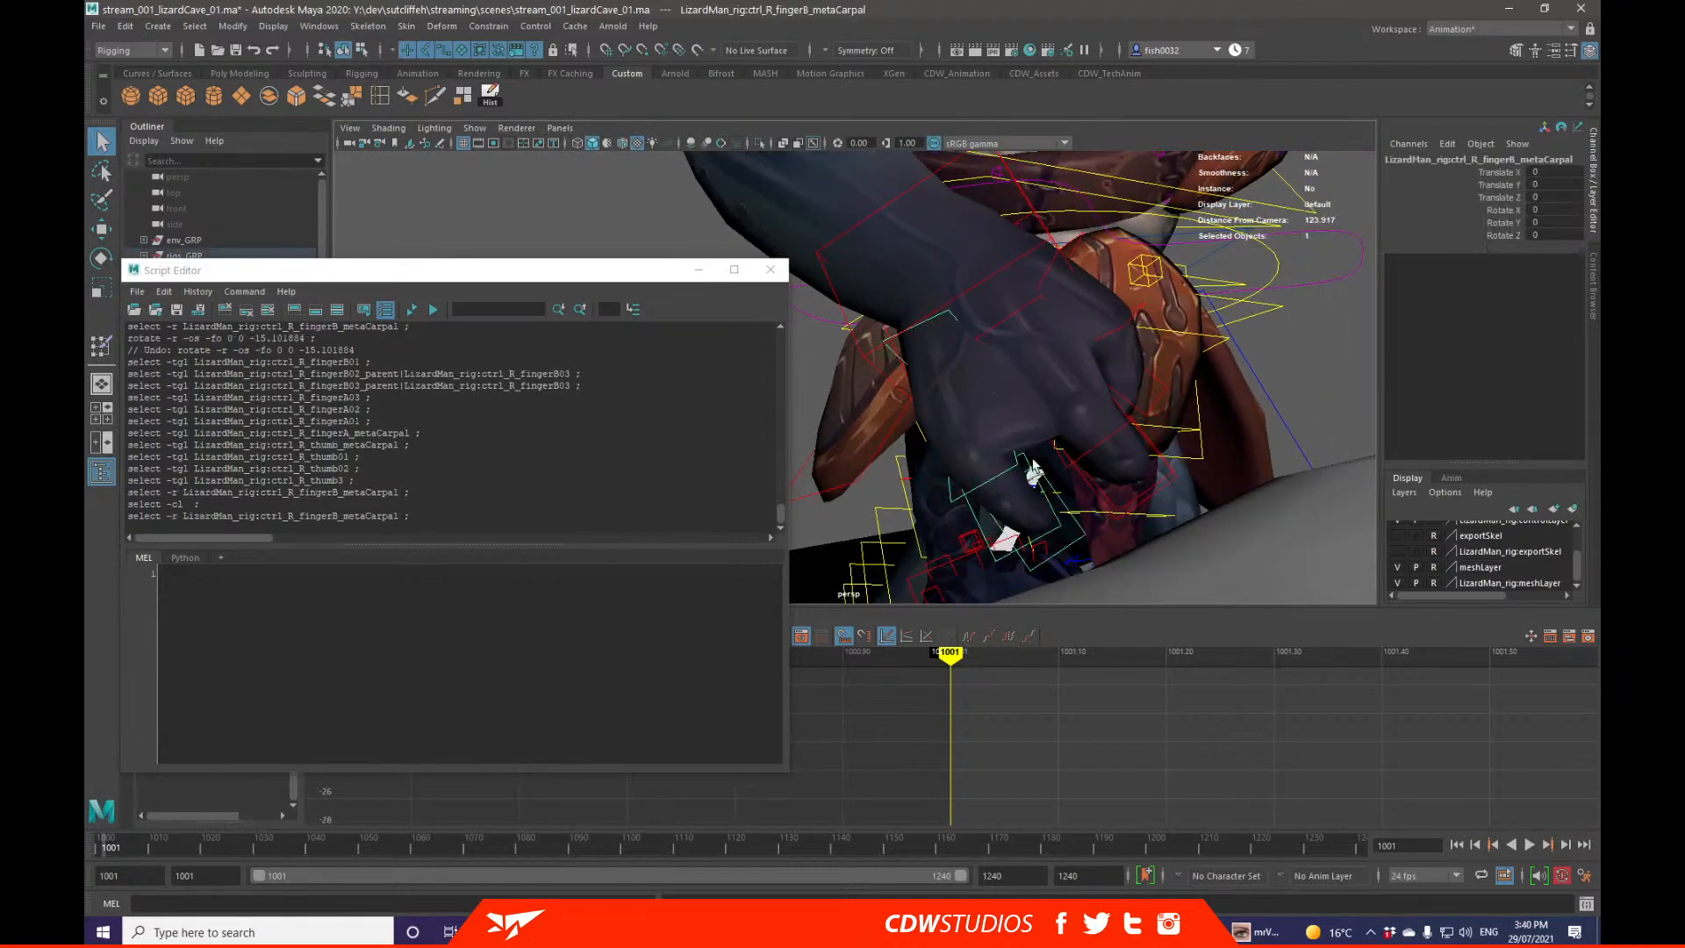
left_click(1053, 539, "shift")
left_click(1076, 551, "shift")
left_click_drag(1140, 506, 1092, 517, "alt")
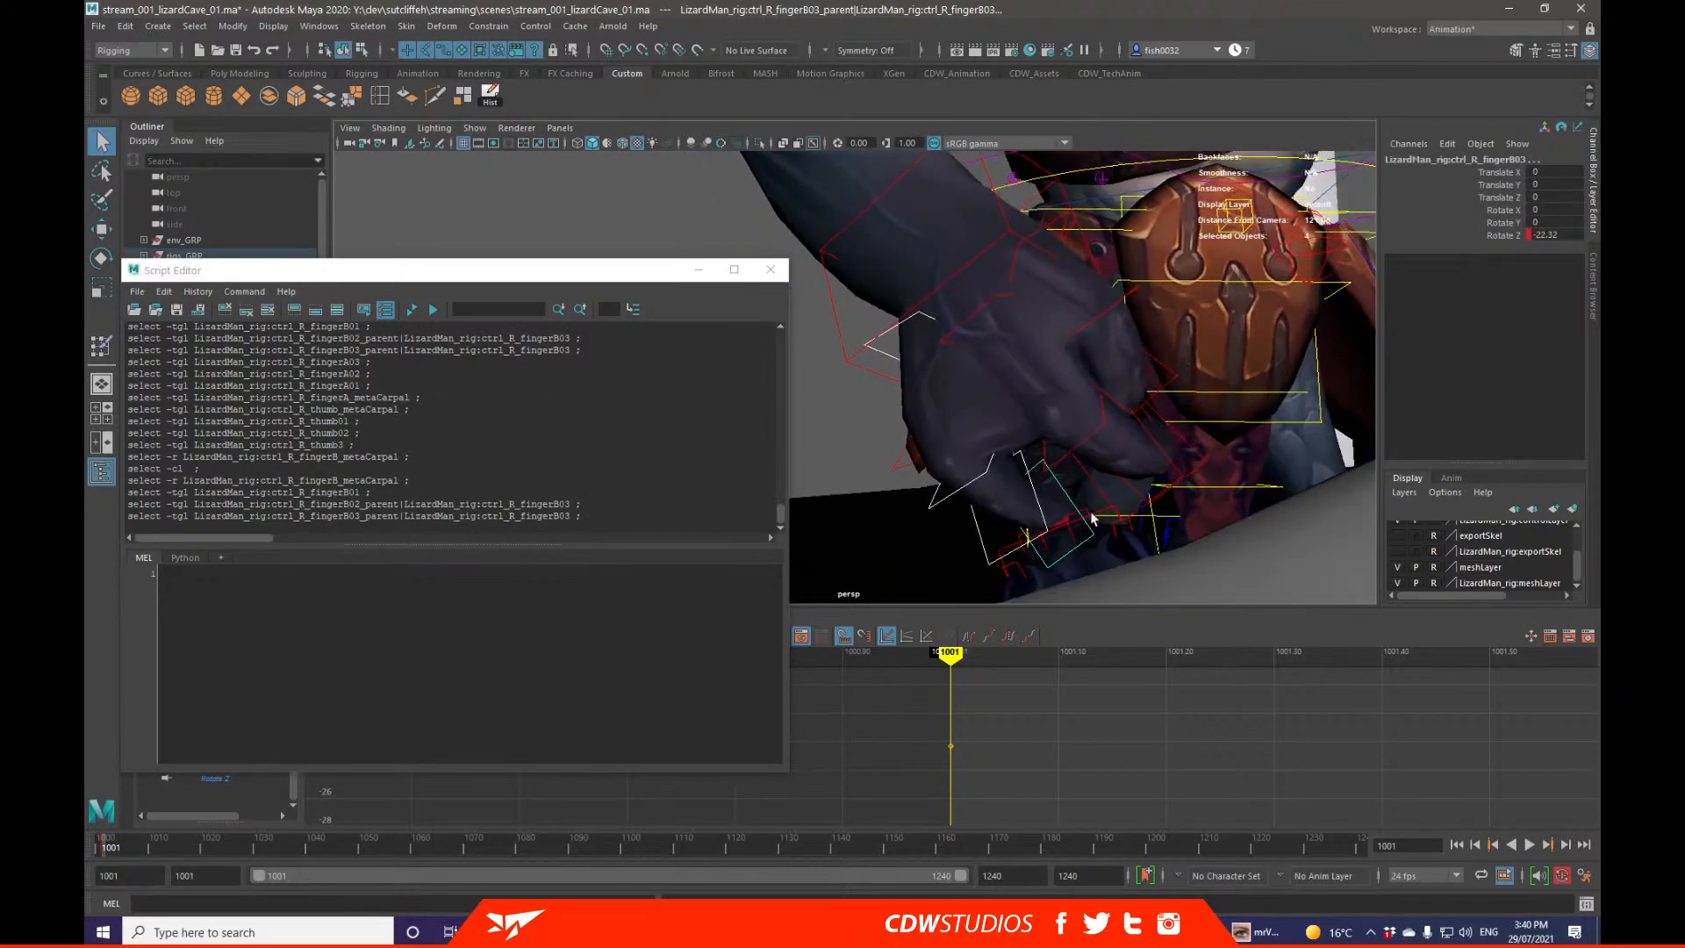
left_click(476, 207)
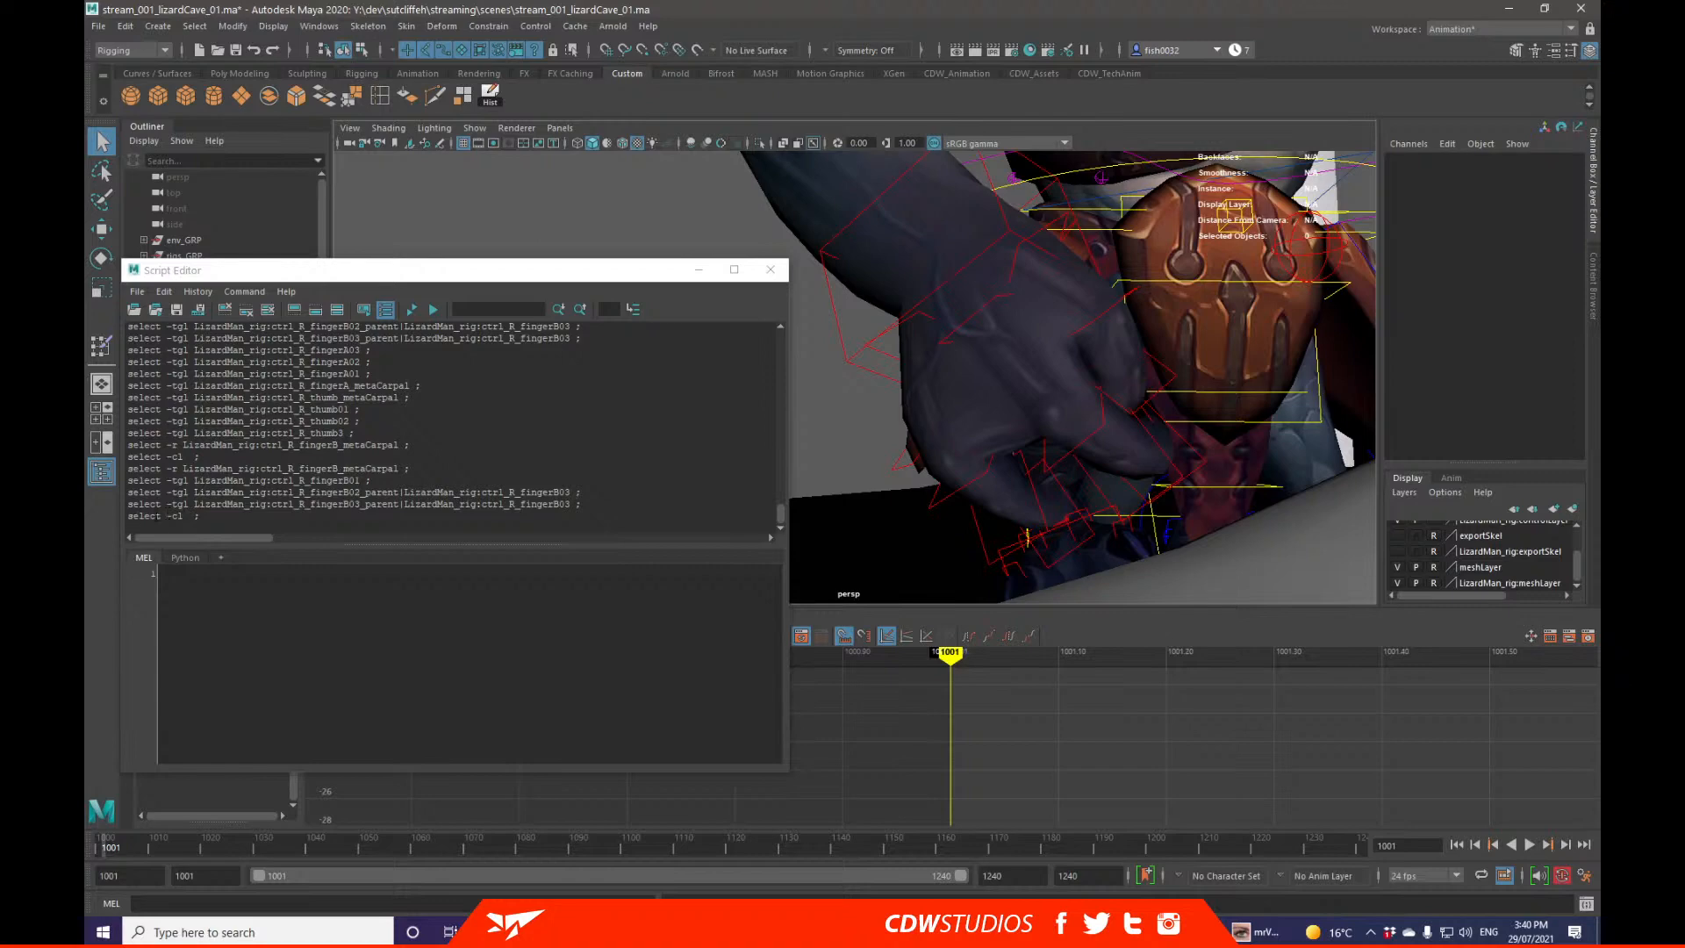
Step: Select the right fingerB metacarpal control and add the three other fingerB controls plus fingerA03, fingerA02 and fingerA01
left_click_drag(918, 461, 926, 434, "alt")
left_click(937, 310)
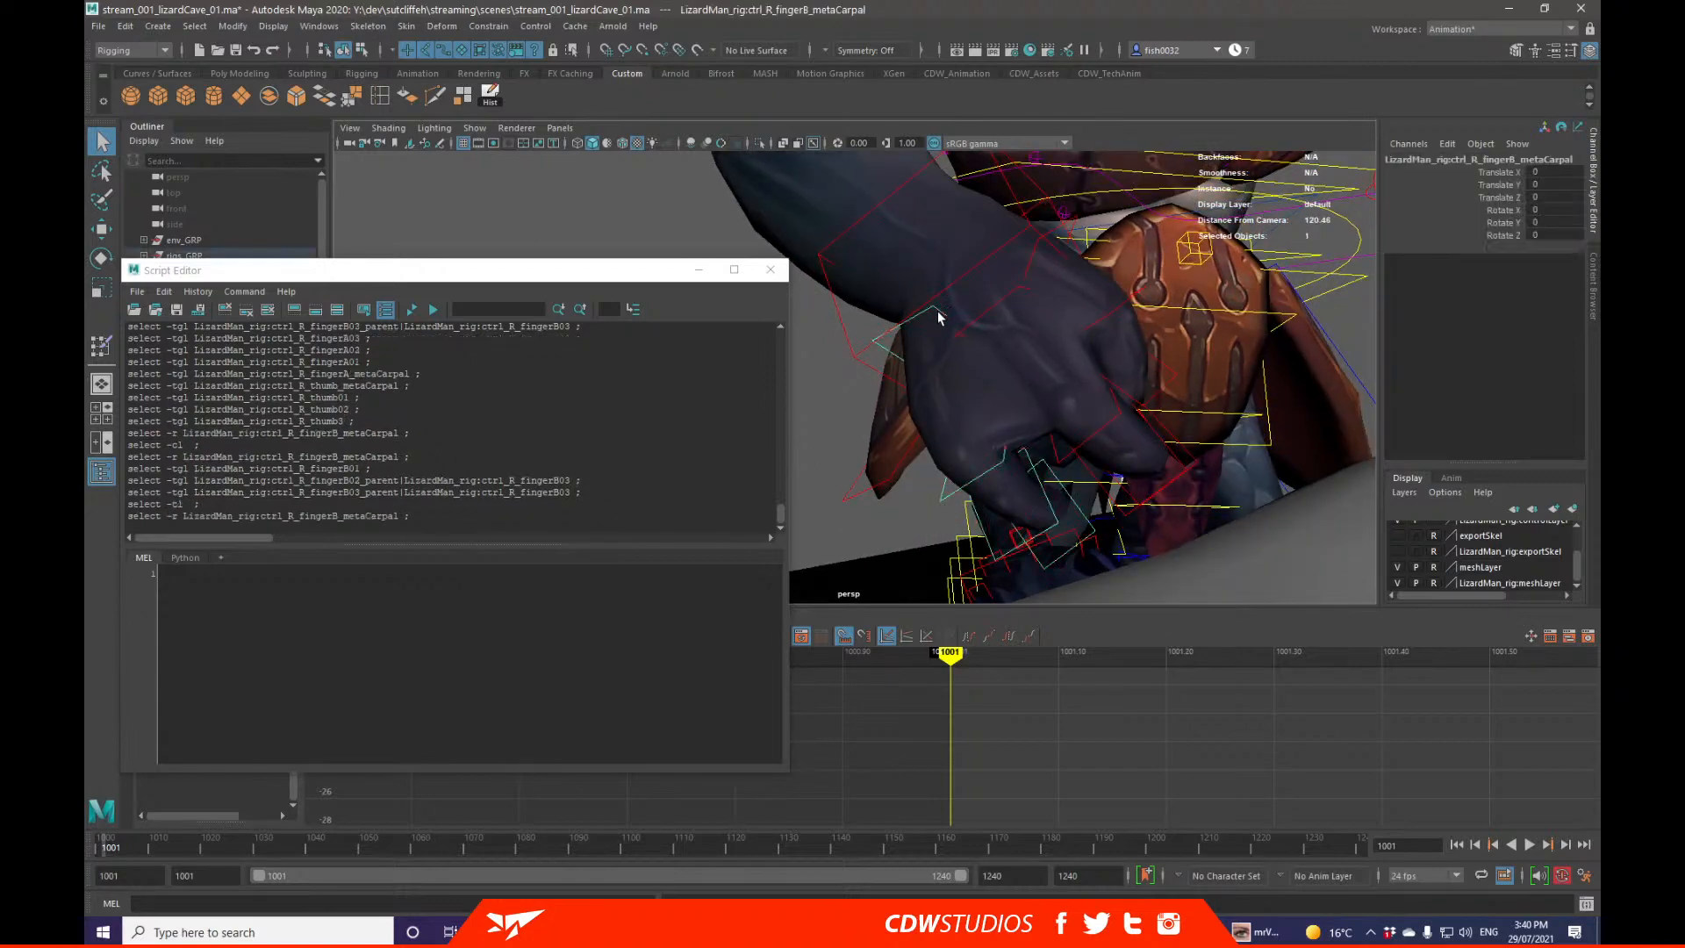
left_click_drag(938, 311, 1144, 486, "alt")
left_click(990, 471, "shift")
left_click(1038, 485, "shift")
left_click(1075, 498, "shift")
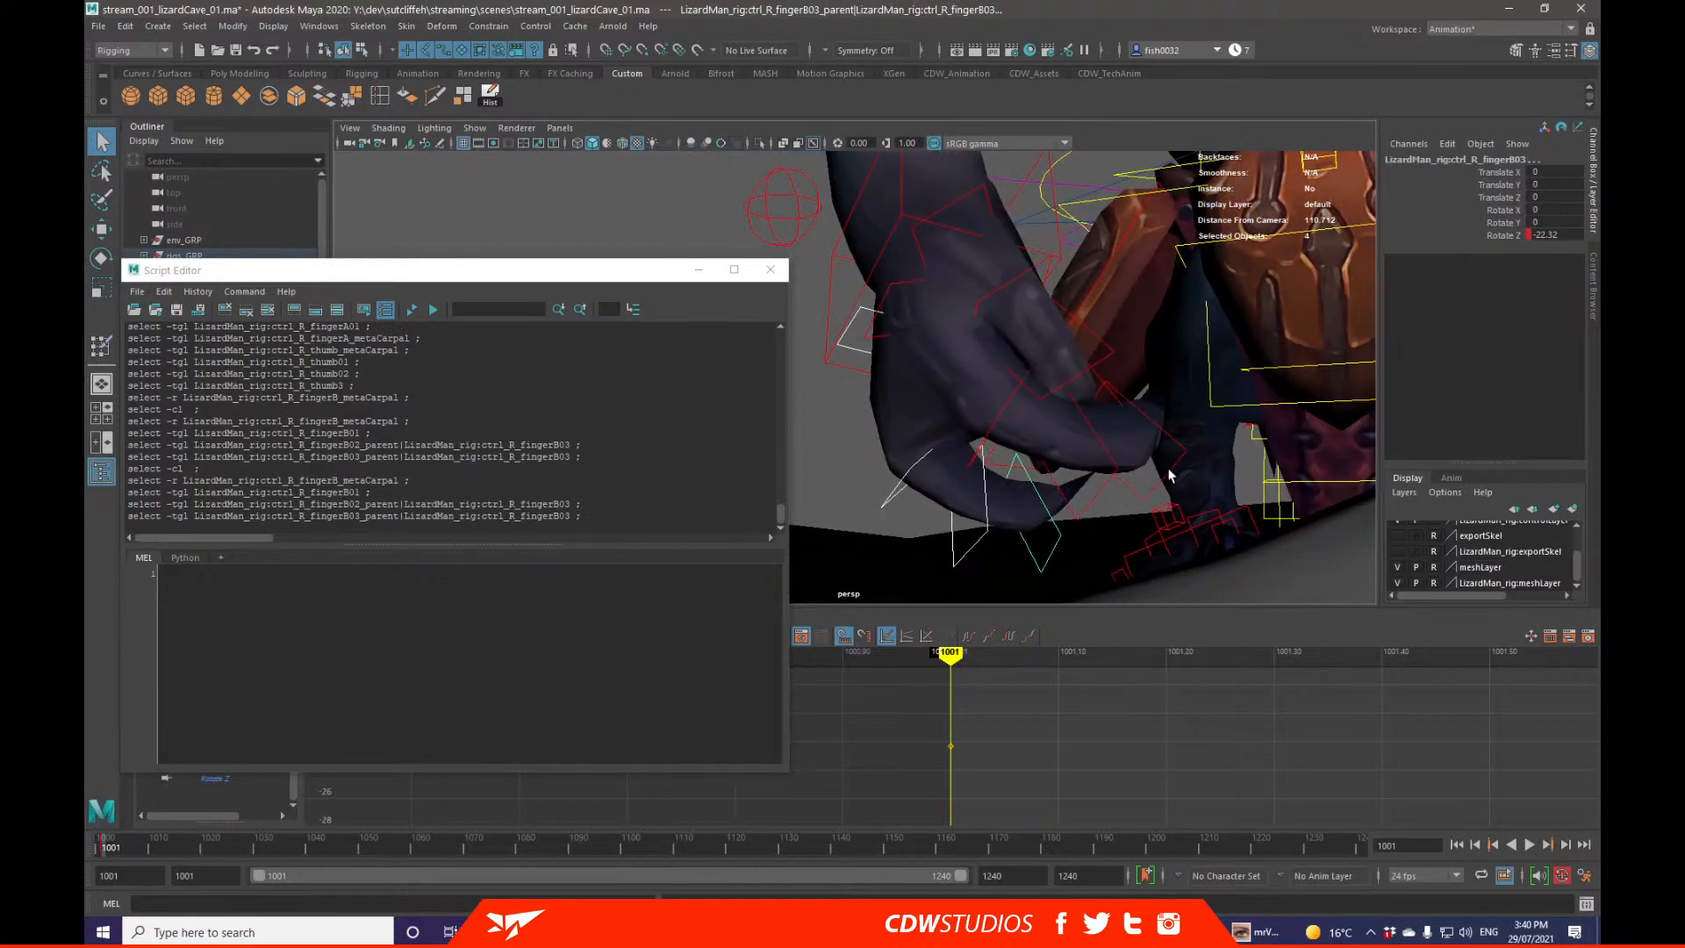
left_click(1168, 470, "shift")
left_click(1103, 487, "shift")
left_click(1006, 408, "shift")
Step: Add the right fingerA metacarpal, thumb metacarpal, thumb01, thumb02 and thumb3 controls to the selection
left_click_drag(1015, 405, 955, 275, "alt")
left_click(955, 312, "shift")
left_click(1053, 338, "shift")
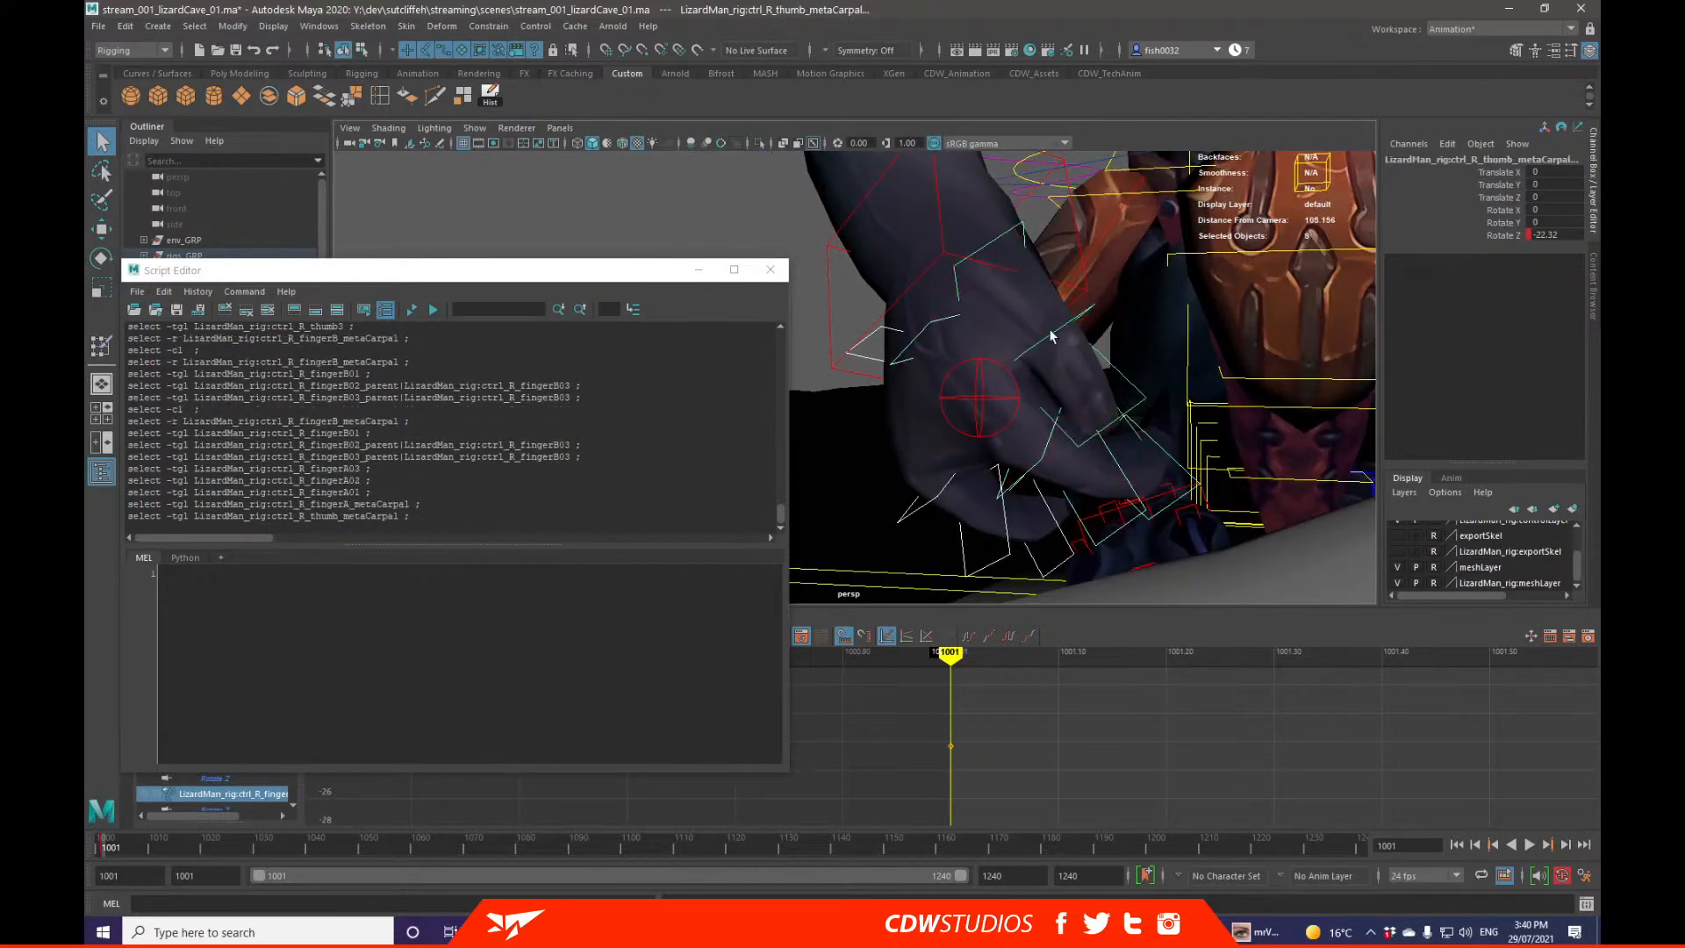
left_click(1121, 362, "shift")
left_click(1092, 397, "shift")
left_click_drag(1094, 398, 970, 421, "alt")
left_click(1015, 442, "shift")
scroll(1015, 438, "down", 3)
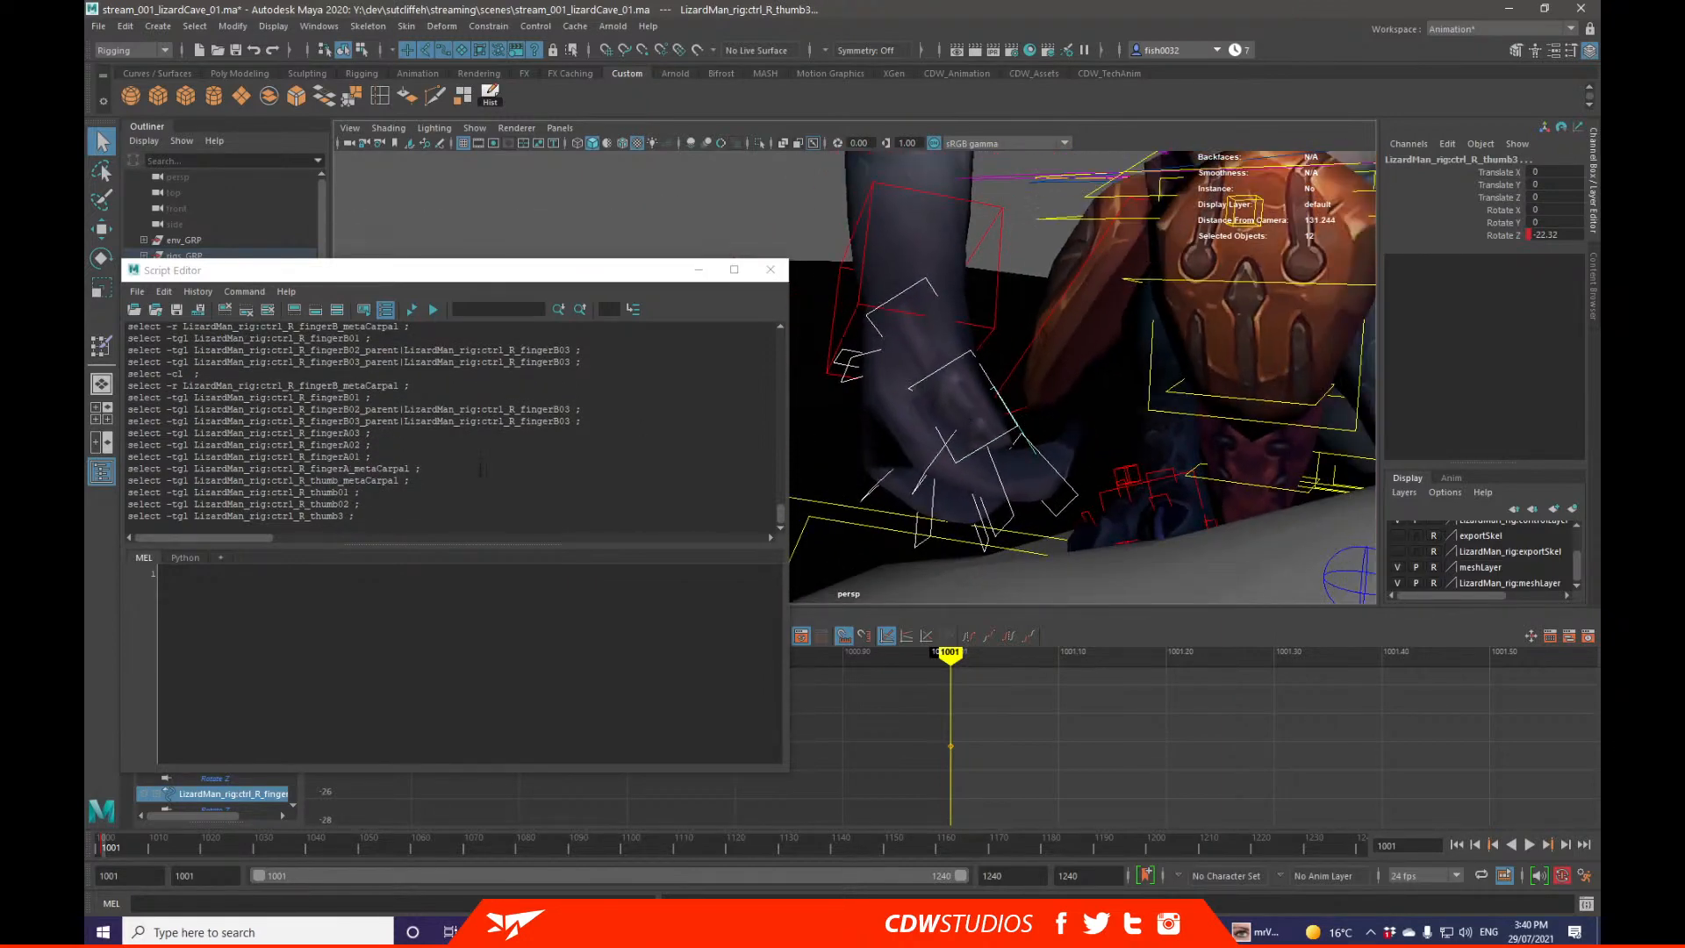
Step: Save the select commands from fingerB_metaCarpal through thumb3 in the Script Editor history to the Custom shelf as a MEL script
left_click_drag(356, 516, 128, 387)
middle_click_drag(474, 129, 526, 98)
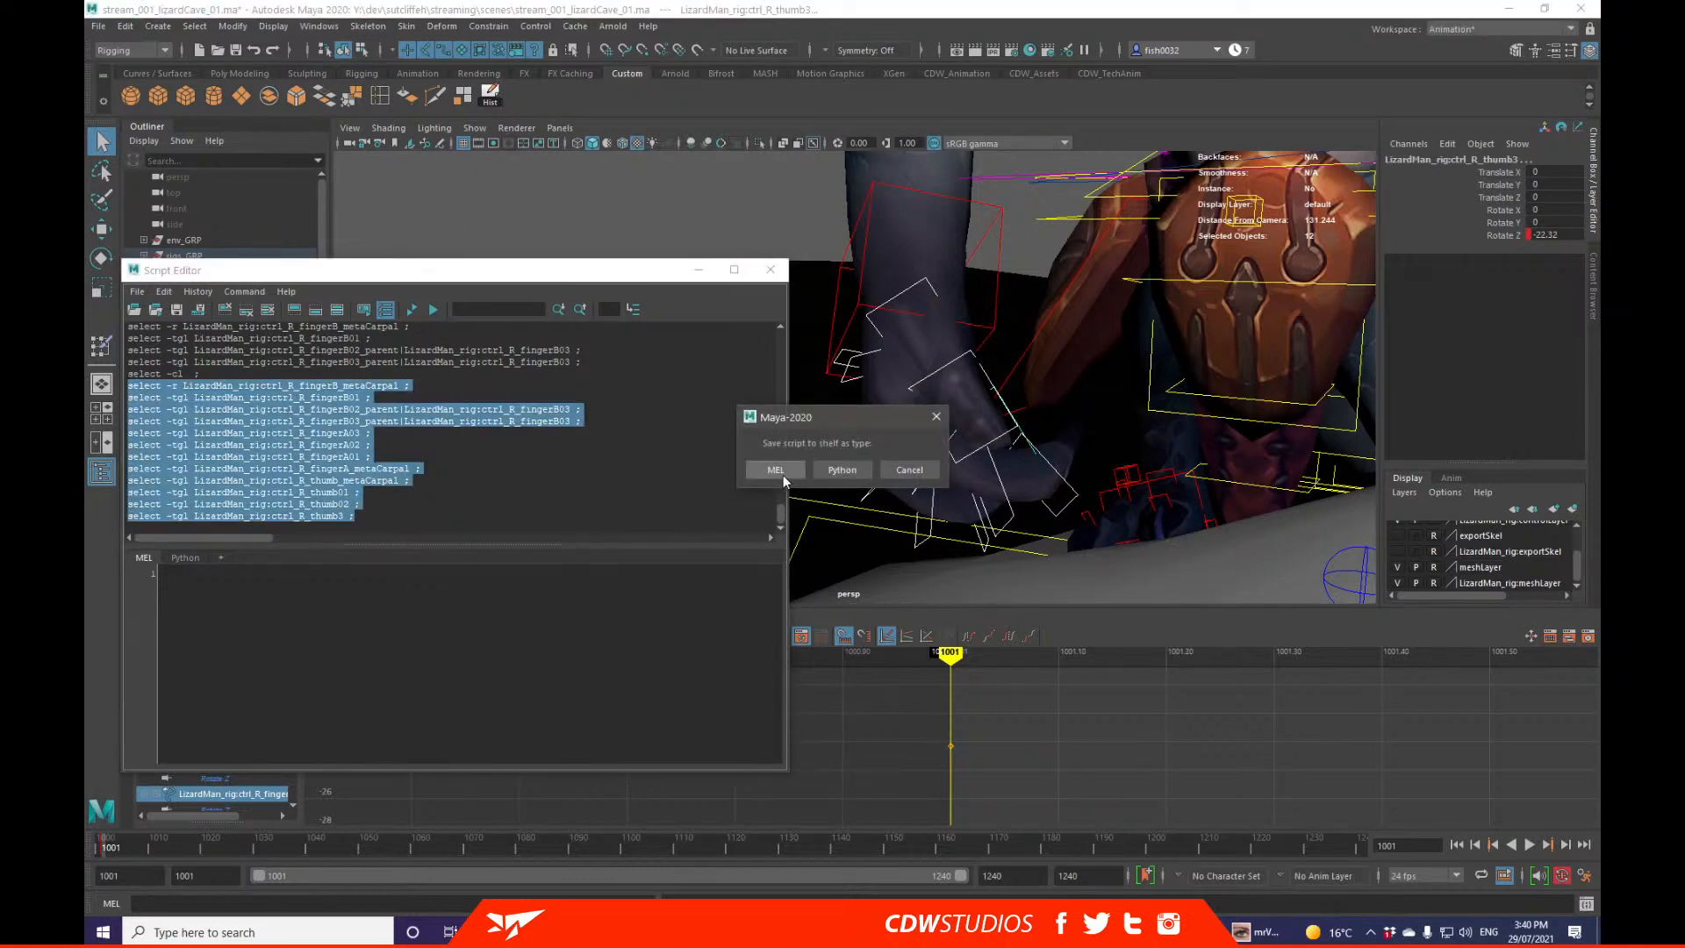
left_click(776, 471)
Step: Label the new shelf script R_fingers and save all shelves, closing the Script Editor and clearing the selection
right_click(518, 91)
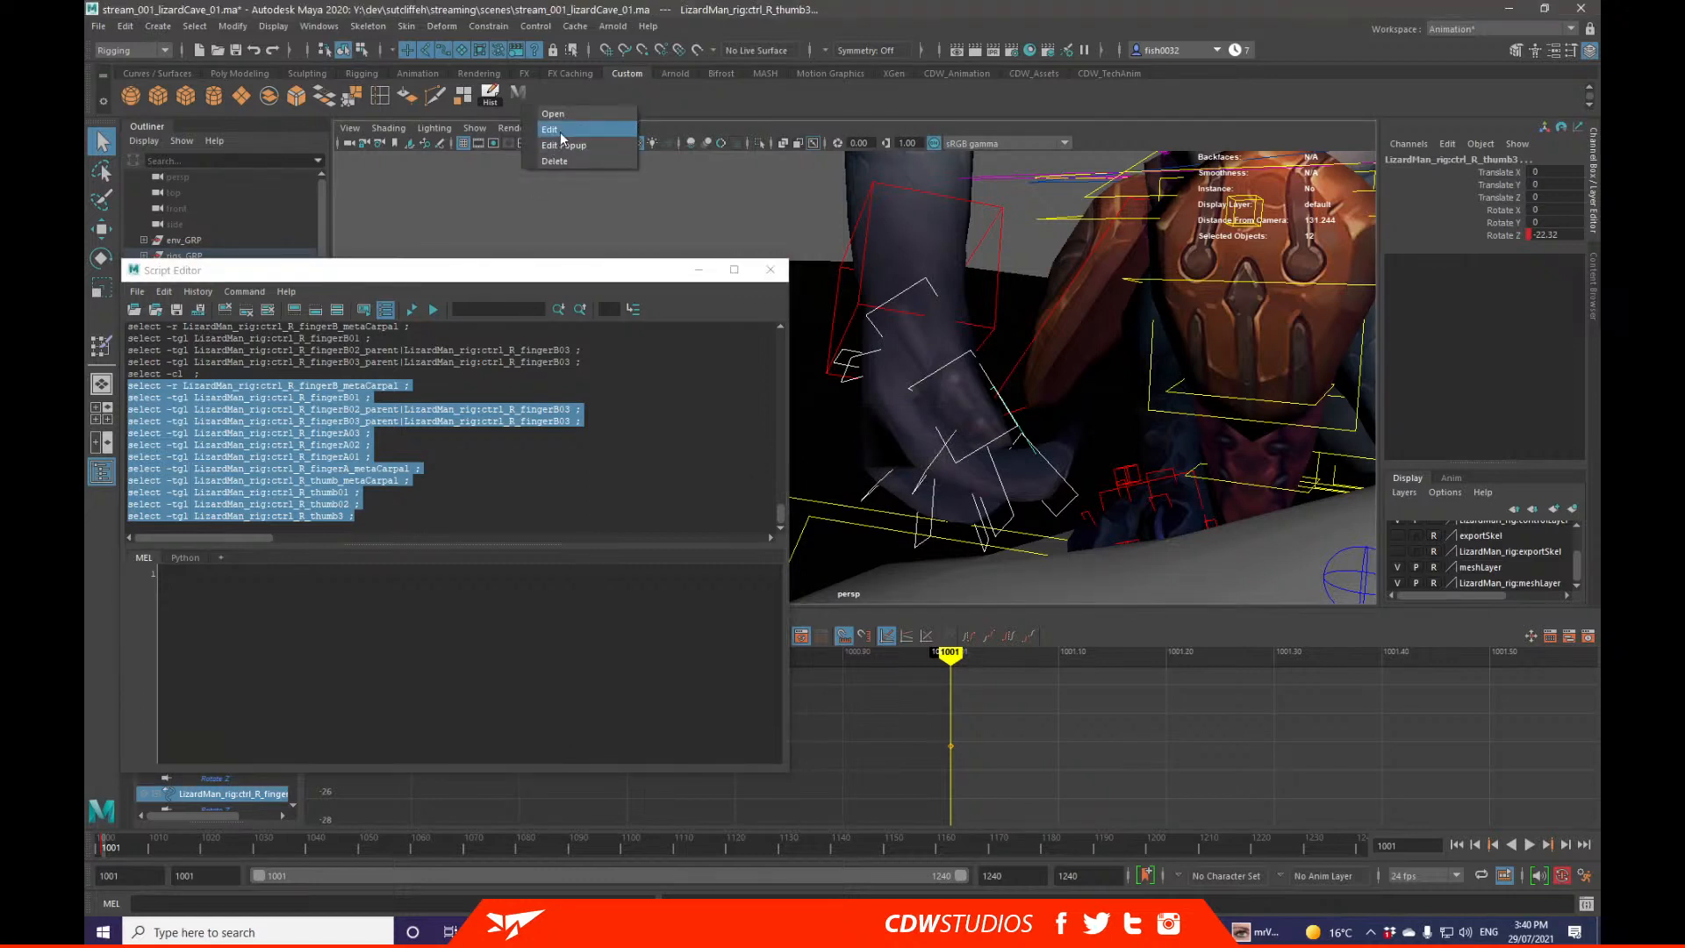
left_click(560, 136)
left_click(436, 353)
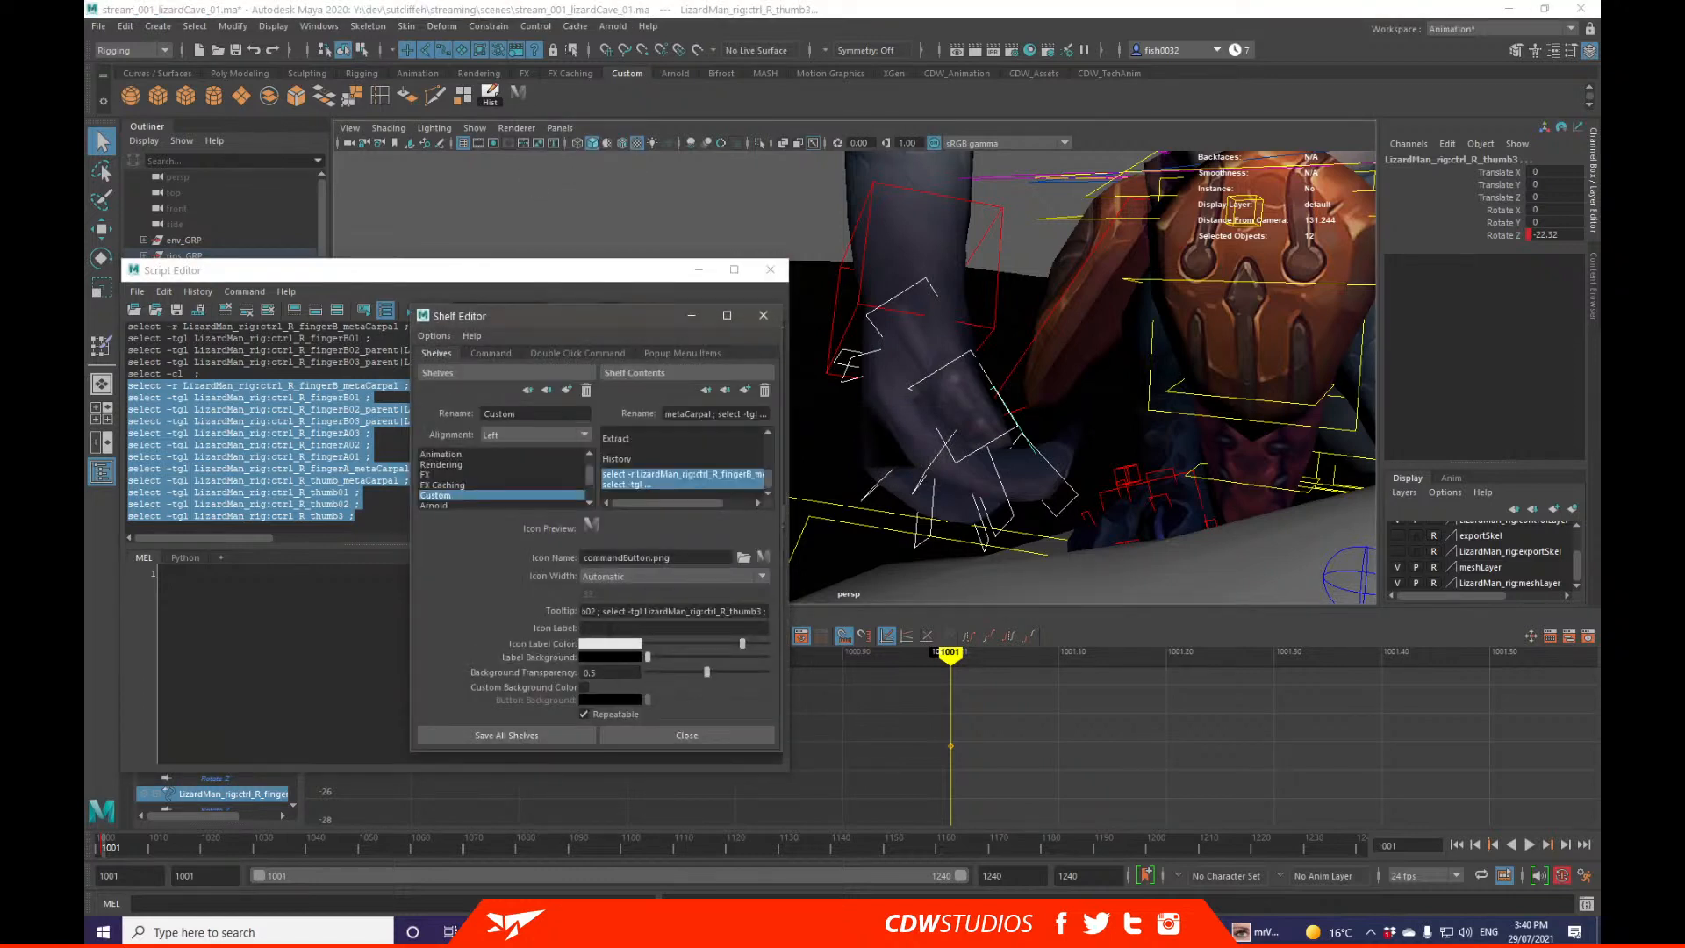
type("R_fingers")
left_click(561, 733)
left_click(771, 272)
left_click(695, 222)
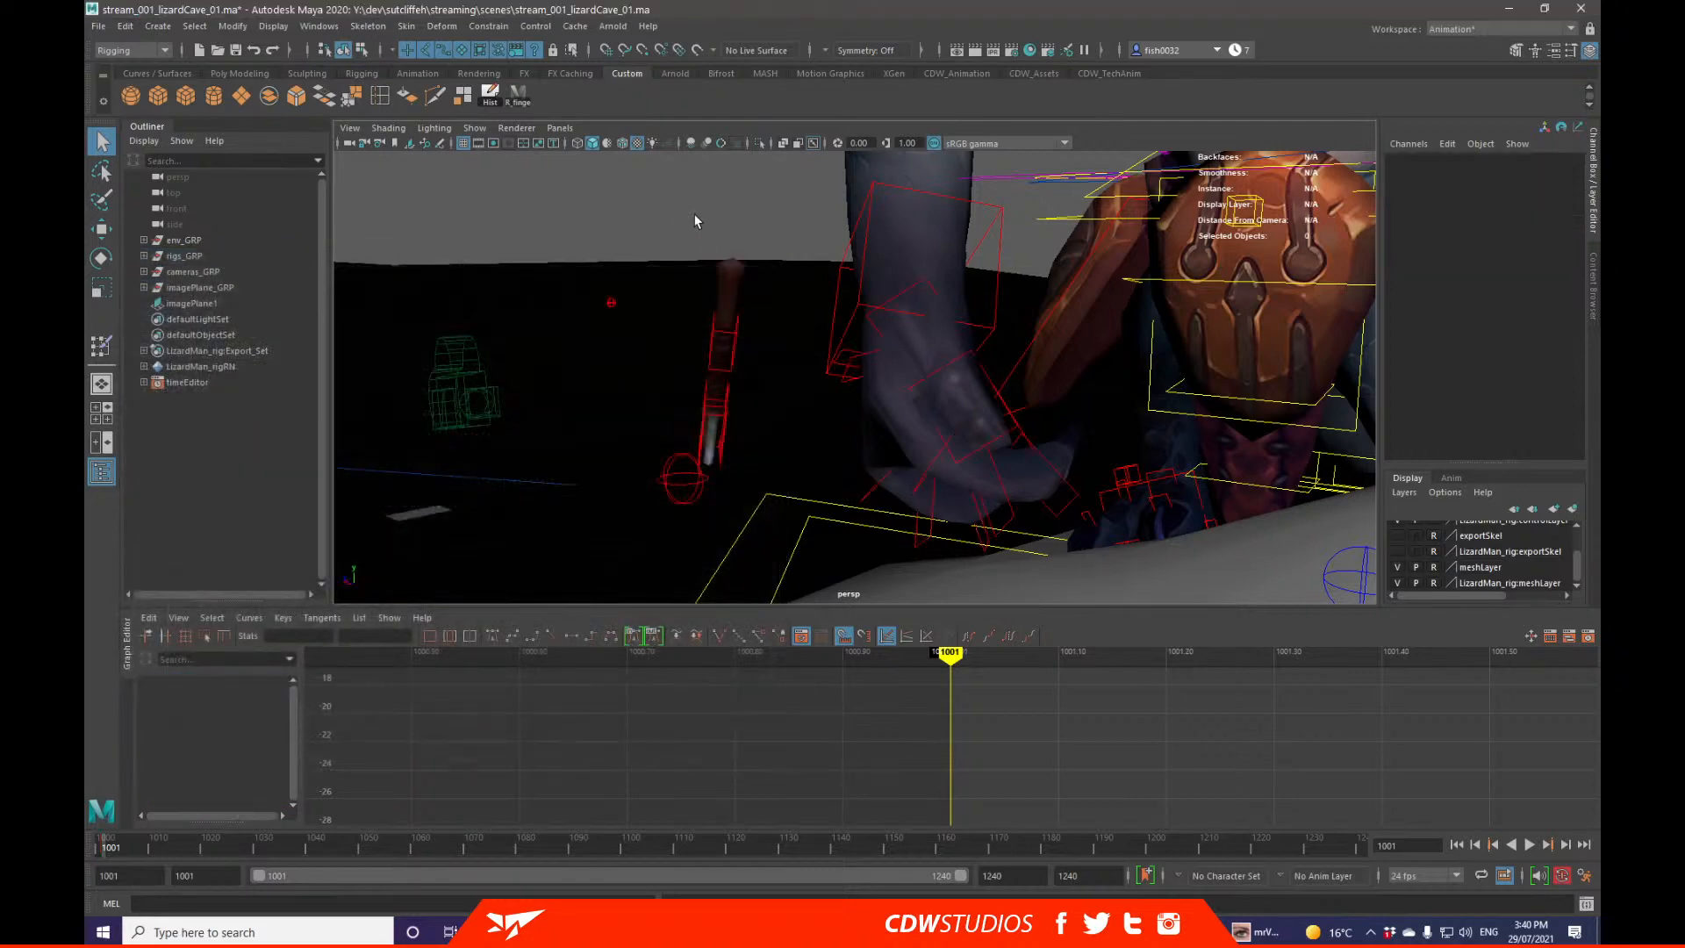
Step: Select all right-hand finger controls with the R_fingers shelf script and reset their Rotate Z to 0
left_click(517, 95)
key("f")
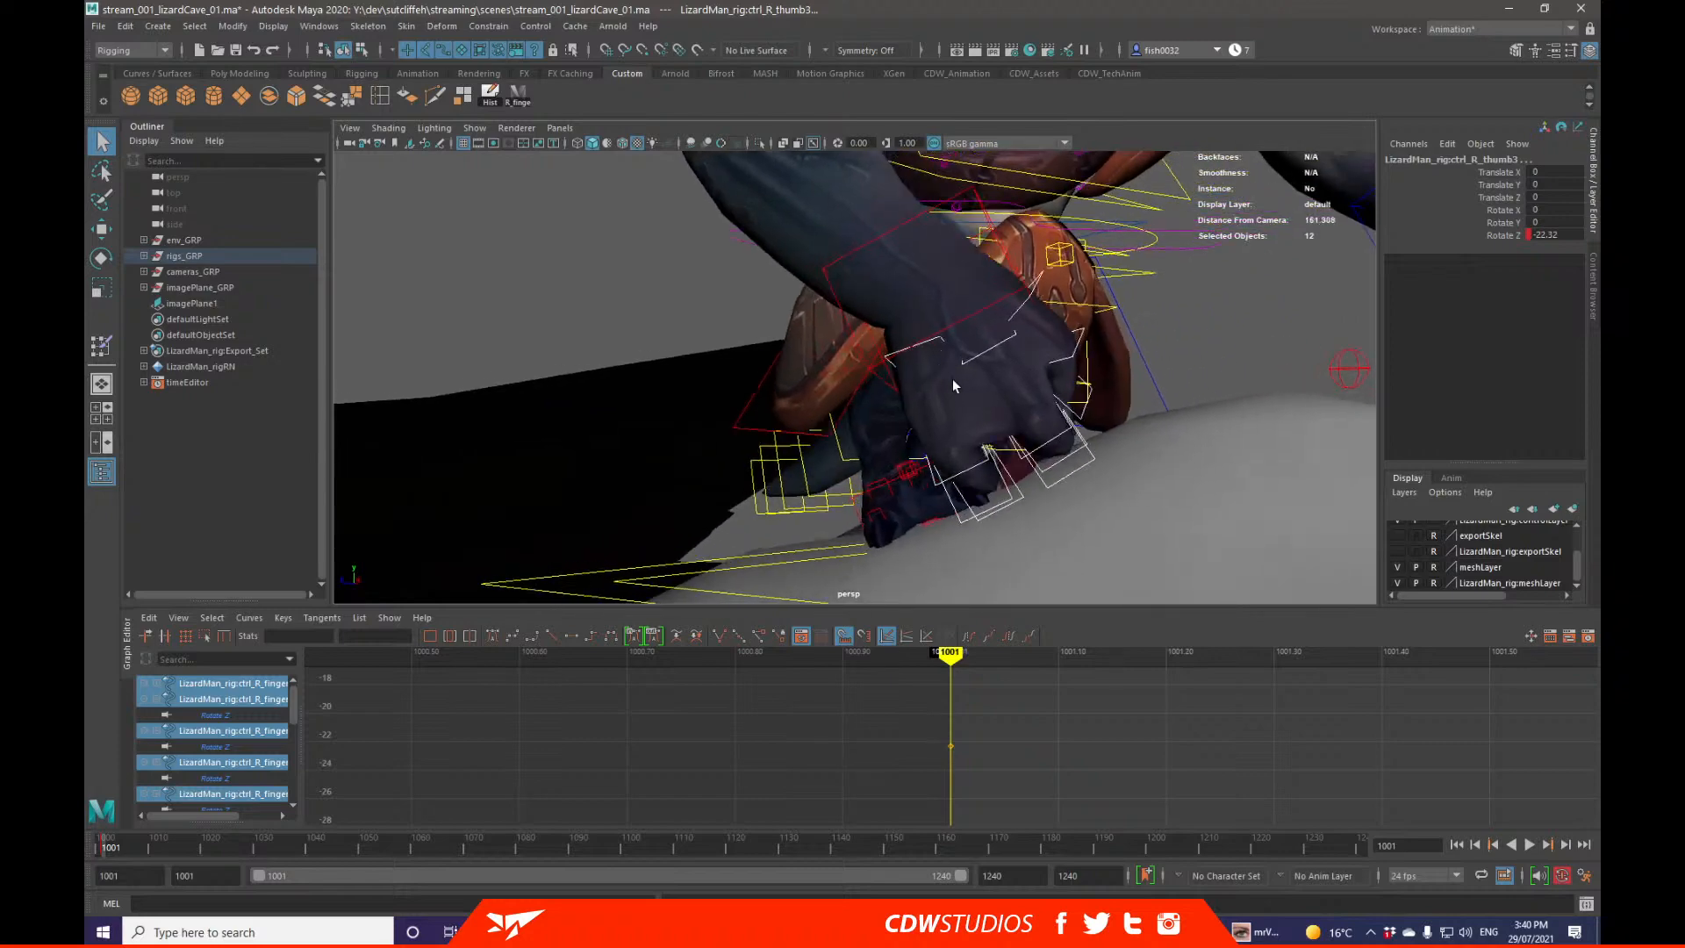
key("Return")
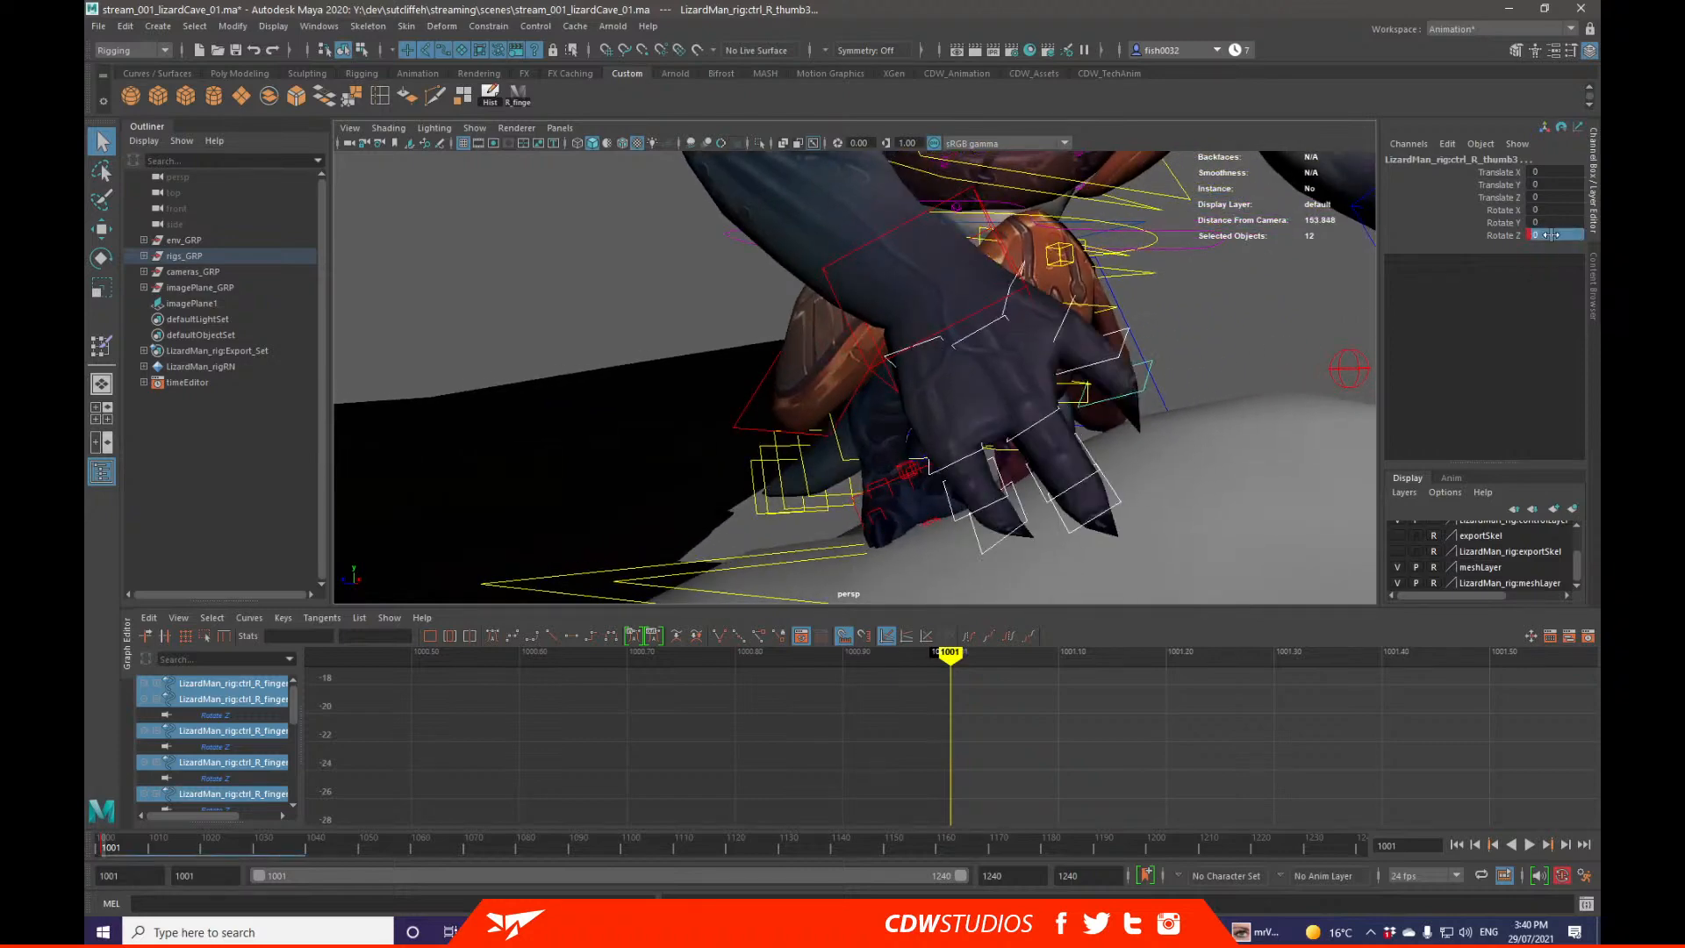
Step: Curl all selected right-hand finger and thumb controls together by adjusting their Rotate Z to about -39.2
left_click_drag(1199, 403, 1128, 402, "alt")
left_click(1486, 235)
mouse_move(1300, 343)
middle_mouse_down()
mouse_move(1328, 339)
mouse_move(1263, 361)
mouse_move(1324, 361)
middle_mouse_up()
key("ctrl+z")
middle_click_drag(1369, 263, 1329, 316)
left_click_drag(1328, 316, 1252, 334, "alt")
key("ctrl+z")
middle_click_drag(1181, 380, 1090, 390)
left_click_drag(1090, 391, 1113, 384, "alt")
middle_click_drag(1114, 383, 1119, 382)
key("q")
Step: Select the right thumb metacarpal control and open out the thumb base by setting its Rotate Z to about -17
left_click_drag(1065, 392, 920, 375, "alt")
left_click(912, 334)
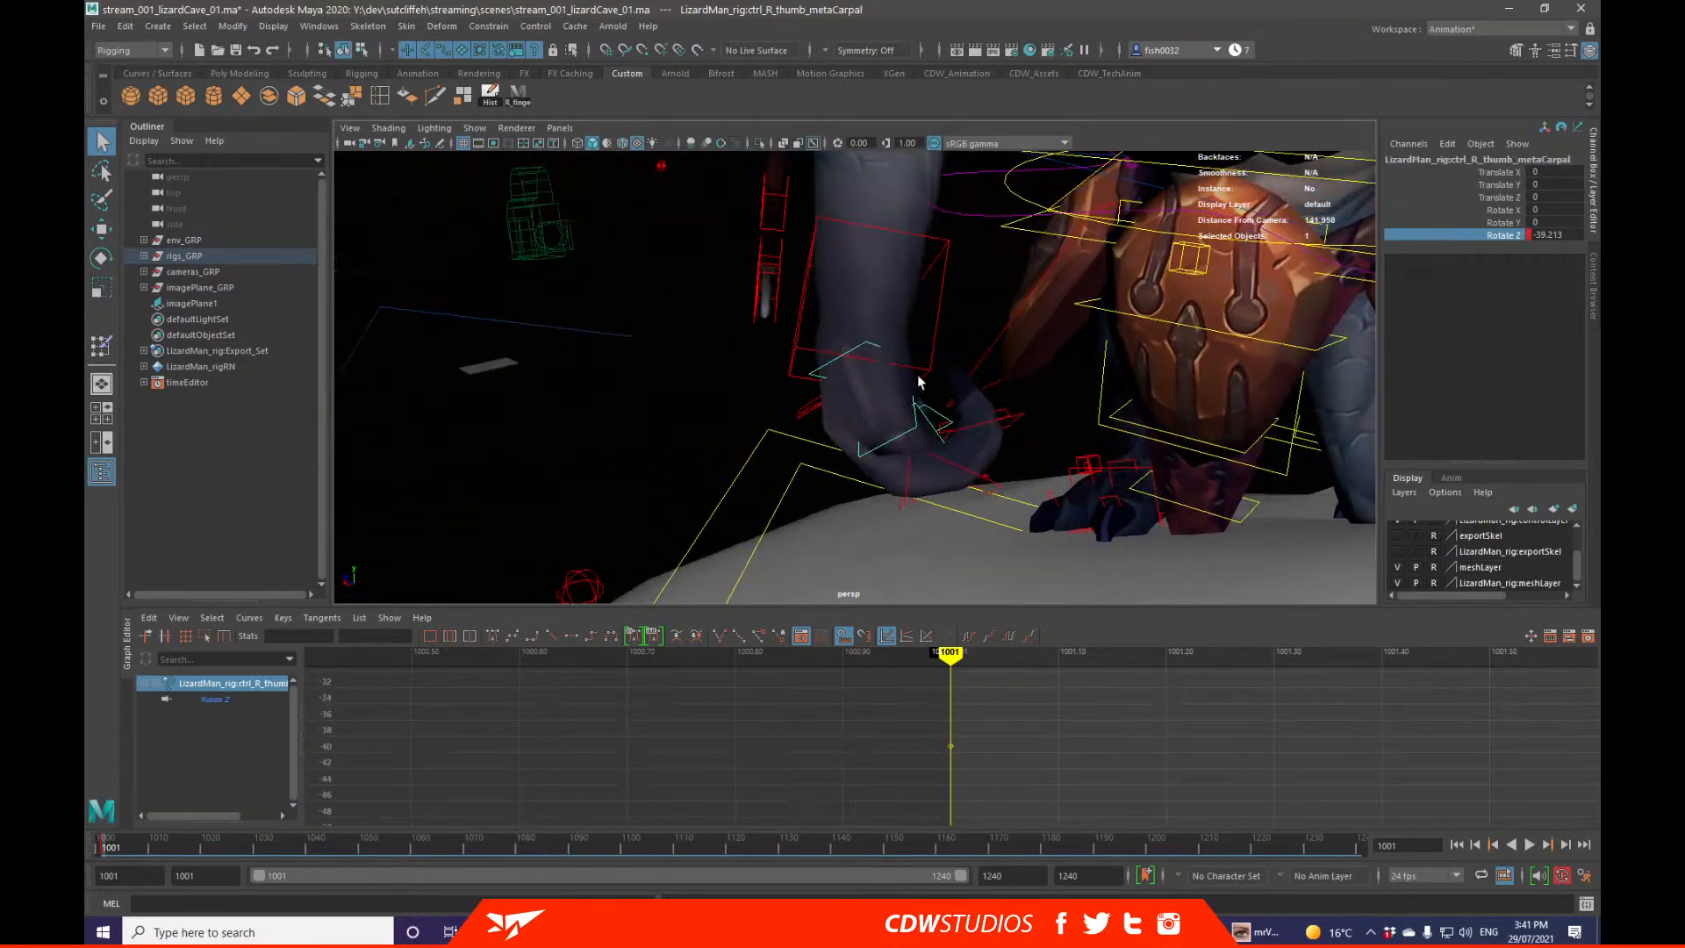
key("e")
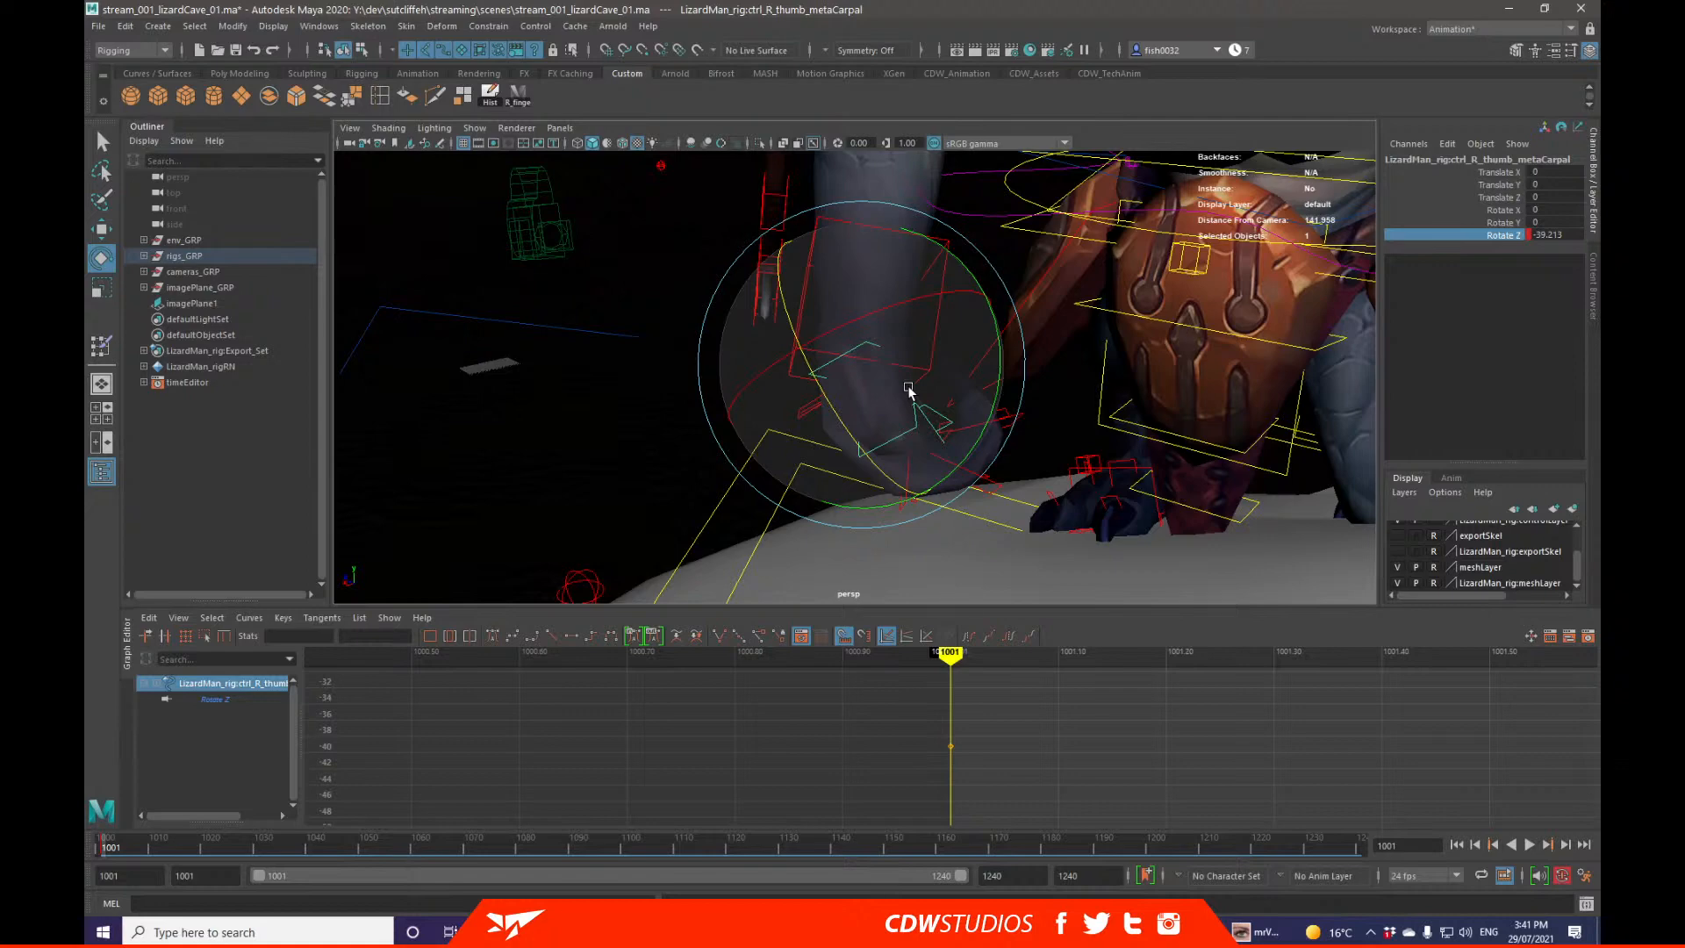
left_click_drag(913, 333, 824, 442, "alt")
key("q")
key("e")
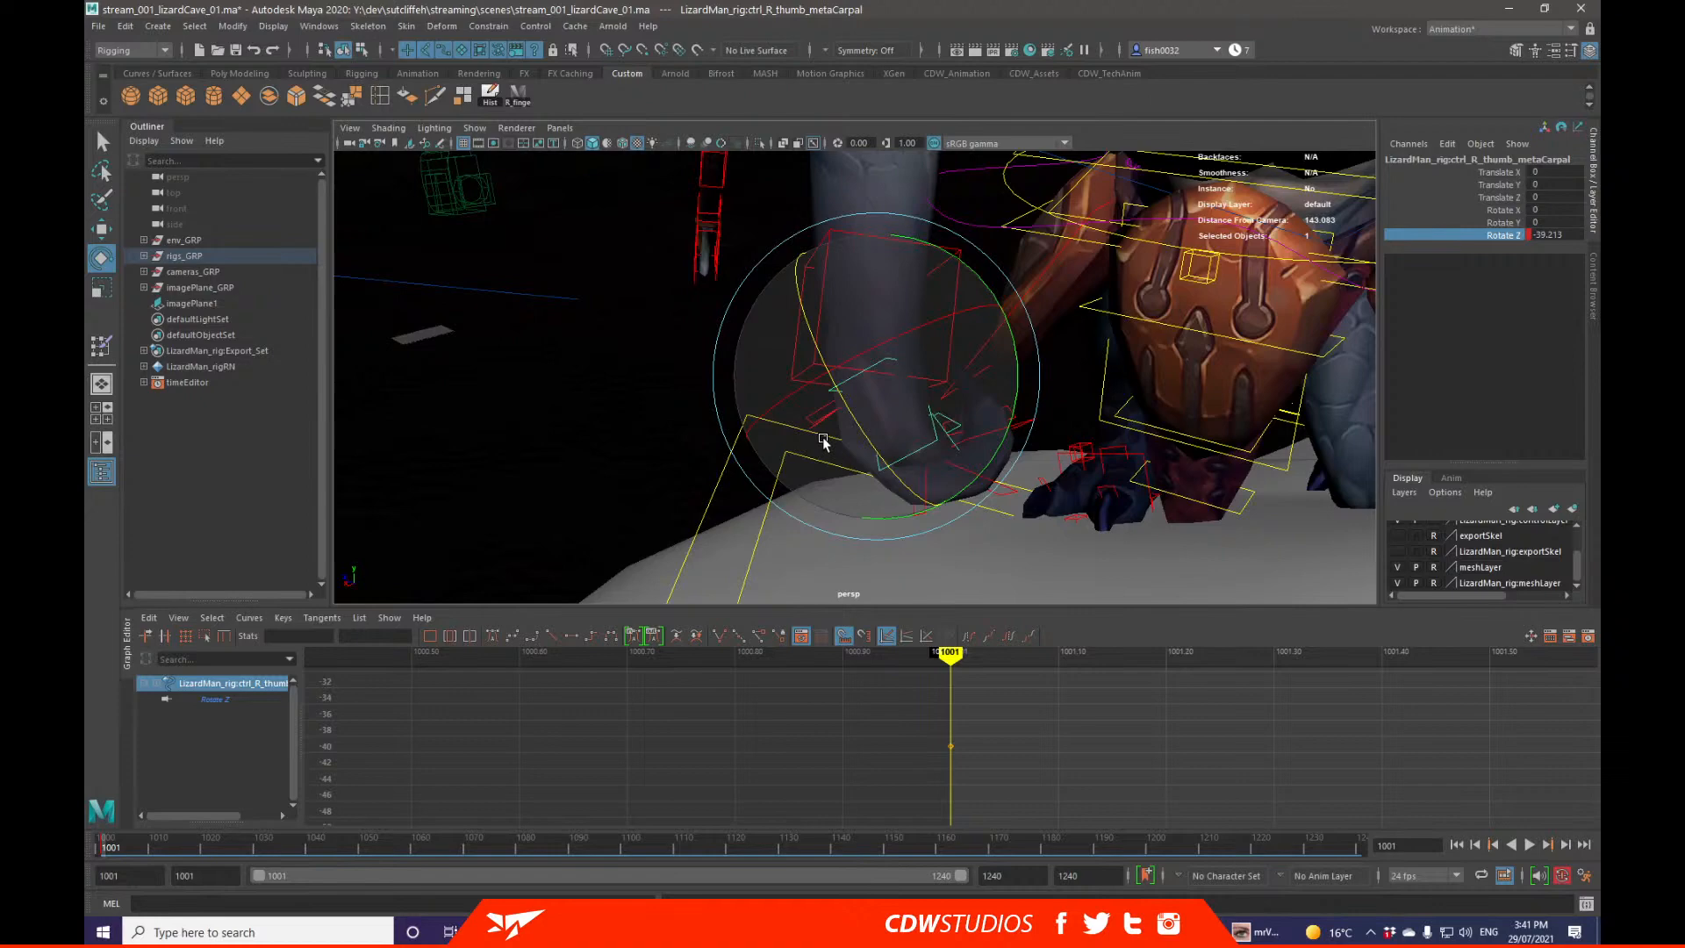
left_click(1510, 237)
middle_click_drag(1193, 334, 1151, 332)
key("q")
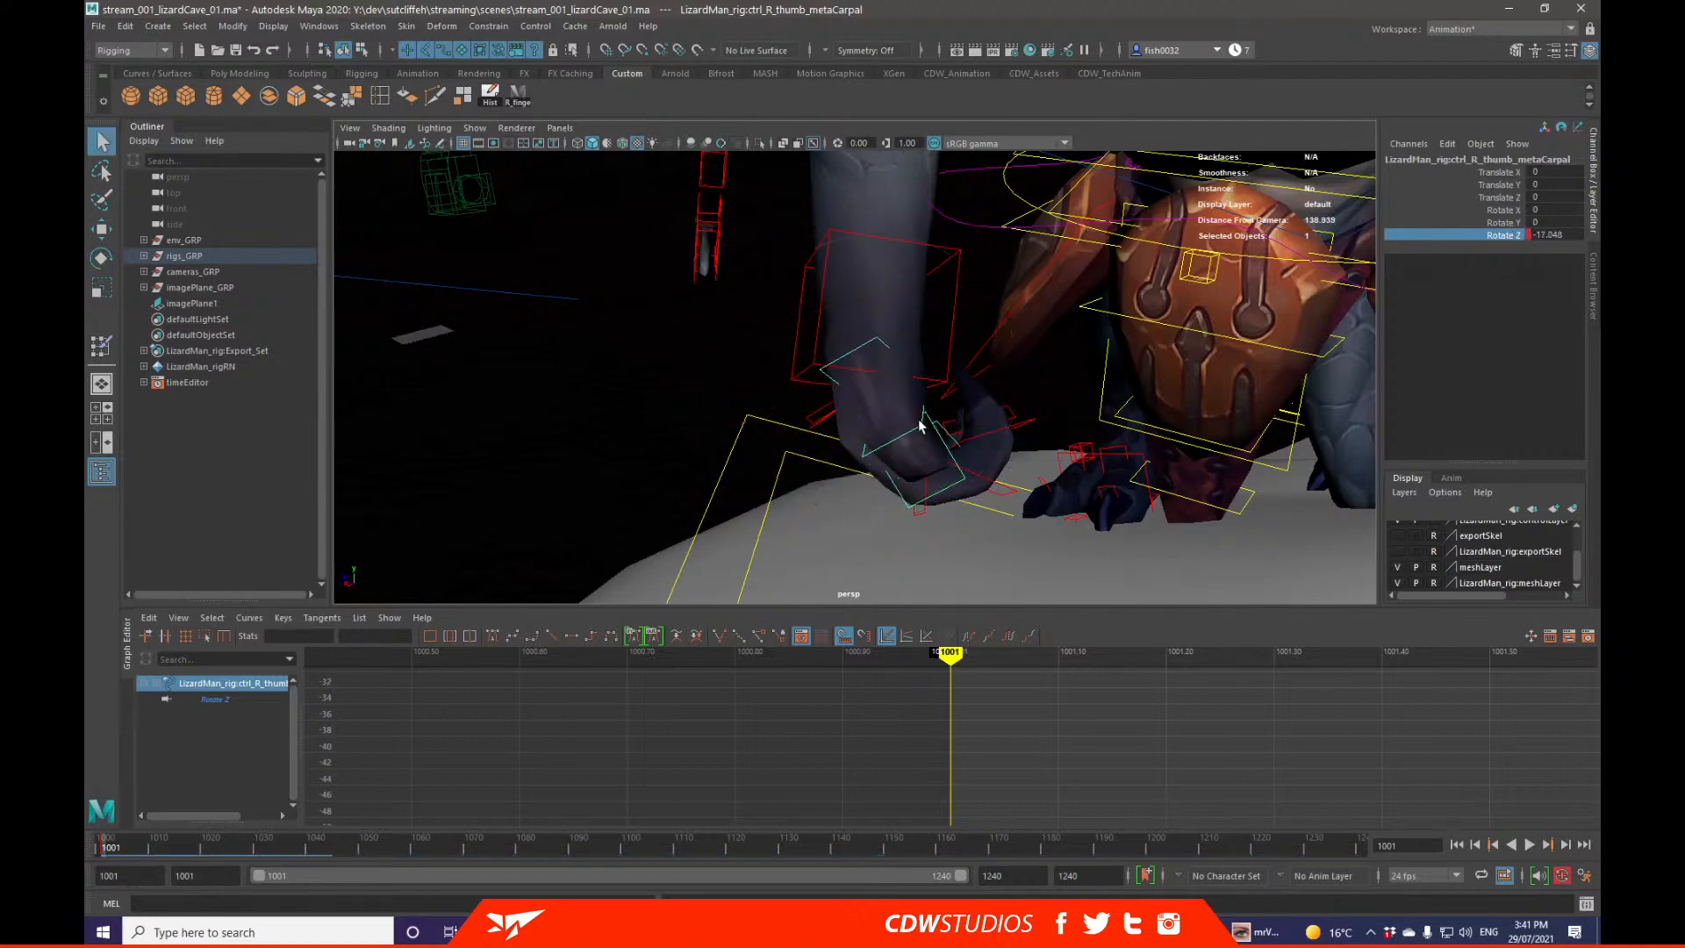
Step: Select the right thumb01 control and straighten it, setting Rotate X to 0 and Rotate Z to about -6
left_click(922, 423)
left_click_drag(930, 421, 1242, 387, "alt")
key("e")
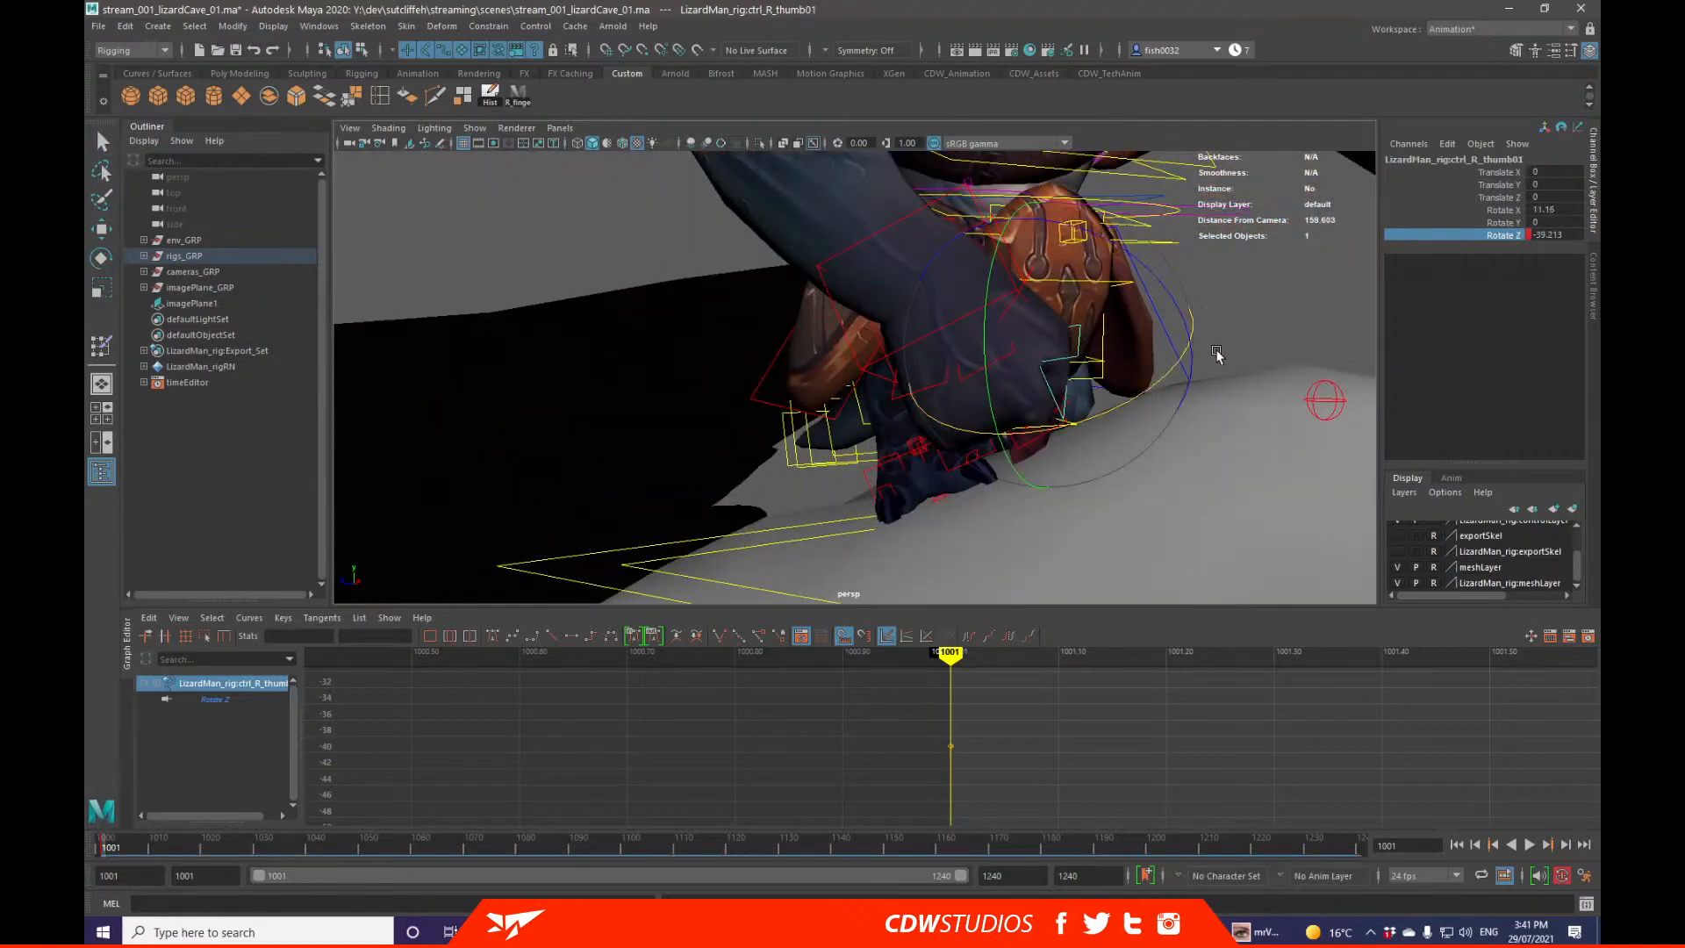
left_click(1505, 238)
mouse_move(1264, 330)
middle_mouse_down()
mouse_move(1238, 338)
mouse_move(1308, 308)
mouse_move(1258, 314)
middle_mouse_up()
key("q")
left_click_drag(1258, 314, 1009, 362, "alt")
key("e")
key("w")
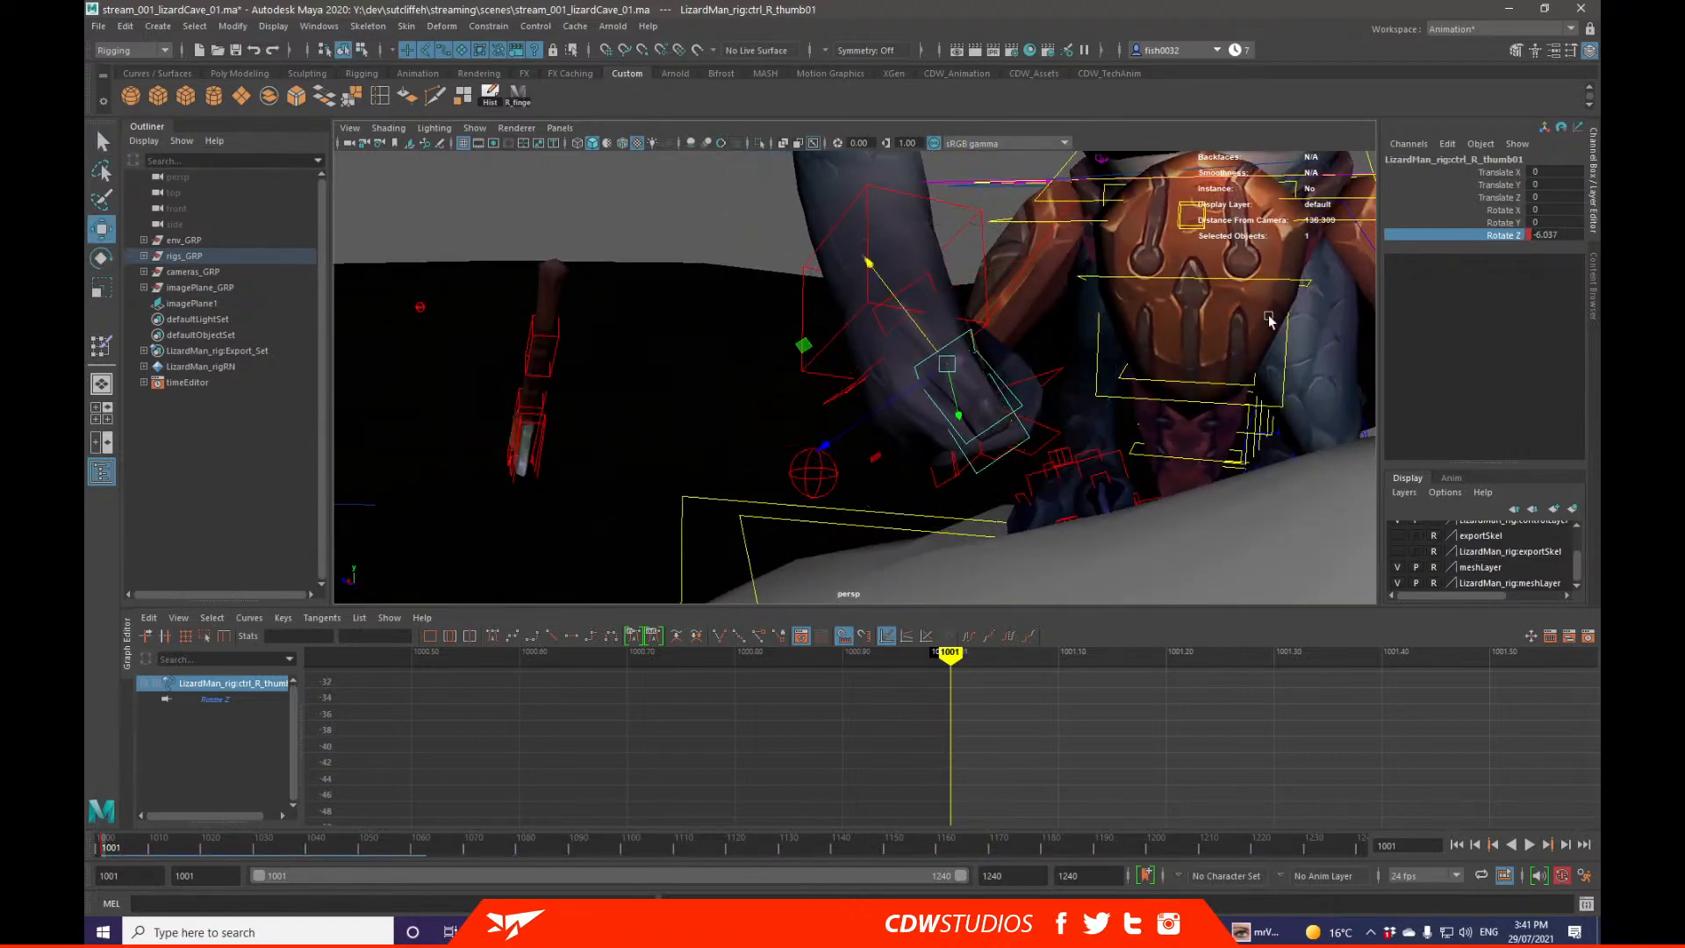
Step: Select the right thumb02 control for rotation
left_click_drag(881, 271, 993, 406, "alt")
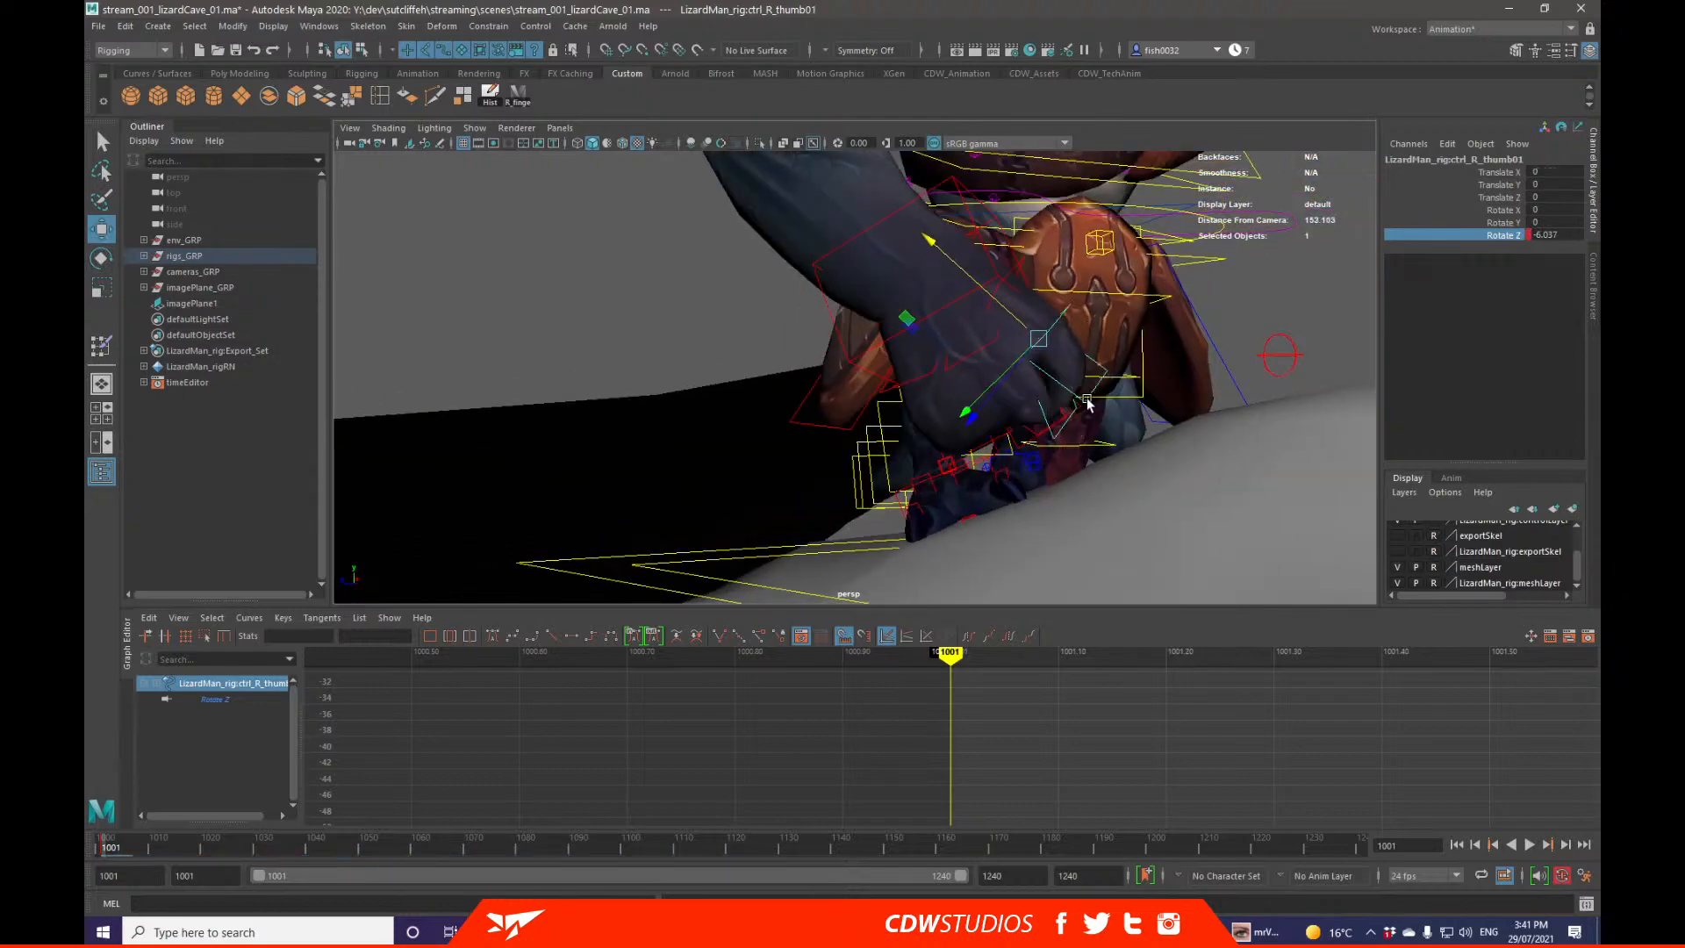
key("q")
left_click(1103, 380)
left_click_drag(1103, 381, 1120, 420, "alt")
key("e")
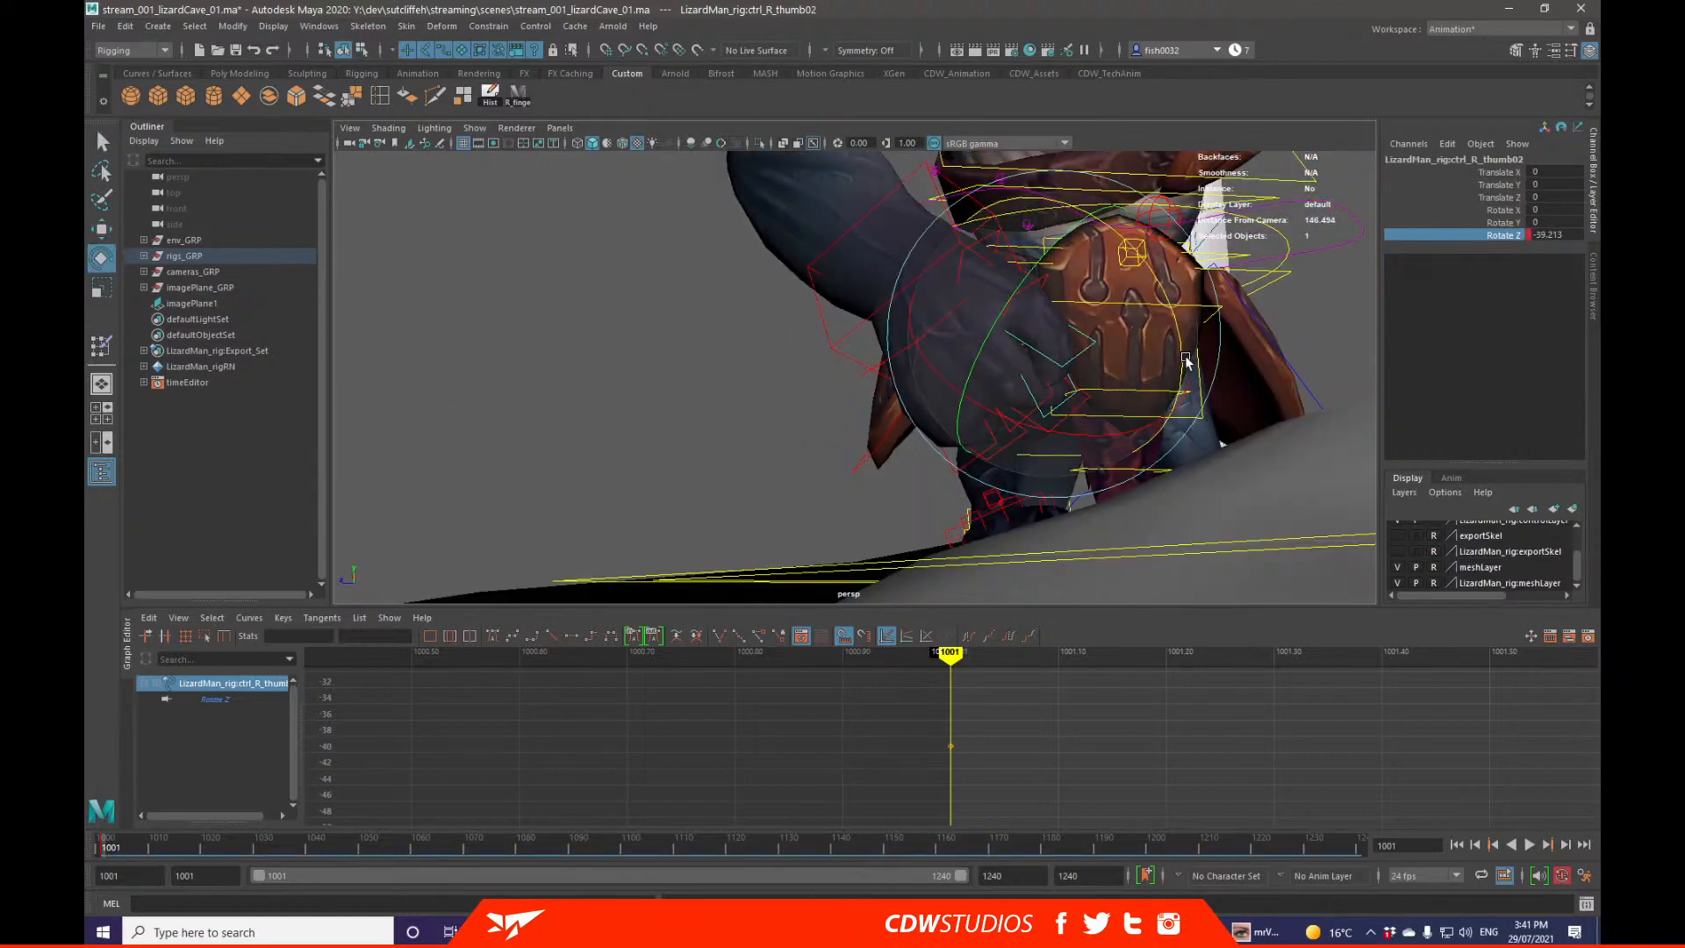
Step: Rotate the right hand's second thumb control to about -21 in Z and the third to about -5
left_click_drag(1182, 358, 1164, 299)
key("q")
left_click(1038, 394)
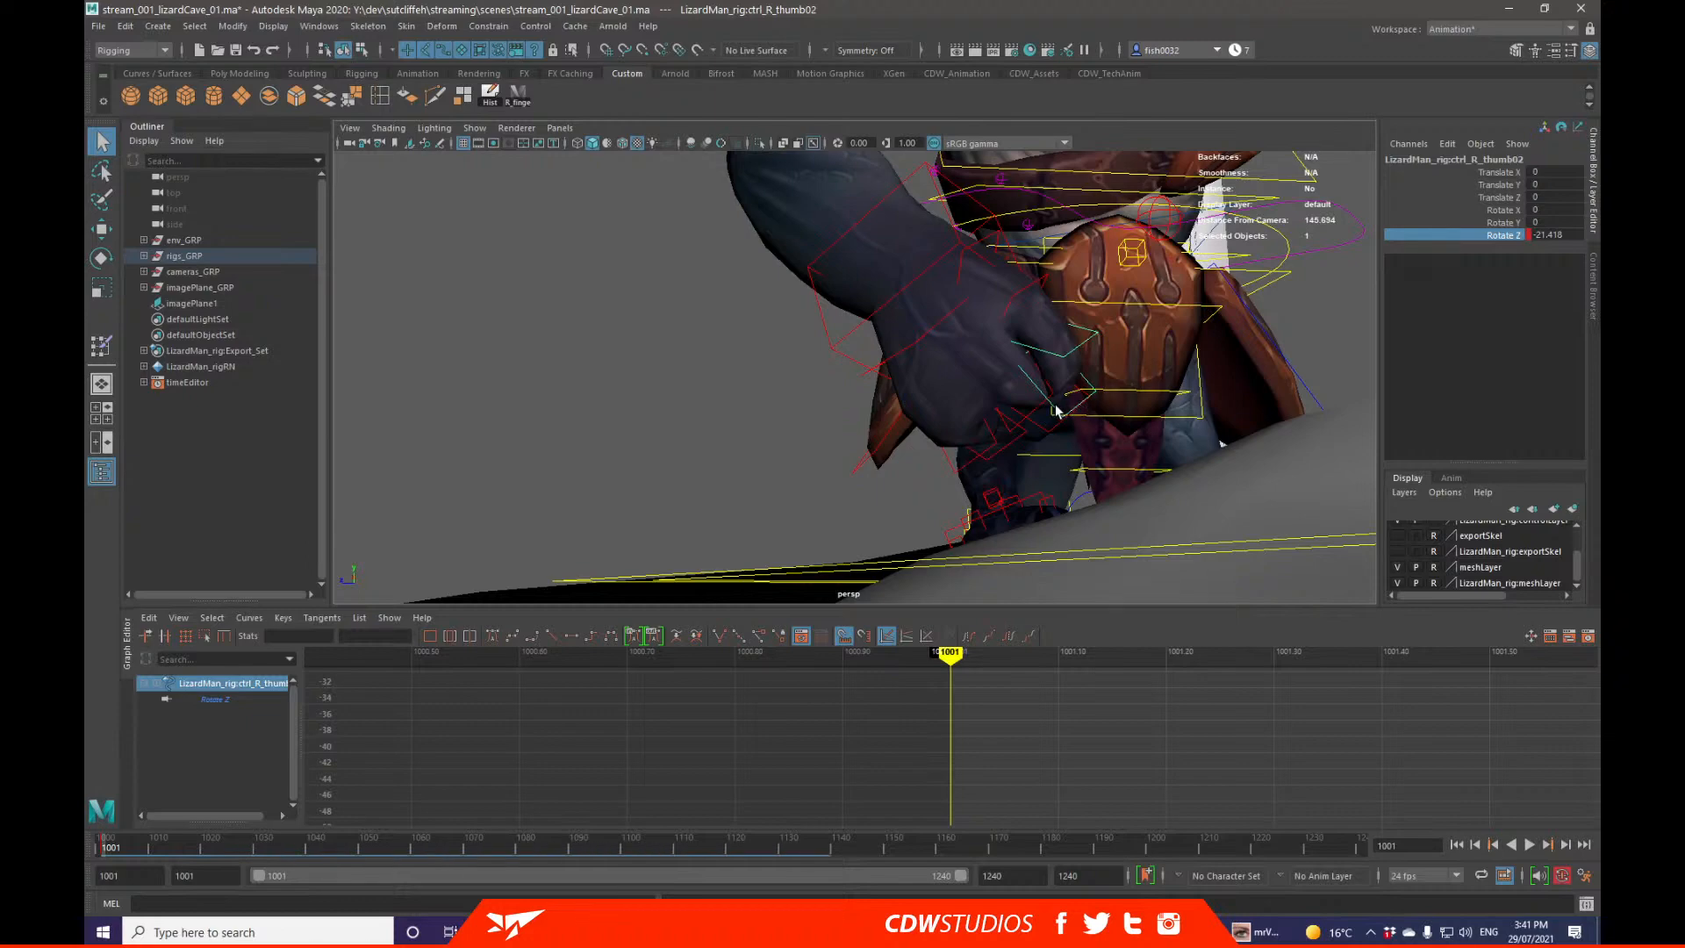
key("e")
left_click_drag(1186, 373, 1158, 287)
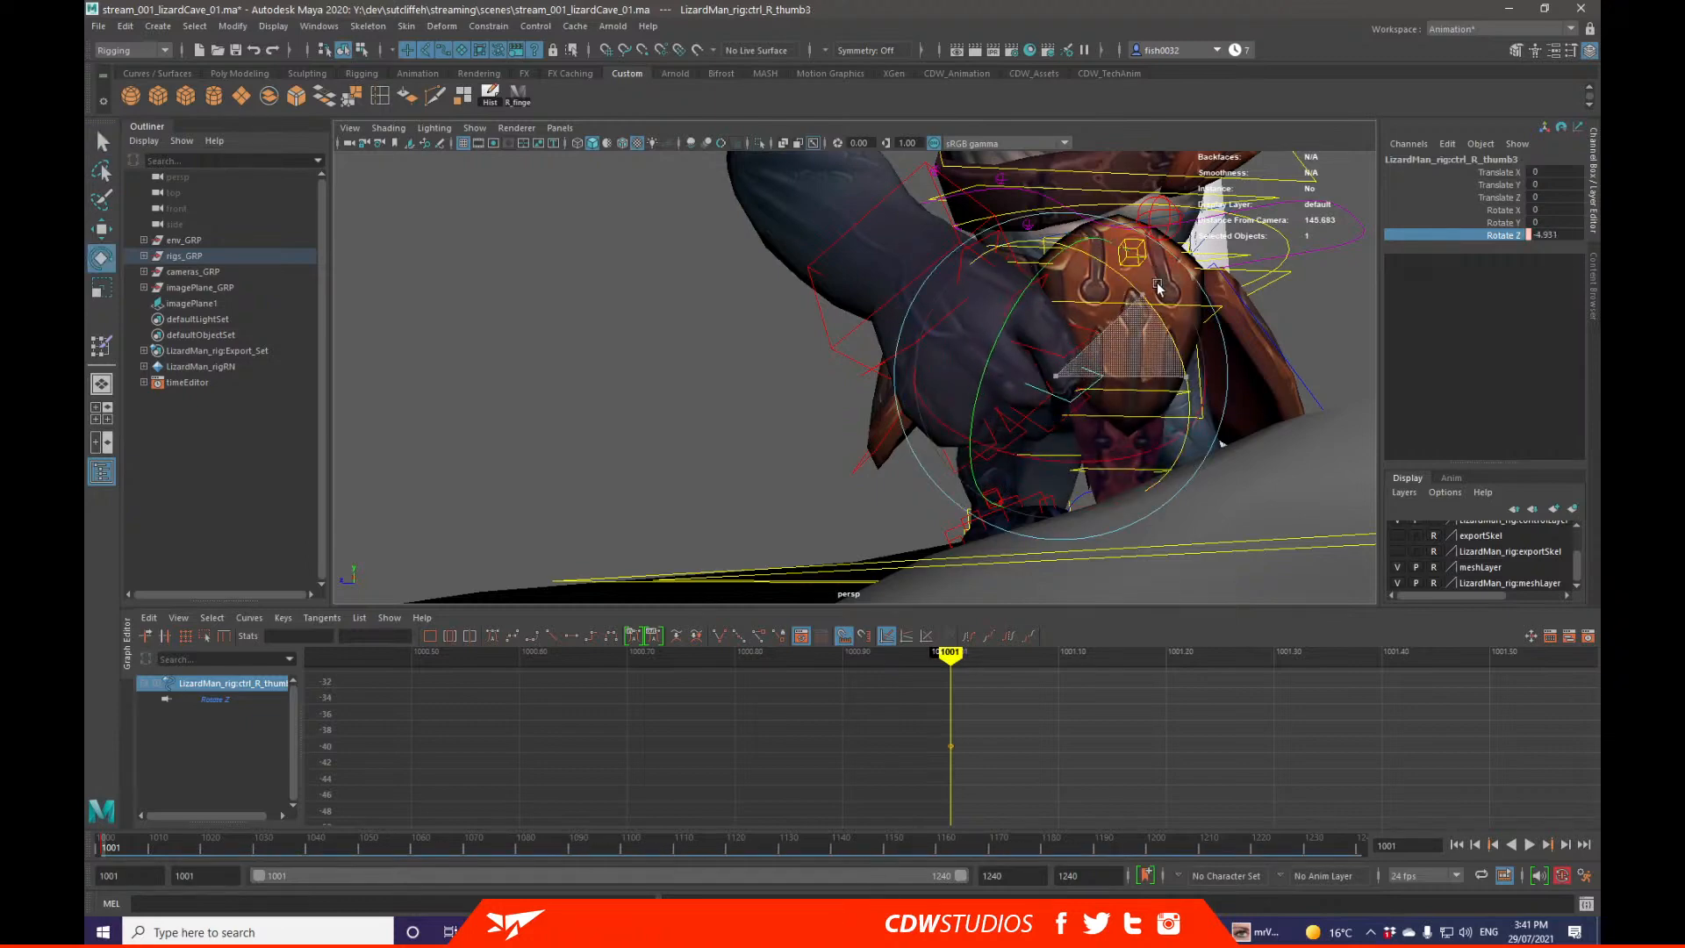
key("q")
mouse_move(1125, 358)
left_mouse_down("alt")
mouse_move(1023, 421)
mouse_move(1158, 469)
mouse_move(1139, 391)
mouse_move(990, 331)
left_mouse_up("alt")
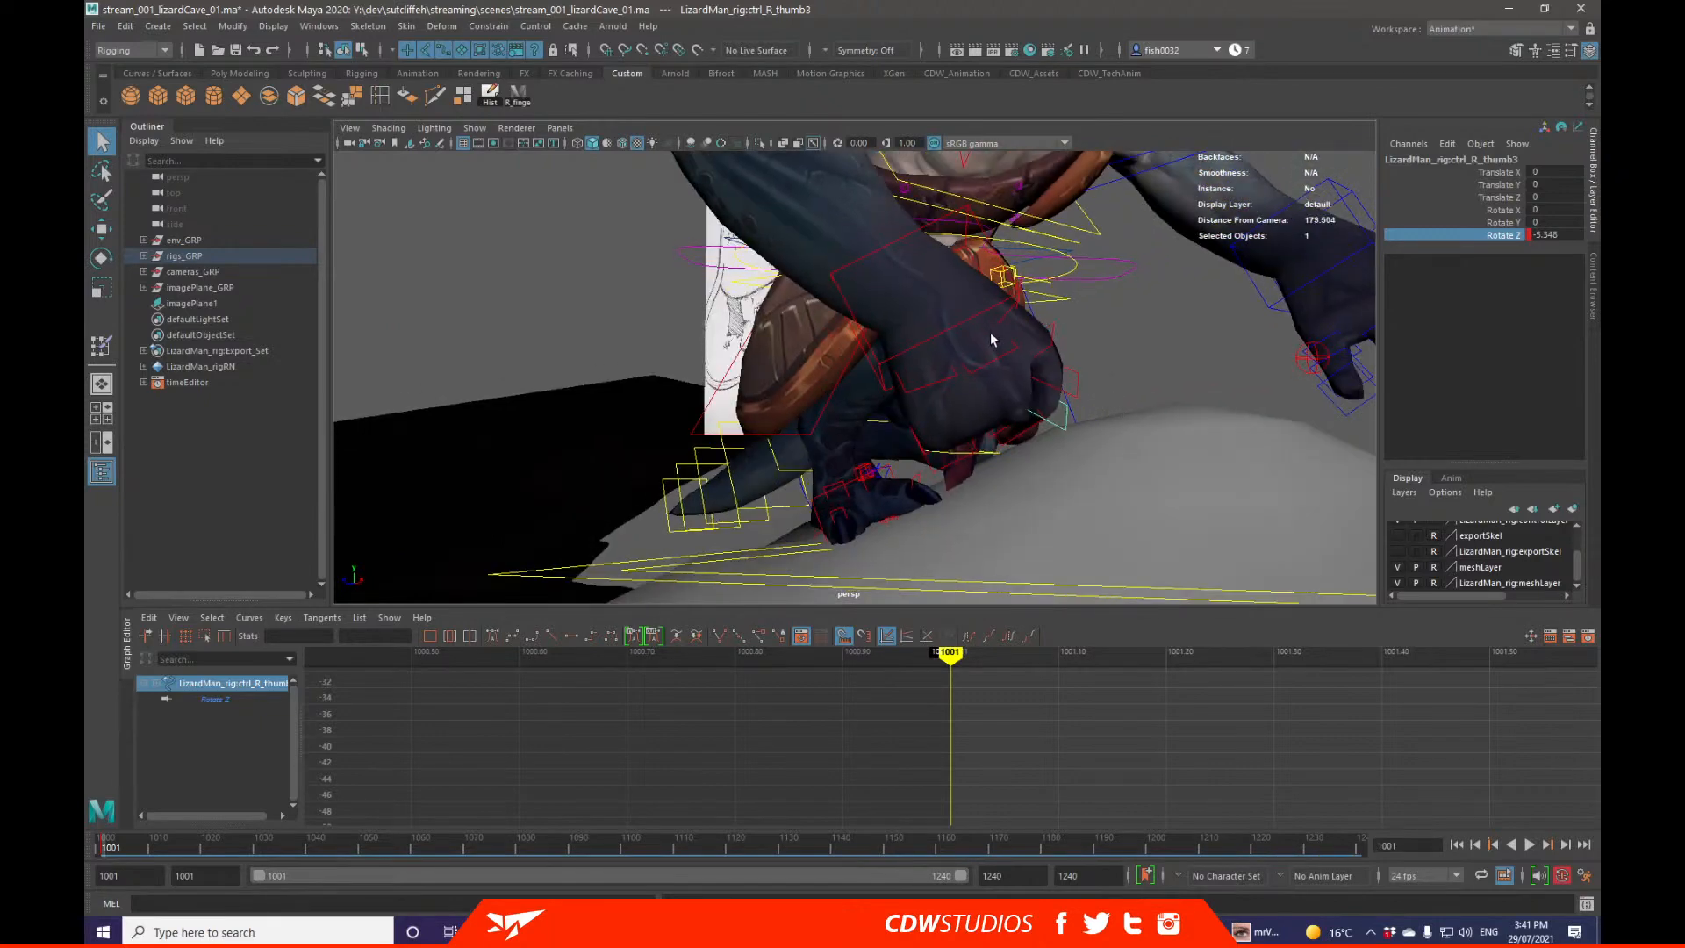
Step: Move the right wrist IK control down so the fist reaches the rock surface
left_click(980, 317)
right_click_drag(980, 317, 884, 355, "alt")
key("alt+F1")
left_click_drag(884, 355, 1002, 371, "alt")
key("w")
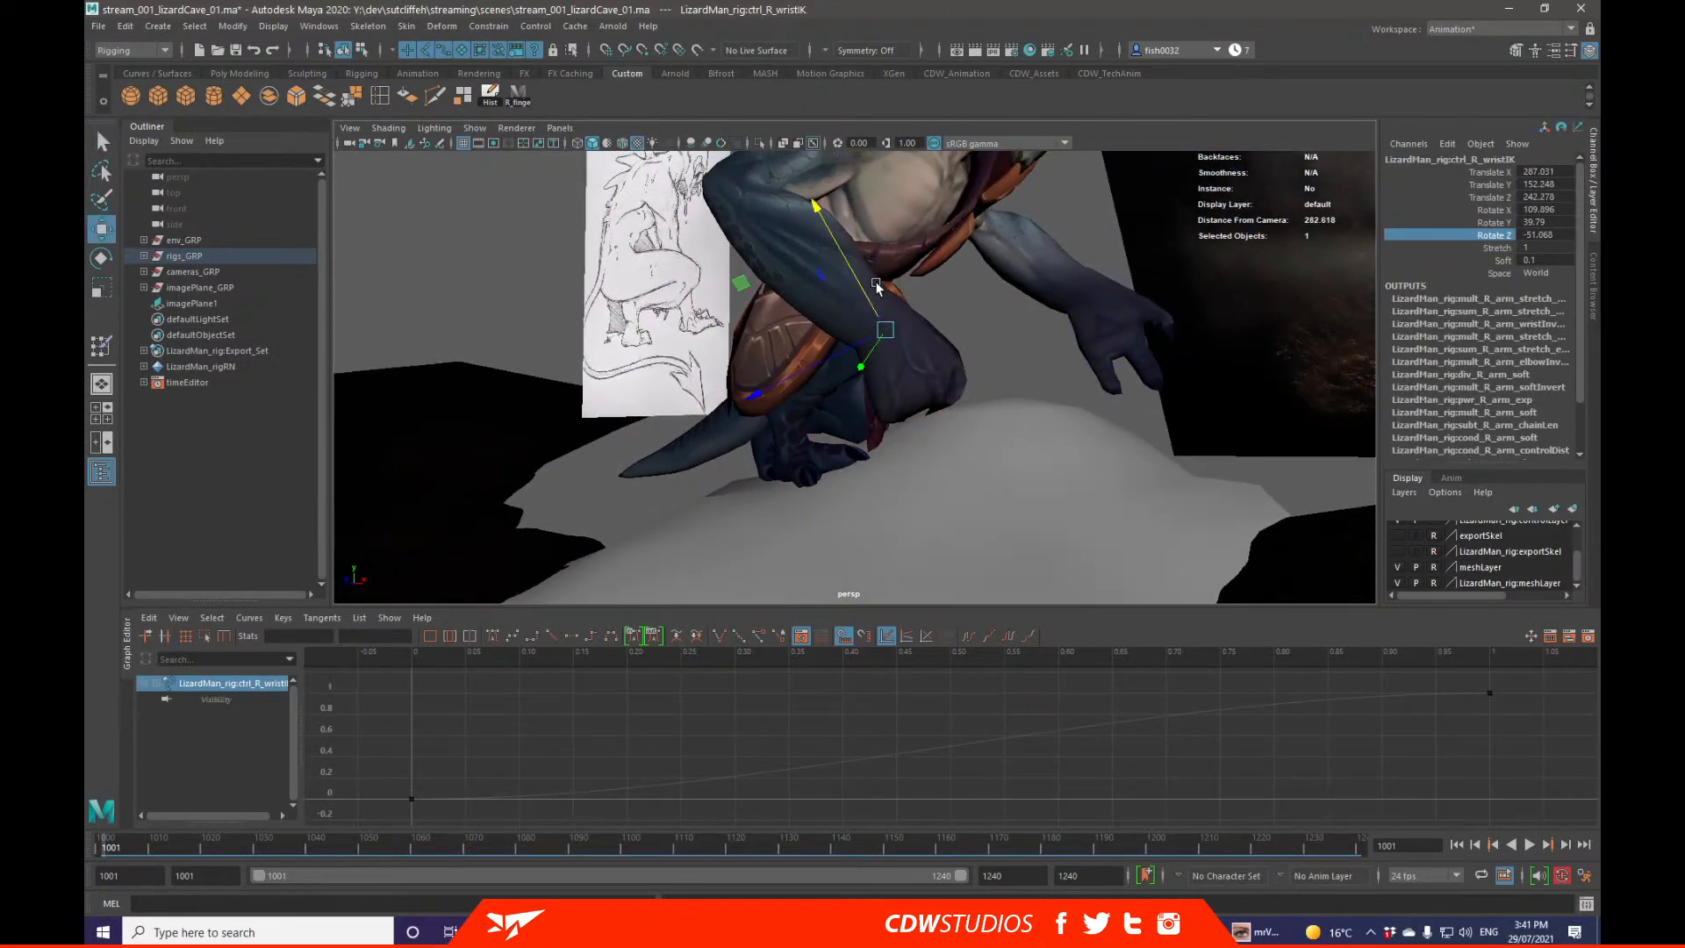
left_click_drag(860, 285, 868, 478)
key("q")
Step: Rotate the right hand's finger B metacarpal control to about -19 in Z
key("alt+F1")
left_click(933, 479)
key("alt+F1")
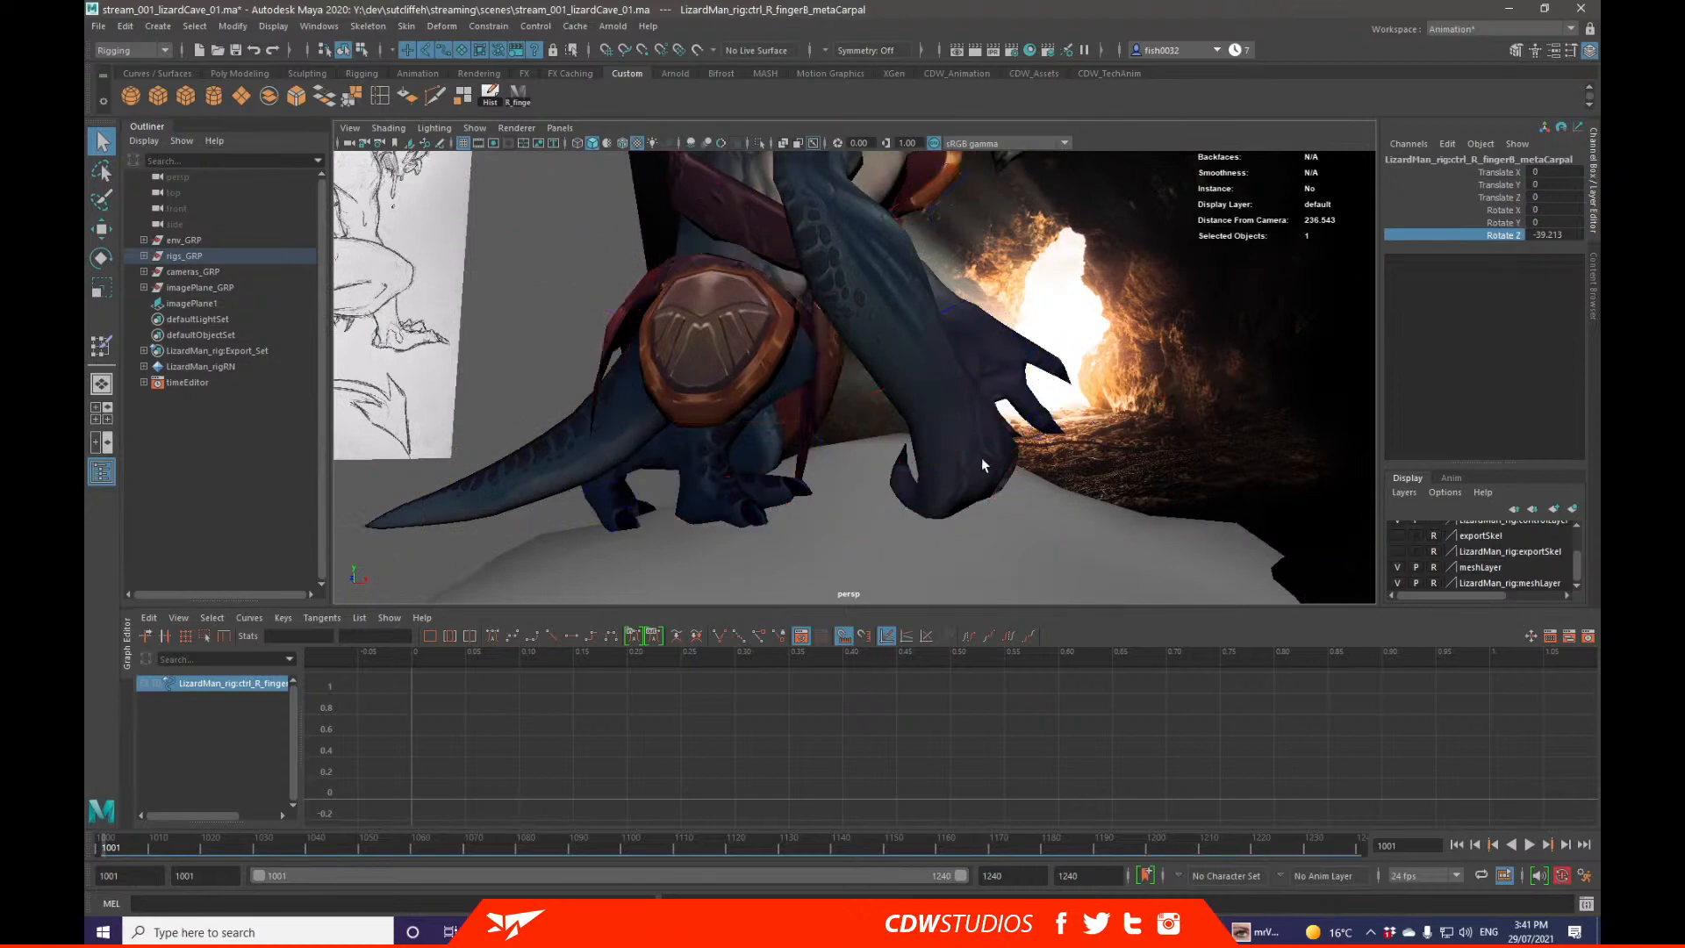
left_click_drag(1009, 455, 1040, 378, "alt")
key("e")
key("q")
right_click_drag(925, 500, 962, 495, "alt")
key("alt+F1")
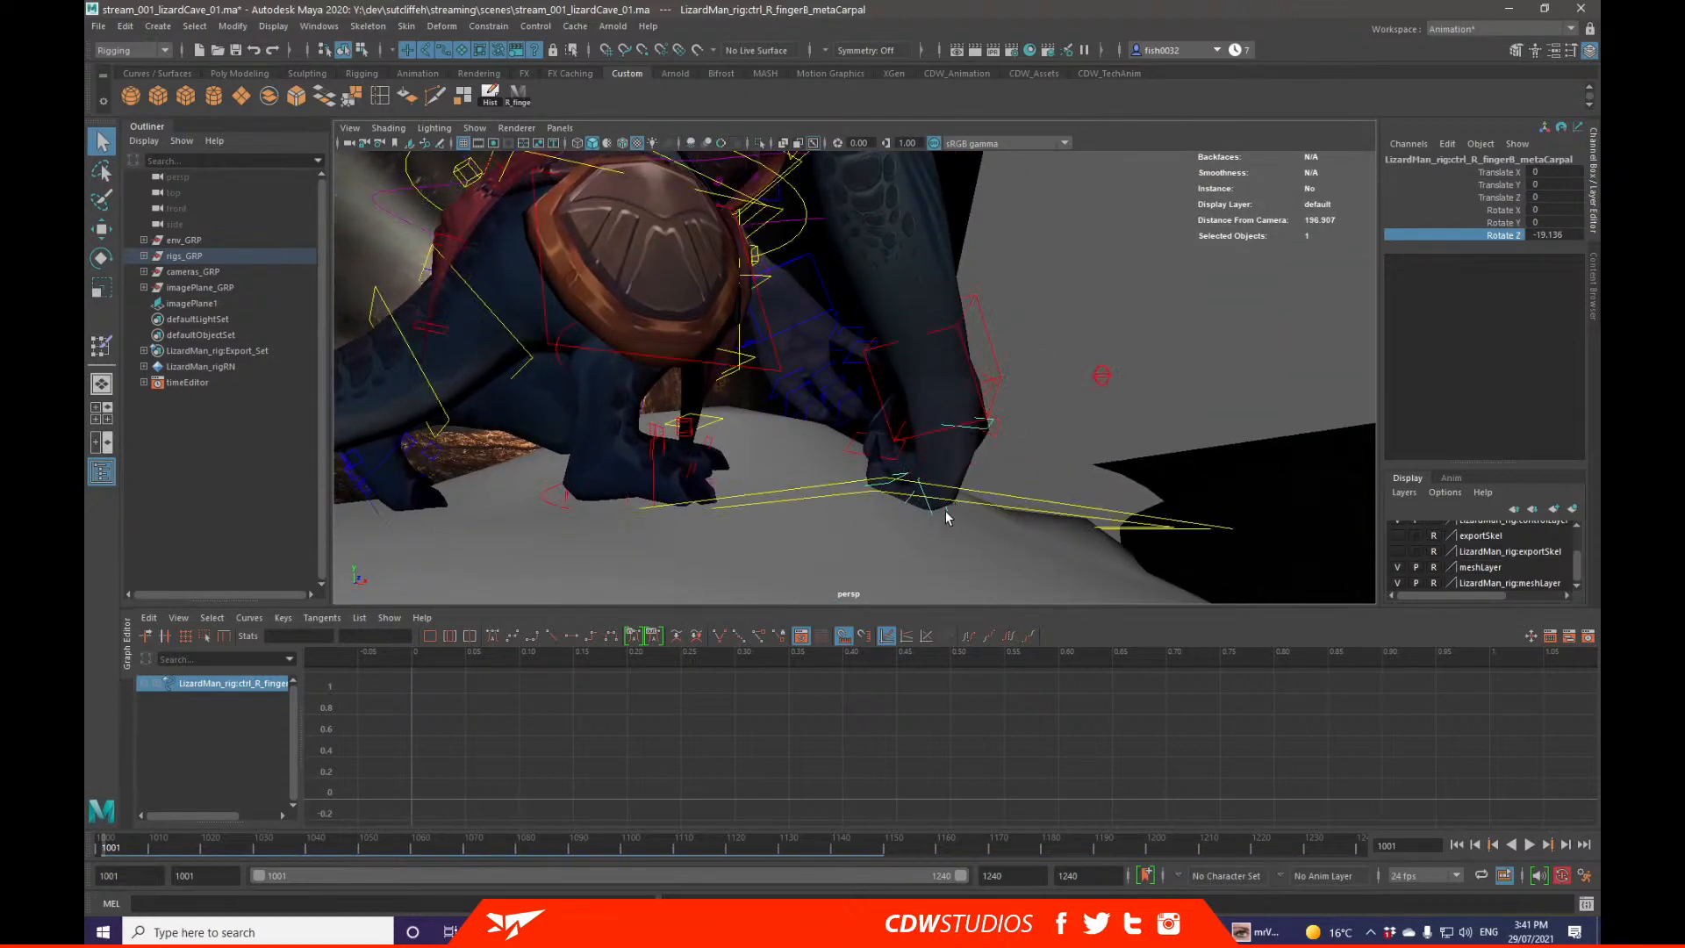
Step: Curl the right hand's finger B first joint control to about -61 in Rotate Z
left_click(946, 510)
key("alt+F1")
key("e")
key("alt+F1")
key("alt+F1")
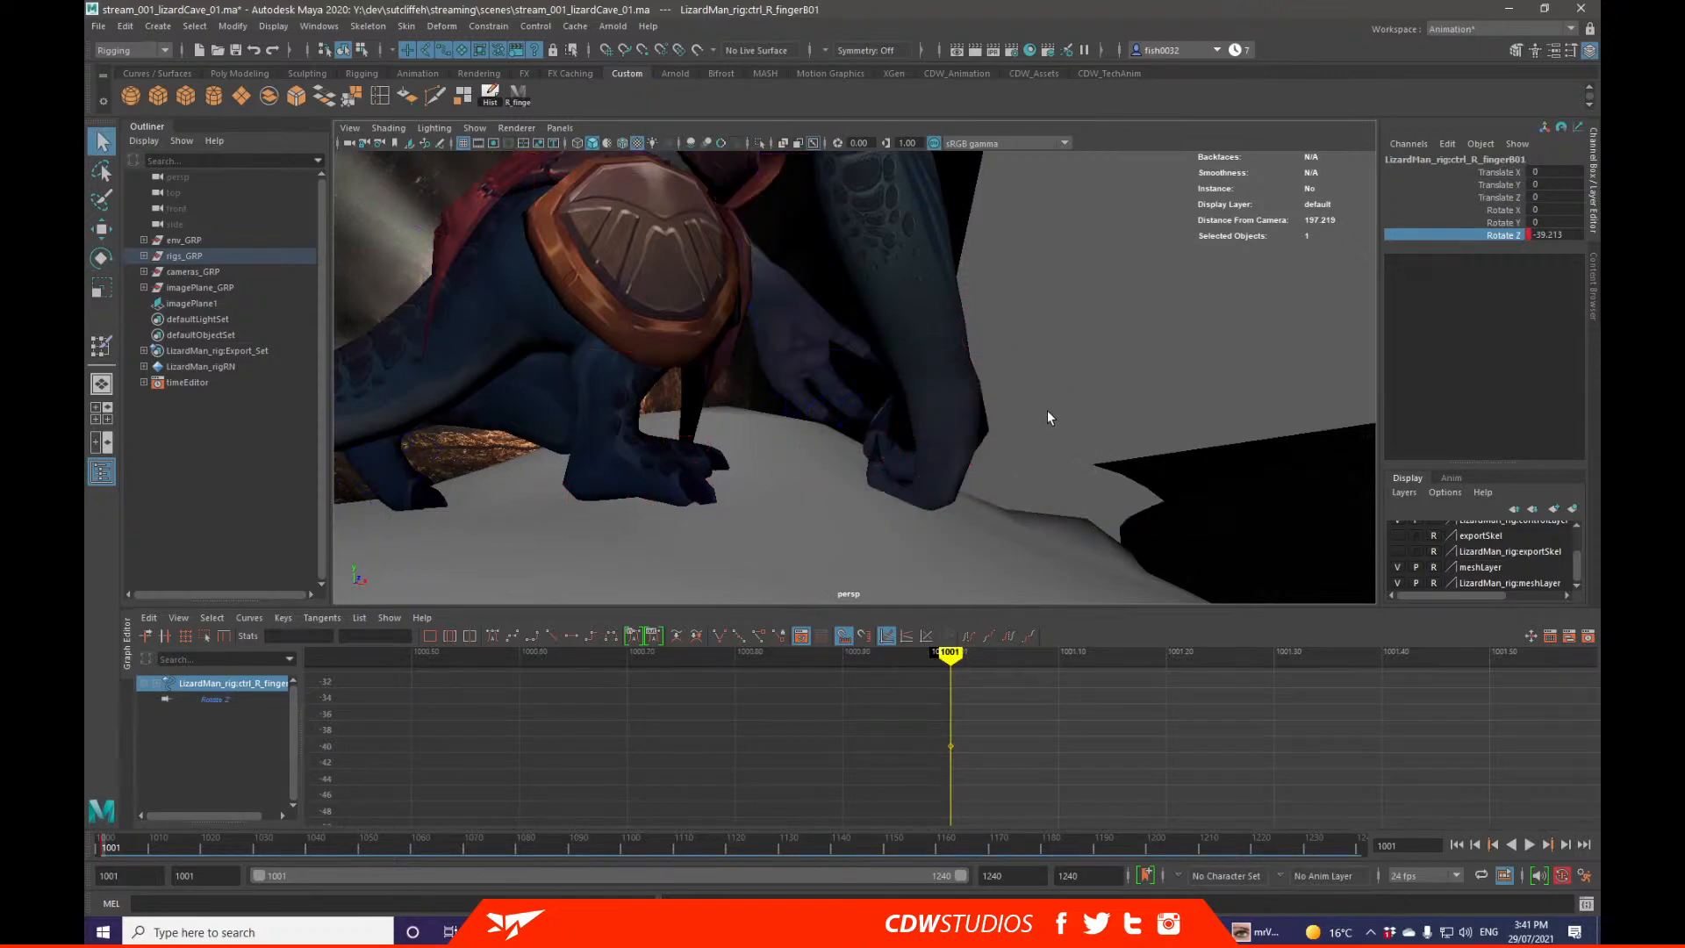
left_click_drag(1052, 415, 1064, 483)
left_click_drag(1063, 484, 926, 489, "alt")
key("q")
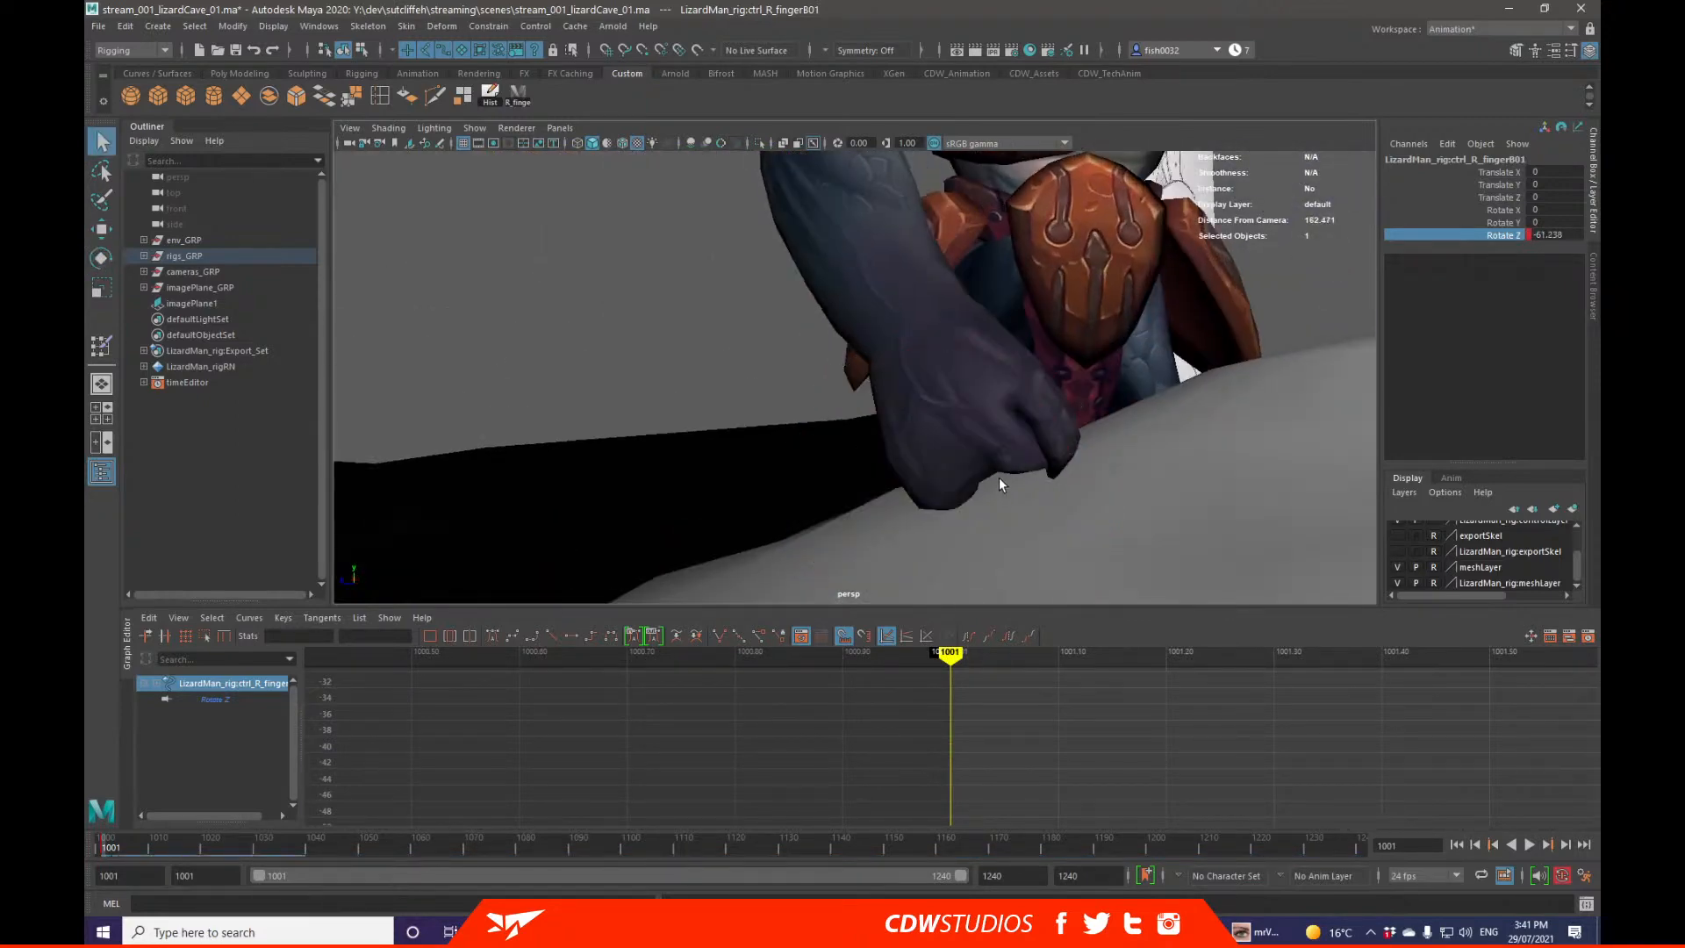
right_click_drag(1003, 485, 930, 470, "alt")
left_click_drag(930, 471, 1076, 450, "alt")
key("alt+F1")
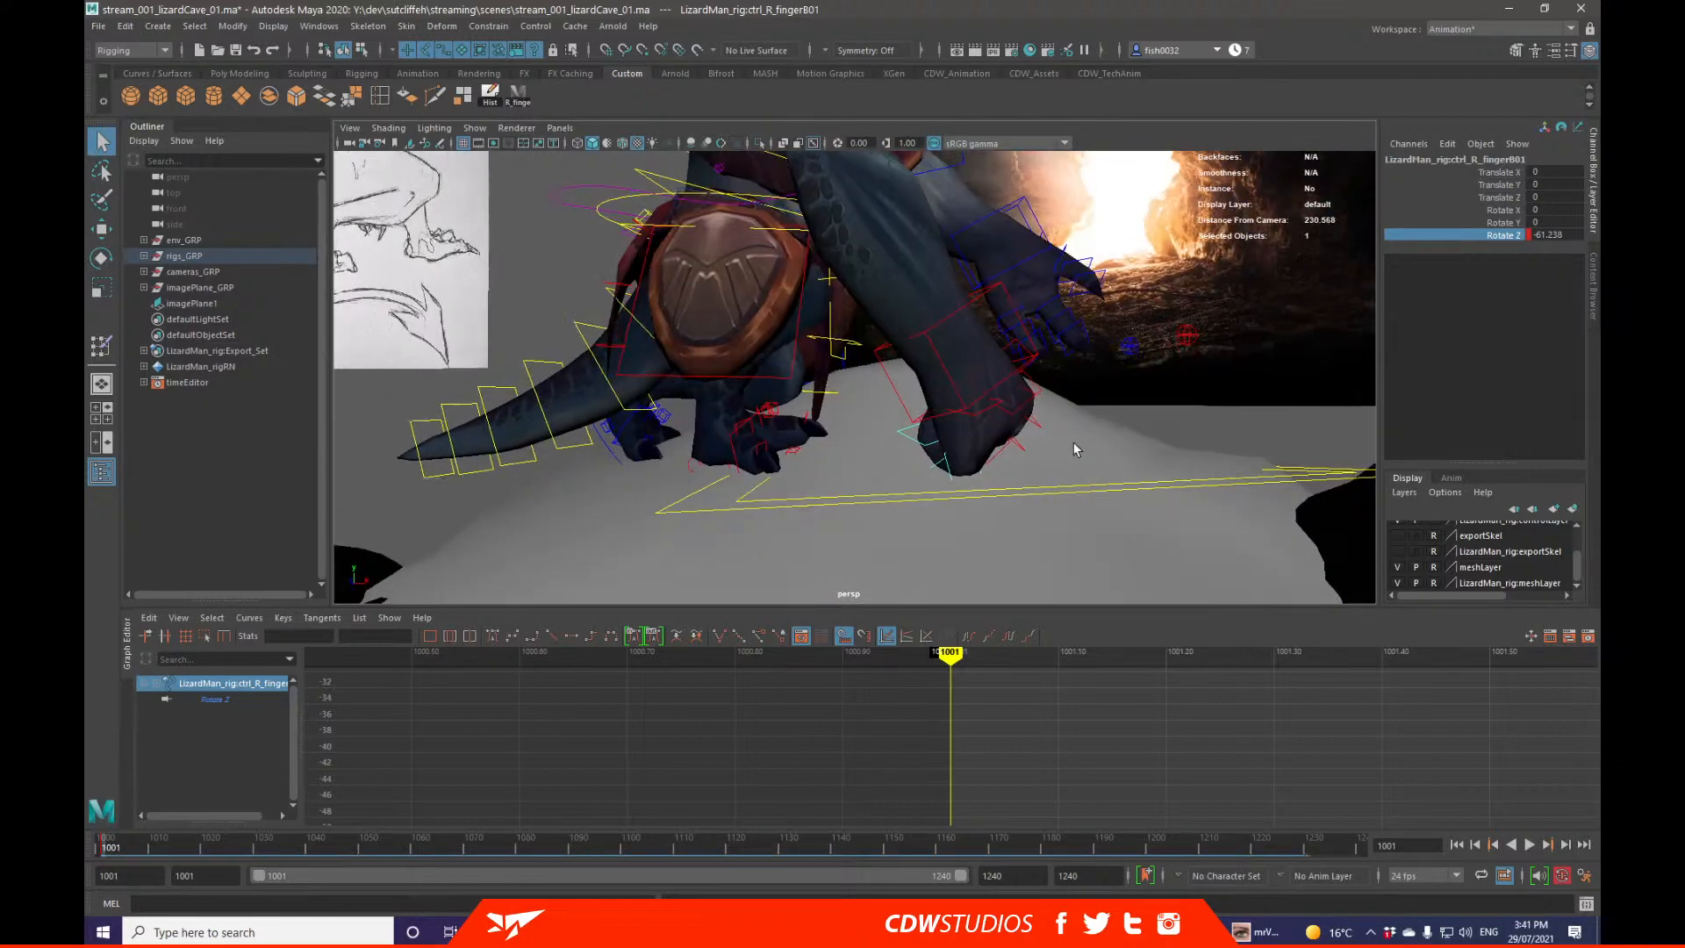
Step: Pose the right wrist IK control so the knuckles plant on the rock, with Rotate X about 149, Y about 36 and Z about -47
left_click(1030, 337)
key("alt+F1")
key("e")
mouse_move(935, 404)
left_mouse_down("alt")
mouse_move(996, 406)
mouse_move(1042, 360)
mouse_move(953, 382)
mouse_move(996, 365)
left_mouse_up("alt")
right_click_drag(997, 365, 865, 400, "alt")
mouse_move(865, 400)
left_mouse_down("alt")
mouse_move(922, 459)
mouse_move(979, 436)
left_mouse_up("alt")
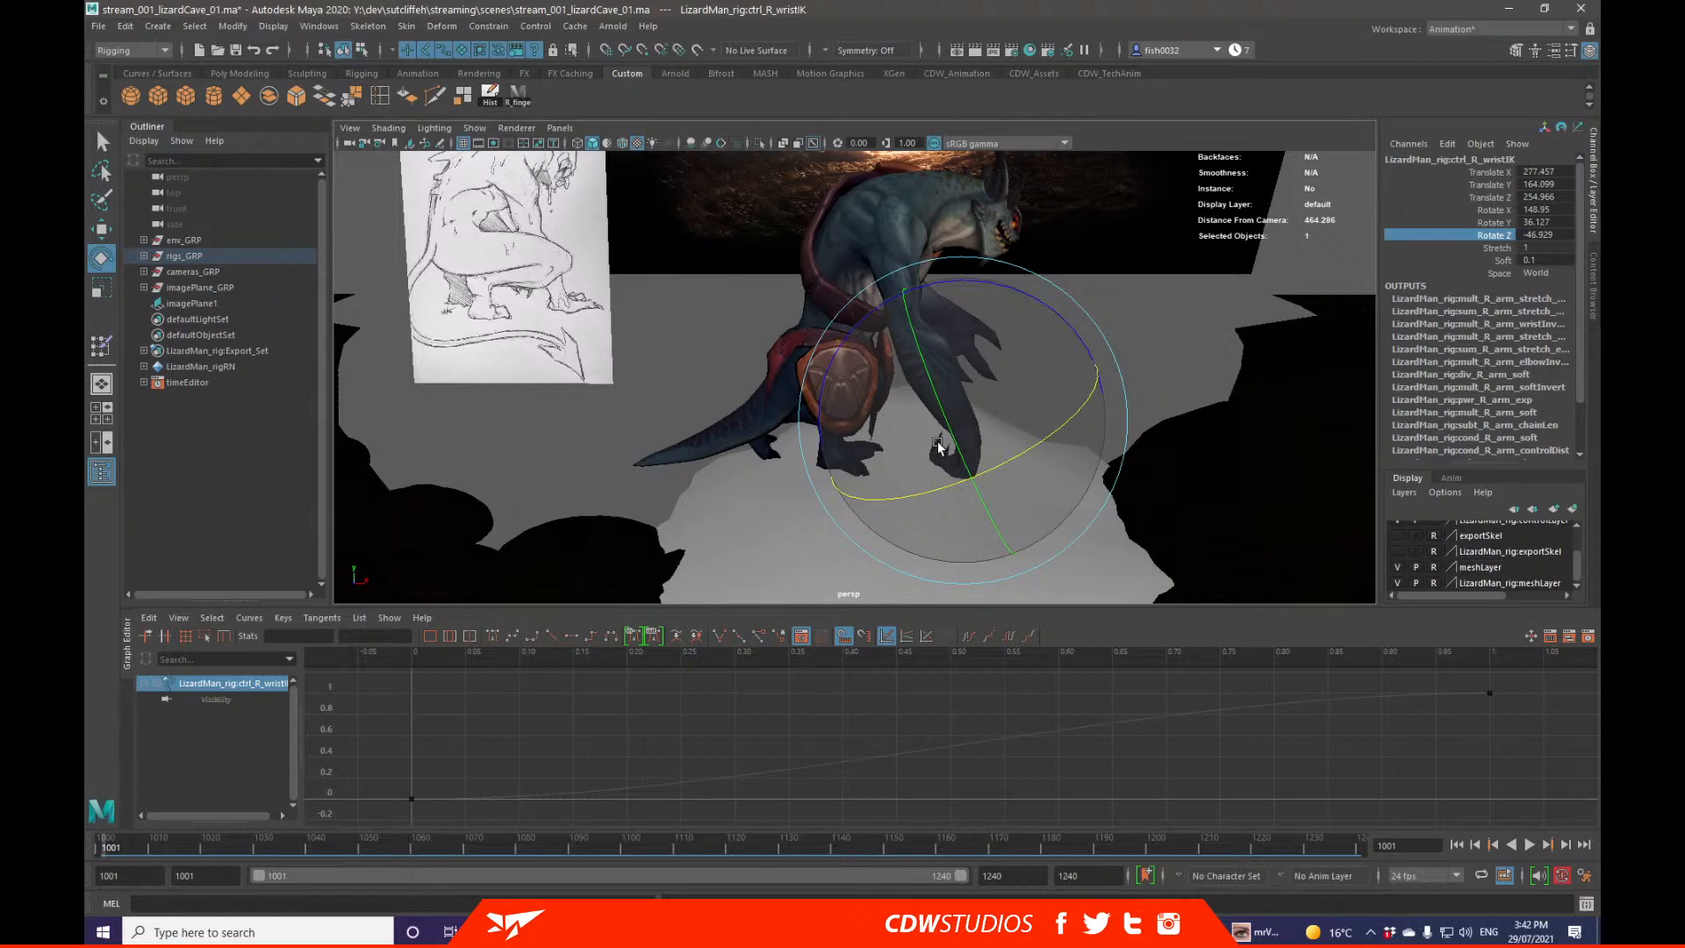
left_click_drag(1009, 426, 942, 276, "alt")
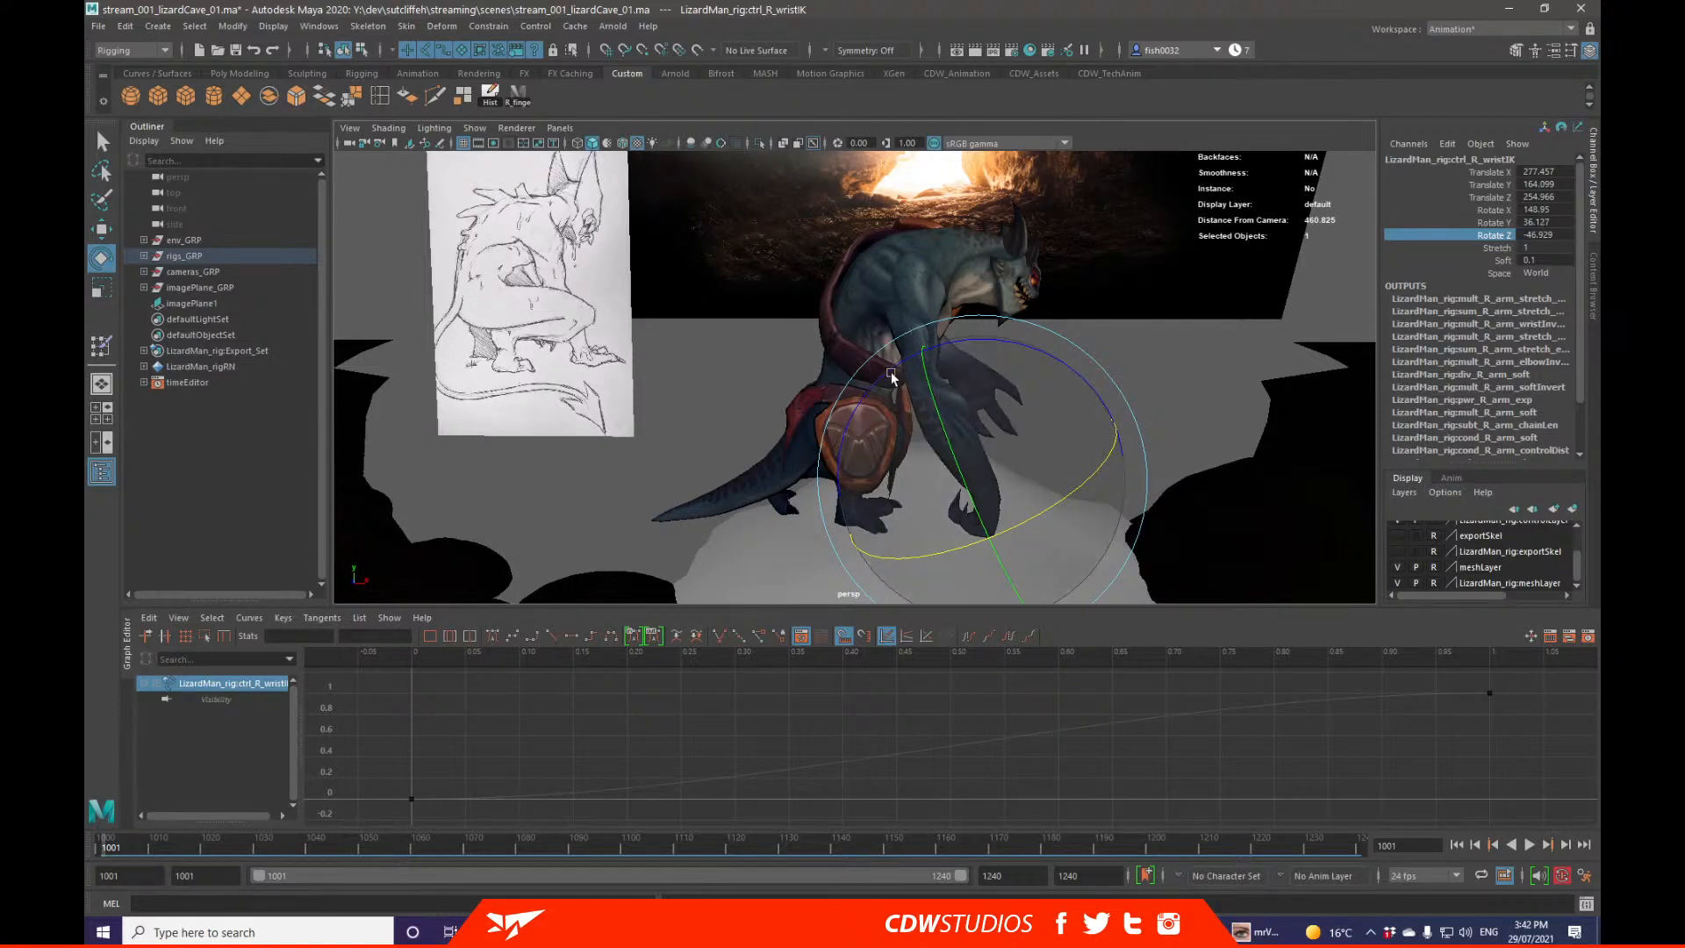
left_click_drag(1258, 467, 873, 310, "alt")
key("q")
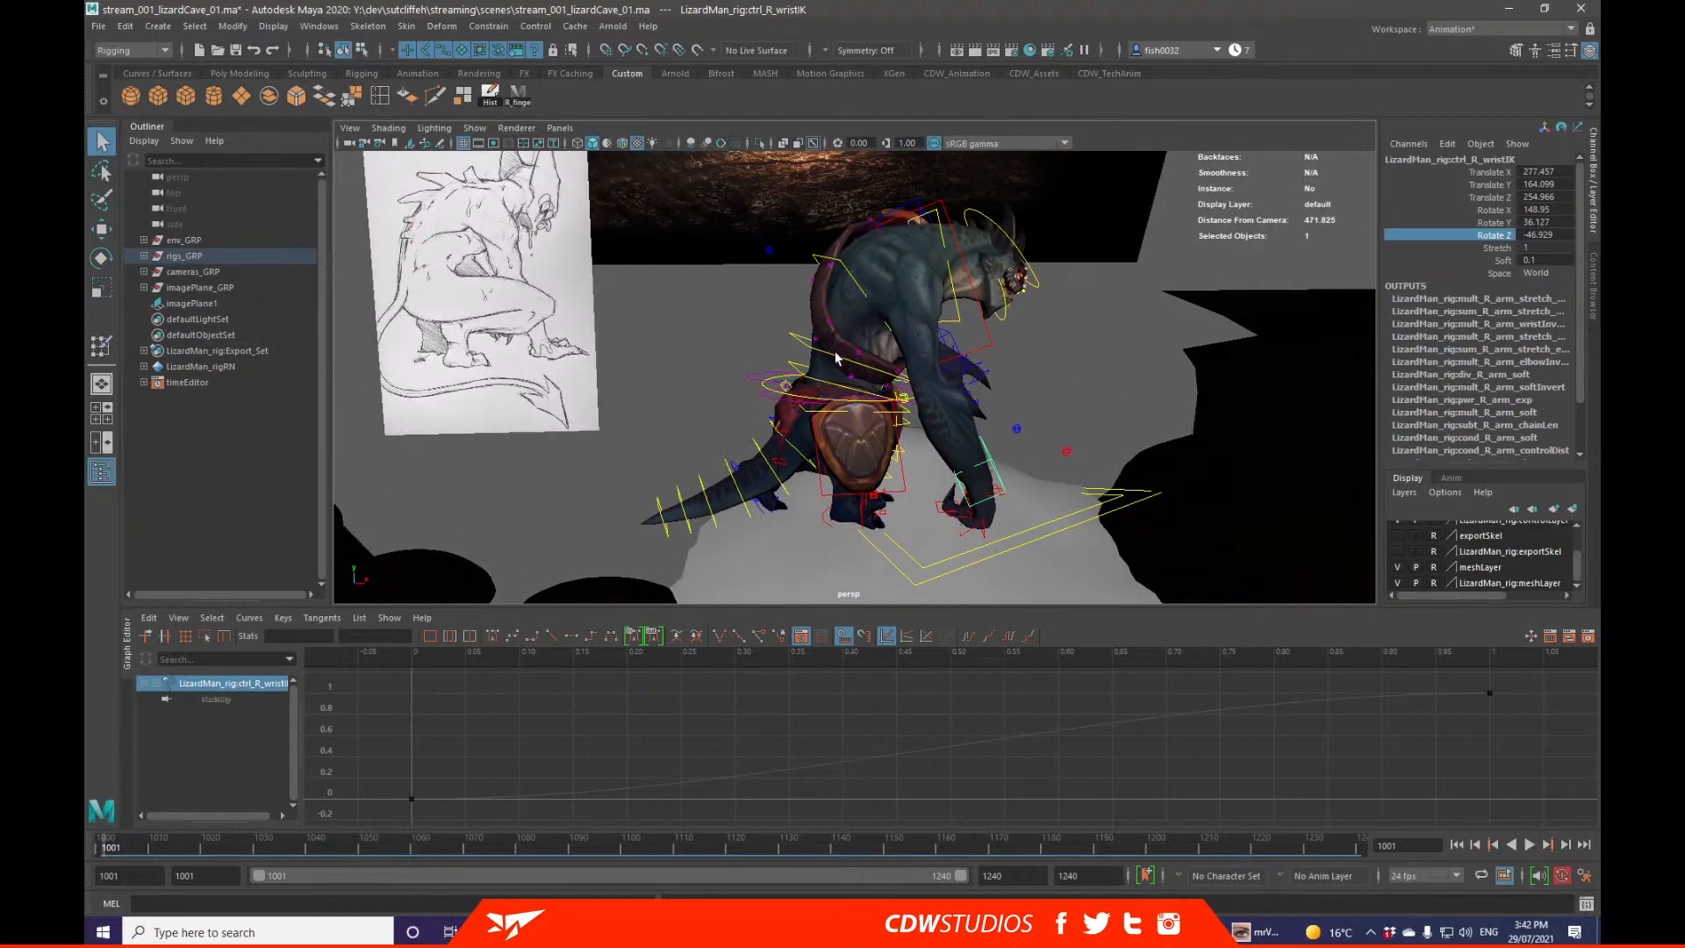
Step: Rotate the second spine FK control to about -24 in Z to adjust the torso's hunch
left_click(836, 358)
key("e")
left_click_drag(715, 330, 795, 463)
key("q")
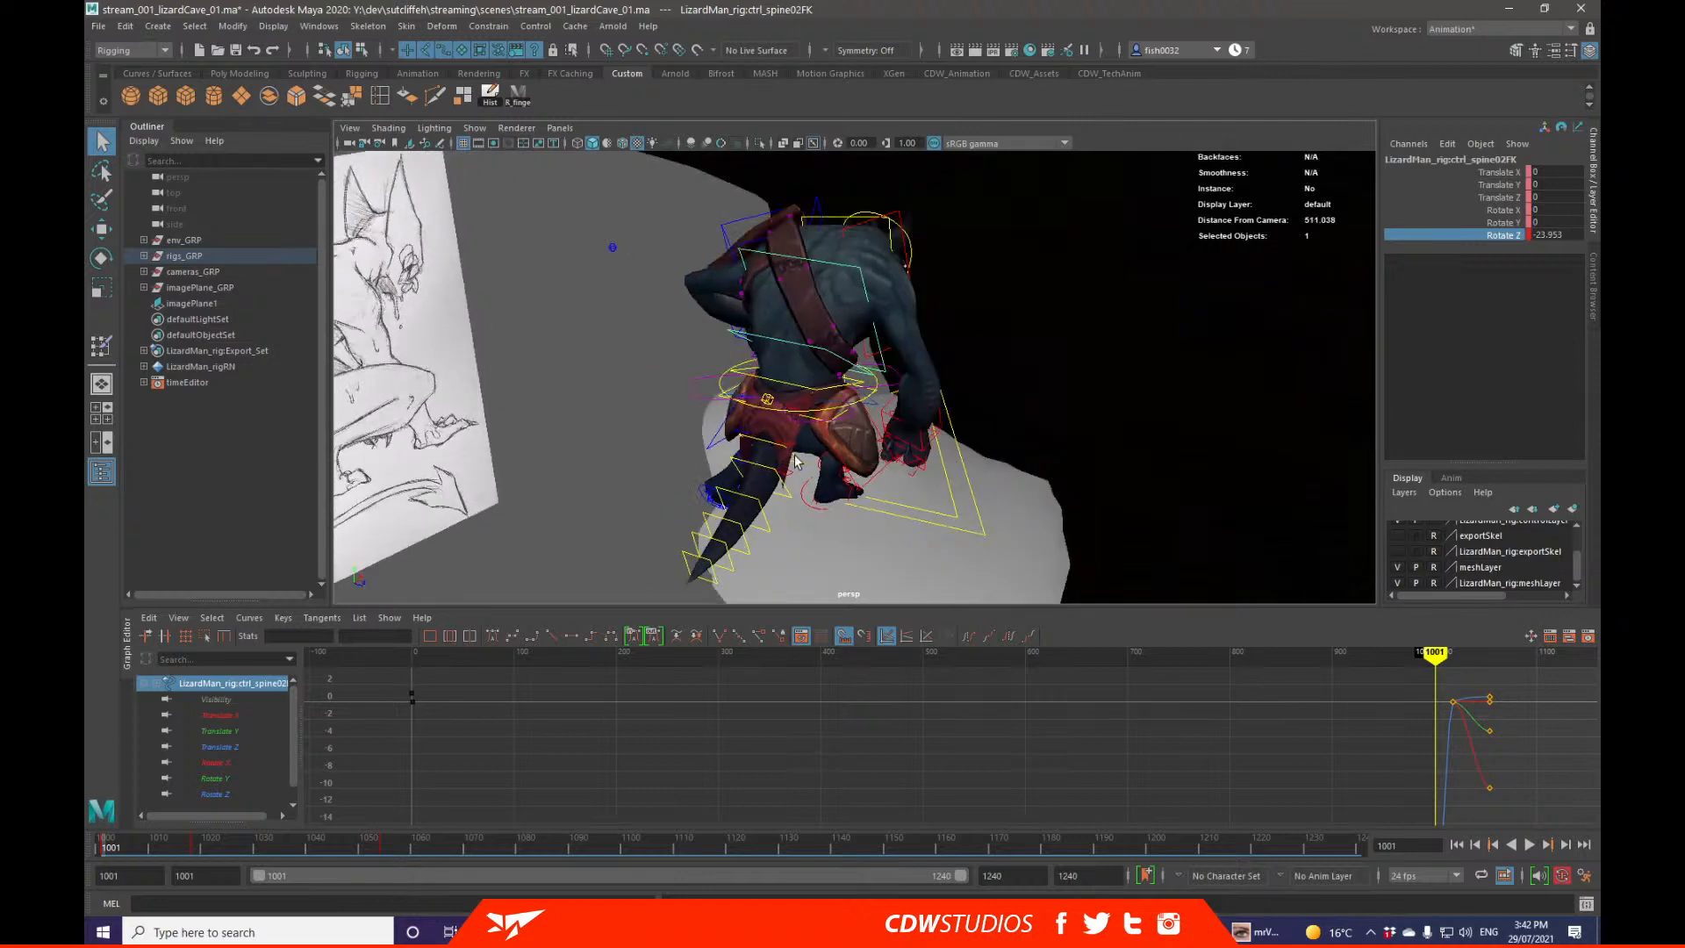
Step: Select all six tail FK controls and key their Rotate X, Y and Z channels at frame 1001
left_click(775, 494)
left_click(781, 514, "shift")
left_click(767, 527, "shift")
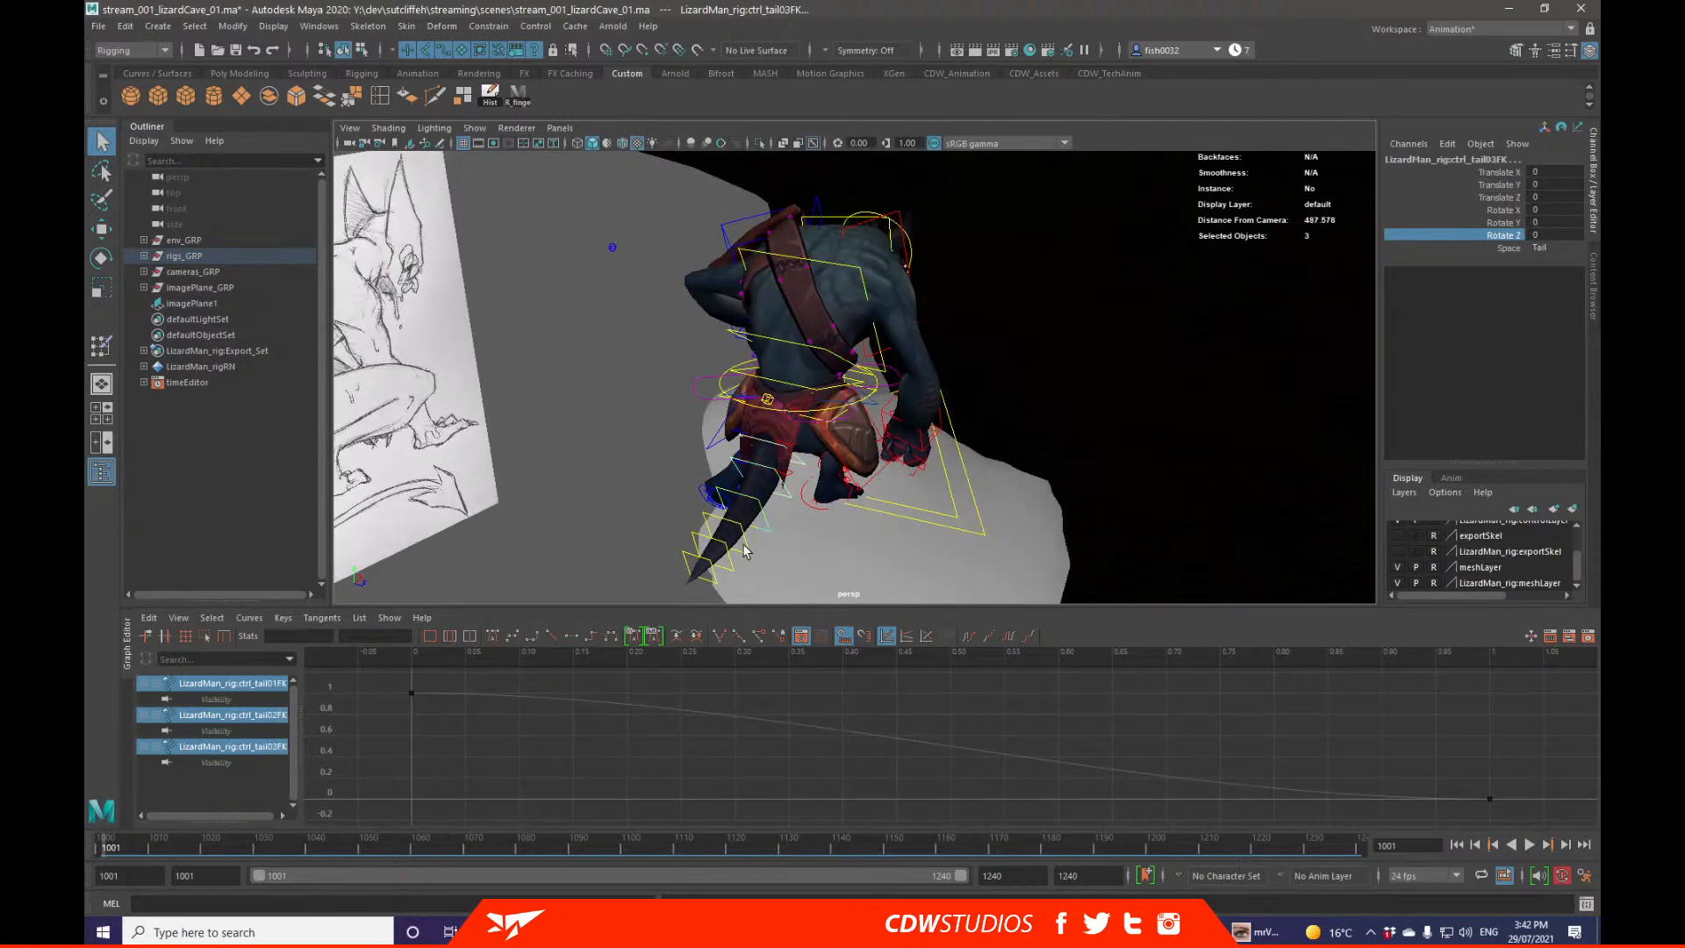
left_click(749, 550, "shift")
left_click(733, 566, "shift")
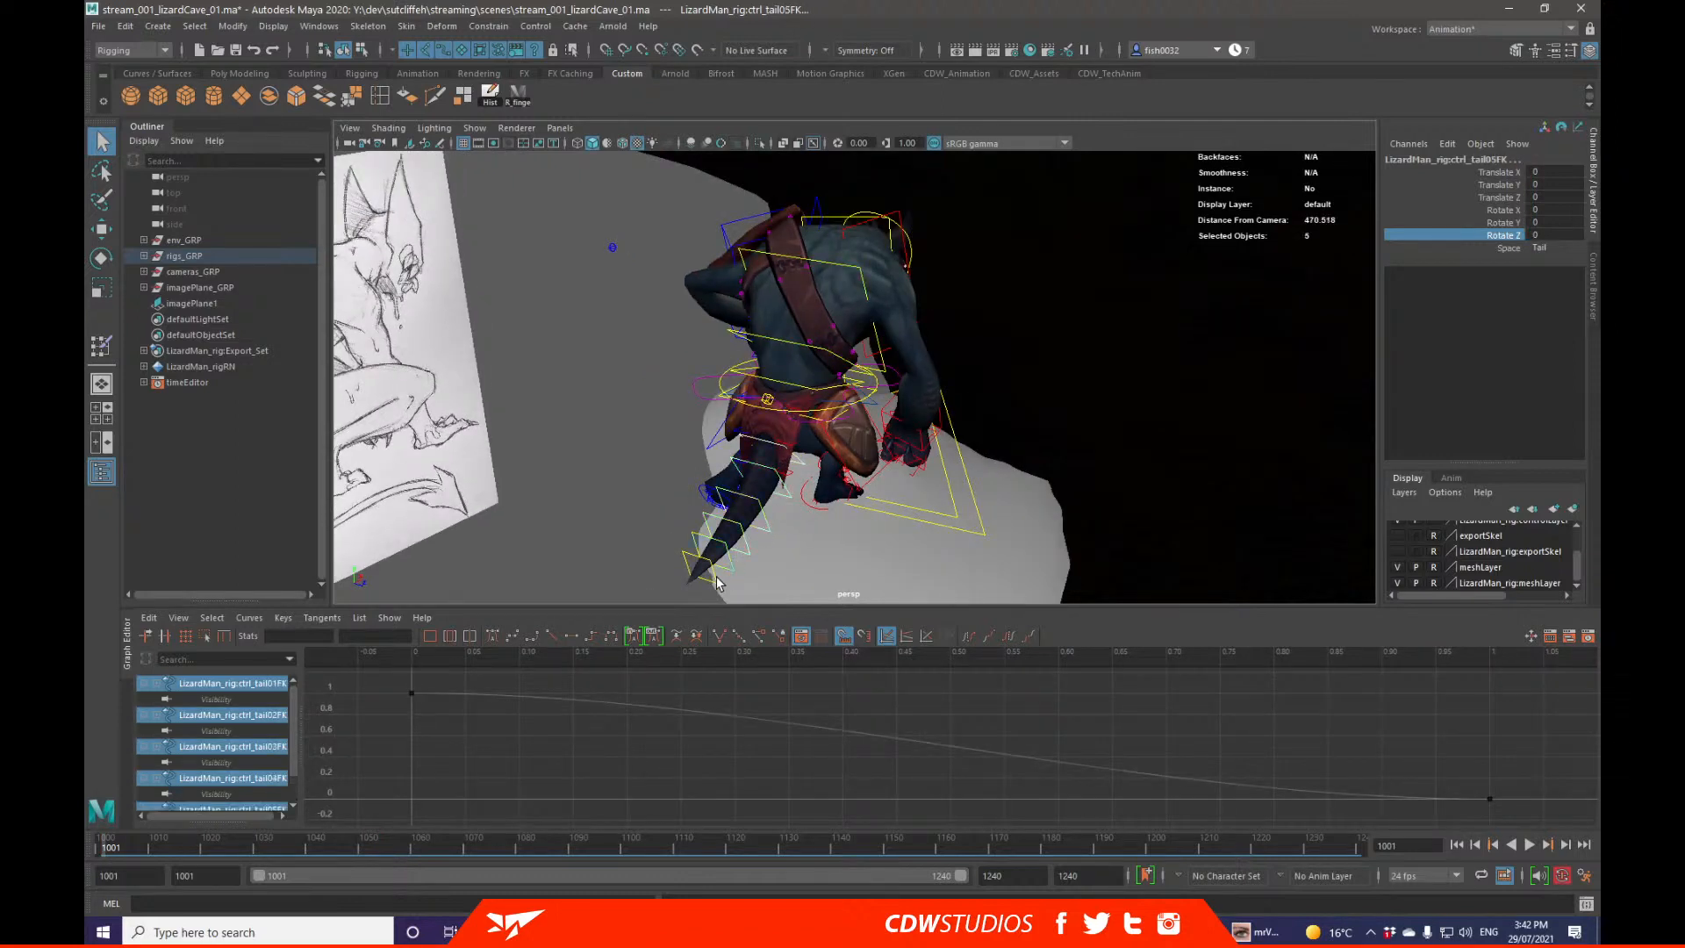
left_click_drag(1497, 209, 1502, 235)
right_click(1509, 237)
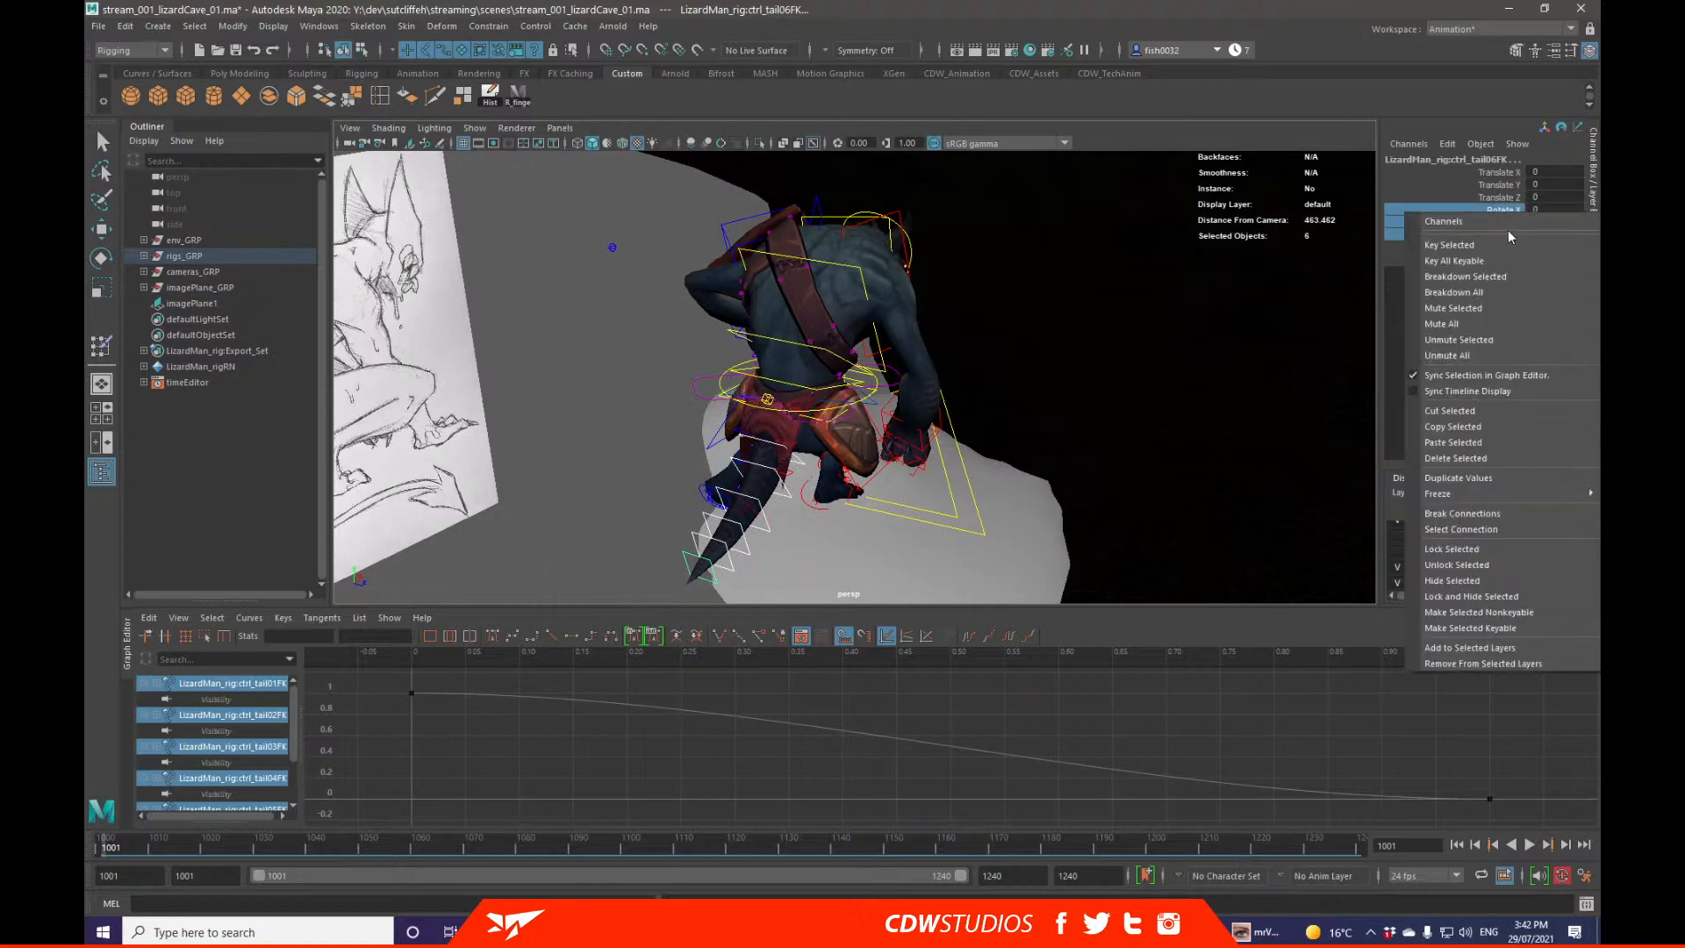
left_click(1474, 245)
key("e")
left_click_drag(790, 492, 909, 436, "alt")
key("q")
key("ctrl+z")
key("ctrl+z")
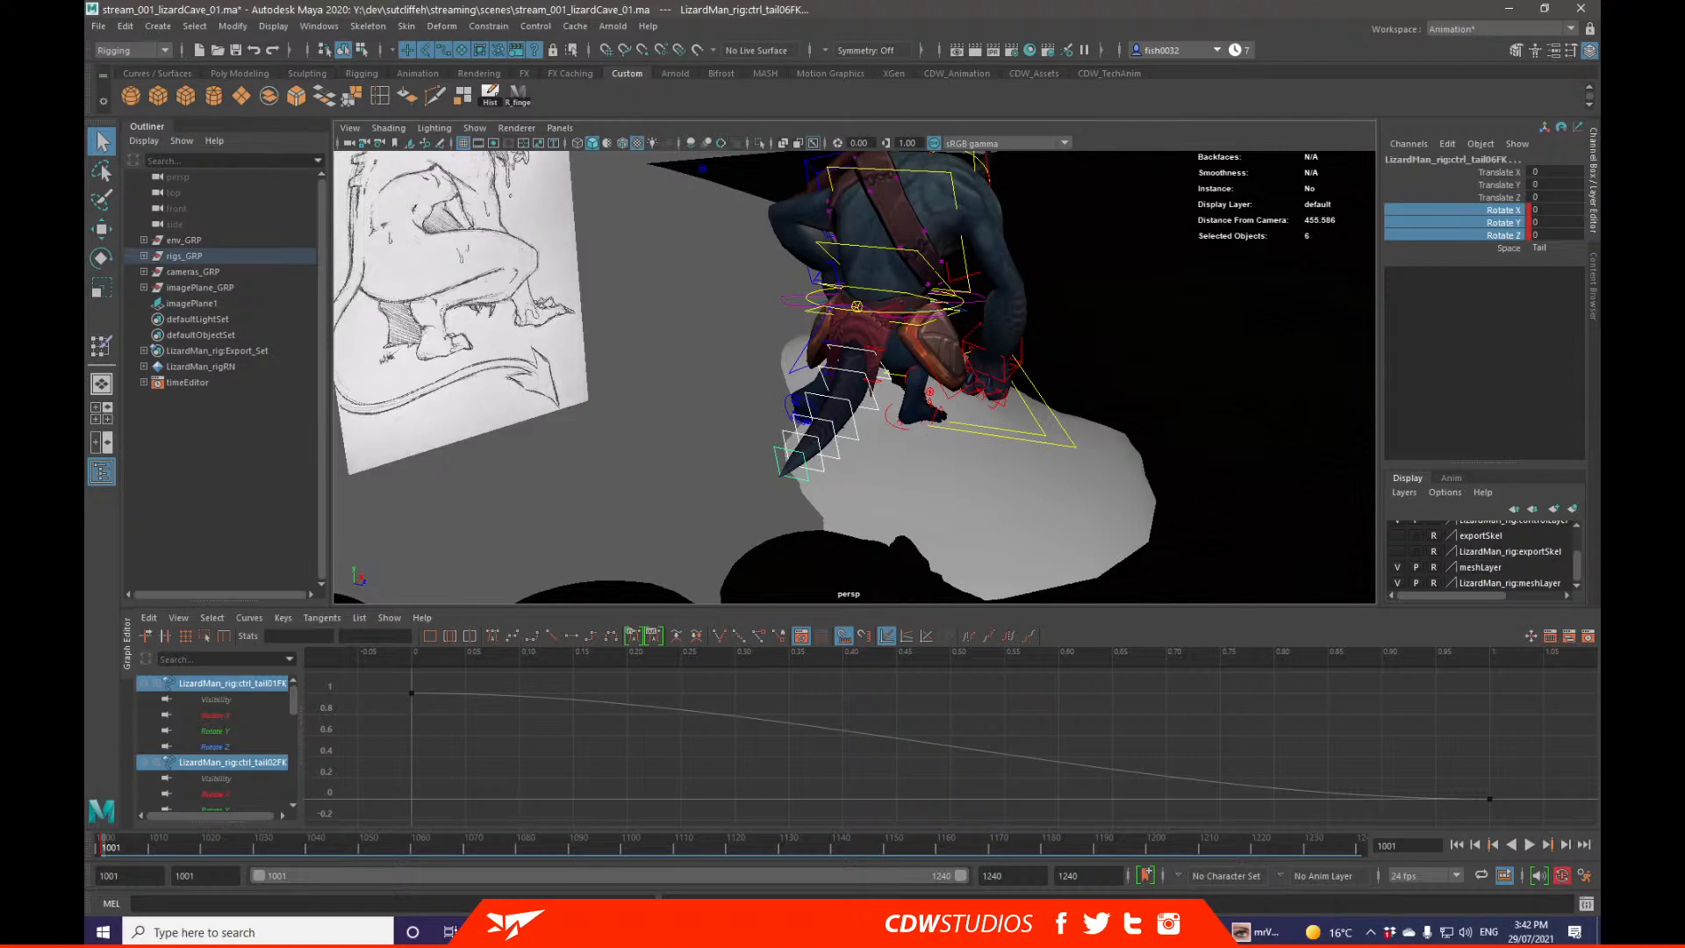
Step: In the render camera view, curl all six tail controls upward to about -1.8, -6.6 and 15.2 in Rotate X, Y and Z
left_click_drag(1599, 171, 1050, 154)
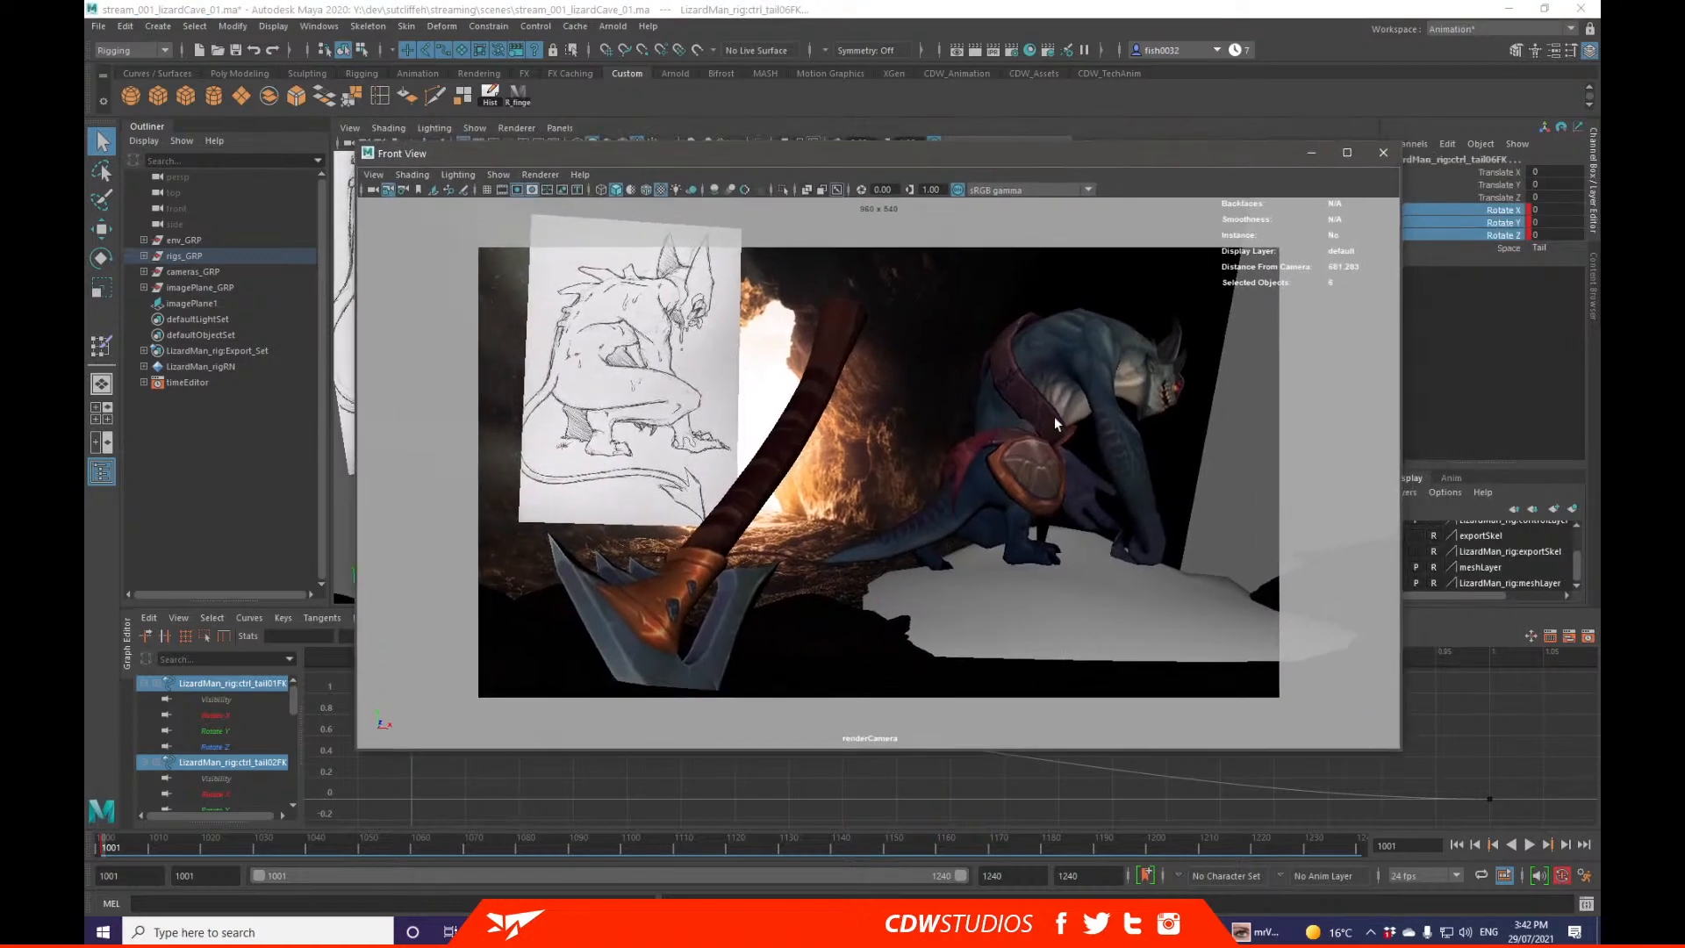
key("e")
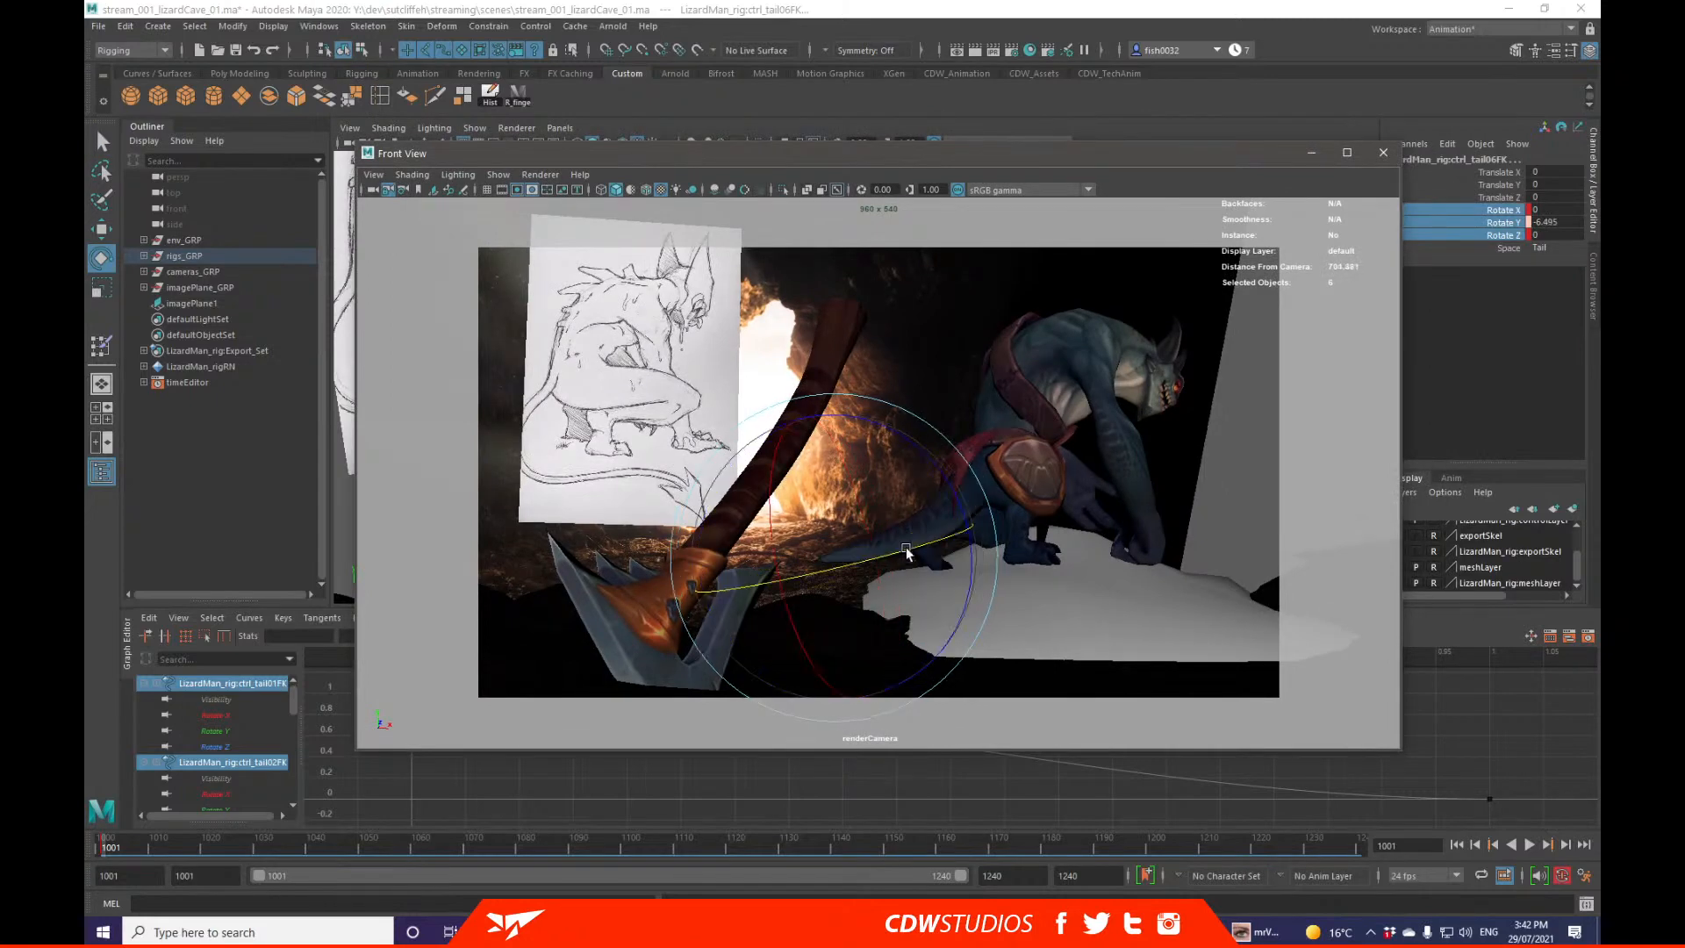
left_click_drag(963, 569, 858, 560)
key("ctrl+z")
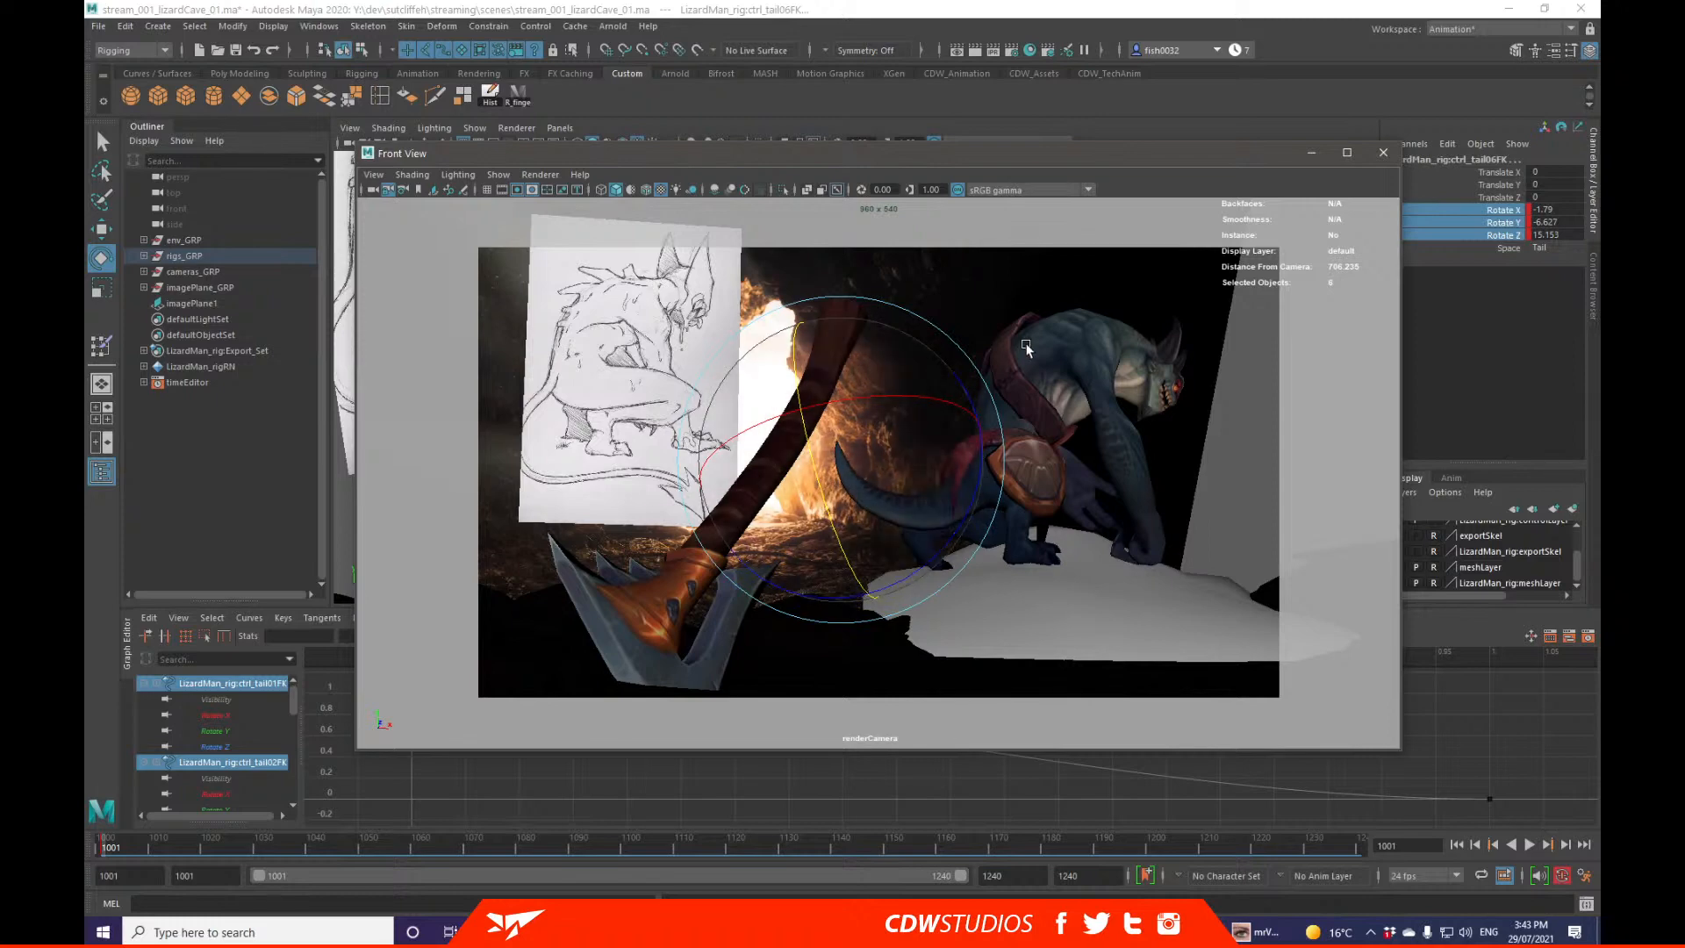
left_click_drag(1039, 169, 1684, 184)
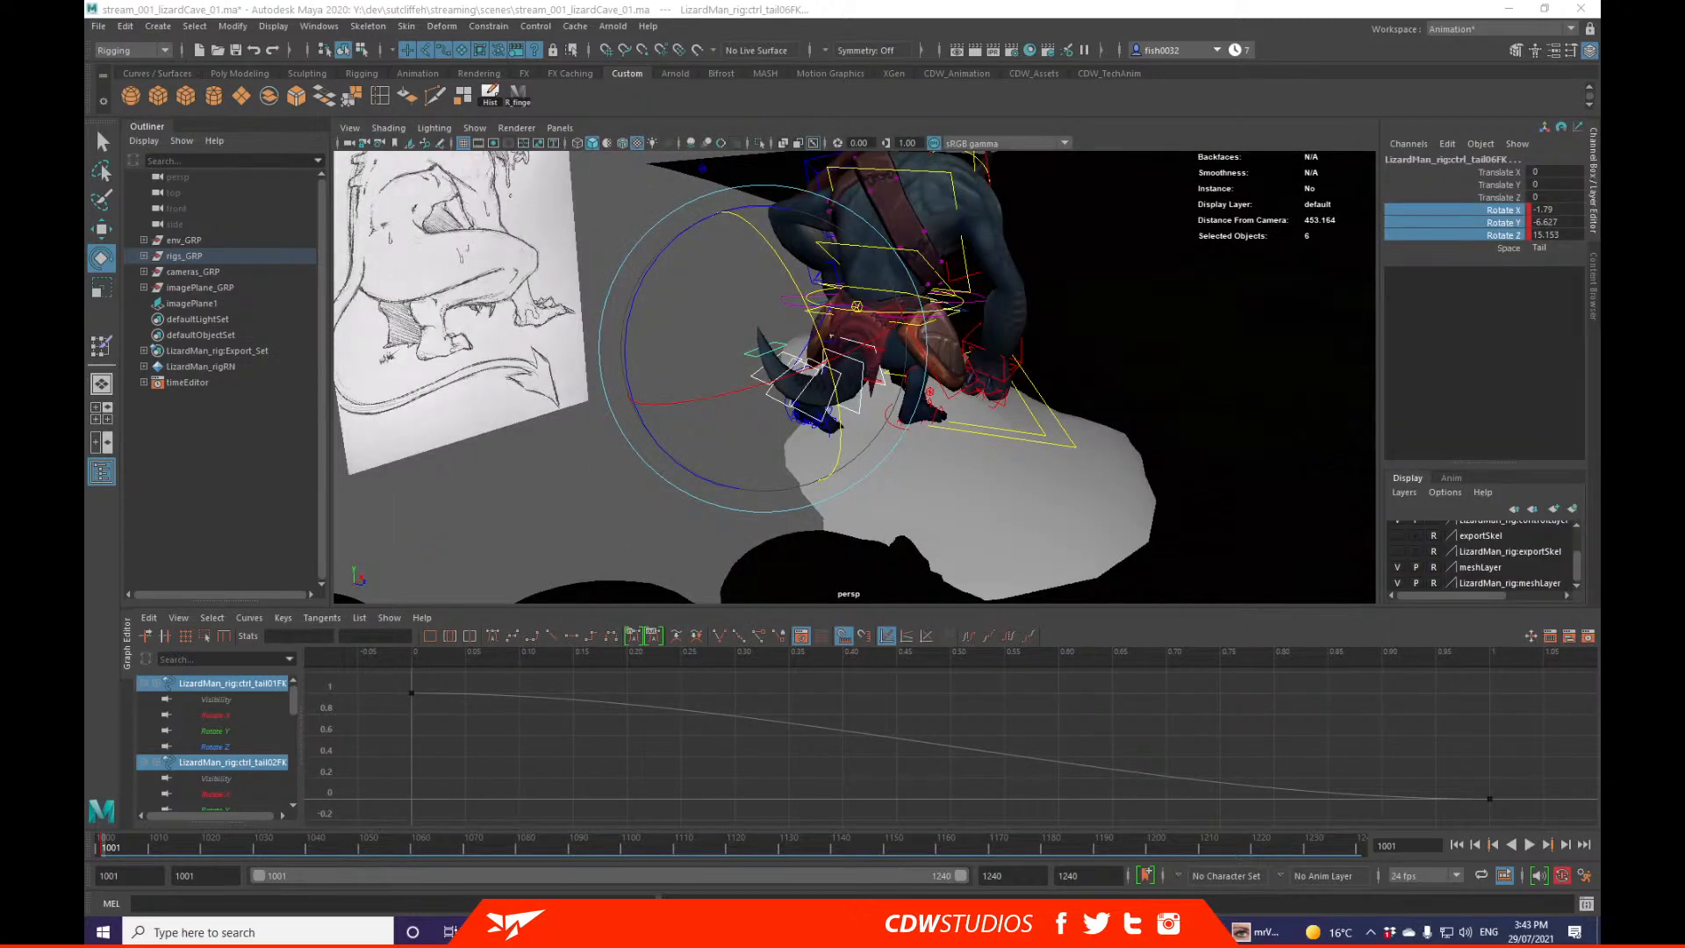
Step: Swing all six tail controls sideways to about 2 in Rotate Y
left_click_drag(970, 356, 933, 369, "alt")
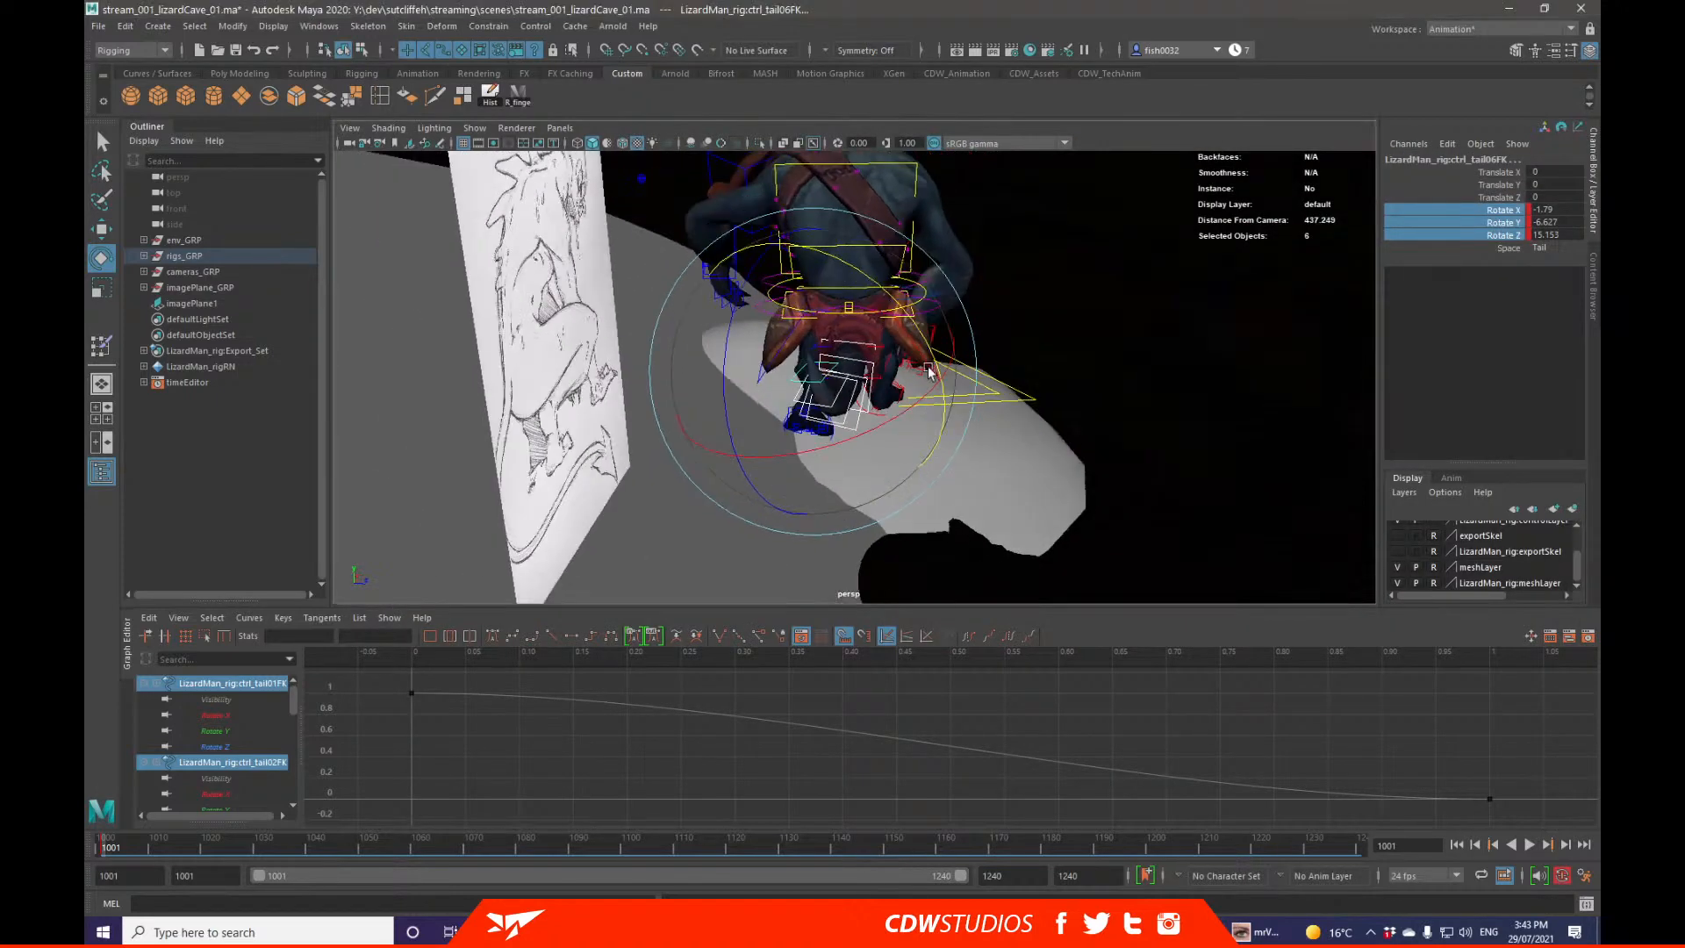
right_click_drag(932, 368, 985, 402, "alt")
key("q")
left_click_drag(985, 403, 877, 351, "alt")
right_click_drag(877, 351, 787, 339, "alt")
left_click_drag(788, 339, 880, 299, "alt")
middle_click_drag(880, 299, 885, 332, "alt")
right_click_drag(886, 333, 839, 301, "alt")
left_click_drag(853, 322, 869, 417, "alt")
key("e")
left_click_drag(871, 428, 685, 360)
key("q")
right_click_drag(685, 360, 787, 405, "alt")
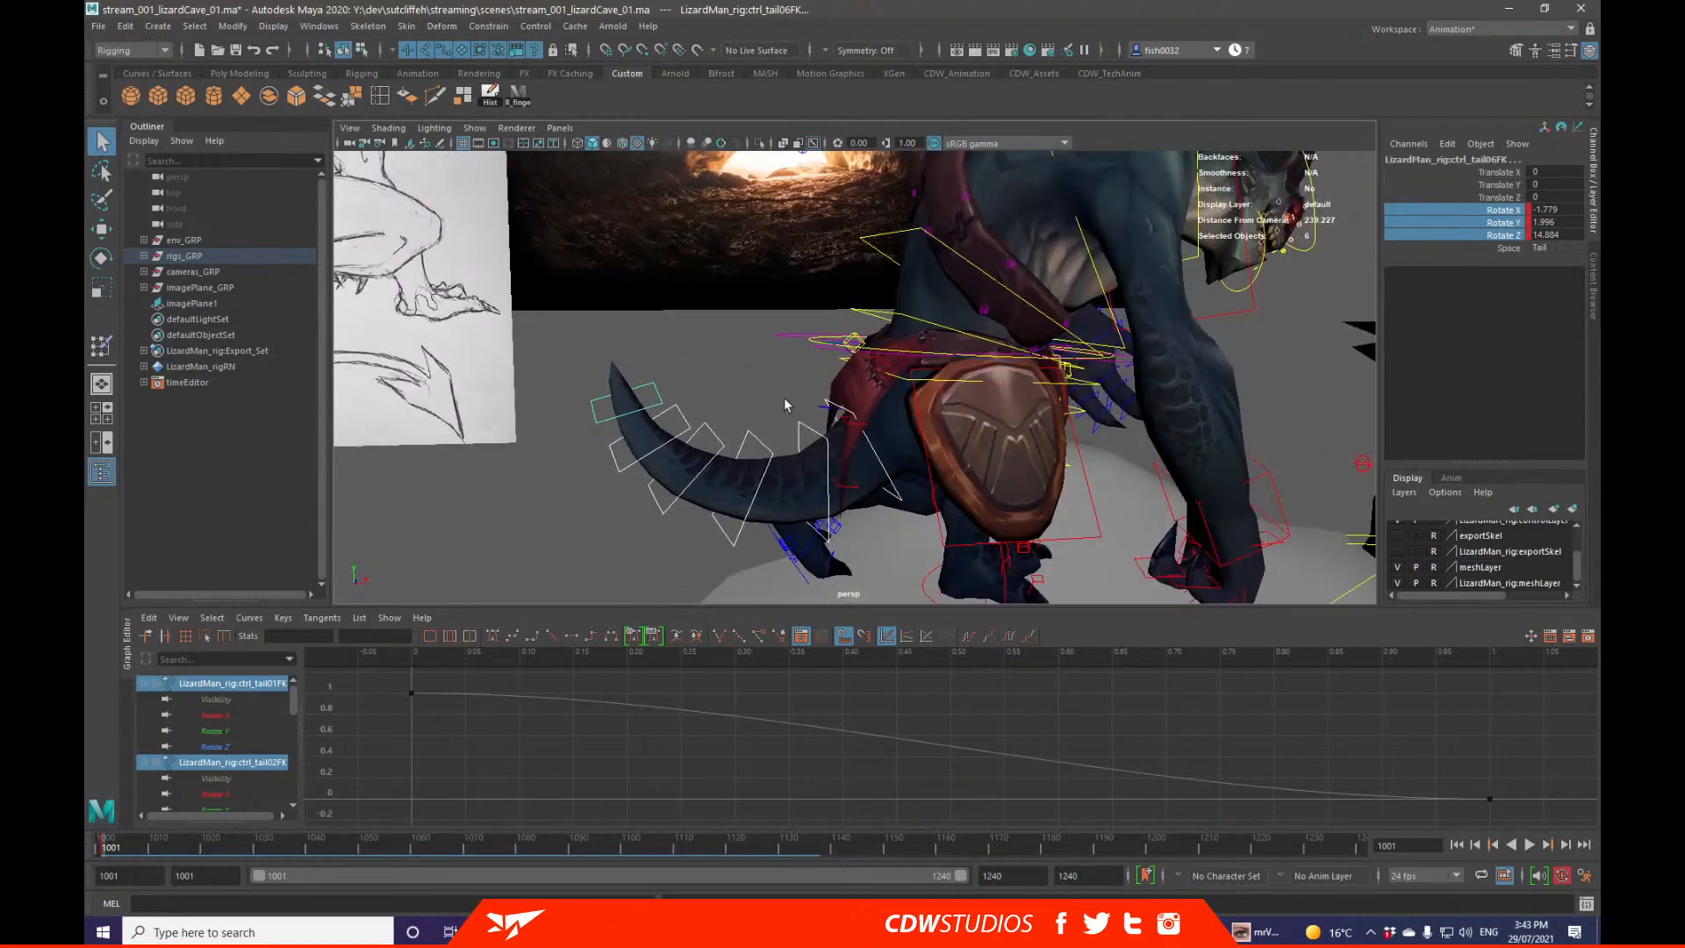
Step: Raise the tail from its base by rotating the first tail control to about 43 in Z
left_click(874, 465)
key("e")
left_click_drag(751, 395, 905, 365)
key("q")
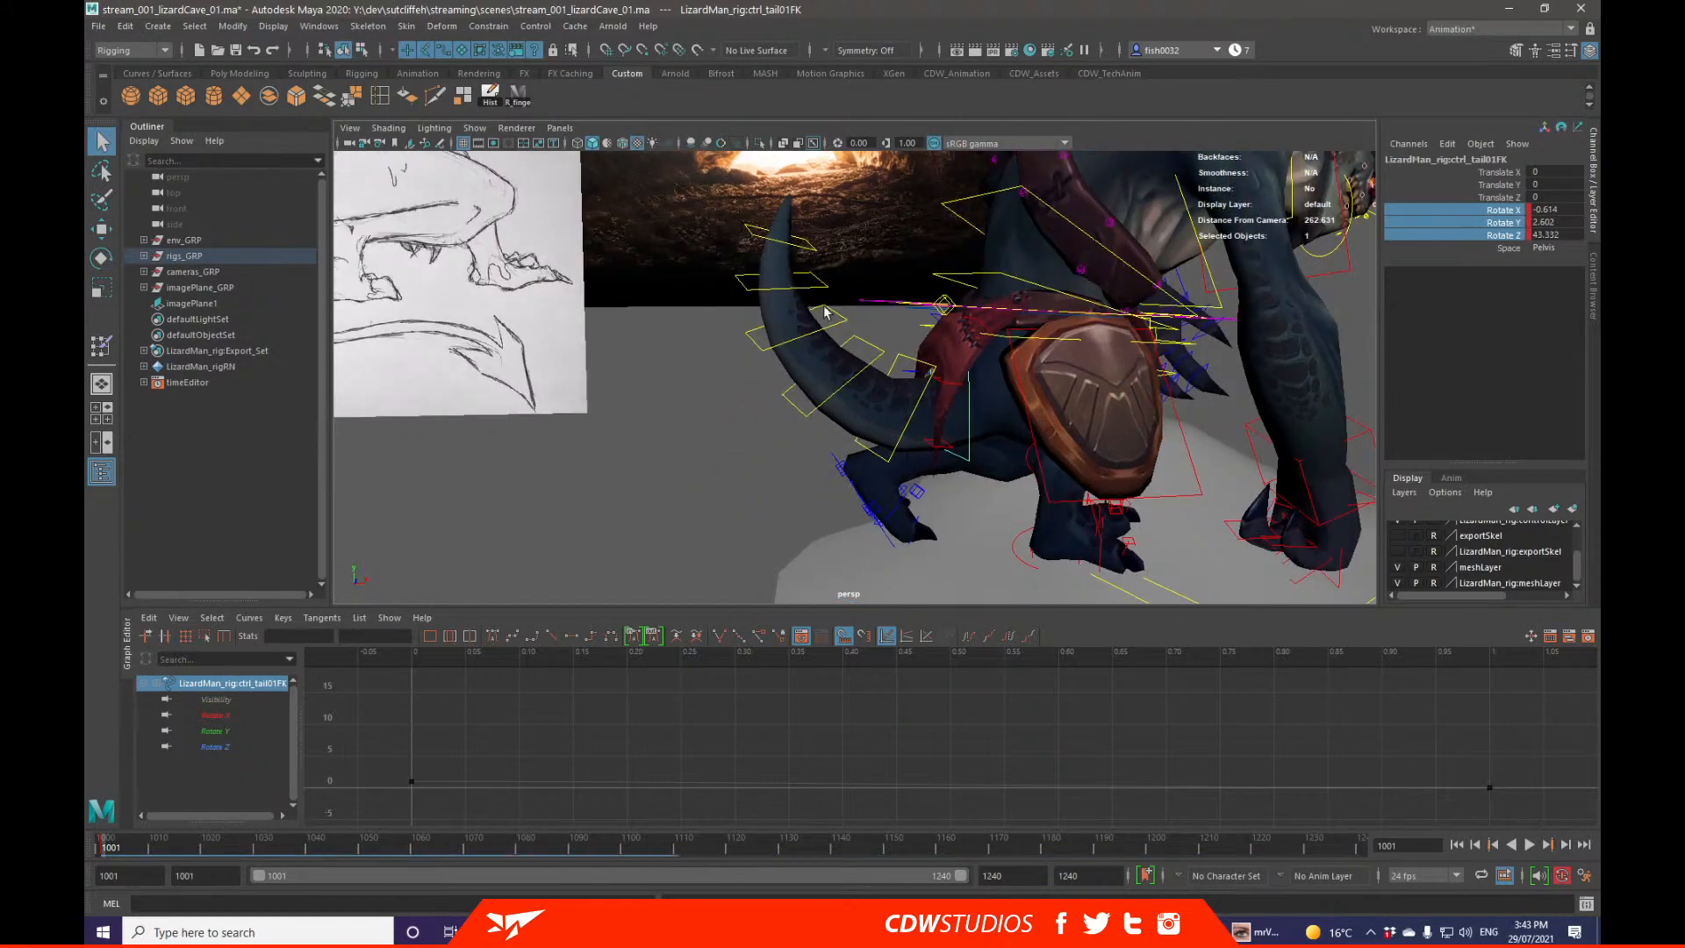
Step: Rotate the last two tail controls together, and adjust the bend of the fourth tail control
left_click(815, 251)
left_click(818, 285, "shift")
key("e")
left_click_drag(647, 225, 700, 216)
key("q")
left_click(823, 328)
key("e")
key("q")
Step: Rotate the last two tail controls again, bringing the tip control to about 38.5 in Z
left_click(783, 288)
left_click(740, 268, "shift")
key("e")
key("q")
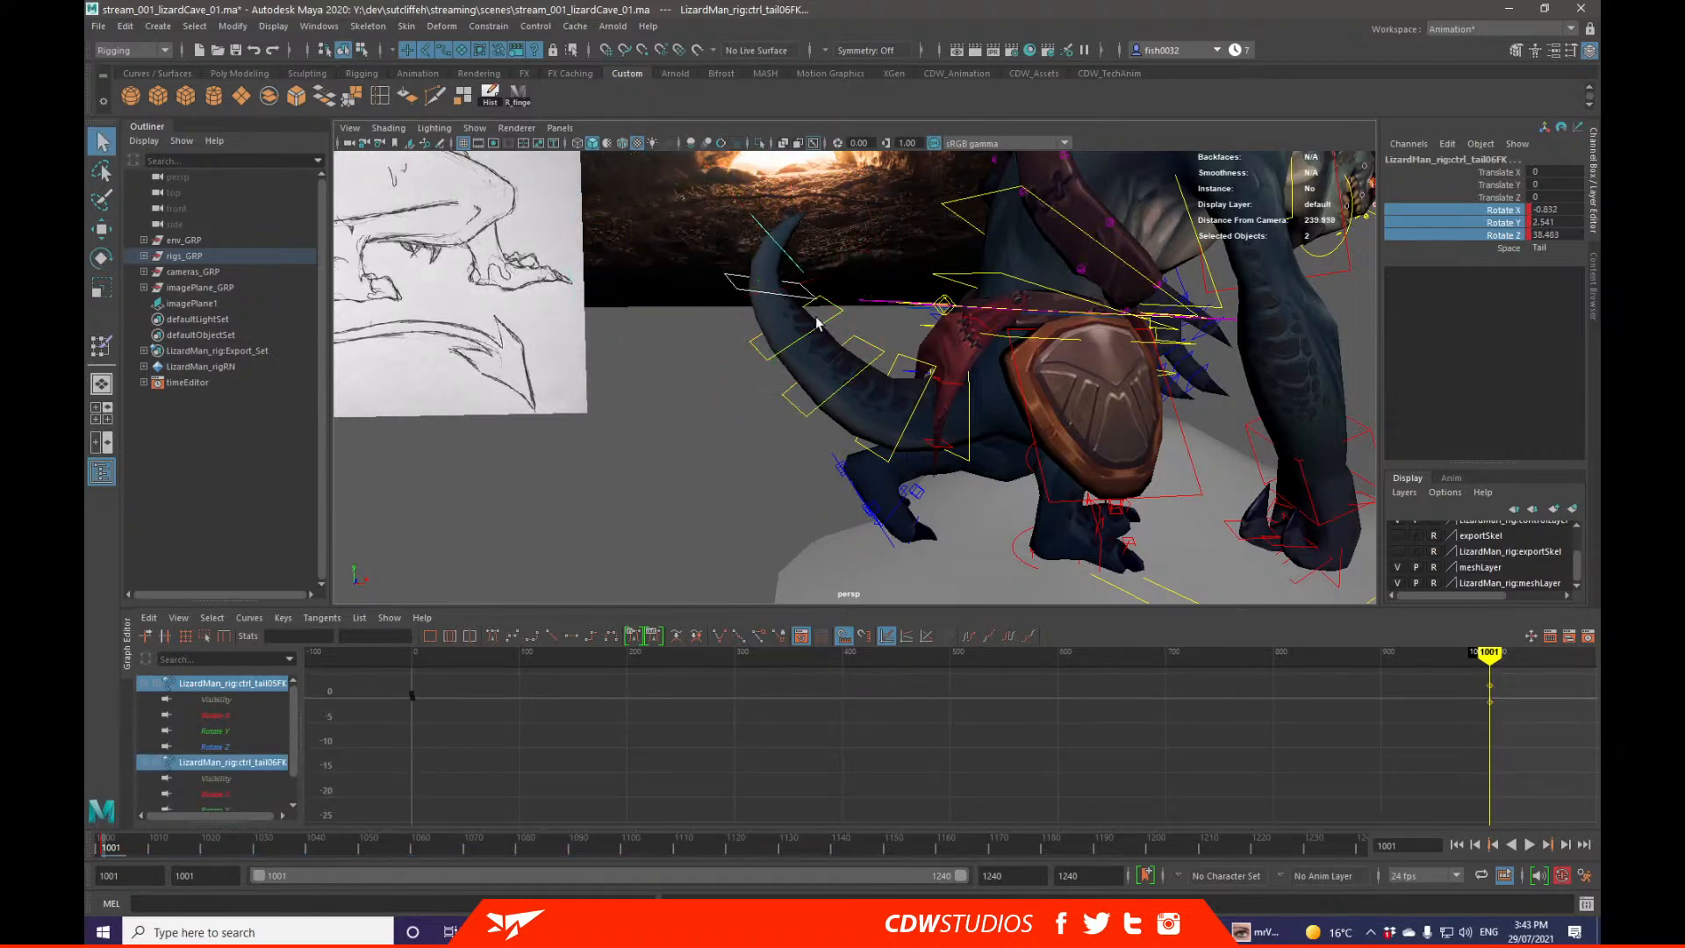
Step: Rotate the fourth and third tail controls individually to smooth the tail's upward curve
left_click_drag(838, 372, 864, 358, "alt")
left_click(860, 351)
key("e")
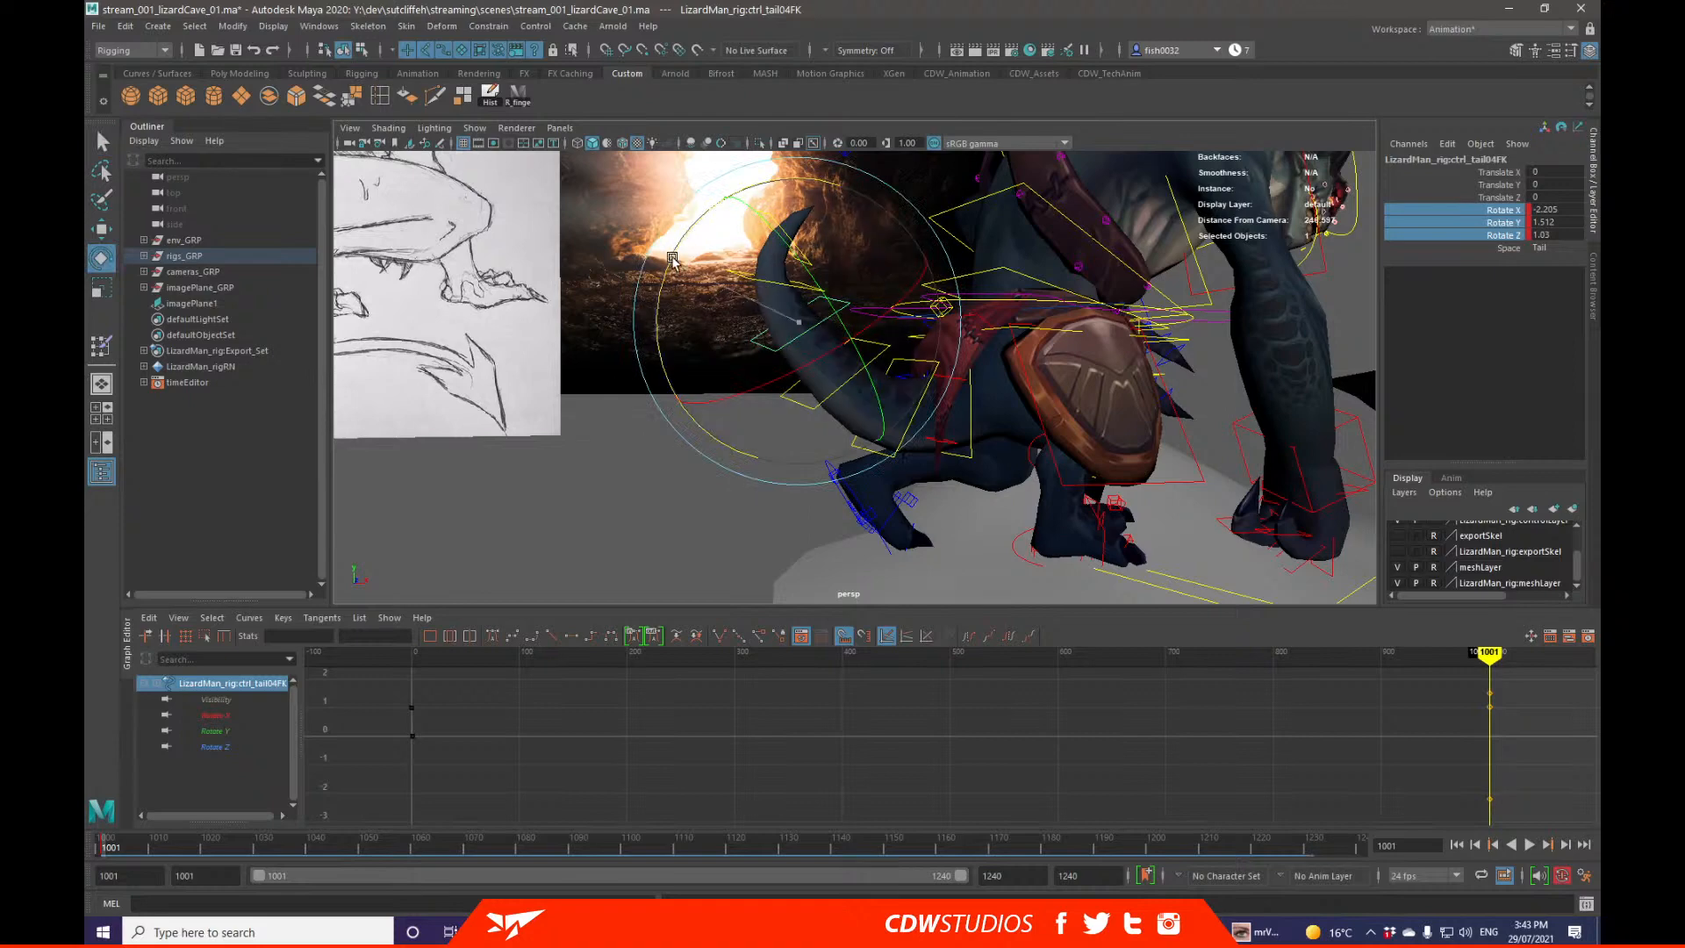
left_click_drag(690, 229, 721, 243)
key("q")
left_click(846, 384)
key("e")
left_click_drag(701, 338, 738, 310)
key("q")
Step: Refine the lower tail's bend from a rear three-quarter angle
left_click_drag(912, 450, 904, 372, "alt")
key("e")
key("q")
left_click(884, 392)
key("e")
key("q")
Step: Rotate the fourth tail control and twist the tail tip control to shape the upper tail's curl
left_click(840, 351)
key("e")
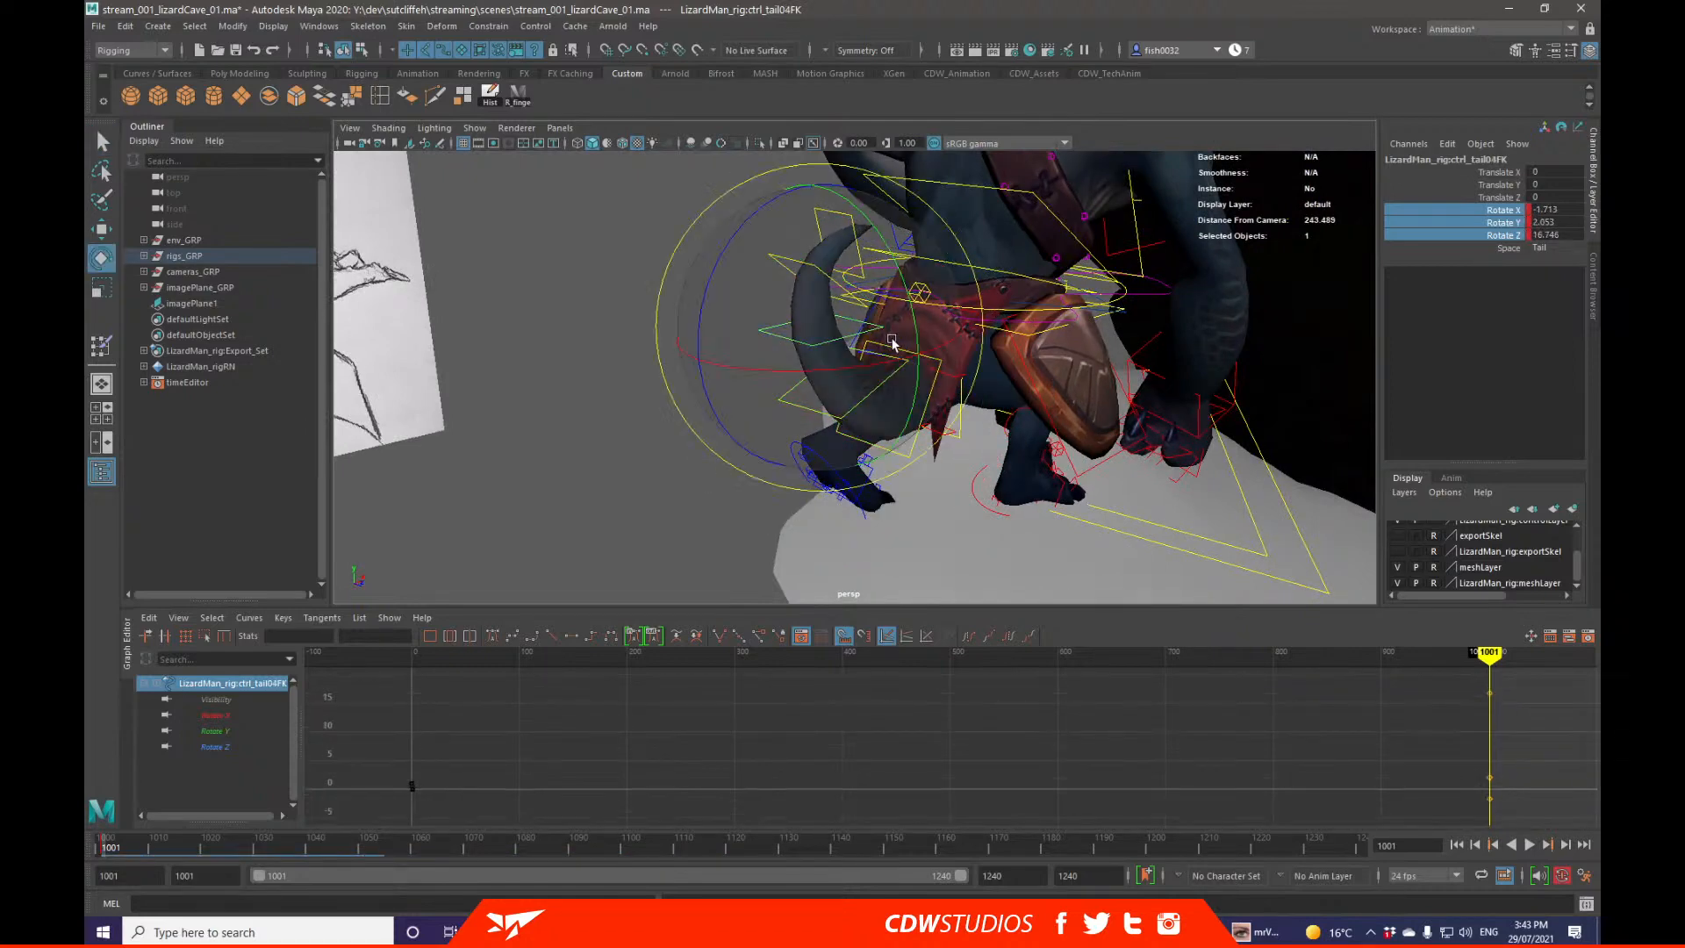
left_click_drag(898, 263, 794, 328)
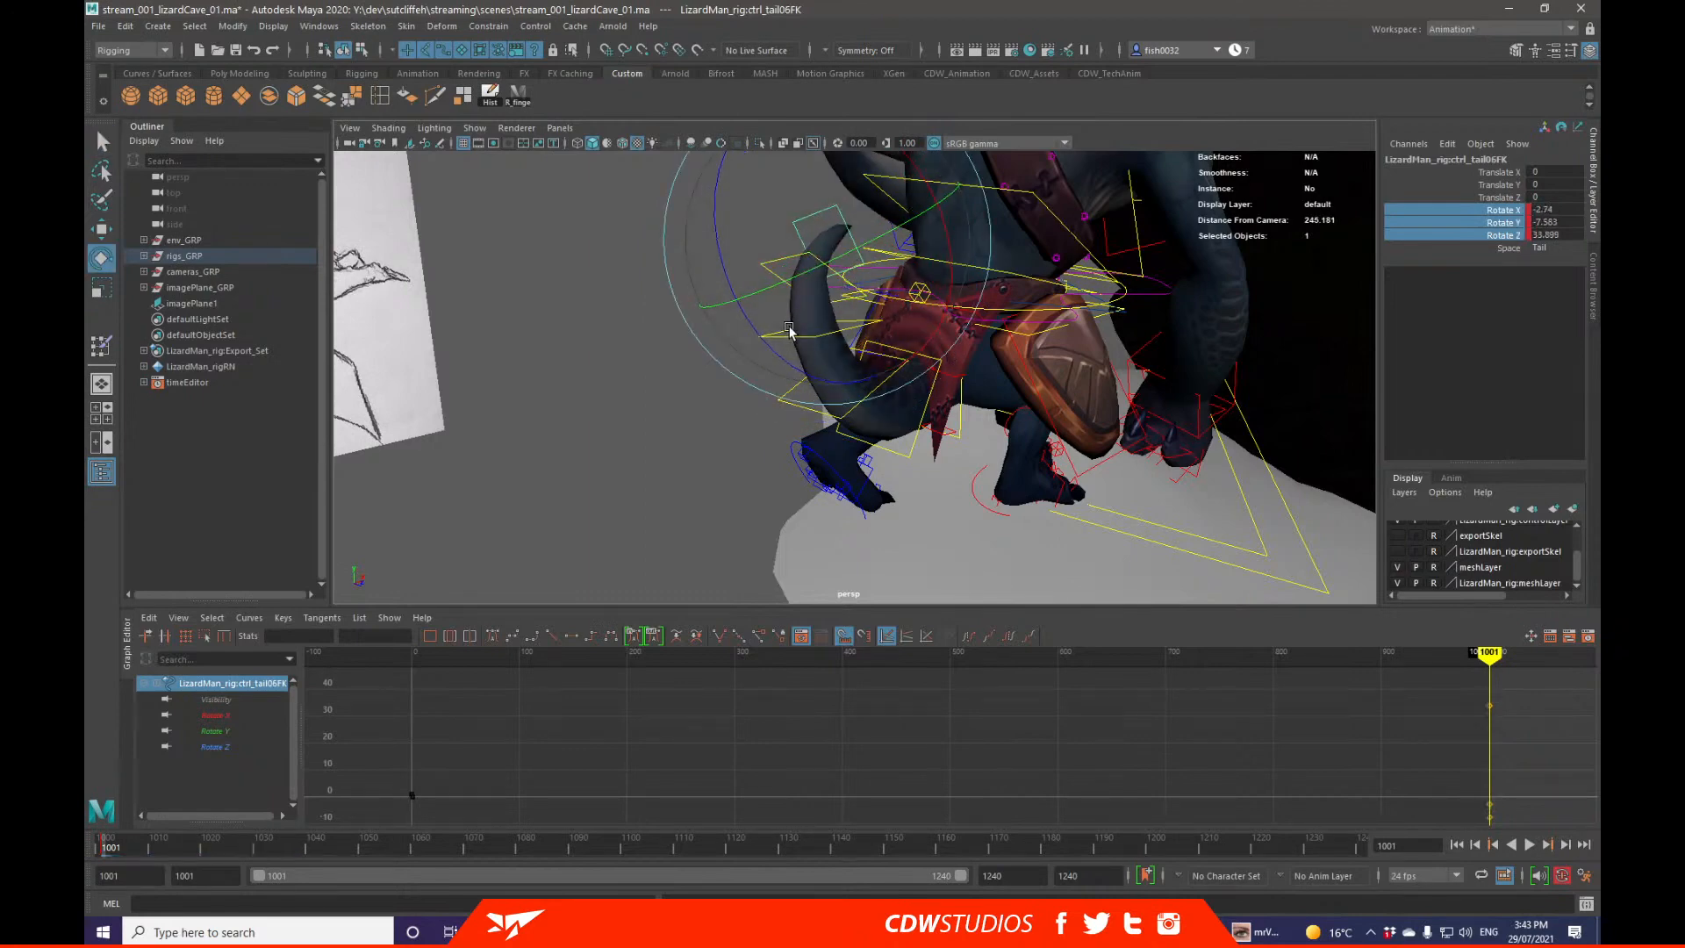
key("q")
key("e")
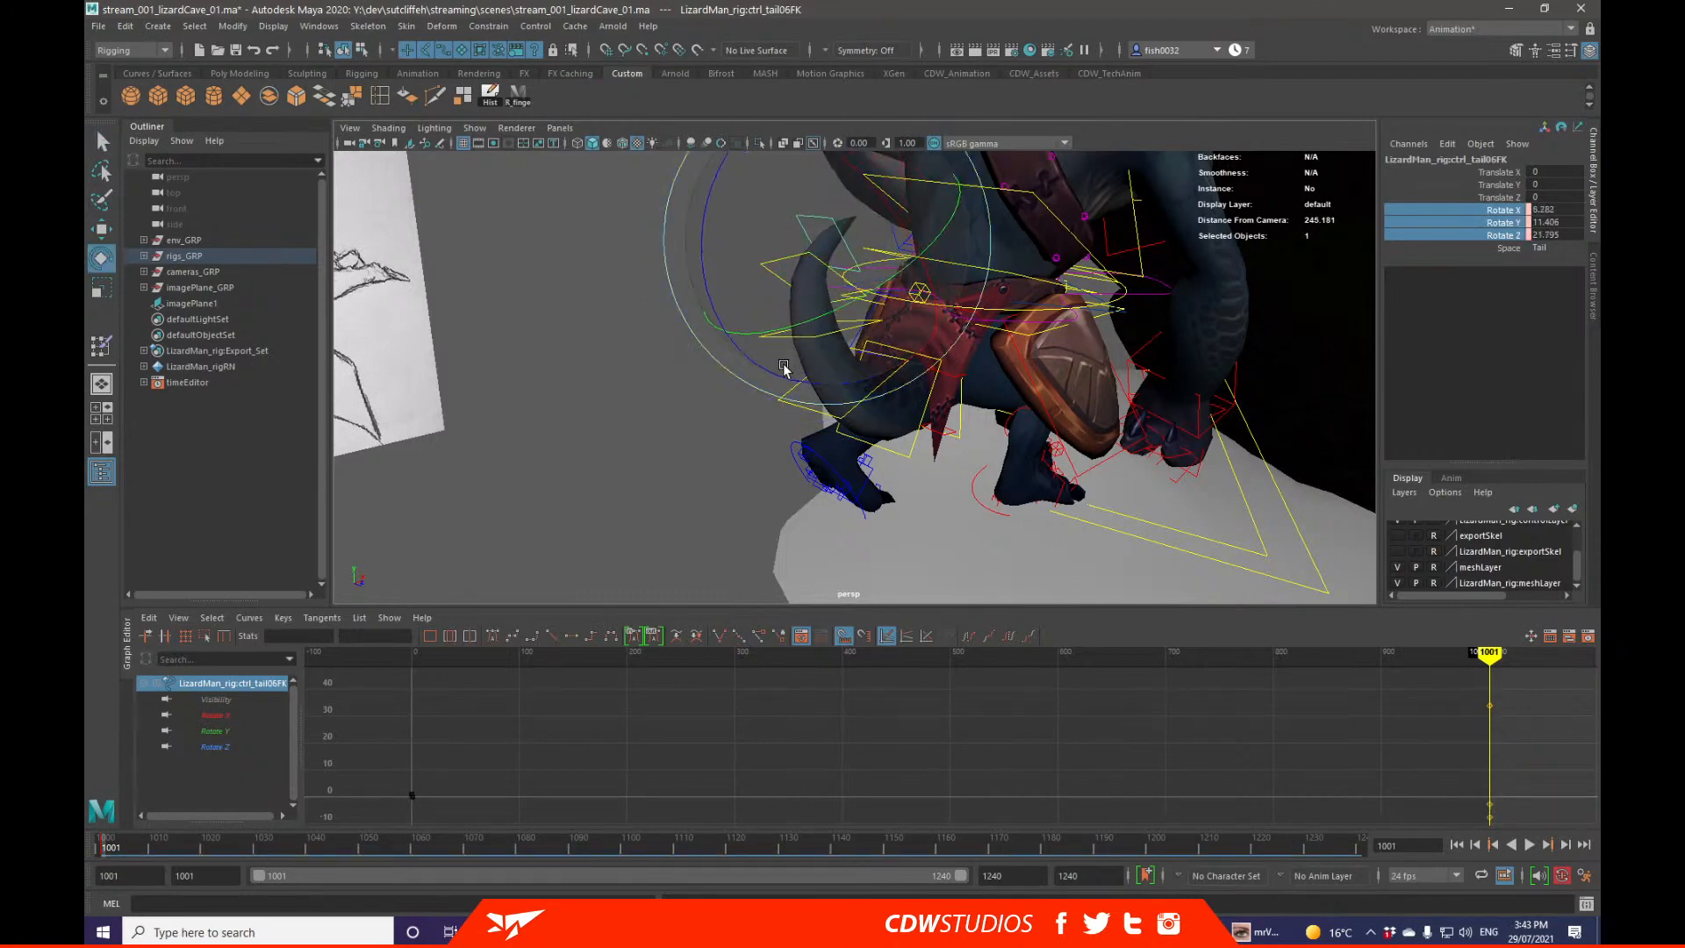
left_click_drag(887, 252, 947, 352)
key("q")
Step: Rotate the middle tail controls again to tighten the curve, finishing with the fourth control
left_click(872, 353)
key("e")
key("q")
left_click(849, 315)
key("e")
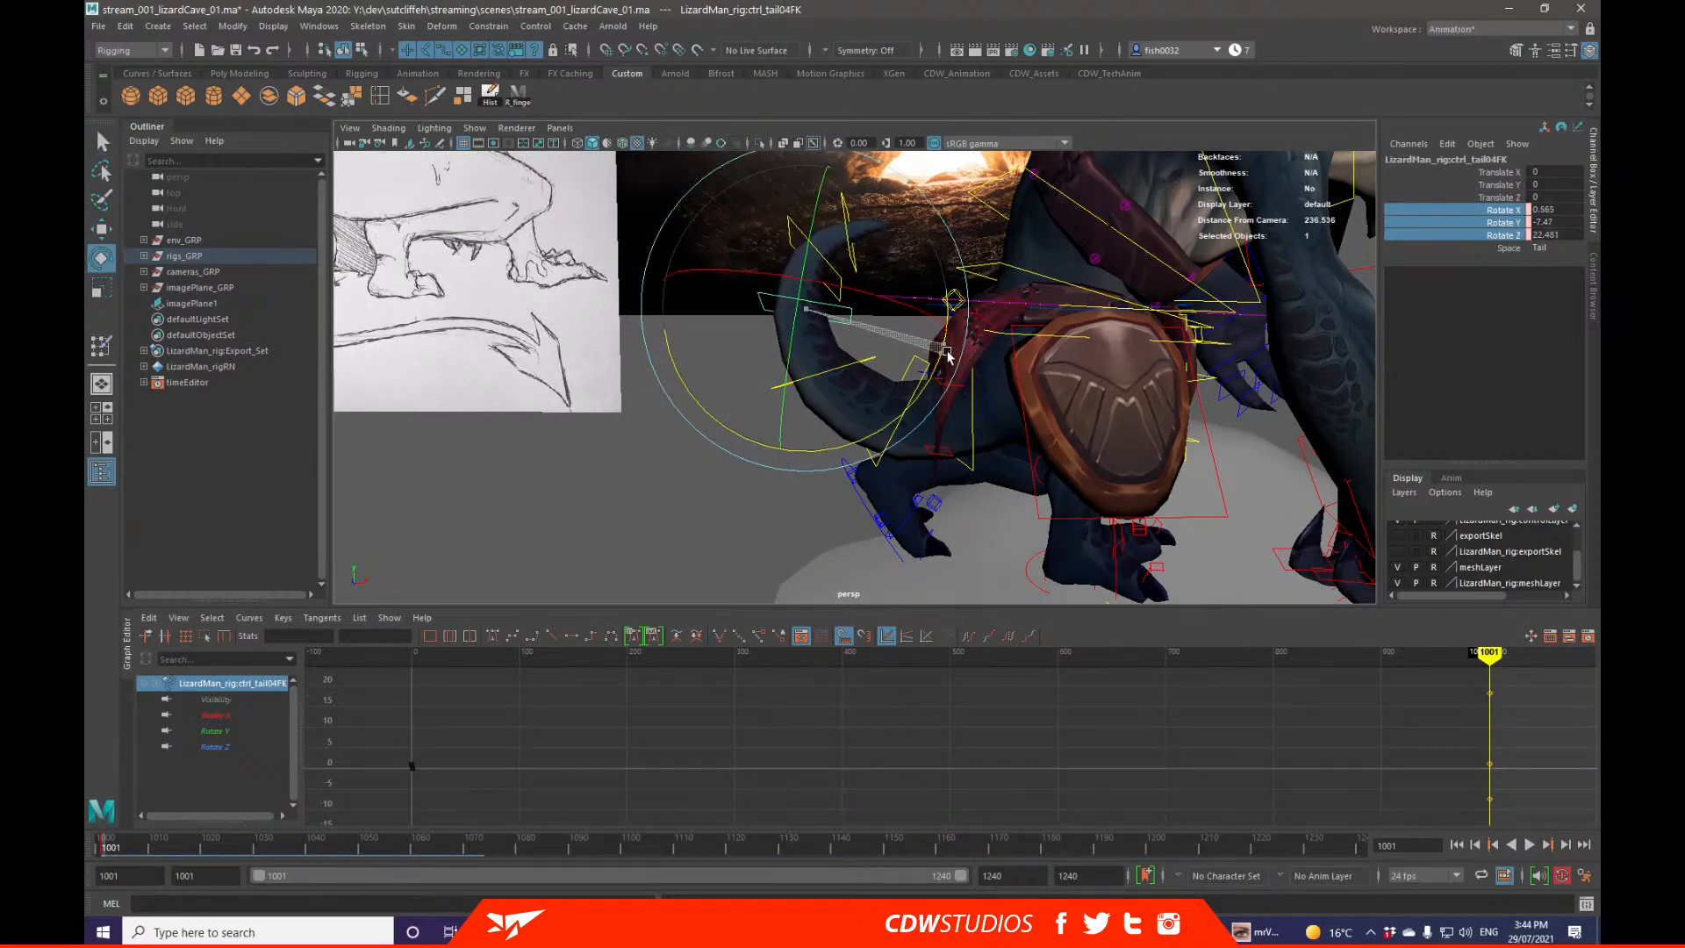
Step: Rotate the tail tip control to about -3.8, 7.3 and -17.3 in X, Y and Z, flicking the tip outward
key("q")
left_click(857, 267)
key("e")
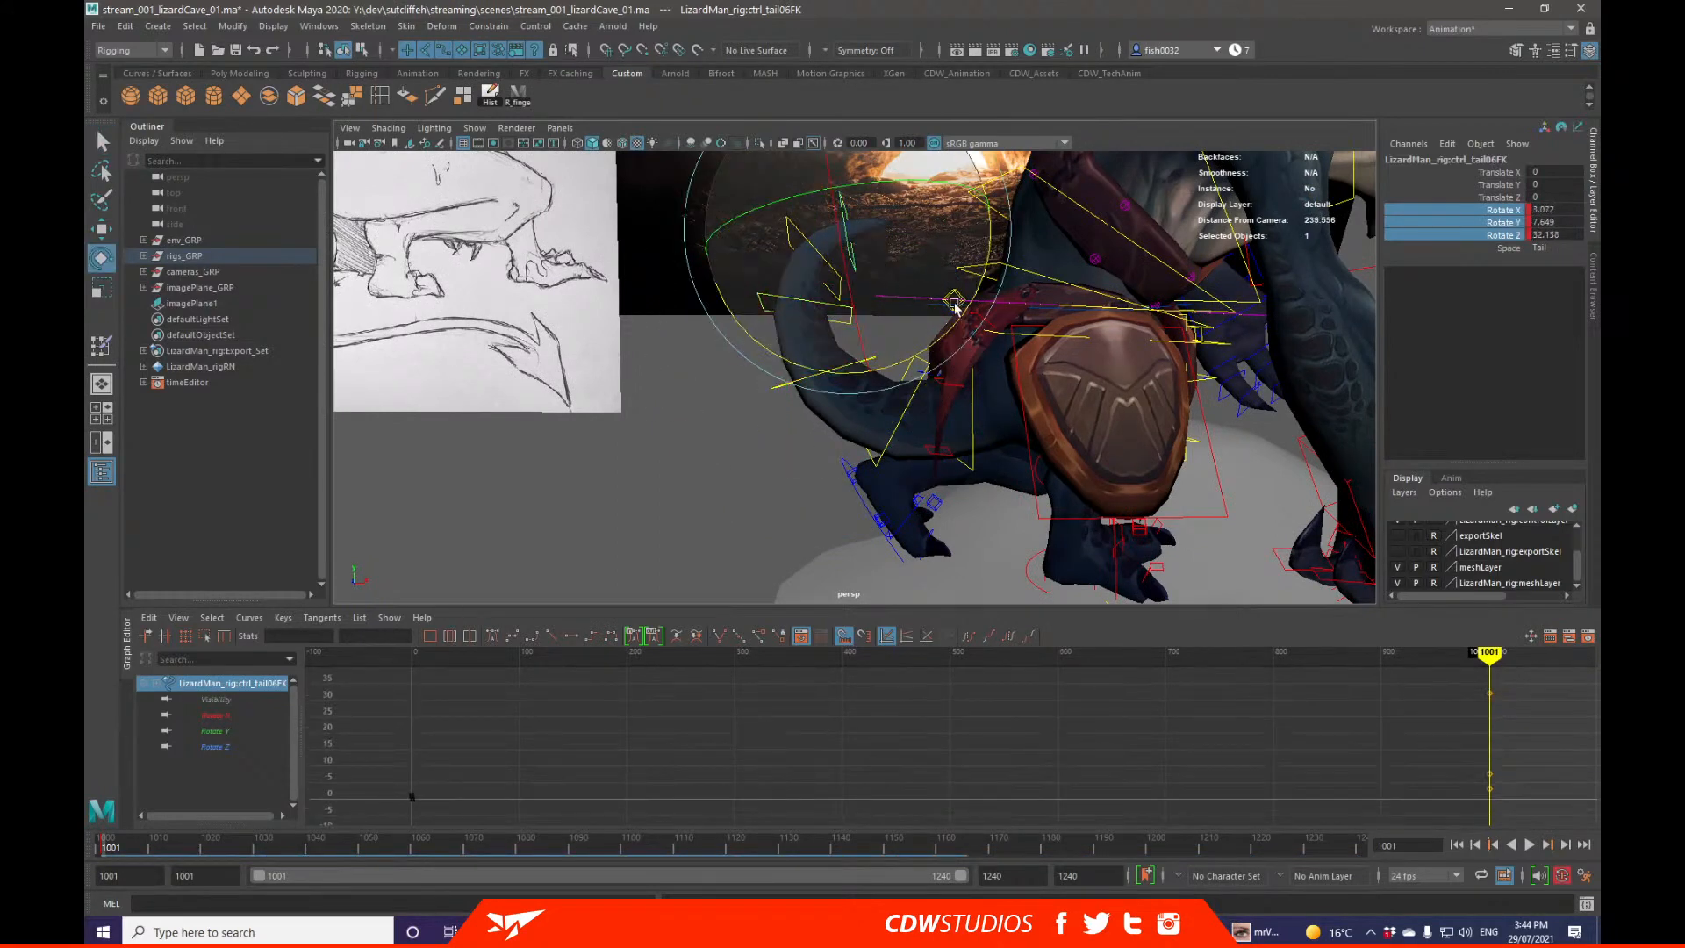
left_click_drag(952, 294, 937, 189)
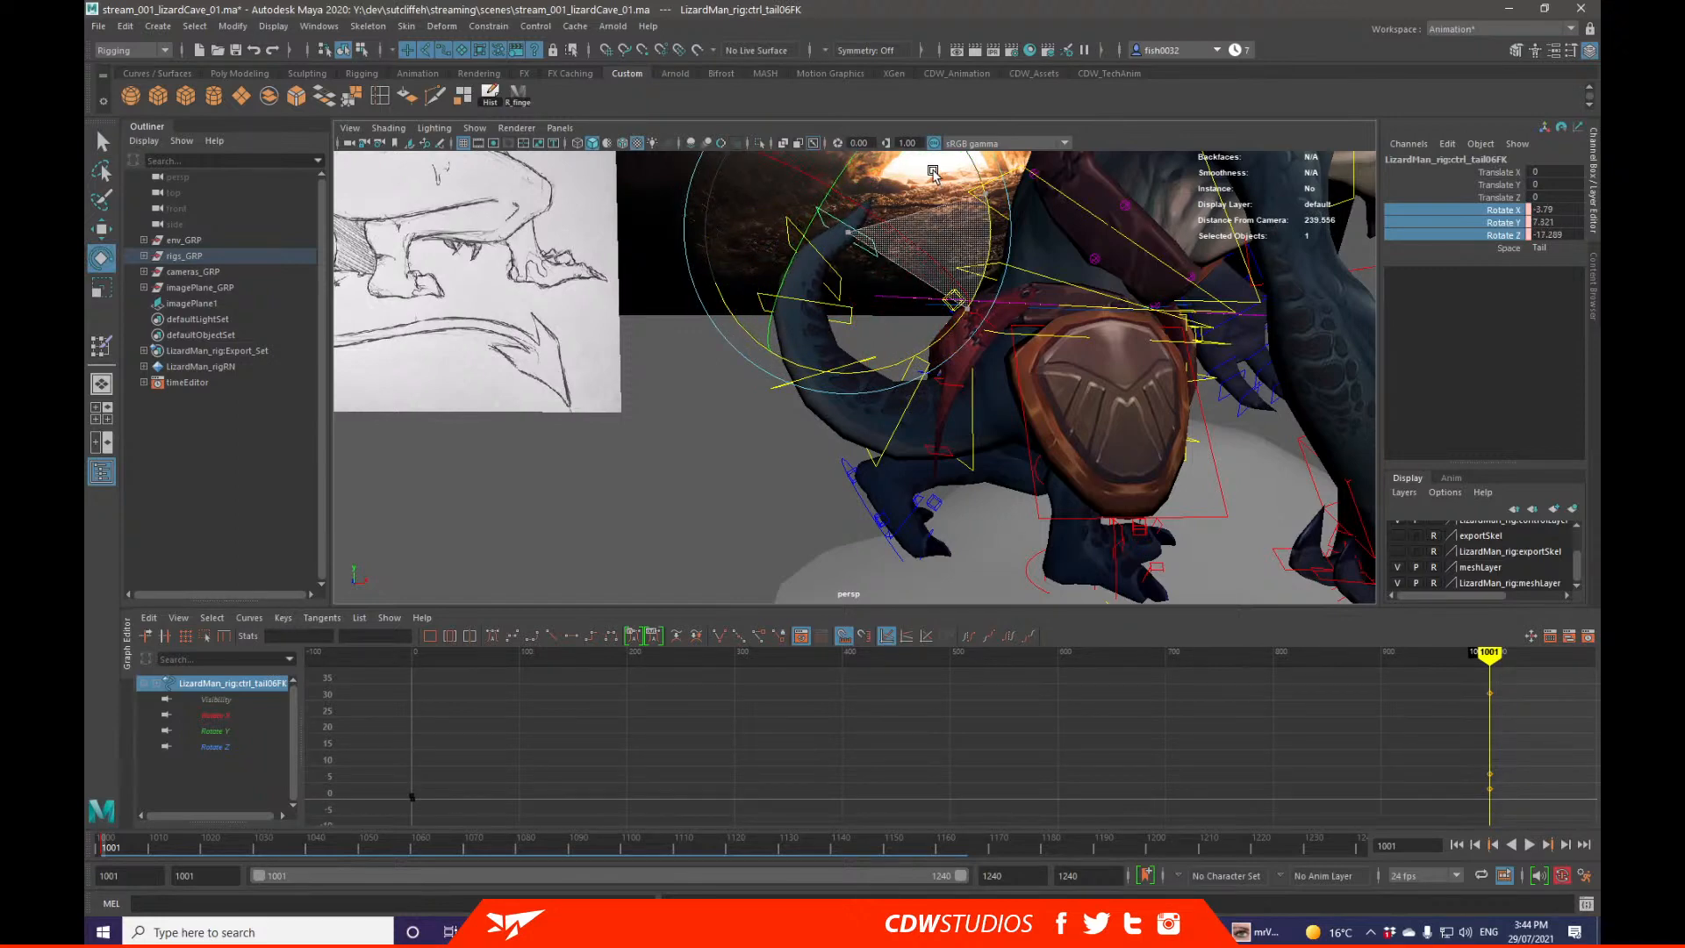
key("q")
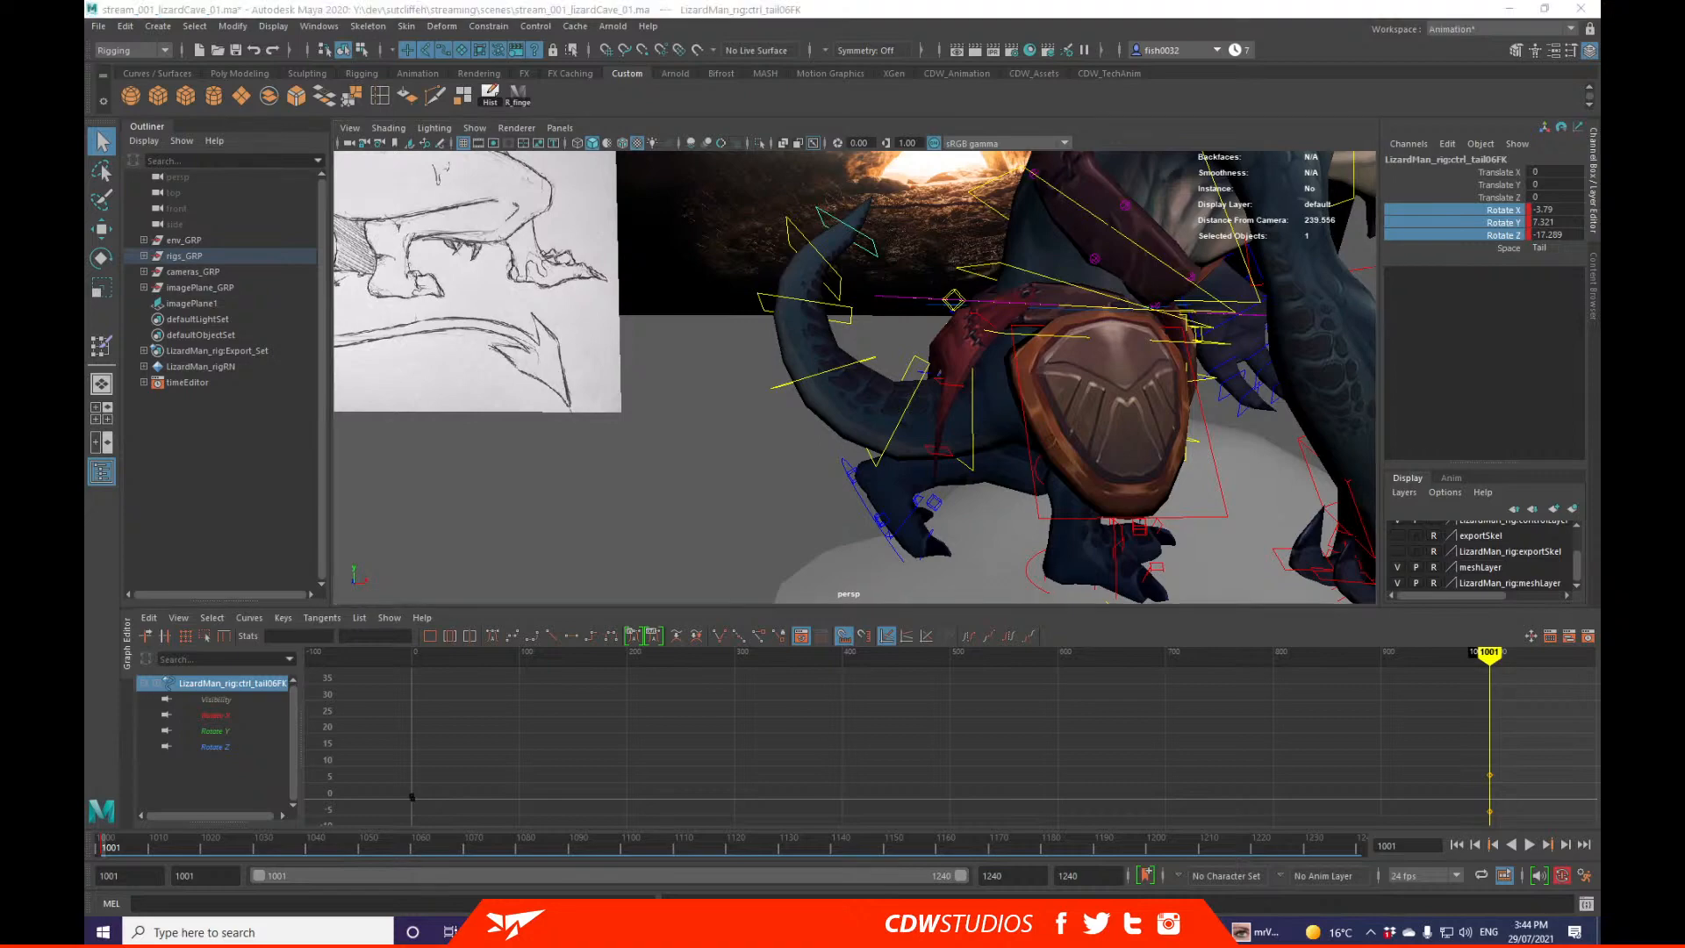
Step: Play back the scene from frame 1001 to review the character's pose and motion
right_click_drag(895, 457, 779, 466, "alt")
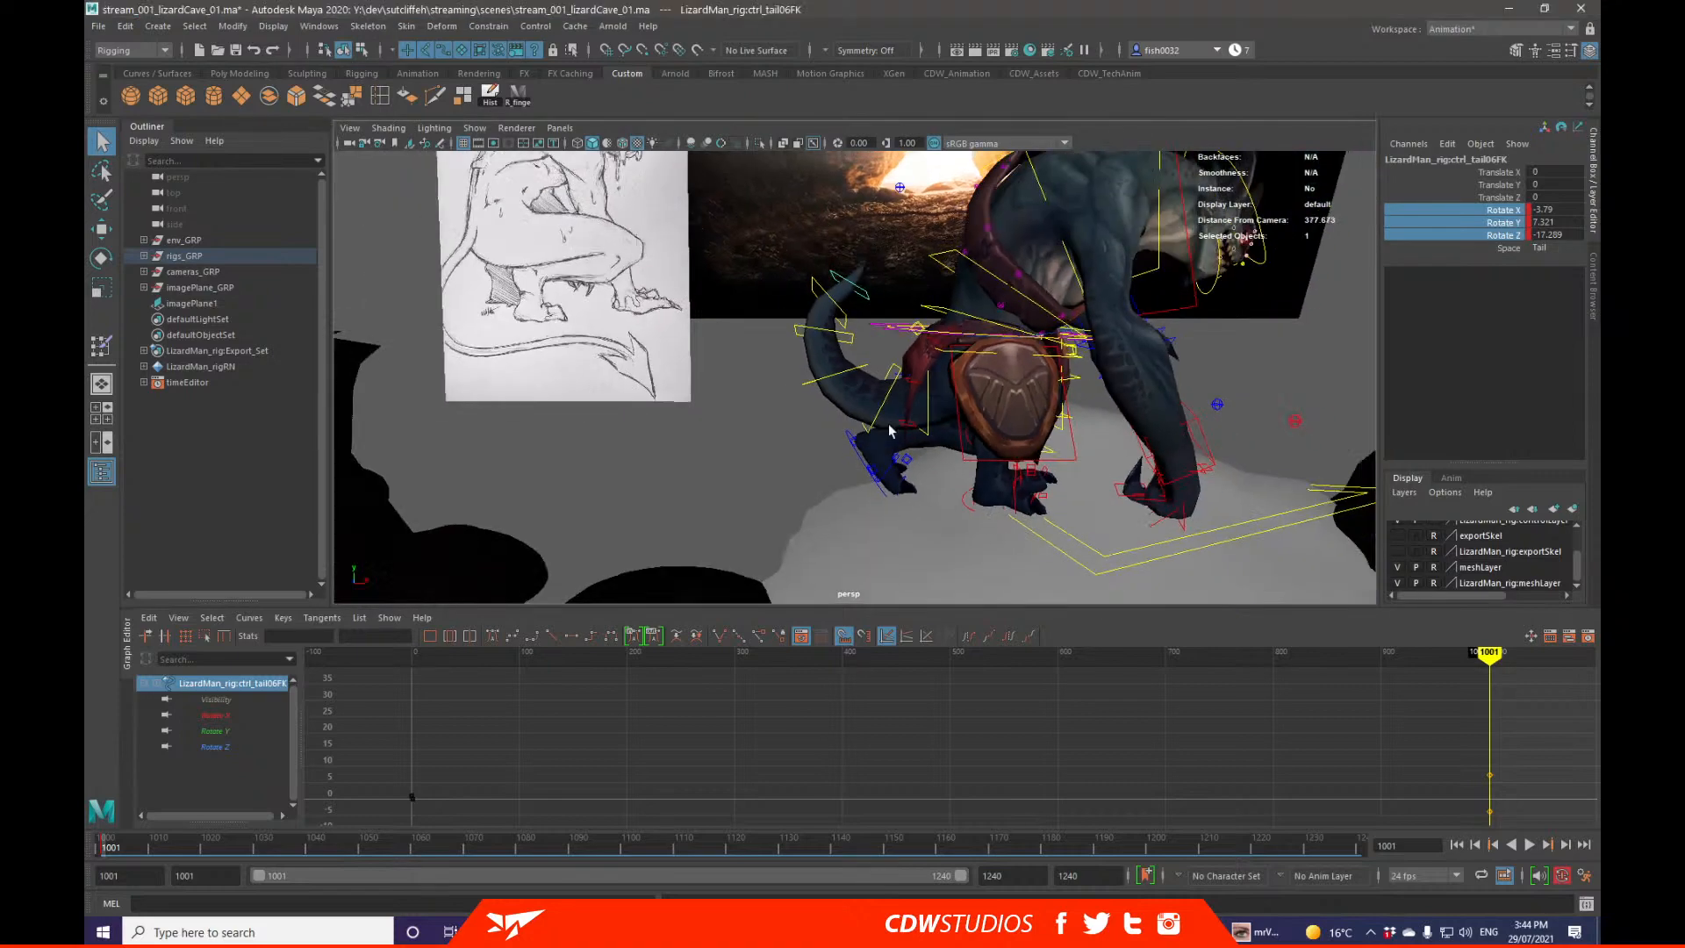
key("alt+v")
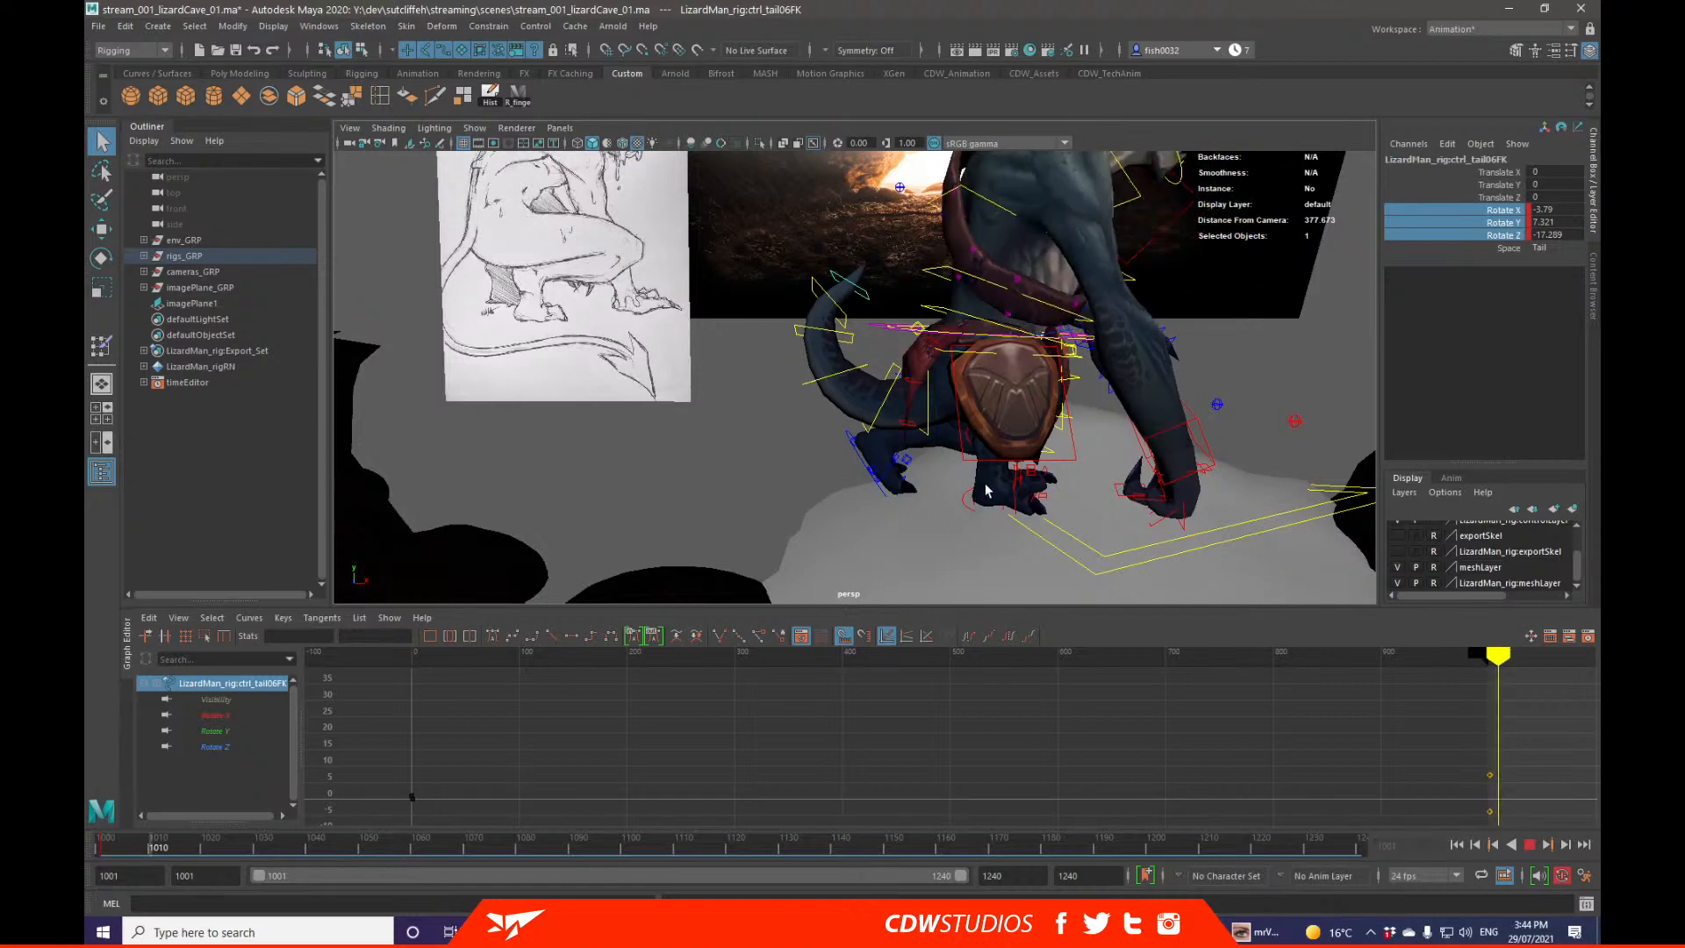
Step: Check the curves of the three lower spine controls at frame 1025, and select only the lowest spine control
middle_click_drag(1037, 342, 981, 418, "alt")
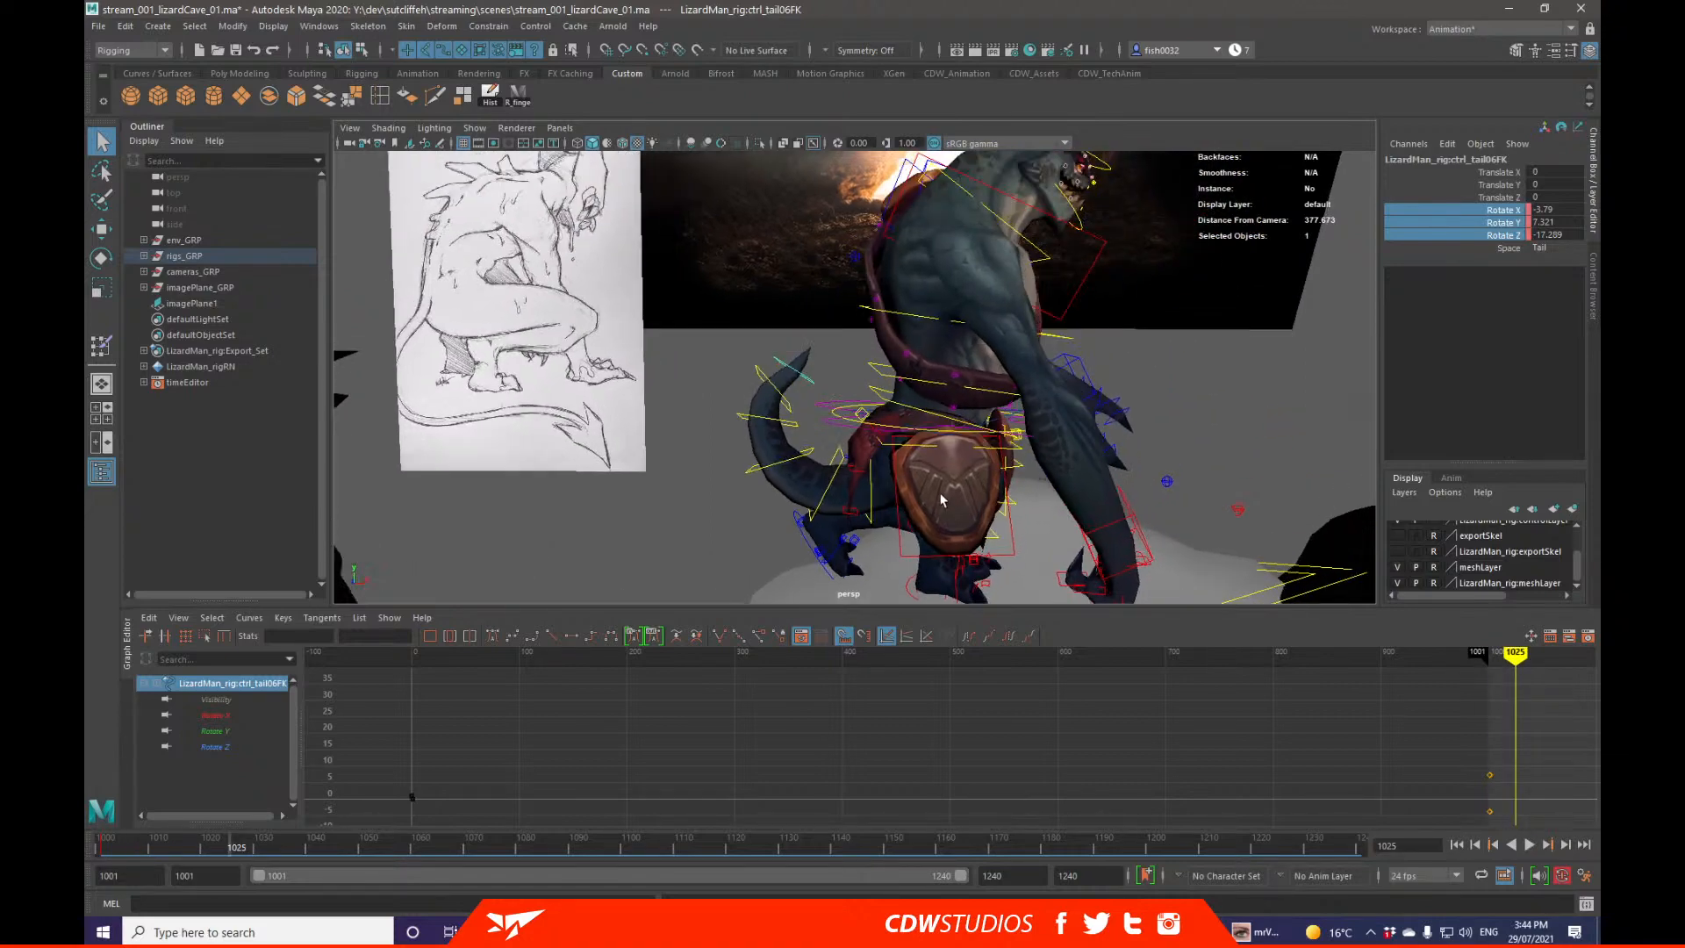
left_click_drag(981, 418, 943, 490, "alt")
left_click(914, 428)
left_click(911, 409, "shift")
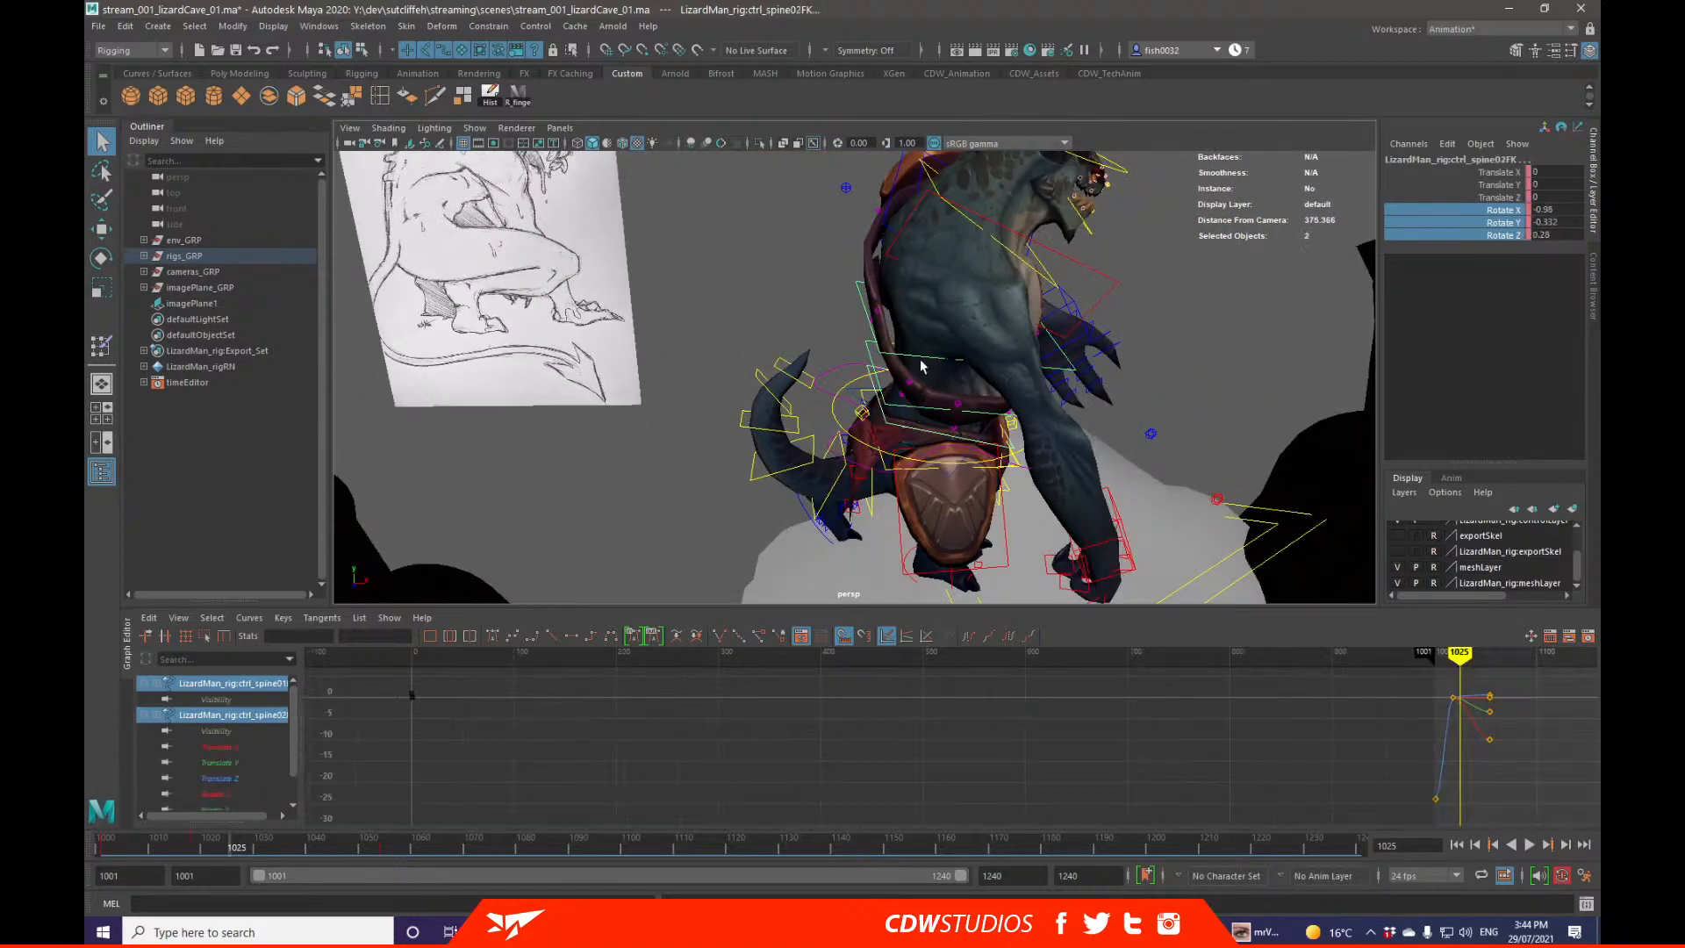
left_click(951, 401, "shift")
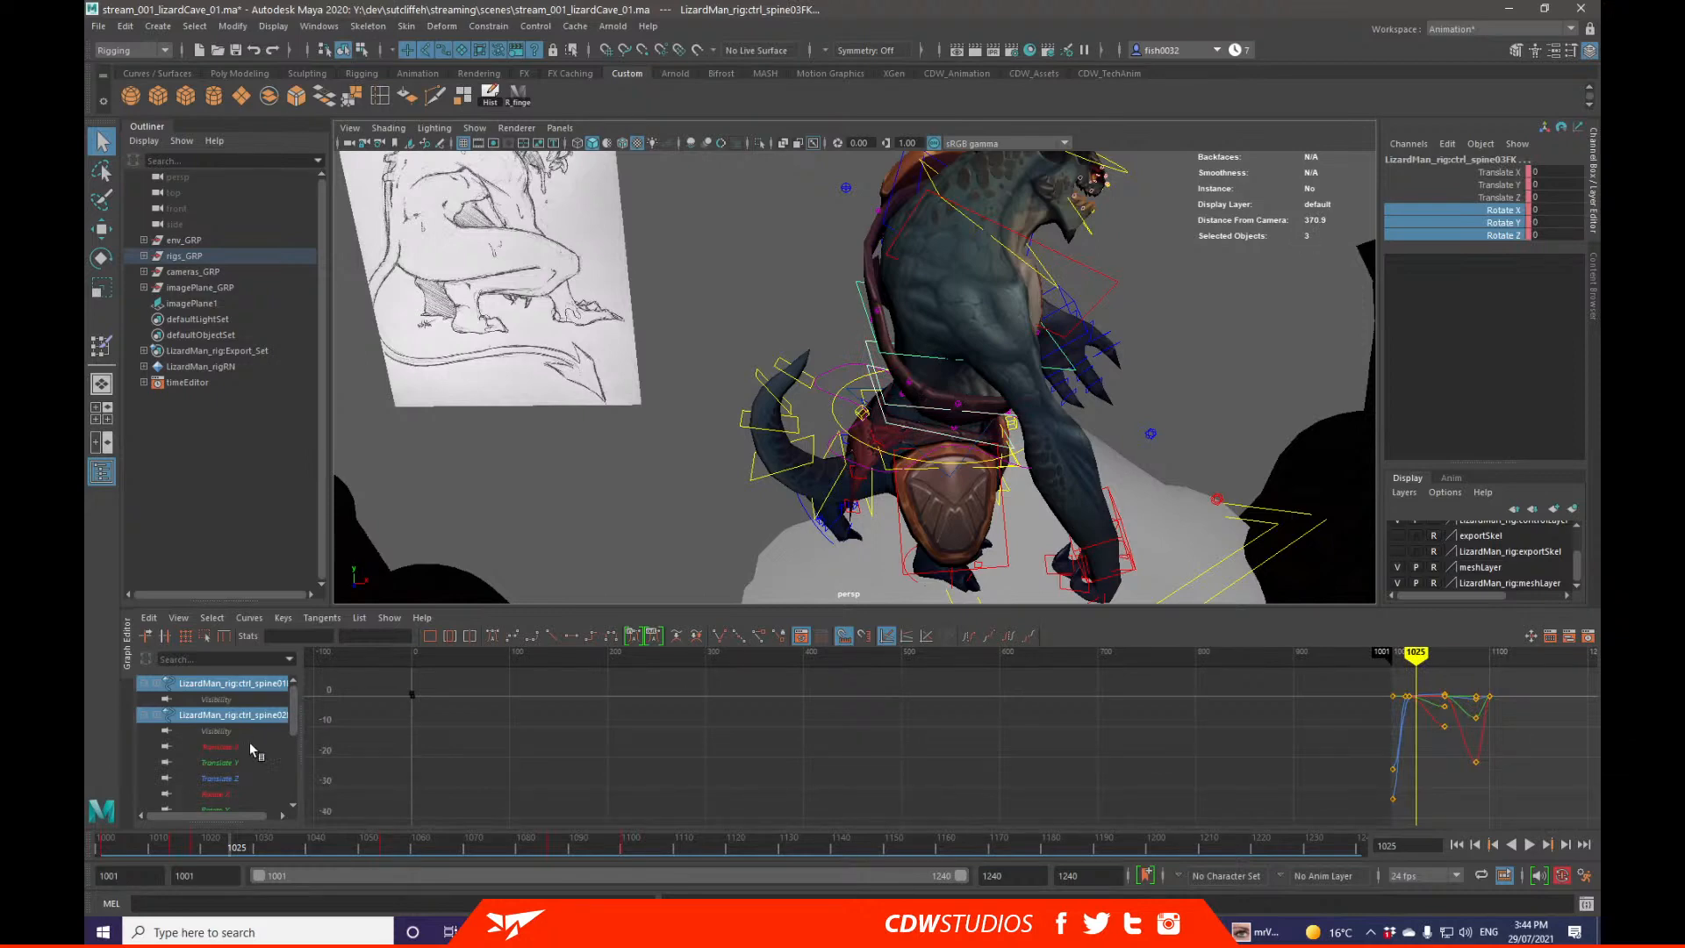
mouse_move(293, 716)
left_mouse_down()
mouse_move(291, 737)
mouse_move(290, 713)
left_mouse_up()
left_click(266, 685)
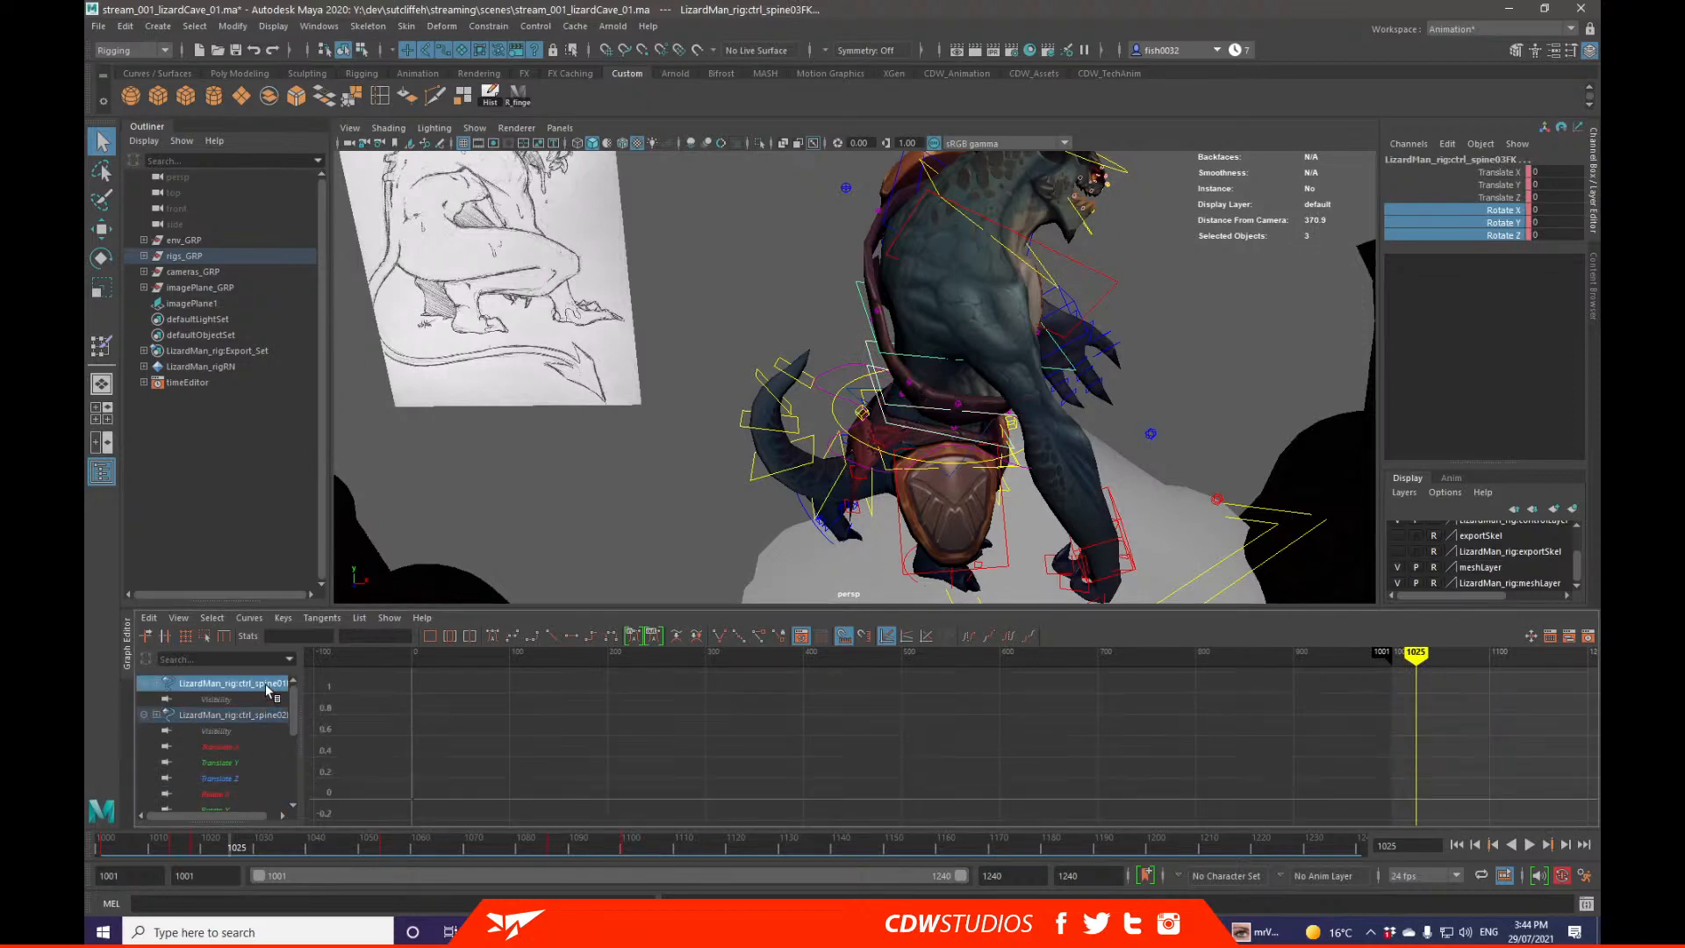
left_click_drag(812, 524, 864, 501, "alt")
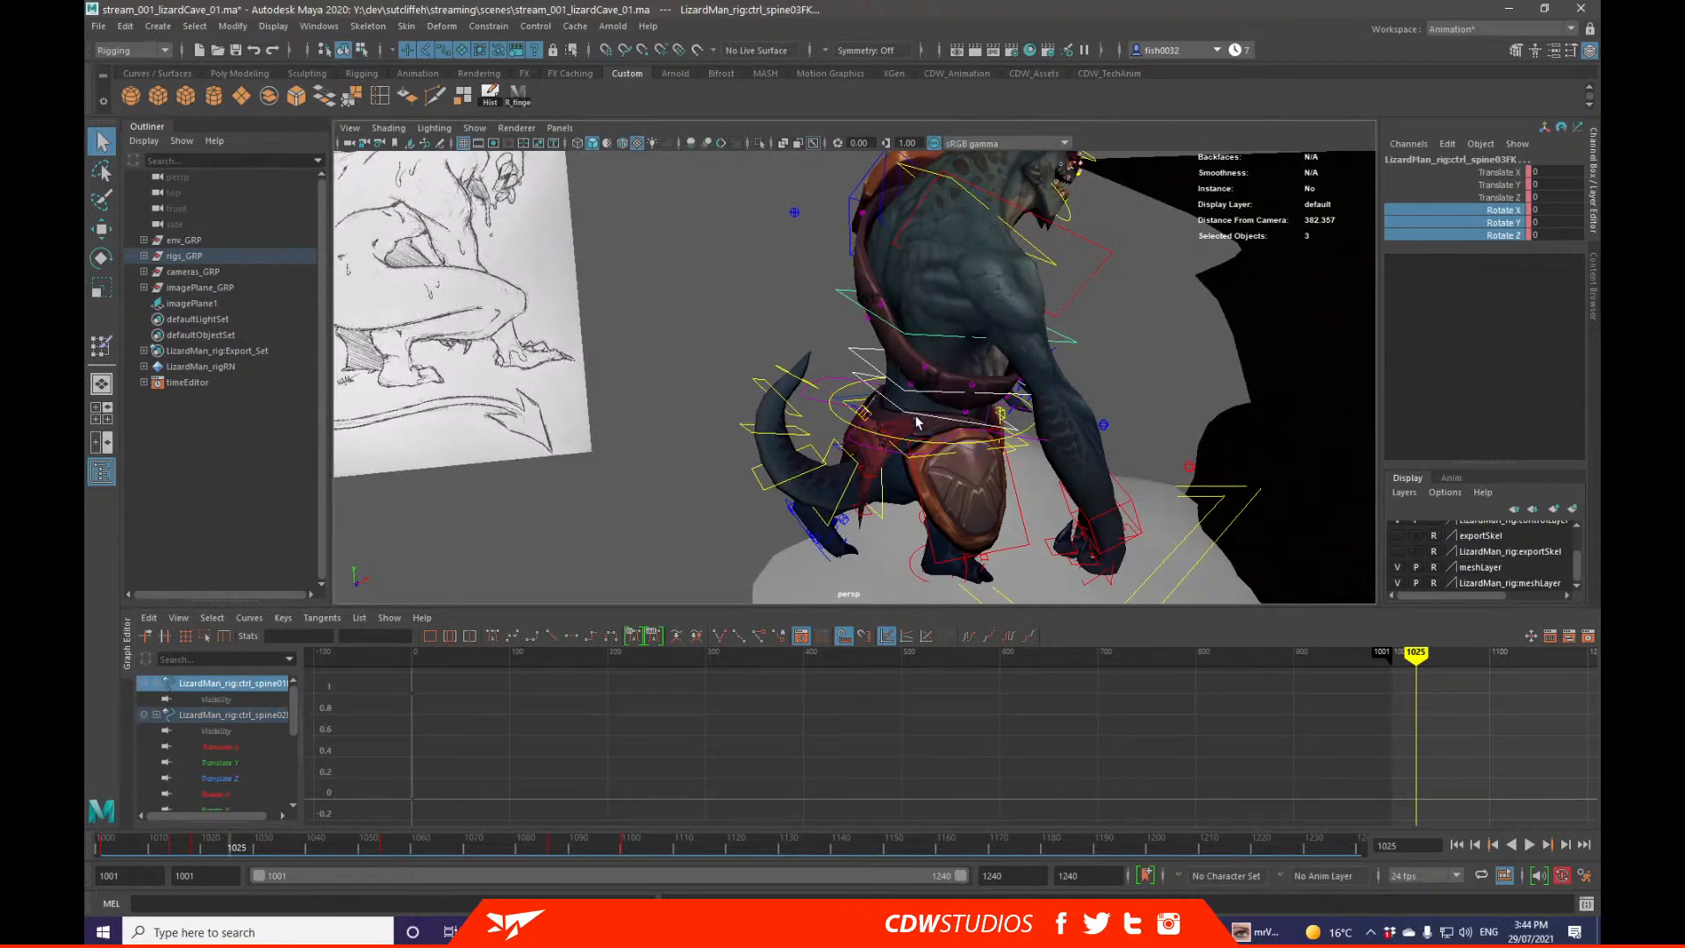
left_click(918, 420)
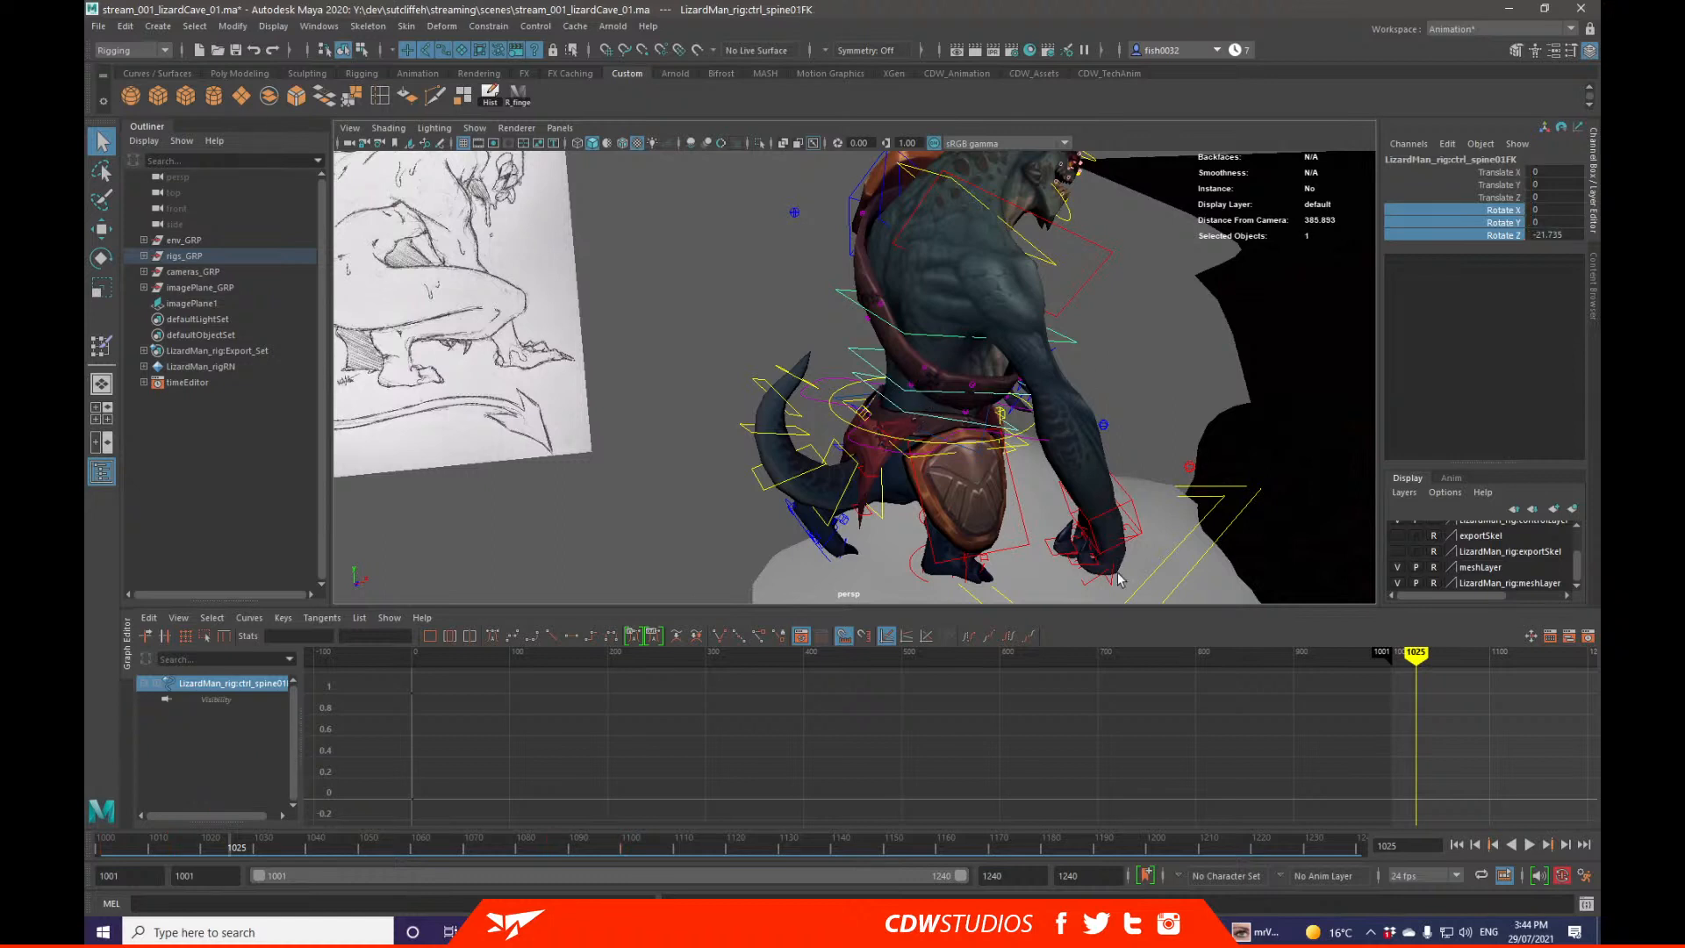
right_click(1486, 239)
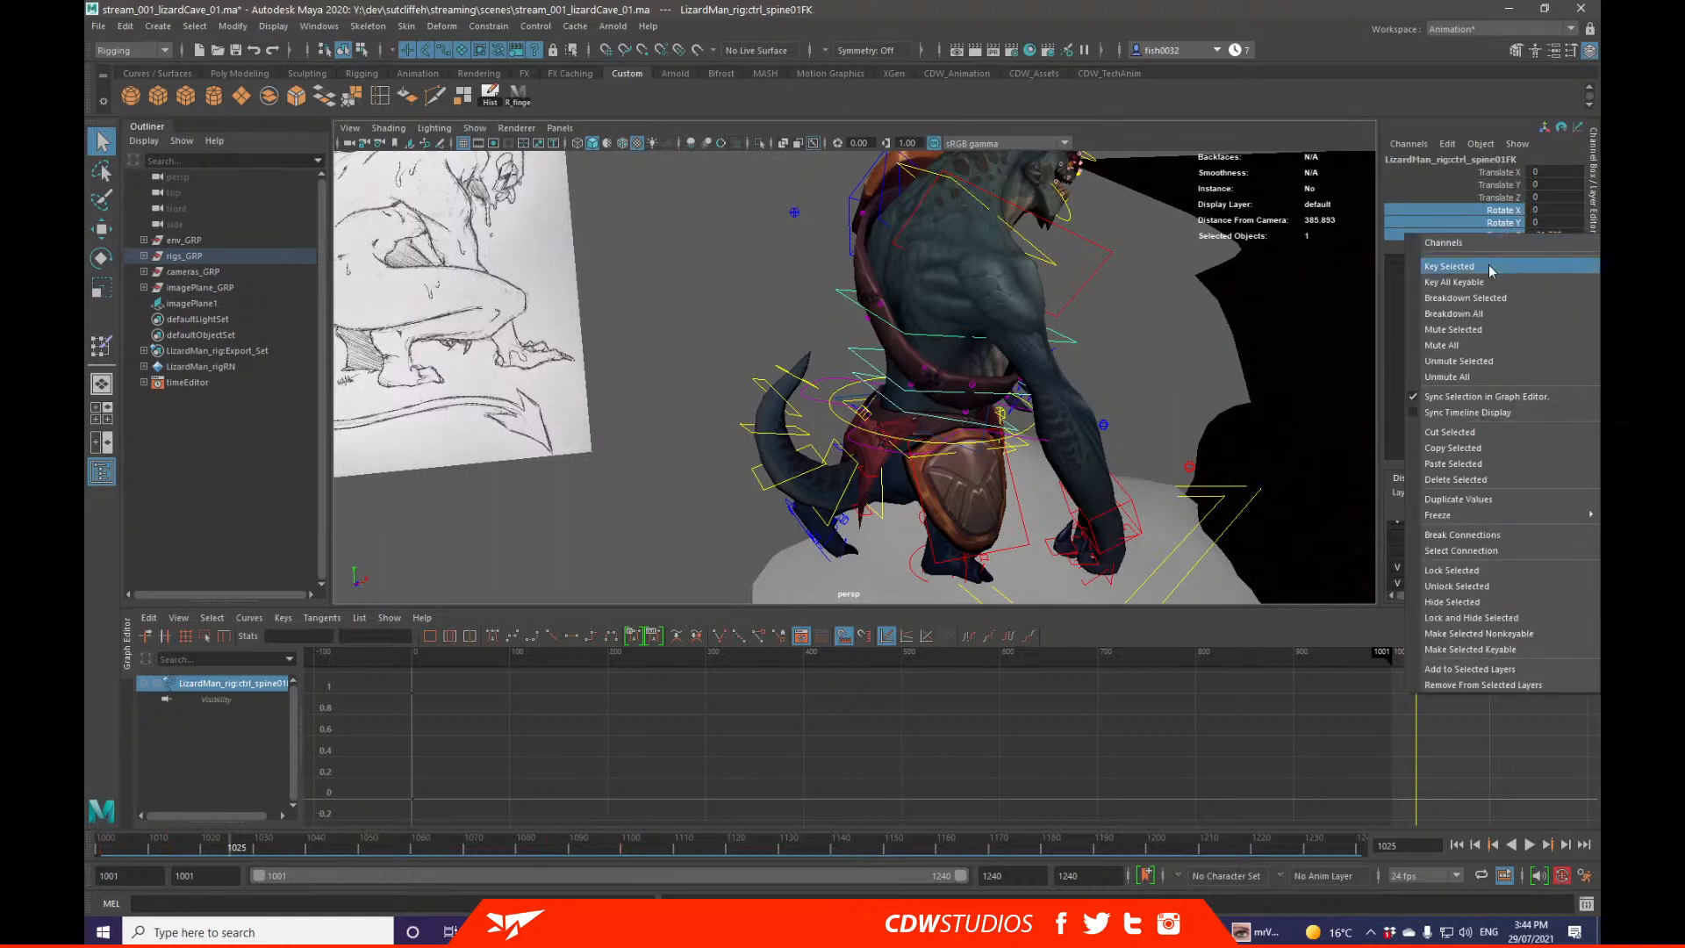
left_click(1497, 266)
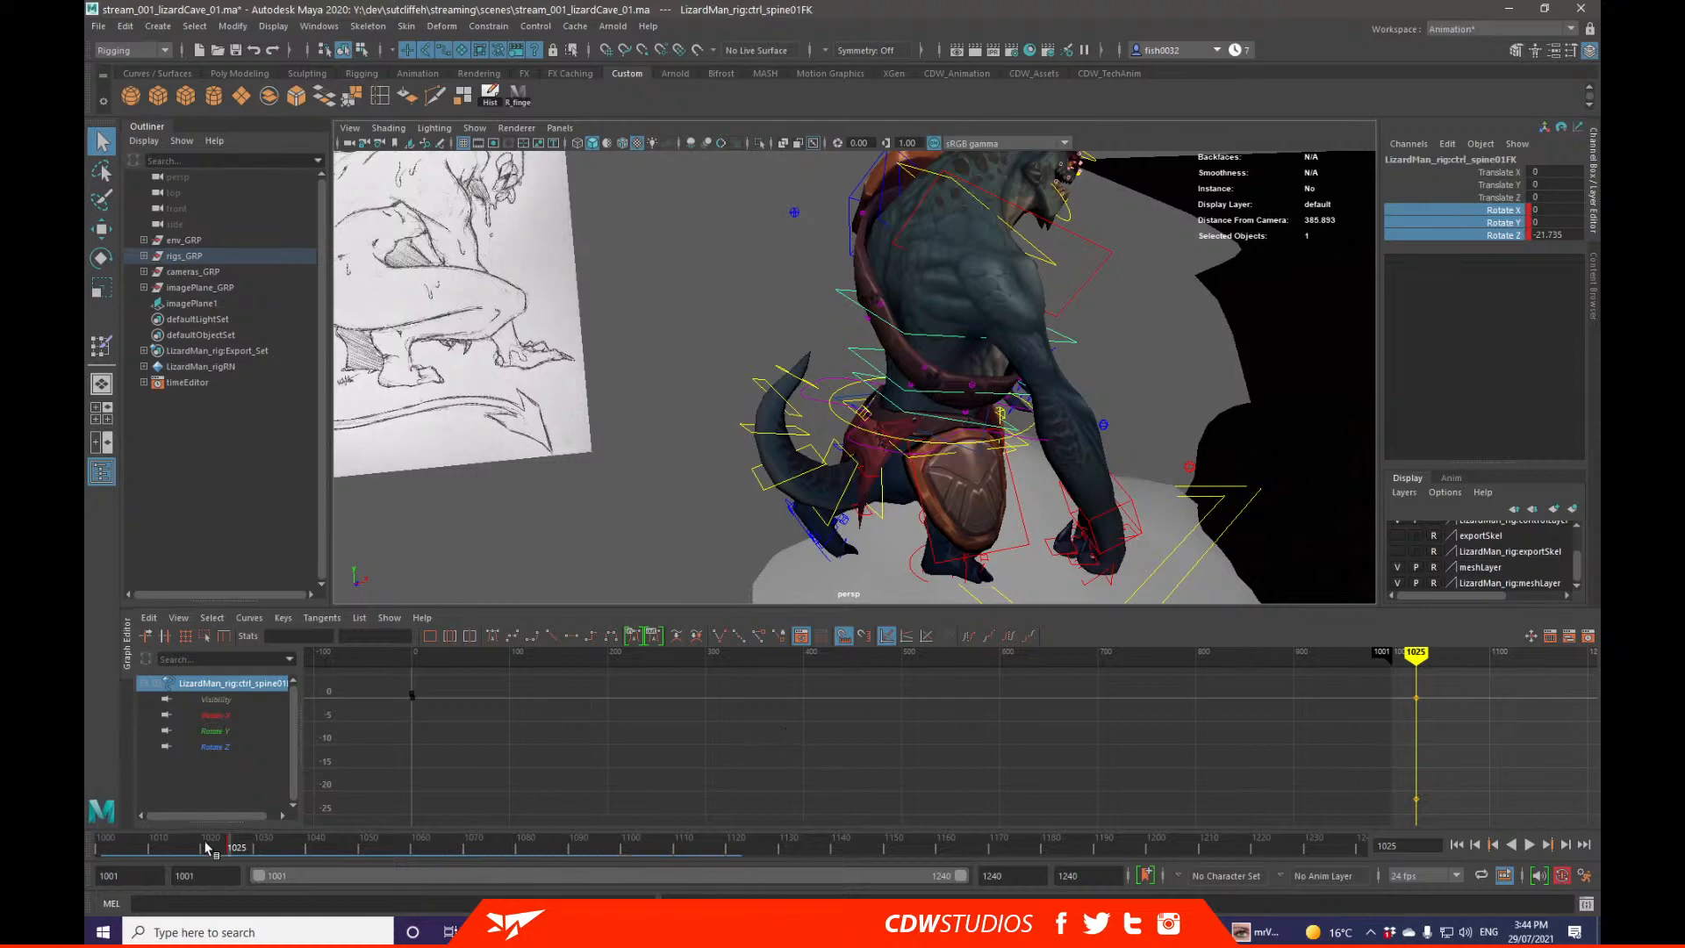
key("ctrl+z")
Step: Key the lowest spine control's Rotate X, Y and Z at frame 1001
left_click_drag(196, 849, 100, 848)
right_click(1461, 229)
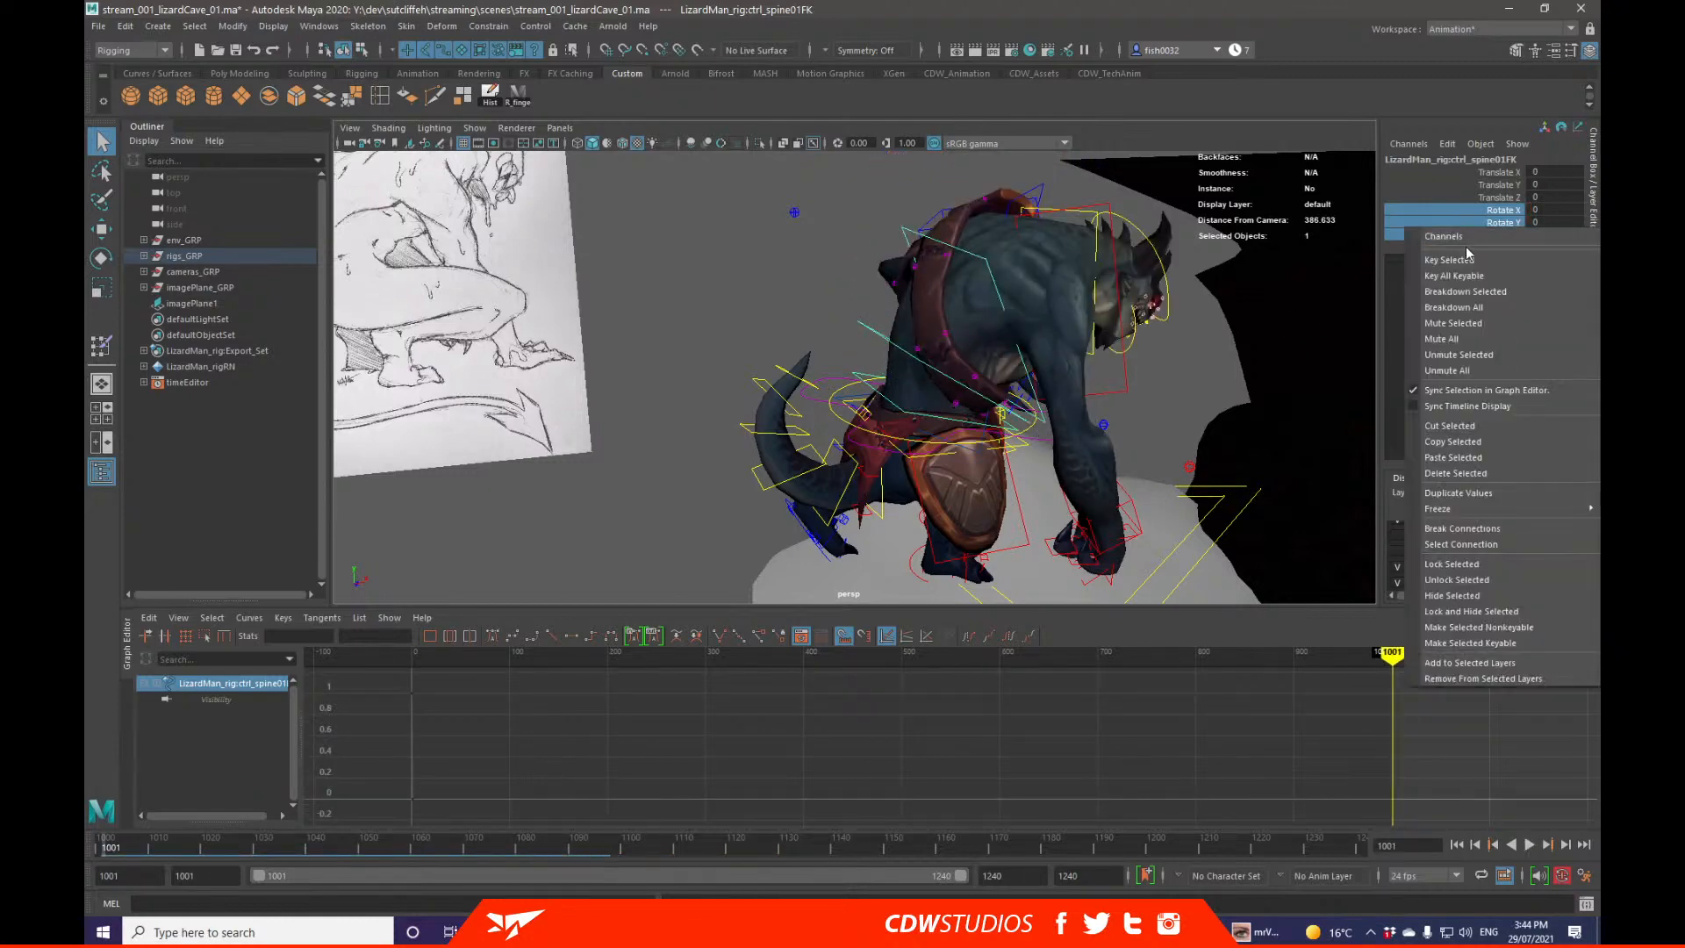
left_click(1459, 260)
left_click_drag(1208, 358, 1073, 419, "alt")
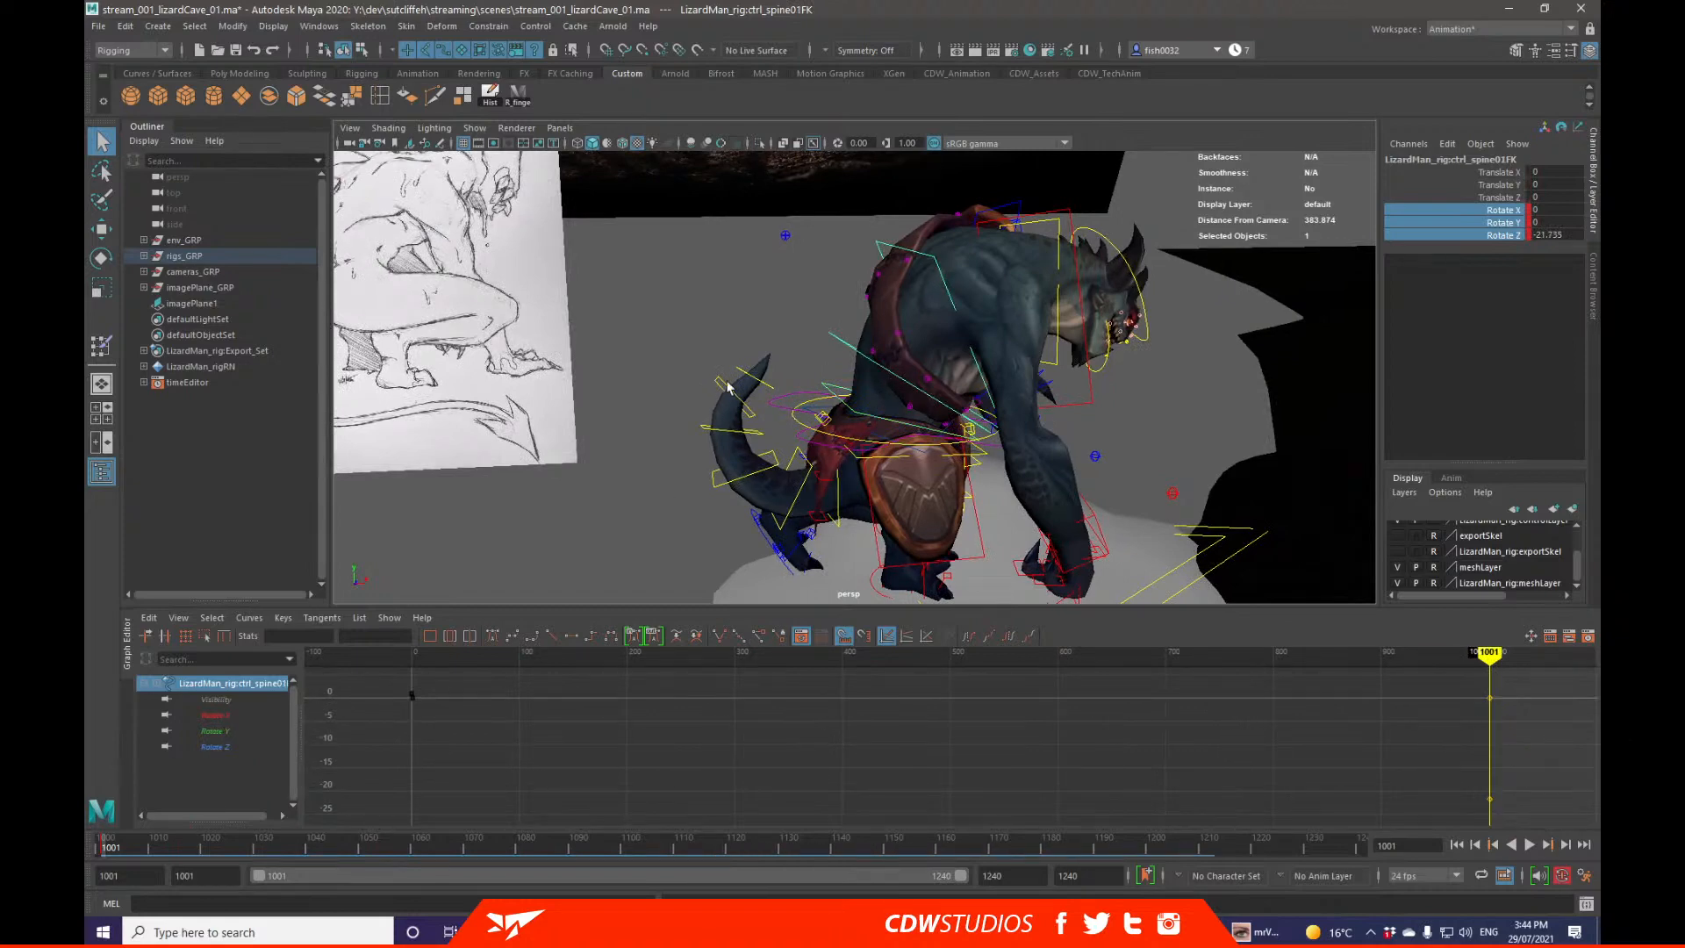
Step: Add the next two spine controls to the selection and try to delete the lowest spine control's channels
left_click(832, 331, "shift")
left_click(933, 253, "shift")
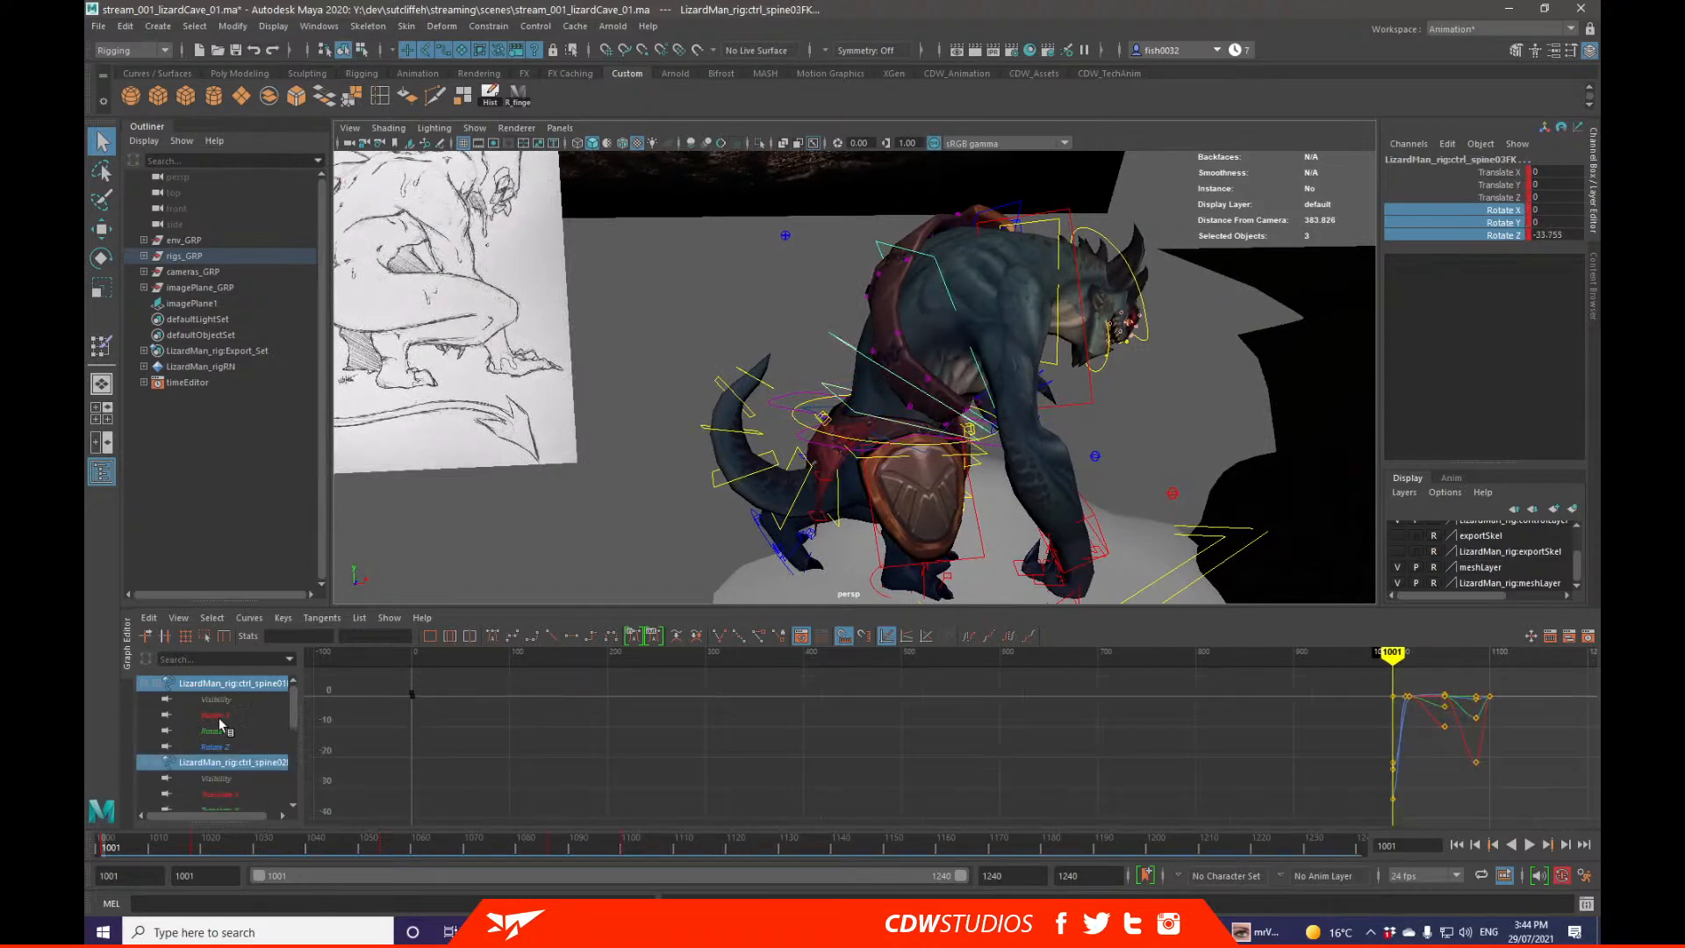
left_click_drag(220, 700, 232, 744)
key("Delete")
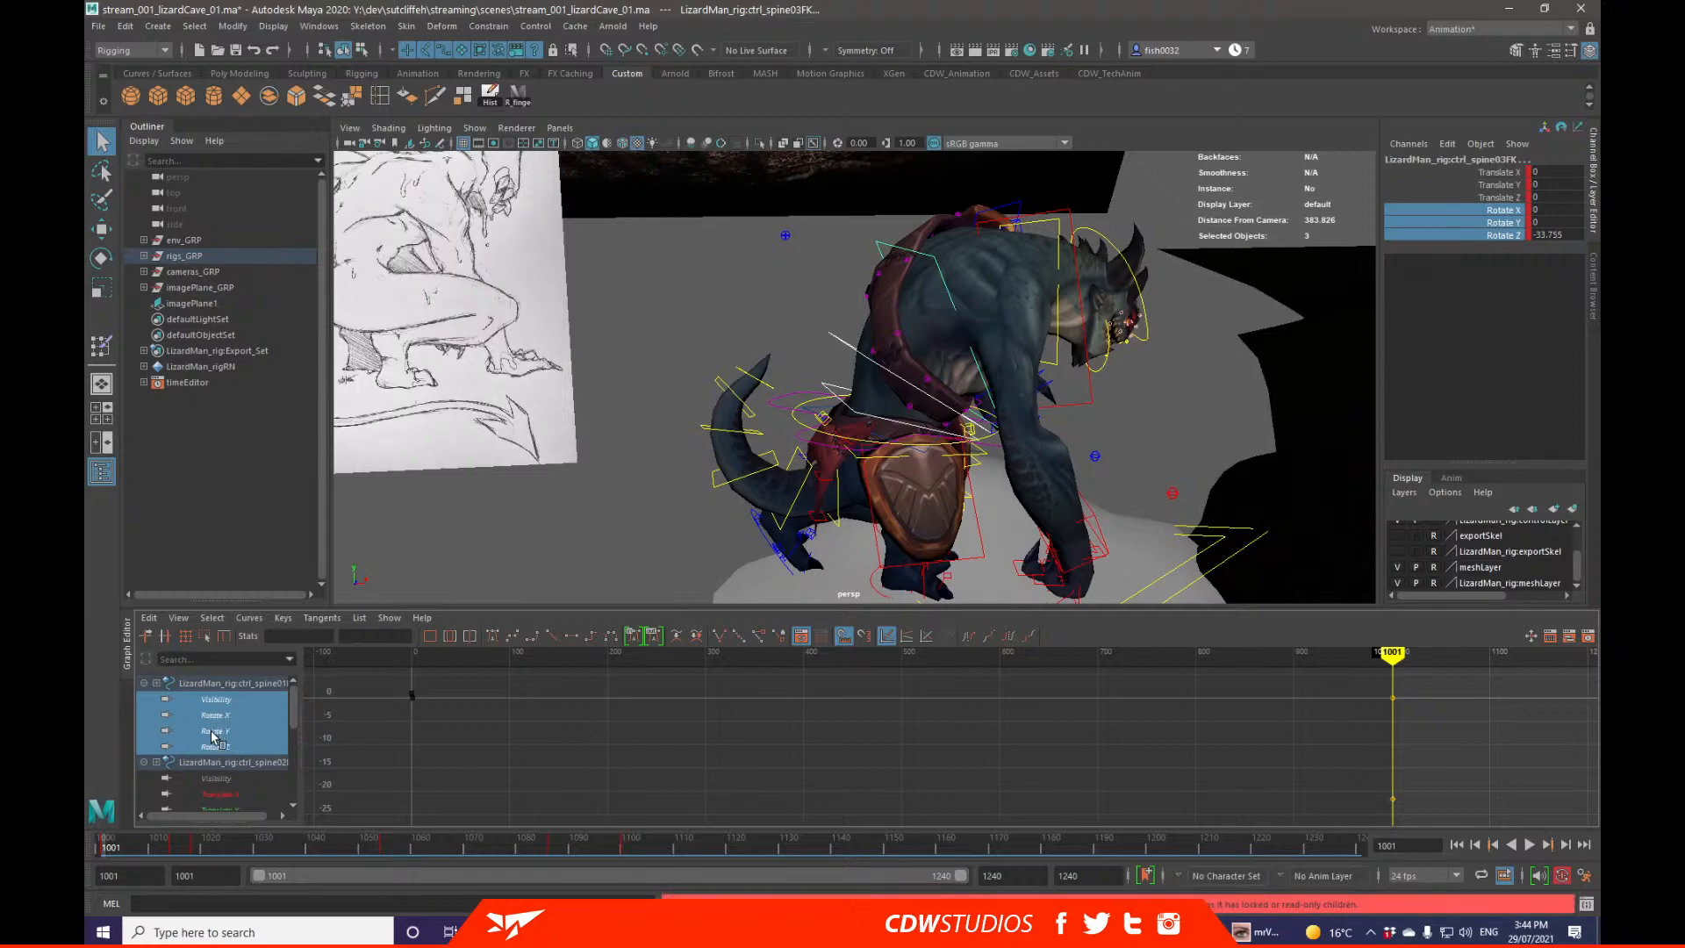
scroll(219, 733, "down", 4)
scroll(223, 730, "up", 4)
Step: Isolate the Rotate Z curves of the lower spine controls and frame their early keys from frame 1001
left_click(251, 747)
scroll(249, 746, "down", 2)
left_click(250, 745)
scroll(249, 747, "down", 2)
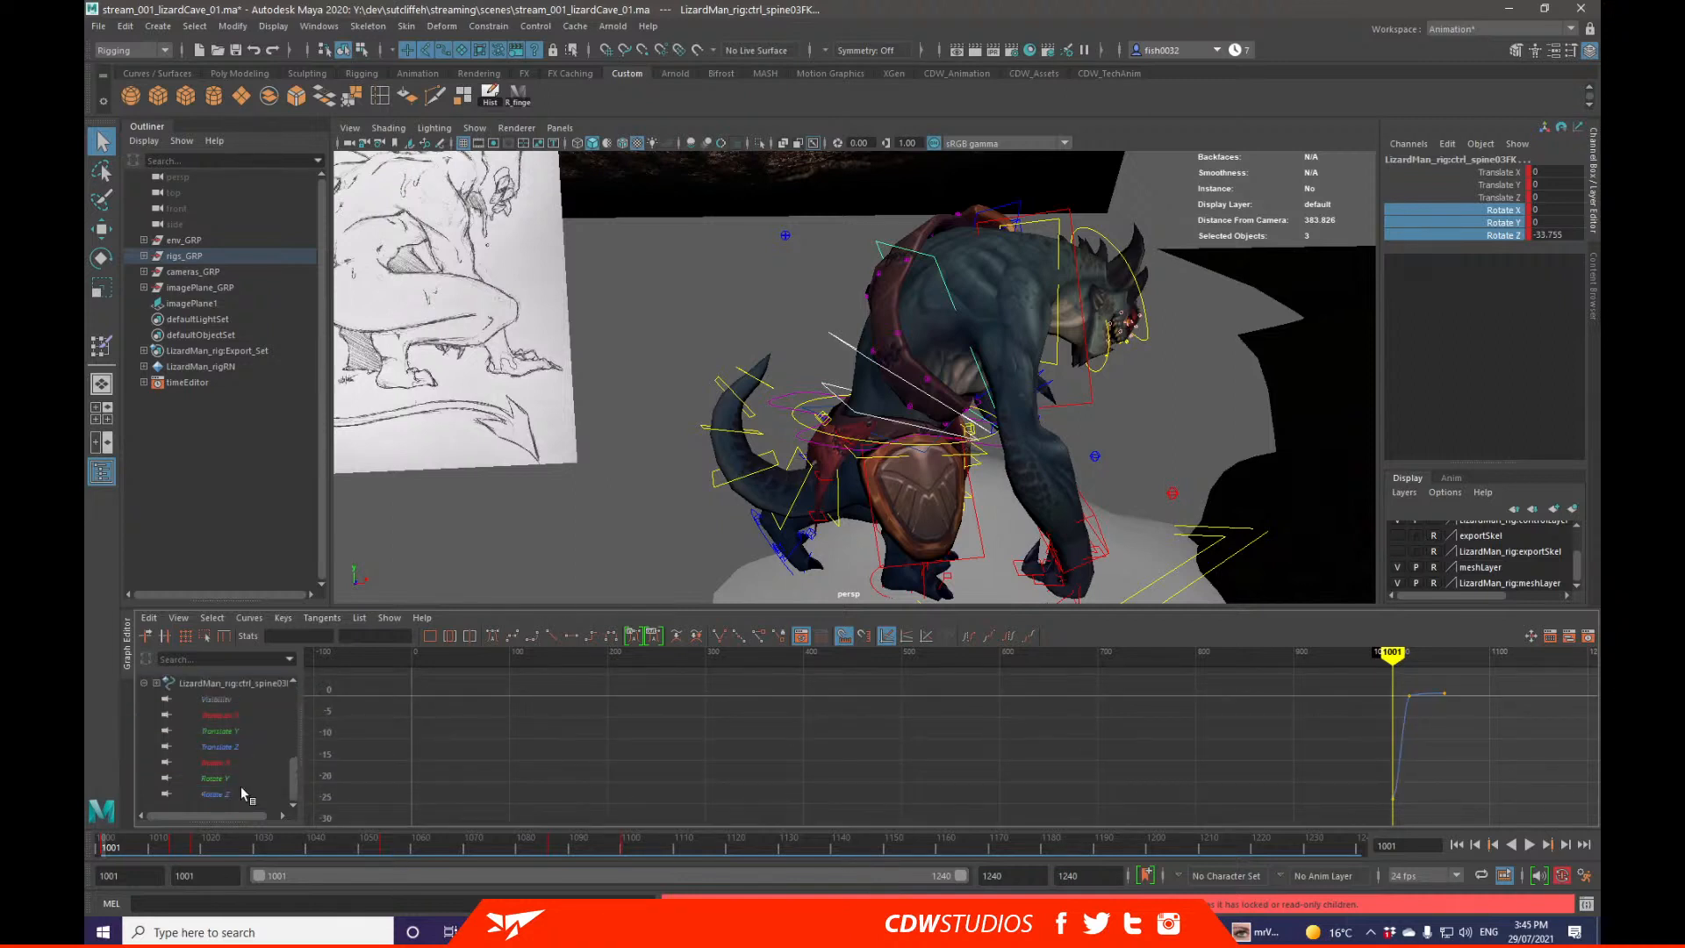
left_click(219, 793)
left_click_drag(1406, 702, 1430, 704)
key("f")
left_click(1398, 774)
scroll(1374, 783, "down", 4)
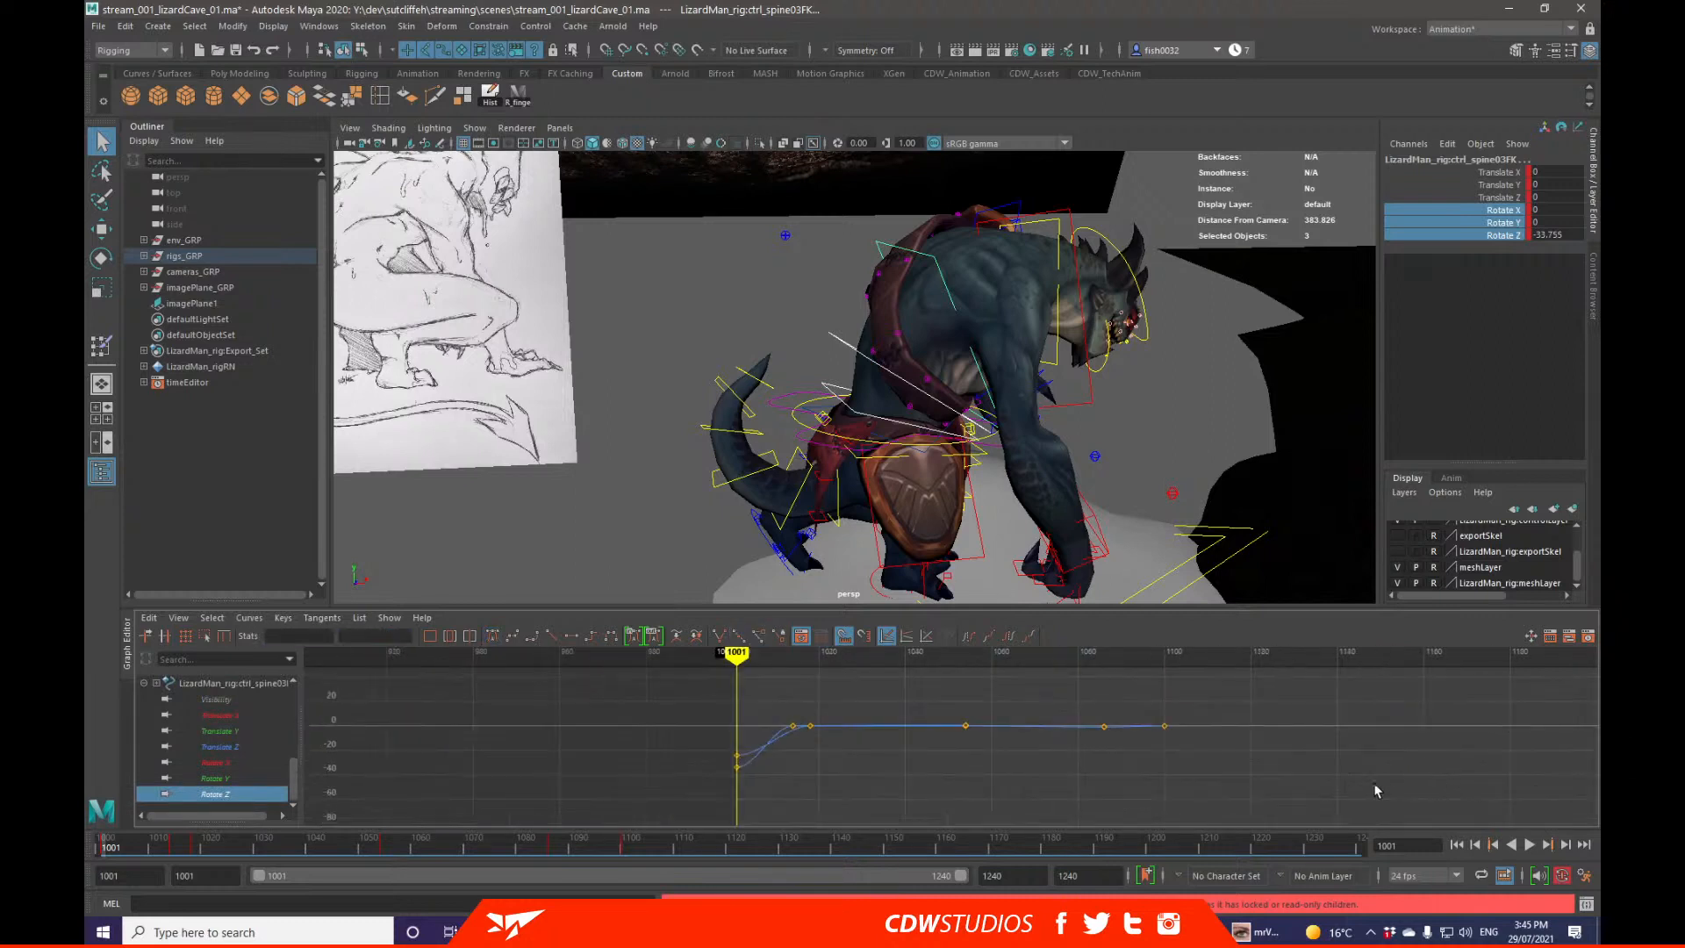
left_click_drag(1375, 785, 829, 760)
right_click_drag(793, 745, 997, 745, "alt")
Step: Align the second and third spine controls' early Rotate Z keys at frame 1018 and lower them to about -29.8
left_click_drag(105, 847, 386, 847)
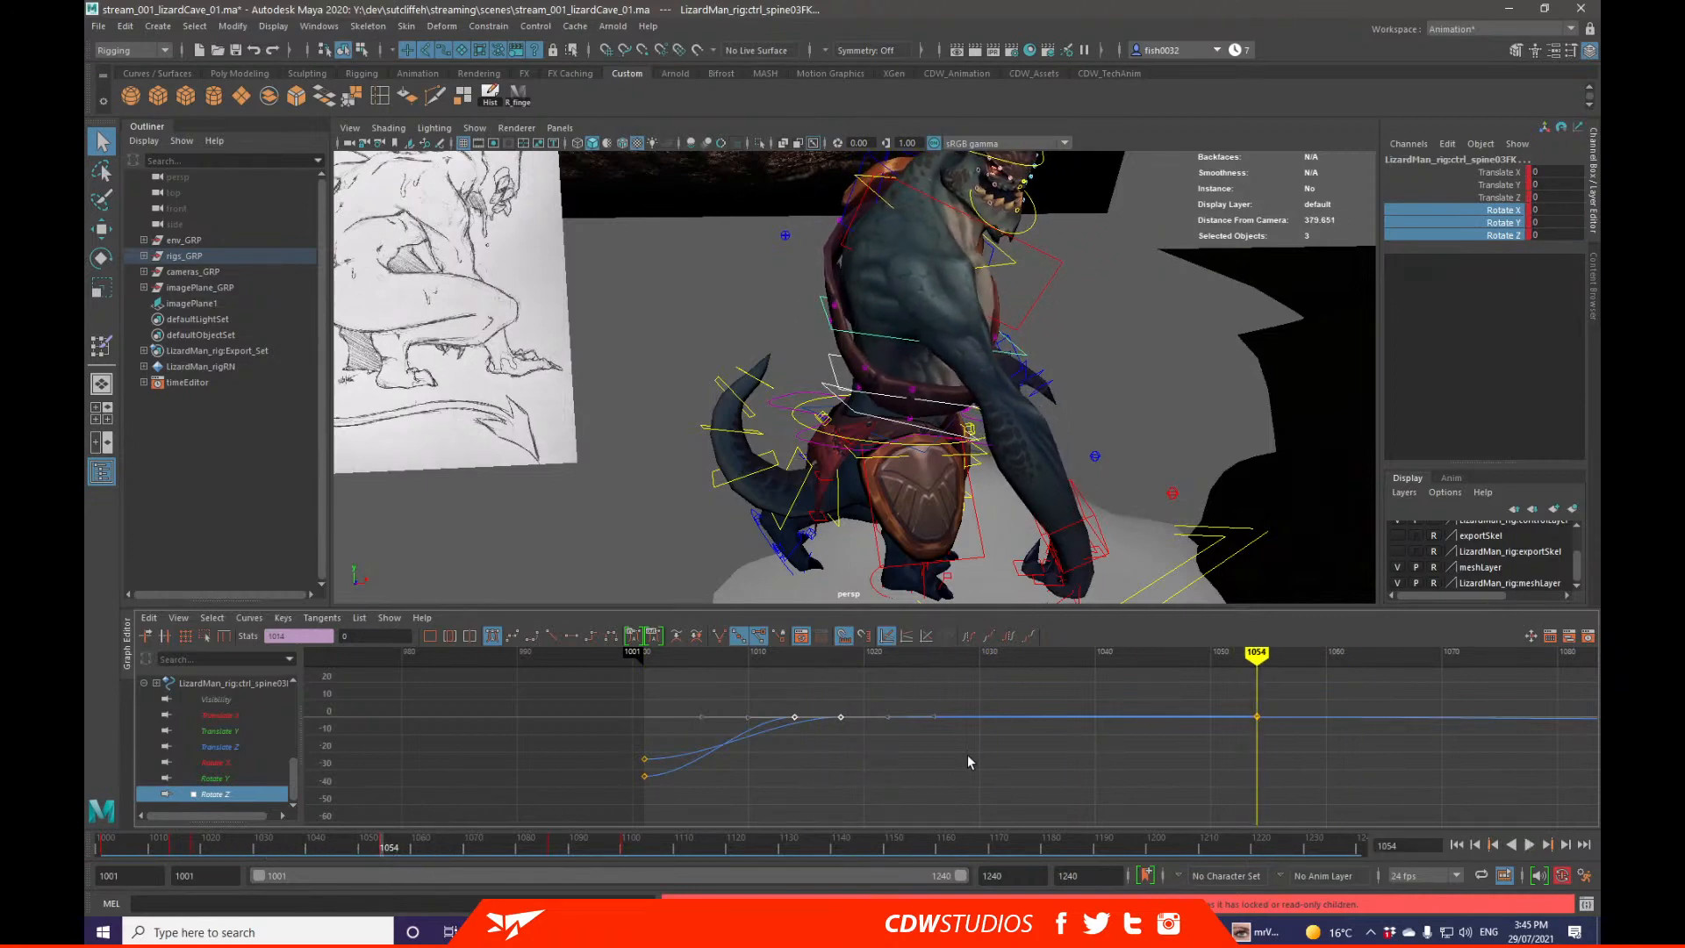
left_click(1140, 771)
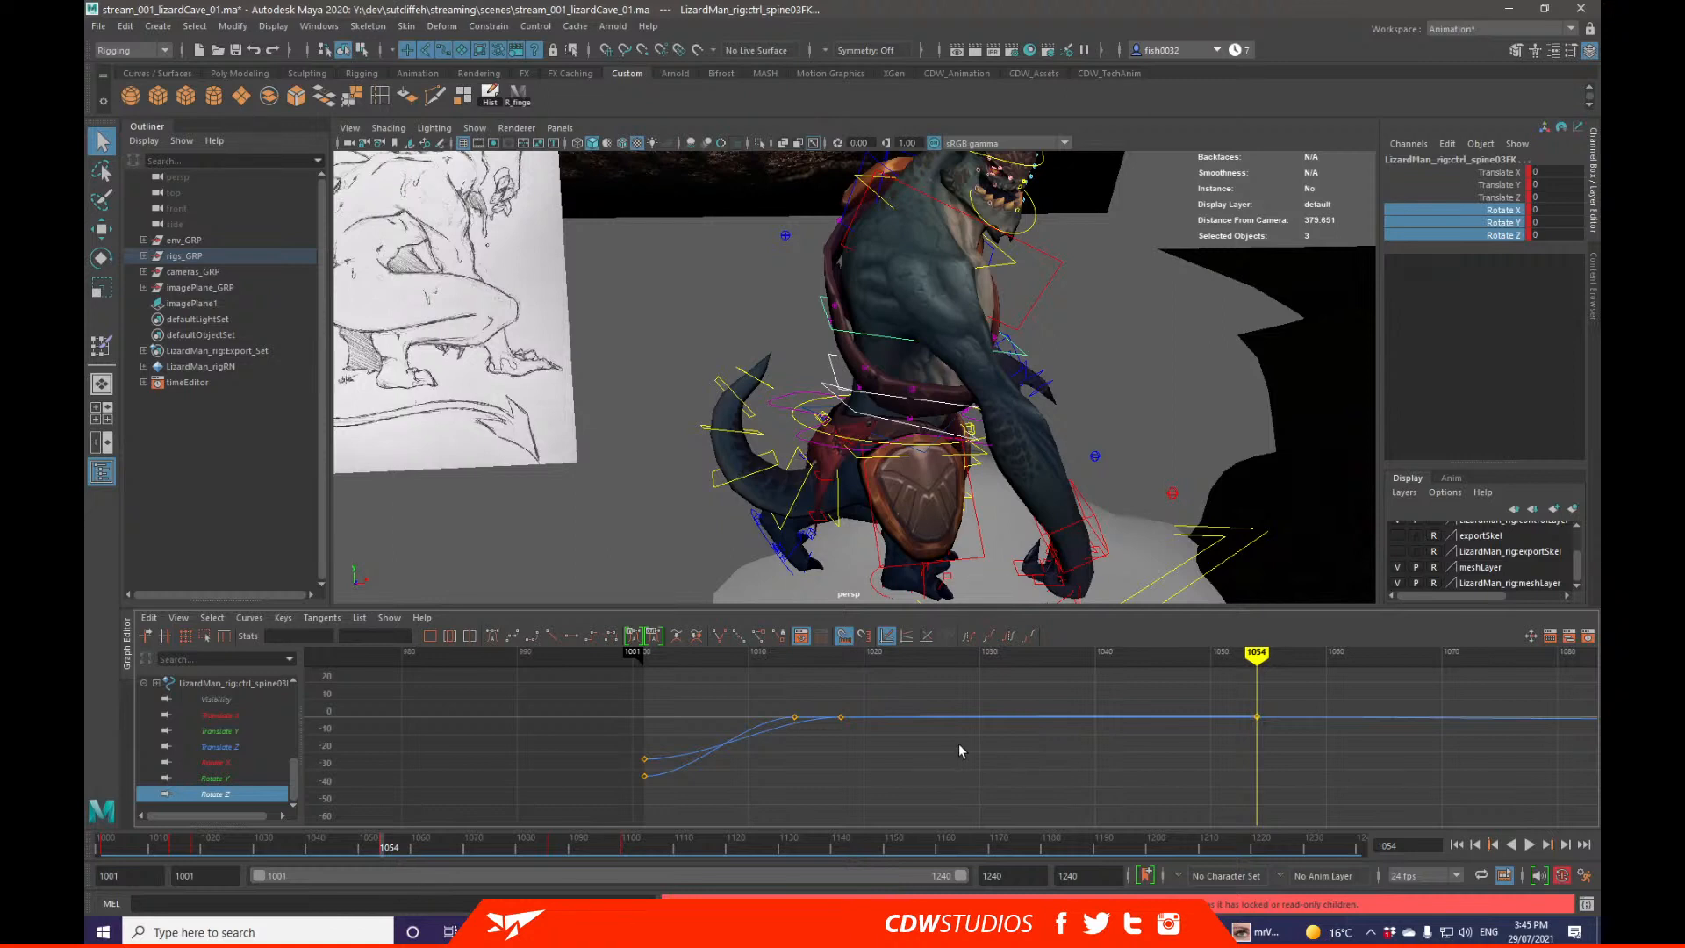
left_click(845, 763)
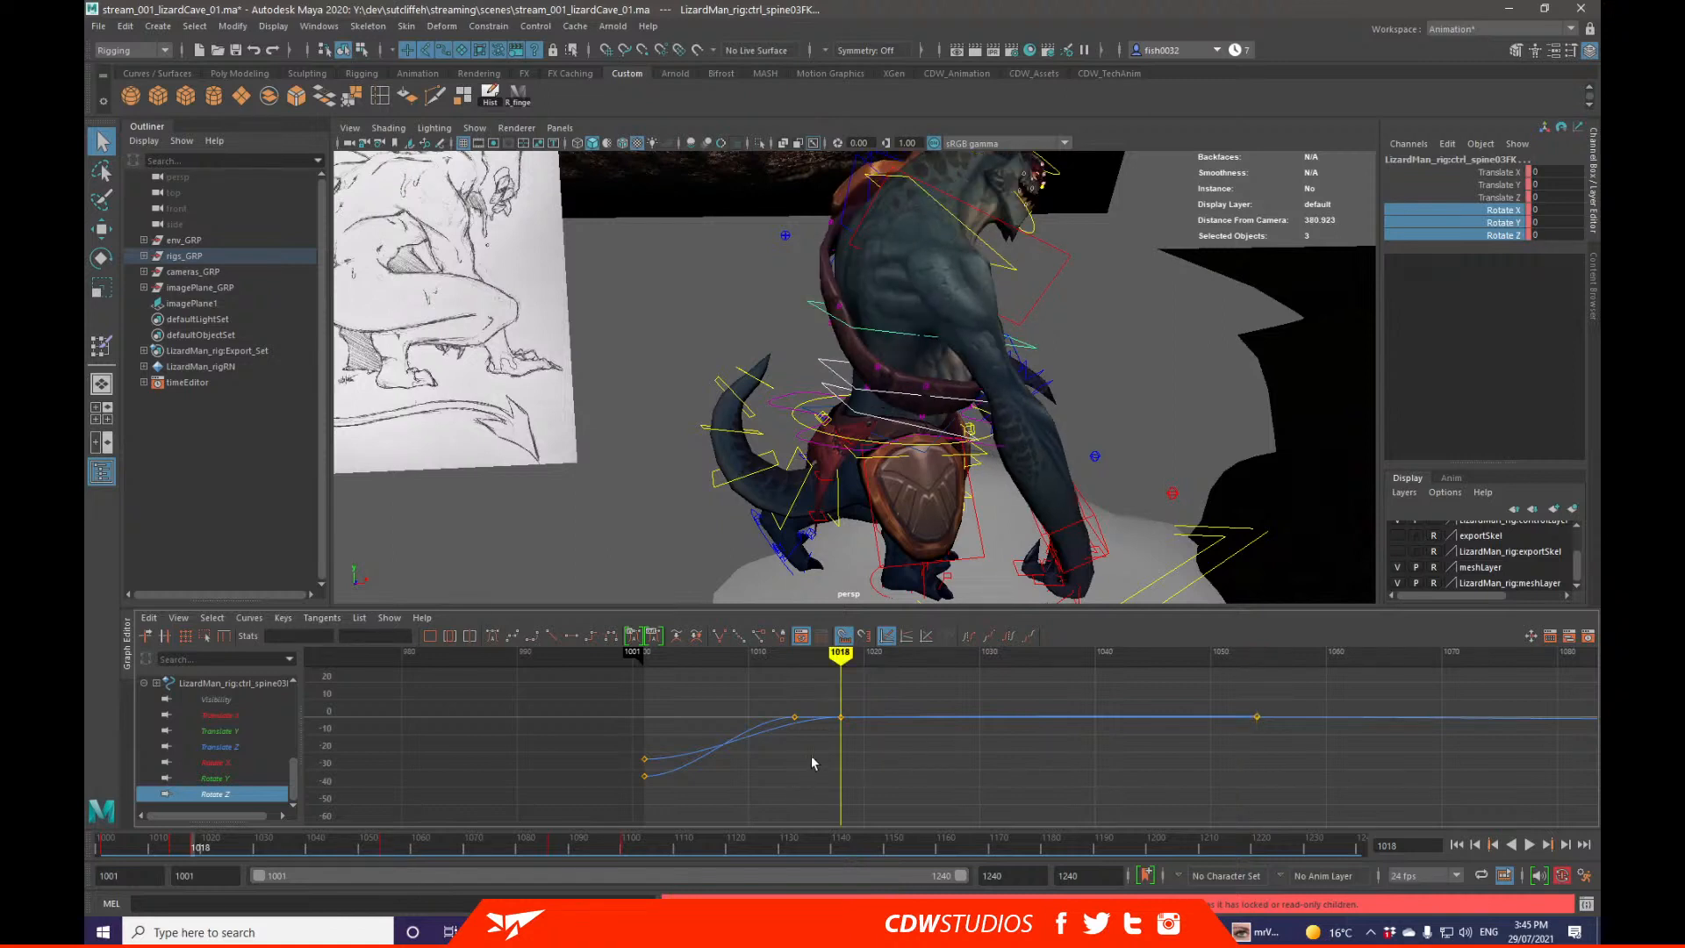
key("w")
middle_click_drag(801, 744, 881, 744)
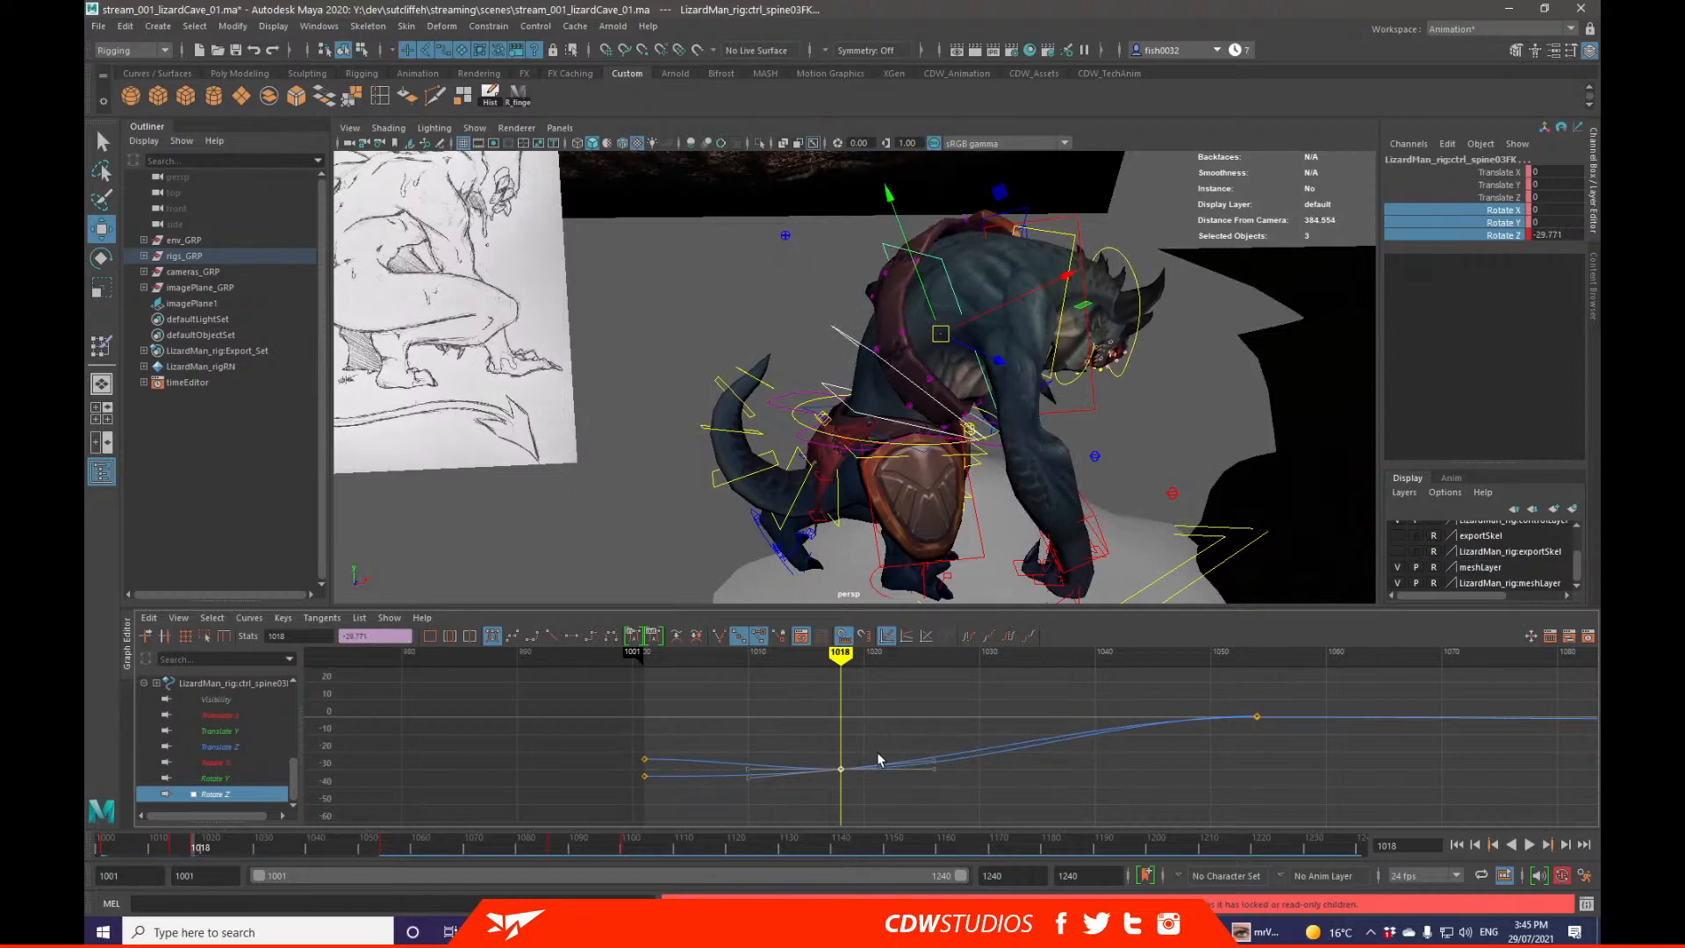
scroll(883, 761, "down", 1)
key("q")
key("f")
left_click(834, 800)
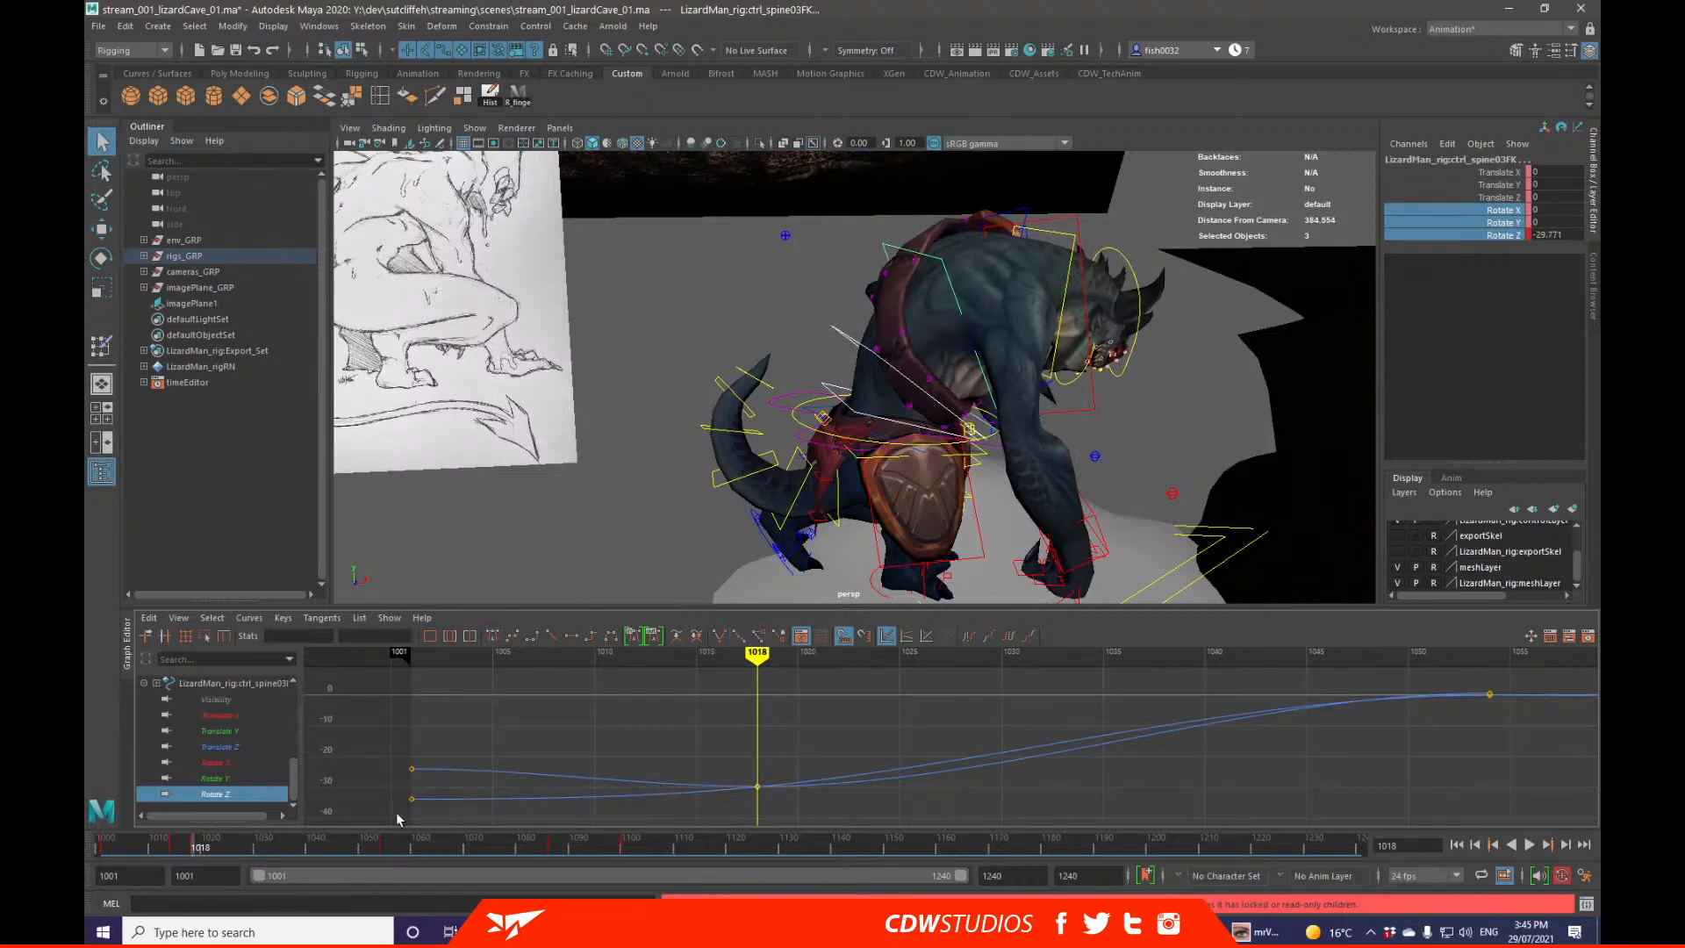
Step: Set the frame 1018 Rotate Z keys to about -30.3 on the third spine control and -20.8 on the second
left_click(255, 794)
key("w")
left_click_drag(757, 785, 719, 786)
key("q")
scroll(276, 760, "down", 1)
key("f")
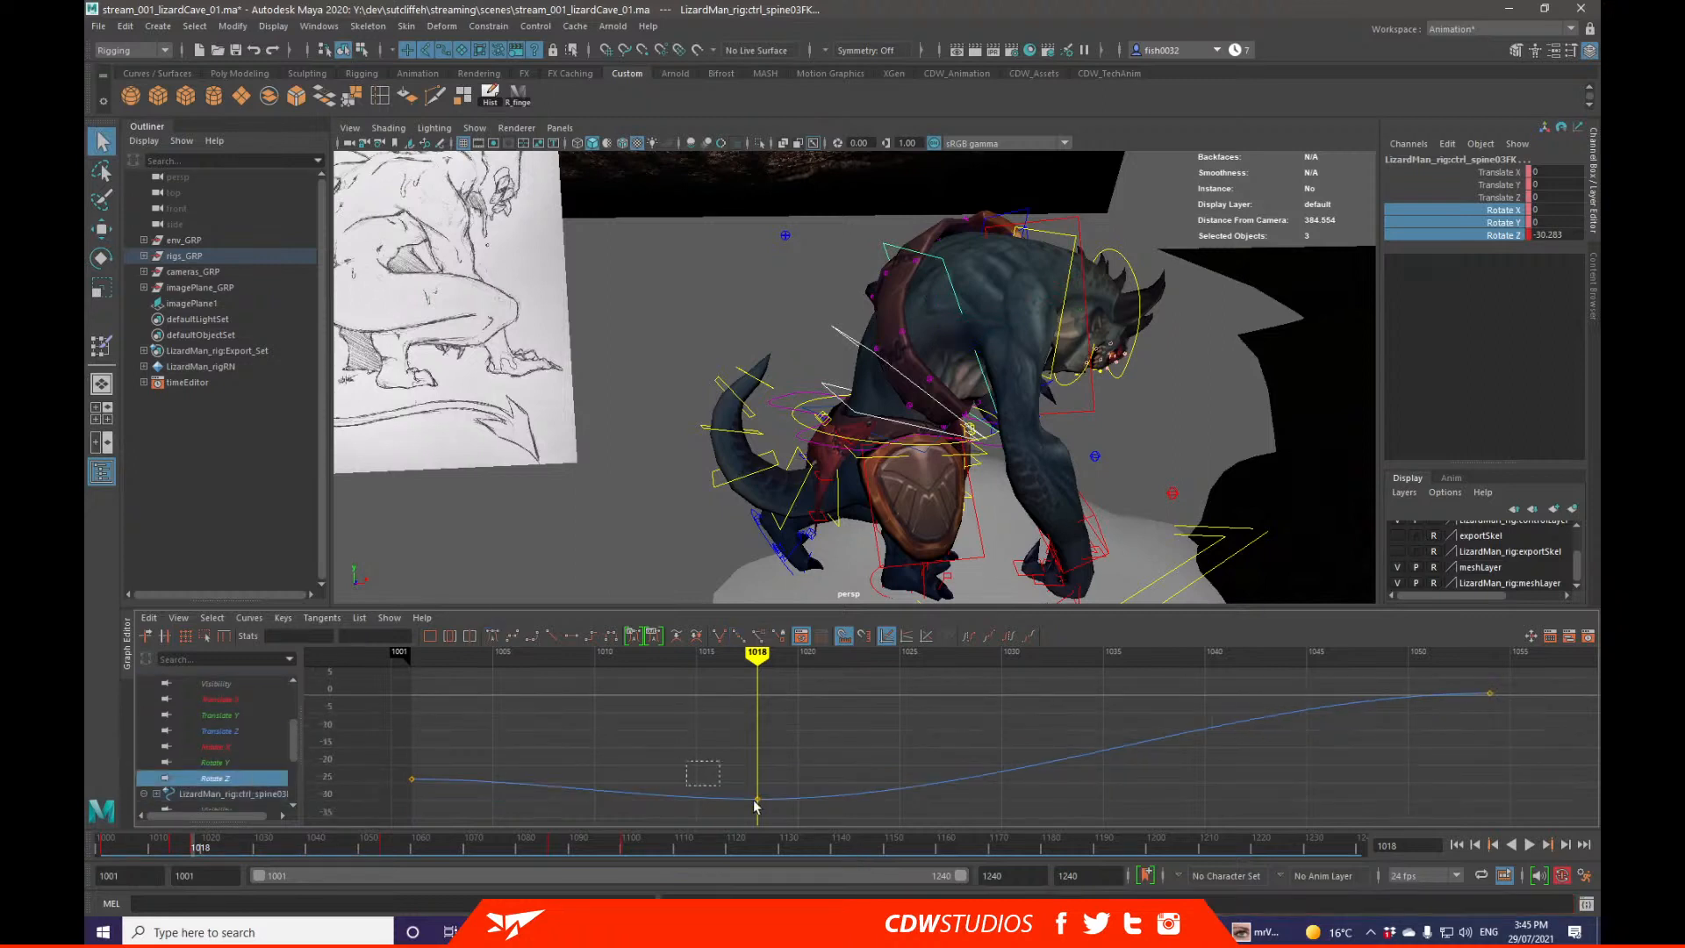
key("w")
middle_click_drag(755, 806, 819, 782, "shift")
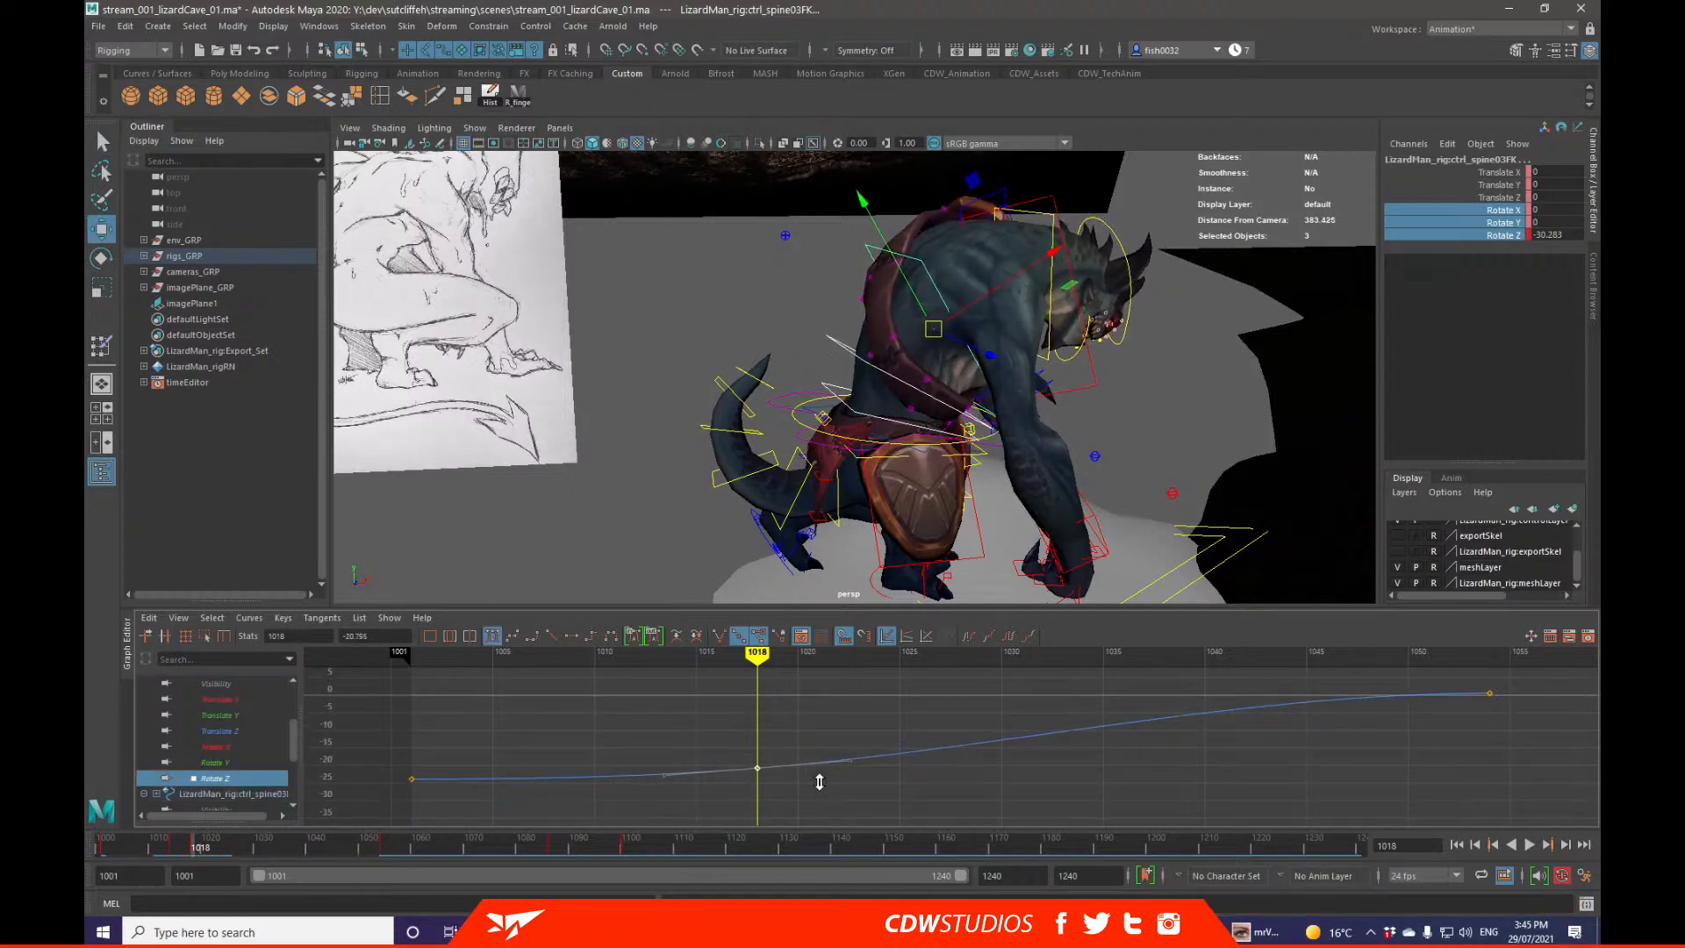
Step: Frame the lowest spine control's Rotate Z curve and play back the animation to review the spine motion
scroll(269, 769, "up", 2)
left_click(265, 747)
key("f")
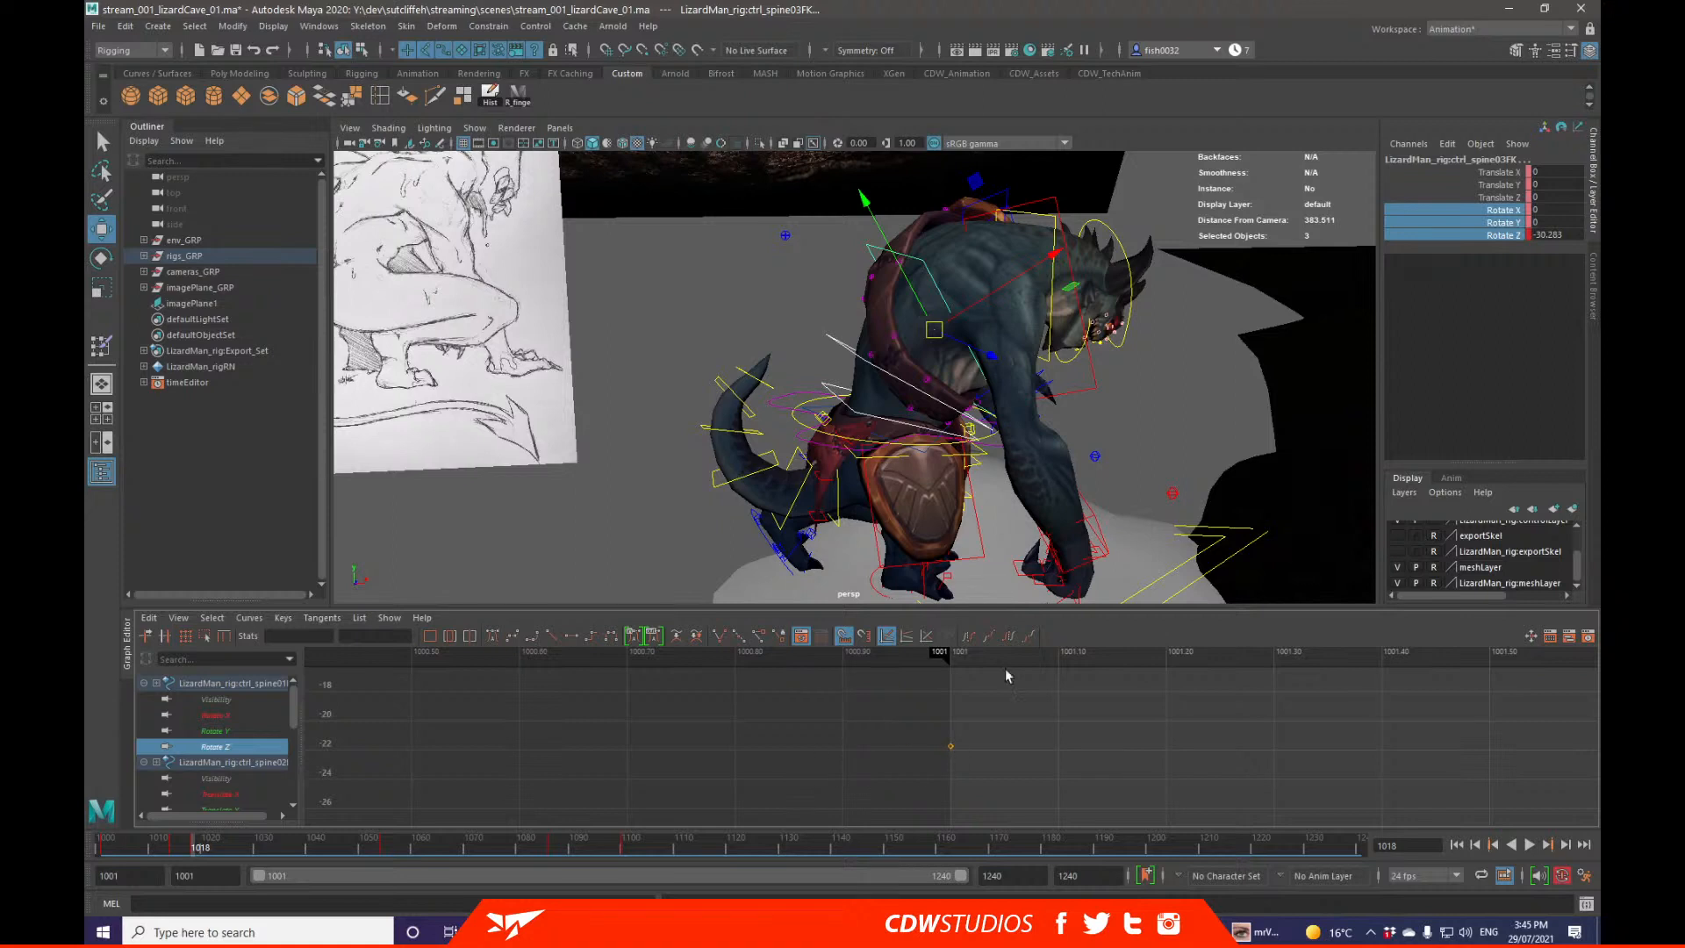
key("alt+v")
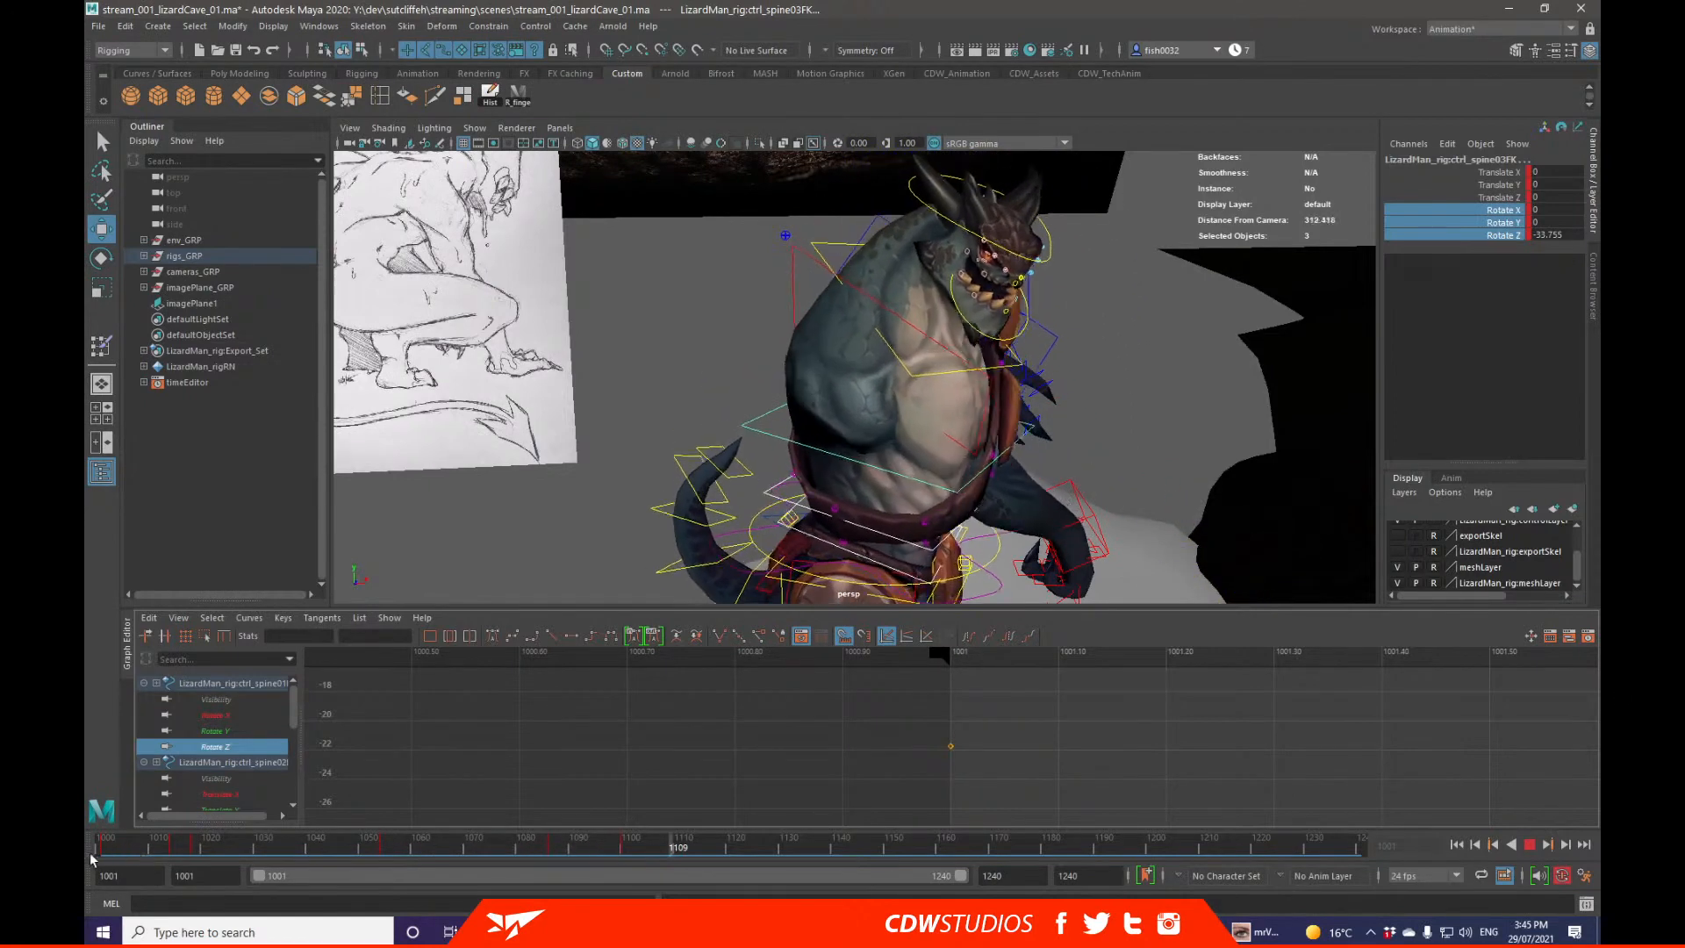
left_click_drag(130, 841, 88, 836)
key("Escape")
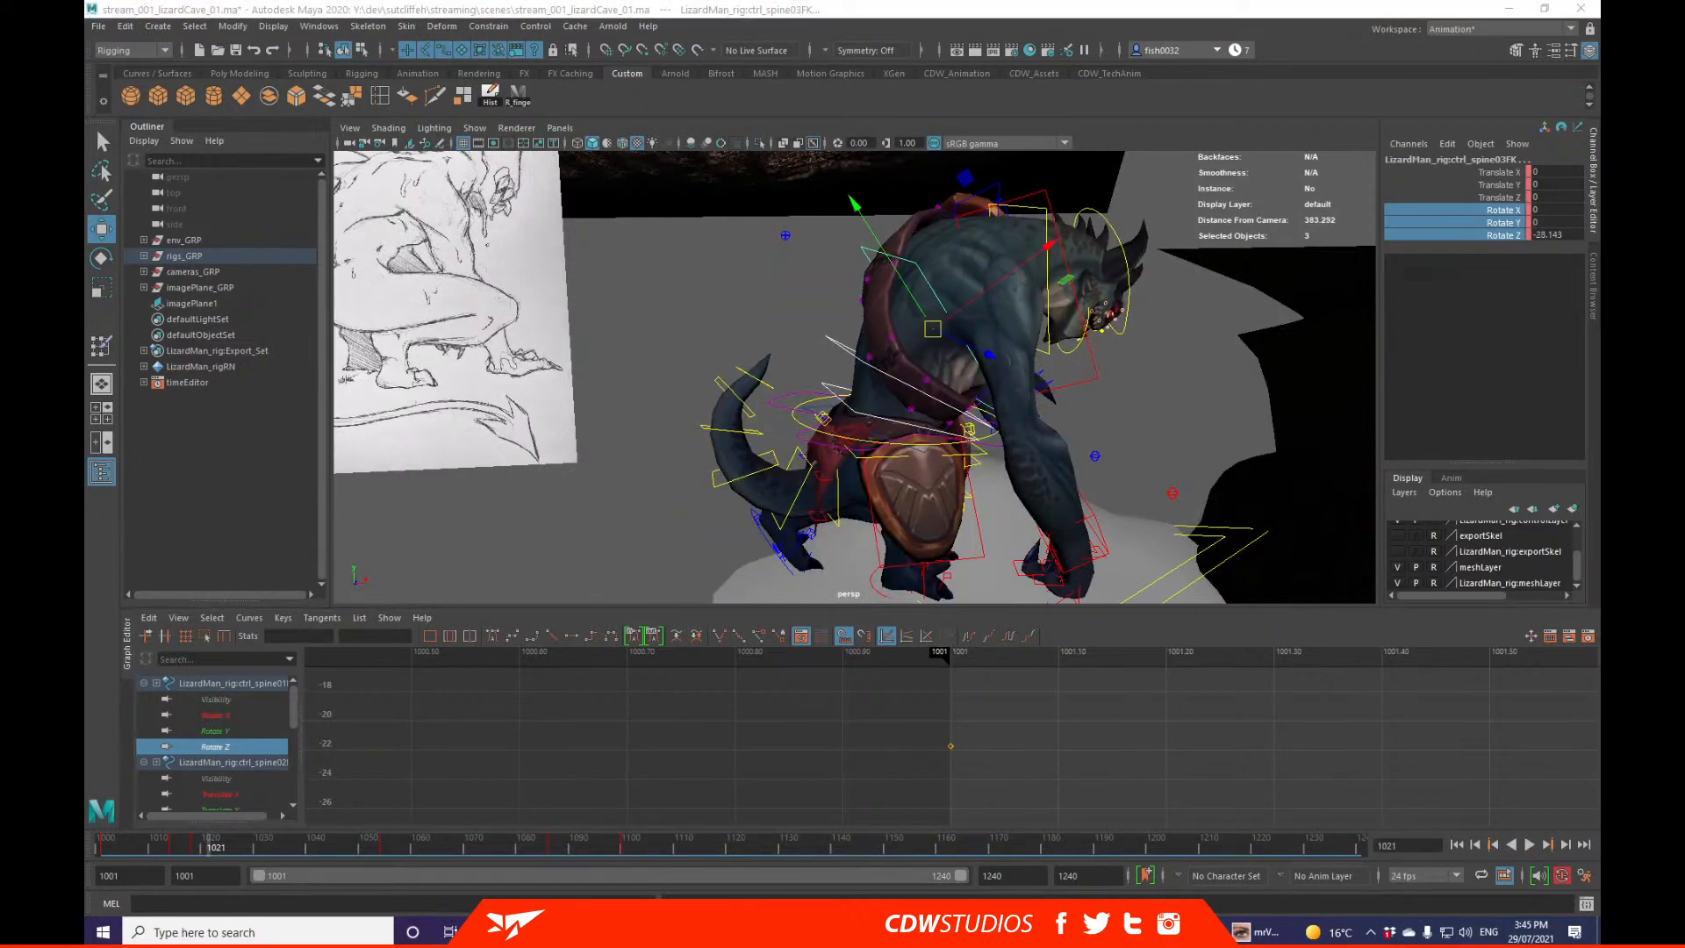
Step: Play the animation through the render camera from frame 1001, stop at frame 1160, and minimise the camera view
left_click_drag(1599, 162, 605, 179)
left_click(103, 842)
middle_click(1009, 528)
key("alt+v")
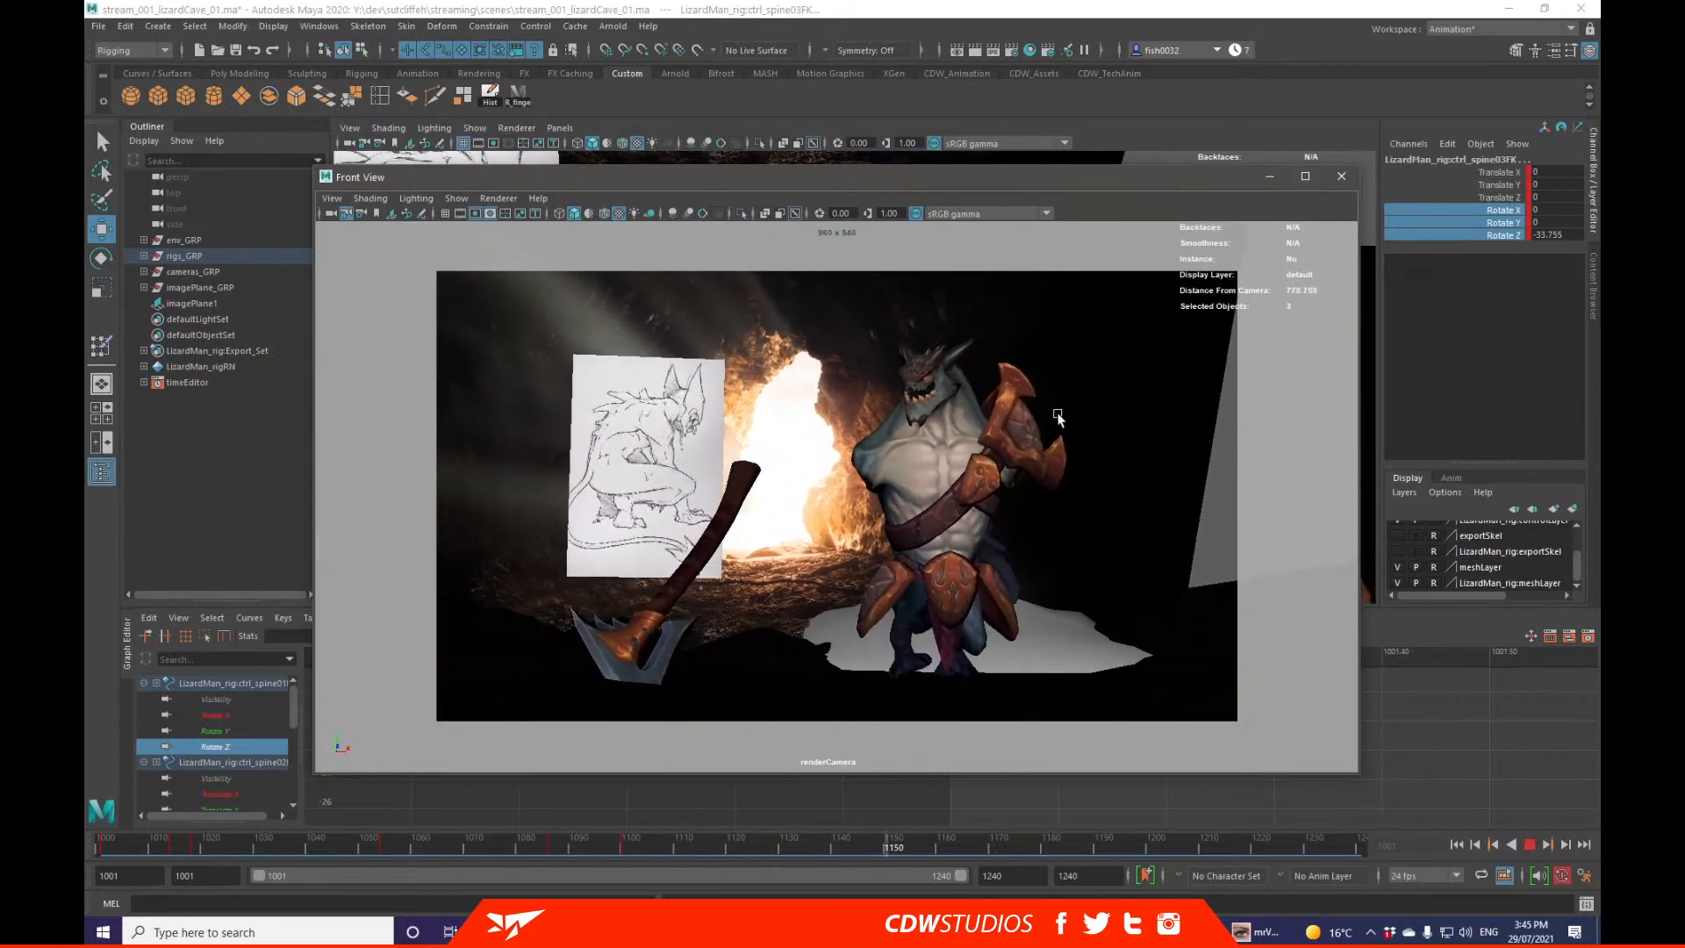
key("Escape")
left_click_drag(1123, 180, 1170, 80)
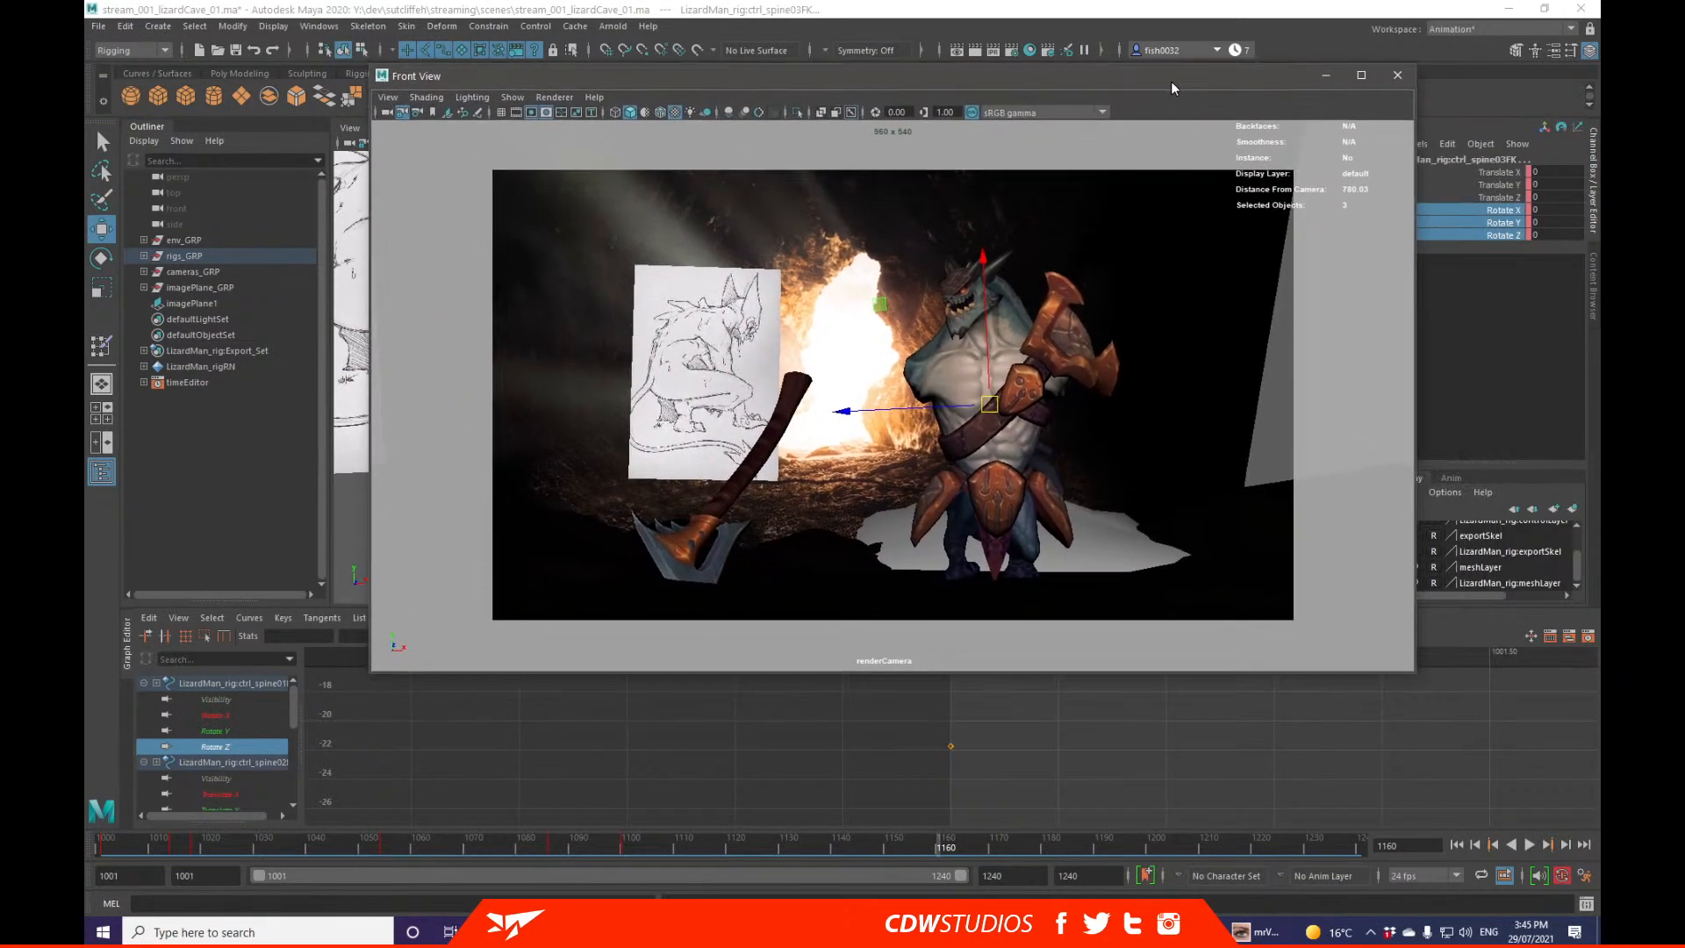
left_click(1079, 733)
key("f")
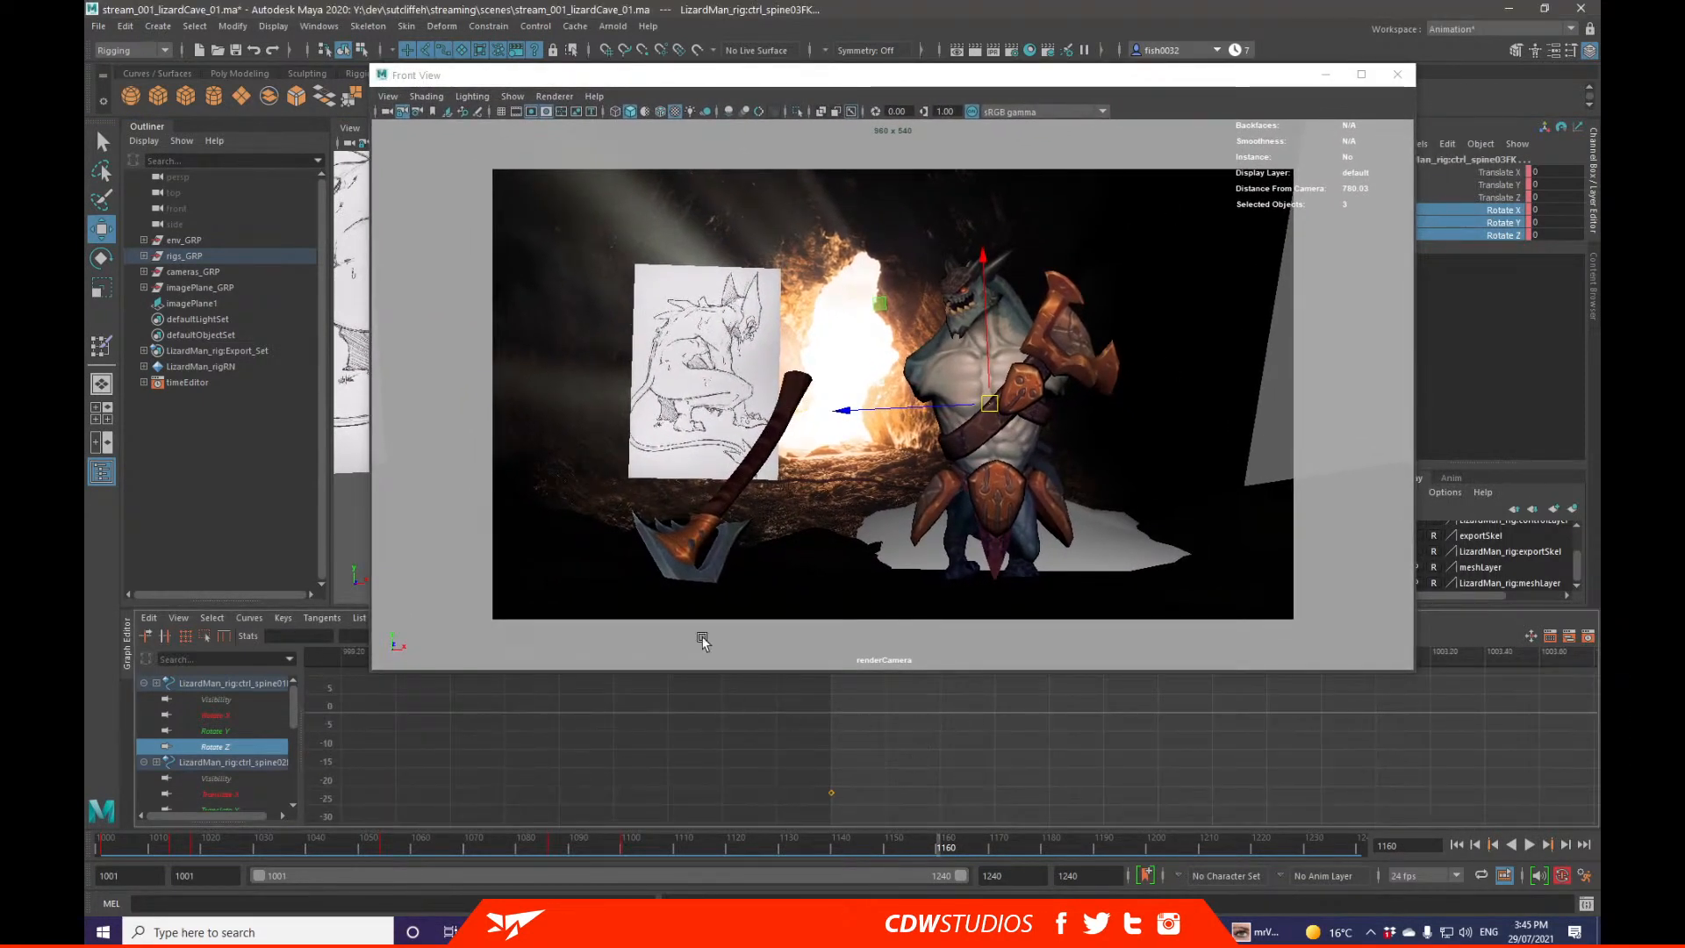
left_click(1325, 74)
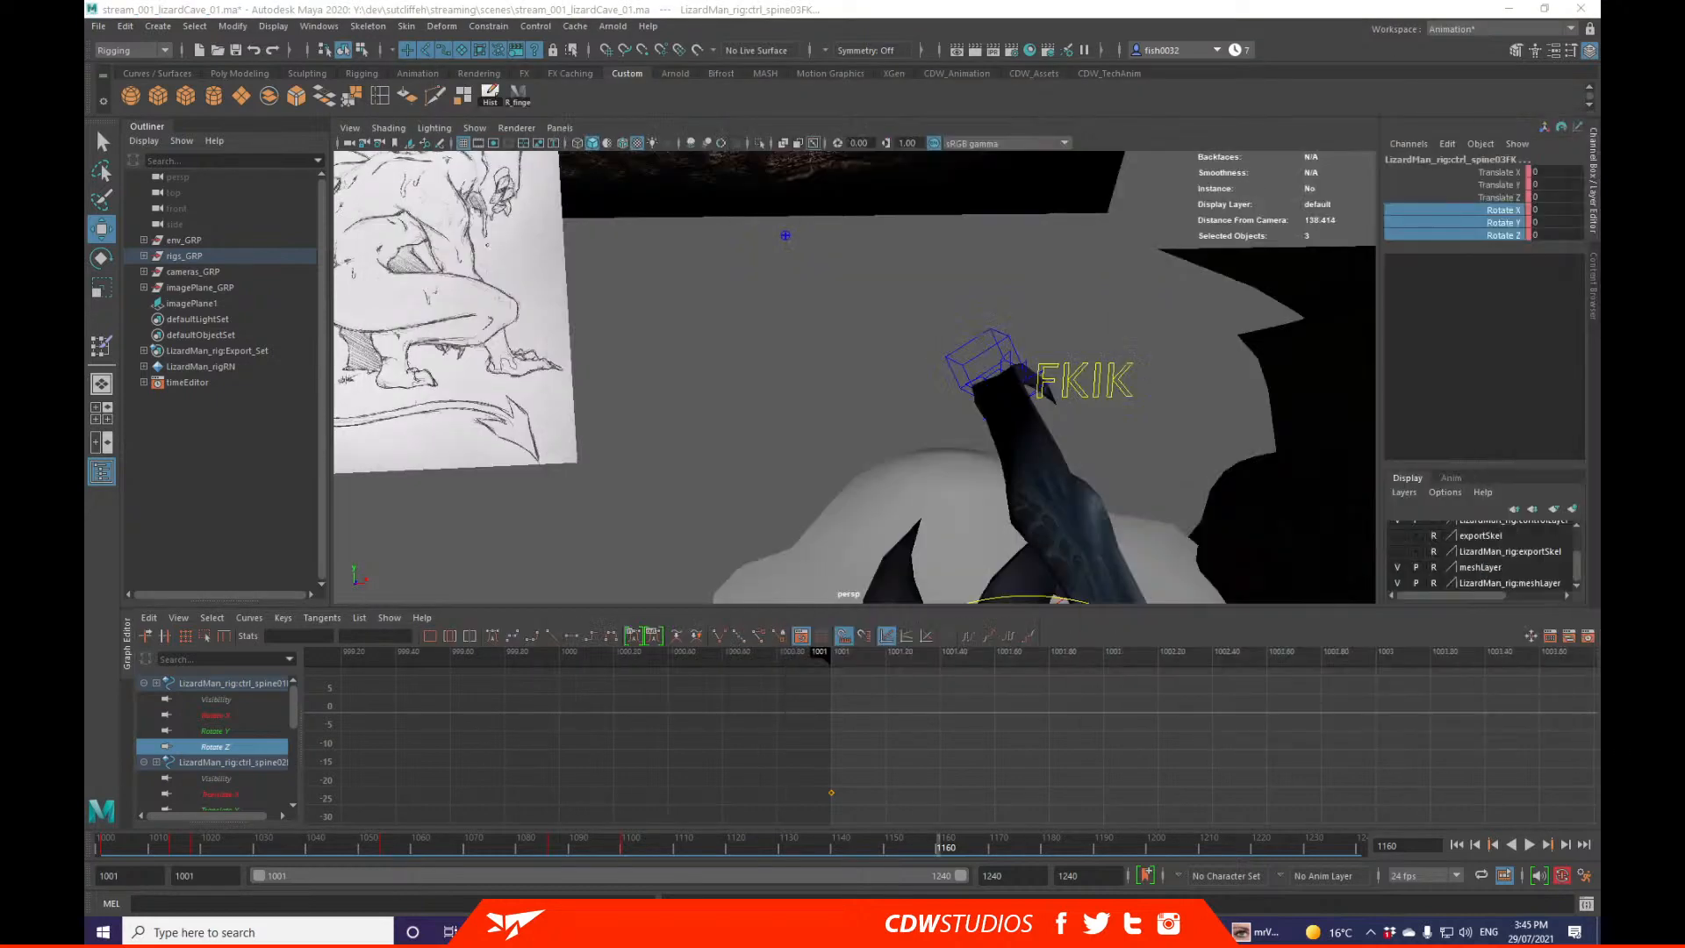
Step: Move the rig's world control up about 226.8 in Y at frame 1160, lifting the rig clear of the cave set
scroll(1172, 400, "down", 3)
left_click_drag(1072, 457, 992, 466, "alt")
left_click_drag(857, 351, 655, 240, "alt")
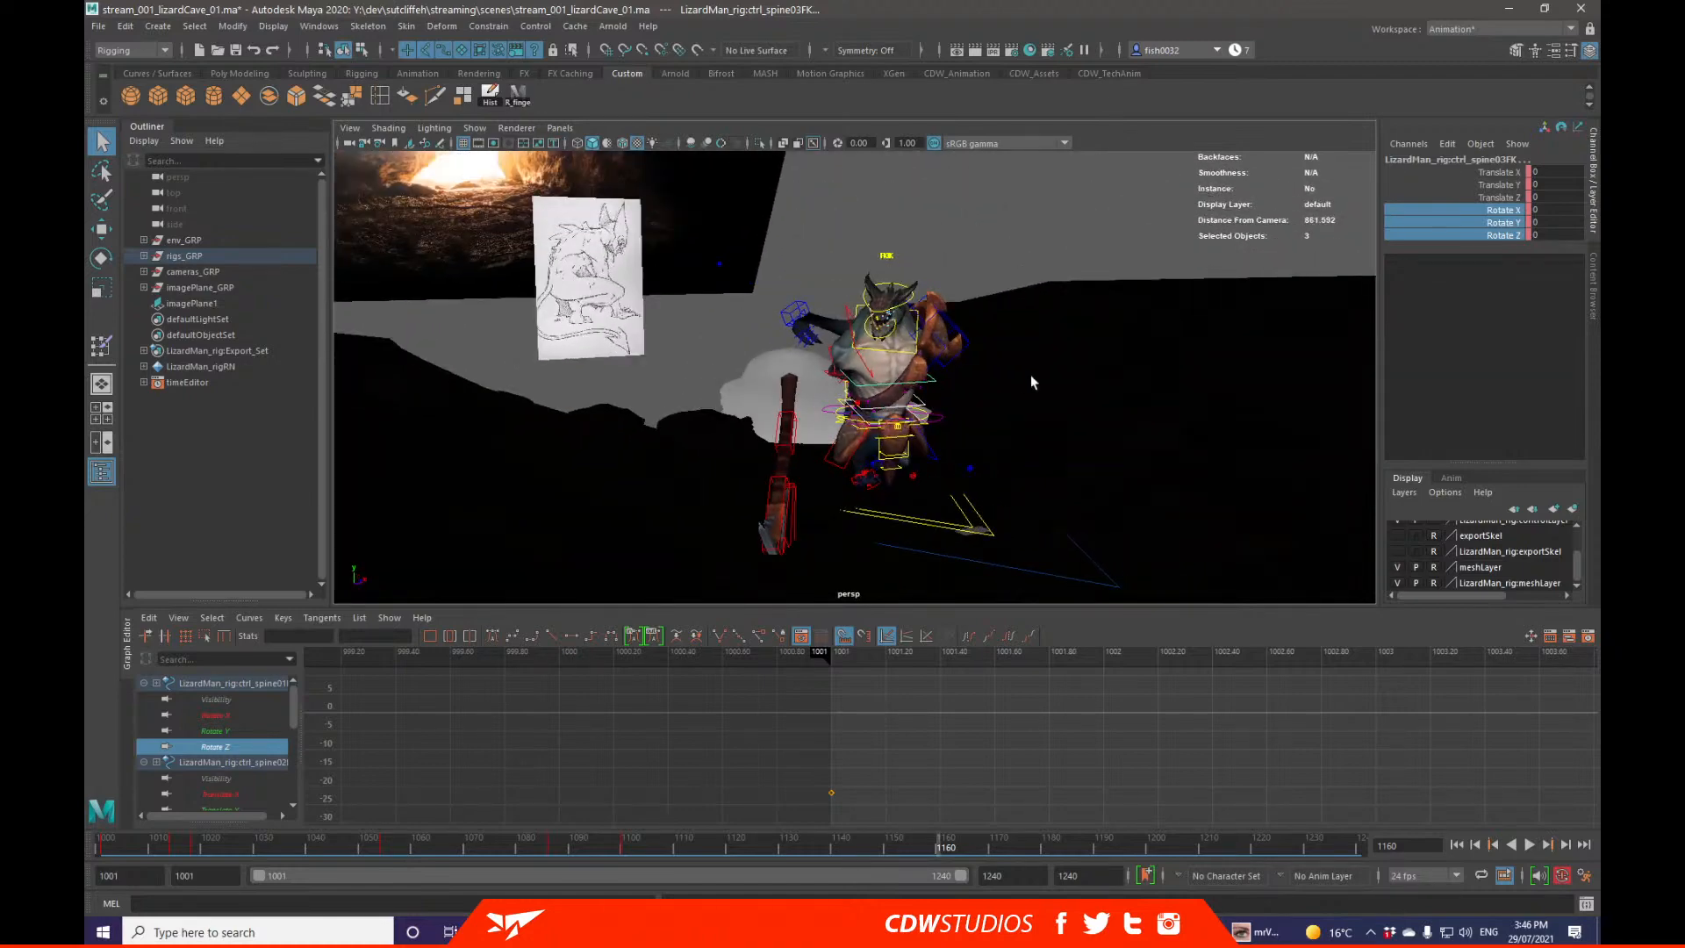
left_click(981, 533)
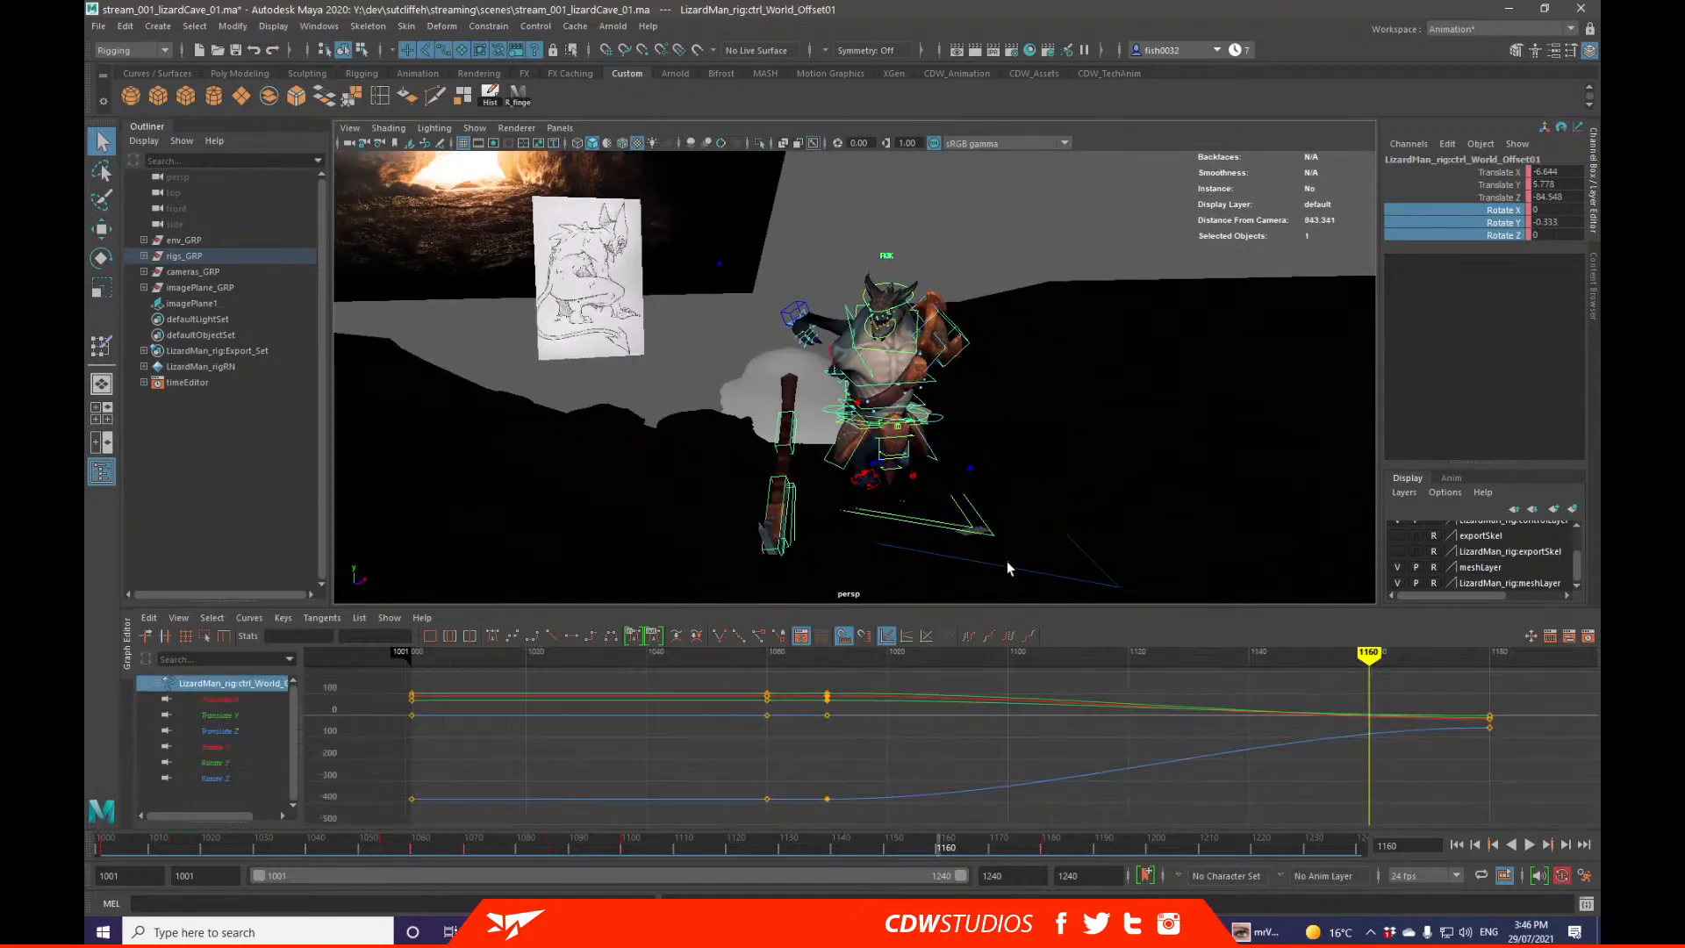
key("w")
left_click_drag(970, 379, 989, 164)
left_click_drag(959, 288, 1045, 357, "alt")
right_click_drag(1045, 357, 969, 355, "alt")
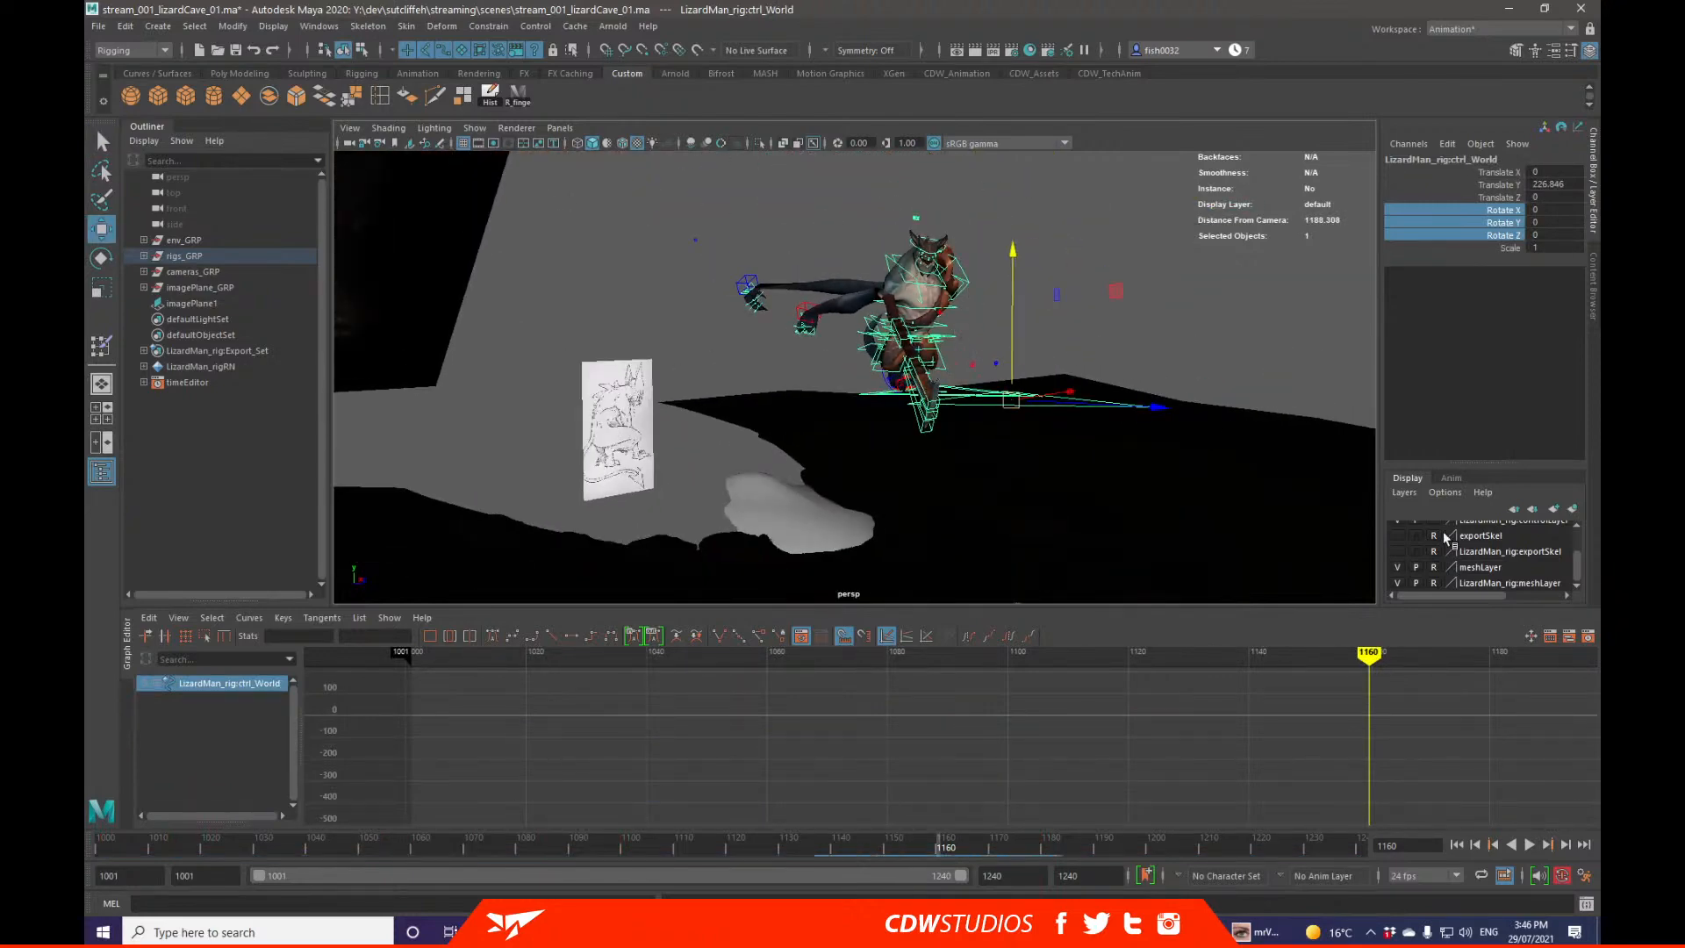
Step: Hide the lizard man rig's mesh layer and select all of the rig's animation controls
left_click(1401, 586)
left_click_drag(1102, 368, 1147, 357, "alt")
left_click(1147, 357)
left_click_drag(667, 245, 1197, 482)
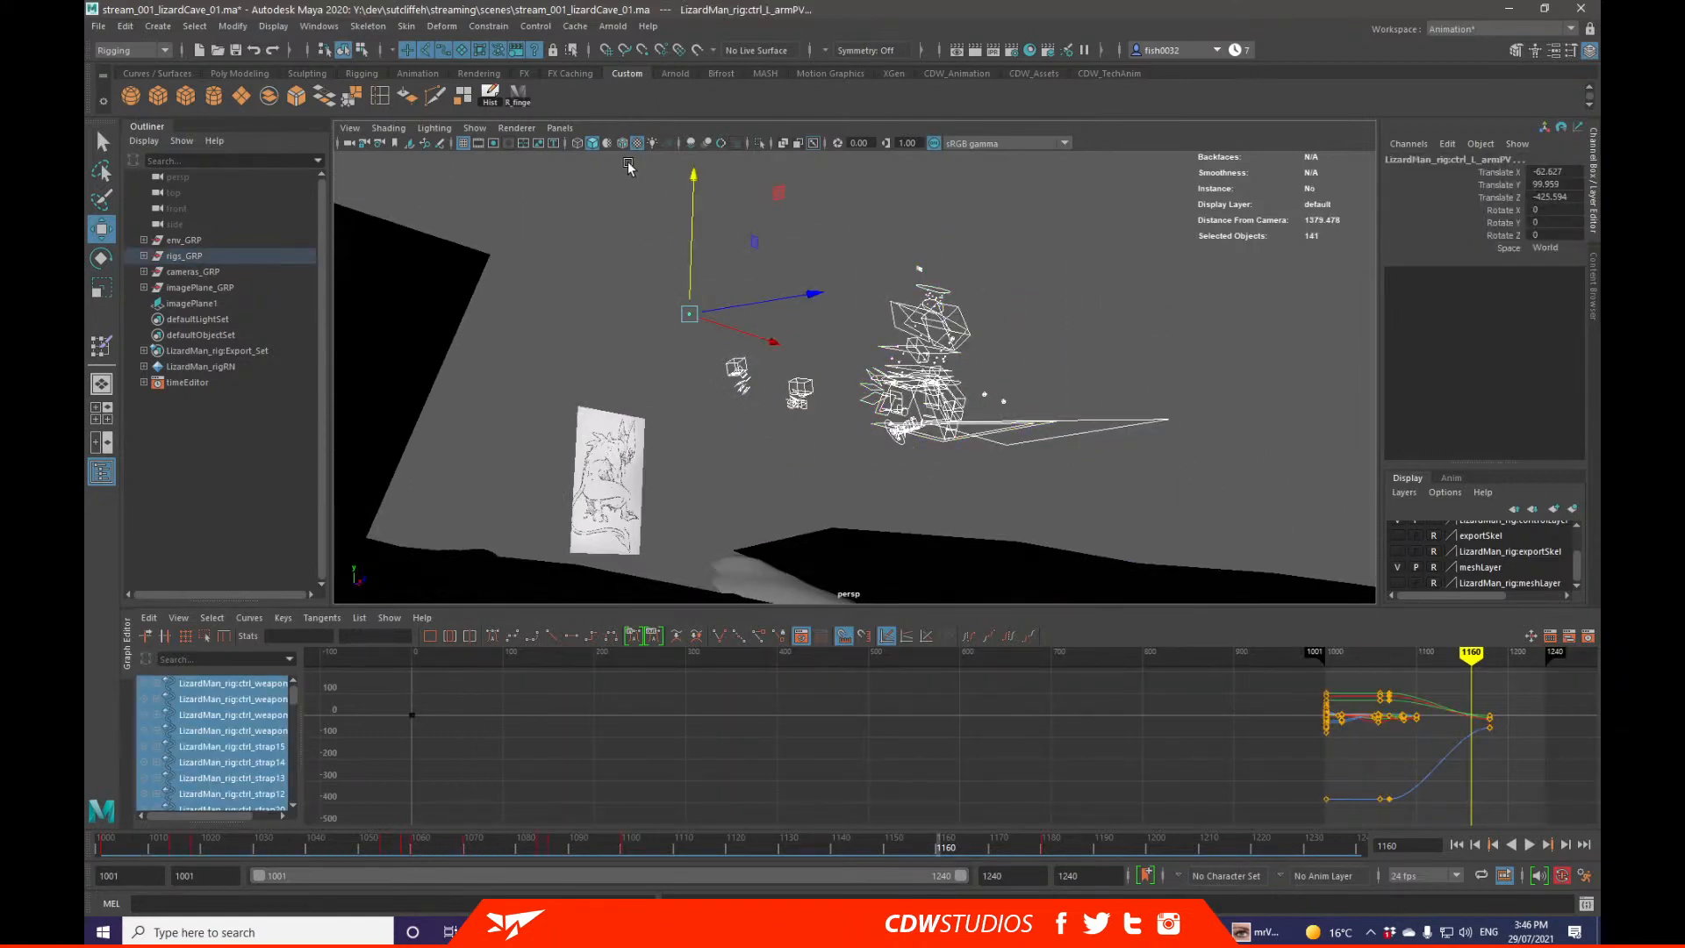
Step: Save the select-all-controls command as a MEL shelf button labelled ALL, save all shelves, and try the button
left_click(1585, 902)
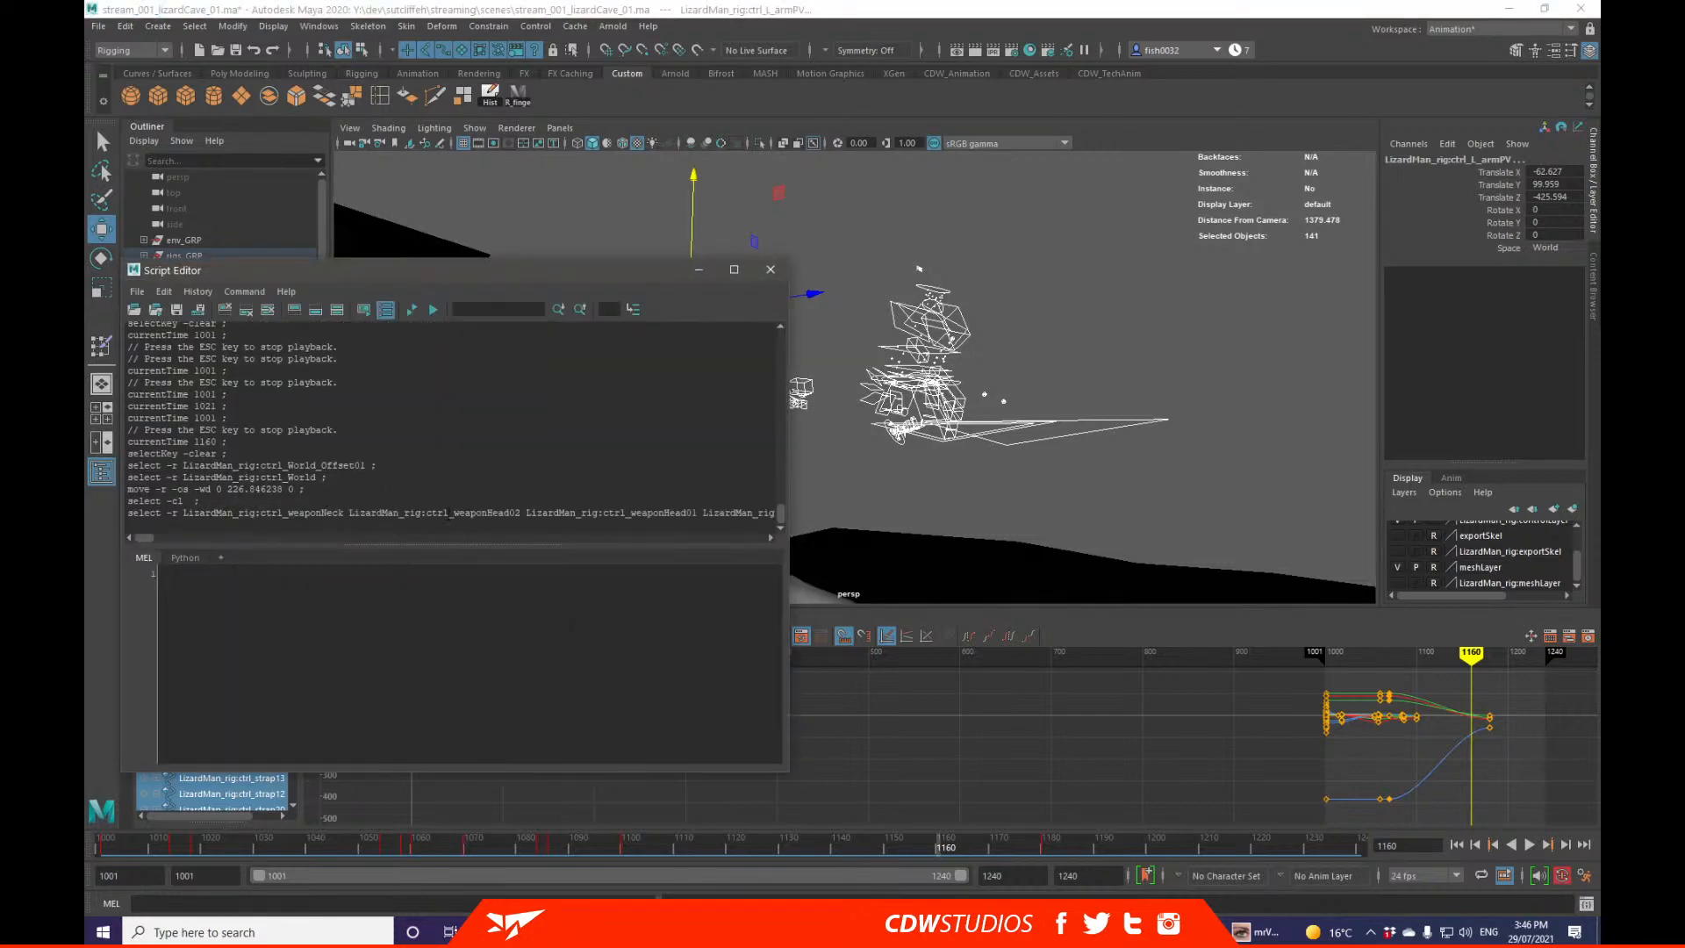
triple_click(448, 513)
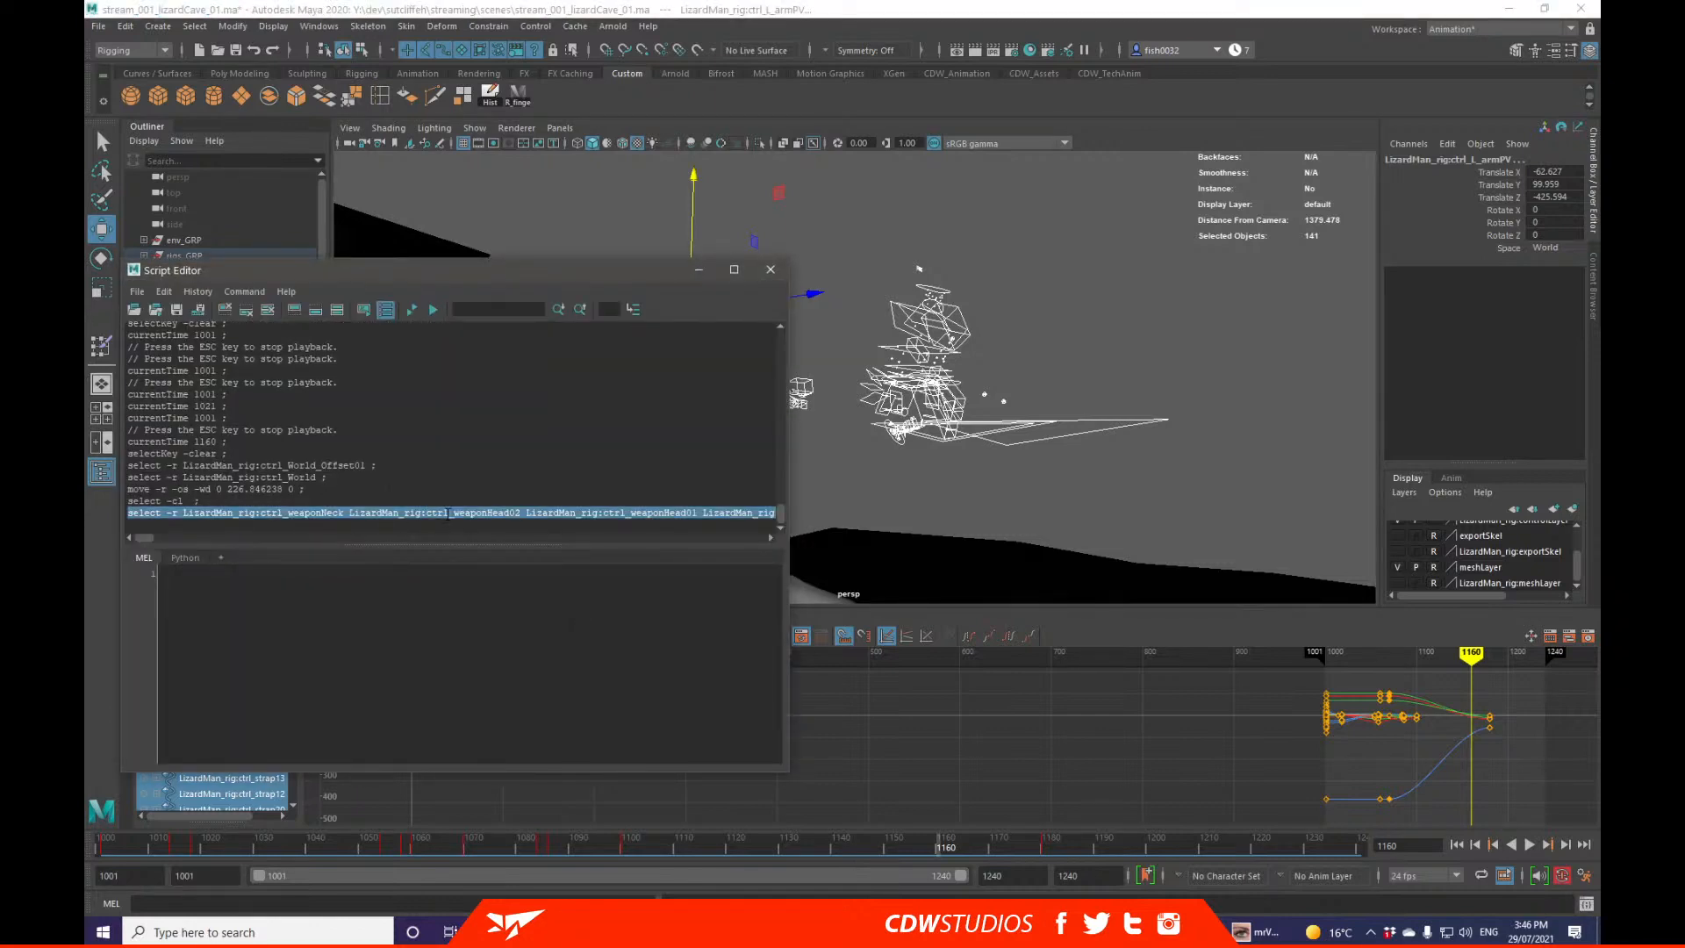
left_click_drag(535, 171, 560, 97)
left_click(777, 470)
right_click(558, 94)
left_click(592, 120)
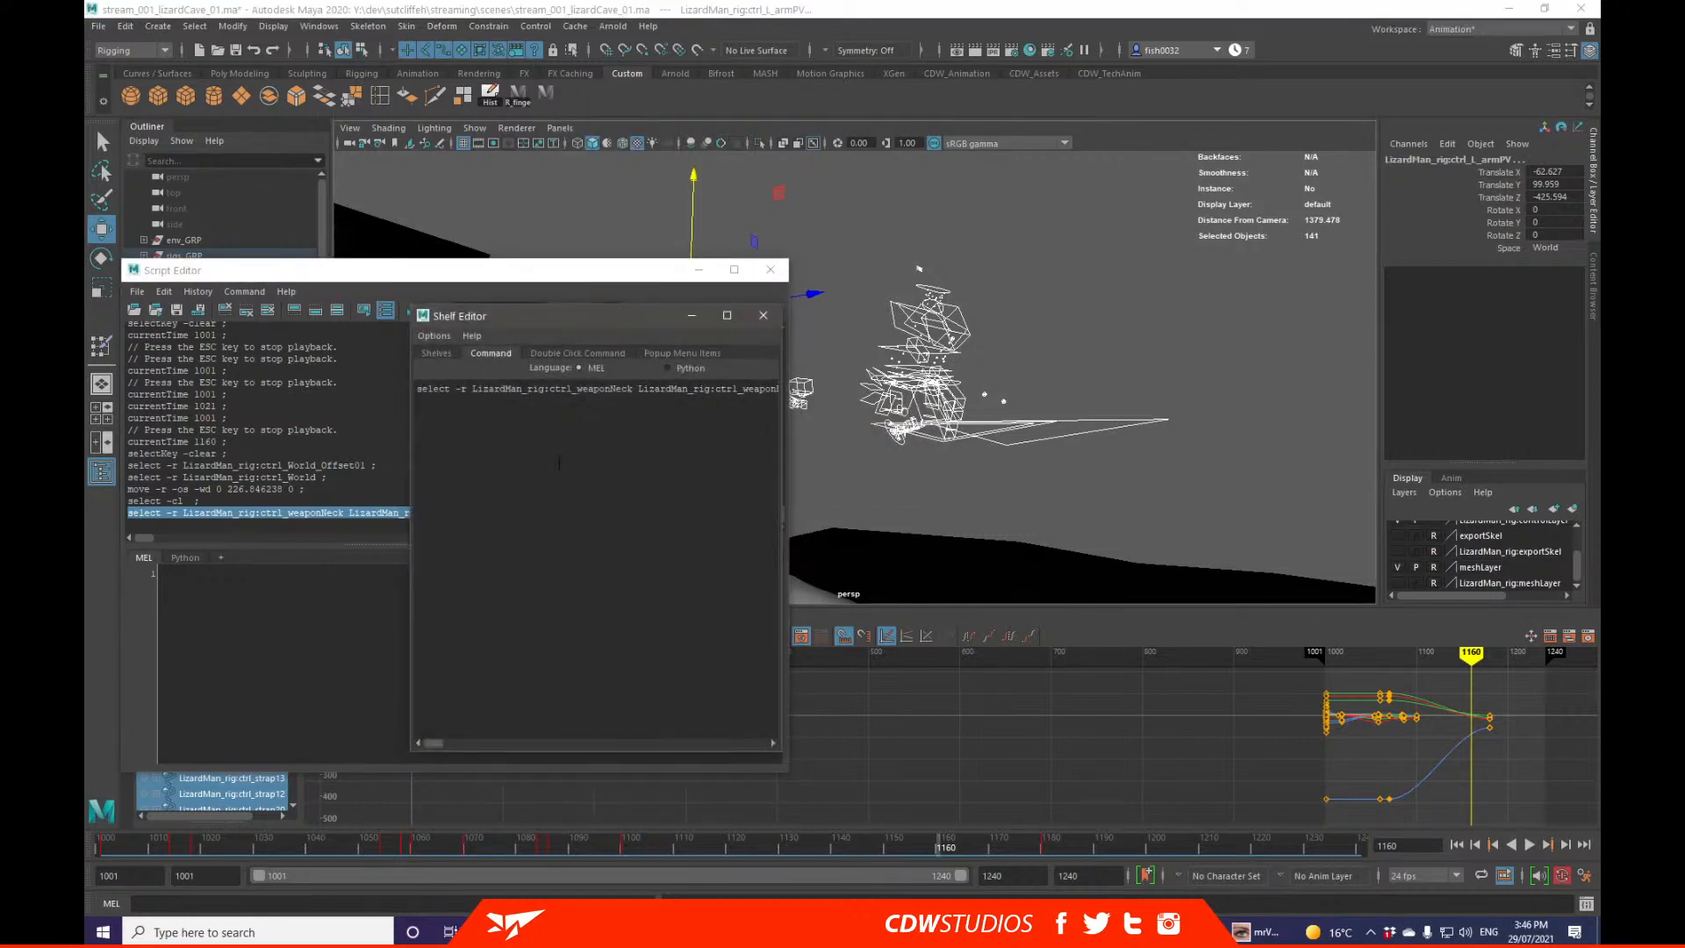
left_click(651, 628)
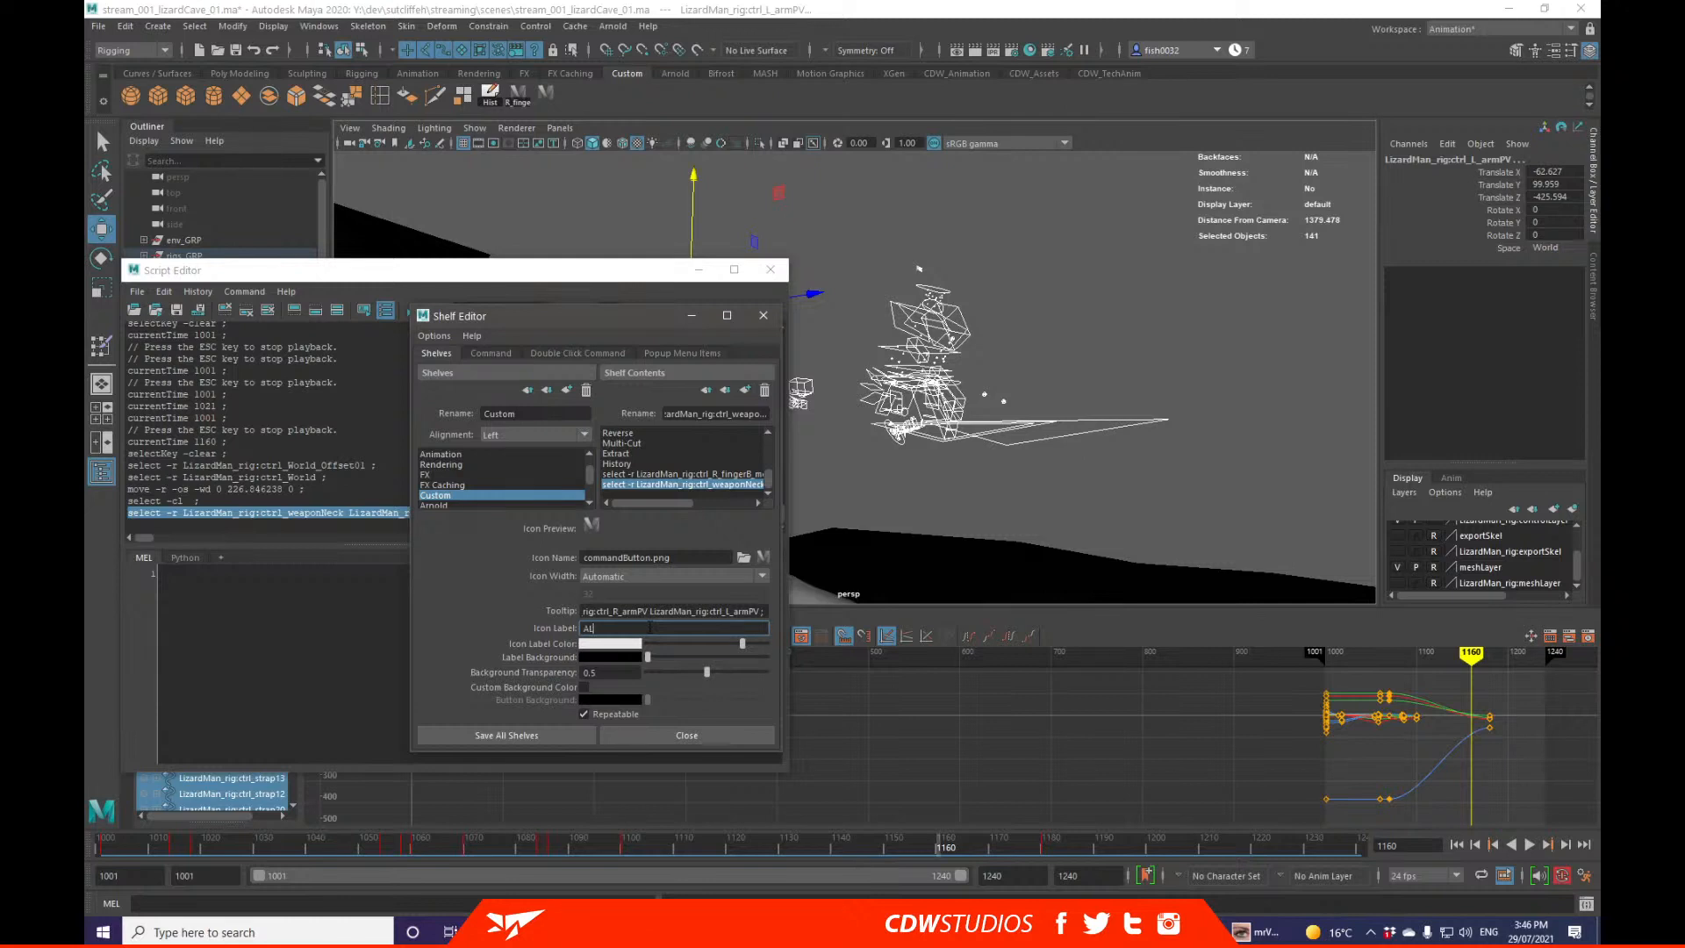
left_click(545, 736)
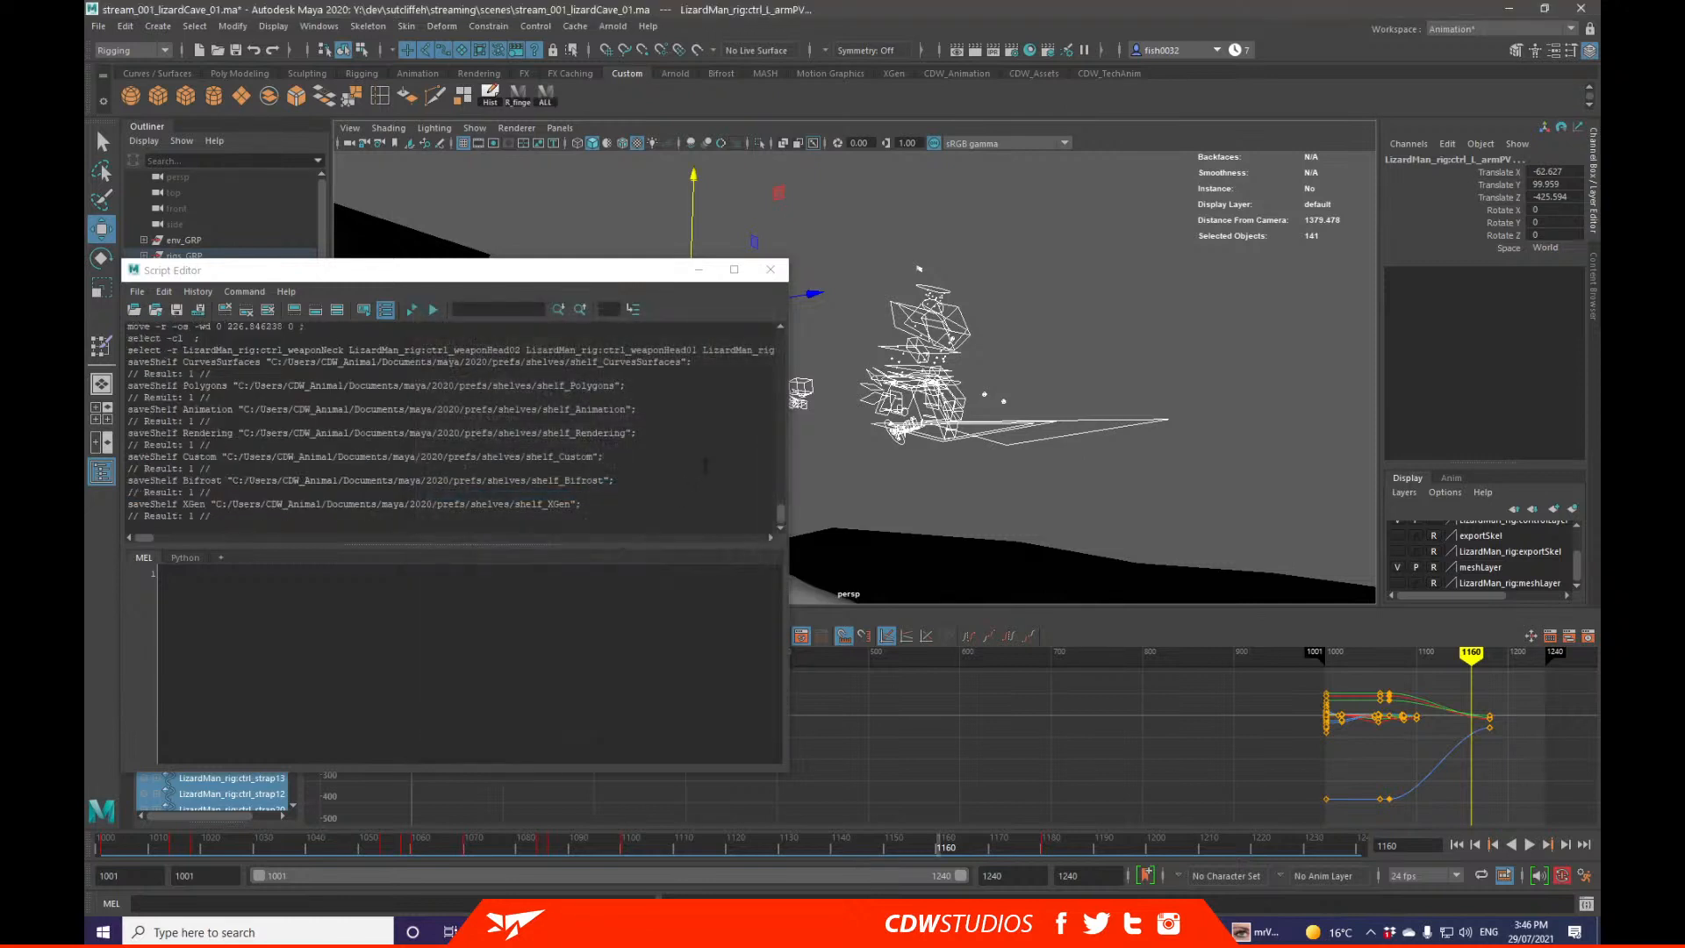
left_click(885, 478)
left_click(699, 271)
left_click(545, 92)
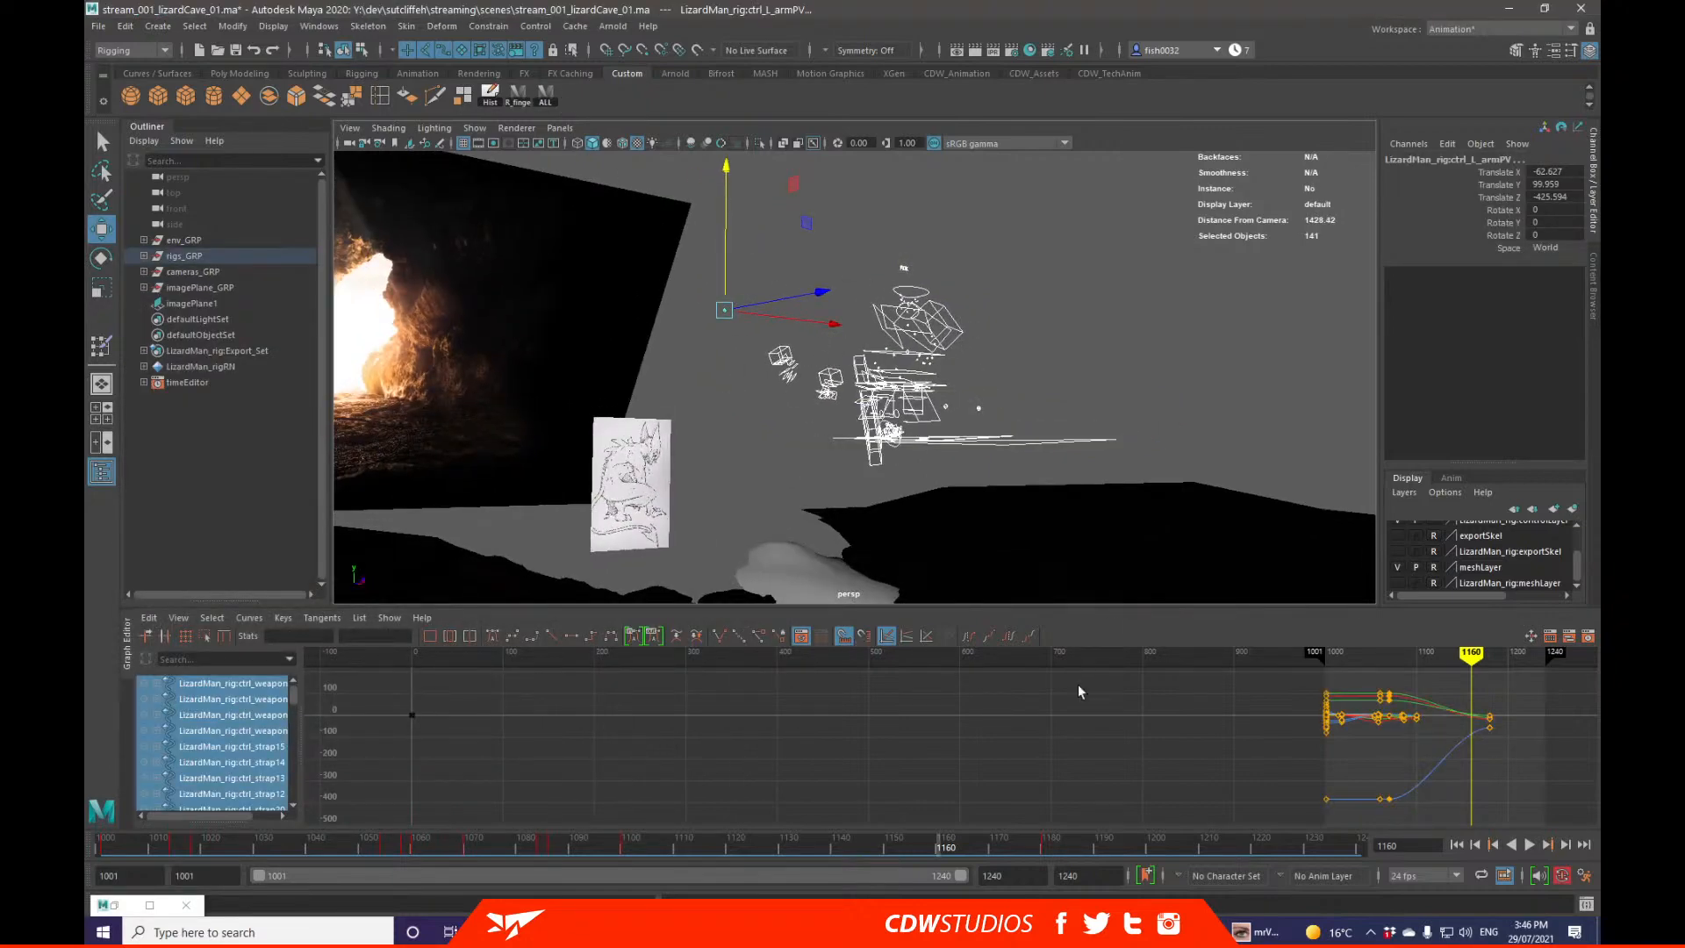
Step: Show the lizard man's mesh layer and reset the world control's Translate Y to 0
left_click_drag(1109, 583, 971, 468, "alt")
key("q")
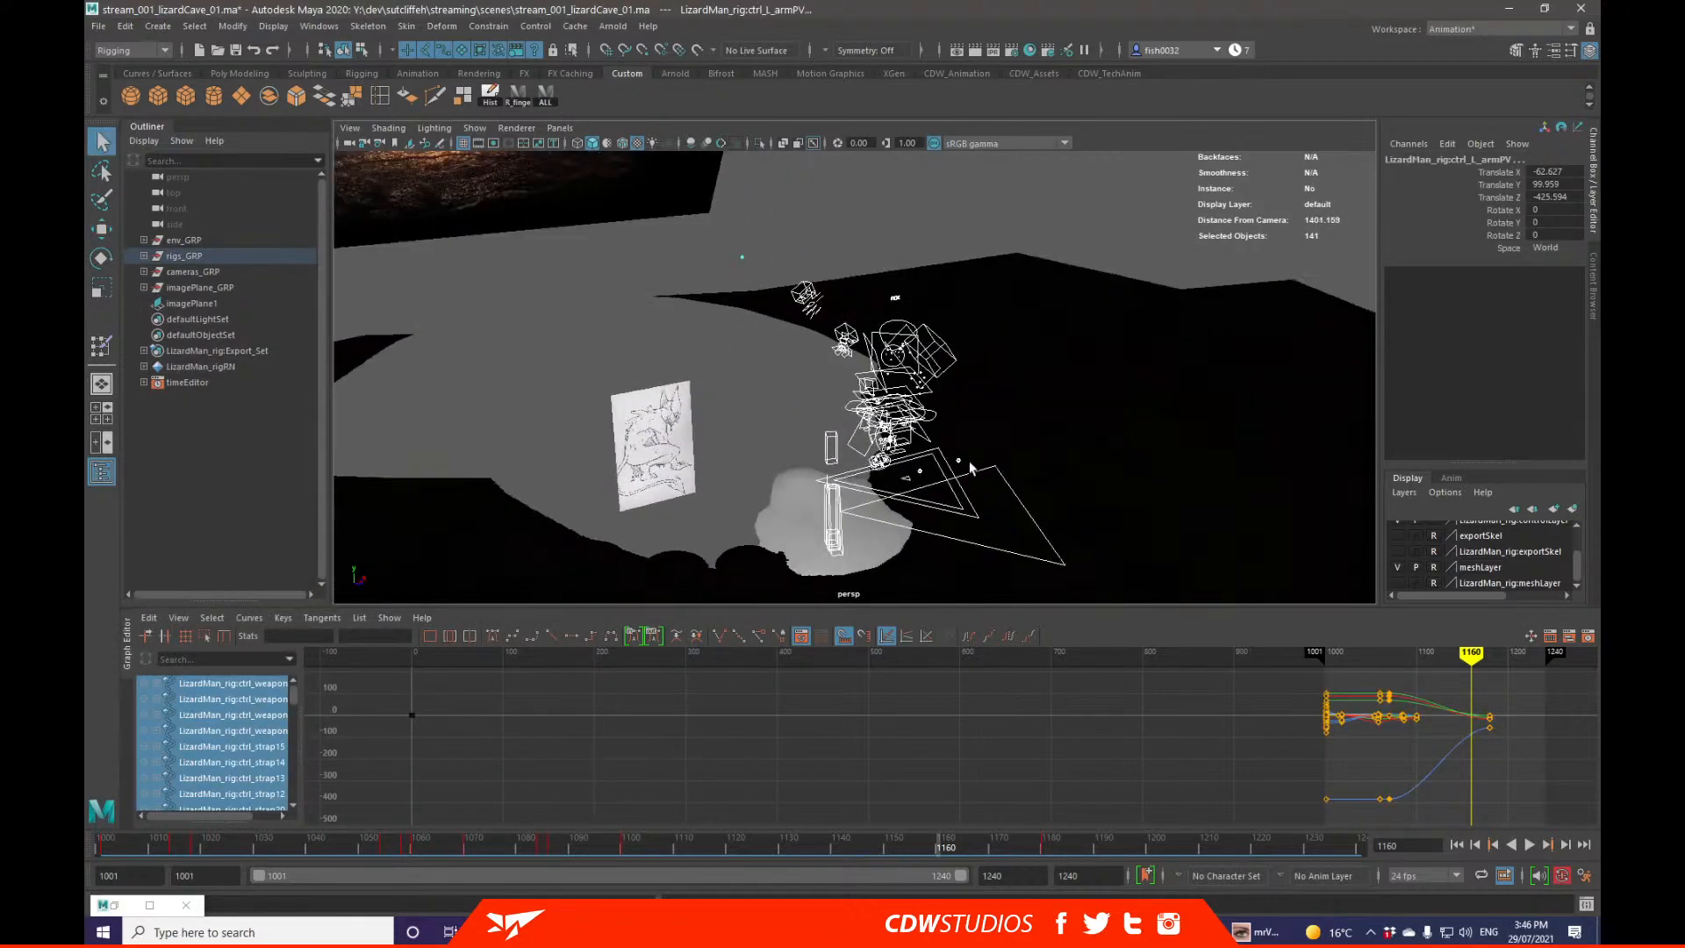
left_click(1396, 583)
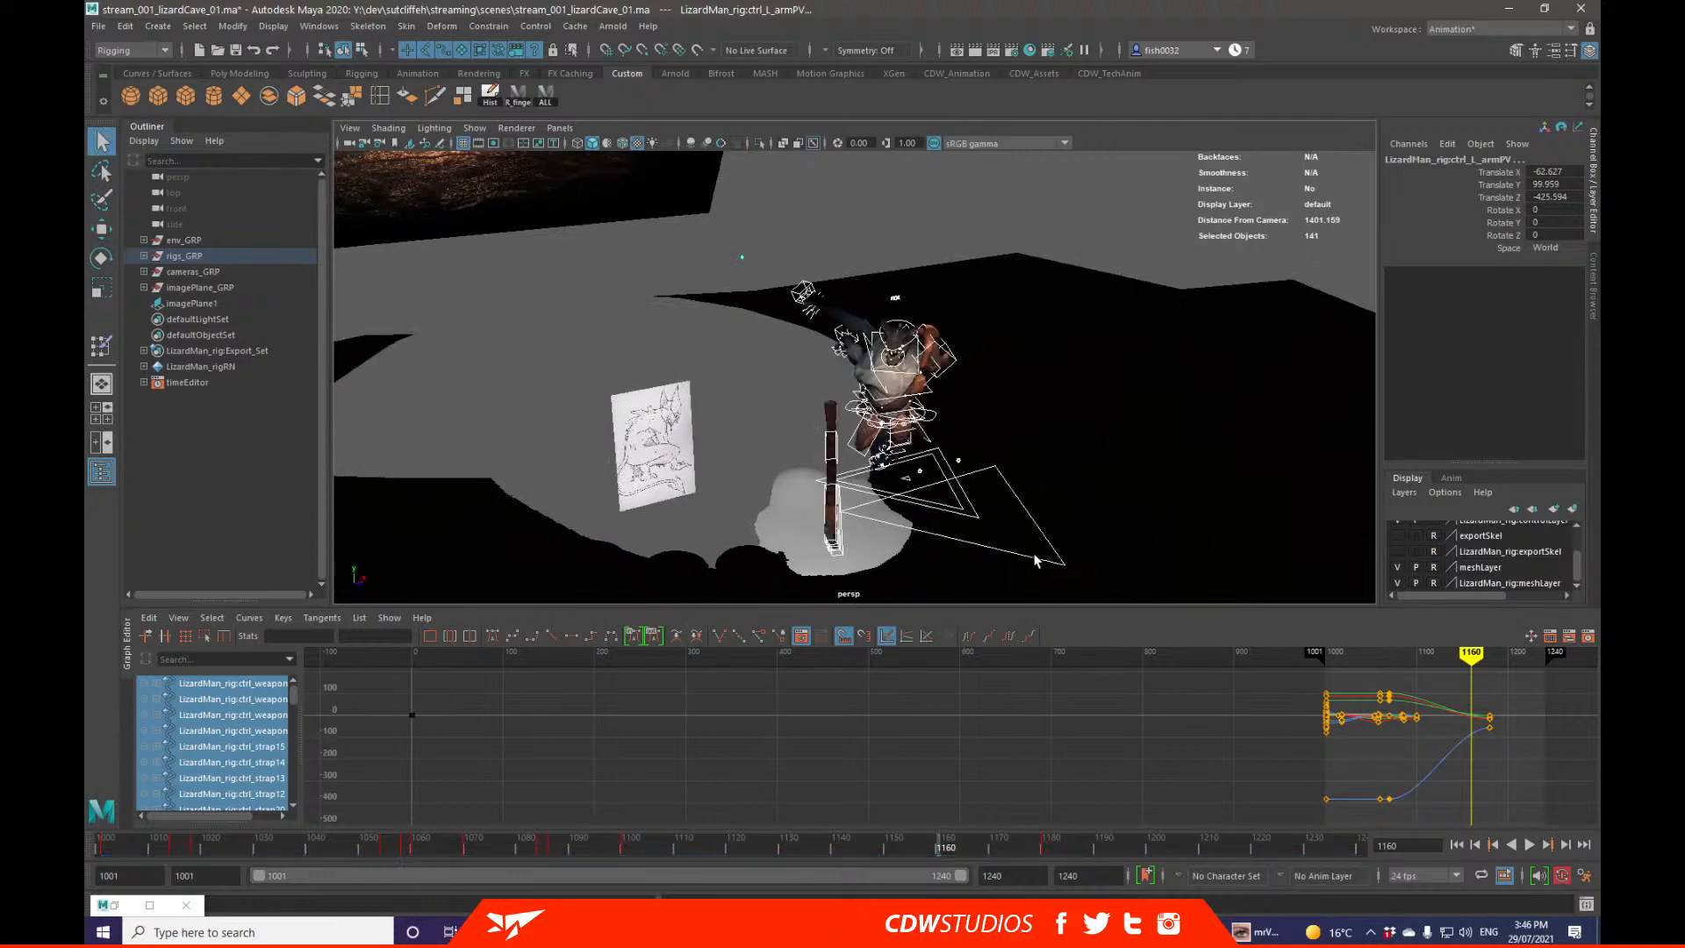
left_click(1053, 537)
left_click(1555, 184)
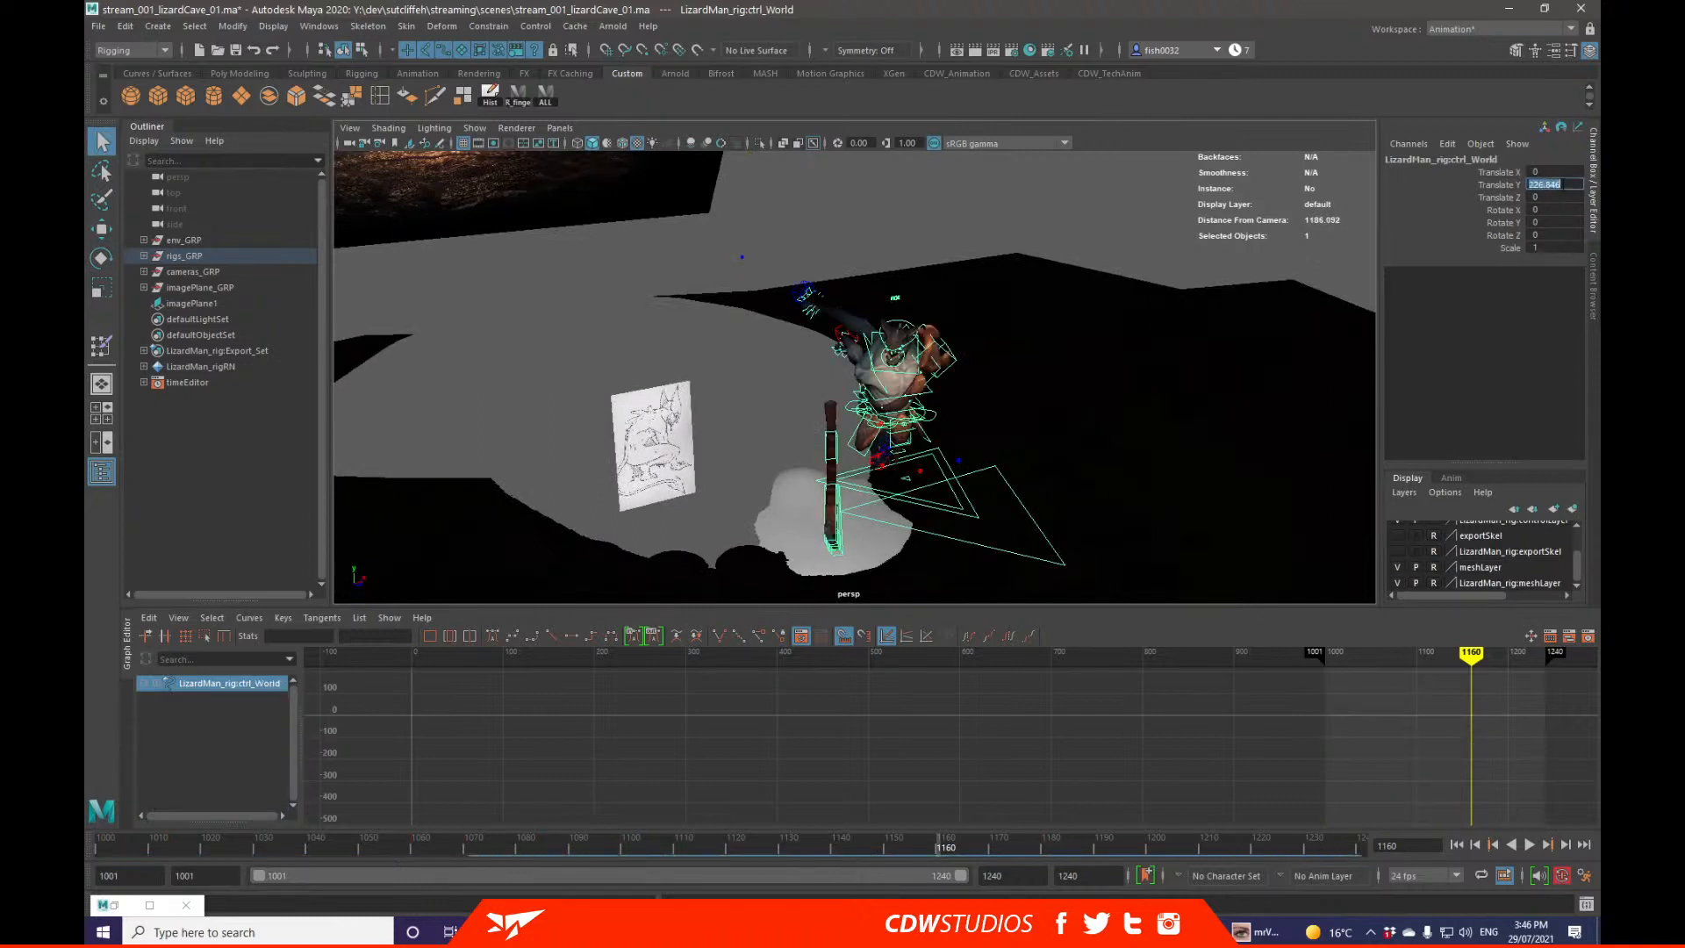
type("0")
key("Return")
Step: Try the ALL shelf button on the lowered rig, and clear the selection
left_click_drag(1273, 312, 906, 256, "alt")
left_click(545, 97)
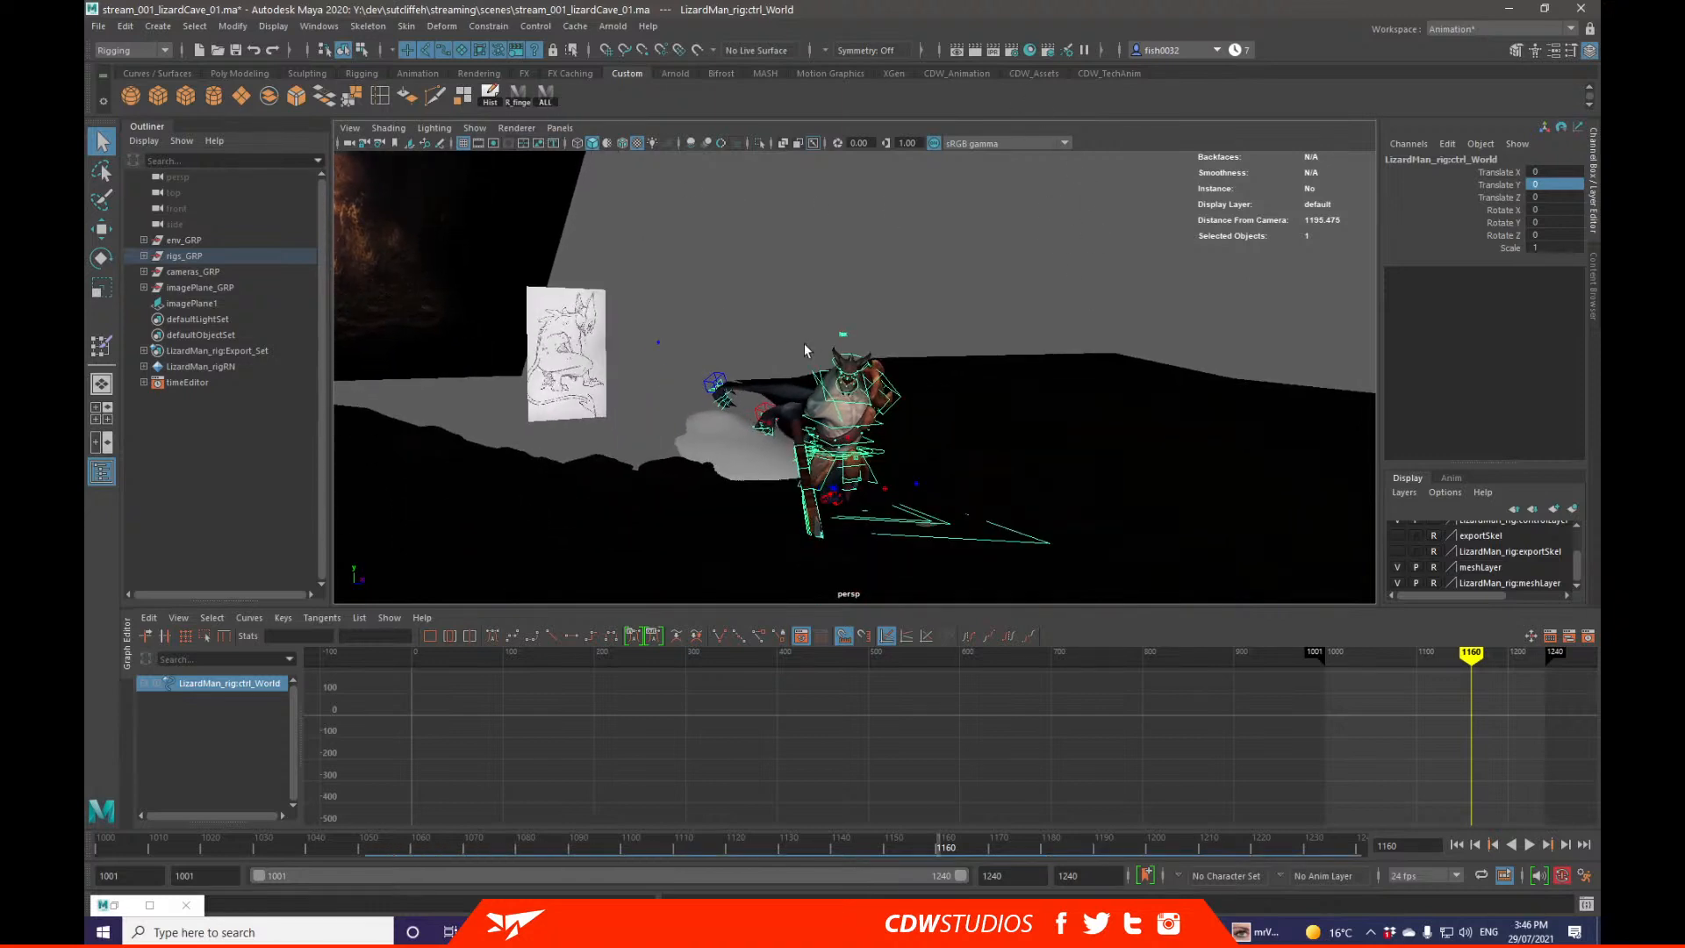
left_click_drag(800, 322, 774, 350, "alt")
left_click(969, 270)
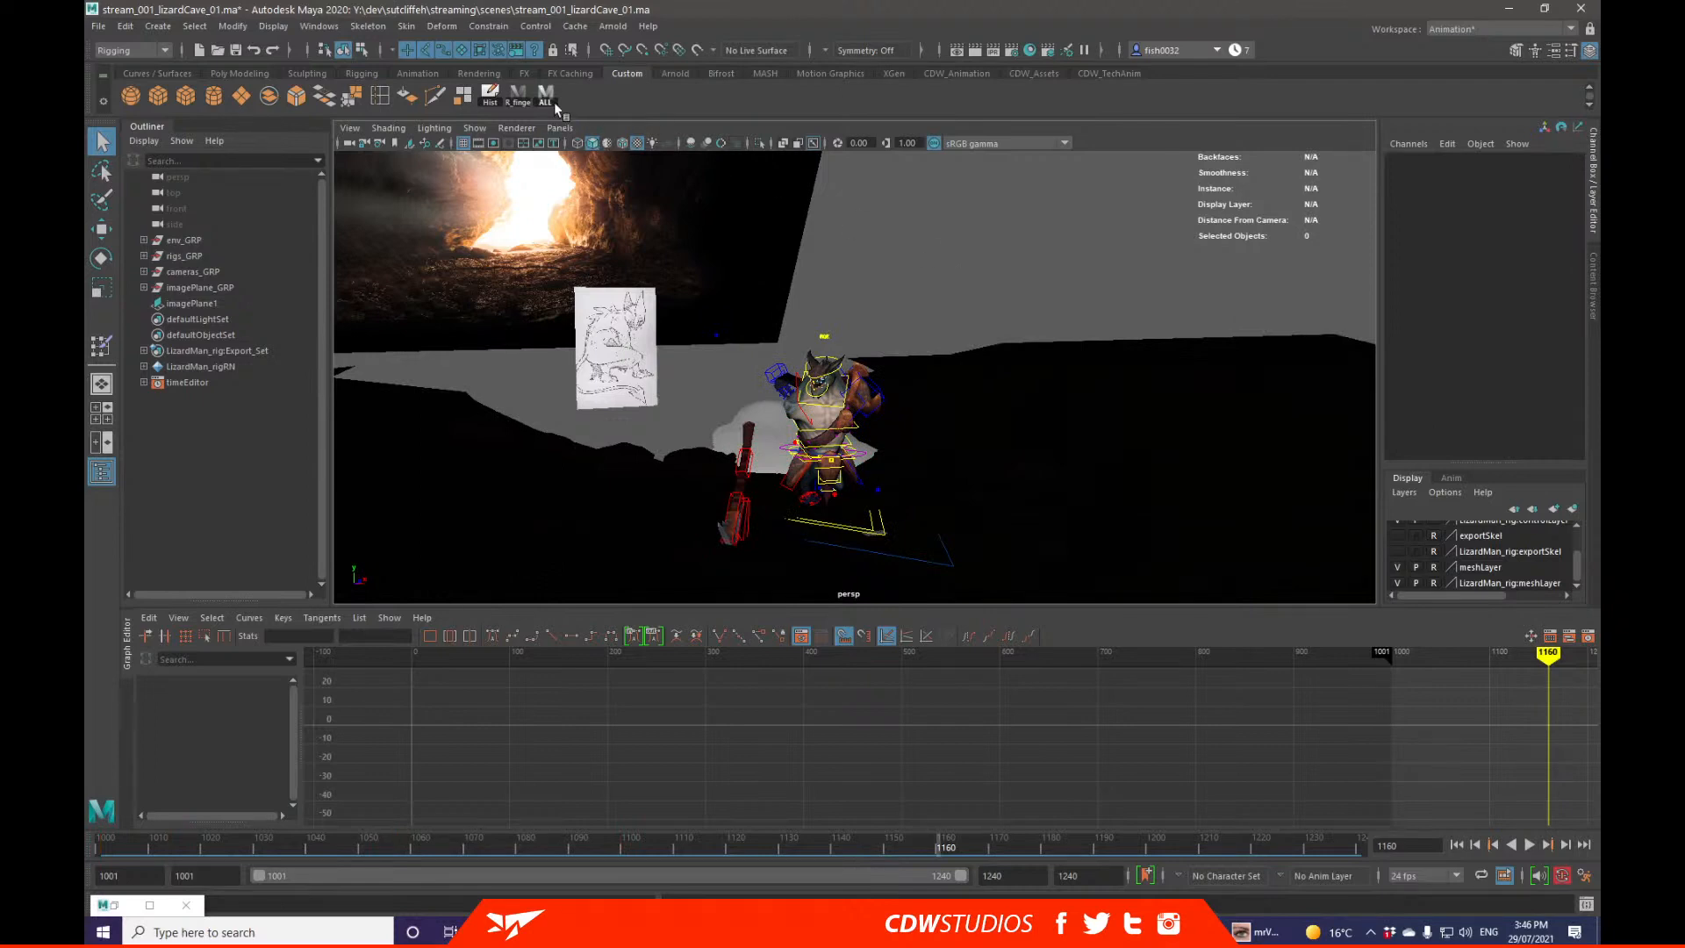
Step: Play the animation from frame 1001 in the perspective view to review the rig's motion
left_click(140, 848)
key("alt+v")
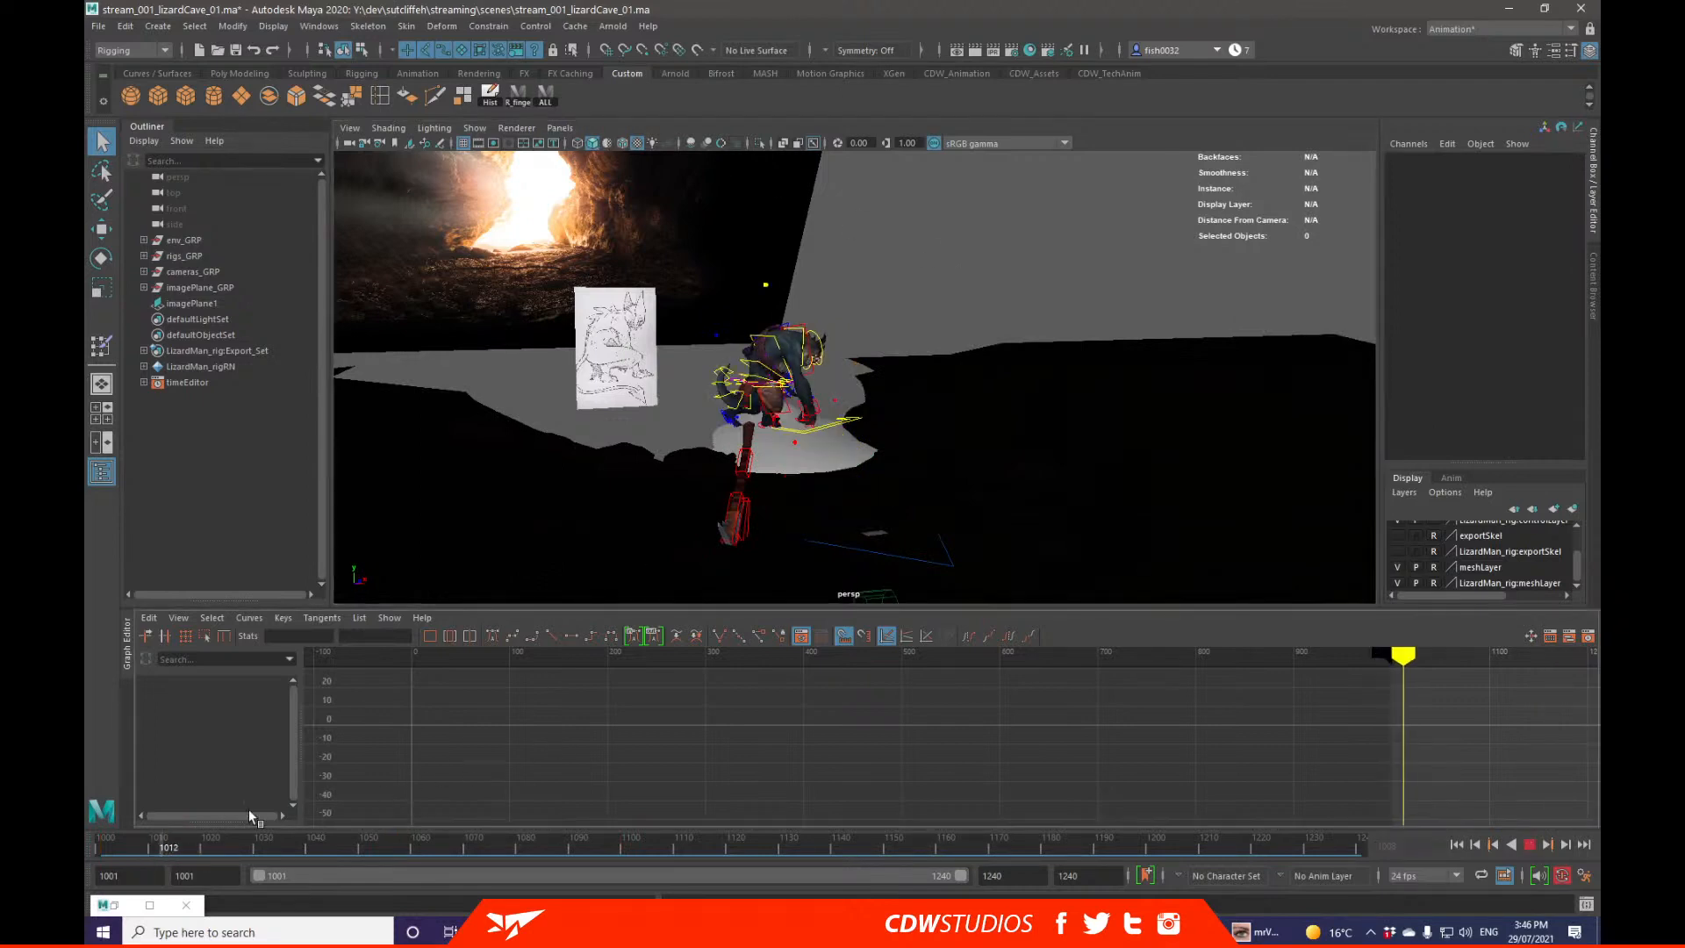
left_click(96, 847)
key("alt+v")
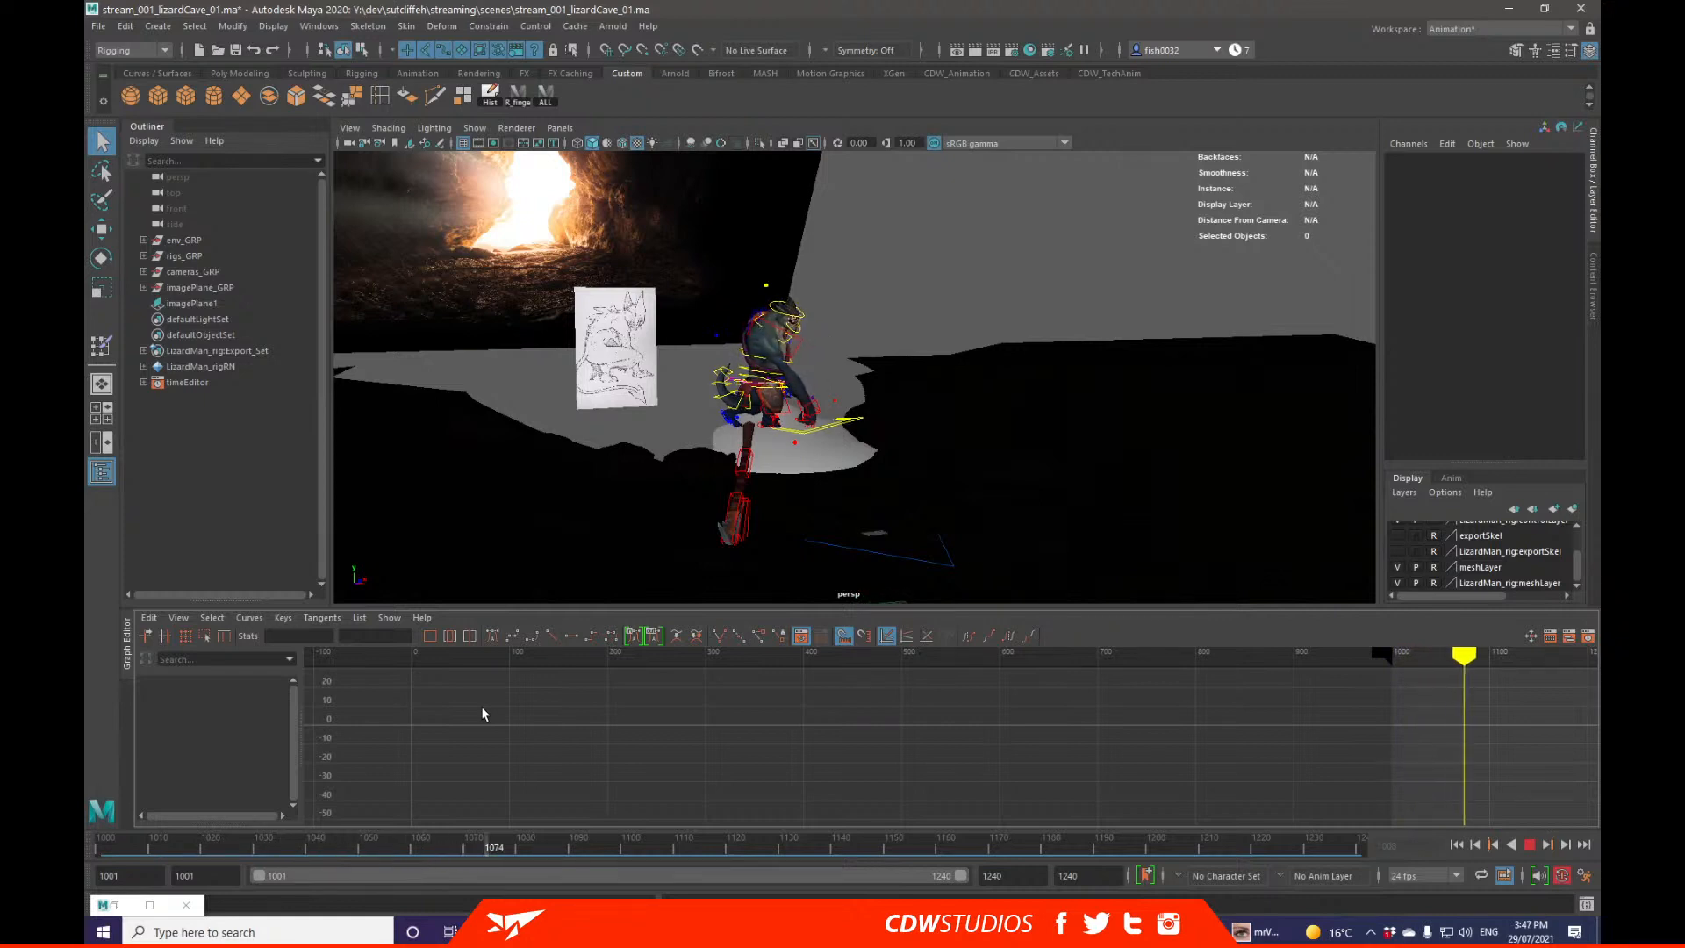
Step: Select all rig controls, set their animation curves to stepped tangents, and play back from the start
left_click(543, 96)
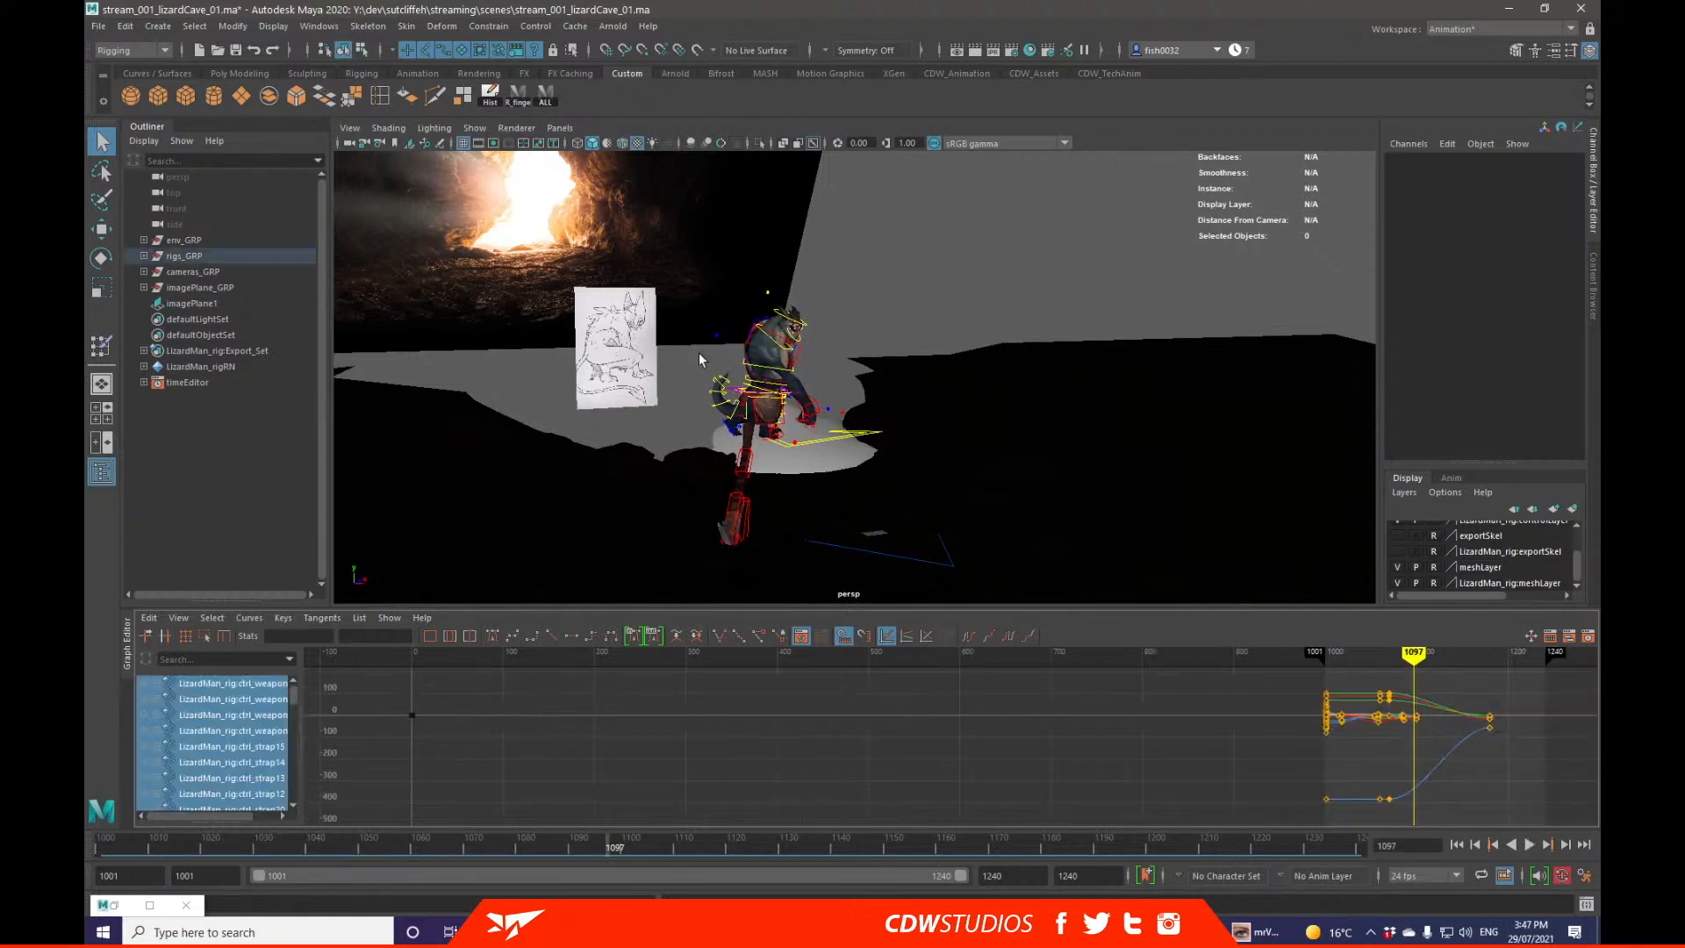
left_click(589, 638)
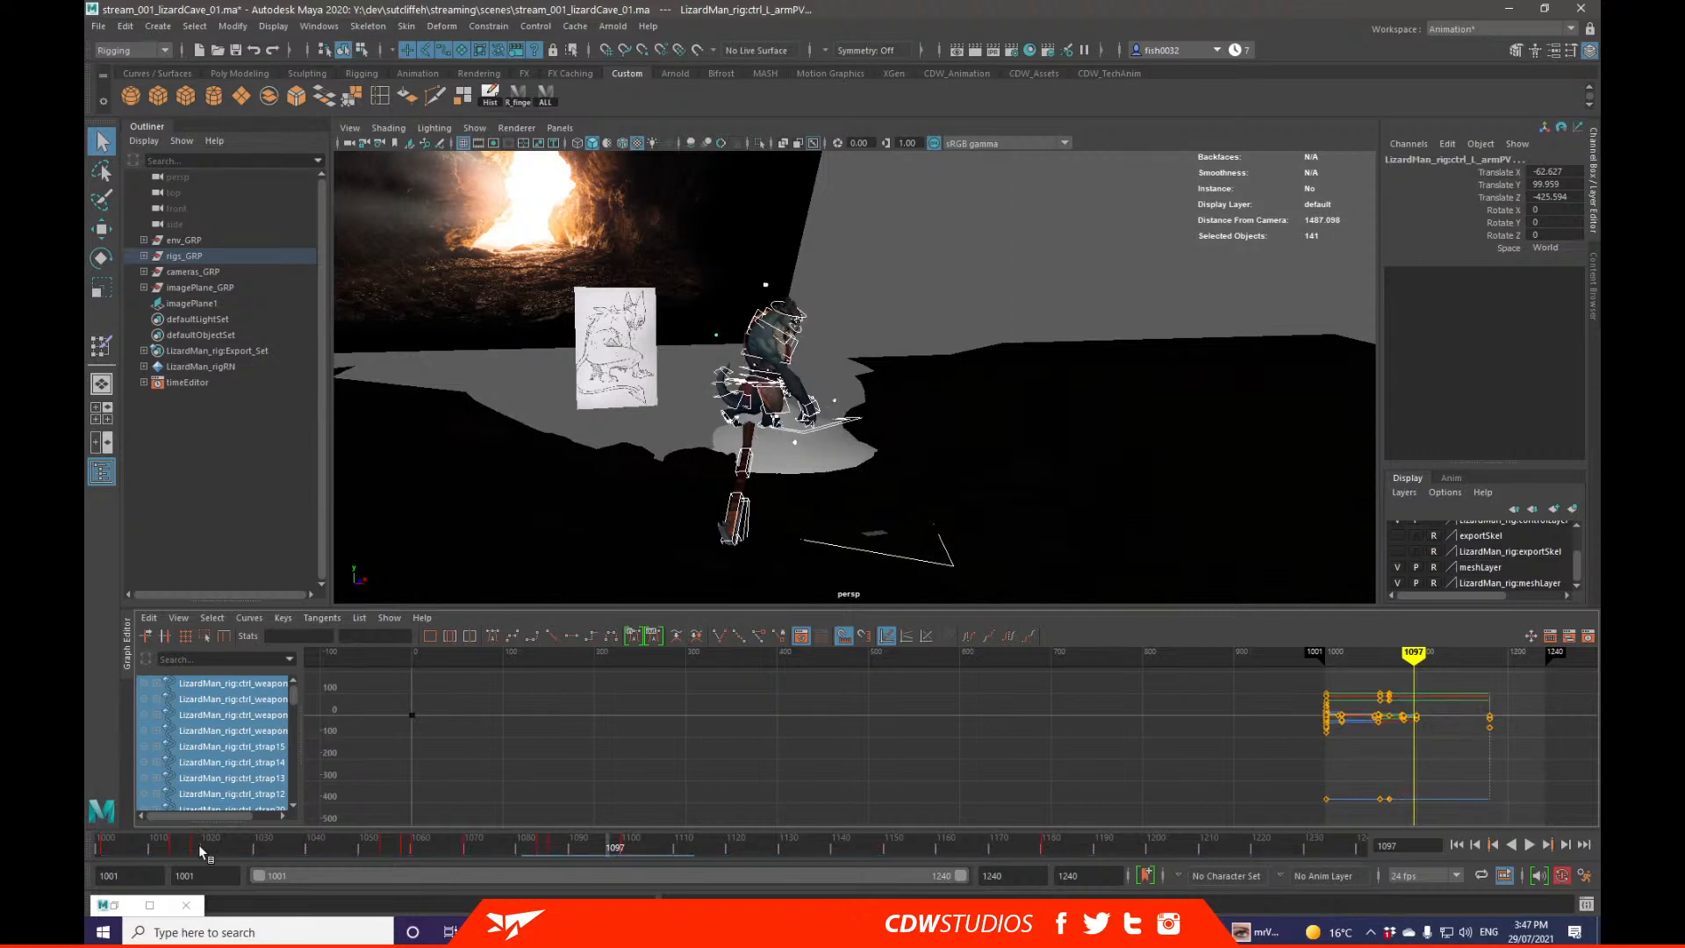
left_click(110, 846)
key("alt+v")
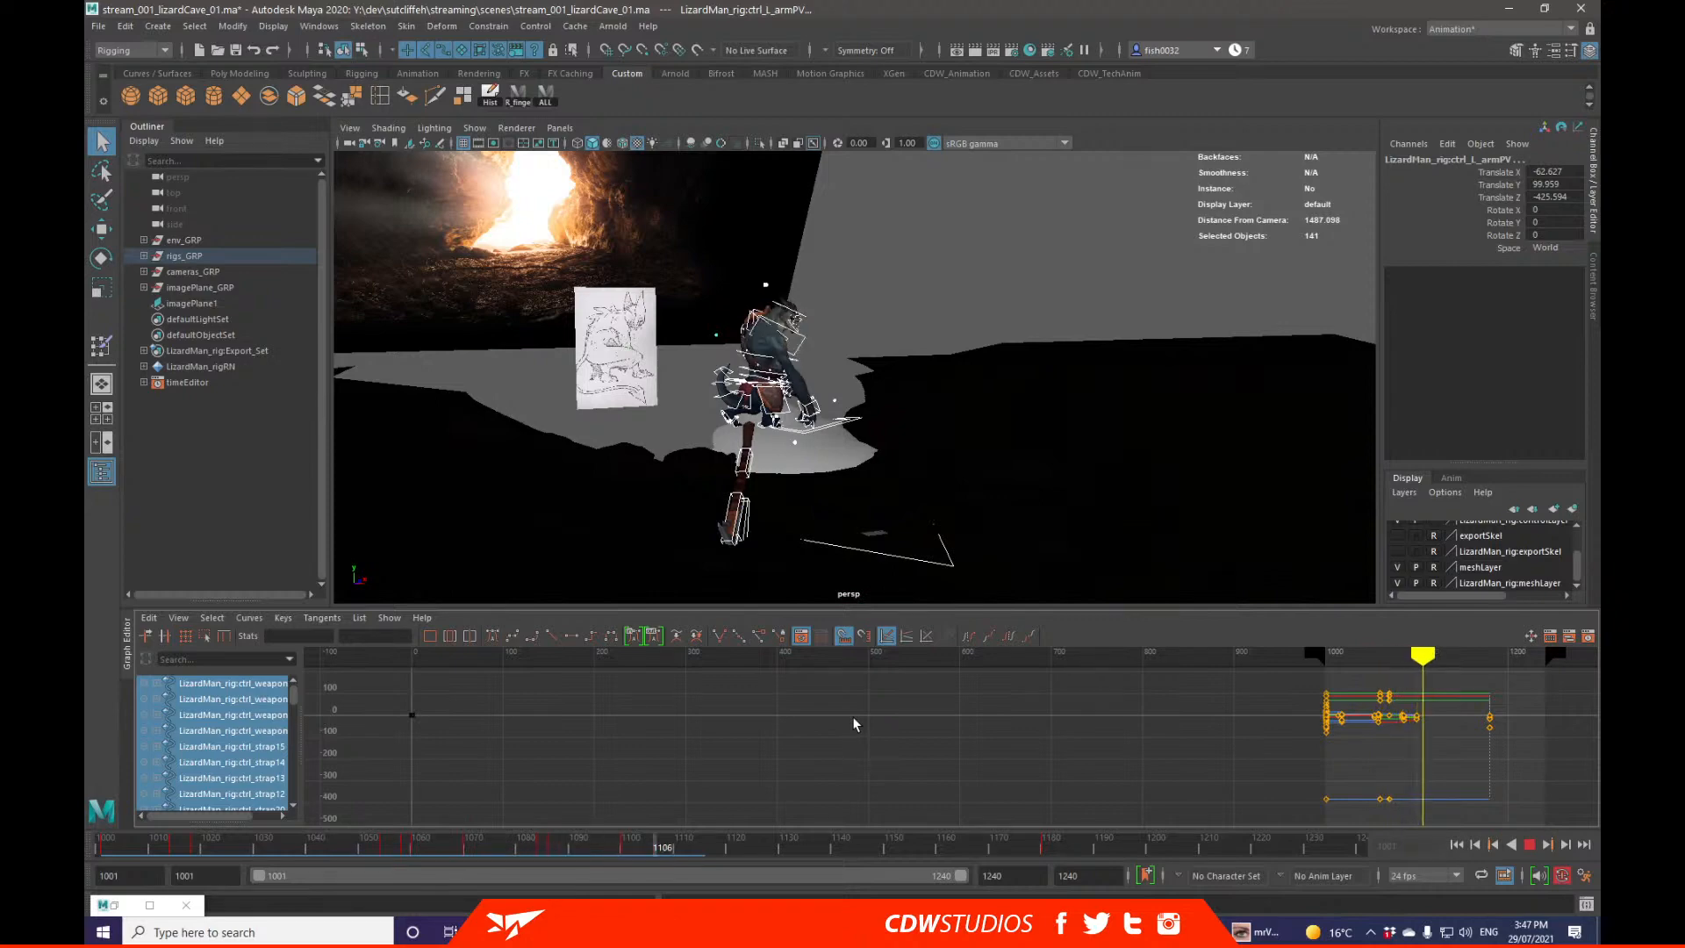
key("alt+v")
Step: Review the stepped poses repeatedly through the render camera, including frame 1018, and return to frame 1001
left_click_drag(1599, 176, 869, 137)
key("alt+v")
left_click(108, 849)
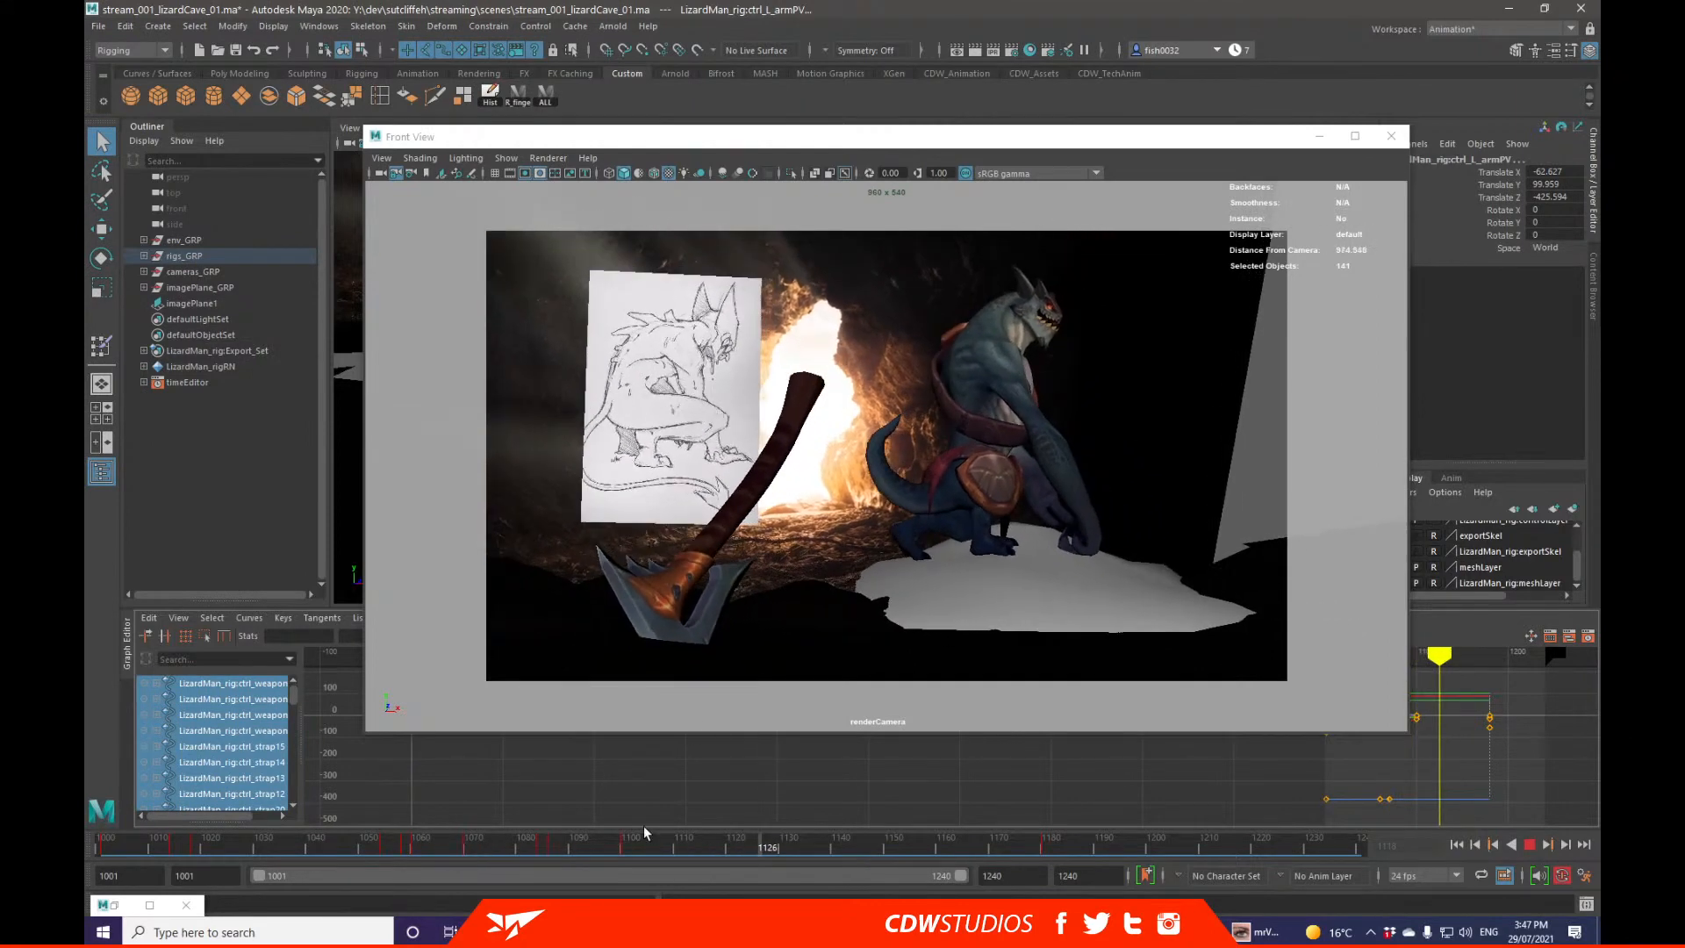
left_click(435, 852)
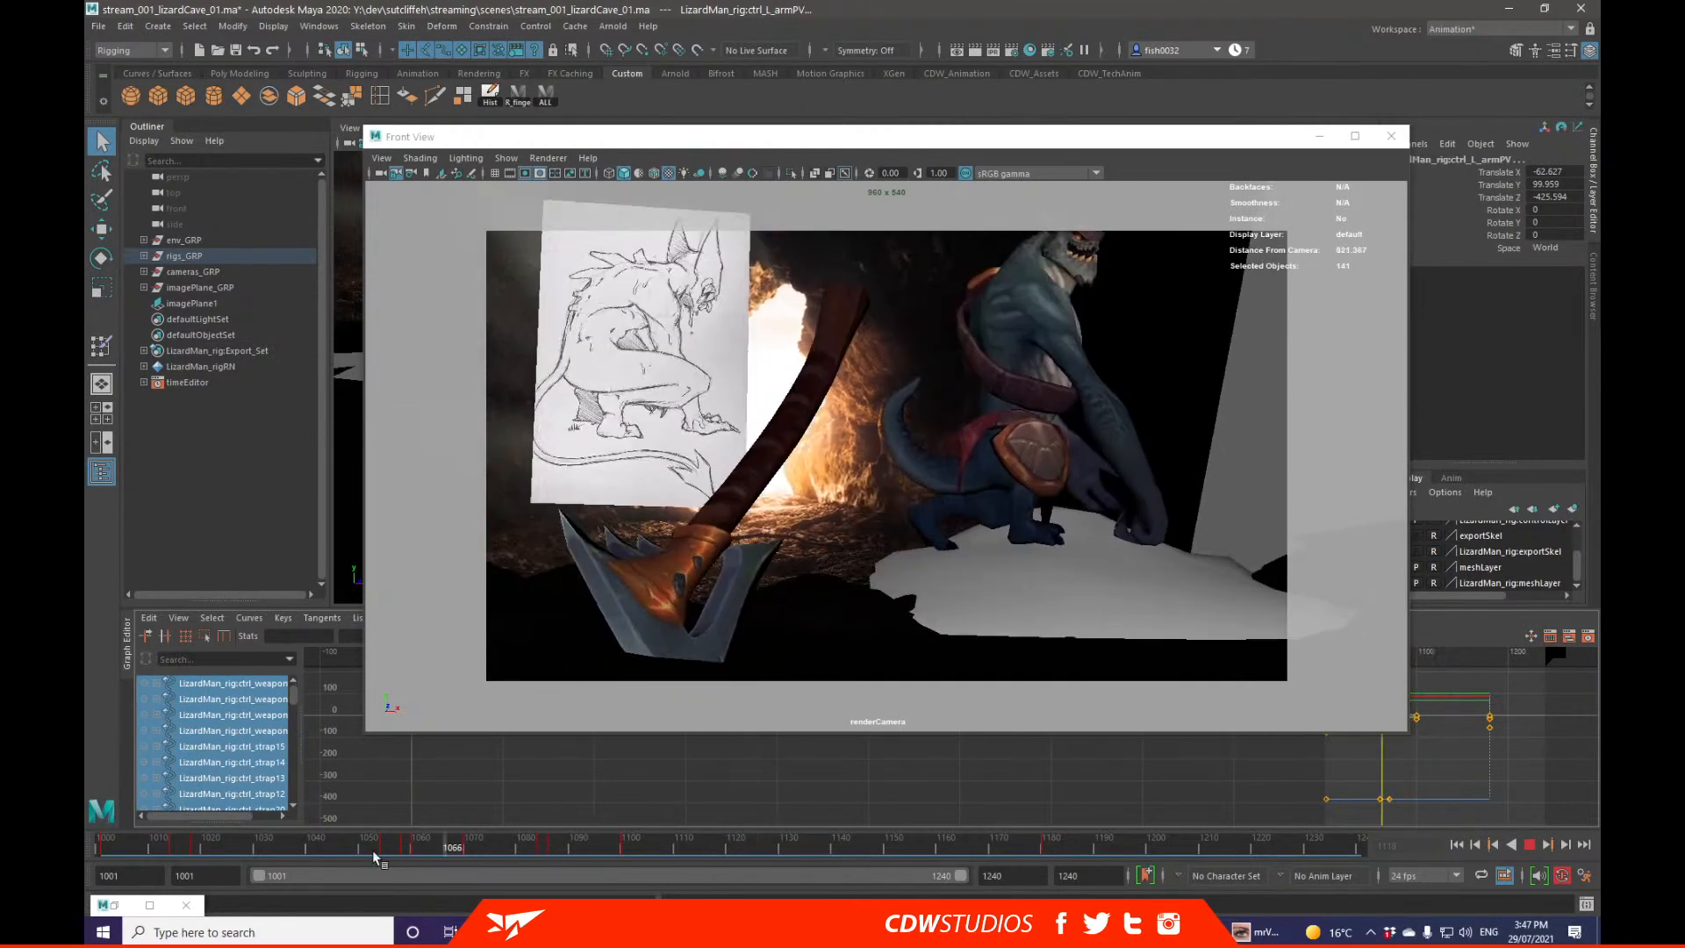
left_click(161, 846)
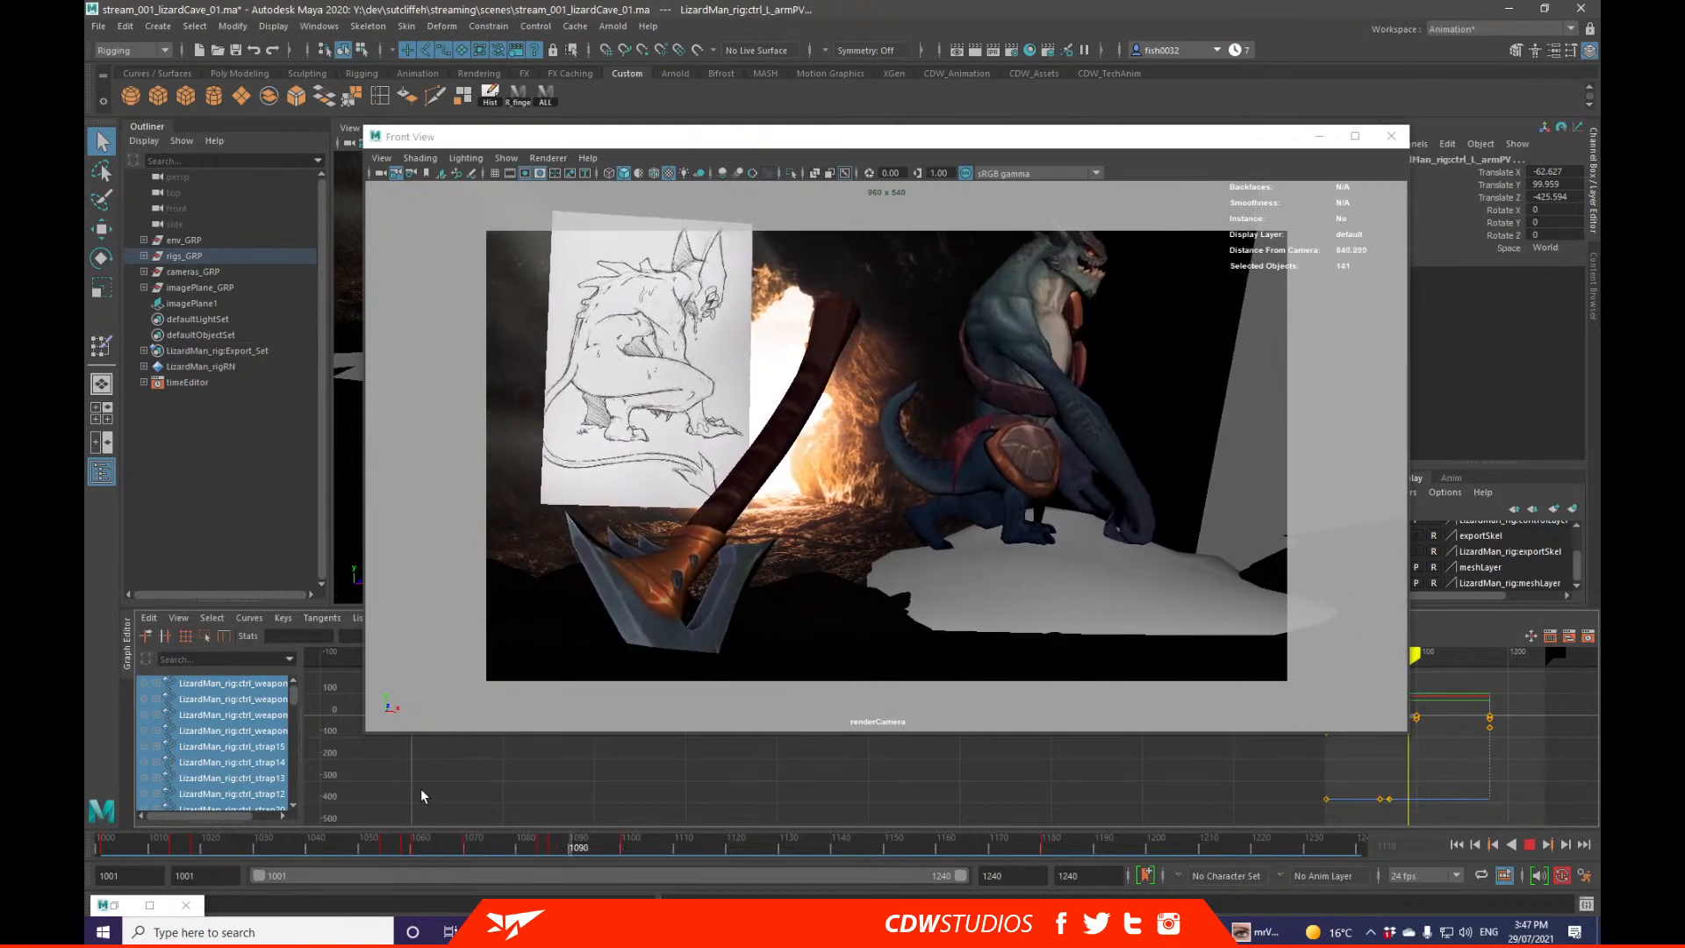
left_click(114, 848)
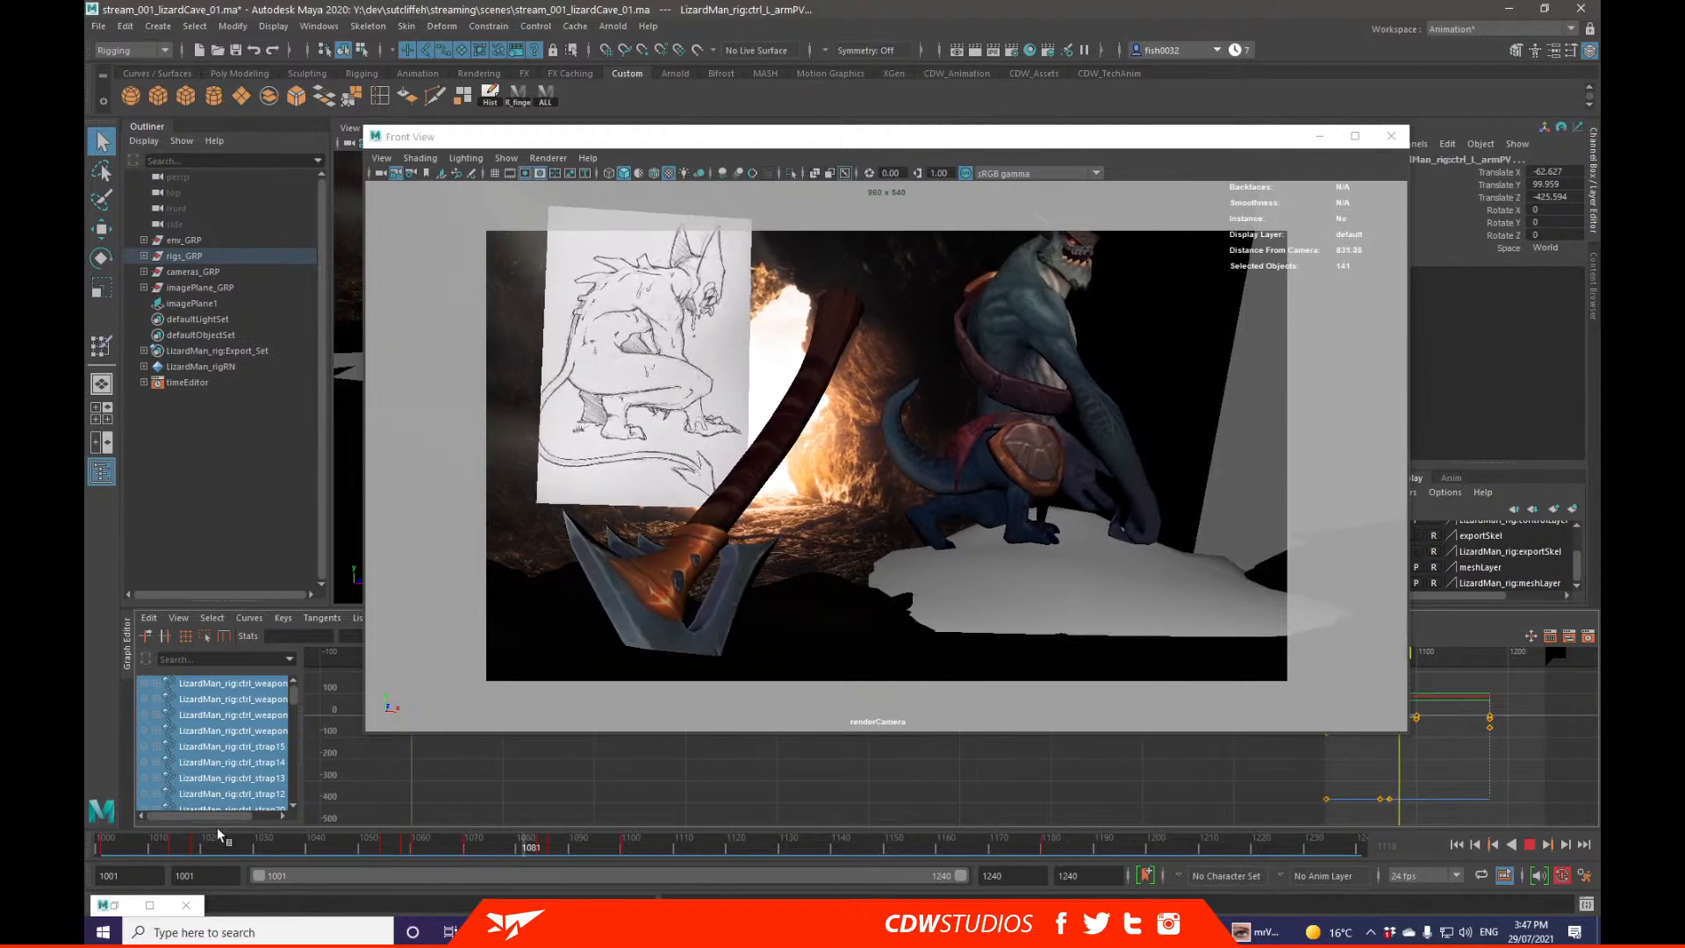
left_click(111, 845)
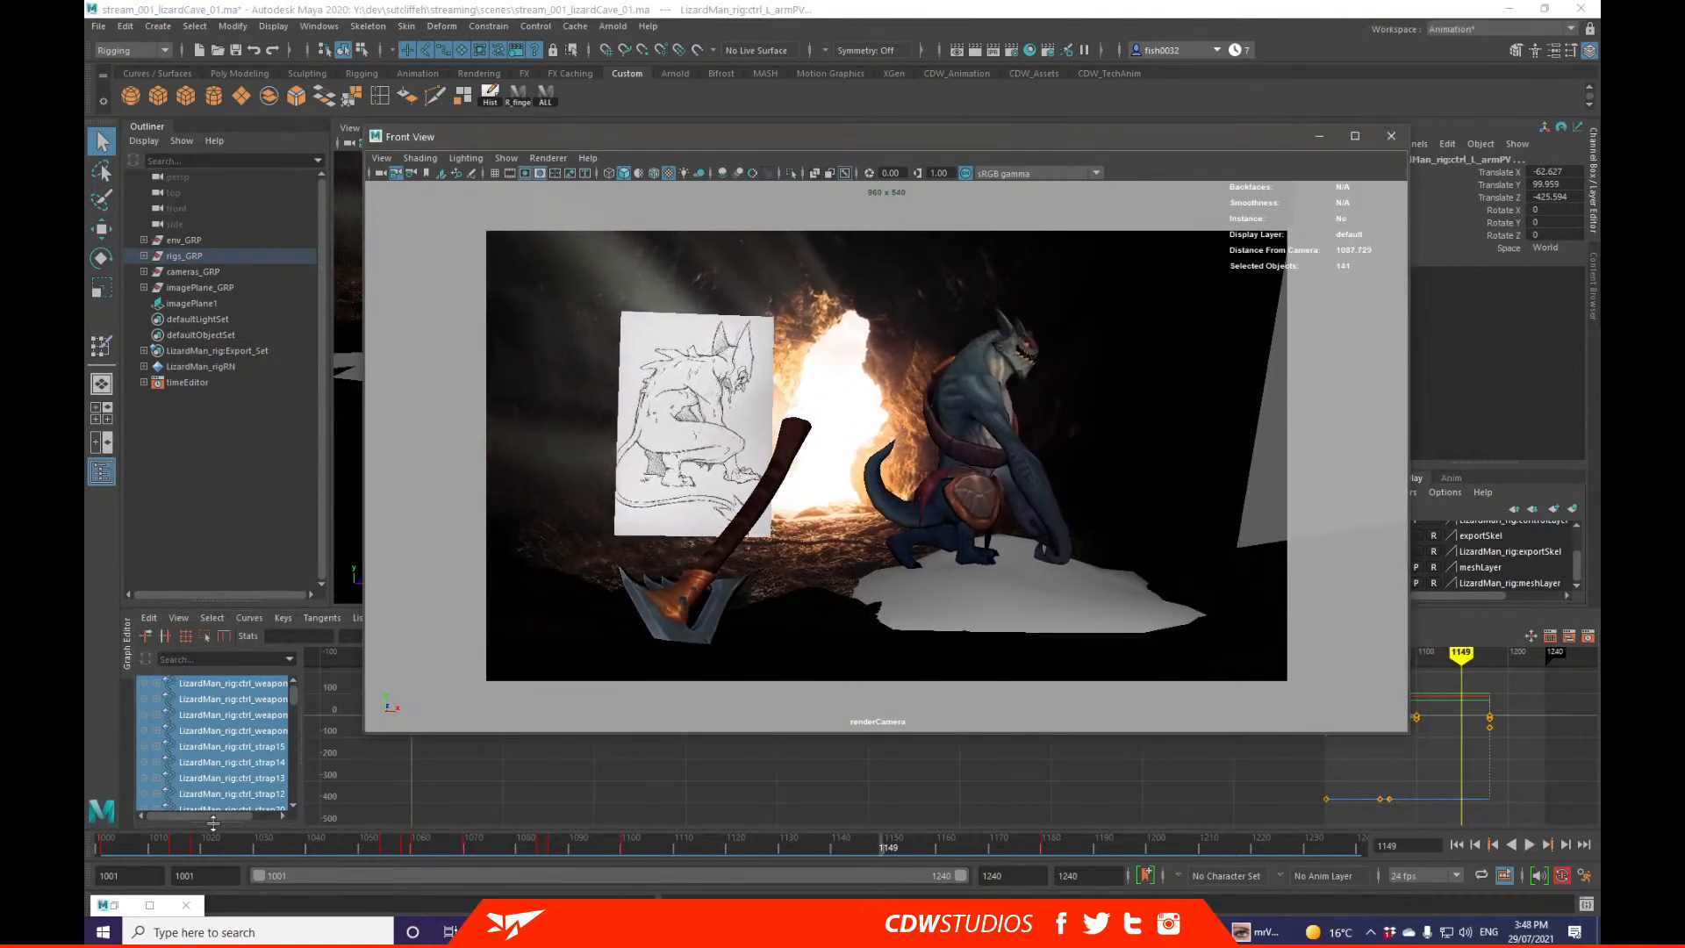
left_click(192, 845)
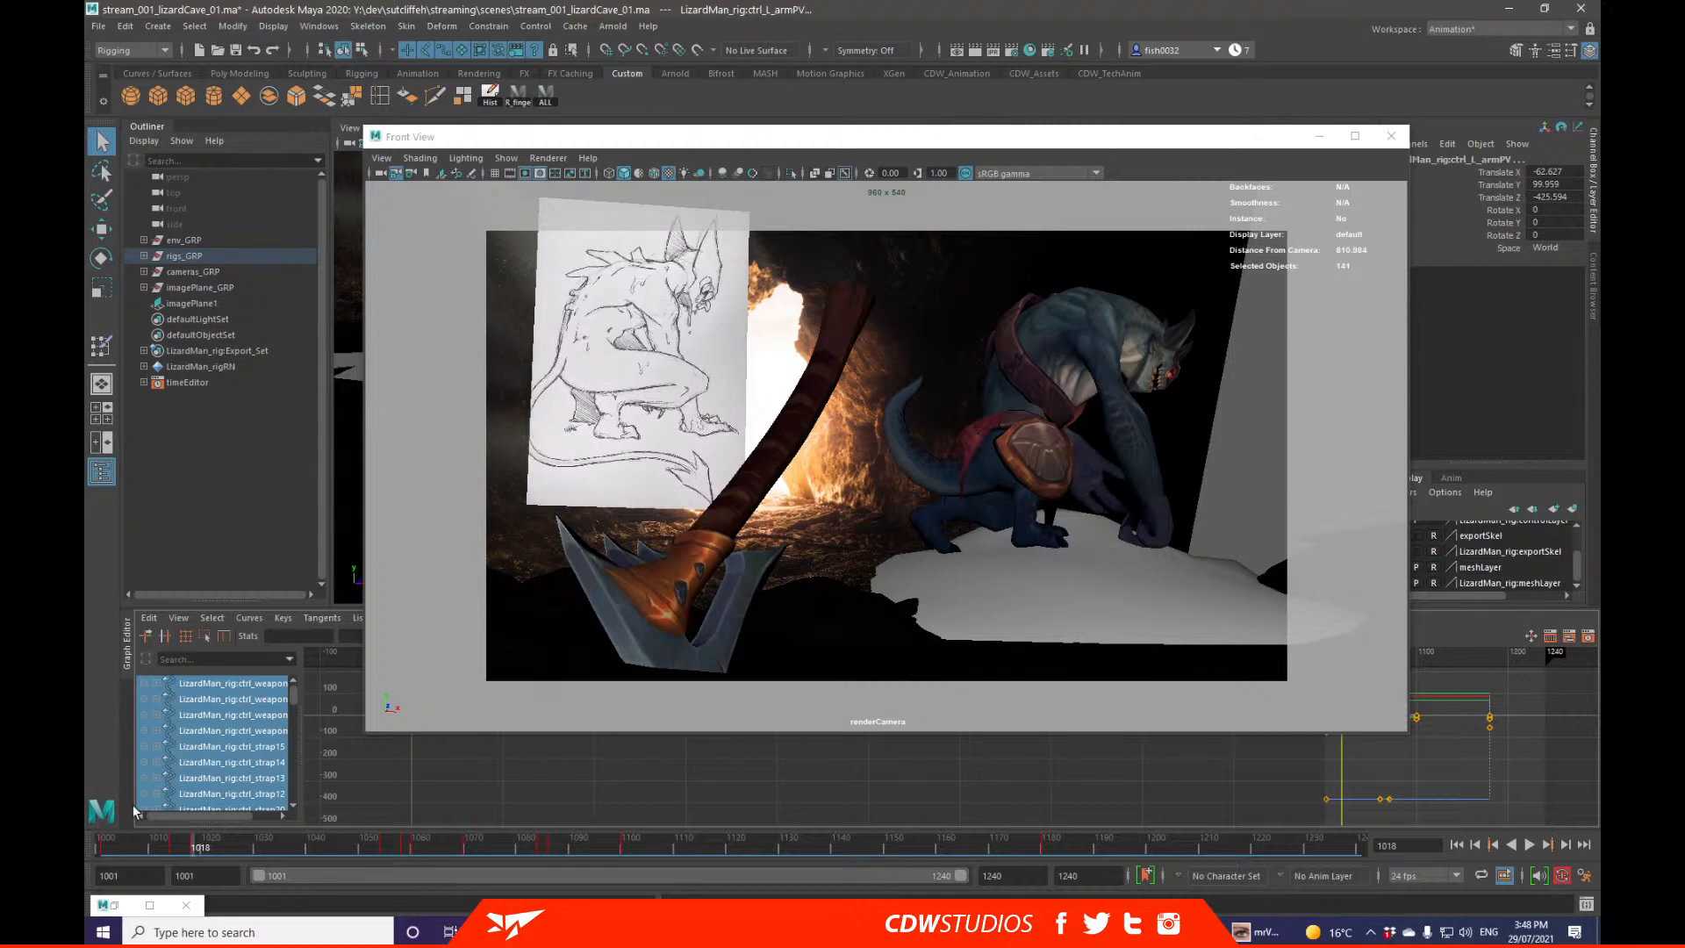
left_click(102, 849)
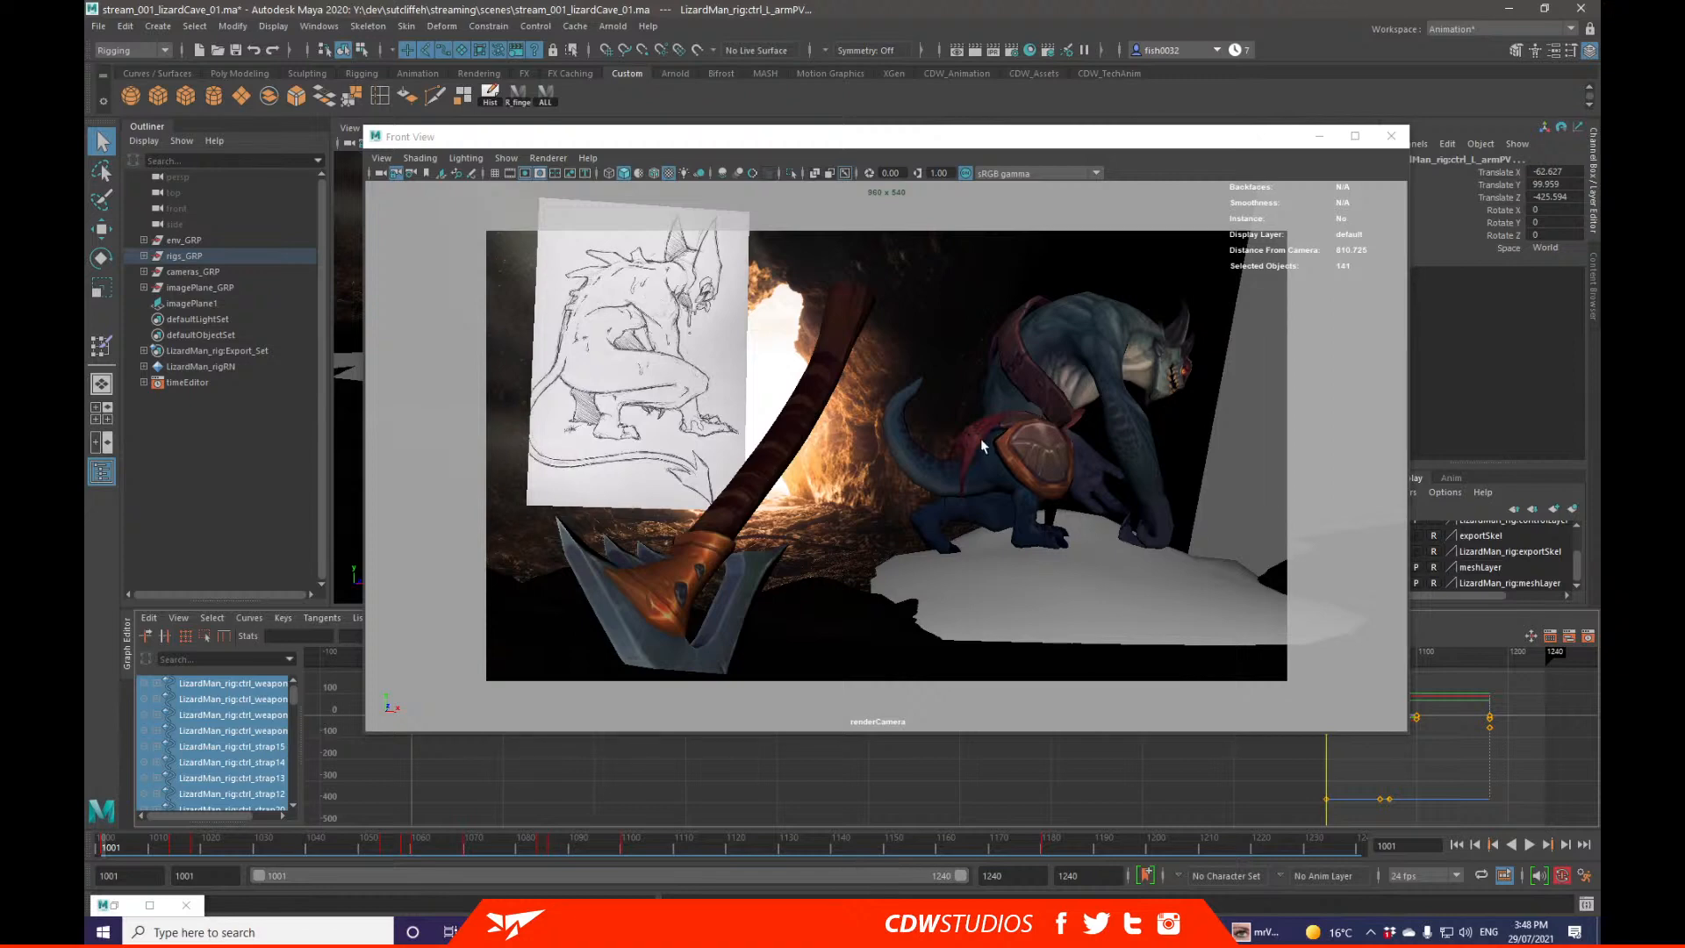
Step: Move the render camera view aside and frame the rig's left hand in the perspective view
left_click_drag(982, 140, 1599, 180)
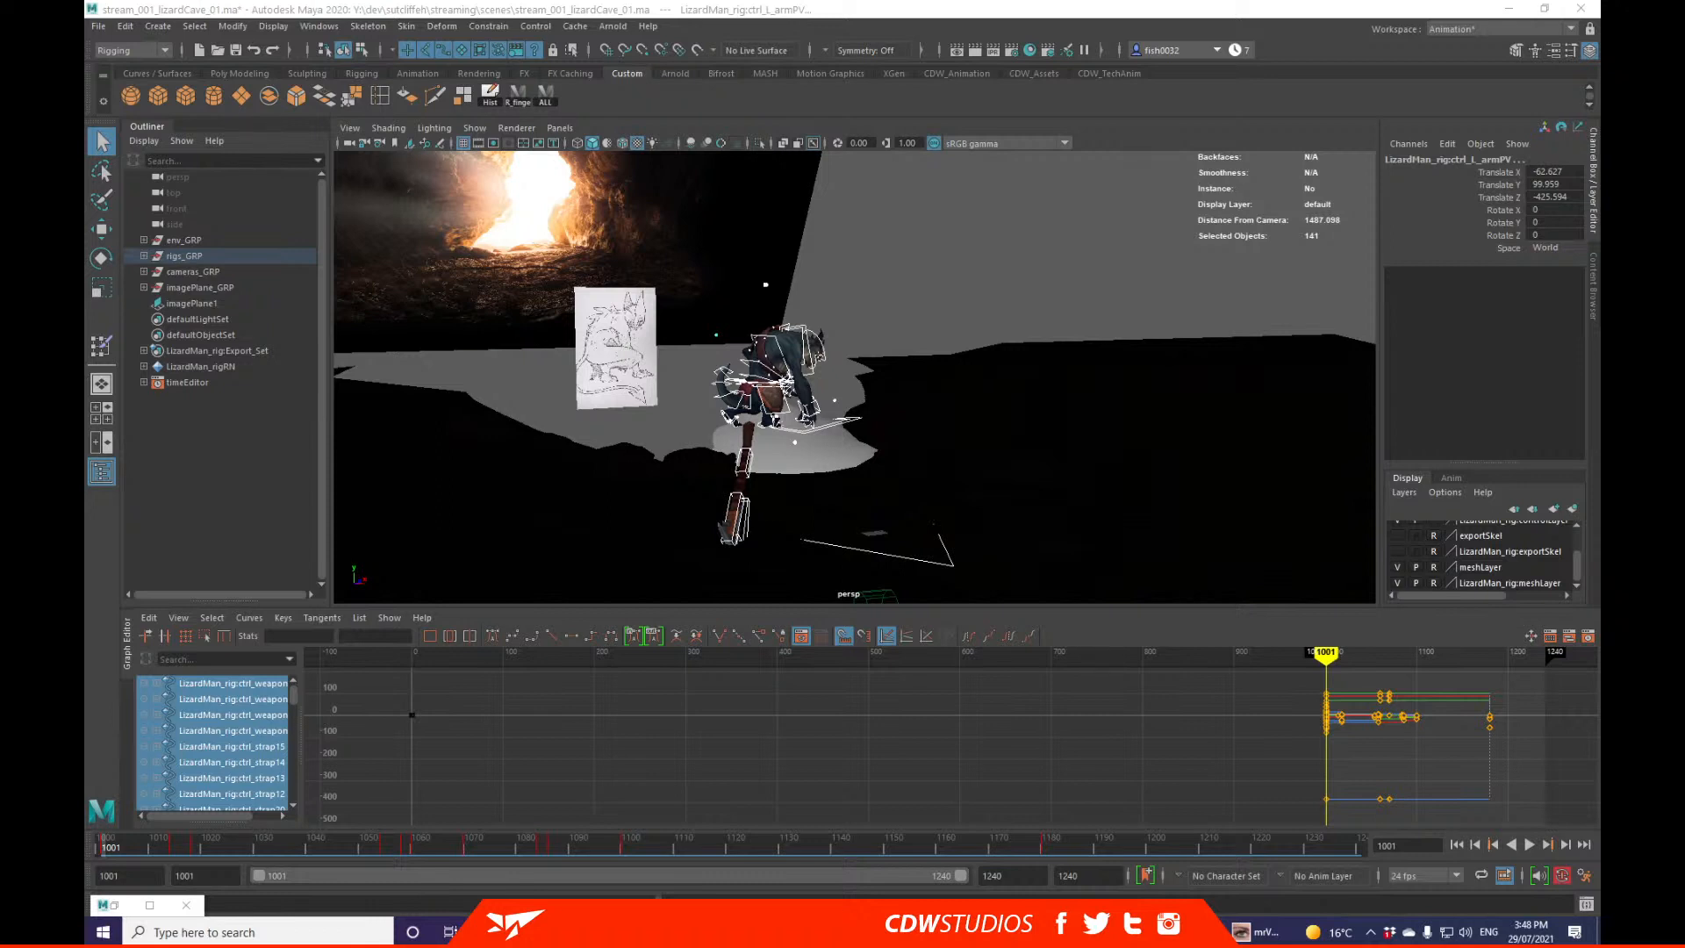
right_click_drag(913, 408, 965, 377, "alt")
left_click_drag(965, 378, 1003, 363, "alt")
left_click(1119, 367)
key("f")
right_click_drag(1132, 377, 936, 365, "alt")
Step: Select the left hand's finger and thumb controls, leaving the left wrist IK control out of the selection
left_click(903, 380)
left_click_drag(904, 380, 904, 373, "alt")
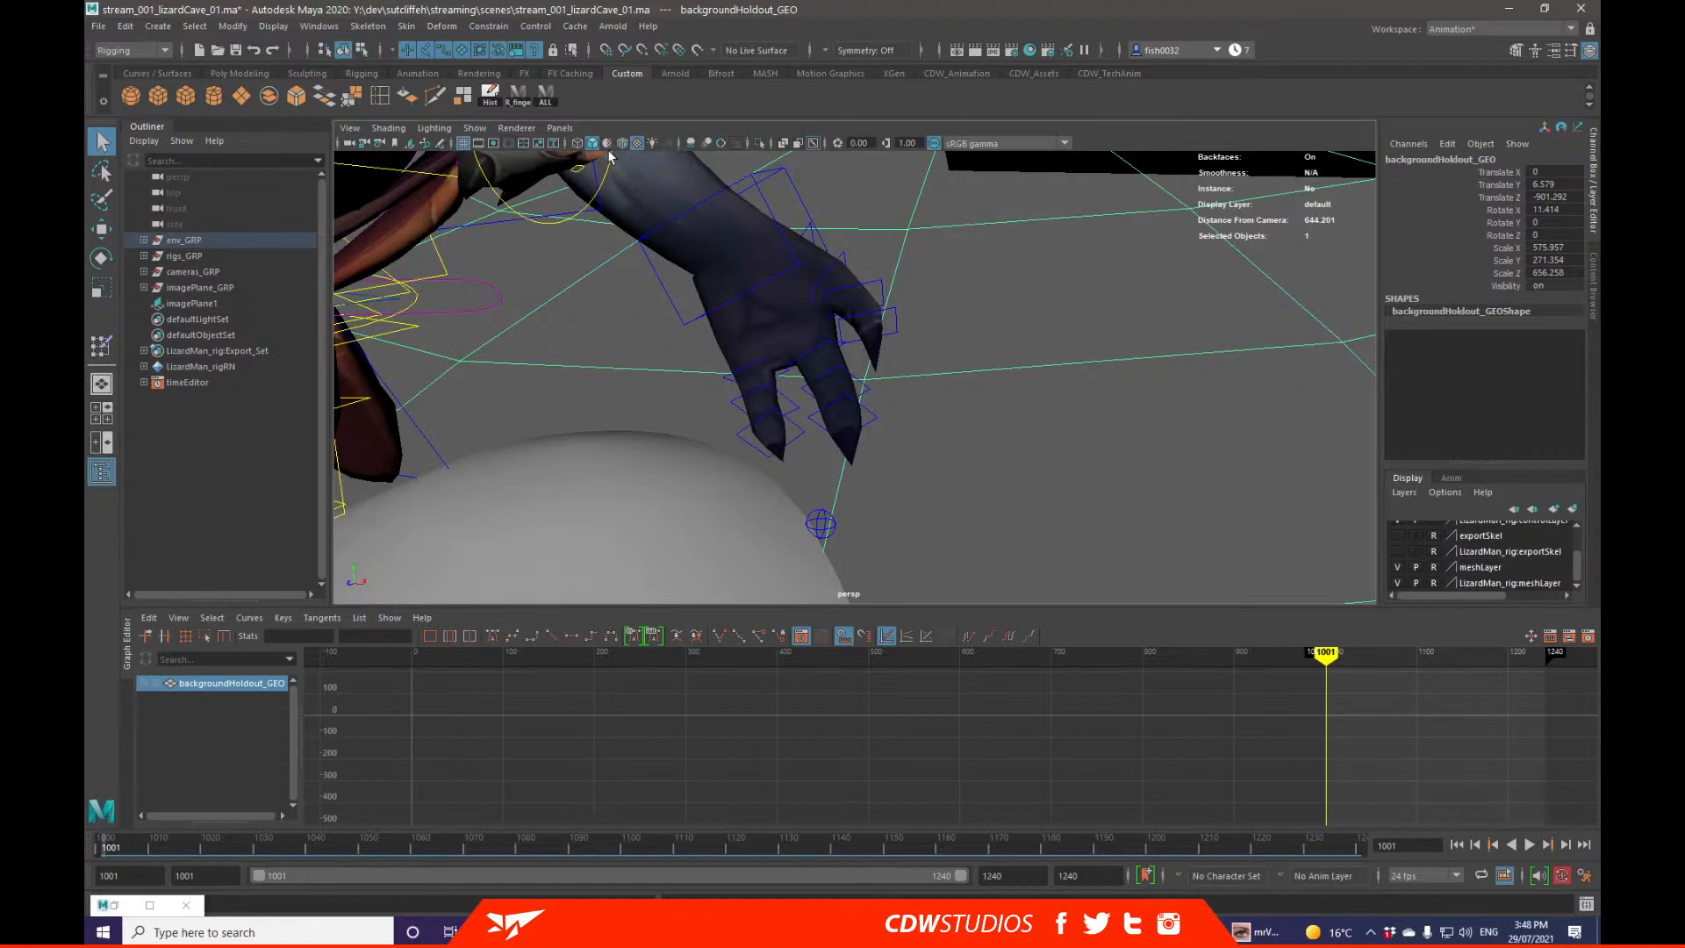
left_click(867, 272)
left_click_drag(867, 272, 972, 271, "alt")
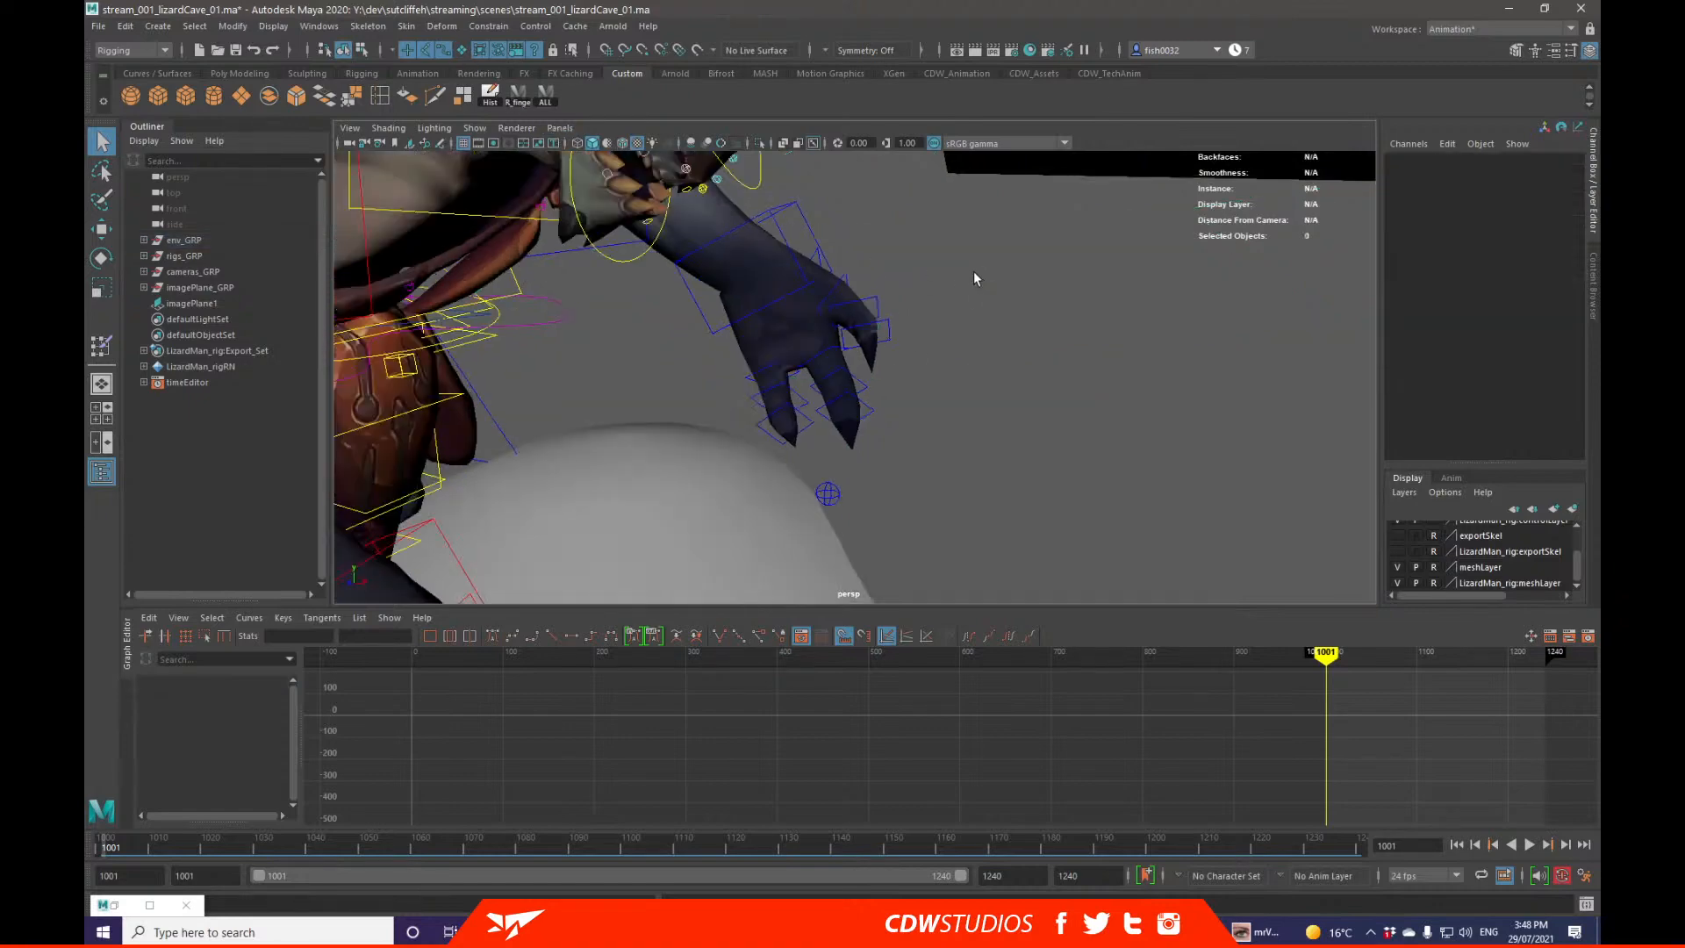
left_click_drag(800, 255, 886, 421, "alt")
left_click(806, 227, "ctrl")
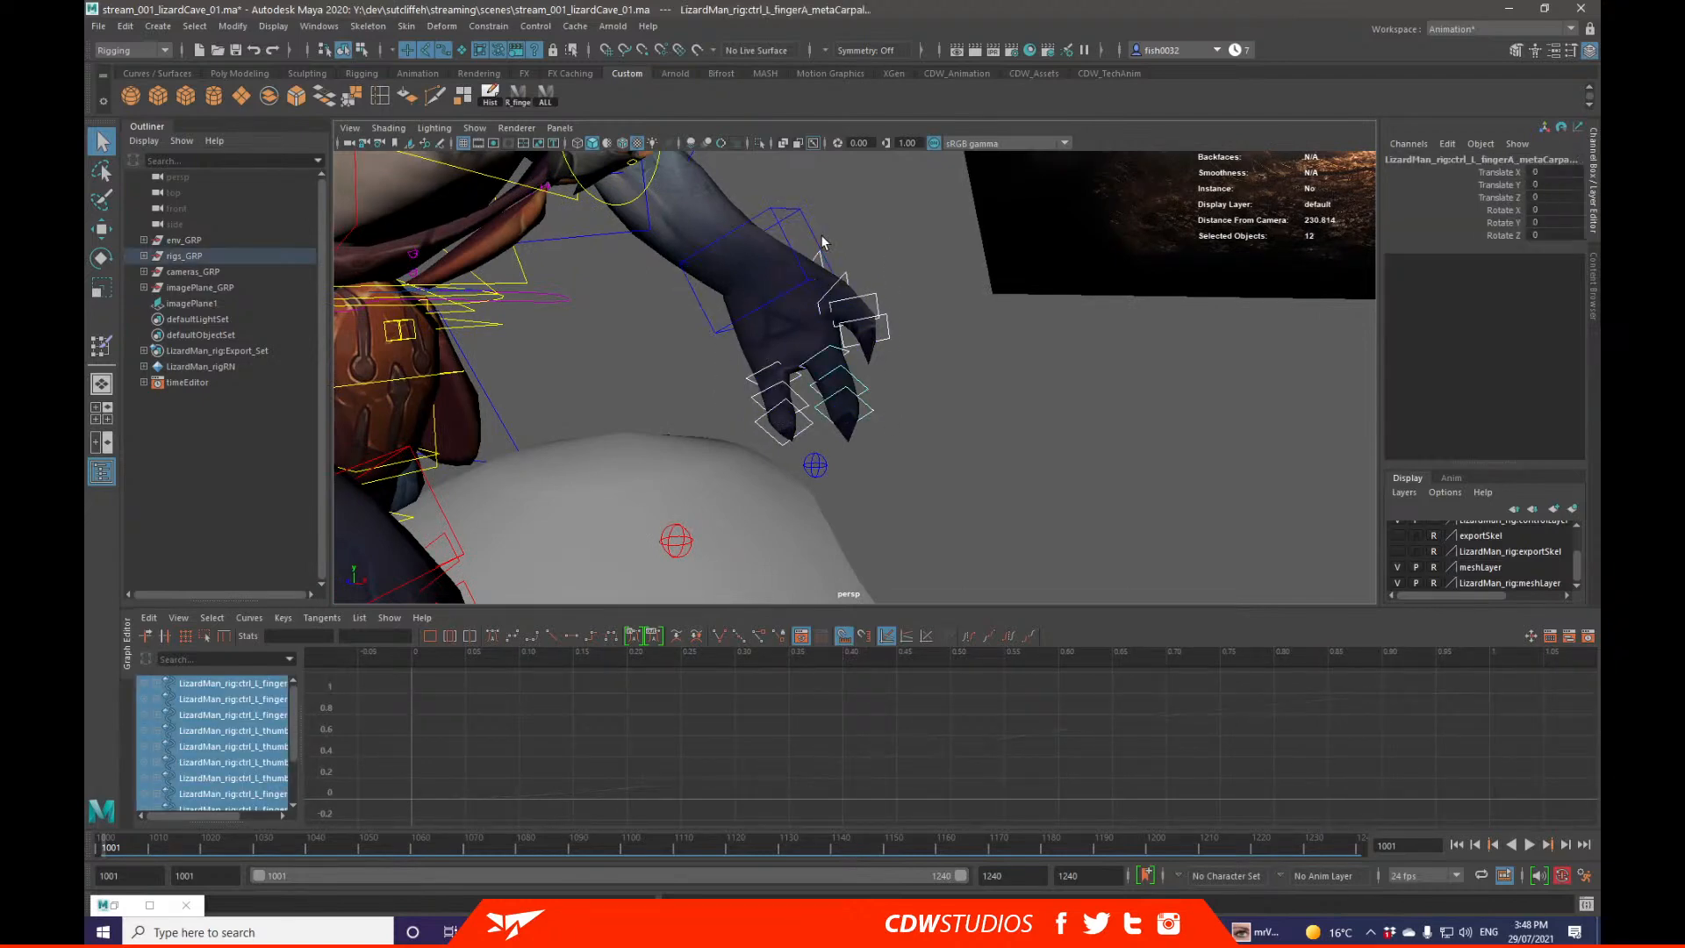
left_click_drag(805, 226, 771, 246, "alt")
Step: Save the left-hand selection commands as a shelf button labelled L_Hand, save all shelves, and minimise the script editor
left_click(1584, 876)
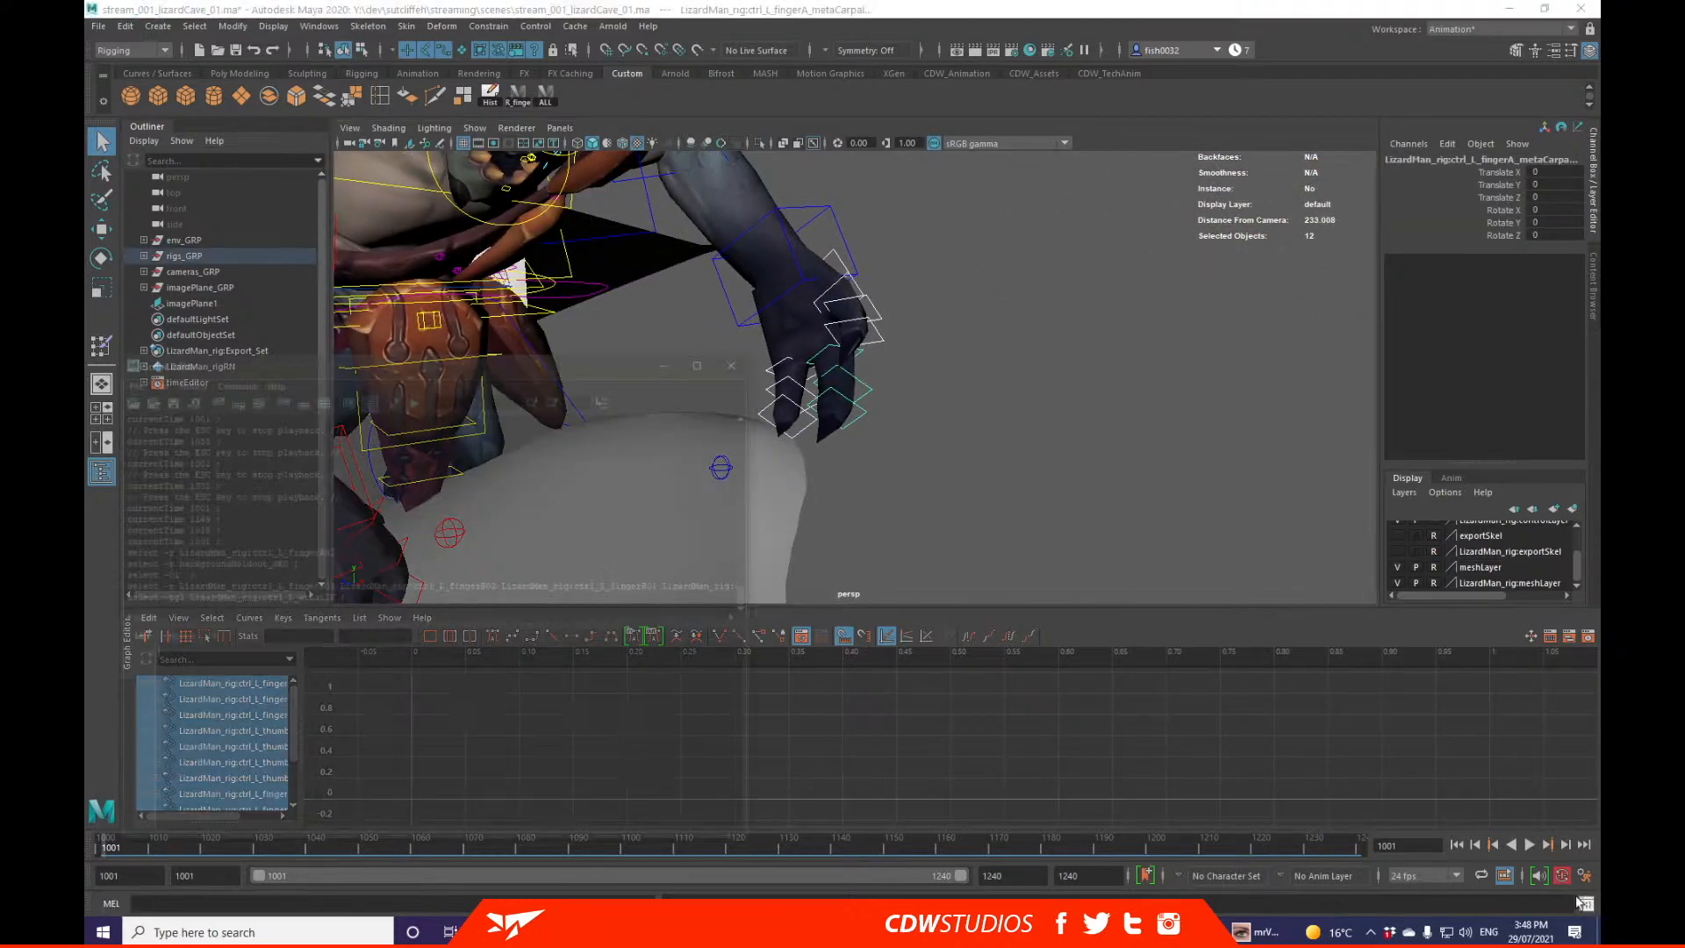
left_click_drag(362, 516, 117, 506)
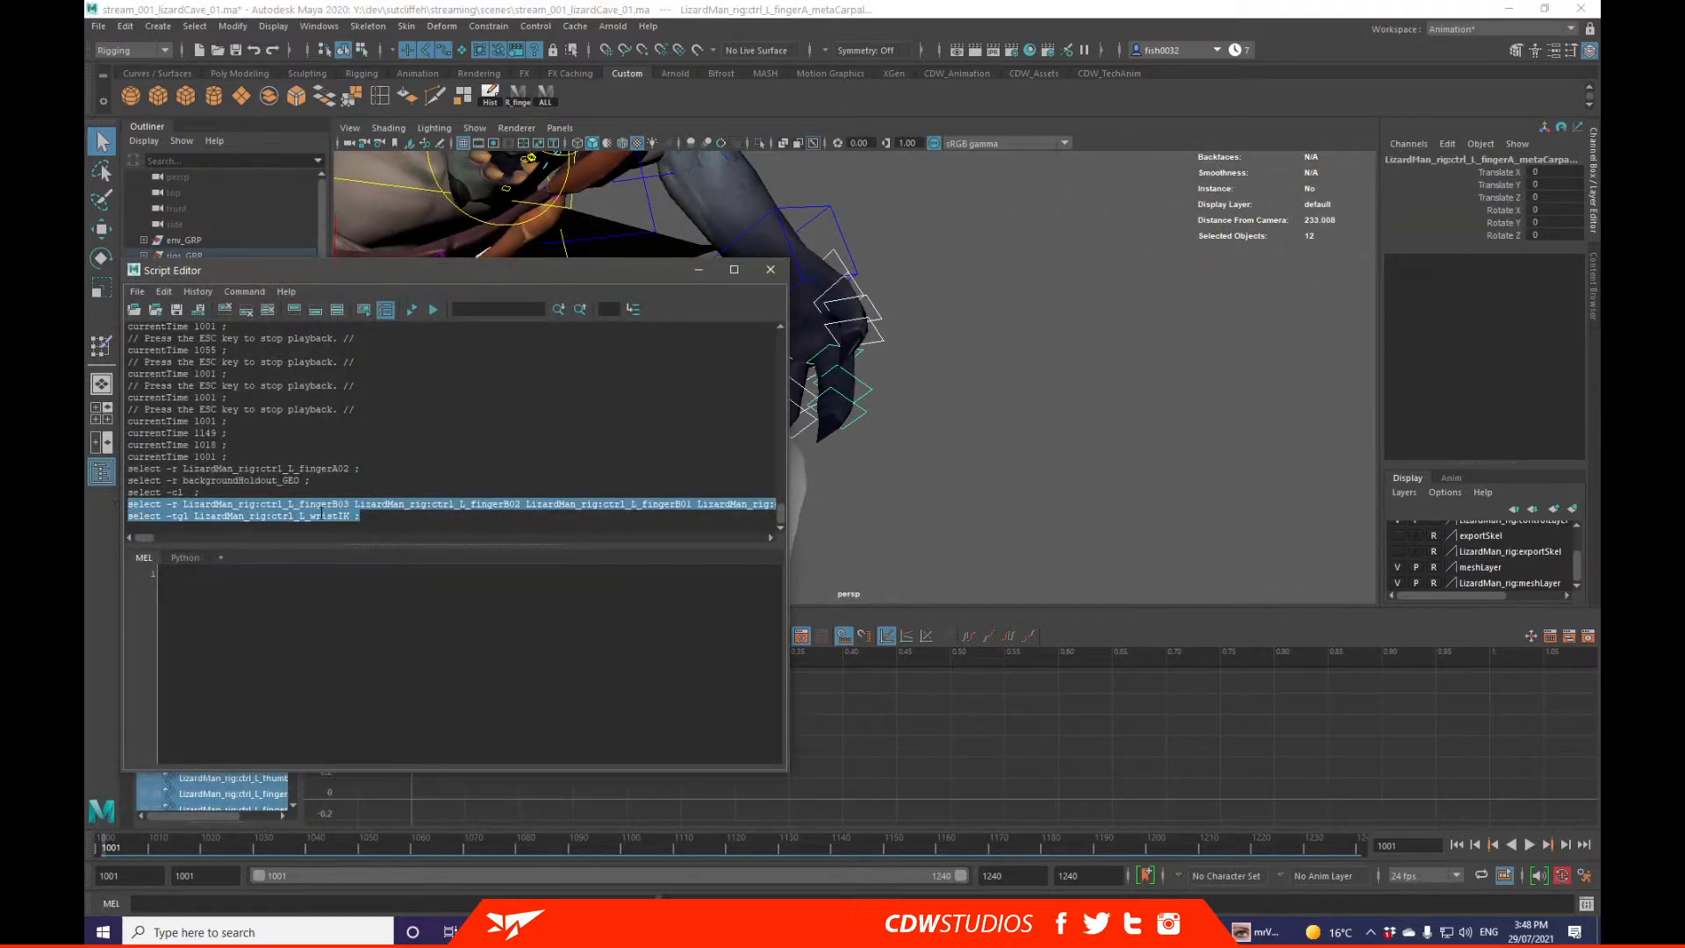
left_click_drag(402, 314, 583, 89)
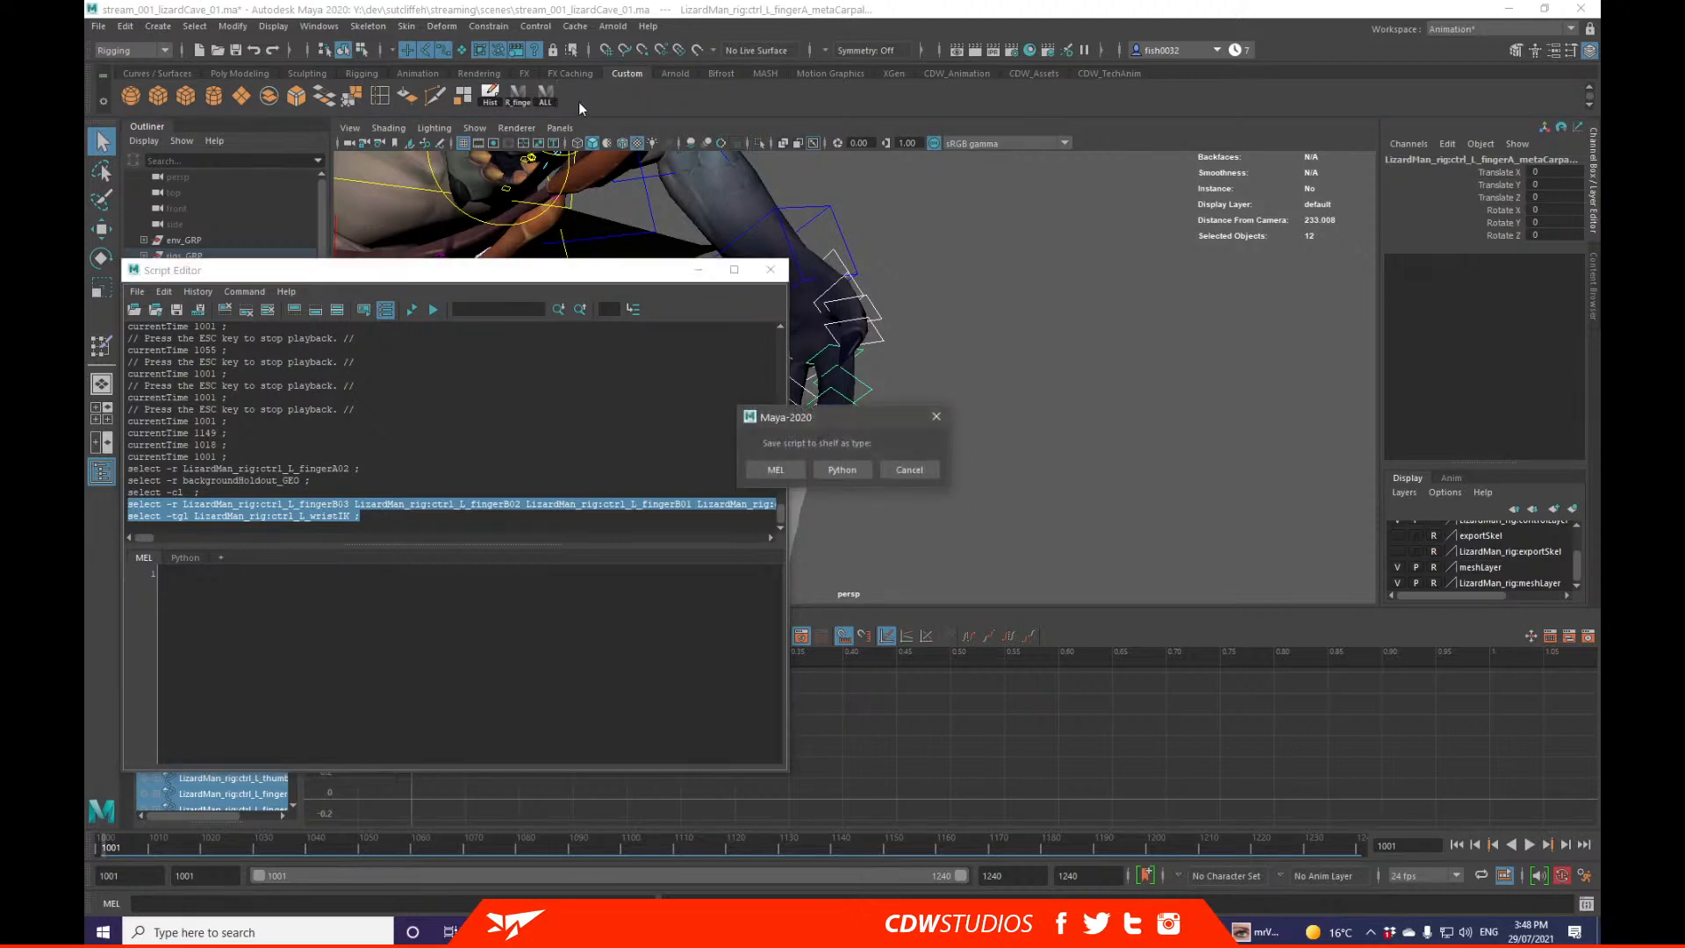
key("Return")
right_click(572, 91)
left_click(614, 117)
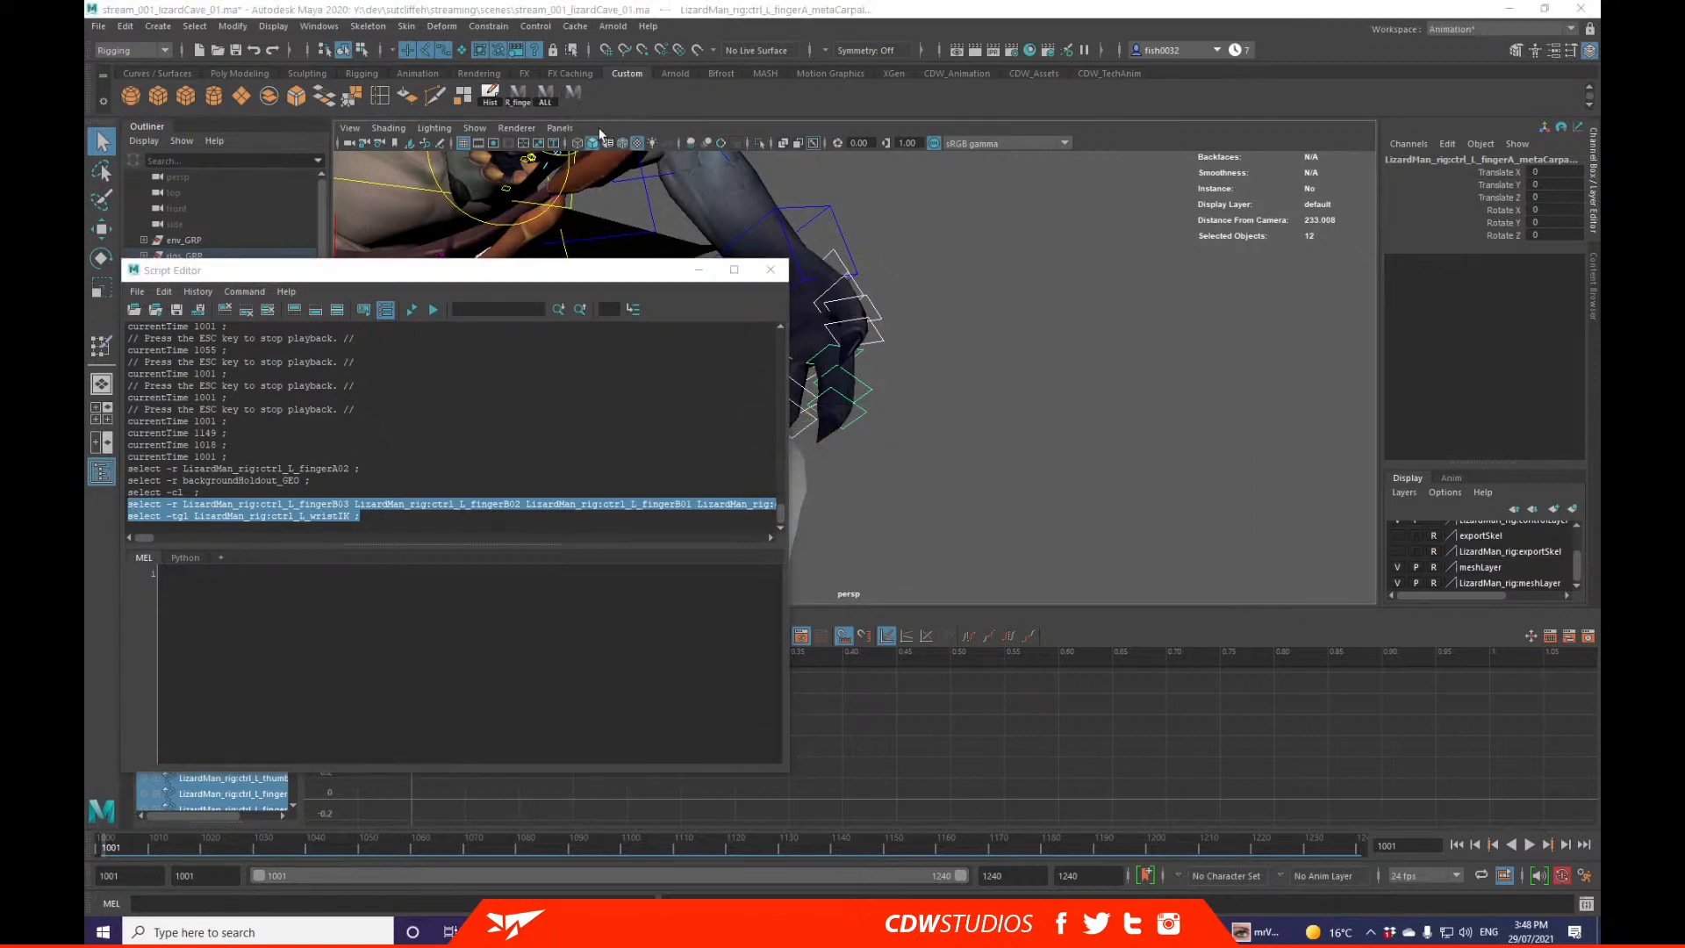
left_click(436, 353)
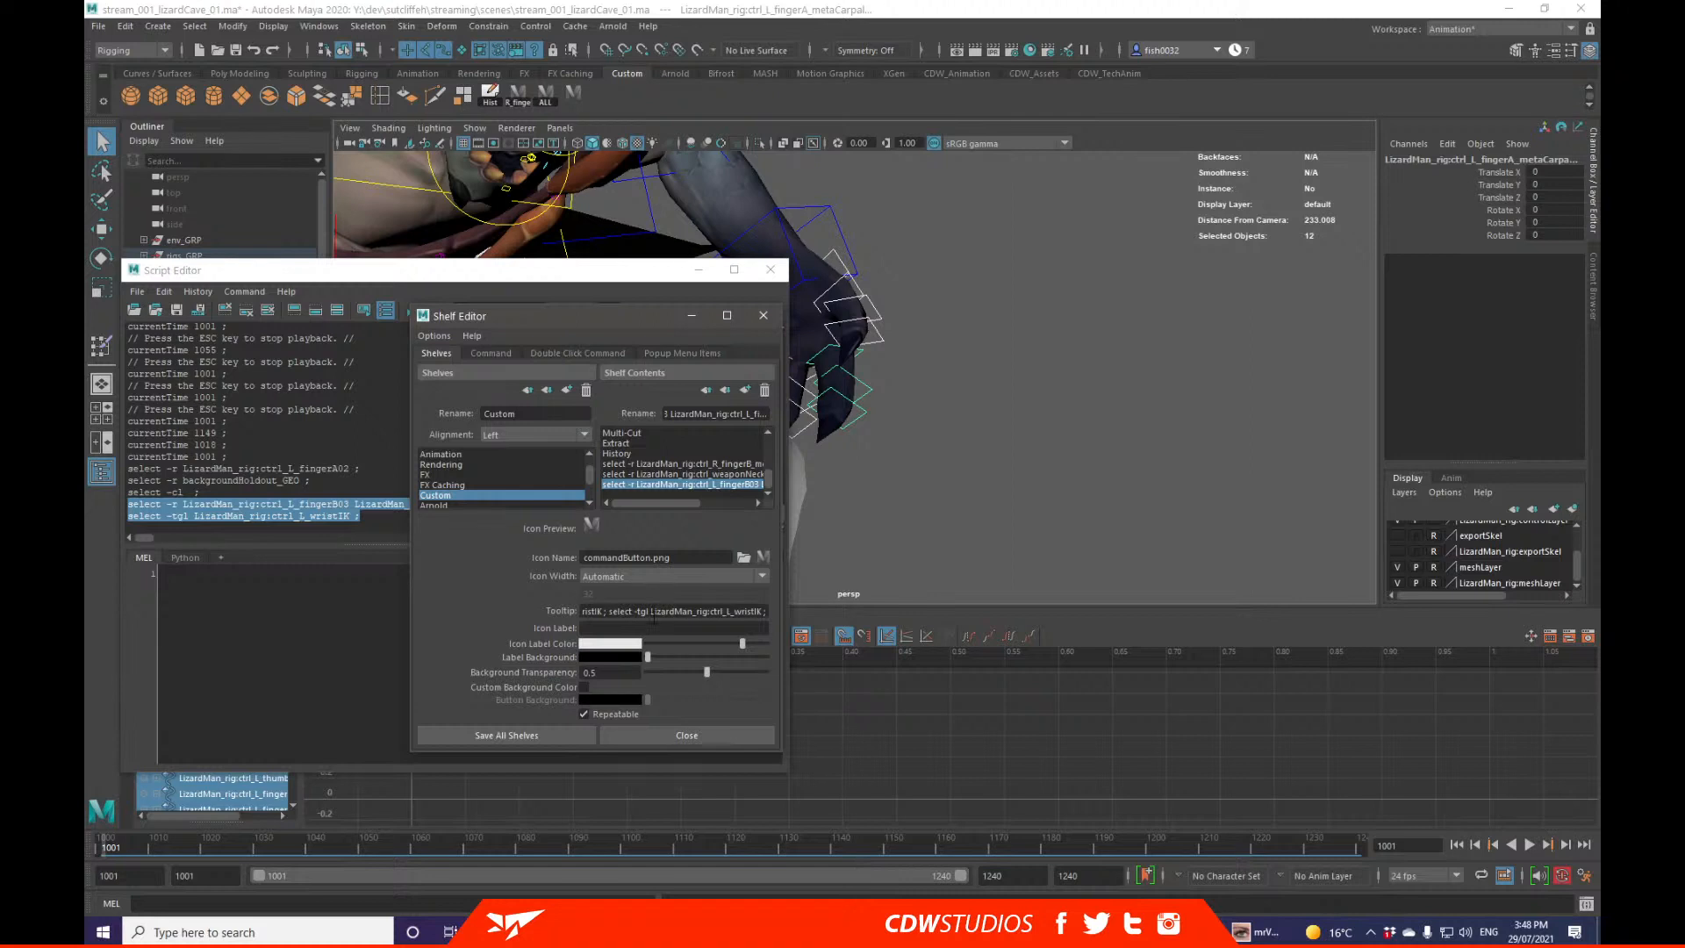
left_click(653, 627)
left_click(509, 736)
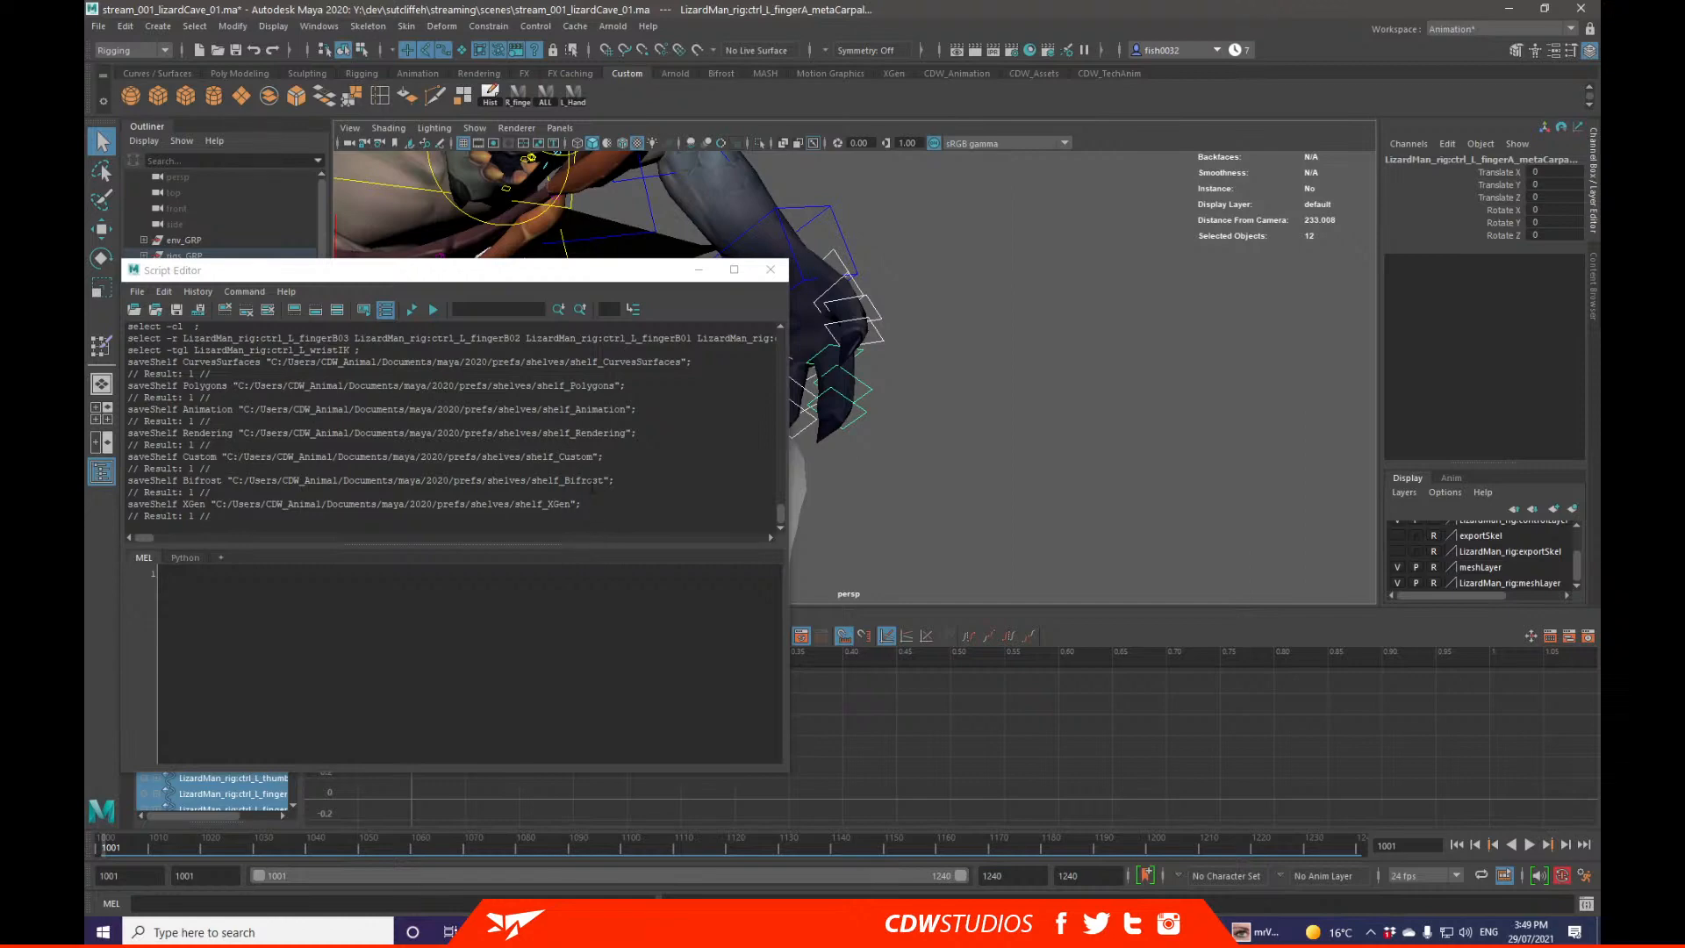
left_click(698, 270)
Step: Select the right leg's pole vector control and examine the crouch pose from the front
mouse_move(887, 393)
left_mouse_down("alt")
mouse_move(933, 428)
mouse_move(876, 433)
mouse_move(938, 404)
mouse_move(835, 425)
mouse_move(909, 403)
mouse_move(1002, 449)
mouse_move(873, 436)
mouse_move(939, 426)
left_mouse_up("alt")
left_click(930, 421)
key("w")
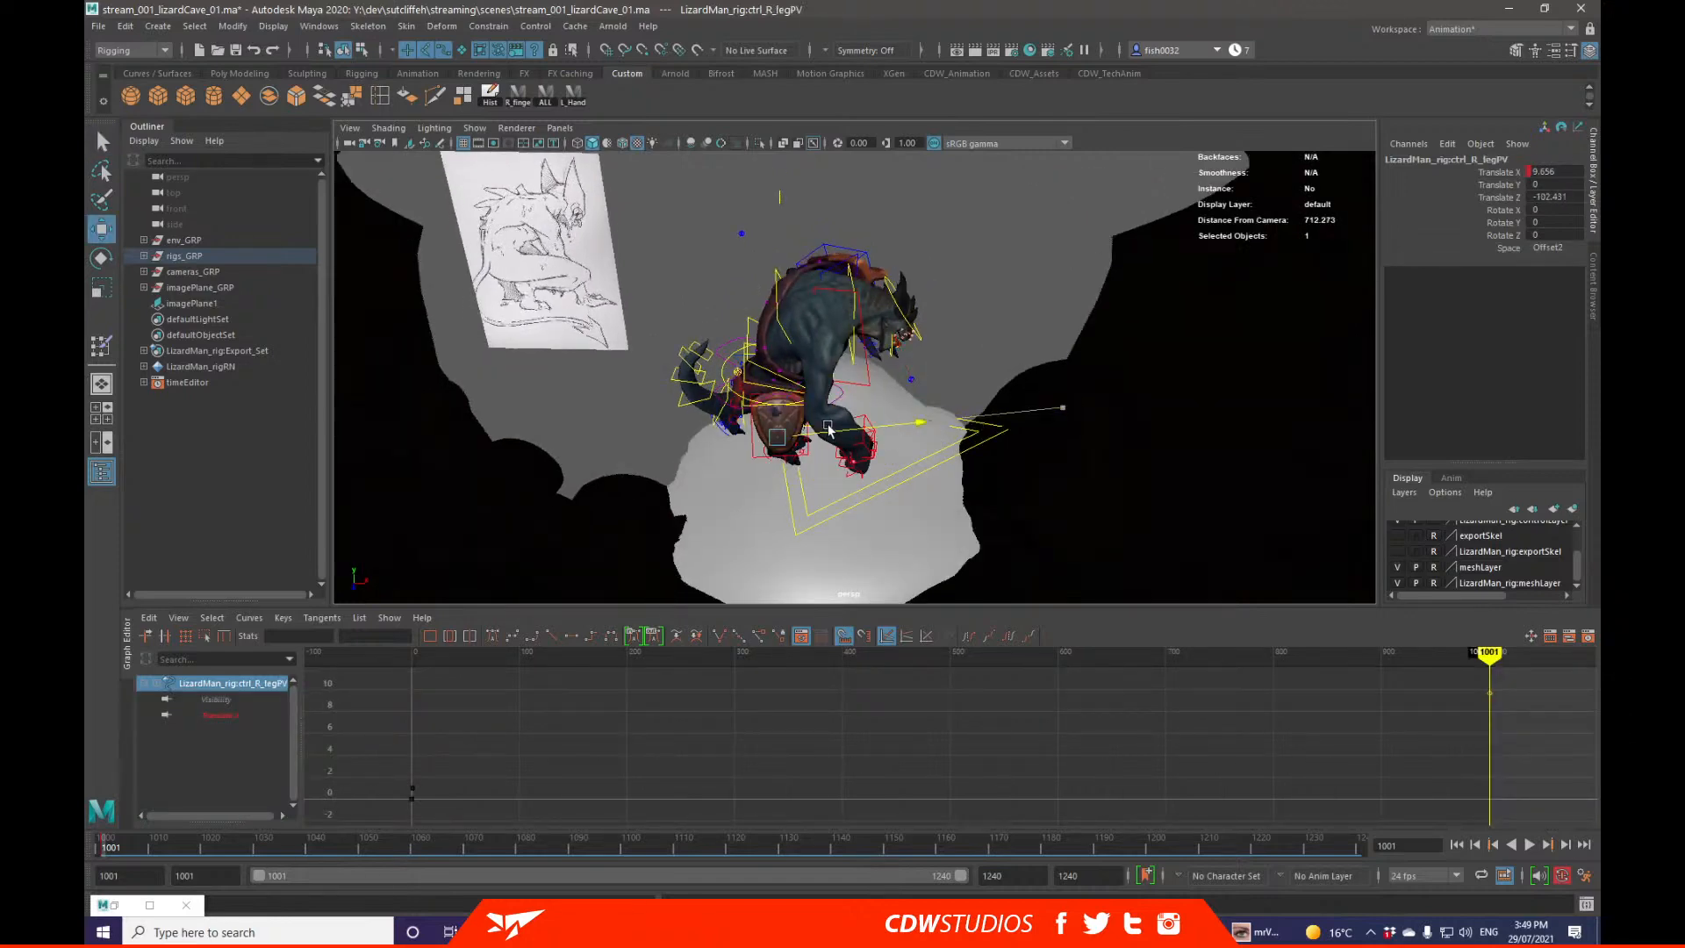
key("q")
left_click_drag(773, 413, 687, 402, "alt")
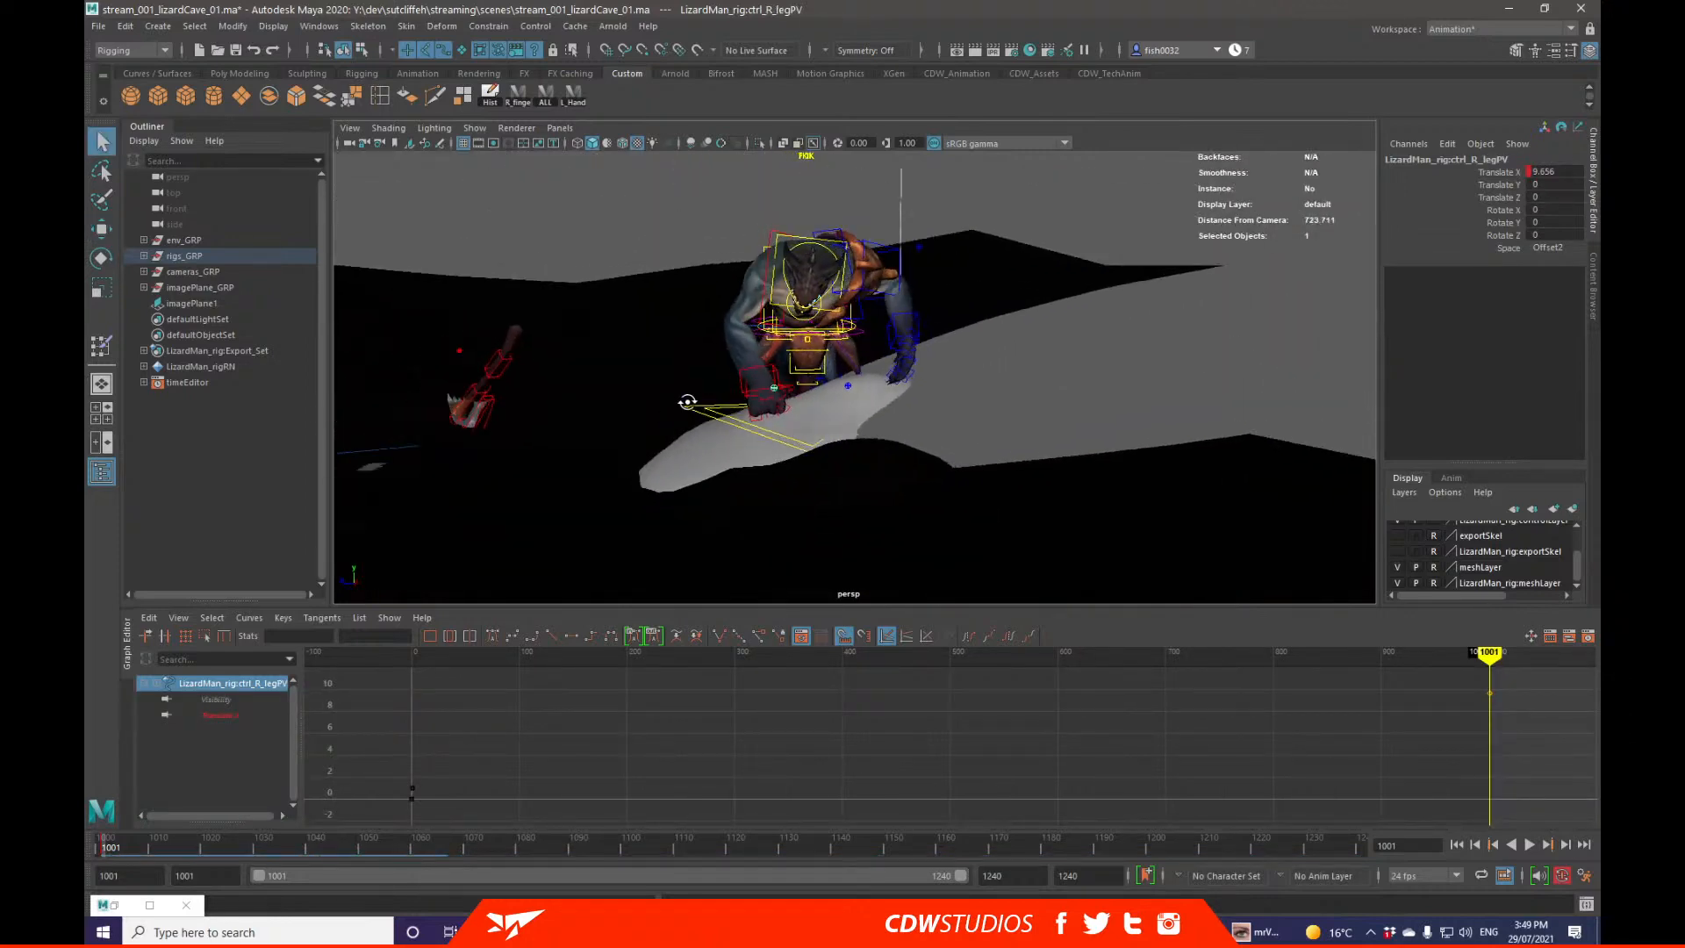
Step: Find and select the right arm's pole vector control using wireframe display, and return the view to shaded display
mouse_move(465, 376)
left_mouse_down("alt")
mouse_move(759, 350)
mouse_move(1034, 376)
mouse_move(887, 364)
mouse_move(748, 319)
left_mouse_up("alt")
key("4")
left_click(945, 374)
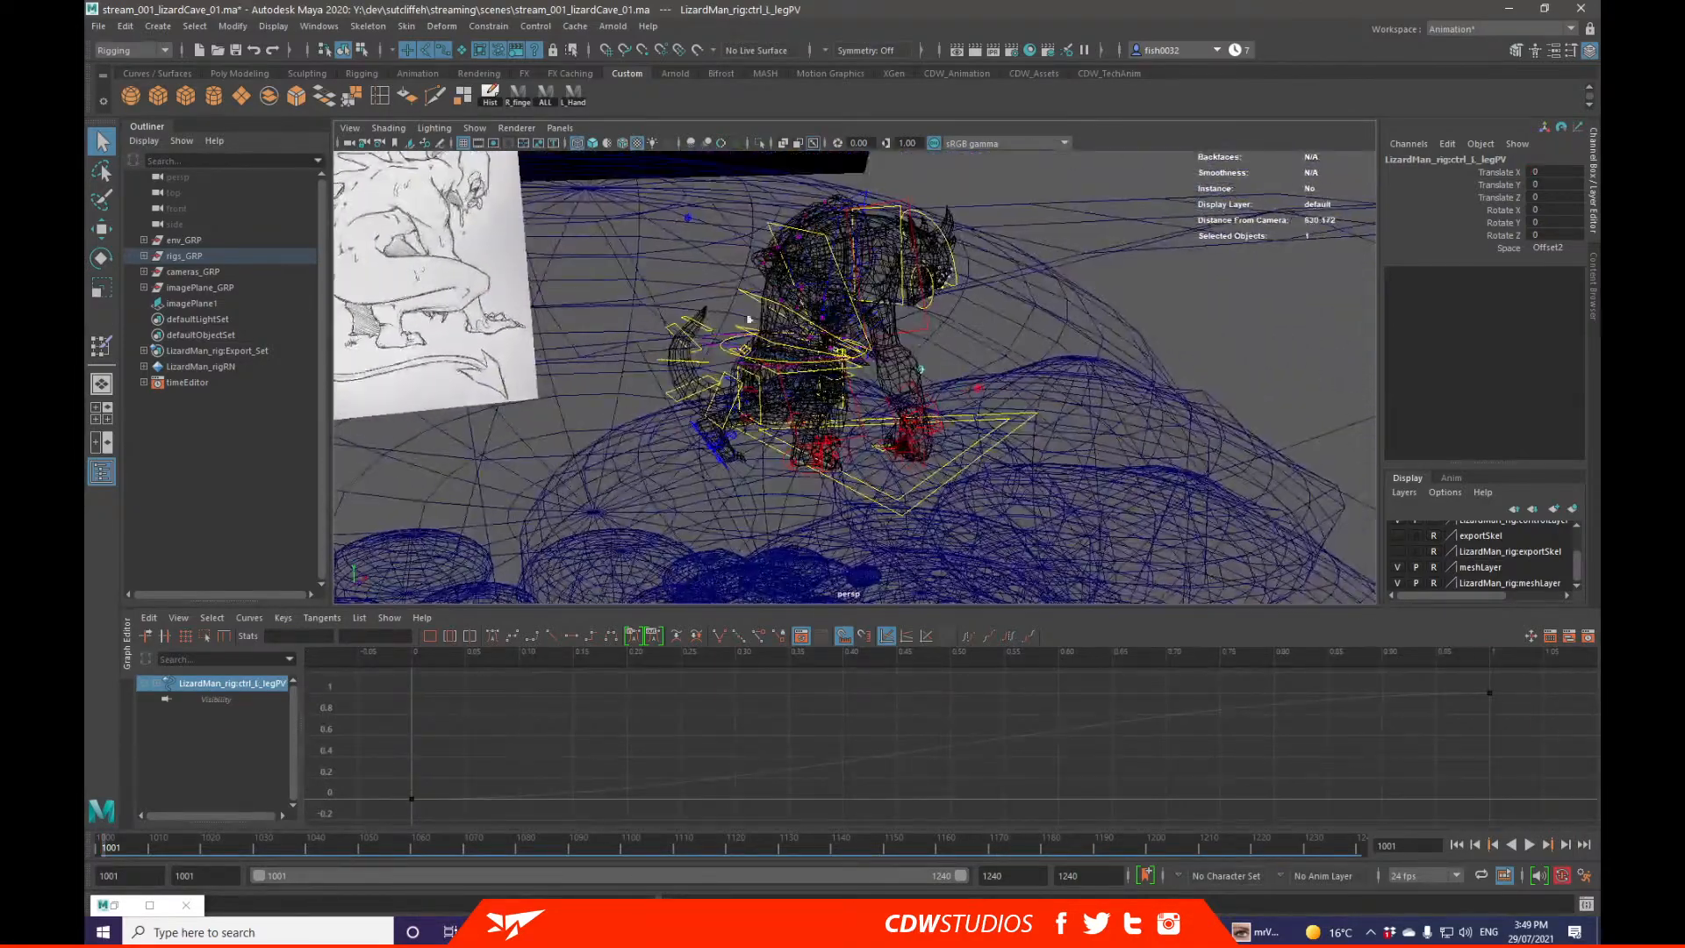
left_click(688, 220)
left_click_drag(833, 373, 742, 513, "alt")
left_click(746, 499)
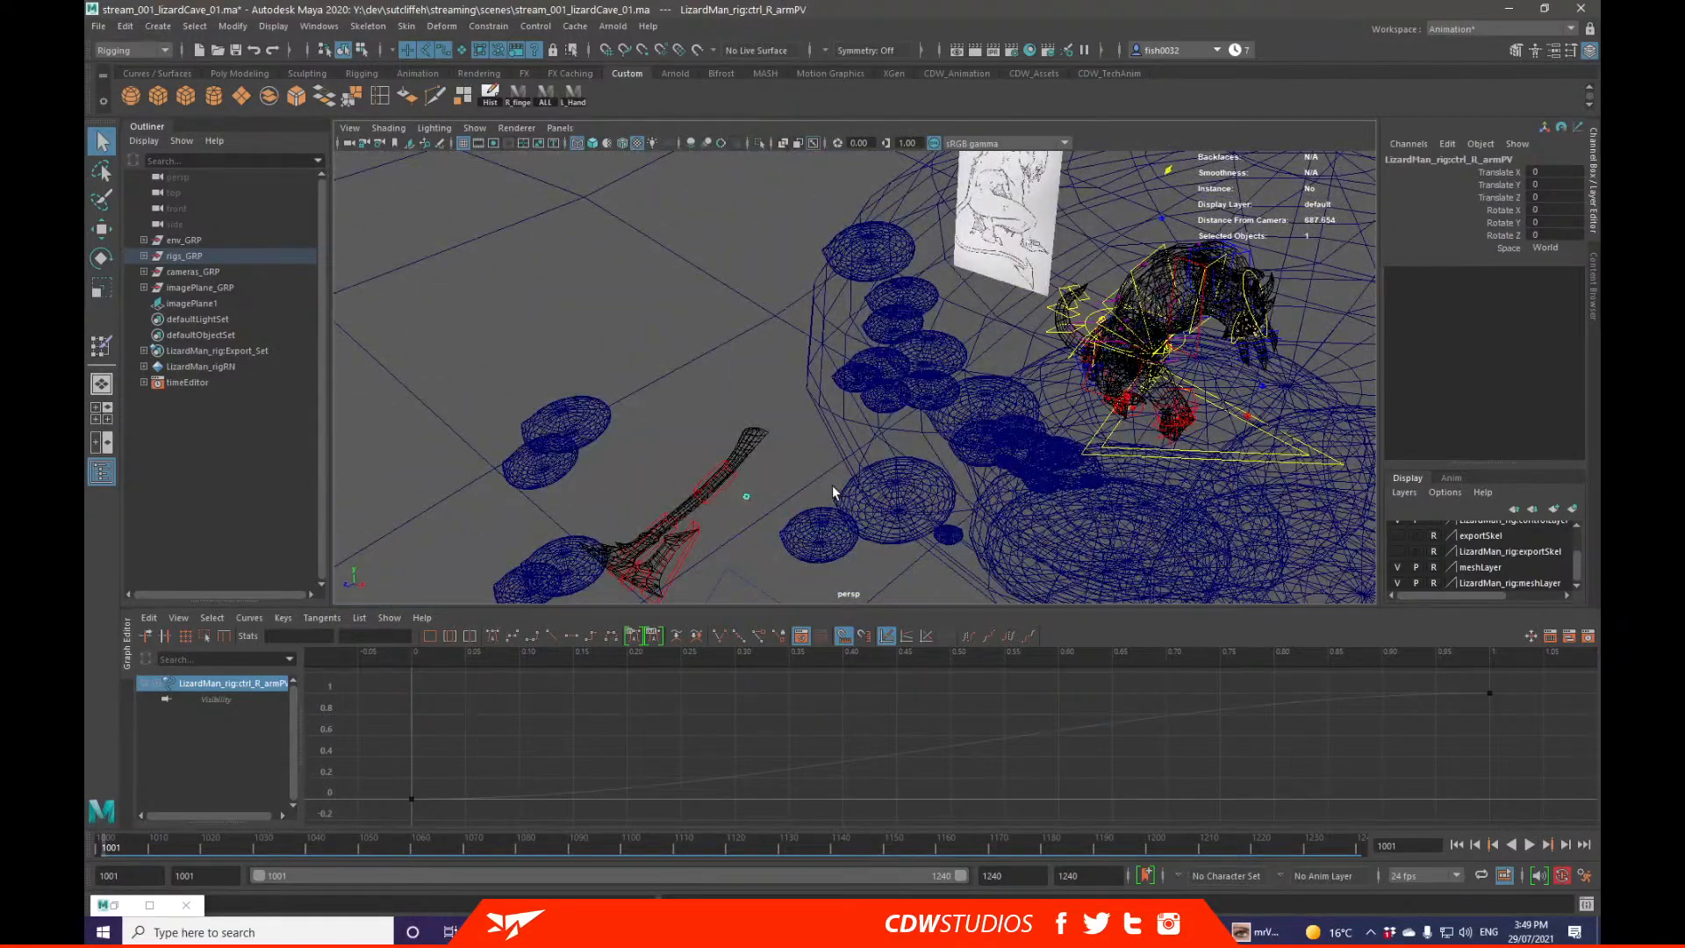
key("5")
key("w")
left_click_drag(934, 486, 822, 439, "alt")
key("q")
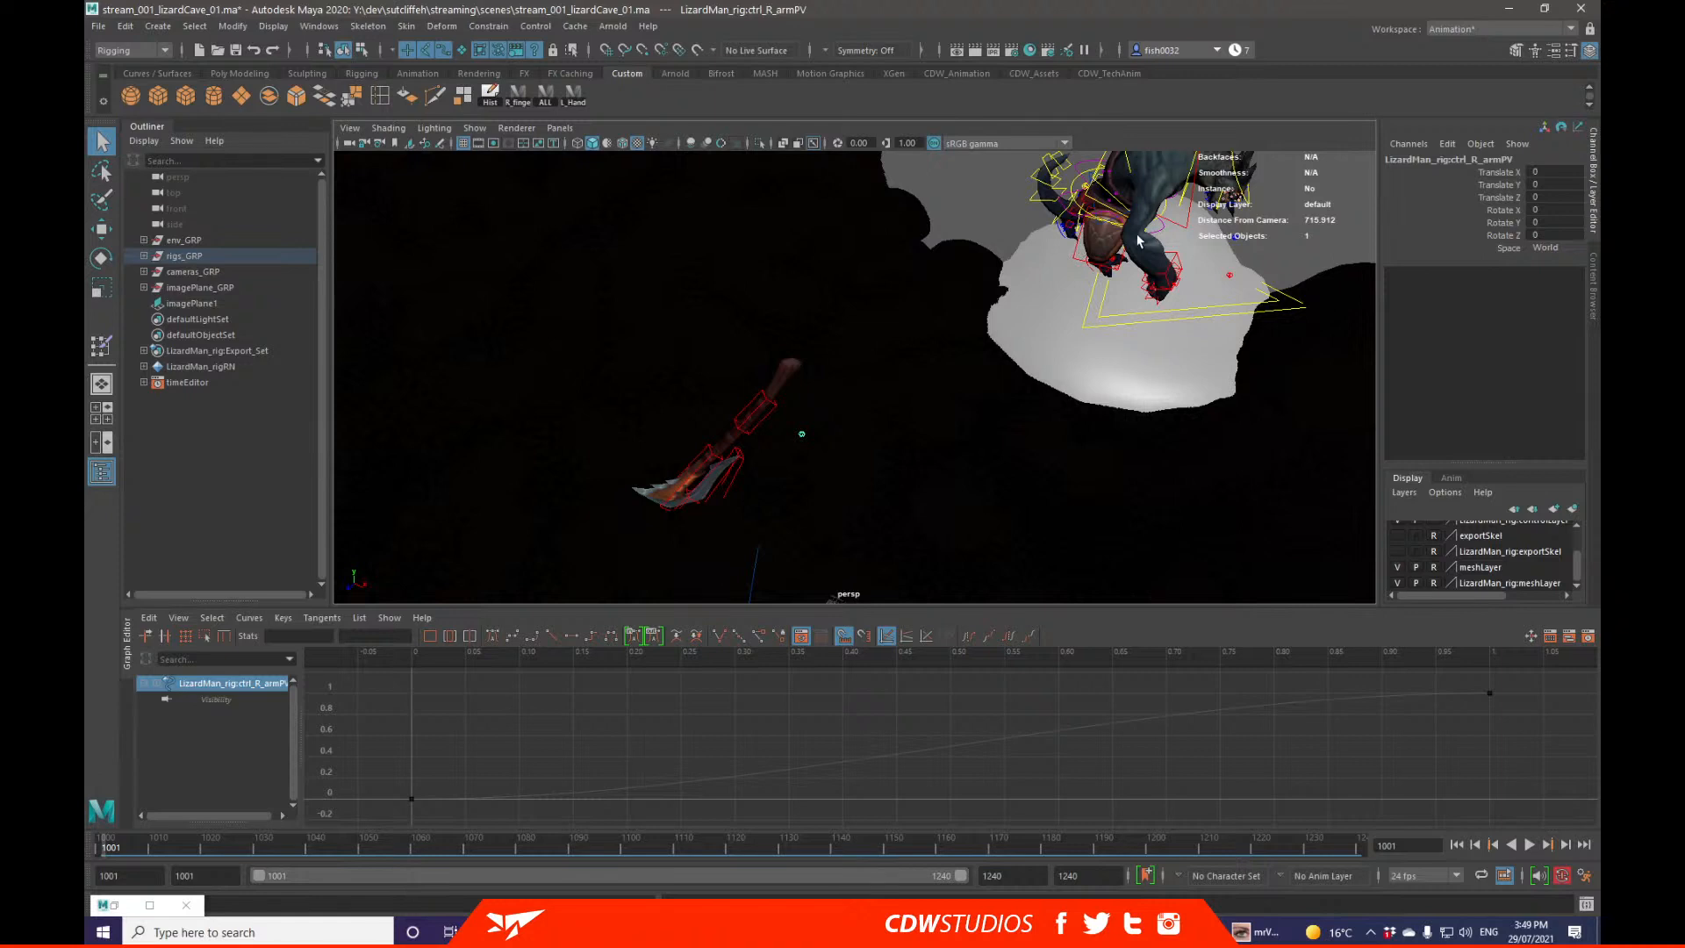
Step: Move the right arm's pole vector control to Translate Z -253.584 and check the elbow from the side
left_click_drag(965, 384, 912, 386, "alt")
key("w")
left_click_drag(729, 404, 903, 271)
key("ctrl+z")
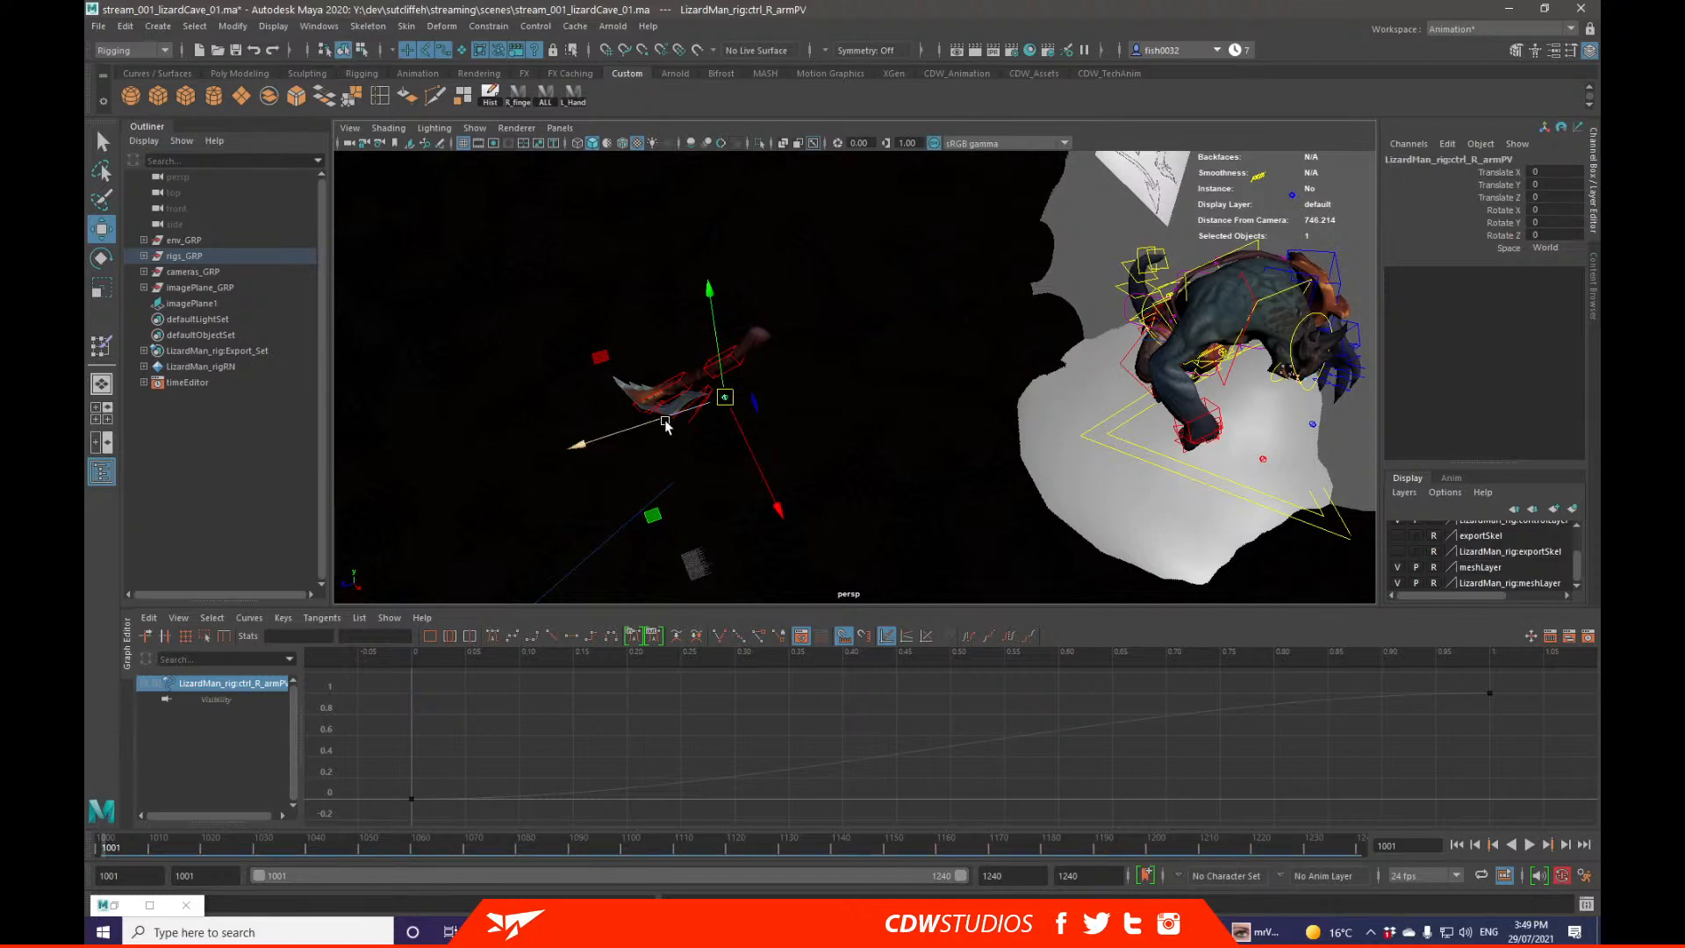
left_click_drag(665, 425, 588, 400)
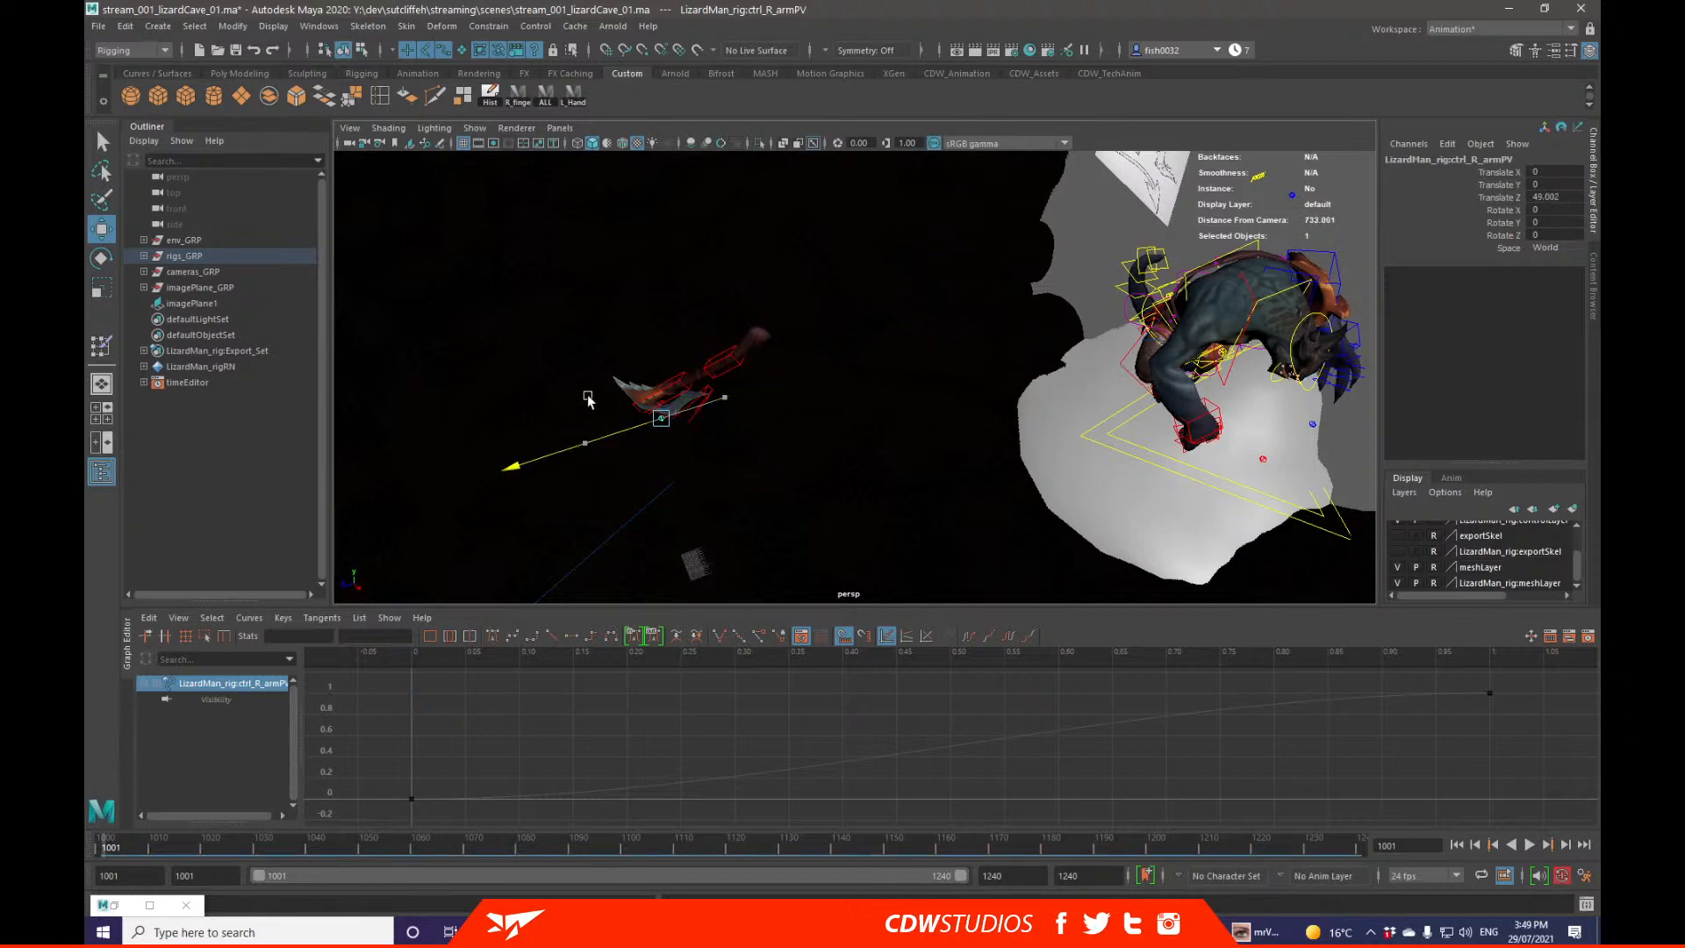
key("ctrl+z")
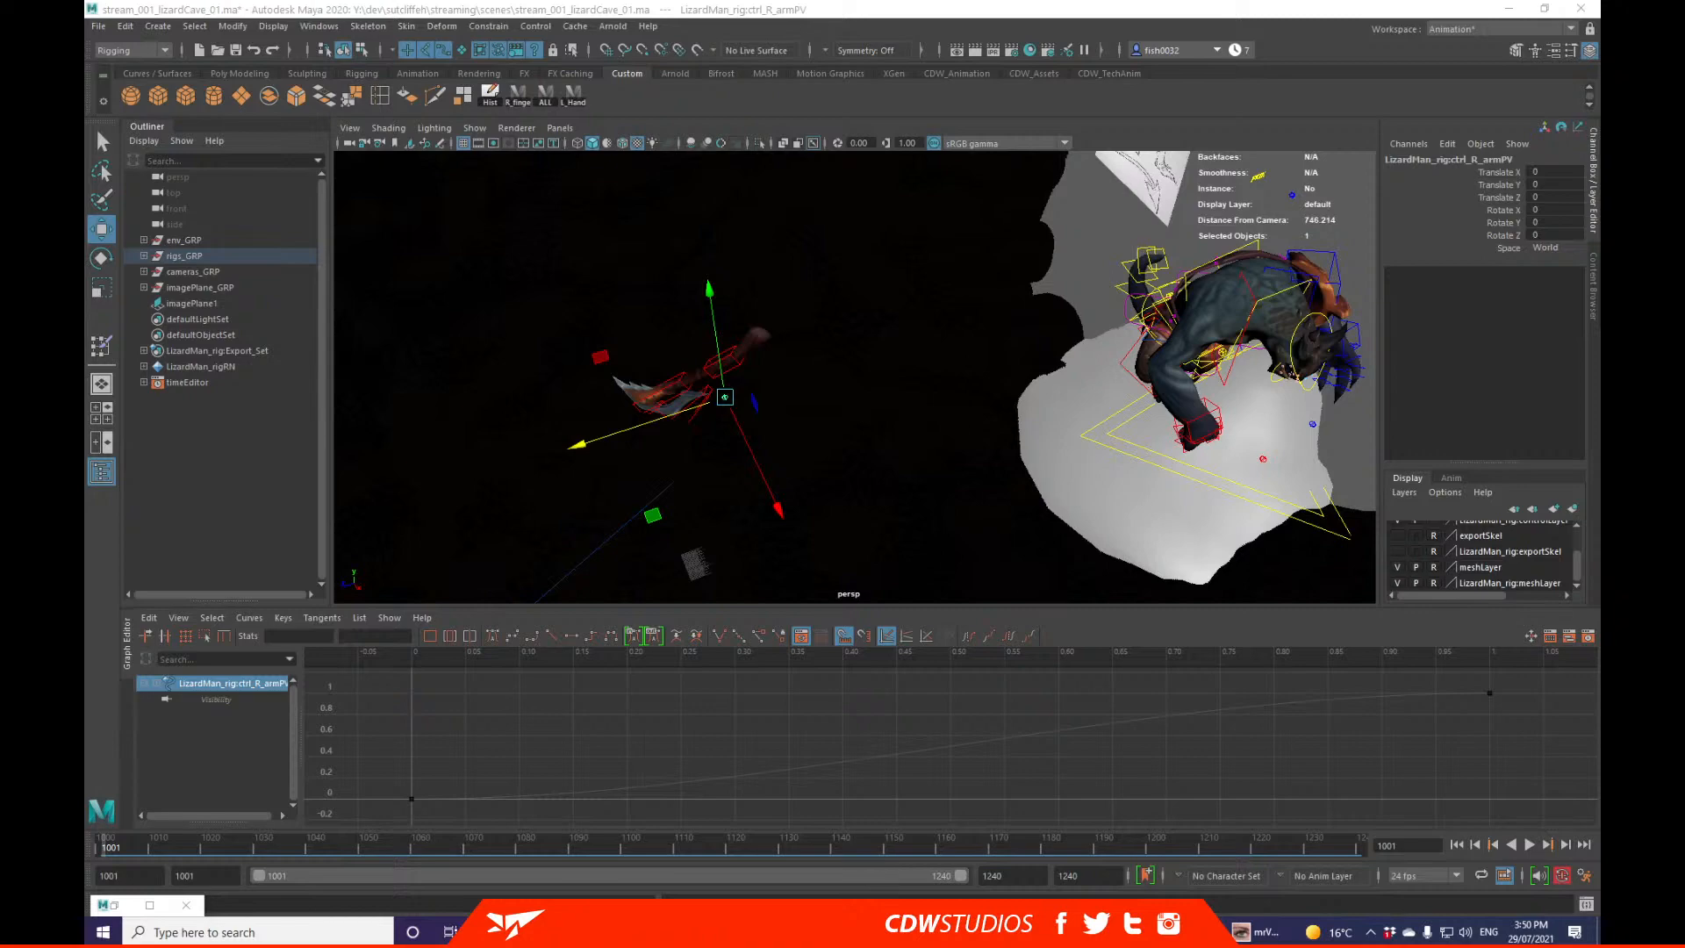
mouse_move(1066, 372)
left_mouse_down("alt")
mouse_move(972, 389)
mouse_move(1081, 400)
mouse_move(903, 472)
mouse_move(772, 496)
mouse_move(877, 544)
mouse_move(972, 513)
mouse_move(759, 314)
mouse_move(654, 255)
left_mouse_up("alt")
right_click_drag(772, 333, 877, 349, "alt")
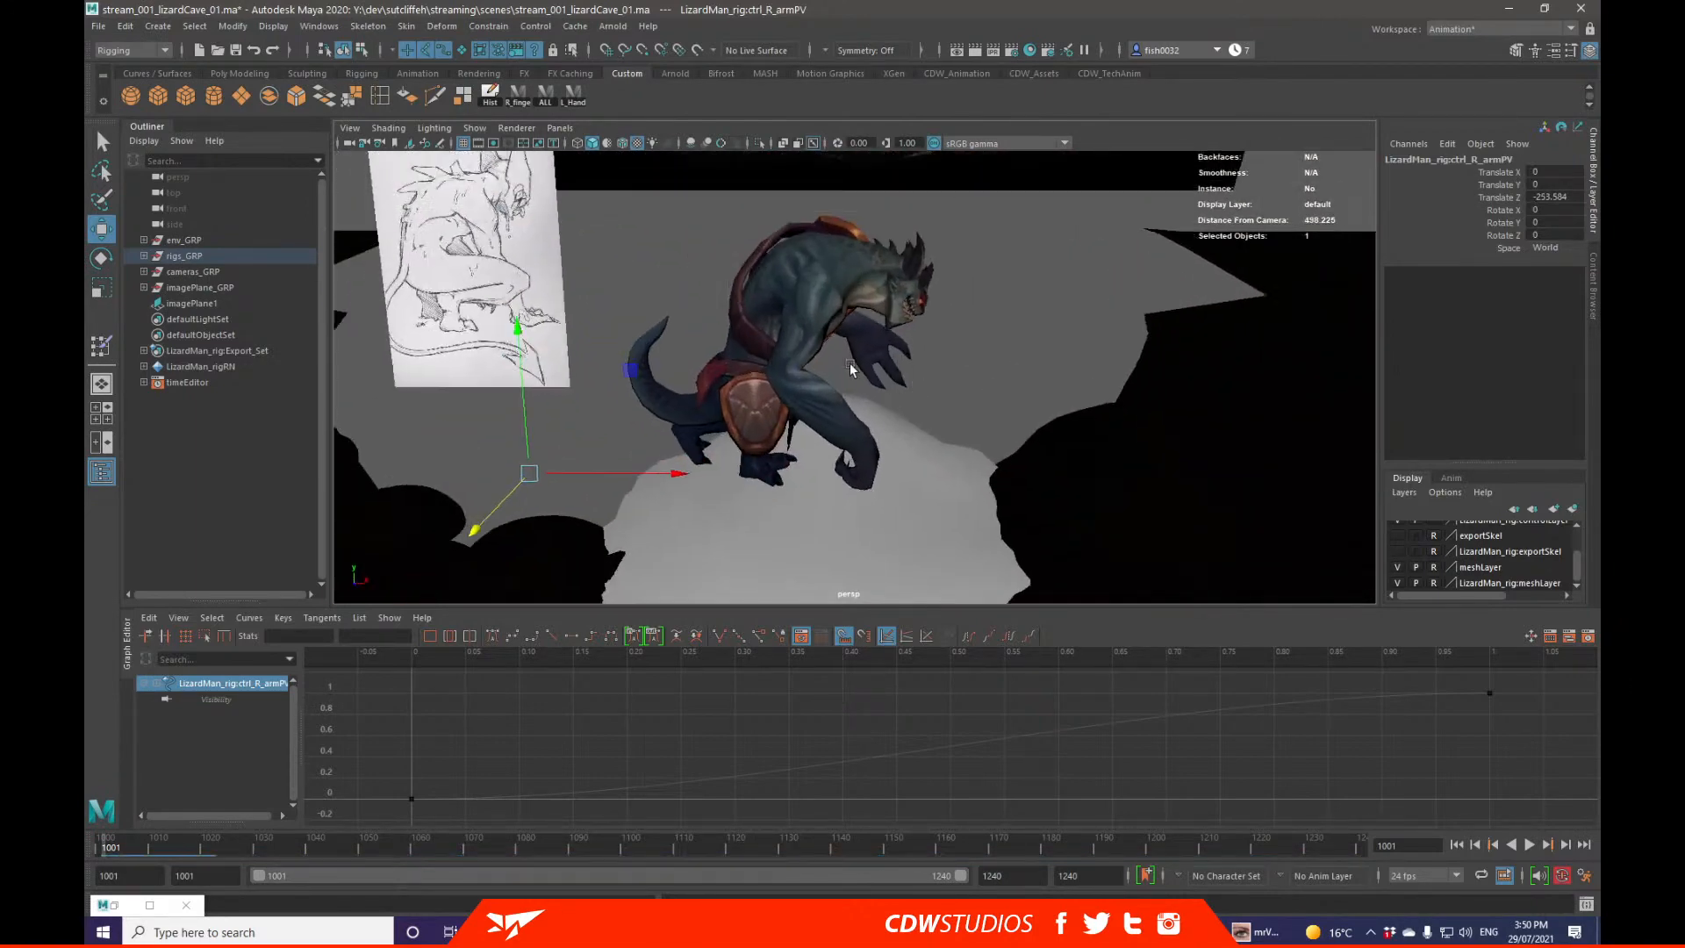
left_click_drag(877, 349, 930, 348, "alt")
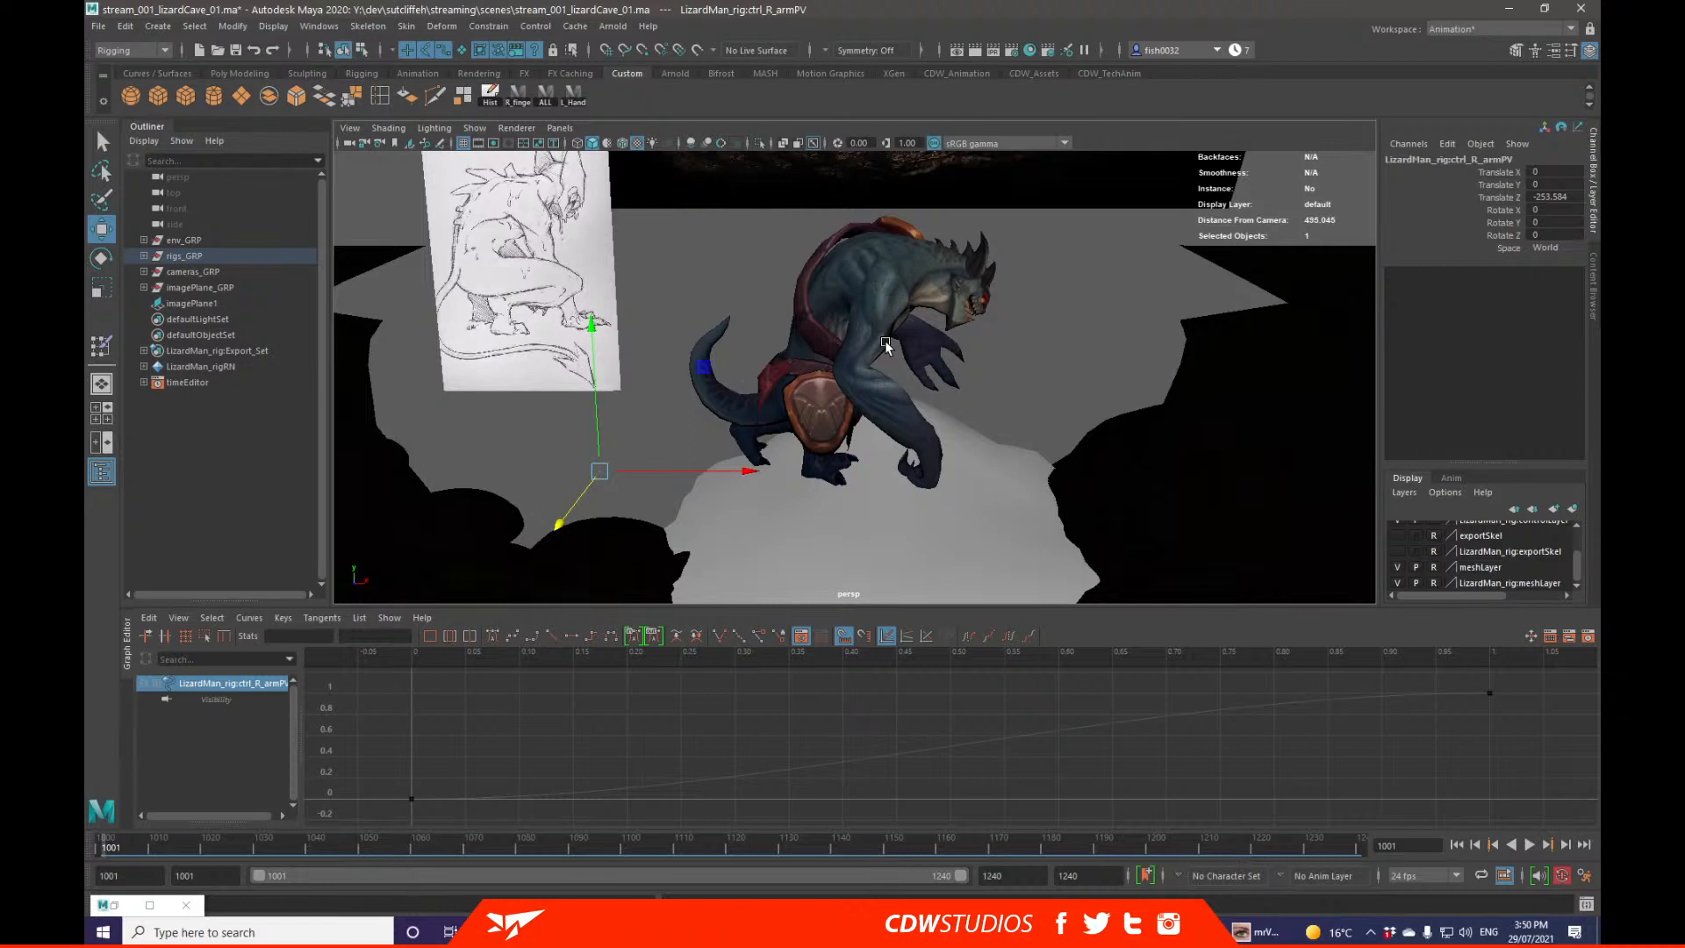
left_click_drag(886, 346, 828, 408, "alt")
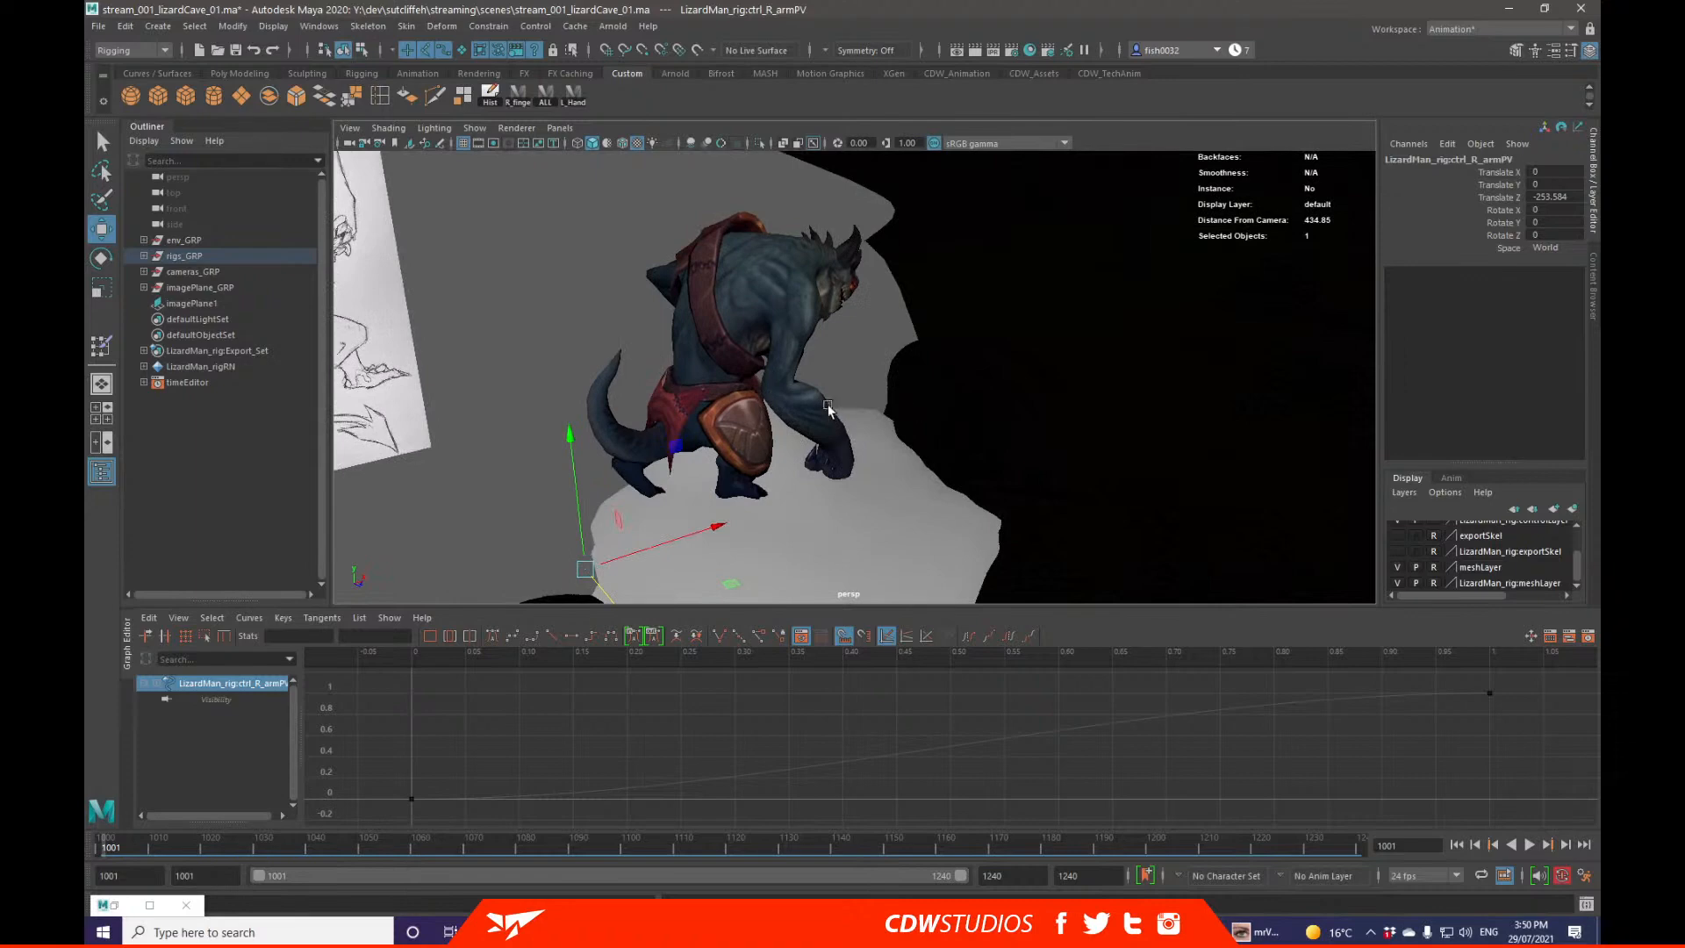
Step: Rotate the right clavicle control to about -18.5, 11.8, 14.9 and key it at frame 1001
left_click(803, 344)
key("e")
left_click_drag(803, 344, 952, 341, "alt")
key("q")
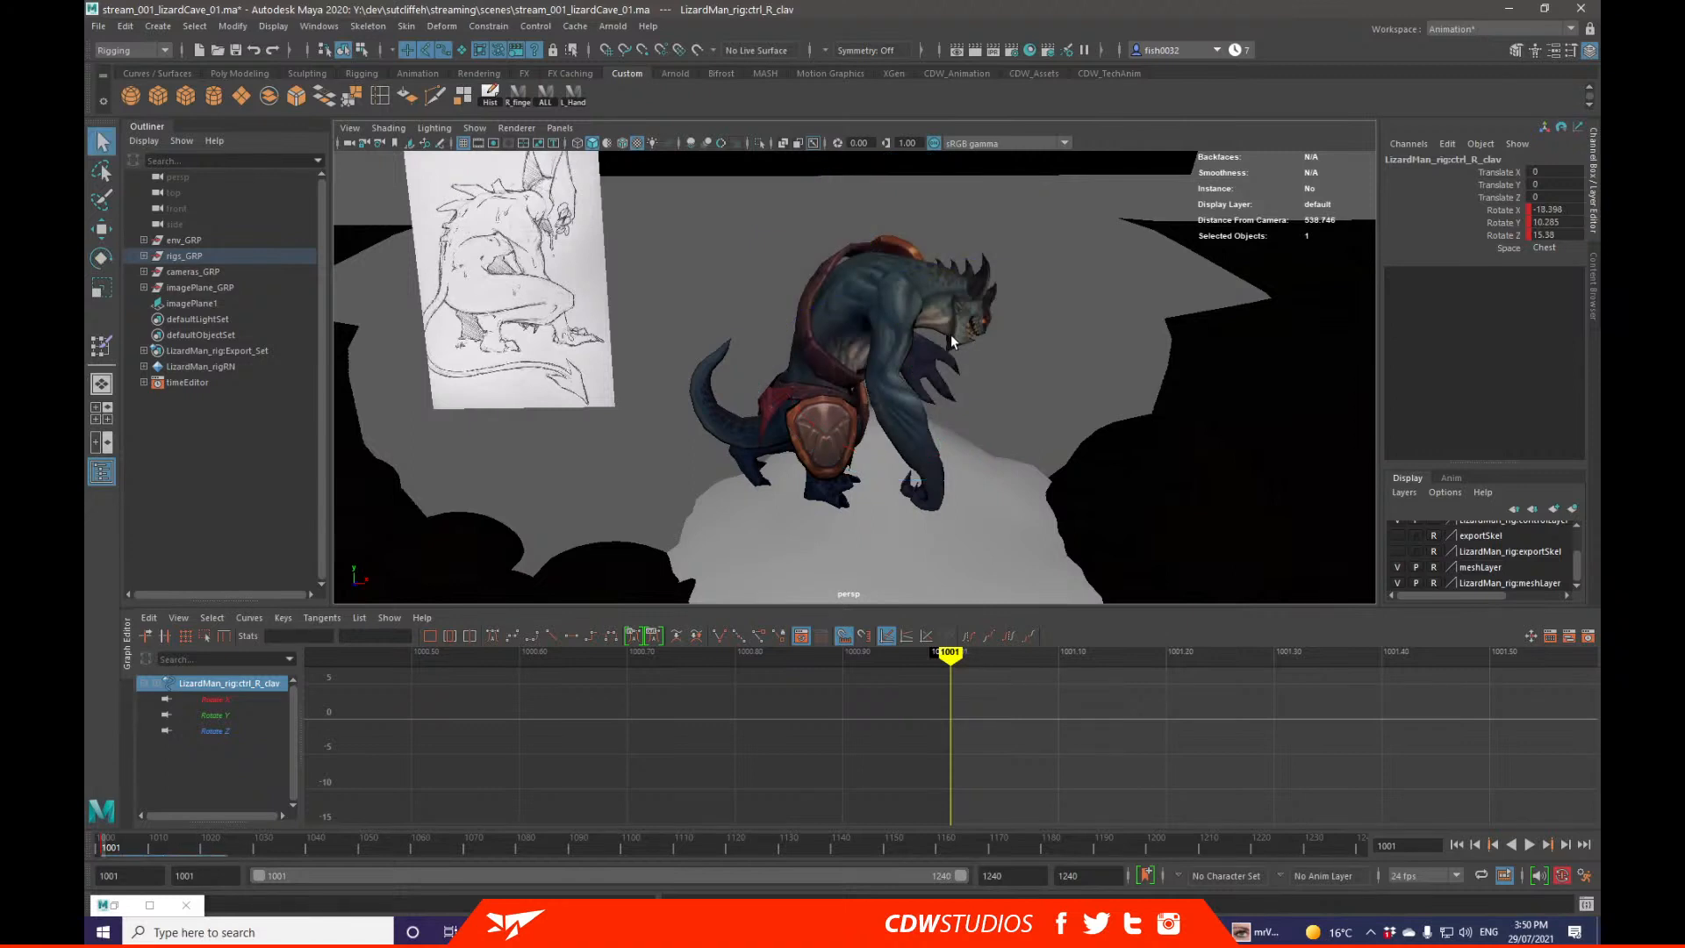
left_click_drag(943, 439, 924, 376, "alt")
key("e")
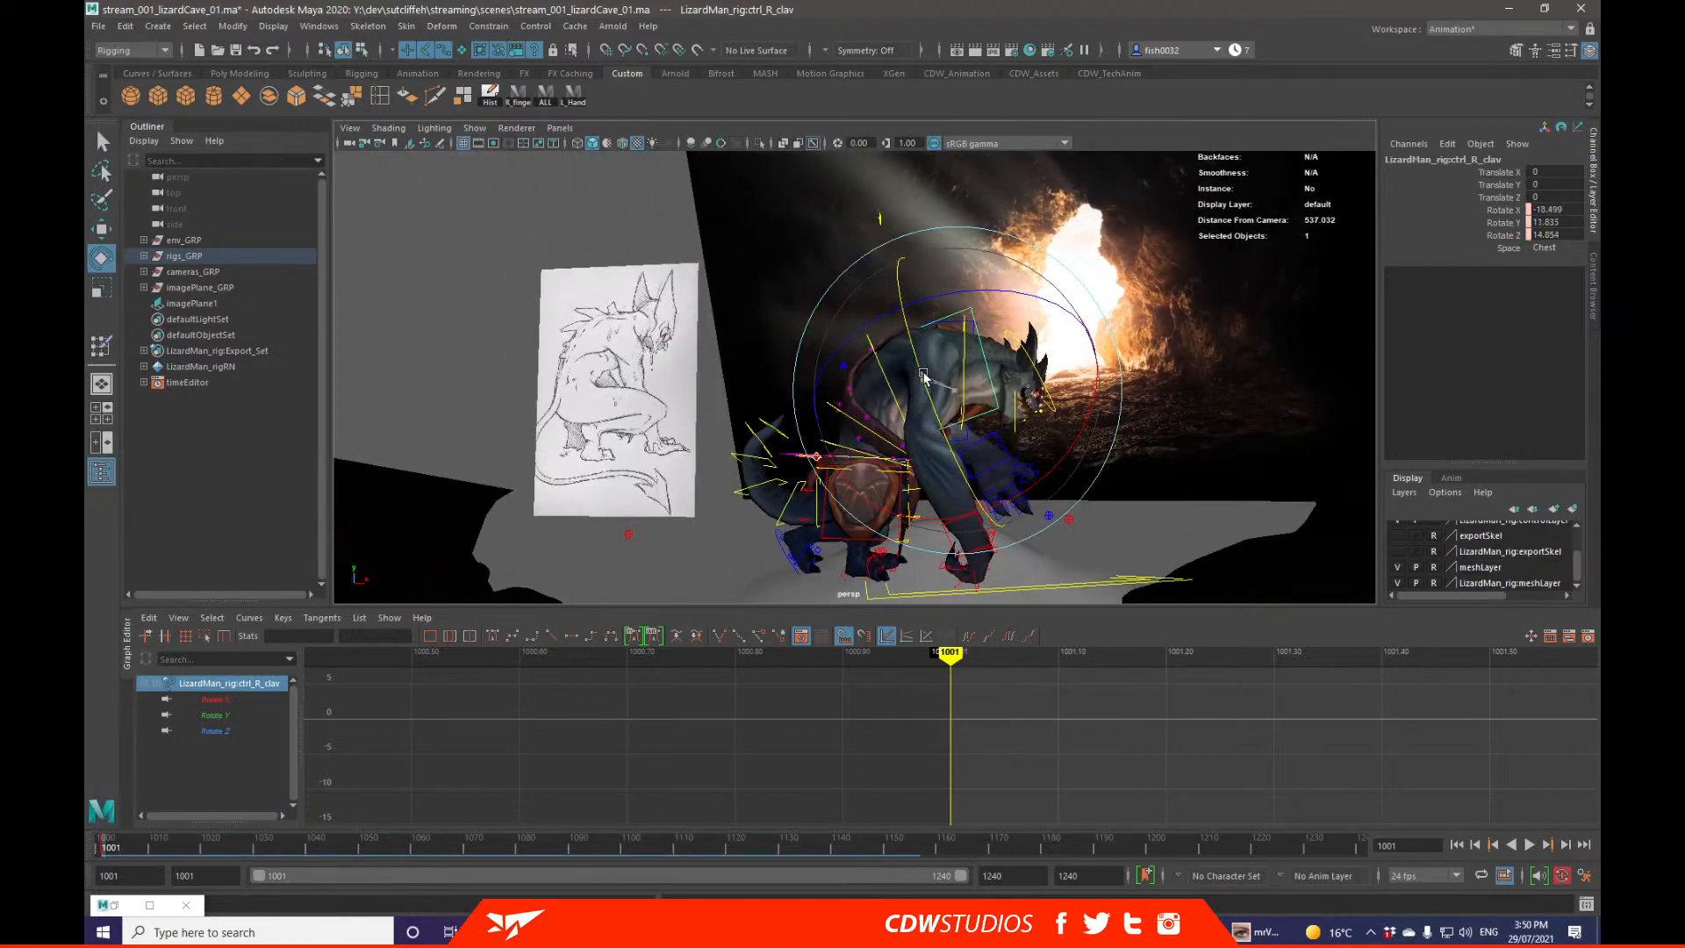
key("s")
key("q")
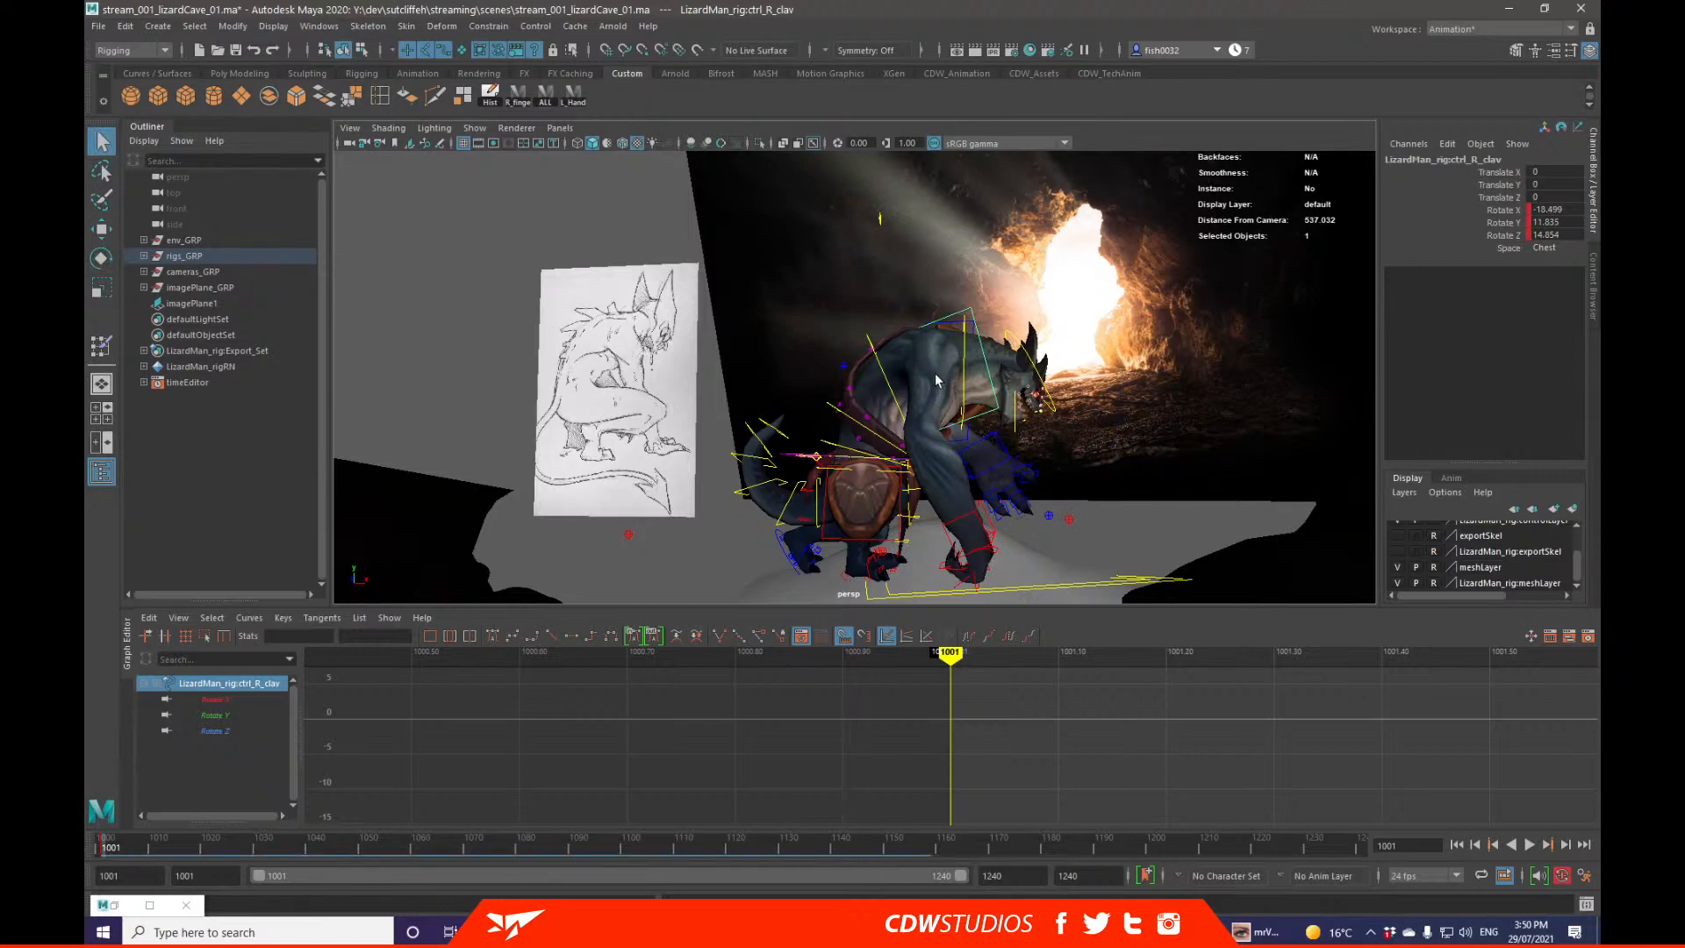
Step: Compare the crouch pose with the reference drawing in the render camera view, and move that view aside again
left_click_drag(1599, 151, 620, 160)
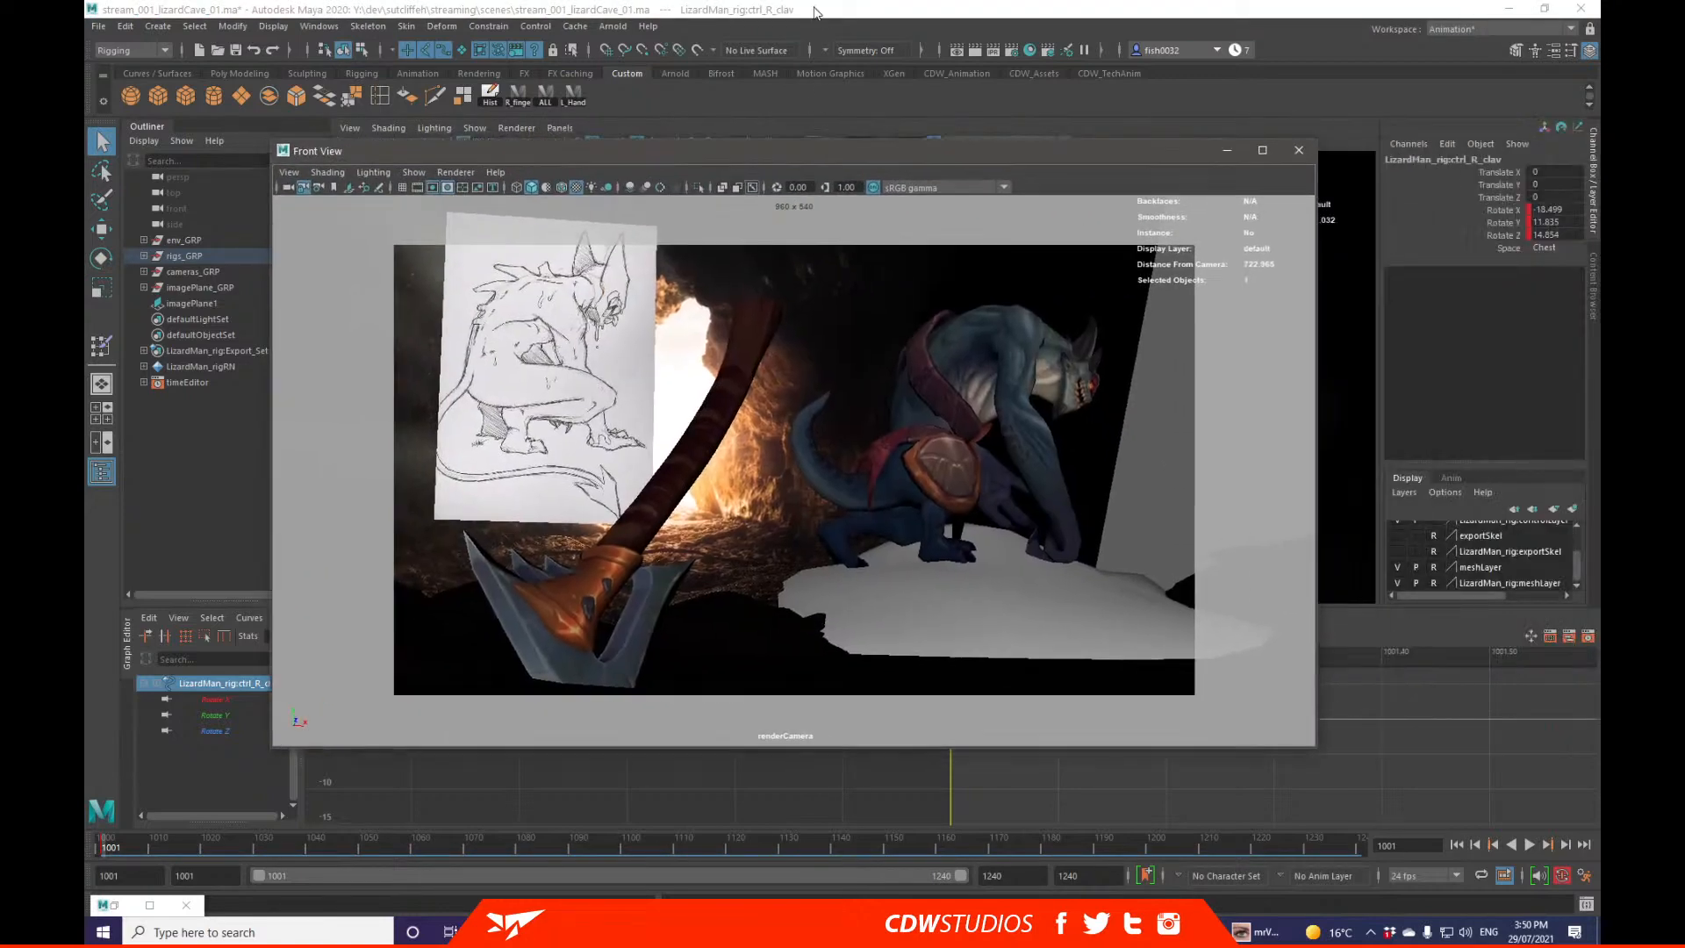
left_click(818, 12)
left_click(1027, 458)
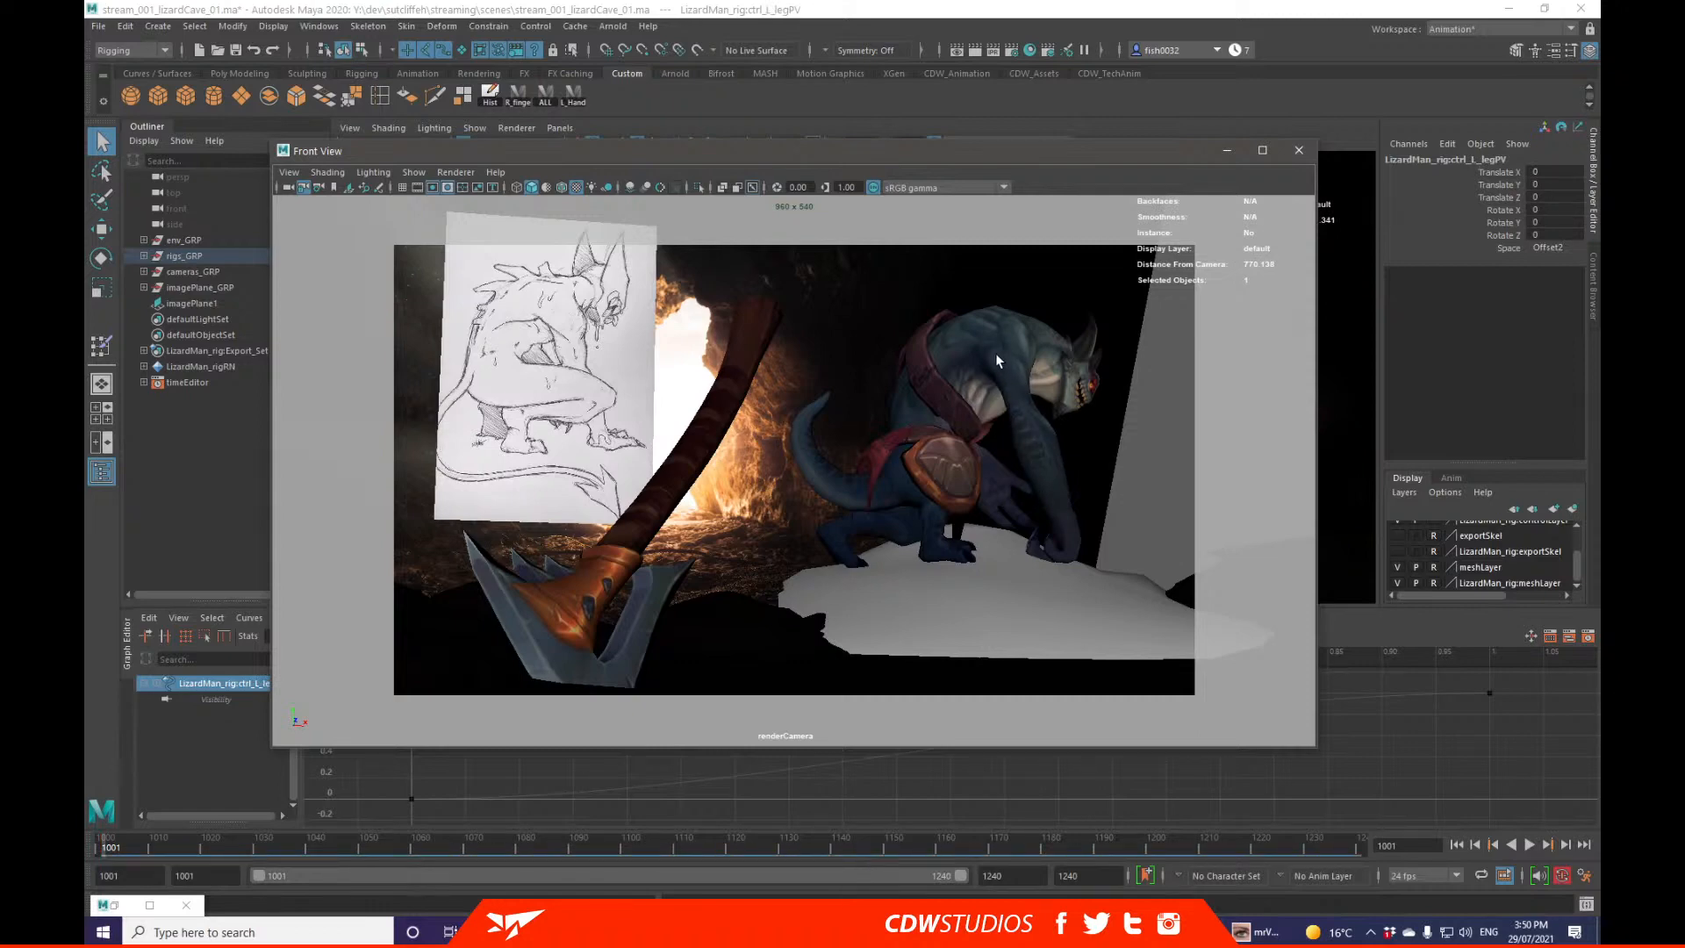
left_click(1052, 465)
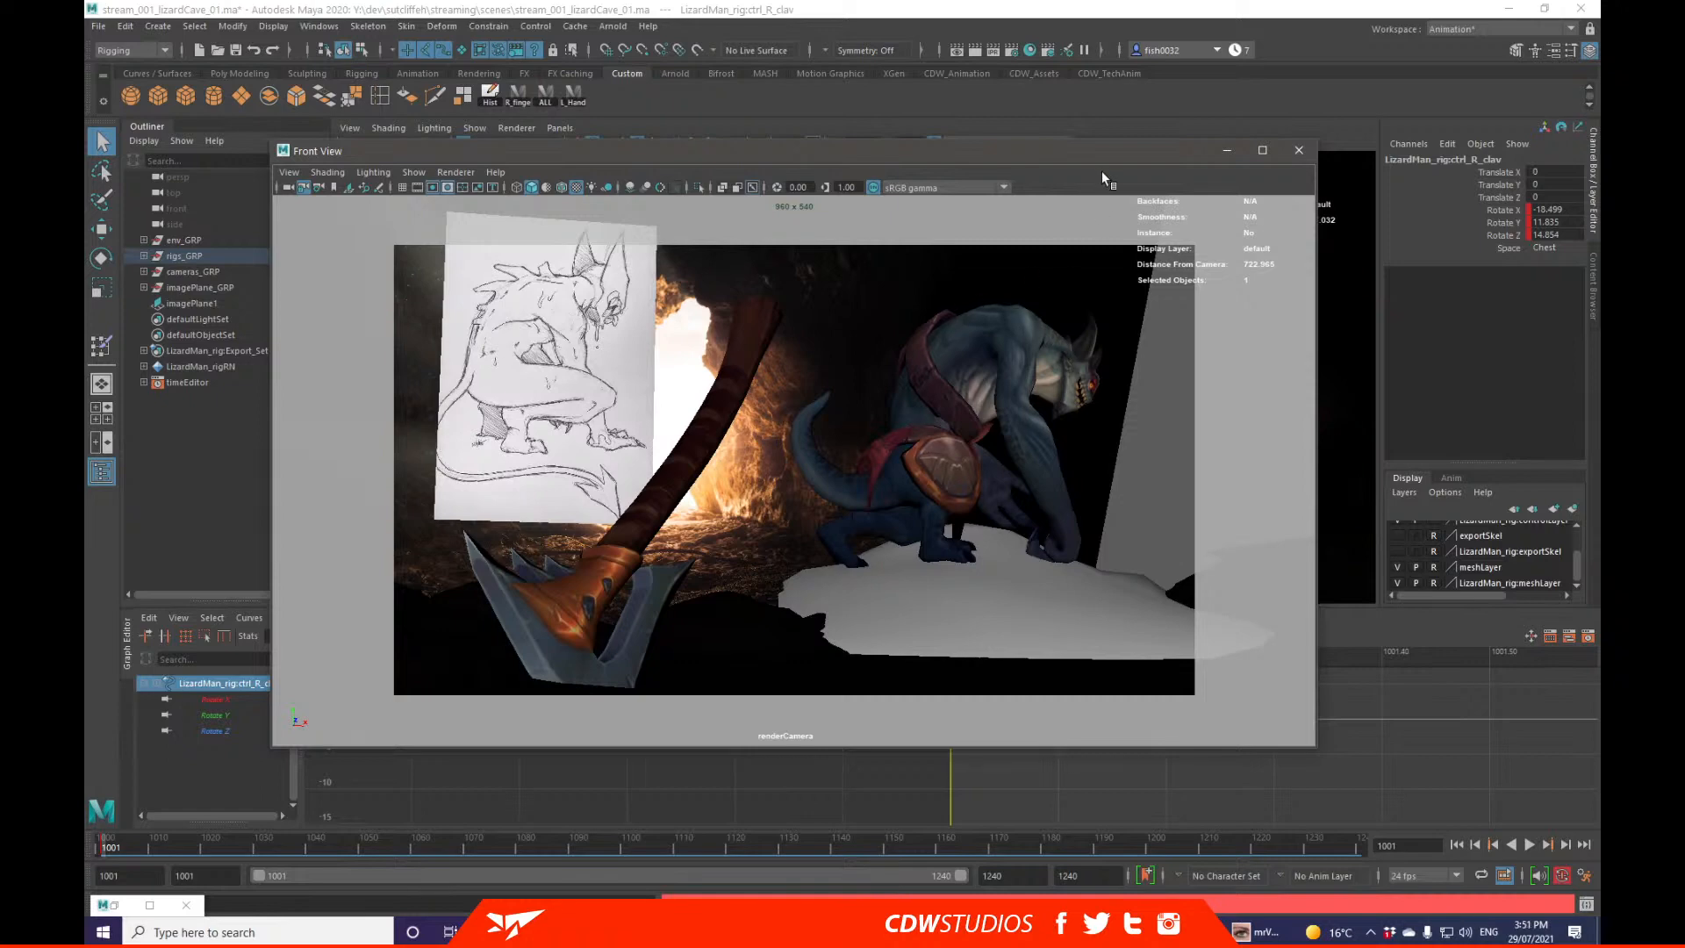
left_click_drag(1097, 152, 1684, 219)
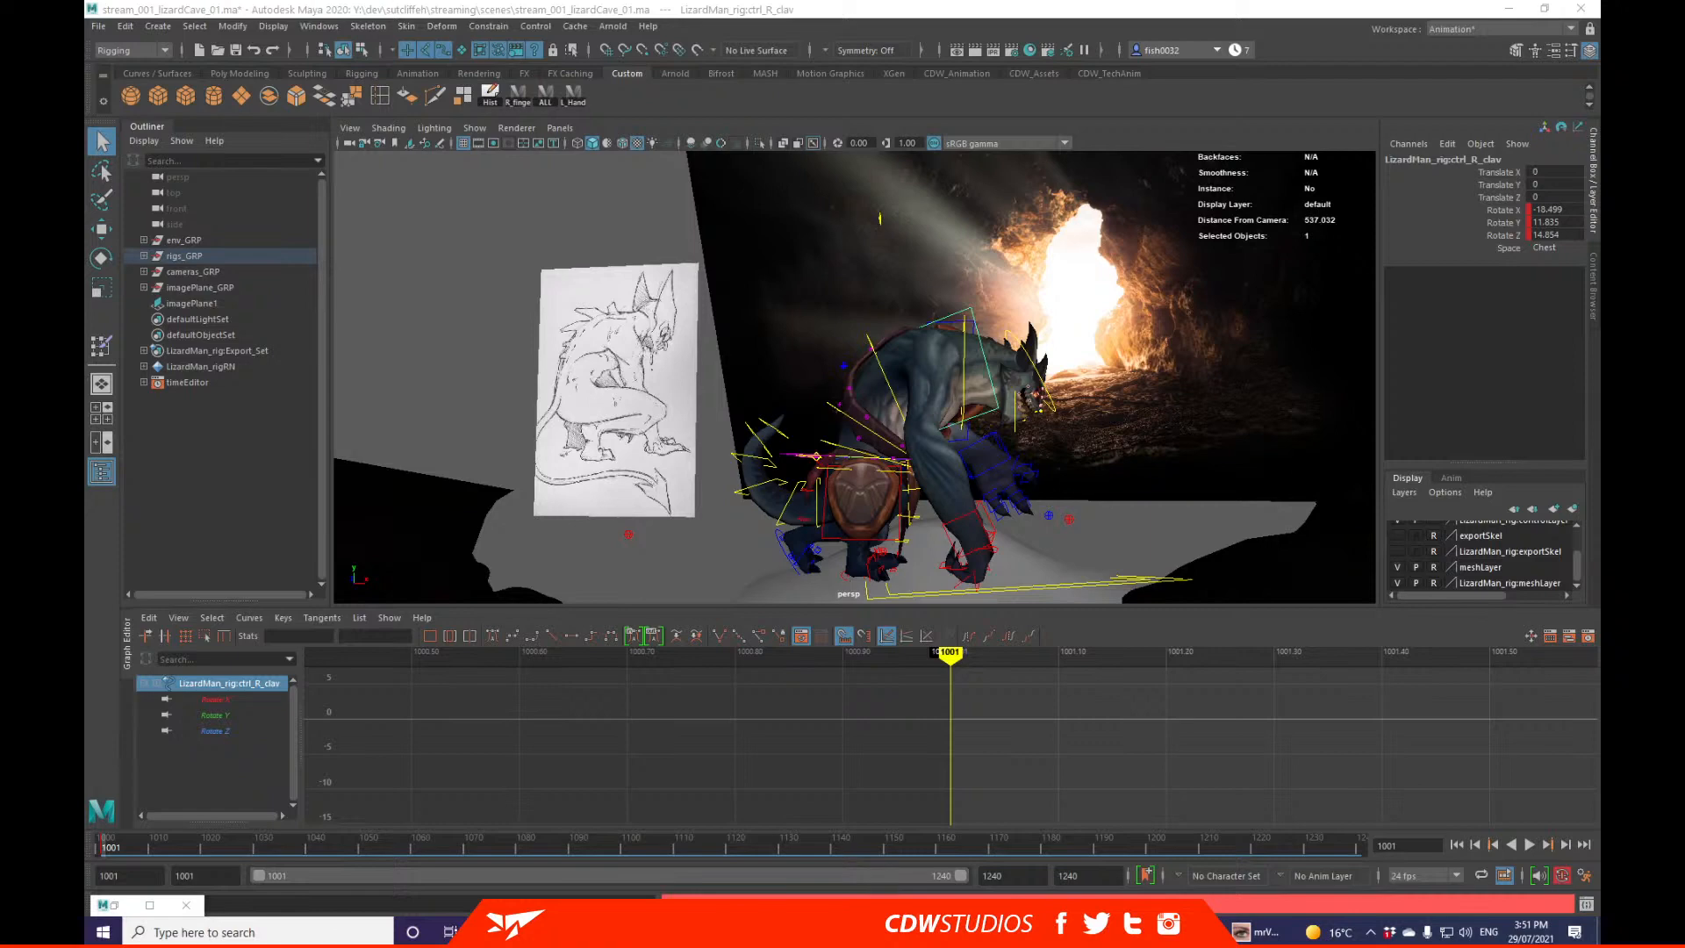
Step: Rotate the lizard man's head control to about -10.9, -15.1, 1.7 at frame 1001
left_click_drag(638, 329, 652, 310, "alt")
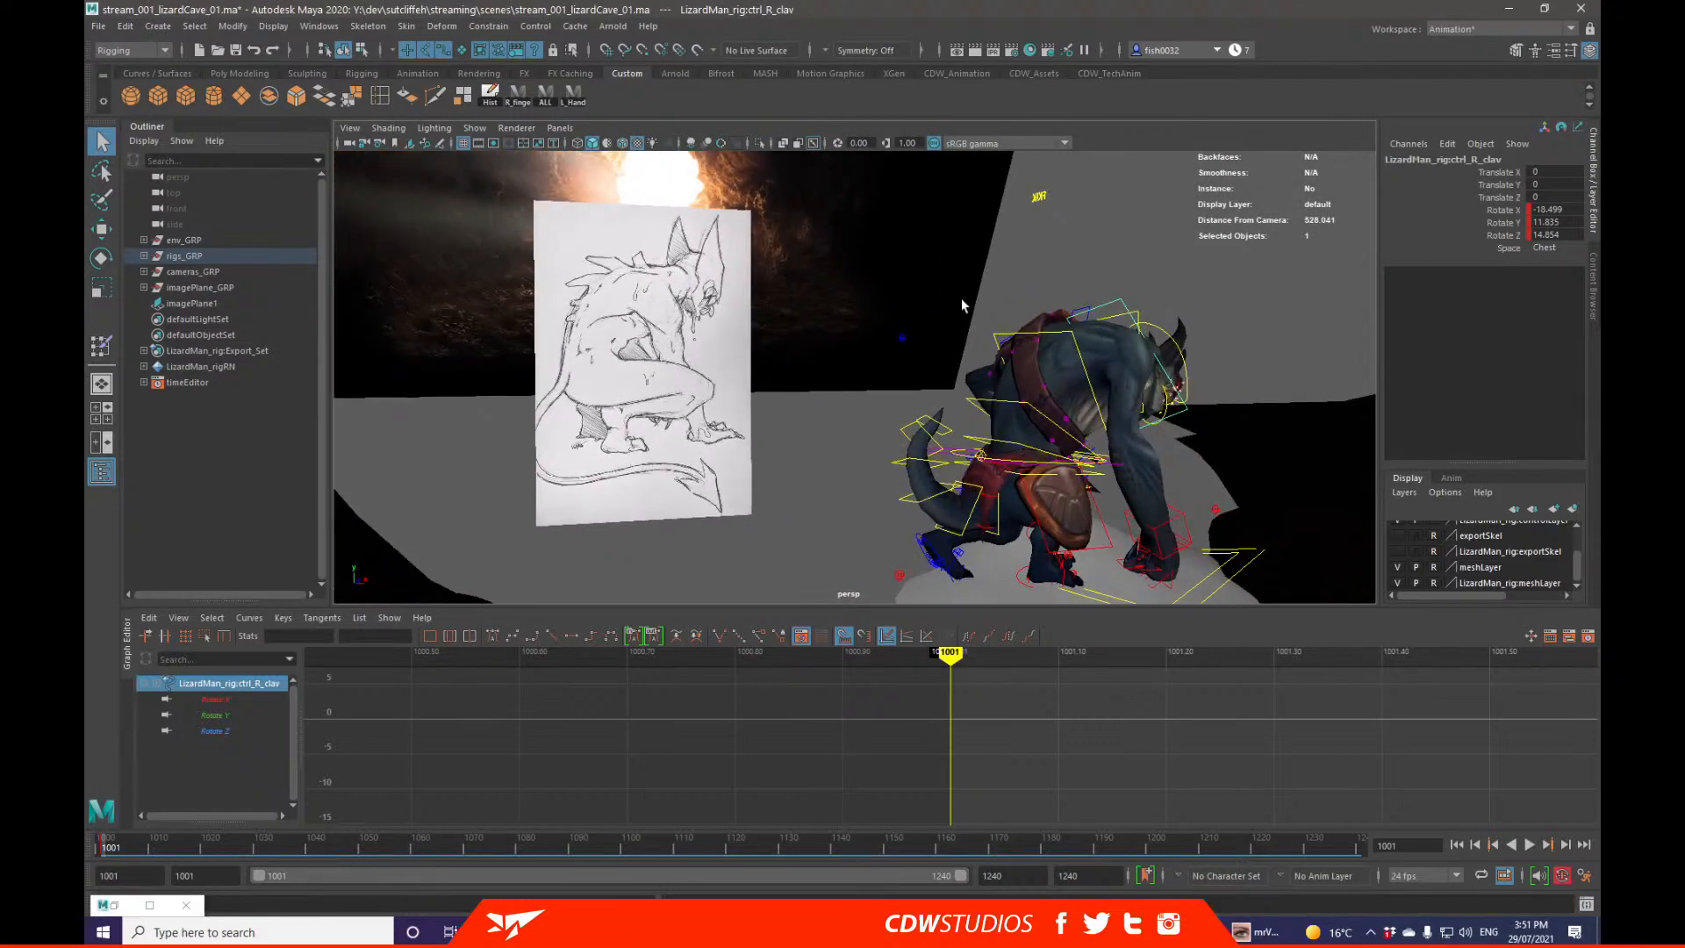
left_click_drag(963, 305, 882, 351, "alt")
left_click(528, 534)
mouse_move(631, 485)
left_mouse_down("alt")
mouse_move(660, 525)
mouse_move(769, 487)
mouse_move(615, 461)
left_mouse_up("alt")
key("w")
key("q")
left_click(1030, 391)
key("e")
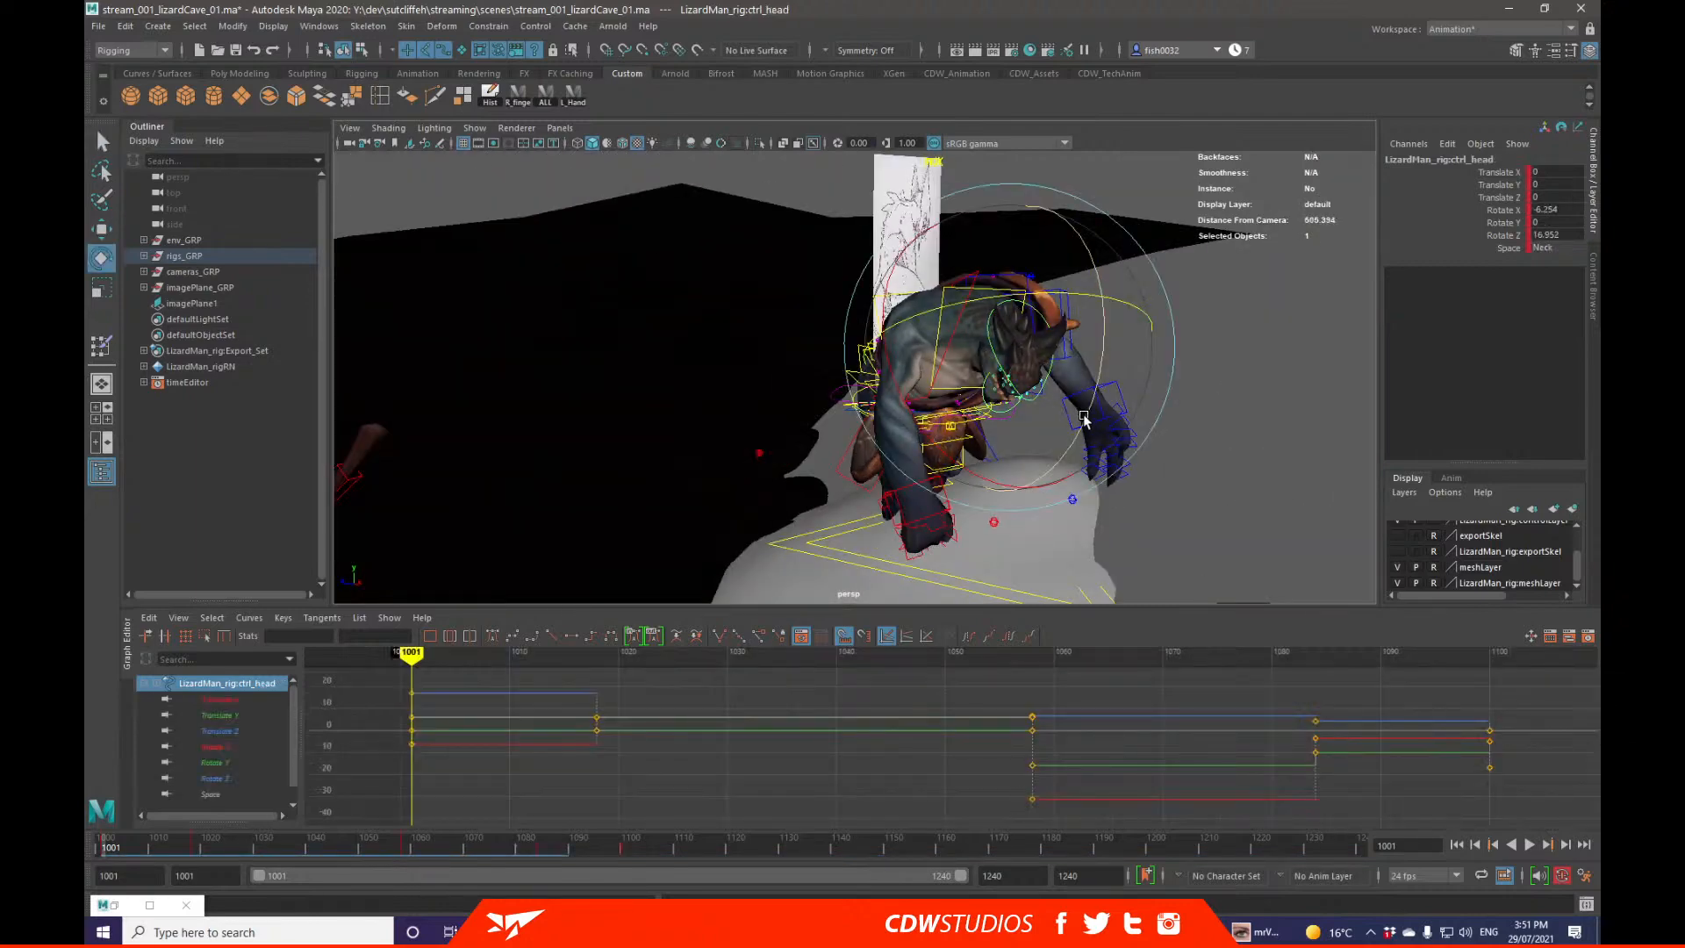
left_click_drag(1084, 419, 1076, 338)
key("w")
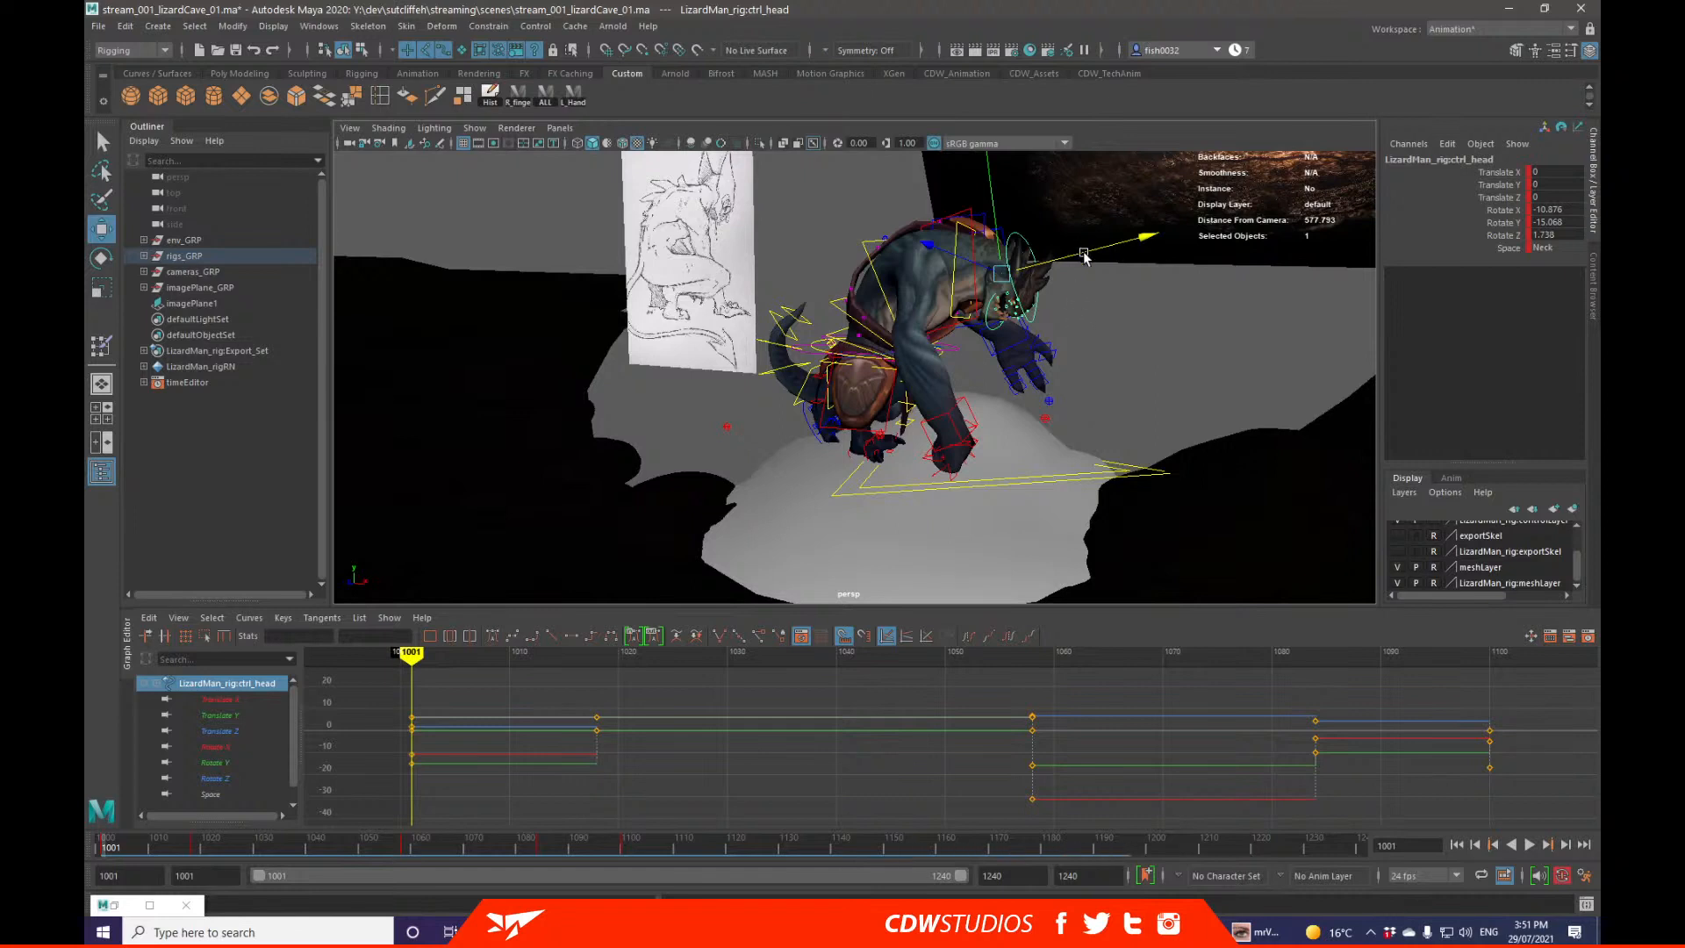
left_click_drag(1084, 254, 1066, 348)
key("q")
Step: Rotate the jaw control to about 7.1, 0.9, -5.4 and key its three rotate channels
left_click(987, 325)
key("e")
key("q")
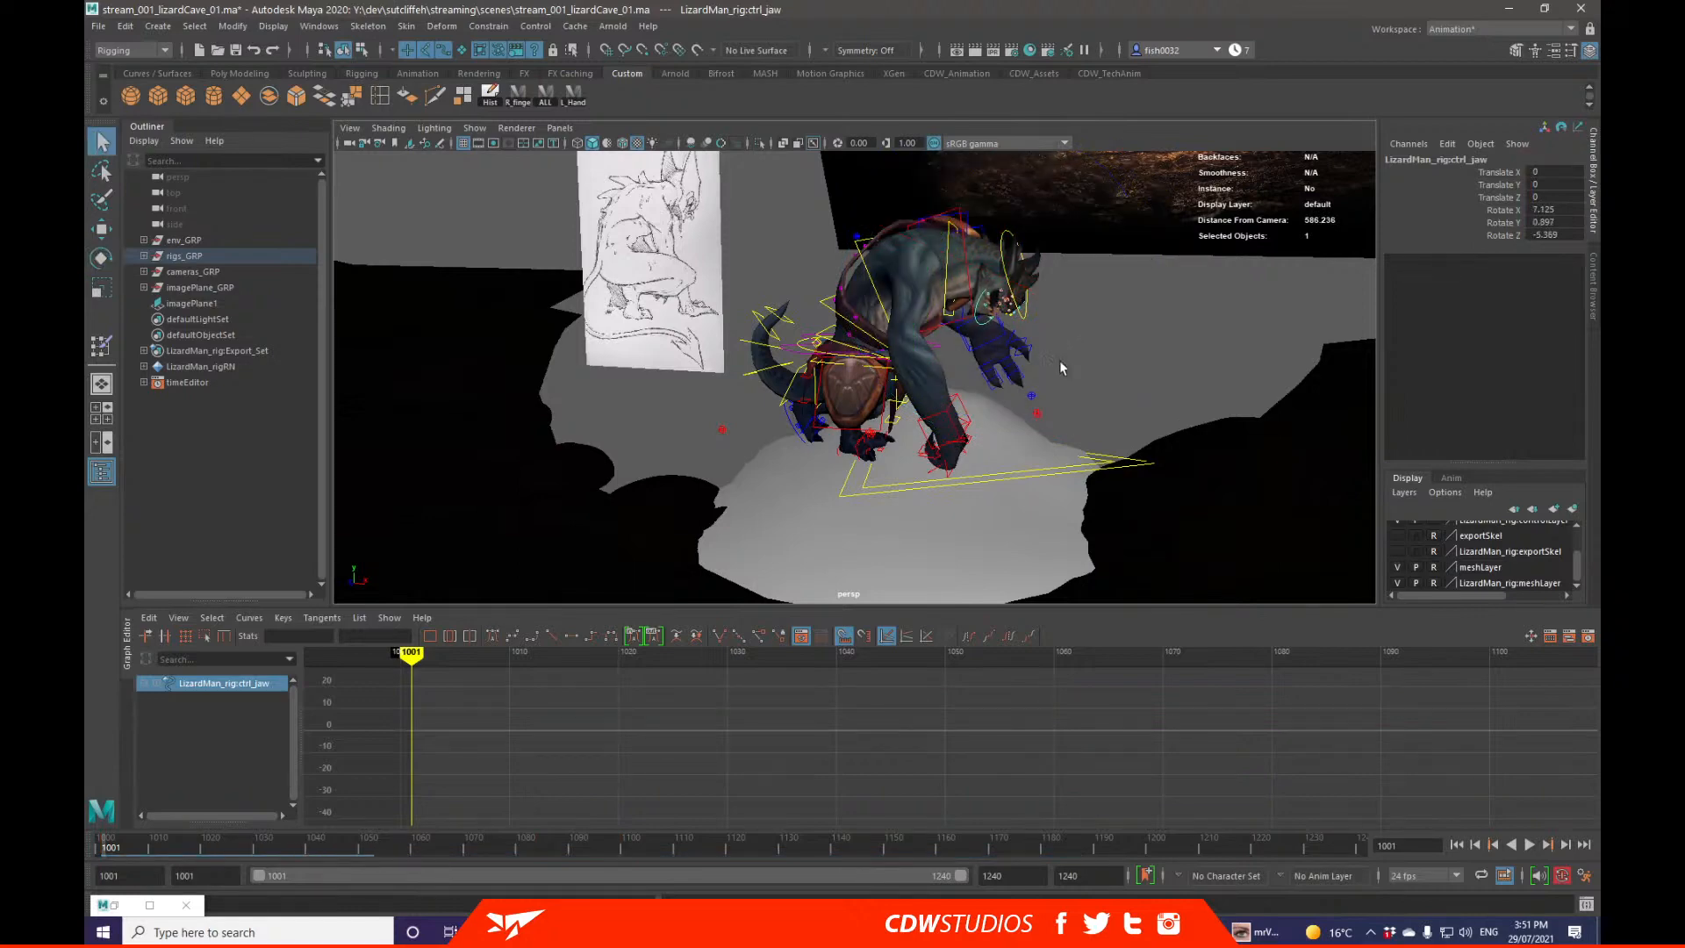
left_click_drag(1496, 235, 1492, 212)
right_click(1491, 214)
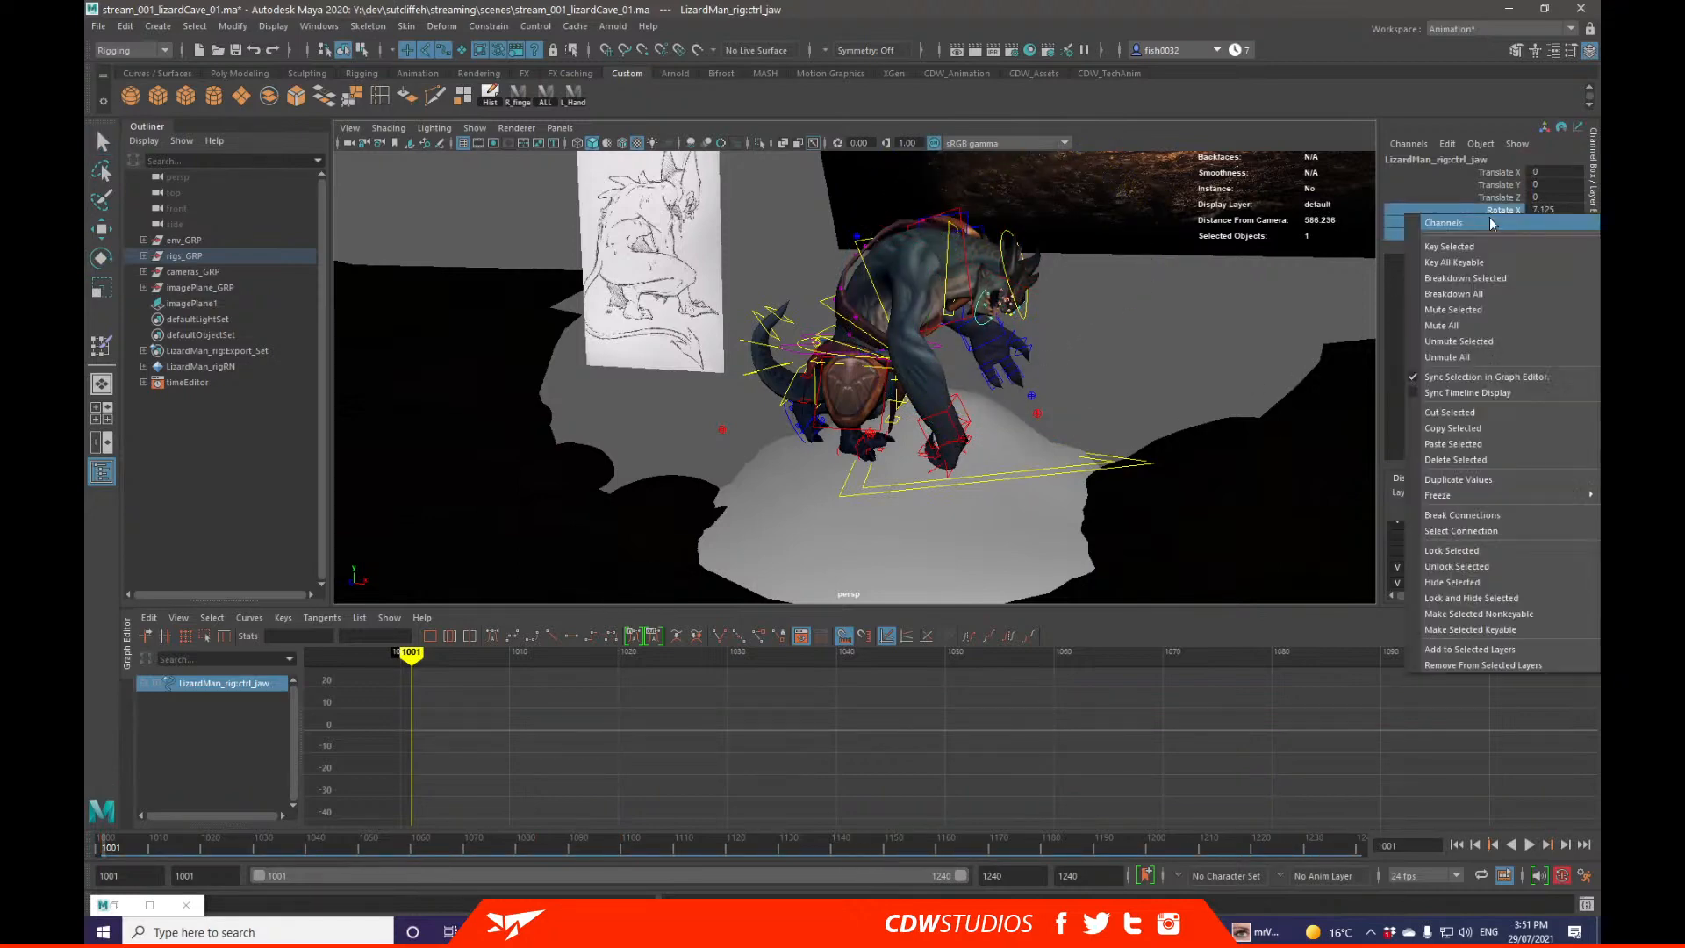
left_click(1454, 246)
Step: Frame the left wrist IK control with the rig controls hidden and key its translate and rotate channels
left_click_drag(1299, 344, 1172, 392, "alt")
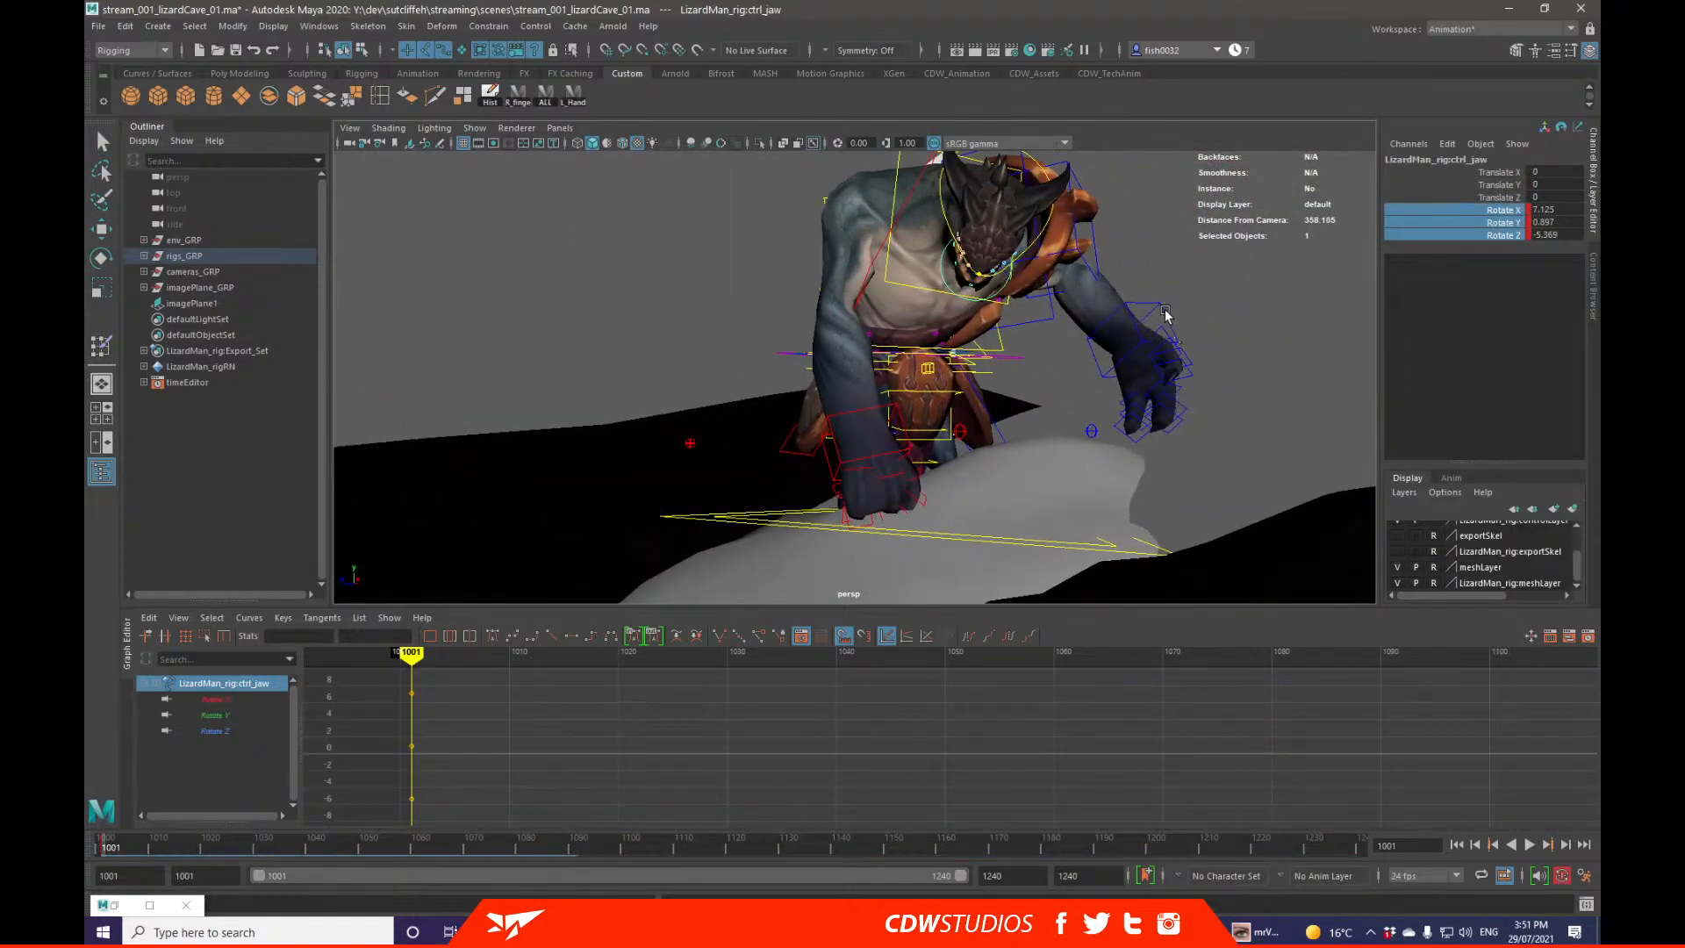
left_click(1165, 315)
key("f")
right_click_drag(1155, 444, 1147, 387, "alt")
left_click_drag(1147, 387, 930, 487, "alt")
middle_click_drag(930, 487, 994, 476, "alt")
right_click_drag(994, 477, 952, 430, "alt")
left_click_drag(952, 429, 1013, 457, "alt")
key("alt+1")
key("e")
left_click_drag(1500, 235, 1492, 172)
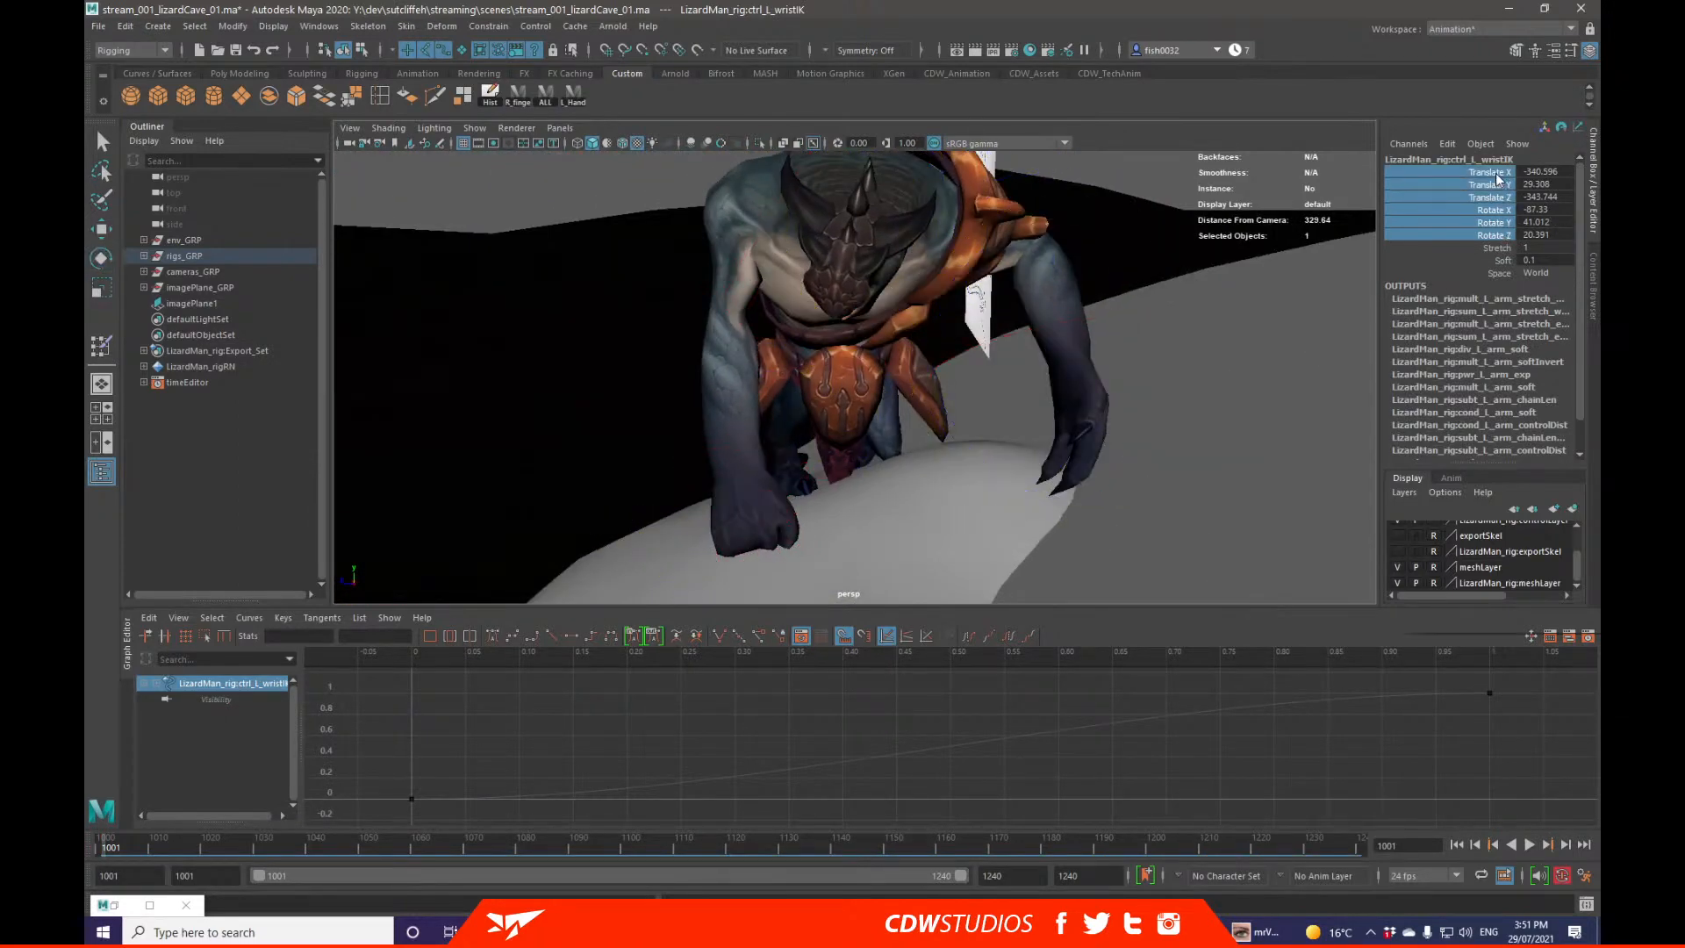
right_click(1492, 174)
left_click(1457, 207)
Step: Rotate the left wrist IK control to about -42.8, 39.5, 13.6 and check the hand over the rock
left_click_drag(1114, 411, 1081, 430)
left_click_drag(1101, 338, 1211, 367)
key("w")
left_click_drag(1209, 437, 1144, 402, "alt")
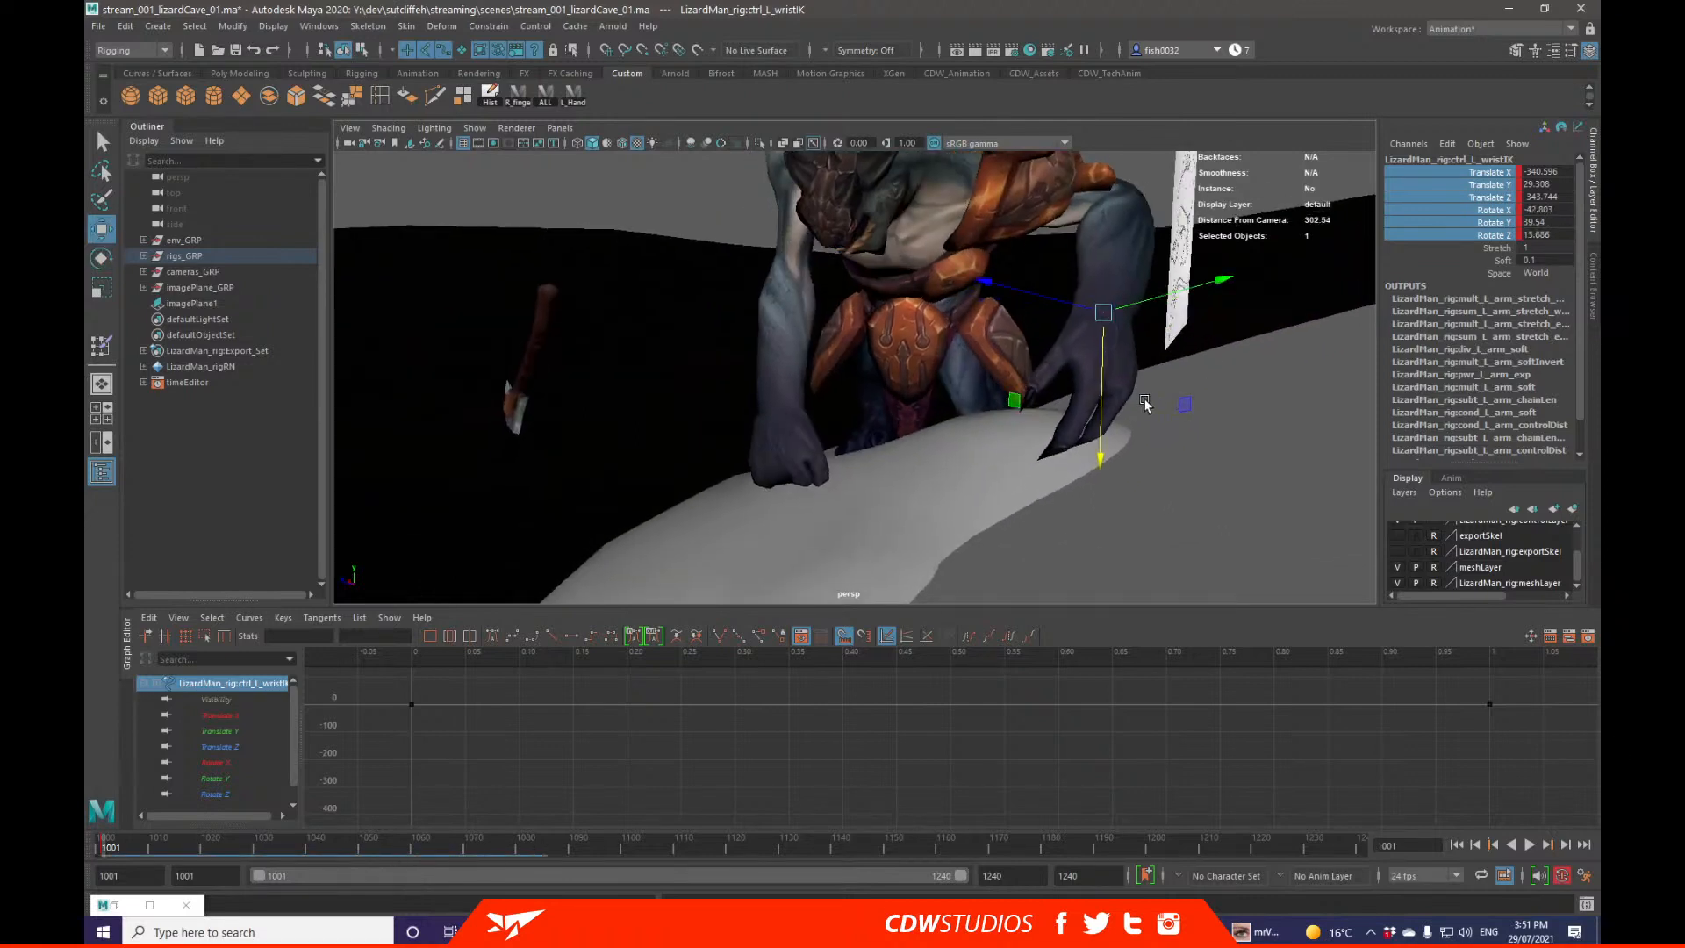
Step: Select all left-hand finger and thumb controls and key their Rotate Z channel at frame 1001
left_click(573, 95)
left_click(1512, 234)
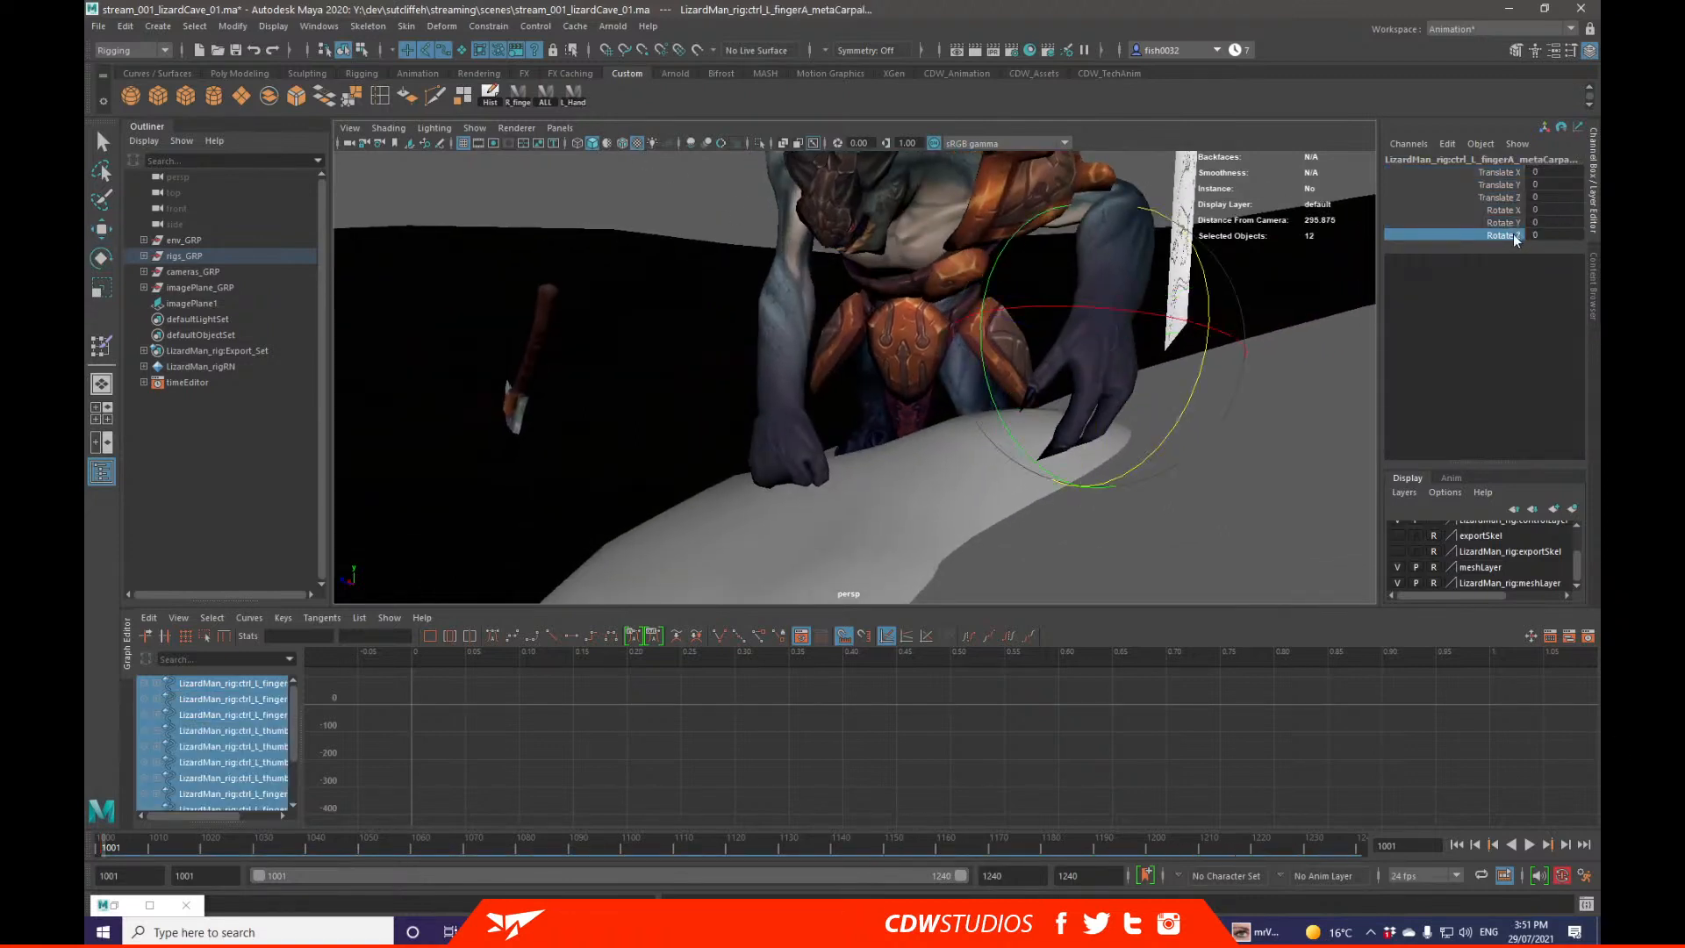
right_click(1513, 234)
left_click(1513, 262)
right_click(1495, 236)
left_click(1494, 263)
Step: Try curling the left fingers and thumb together by rotating them, including a Rotate Z of -11.52
left_click_drag(1186, 291, 1262, 316)
key("ctrl+z")
key("ctrl+z")
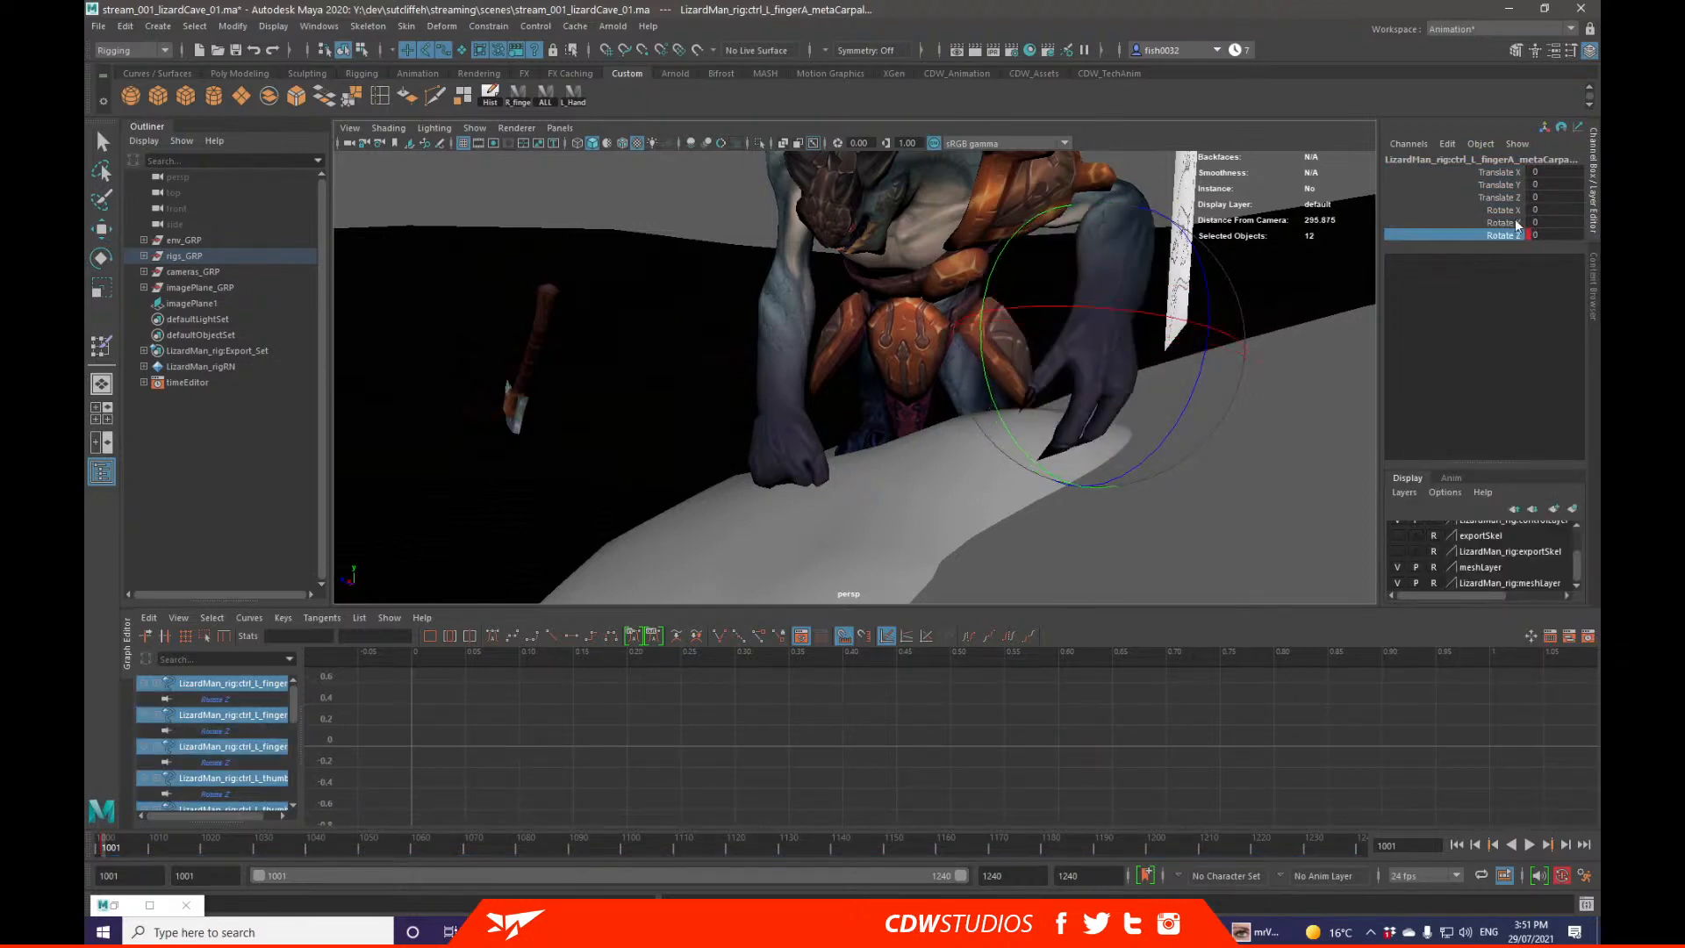
left_click(1504, 233)
middle_click_drag(1273, 276, 1317, 274)
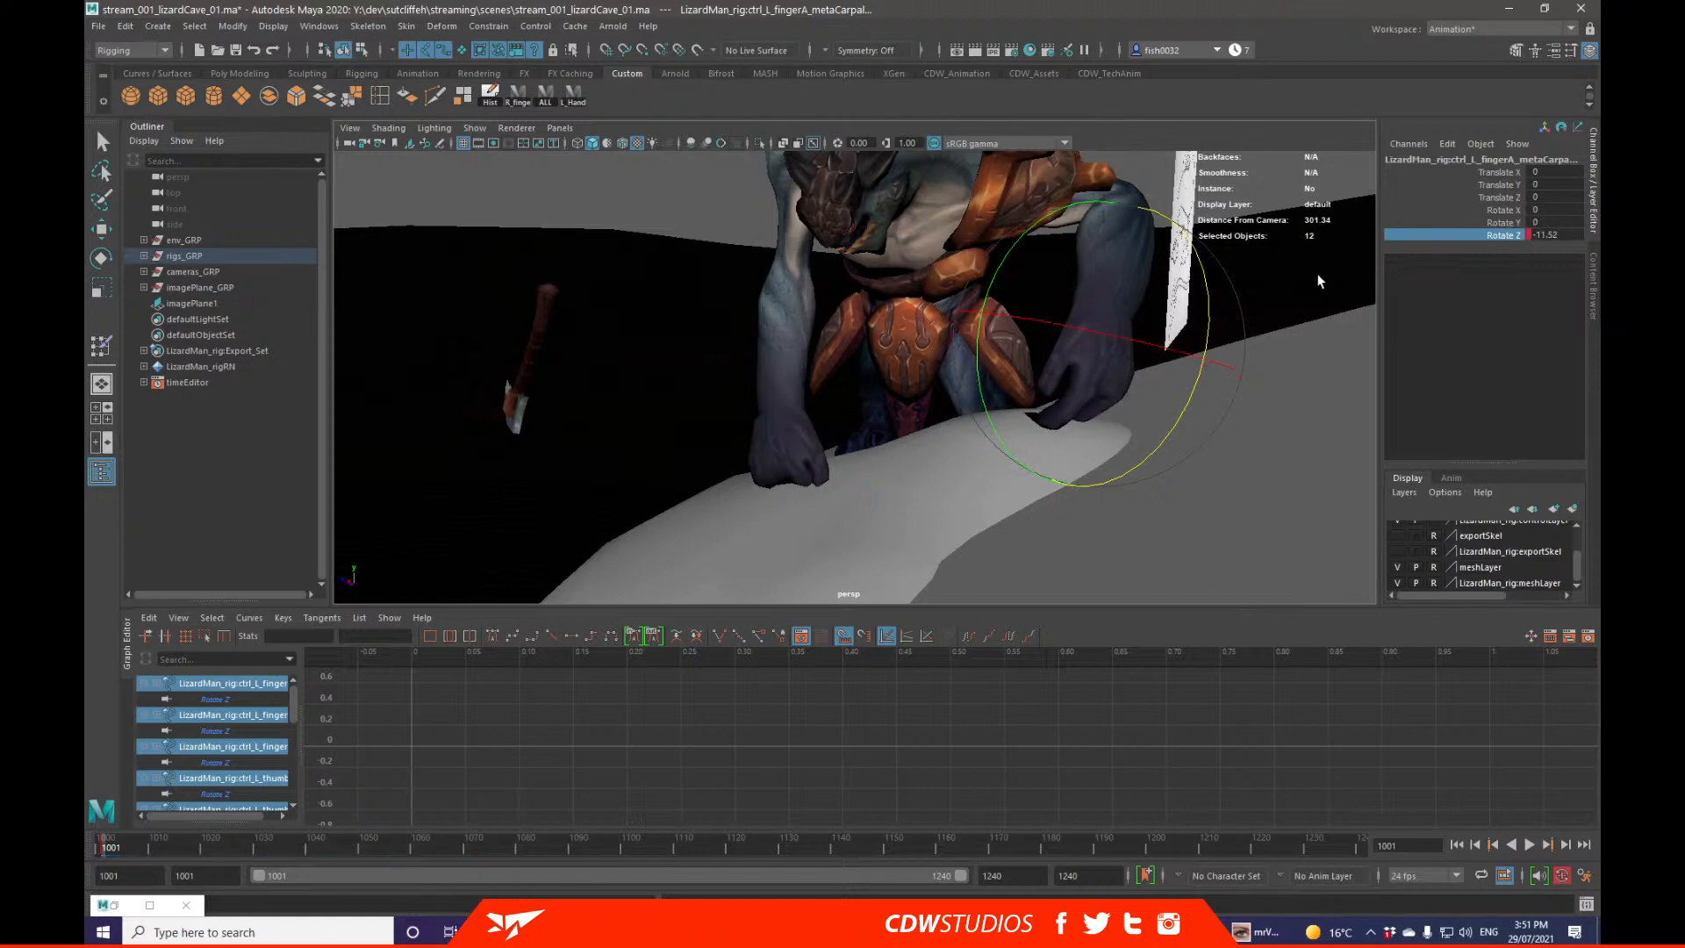
key("q")
left_click_drag(1120, 280, 1233, 316, "alt")
key("ctrl+z")
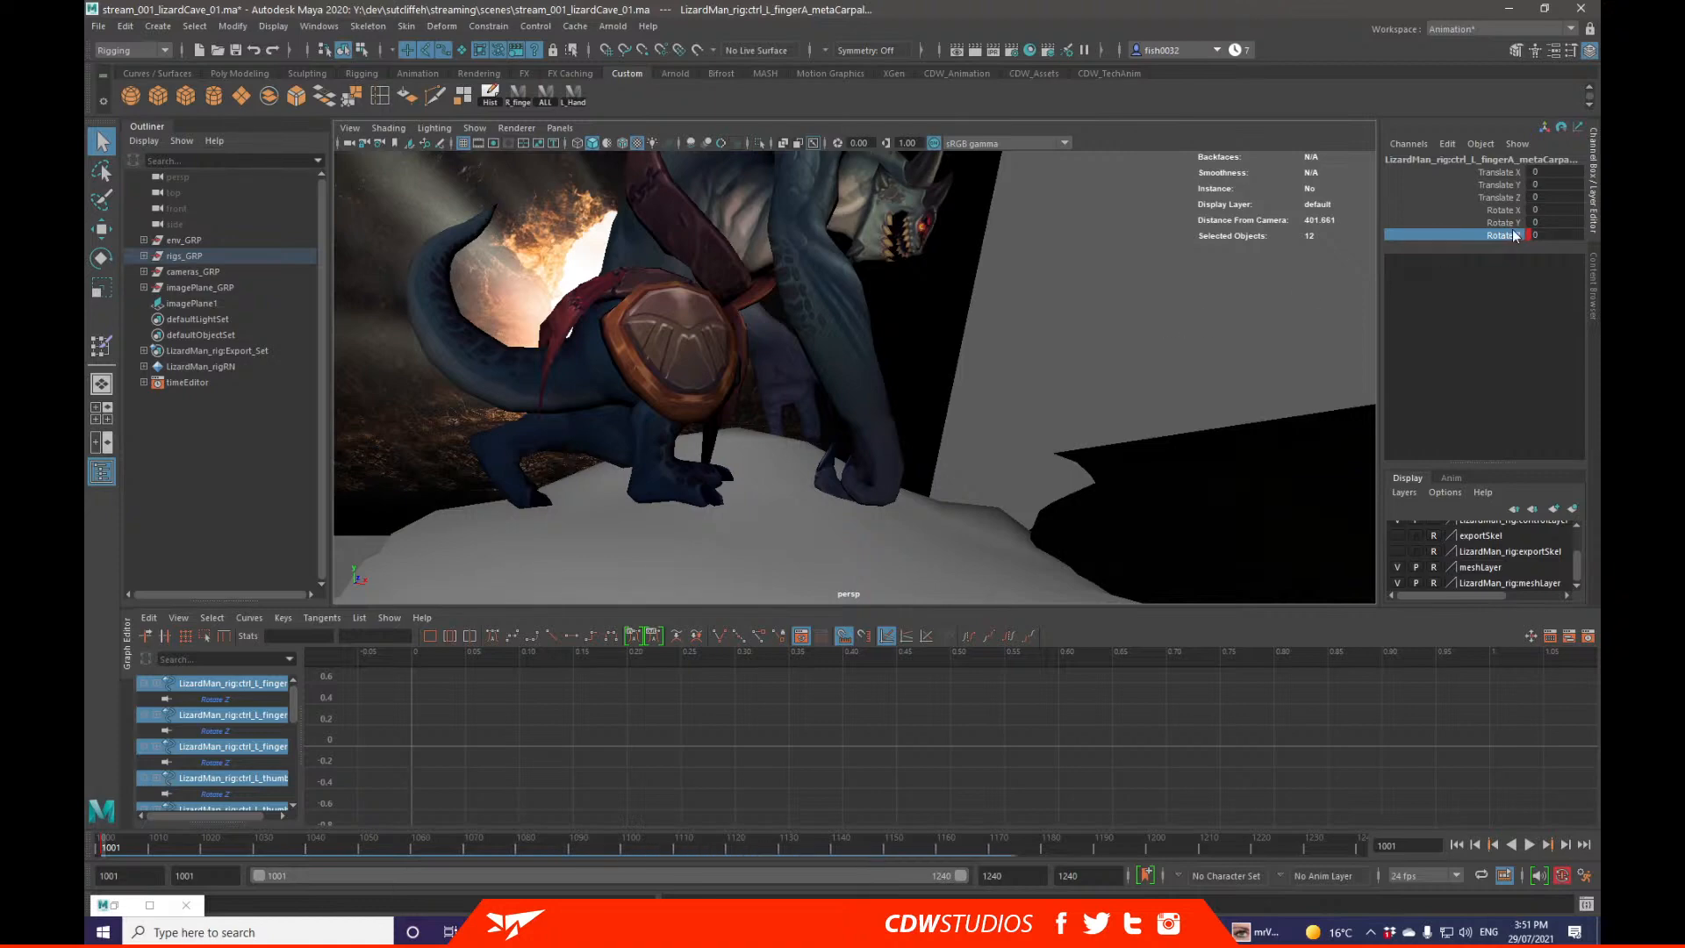
Step: Curl all left finger and thumb controls to Rotate Z -14.04 and check the hand from several angles
key("e")
middle_click_drag(1148, 307, 1274, 309)
key("ctrl+z")
key("q")
left_click_drag(1274, 309, 902, 338, "alt")
right_click_drag(902, 339, 965, 343, "alt")
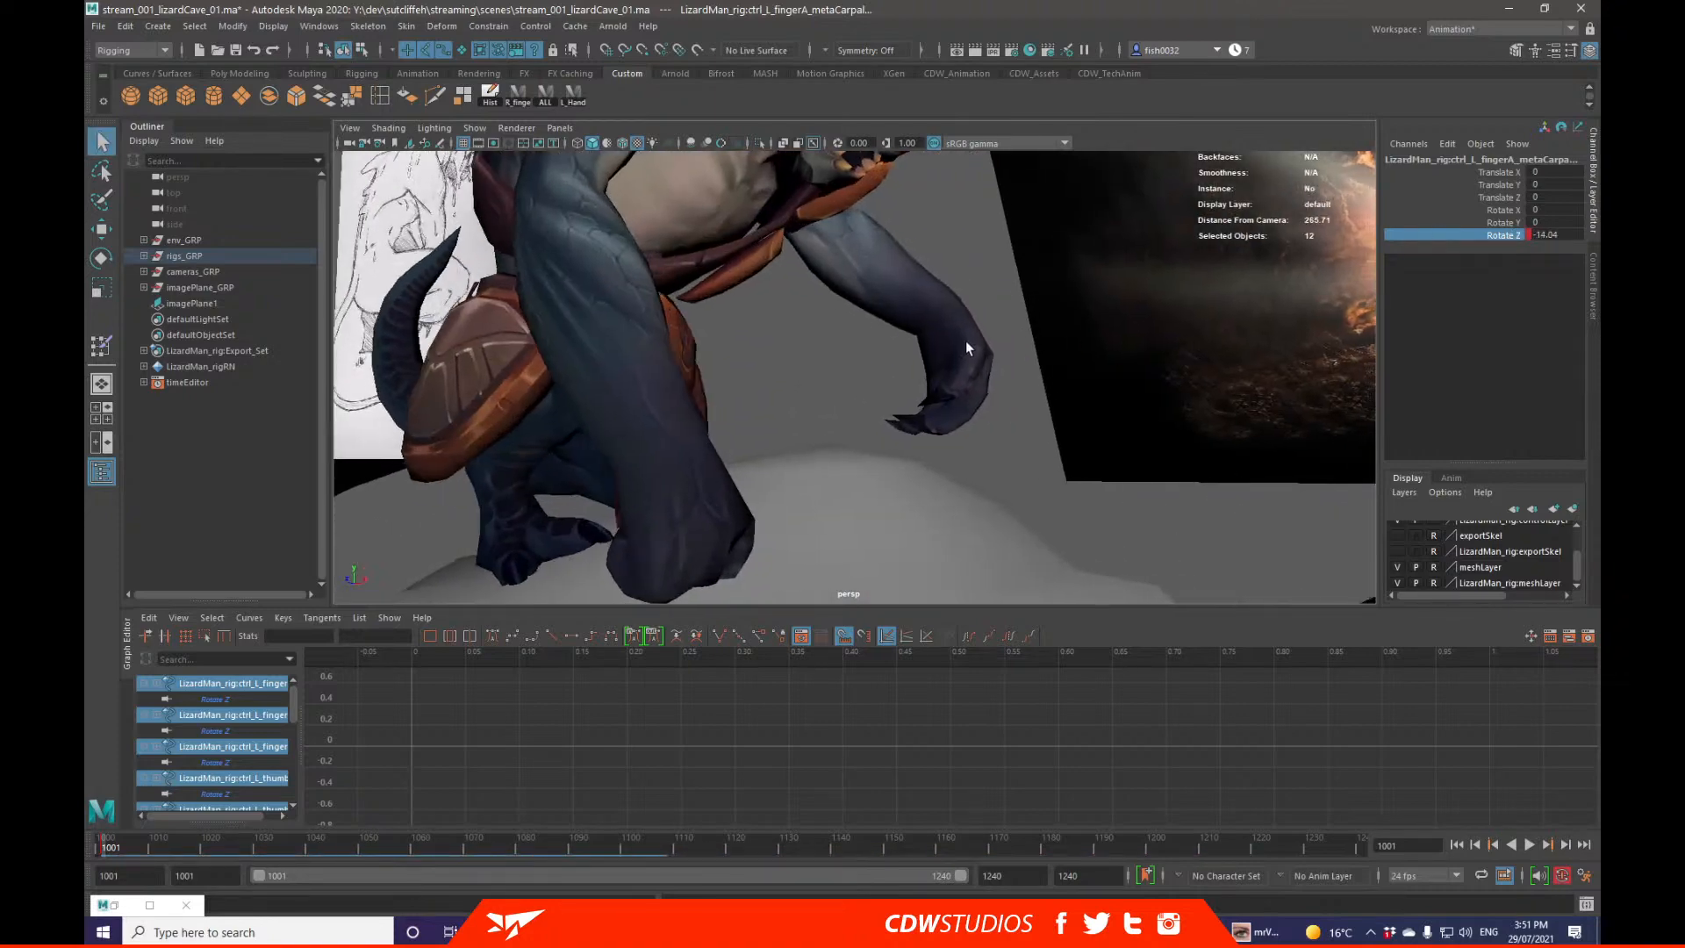
left_click_drag(966, 342, 1139, 344, "alt")
Step: Select the three left thumb controls and bend them further in Rotate Z
left_click(1122, 355)
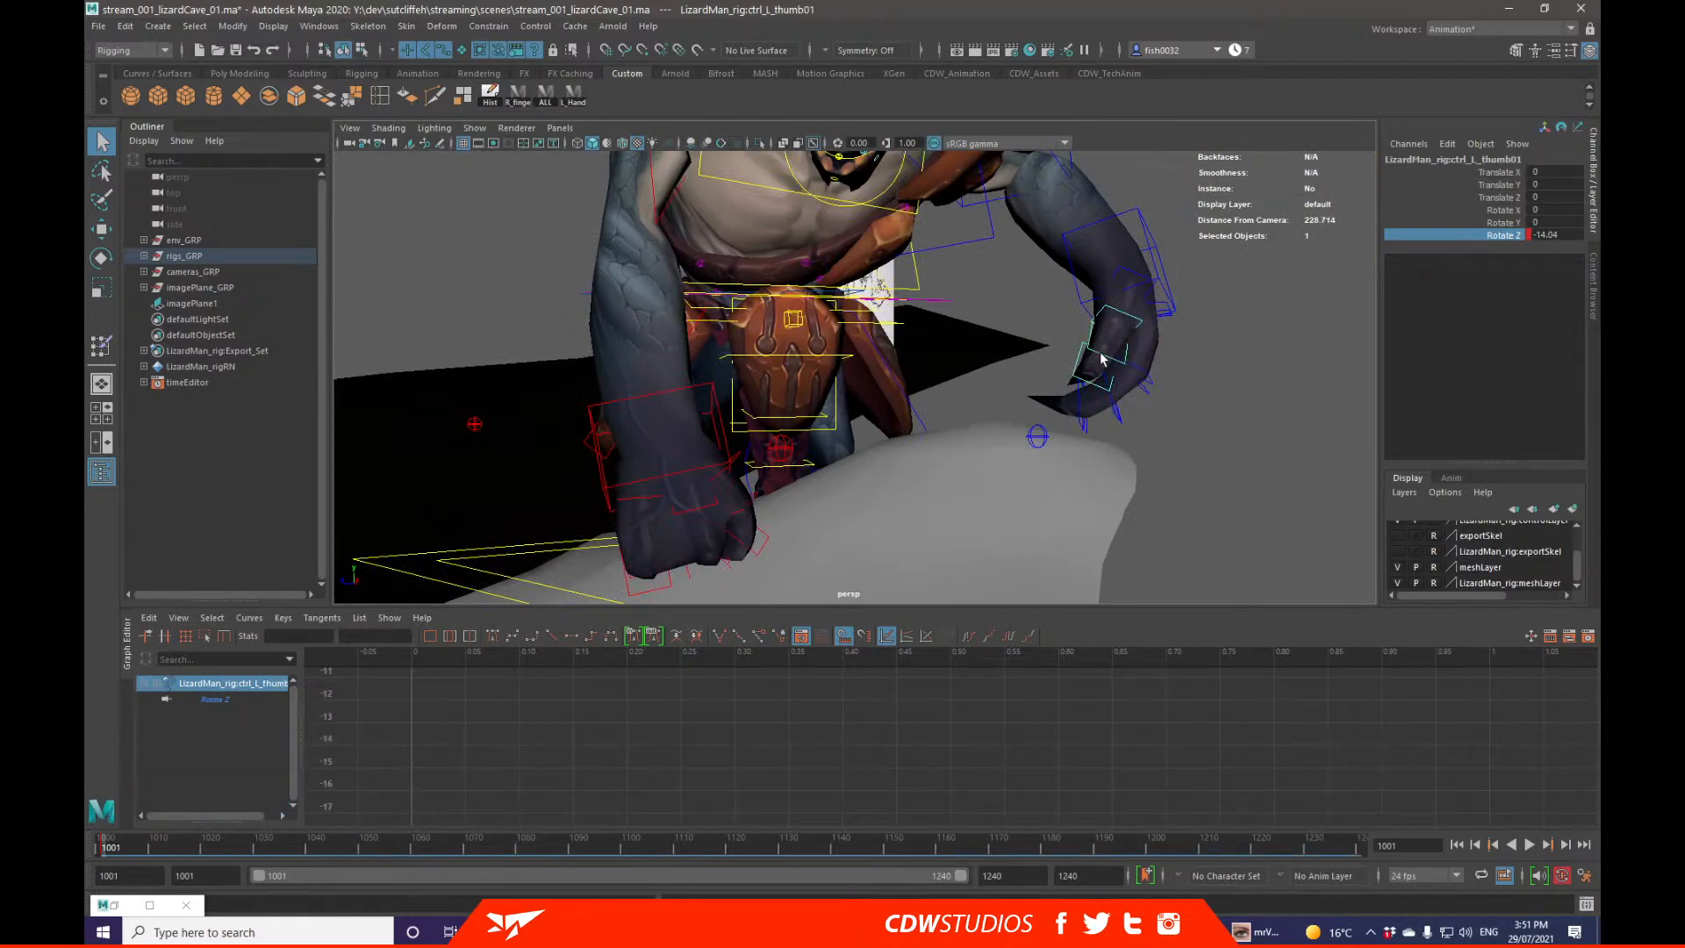
left_click(1099, 356, "shift")
left_click(1081, 365, "shift")
key("e")
middle_click_drag(1341, 276, 1239, 297)
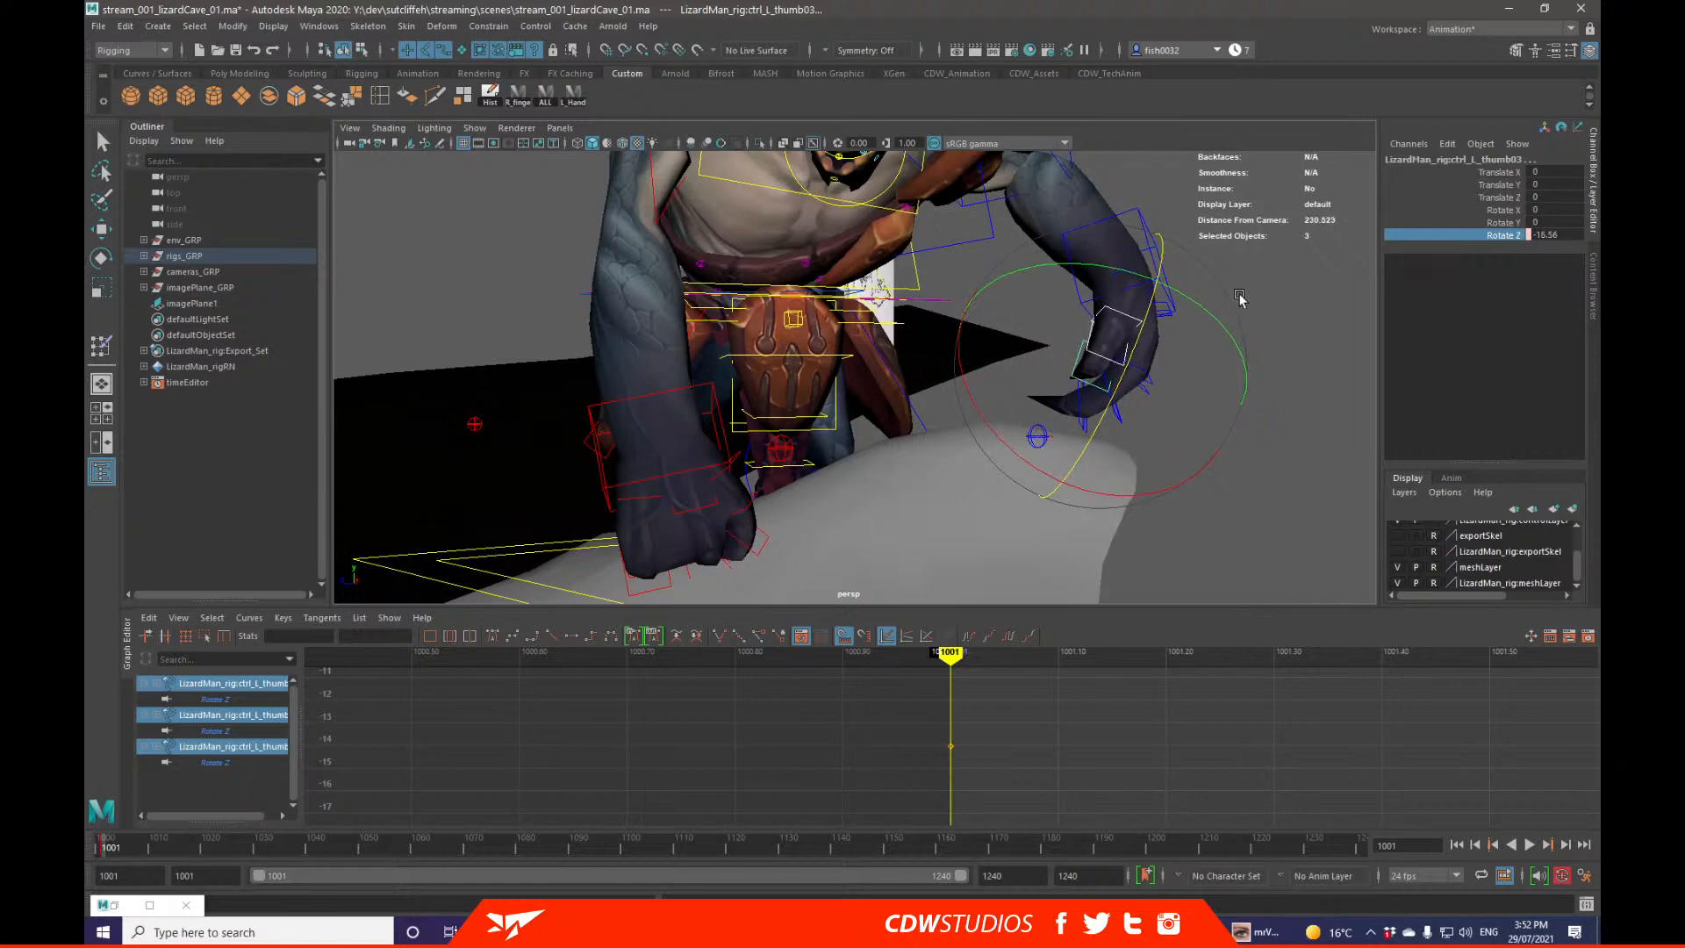
key("q")
left_click_drag(1199, 321, 1270, 260, "alt")
Step: Reposition the left wrist IK control to Translate about -310.5, 30.1, -316.6 and Rotate about -56.9, -1.0, 22.1
left_click(1108, 257)
key("alt+1")
key("e")
key("q")
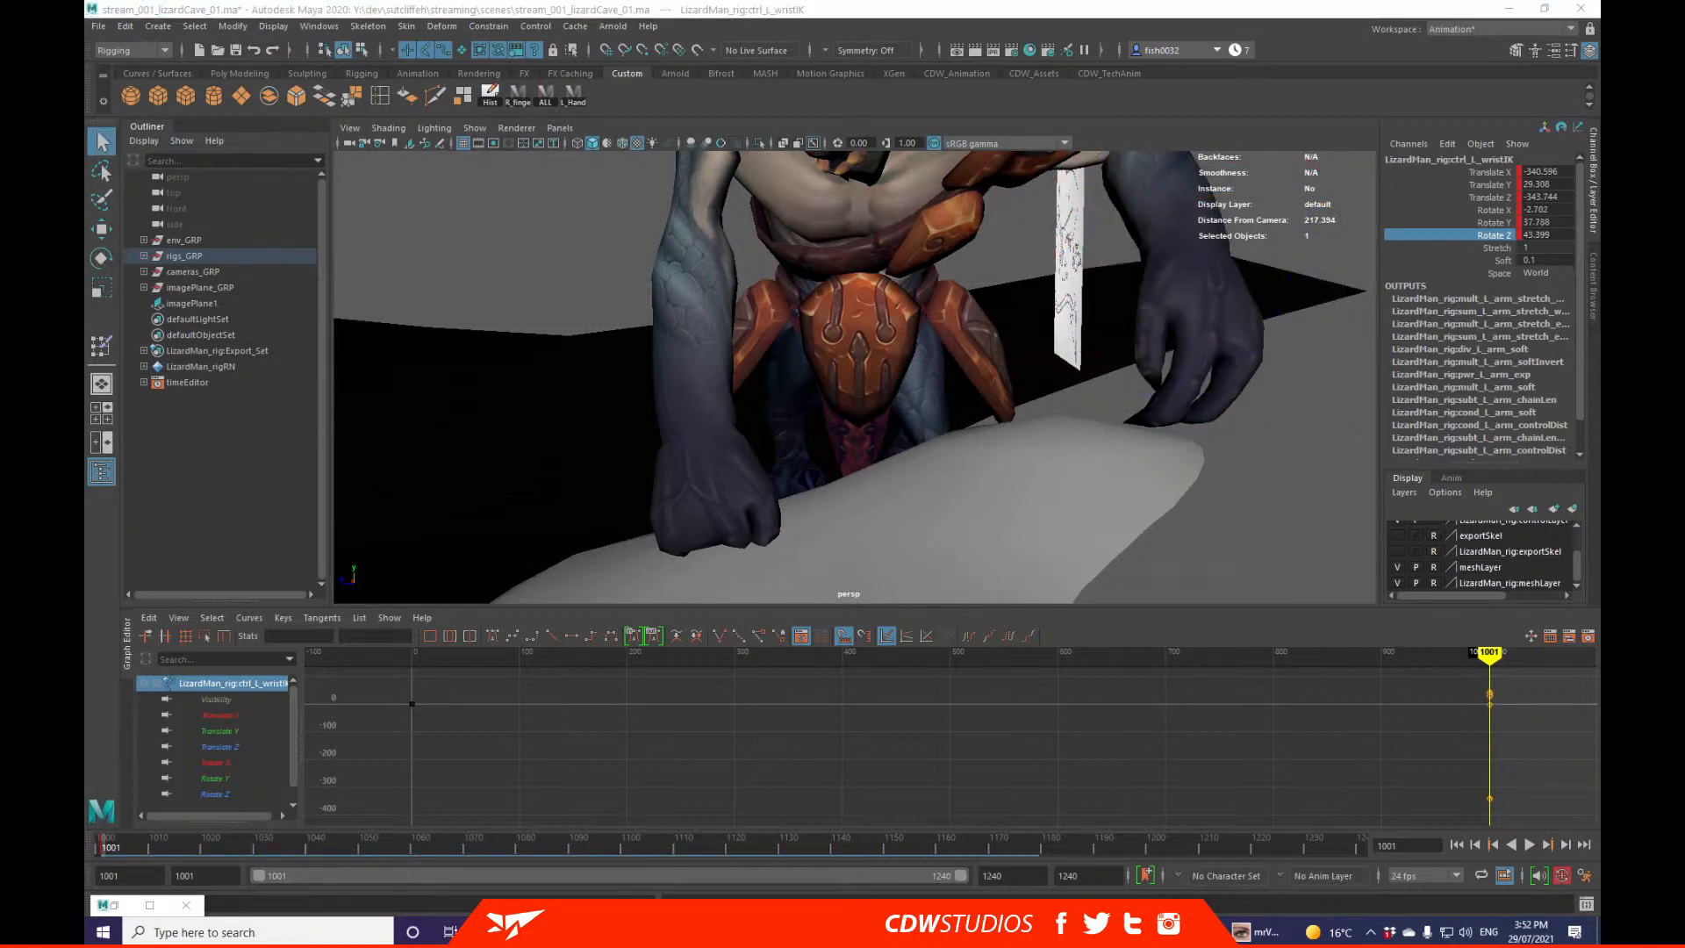
left_click_drag(1147, 444, 1066, 456, "alt")
key("w")
left_click_drag(1064, 377, 991, 432)
key("e")
Step: Lower the left wrist IK control behind the right arm to Translate about -311.6, 14.2, -326.1
key("w")
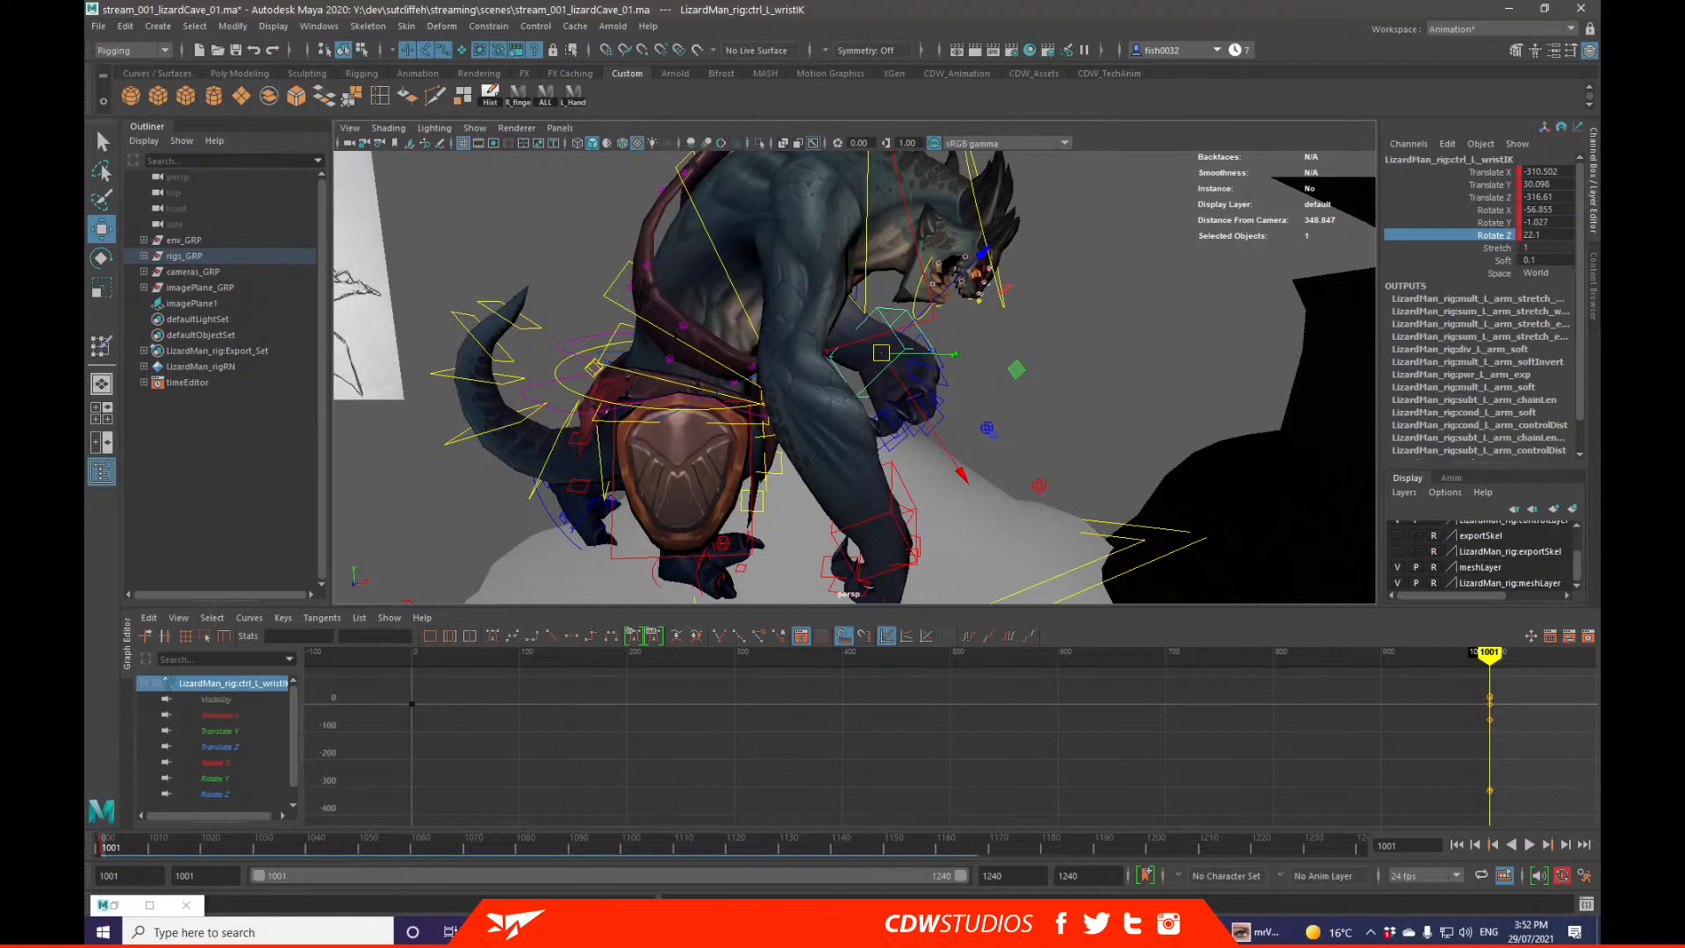
left_click_drag(981, 255, 948, 284)
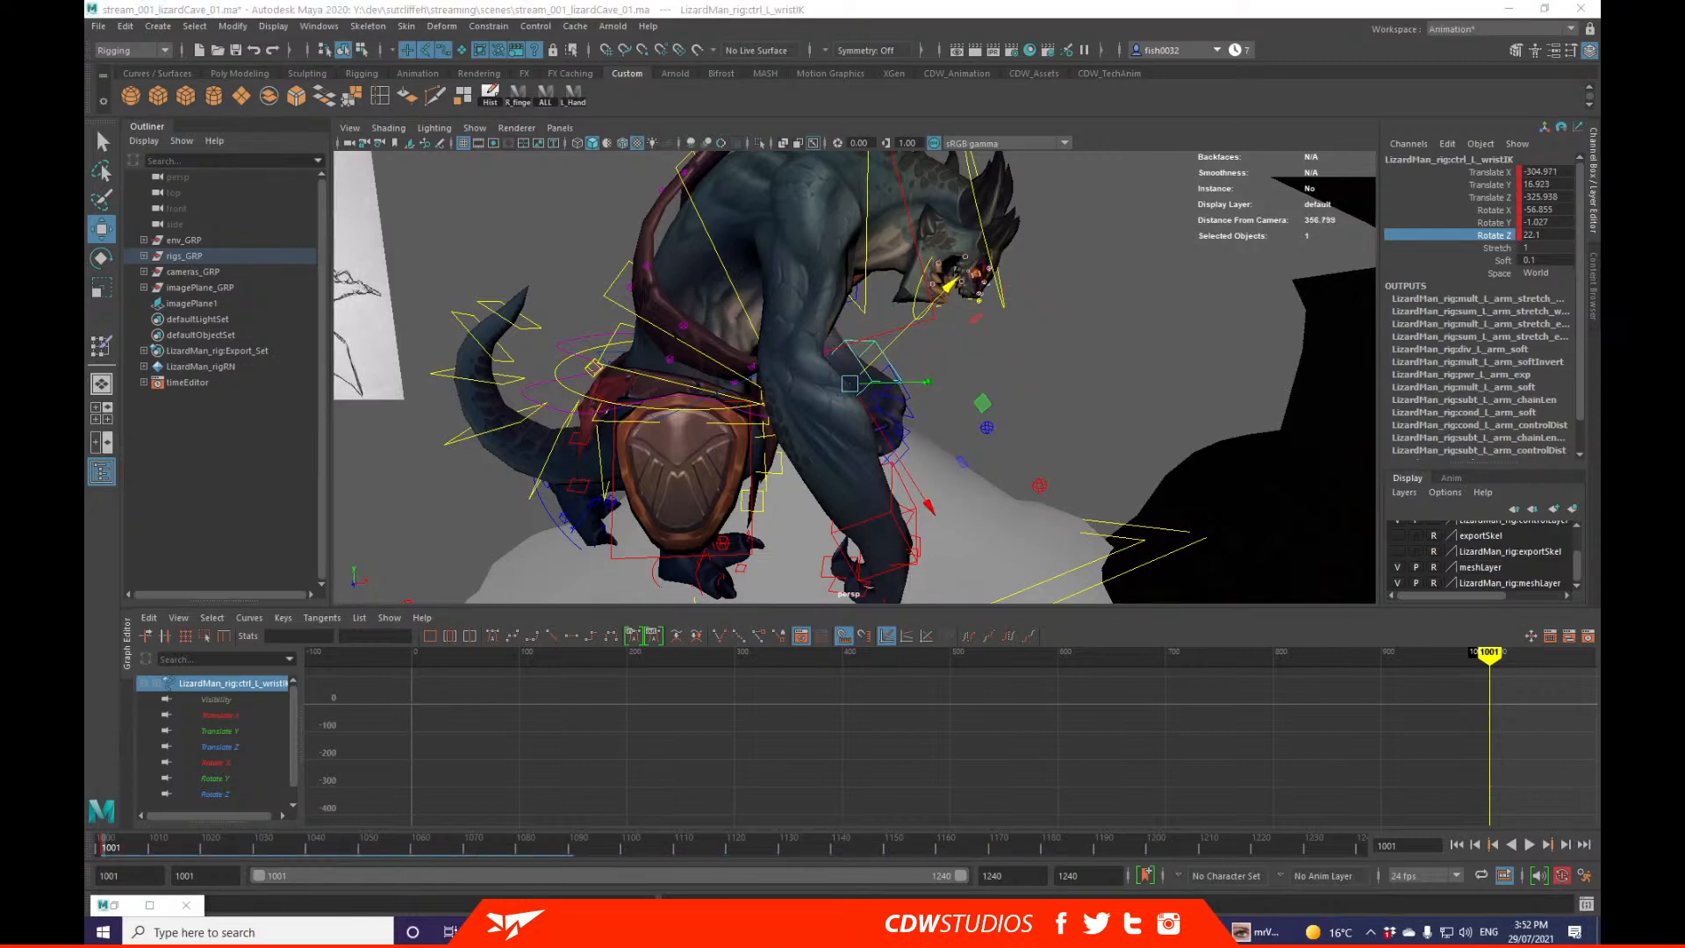
left_click_drag(929, 506, 917, 496)
key("q")
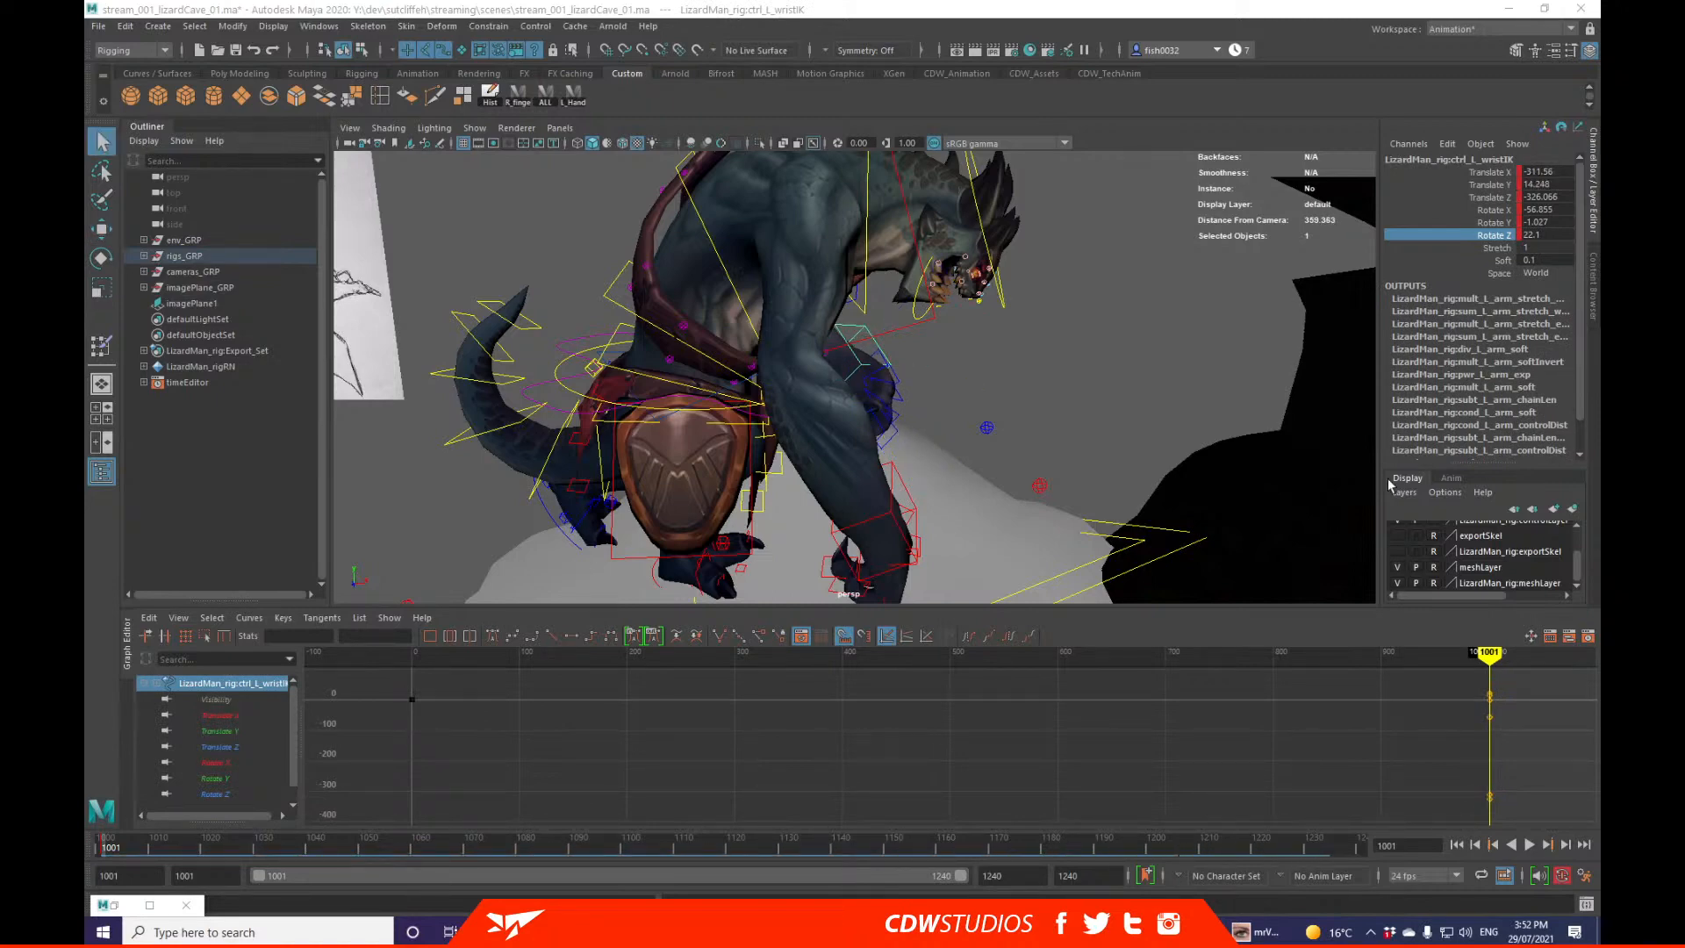
Step: Reposition the left wrist IK control to Translate about -323.0, 17.4, -311.3 and Rotate about 31.0, -6.4, 15.8
key("e")
left_click_drag(803, 320, 702, 410)
key("w")
left_click_drag(838, 364, 864, 334)
key("e")
key("w")
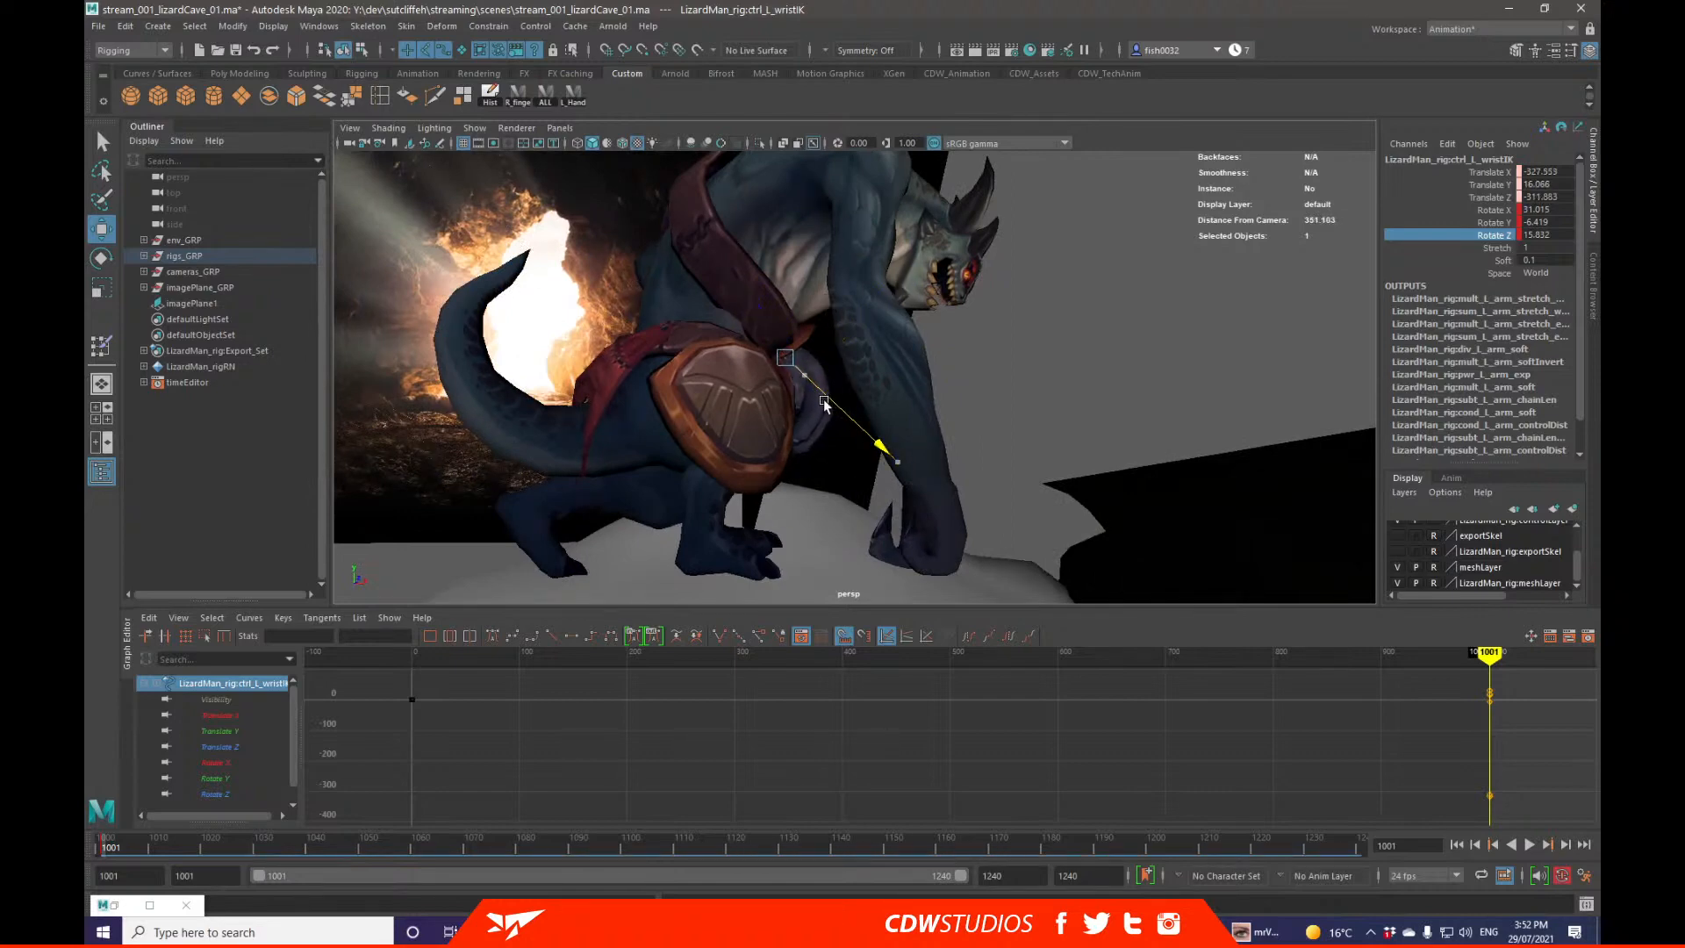
left_click_drag(823, 398, 795, 384)
key("q")
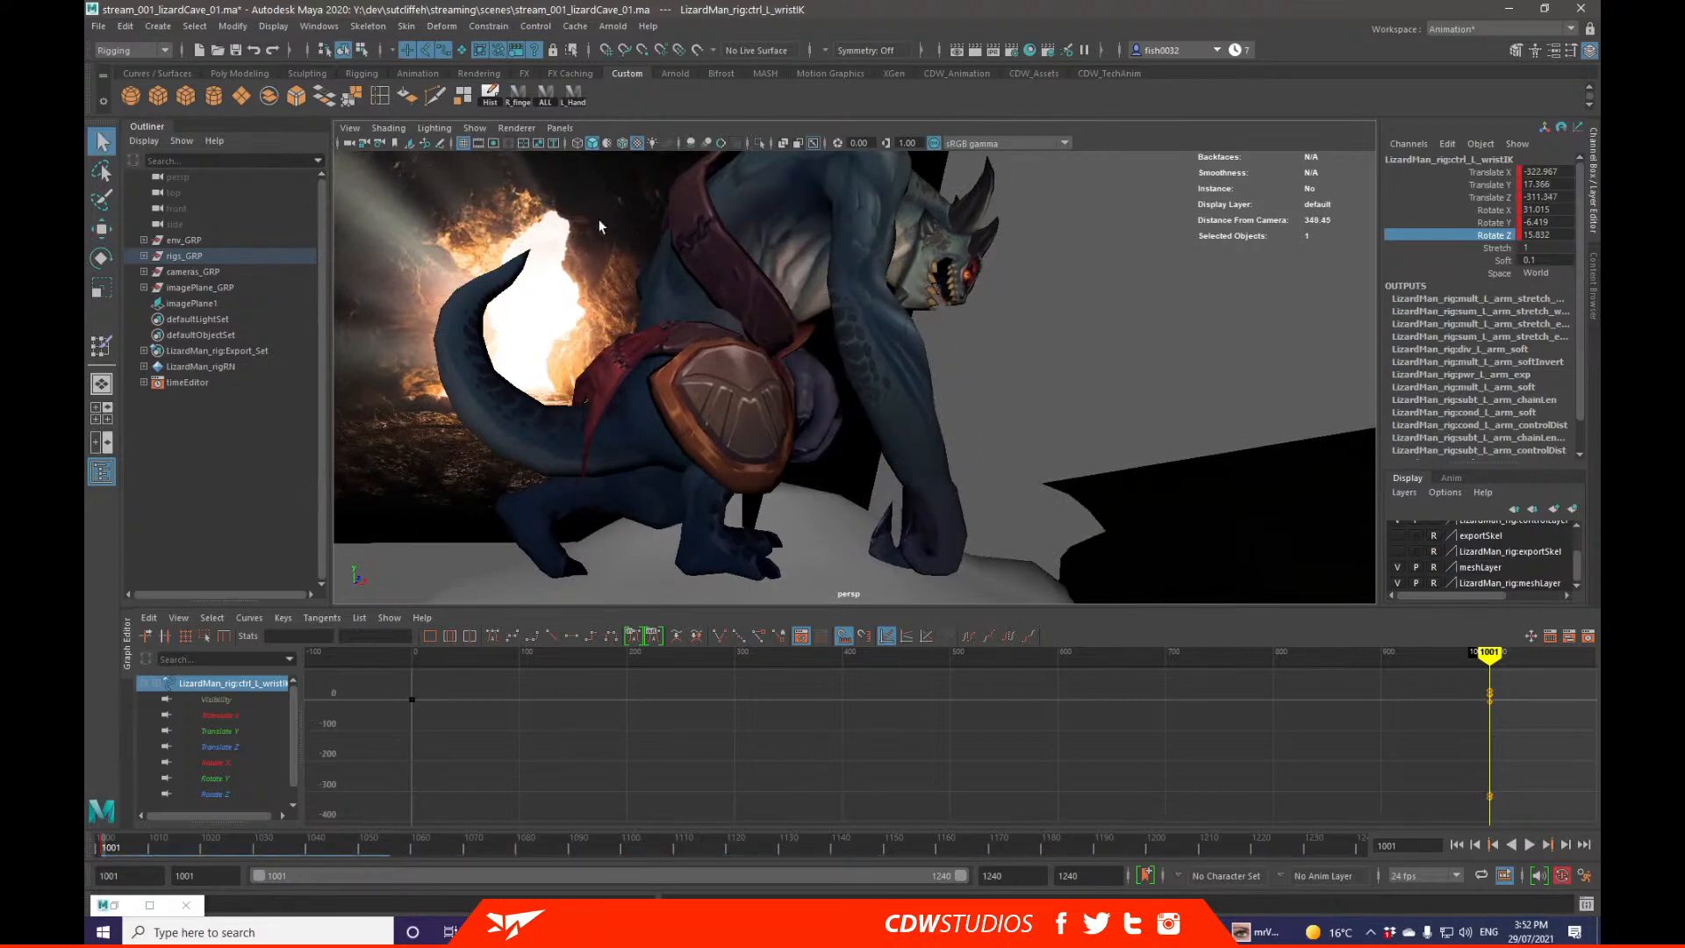
Step: Key the translate channels of the left arm pole vector control and reposition it to redirect the elbow
left_click_drag(599, 226, 732, 425, "alt")
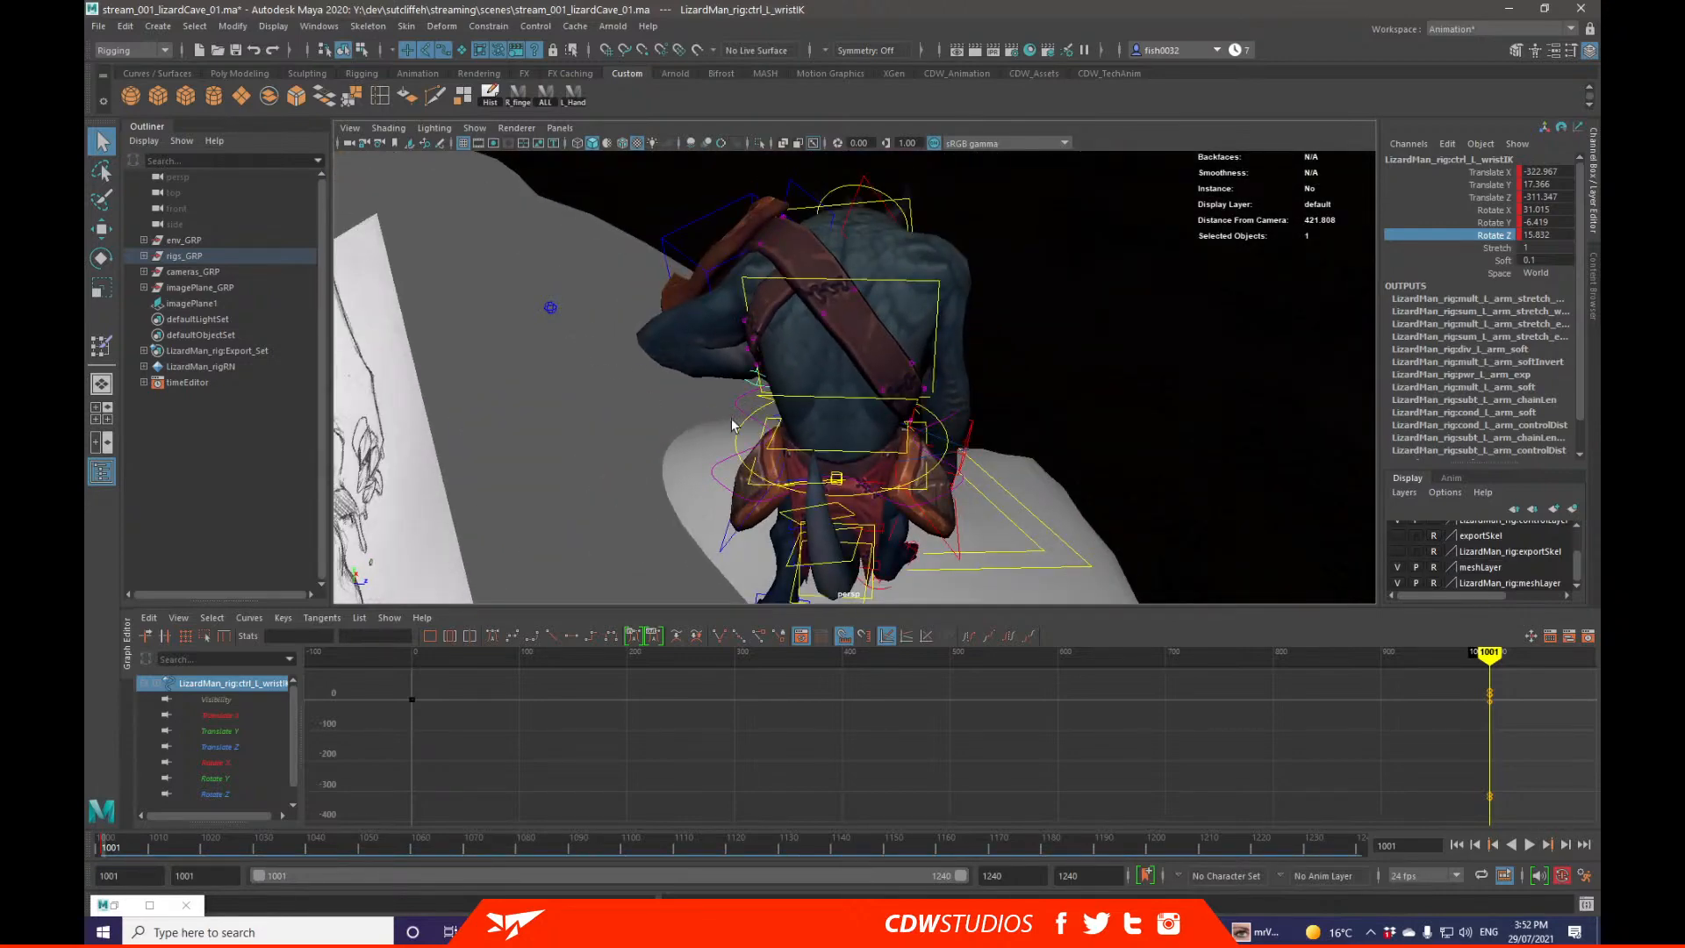
key("w")
left_click(553, 308)
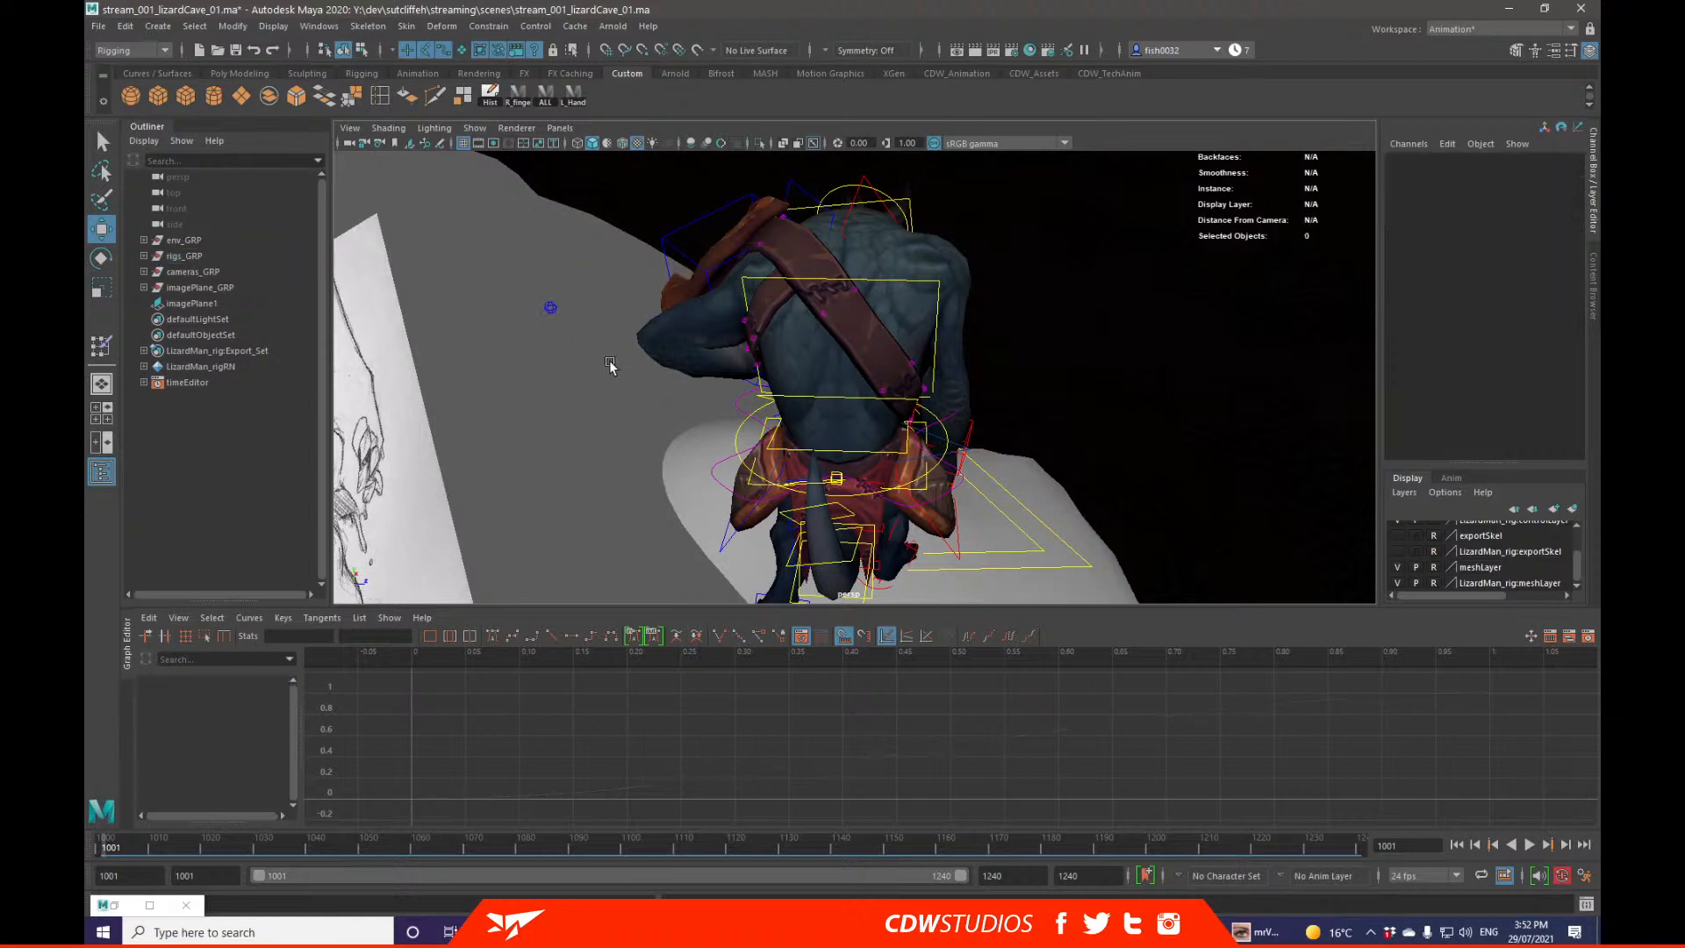
left_click_drag(1496, 196, 1496, 172)
right_click(1496, 173)
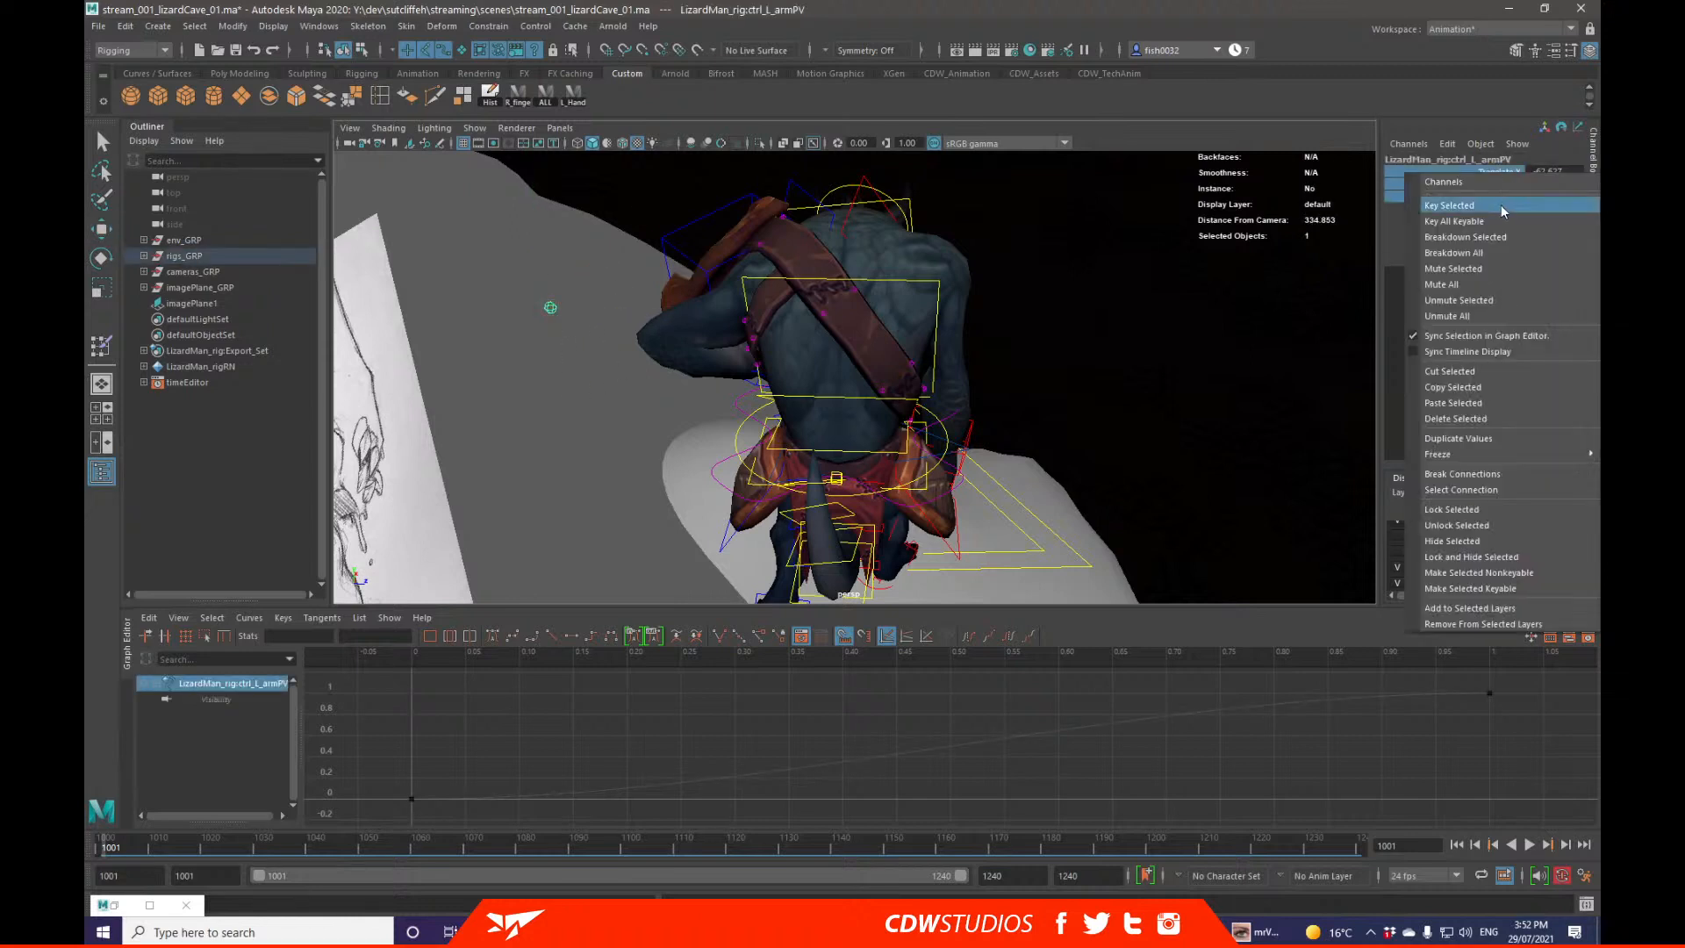
left_click(1492, 185)
left_click_drag(557, 308, 973, 394)
key("q")
Step: Reposition the left wrist IK control to Translate about -309.3, 8.5, -316.0 and Rotate about -62.7, 23.6, 30.7
scroll(977, 353, "up", 4)
left_click(980, 353)
left_click(985, 356)
key("e")
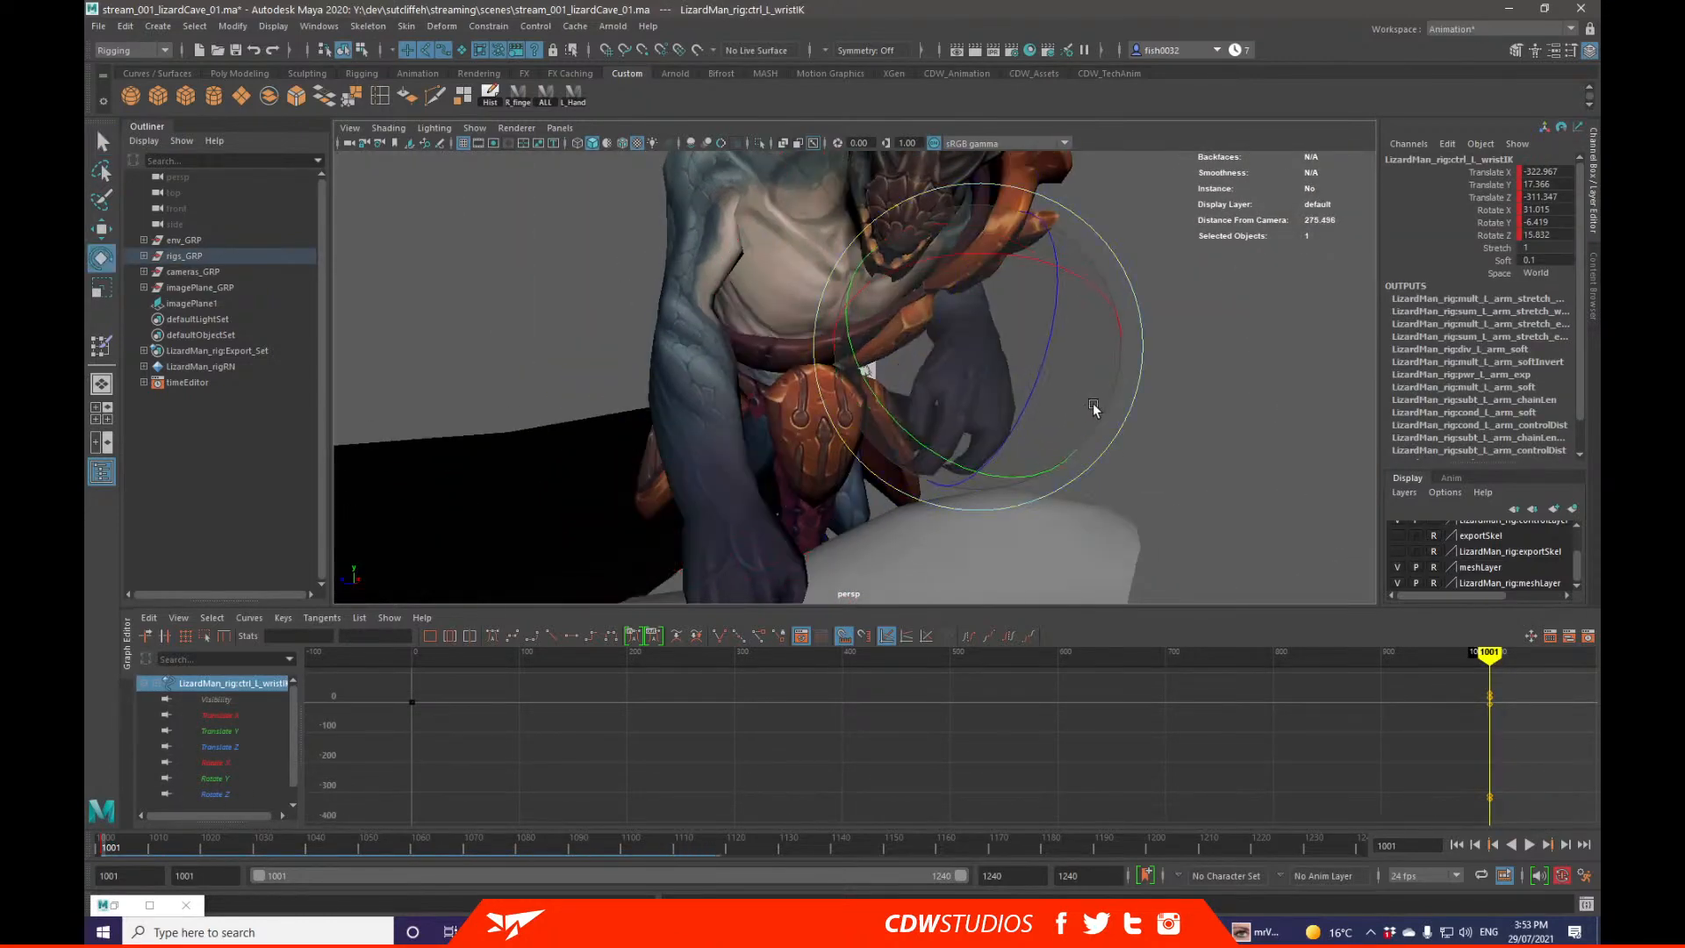
left_click_drag(1092, 403, 906, 504)
key("w")
key("e")
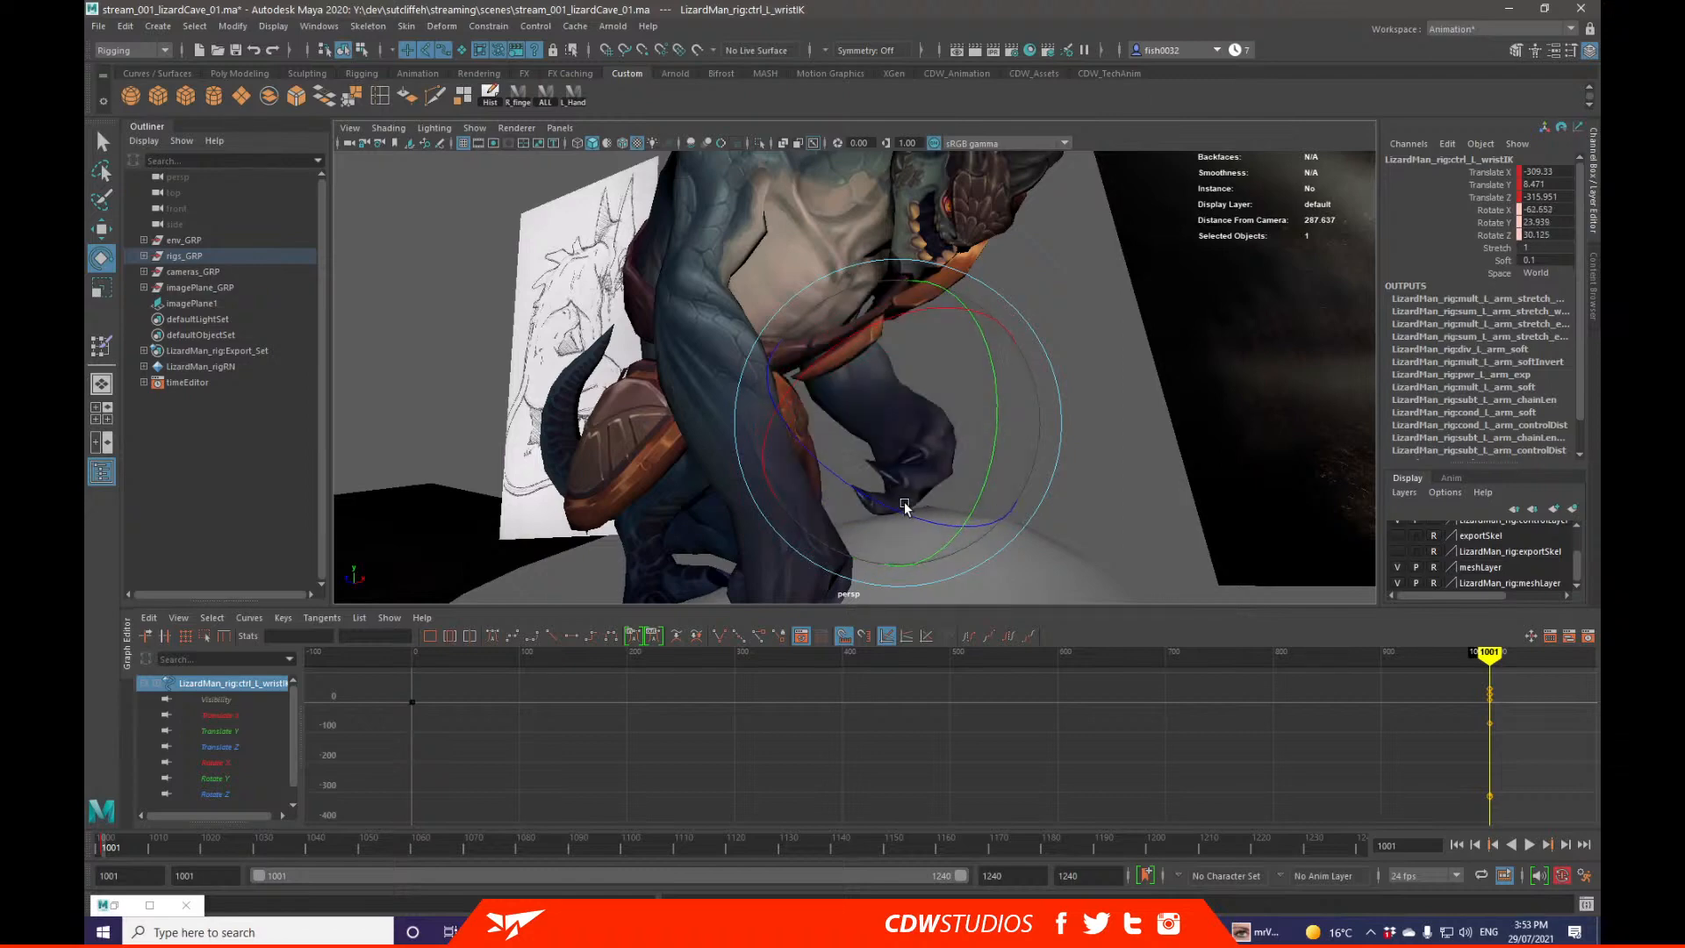
left_click_drag(983, 439, 892, 471, "alt")
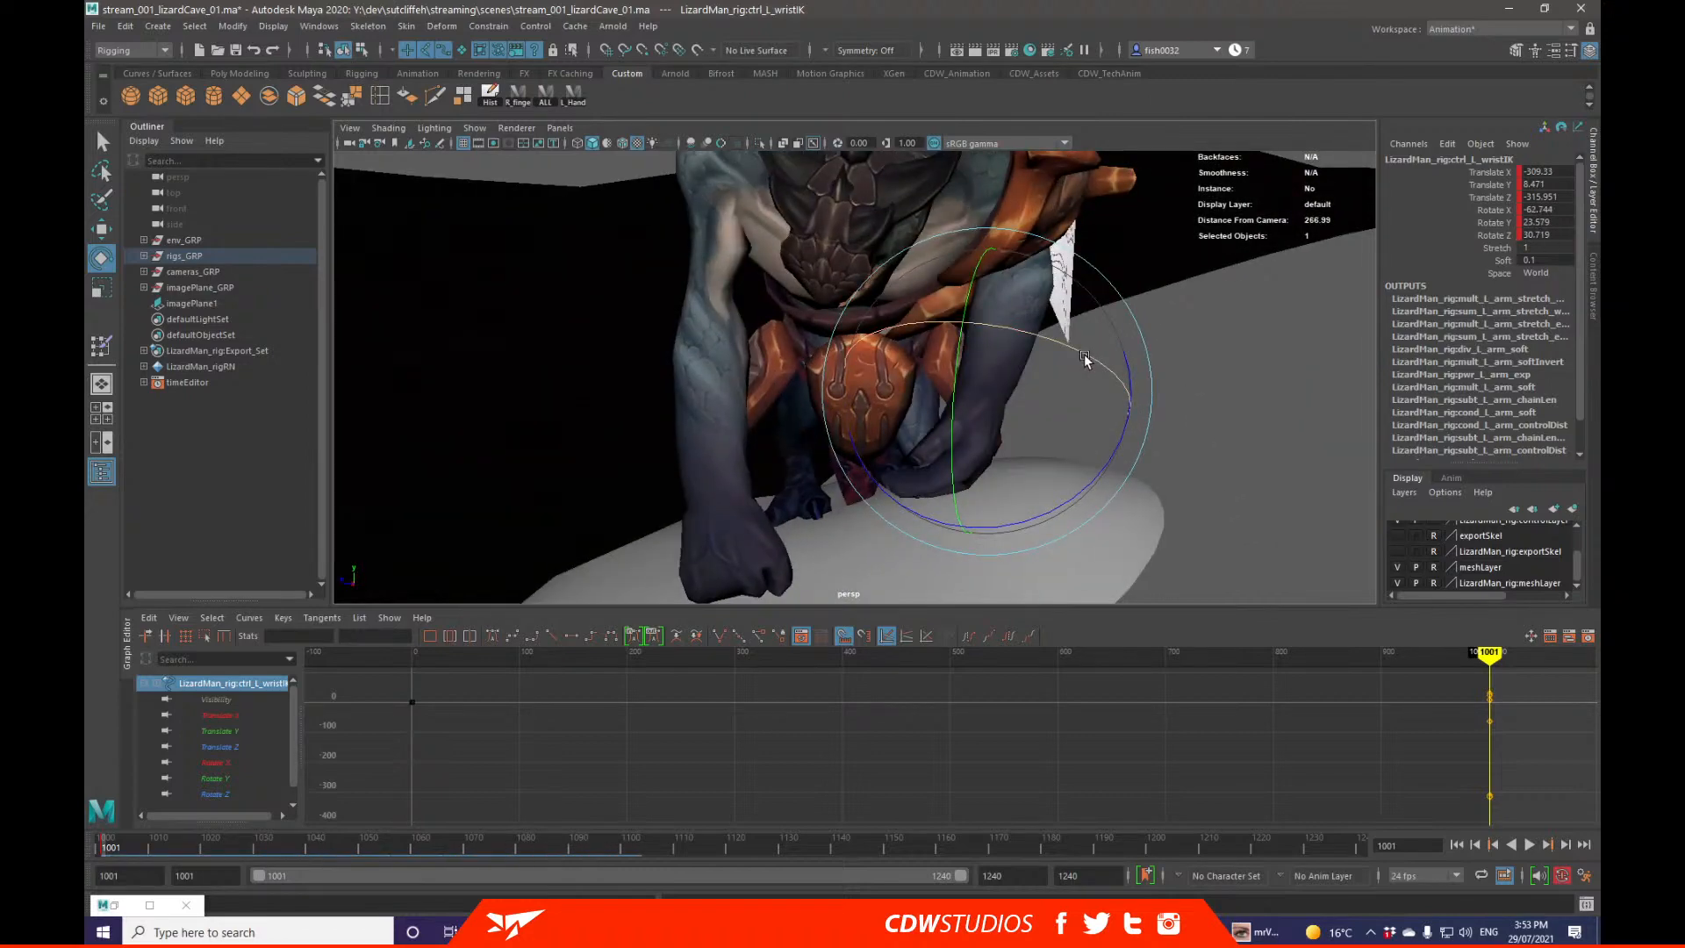
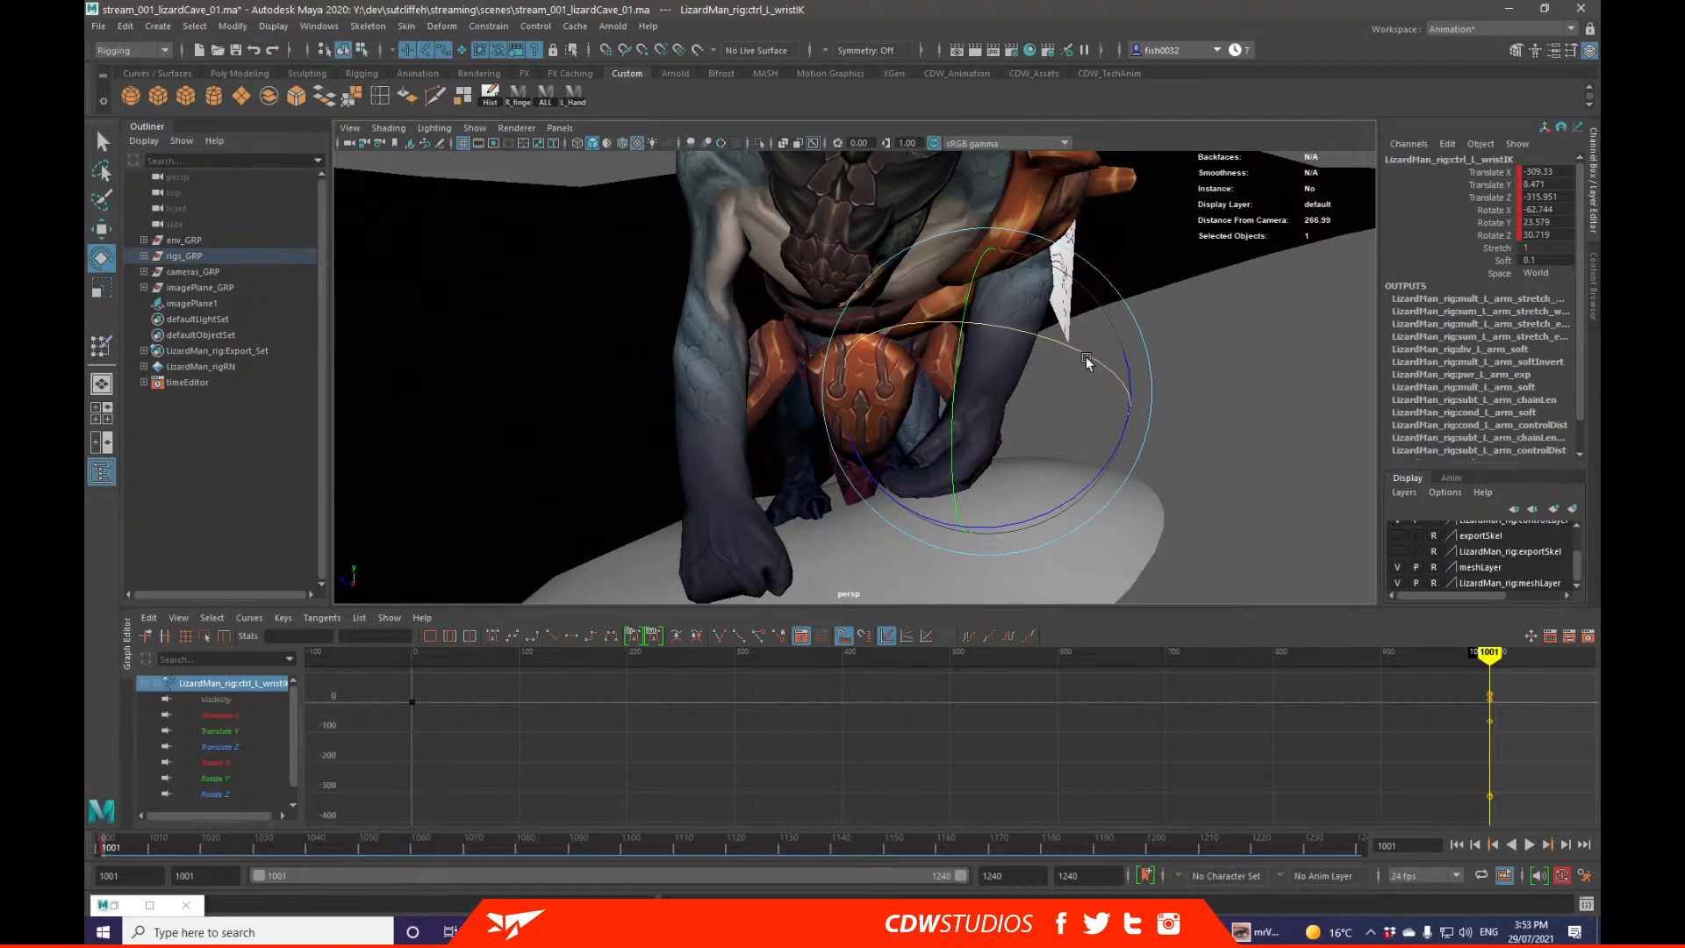
Step: Rotate the left wrist IK control to about 5.4, 42.7, 31.1 and move it to Translate about -331.3, 21.0, -324.8
left_click_drag(1086, 360, 1086, 458)
key("w")
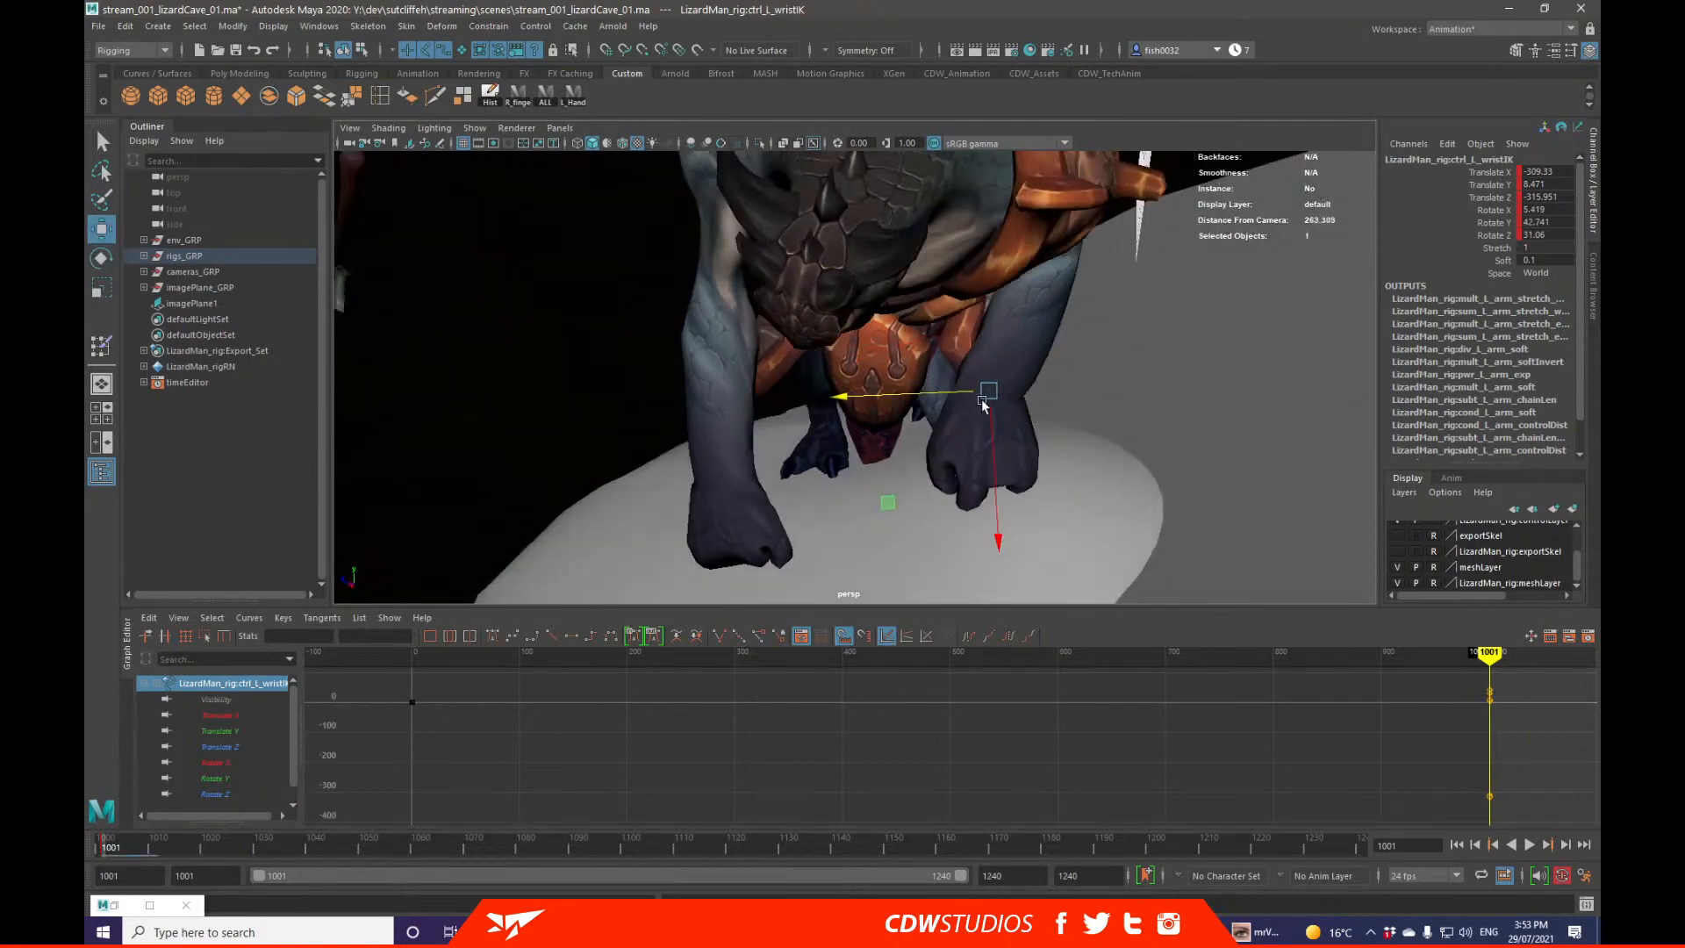
left_click_drag(985, 401, 1080, 311)
left_click(1029, 432)
key("ctrl+z")
left_click(1035, 436)
key("ctrl+z")
left_click(999, 330)
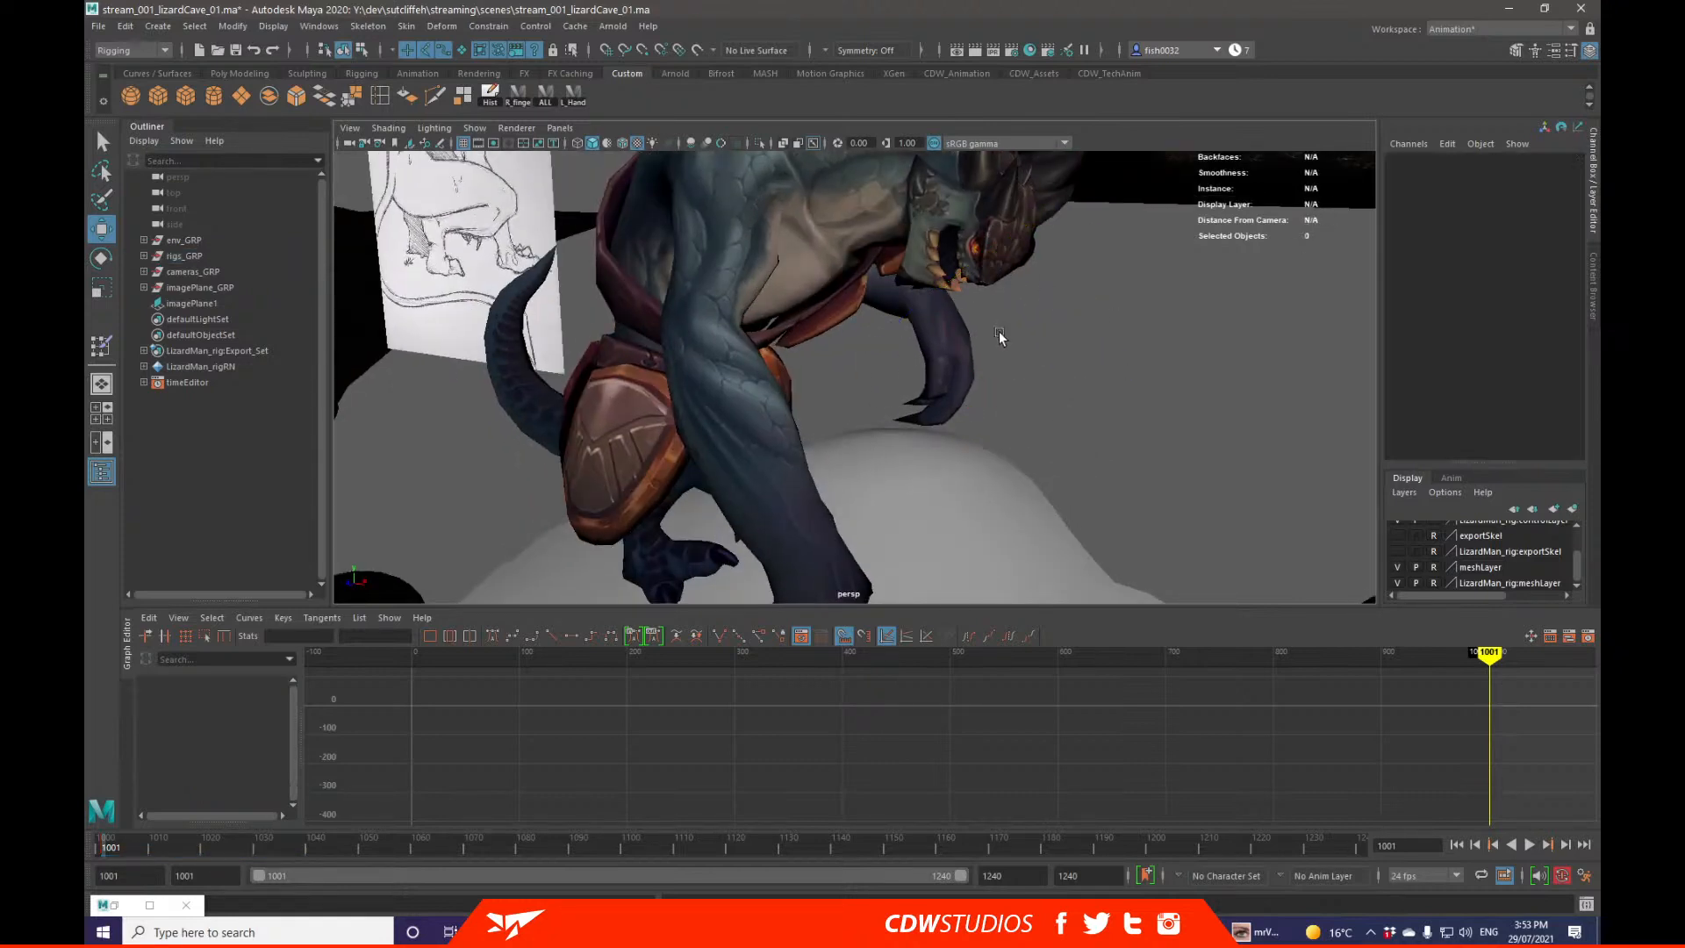
left_click(941, 358)
left_click_drag(941, 358, 977, 367)
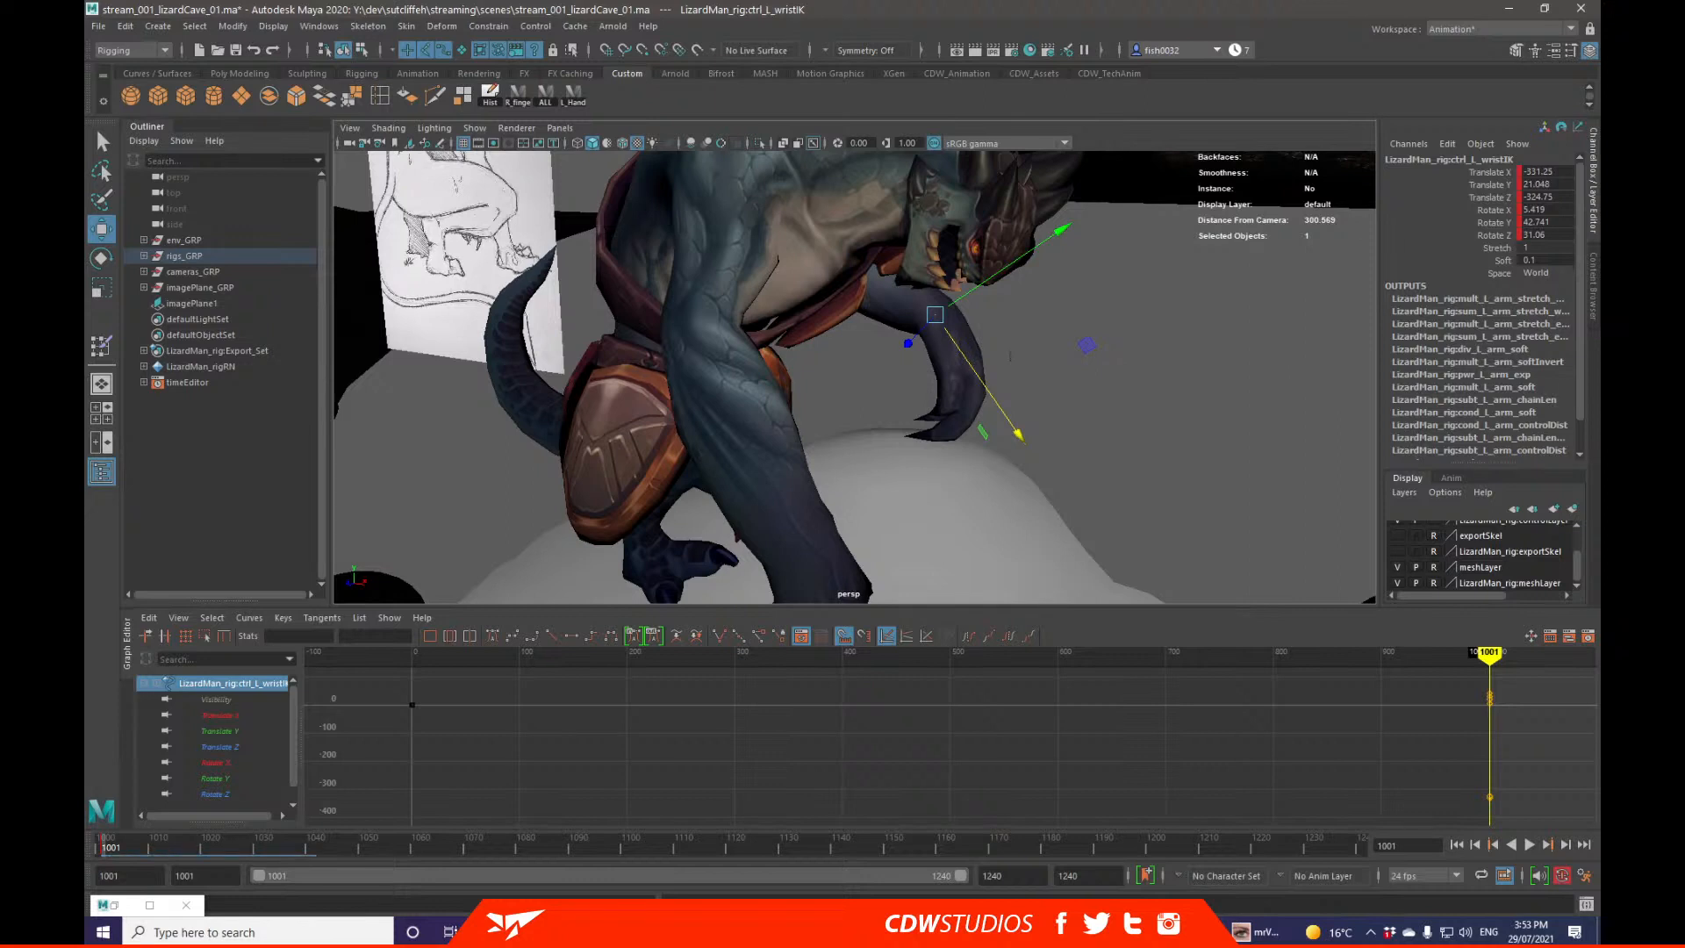
Step: Rotate the left wrist IK control to about 19.3, 39.0, 32.9 and compare the pose with the reference drawing in the render camera view
key("e")
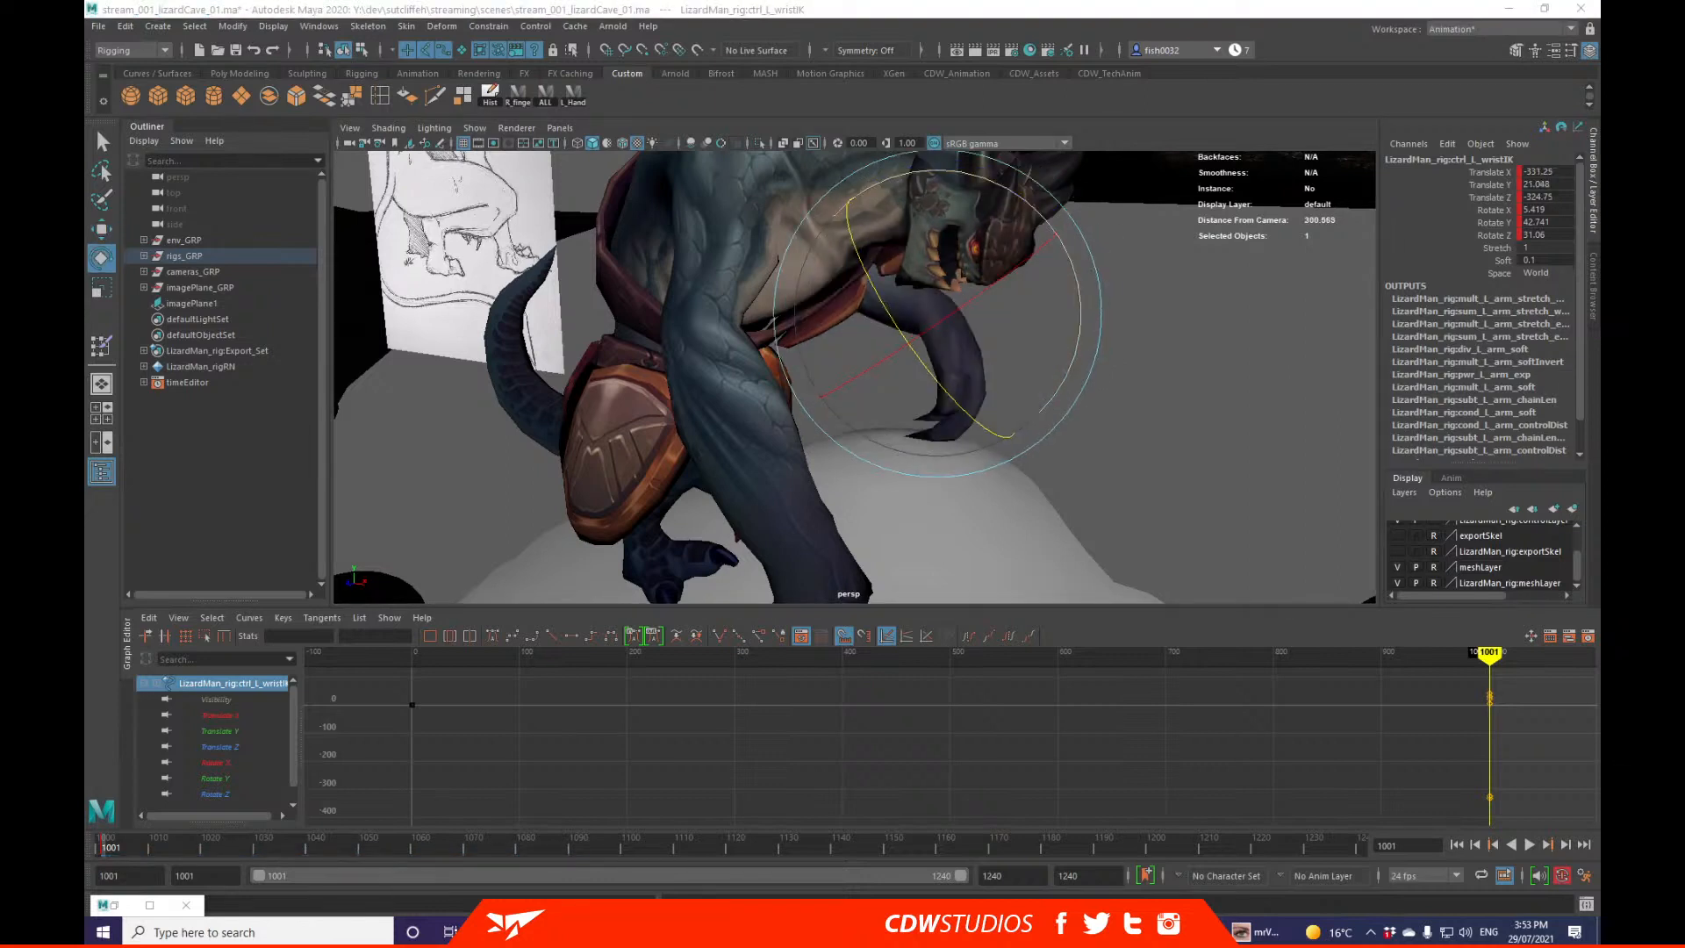
left_click_drag(797, 299, 798, 341)
mouse_move(881, 378)
left_mouse_down()
mouse_move(913, 342)
mouse_move(885, 376)
left_mouse_up()
key("q")
key("e")
key("q")
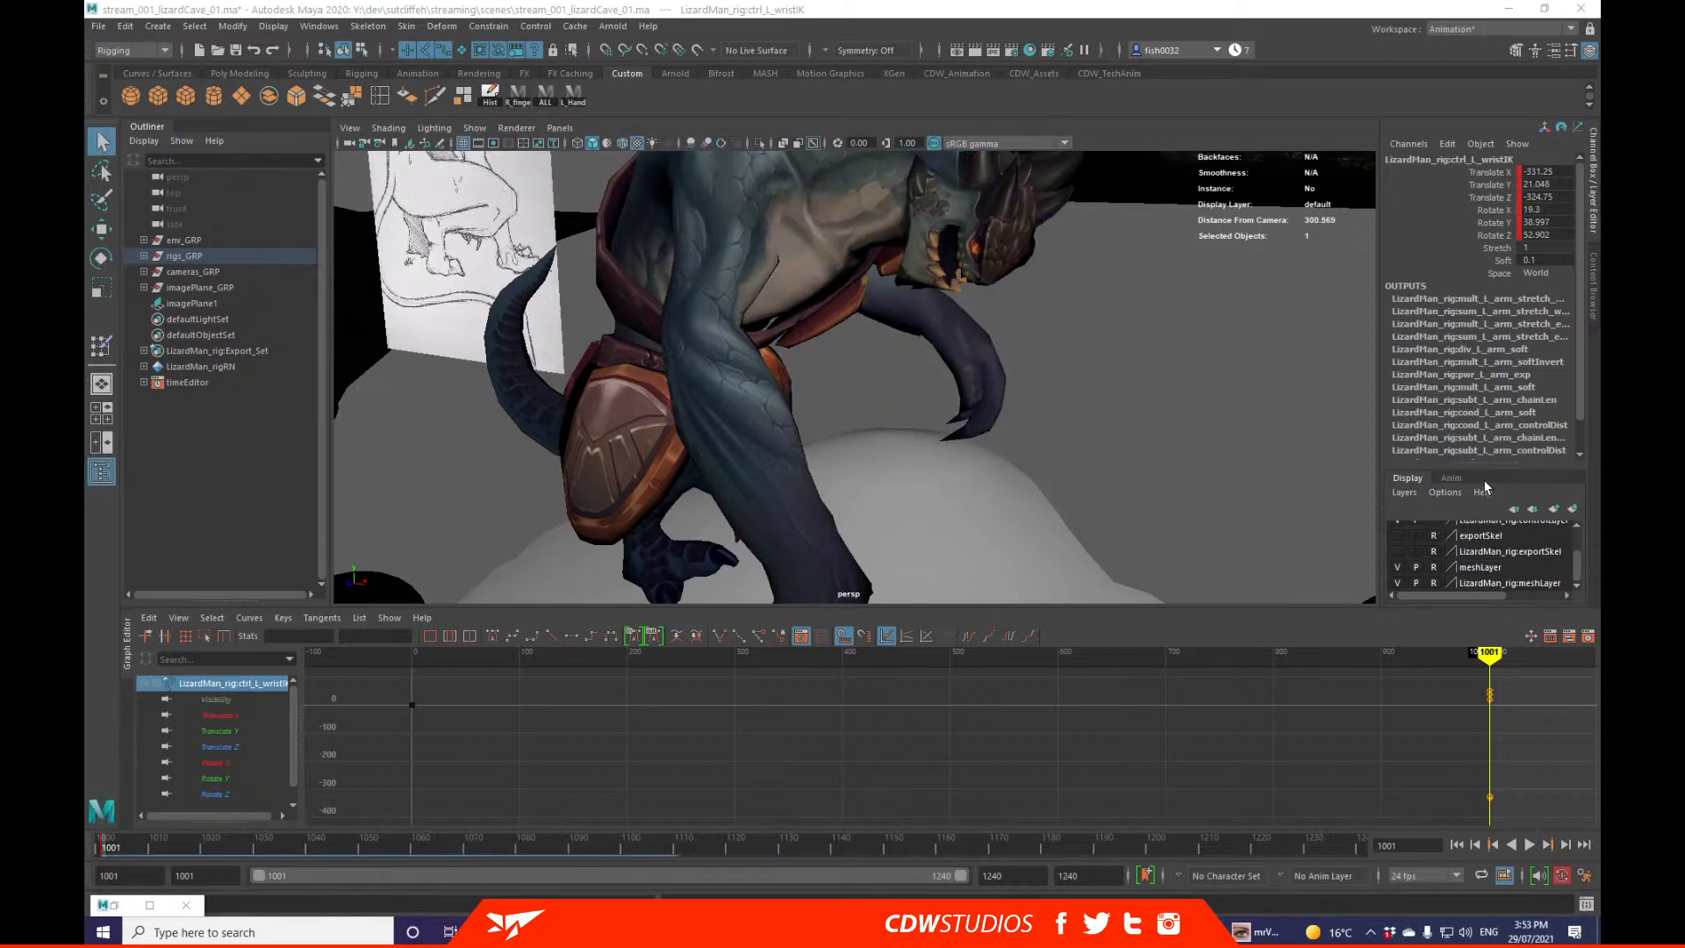
left_click_drag(1121, 482, 1030, 455, "alt")
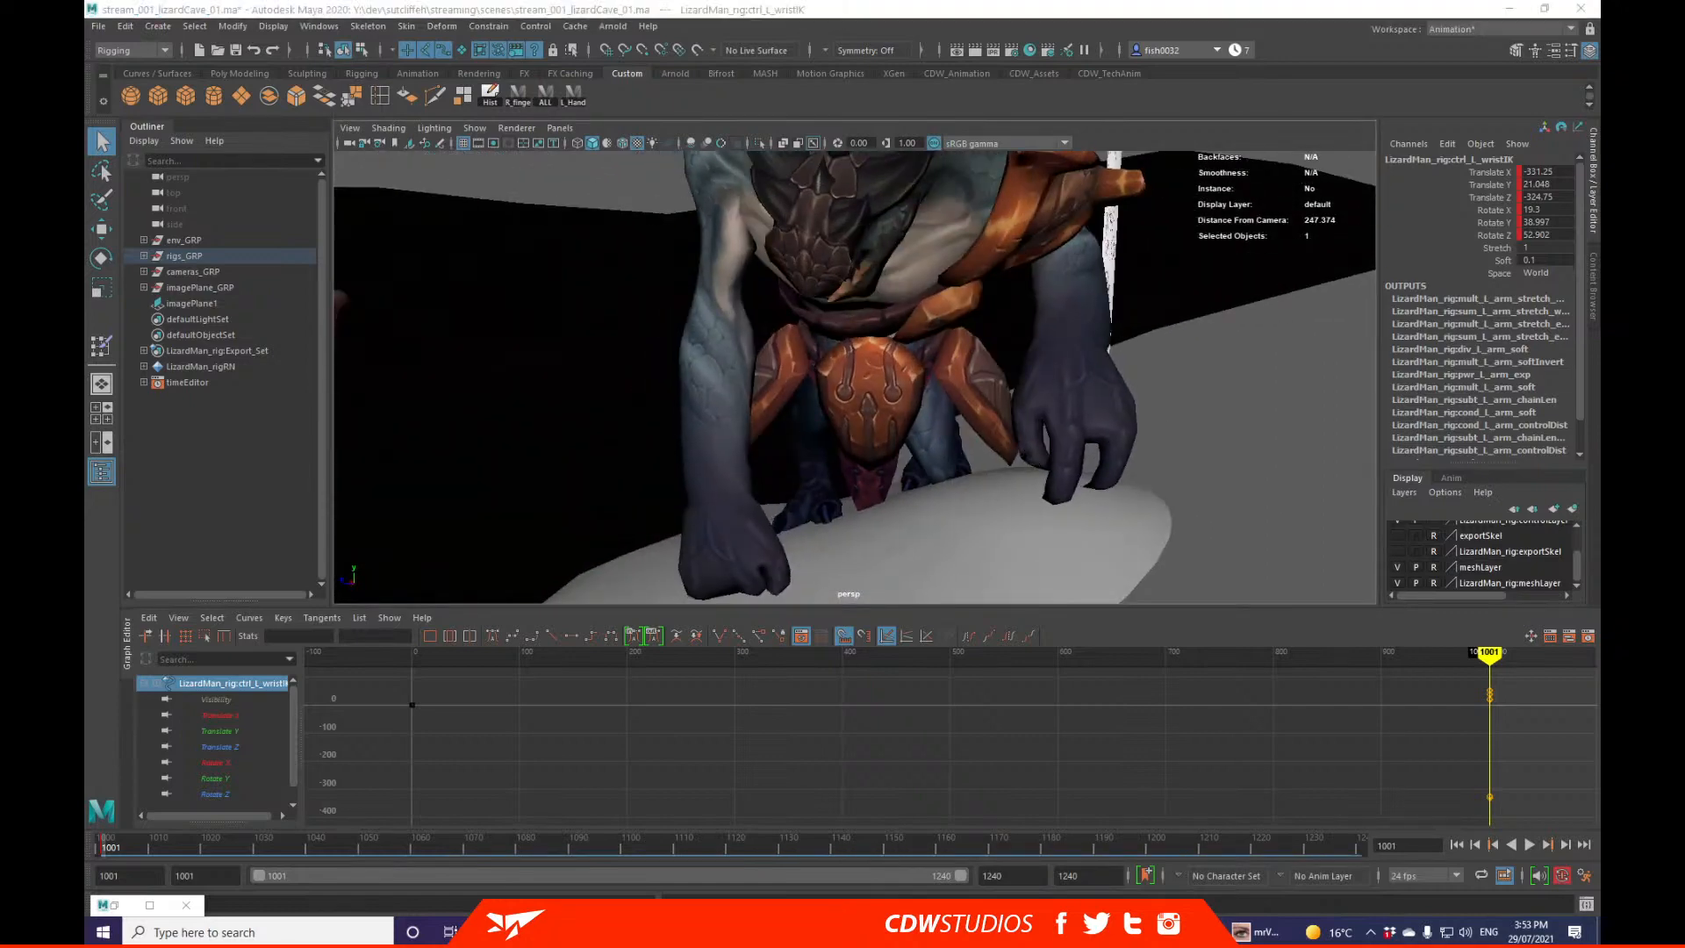
left_click_drag(1598, 130, 634, 130)
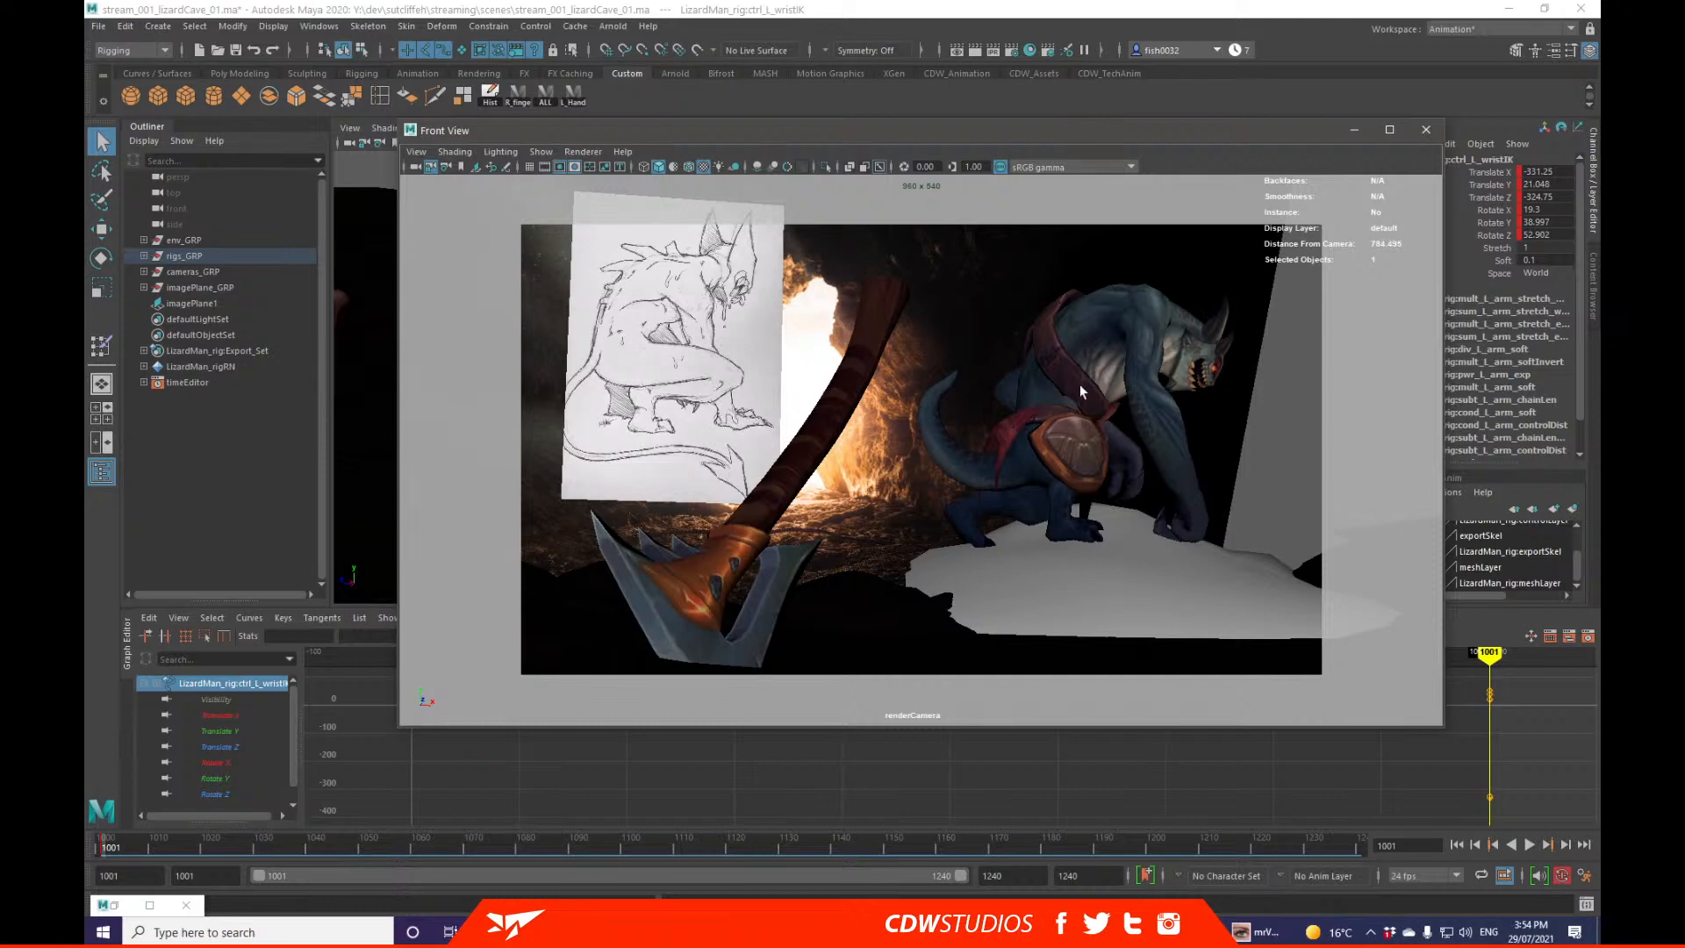
left_click_drag(1063, 131, 1599, 192)
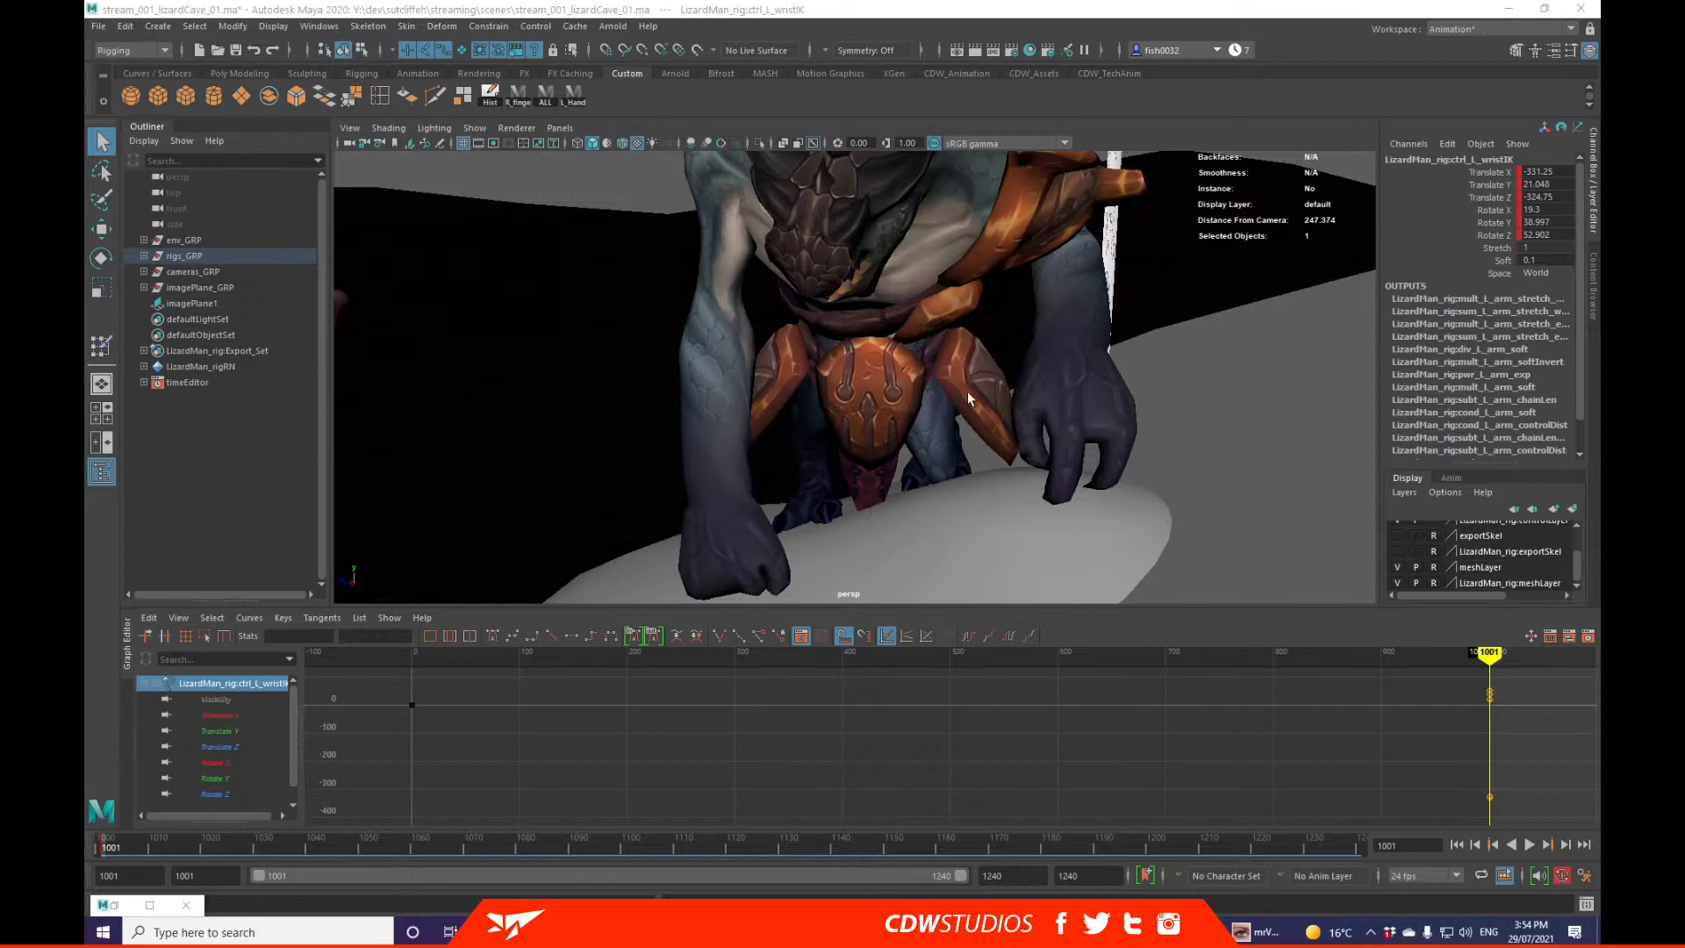
Step: Rotate the left finger B metacarpal control to about X 8.7, Y 4.8, Z -15.8
left_click_drag(967, 391, 1043, 382, "alt")
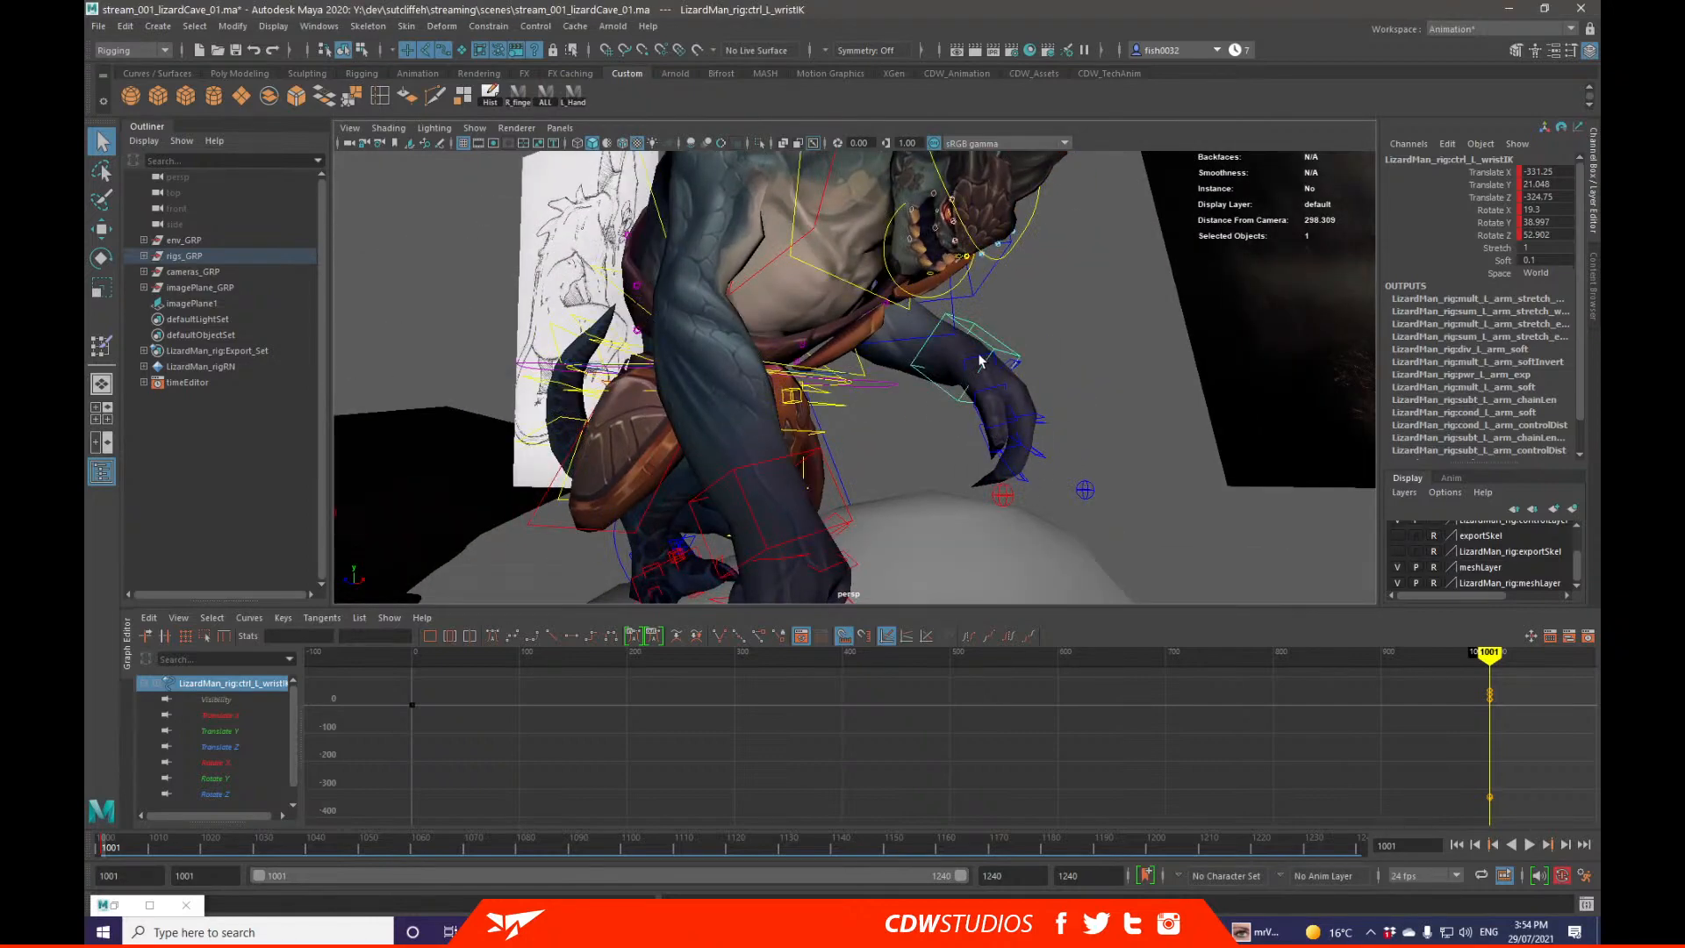
left_click_drag(1228, 453, 999, 450, "alt")
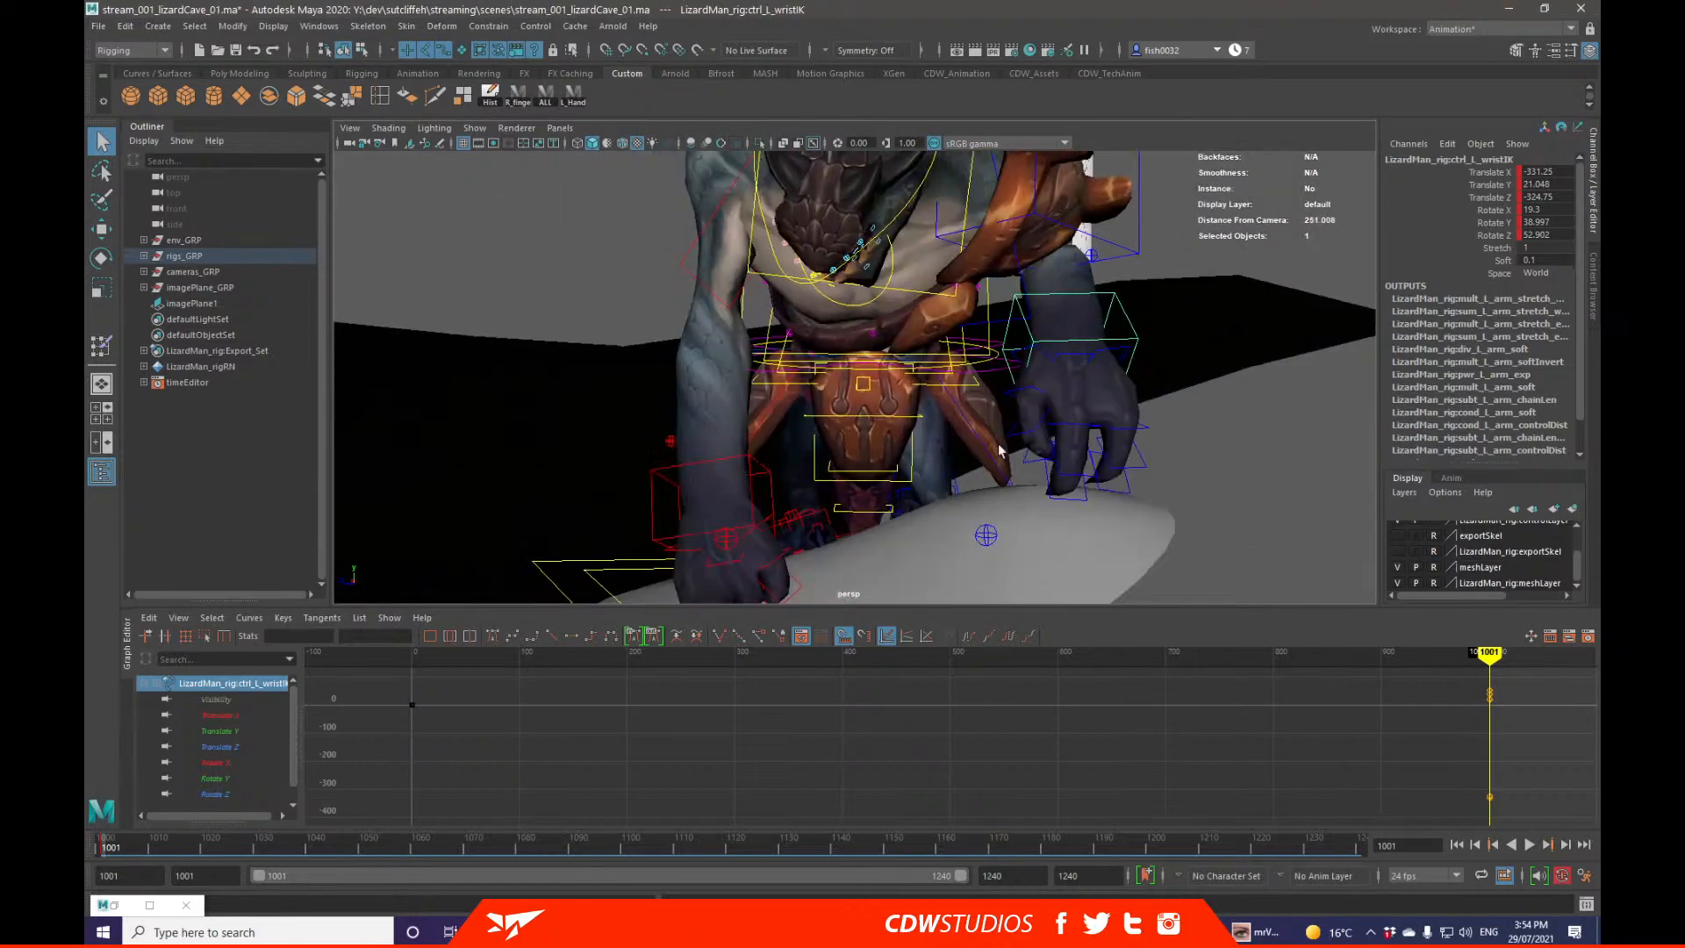
left_click(1108, 351)
left_click_drag(1109, 355, 1103, 416, "alt")
key("alt+1")
key("e")
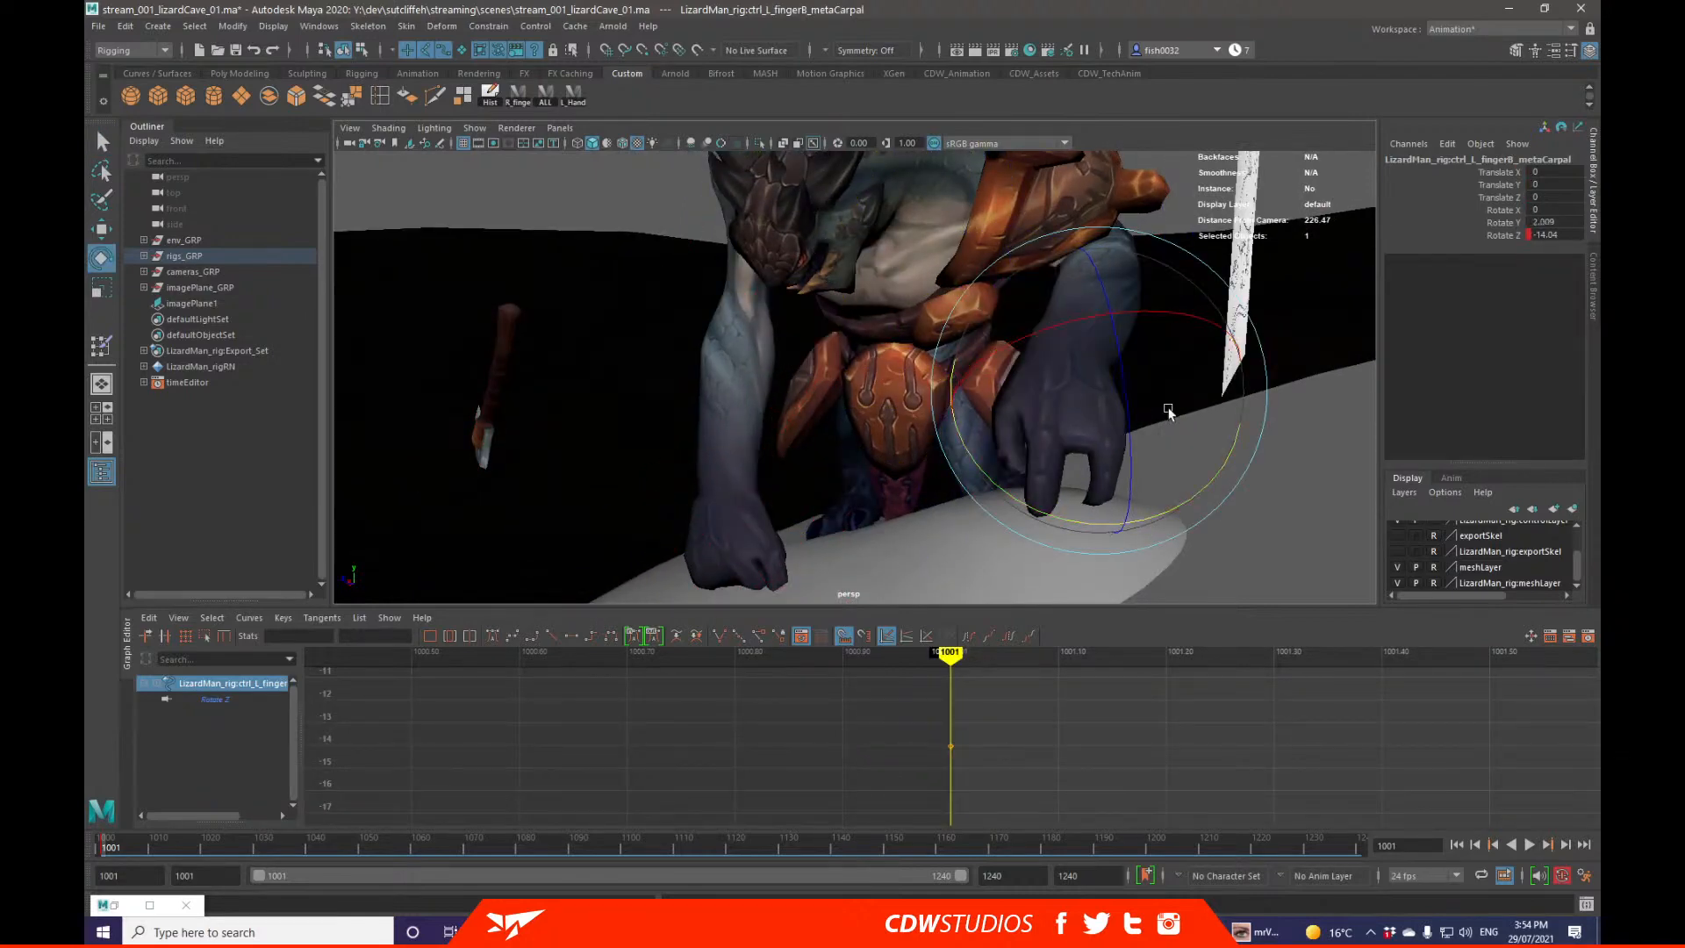
left_click_drag(1175, 315, 1152, 328)
mouse_move(1177, 433)
left_mouse_down()
mouse_move(1152, 414)
mouse_move(1167, 414)
left_mouse_up()
key("q")
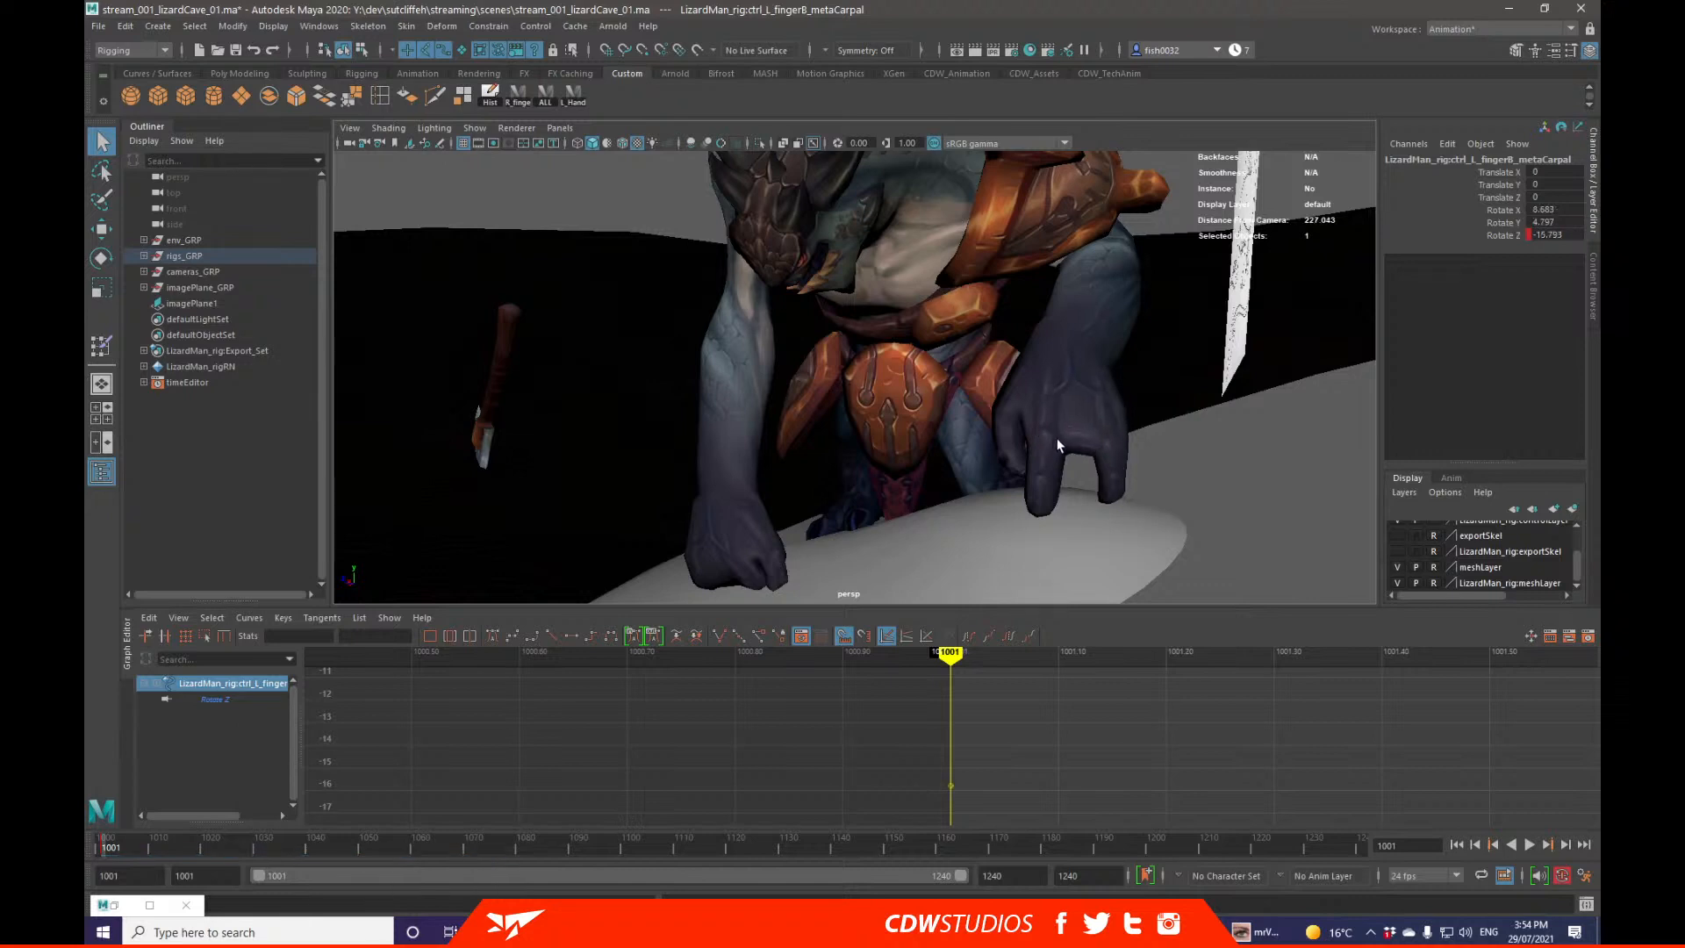
Step: Raise the left finger A metacarpal control to Rotate Z about -2.8
key("alt+1")
left_click(1057, 375)
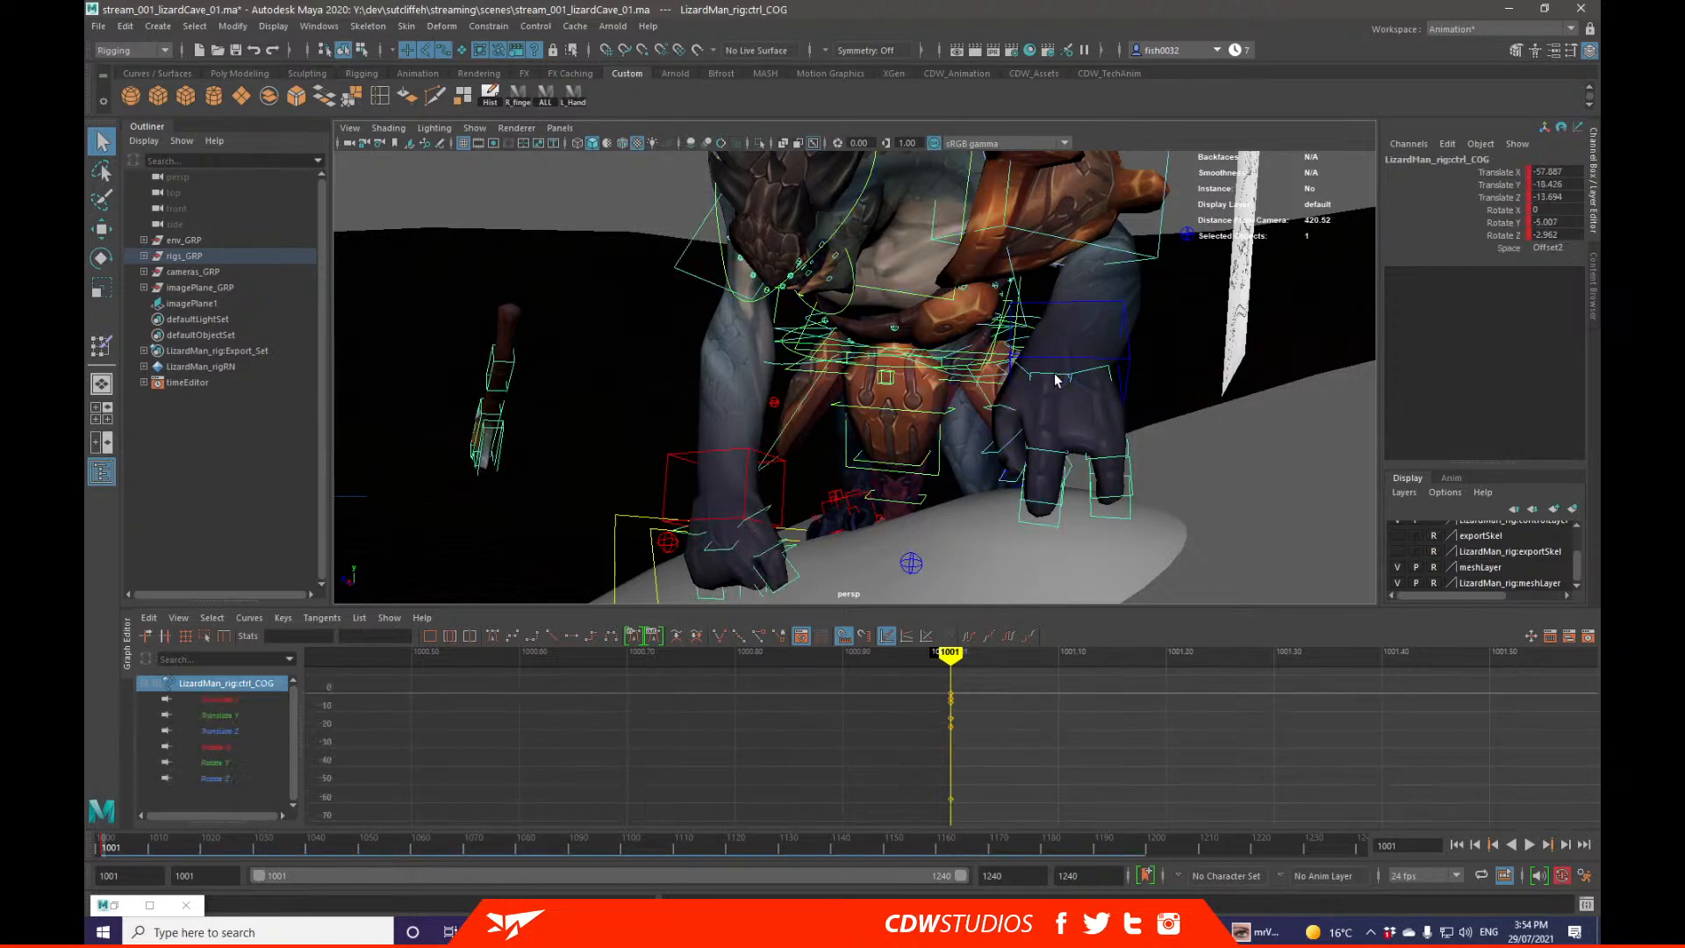
left_click(1059, 380)
key("alt+1")
key("e")
left_click_drag(1054, 445, 1134, 416)
key("q")
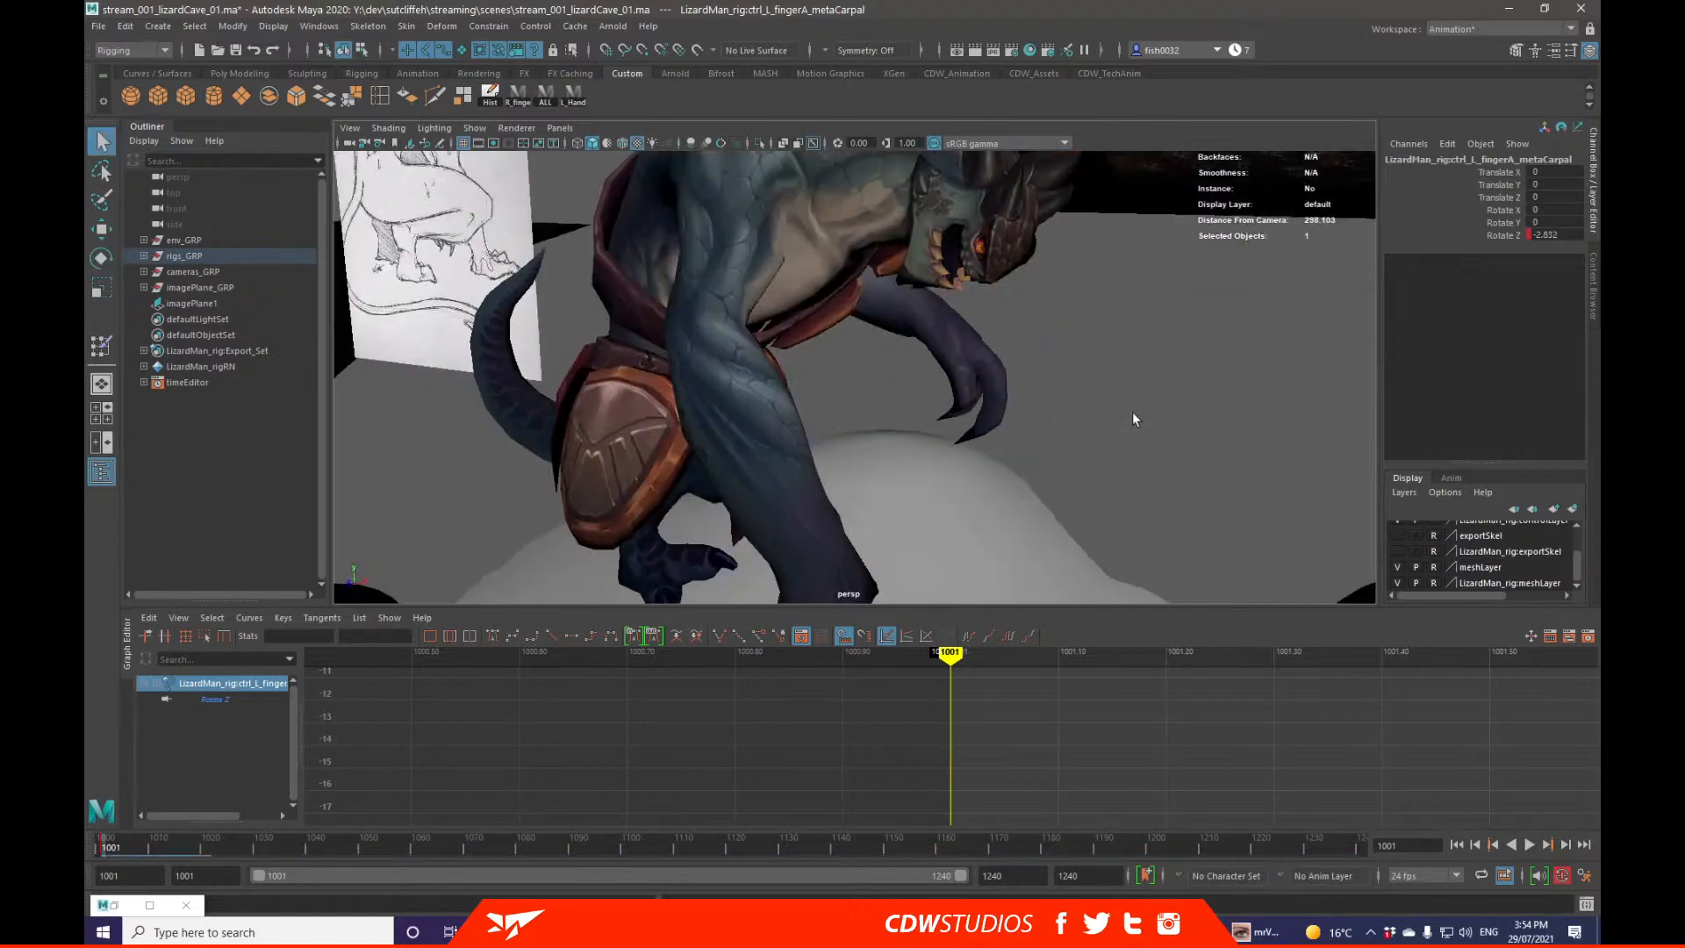
Step: Bend the left thumb metacarpal control to Rotate Z about -16.4
right_click_drag(1135, 416, 1197, 417, "alt")
key("alt+1")
left_click(1010, 300)
key("alt+1")
key("e")
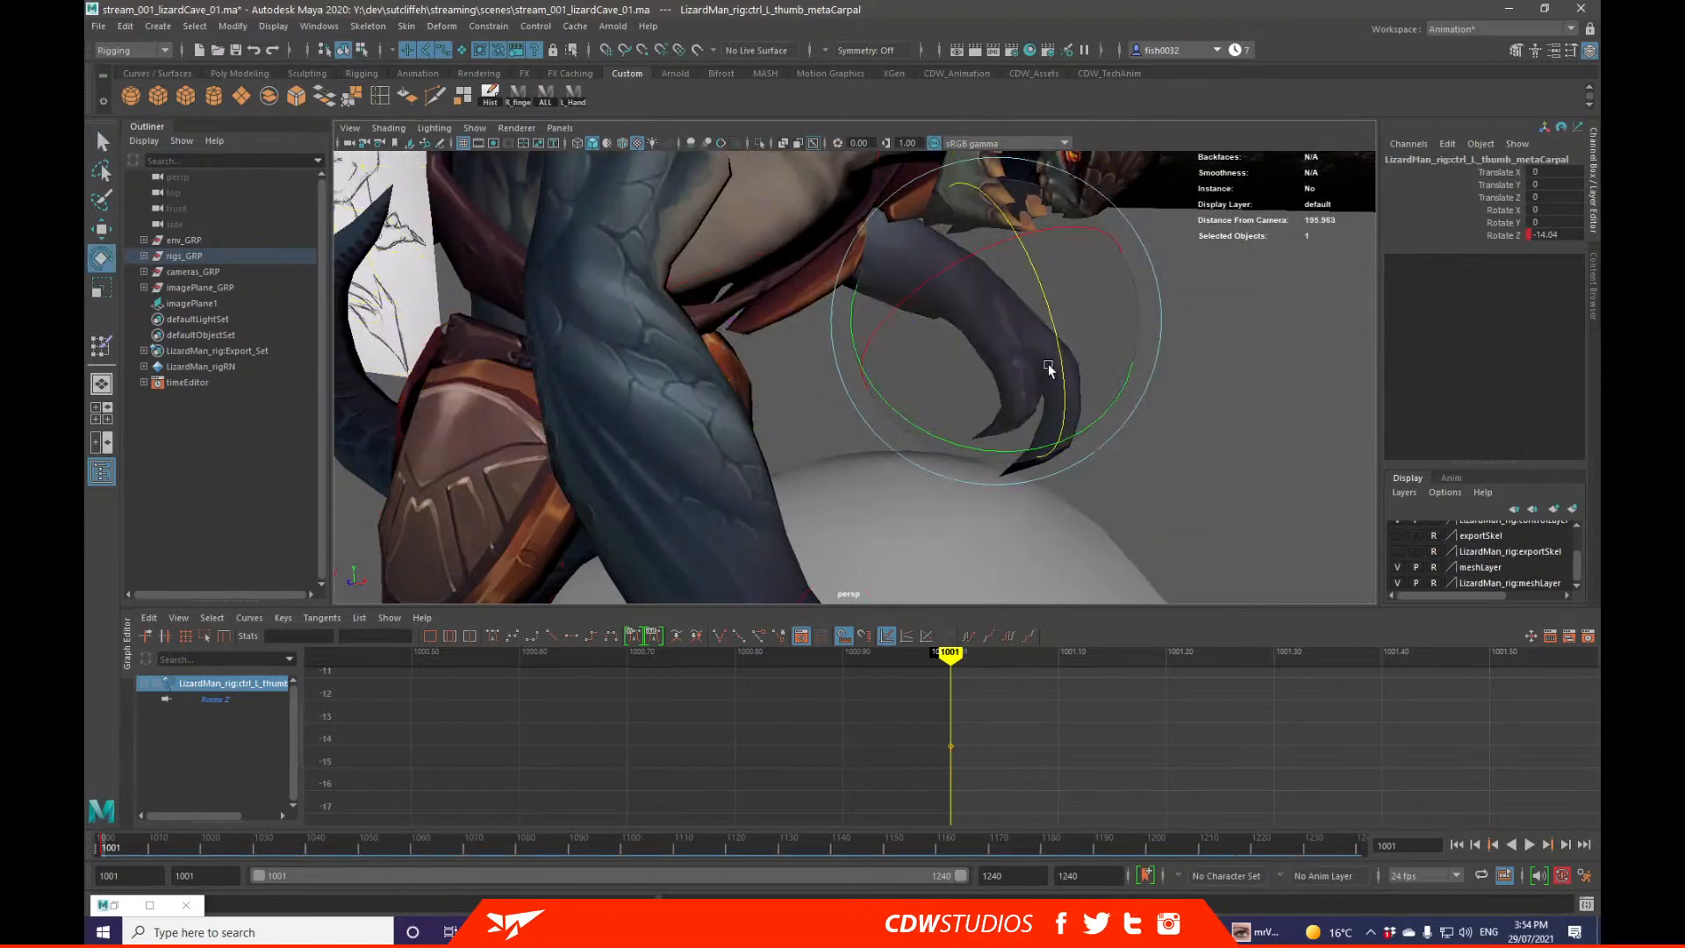
mouse_move(1061, 353)
left_mouse_down()
mouse_move(1055, 388)
mouse_move(1064, 375)
left_mouse_up()
key("q")
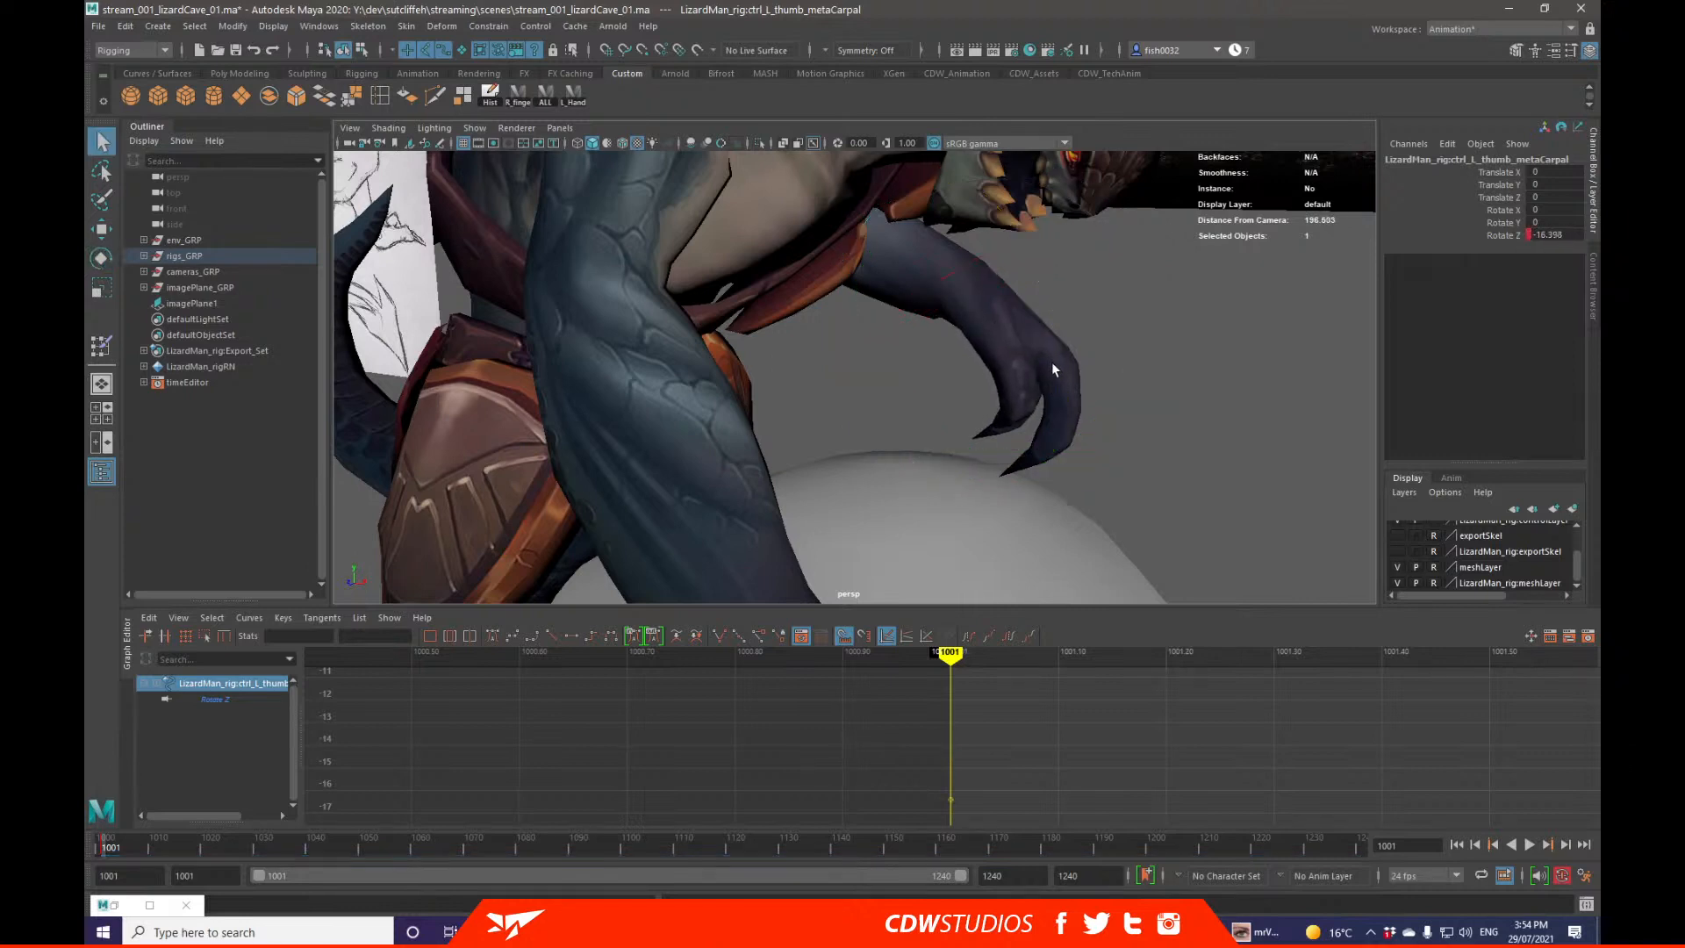
Step: Select the three left finger A controls beyond the metacarpal and curl them to Rotate Z about -23.4
left_click_drag(1062, 472, 1061, 466, "alt")
key("alt+1")
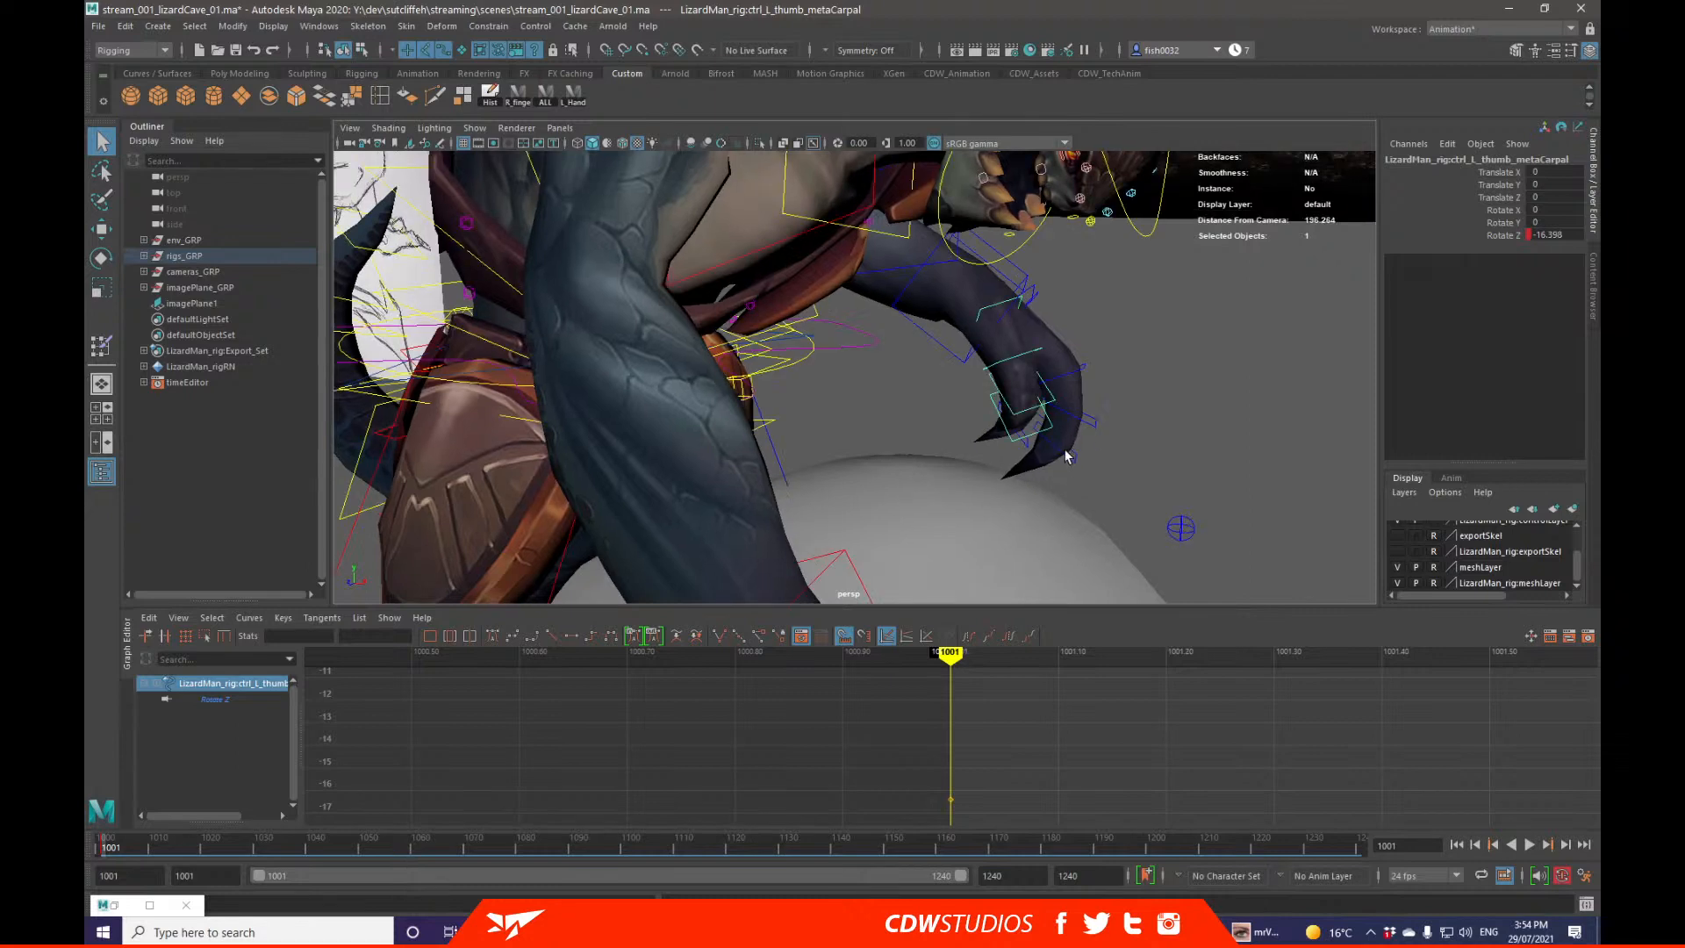
left_click(1084, 421)
left_click(1080, 370, "shift")
left_click(1074, 457, "shift")
key("alt+1")
key("e")
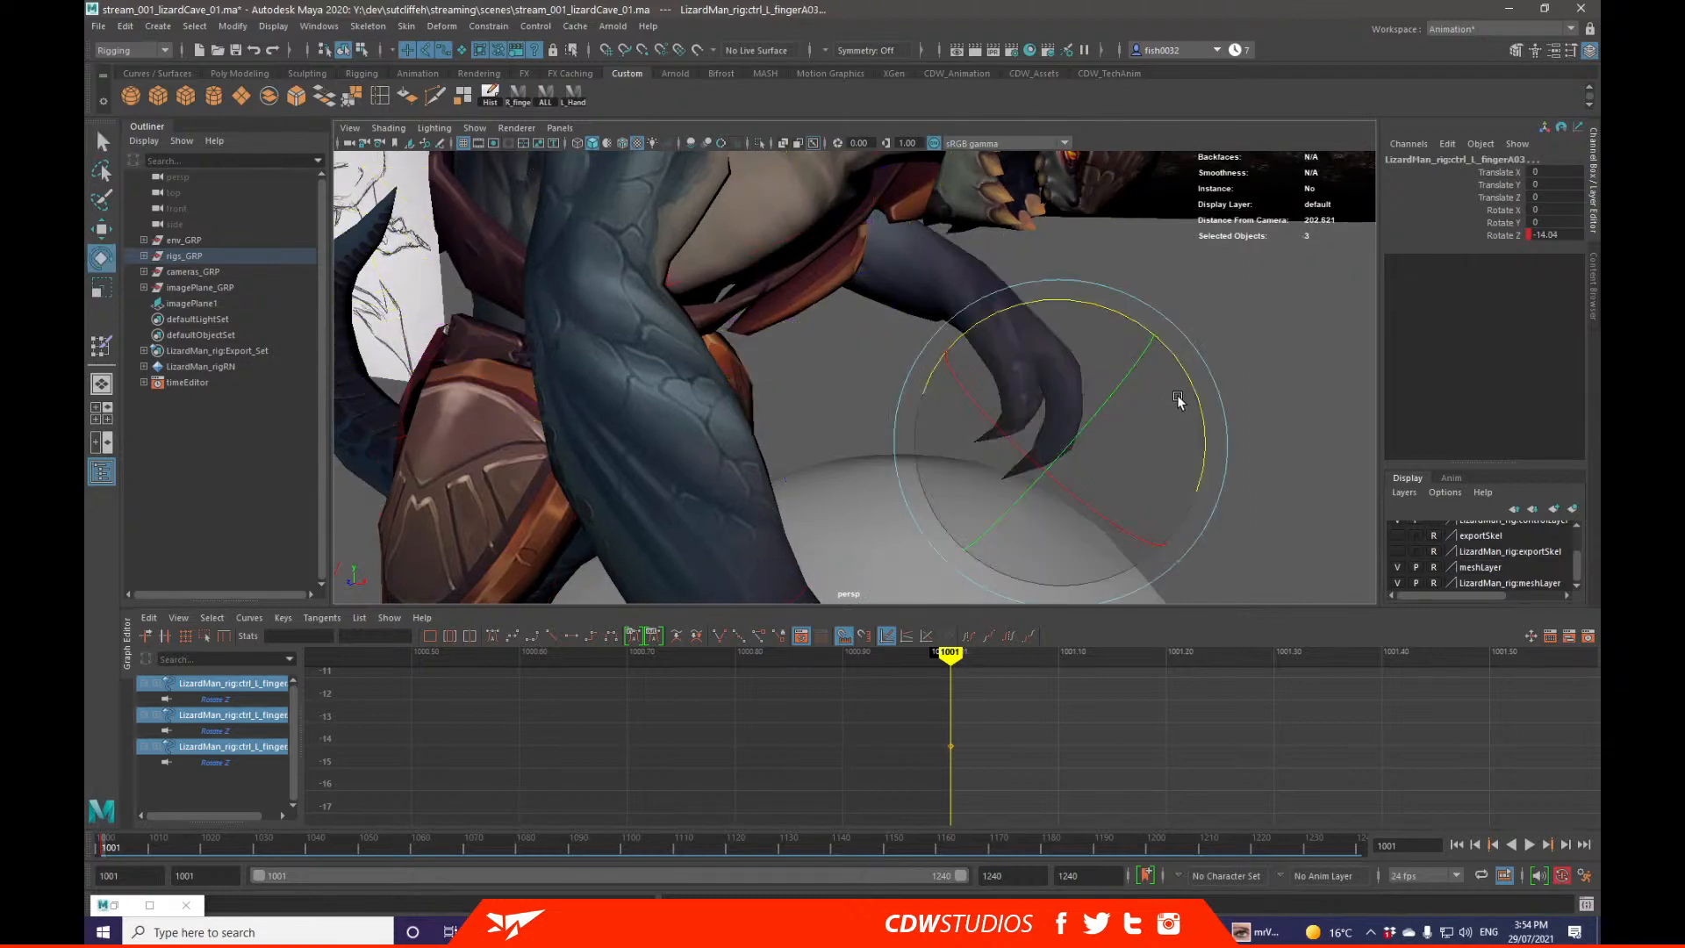
left_click_drag(1187, 375, 1195, 406)
key("q")
Step: Select the two outer left thumb controls and set their bend to Rotate Z about -22.7
scroll(1118, 416, "up", 3)
key("alt+1")
left_click_drag(1088, 380, 1298, 294, "alt")
left_click_drag(986, 417, 912, 400, "alt")
key("alt+1")
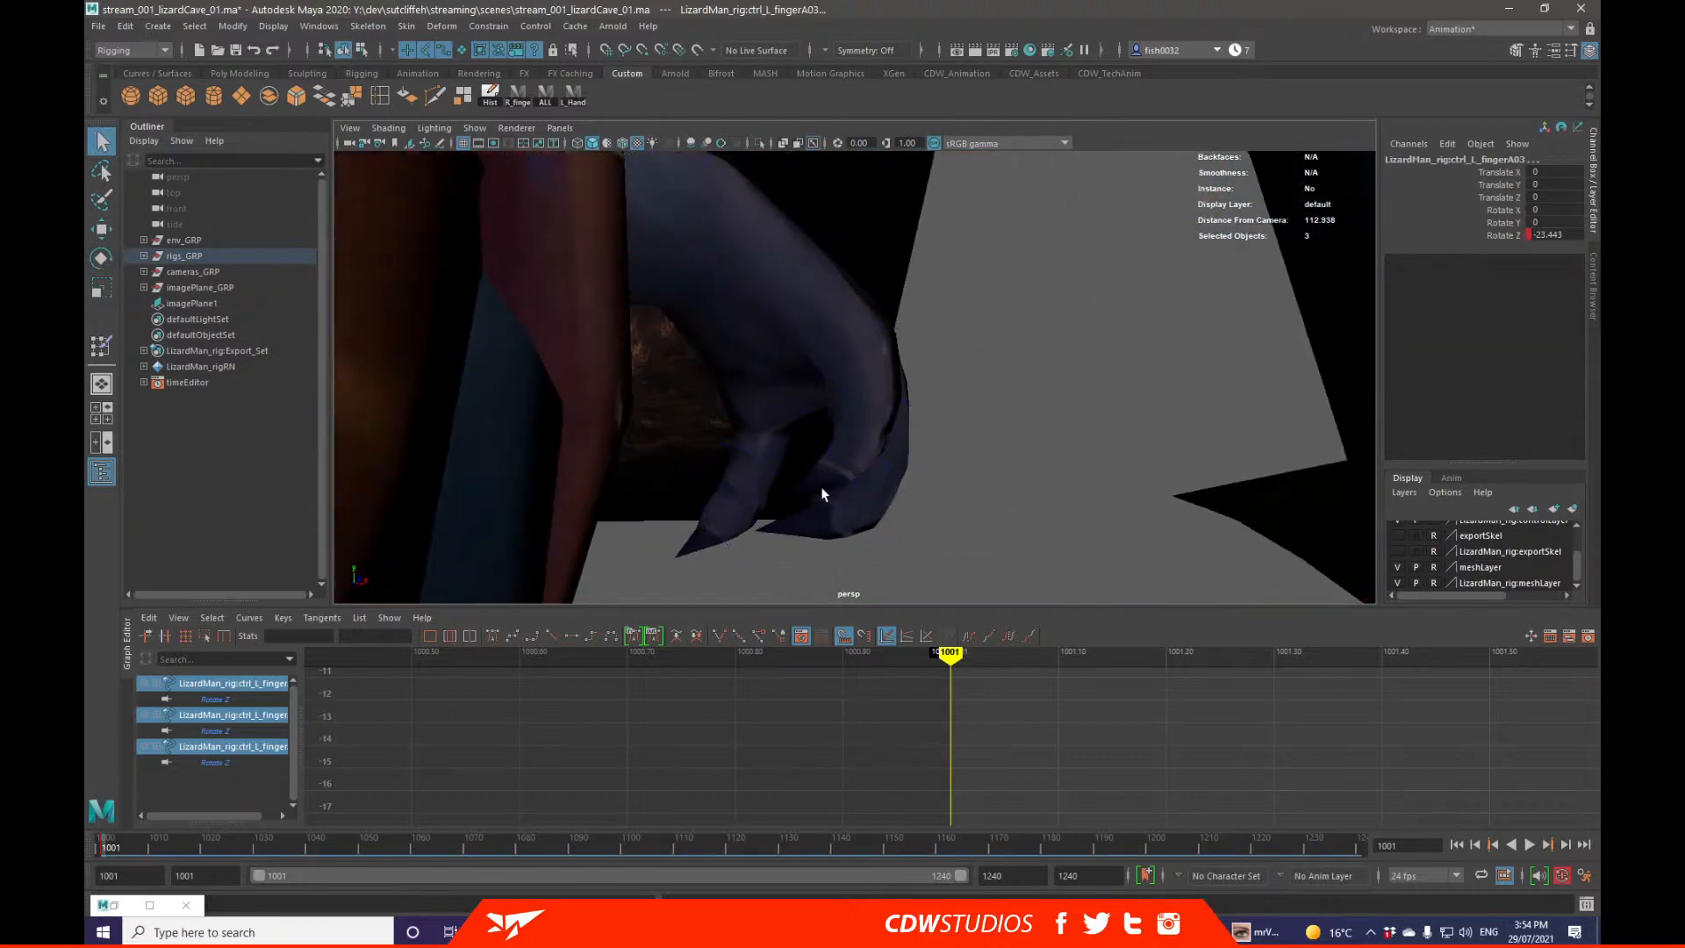
left_click_drag(787, 432, 732, 467, "alt")
key("alt+1")
left_click_drag(865, 489, 830, 389, "alt")
left_click(909, 475)
left_click(891, 531, "shift")
key("e")
key("alt+1")
key("q")
key("alt+1")
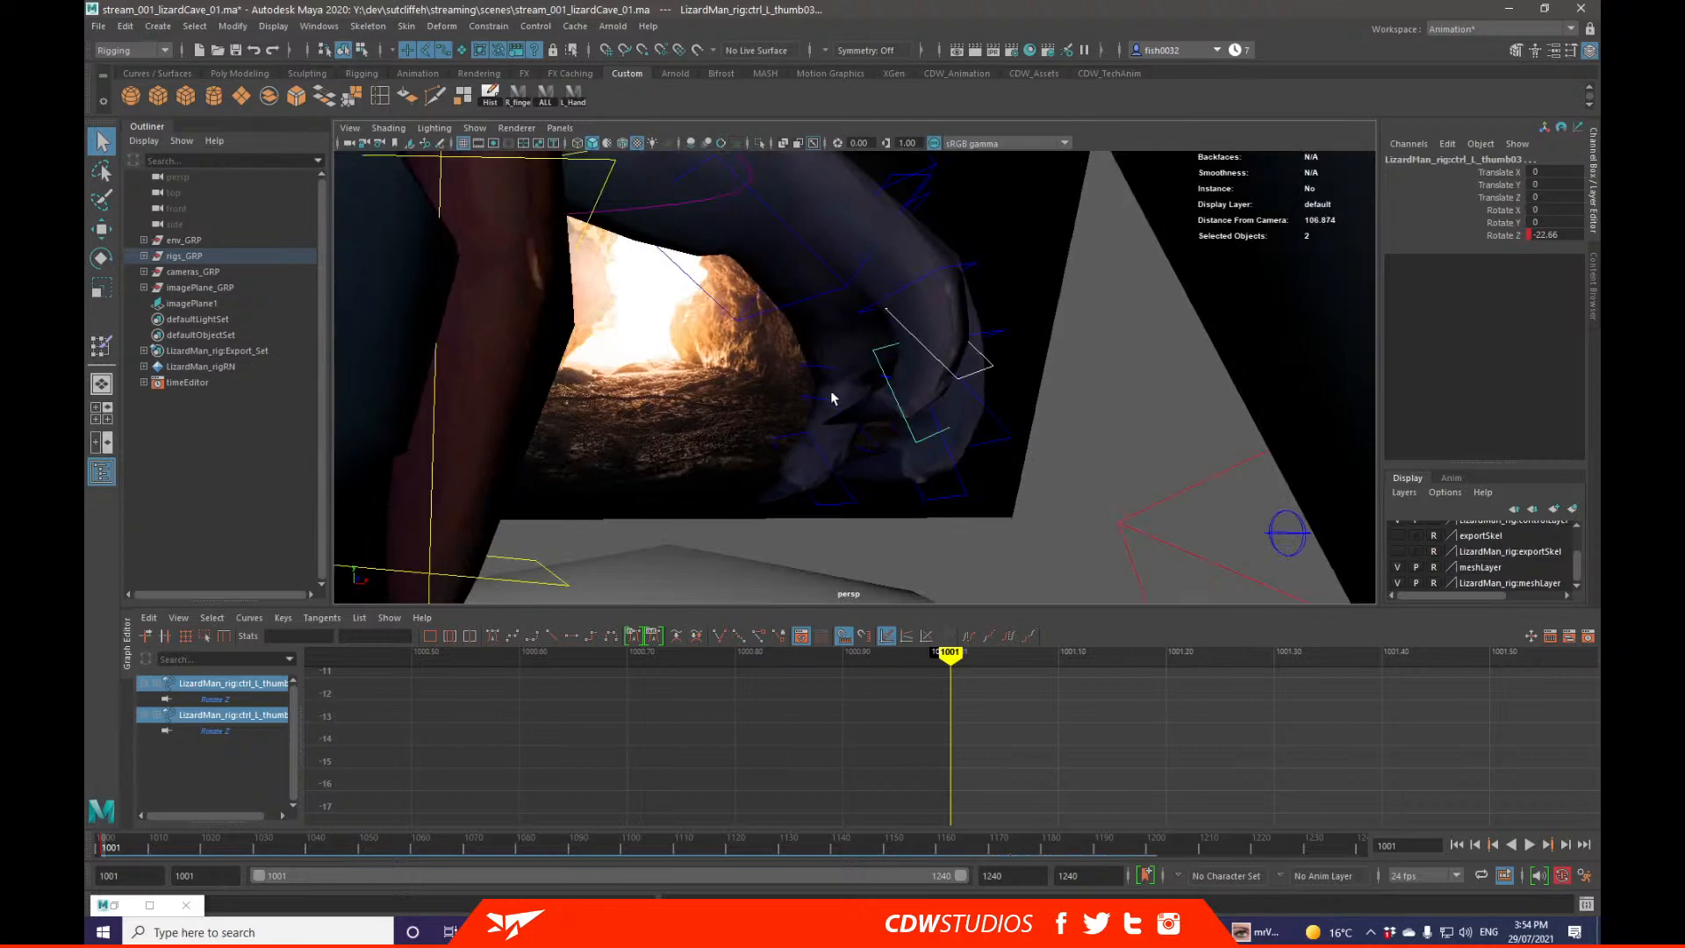
Step: Select the three left finger B controls beyond the metacarpal and straighten them to Rotate Z about -7.0
left_click(827, 400)
left_click(809, 437, "shift")
left_click(823, 432, "shift")
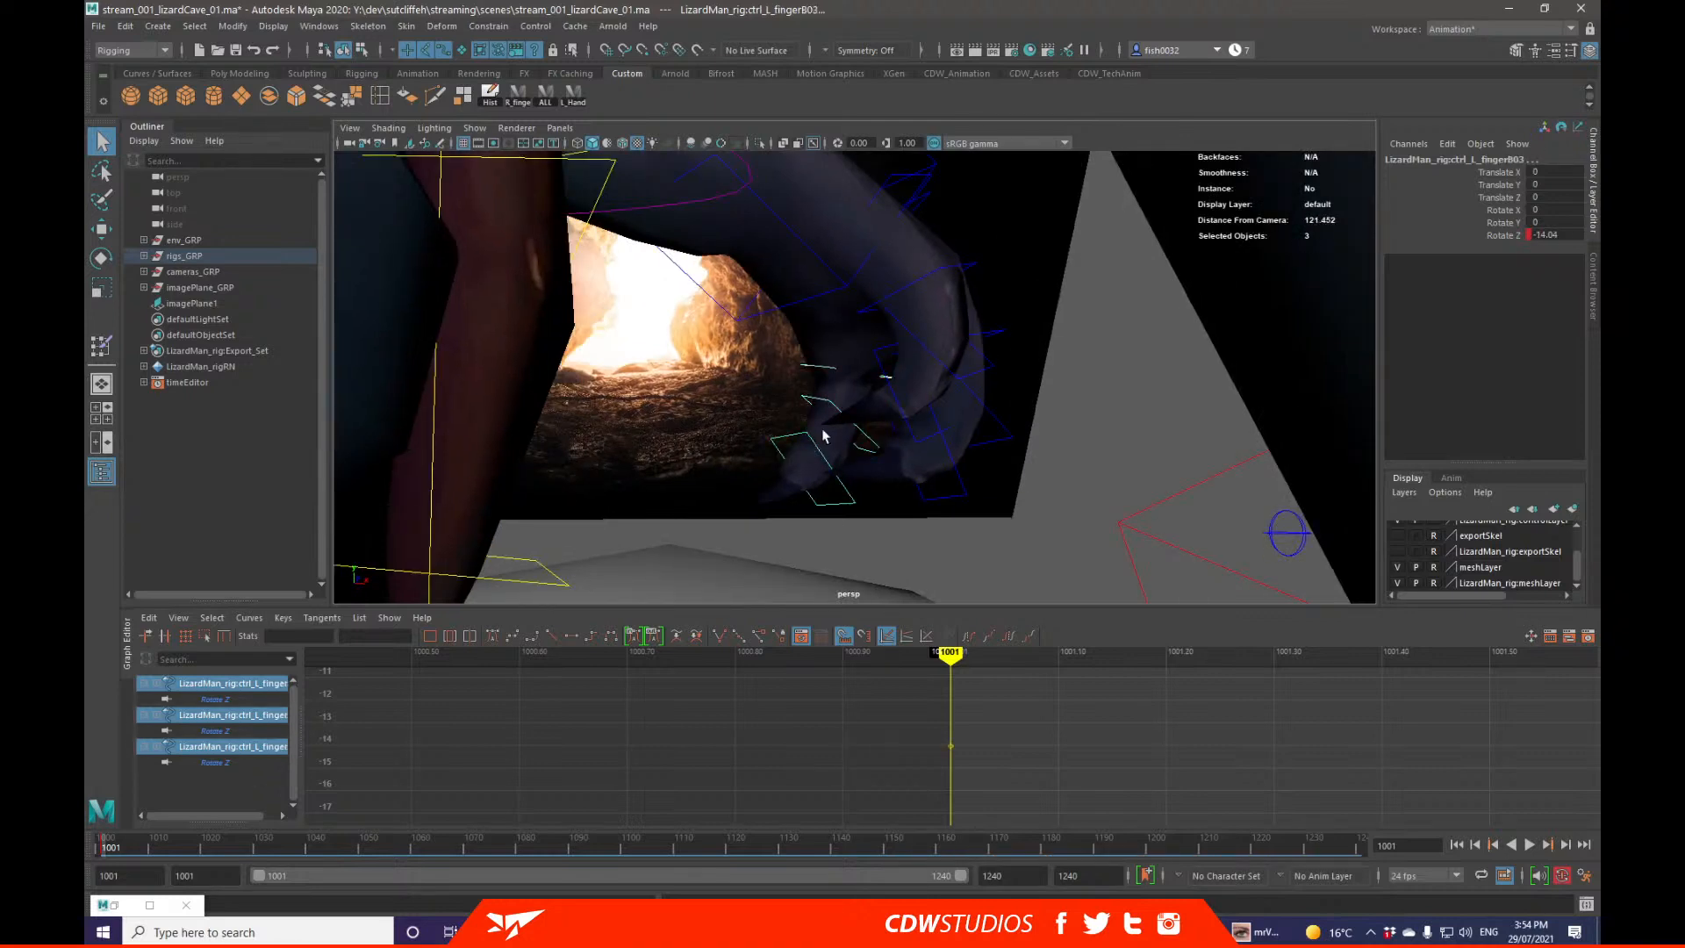
key("e")
key("alt+1")
left_click_drag(724, 445, 685, 431)
key("q")
key("alt+1")
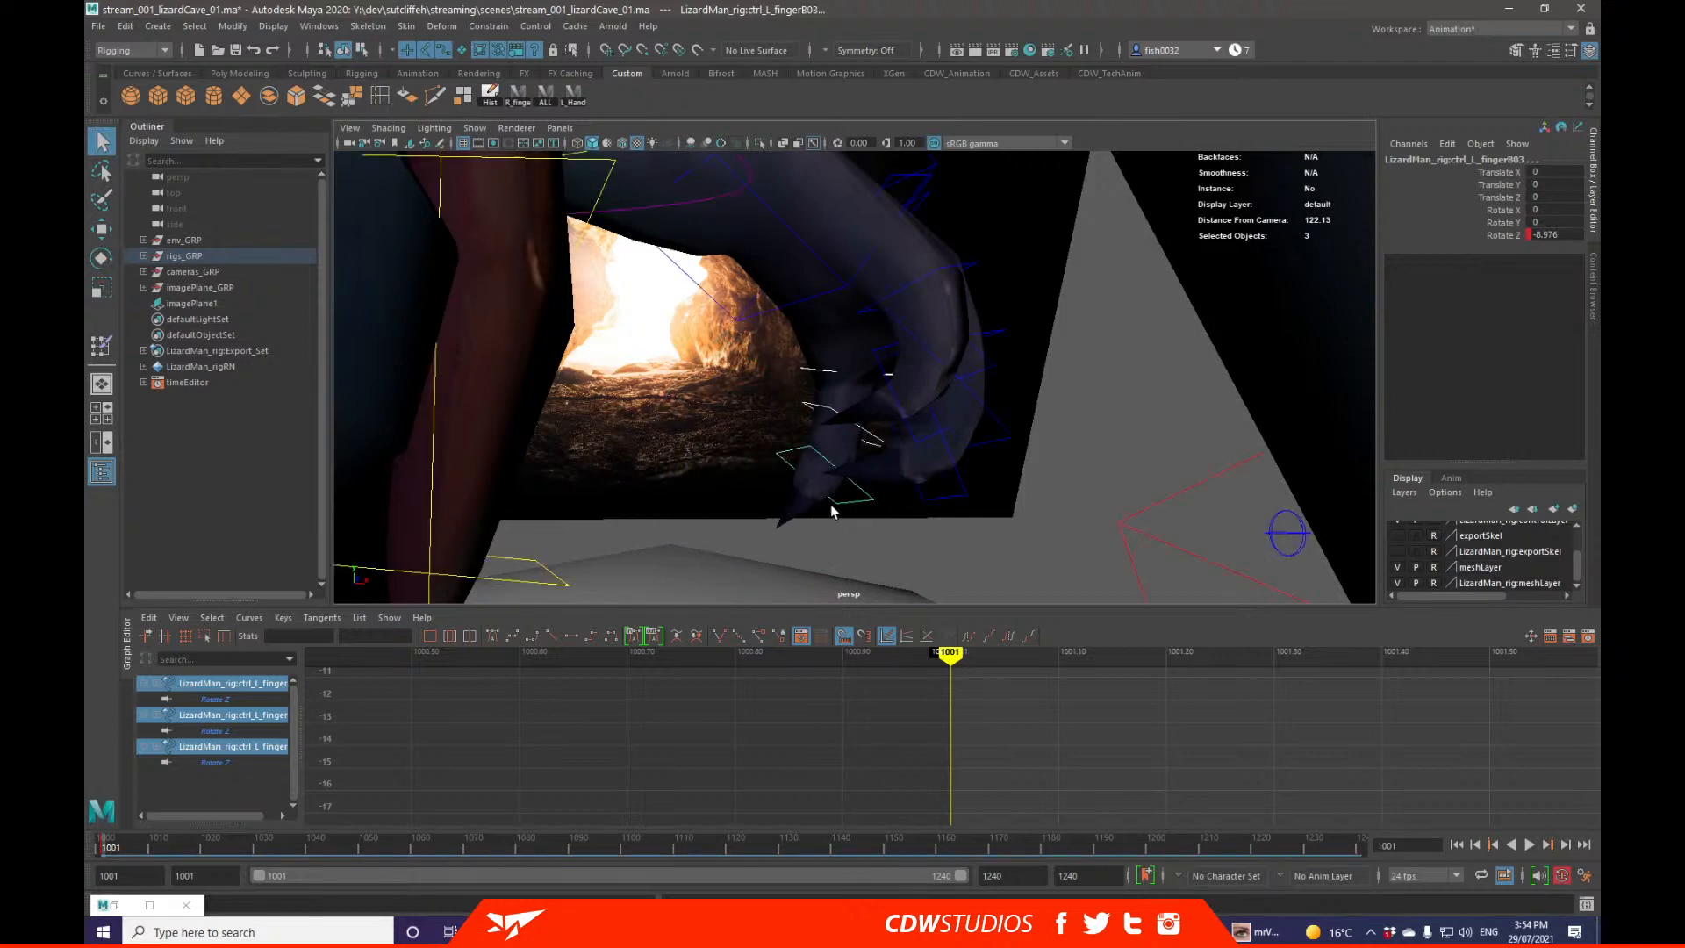
Step: Curl only the tip control of left finger B to Rotate Z about -34.5
left_click(847, 508)
key("e")
key("alt+1")
left_click_drag(709, 477, 698, 422)
key("q")
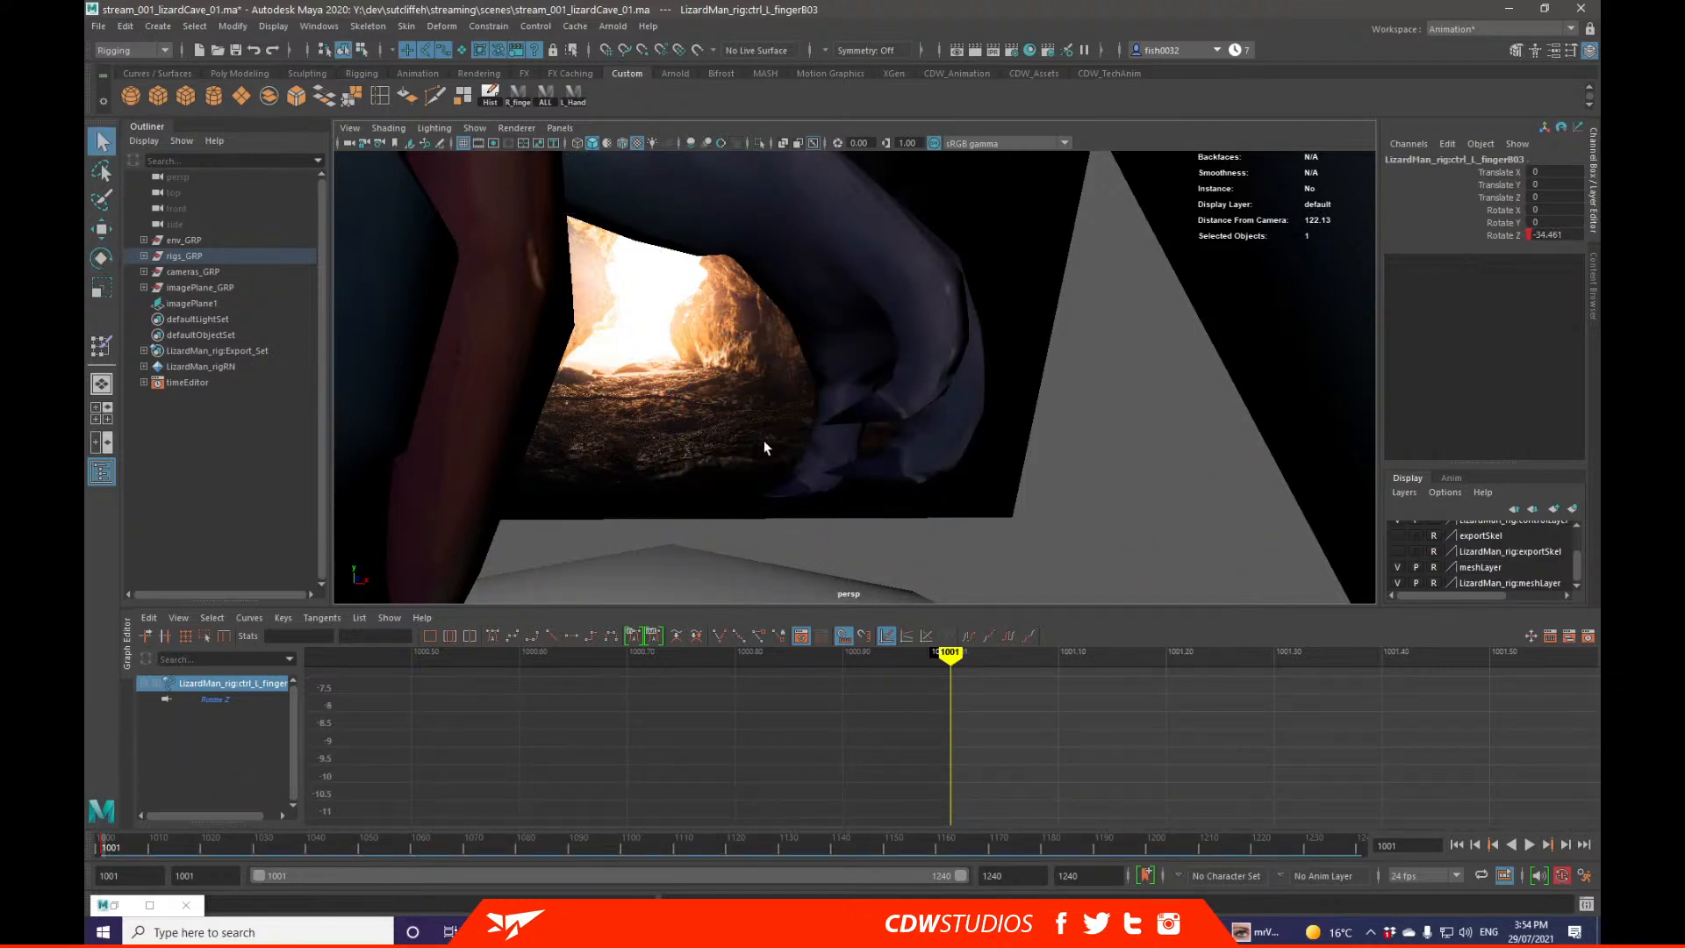
Step: Play the animation, restart it from frame 1001, and stop the playback
key("alt+v")
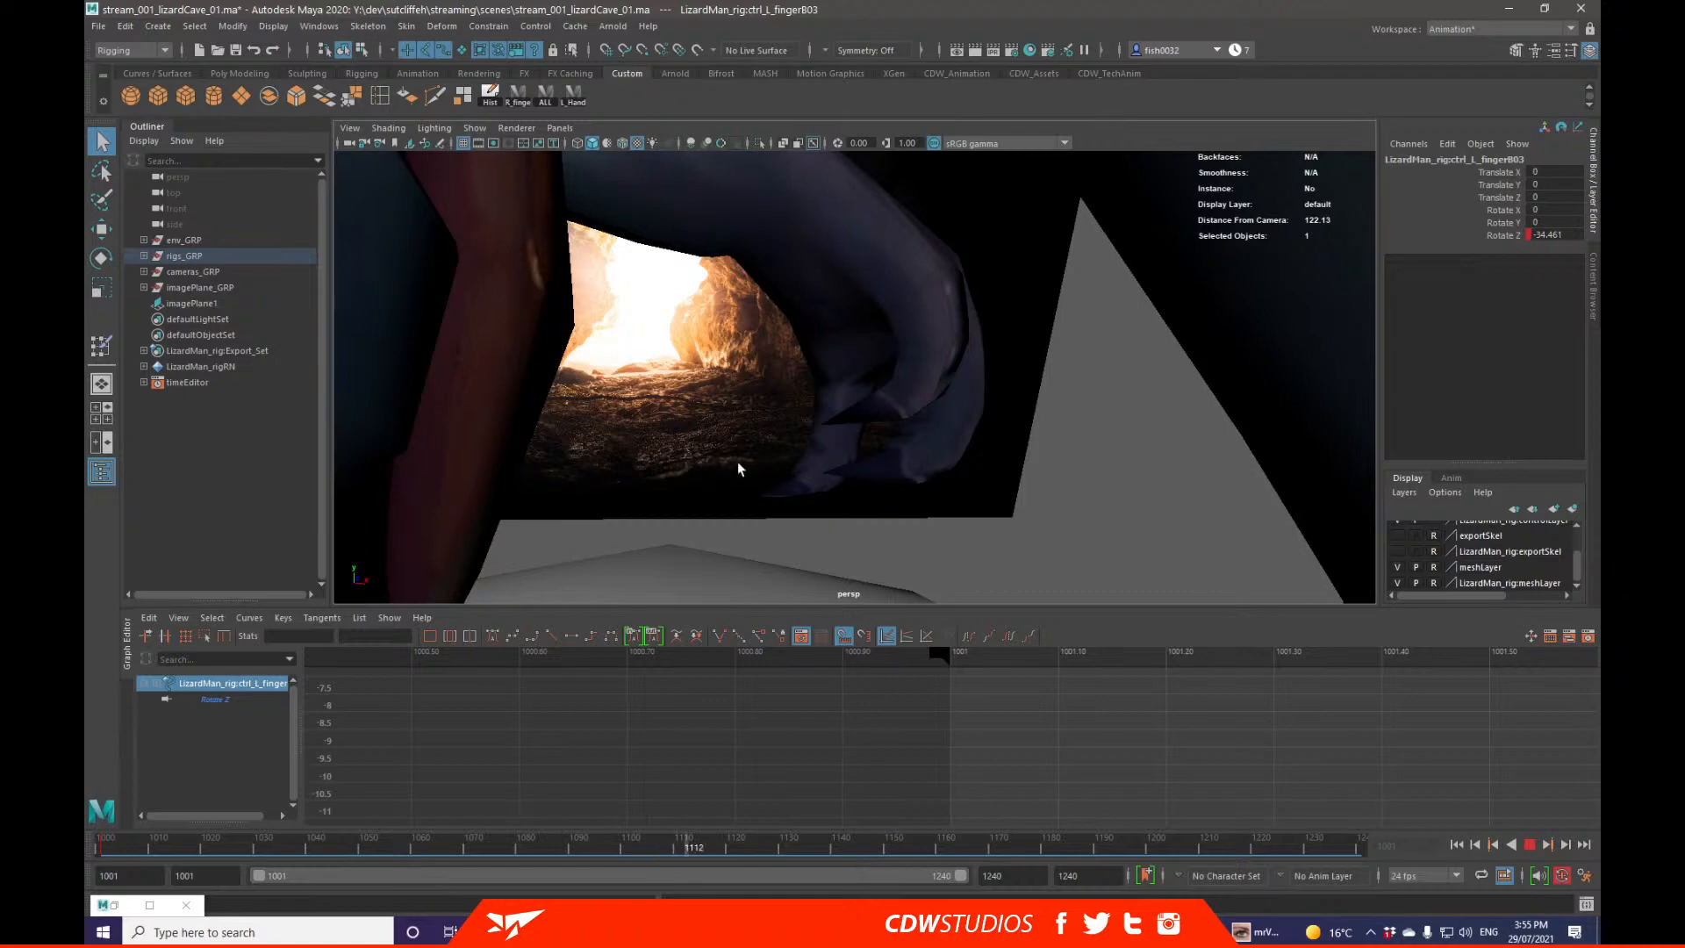
left_click(103, 845)
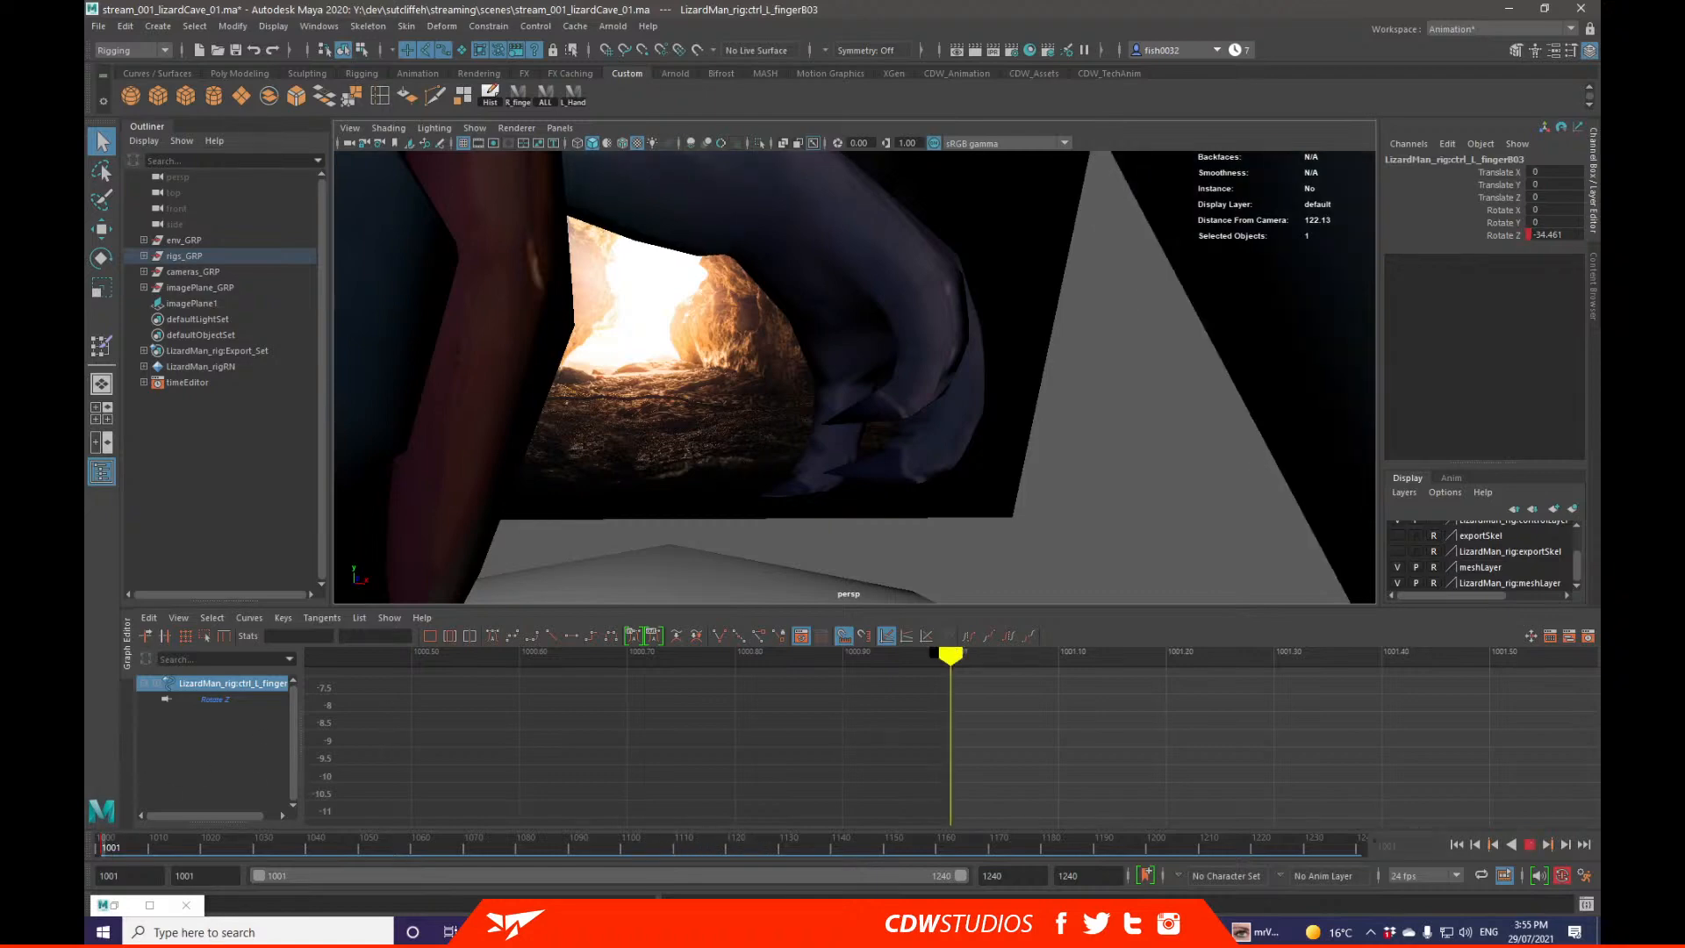
key("Escape")
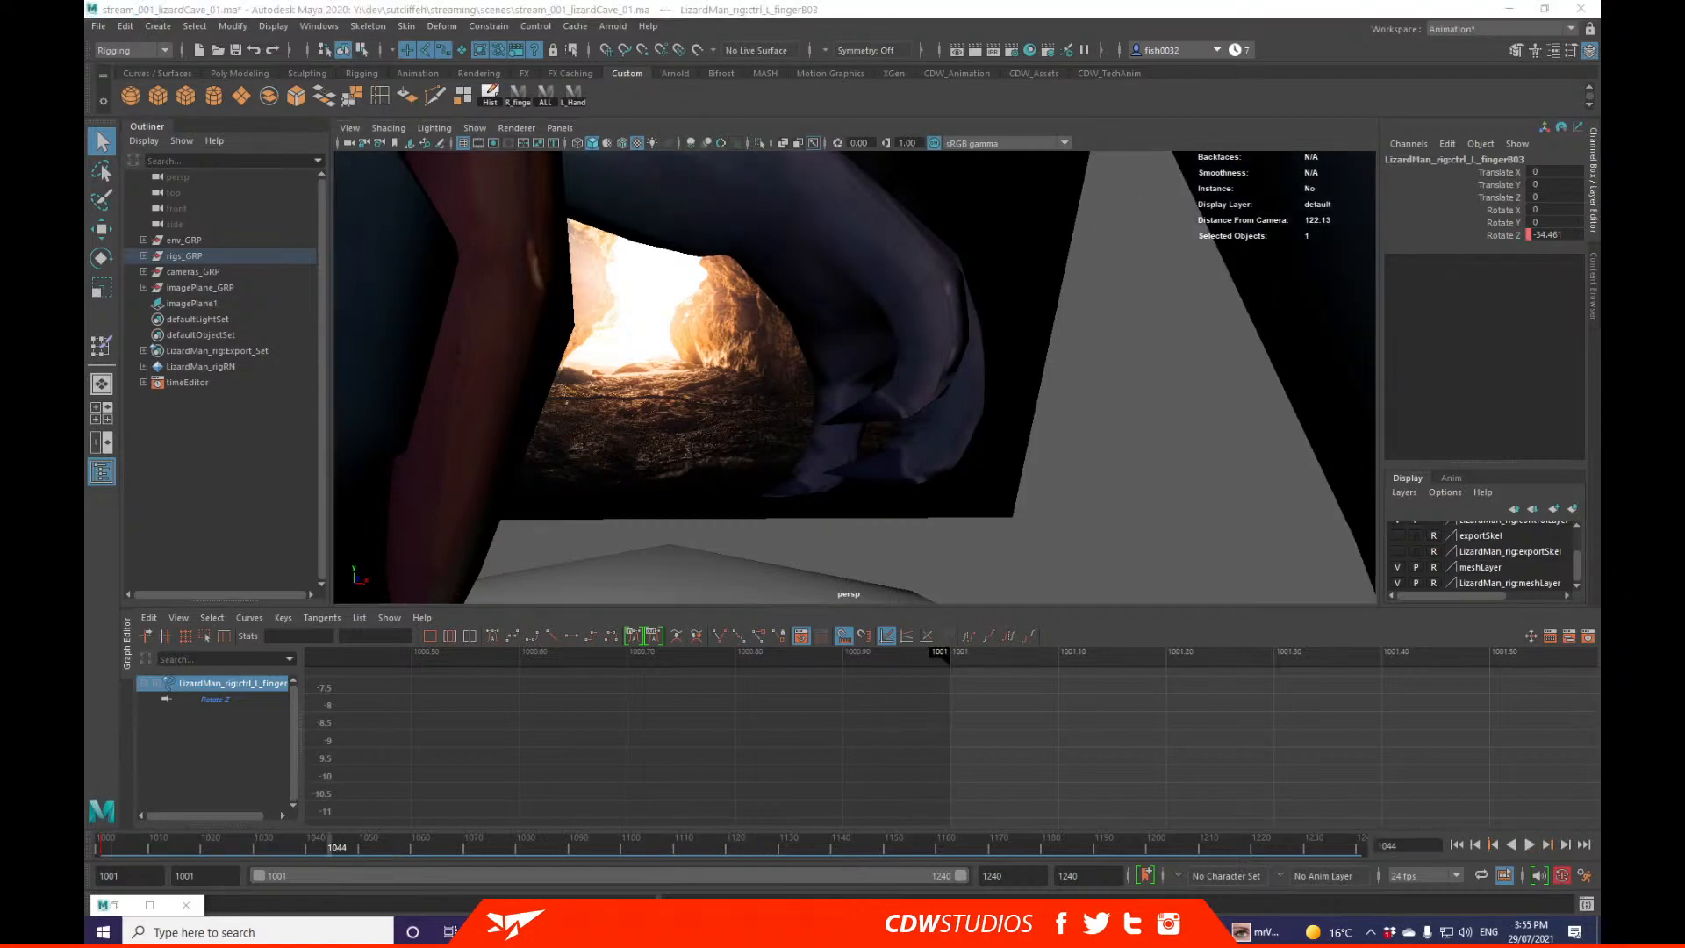
Step: Bring up the Front View render camera window, play the animation in it from the start, and close the window
left_click_drag(1599, 190, 725, 191)
key("alt+v")
left_click(103, 845)
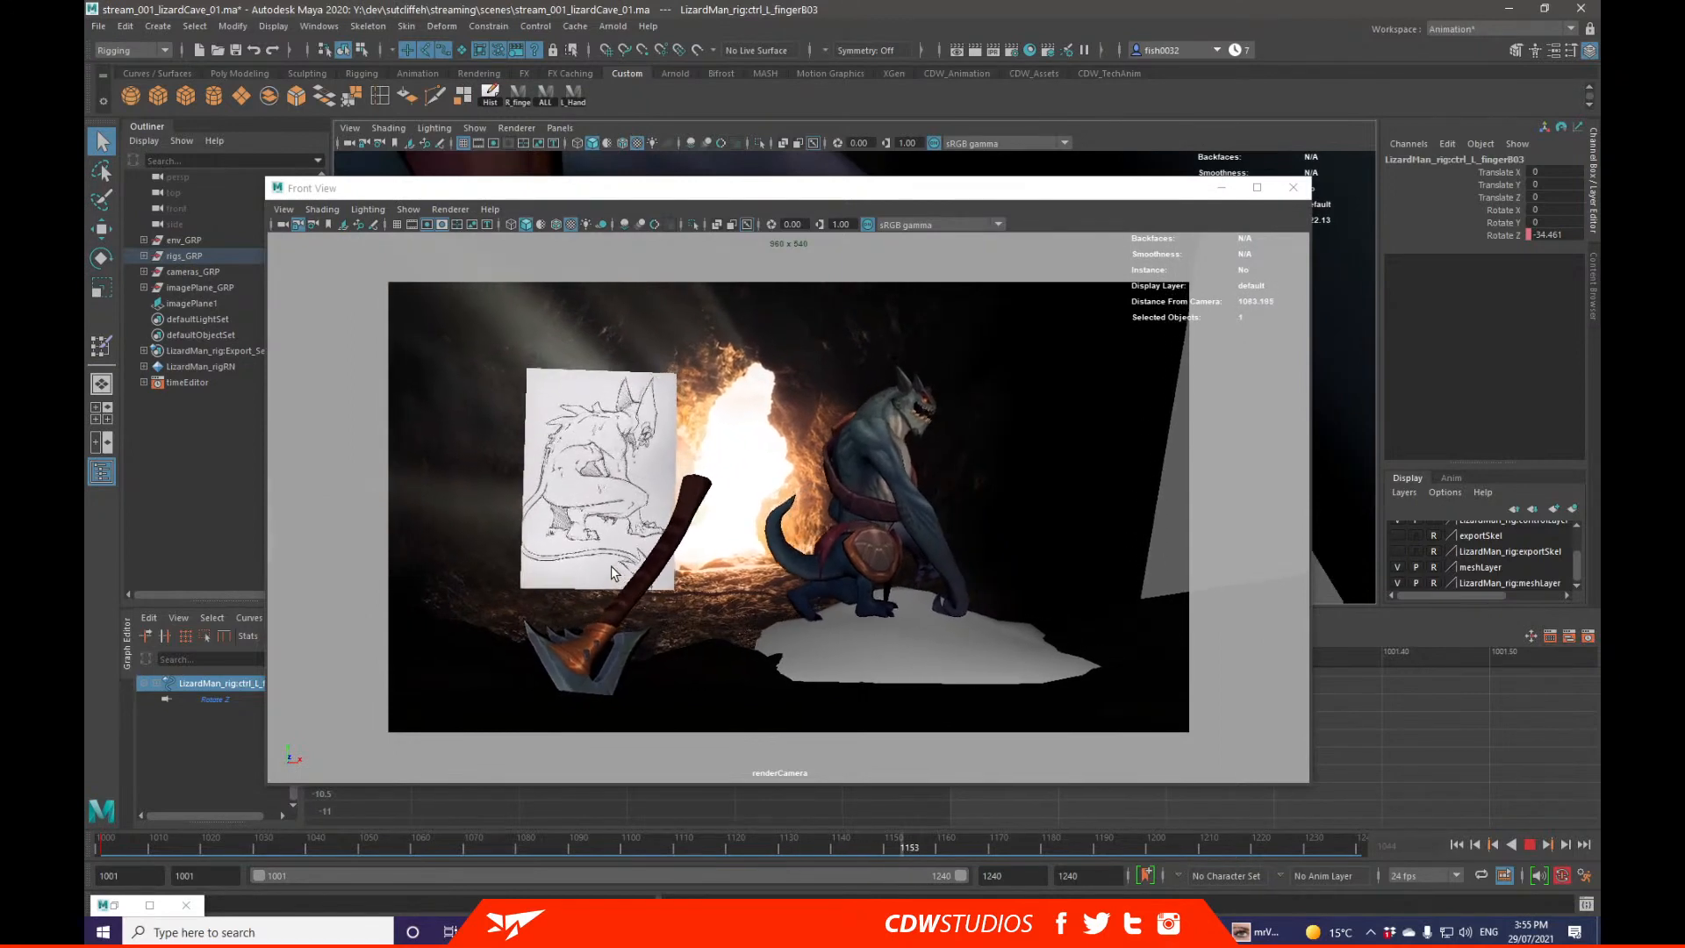
left_click(611, 565)
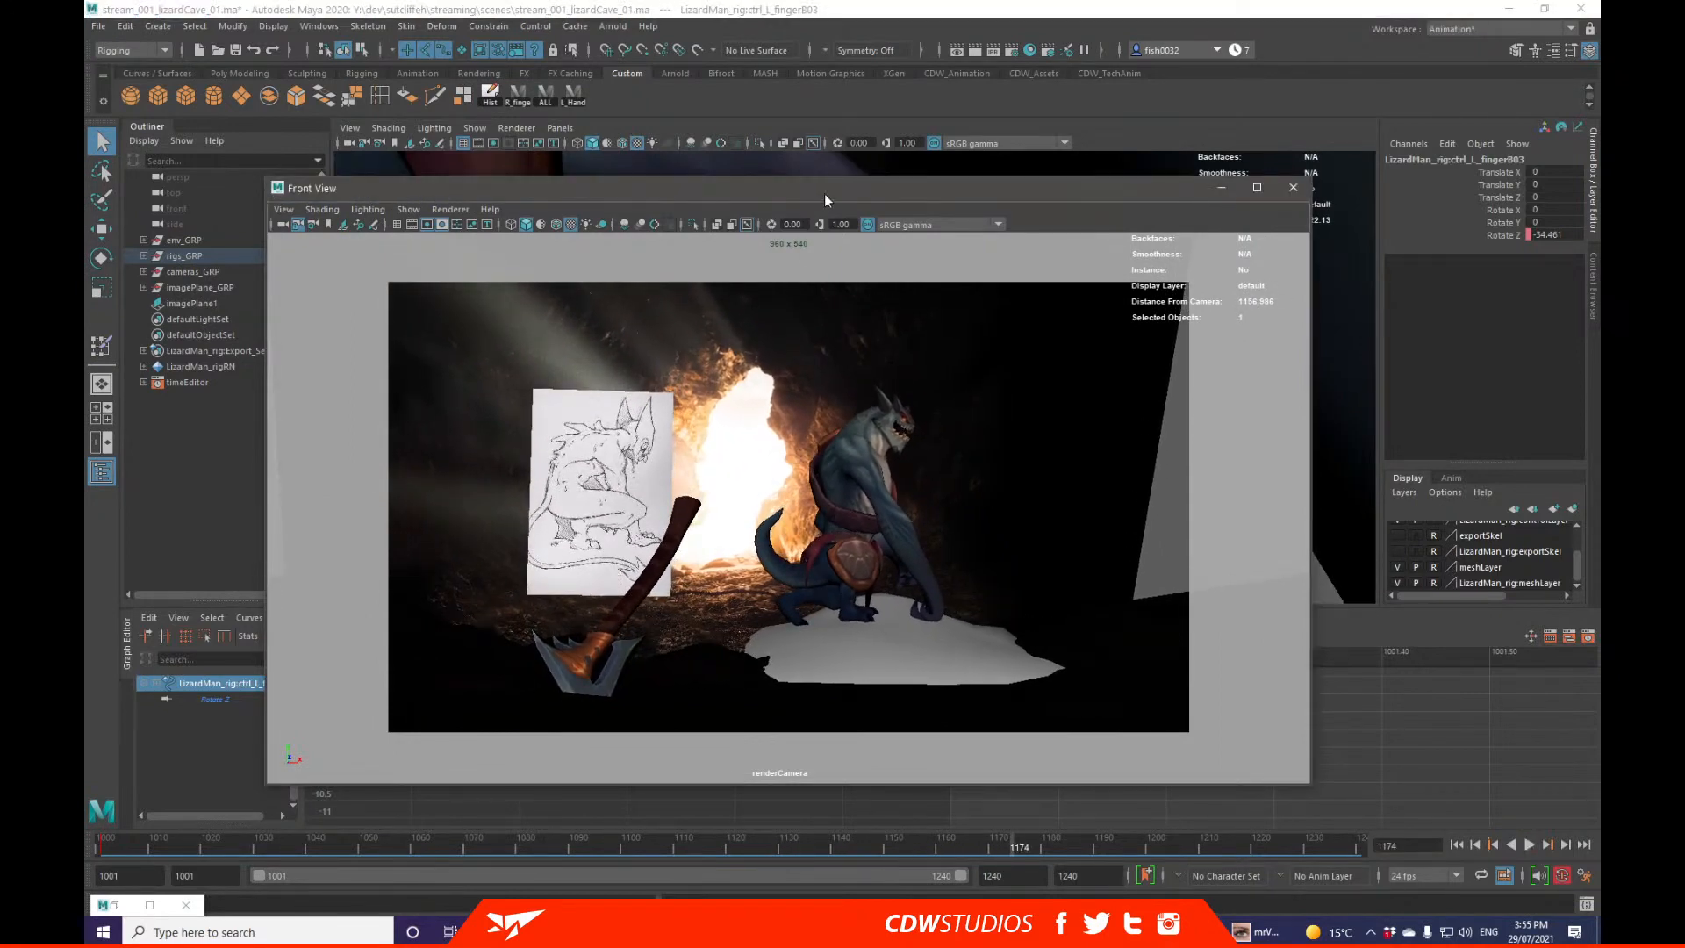
left_click(1292, 187)
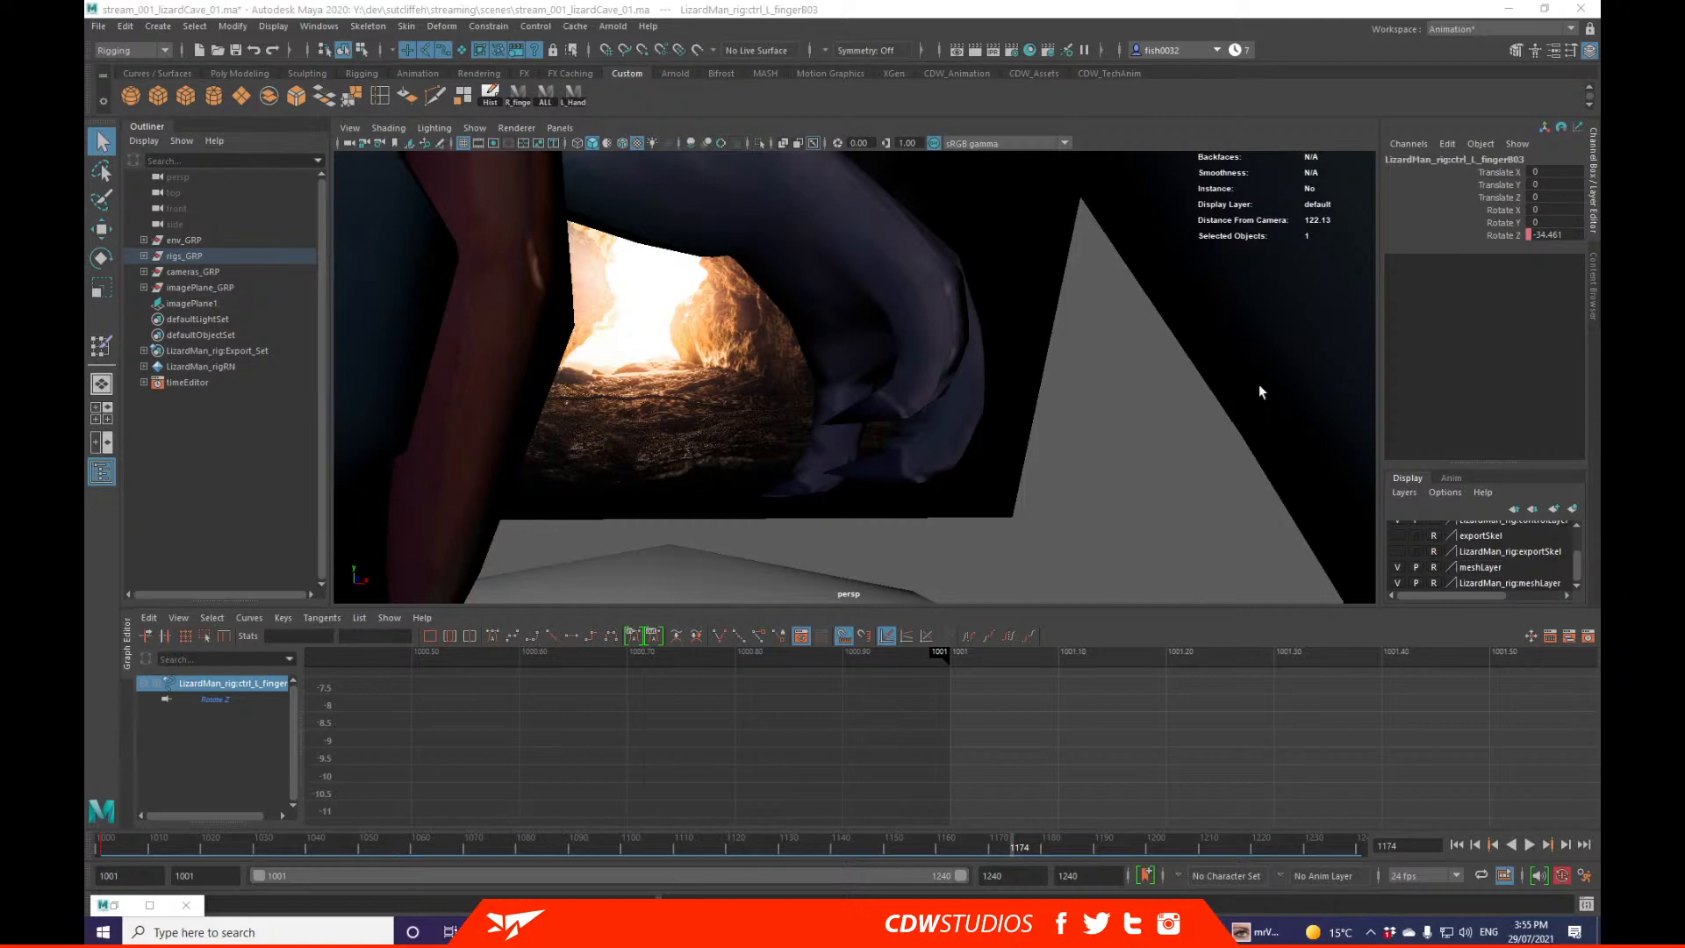
Step: Play the animation in the perspective view with the whole crouching body framed, and stop the playback
right_click_drag(1151, 374, 562, 428, "alt")
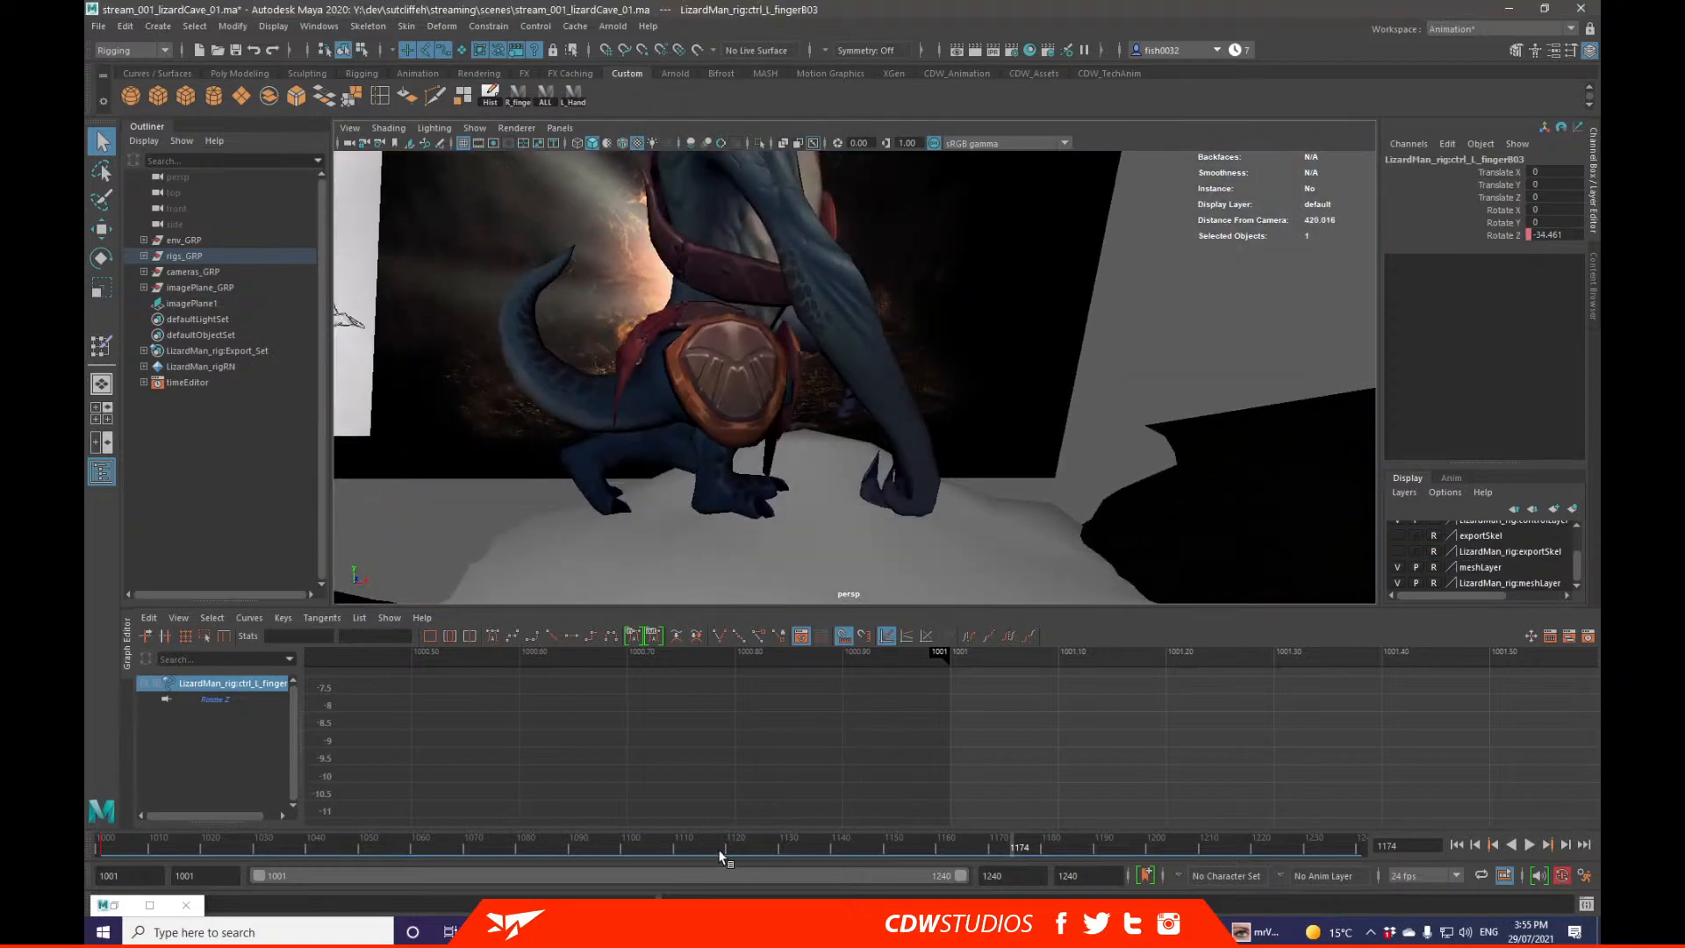
key("alt+v")
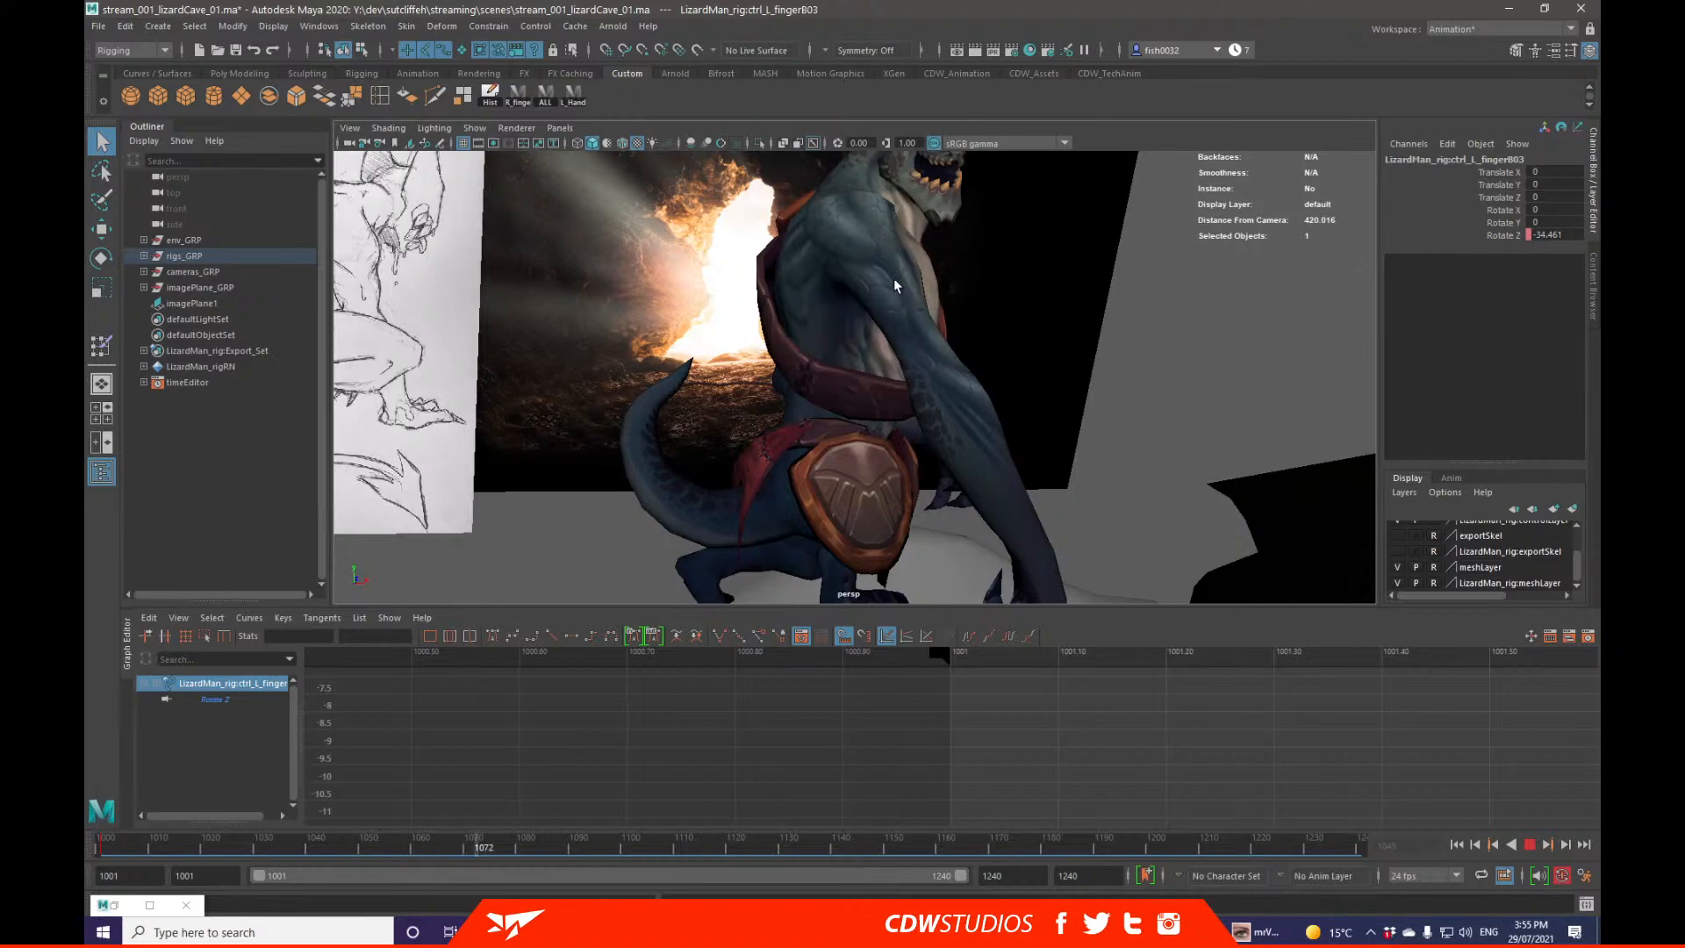
key("alt+v")
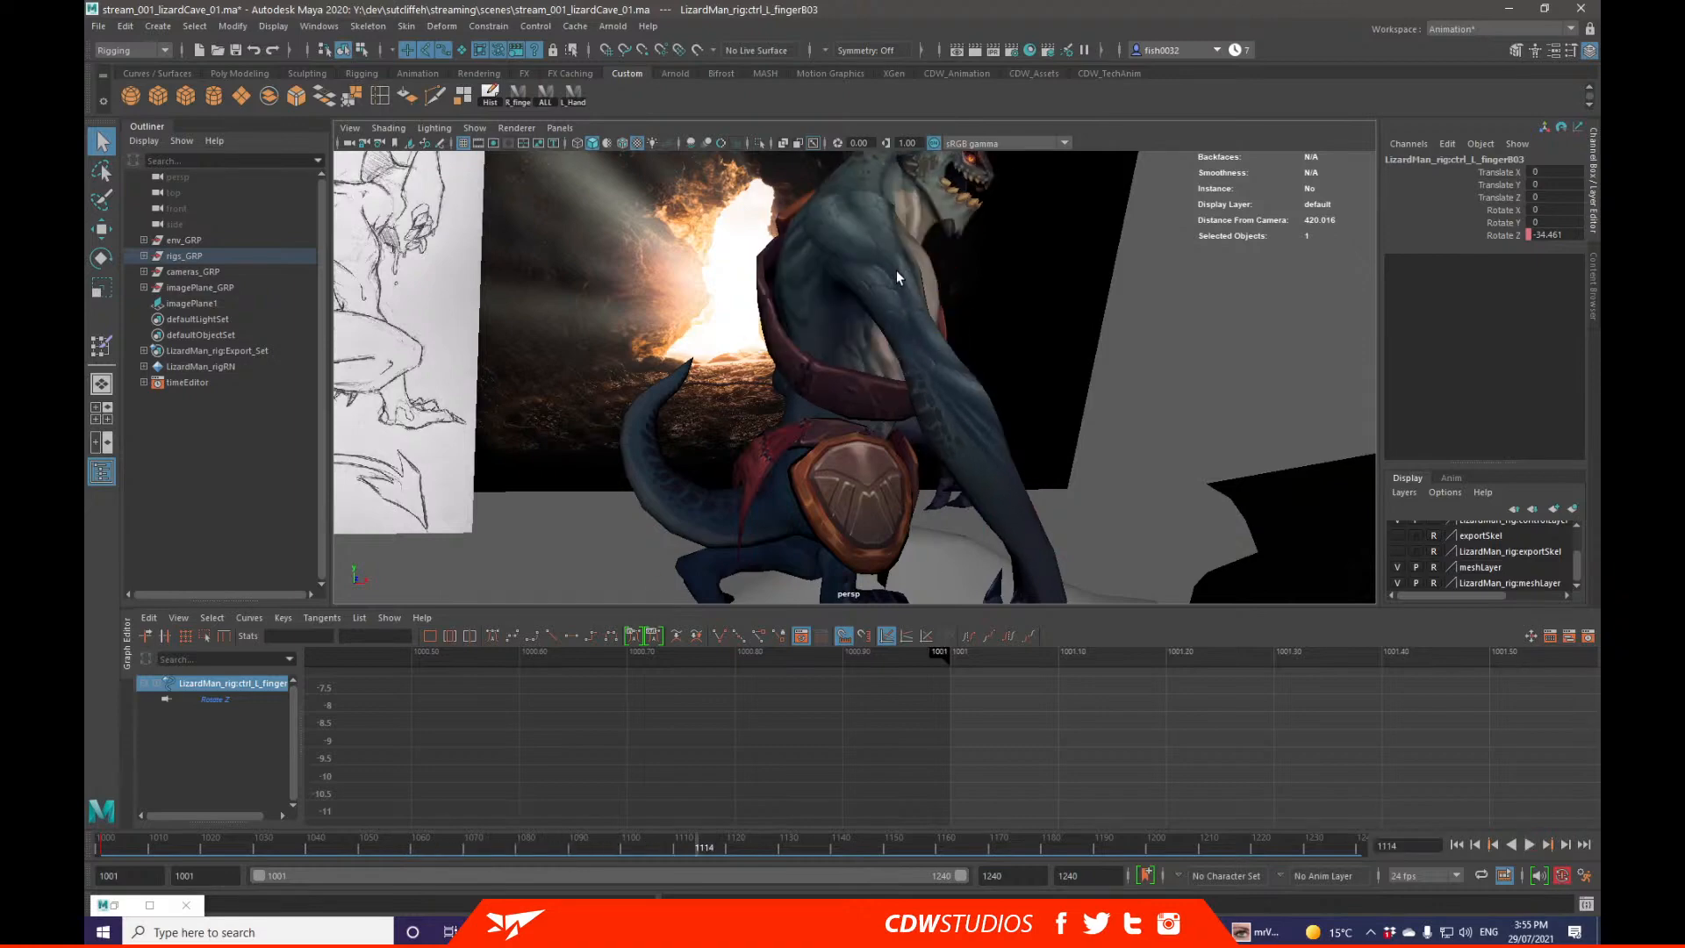
Step: Select the upper spine FK control (spine03FK) and delete its last set of keys, the one following frame 1086
left_click_drag(897, 271, 895, 395, "alt")
left_click(893, 466)
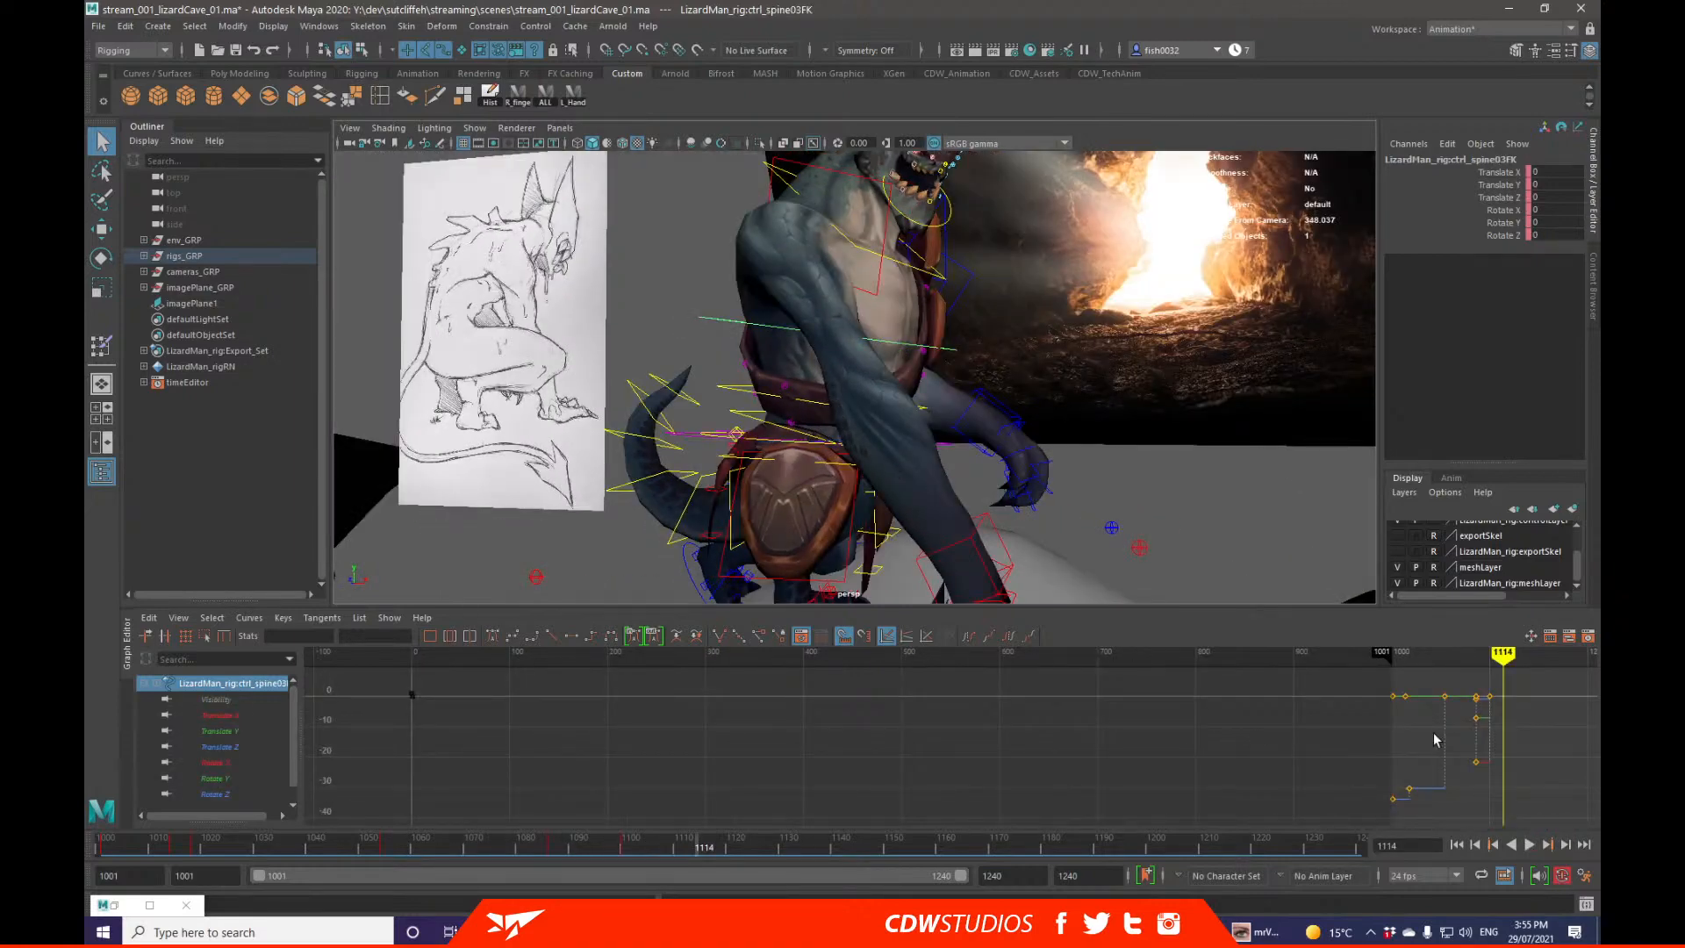
key("comma")
key("comma")
key("period")
key("comma")
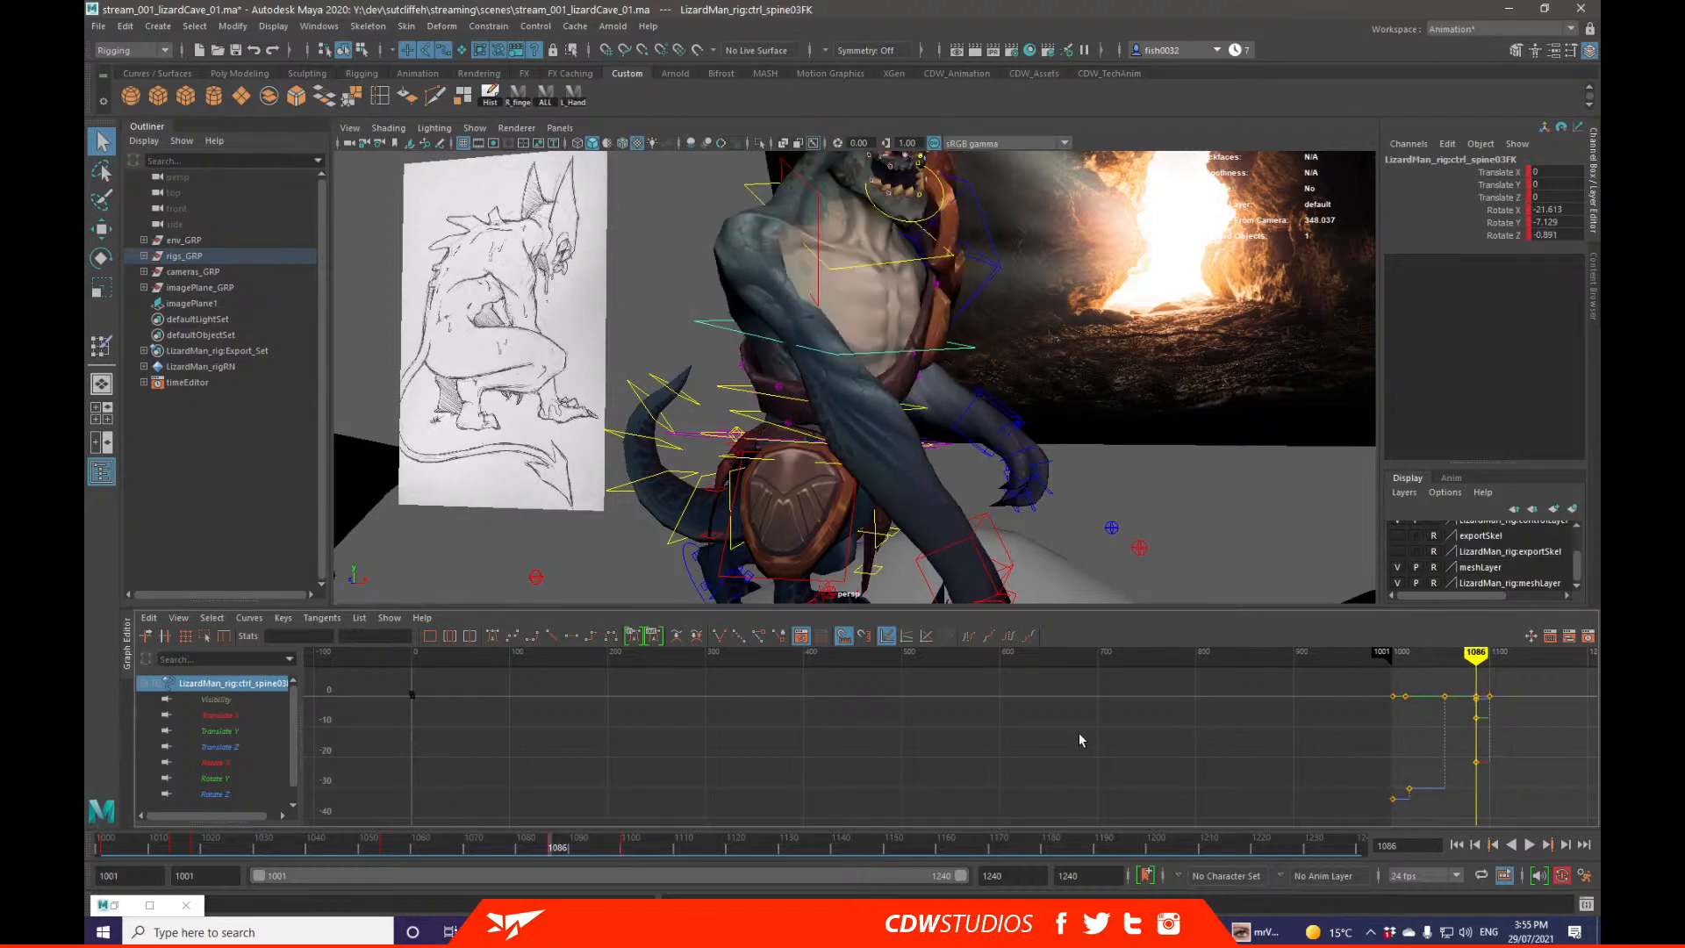
key("period")
right_click(707, 850)
left_click(772, 597)
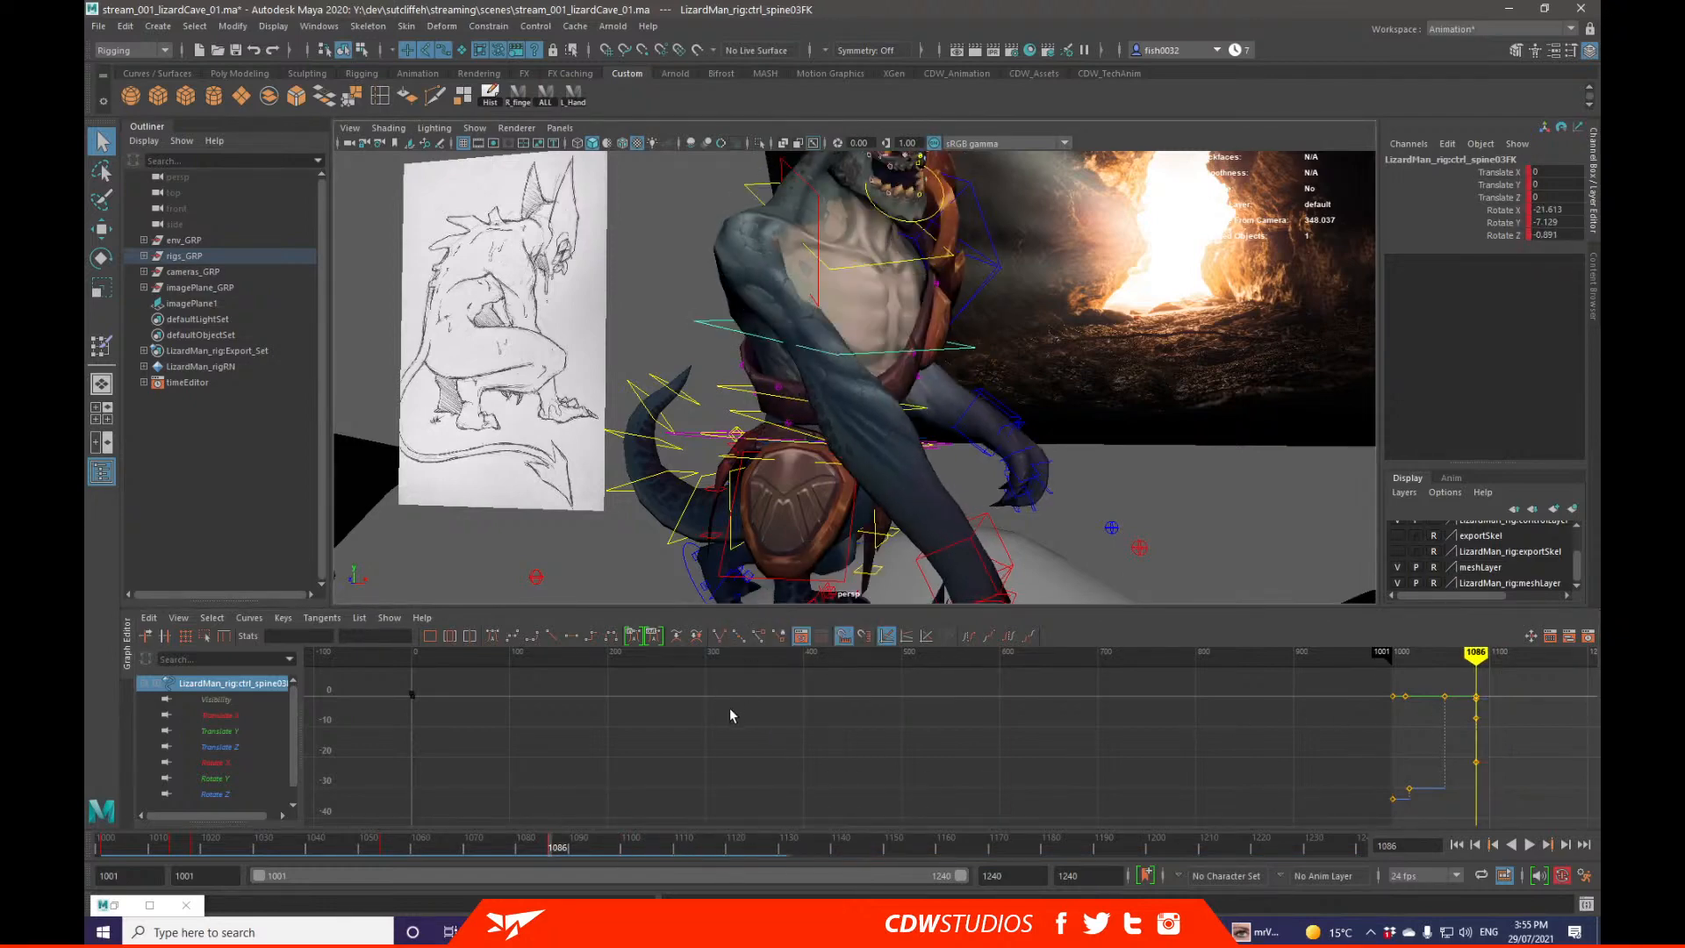
key("alt+shift+v")
key("period")
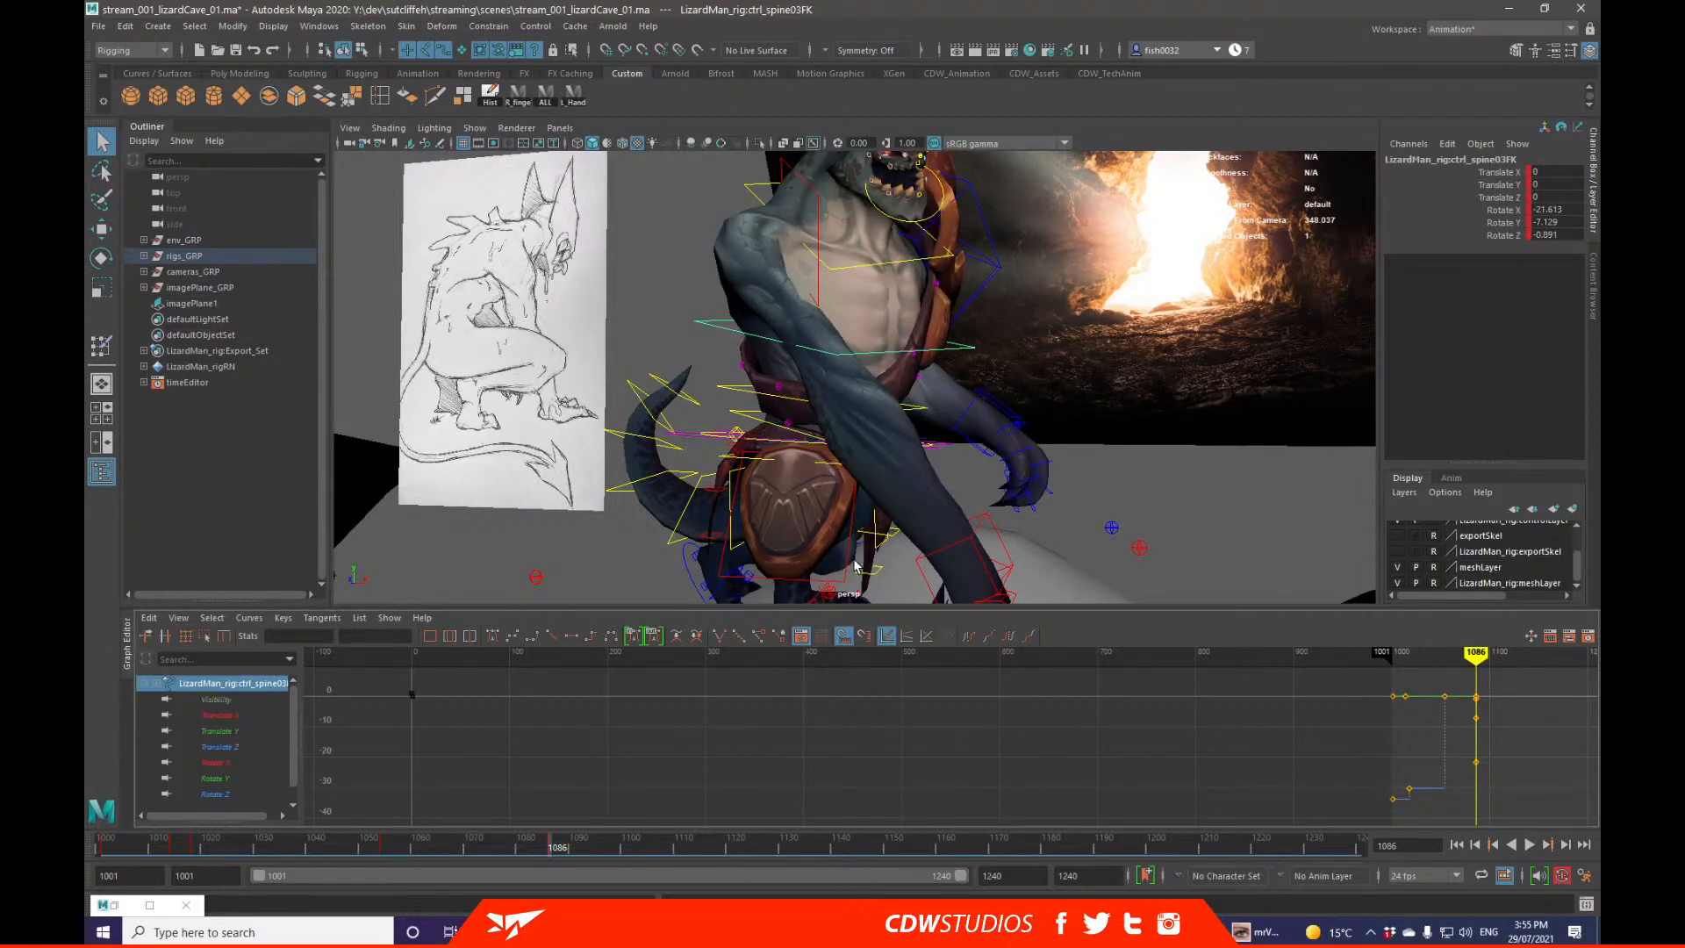
Step: Select the right wrist IK control and key all its translate and rotate channels at frame 1001
left_click(968, 545)
key("alt+shift+v")
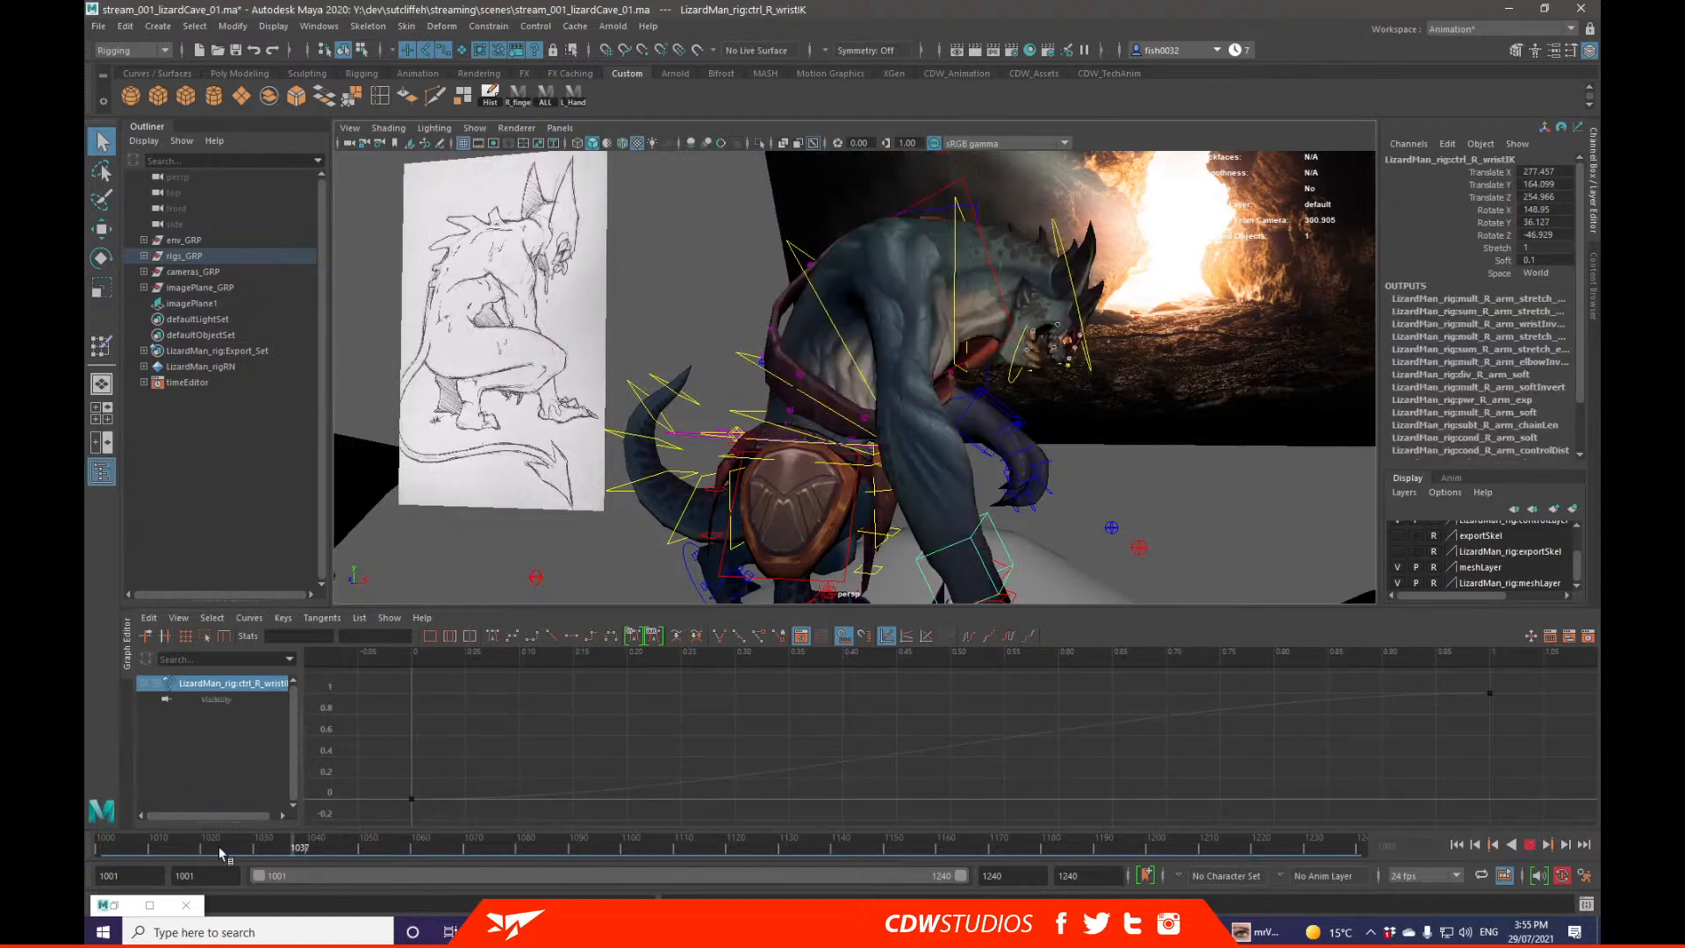
left_click(1486, 173)
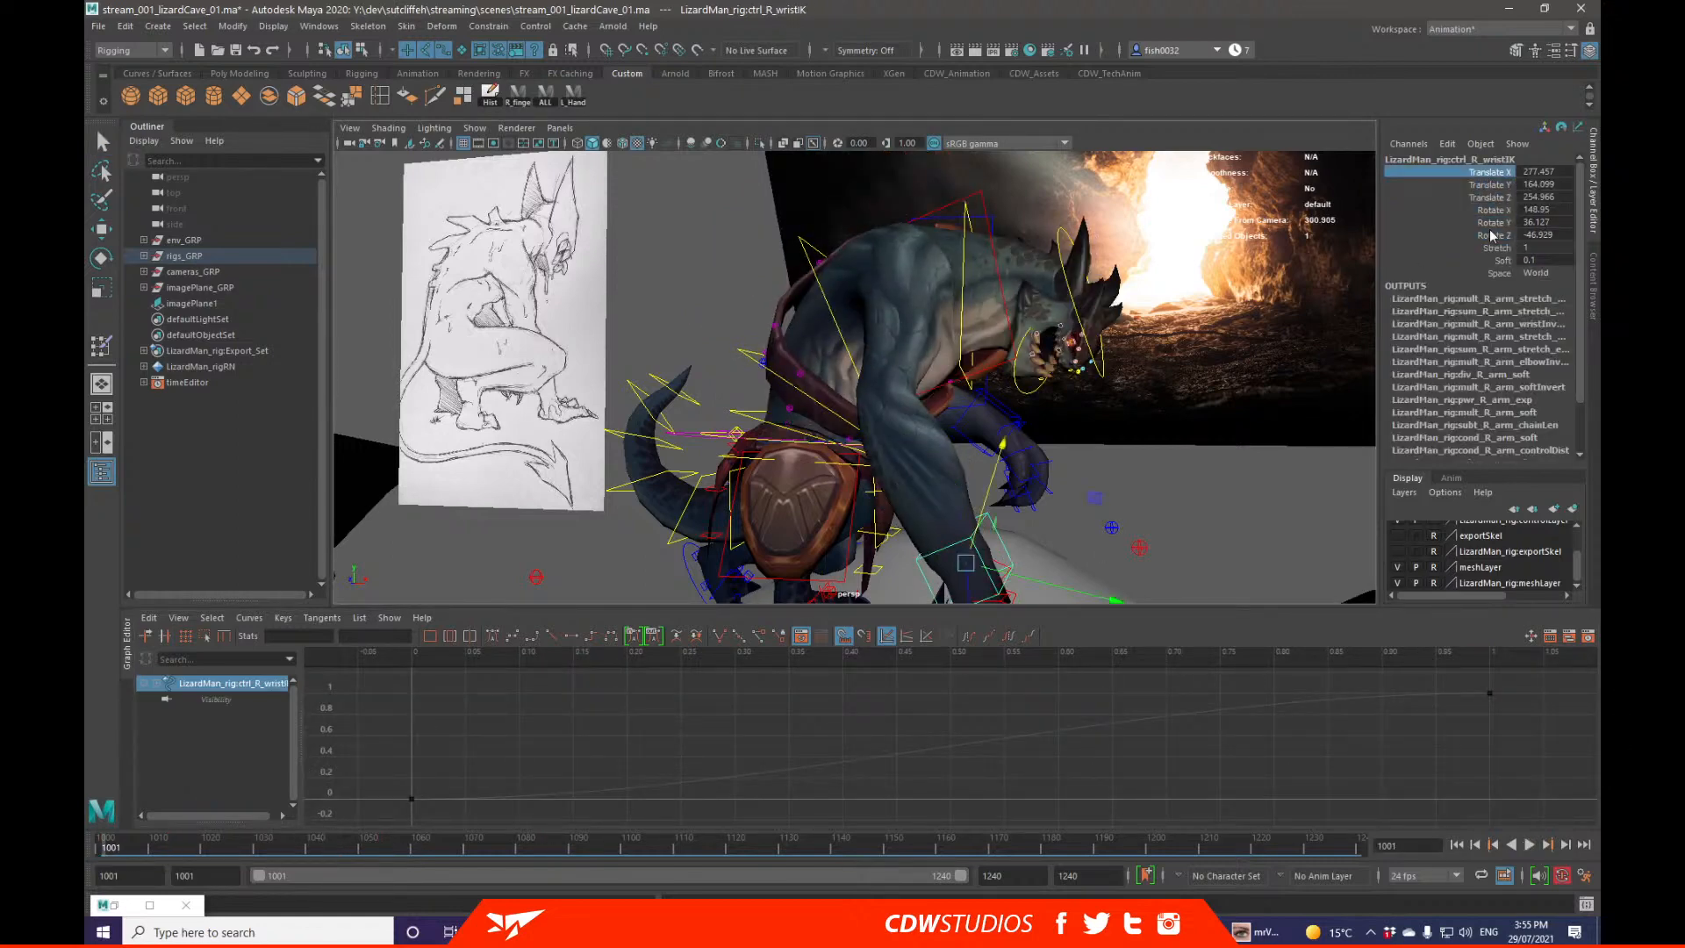
left_click_drag(1492, 235, 1487, 176)
right_click(1486, 176)
left_click(1439, 194)
Step: Play the animation from frame 1001 to check the right arm, and return to the first frame
left_click_drag(1097, 422, 909, 483, "alt")
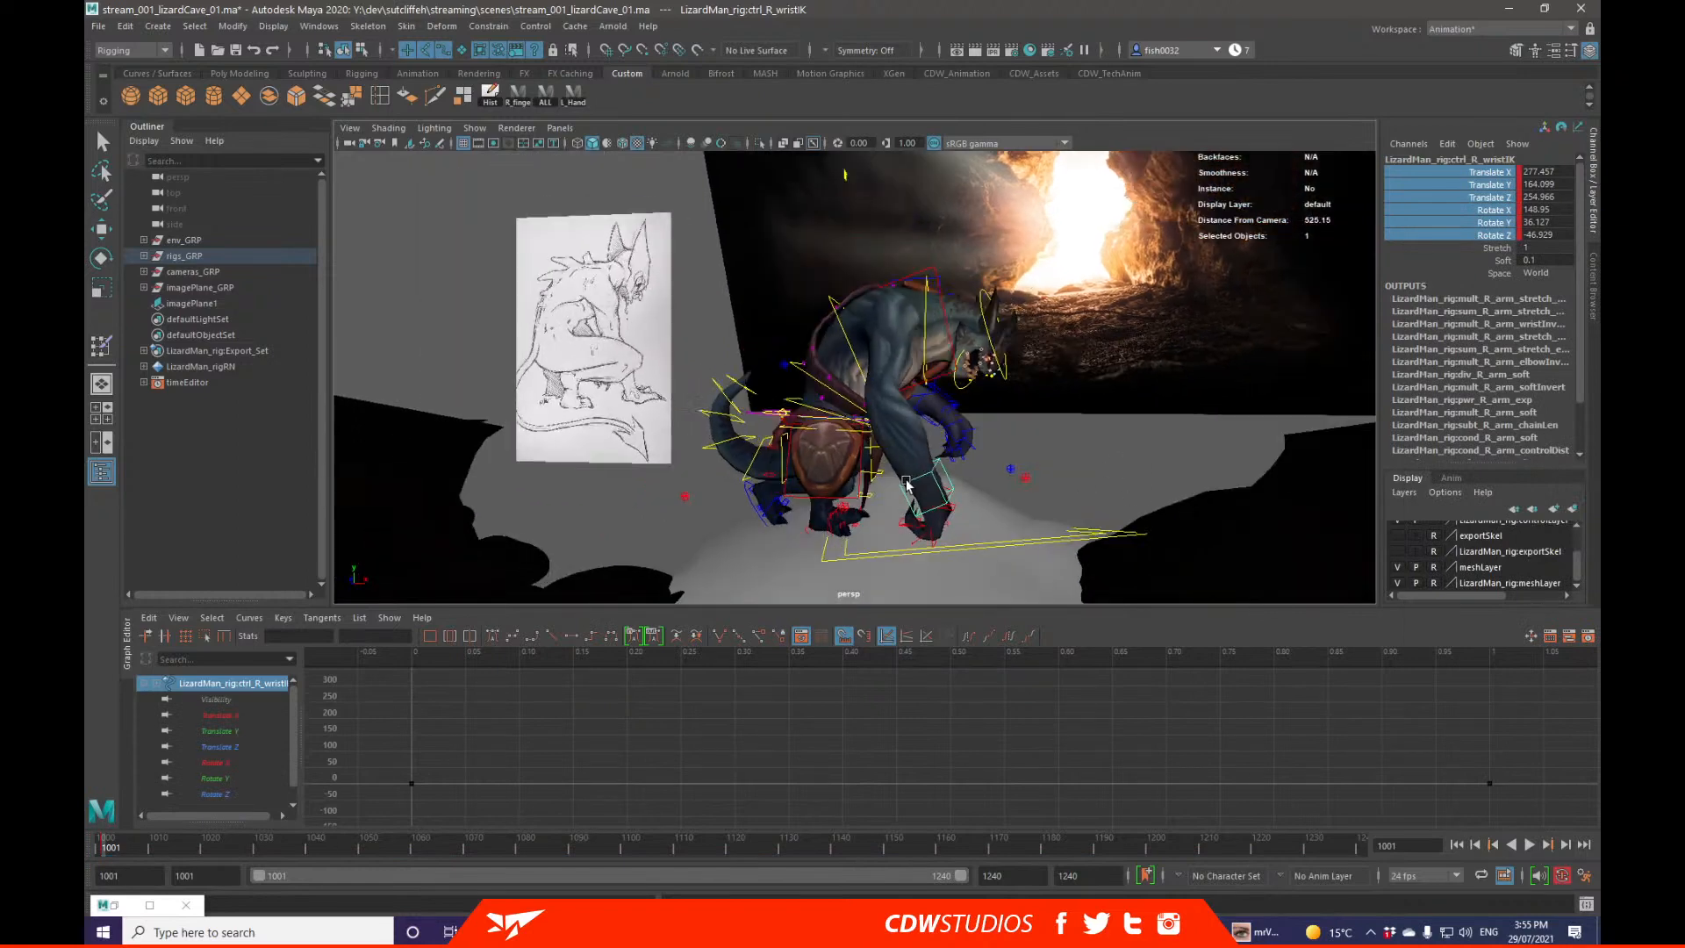
key("alt+v")
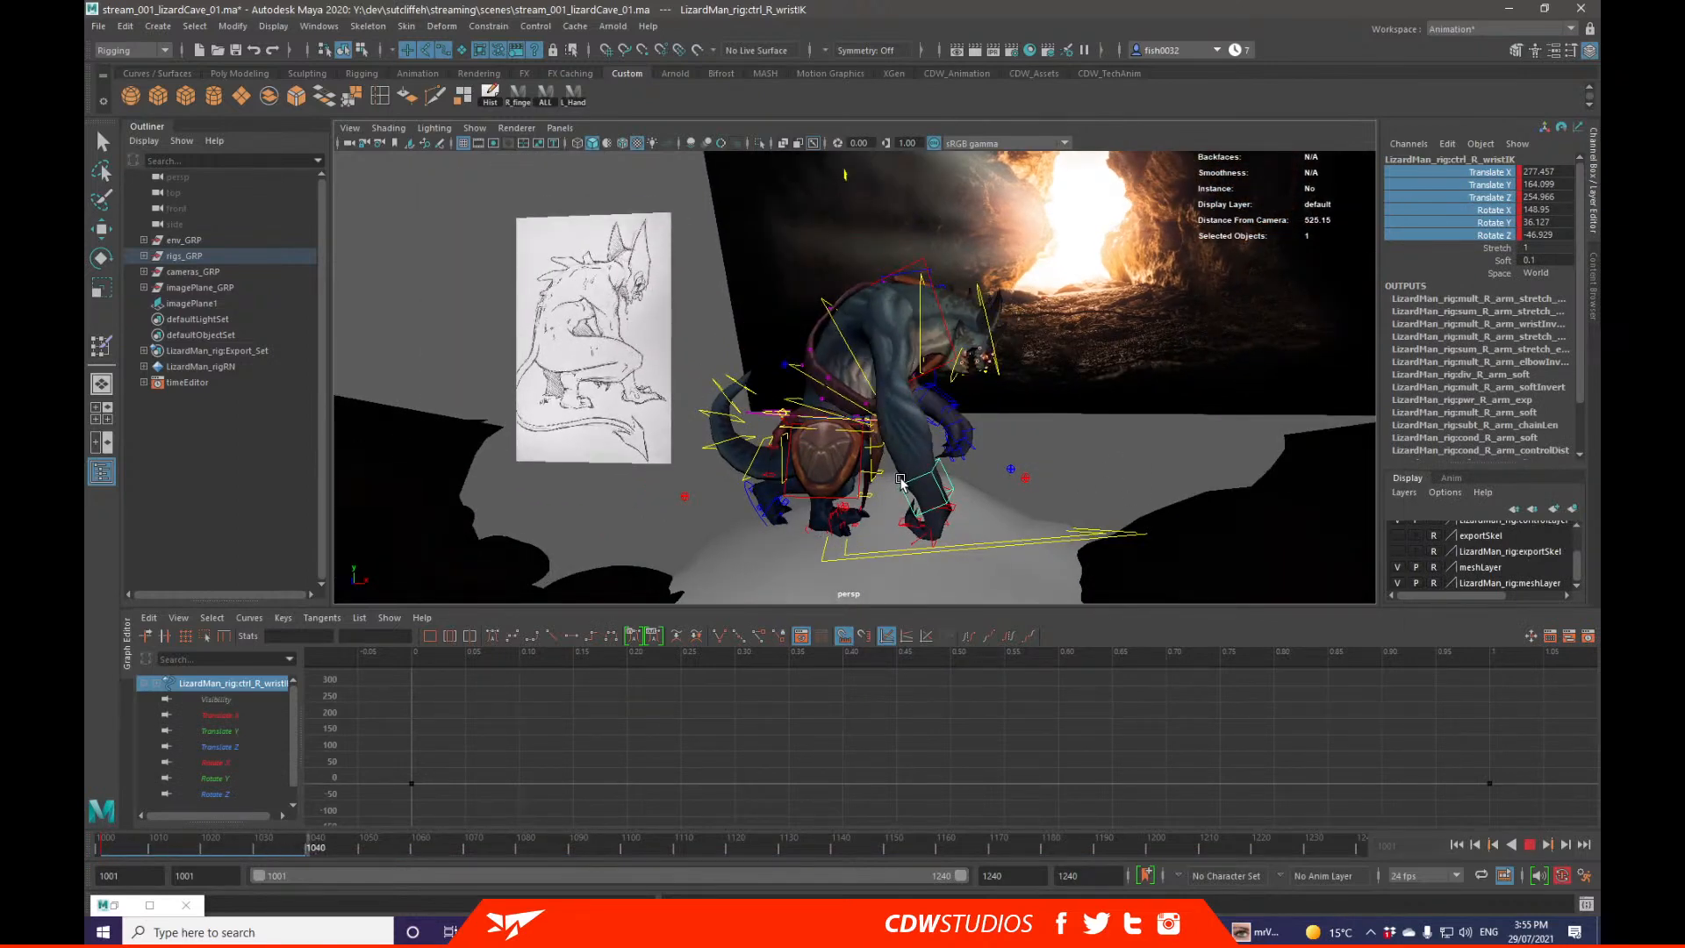
key("alt+v")
key("alt+shift+v")
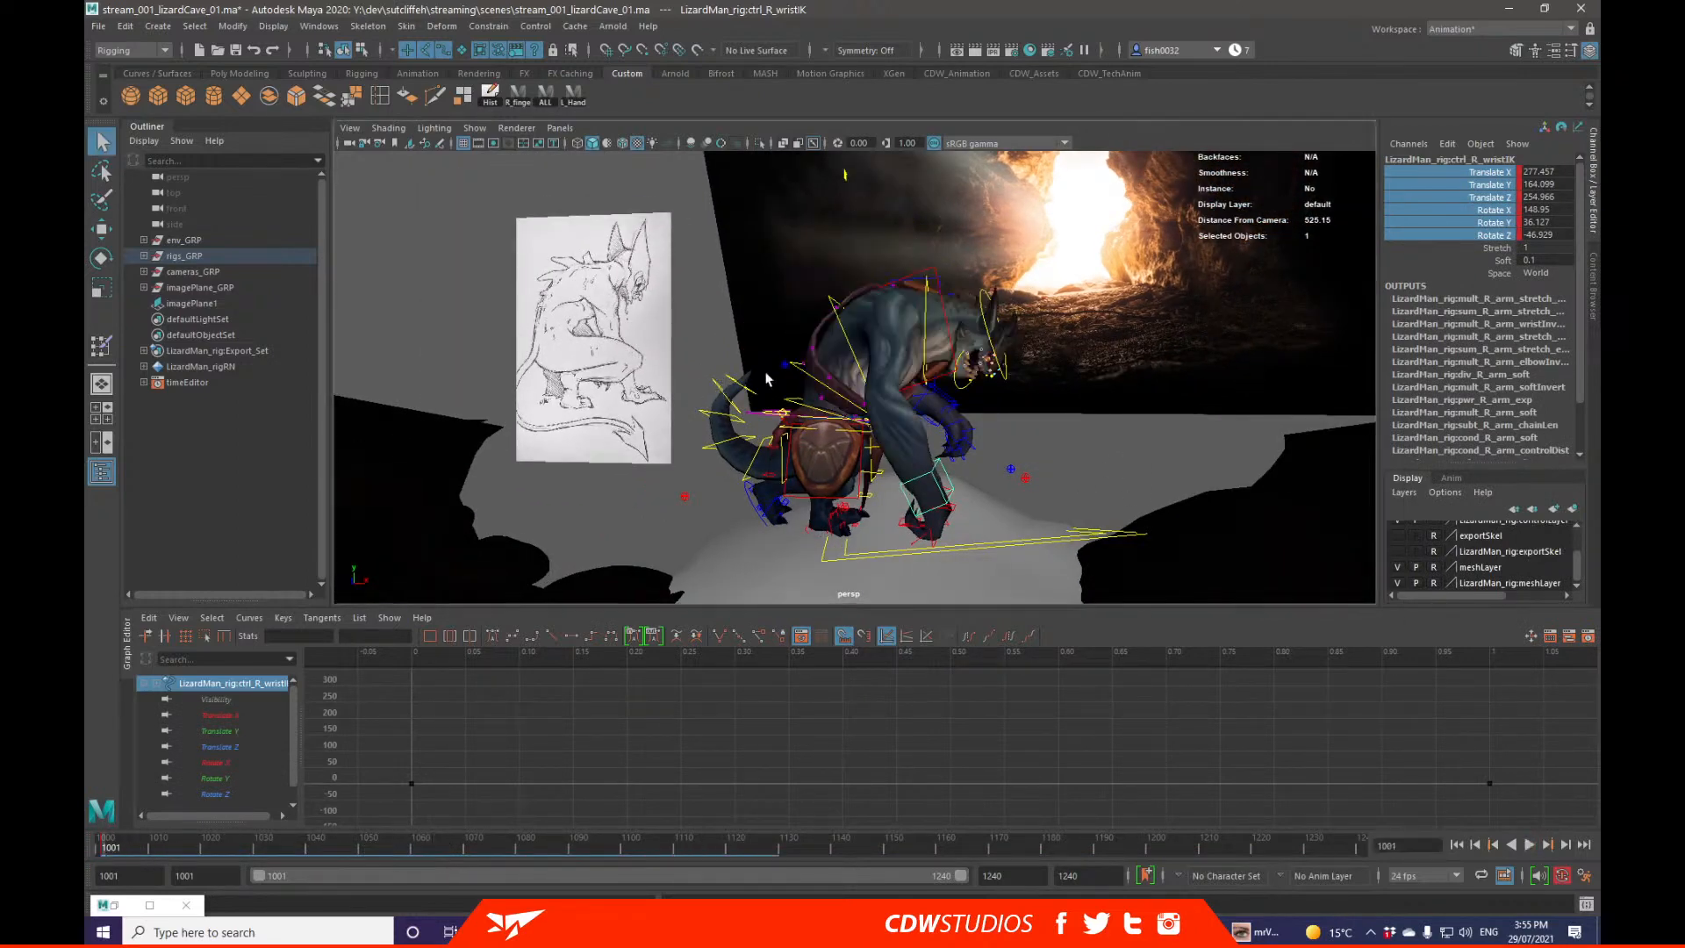
Step: Key the right clavicle control at frame 1018 with Rotate X about -18.1, Y about 1.3 and Z about 18.4
left_click_drag(928, 319, 888, 312, "alt")
left_click(888, 312)
key("alt+v")
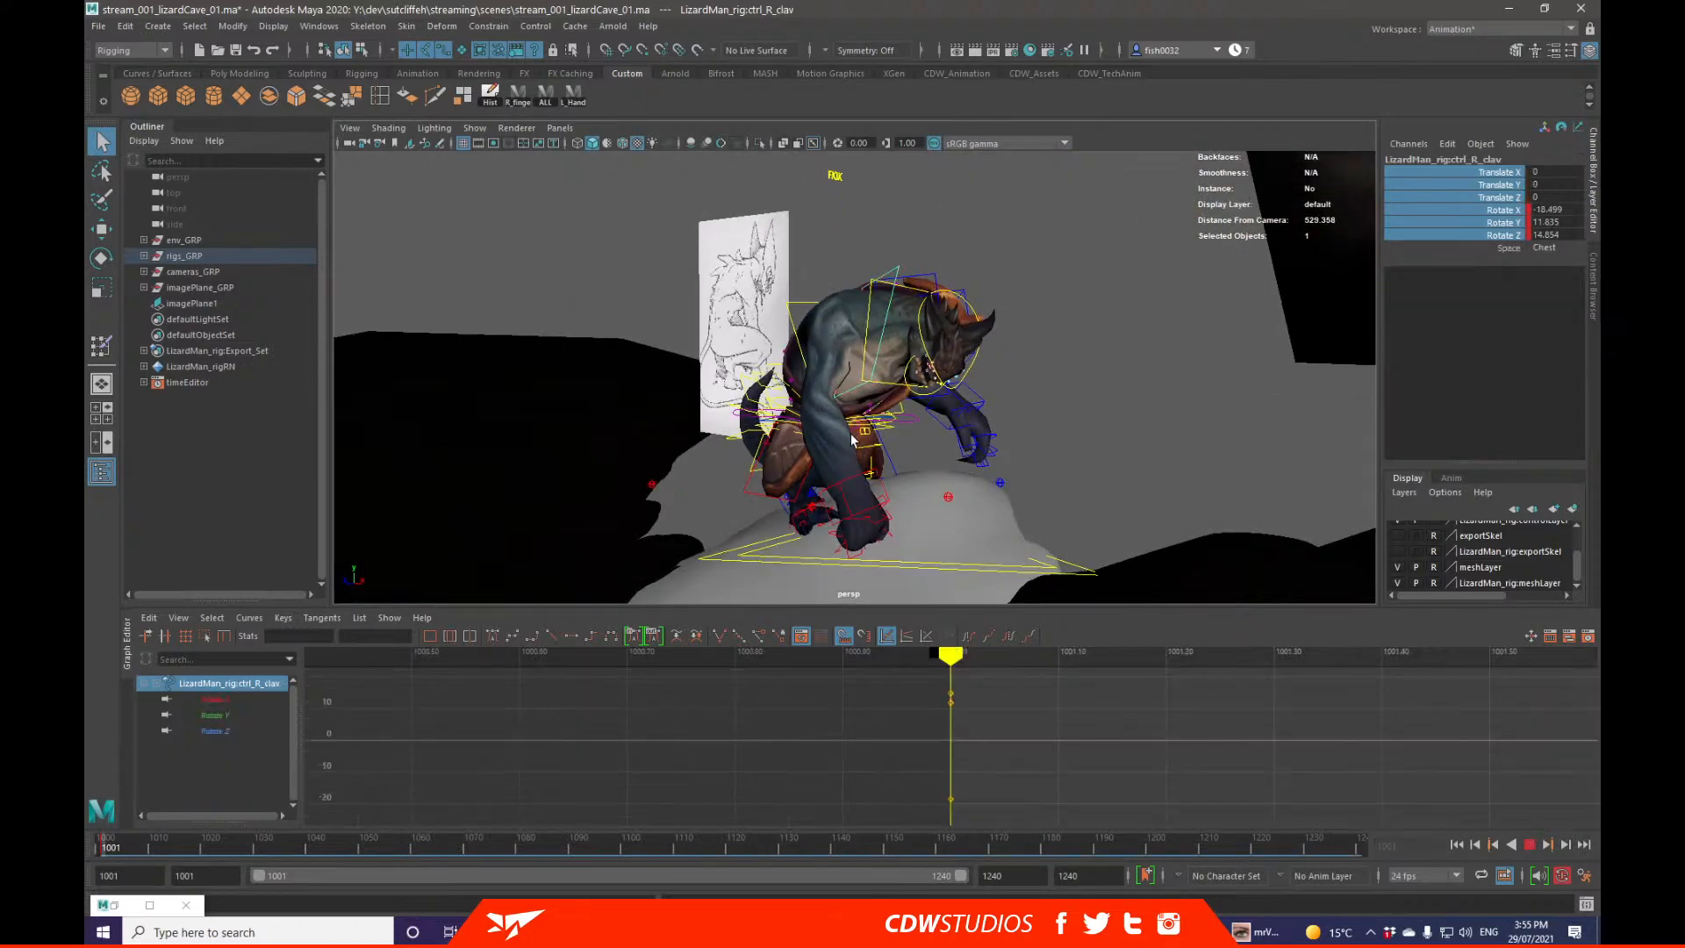
key("alt+v")
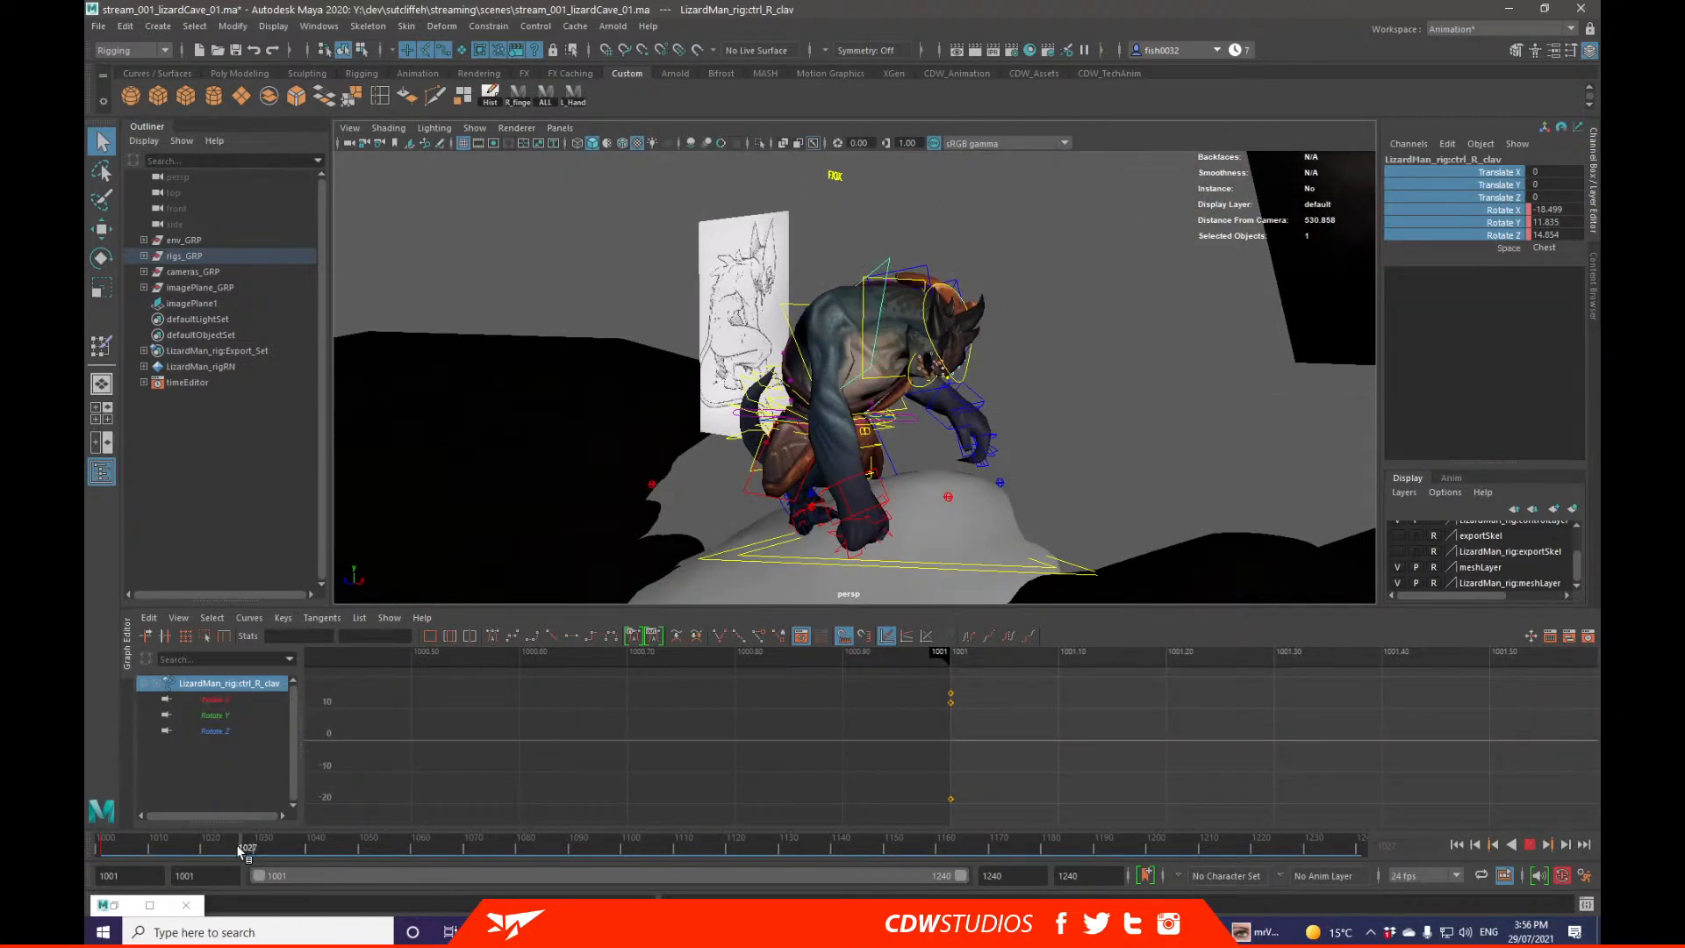
left_click_drag(250, 847, 194, 848)
key("alt+v")
key("e")
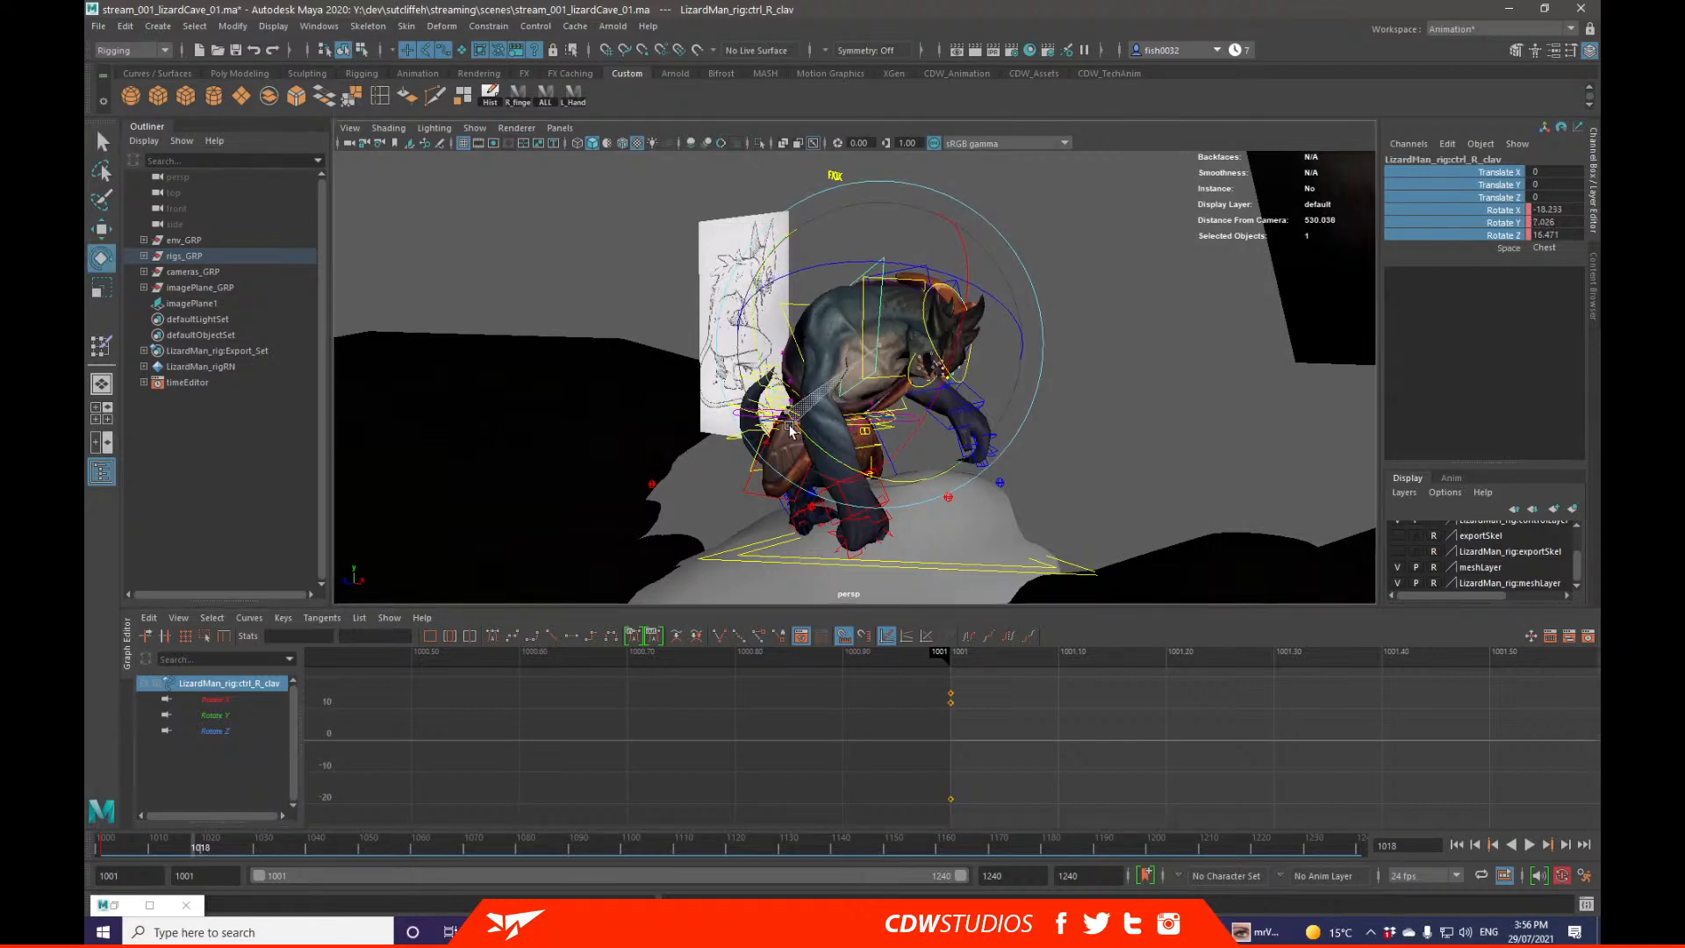
key("q")
Step: Return to frame 1001 and rotate the right clavicle control to about X -18.2, Y 6.9 and Z 16.5
key("alt+v")
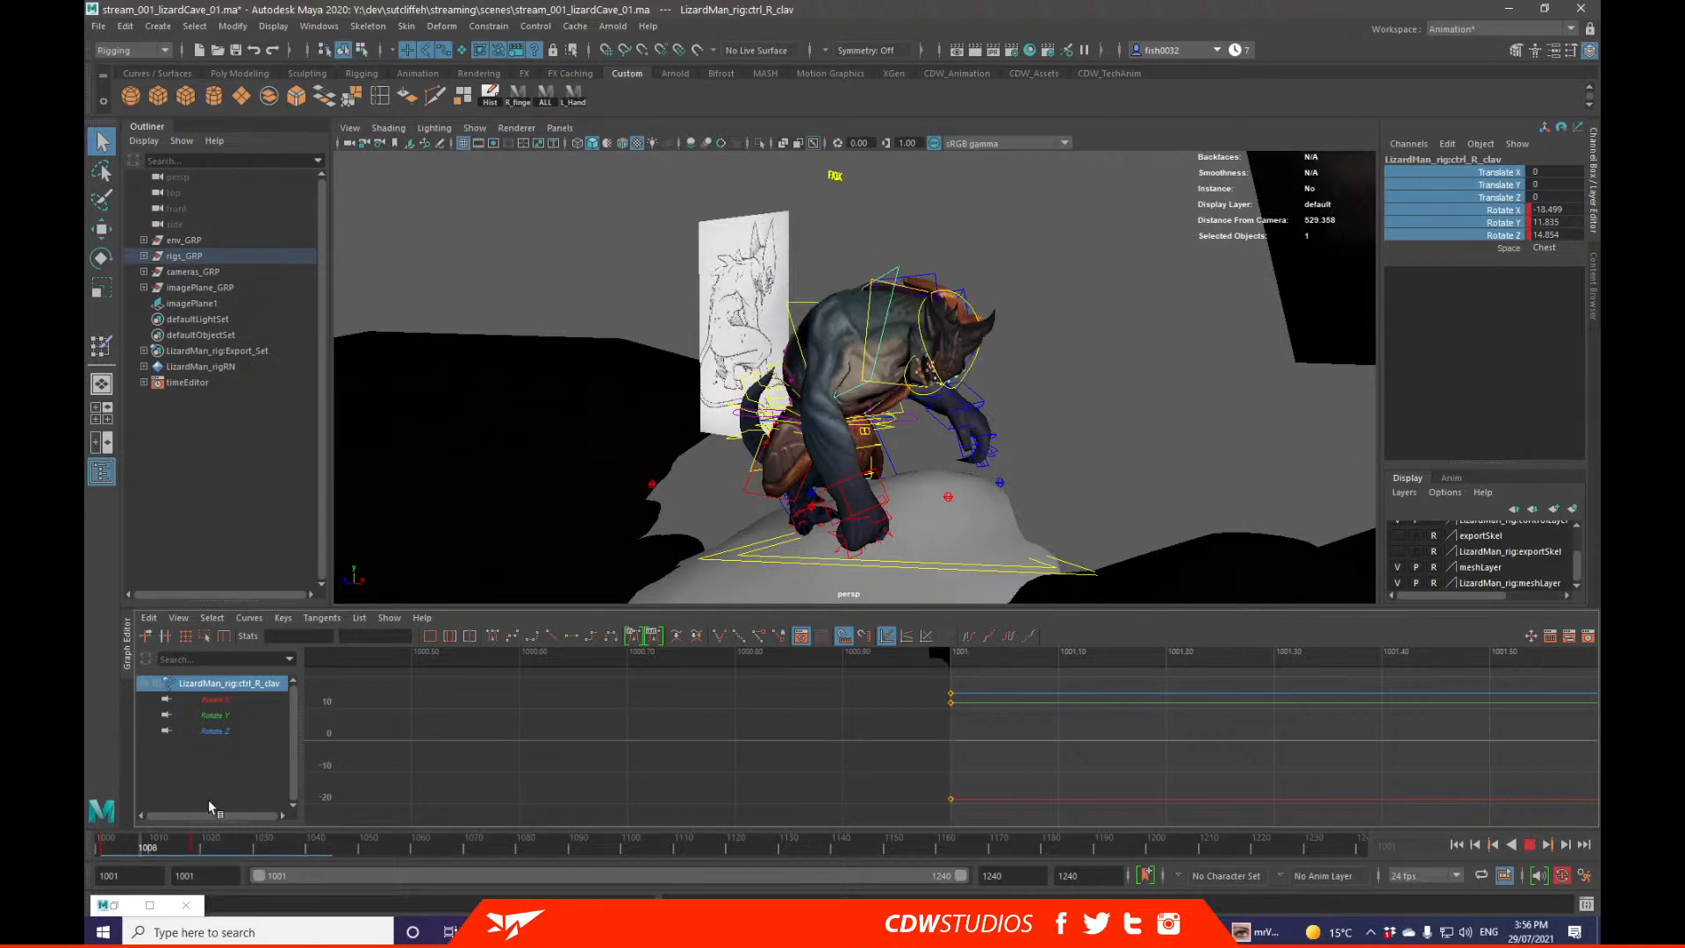
key("alt+shift+v")
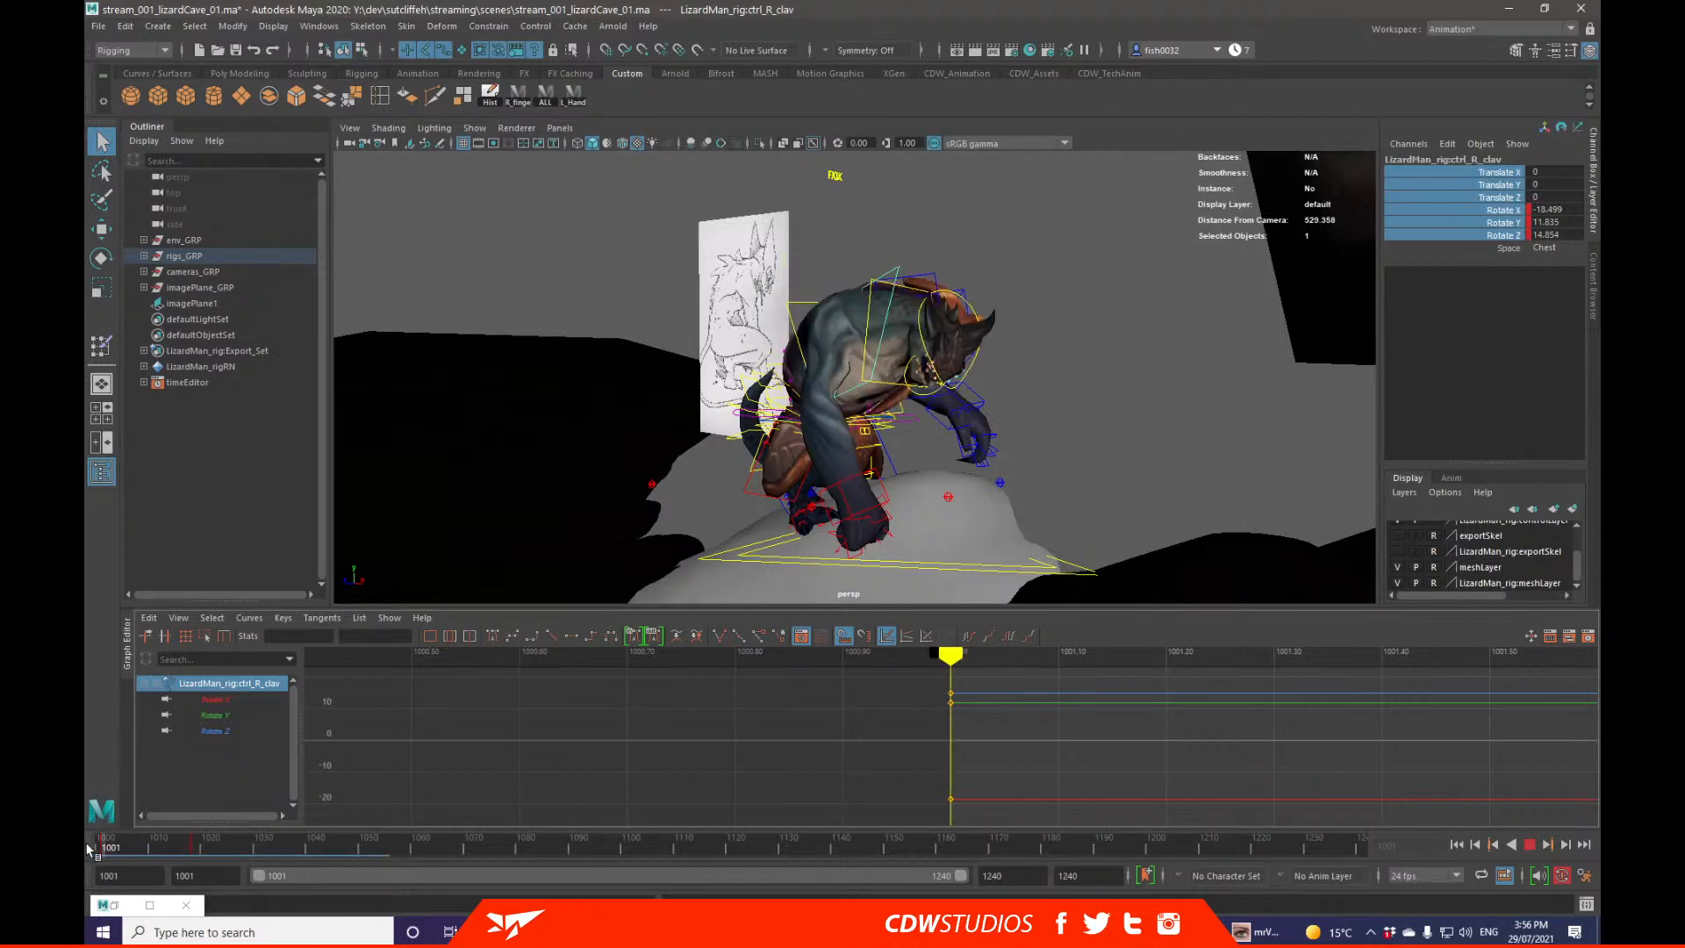
key("e")
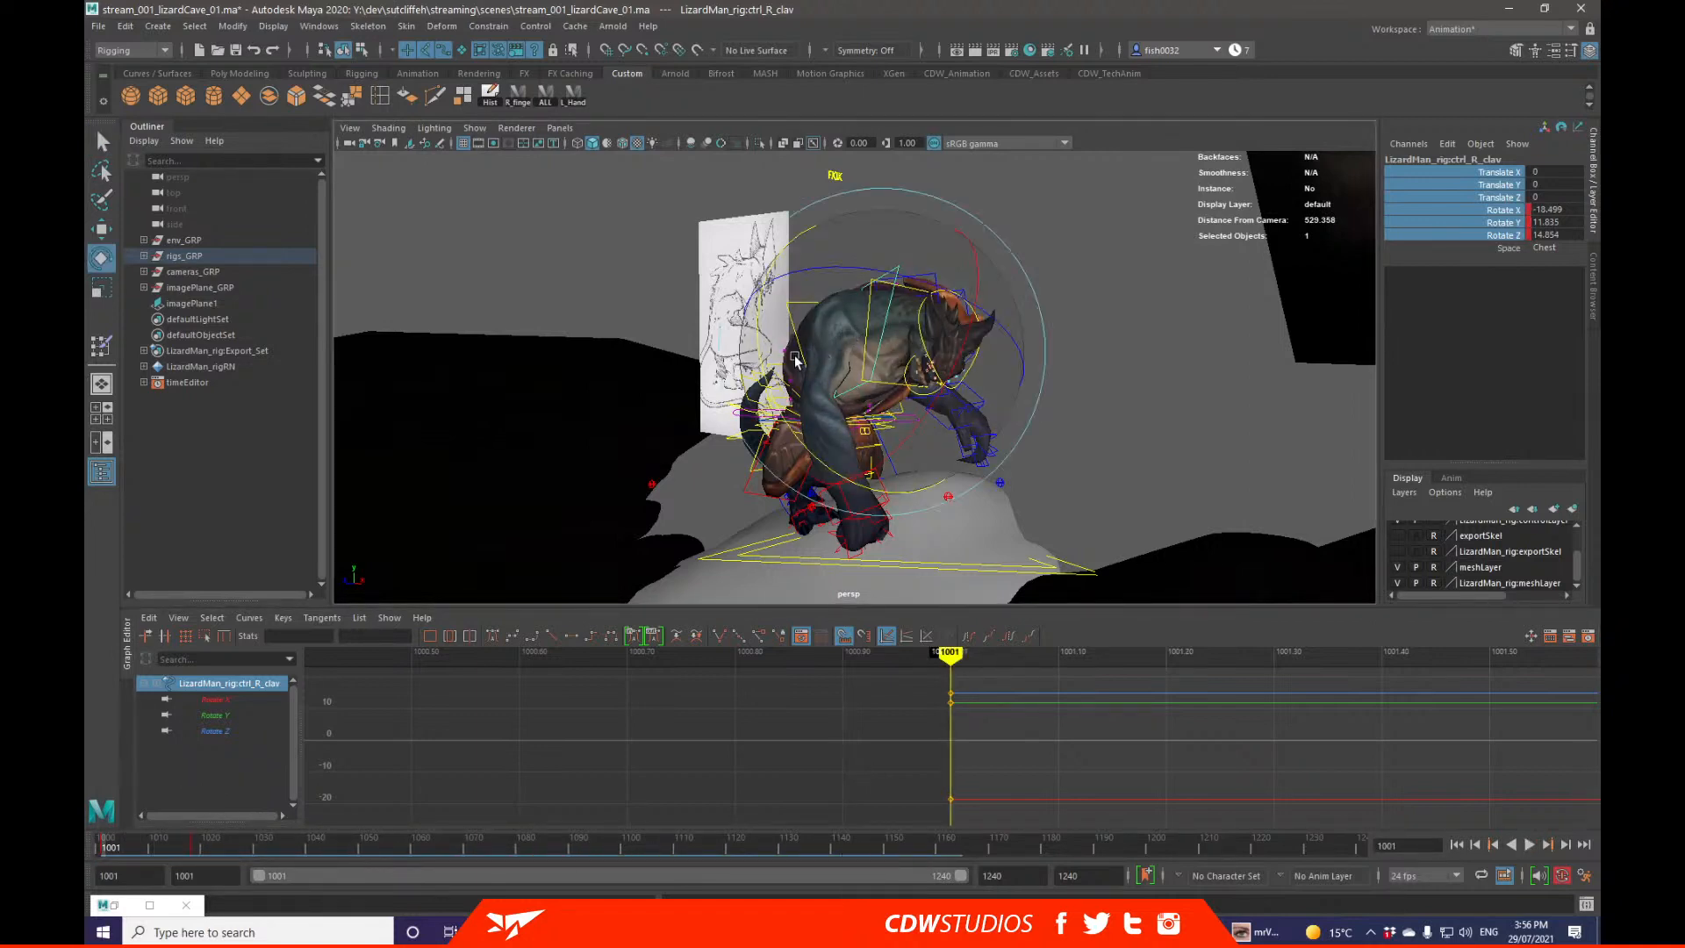
left_click_drag(847, 338, 878, 417)
key("q")
left_click(925, 373)
key("e")
key("q")
left_click(956, 423)
key("e")
key("q")
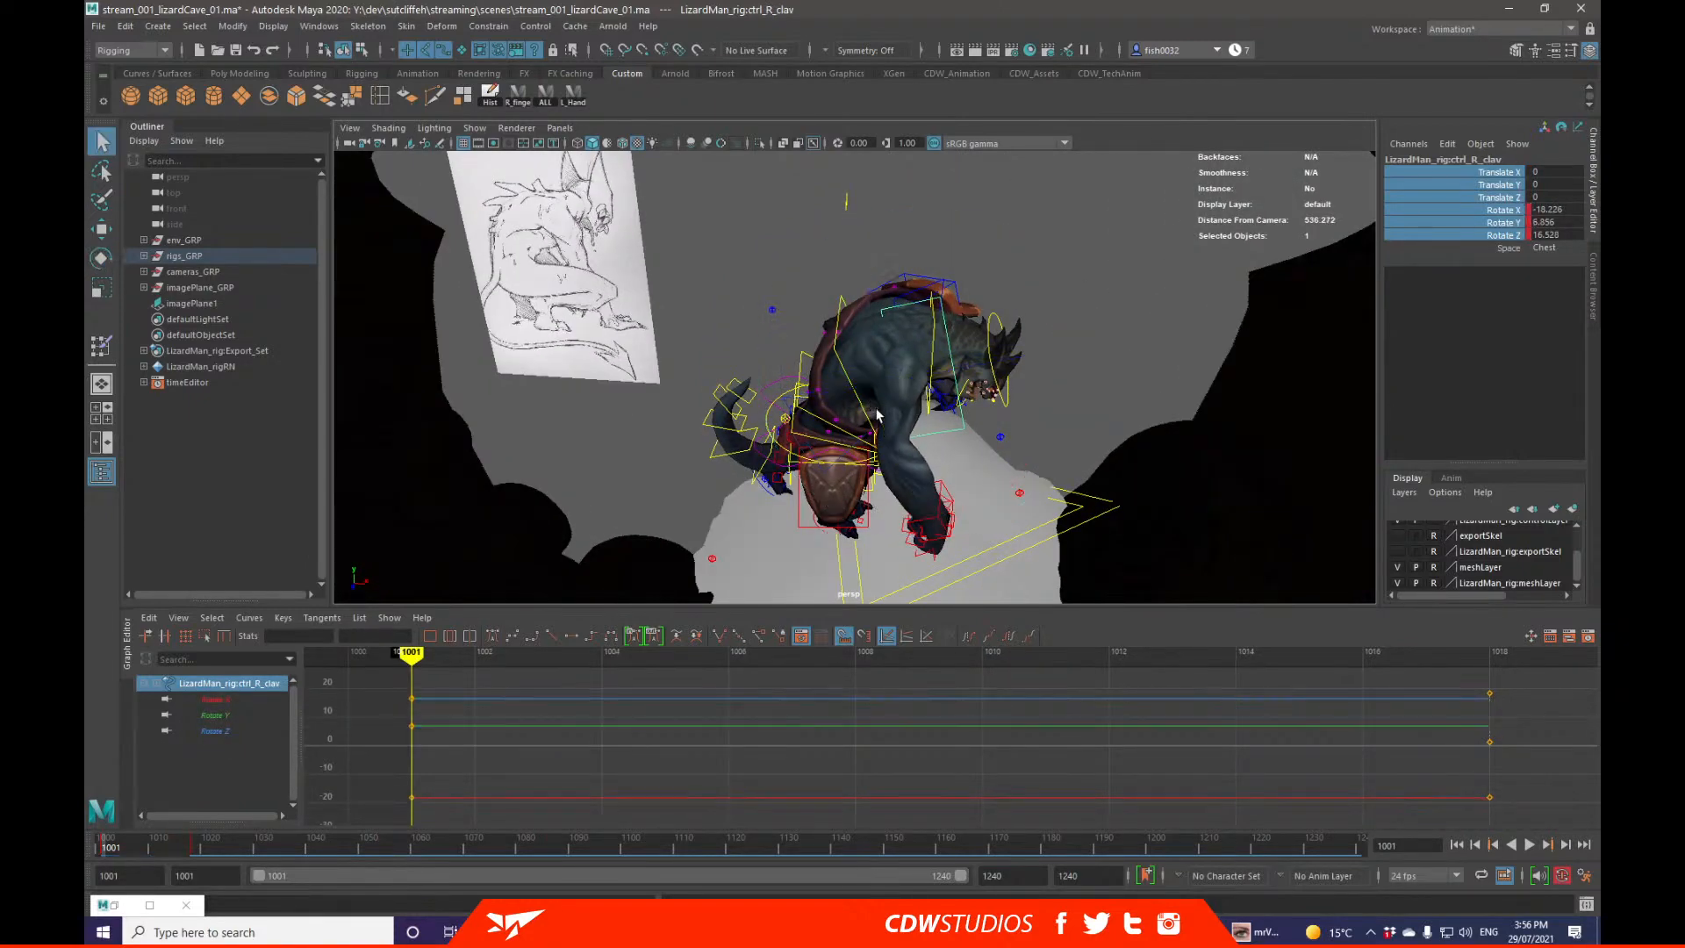
Step: Select the jaw control and set its Rotate X, Y and Z to 0 at frame 1054
key("alt+v")
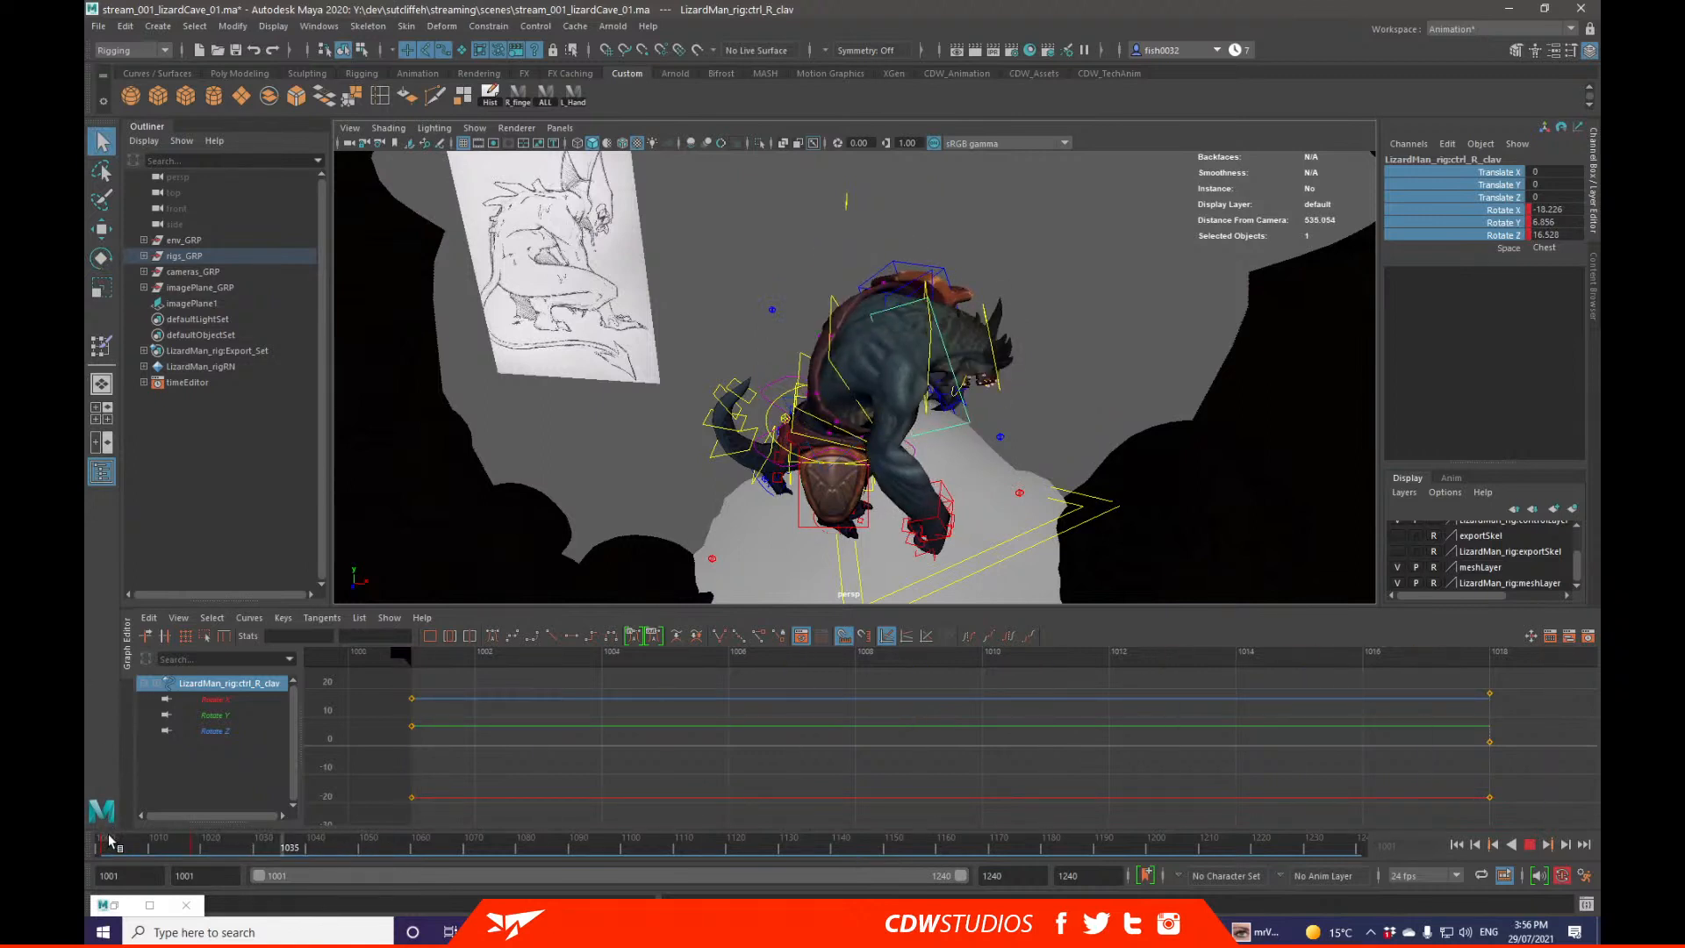
key("alt+v")
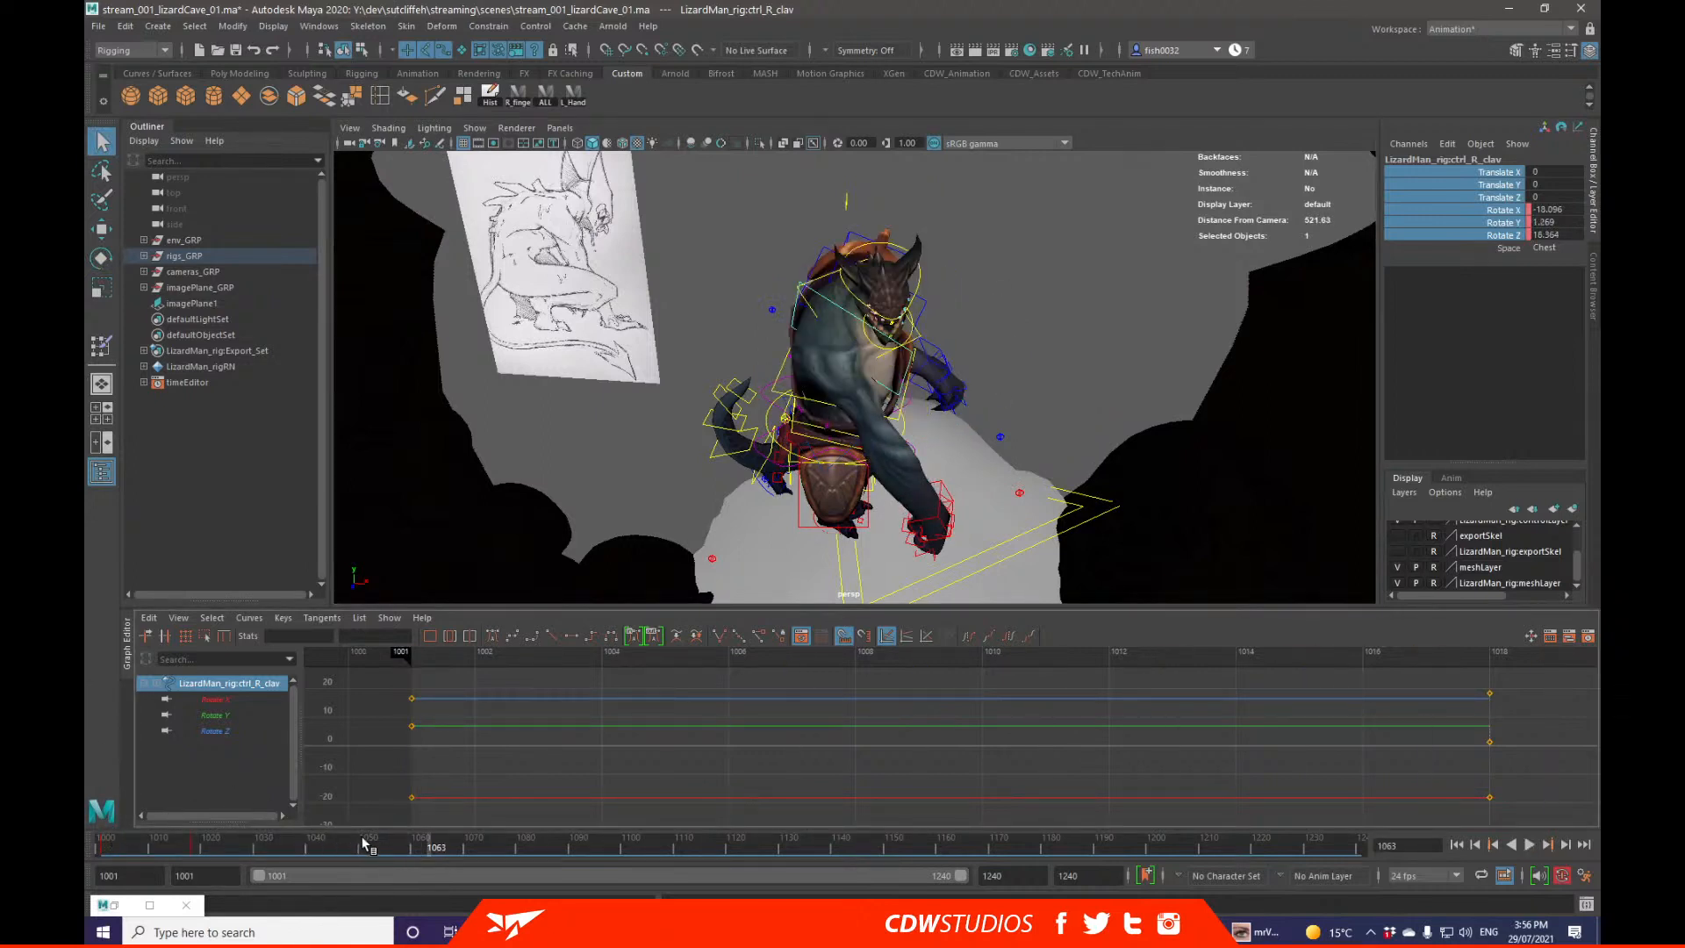
left_click_drag(363, 843, 318, 847)
left_click(870, 347)
left_click_drag(369, 844, 389, 849)
left_click_drag(1530, 236, 1541, 207)
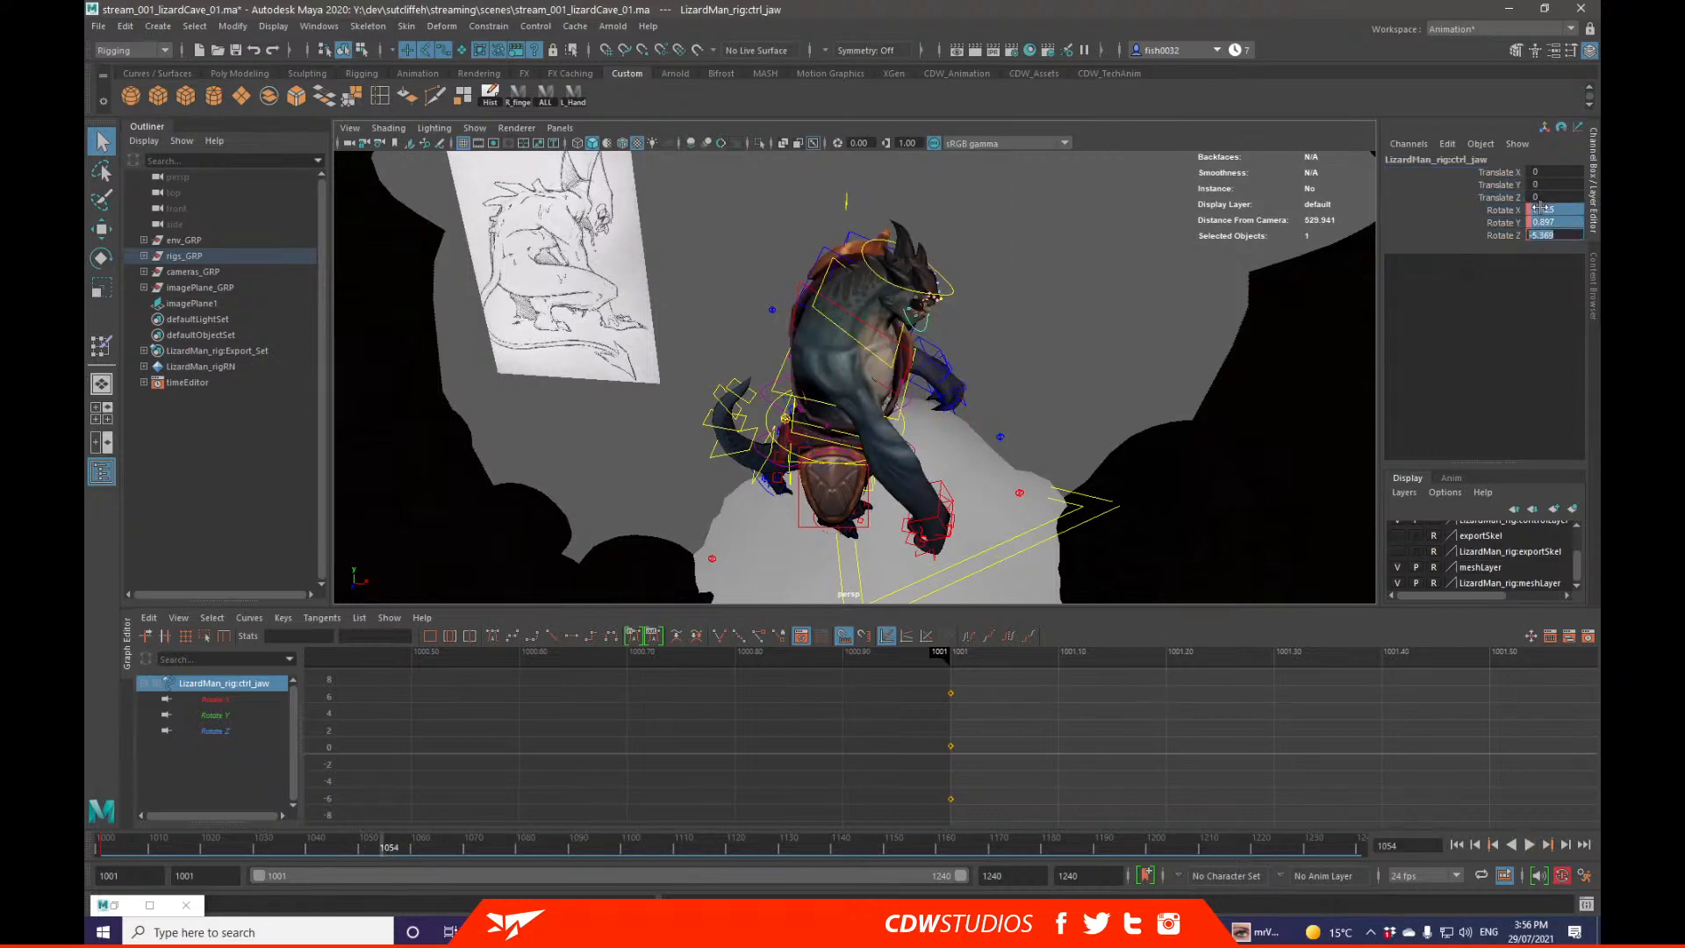
type("0")
key("Return")
Step: Play the animation around the jaw change from a closer angle, and replay it from frame 1001
left_click_drag(1010, 298, 1044, 292, "alt")
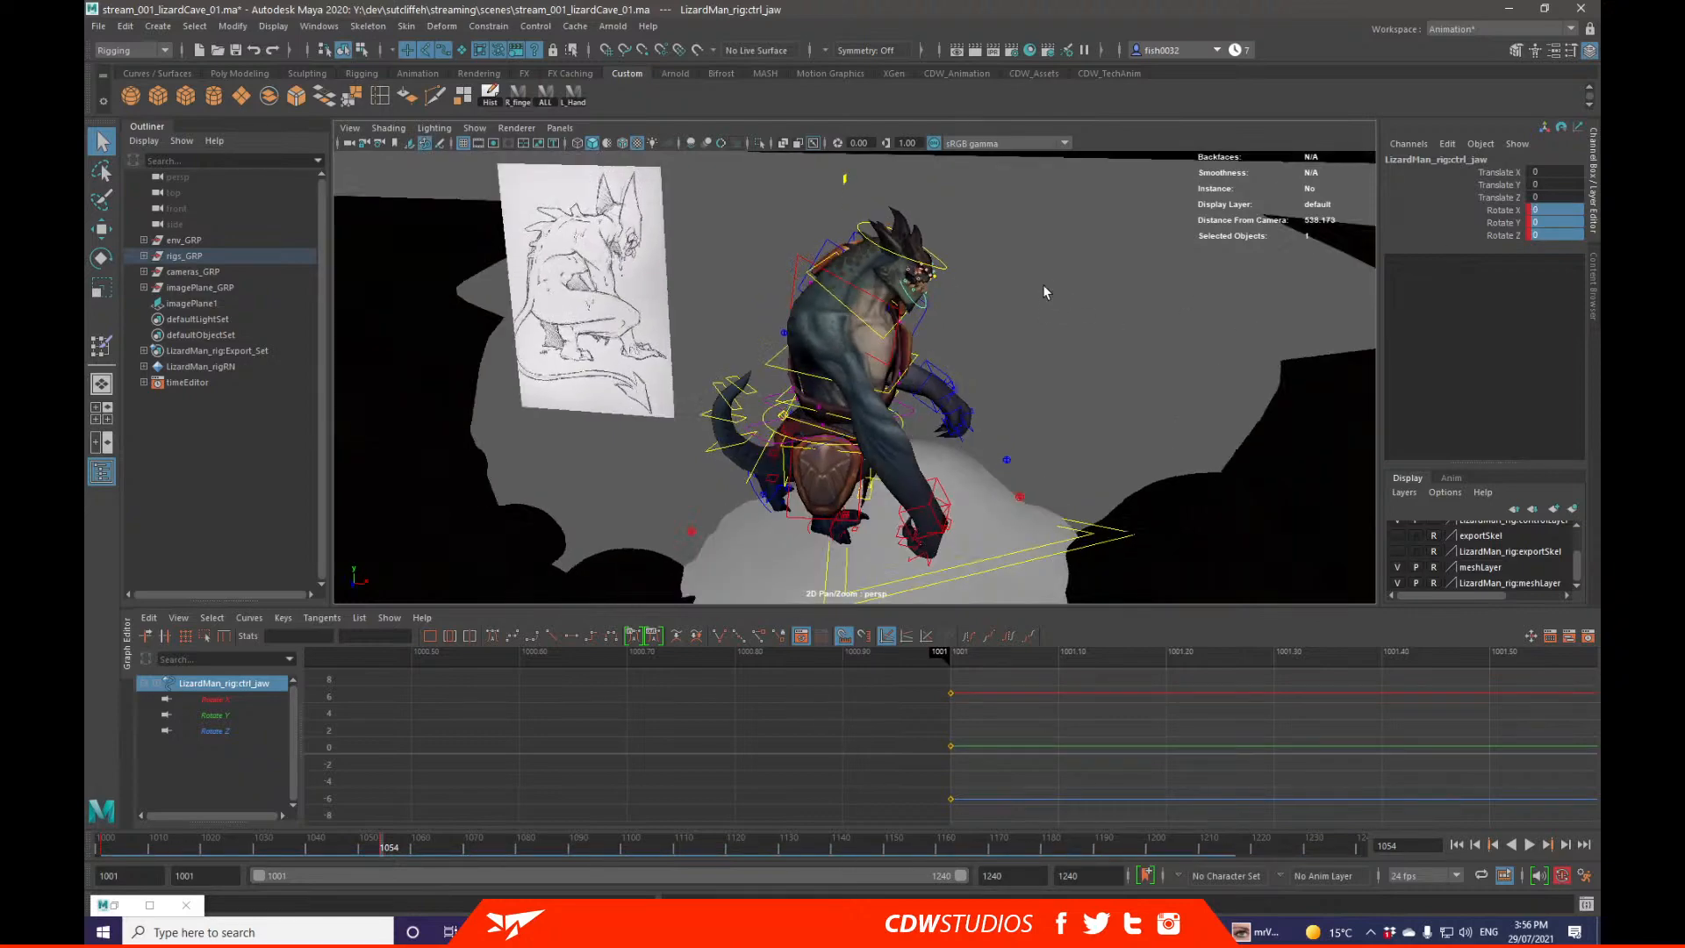
right_click_drag(1043, 291, 947, 323, "alt")
left_click_drag(946, 323, 846, 437, "alt")
key("alt+v")
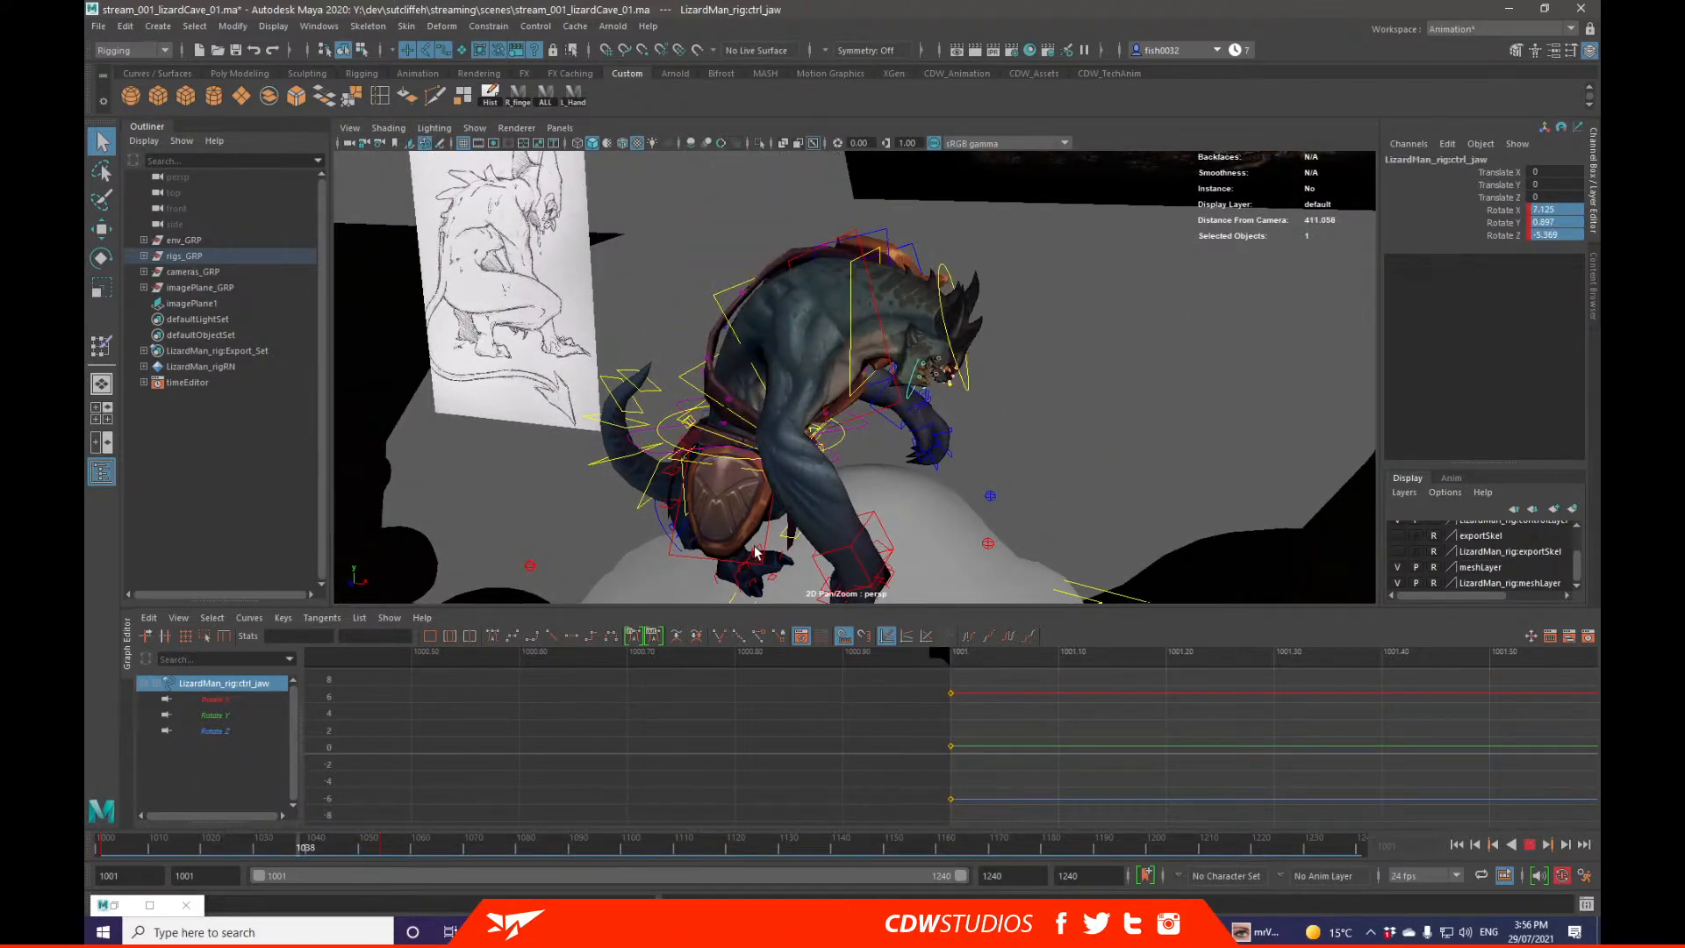
key("alt+v")
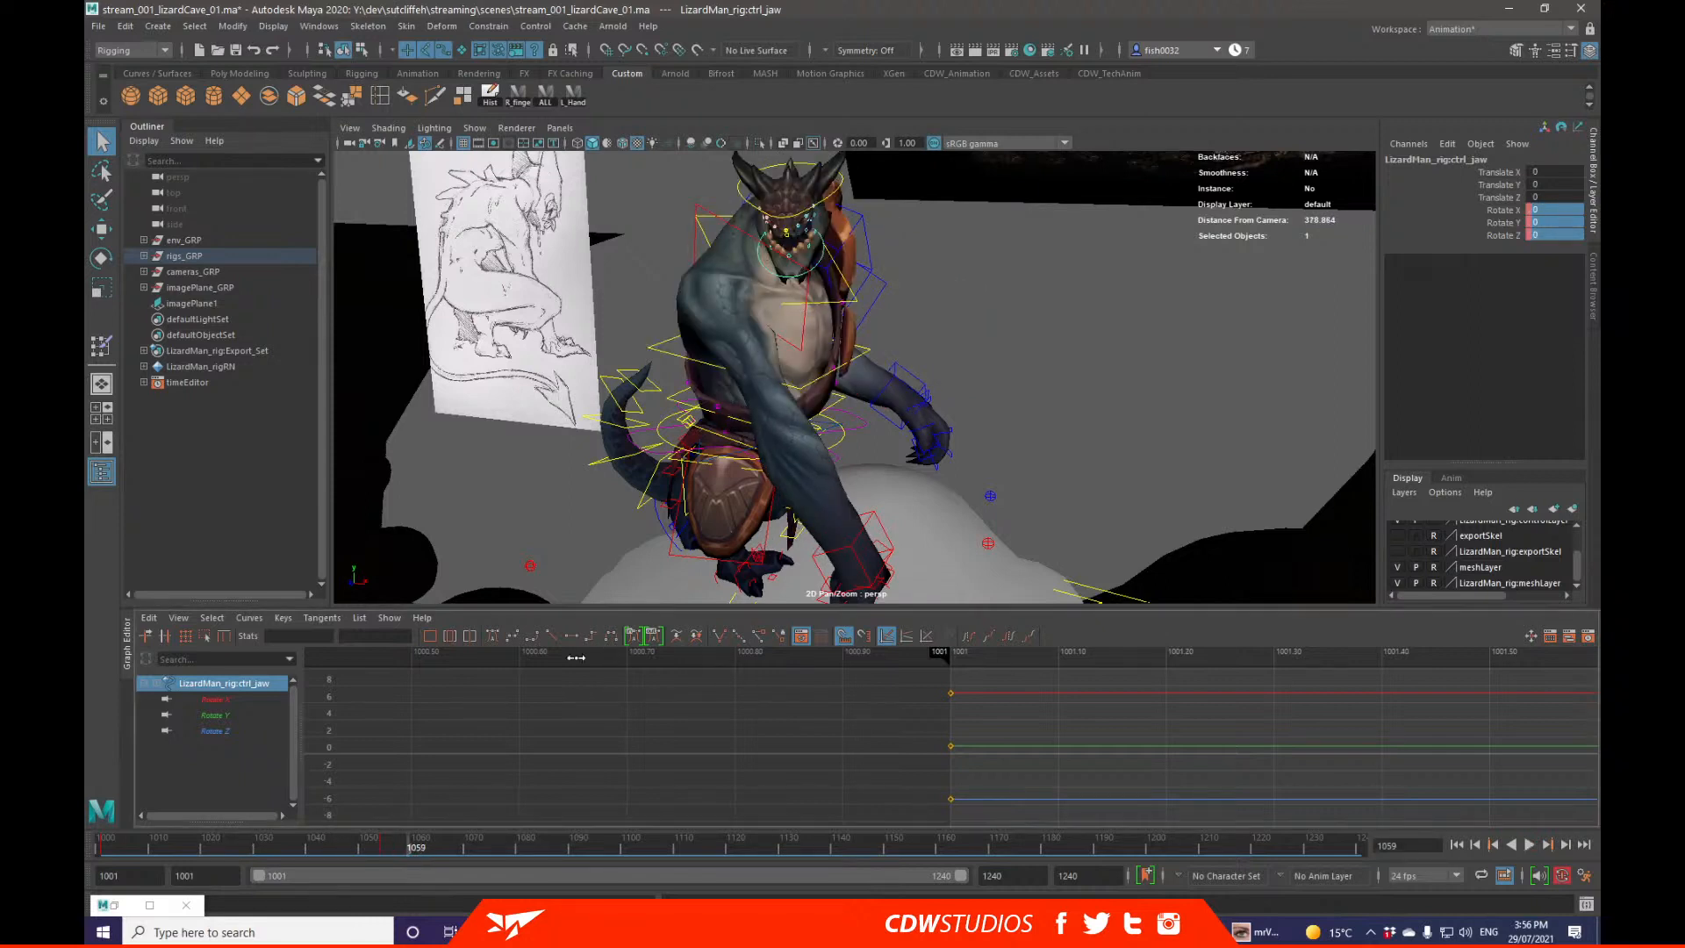
key("alt+shift+v")
key("alt+v")
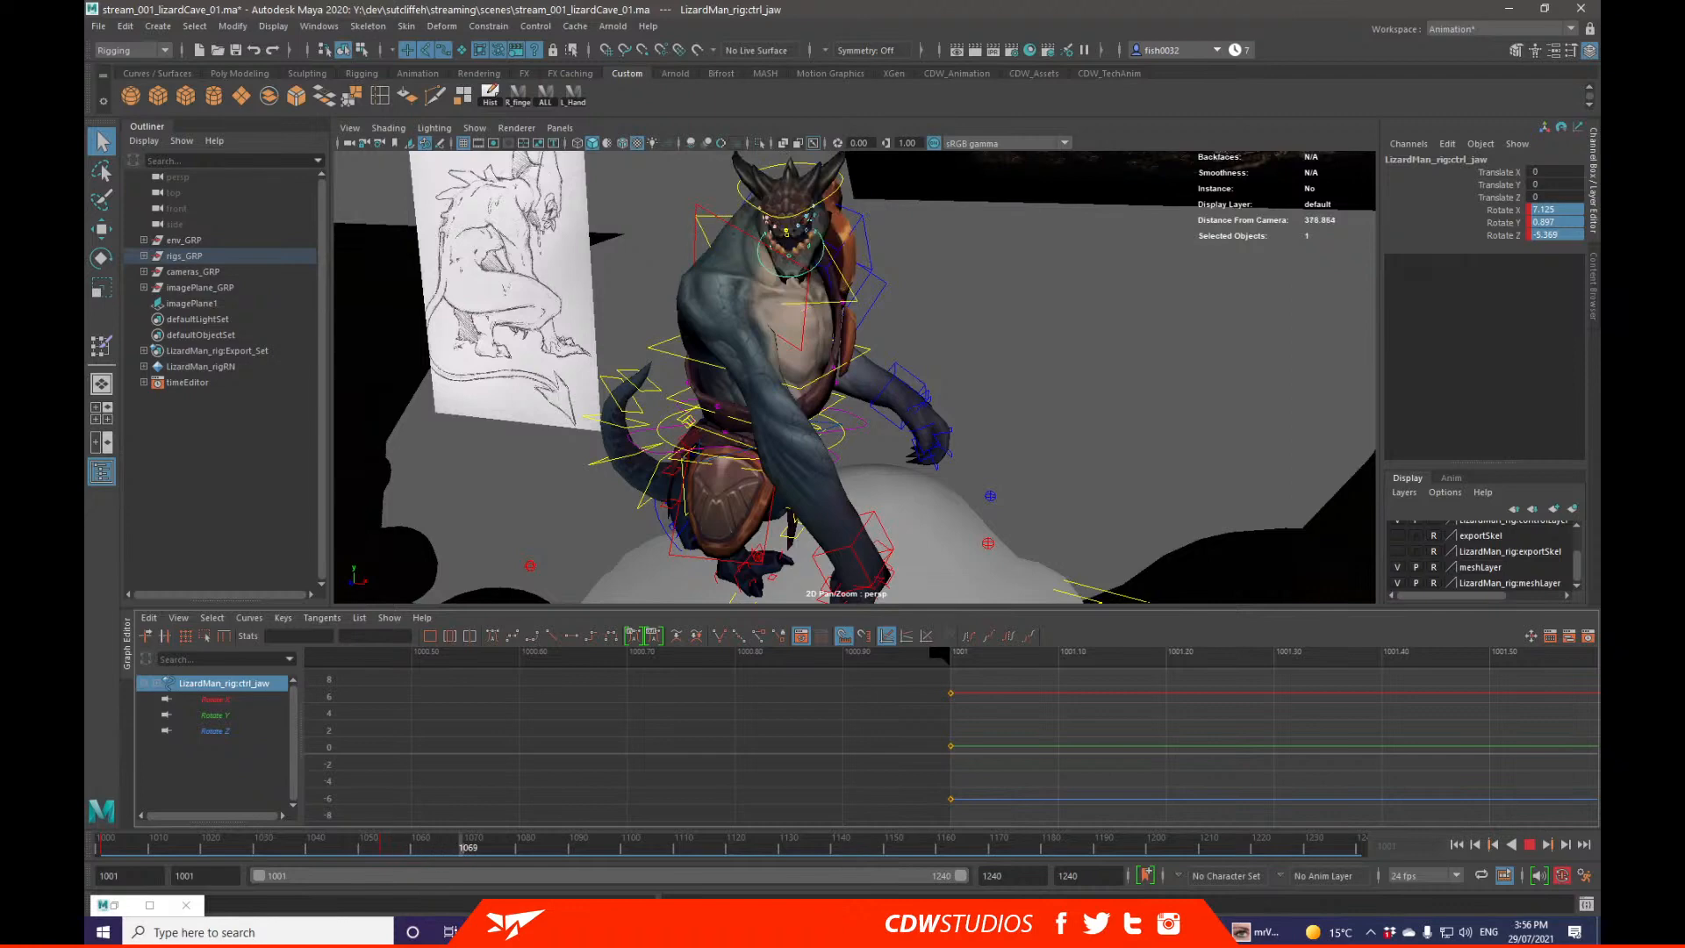
right_click_drag(1053, 446, 959, 425, "alt")
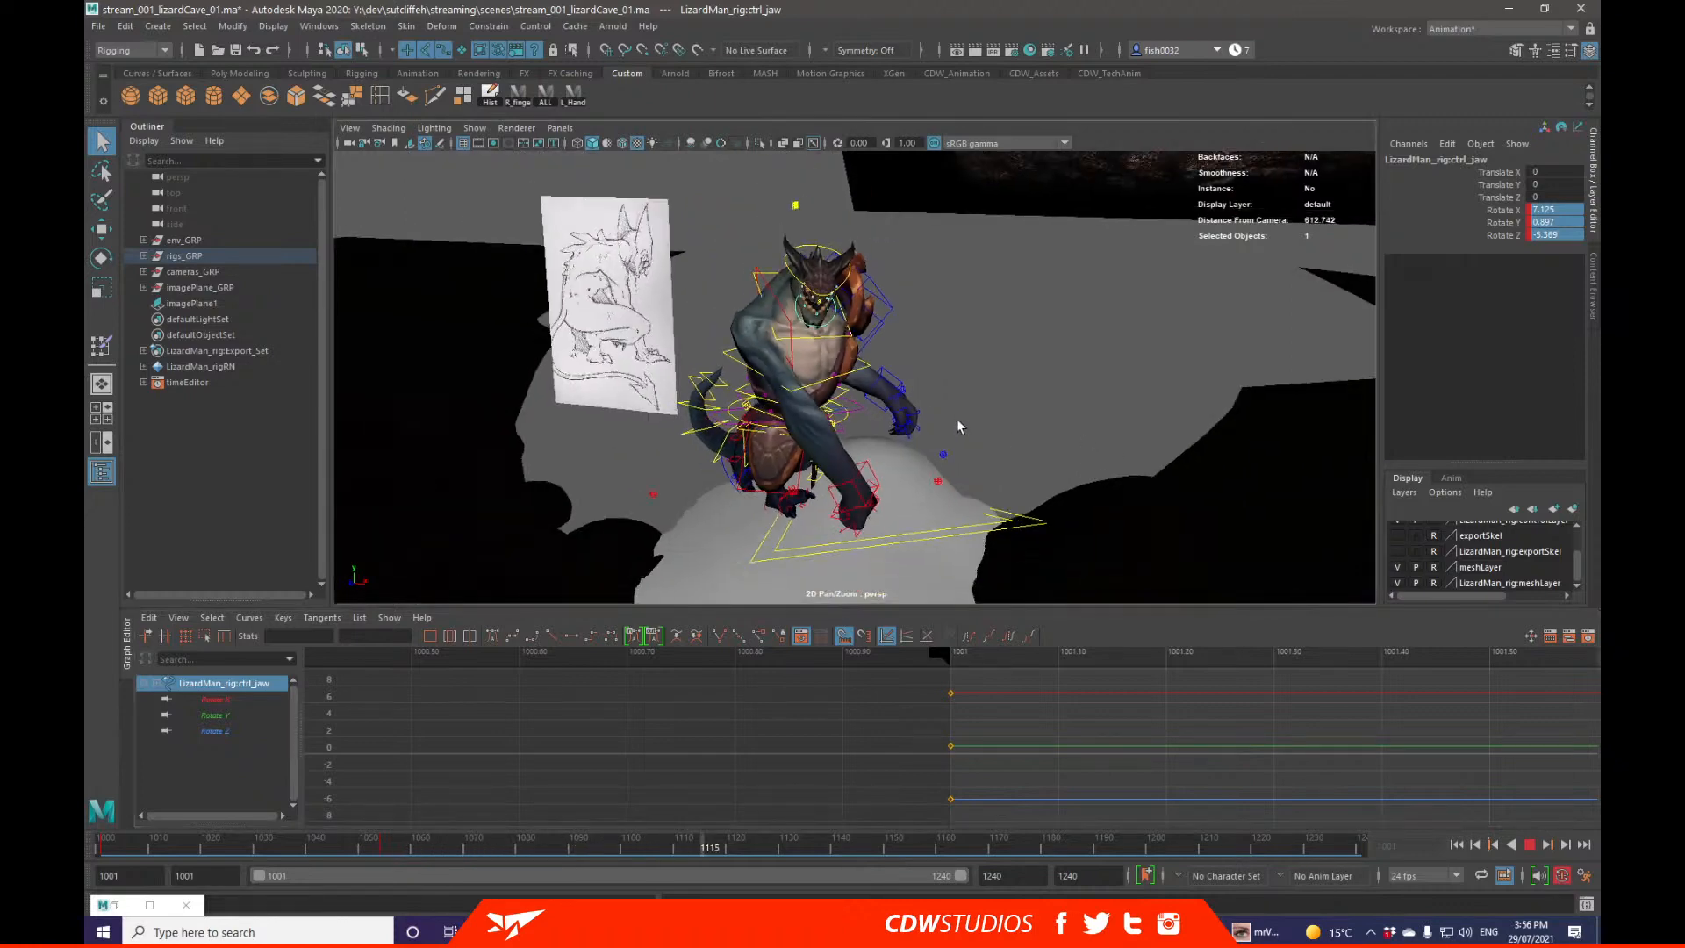
Step: Turn off 2D Pan/Zoom in the perspective view and play the animation with the rig controls hidden
key("alt+1")
middle_click_drag(950, 391, 1006, 366, "alt")
left_click_drag(1005, 361, 912, 327, "alt")
right_click_drag(982, 327, 883, 369, "alt")
key("backslash")
key("alt+v")
left_click_drag(883, 368, 904, 427, "alt")
key("alt+1")
Step: Select the right wrist IK control at frame 1209 and place it at about Translate X 104.0, Y 27.5, Z 63.4
left_click(1017, 396)
left_click(917, 493, "shift")
left_click_drag(917, 493, 832, 364, "alt")
key("w")
key("q")
left_click(1062, 440)
key("w")
key("e")
key("w")
left_click_drag(938, 427, 946, 485, "alt")
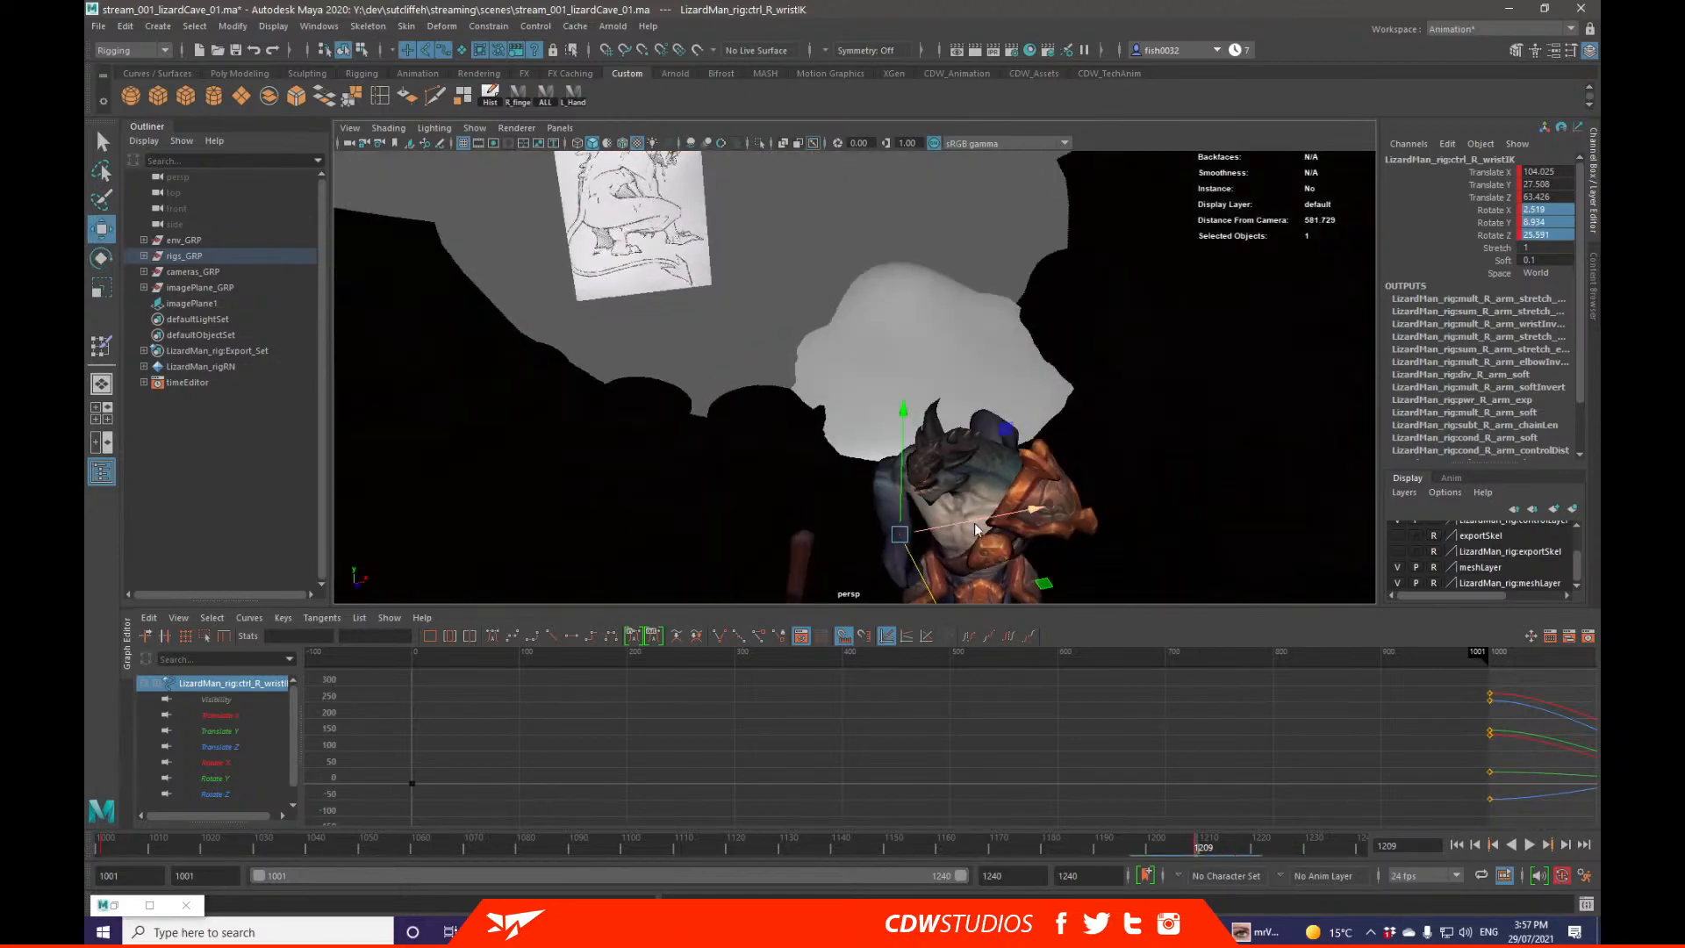
Step: Bring the right wrist onto the axe handle at about Translate 101.1, -22.9, 91.7 and Rotate -48.1, -16.6, 58.4
left_click_drag(974, 544, 1027, 545)
middle_click_drag(974, 536, 976, 497, "alt")
mouse_move(903, 496)
left_mouse_down()
mouse_move(874, 442)
mouse_move(843, 488)
mouse_move(792, 389)
left_mouse_up()
key("e")
left_click_drag(816, 496, 796, 452)
mouse_move(867, 509)
left_mouse_down()
mouse_move(798, 436)
mouse_move(1051, 423)
mouse_move(1013, 432)
left_mouse_up()
scroll(890, 483, "down", 2)
left_click_drag(1011, 430, 932, 446)
key("w")
left_click_drag(961, 442, 891, 486)
left_click_drag(890, 486, 794, 478, "alt")
left_click_drag(844, 384, 823, 404)
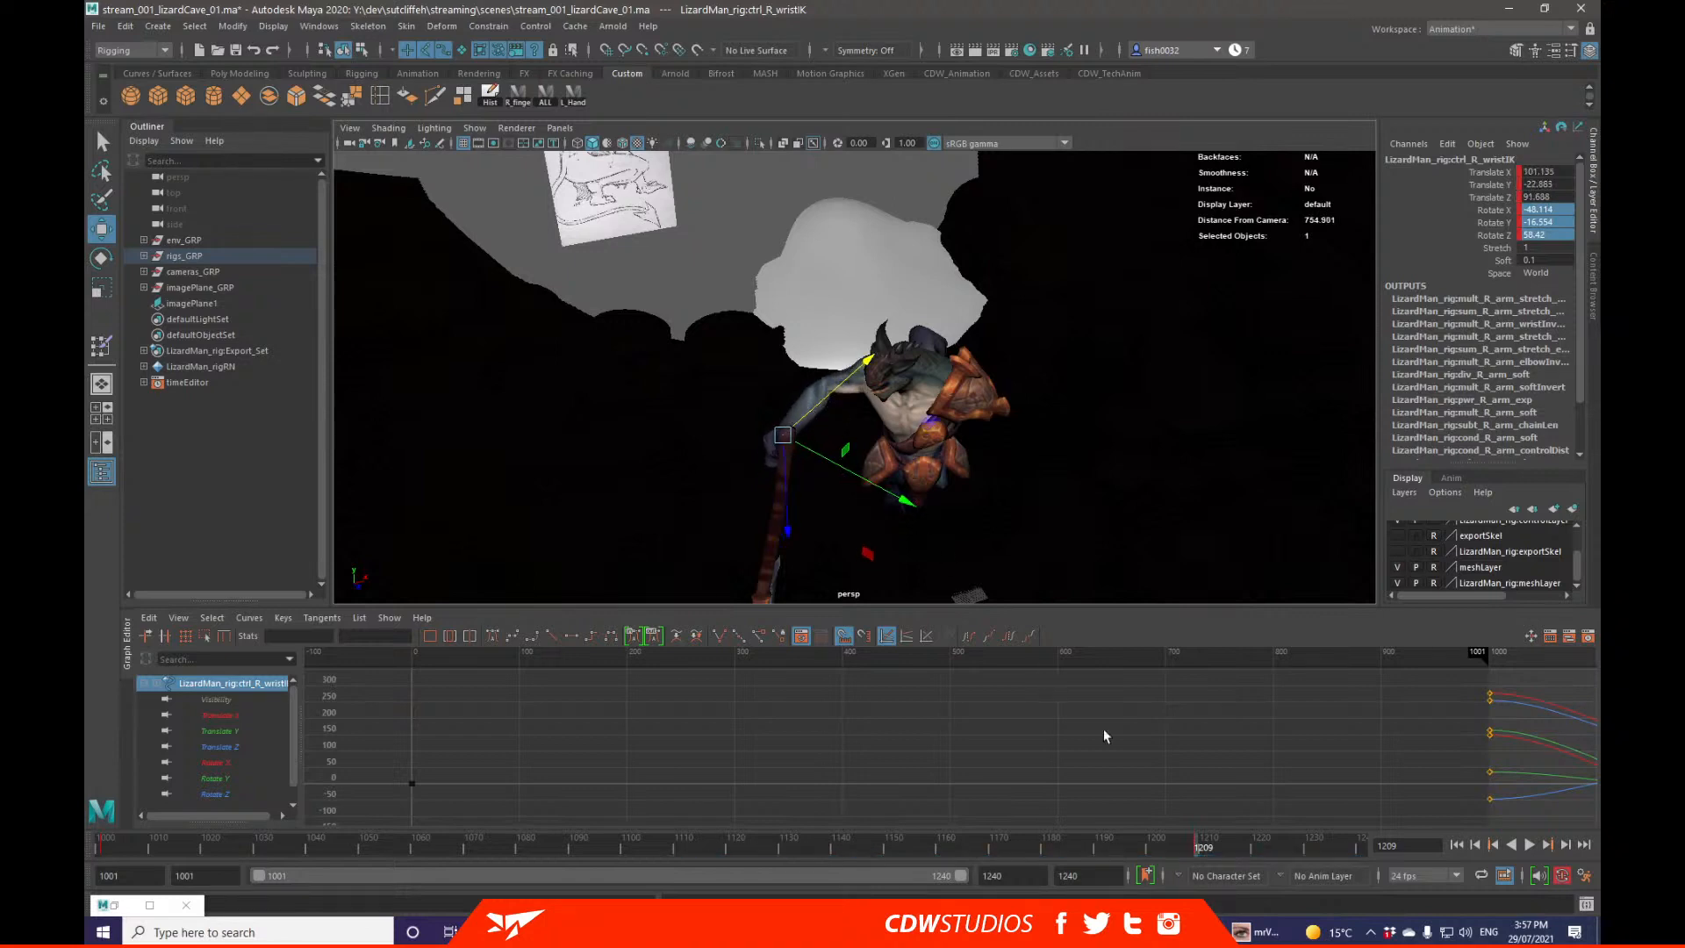
Step: Play the animation, then move the right wrist IK control's keys from frame 1209 to frame 1180
key("alt+v")
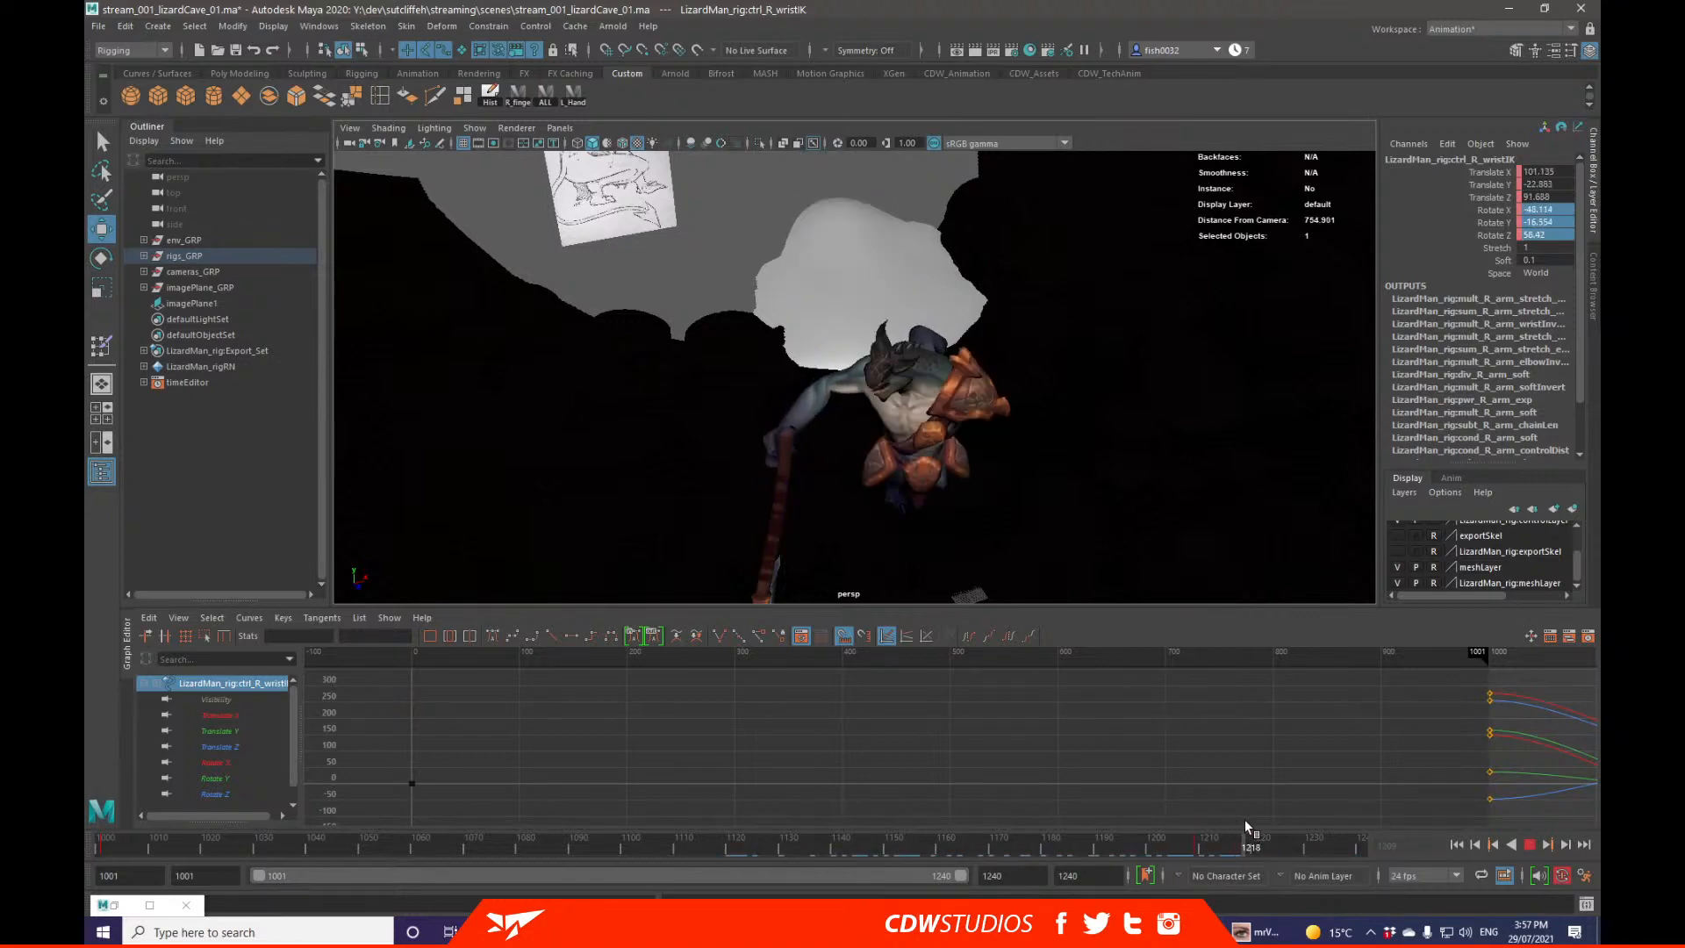
left_click_drag(1111, 846, 1034, 843)
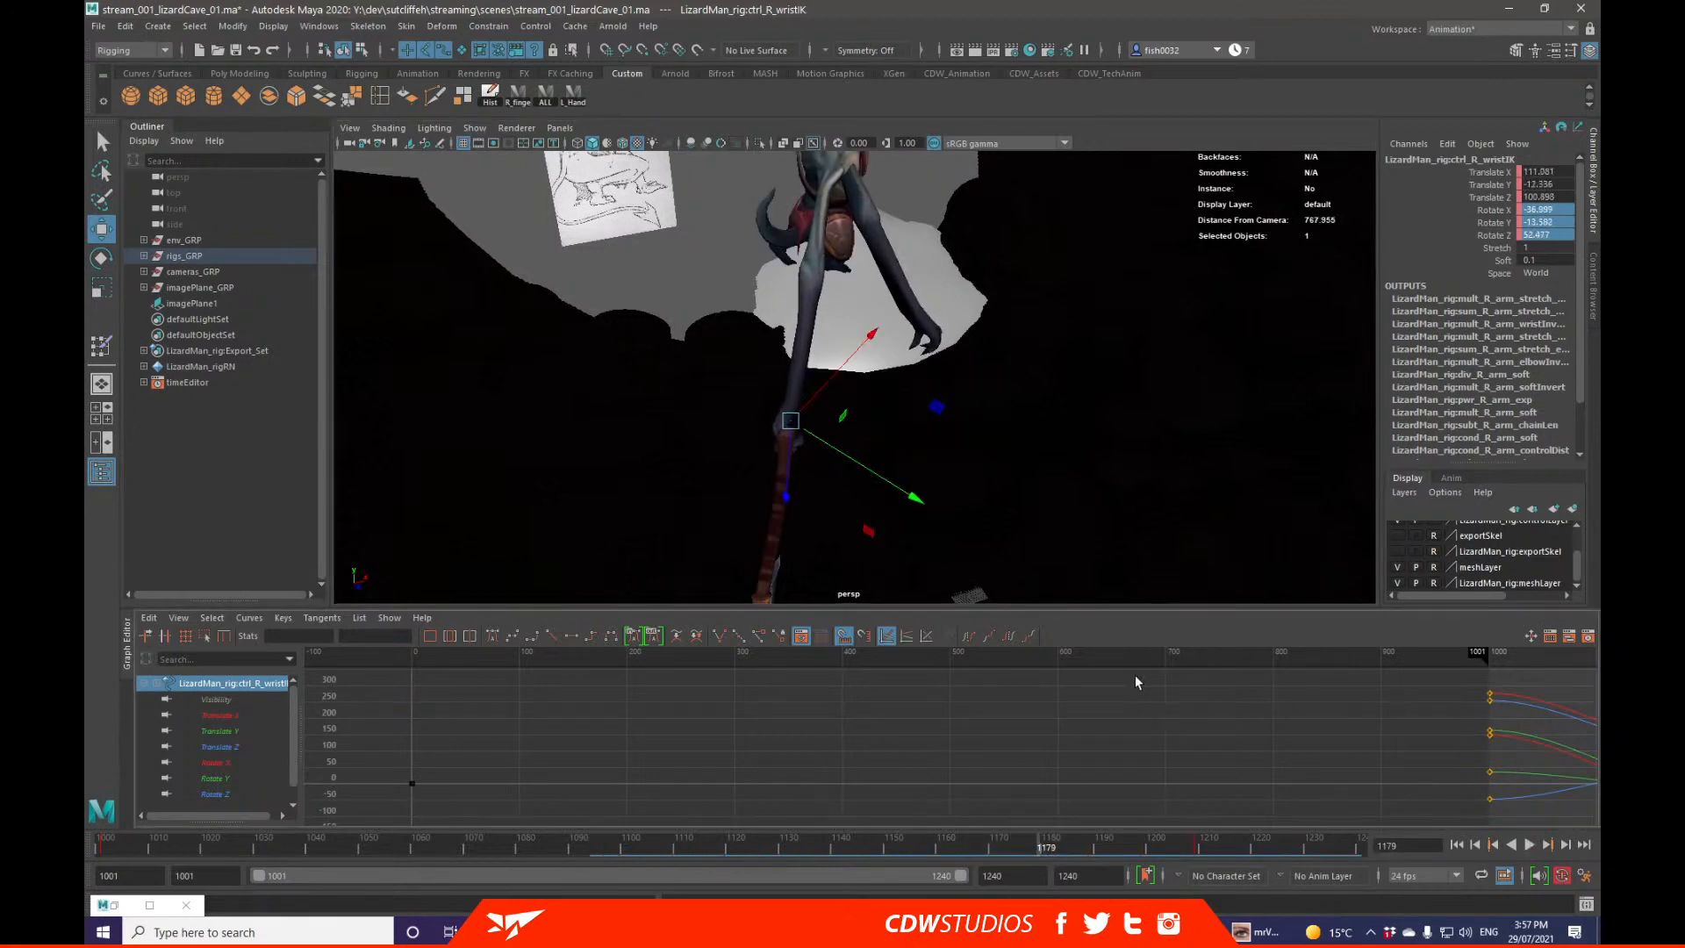
key("alt+period")
key("alt+period")
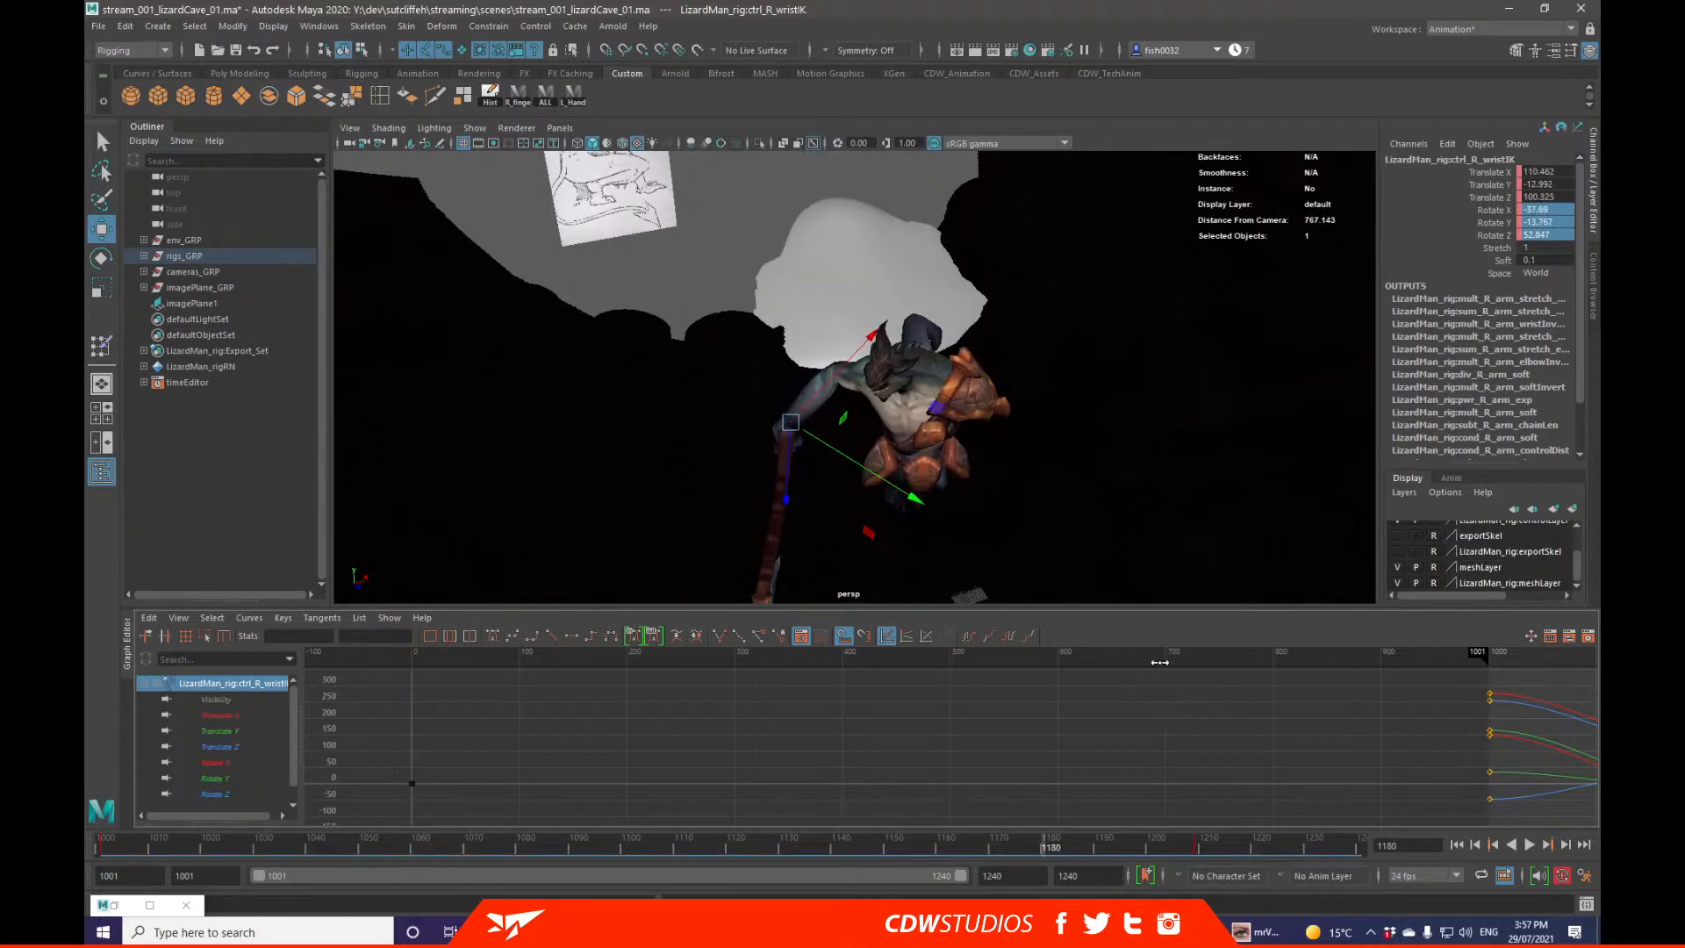
scroll(1094, 718, "down", 3)
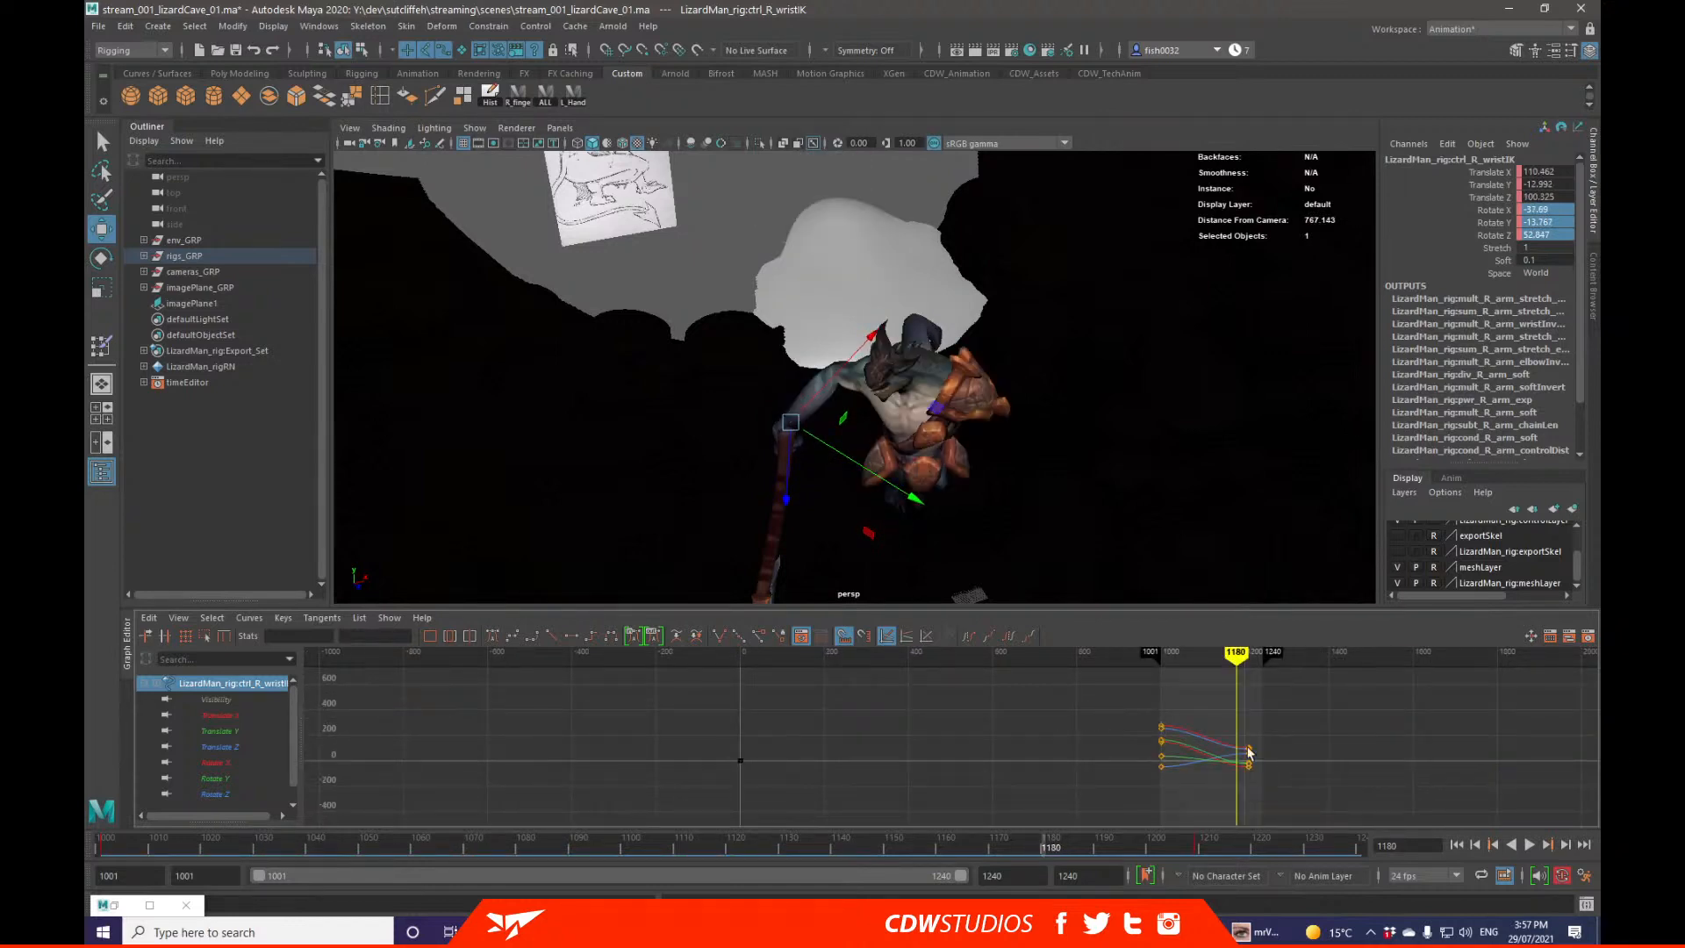
left_click_drag(1243, 741, 1270, 787)
right_click_drag(1271, 786, 1316, 771, "alt")
middle_click_drag(1317, 771, 1257, 770, "shift")
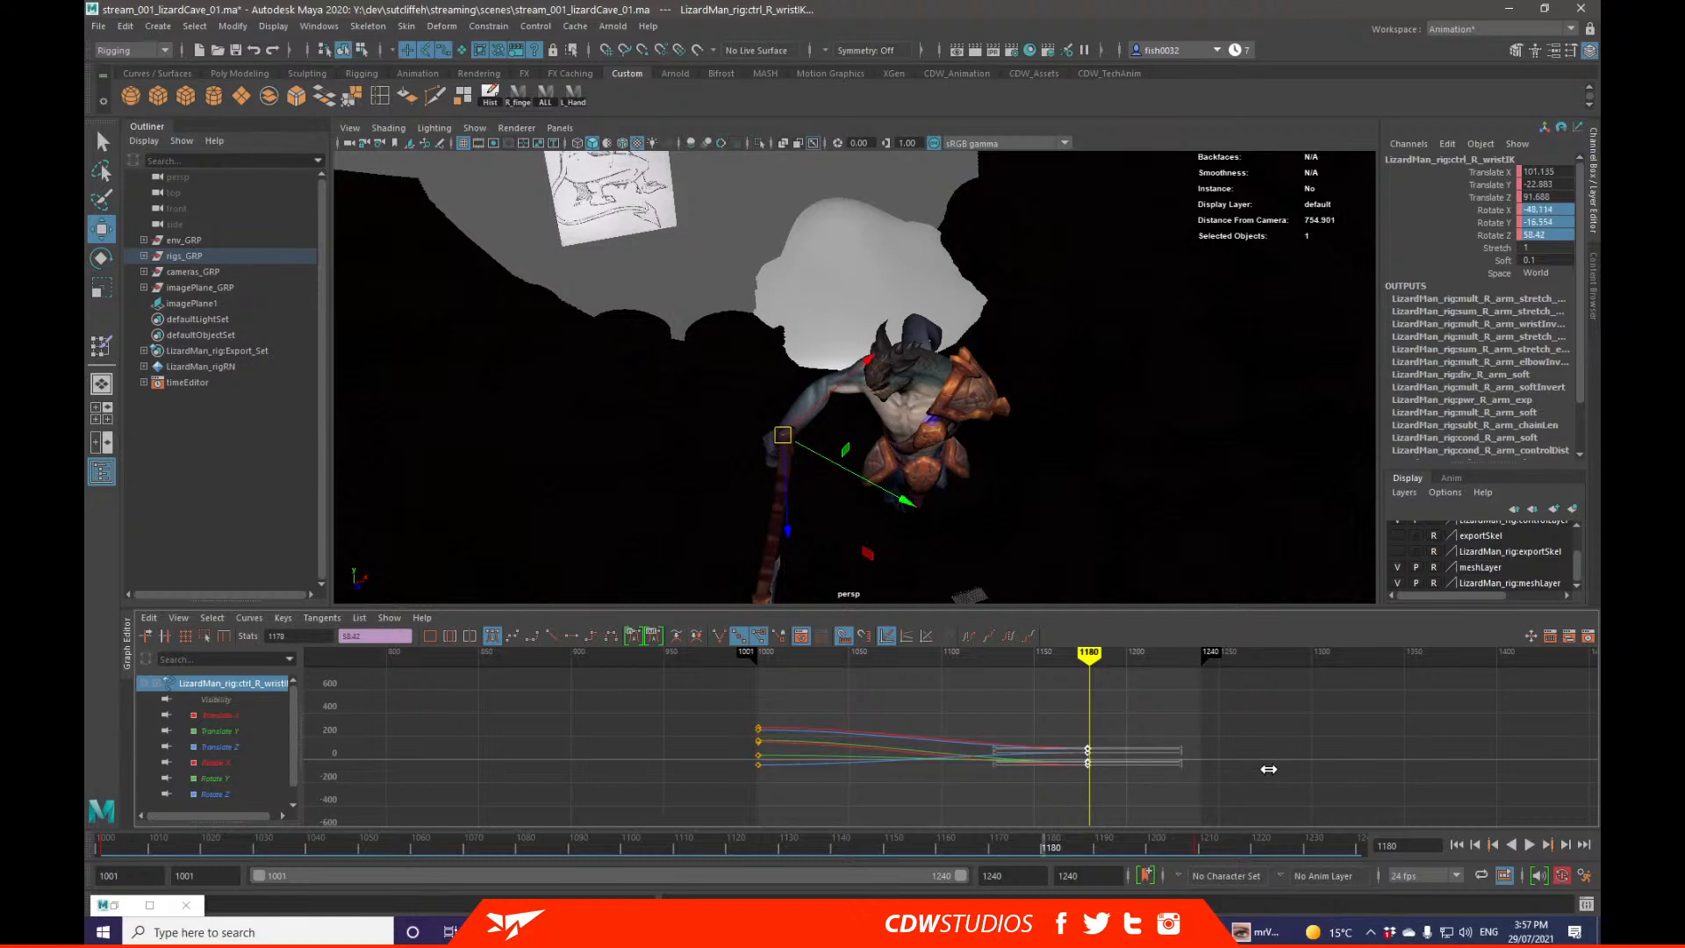
key("a")
left_click(1343, 702)
key("q")
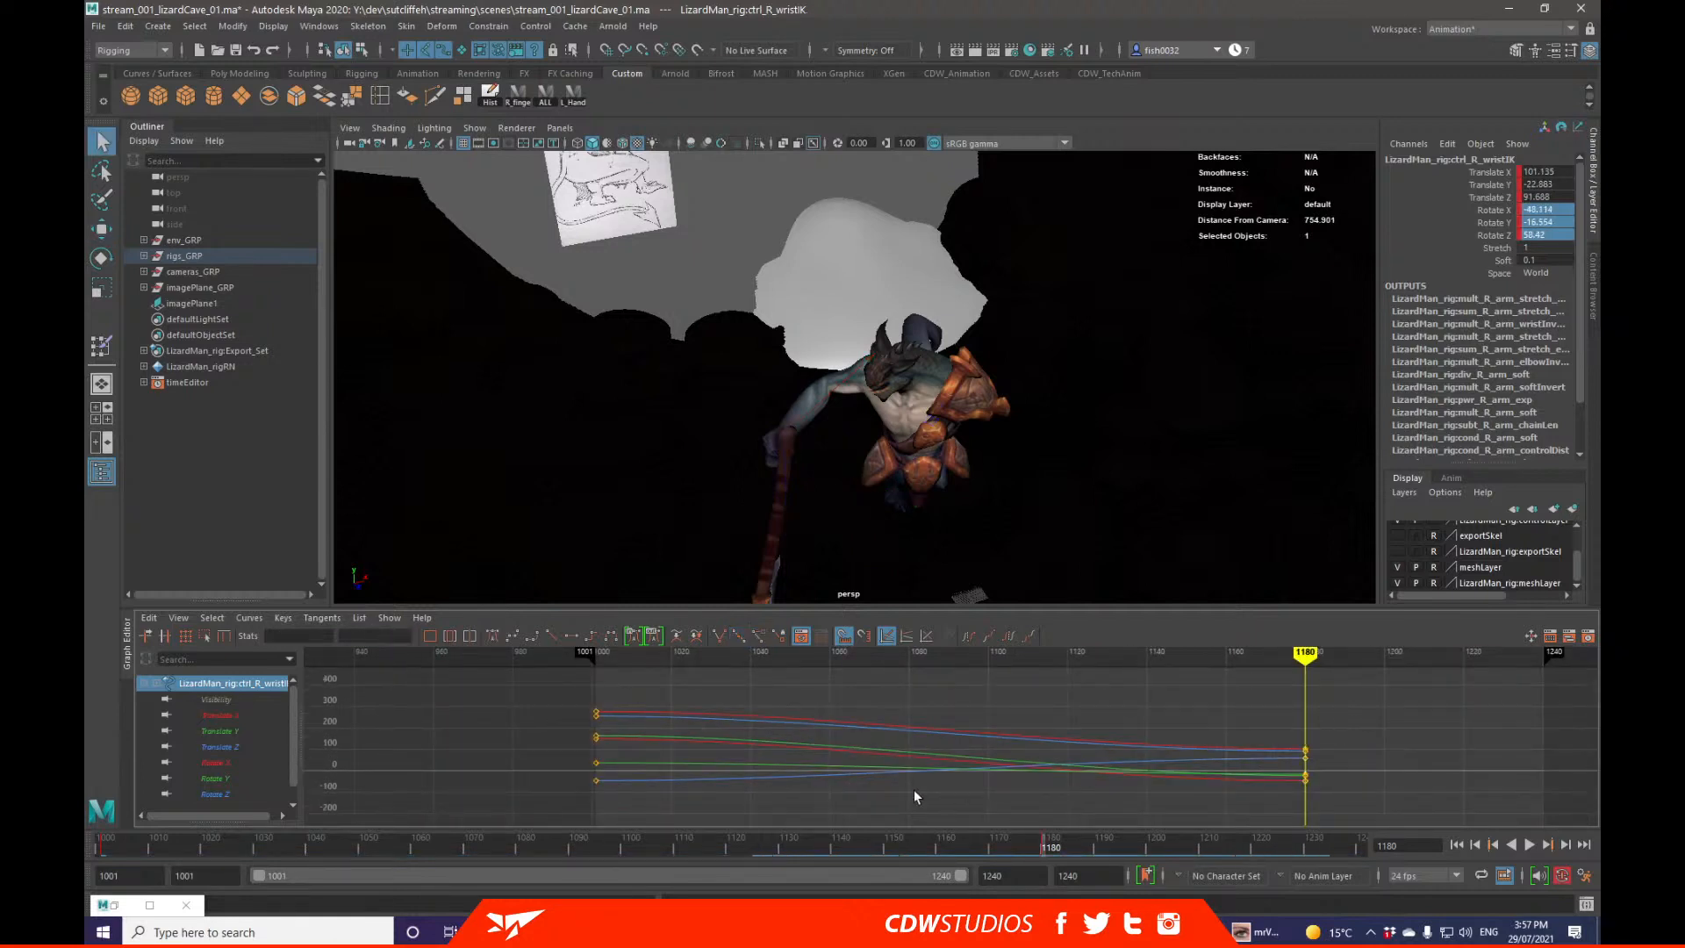
Step: Play the animation from frame 1001 and check the arm motion from another angle
key("alt+shift+v")
key("alt+v")
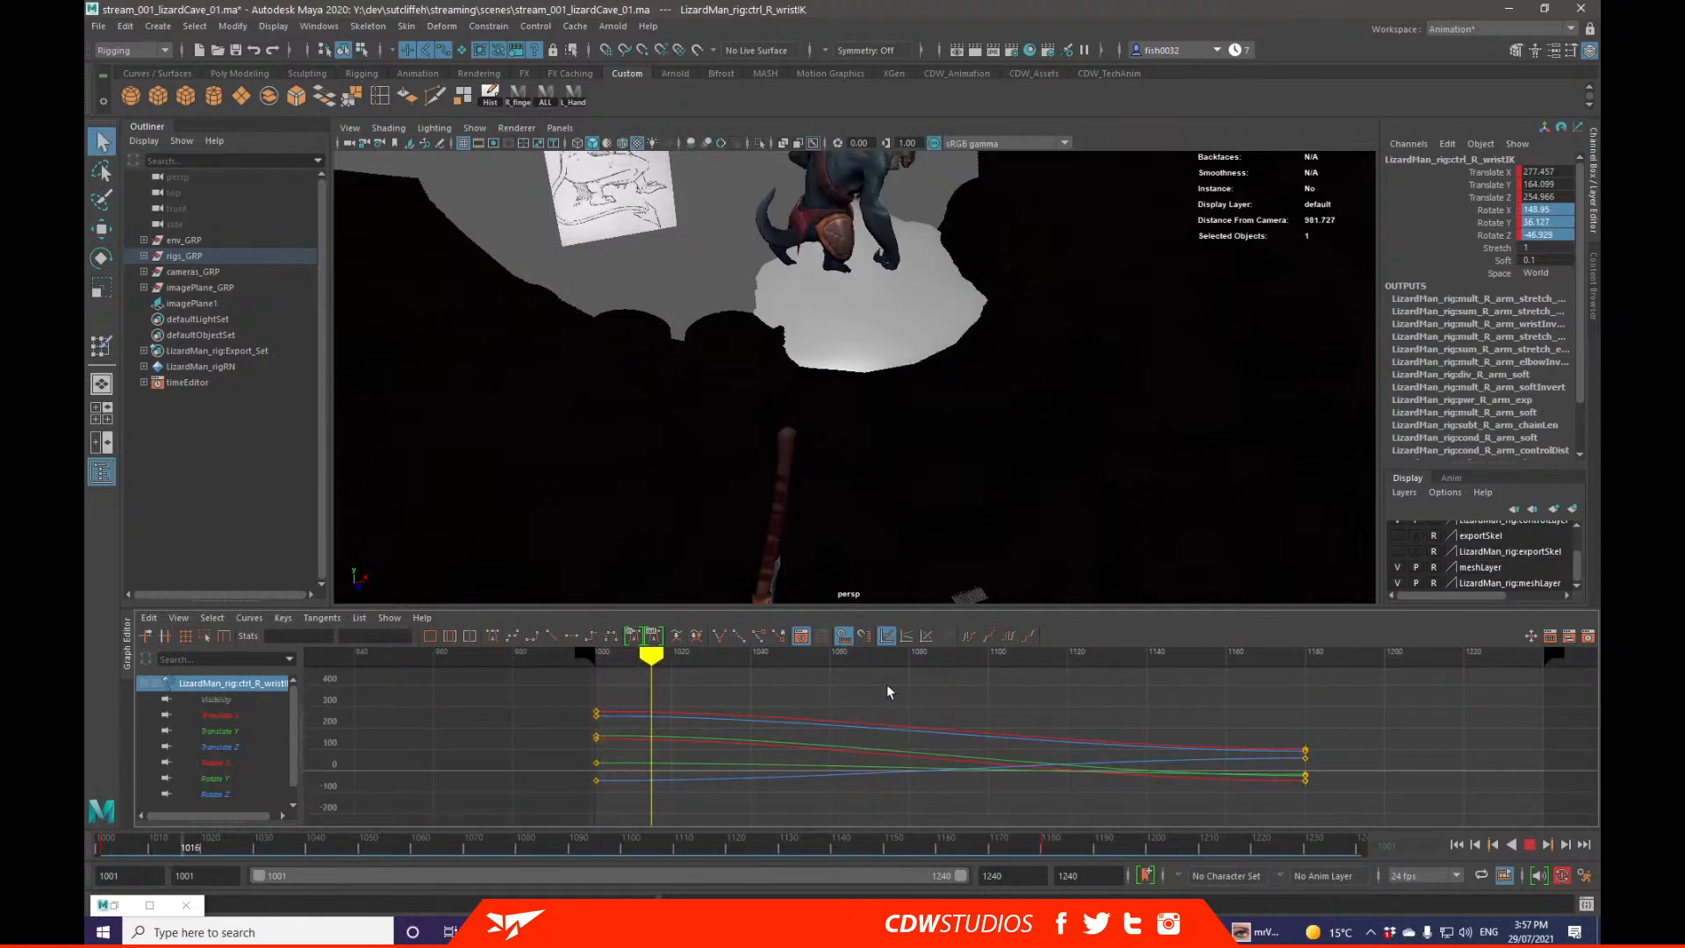
key("alt+v")
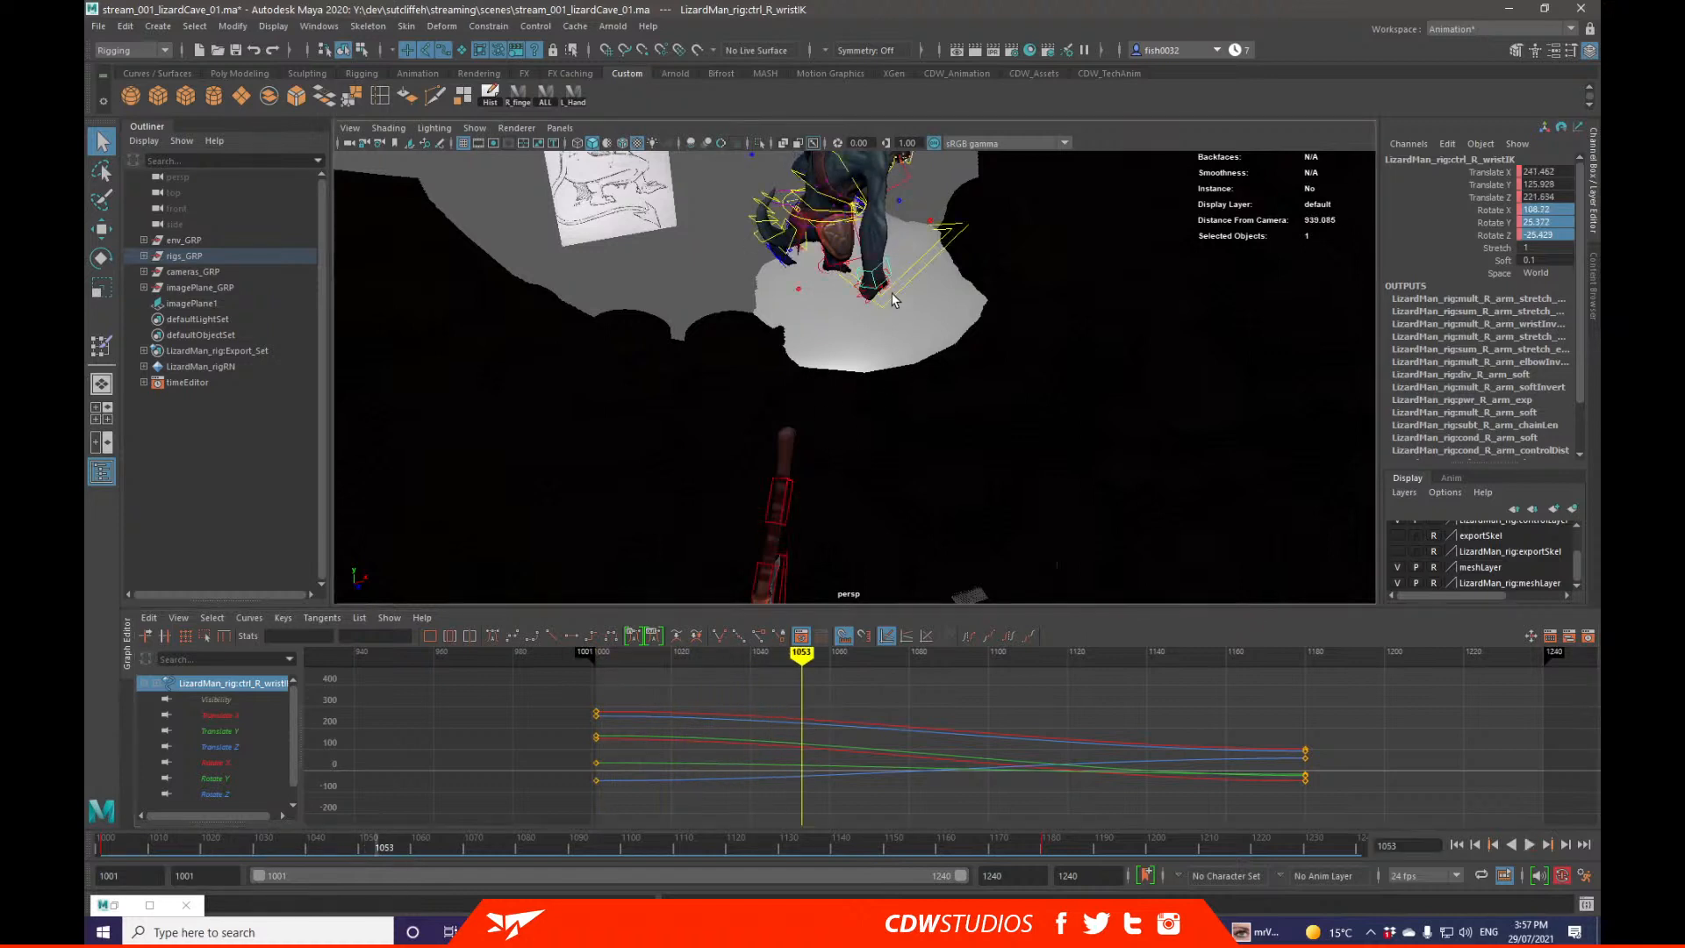
left_click_drag(908, 270, 849, 244, "alt")
key("alt+v")
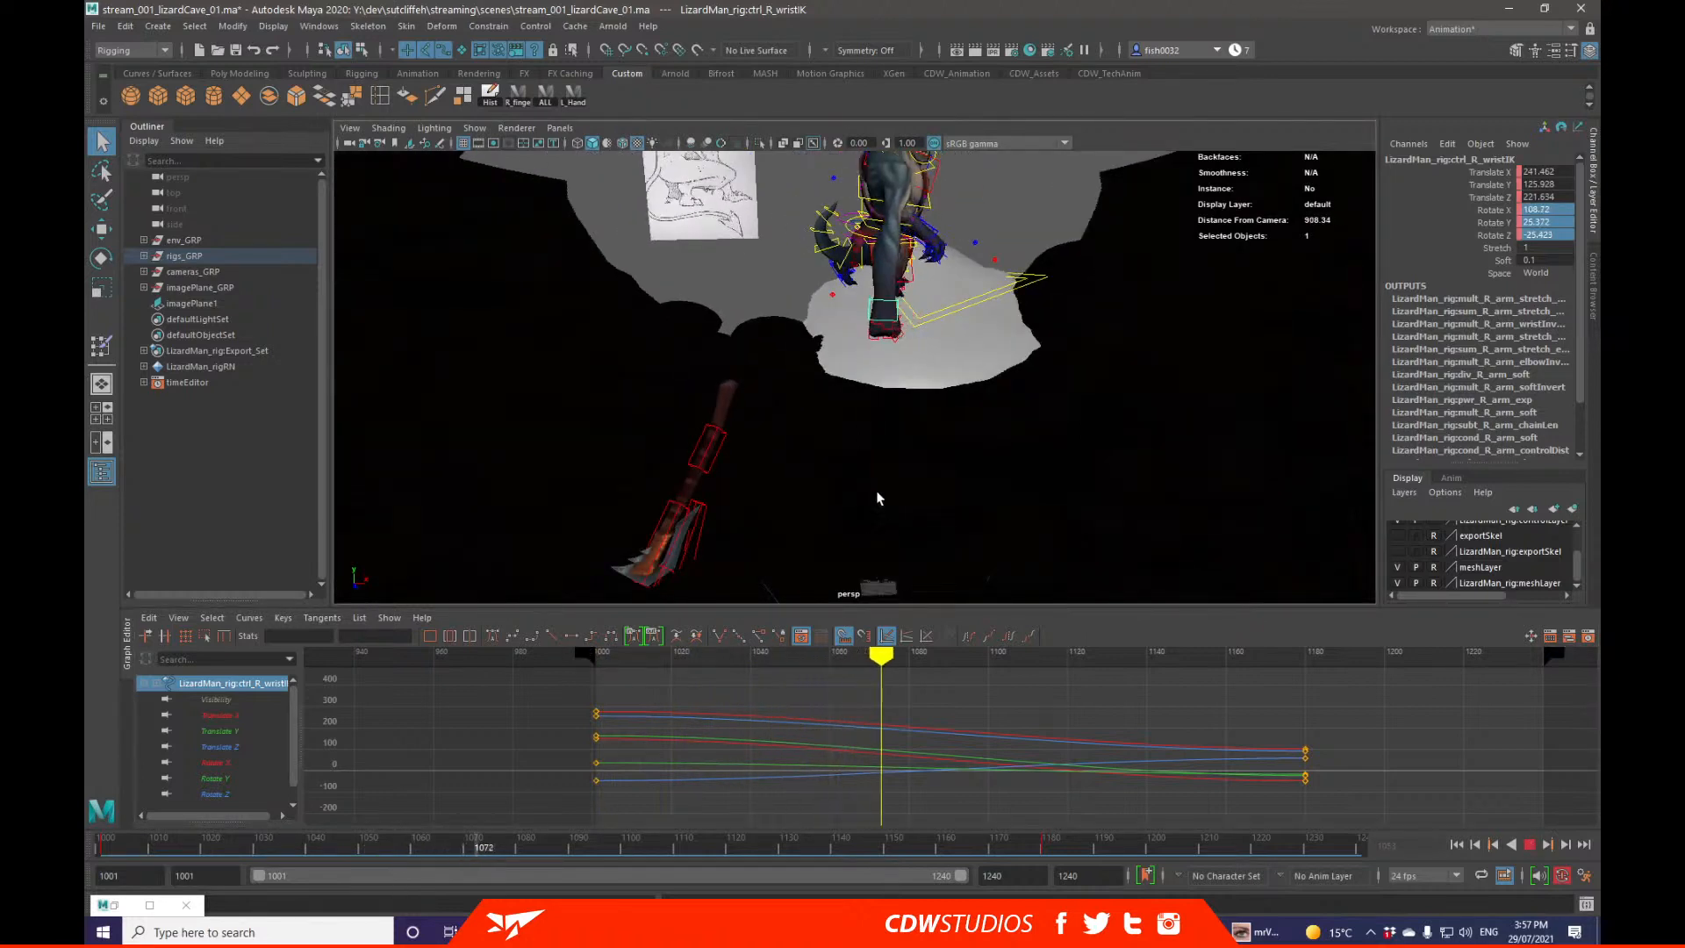
key("alt+v")
Step: Move the left wrist IK control's end keys to frame 1180 to line up with the right hand
left_click(921, 254)
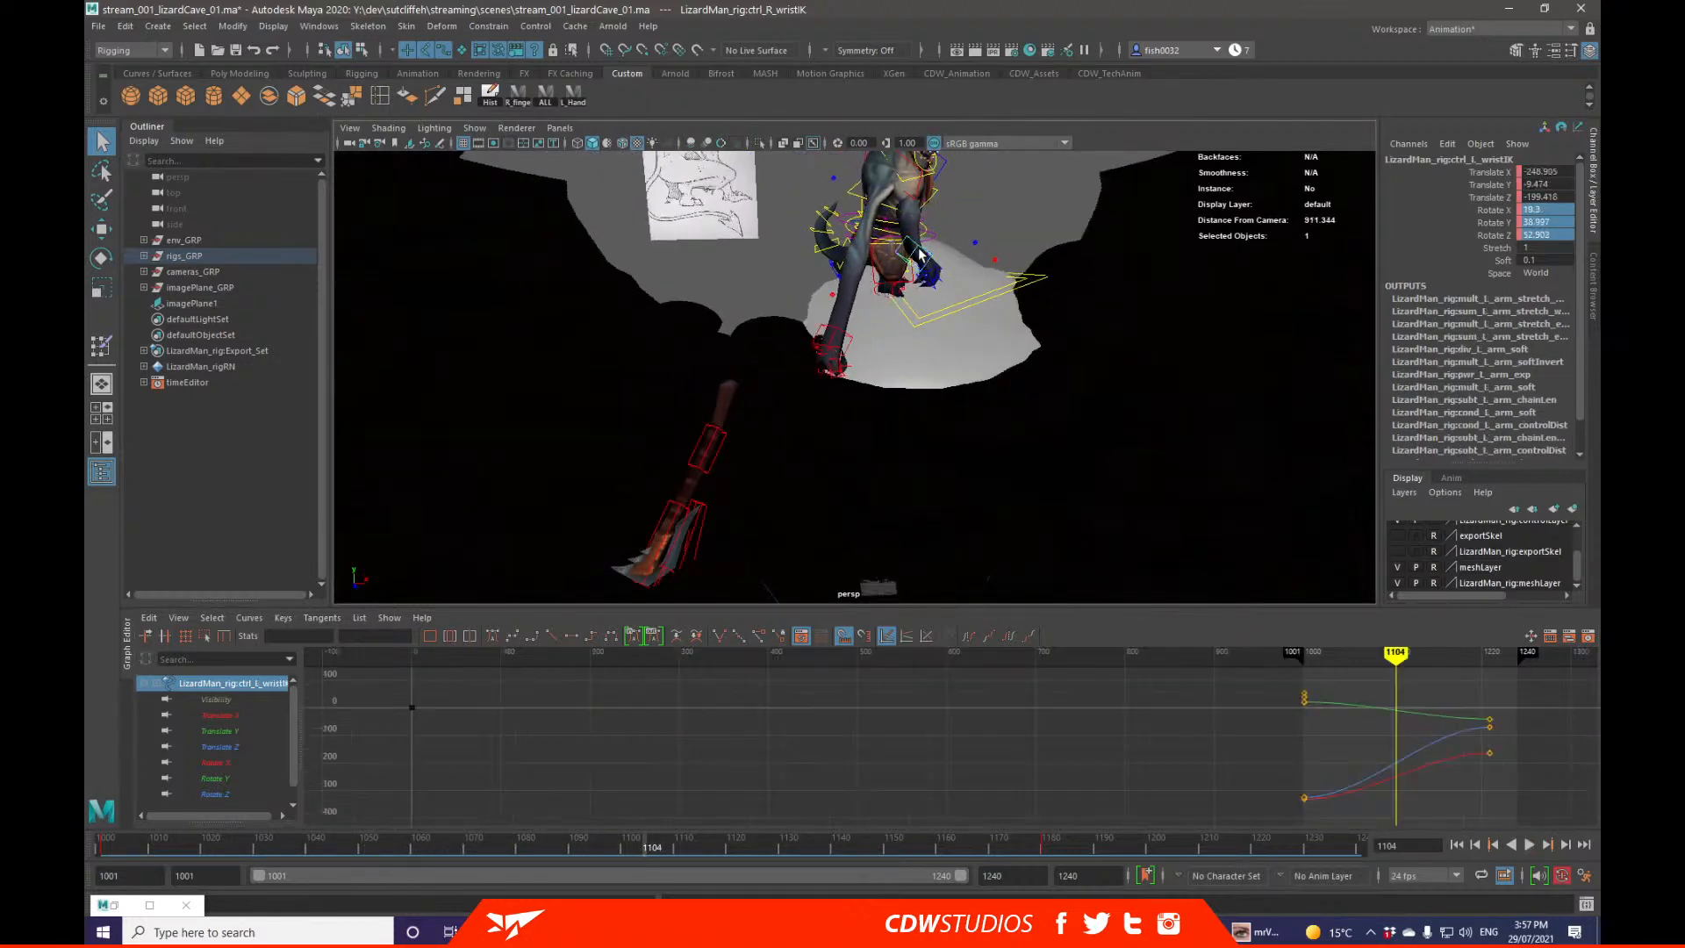
left_click_drag(1203, 849, 1035, 834)
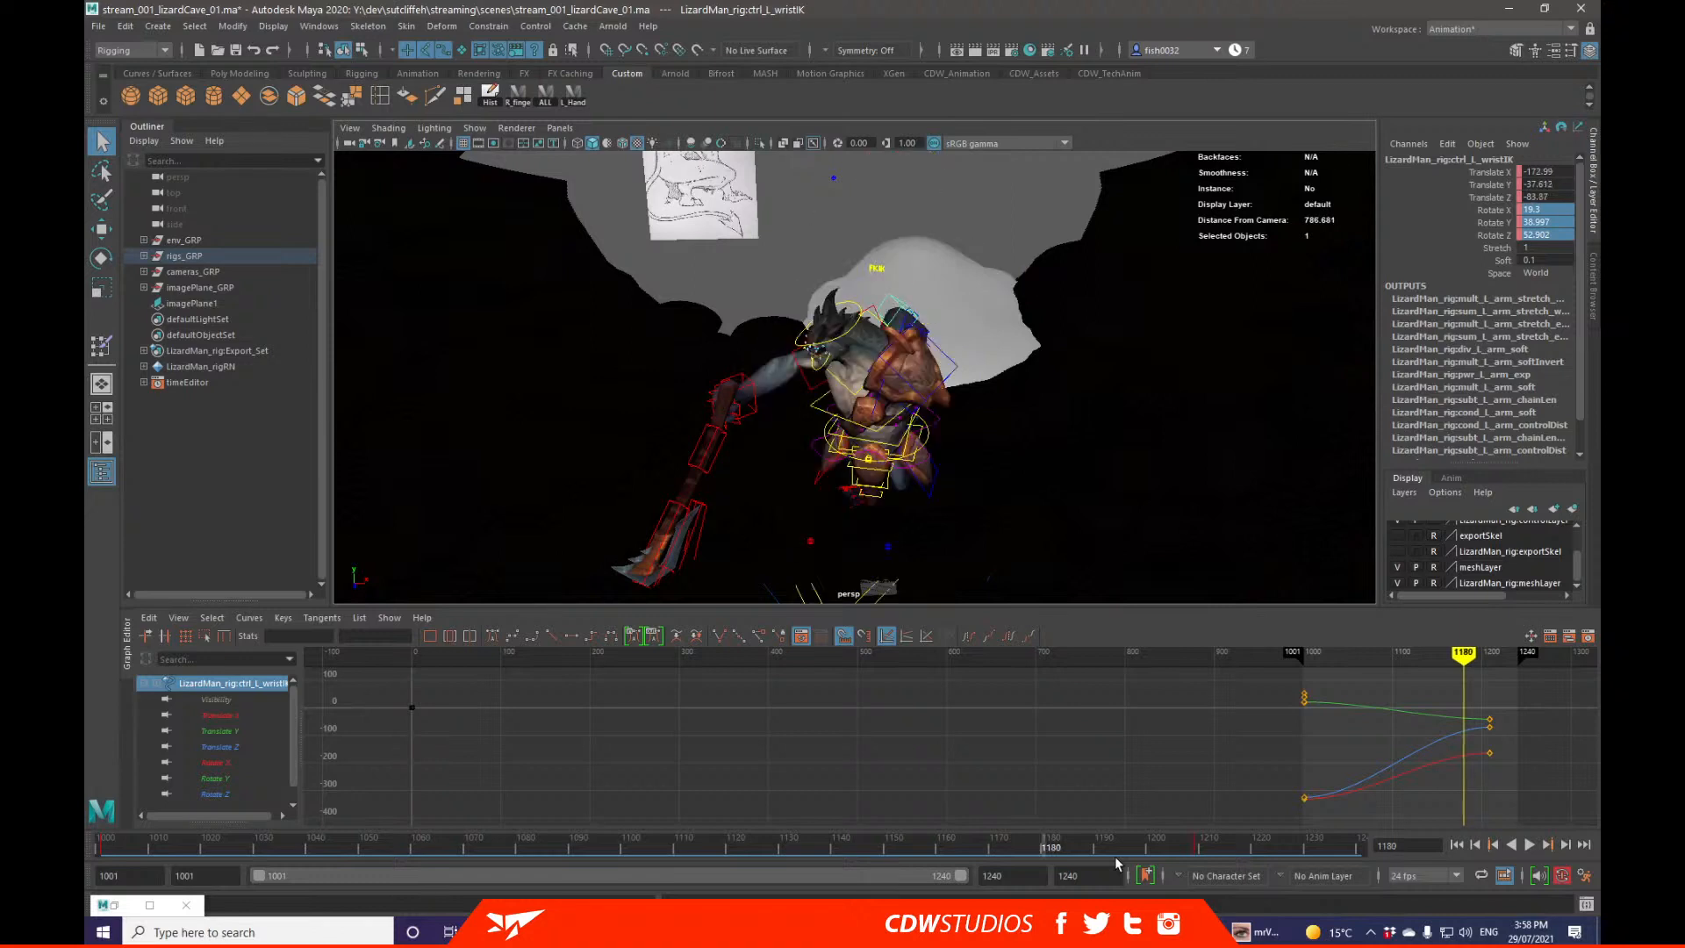
left_click_drag(1454, 779, 1513, 708)
key("w")
middle_click_drag(1521, 776, 1504, 782, "shift")
key("a")
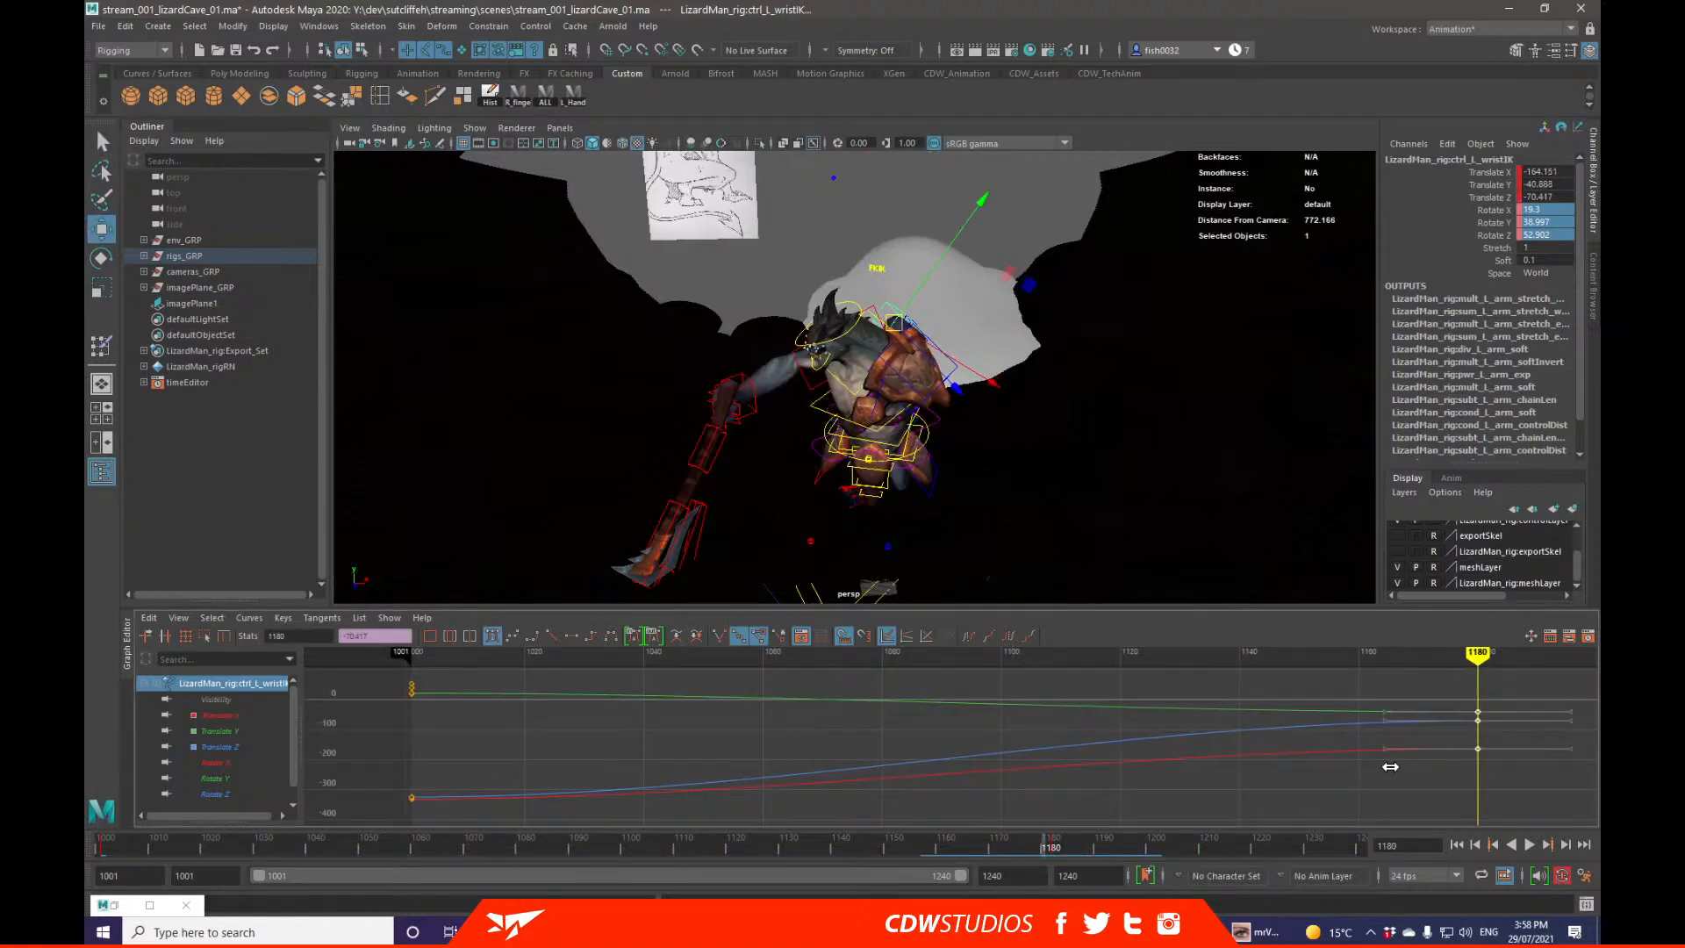
scroll(1309, 790, "down", 5)
left_click(1155, 764)
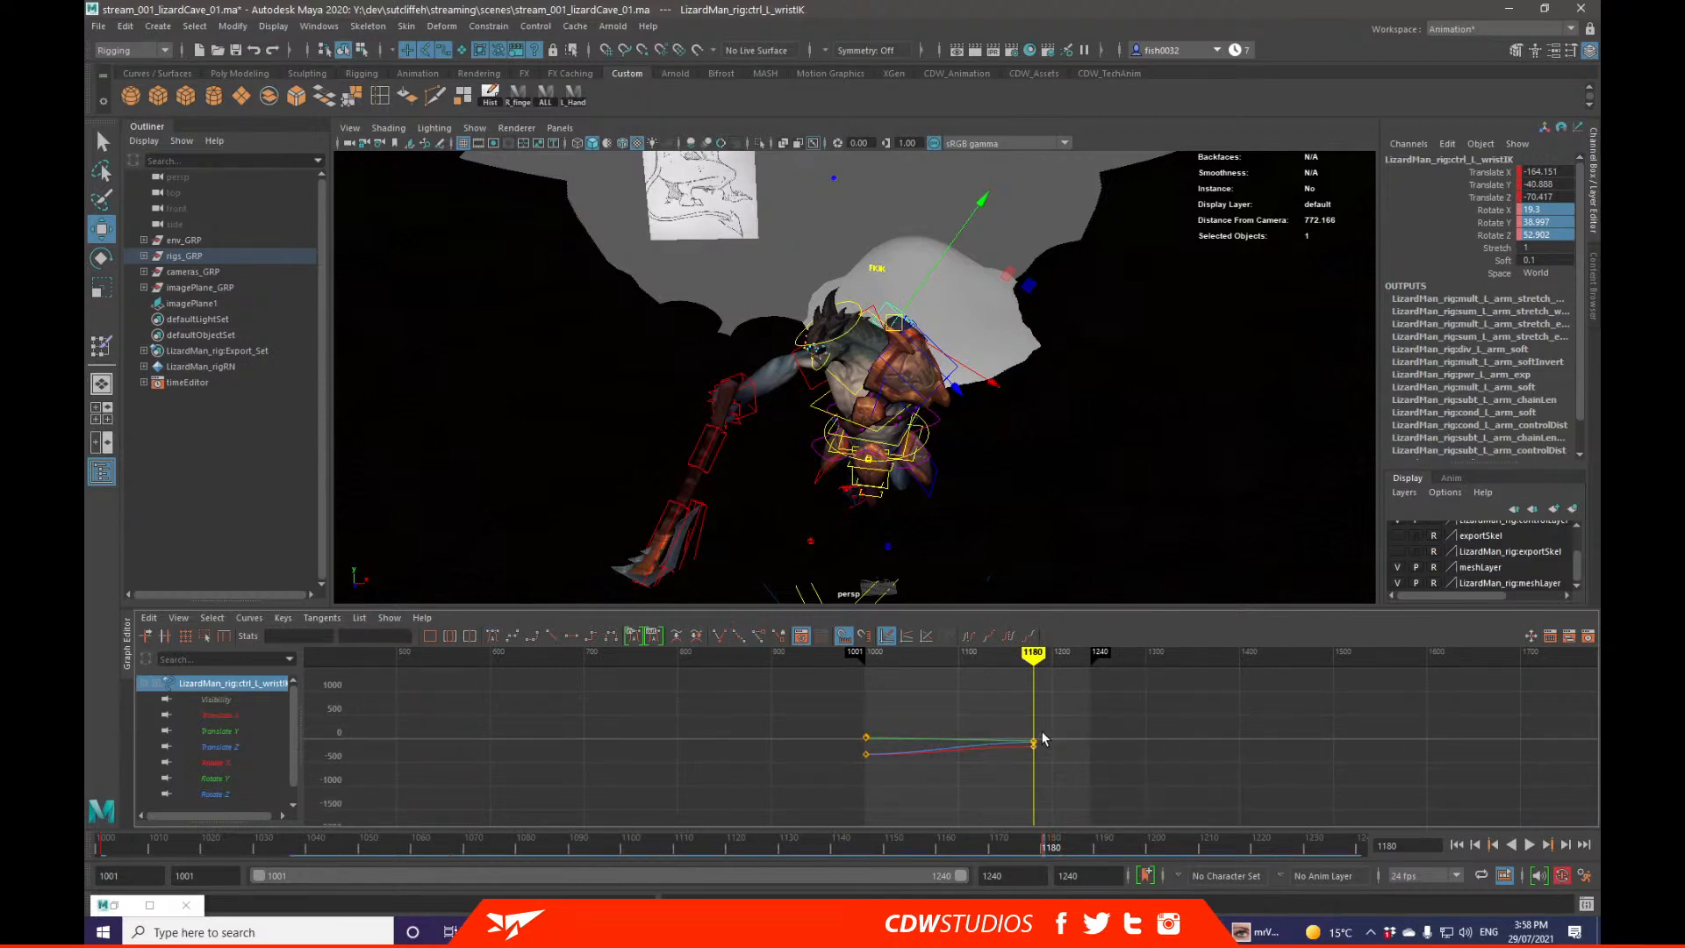
key("q")
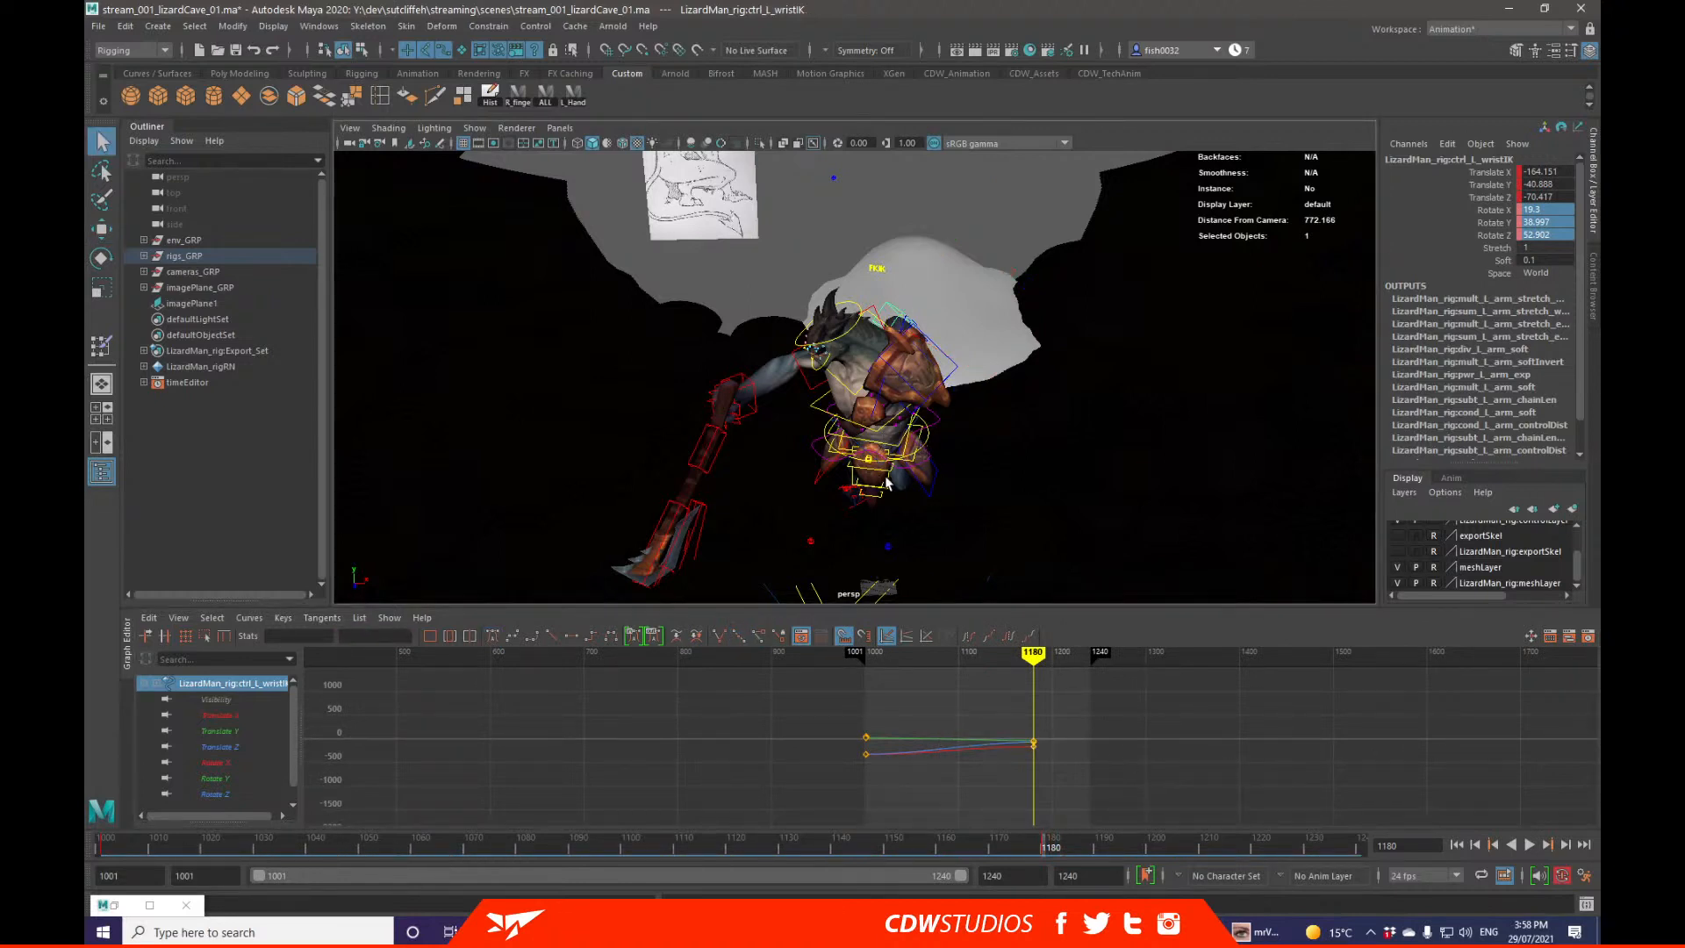
Step: Set the curves of both wrist IK controls to stepped tangents and play the animation
left_click(928, 458)
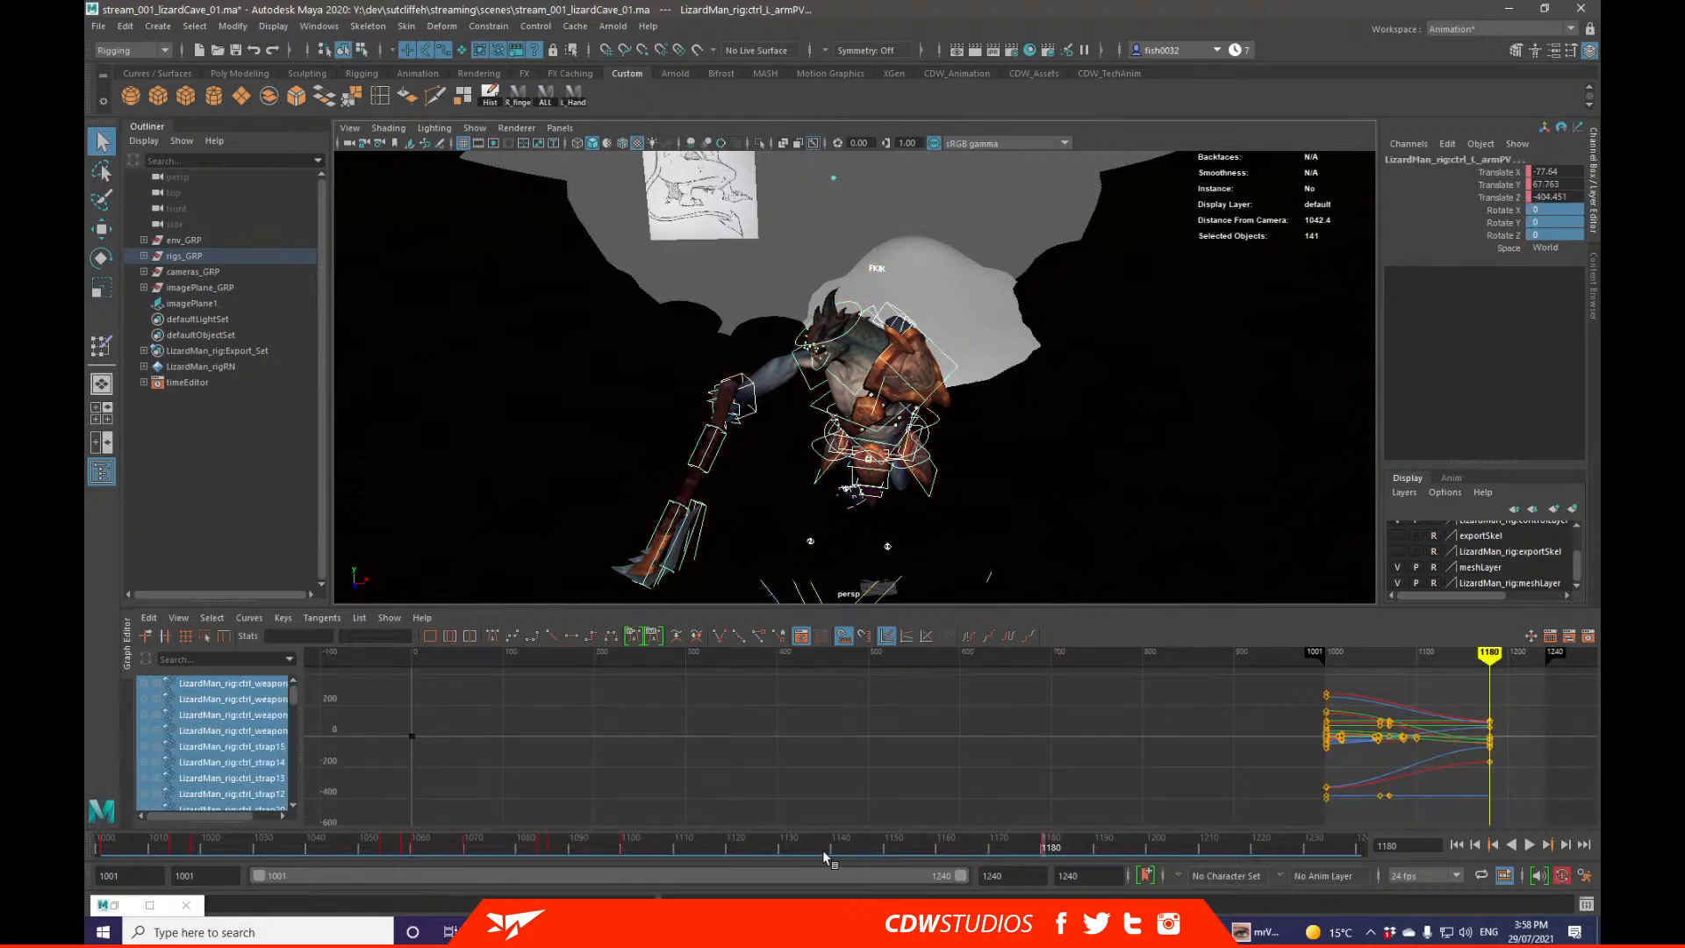
left_click_drag(109, 853, 268, 844)
left_click_drag(974, 276, 772, 235, "alt")
left_click(1050, 377)
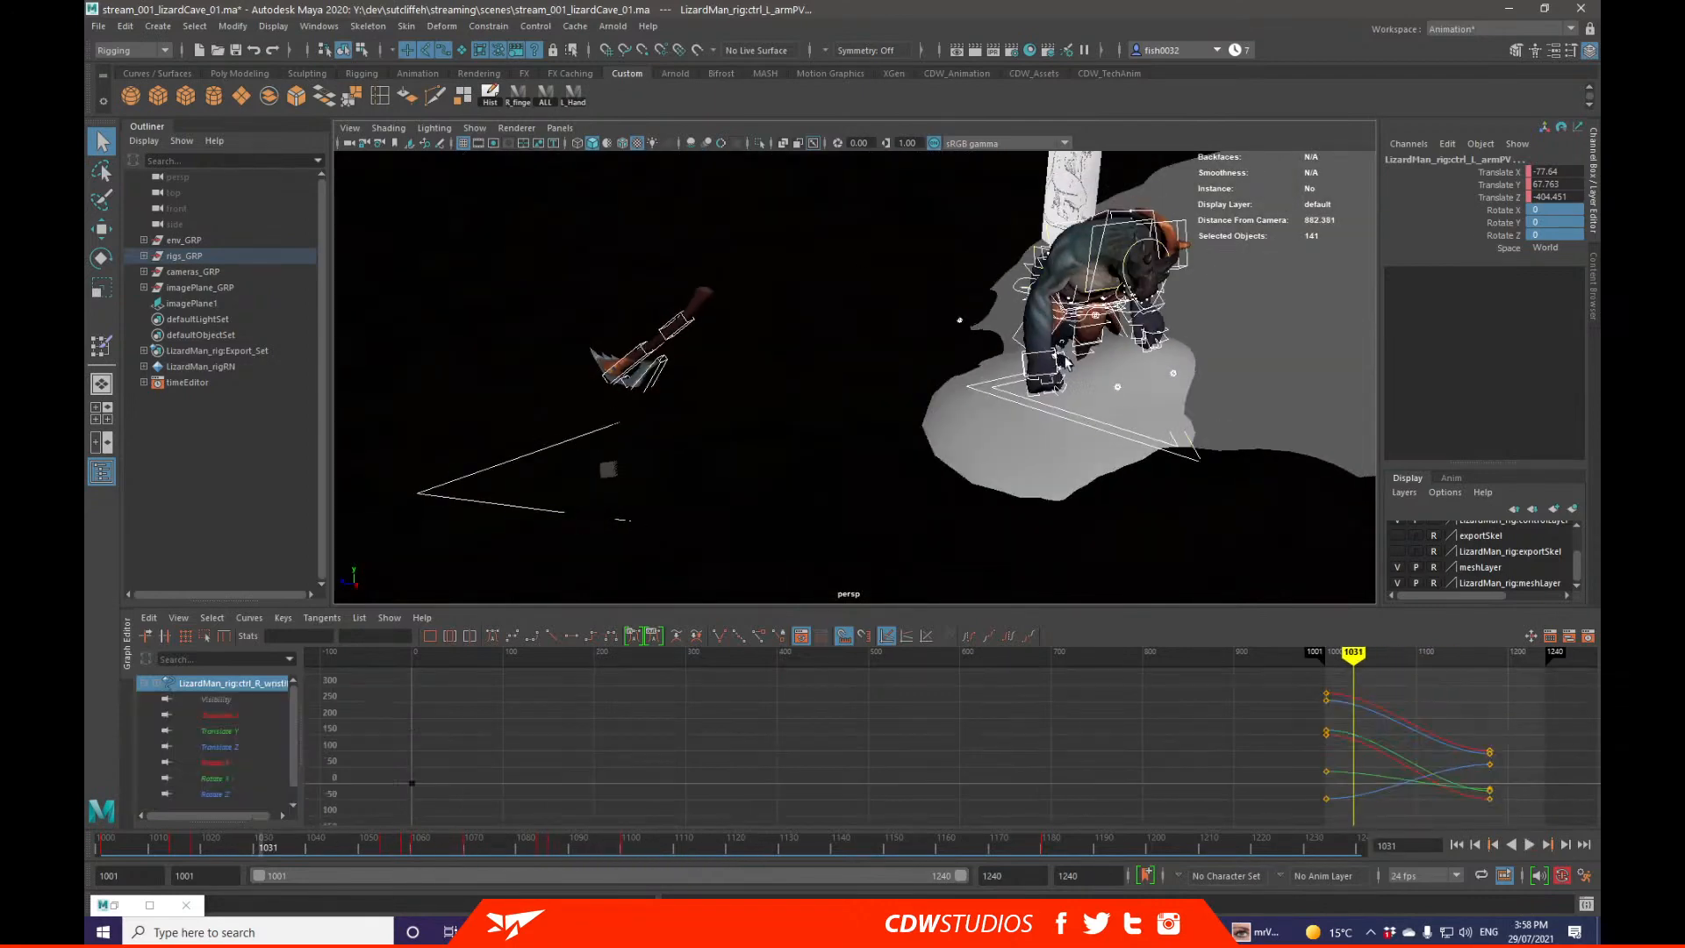
key("f")
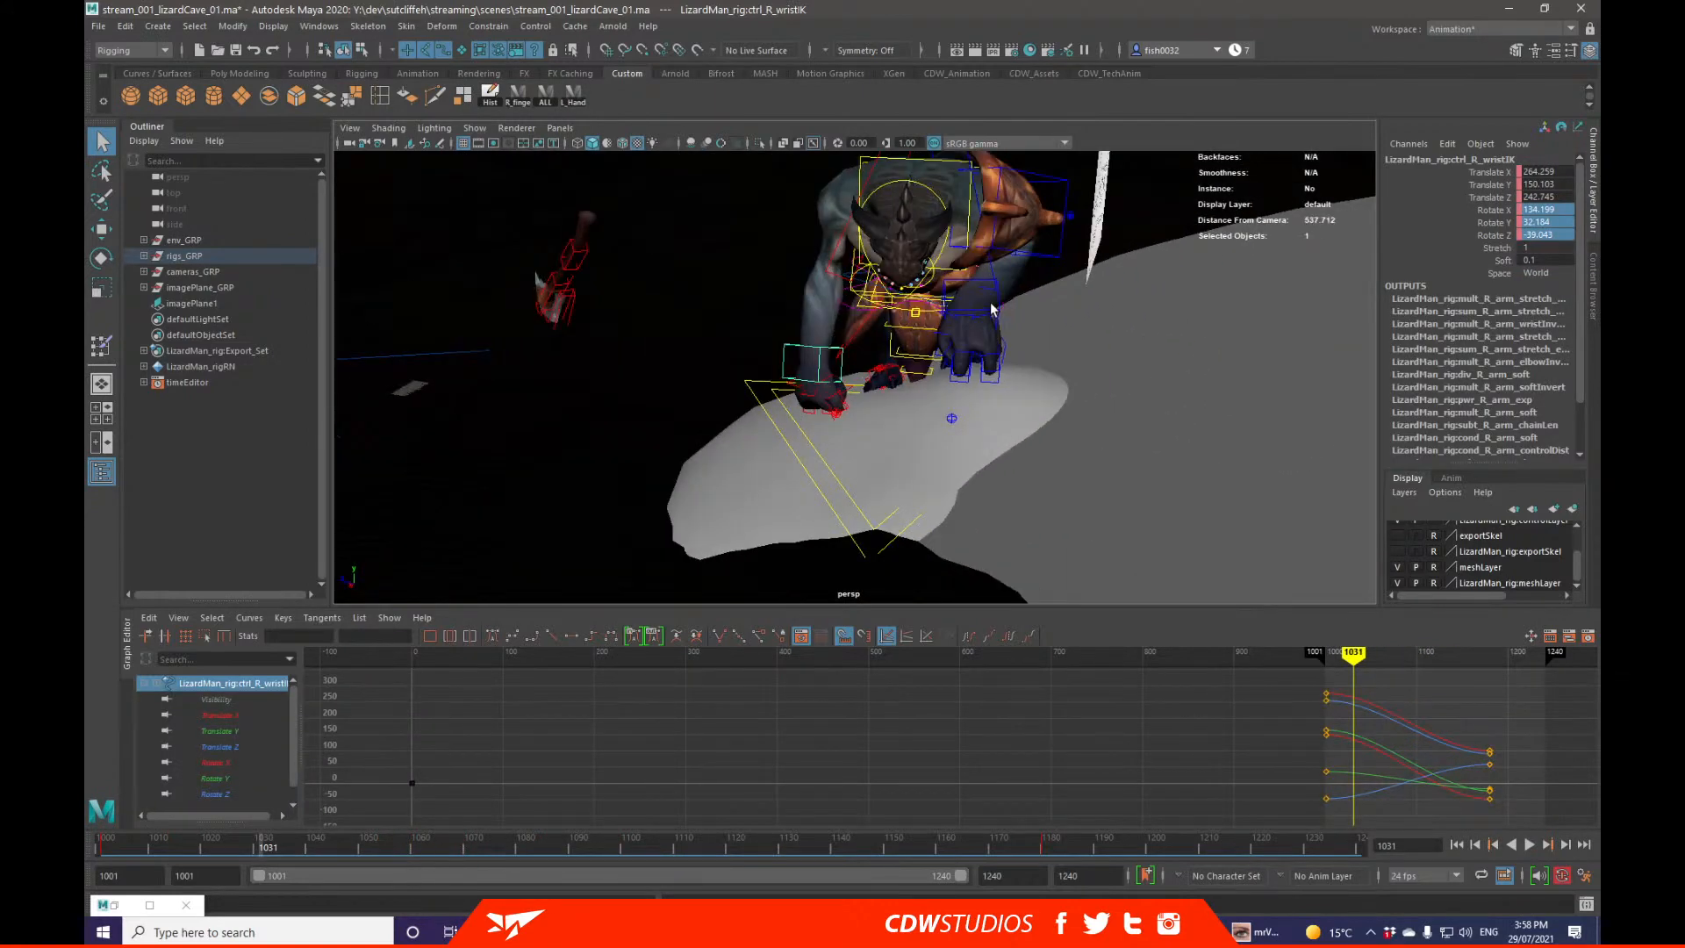
left_click(992, 309, "shift")
key("f")
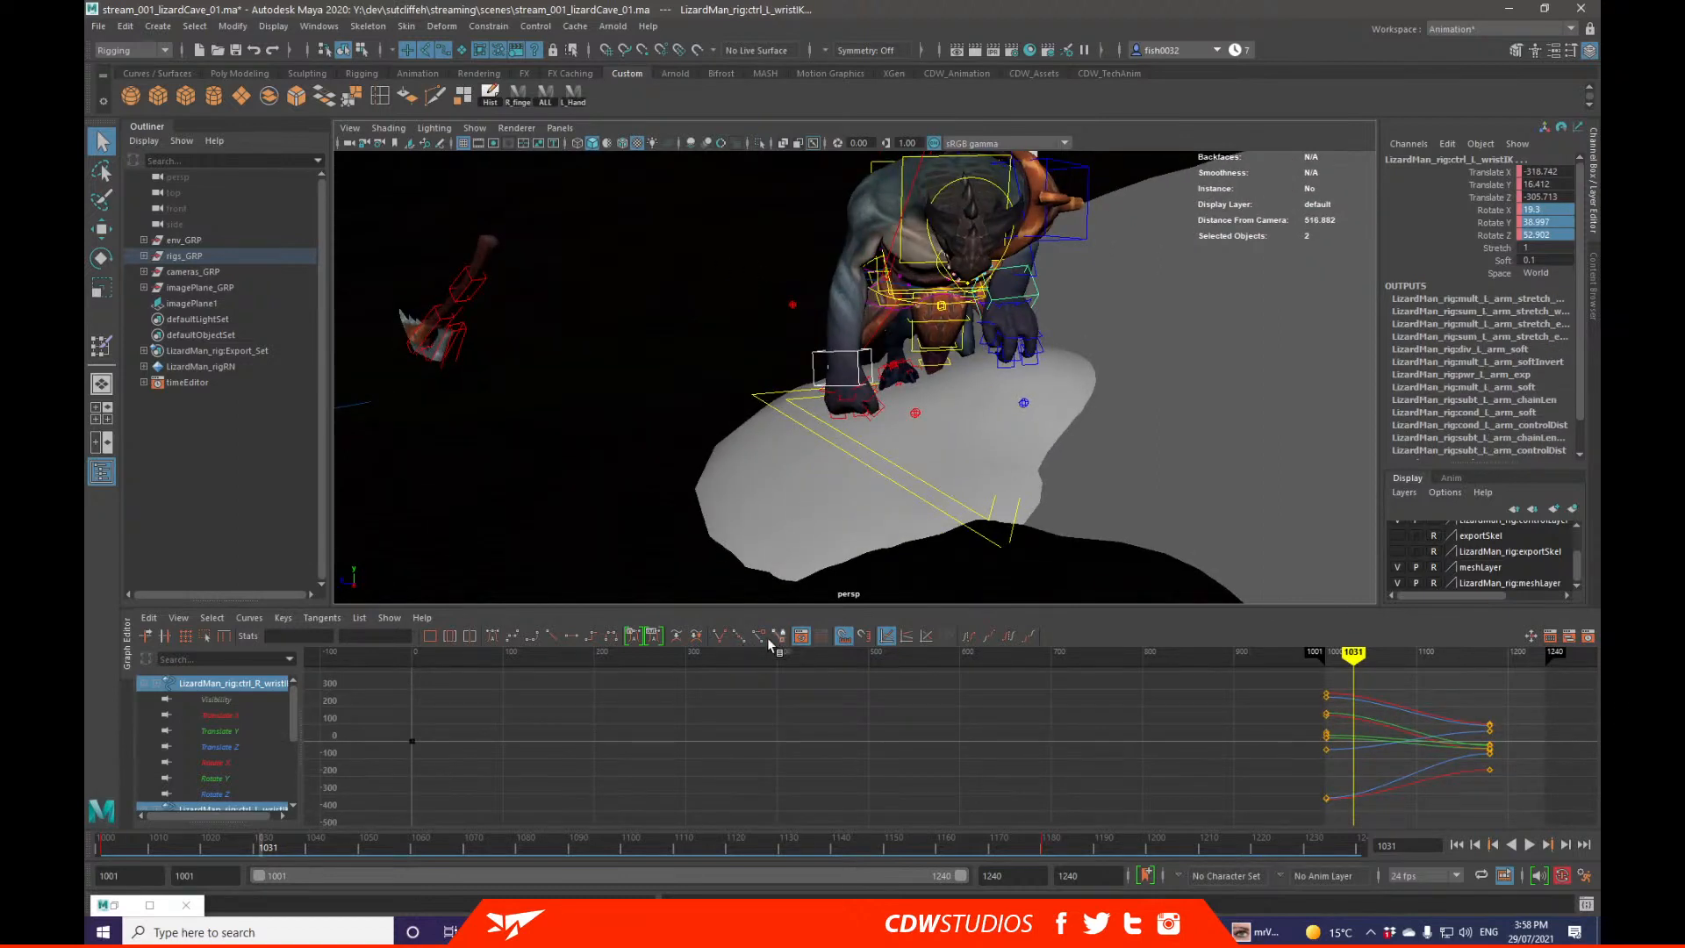
left_click(593, 634)
key("alt+v")
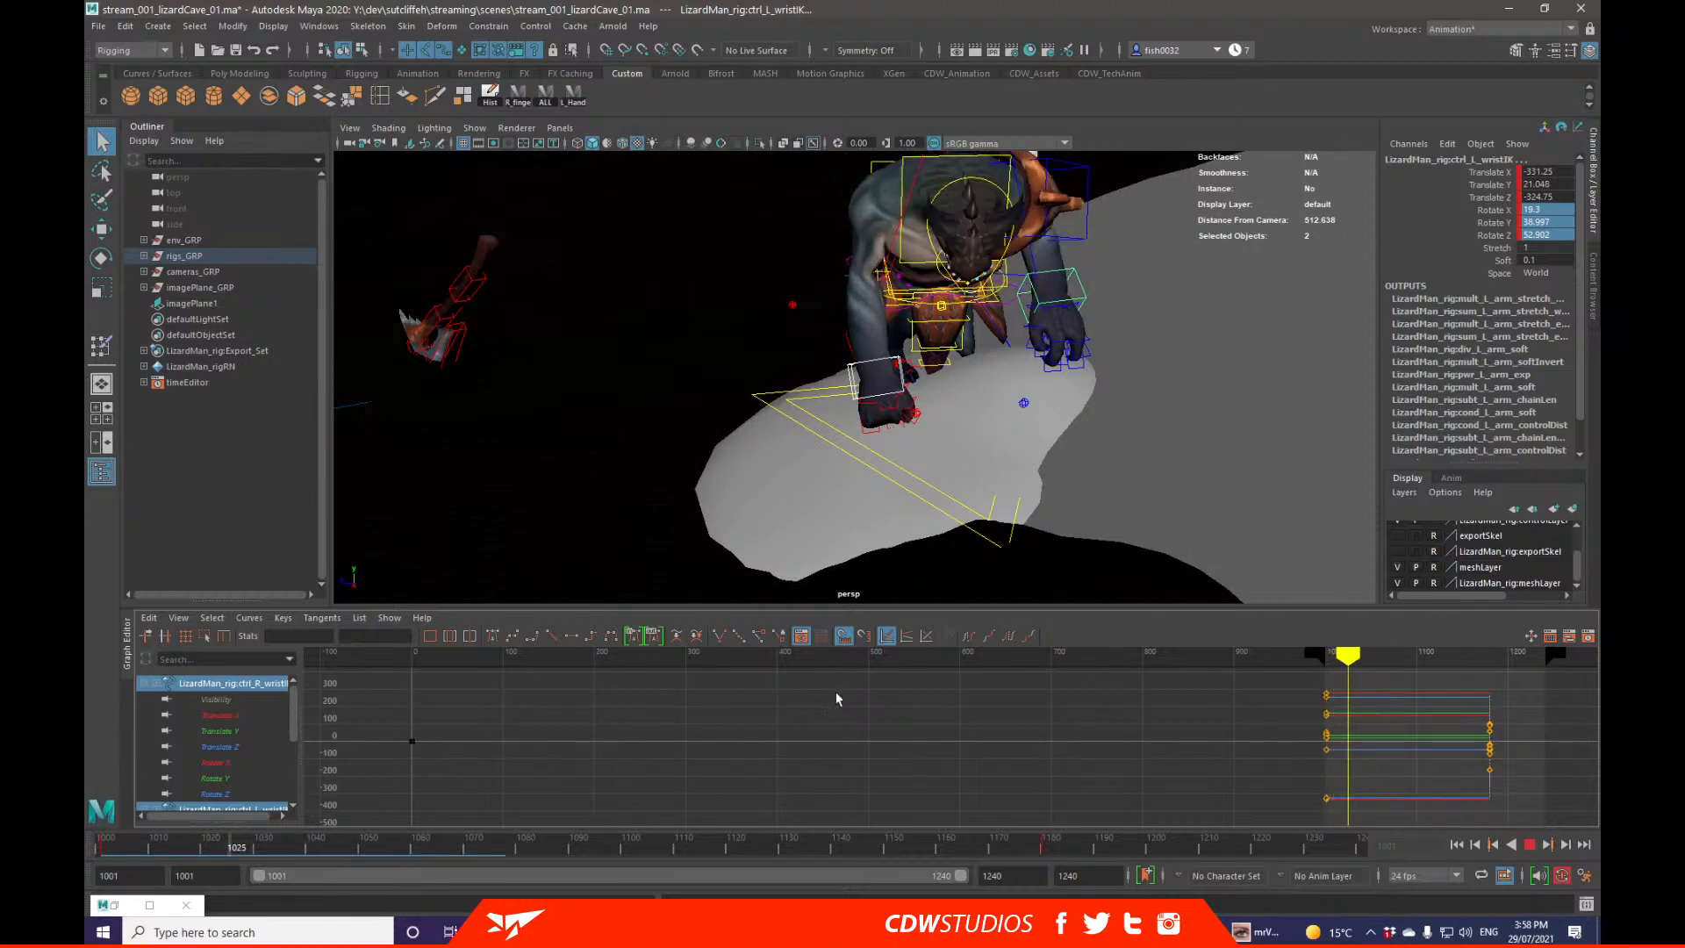
key("alt+v")
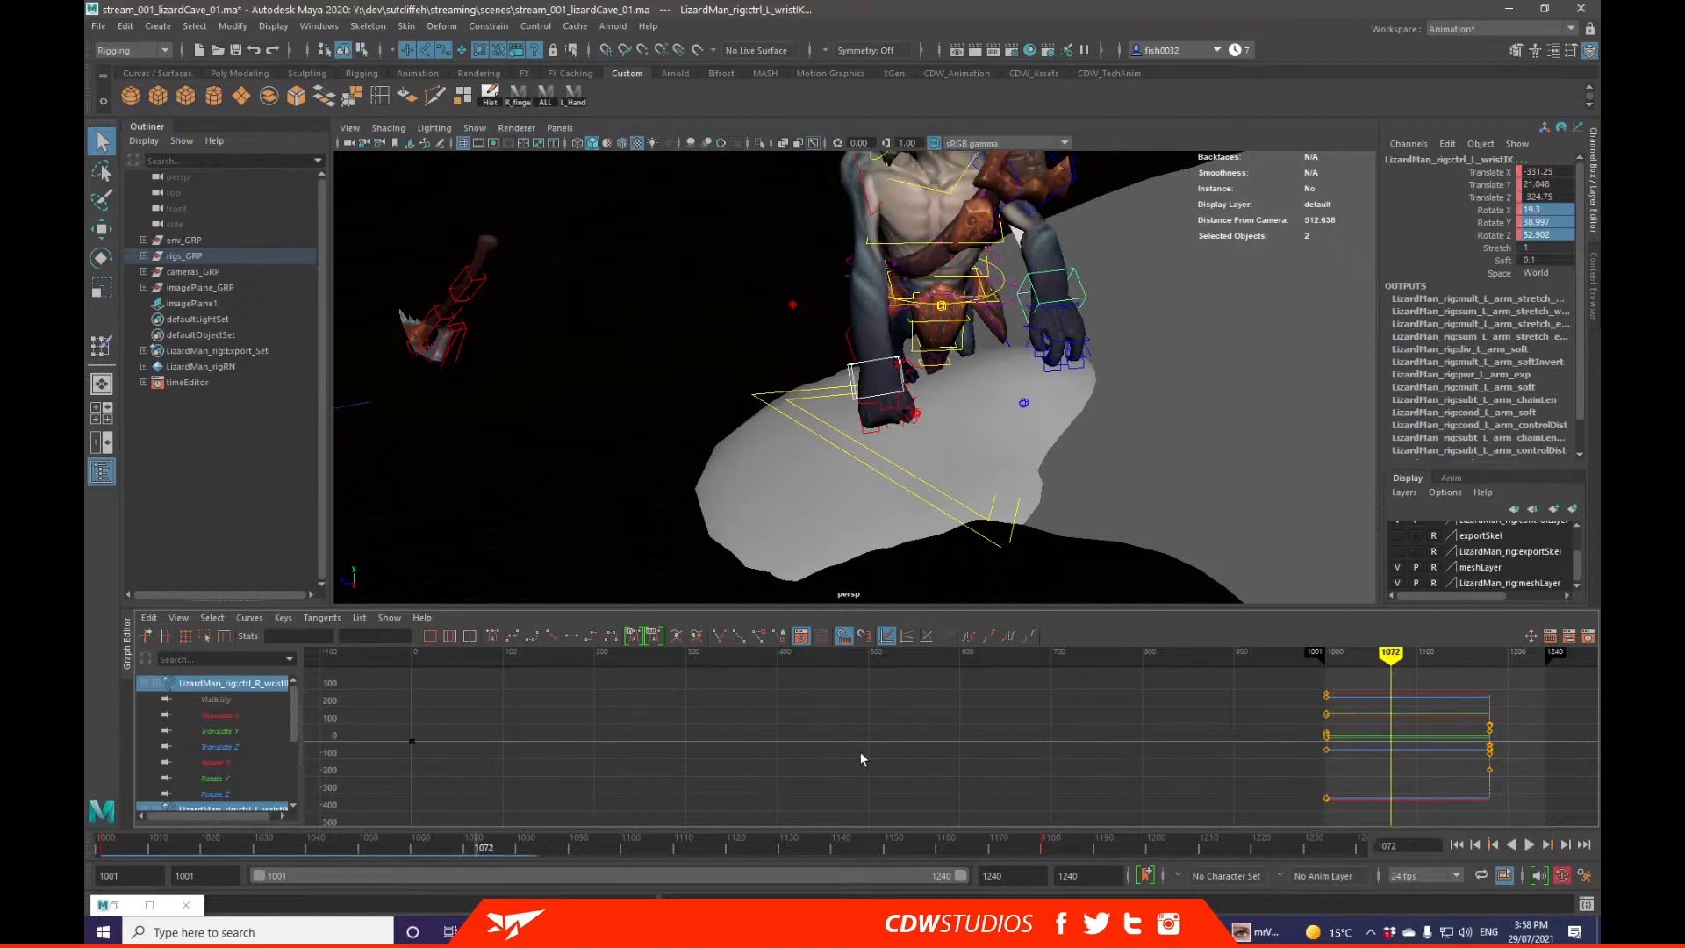
Step: Select the right wrist IK control for moving and go to frame 1054
left_click(880, 365)
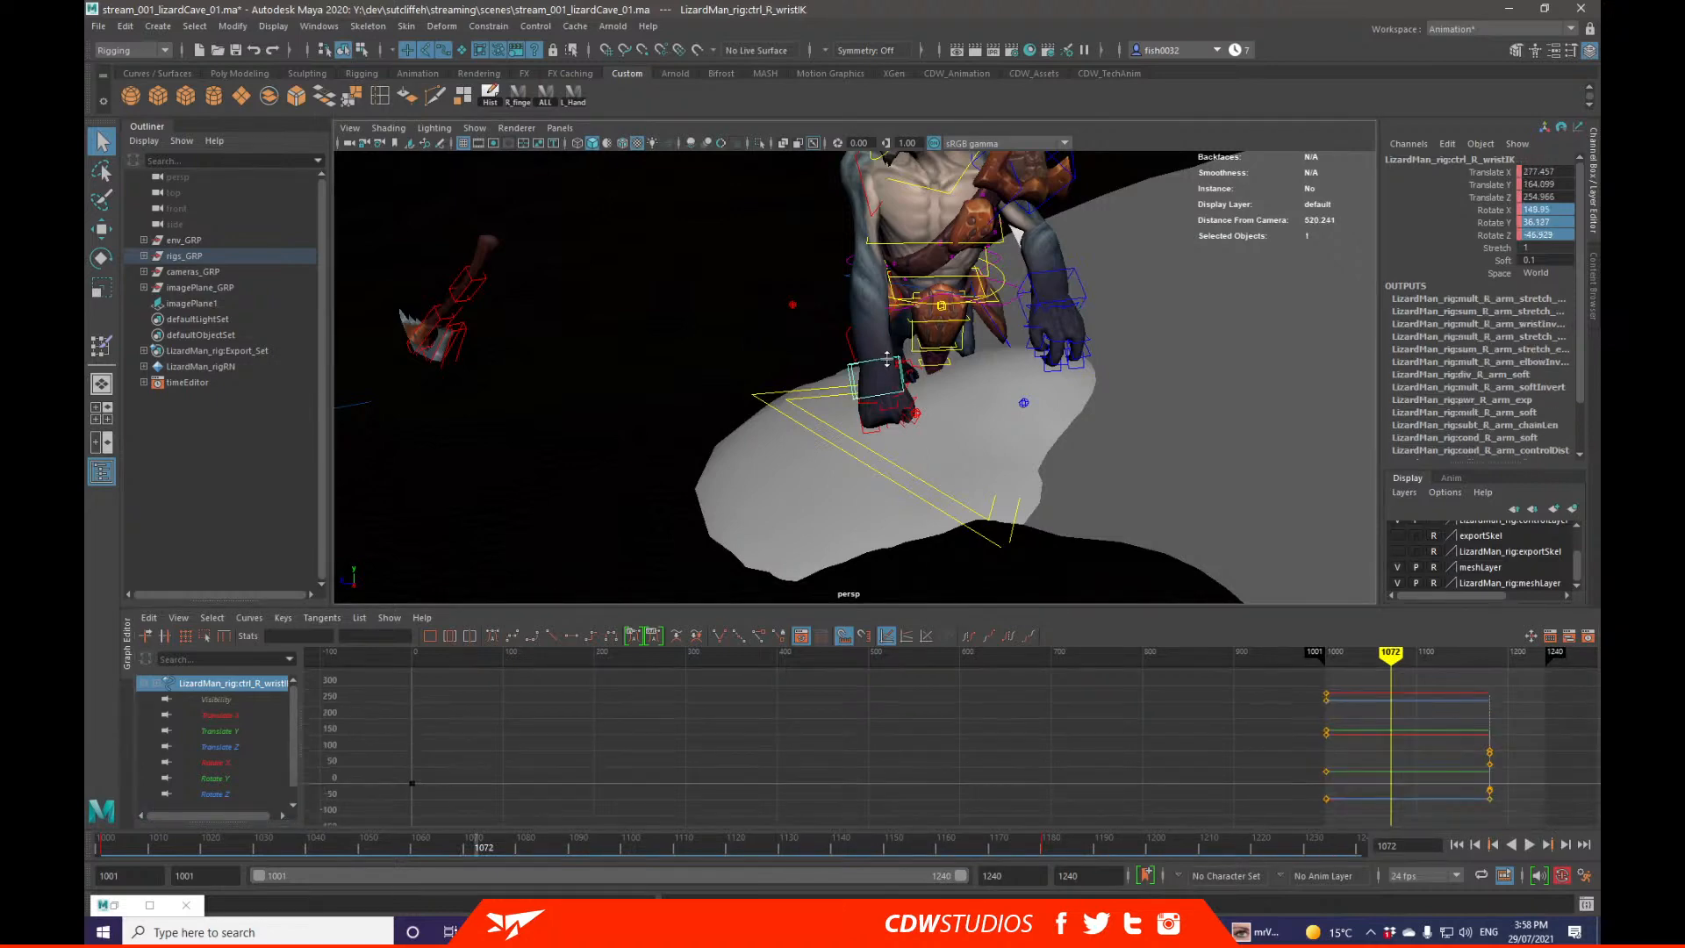
left_click_drag(879, 365, 755, 597, "alt")
key("alt+comma")
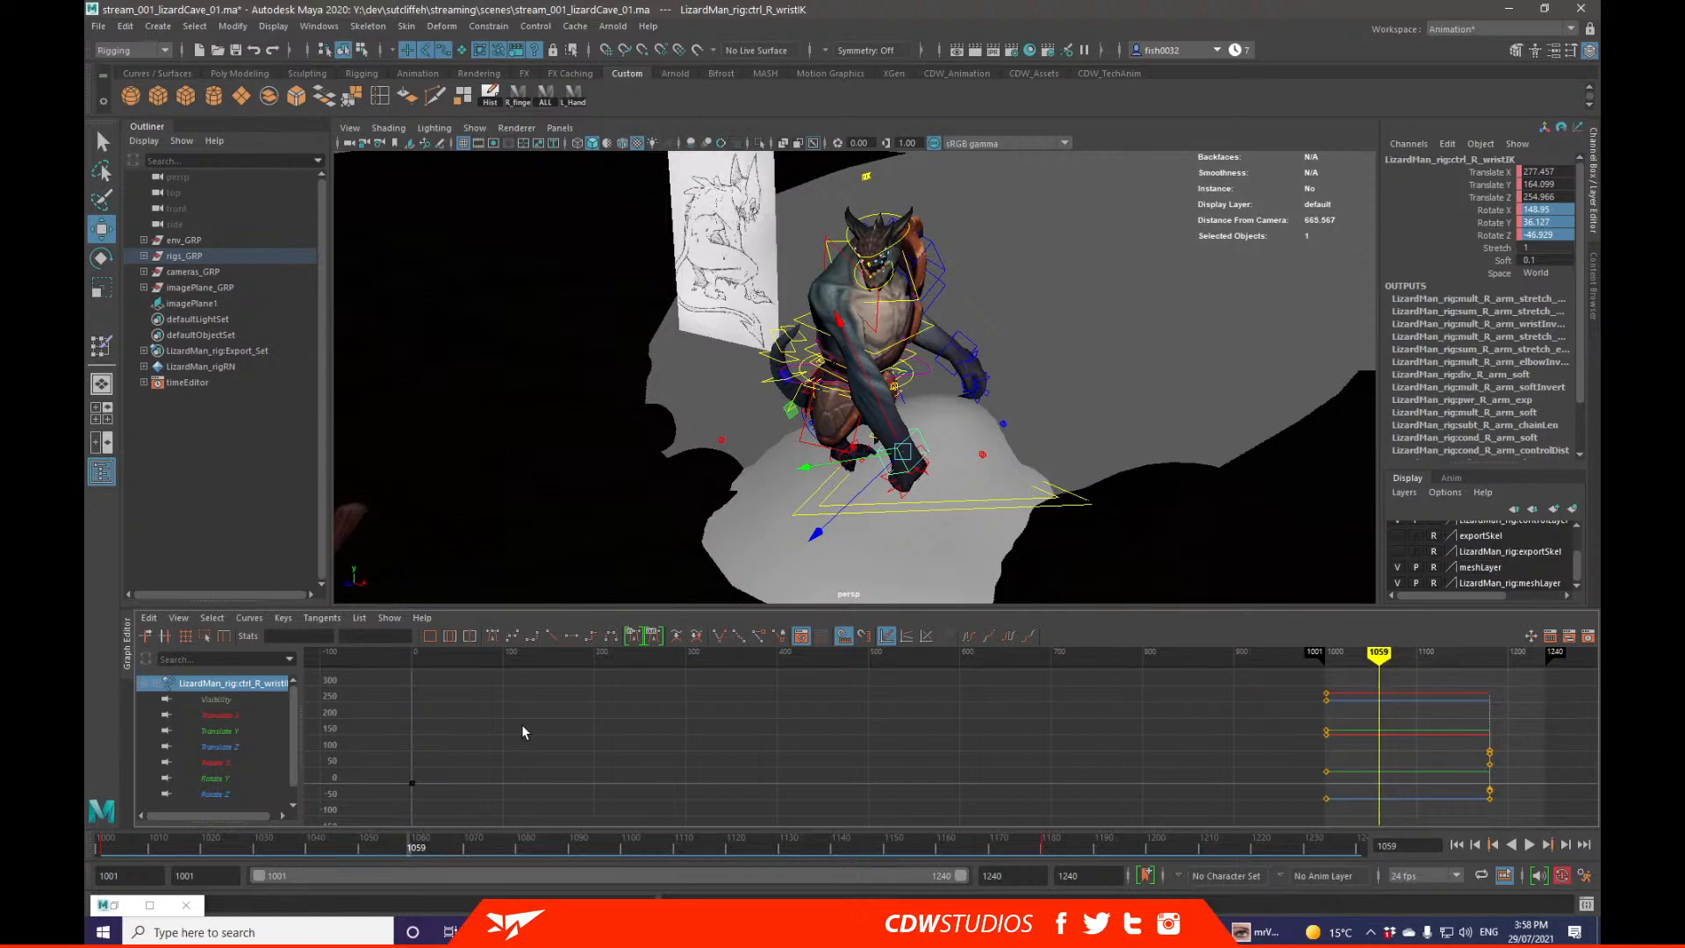
left_click_drag(397, 850, 384, 853)
Step: Try to rotate the neck and head controls together toward the axe at frame 1054
left_click_drag(667, 439, 867, 307, "alt")
left_click(873, 297)
left_click(886, 254, "shift")
key("e")
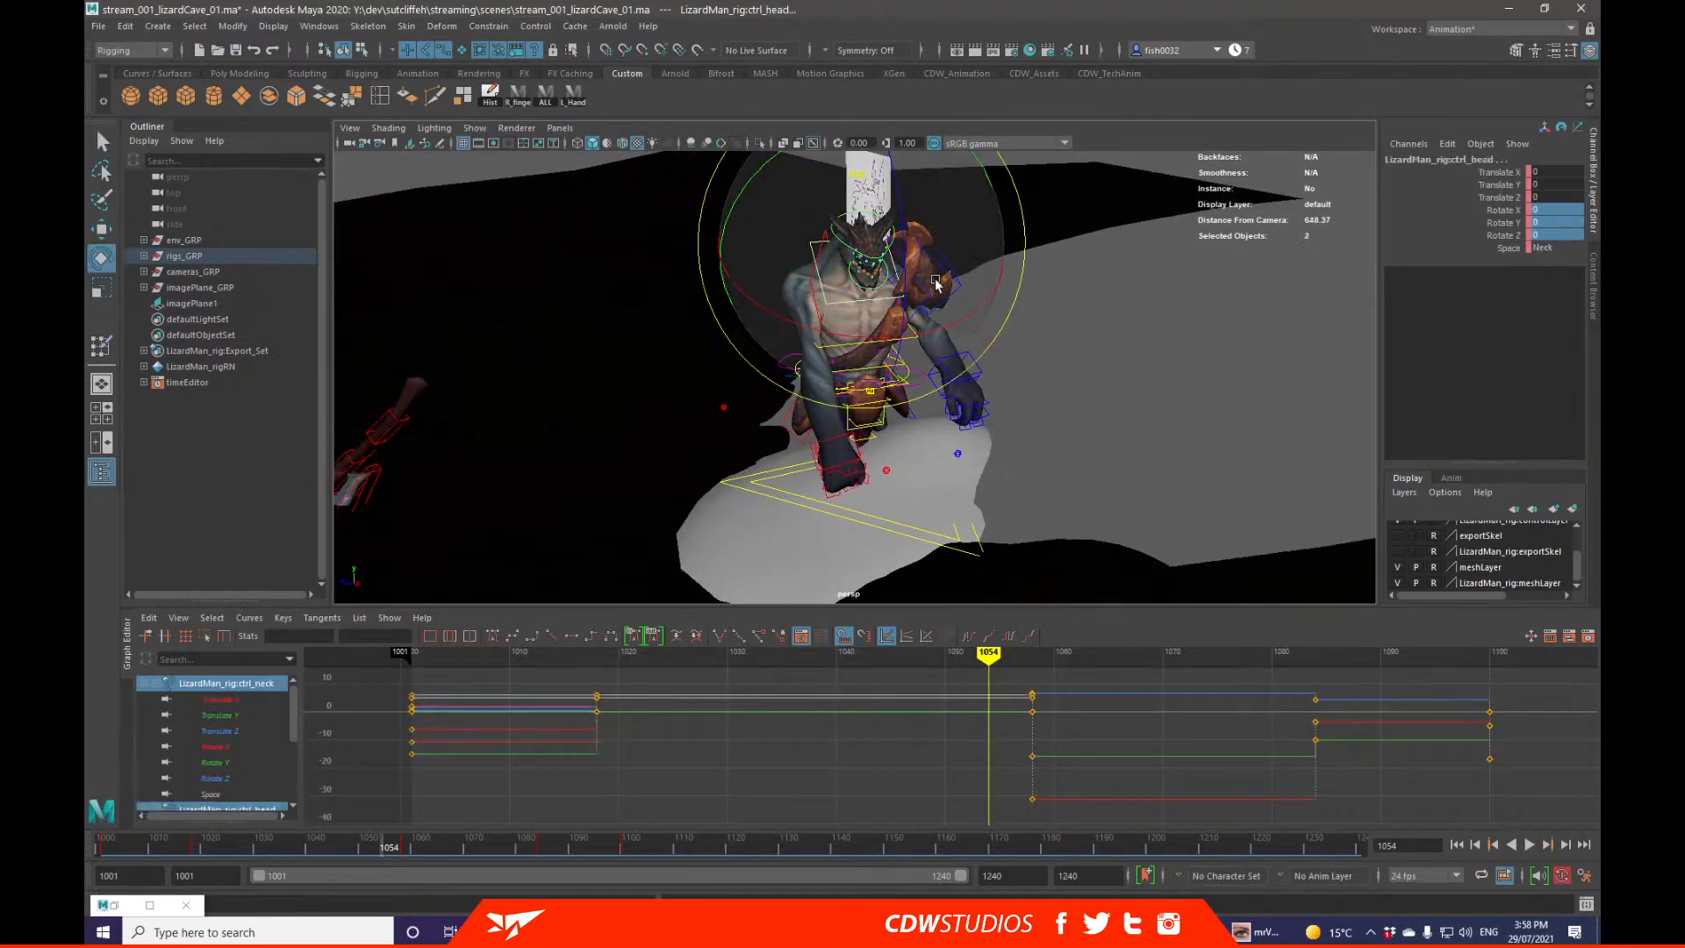
left_click(949, 321)
left_click_drag(941, 327, 814, 268, "alt")
key("e")
left_click_drag(727, 193, 794, 290, "alt")
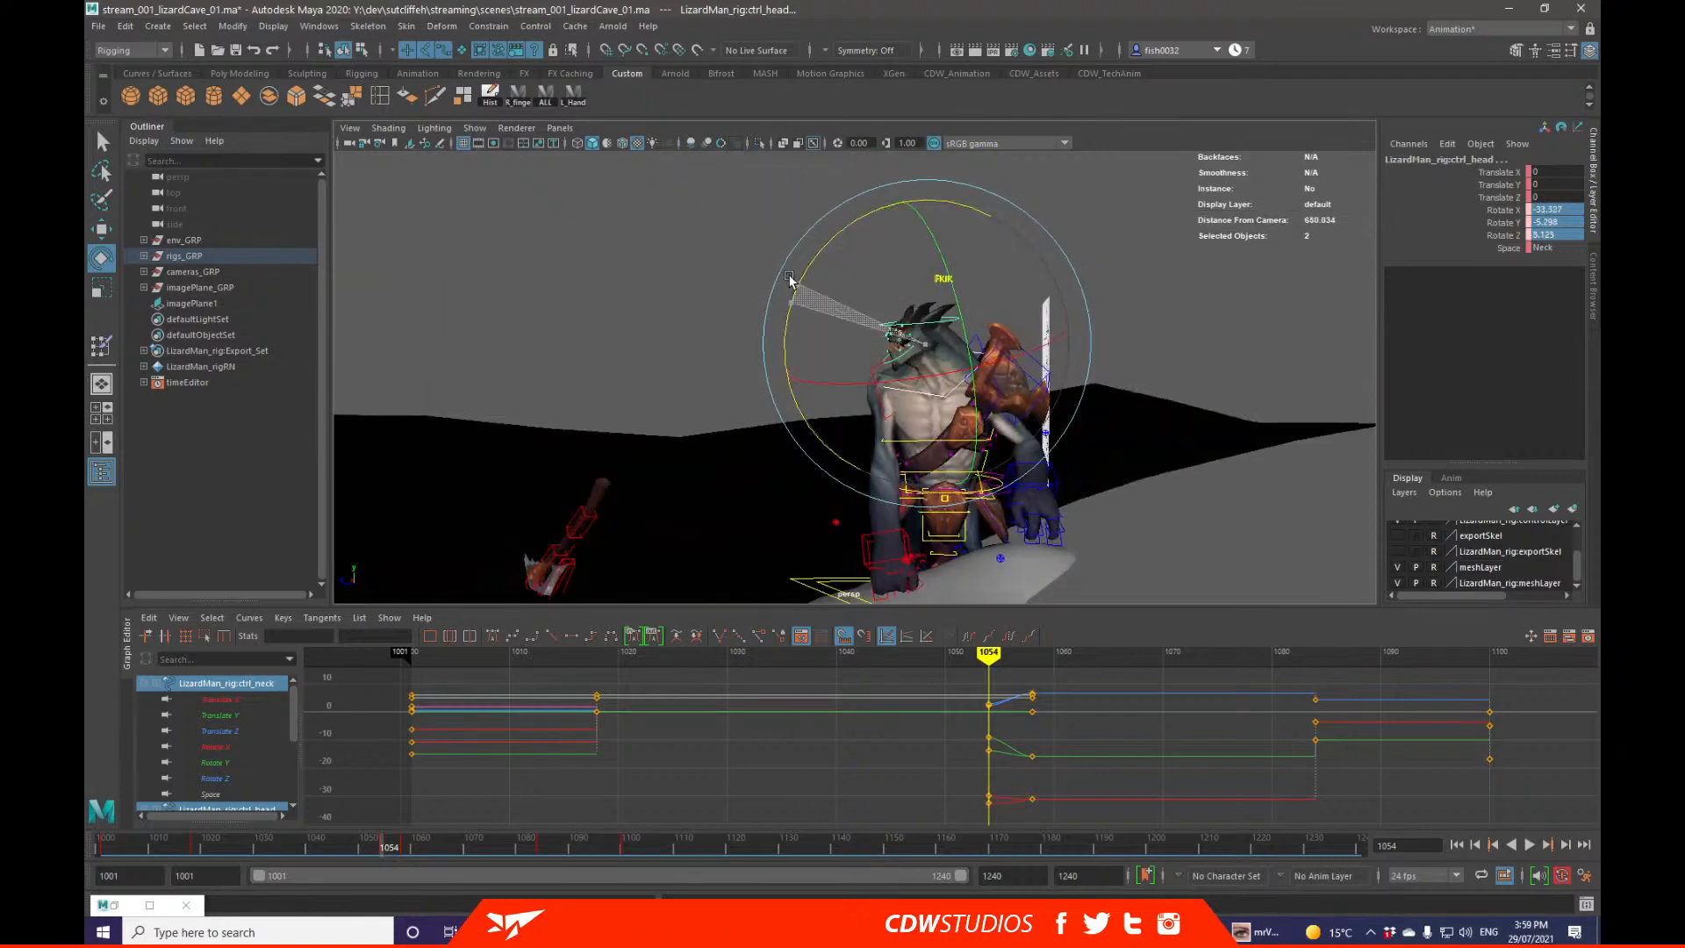
Step: Undo the neck and head rotations at frame 1054
key("ctrl+z")
key("ctrl+z")
key("ctrl+z")
key("ctrl+z")
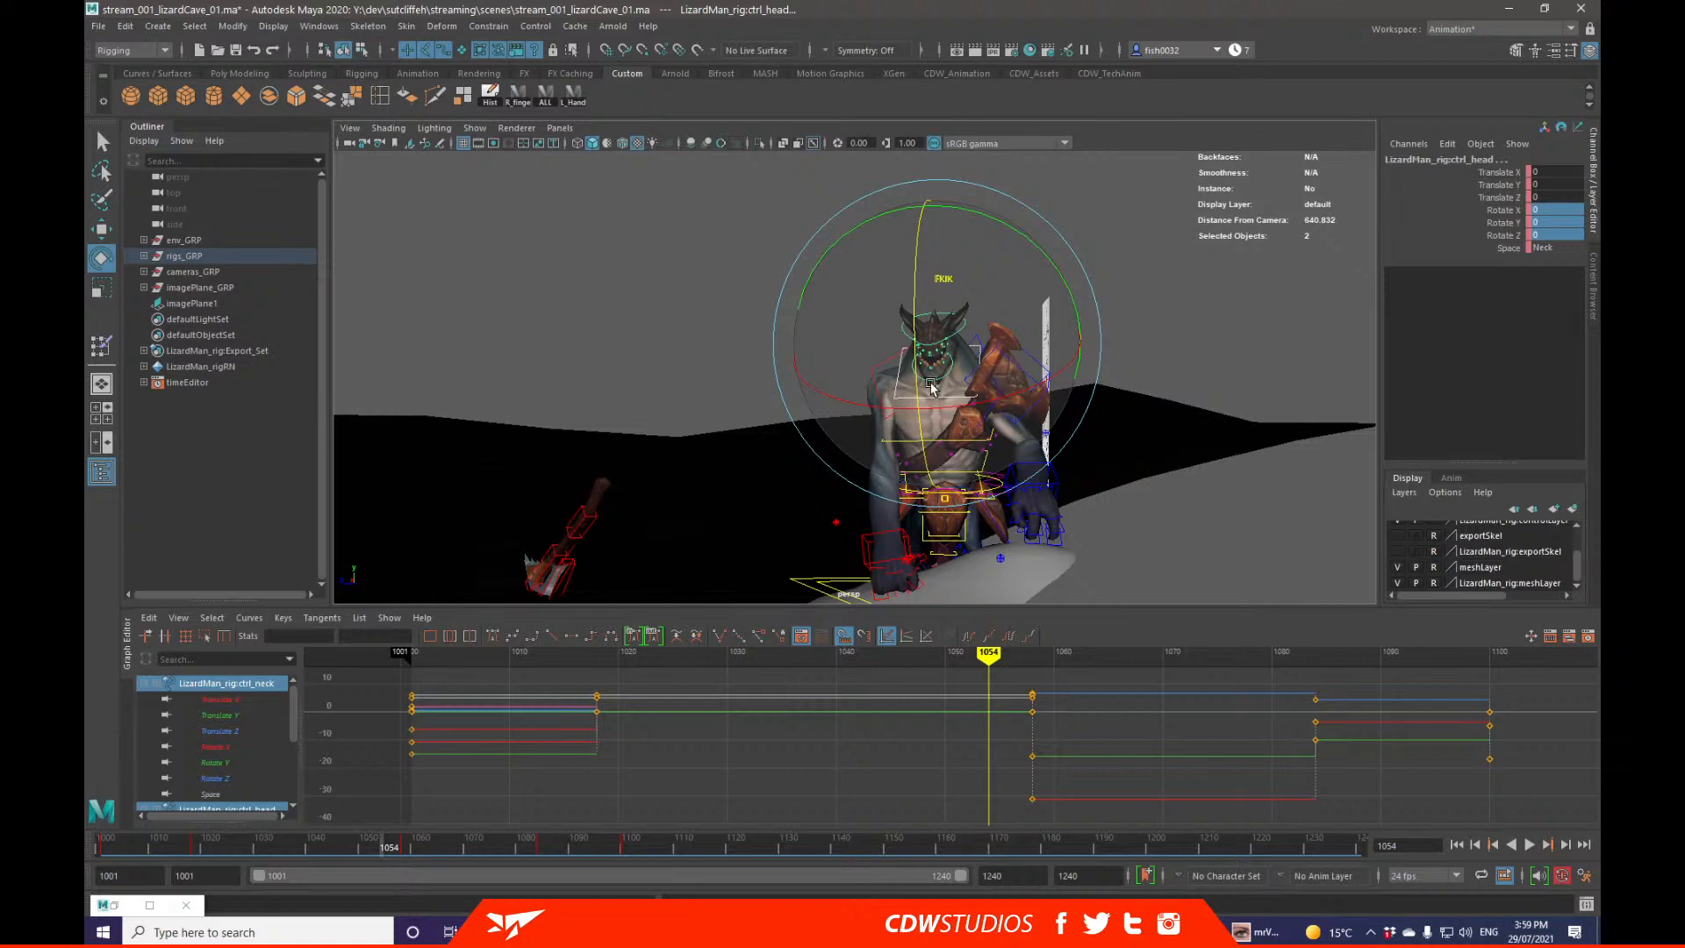
Step: Try a different neck and head turn at frame 1054, starting with Rotate X at about -21.0
scroll(930, 384, "up", 2)
left_click_drag(995, 412, 969, 415, "alt")
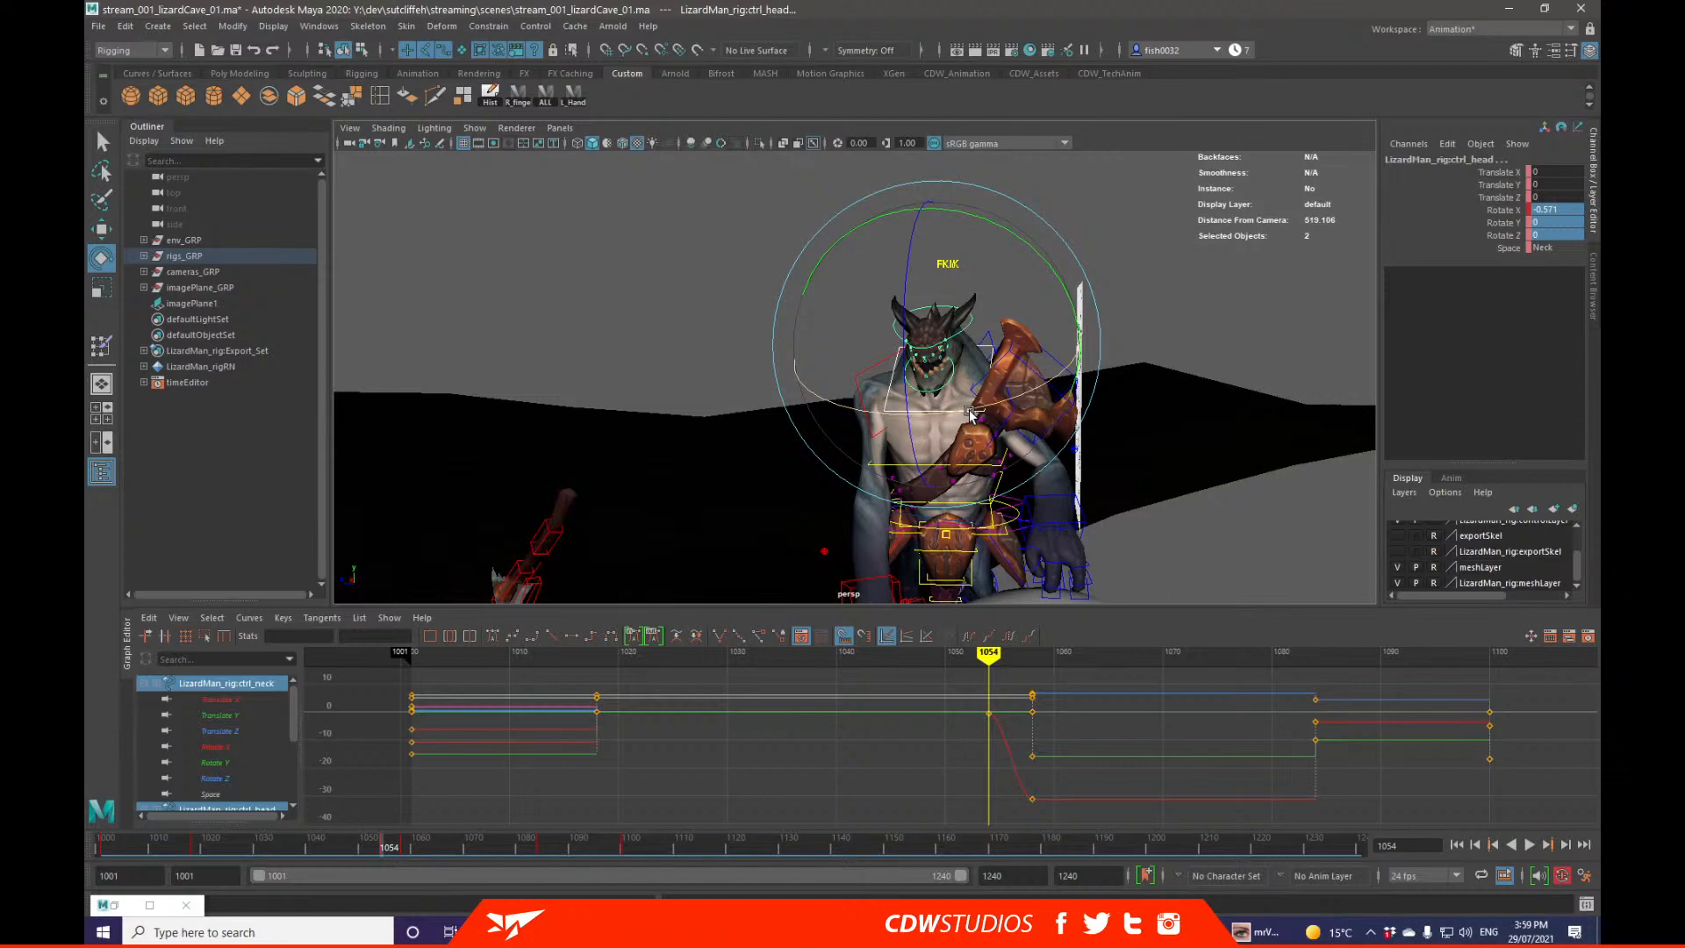
left_click_drag(972, 413, 947, 353)
scroll(948, 393, "up", 3)
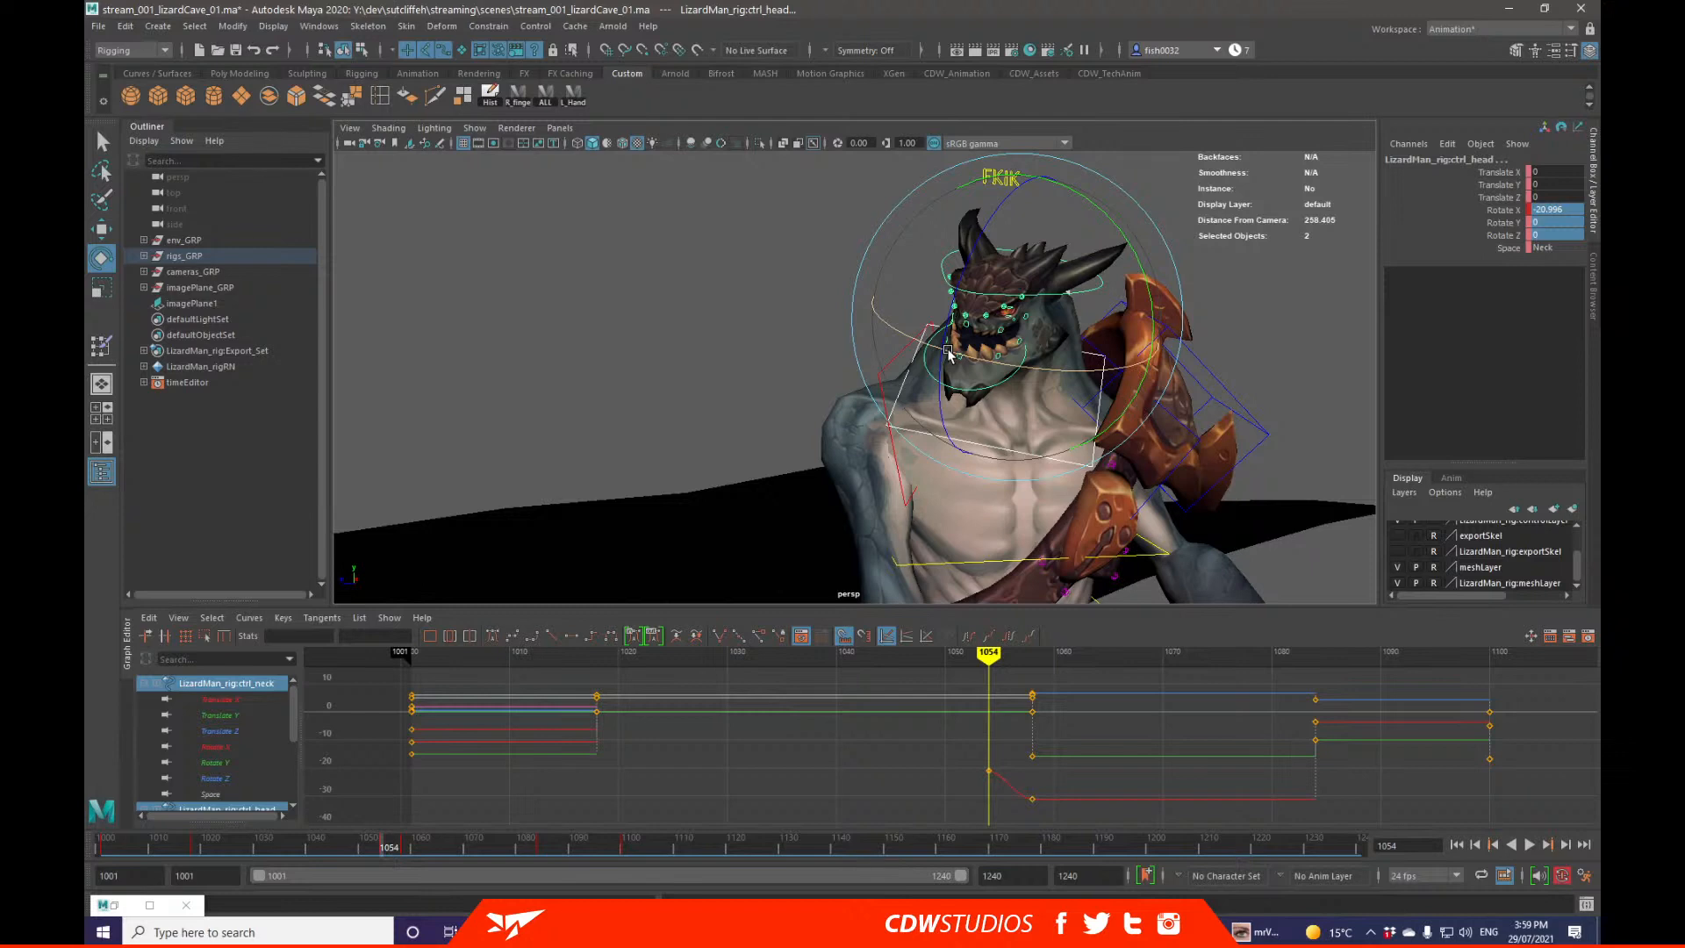
left_click_drag(957, 360, 928, 411)
left_click(928, 411)
left_click(929, 411)
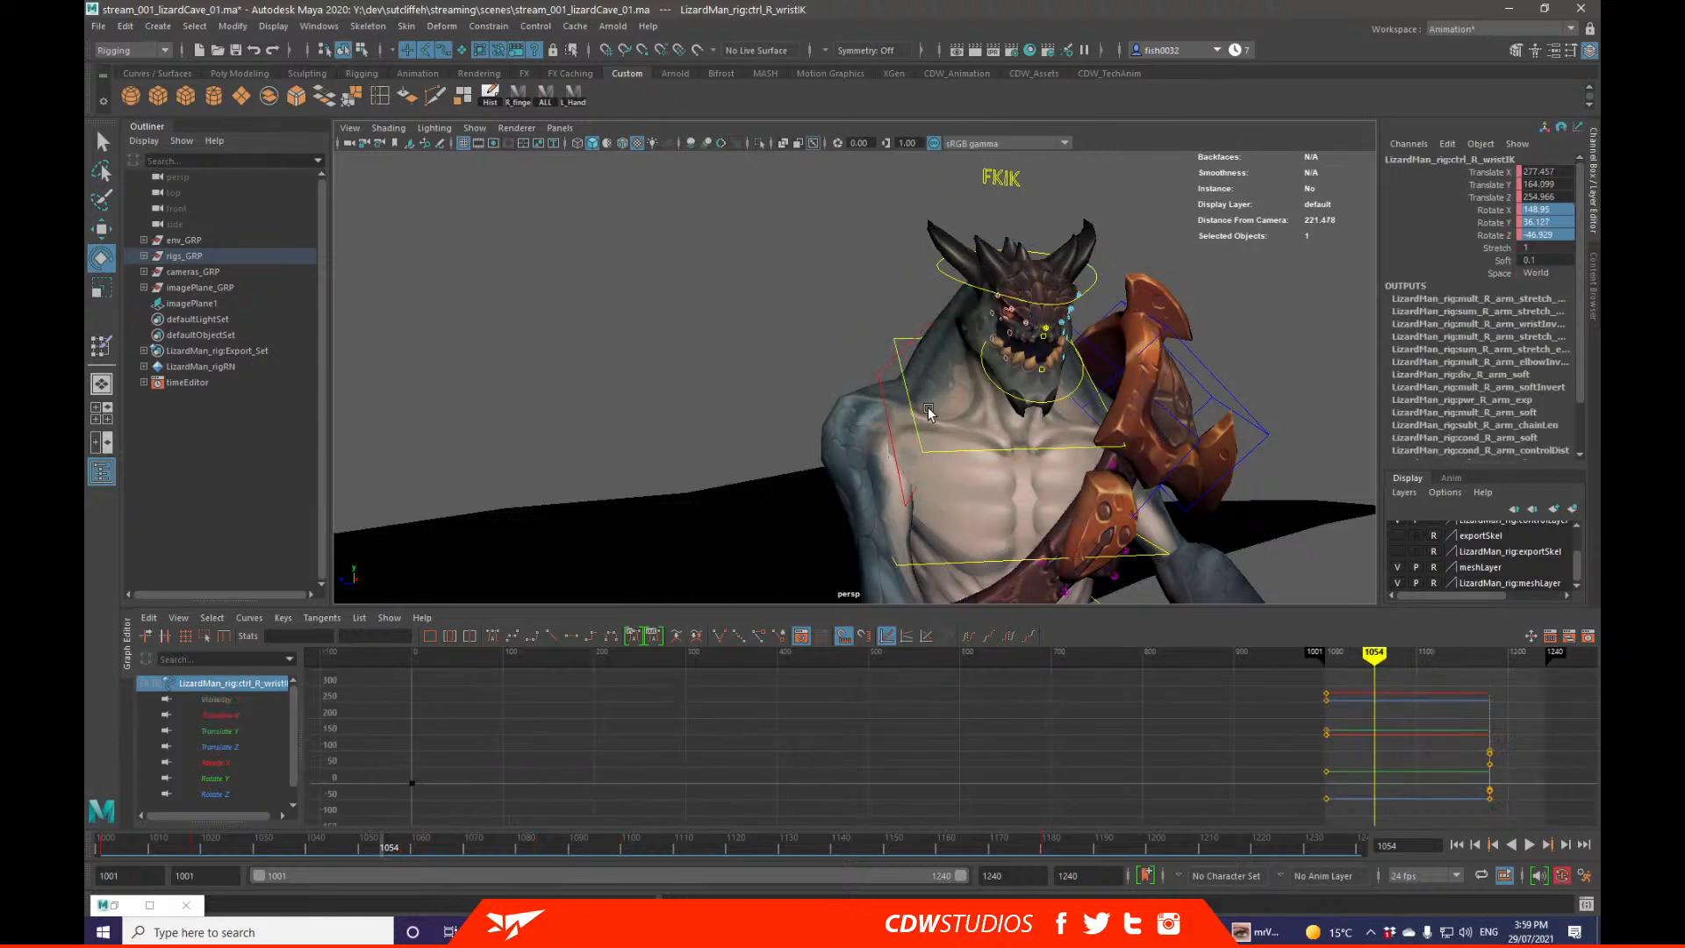
Step: Shift the neck and head controls' next keys back to frame 1054 and adjust the head to about Rotate -31.2, -18.4, 2.2
key("q")
left_click(1046, 451)
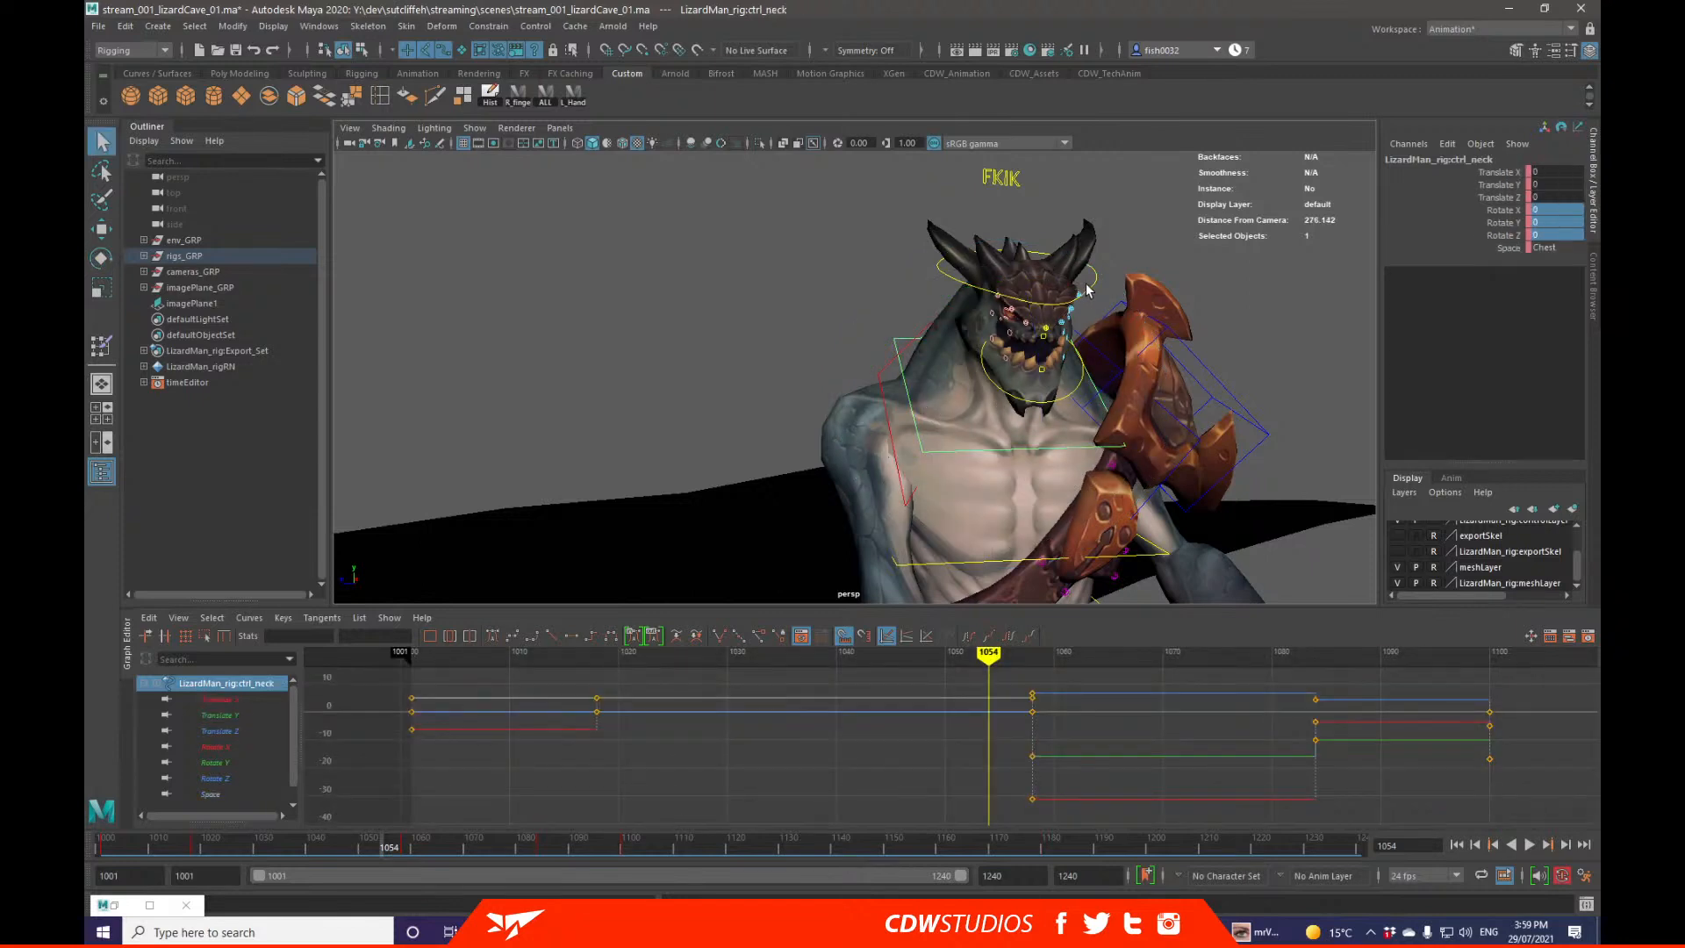
left_click(1088, 290, "shift")
mouse_move(386, 842)
left_mouse_down()
mouse_move(360, 843)
mouse_move(410, 840)
mouse_move(404, 857)
mouse_move(381, 847)
left_mouse_up()
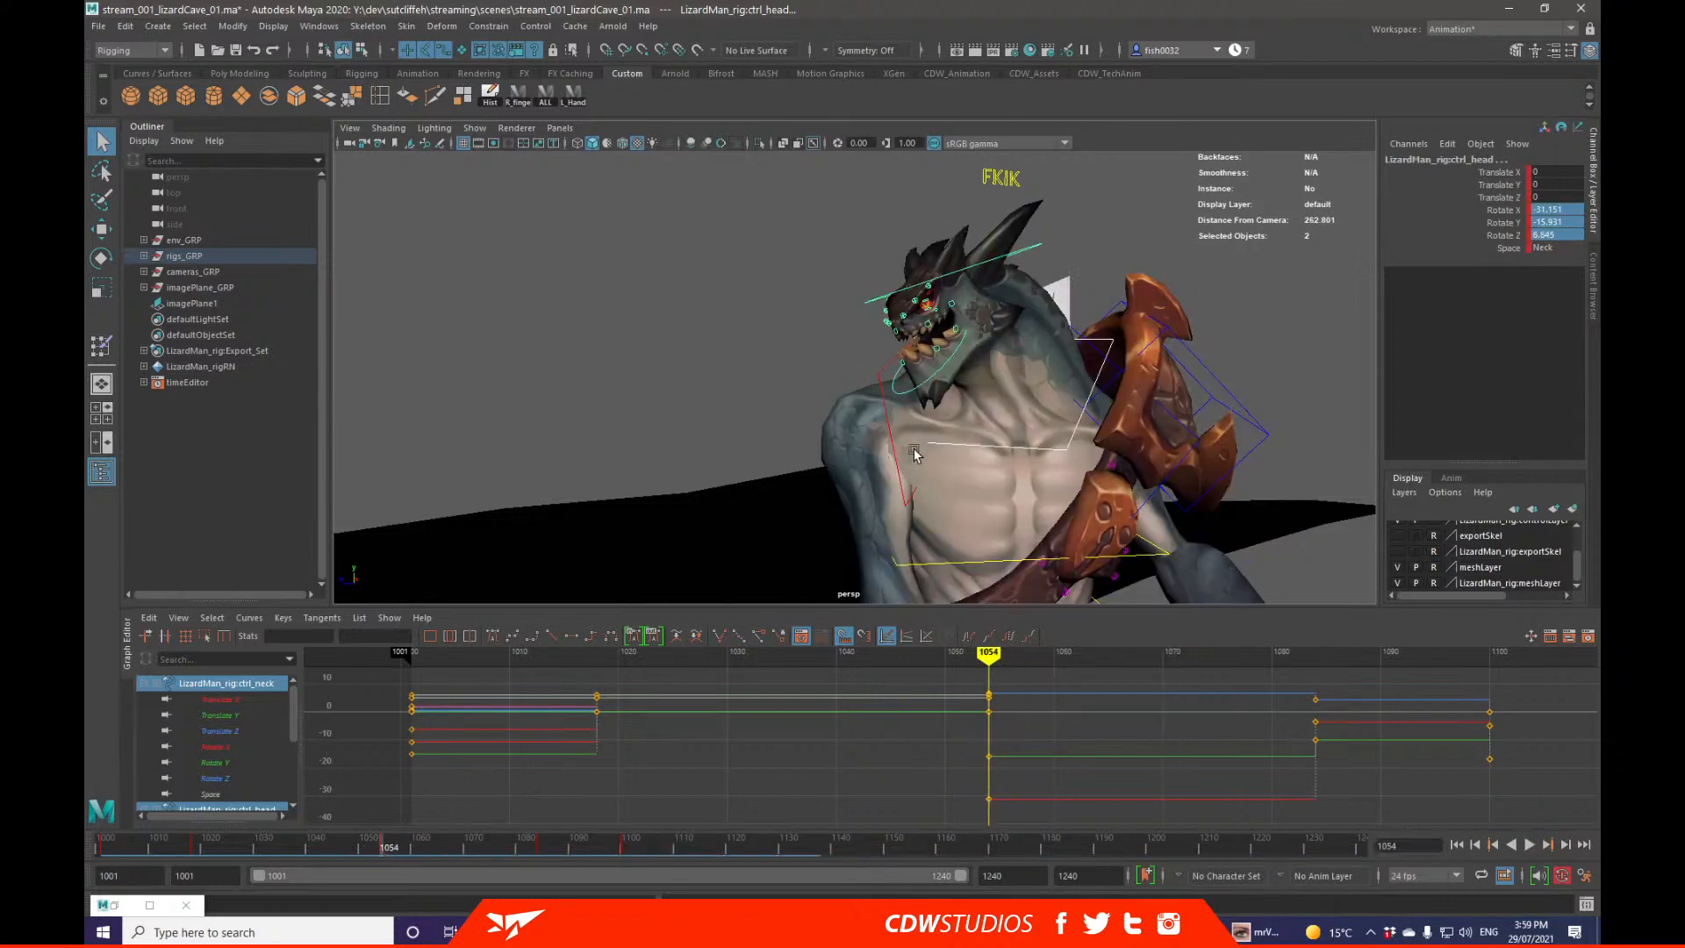
middle_click_drag(914, 453, 1096, 436)
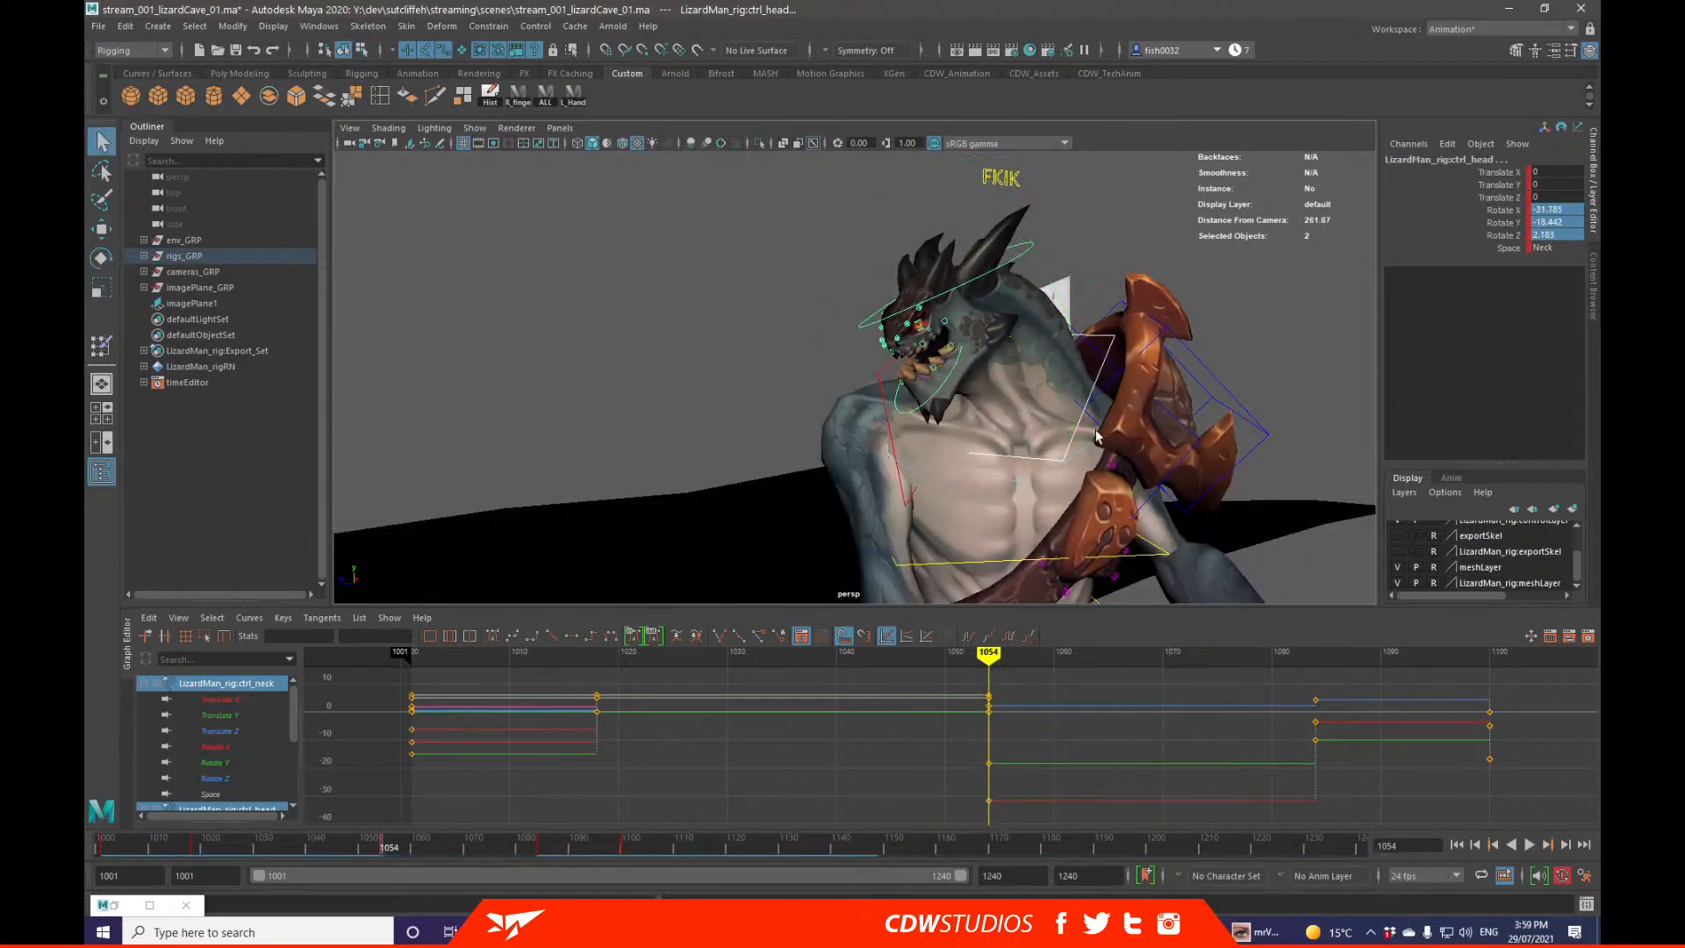
Step: Lift the right wrist IK control at frame 1054 to about Translate 293.9, 146.6, 237.4 and Rotate 135.6, 8.9, -58.3
left_click_drag(1096, 436, 1044, 342, "alt")
left_click(990, 477)
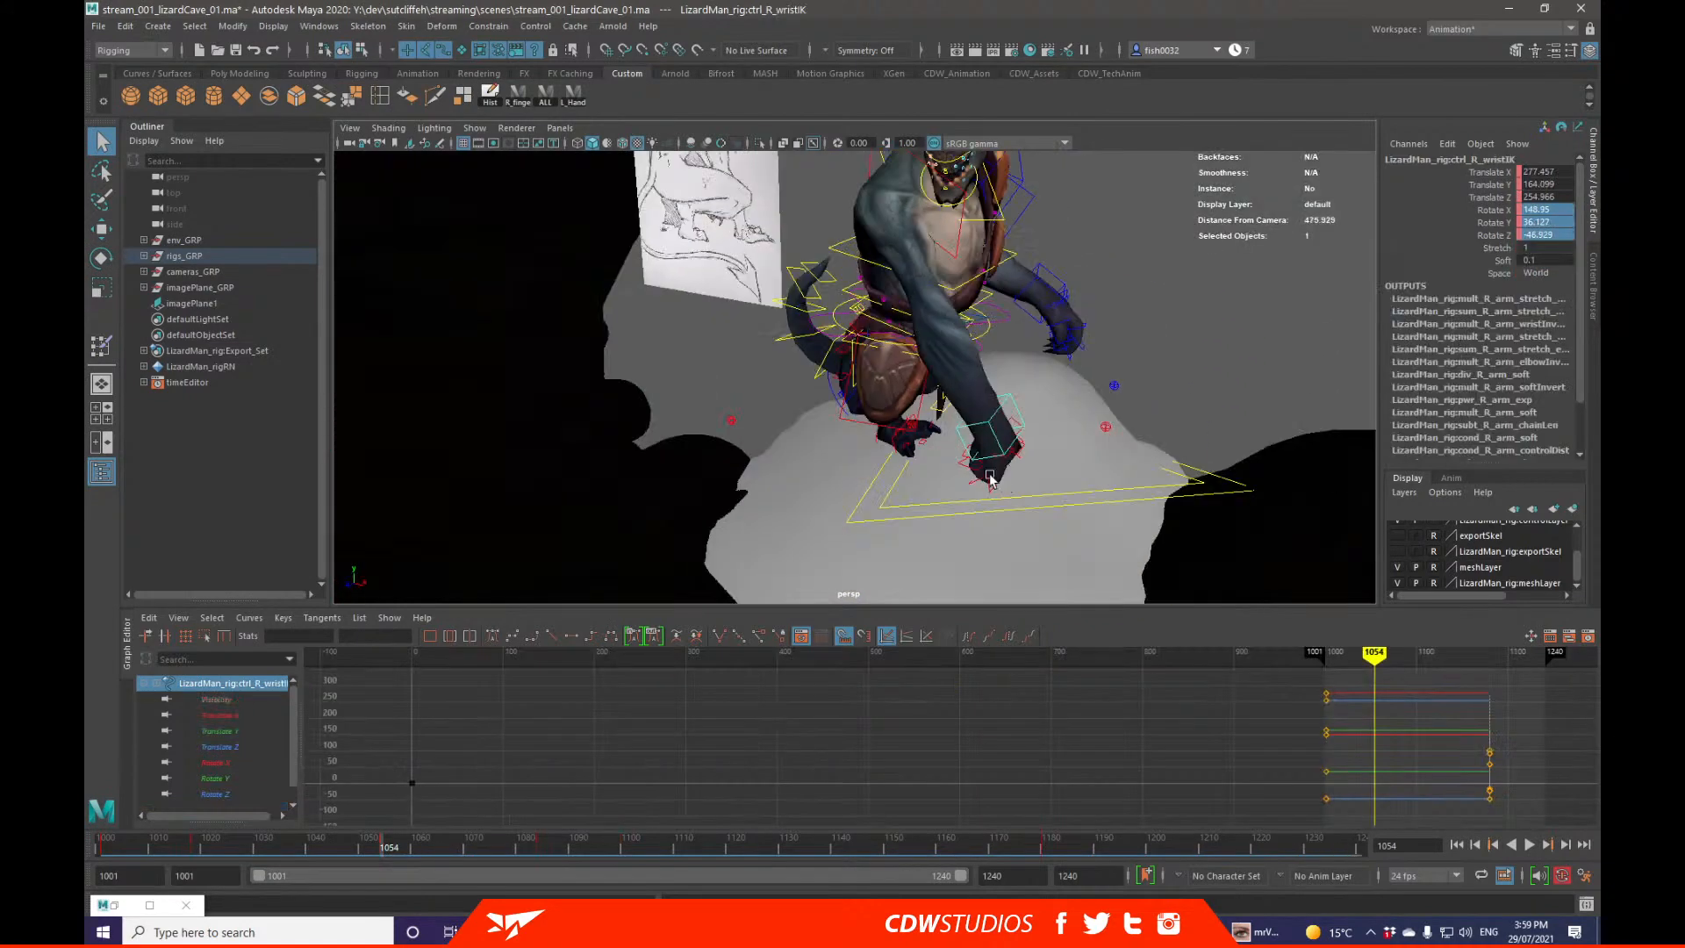
key("w")
left_click_drag(990, 477, 1004, 439, "alt")
mouse_move(376, 817)
left_mouse_down()
mouse_move(183, 844)
mouse_move(281, 809)
mouse_move(472, 807)
mouse_move(451, 854)
mouse_move(377, 851)
left_mouse_up()
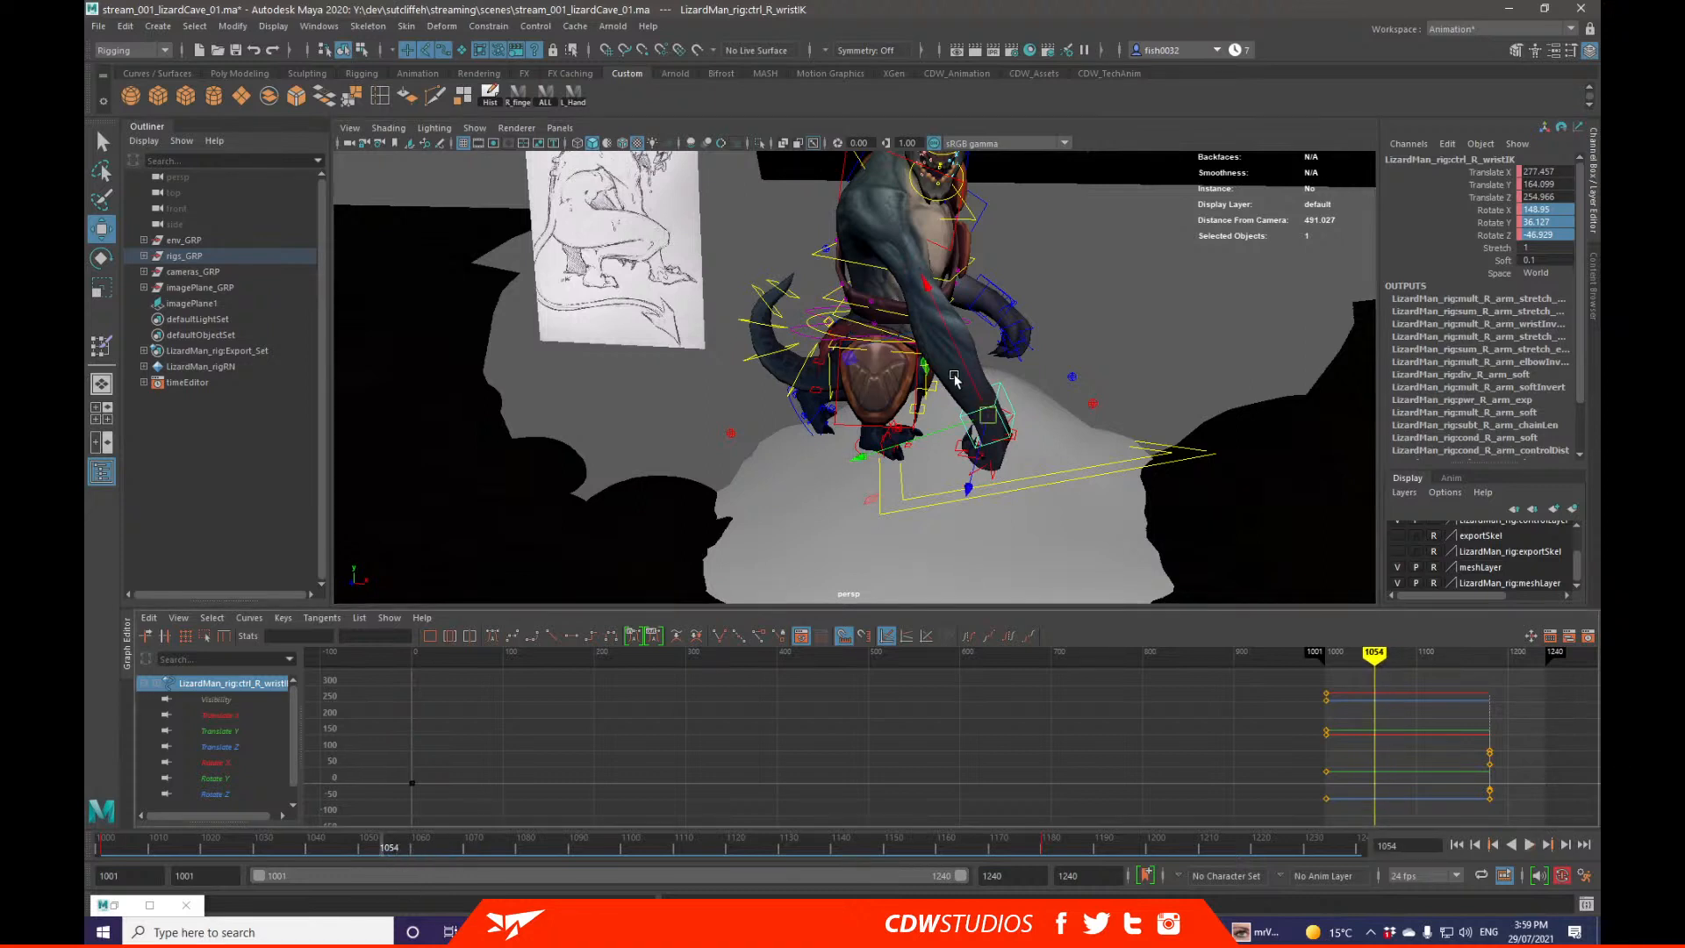
left_click_drag(961, 375, 884, 423)
key("e")
left_click_drag(978, 312, 967, 411)
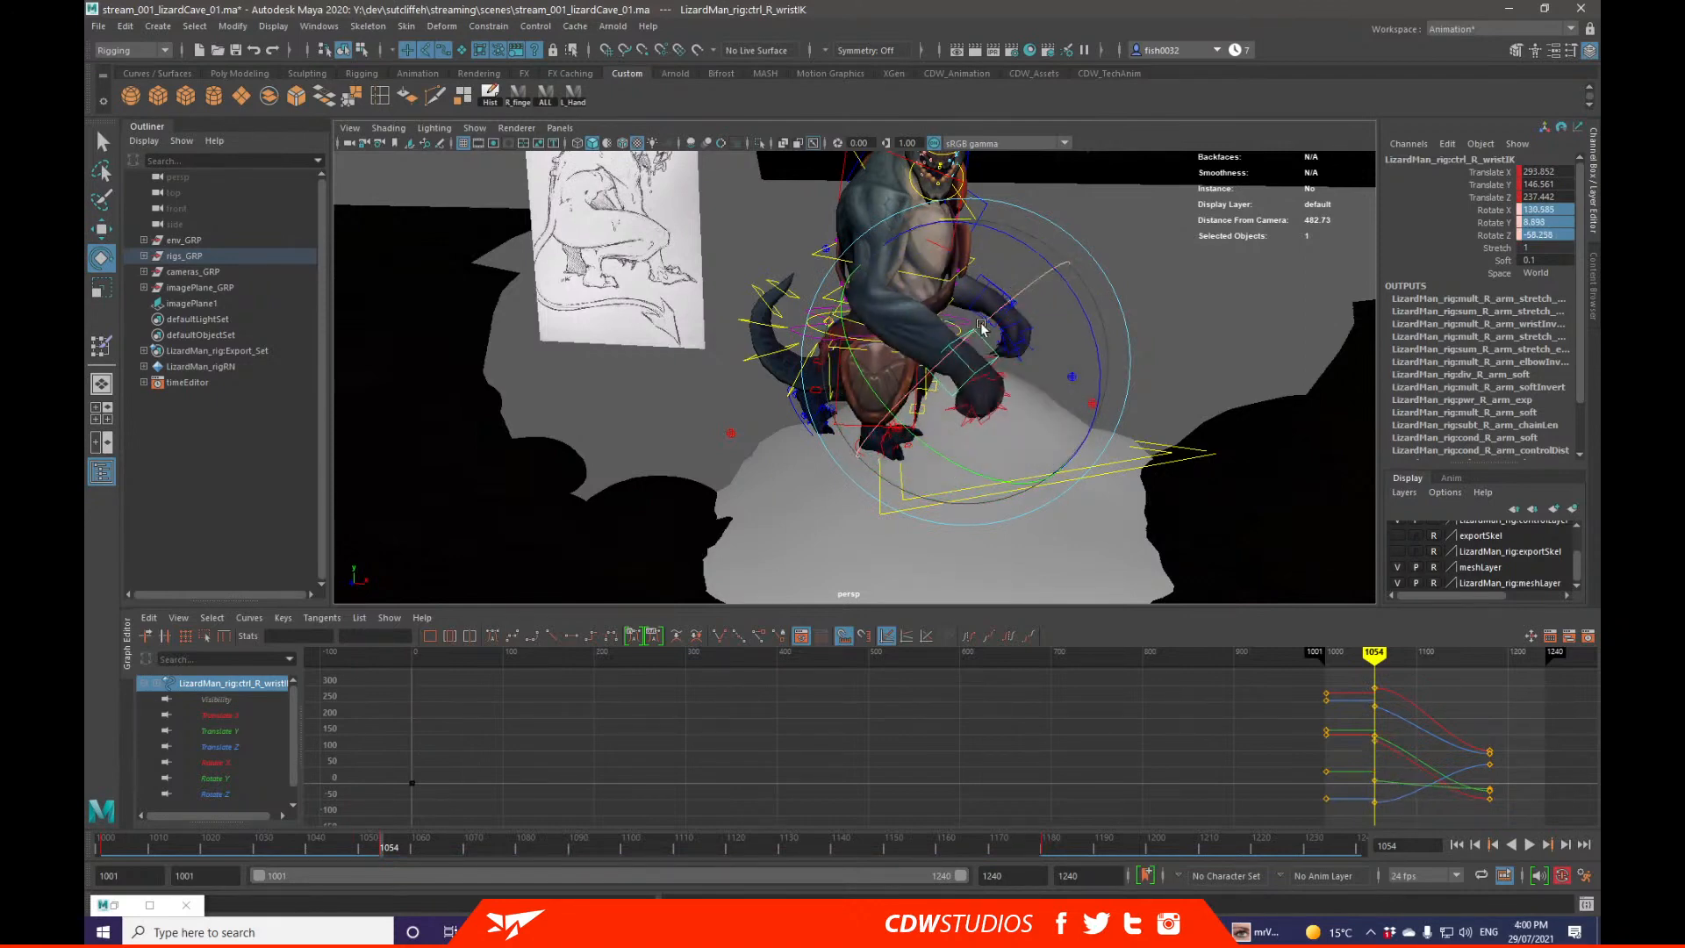
key("q")
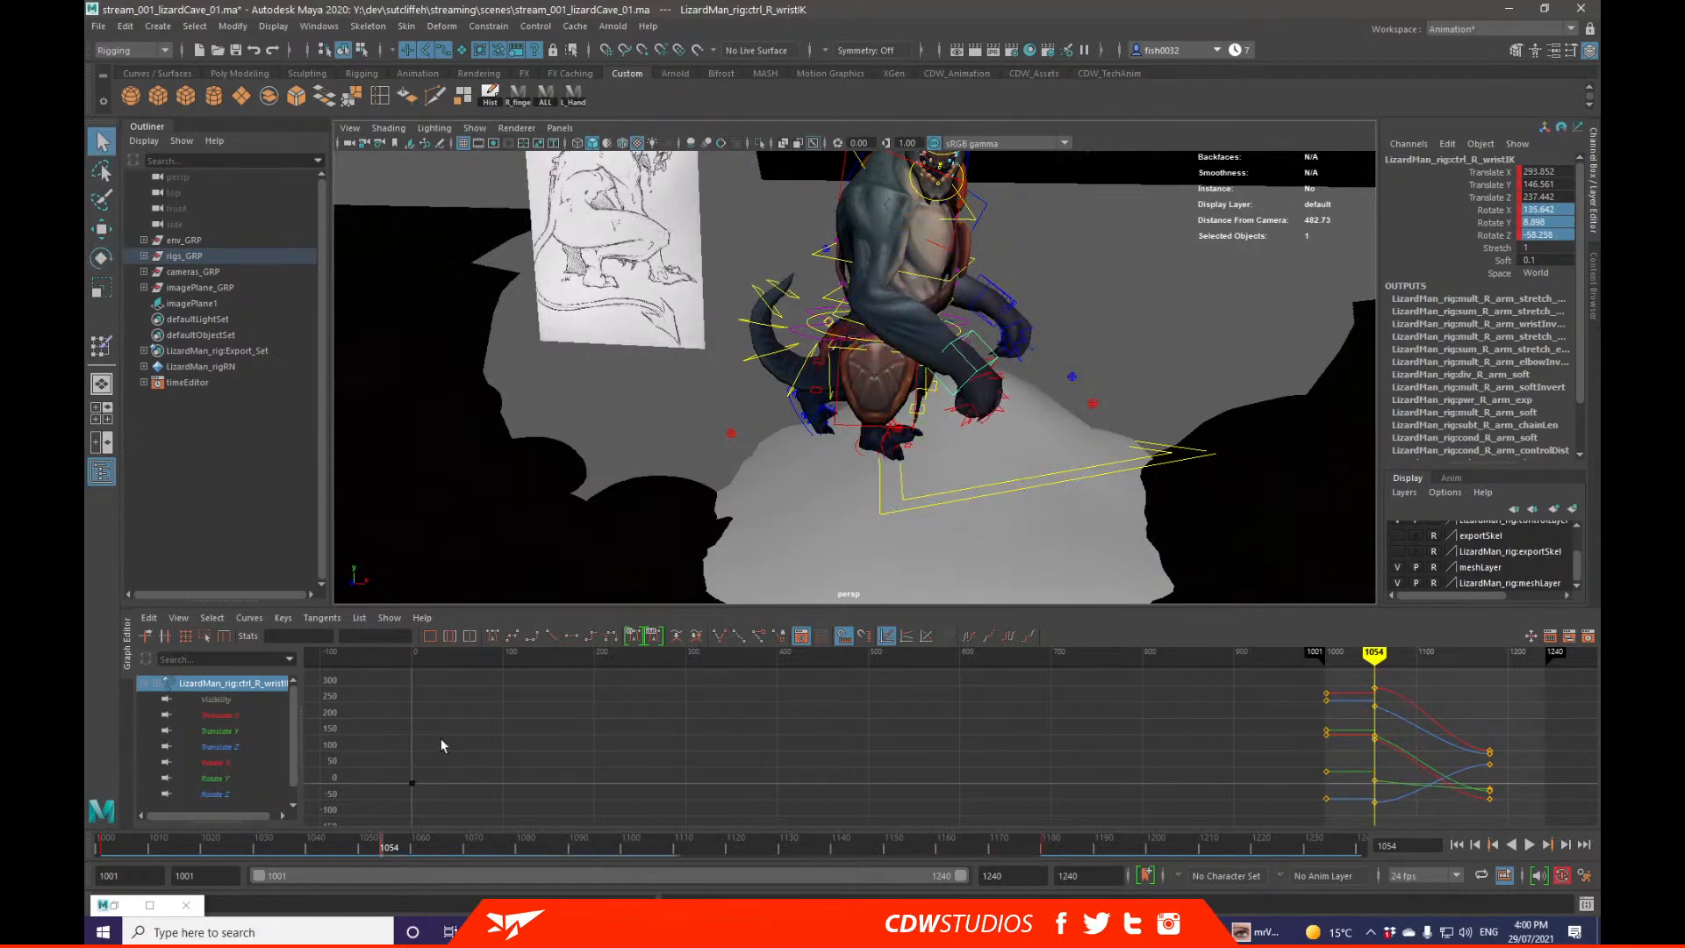
Step: Shift and rotate the COG control at frame 1054 to about Translate -58.2, -18.4, -13.7 and Rotate 2.8, -10.2, 1.1
left_click_drag(211, 848, 87, 843)
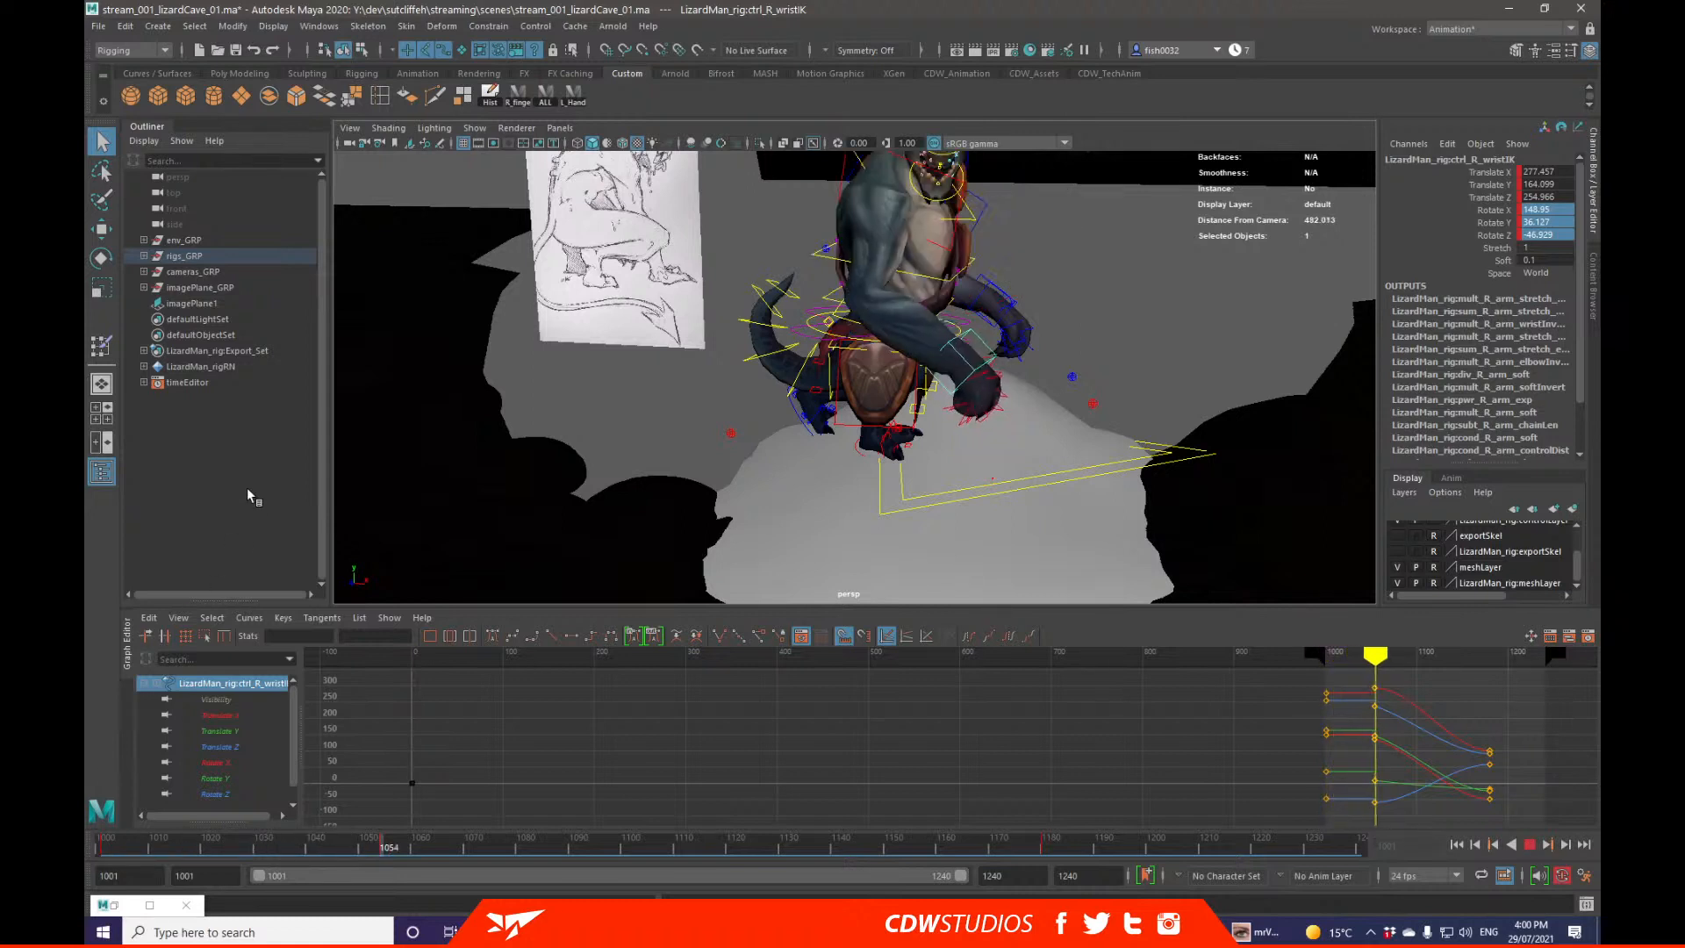
key("Escape")
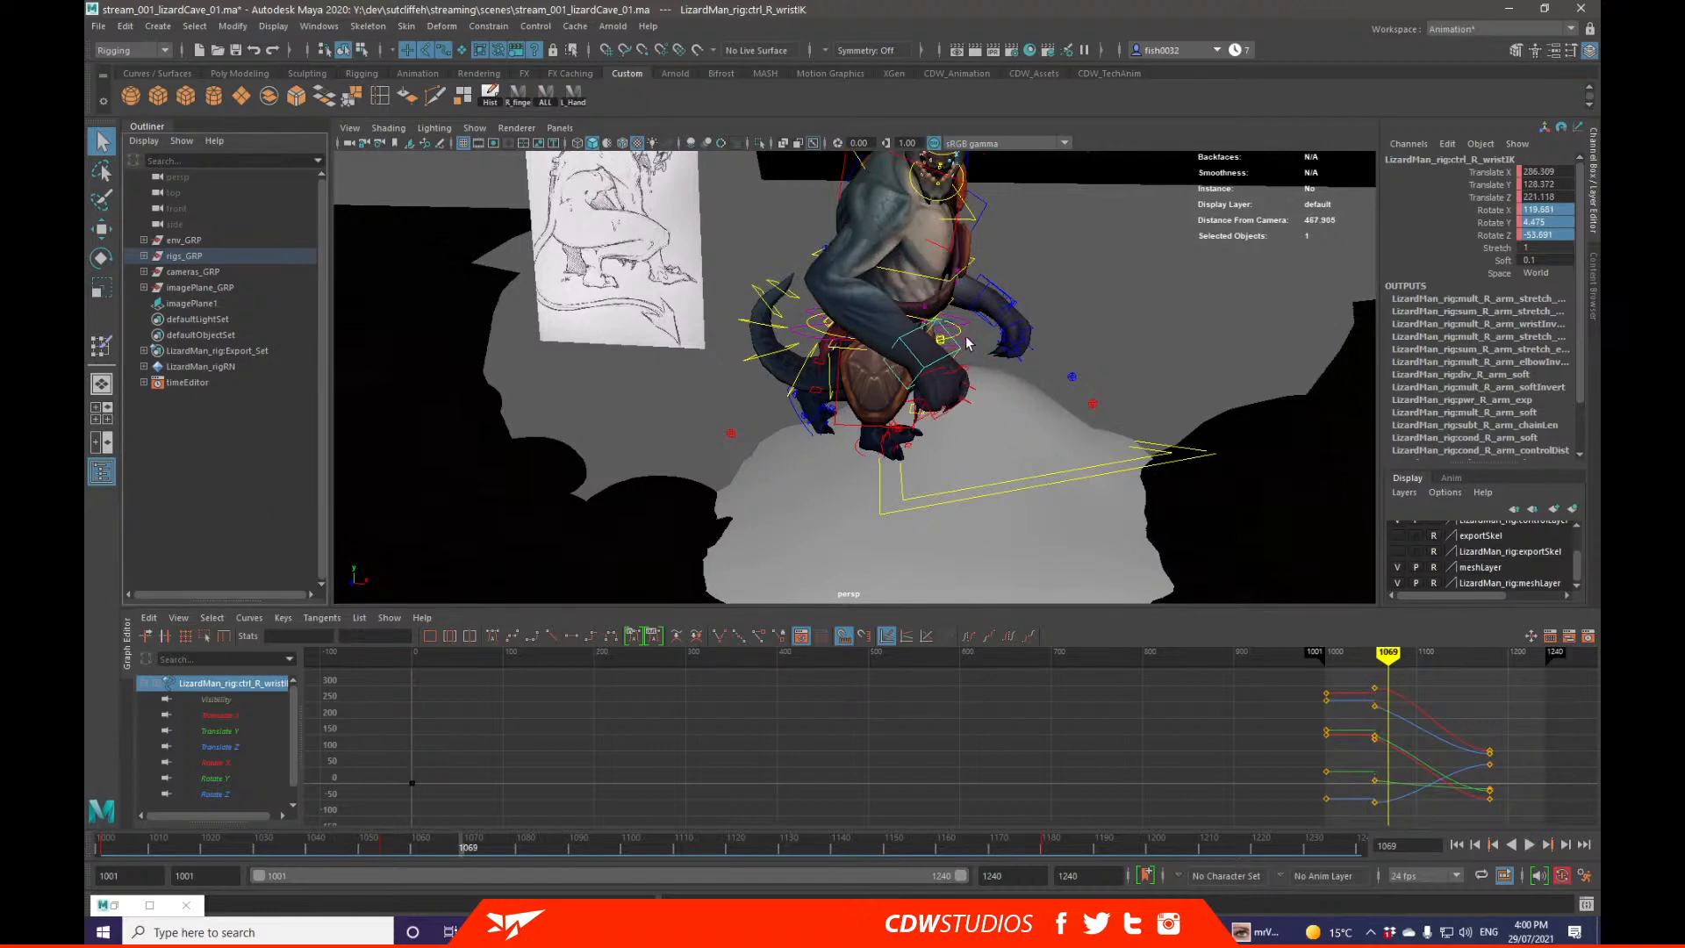
left_click(993, 369)
left_click_drag(337, 845, 384, 849)
key("w")
middle_click_drag(957, 368, 965, 408, "alt")
left_click_drag(973, 382, 974, 405)
key("e")
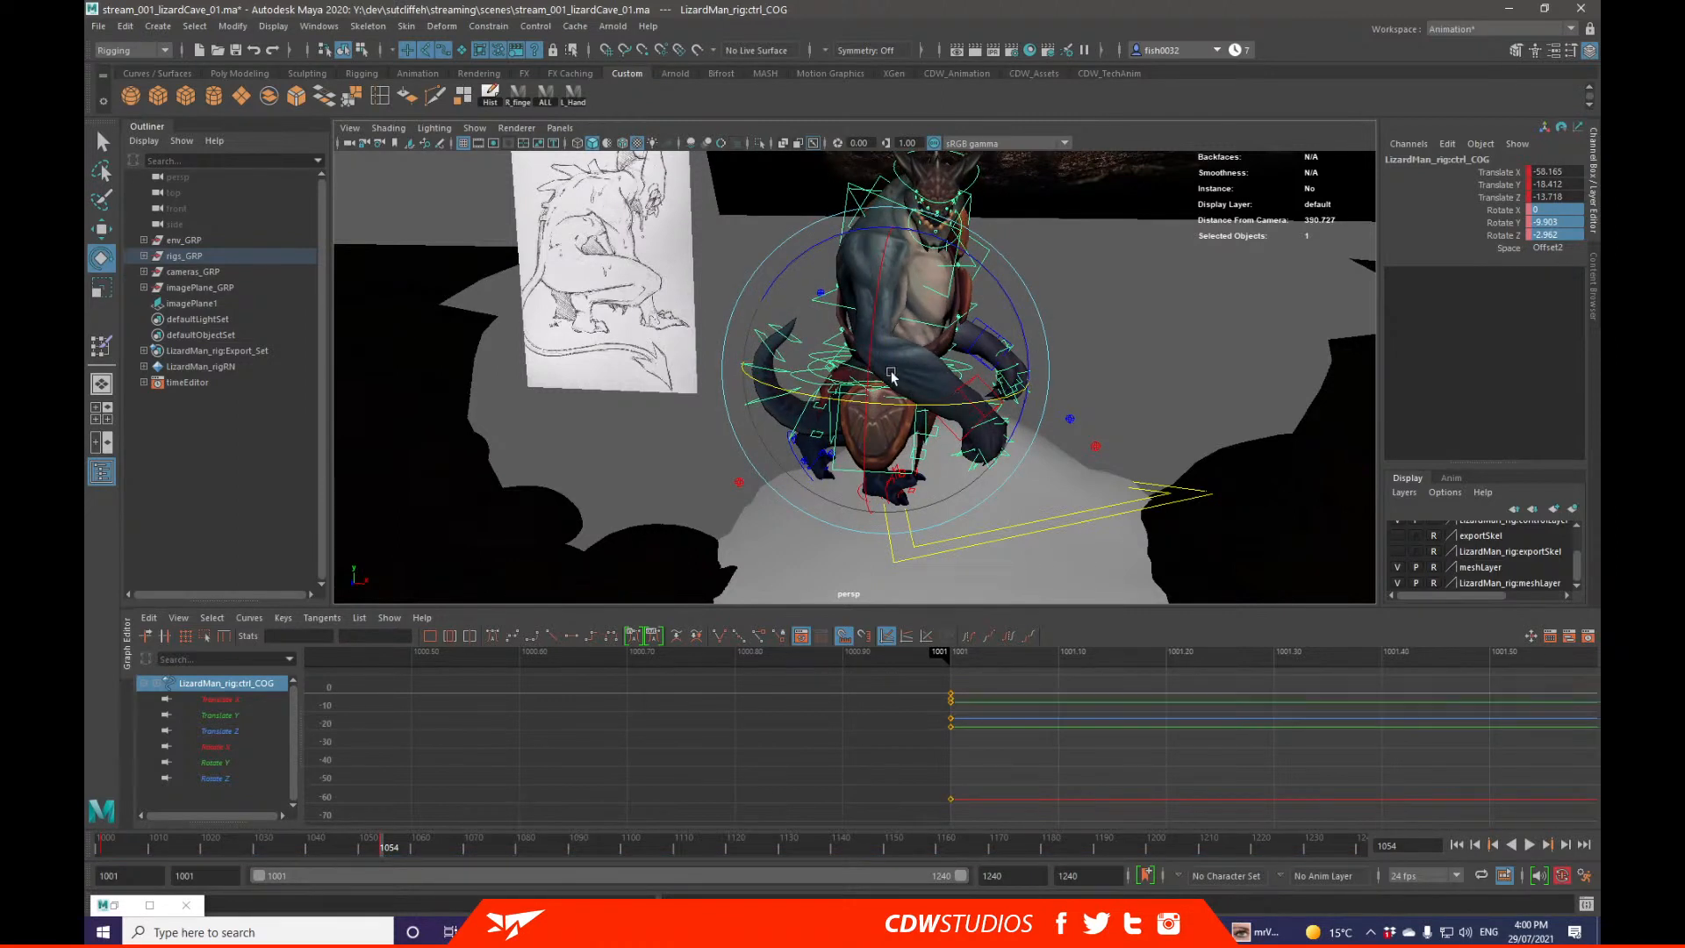
left_click_drag(861, 336, 866, 343)
left_click_drag(1008, 308, 981, 325)
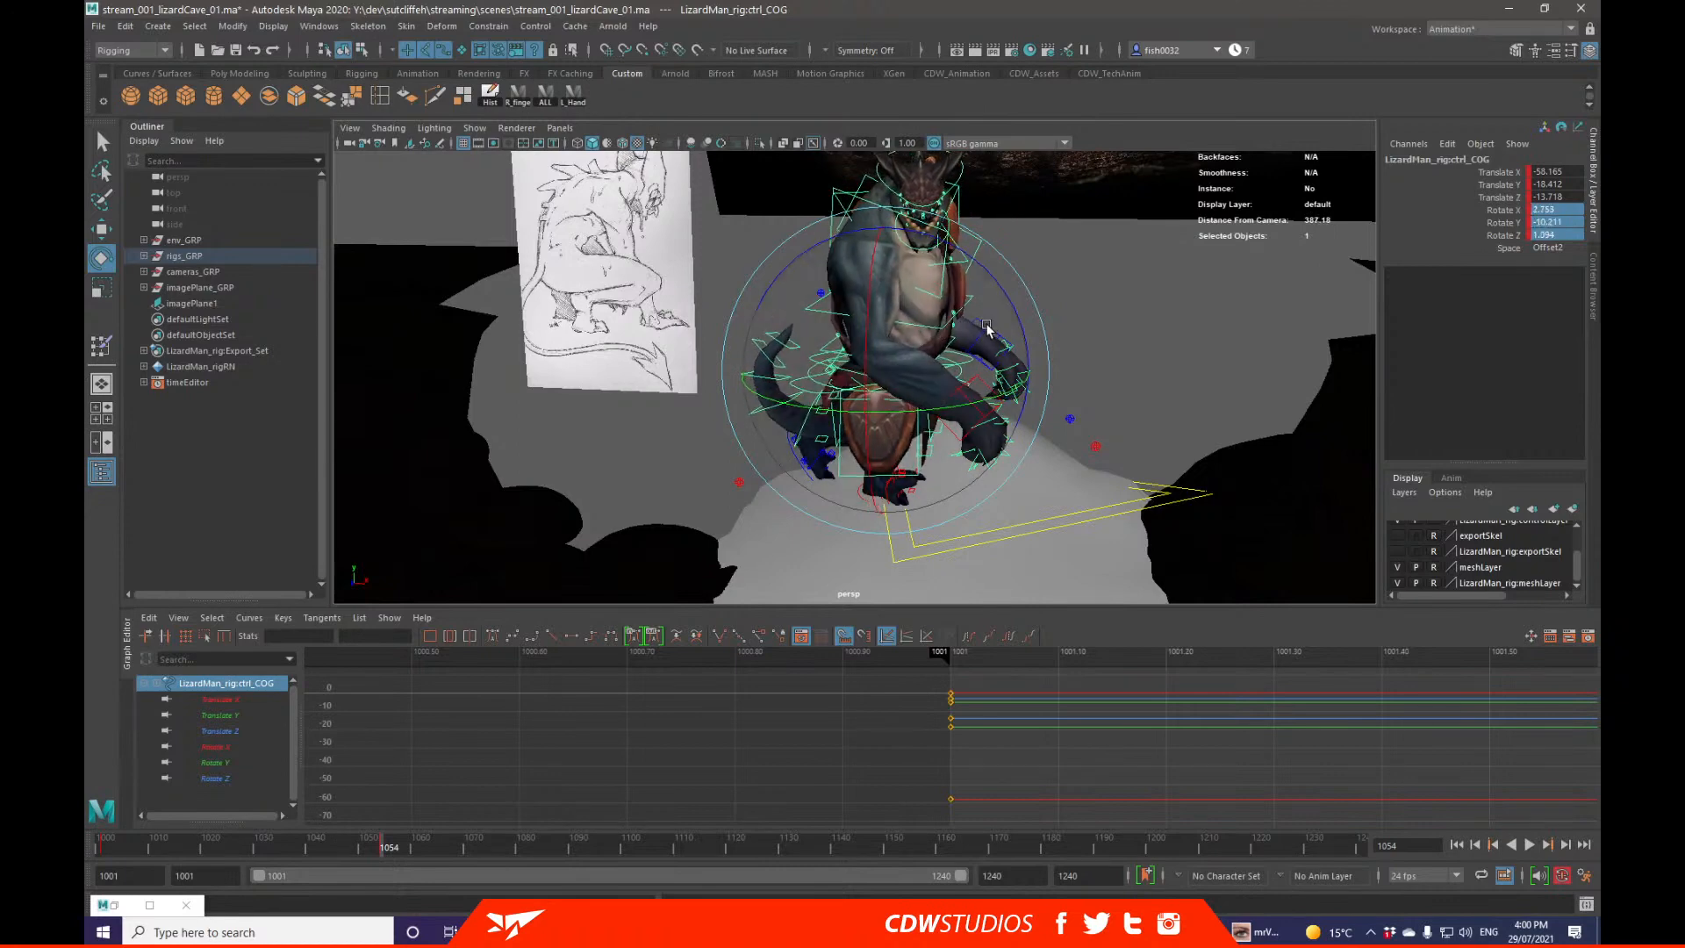
key("q")
Step: Adjust the COG control's Rotate X at frame 1054 to about -0.5 and play back the body shift
key("alt+shift+v")
key("alt+v")
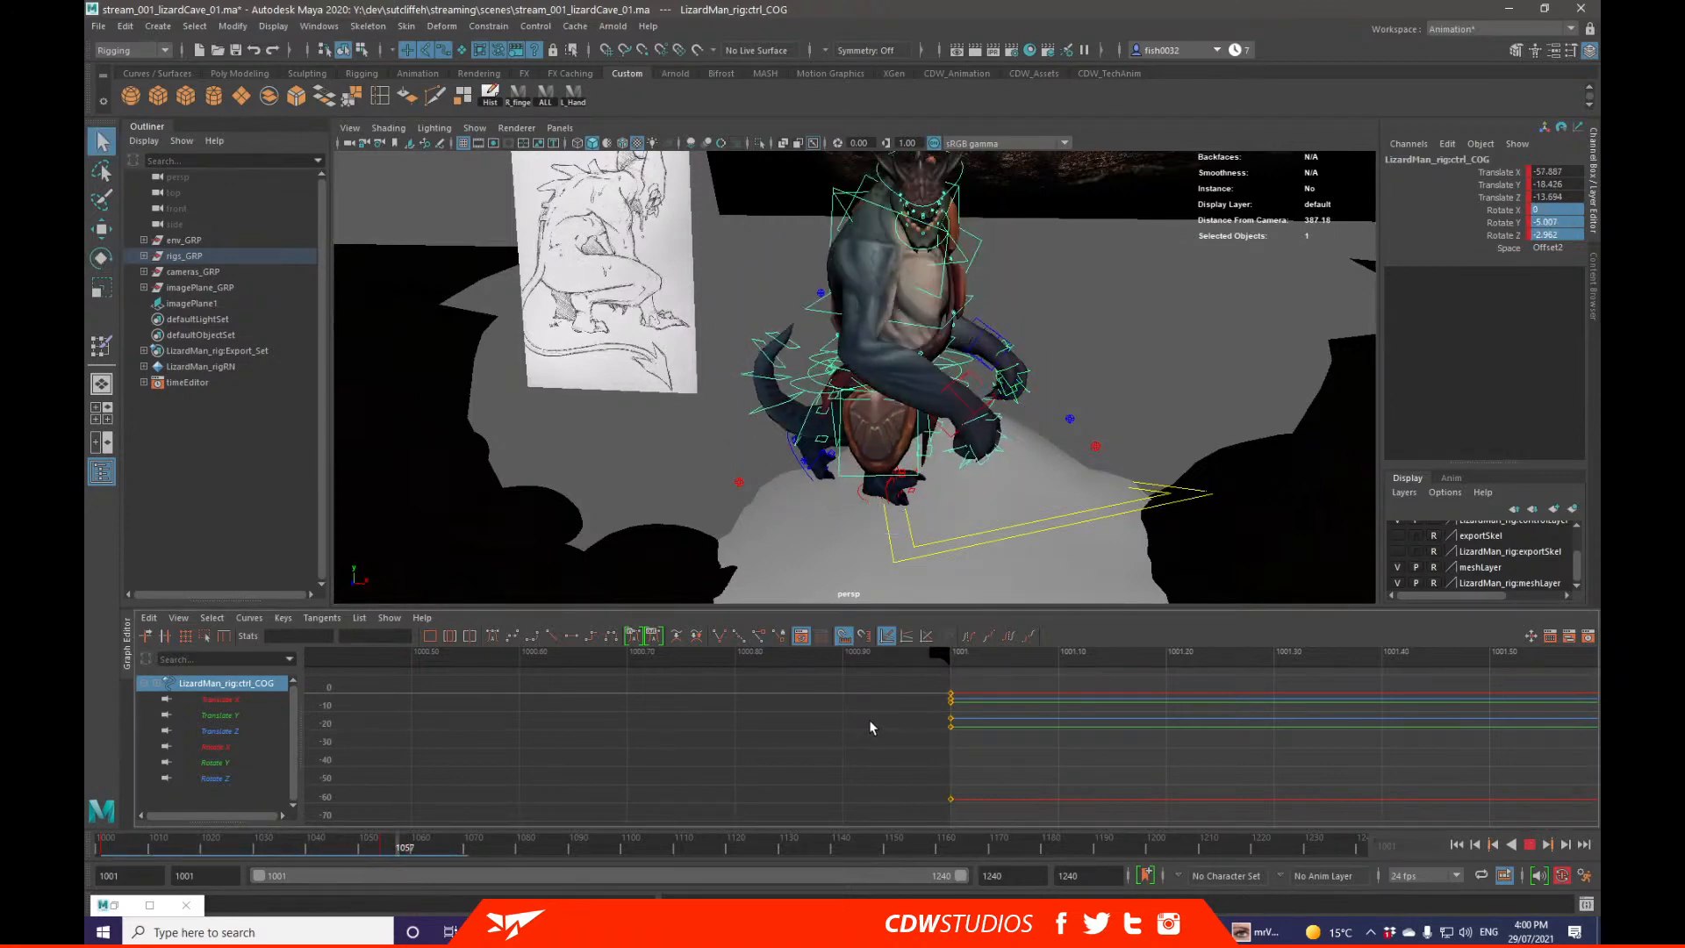
left_click_drag(384, 851, 345, 845)
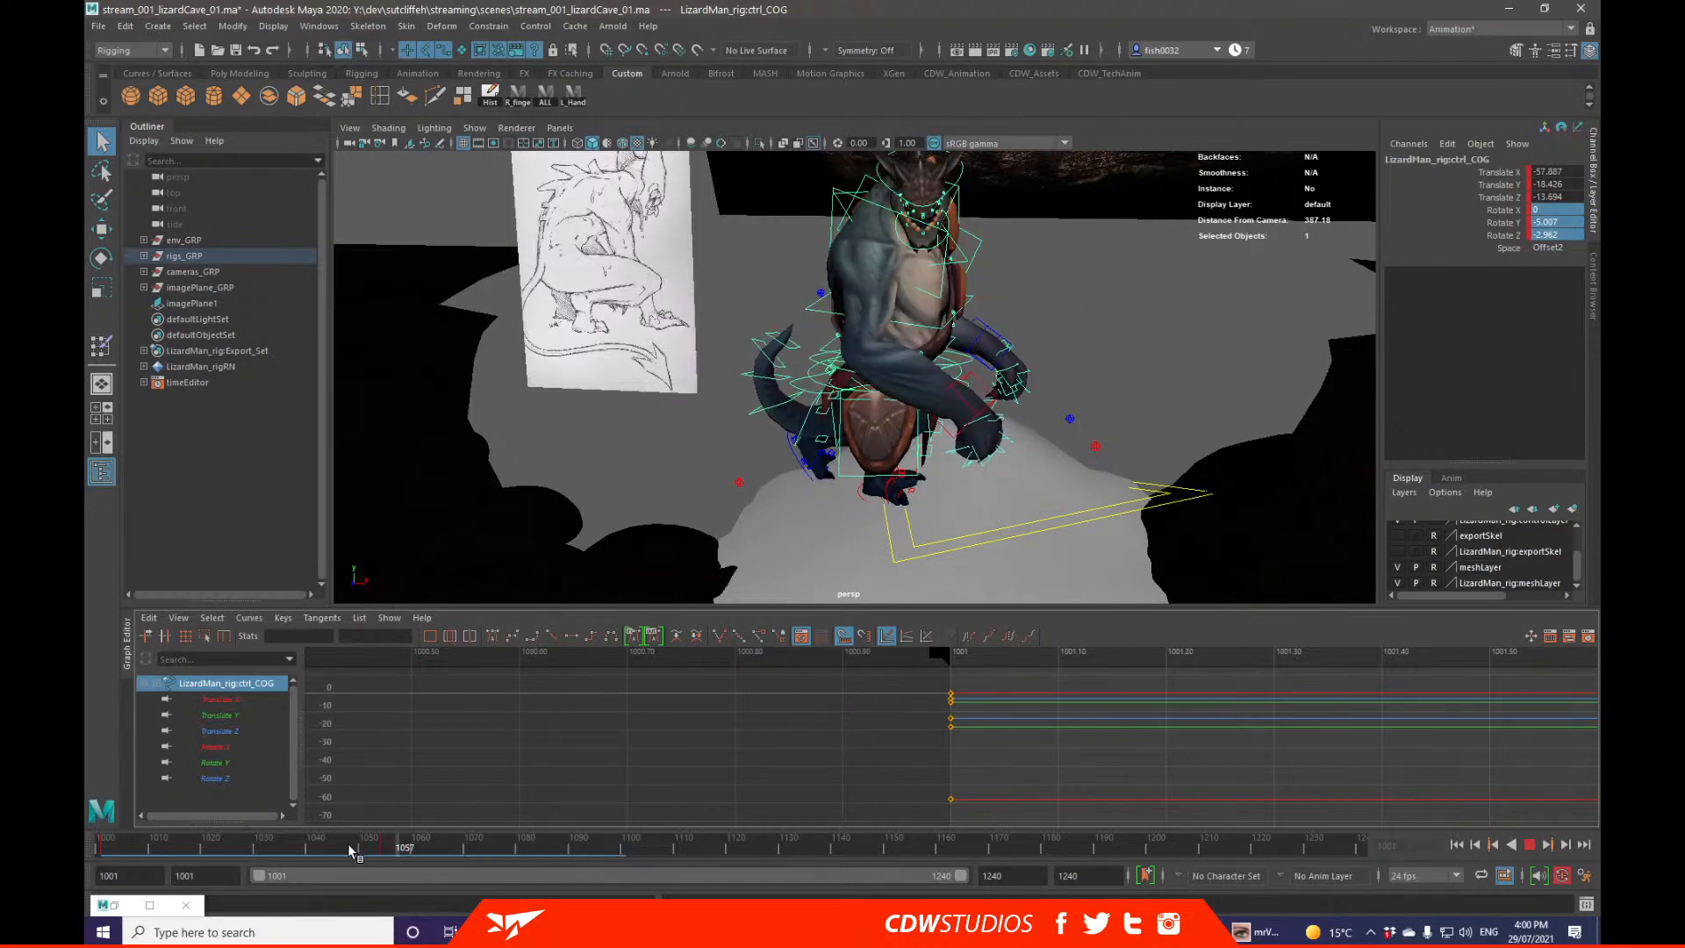
left_click(381, 849)
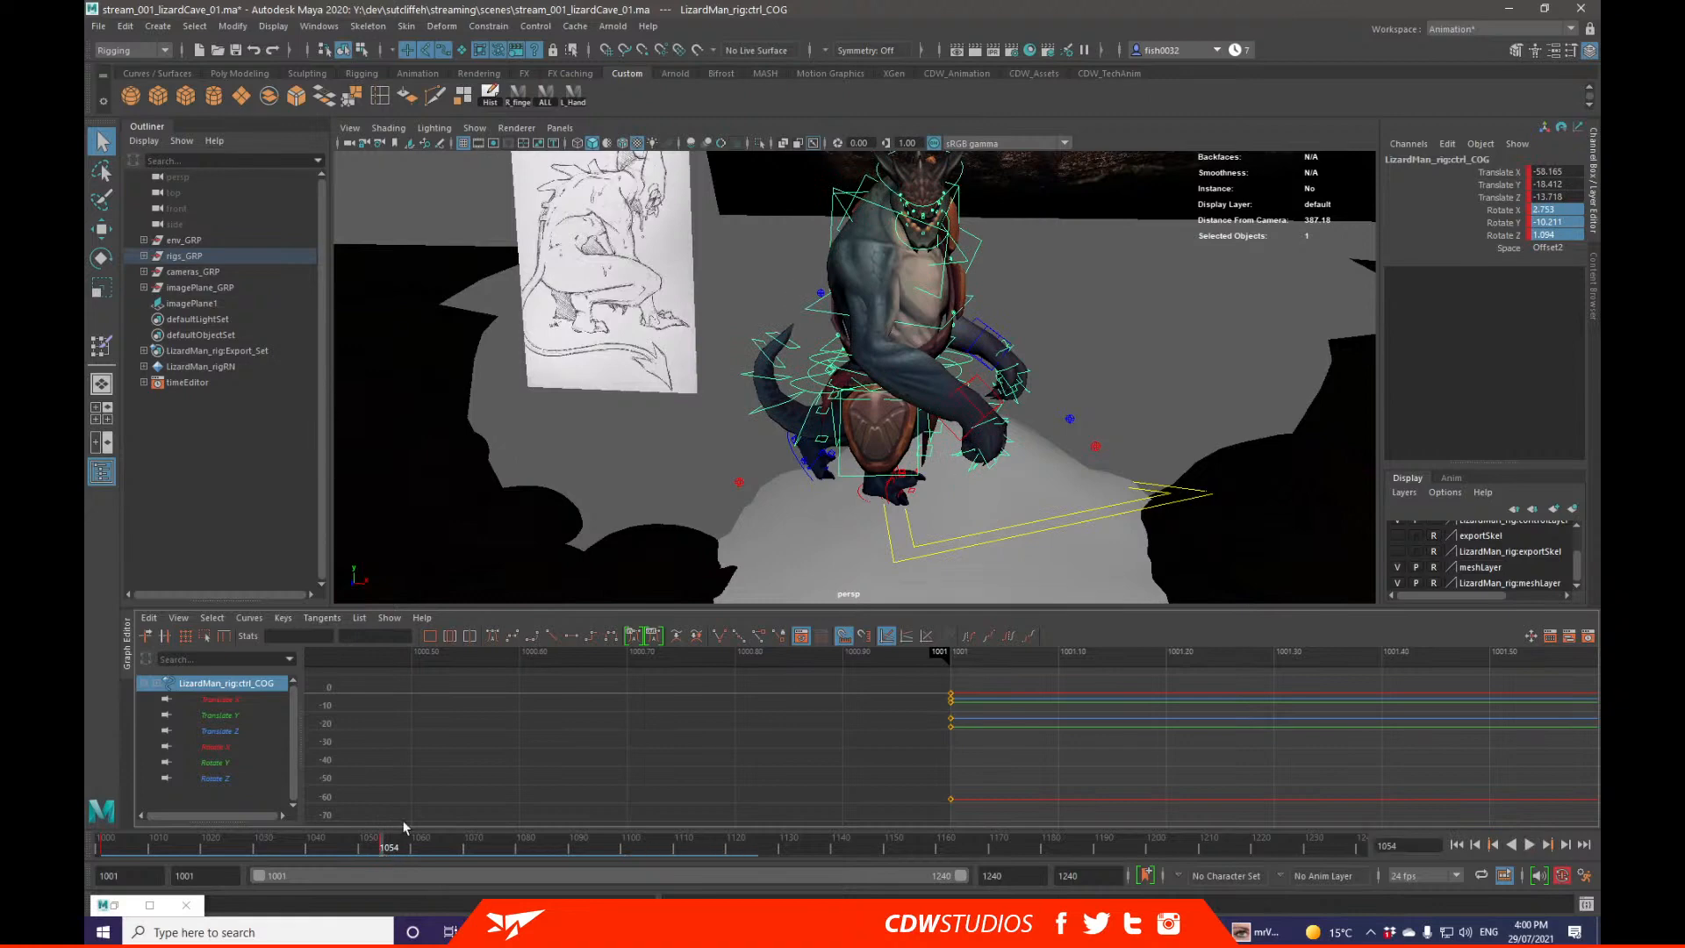
key("e")
left_click_drag(758, 552, 962, 518, "alt")
left_click(1502, 235)
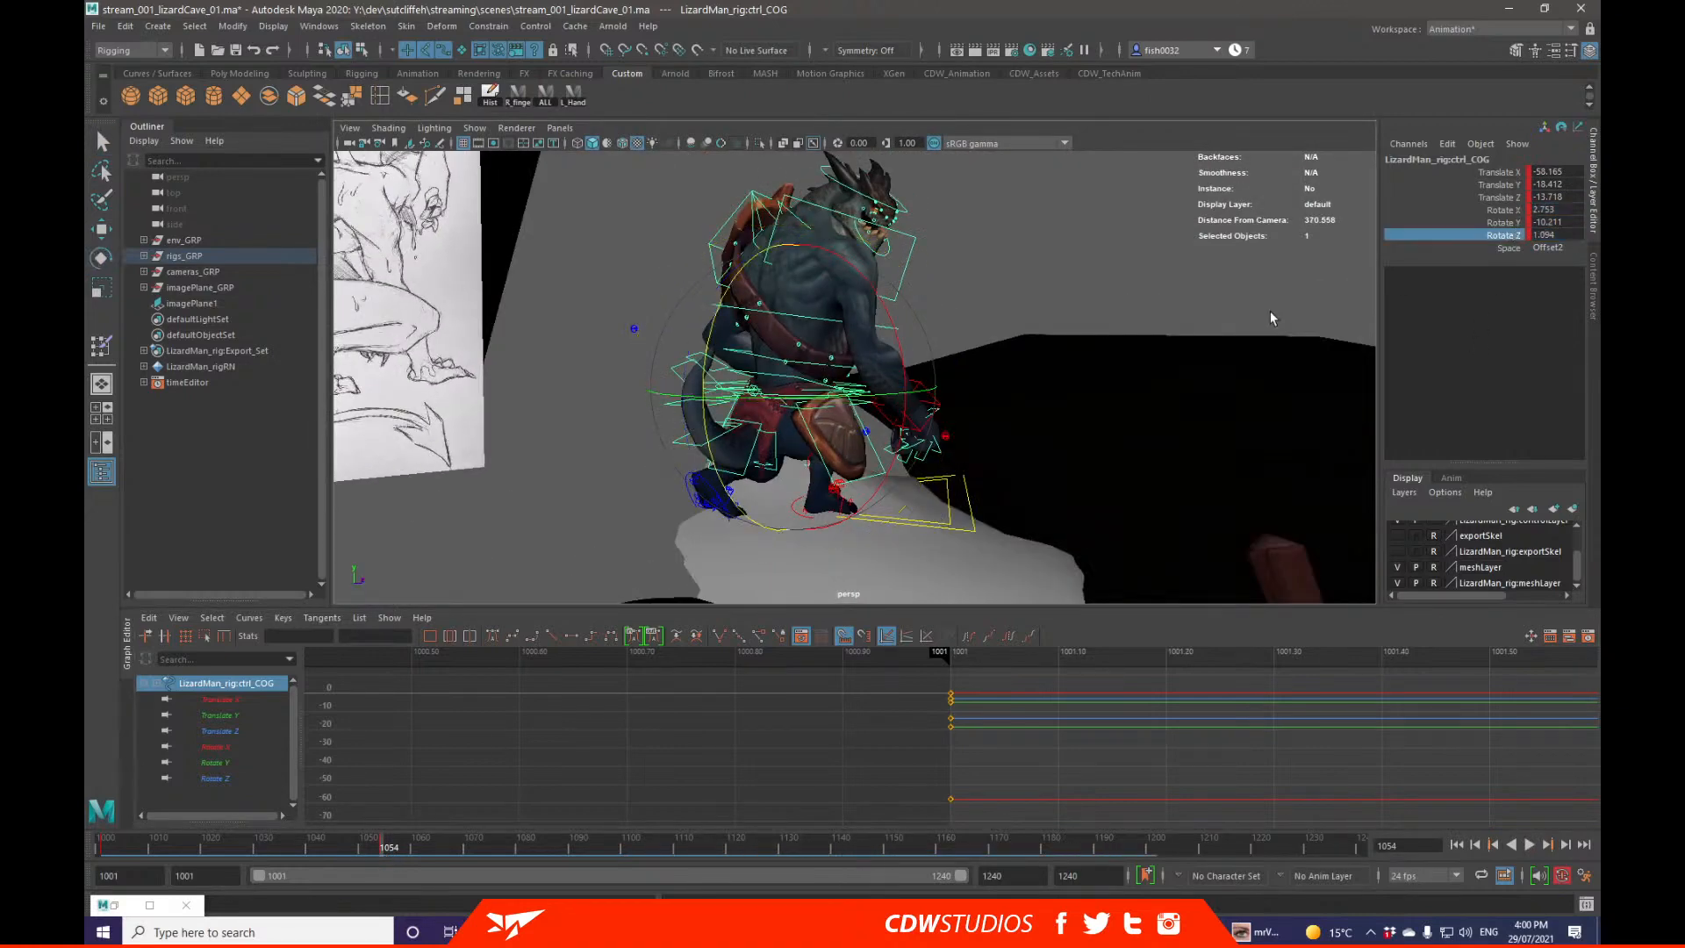
left_click(1505, 210)
middle_click_drag(1146, 350, 1143, 344)
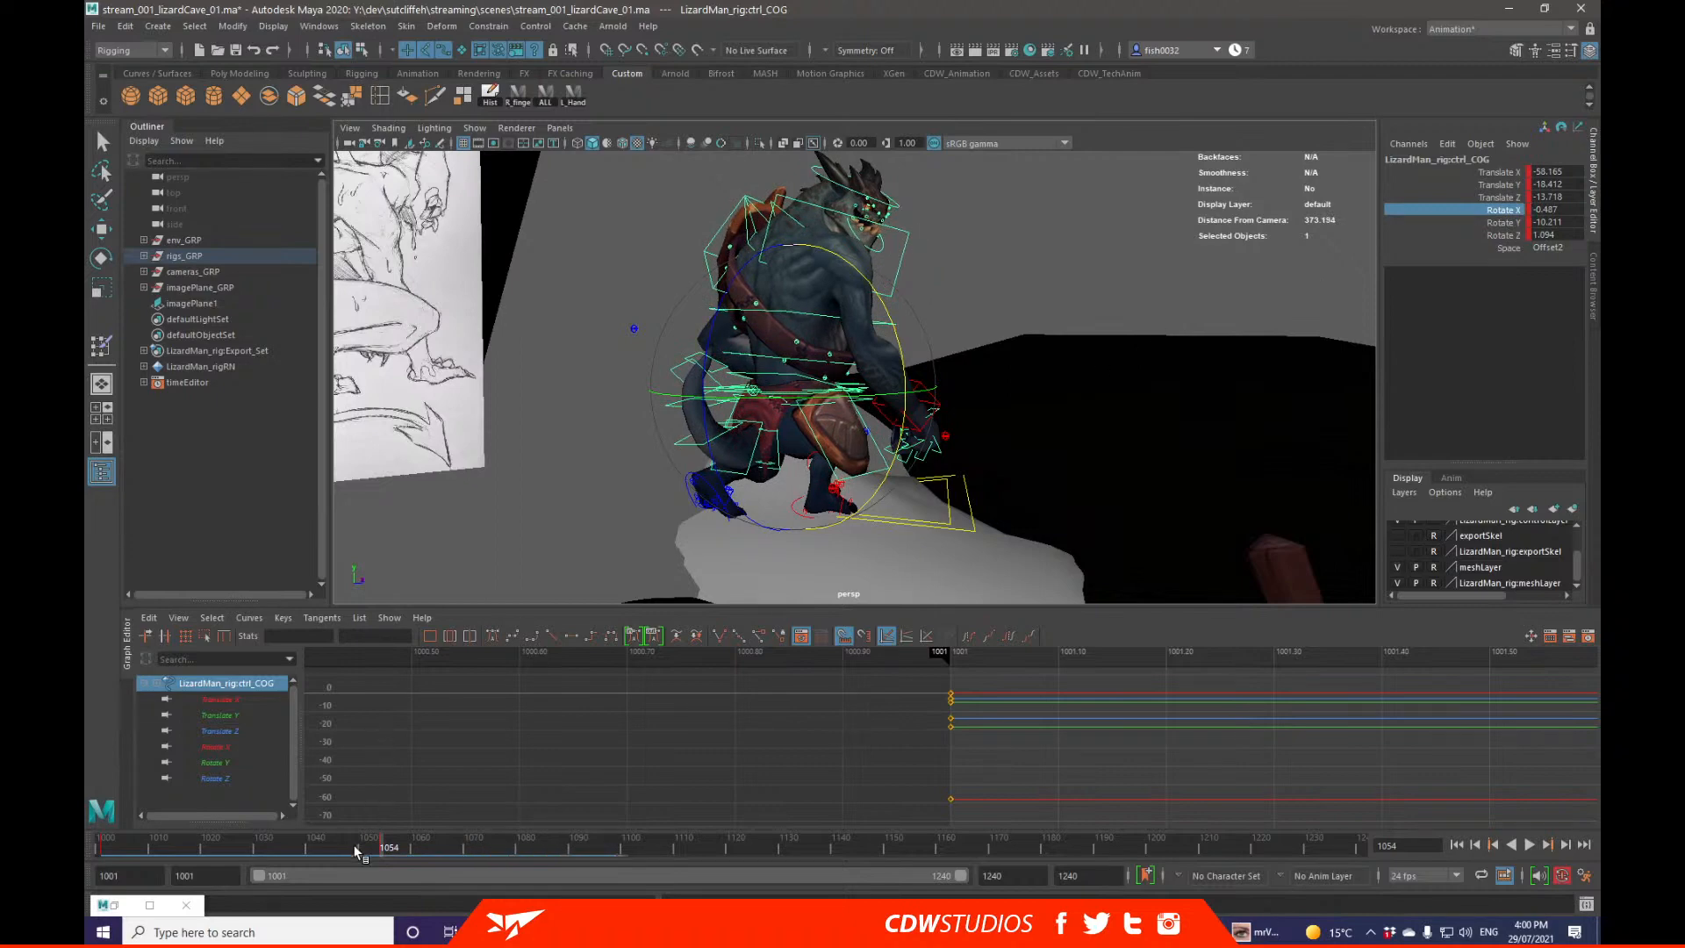
left_click_drag(357, 851, 239, 825)
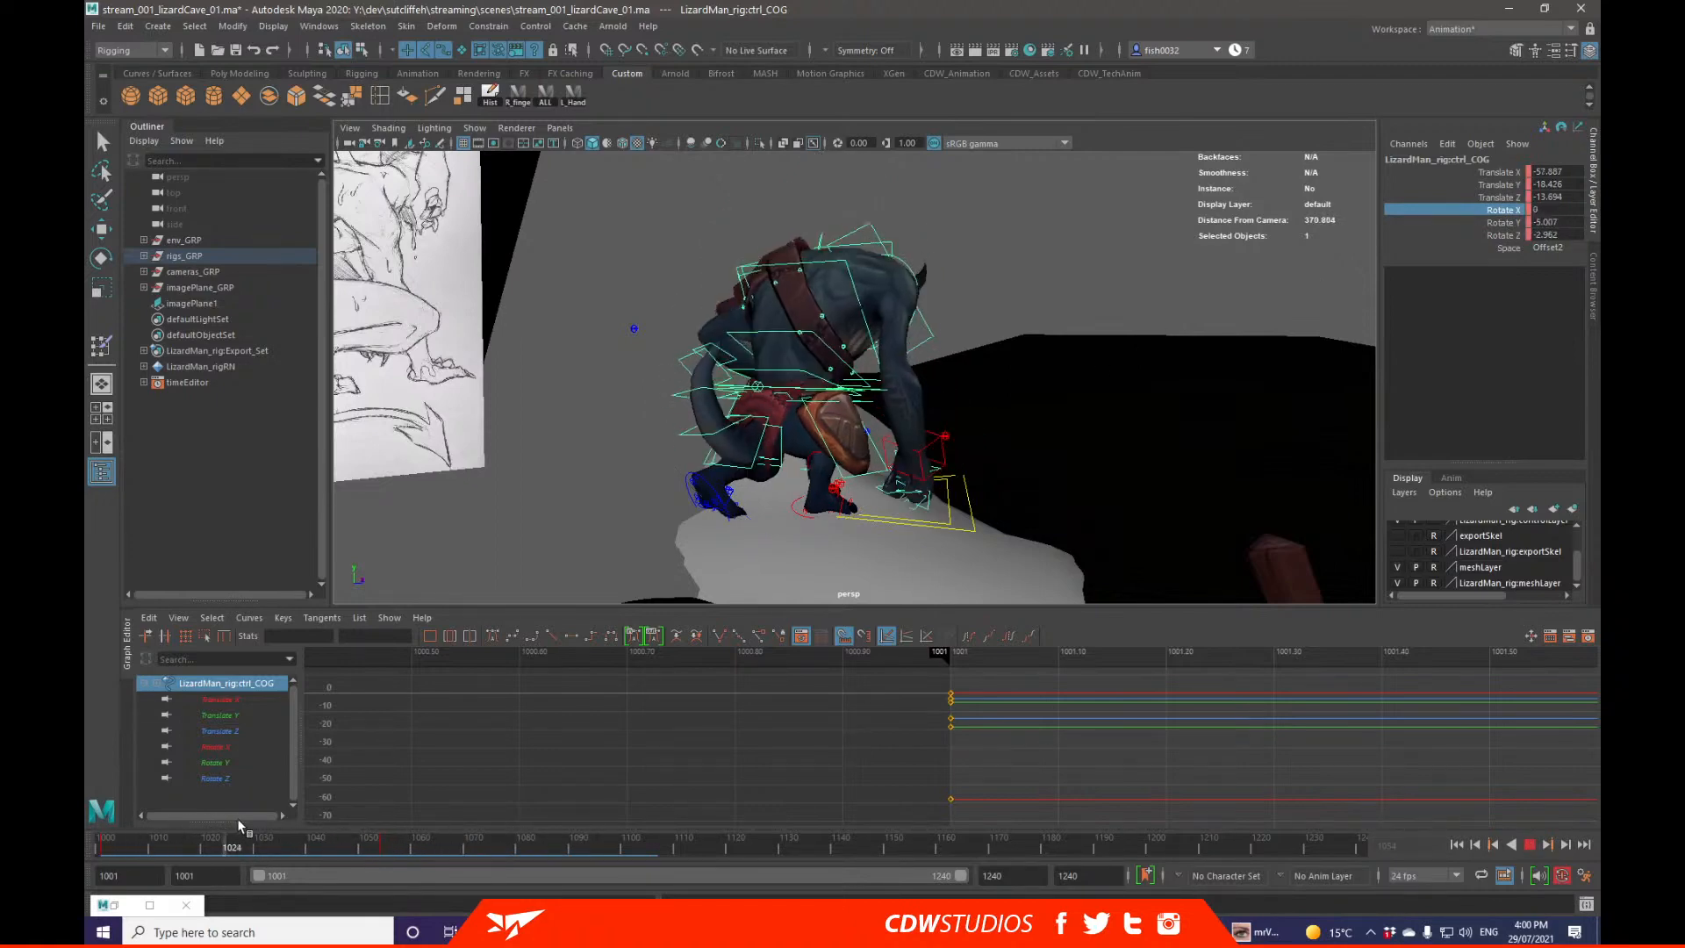
left_click_drag(352, 811, 100, 802)
key("alt+v")
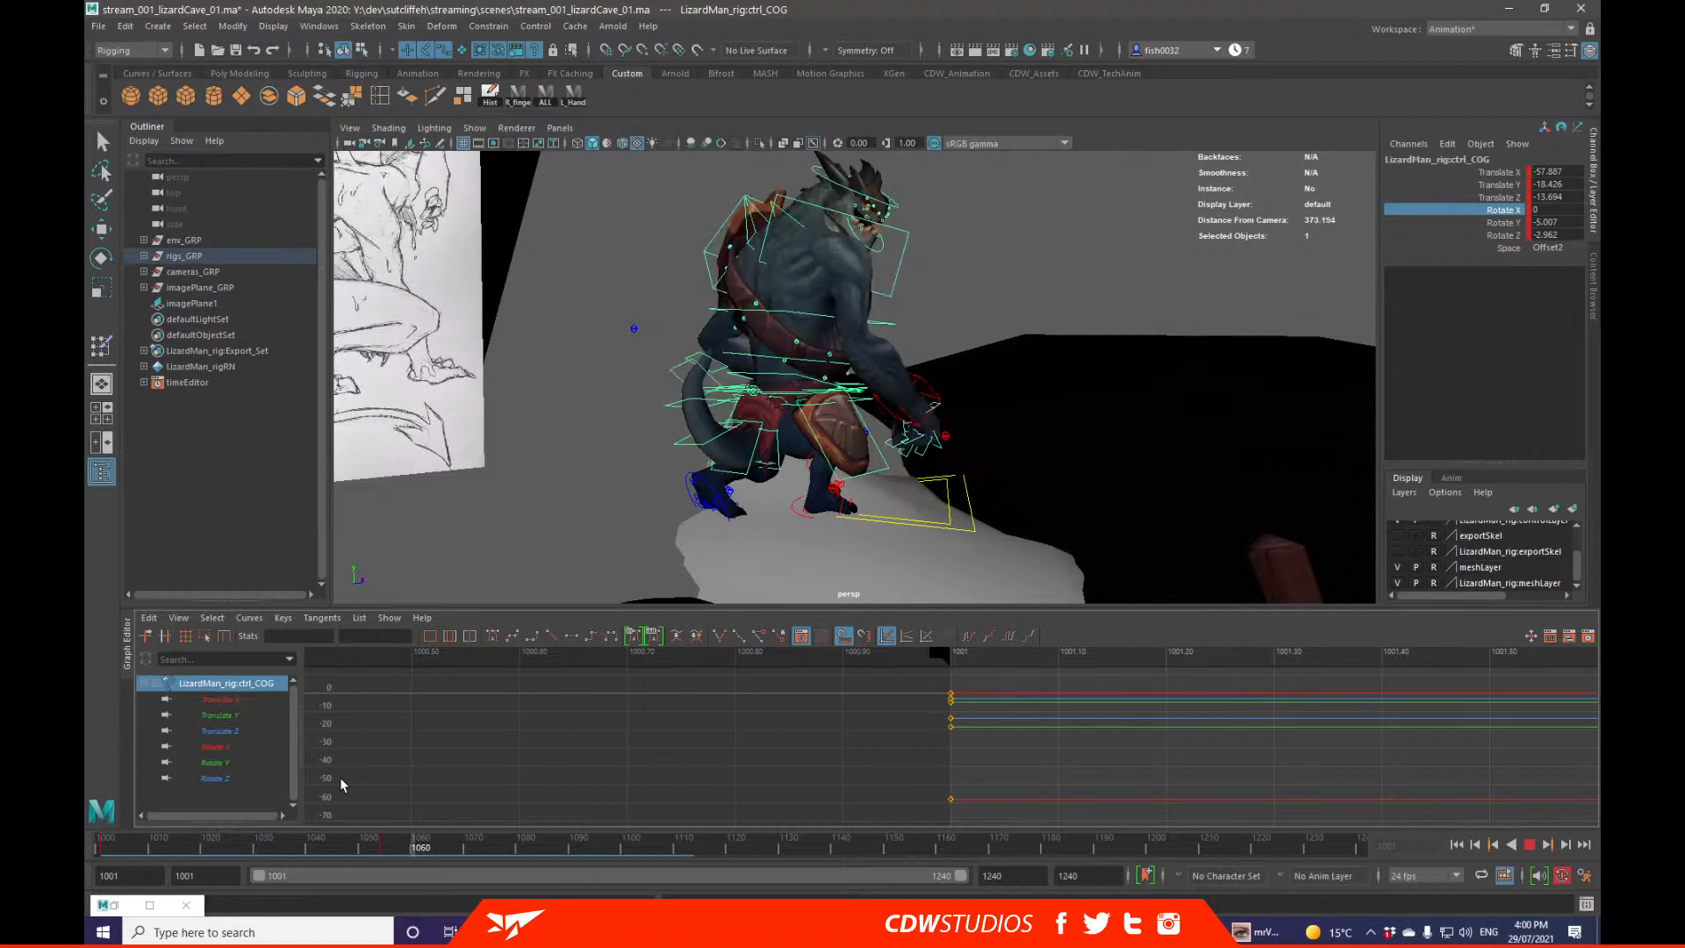
key("alt+v")
key("q")
Step: Rotate and key all six tail FK controls at frame 1054, bringing the tip to about Rotate -5.1, 6.5, -27.9
left_click_drag(865, 443, 794, 453, "alt")
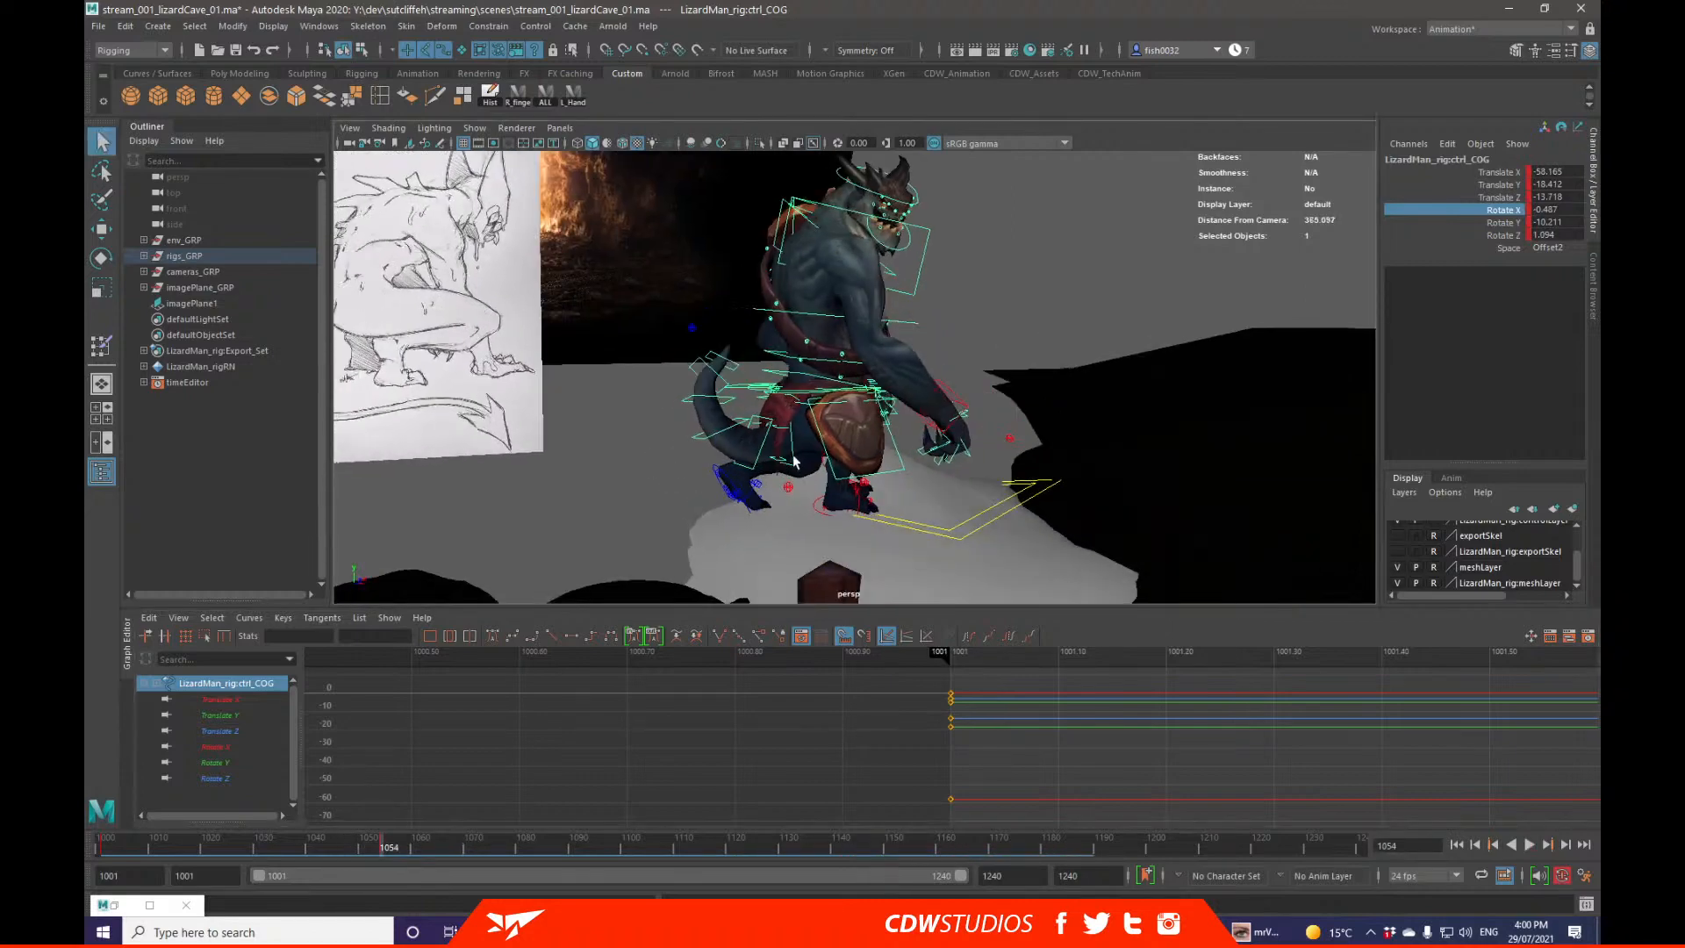
left_click(792, 451)
left_click(751, 449, "shift")
left_click(732, 429, "shift")
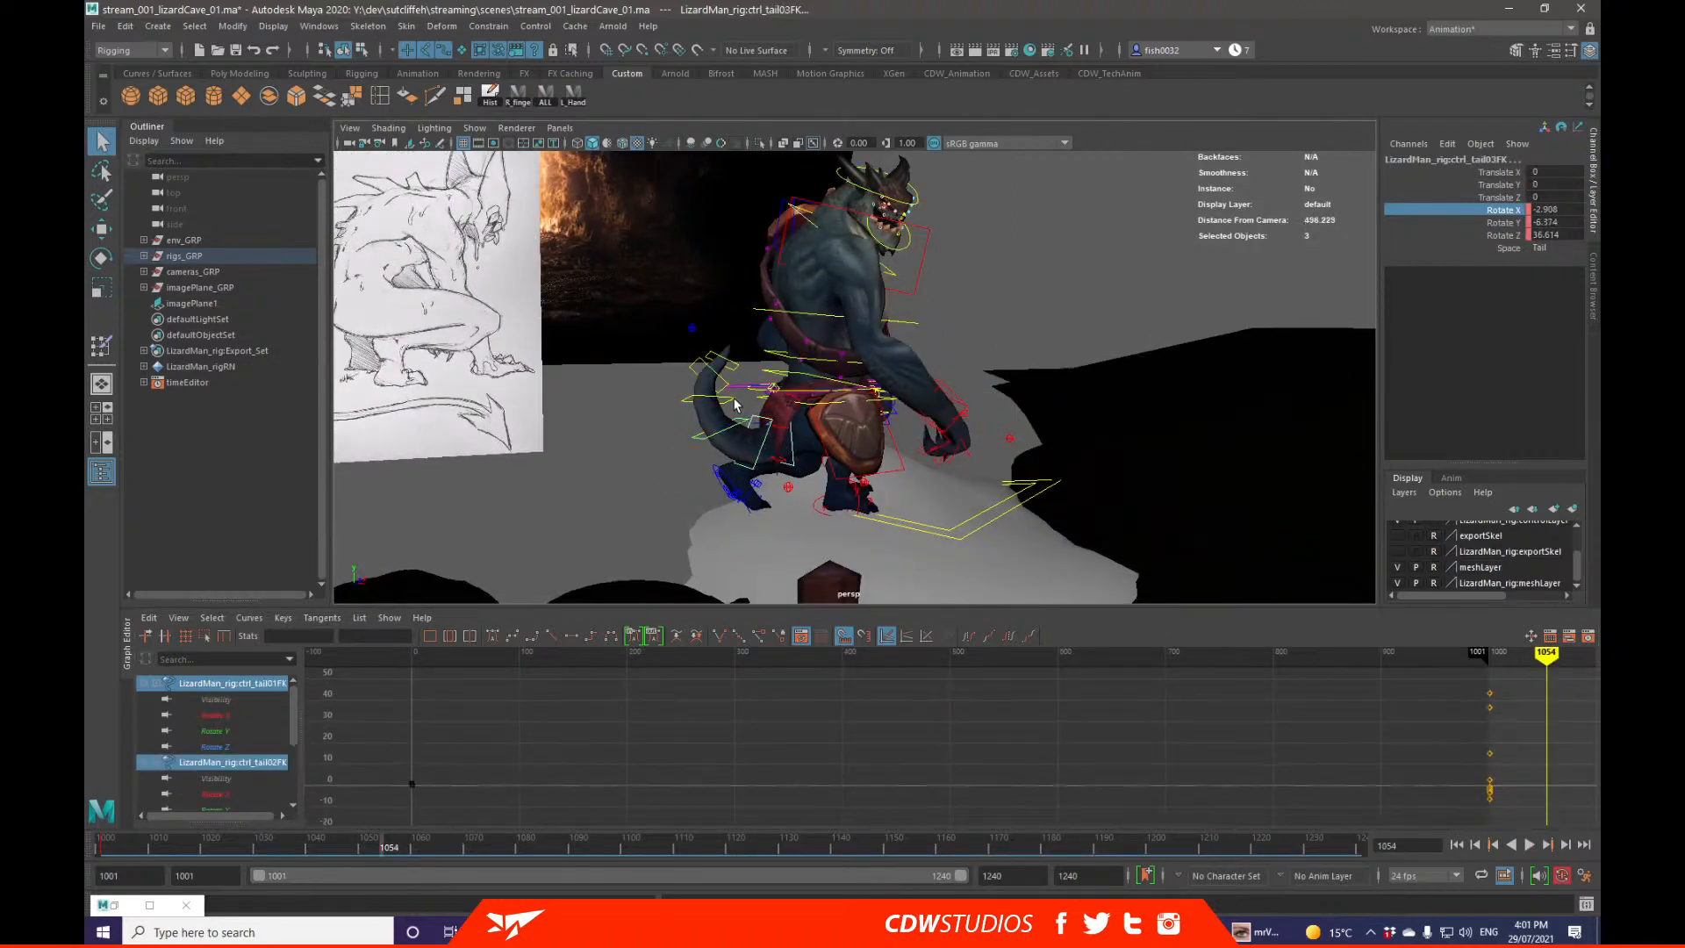
left_click(734, 399, "shift")
left_click(724, 381, "shift")
left_click(738, 365, "shift")
key("e")
left_click_drag(620, 466, 650, 478)
key("s")
key("q")
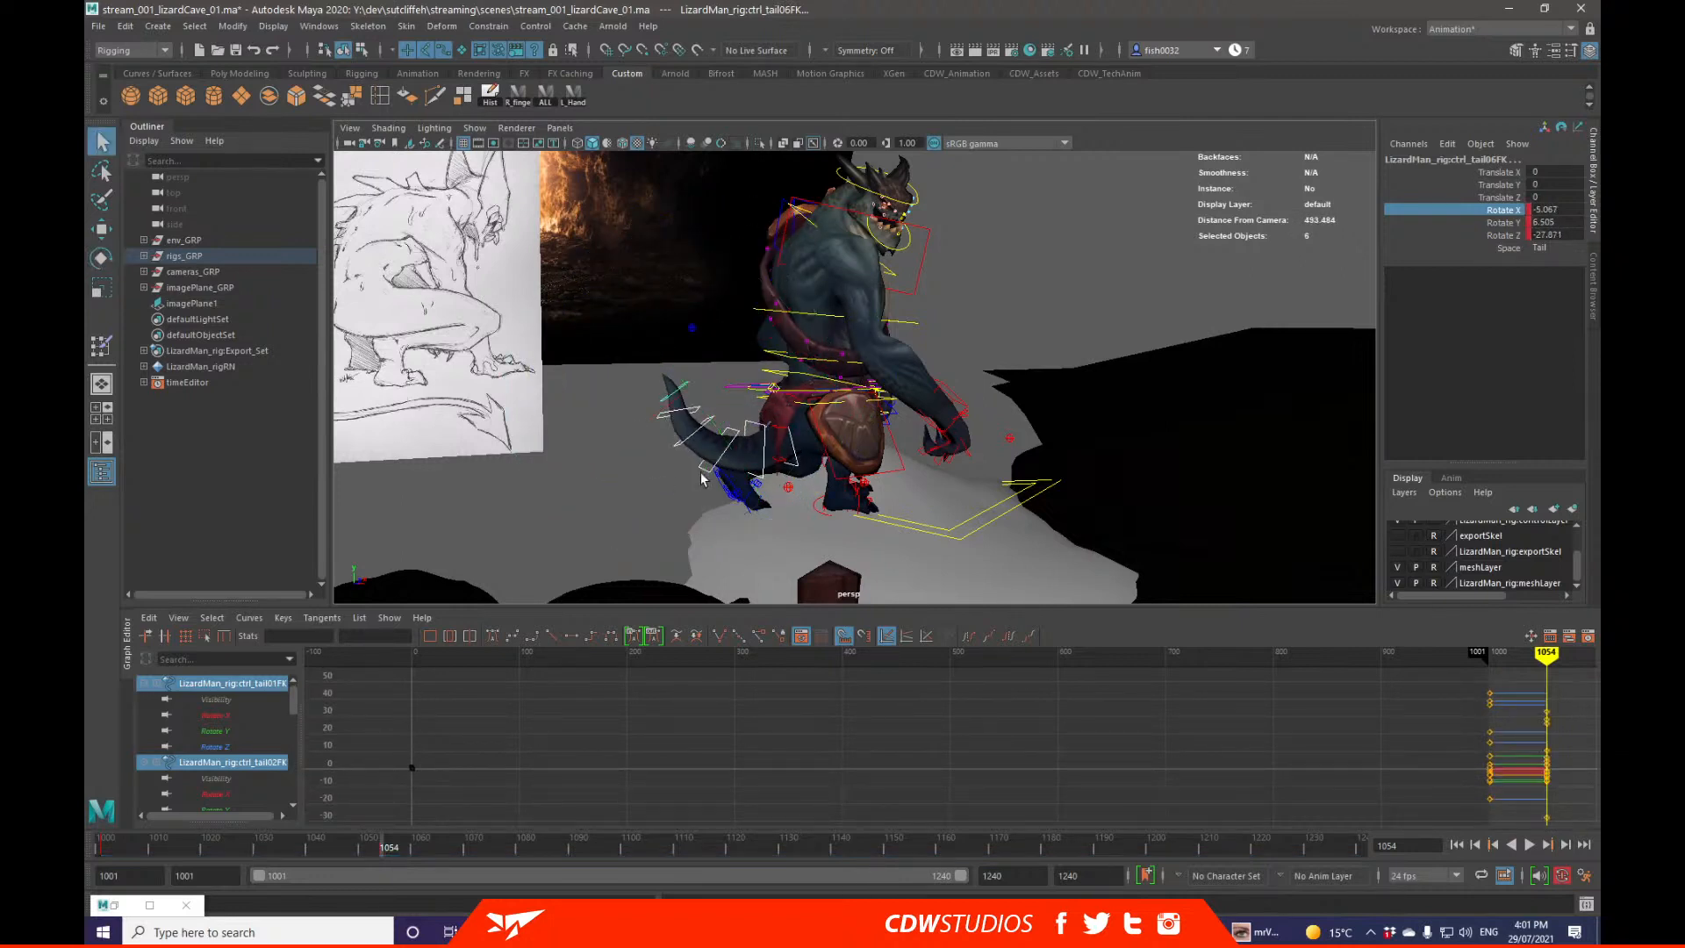
Step: Rotate the four outer tail FK controls at frame 1054, bringing the tip to about Rotate -4.4, 7.0, -22.0, and review the playback
left_click(727, 446)
left_click(710, 421, "shift")
left_click(697, 408, "shift")
left_click(685, 386, "shift")
key("e")
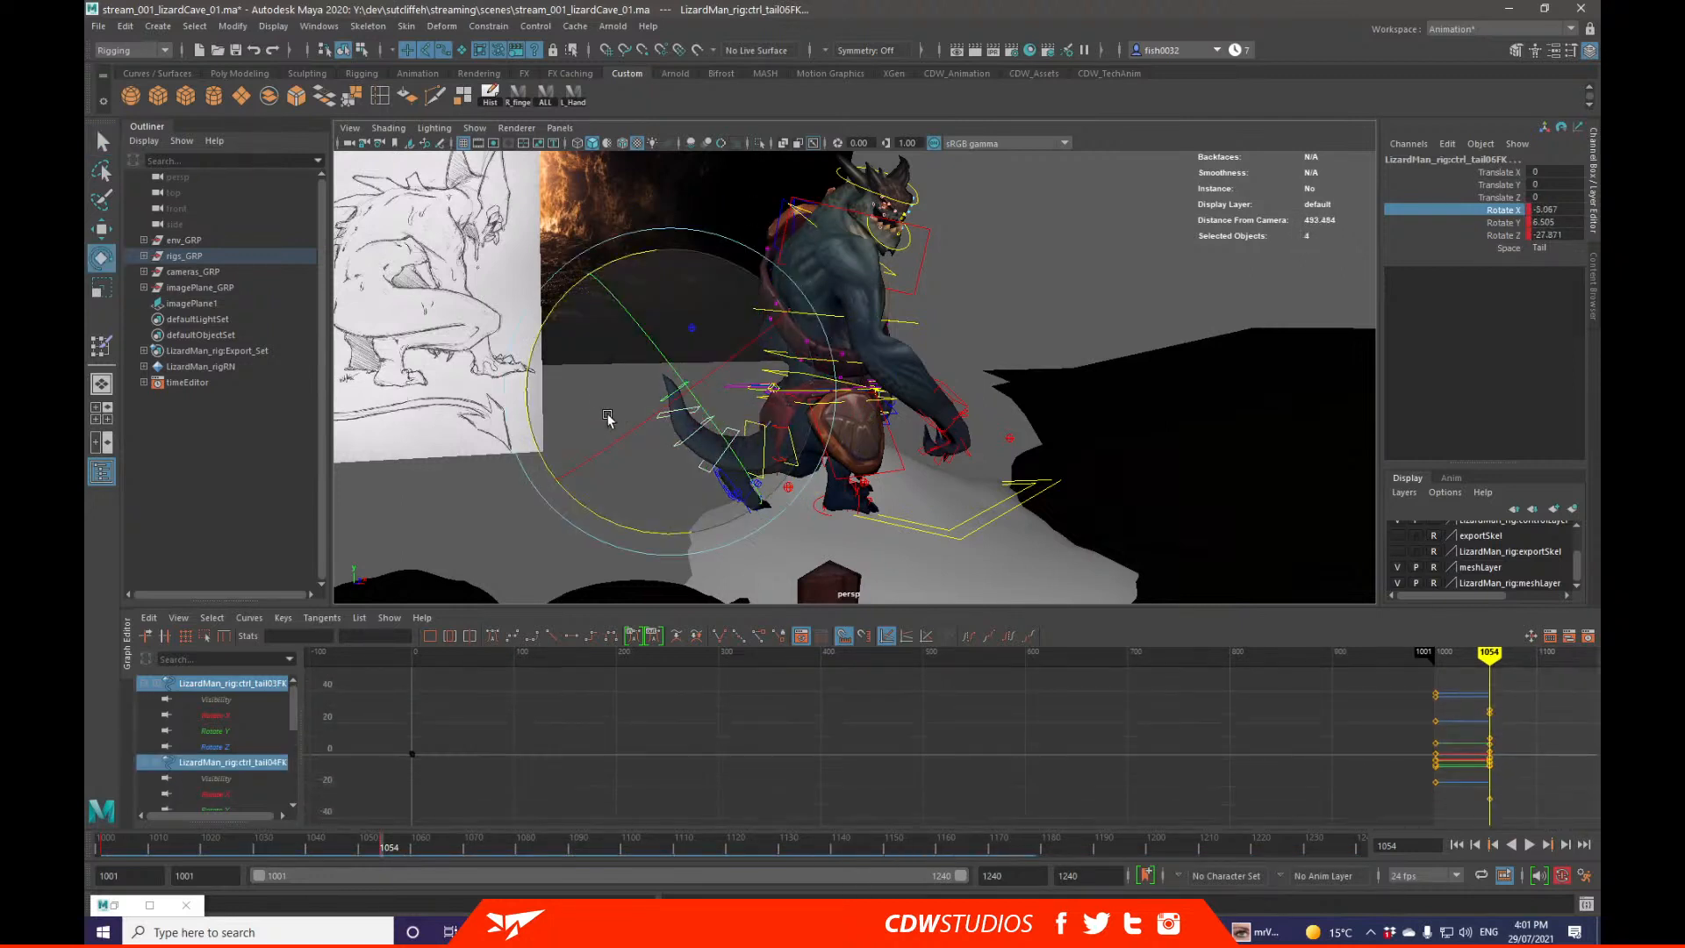
left_click_drag(599, 518, 589, 512)
key("q")
left_click(94, 841)
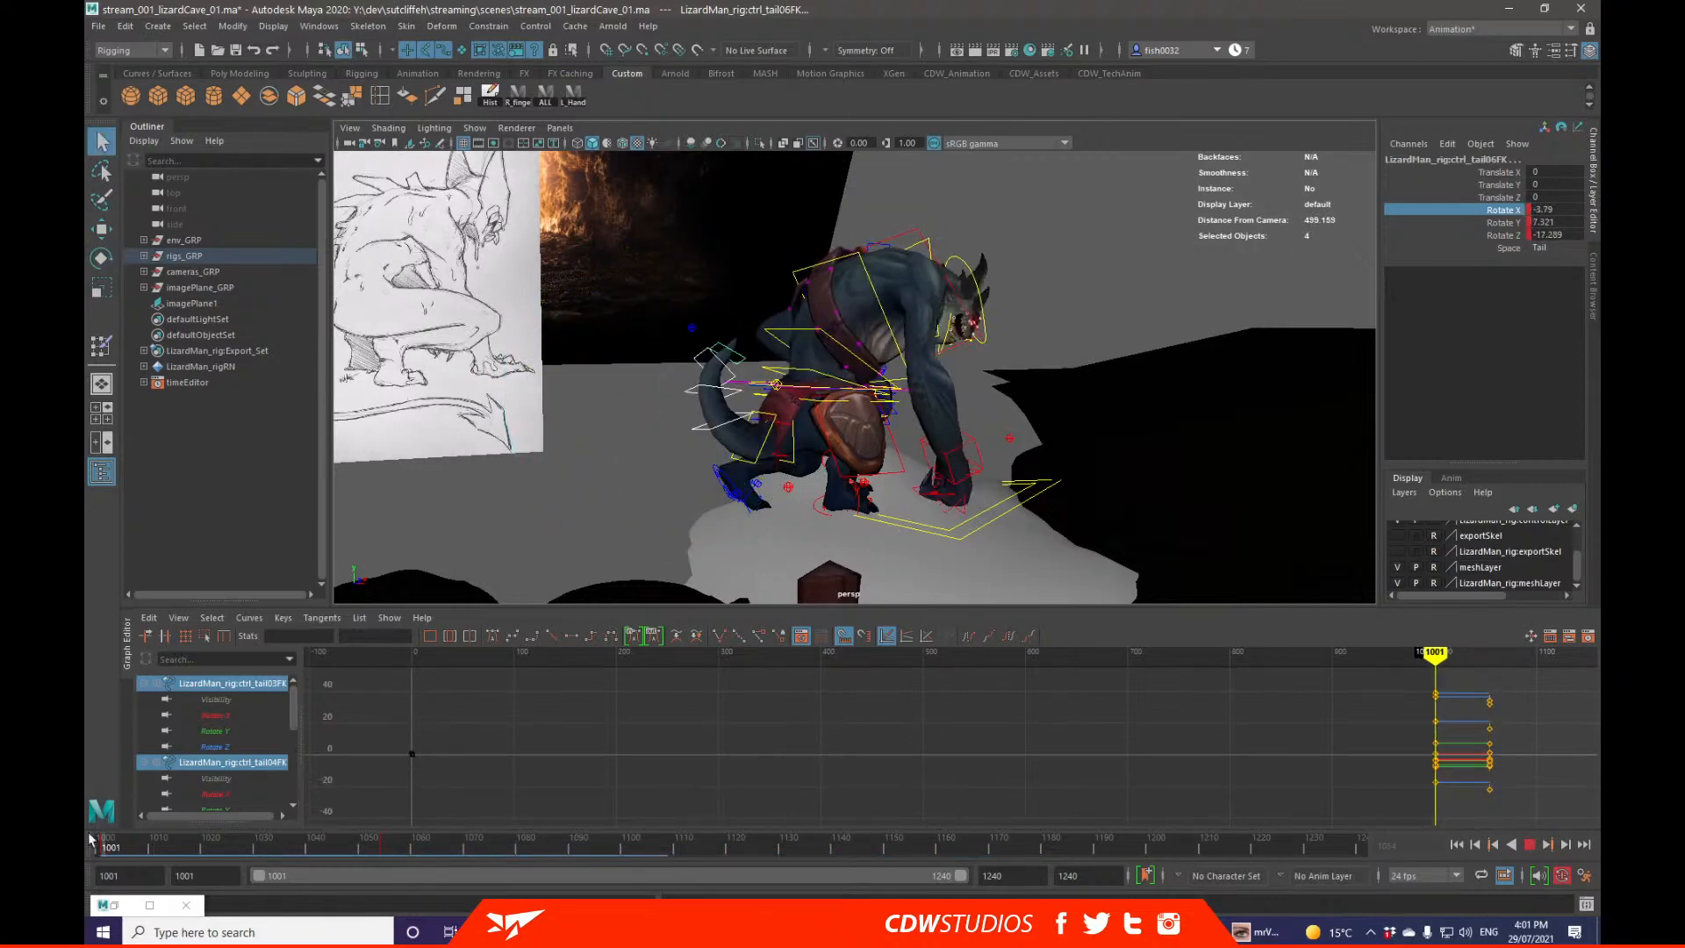
key("alt+v")
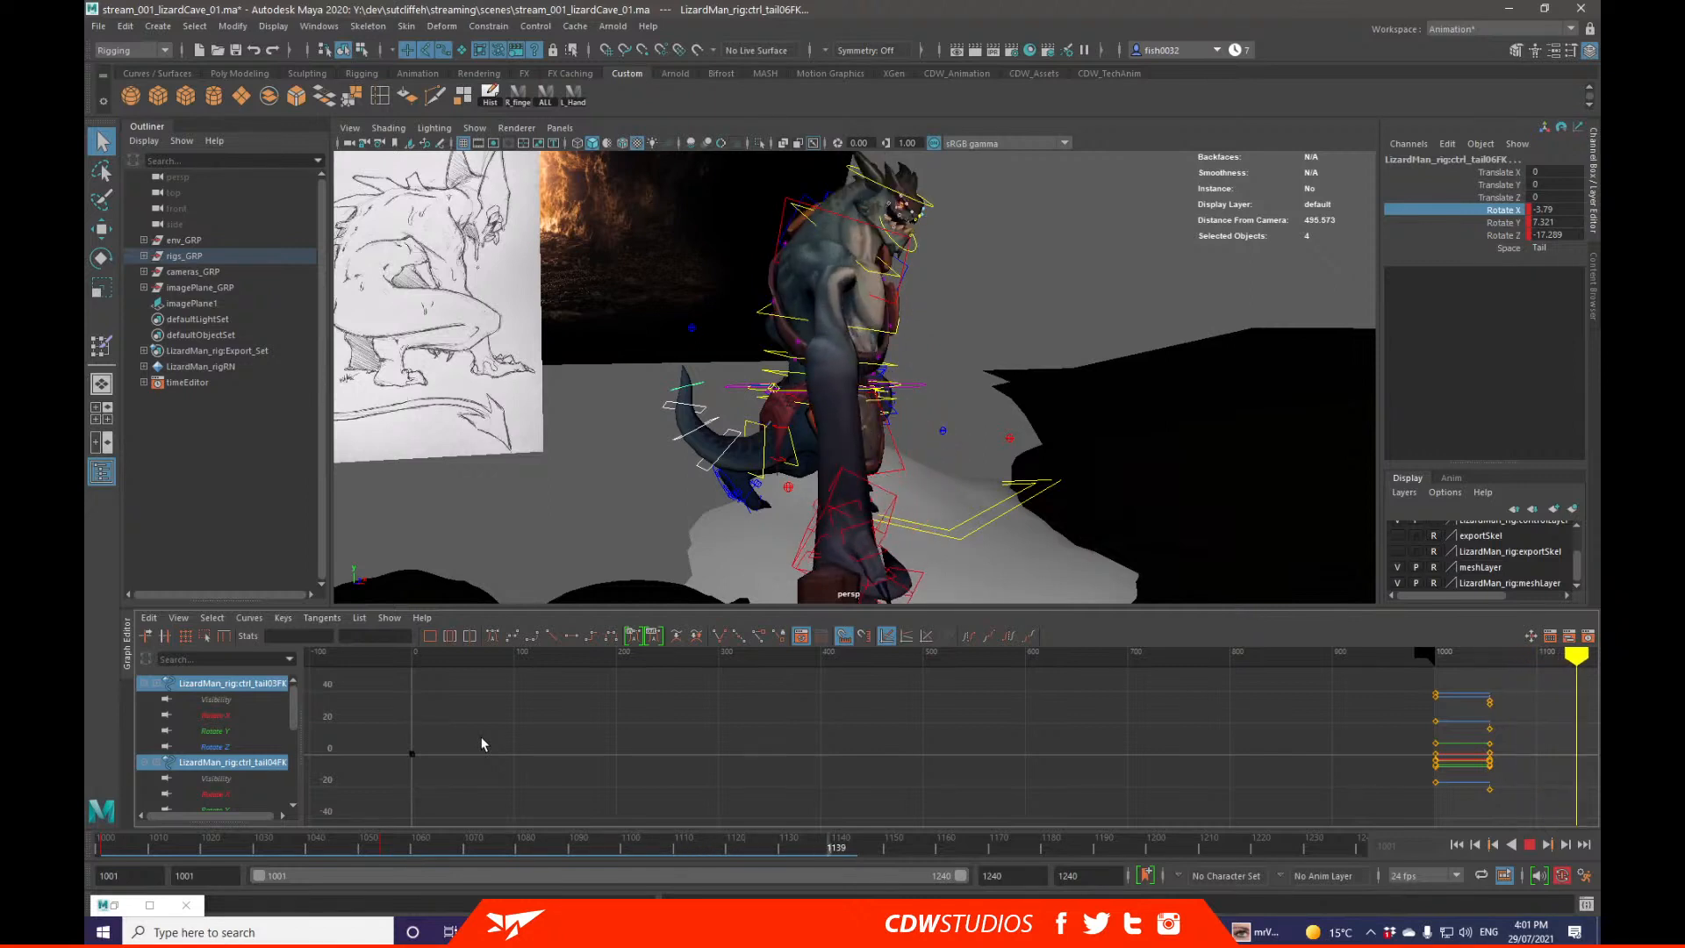
key("alt+v")
left_click(391, 852)
mouse_move(387, 851)
left_mouse_down()
mouse_move(356, 849)
mouse_move(385, 853)
left_mouse_up()
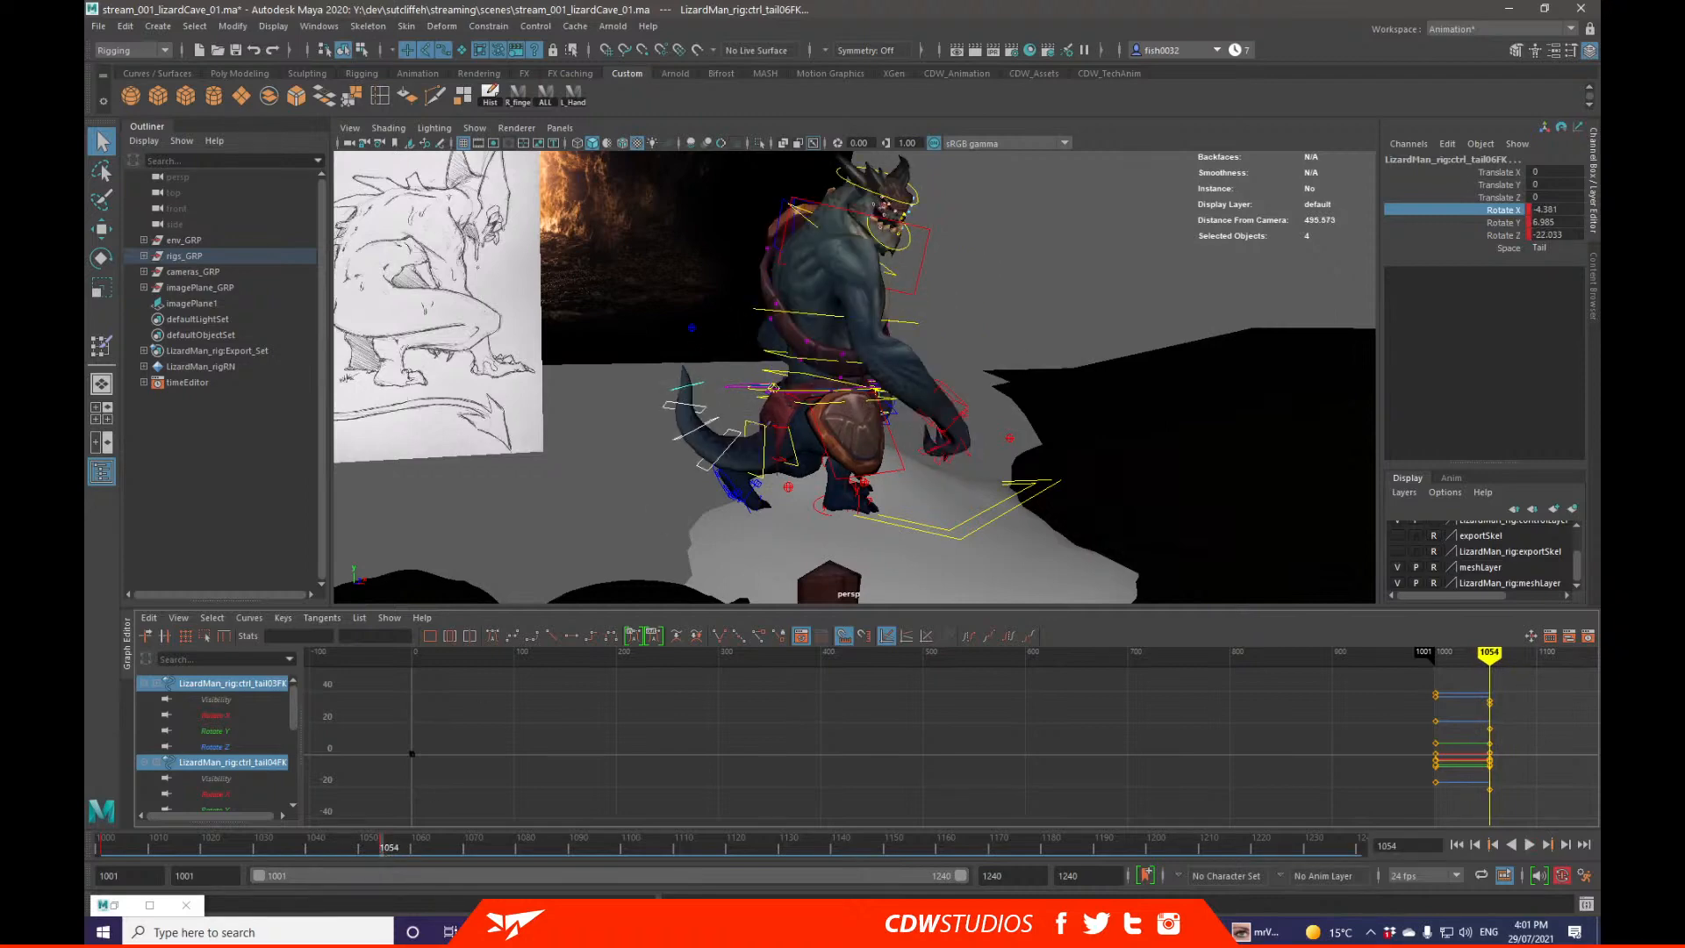
mouse_move(1599, 220)
left_mouse_down()
mouse_move(749, 175)
mouse_move(1599, 202)
left_mouse_up()
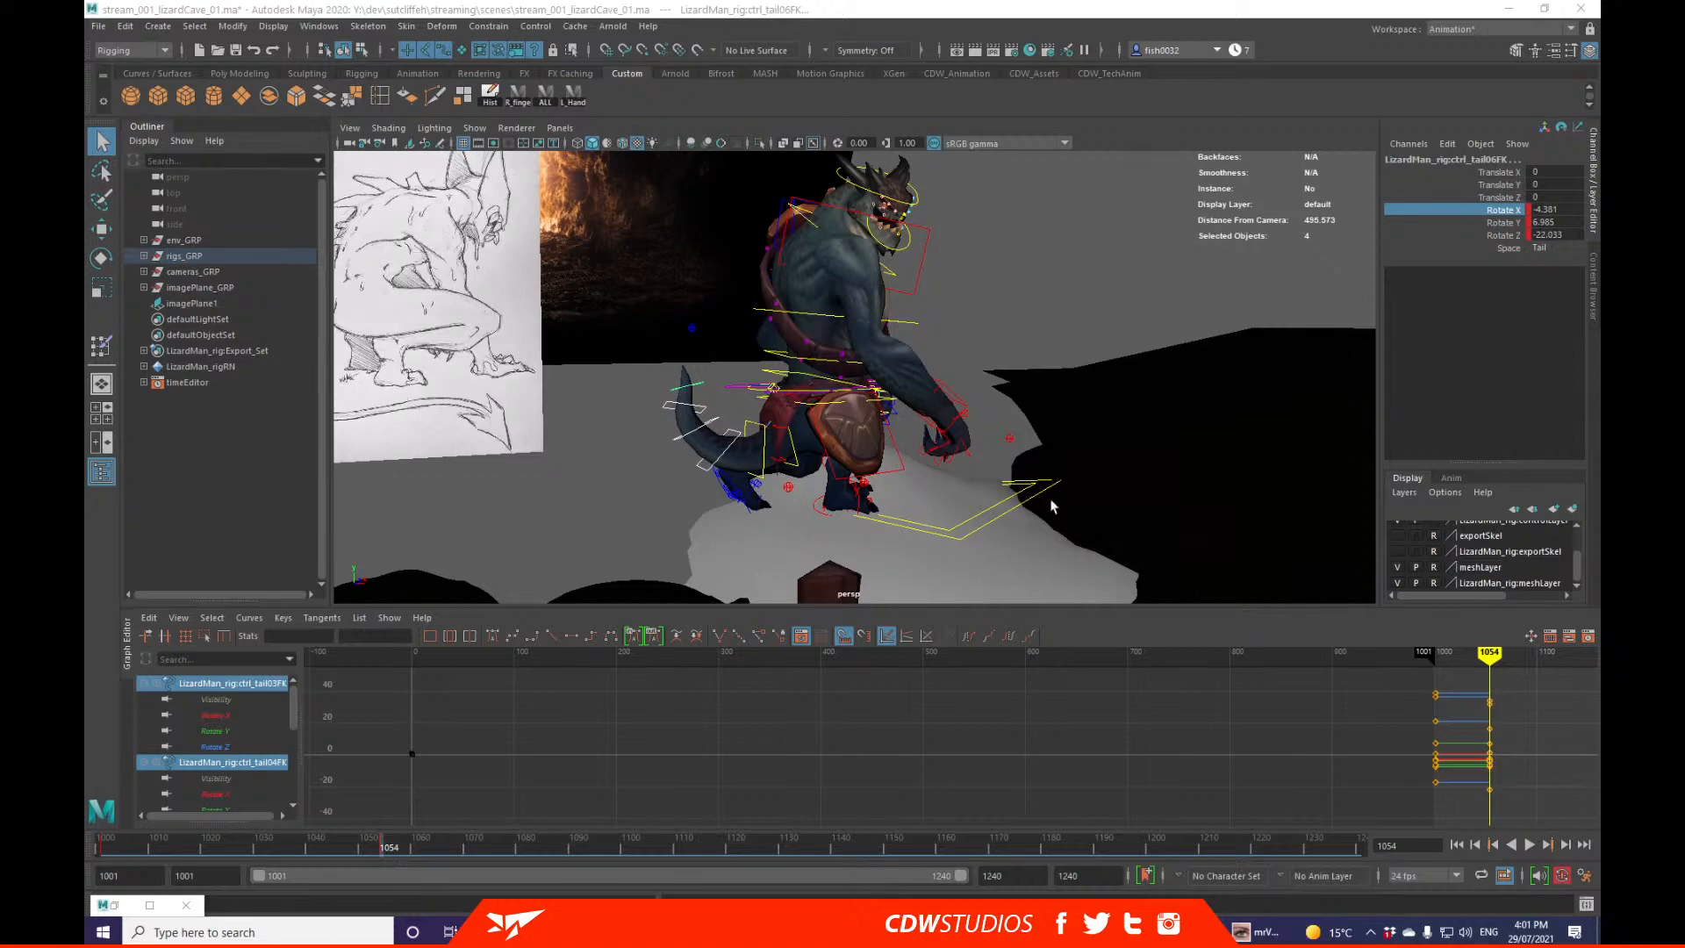
Step: Bend the spine02 and spine03 FK controls forward together at frame 1054, with spine02 at about Rotate Y -5.5 and Rotate Z -12.5
left_click_drag(950, 466, 740, 524, "alt")
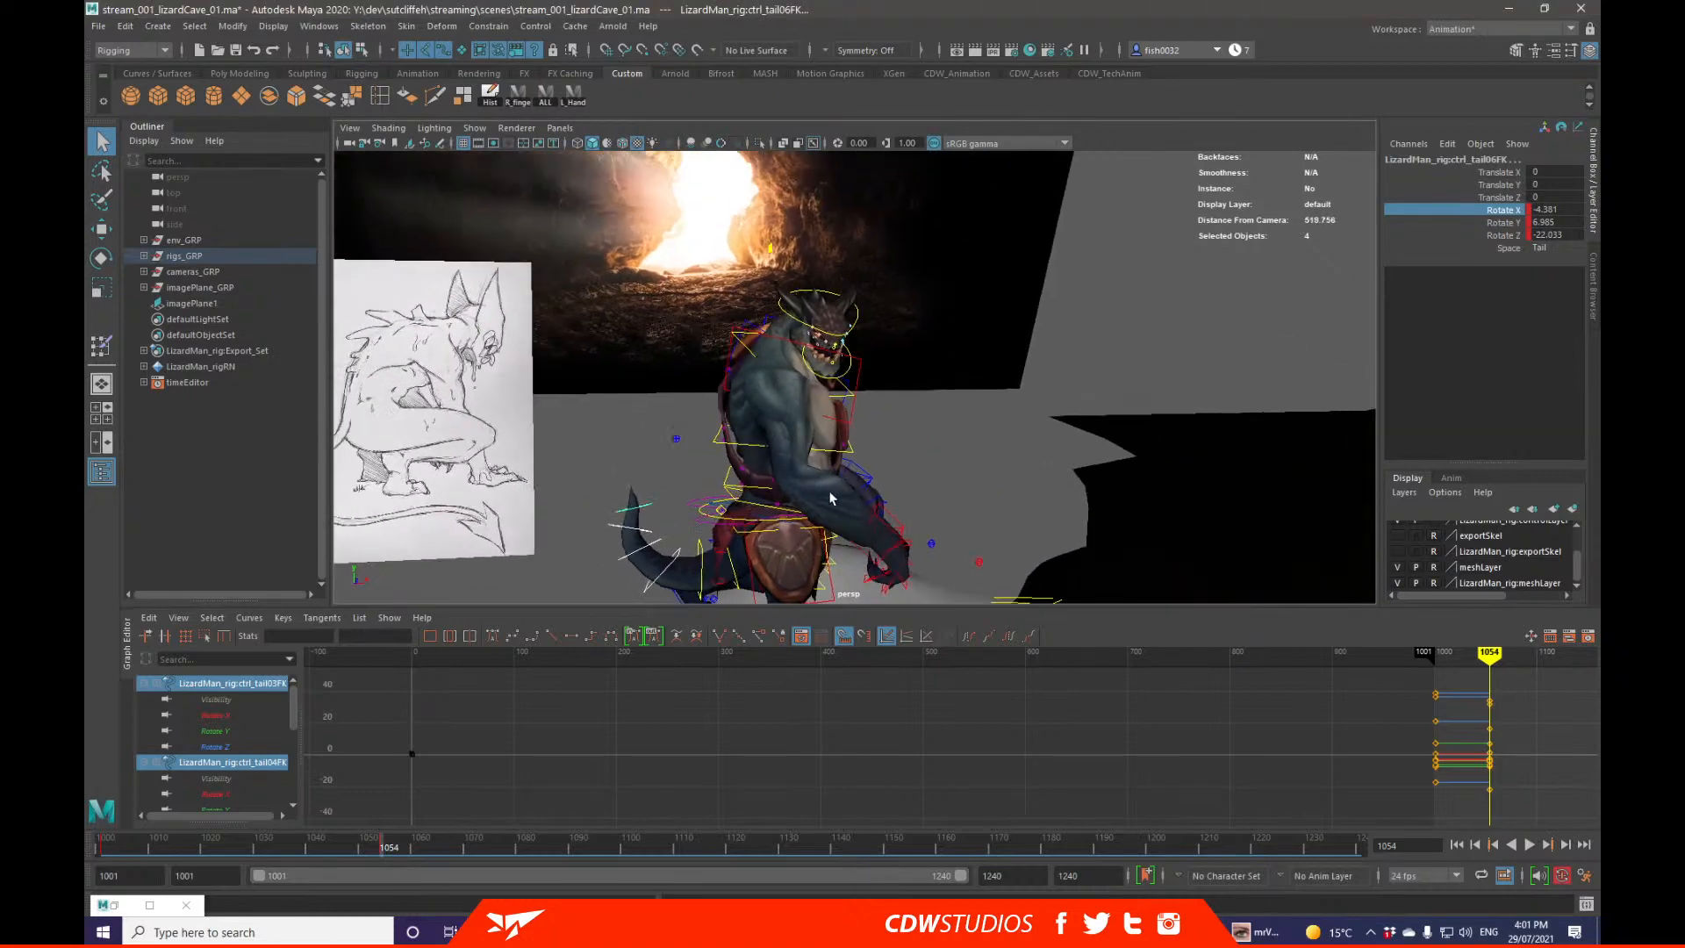
left_click_drag(830, 498, 742, 513, "alt")
left_click(735, 460)
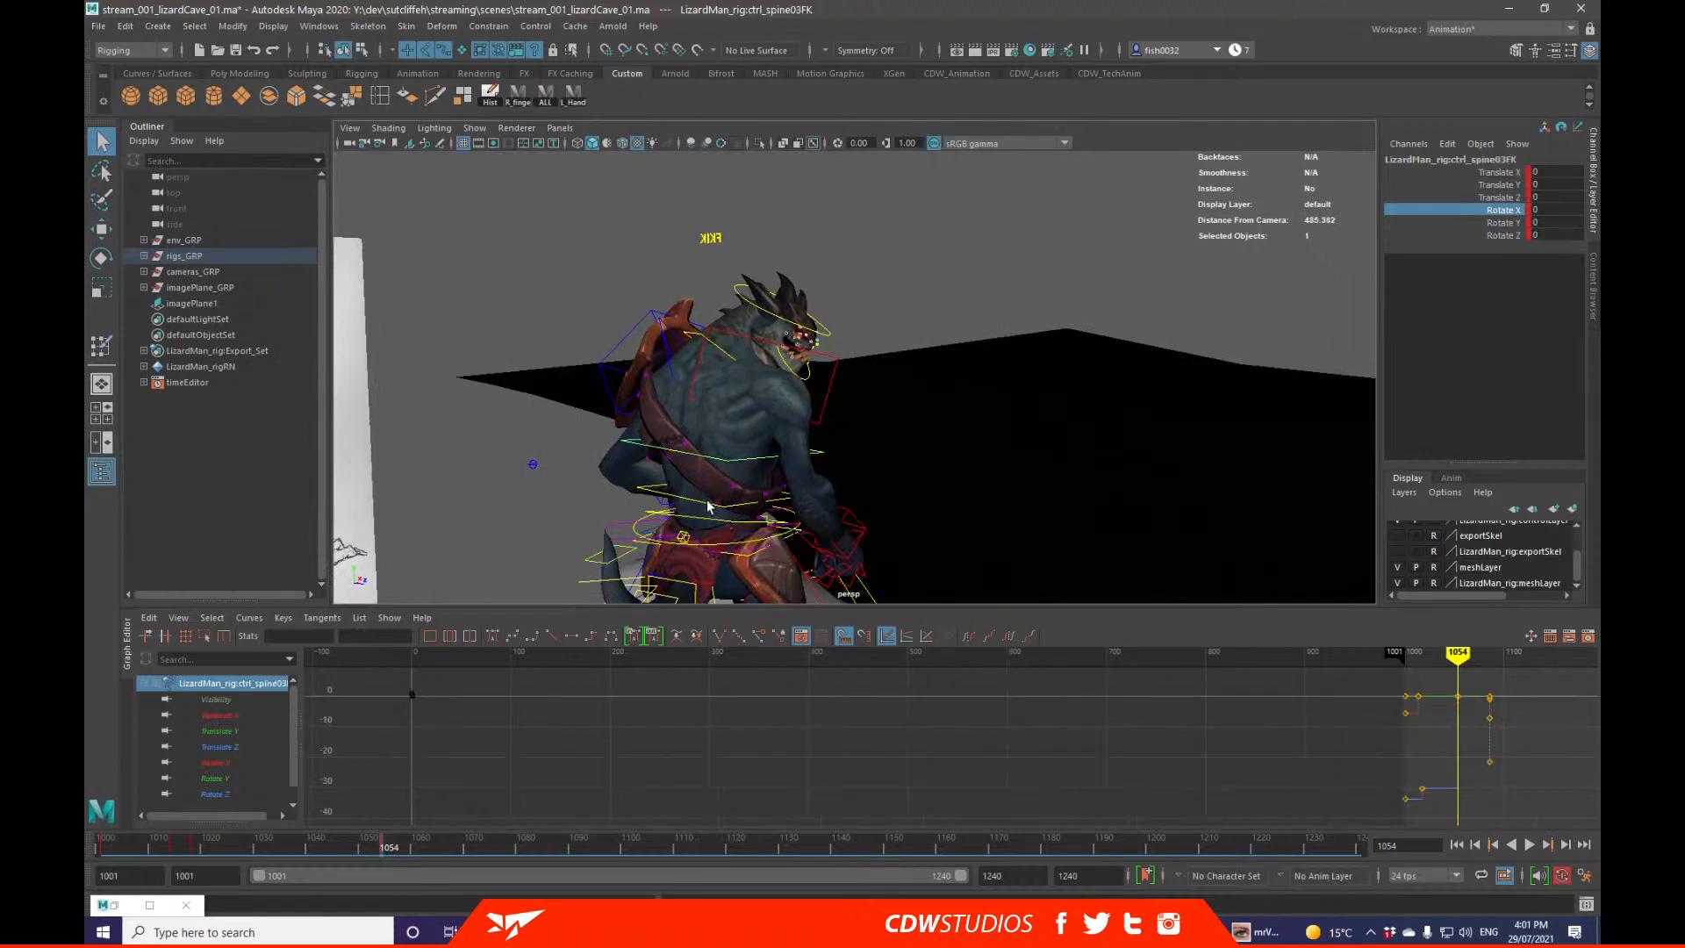
key("comma")
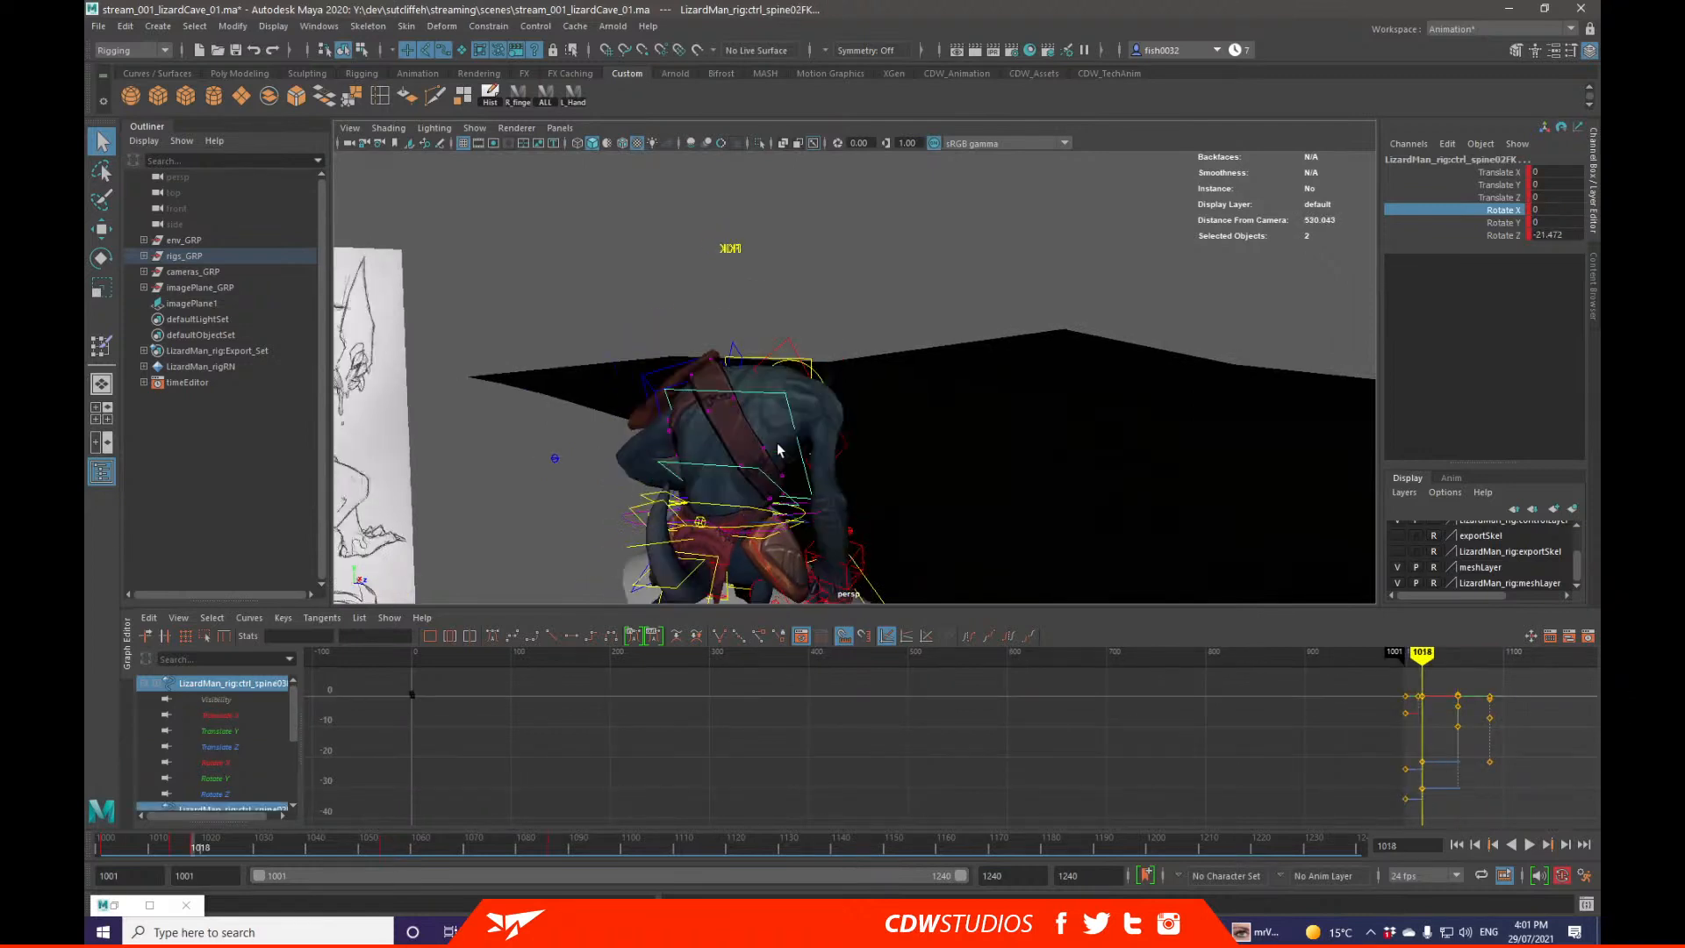
key("period")
key("e")
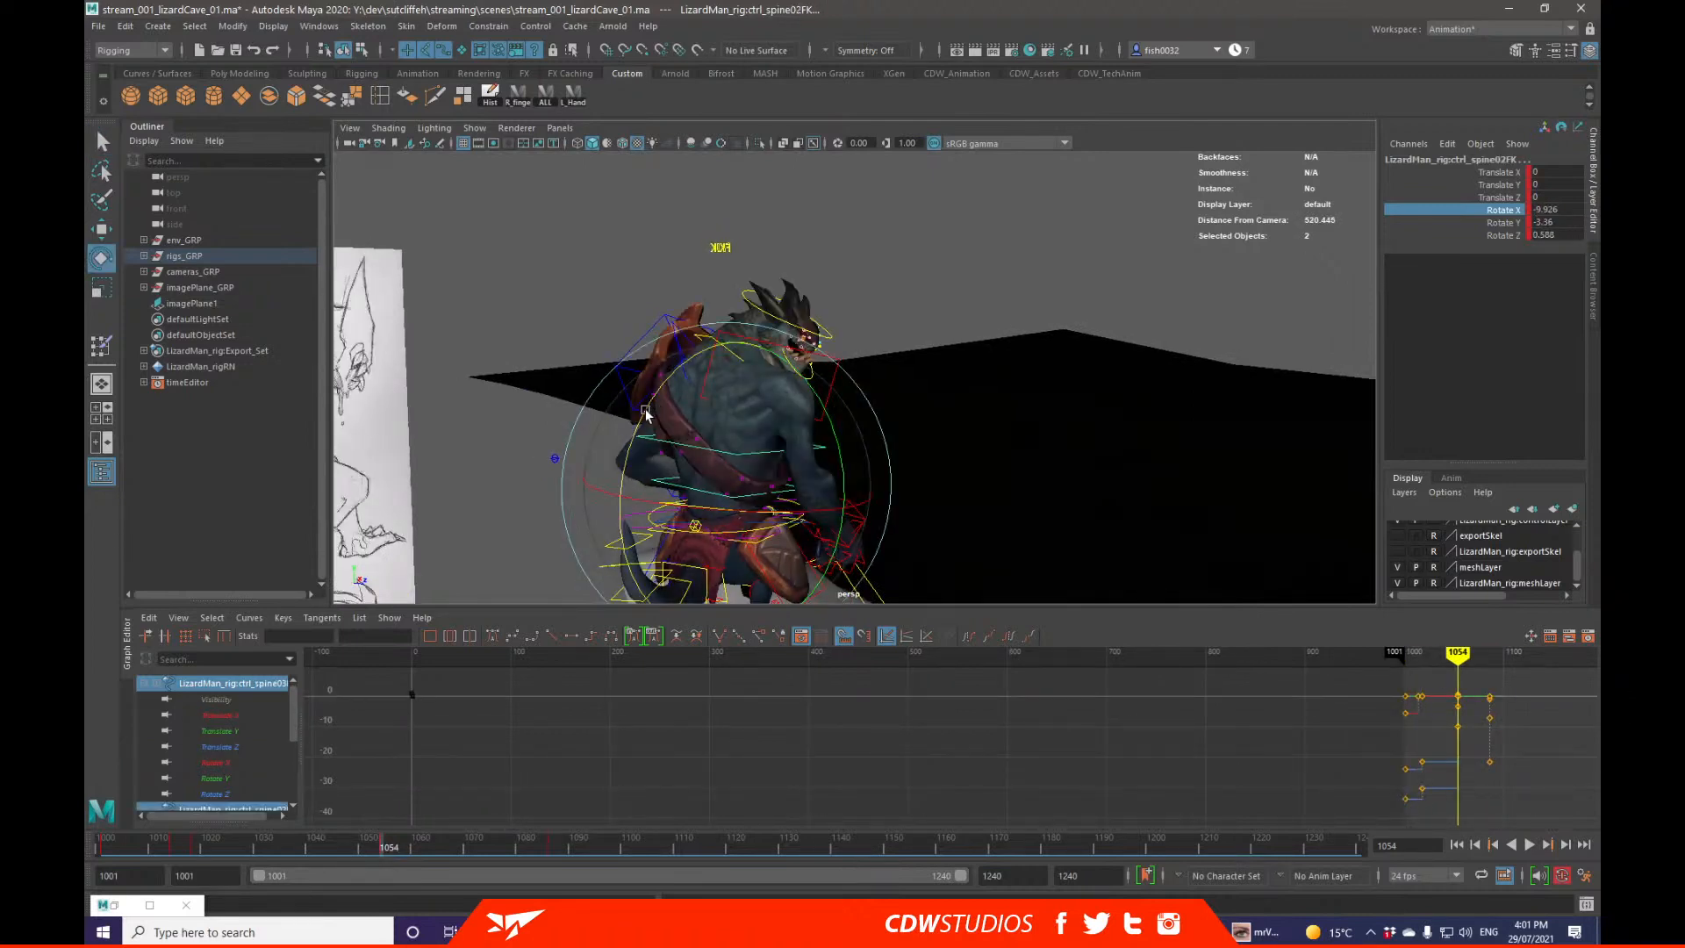
left_click_drag(647, 411, 805, 360)
key("q")
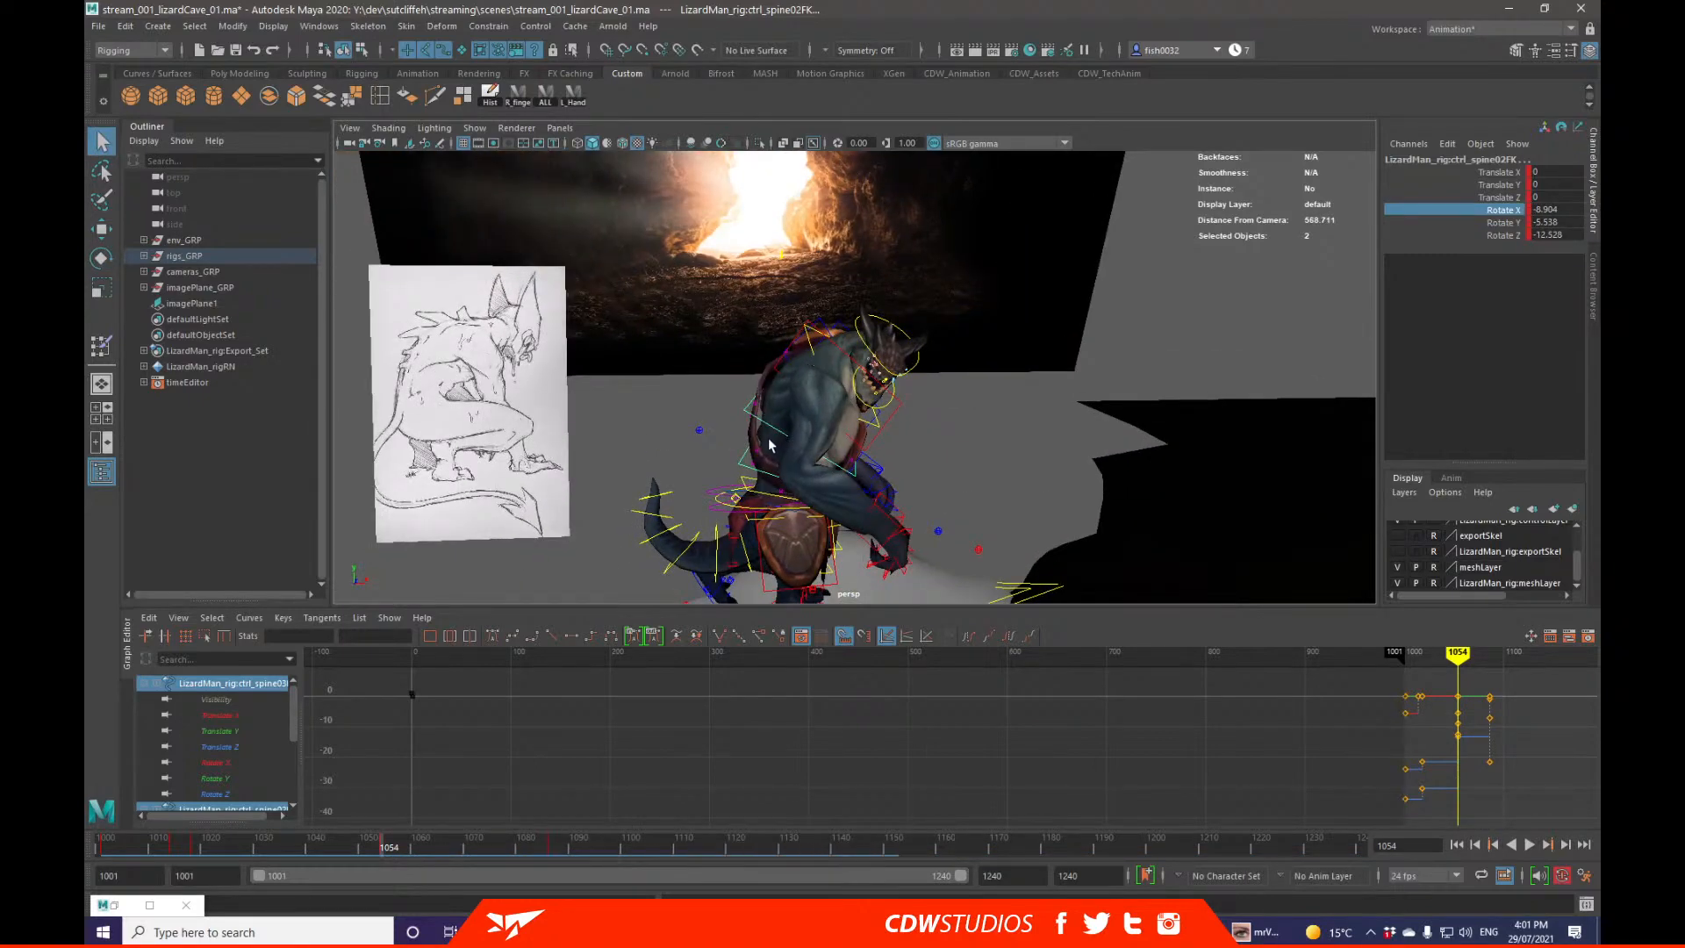
Step: Rotate the spine03 FK control at frame 1054 to about Rotate Z -4.6 and play back the pose change
left_click(772, 425)
key("e")
left_click_drag(930, 398, 928, 373)
key("q")
middle_click_drag(903, 449, 913, 412, "alt")
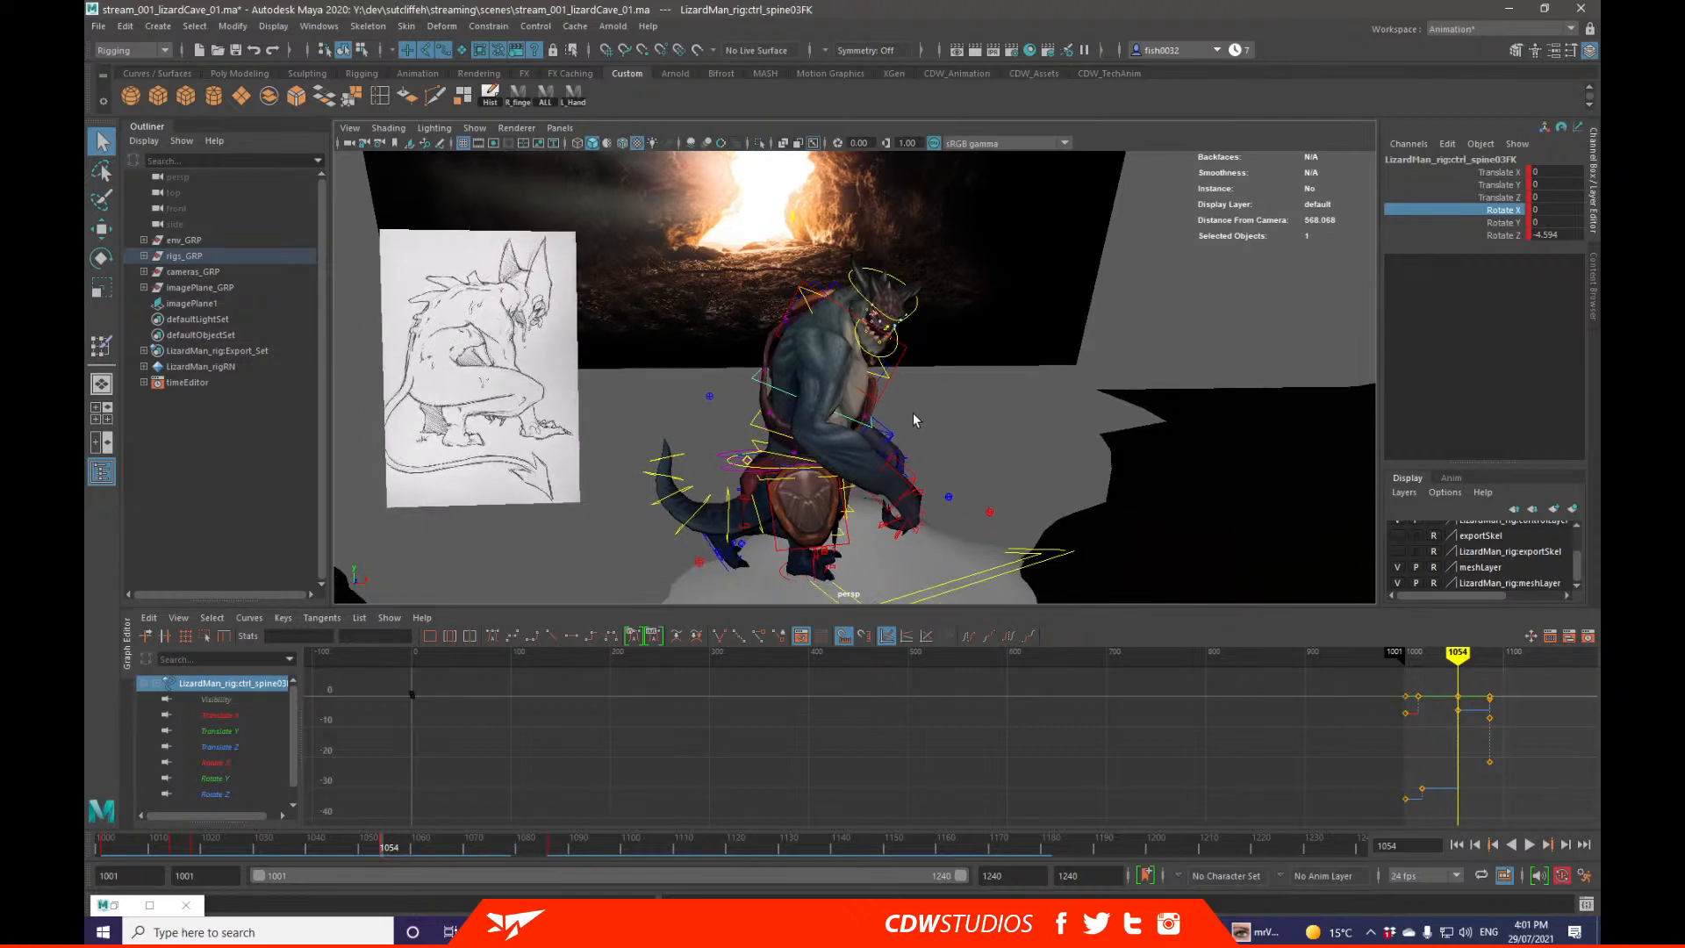
left_click_drag(727, 566, 810, 558, "alt")
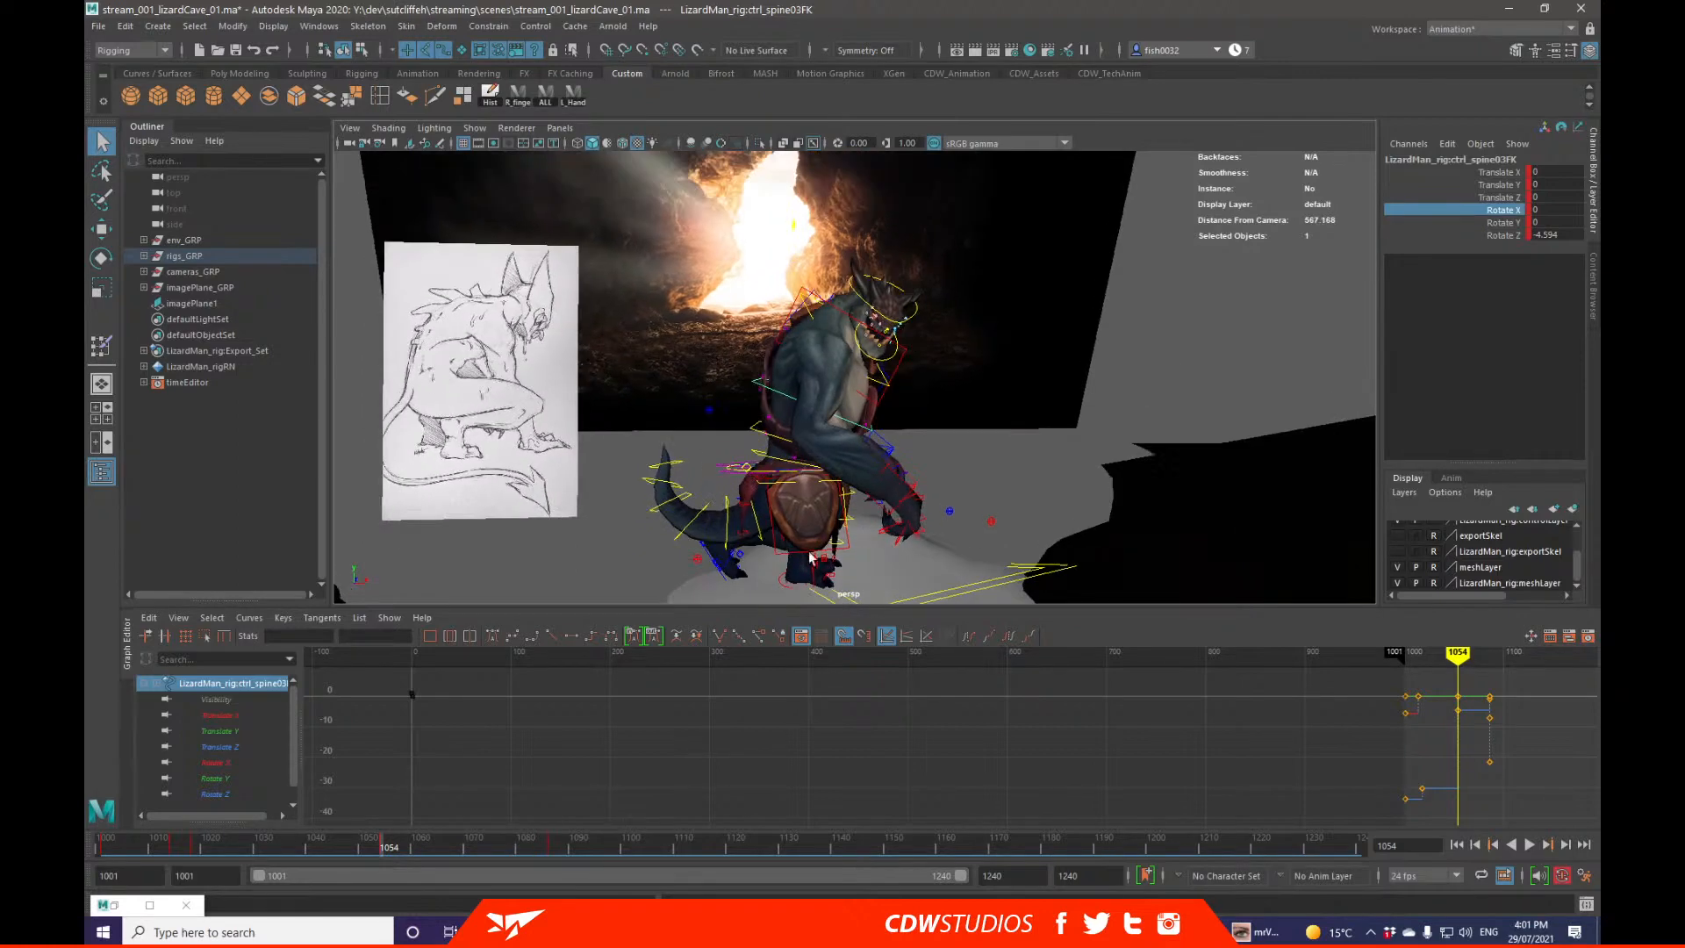
middle_click_drag(809, 558, 825, 477, "alt")
left_click(300, 848)
key("alt+shift+v")
key("alt+v")
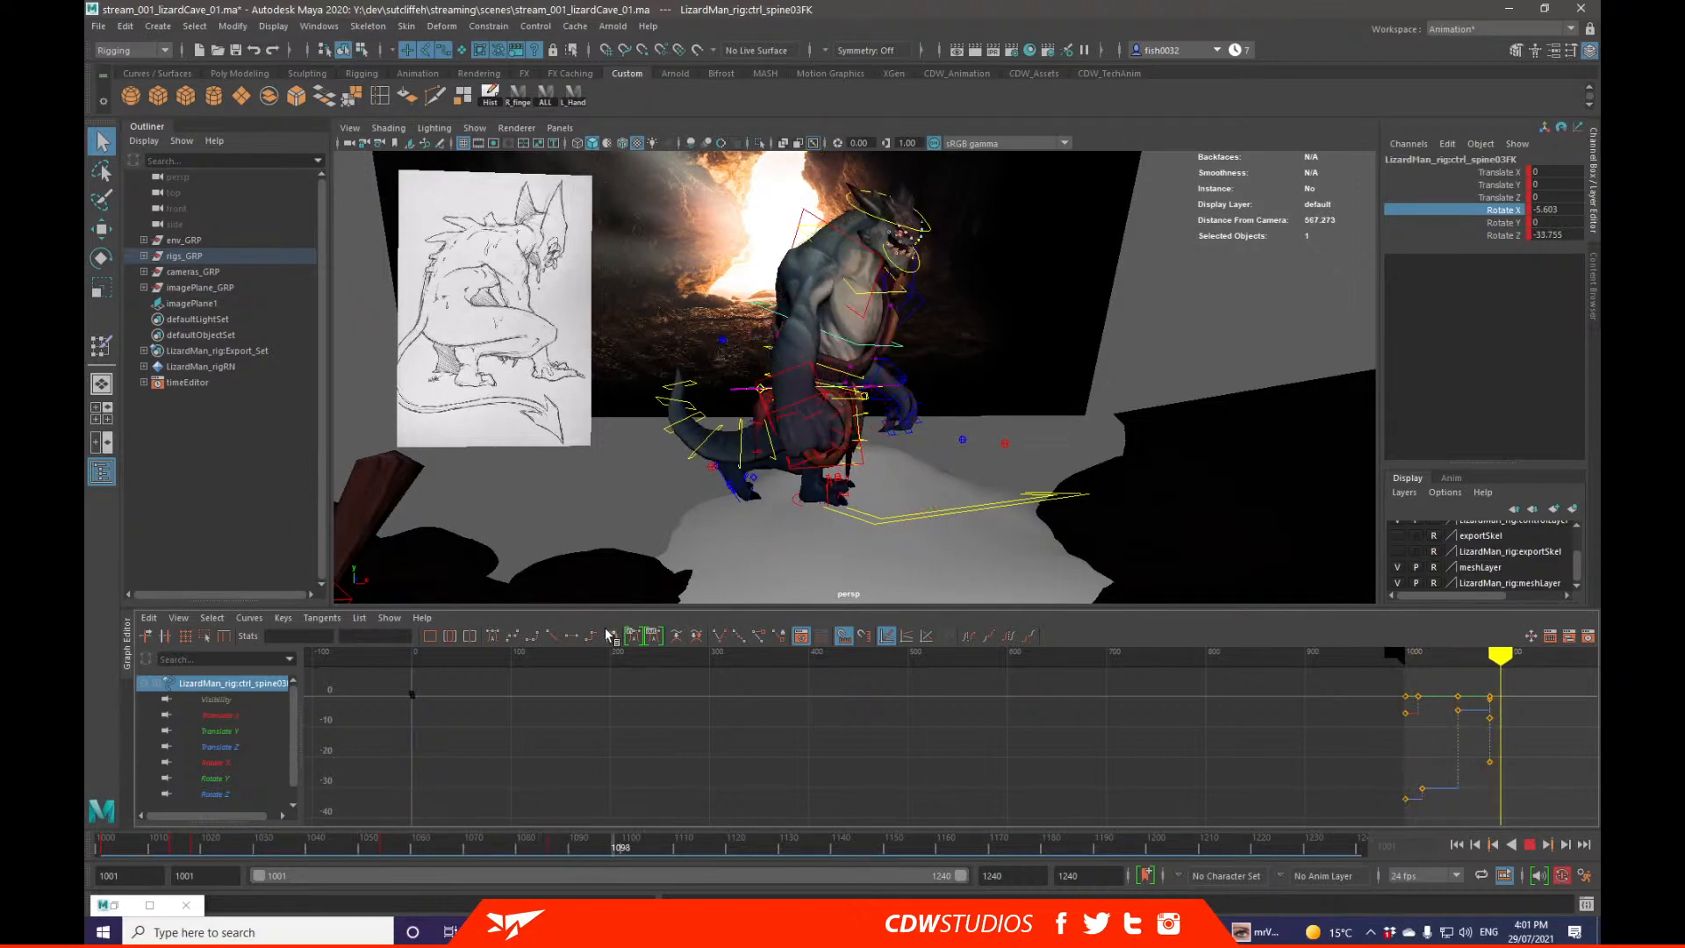
key("alt+v")
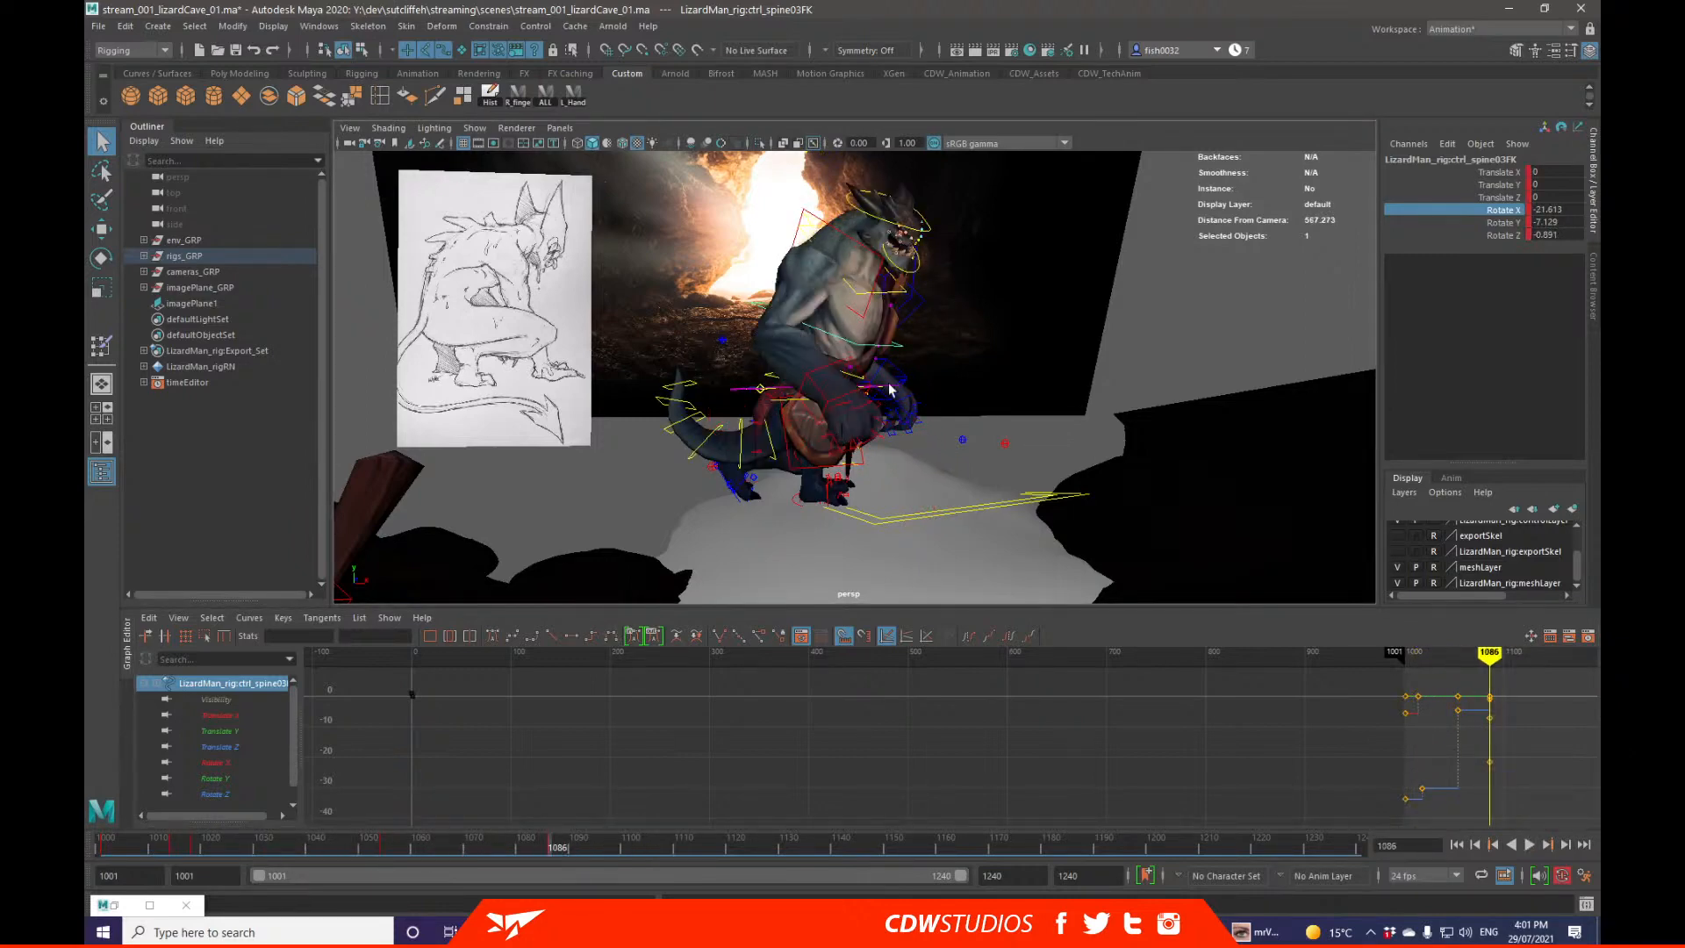
Step: Delete the head and neck controls' keys at frame 1084
left_click_drag(830, 430, 946, 226, "alt")
left_click(946, 227)
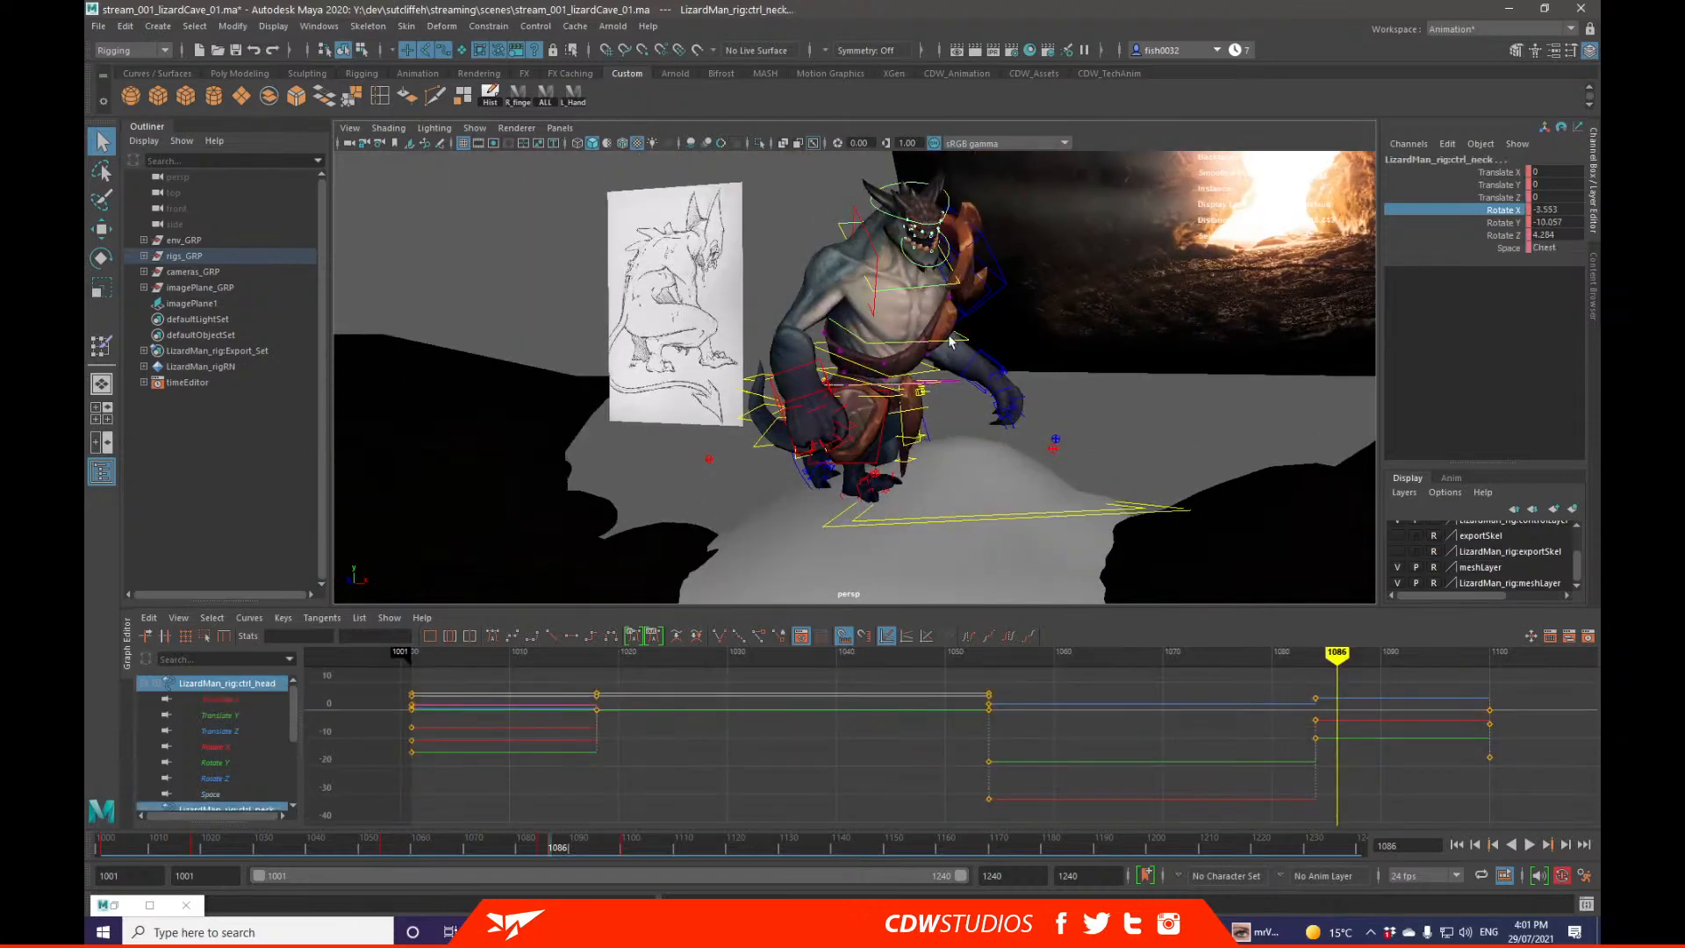
key("comma")
key("comma")
key("period")
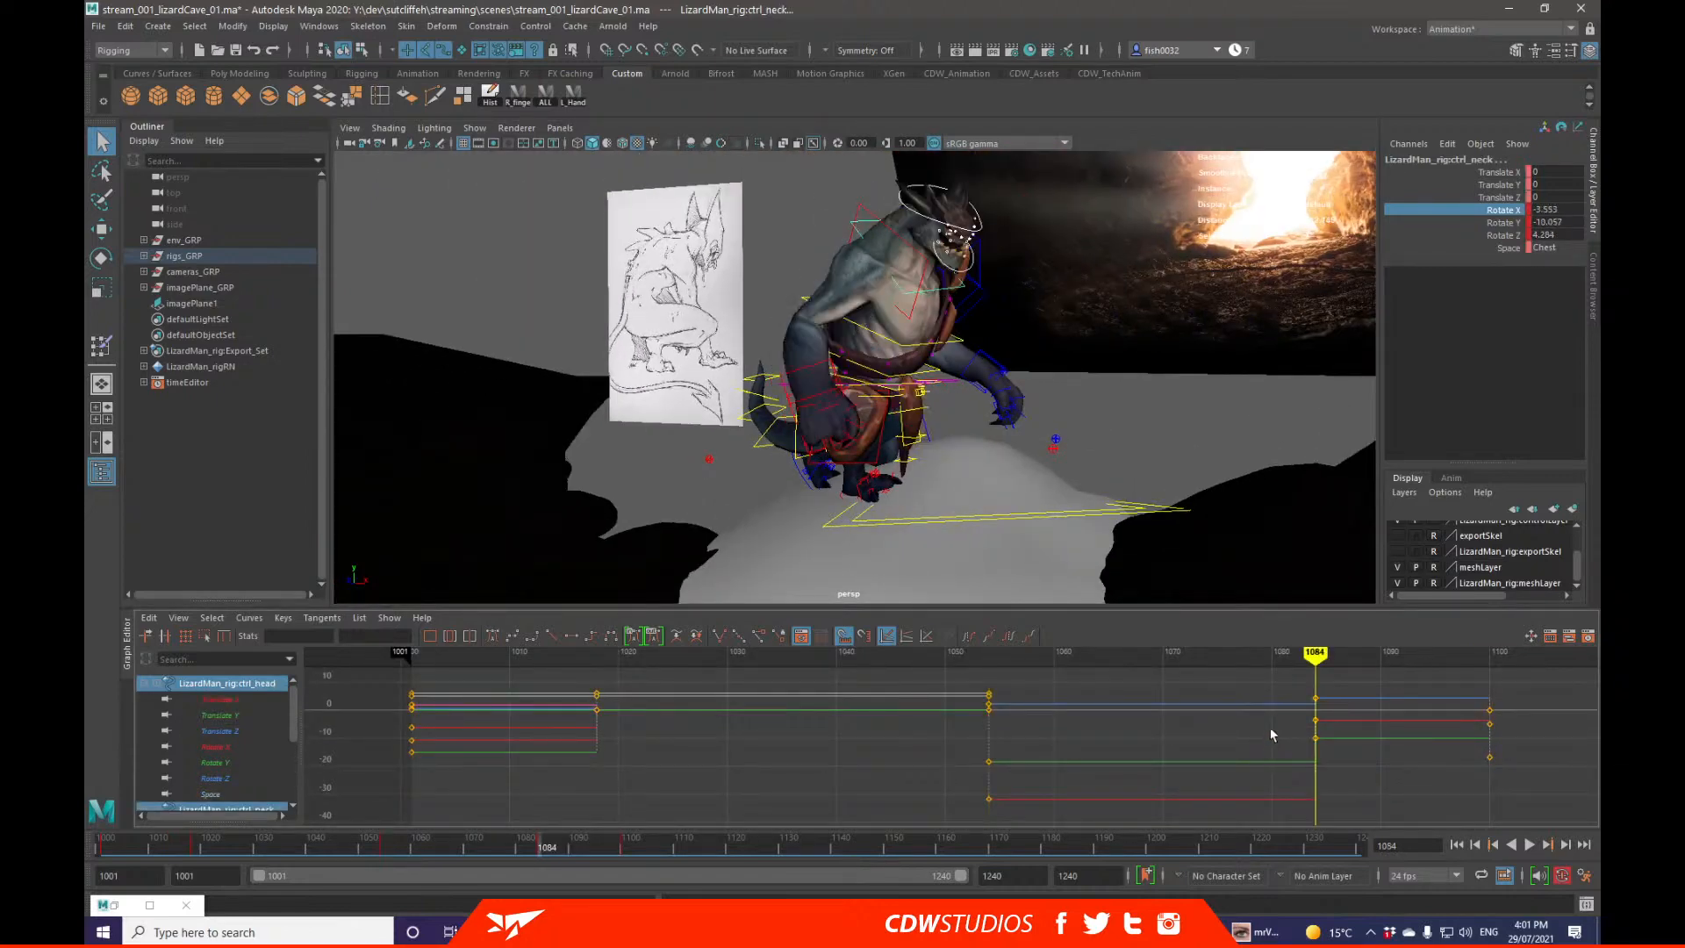
right_click_drag(638, 816, 709, 588)
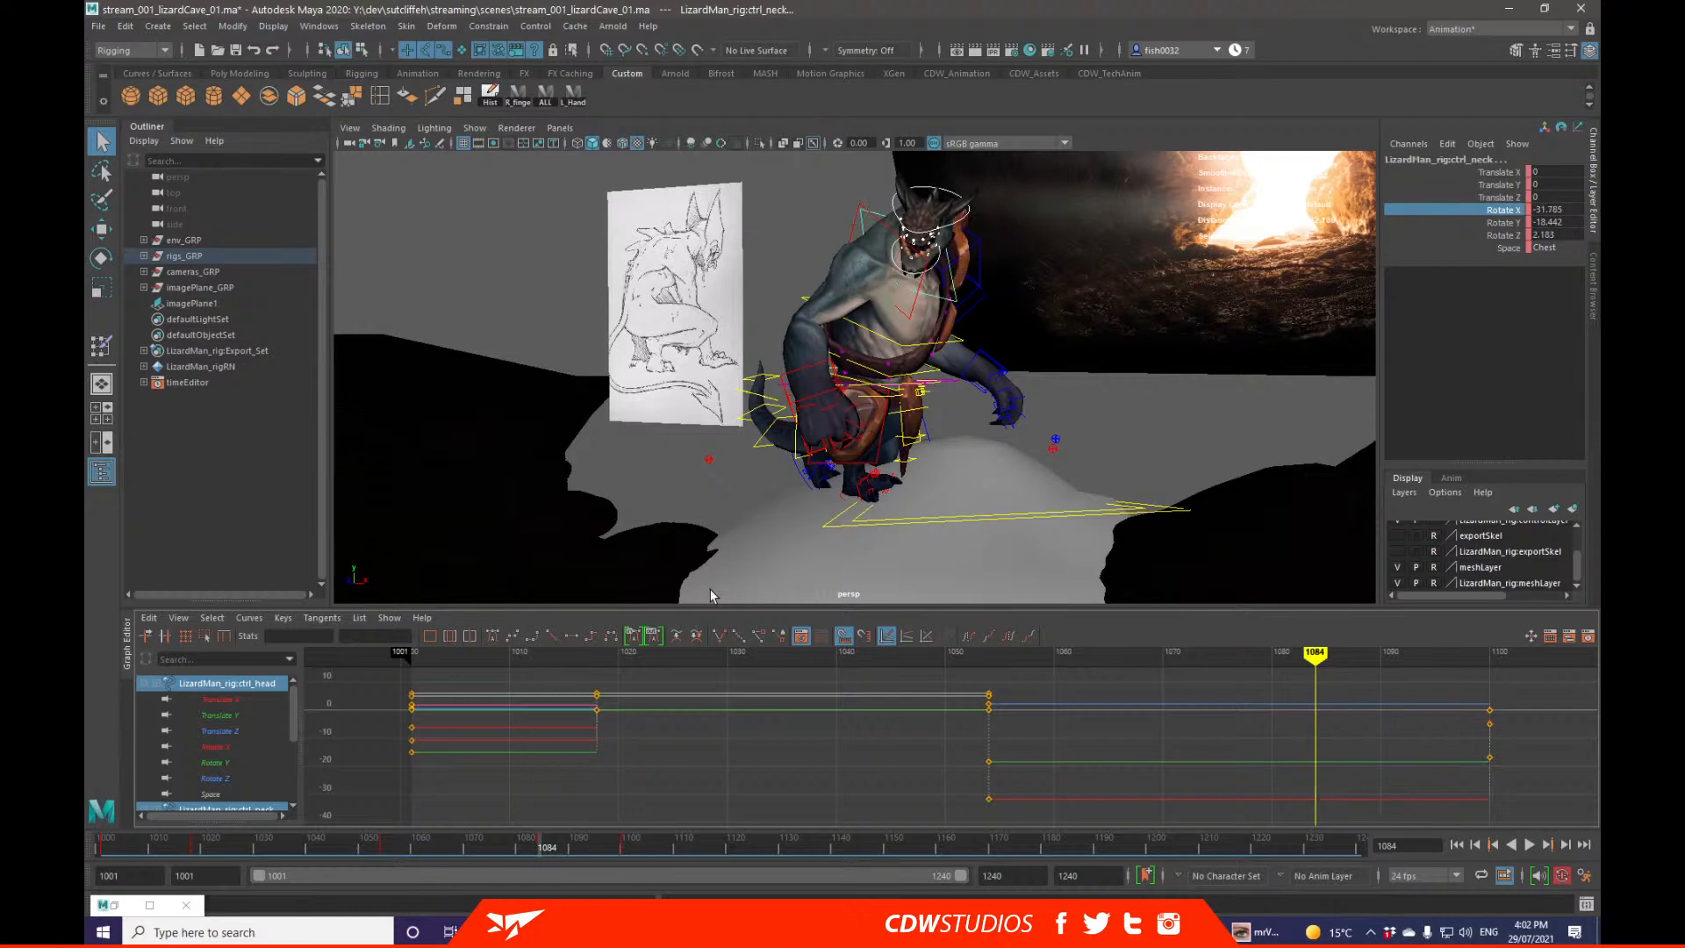
Step: Rotate the spine03 FK control at frame 1084 to about -18.3, -15.9, 0.6
left_click(951, 335)
key("e")
left_click_drag(996, 344, 794, 284, "alt")
key("q")
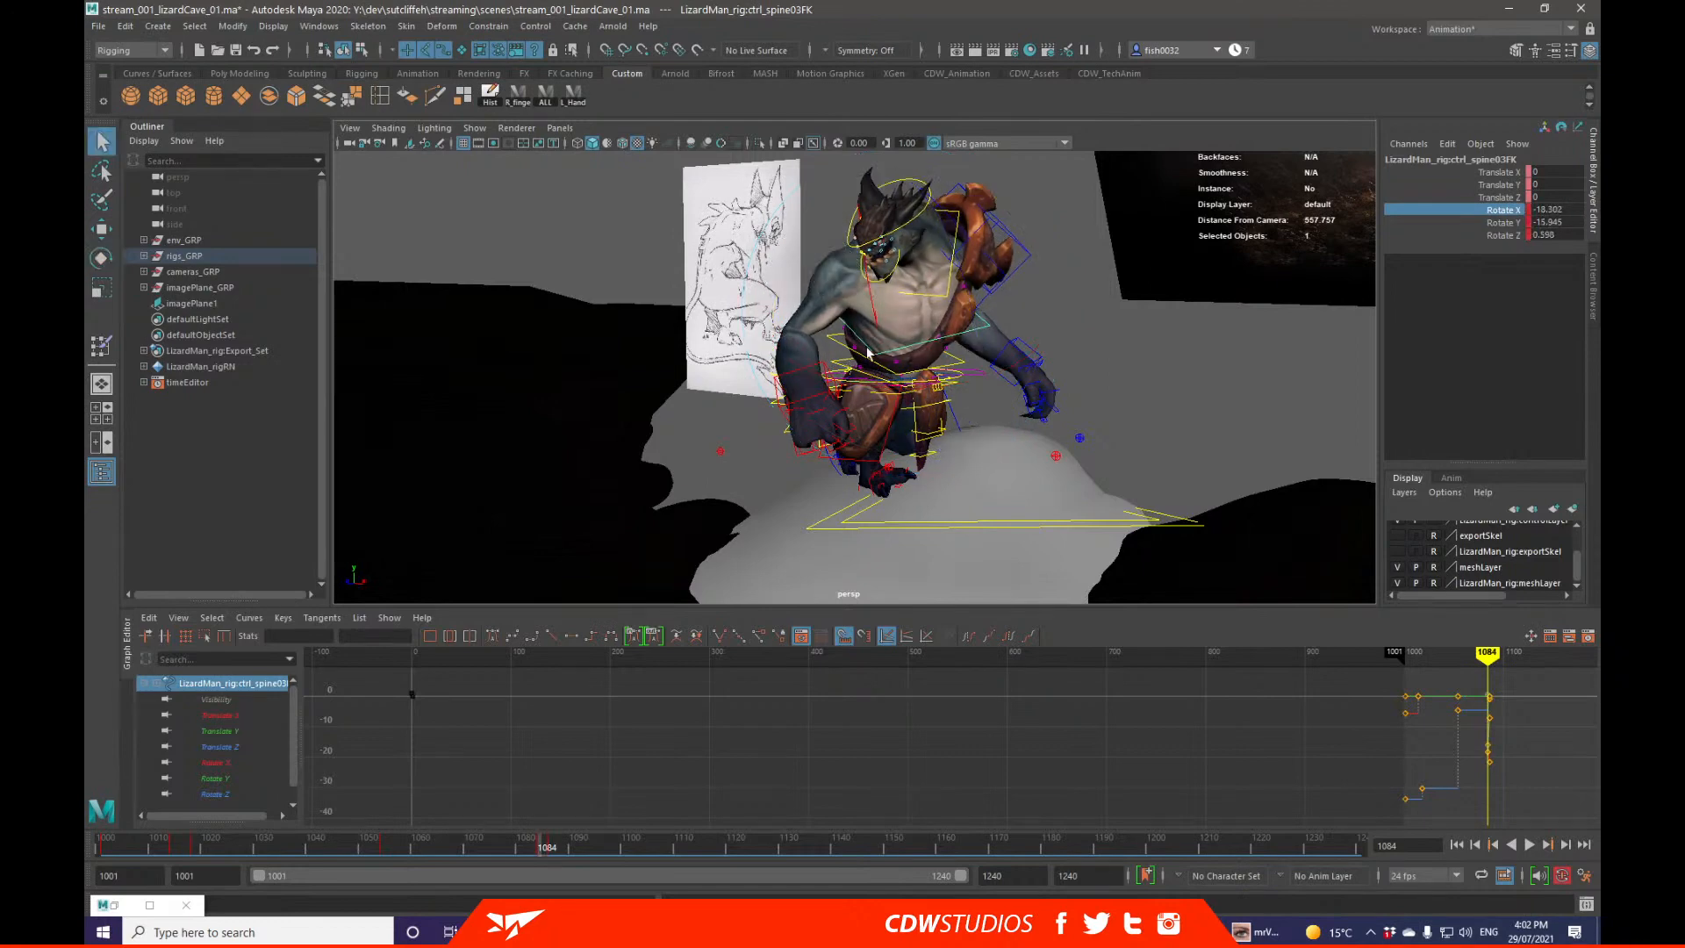
Step: Examine the head pose up close and play back the blocking from frame 1001 with the right wrist IK control selected
scroll(957, 294, "up", 3)
middle_click_drag(961, 294, 944, 399, "alt")
left_click_drag(944, 400, 1009, 368, "alt")
scroll(917, 391, "up", 8)
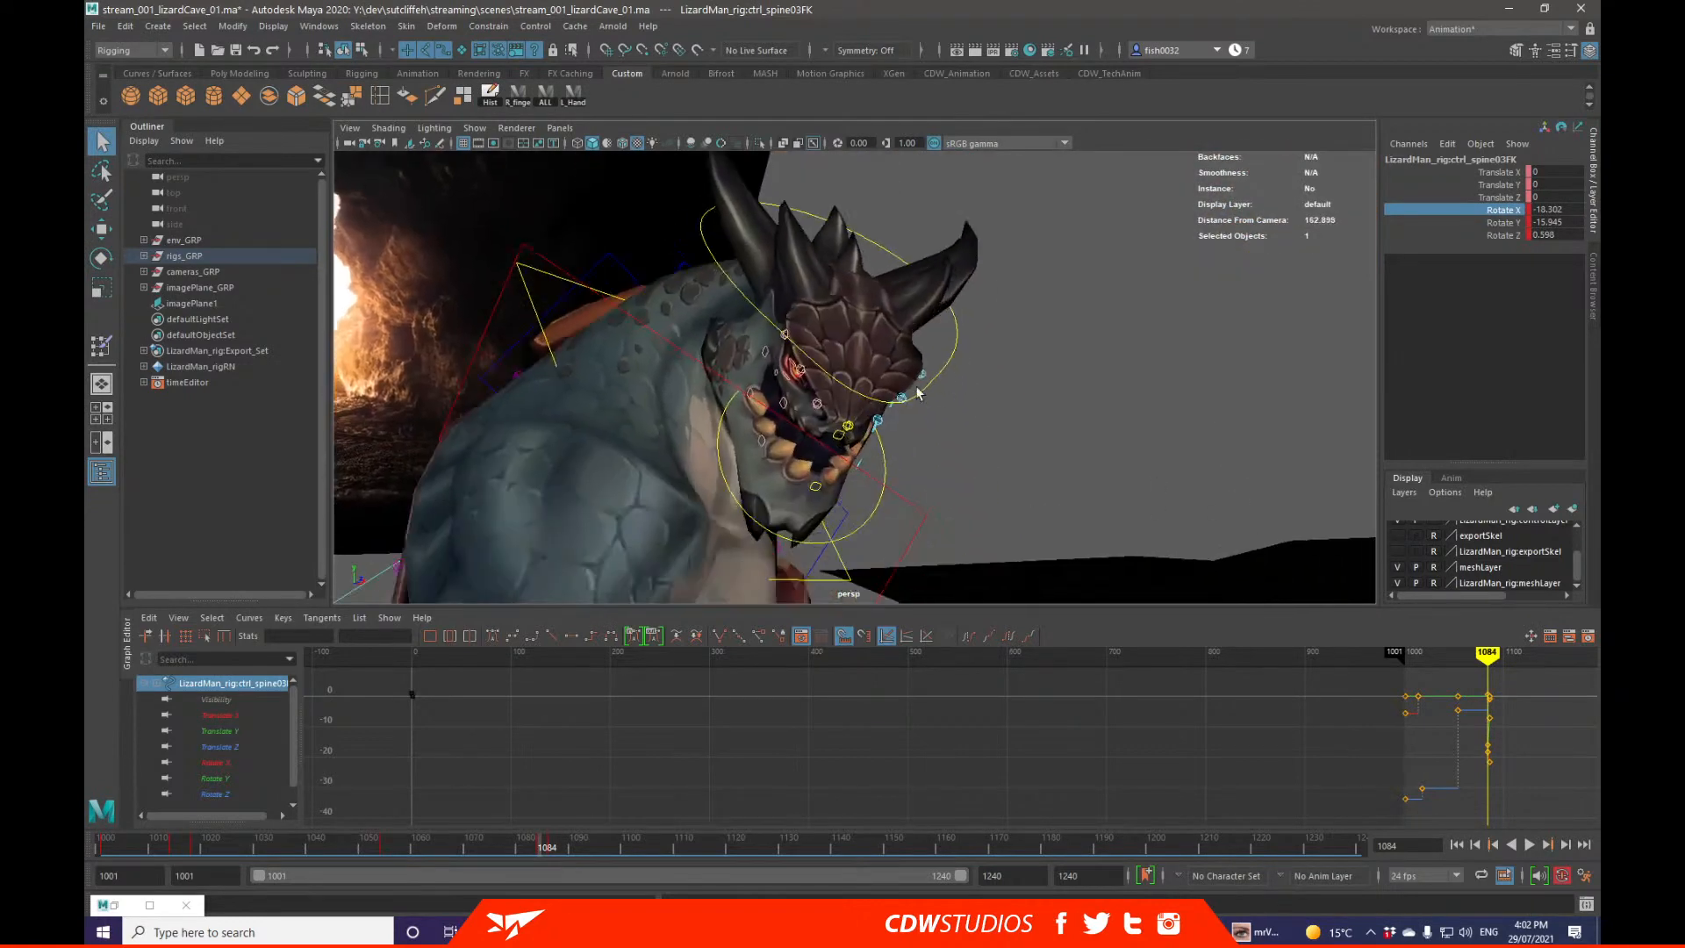
mouse_move(941, 415)
left_mouse_down("alt")
mouse_move(1084, 404)
mouse_move(1023, 392)
mouse_move(790, 447)
mouse_move(654, 399)
mouse_move(814, 378)
mouse_move(971, 406)
mouse_move(908, 376)
mouse_move(921, 503)
mouse_move(972, 414)
left_mouse_up("alt")
left_click(962, 484)
key("alt+shift+v")
key("f")
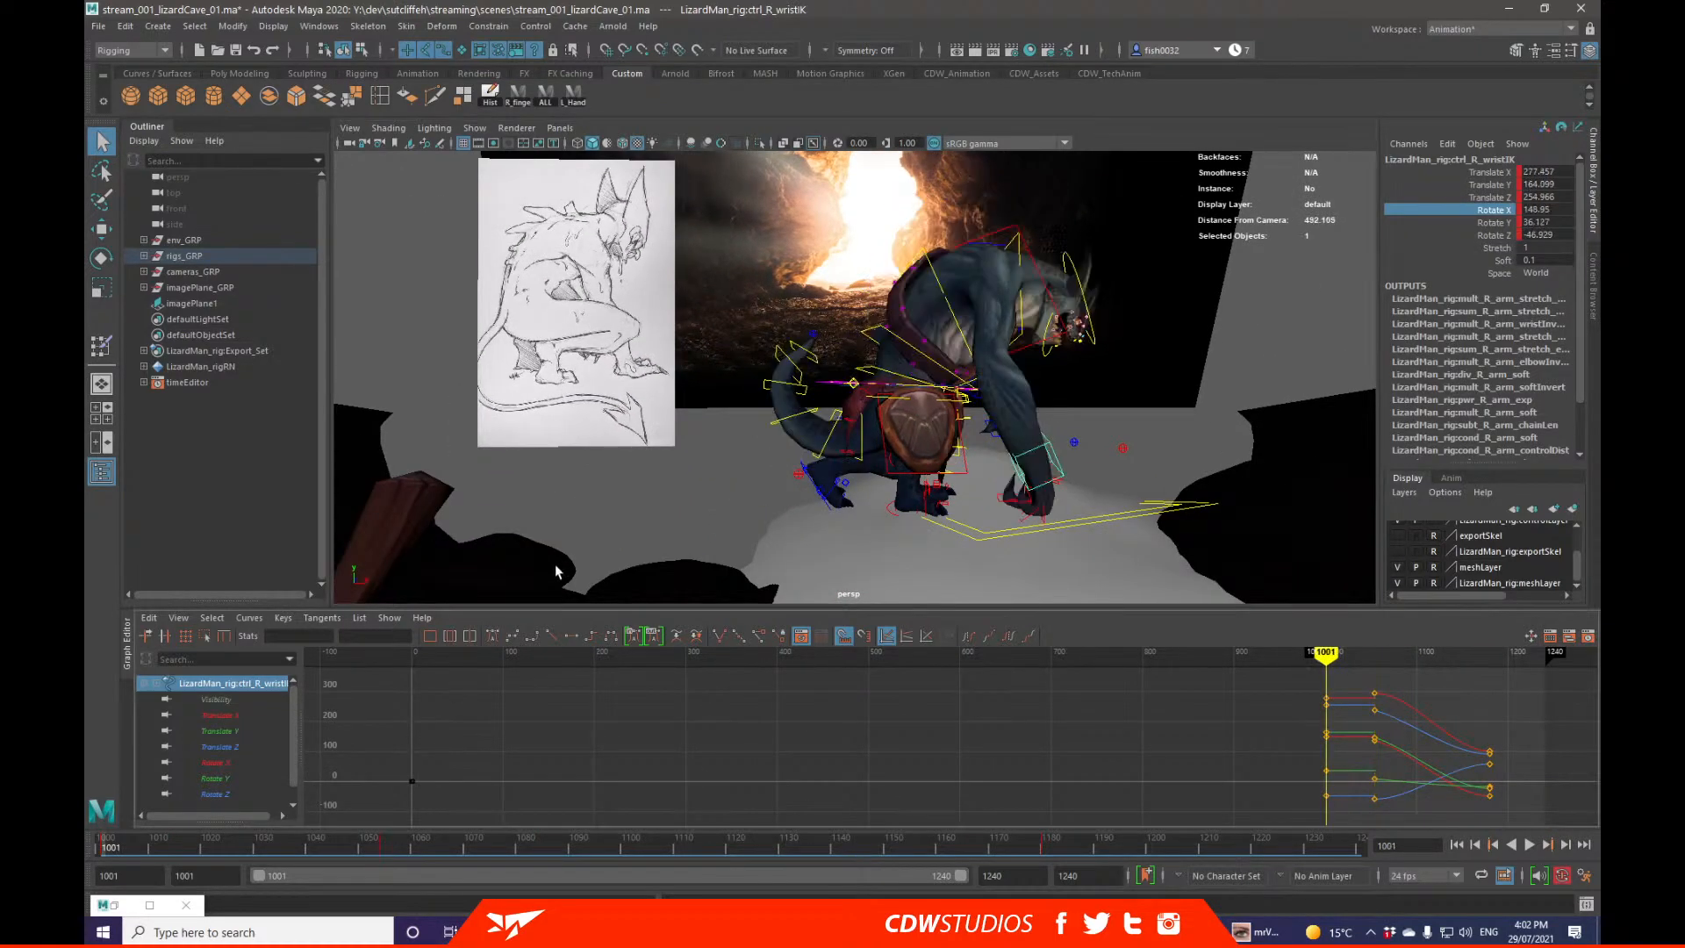
key("alt+v")
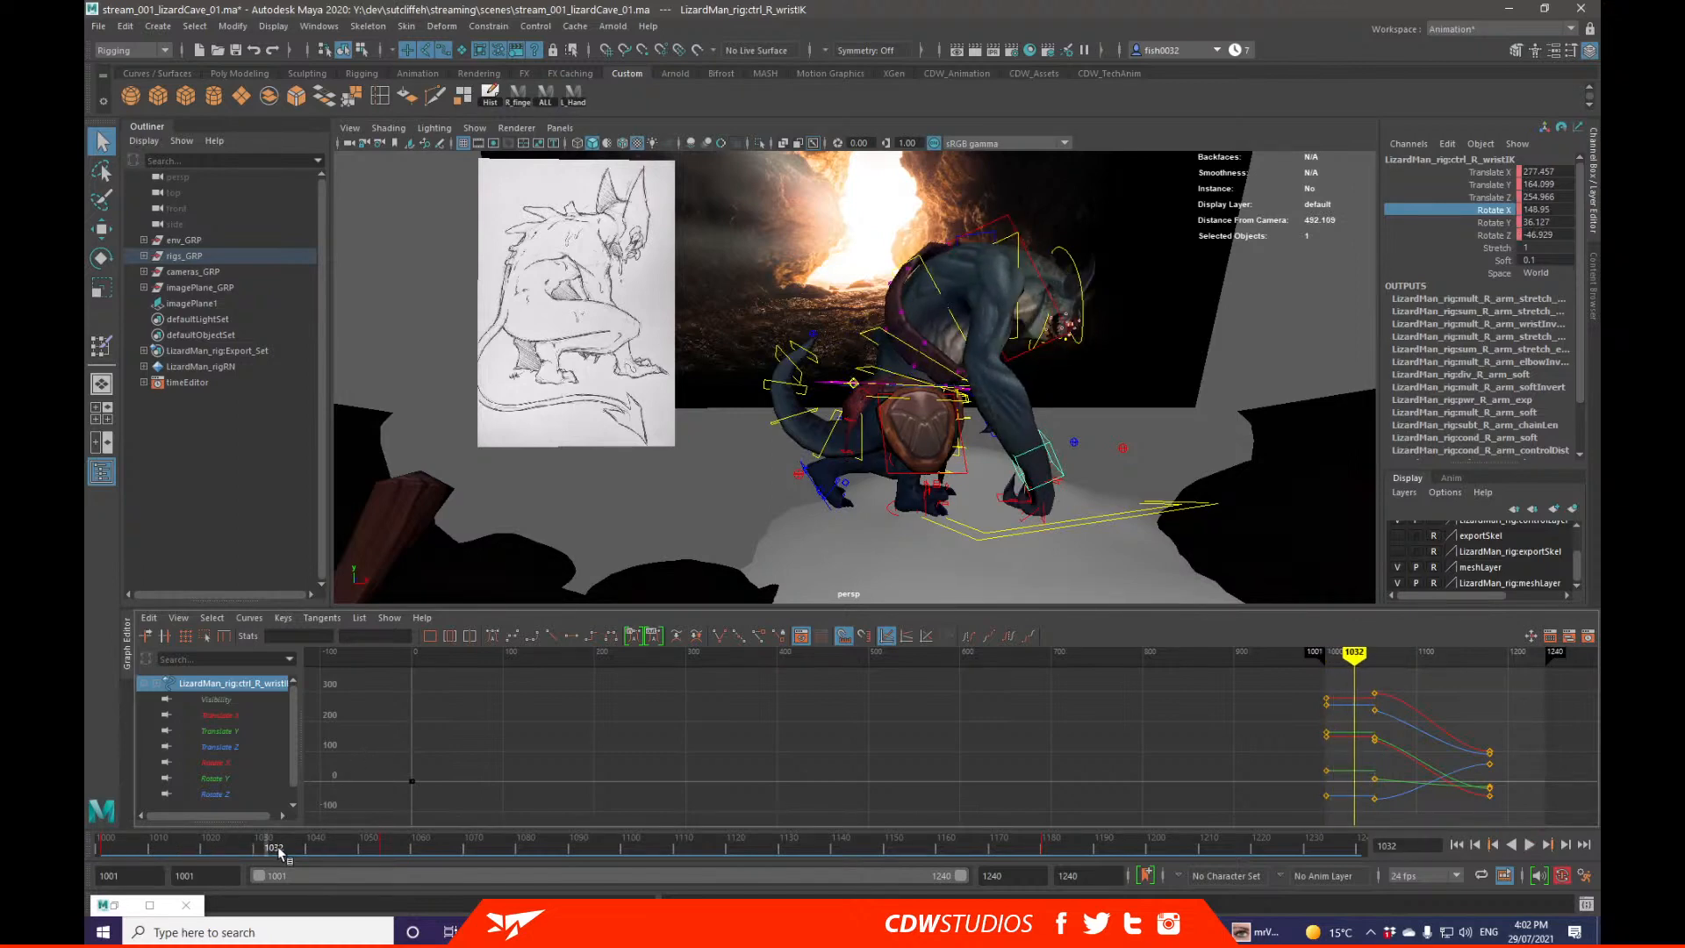
Step: Play back and scrub the blocking from frame 1001 to review the right arm's motion around frame 1054
left_click_drag(278, 846, 85, 852)
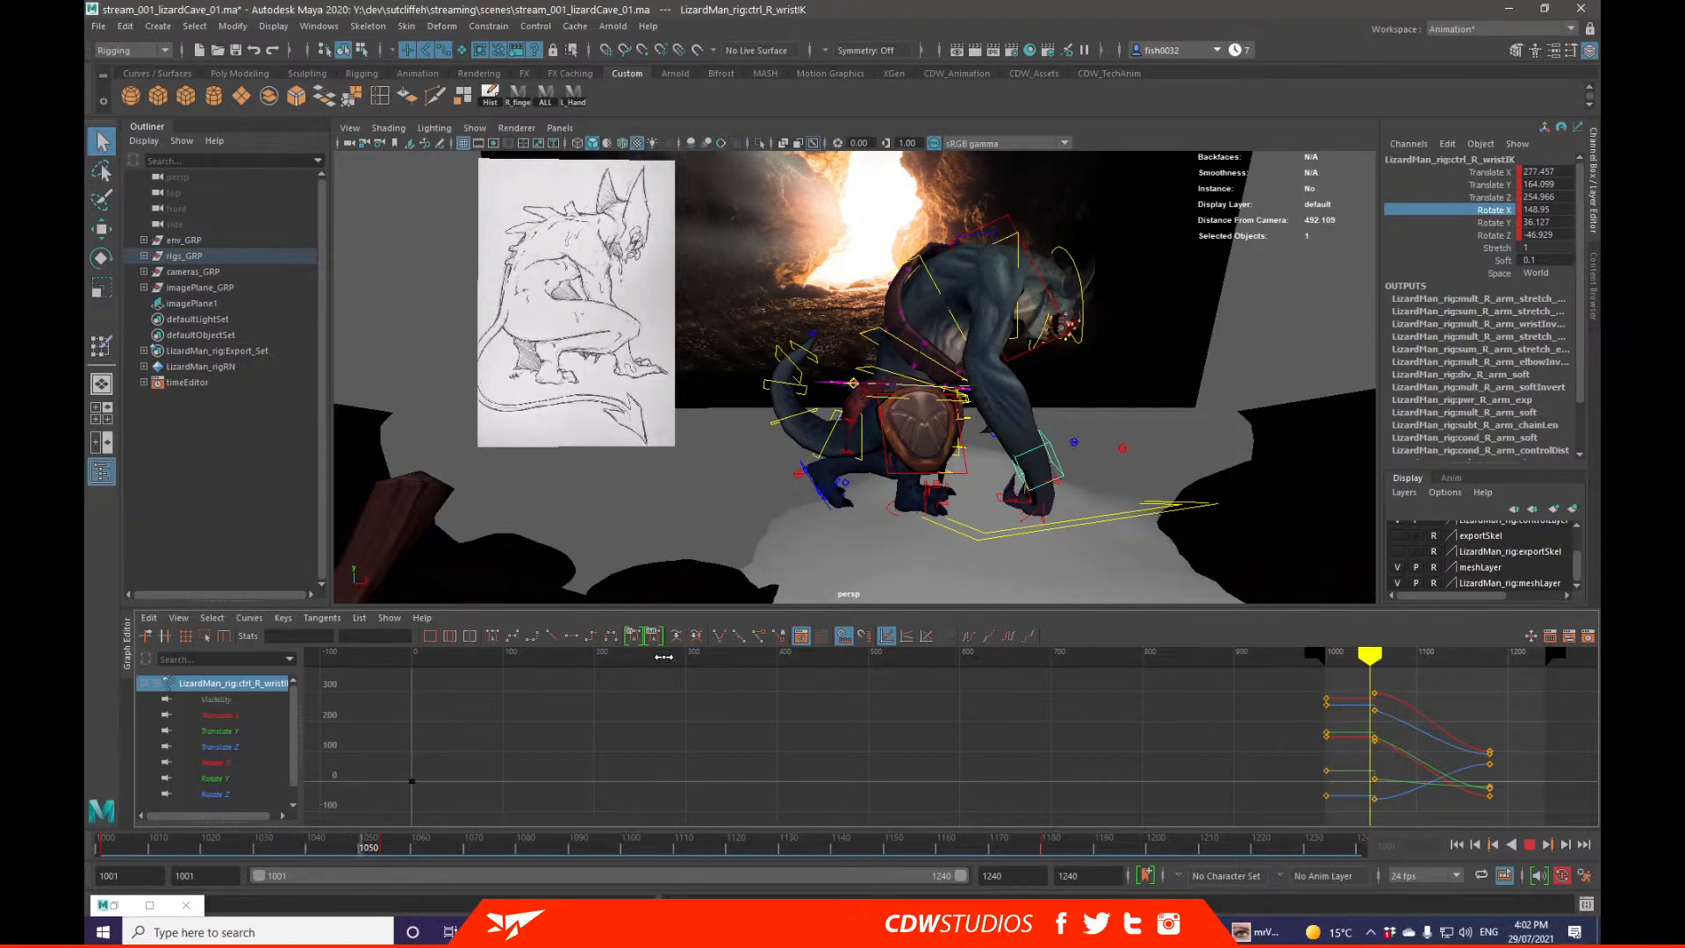
key("alt+v")
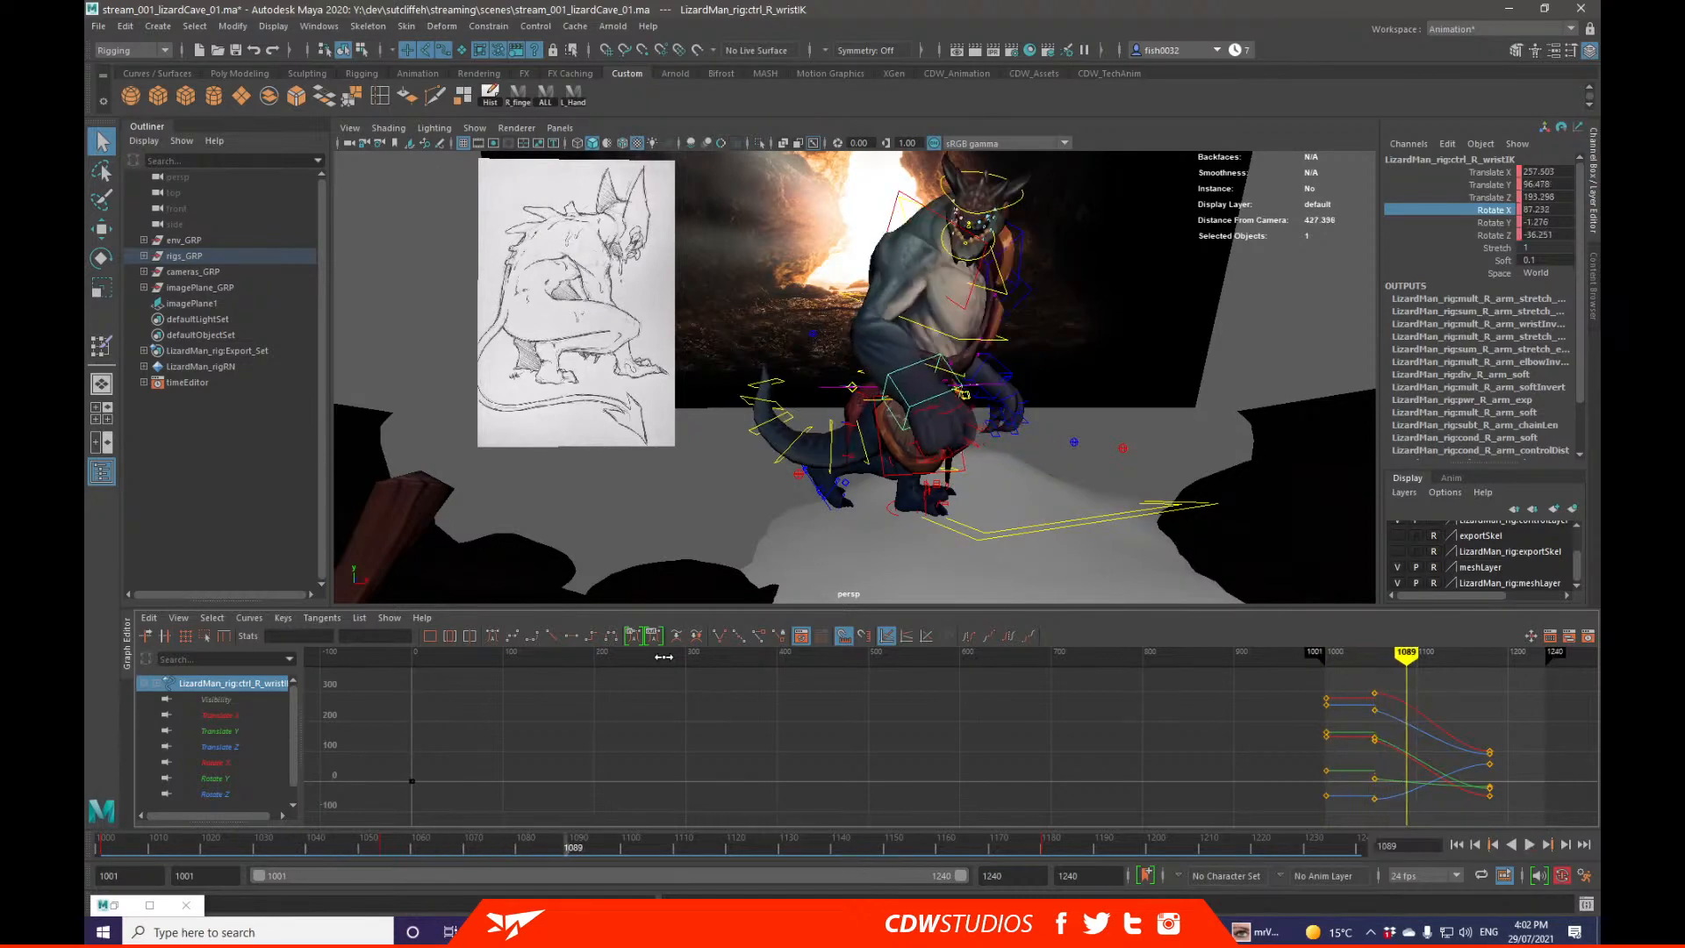
left_click_drag(377, 846, 111, 846)
key("alt+v")
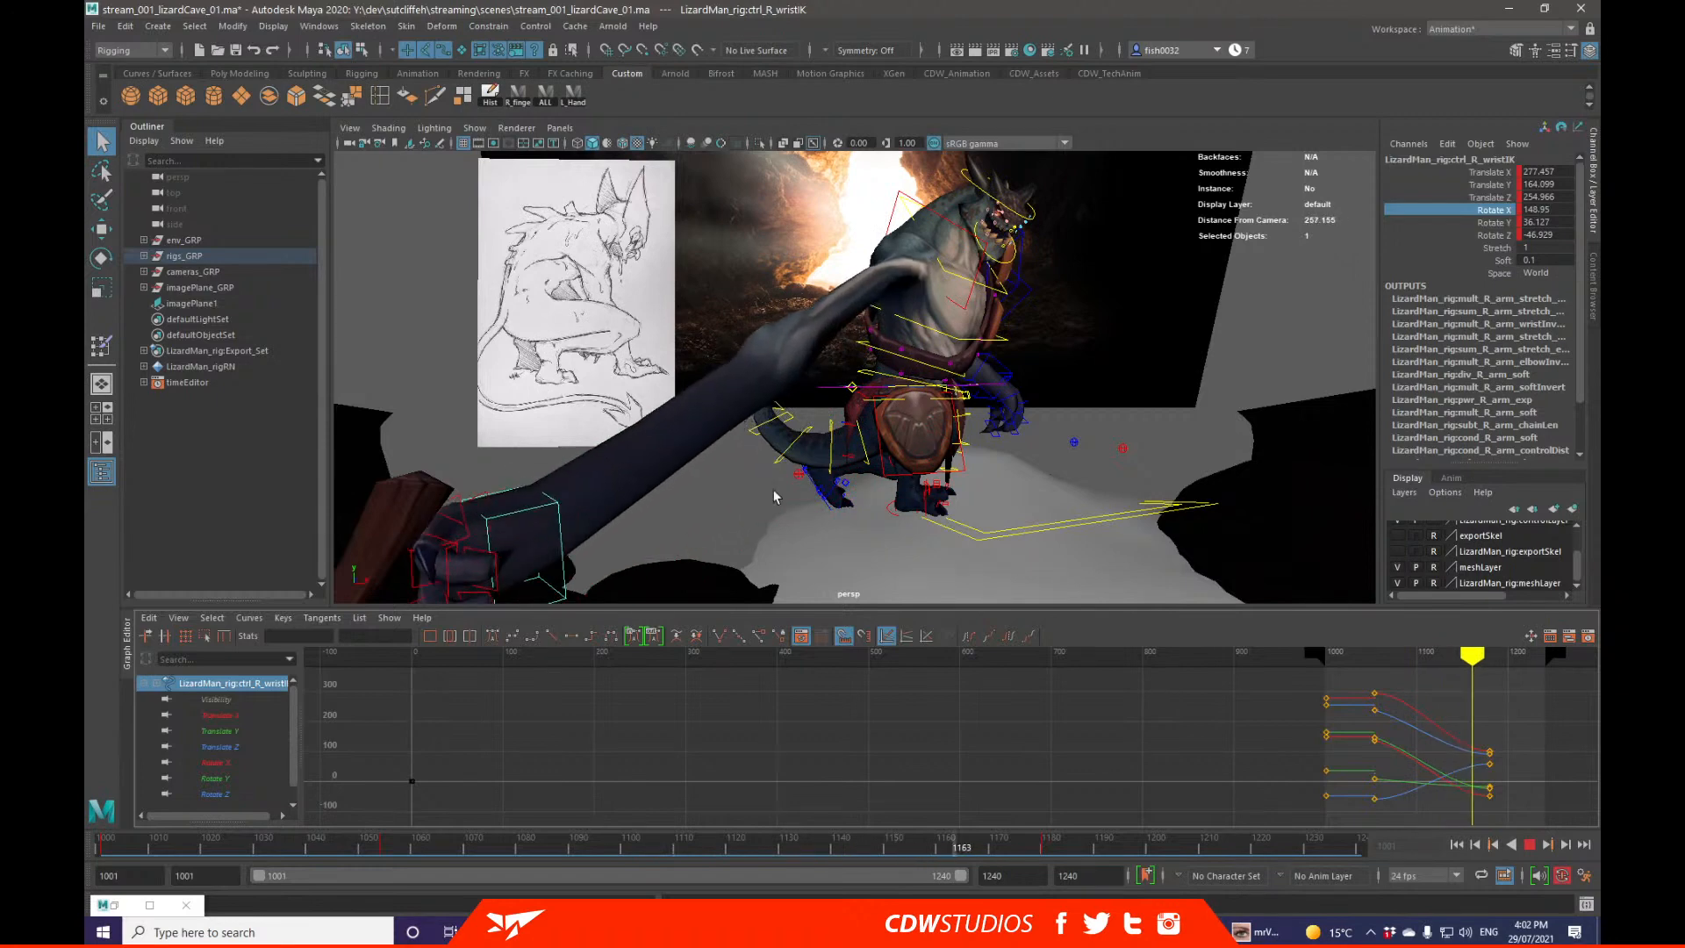
left_click(383, 850)
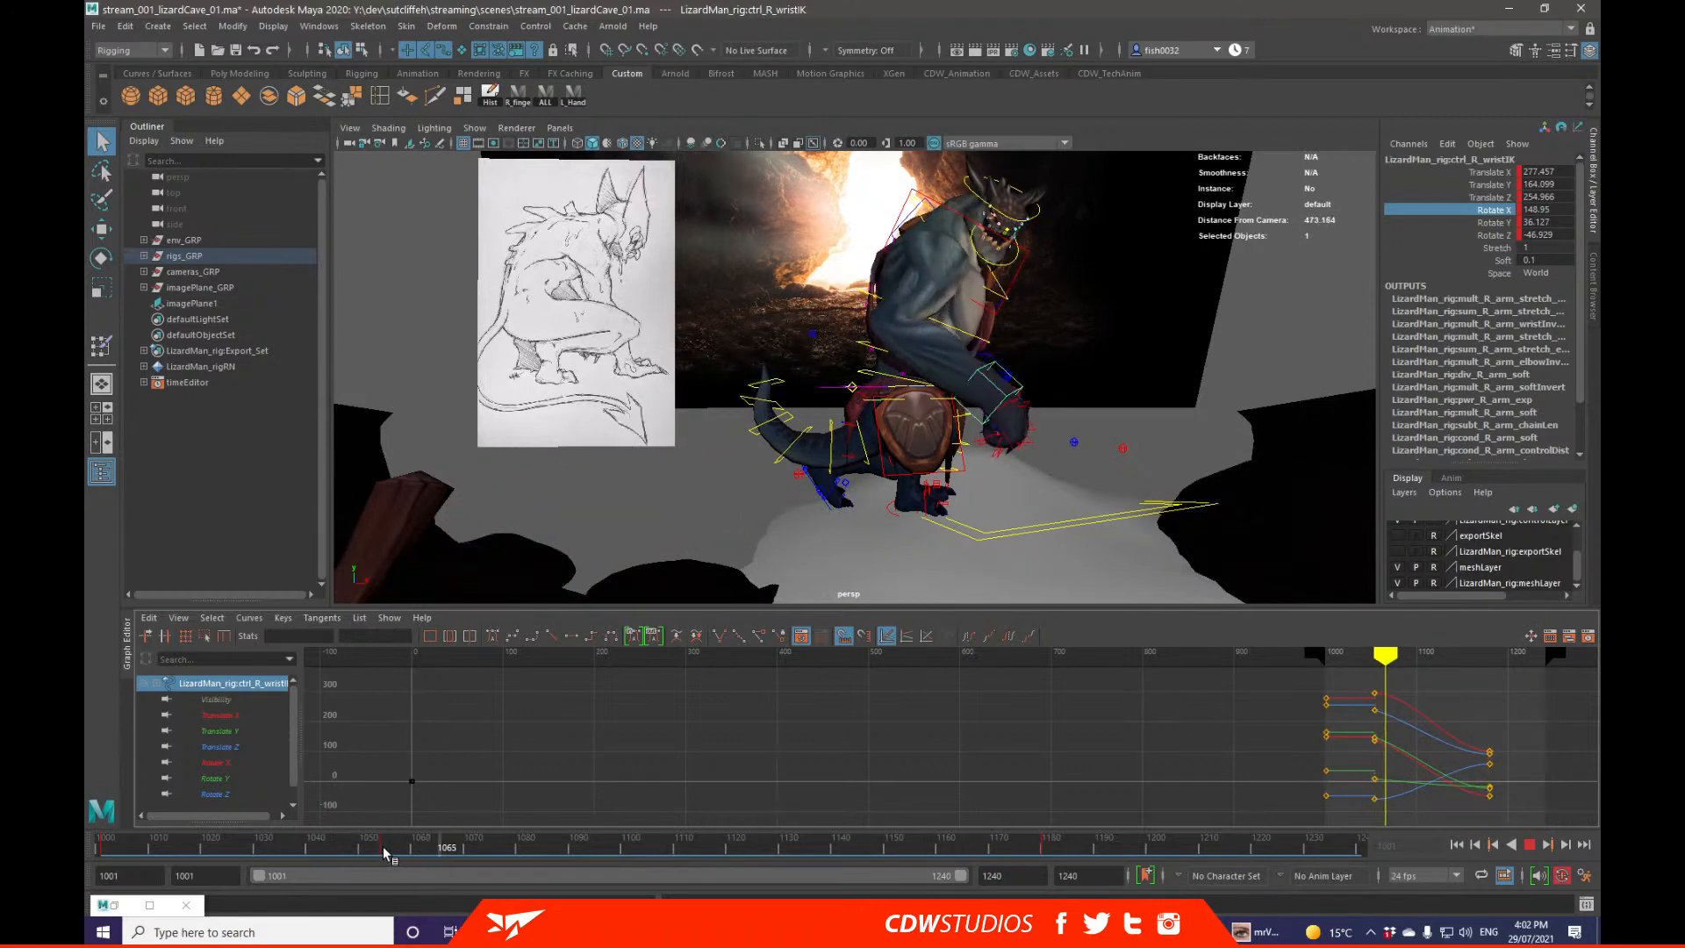
left_click_drag(384, 849, 184, 849)
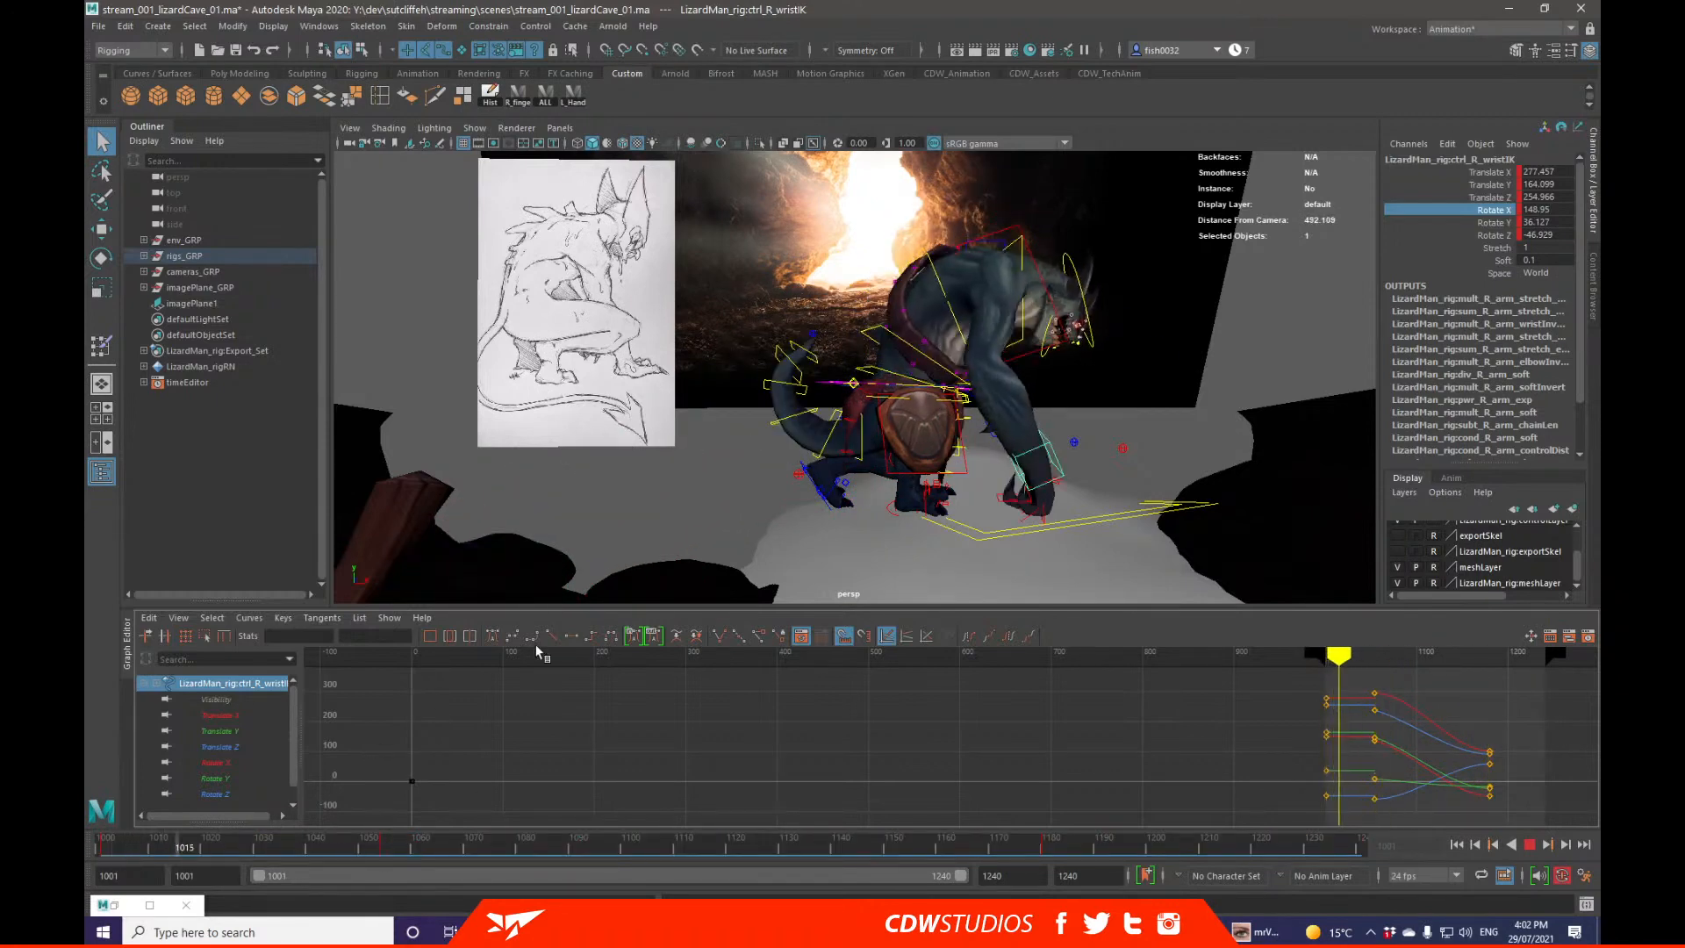
key("Escape")
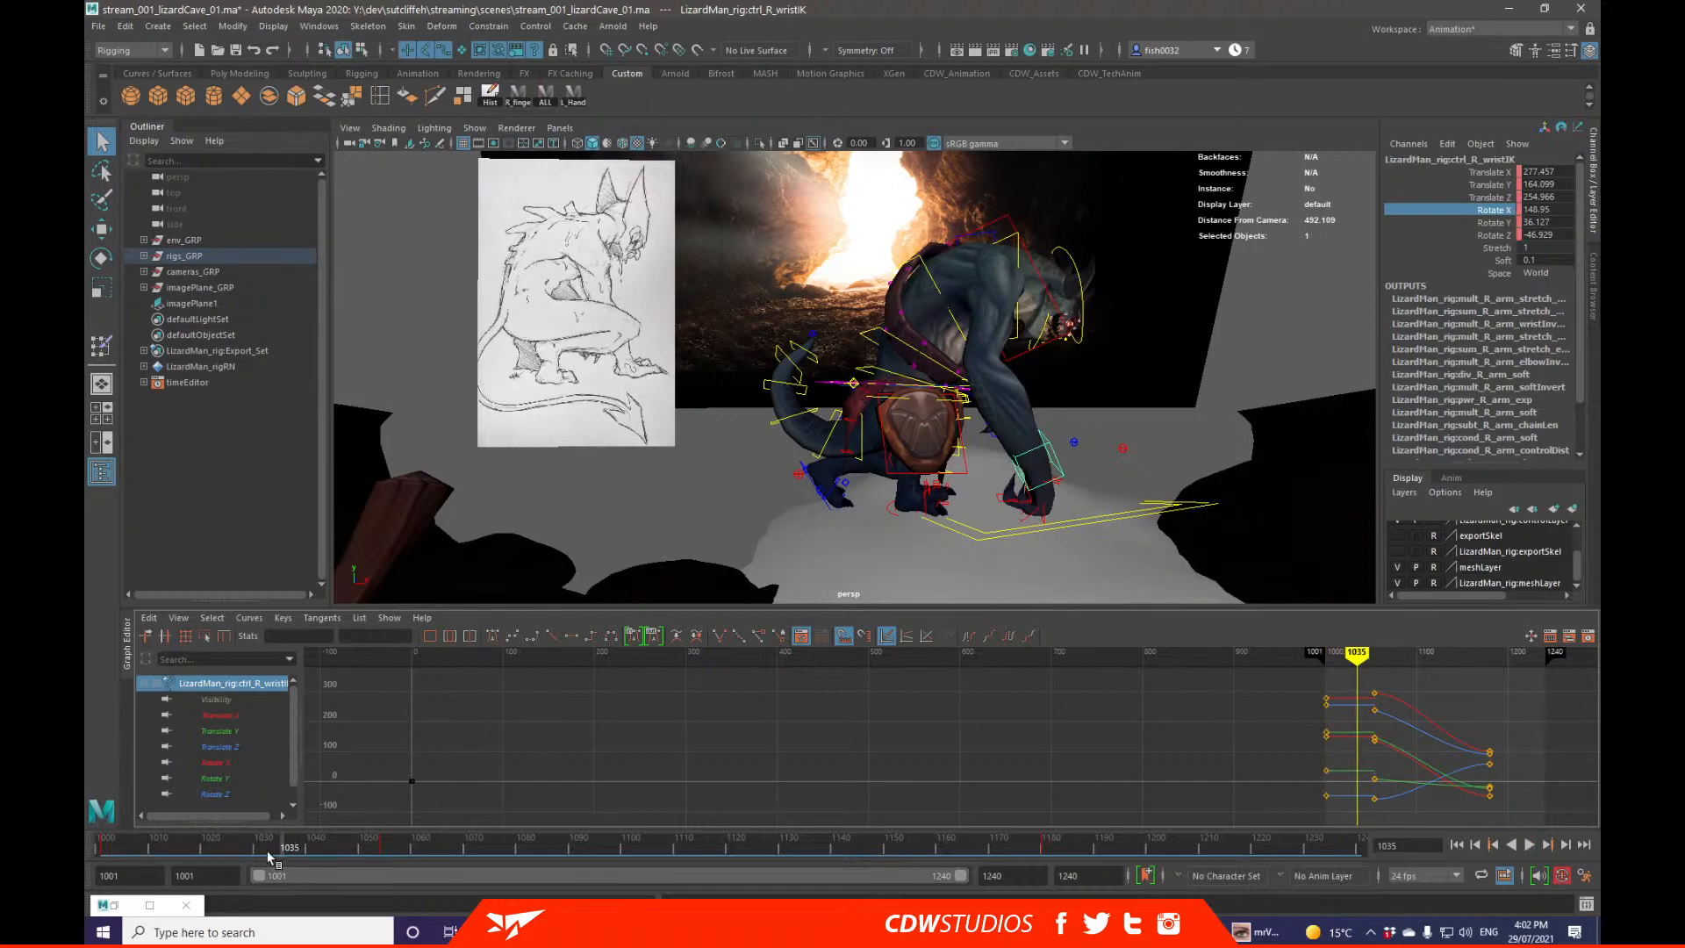
Step: Lower the first three Translate Y keys of the World_Offset01 control to about 56.25 and check the pose at frame 1054
key("alt+shift+v")
left_click(1101, 528)
left_click_drag(1100, 529, 950, 561, "alt")
left_click(949, 562)
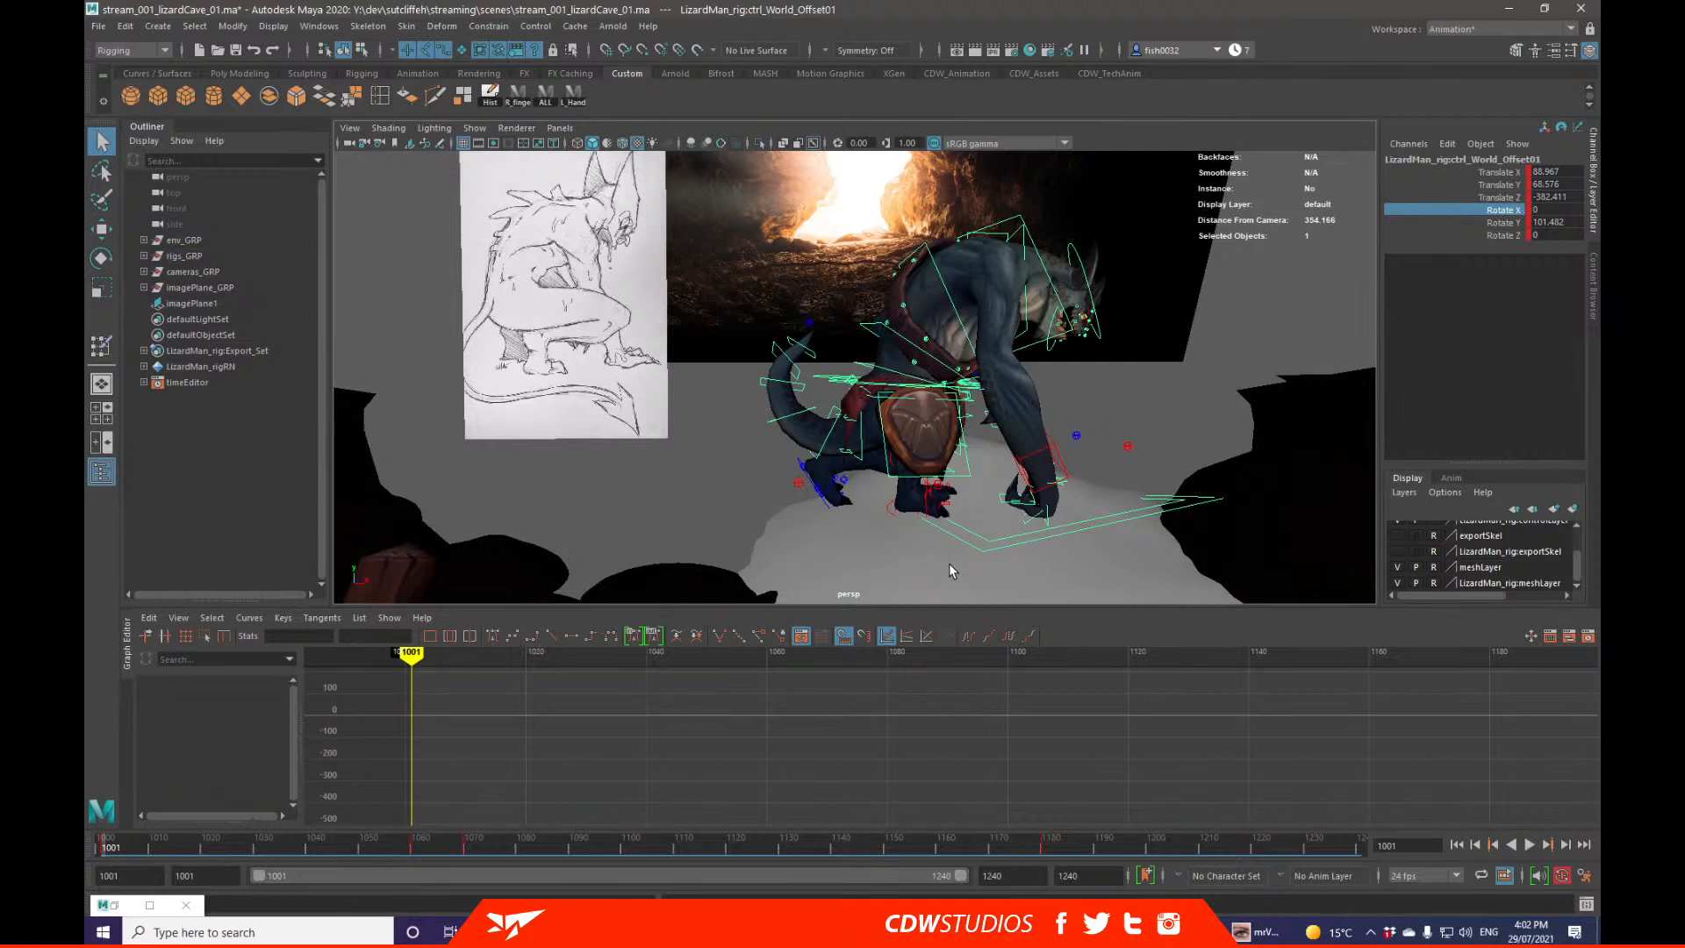
left_click(1053, 535)
left_click(250, 714)
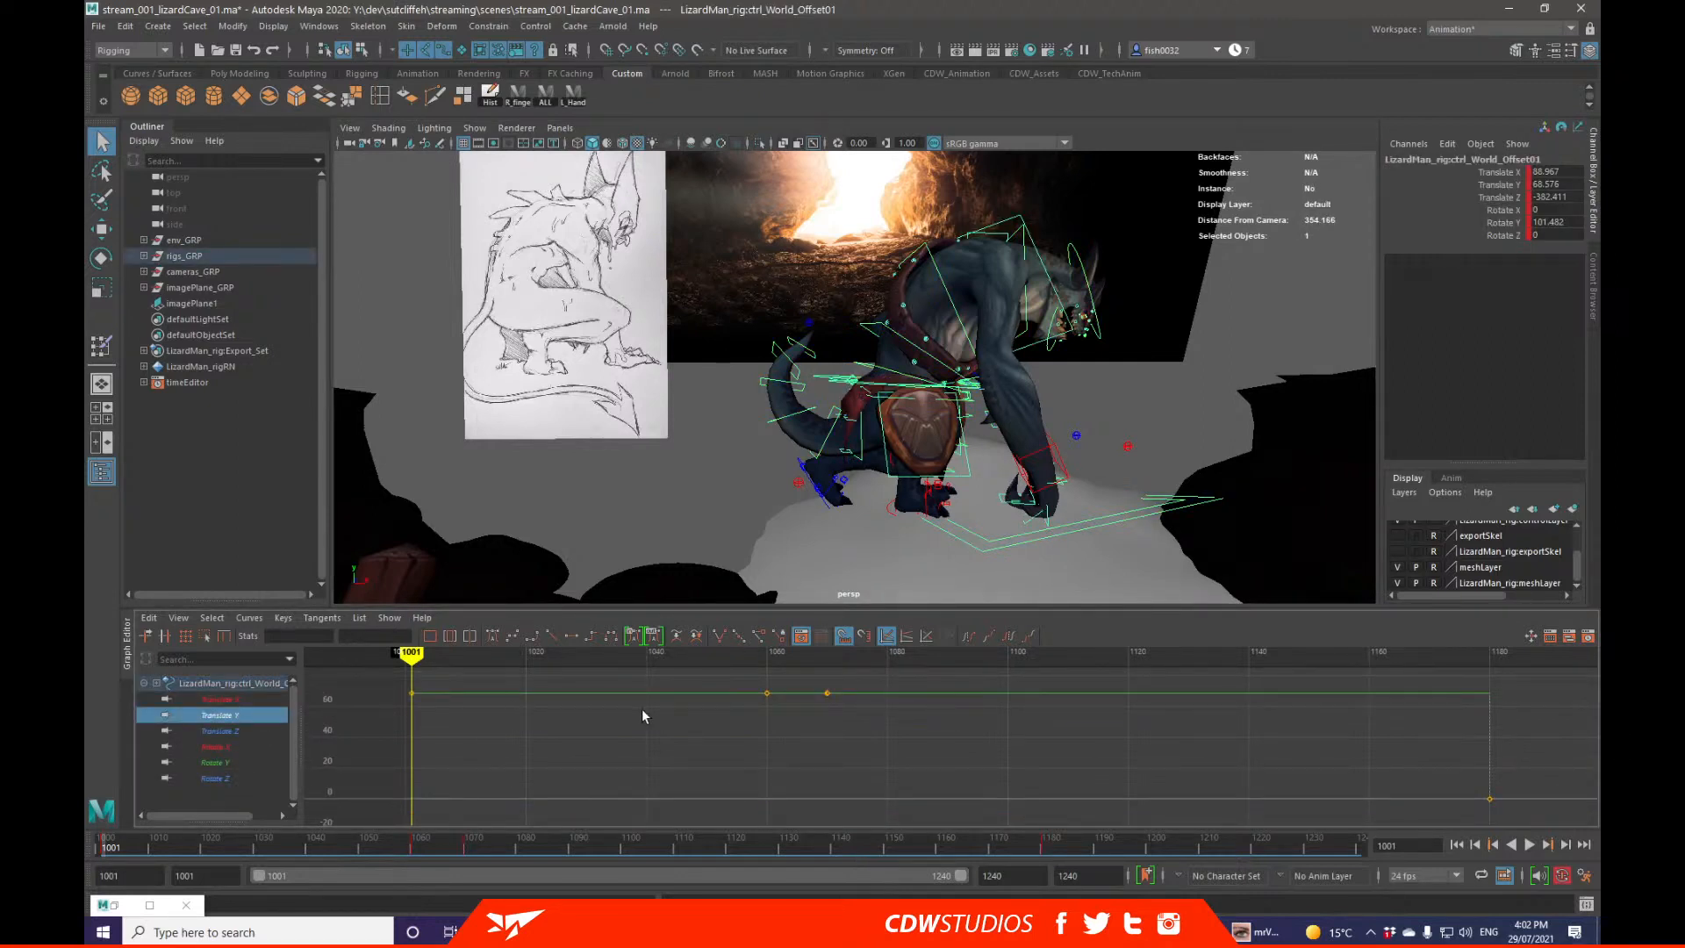
left_click_drag(844, 693, 846, 693)
key("w")
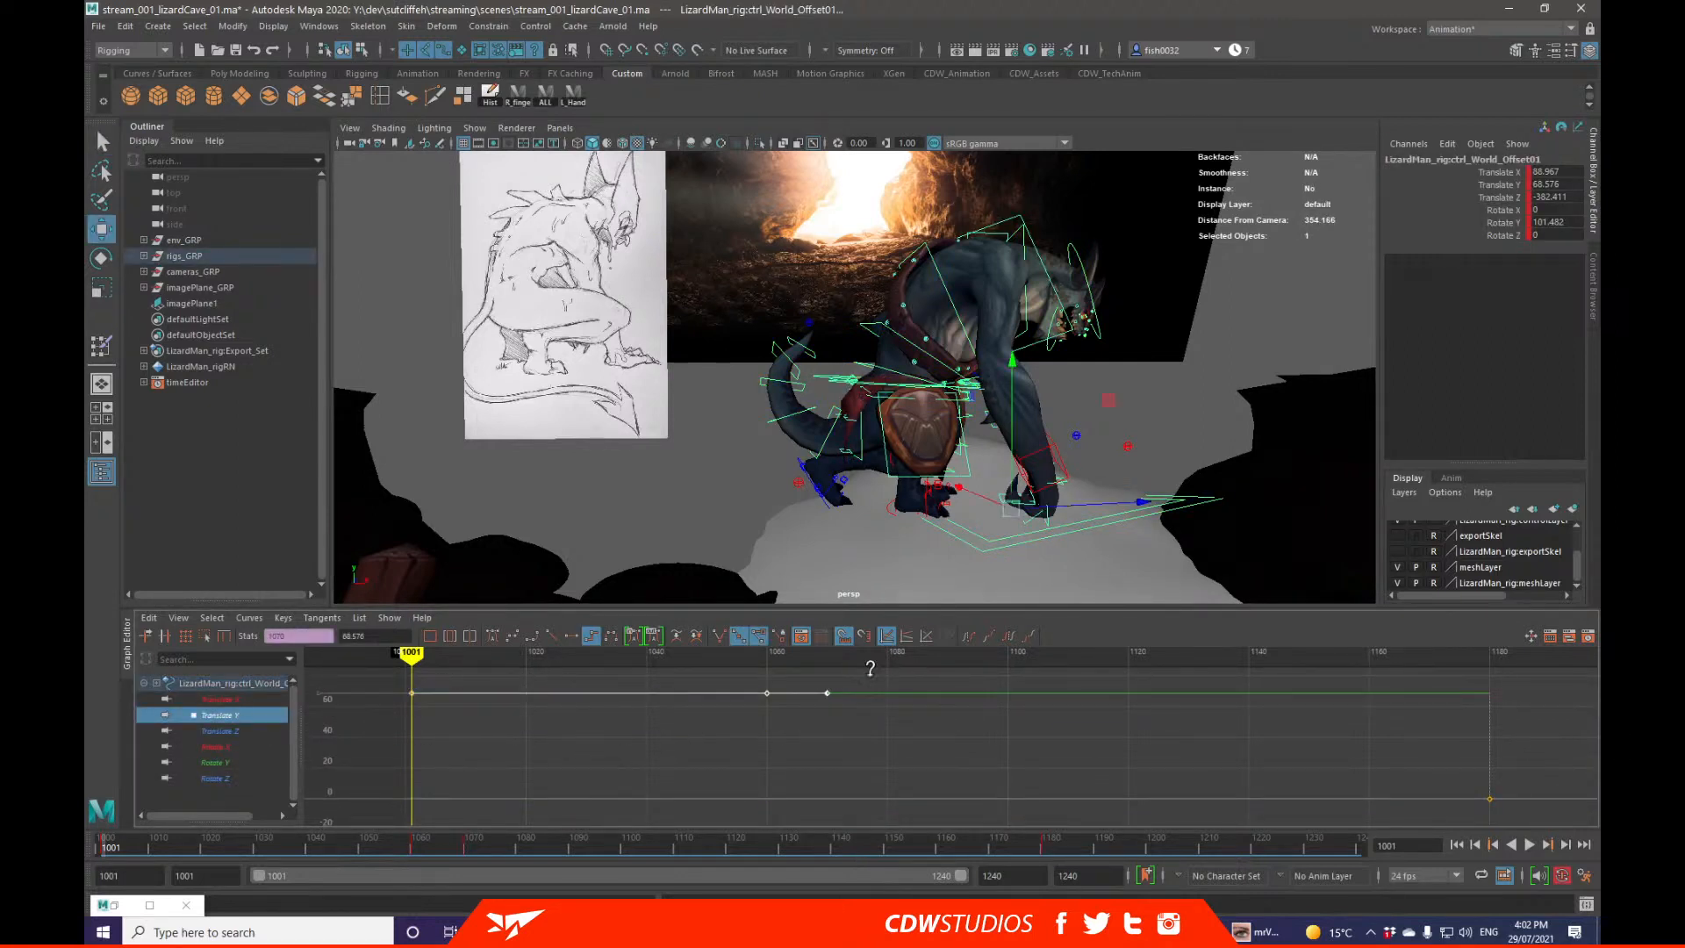
middle_click_drag(872, 670, 873, 698)
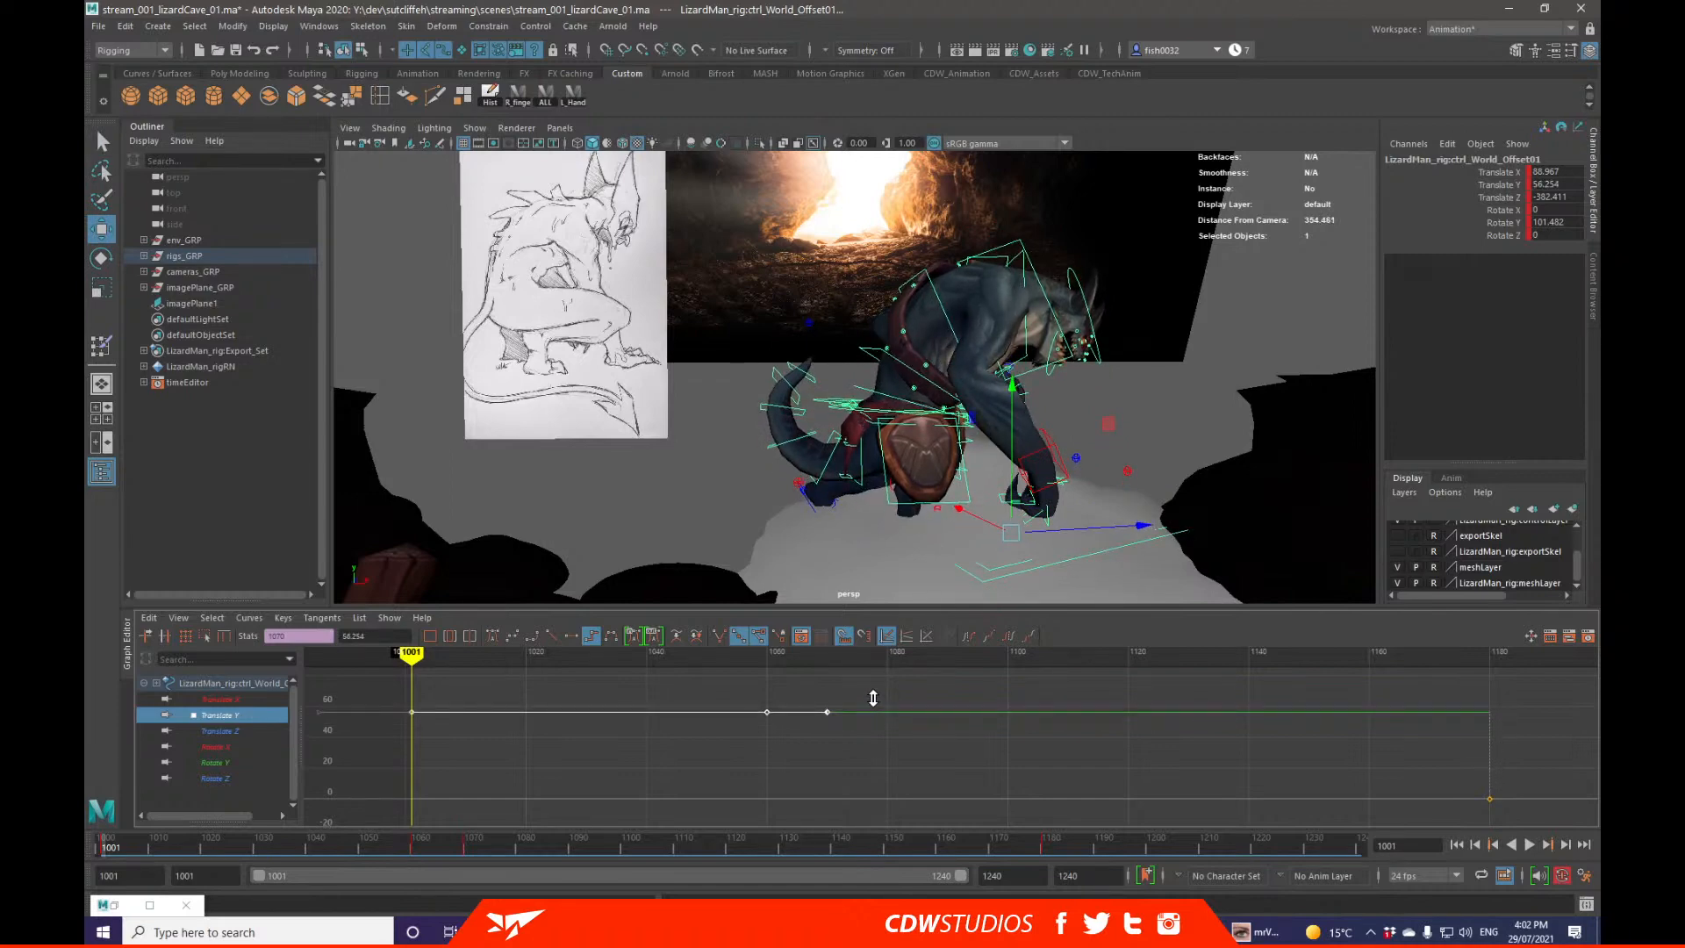
left_click_drag(372, 847, 383, 852)
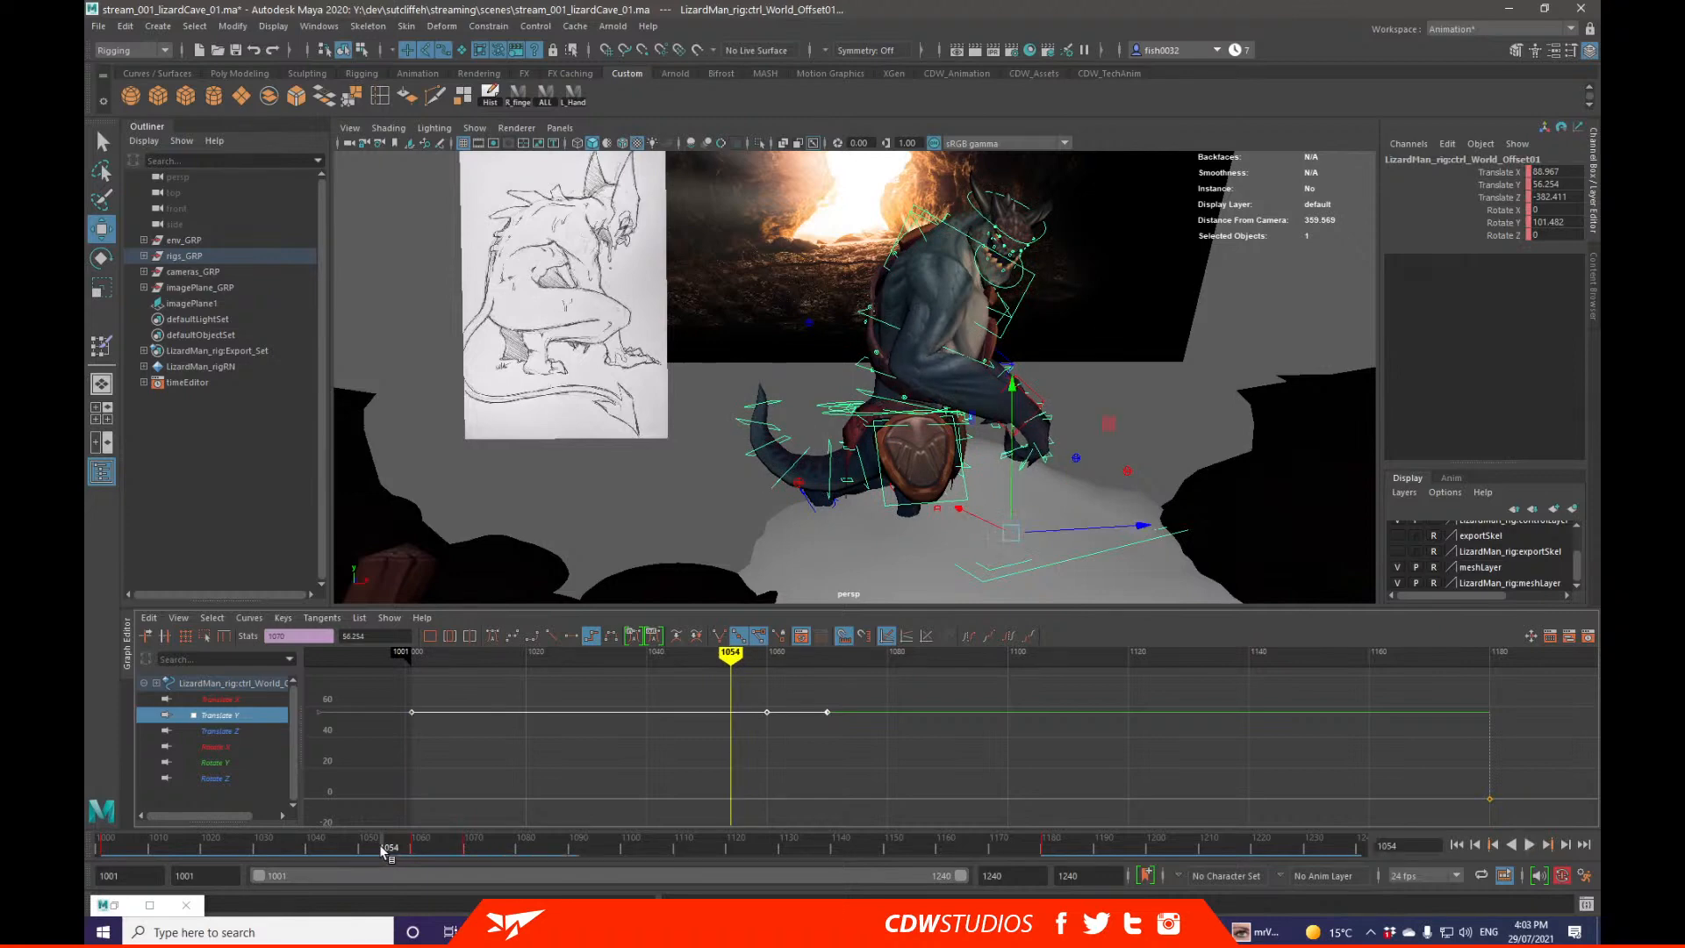
Step: Lower the rock_01 mesh beneath the lizard man's feet
left_click_drag(257, 305, 443, 105, "alt")
left_click(766, 362)
key("w")
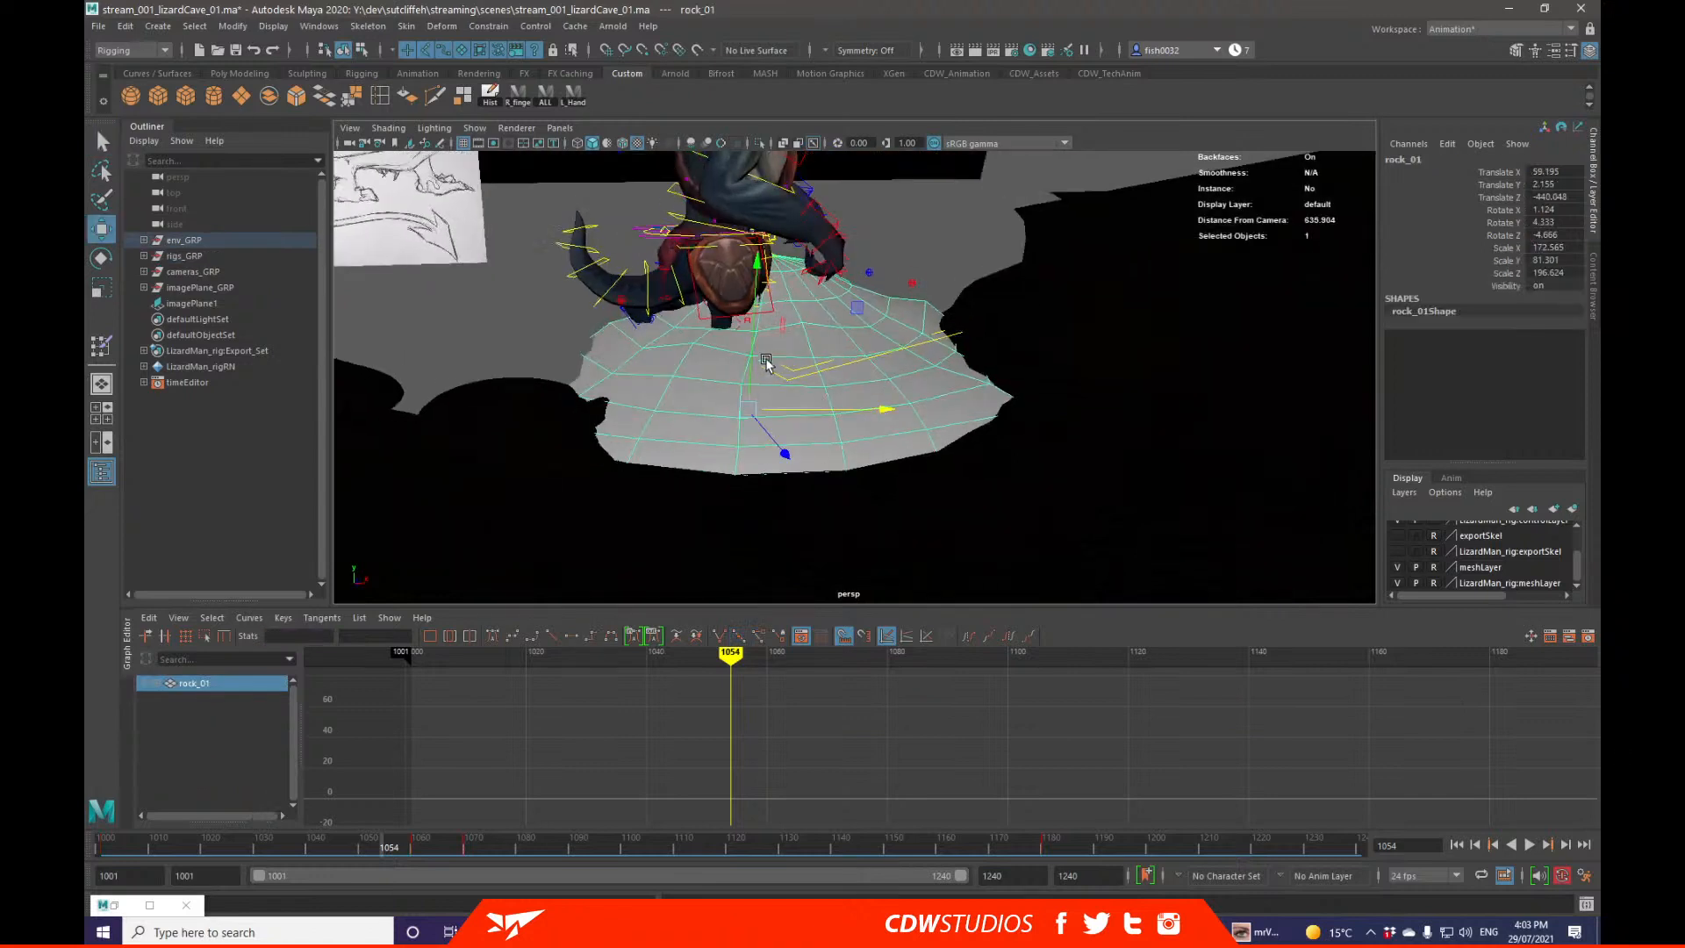
left_click_drag(757, 275, 782, 353)
key("q")
Step: Scale backgroundHoldout_GEO along Z to about 599.03 while checking the render camera view, and close that view
left_click(757, 390)
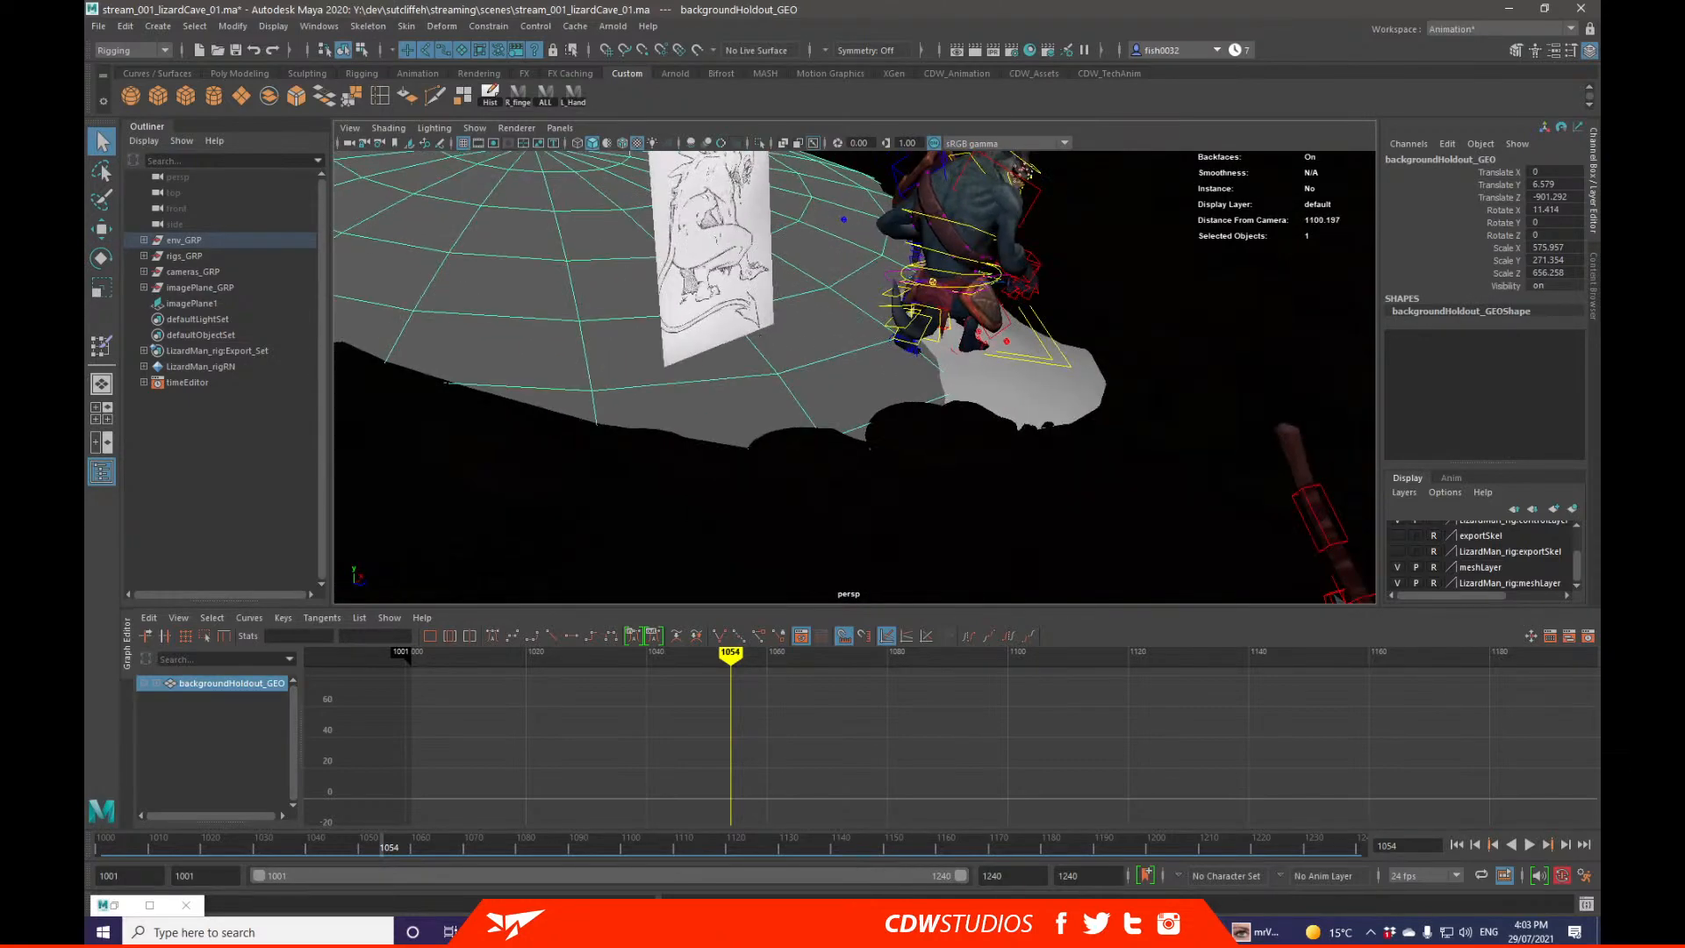
left_click_drag(1599, 179, 870, 173)
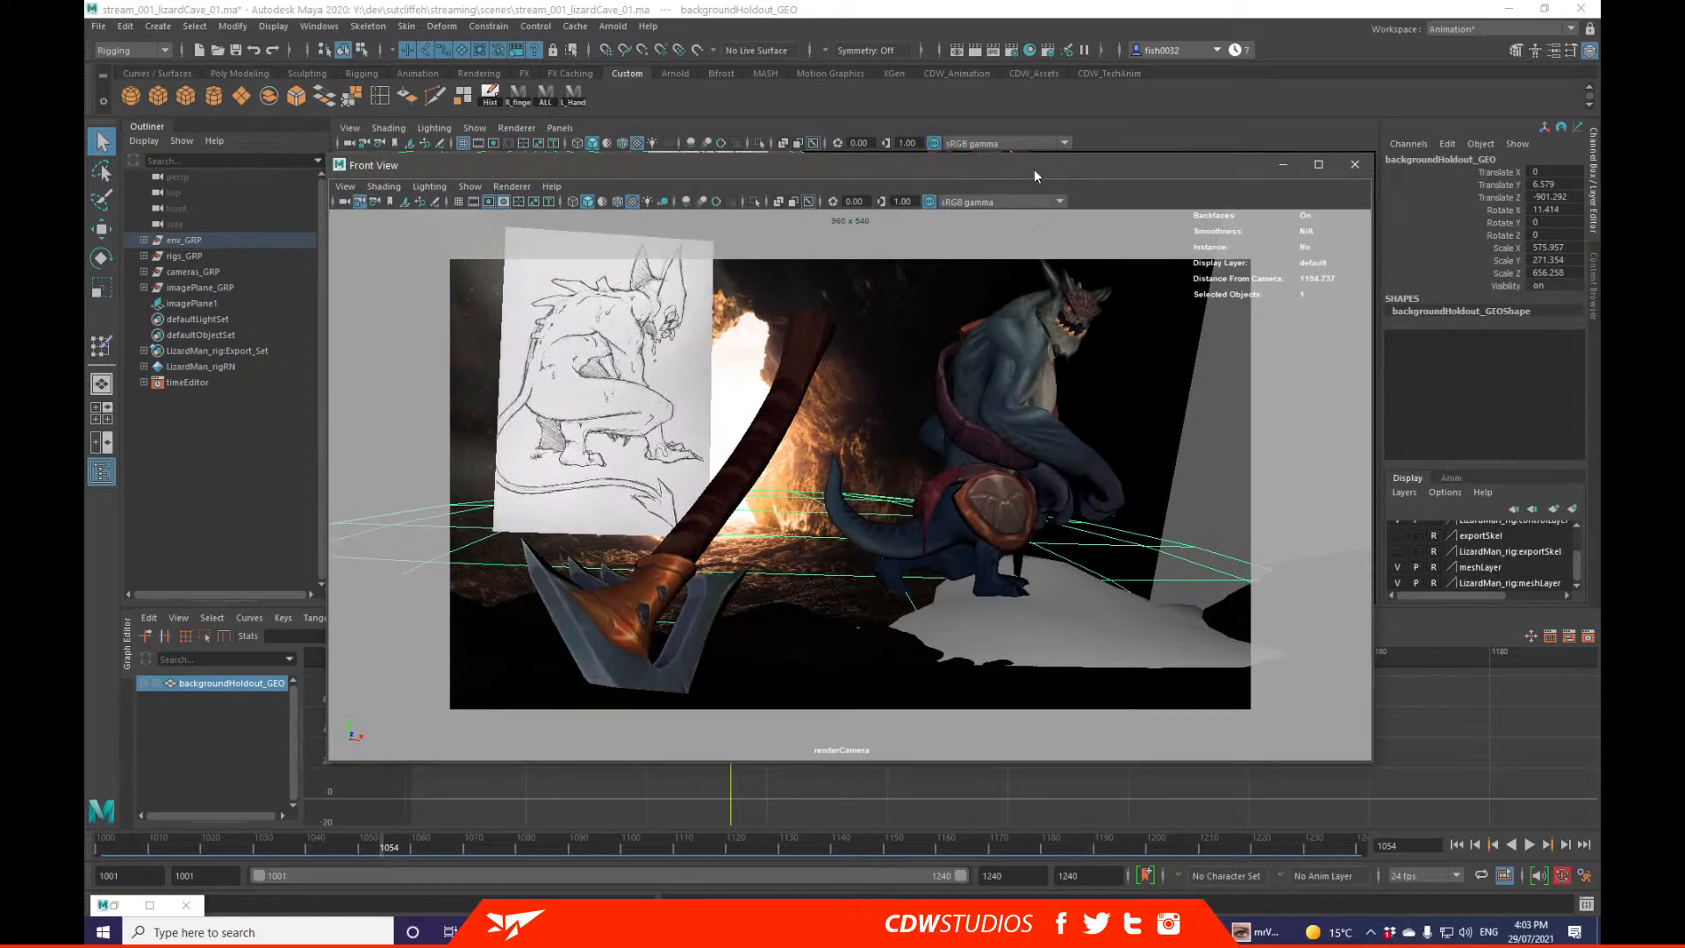
left_click_drag(1033, 176, 1005, 158)
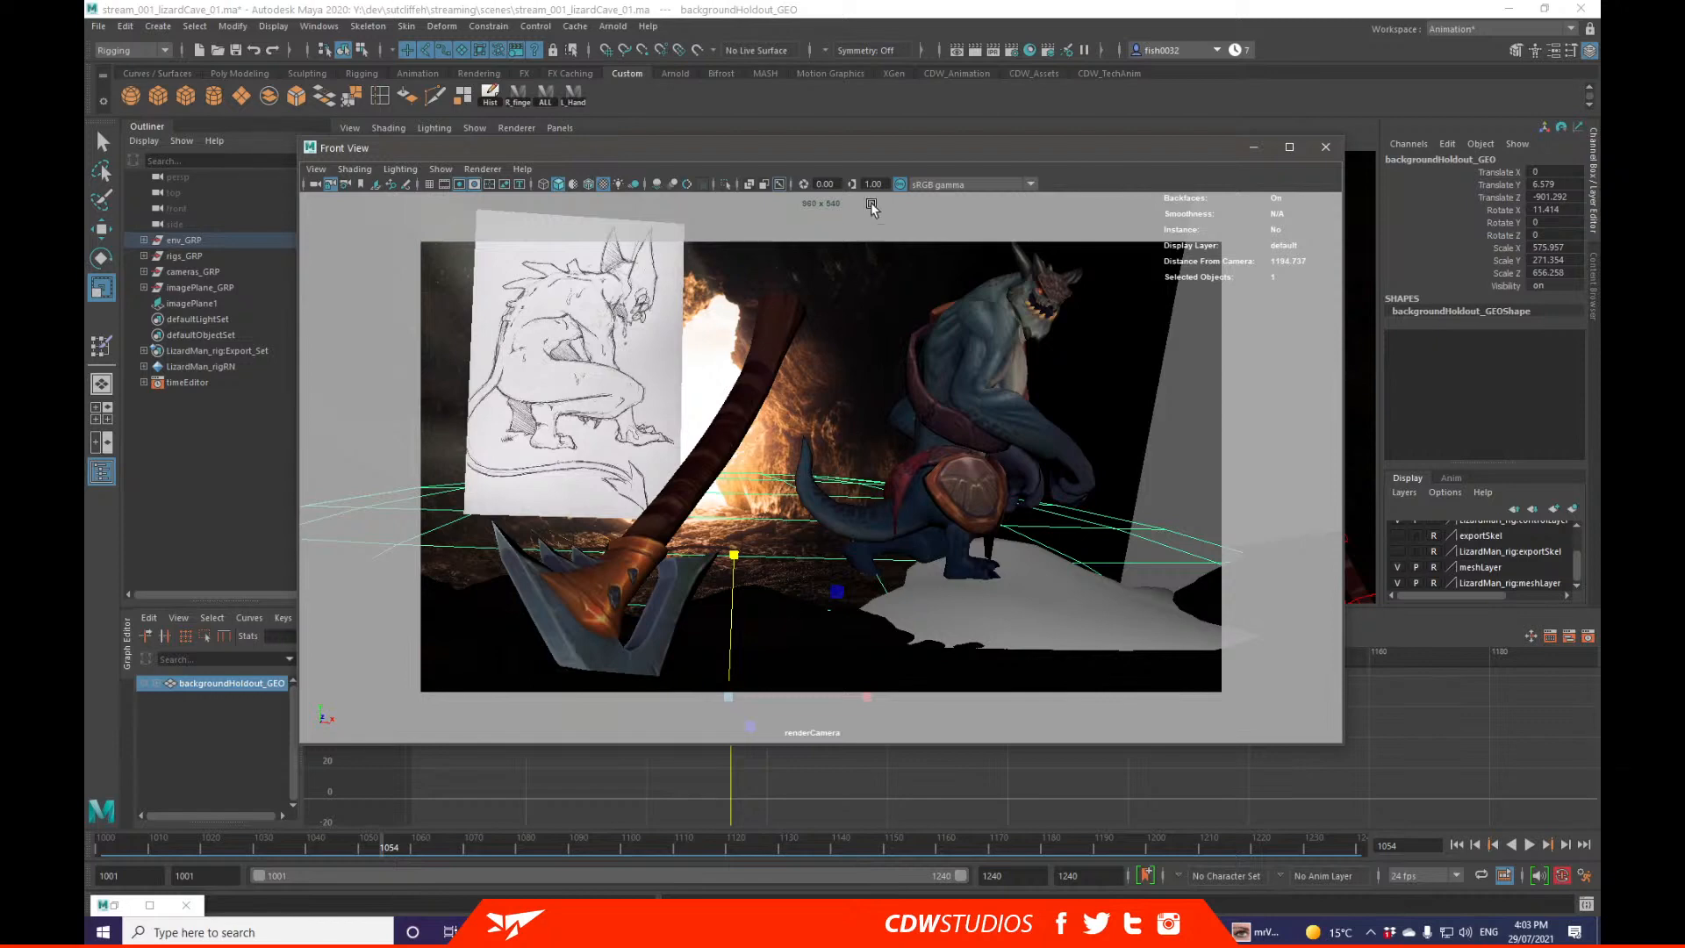
left_click_drag(747, 731, 740, 716)
key("q")
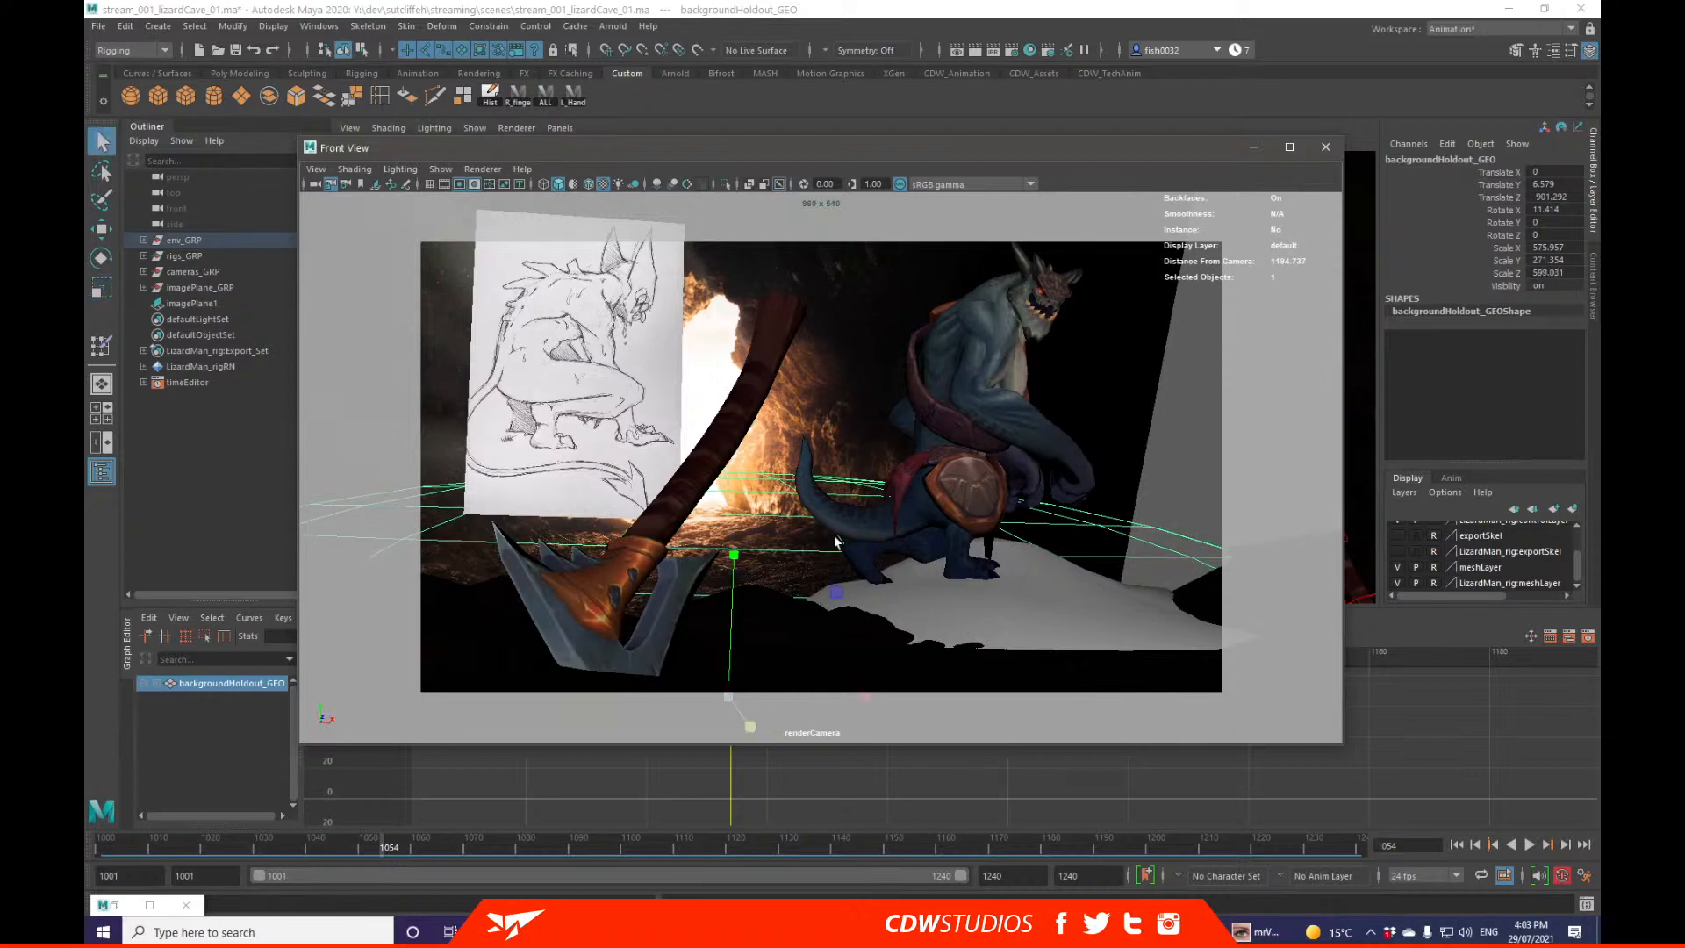
left_click(1325, 147)
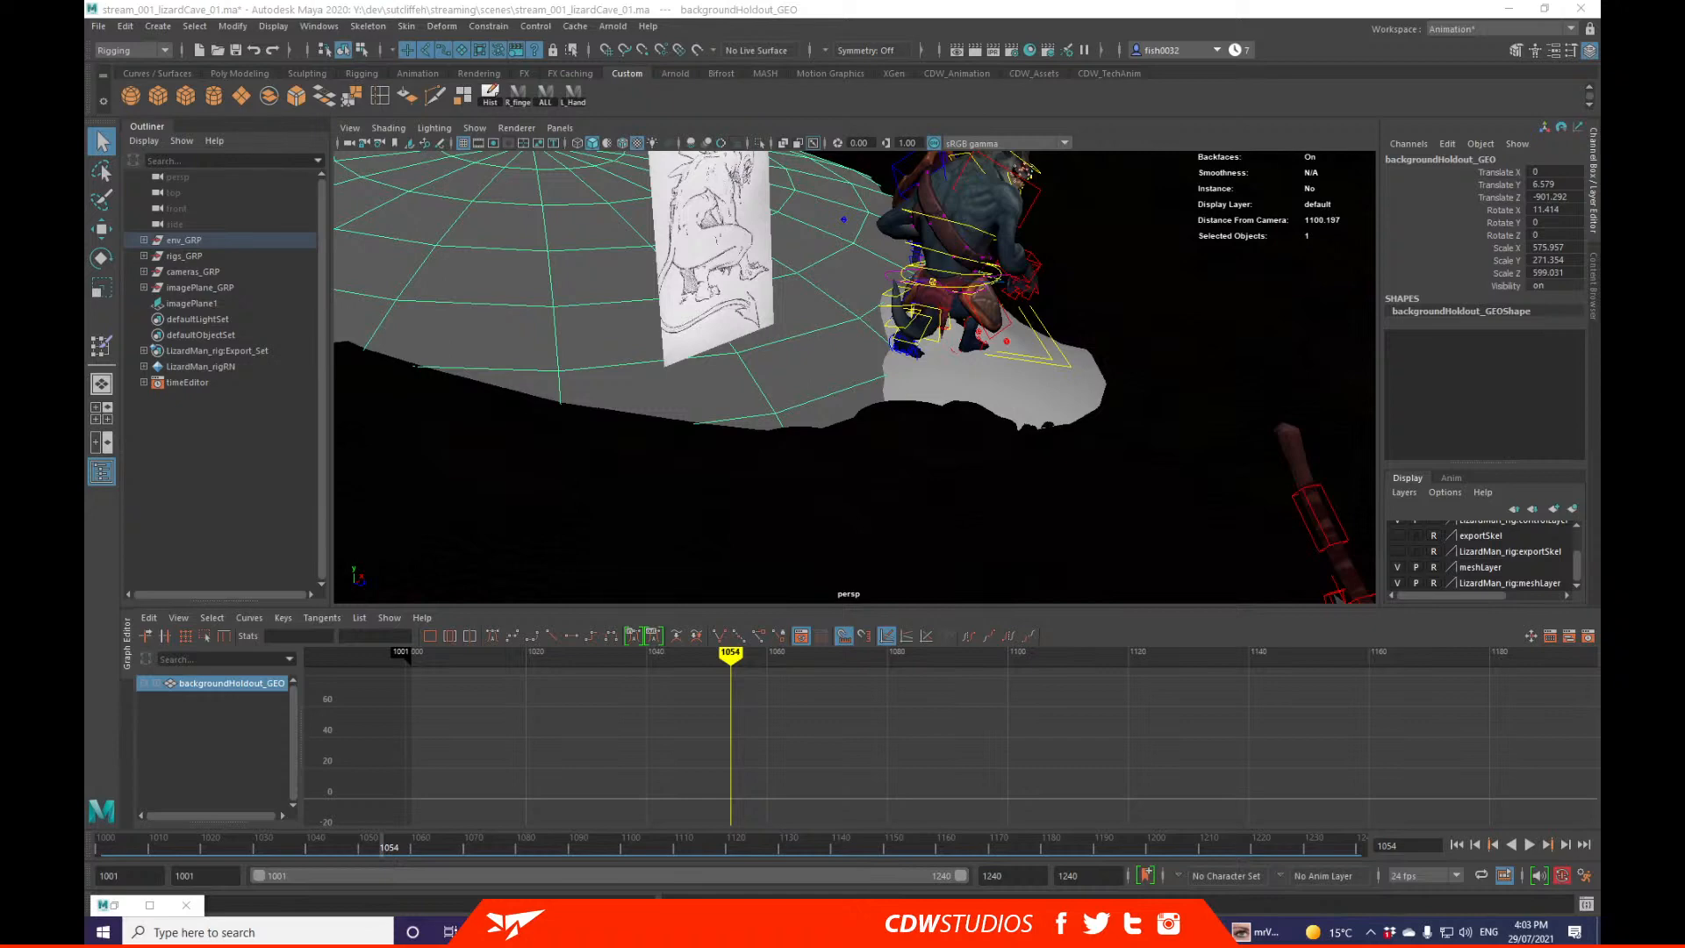
Step: Play back the blocking from the first frame and examine how the character sits on the lowered rock
scroll(1055, 453, "down", 5)
left_click_drag(1056, 453, 756, 457, "alt")
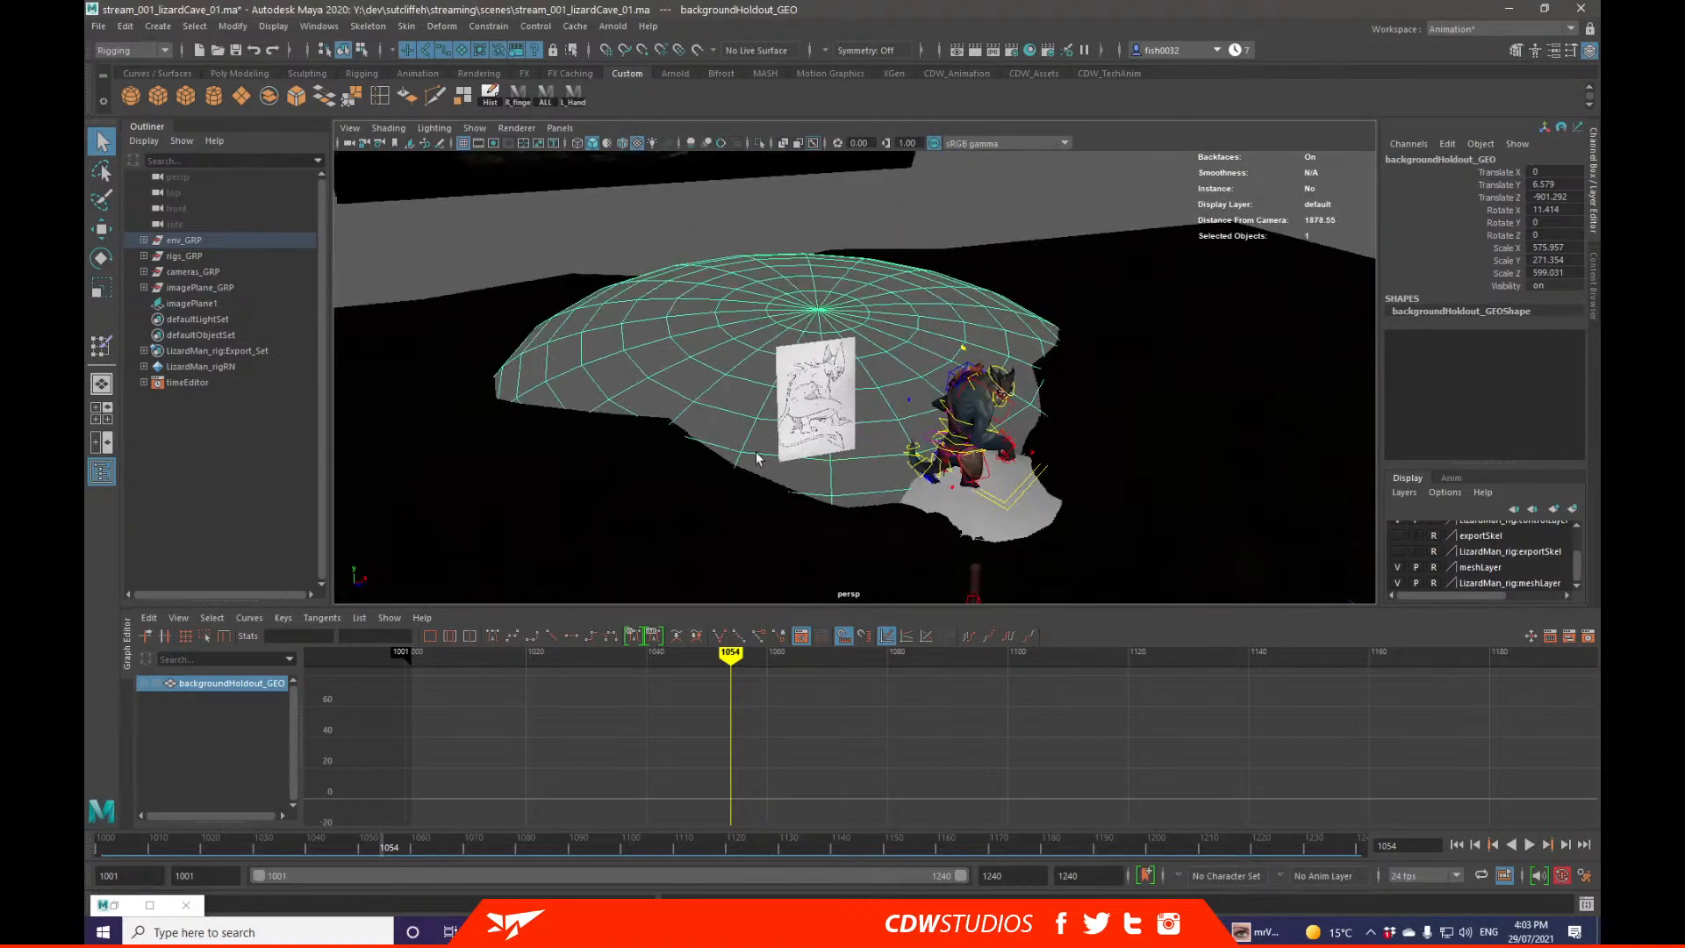
left_click_drag(392, 831, 99, 829)
key("alt+v")
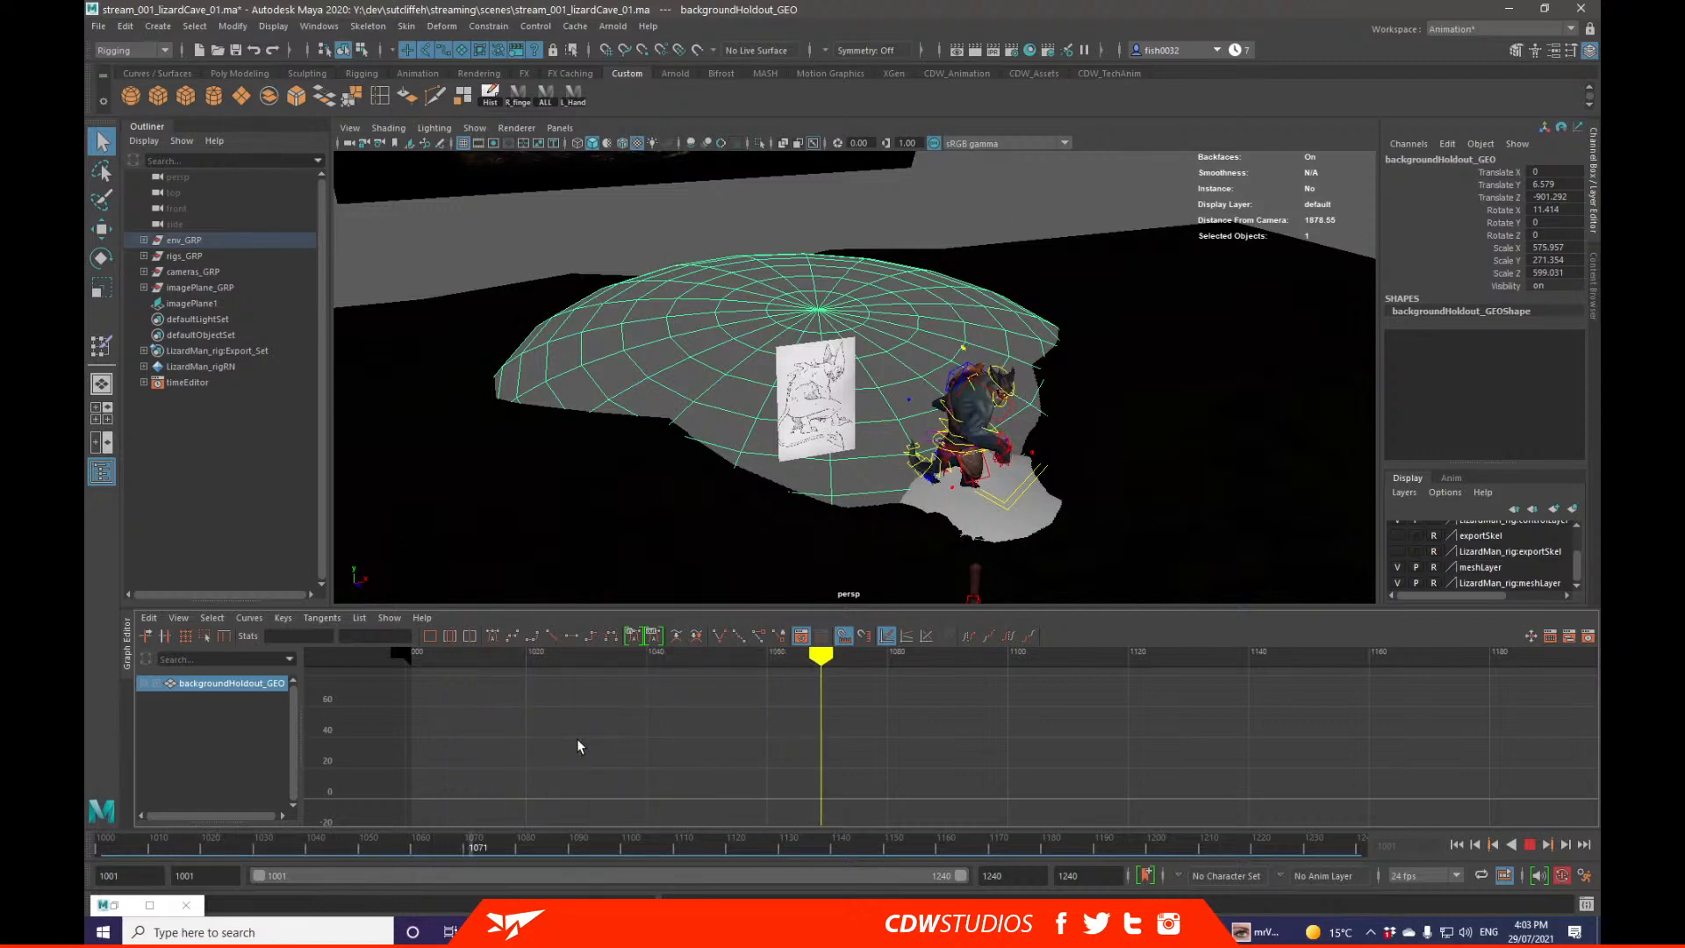
key("alt+v")
scroll(798, 594, "up", 3)
left_click_drag(799, 594, 945, 432, "alt")
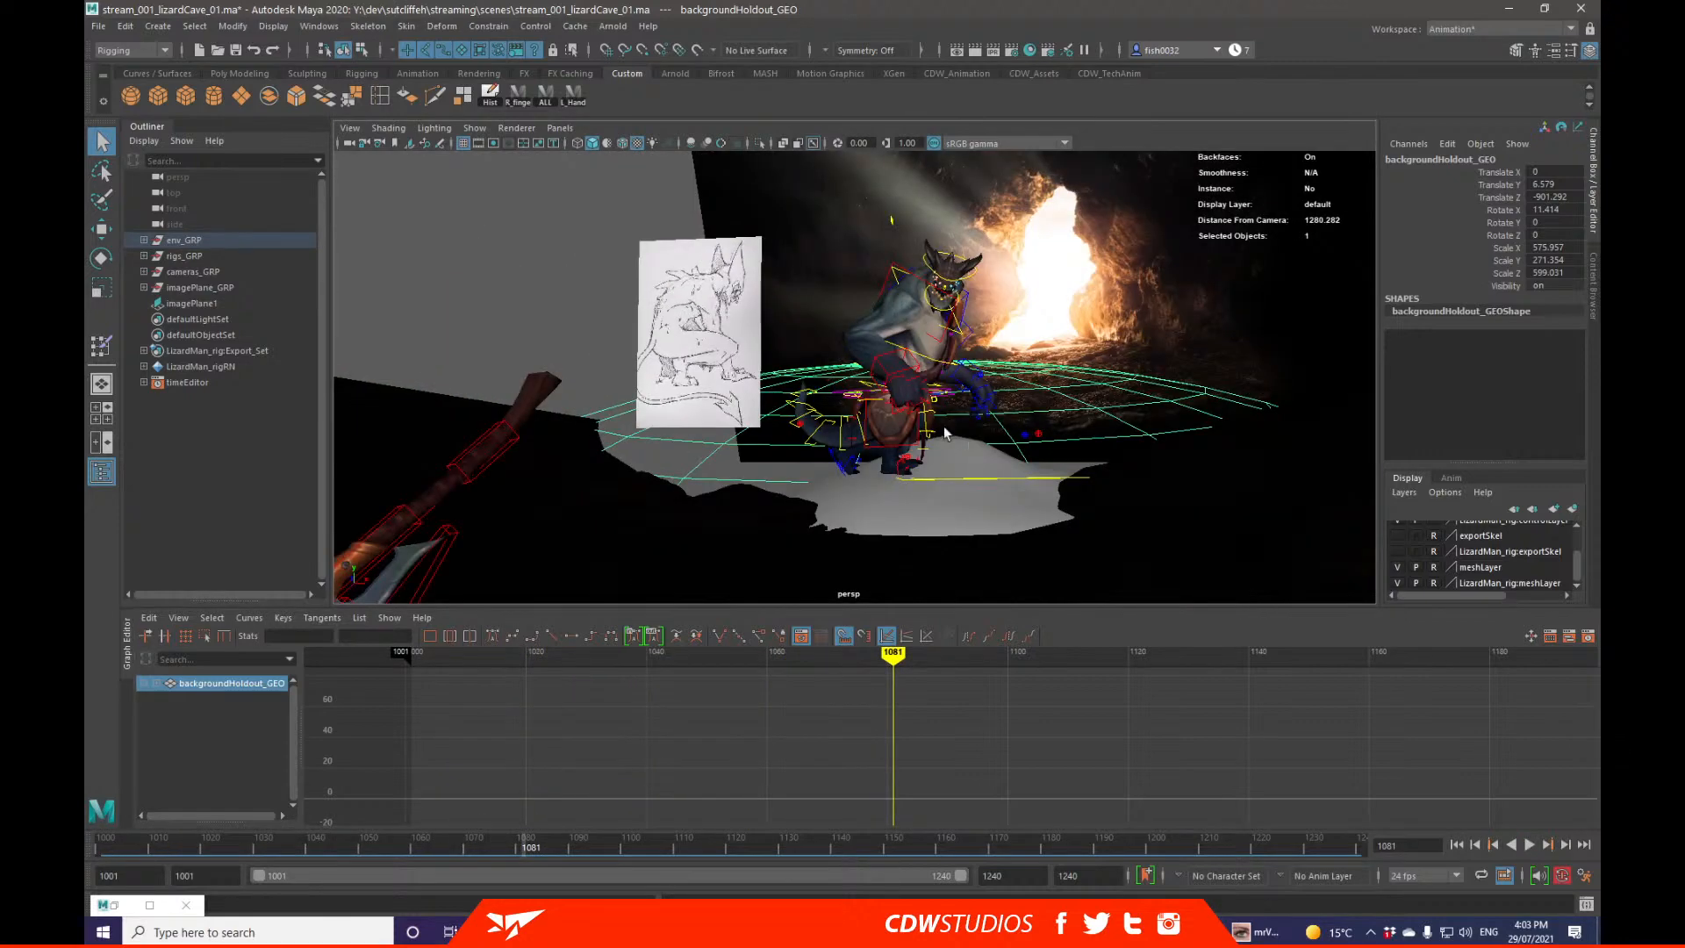
Step: Try to lower the right wrist IK control by adjusting Translate Y on its keys at frames 1001 and 1054
left_click(915, 367)
key("alt+shift+v")
left_click(259, 730)
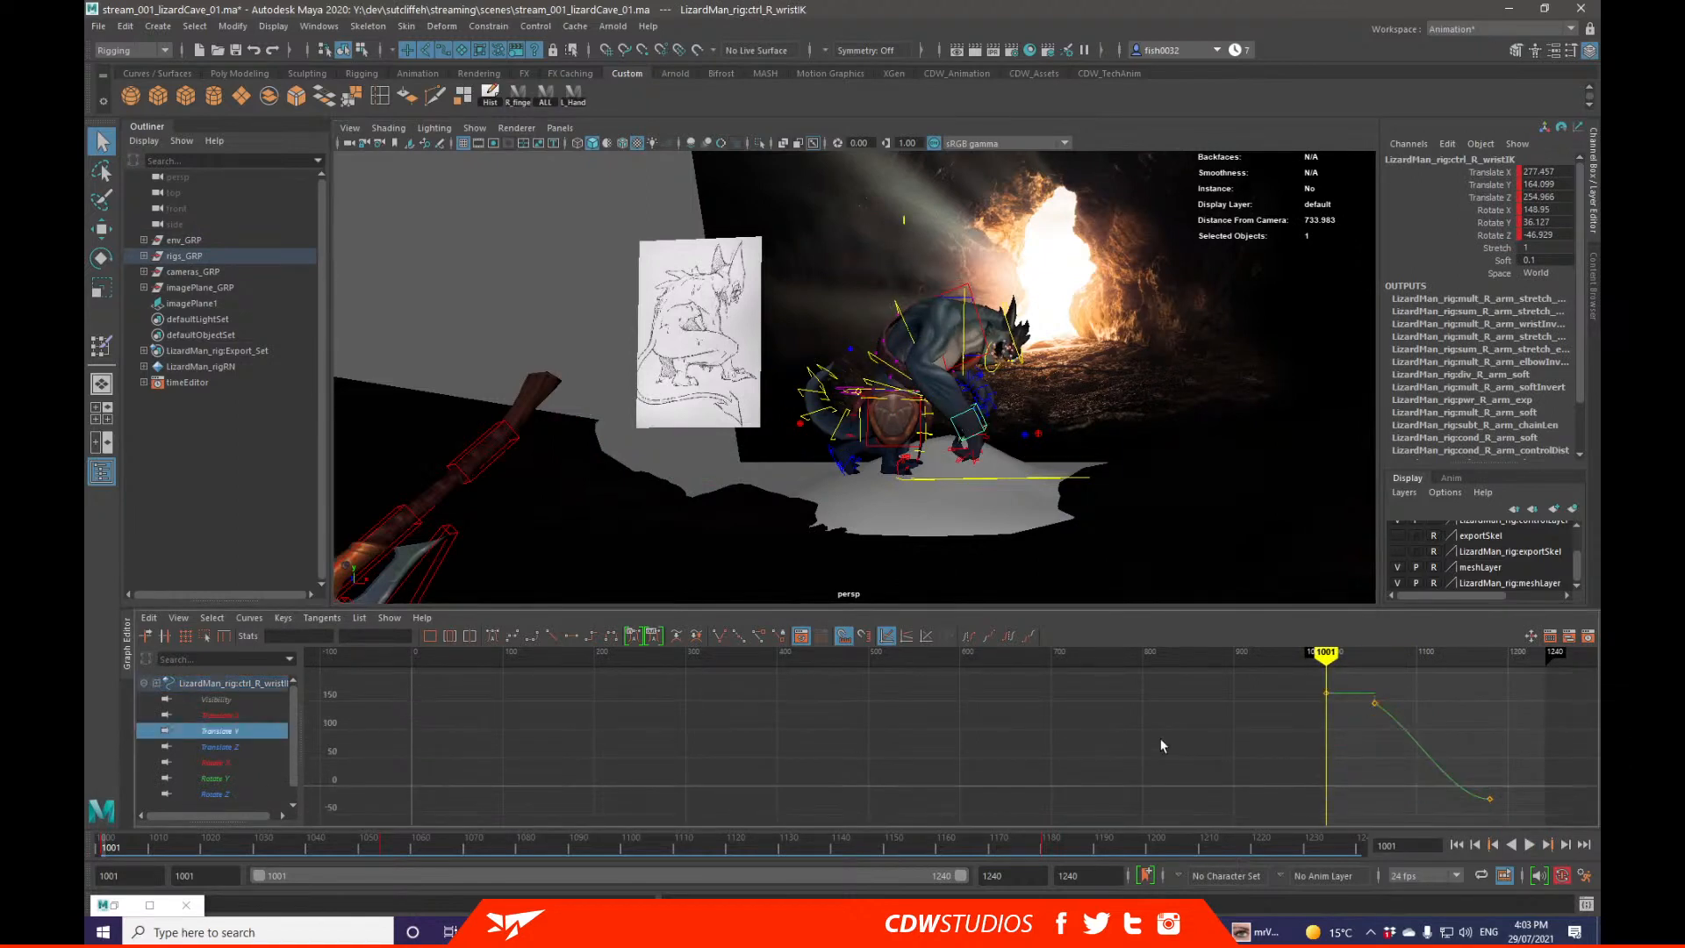
left_click_drag(1313, 694, 1385, 721)
key("w")
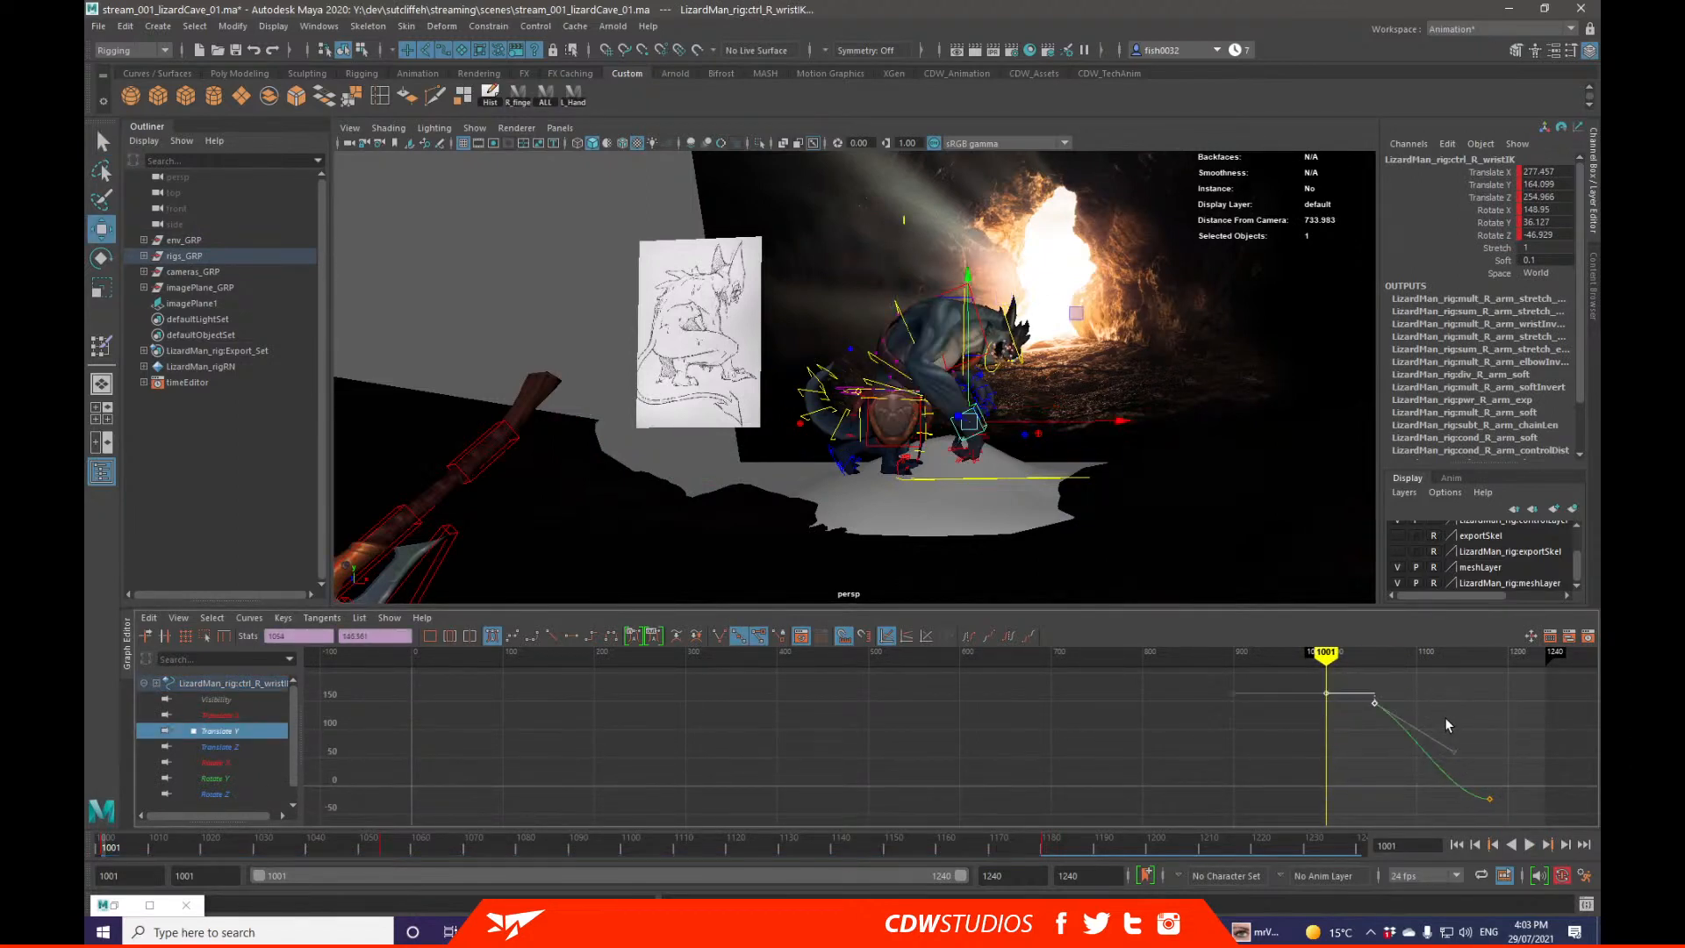
middle_click_drag(1429, 683, 1432, 719, "shift")
key("ctrl+z")
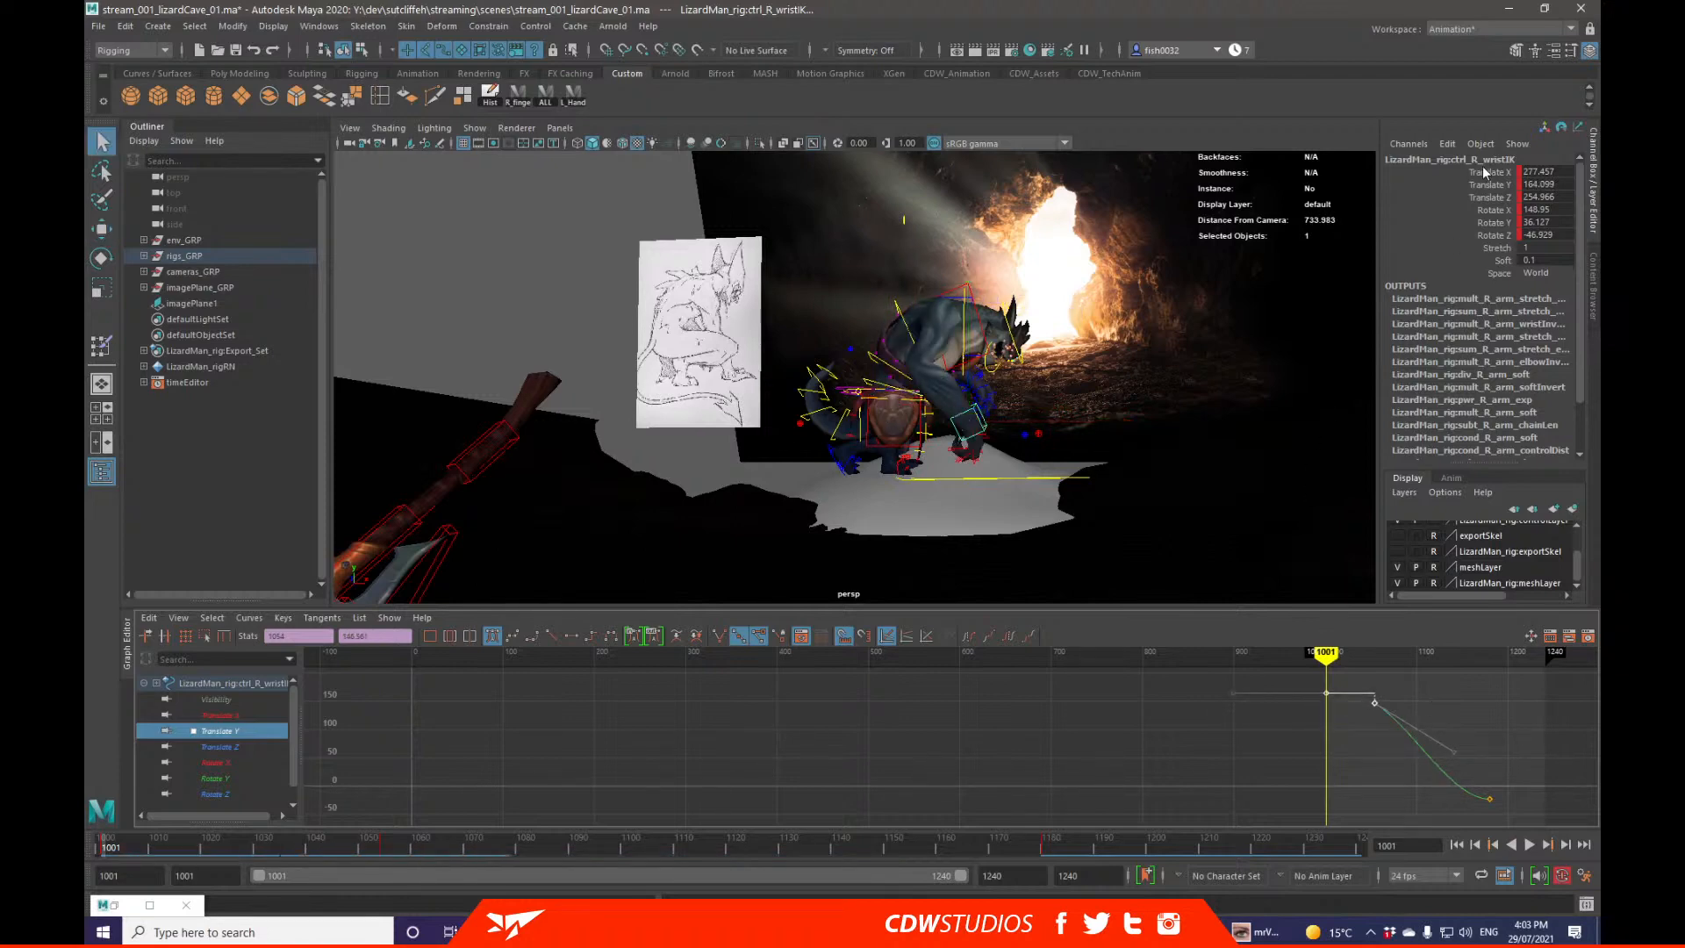
left_click(1485, 184)
key("w")
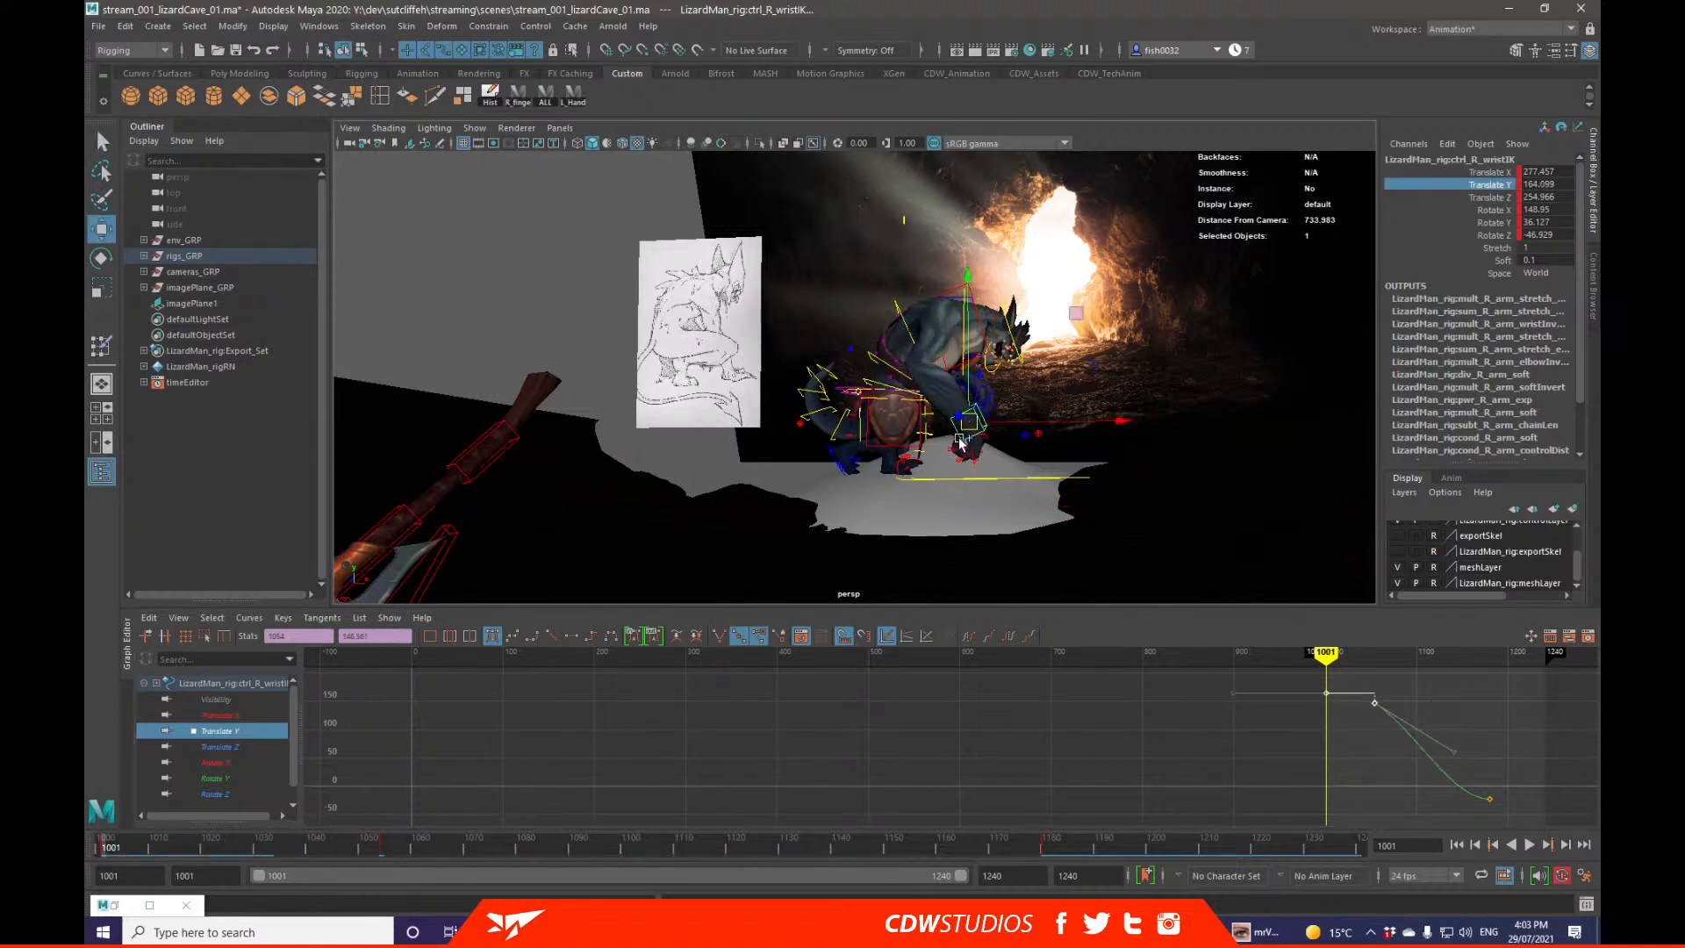
left_click_drag(959, 443, 959, 491)
middle_click_drag(1463, 692, 1430, 706, "shift")
key("ctrl+z")
Step: Raise the right wrist IK control's Translate Z keys at frames 1001 and 1054, bringing frame 1001 to about 267.15
left_click(255, 746)
key("ctrl+z")
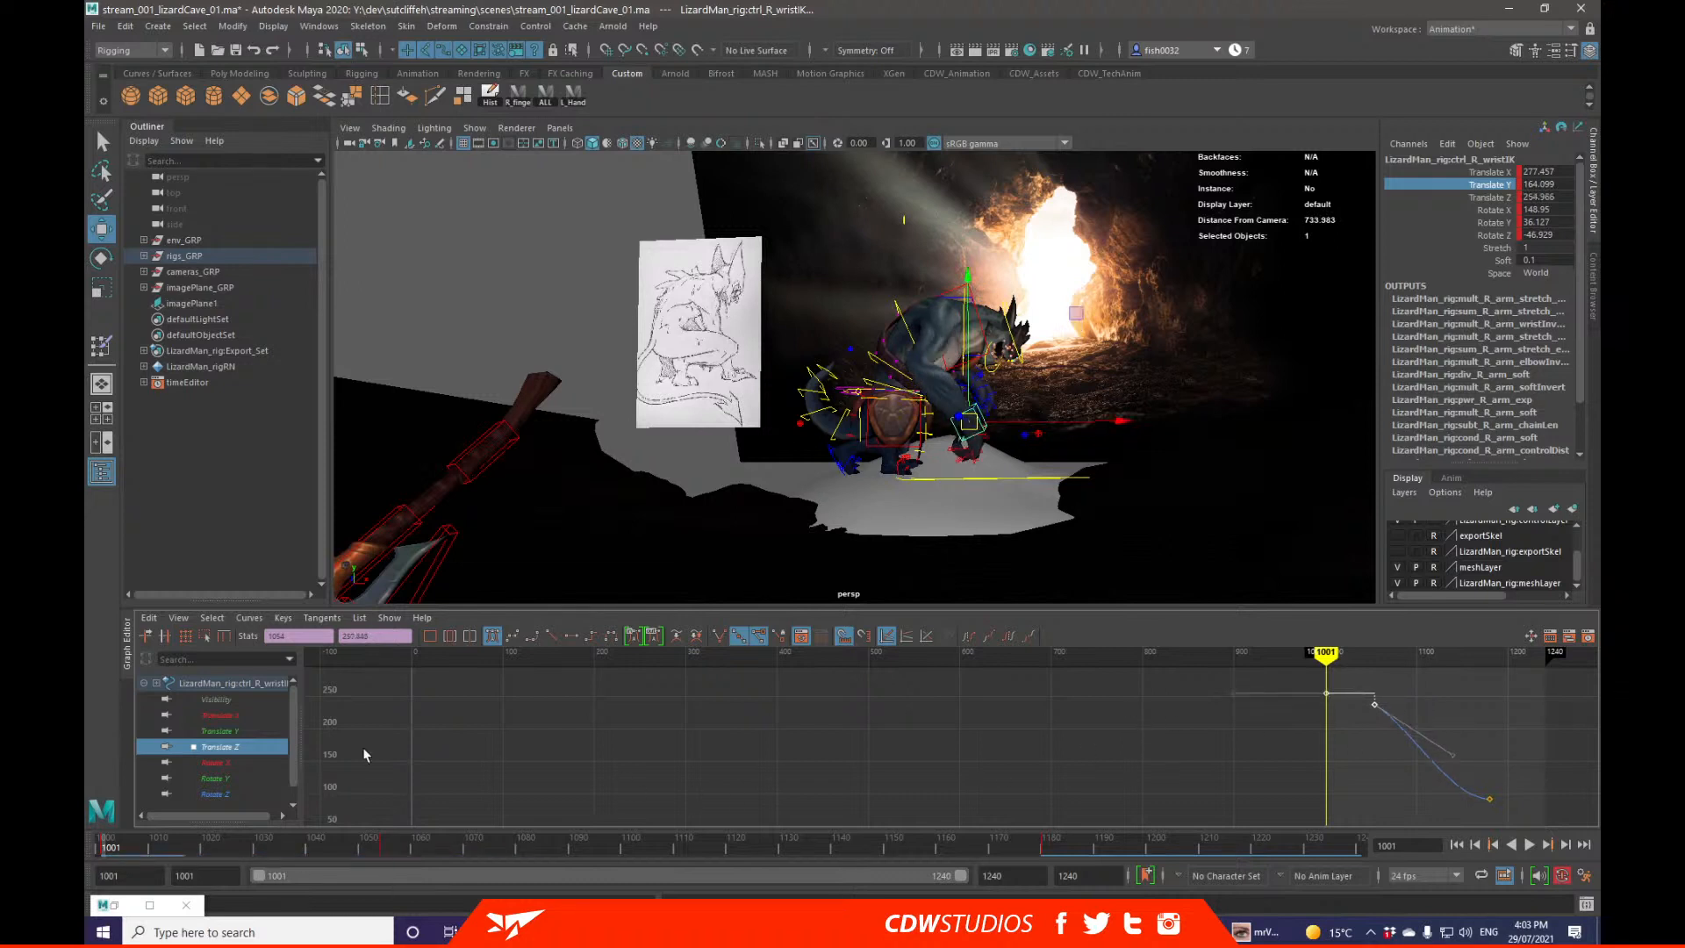
left_click(1490, 198)
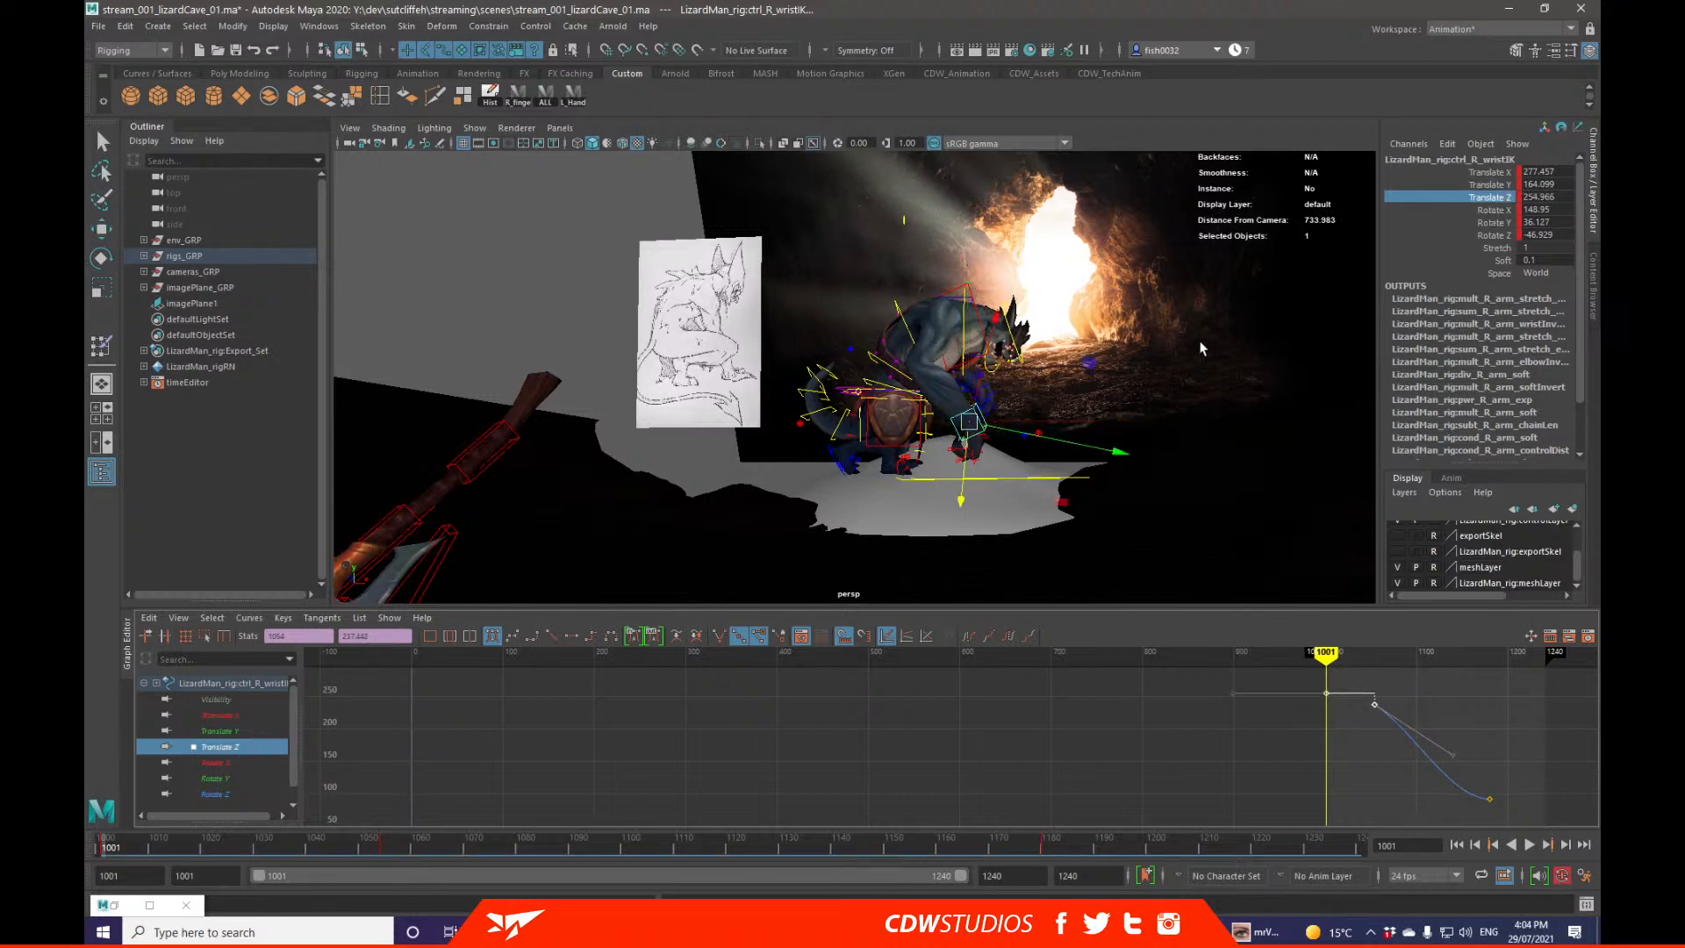
middle_click_drag(1201, 346, 1236, 407)
key("ctrl+z")
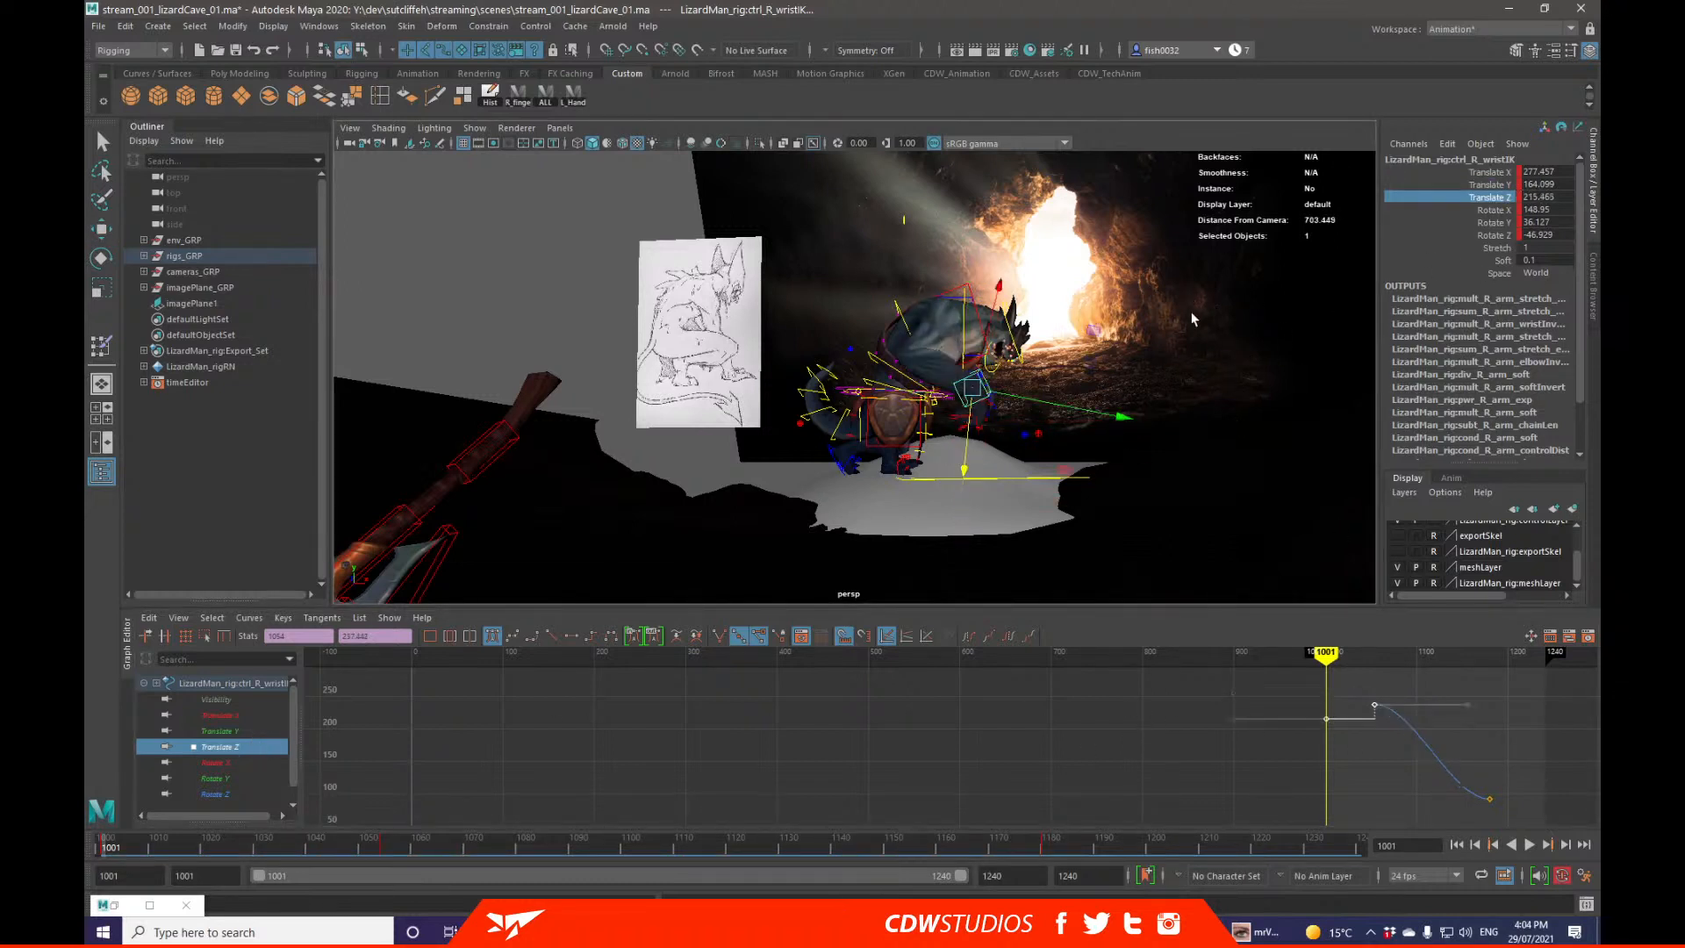
key("q")
left_click_drag(1259, 742, 1399, 715)
middle_click_drag(1453, 700, 1437, 689, "shift")
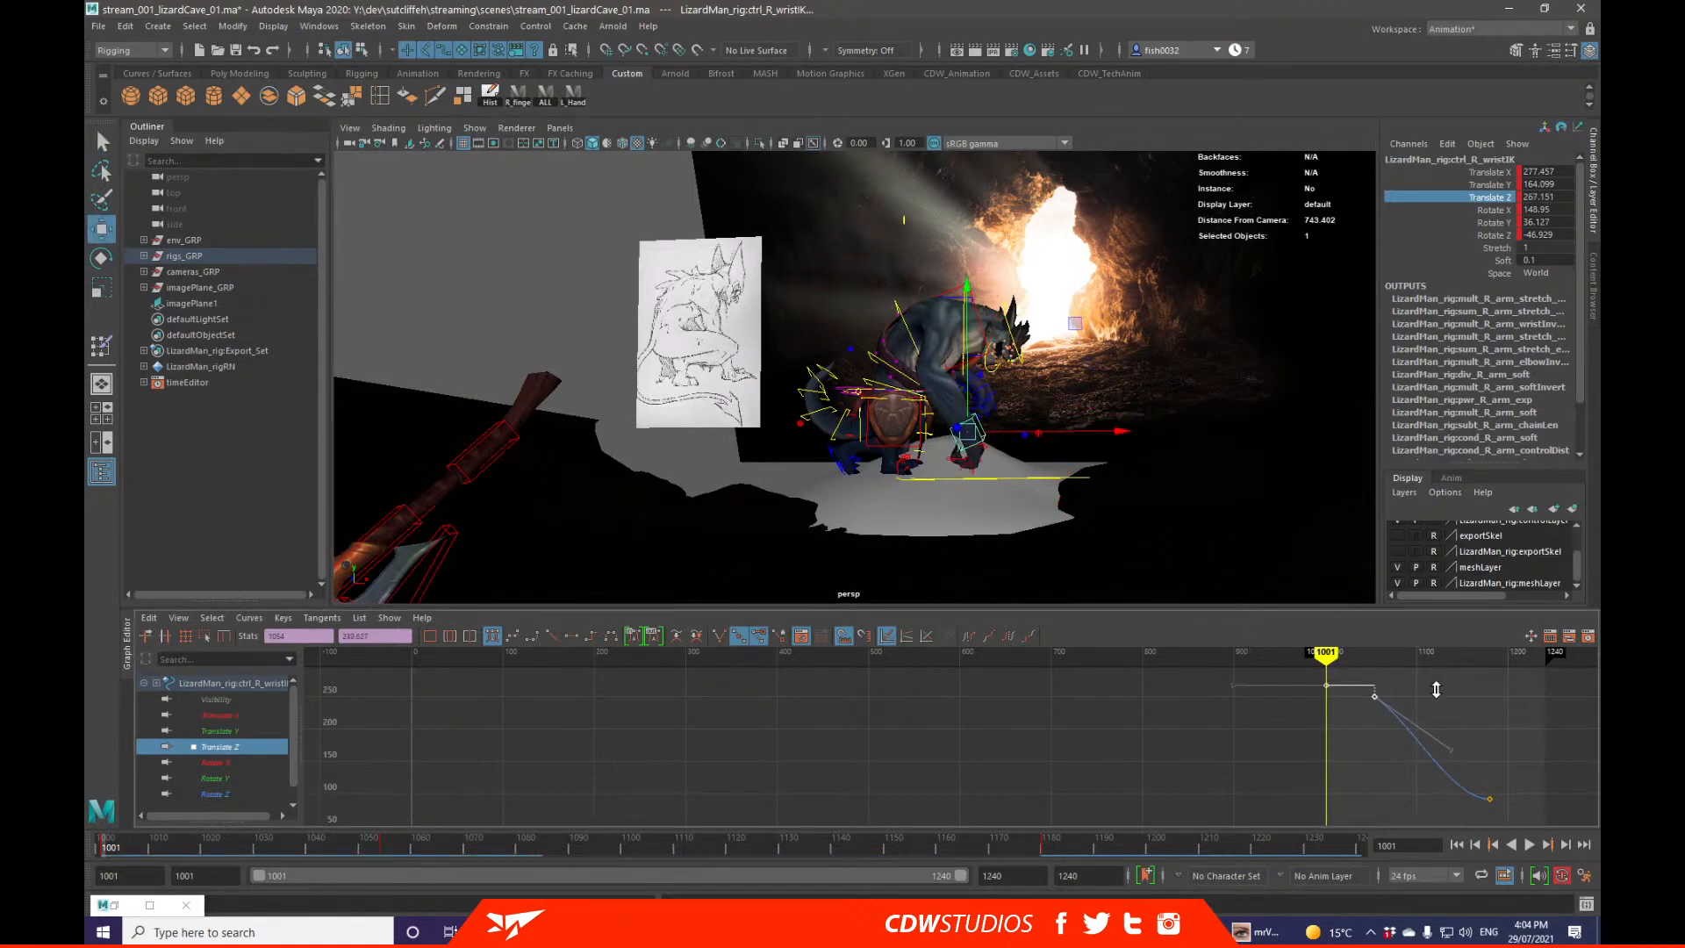
Step: Rotate the right wrist IK control at frame 1001 to about 156.1, 45.5, -35.3 and move it to about 277.0, 164.2, 267.5
key("e")
key("f")
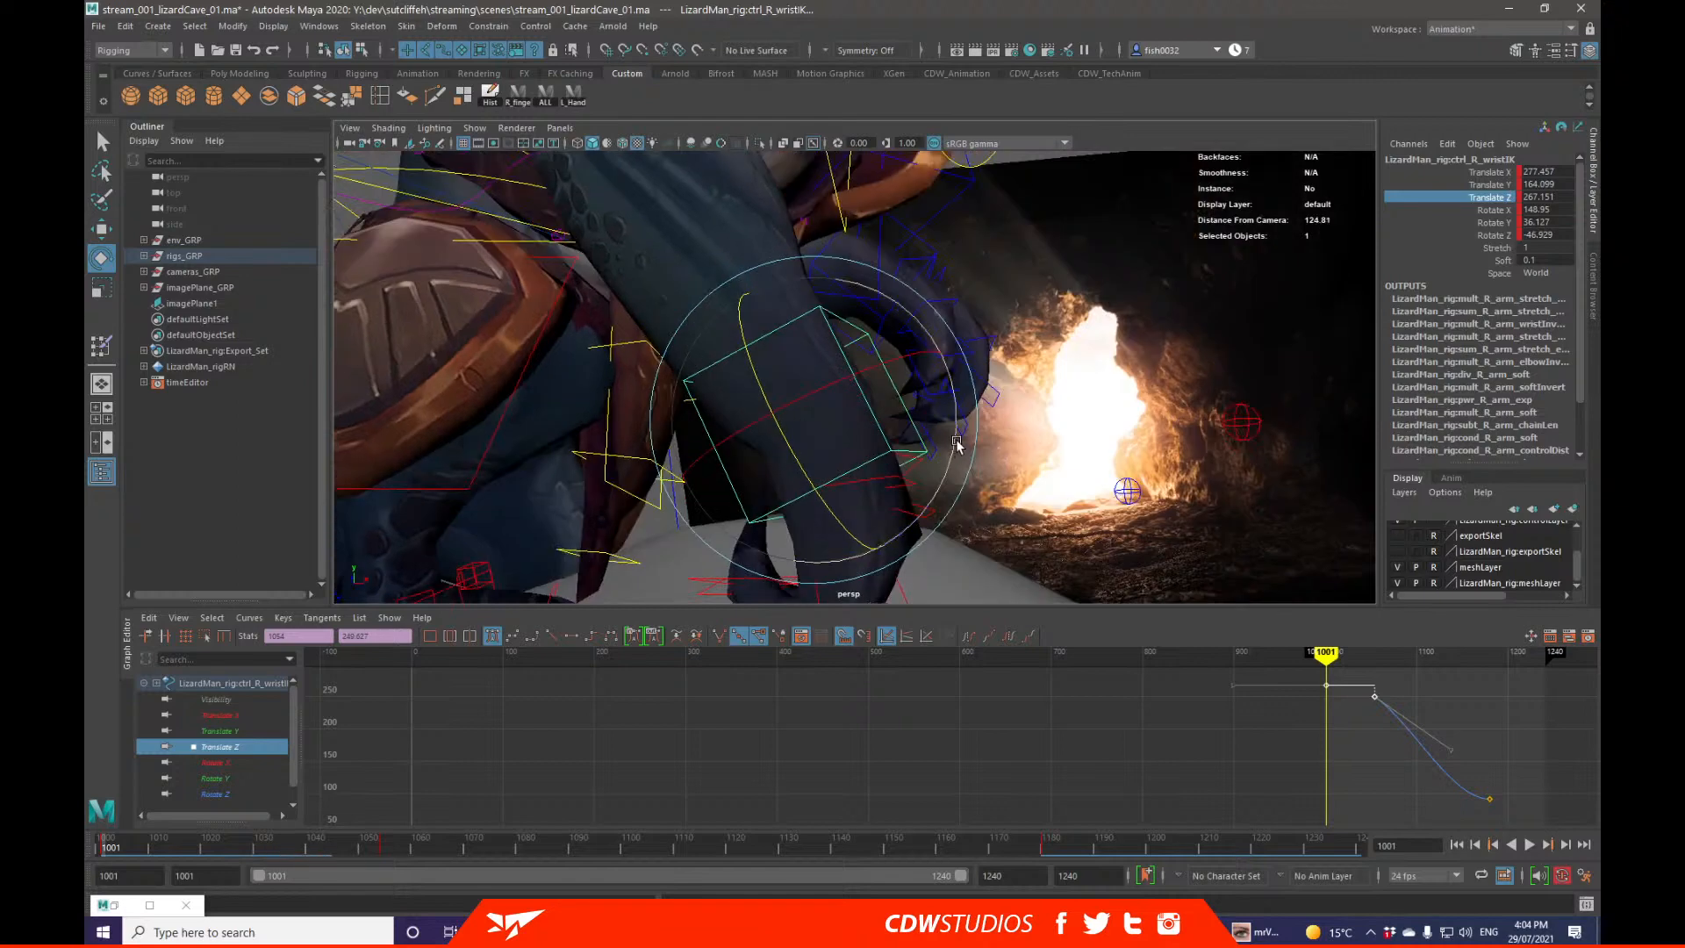
left_click_drag(957, 445, 791, 460)
key("w")
left_click_drag(815, 376, 817, 379)
key("q")
key("alt+v")
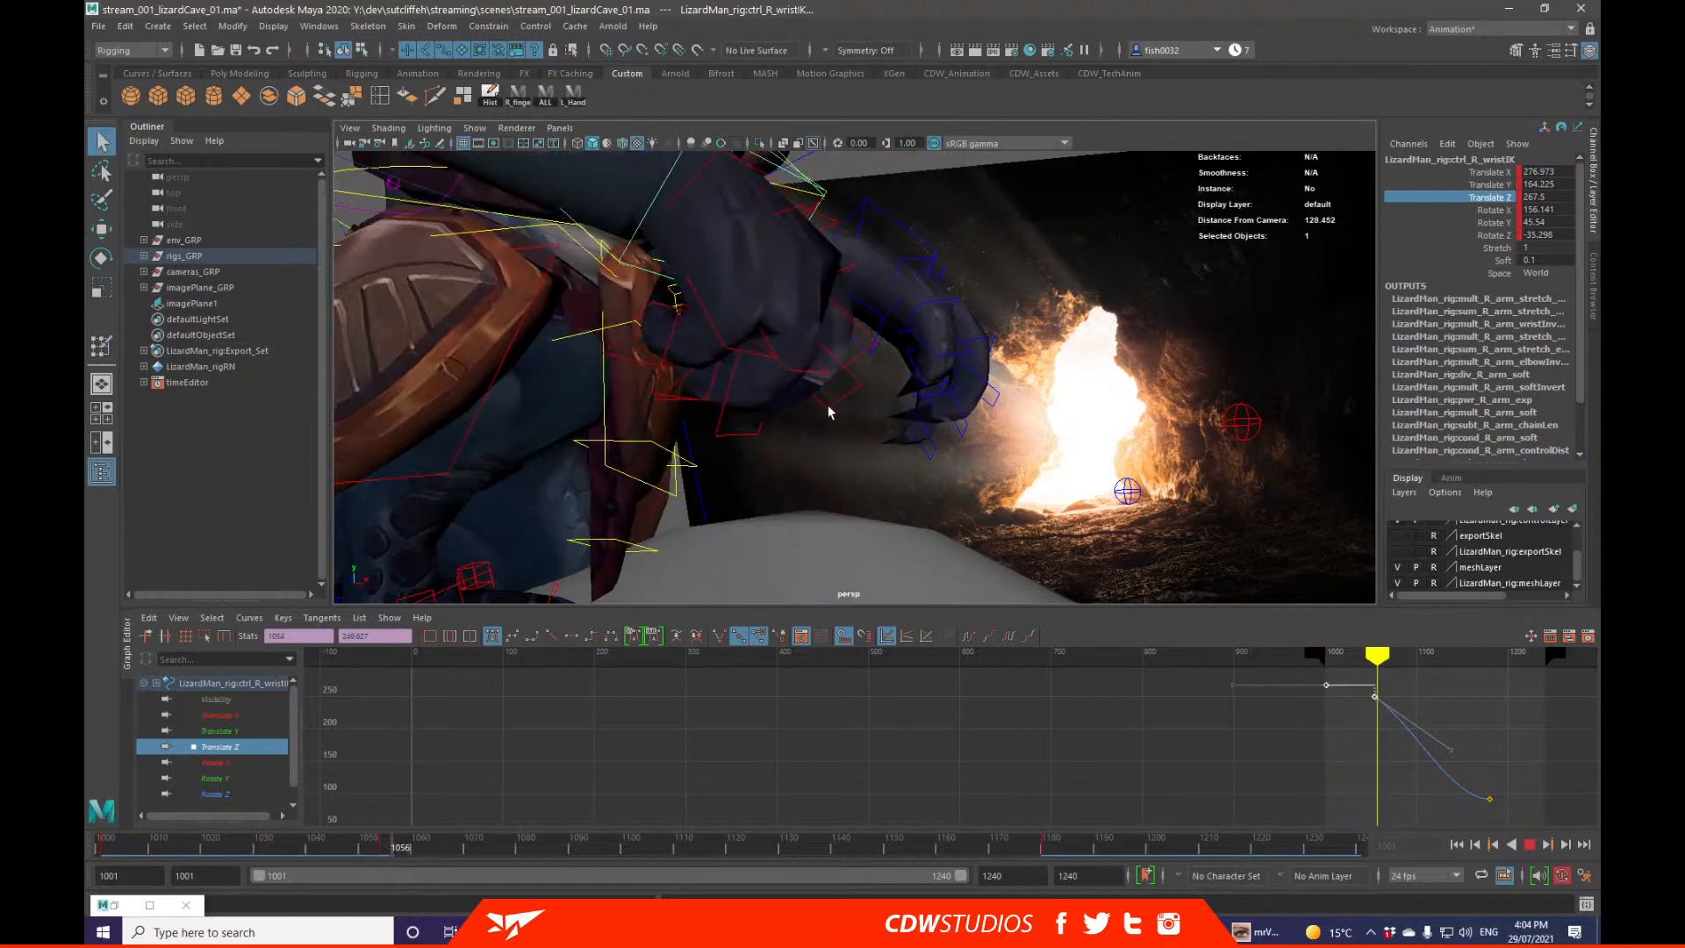
Step: Rotate the right clavicle control at frame 1054 to adjust the shoulder pose
key("comma")
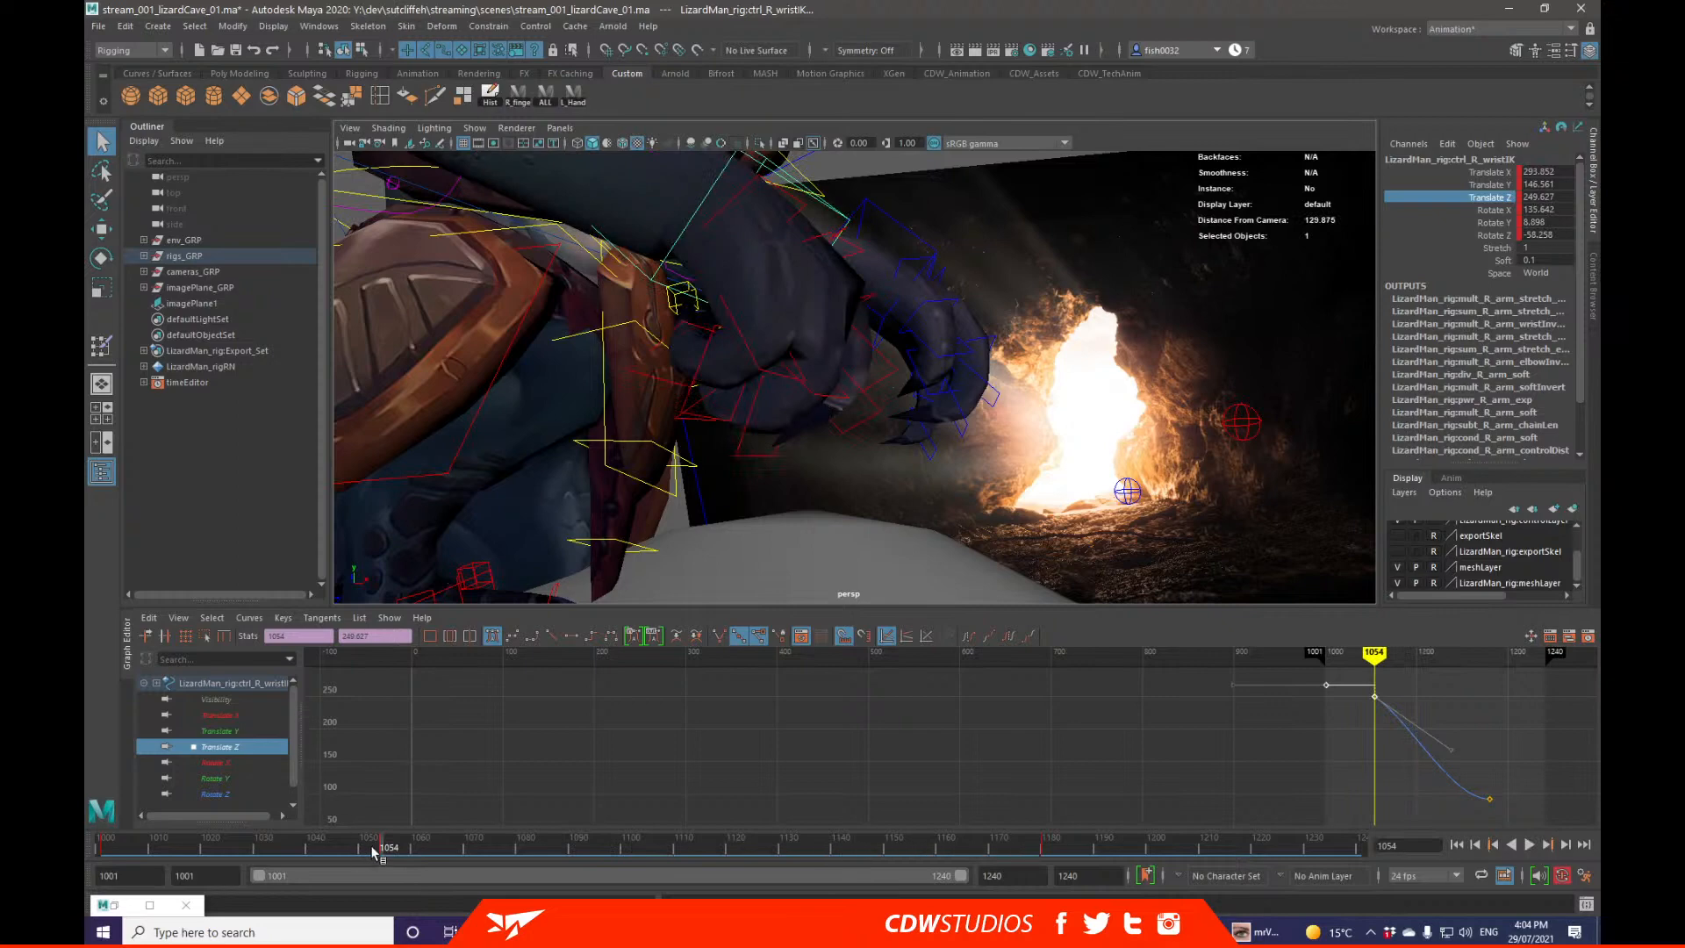
scroll(834, 425, "down", 5)
mouse_move(834, 425)
left_mouse_down("alt")
mouse_move(910, 327)
mouse_move(888, 394)
left_mouse_up("alt")
left_click(997, 343)
key("e")
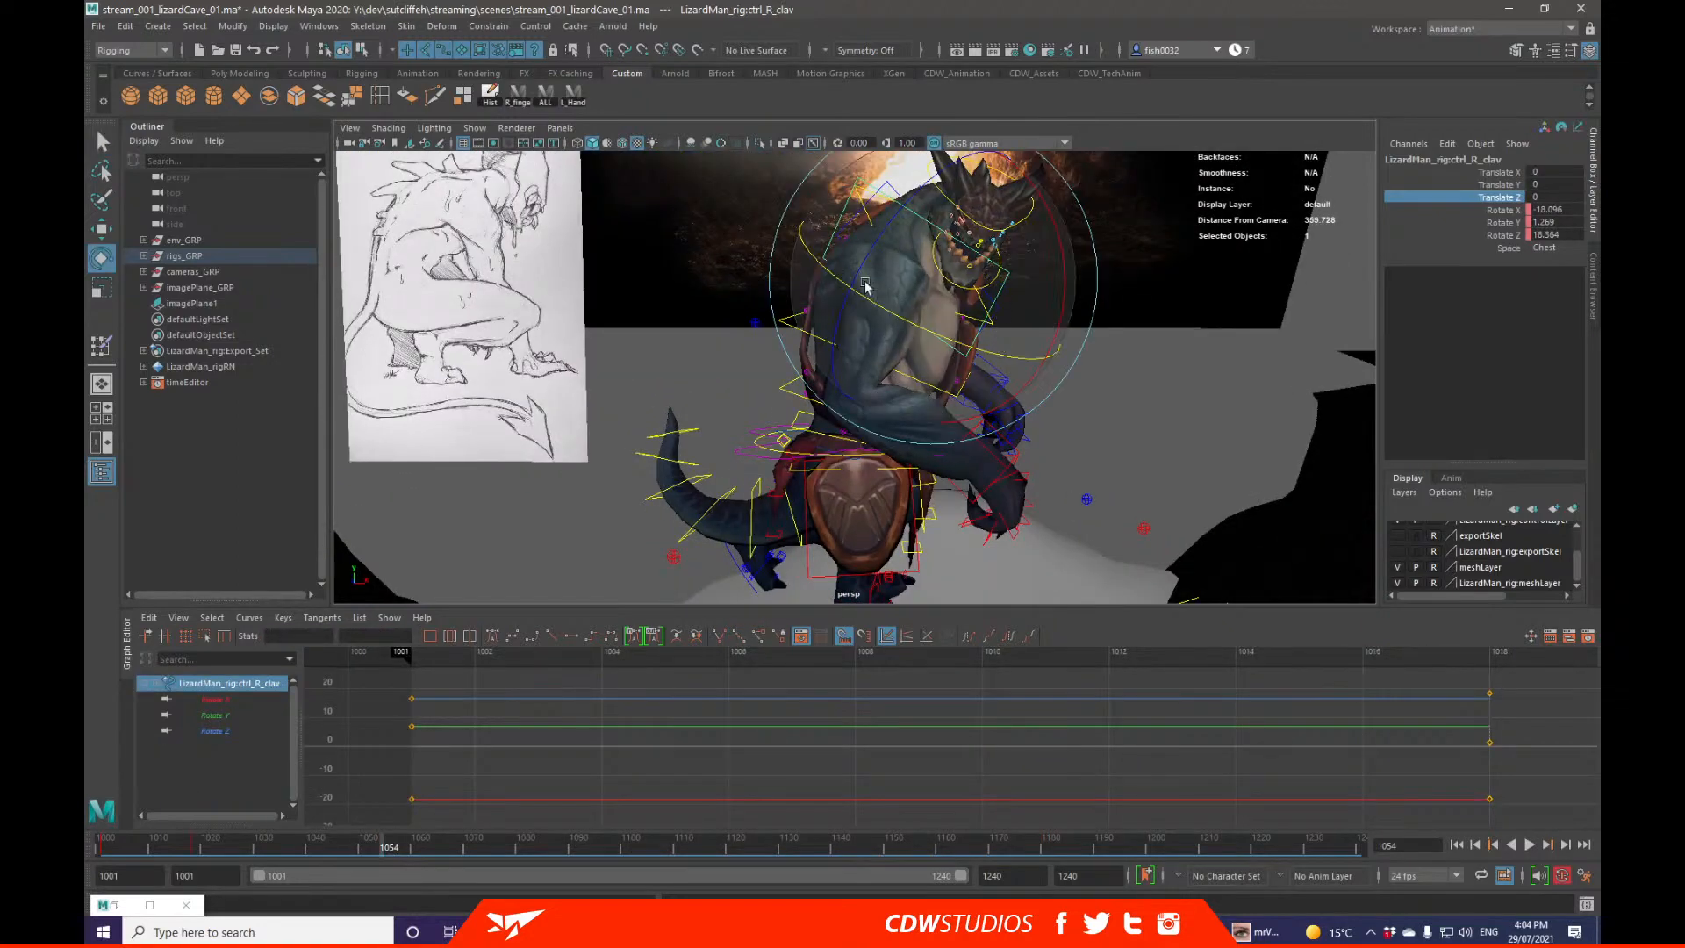
left_click_drag(865, 287, 1040, 305)
key("q")
key("e")
left_click_drag(825, 341, 881, 349)
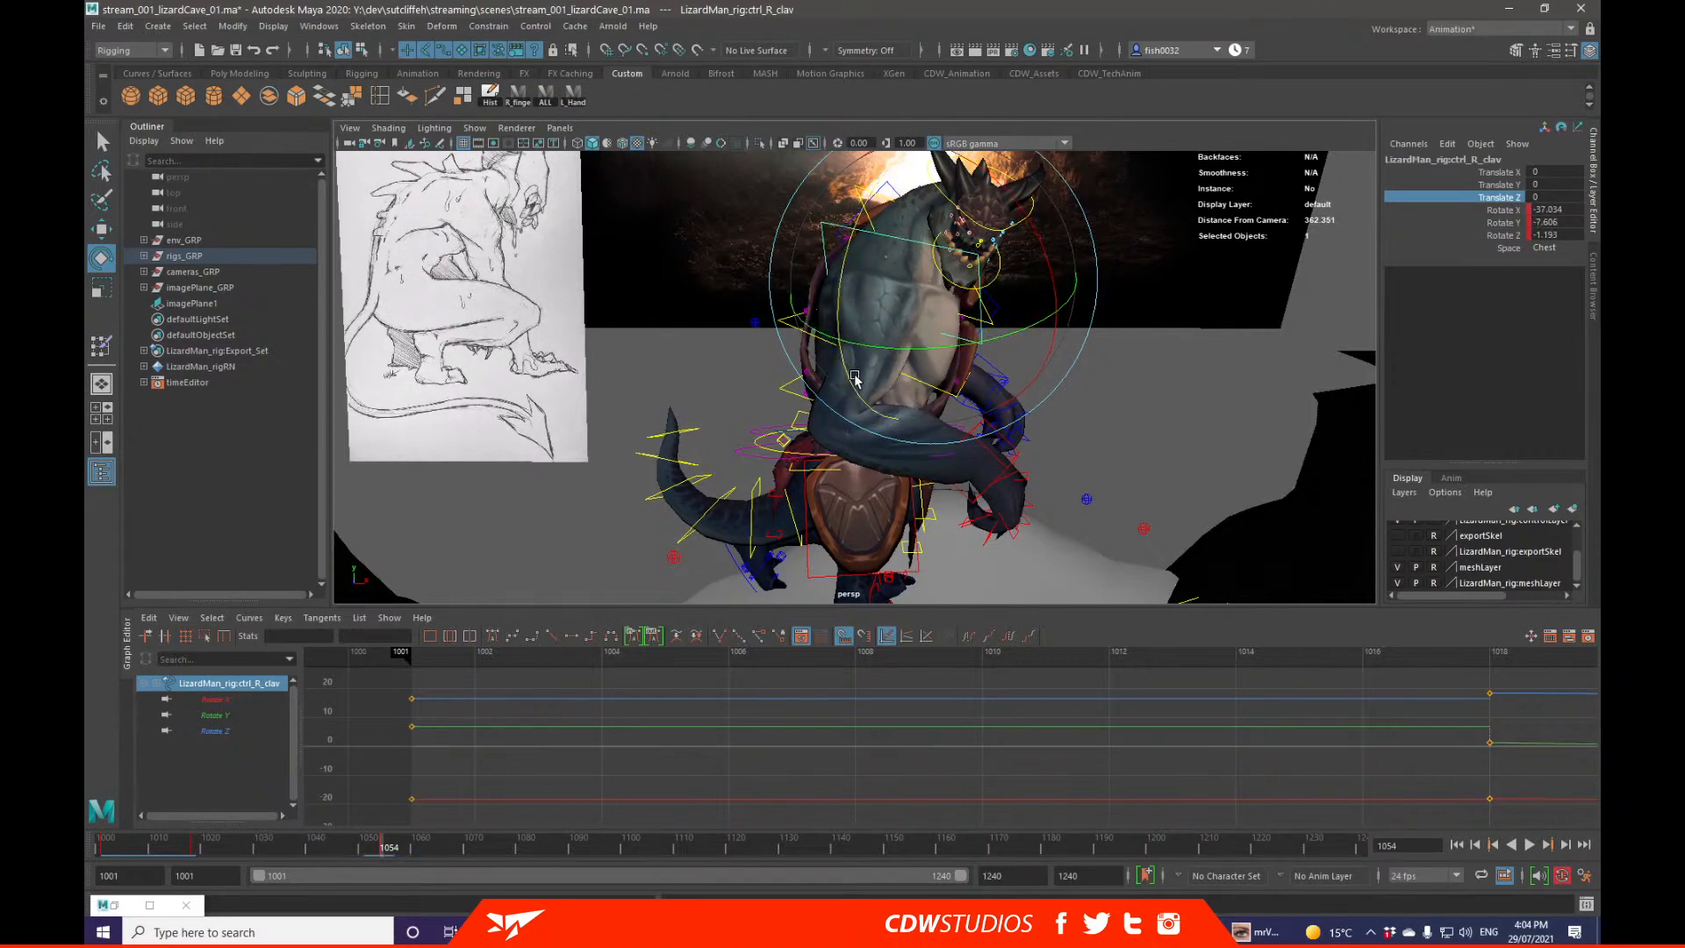
Step: Play back the blocking from frame 1001 with the right wrist IK control selected to review the shoulder change
left_click(1027, 439)
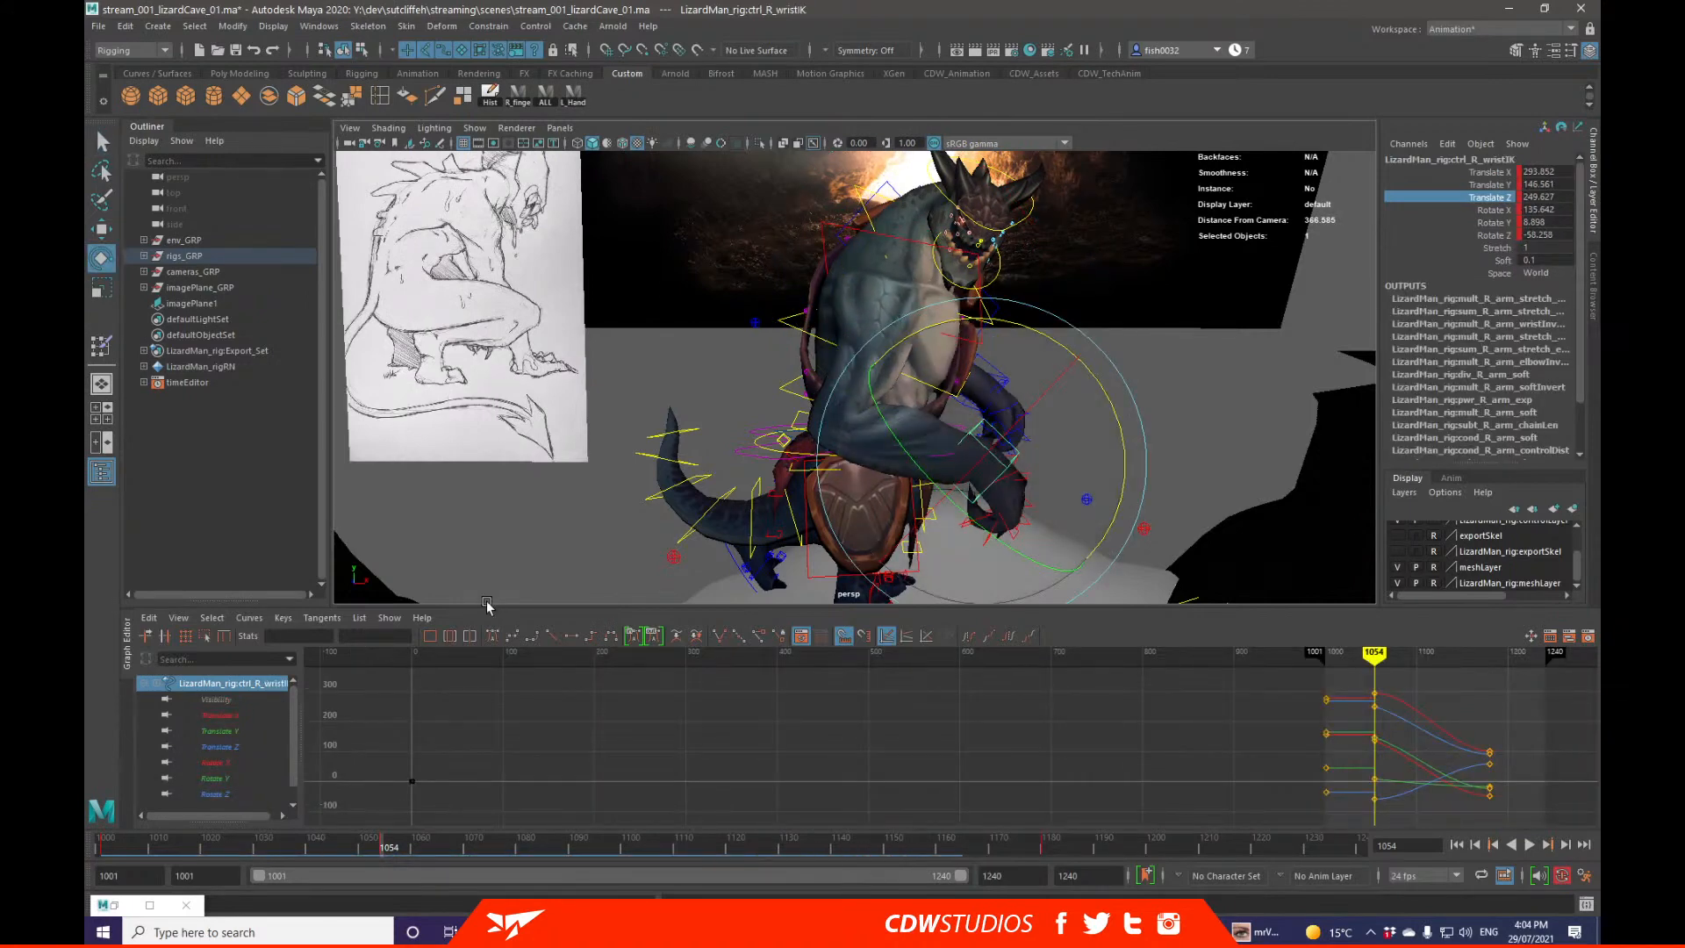
key("alt+shift+v")
key("alt+v")
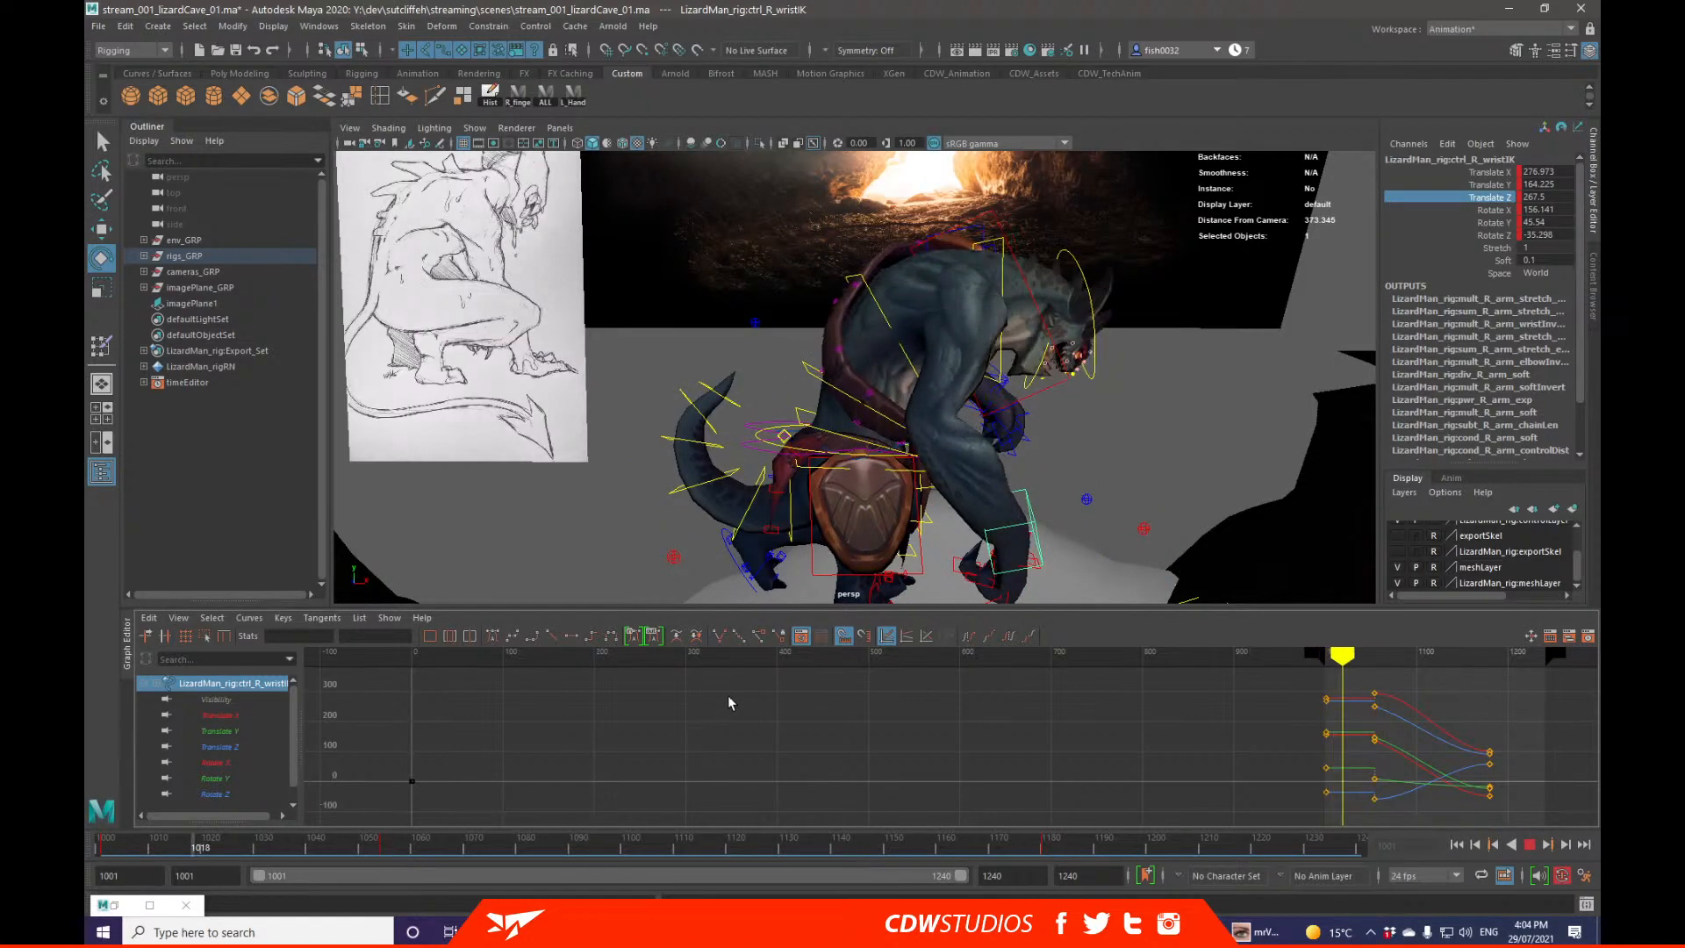
Step: Set the right clavicle control's keys to stepped tangents and replay the blocking from frame 1001
key("alt+v")
key("q")
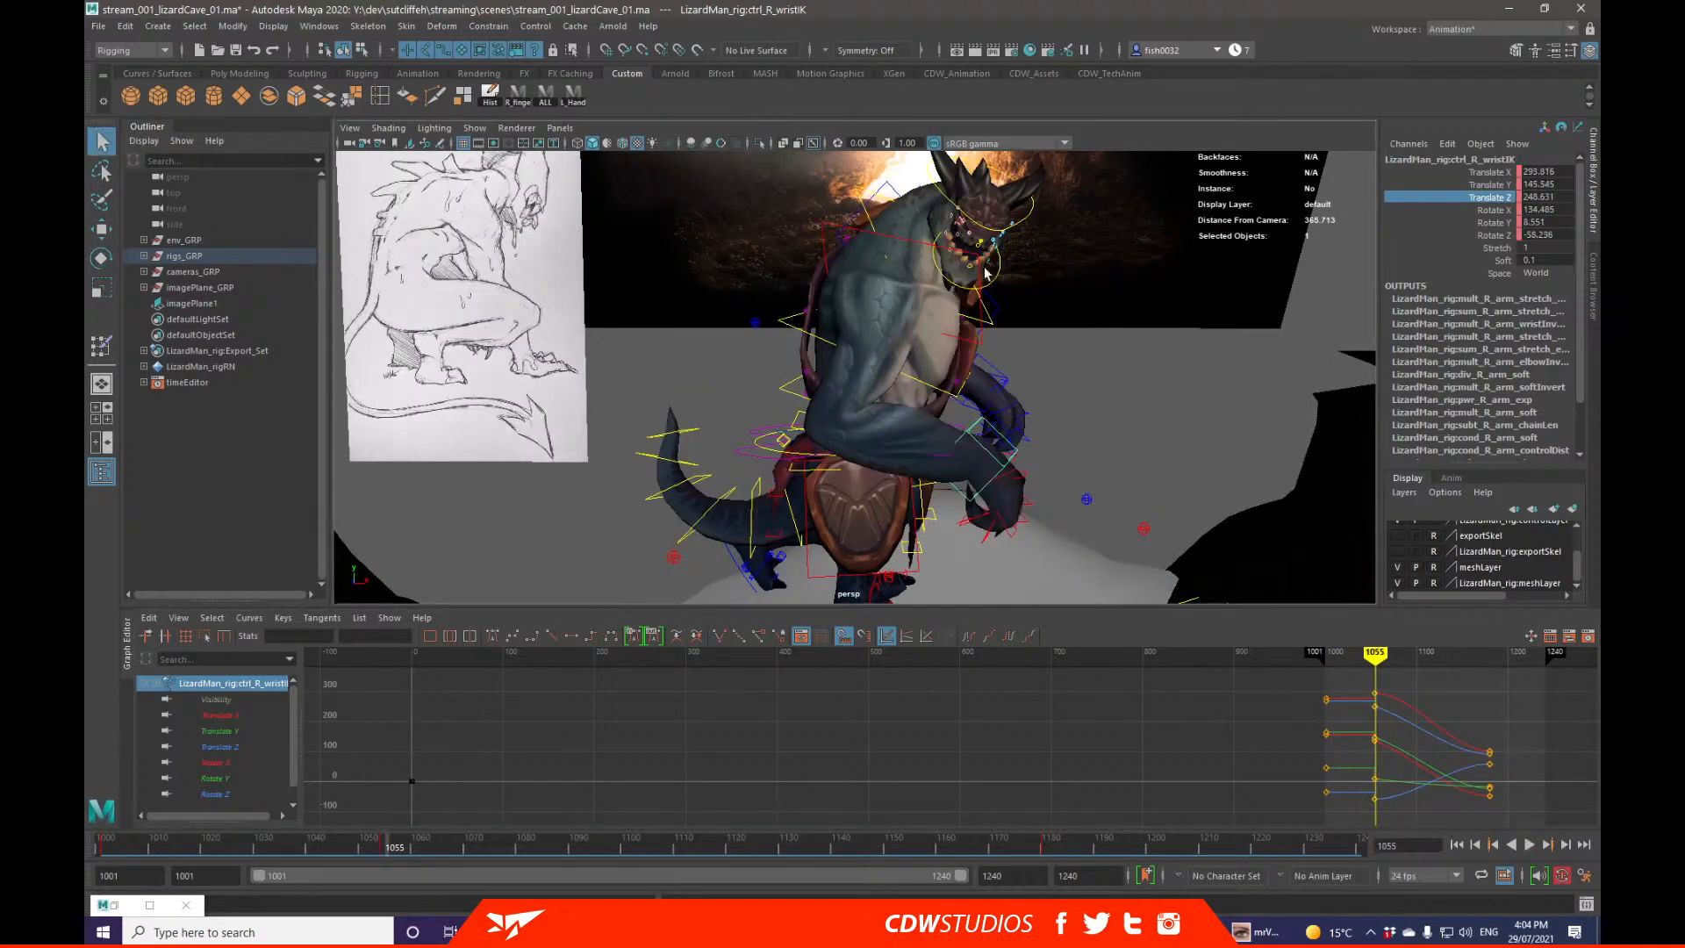
left_click(943, 251)
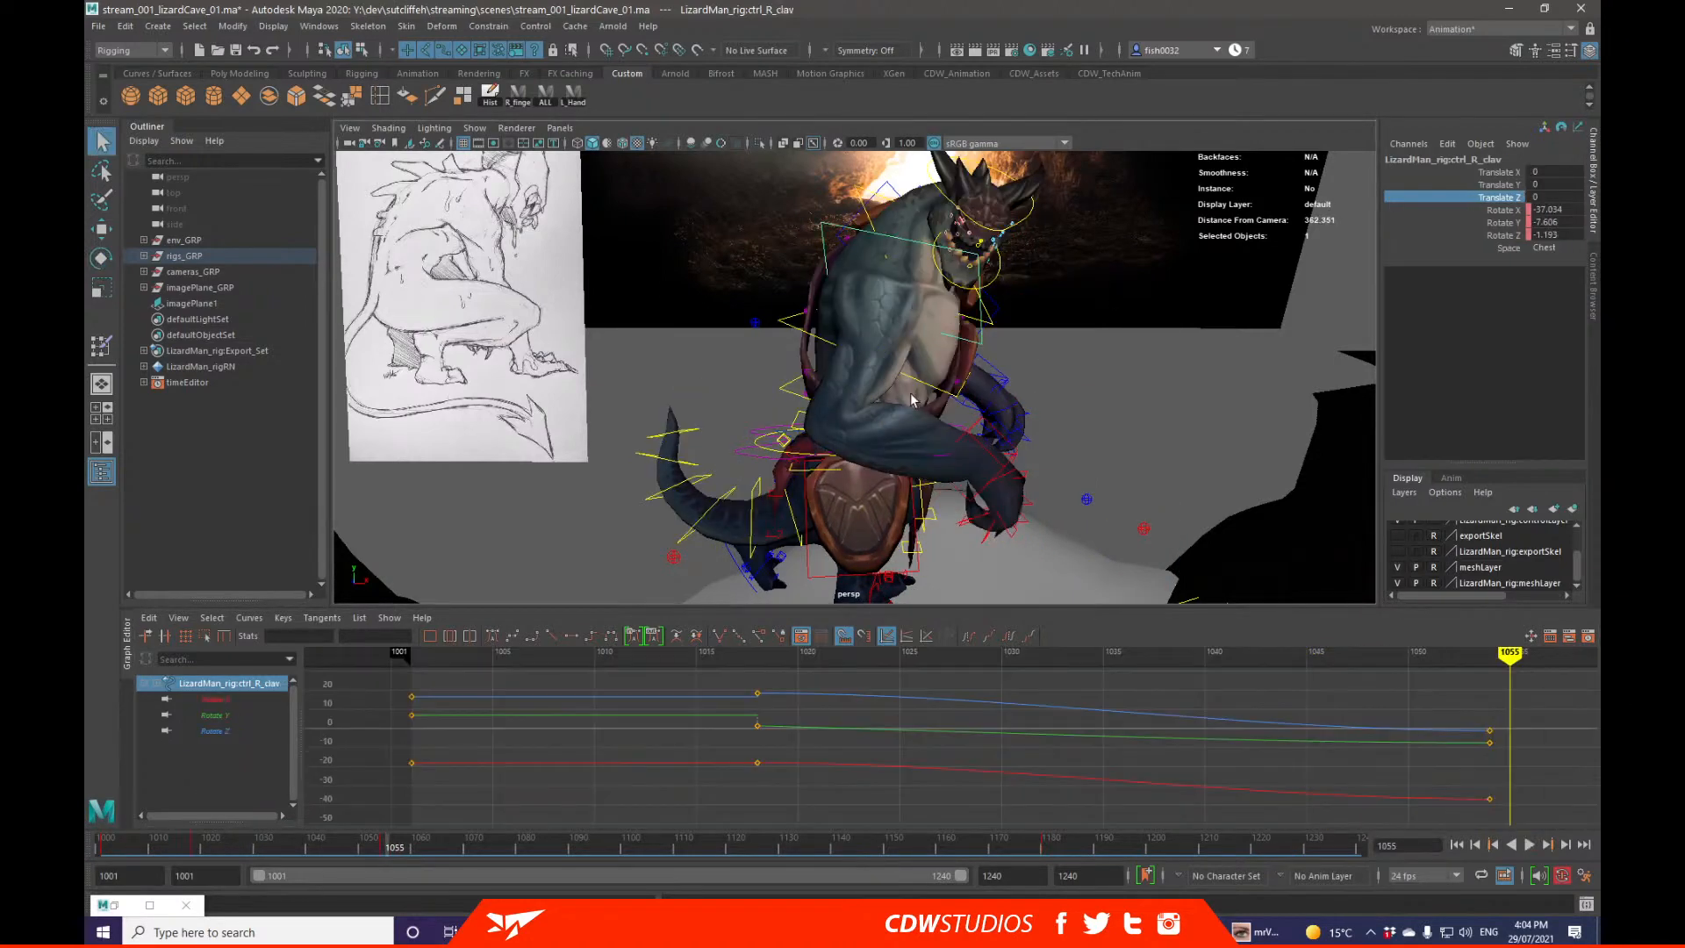
left_click(595, 638)
key("alt+shift+v")
key("alt+v")
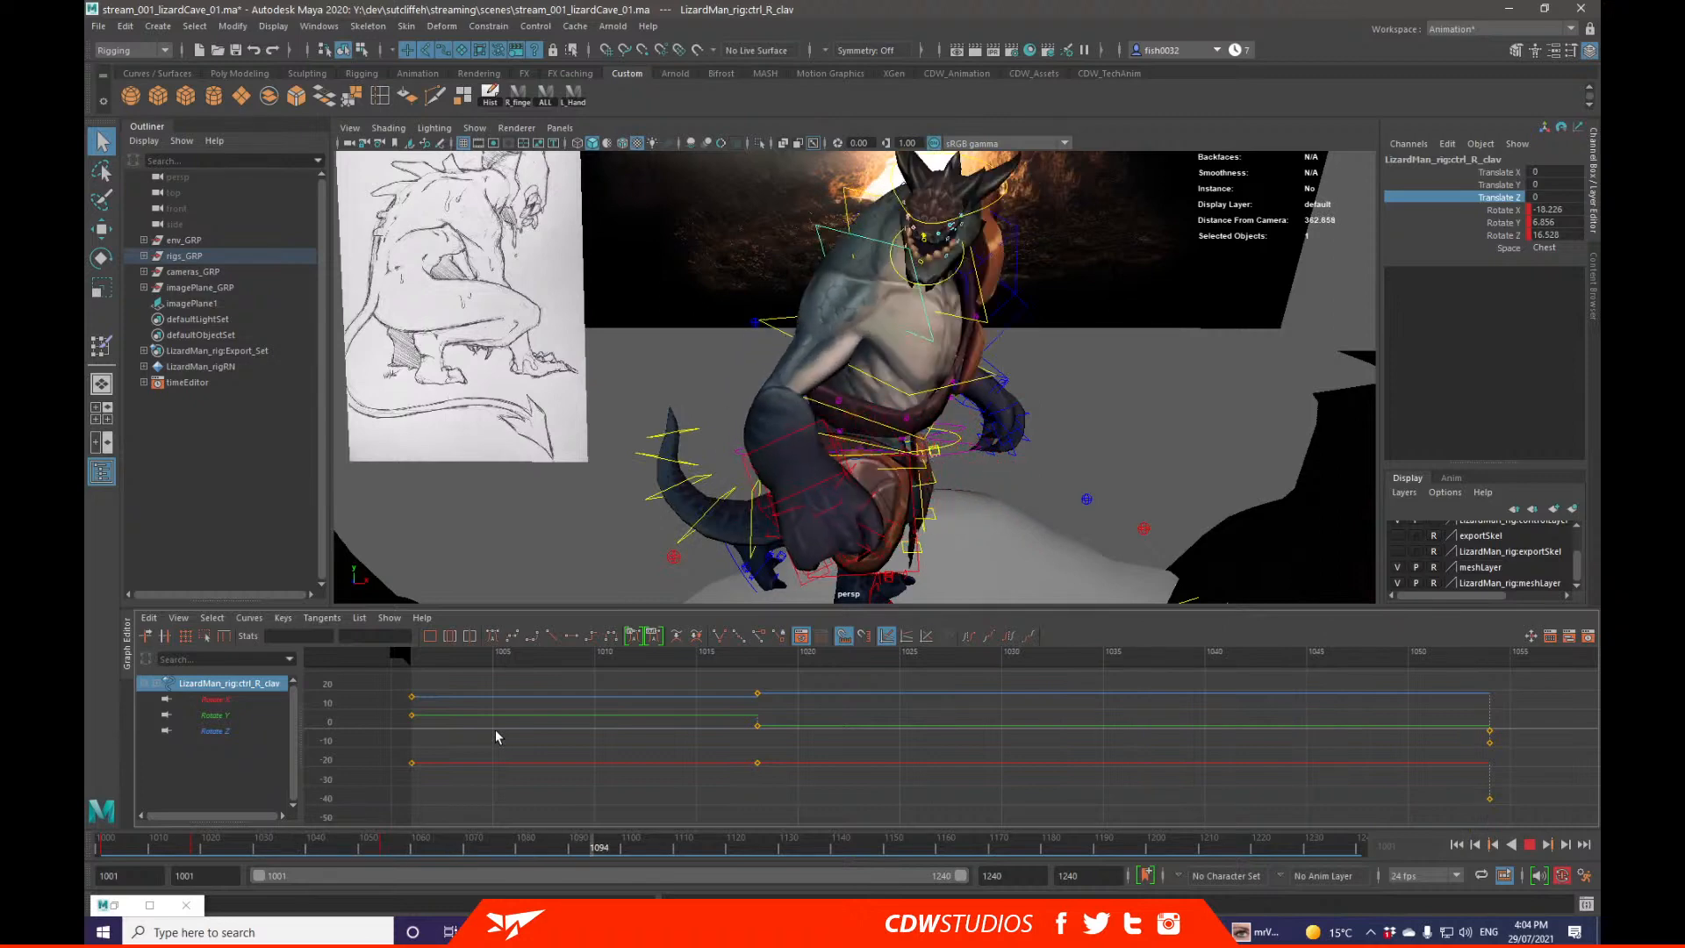
left_click(202, 850)
left_click(106, 841)
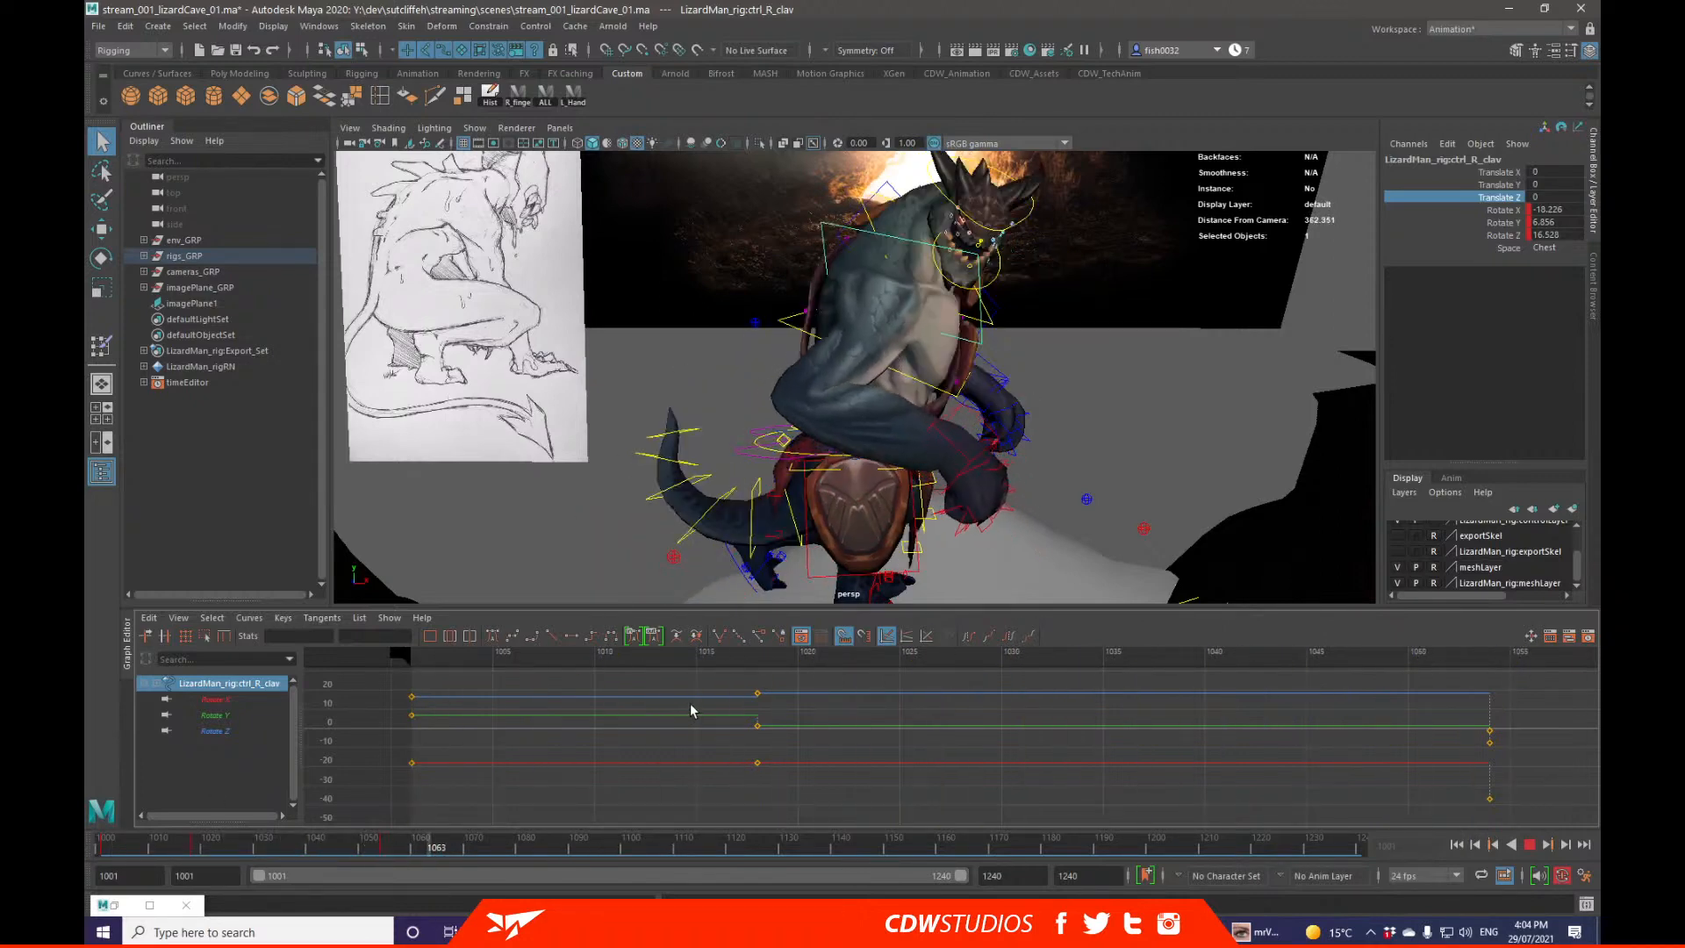
left_click_drag(104, 846, 82, 848)
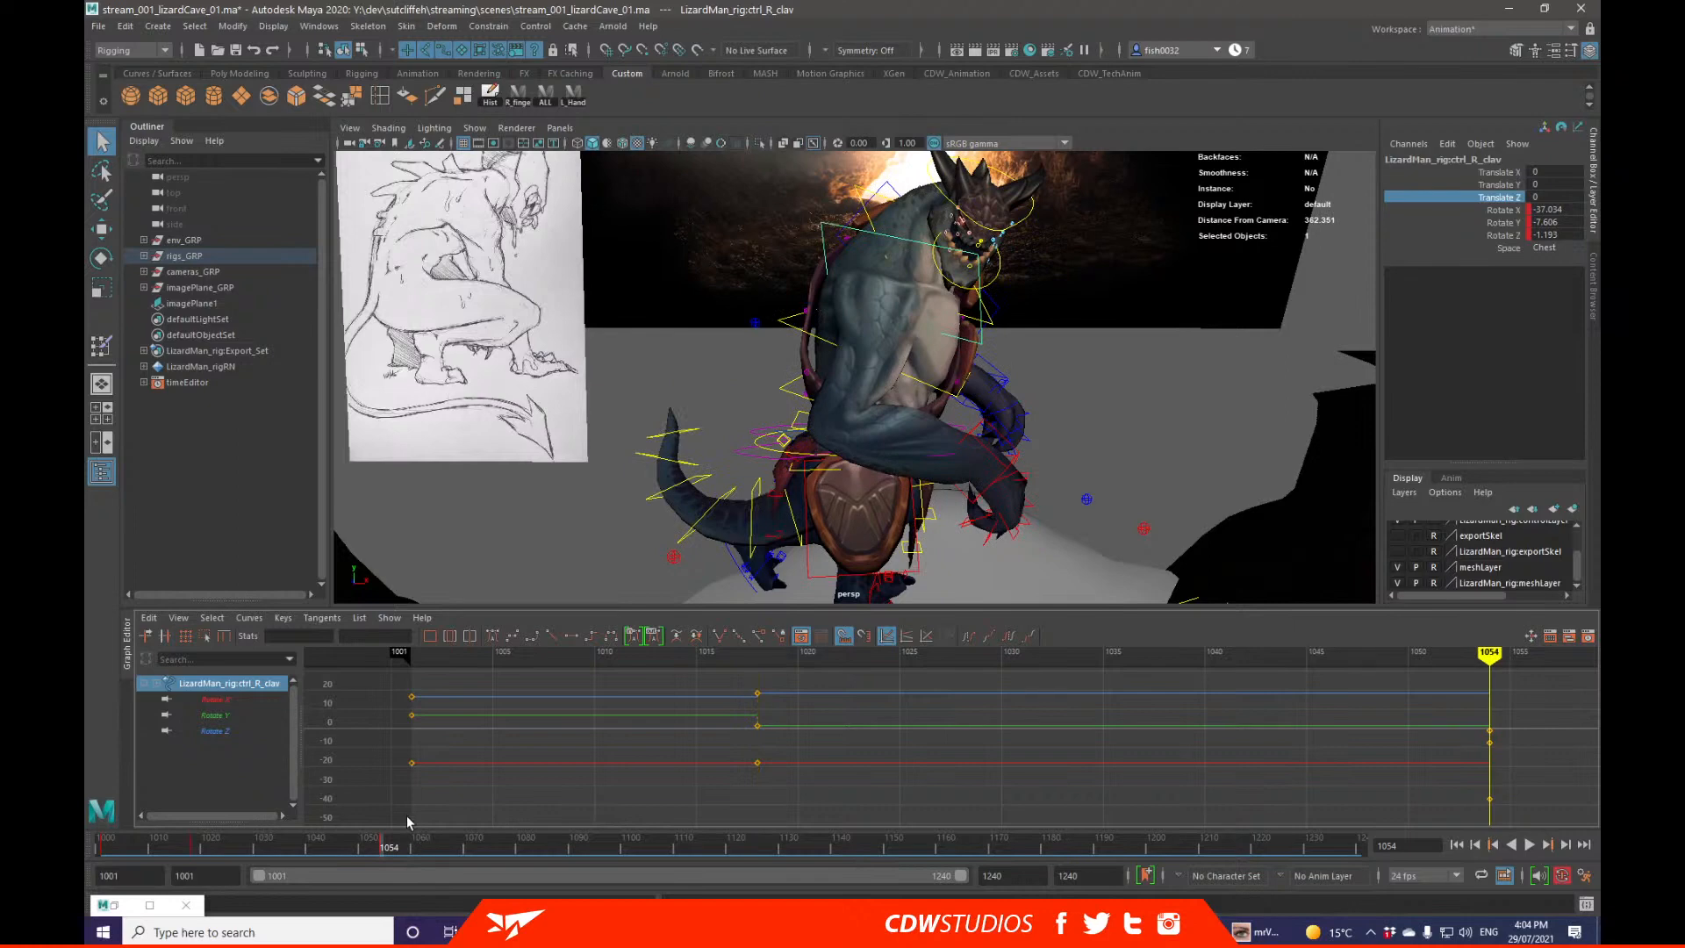
Step: At frame 1054, pose the right wrist IK control with translation about 273.7, 146.6, 221.6 and rotation about 92.4, 4.9, -56.5
left_click(1005, 468)
left_click_drag(1011, 514, 836, 456, "alt")
key("w")
key("e")
left_click_drag(937, 439, 871, 485)
key("q")
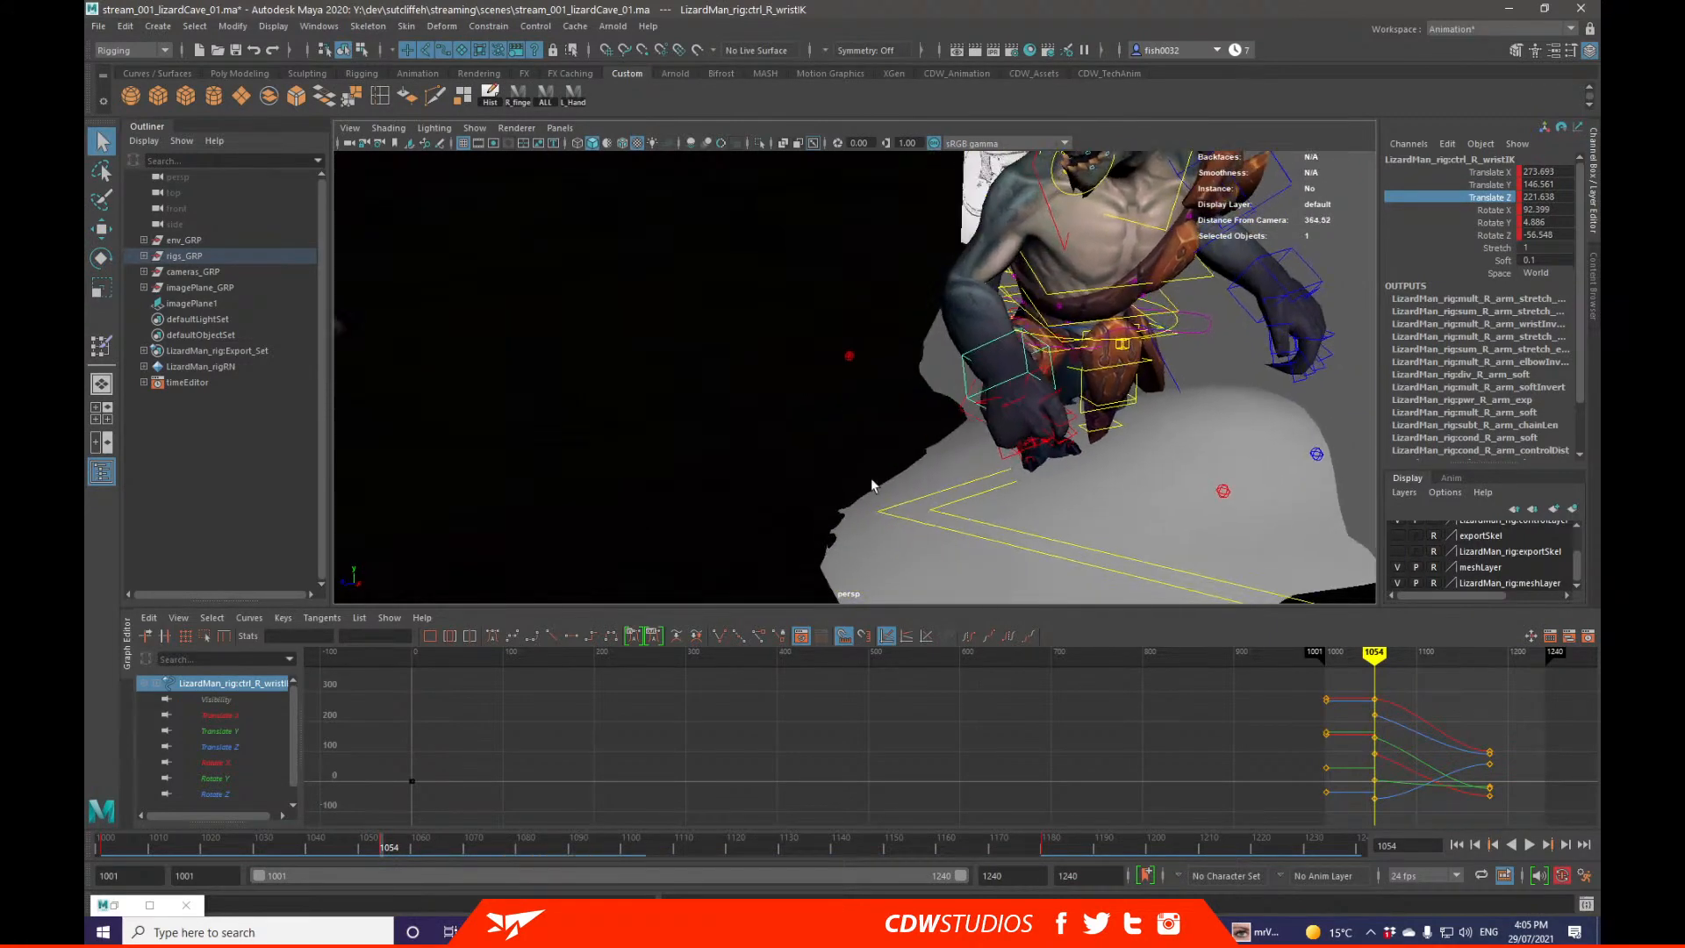
Step: Set the right wrist IK control's animation curves to stepped tangents and play back the blocking
left_click(651, 637)
key("alt+v")
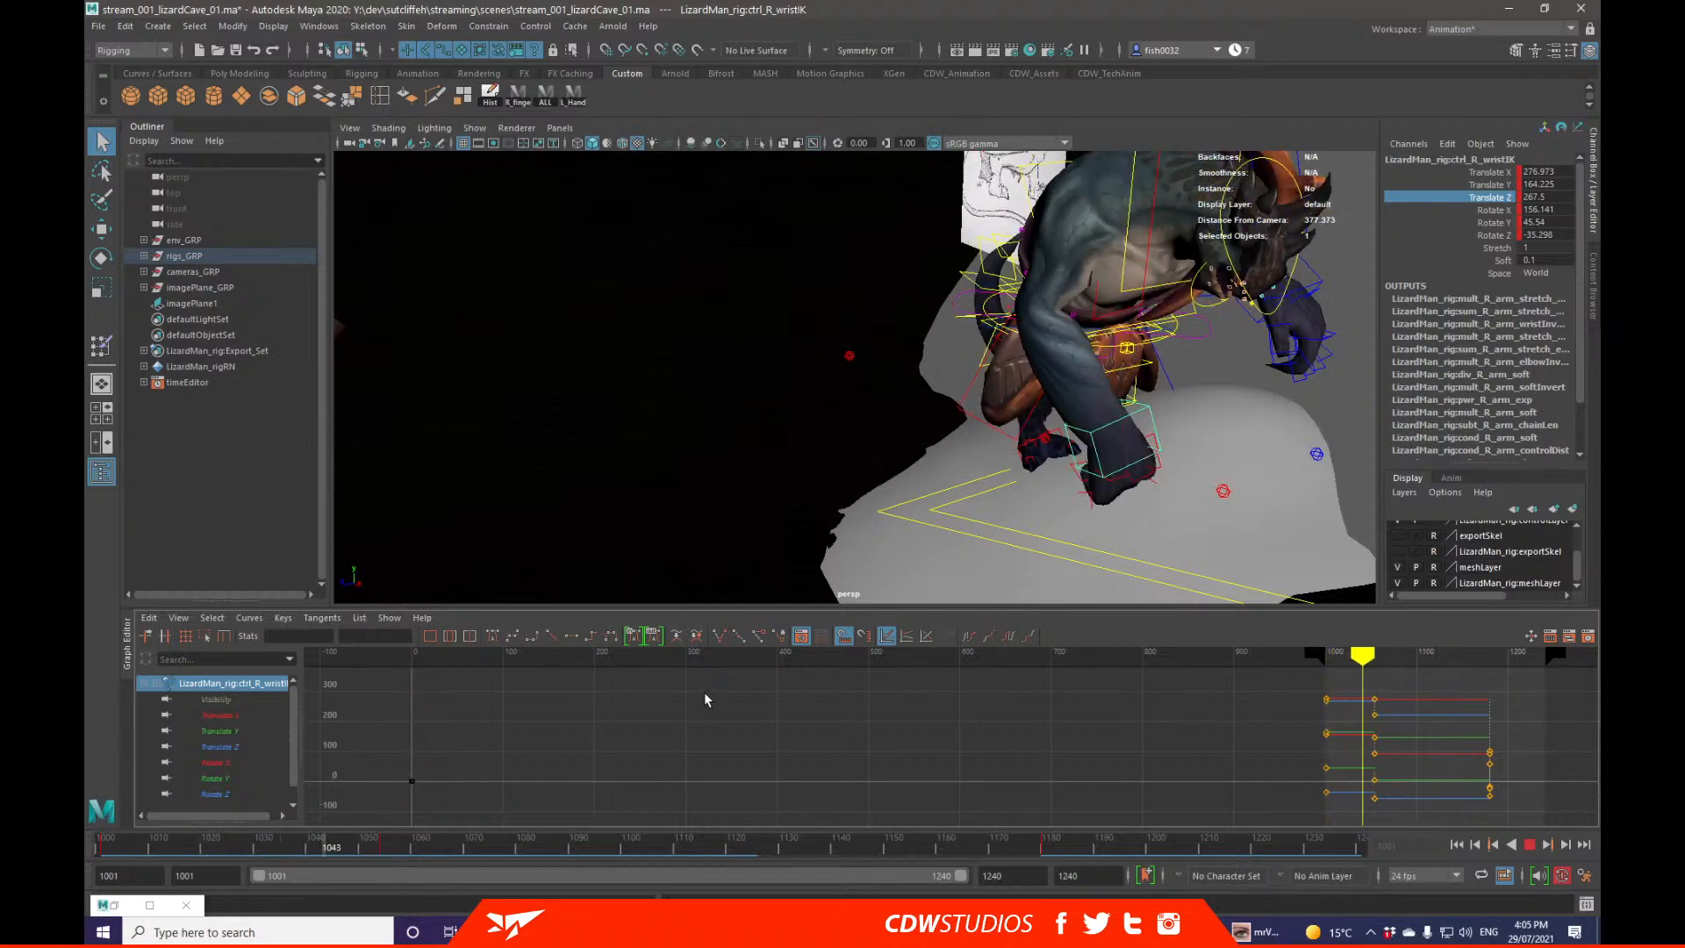
key("alt+v")
Step: Rotate the jaw control at frame 1054 to about 15.1 in Rotate Z
left_click_drag(948, 351, 1036, 289, "alt")
middle_click_drag(1035, 289, 1004, 416, "alt")
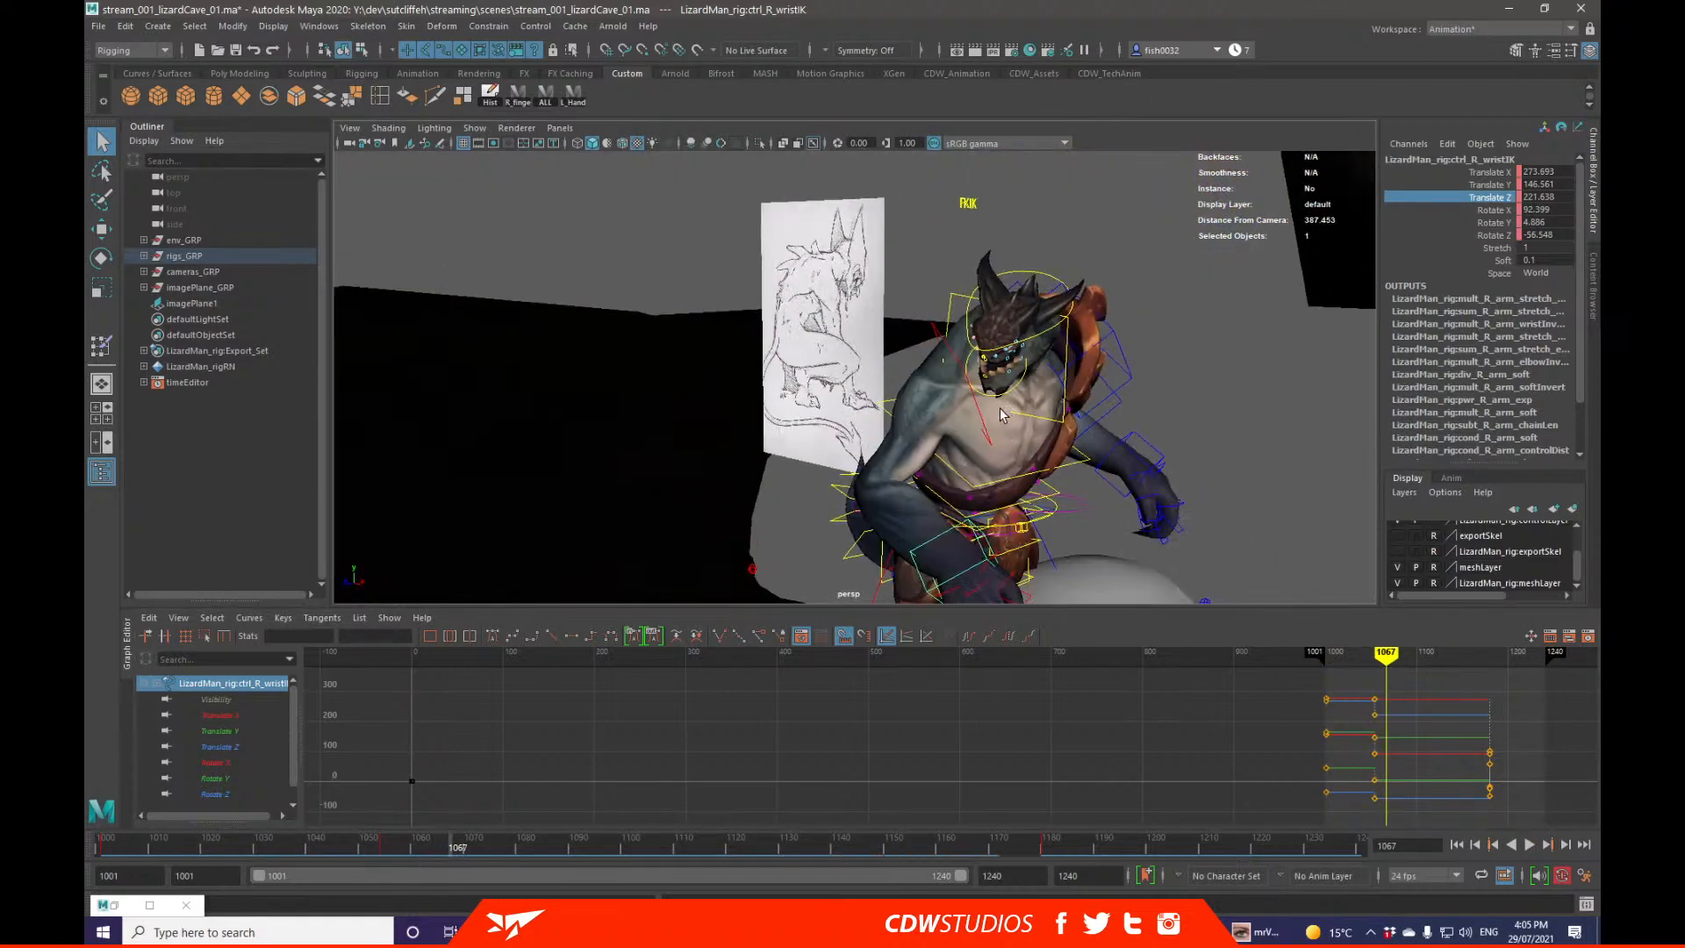
left_click(1005, 395)
left_click_drag(255, 844, 406, 829)
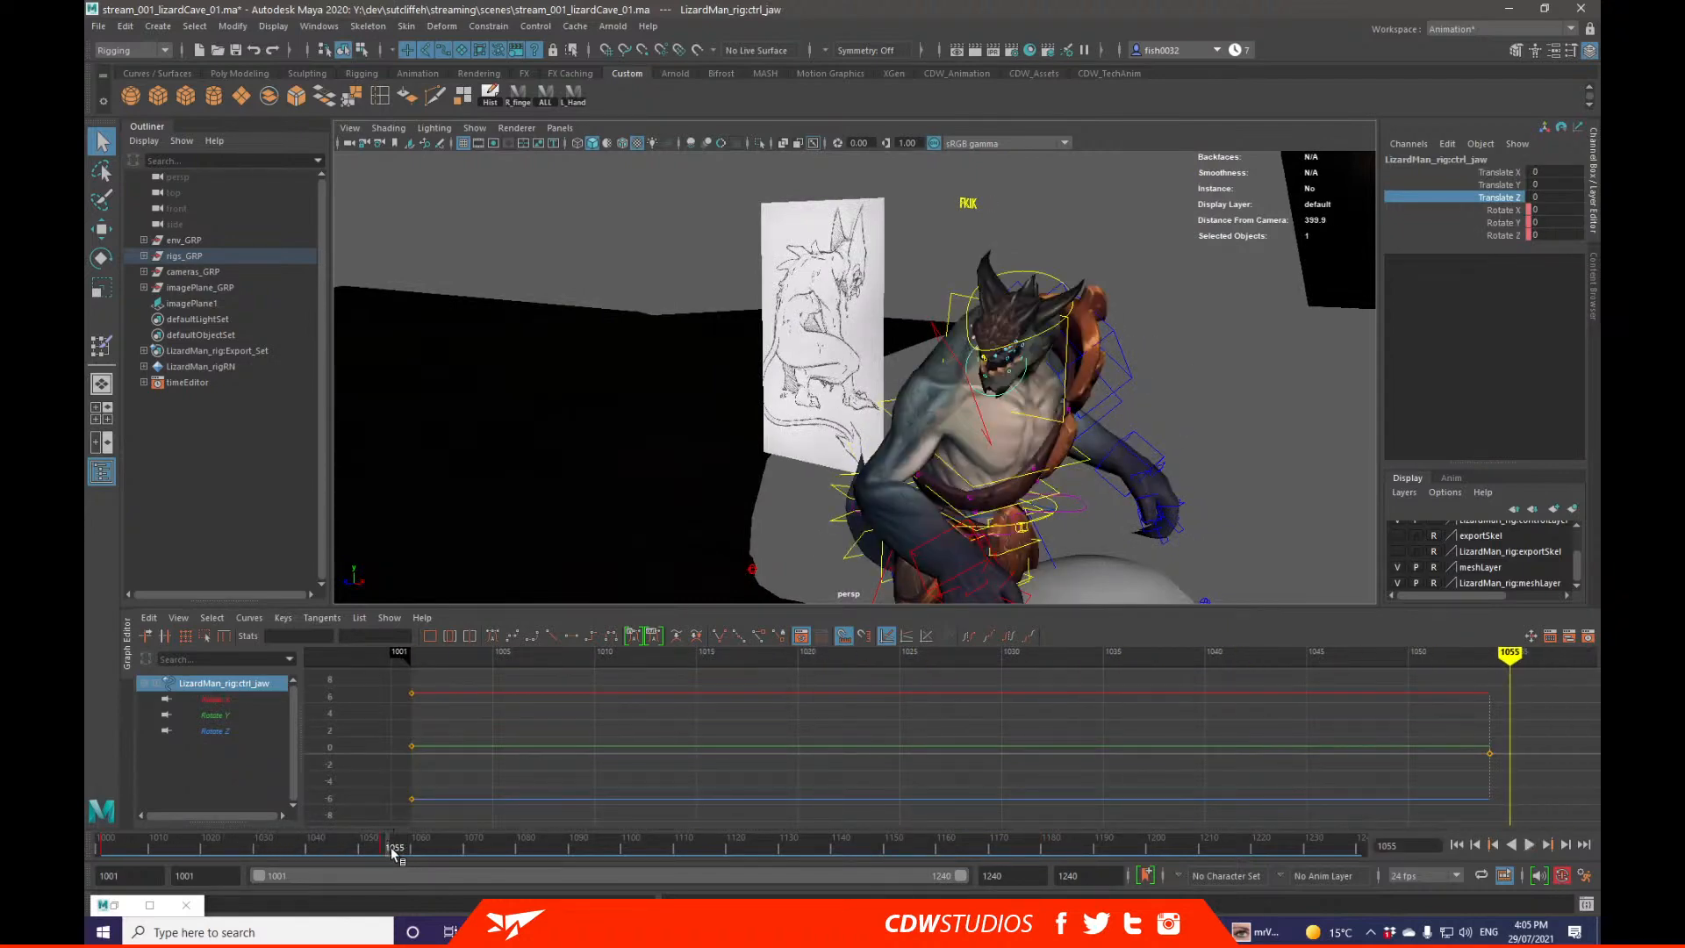
key("e")
left_click_drag(931, 384, 942, 397)
key("q")
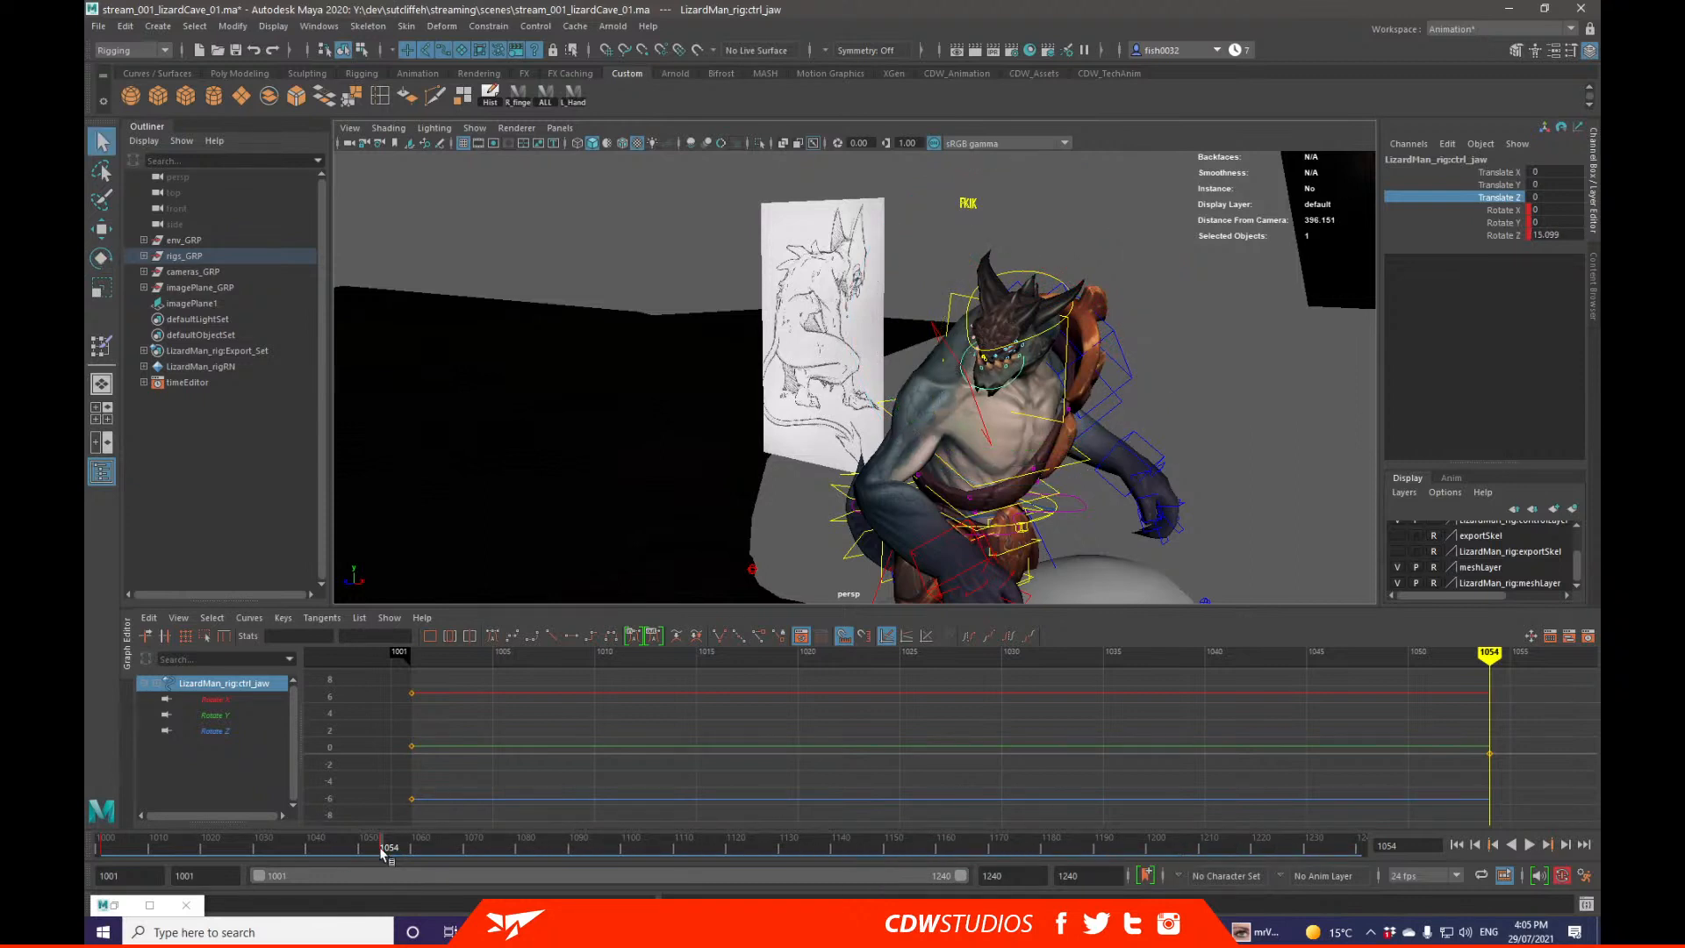
Step: Play back and scrub the blocking around frame 1054 to review the jaw change
key("alt+v")
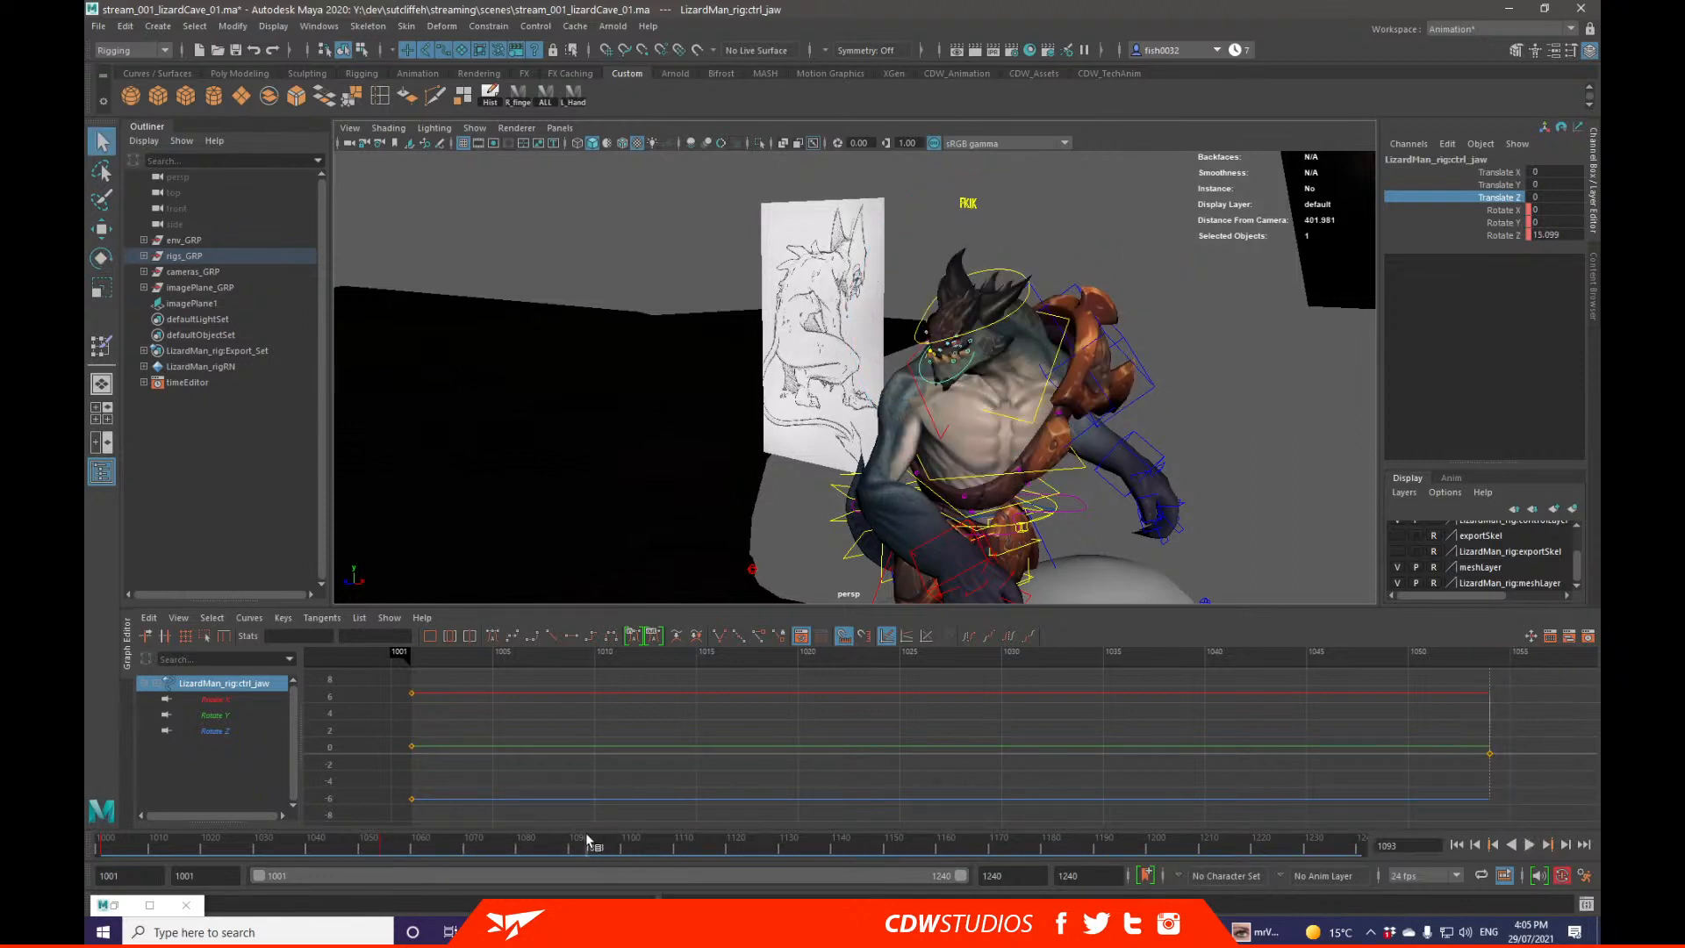
left_click_drag(594, 856, 84, 861)
key("alt+v")
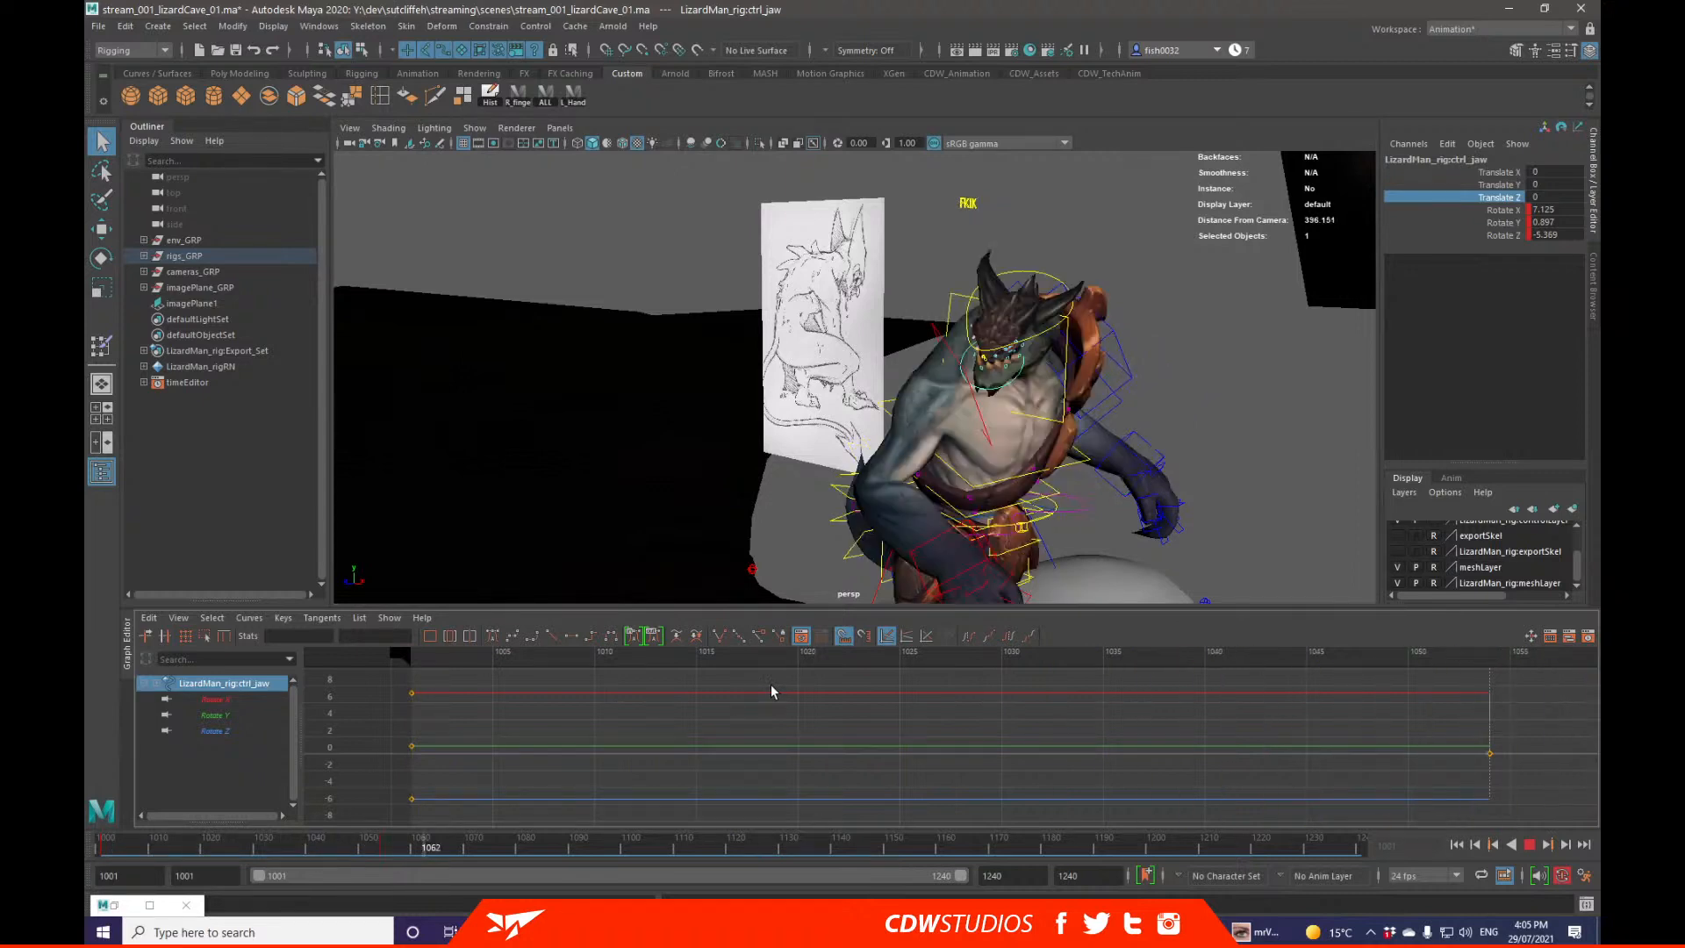
key("alt+v")
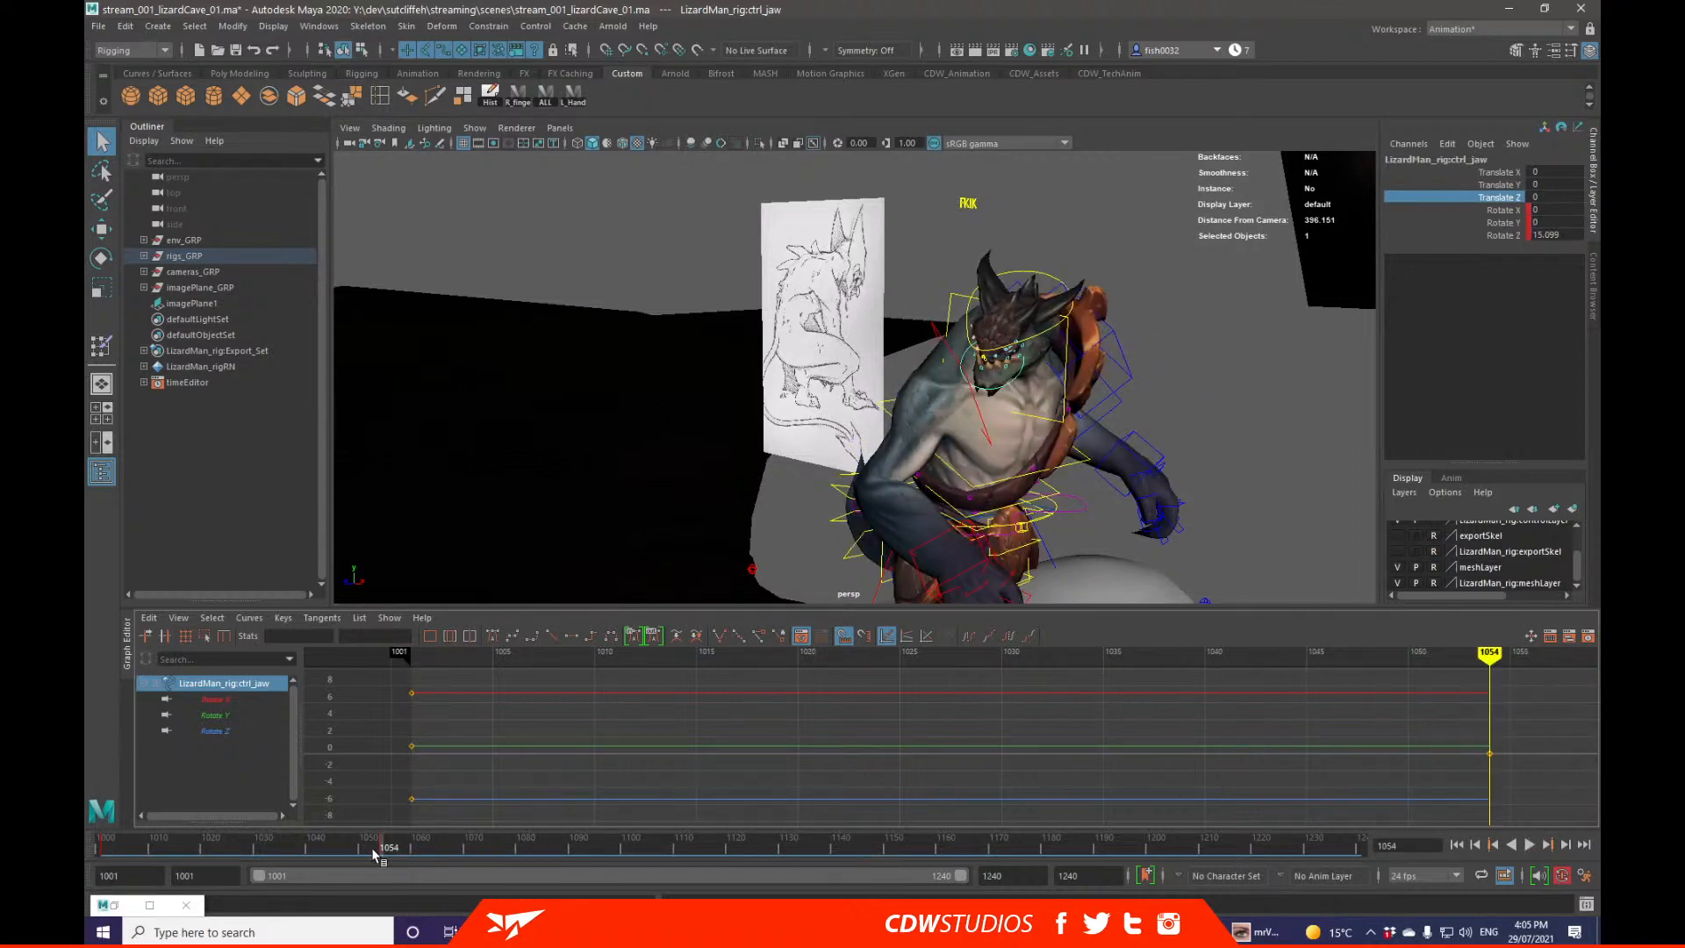
key("alt+v")
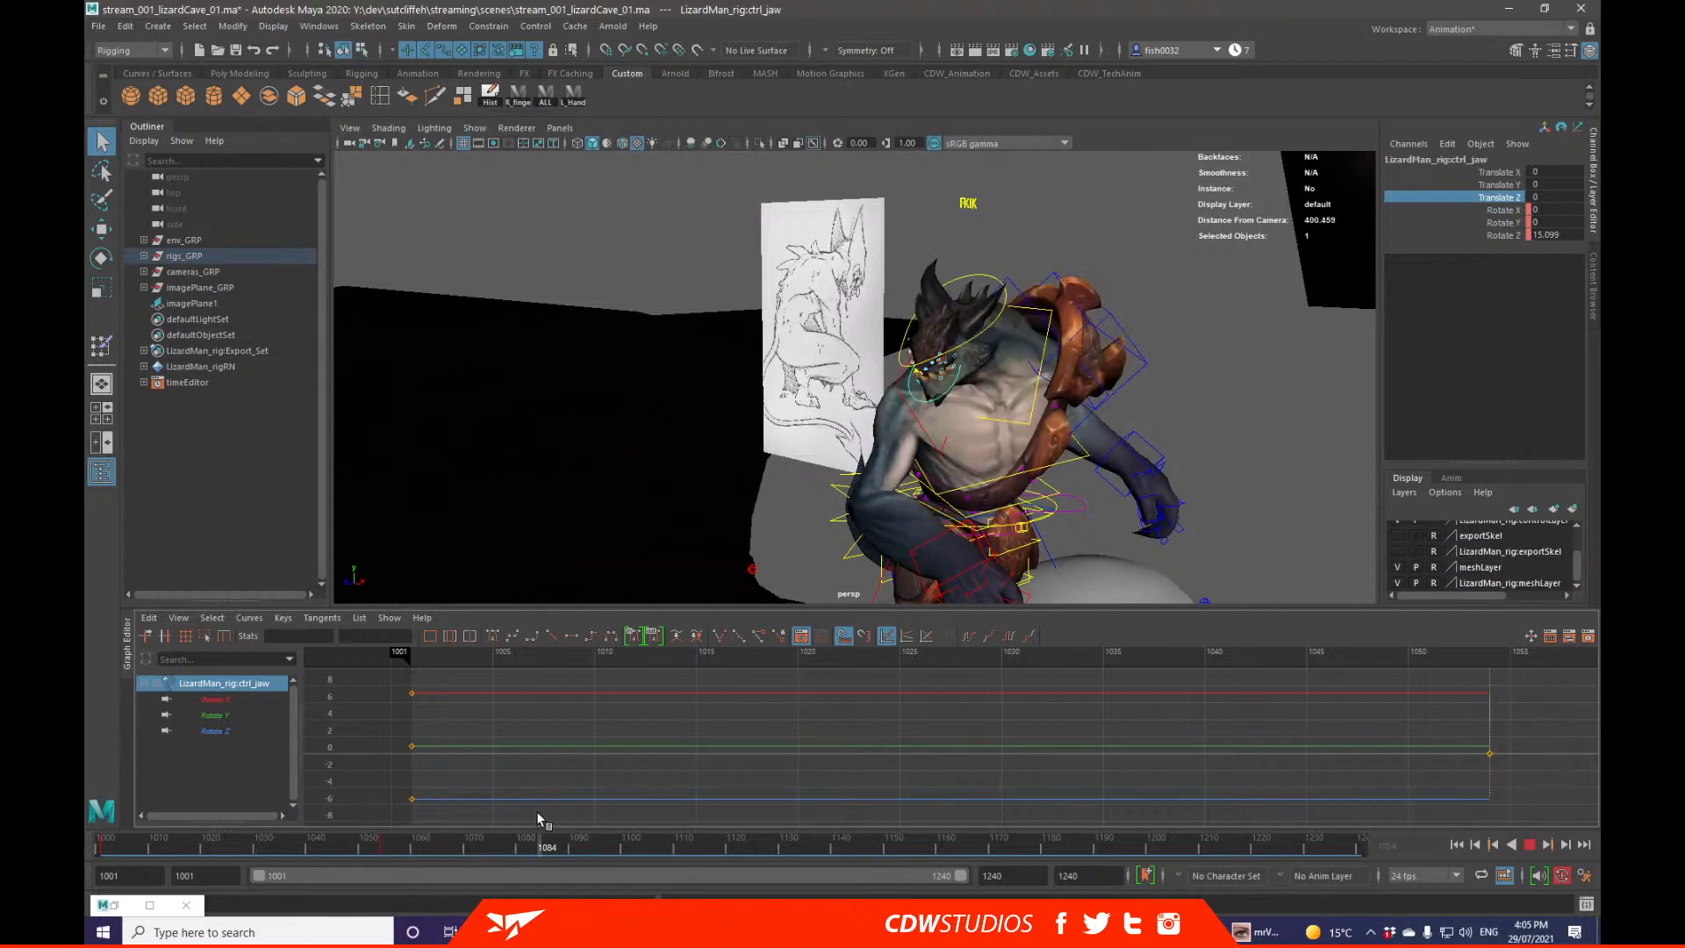
key("alt+v")
Step: Delete the spine03 FK control's extra keys just after frame 1084 and play back the blocking
left_click(1063, 469)
left_click_drag(1108, 496, 1015, 405, "alt")
key("alt+period")
key("alt+period")
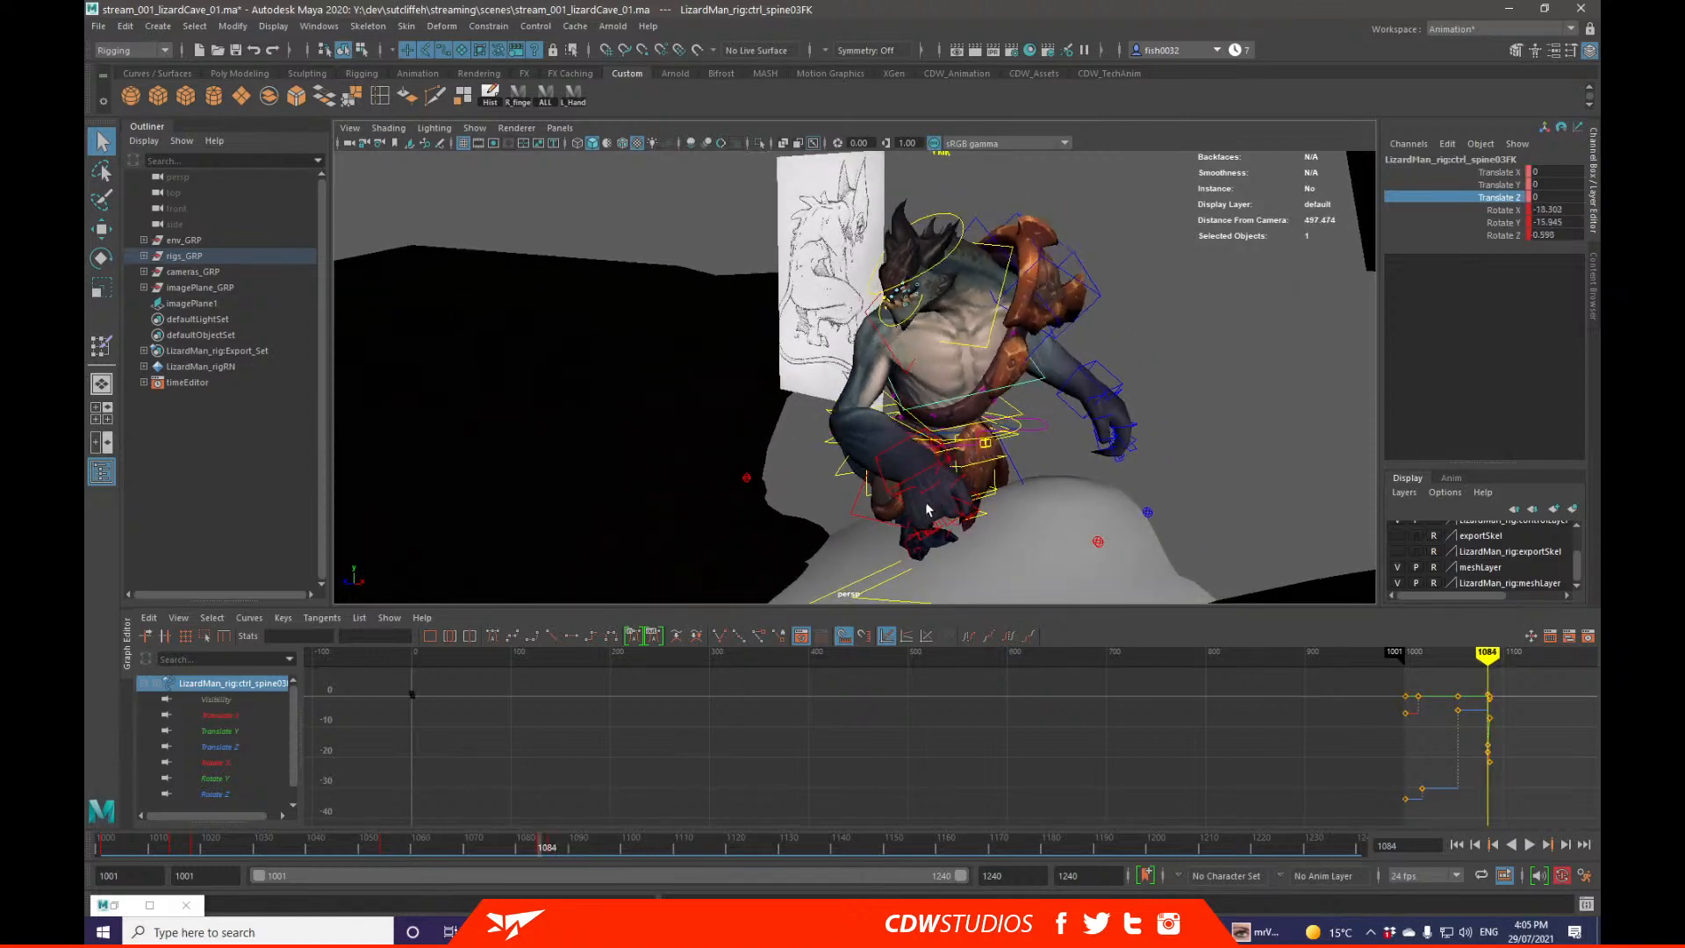
right_click(641, 841)
left_click(702, 590)
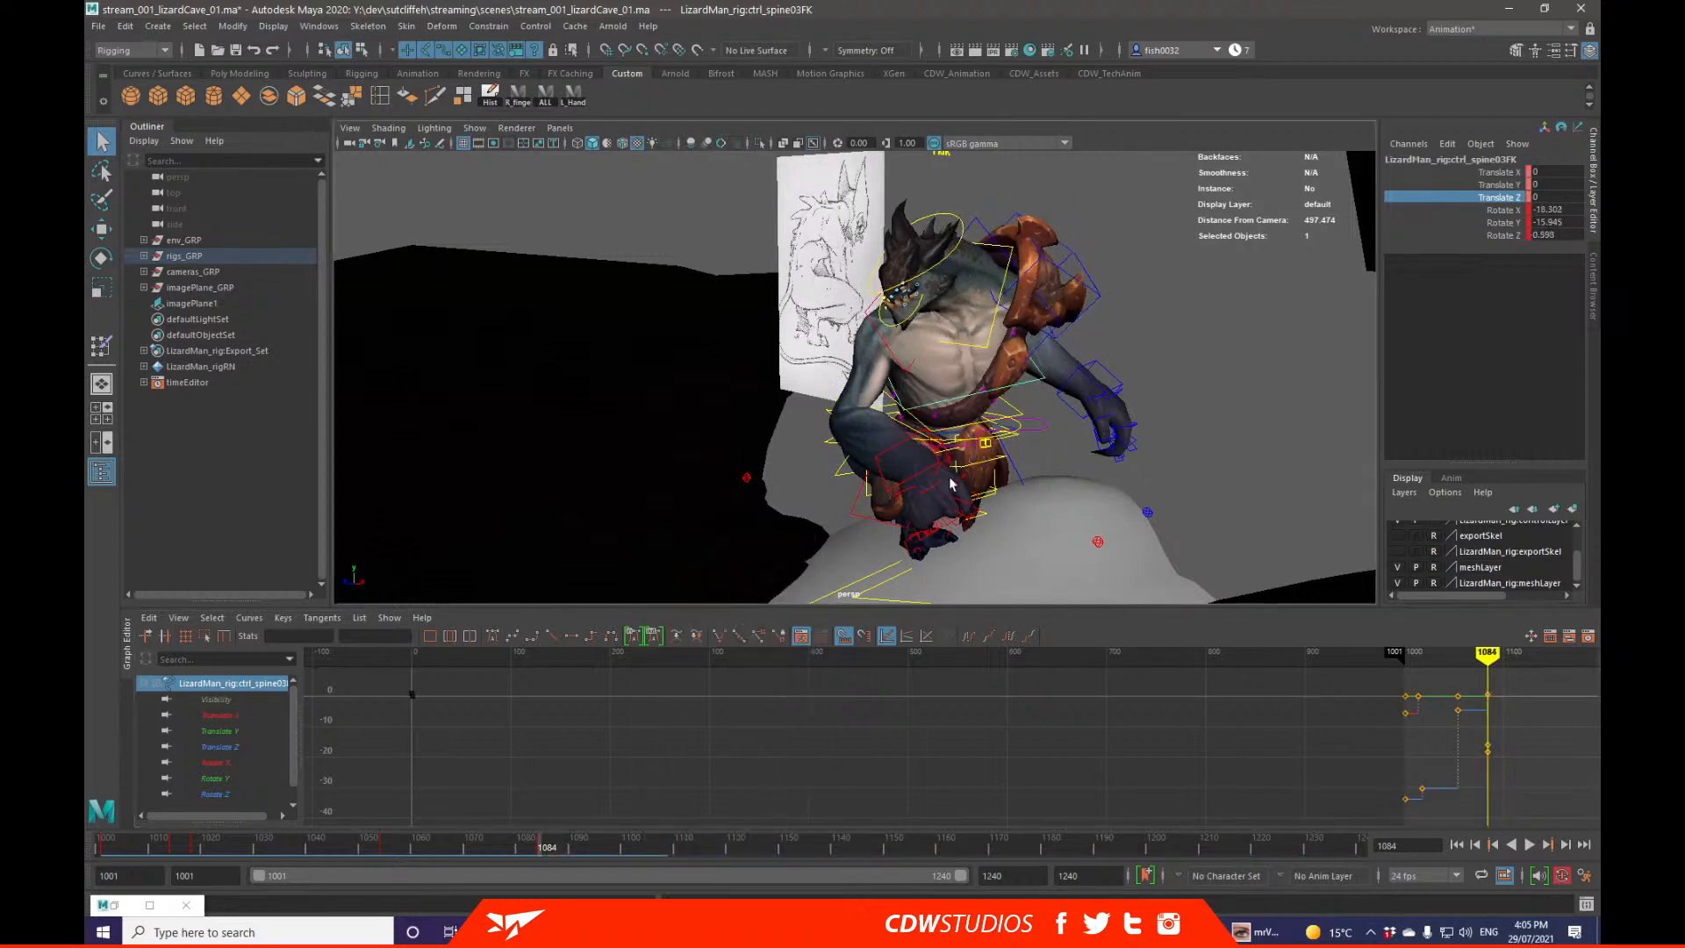
key("alt+v")
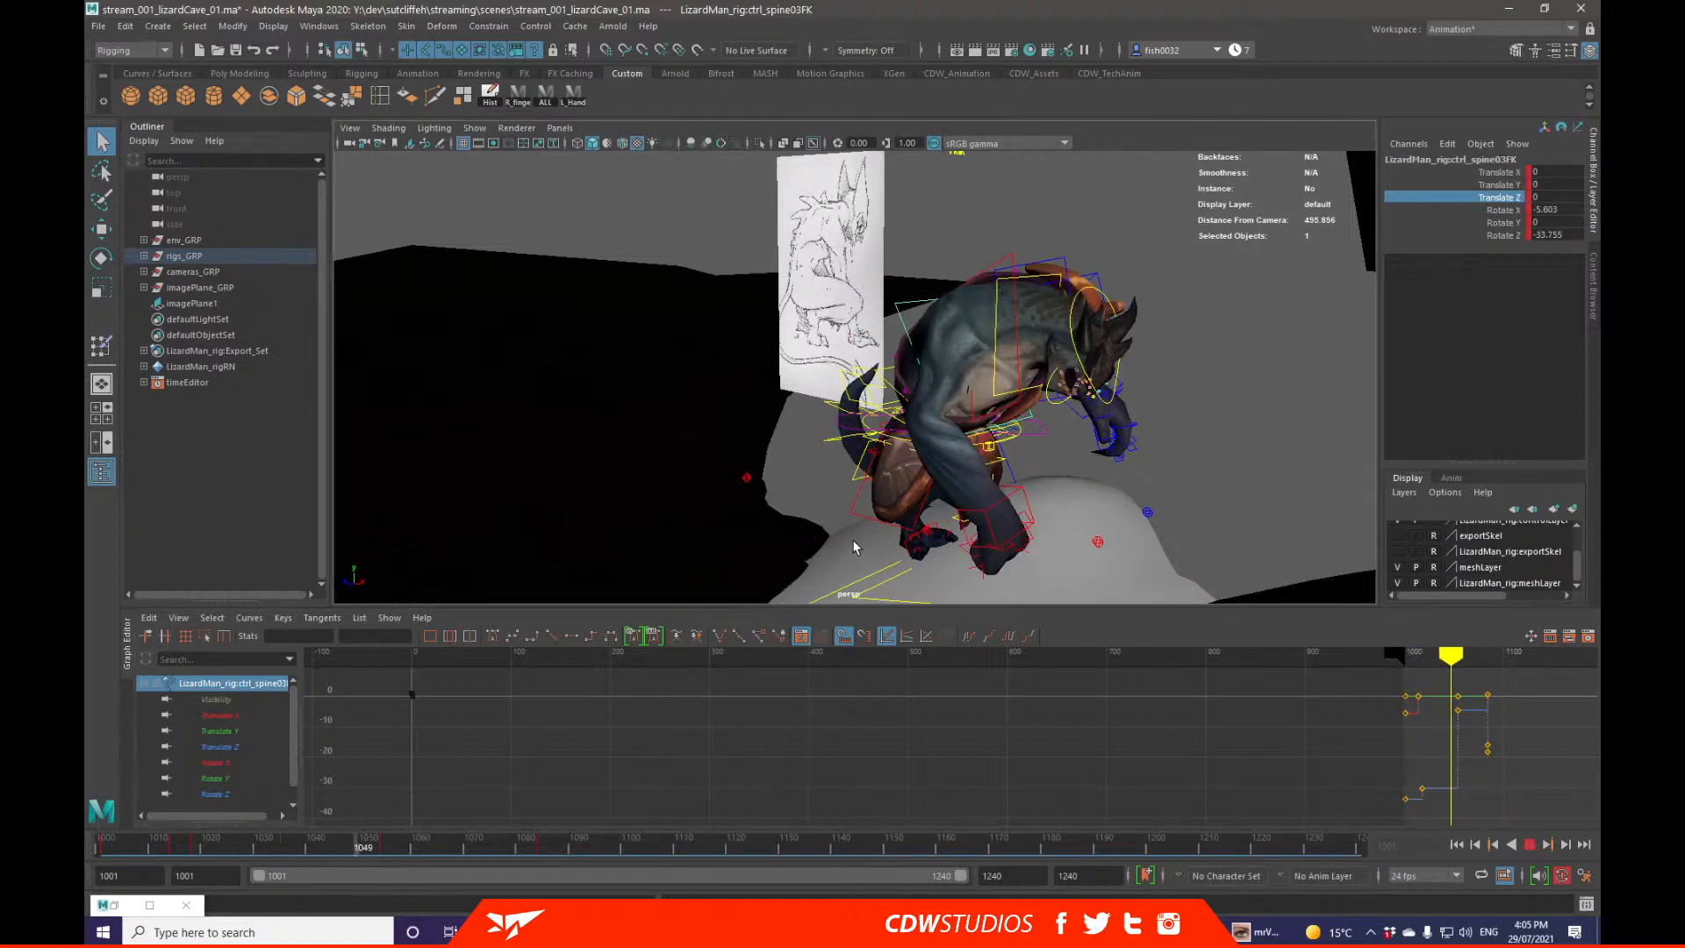
key("alt+v")
Step: Switch to mrViewer and study how the performer holds the pole in the reference footage
key("alt+Tab")
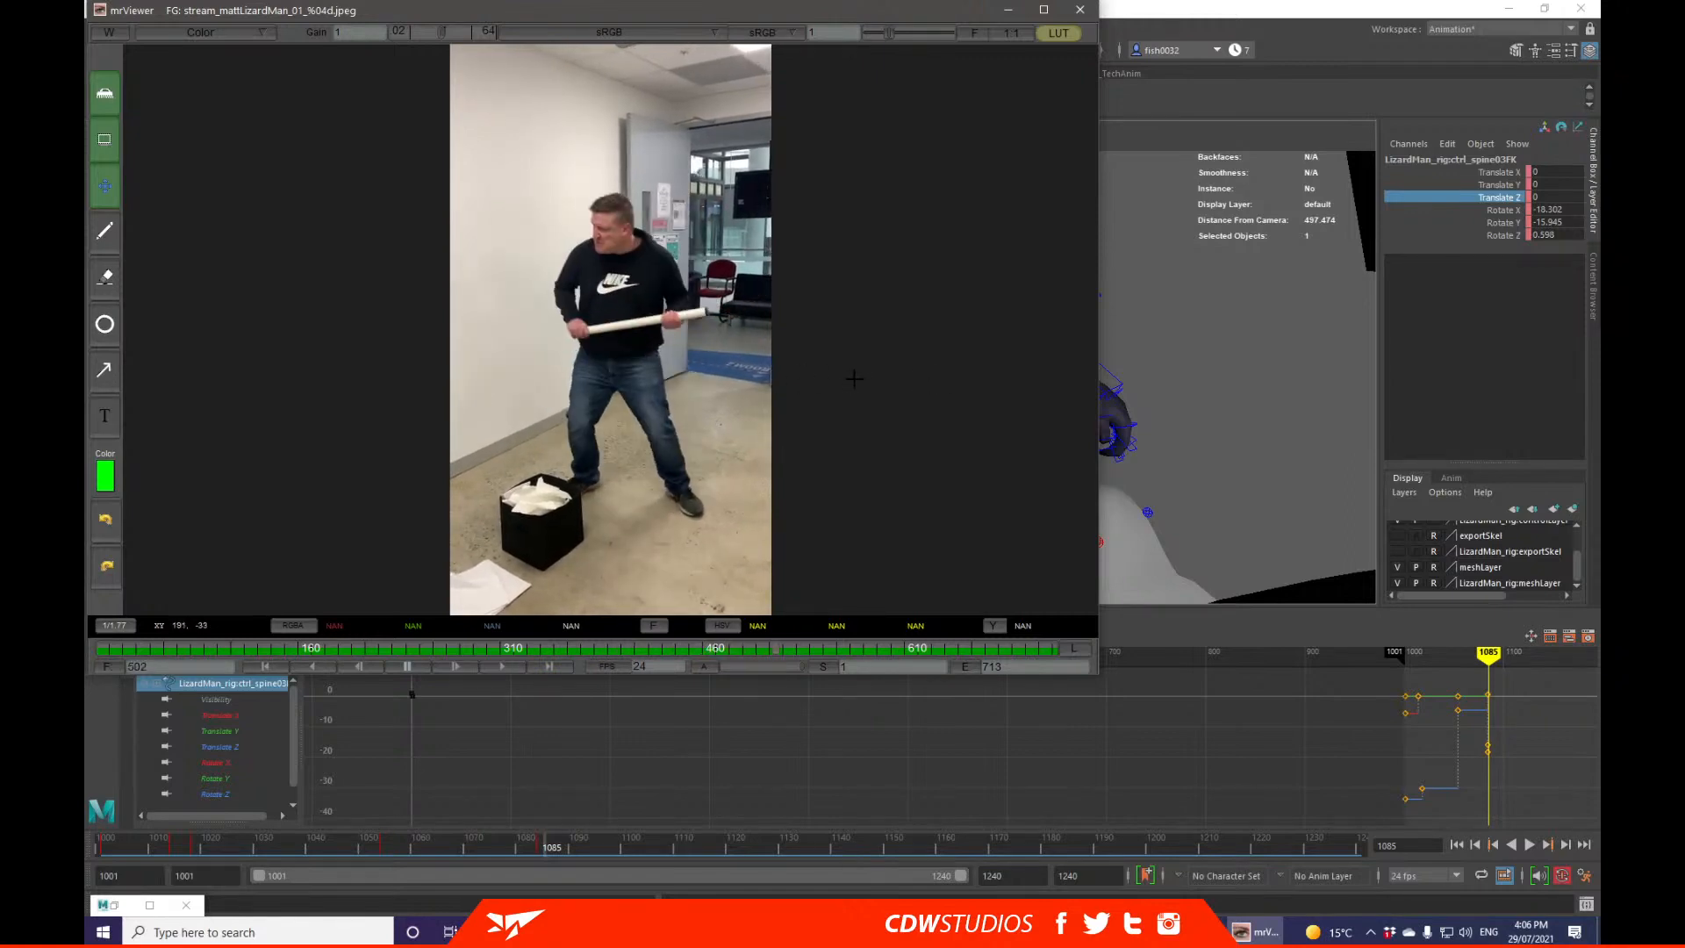
scroll(694, 277, "up", 3)
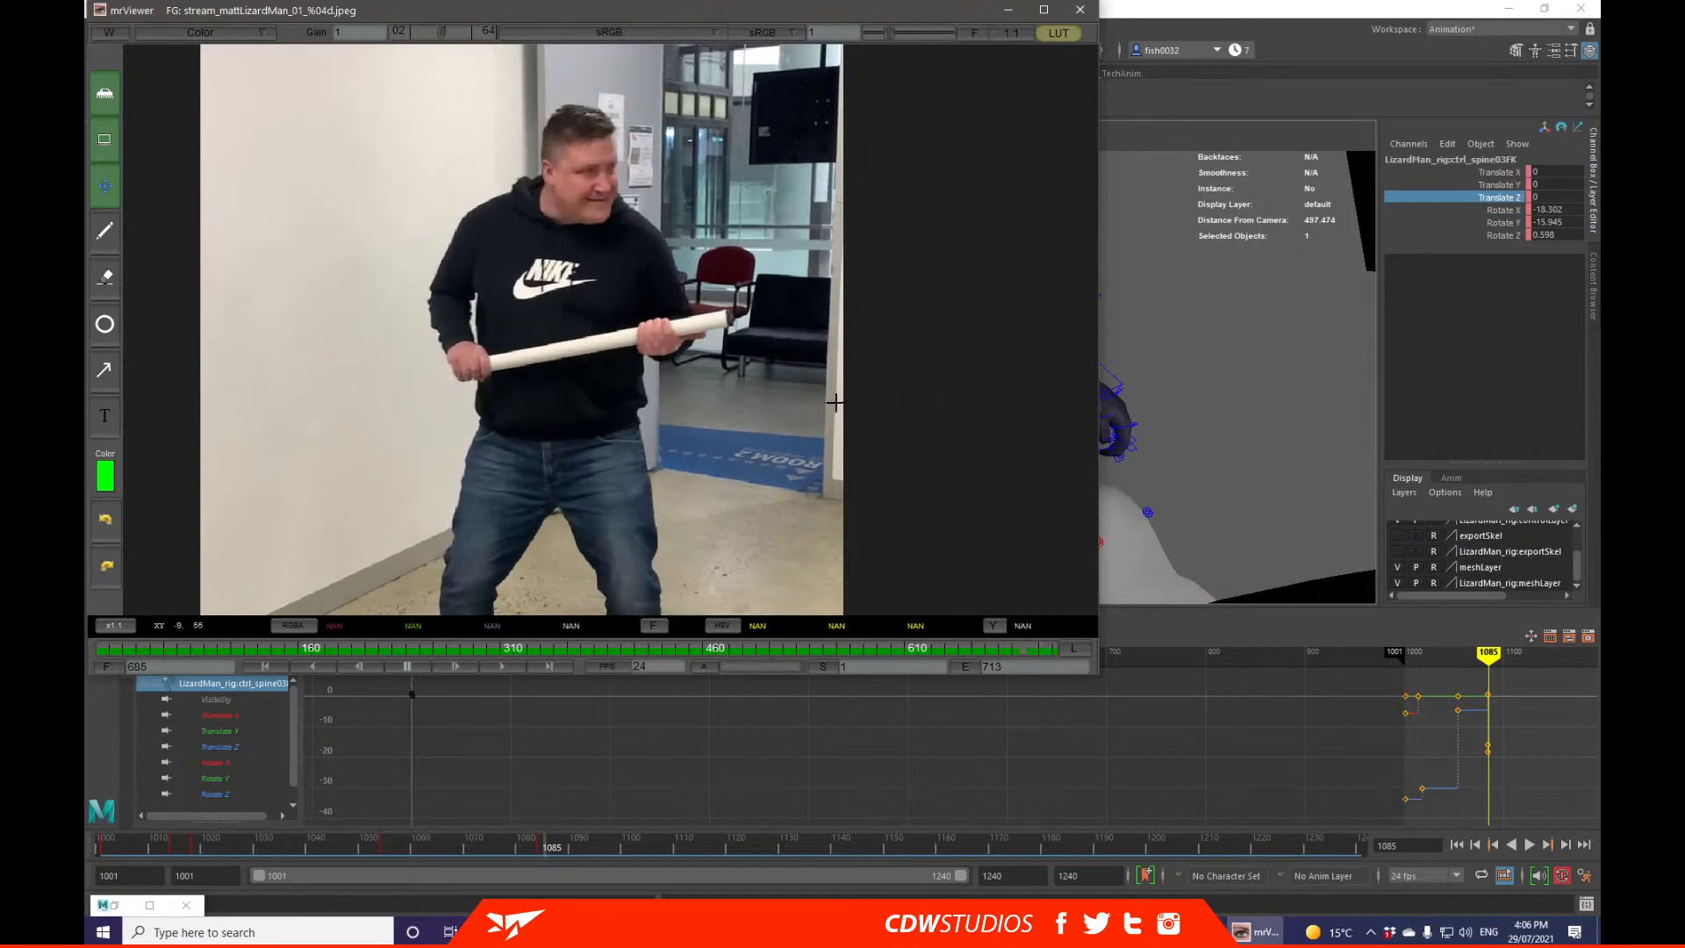
key("f")
left_click_drag(527, 229, 348, 289)
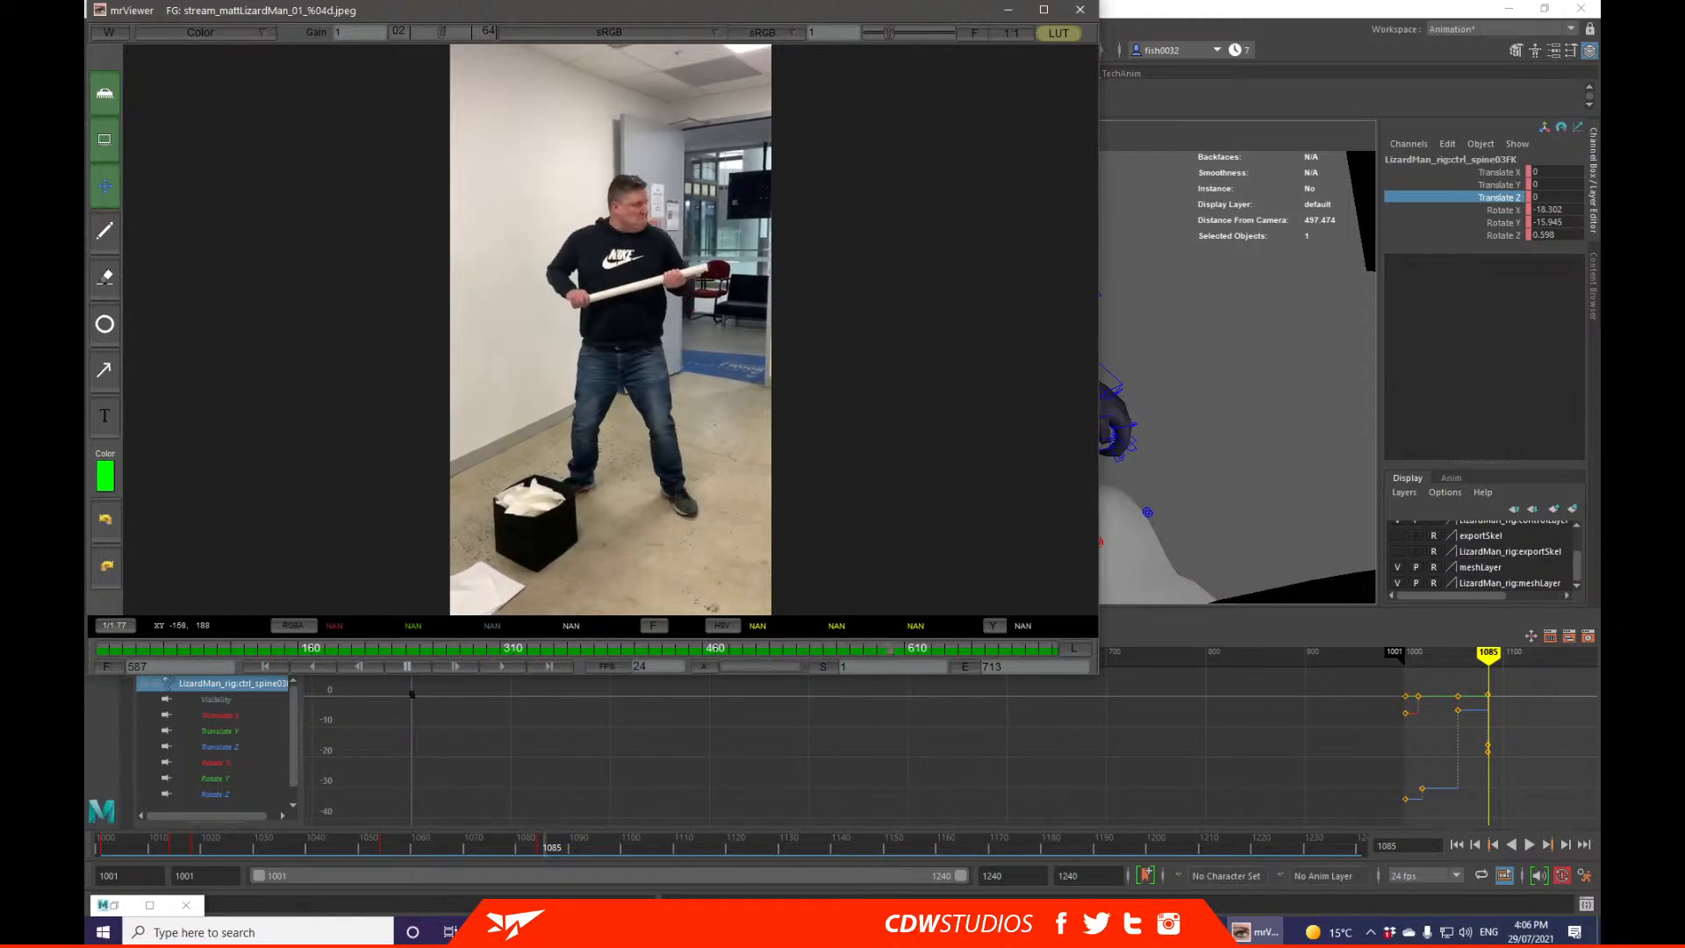
left_click(1008, 11)
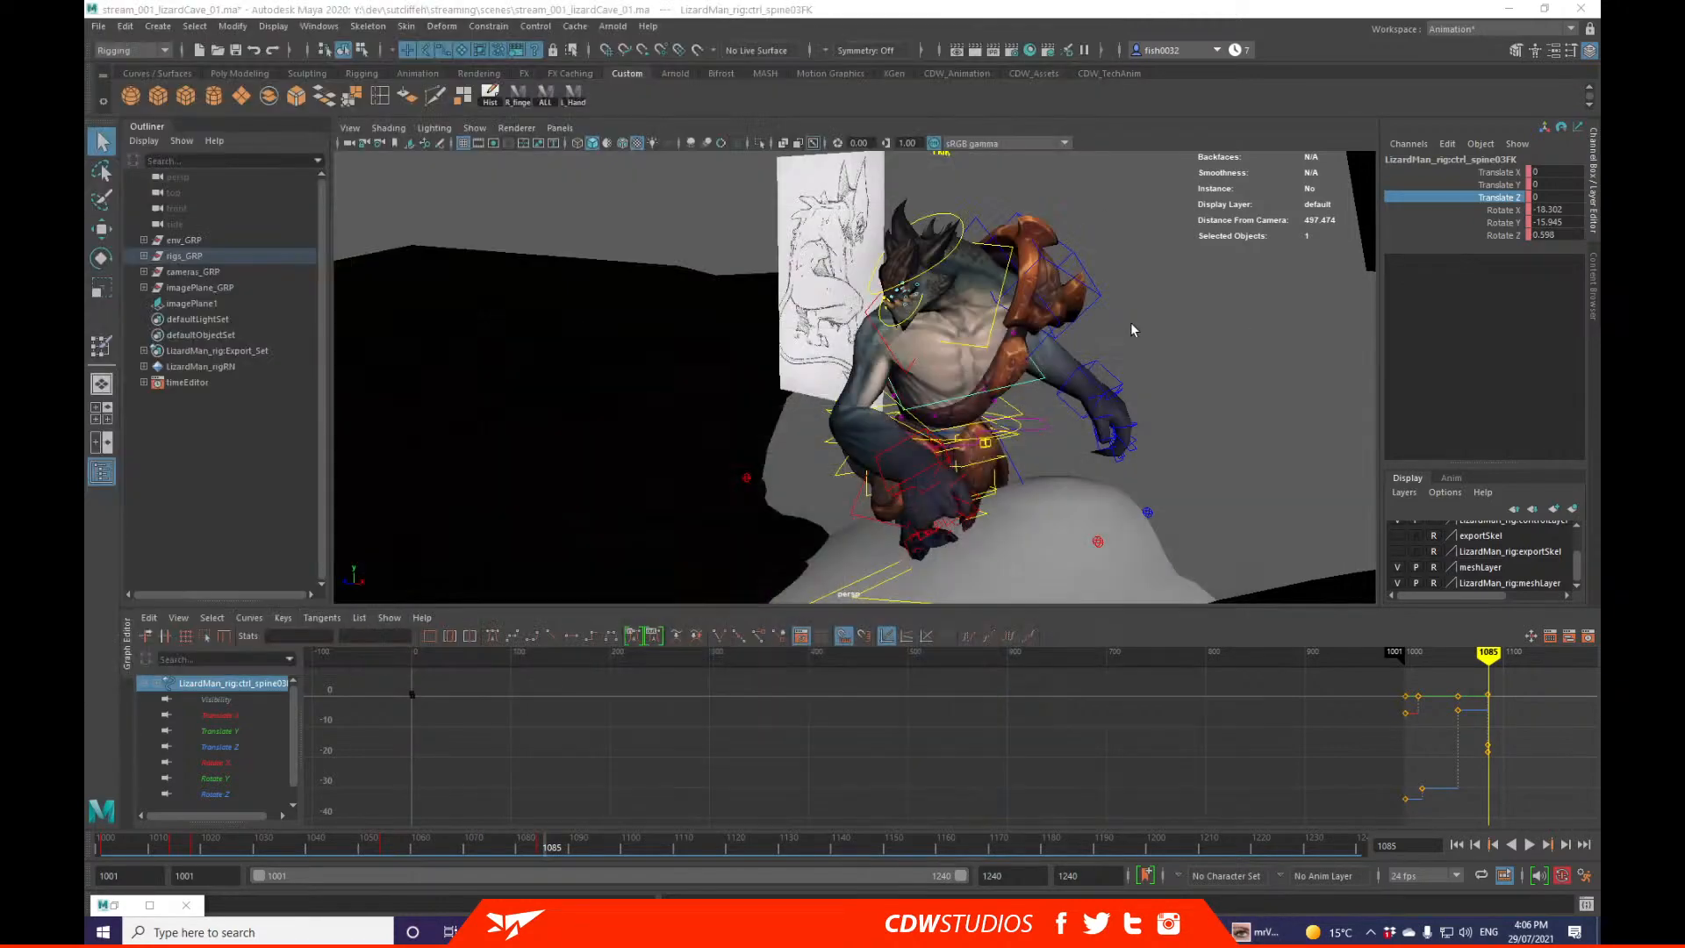
Step: Replay the blocking from frame 1001 in the perspective view, seen from the lizard man's side
left_click_drag(1131, 325, 936, 529, "alt")
left_click_drag(471, 861, 101, 849)
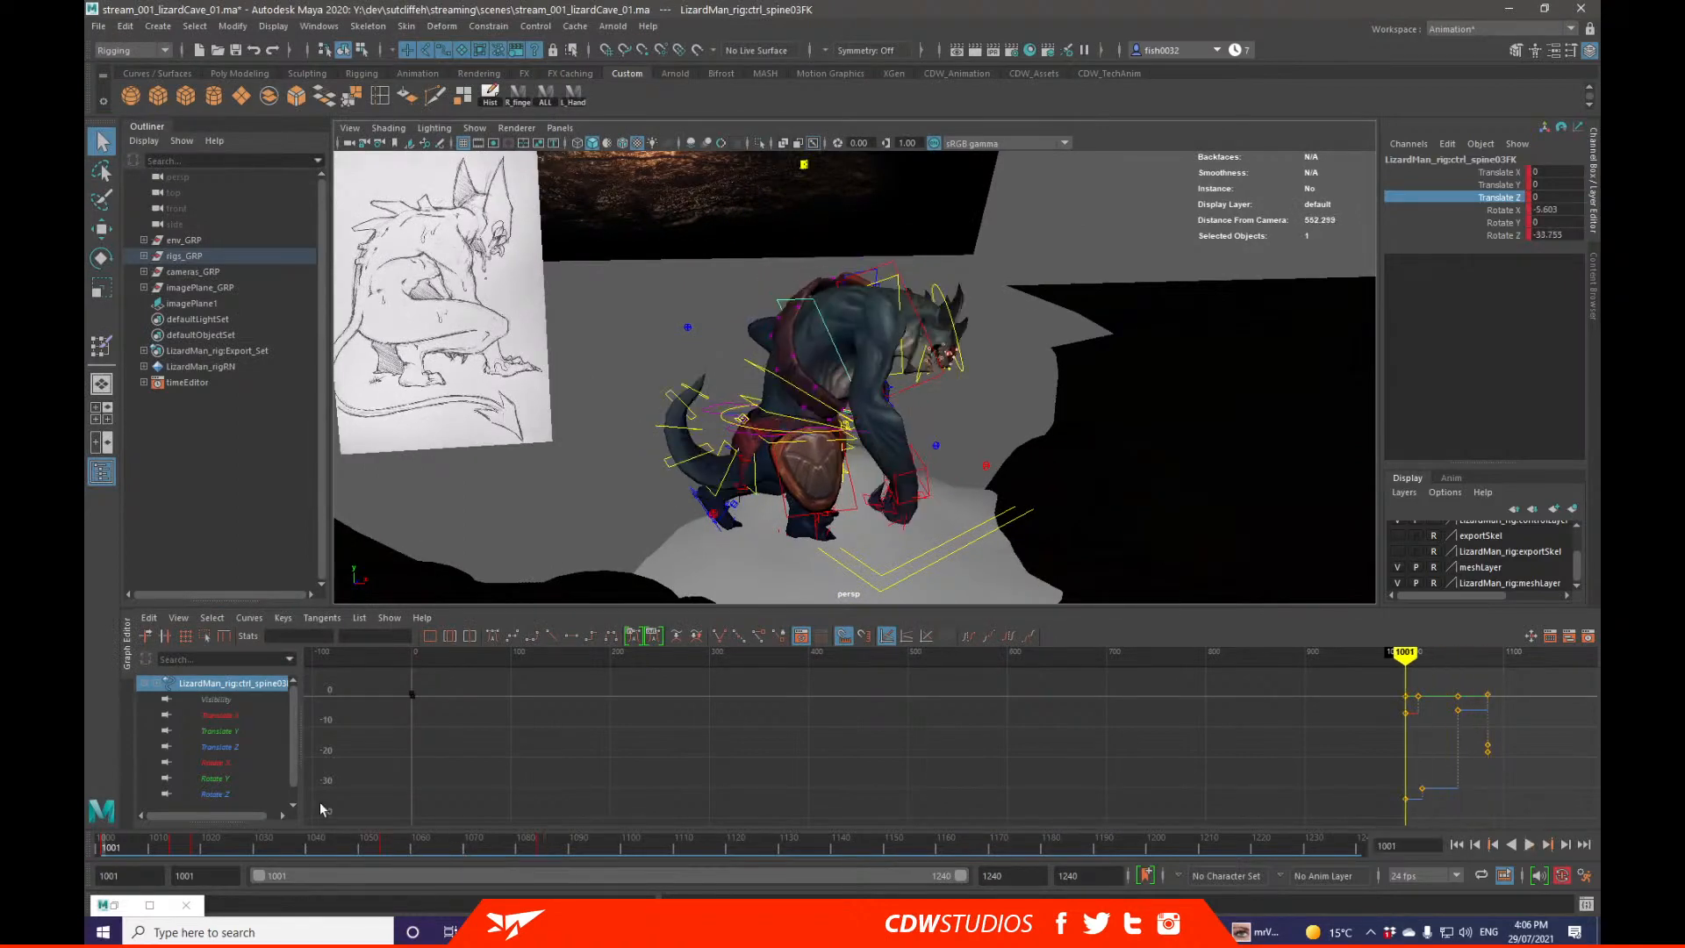
key("alt+v")
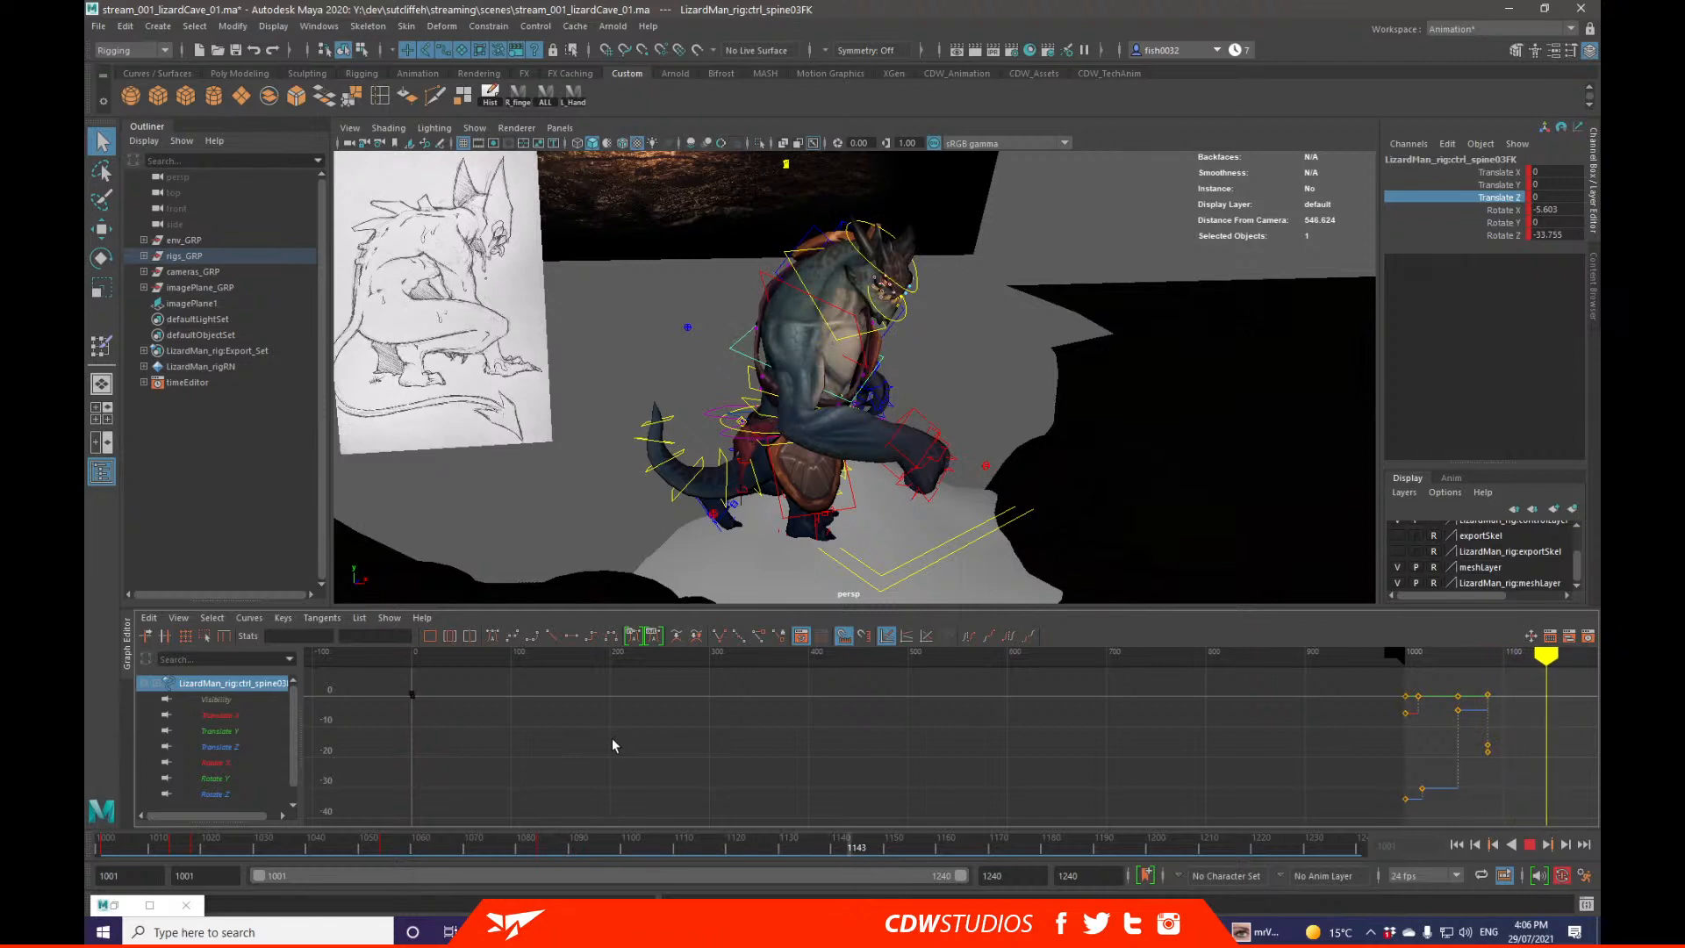
key("alt+v")
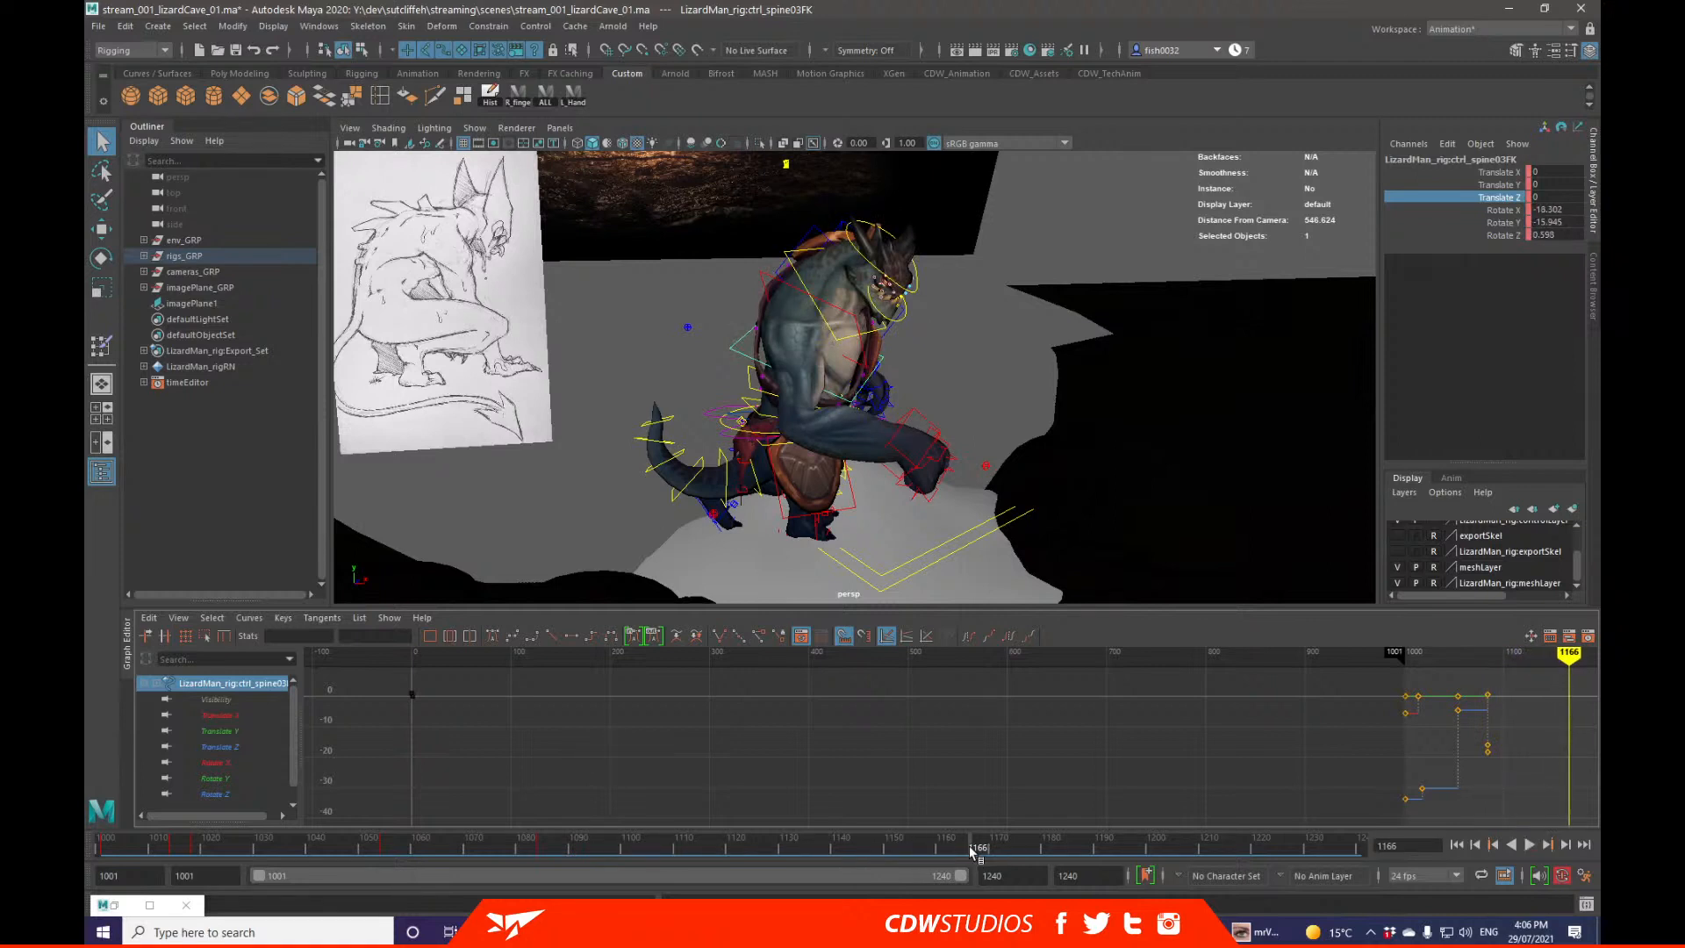
key("alt+v")
left_click_drag(1016, 864, 105, 847)
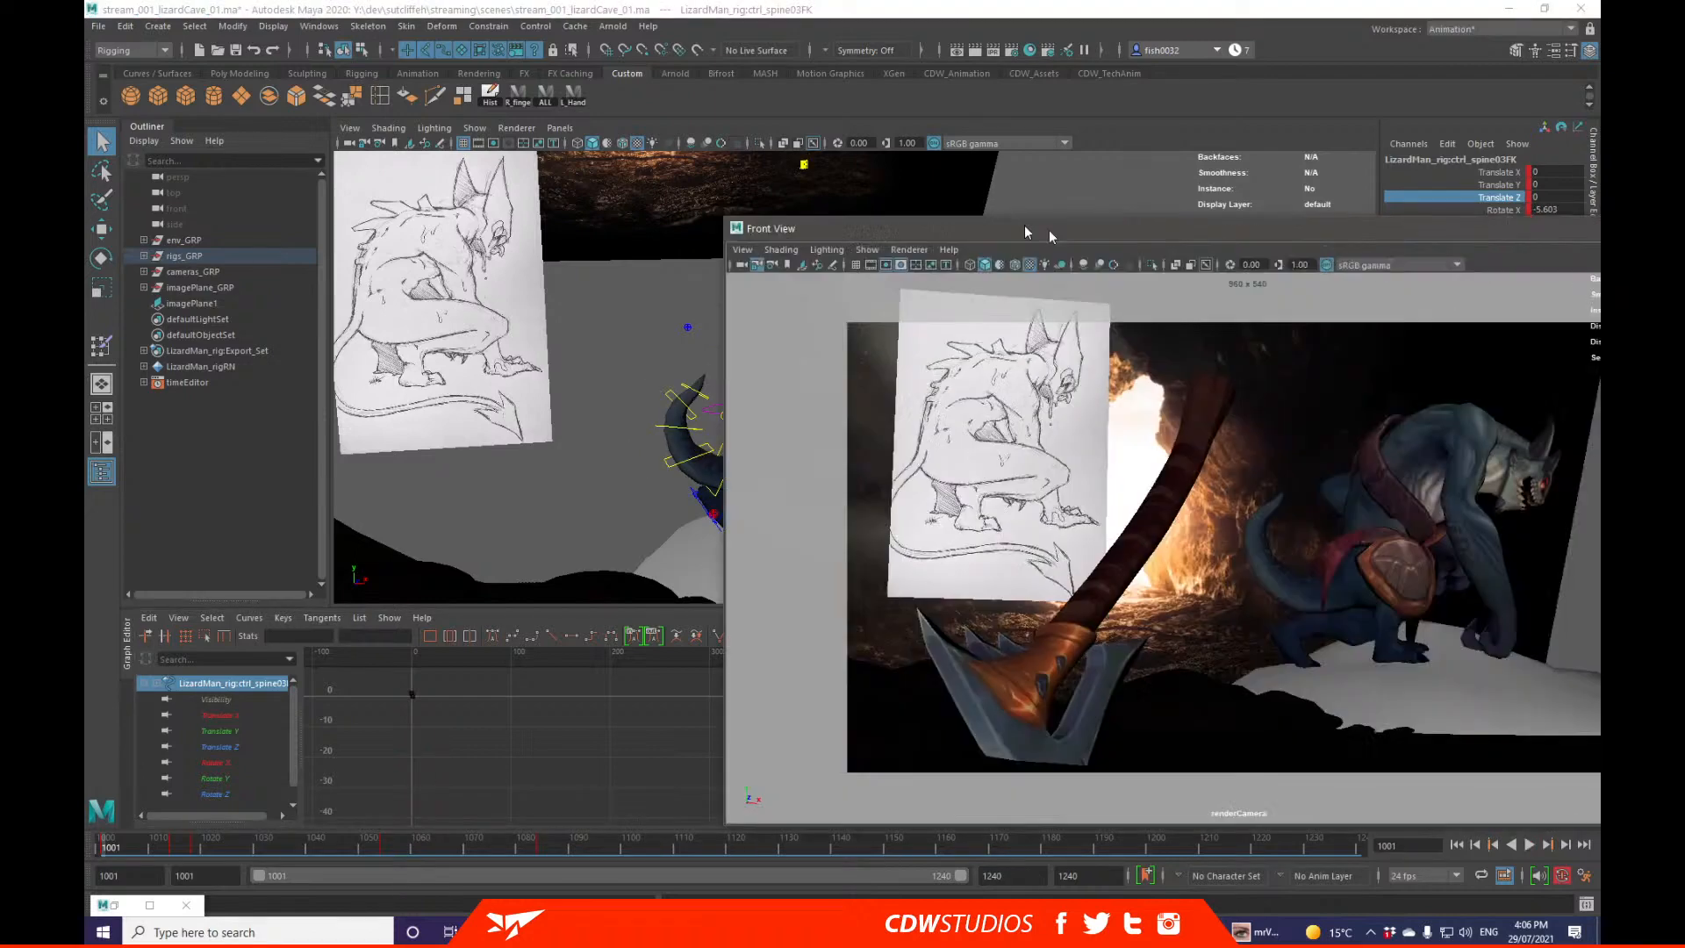
Step: Play the blocking in the render camera view and compare it with the mrViewer reference footage rewound to frame 1
left_click_drag(1024, 225, 592, 174)
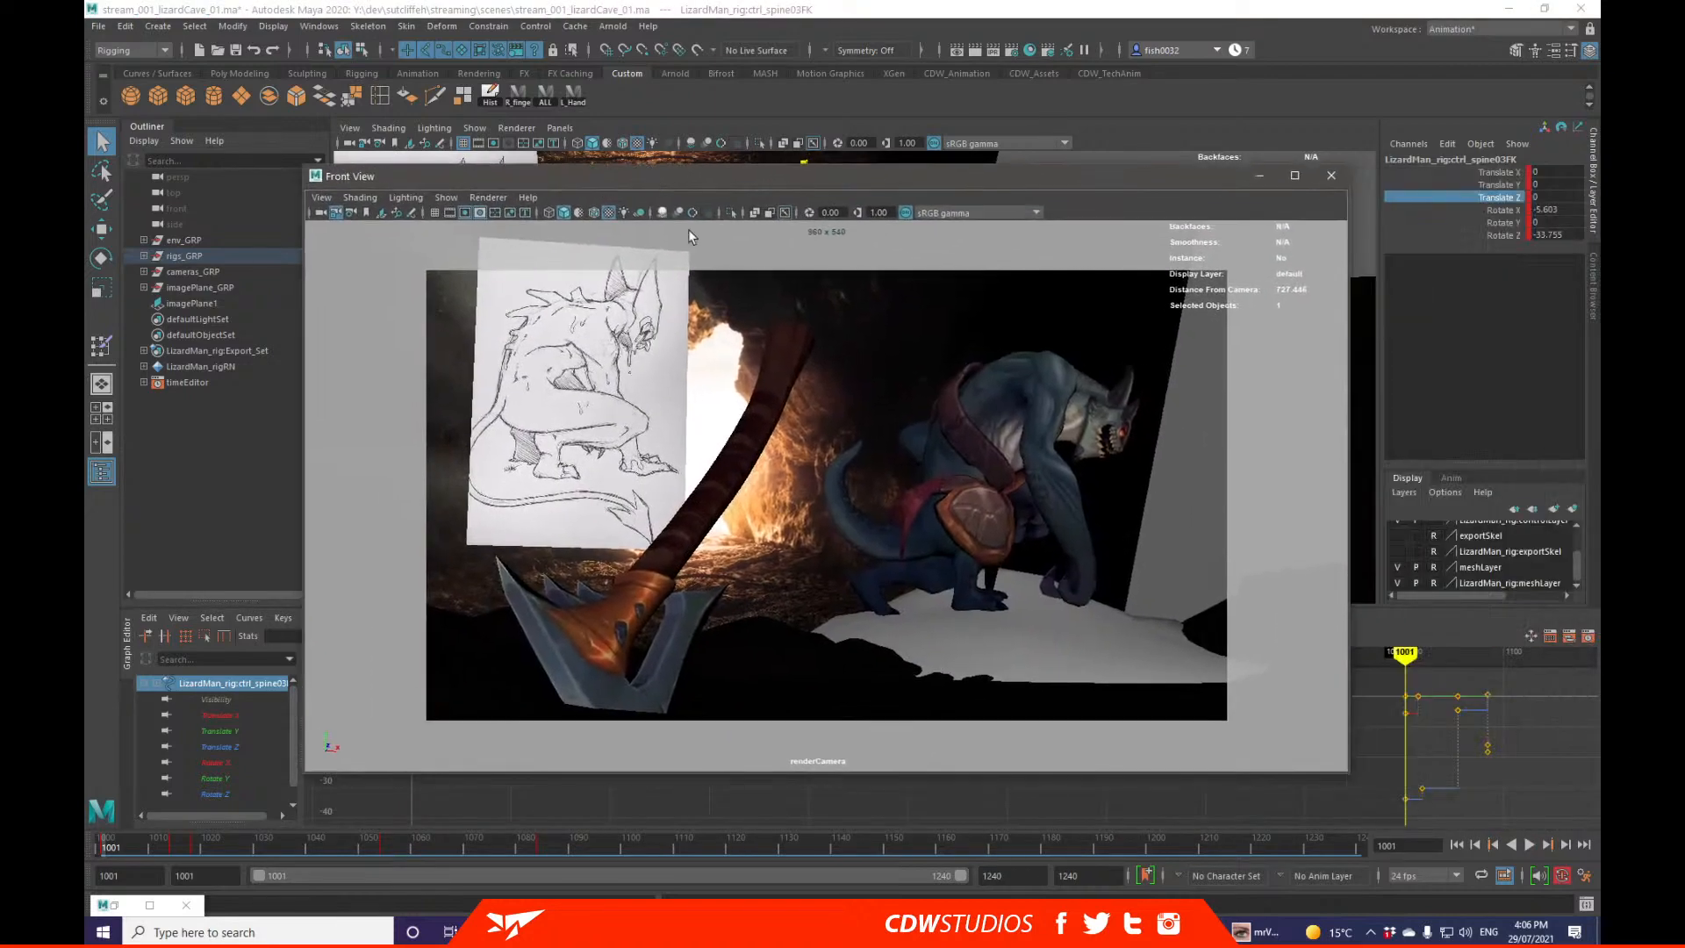
key("alt+v")
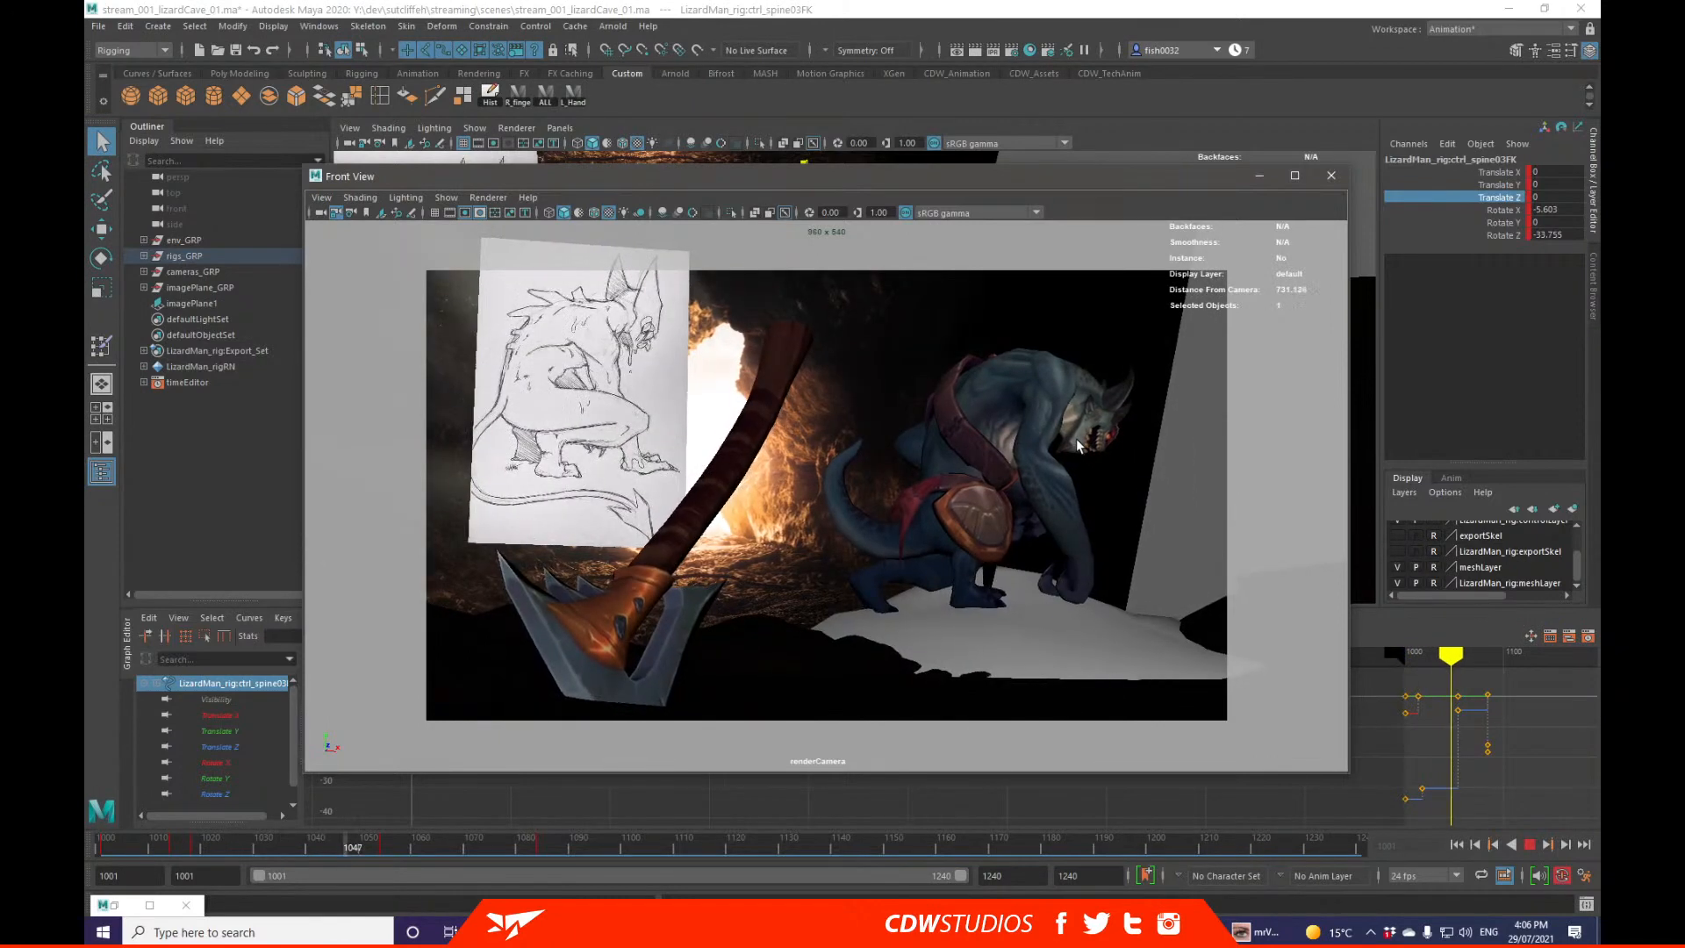
left_click(1254, 932)
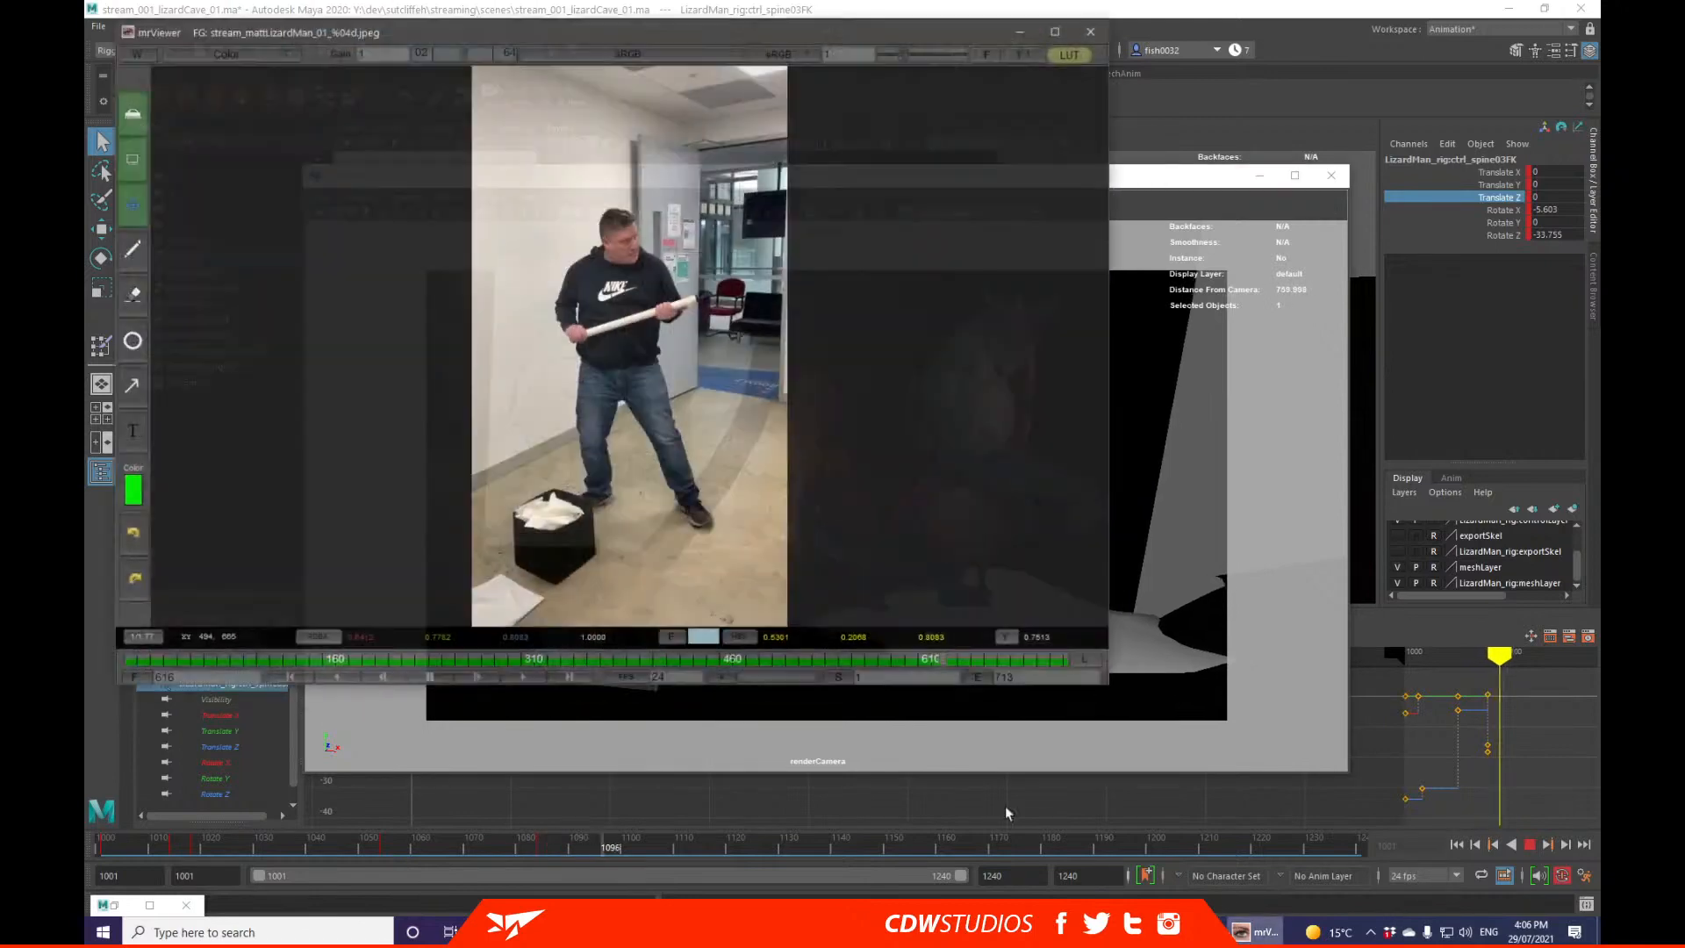
left_click_drag(468, 648, 100, 647)
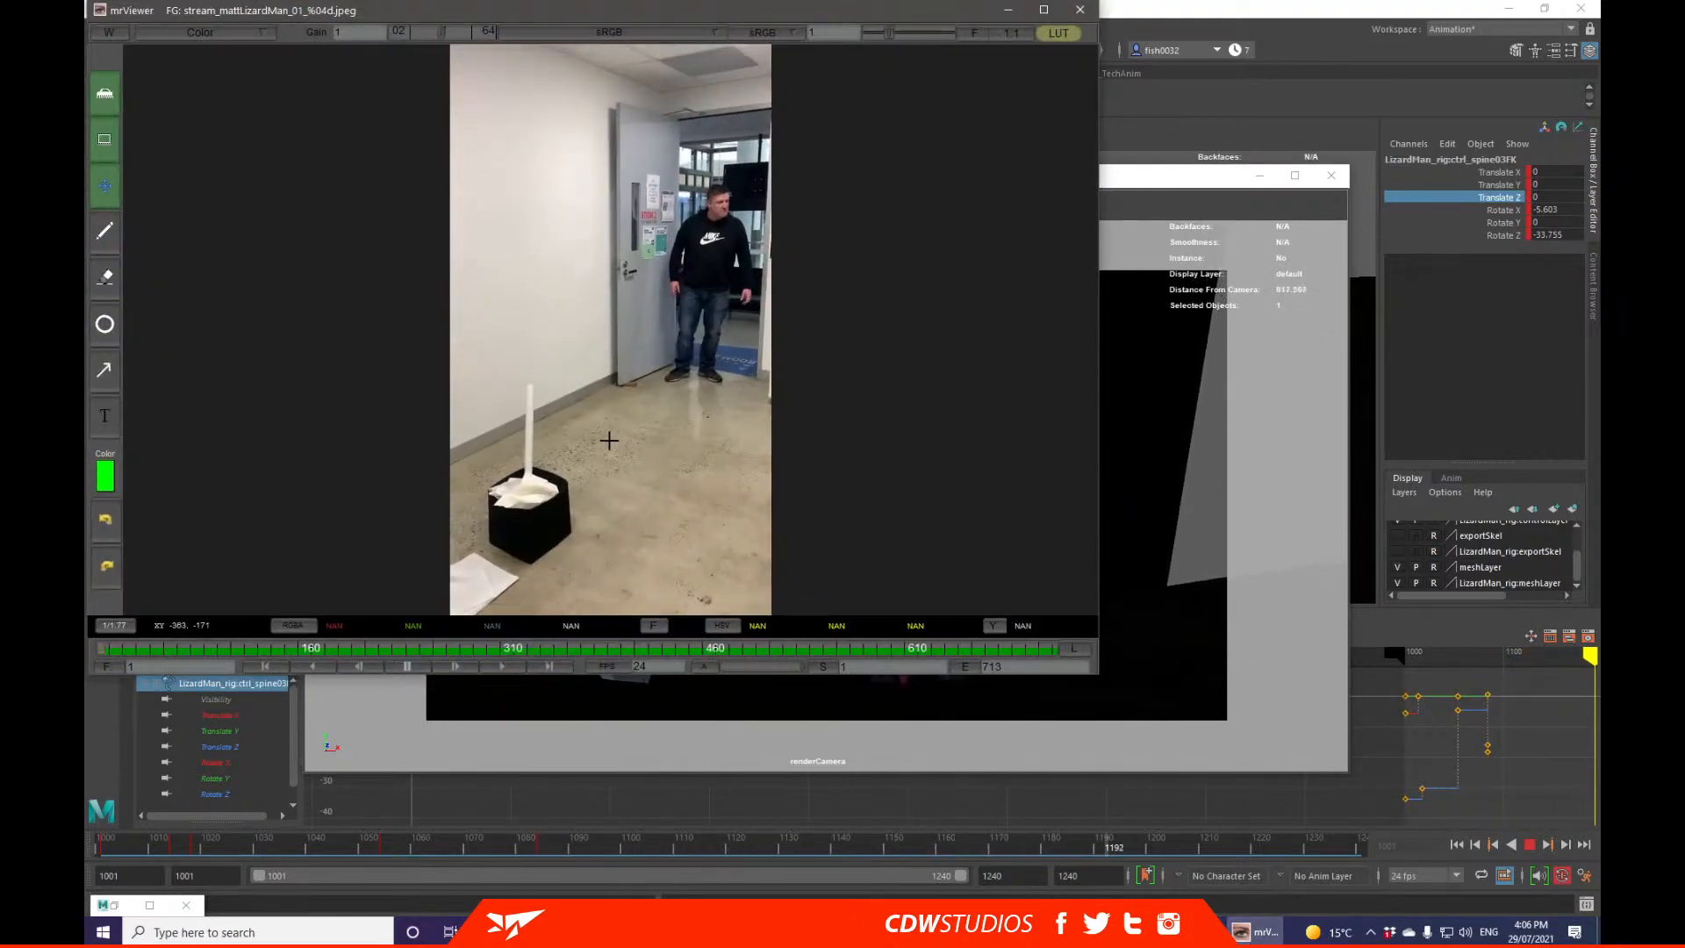
left_click(1008, 13)
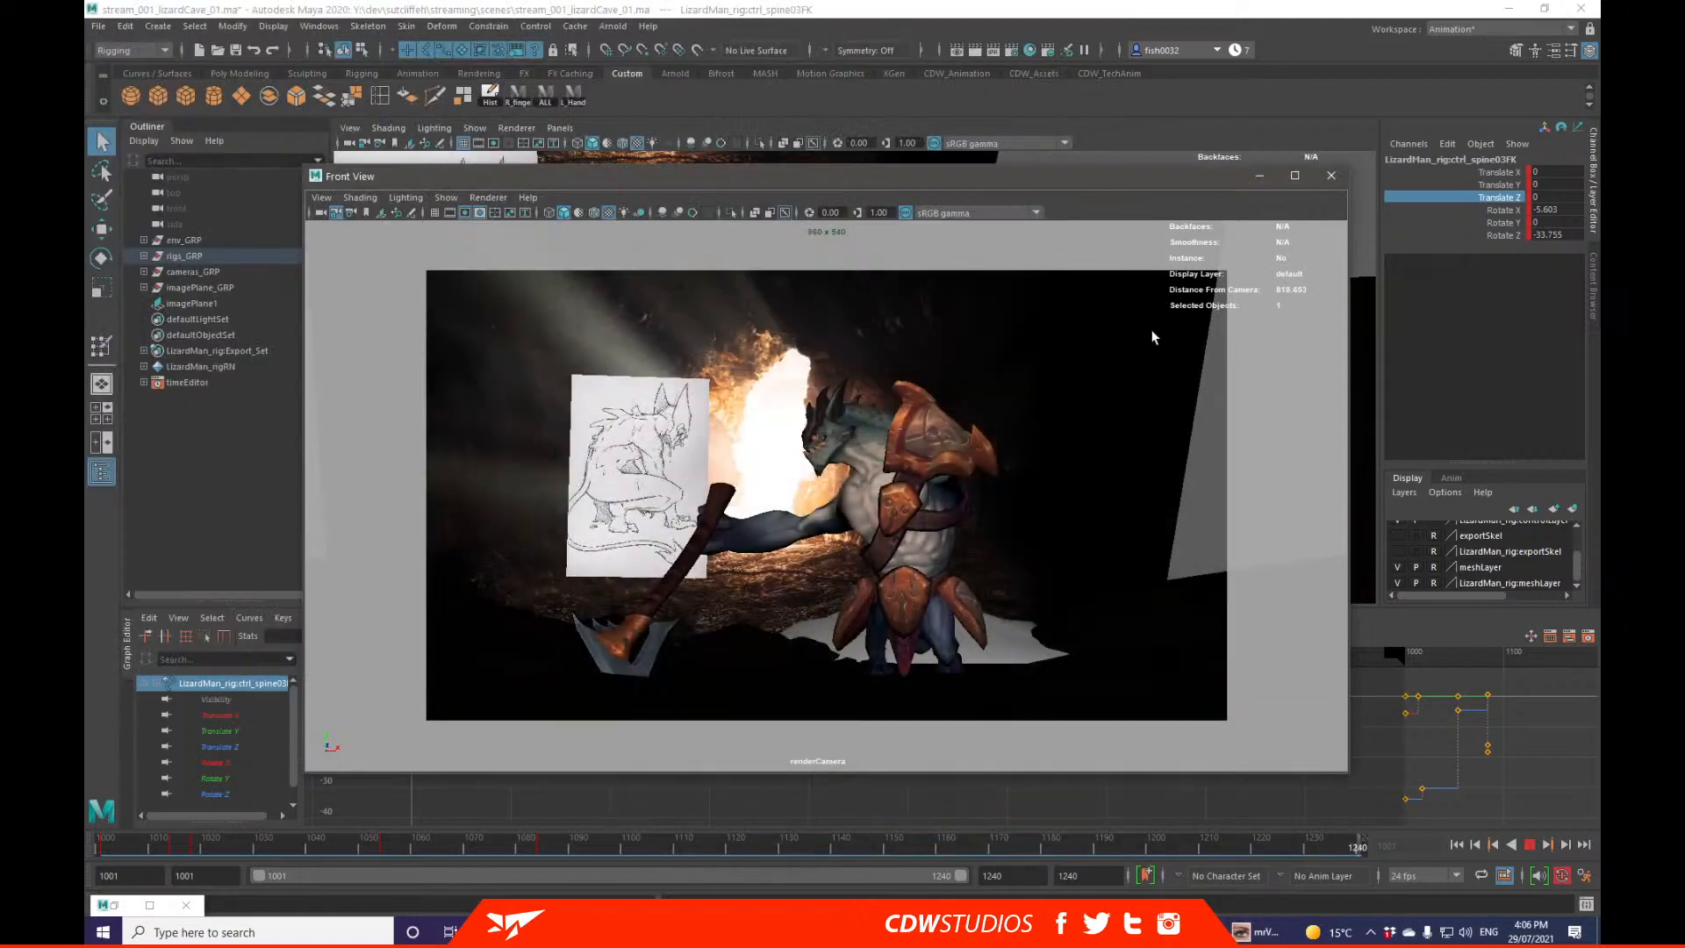
left_click_drag(1131, 181, 1599, 256)
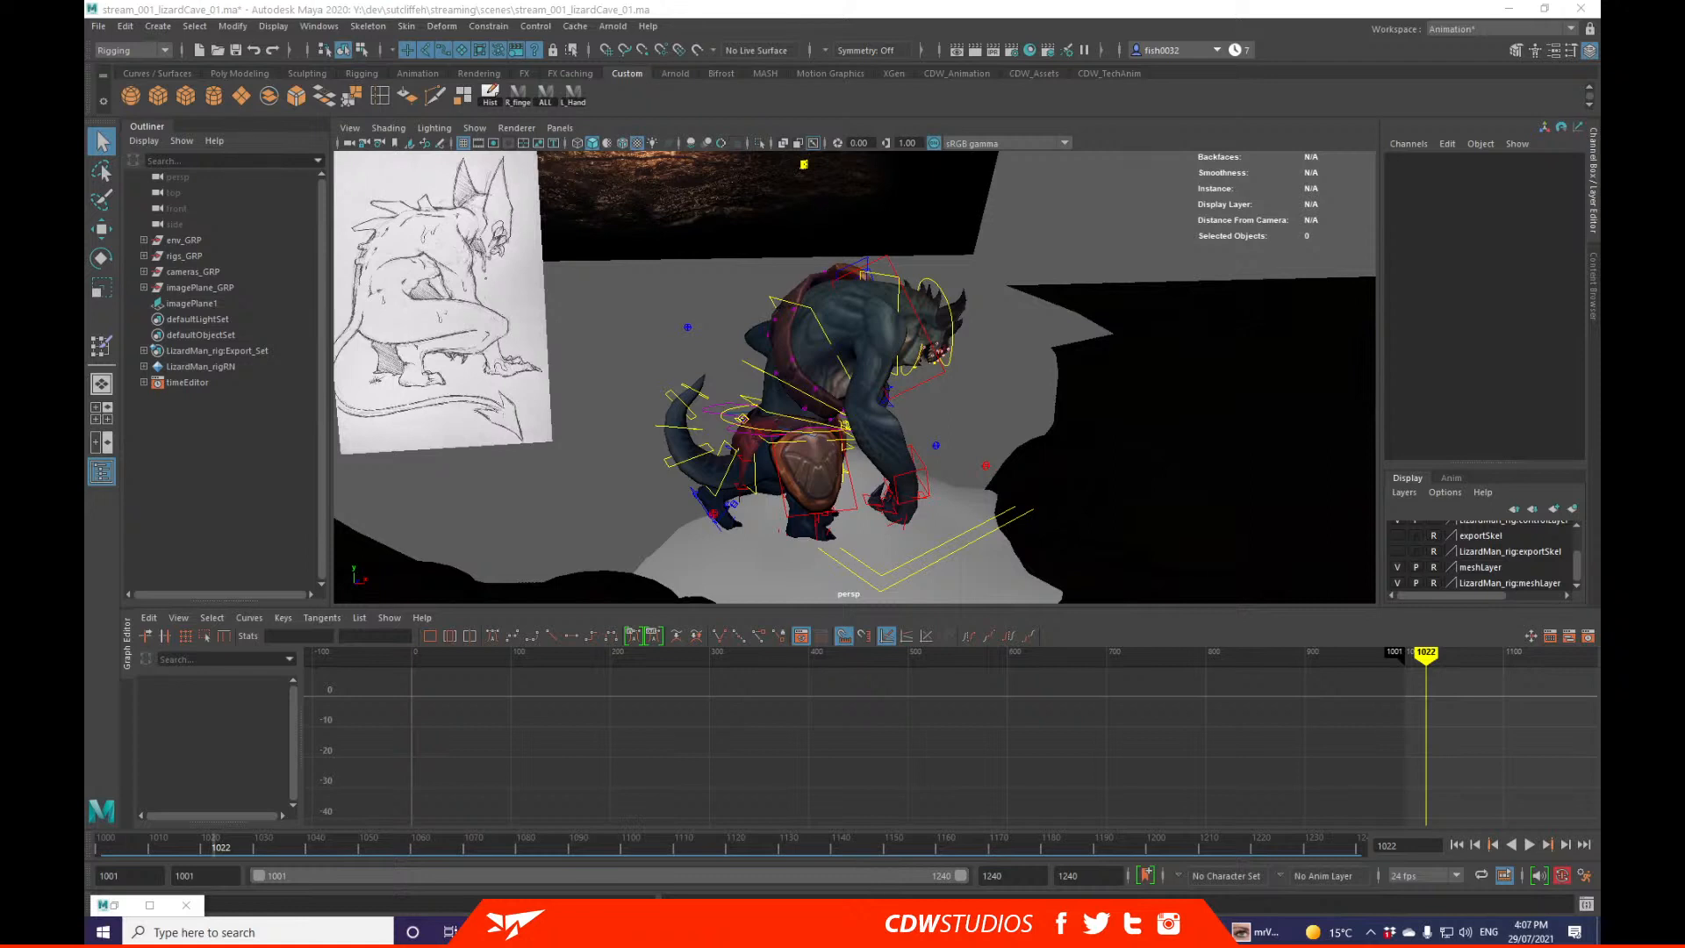
Step: Create a free image plane, raise it to Translate Y 234.9 and scale it uniformly to about 21.48
mouse_move(1084, 255)
right_mouse_down("alt")
mouse_move(1082, 287)
mouse_move(793, 258)
mouse_move(812, 280)
right_mouse_up("alt")
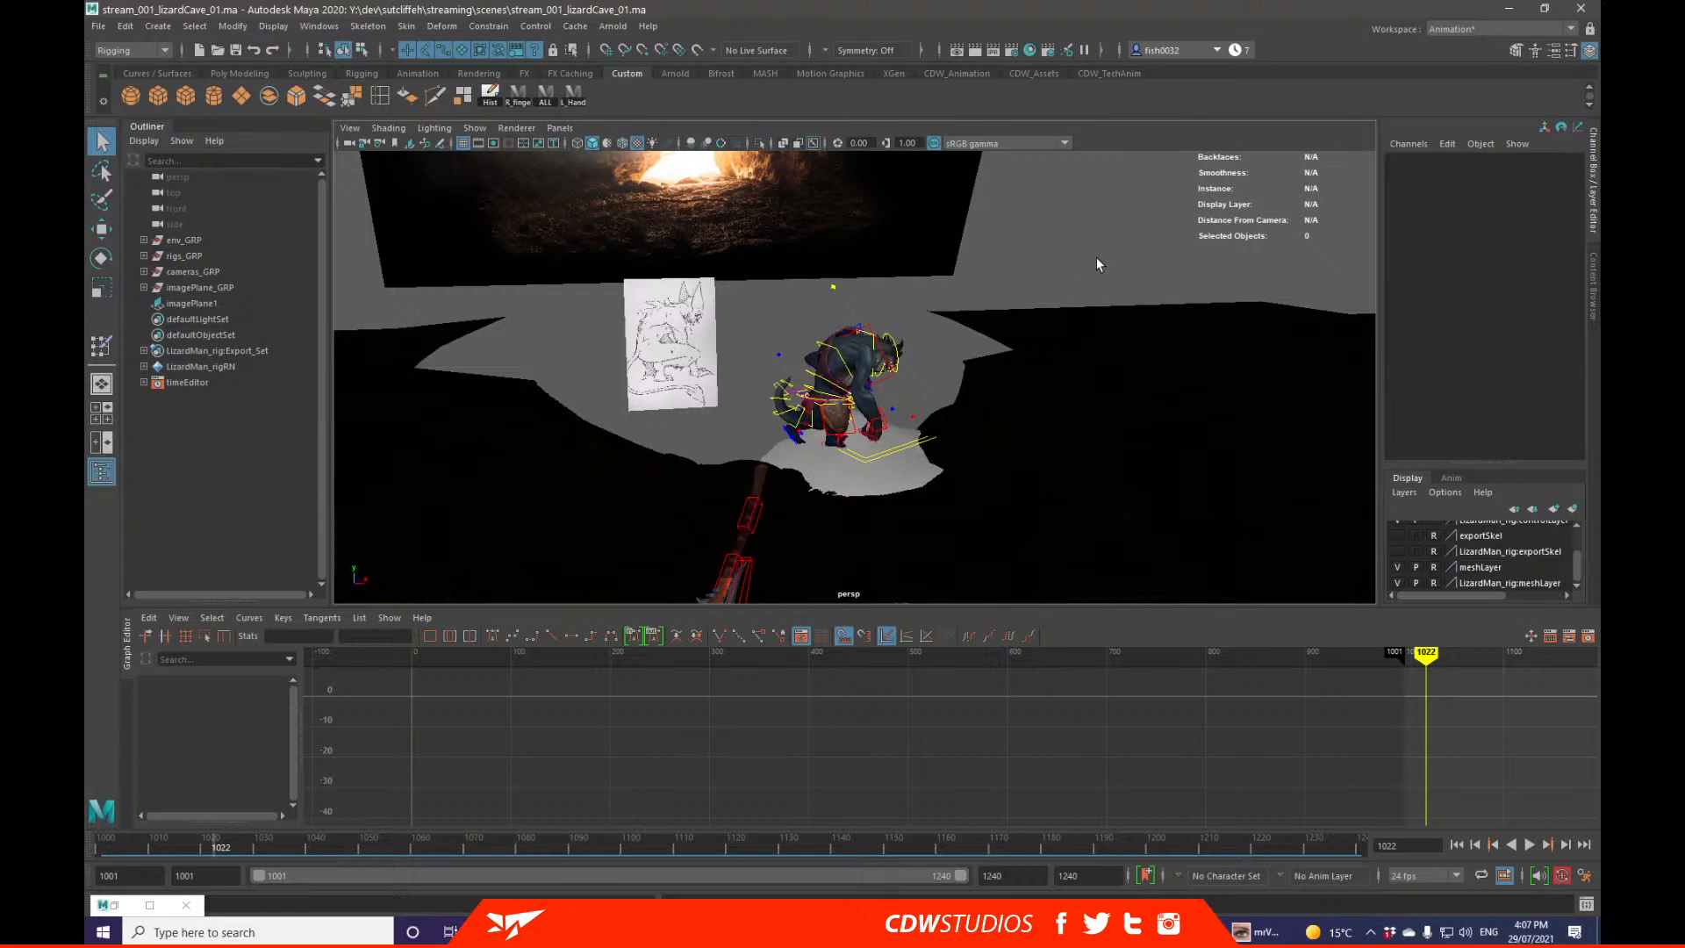
left_click_drag(1097, 258, 951, 246, "alt")
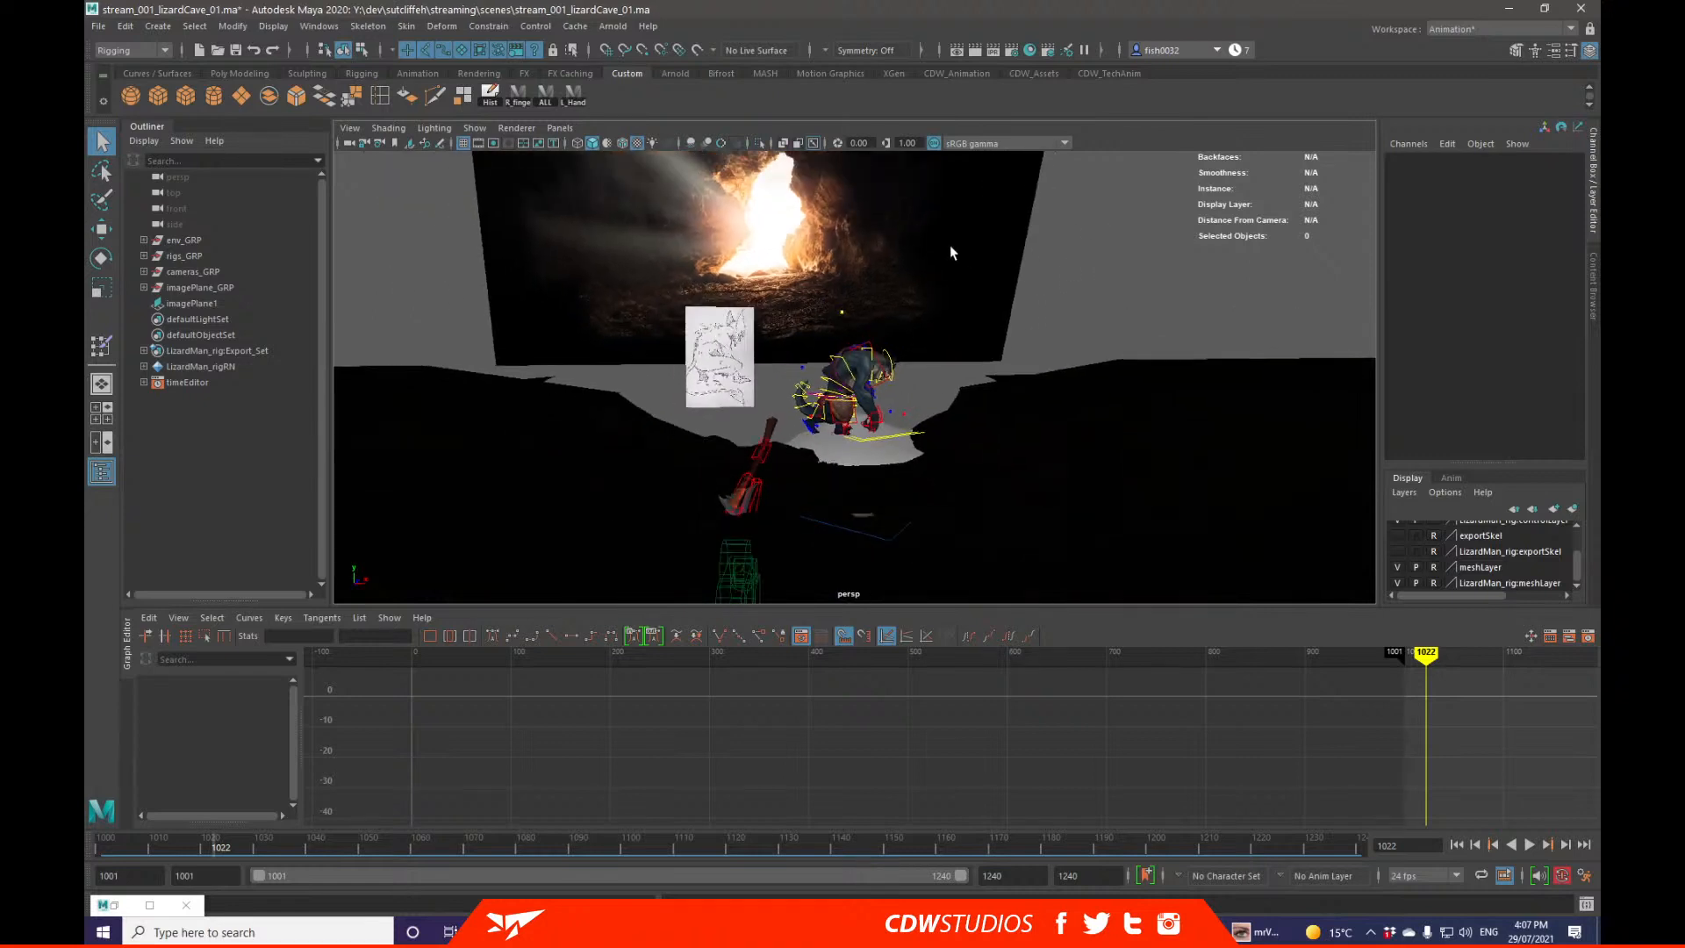
left_click(150, 26)
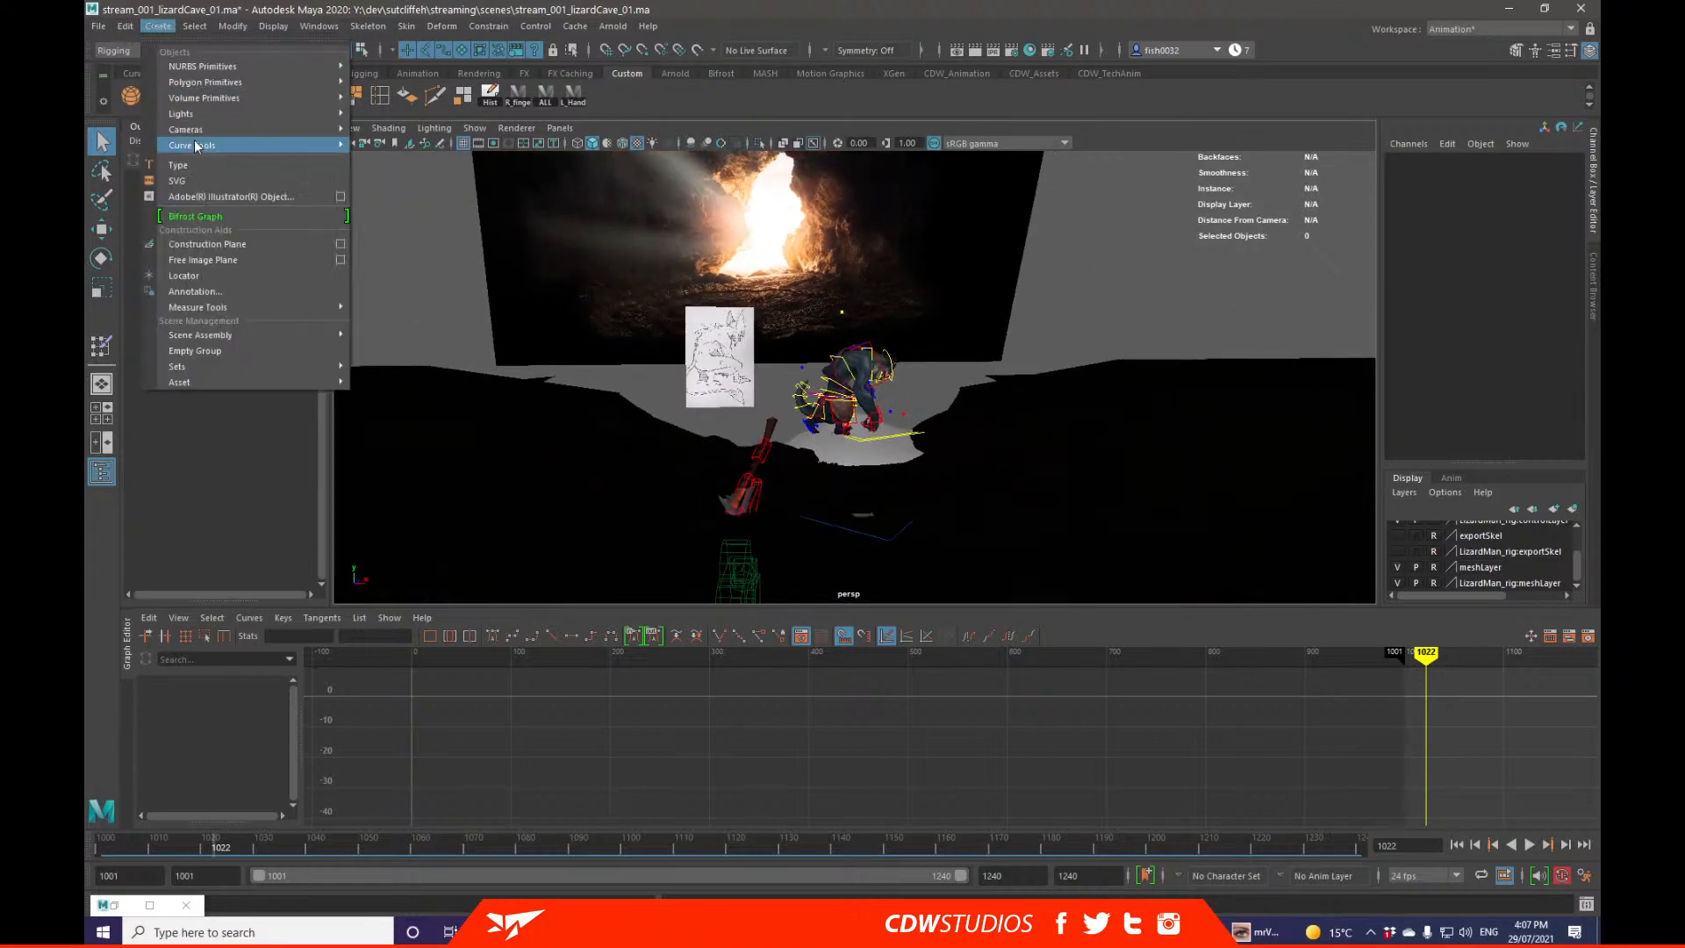
left_click(245, 269)
key("w")
left_click_drag(864, 437, 867, 248)
key("r")
left_click_drag(863, 327, 997, 374)
key("q")
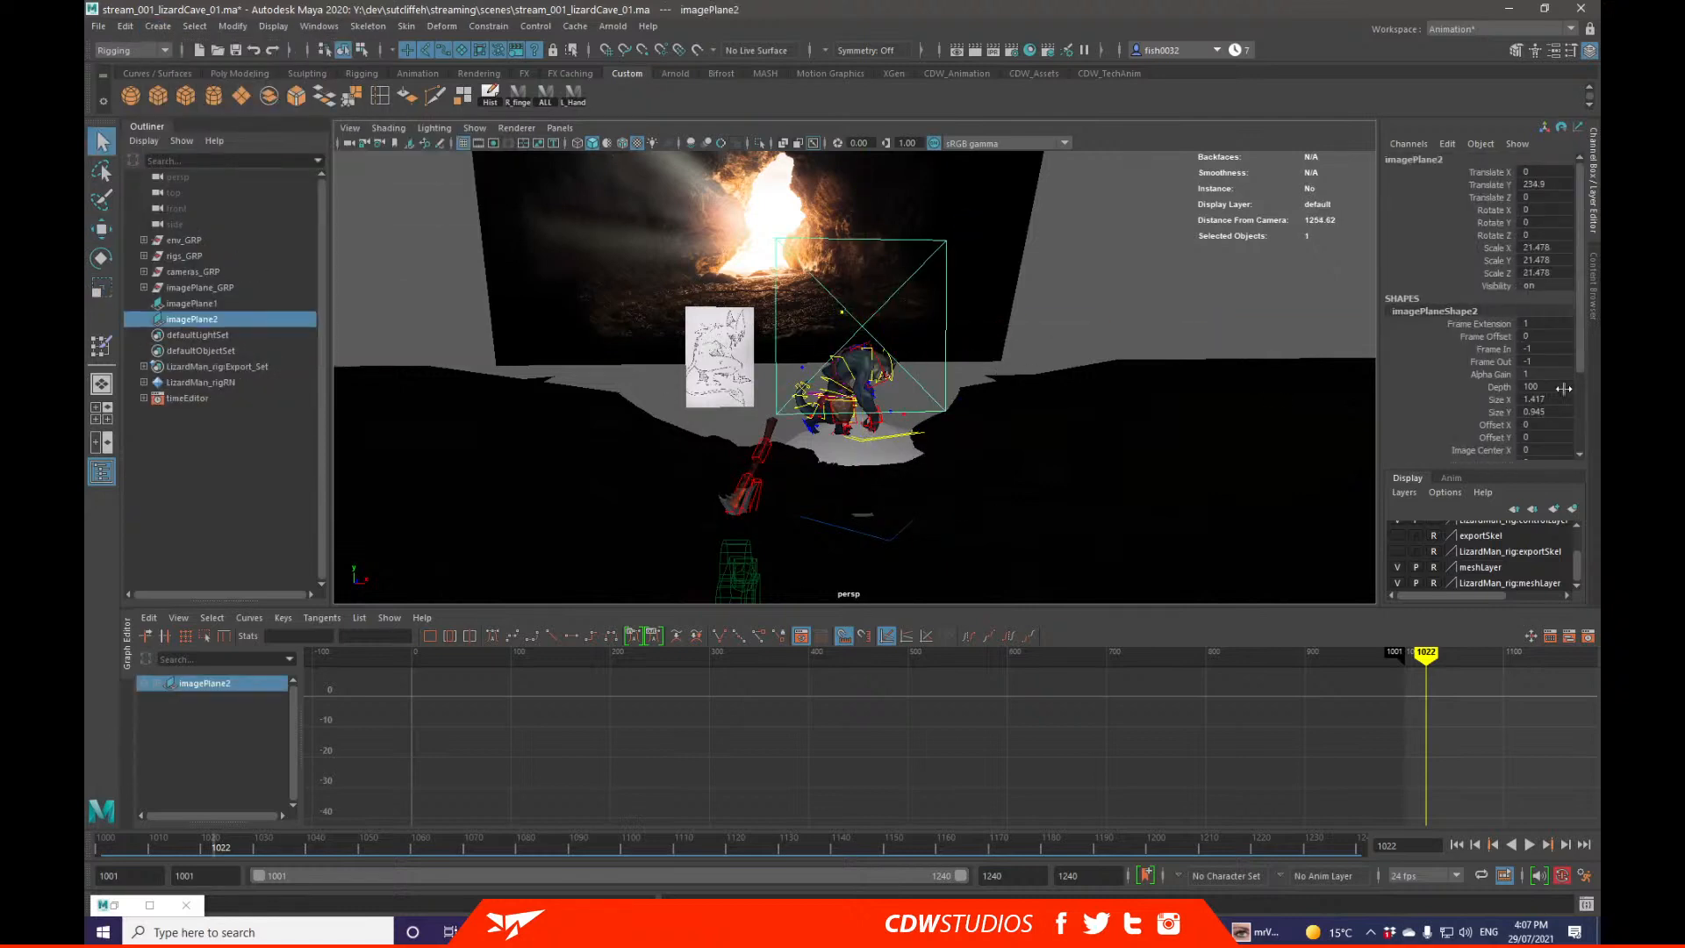
Step: Select the new free image plane in the perspective view and show its attributes in the Attribute Editor
left_click(1595, 311)
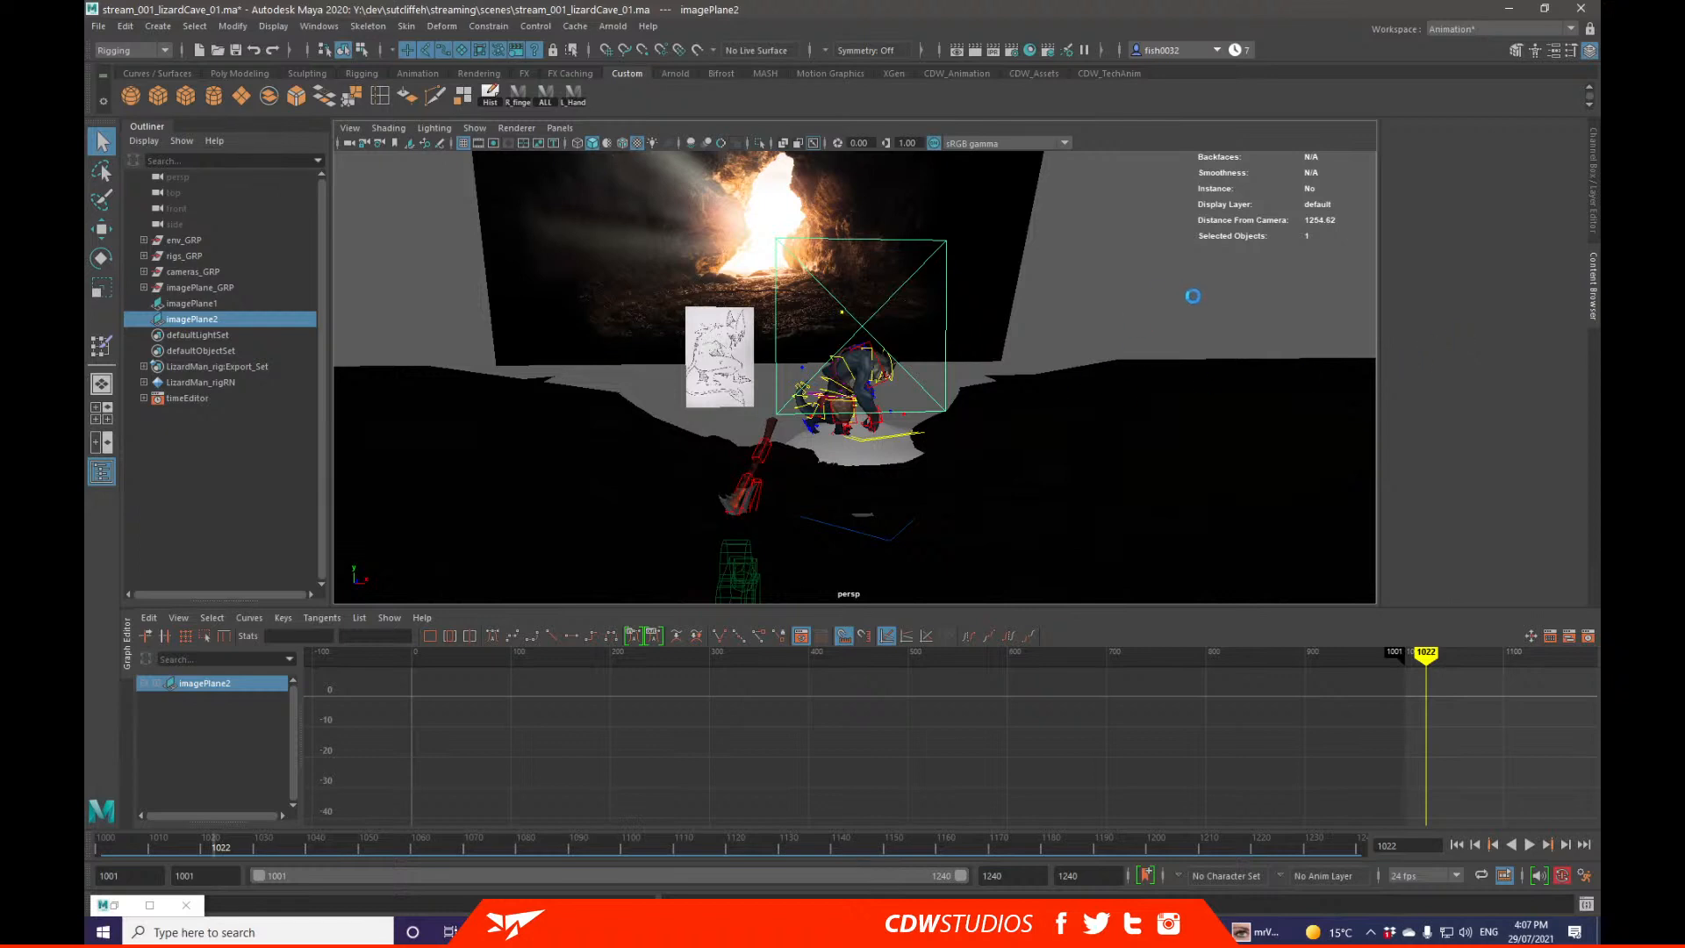
left_click(1253, 339)
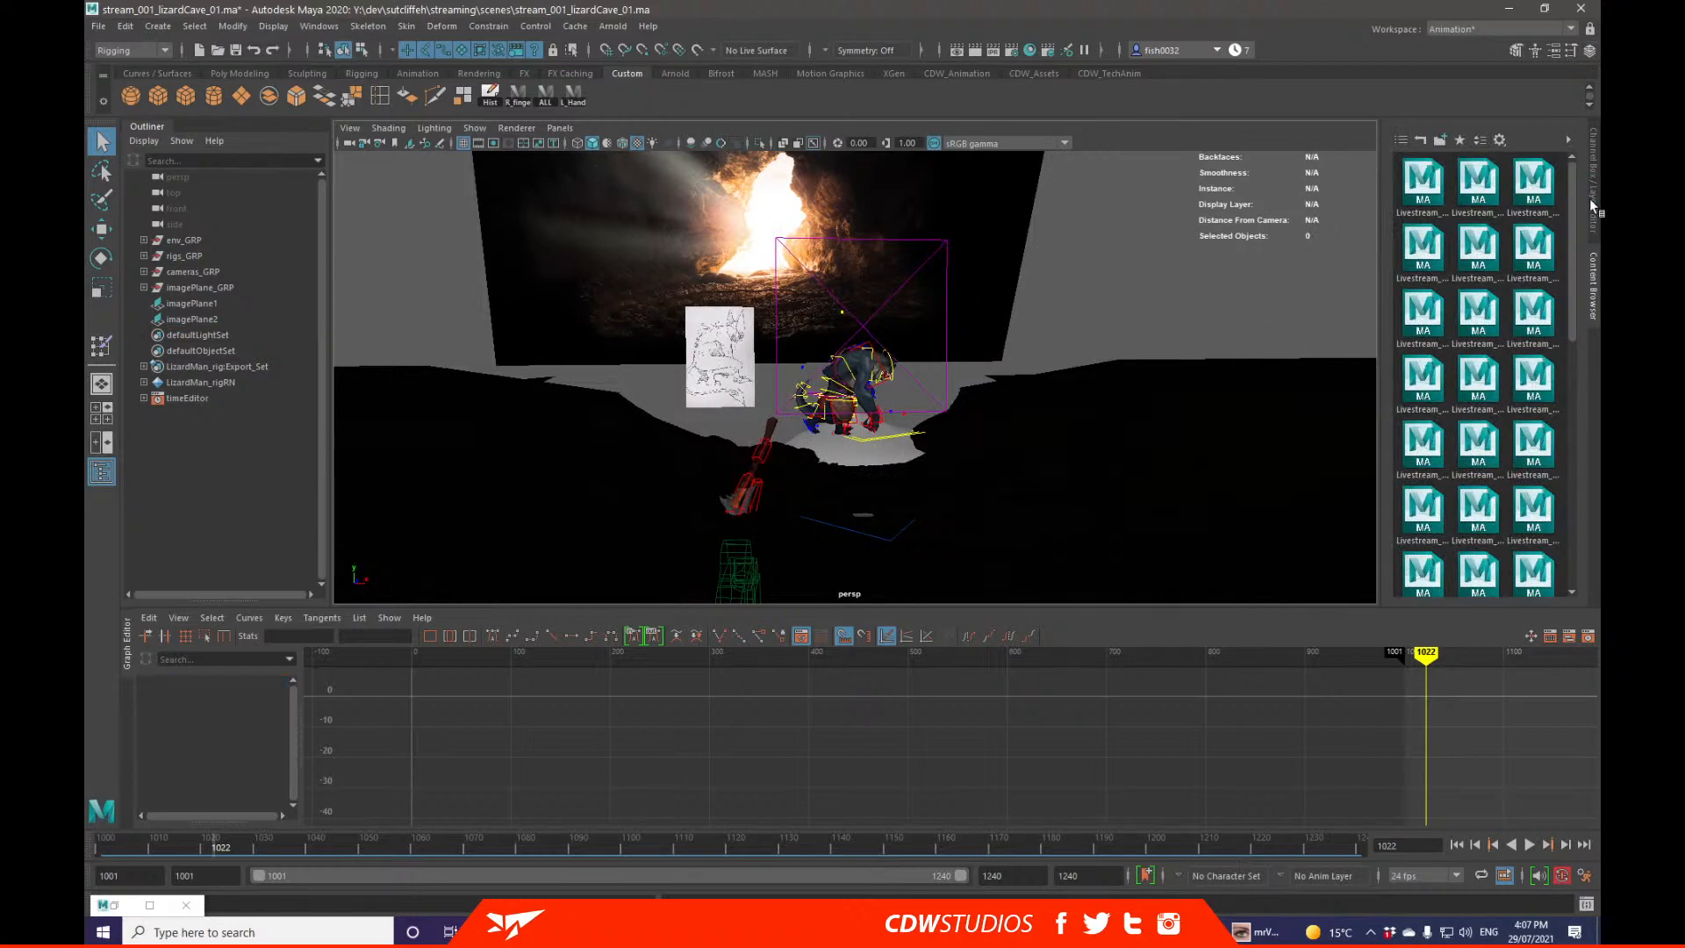
key("ctrl+a")
left_click_drag(488, 147, 1593, 351)
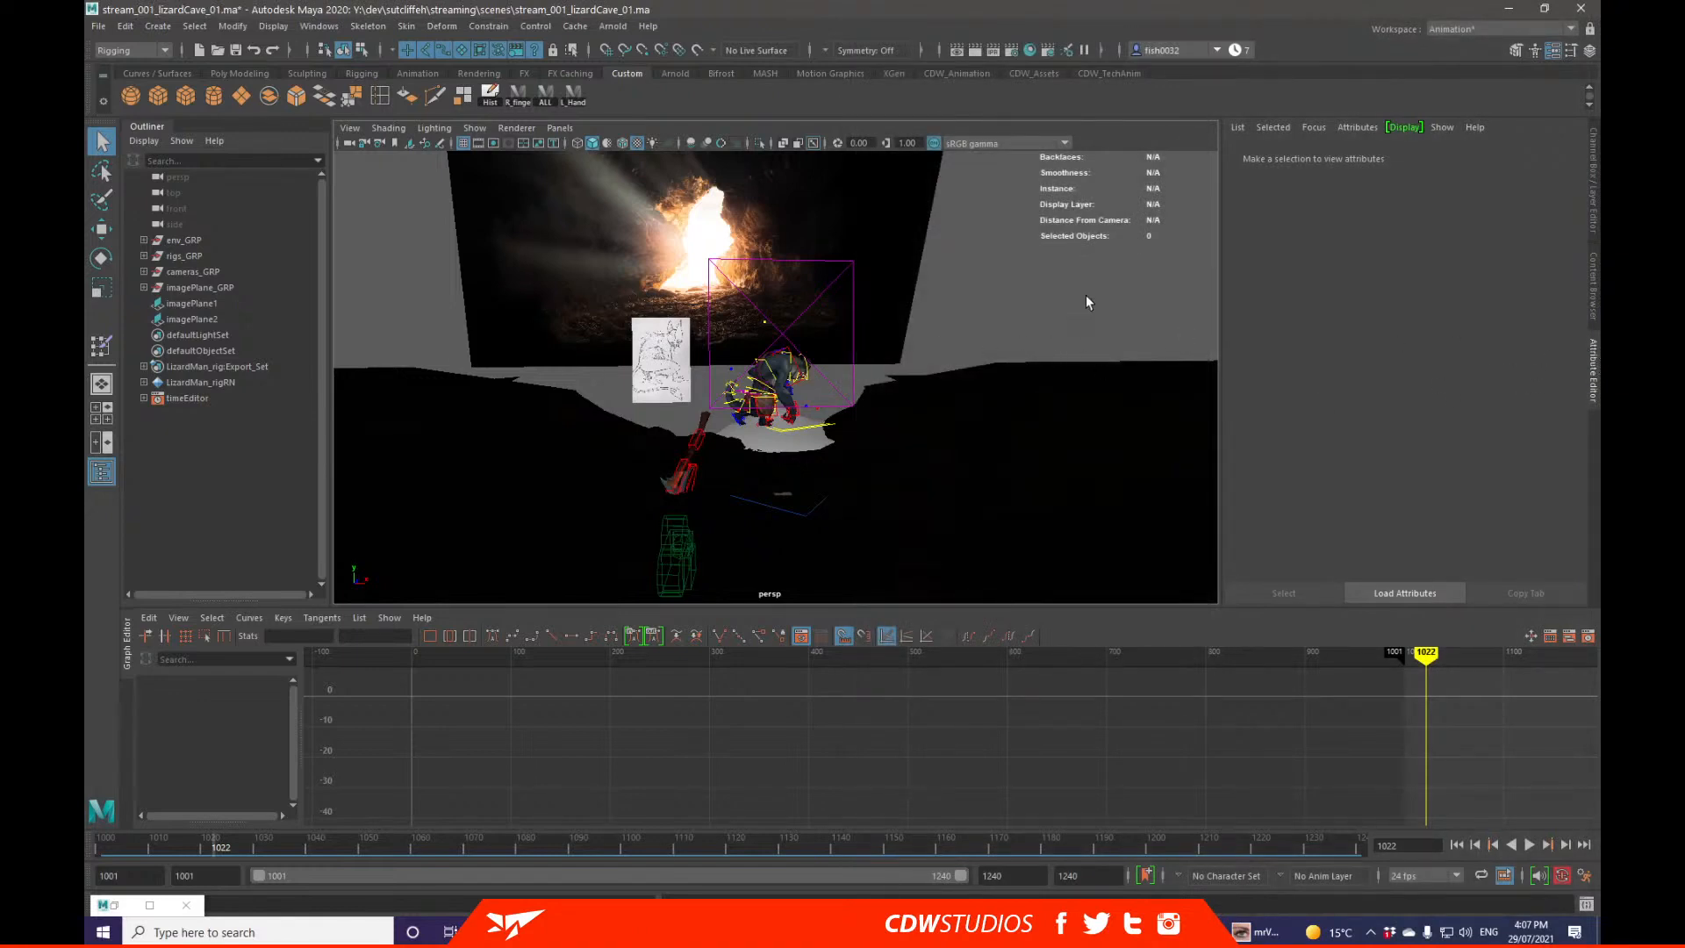
left_click(852, 351)
left_click_drag(952, 338, 1055, 367, "alt")
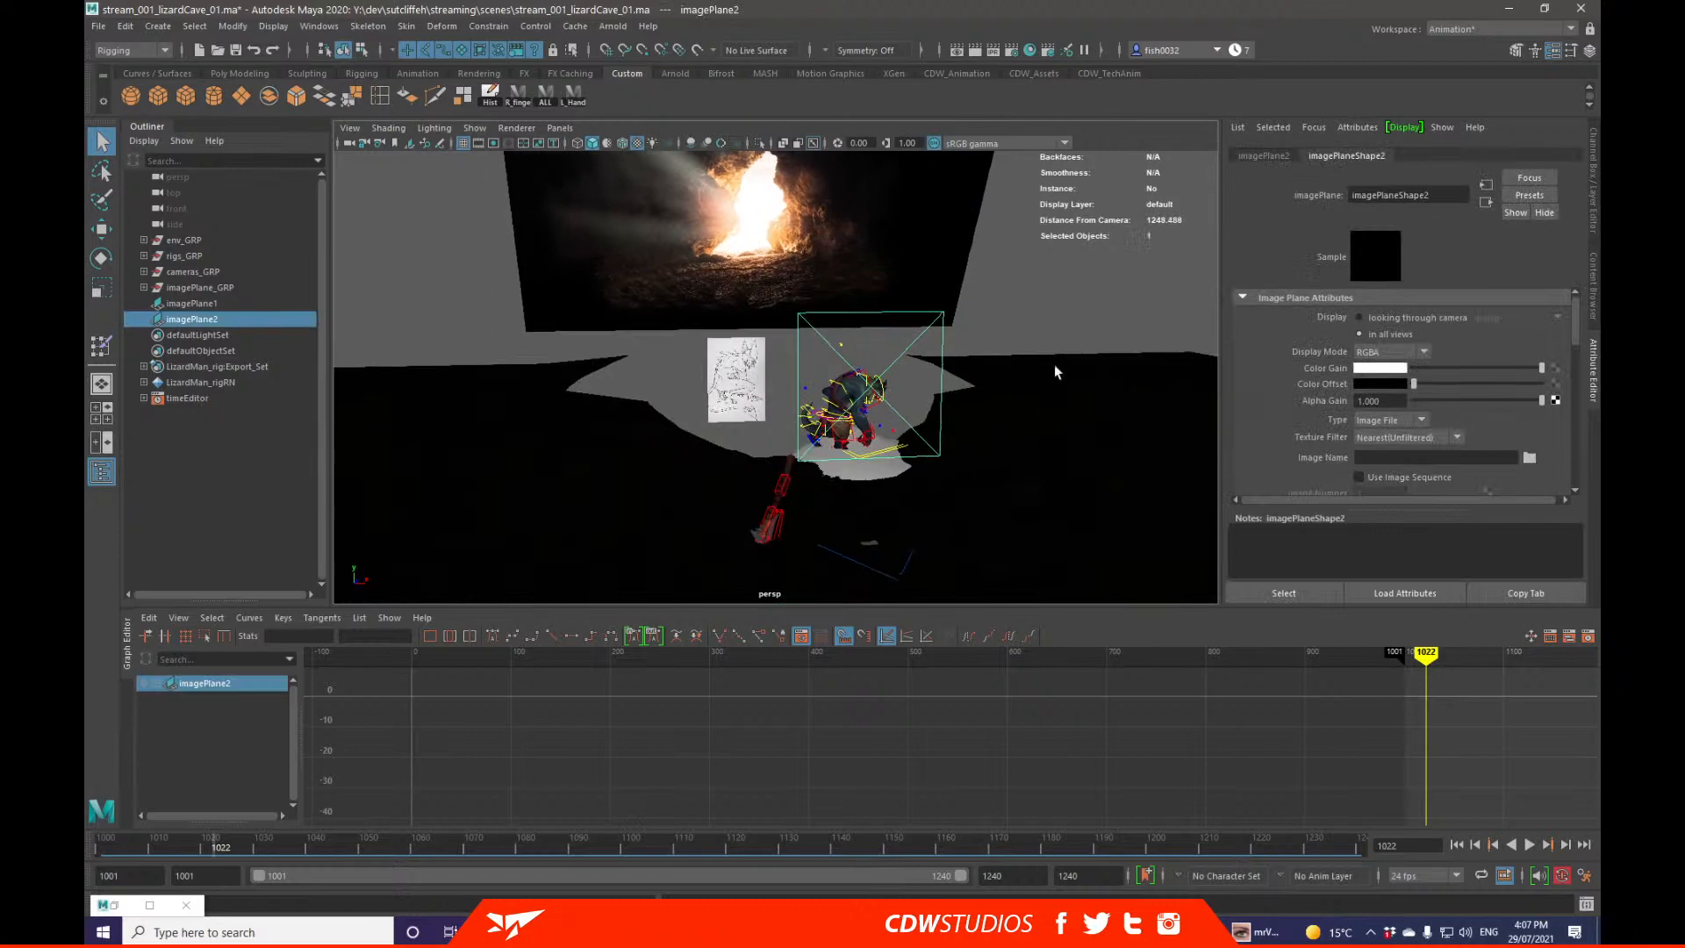
Step: Browse for the plane's image file to the streaming\reference\imageSequence folder on the Y drive and pick out the v2 folder
left_click(1529, 457)
left_click(714, 503)
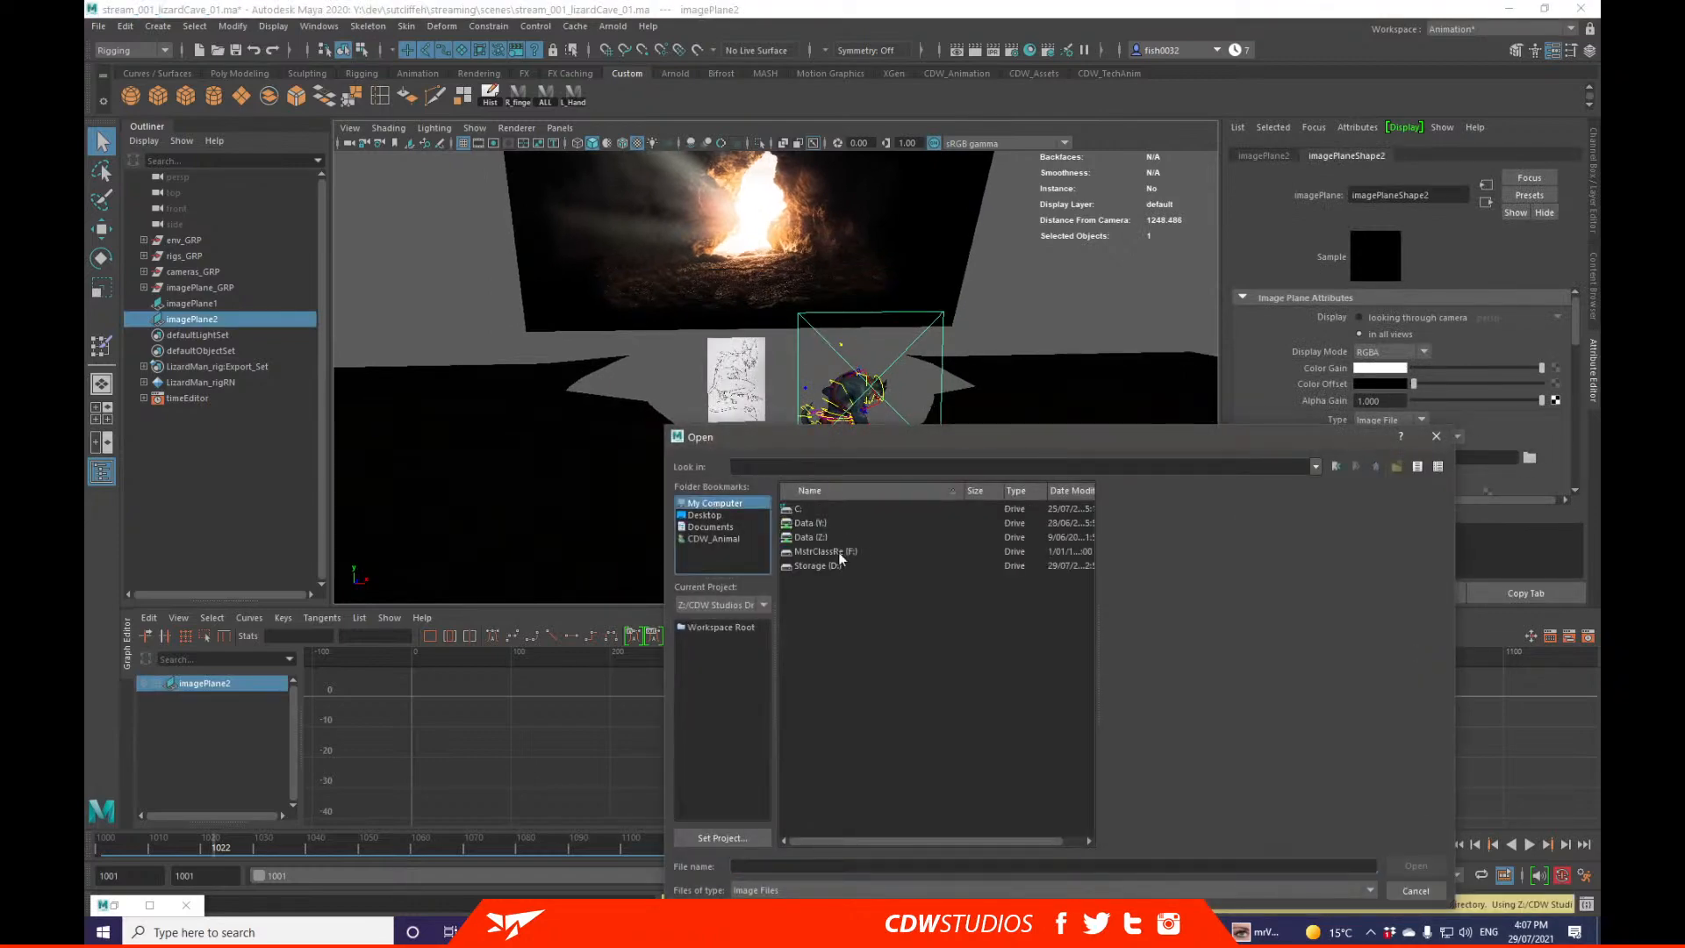
double_click(840, 524)
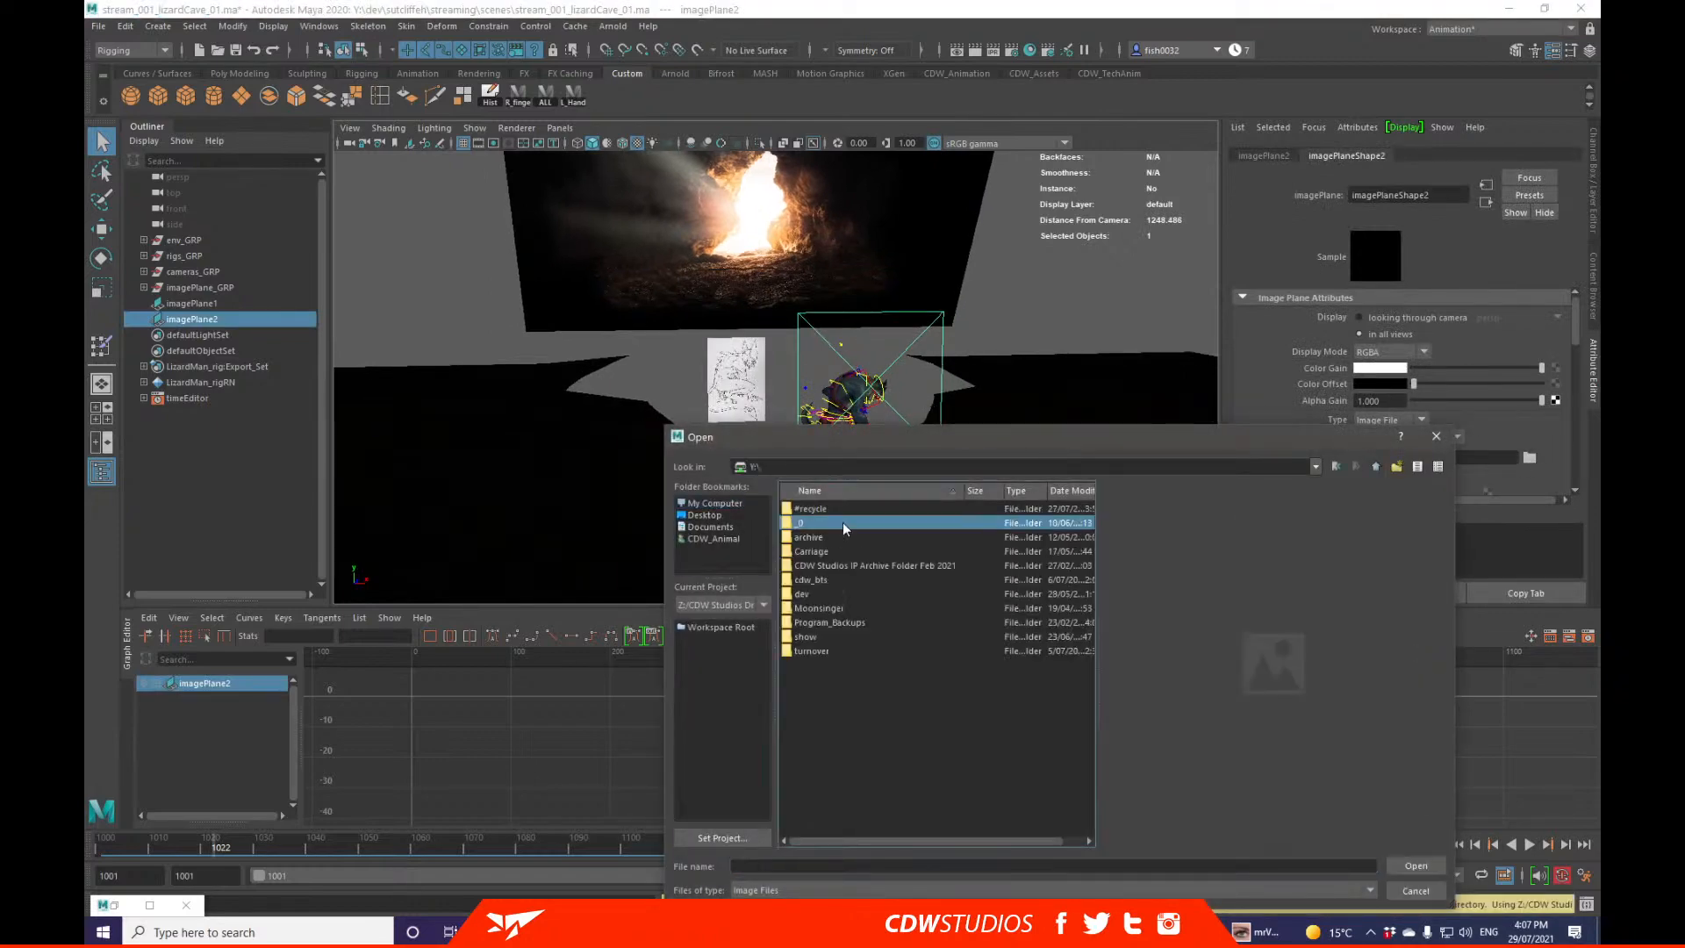
double_click(818, 593)
double_click(836, 637)
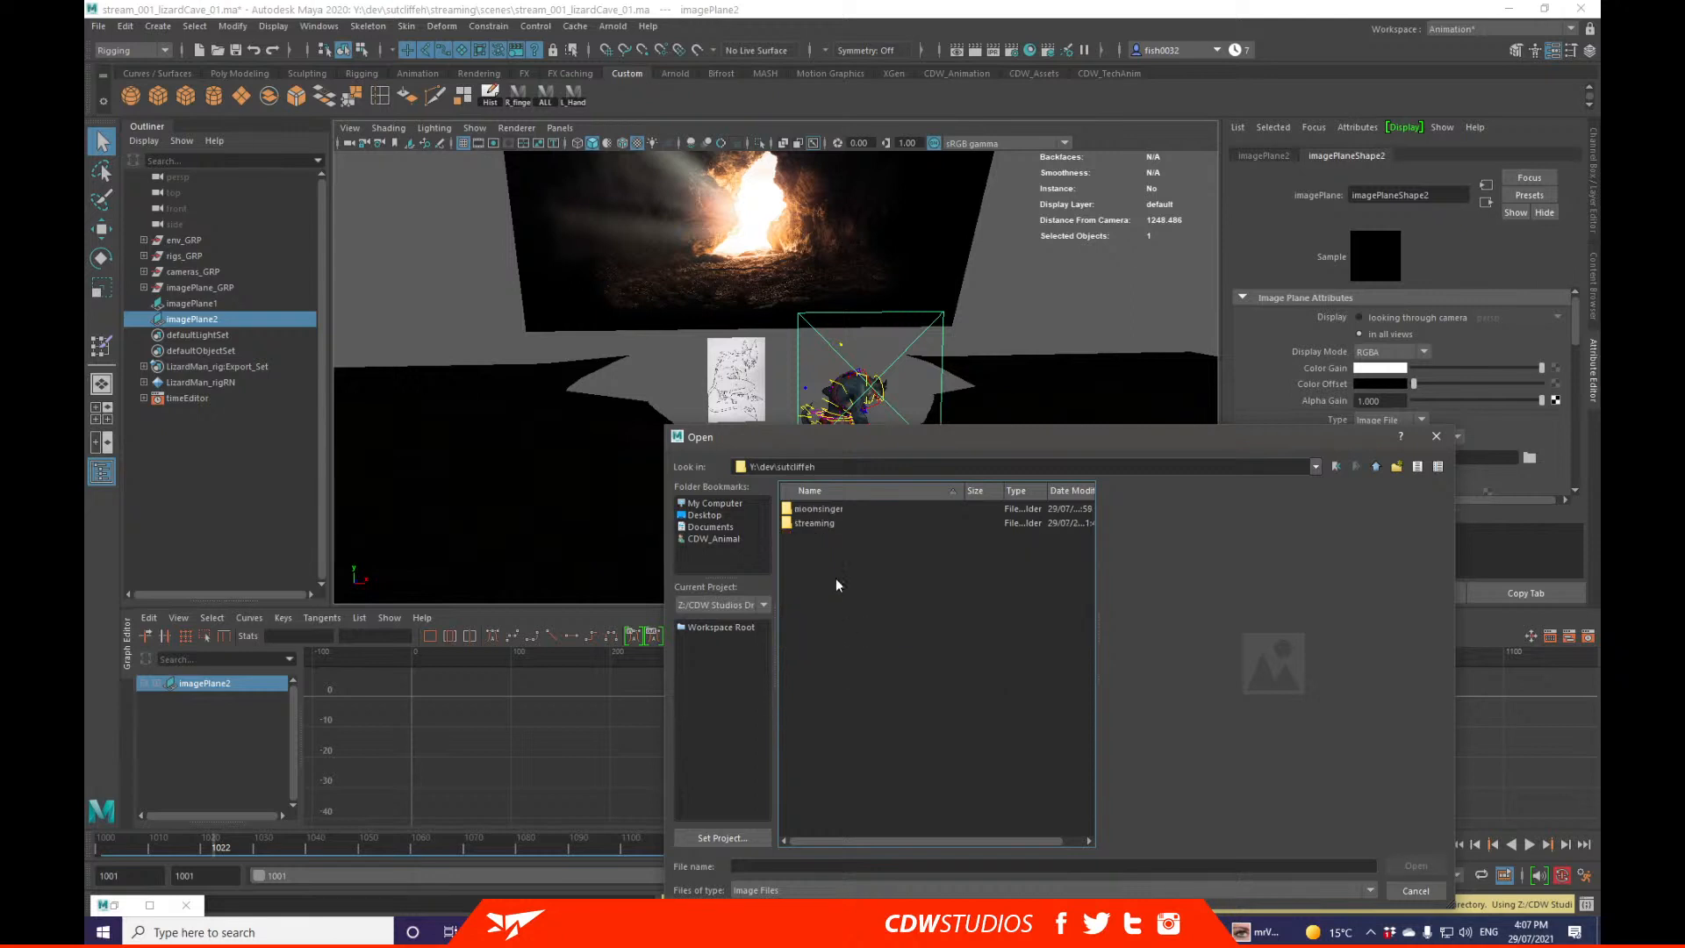
double_click(839, 523)
double_click(833, 524)
left_click(842, 511)
double_click(842, 513)
left_click(835, 525)
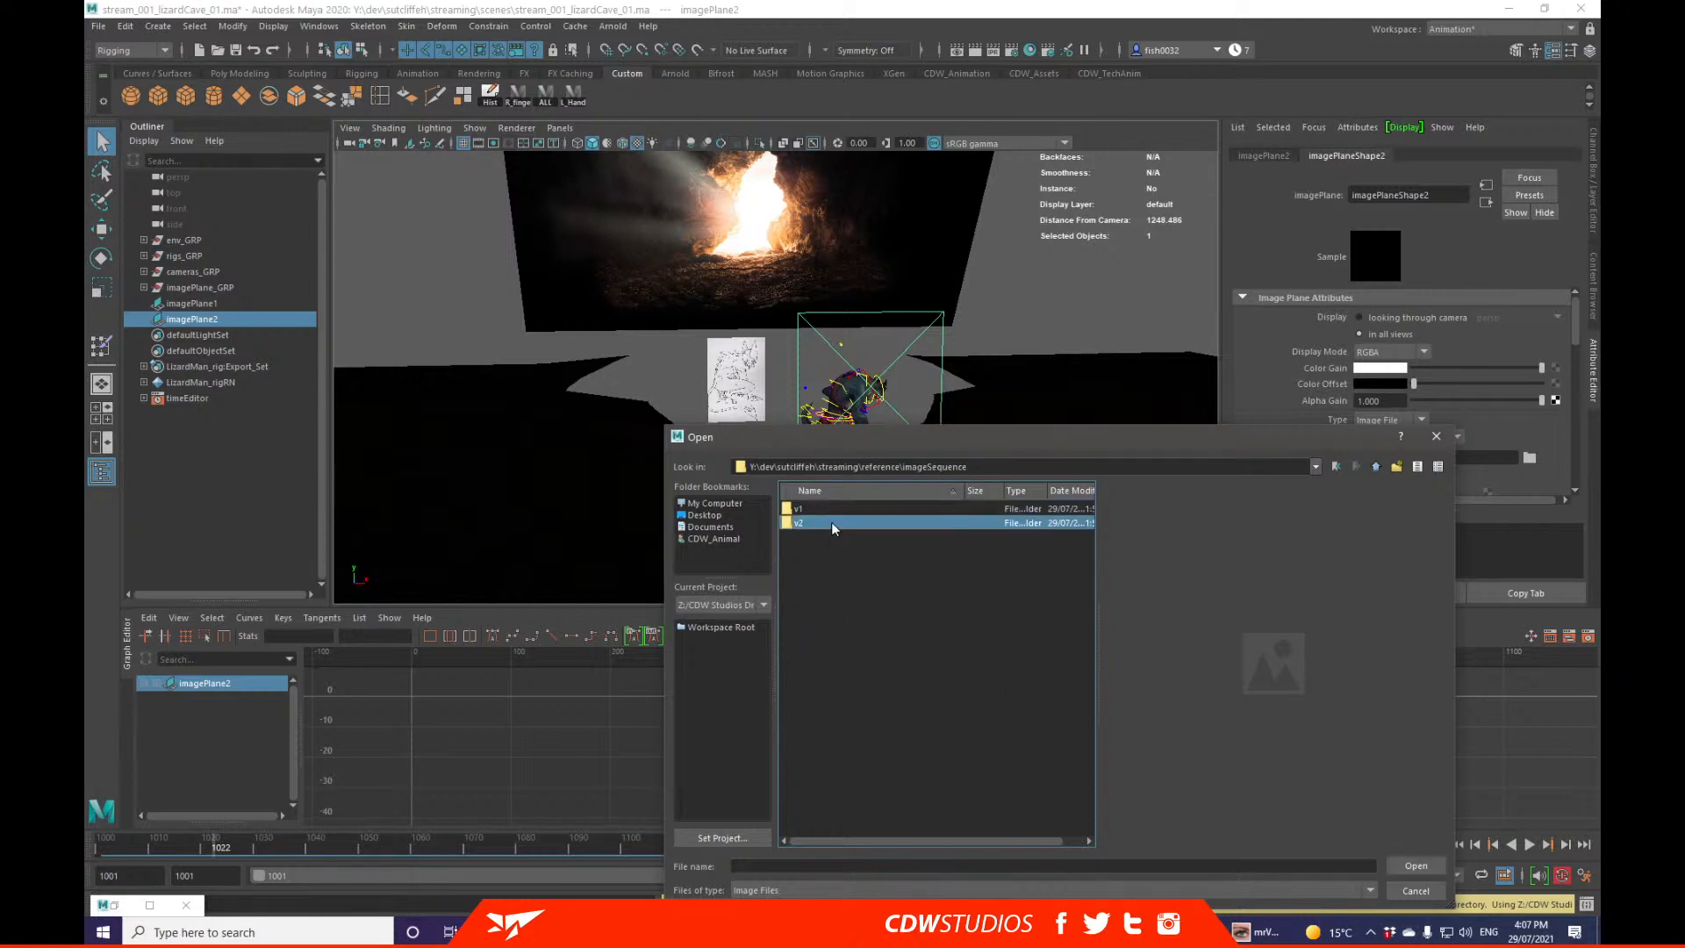
Step: Switch to File Explorer, open the v2 folder of the image sequence and preview its first frames in Photos
right_click(951, 707)
left_click(875, 640)
left_click(1254, 931)
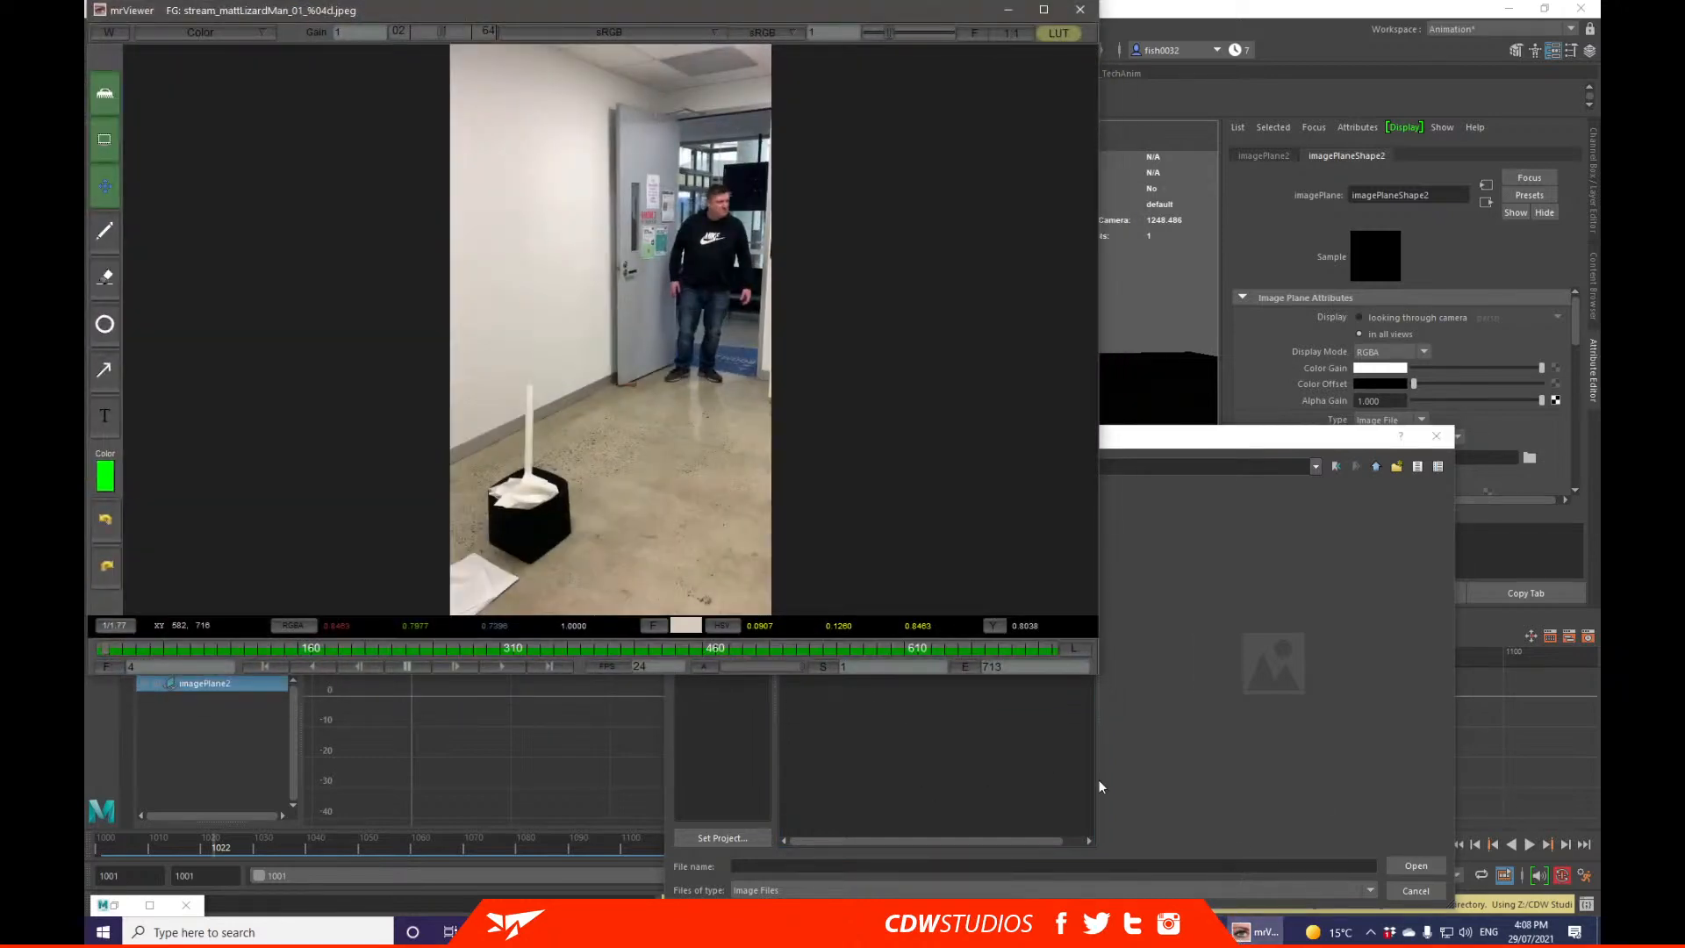
mouse_move(501, 931)
left_click(564, 845)
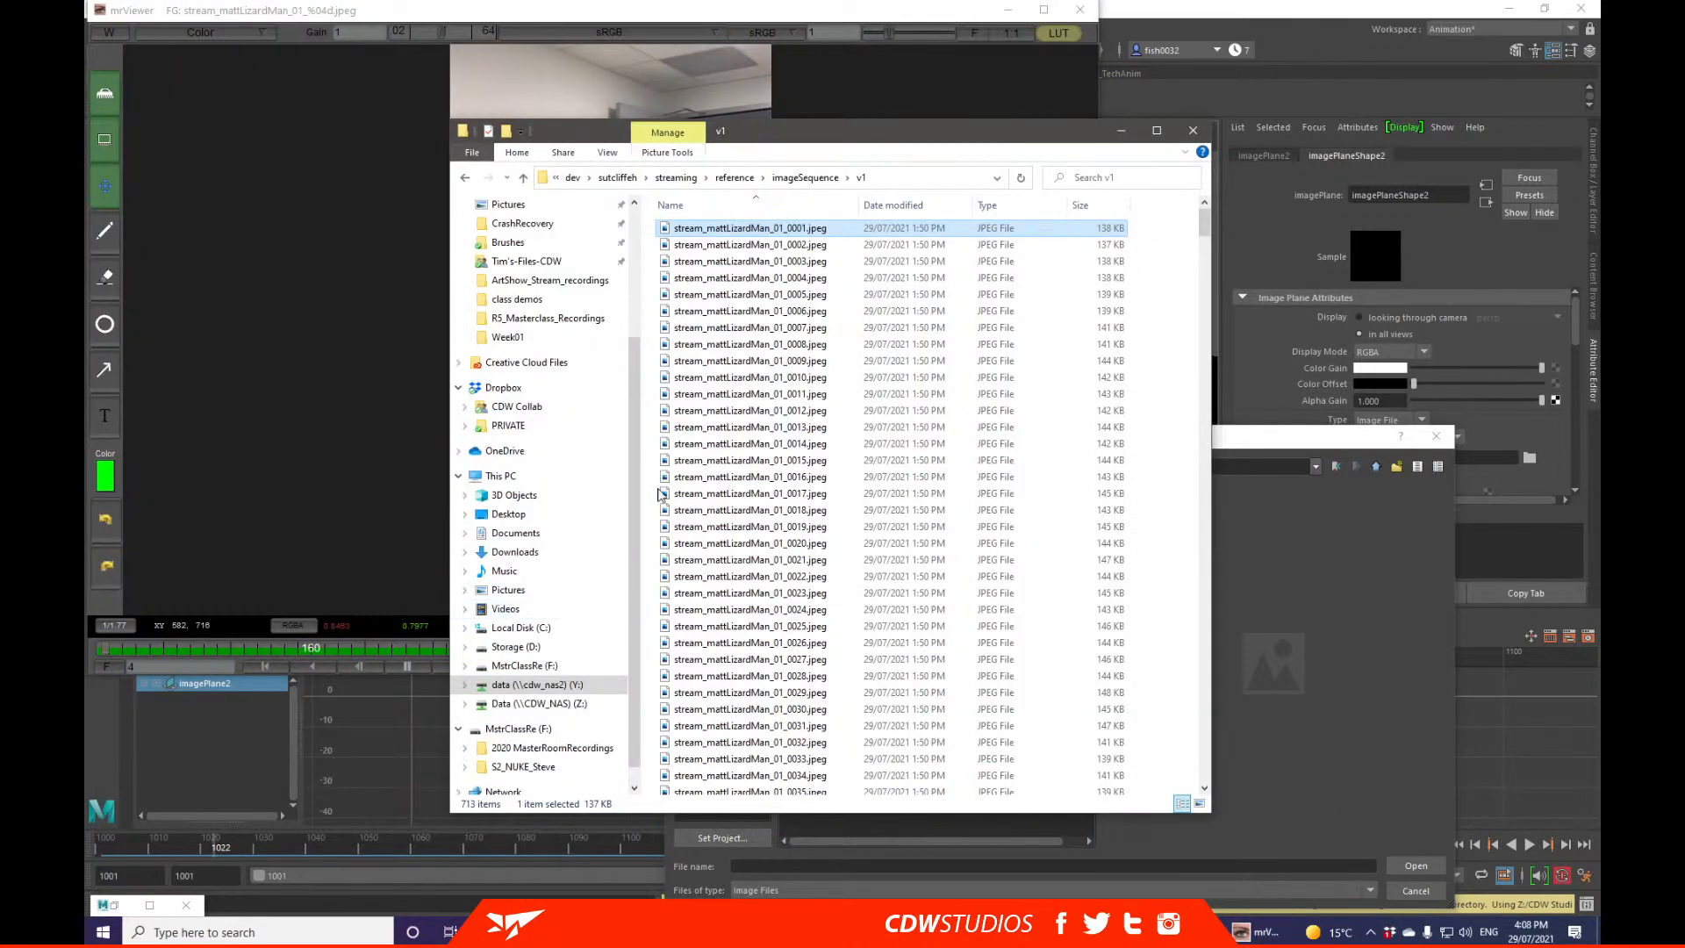
left_click(523, 177)
double_click(701, 244)
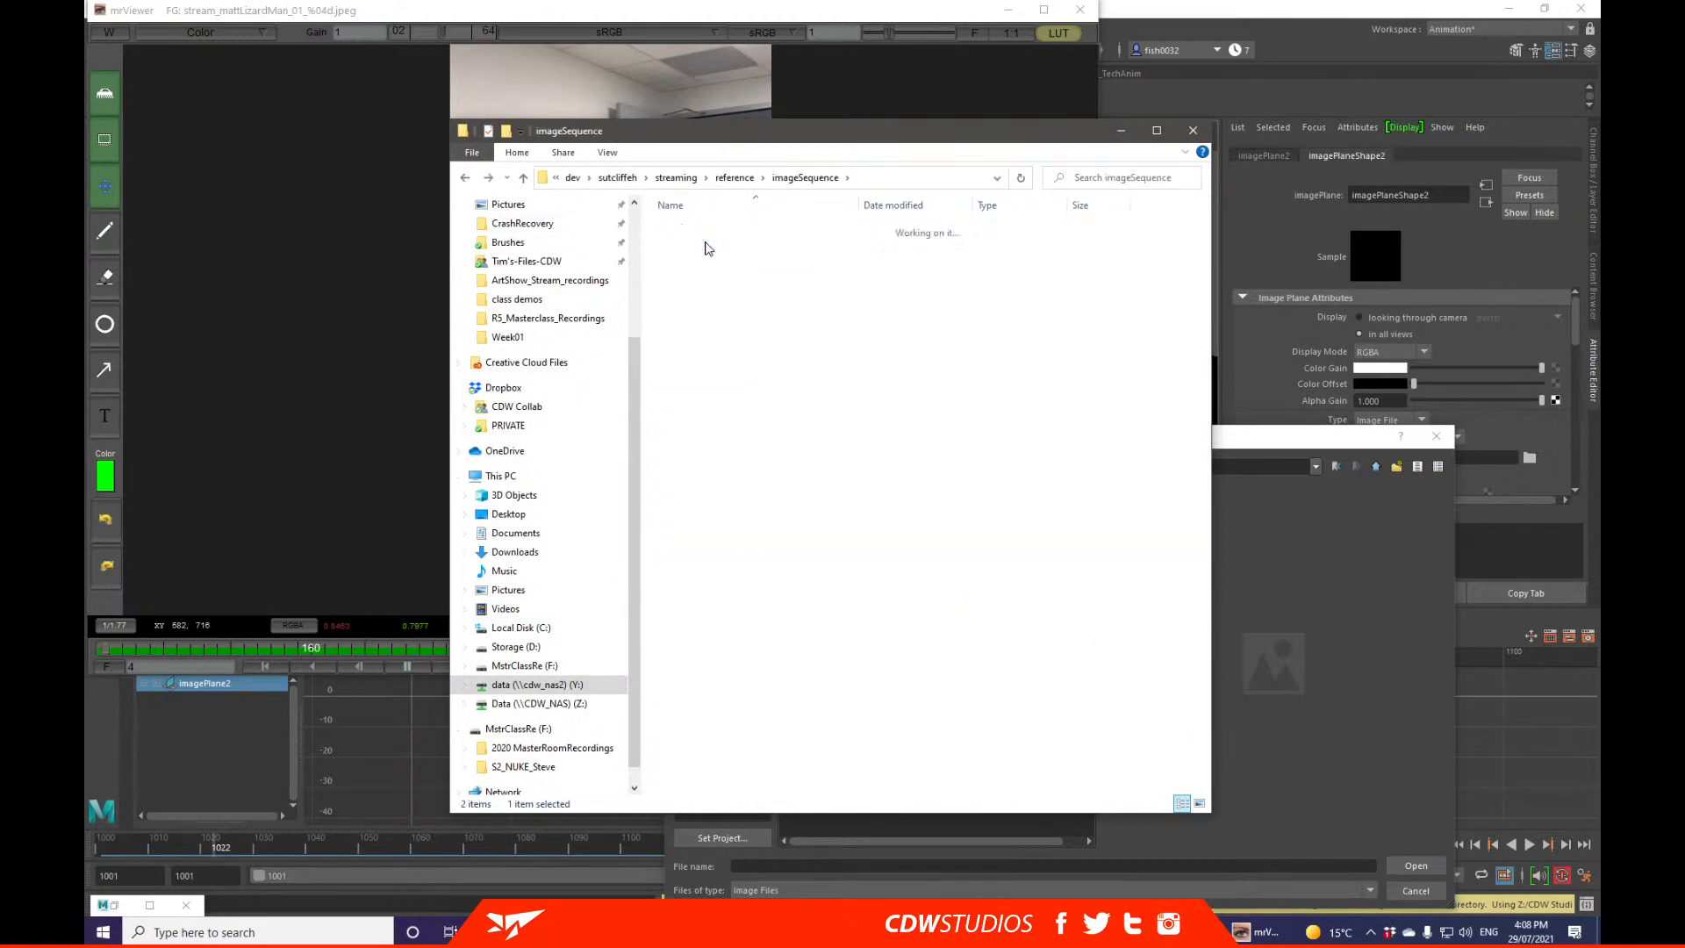
double_click(718, 230)
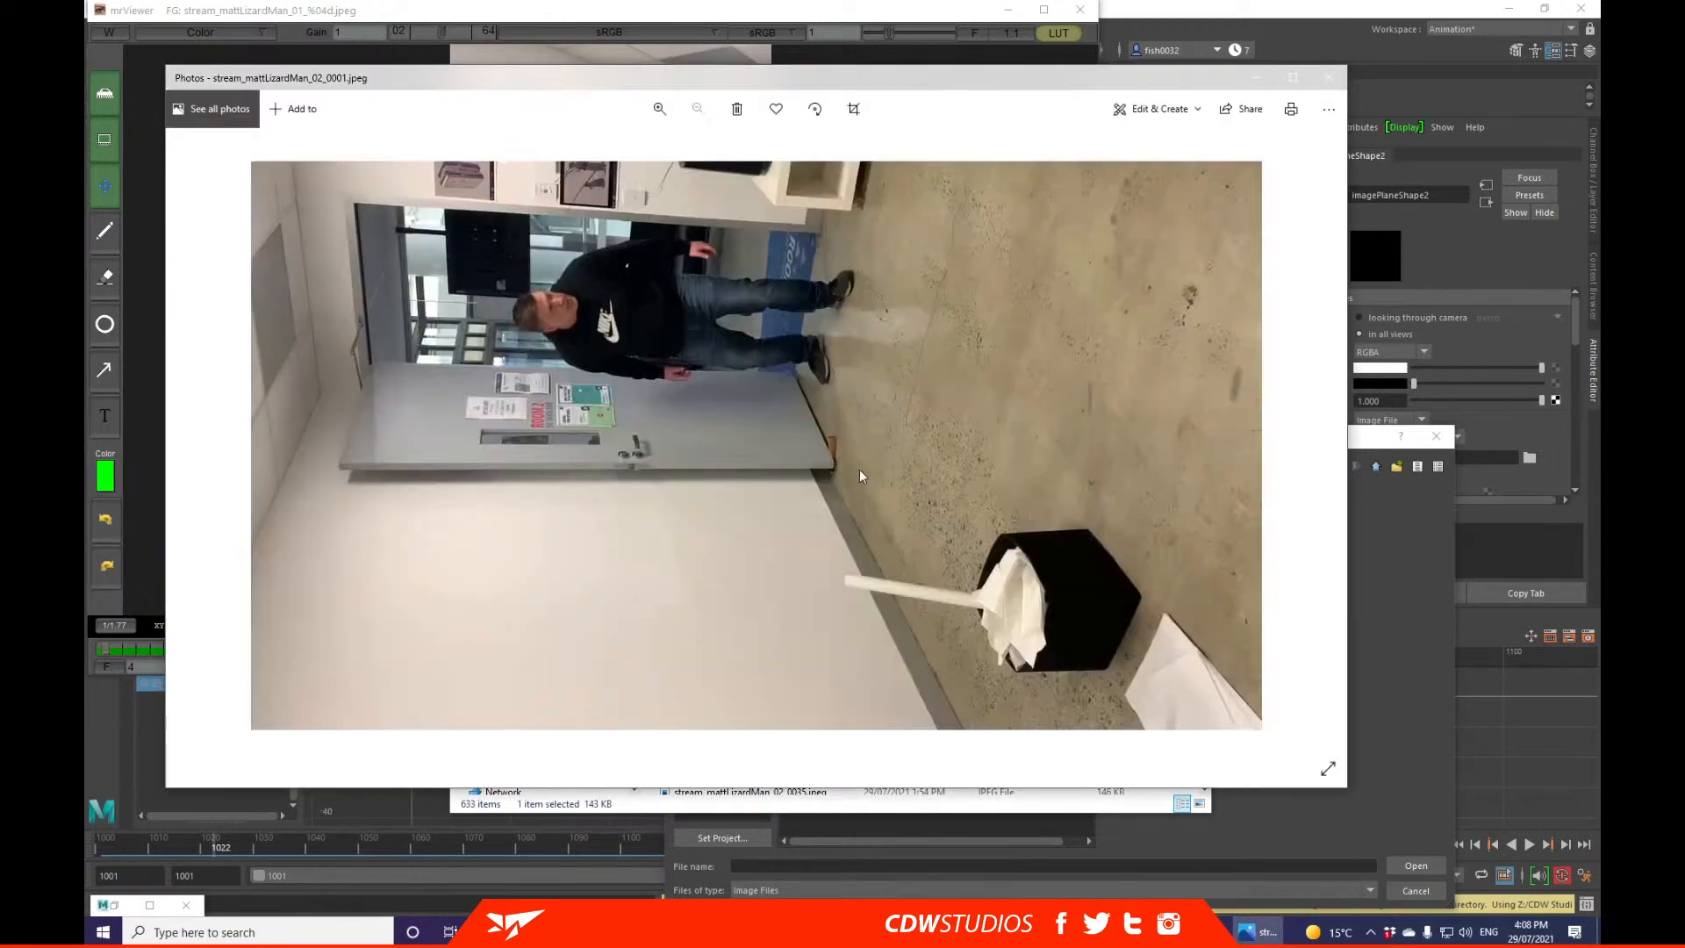
right_click(860, 476)
left_click(949, 393)
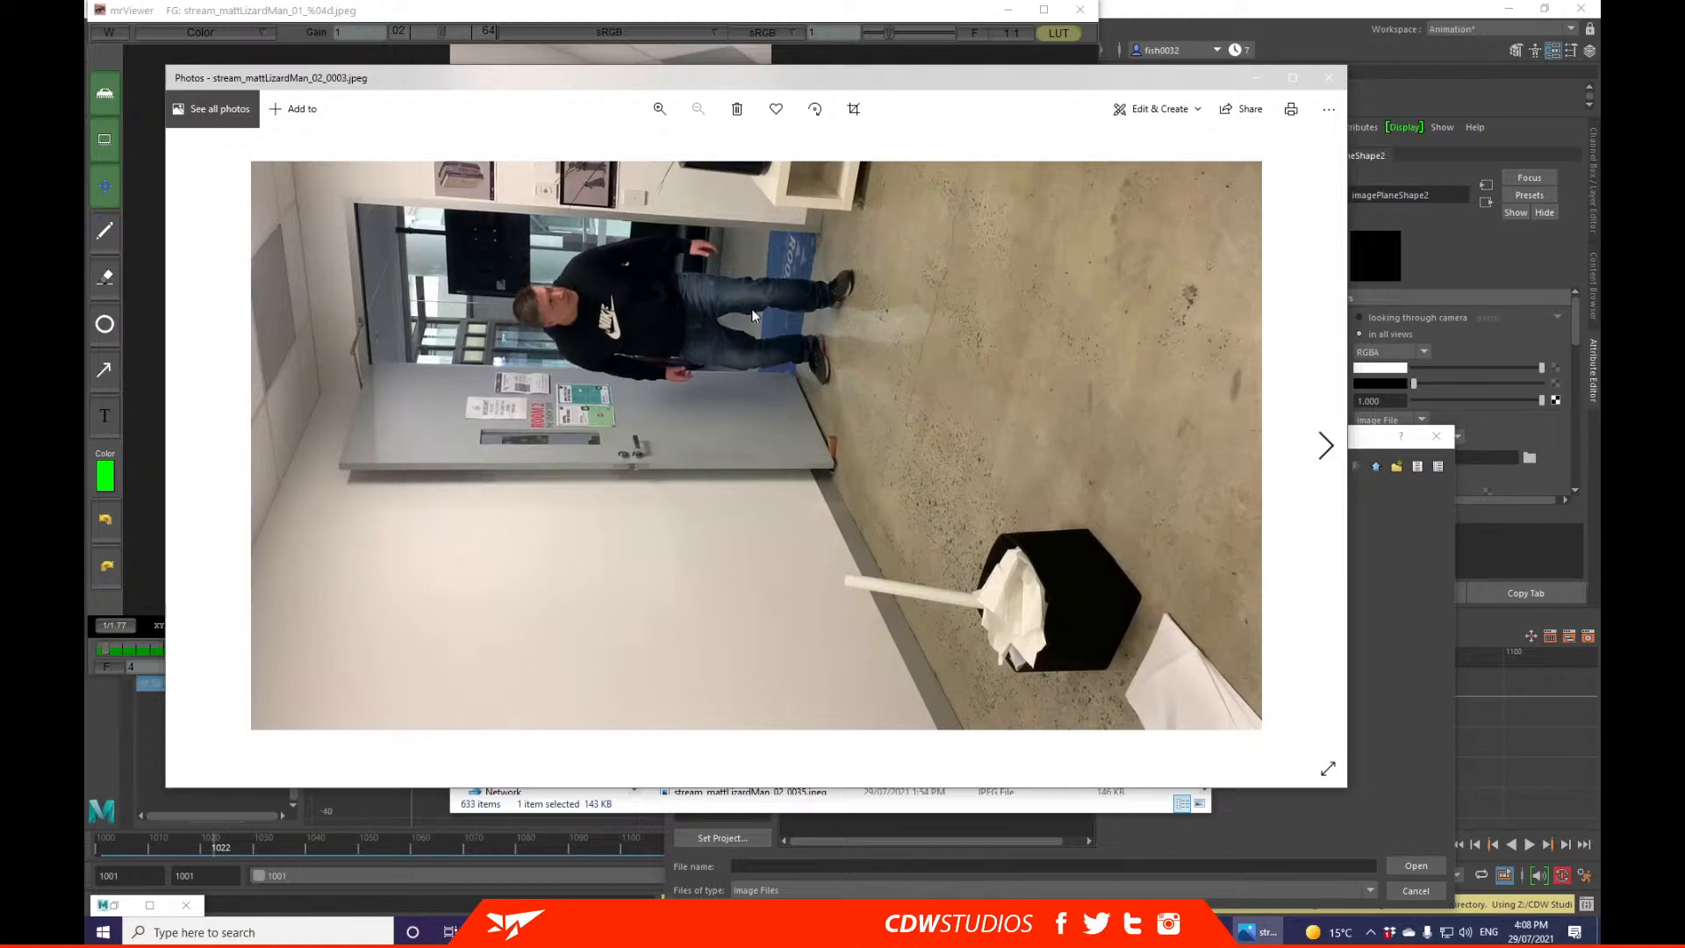
left_click(1329, 77)
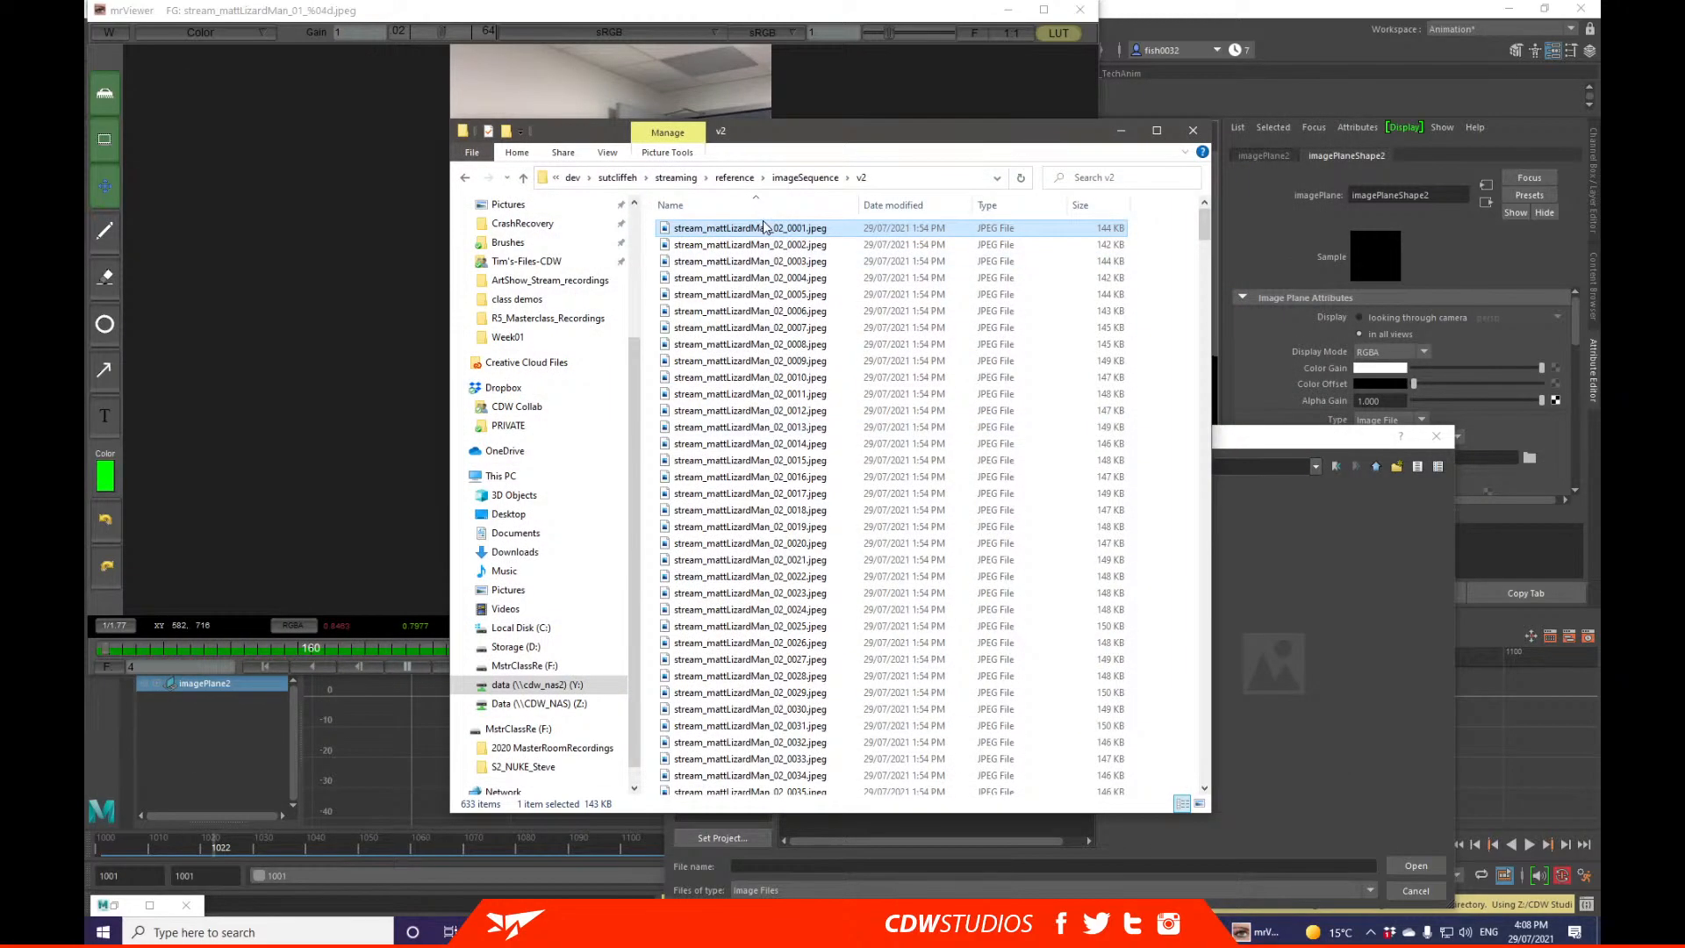
Step: Reopen frame 0001 of the v2 sequence to check its orientation, and return to Maya's file selection dialog
right_click(764, 228)
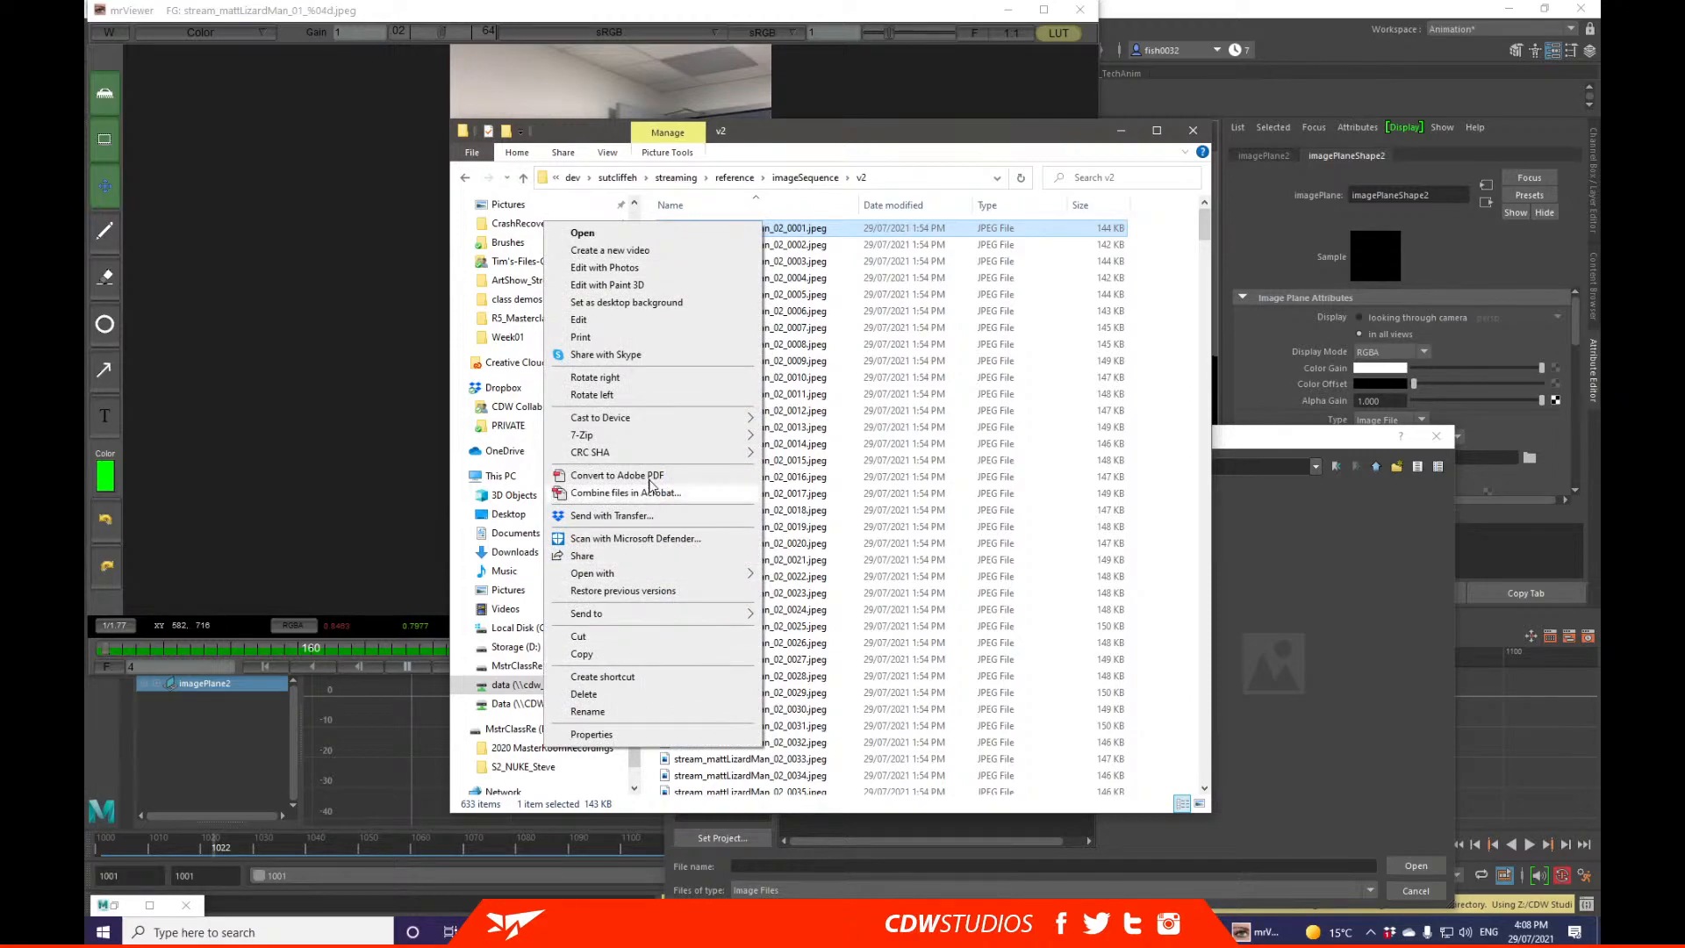
left_click(606, 234)
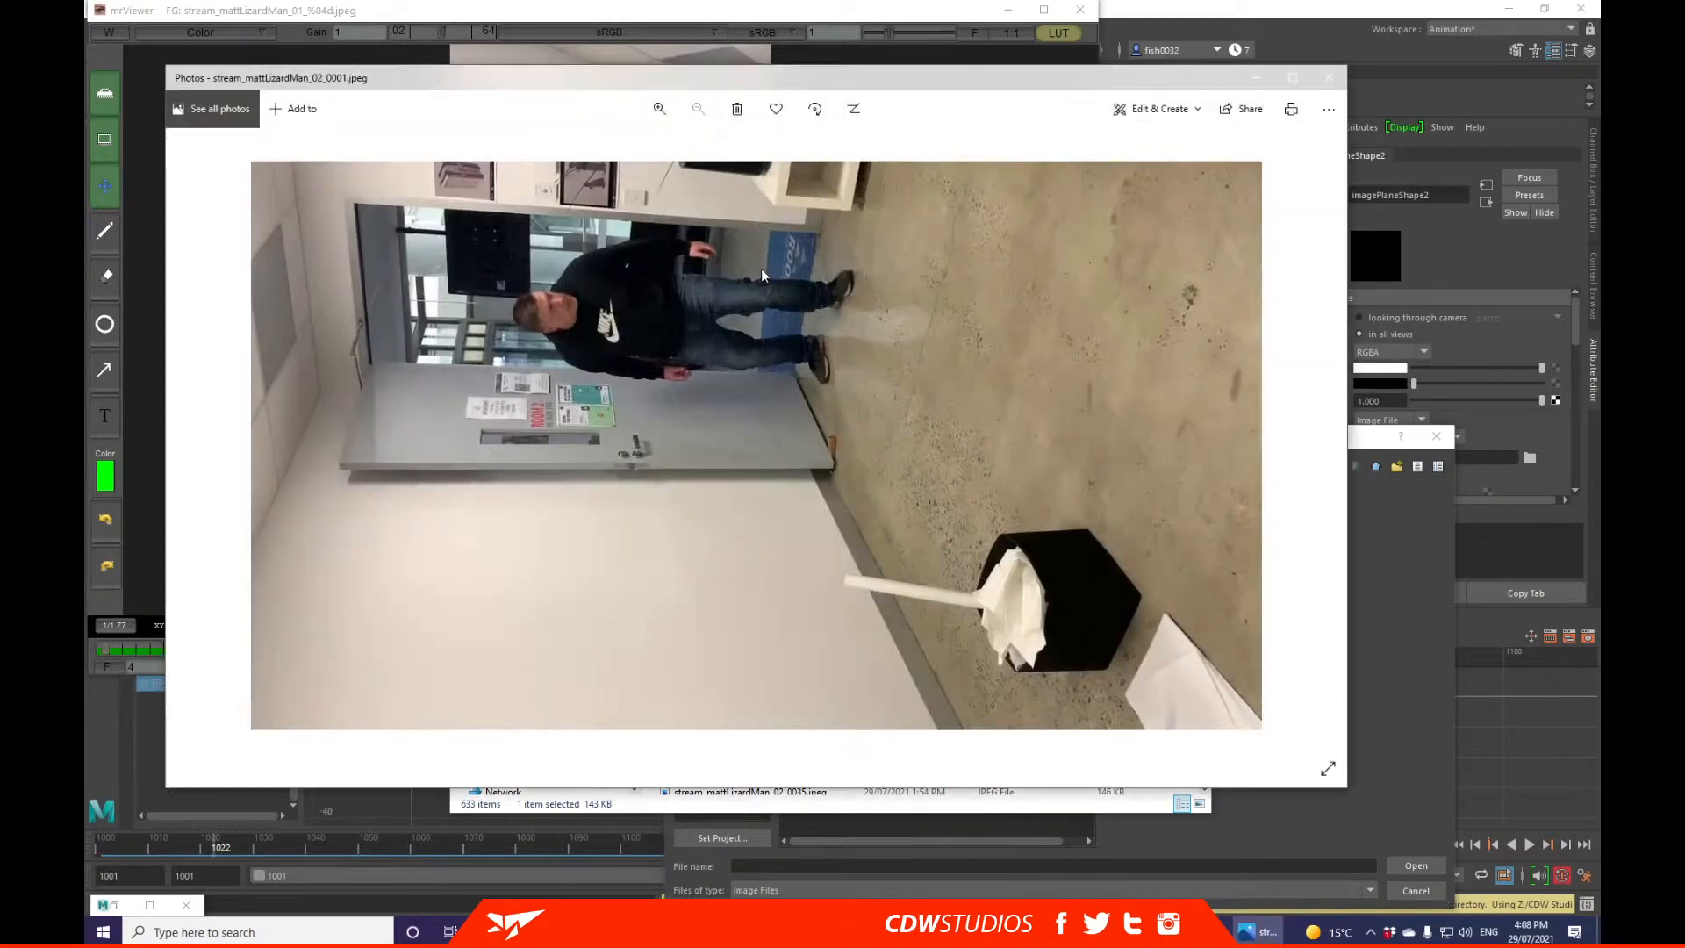
left_click(1328, 78)
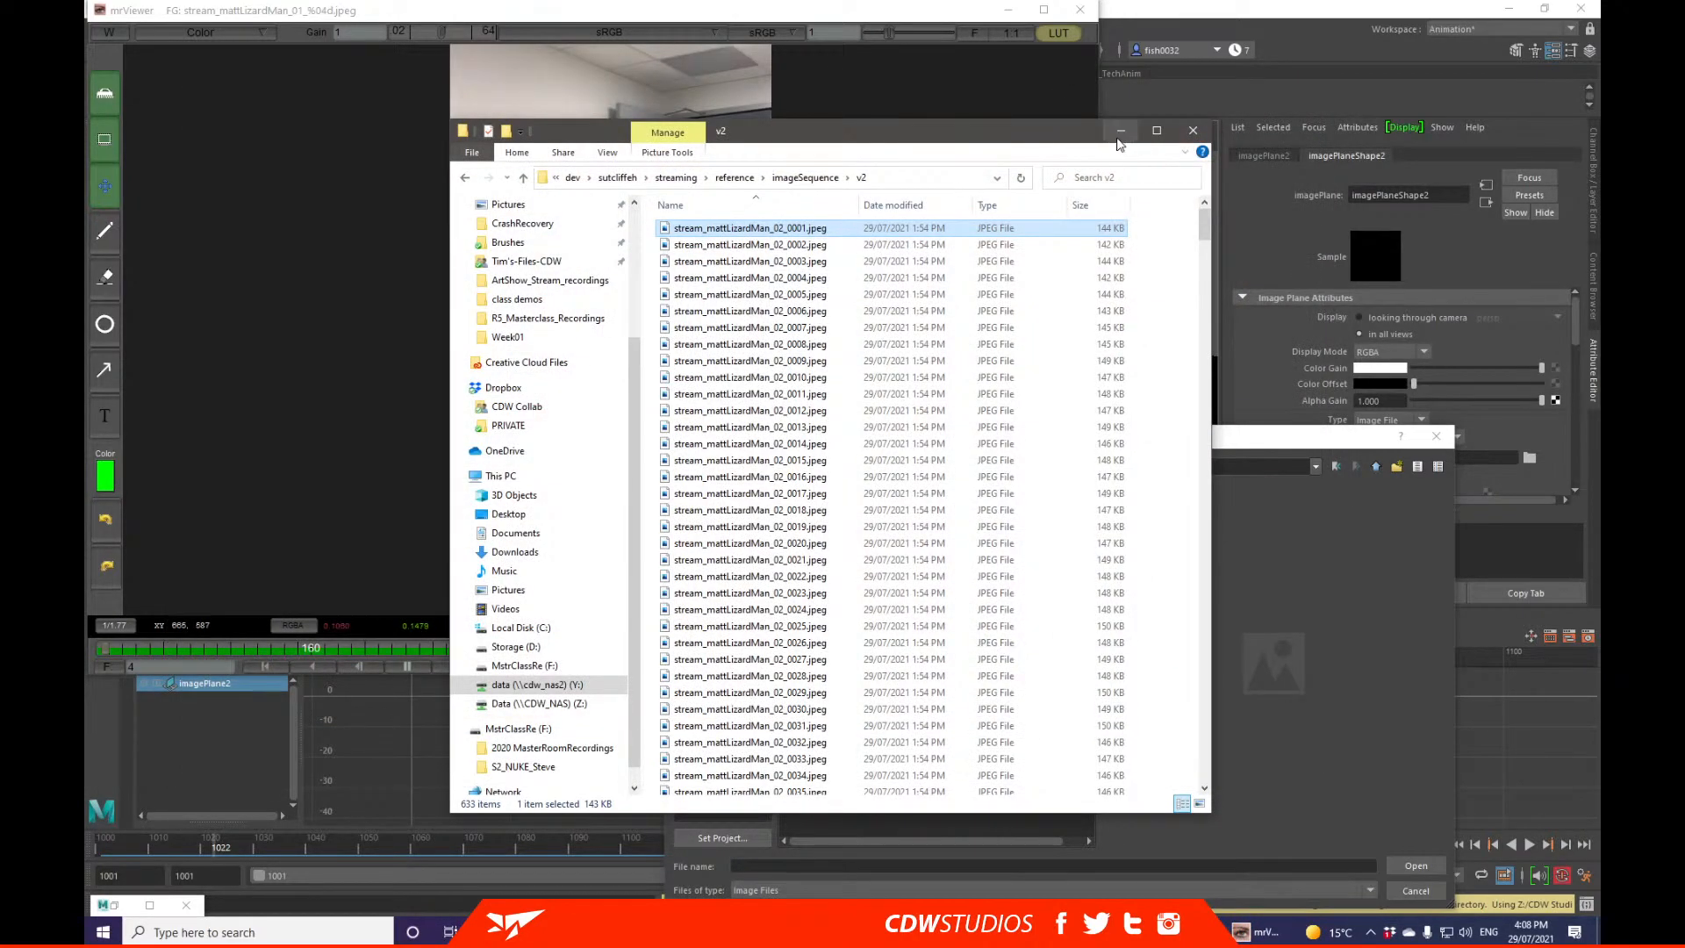
left_click(1118, 137)
left_click(1164, 433)
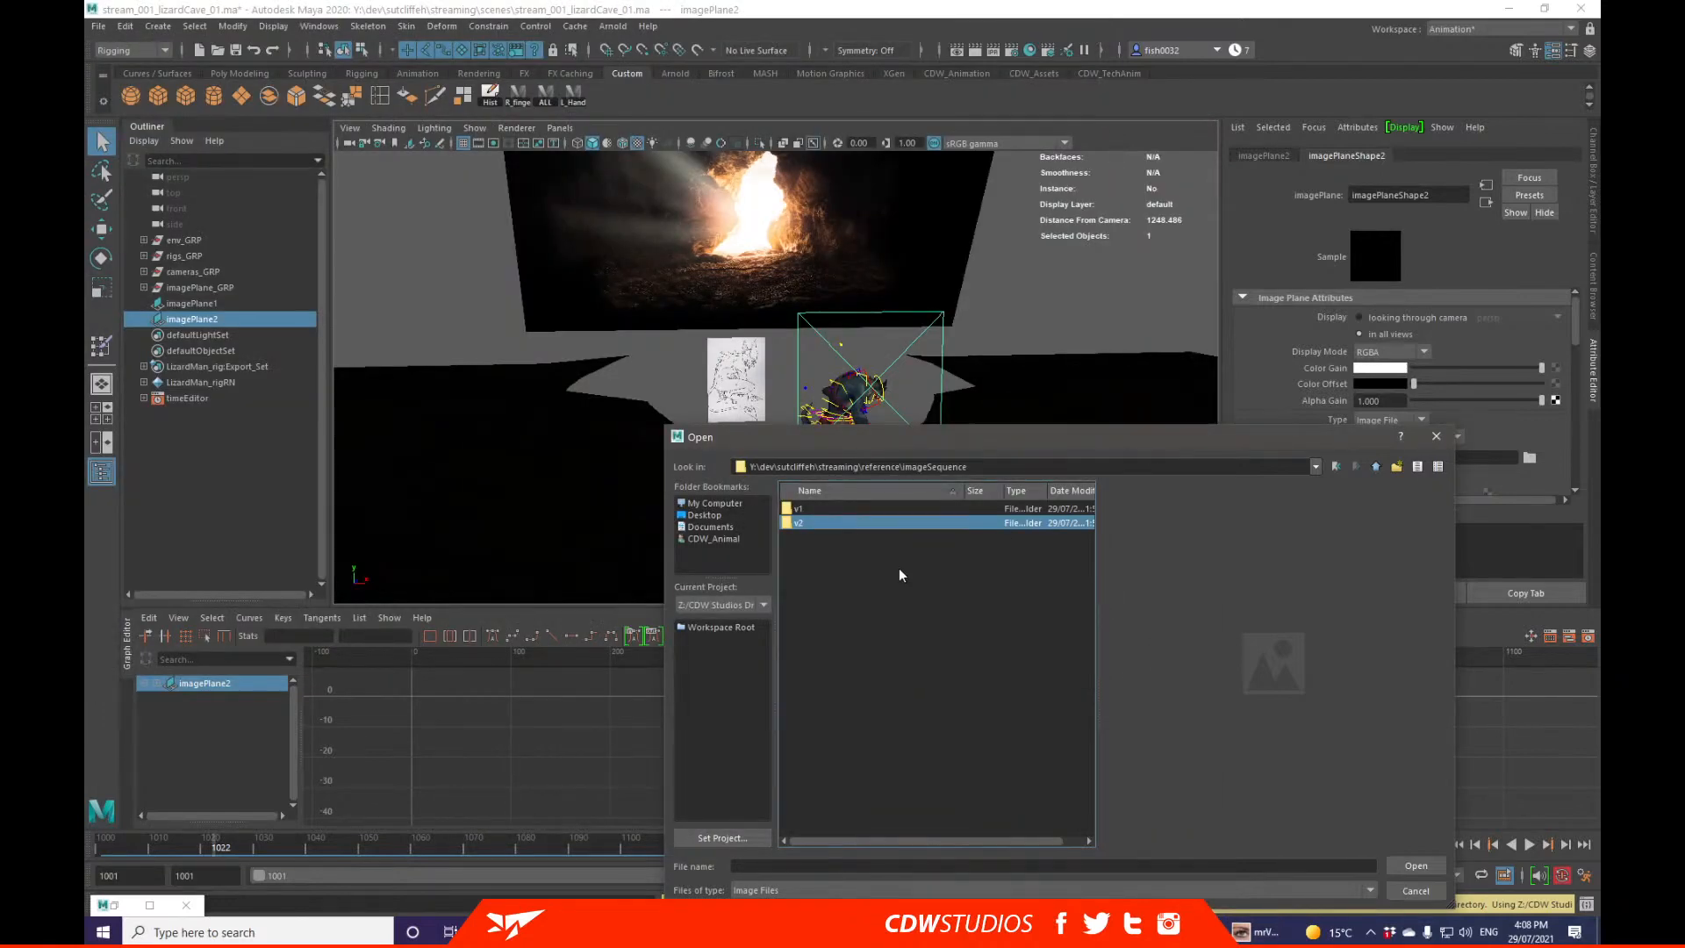
Step: Load frame 0001 from the v2 folder as the image plane's picture
double_click(825, 523)
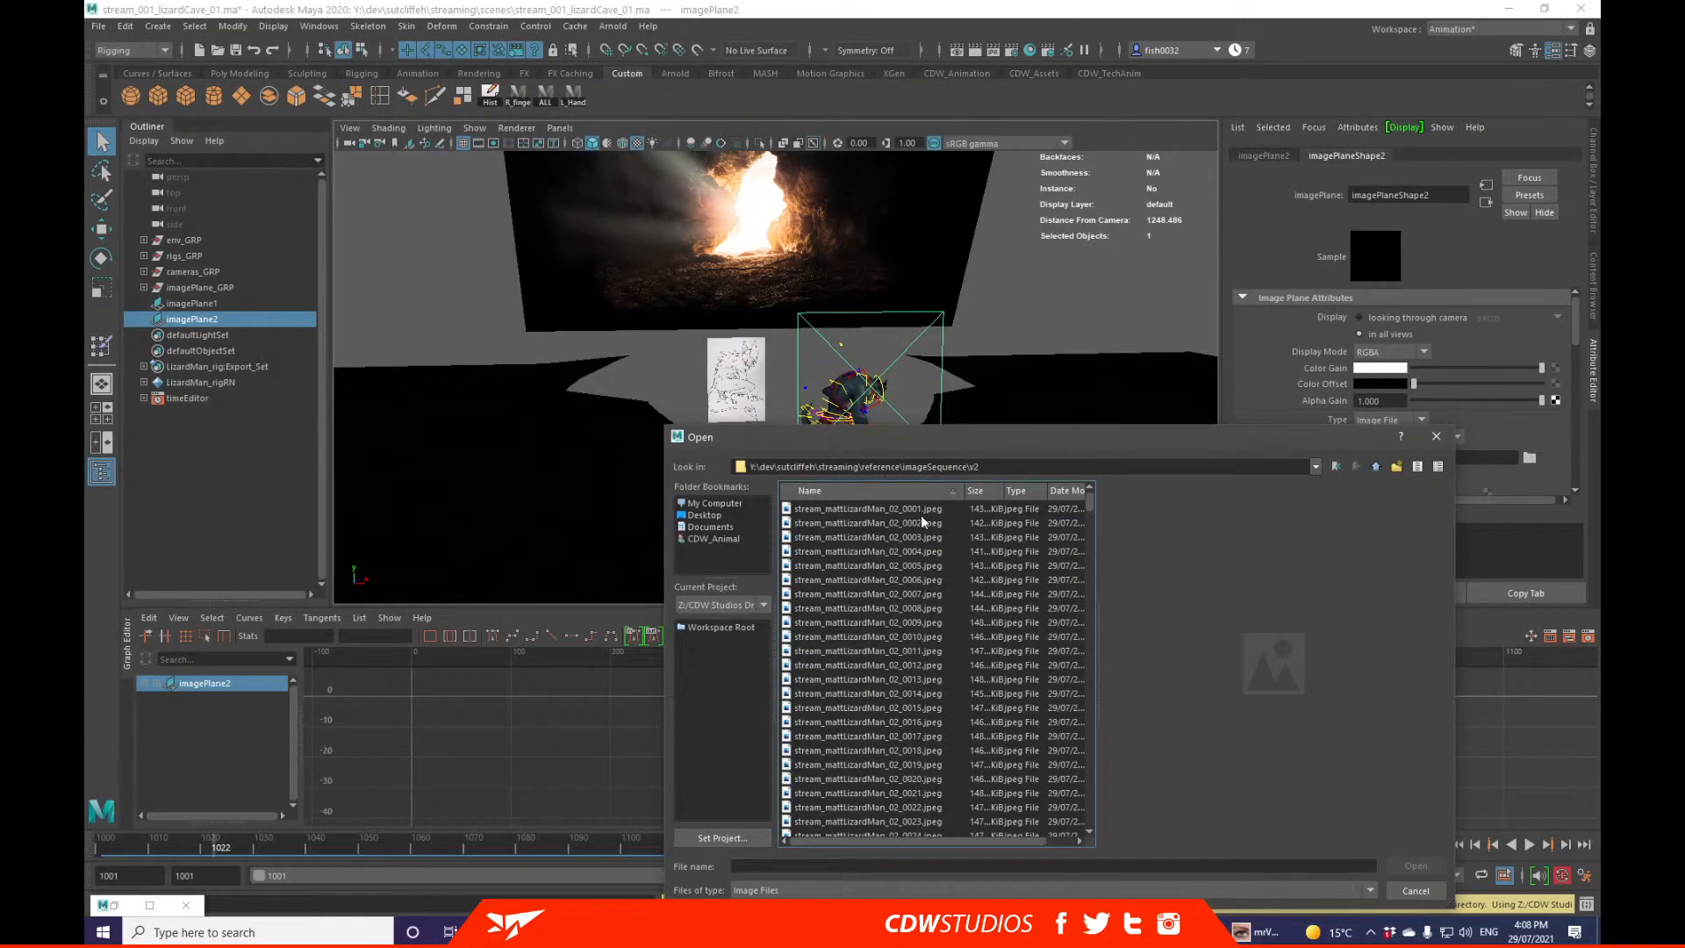
left_click(920, 512)
left_click(1414, 864)
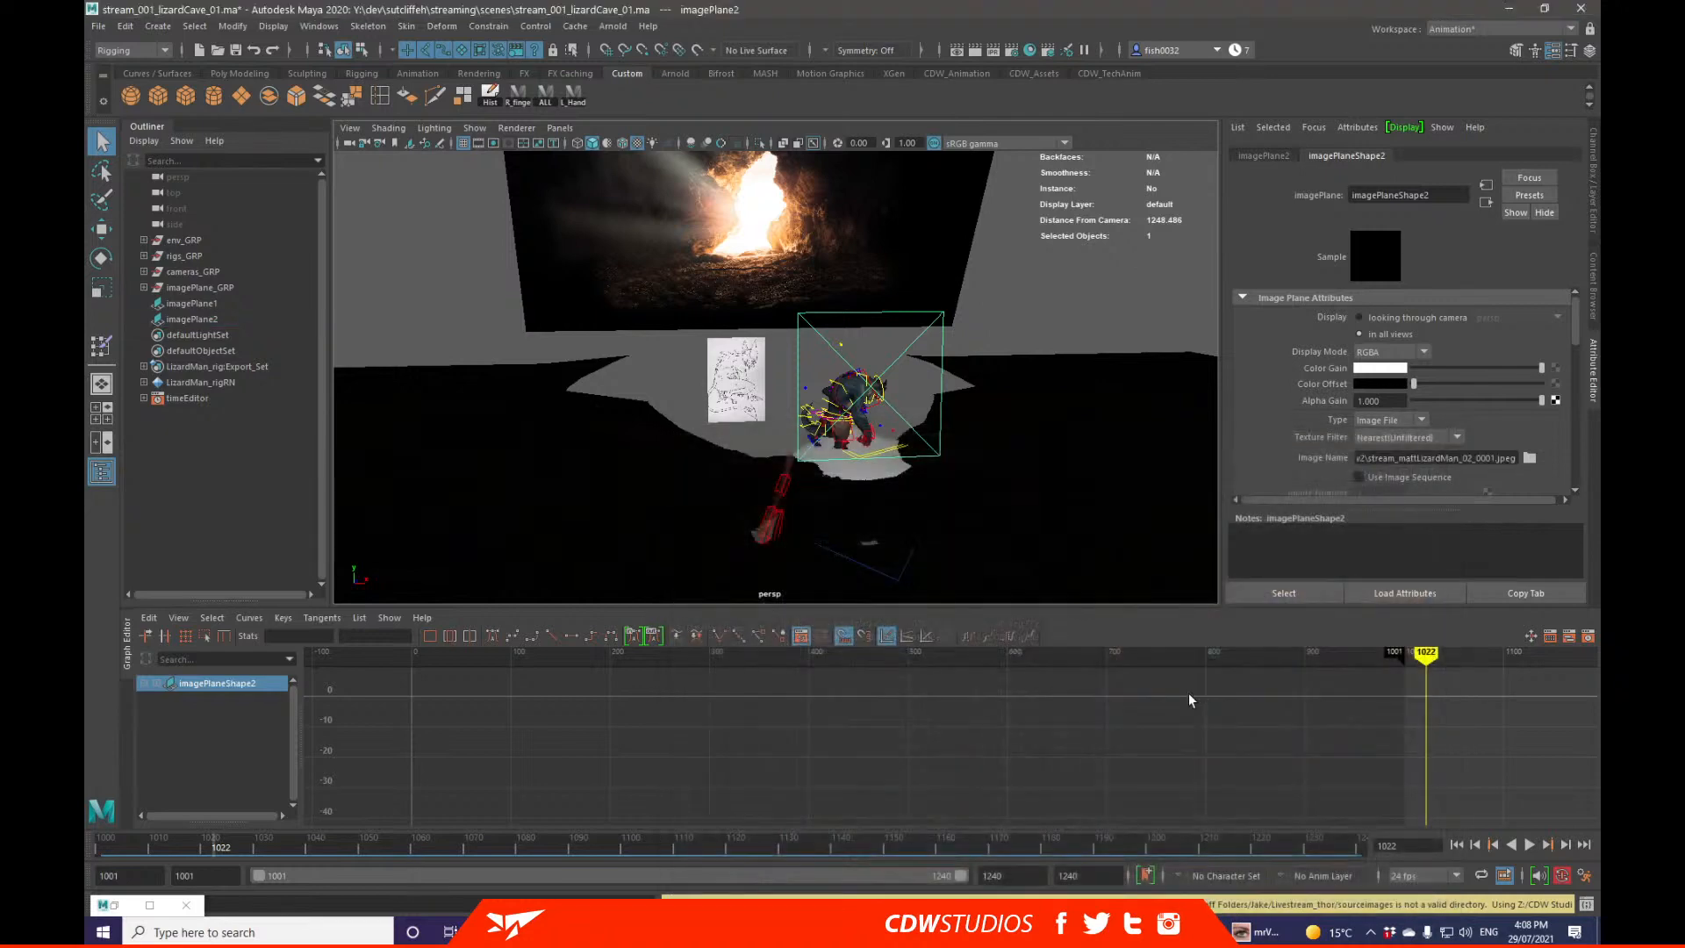
Step: Try to turn the sideways footage upright by rotating the image plane about Z to -75 degrees
key("e")
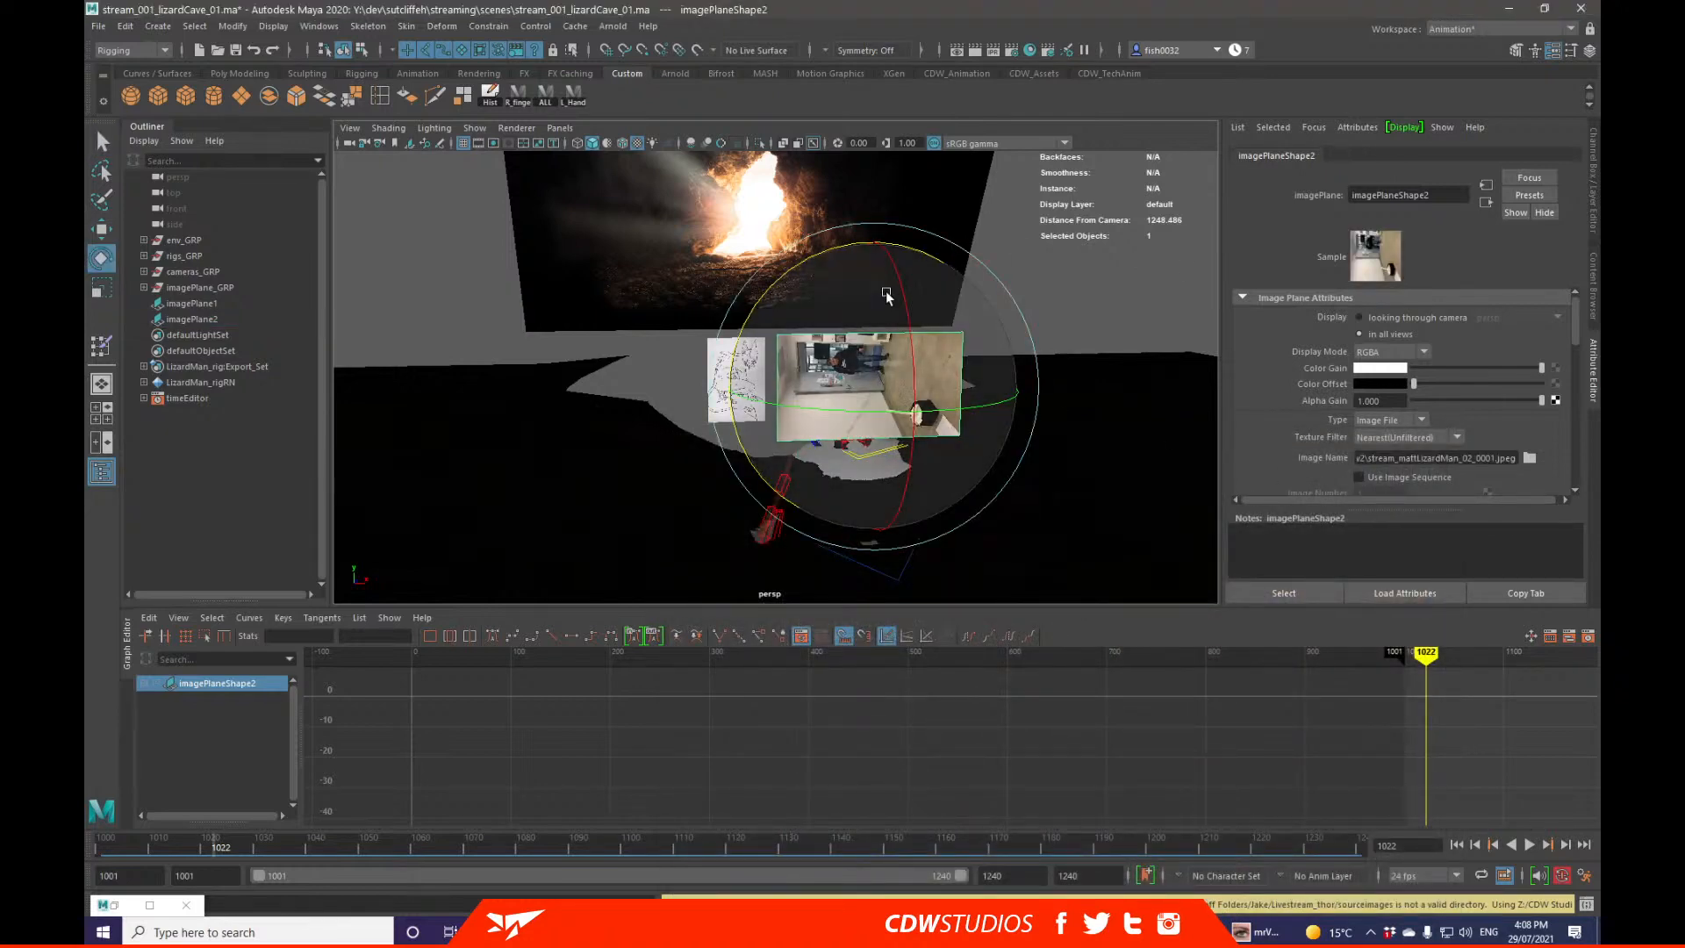
left_click_drag(952, 254, 1007, 308)
left_click_drag(922, 252, 985, 251)
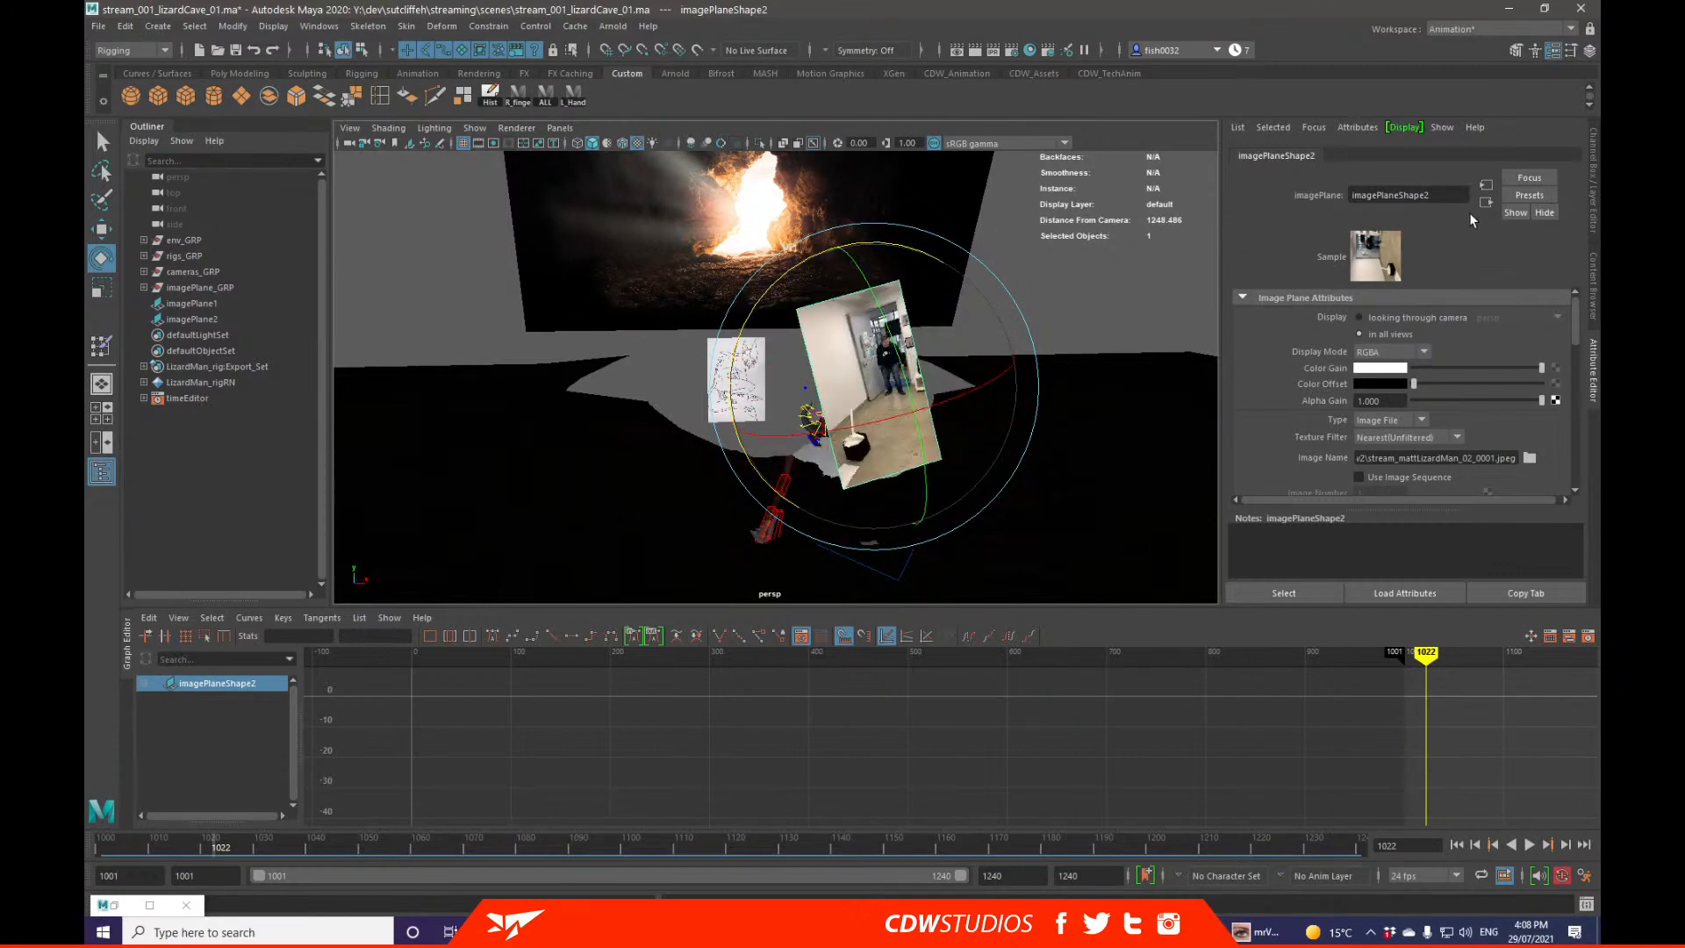
Step: Show shape nodes in the Outliner and examine the channels of imagePlane2 and its shape node
left_click(1596, 193)
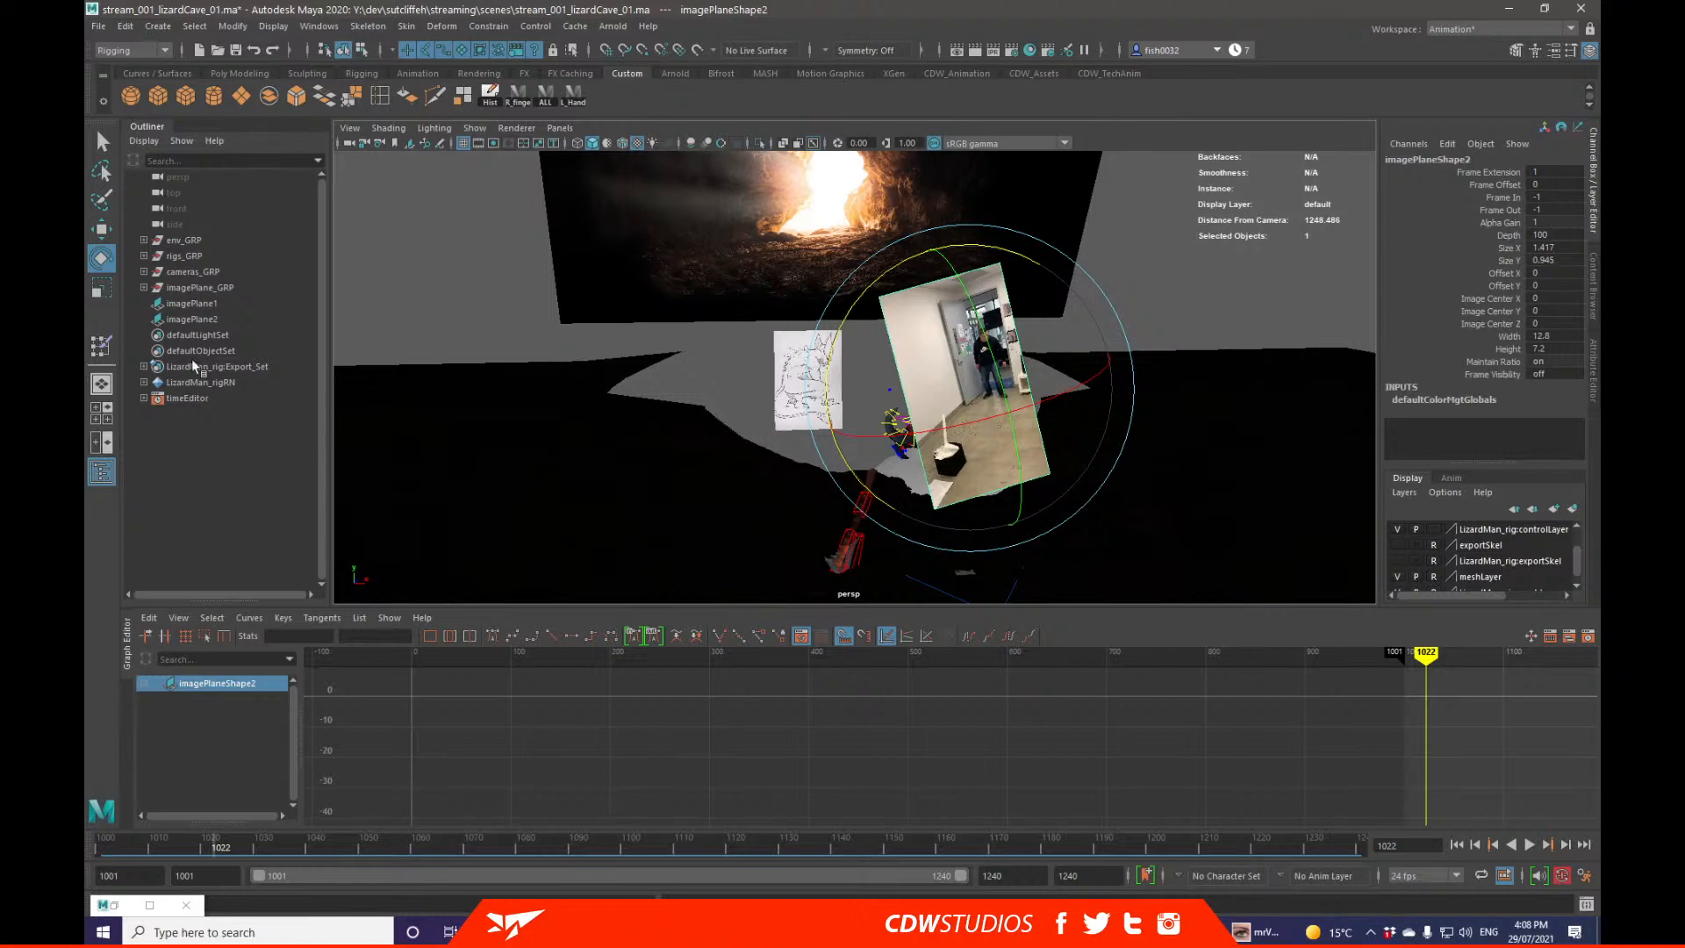
left_click(175, 320)
right_click(180, 321)
left_click(209, 343)
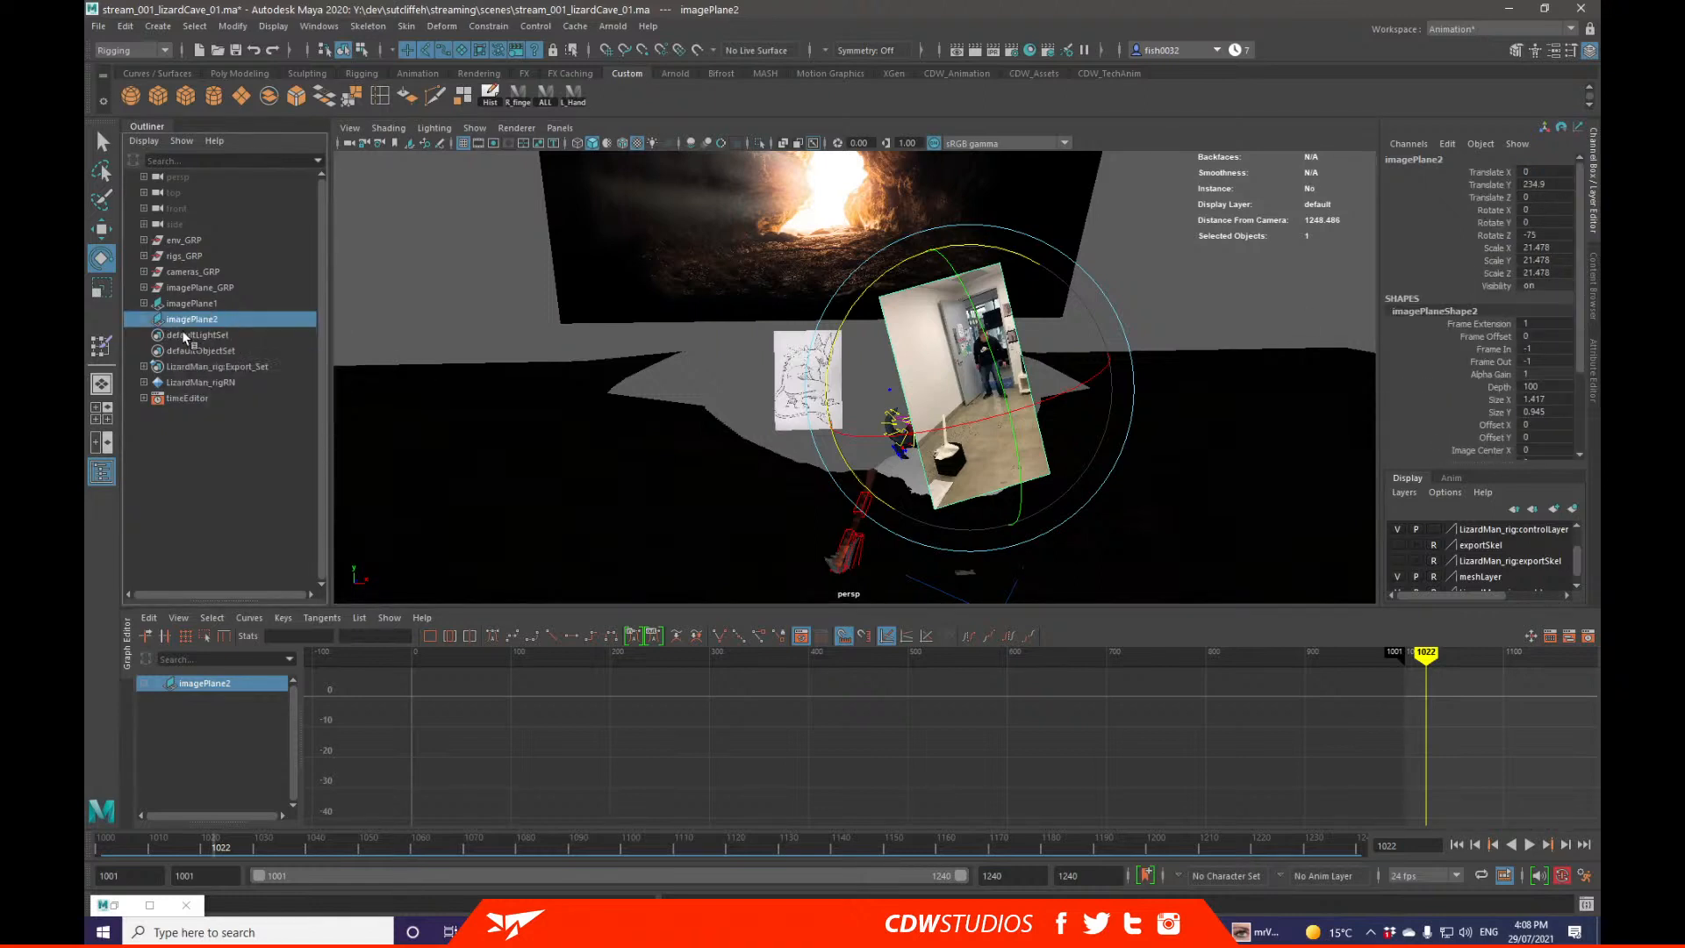
left_click(143, 320)
left_click(239, 335)
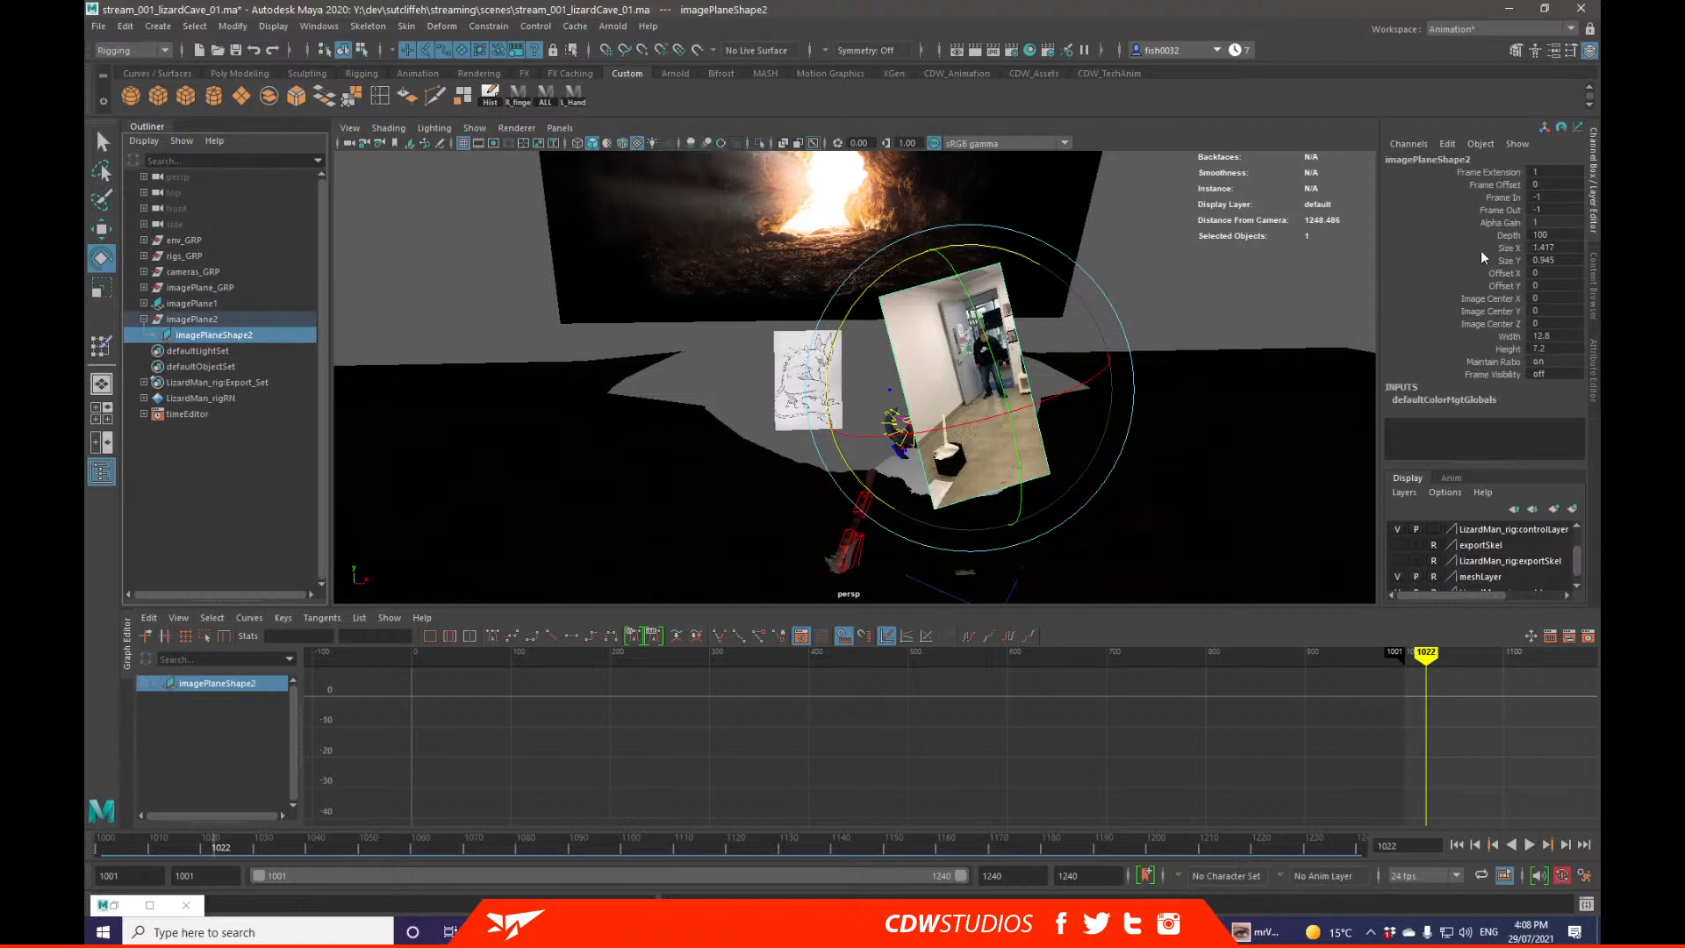
Step: Undo the slanted rotation and rotate the image plane so that the reference footage stands upright
mouse_move(1188, 312)
left_mouse_down("alt")
mouse_move(1170, 315)
mouse_move(1186, 313)
left_mouse_up("alt")
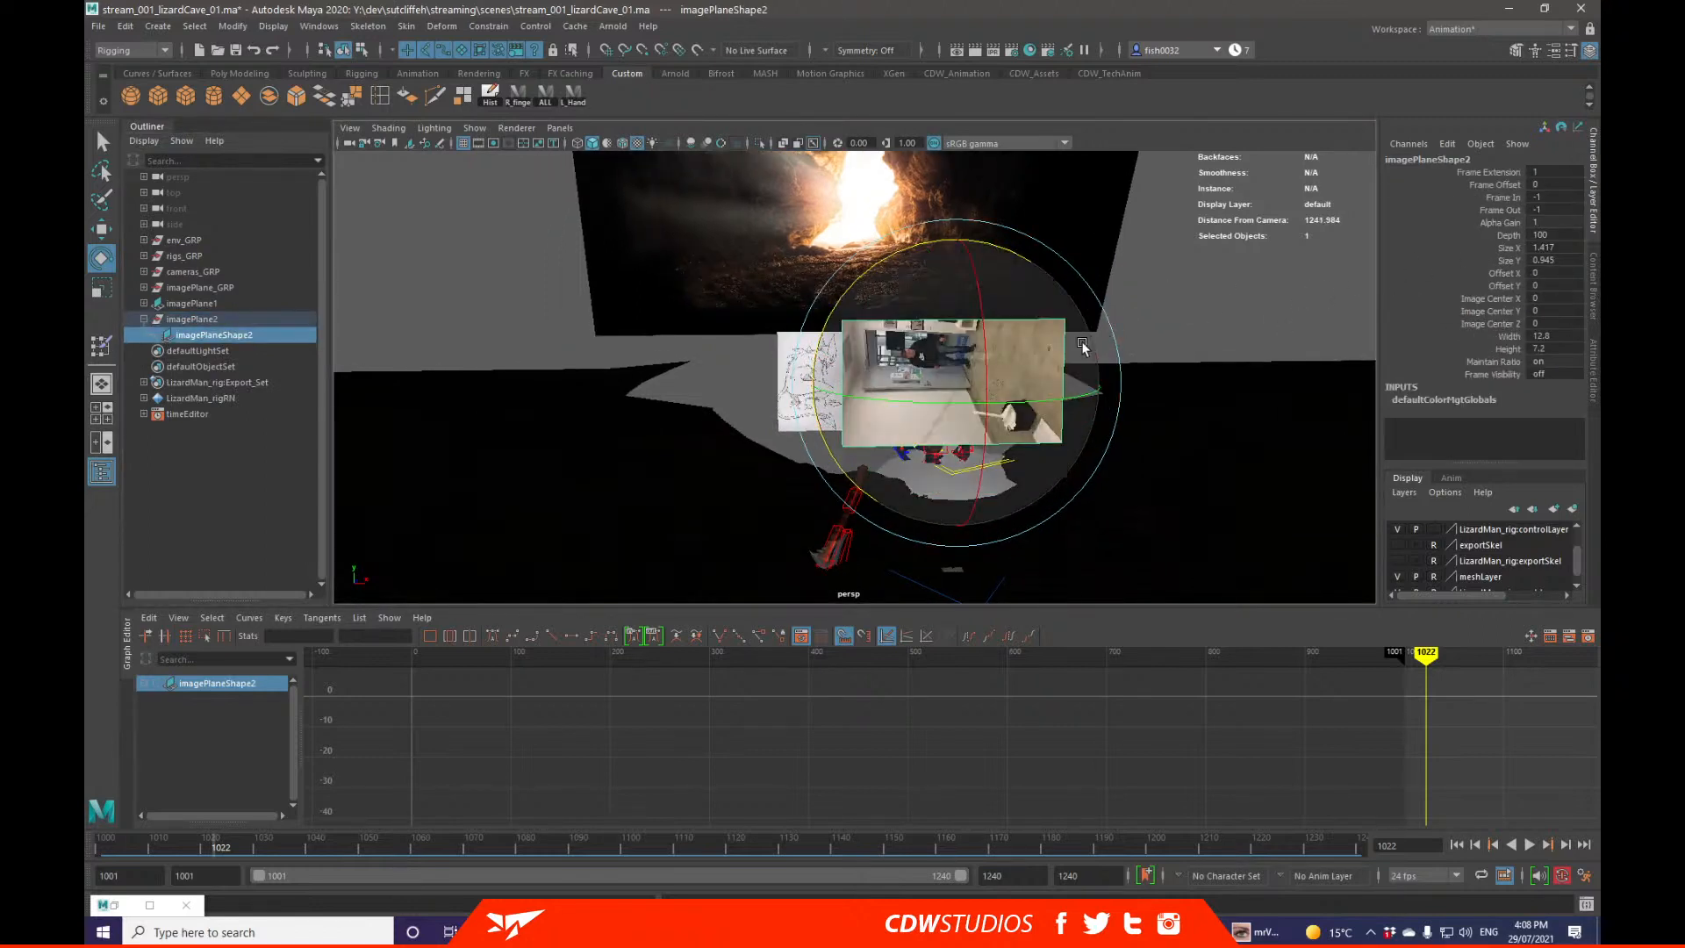
left_click_drag(894, 256, 1075, 364)
key("q")
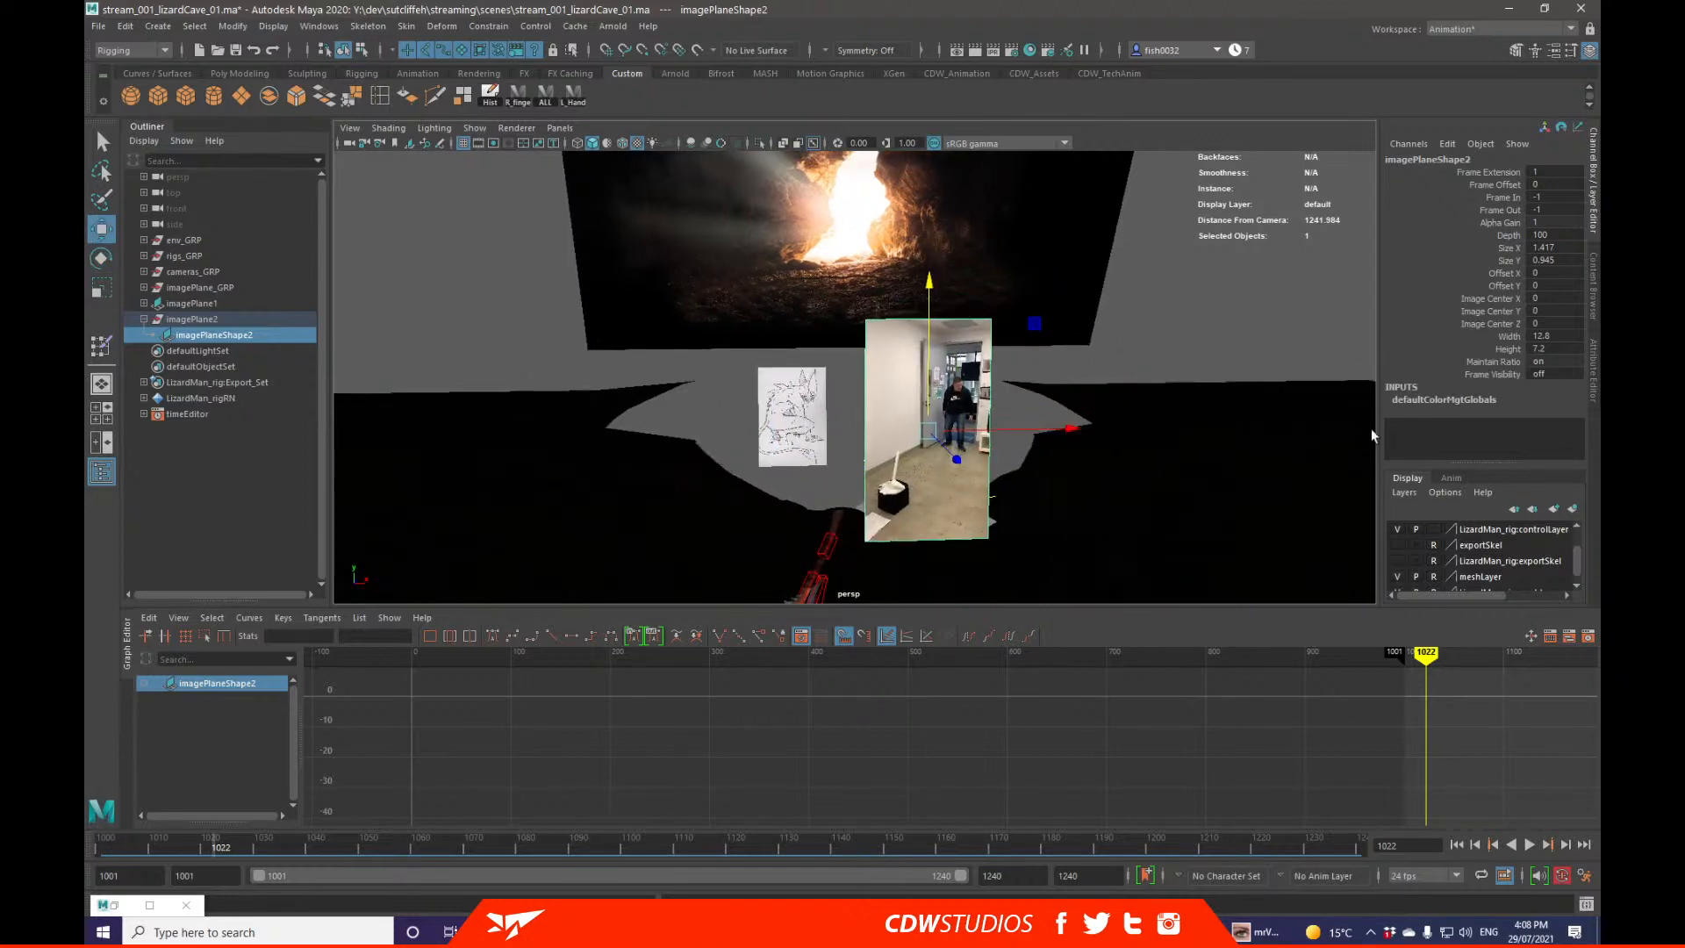
Step: Hide the shape nodes in the Outliner again and clear the selection
left_click(1594, 386)
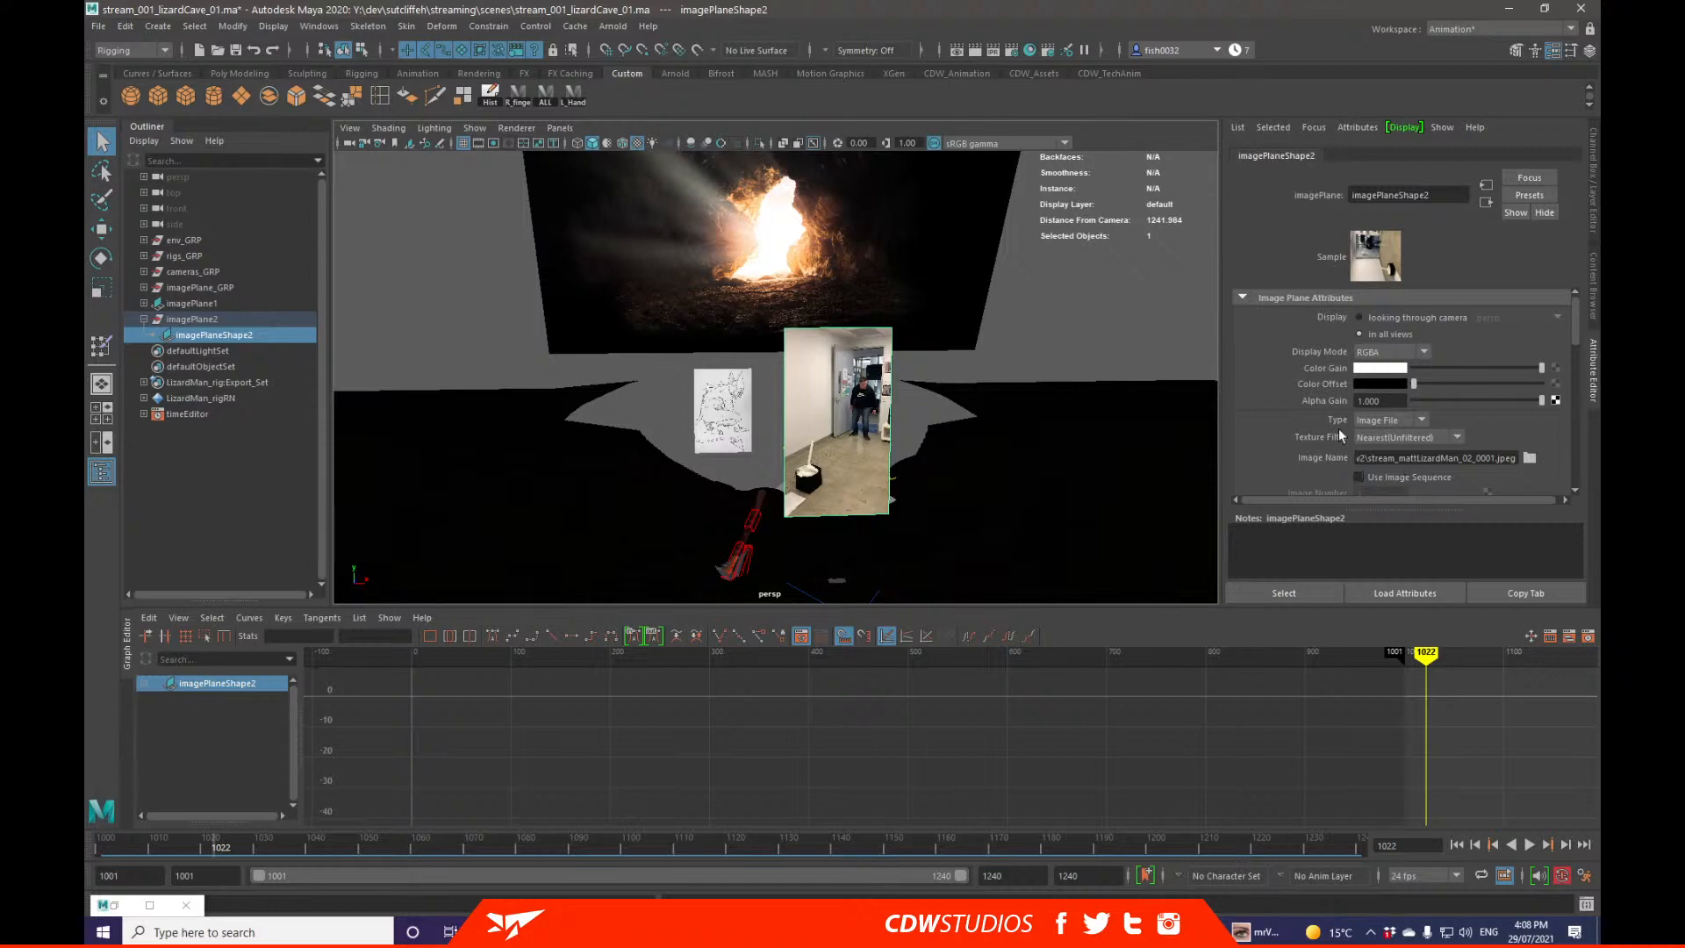
right_click(207, 351)
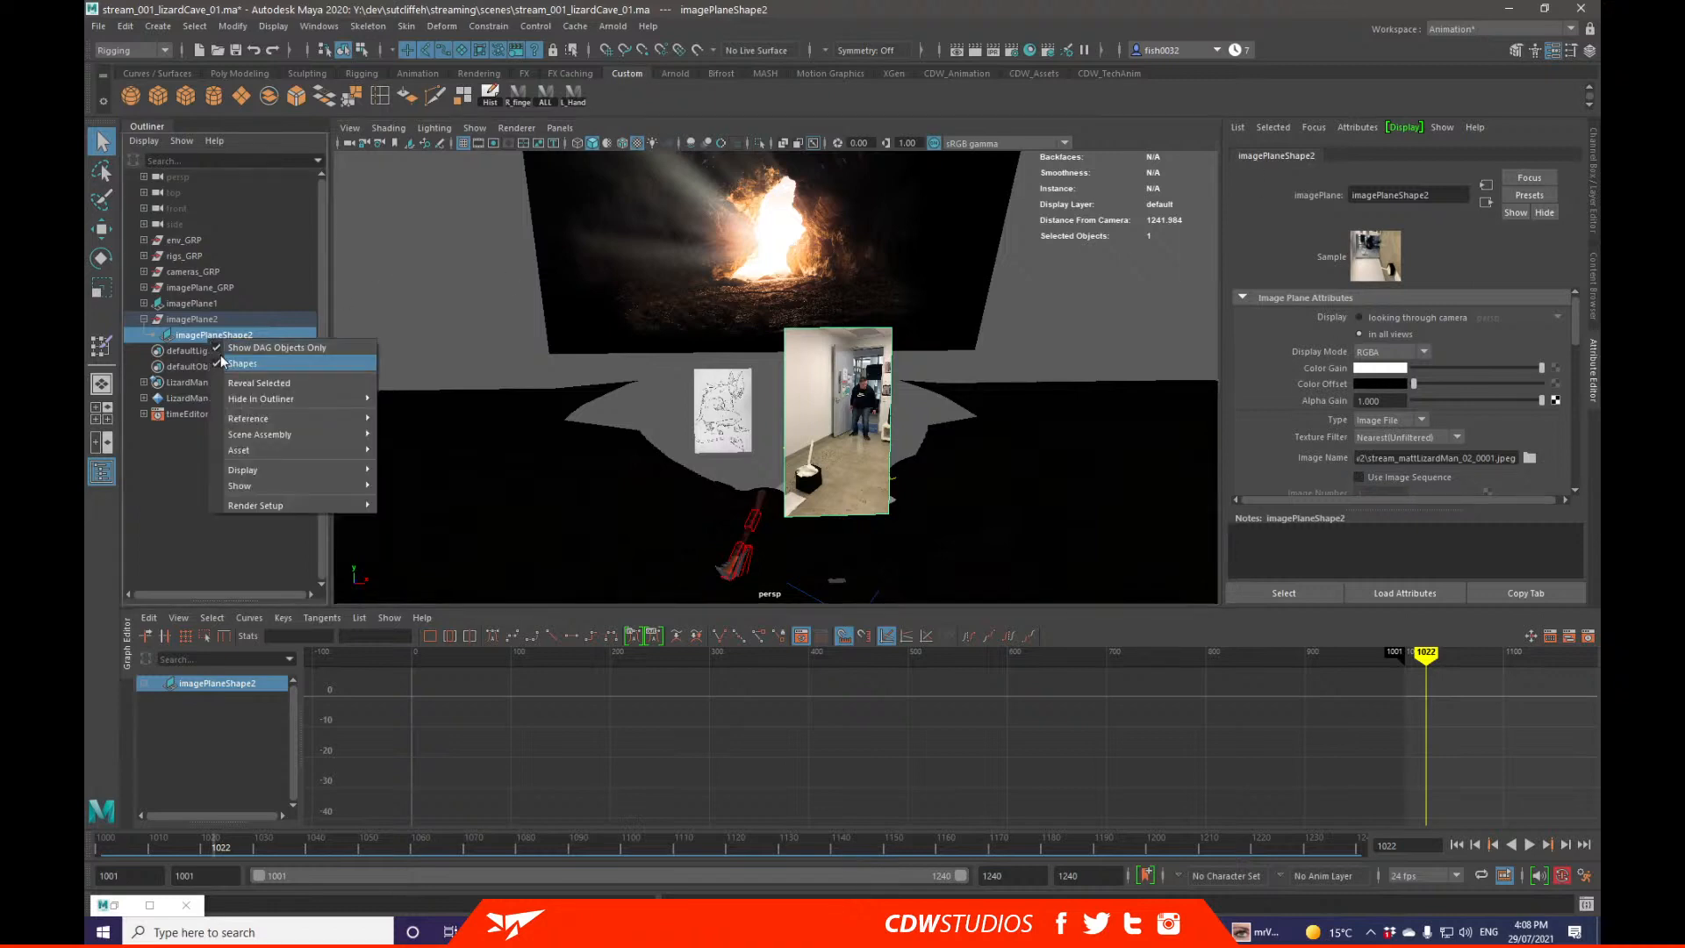
left_click(227, 361)
left_click(1027, 361)
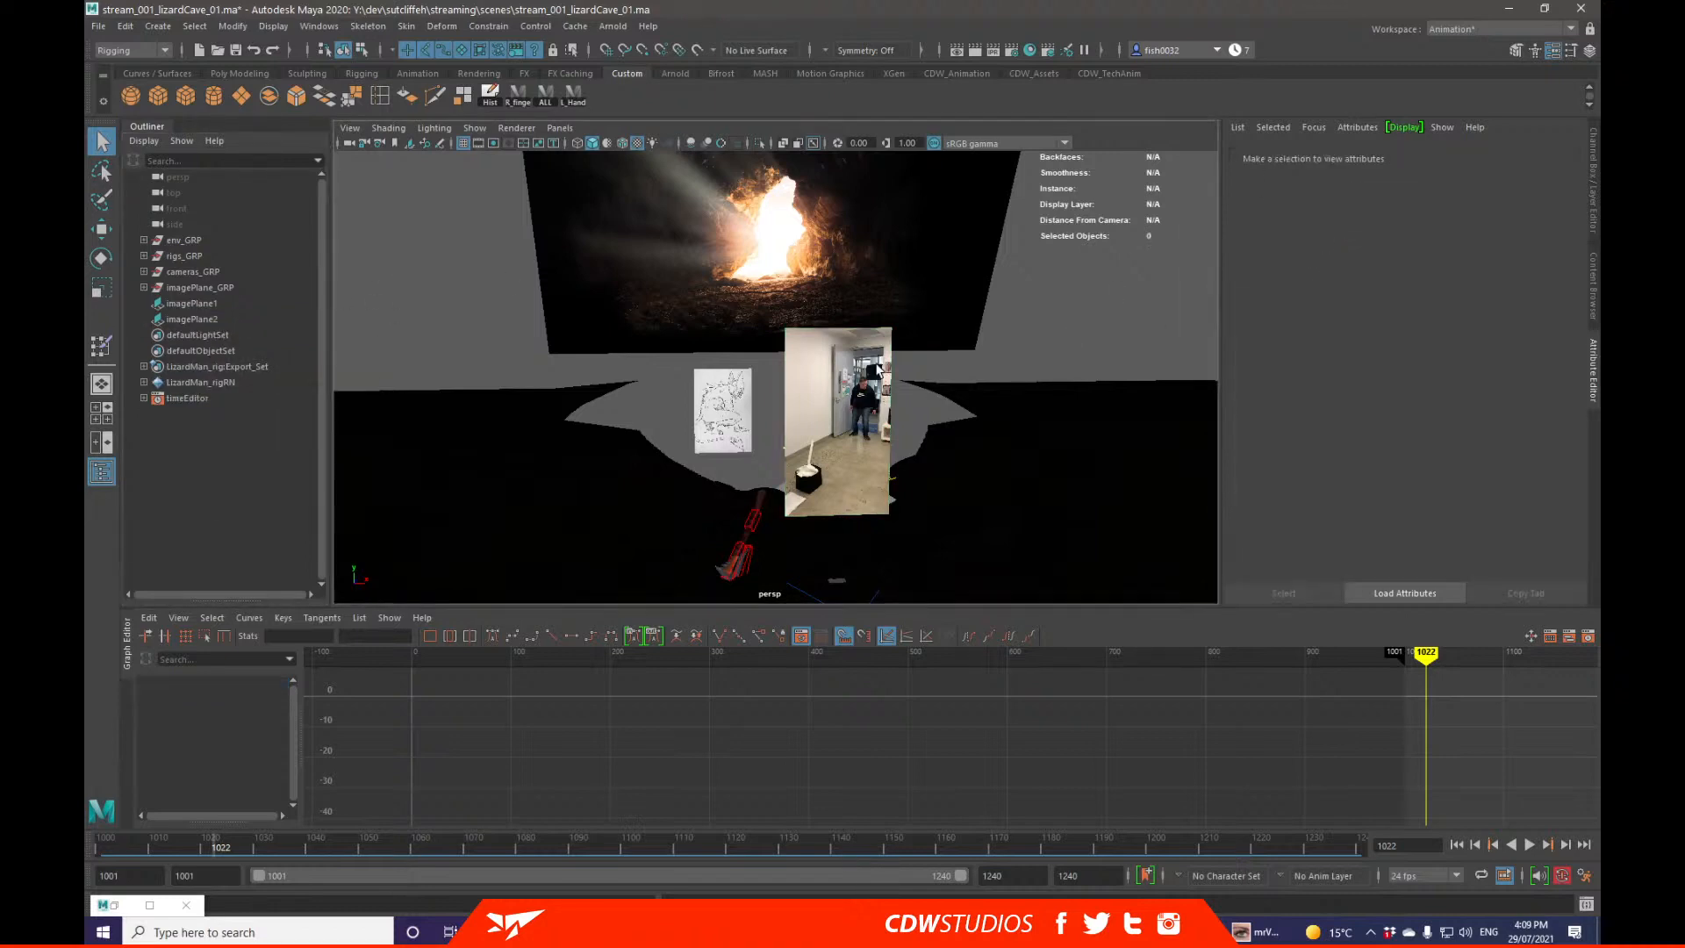
Step: Enable Use Image Sequence for the footage image plane and play the scene from frame 1001 to check the sequence
left_click(880, 363)
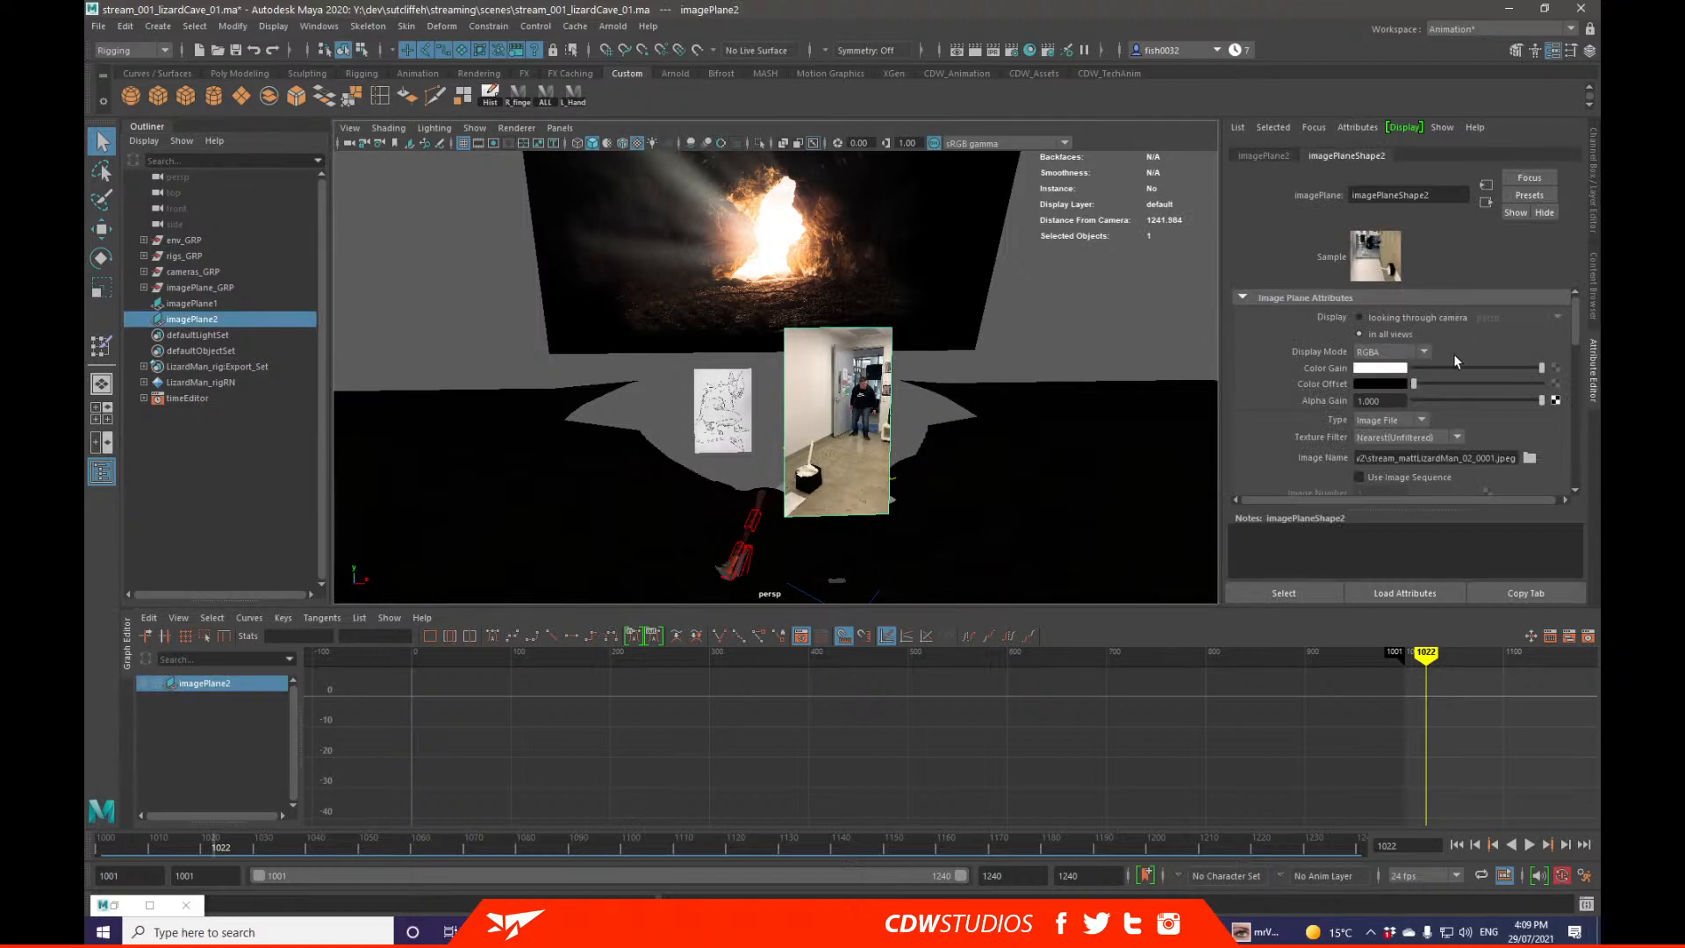
scroll(1454, 354, "down", 3)
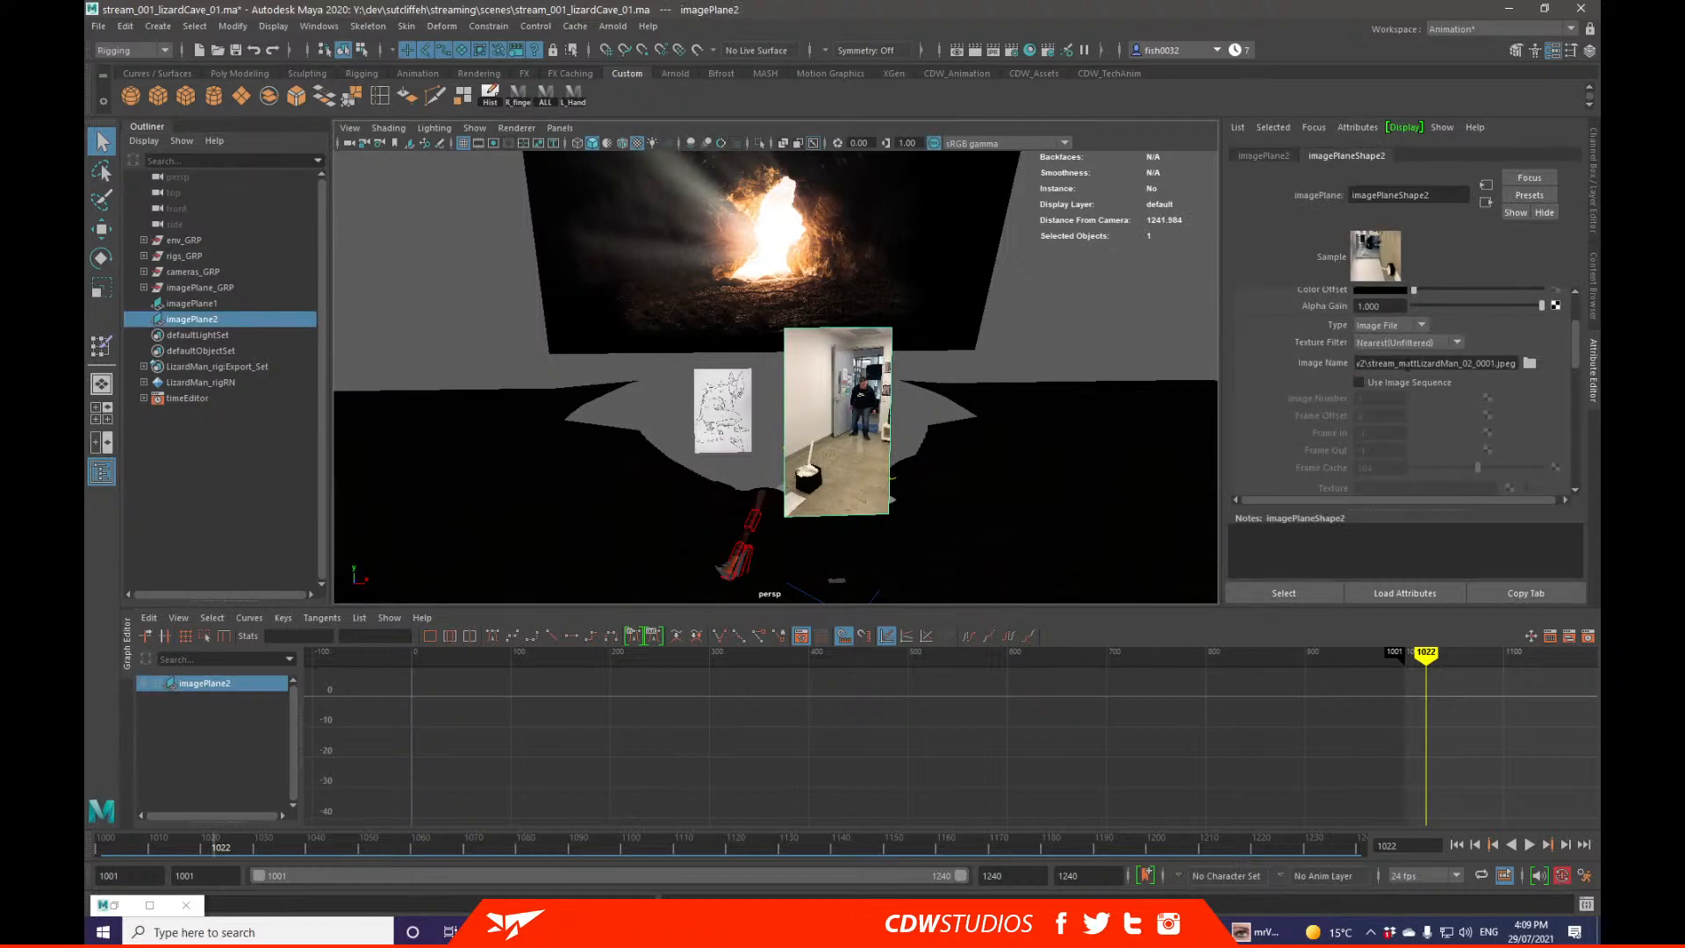
left_click(1359, 383)
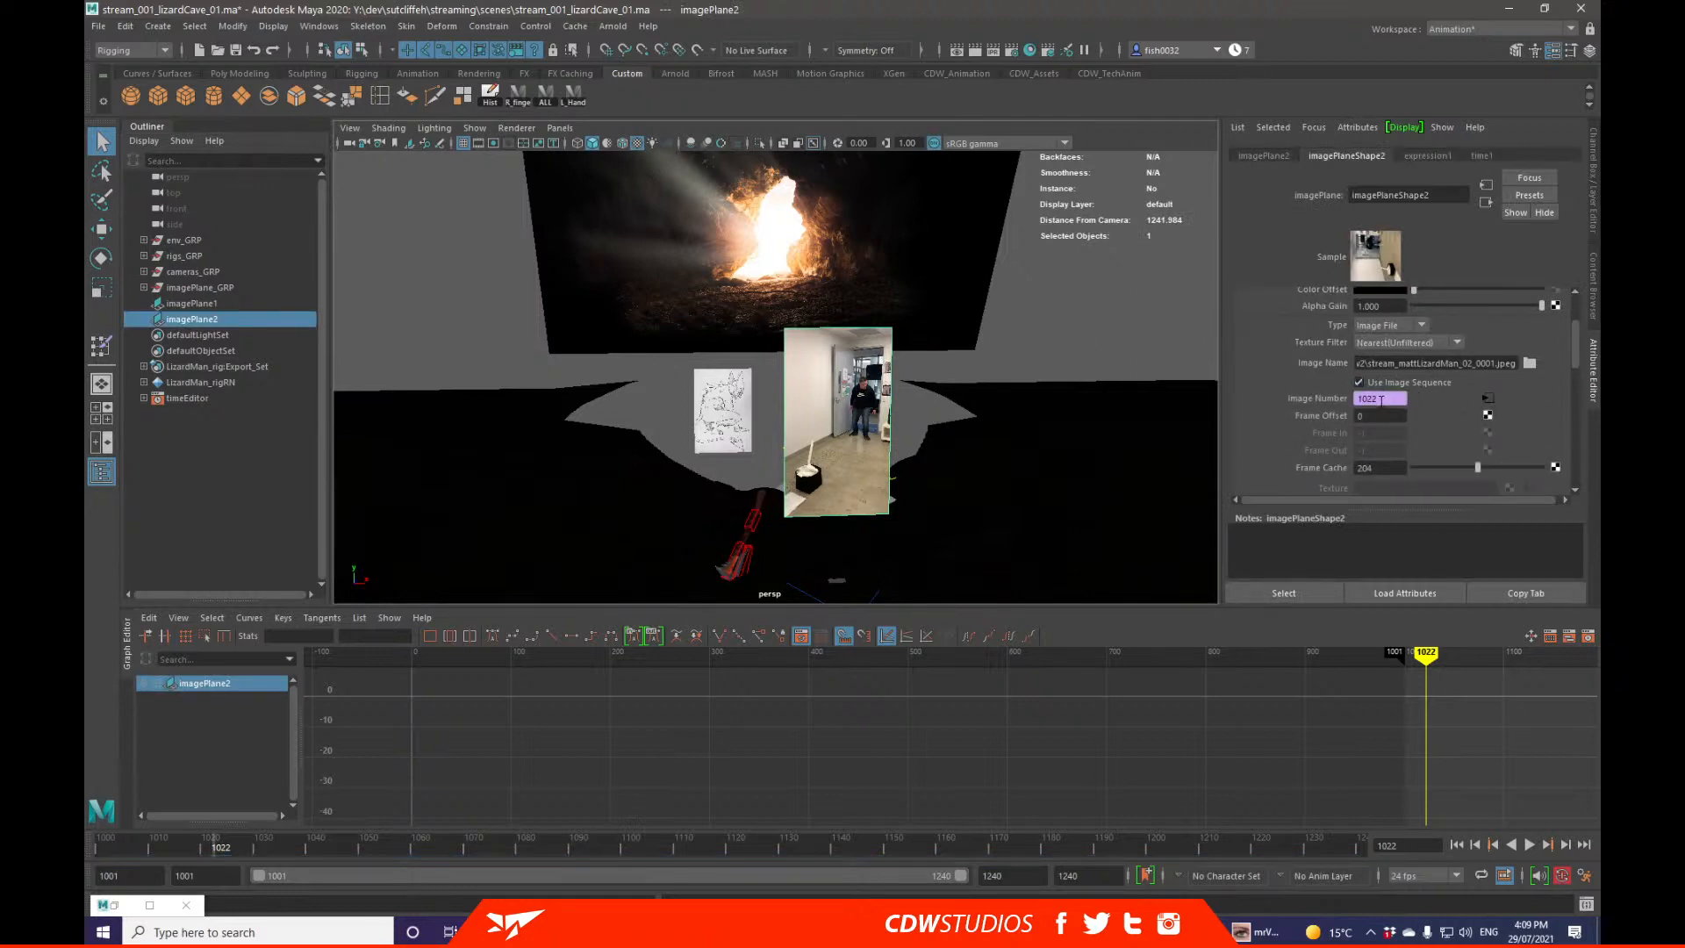
left_click_drag(221, 851, 86, 845)
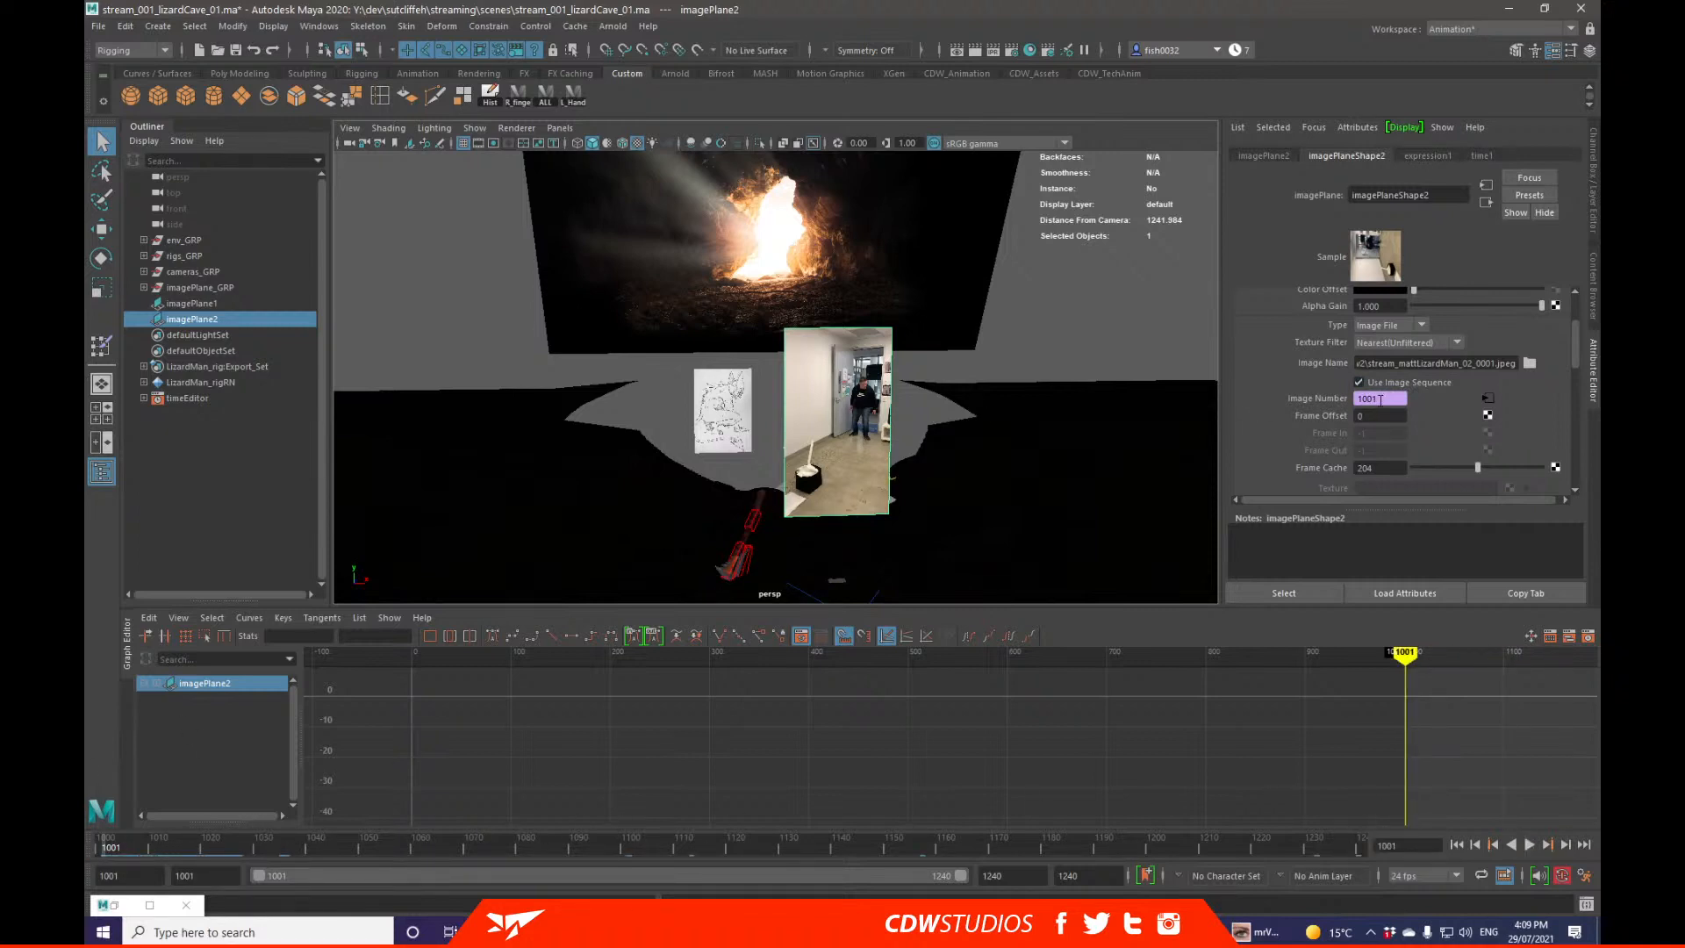
key("alt+v")
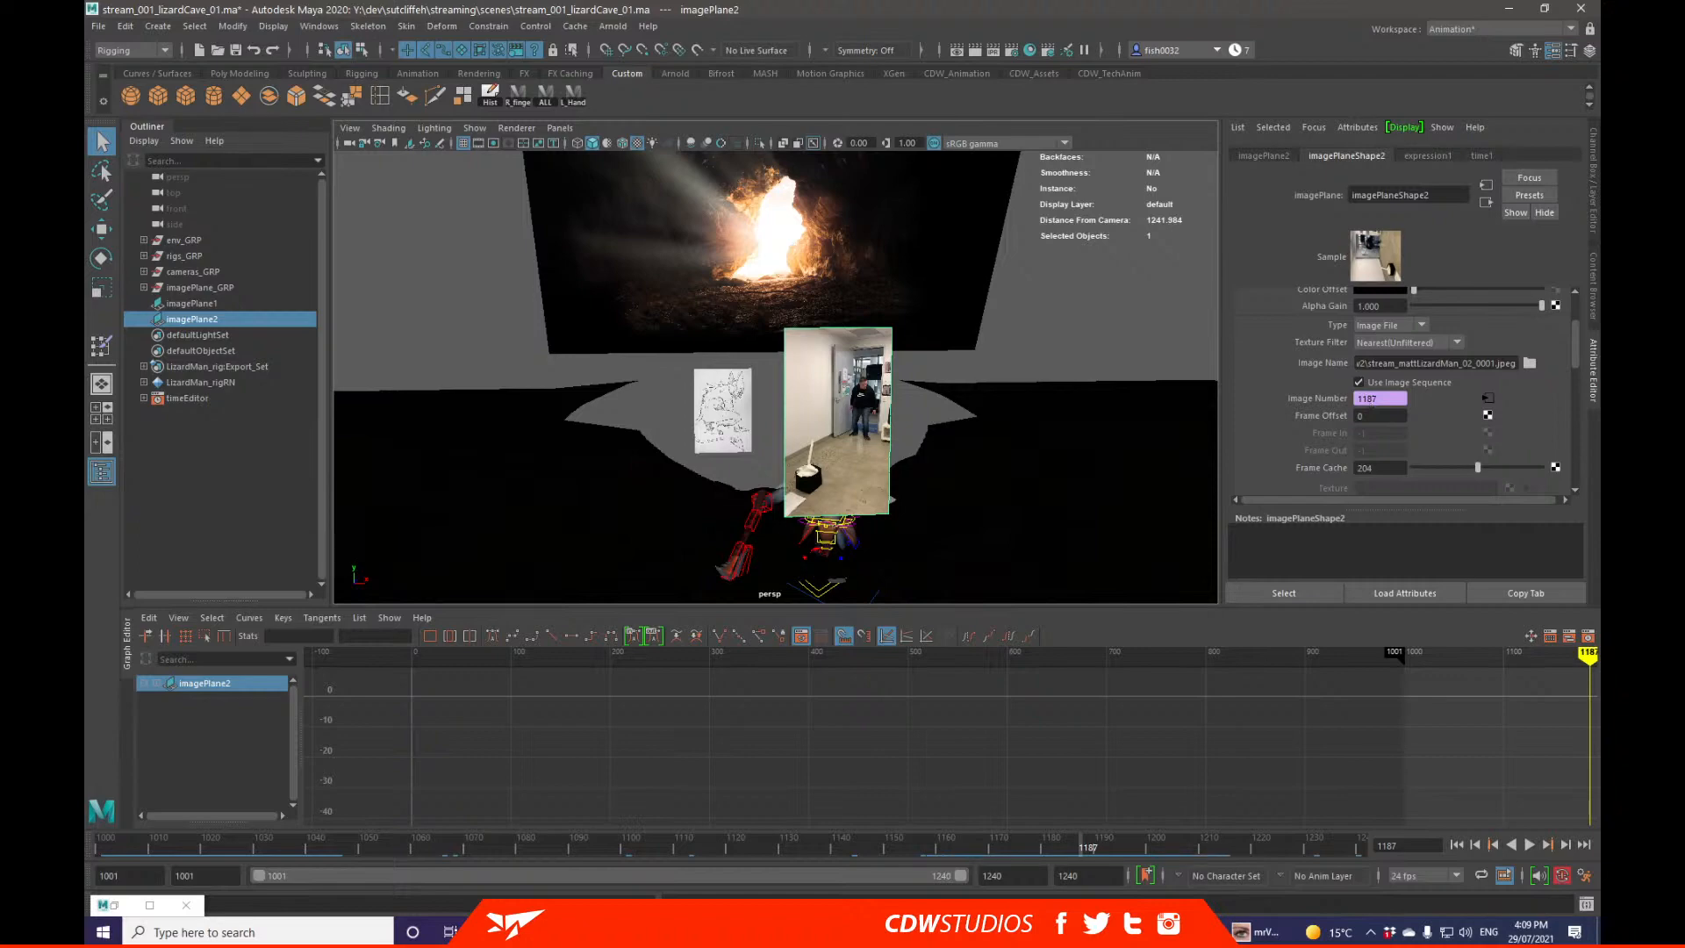
Step: Check how the JPEG files in the v2 image sequence folder are numbered against the footage plane's Image Name and Image Number
mouse_move(505, 930)
left_click(562, 873)
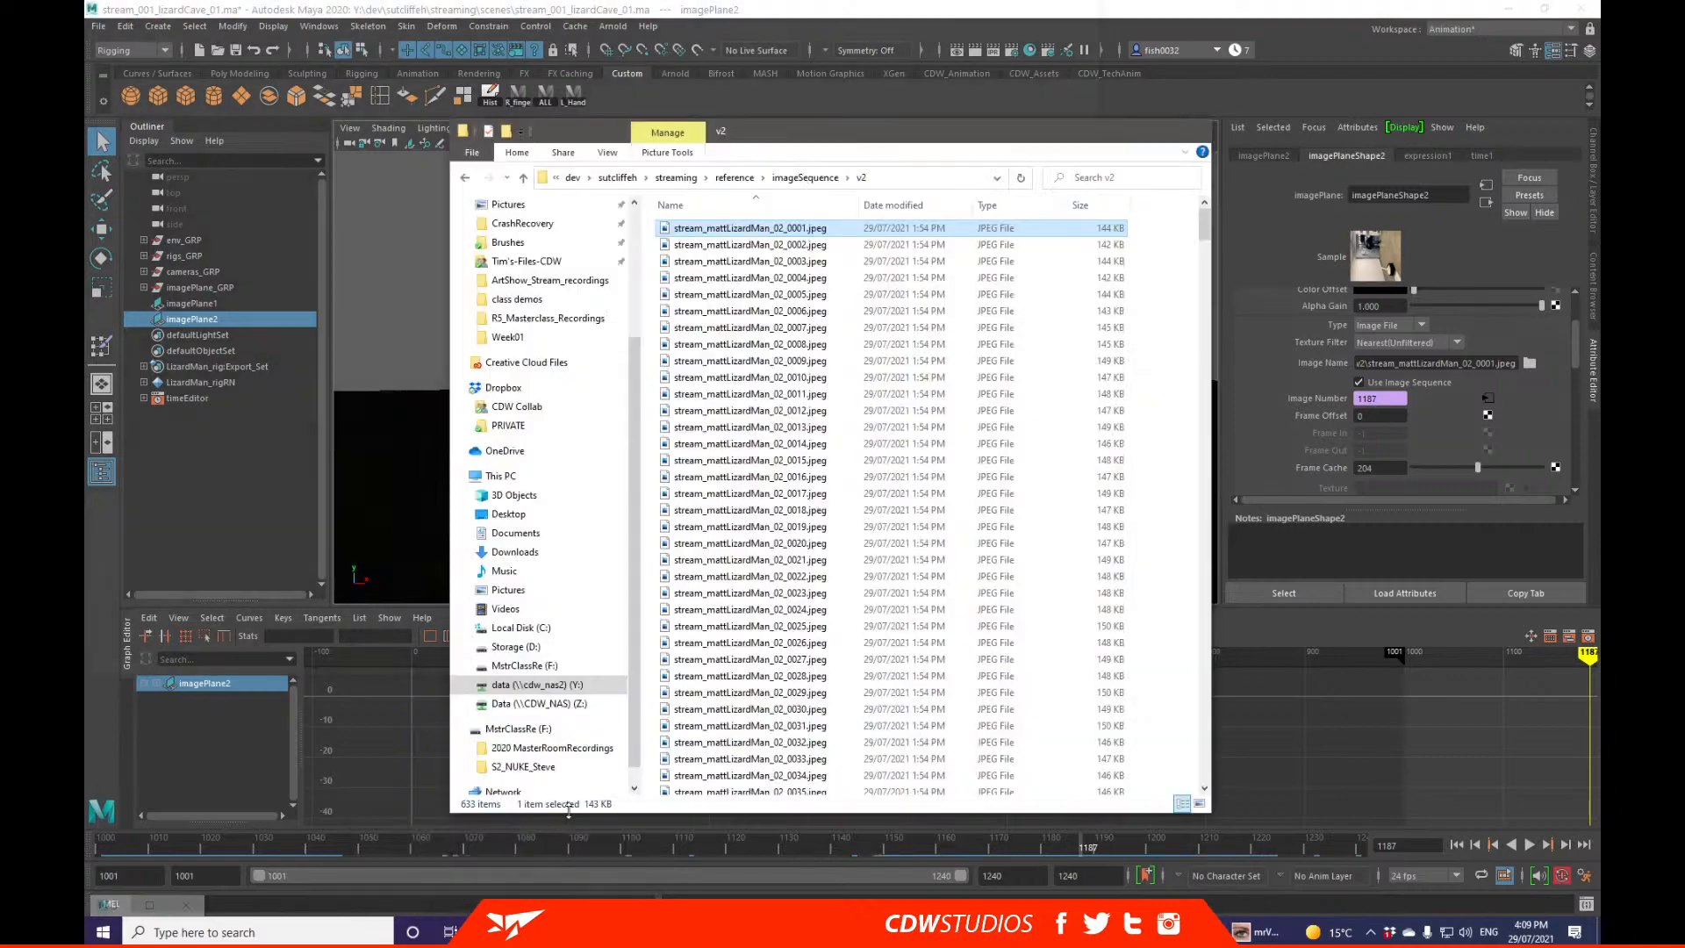
left_click(794, 494)
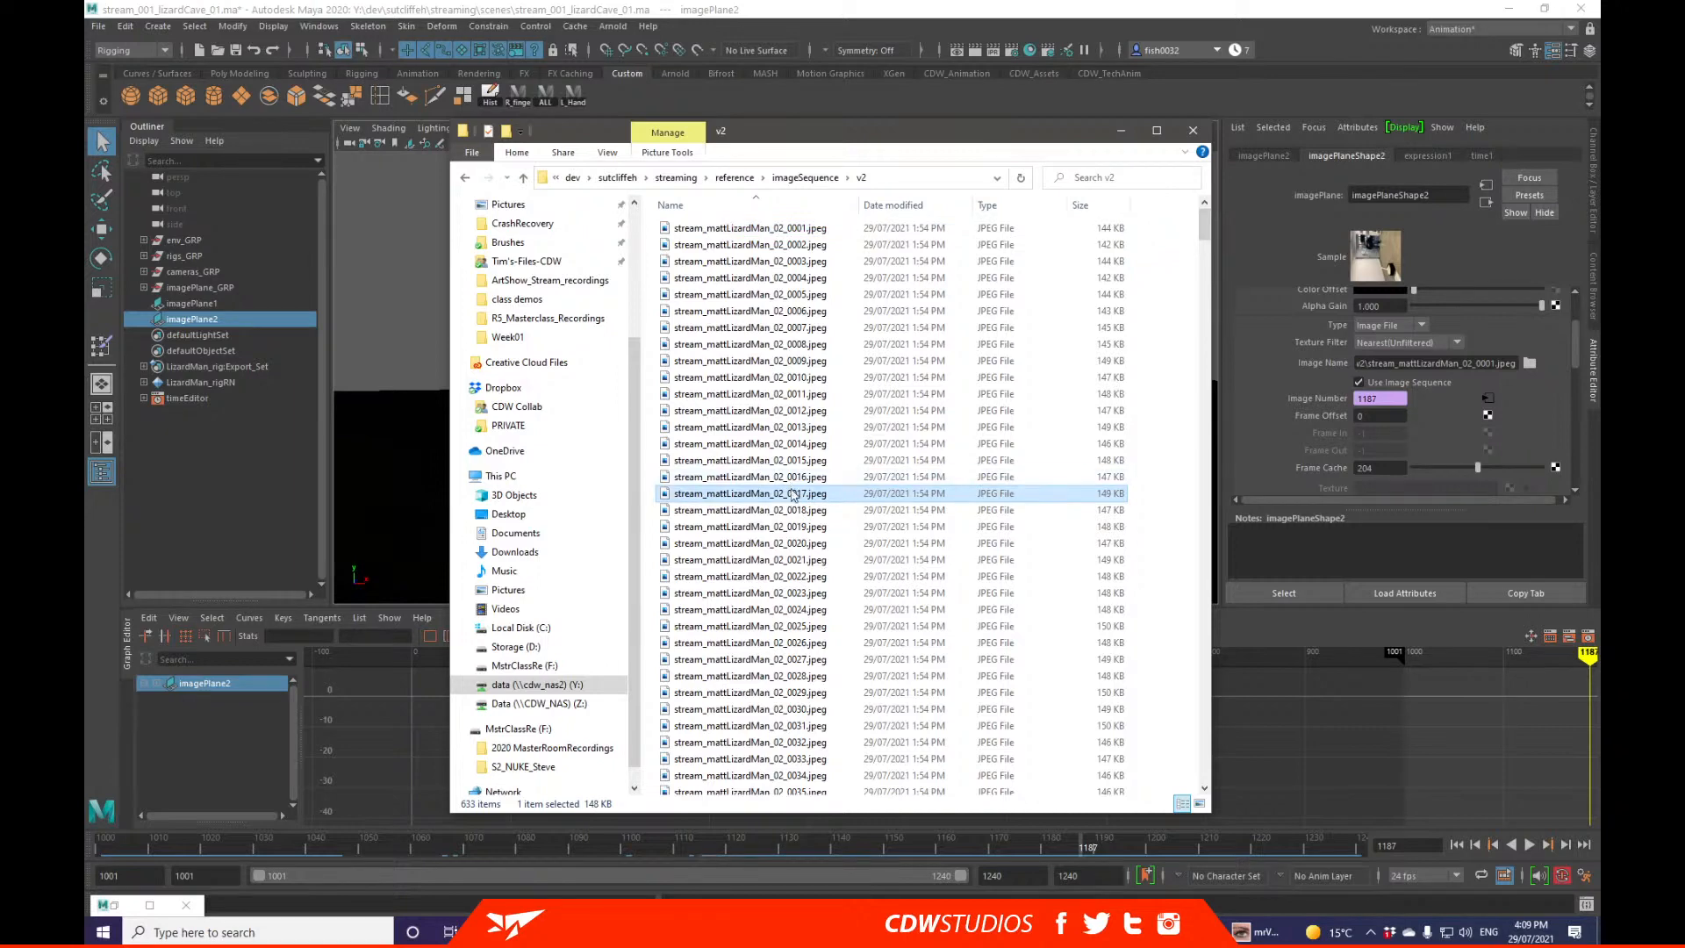
left_click(1119, 132)
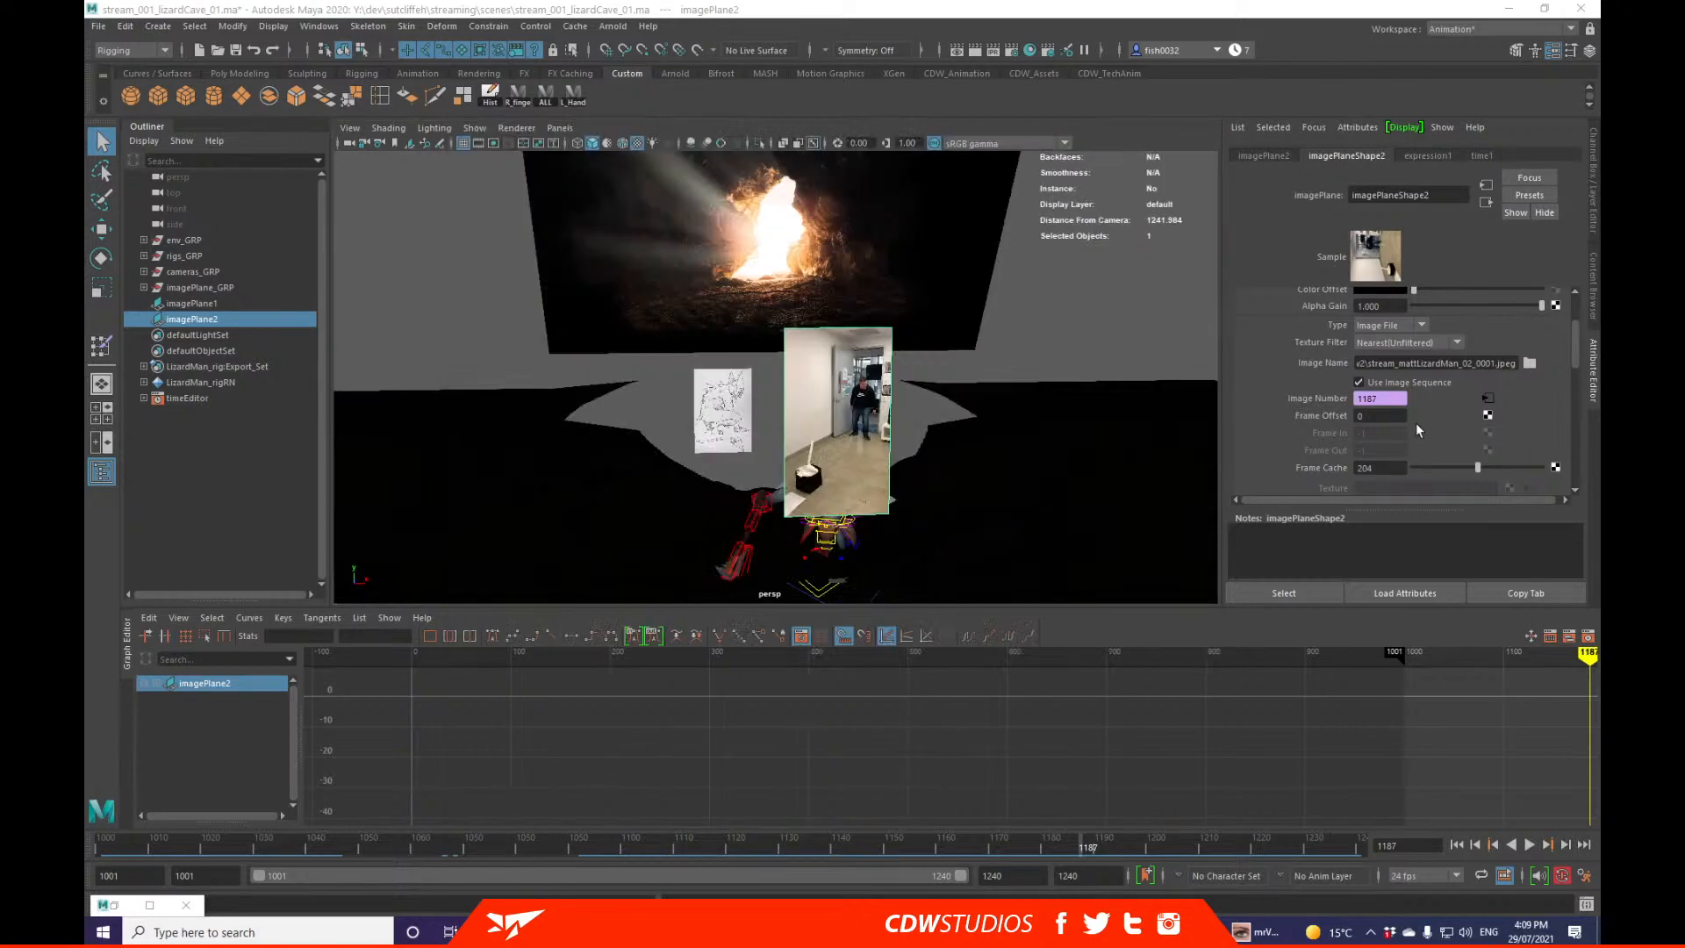
double_click(1384, 399)
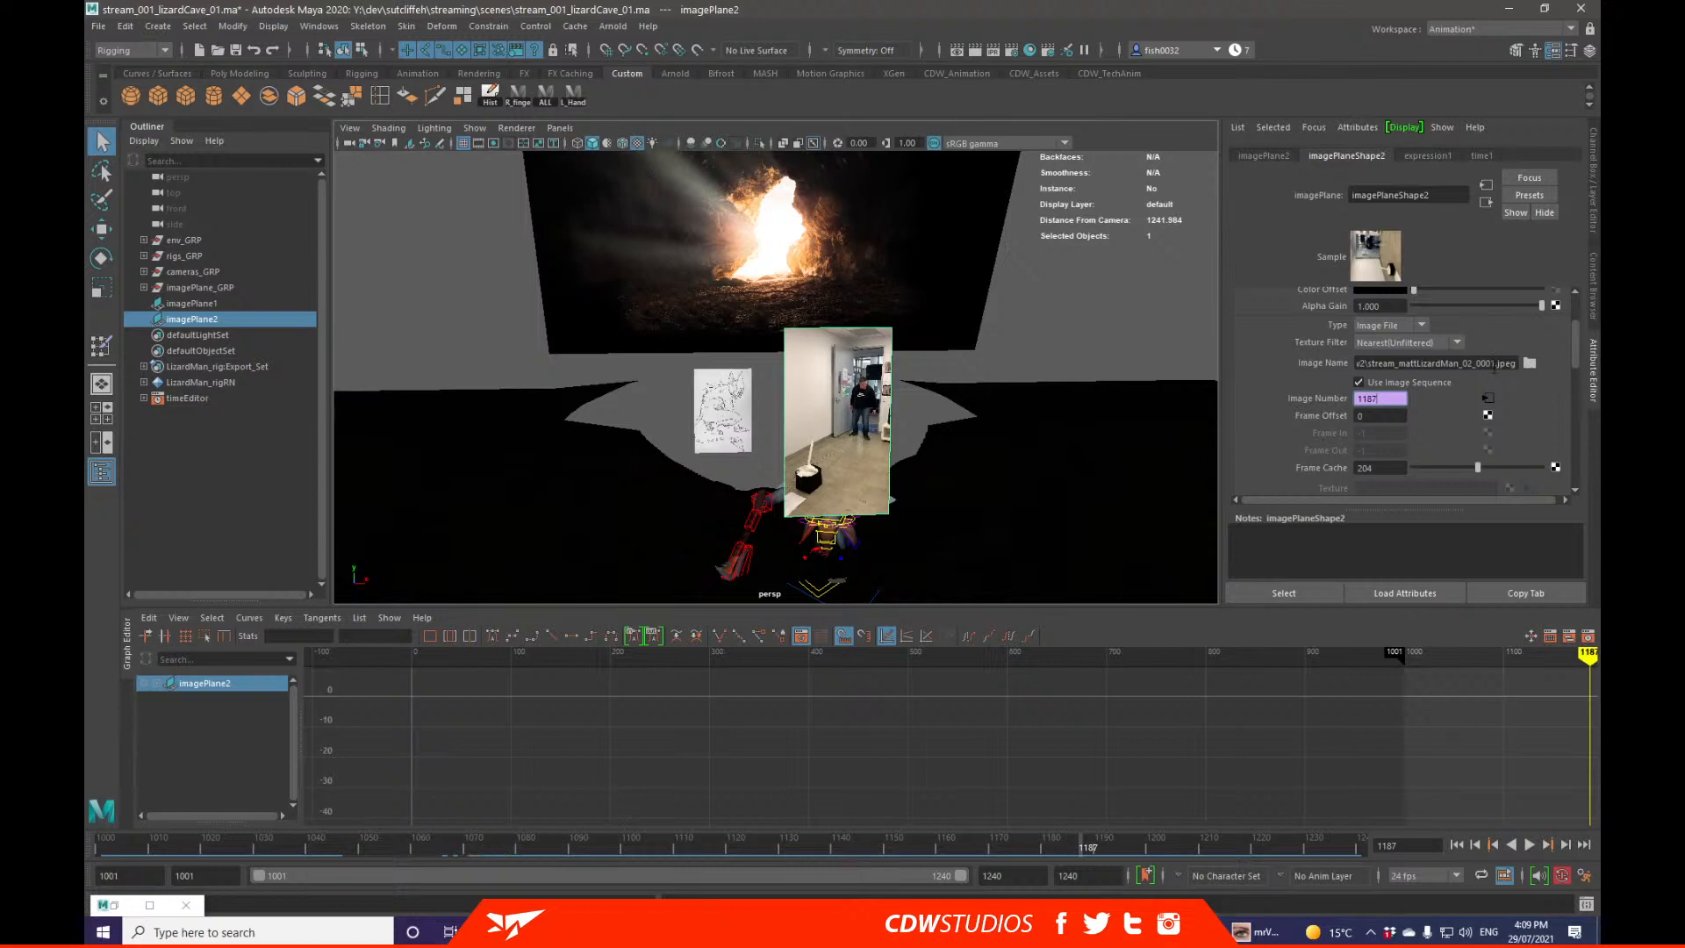
left_click_drag(1476, 363, 1489, 360)
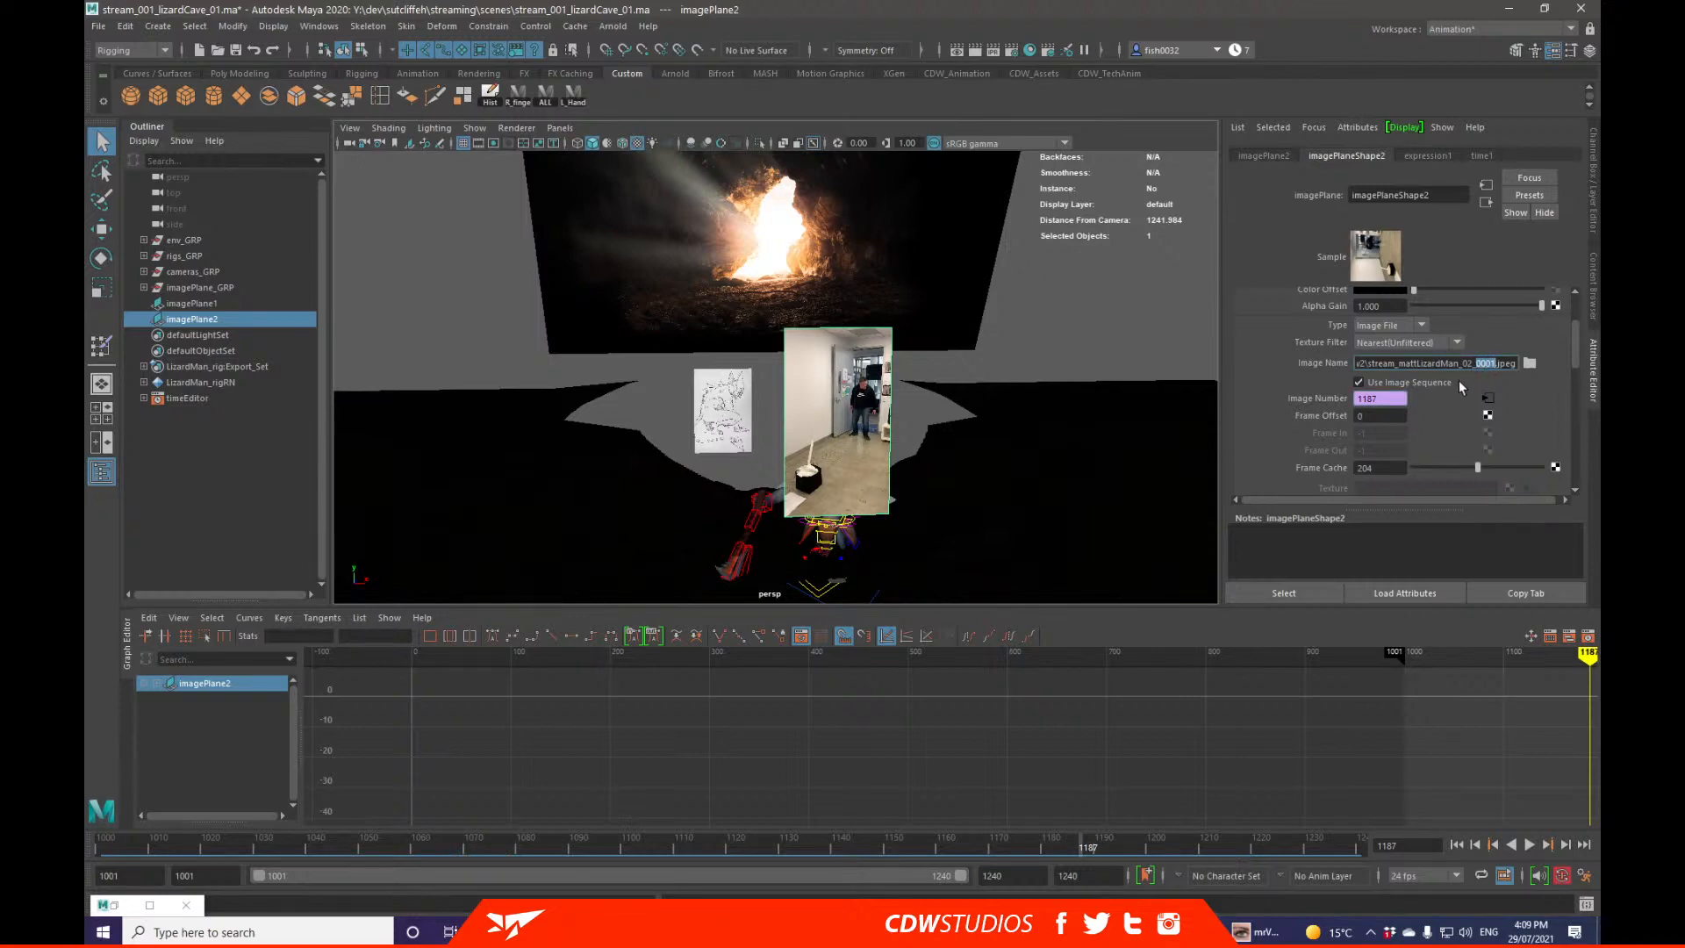
Step: Delete the expression driving the footage image plane's Image Number and set the Image Number to 1
right_click(1398, 401)
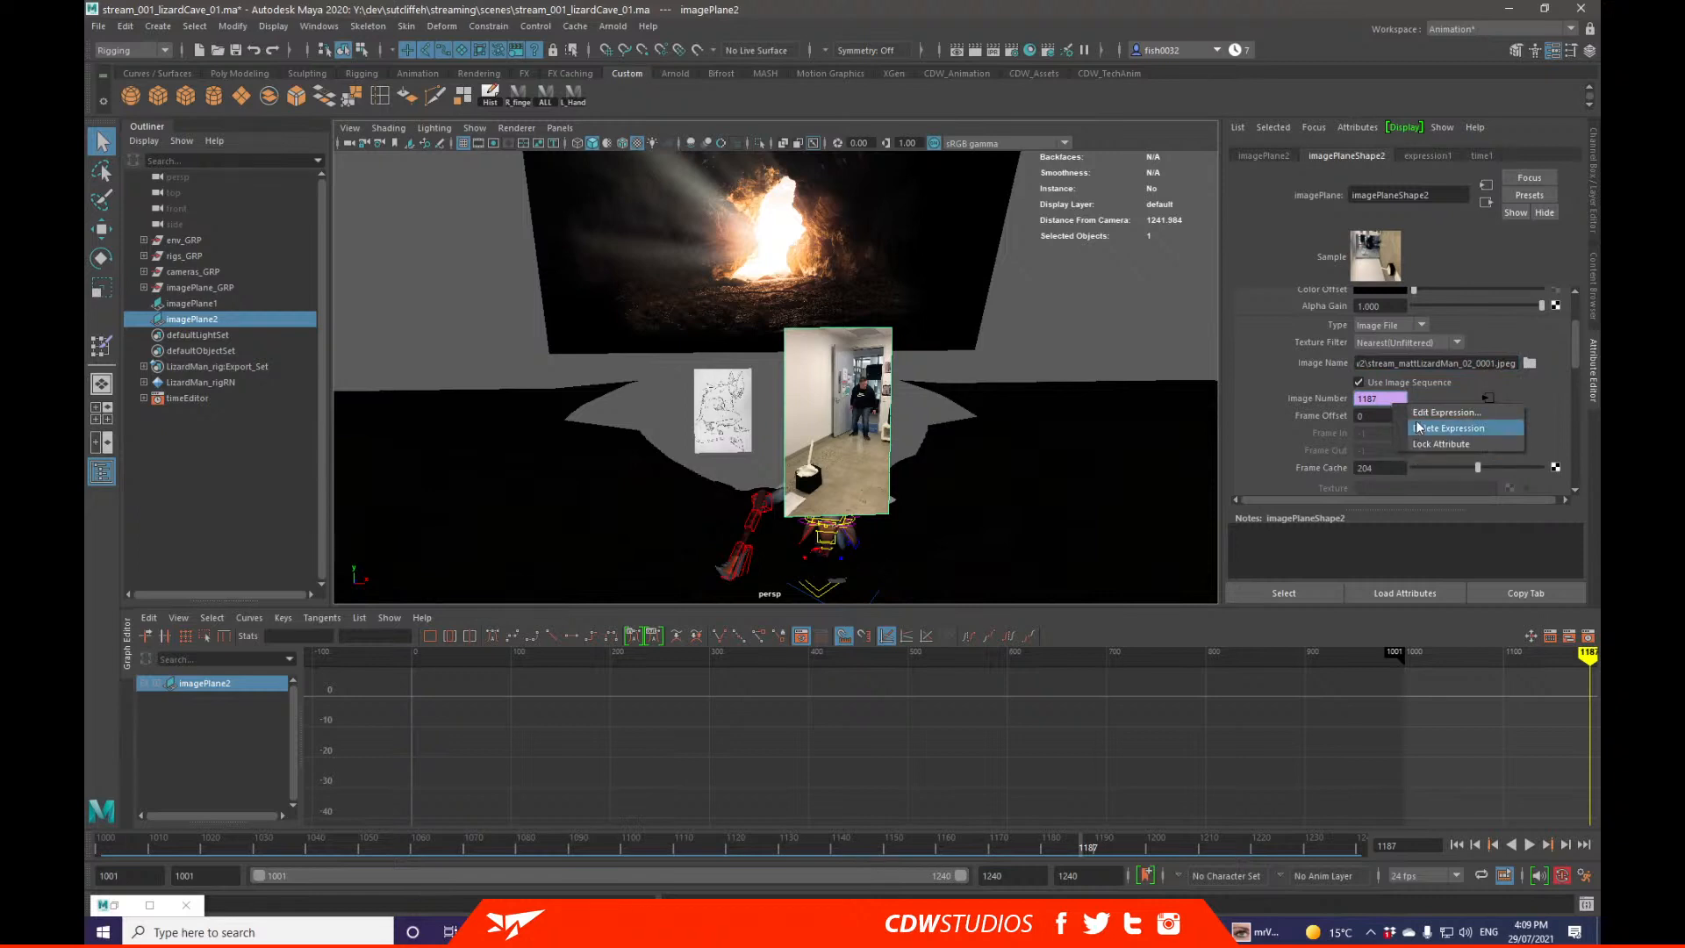
left_click(1421, 429)
double_click(1384, 399)
type("1")
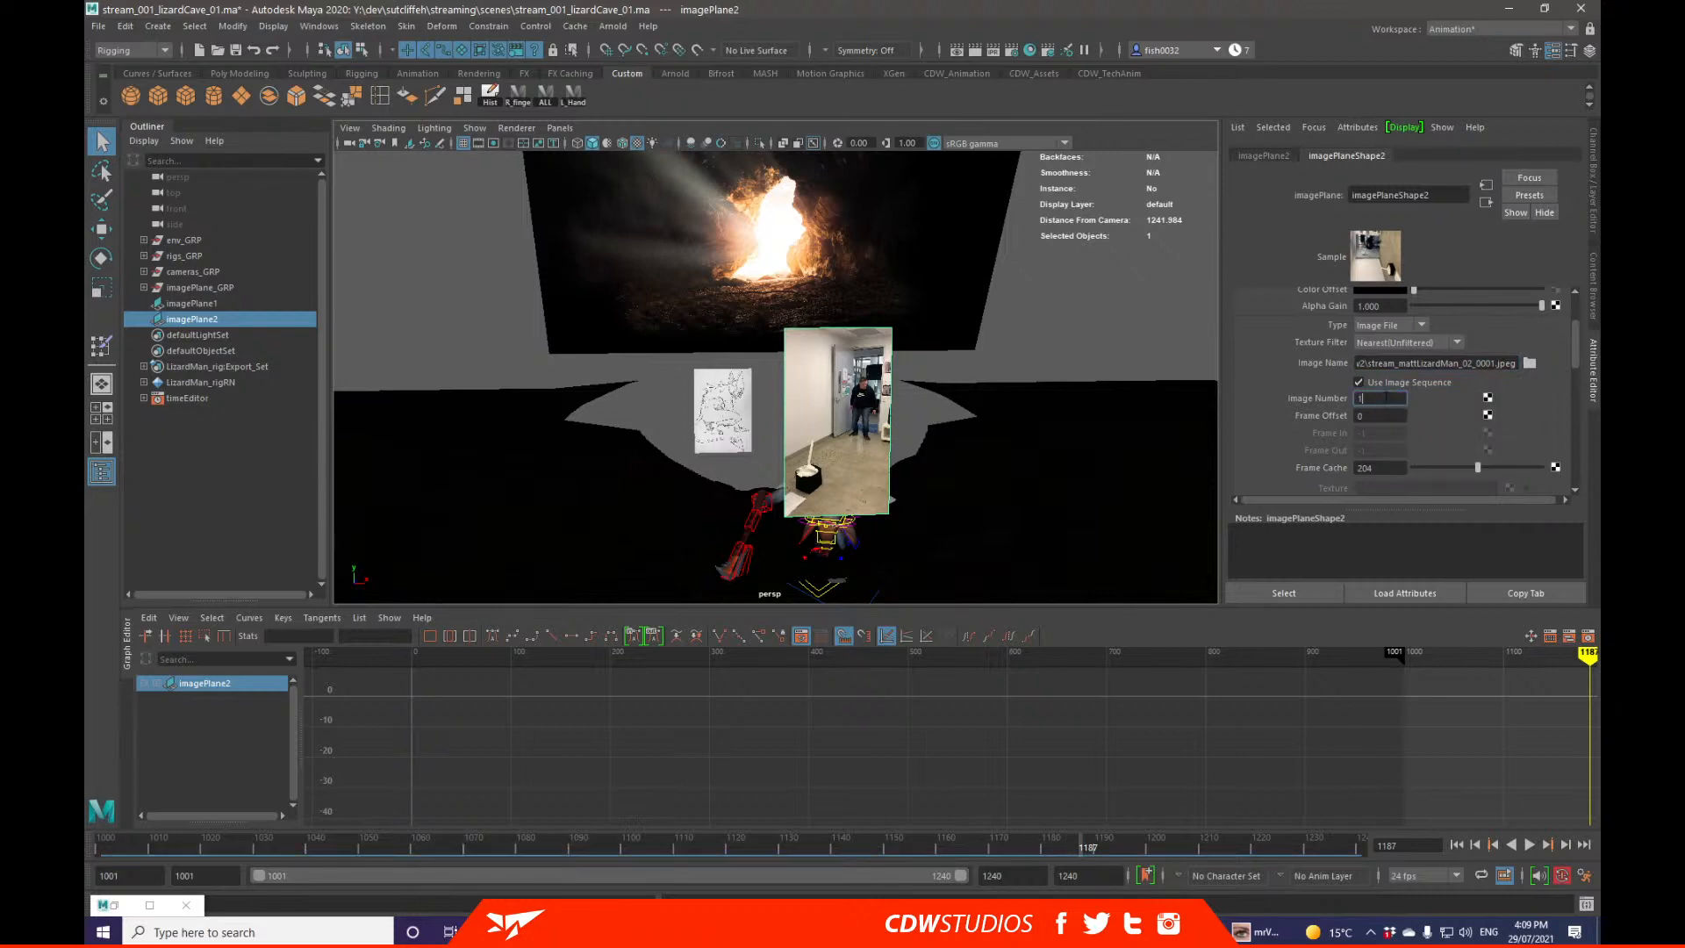
right_click(1401, 401)
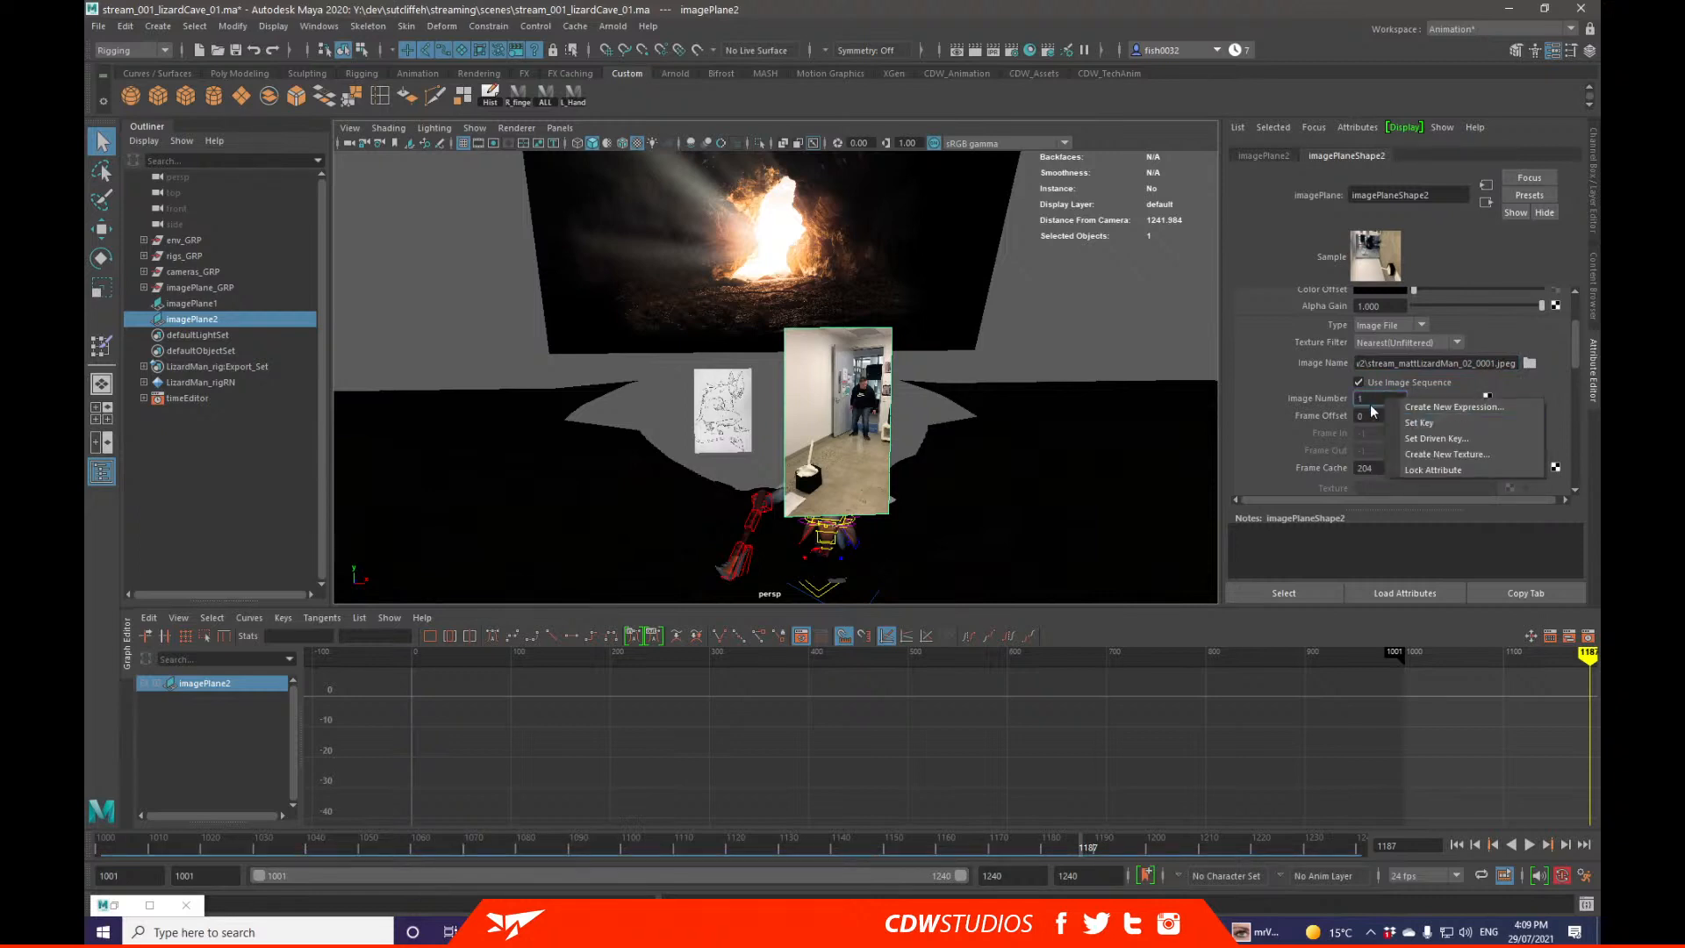
left_click(1378, 399)
Step: Set keys on the Image Number with value 1 at frame 1001 and at frame 1240
left_click(87, 850)
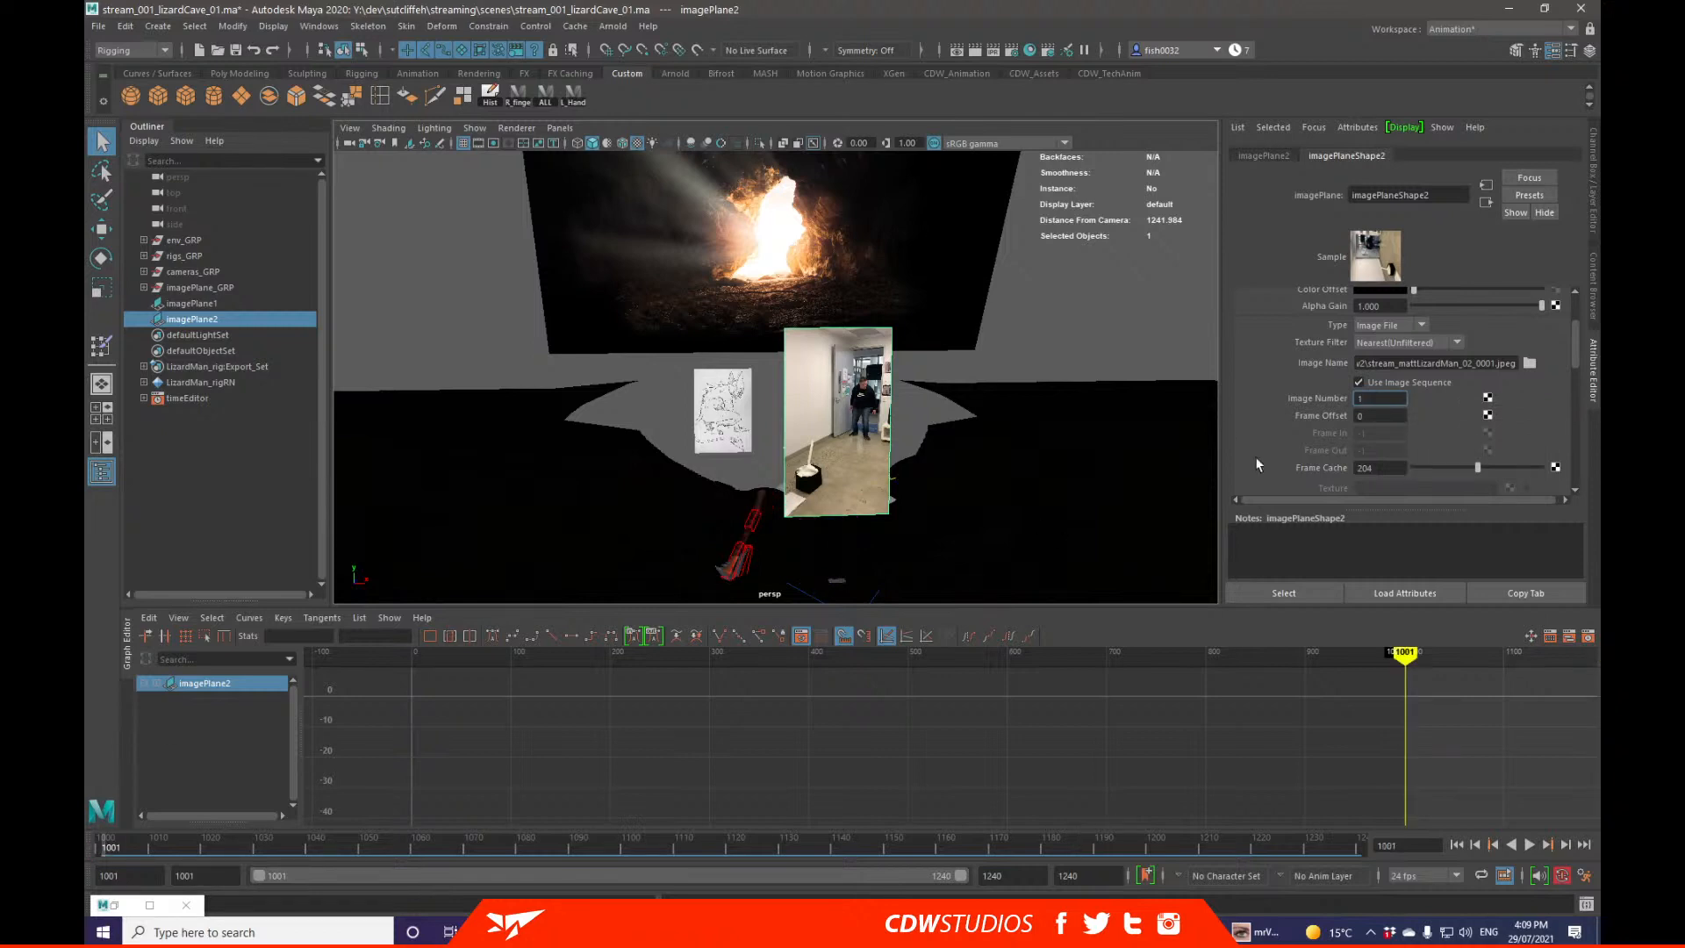
right_click(1385, 399)
left_click(1391, 419)
left_click(1357, 850)
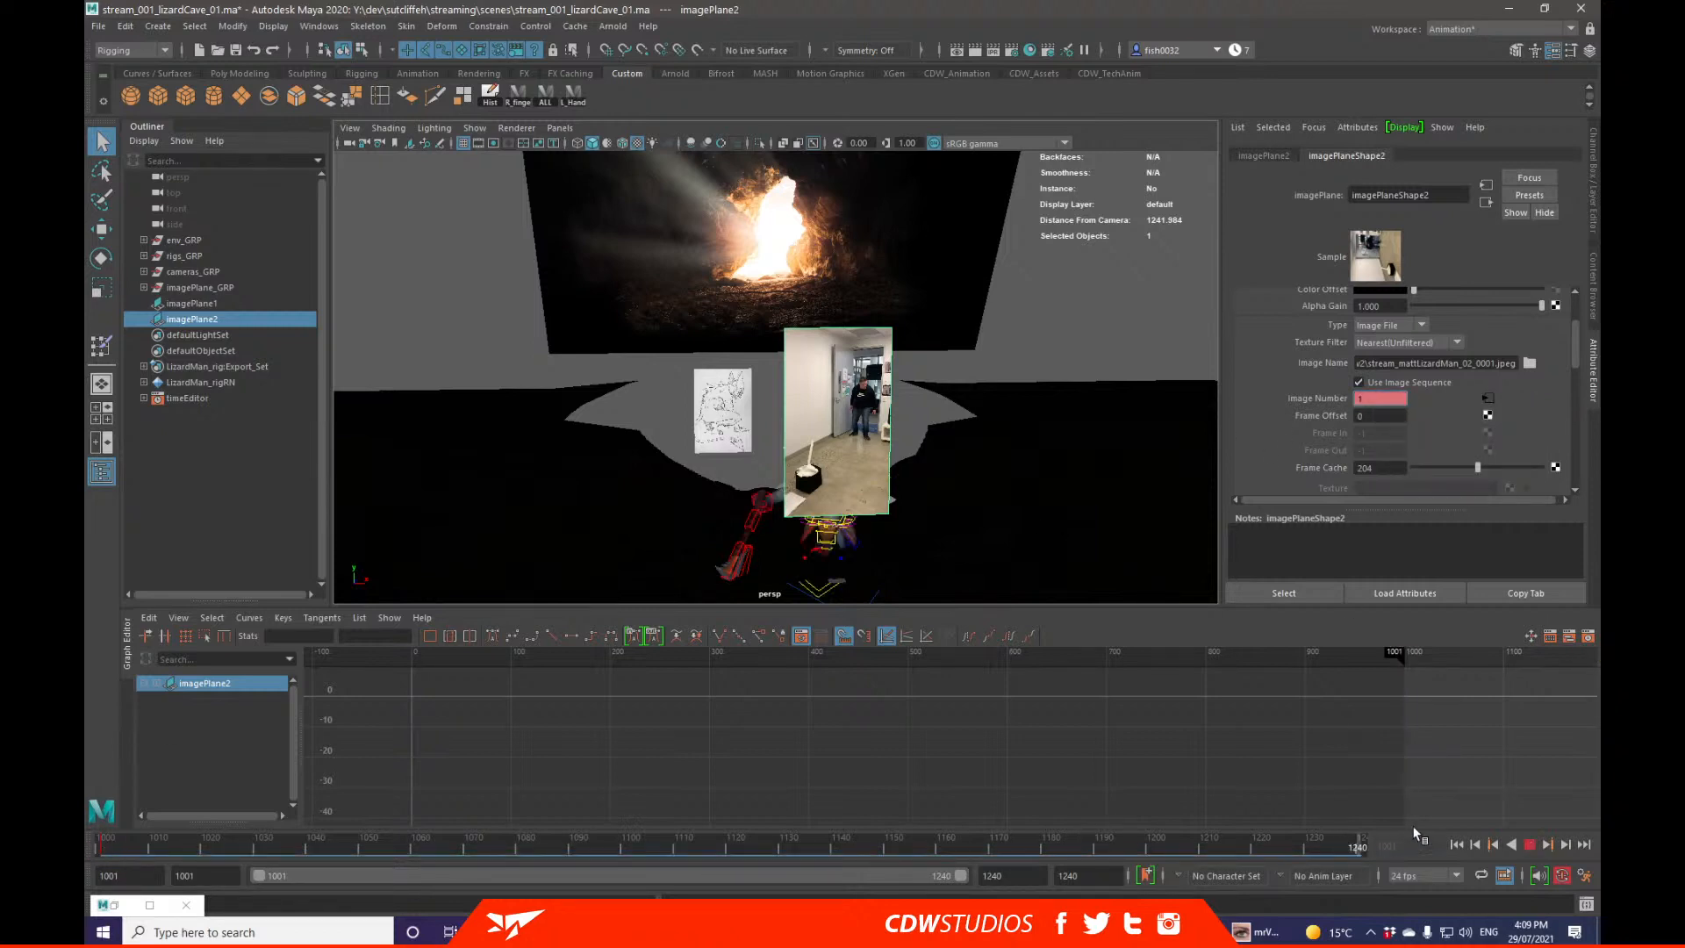
right_click(1380, 399)
left_click(1391, 419)
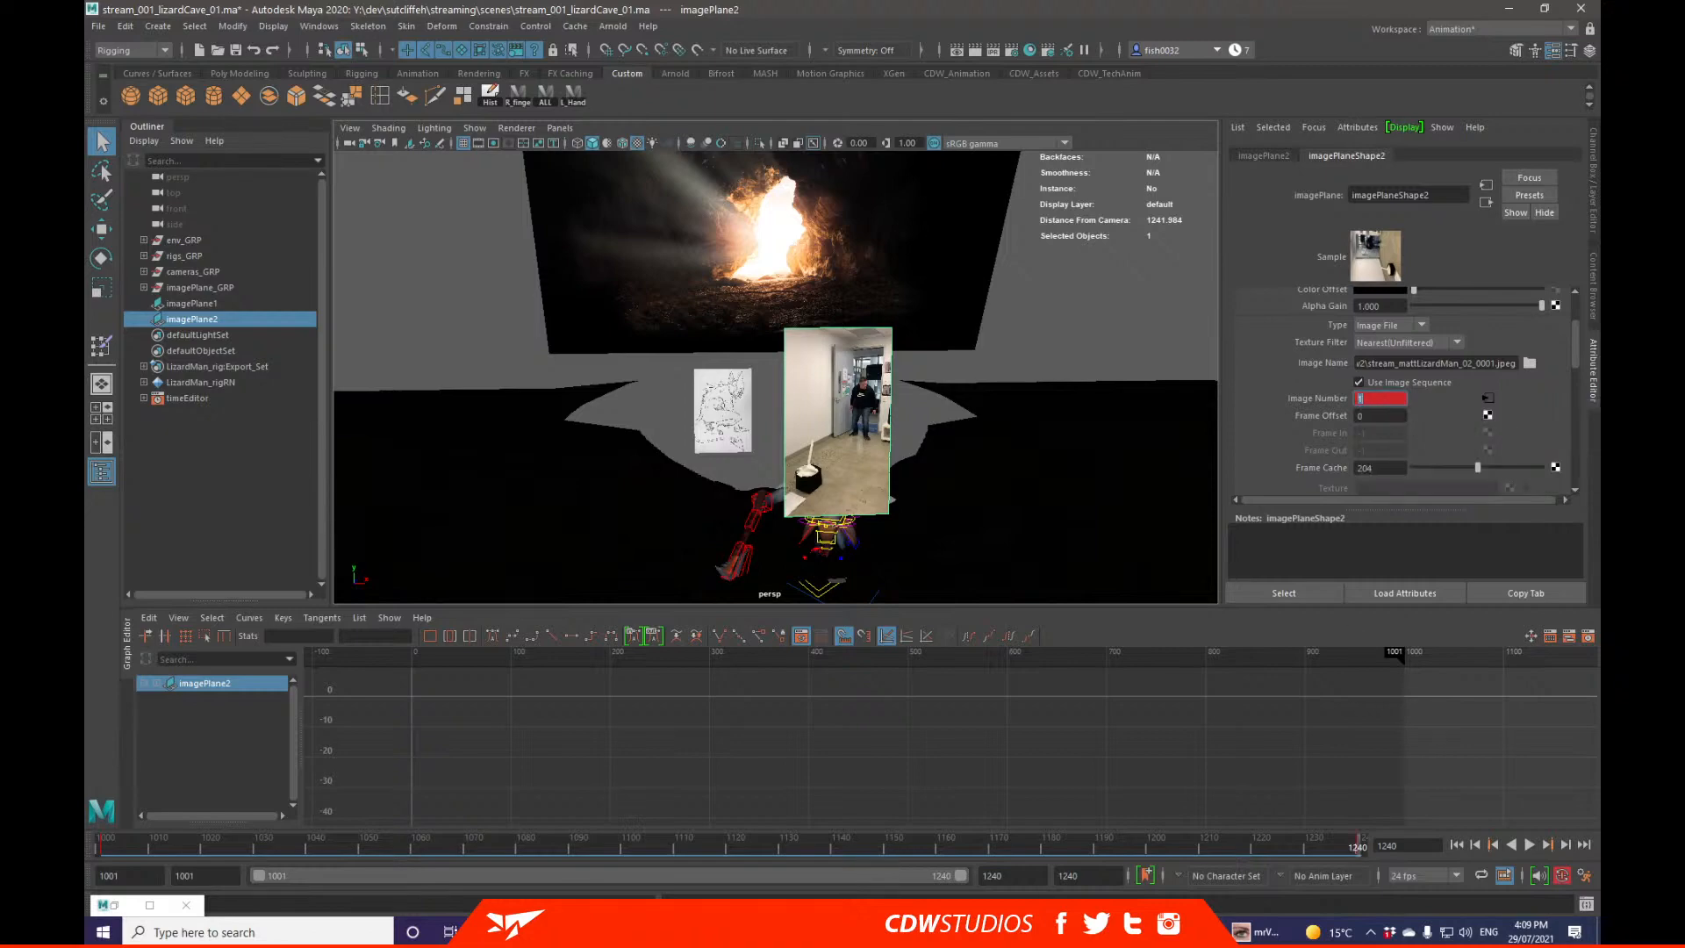
Step: Look up the last file number of the image sequence in the v2 reference folder
left_click(498, 931)
left_click(588, 855)
scroll(746, 660, "down", 8)
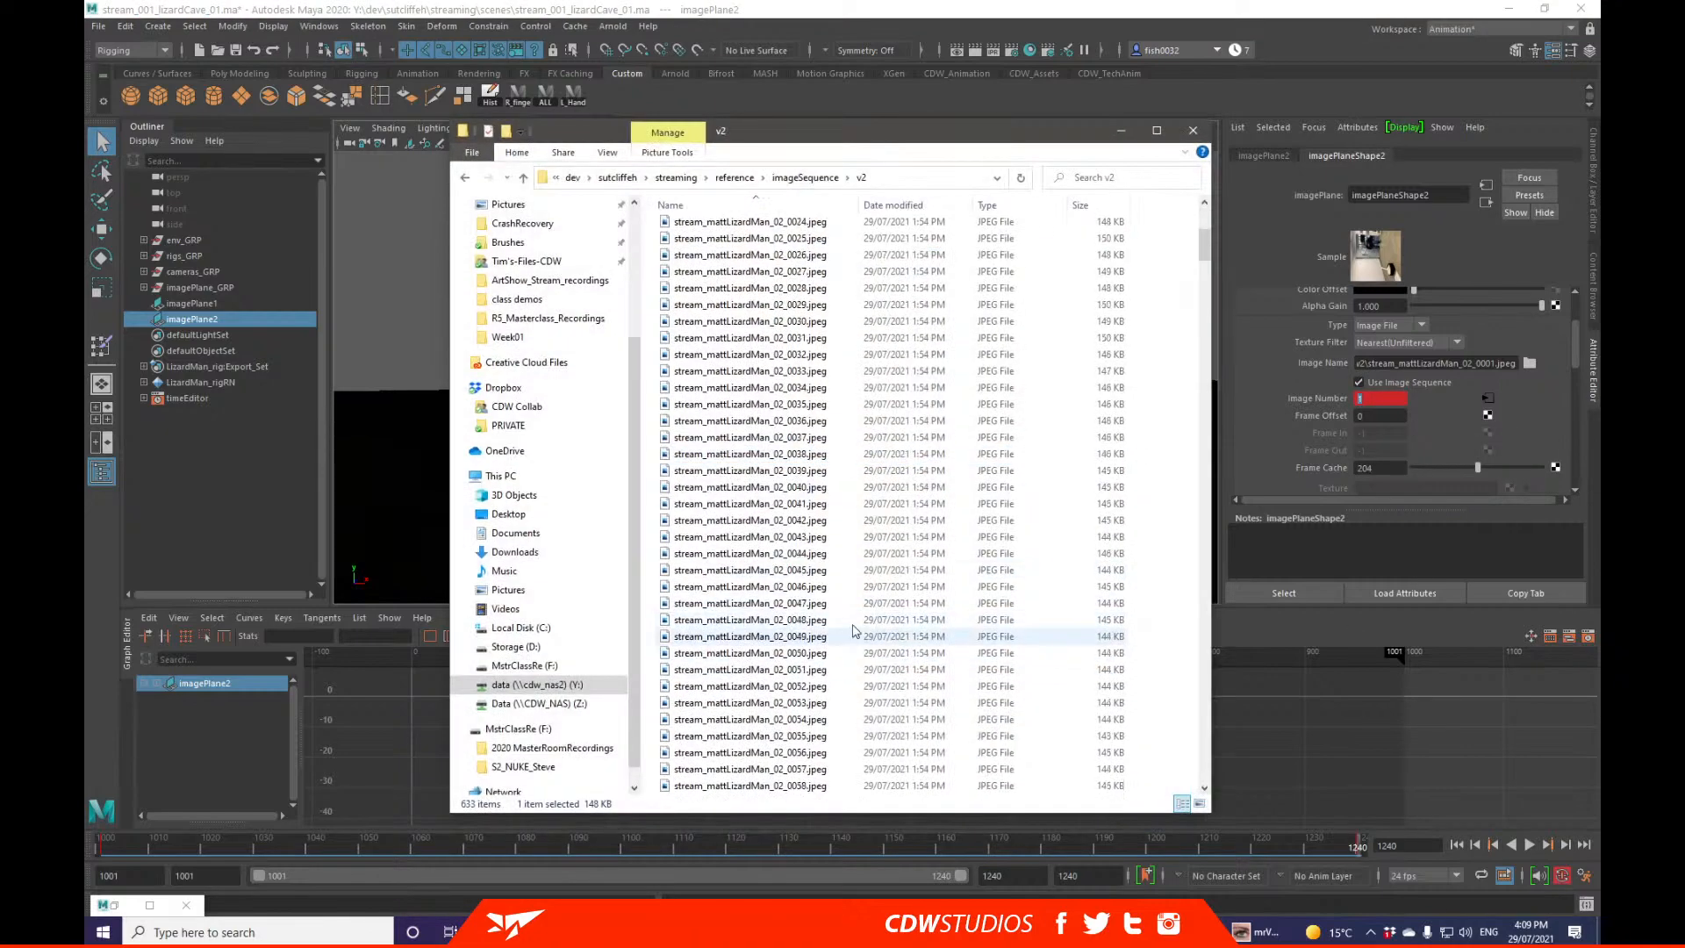
left_click_drag(1203, 300, 1211, 784)
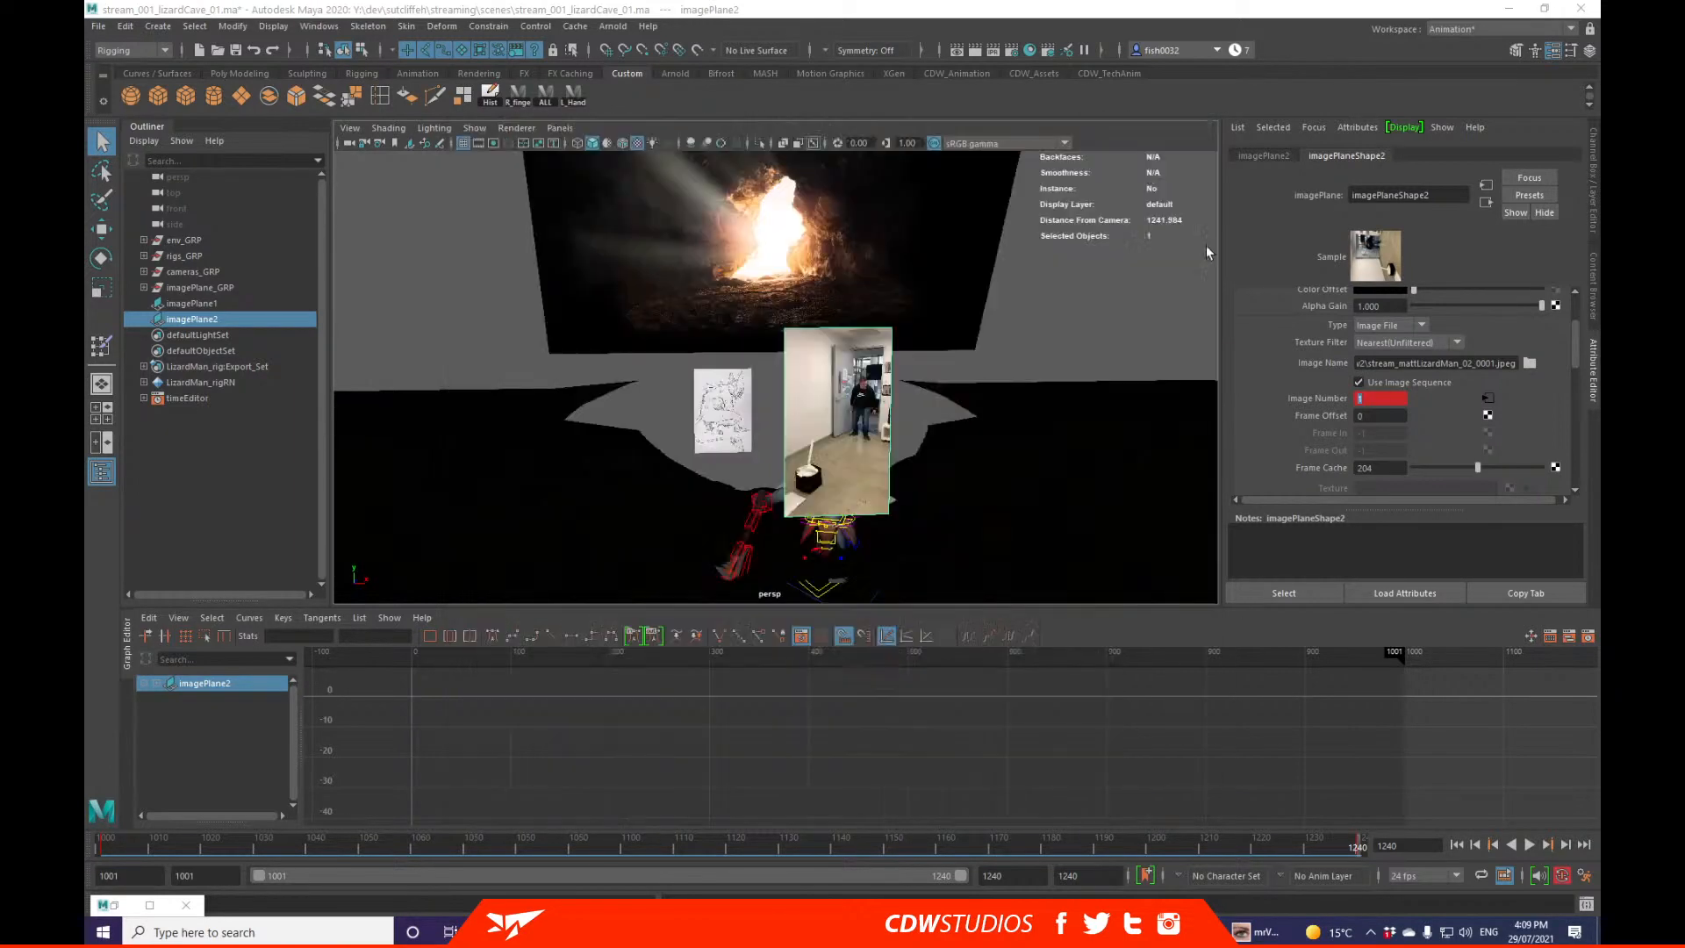
left_click(1121, 130)
Step: Enter the sequence's last file number as the Image Number at frame 1240 and scrub back to frame 1001
left_click(1386, 397)
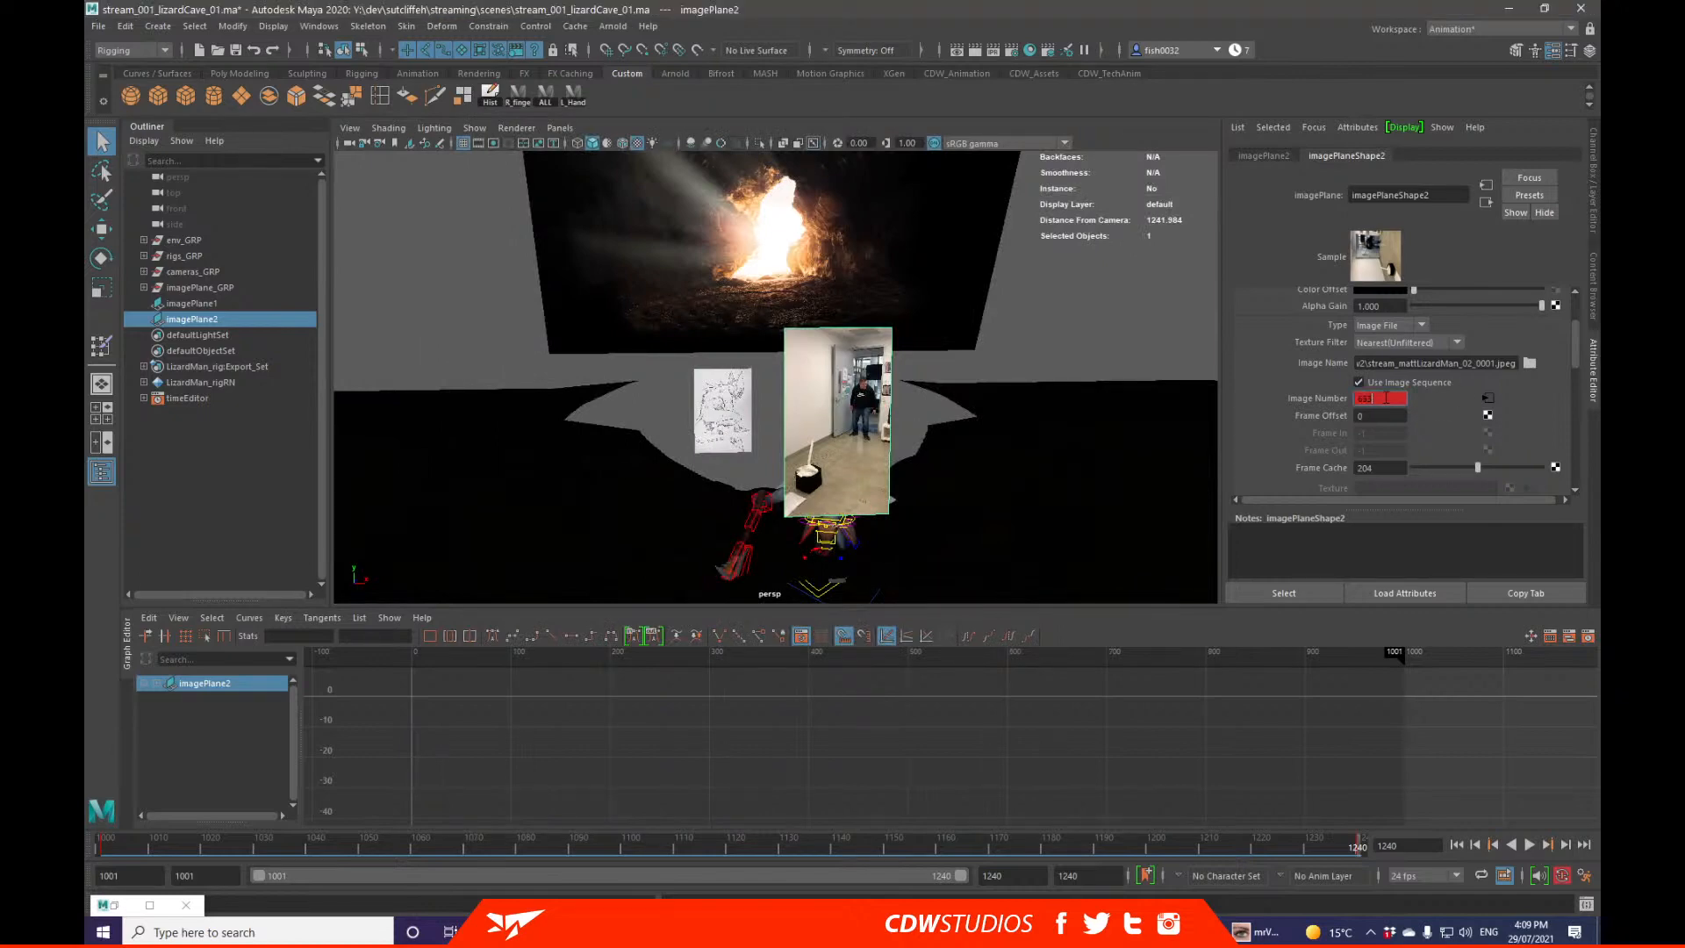
key("Return")
left_click_drag(652, 849, 102, 839)
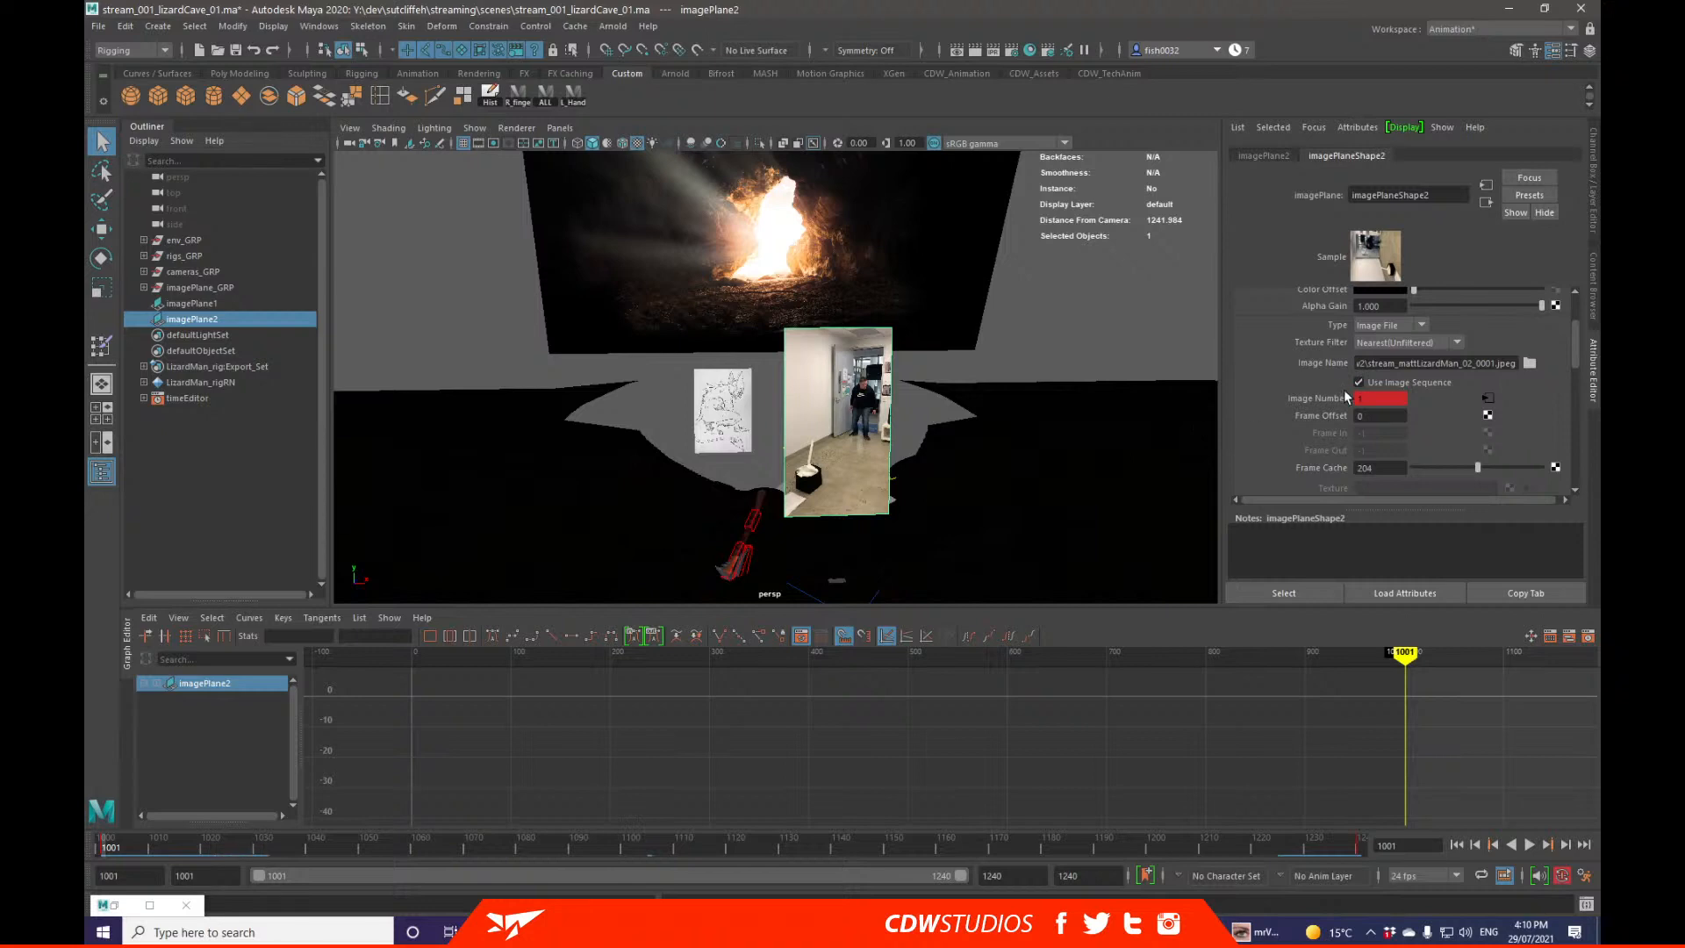
Step: Show imagePlaneShape2's Frame Extension curve in the Graph Editor and frame it in view
left_click(156, 683)
left_click(251, 715)
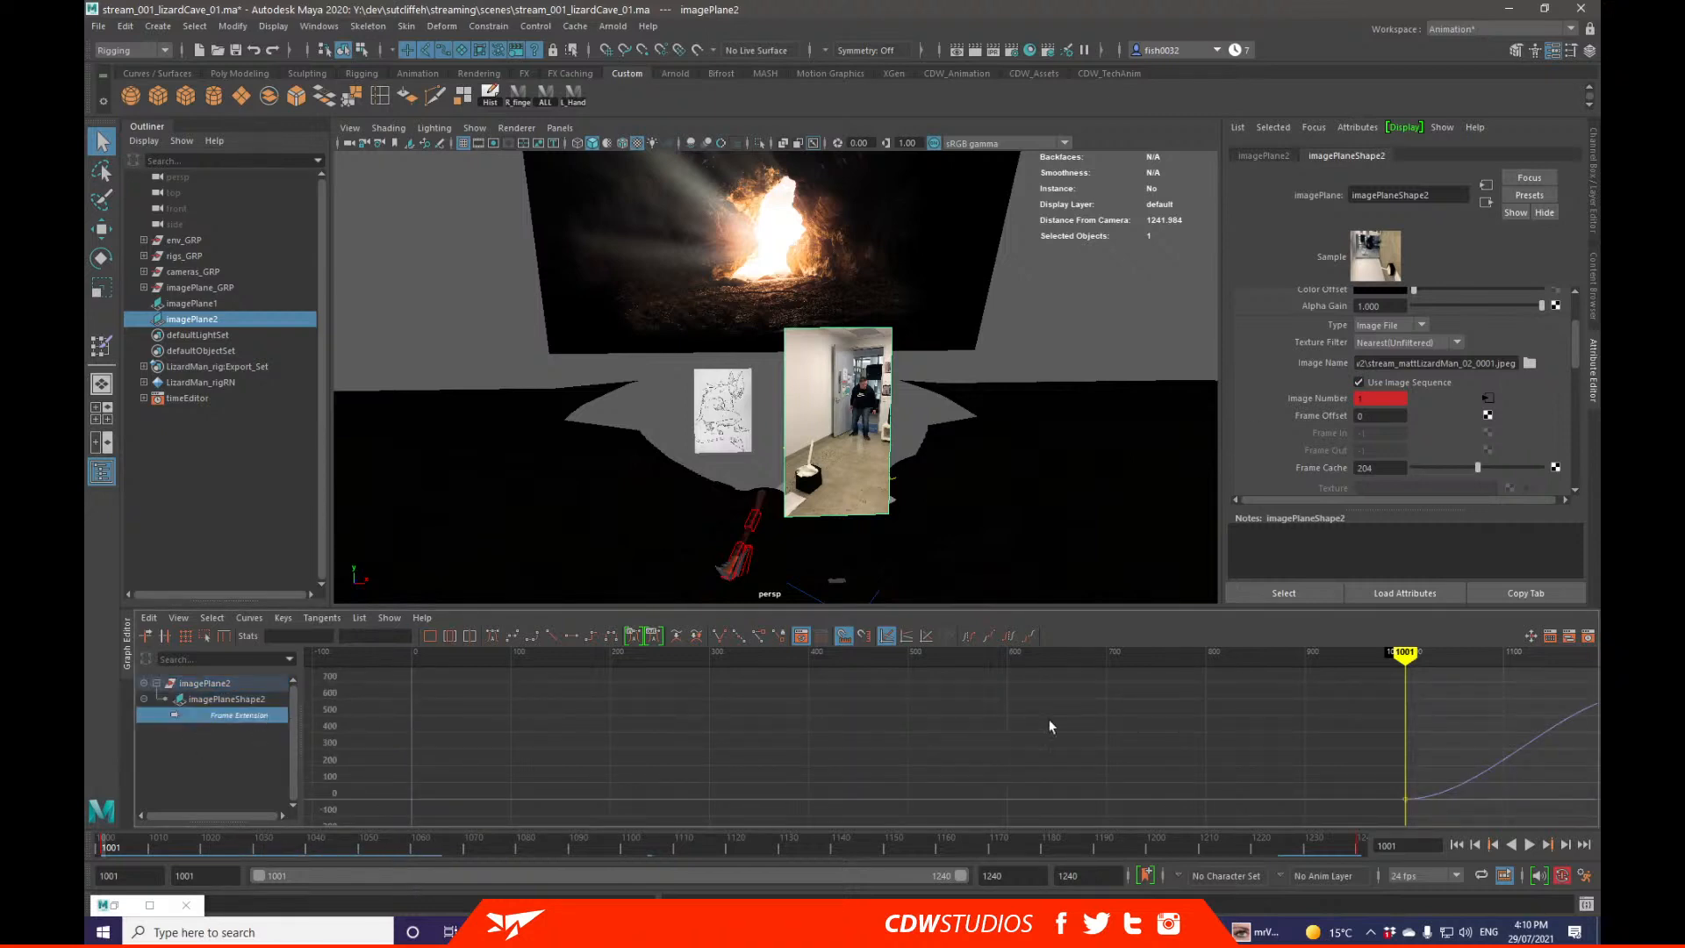
key("f")
right_click_drag(910, 741, 959, 744, "alt")
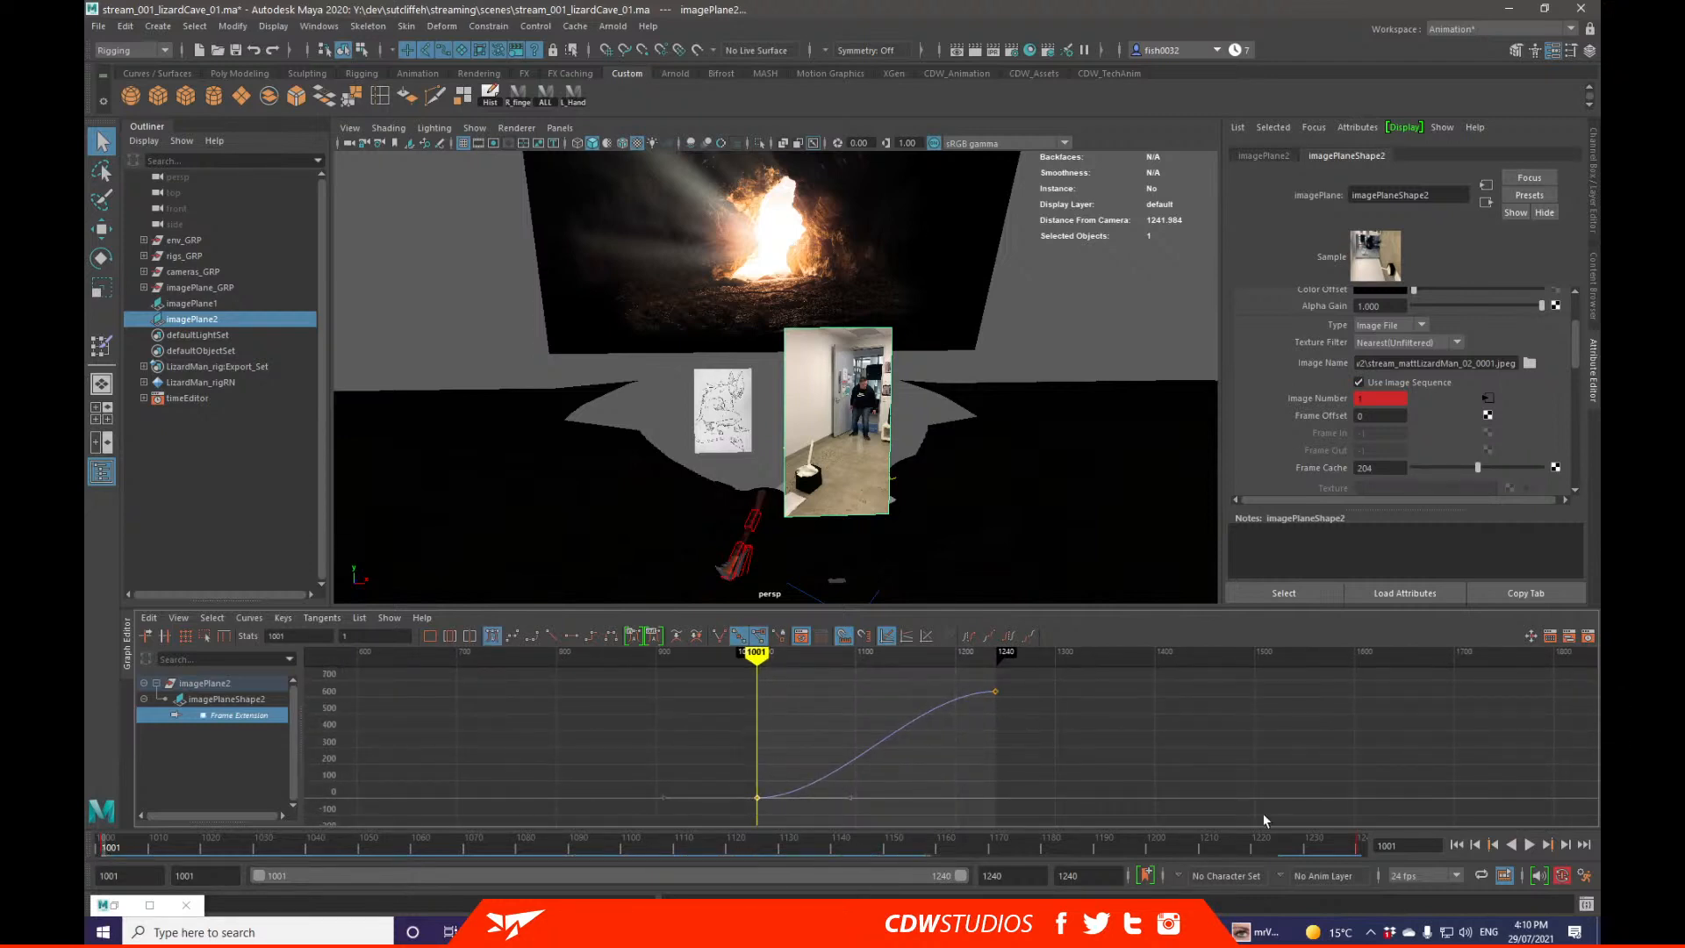
left_click(1357, 844)
left_click(102, 844)
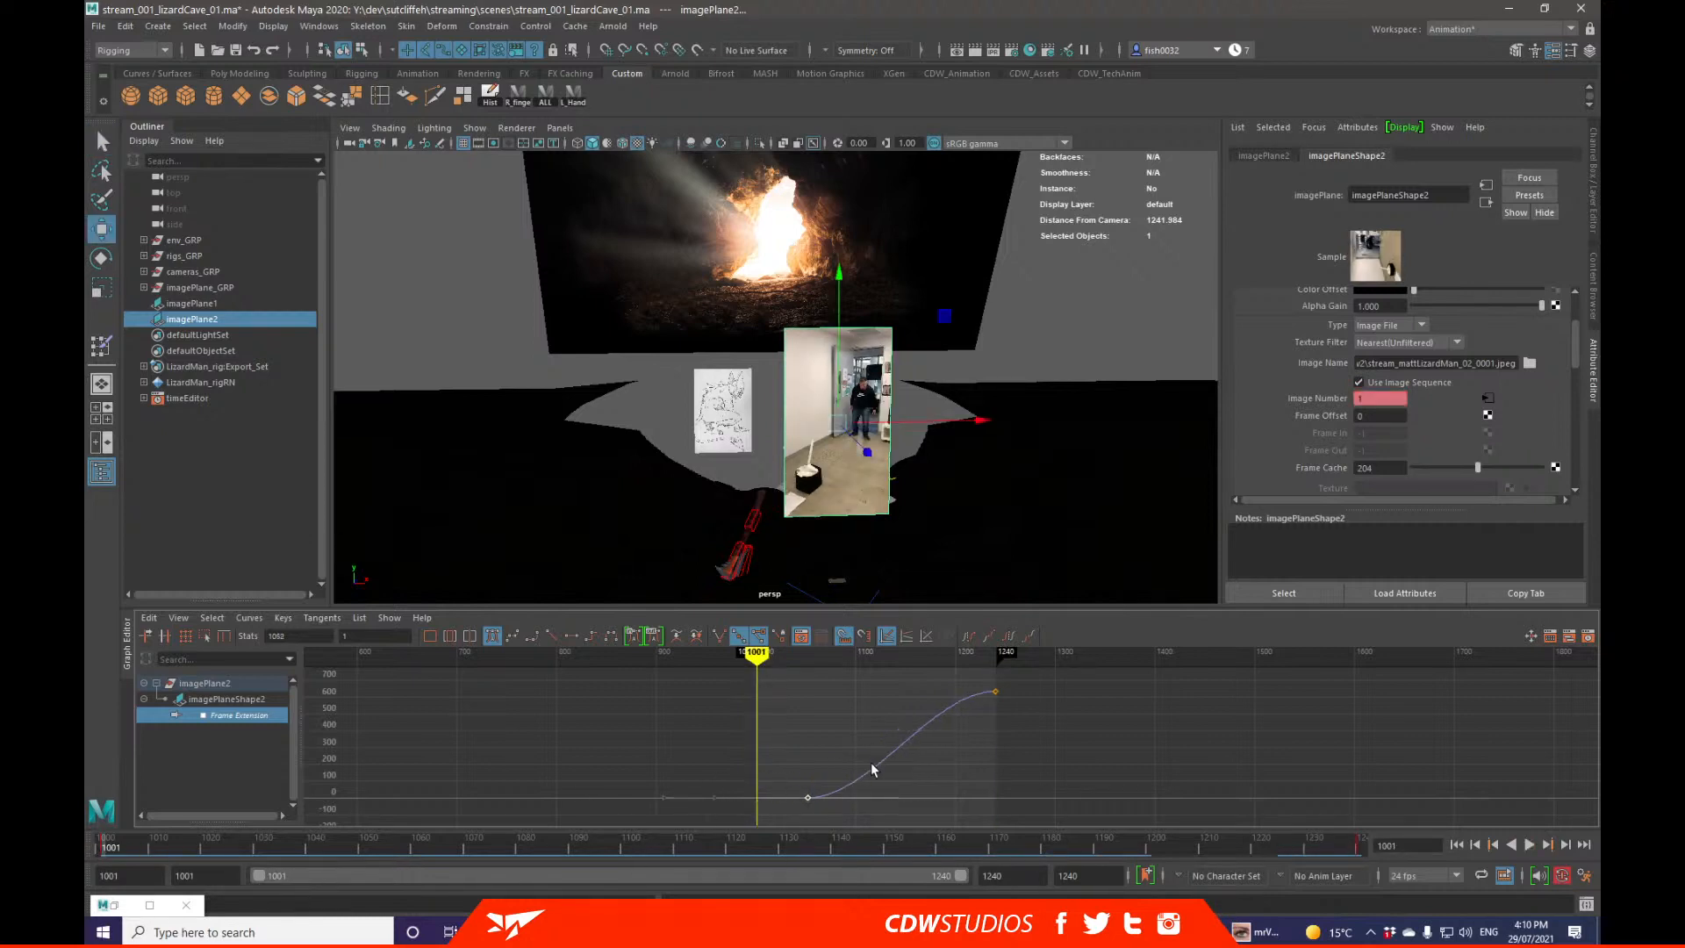
key("ctrl+z")
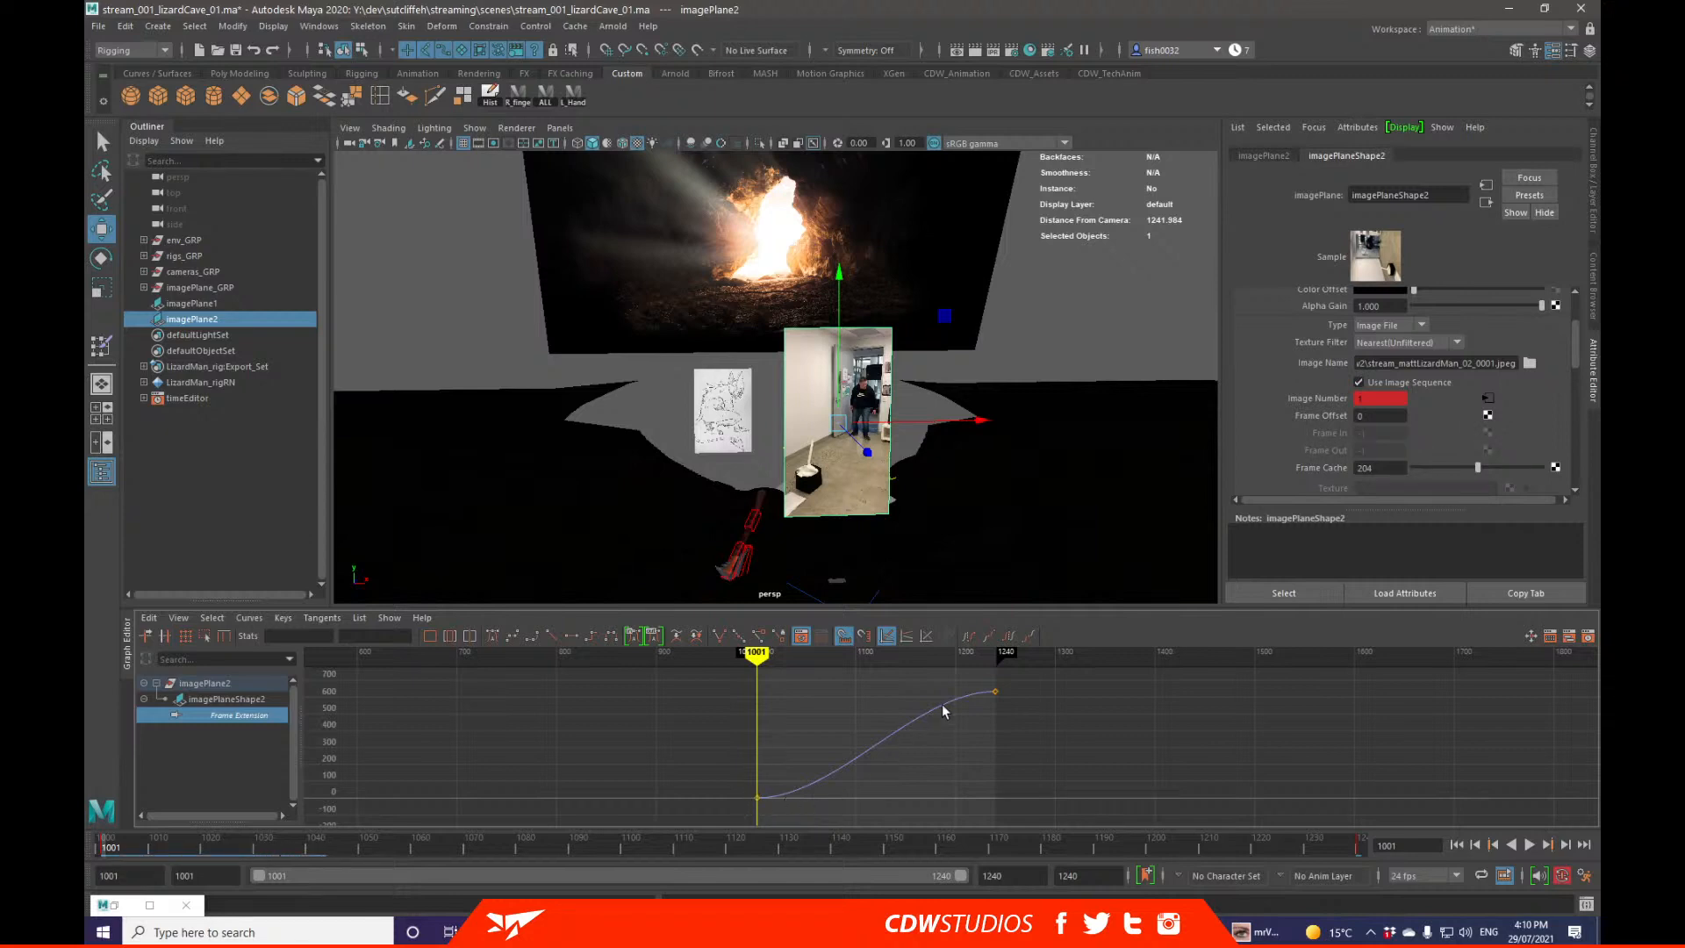
Step: Make the Frame Extension curve's tangents linear and play back the reference footage to check its timing
left_click(551, 636)
left_click_drag(609, 702, 760, 769)
right_click(886, 794)
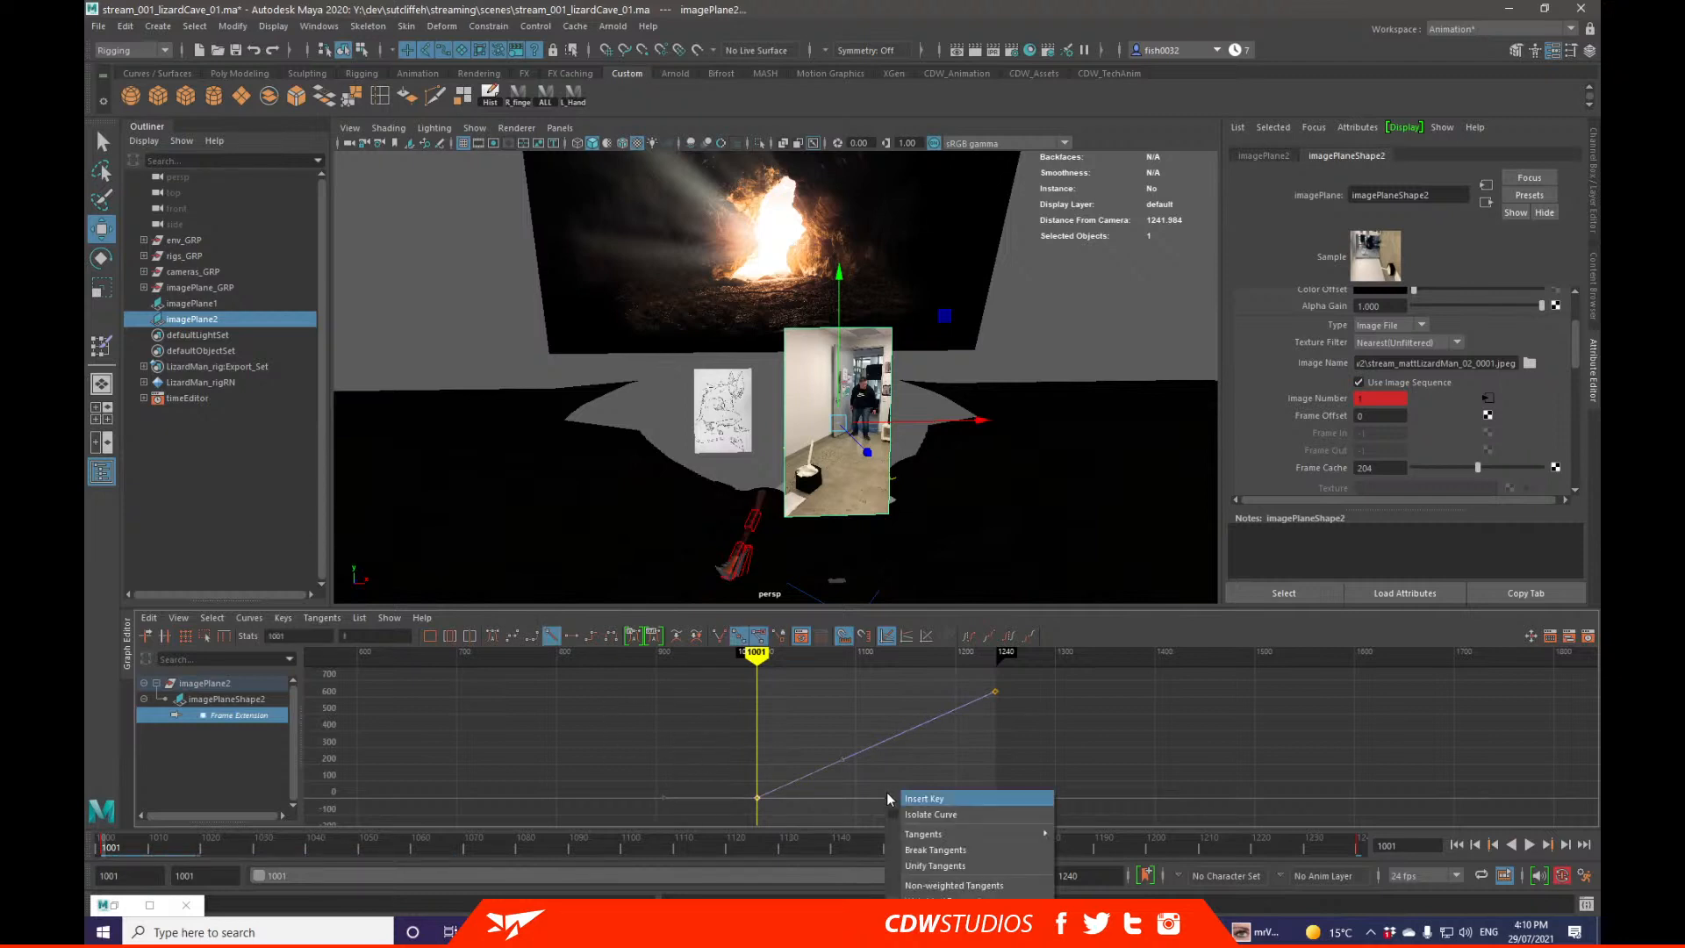
left_click(887, 768)
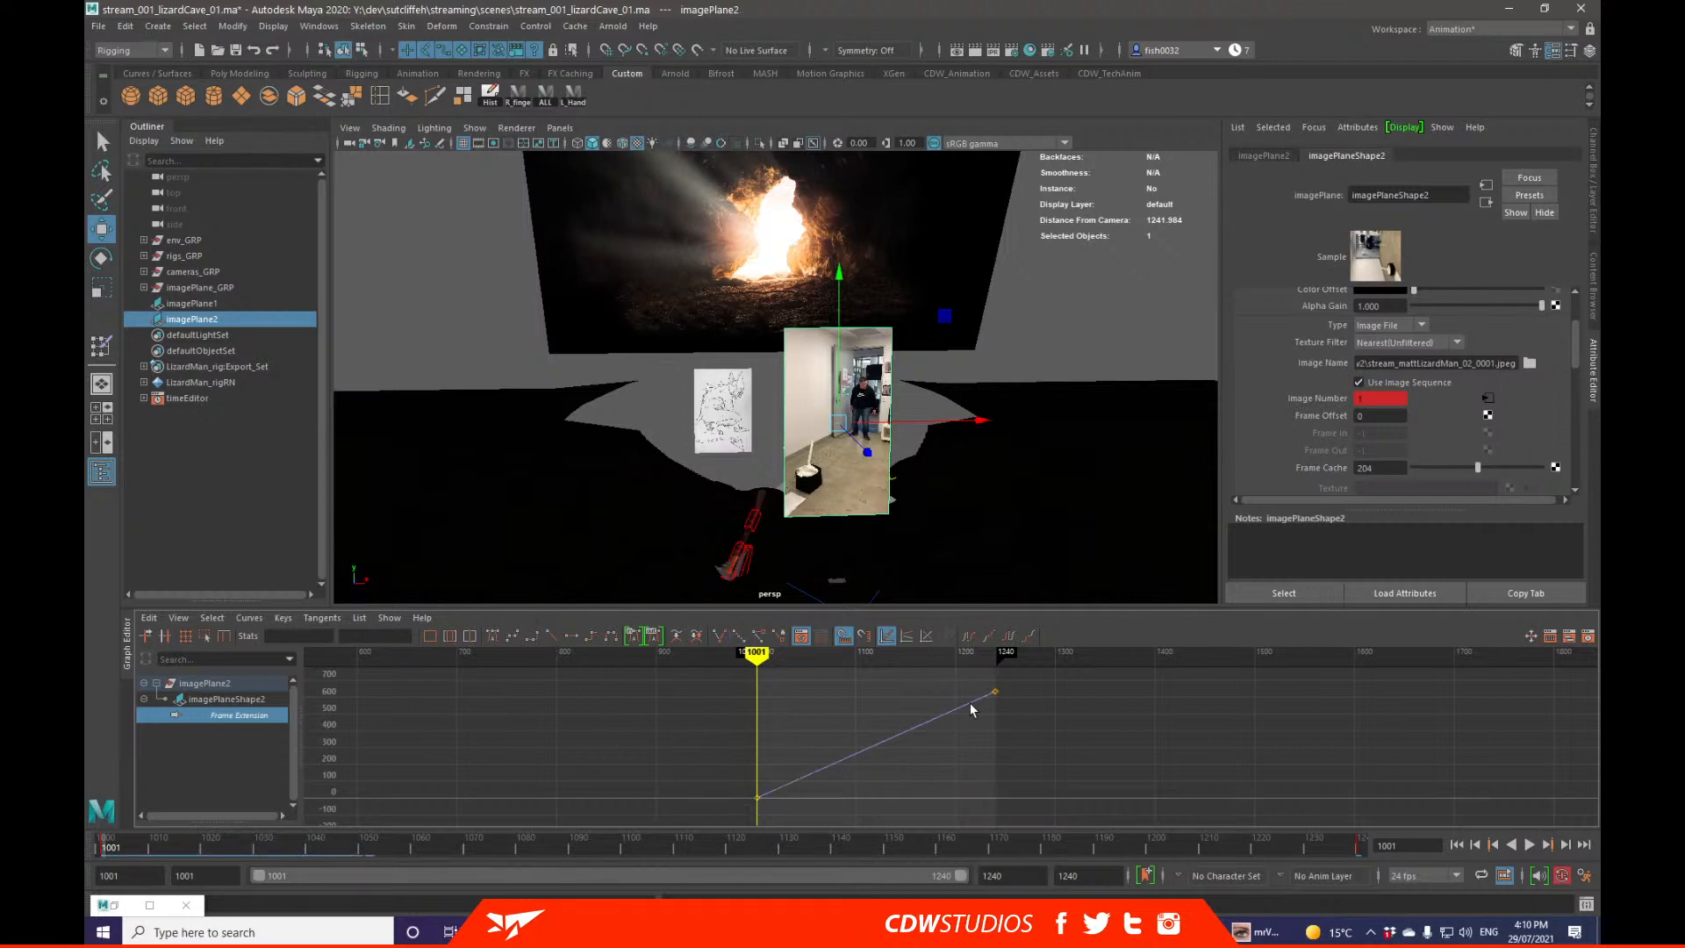
key("alt+v")
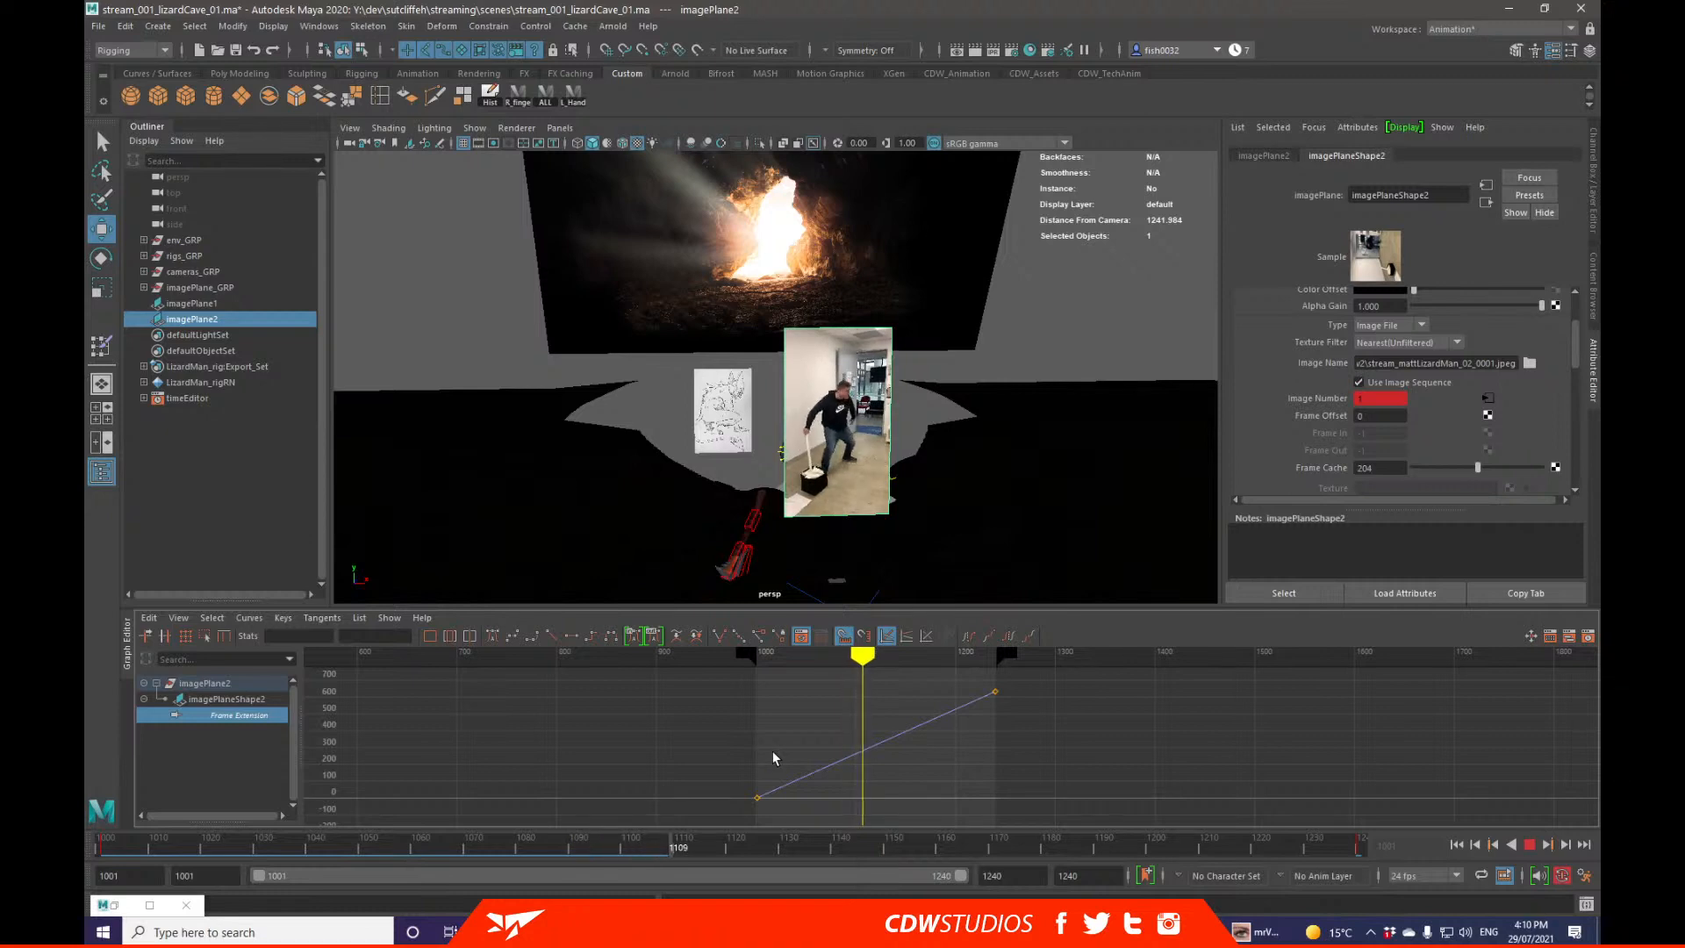
key("Escape")
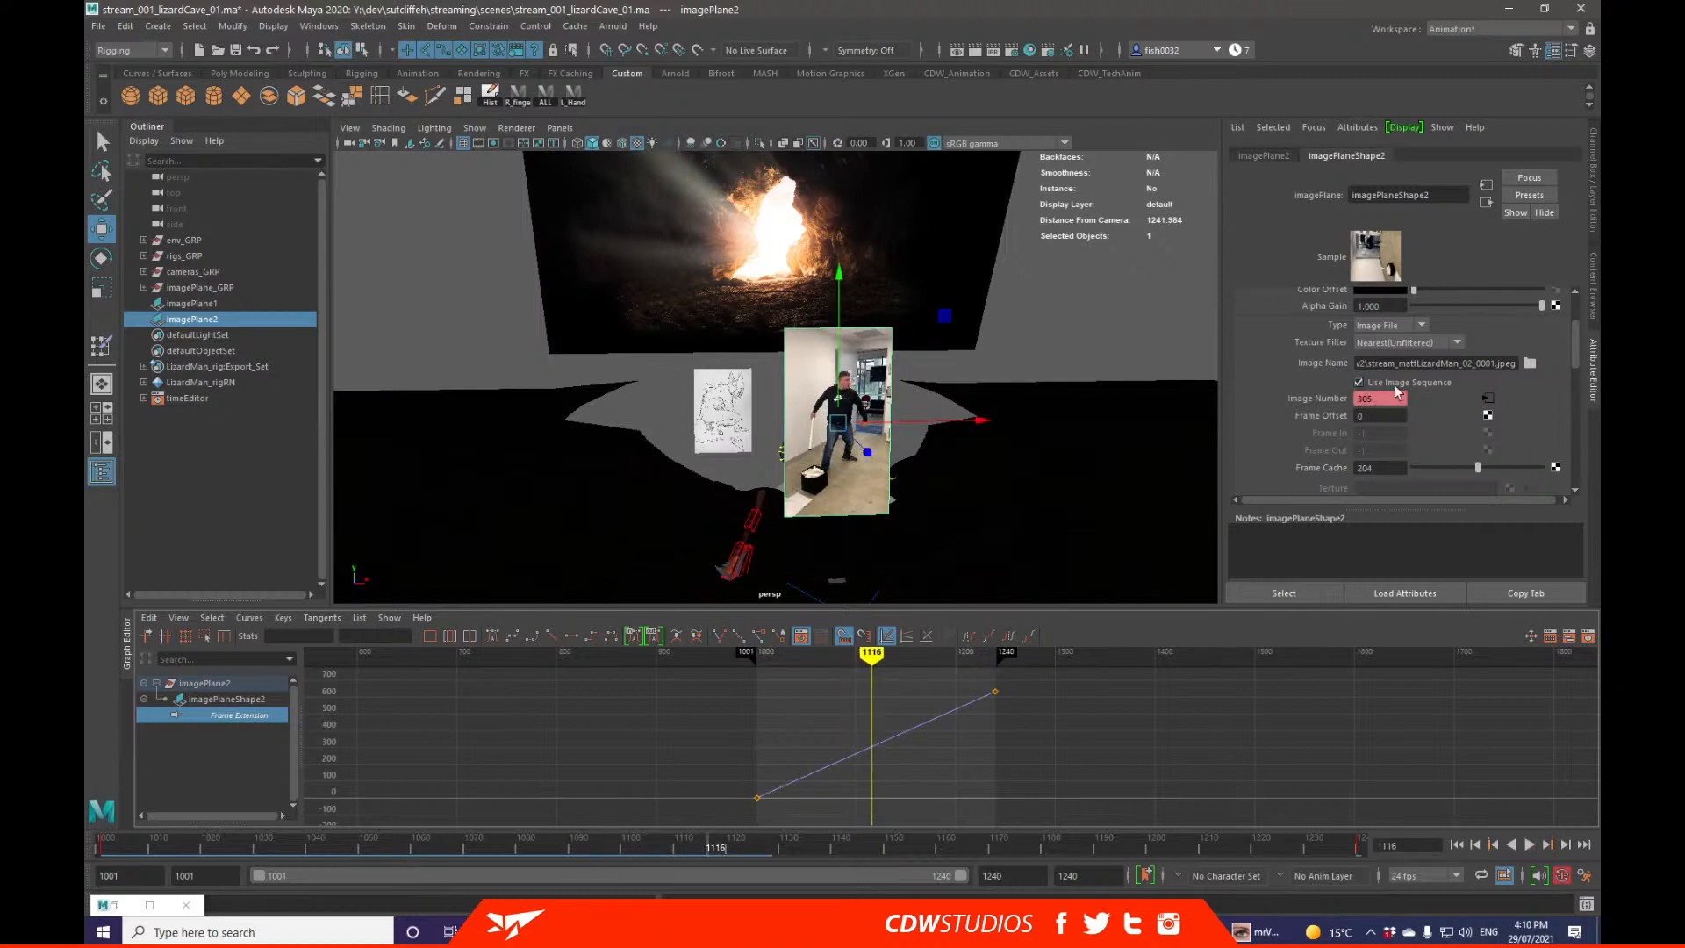
key("alt+v")
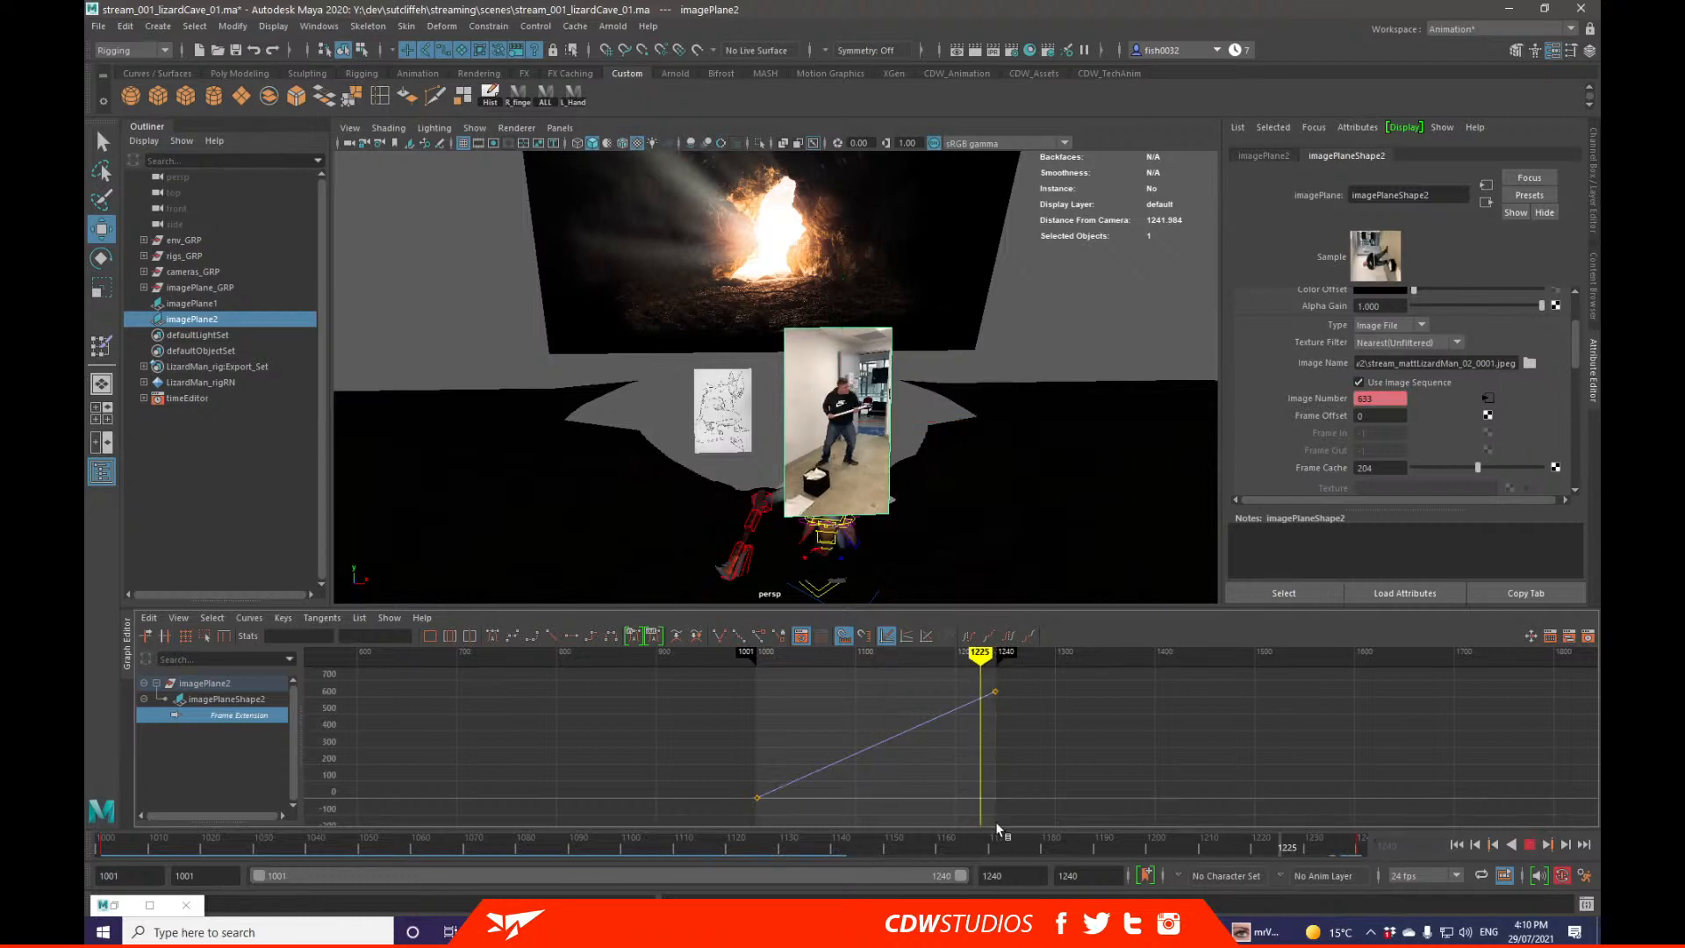
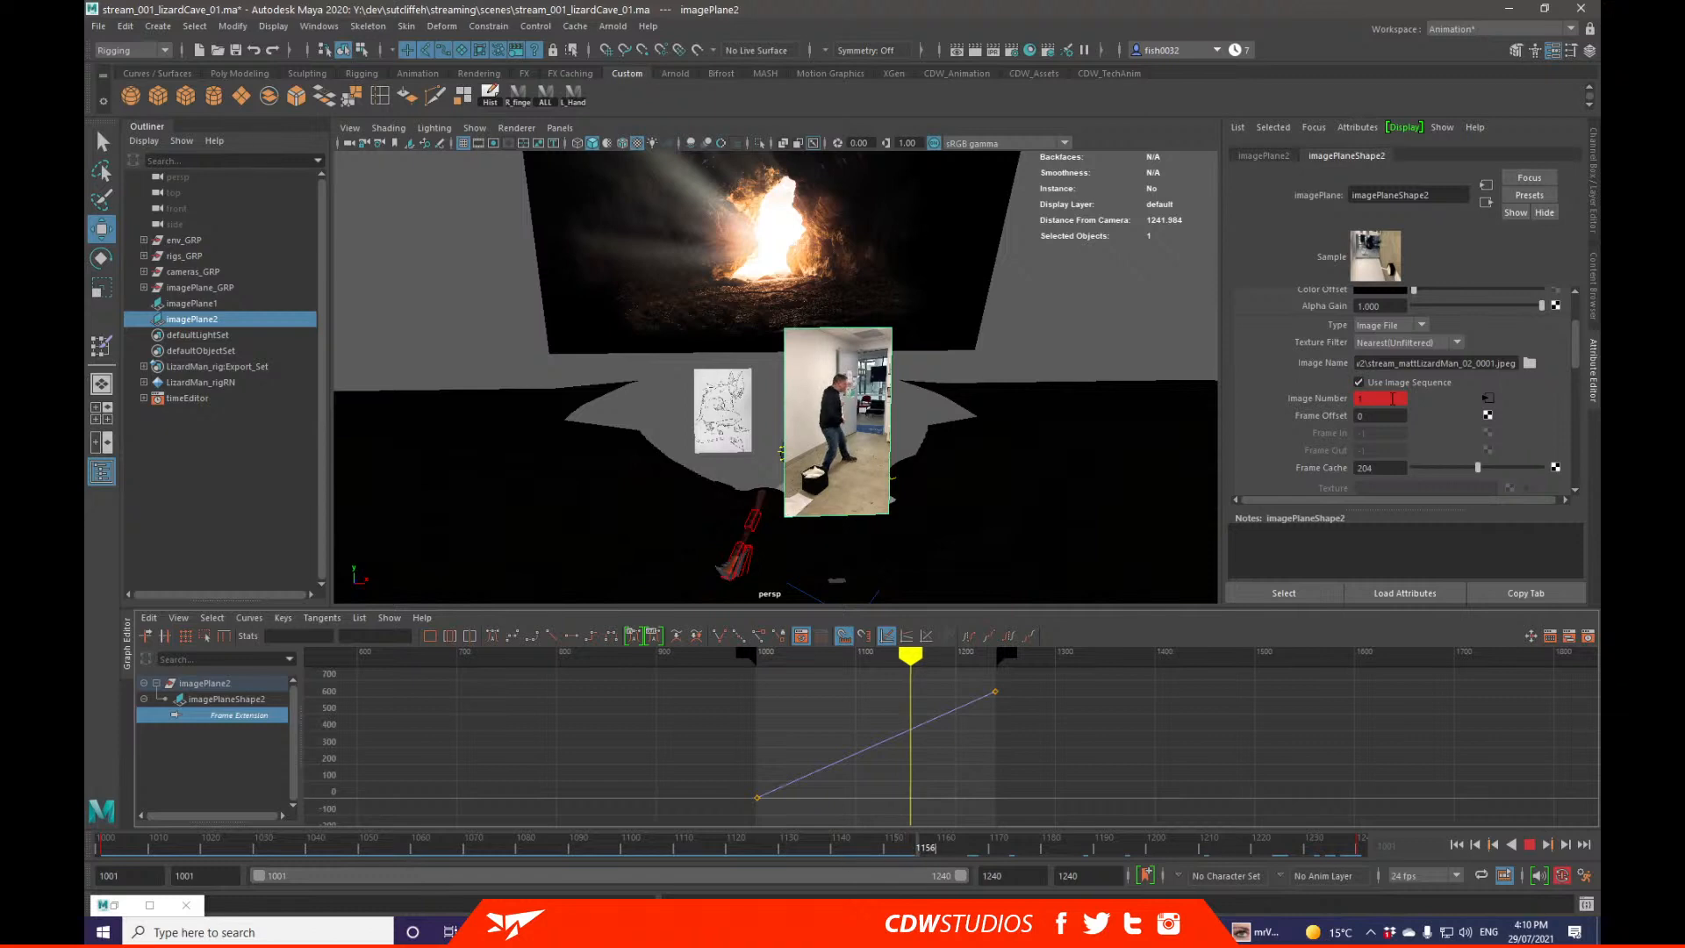
key("alt+v")
Step: Slow the footage by sliding the Frame Extension curve's last key horizontally to frame 1406
left_click_drag(950, 406, 942, 353, "alt")
key("q")
left_click_drag(961, 728, 1015, 679)
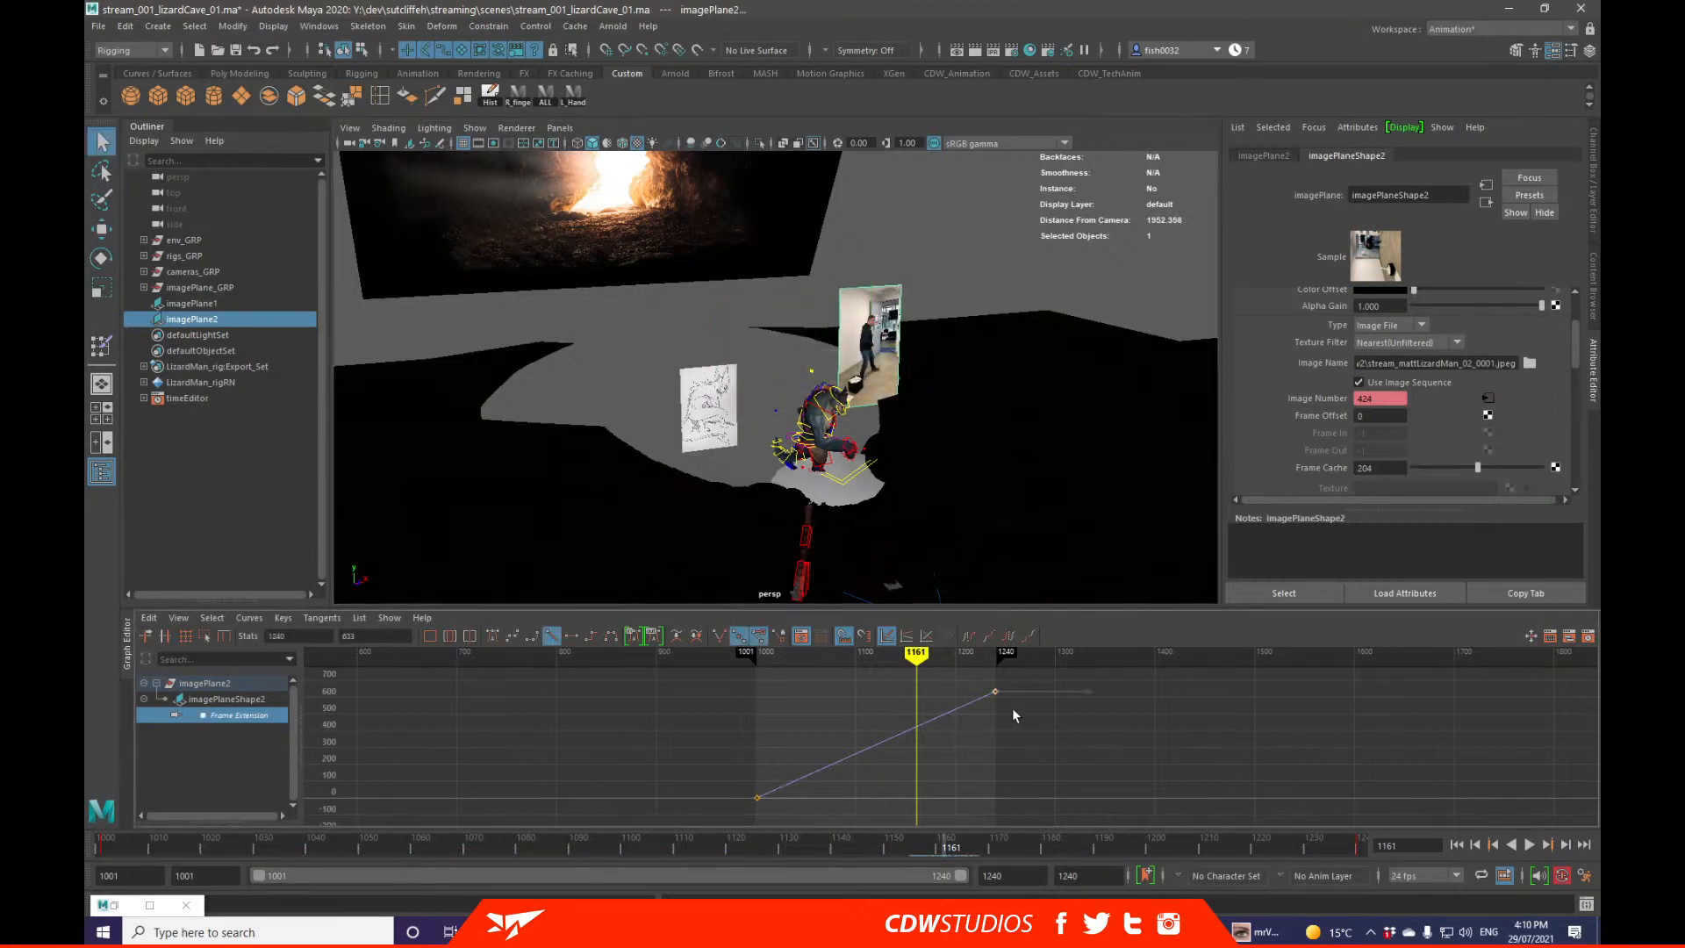
key("period")
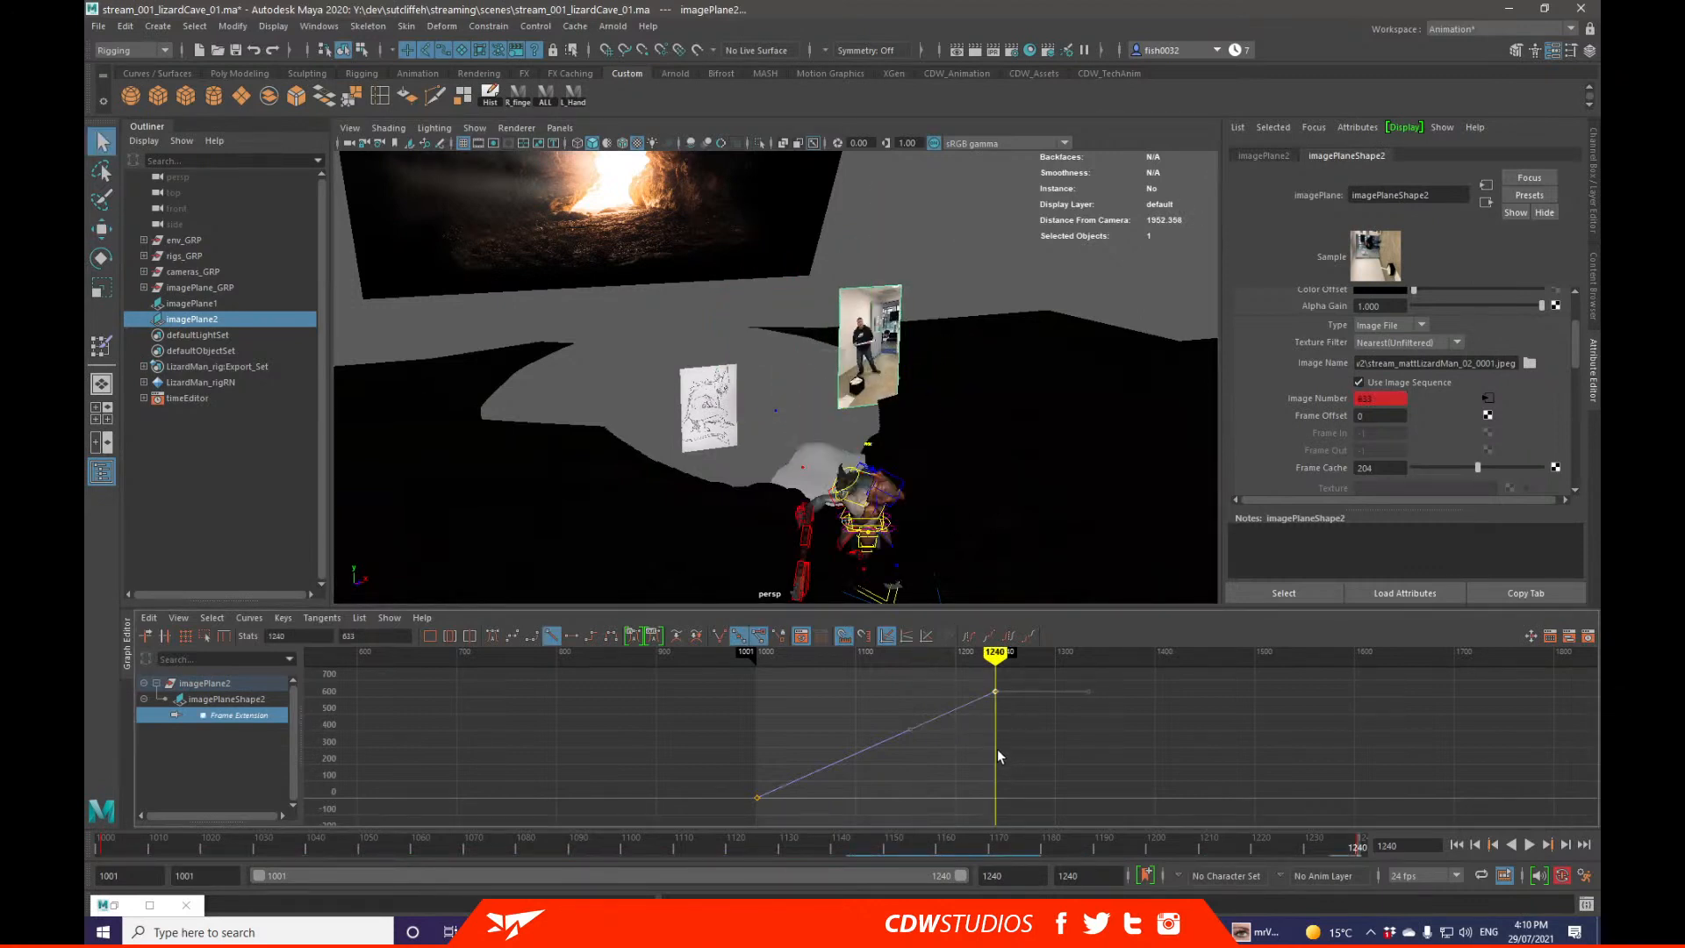
right_click(1005, 744)
key("w")
middle_click_drag(978, 745, 1138, 742, "shift")
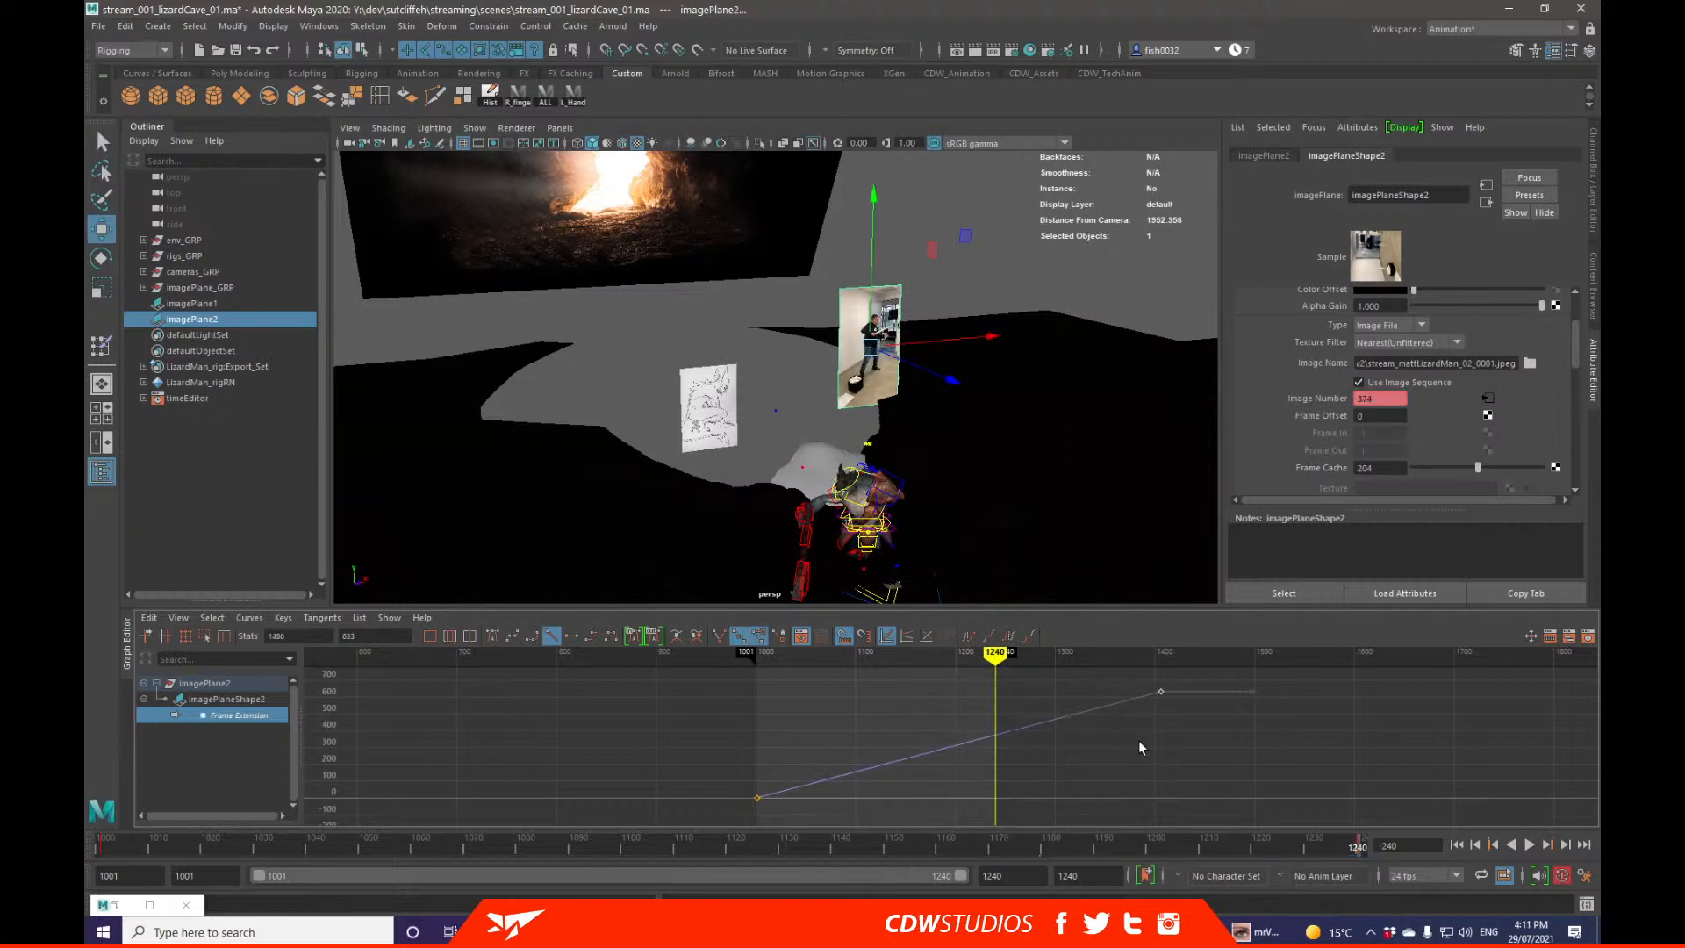
left_click(1141, 746)
Step: Play back the slowed footage on imagePlane2 and examine its timing from a closer front view
key("alt+v")
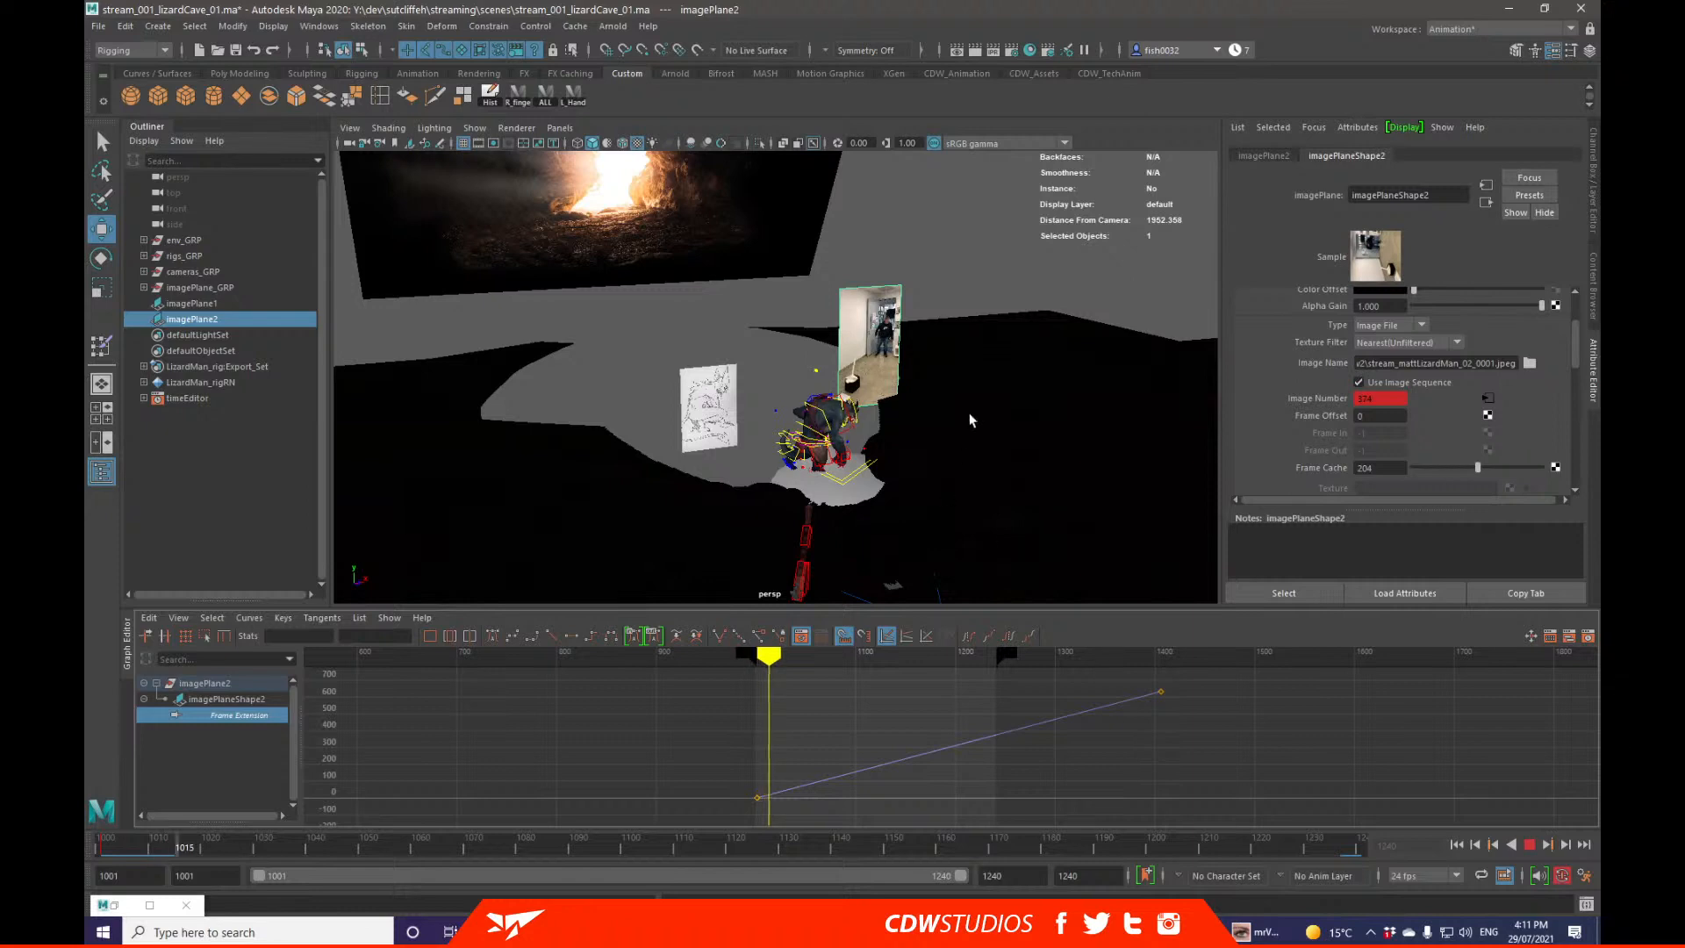
left_click(916, 340)
left_click(875, 312)
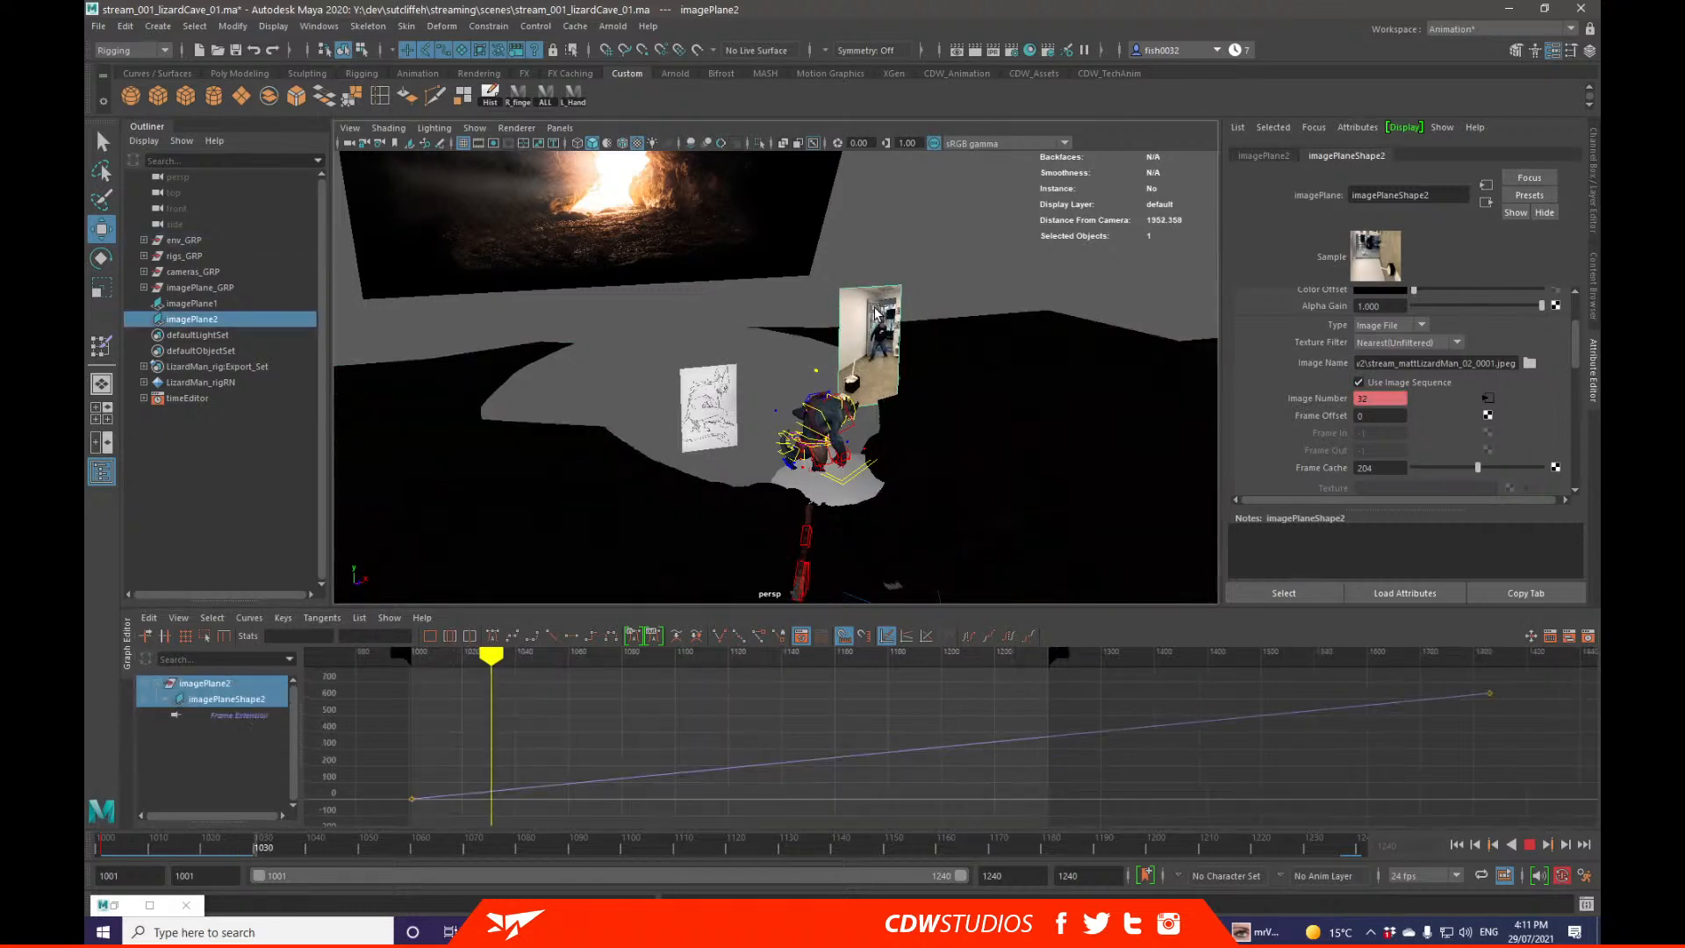
key("alt+v")
mouse_move(937, 375)
left_mouse_down("alt")
mouse_move(783, 364)
mouse_move(816, 364)
mouse_move(797, 352)
left_mouse_up("alt")
right_click_drag(797, 352, 917, 400, "alt")
key("alt+v")
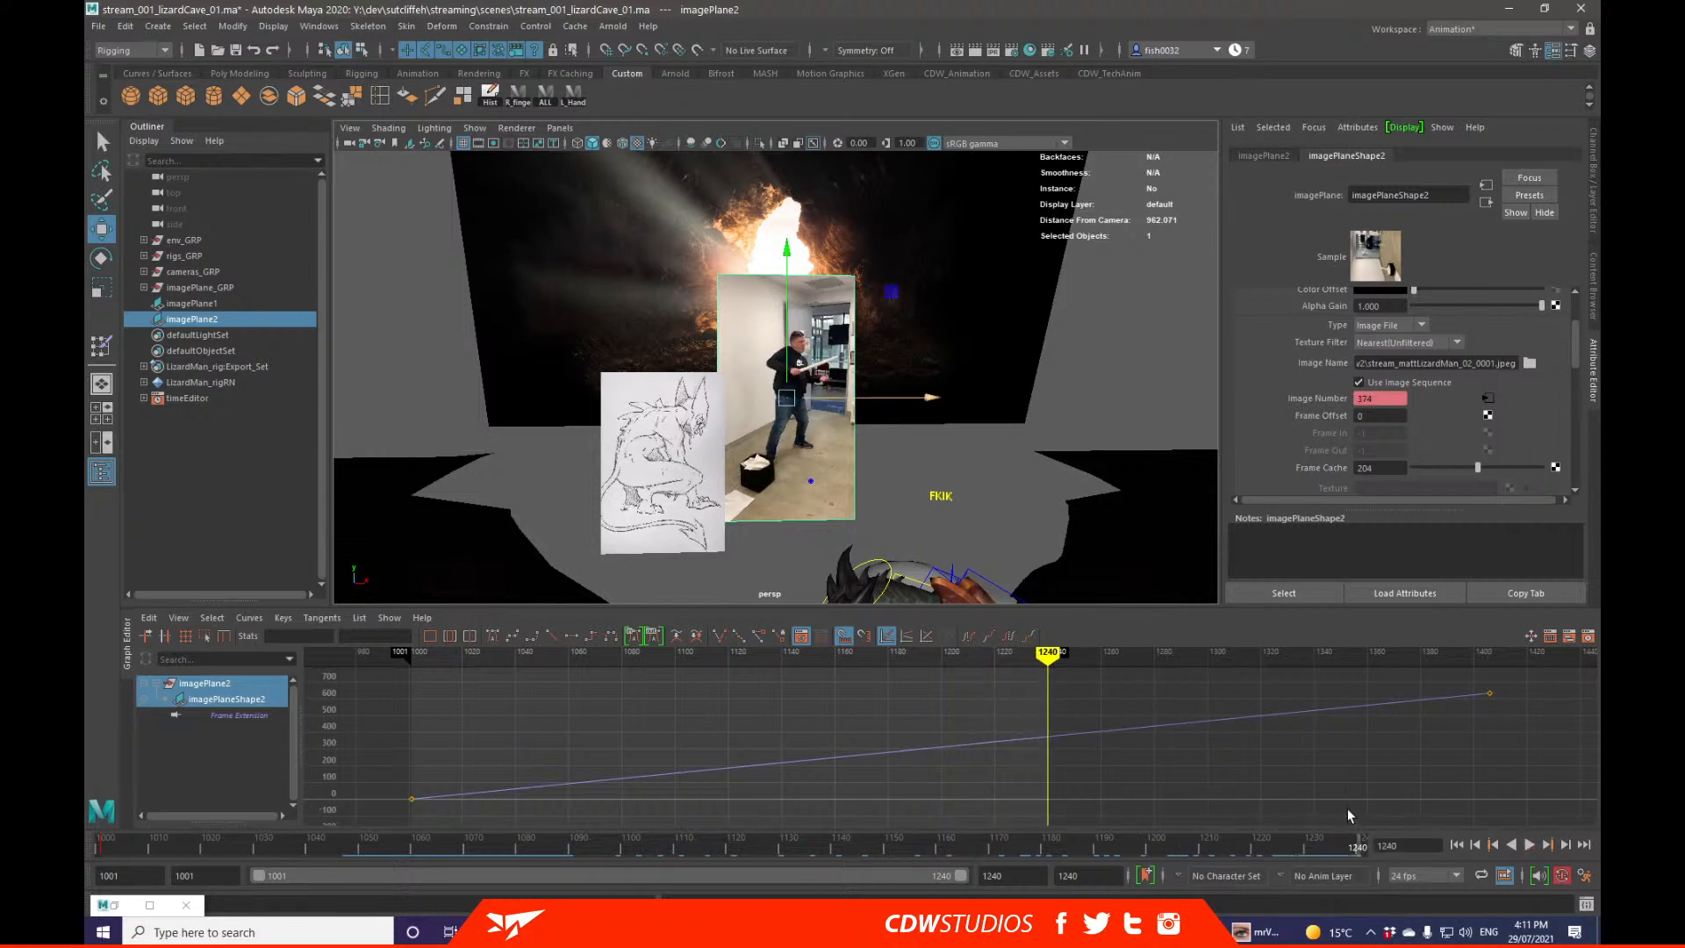
Step: Slide the Frame Extension curve's last key back to about frame 1300, checking the footage speed by scrubbing
left_click_drag(1461, 673, 1526, 709)
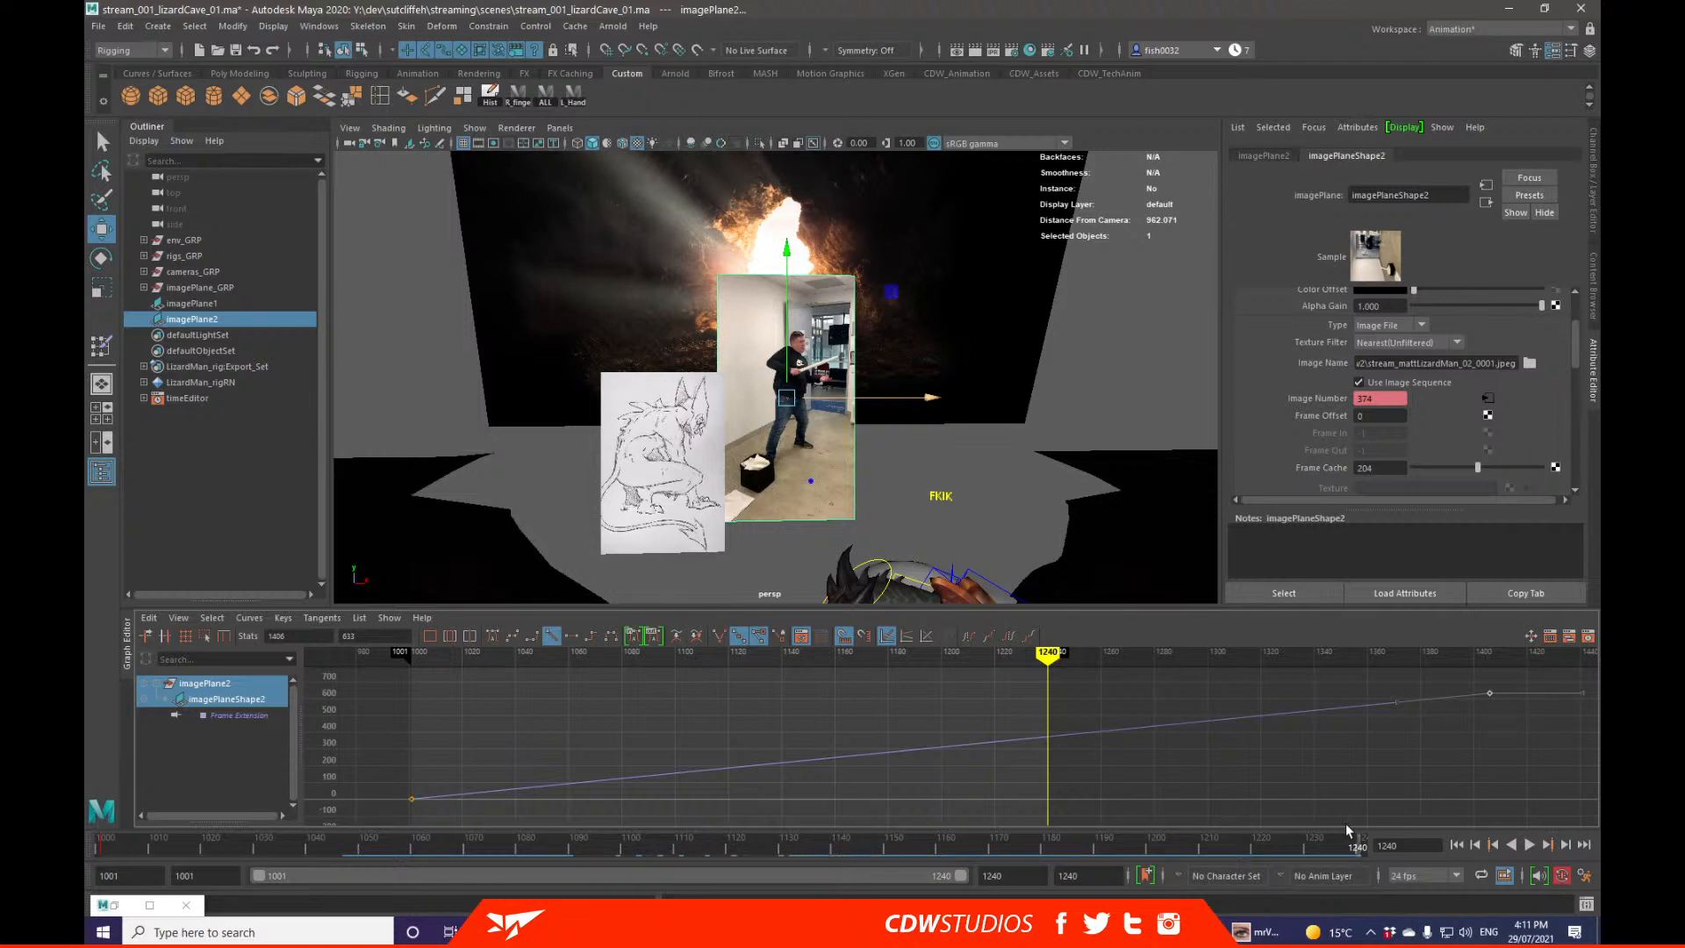
middle_click_drag(1448, 745, 1260, 745, "shift")
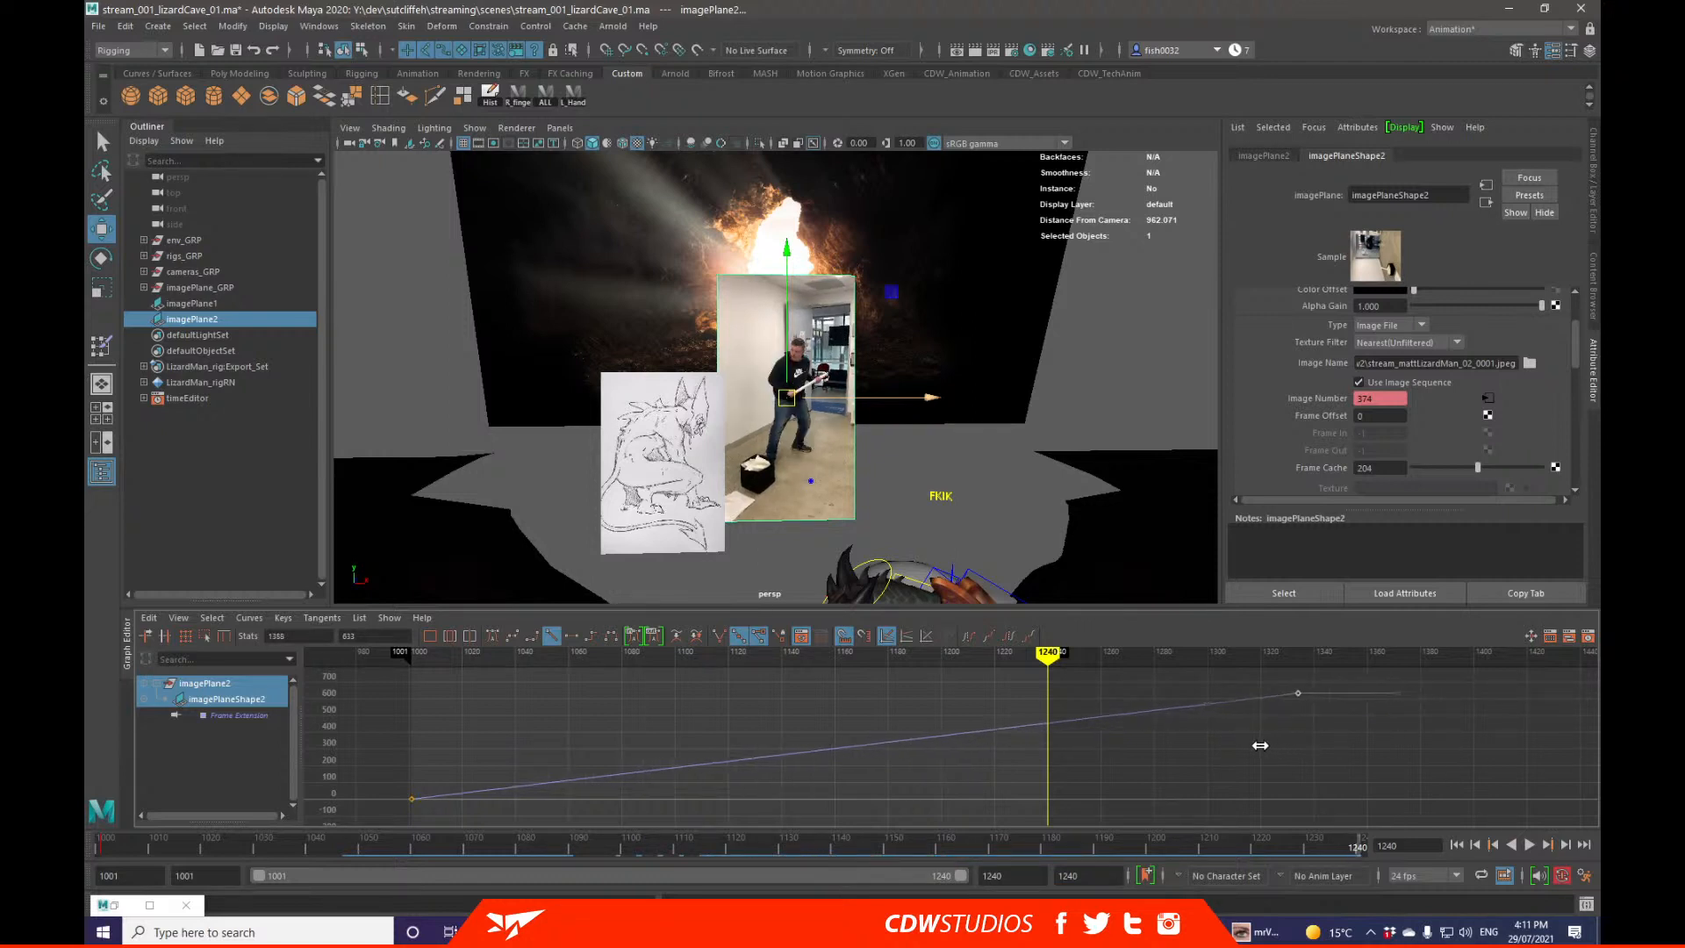
left_click_drag(1146, 846, 1357, 844)
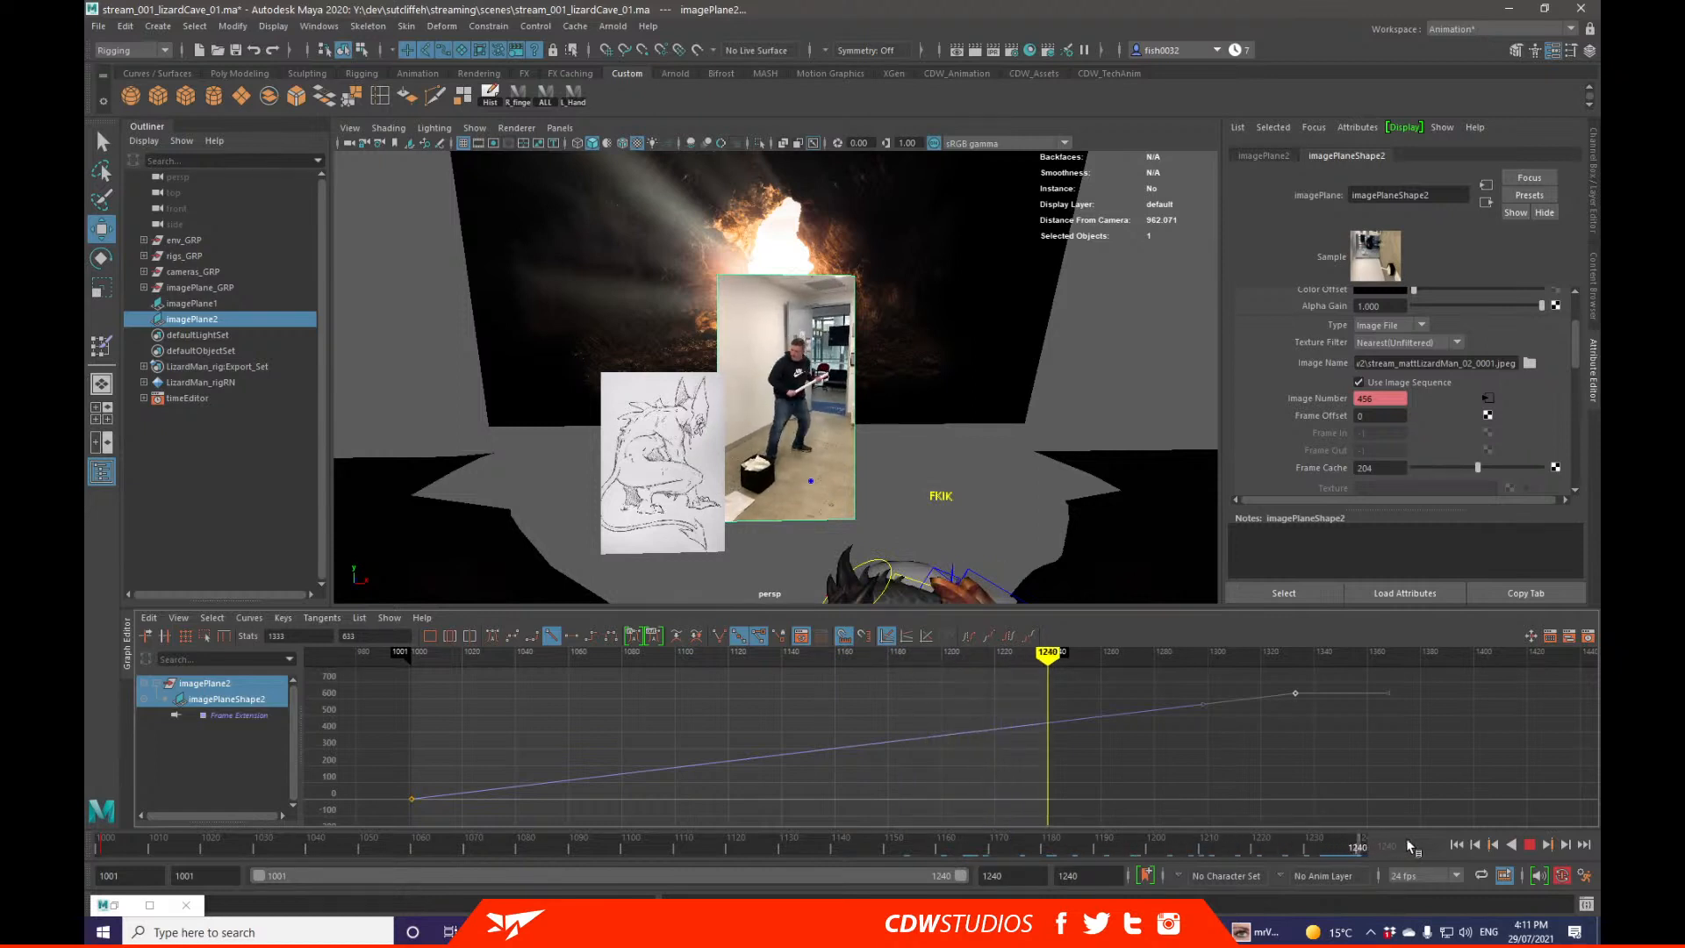
middle_click_drag(1351, 697, 1221, 726, "shift")
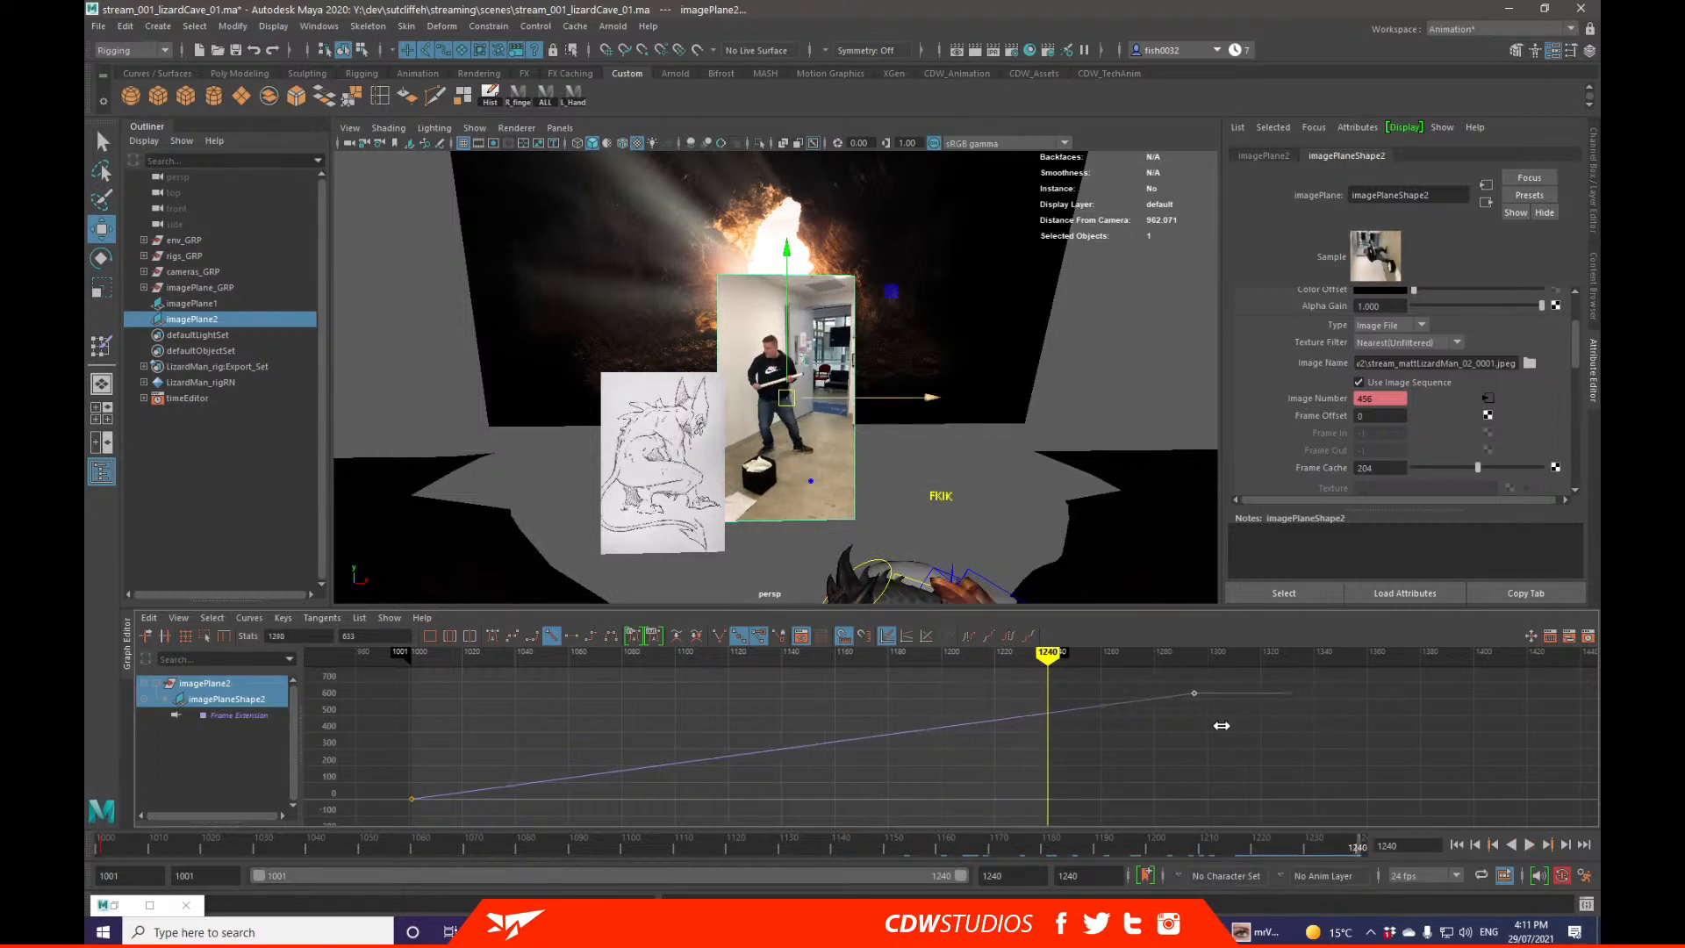
left_click_drag(935, 851, 505, 849)
Step: Find the footage's start point by scrubbing the character's motion, and slide the Frame Extension curve's first key to frame 1128
left_click_drag(733, 465, 981, 509, "alt")
key("alt+v")
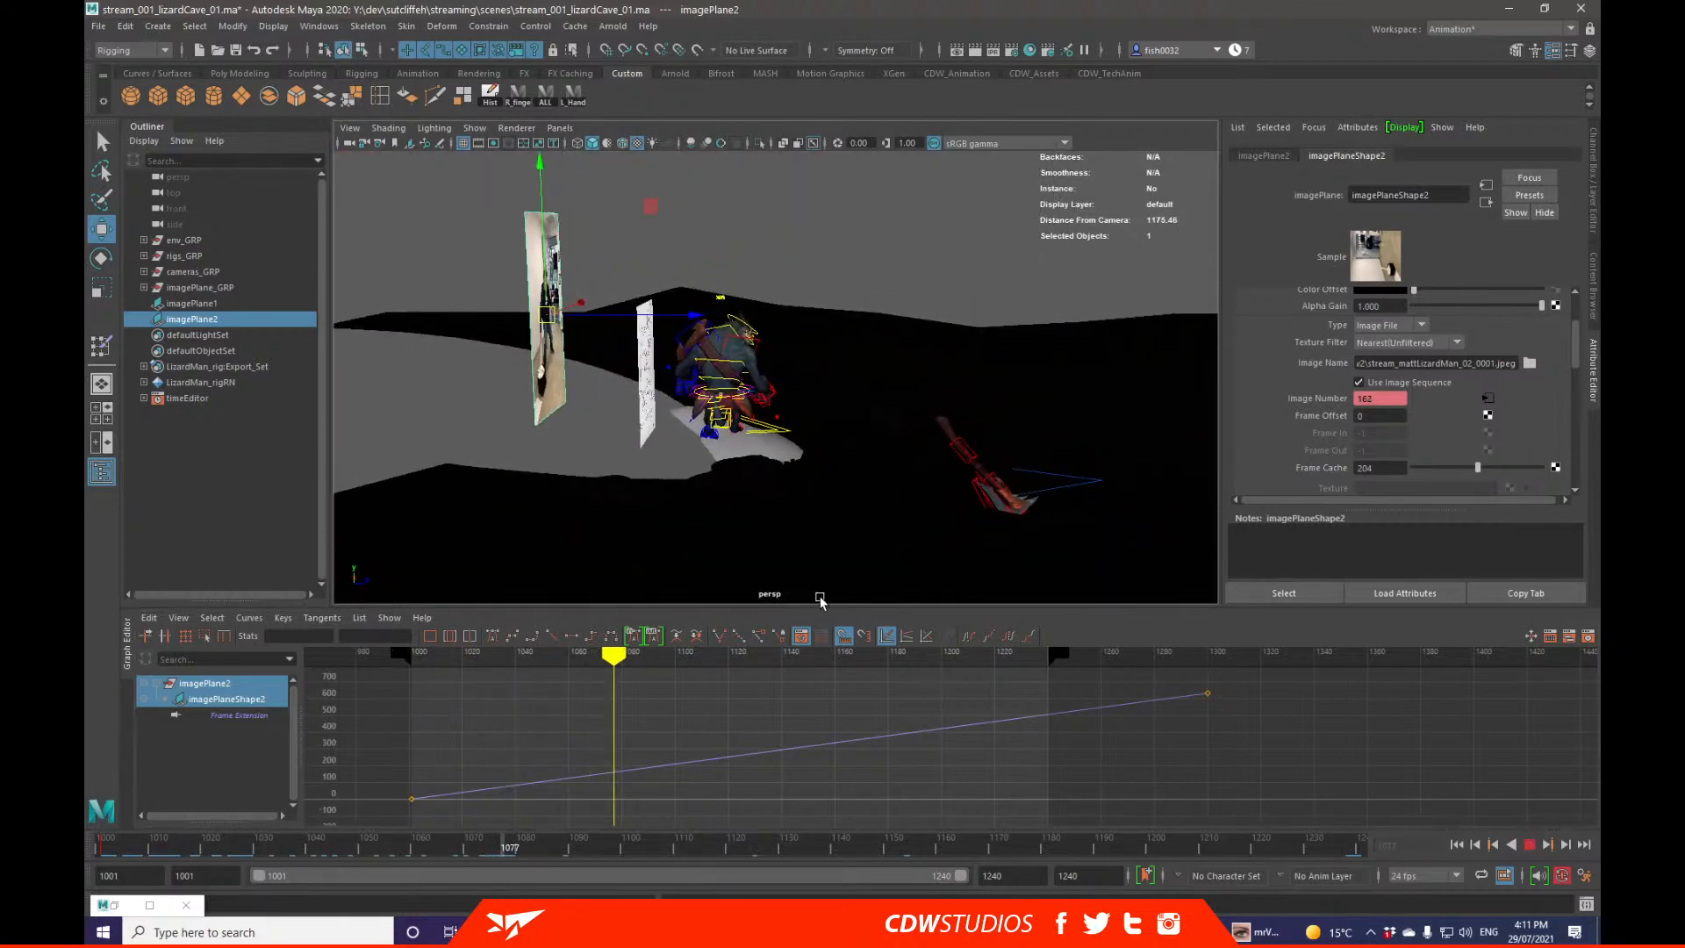
left_click(93, 851)
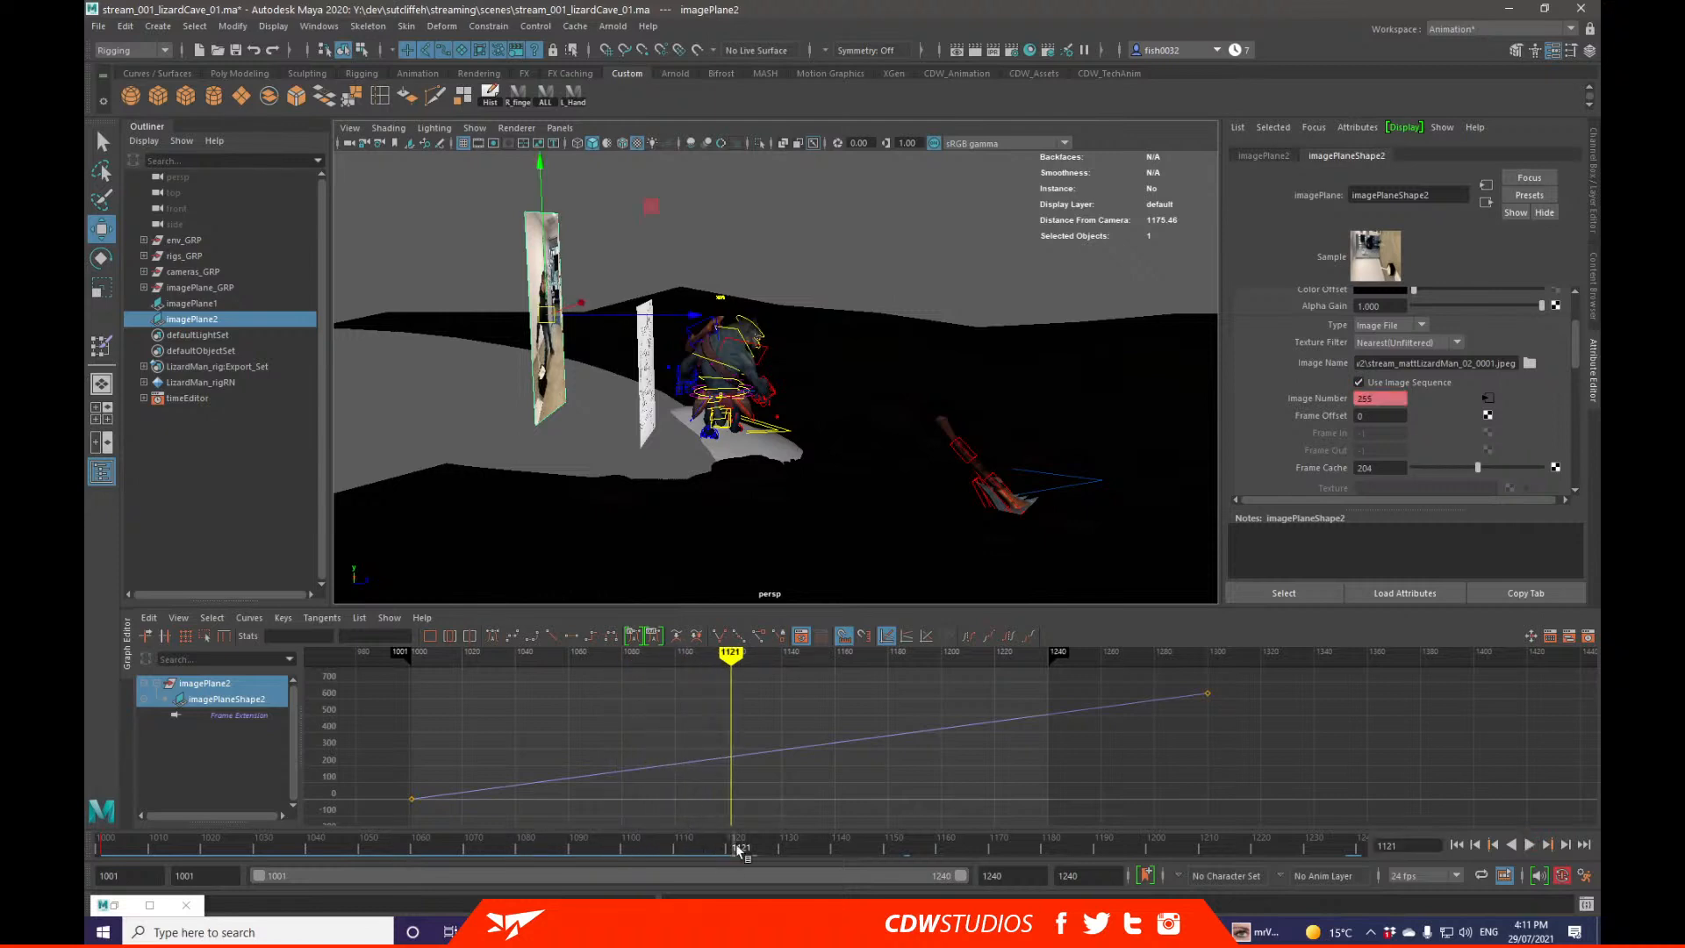
left_click_drag(1000, 847, 816, 827)
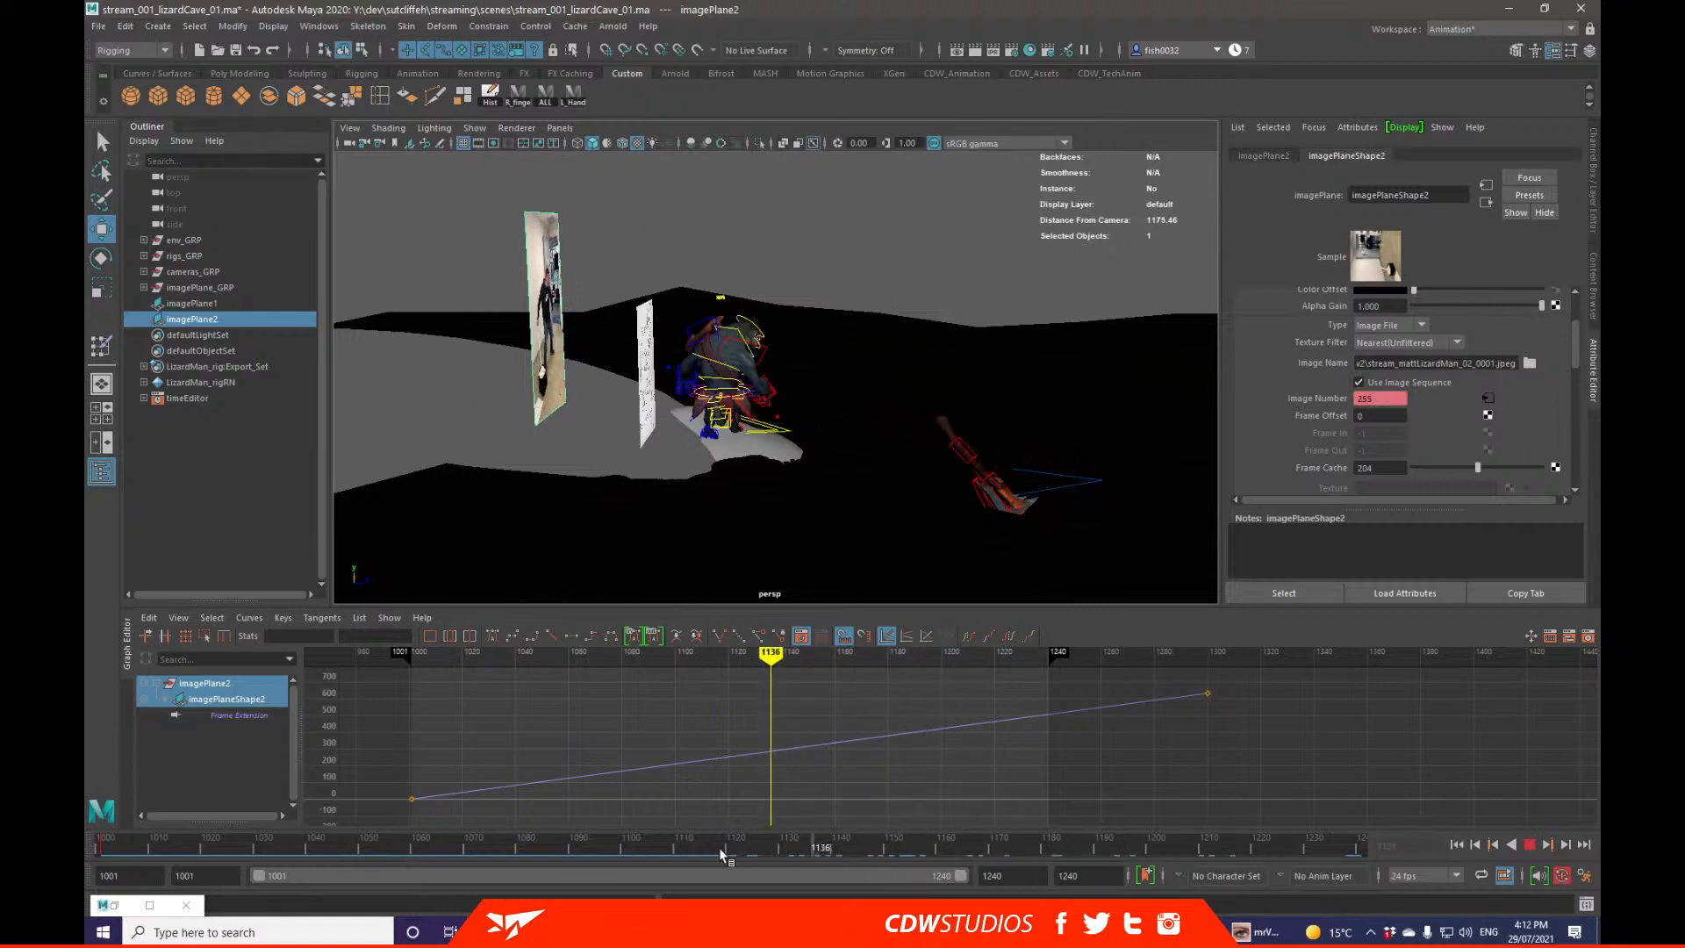
left_click_drag(721, 853, 655, 850)
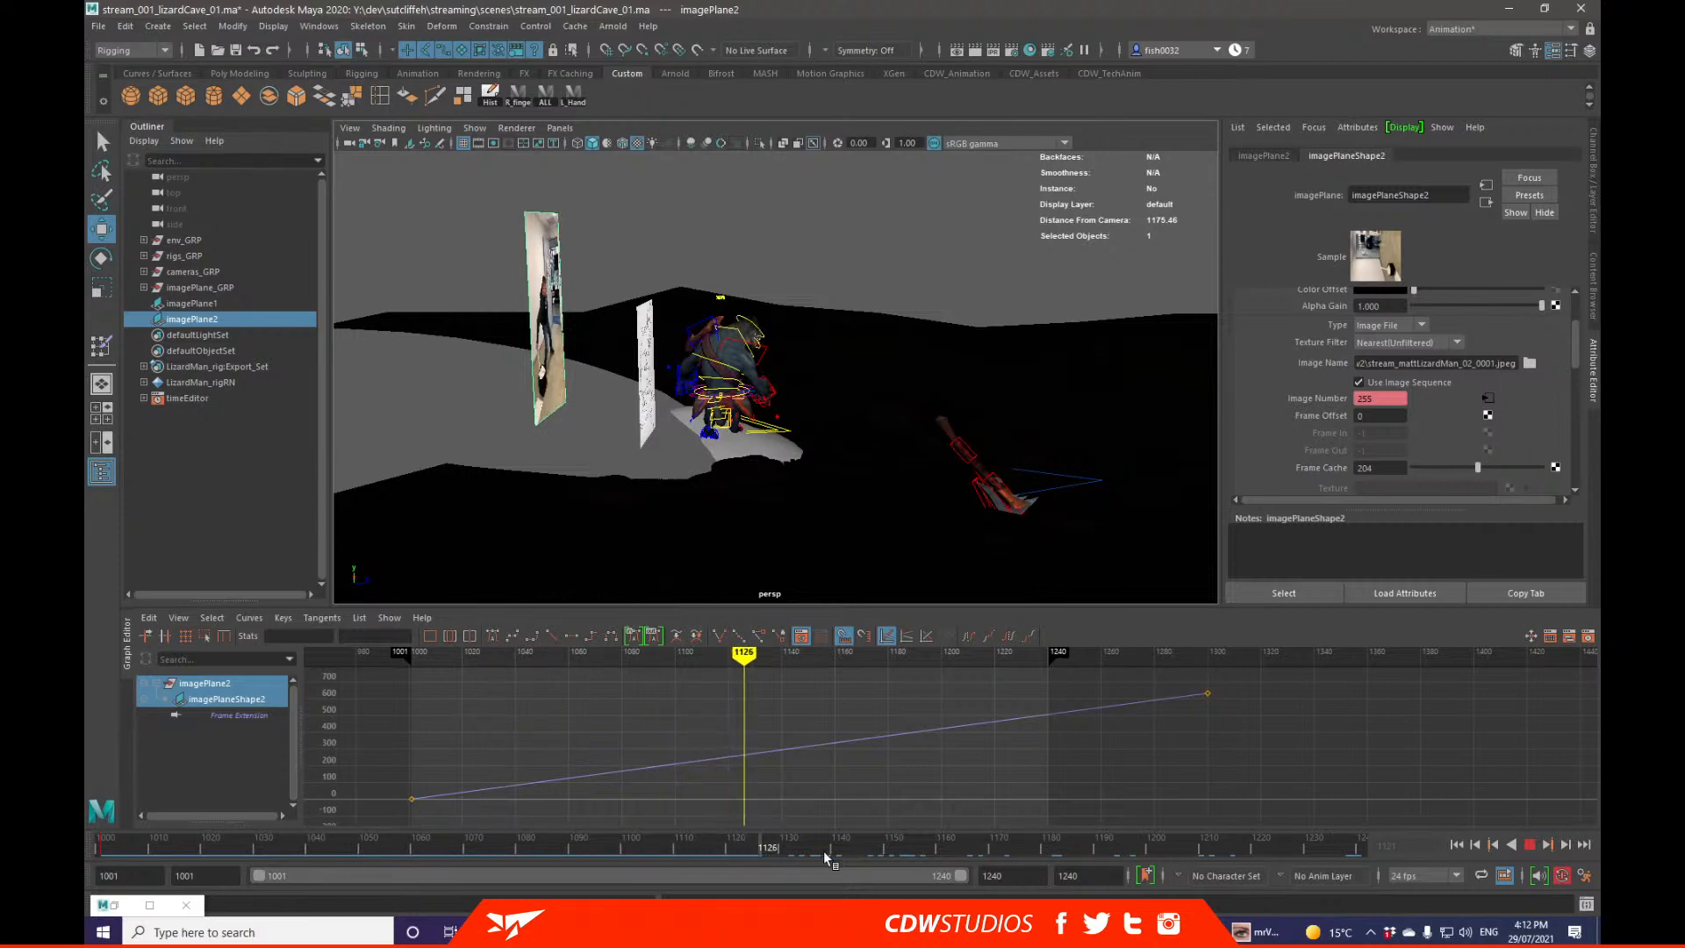
left_click_drag(825, 858, 776, 856)
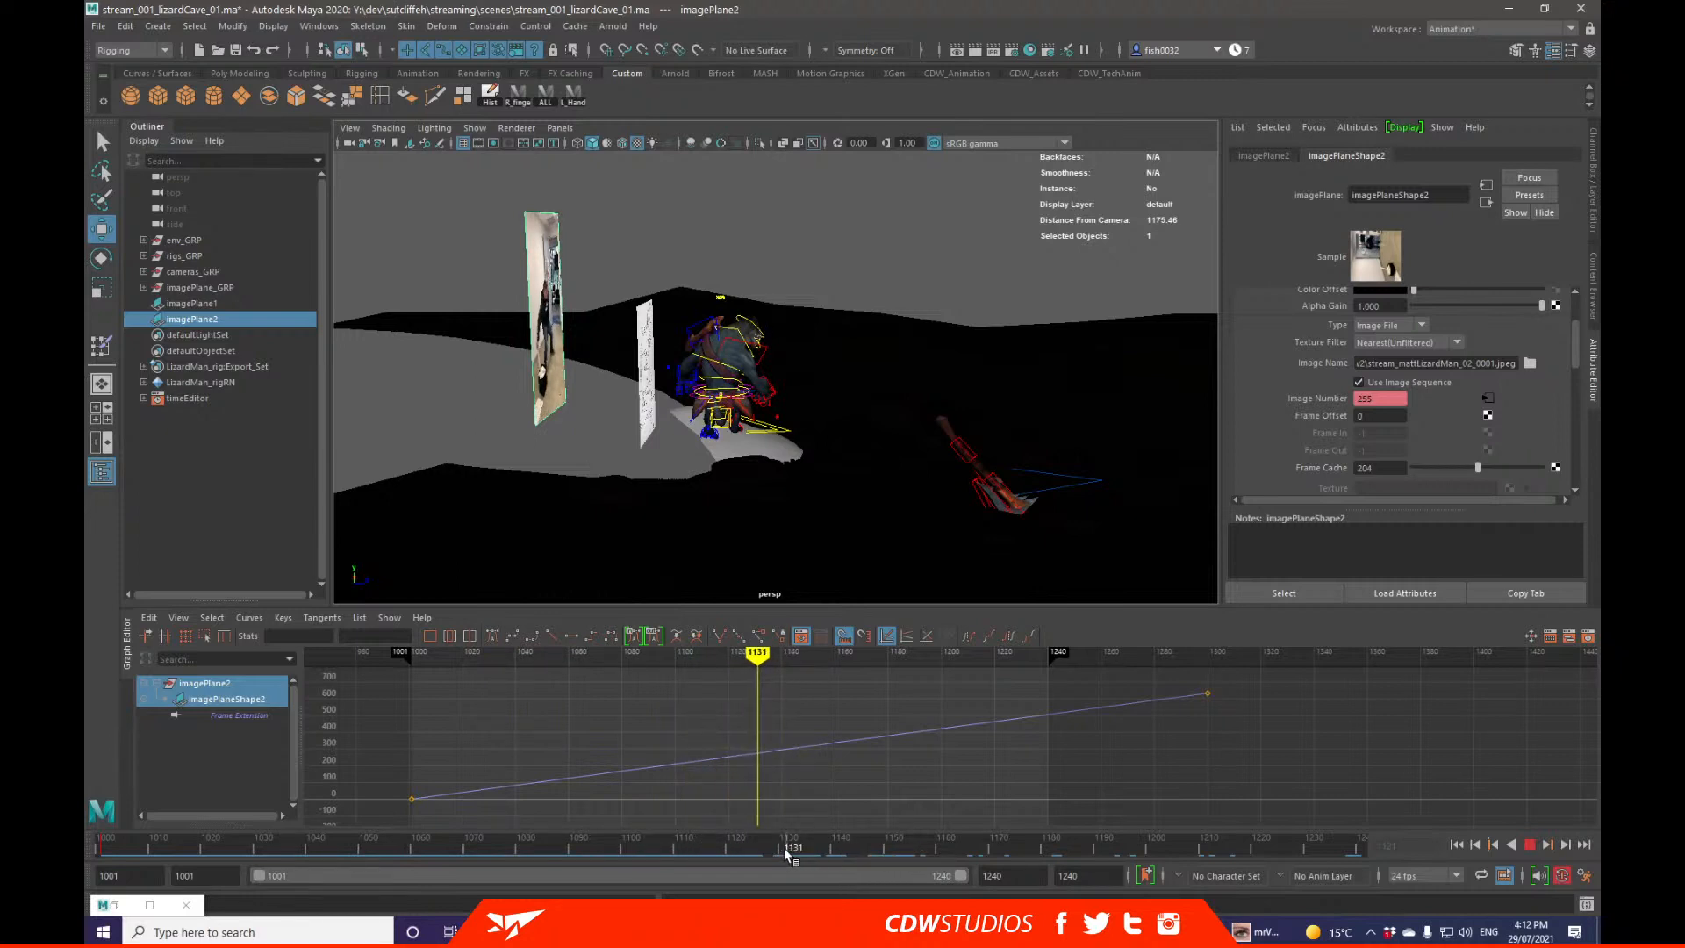
left_click_drag(383, 765, 478, 821)
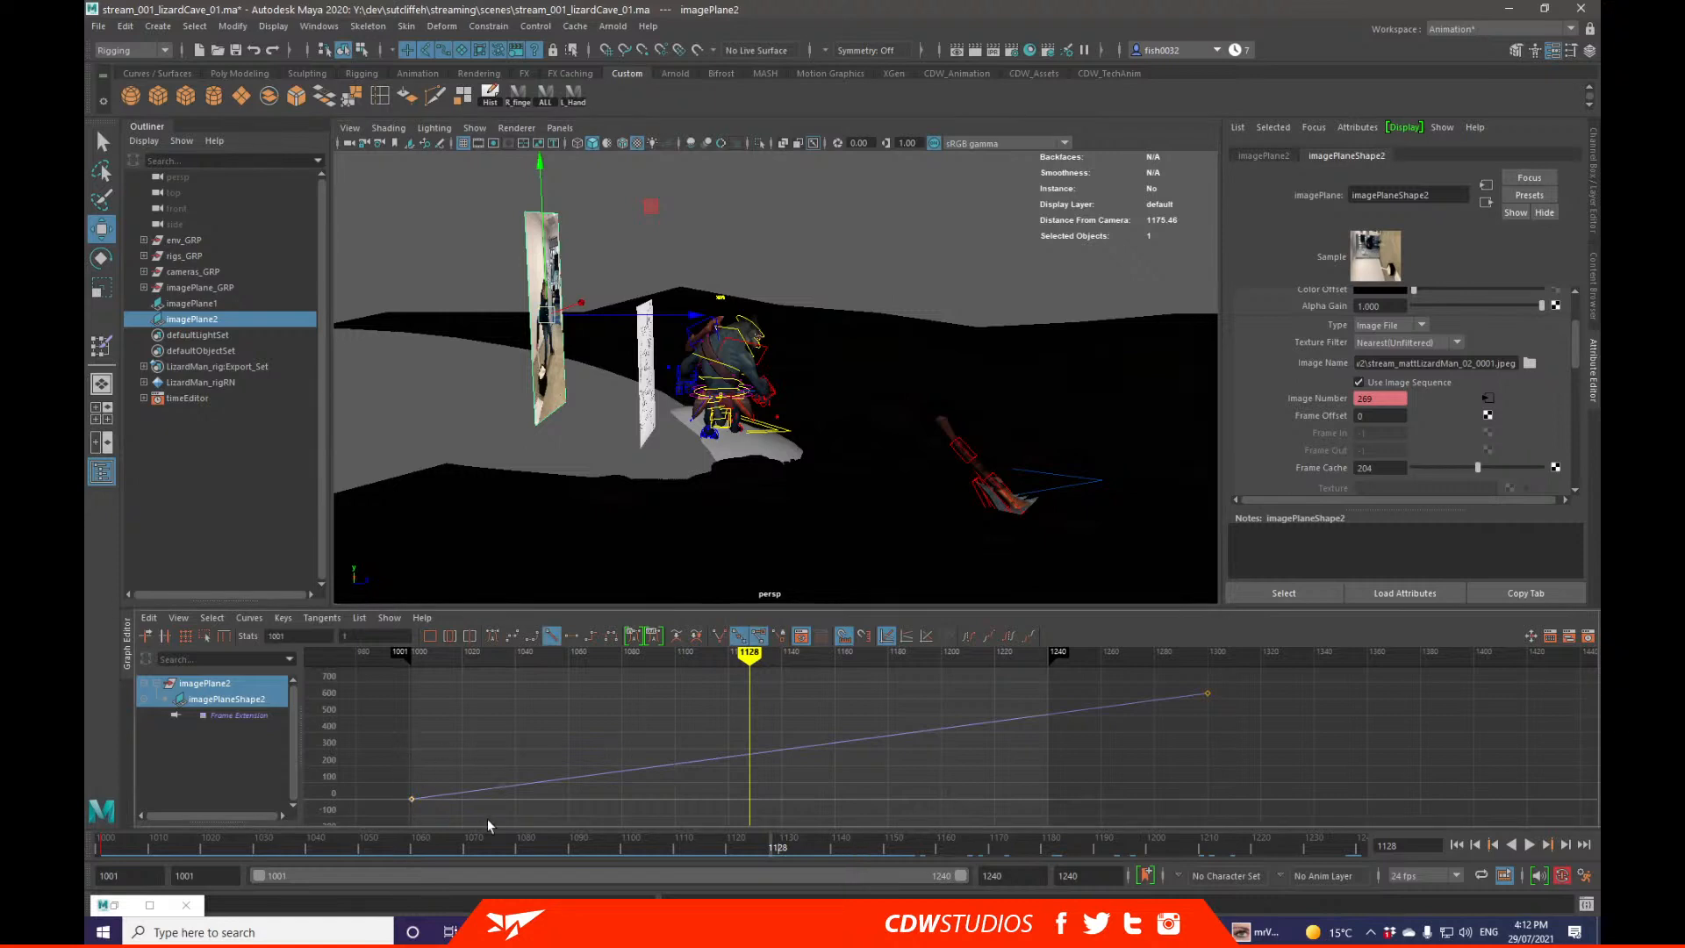
middle_click_drag(586, 792, 927, 779, "shift")
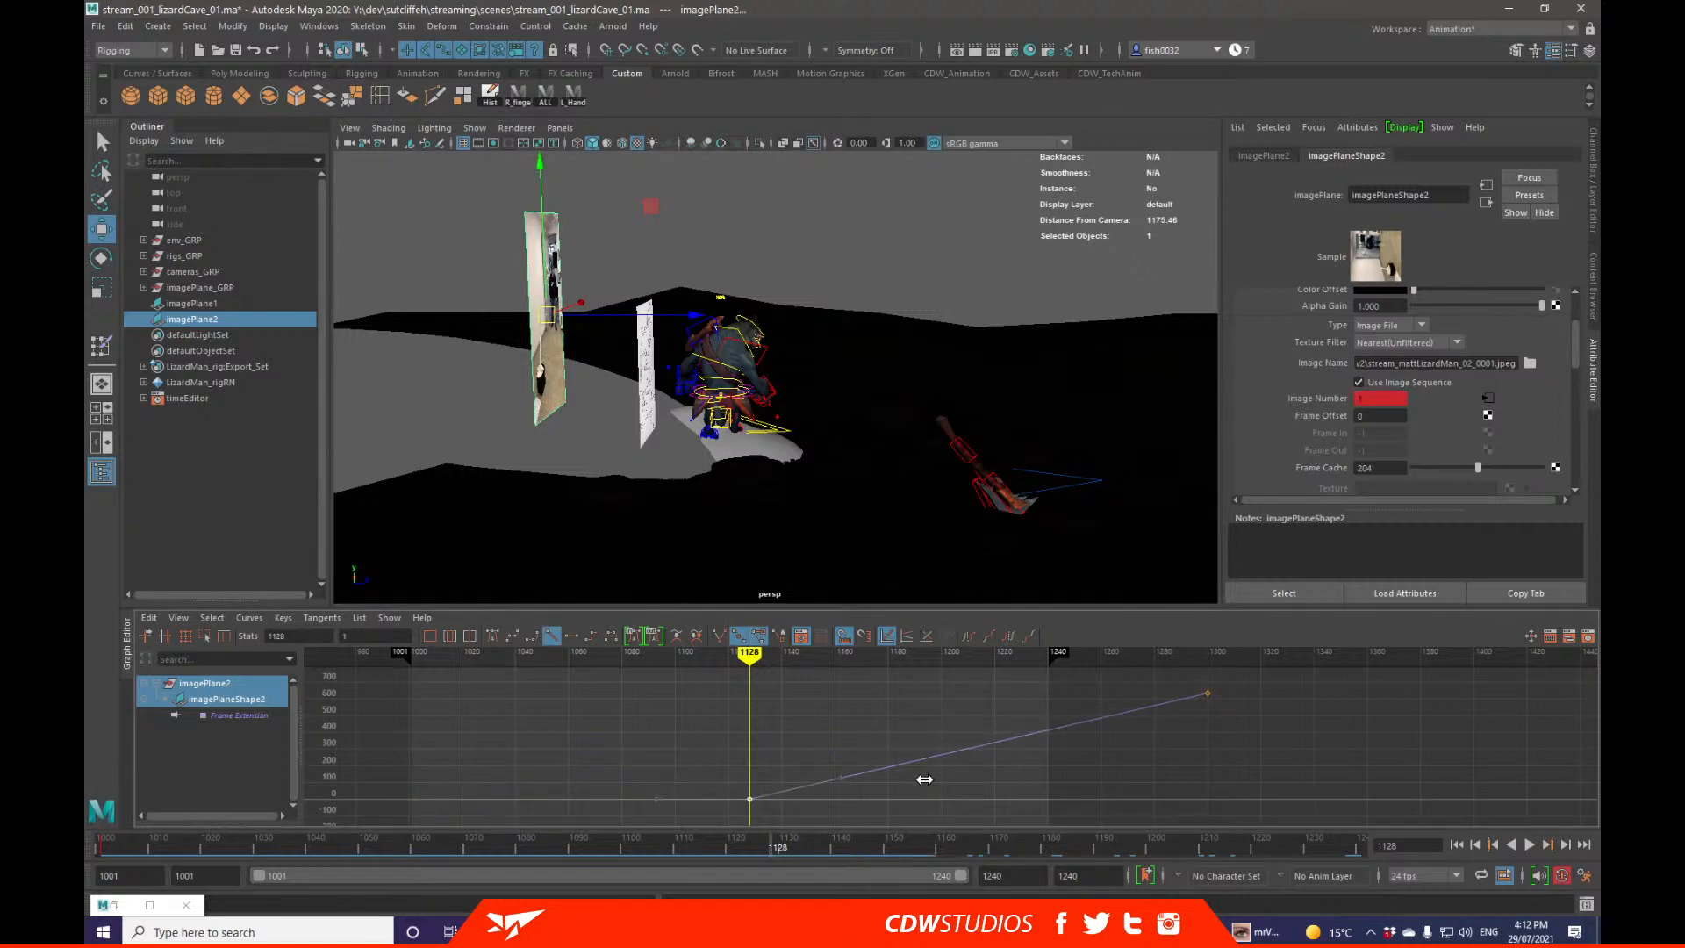
Step: Play back the retimed footage beside the lizard character and hide the Attribute Editor to enlarge the viewport
key("alt+v")
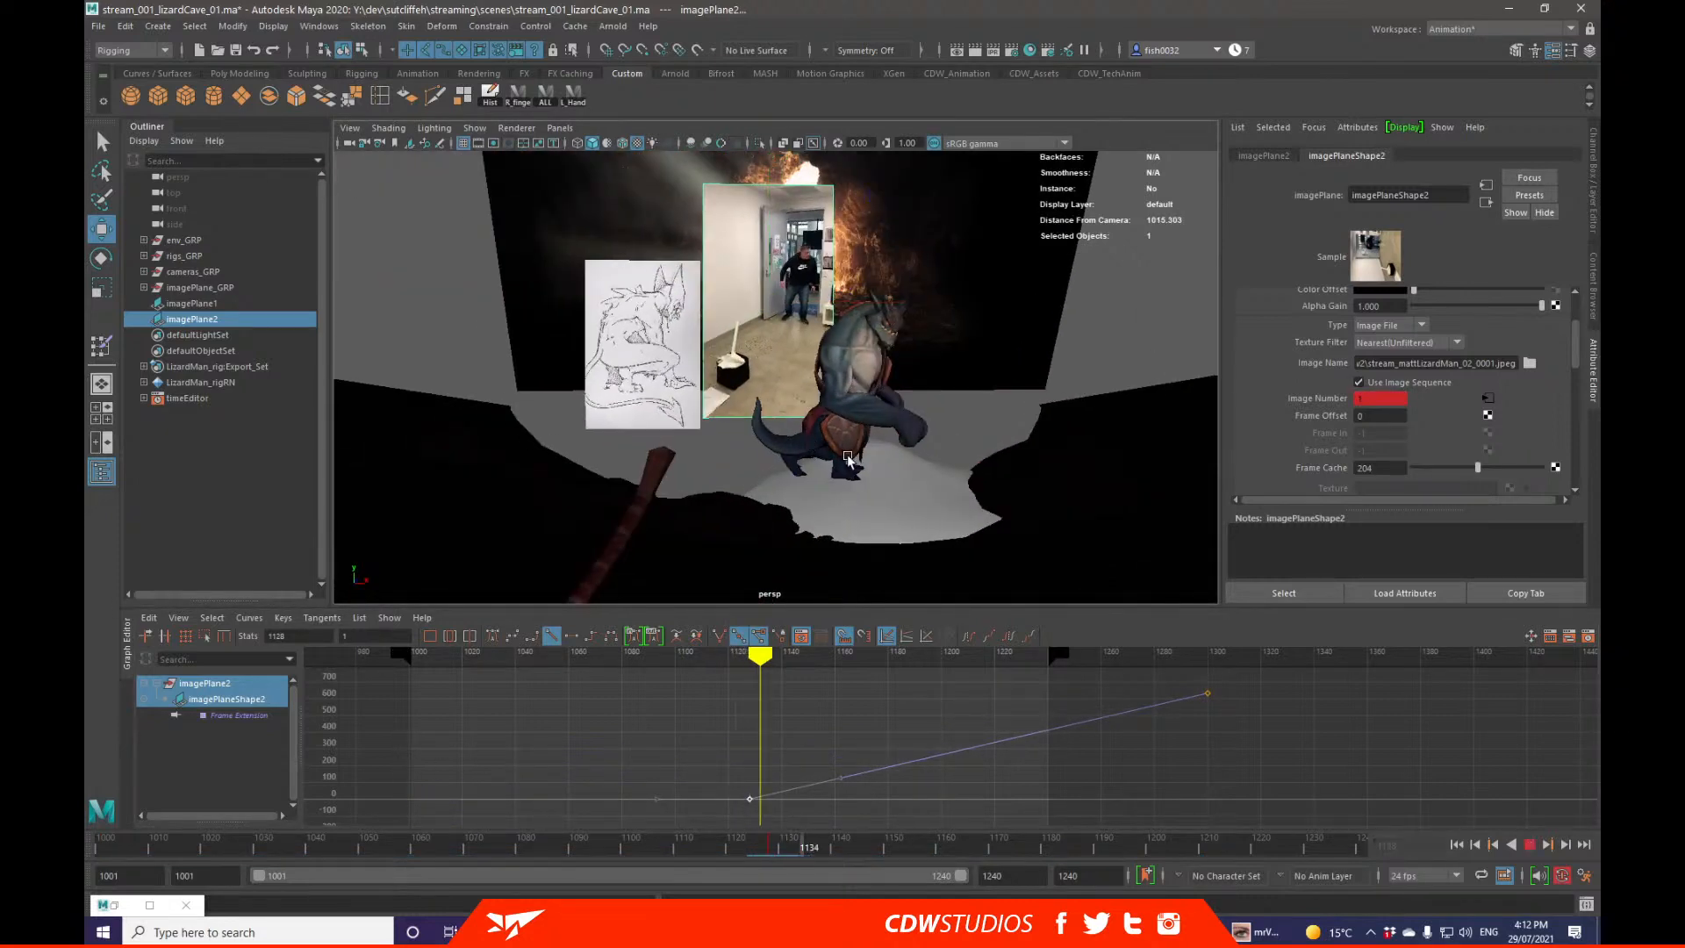
left_click(97, 843)
left_click(667, 834)
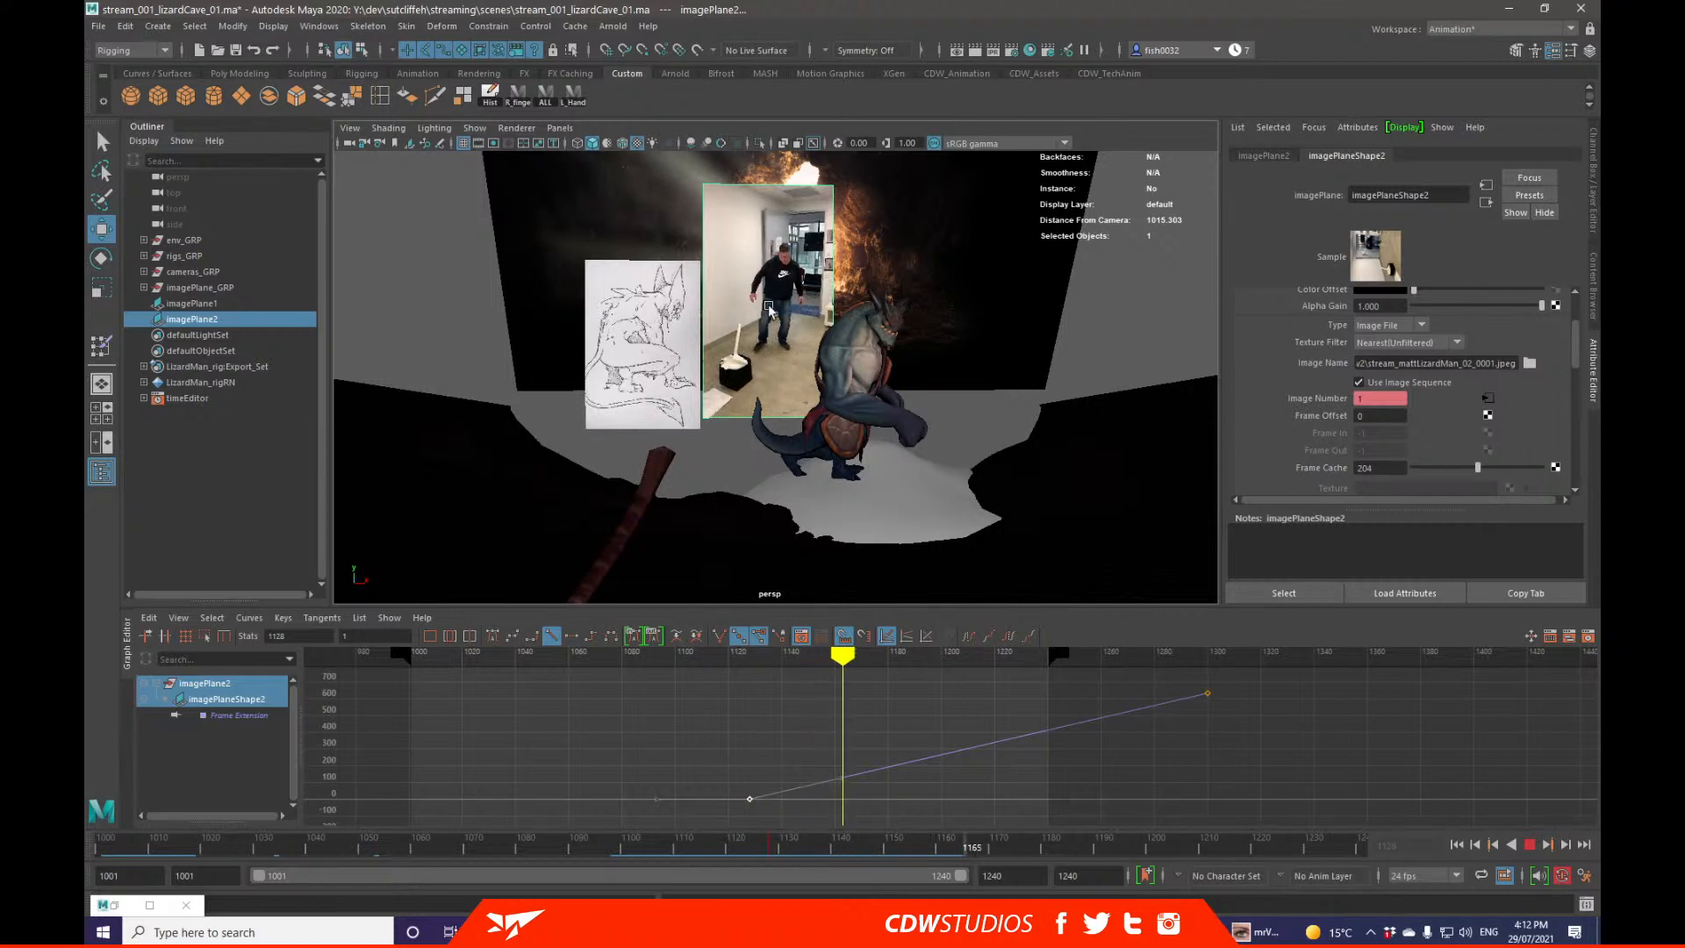
key("q")
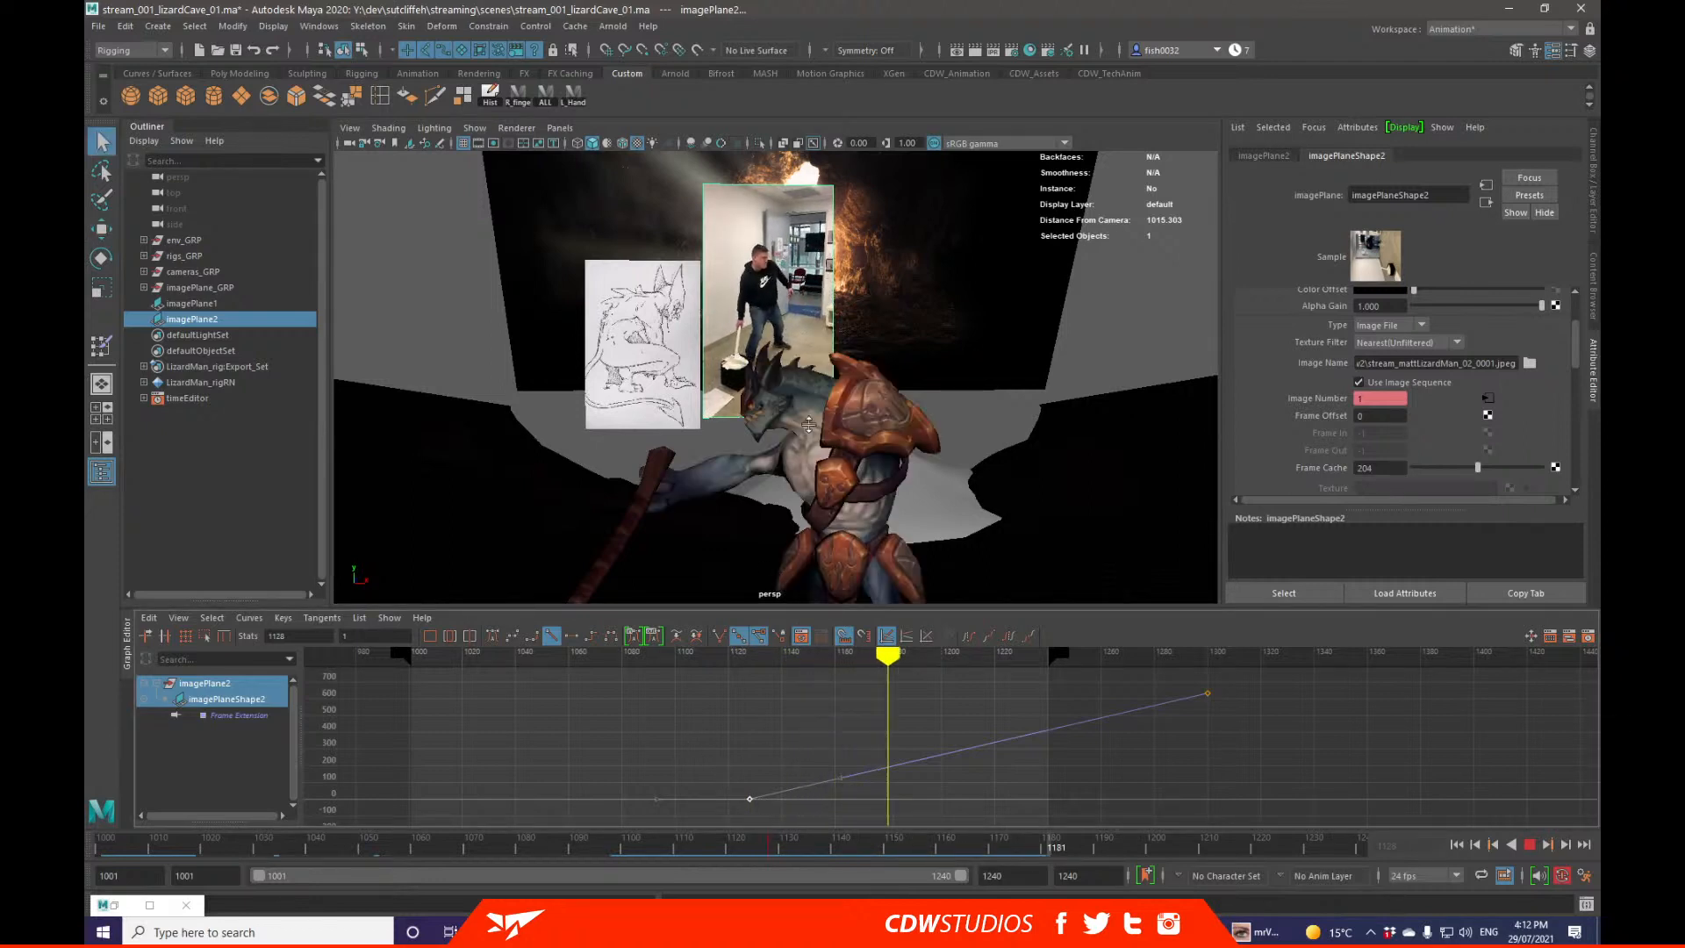
left_click(1593, 226)
left_click(1592, 226)
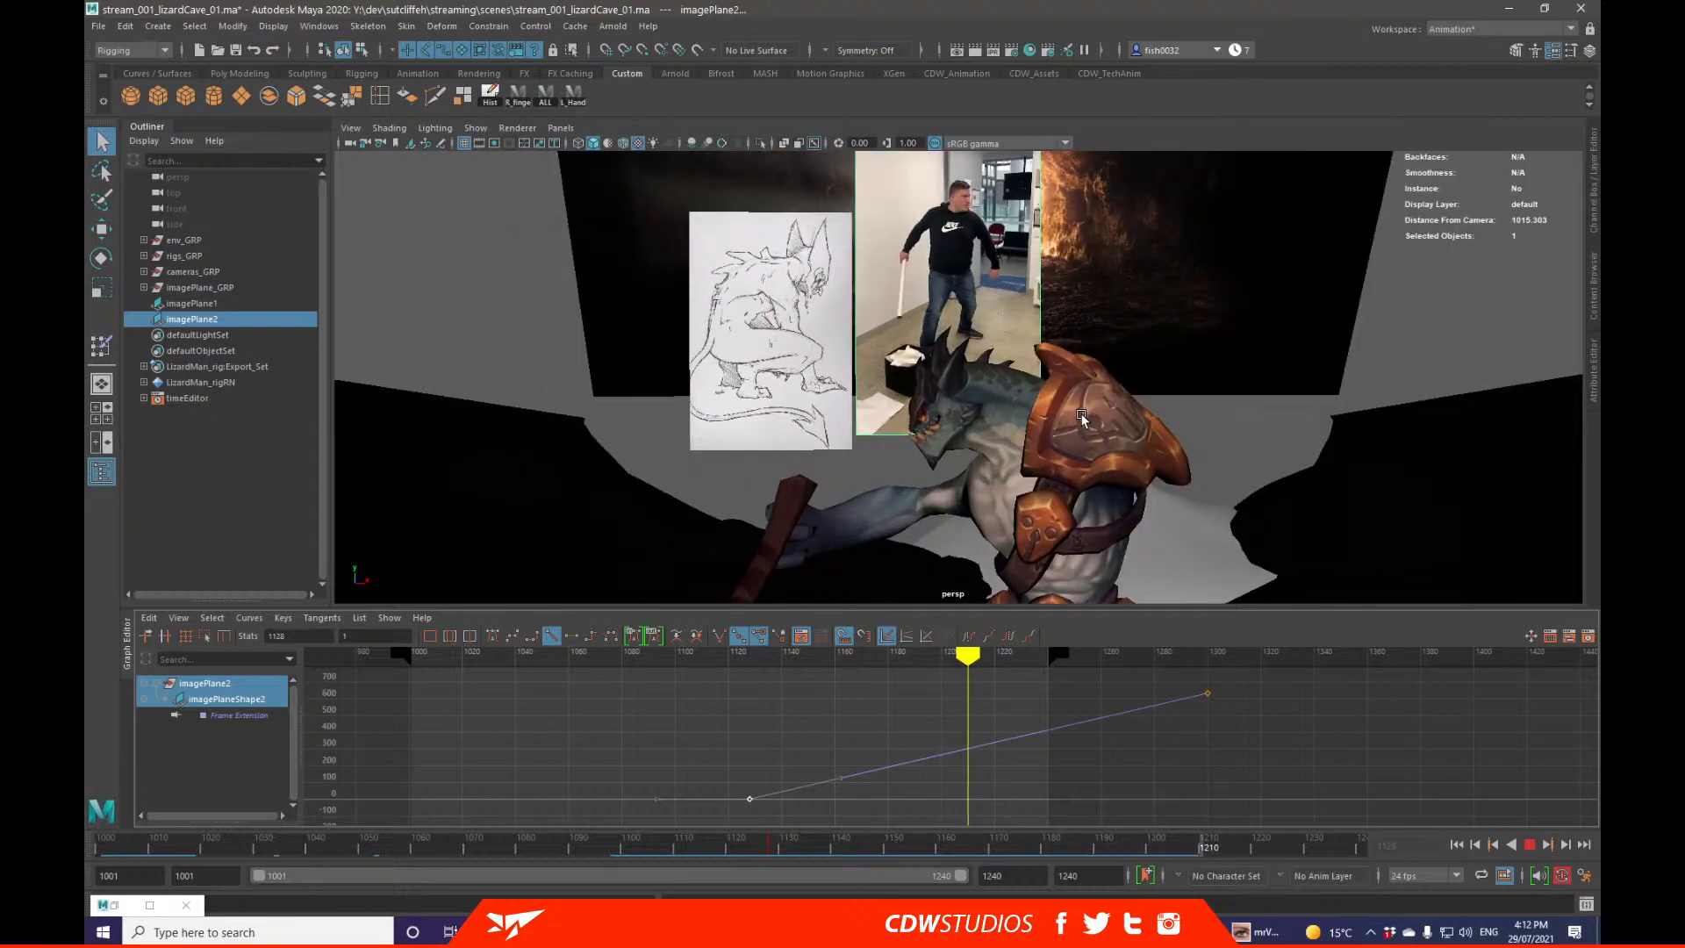
key("Escape")
Step: Select the lizard rig's ctrl_COG control and scrub to frame 1173, comparing the character closely with the reference footage
left_click_drag(989, 597, 1014, 375, "alt")
left_click(1032, 349)
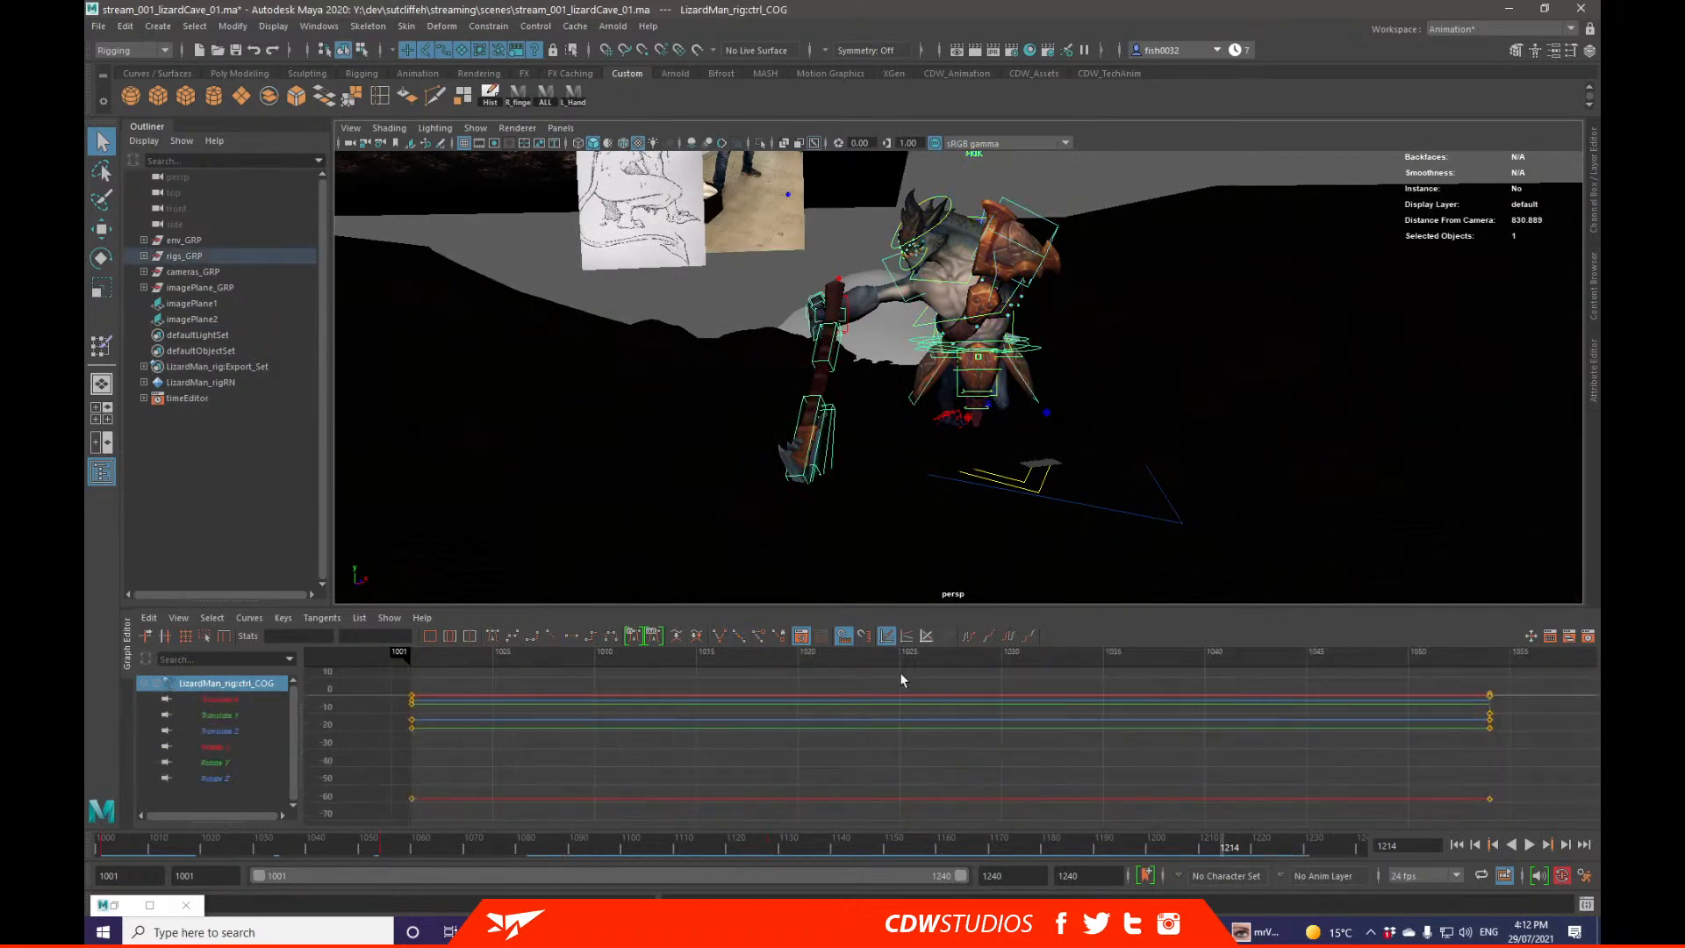
left_click_drag(575, 851, 784, 833)
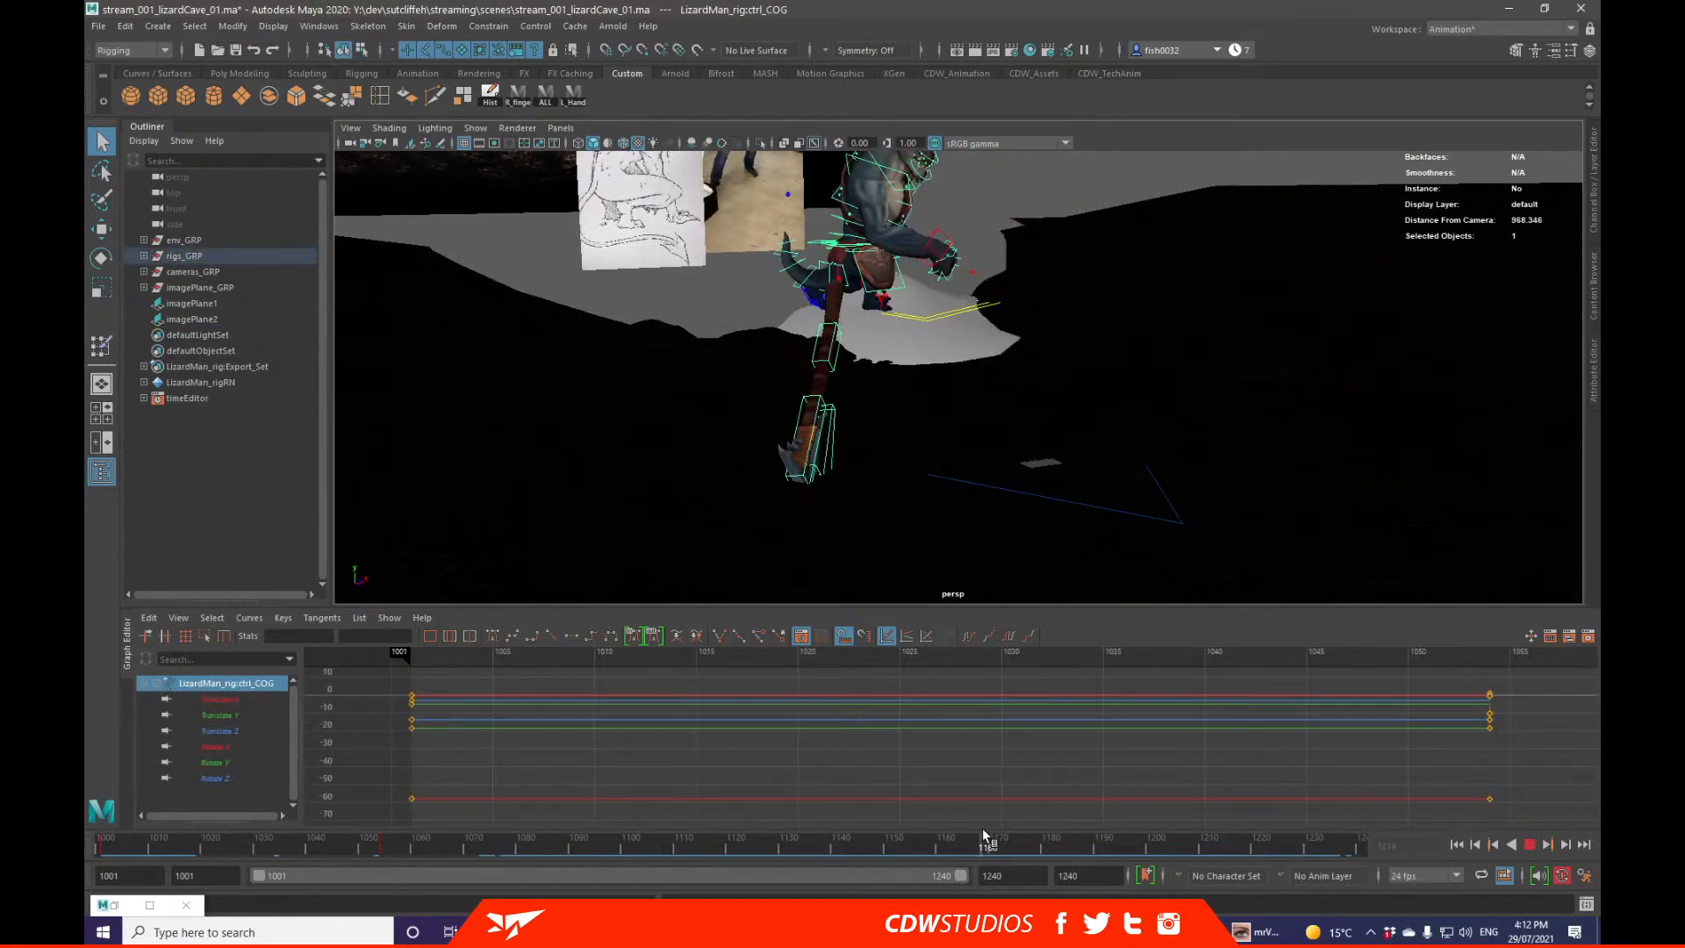
left_click_drag(1045, 401, 965, 523, "alt")
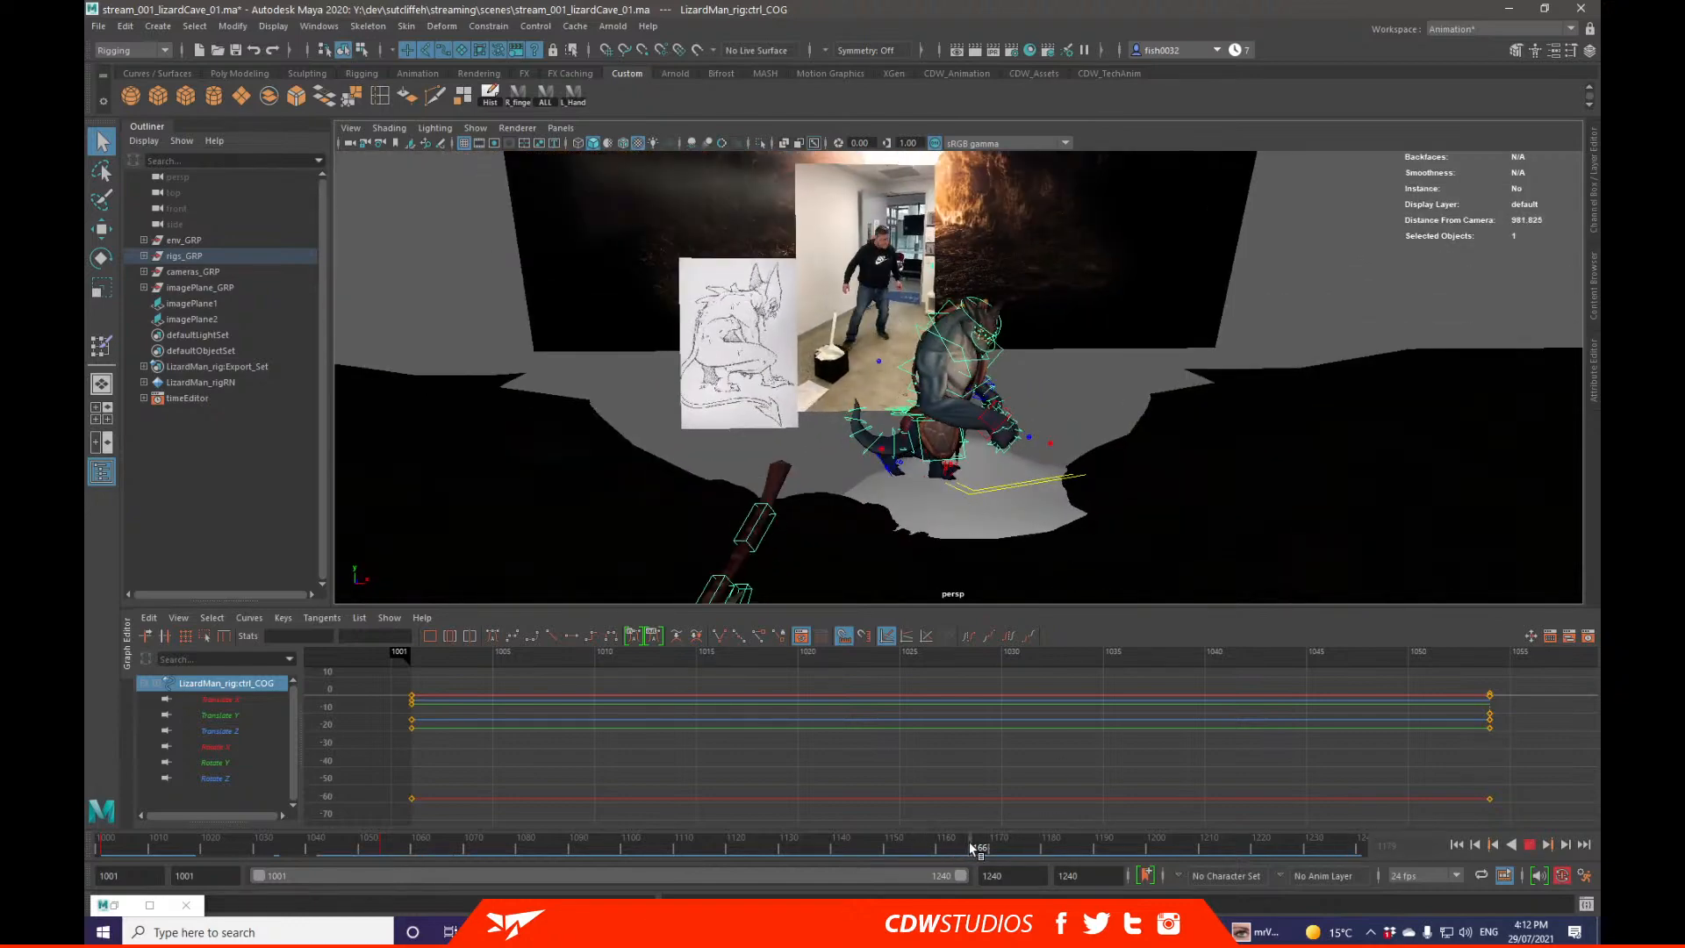
right_click_drag(975, 430, 1050, 825, "alt")
left_click_drag(1051, 834, 1006, 849)
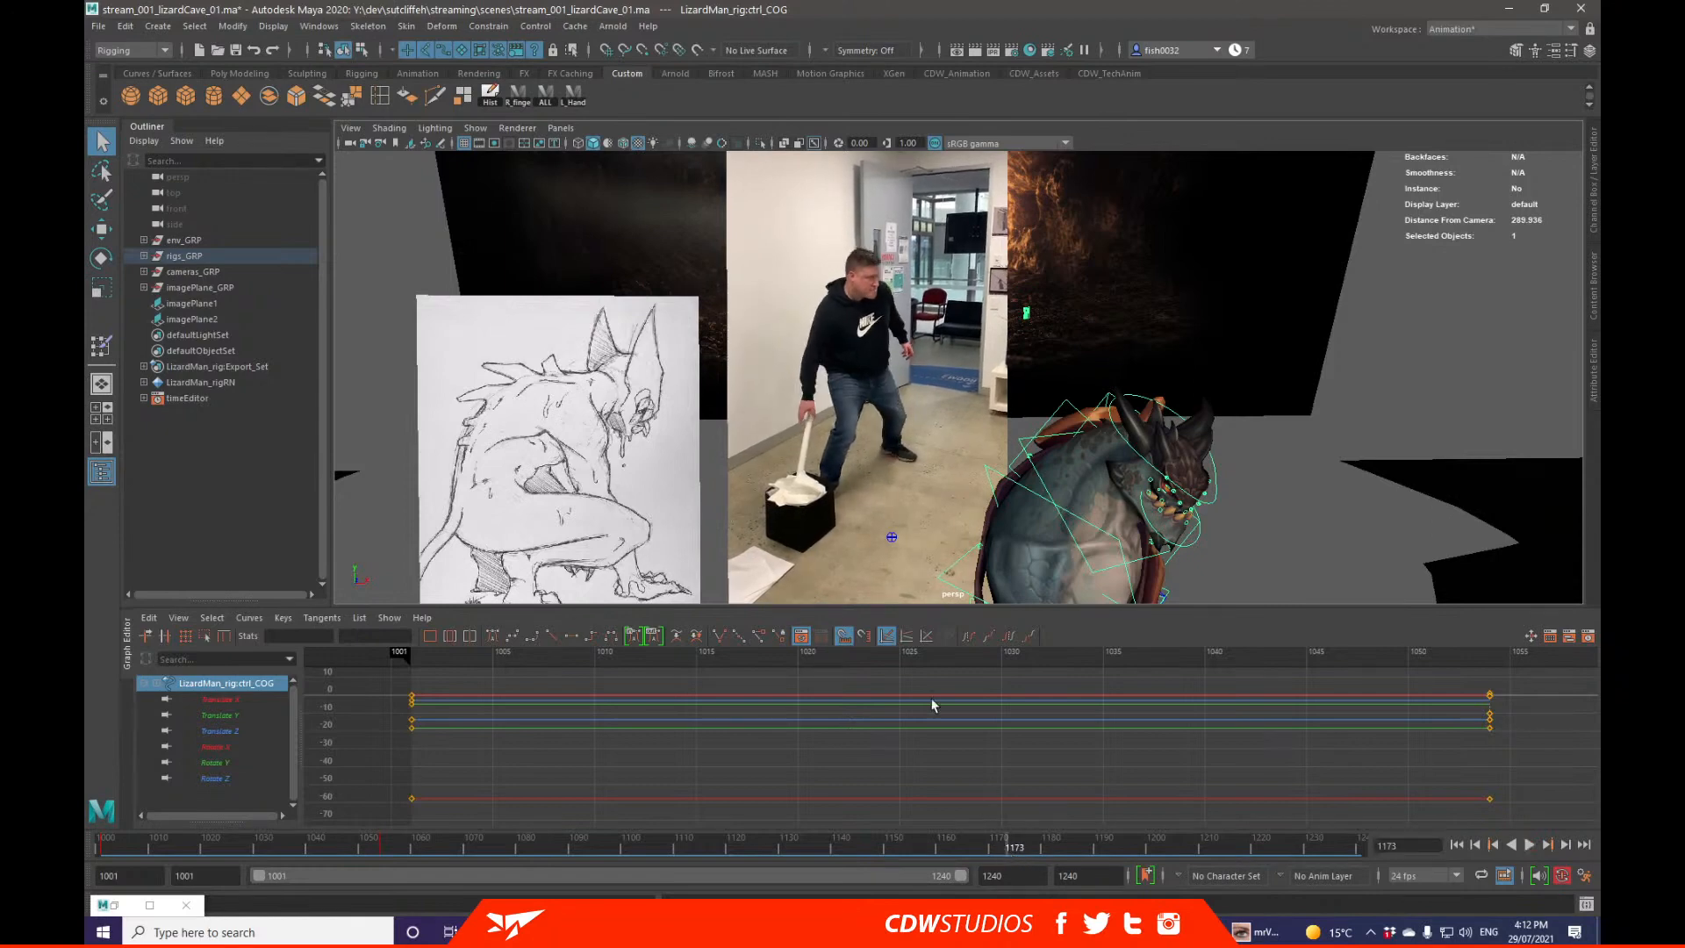
Step: Step through the reference footage between frames 1160 and 1178 to examine how the actor grips the handle
key("alt+comma")
key("alt+comma")
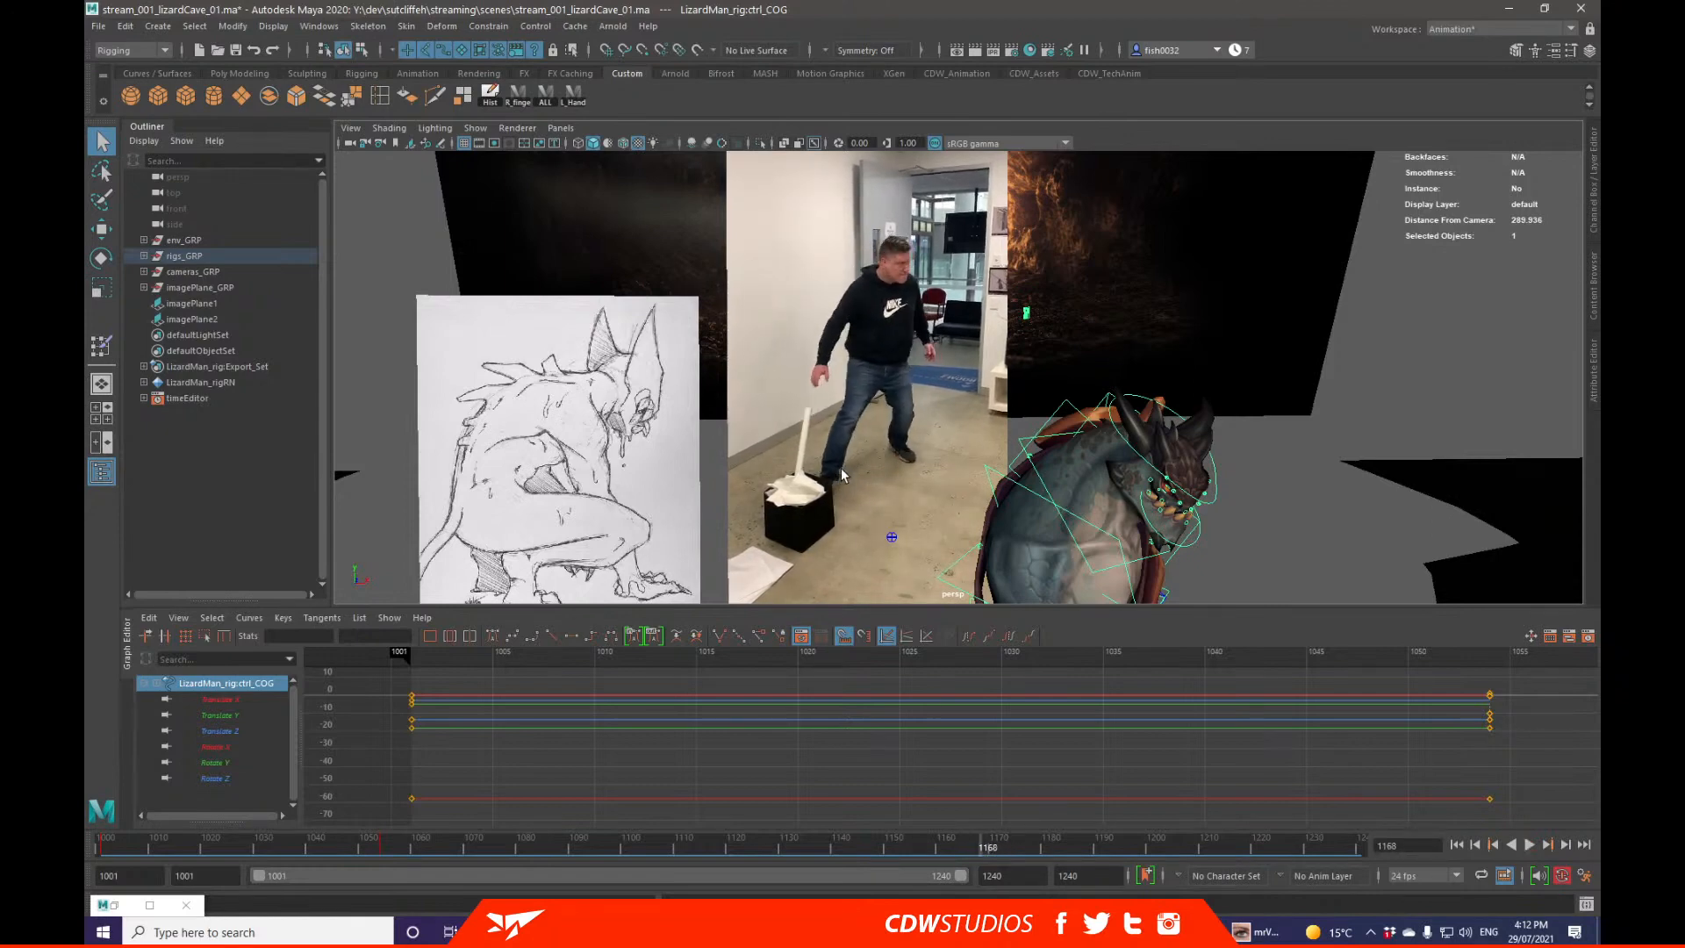
key("alt+period")
key("alt+period")
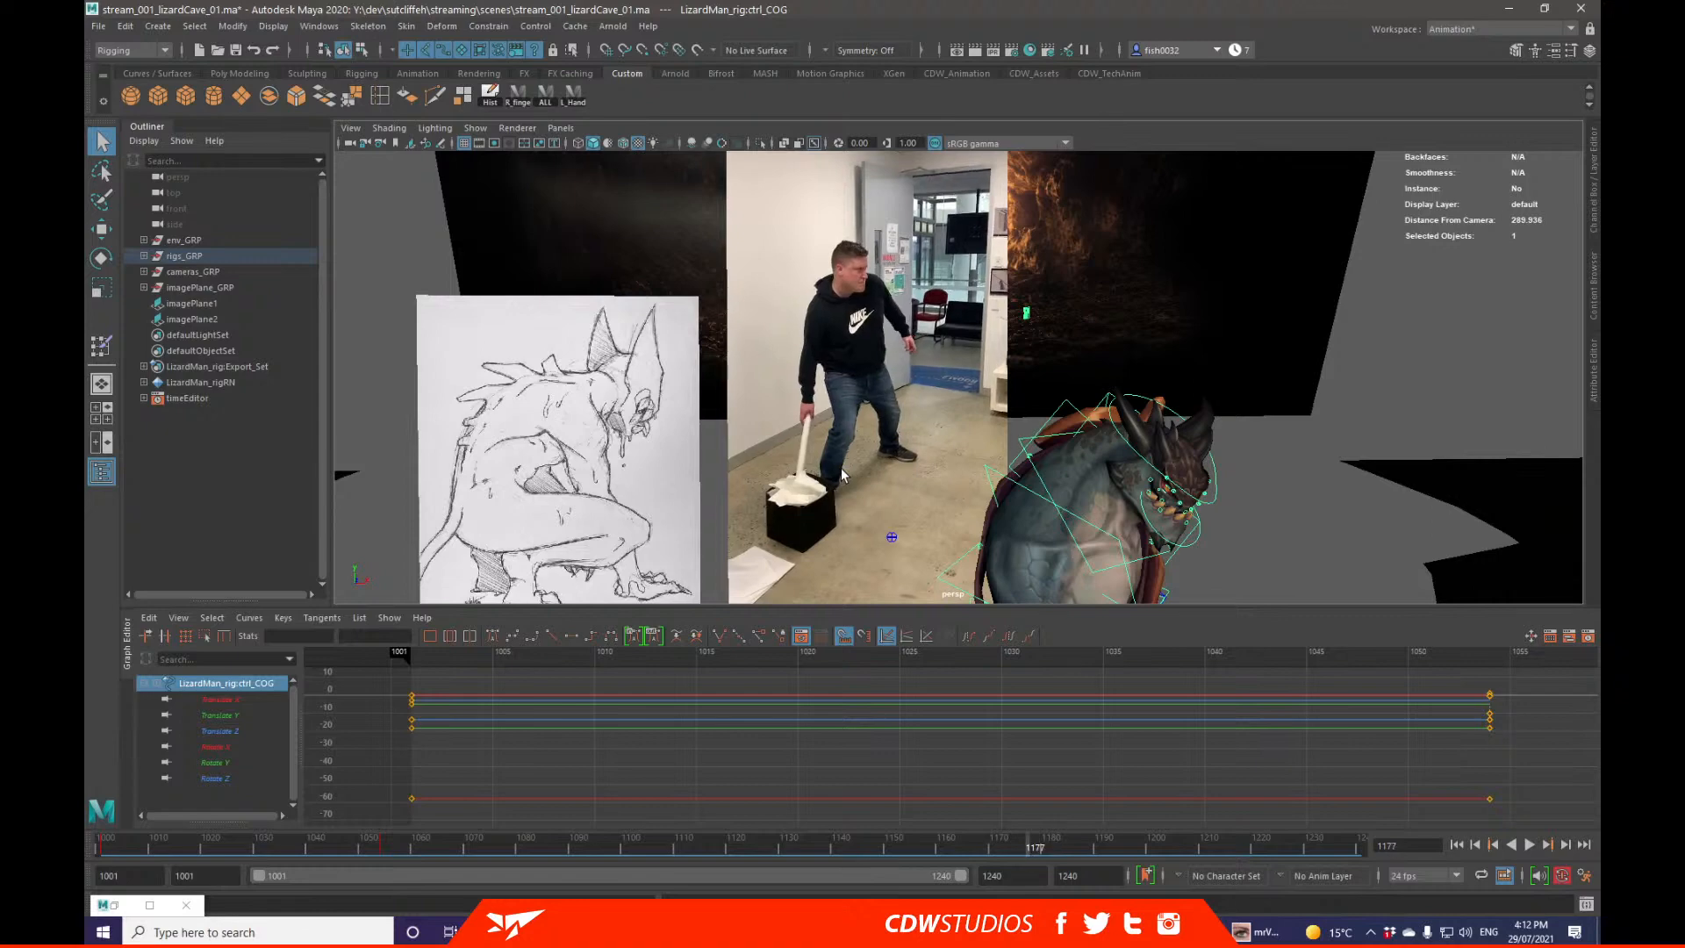
key("alt+period")
key("alt+period")
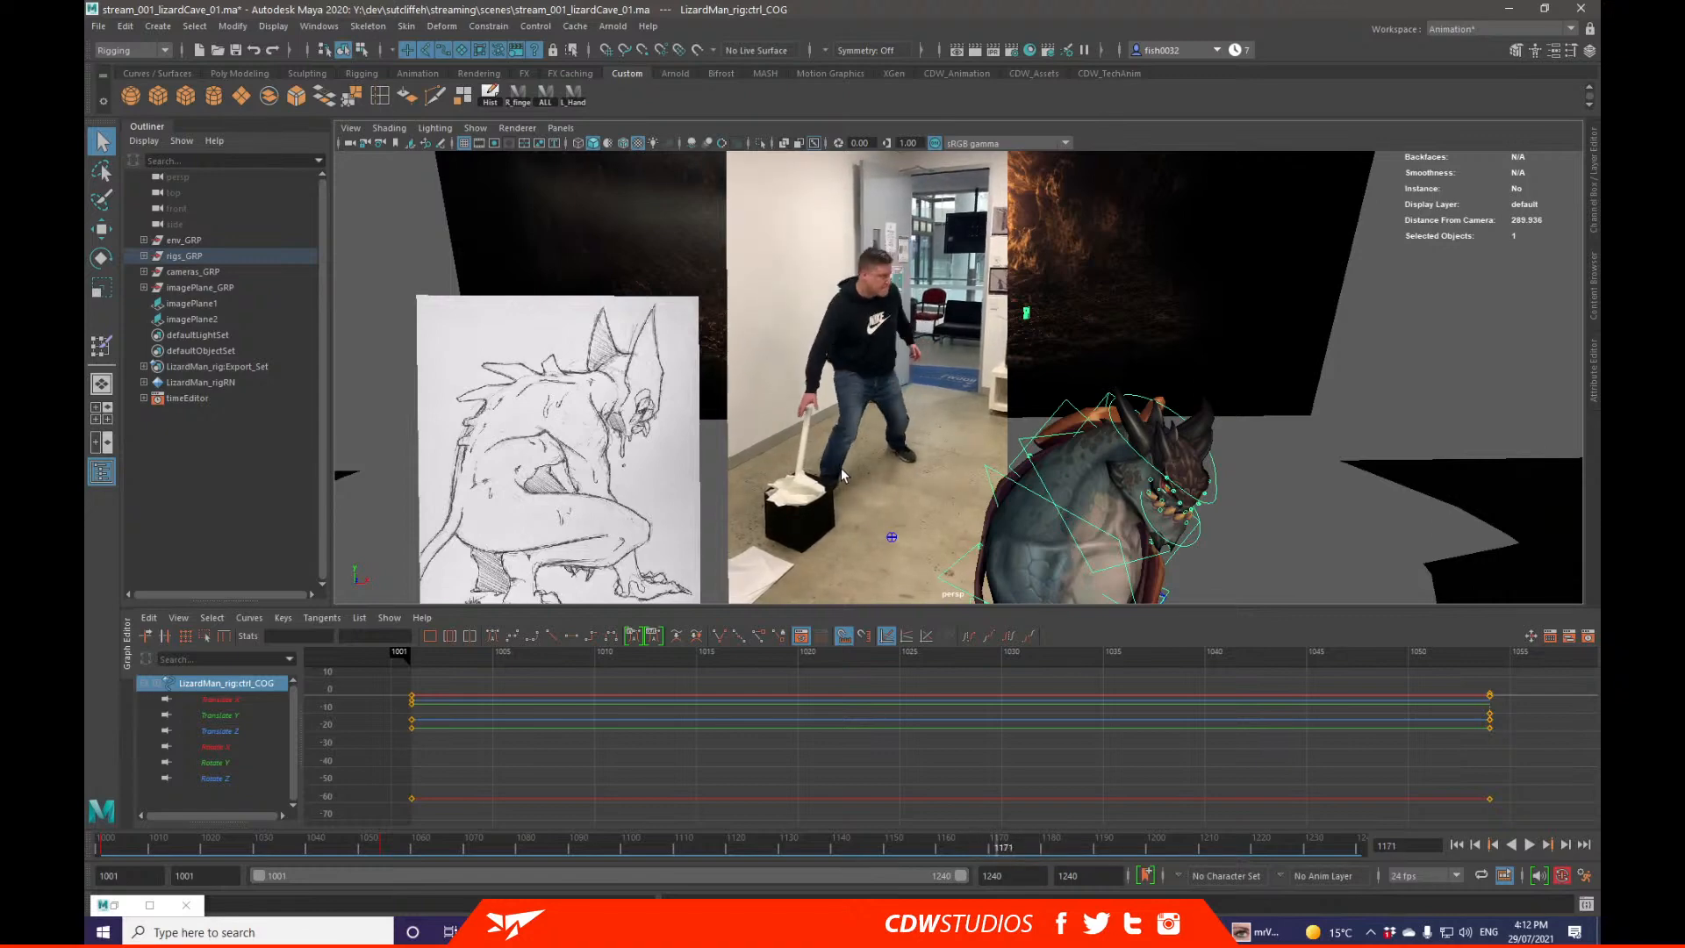
key("alt+period")
key("alt+period")
key("alt+period")
Step: Examine the actor up close frame by frame between frames 1168 and 1178, studying the reach and the body's weight shift
scroll(840, 475, "up", 10)
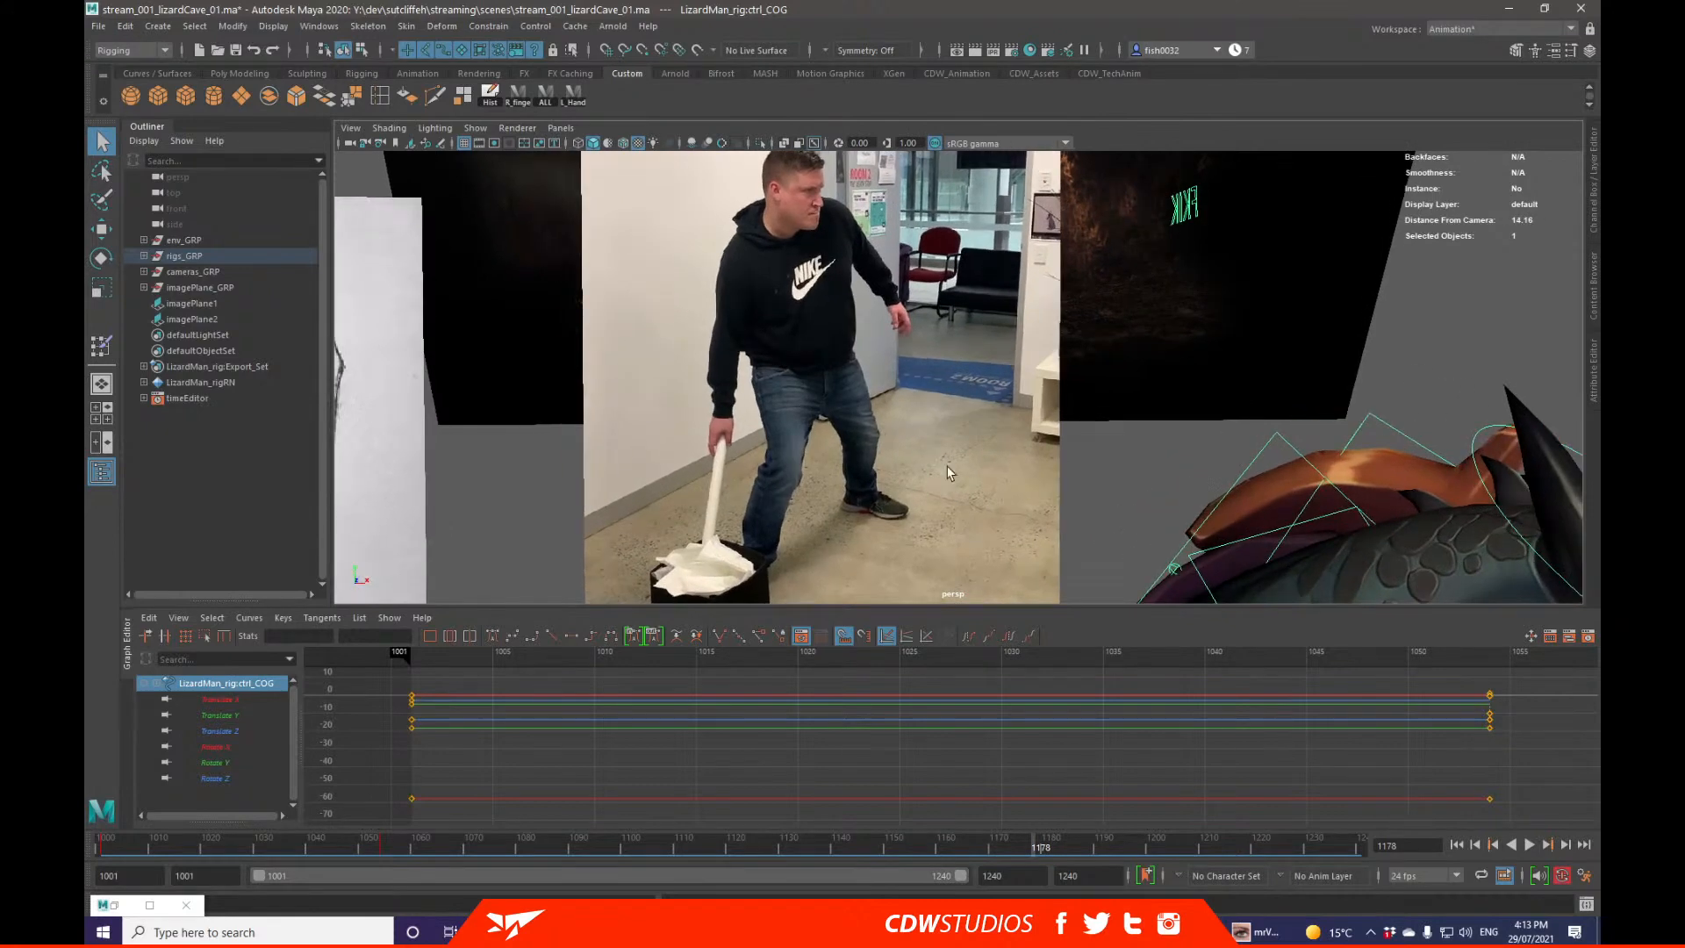
mouse_move(947, 474)
middle_mouse_down("alt")
mouse_move(1248, 413)
mouse_move(1188, 406)
middle_mouse_up("alt")
key("alt+comma")
key("alt+comma")
key("alt+comma")
key("alt+comma")
key("alt+comma")
key("alt+comma")
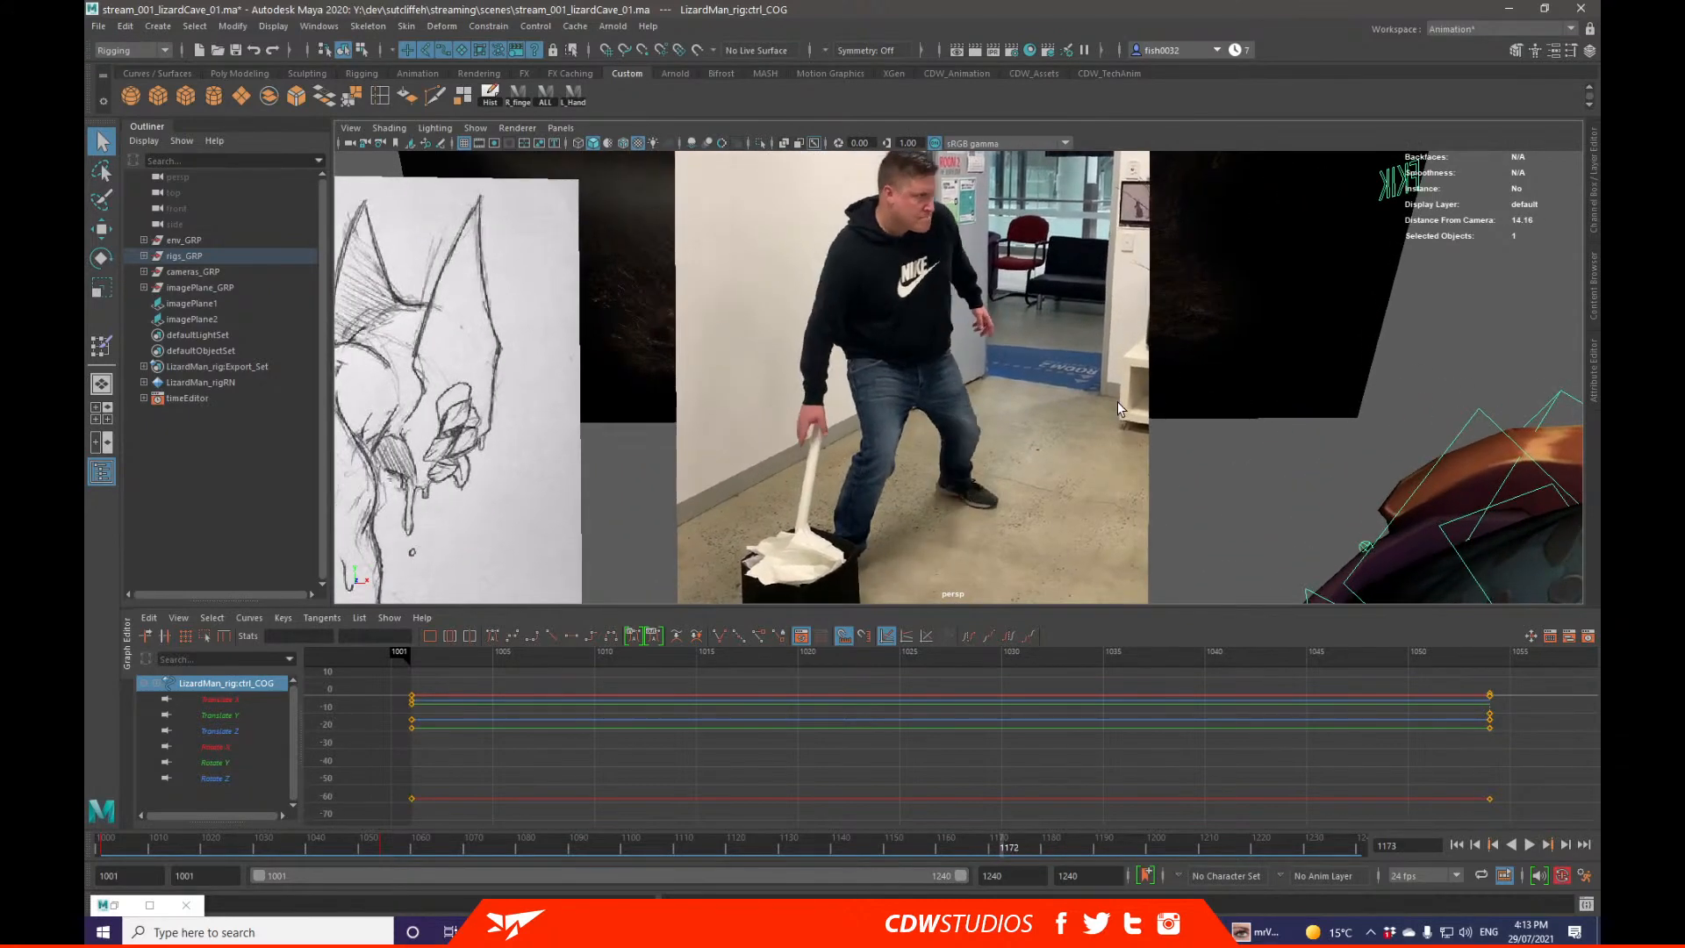
key("alt+period")
key("alt+period")
key("alt+period")
key("alt+period")
key("alt+period")
key("alt+period")
key("alt+comma")
key("alt+comma")
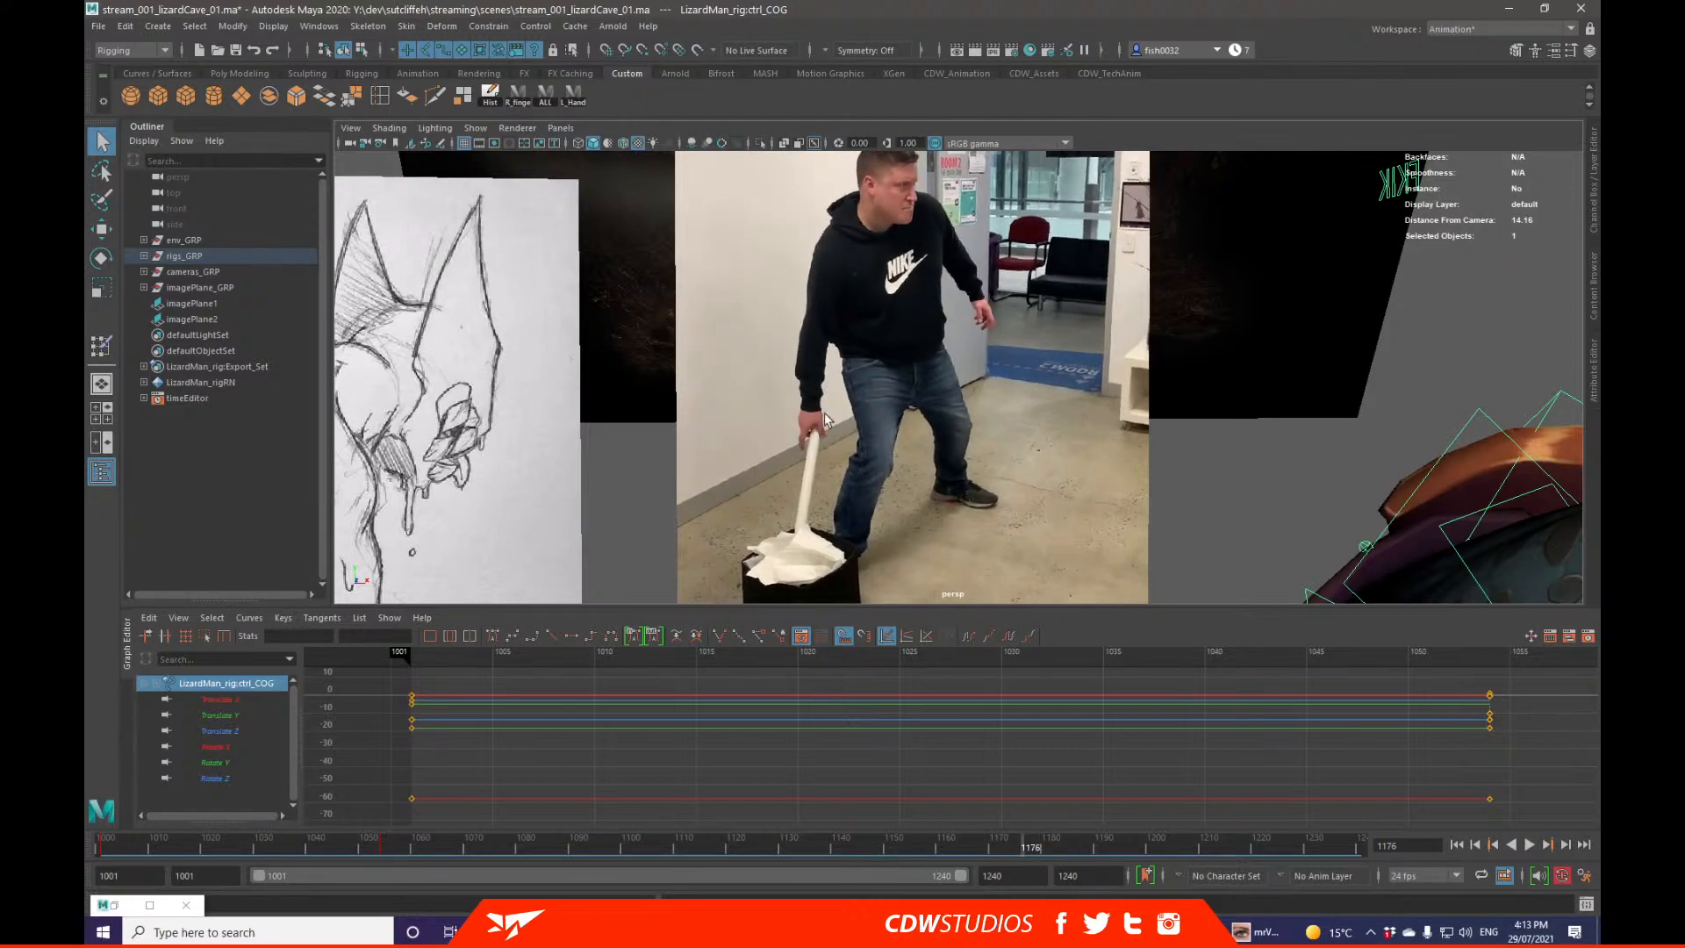
key("alt+comma")
key("alt+comma")
key("alt+comma")
key("alt+comma")
key("alt+comma")
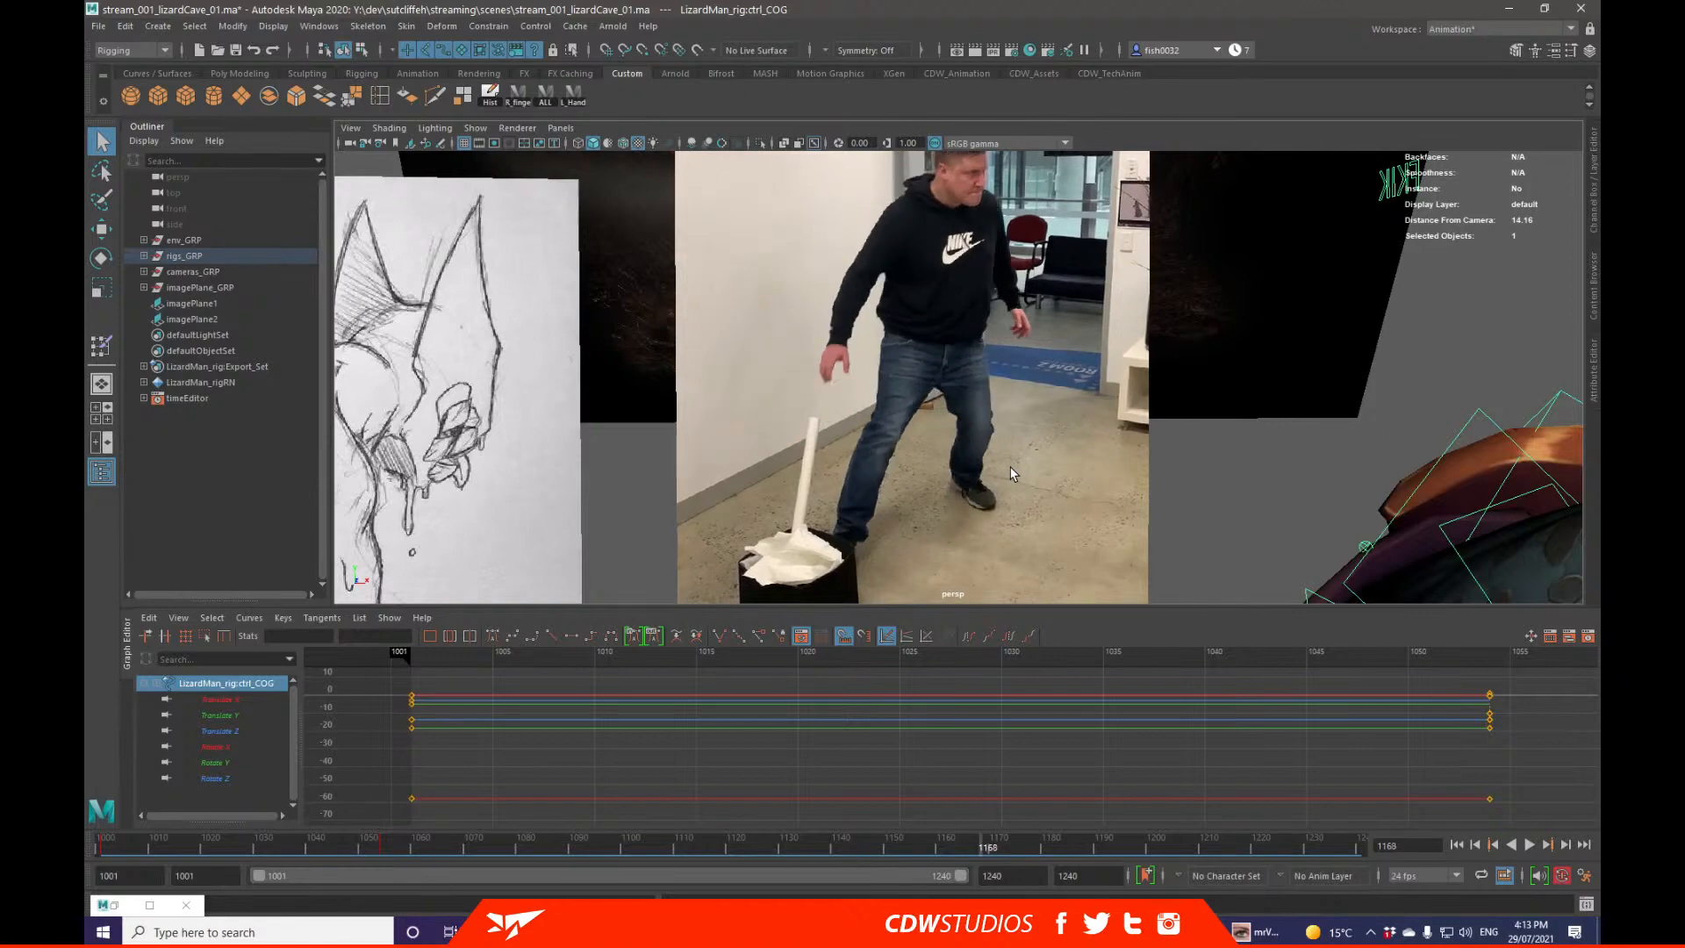
Step: Advance through the reference footage to about frame 1186 to study the actor's pose once the handle is gripped
key("alt+period")
key("alt+period")
key("alt+period")
key("alt+period")
key("alt+period")
key("alt+period")
key("alt+period")
key("alt+period")
key("alt+period")
key("alt+period")
key("alt+period")
key("alt+period")
key("alt+period")
key("alt+period")
key("alt+period")
key("alt+period")
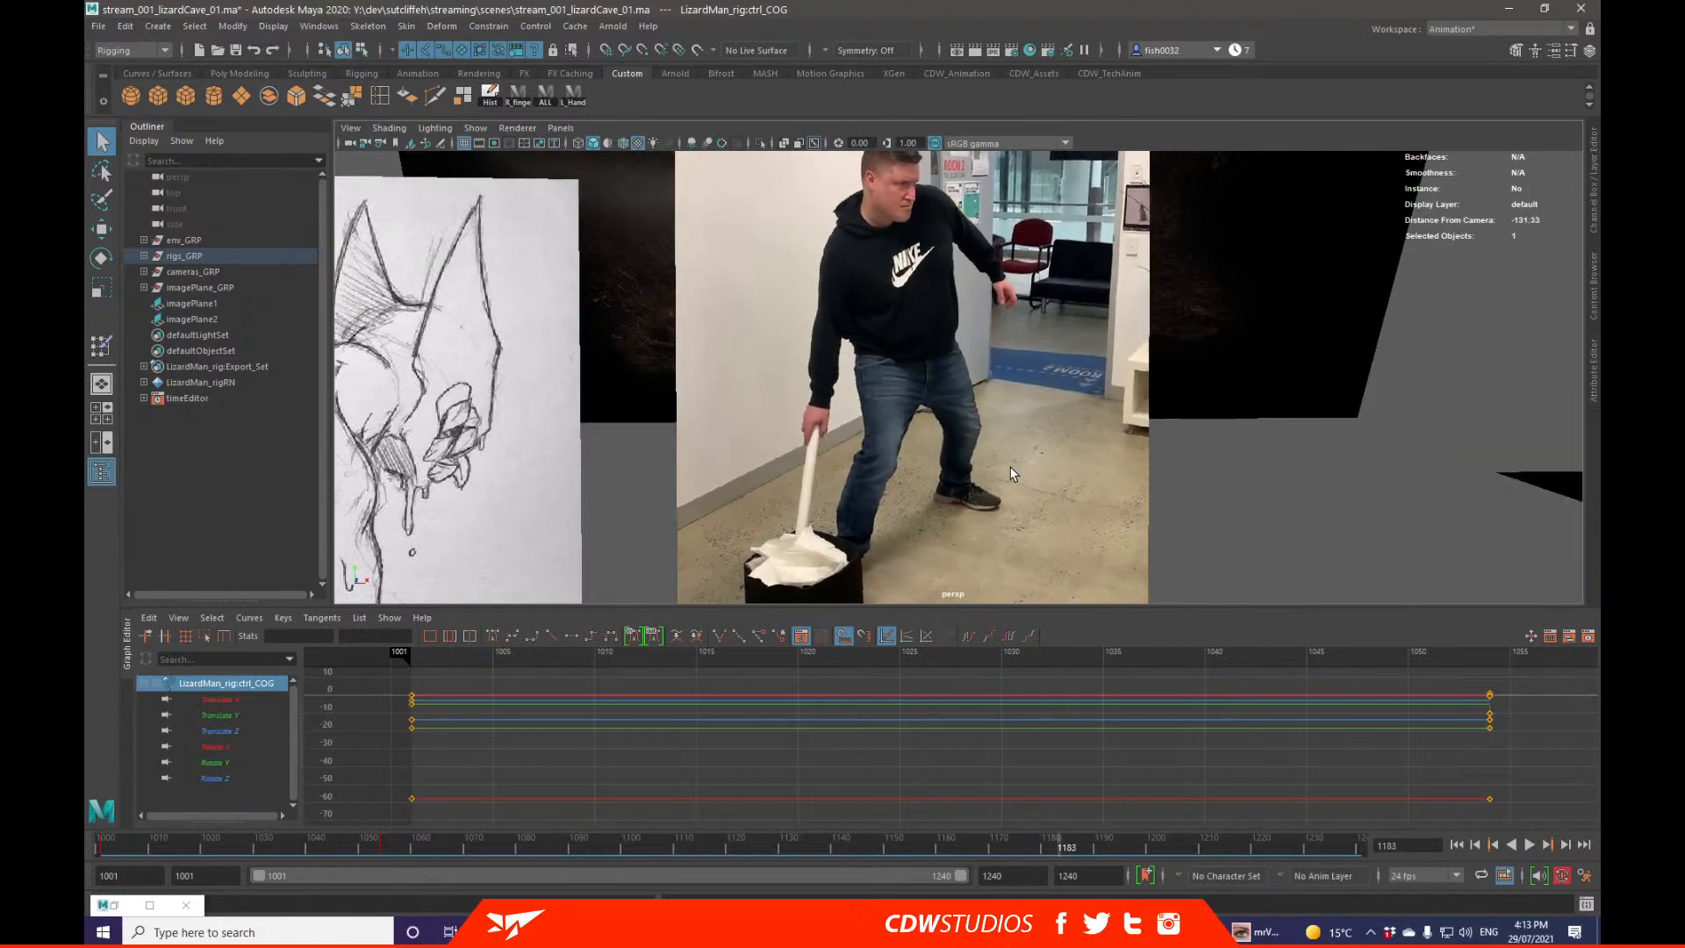
key("alt+comma")
key("alt+comma")
key("alt+comma")
key("alt+comma")
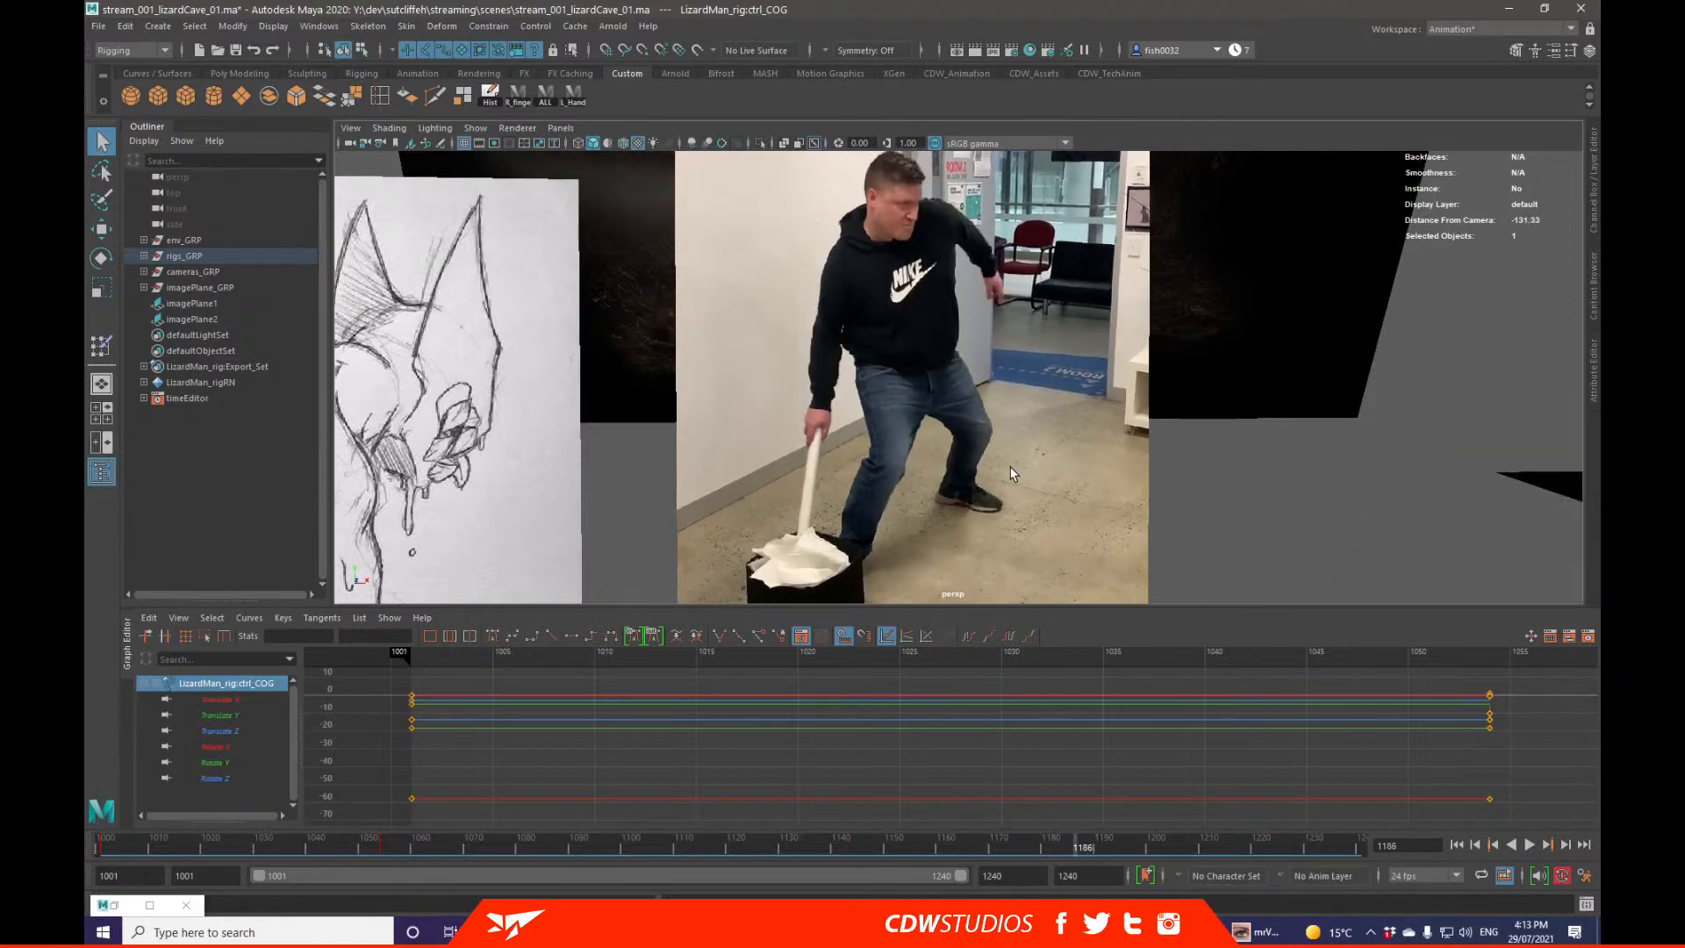
Step: Examine the pull on the handle and the lift out of the box, stepping the footage on to frame 1211
key("alt+period")
key("alt+period")
key("alt+period")
key("alt+period")
key("alt+period")
key("alt+period")
key("alt+period")
key("alt+period")
key("alt+period")
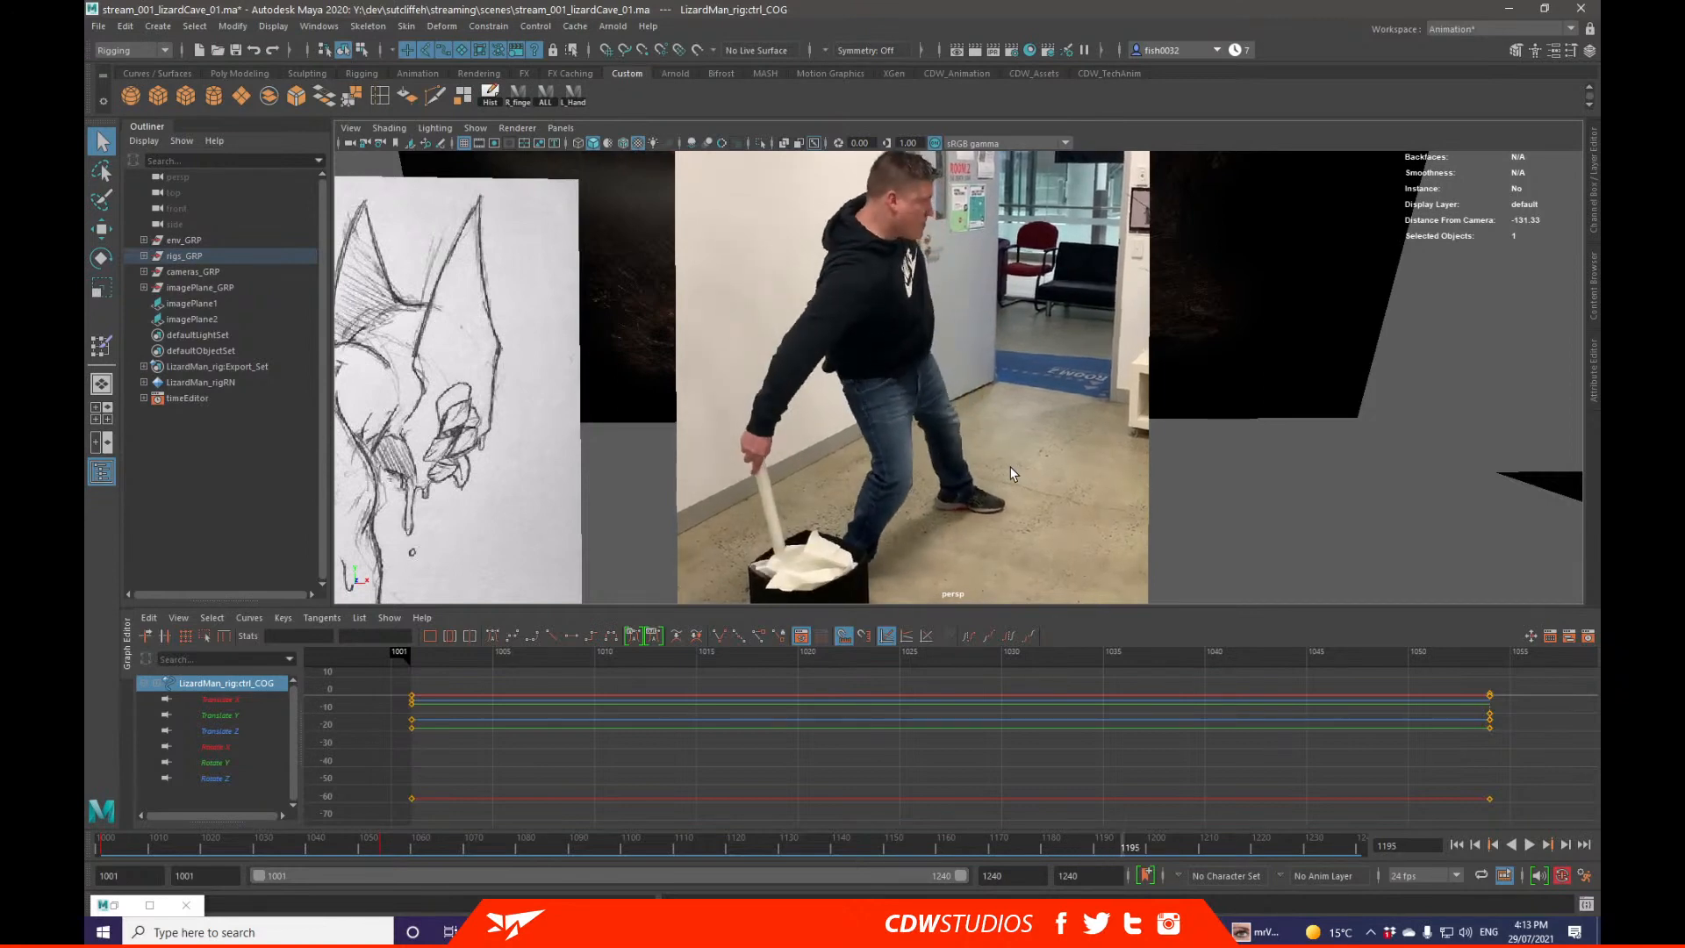
key("alt+comma")
key("alt+comma")
key("alt+comma")
key("alt+comma")
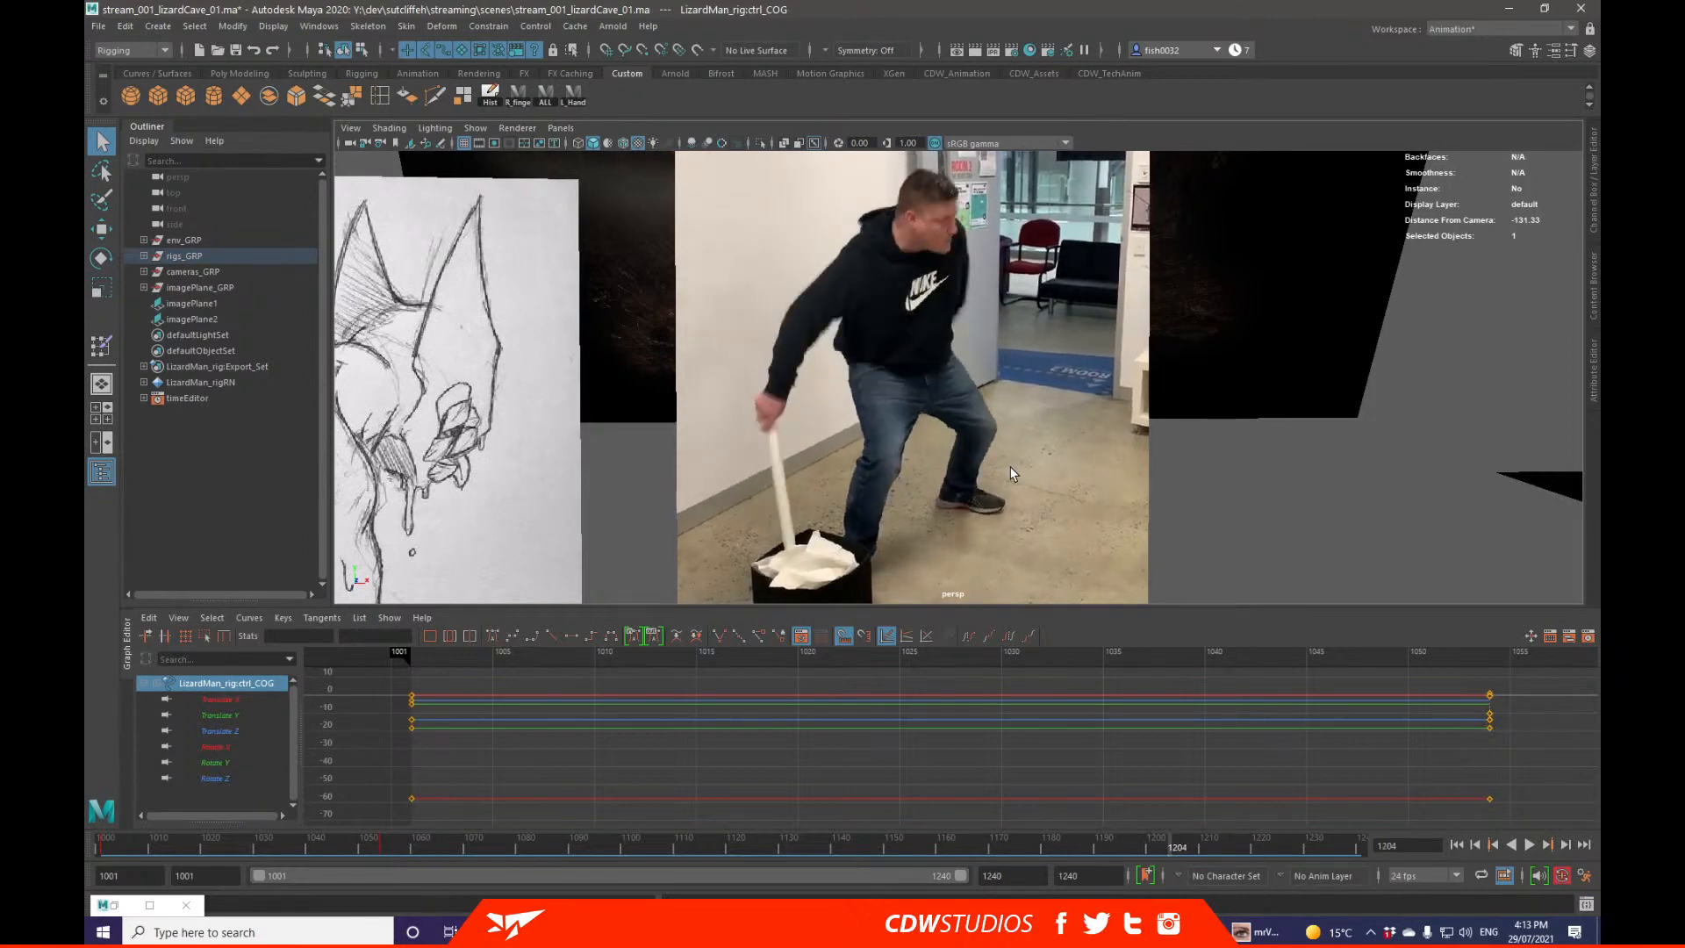
scroll(1003, 441, "up", 5)
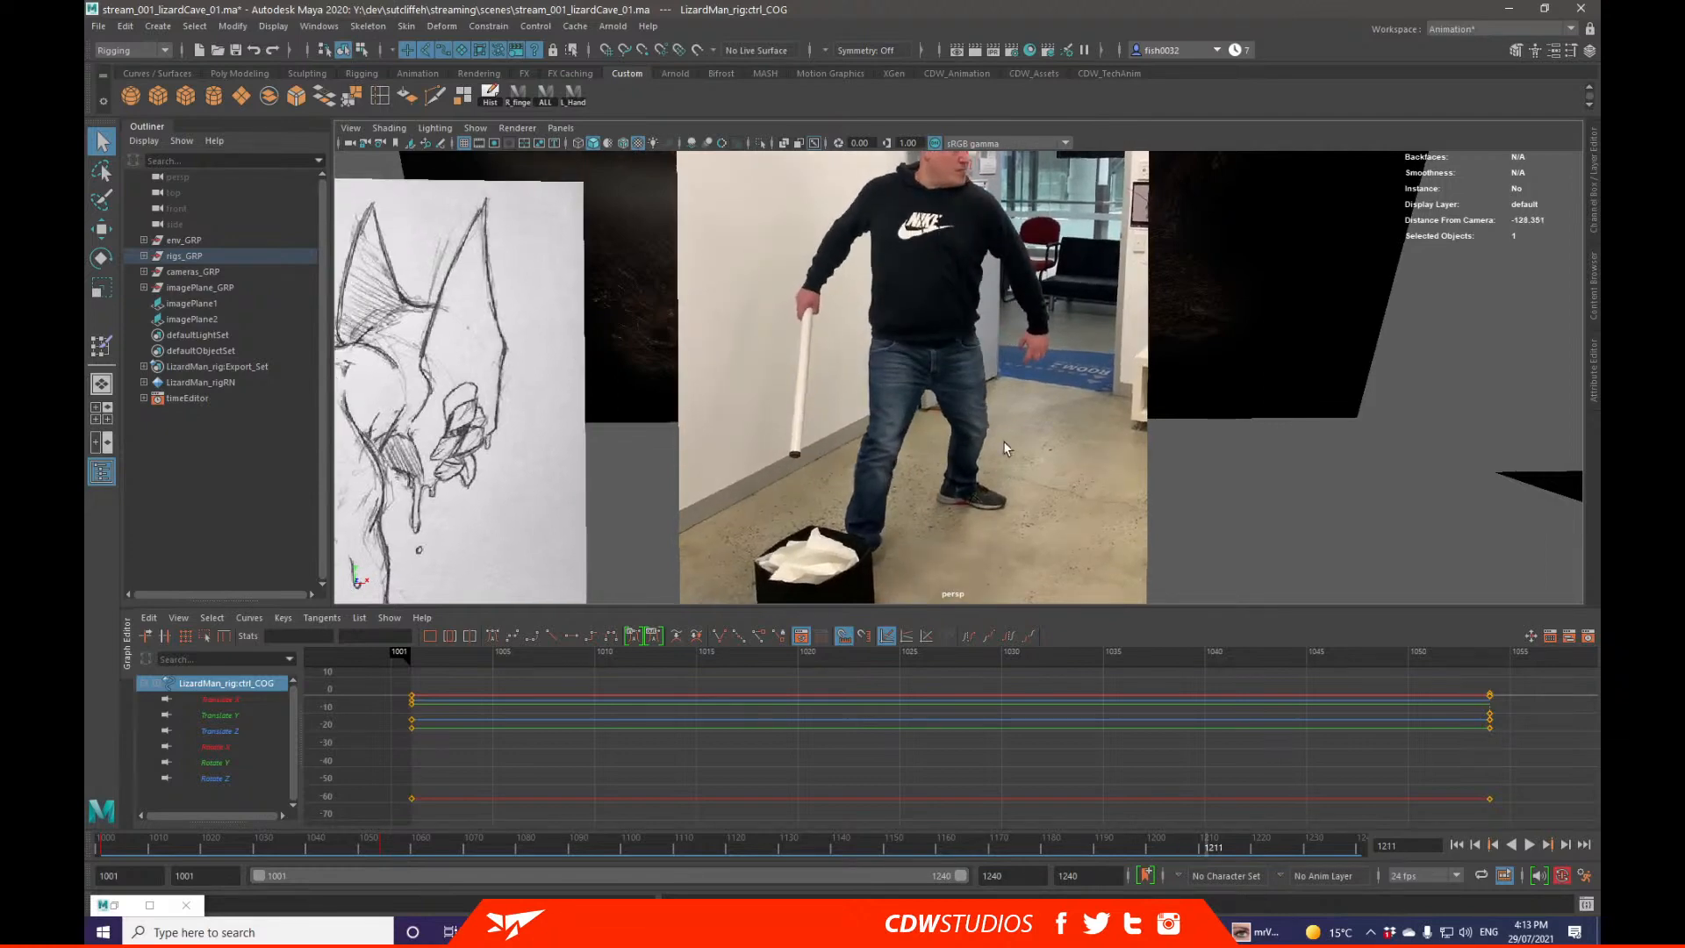
scroll(1091, 523, "up", 2)
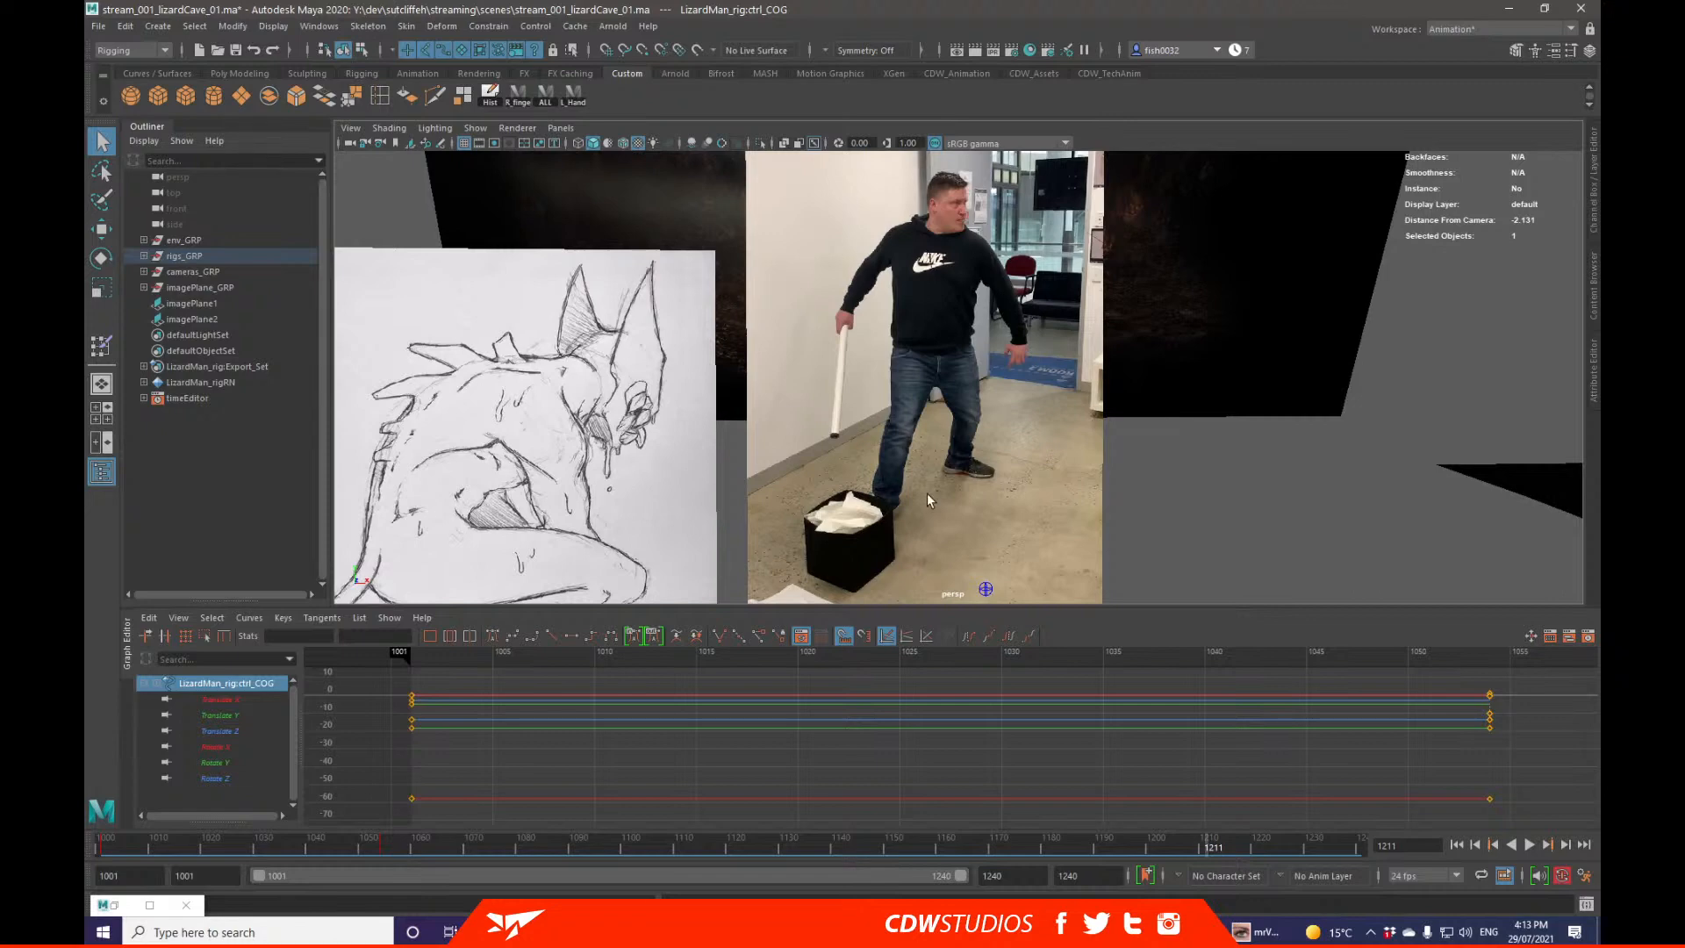
Step: Play back the shot and scrub through it to frame 1181, comparing the lizard with the reference footage
left_click(1024, 849)
key("alt+v")
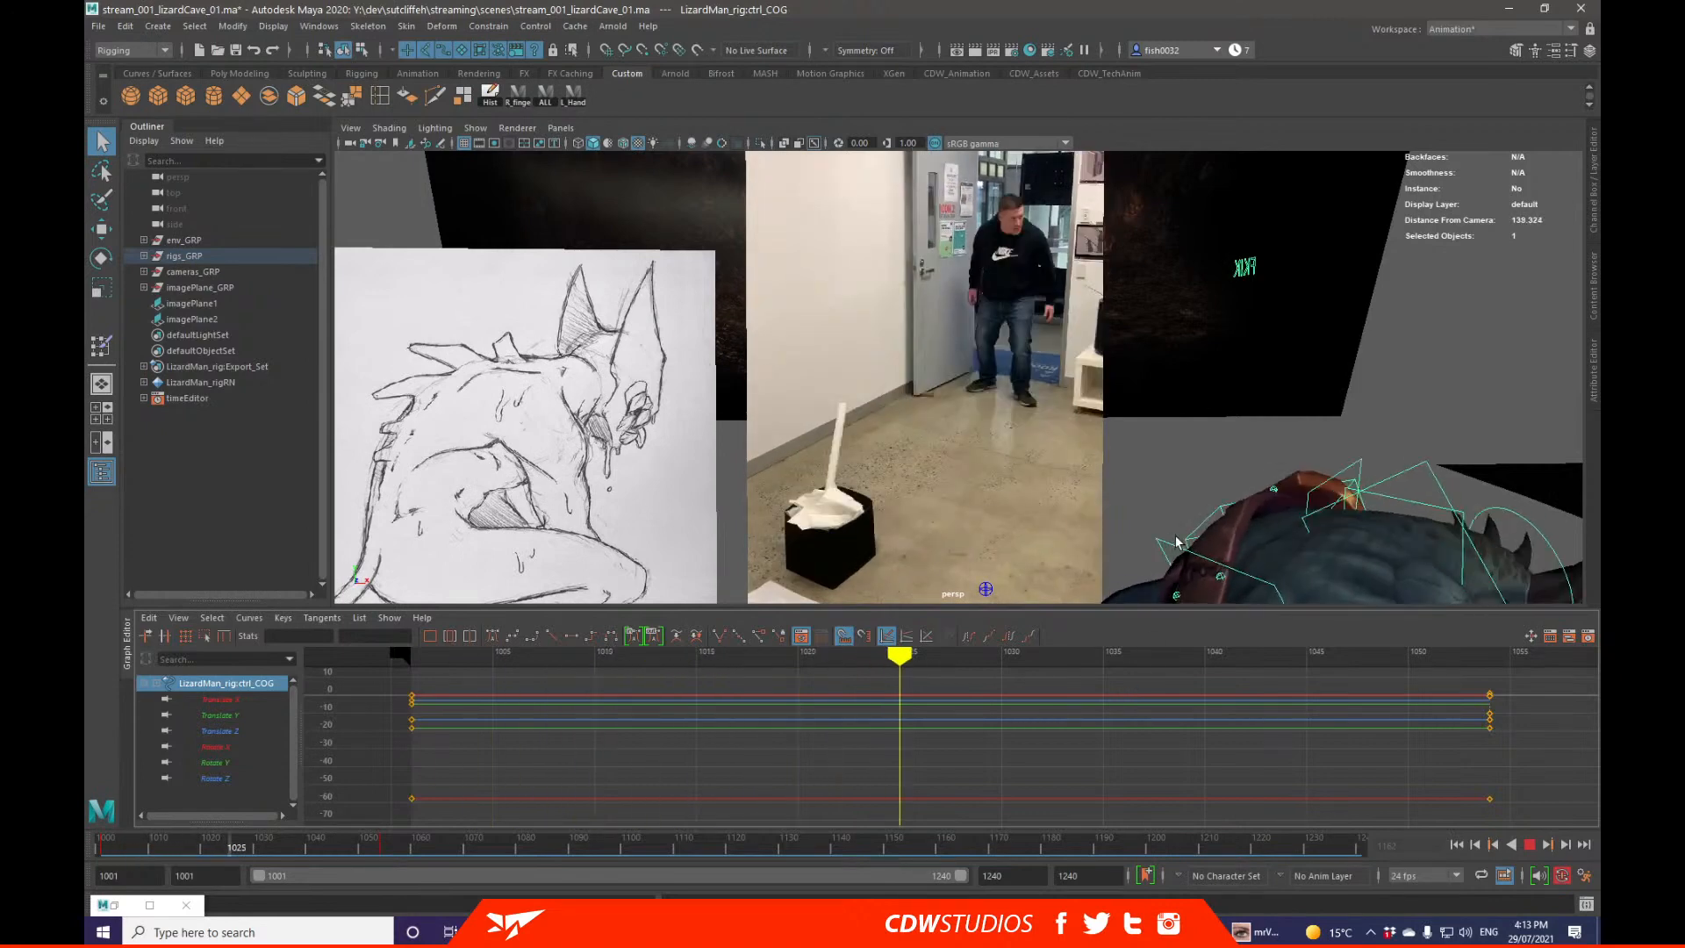
key("alt+v")
right_click_drag(1326, 456, 1127, 575, "alt")
middle_click_drag(1127, 575, 1101, 517, "alt")
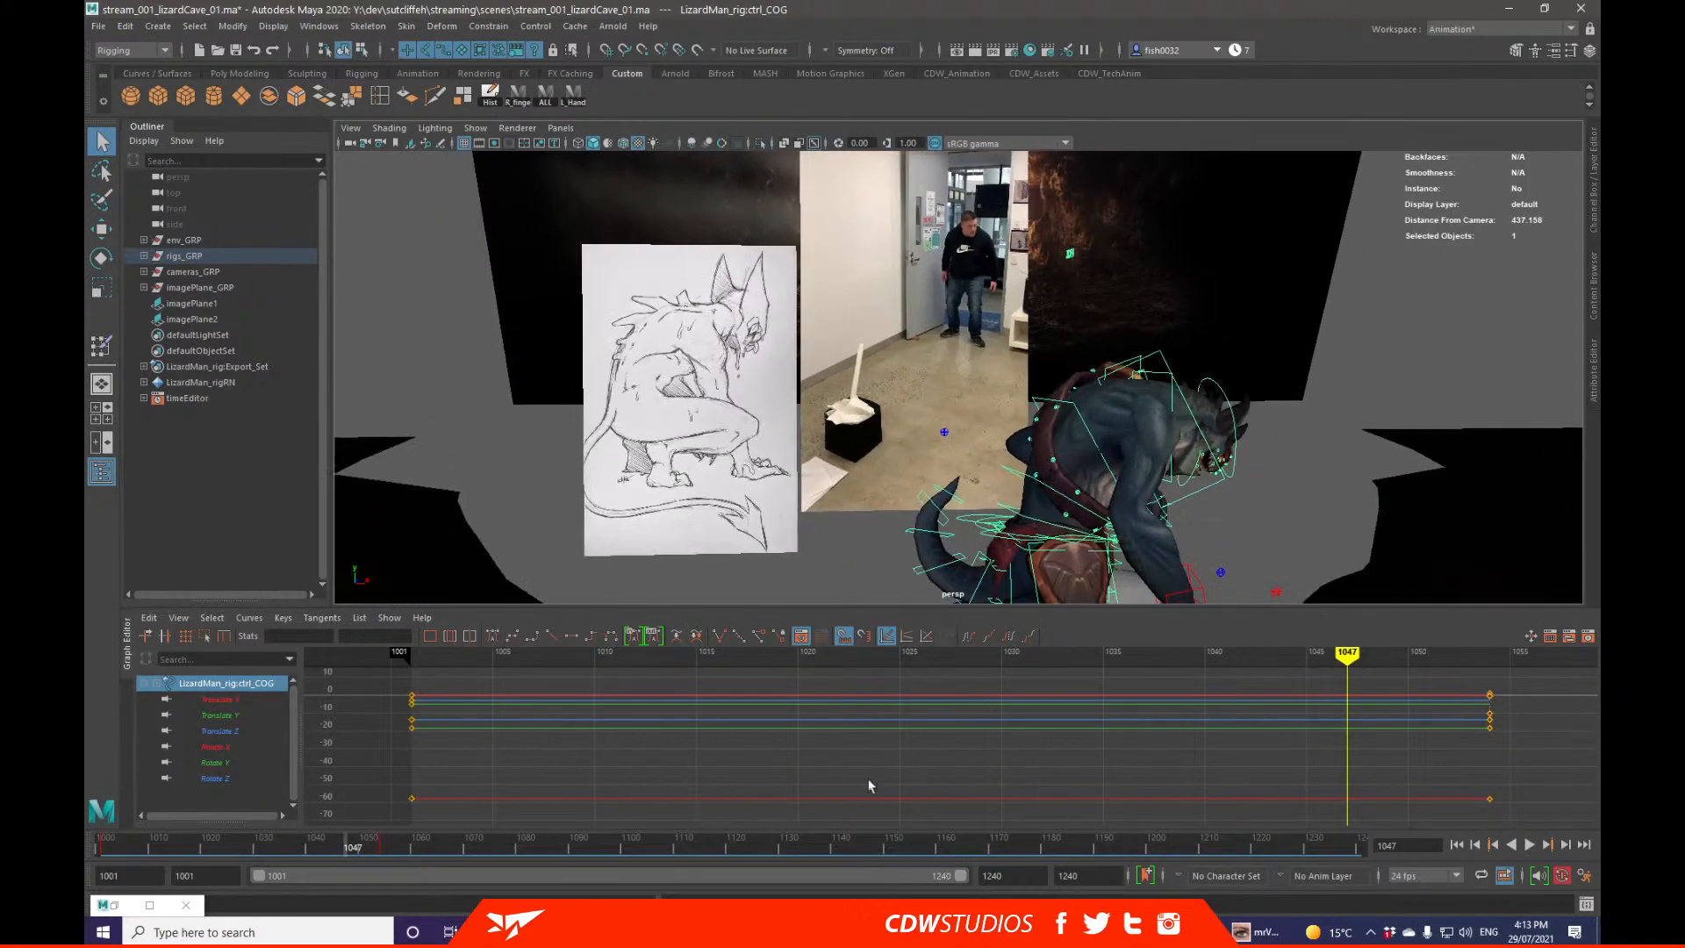
left_click_drag(847, 845, 1144, 833)
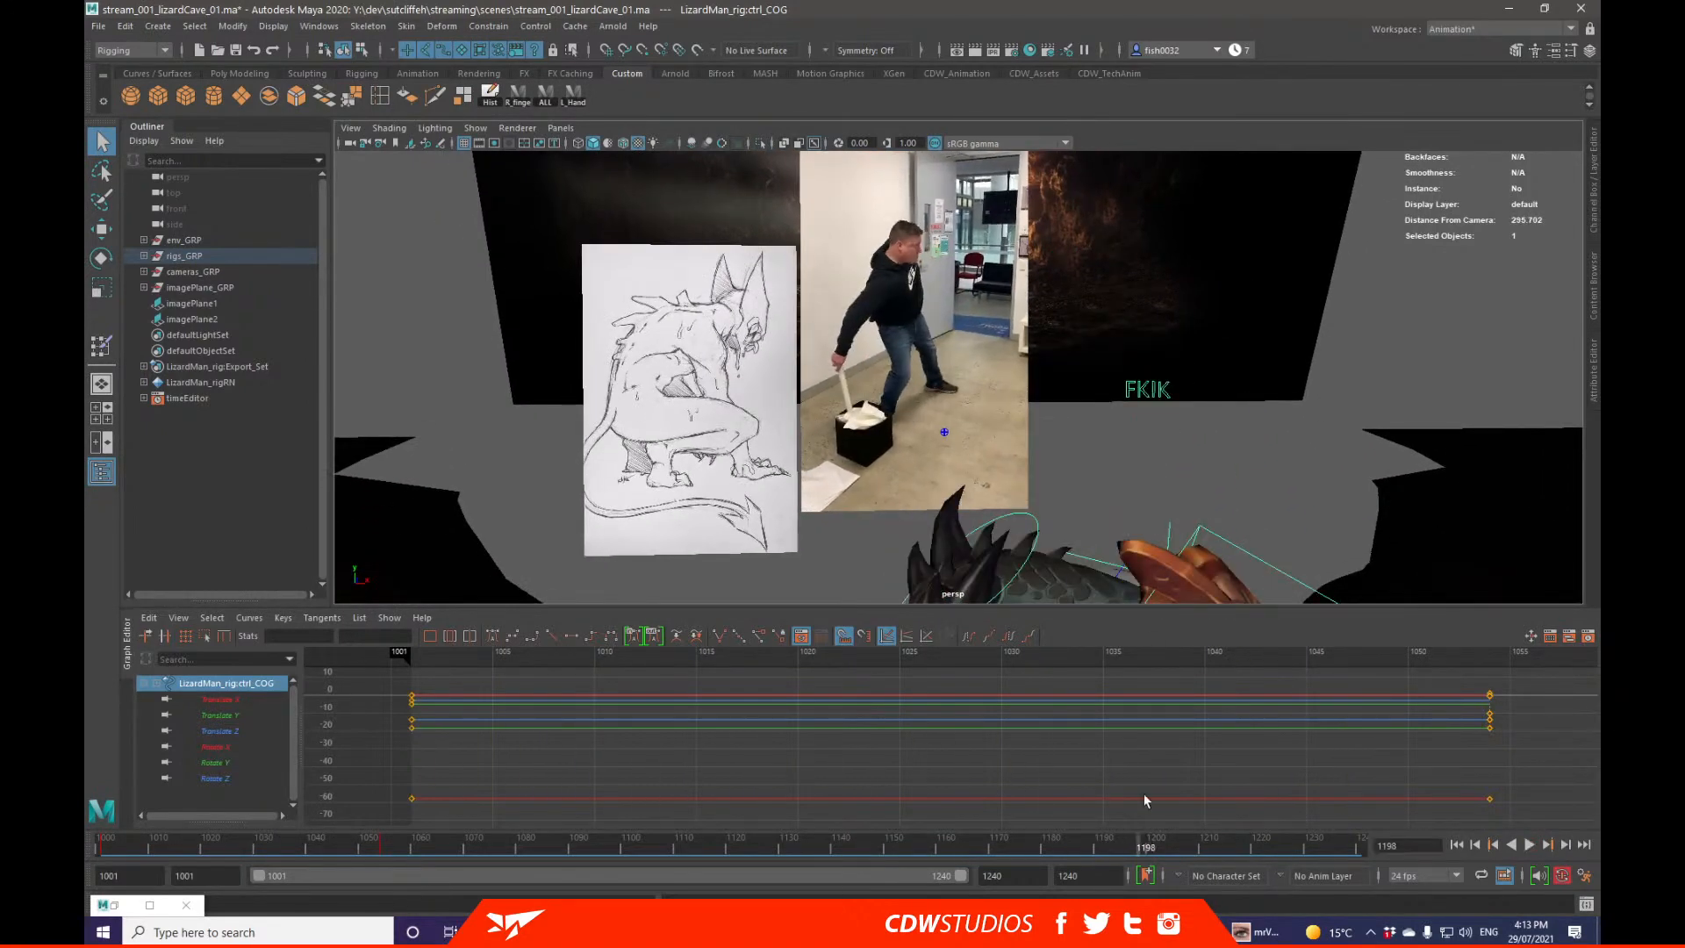
right_click_drag(1114, 478, 770, 460, "alt")
mouse_move(1048, 842)
left_mouse_down()
mouse_move(1014, 848)
mouse_move(1052, 852)
left_mouse_up()
Step: Select the lizard's ctrl_head control at frame 1181 and inspect the head pose against the footage from several angles
right_click_drag(987, 496, 1086, 492, "alt")
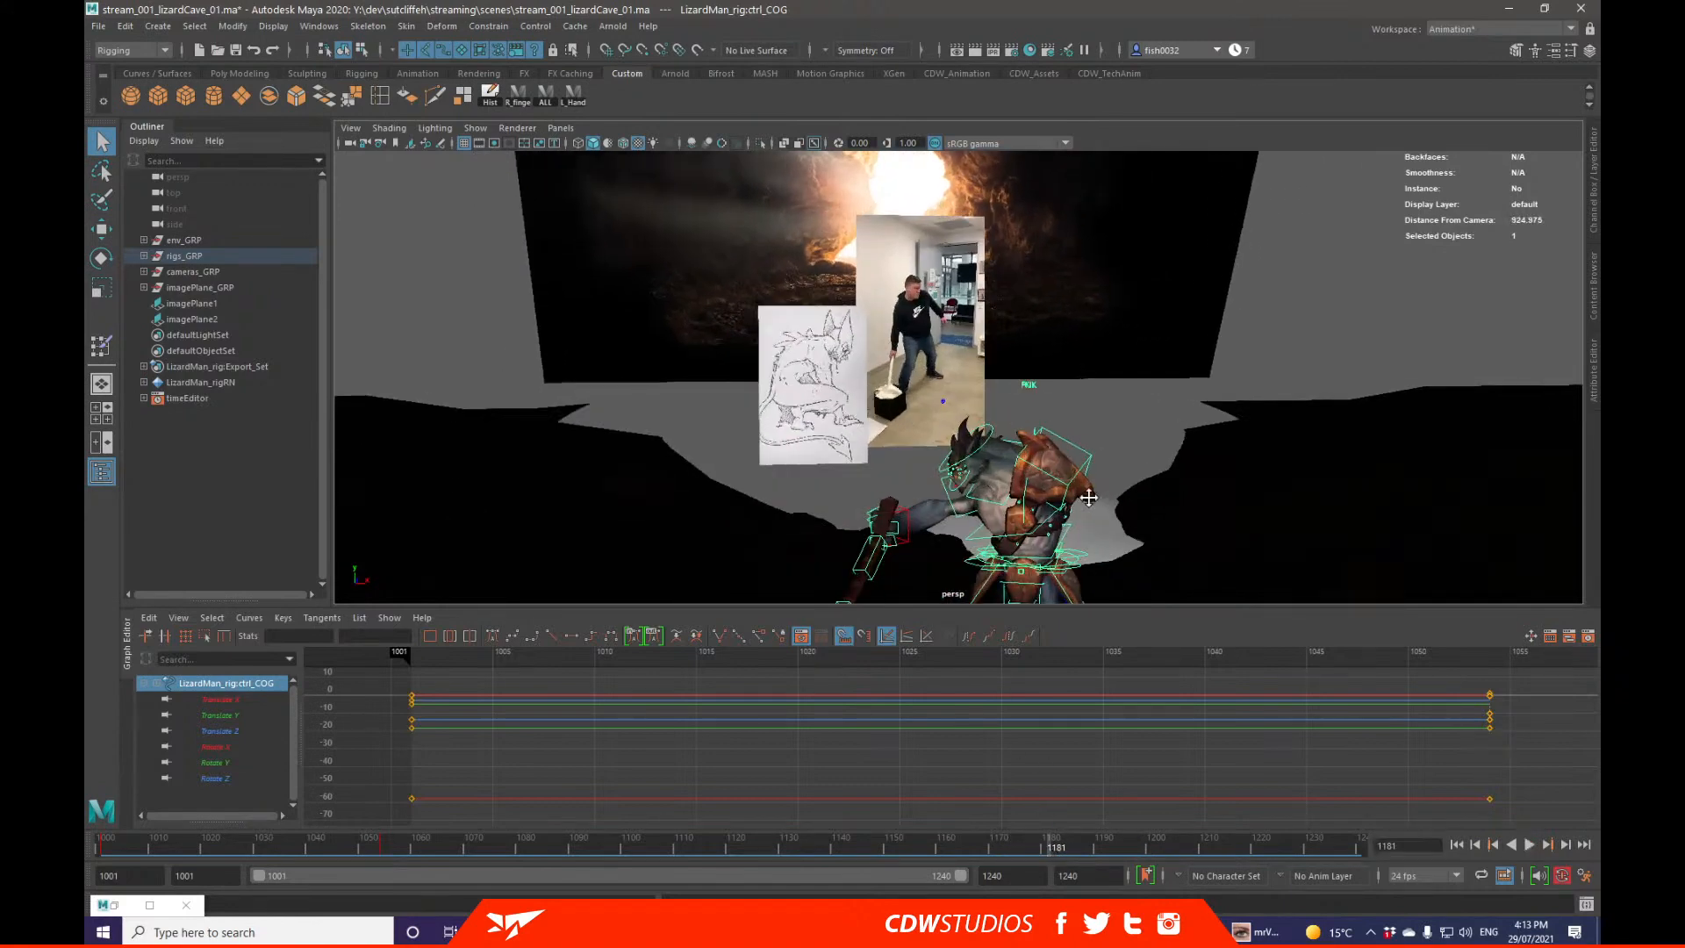
left_click_drag(1086, 493, 1084, 526, "alt")
middle_click_drag(1084, 527, 1011, 445, "alt")
left_click(937, 348)
key("f")
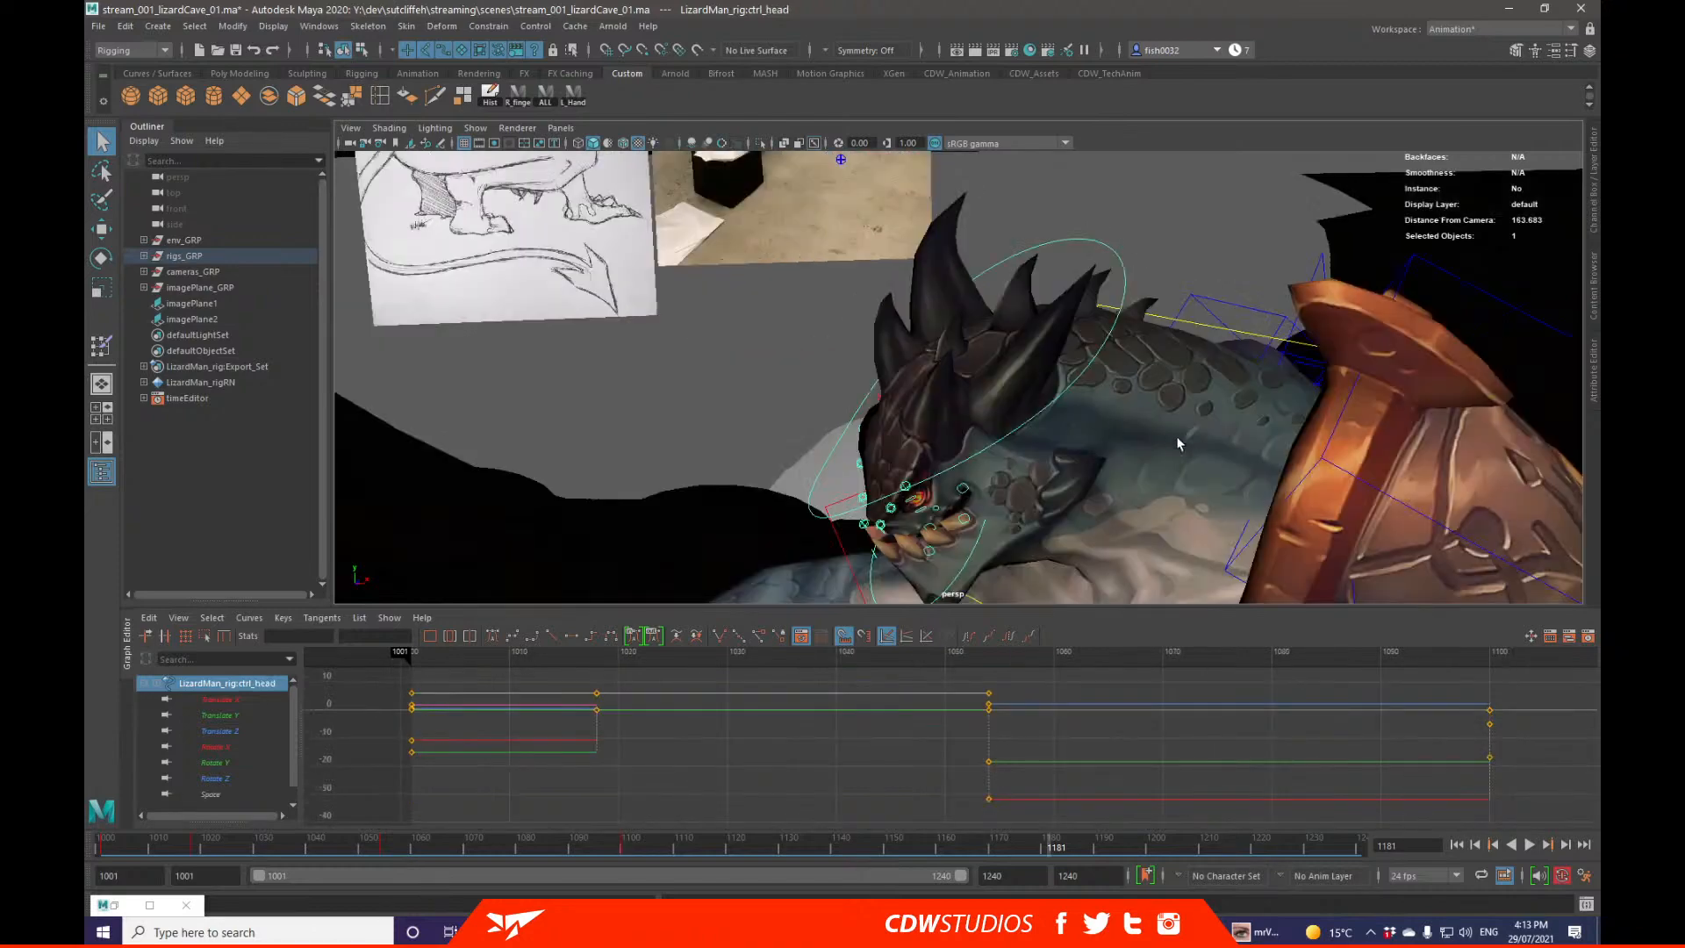
right_click_drag(1177, 439, 904, 443, "alt")
left_click_drag(878, 443, 1006, 453, "alt")
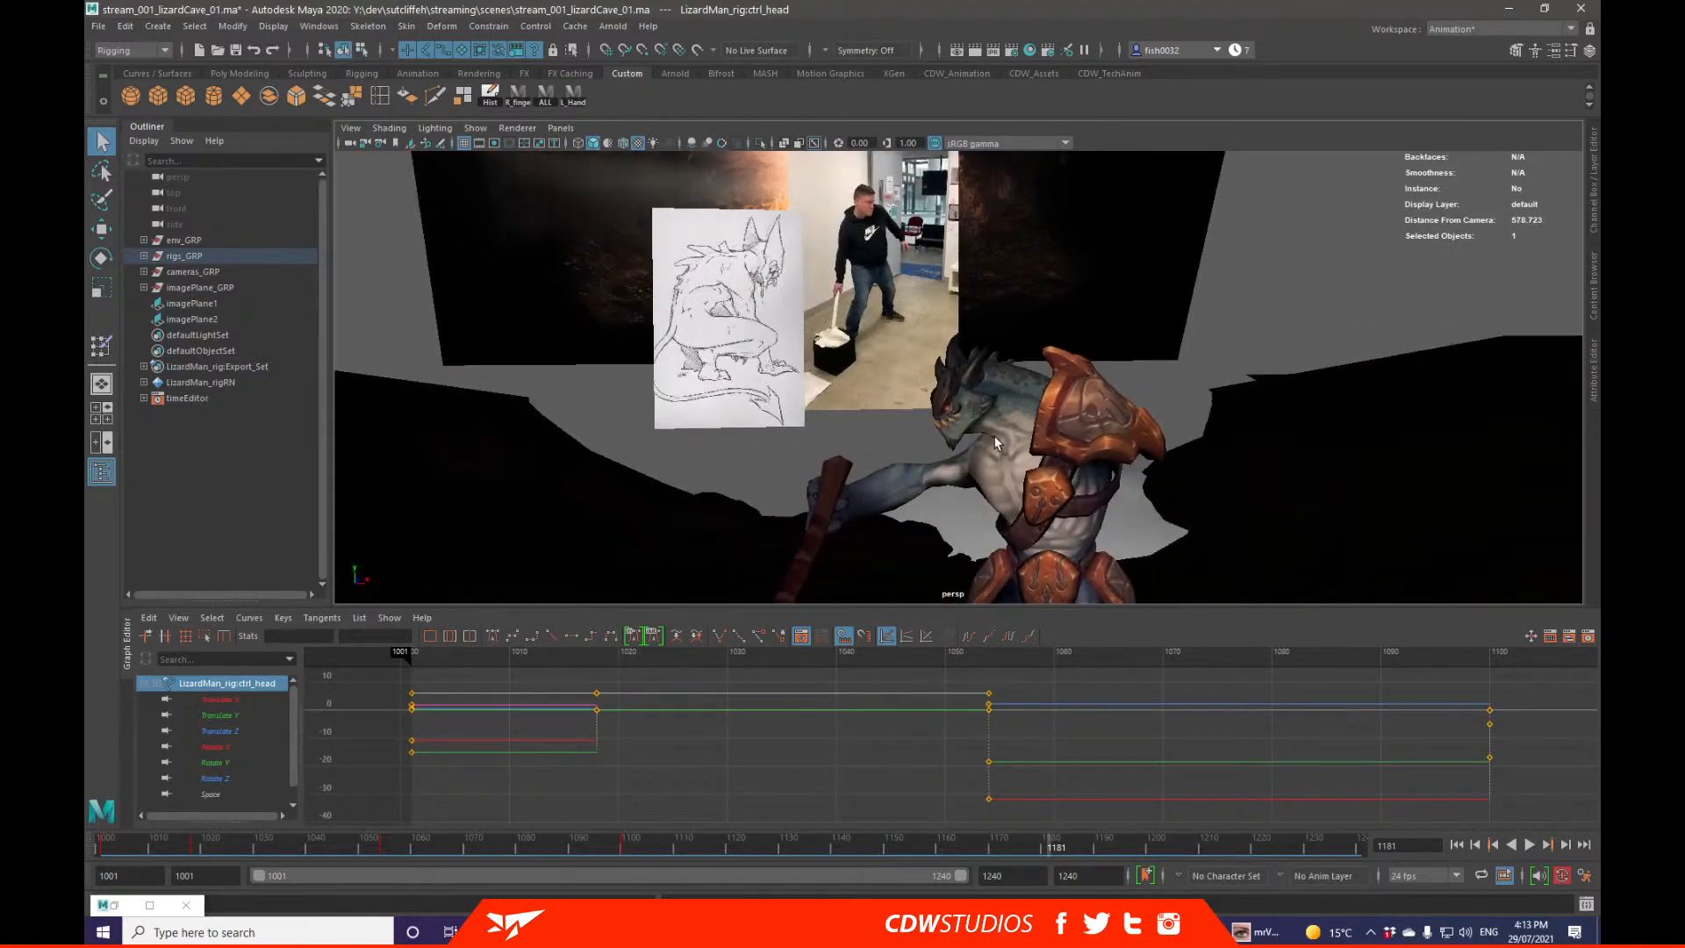
right_click_drag(996, 443, 722, 470, "alt")
left_click_drag(722, 470, 773, 562, "alt")
Step: Rotate the lizard's neck and head controls at frame 1180 so the face turns toward the camera
key("alt+1")
key("e")
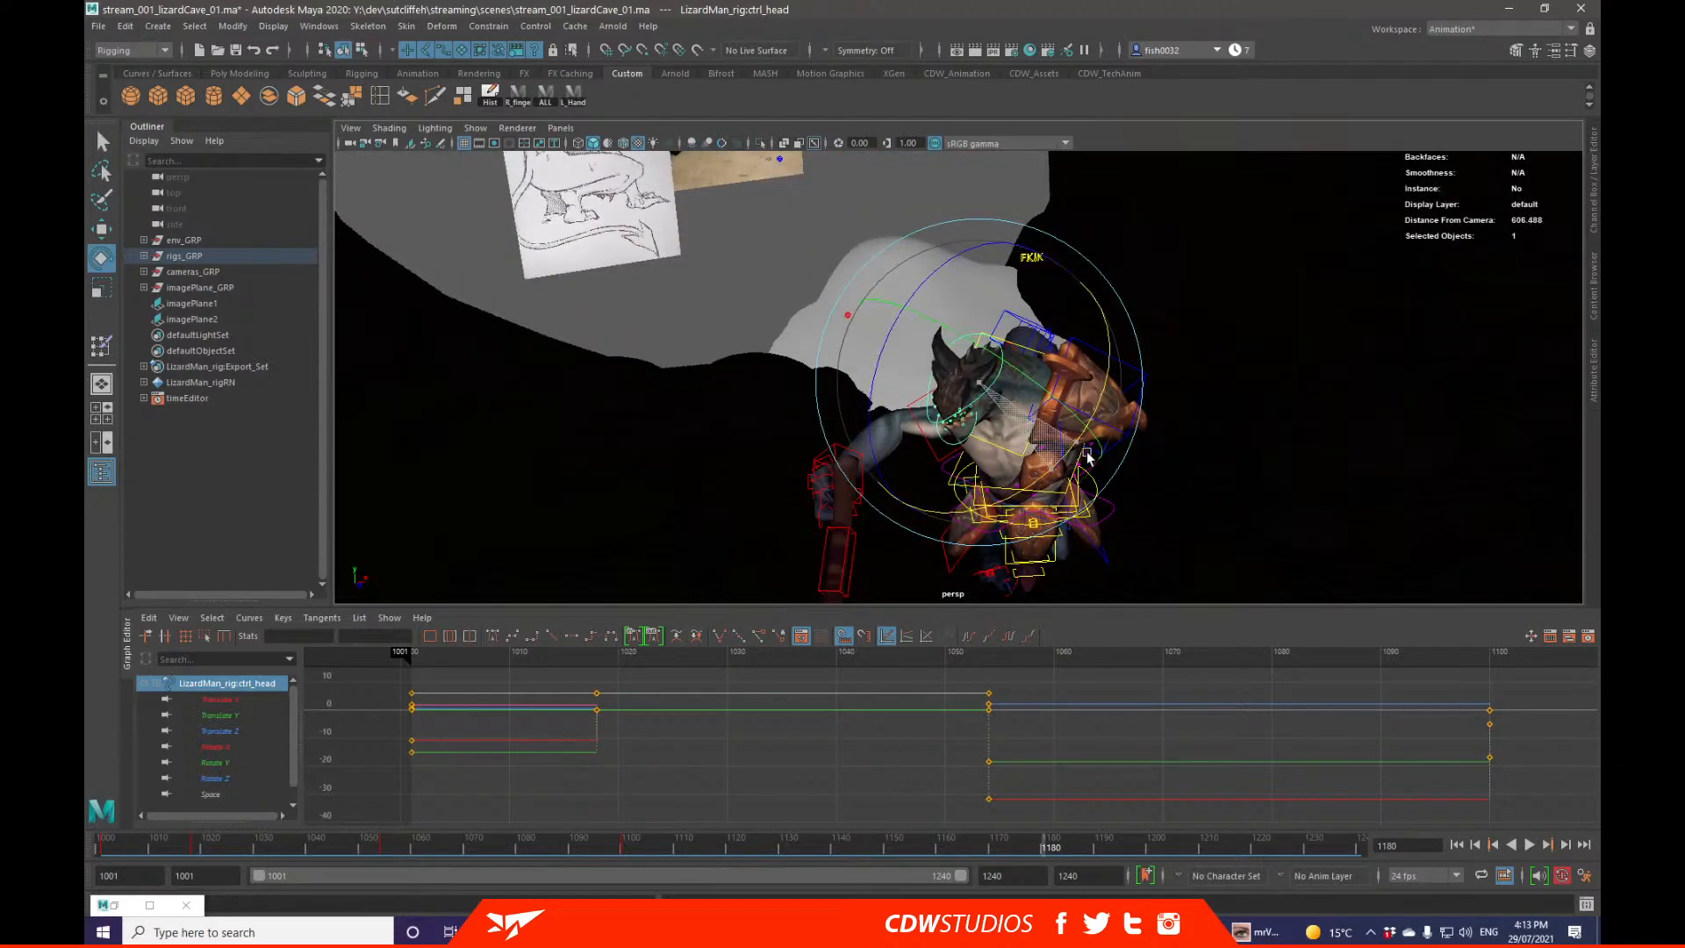
left_click(1015, 456)
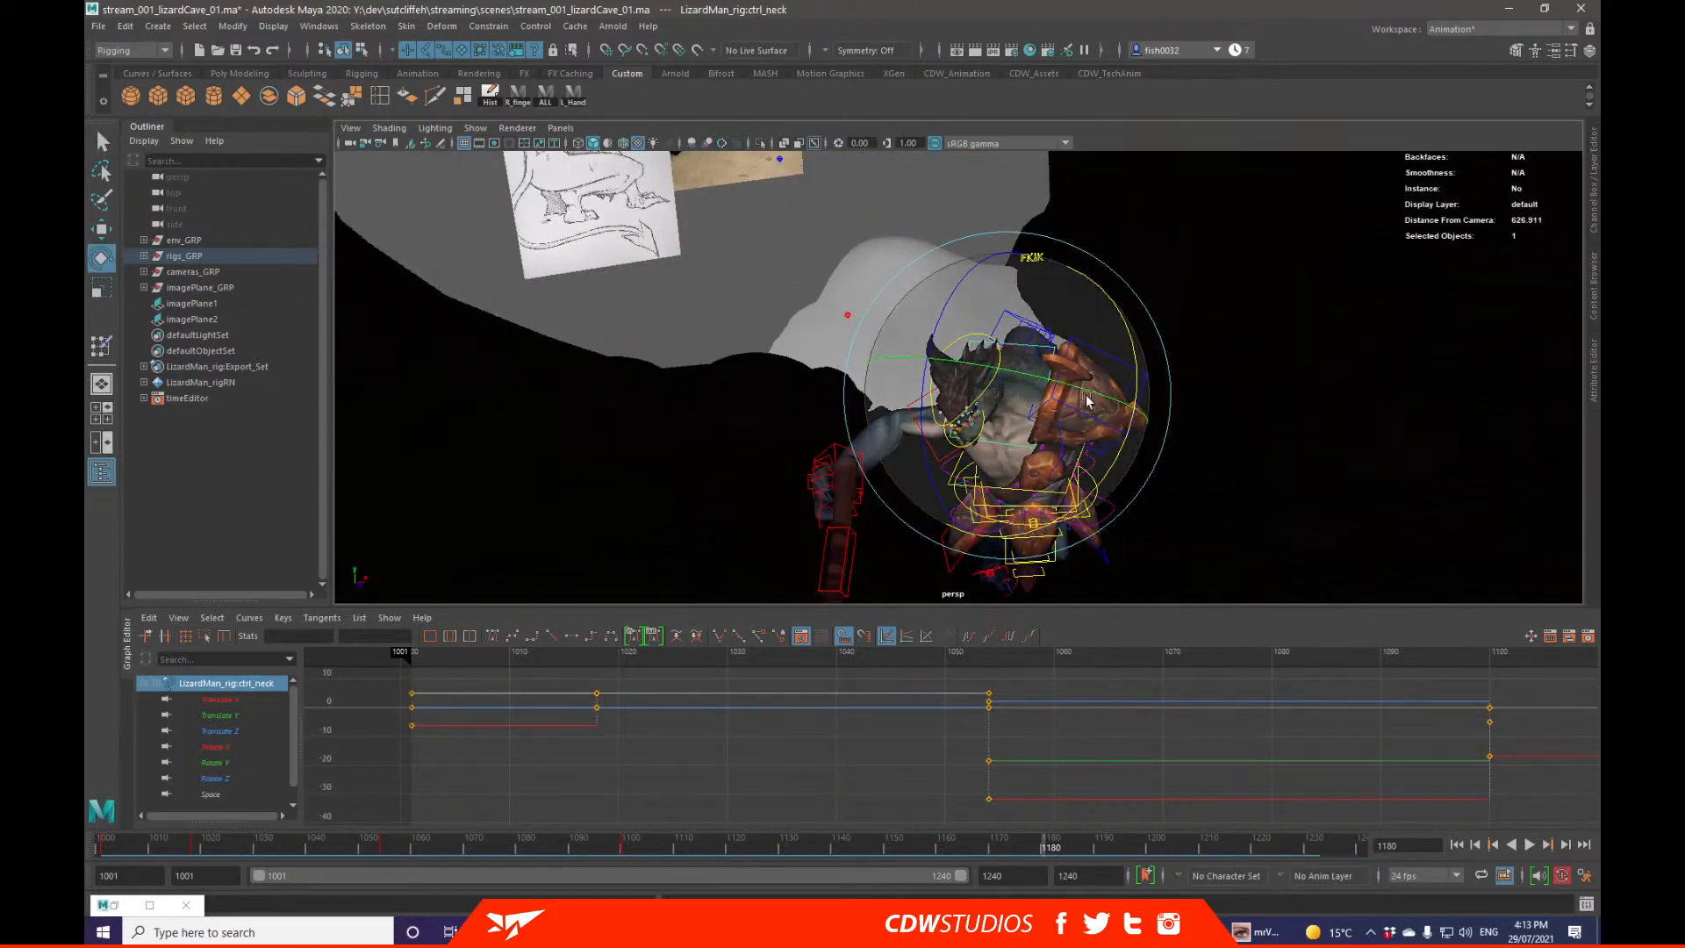
key("q")
left_click_drag(1129, 465, 1090, 423, "alt")
left_click(1023, 386)
key("e")
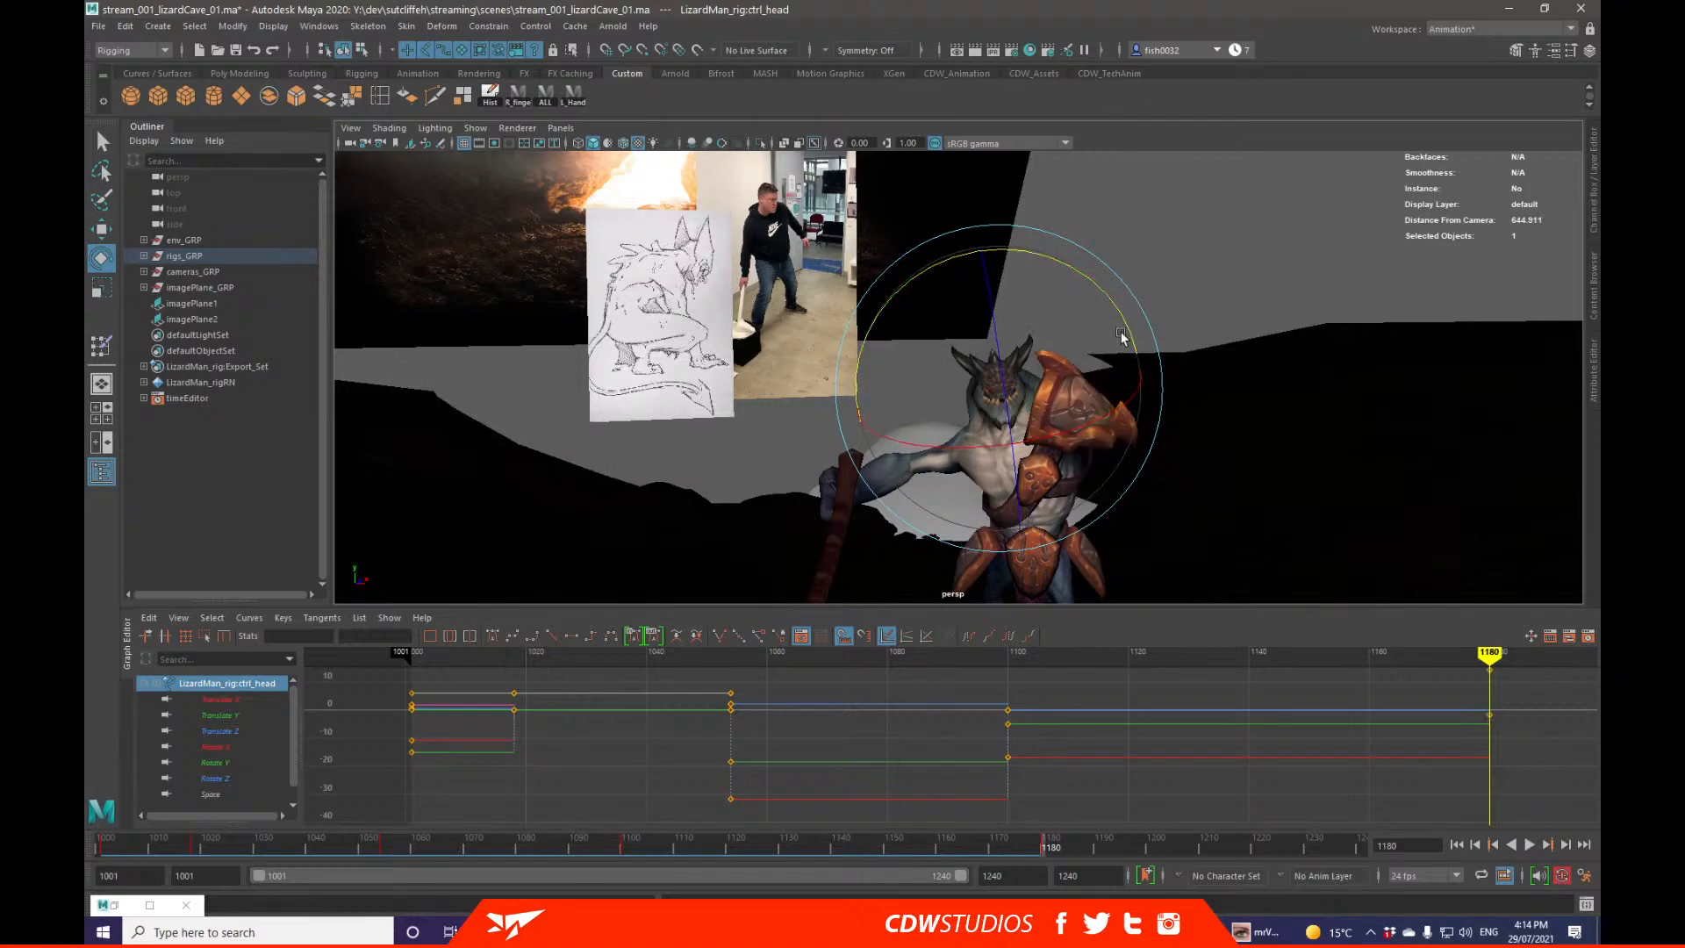
key("q")
Step: Scrub the shot up to frame 1212 to compare the new head pose with the footage, and return to frame 1180
middle_click_drag(1089, 443, 1071, 349, "alt")
key("alt+1")
left_click_drag(1053, 342, 800, 334, "alt")
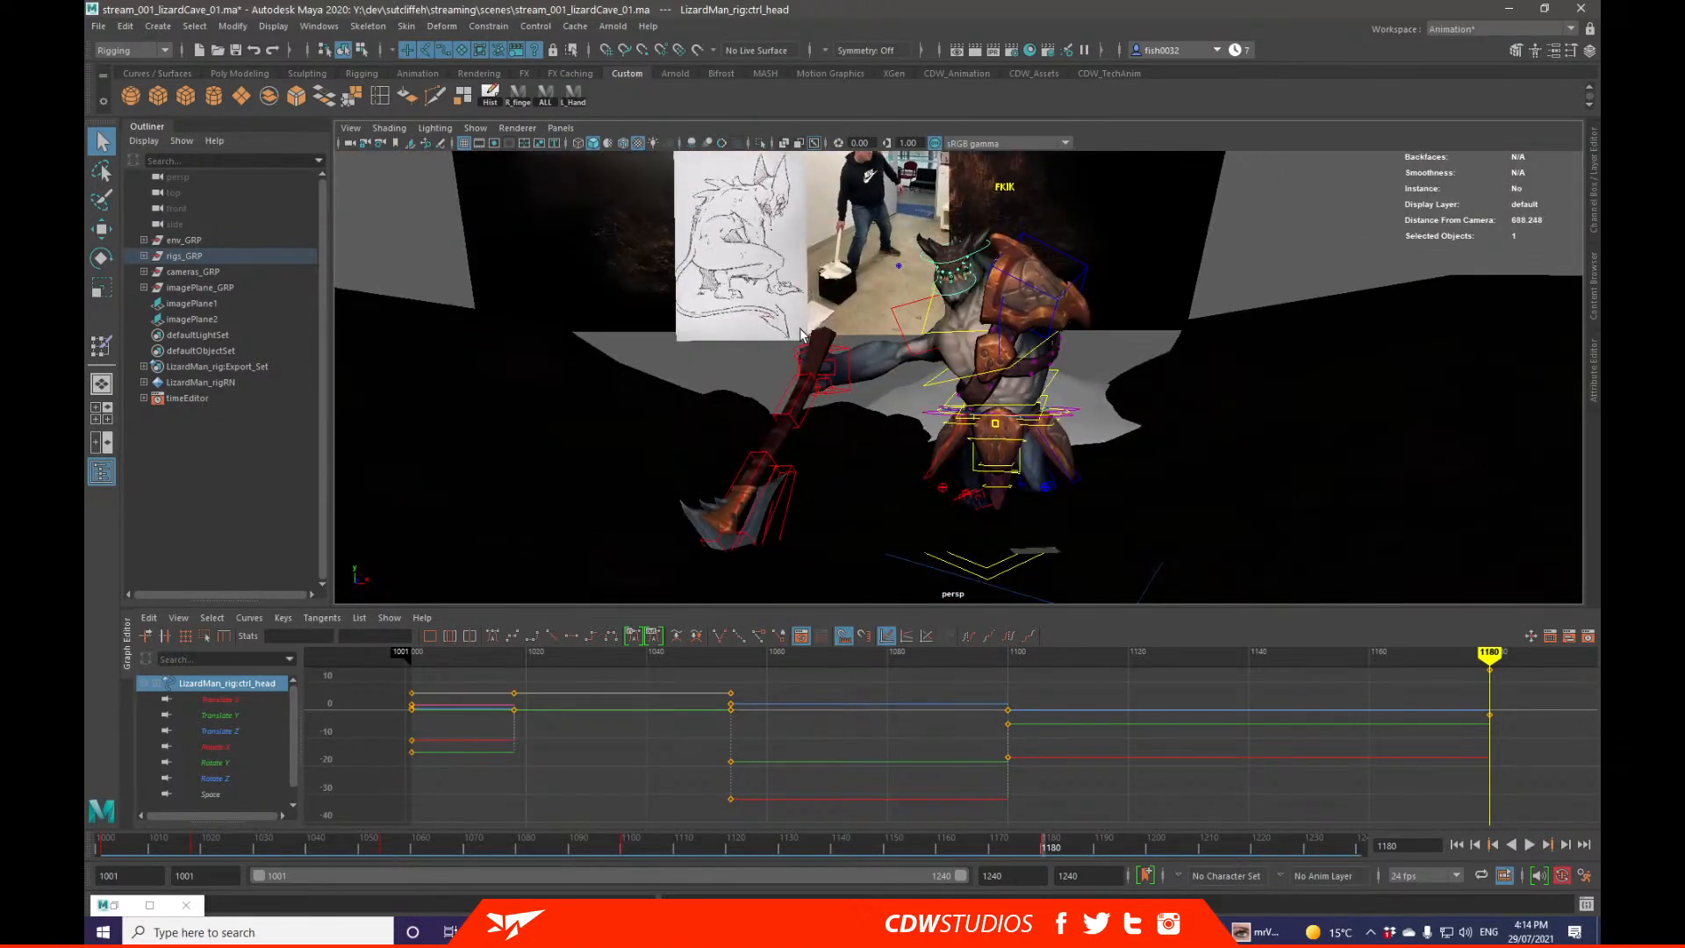
left_click_drag(974, 844, 1211, 816)
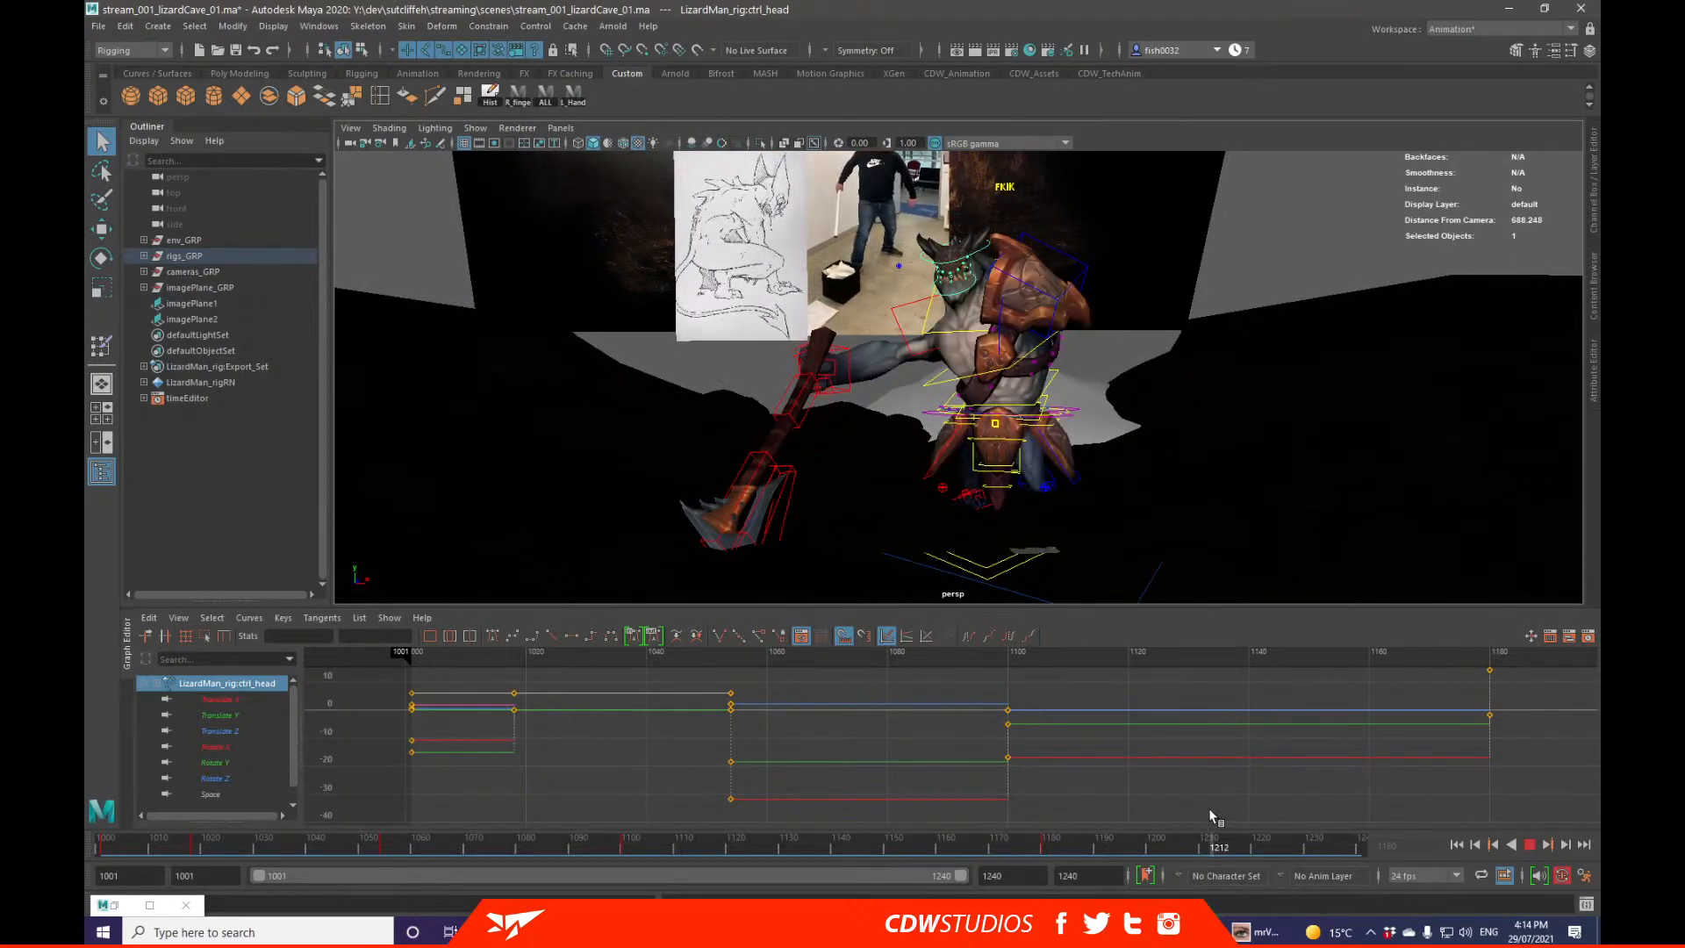
left_click_drag(1109, 820, 1074, 838)
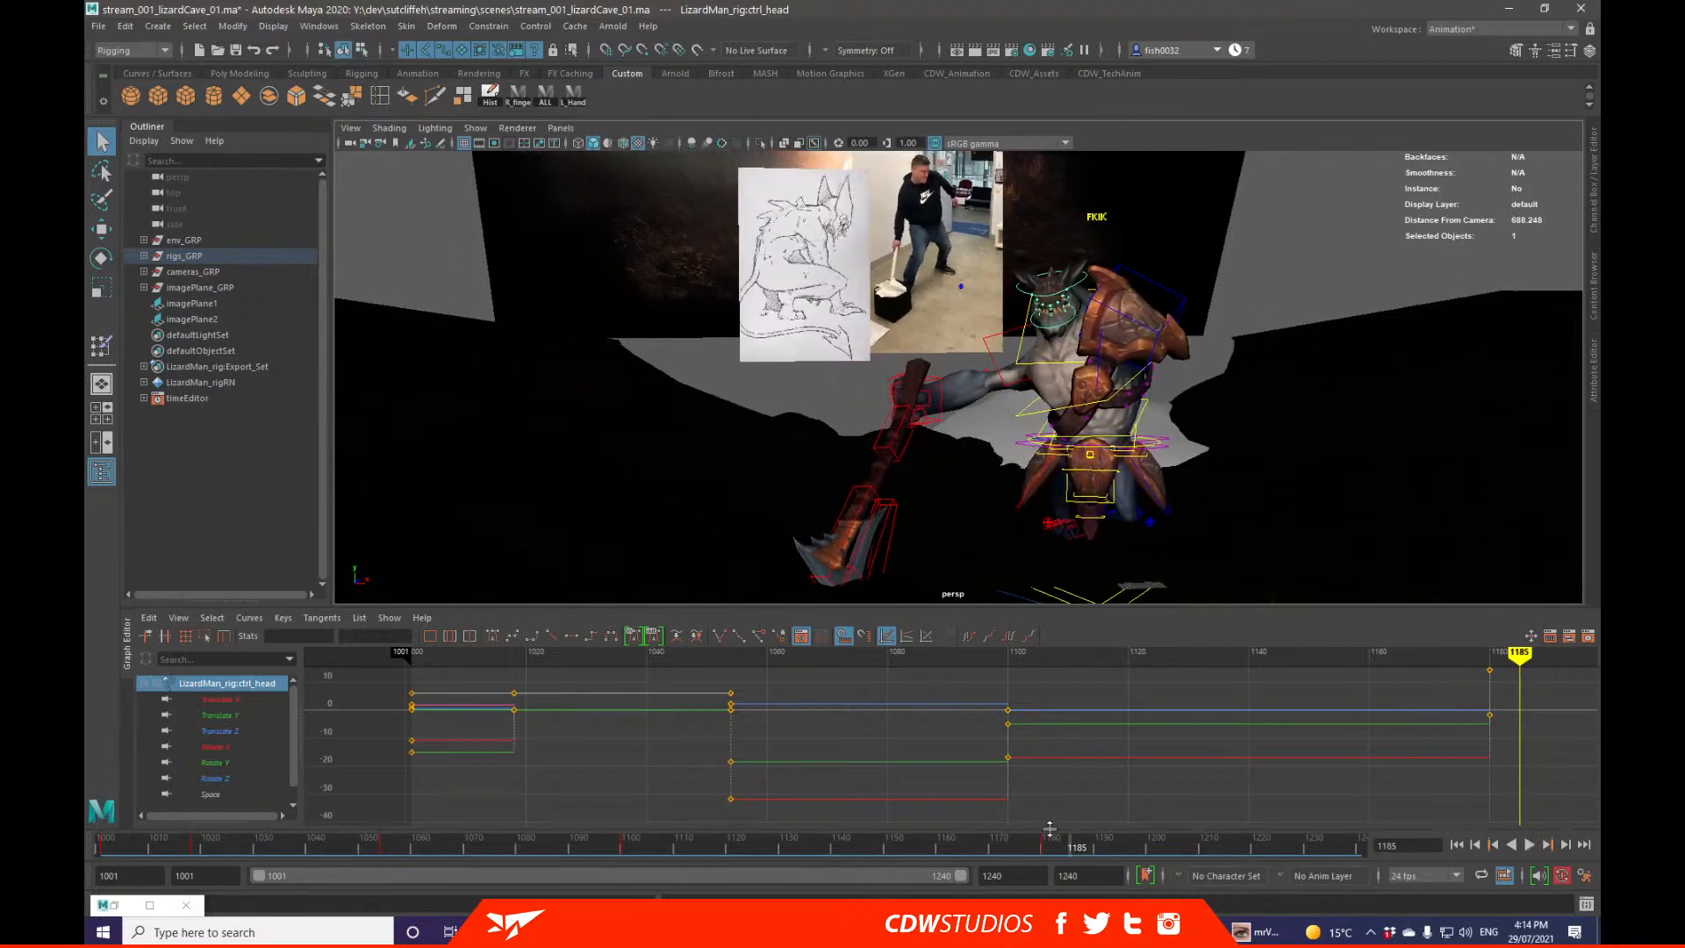
left_click(1044, 847)
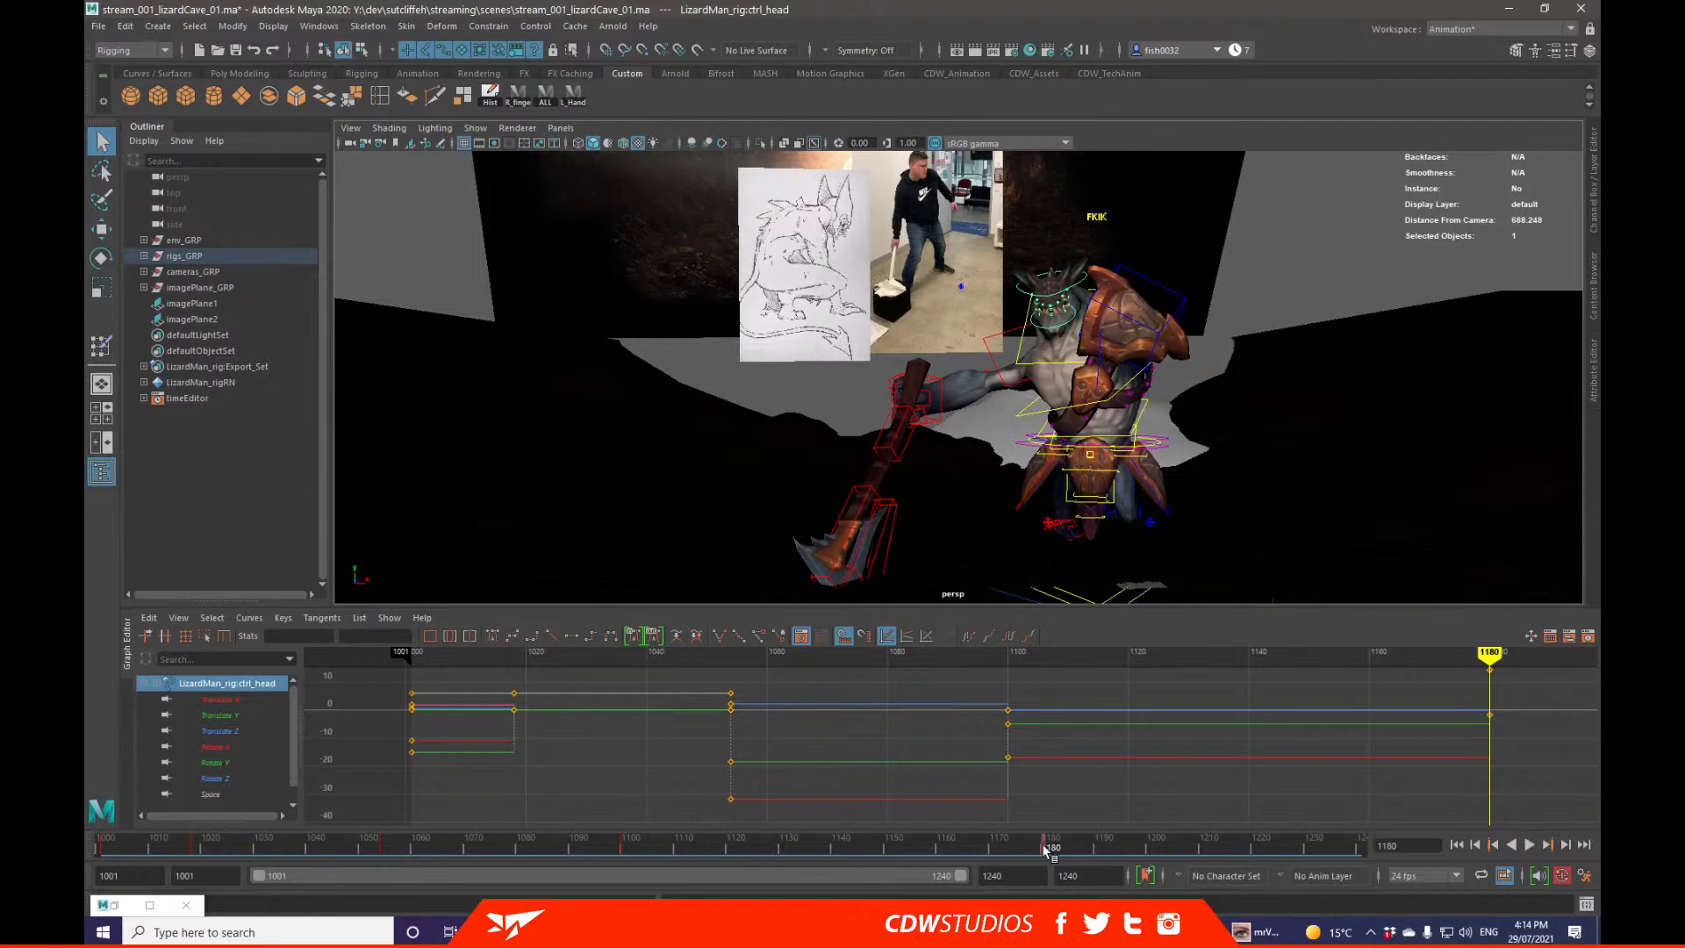
Step: Move and rotate the lizard's right wrist IK control at frame 1180 to repose the hand holding the weapon
left_click_drag(790, 448, 912, 475, "alt")
left_click(870, 394)
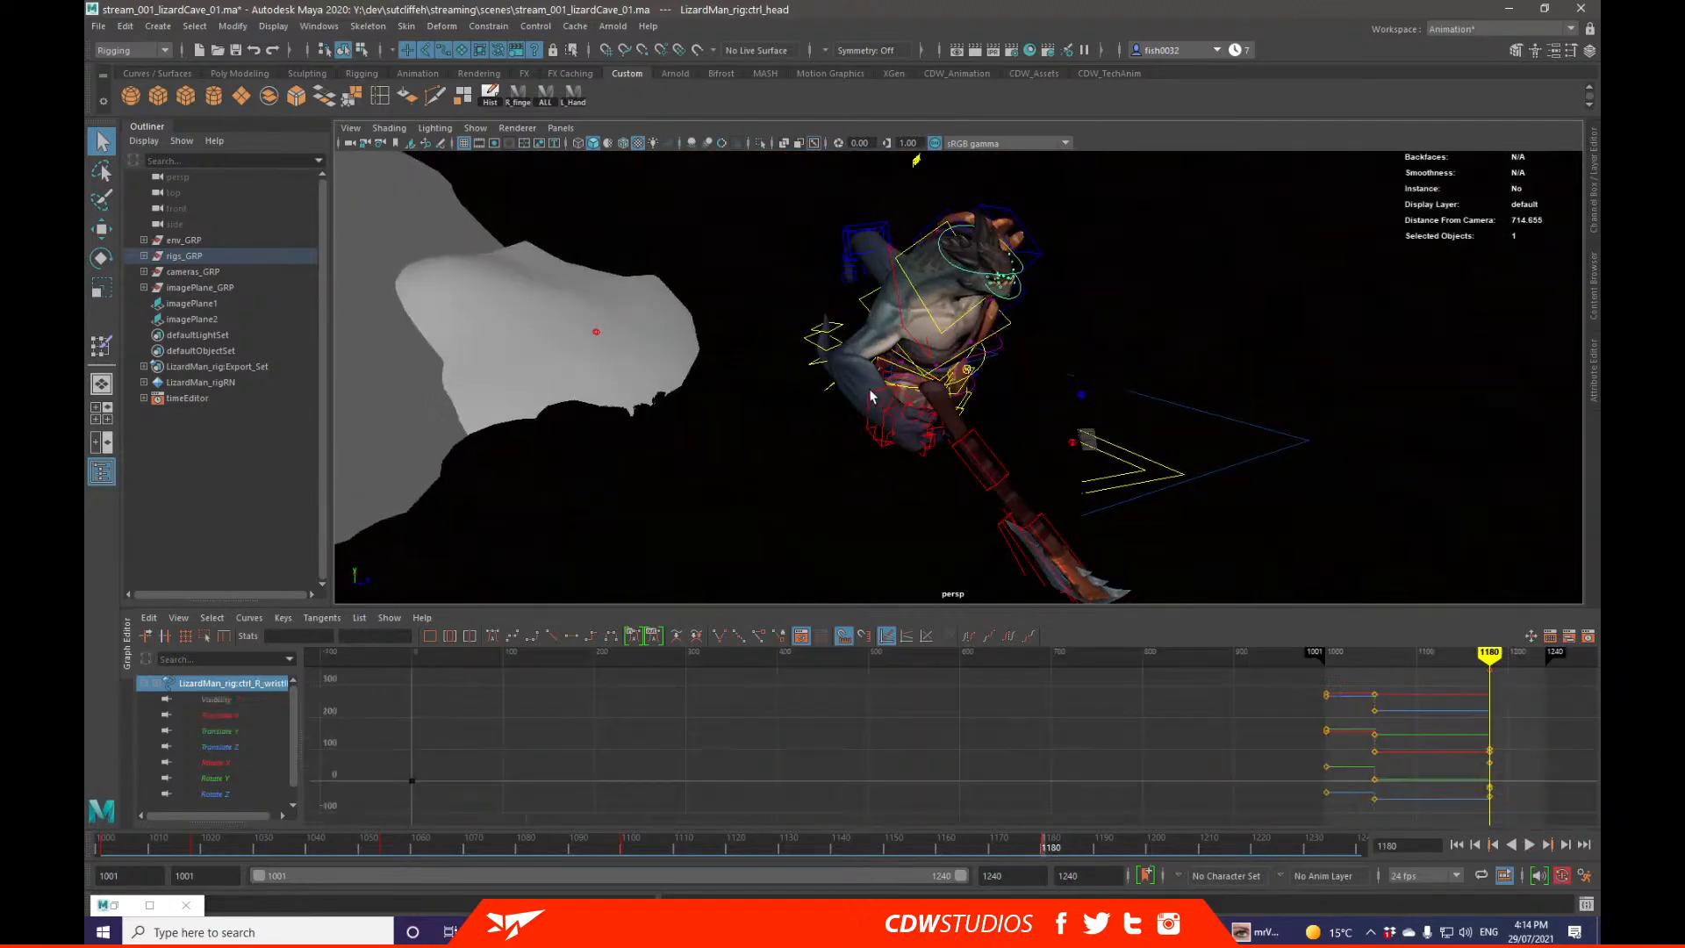
left_click_drag(992, 430, 949, 456, "alt")
key("e")
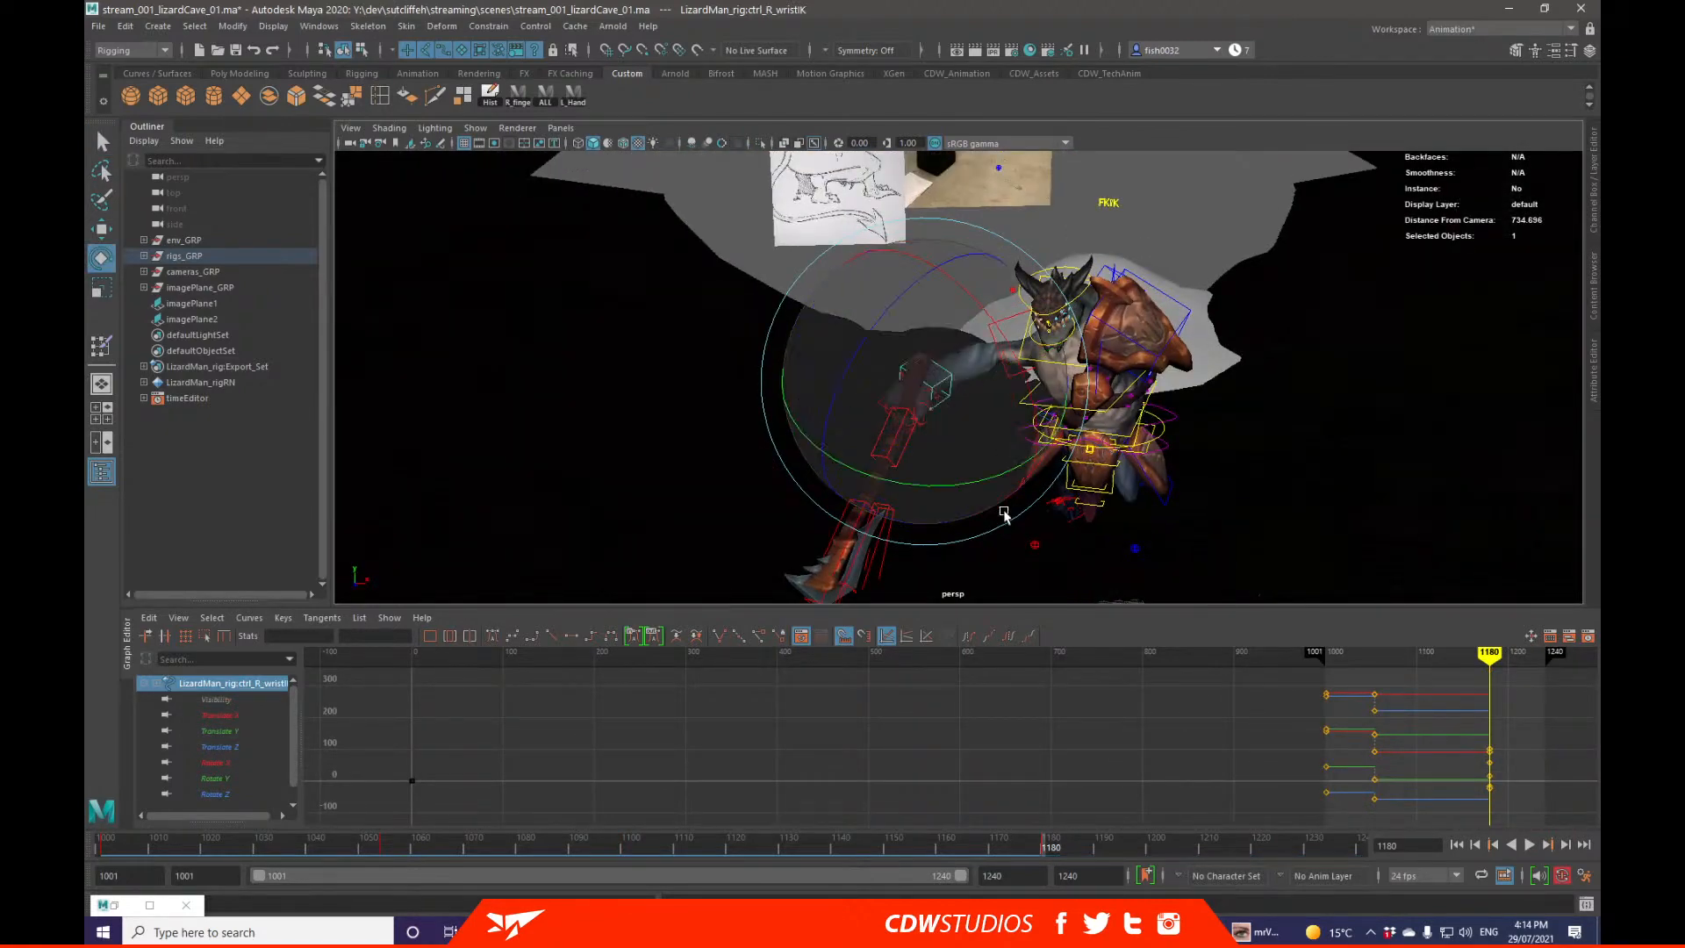
key("w")
left_click_drag(1005, 514, 983, 418, "alt")
key("e")
key("w")
key("q")
key("w")
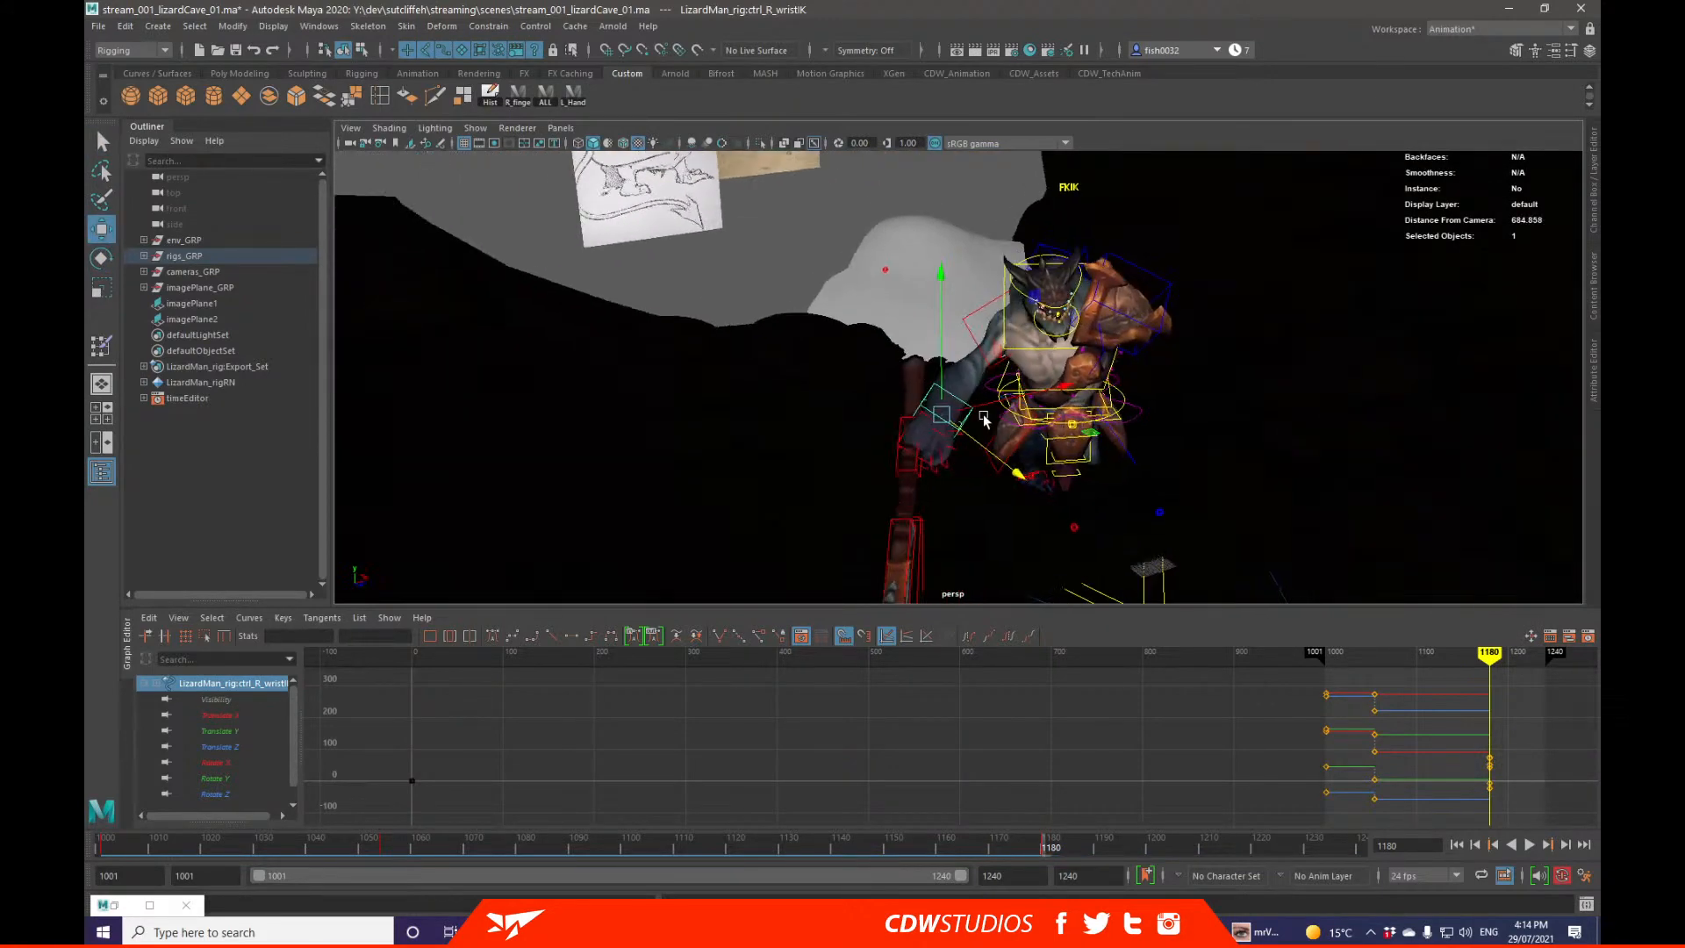
key("e")
left_click_drag(946, 500, 1145, 455)
key("q")
Step: Show the Channel Box and move the lizard's ctrl_World_Offset01 control to reposition the whole character at frame 1180
left_click(994, 439)
left_click(1190, 429)
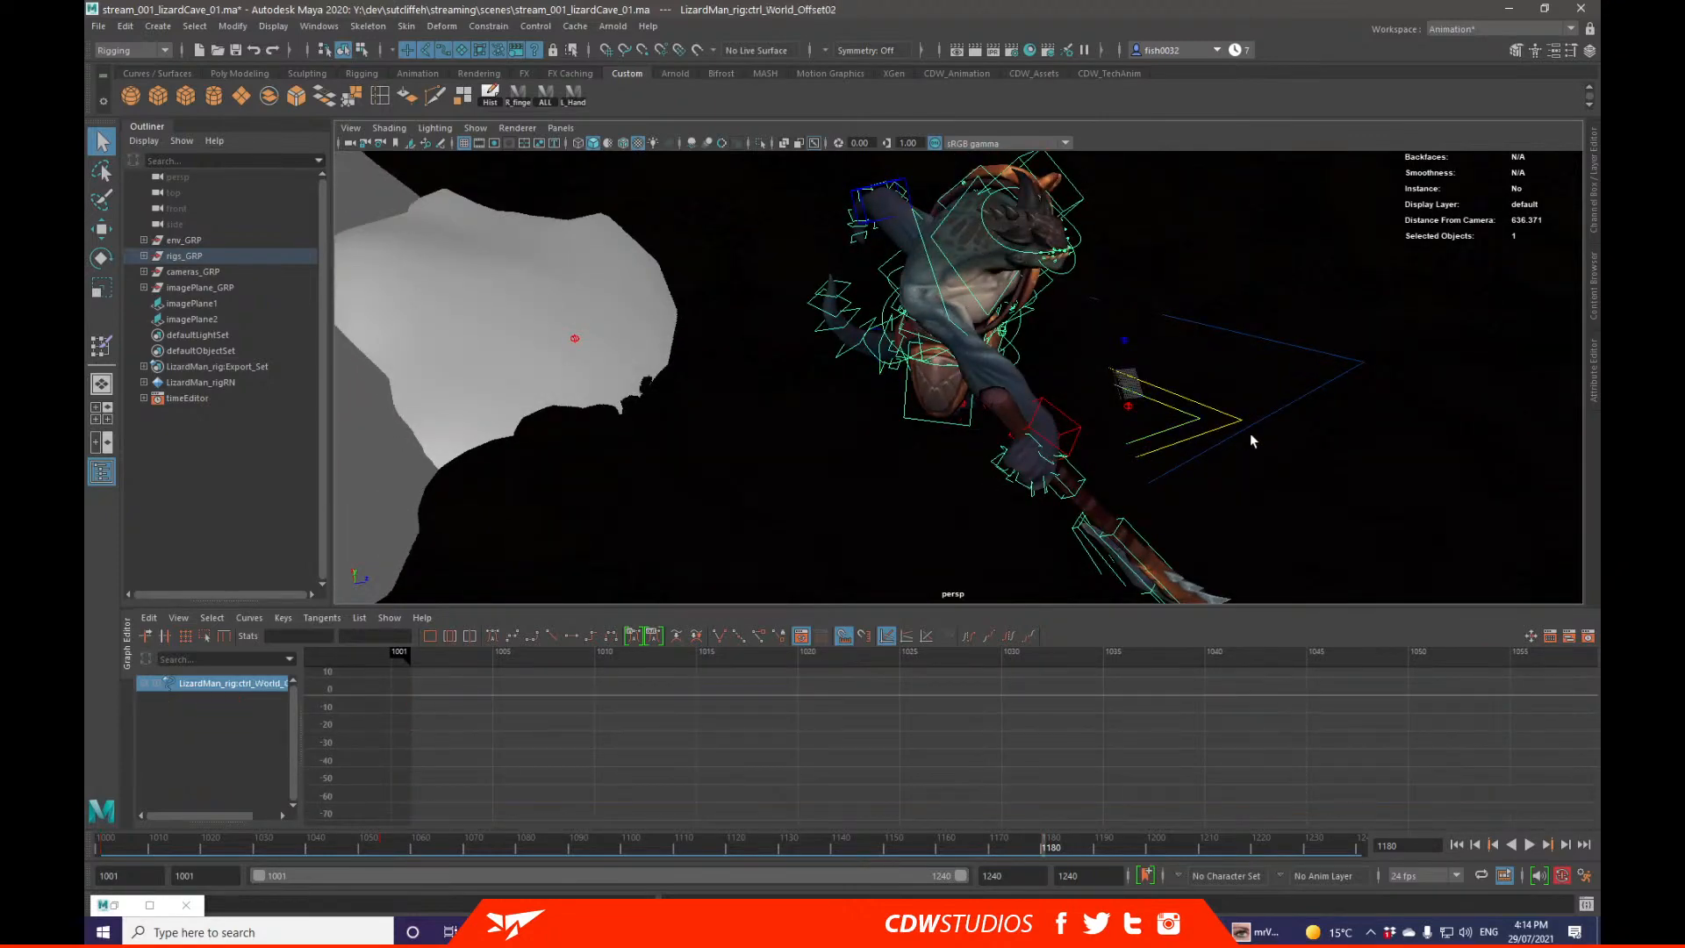
key("ctrl+a")
key("ctrl+a")
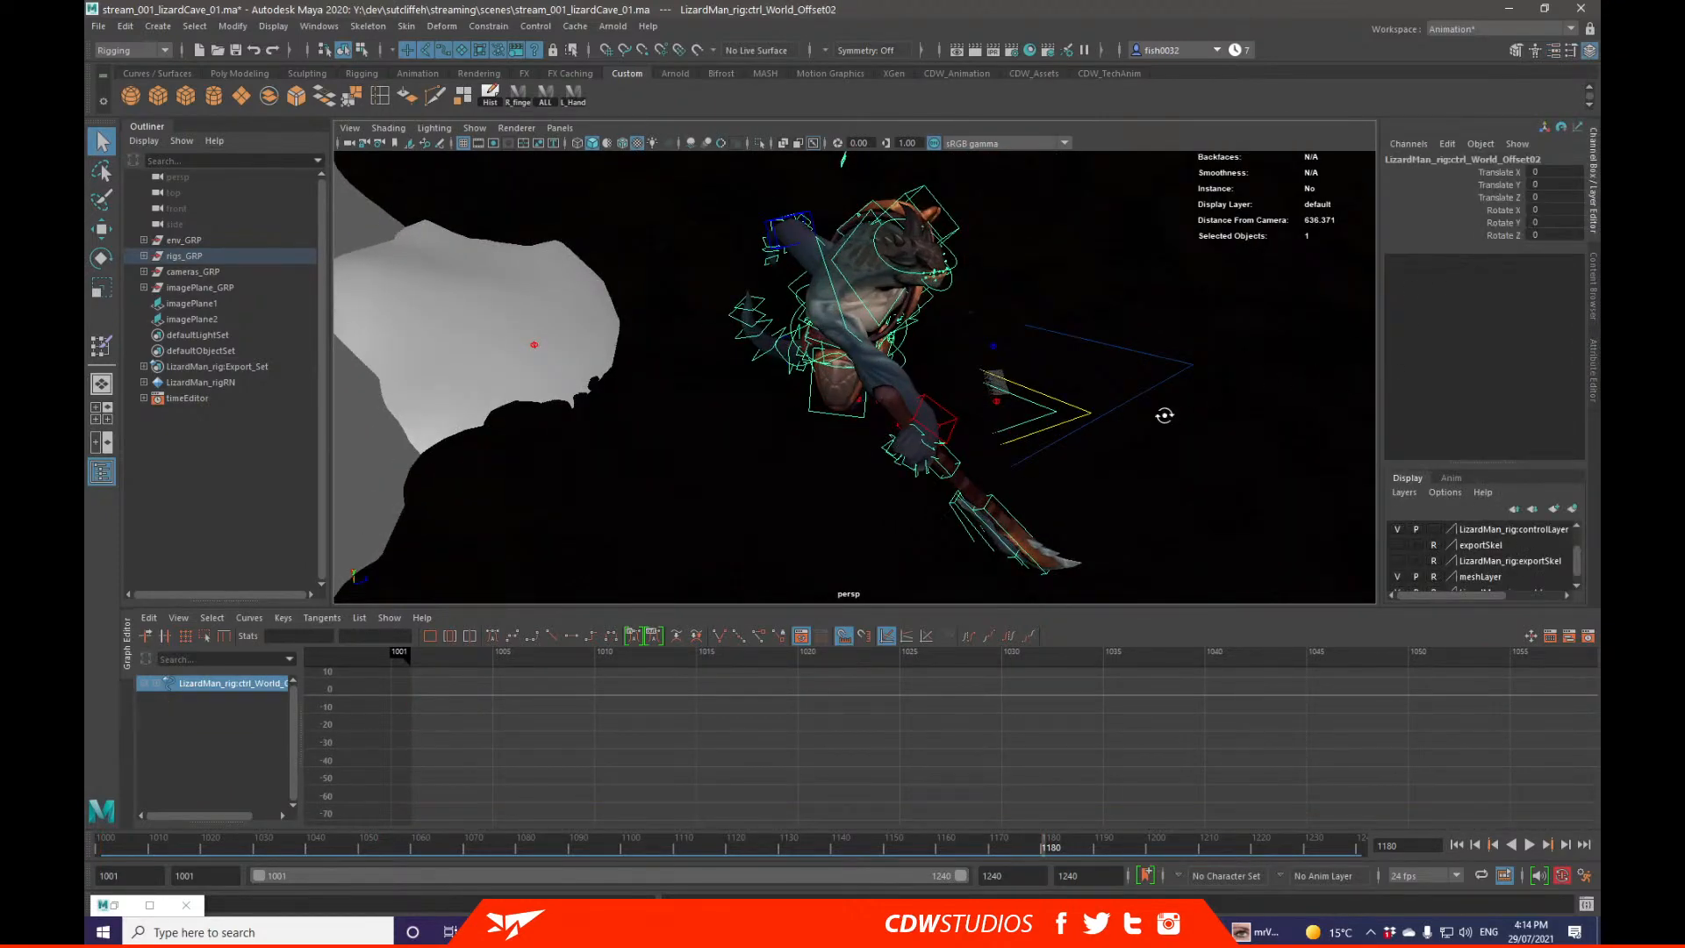
left_click_drag(1164, 415, 1151, 435, "alt")
left_click(1087, 434)
right_click_drag(1085, 435, 995, 432, "alt")
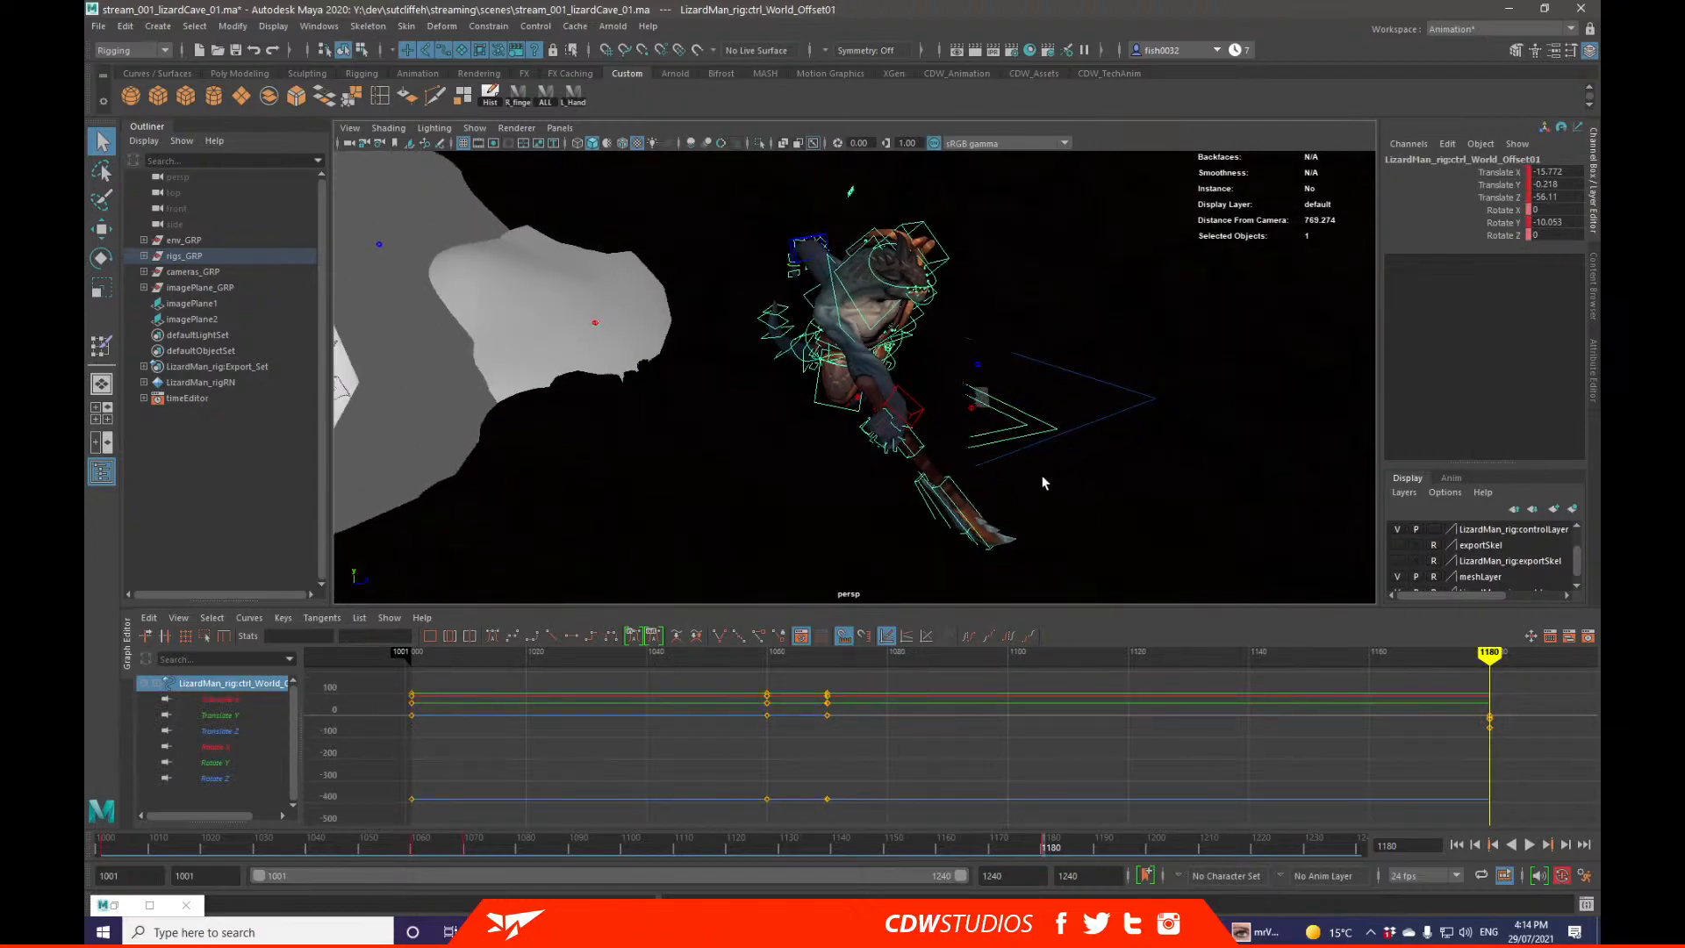
key("w")
left_click_drag(1009, 410, 1078, 425)
left_click_drag(1078, 425, 929, 393, "alt")
Step: Select the lizard's ctrl_COG control and reposition the body at frame 1180, checking it from several sides
key("q")
left_click(962, 393)
key("w")
left_click_drag(996, 496, 762, 516, "alt")
key("q")
left_click_drag(912, 380, 988, 380, "alt")
left_click(895, 409)
key("w")
left_click(982, 309)
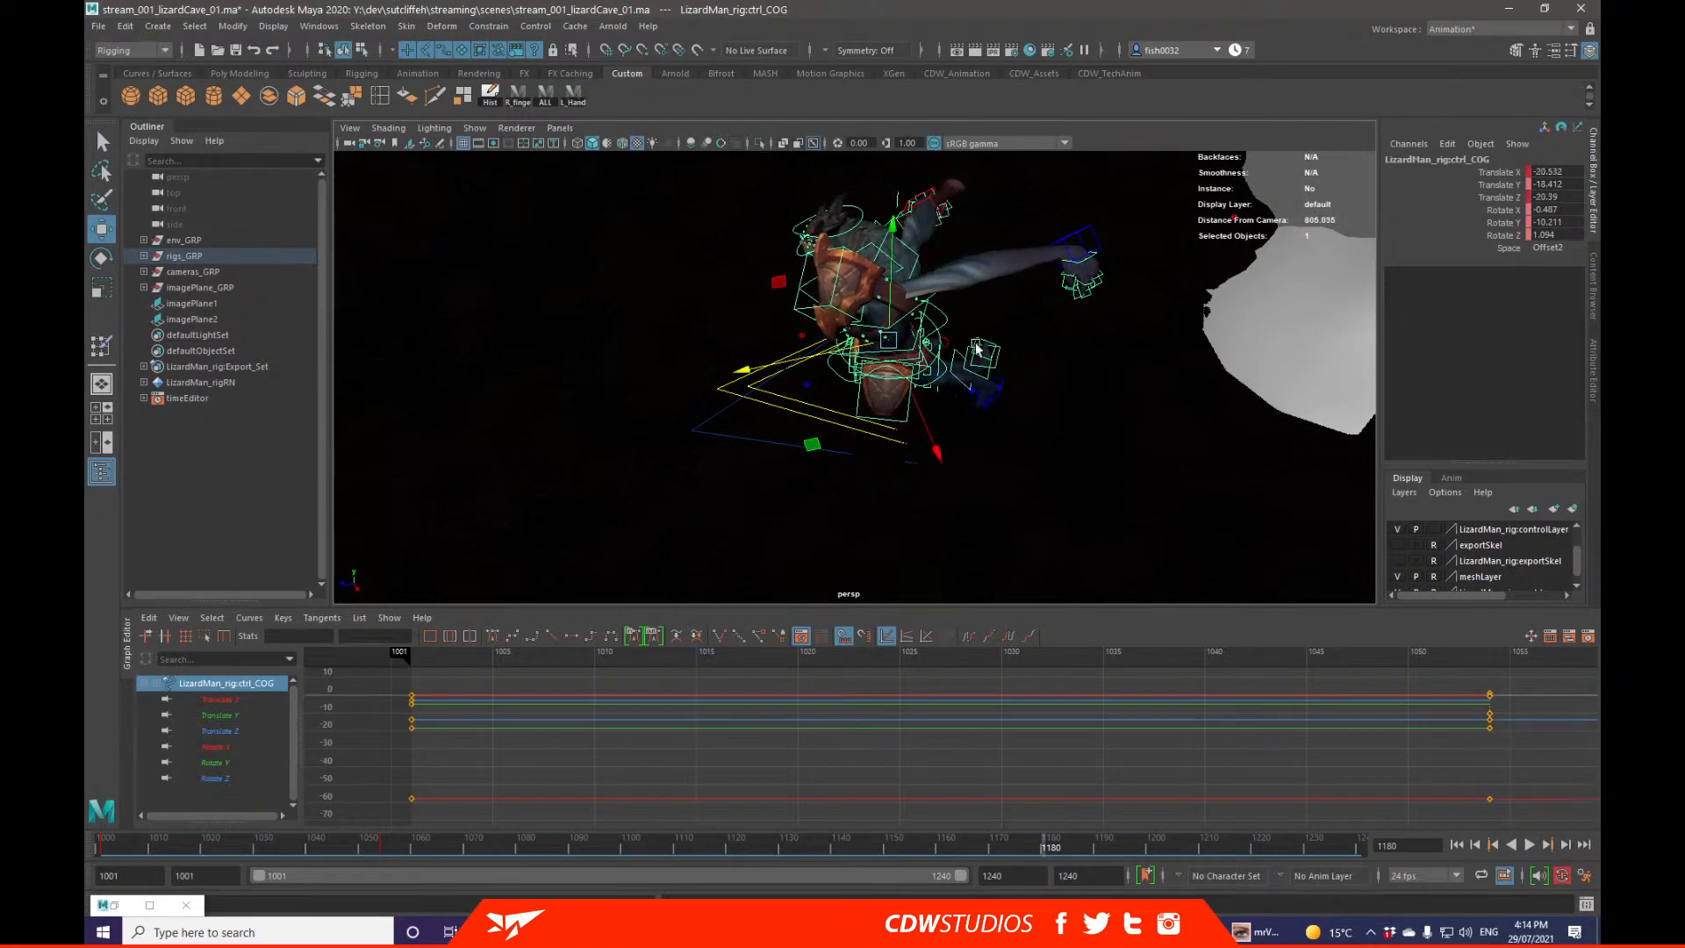
Step: Try to move the left wrist IK control closer to the body at frame 1180, and undo the recent changes
left_click(1059, 283)
left_click(1063, 256)
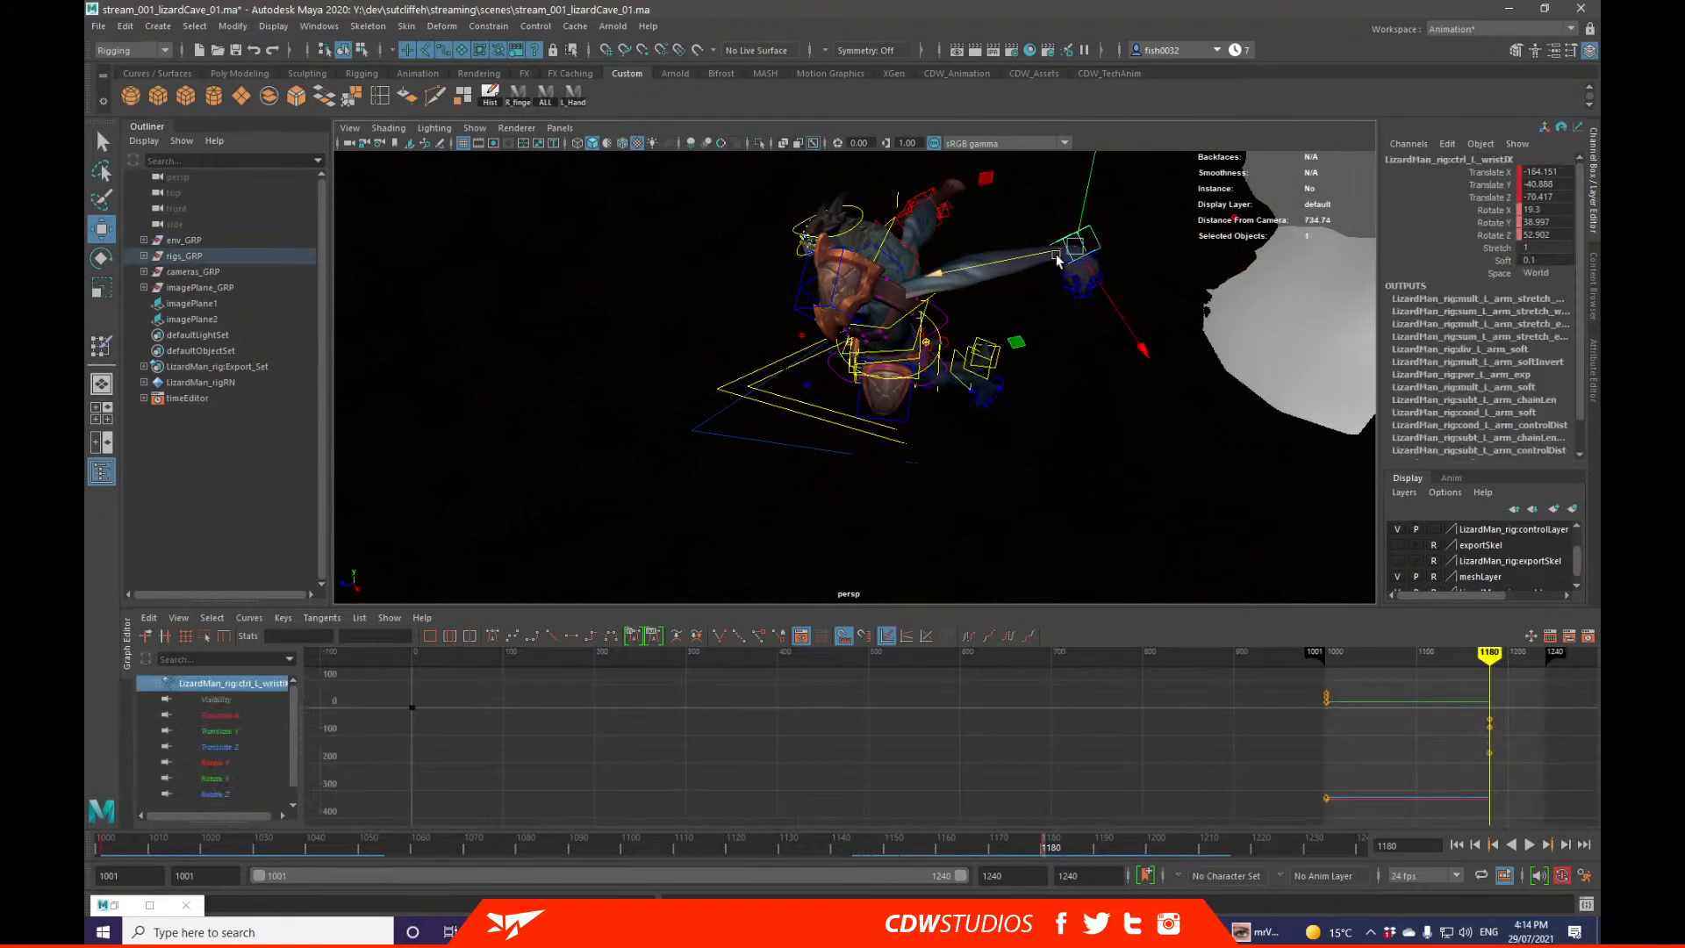
left_click_drag(1073, 249, 1024, 254)
key("q")
left_click(926, 224)
key("ctrl+z")
key("ctrl+z")
key("ctrl+z")
key("ctrl+z")
key("ctrl+z")
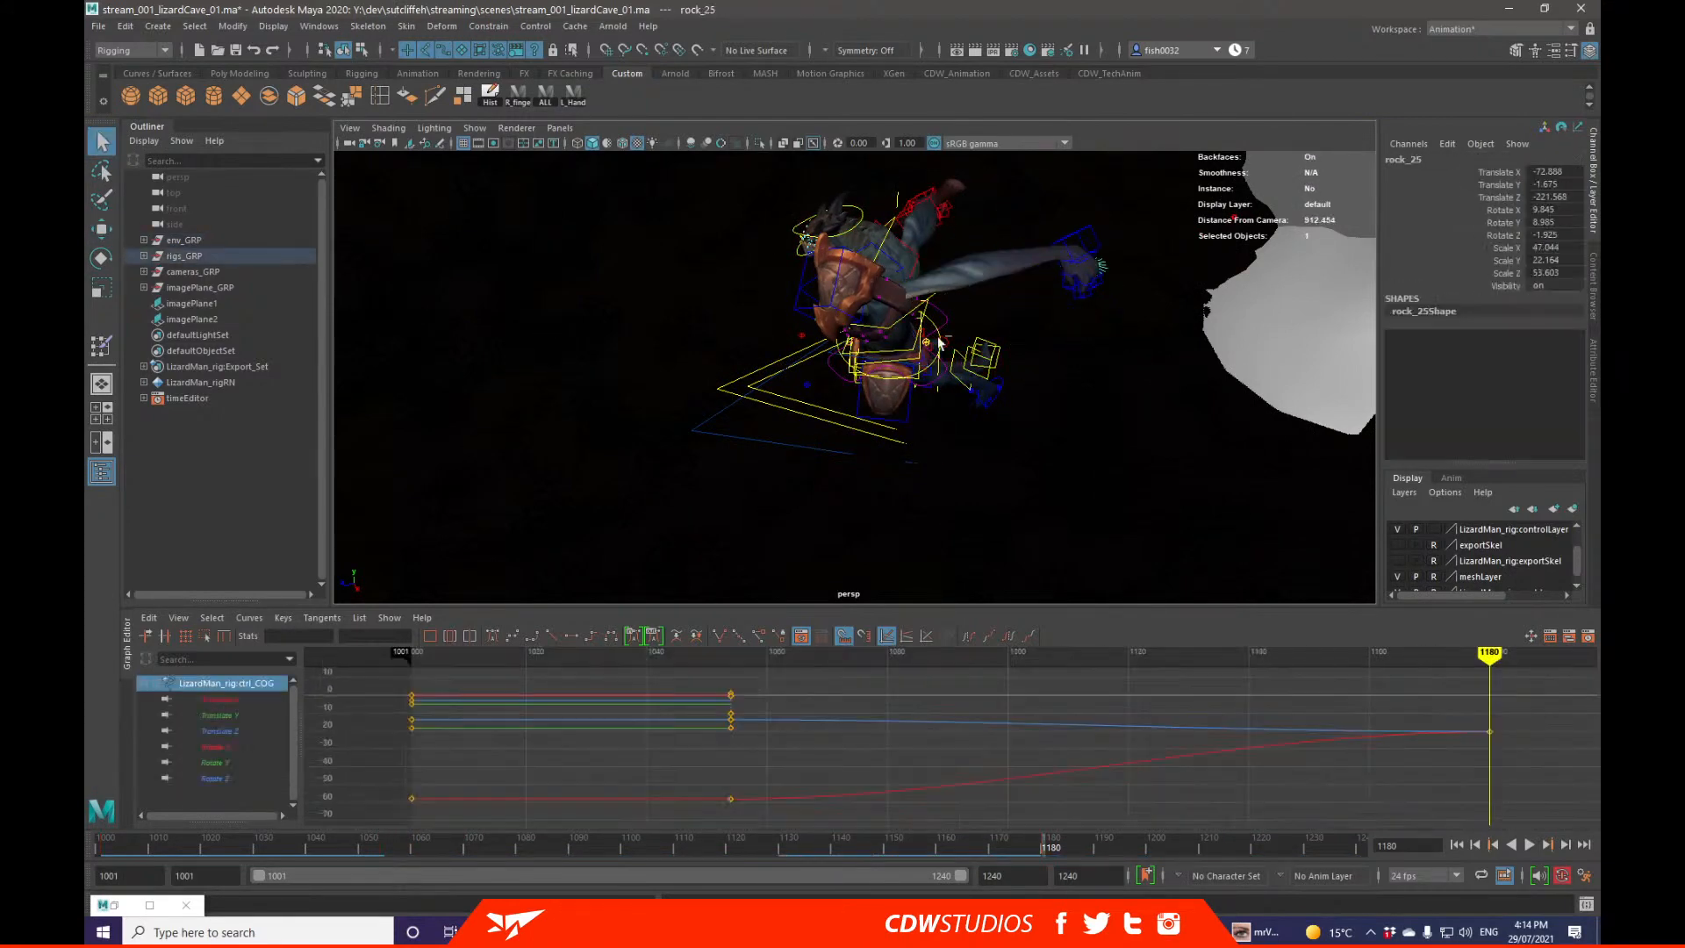
Step: Move the lizard's ctrl_World_Offset01 control at frame 1180 to about Translate X -36.54 and Translate Z 16.987
left_click(858, 431)
key("w")
left_click_drag(835, 383, 823, 387)
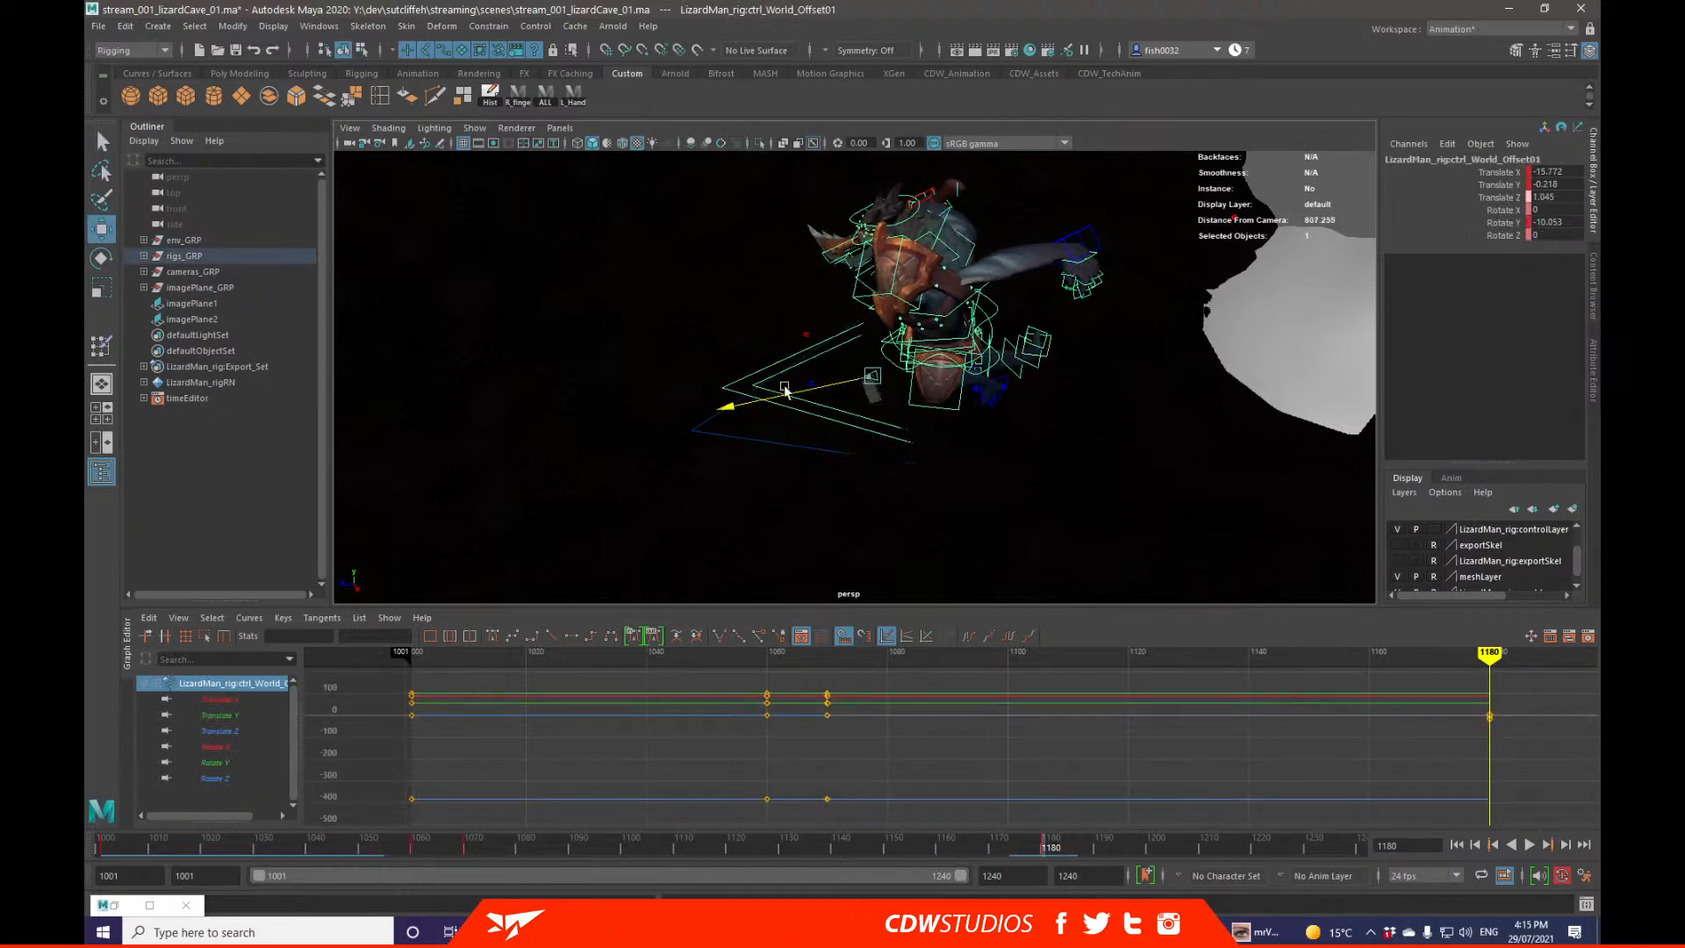
left_click_drag(908, 483, 966, 488, "alt")
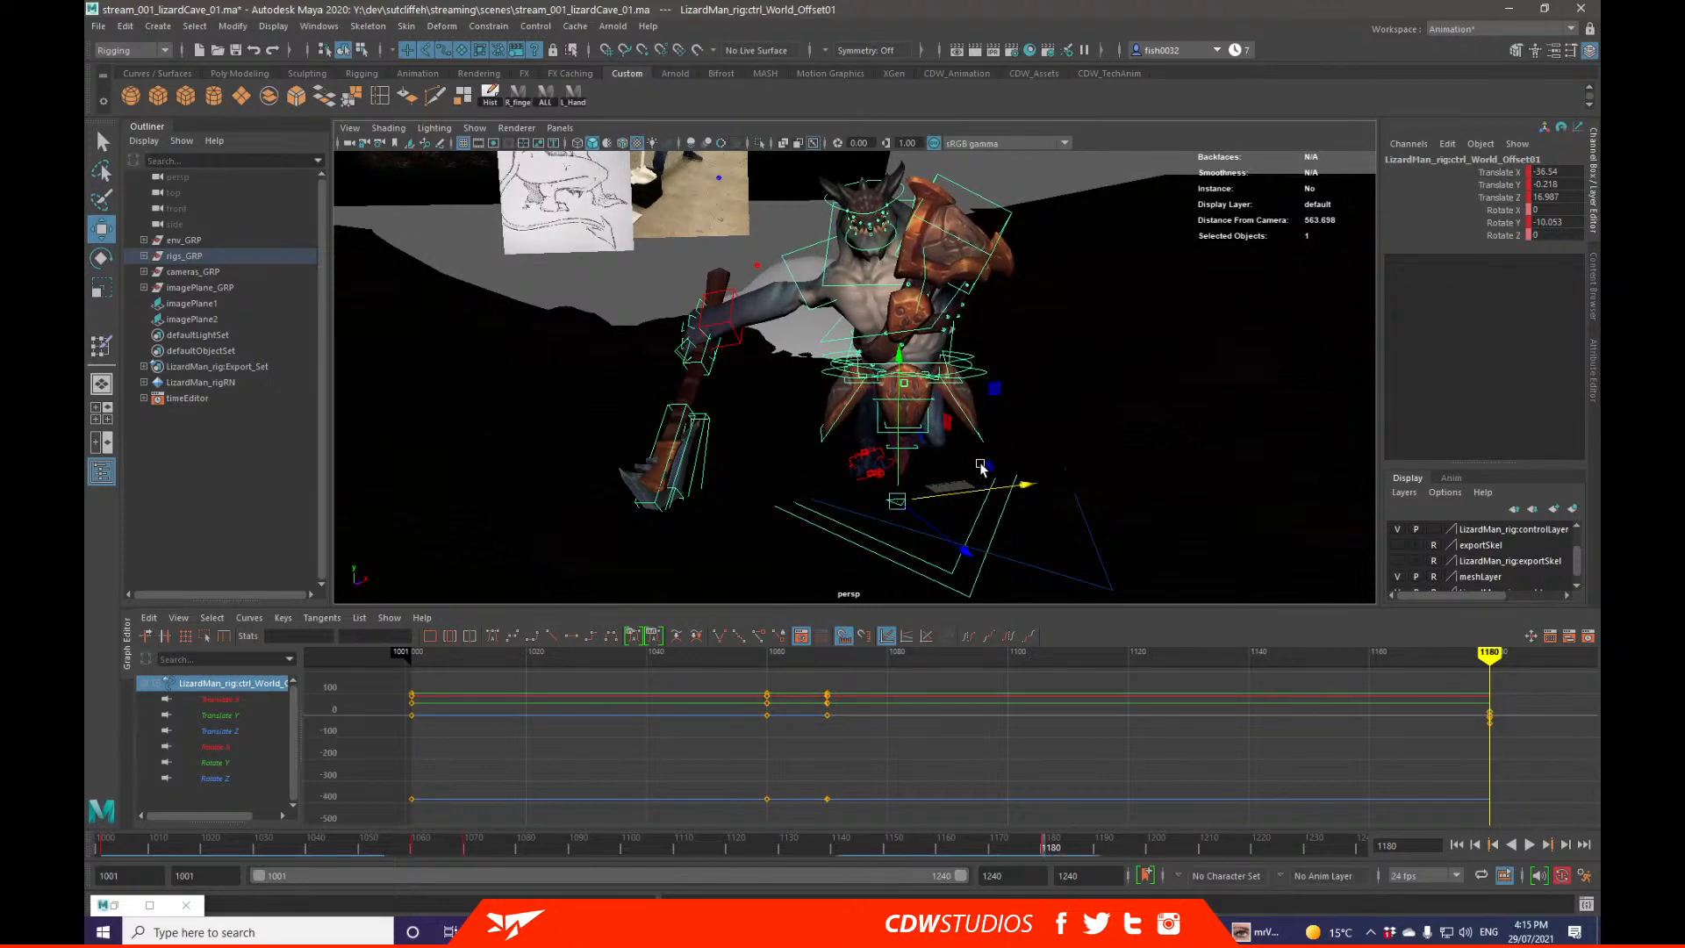
Step: Examine the actor's stance and weapon grip in the reference footage beside the creature sketch
left_click_drag(1011, 287, 873, 346, "alt")
key("q")
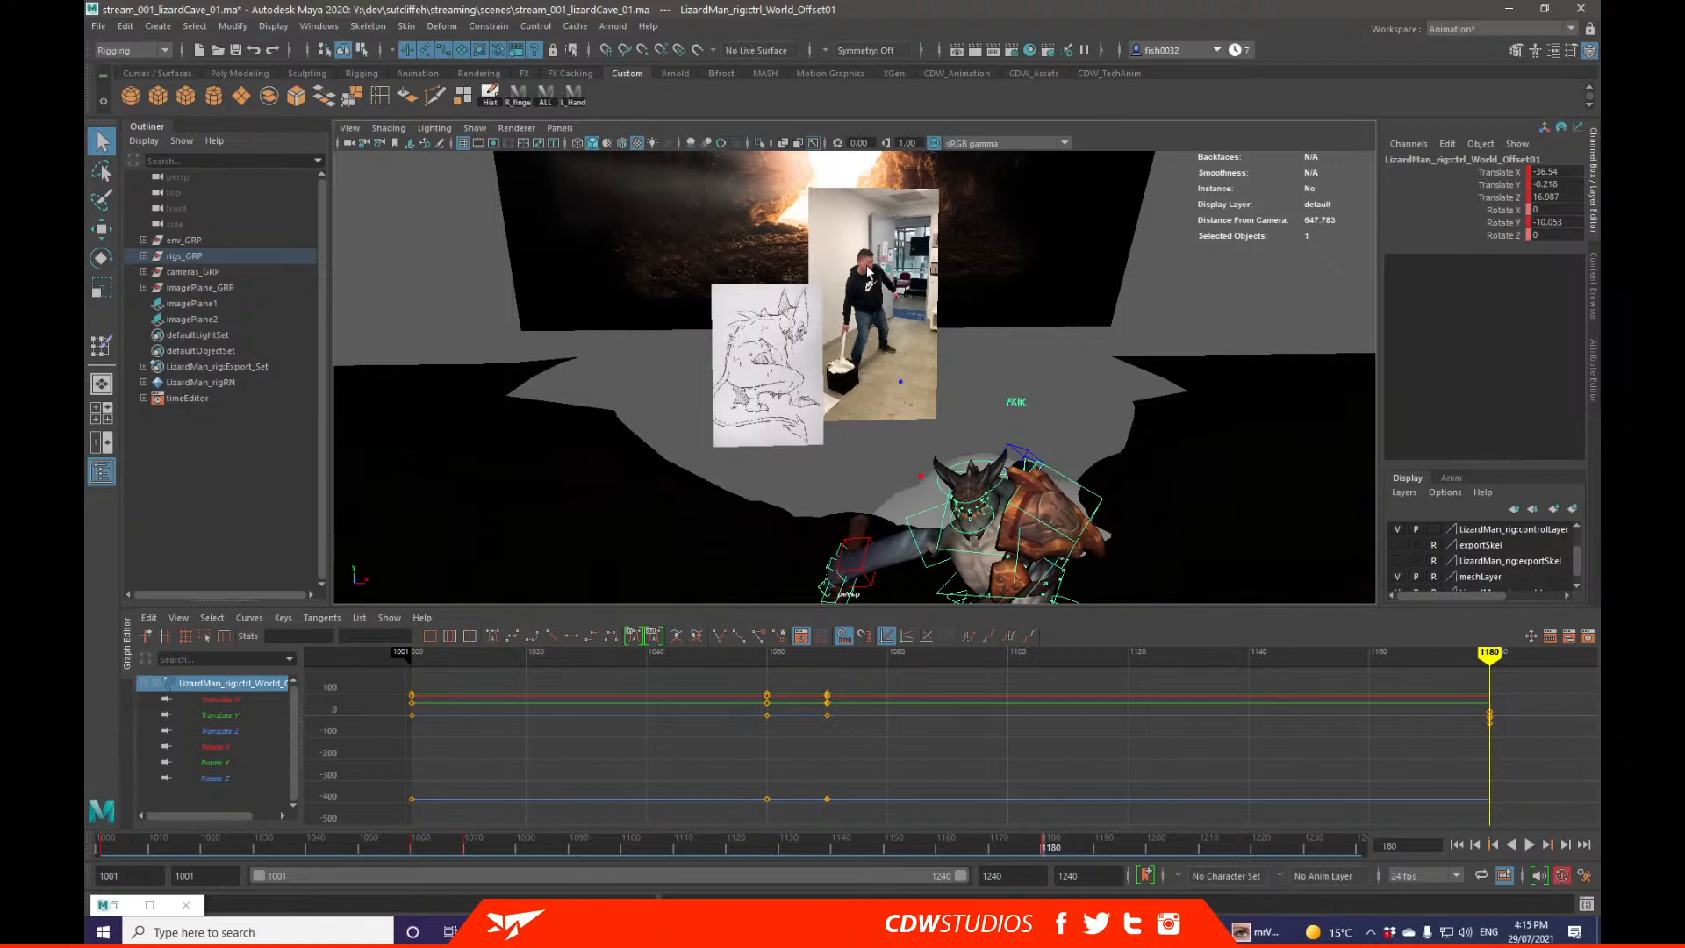
right_click_drag(867, 265, 945, 378, "alt")
middle_click_drag(945, 377, 944, 463, "alt")
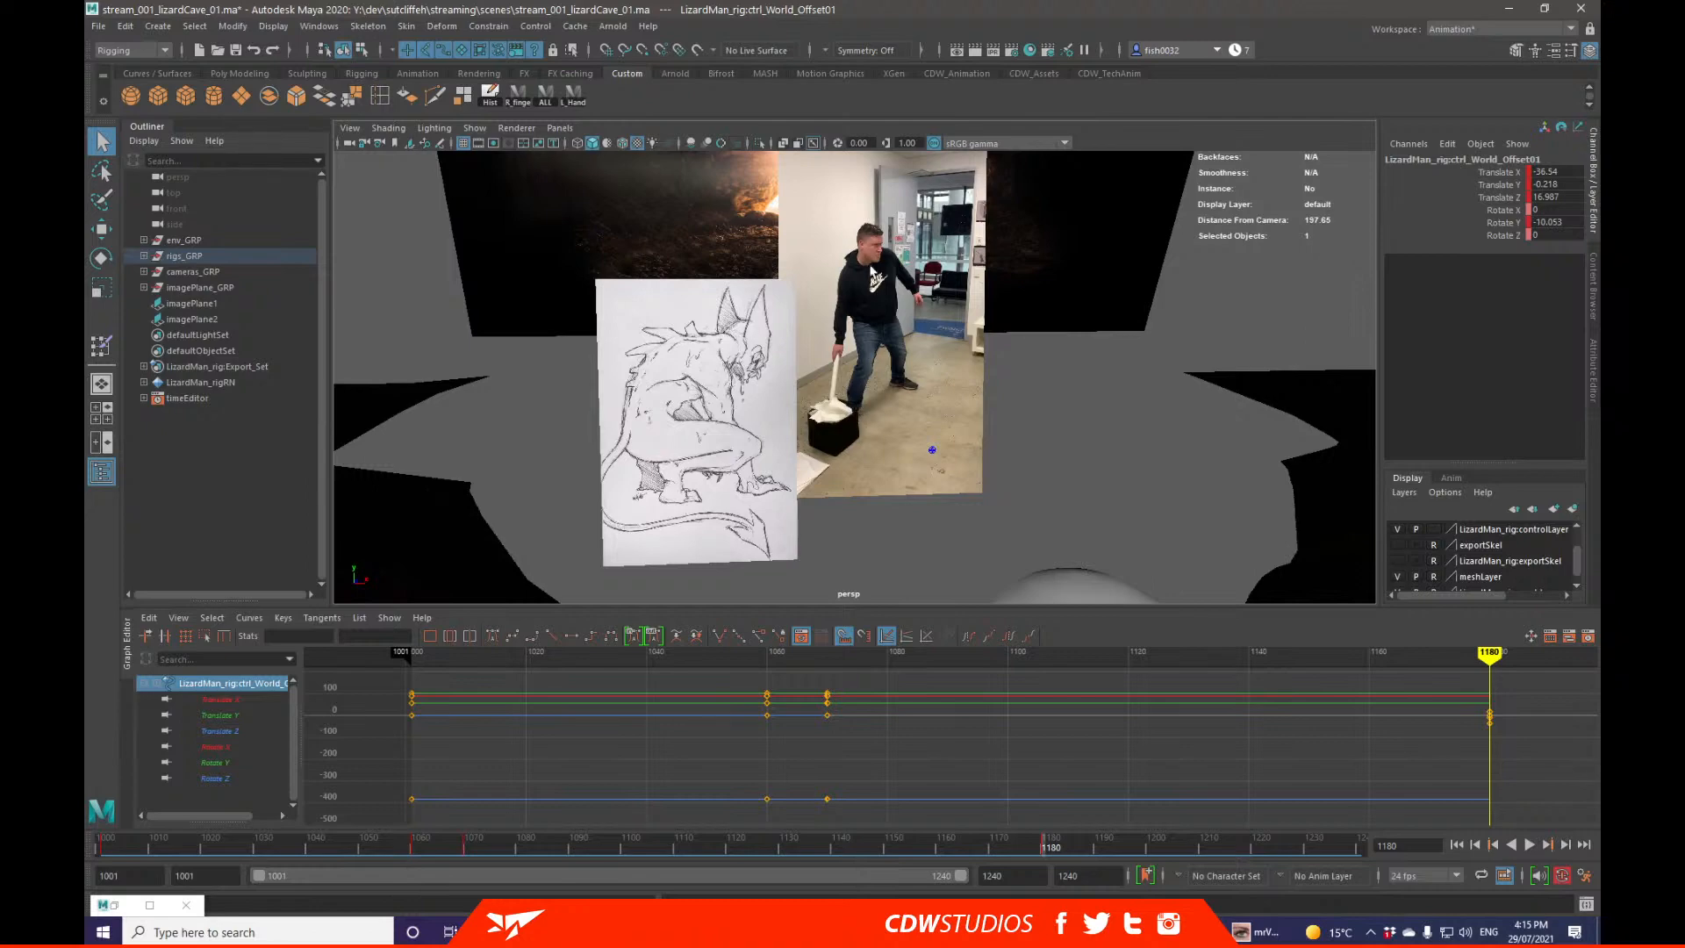
left_click(263, 930)
type("ep")
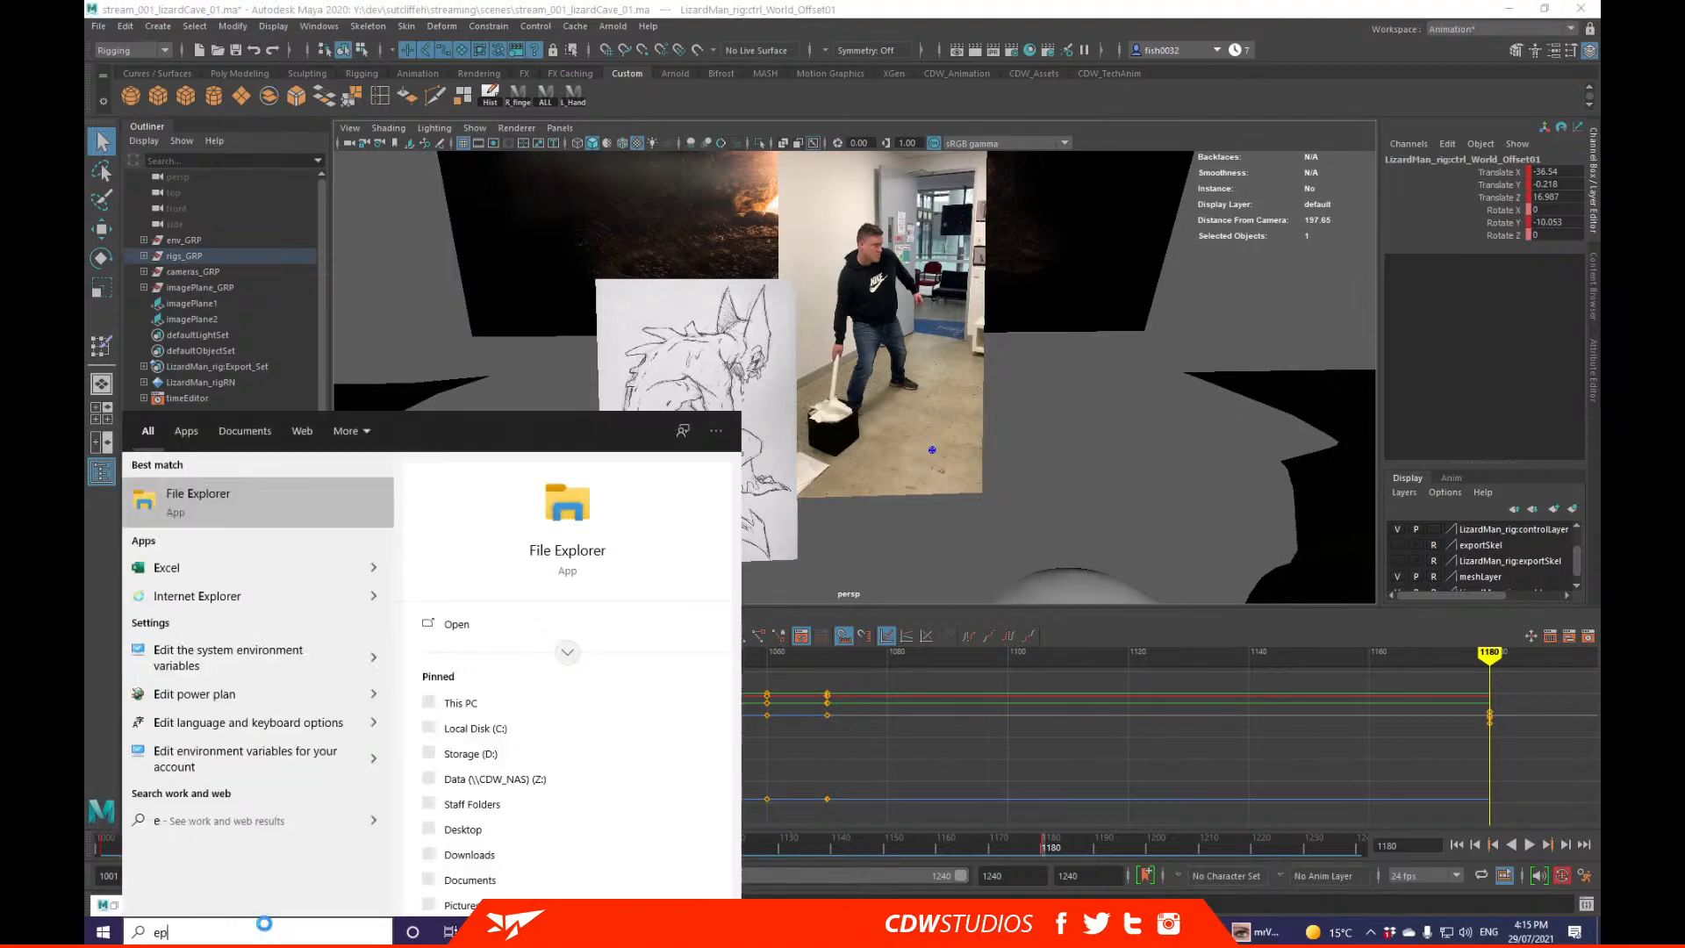
key("BackSpace")
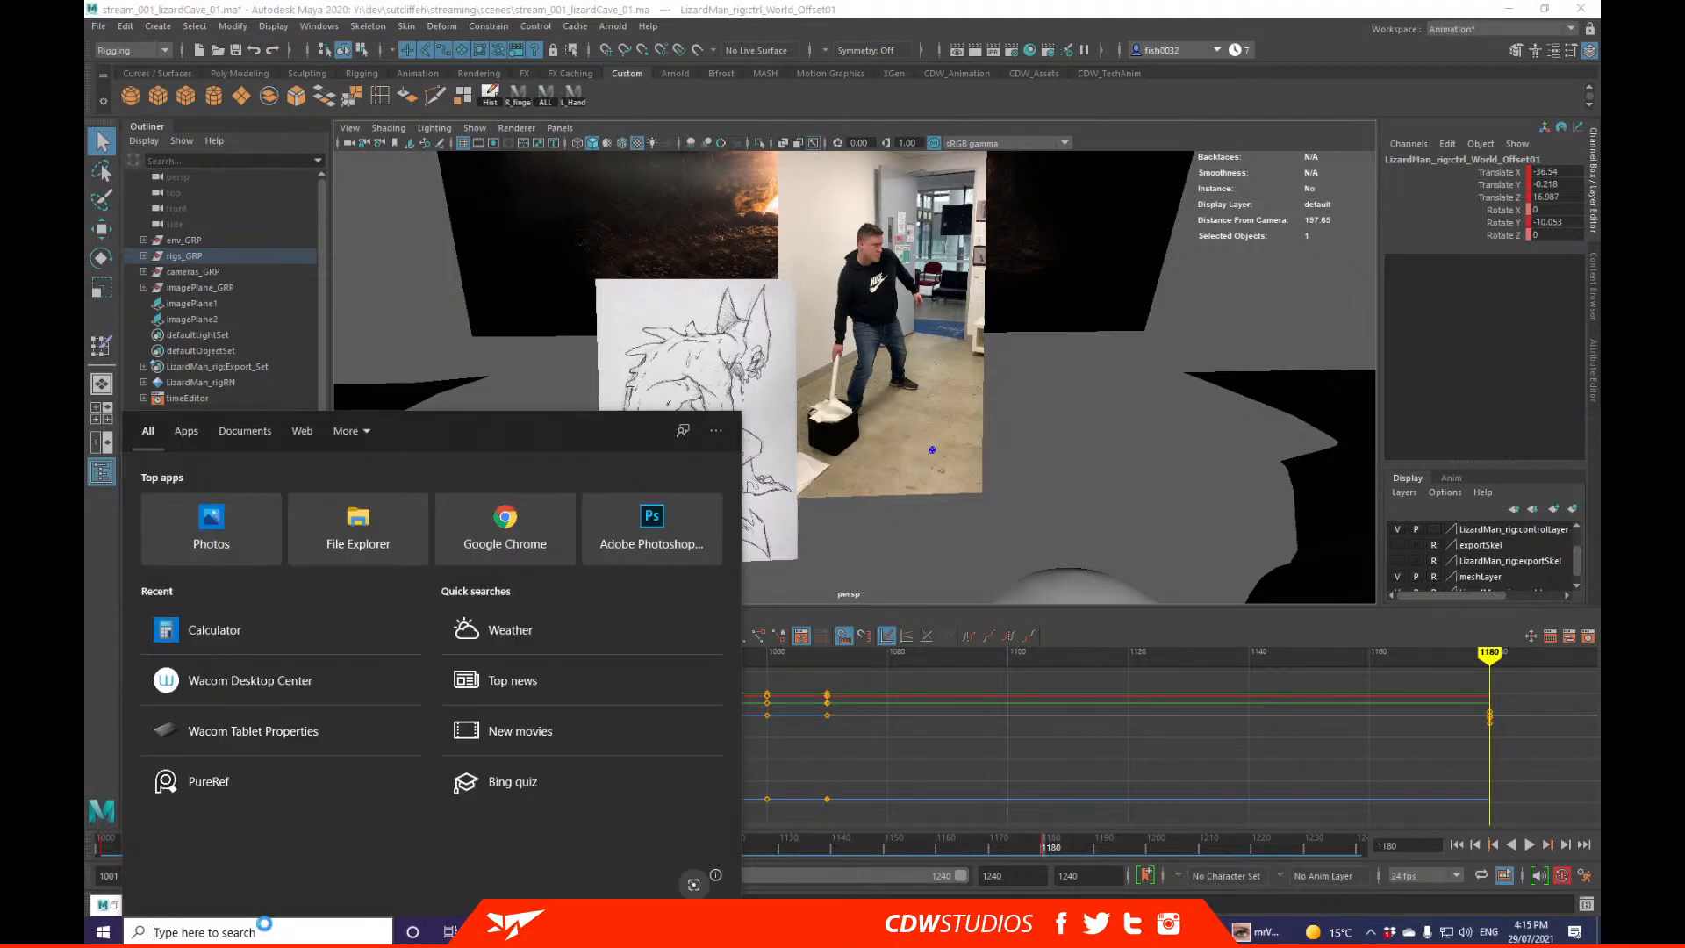
right_click_drag(970, 517, 827, 395, "alt")
middle_click_drag(827, 395, 896, 464, "alt")
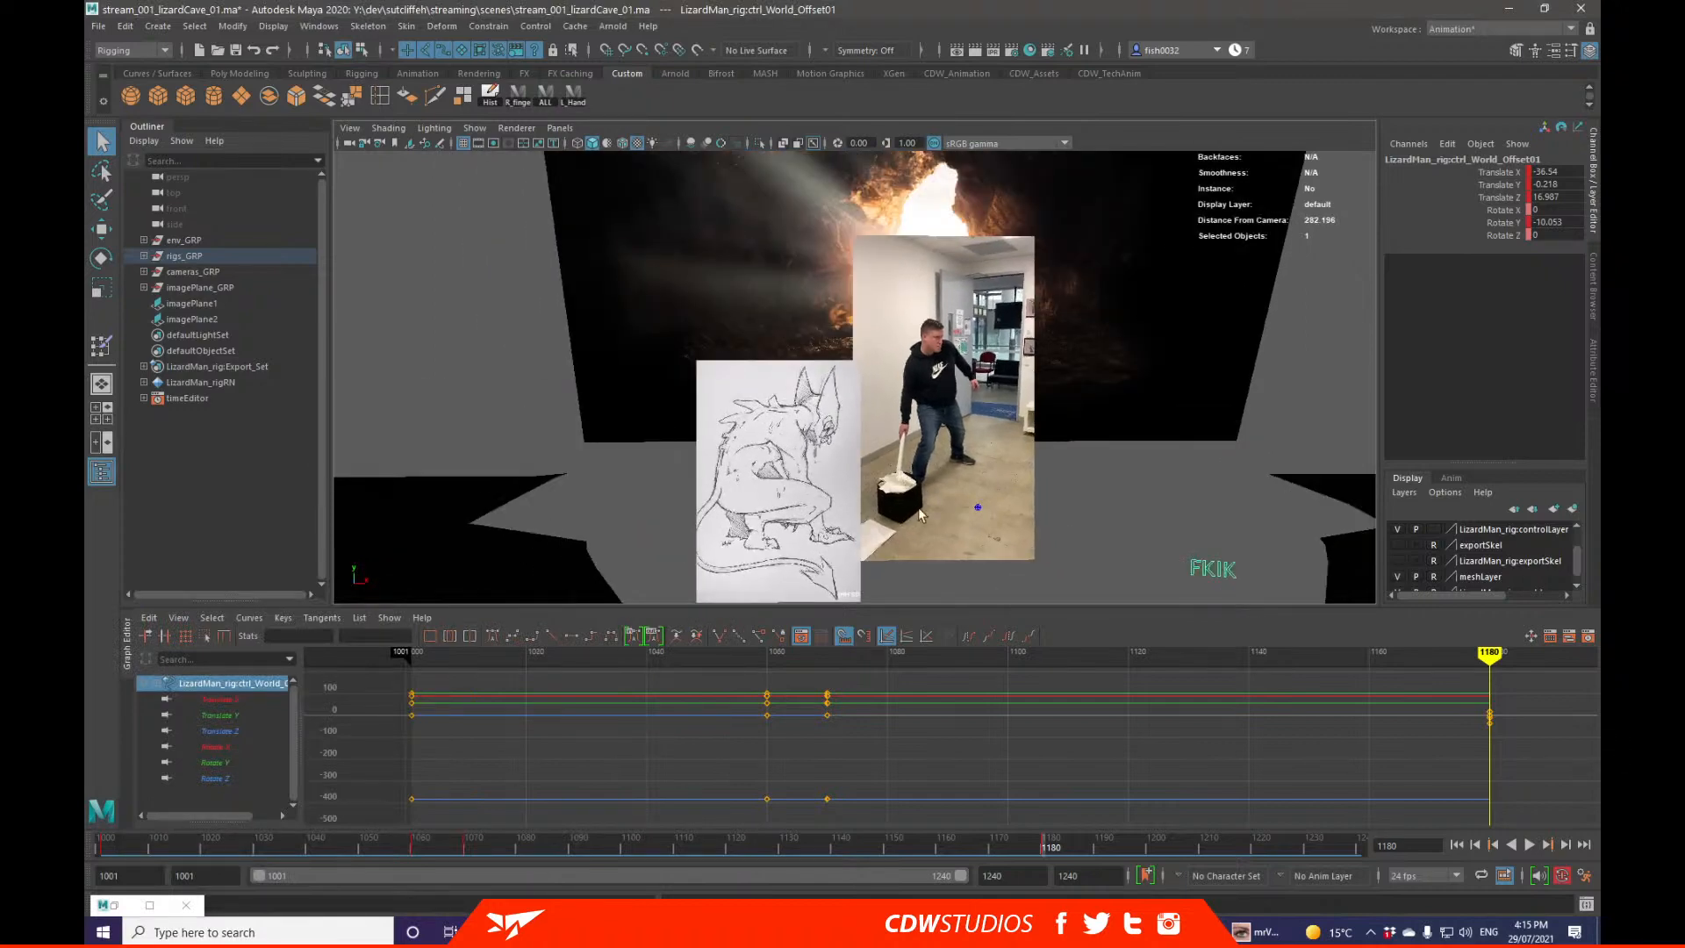
Step: Play and scrub the reference footage past frame 1180 to compare the actor's motion with the lizard's pose
left_click_drag(954, 545, 913, 395, "alt")
left_click_drag(862, 309, 996, 410, "alt")
left_click(1040, 342)
key("e")
key("q")
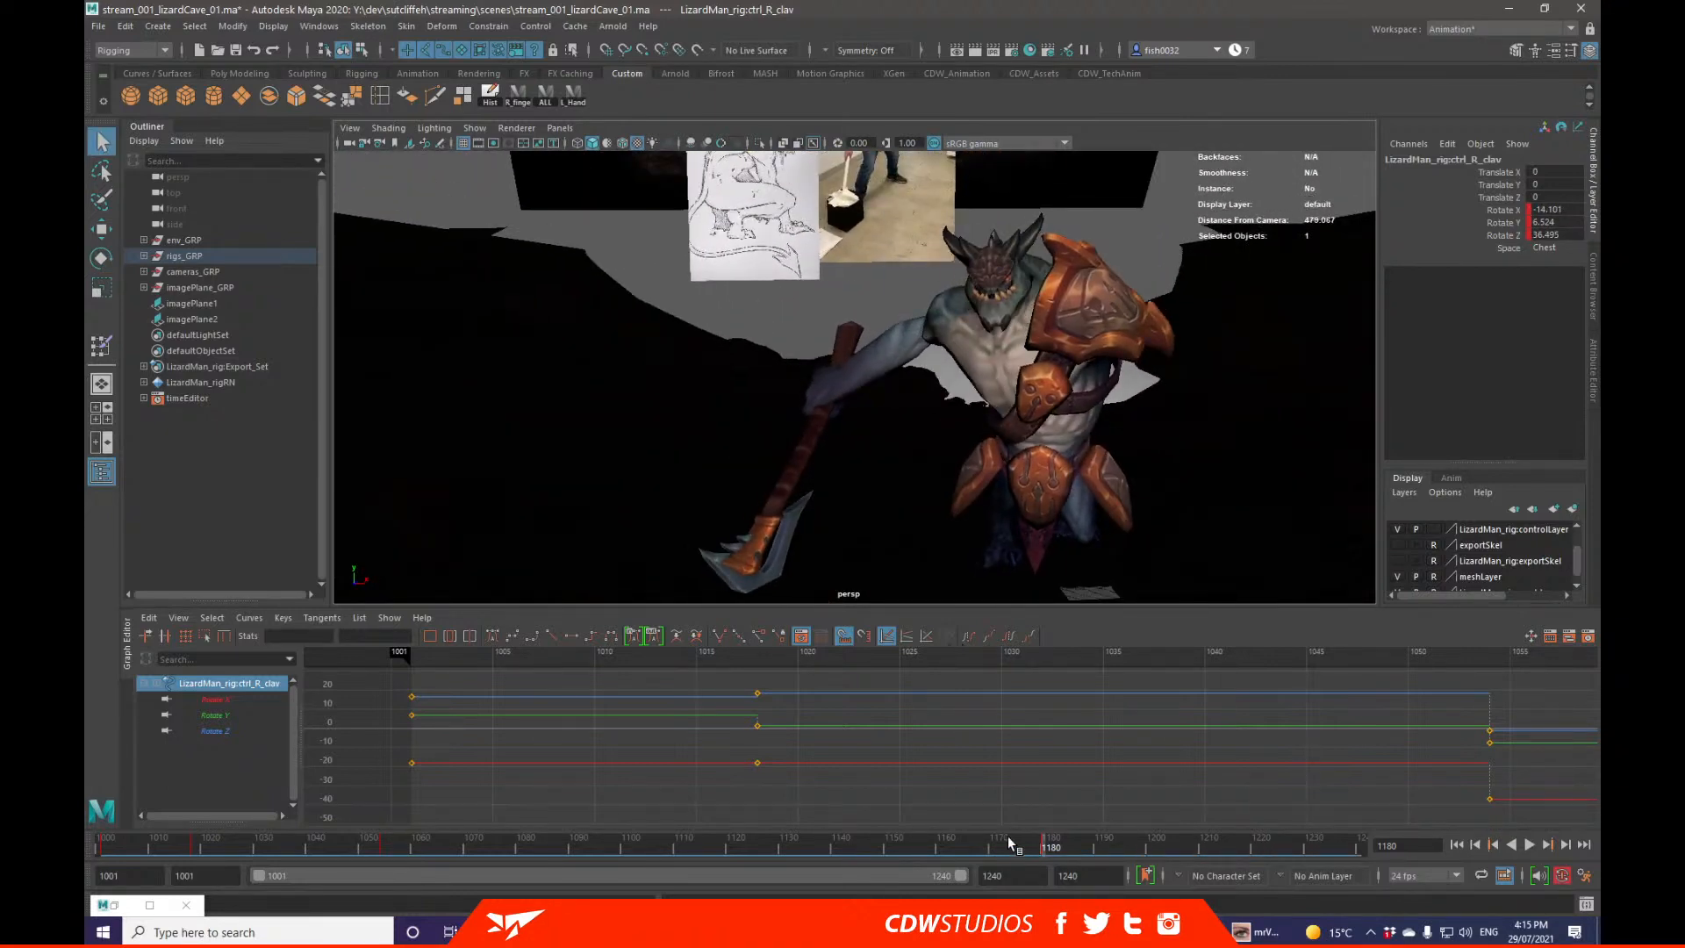
key("alt+v")
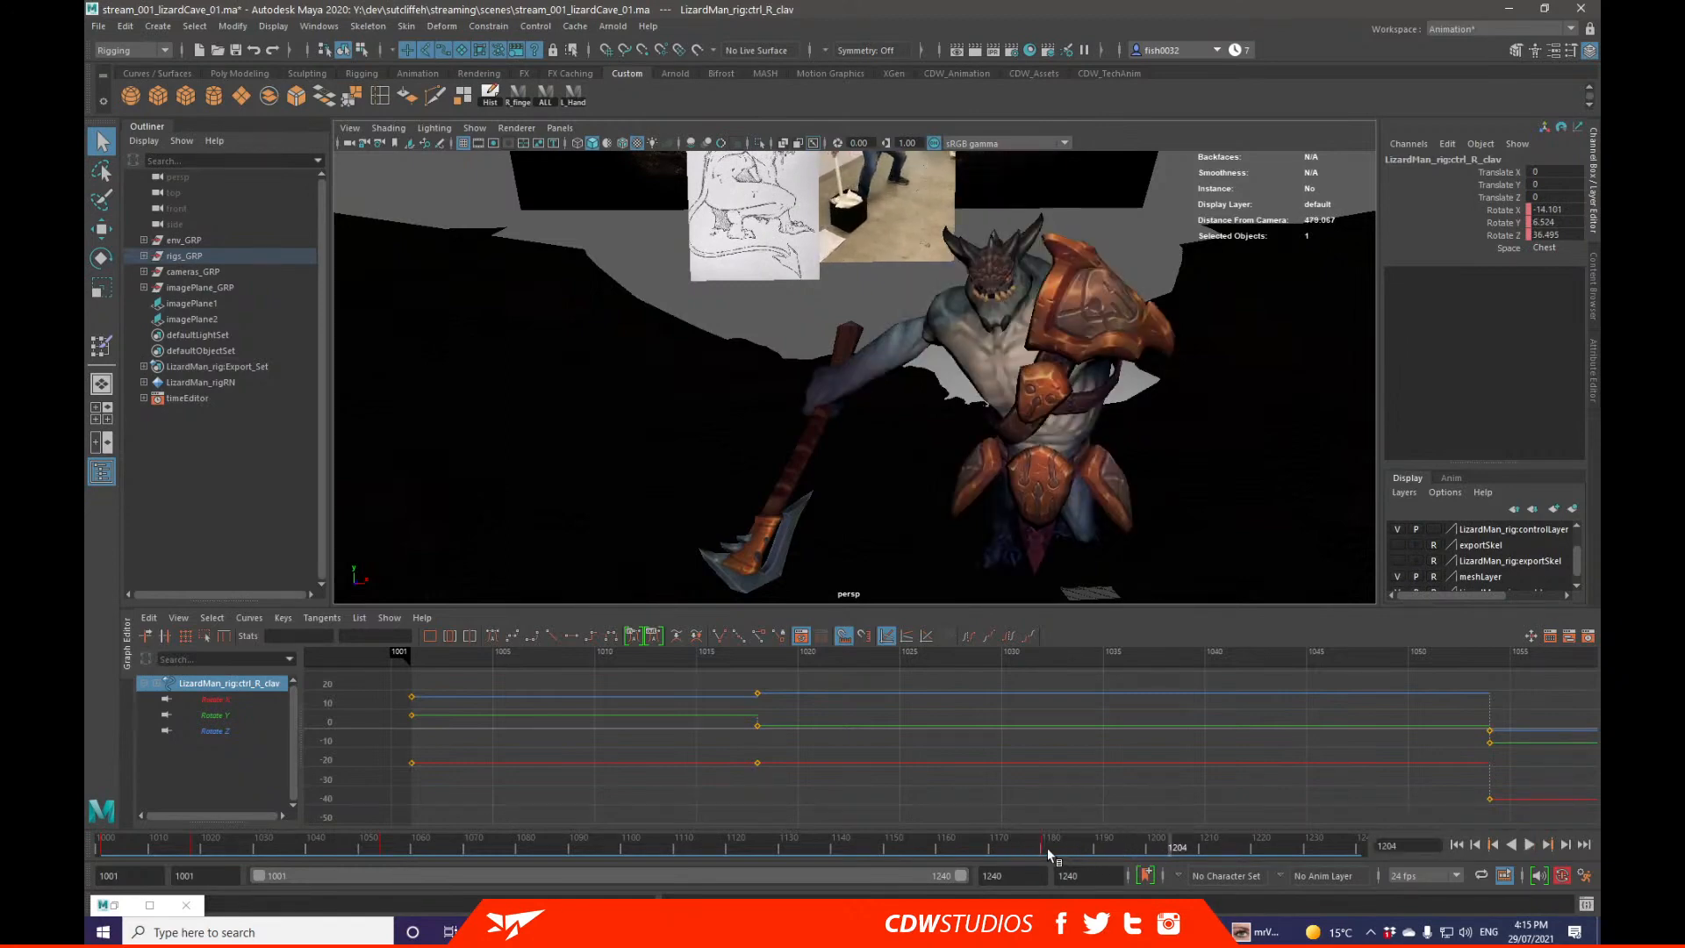
key("alt+v")
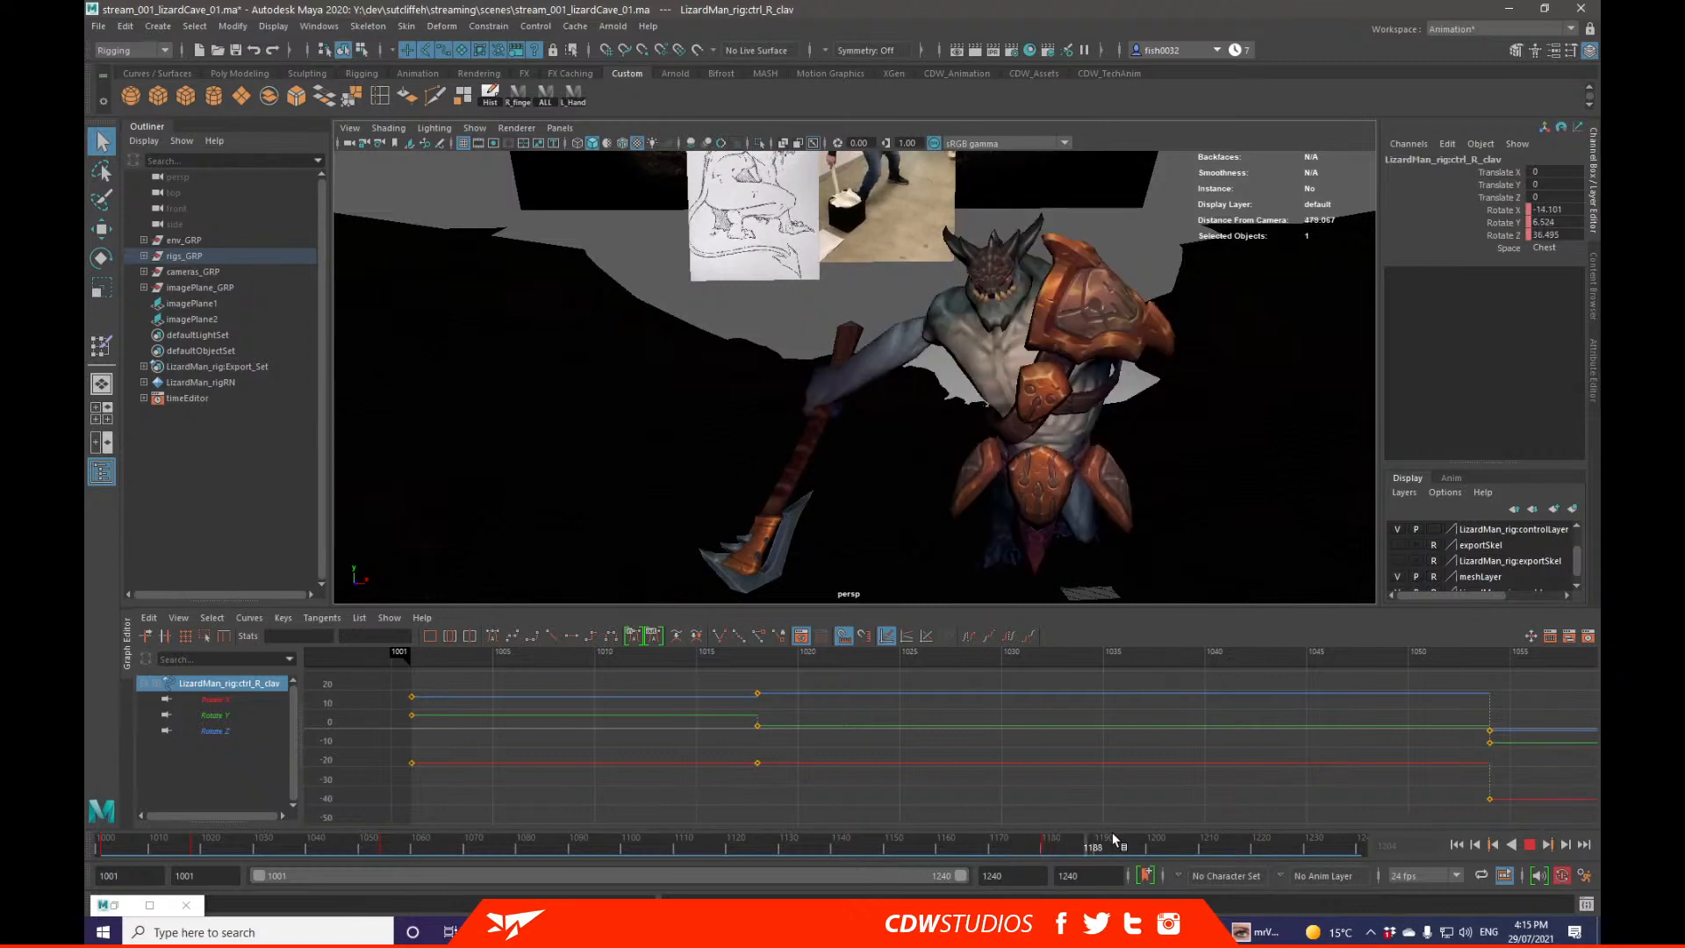
key("alt+v")
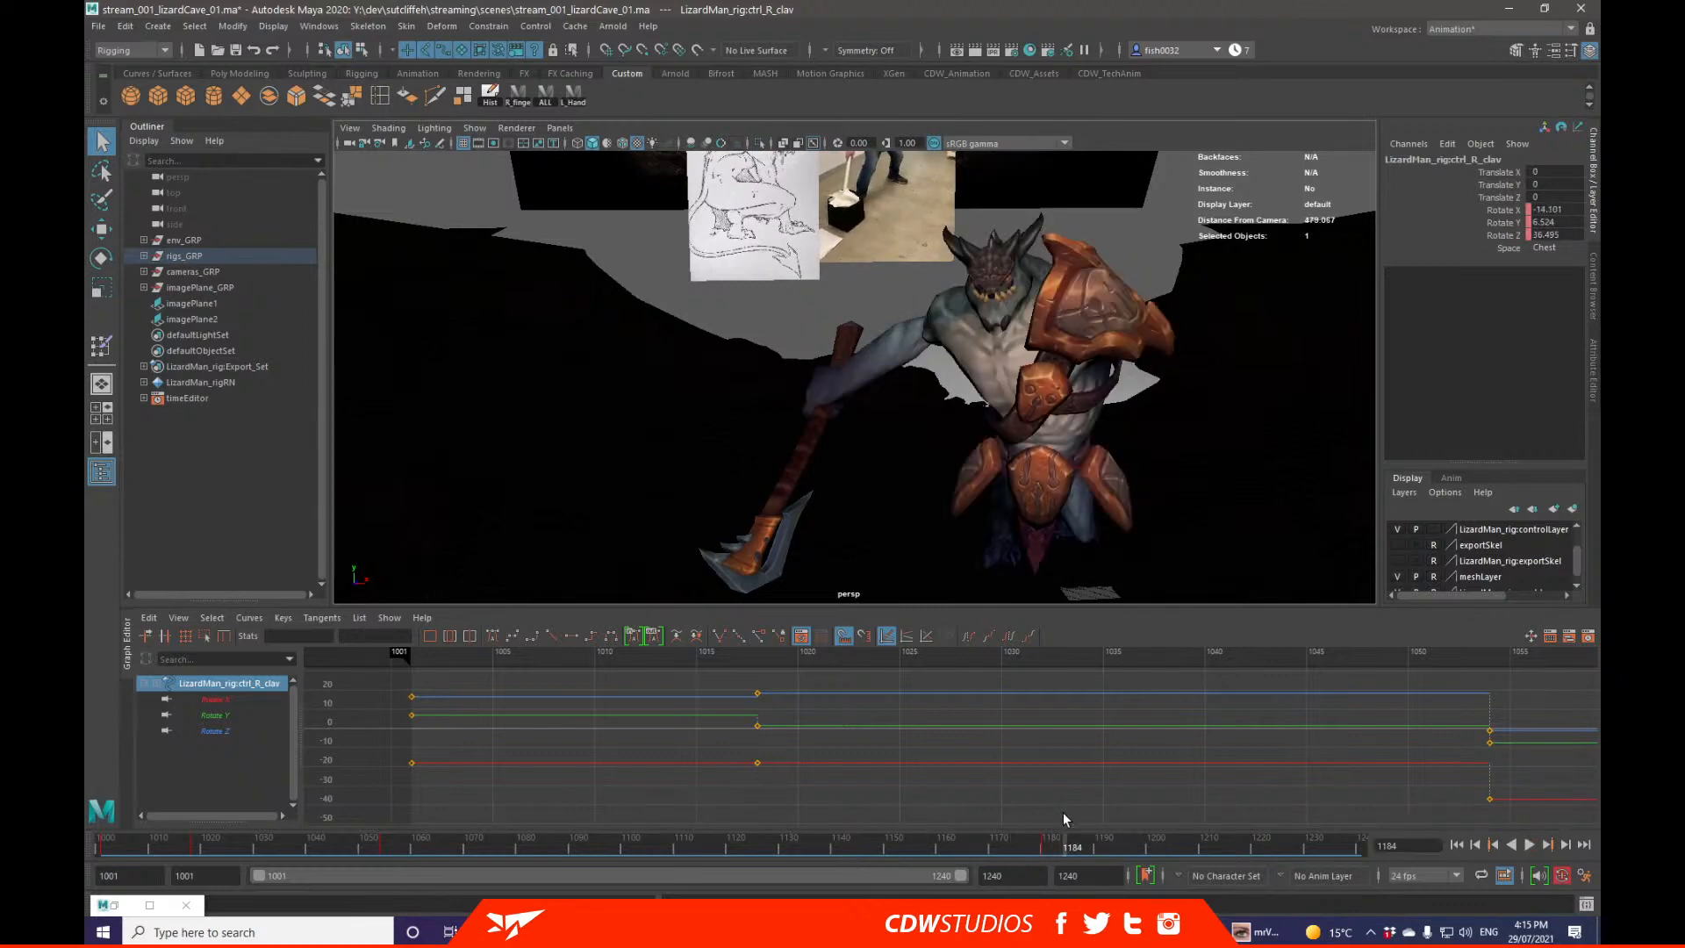
key("alt+v")
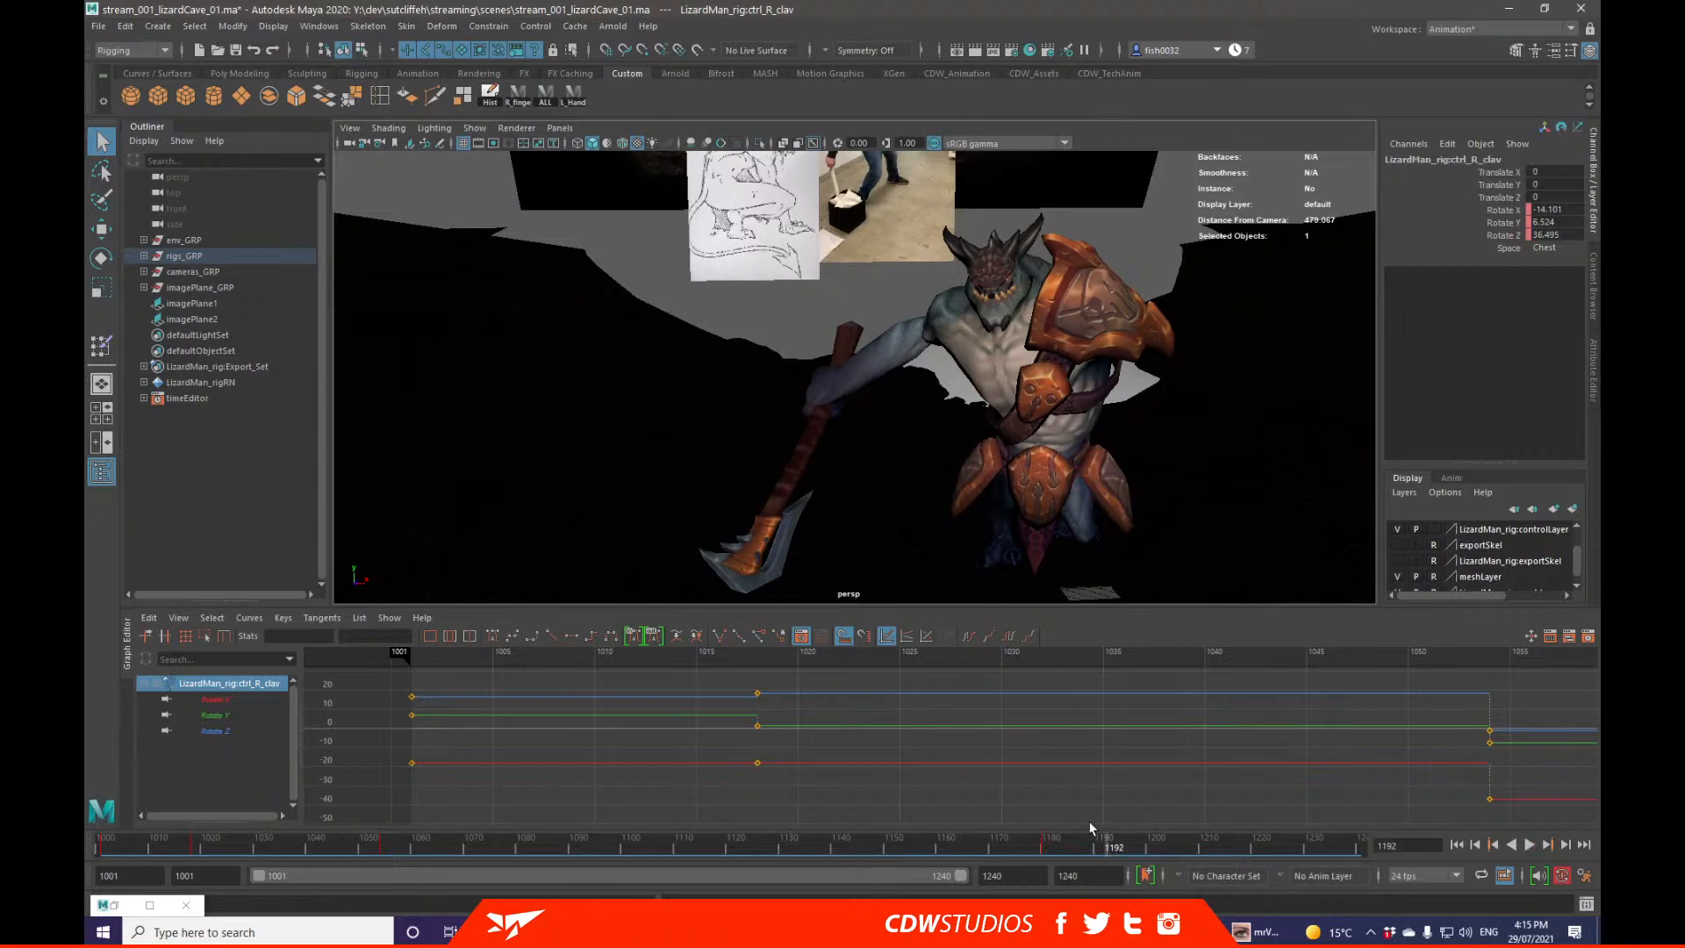
Step: Adjust the right wrist IK control at frame 1180 to about Translate X 72.286, Y -31.833 and Z 45.786 so the hand meets the weapon handle
mouse_move(773, 491)
left_mouse_down("alt")
mouse_move(888, 480)
mouse_move(864, 481)
mouse_move(835, 418)
mouse_move(782, 406)
mouse_move(781, 466)
left_mouse_up("alt")
left_click(833, 344)
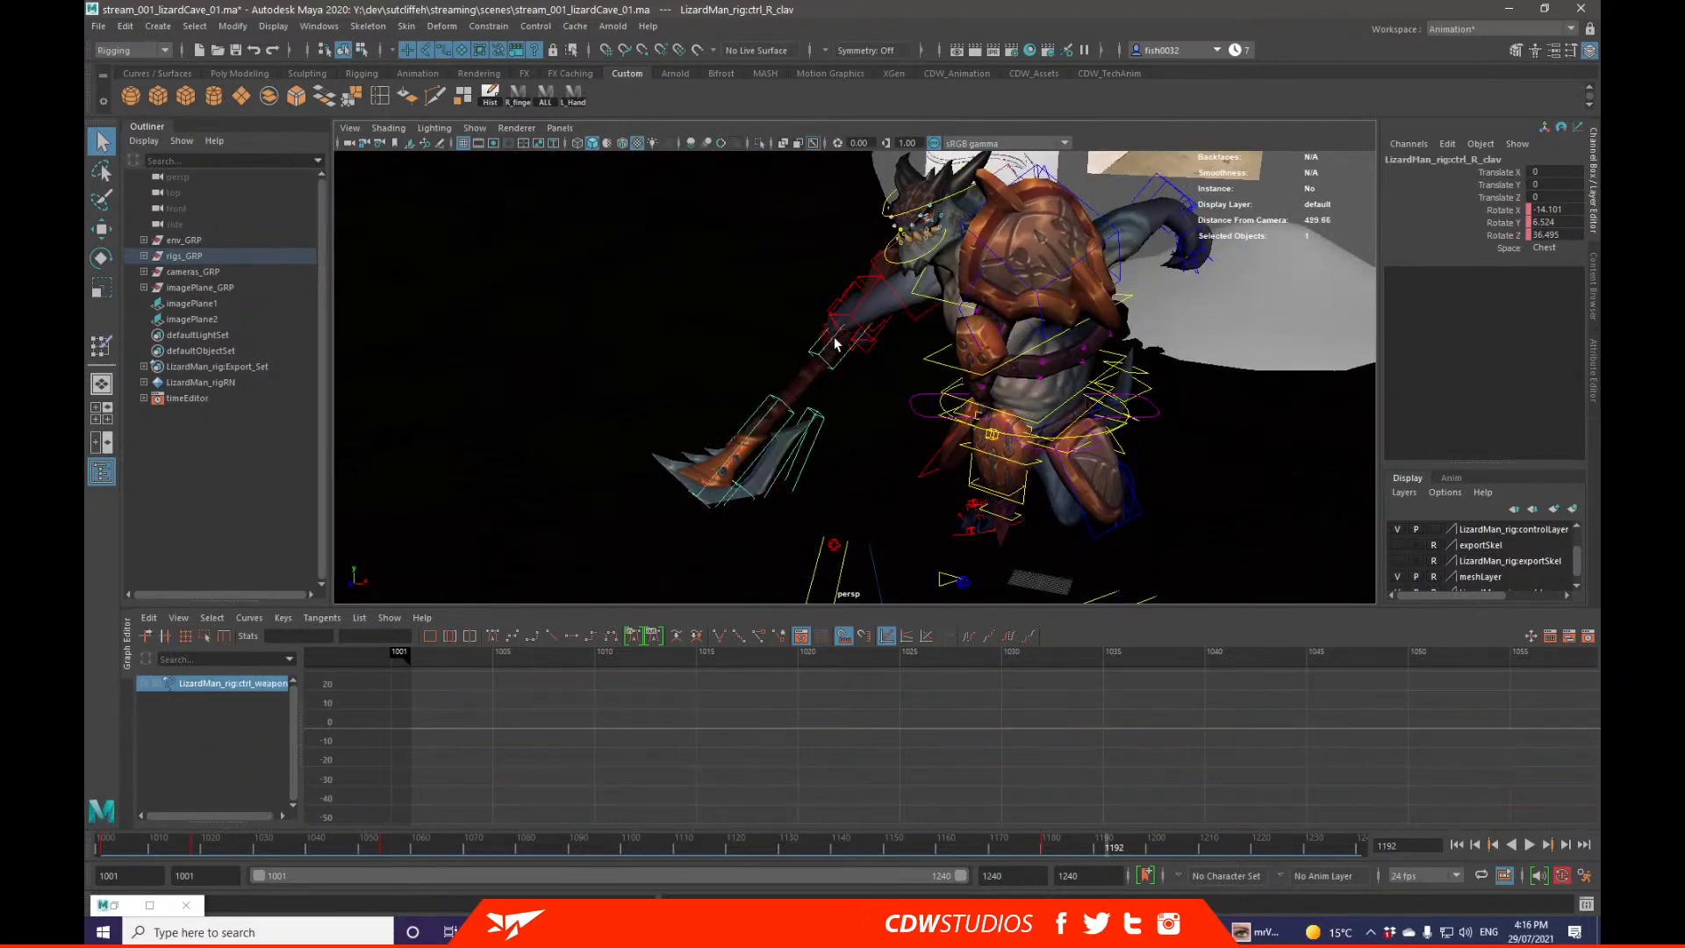
left_click_drag(834, 344, 915, 435, "alt")
left_click(889, 333)
key("f")
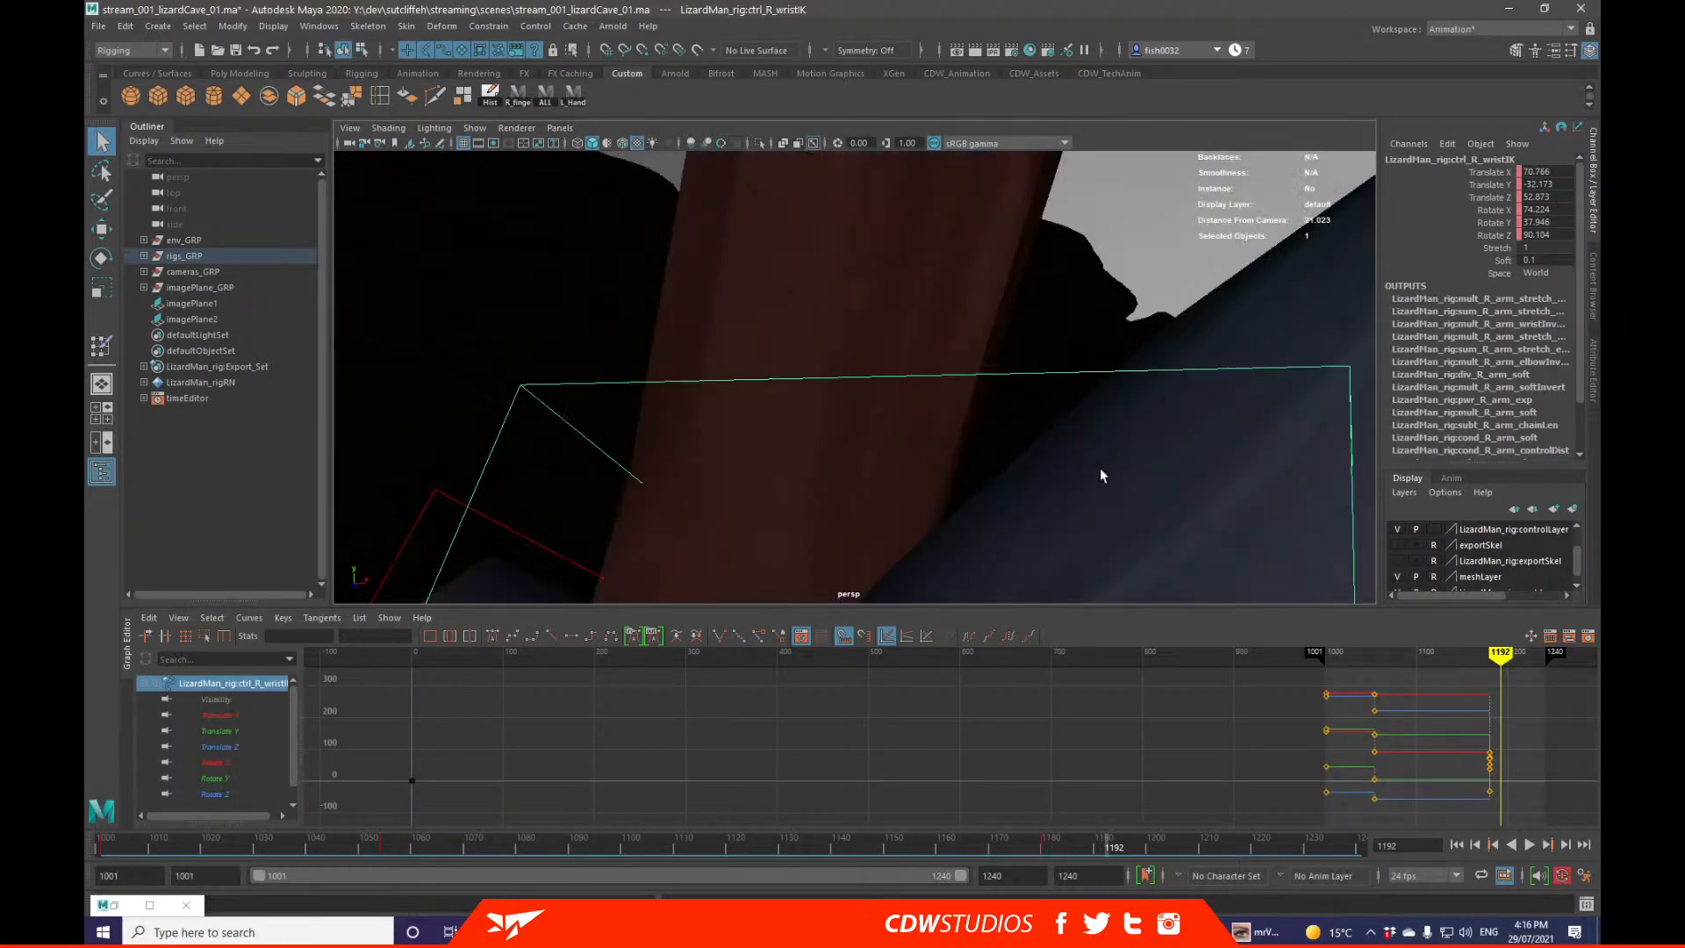
mouse_move(941, 482)
left_mouse_down("alt")
mouse_move(857, 463)
mouse_move(985, 489)
mouse_move(914, 444)
mouse_move(863, 461)
mouse_move(891, 395)
mouse_move(882, 413)
mouse_move(915, 405)
mouse_move(860, 391)
mouse_move(904, 342)
mouse_move(790, 518)
mouse_move(894, 390)
mouse_move(925, 392)
mouse_move(880, 391)
left_mouse_up("alt")
key("e")
key("w")
key("q")
right_click_drag(880, 392, 692, 403, "alt")
left_click_drag(693, 403, 844, 388, "alt")
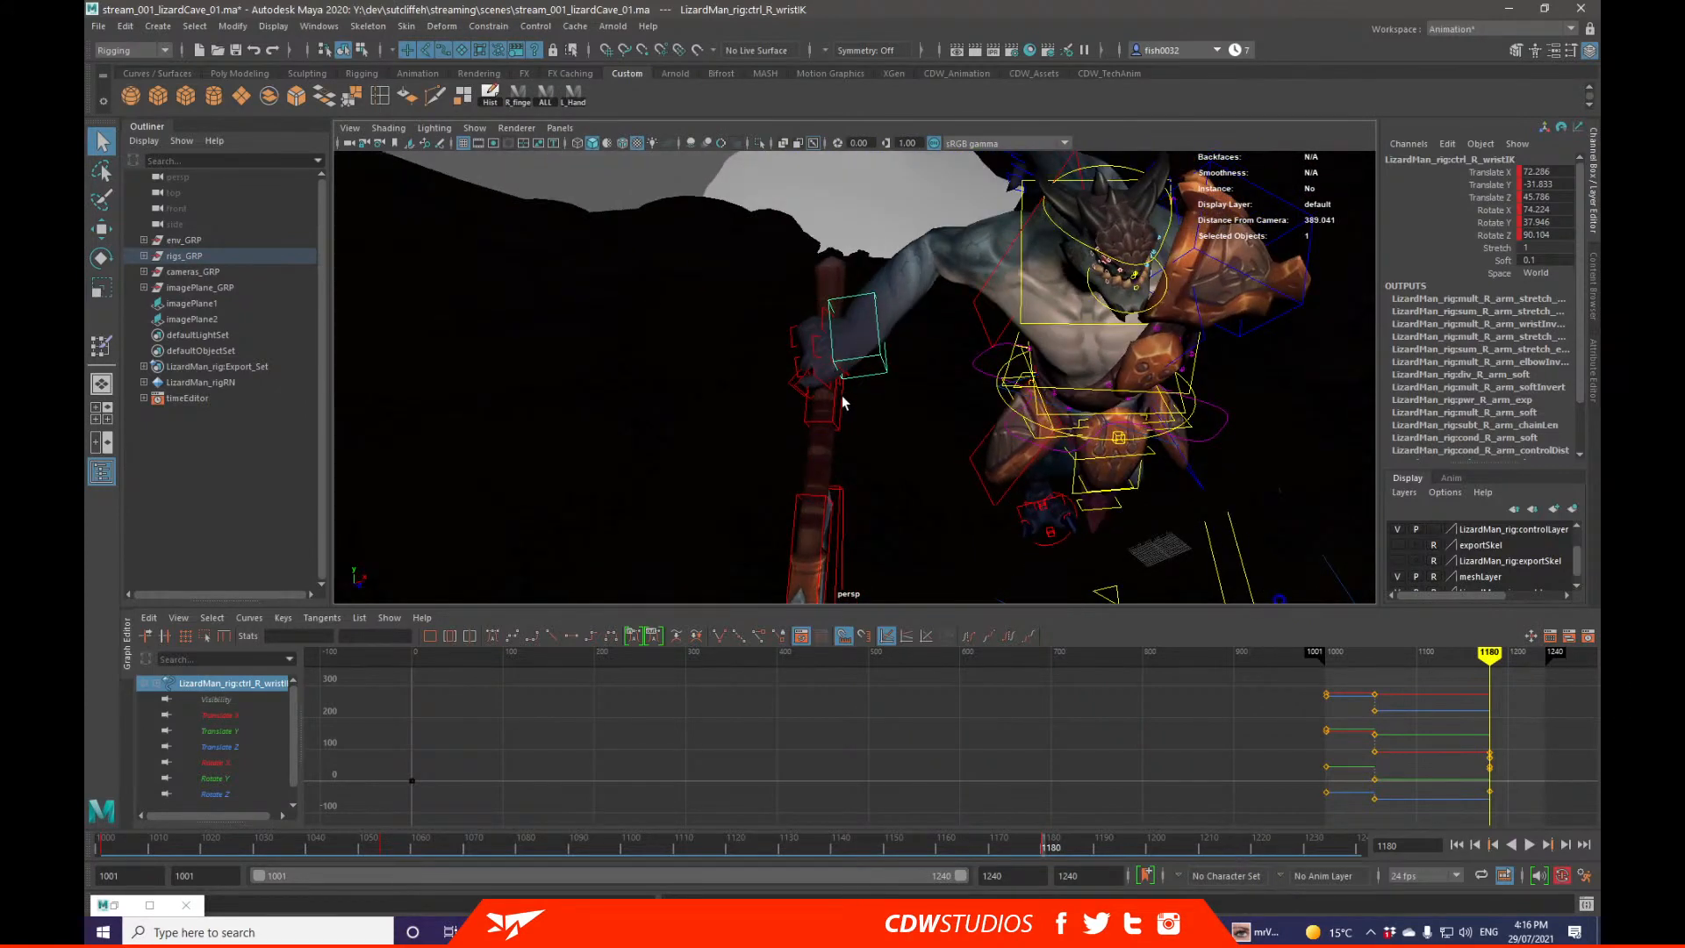
Step: Select the weapon control plus the right wrist IK control and open the Parent constraint options
left_click(840, 401)
left_click(872, 355, "shift")
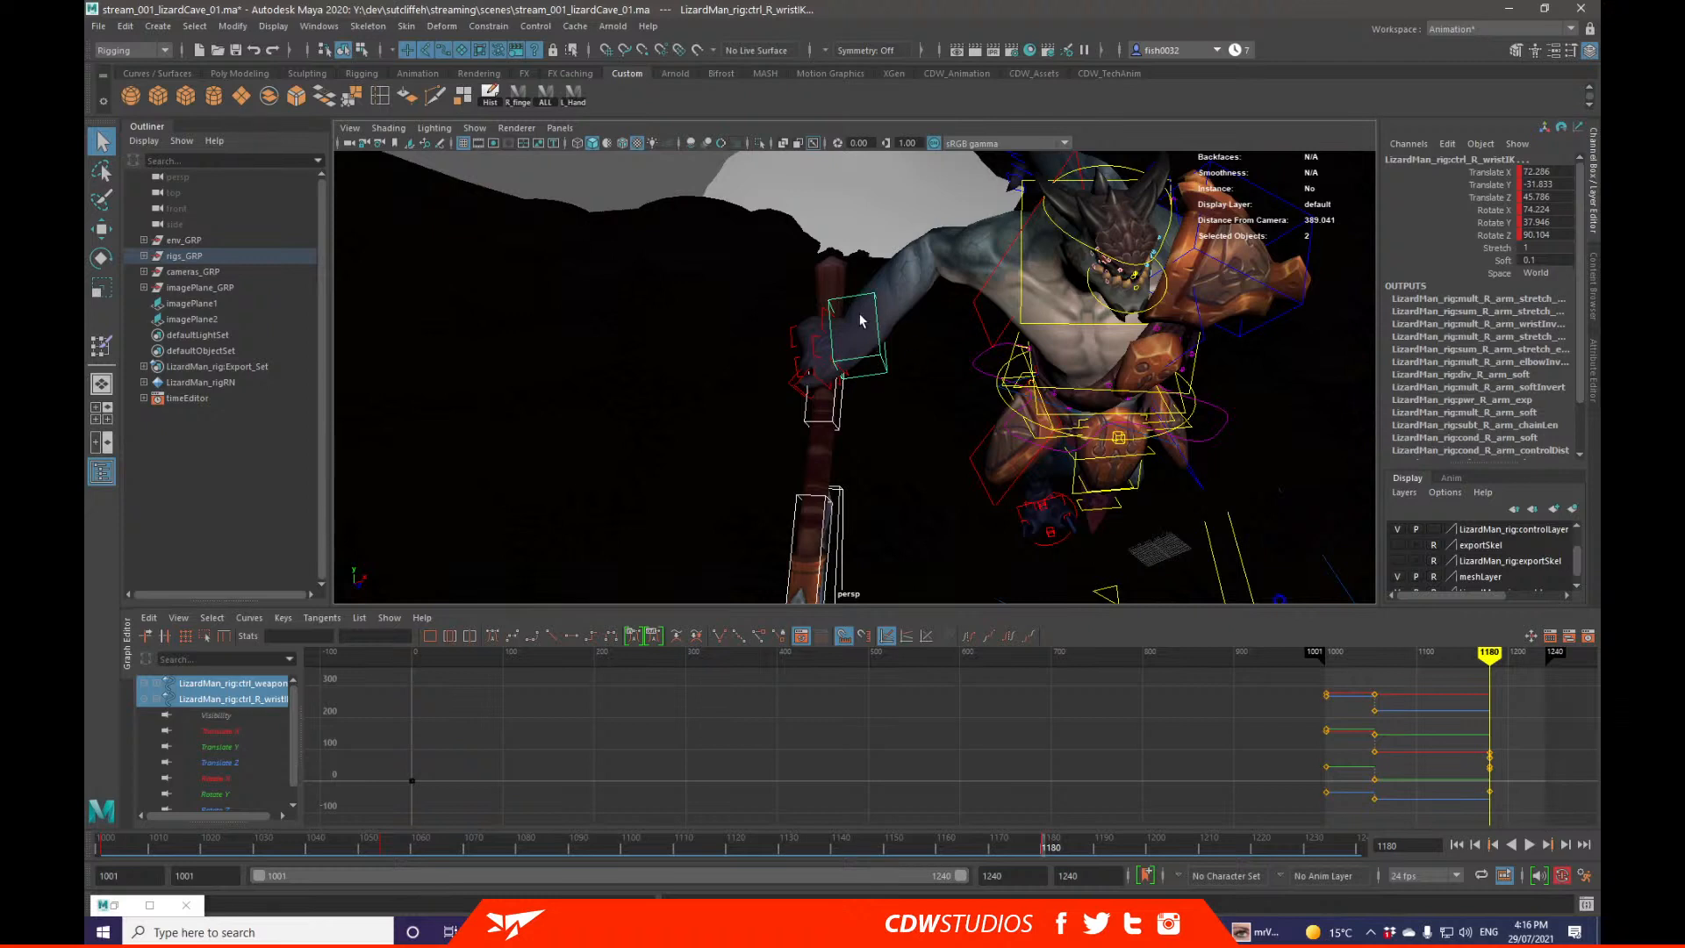
key("space")
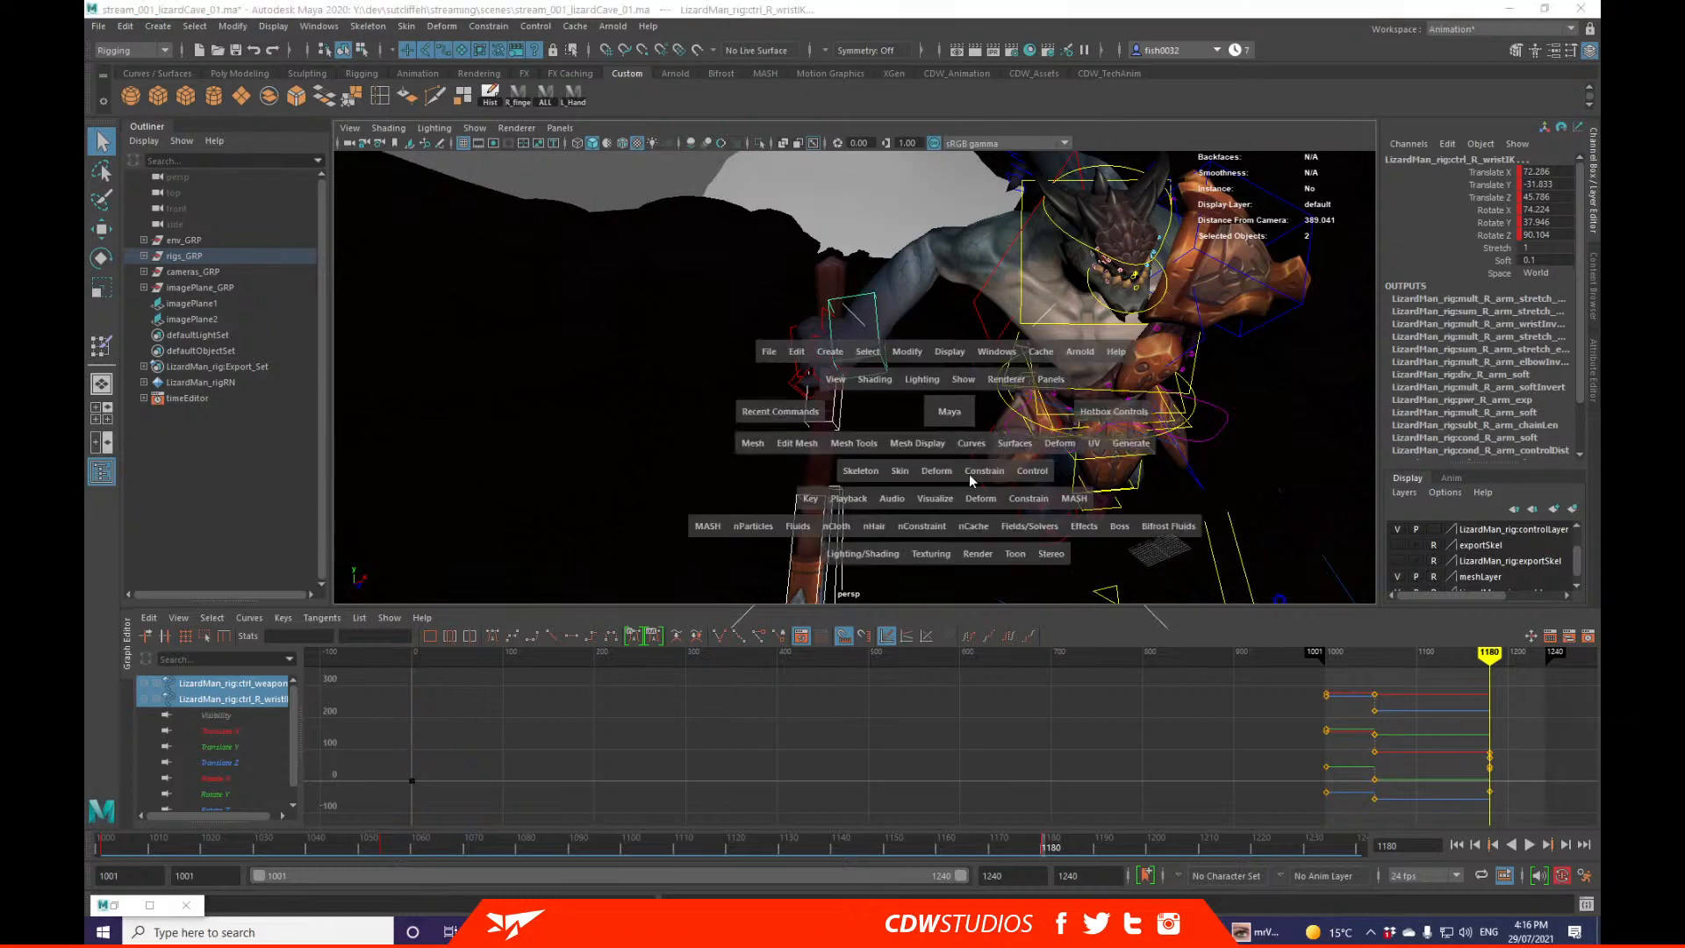
left_click(973, 474)
left_click(1112, 518)
left_click_drag(972, 437, 904, 424, "alt")
key("space")
left_click(951, 507)
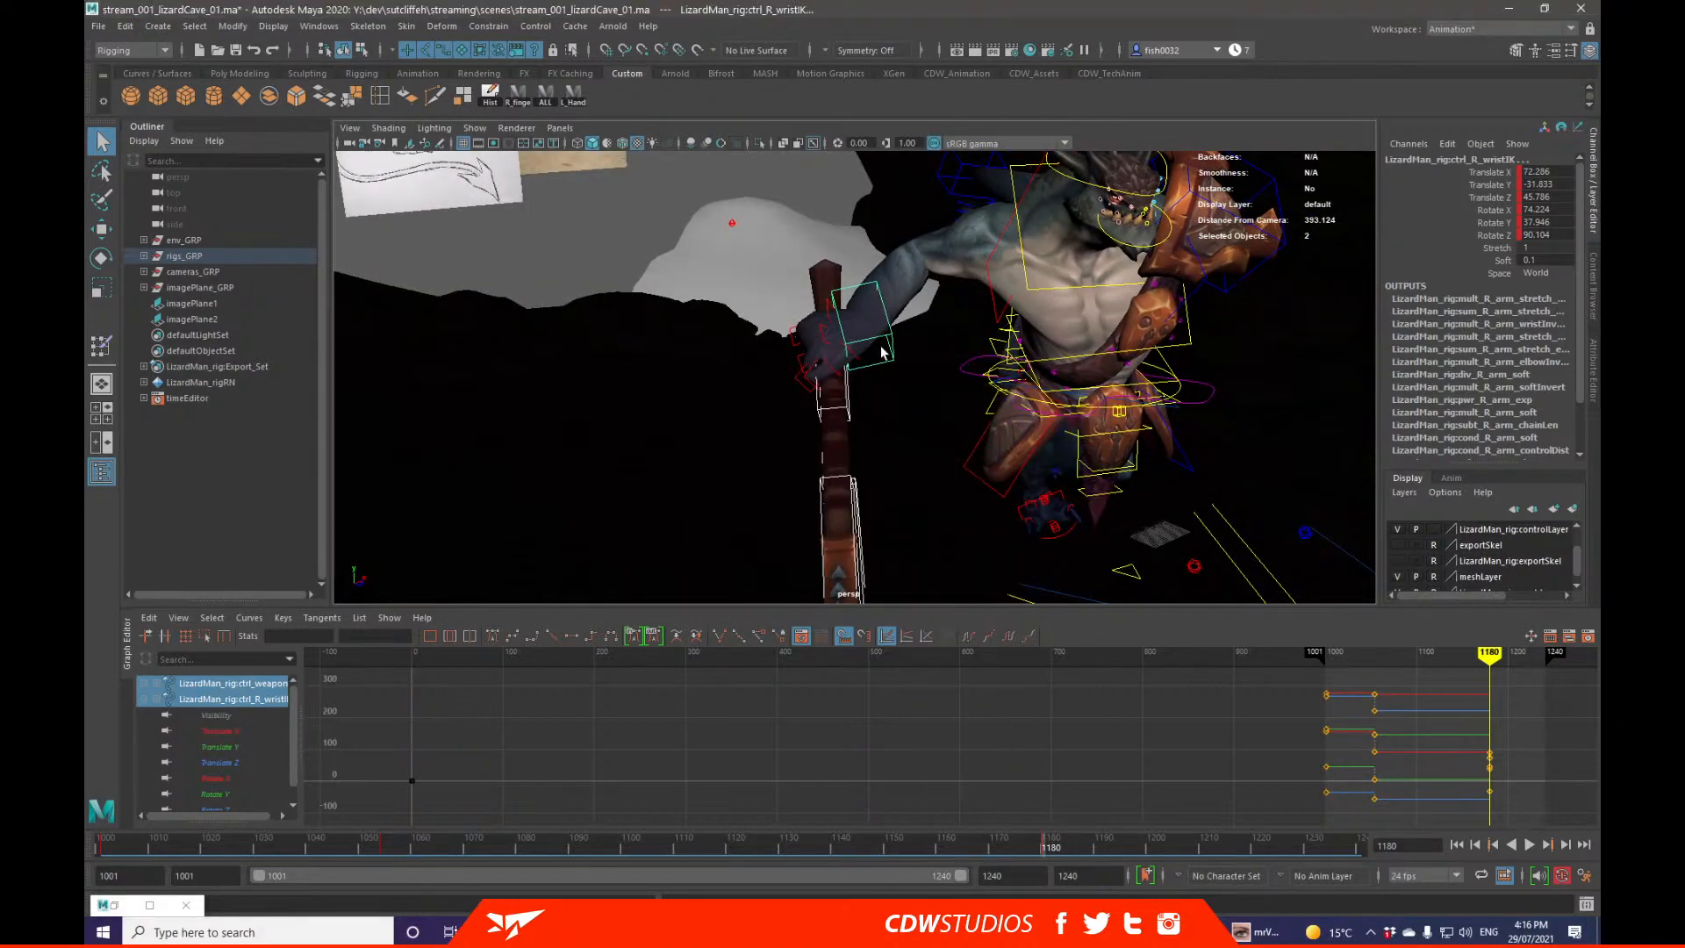
left_click(489, 26)
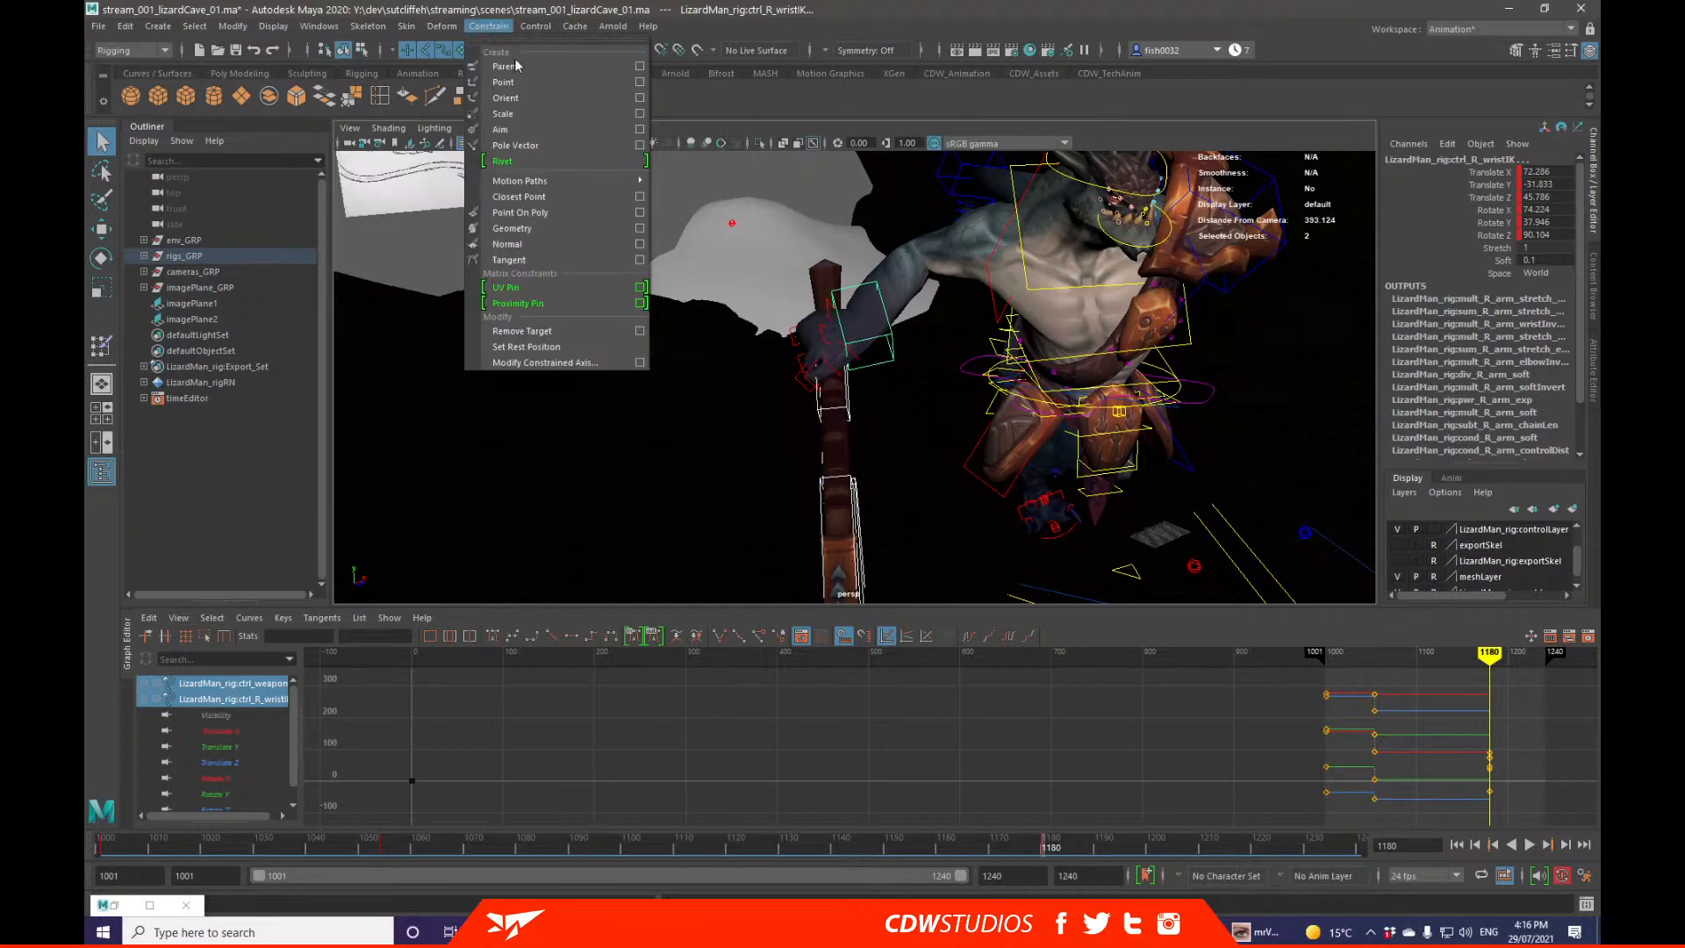
left_click(641, 72)
Step: Bring the Parent Constraint Options window back into view and close the Script Editor
left_click_drag(761, 8, 1593, 389)
double_click(758, 98)
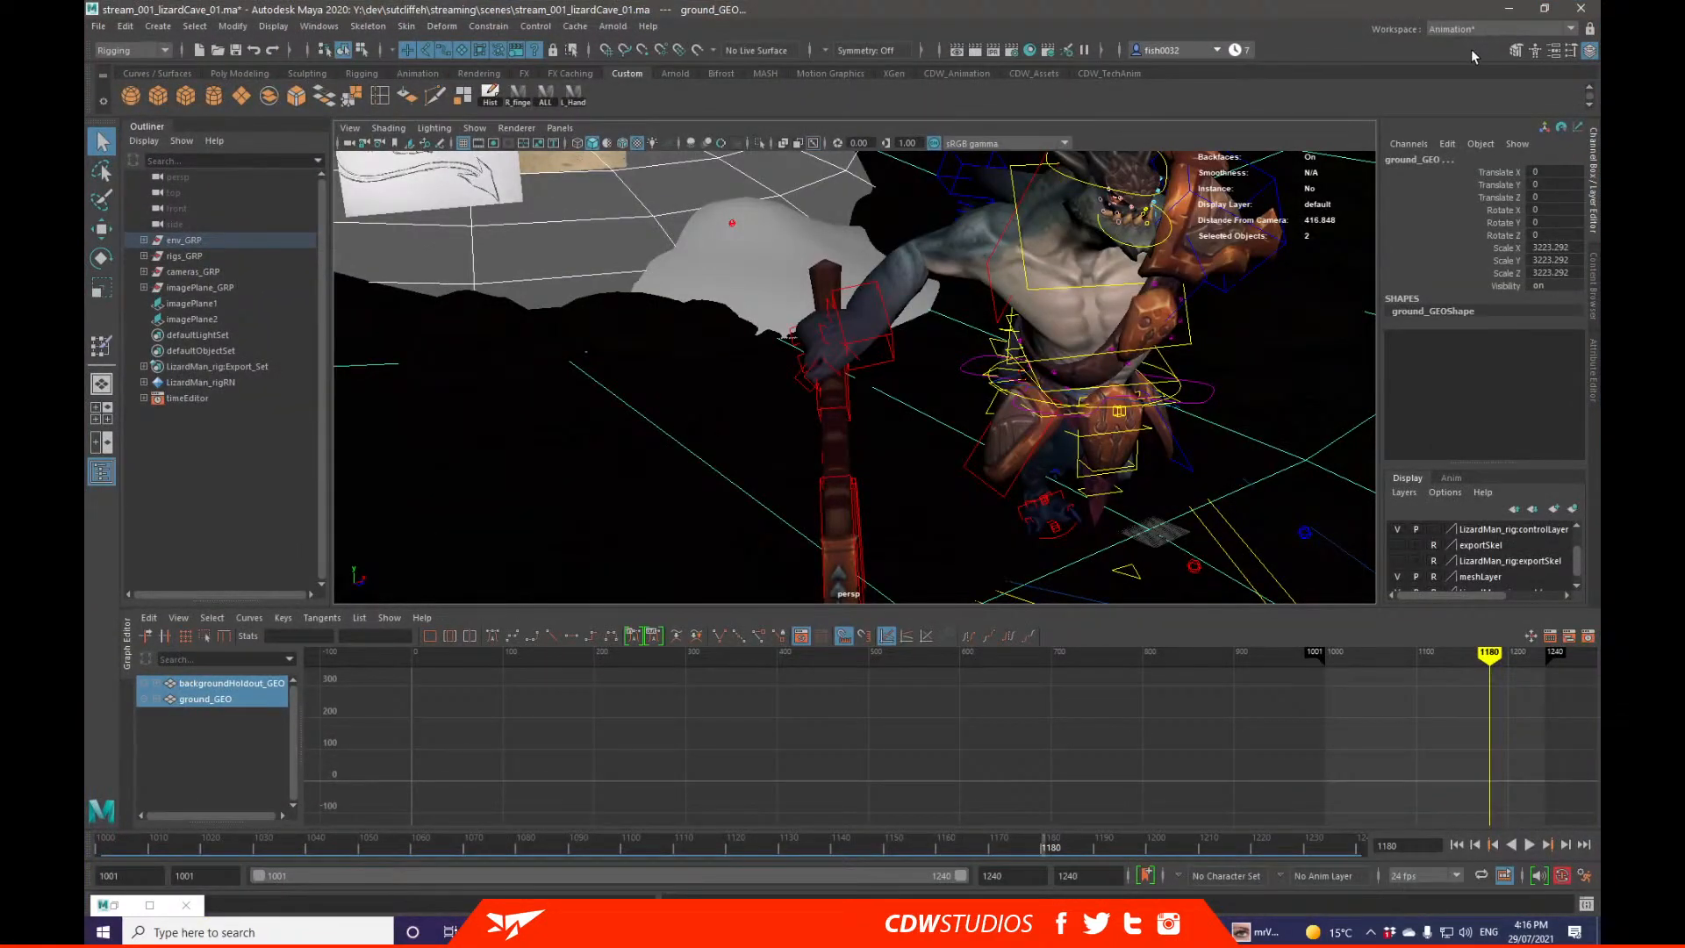
left_click(1508, 9)
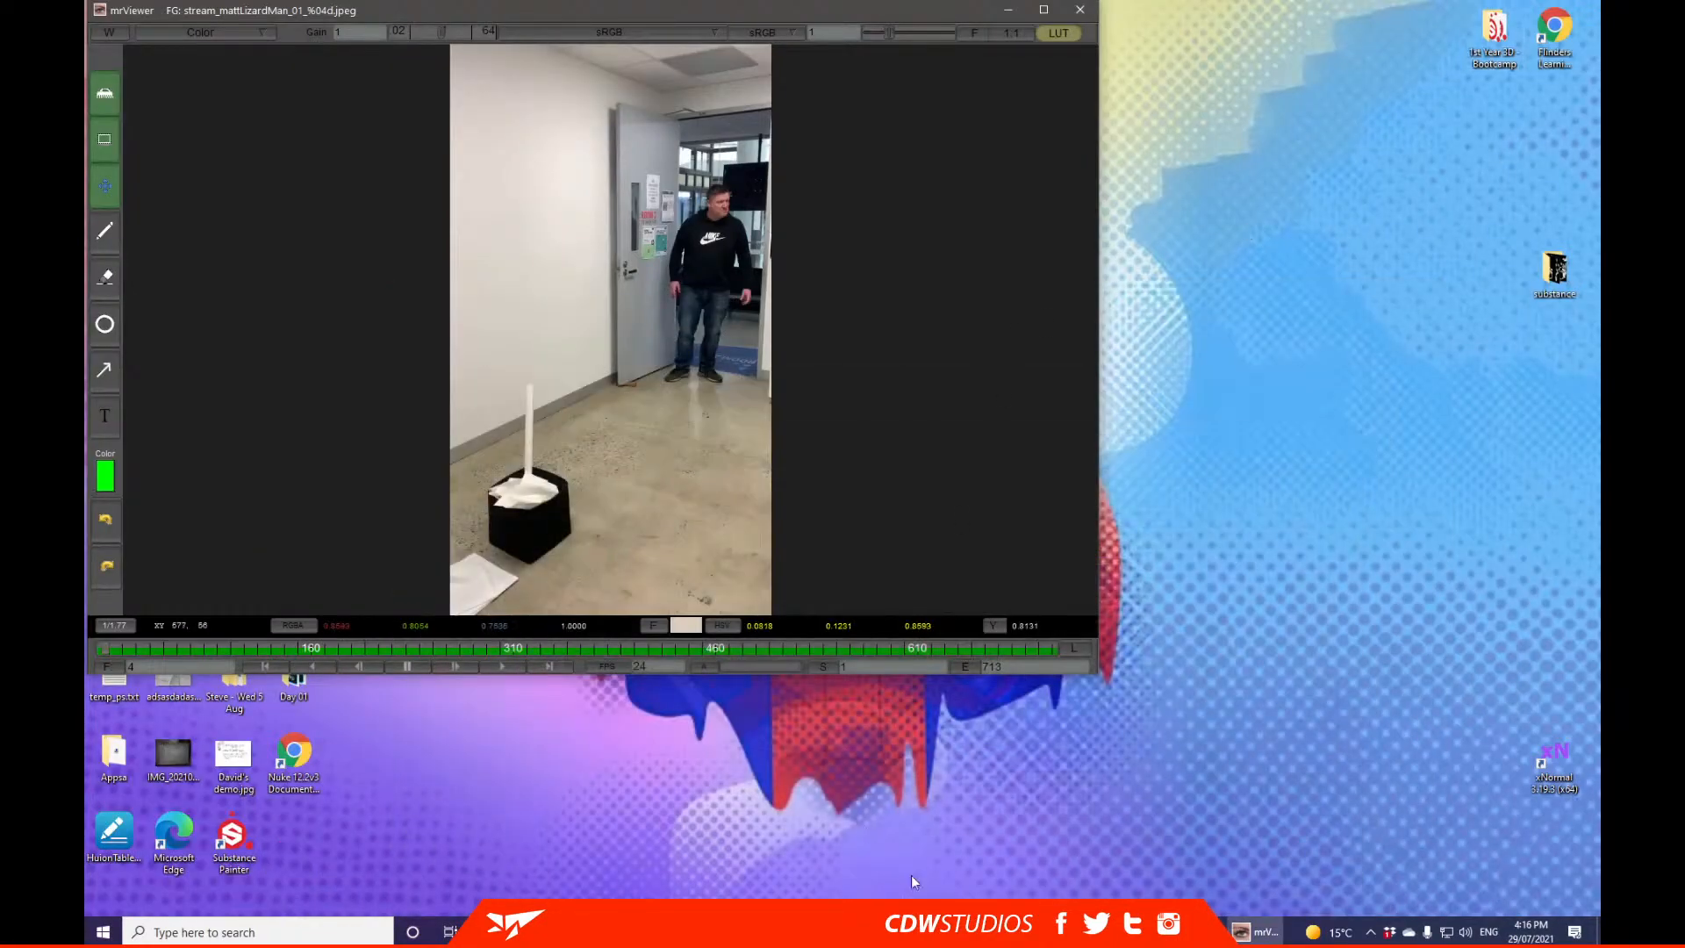
mouse_move(1097, 930)
left_click(1141, 866)
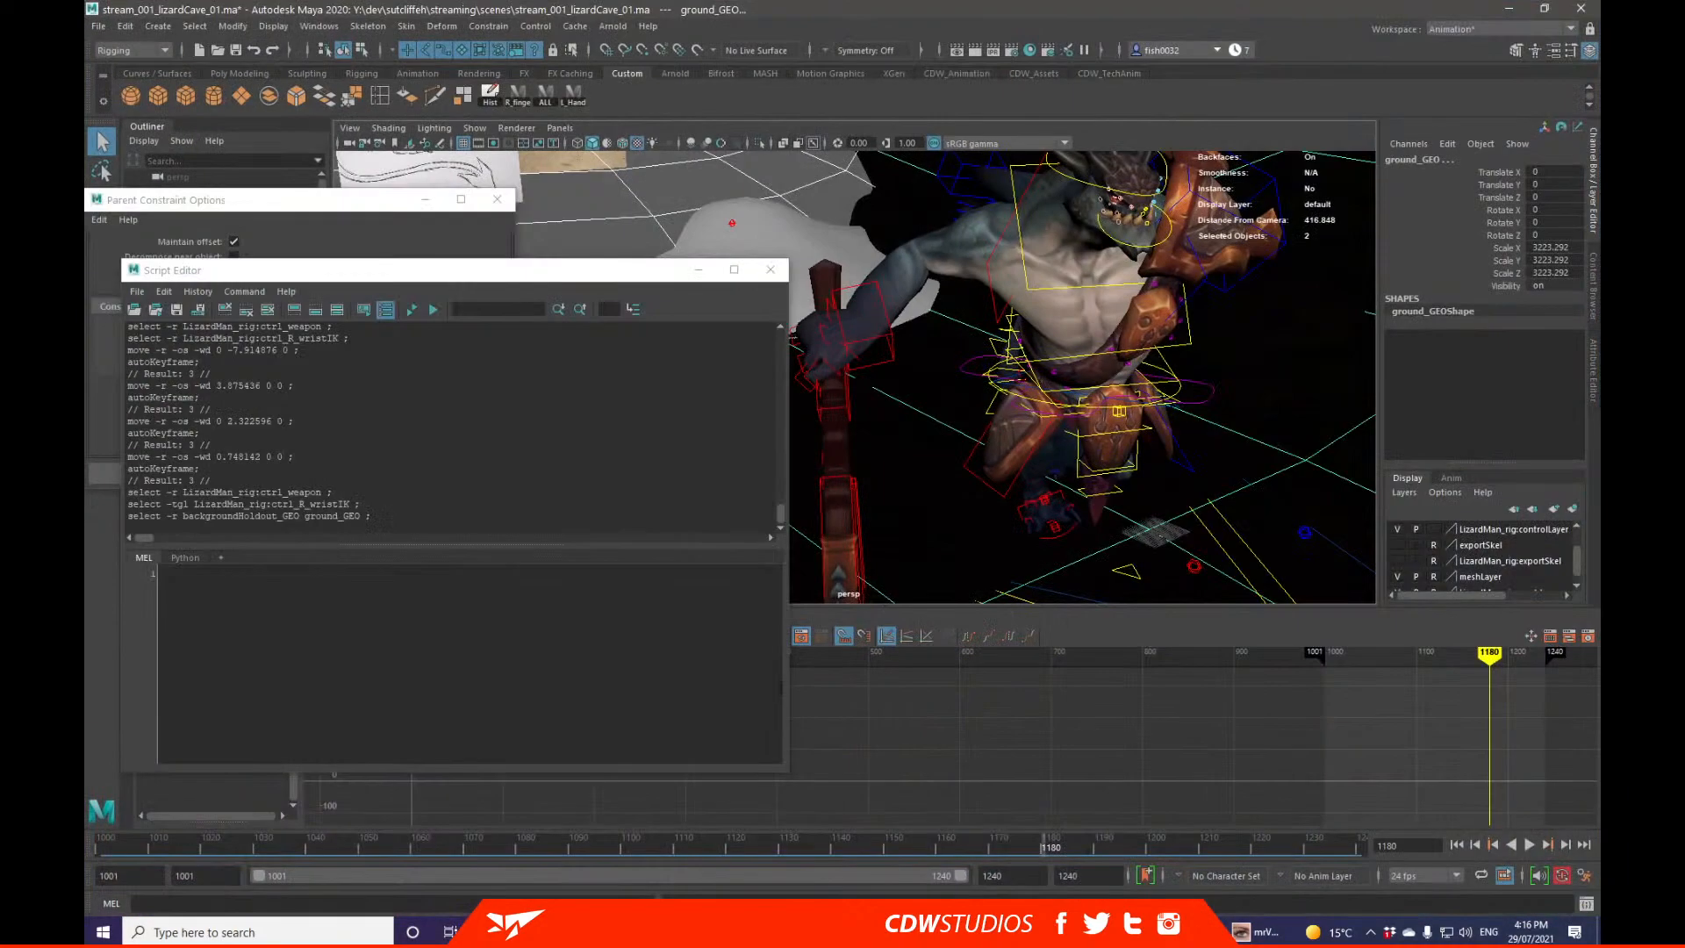
left_click(771, 269)
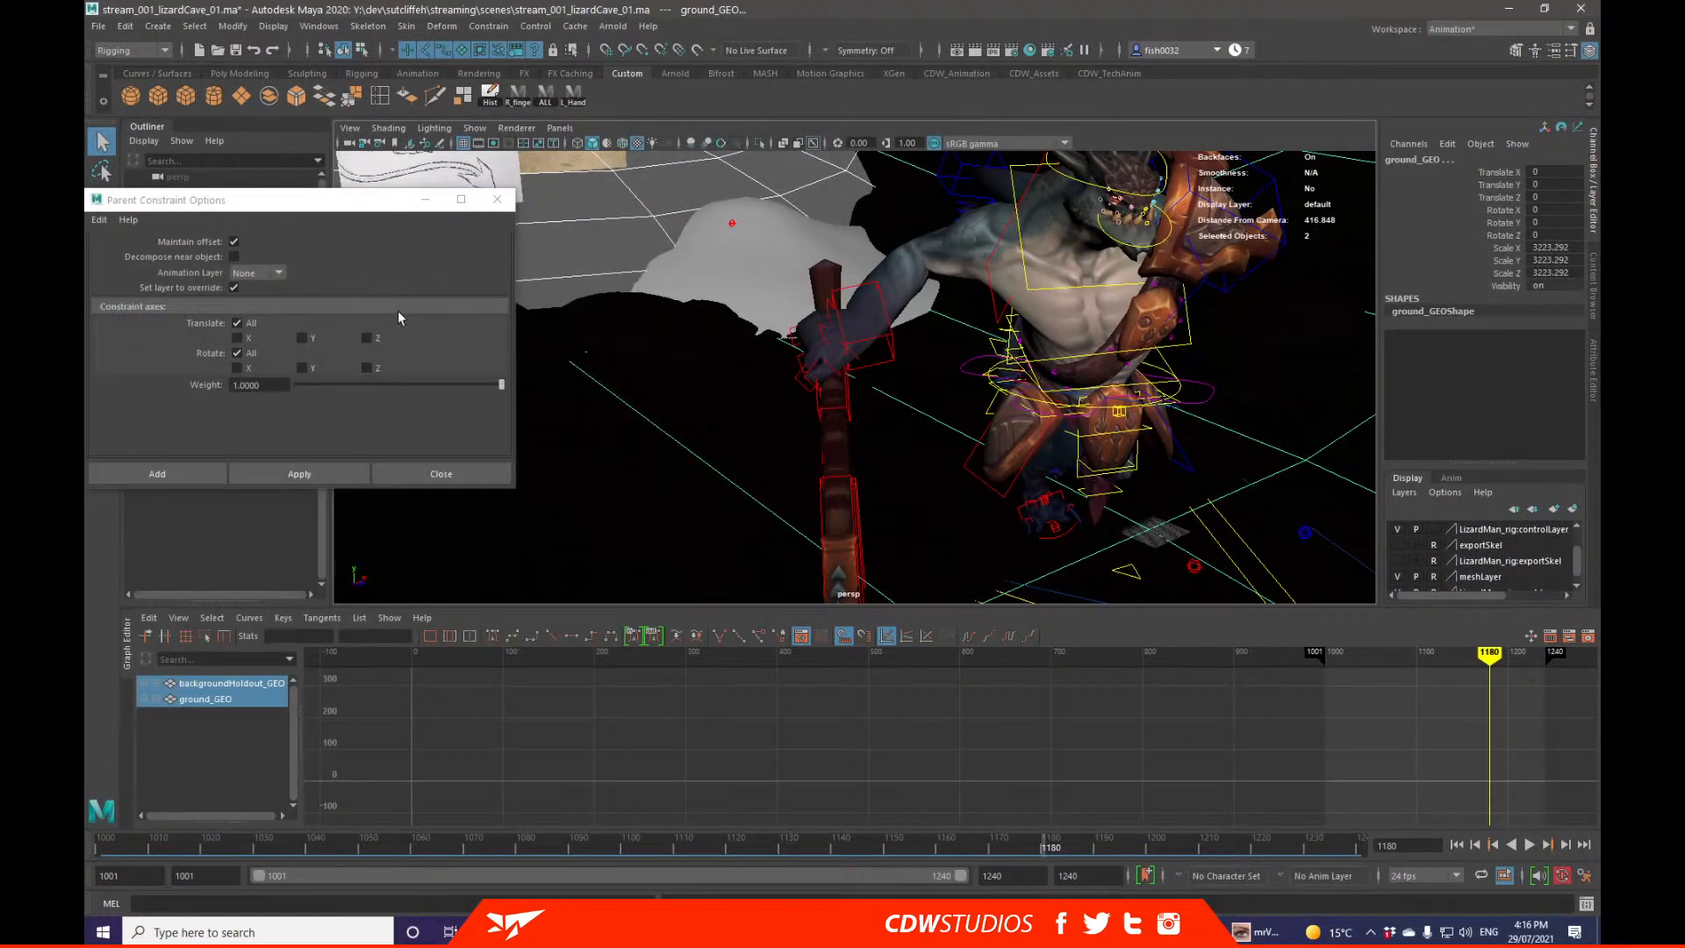
Step: Parent constrain the right wrist IK control to the weapon control with Maintain offset on and all translate and rotate axes
left_click_drag(818, 362, 858, 337, "alt")
left_click(860, 317)
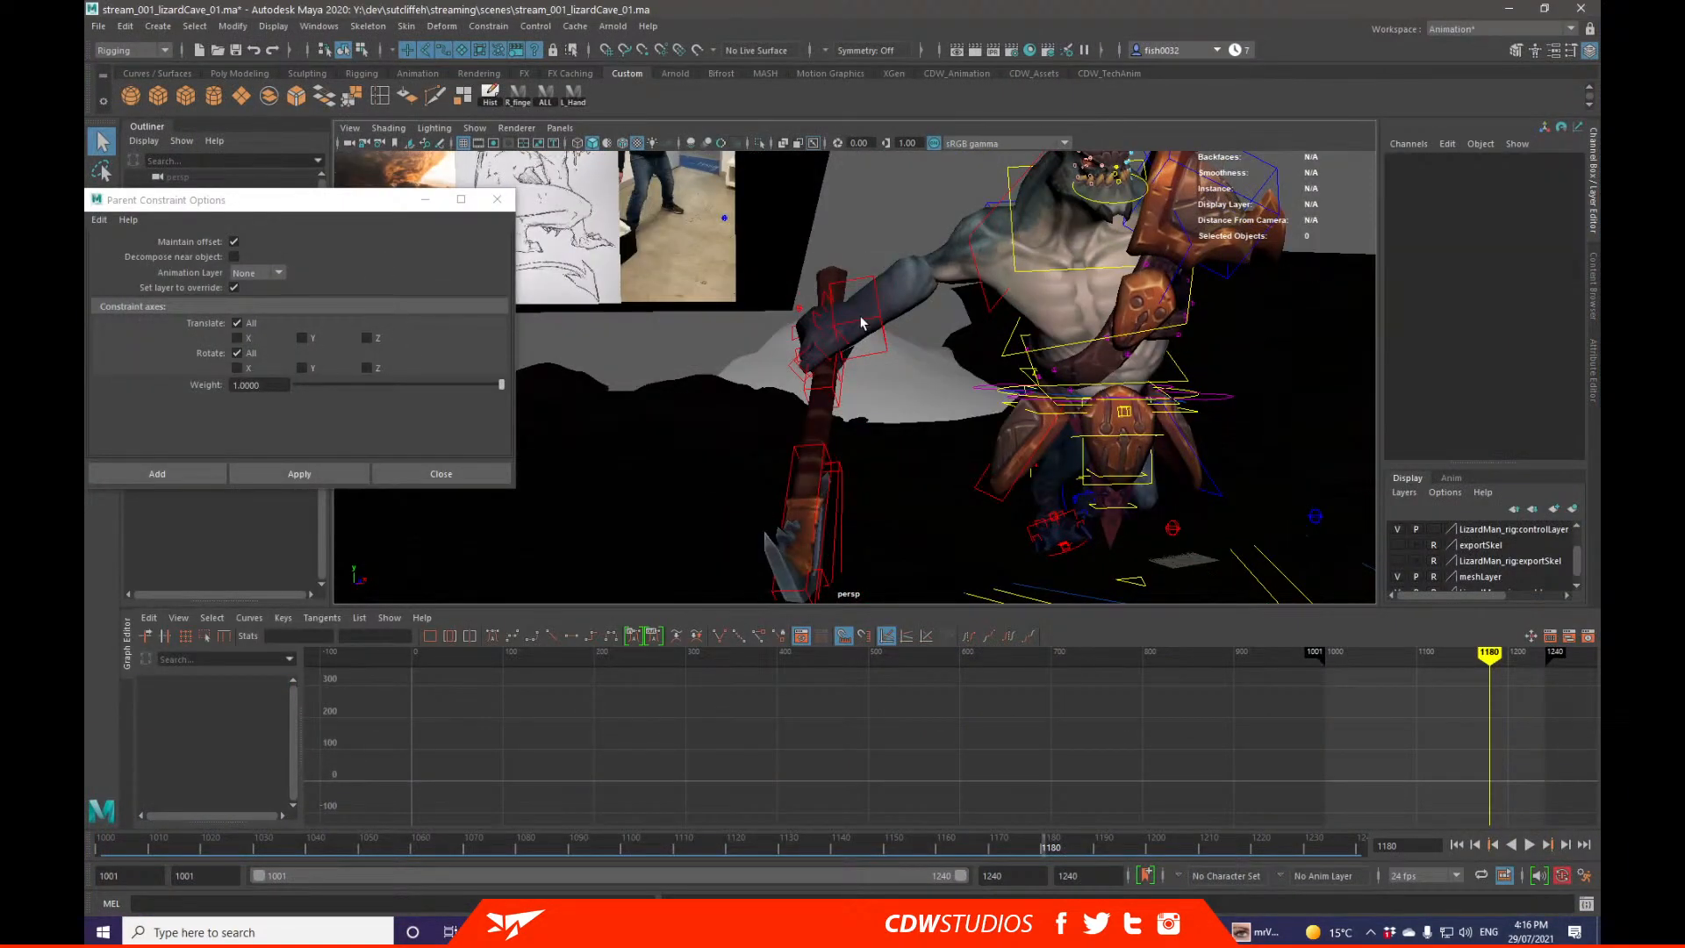
left_click(834, 392)
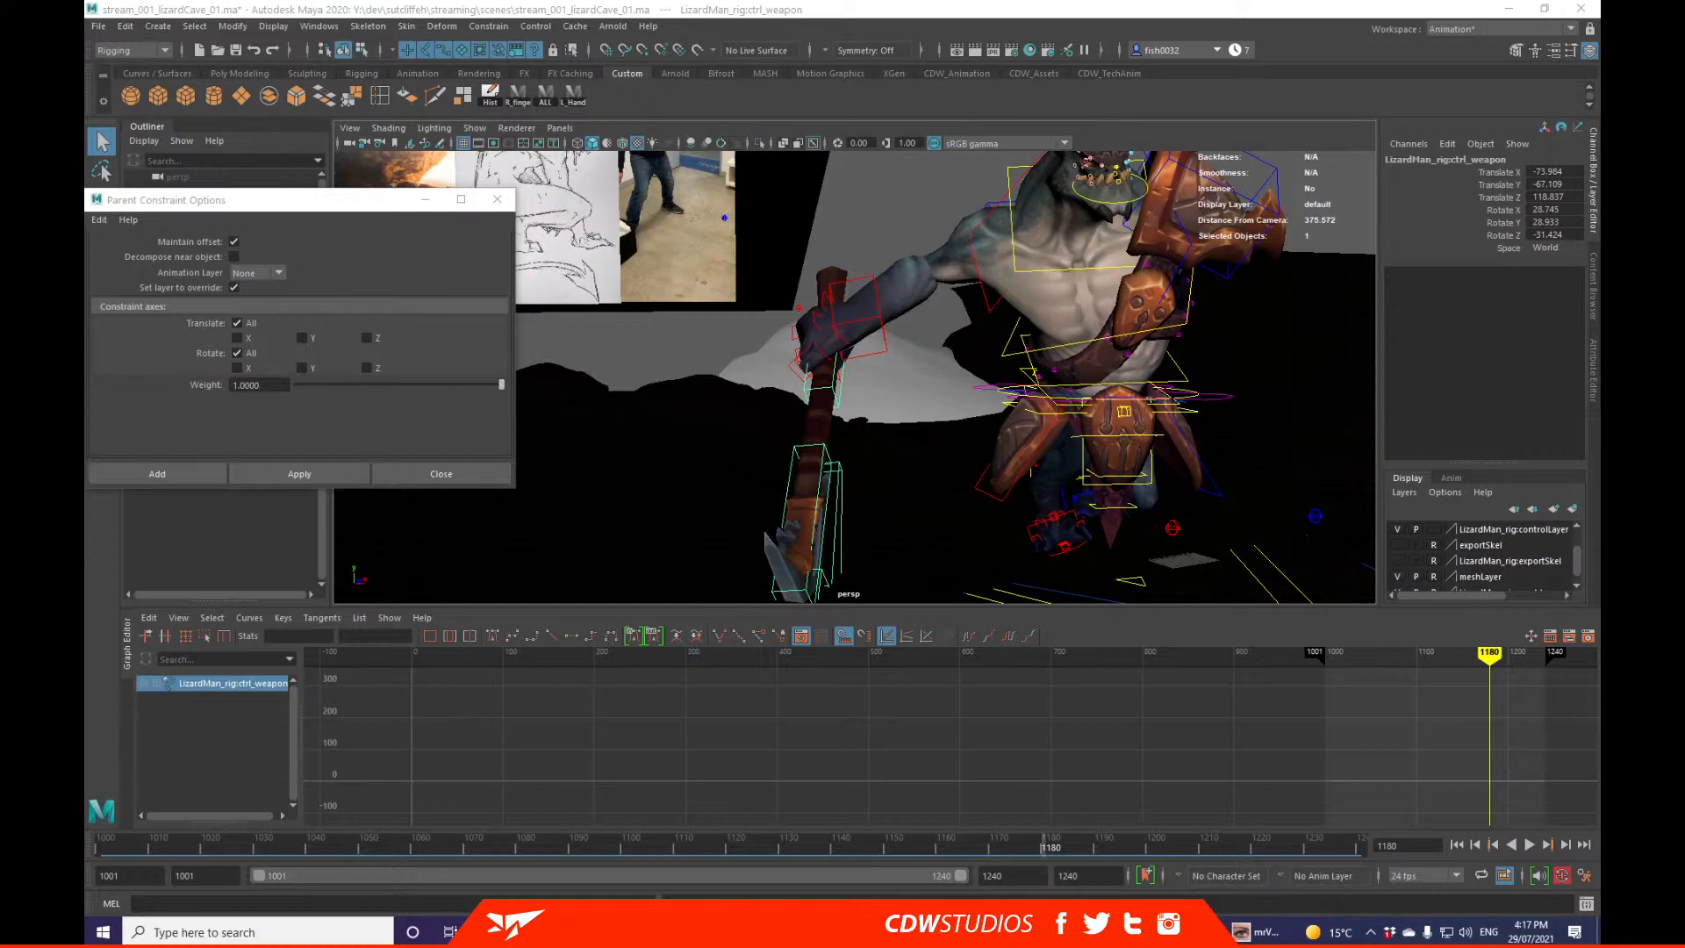
scroll(1046, 383, "down", 4)
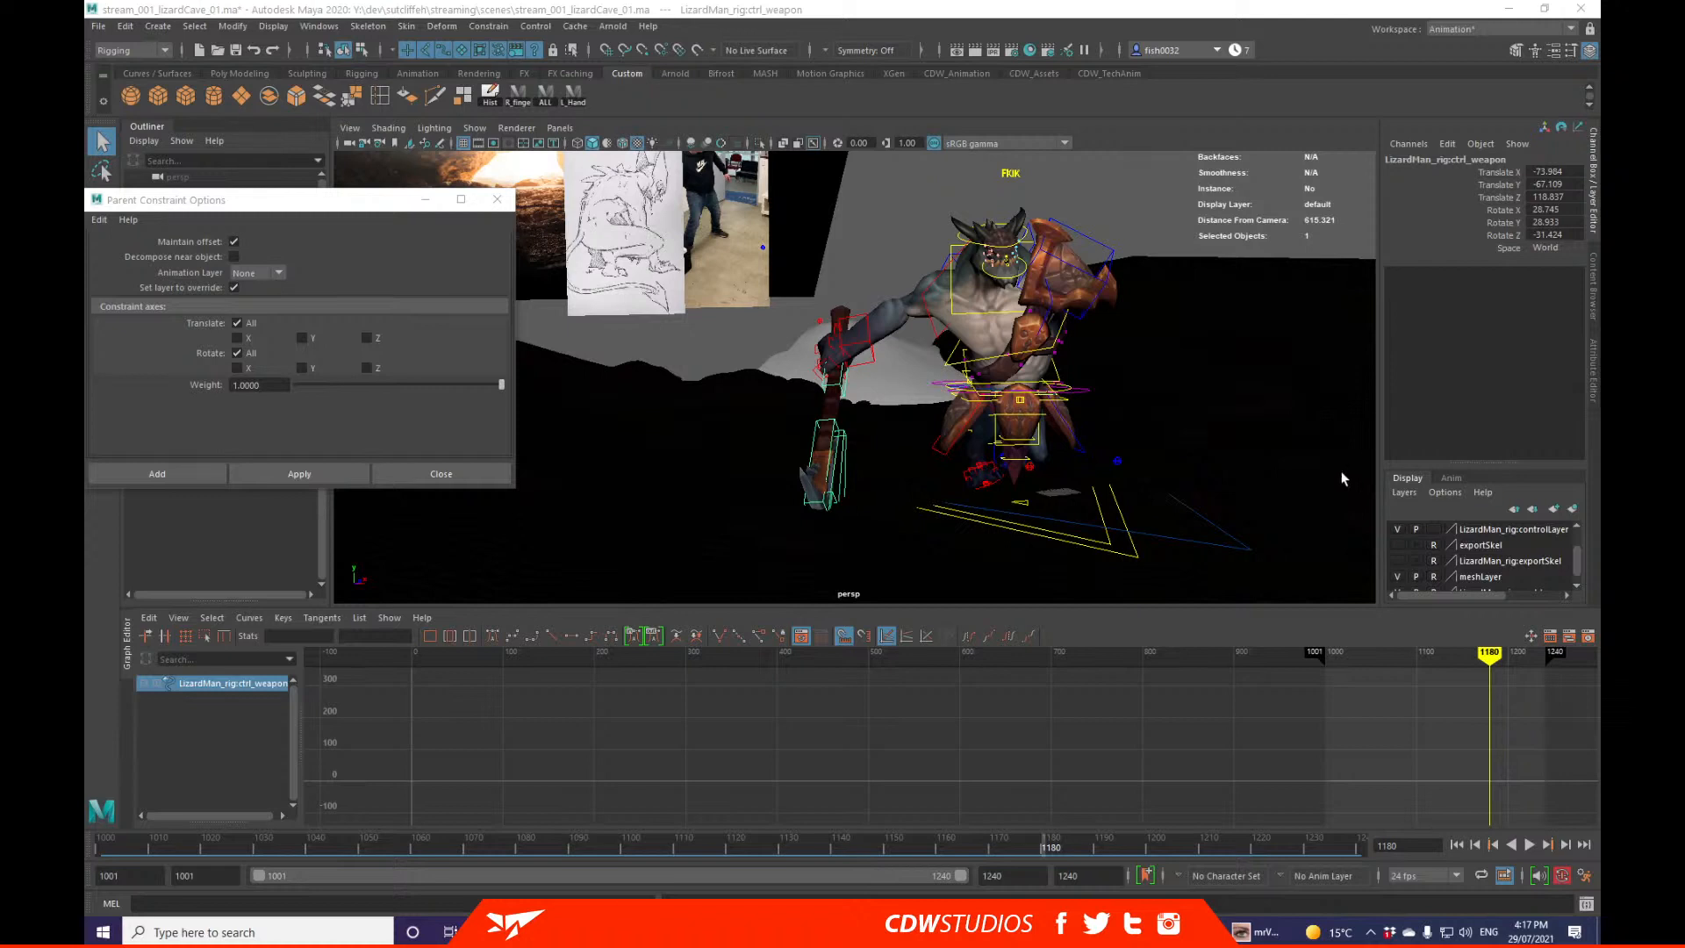
left_click_drag(1342, 478, 872, 421, "alt")
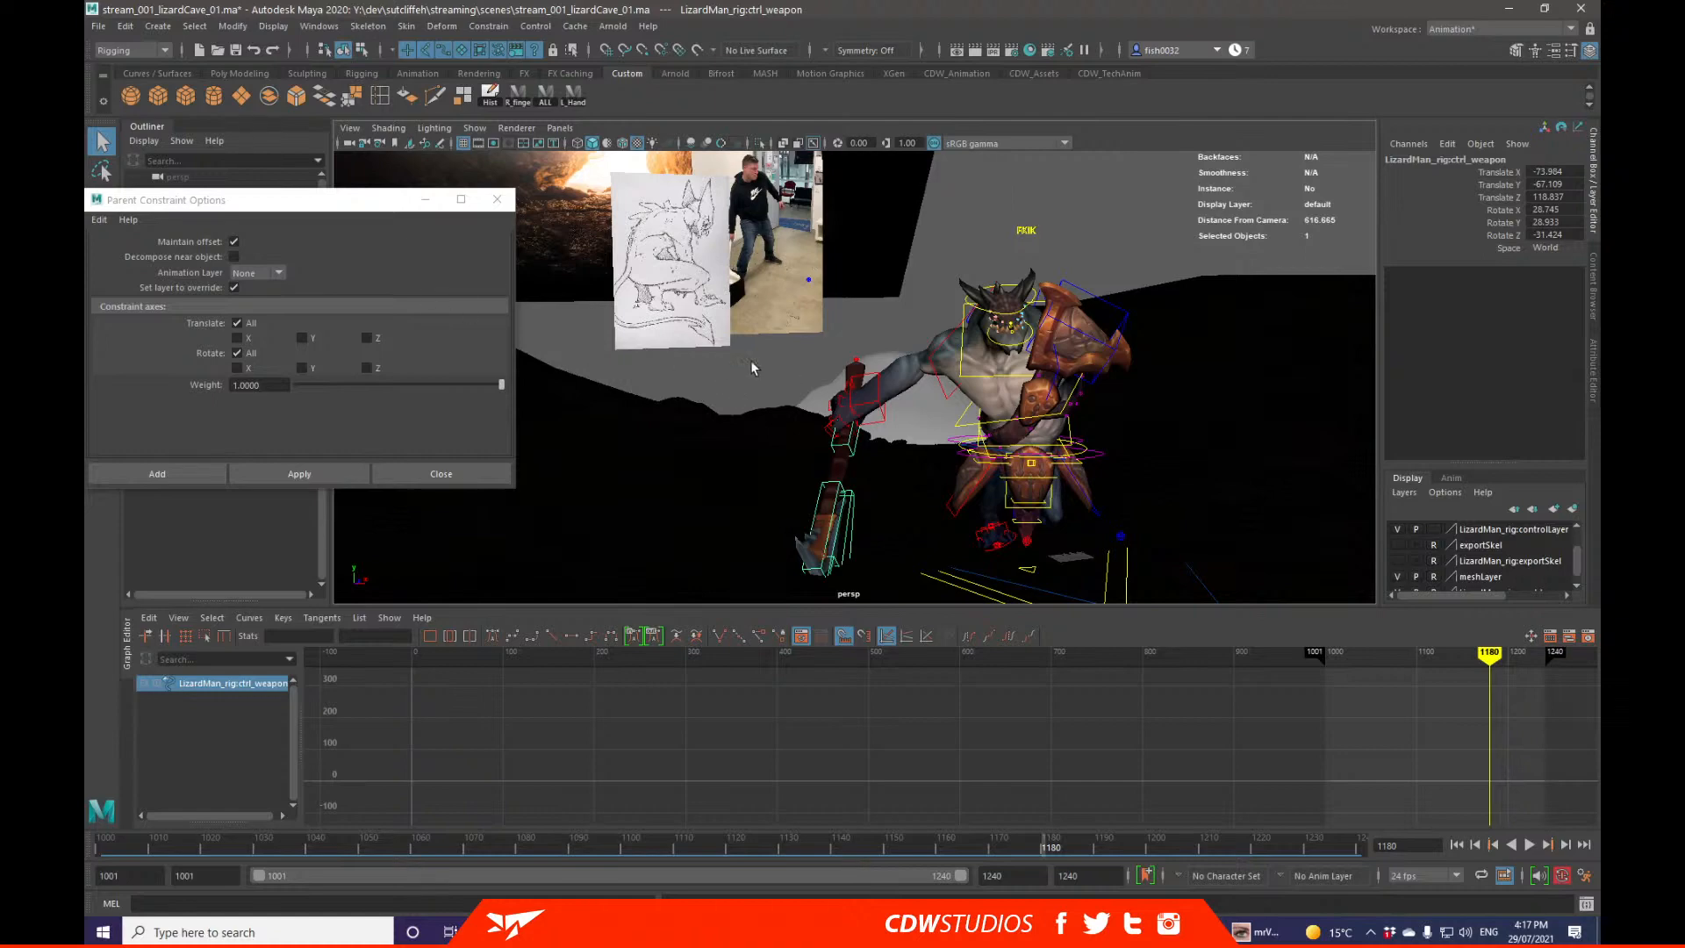
scroll(752, 369, "up", 4)
left_click(959, 412)
mouse_move(959, 412)
left_mouse_down("alt")
mouse_move(979, 408)
mouse_move(943, 406)
left_mouse_up("alt")
left_click(932, 425)
left_click(956, 358, "shift")
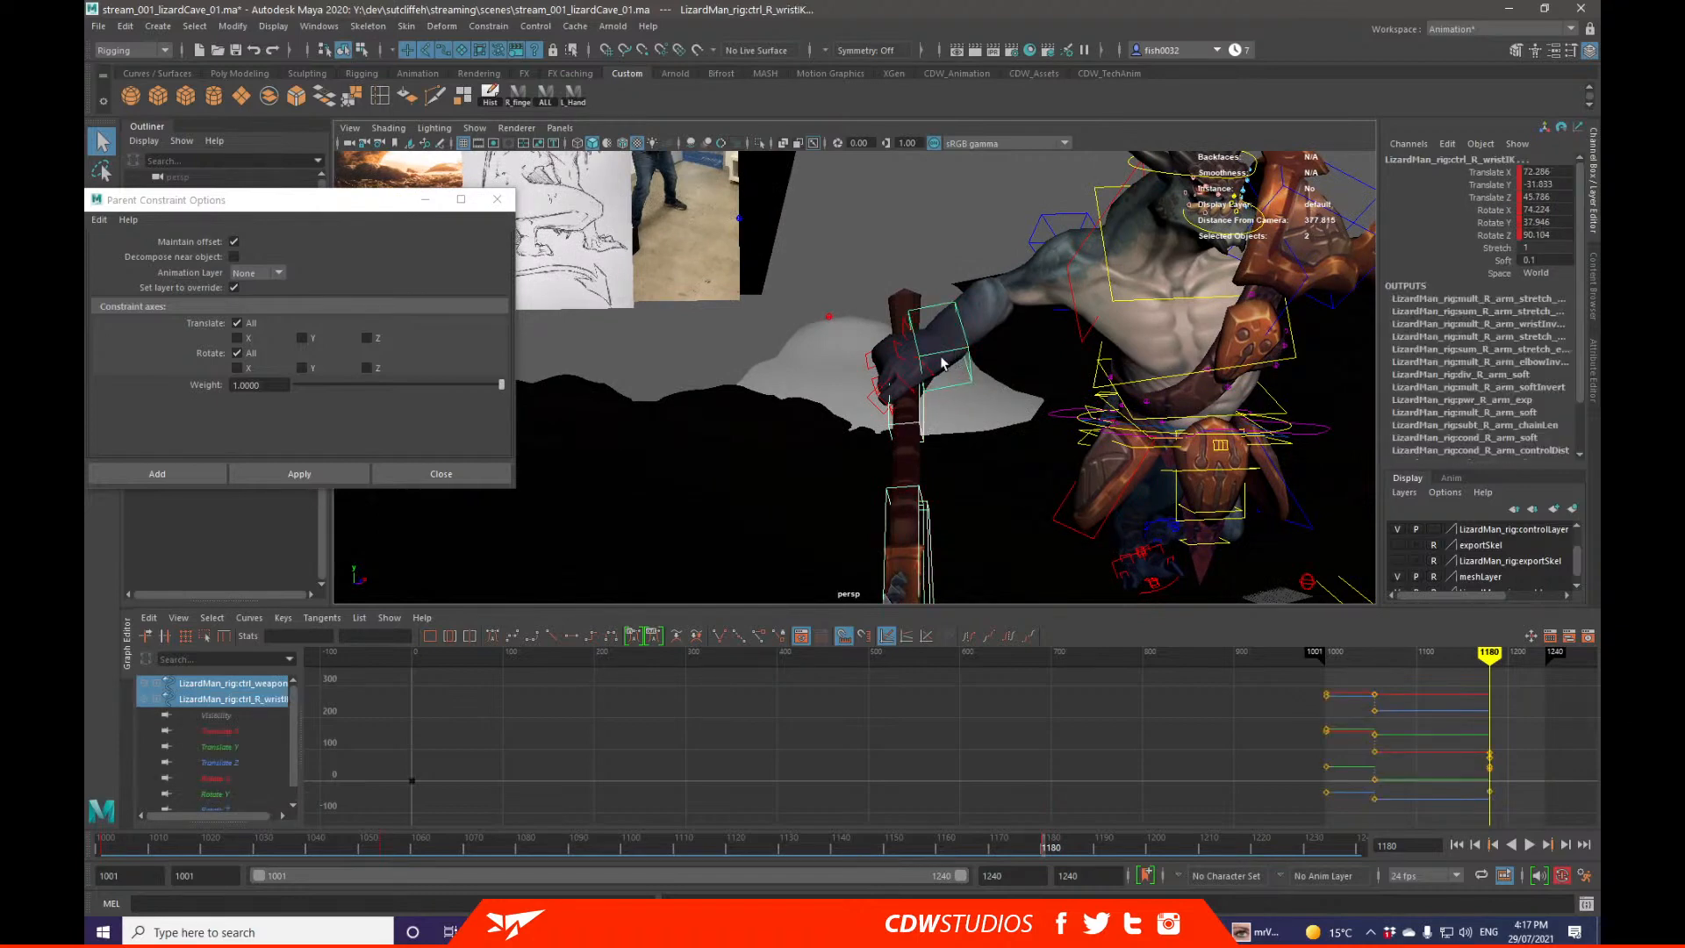
left_click(203, 466)
Step: Key the wrist parent constraint's Ctrl Weapon W0 weight at 1 on frame 1180
left_click(1482, 286)
left_click_drag(1107, 377, 1075, 380, "alt")
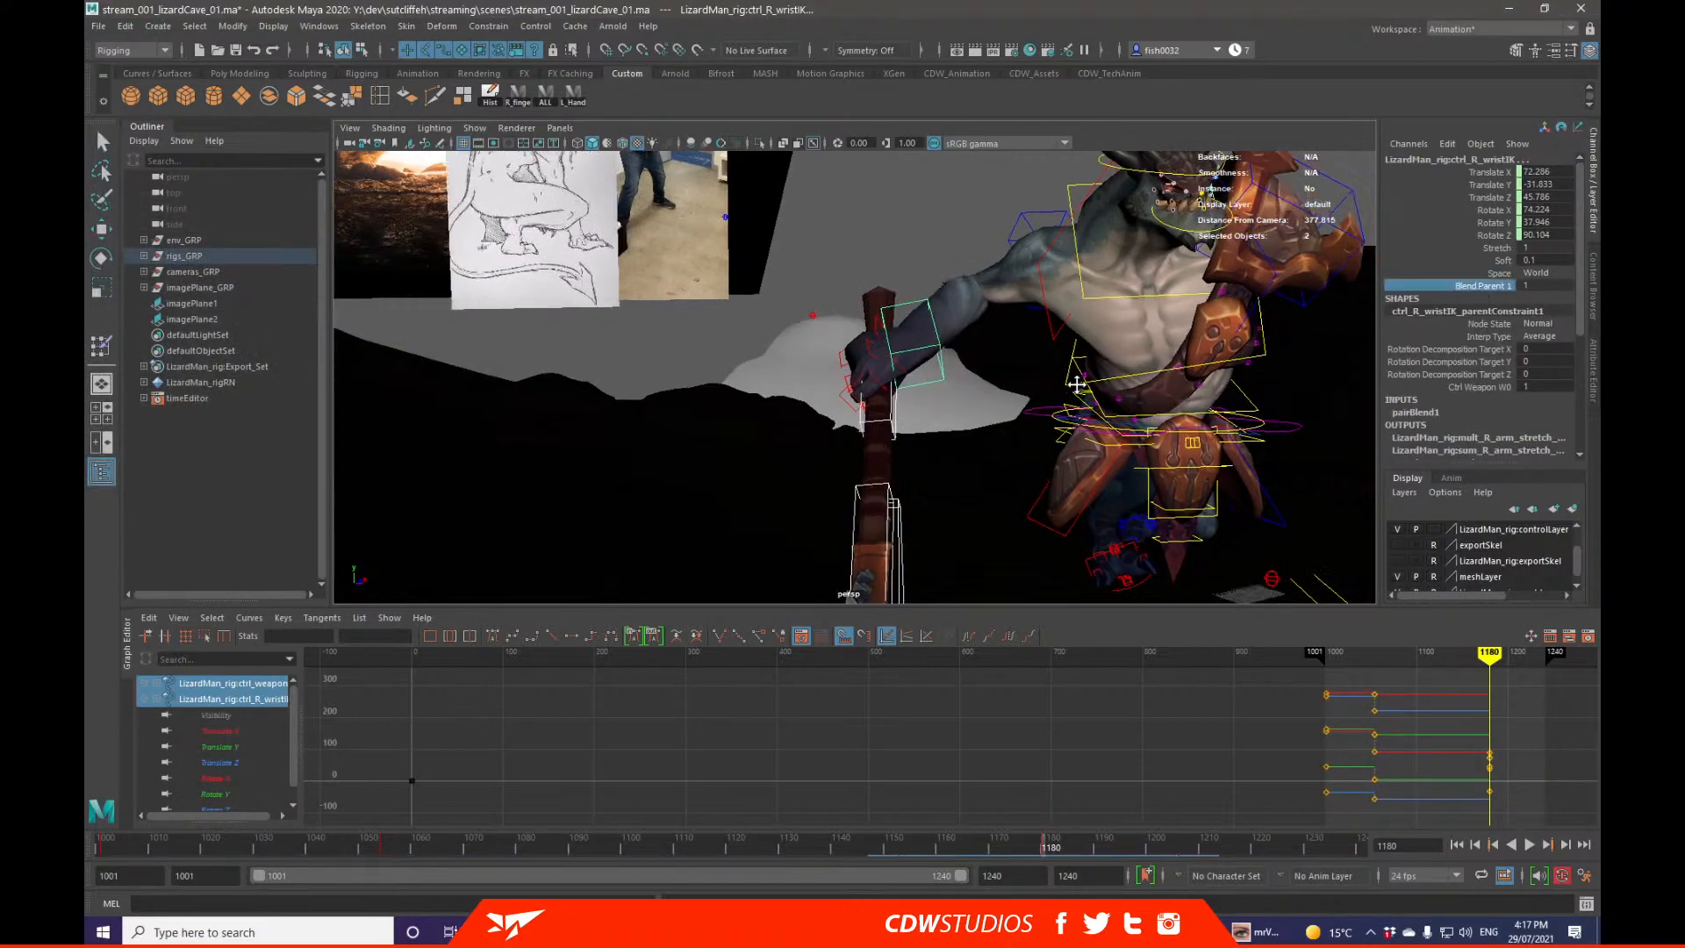
middle_click_drag(1076, 380, 922, 394, "alt")
right_click_drag(921, 395, 1023, 406, "alt")
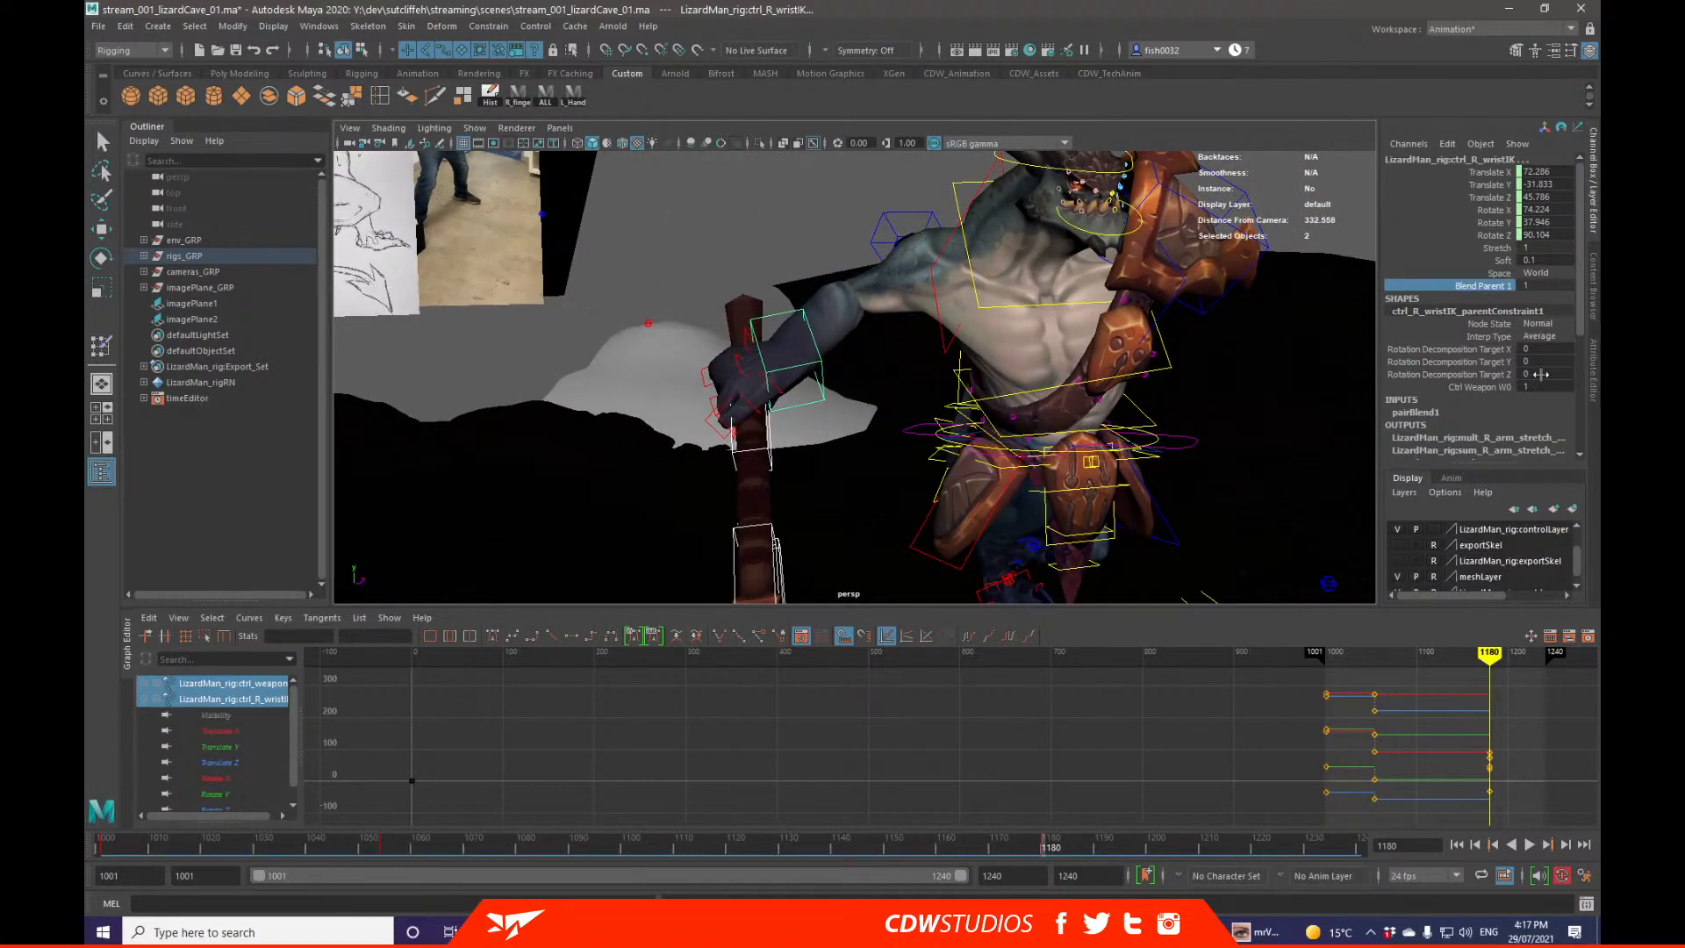
left_click(1487, 387)
right_click(1487, 387)
left_click(1499, 417)
left_click(1546, 386)
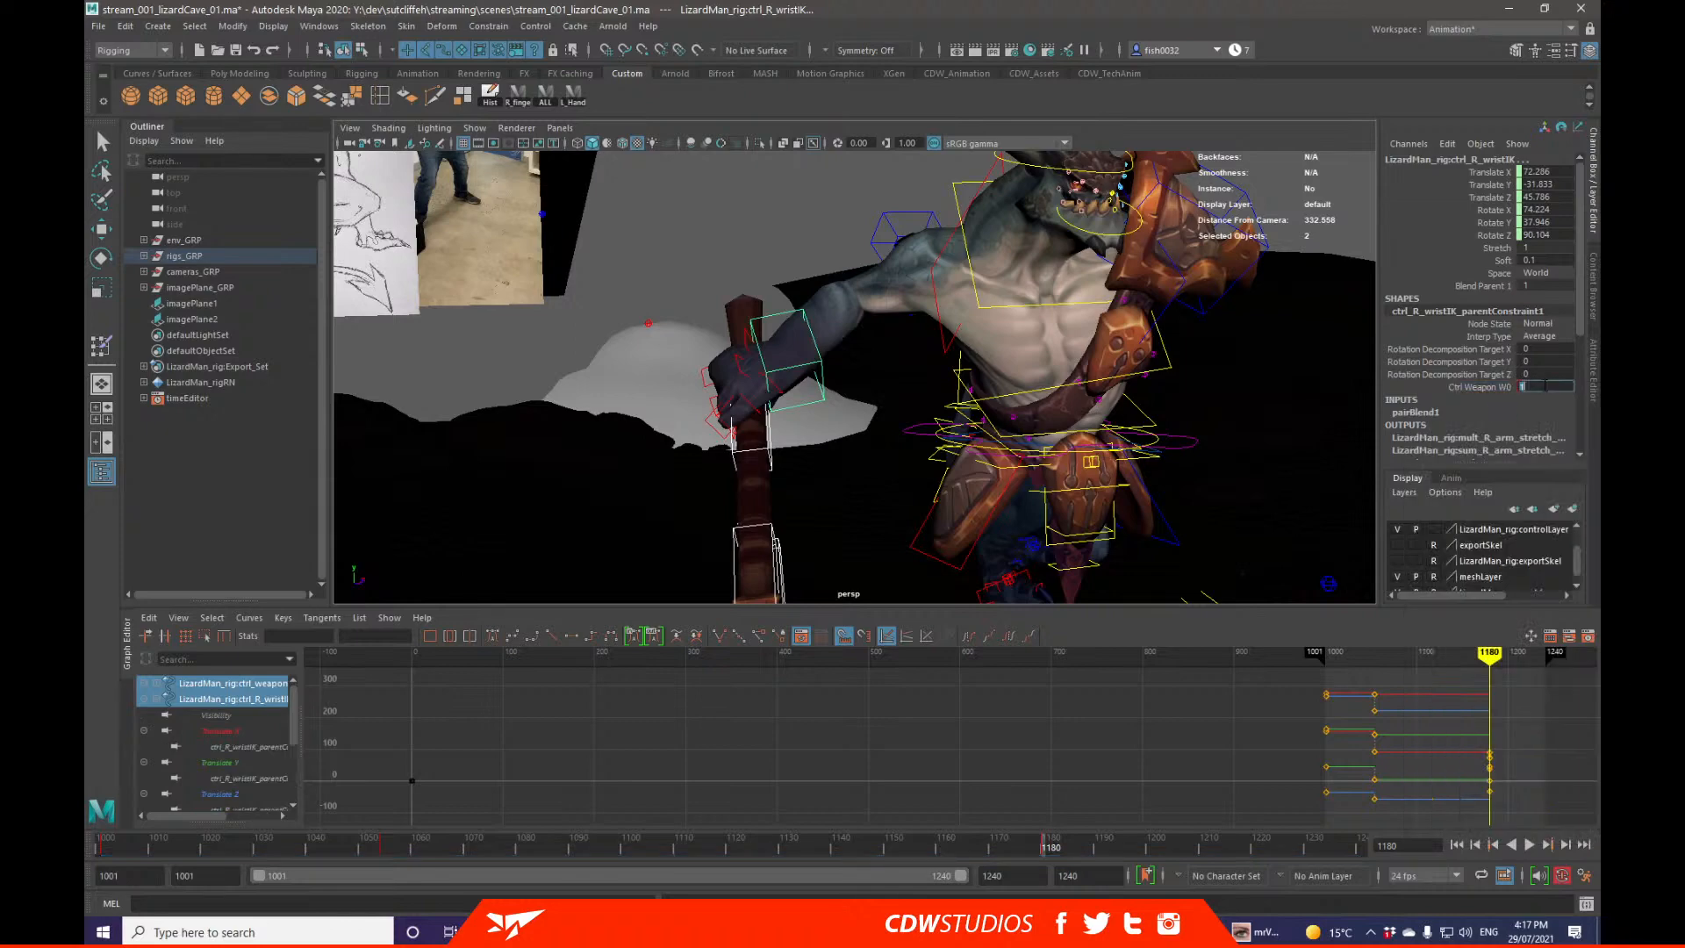
left_click(1507, 389)
Step: Step back to frame 1179 and set the wrist constraint's Ctrl Weapon W0 weight to 0
left_click_drag(1180, 430, 1132, 443, "alt")
middle_click_drag(1132, 443, 1142, 405, "alt")
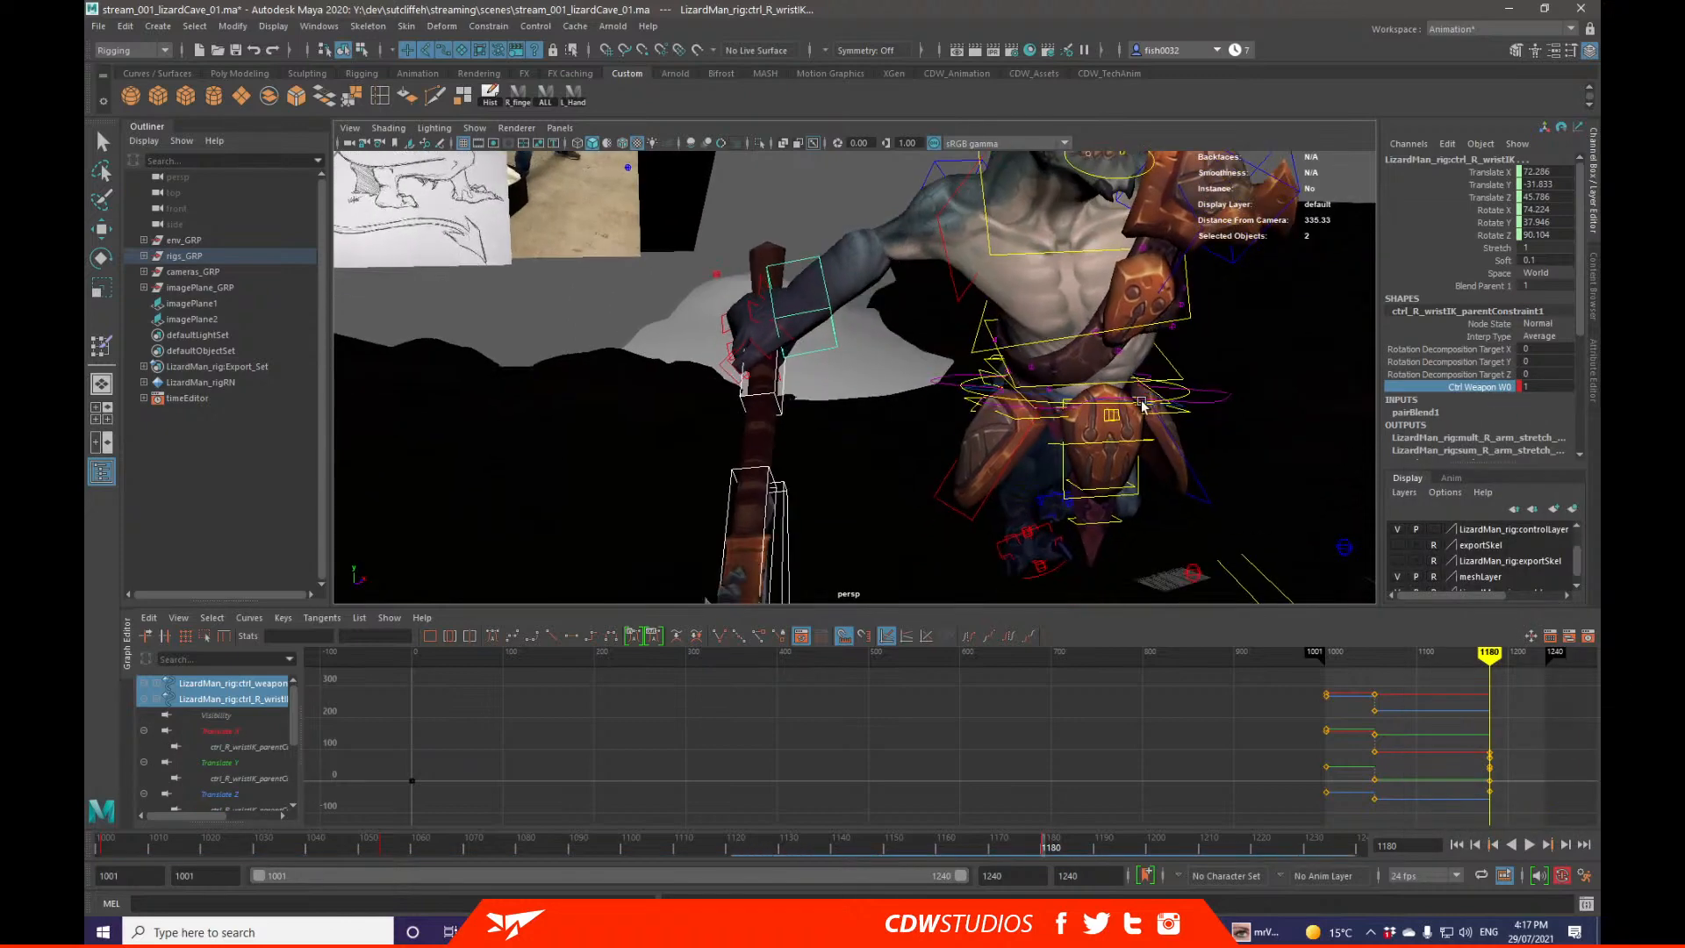
key("alt+comma")
key("alt+comma")
key("alt+period")
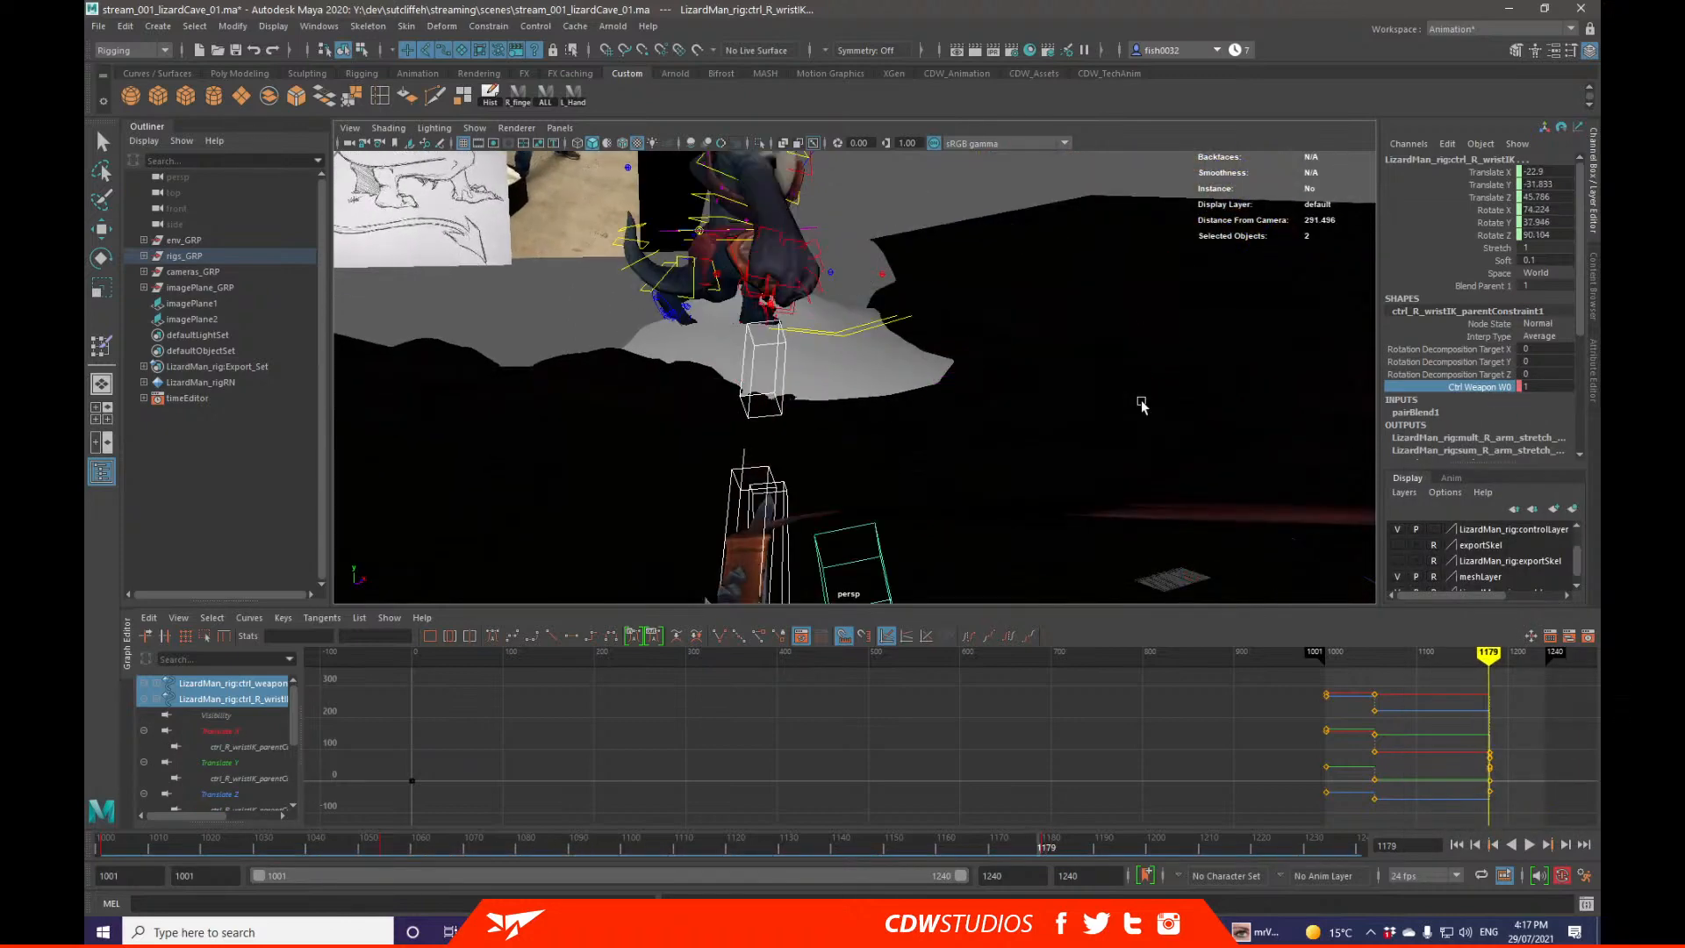
key("alt+comma")
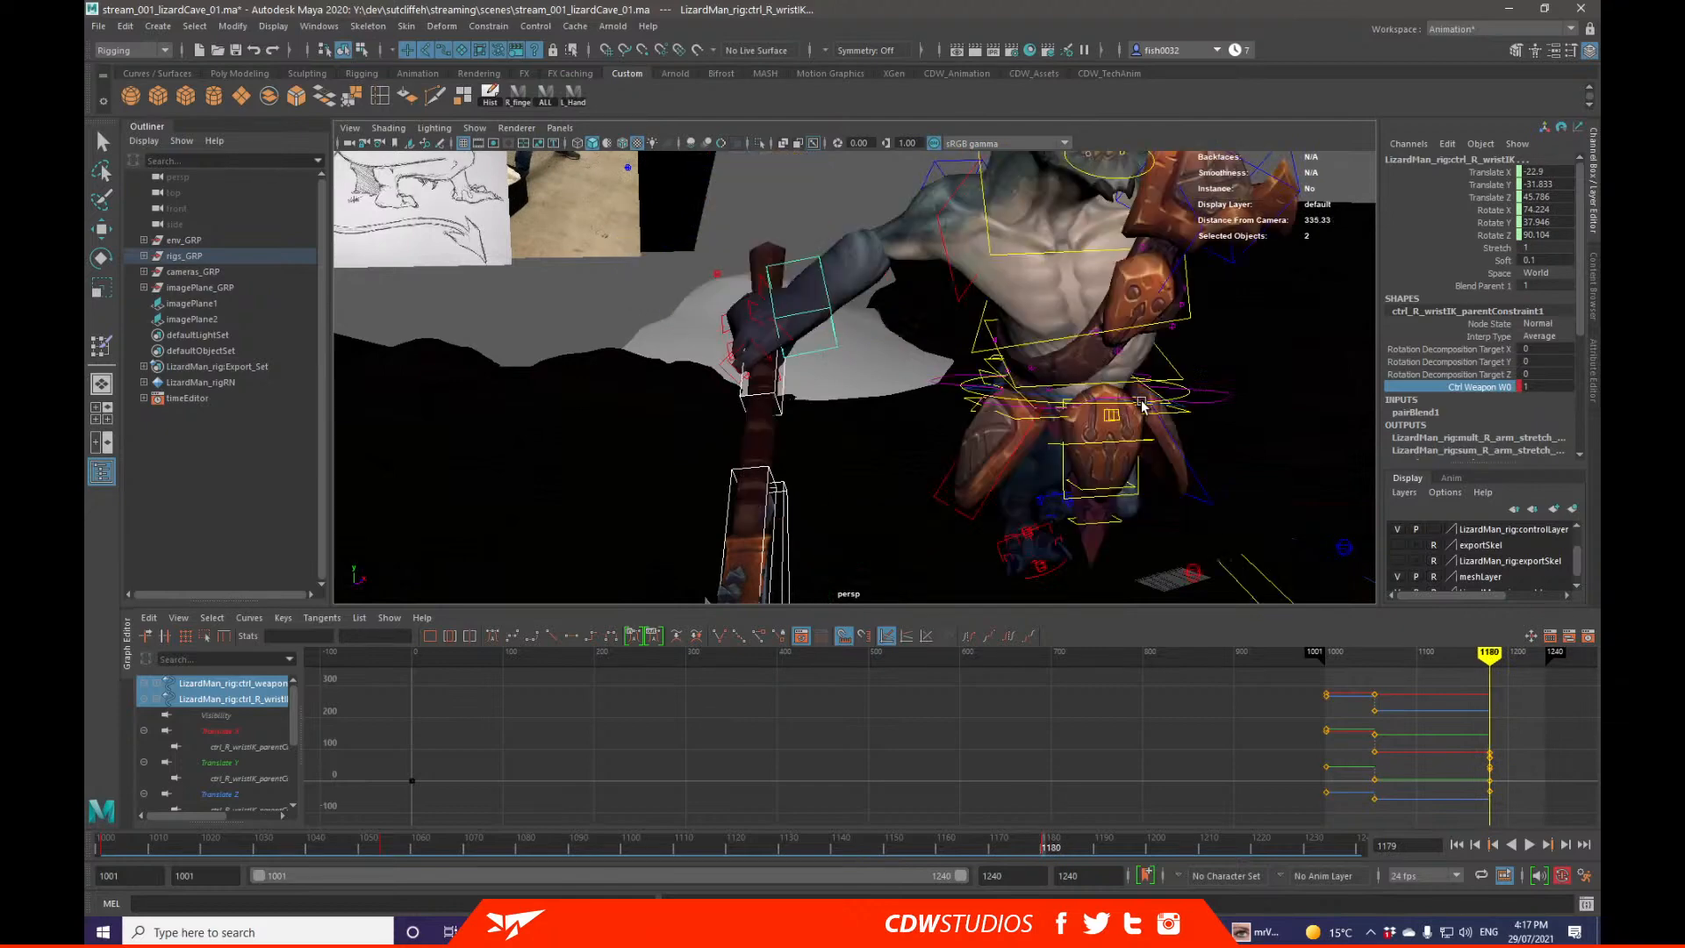
key("alt+period")
type("0")
key("Return")
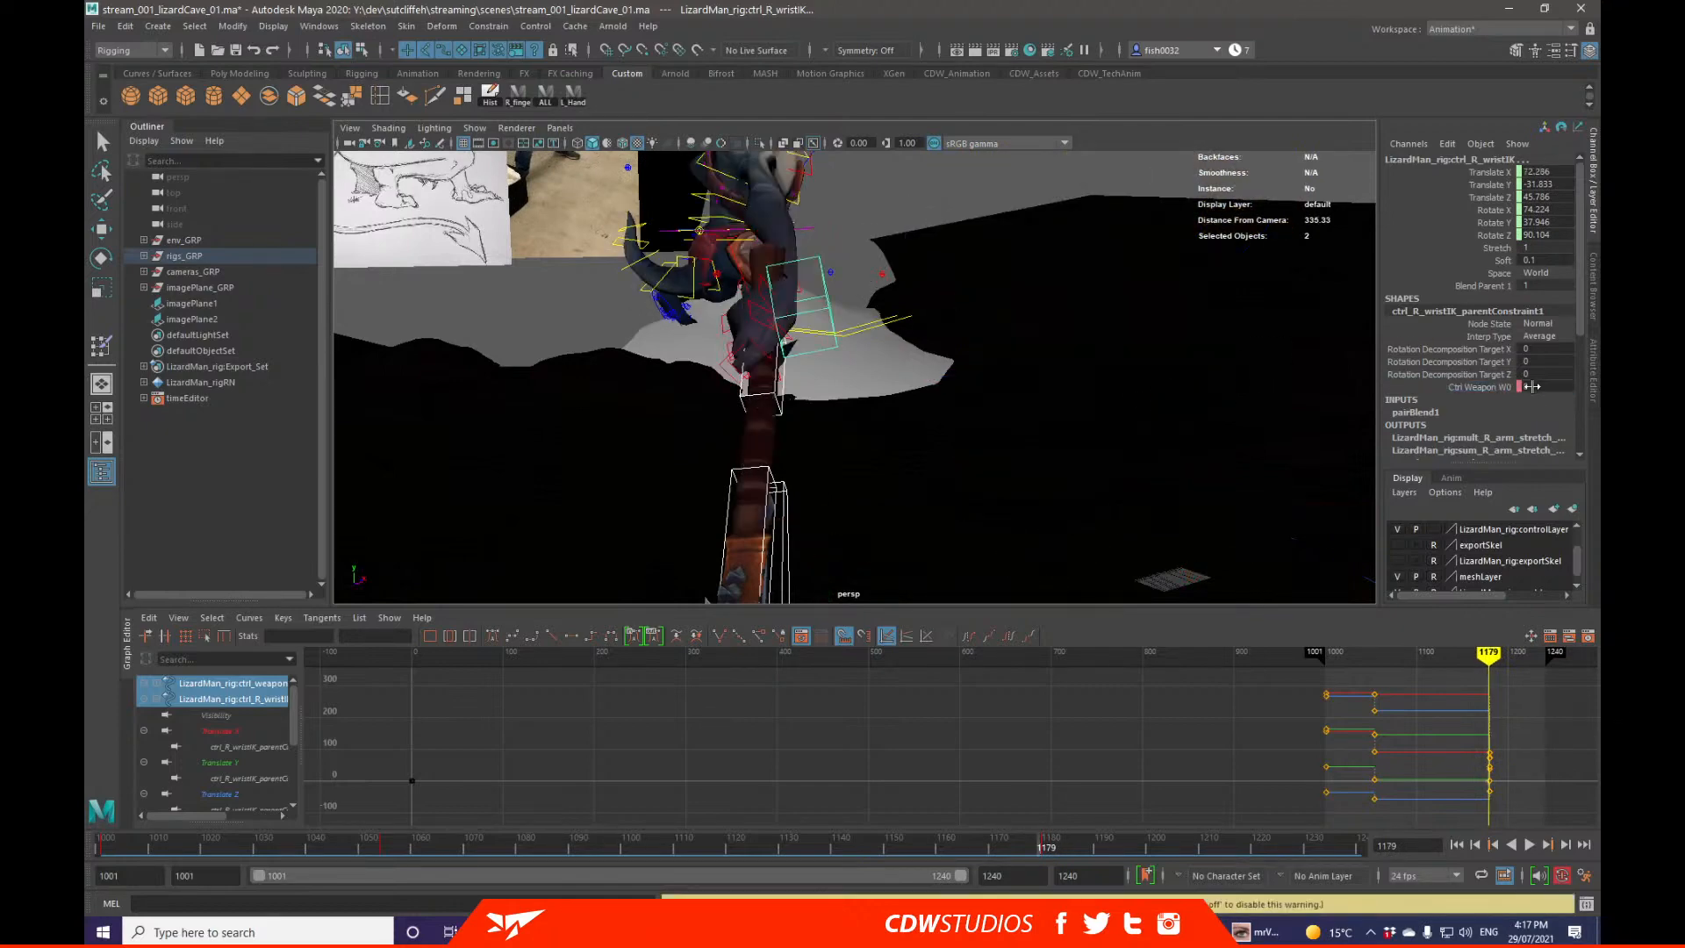
Step: Scrub between frames 1180 and 1101 to check how the right hand and weapon behave under the wrist constraint
left_click_drag(1107, 410, 1049, 413, "alt")
left_click_drag(1185, 403, 1155, 429, "alt")
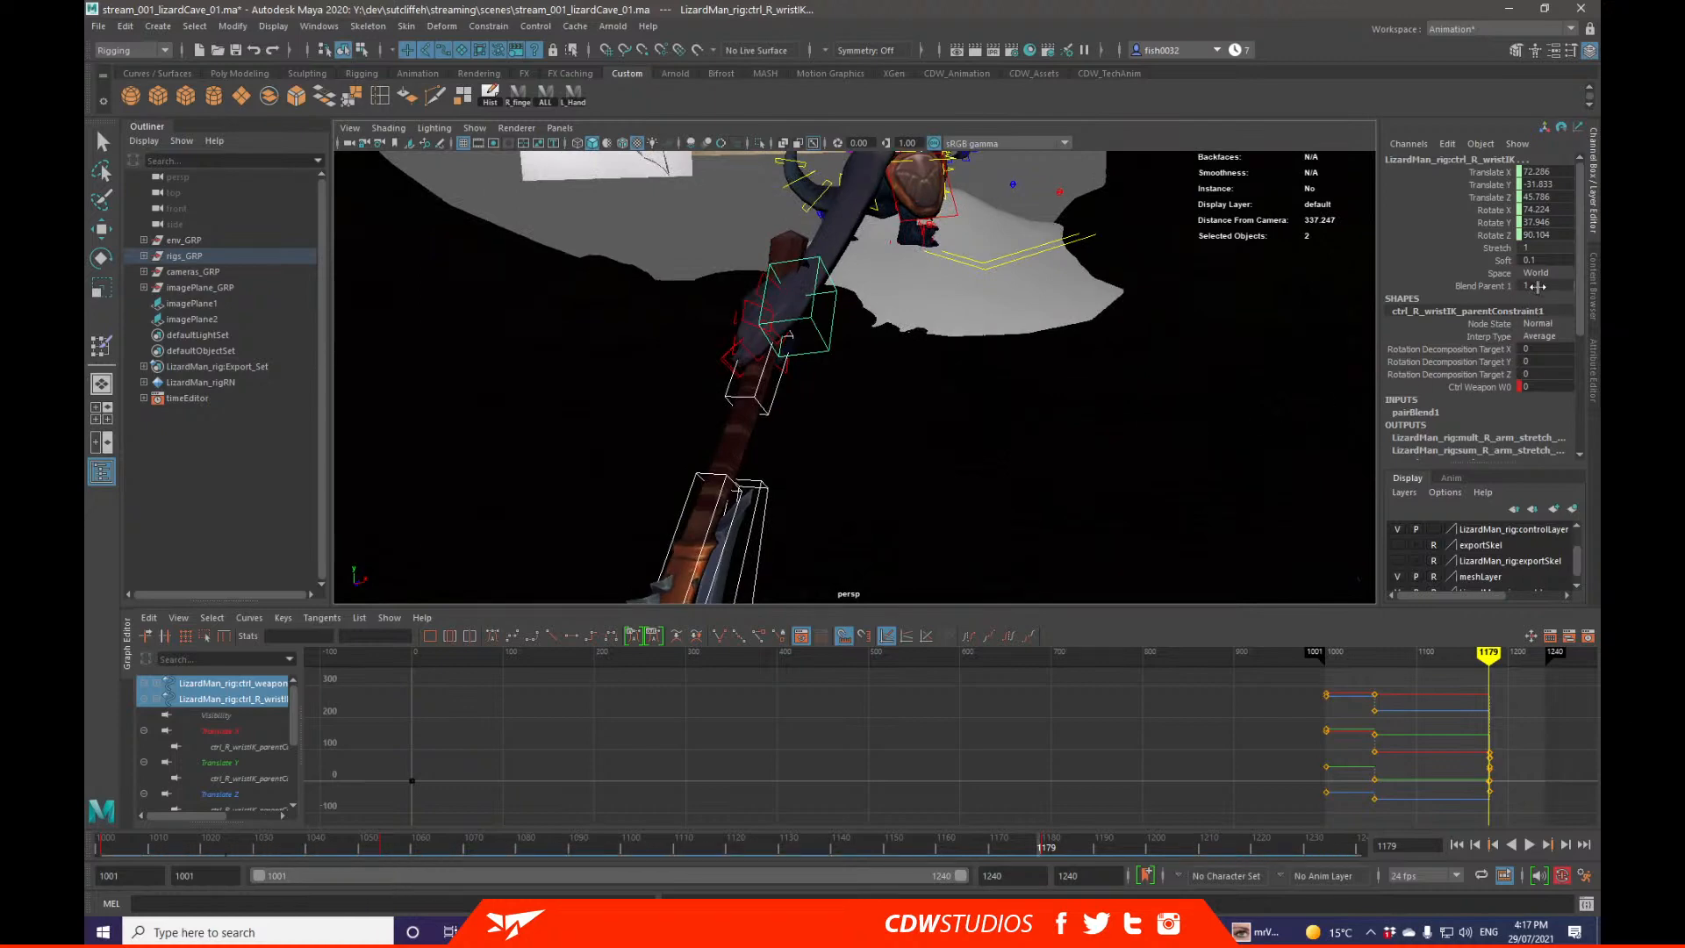
key("alt+period")
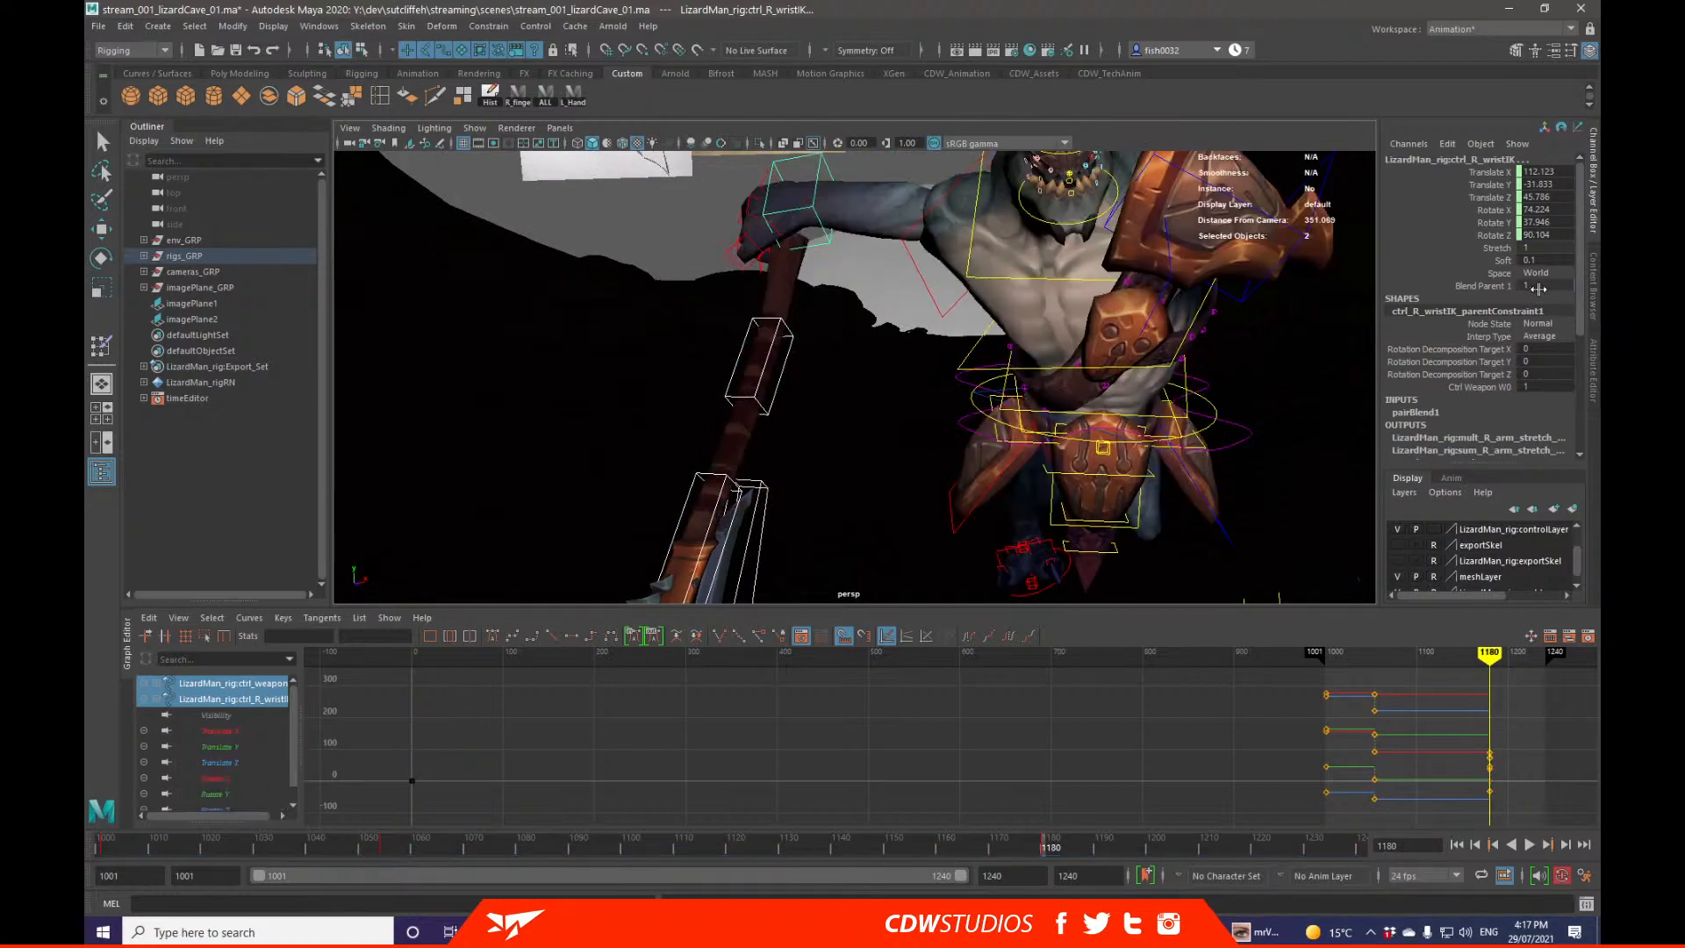
left_click_drag(1221, 370, 1235, 372, "alt")
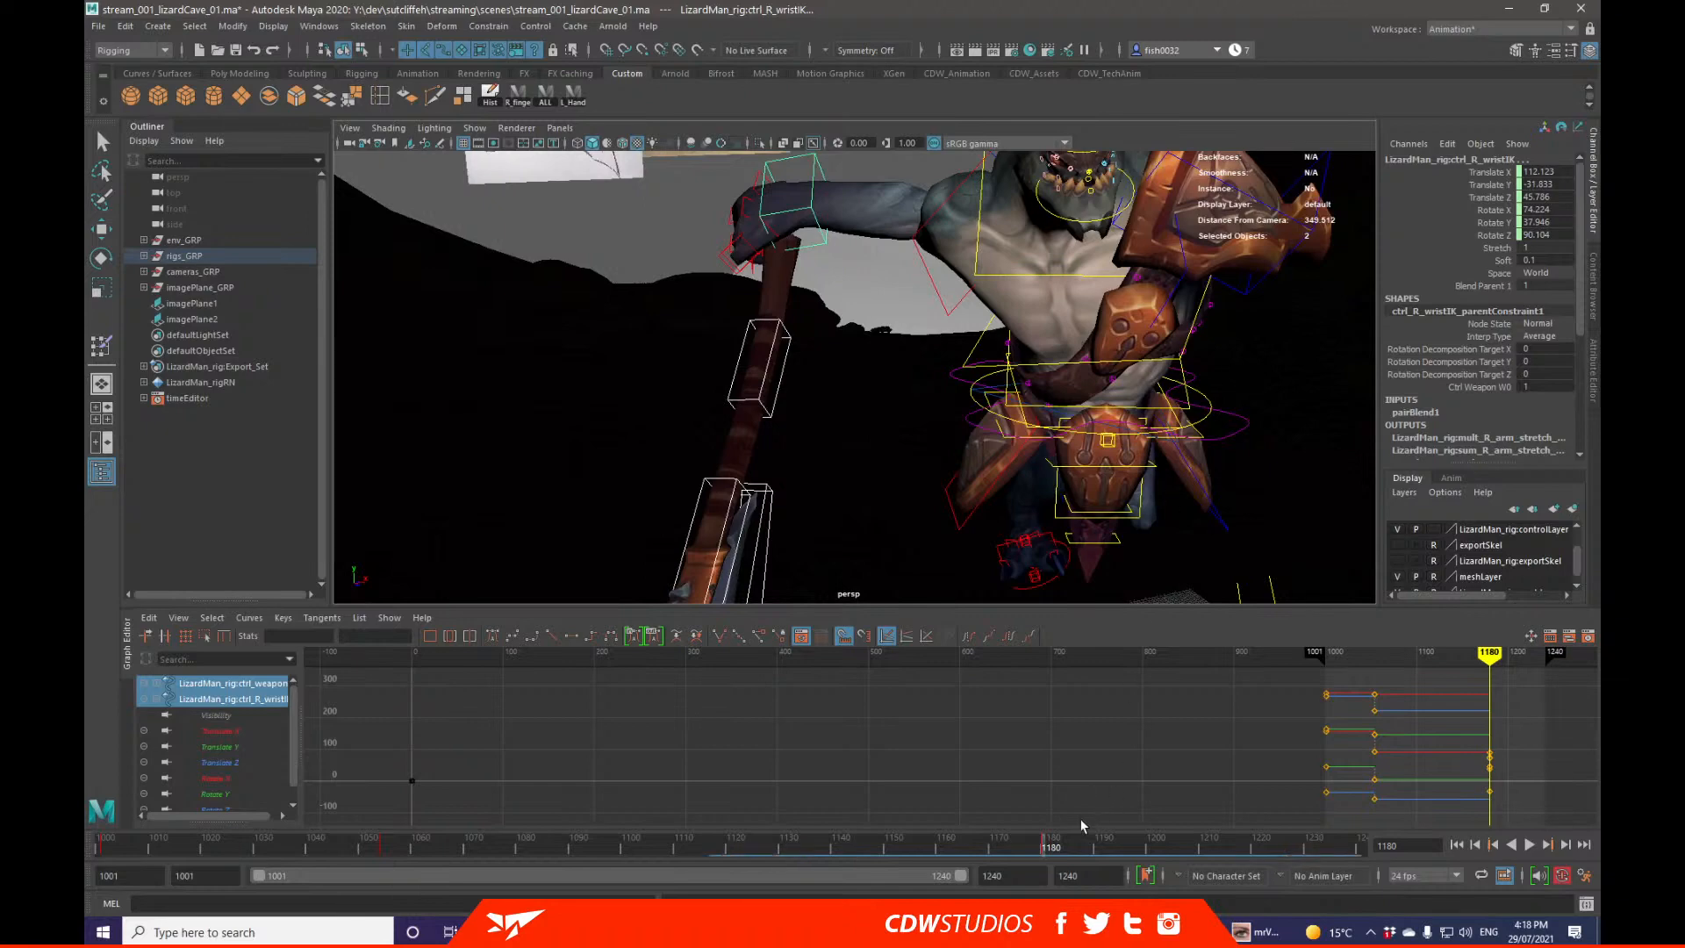
left_click_drag(1036, 848, 620, 789)
scroll(846, 498, "down", 3)
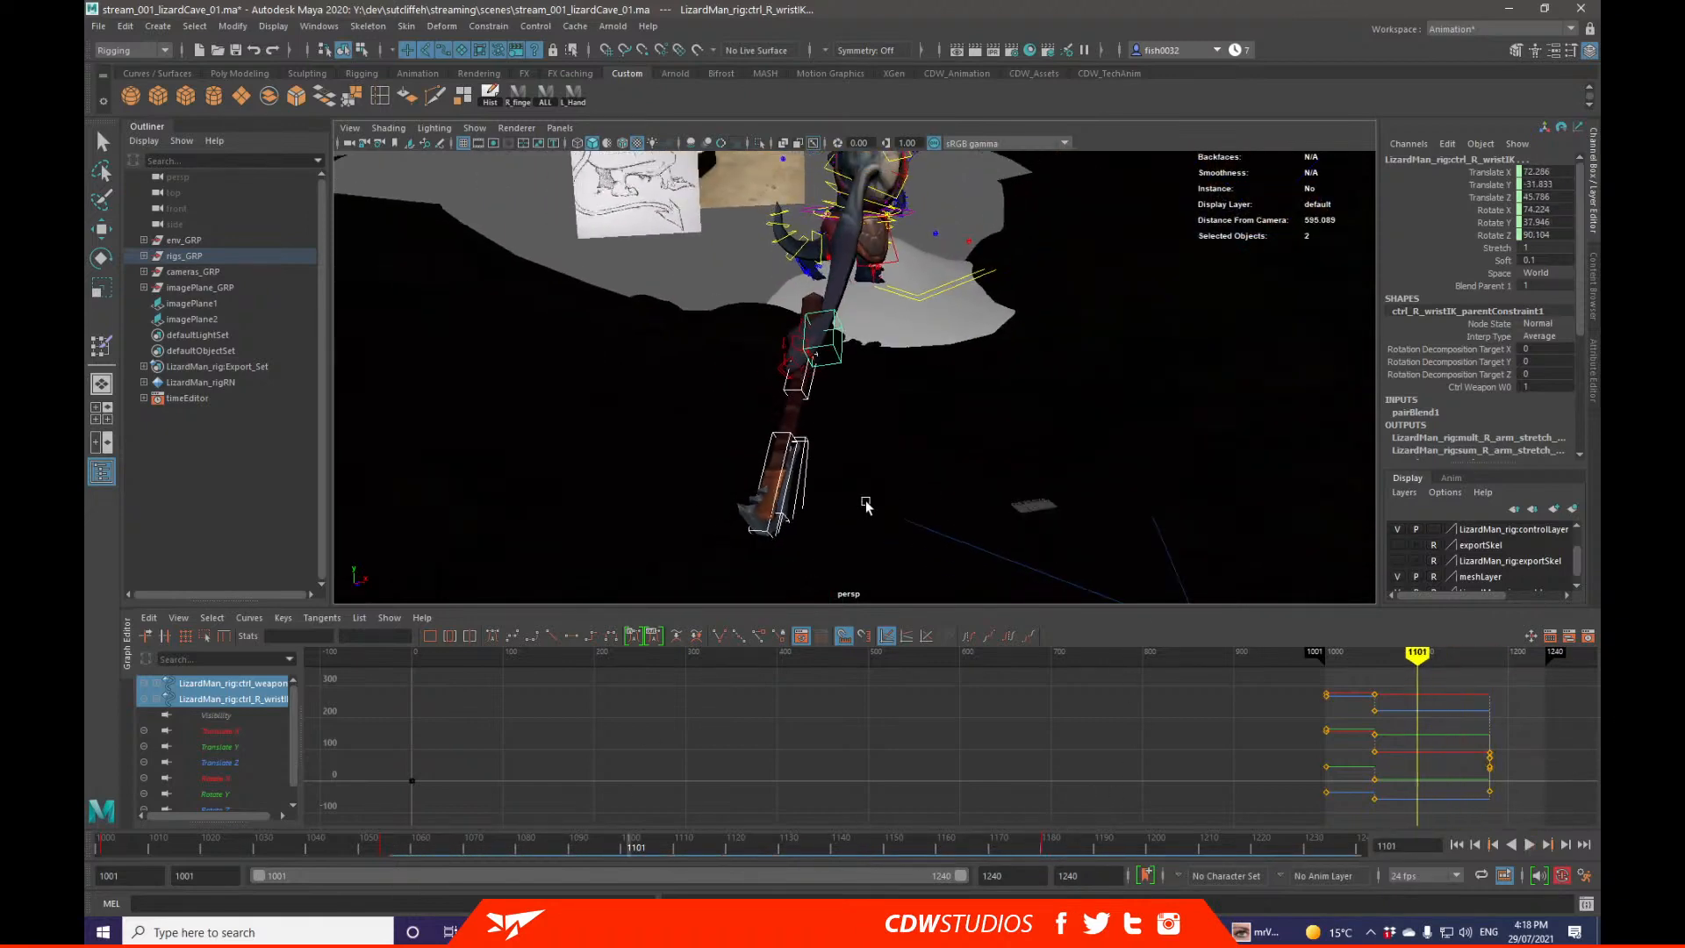
Step: Undo the parent constraint of the right wrist IK control to the weapon, including its weight keys
key("period")
key("ctrl+z")
key("ctrl+z")
key("ctrl+z")
key("ctrl+z")
key("ctrl+z")
key("ctrl+z")
key("ctrl+z")
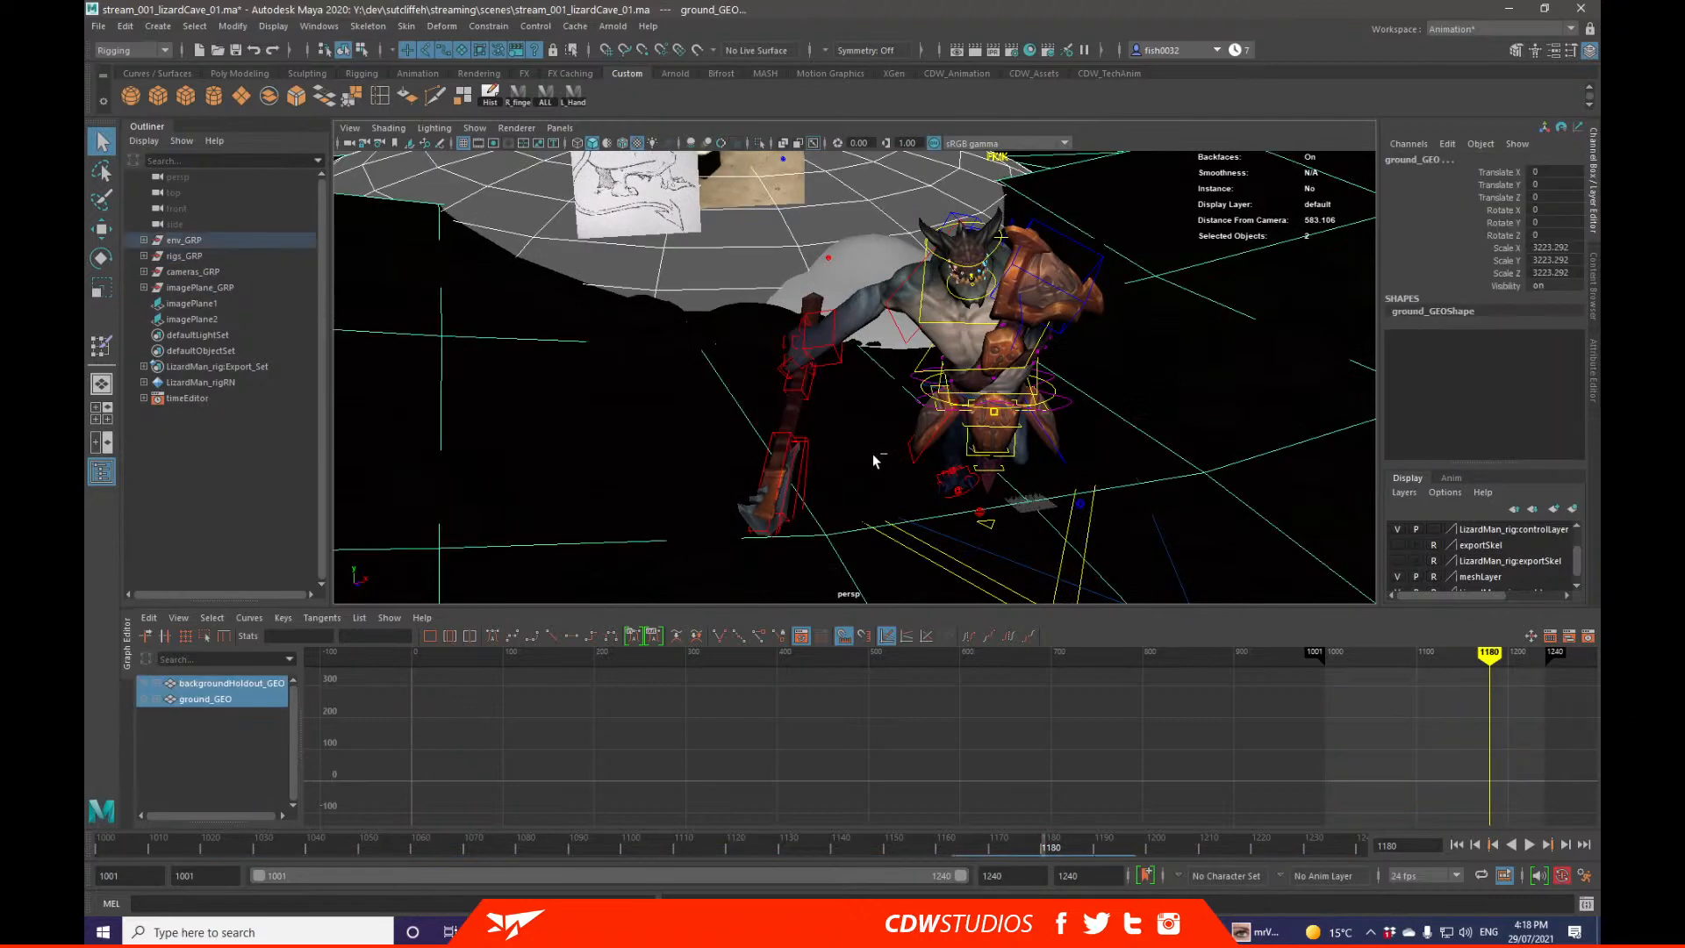
key("ctrl+z")
key("ctrl+z")
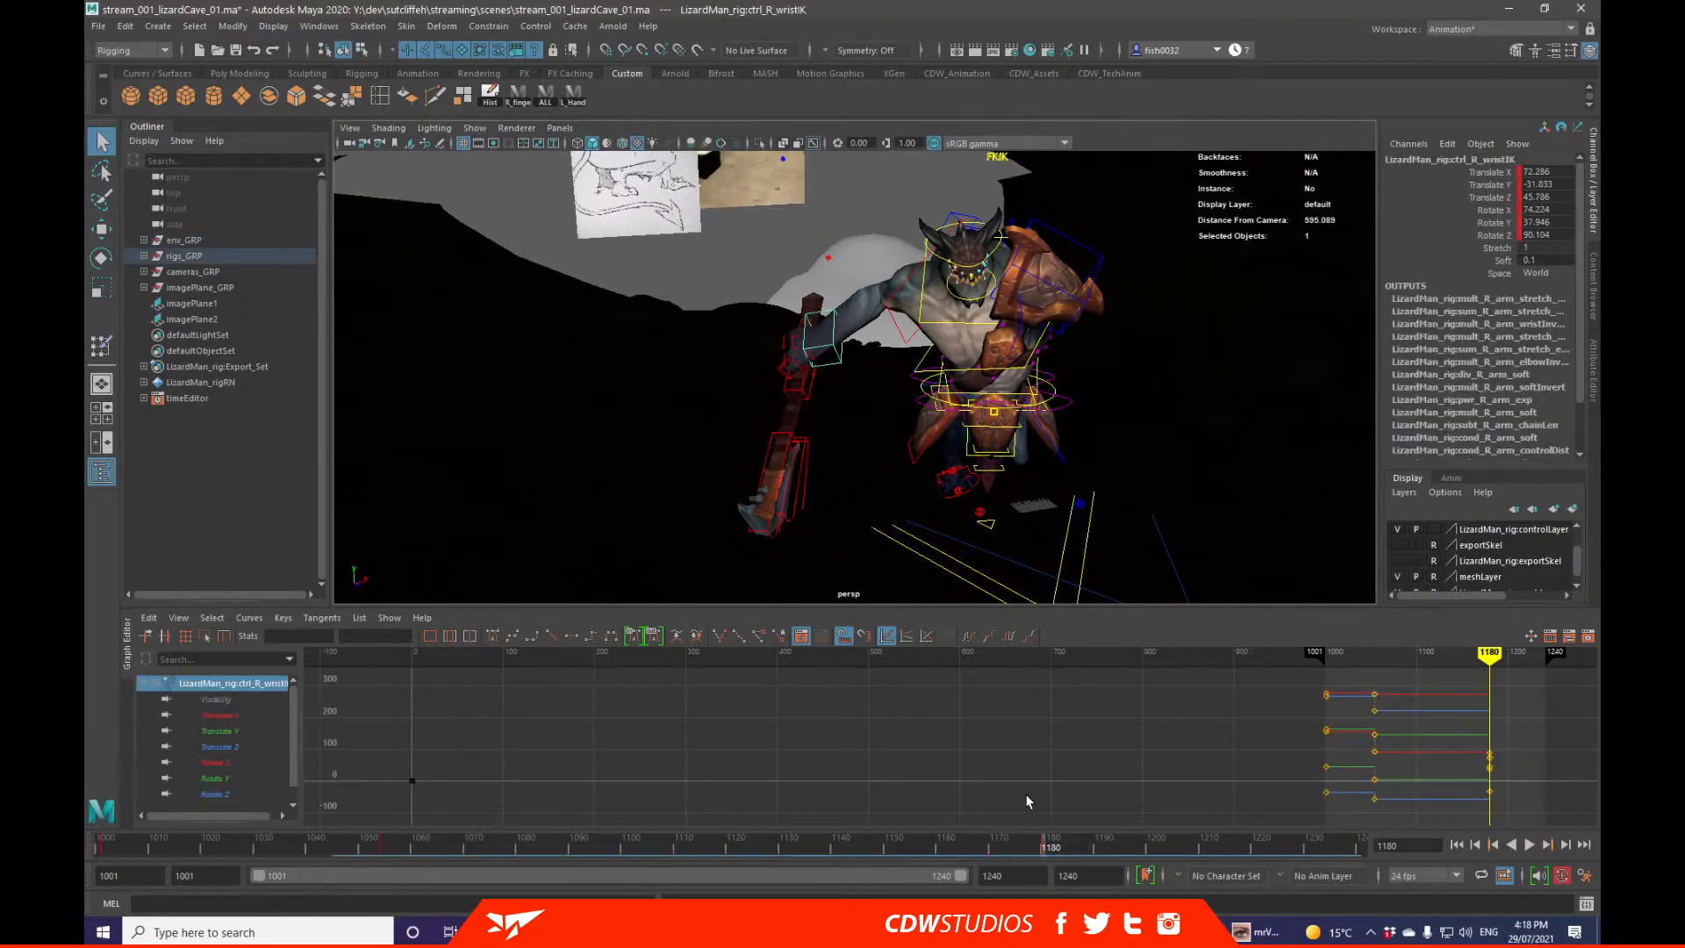
Step: Try moving the weapon control at frame 1180 and undo the move
mouse_move(1014, 844)
left_mouse_down()
mouse_move(917, 844)
mouse_move(1061, 845)
mouse_move(1042, 844)
left_mouse_up()
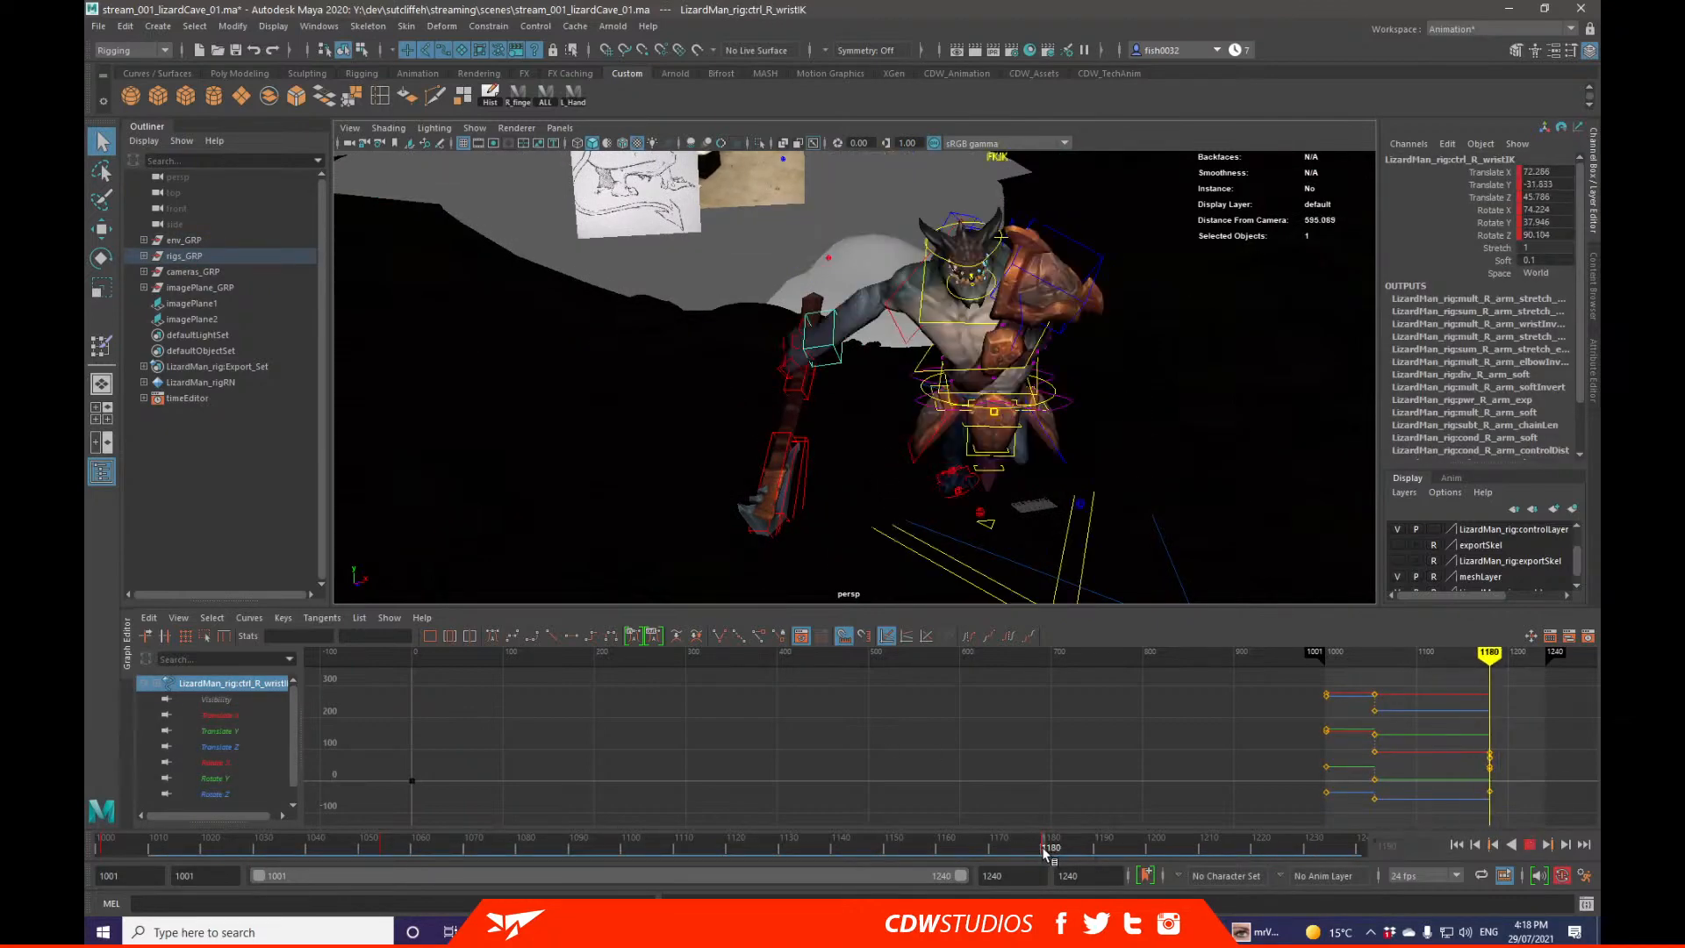
scroll(988, 444, "up", 3)
scroll(988, 444, "up", 2)
middle_click_drag(988, 444, 910, 424, "alt")
left_click_drag(910, 424, 955, 409, "alt")
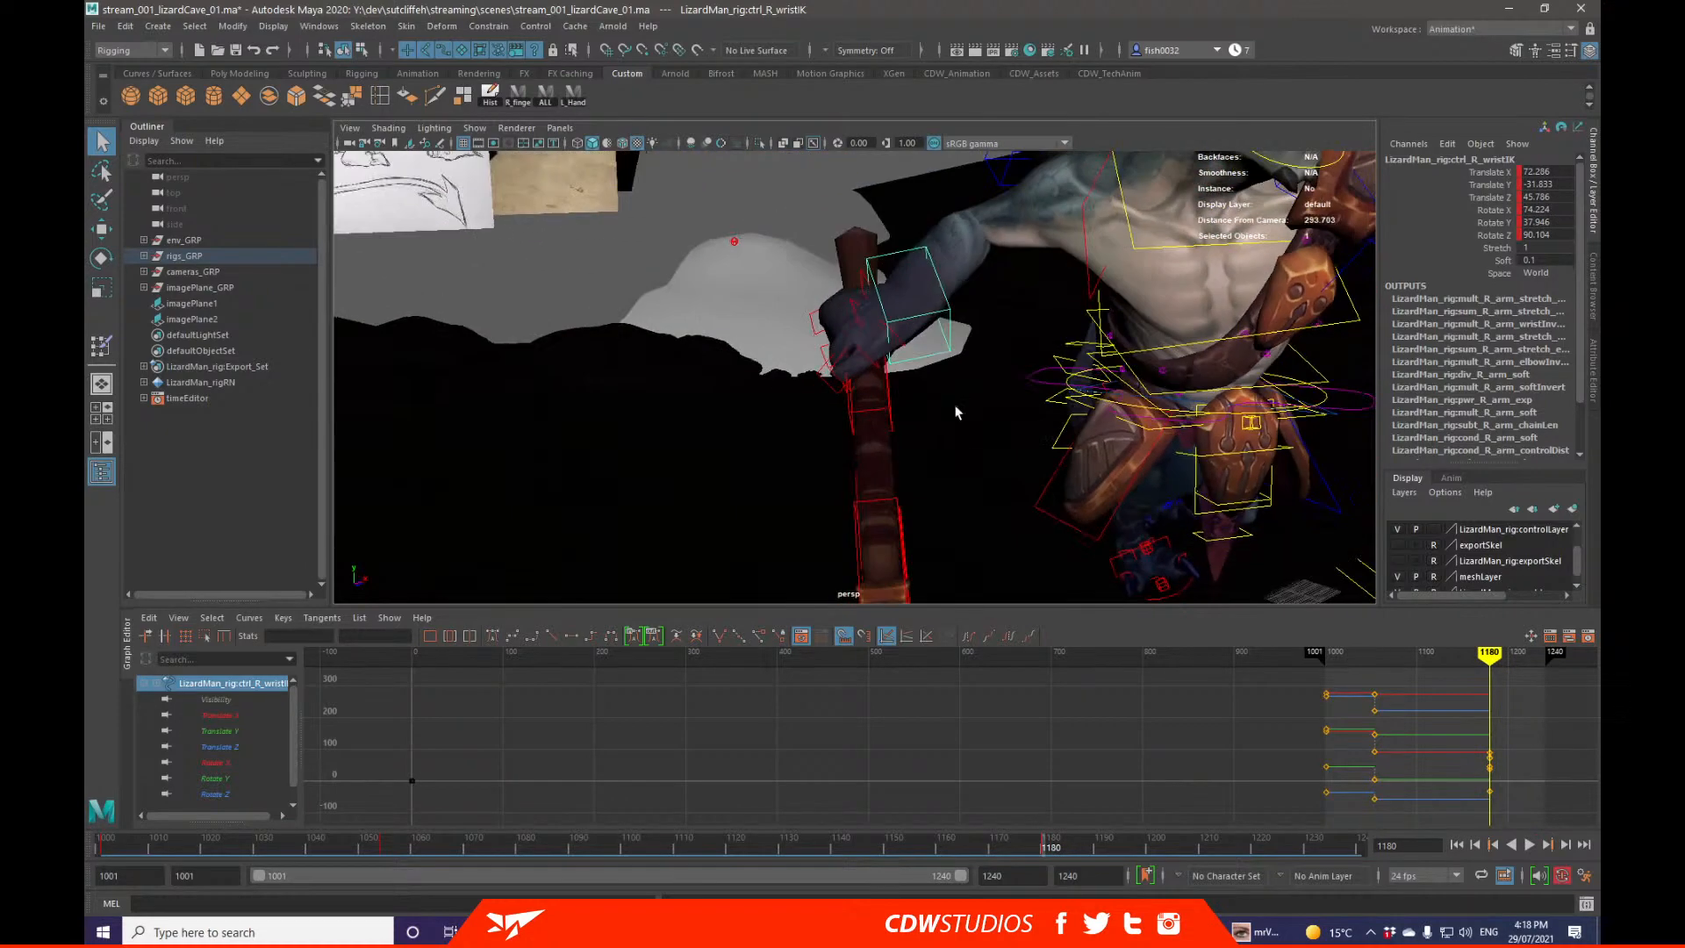
left_click(892, 412)
key("w")
left_click_drag(822, 385, 748, 393)
key("ctrl+z")
left_click_drag(1004, 411, 784, 370, "alt")
key("q")
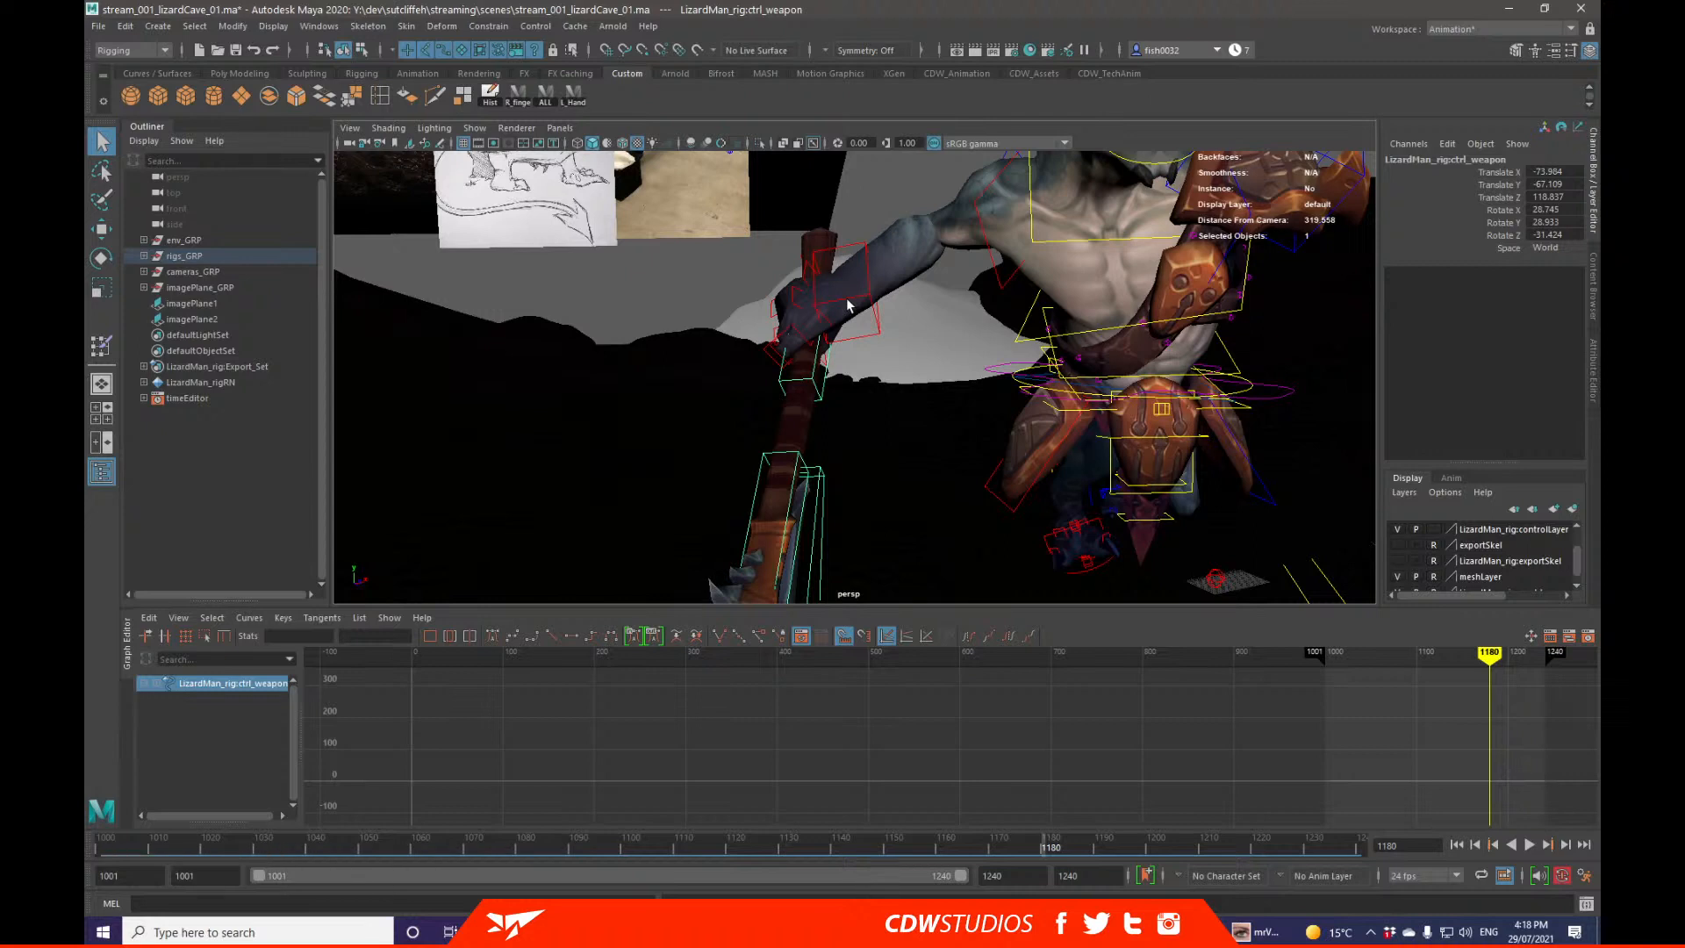
Step: Parent constrain the weapon control to the right wrist IK control at frame 1180
left_click(847, 305)
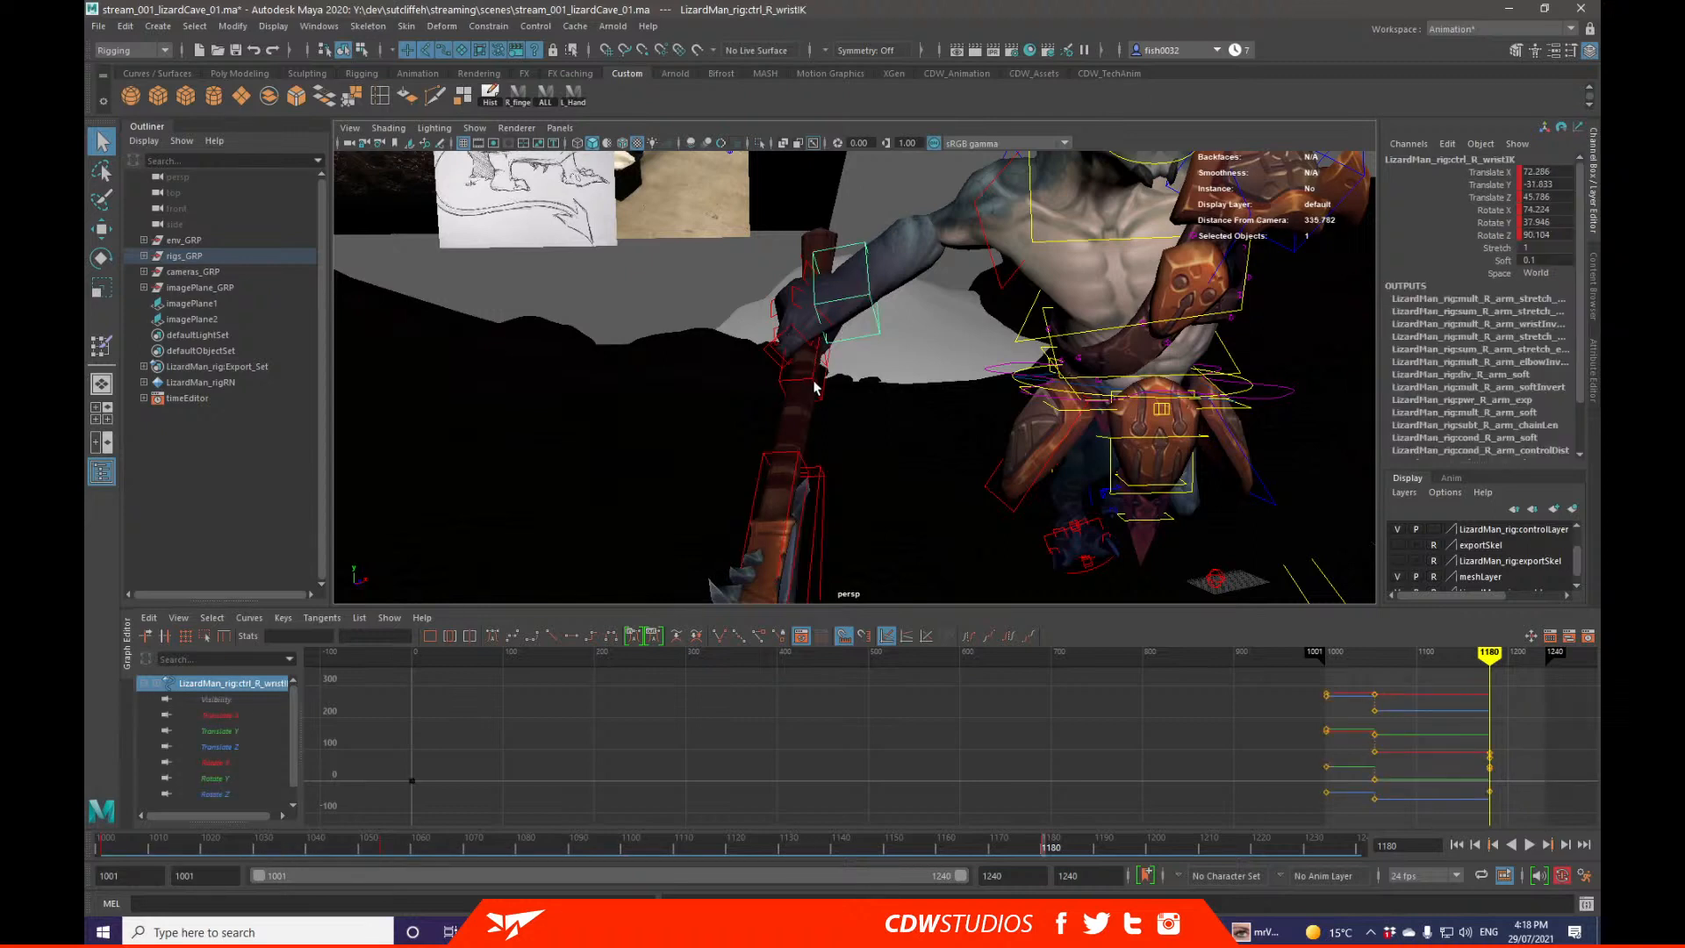
left_click(814, 387, "shift")
key("space")
left_click(1041, 502)
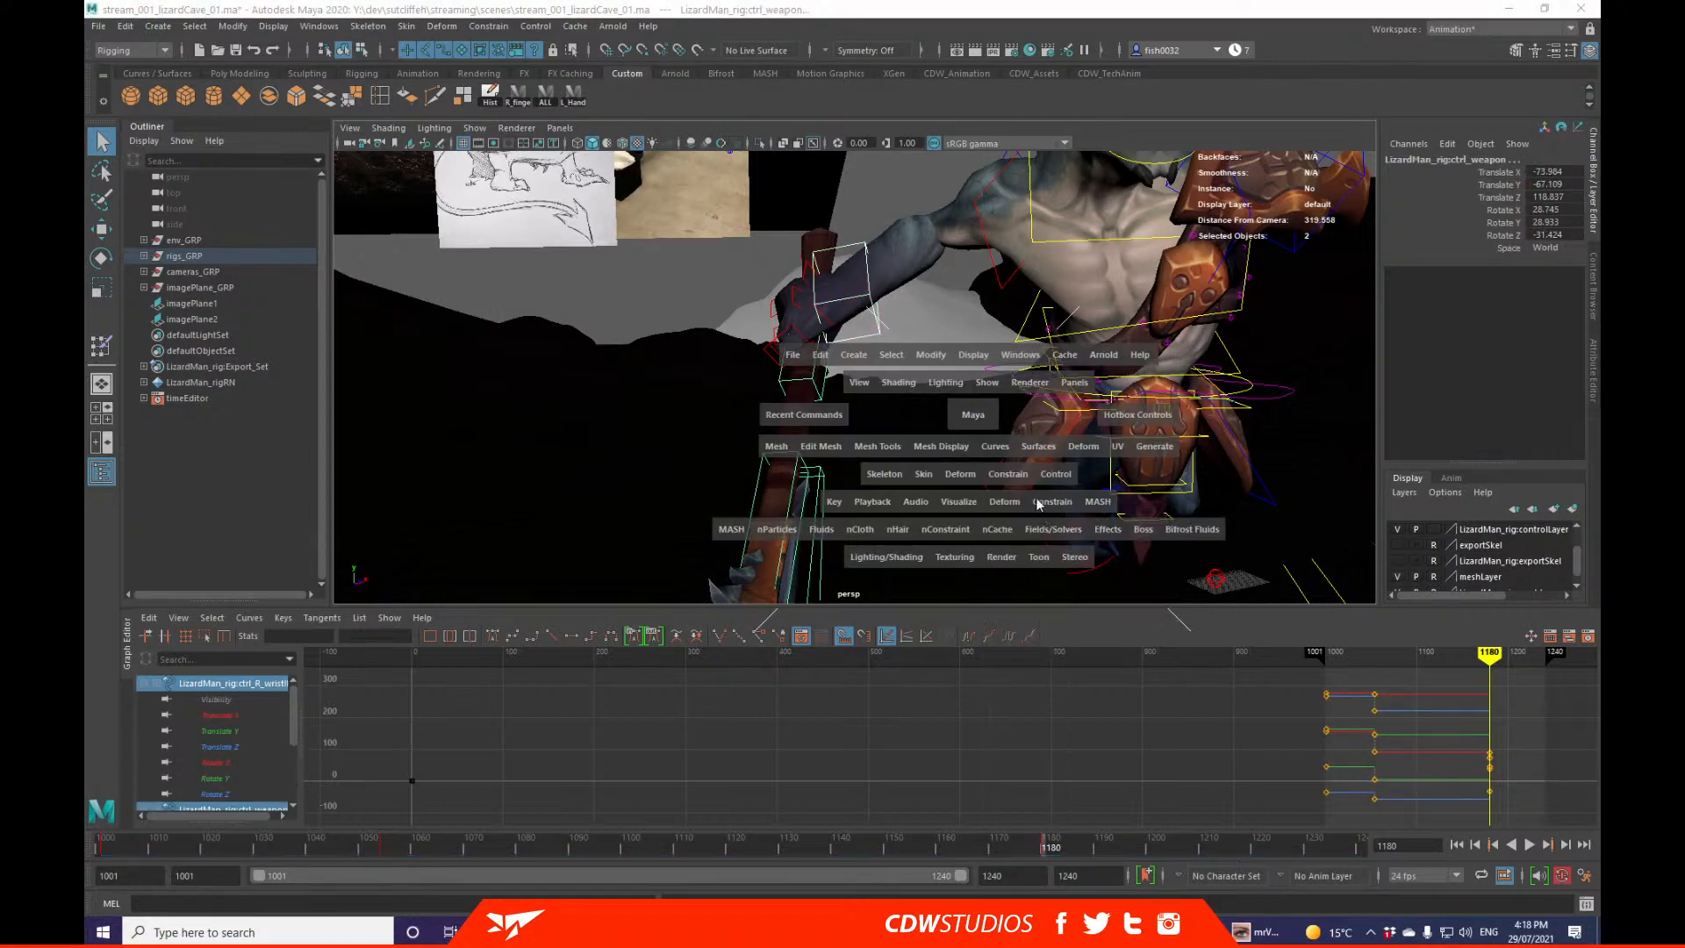
mouse_move(1026, 847)
left_mouse_down()
mouse_move(965, 847)
mouse_move(1045, 846)
left_mouse_up()
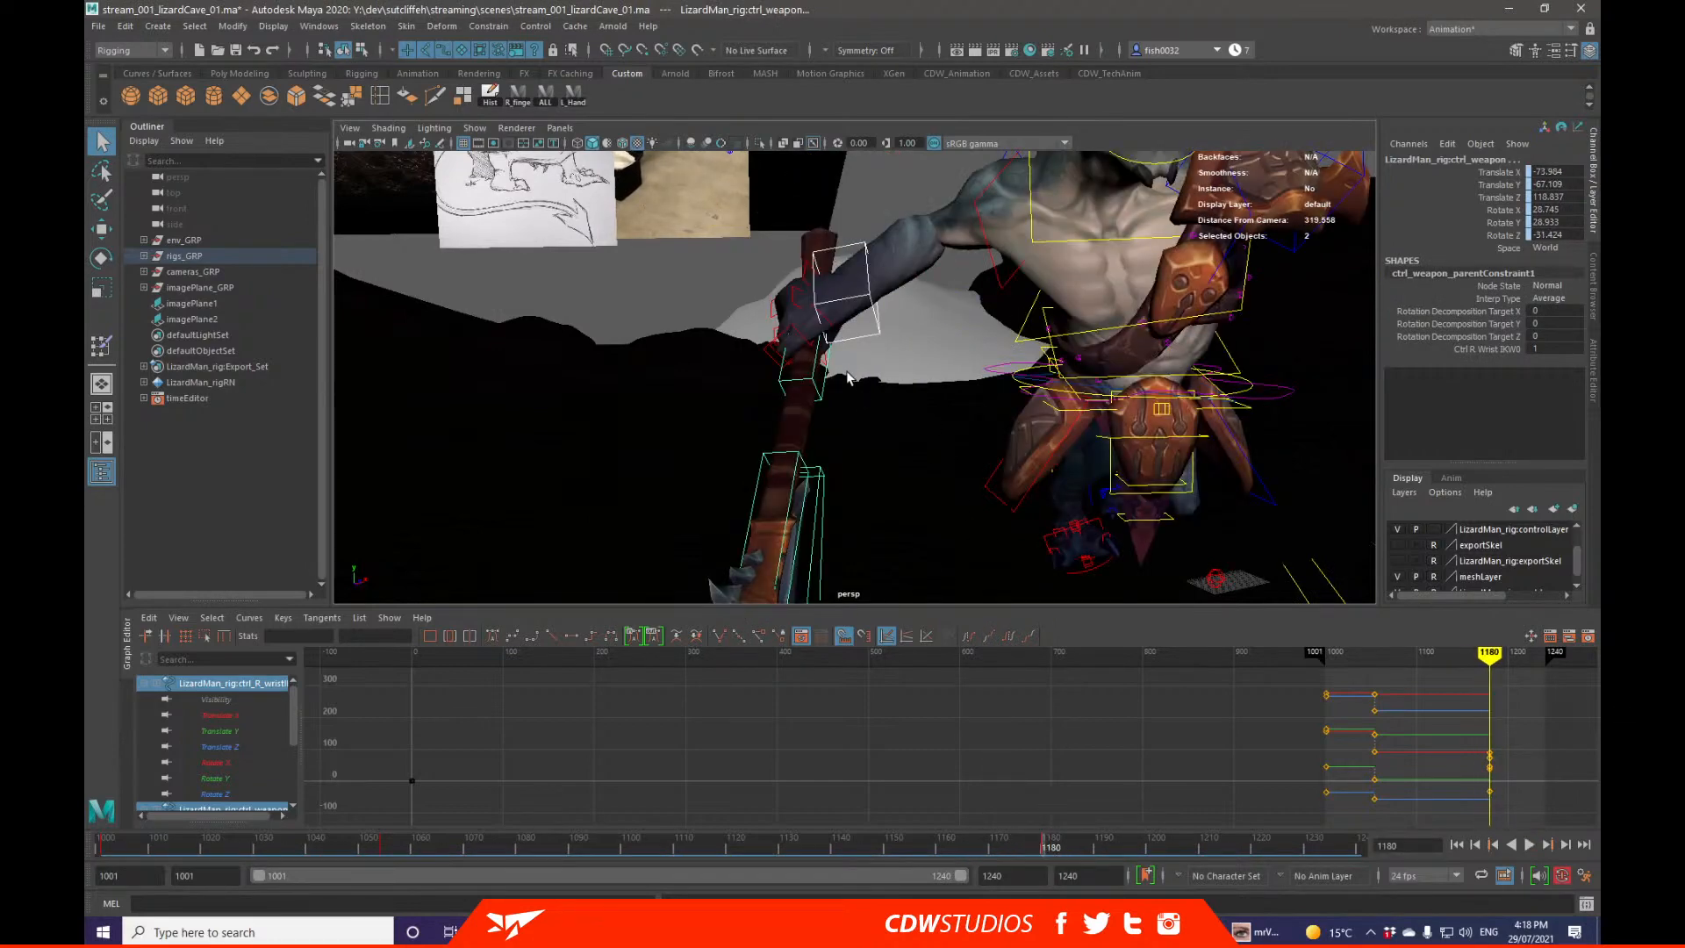
Step: Key the weapon constraint's Ctrl R Wrist IKW0 weight at 1 on frame 1180 and set it to 0 on frame 1179
left_click(866, 301)
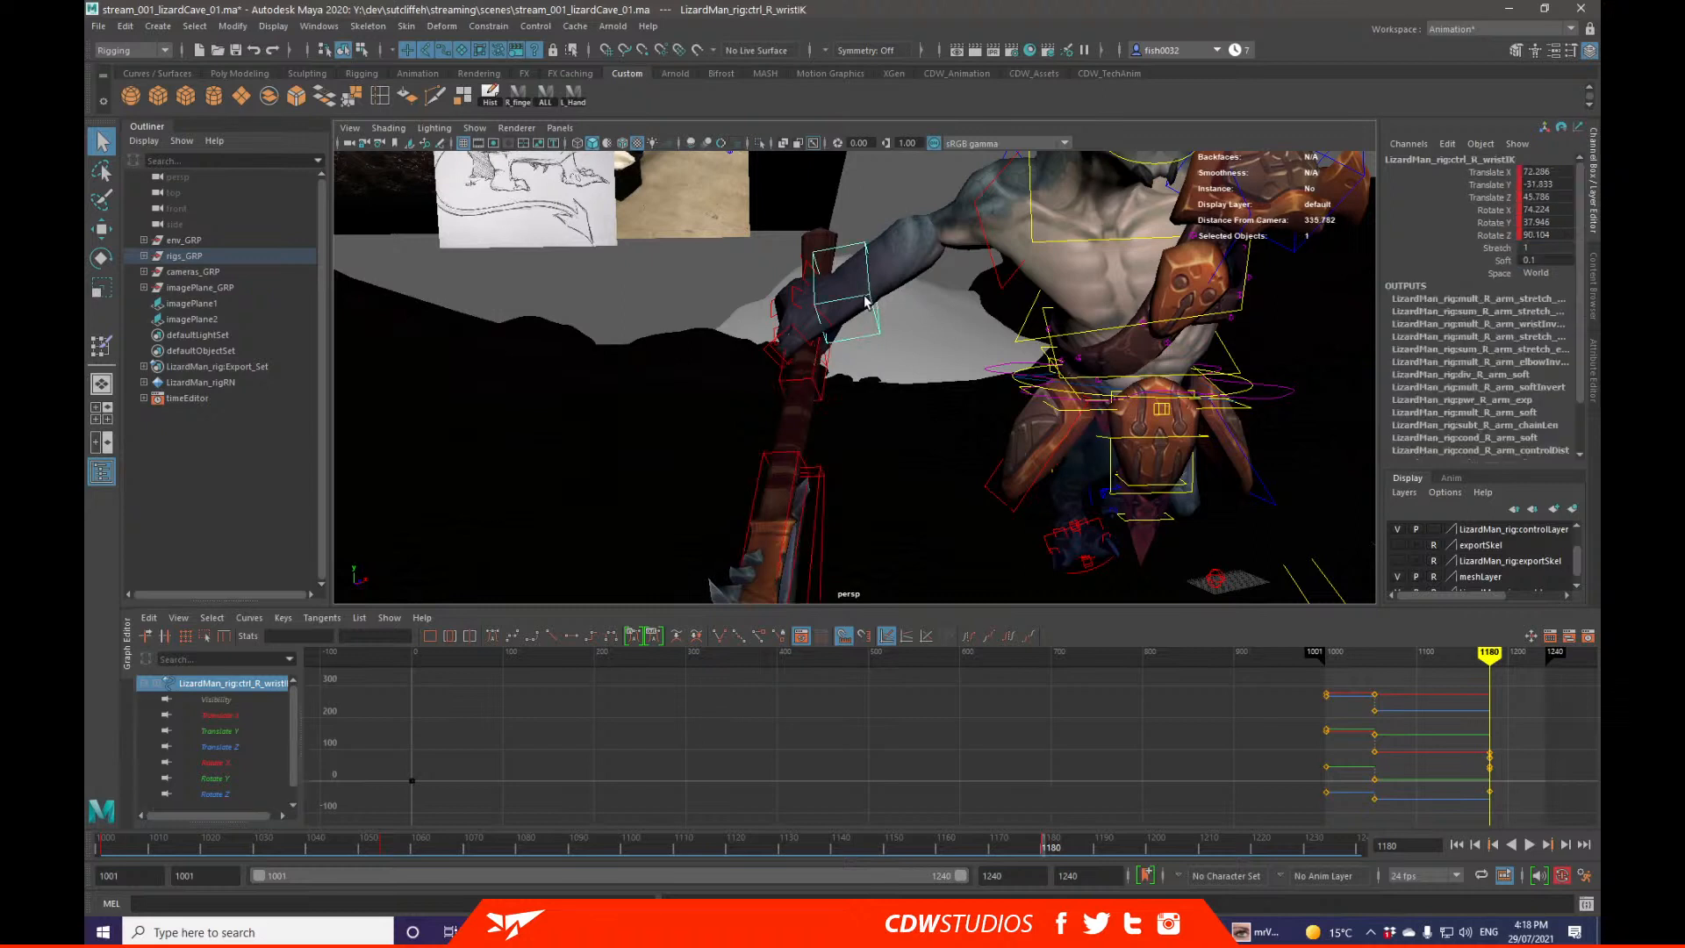
left_click(814, 375)
right_click(1511, 351)
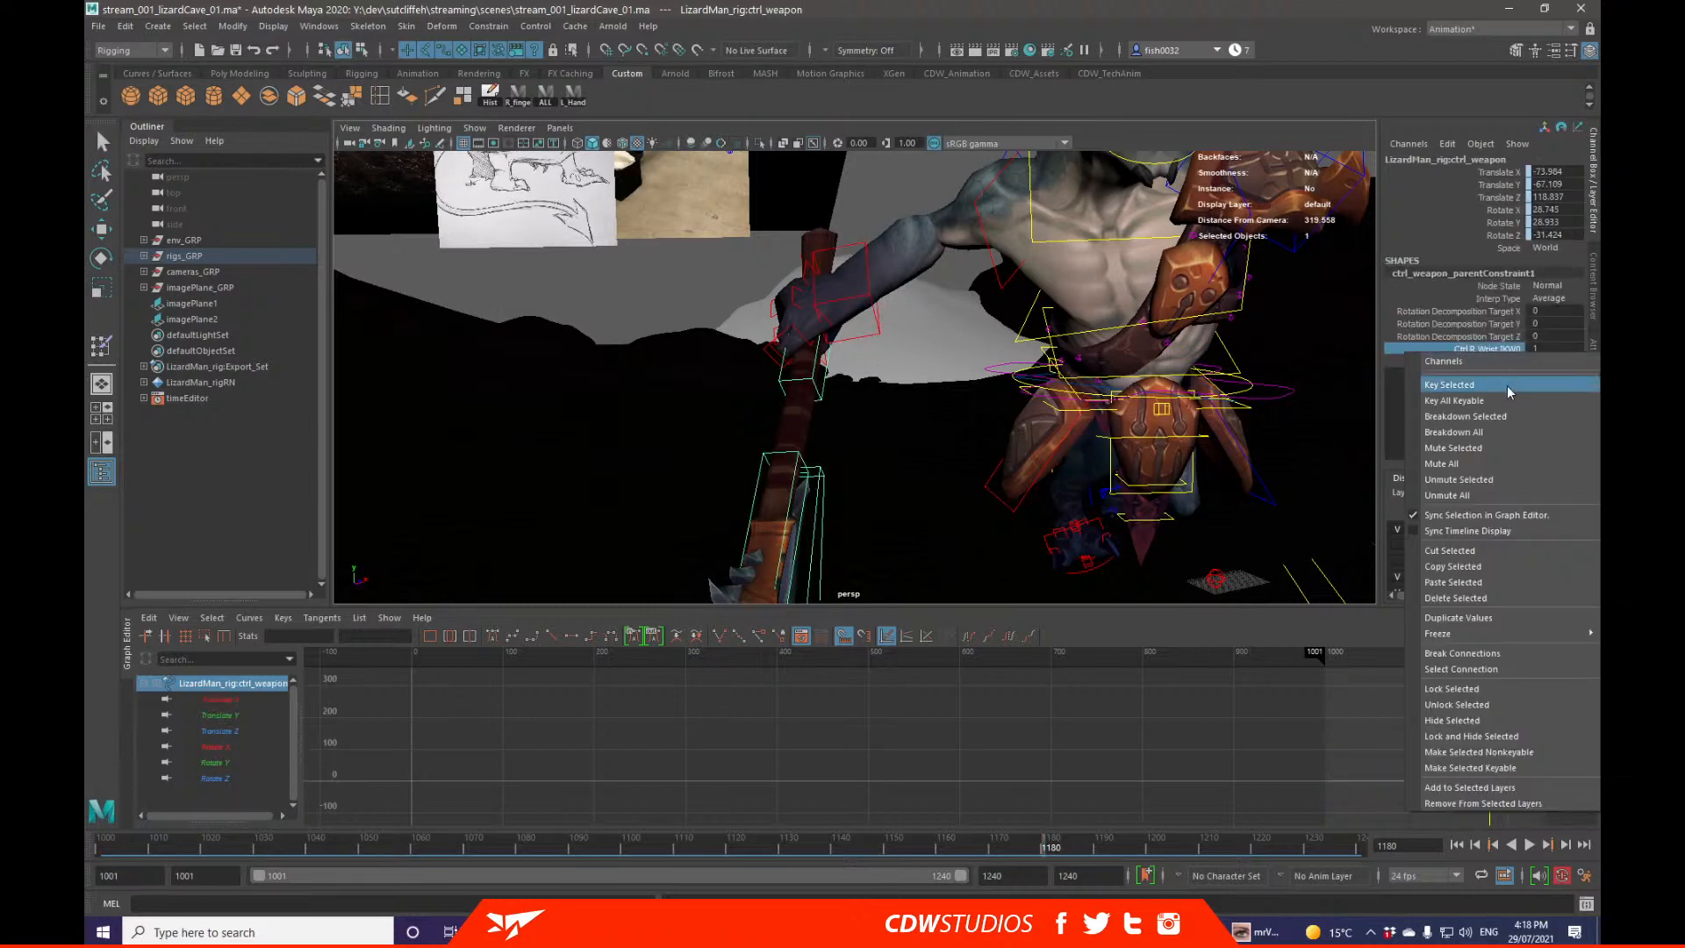
left_click(1508, 386)
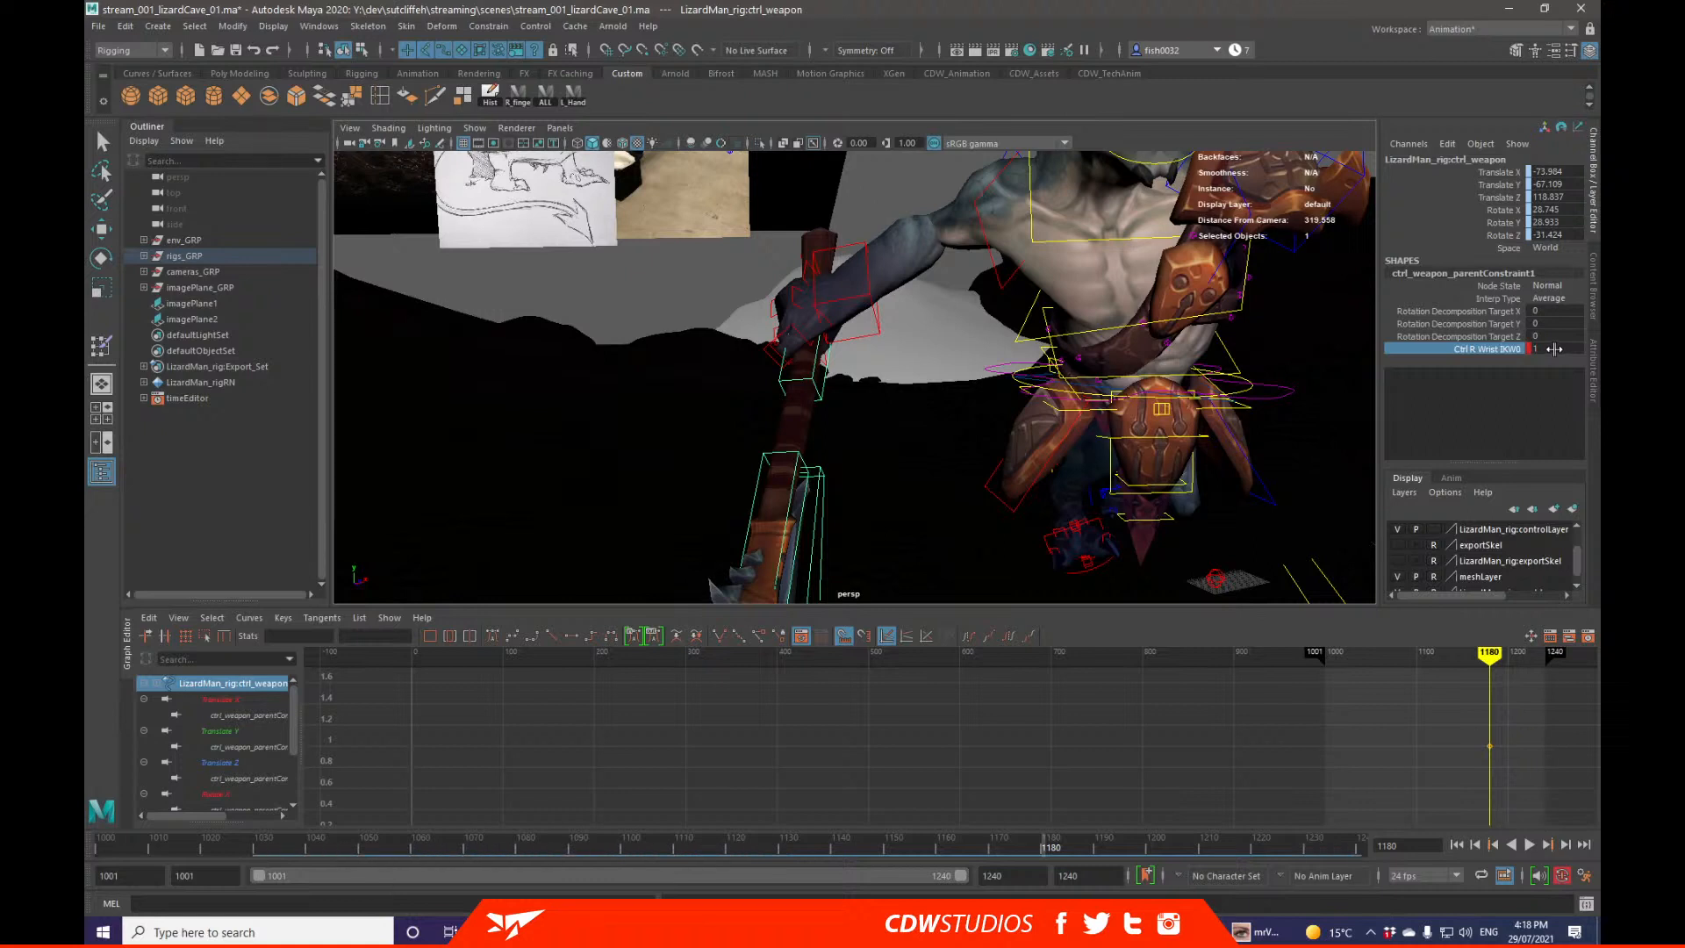
key("alt+comma")
left_click(1549, 348)
key("Return")
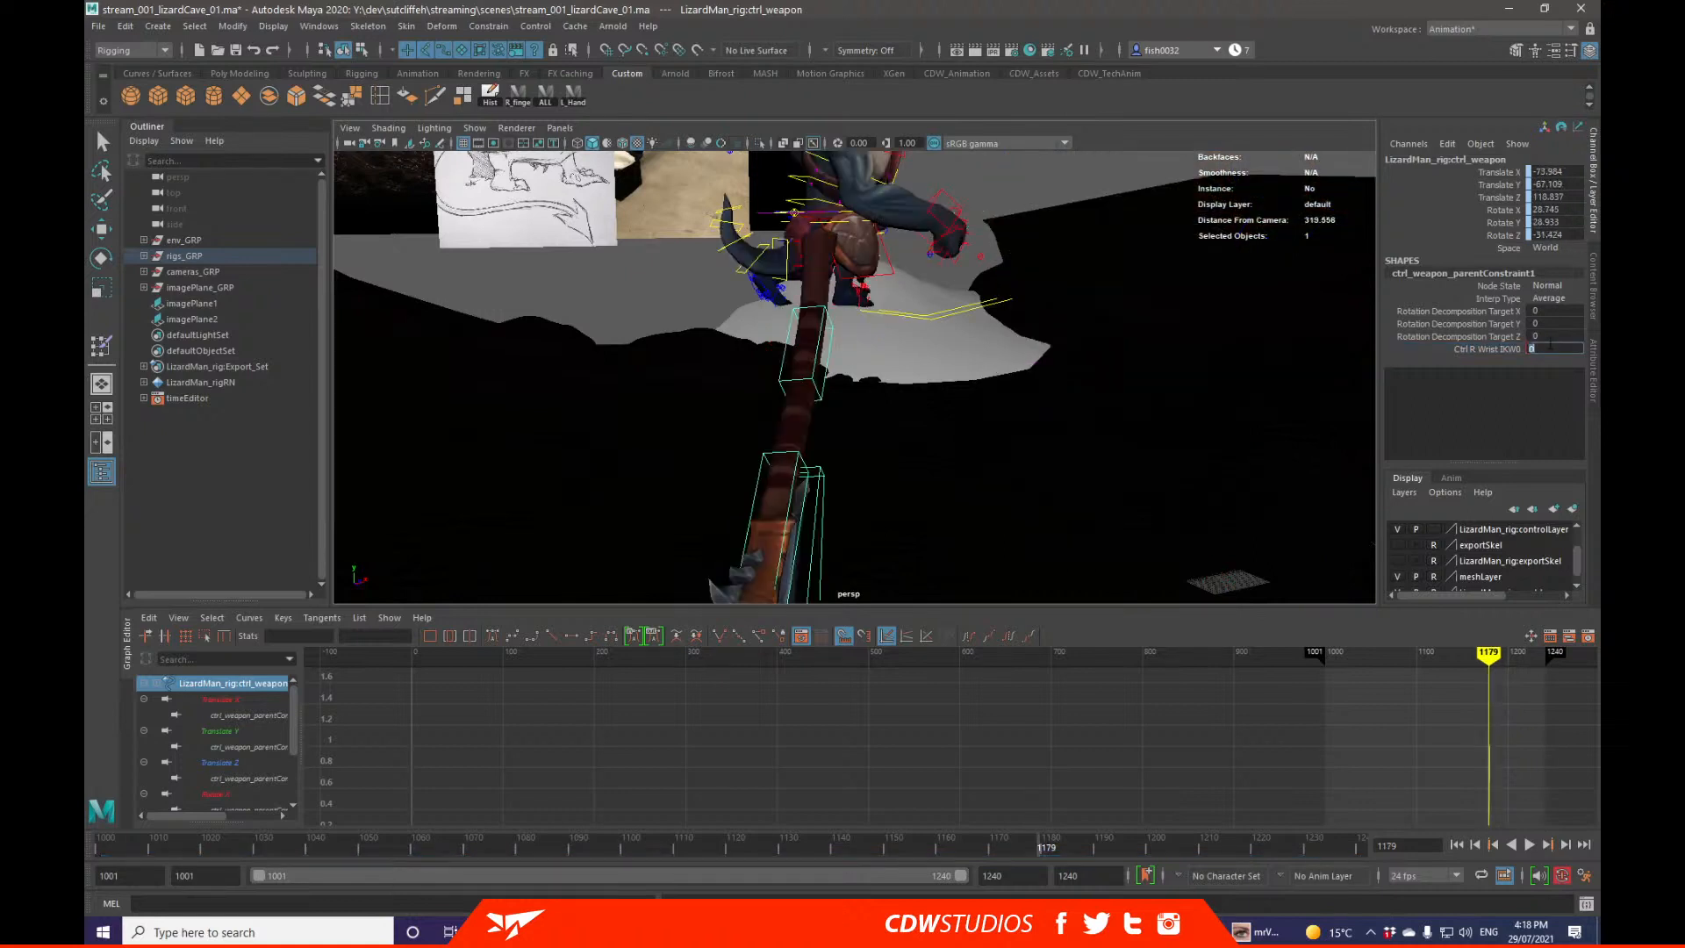
Step: Try rotating the right wrist IK control at frame 1185 to test that the weapon follows, and undo the rotation
scroll(1086, 413, "up", 3)
key("alt+period")
key("alt+period")
key("alt+period")
key("alt+period")
key("alt+period")
key("alt+period")
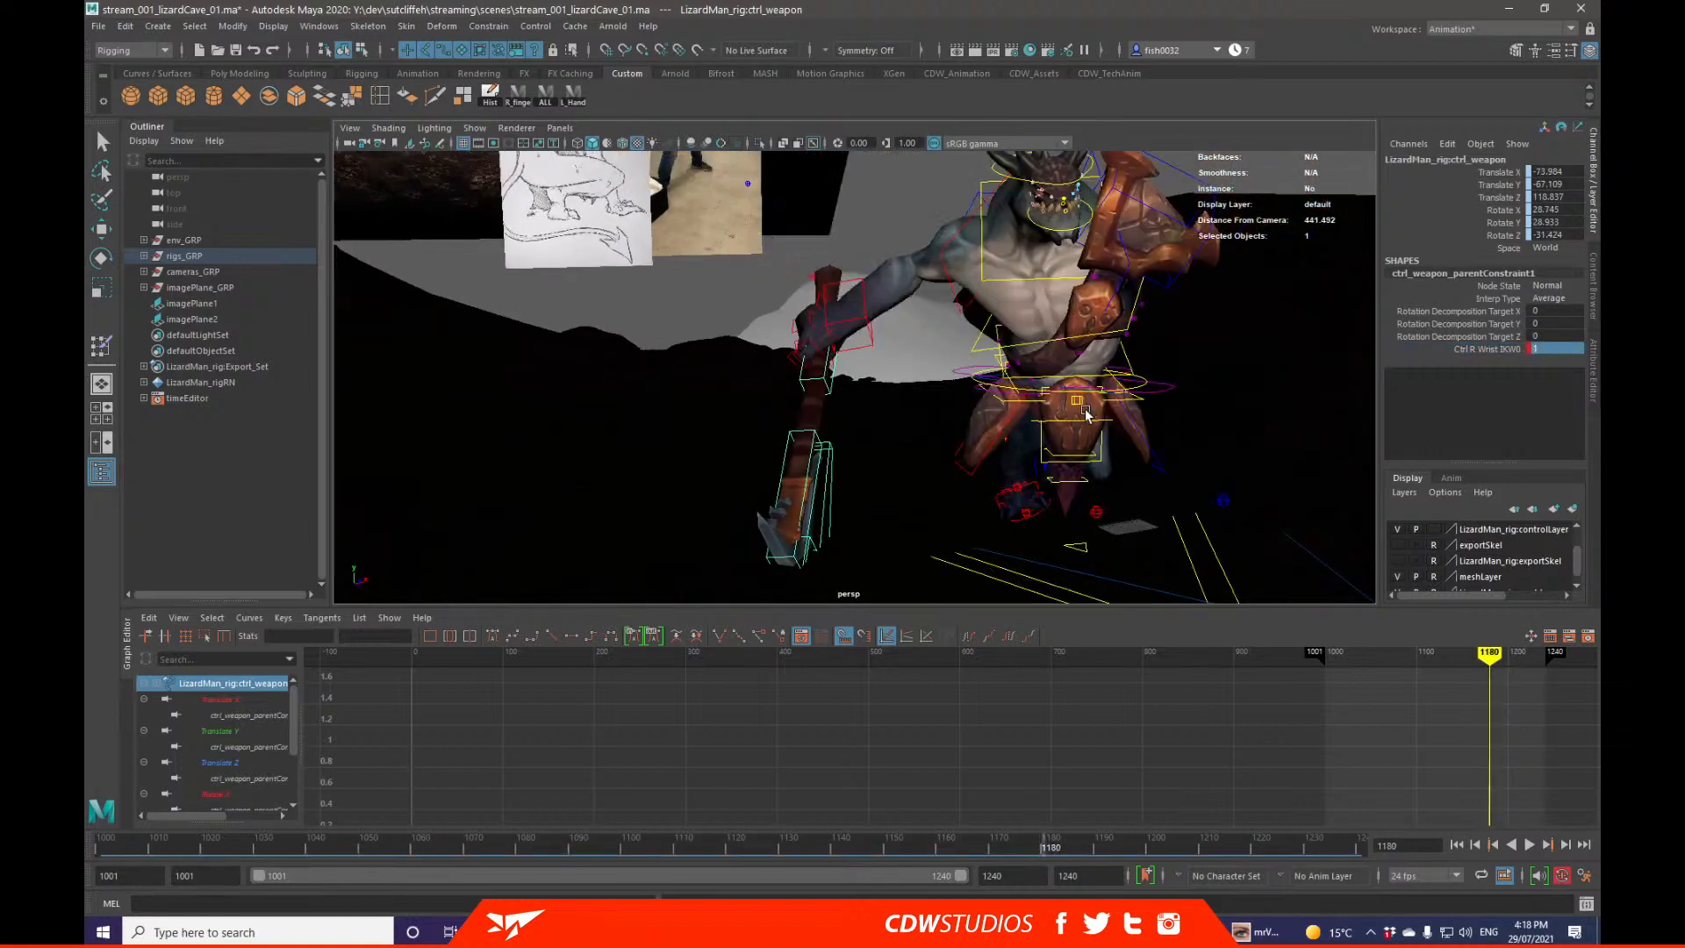
left_click(855, 321)
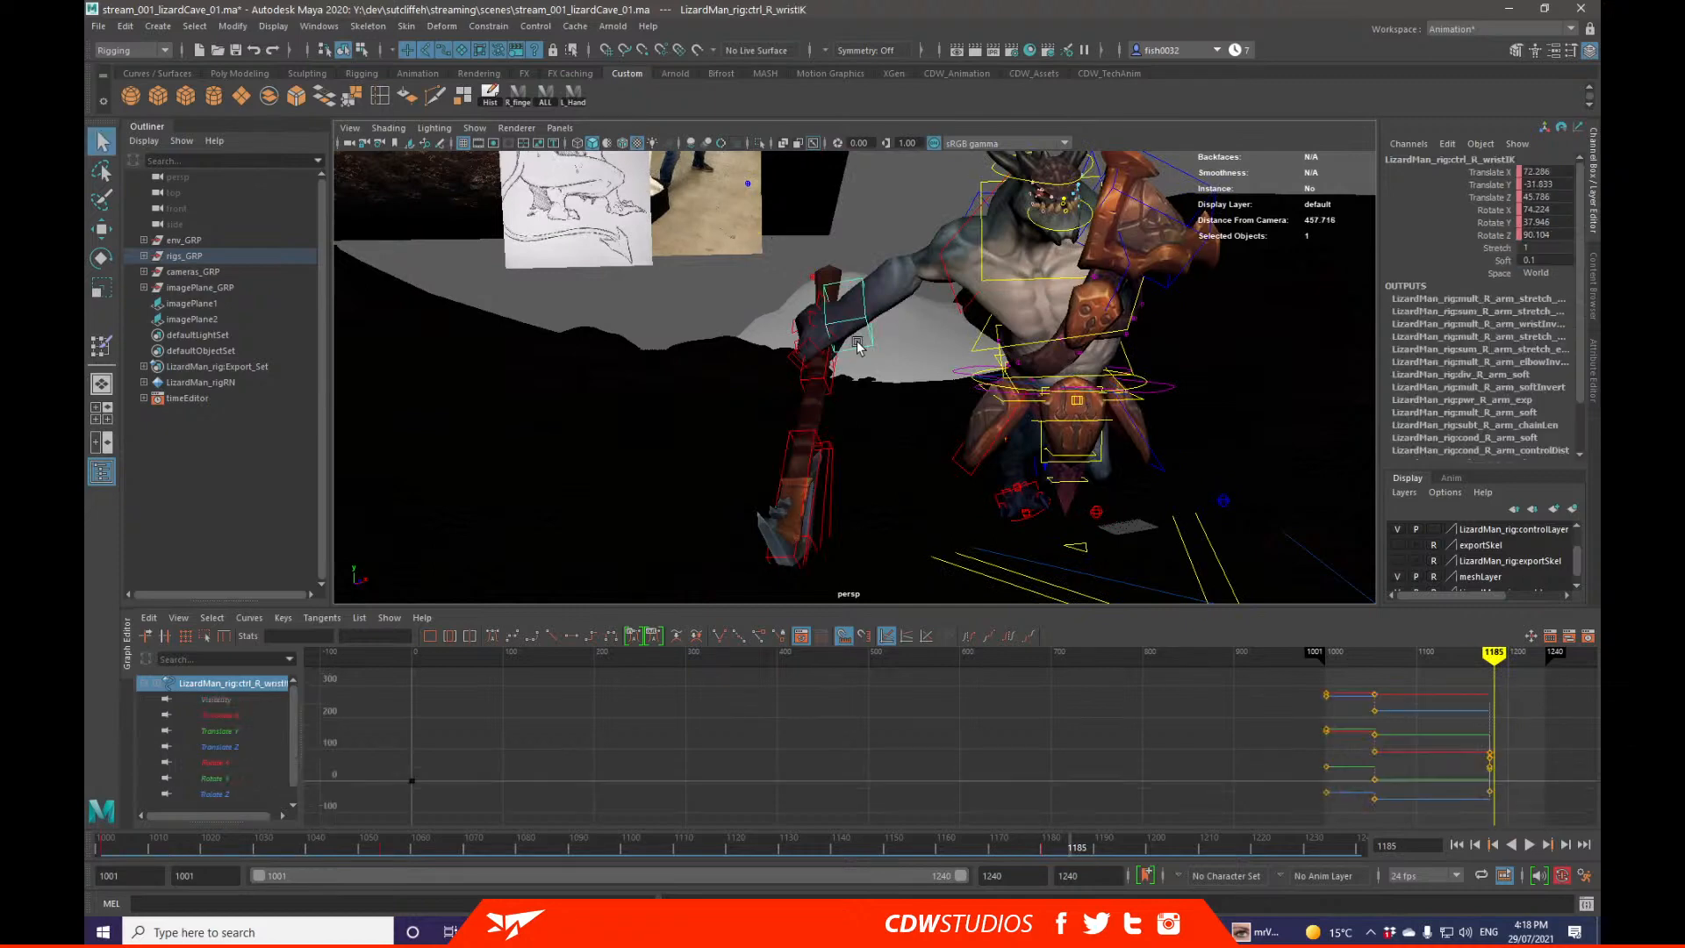
key("e")
left_click_drag(873, 298, 895, 377)
key("ctrl+z")
key("ctrl+z")
key("q")
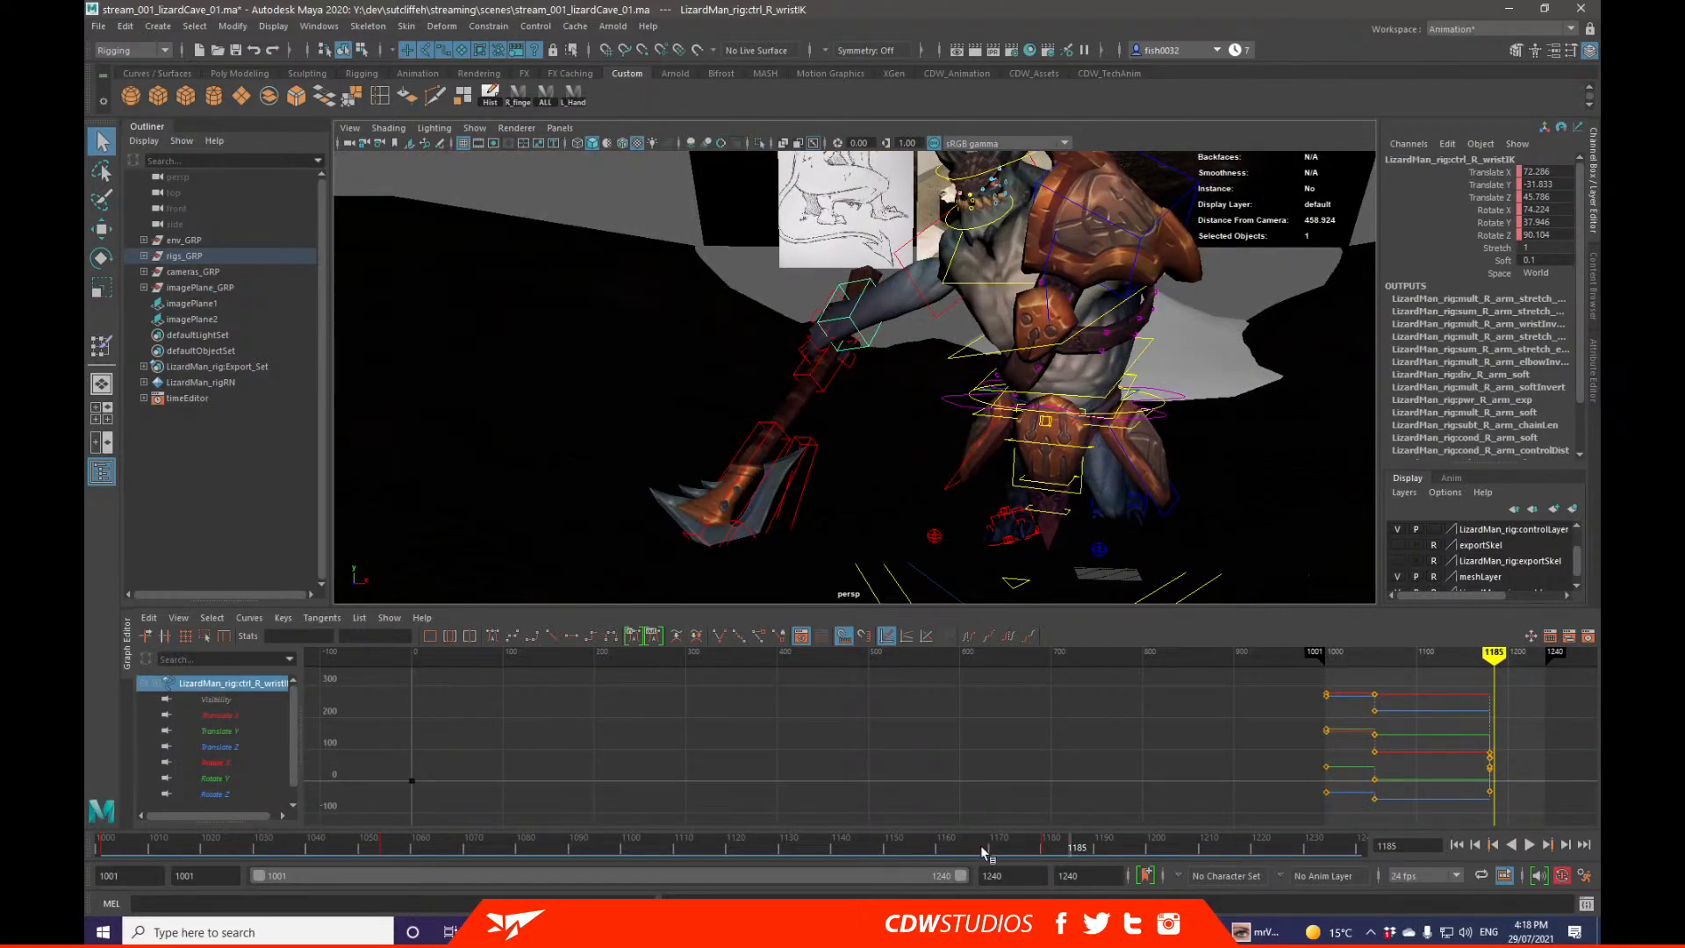
Step: Pose the right wrist IK control at frame 1192 with Translate Y -57.972, Translate Z 12.254 and Rotate X 104.305, and compare with frame 1180
left_click_drag(982, 845, 1113, 846)
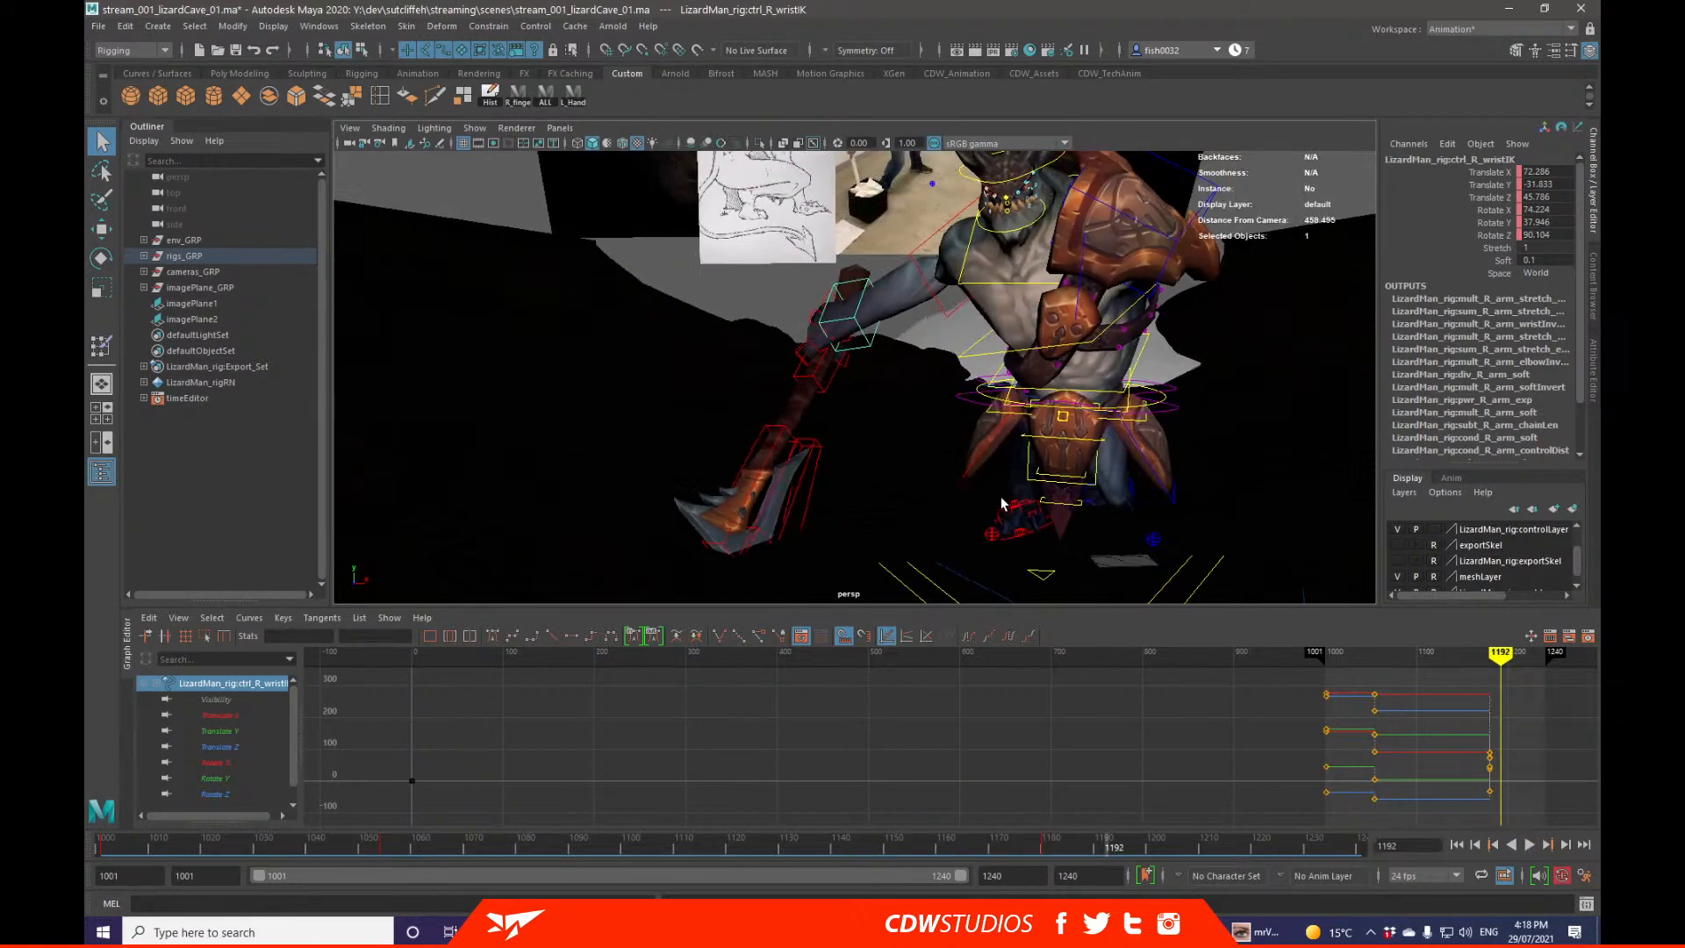
key("e")
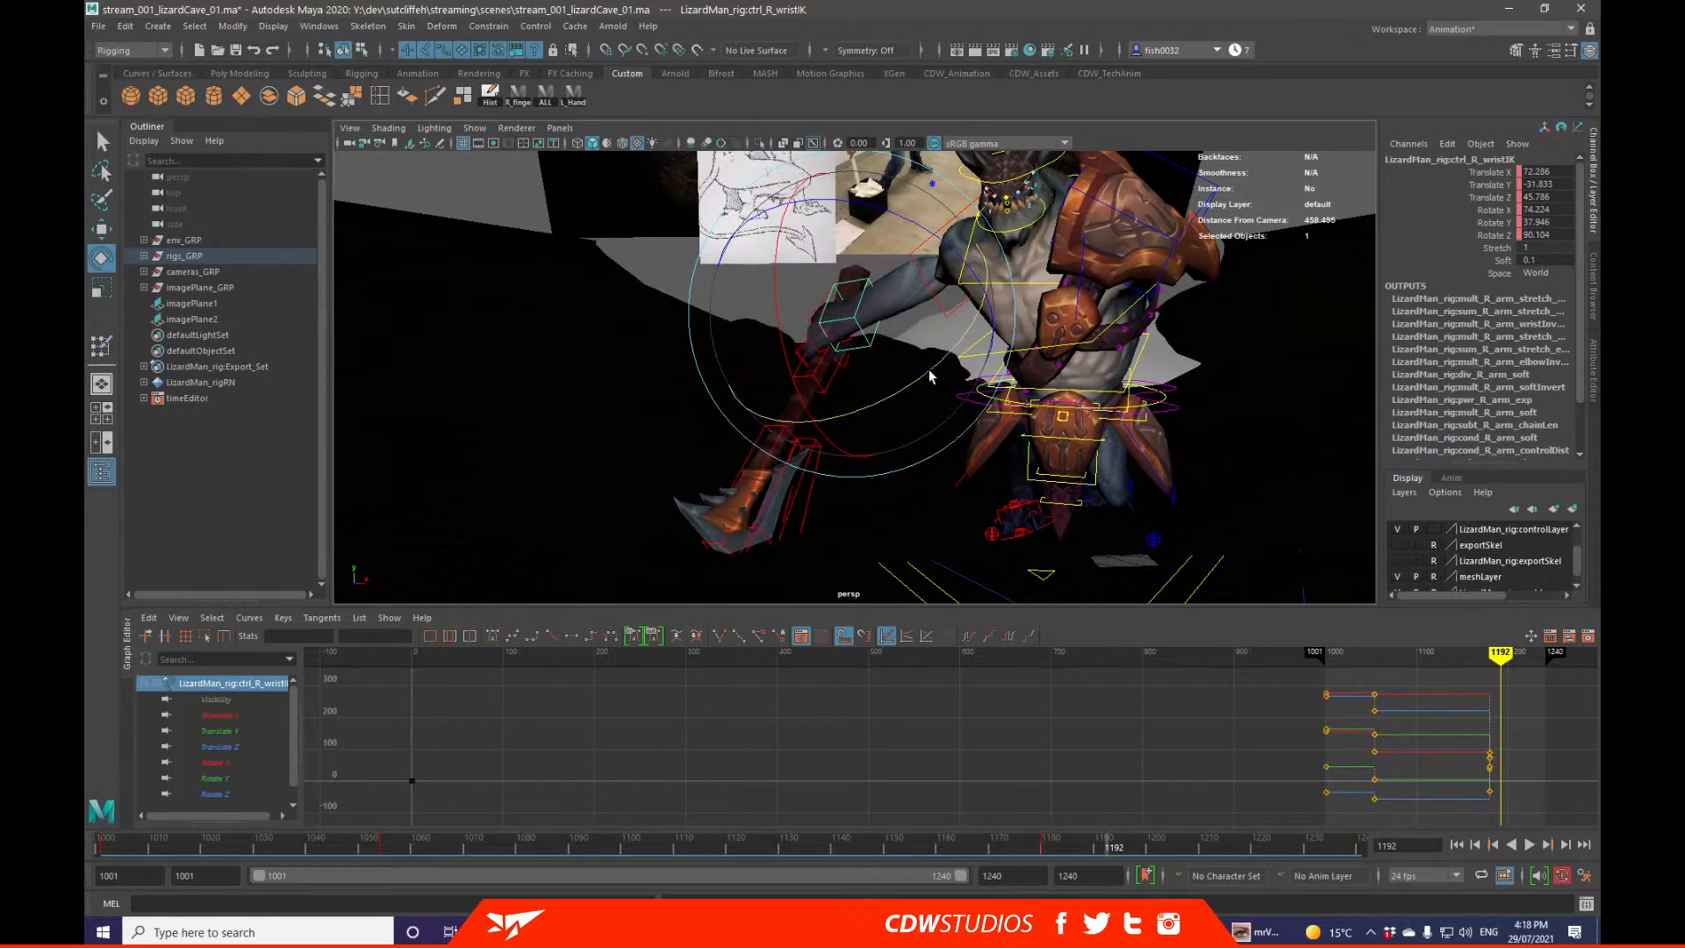
left_click_drag(929, 374, 962, 256, "alt")
key("q")
key("comma")
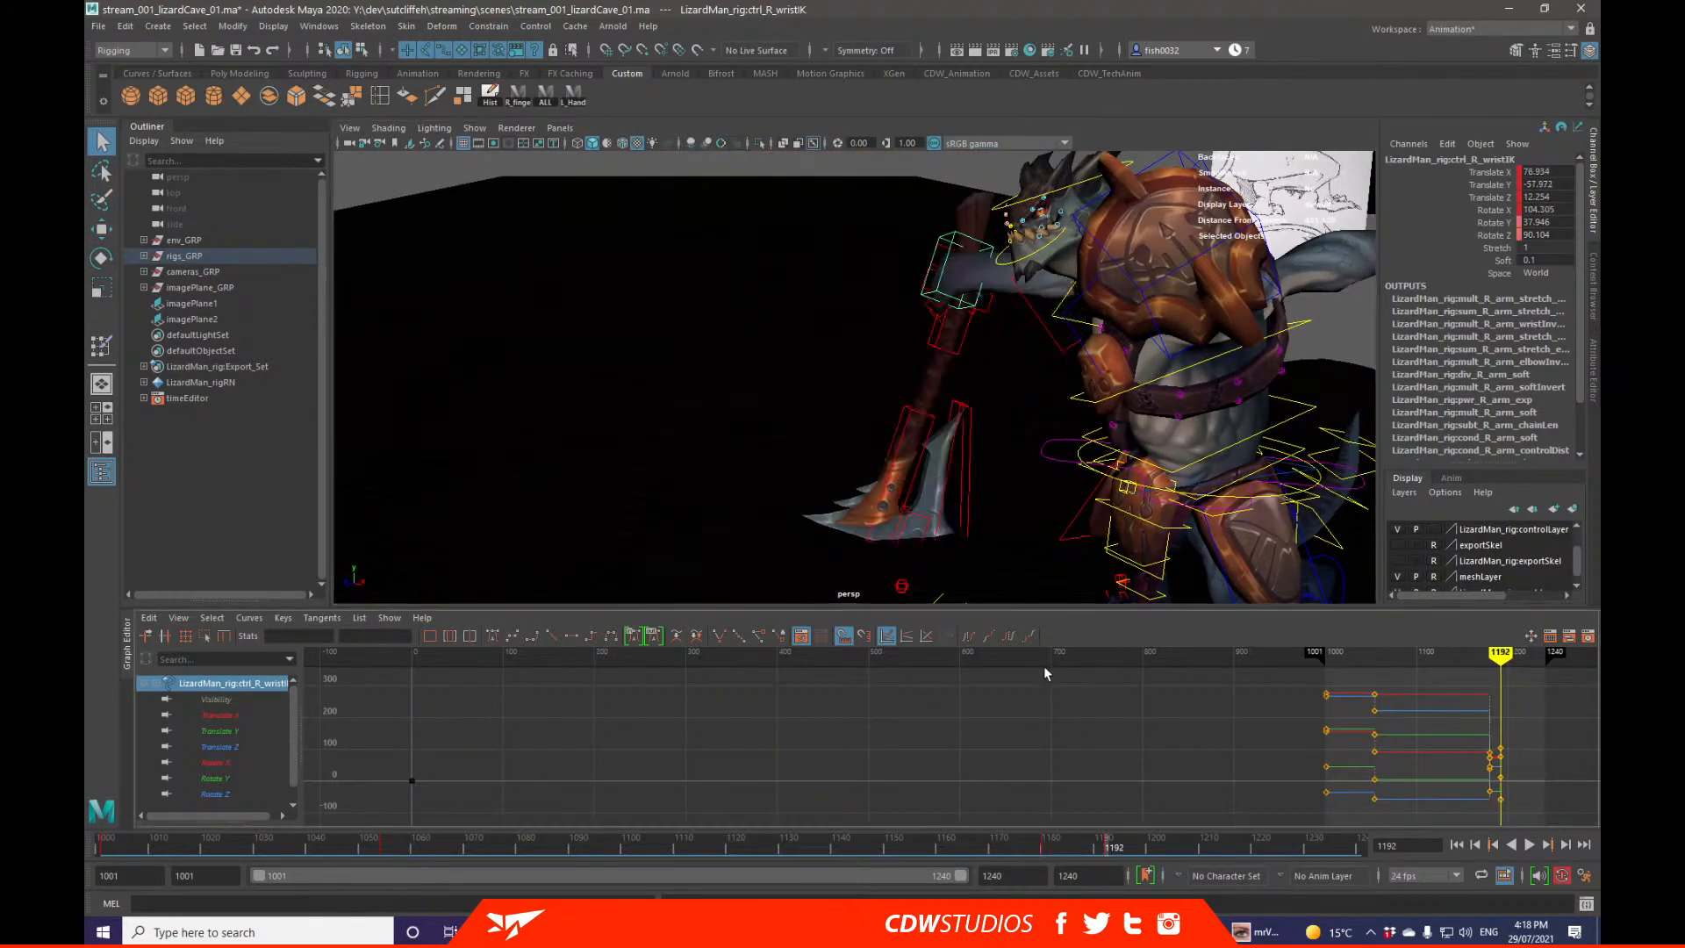
key("w")
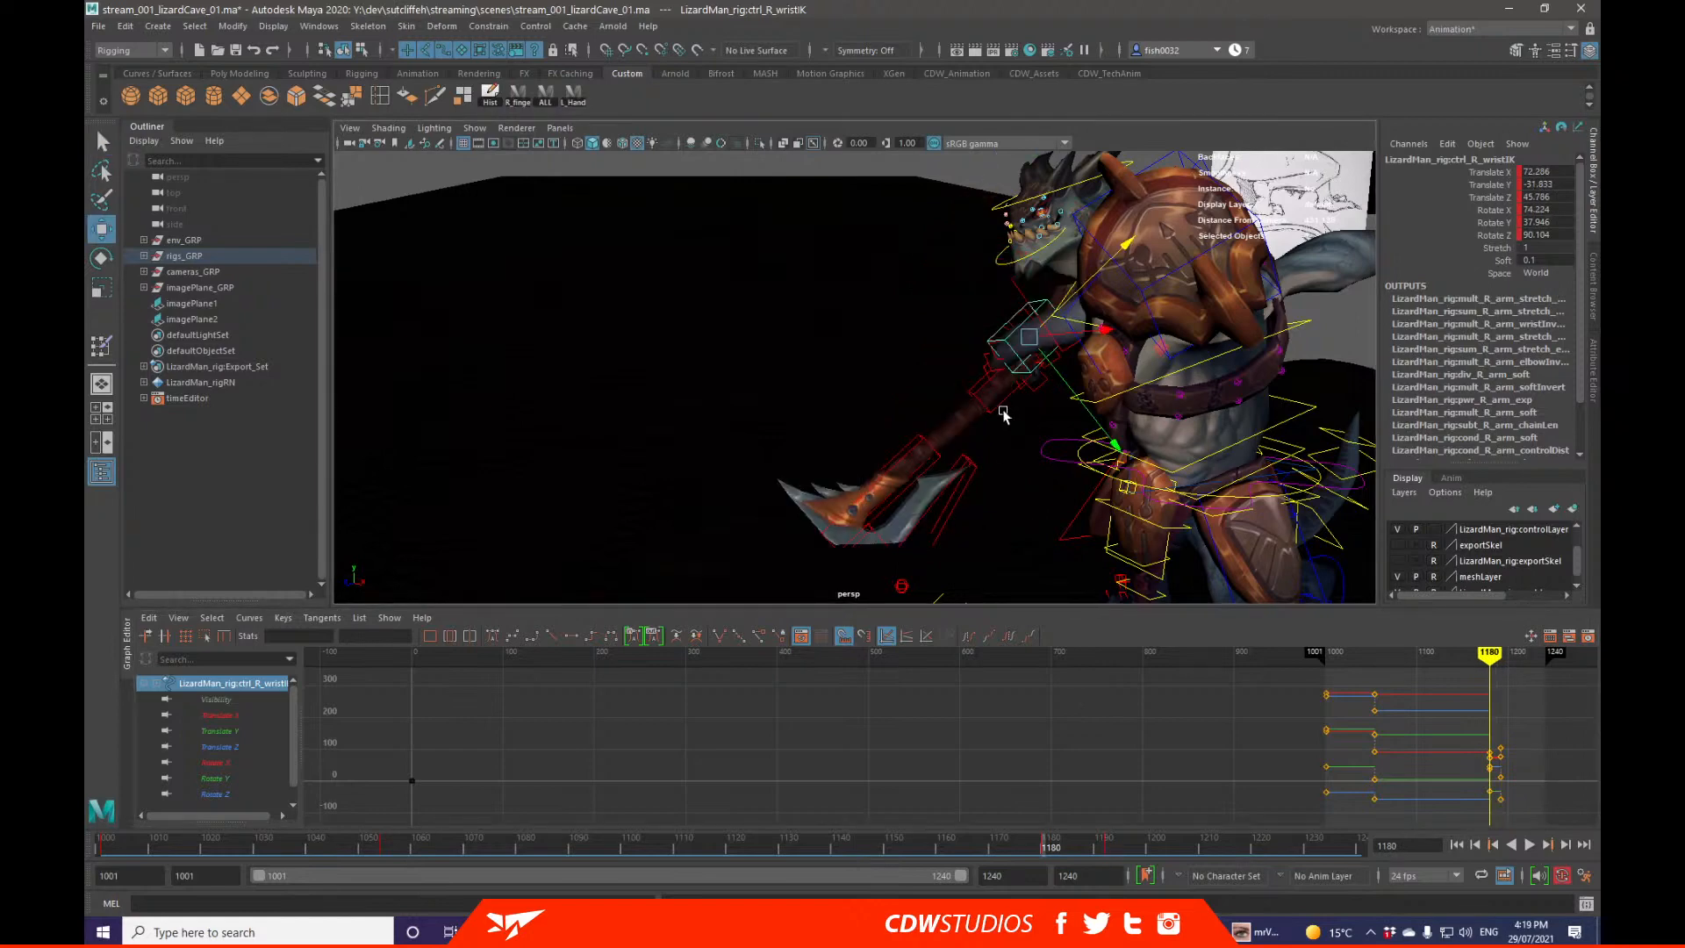
key("period")
Step: Key Translate X, Y and Z of the right arm pole vector control at frame 1192
key("q")
left_click_drag(1003, 414, 936, 420, "alt")
middle_click_drag(925, 264, 911, 351, "alt")
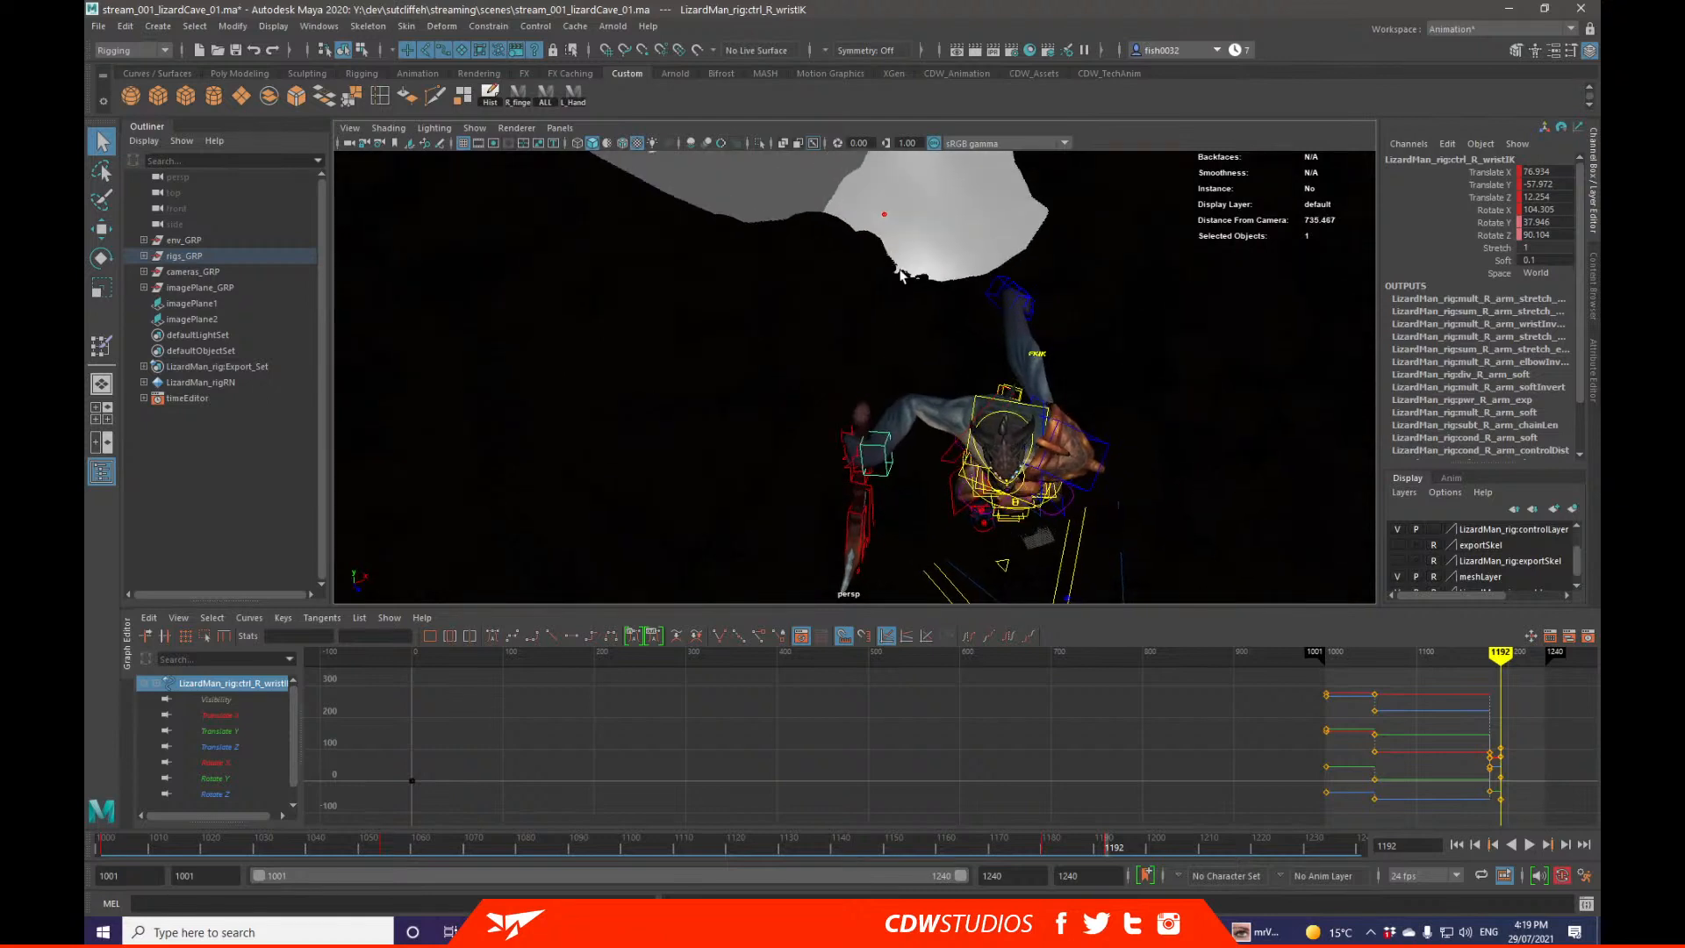
left_click(897, 233)
right_click_drag(897, 234, 873, 291, "alt")
key("w")
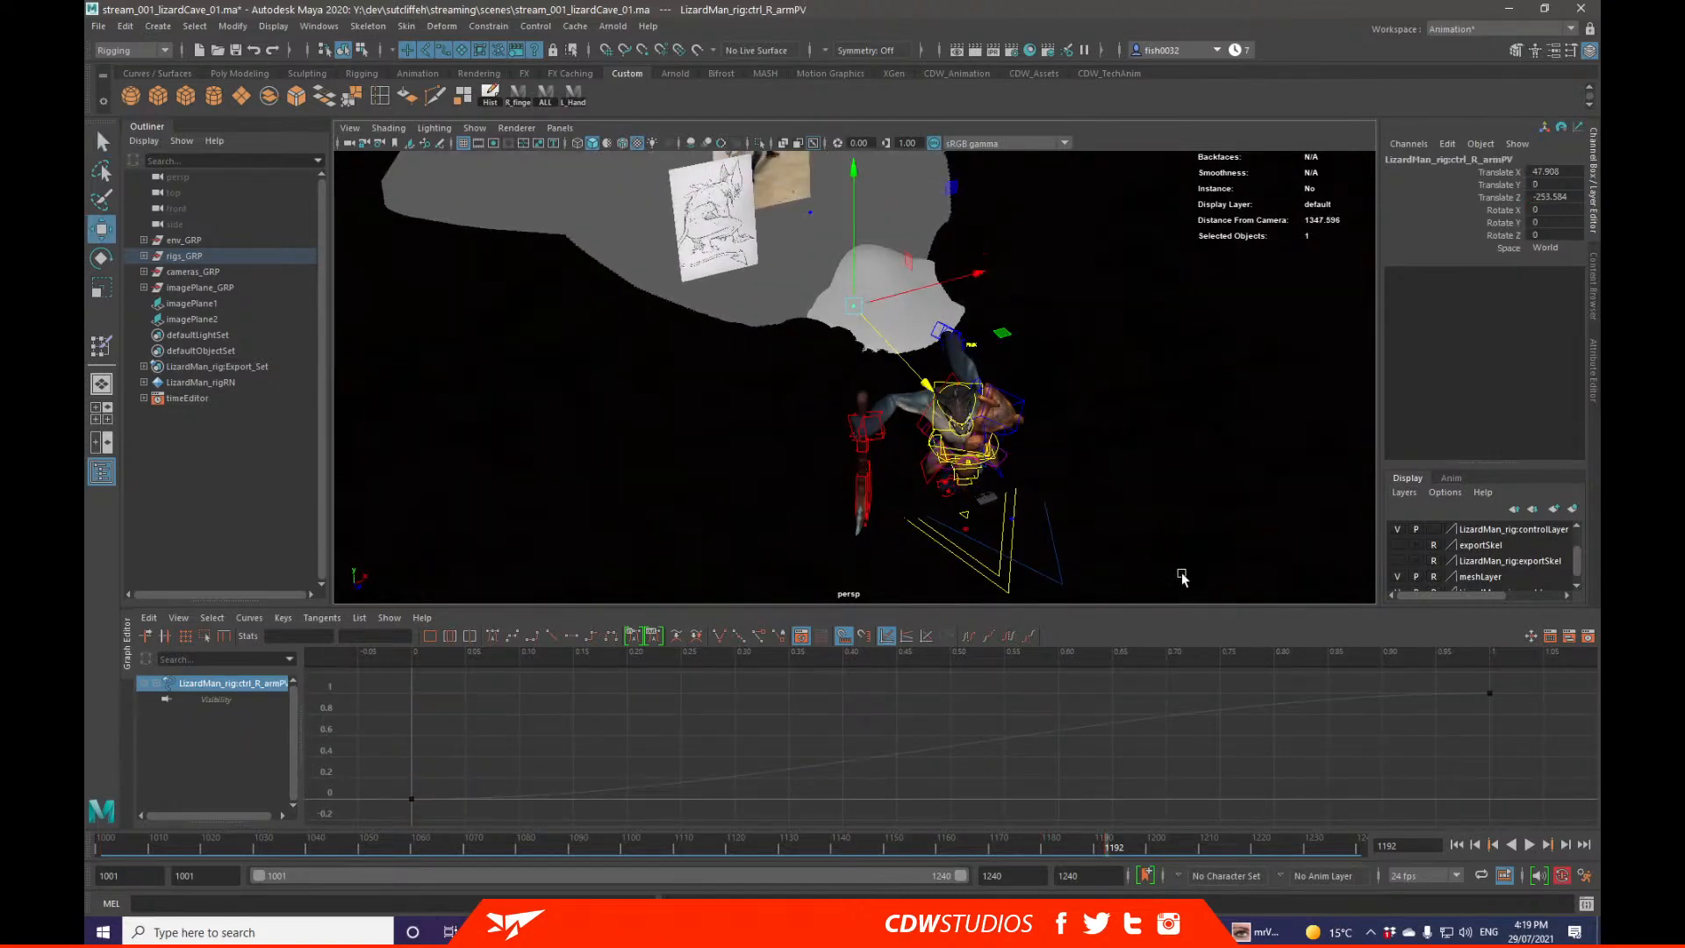
left_click_drag(1501, 172, 1502, 196)
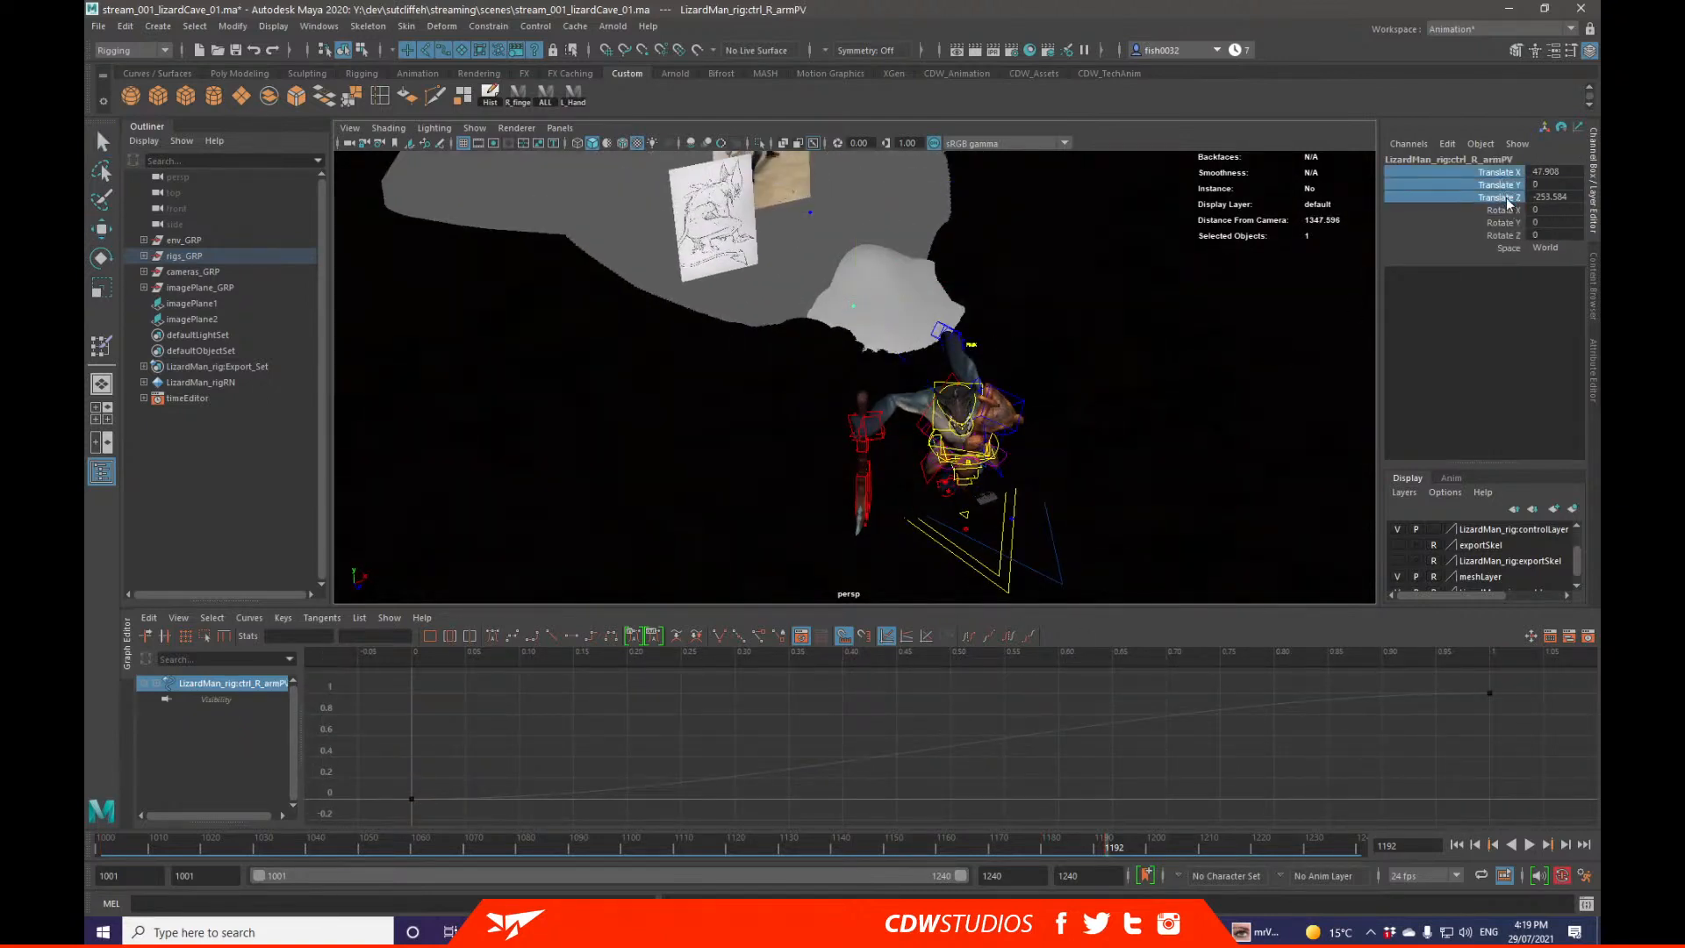
right_click_drag(1506, 199, 1107, 357)
left_click_drag(1108, 357, 877, 386, "alt")
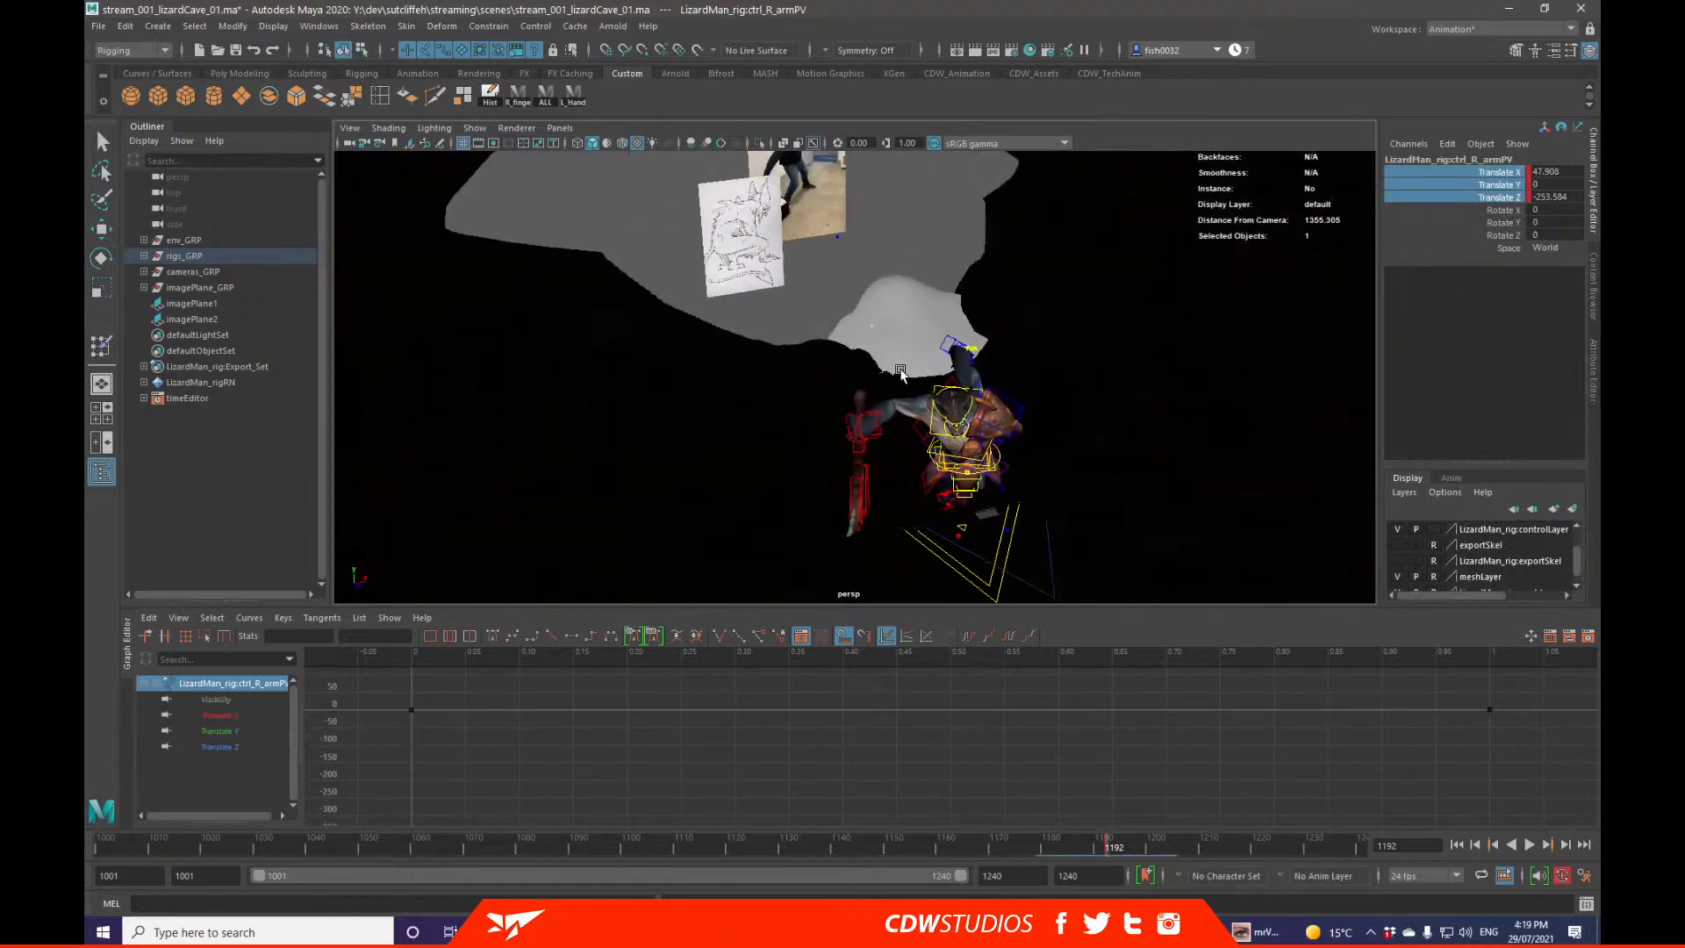
Step: Key the same translate channels of the right arm pole vector at frame 1180
key("w")
left_click(1050, 842)
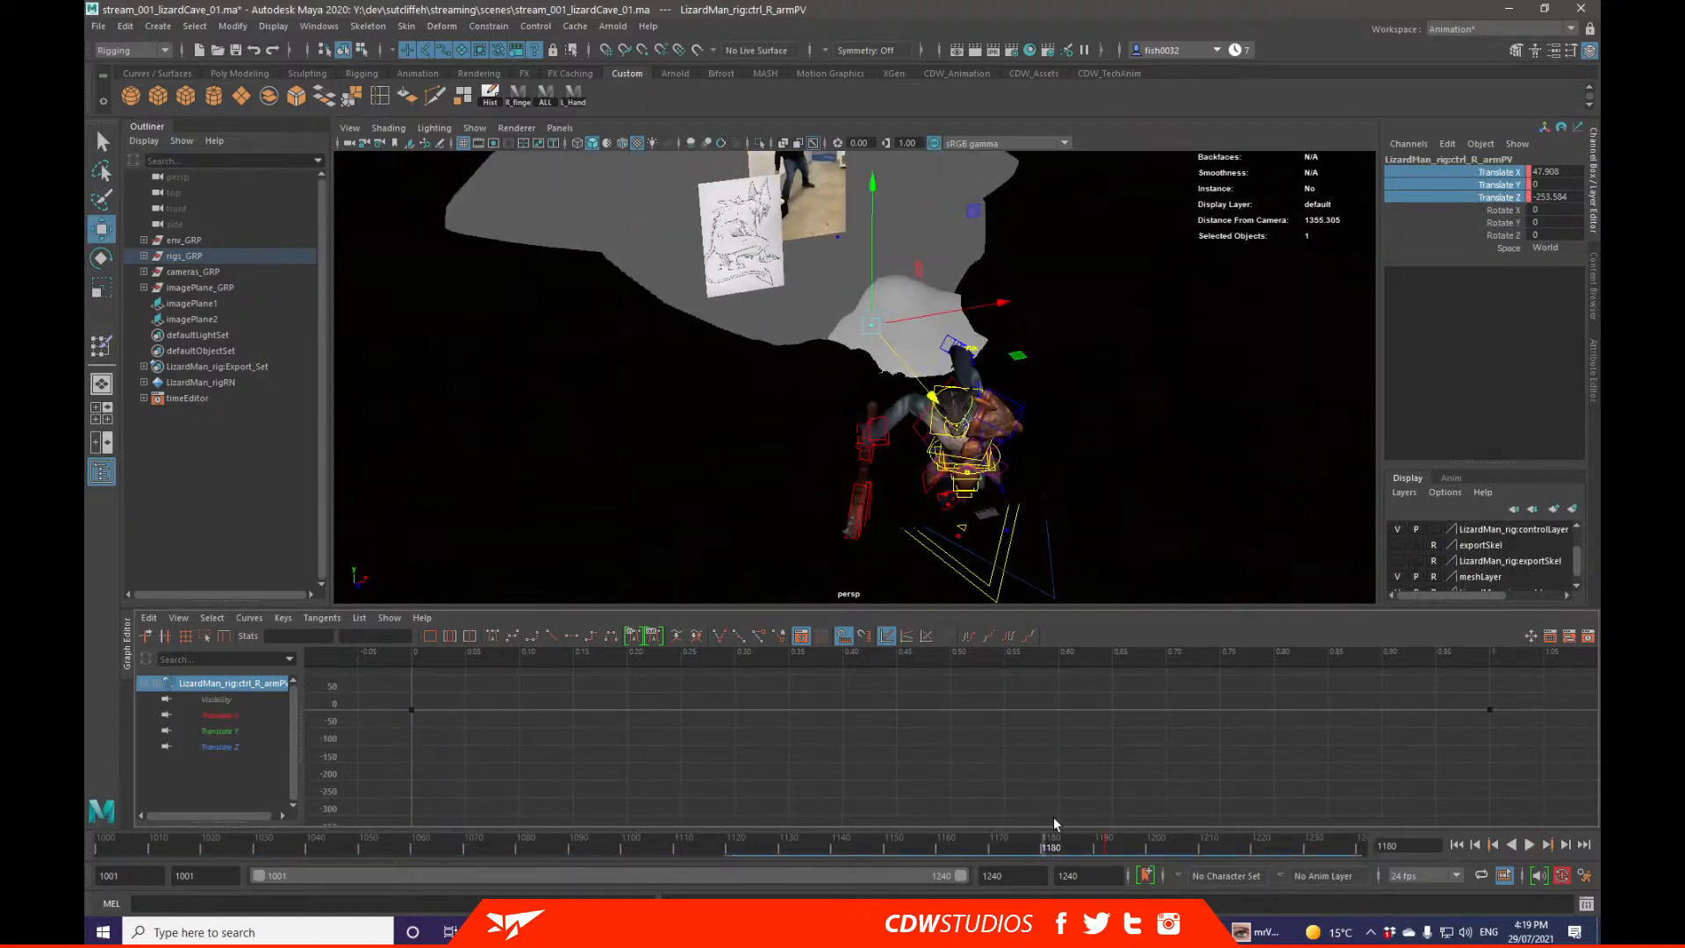
right_click_drag(1471, 189, 1483, 218)
Step: Move the right arm pole vector at frame 1192 to Translate X 102.95 and Translate Y 175.187
key(".")
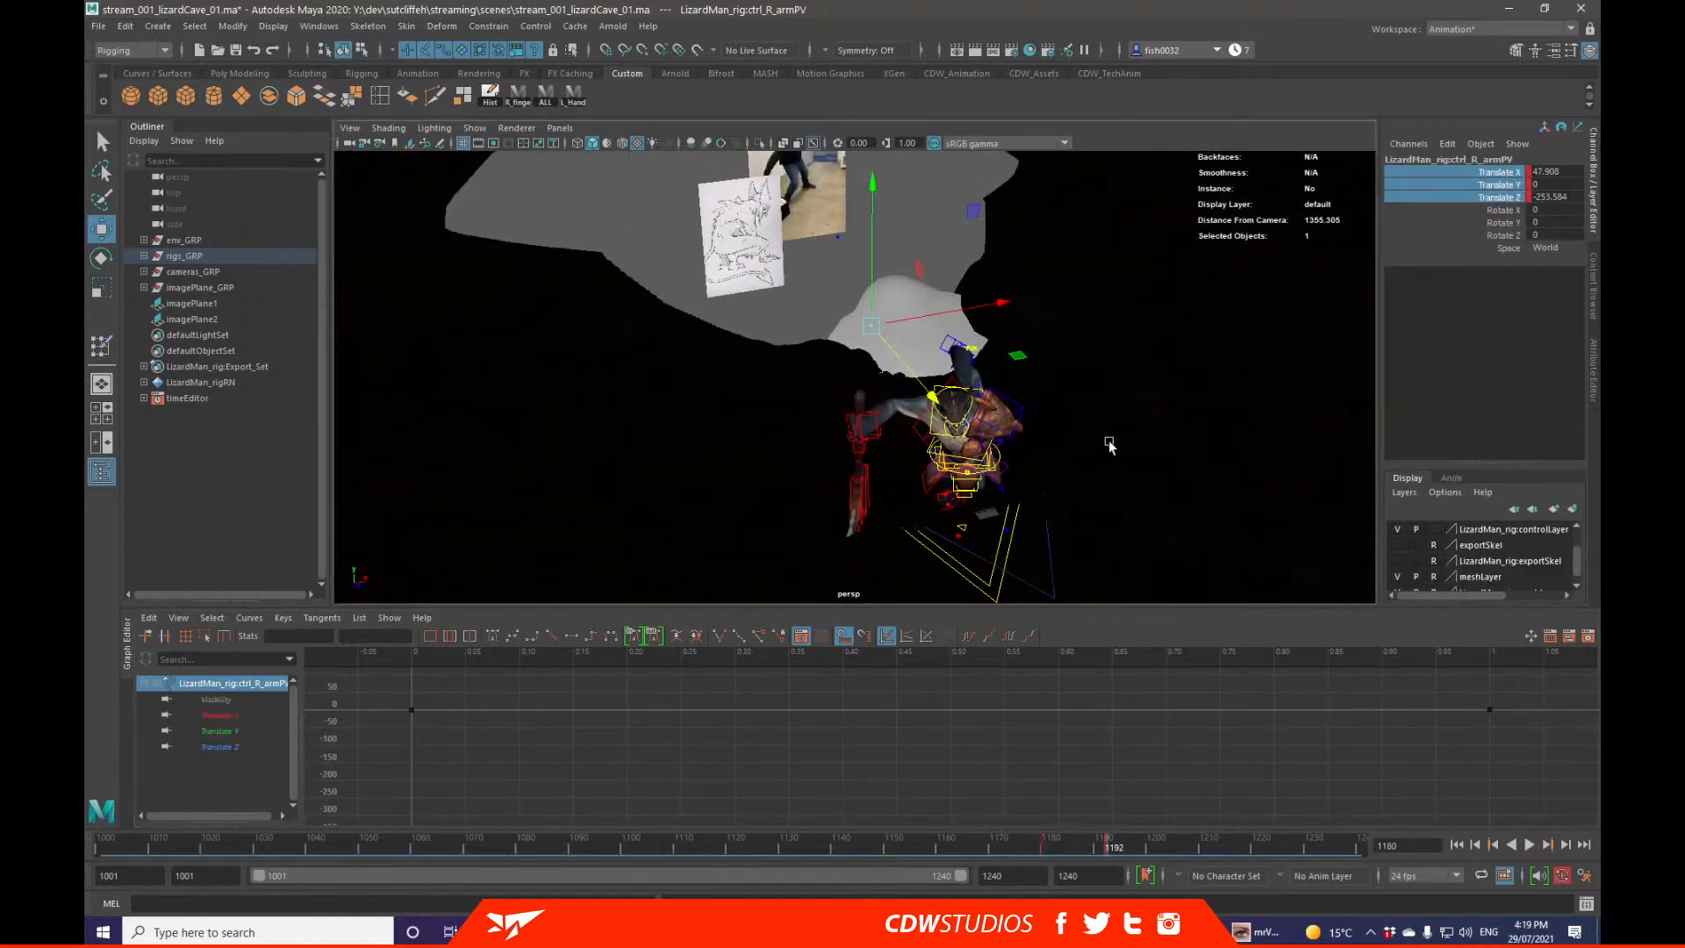
left_click_drag(884, 209, 1001, 400)
key("q")
scroll(1001, 400, "down", 3)
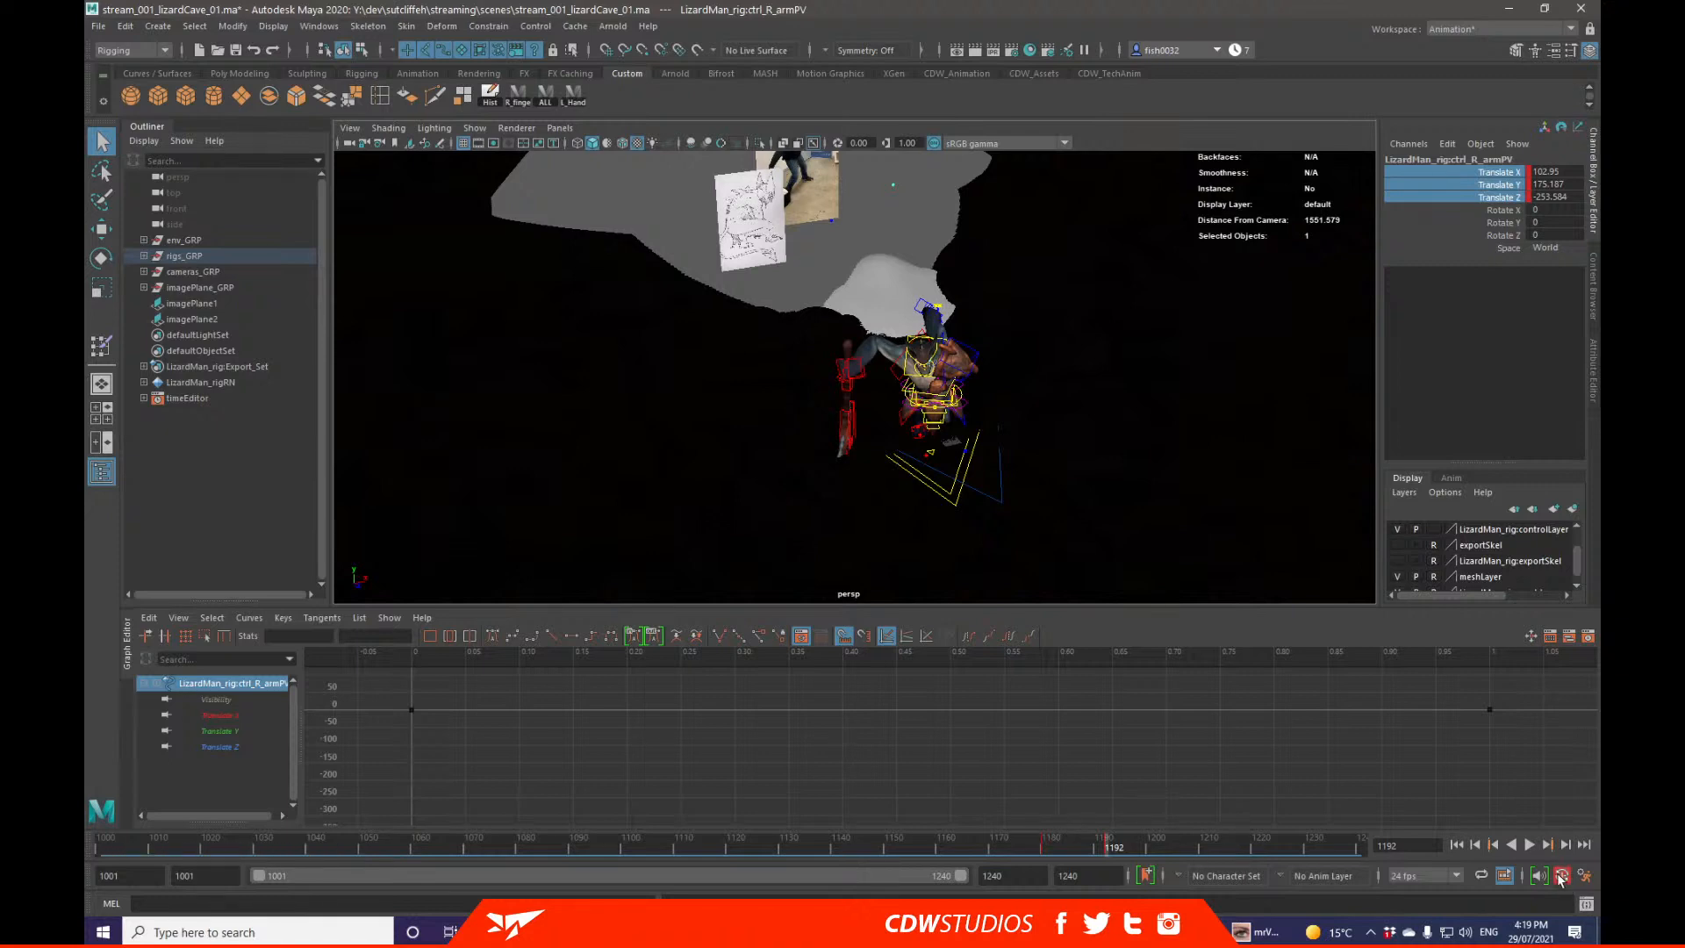
Step: Try moving and keying the right arm pole vector at frame 1204, and delete that key
left_click_drag(1125, 859, 1177, 847)
key("w")
left_click_drag(983, 457, 555, 376, "alt")
middle_click_drag(769, 400, 831, 330, "alt")
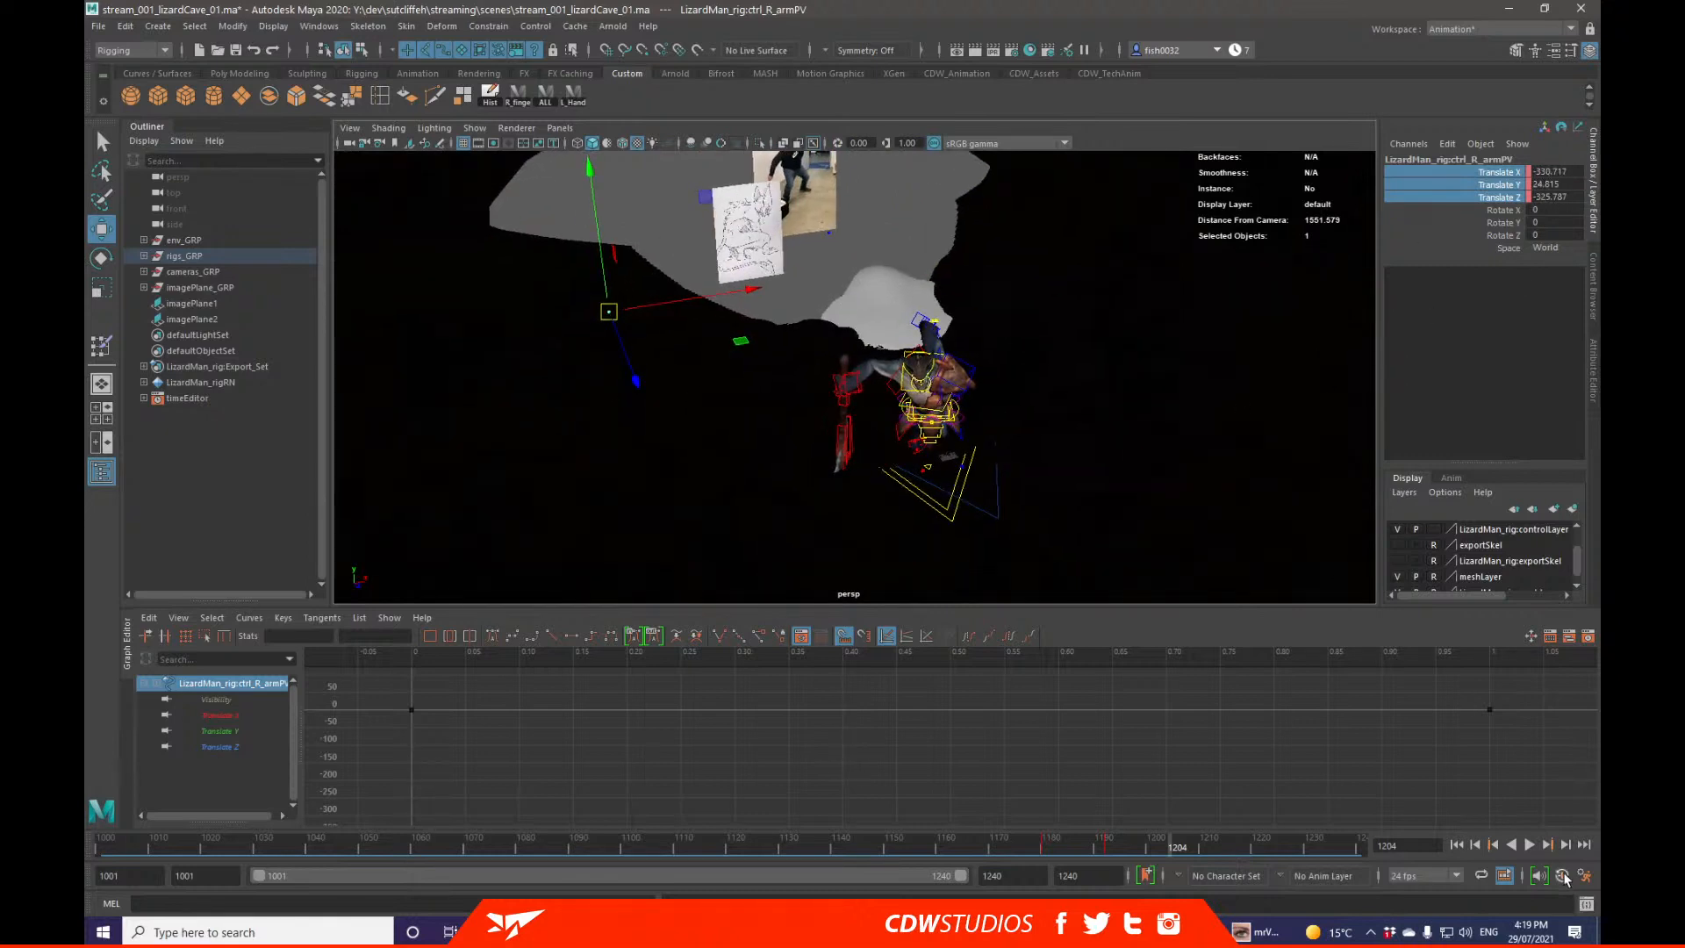
left_click_drag(609, 313, 761, 264)
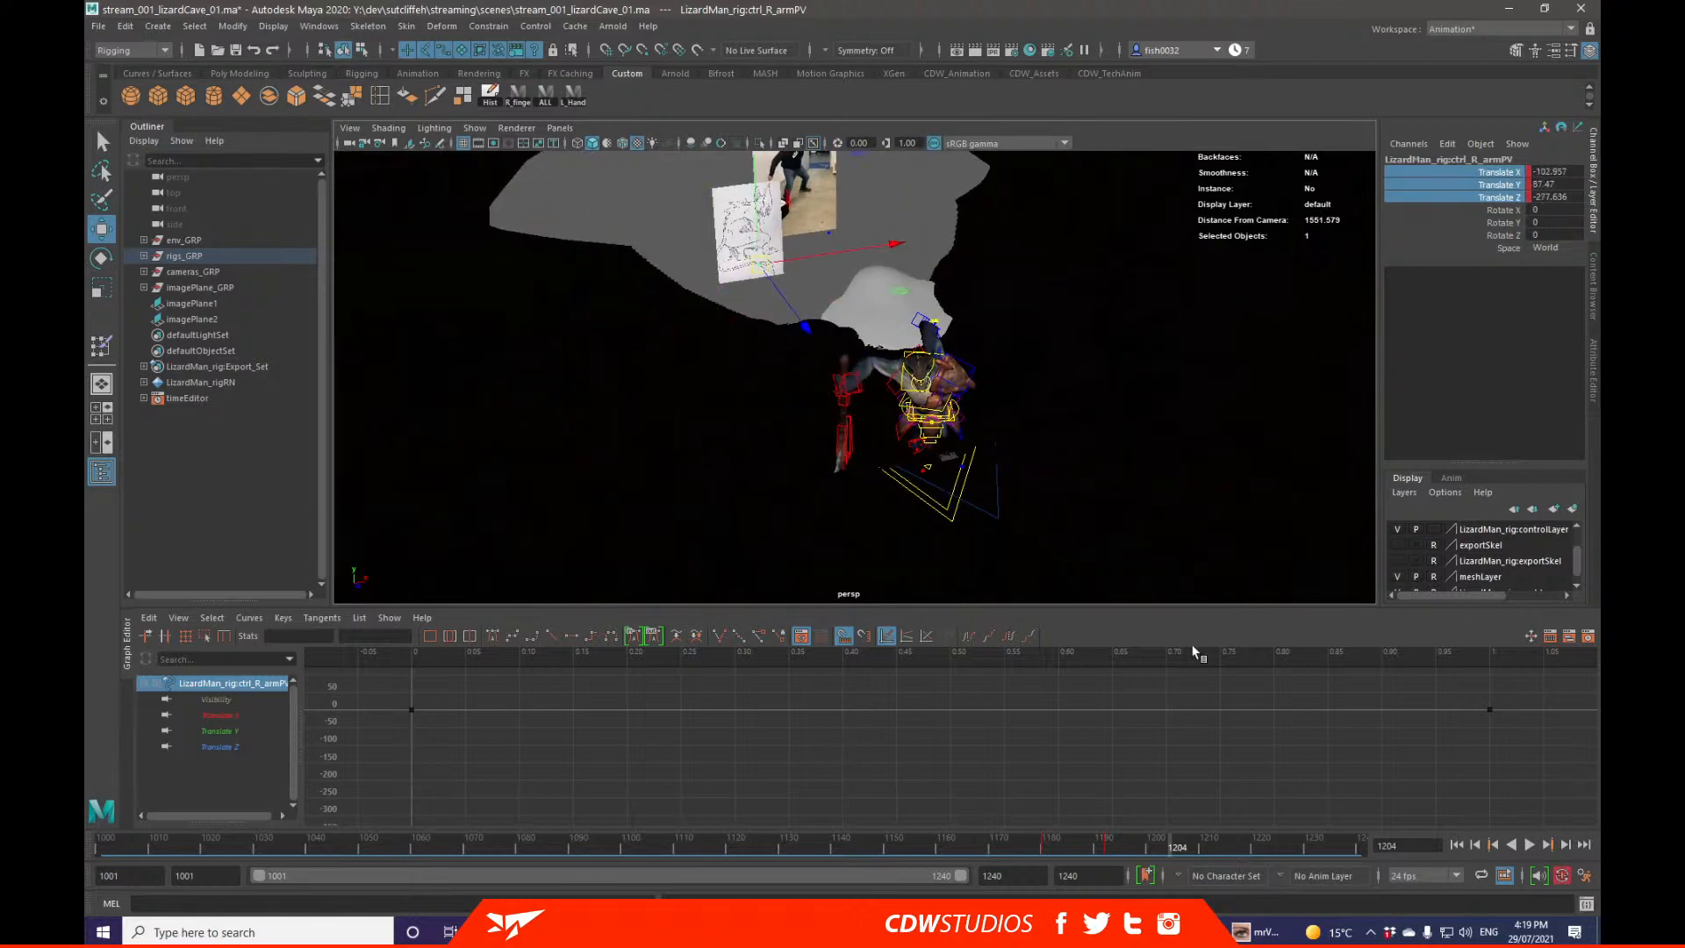
key("s")
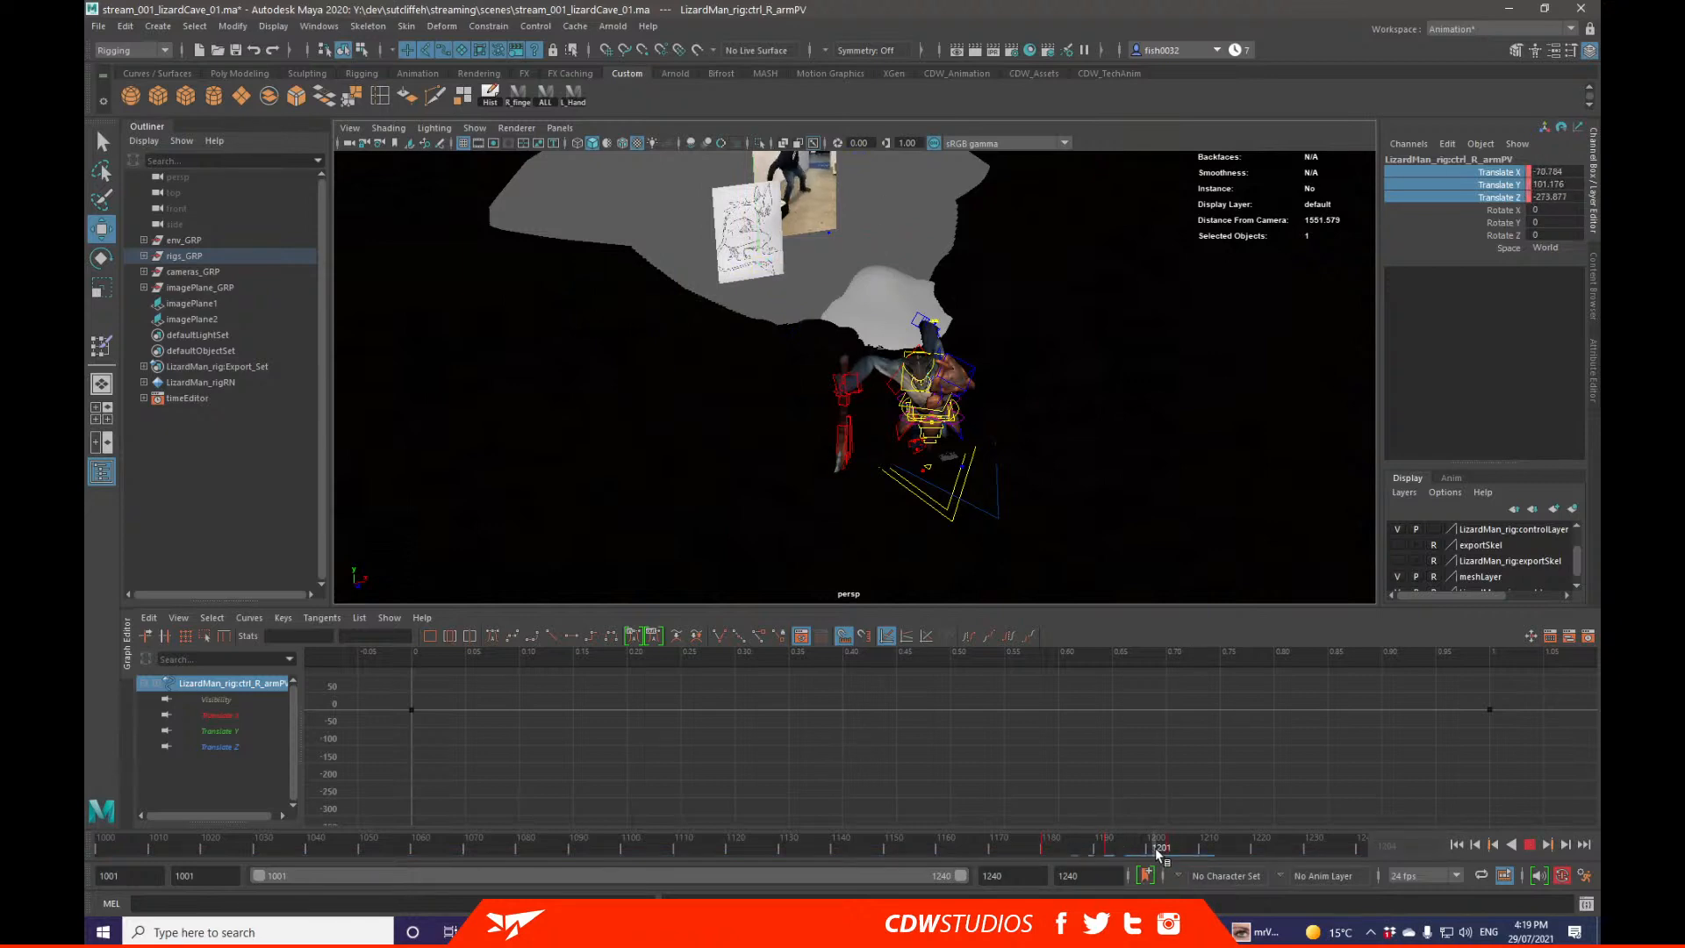
right_click(1163, 853)
left_click(1213, 599)
Step: Play back the animation around frame 1180 to review the right arm and weapon motion
left_click_drag(1092, 525, 1081, 475, "alt")
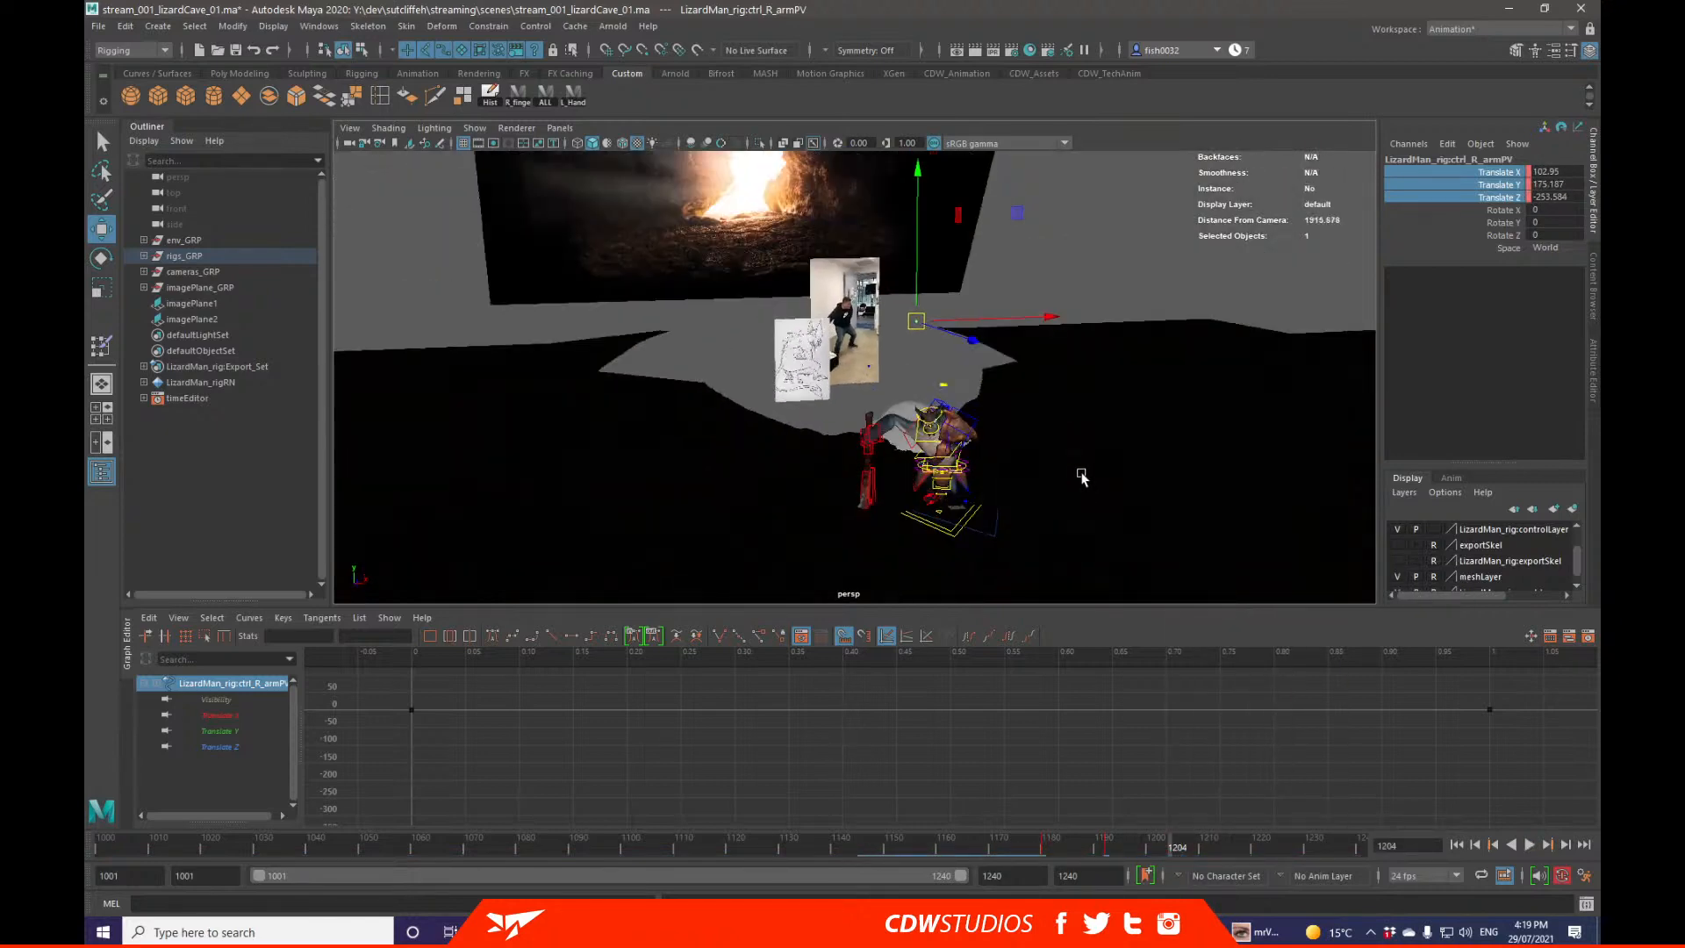
key("q")
key("alt+v")
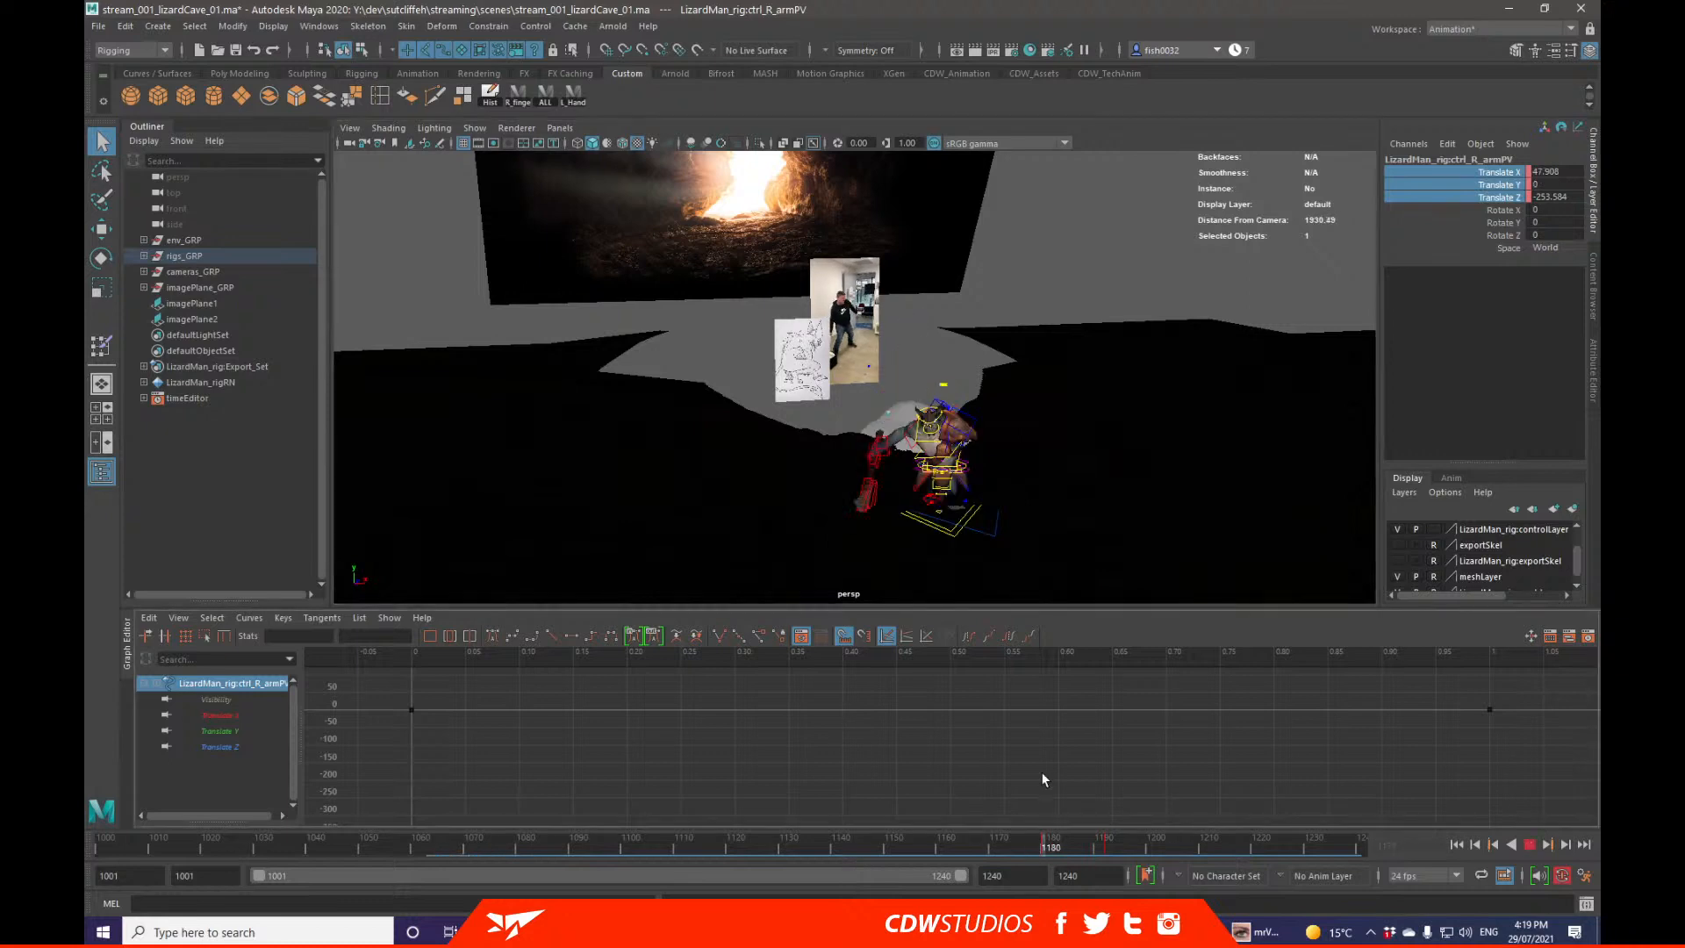
Step: Retime the right arm pole vector's key from frame 1192 to frame 1186 and check the motion by playback
left_click(1067, 841)
left_click(1046, 846)
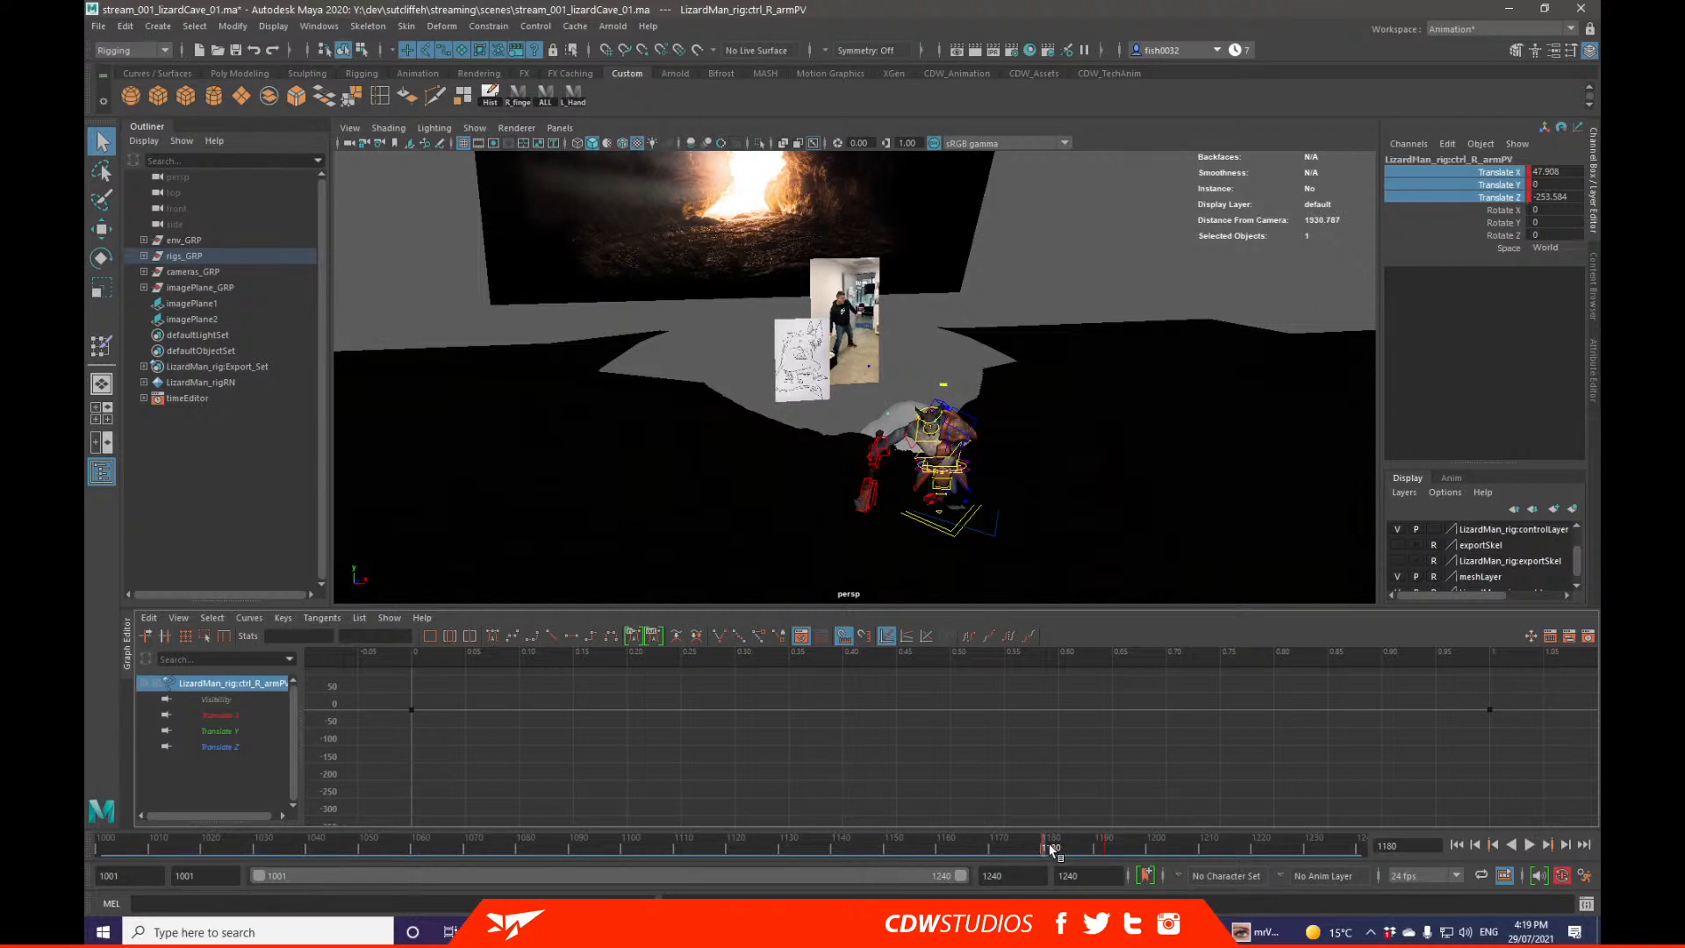
key("alt+v")
left_click(1103, 848)
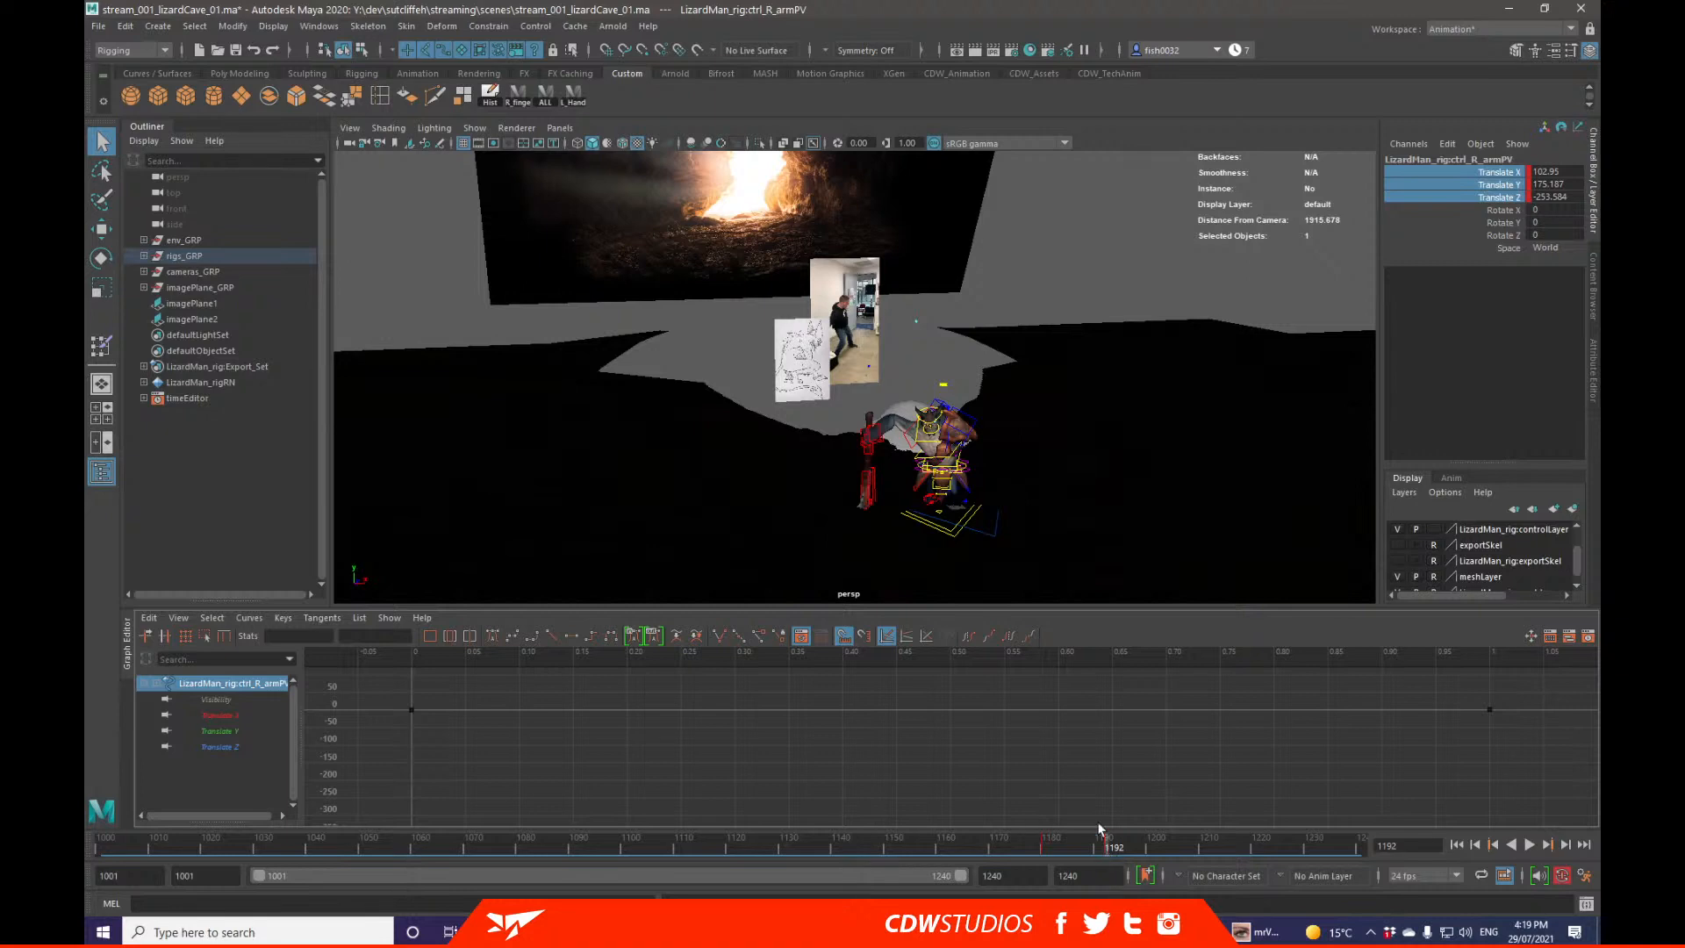
key("a")
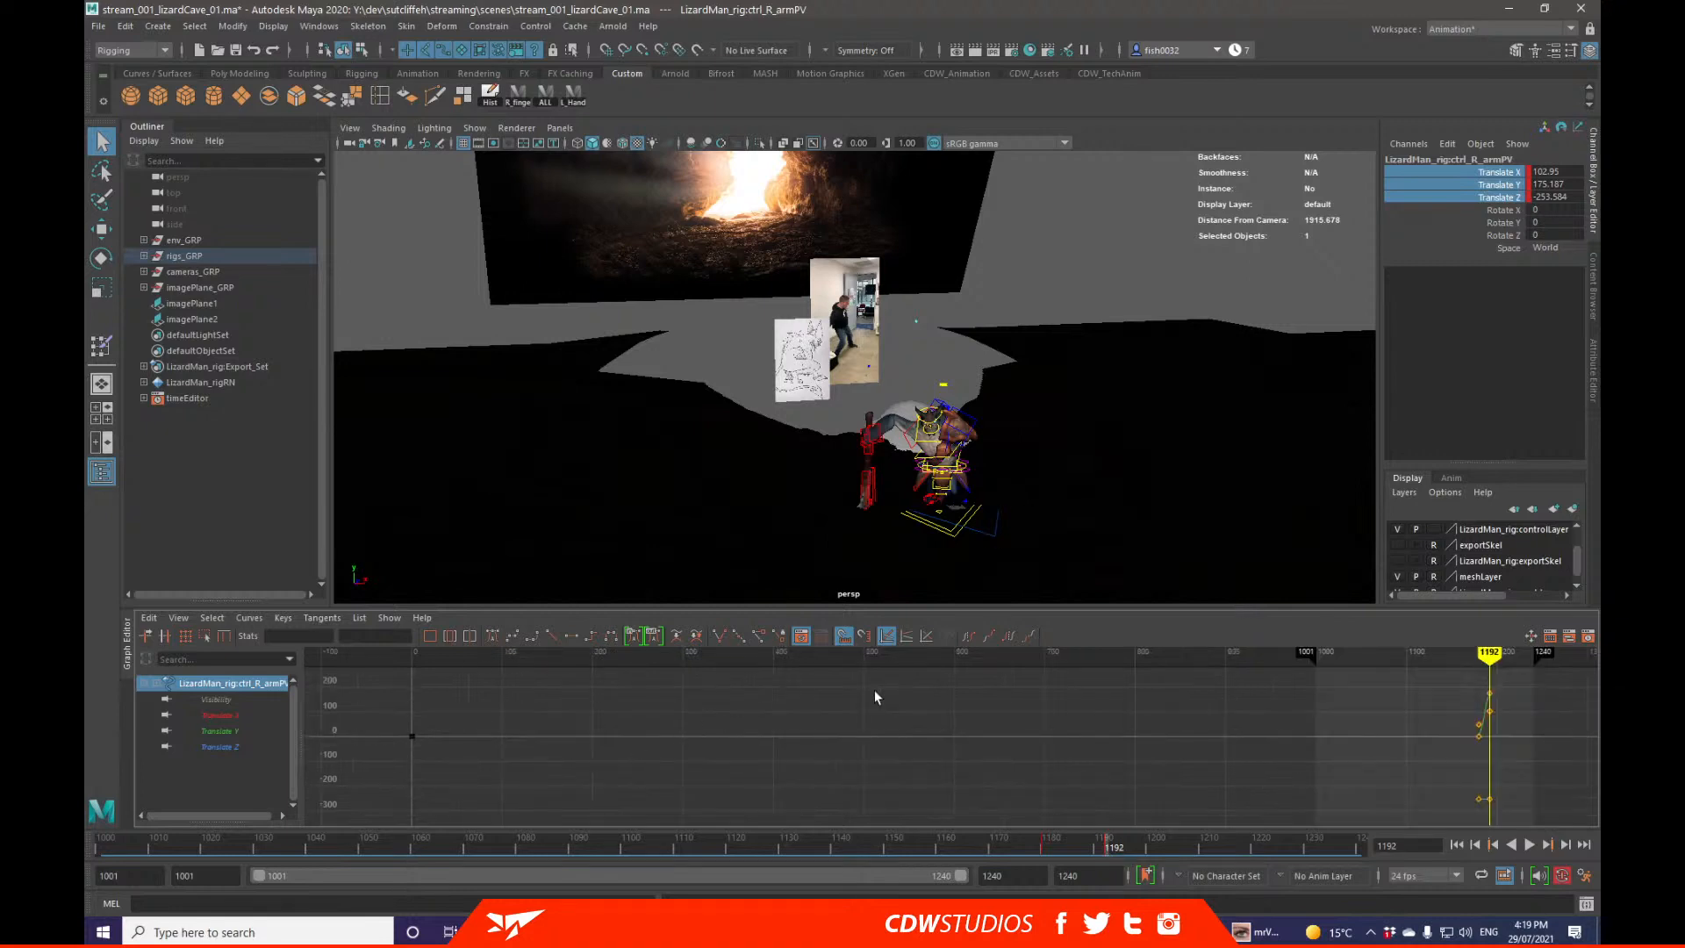
left_click_drag(1107, 847, 1019, 846)
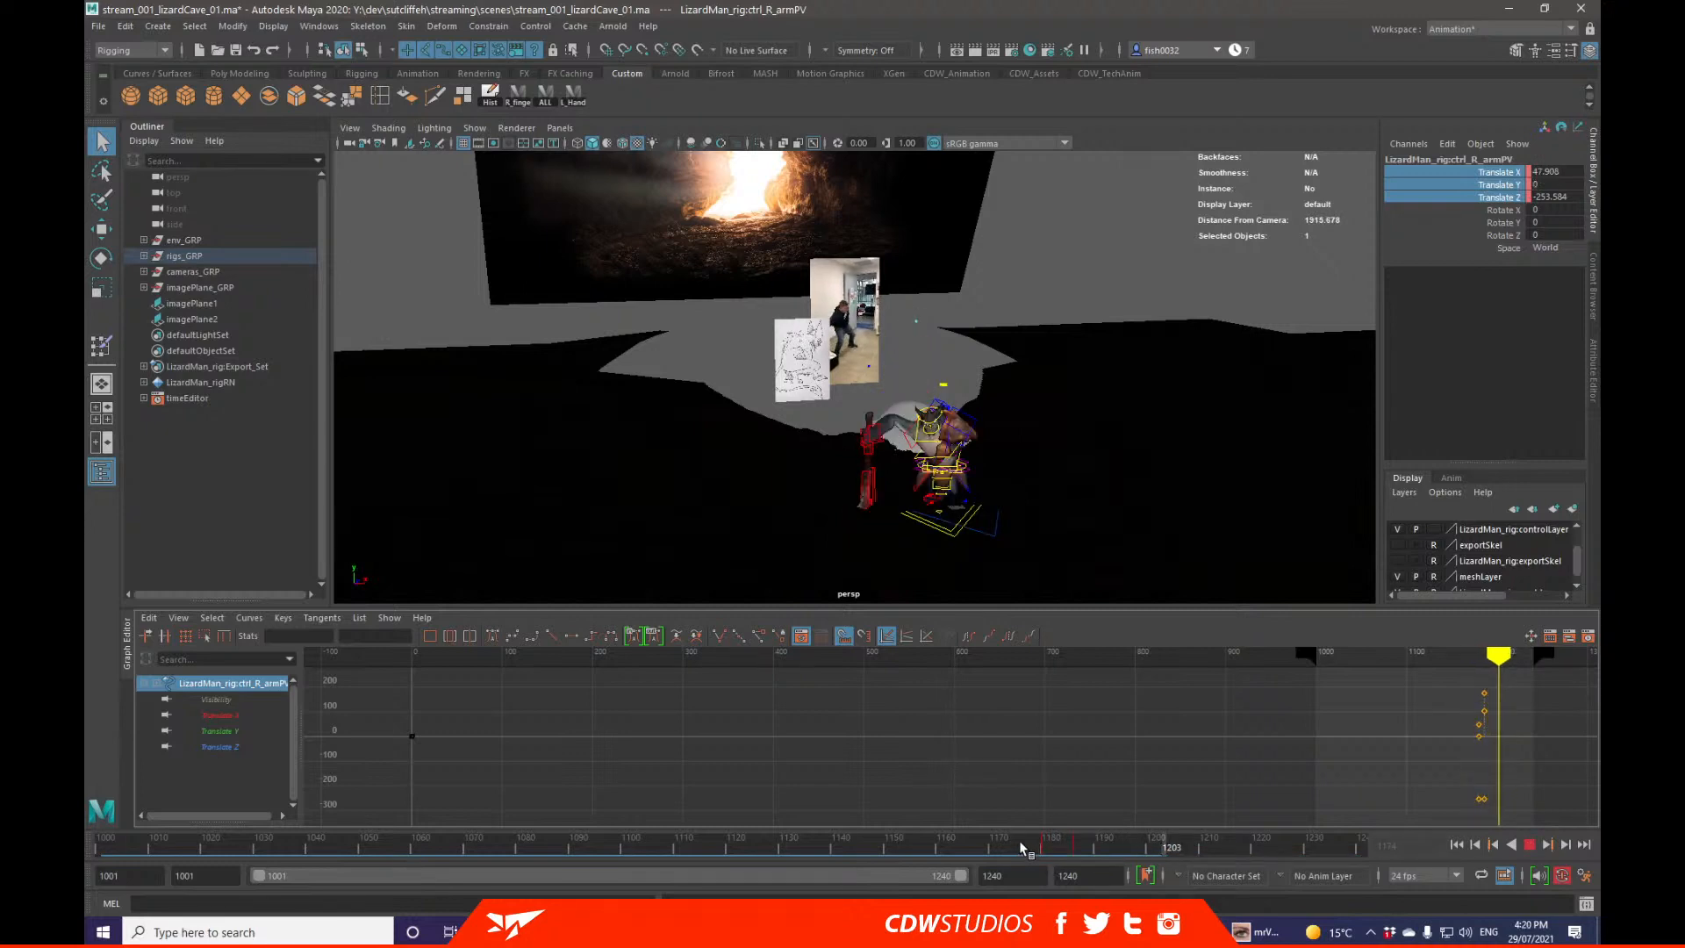
left_click(1074, 845)
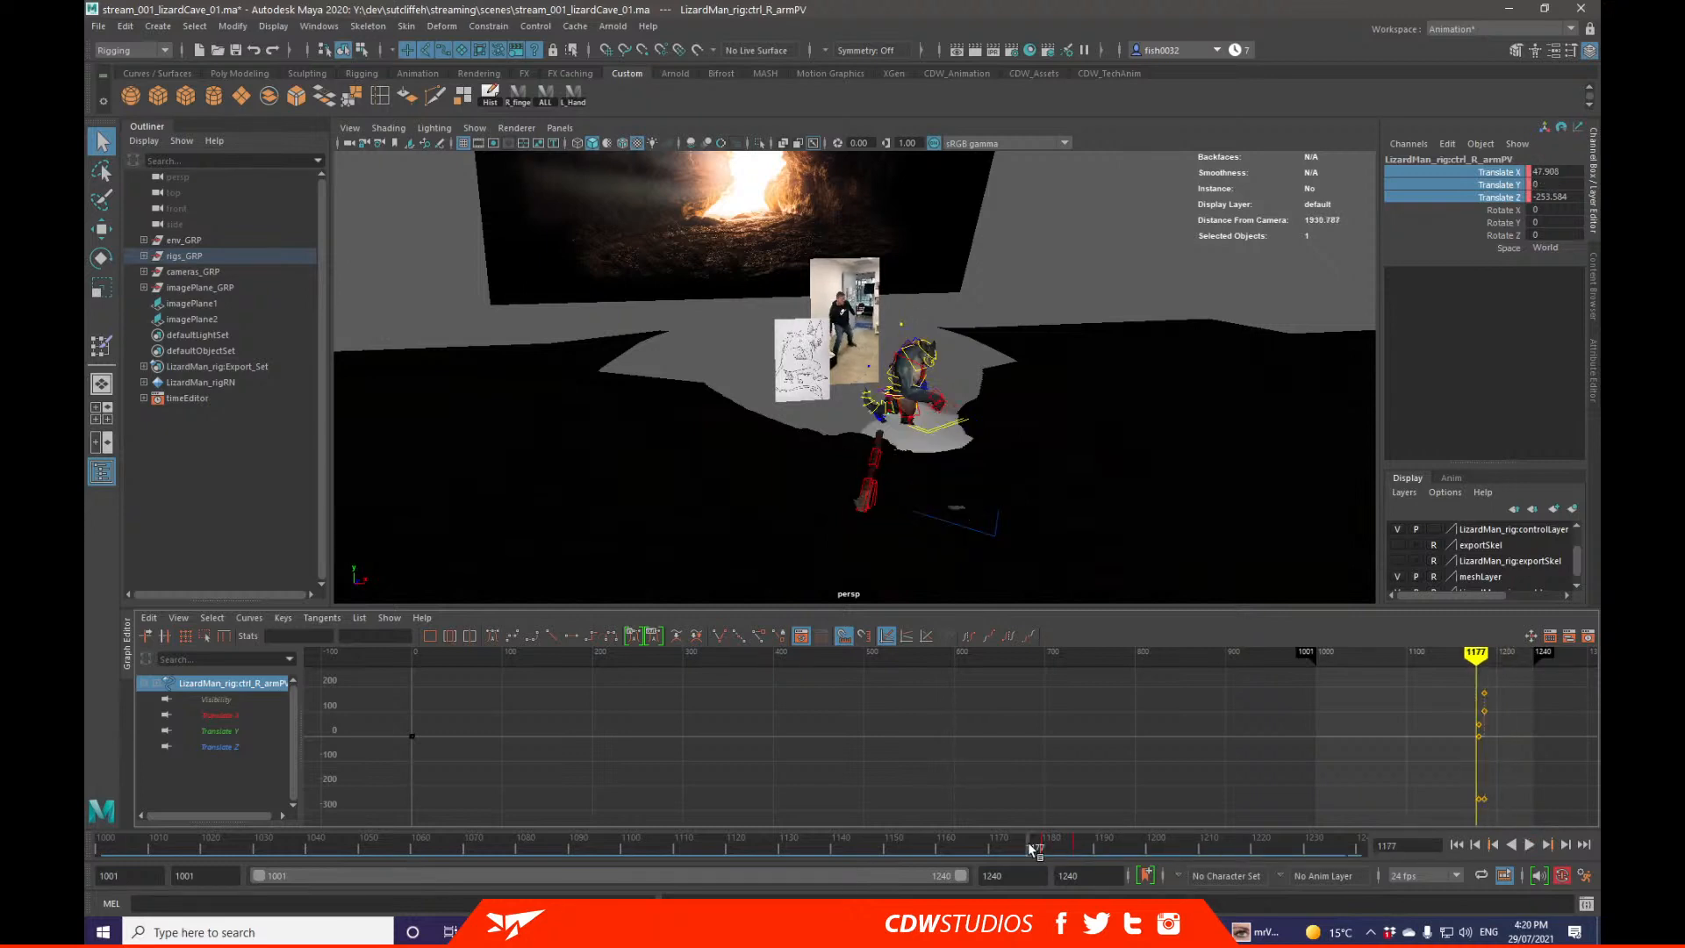
Step: Switch to mrViewer and scrub the reference video to study how the actor grips and leans on the stick
key("alt+Tab")
left_click(1000, 417)
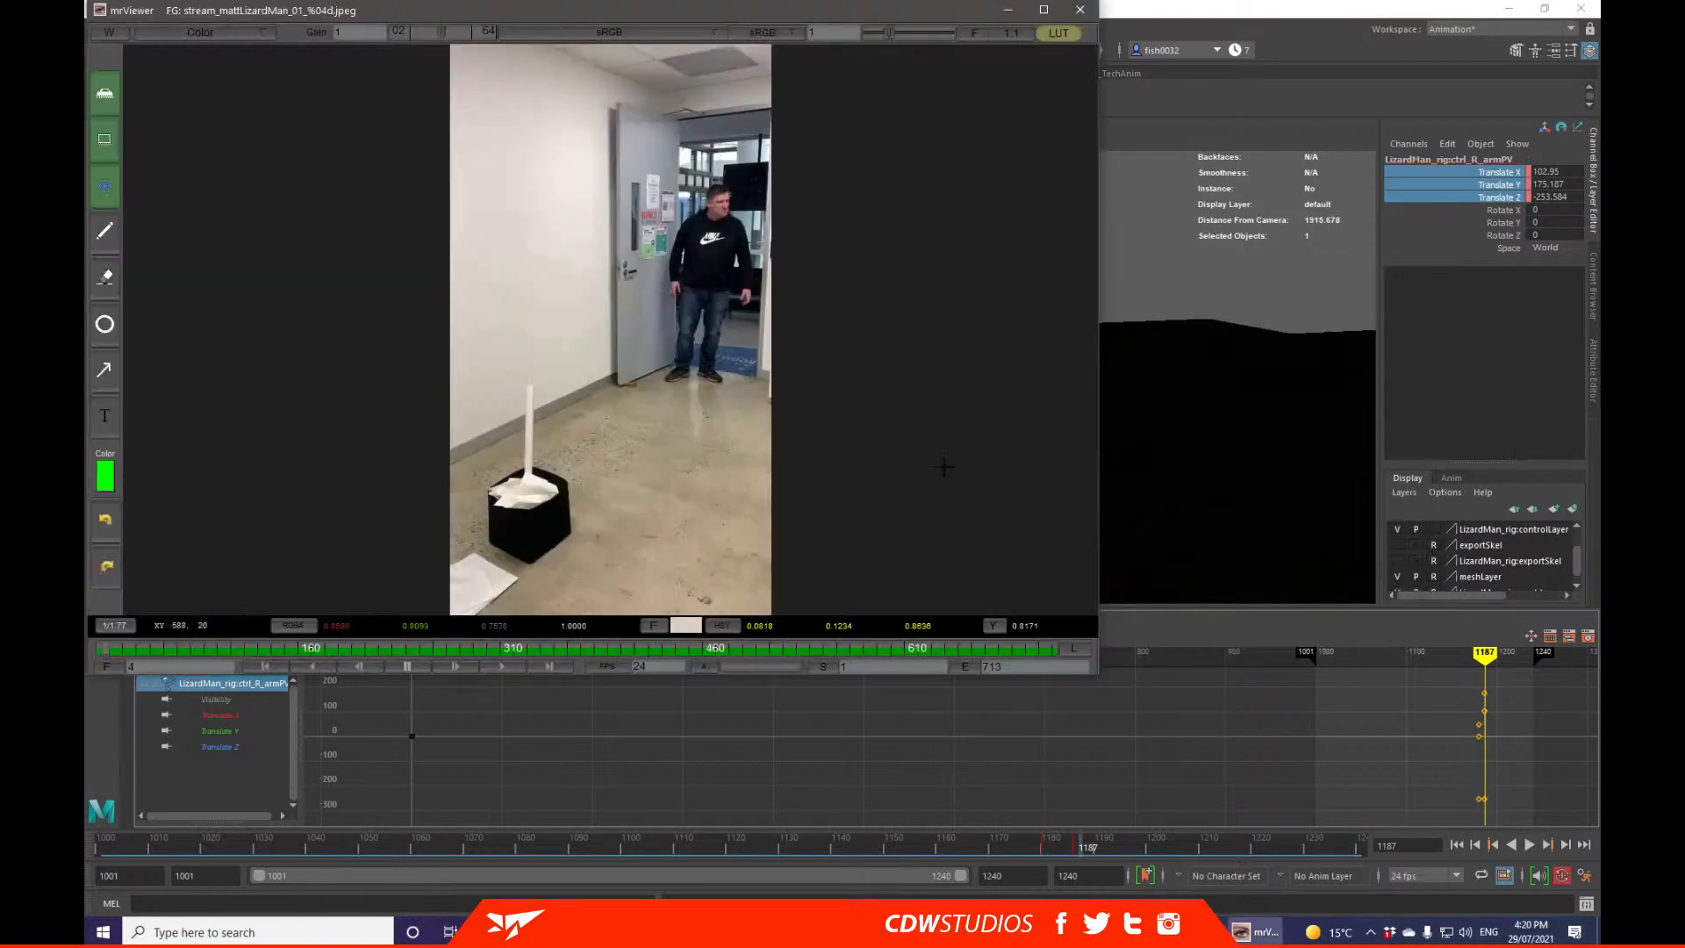
left_click(503, 666)
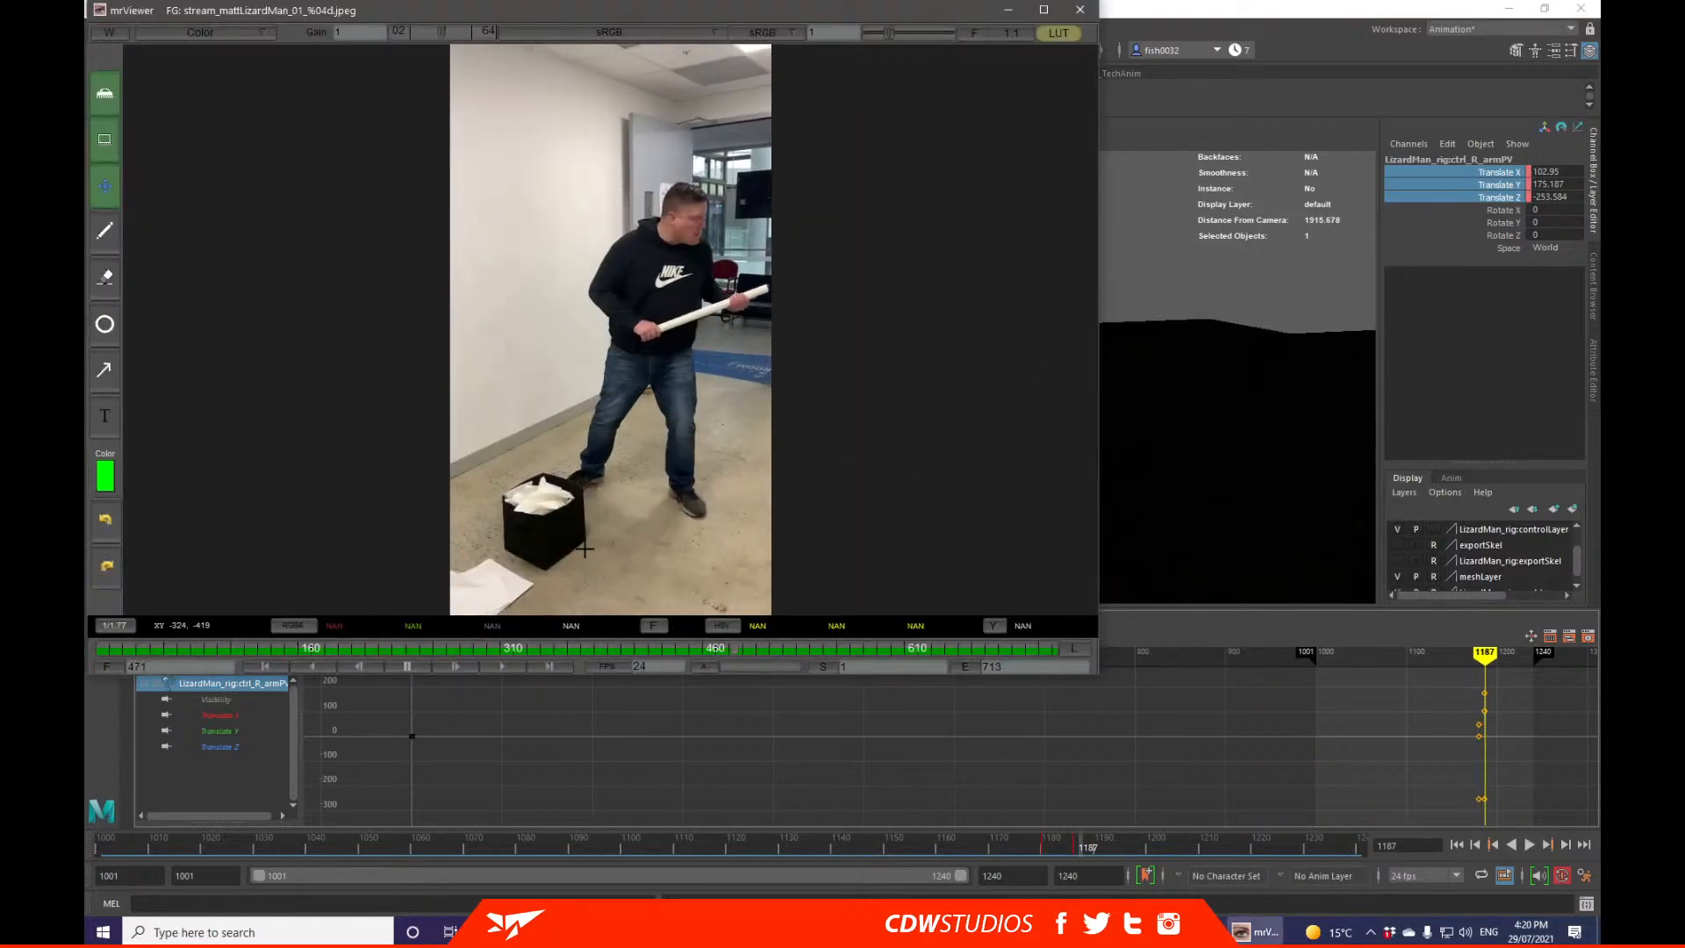
left_click_drag(643, 537, 297, 480)
key("space")
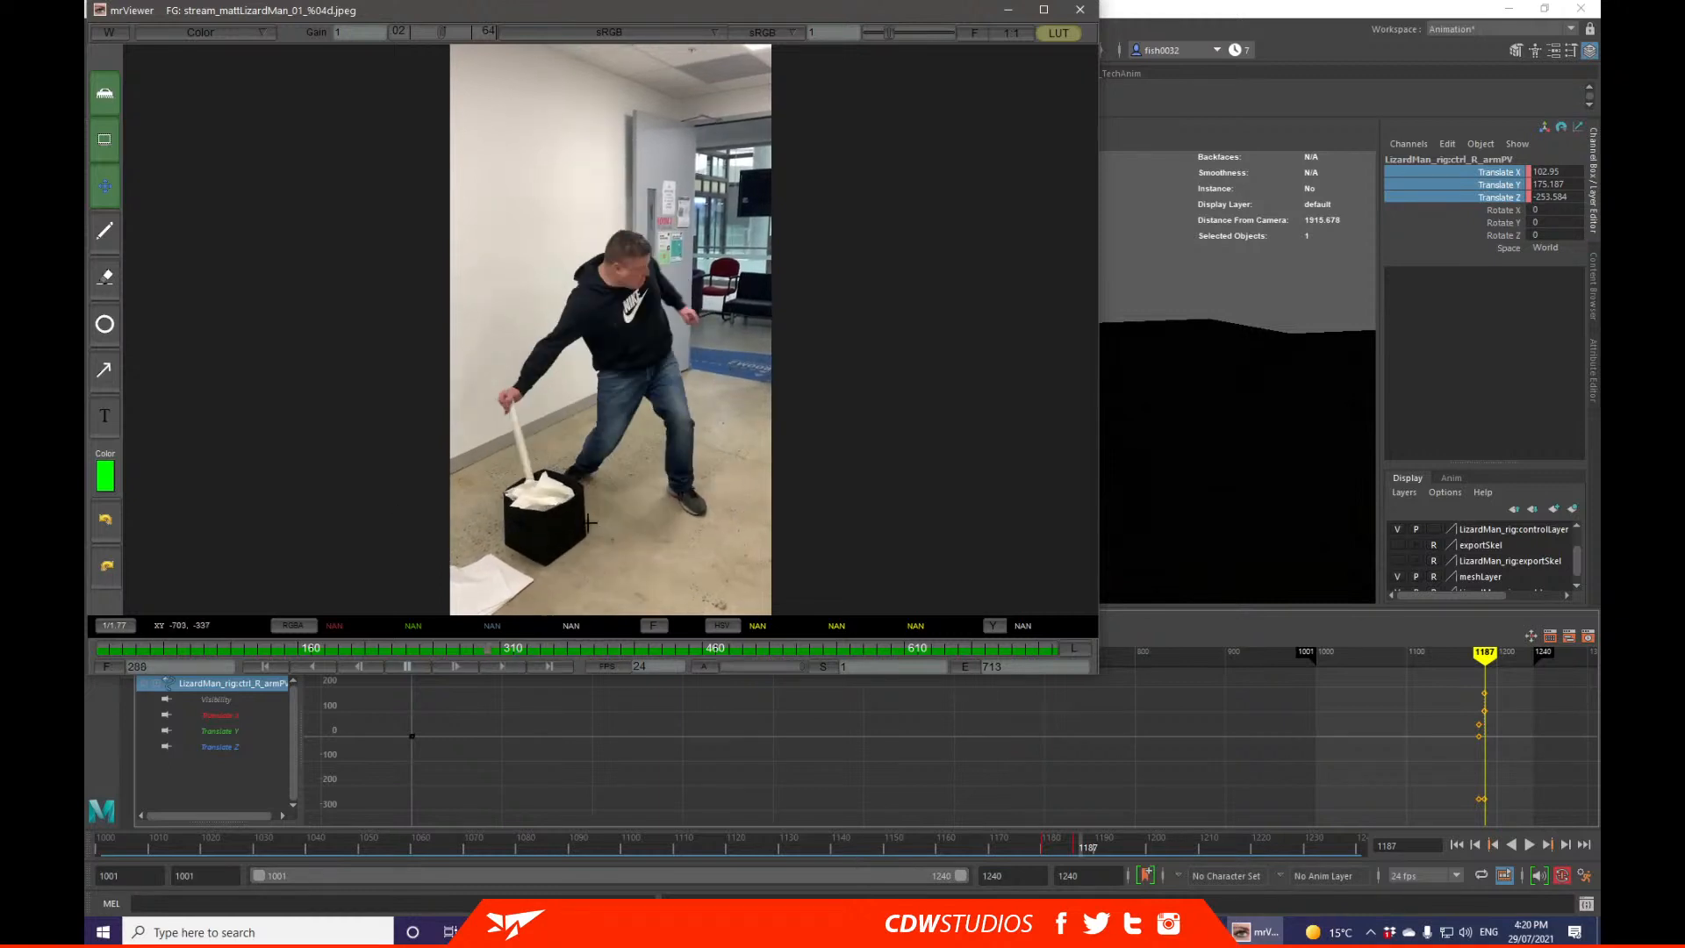
left_click_drag(588, 522, 509, 500)
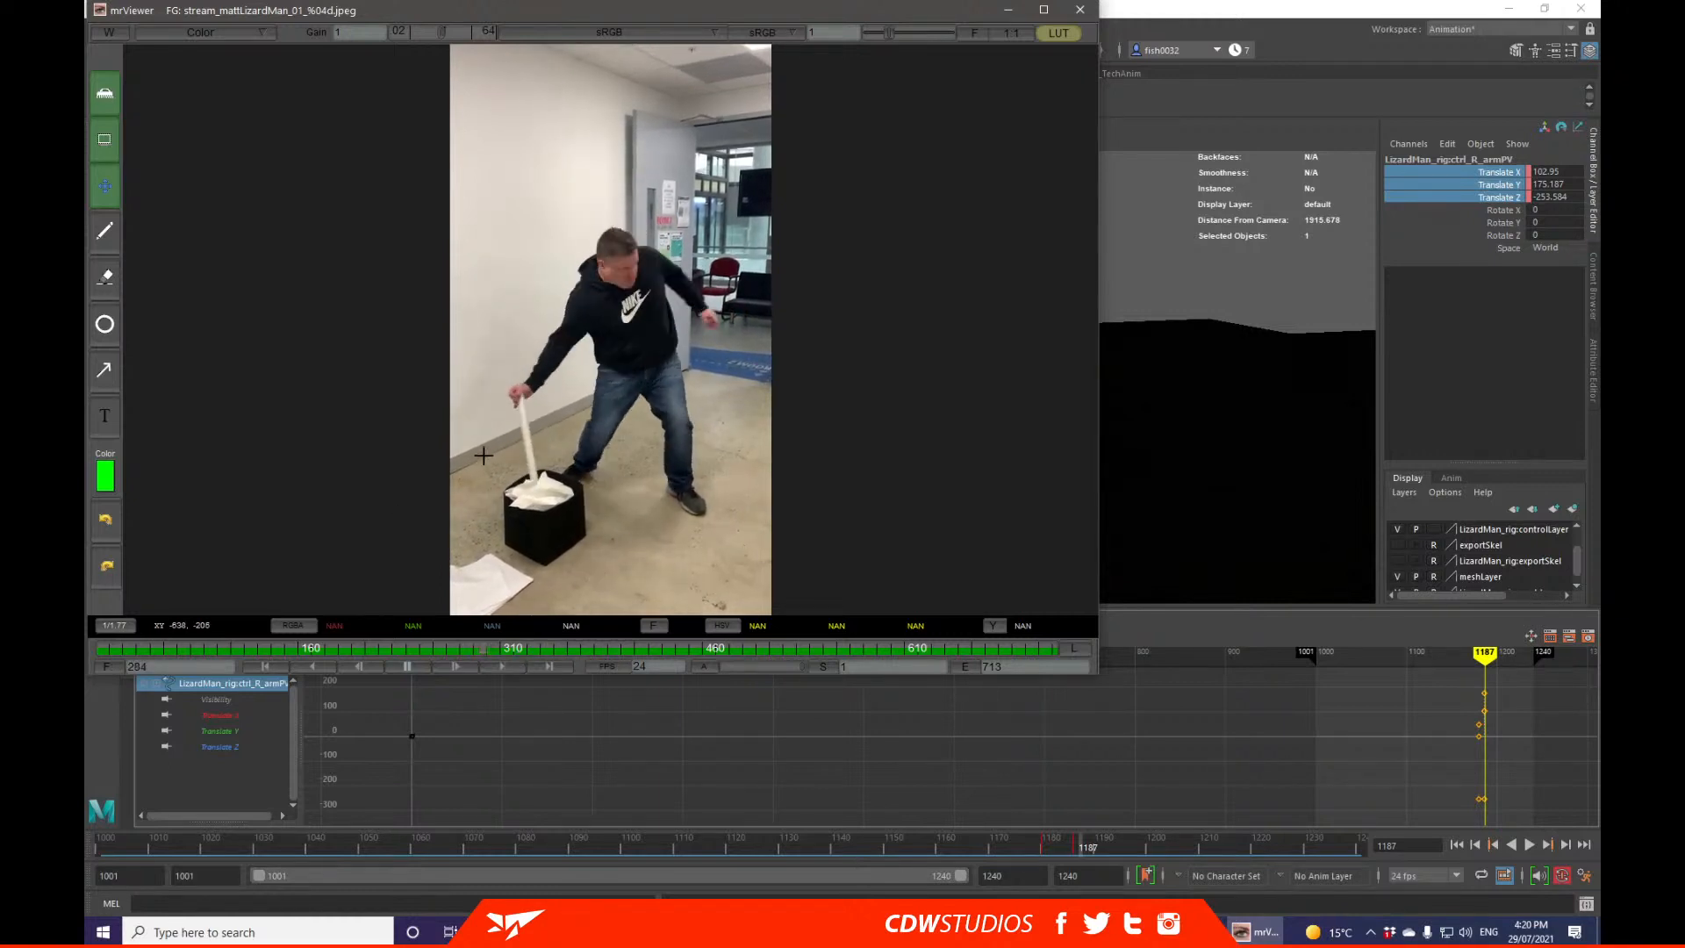
left_click_drag(506, 453, 471, 454)
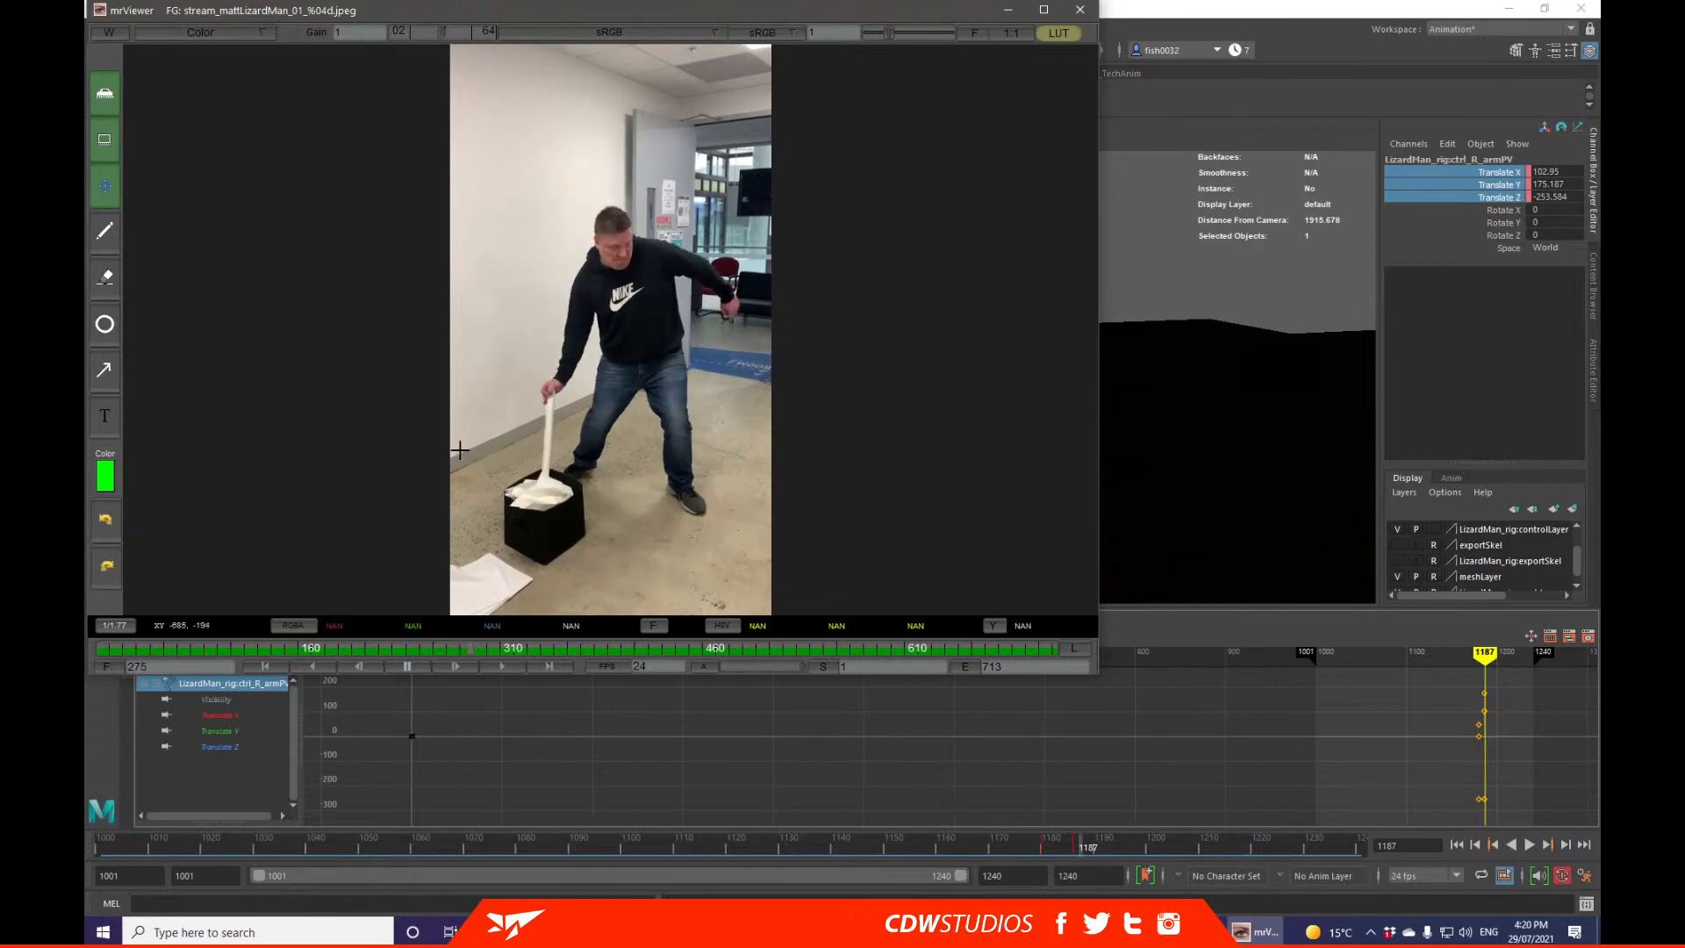
right_click(557, 455)
left_click(556, 352)
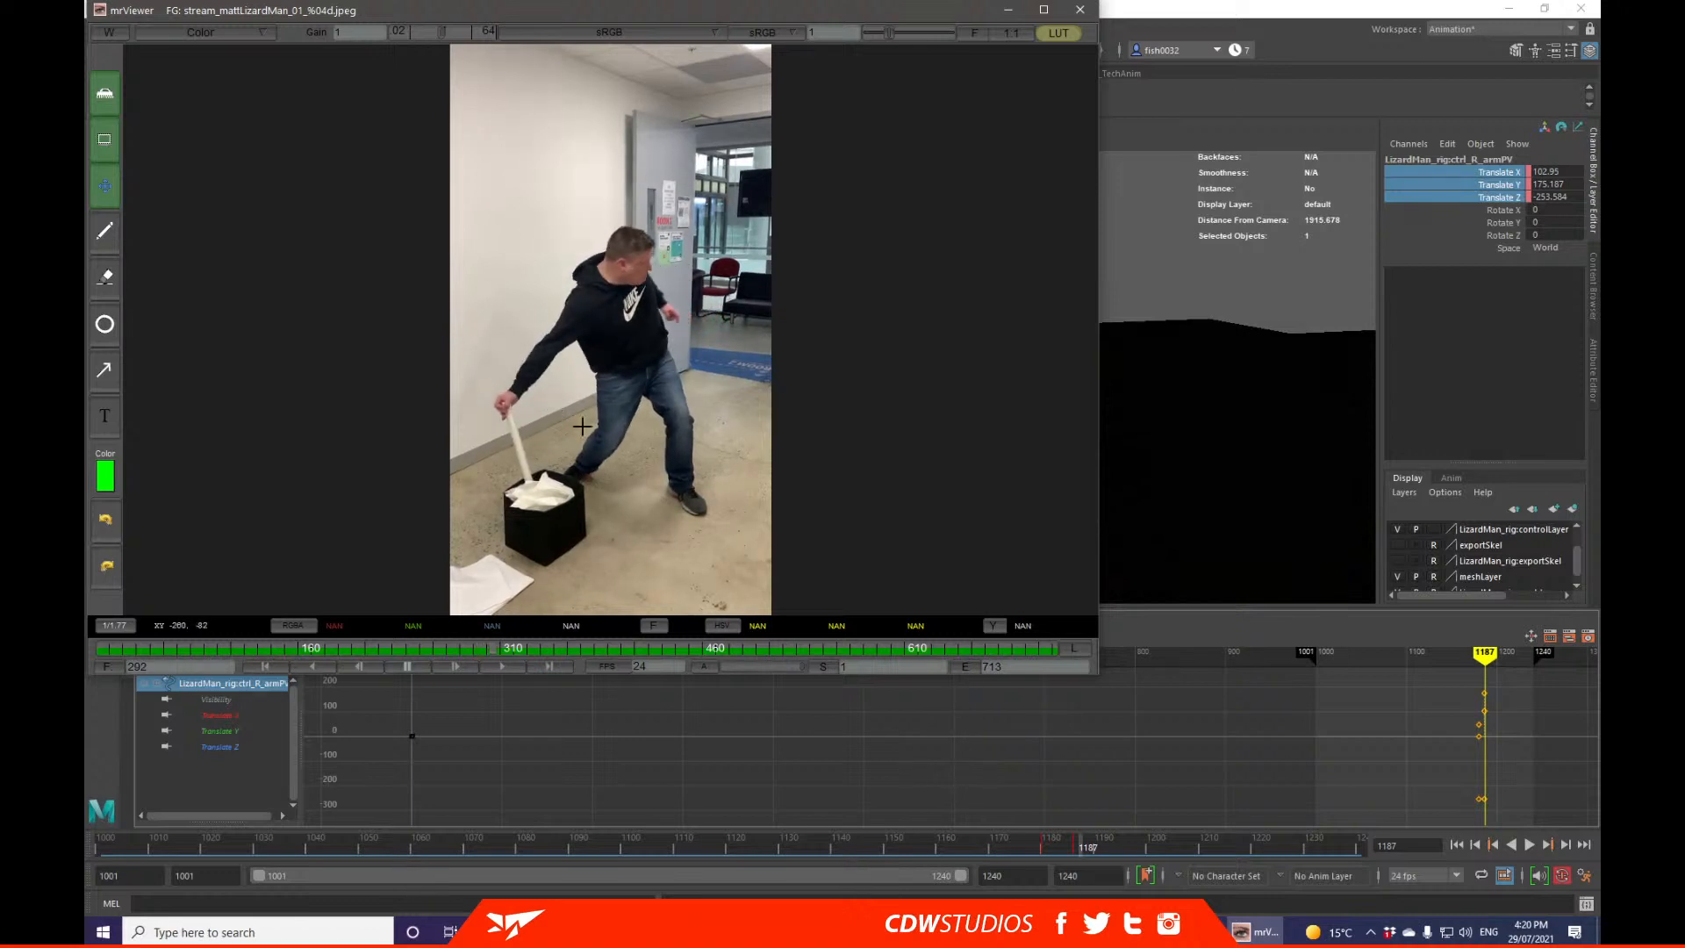
Step: In Maya, step frame by frame and play between frames 1177 and 1191, comparing the right arm's motion with the reference video
left_click(1061, 847)
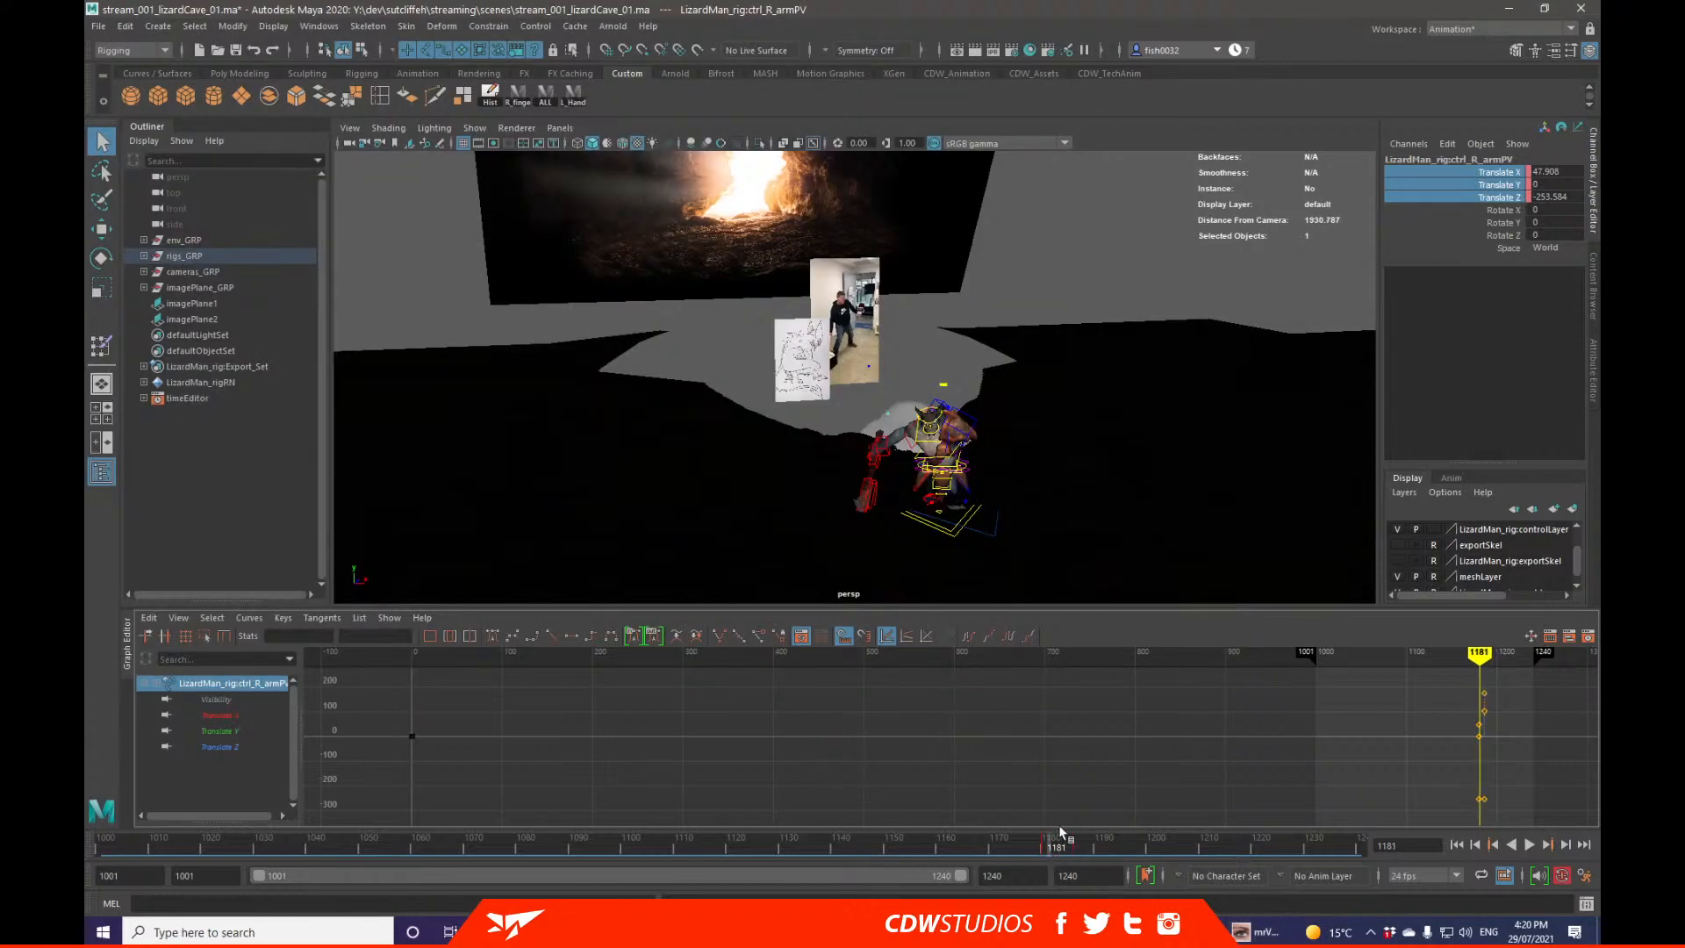
left_click(1044, 850)
key("alt+period")
key("alt+period")
key("alt+period")
key("alt+period")
key("alt+period")
key("alt+period")
key("alt+period")
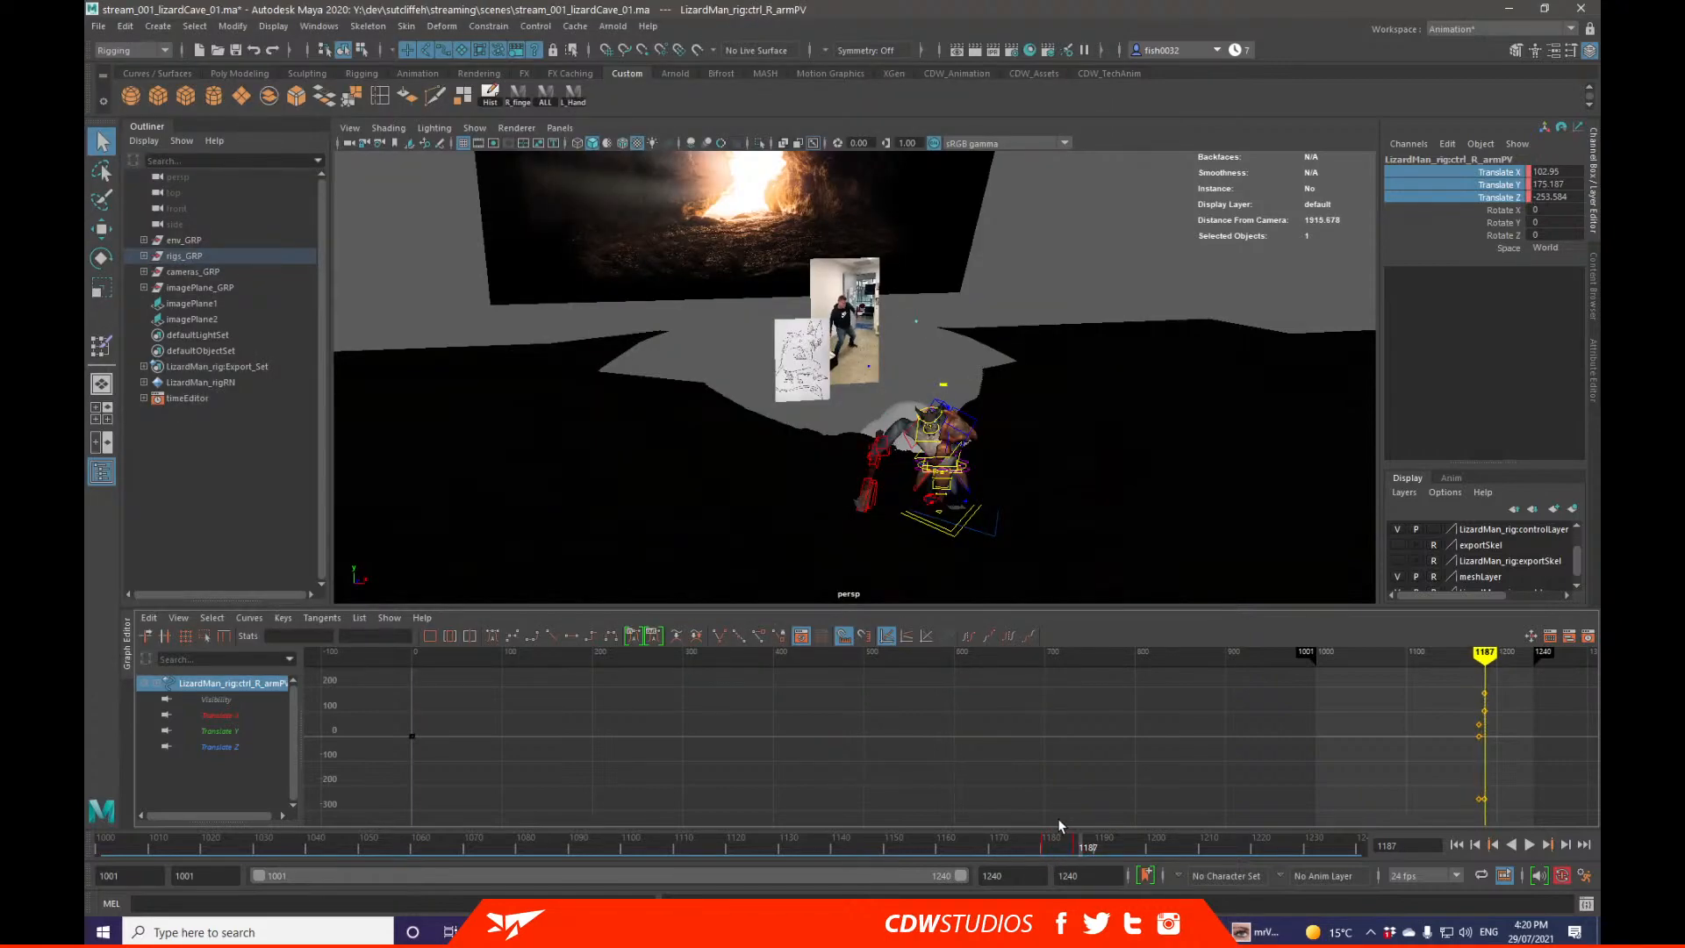
key("alt+period")
key("alt+period")
key("alt+period")
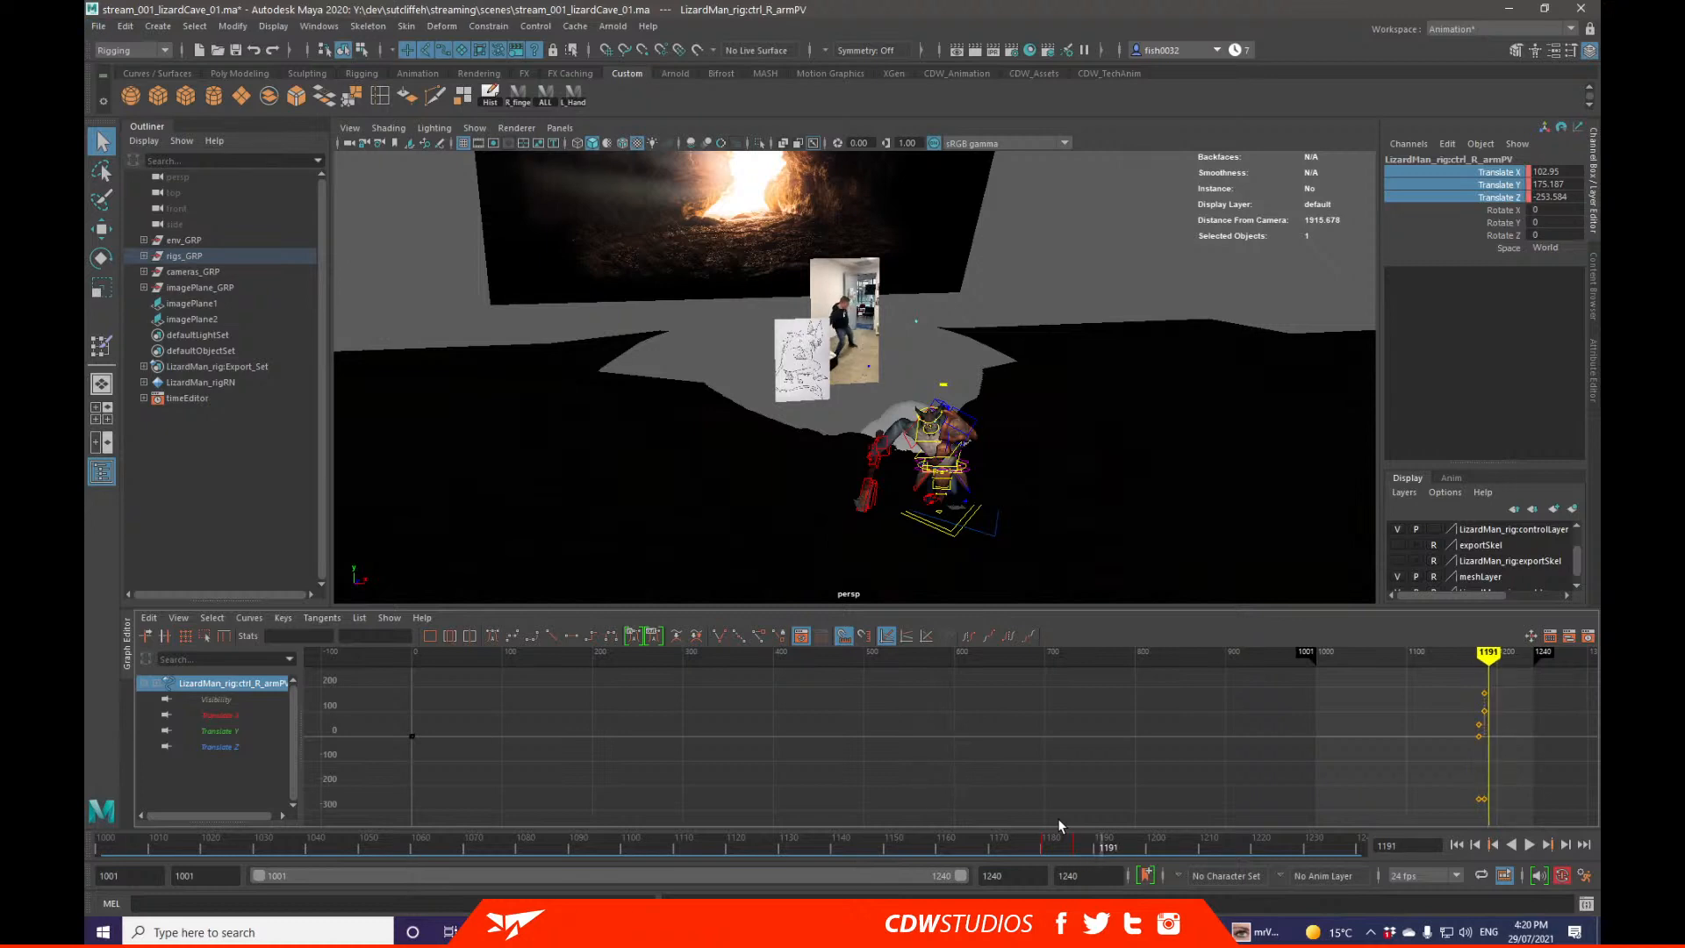
key("alt+comma")
key("alt+comma")
key("alt+comma")
key("alt+comma")
key("alt+comma")
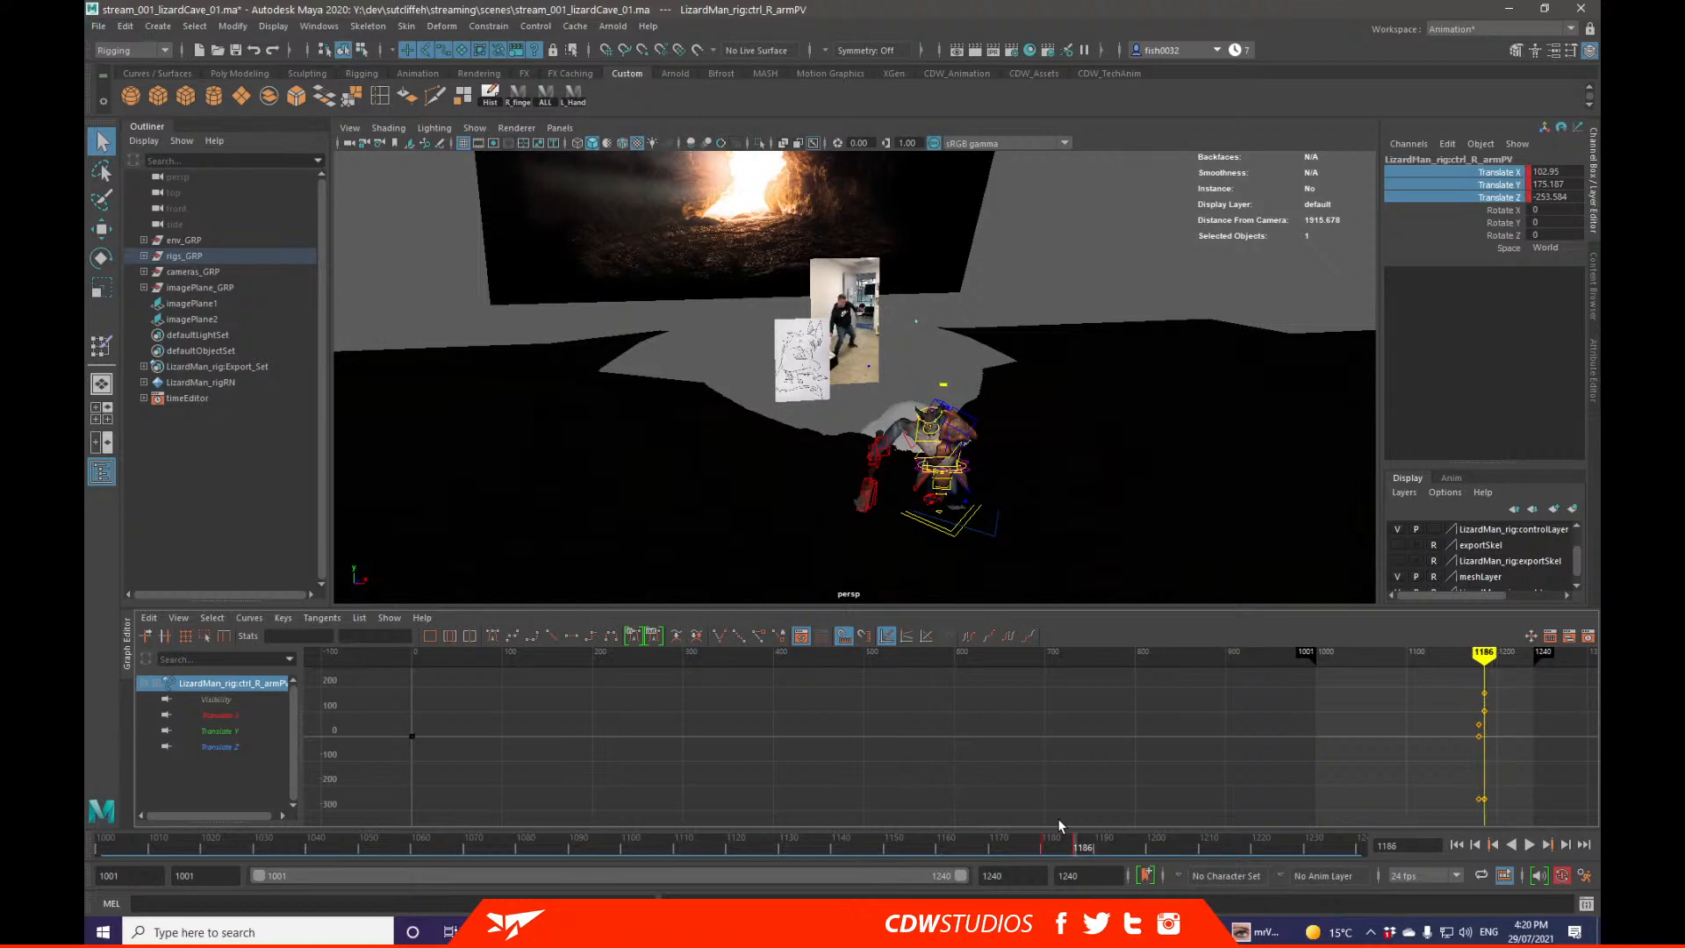
key("alt+comma")
key("alt+comma")
key("alt+comma")
key("alt+comma")
key("alt+comma")
key("alt+comma")
key("alt+comma")
key("alt+comma")
key("alt+comma")
key("alt+v")
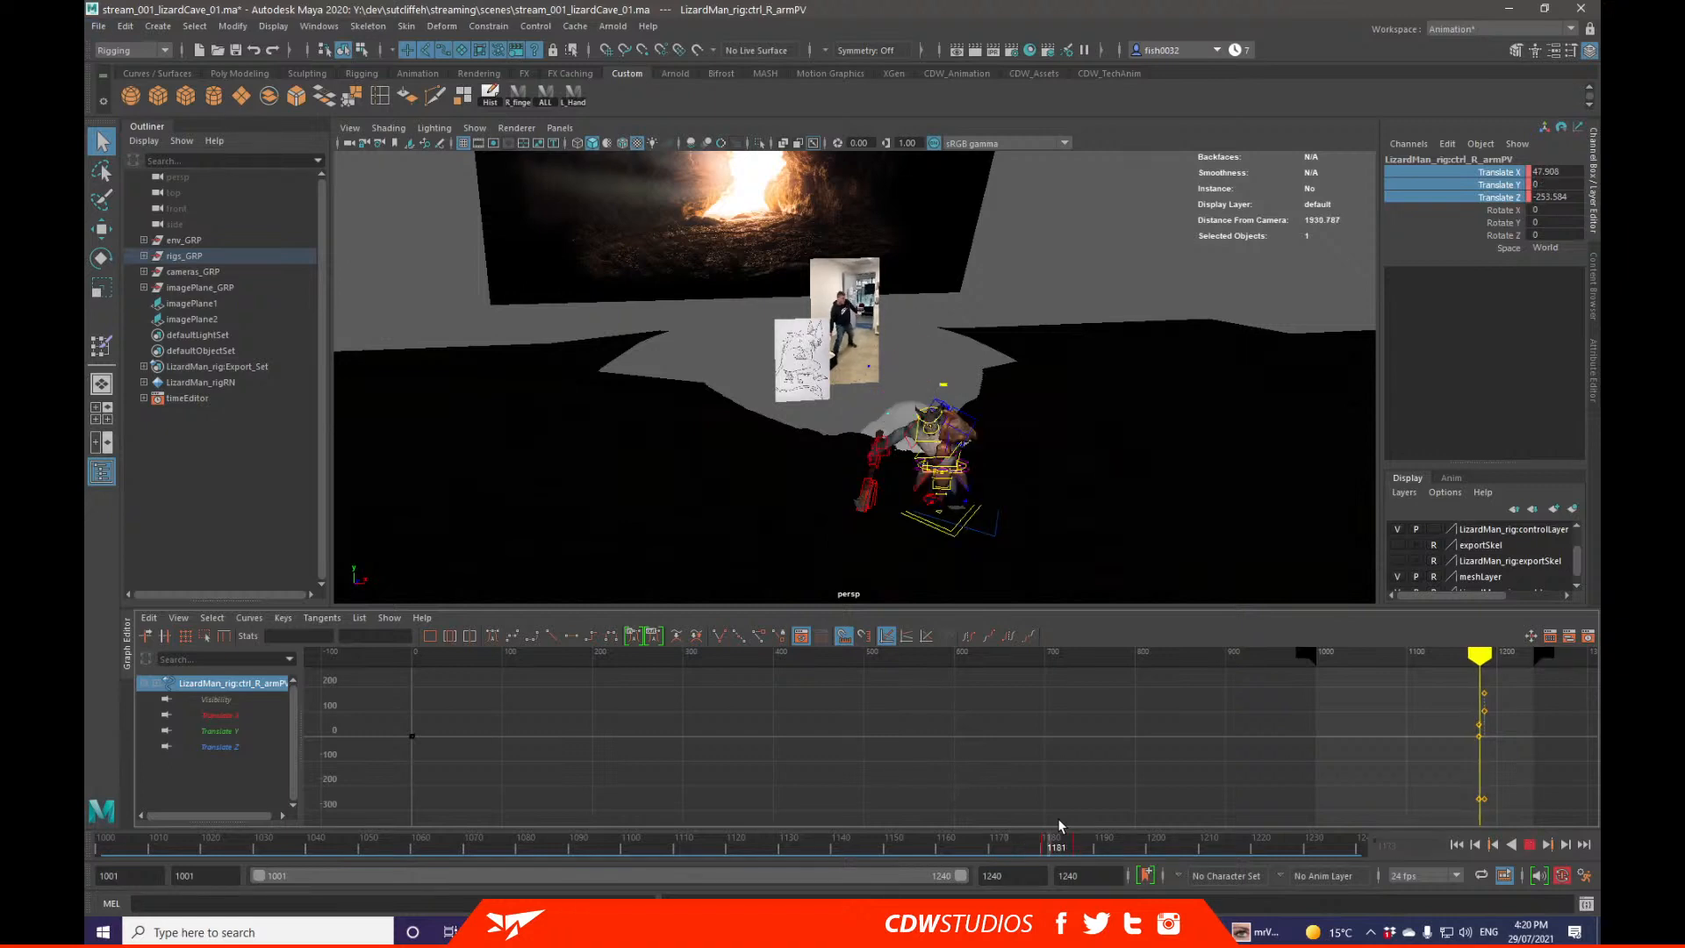
key("alt+v")
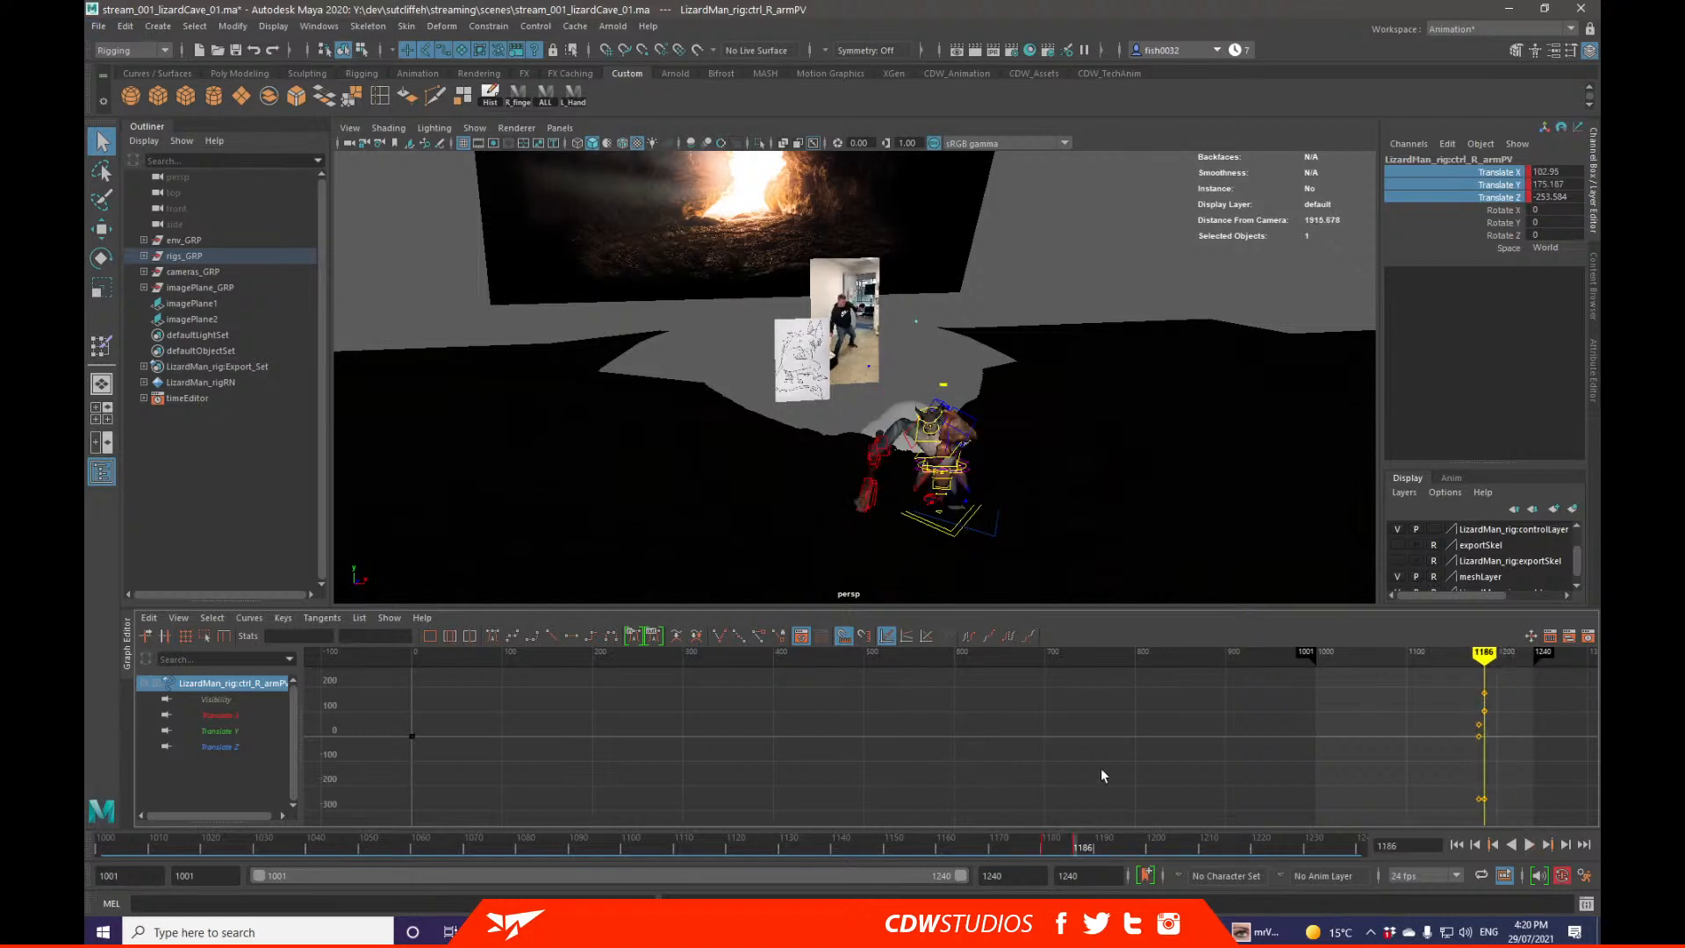
key("alt+Tab")
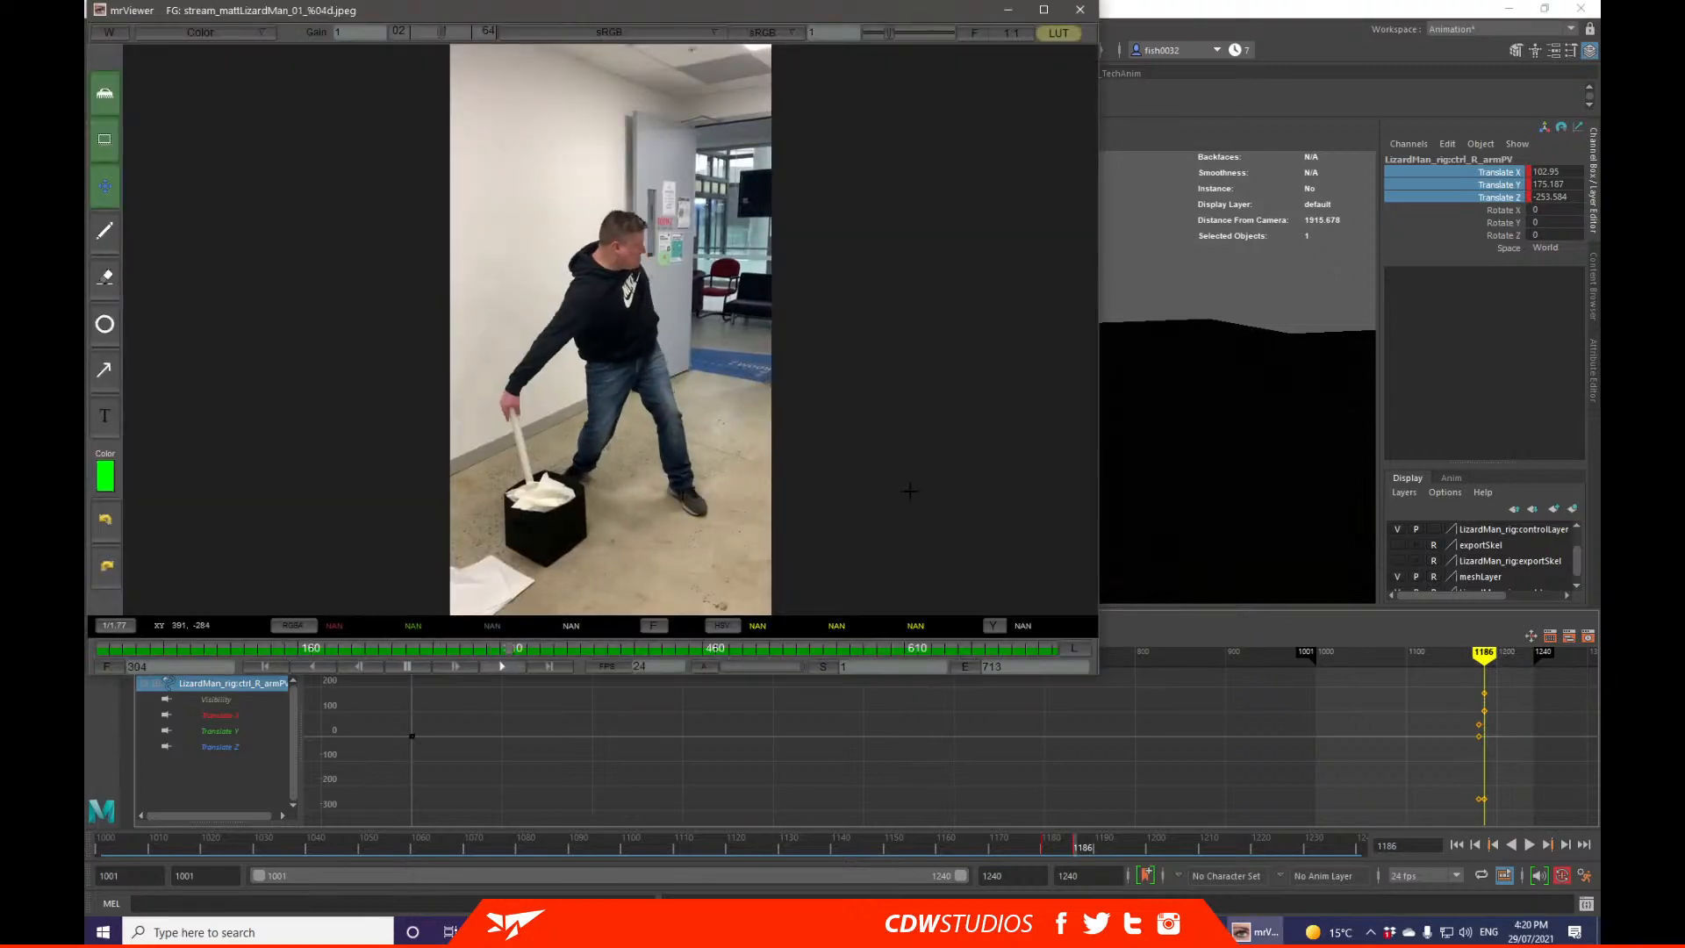
key("alt+Tab")
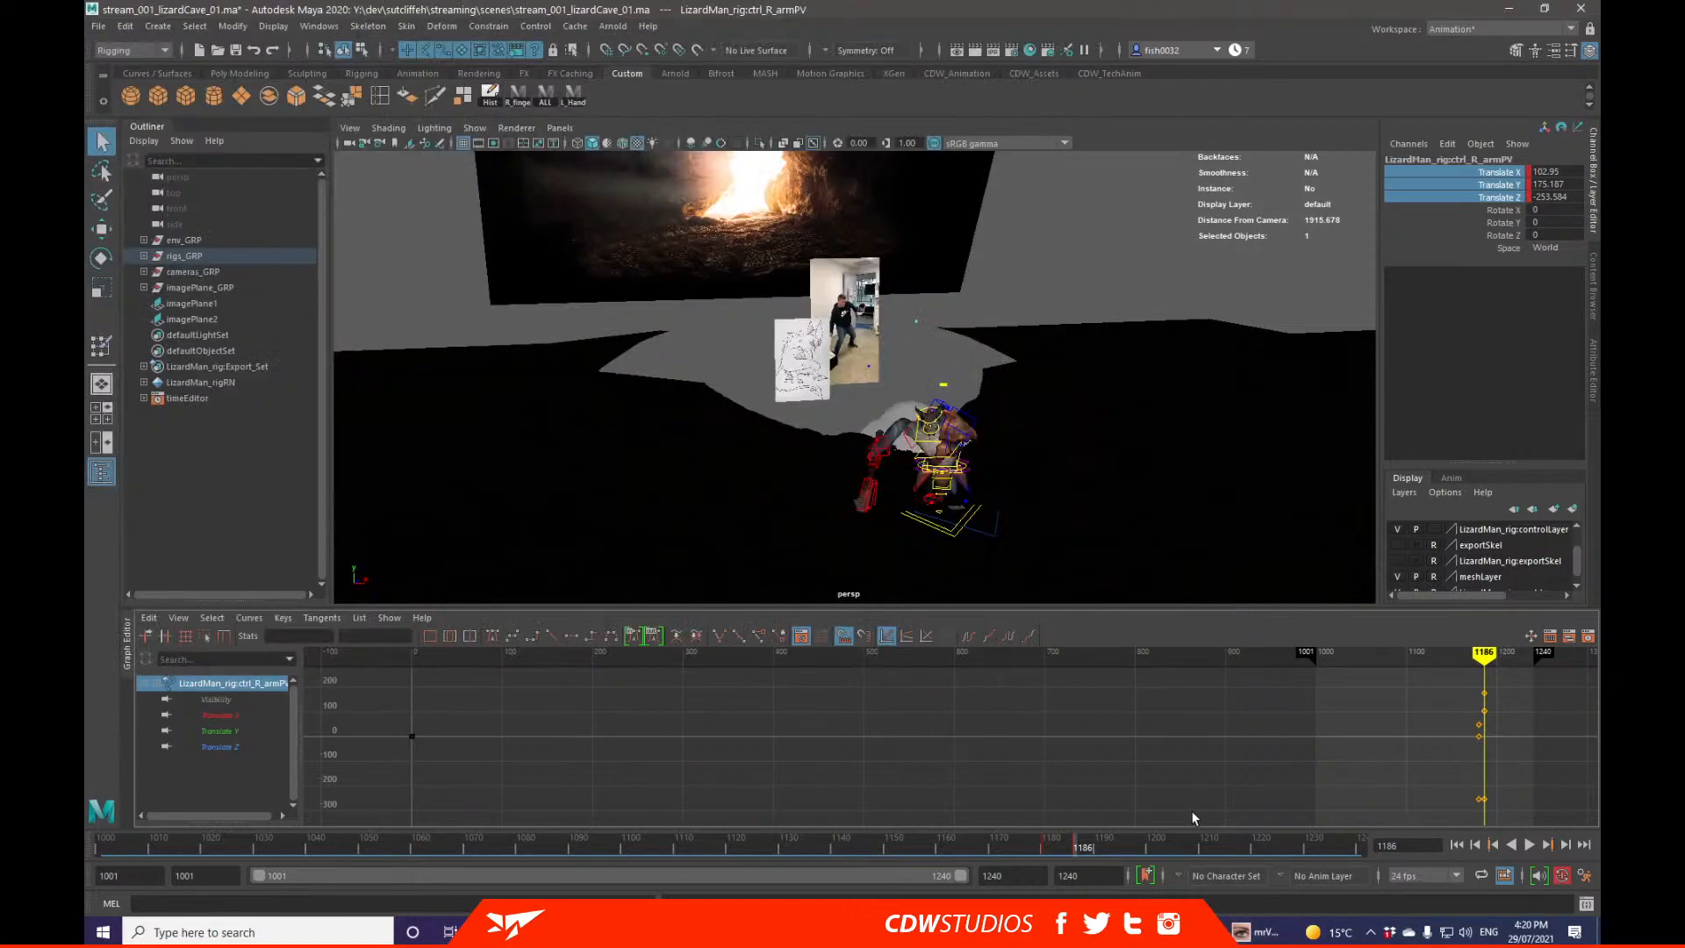
Step: At frame 1198, move the lizard's right wrist IK control to Translate X 114.817, Y -63.842 and Z 4.638
left_click(1006, 842)
left_click_drag(1004, 841, 1139, 849)
left_click(895, 447)
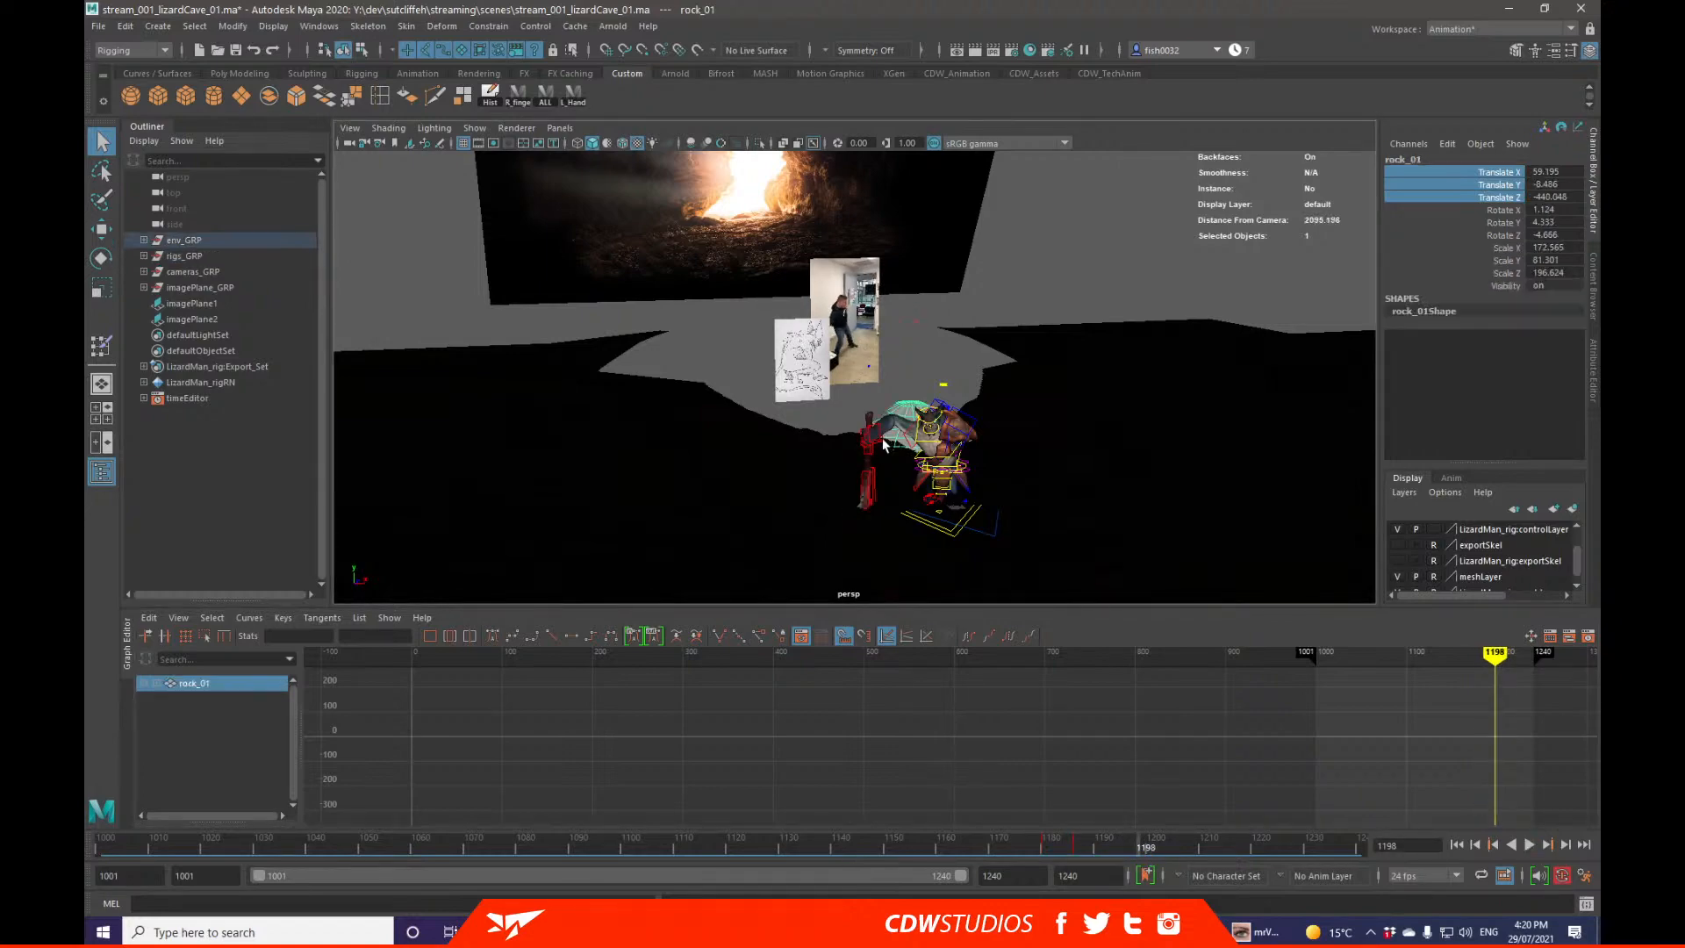
key("f")
right_click_drag(940, 491, 518, 454, "alt")
right_click_drag(996, 504, 903, 468, "alt")
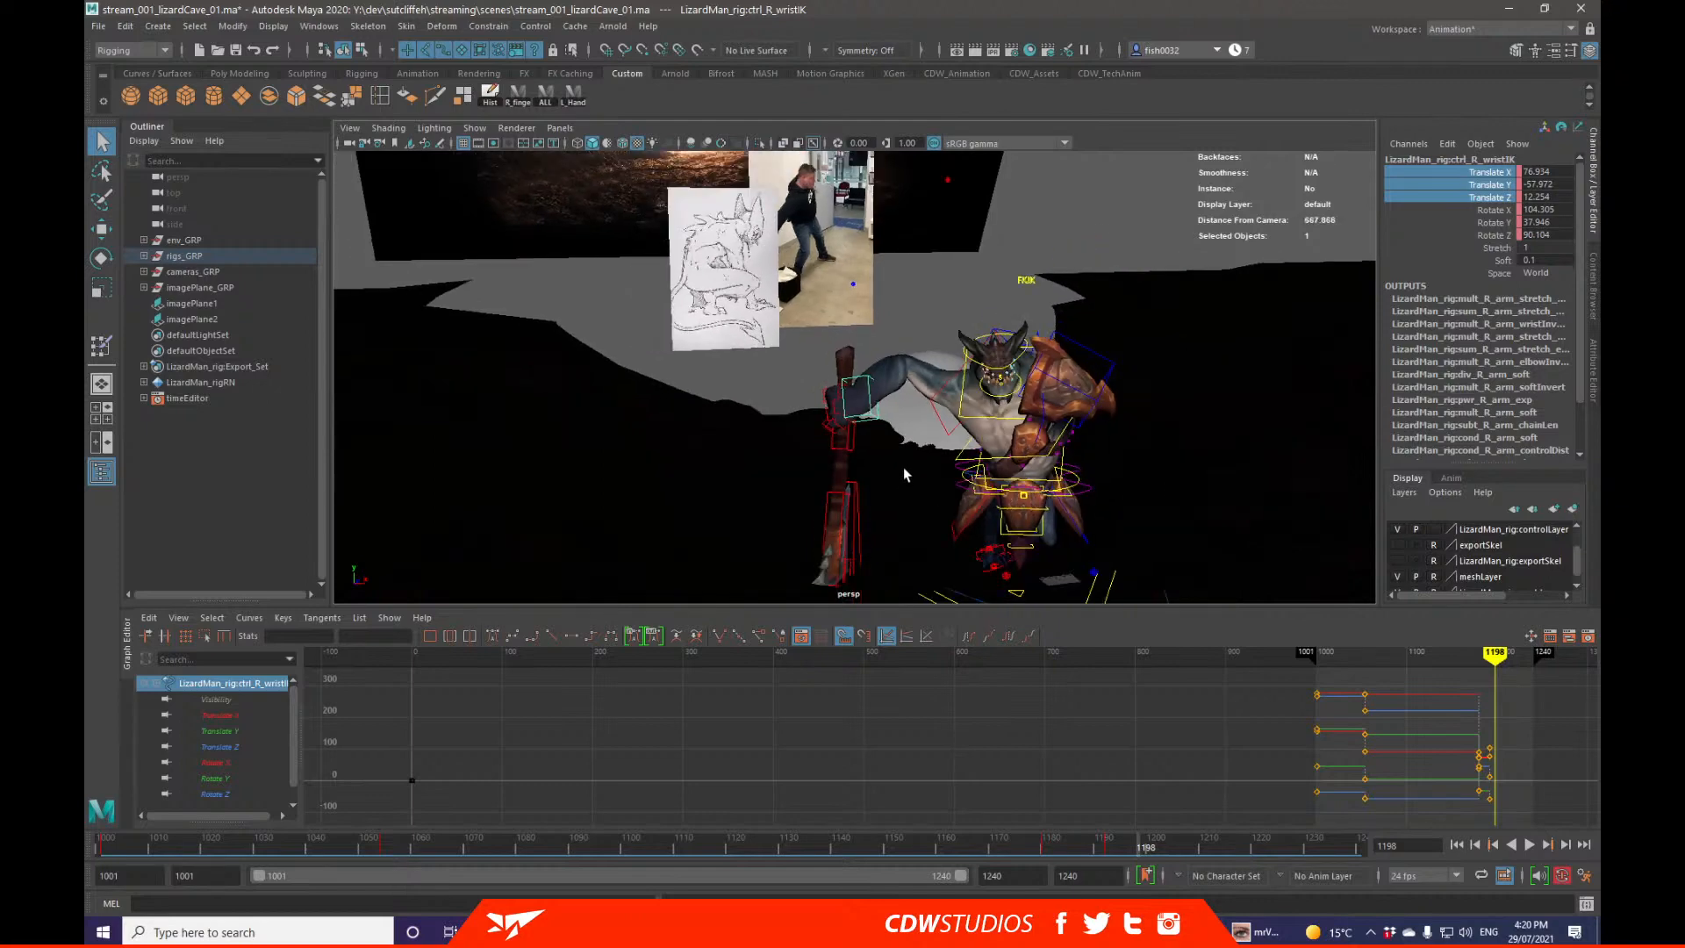
key("e")
left_click_drag(851, 498, 832, 459)
right_click_drag(944, 459, 900, 438, "alt")
key("w")
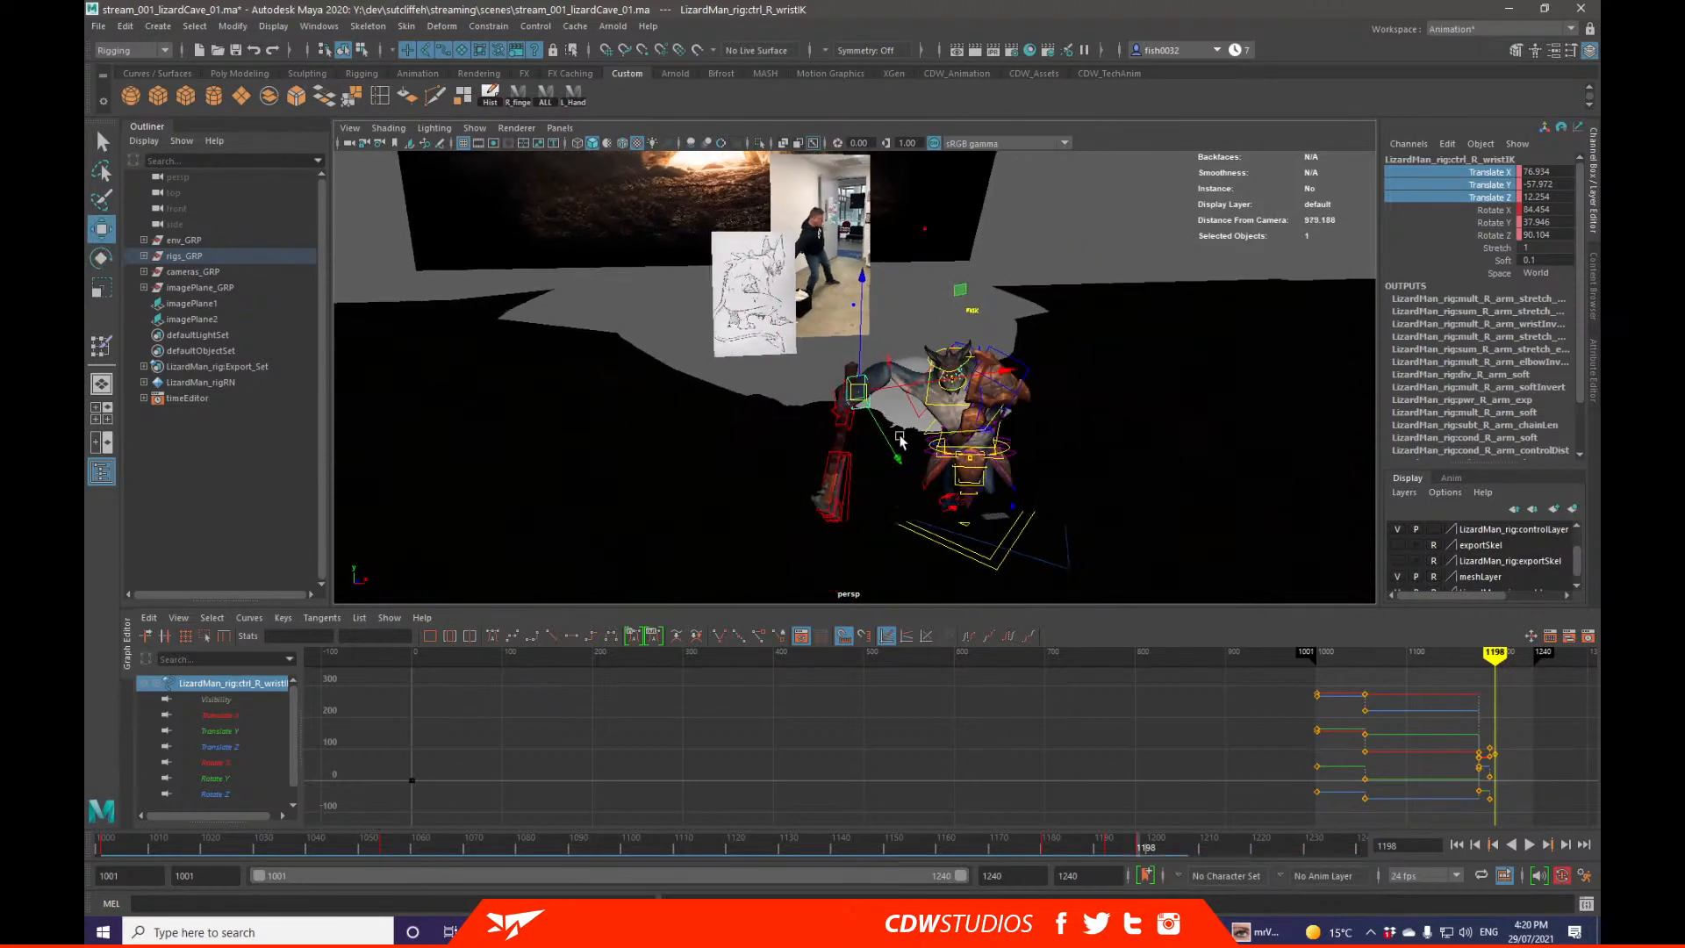
key("ctrl+z")
left_click_drag(855, 357, 866, 317)
Step: Scrub the stick-lifting part of the reference video in mrViewer and compare it with the lizard's pose from frame 1180 to 1188 in Maya
key("alt+Tab")
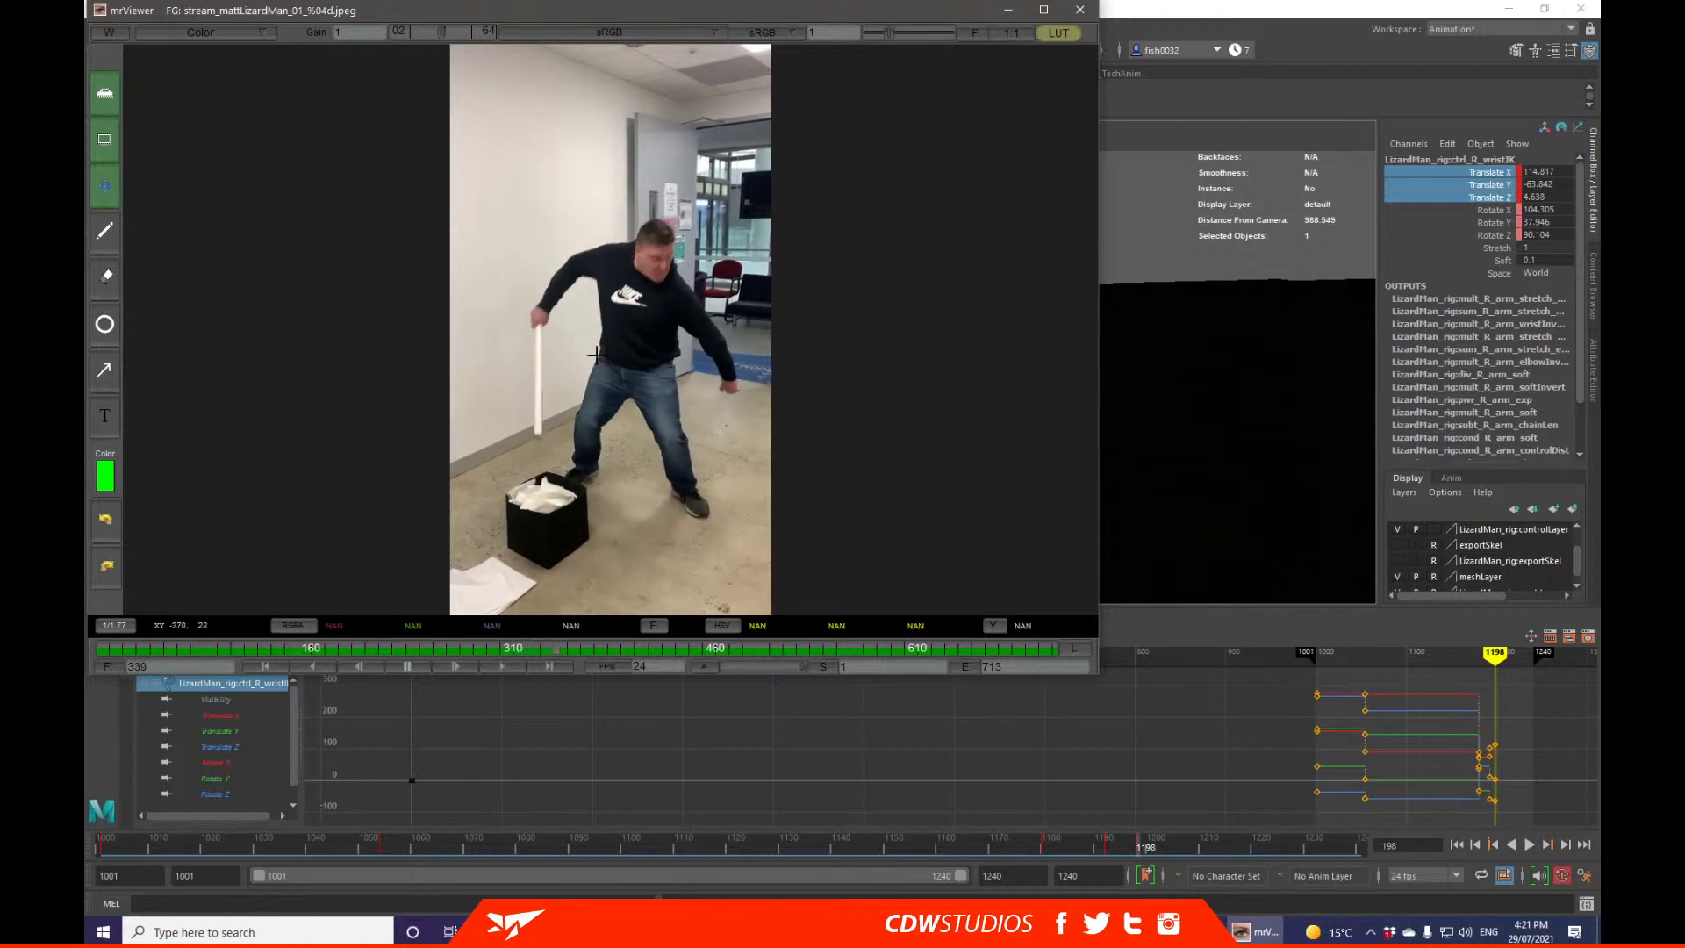
left_click_drag(596, 354, 513, 340)
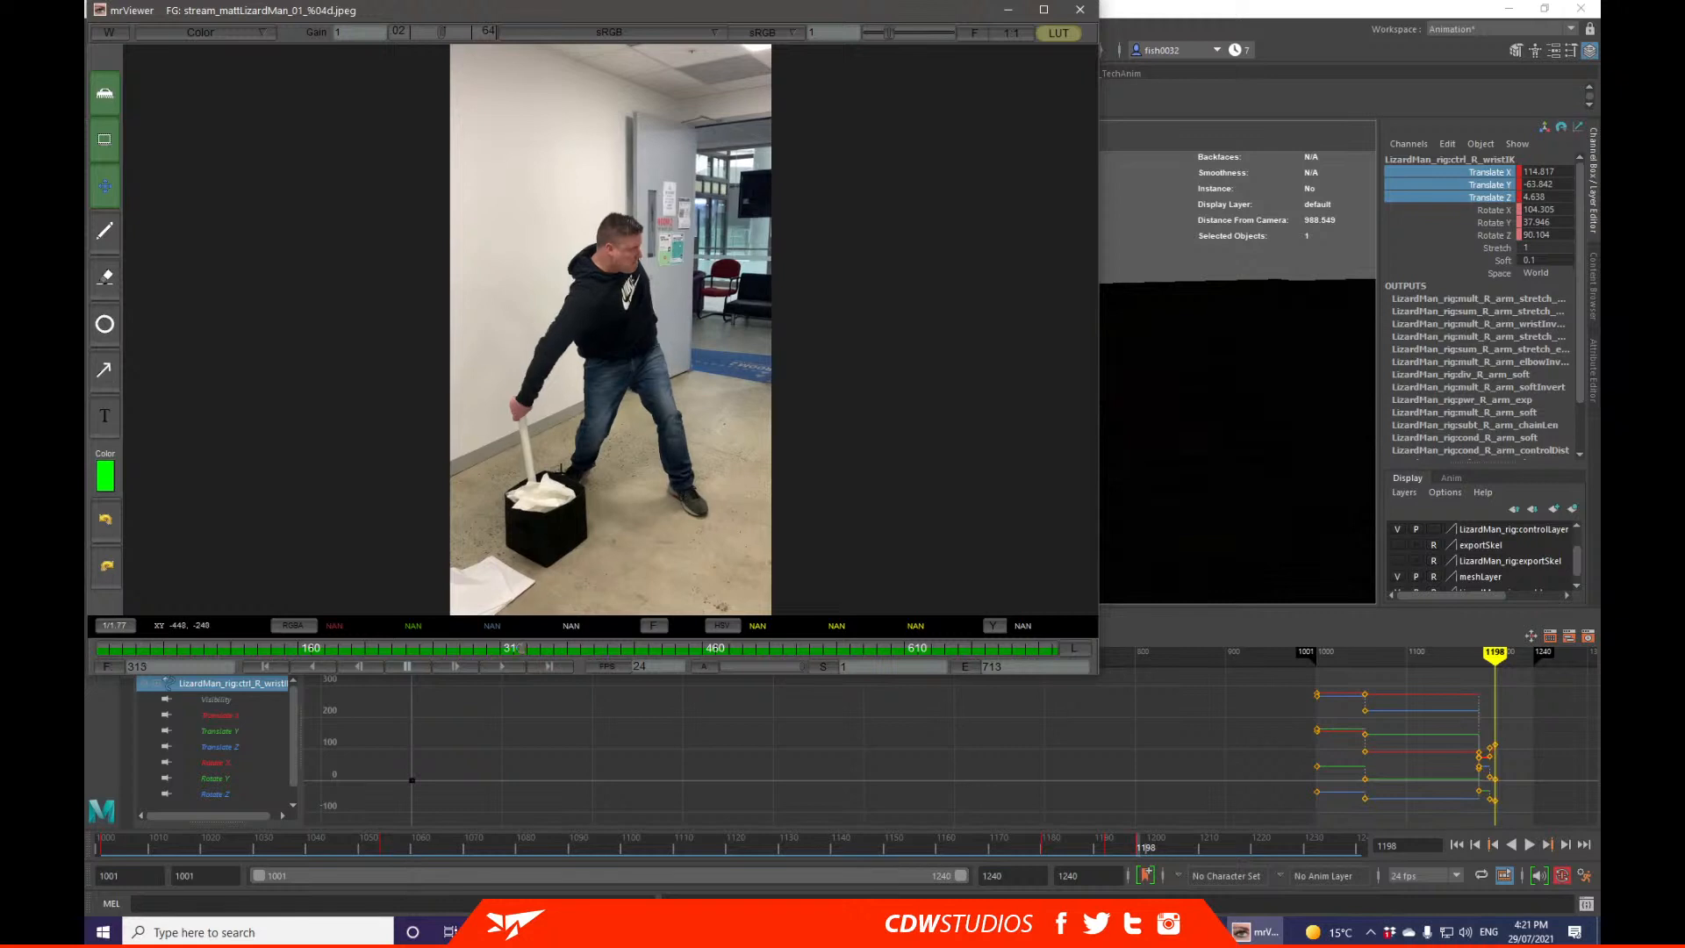
left_click_drag(439, 466, 413, 387)
key("alt+Tab")
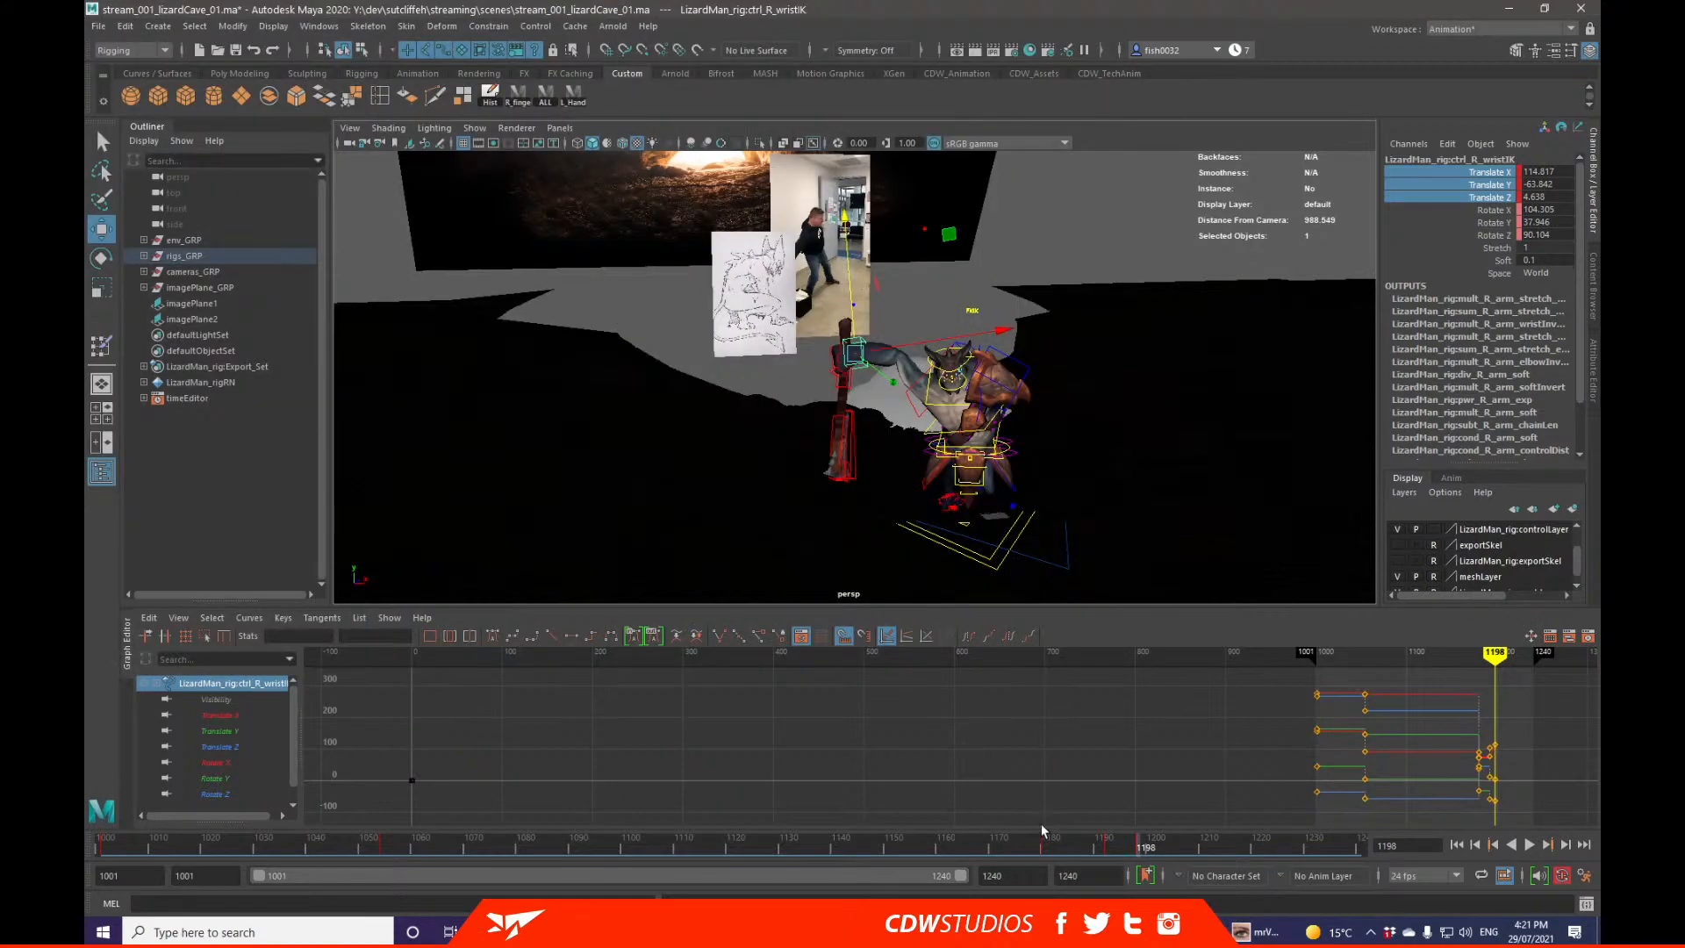
left_click(1046, 848)
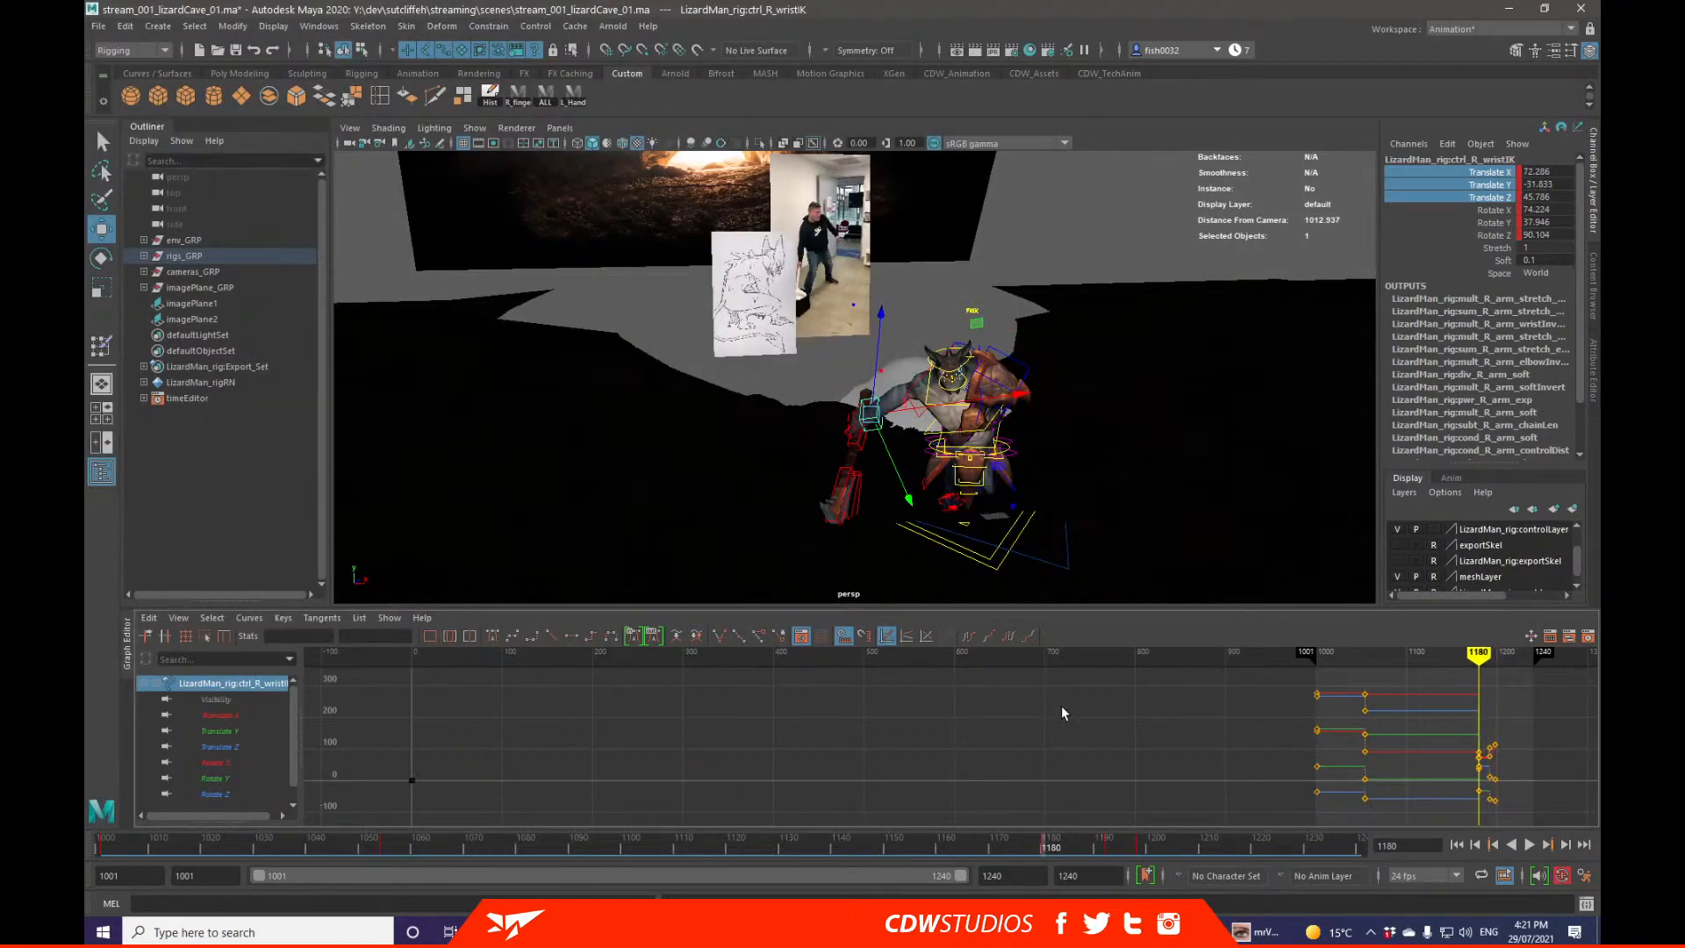
key("alt+Tab")
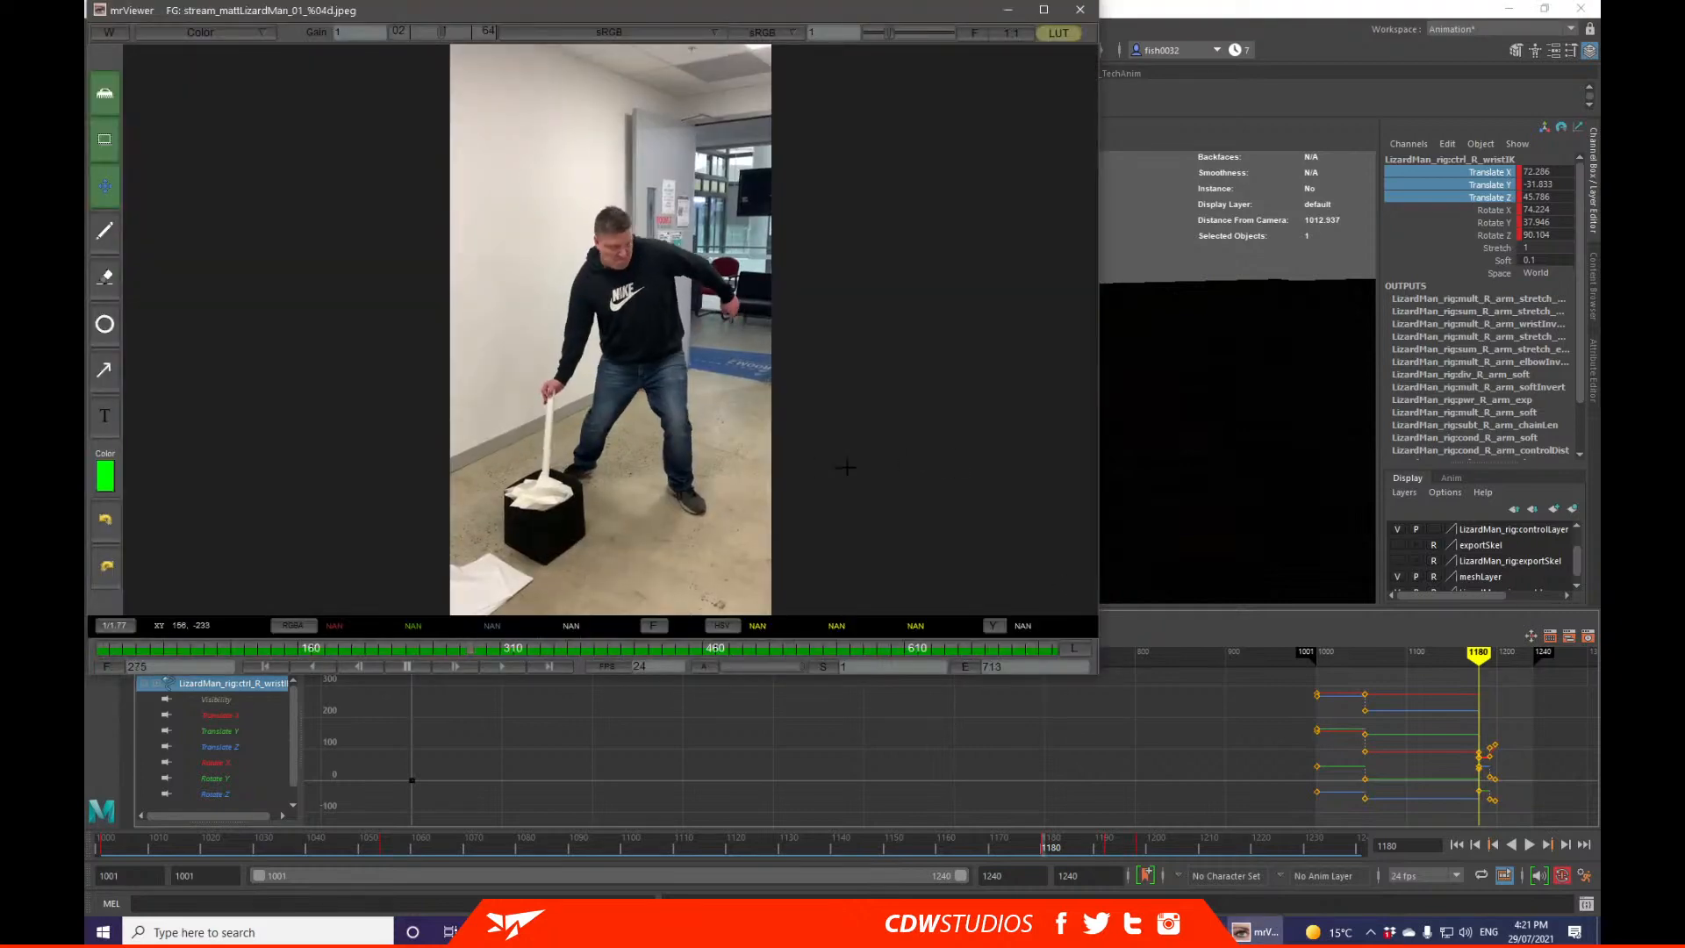
key("alt+Tab")
left_click_drag(1018, 849, 1087, 847)
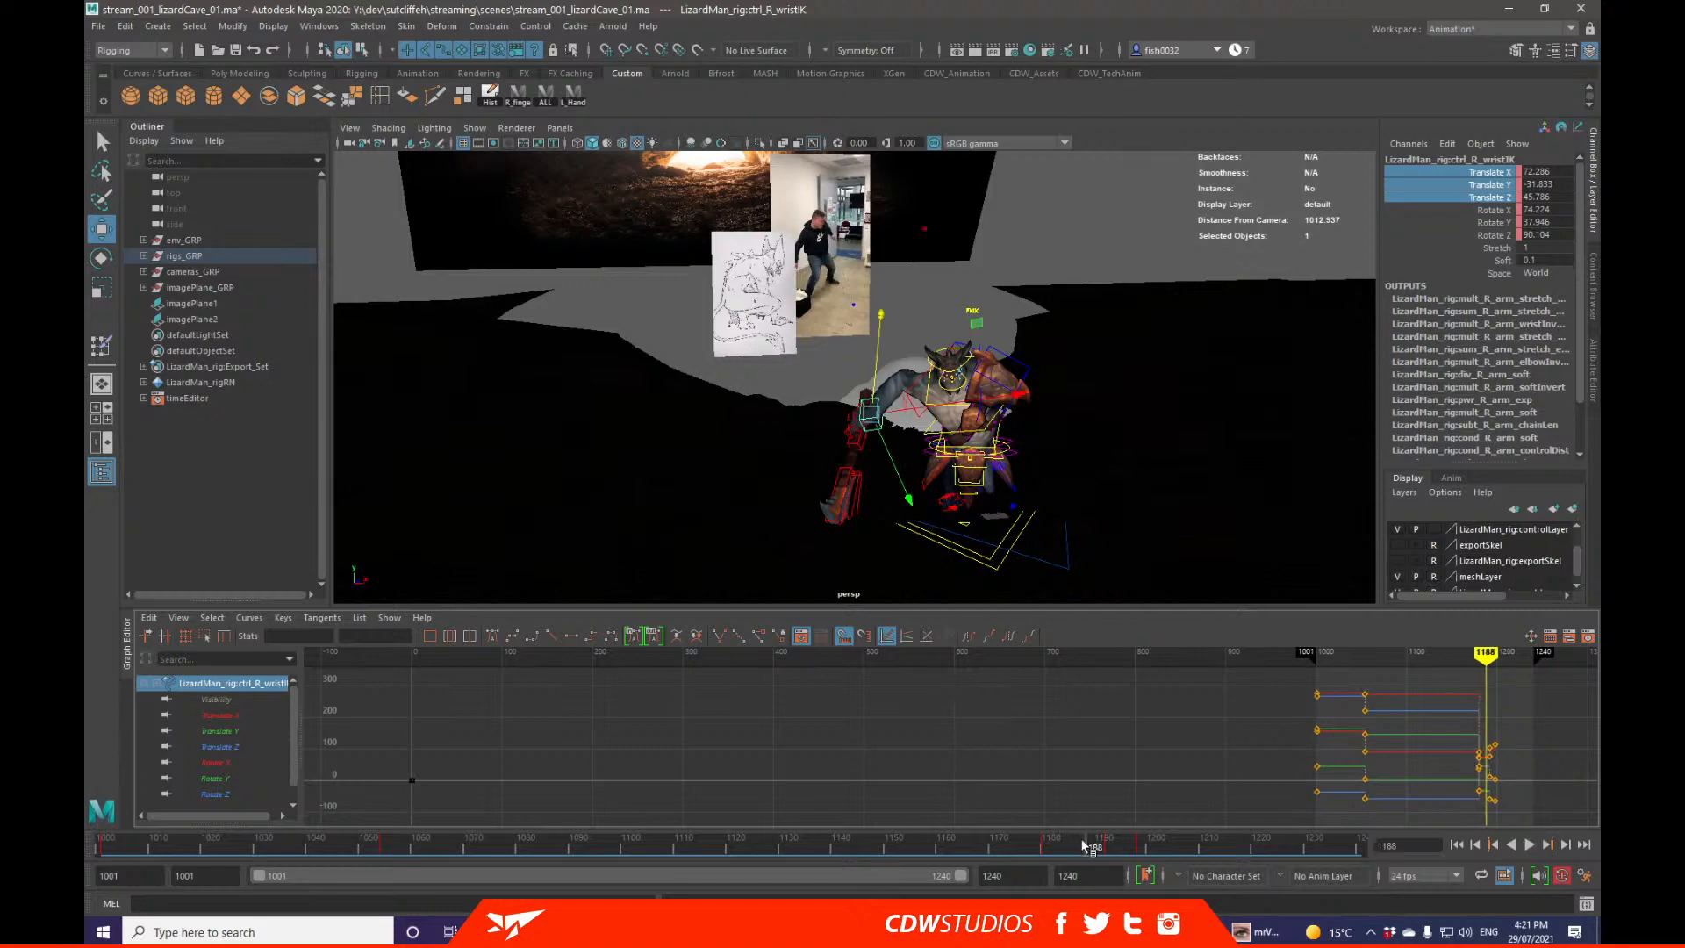
Step: Key all translate and rotate channels of the lizard's COG control at frame 1180
left_click(1007, 462)
key("f")
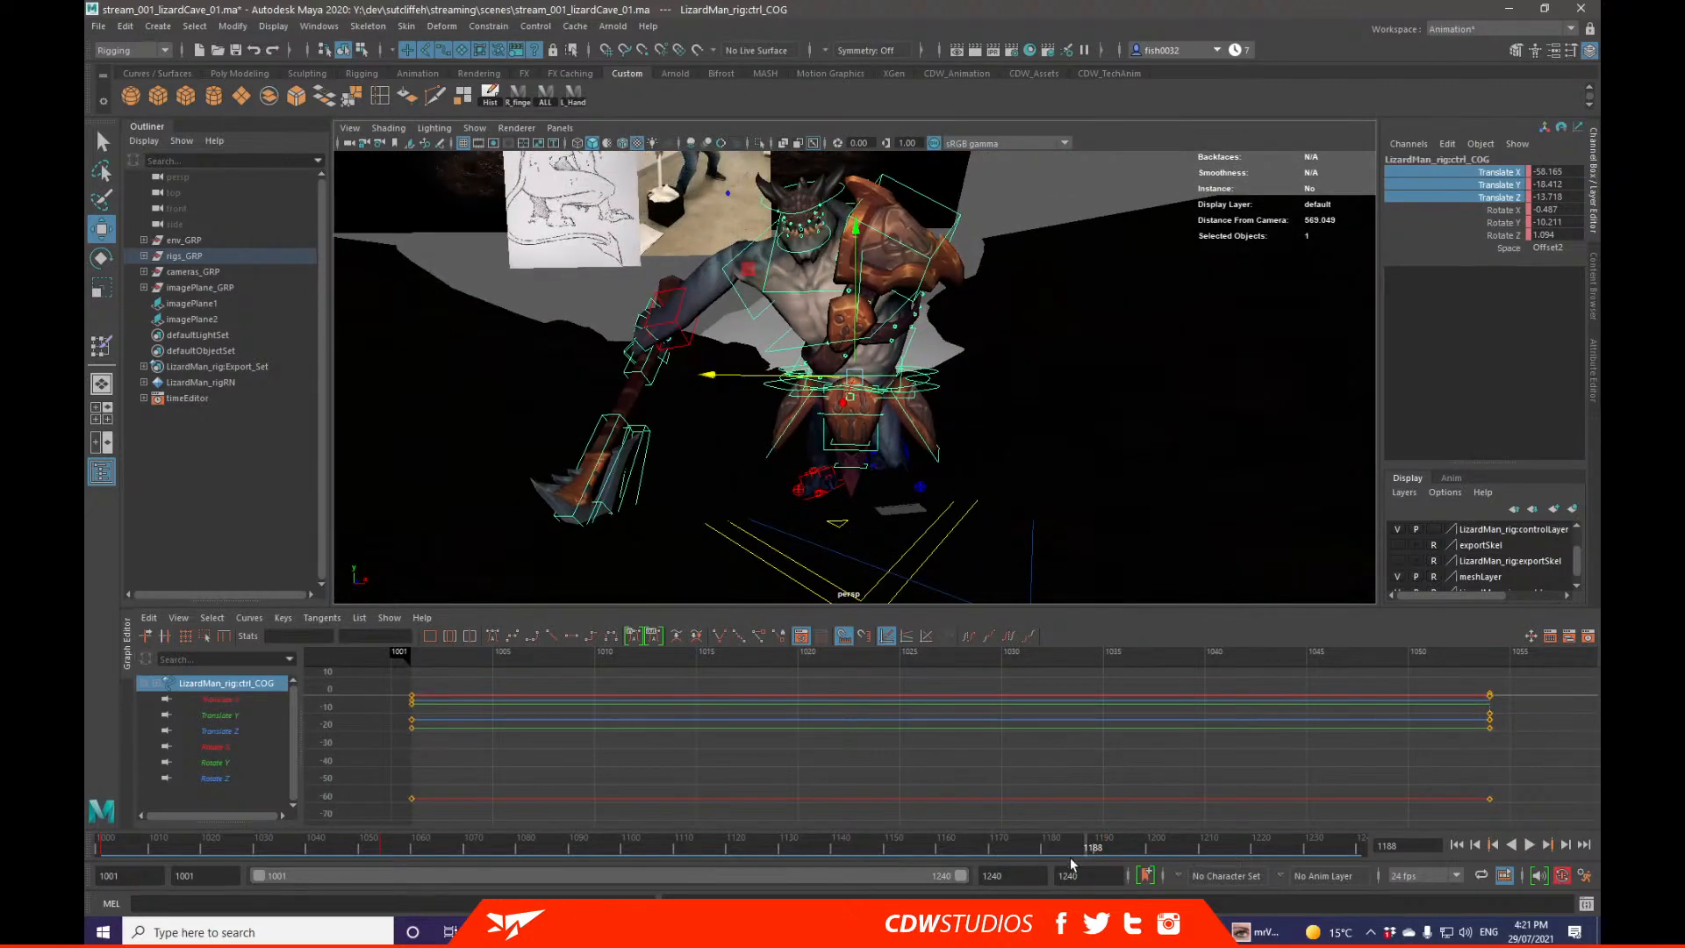
left_click_drag(1046, 847, 1048, 849)
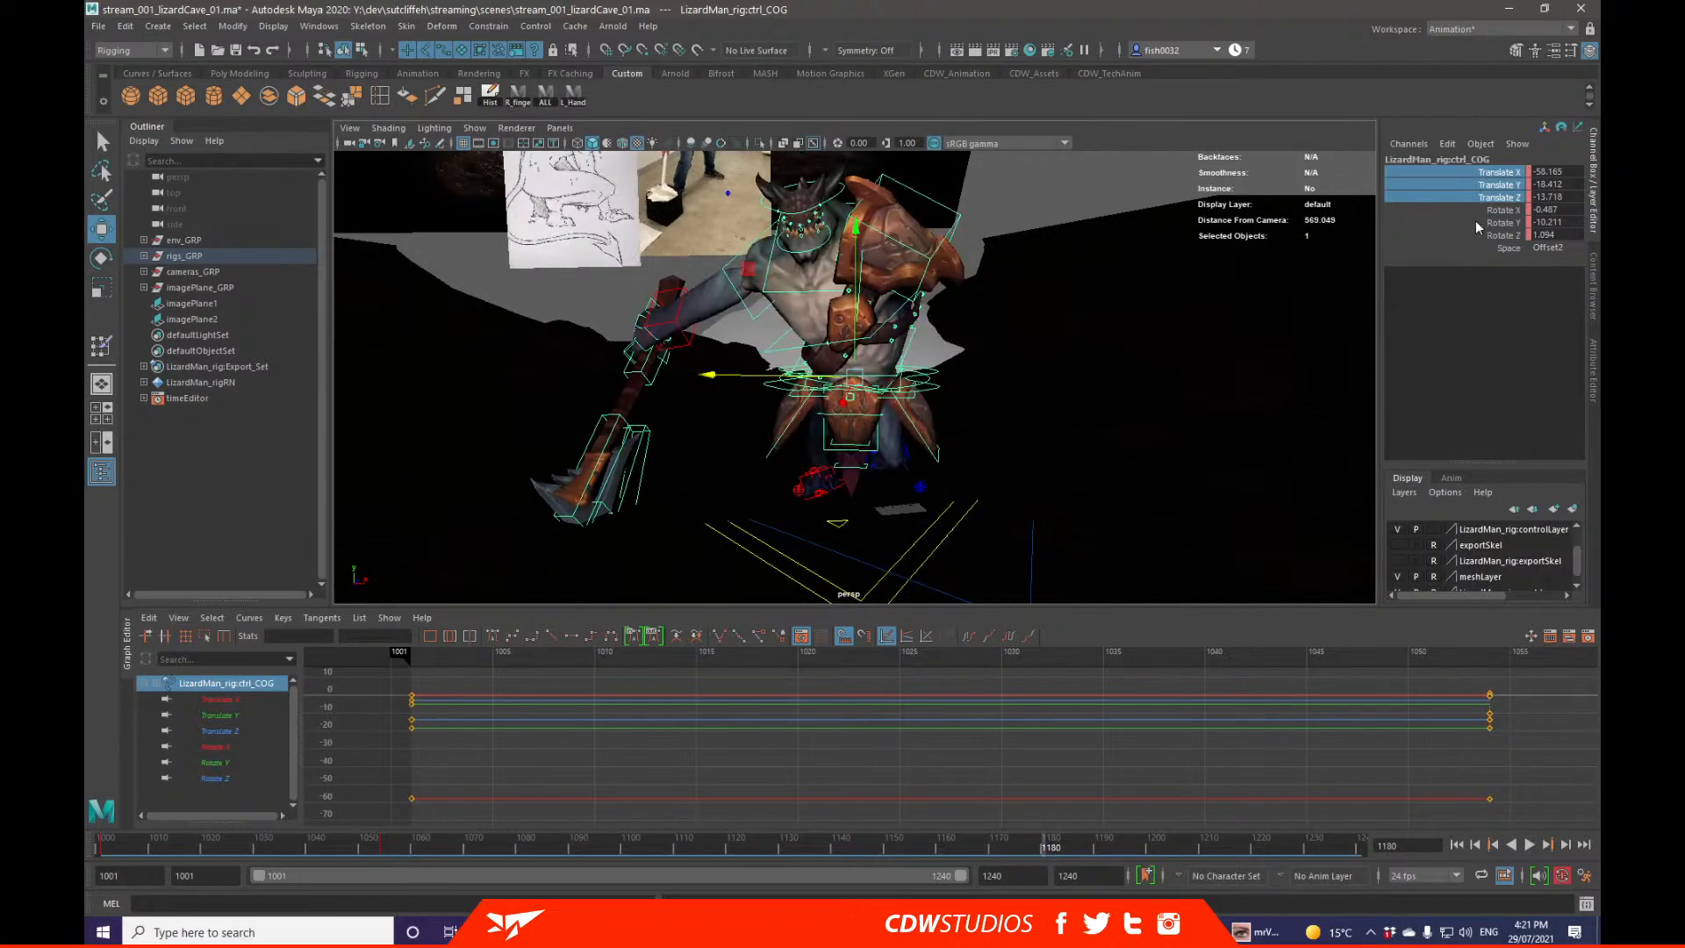
left_click_drag(1483, 235, 1494, 176)
right_click(1493, 177)
left_click(1493, 205)
middle_click_drag(1032, 357, 1089, 377, "alt")
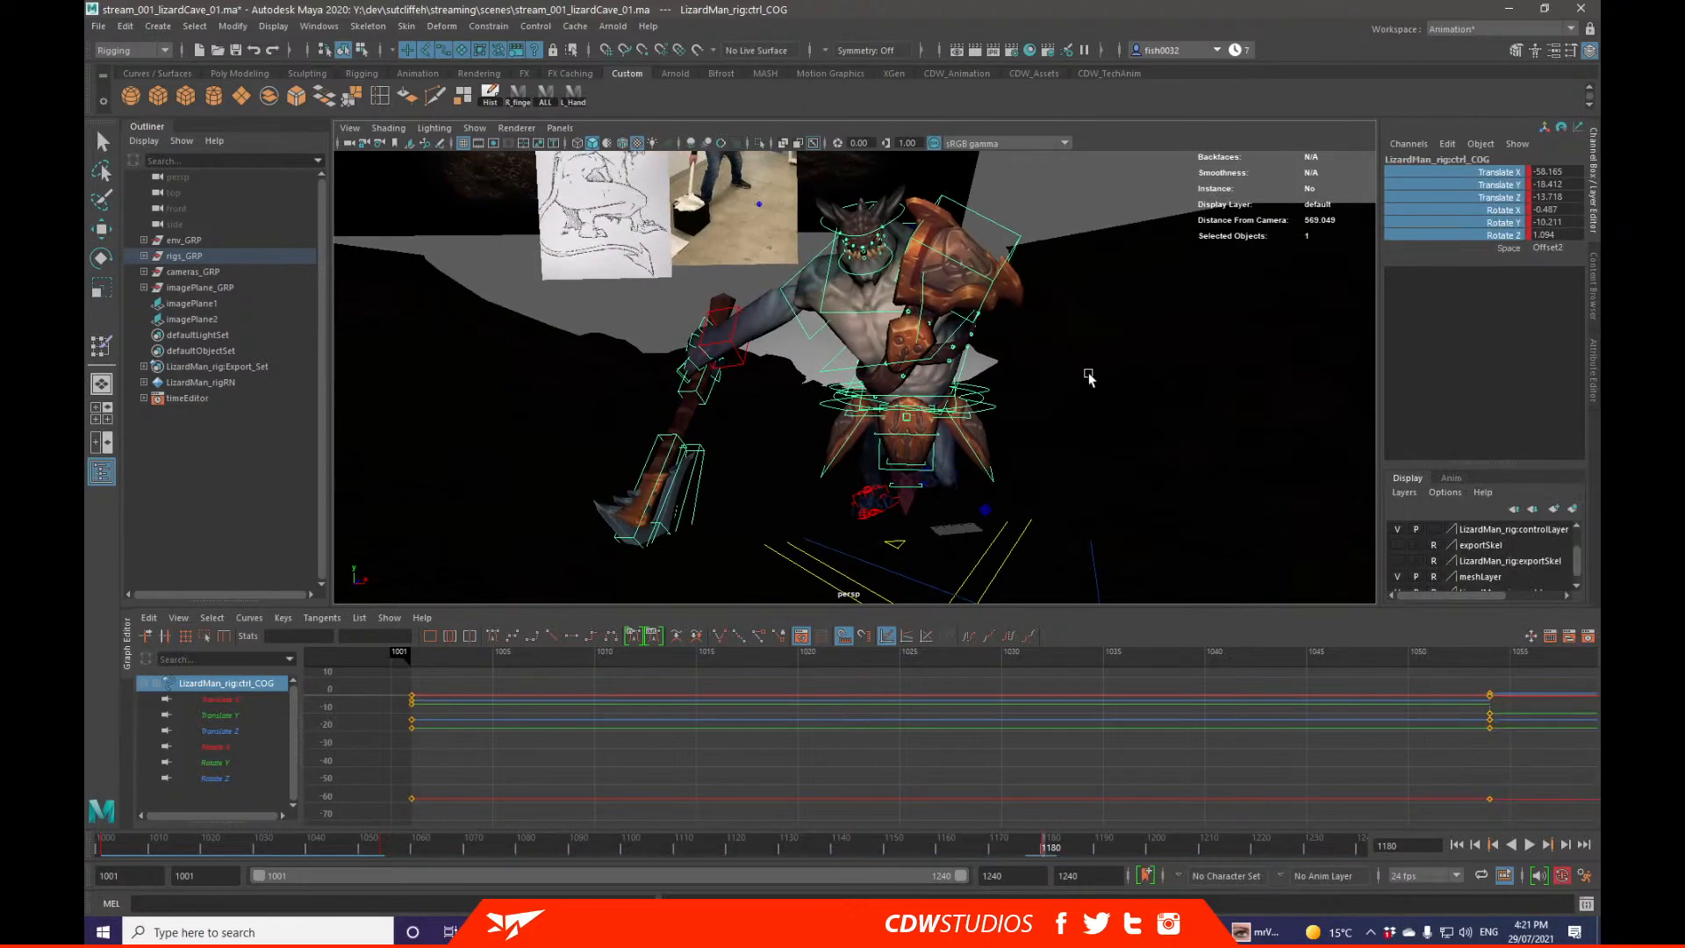
Step: At frame 1186, rotate the COG control to about Rotate X -11.99, Y -3.79 and Z 0.178
left_click_drag(1044, 849, 1076, 853)
key("e")
left_click_drag(978, 334, 1034, 343, "alt")
key("q")
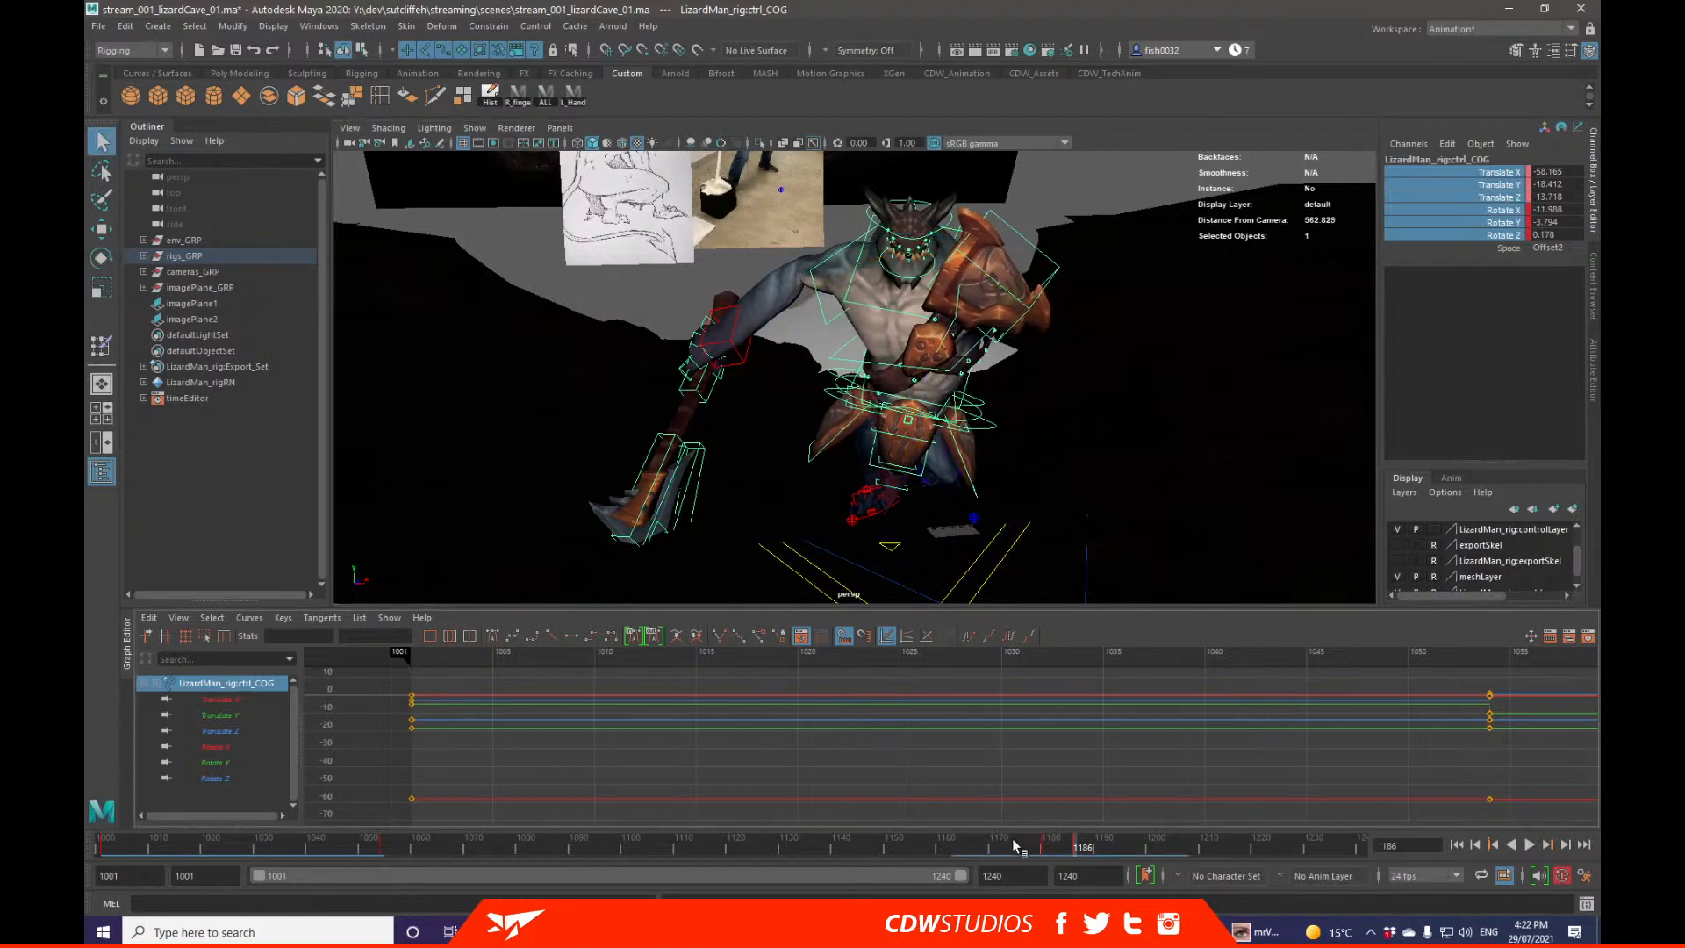
Step: Play back and scrub the lizard's body motion around frame 1186, and select the right wrist IK control
key("alt+v")
key("alt+v")
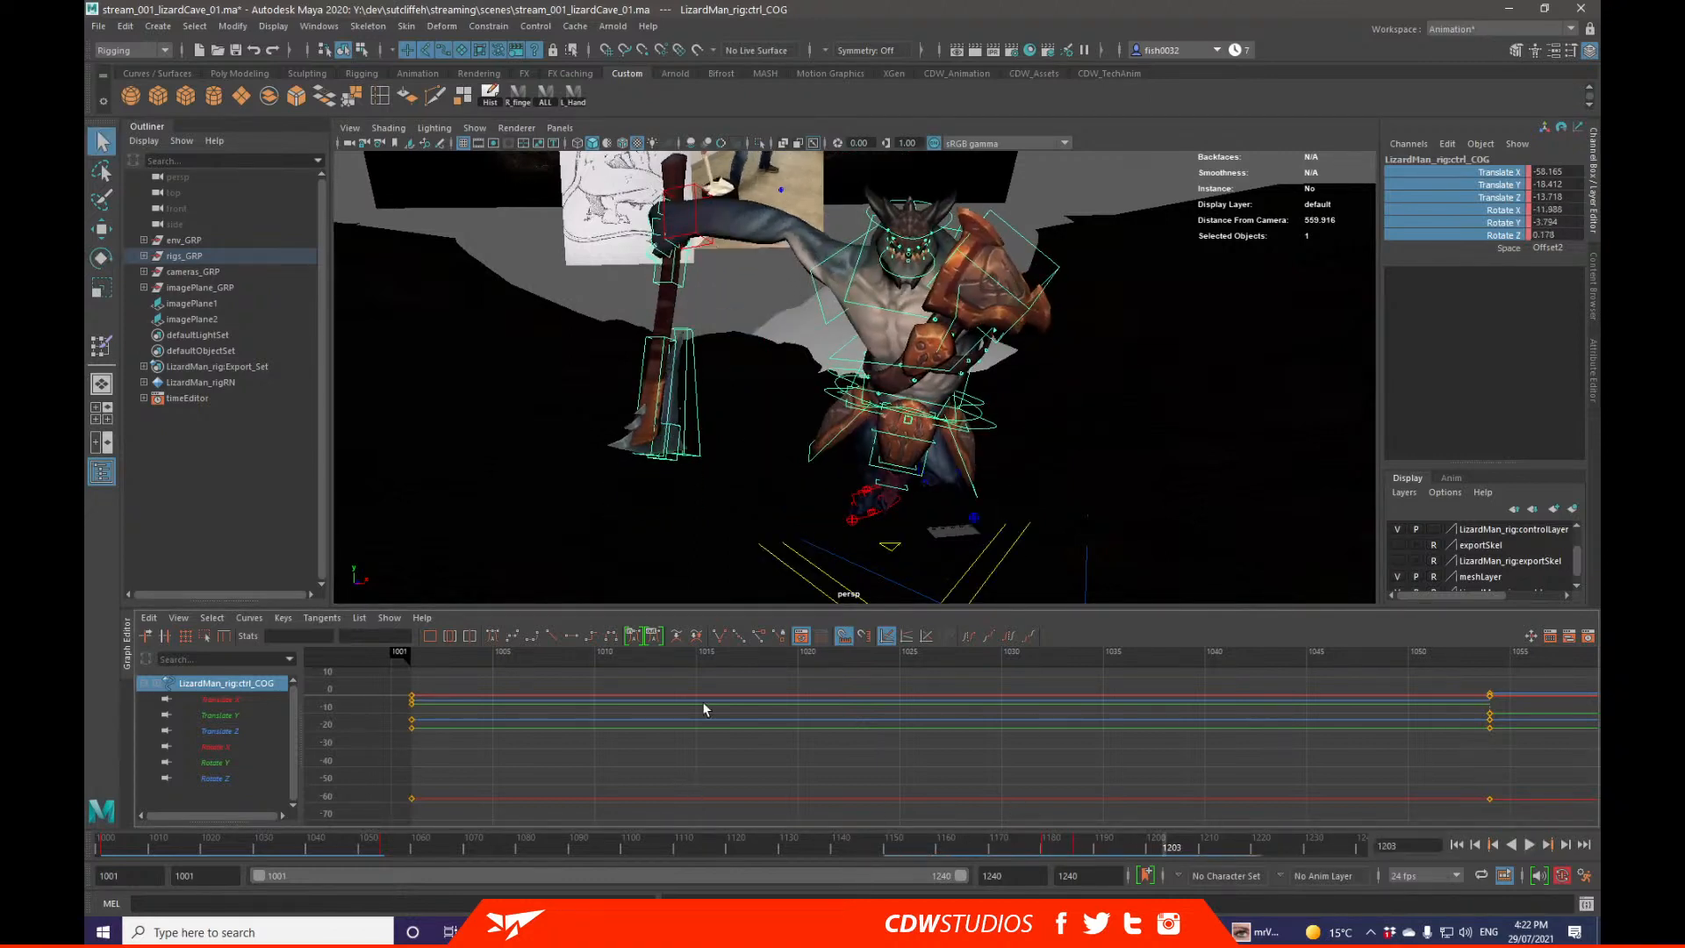
mouse_move(1046, 843)
left_mouse_down()
mouse_move(1145, 844)
mouse_move(933, 830)
mouse_move(1235, 830)
mouse_move(1032, 843)
mouse_move(1114, 838)
mouse_move(1062, 838)
mouse_move(1076, 842)
left_mouse_up()
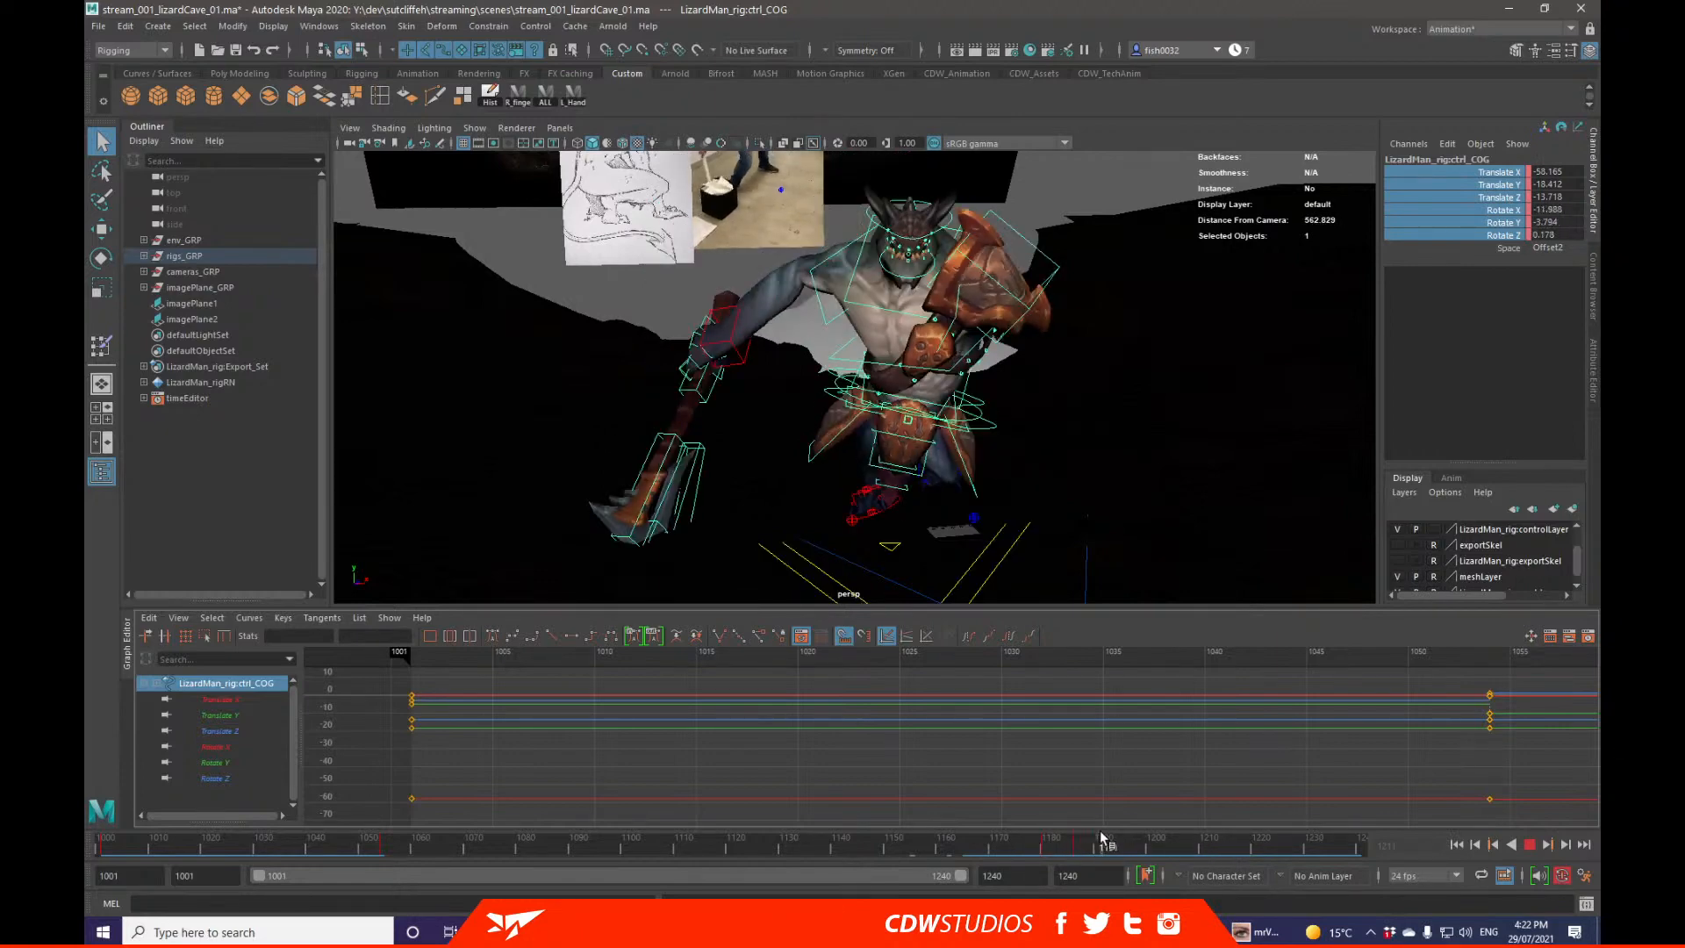
left_click(739, 344)
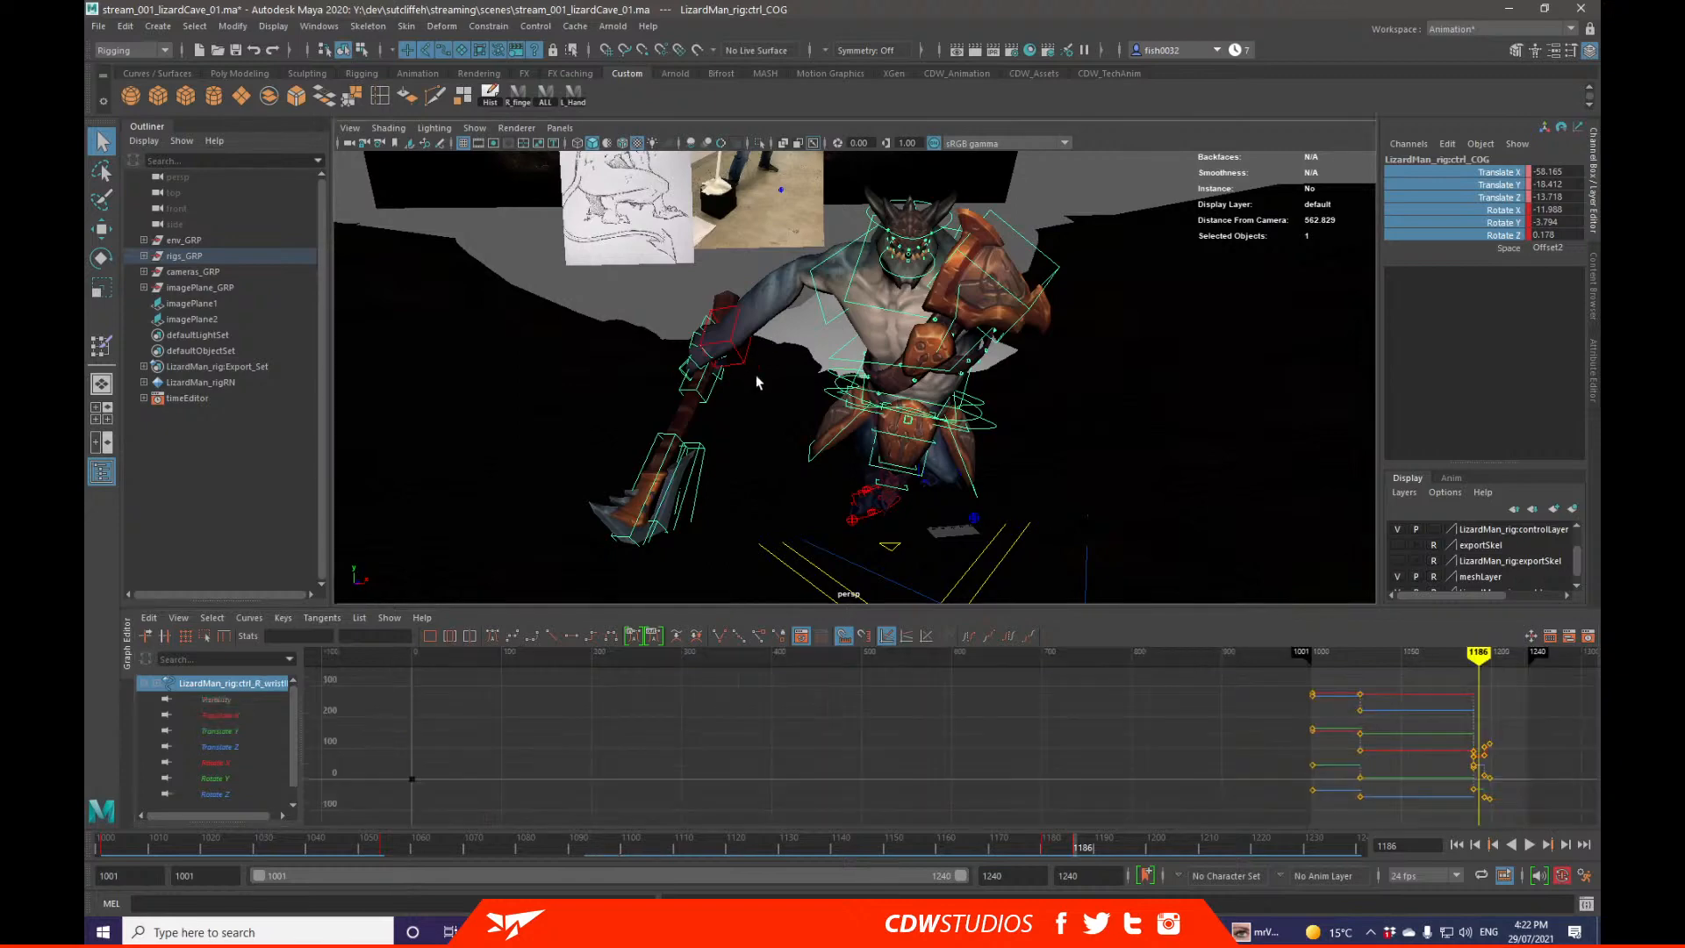
Step: Check the wrist poses between frames 1180 and 1192, and shift the COG control's key from frame 1186 to frame 1192
key("f")
key("e")
key("comma")
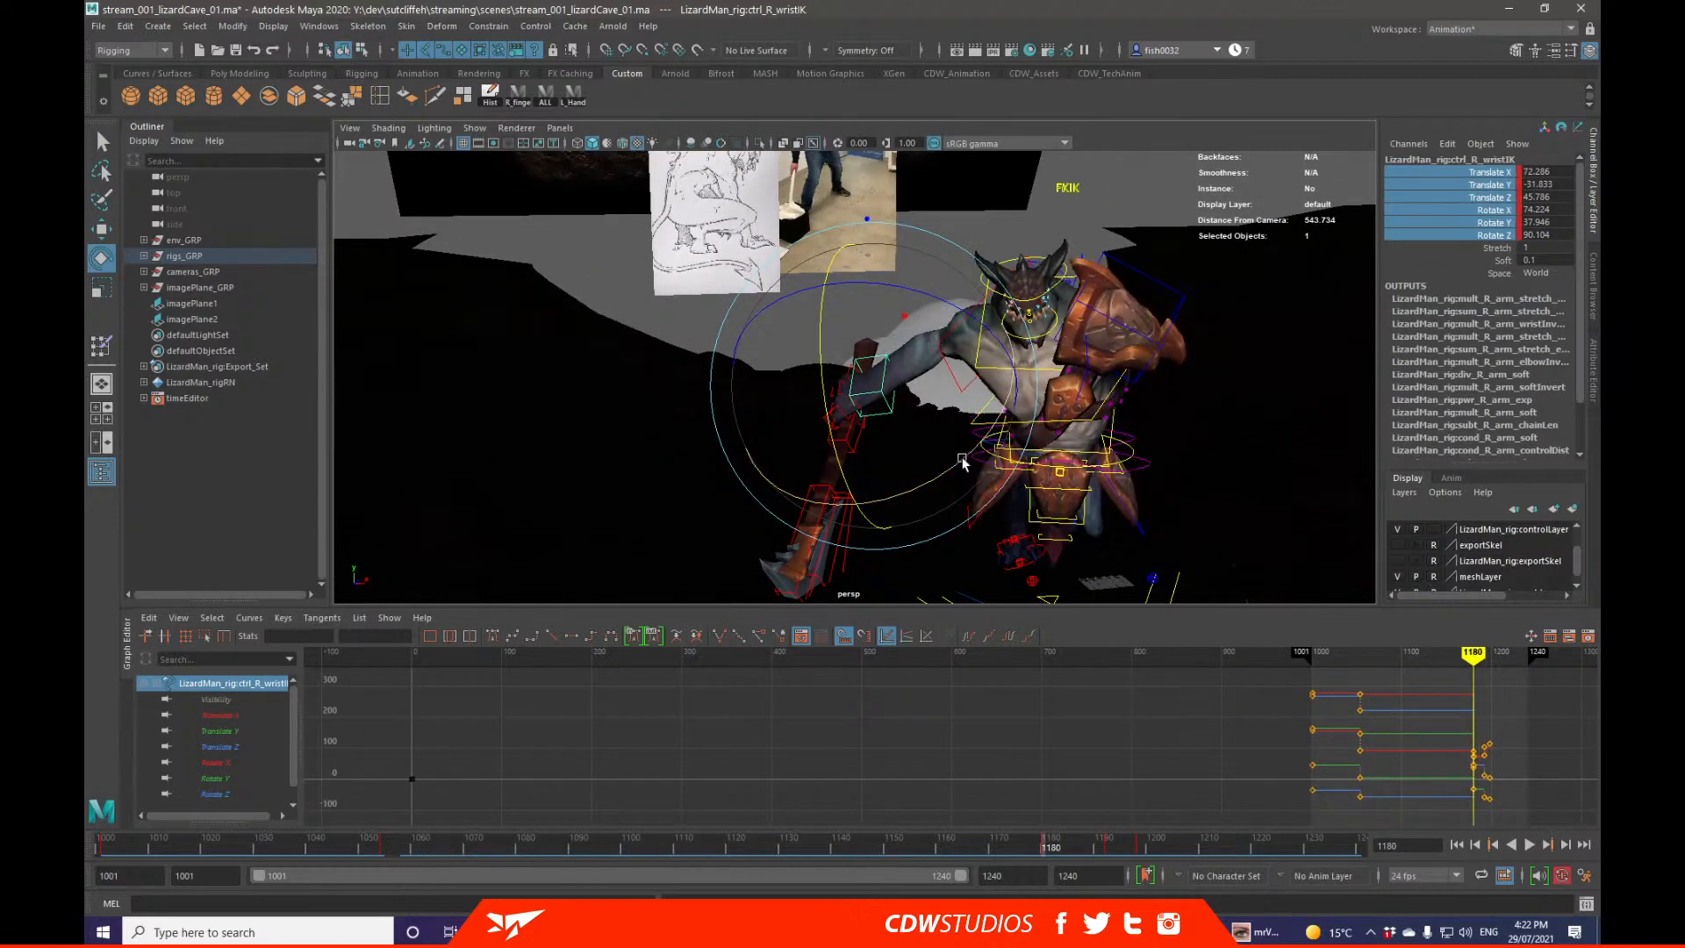
key("period")
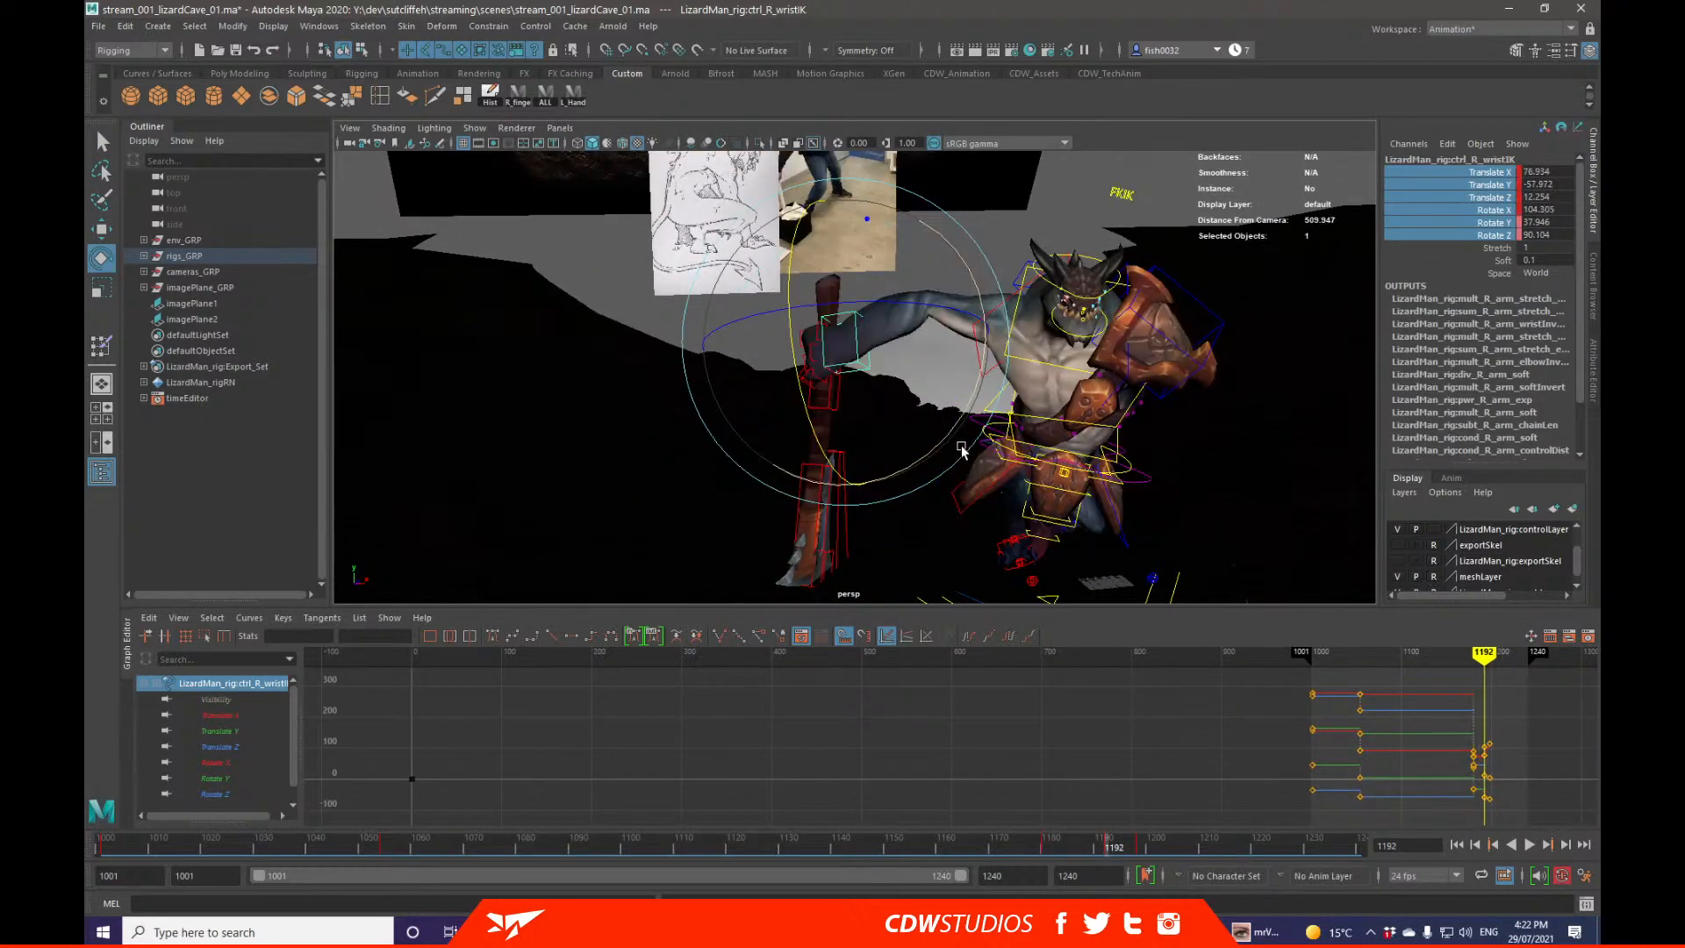
key("q")
left_click(1143, 486)
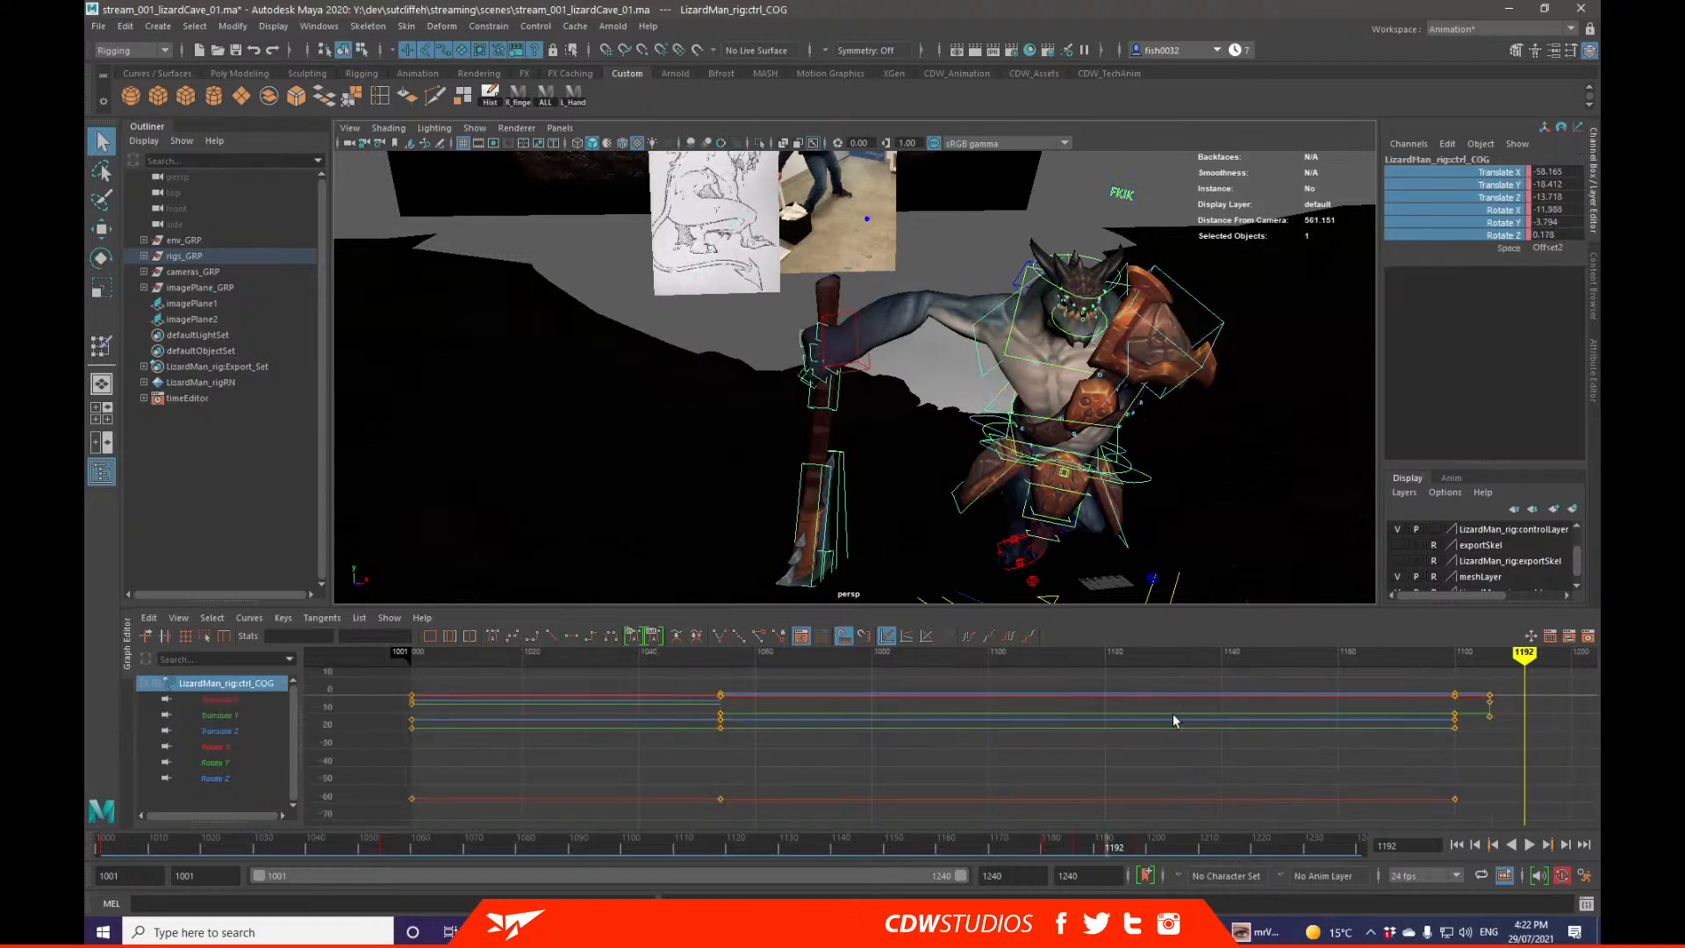
mouse_move(1074, 844)
left_mouse_down()
mouse_move(1125, 847)
mouse_move(1045, 850)
mouse_move(1096, 853)
left_mouse_up()
Step: Play back the lizard's retimed body motion and compare it with the stick-lifting part of the reference video in mrViewer
key("alt+v")
key("alt+v")
key("alt+Tab")
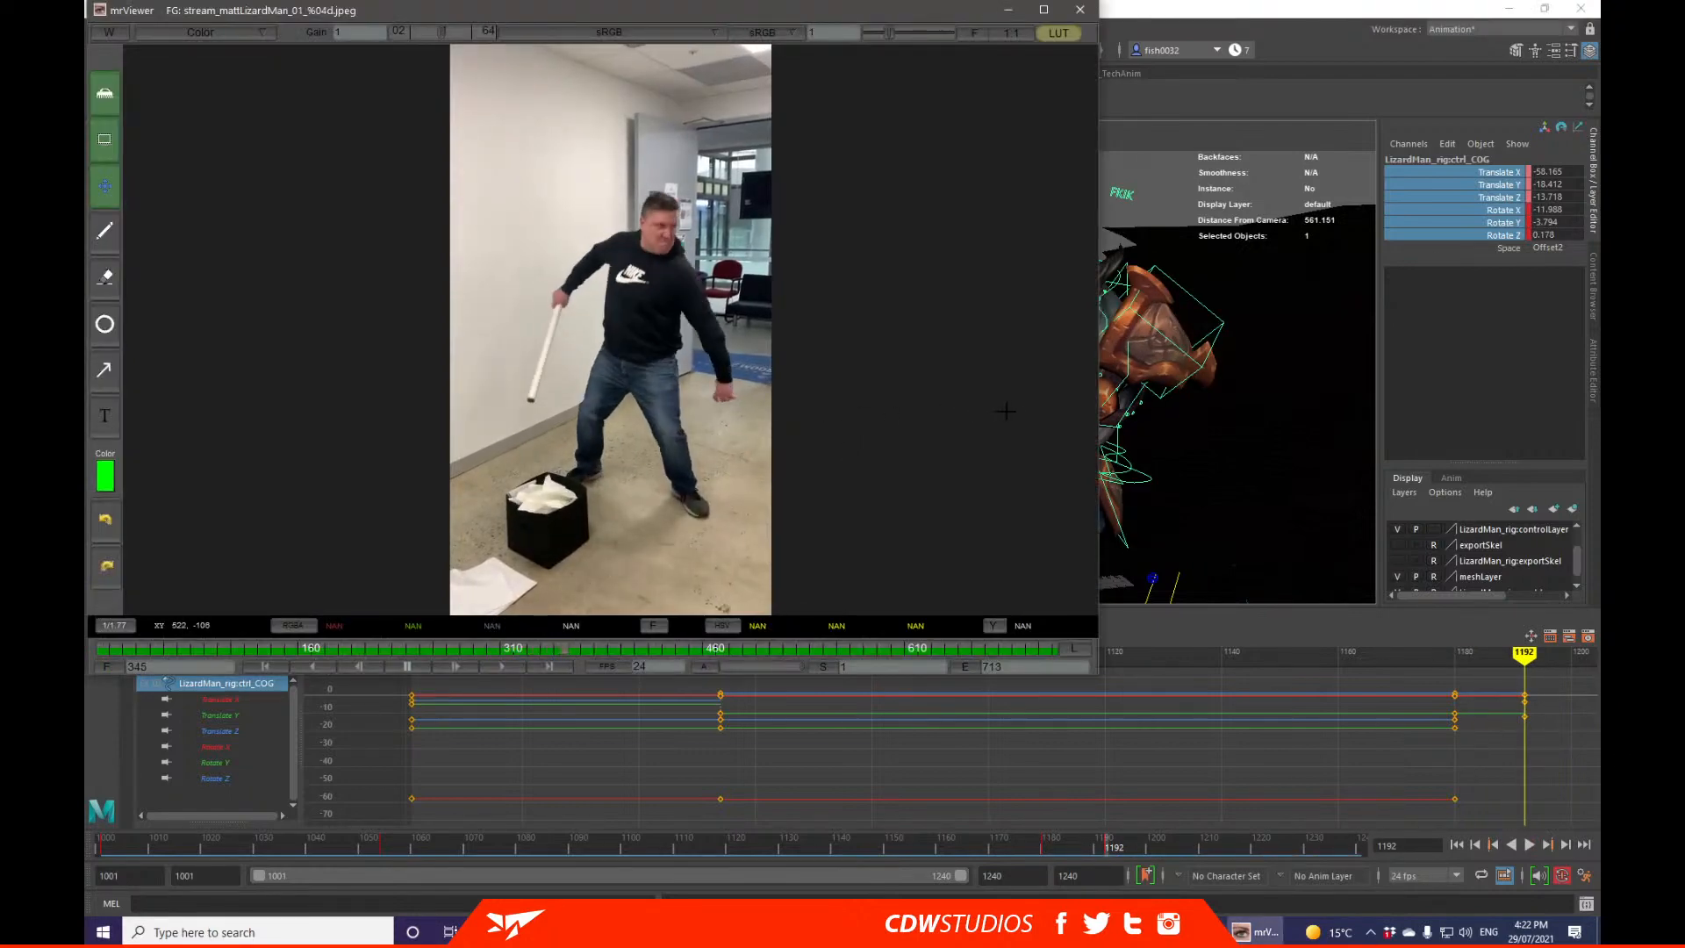
key("alt+Tab")
Step: At frame 1198 in Maya, rotate the right wrist IK control so the axe swings outward from the body
left_click_drag(1103, 845, 1143, 843)
left_click(858, 292)
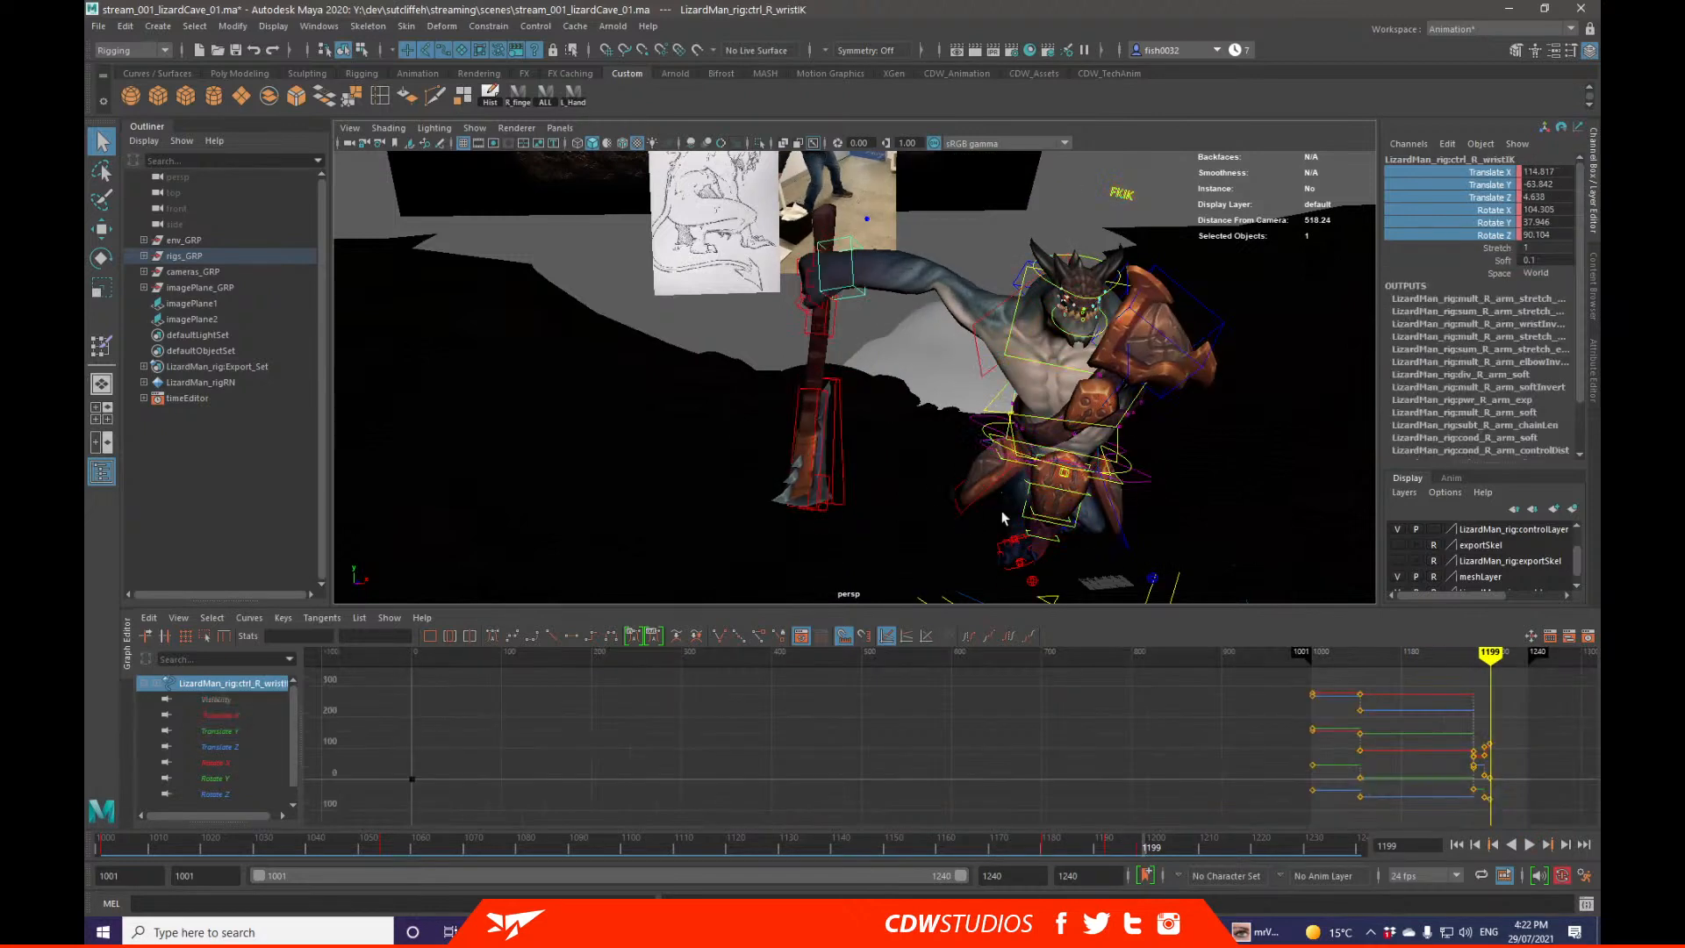
key("alt+comma")
key("e")
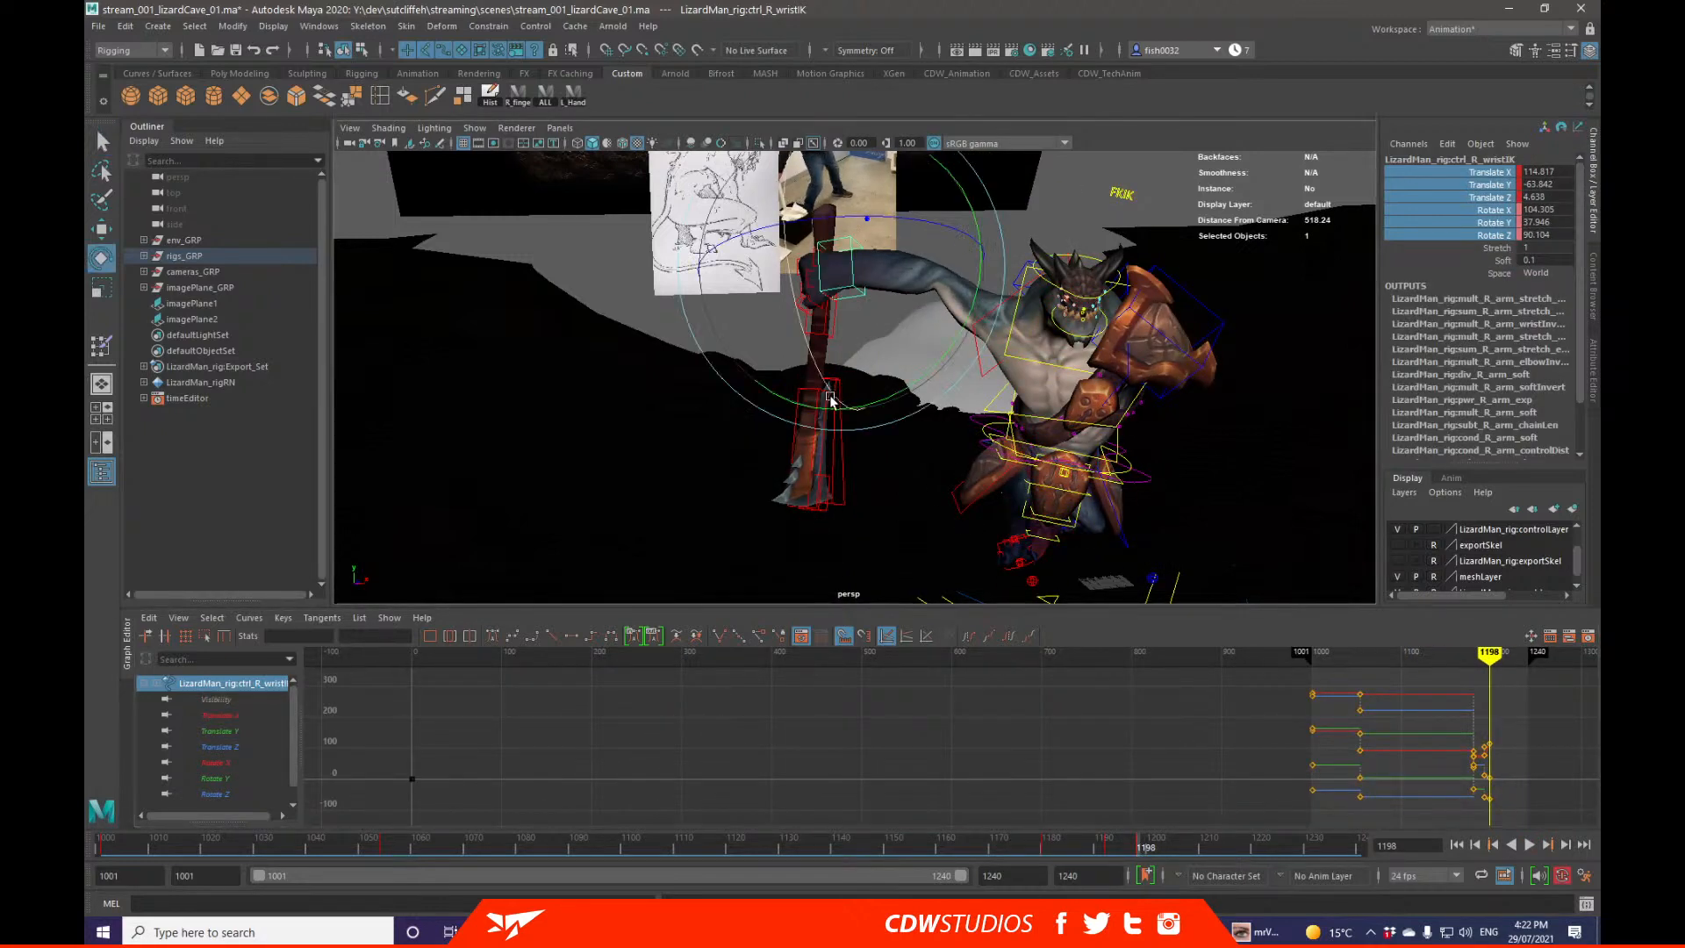
left_click_drag(849, 399, 1125, 533)
key("q")
scroll(913, 247, "down", 3)
Step: Key Translate X, Y and Z of the left arm pole vector control at frames 1198, 1180 and 1186
left_click(903, 243)
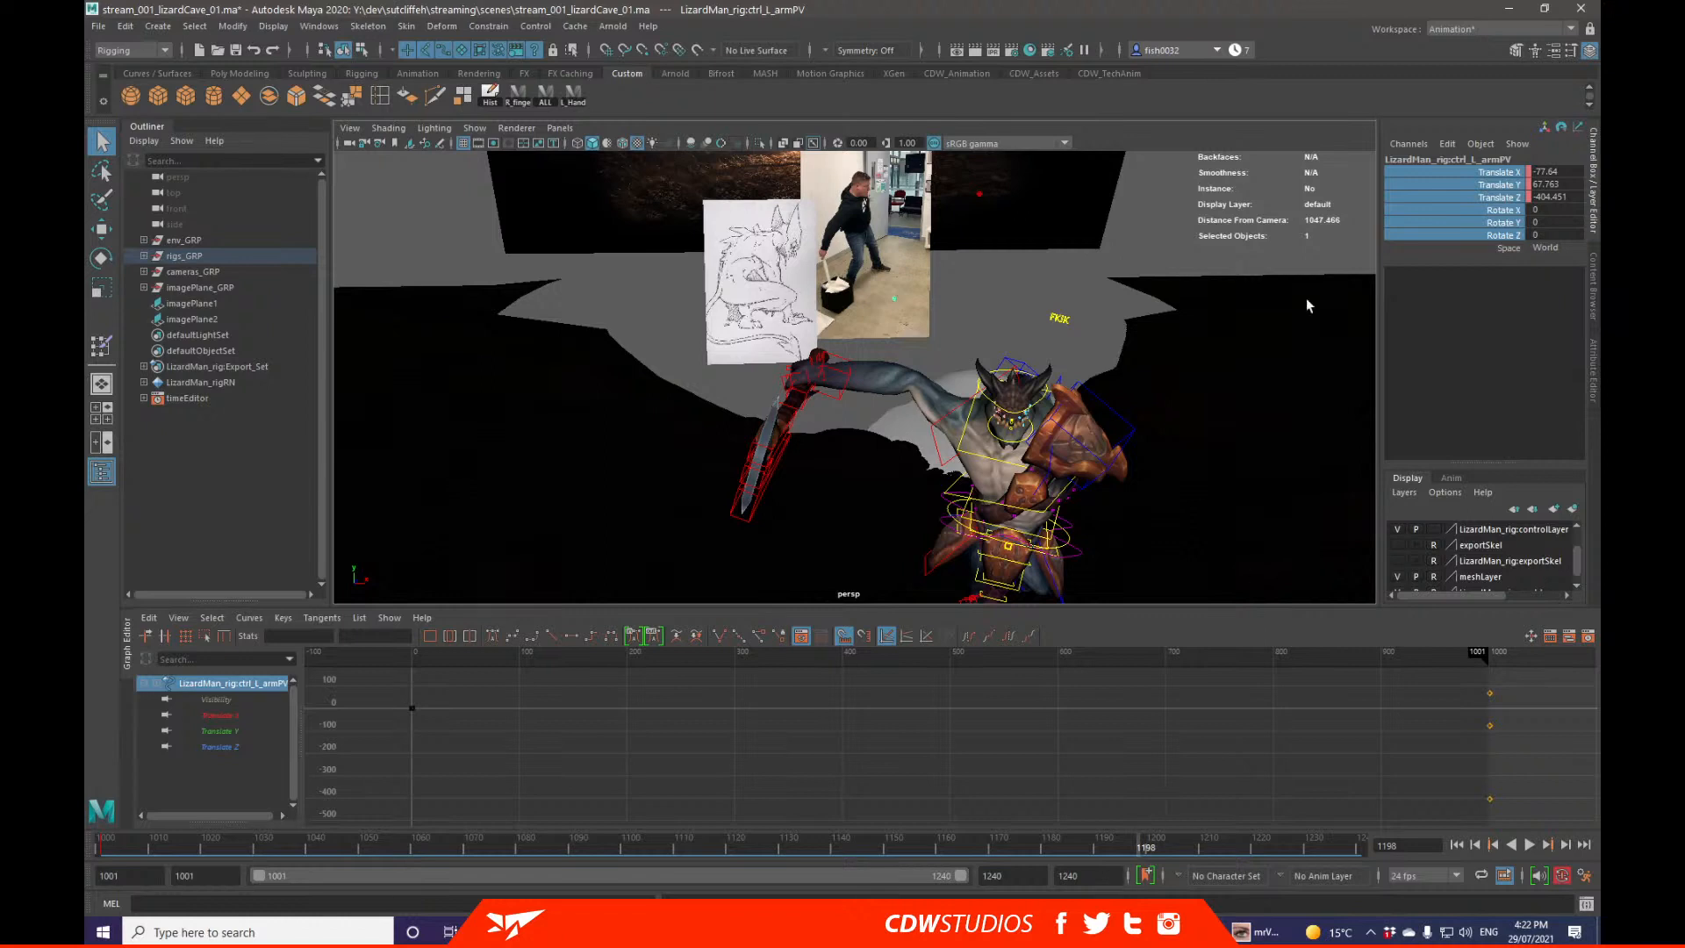
left_click_drag(1498, 189, 1497, 198)
right_click(1496, 198)
left_click(1494, 233)
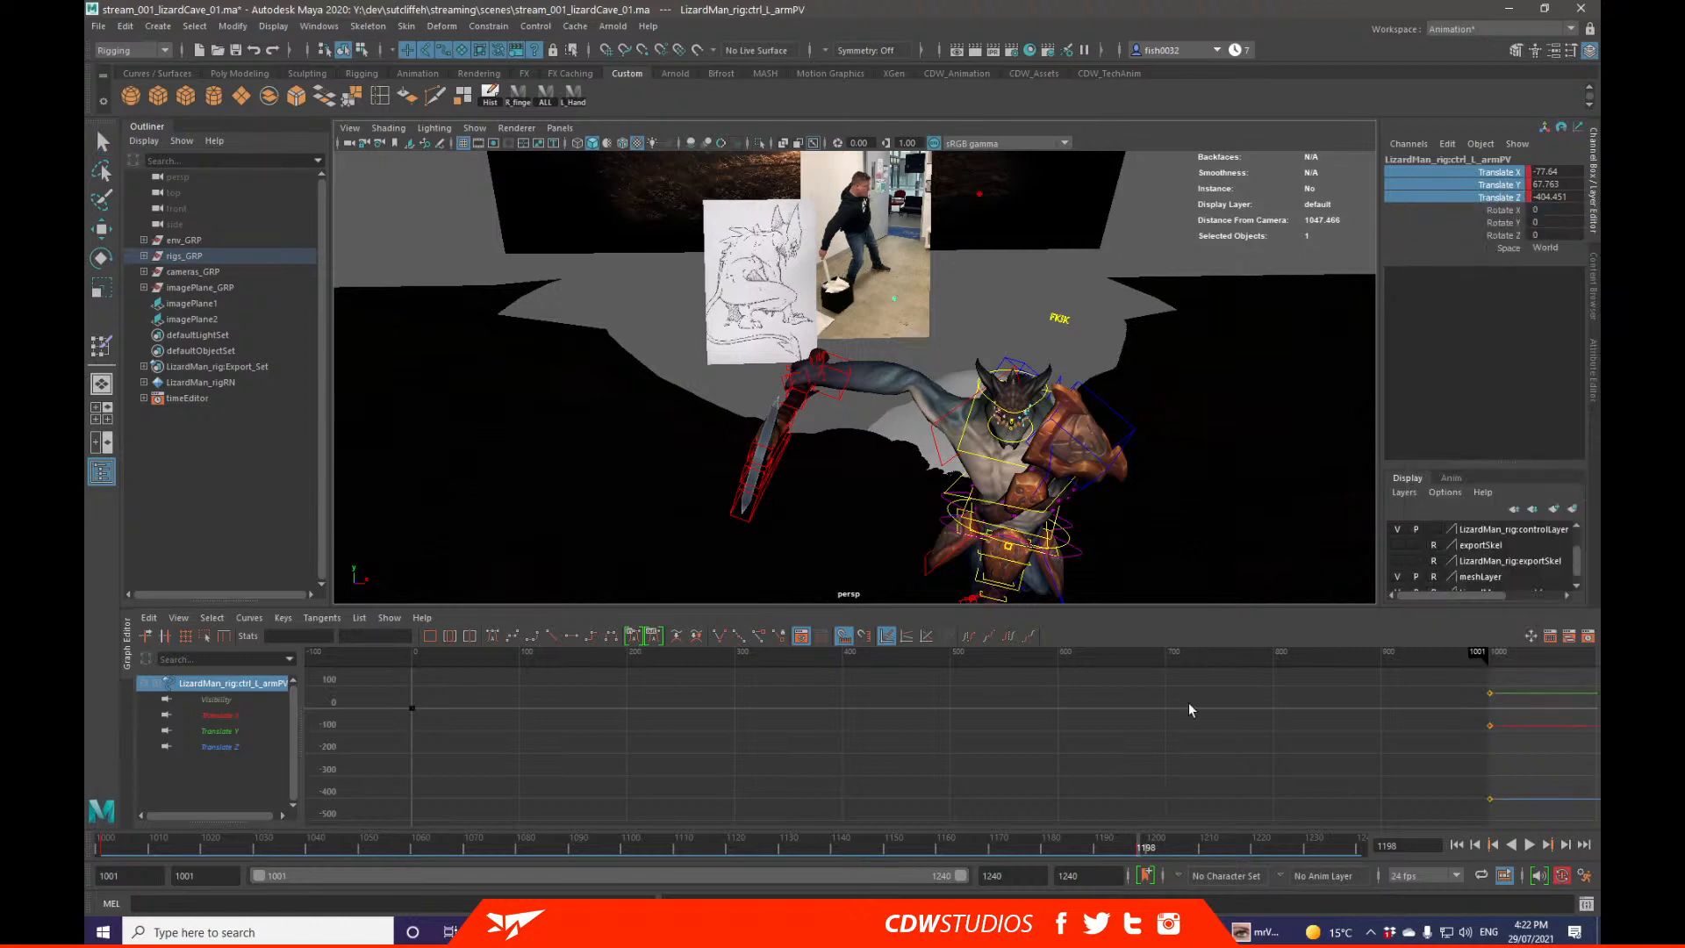
left_click(1049, 850)
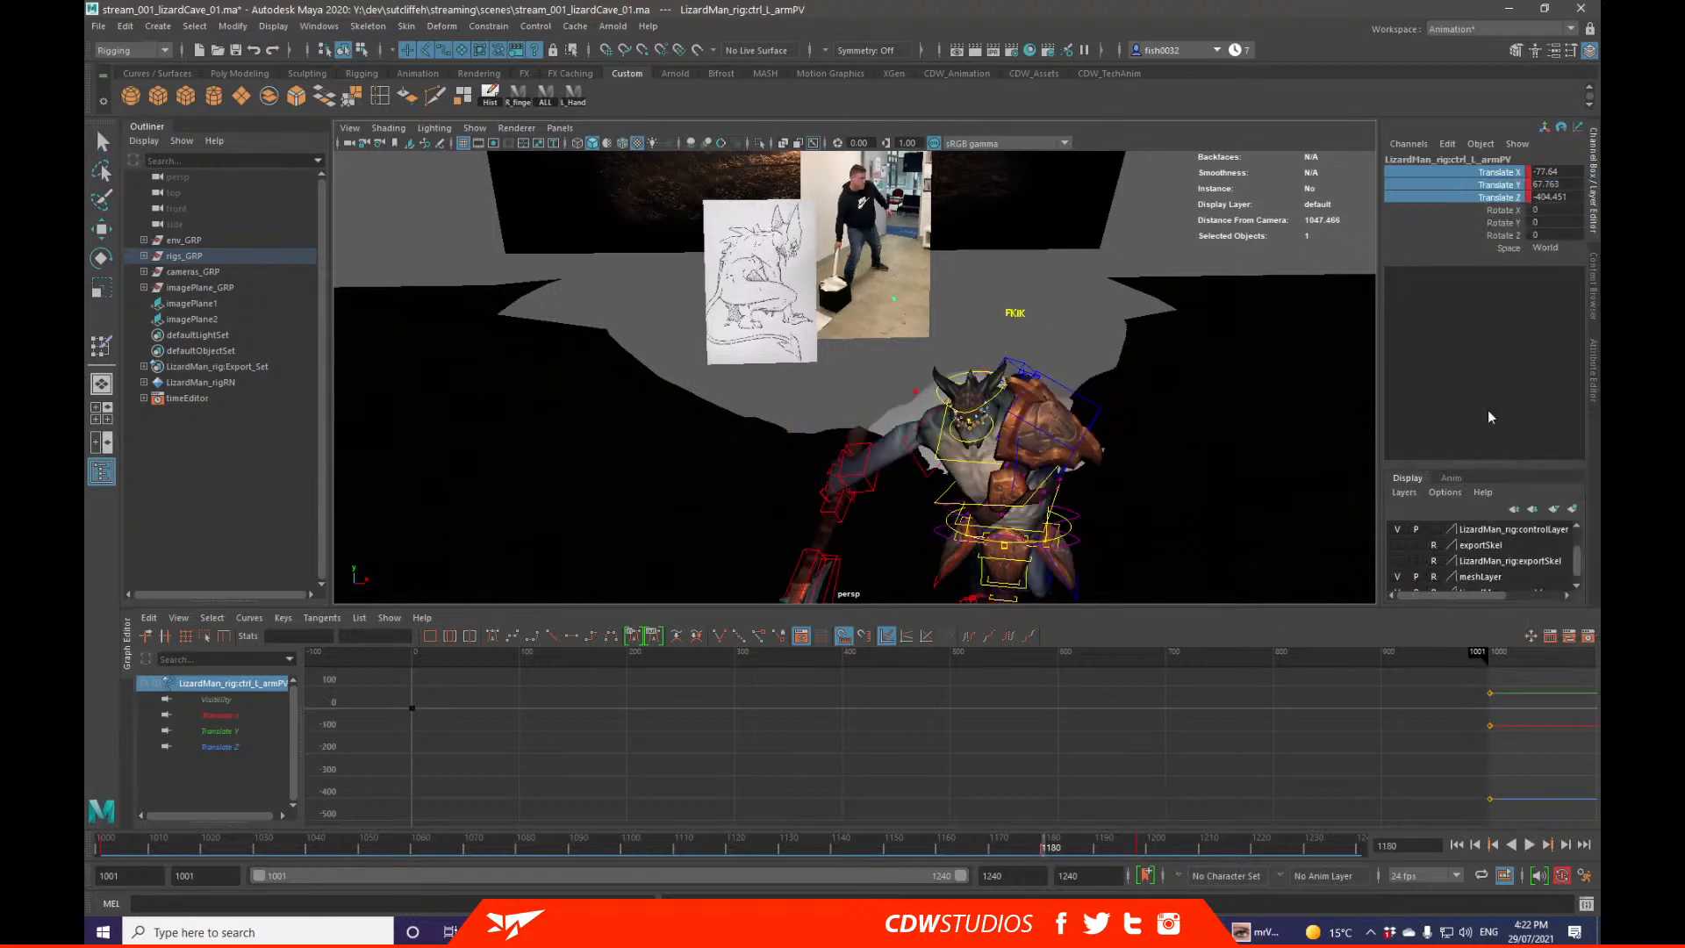
left_click_drag(1095, 853, 1083, 851)
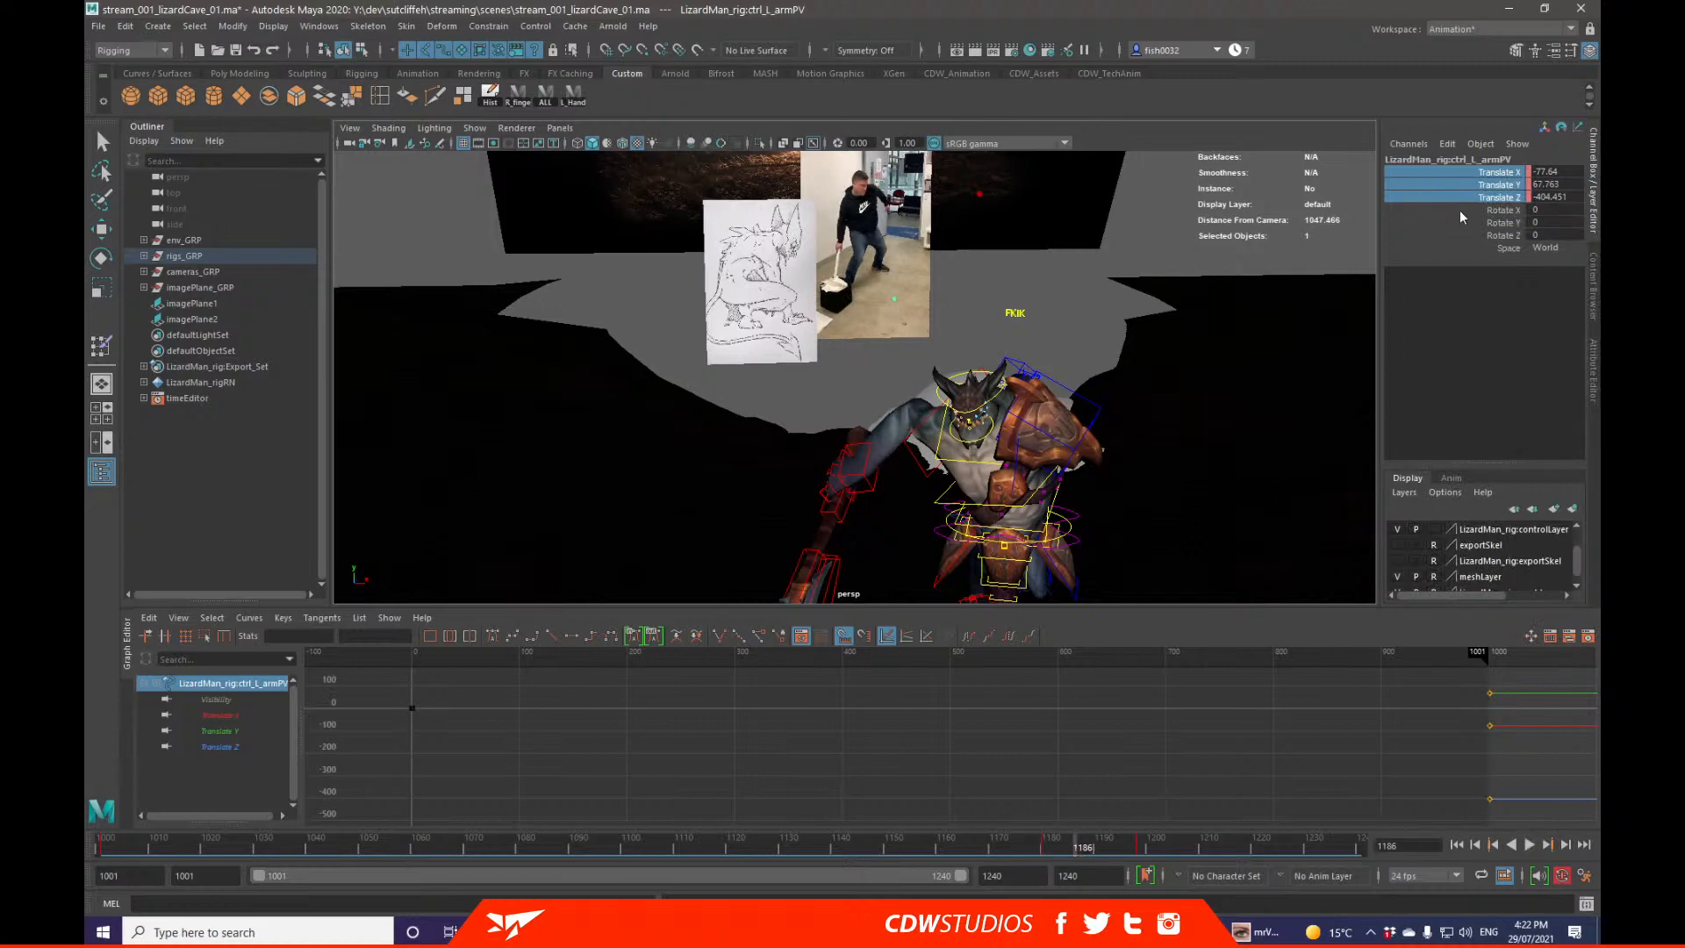
right_click(1483, 197)
left_click(1493, 222)
Step: Play back and scrub the weapon lift from frame 1180 to 1198 through the render camera view
left_click_drag(1599, 351, 1144, 195)
key("alt+v")
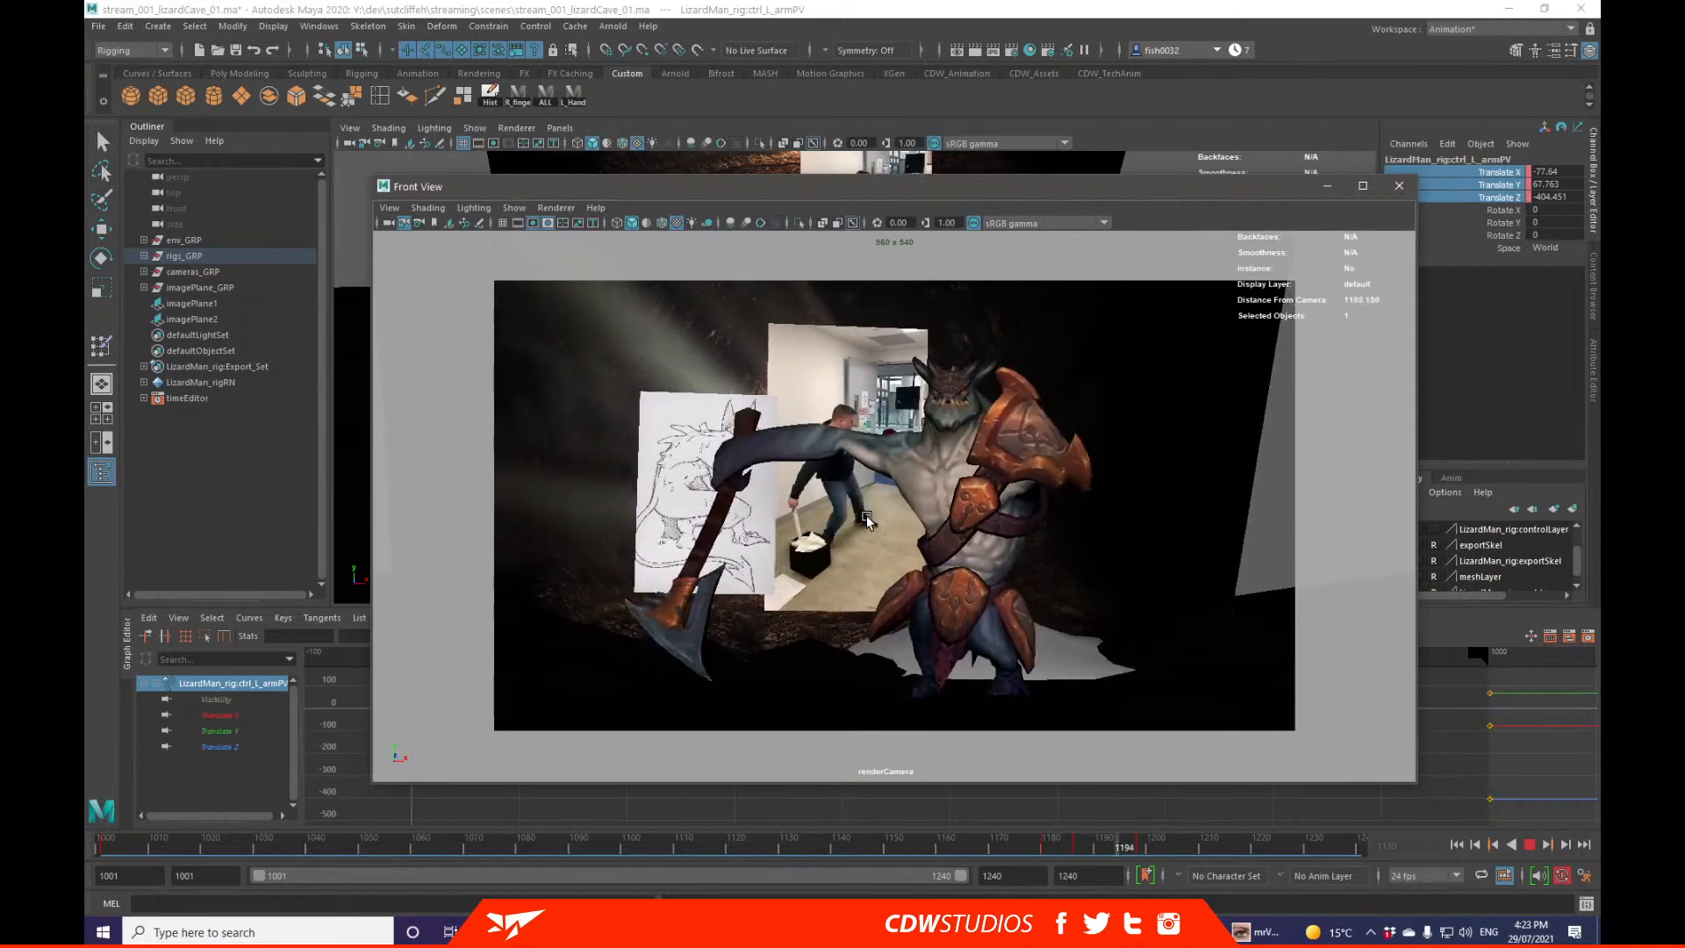
left_click_drag(1053, 847, 1139, 847)
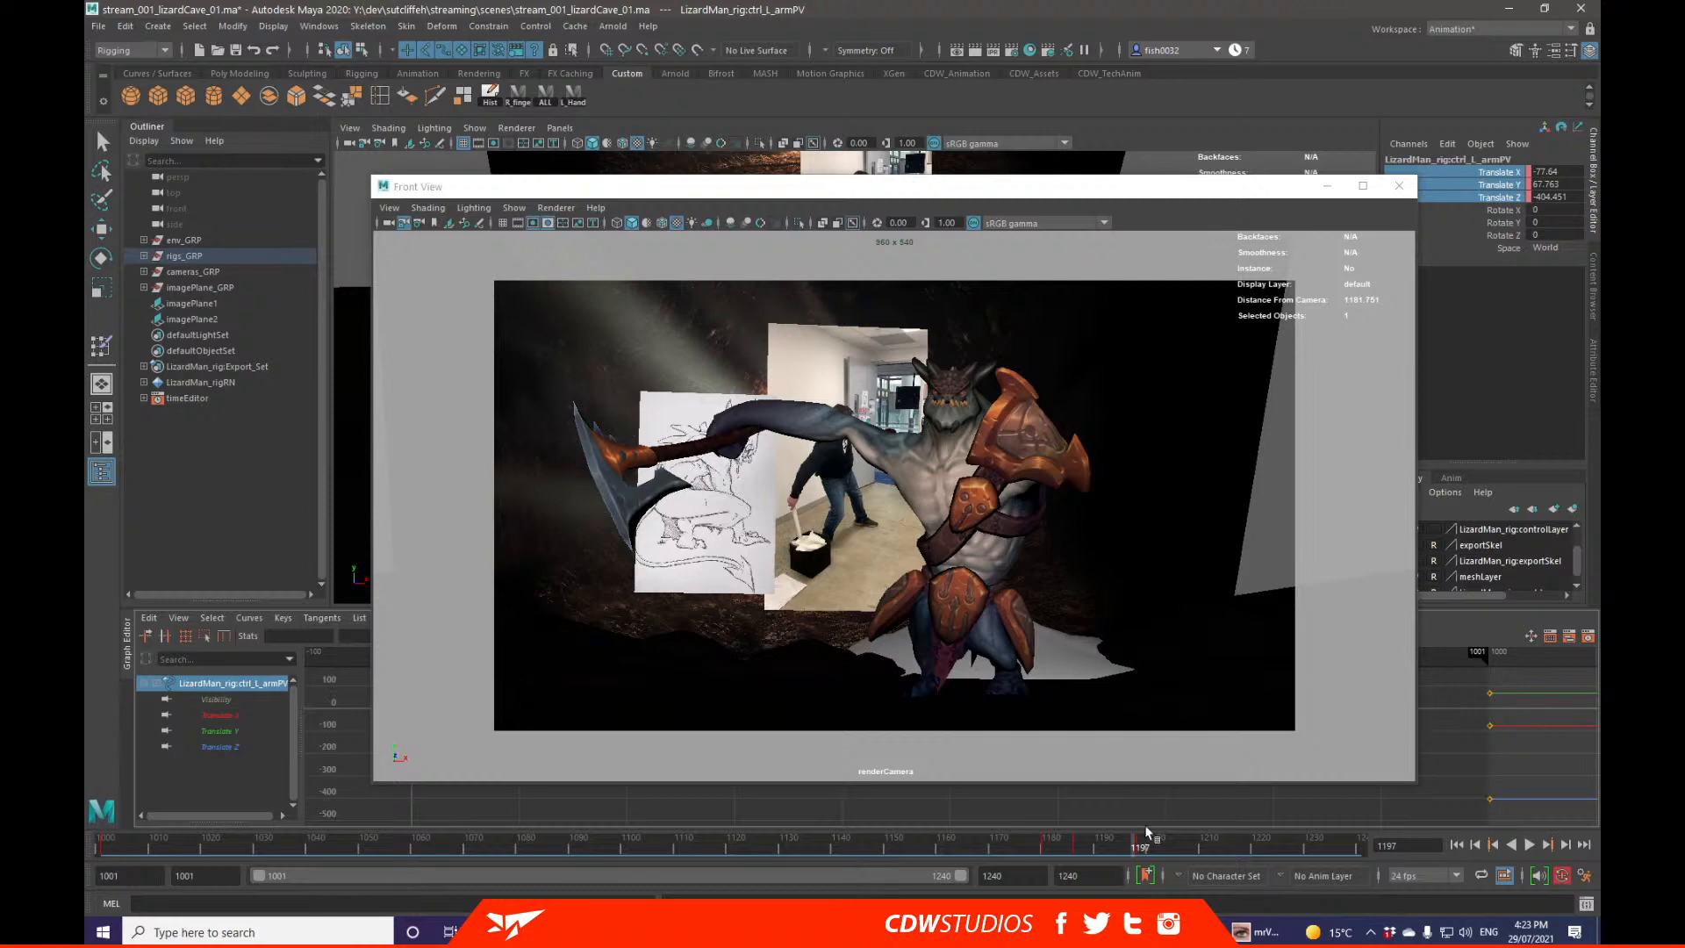
left_click(1140, 849)
left_click_drag(1125, 190, 85, 192)
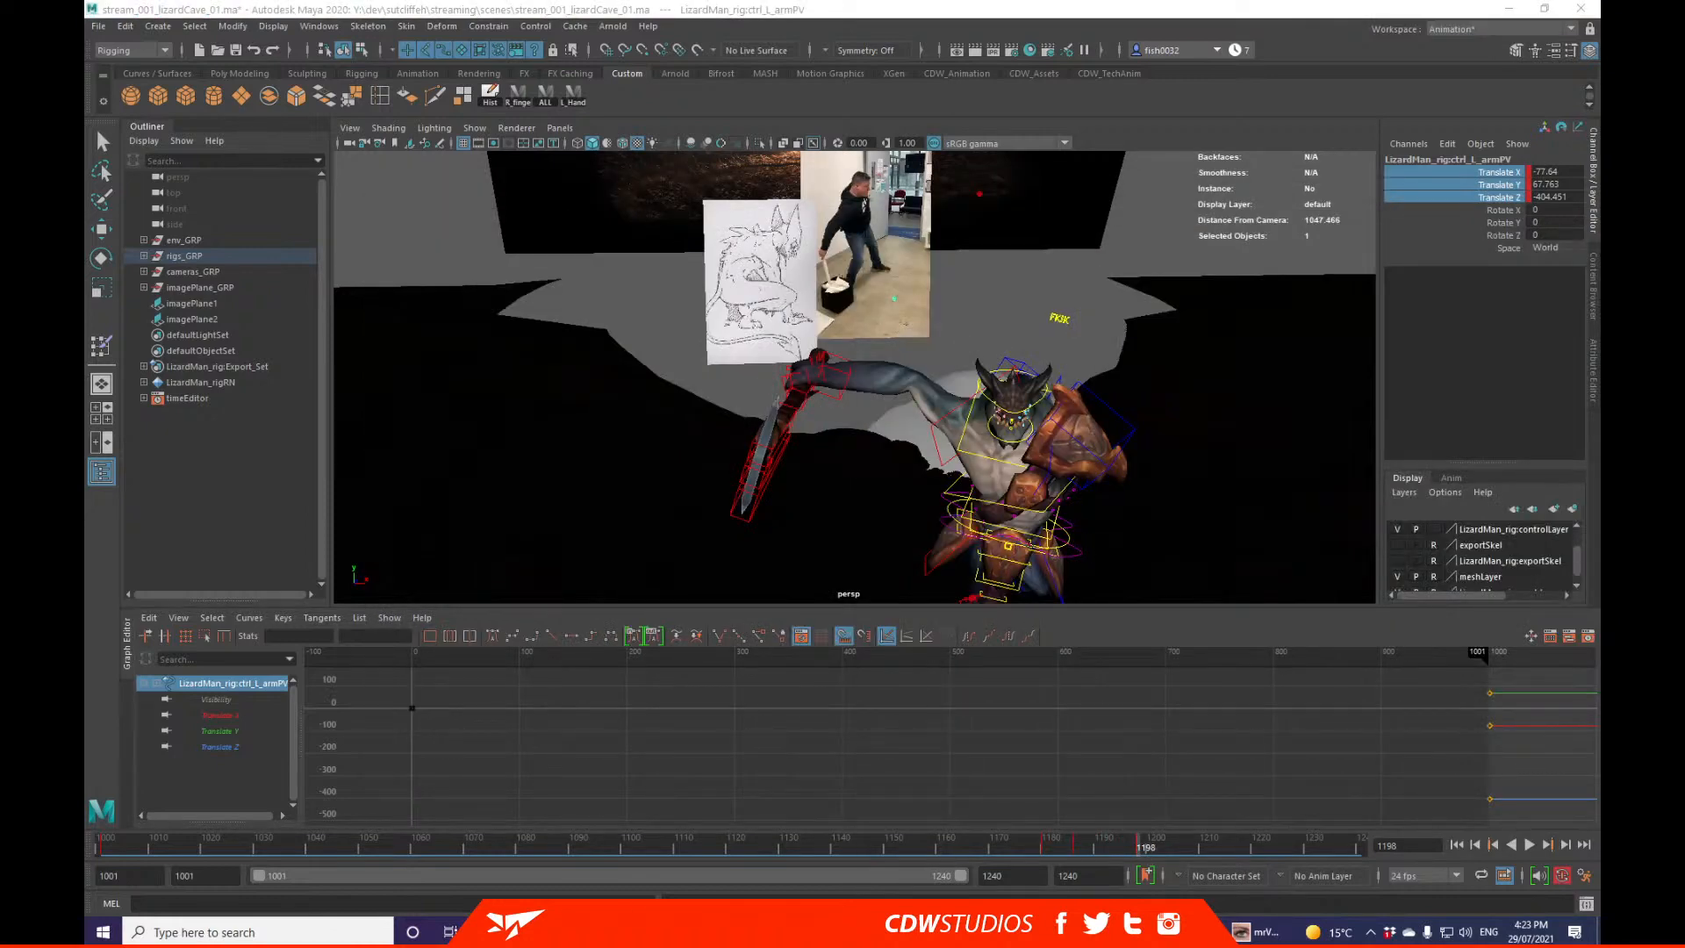
left_click(98, 131)
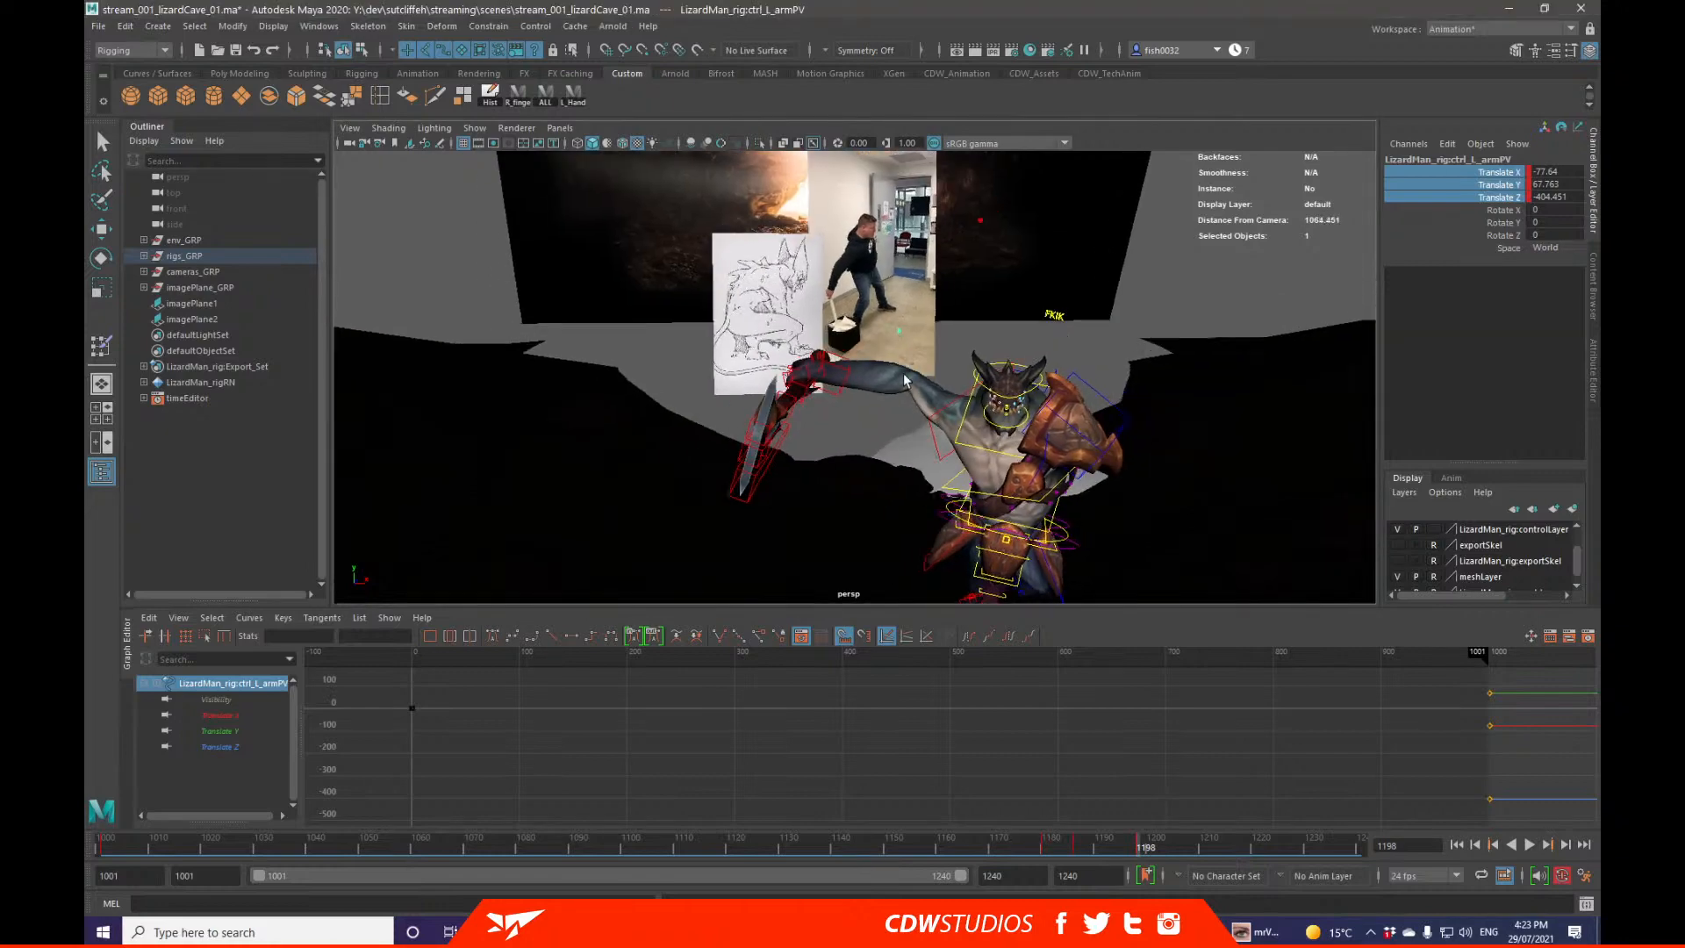
Step: At frame 1198, rotate the right wrist IK control further so the axe blade tilts upward
left_click(841, 387)
key("e")
left_click_drag(847, 388, 829, 334, "alt")
left_click_drag(833, 379, 872, 424)
key("w")
key("q")
left_click(935, 363)
key("w")
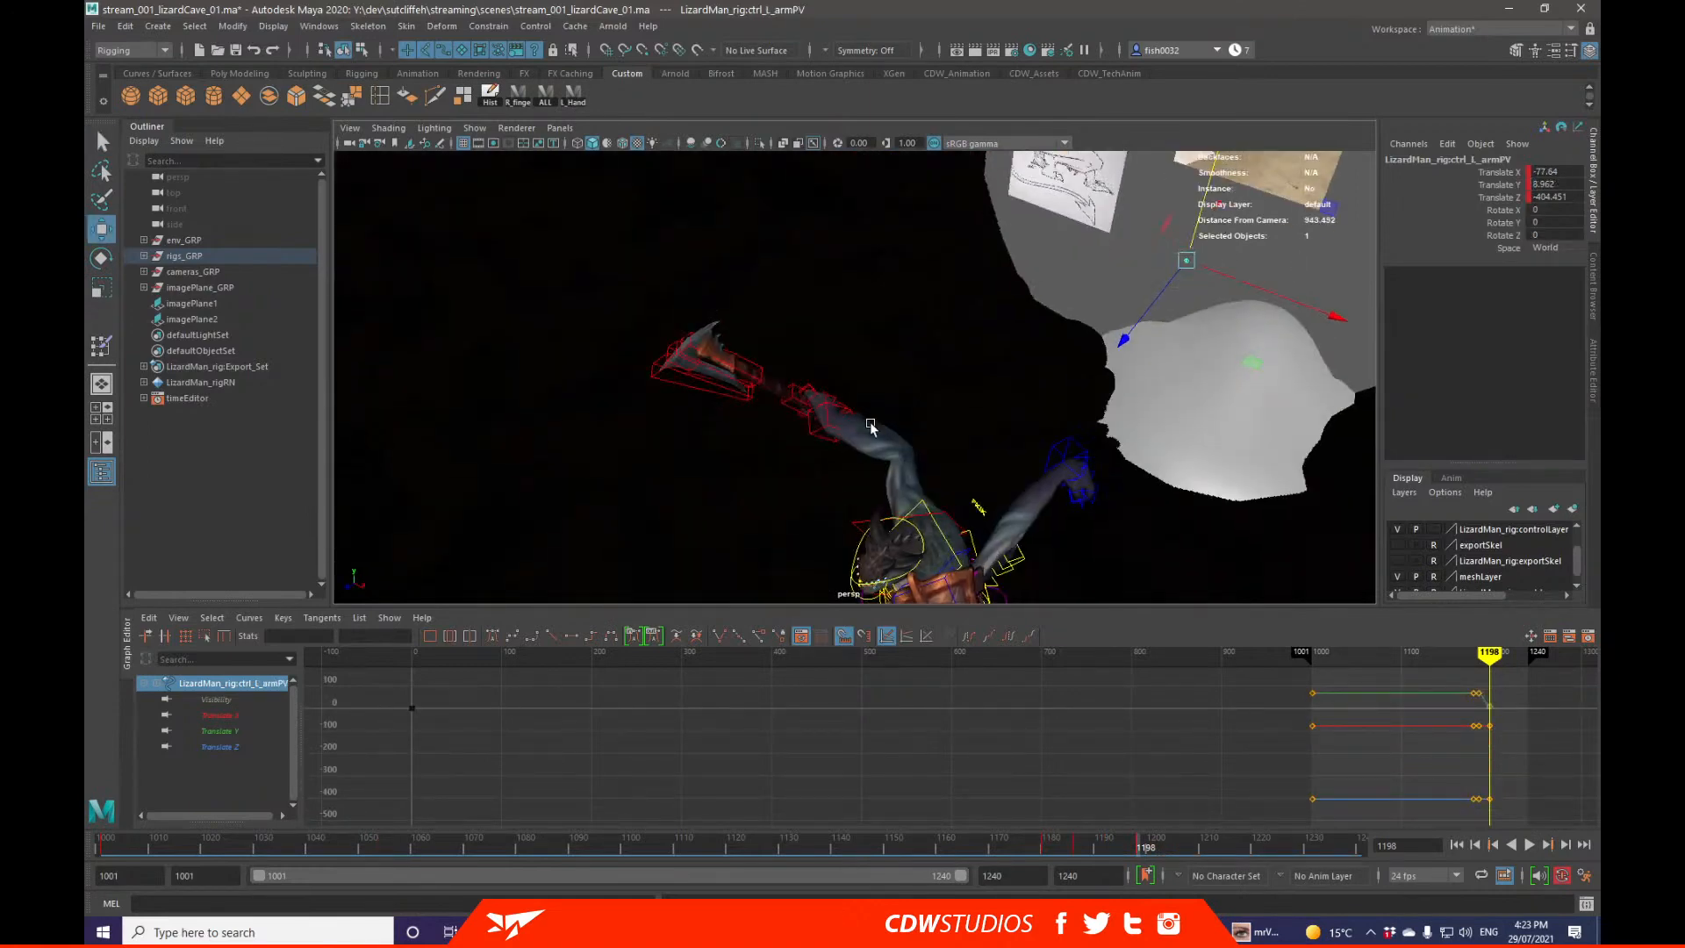
key("ctrl+z")
Step: At frame 1198, move the right arm pole vector control to about X -18.243, Y -83.365 and Z -253.584
right_click_drag(1150, 328, 1072, 298, "alt")
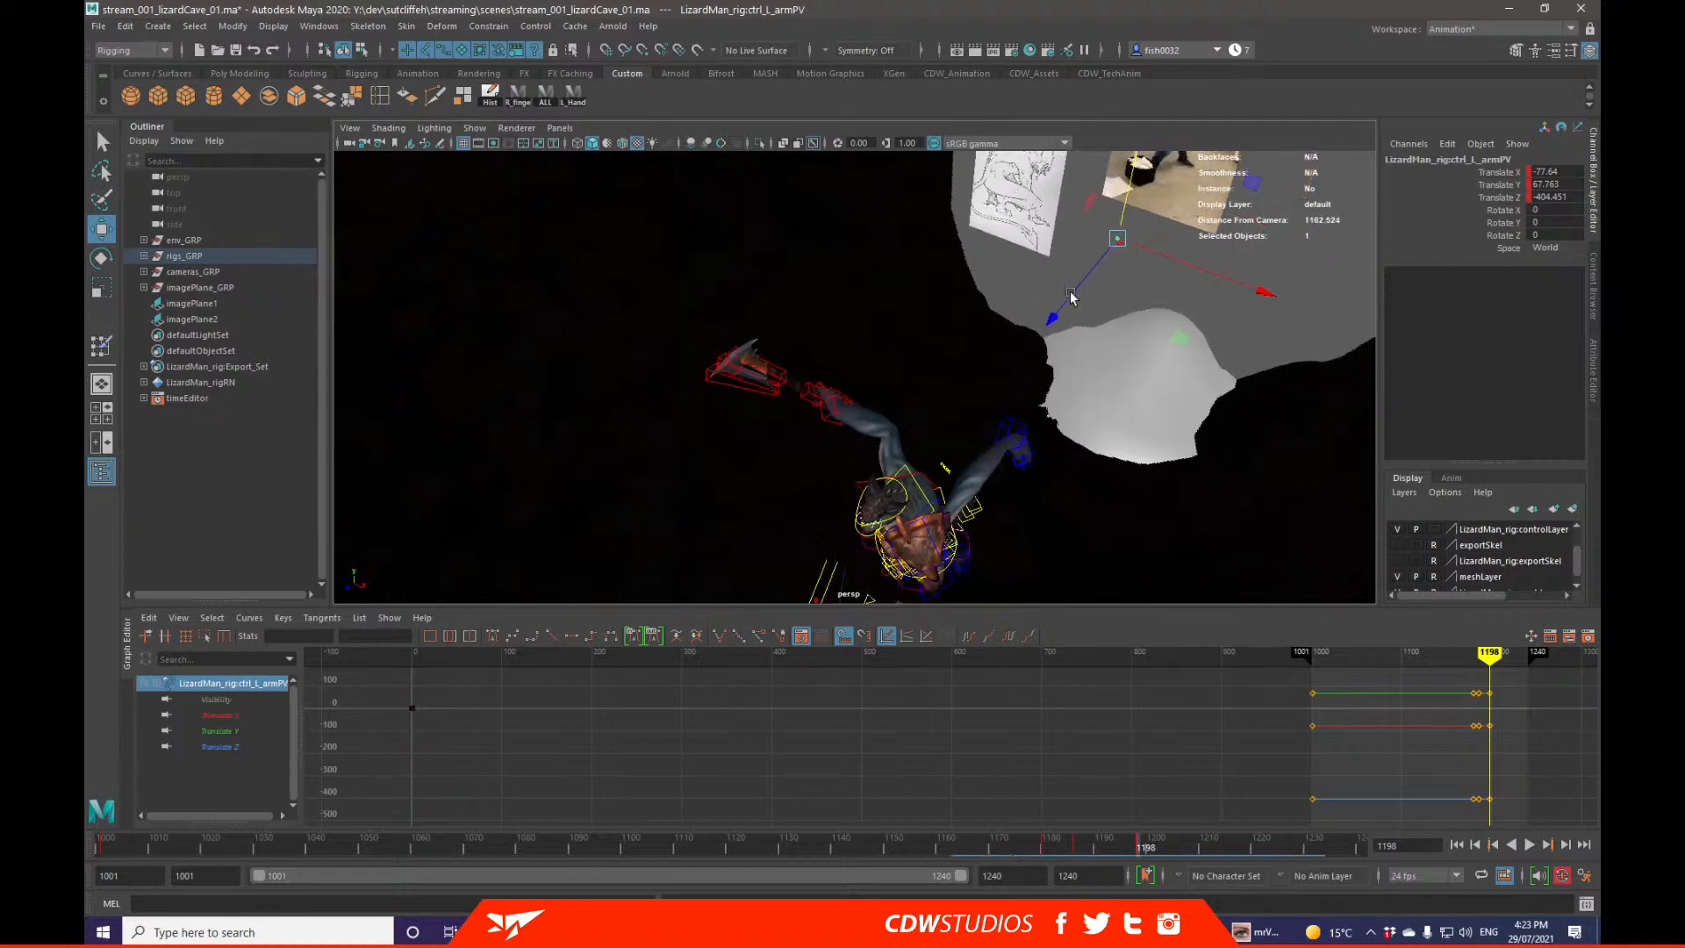
left_click_drag(1072, 298, 1068, 261, "alt")
key("q")
left_click(1077, 237)
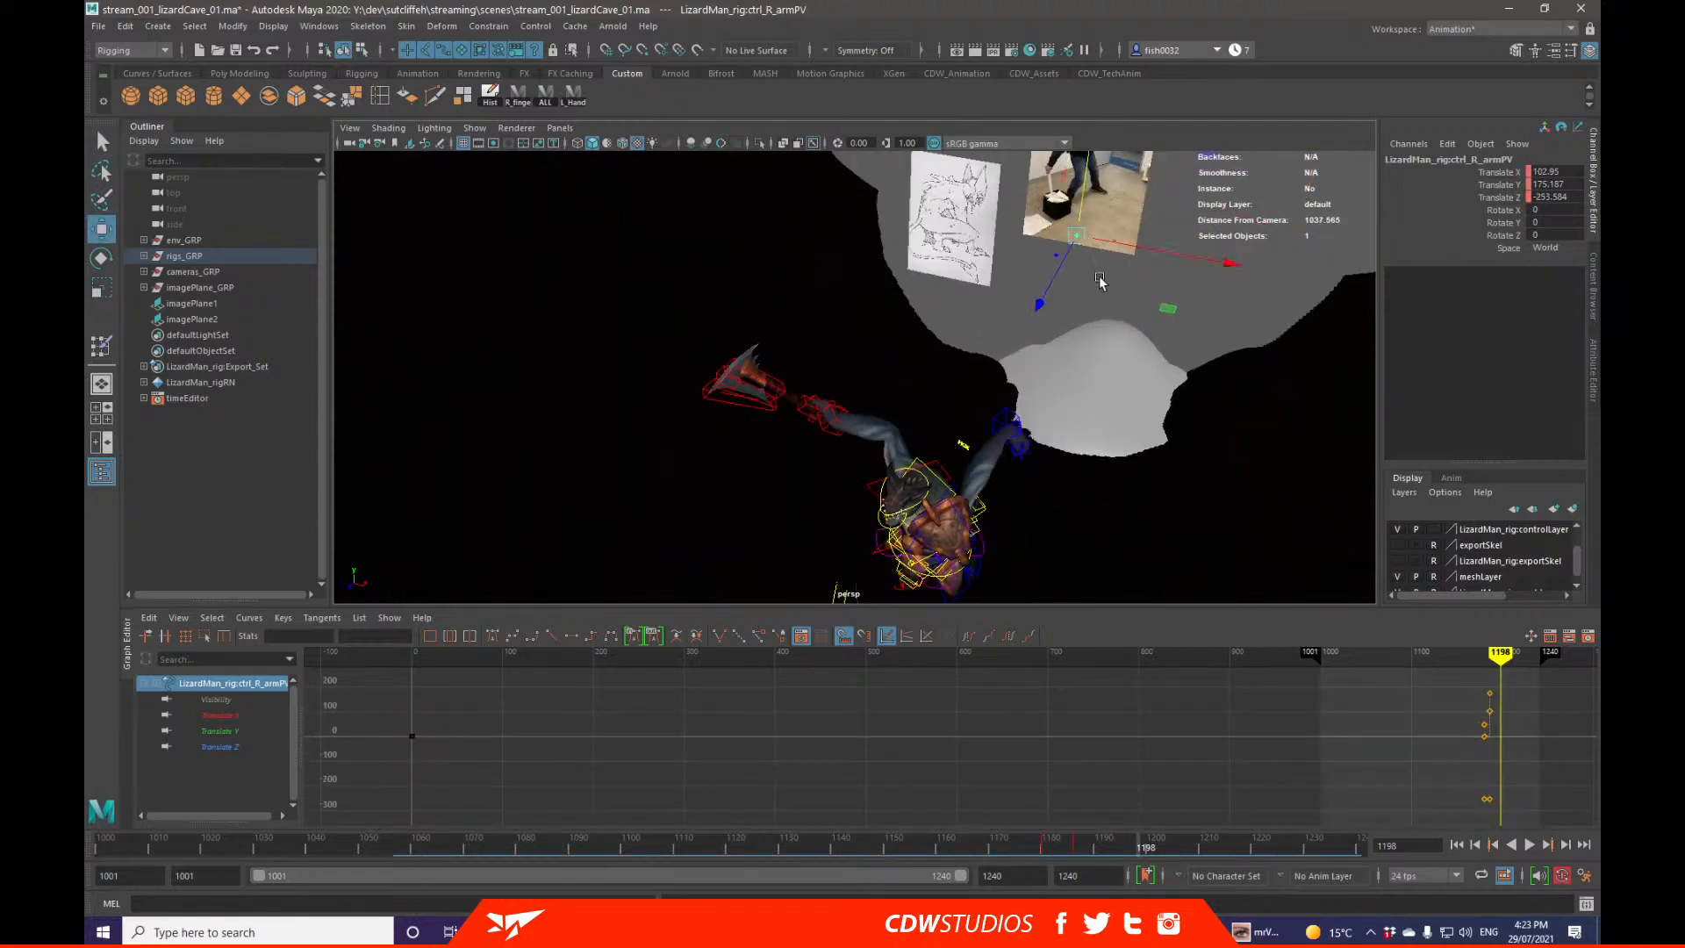
left_click_drag(1038, 327, 1078, 344)
key("q")
key("w")
left_click_drag(1043, 491, 1040, 441)
Step: Pose the right wrist IK control at frame 1198 at about Translate 60.214, -42.763, 20.974 and Rotate -6.176, 57.704, 127.761
key("e")
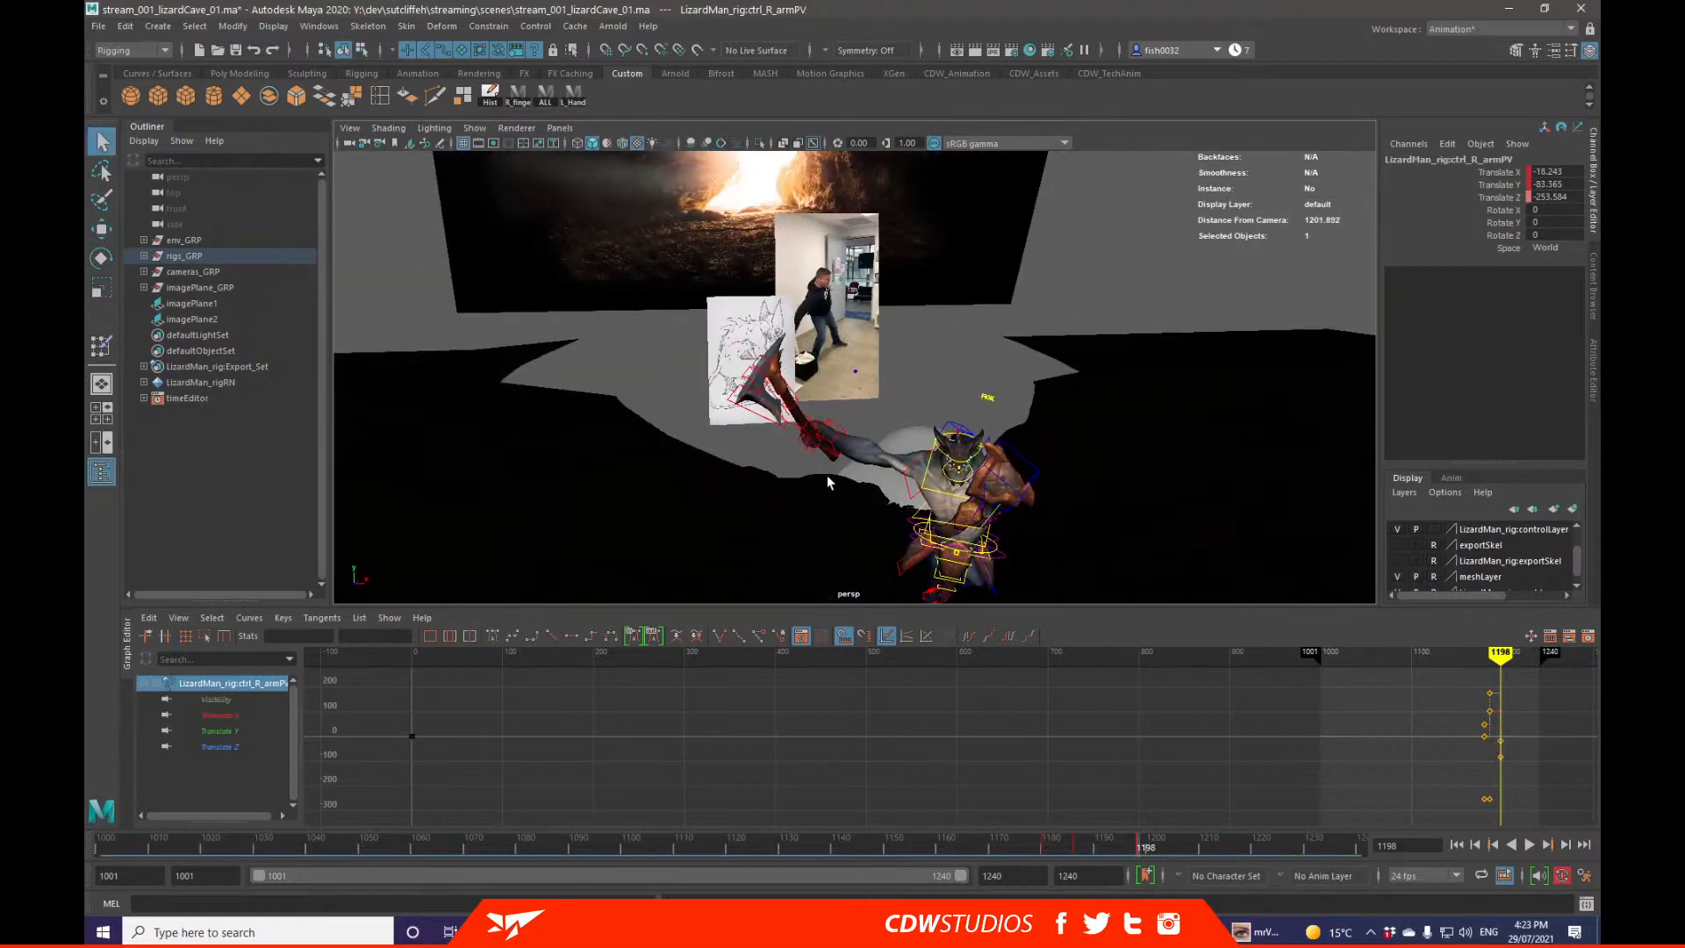
left_click_drag(853, 514, 799, 529, "alt")
left_click(790, 425)
key("w")
key("e")
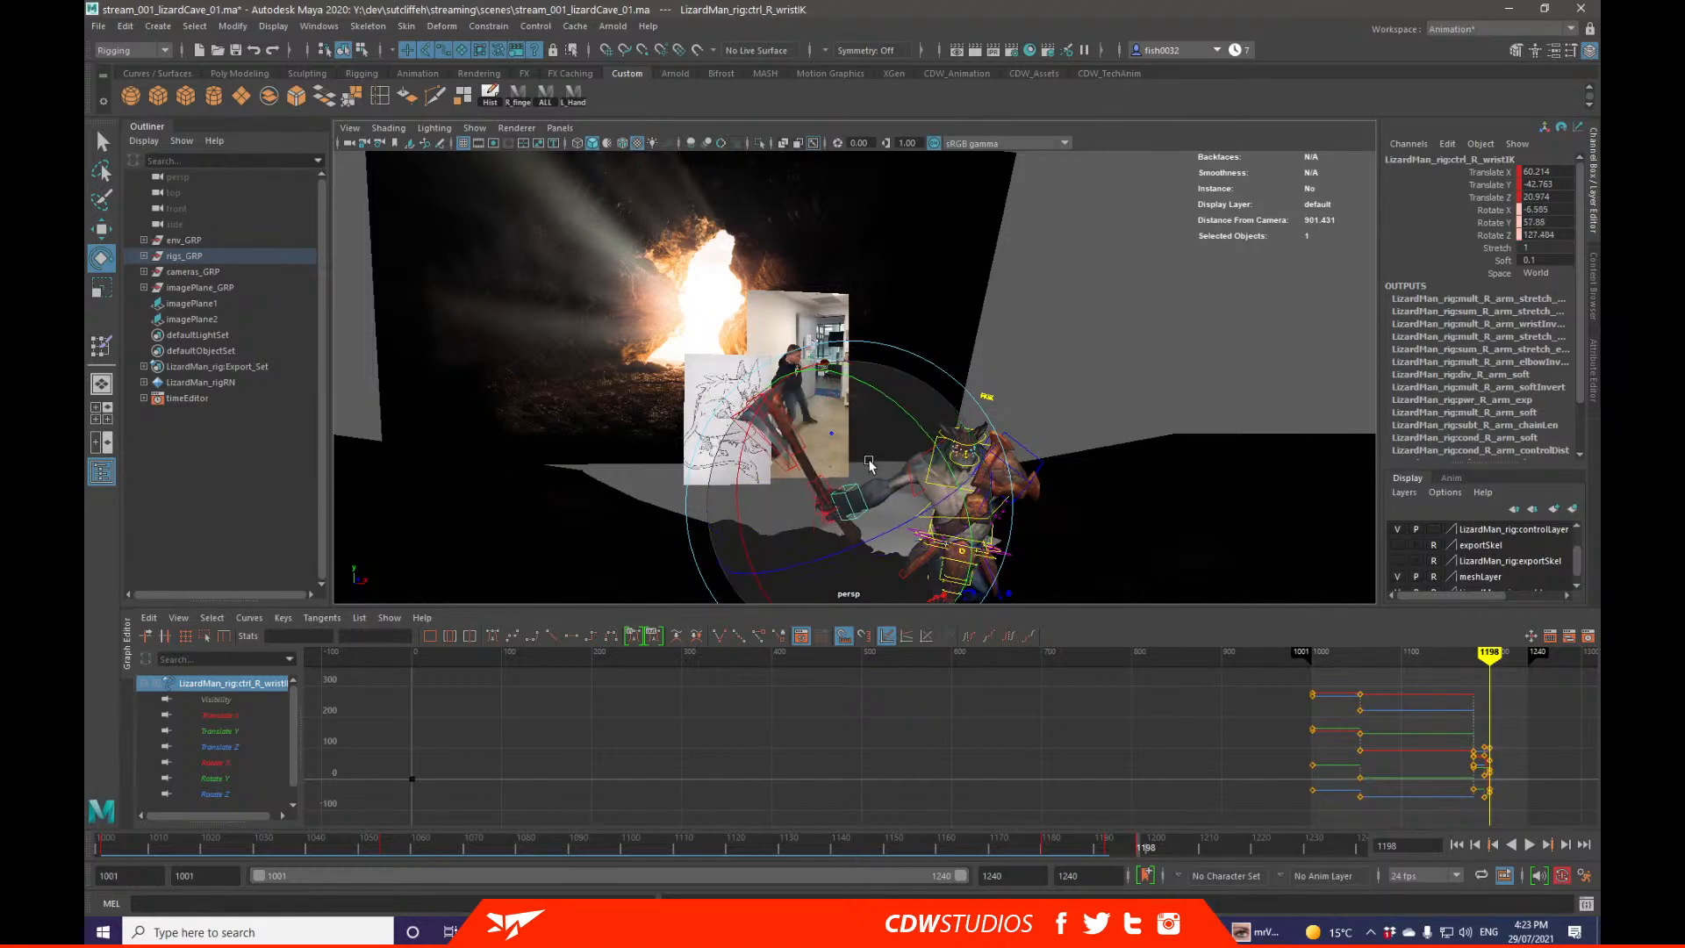
left_click_drag(867, 462, 869, 463)
key("q")
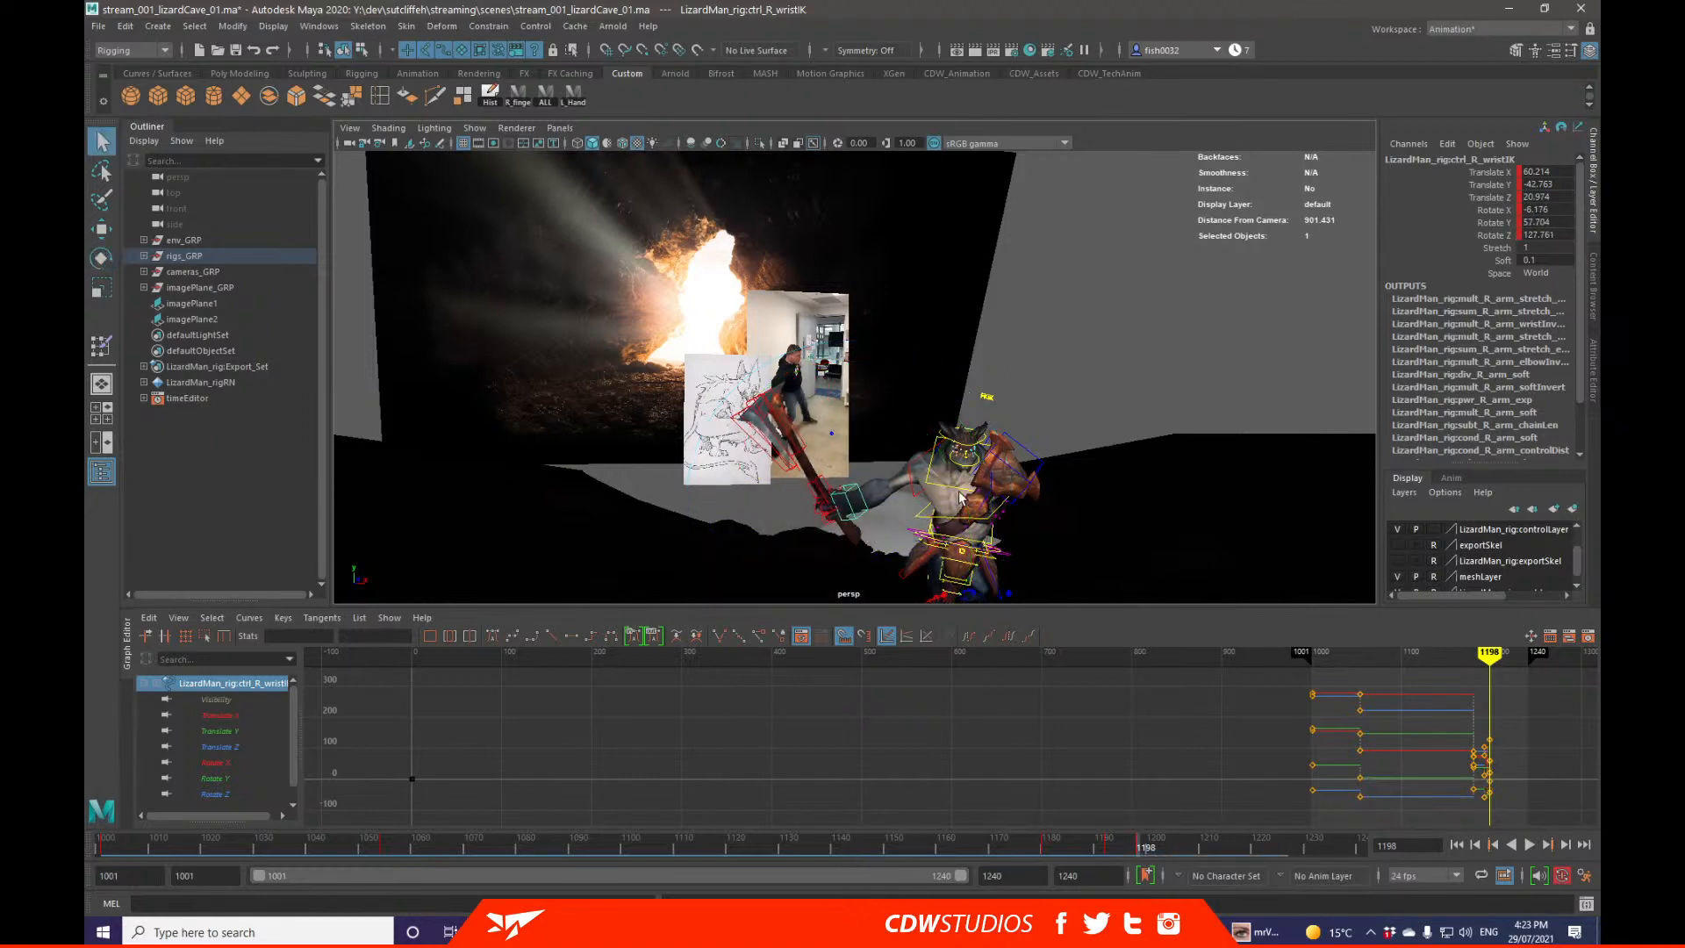
Step: Play back the weapon lift repeatedly from around frame 1173 and check the raised axe pose from the front
left_click(1027, 842)
key("alt+v")
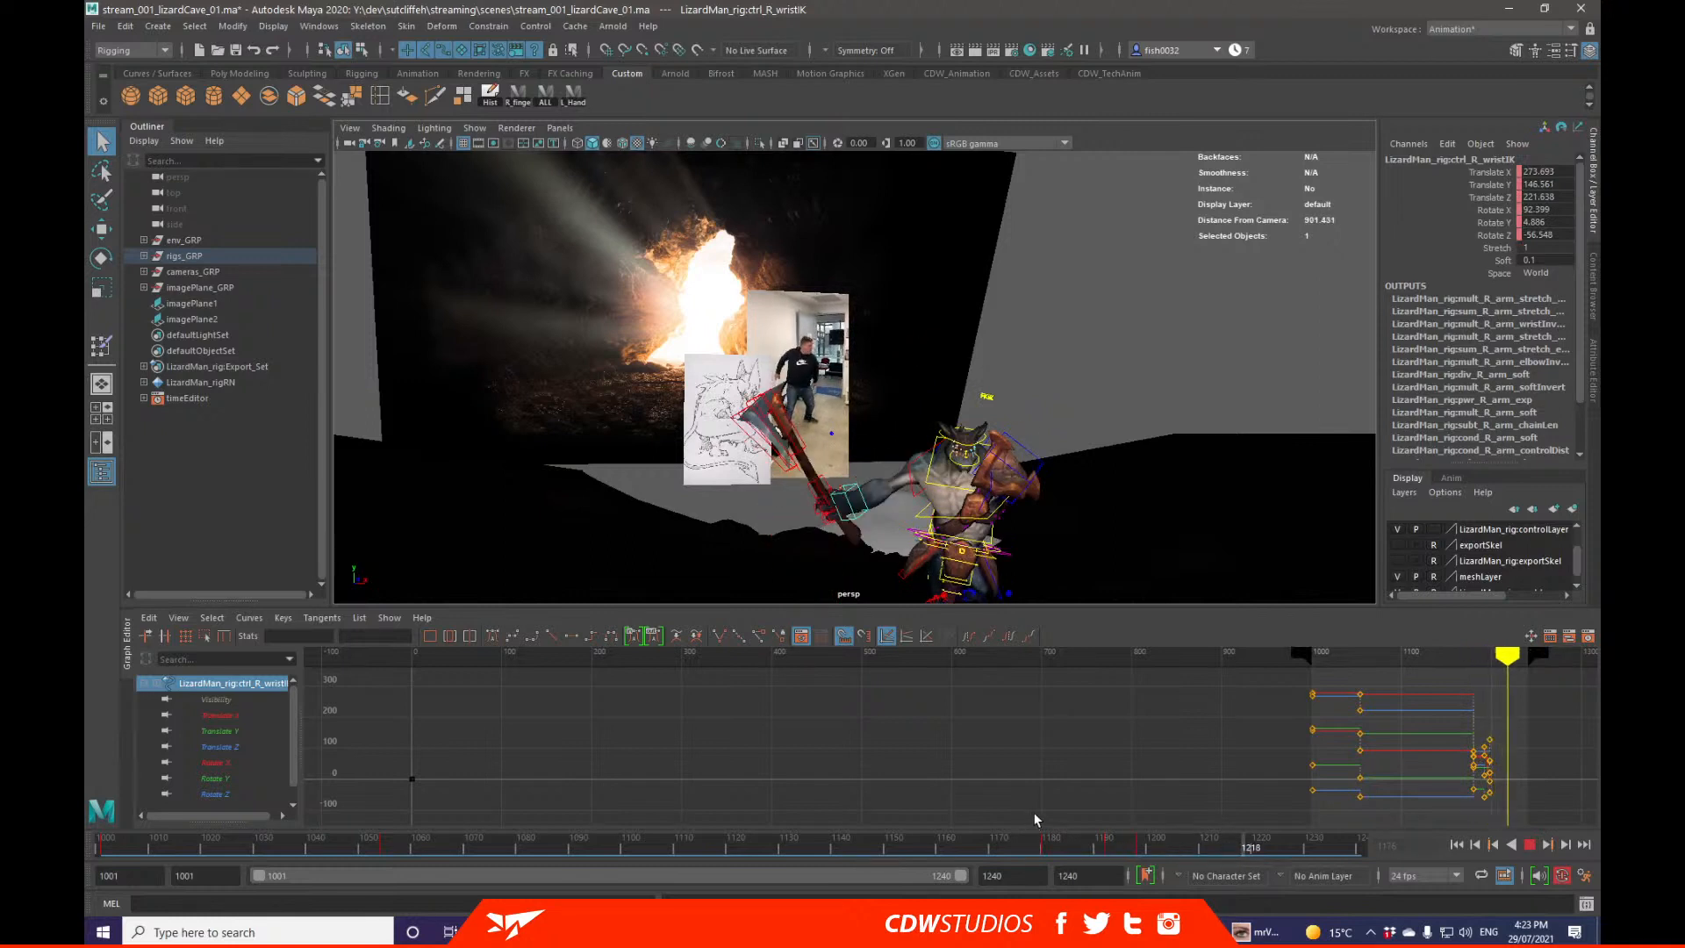
left_click(1128, 844)
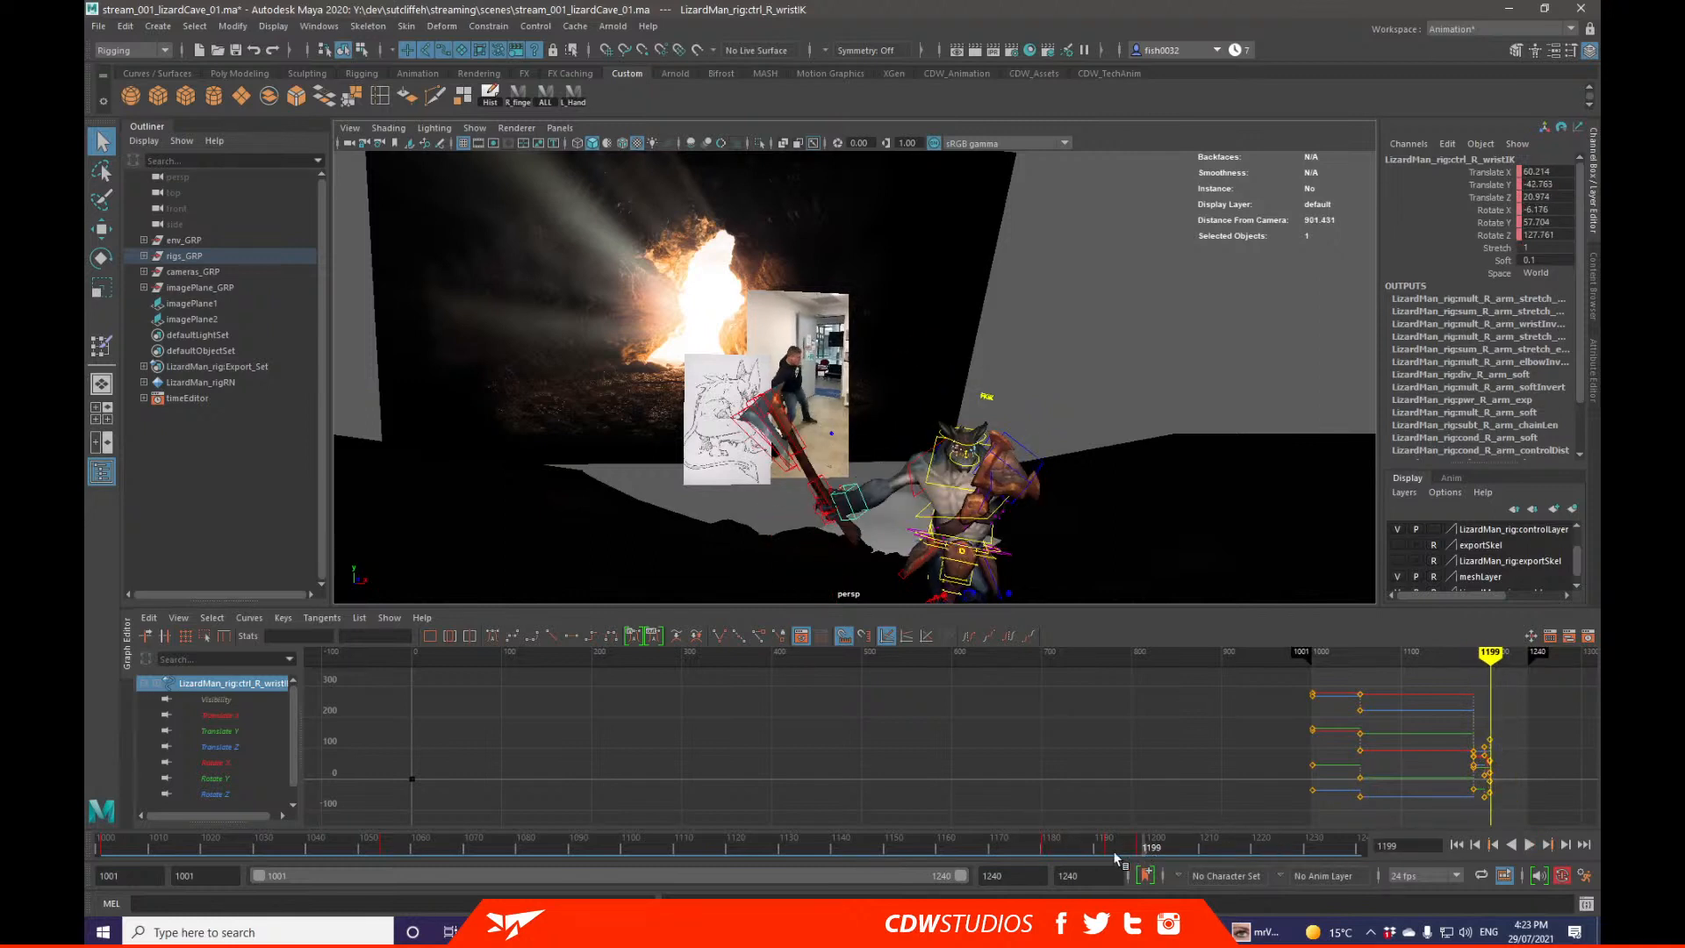
left_click(1006, 845)
key("alt+v")
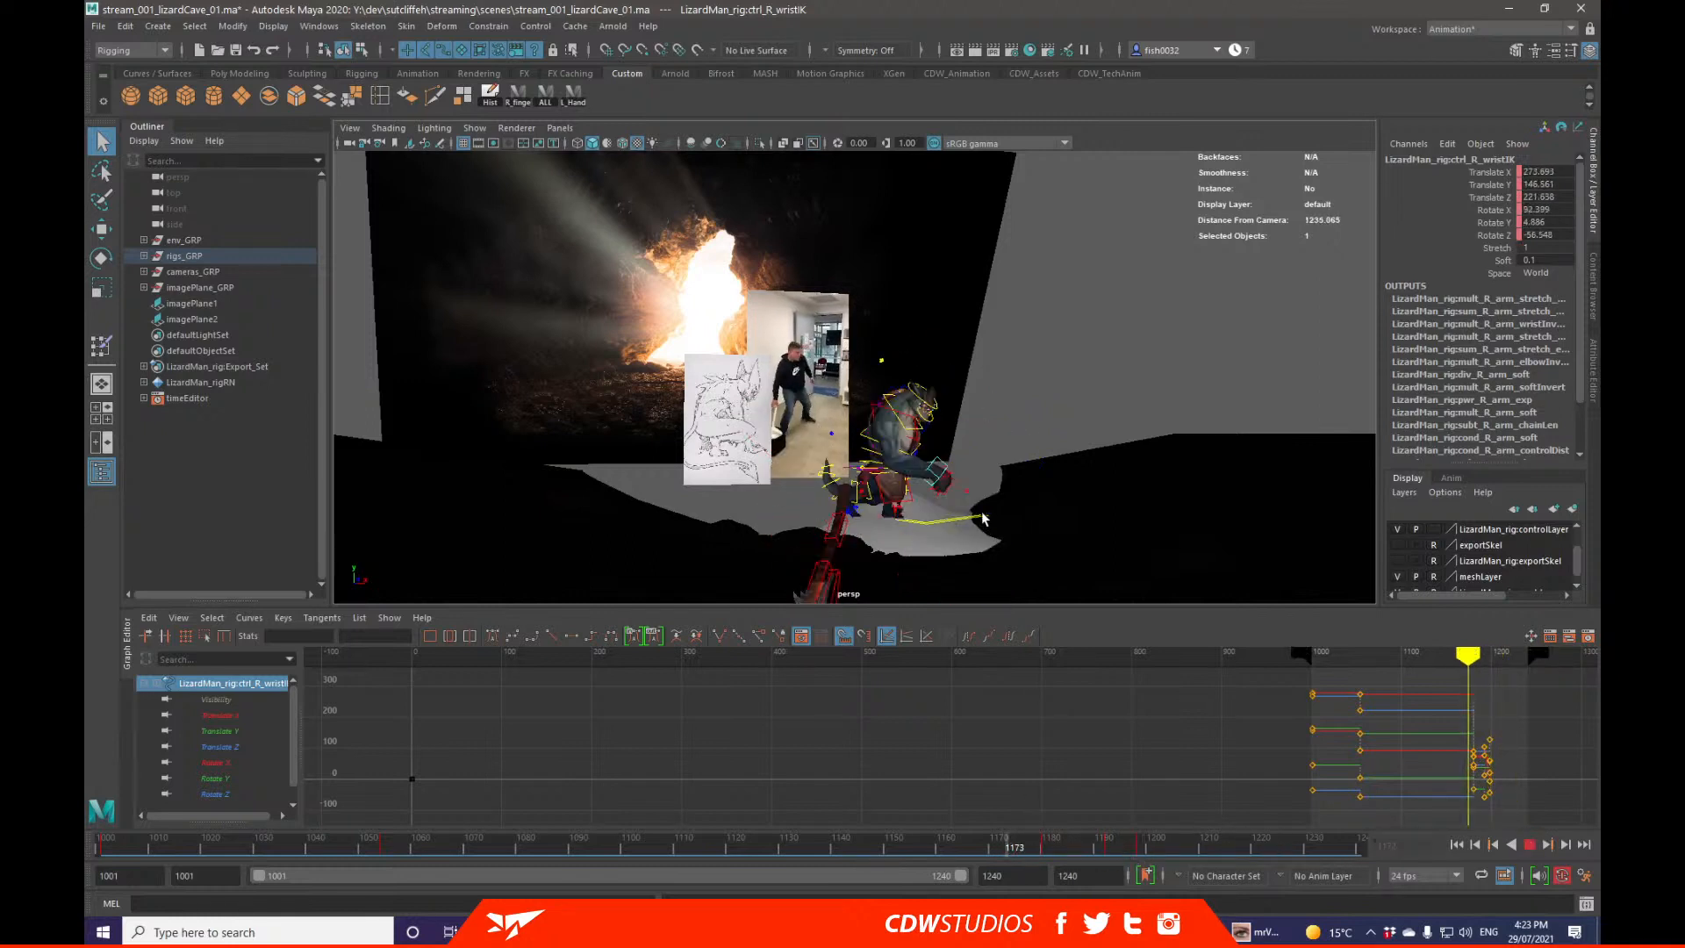
left_click_drag(993, 490, 965, 465, "alt")
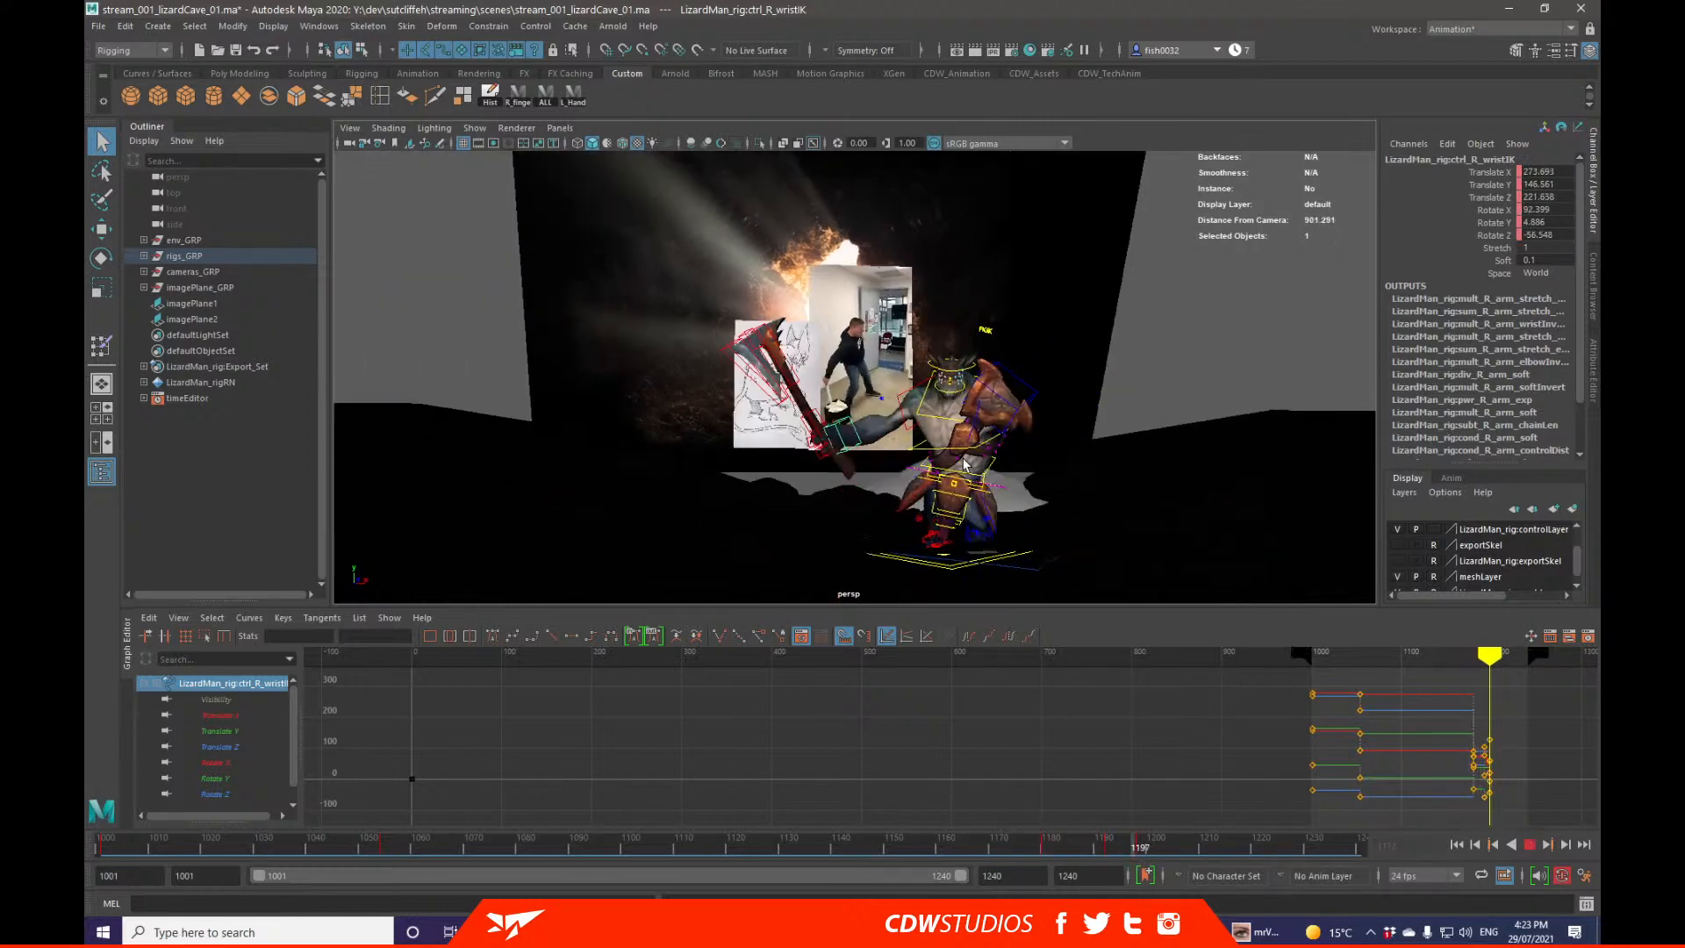
left_click(1015, 848)
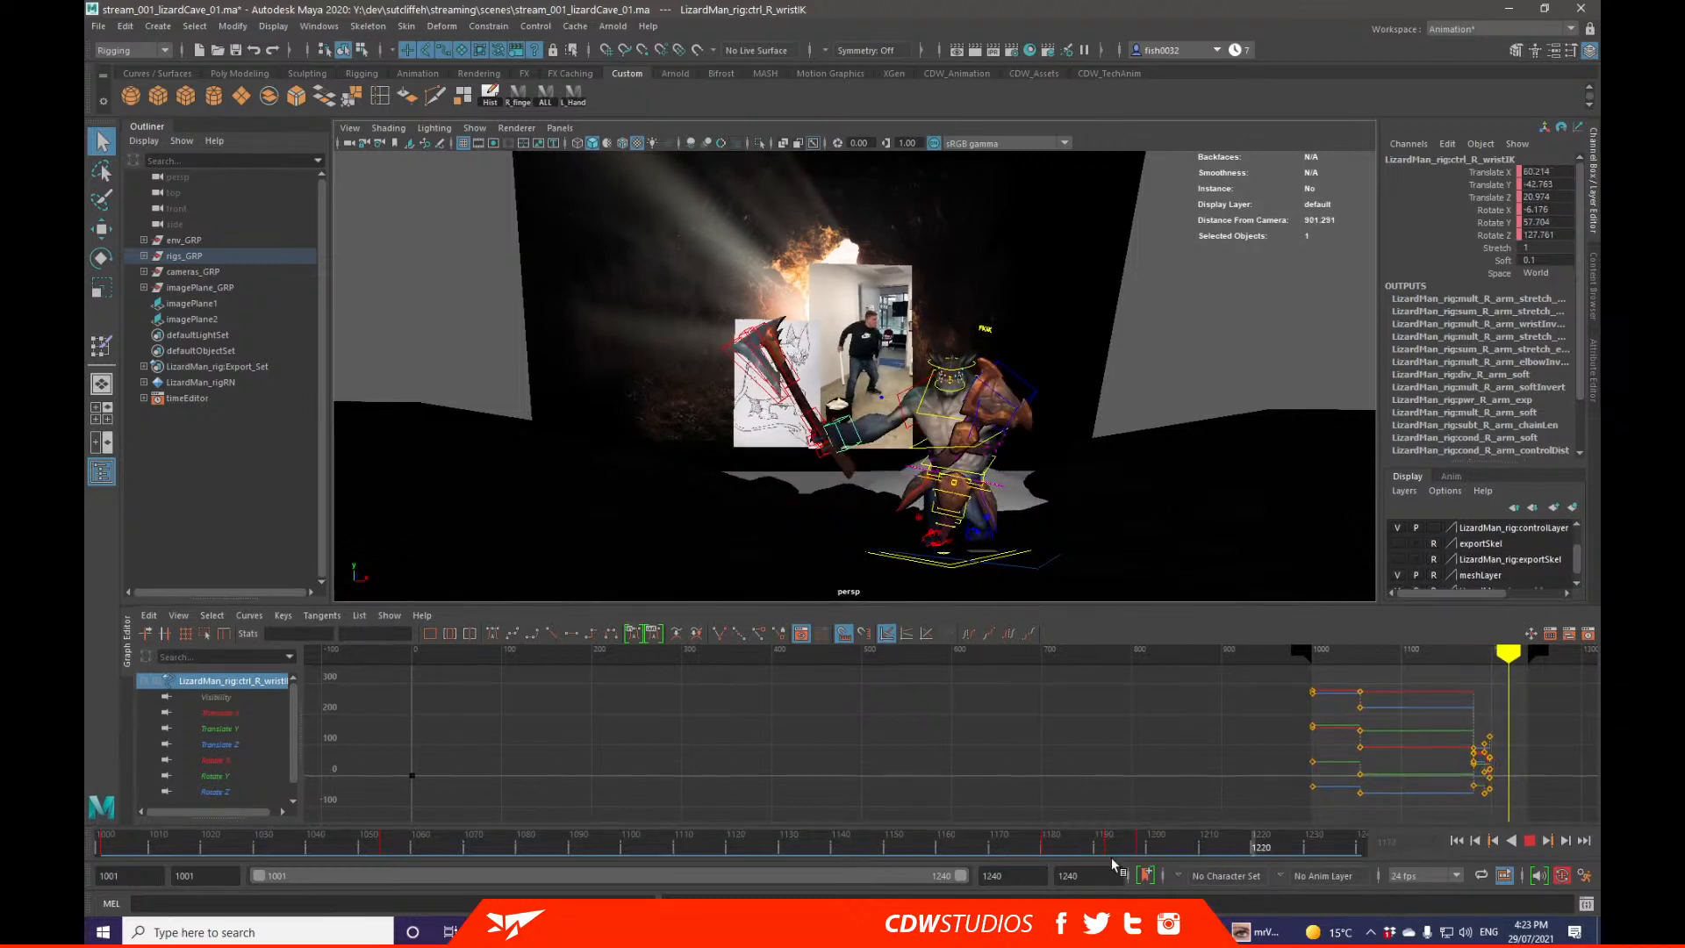
left_click(1063, 843)
left_click(1006, 845)
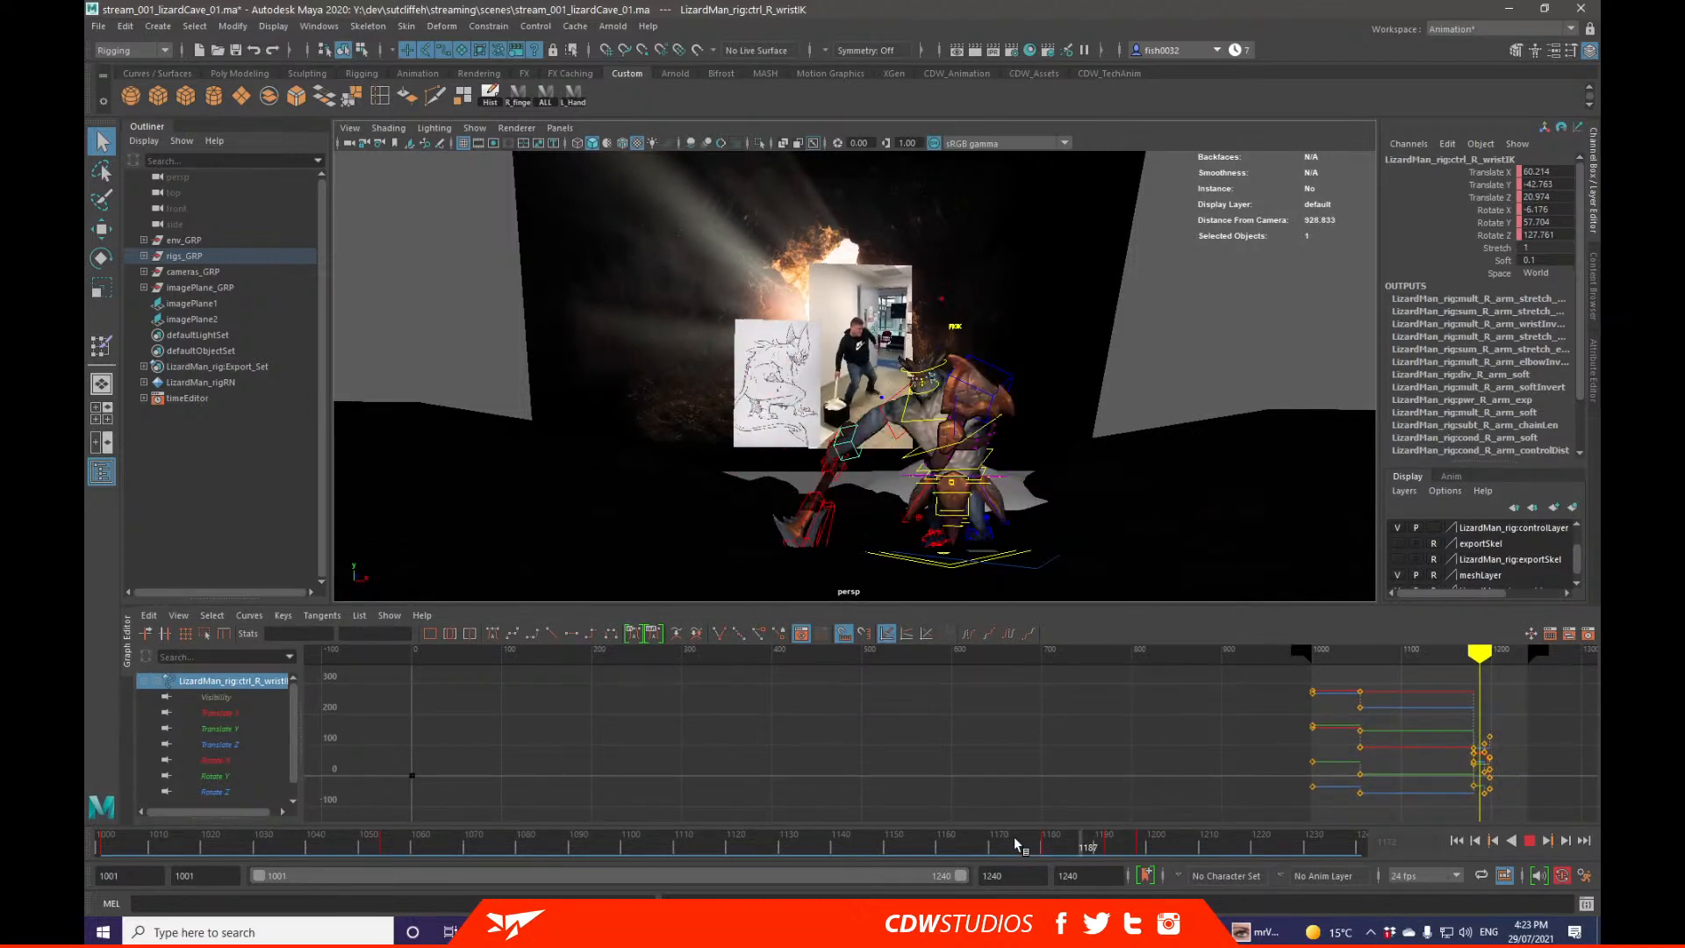
Step: Shift the right wrist IK control's key from frame 1198 to frame 1206
left_click(1138, 845)
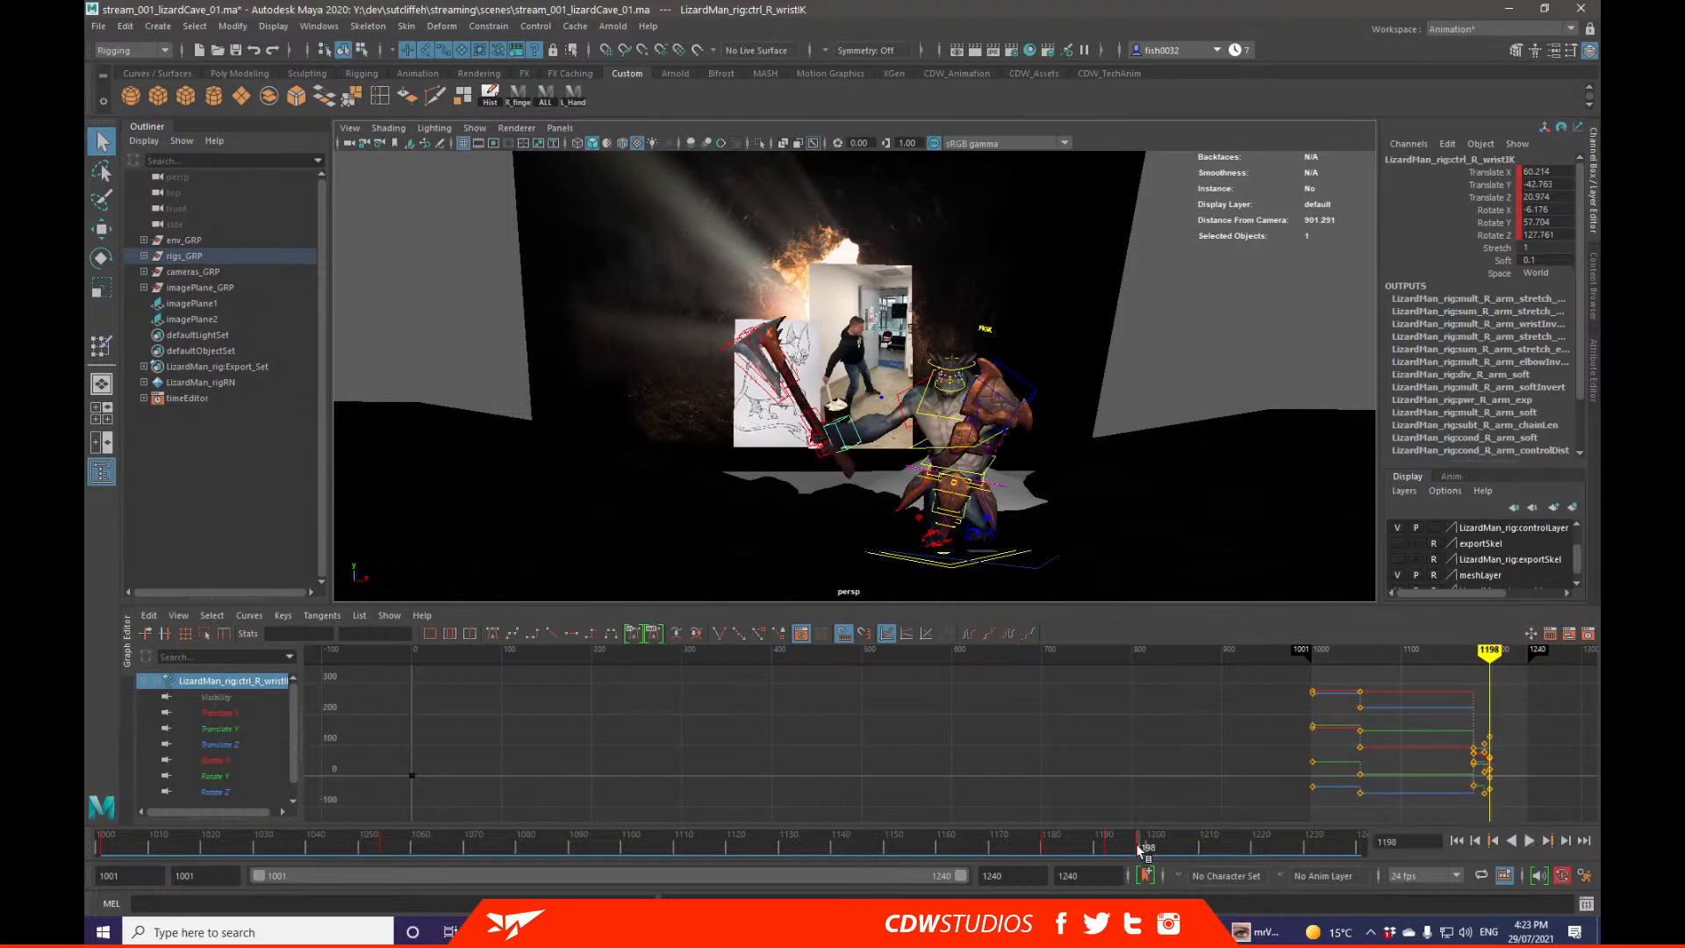
key("alt+v")
left_click_drag(1135, 845, 1225, 837)
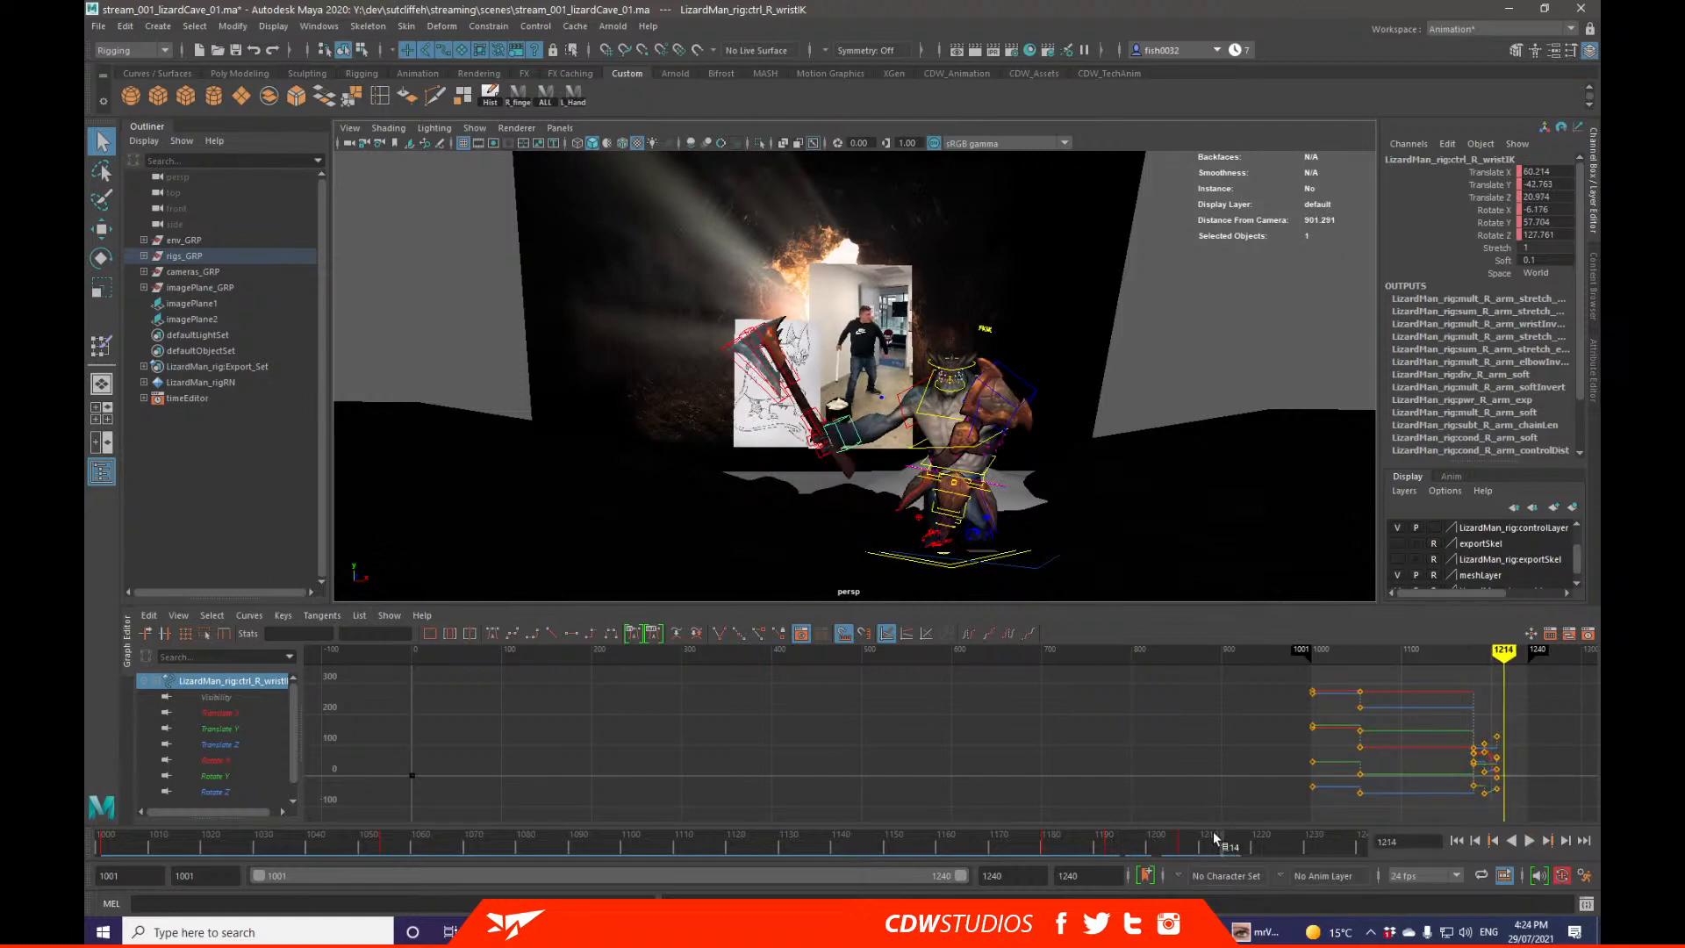
Step: Scrub the stick-lifting part of the reference video in mrViewer and compare it with the retimed weapon lift in Maya
key("alt+Tab")
left_click_drag(893, 491, 784, 462)
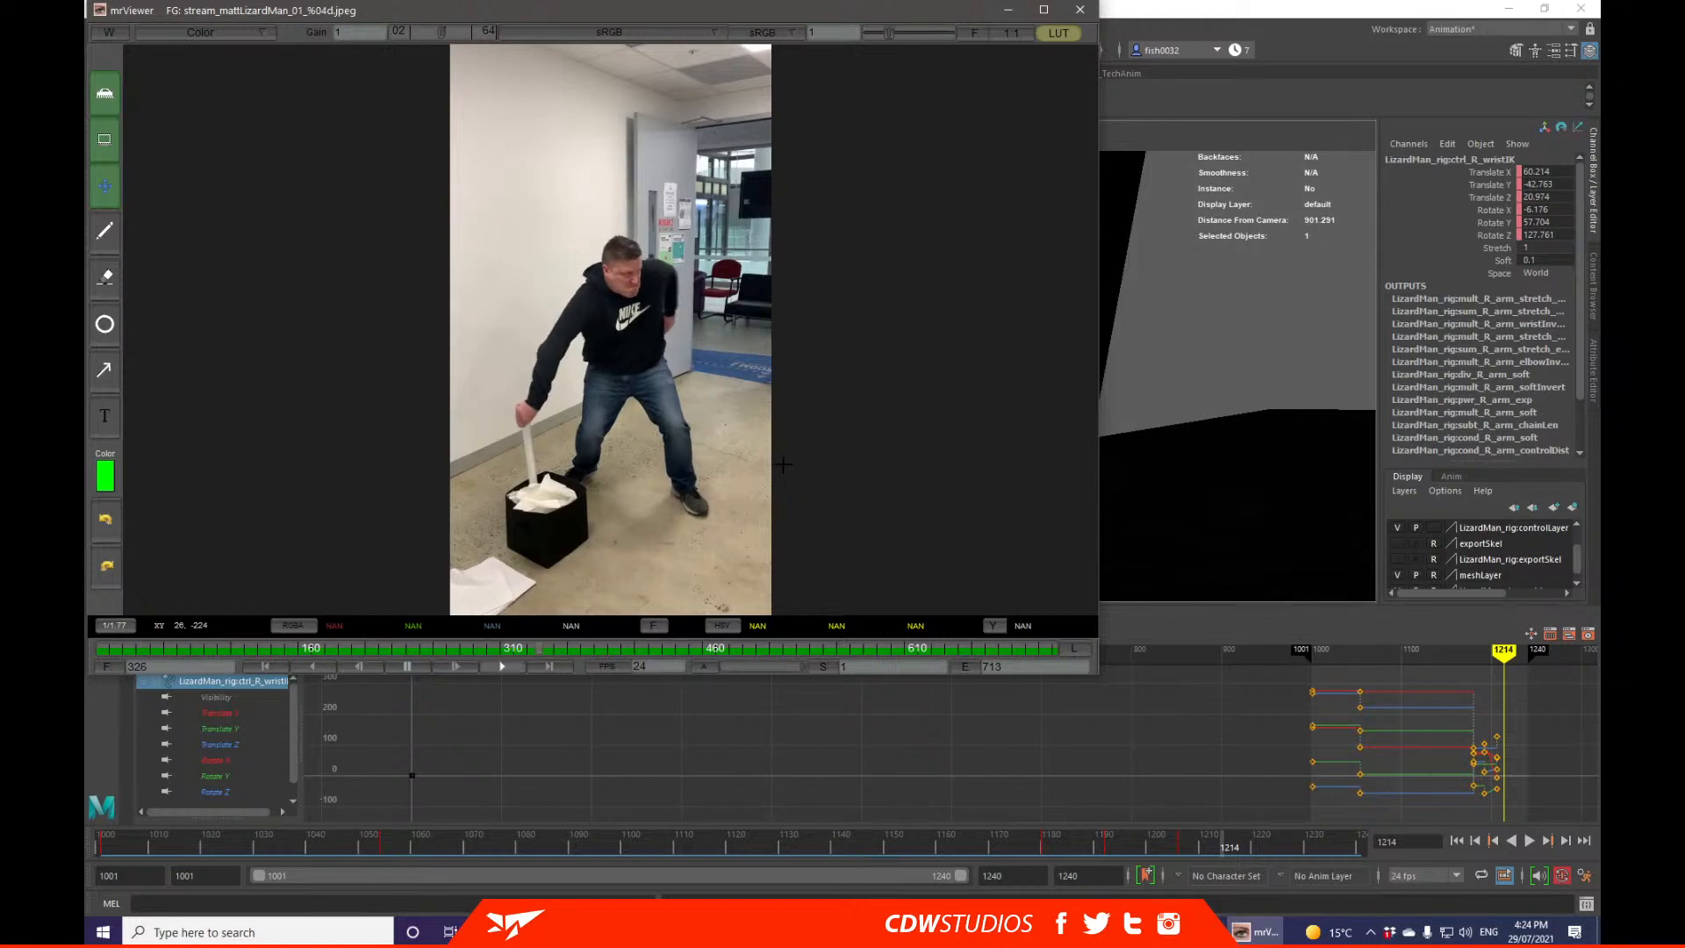
left_click_drag(781, 452, 753, 457)
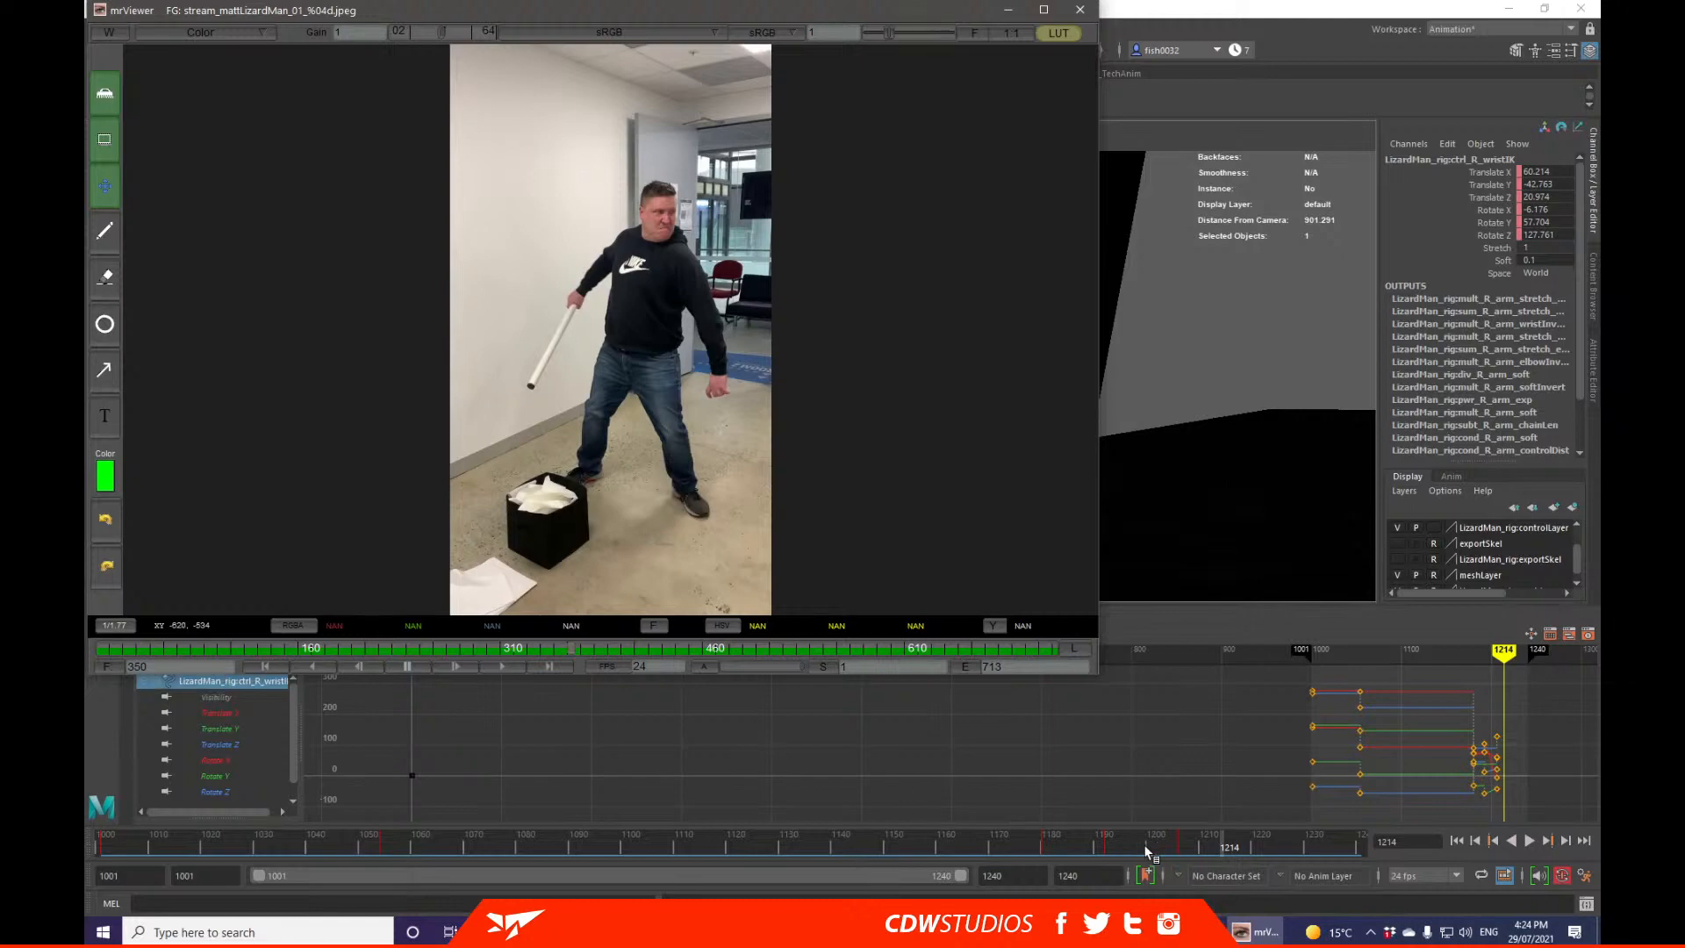
left_click(1046, 847)
left_click(1110, 856)
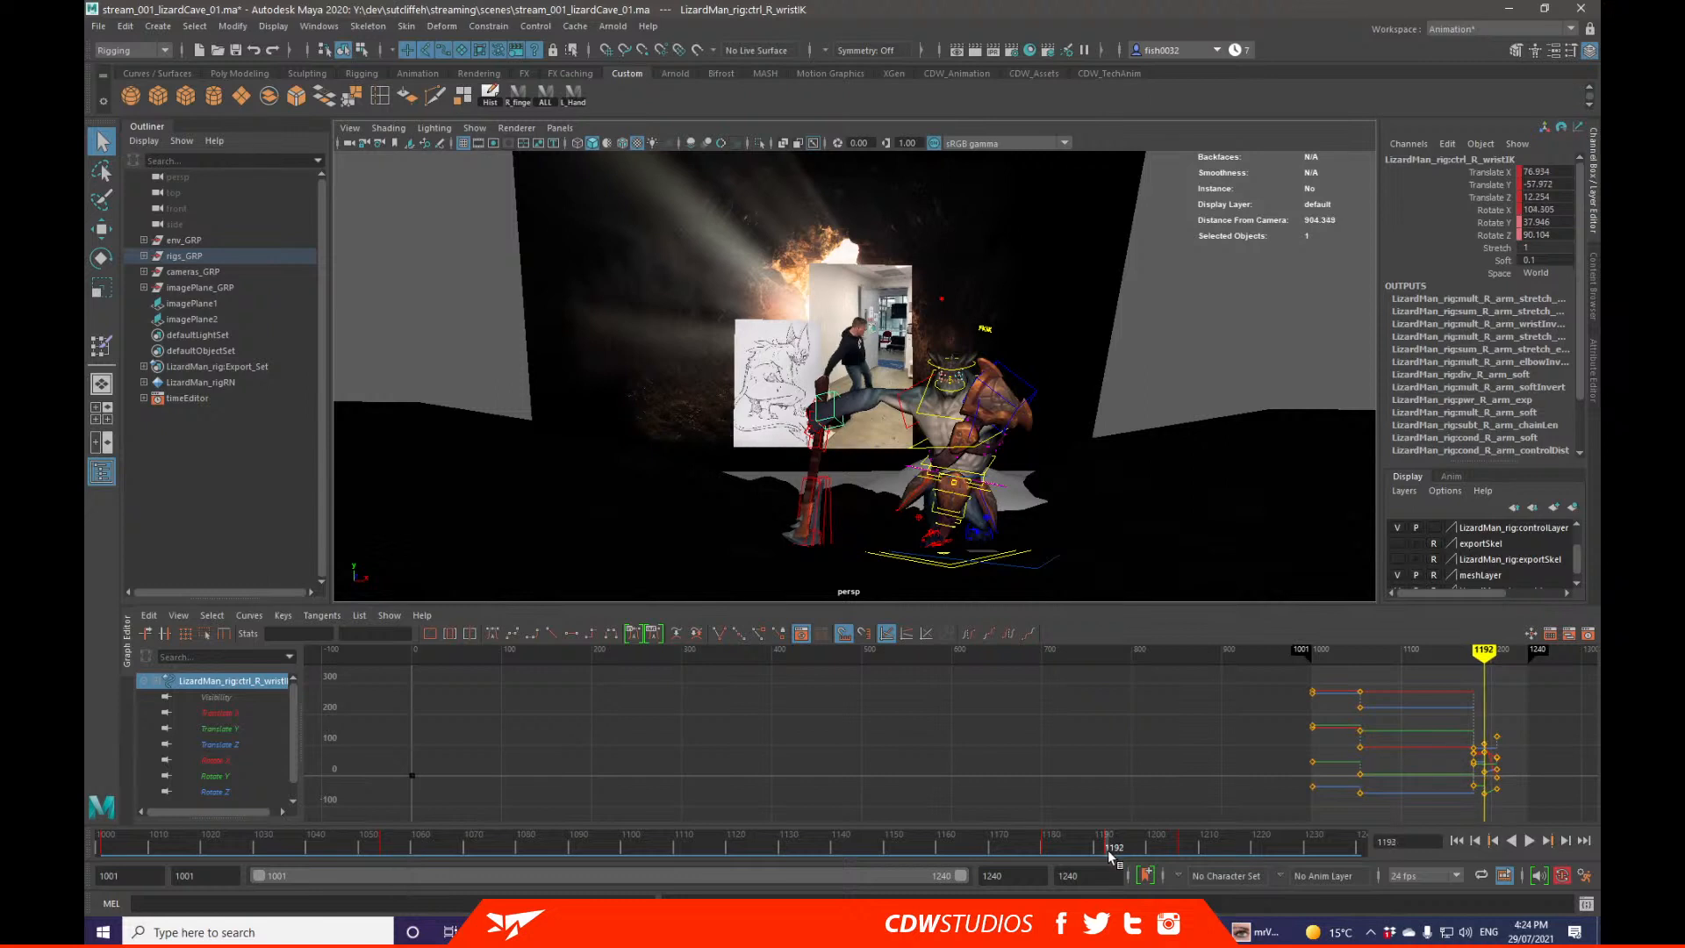
key("alt+v")
key("alt+v")
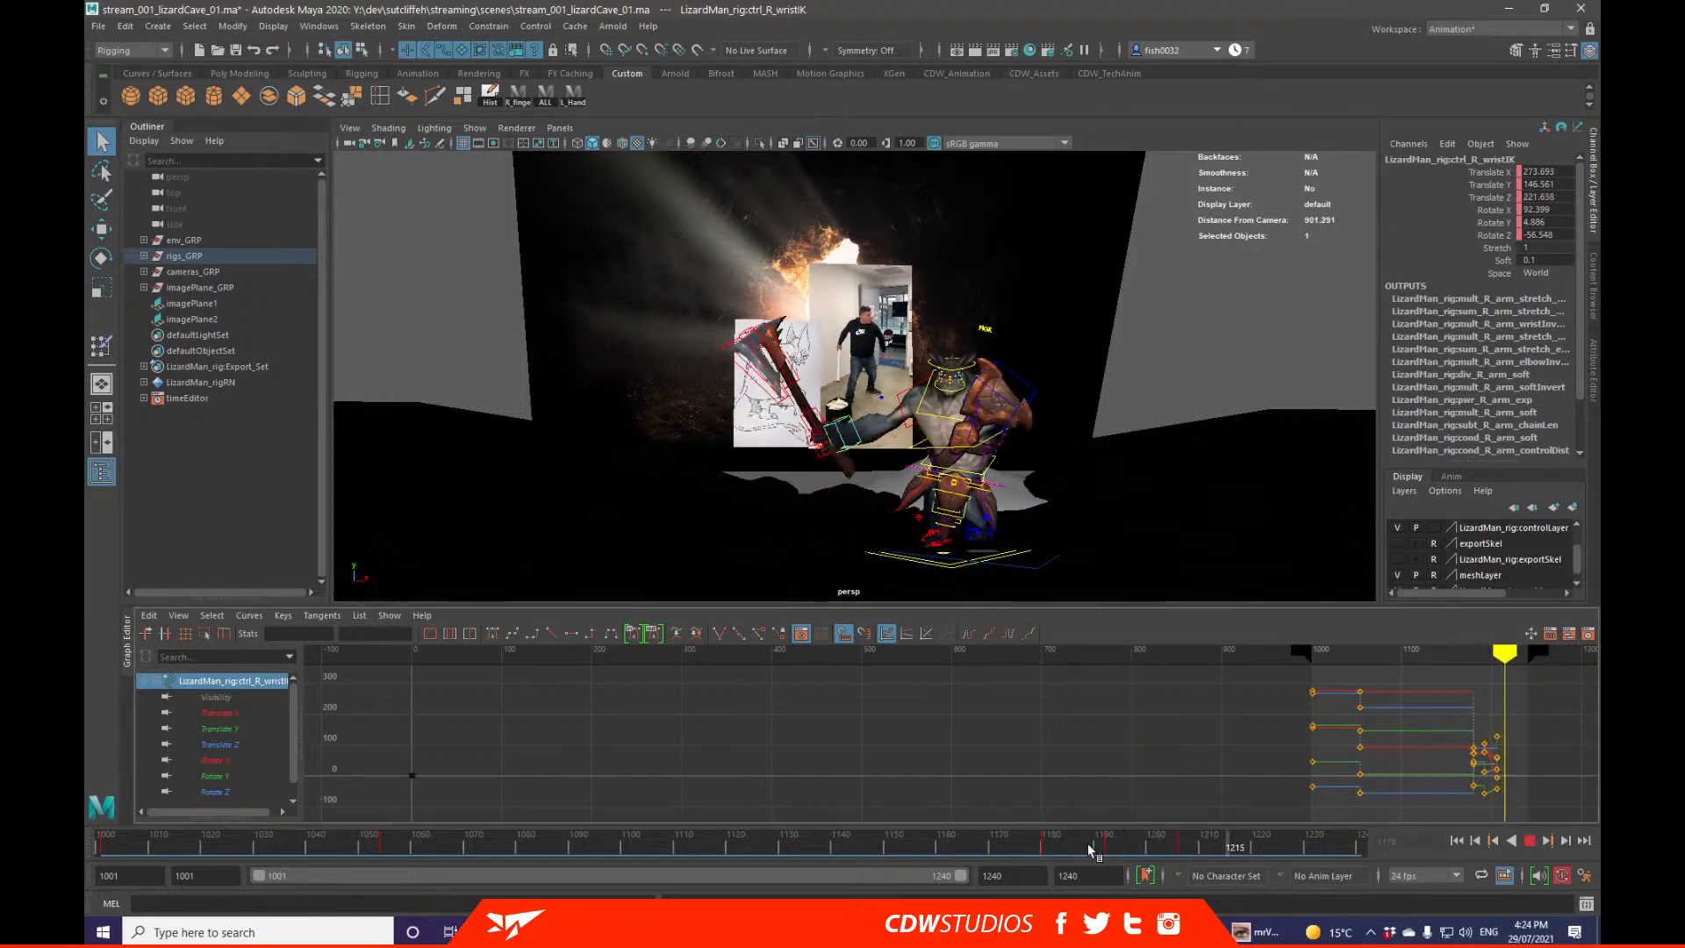
key("alt+v")
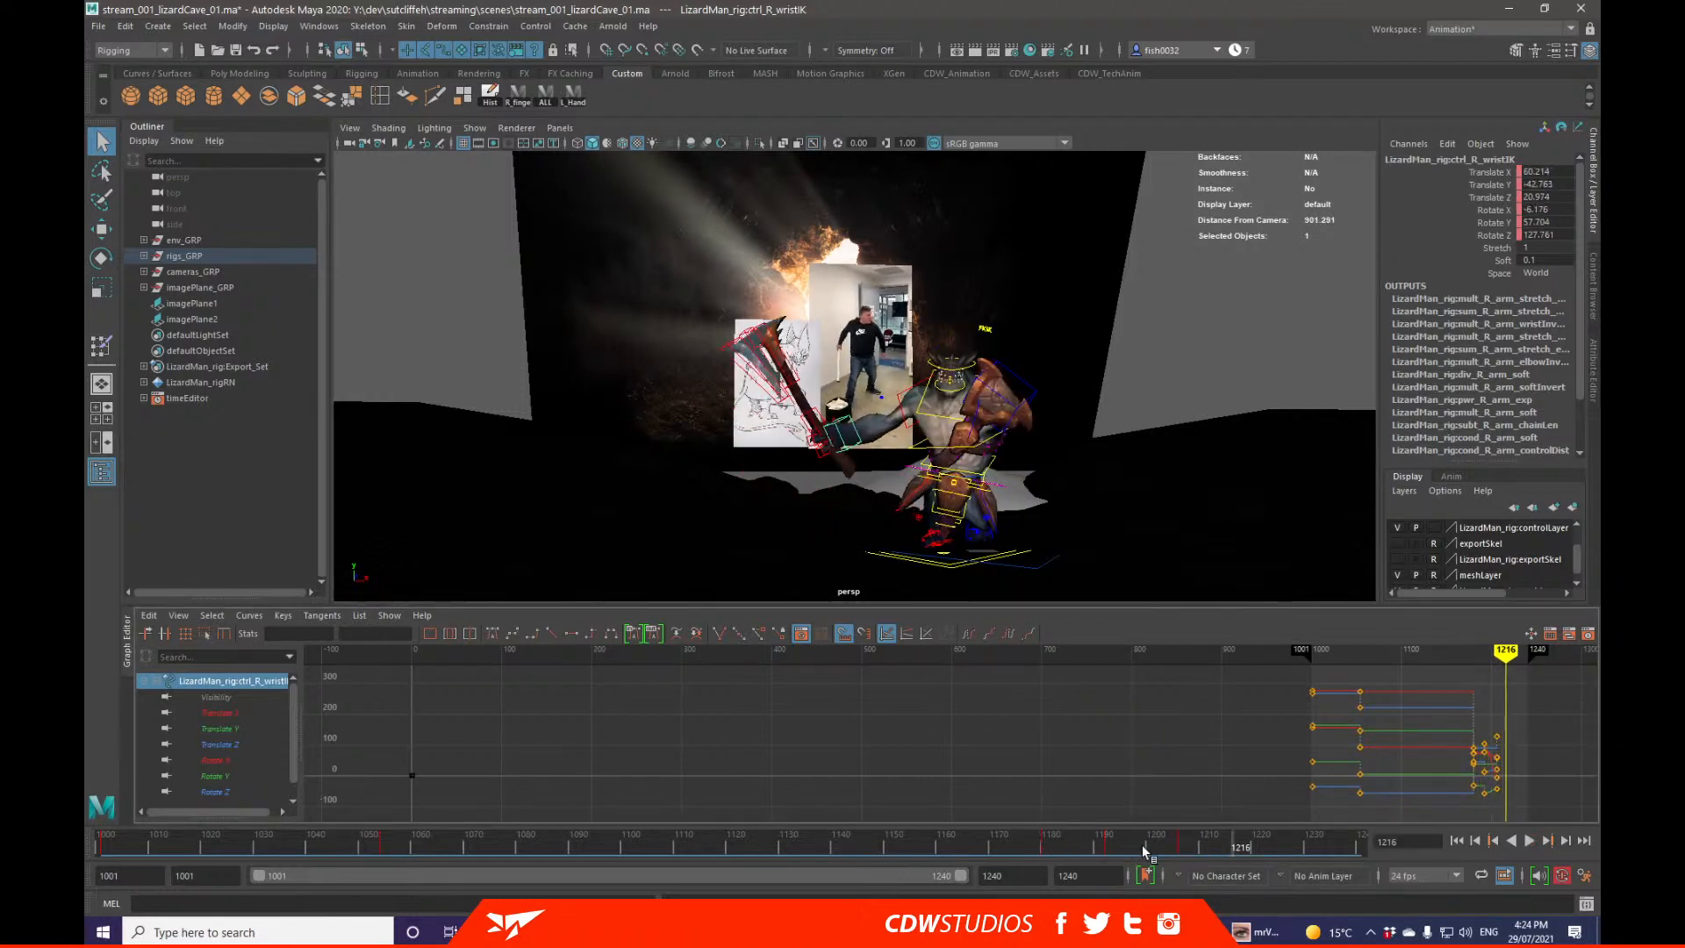
Step: Go to frame 1206 and select and frame the lizard's right wrist IK control
left_click(1183, 846)
left_click_drag(889, 436, 900, 308, "alt")
left_click(881, 285)
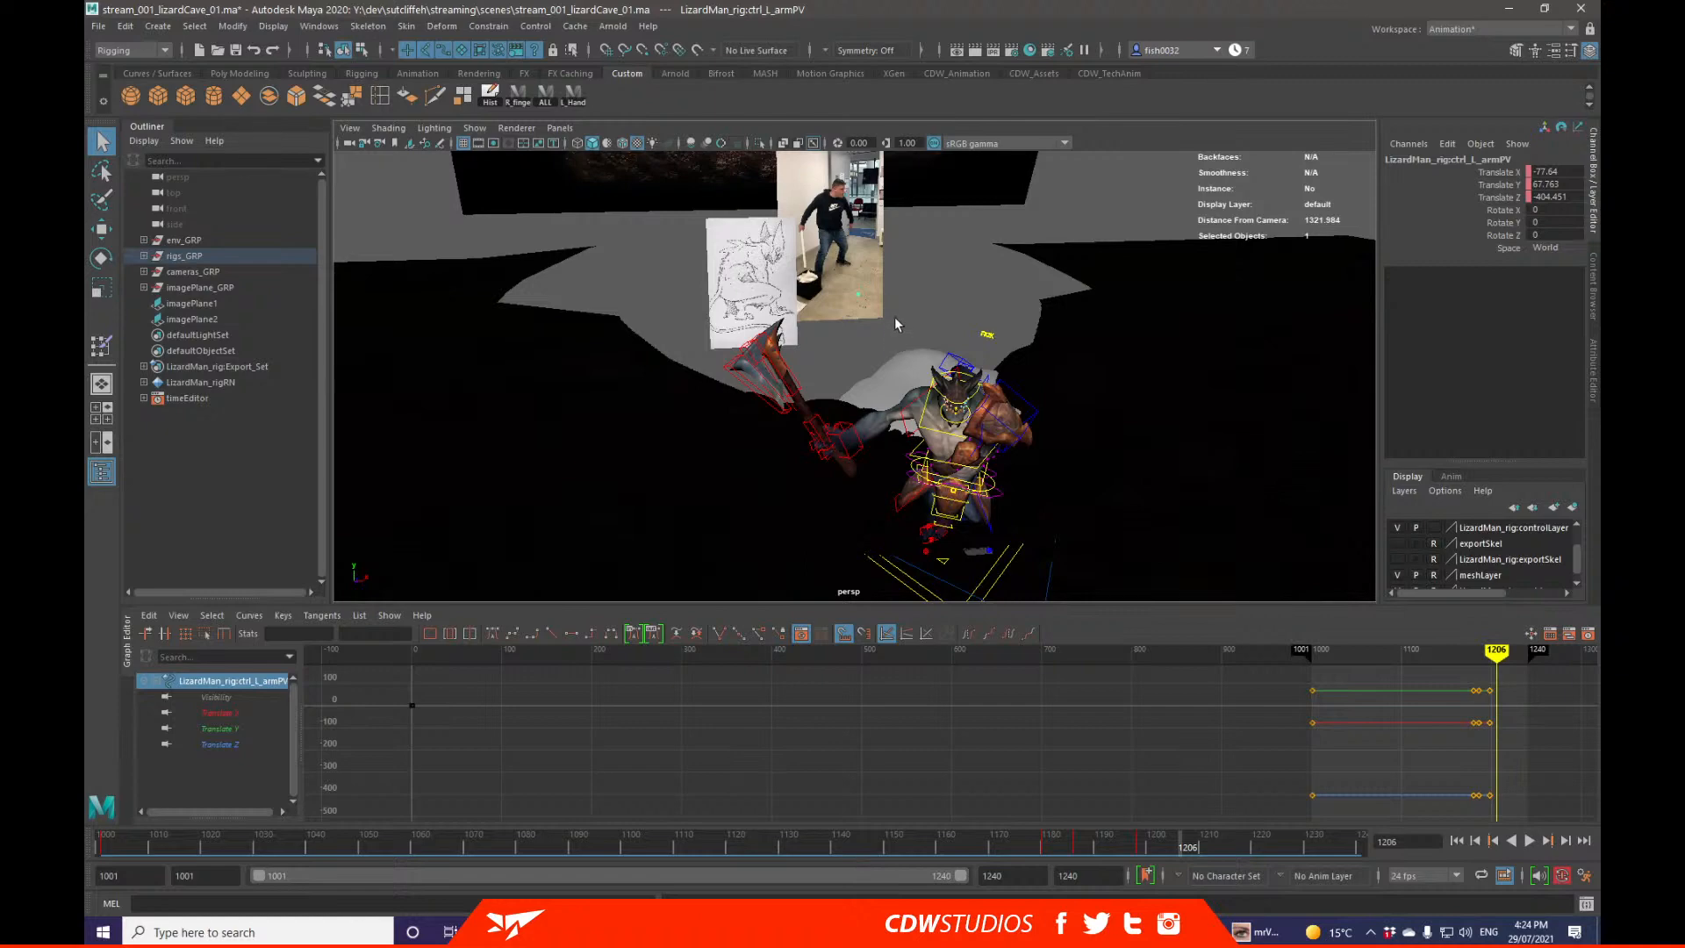
left_click_drag(874, 372, 849, 297, "alt")
key("ctrl+z")
key("ctrl+z")
left_click(862, 301)
key("f")
right_click_drag(862, 316, 745, 436, "alt")
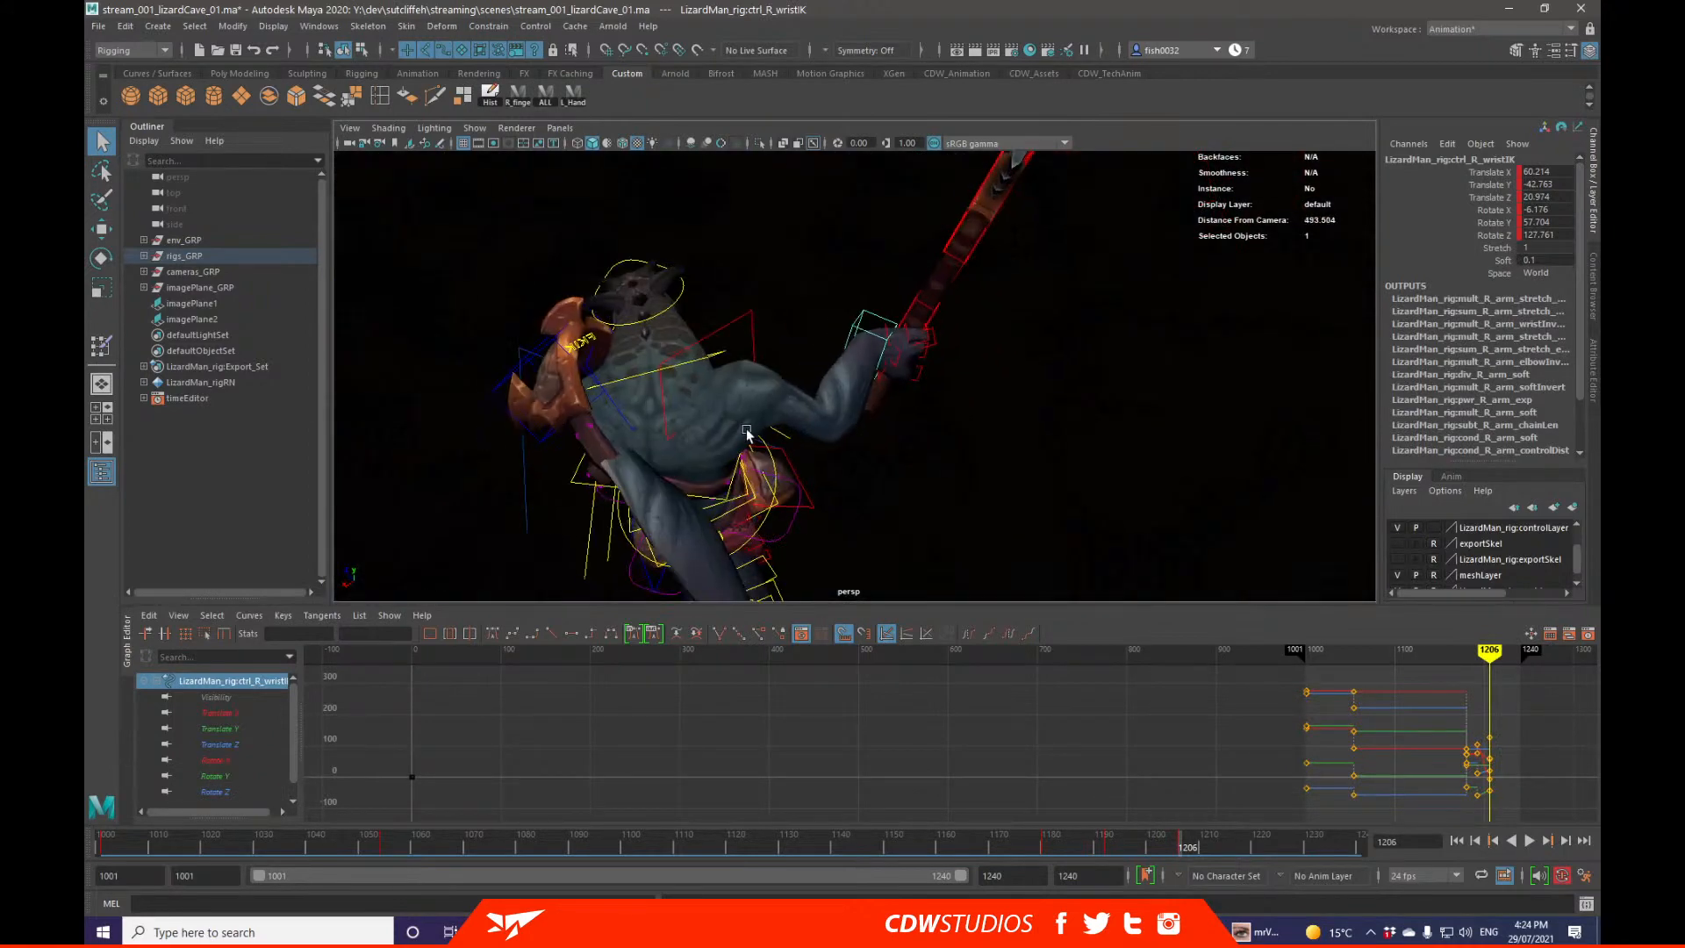
Step: Rotate the right wrist IK control at frame 1206 to about -4.487, 42.721, 129.939 and shift its position slightly
key("e")
left_click_drag(933, 436, 1000, 335)
key("ctrl+z")
key("ctrl+z")
key("ctrl+z")
key("w")
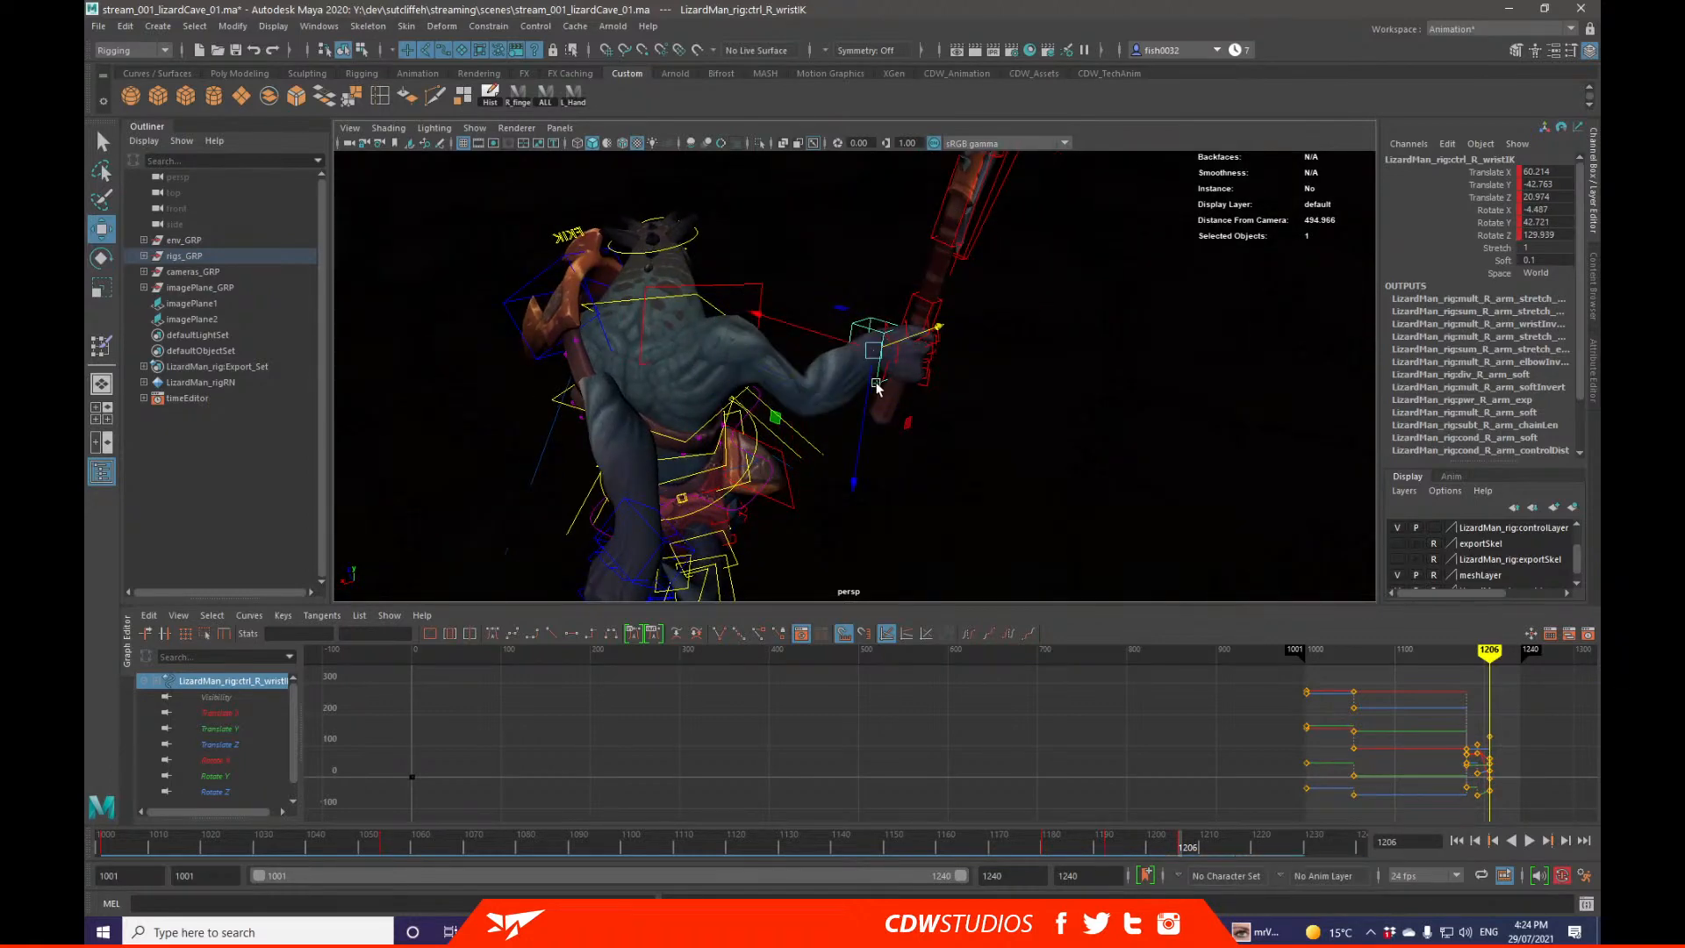
left_click_drag(878, 387, 849, 481)
key("q")
scroll(882, 435, "down", 4)
Step: Select the right arm pole vector control and play back the weapon lift to check the arm's motion
left_click(632, 447)
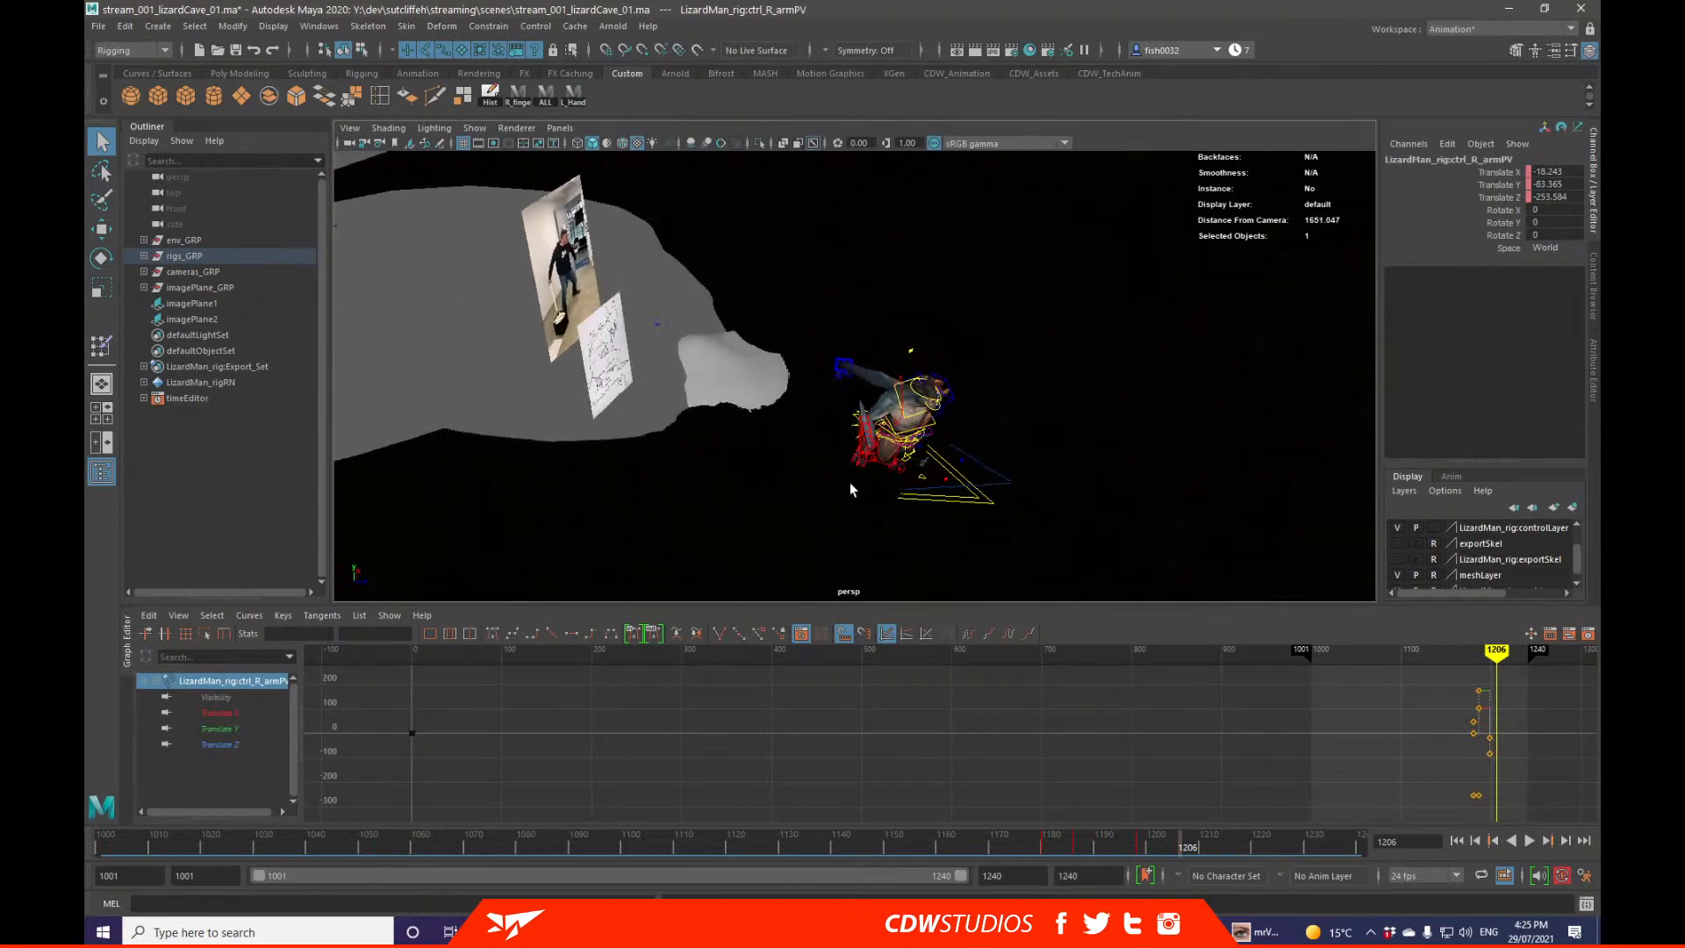
left_click_drag(1136, 840, 987, 802)
key("alt+v")
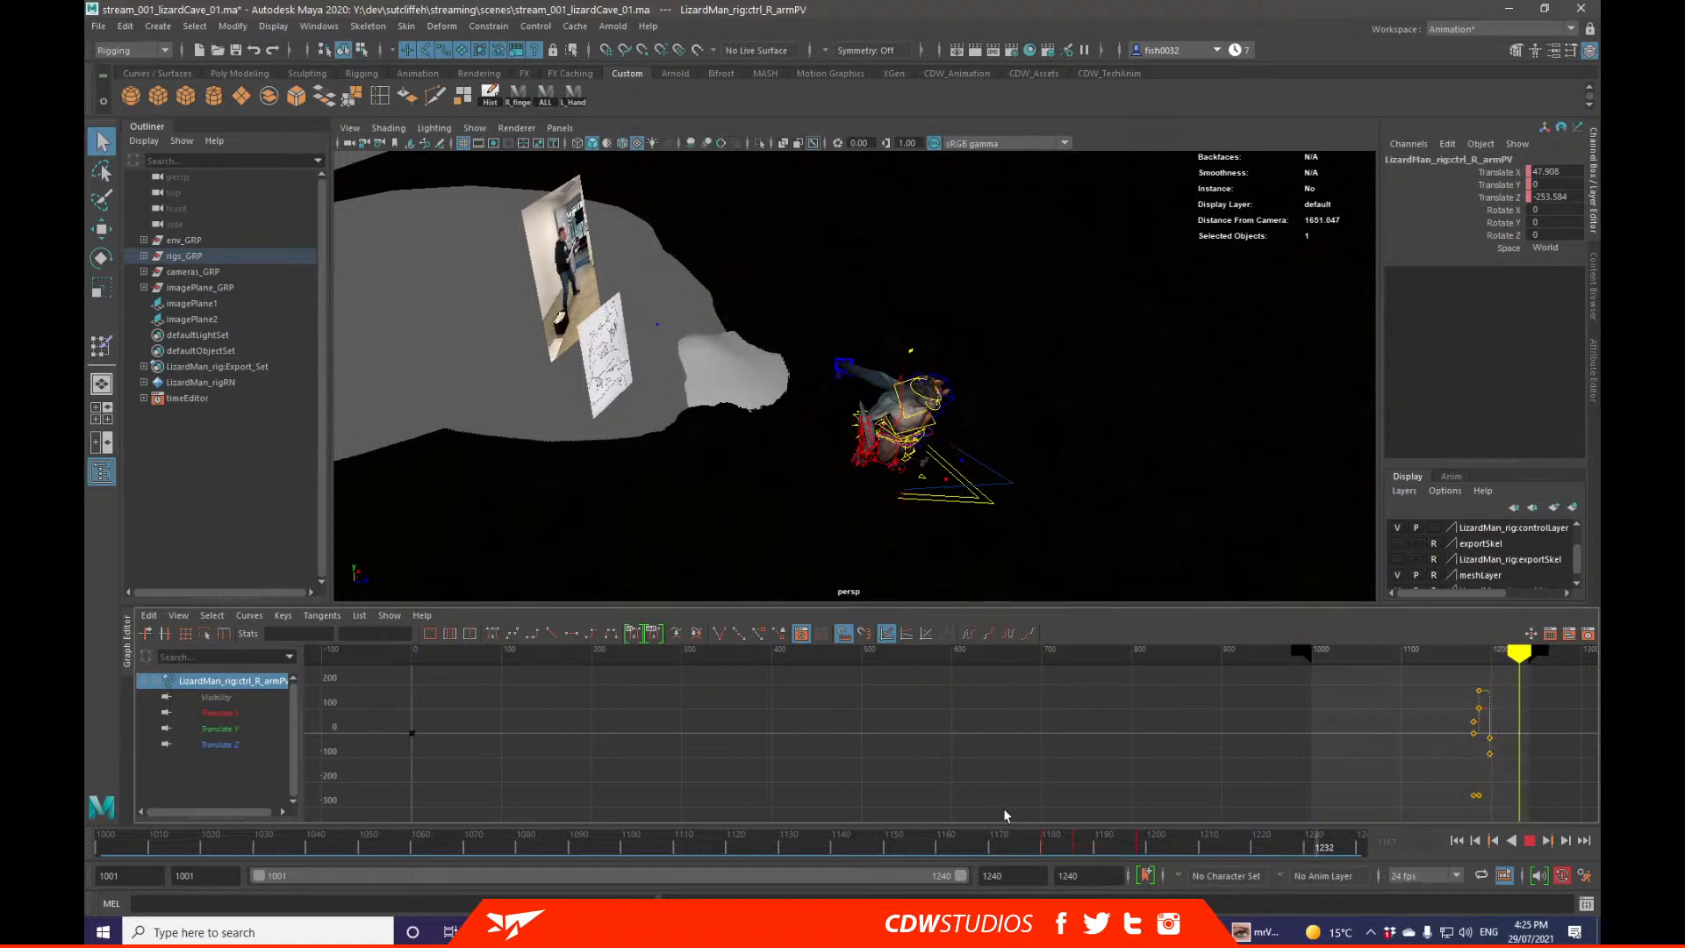
Step: Pose the left wrist IK control at frame 1180 at about Translate -72.473, -0.443, 37.719 and Rotate 42.287, 21.349, 52.088
mouse_move(1034, 844)
left_mouse_down()
mouse_move(1195, 825)
mouse_move(1031, 823)
mouse_move(1045, 818)
left_mouse_up()
left_click_drag(1058, 393, 1039, 409, "alt")
left_click(864, 357)
key("f")
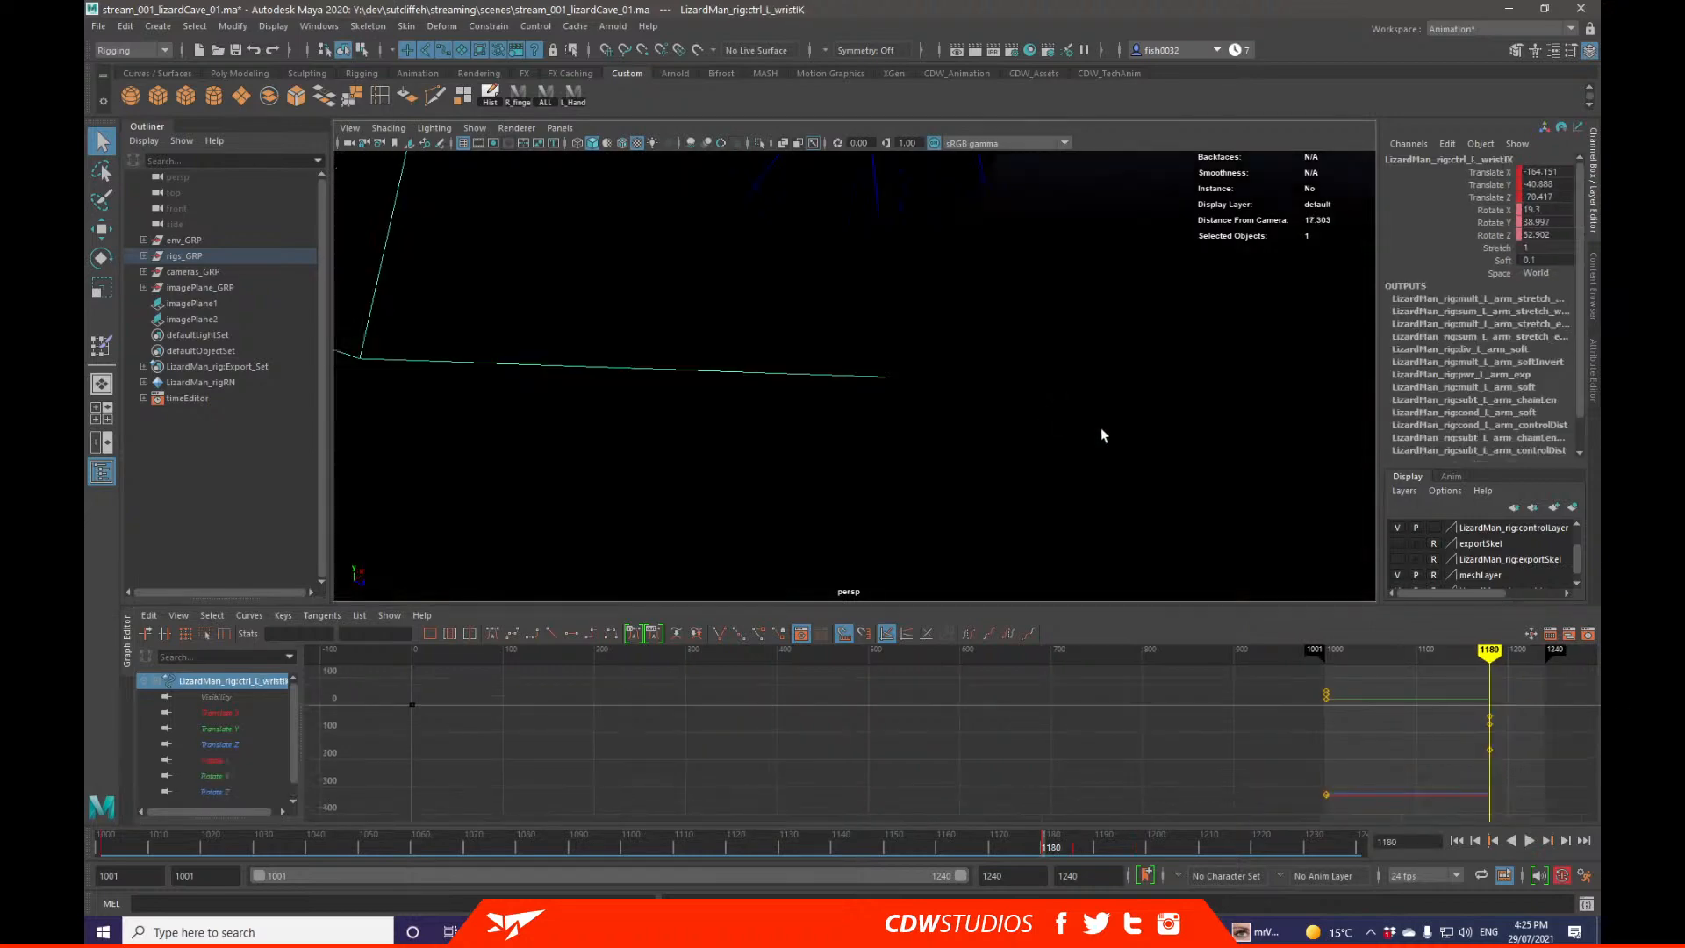
mouse_move(1102, 432)
right_mouse_down("alt")
mouse_move(853, 451)
mouse_move(966, 427)
mouse_move(880, 392)
right_mouse_up("alt")
key("w")
left_click_drag(878, 390, 781, 395, "alt")
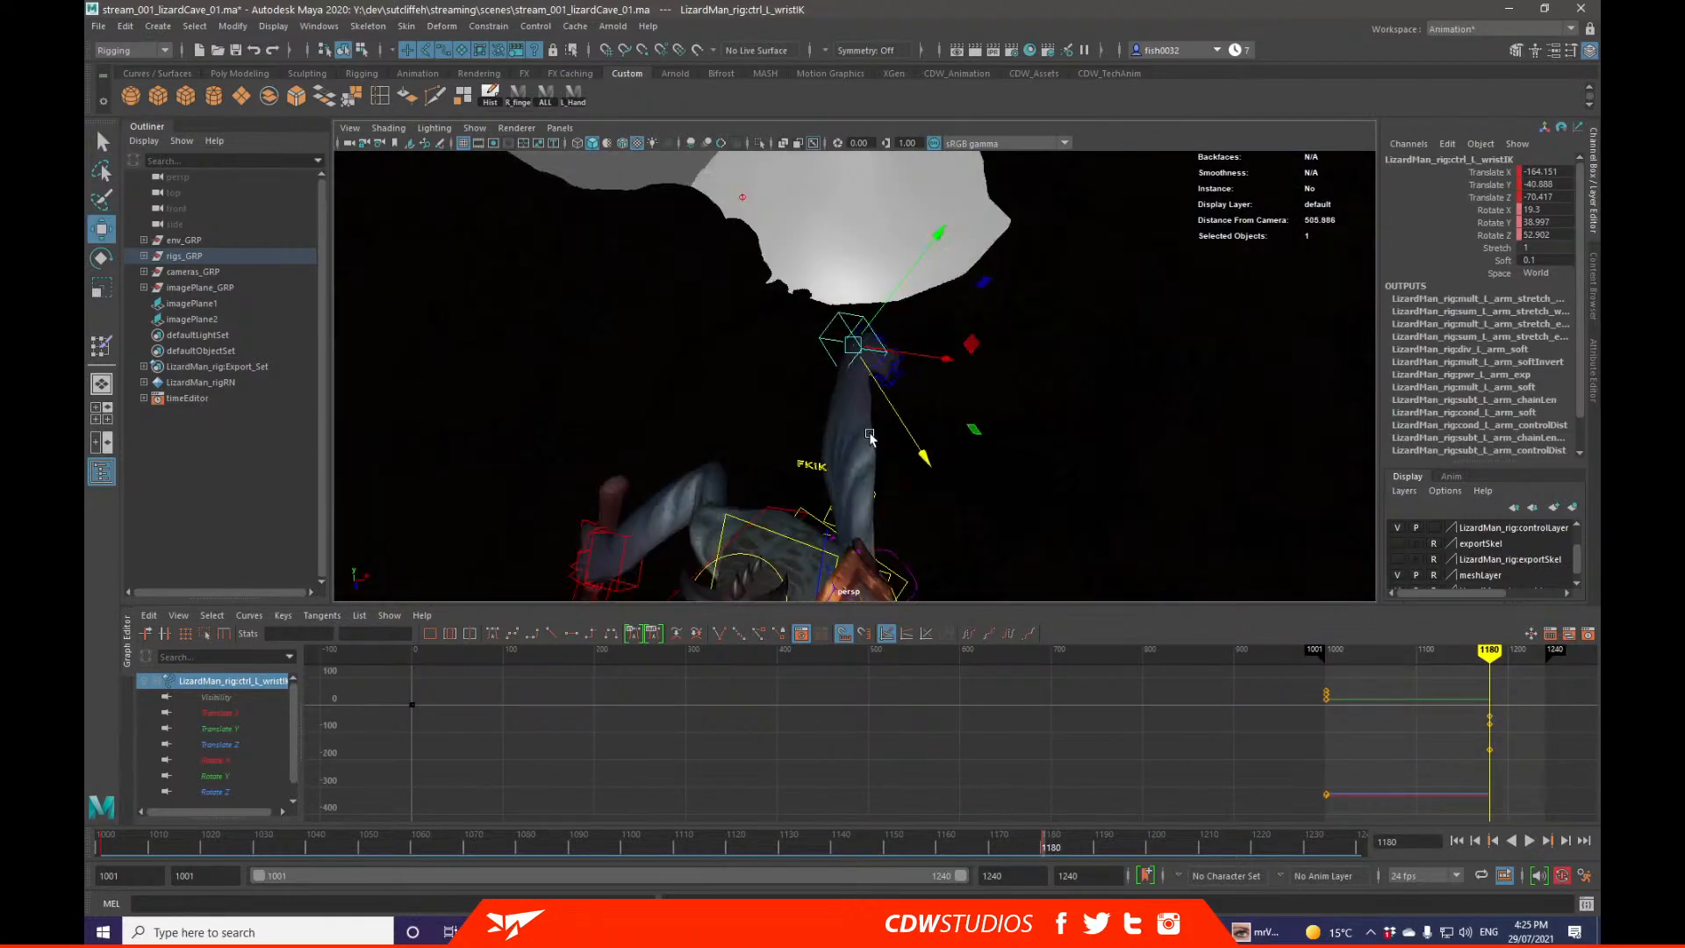
right_click_drag(790, 397, 729, 417, "alt")
left_click_drag(907, 445, 944, 572)
middle_click_drag(929, 552, 932, 437, "alt")
key("e")
mouse_move(933, 437)
left_mouse_down("alt")
mouse_move(984, 416)
mouse_move(992, 445)
mouse_move(939, 450)
left_mouse_up("alt")
key("w")
middle_click_drag(909, 444, 948, 368, "alt")
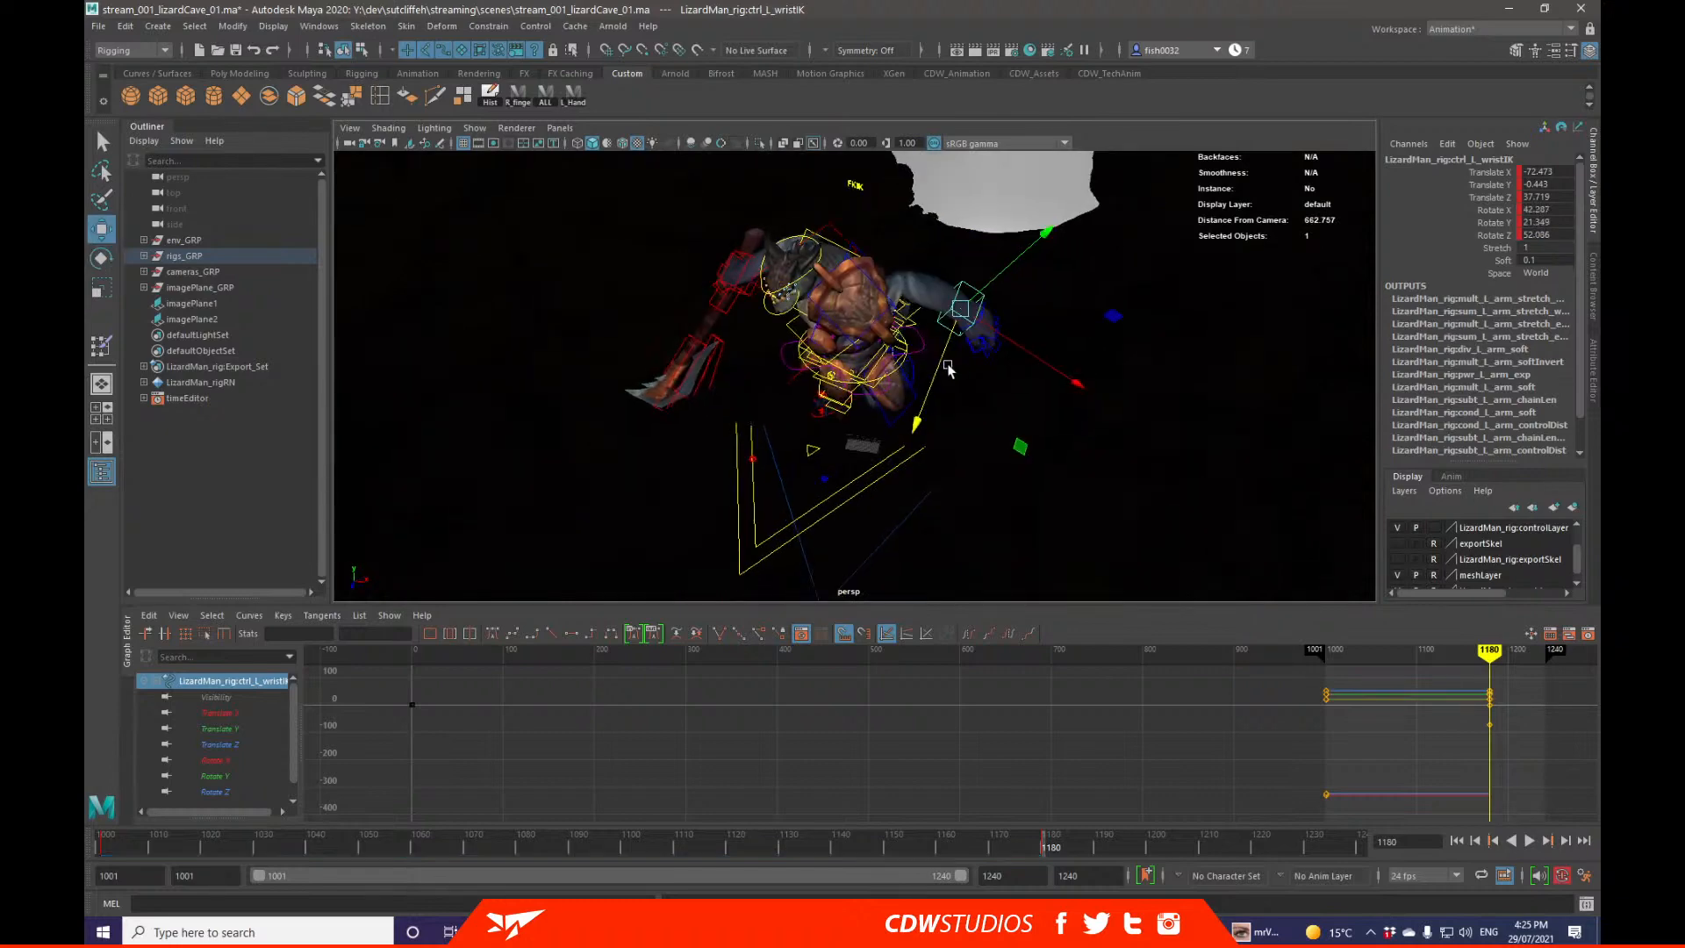
Step: Lower the left wrist IK control to about Translate -6.118, -58.006, 43.711 and rotate it to about 50.192, -0.945, 36.33
mouse_move(957, 312)
left_mouse_down()
mouse_move(969, 368)
mouse_move(907, 416)
mouse_move(948, 412)
mouse_move(921, 451)
mouse_move(913, 439)
mouse_move(971, 444)
mouse_move(952, 371)
mouse_move(1038, 365)
mouse_move(969, 333)
mouse_move(971, 312)
left_mouse_up()
key("e")
key("w")
key("e")
key("w")
key("q")
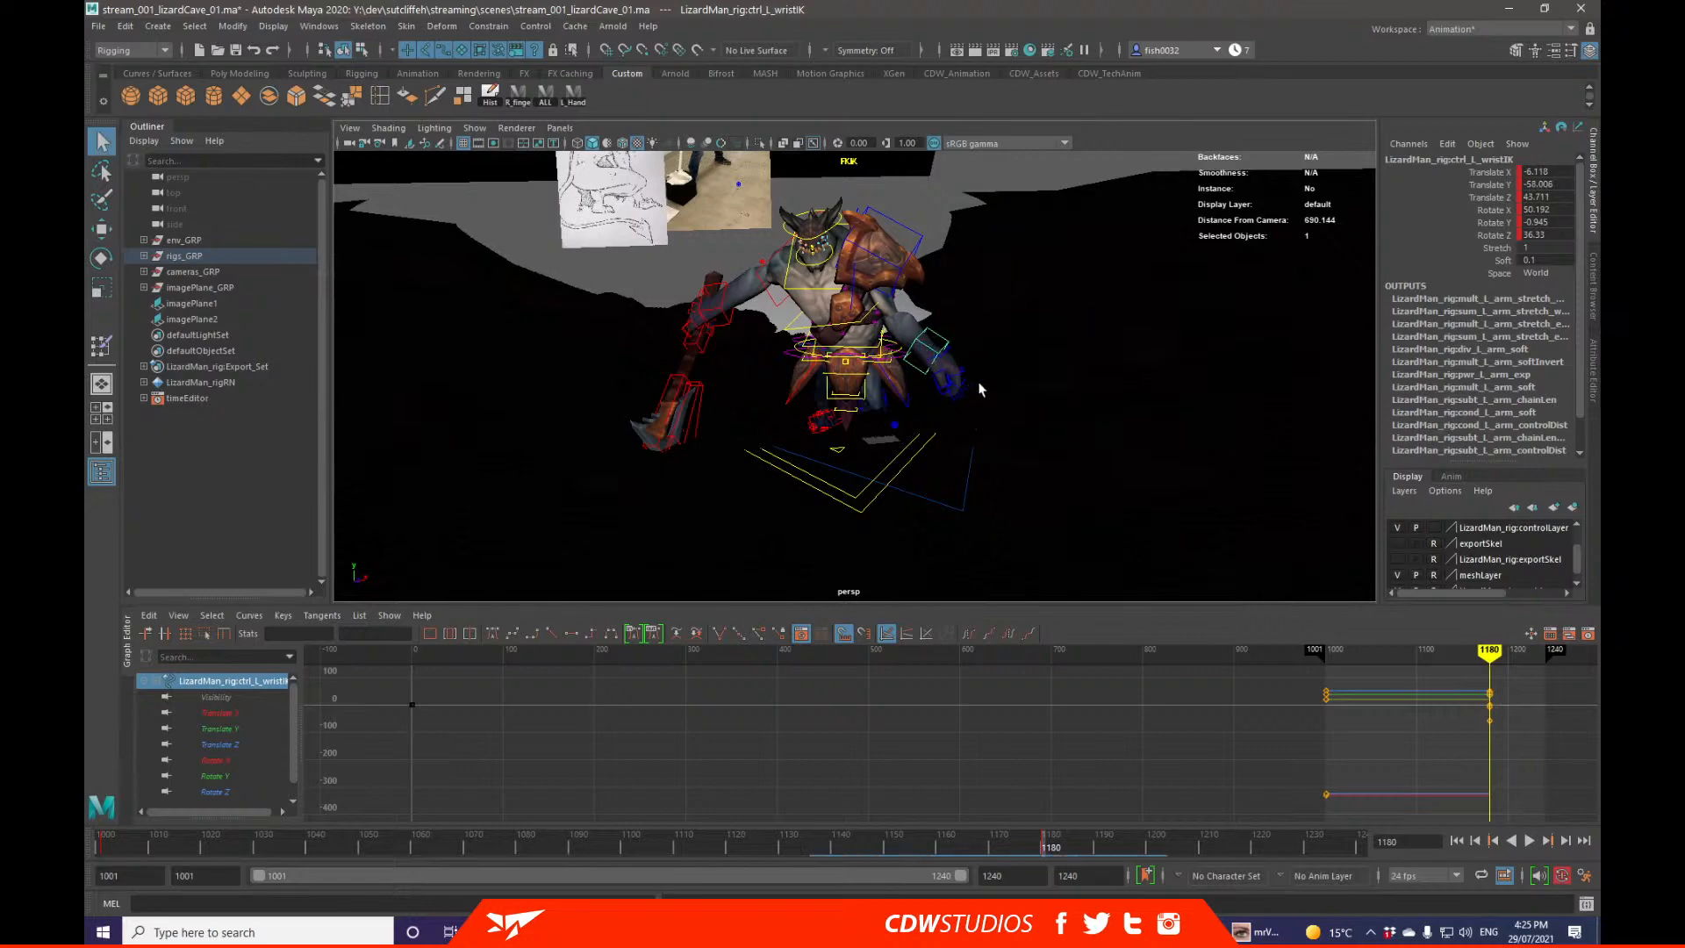
Step: Rotate the left wrist IK control at frame 1180 to about 84.164, -18.88, -22.464
key("e")
left_click_drag(980, 389, 802, 511, "alt")
key("q")
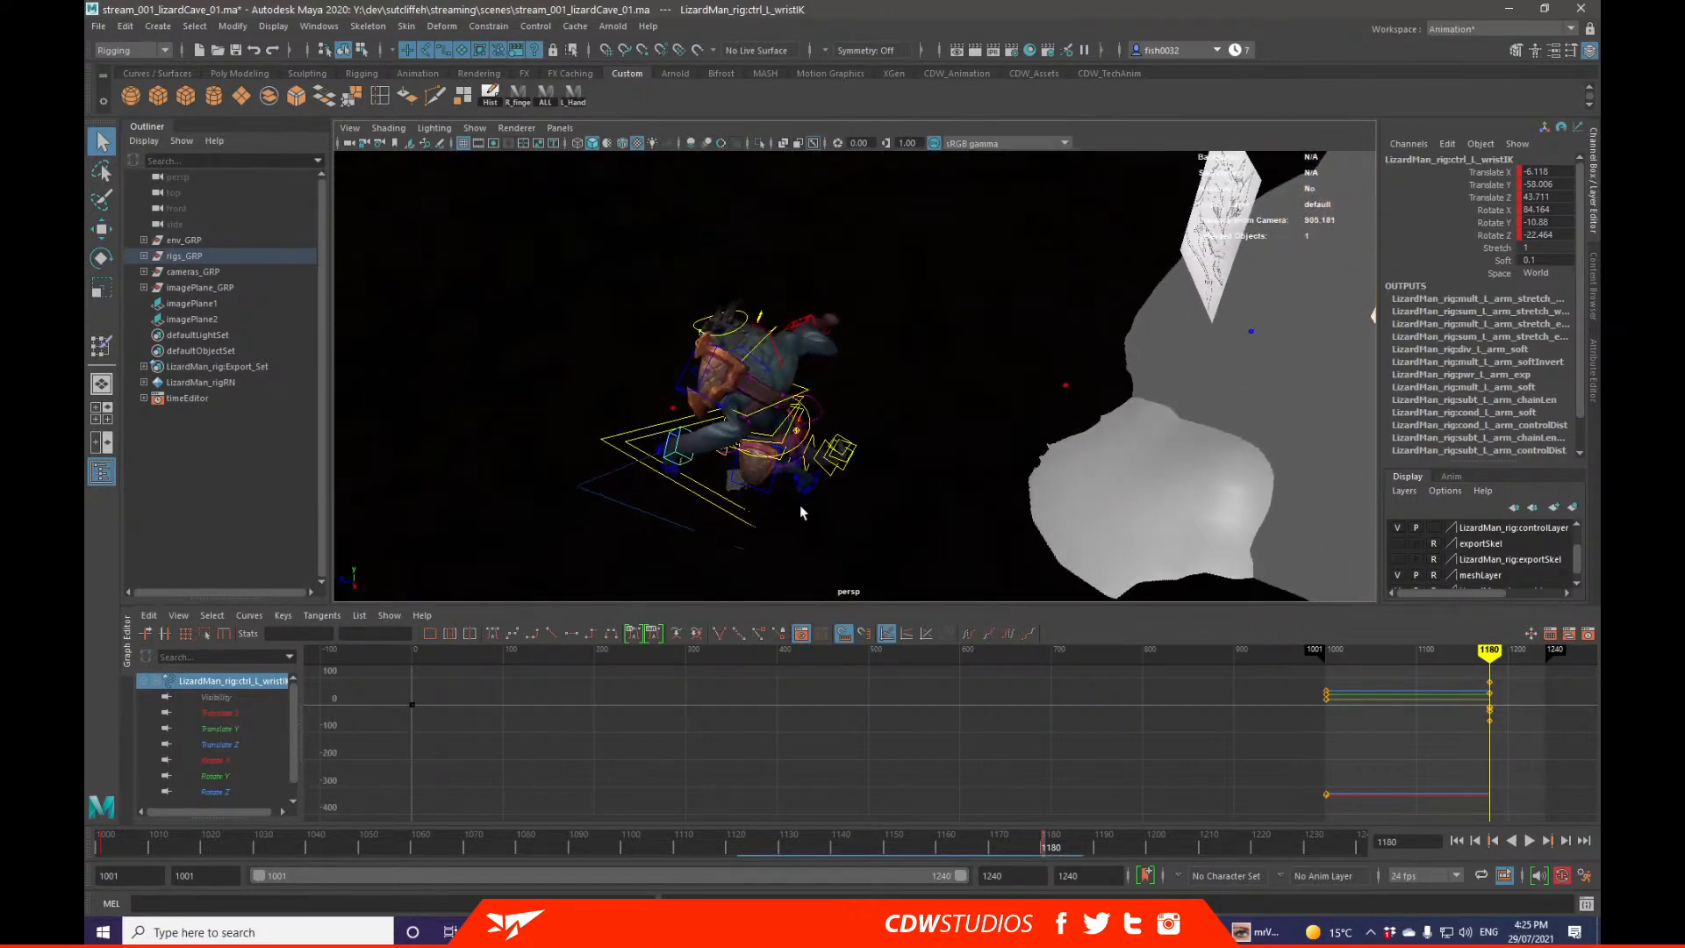
Step: Move the left arm pole vector control at frame 1180 to about Translate 121.486, 67.763, -59.555
left_click(1250, 333)
key("w")
left_click_drag(1250, 332, 929, 472, "alt")
key("q")
Step: Refine the left wrist IK control to about Translate -1.583, -51.077, 44.384 and Rotate 94.672, -6.396, -33.728
left_click(920, 470)
key("e")
key("w")
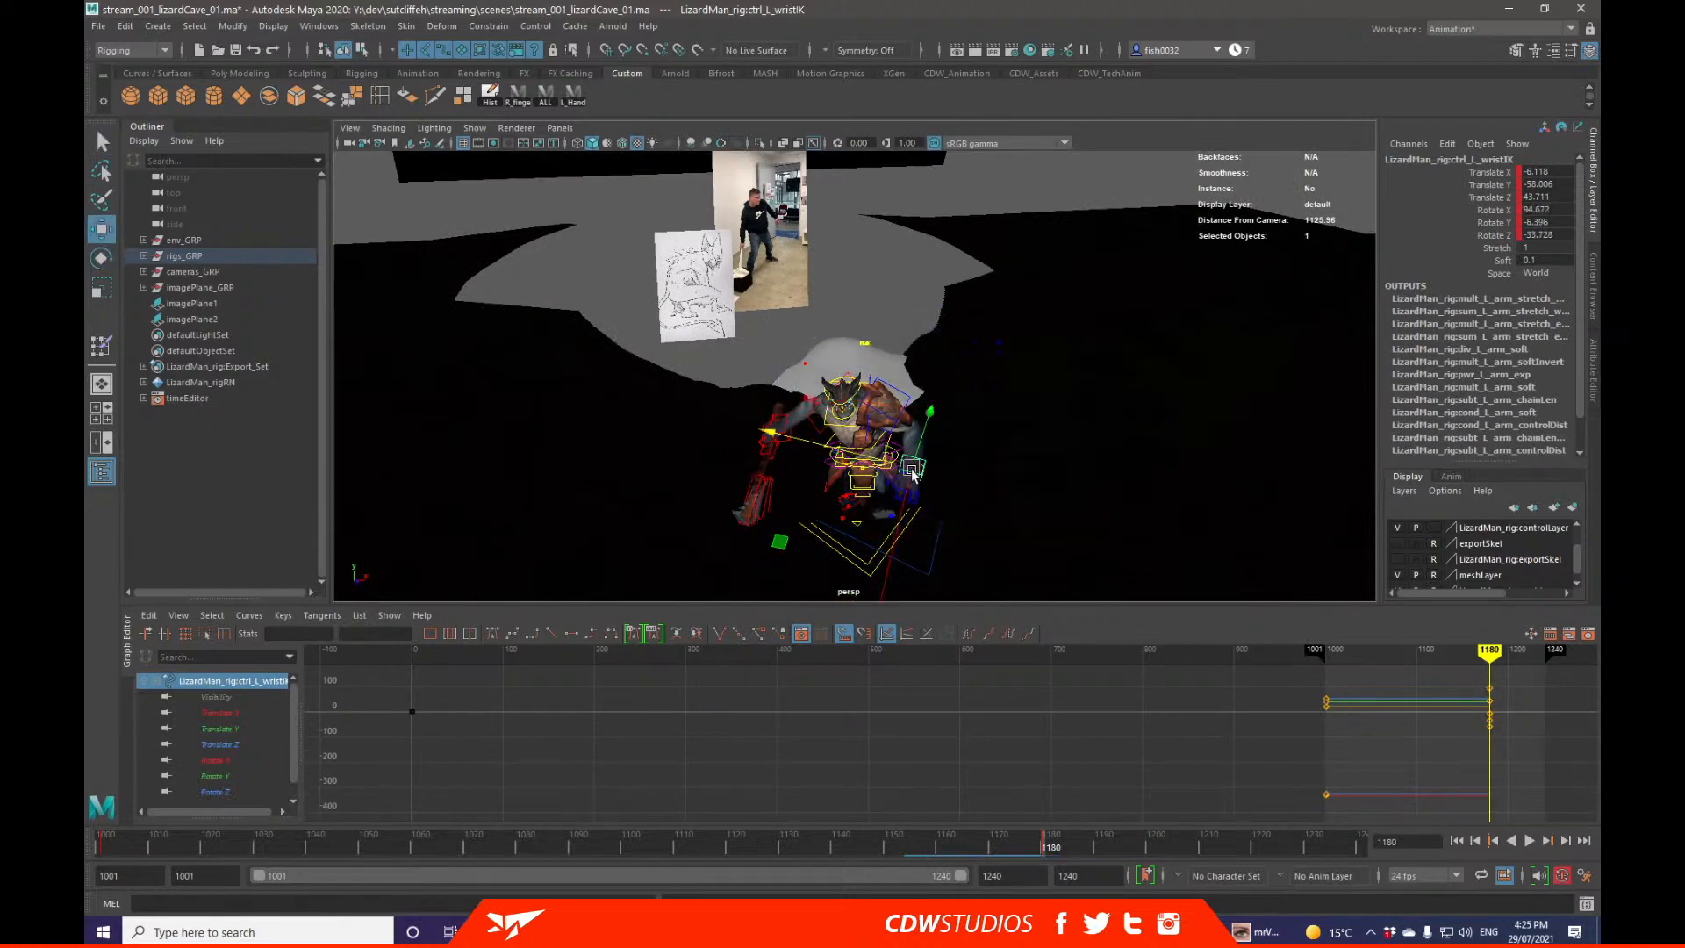
left_click_drag(900, 458, 900, 459)
key("q")
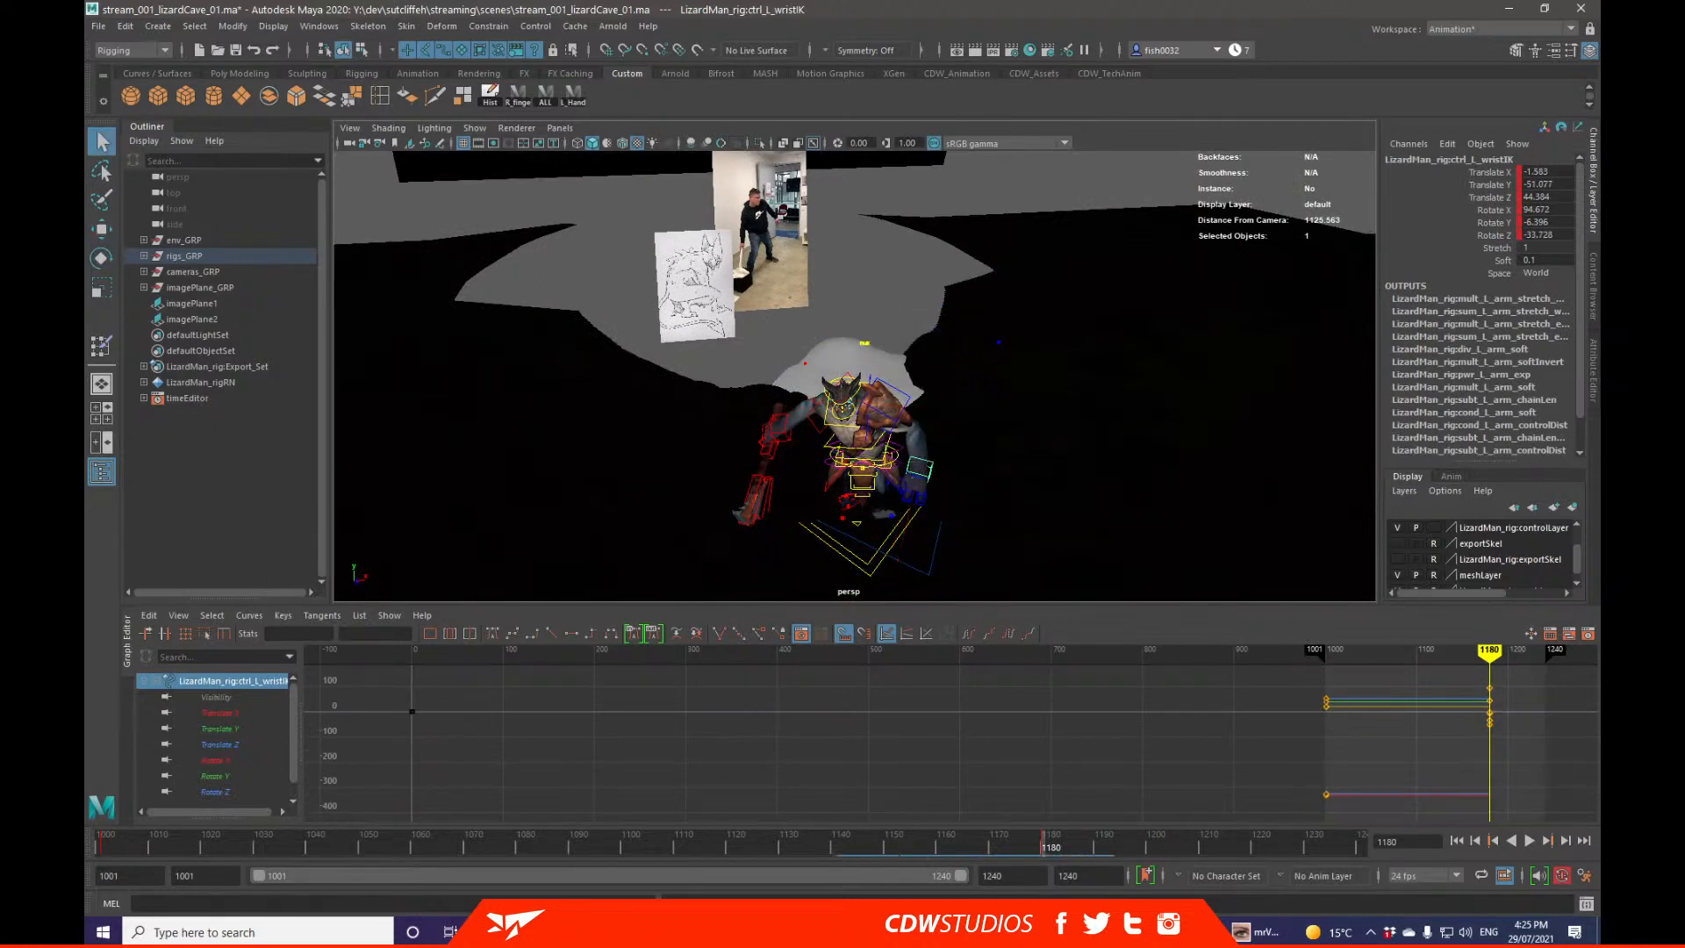
Step: Bring up the render camera view and step back and forth through the recent left arm edits to compare the poses
left_click_drag(1600, 146, 909, 127)
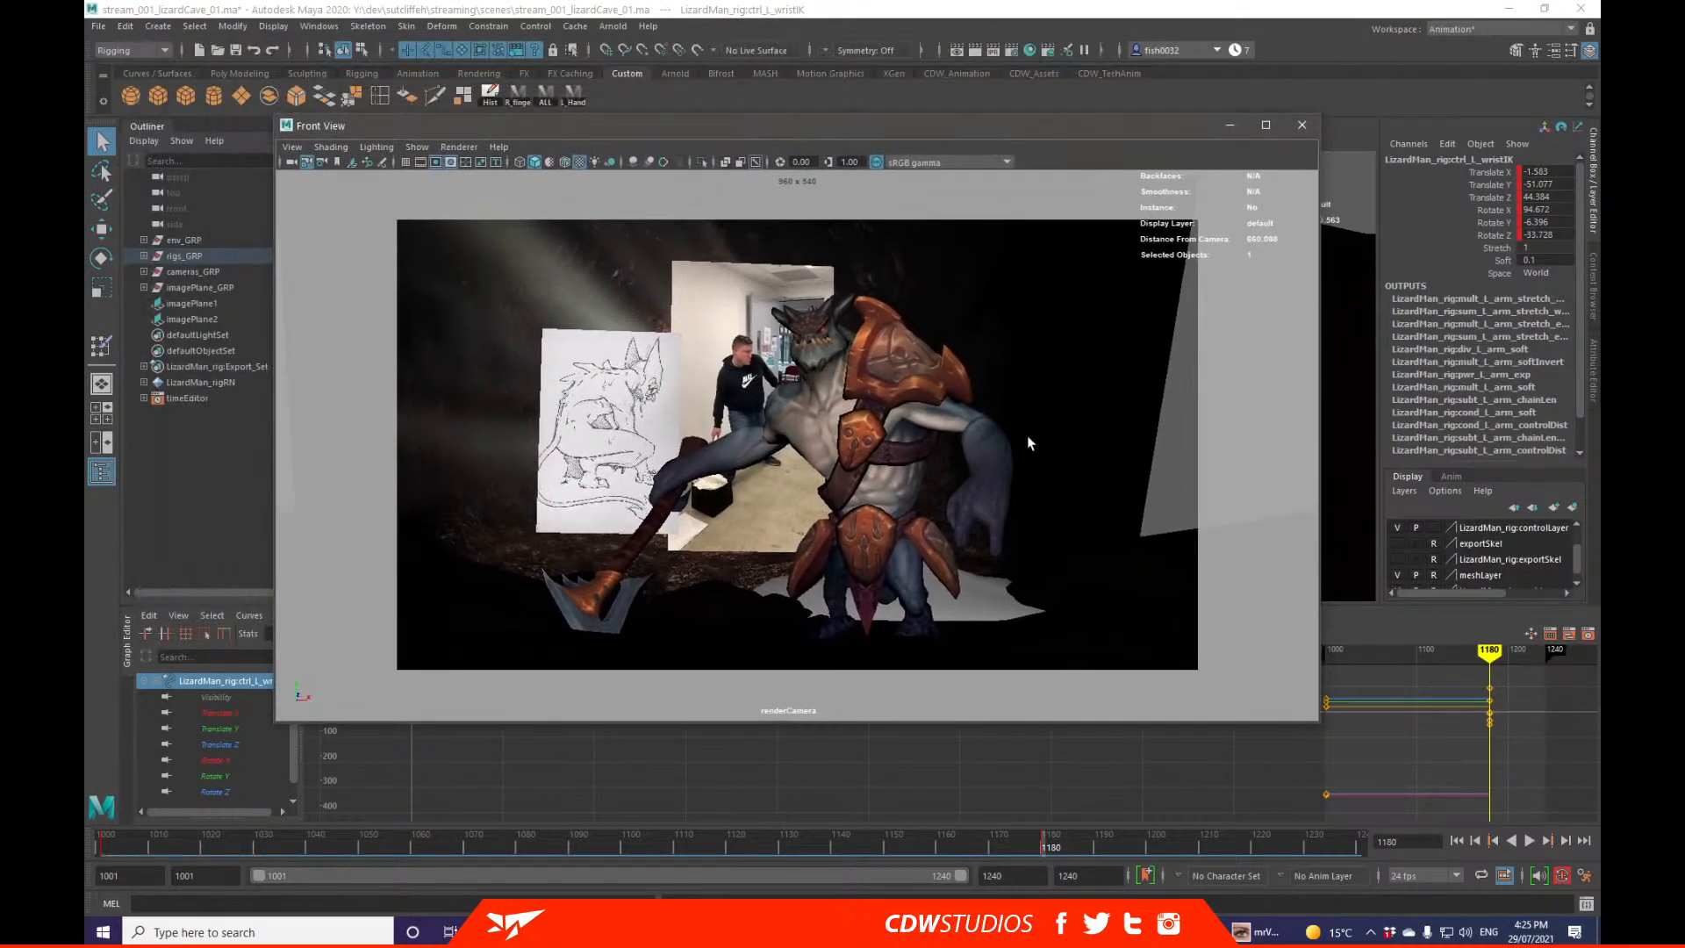
left_click_drag(972, 479, 983, 503)
key("ctrl+z")
key("ctrl+z")
key("ctrl+z")
key("ctrl+z")
key("ctrl+z")
key("ctrl+z")
key("ctrl+z")
key("ctrl+z")
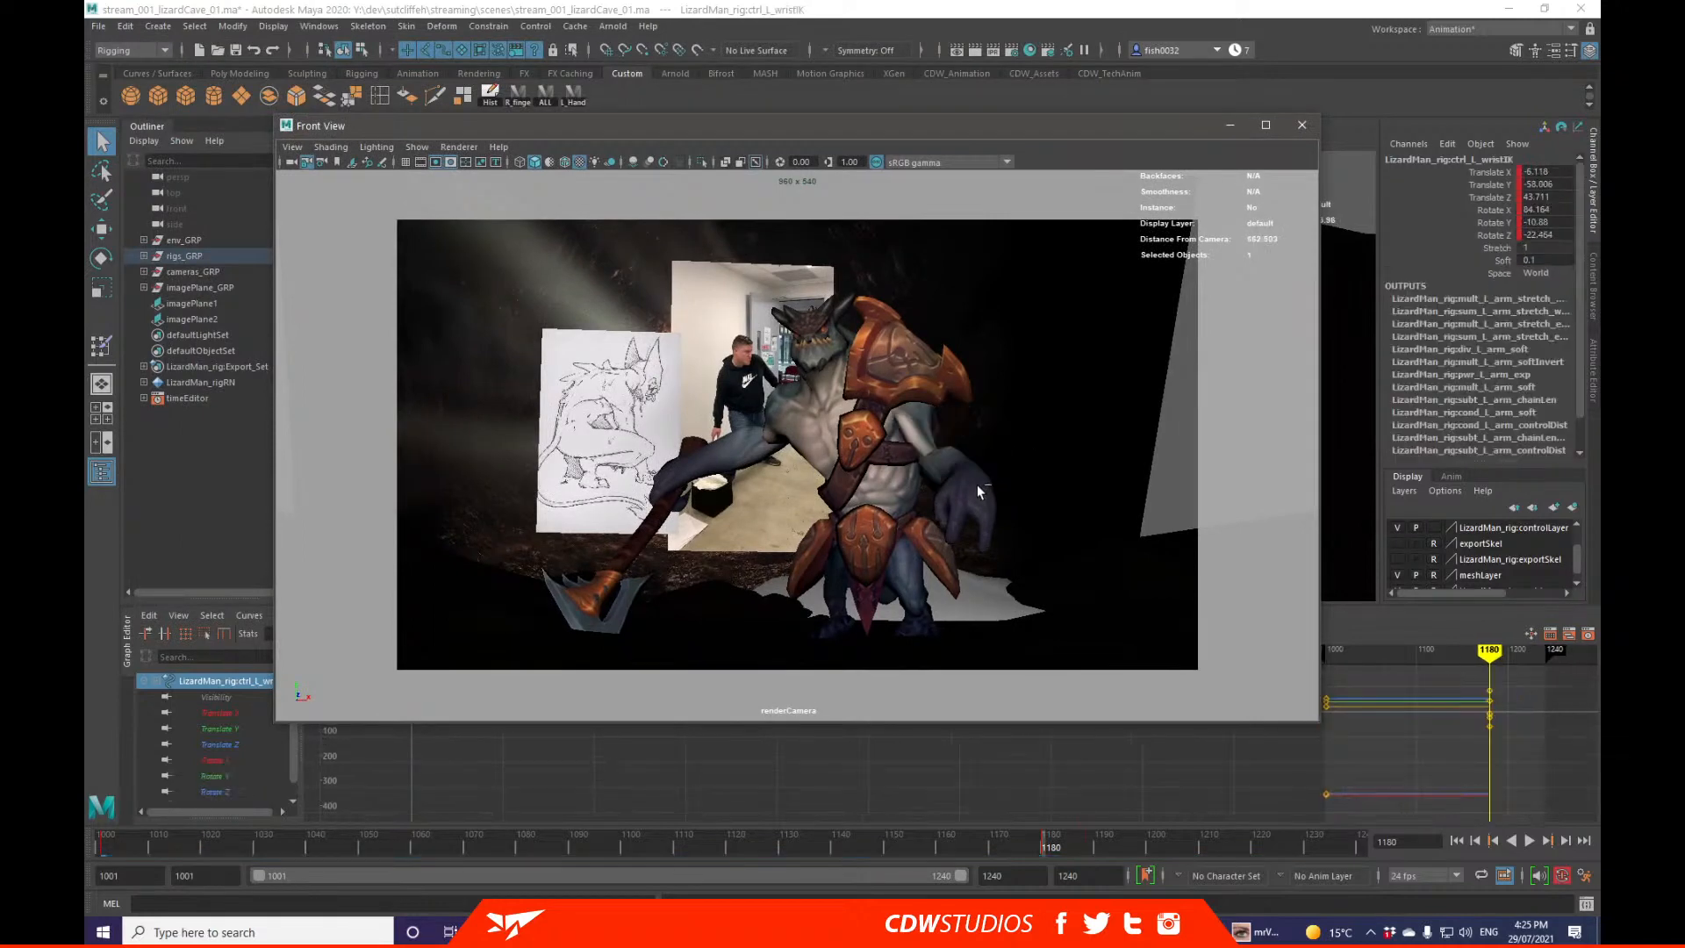
left_click(1124, 461)
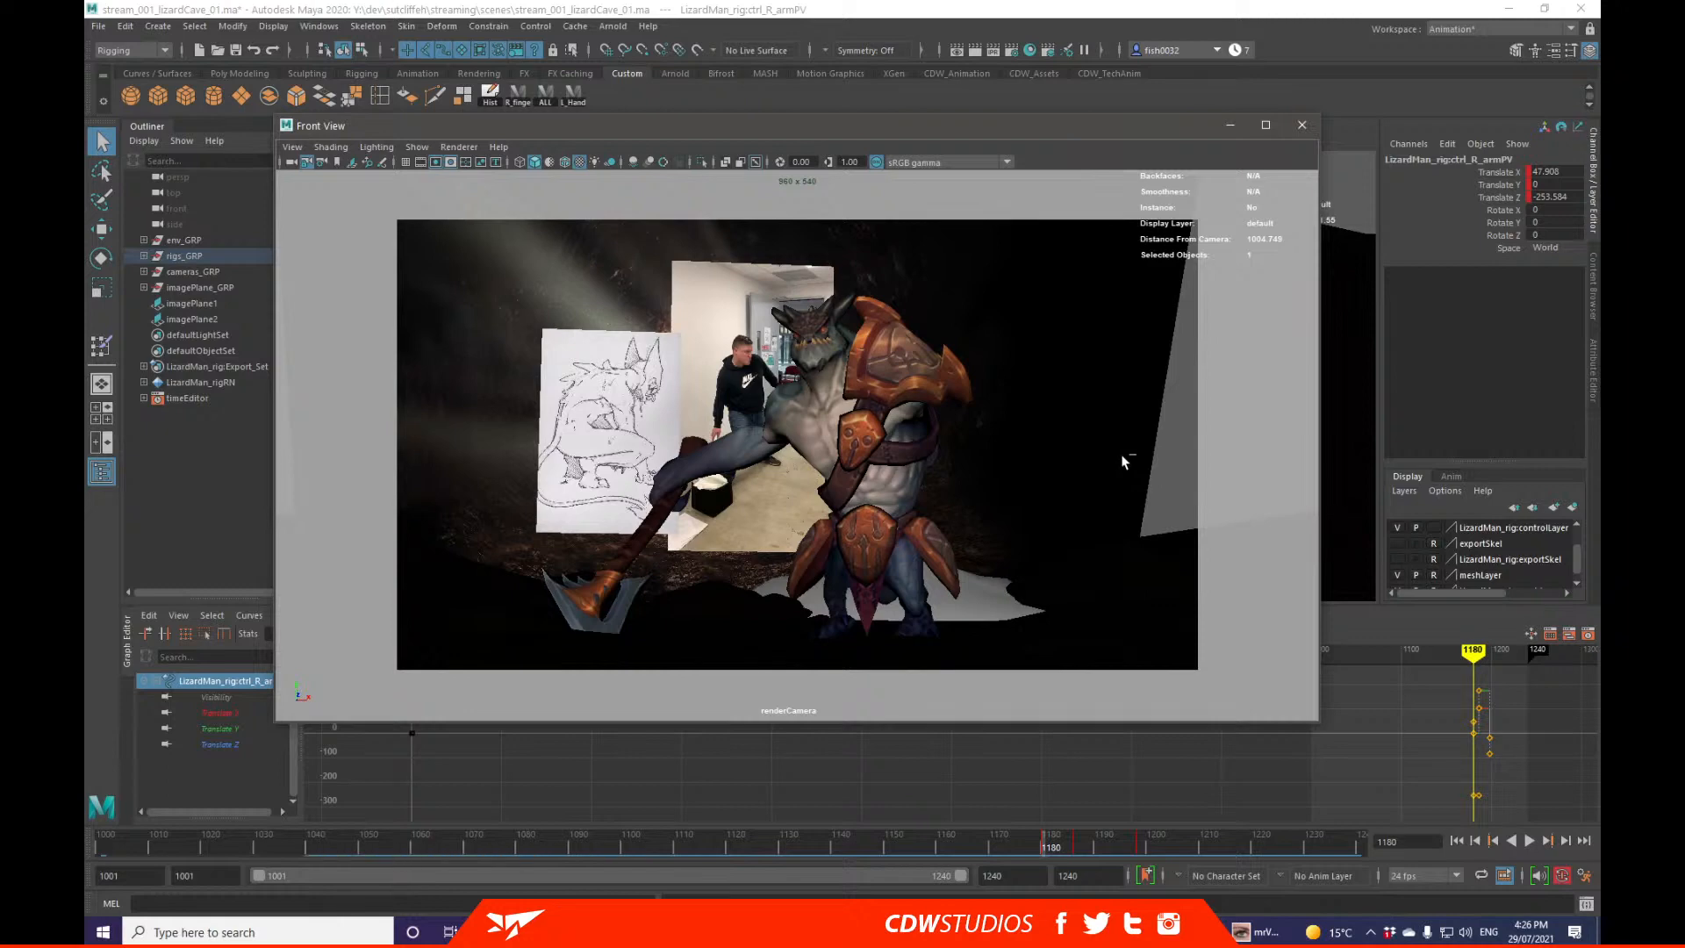
key("ctrl+z")
key("ctrl+z")
key("ctrl+z")
key("ctrl+z")
key("ctrl+z")
key("ctrl+z")
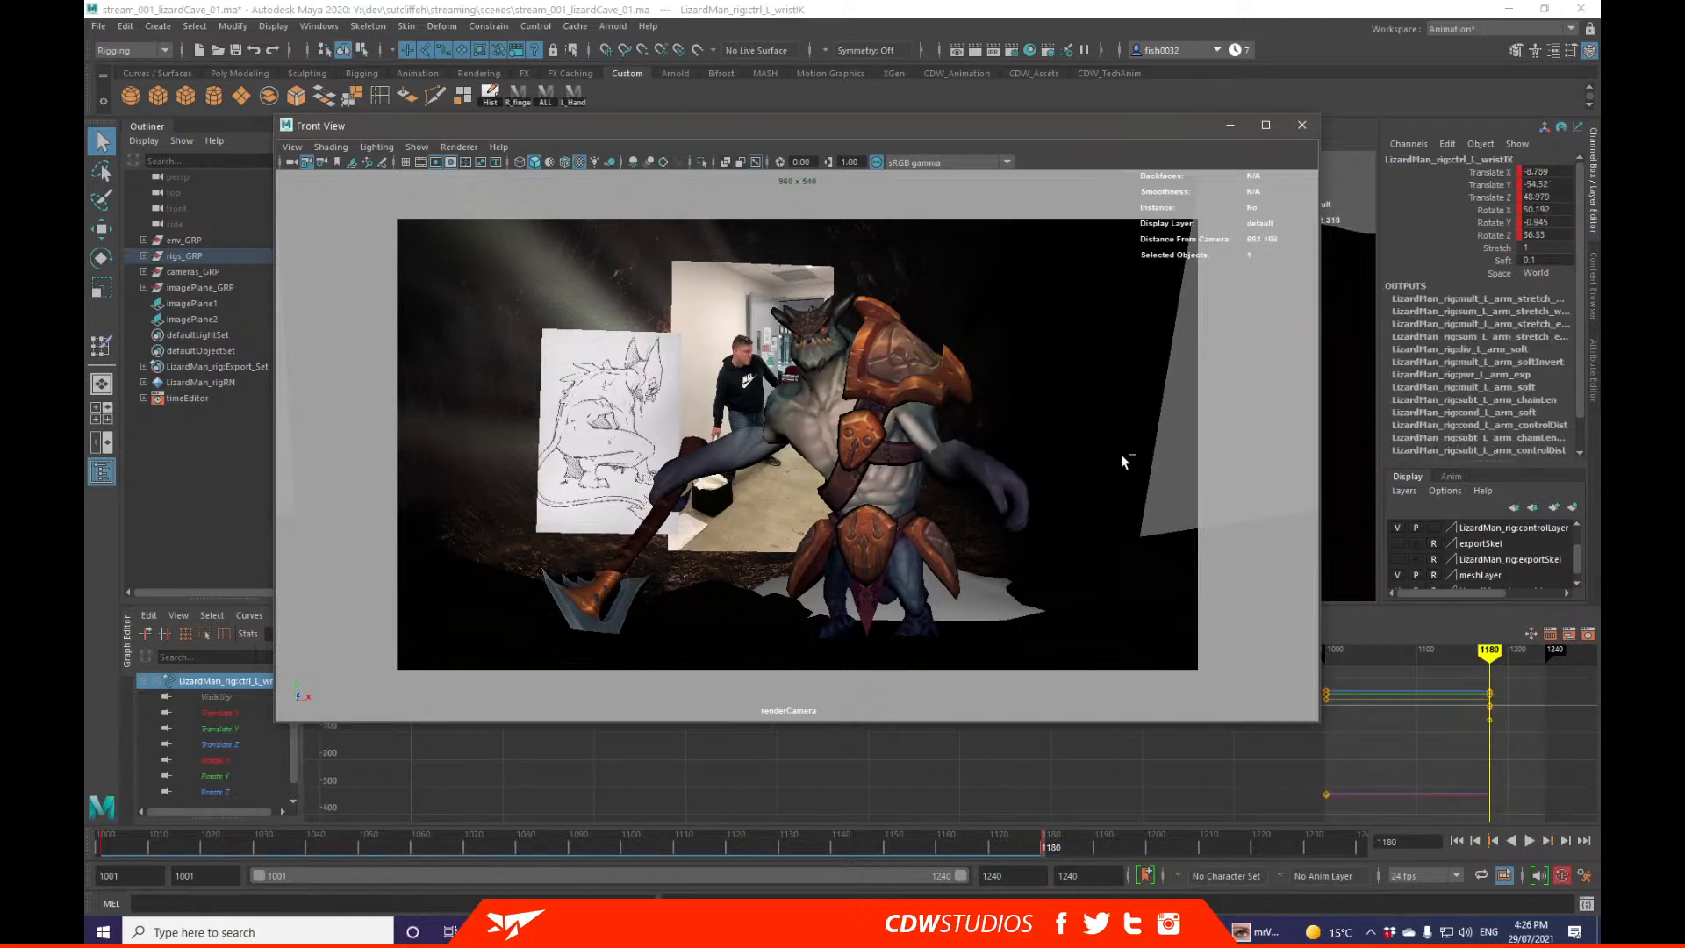
key("ctrl+z")
key("ctrl+z")
key("ctrl+z")
key("ctrl+z")
key("ctrl+z")
key("ctrl+z")
key("ctrl+z")
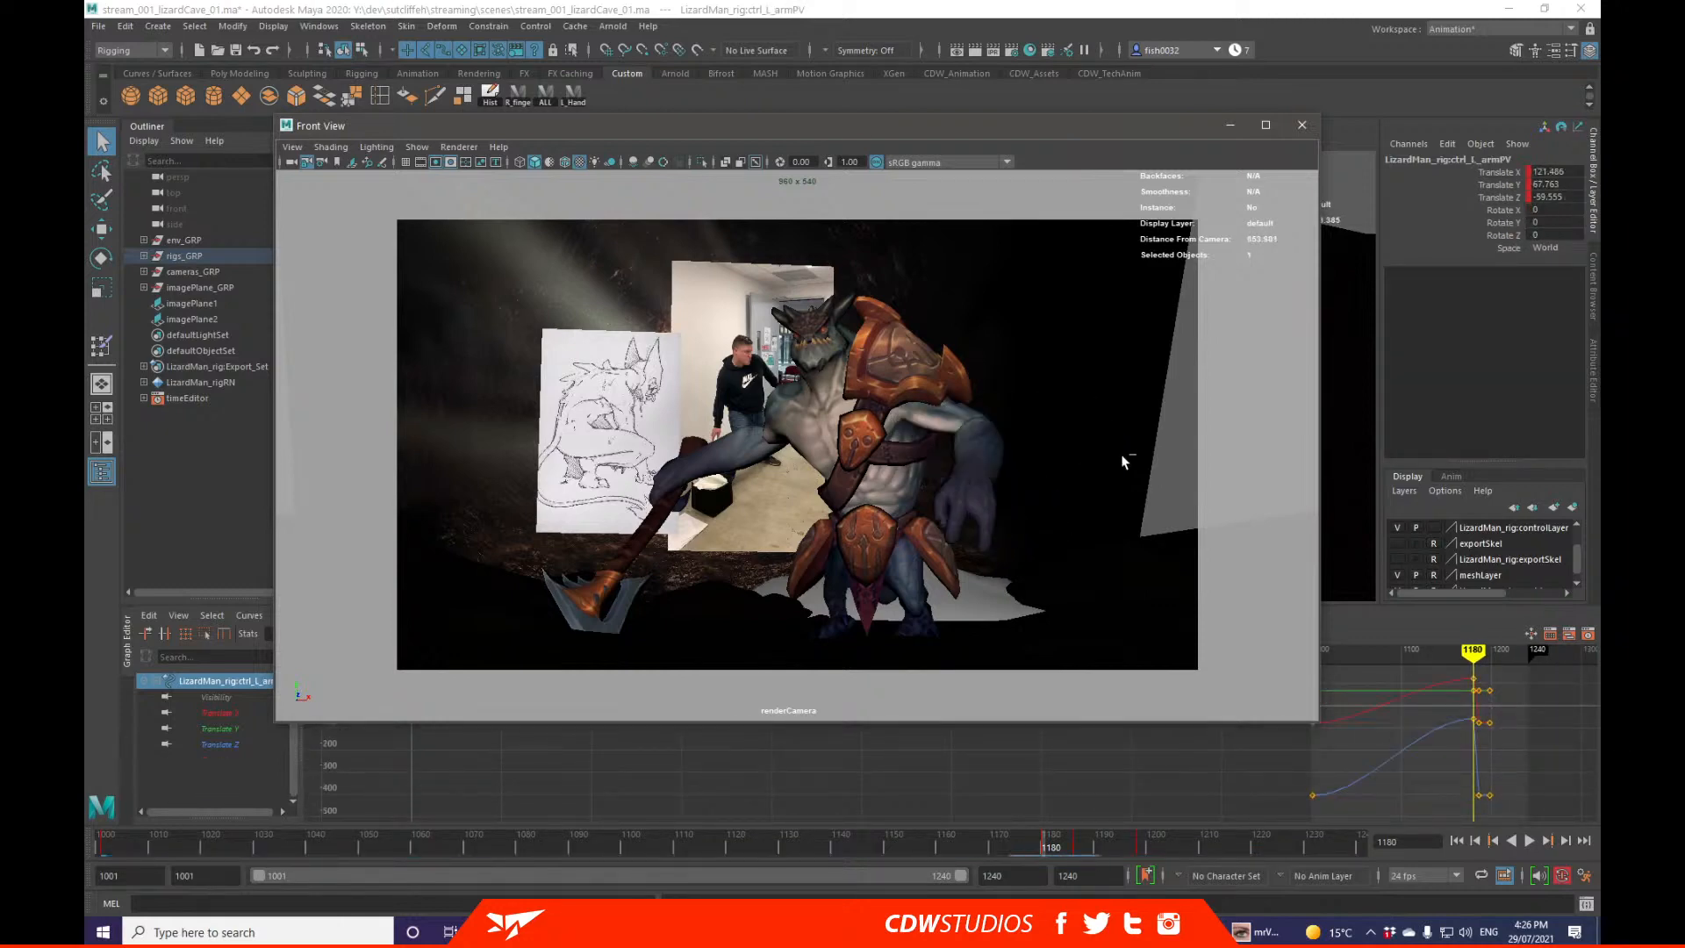
key("ctrl+z")
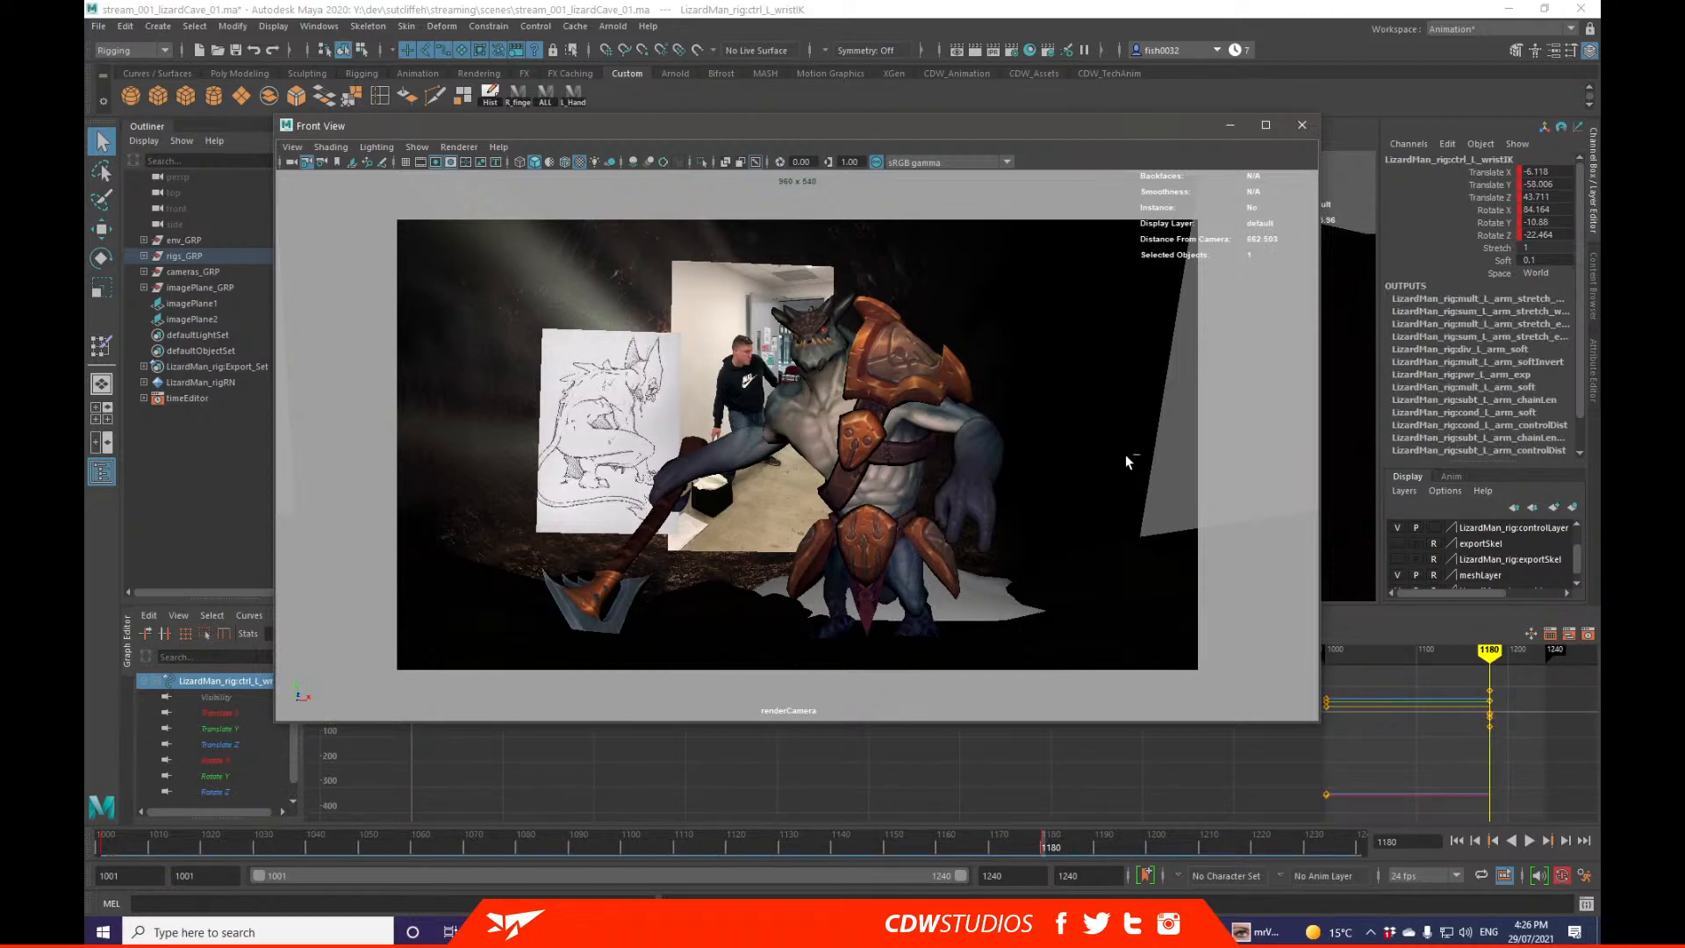
key("ctrl+z")
key("ctrl+z")
key("ctrl+z")
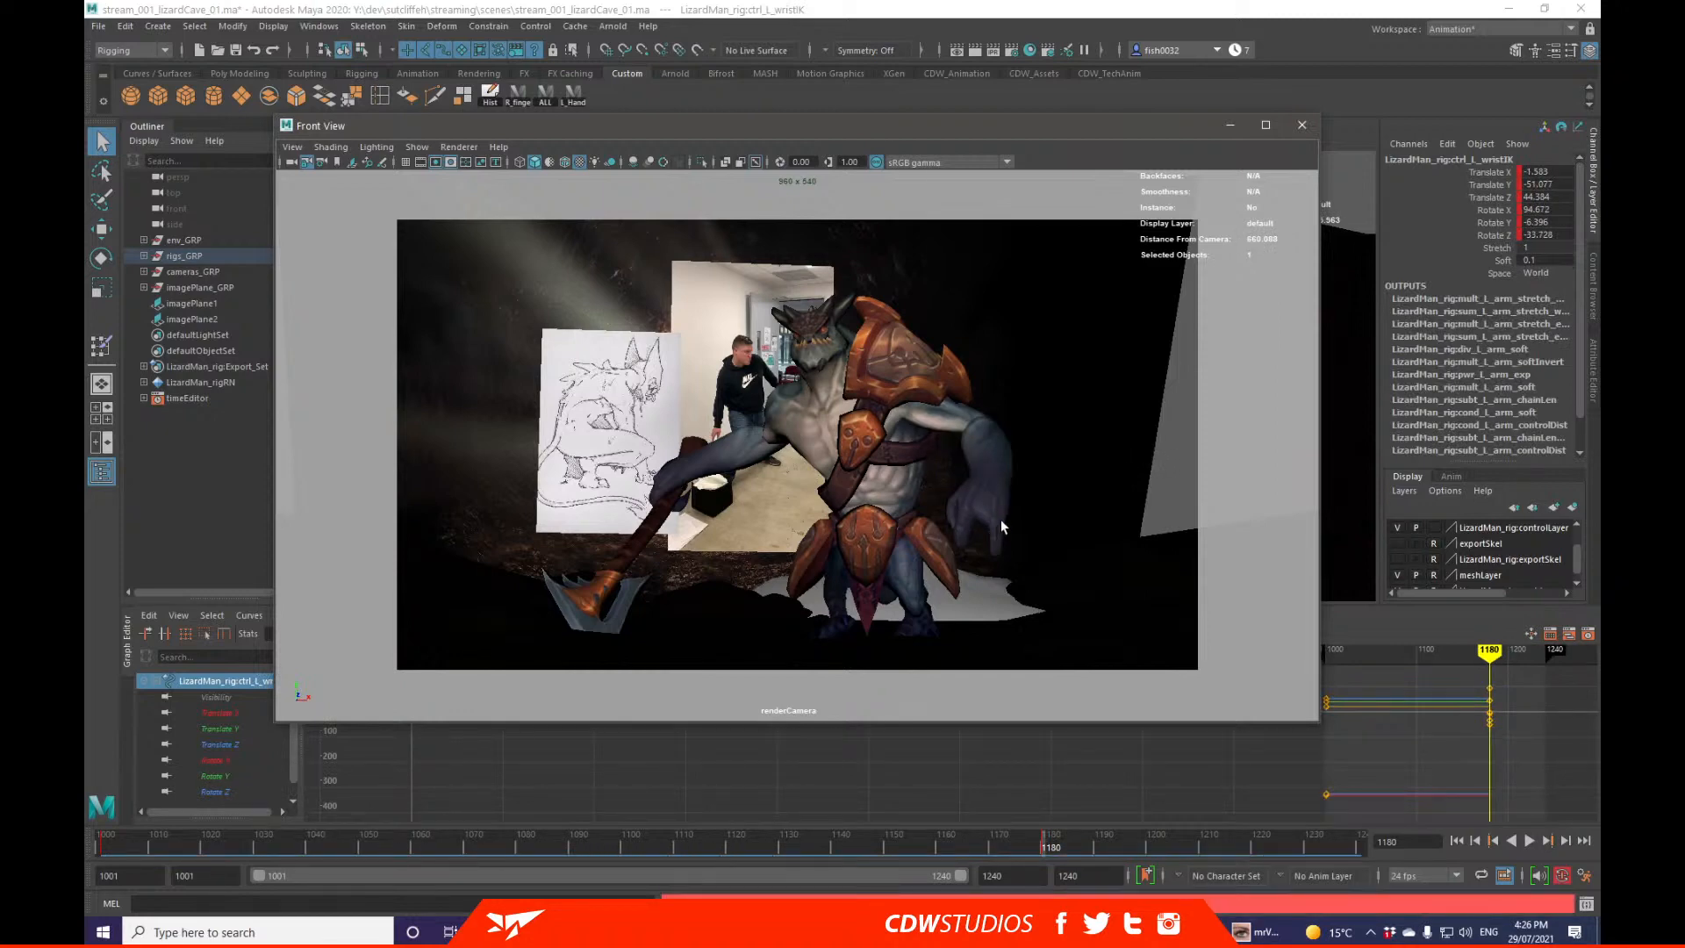
key("ctrl+z")
Step: In the render camera view, adjust the left wrist IK control to about Translate -0.258, -43.9, 40.305 and Rotate 60.785, 1.588, -11.35
key("e")
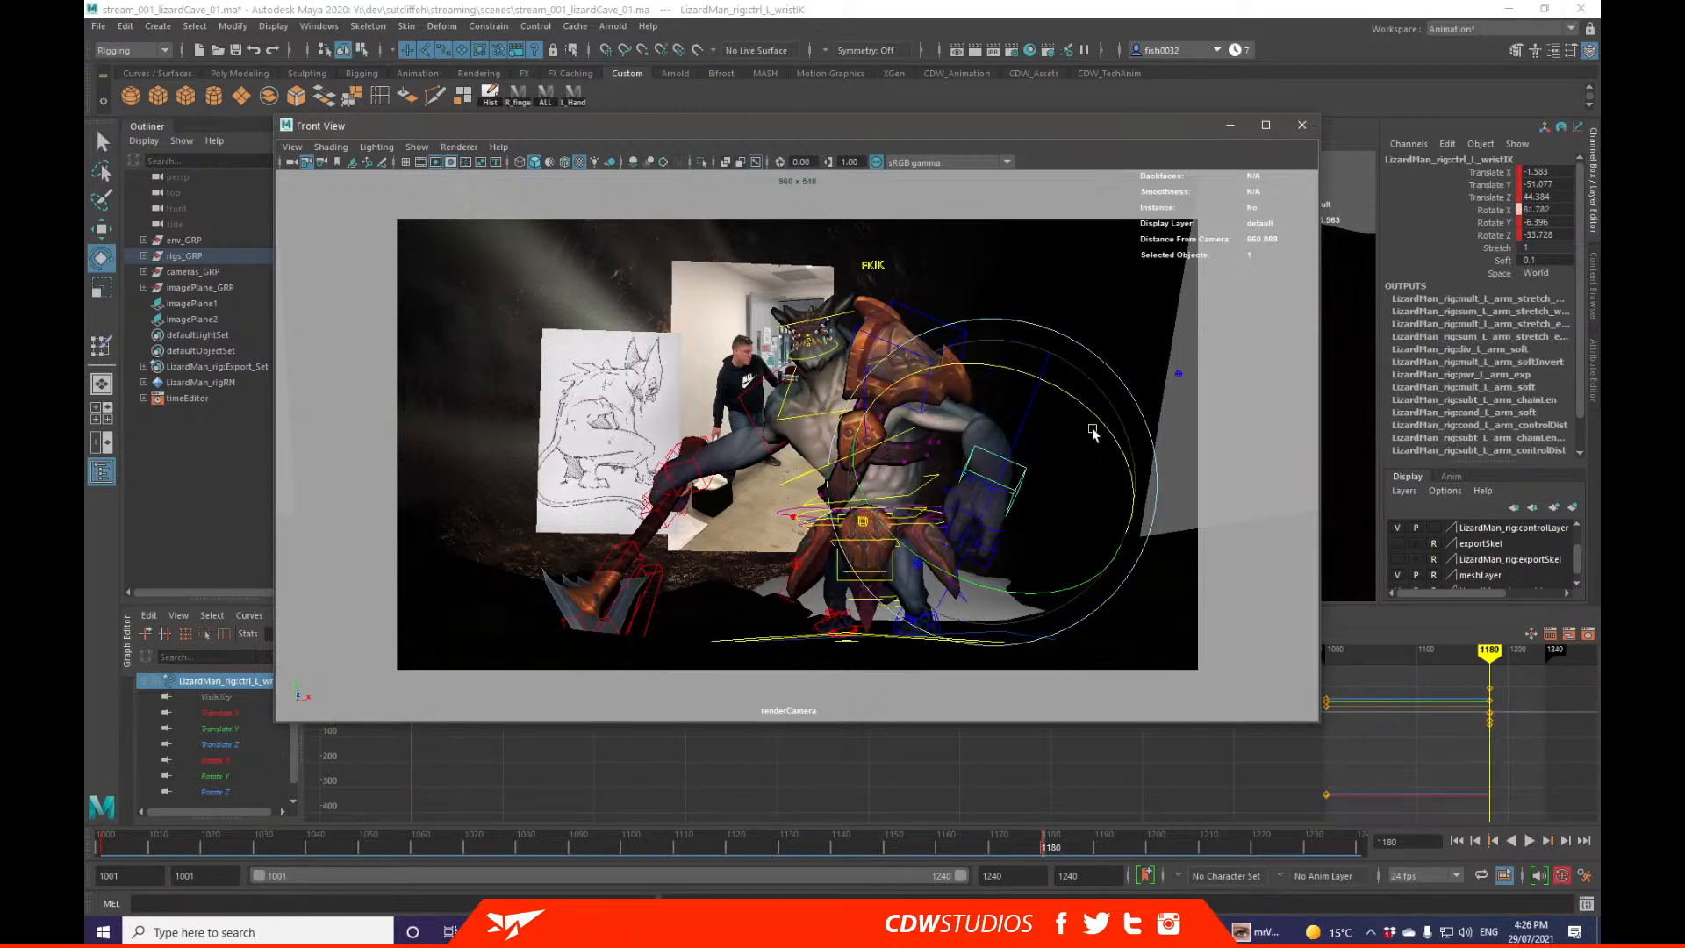
left_click_drag(1092, 430, 1094, 439)
left_click_drag(1057, 556, 1087, 534)
key("w")
key("alt+1")
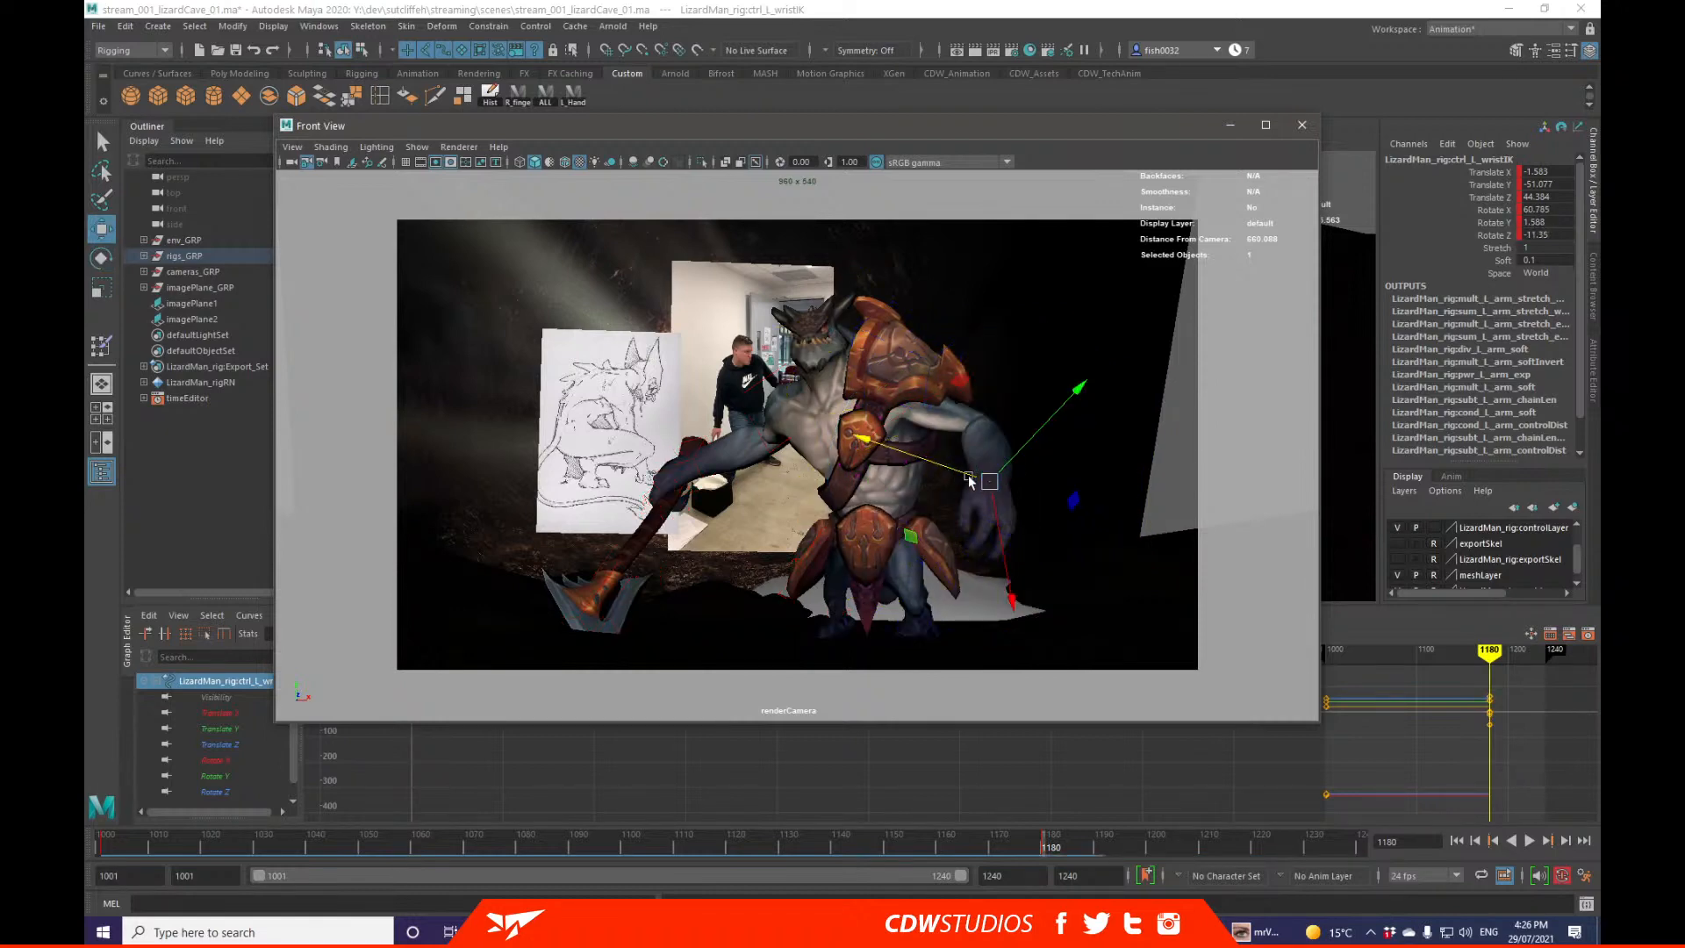
left_click_drag(969, 481, 984, 486)
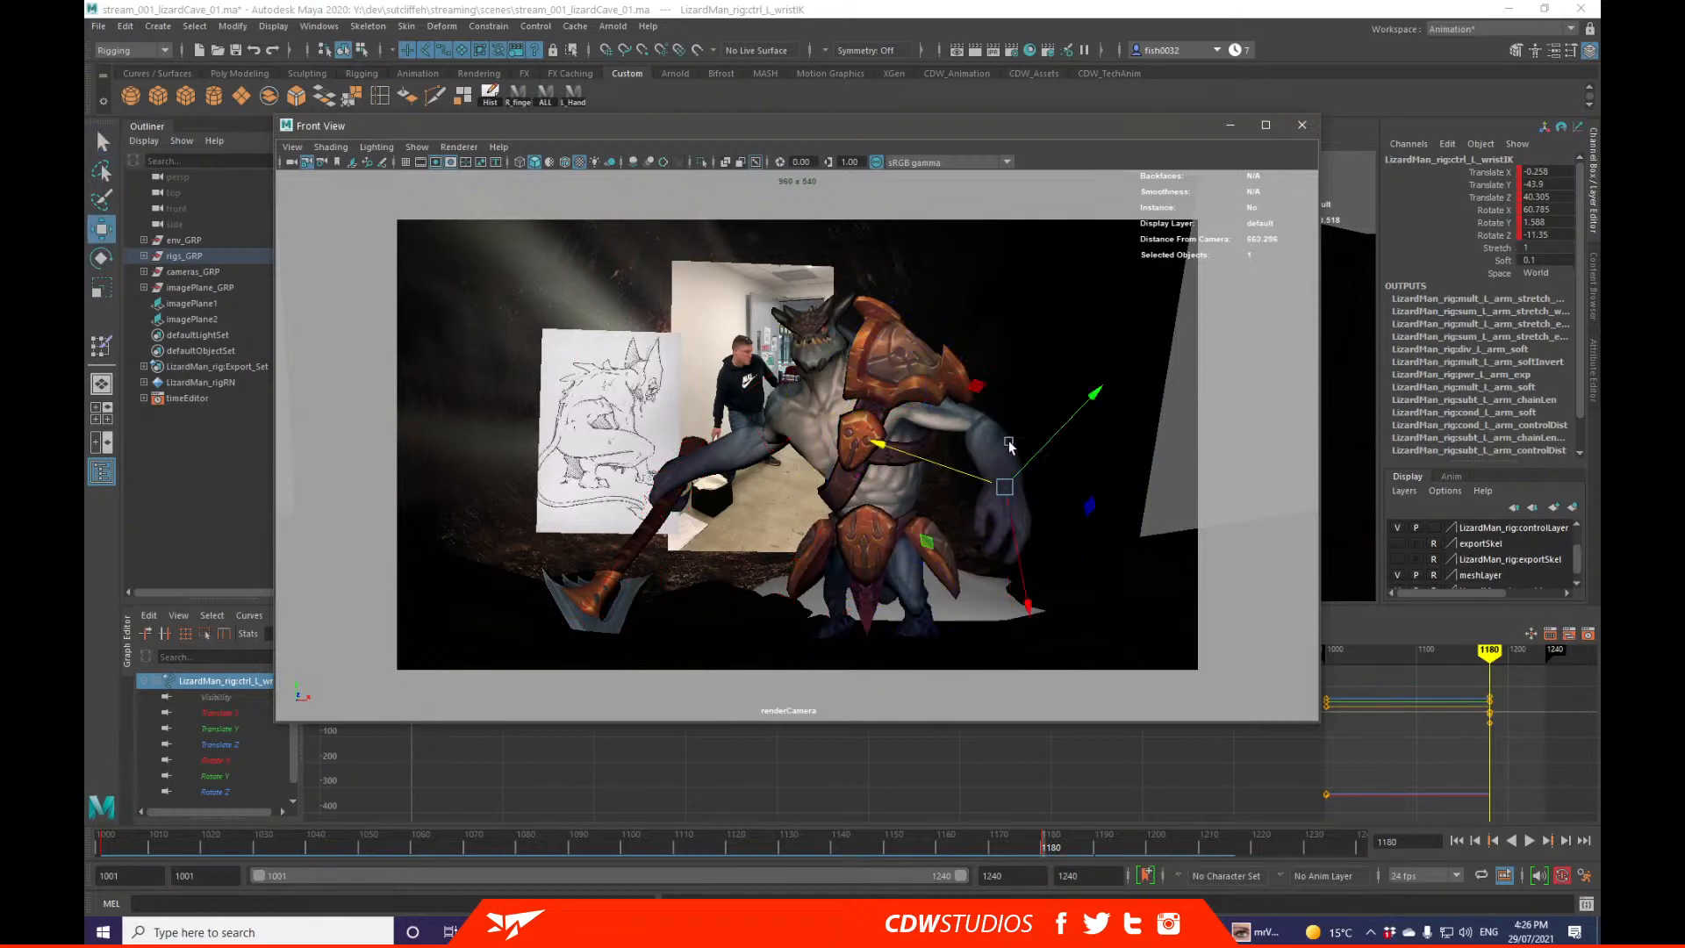
key("q")
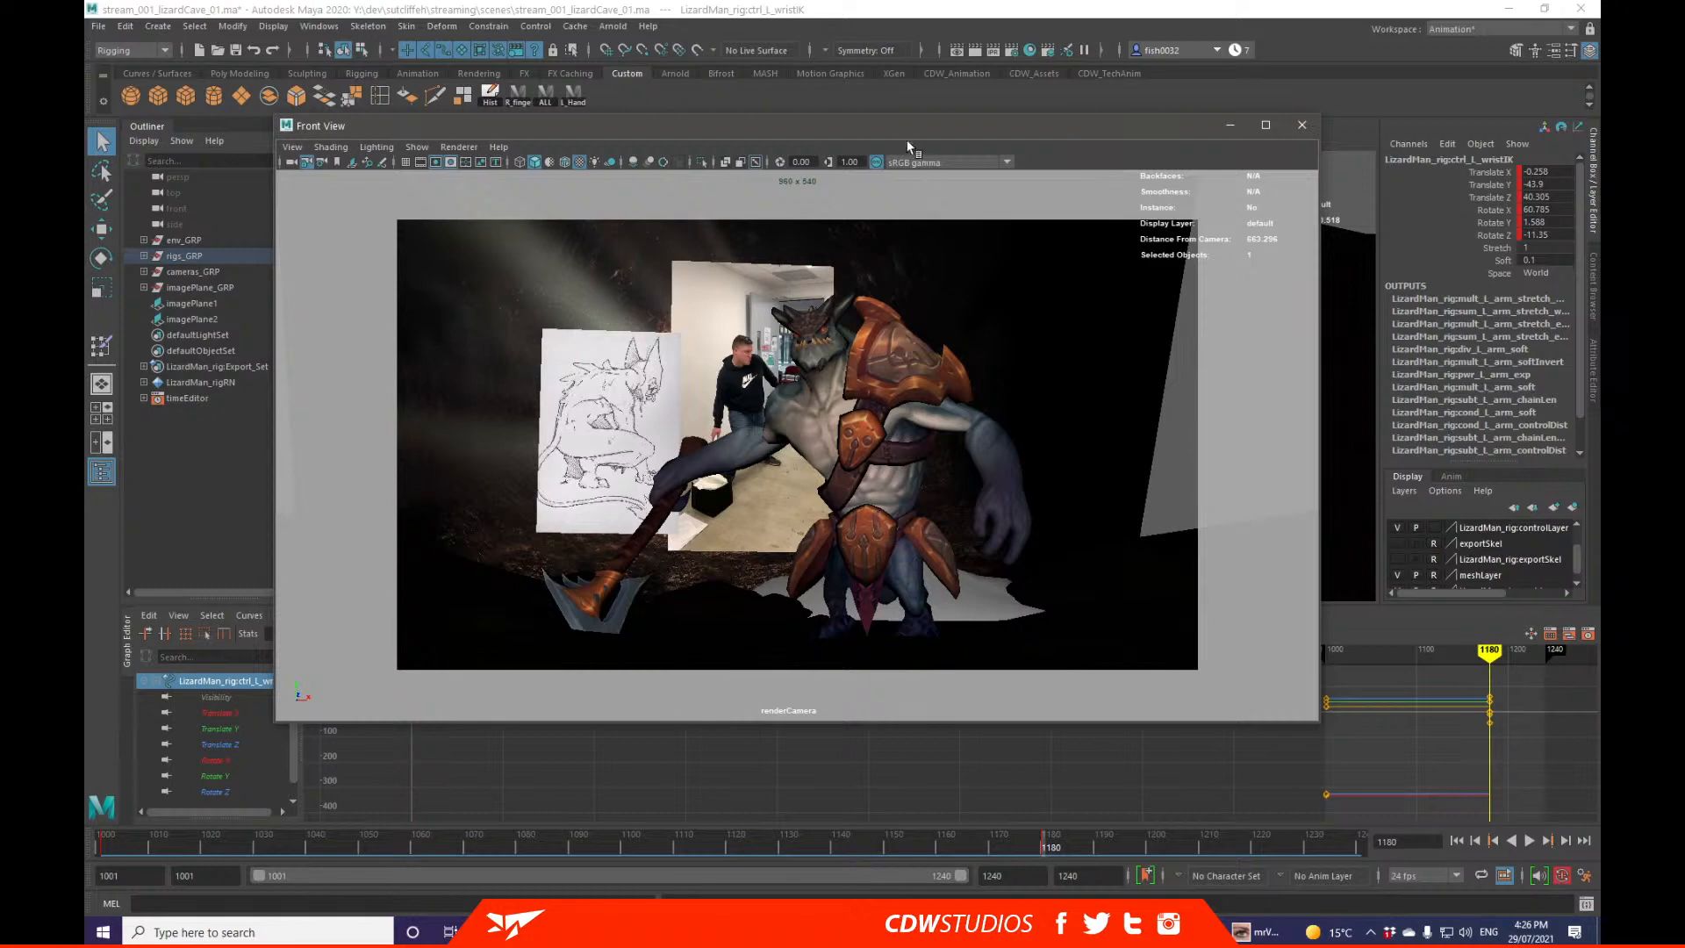
left_click_drag(910, 129, 1605, 211)
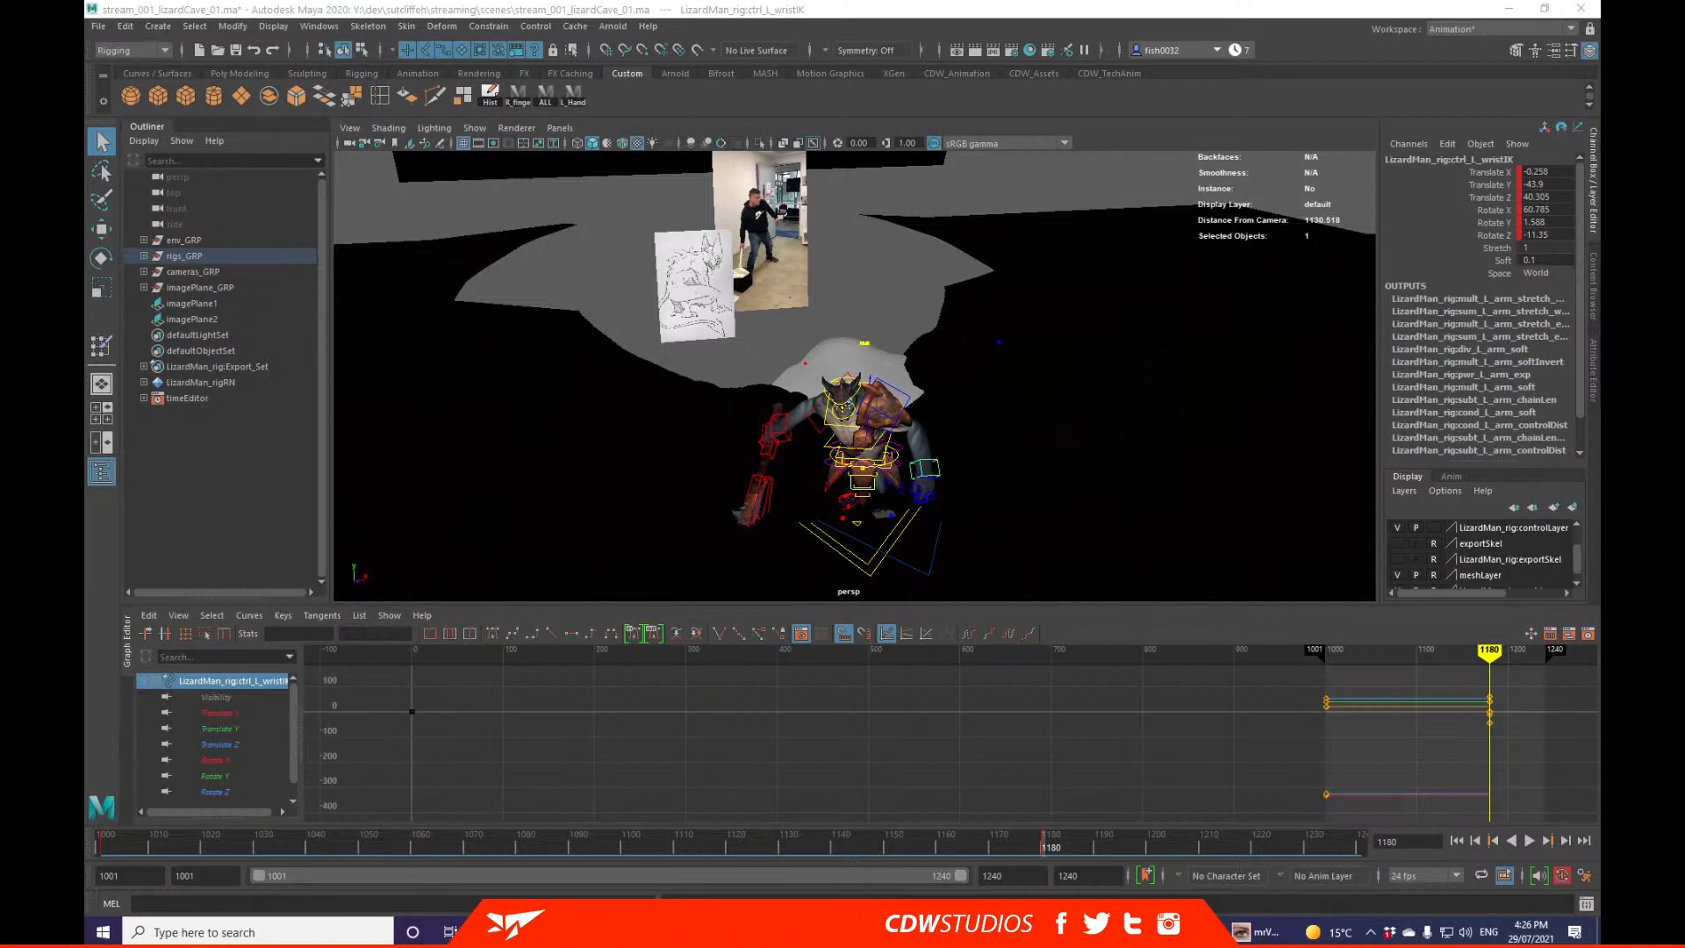
Step: Play back the animation from the start to review the left arm pose, and return to frame 1180
left_click_drag(1059, 414, 1099, 327, "alt")
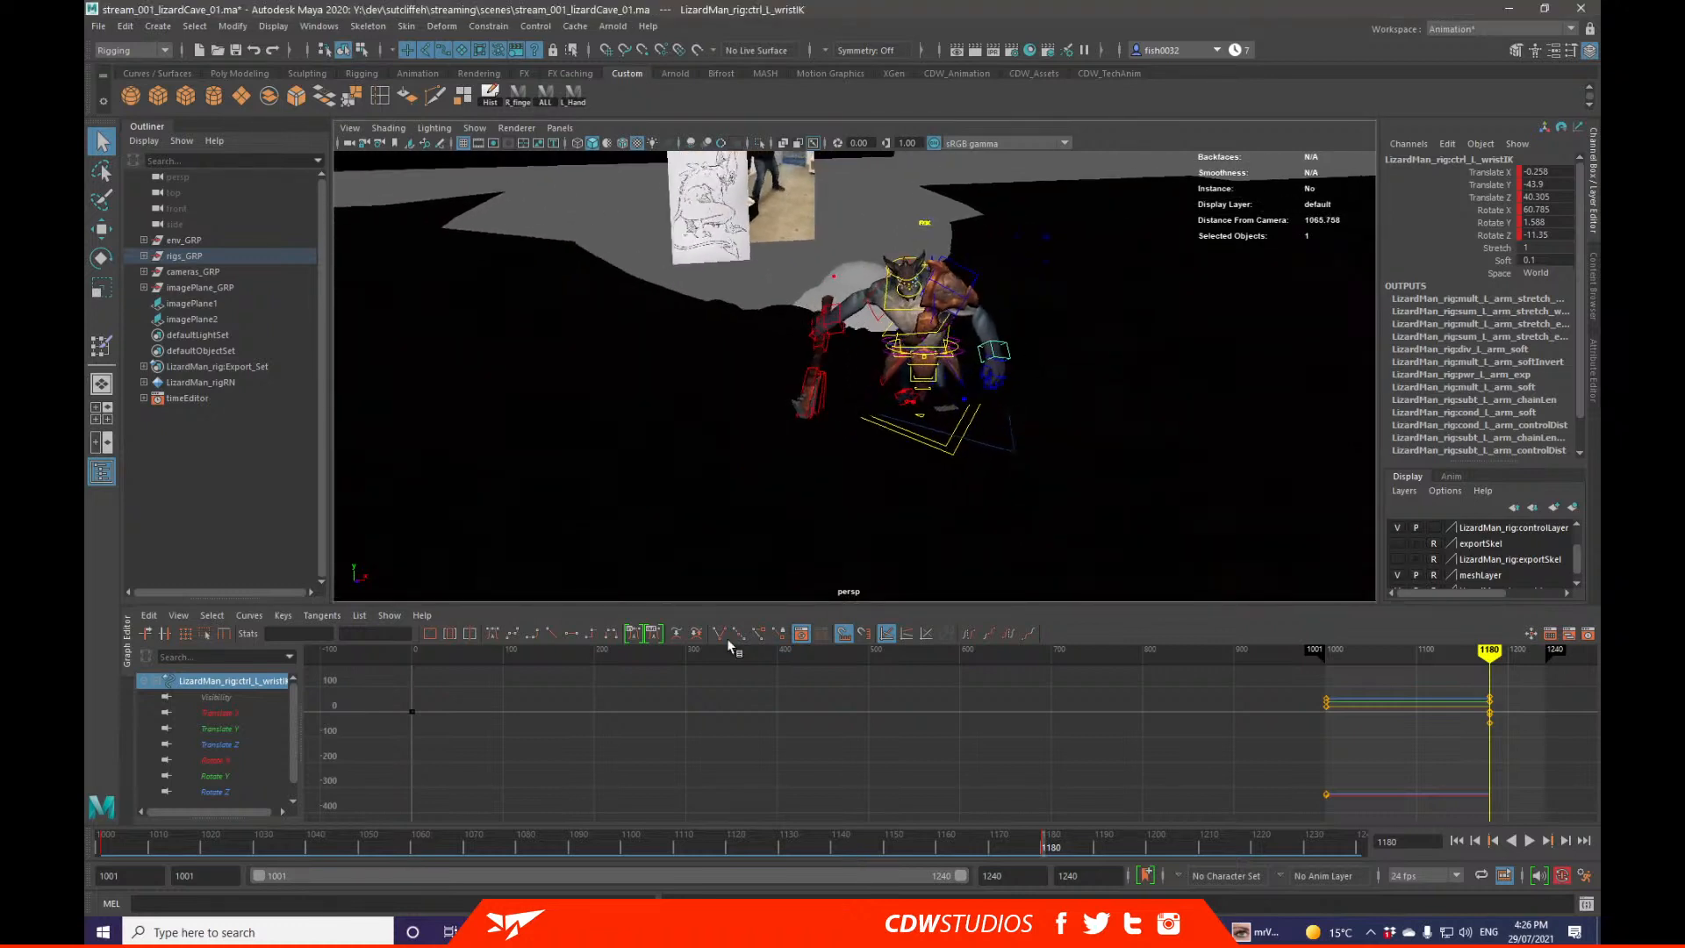
left_click_drag(482, 840, 104, 840)
key("alt+v")
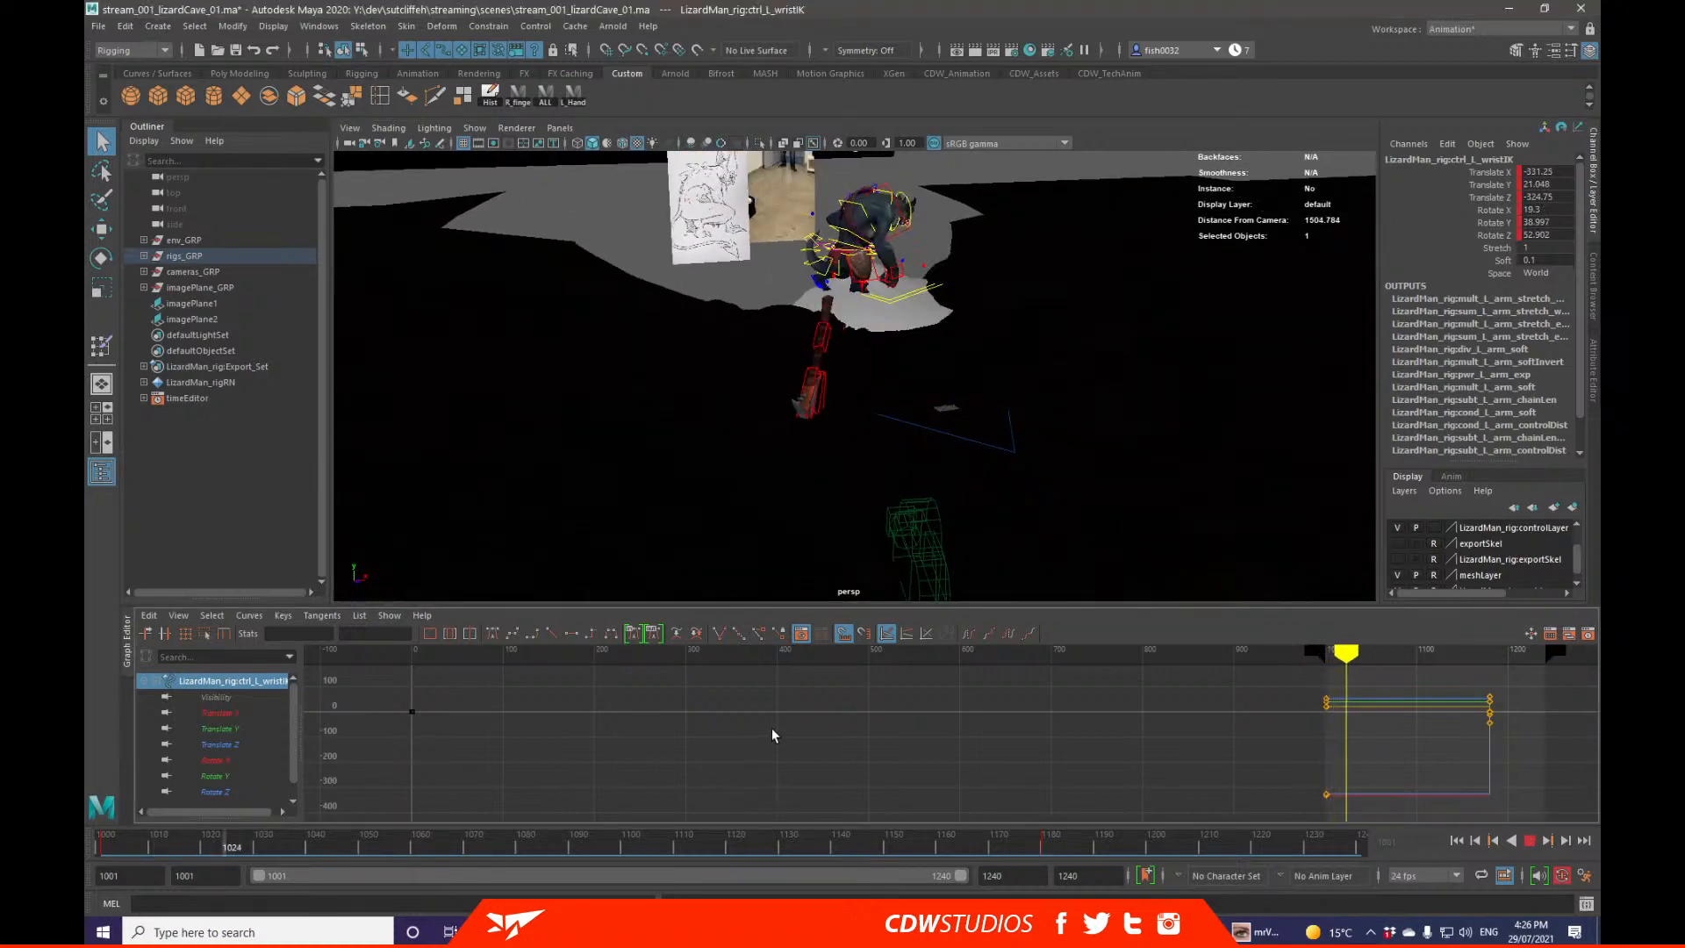
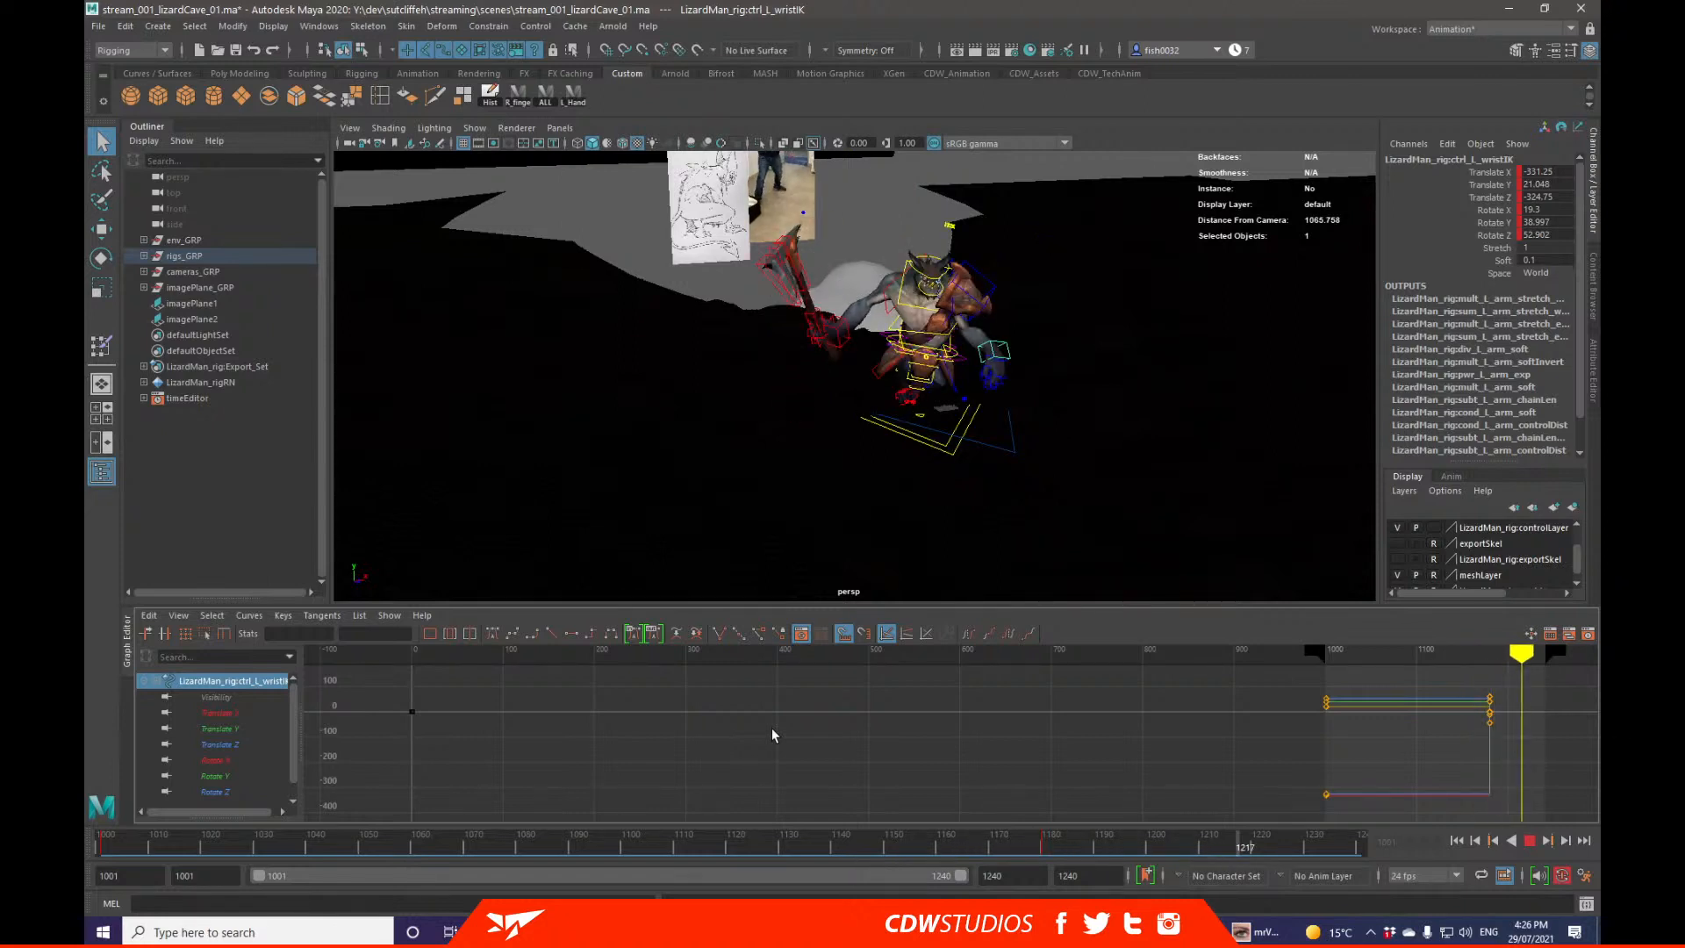
key("Escape")
key("alt+v")
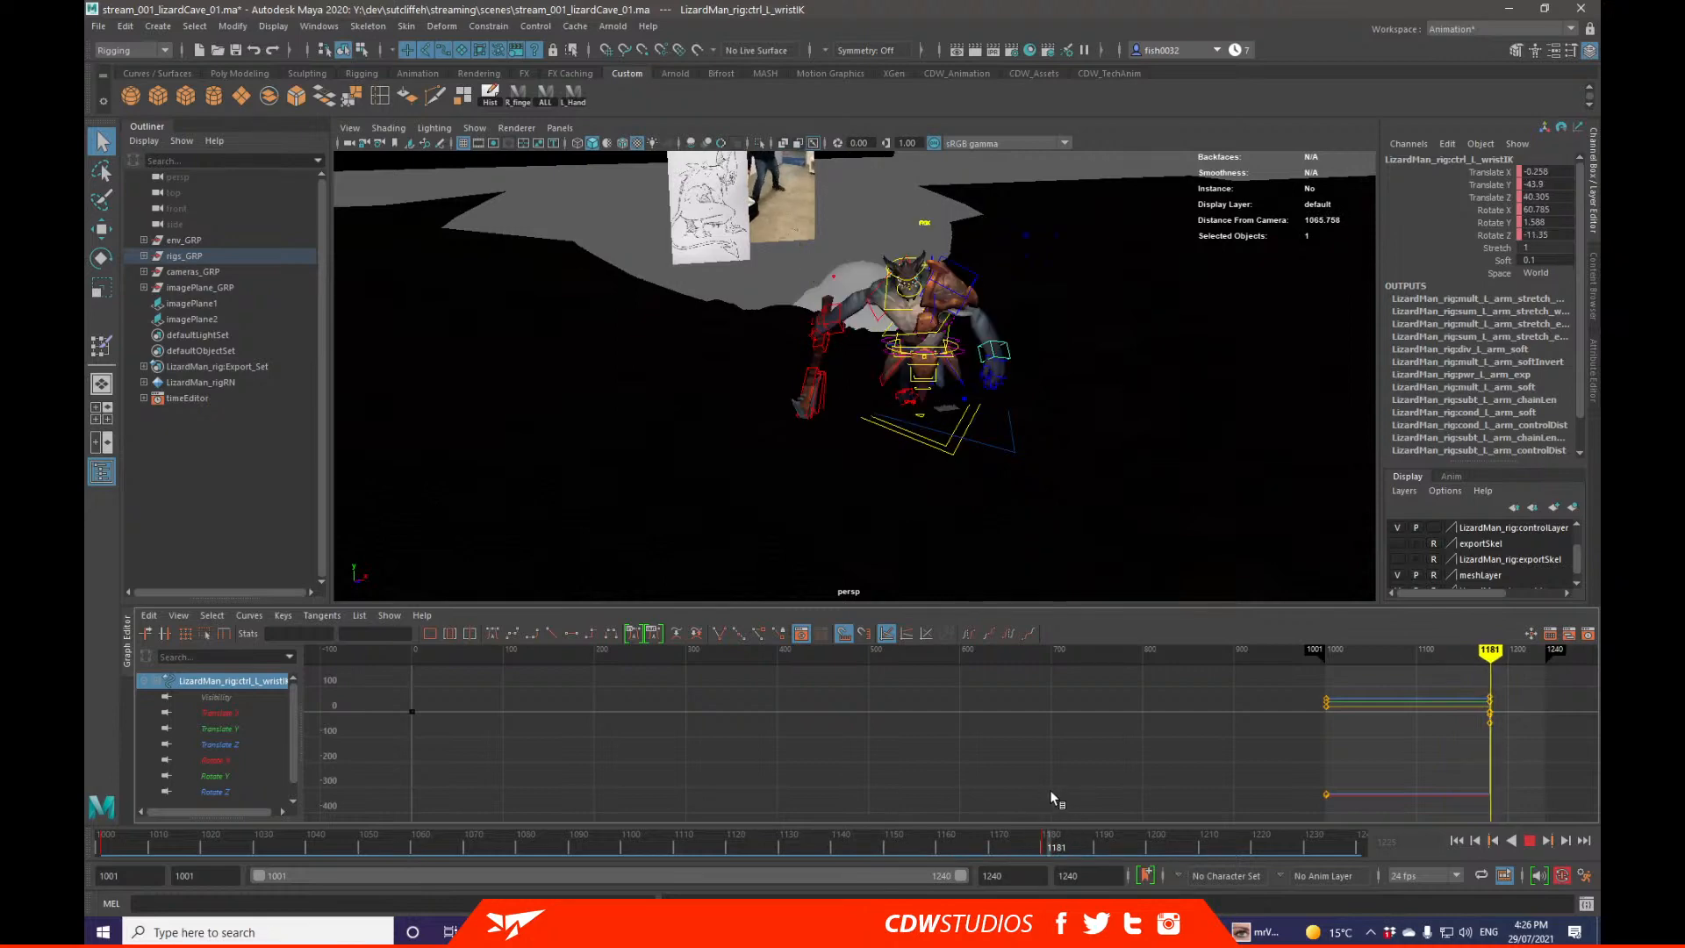
left_click_drag(1050, 791, 1023, 790)
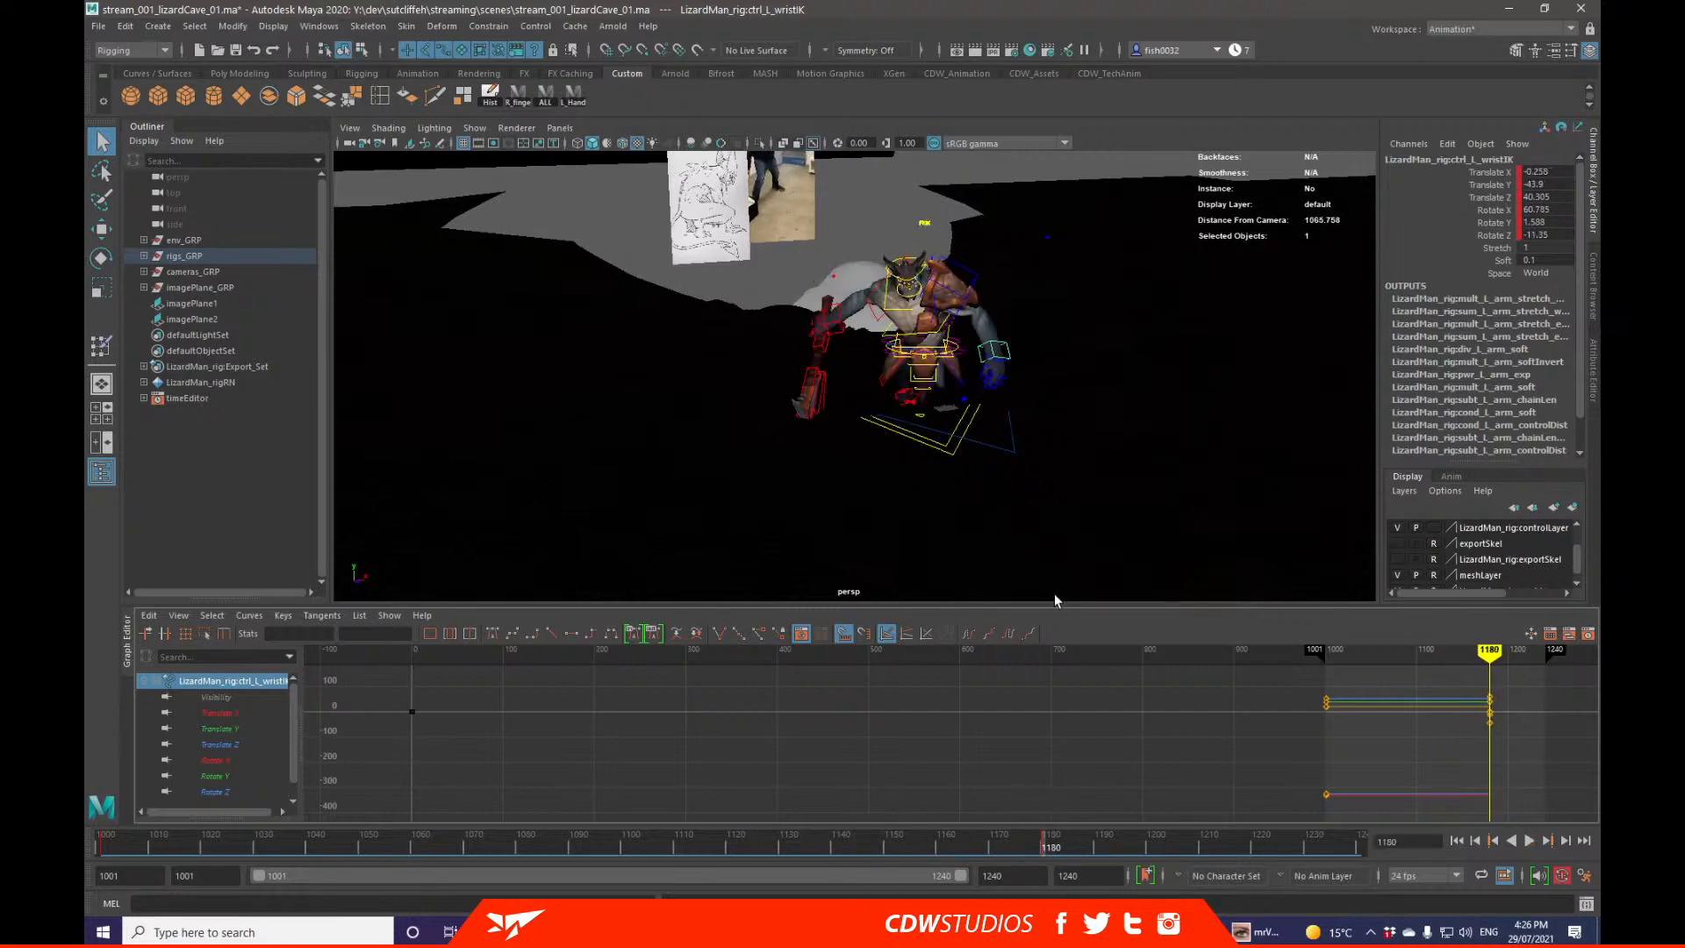
Step: Rotate the lizard's neck control at frame 1180 to adjust the neck pose
right_click_drag(824, 316, 882, 311, "alt")
middle_click_drag(882, 311, 834, 406, "alt")
right_click_drag(834, 405, 882, 403, "alt")
left_click(882, 402)
left_click_drag(882, 403, 930, 392, "alt")
key("e")
left_click_drag(1025, 269, 1011, 252)
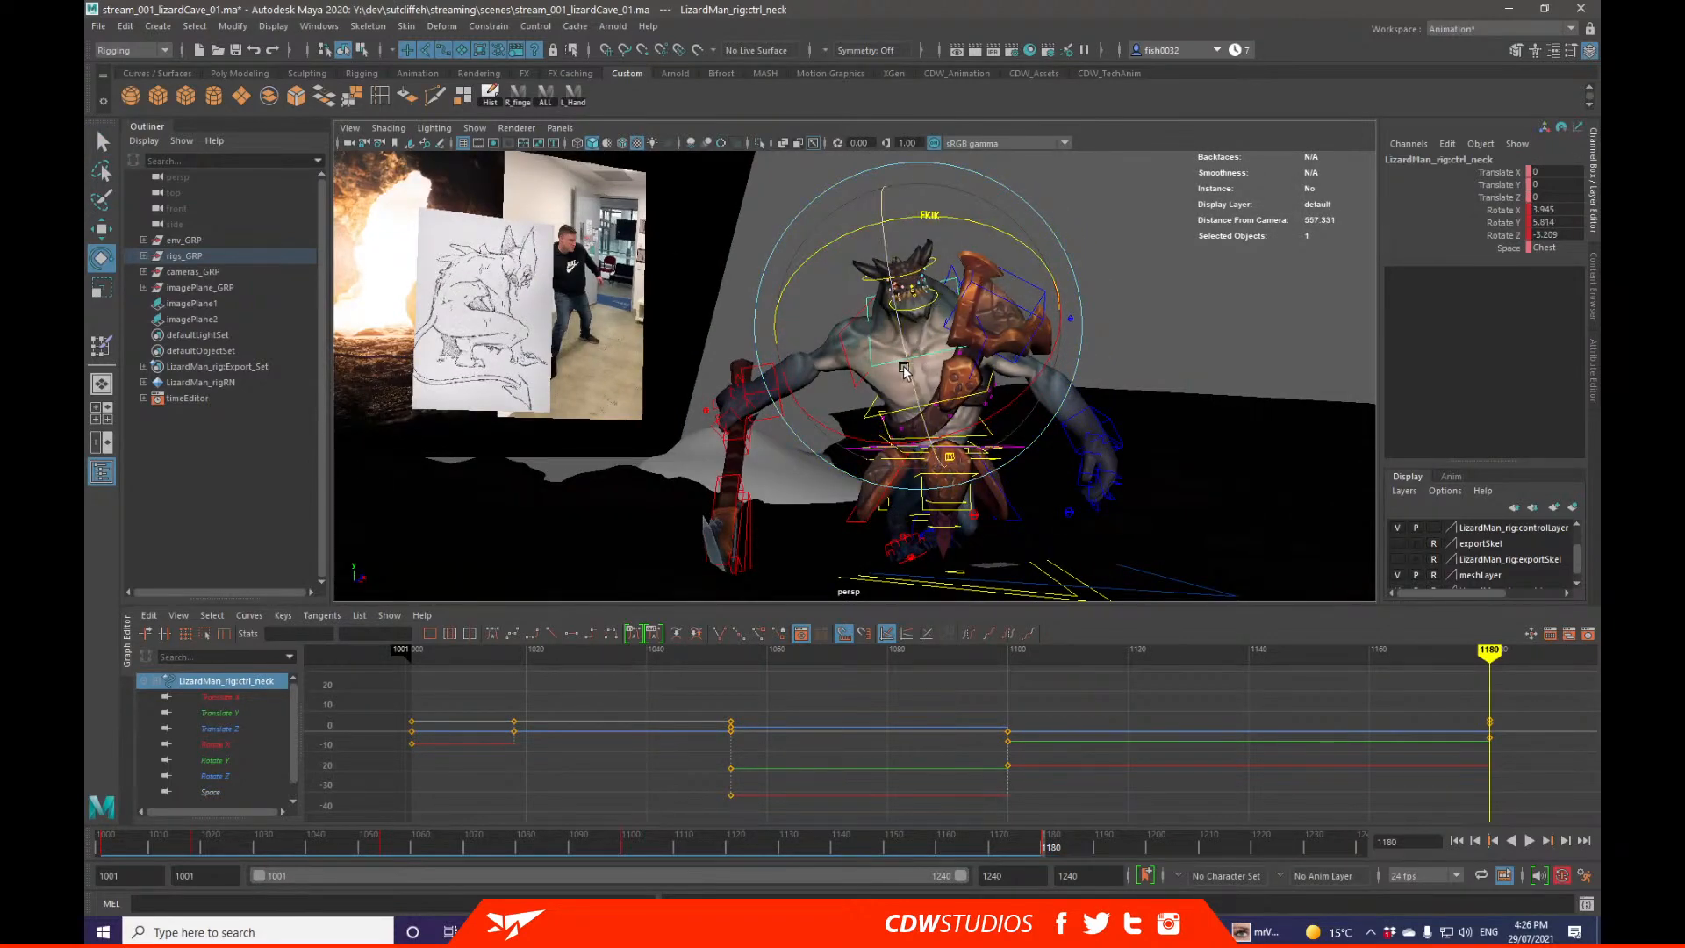
left_click_drag(904, 367, 1023, 422)
key("q")
Step: Rotate the head control at frame 1180 to about 29.052, 11.417, 21.628
left_click(930, 303)
key("e")
left_click_drag(1066, 230, 960, 356, "alt")
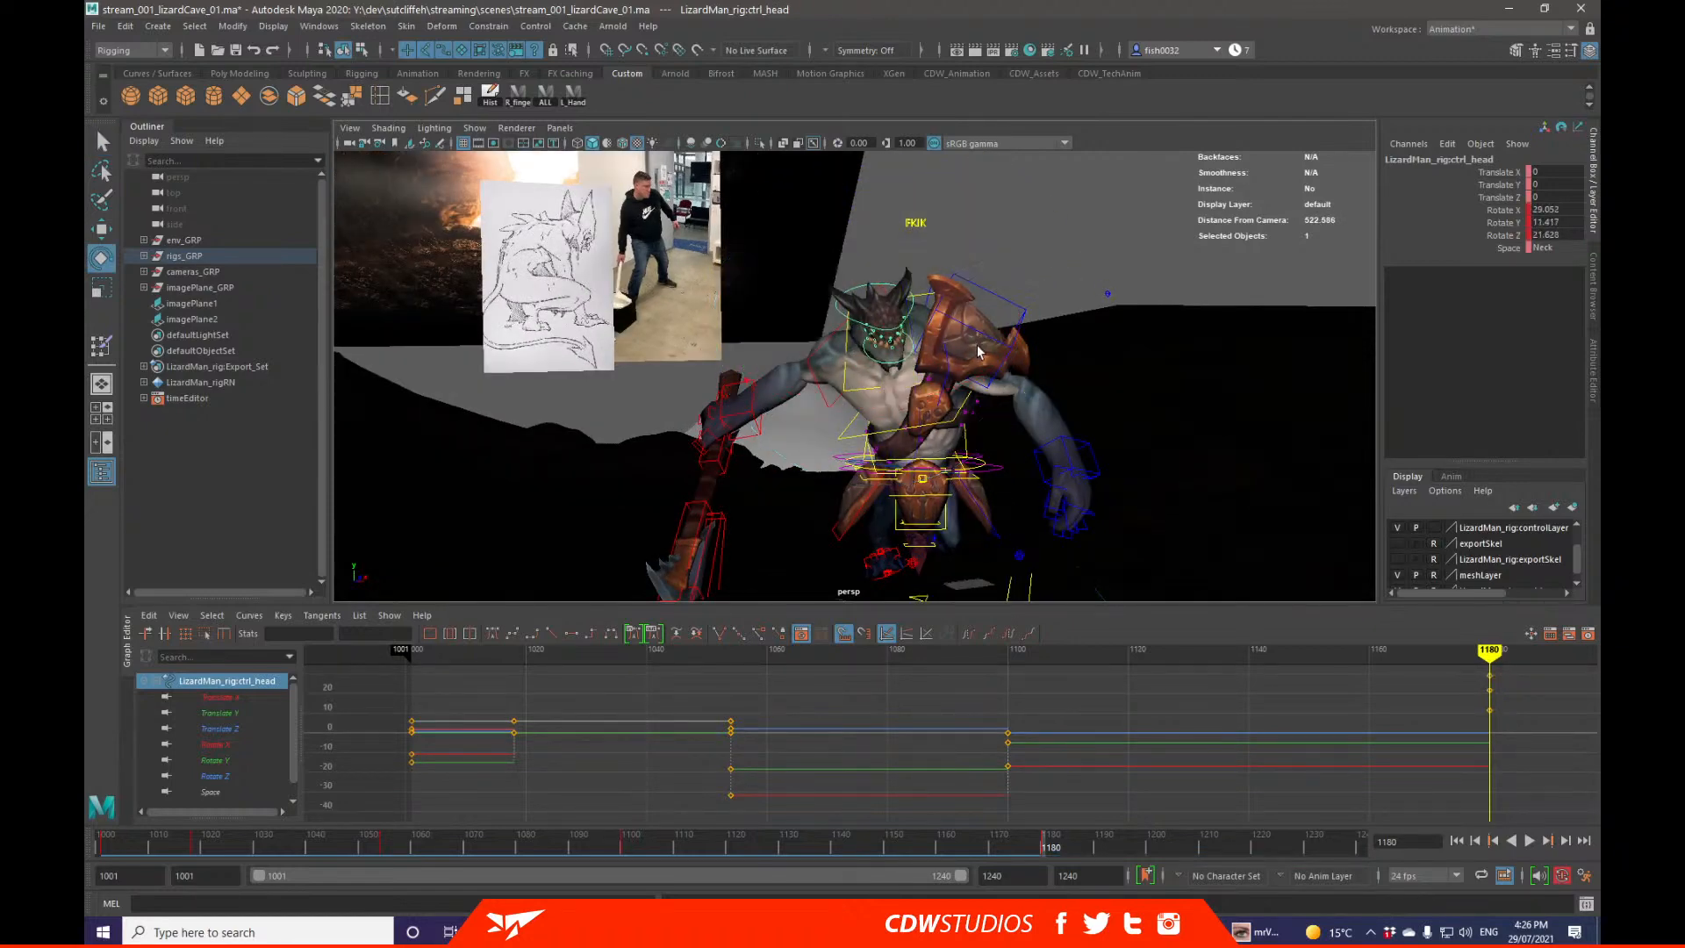
key("q")
mouse_move(975, 345)
left_mouse_down("alt")
mouse_move(945, 348)
mouse_move(956, 362)
left_mouse_up("alt")
Step: Rotate the second spine FK control at frame 1180 to about -9.135, -13.983, -11.169
left_click(945, 348)
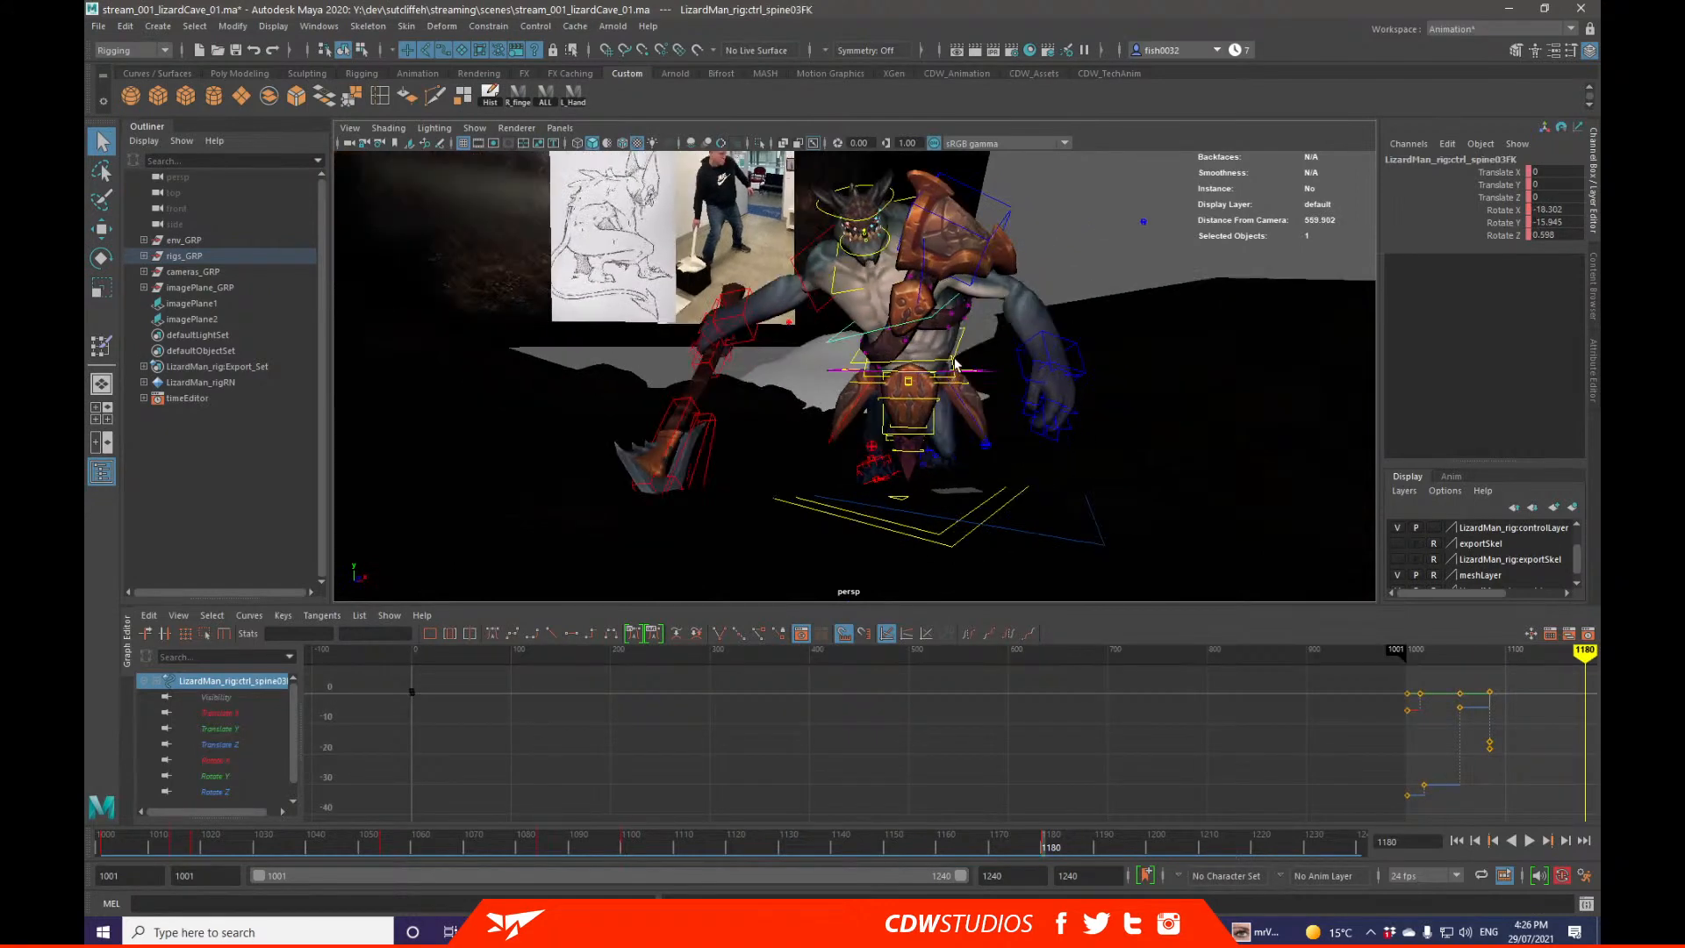
left_click(978, 362)
left_click_drag(1042, 280, 1036, 275)
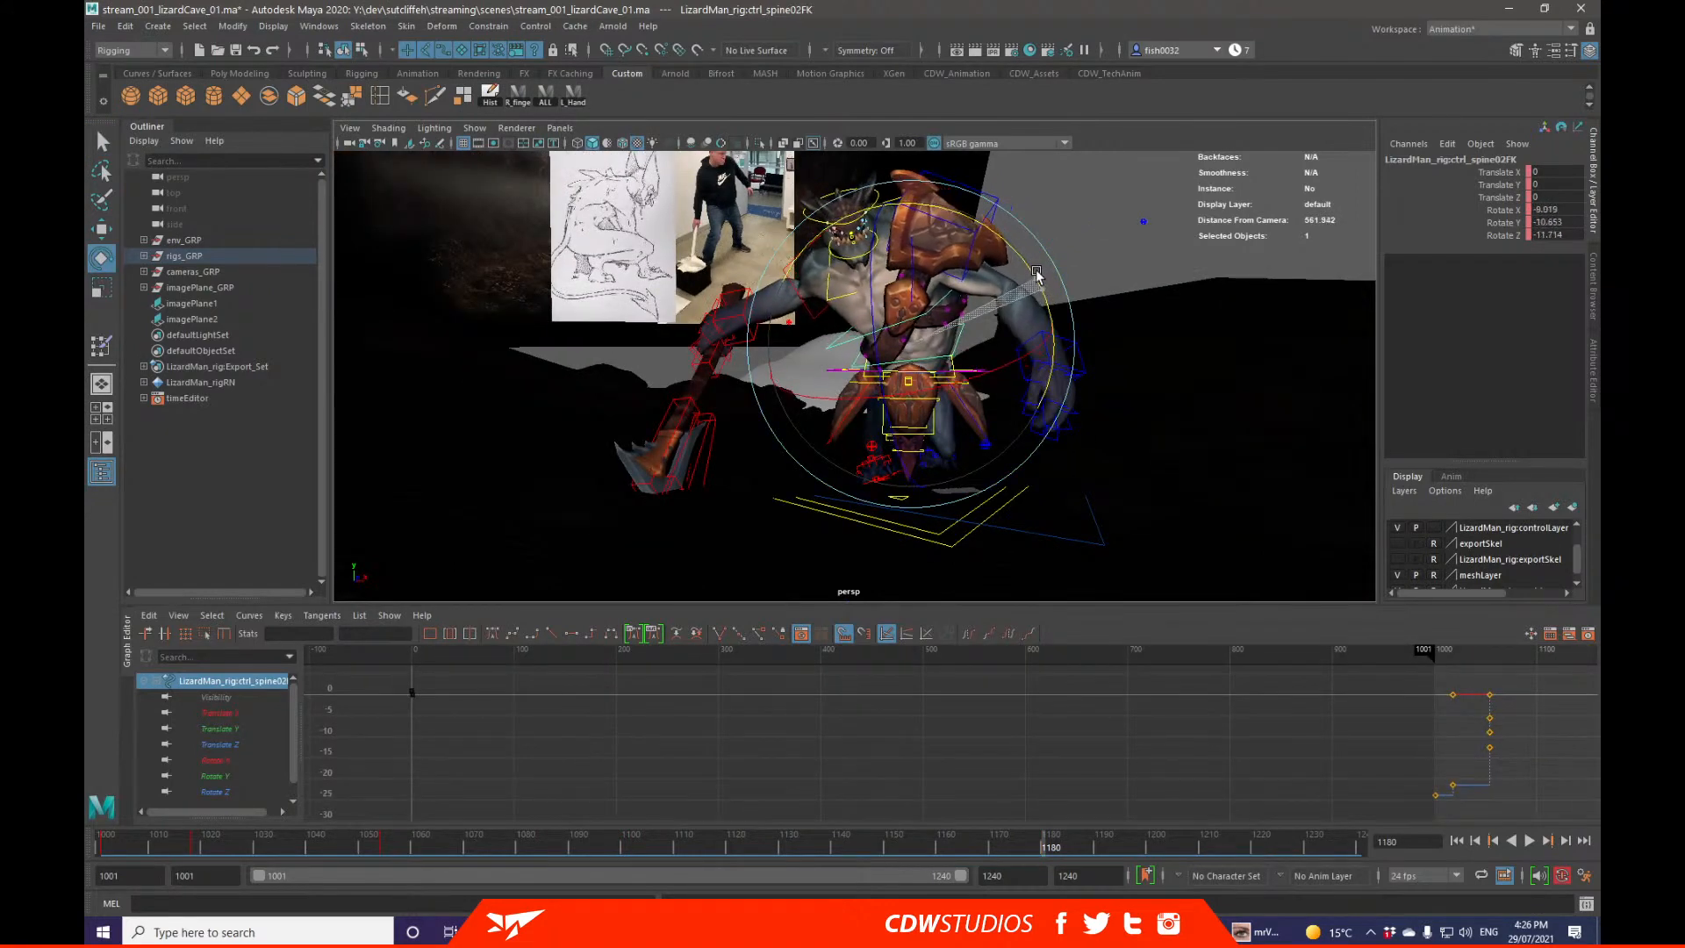
key("q")
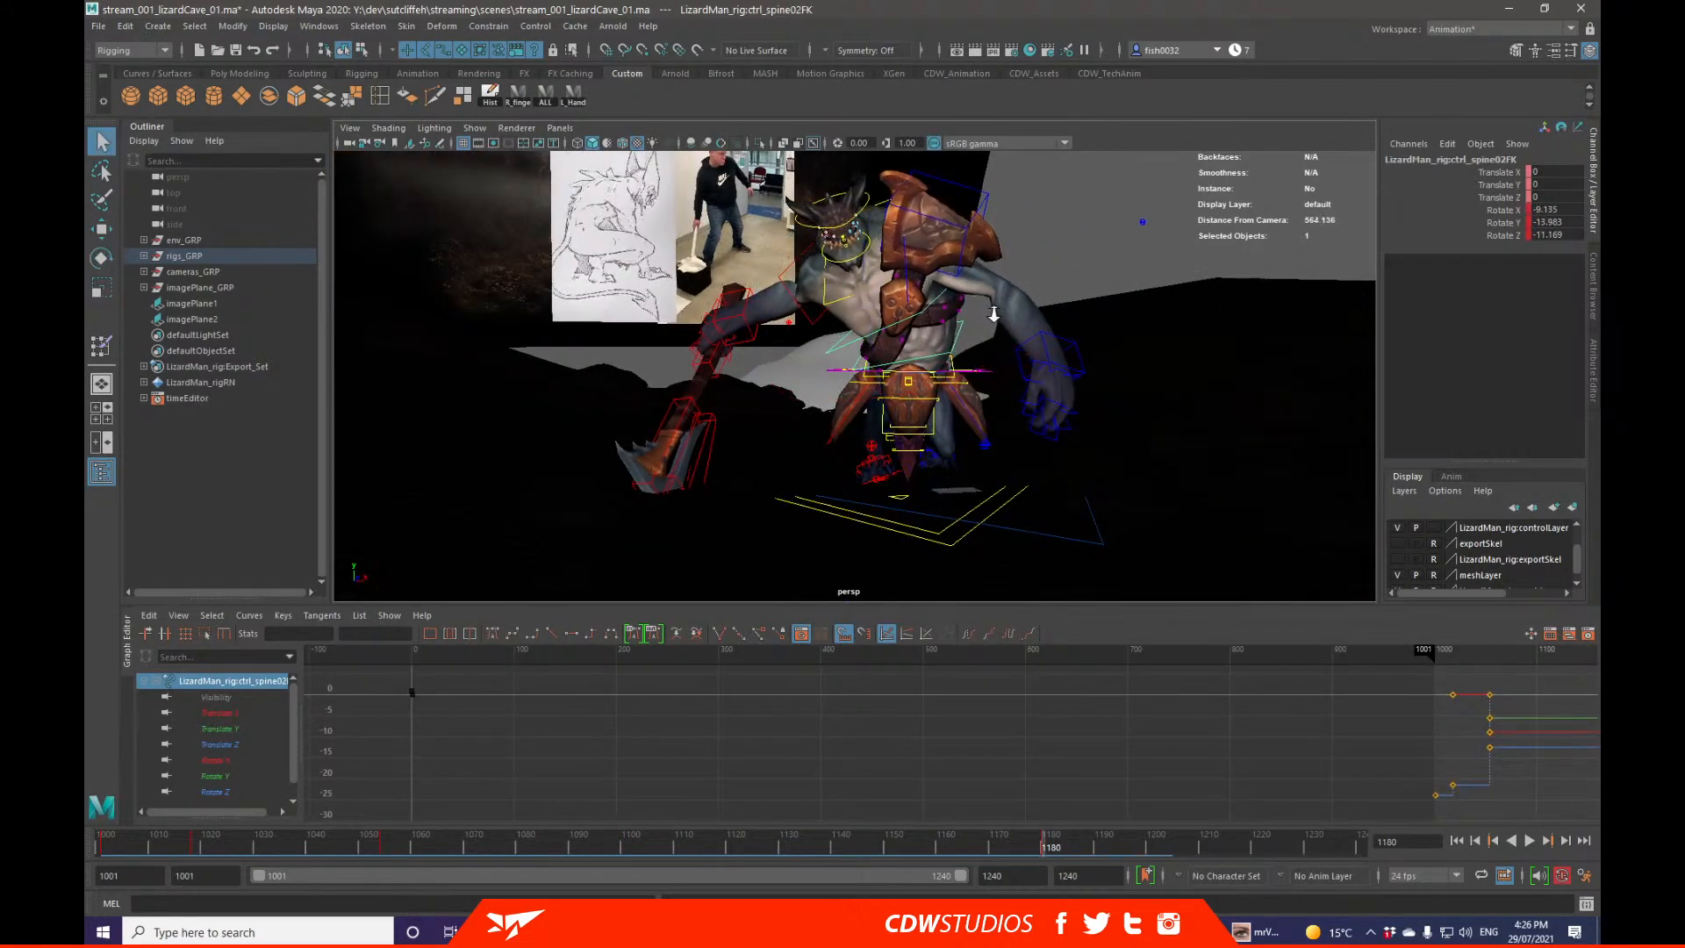
scroll(994, 313, "up", 3)
left_click_drag(1013, 395, 1044, 413, "alt")
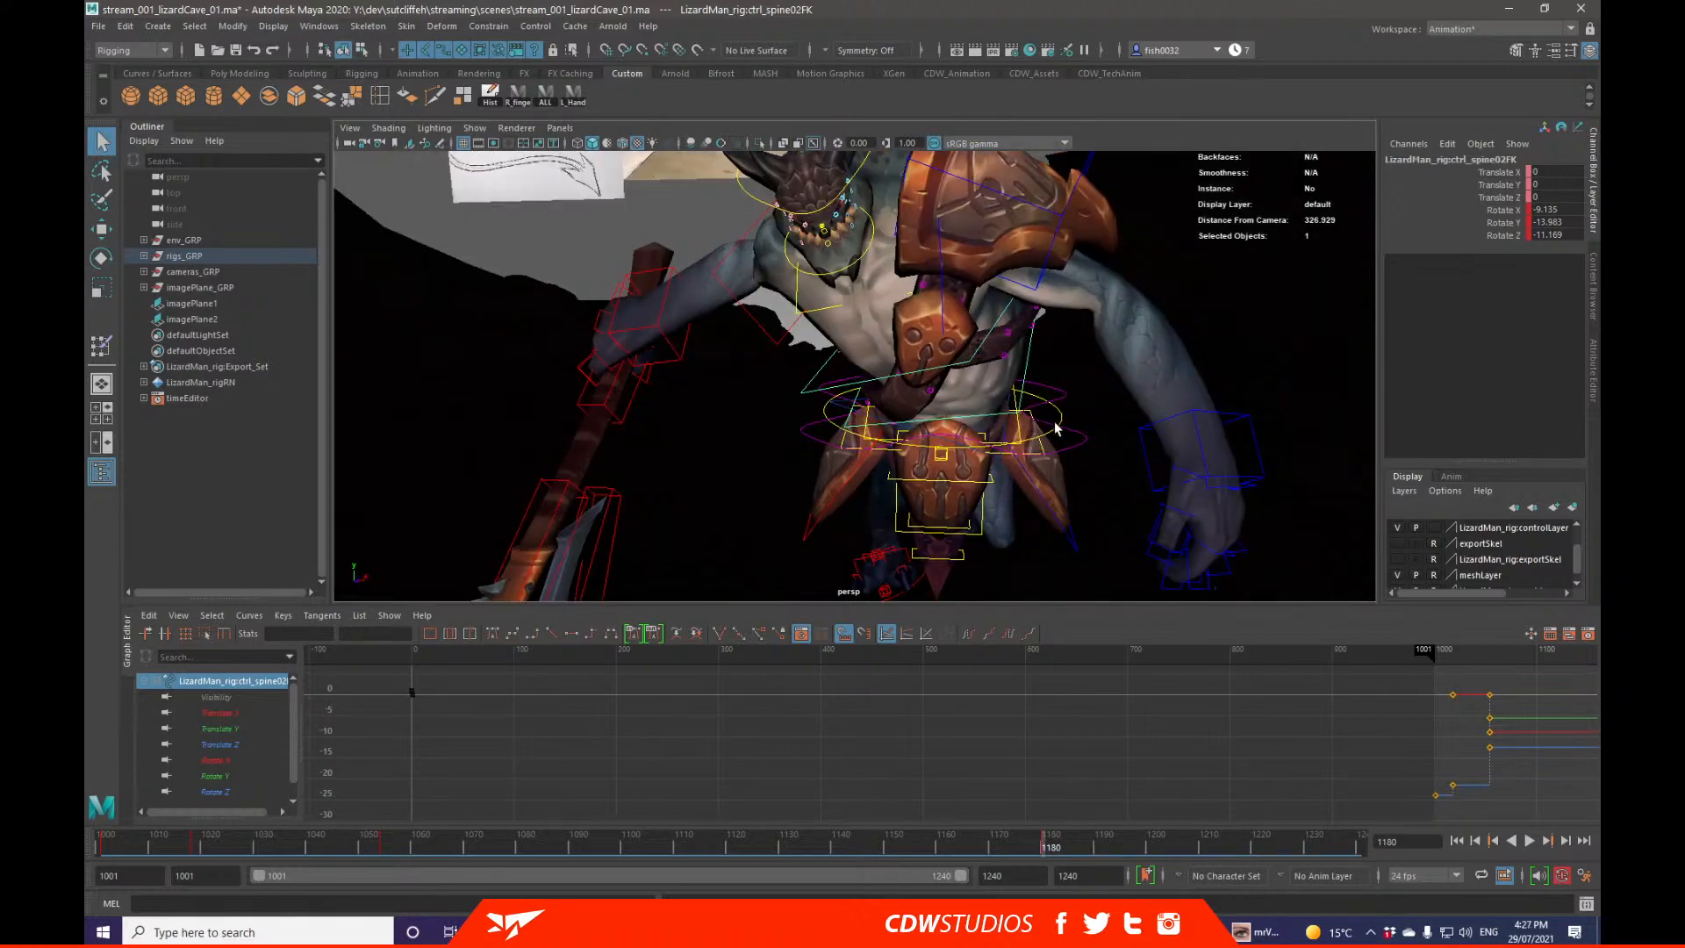
left_click(1055, 428)
key("e")
scroll(1018, 395, "down", 5)
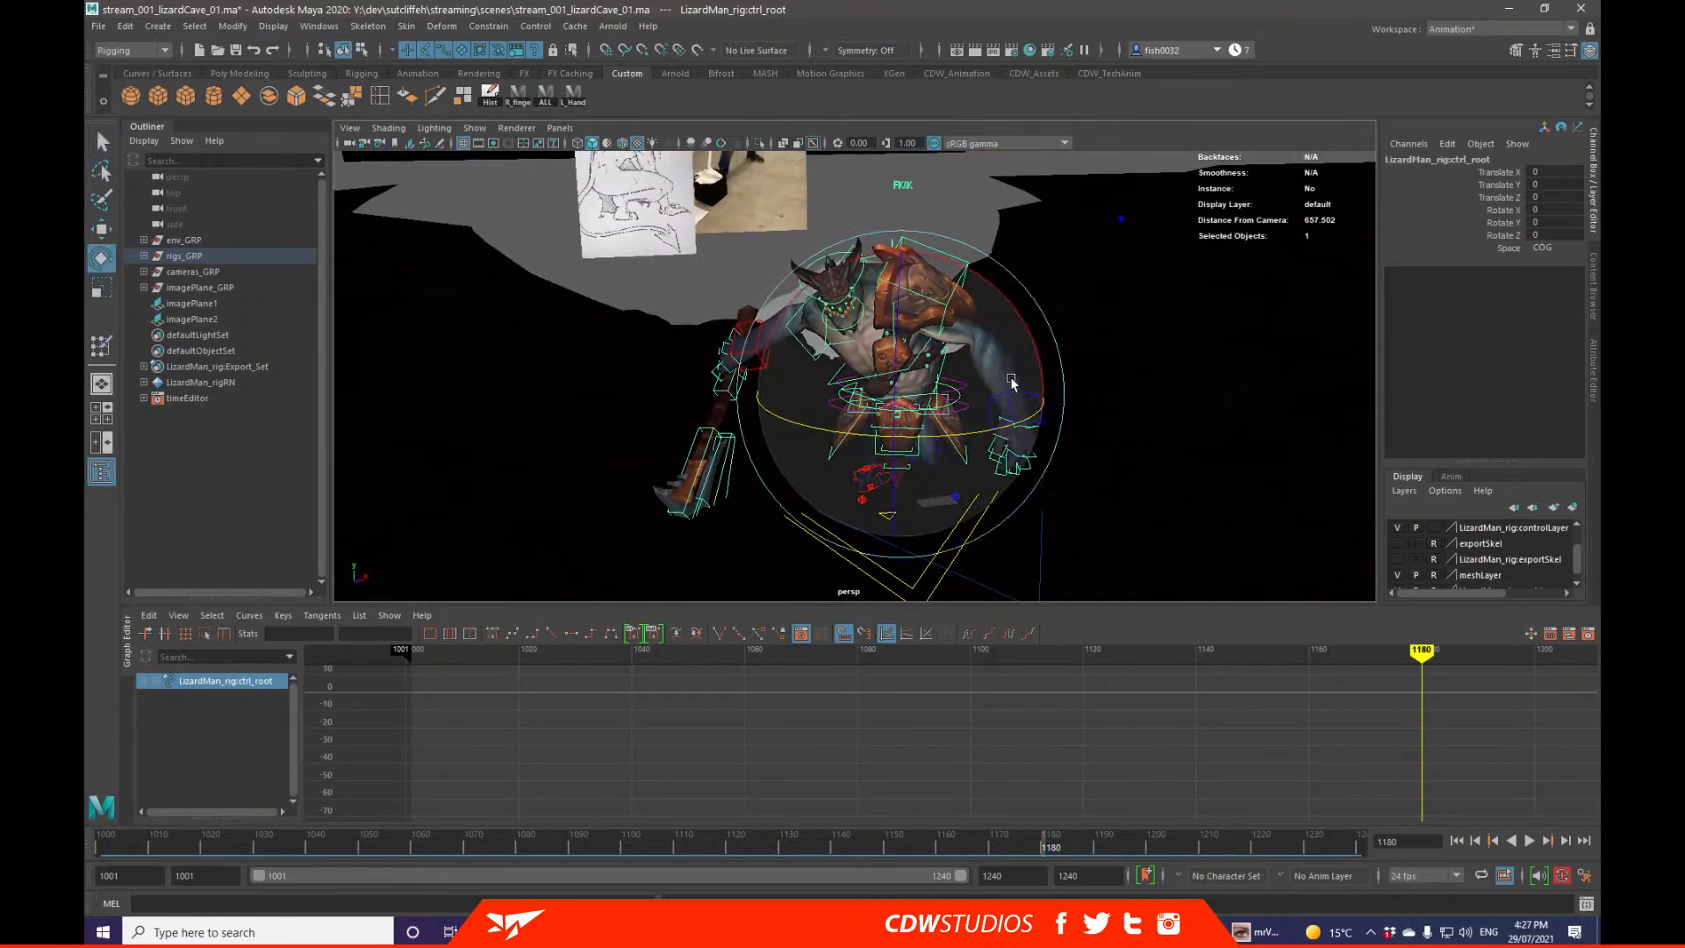
left_click_drag(1016, 318, 1016, 319)
key("ctrl+z")
key("q")
left_click(1071, 454)
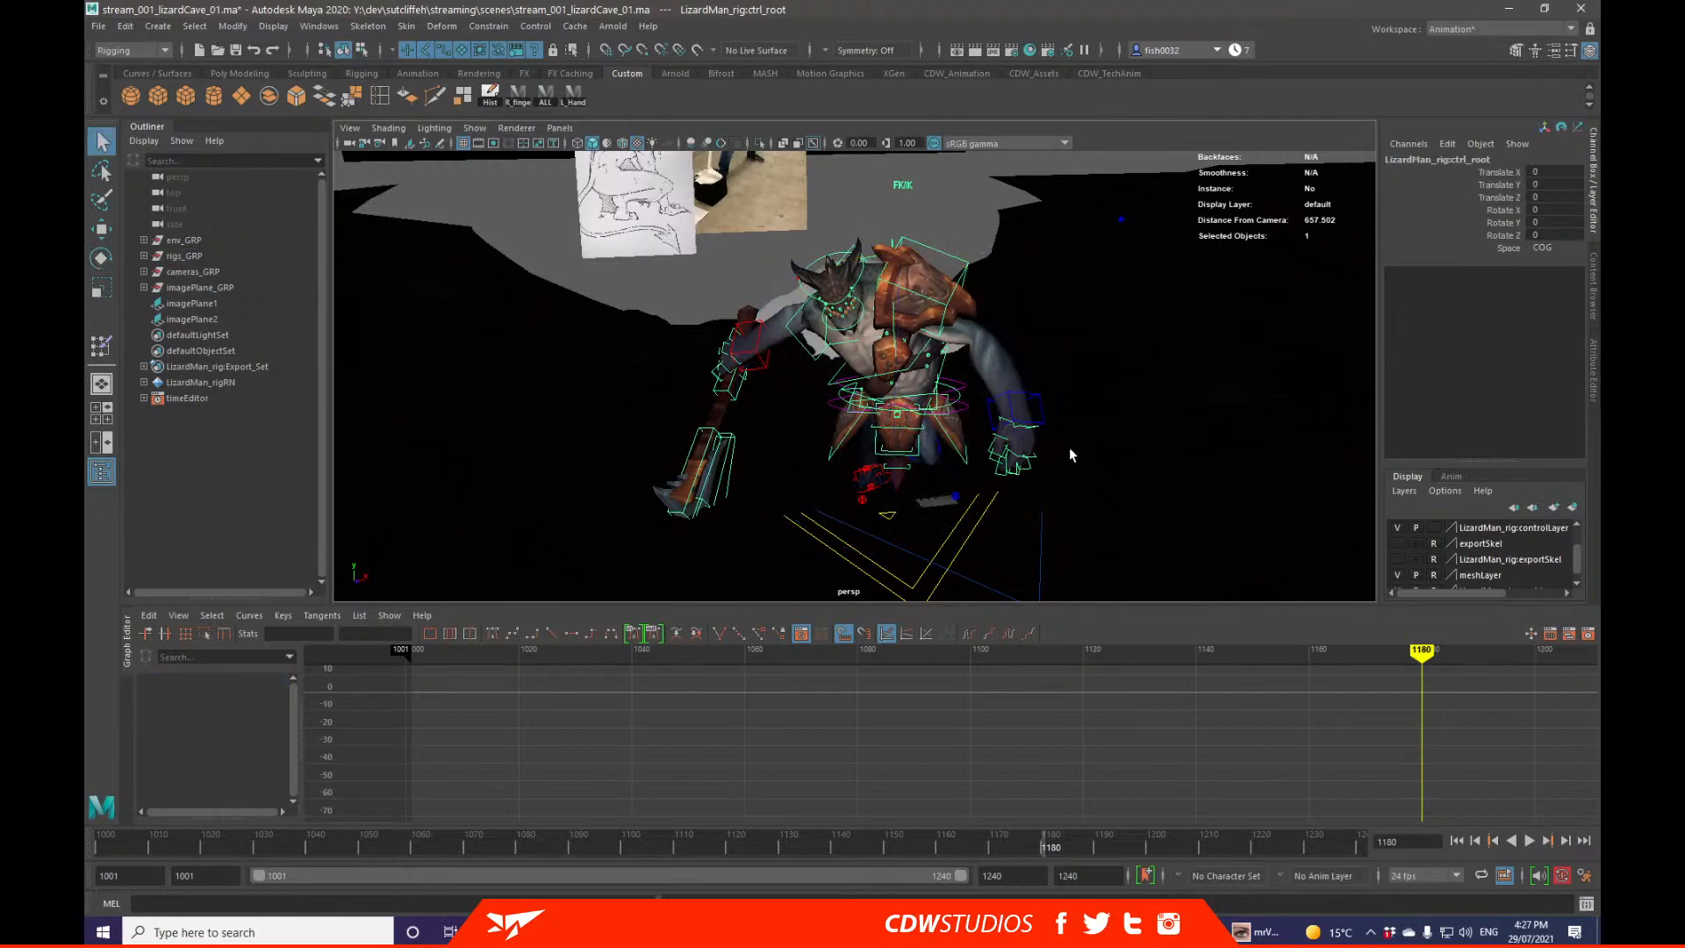
Step: Try to rotate the lizard's pelvis control at frame 1180
left_click(949, 412)
left_click(967, 409)
right_click_drag(971, 428, 1076, 508, "alt")
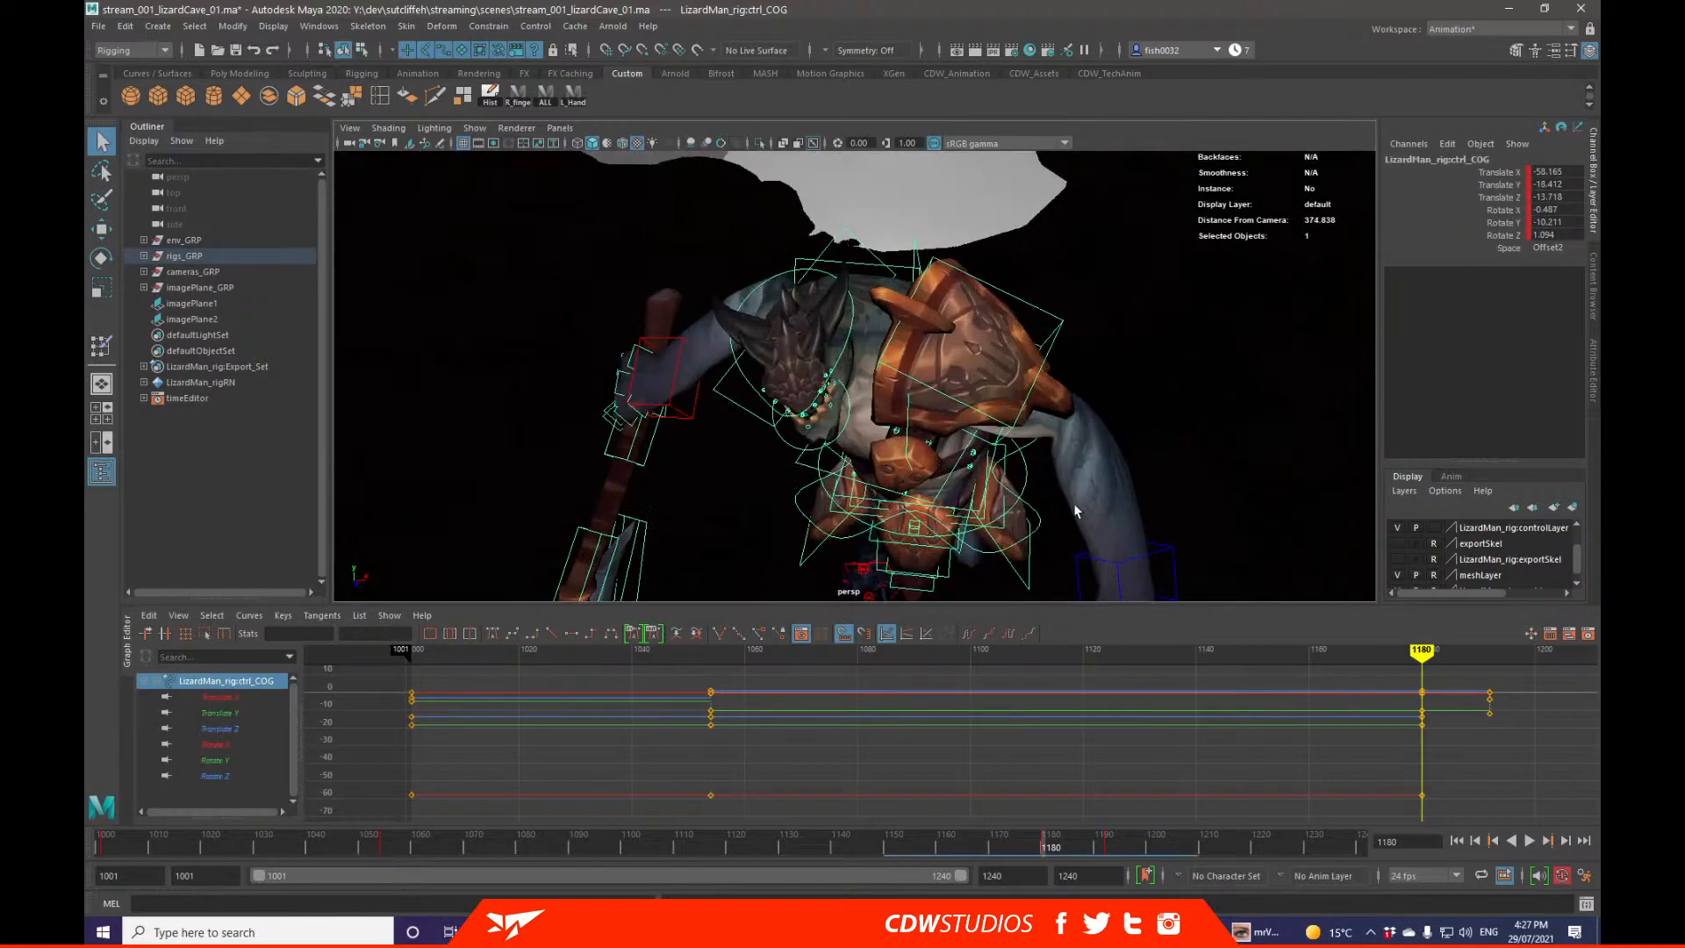
middle_click_drag(1076, 508, 1070, 351, "alt")
right_click_drag(1071, 351, 1107, 405, "alt")
left_click(1071, 337)
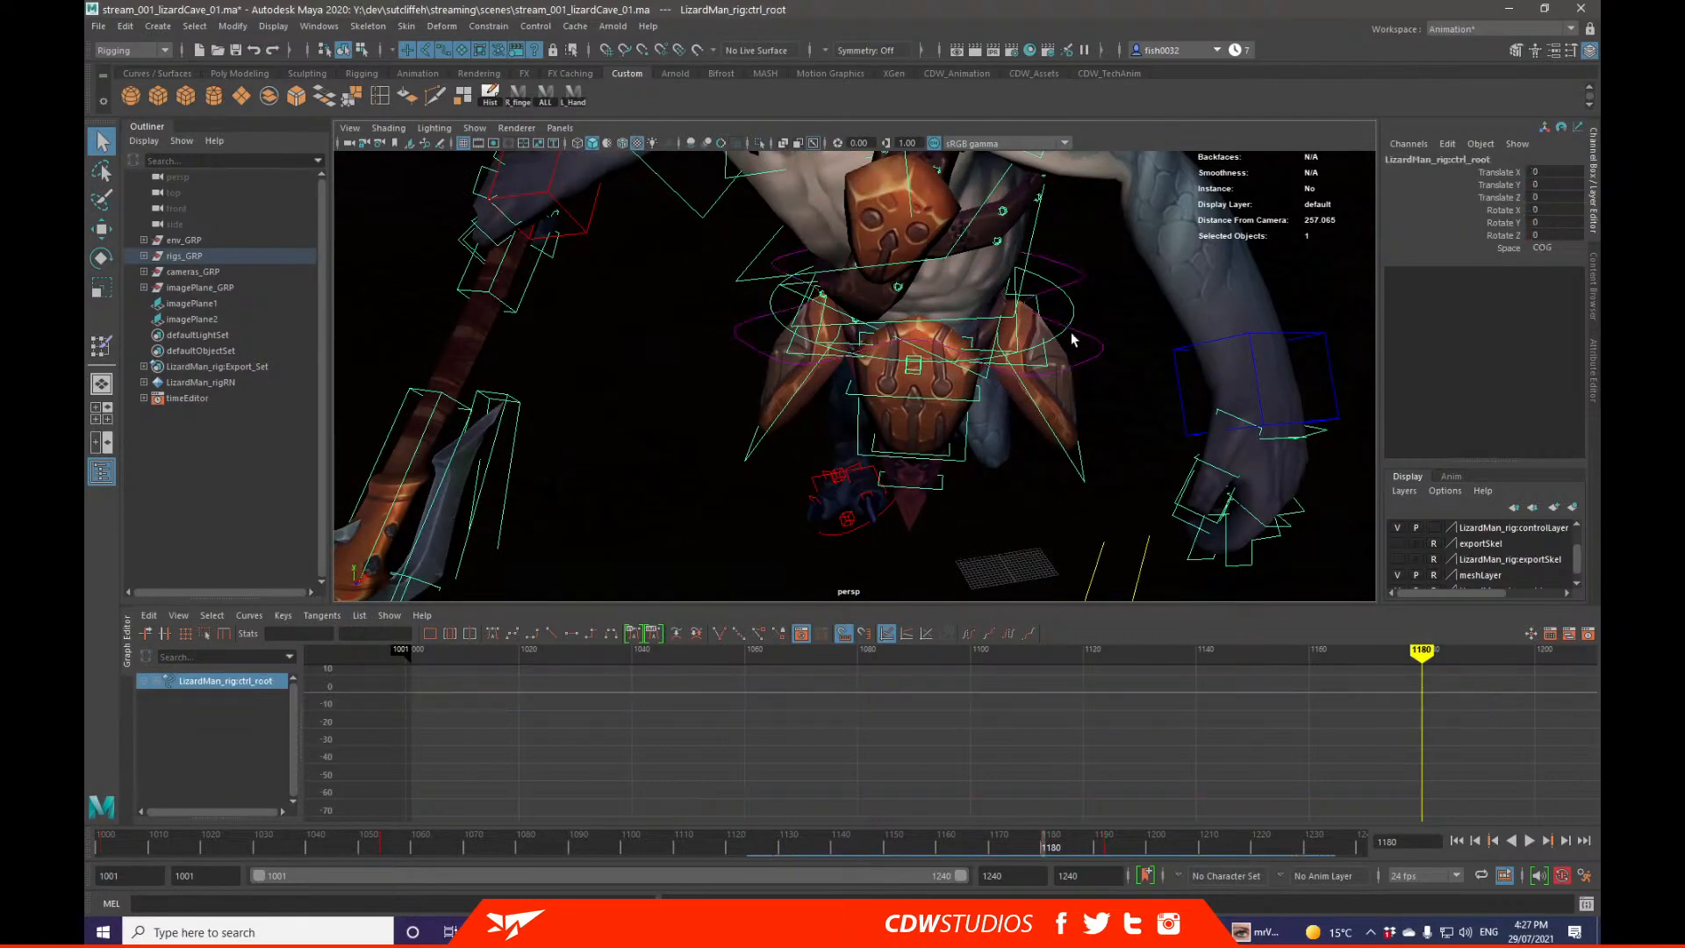
left_click_drag(1072, 339, 990, 366, "alt")
left_click(922, 347)
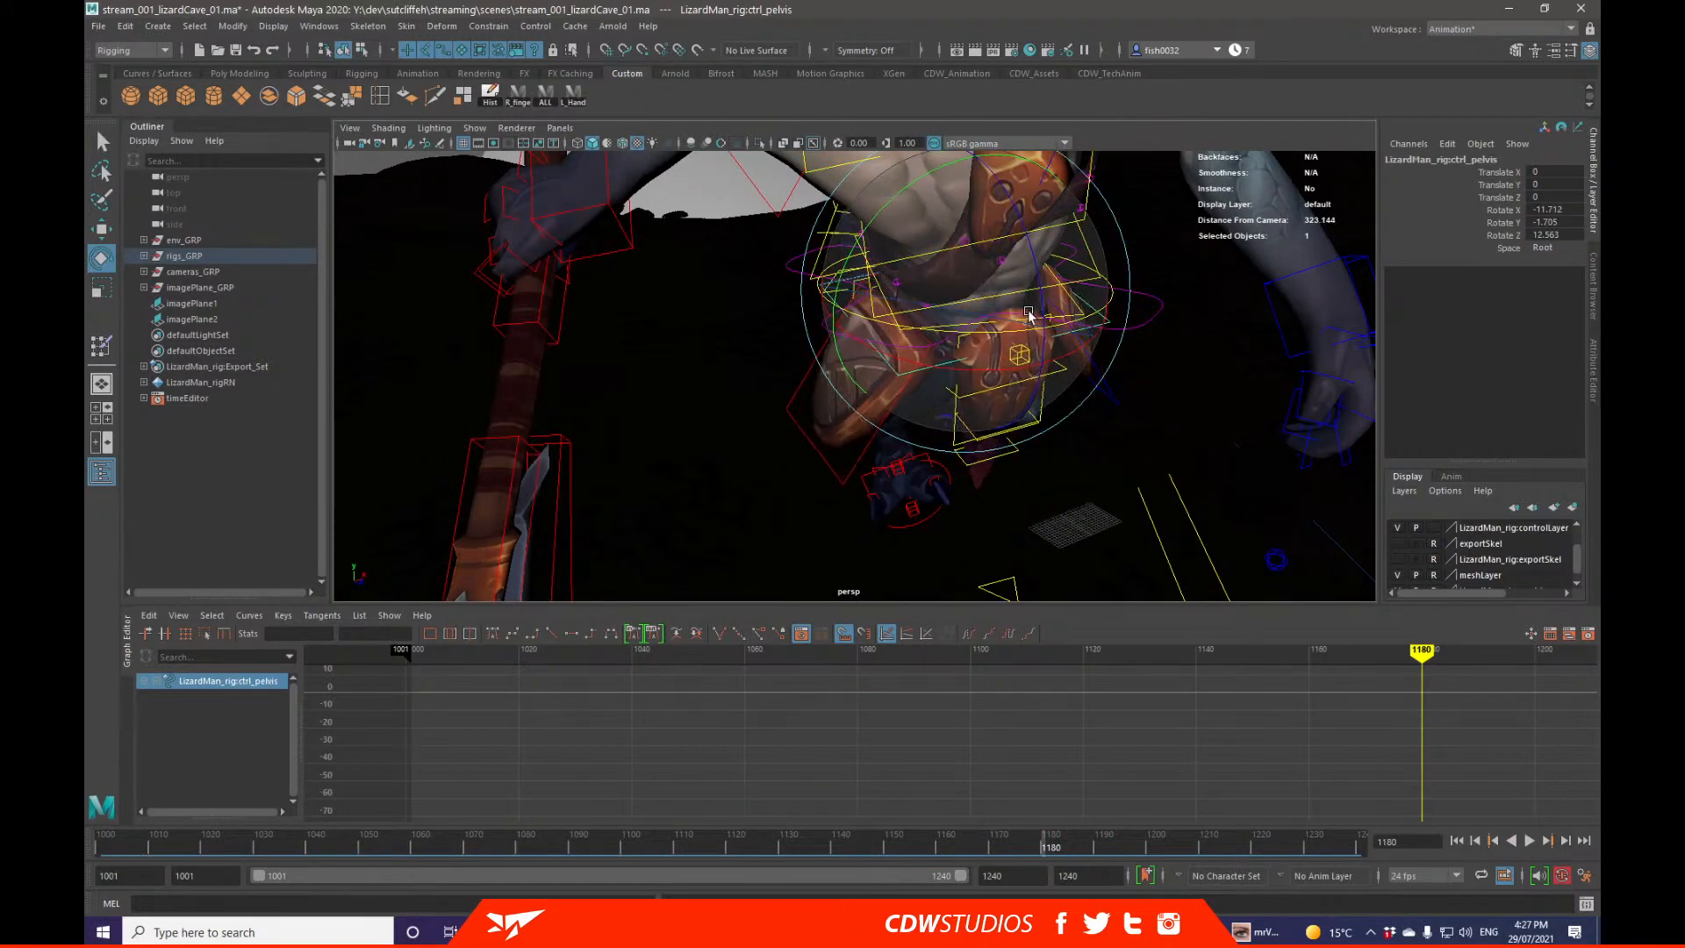
left_click_drag(1029, 314, 1023, 312)
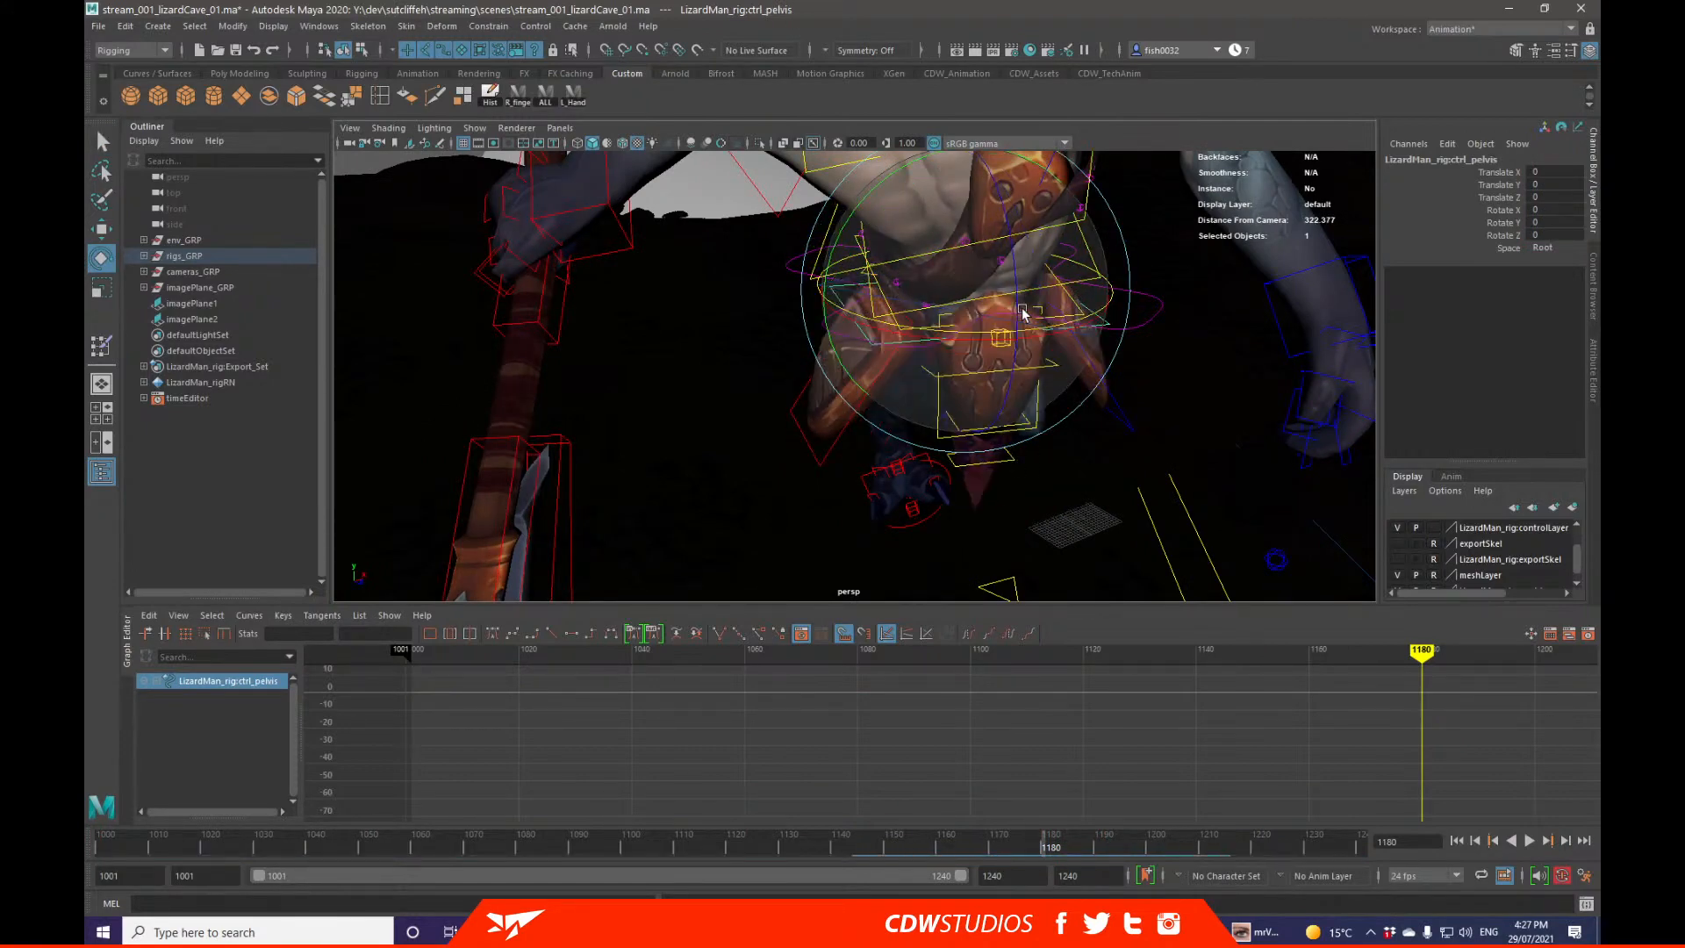
left_click(1156, 301)
key("q")
Step: Try to reposition the lizard's centre-of-gravity (COG) control at frame 1180
left_click_drag(1156, 311, 1061, 322, "alt")
right_click_drag(1060, 322, 1000, 364, "alt")
left_click_drag(999, 364, 937, 371, "alt")
left_click(981, 380)
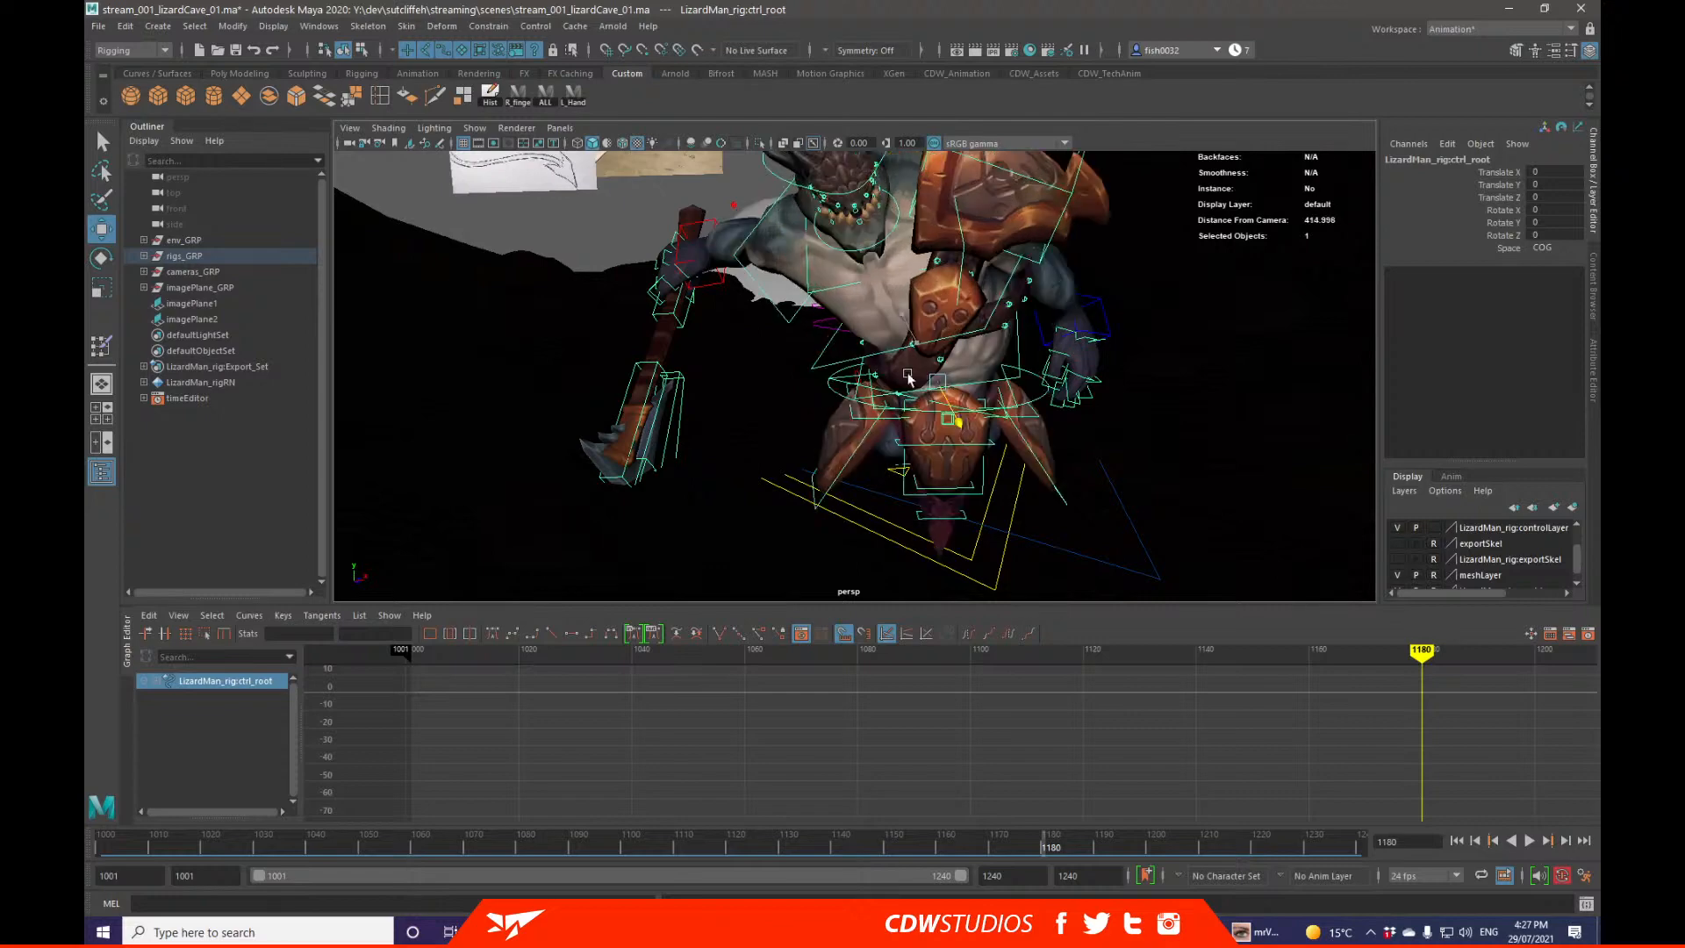
key("q")
left_click(995, 325)
key("w")
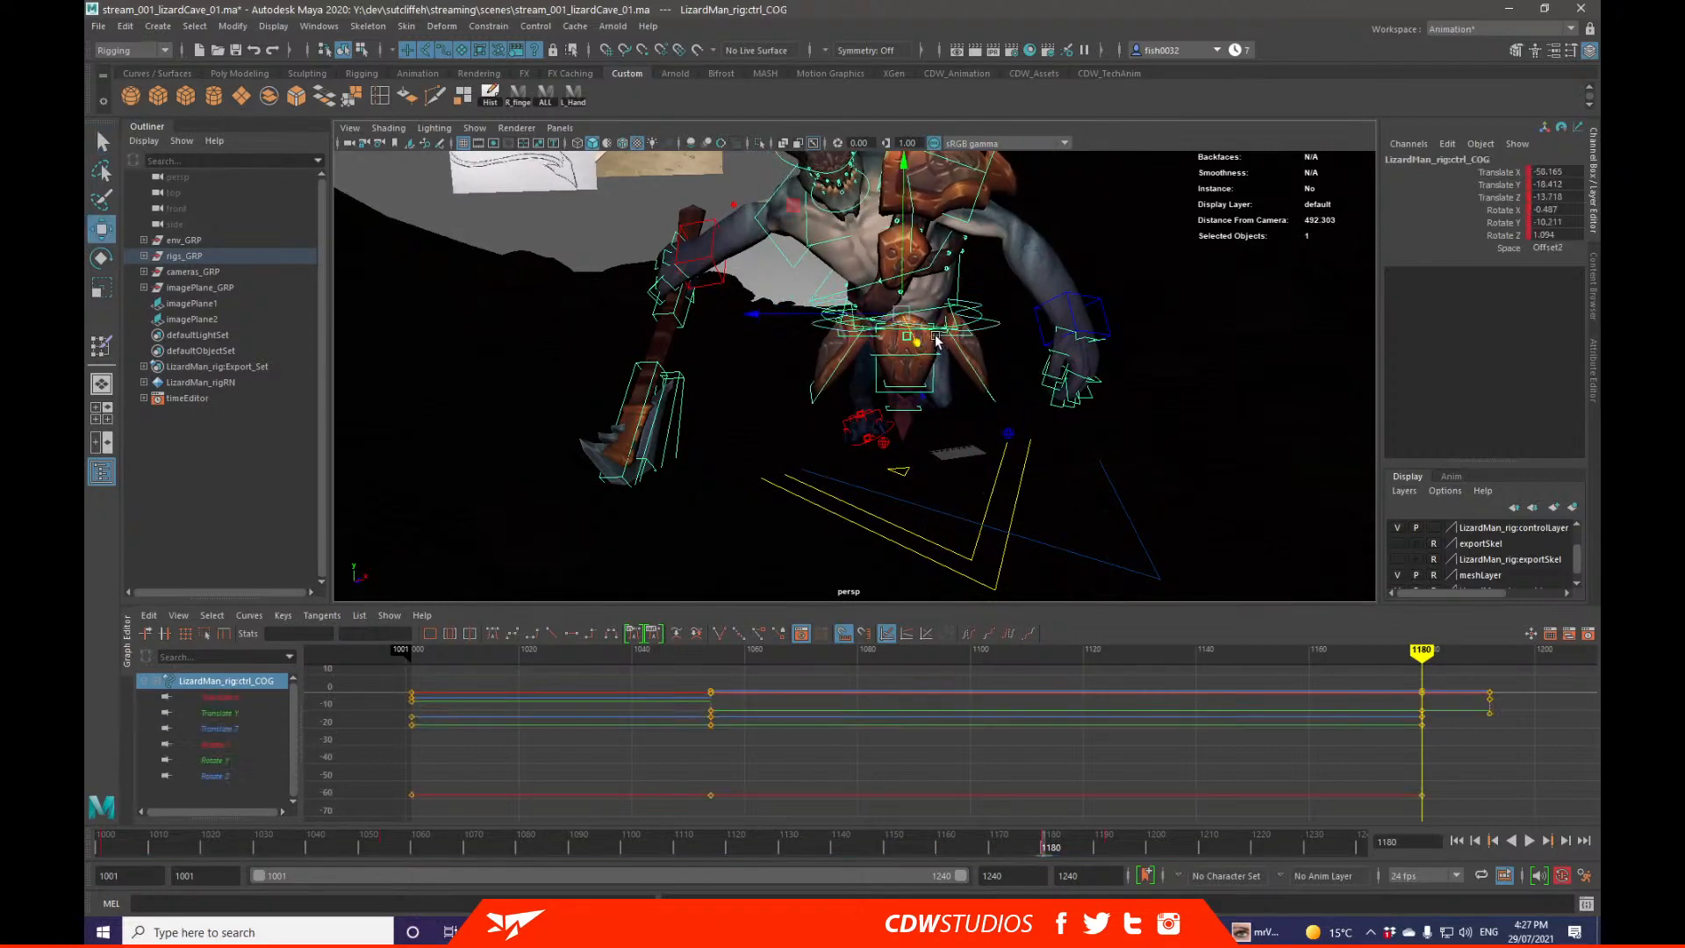
left_click_drag(904, 314, 964, 341)
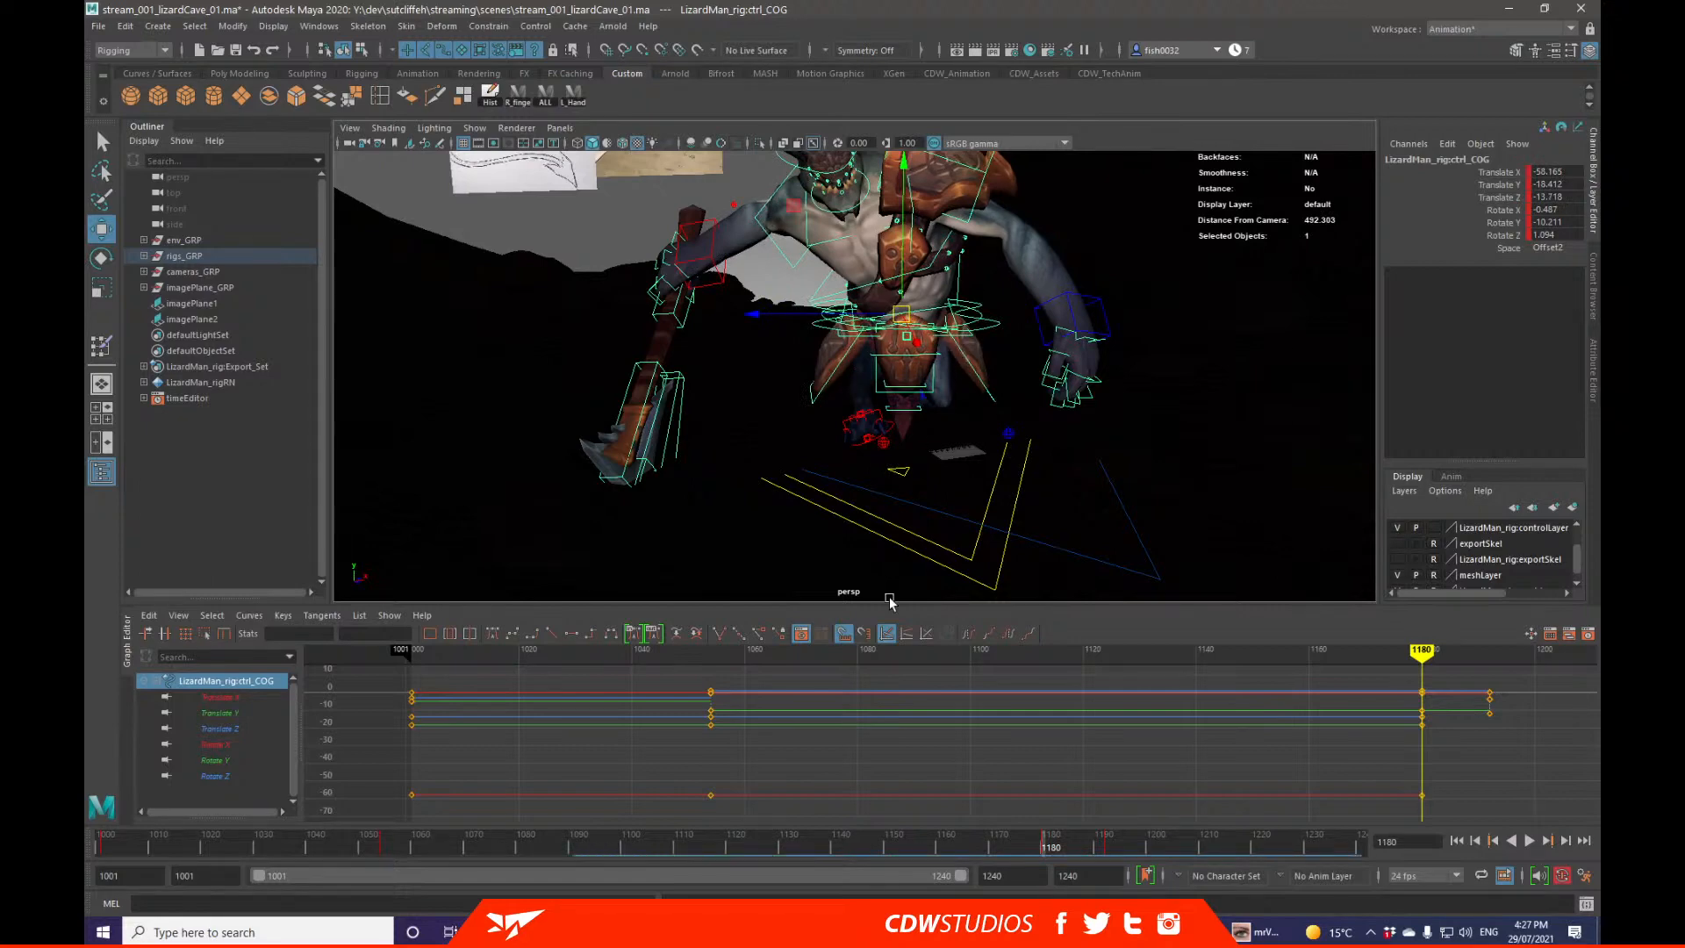
Step: Go to frame 1192 and rotate the right wrist IK control to about 74.284, 54.665, 75.29
mouse_move(1037, 844)
left_mouse_down()
mouse_move(1025, 850)
mouse_move(1147, 850)
mouse_move(1007, 838)
mouse_move(1059, 840)
left_mouse_up()
key("comma")
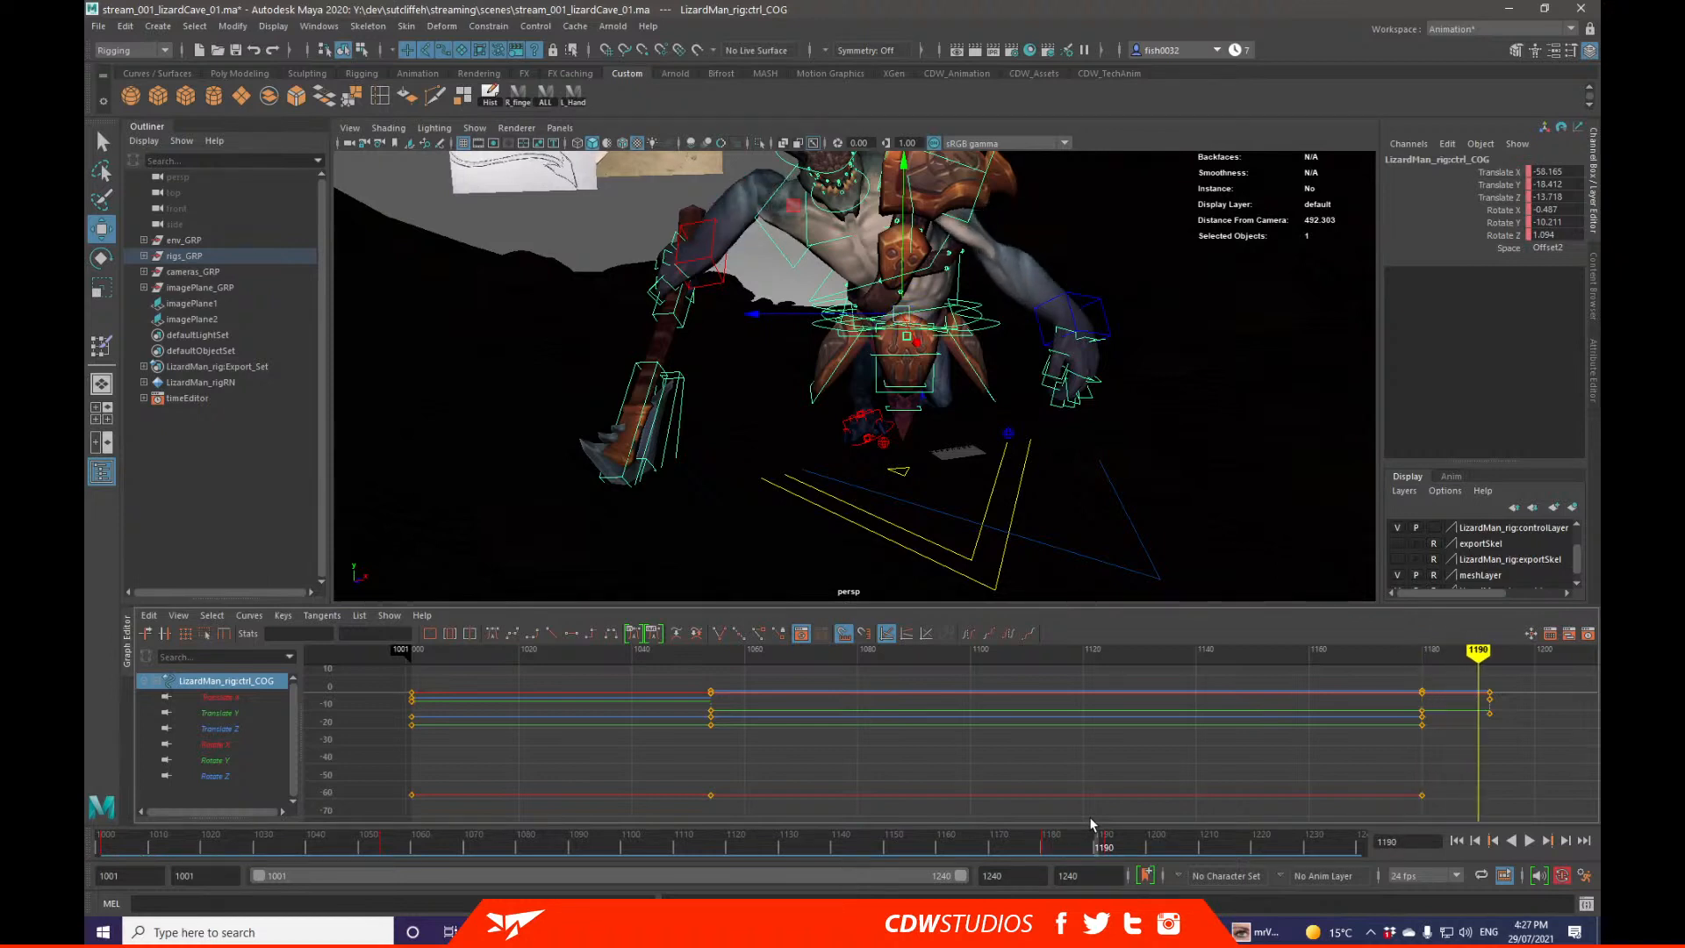
key("comma")
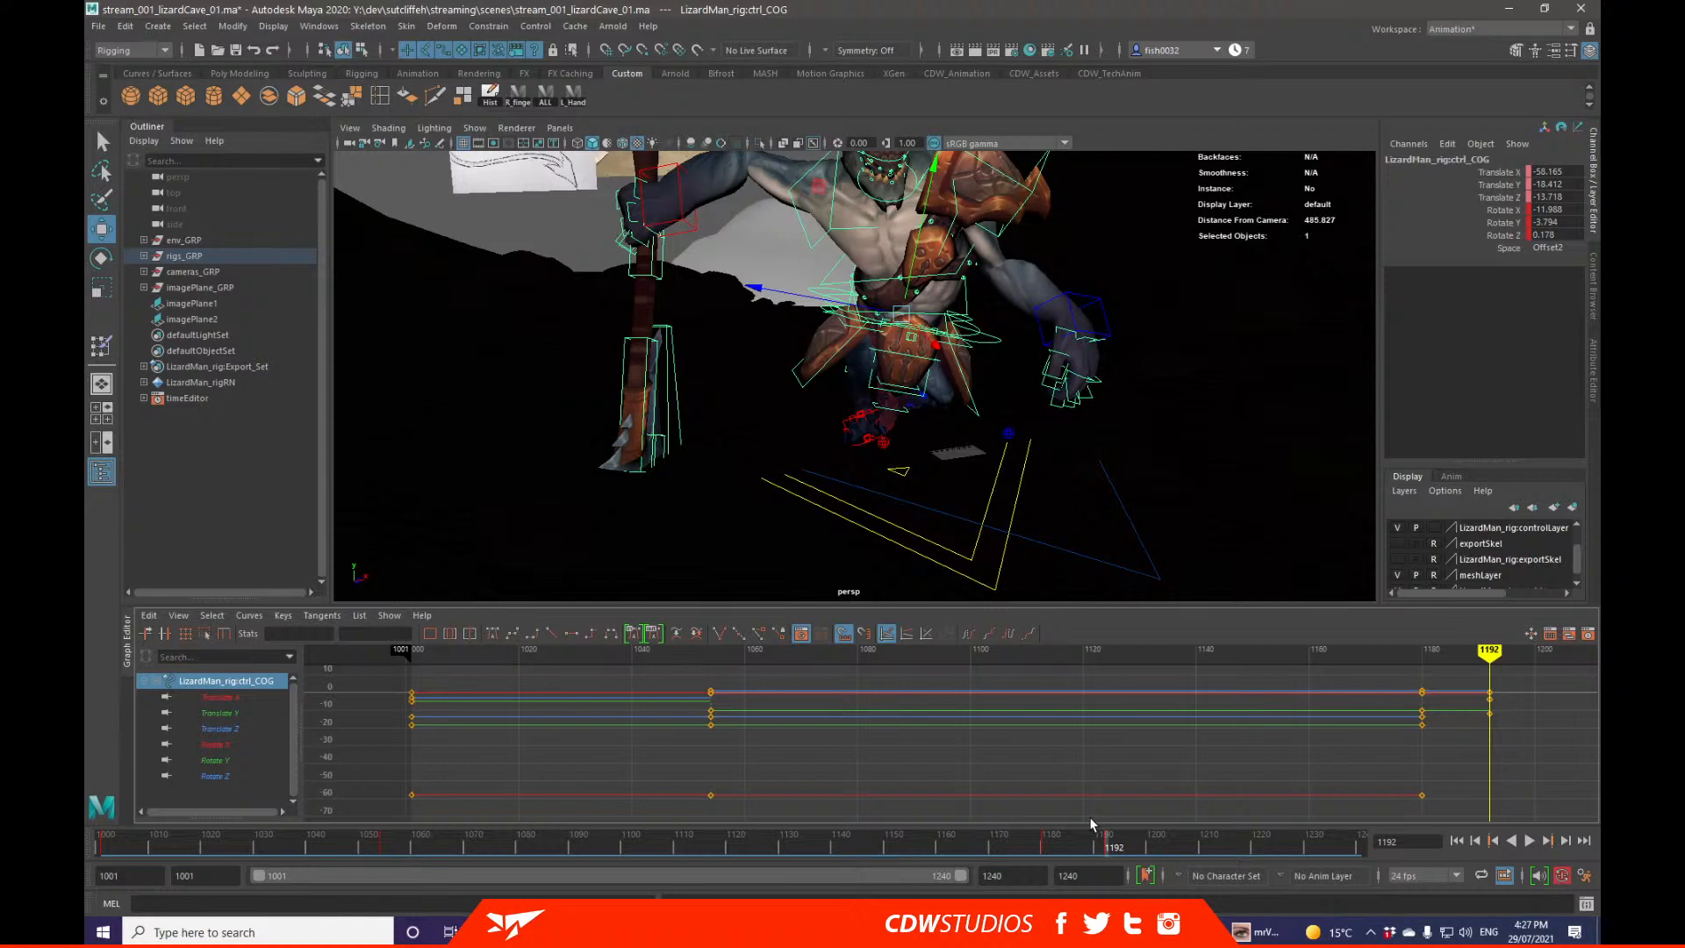
left_click(695, 229)
key("e")
left_click_drag(739, 265, 671, 256, "alt")
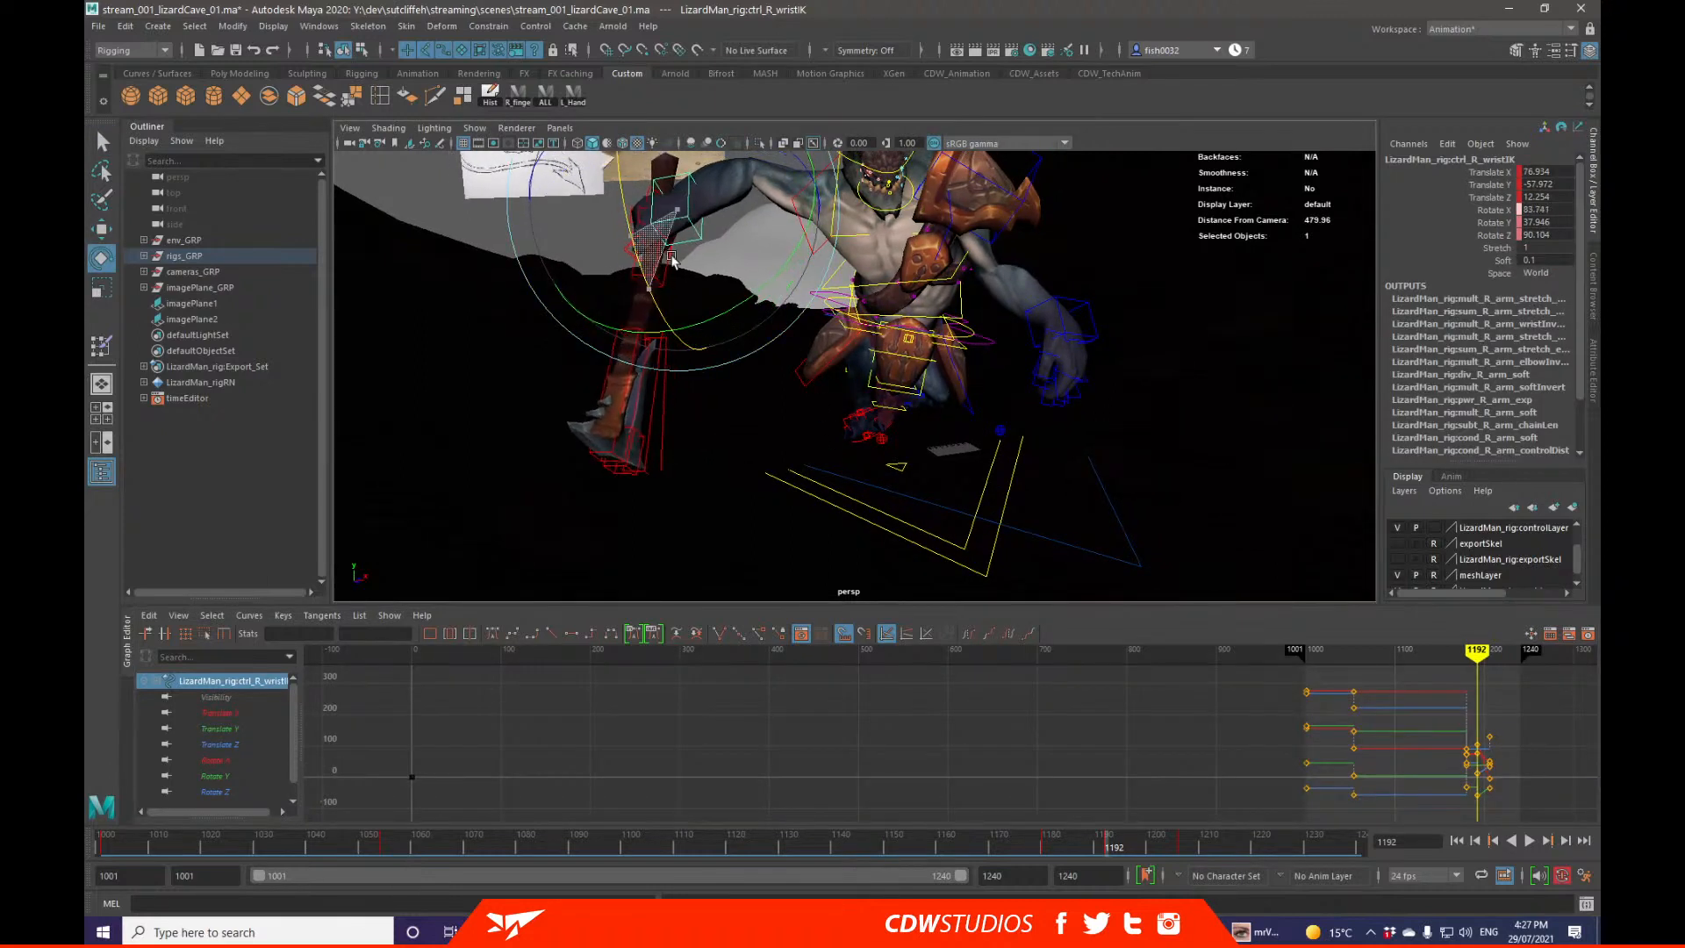
left_click_drag(738, 307, 753, 296)
middle_click_drag(773, 183, 770, 260, "alt")
left_click_drag(773, 199, 734, 201)
key("w")
left_click_drag(730, 332, 681, 334, "alt")
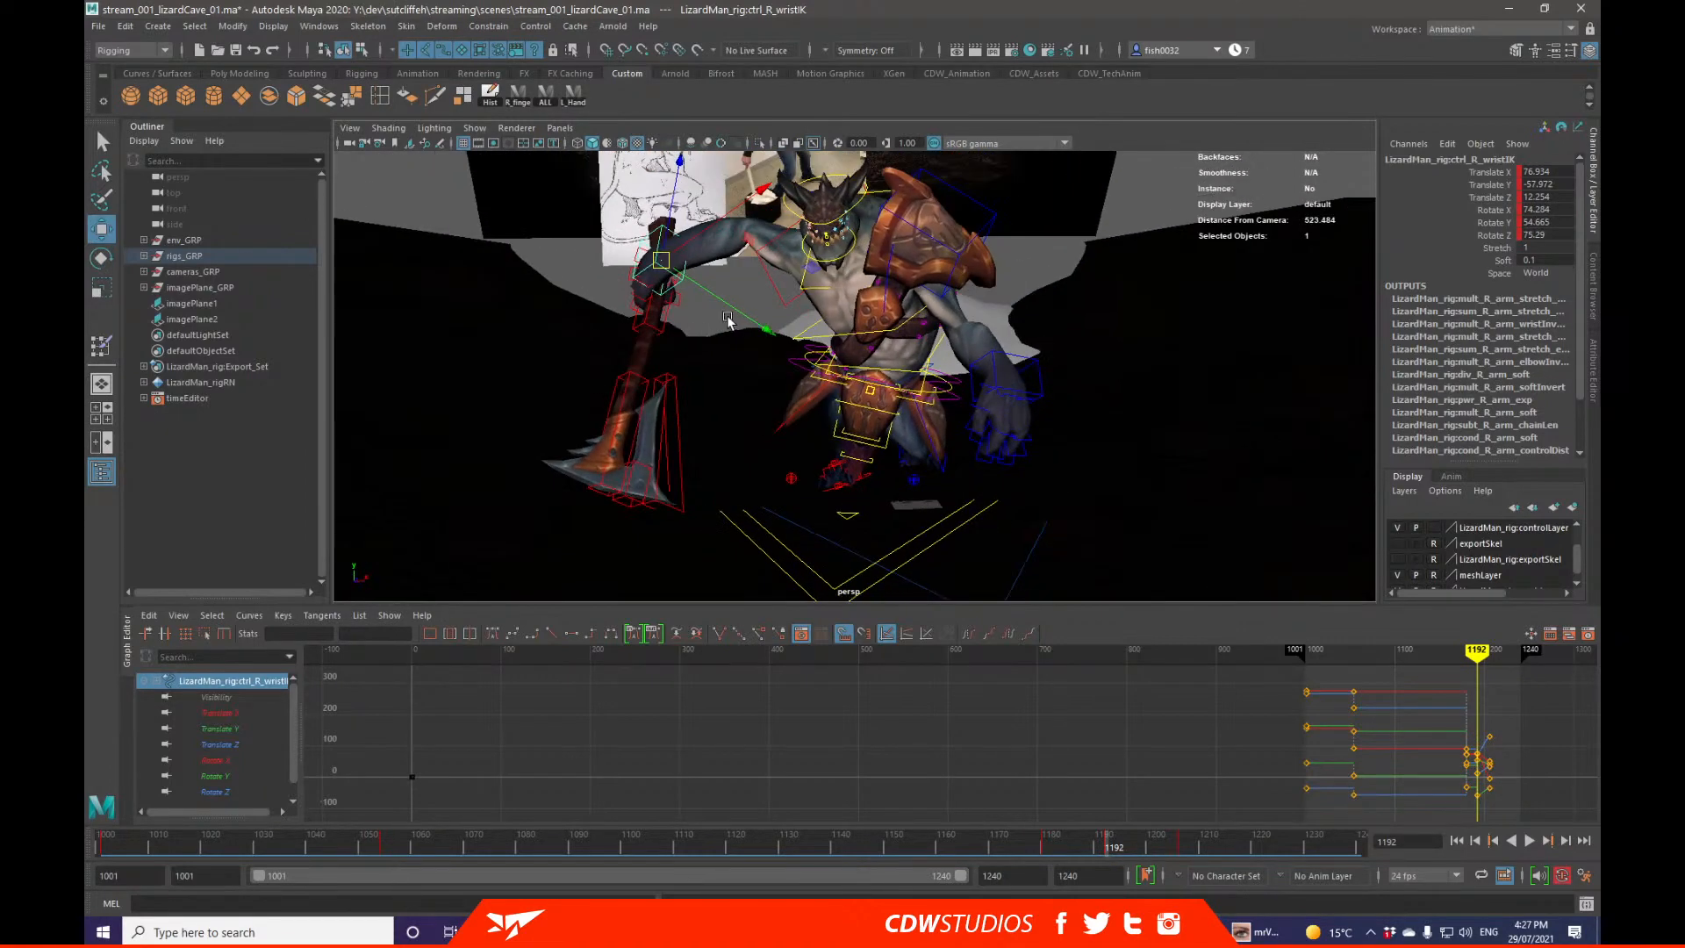
Step: Compare the right arm and weapon poses at keyframes 1180, 1192 and 1206
key("comma")
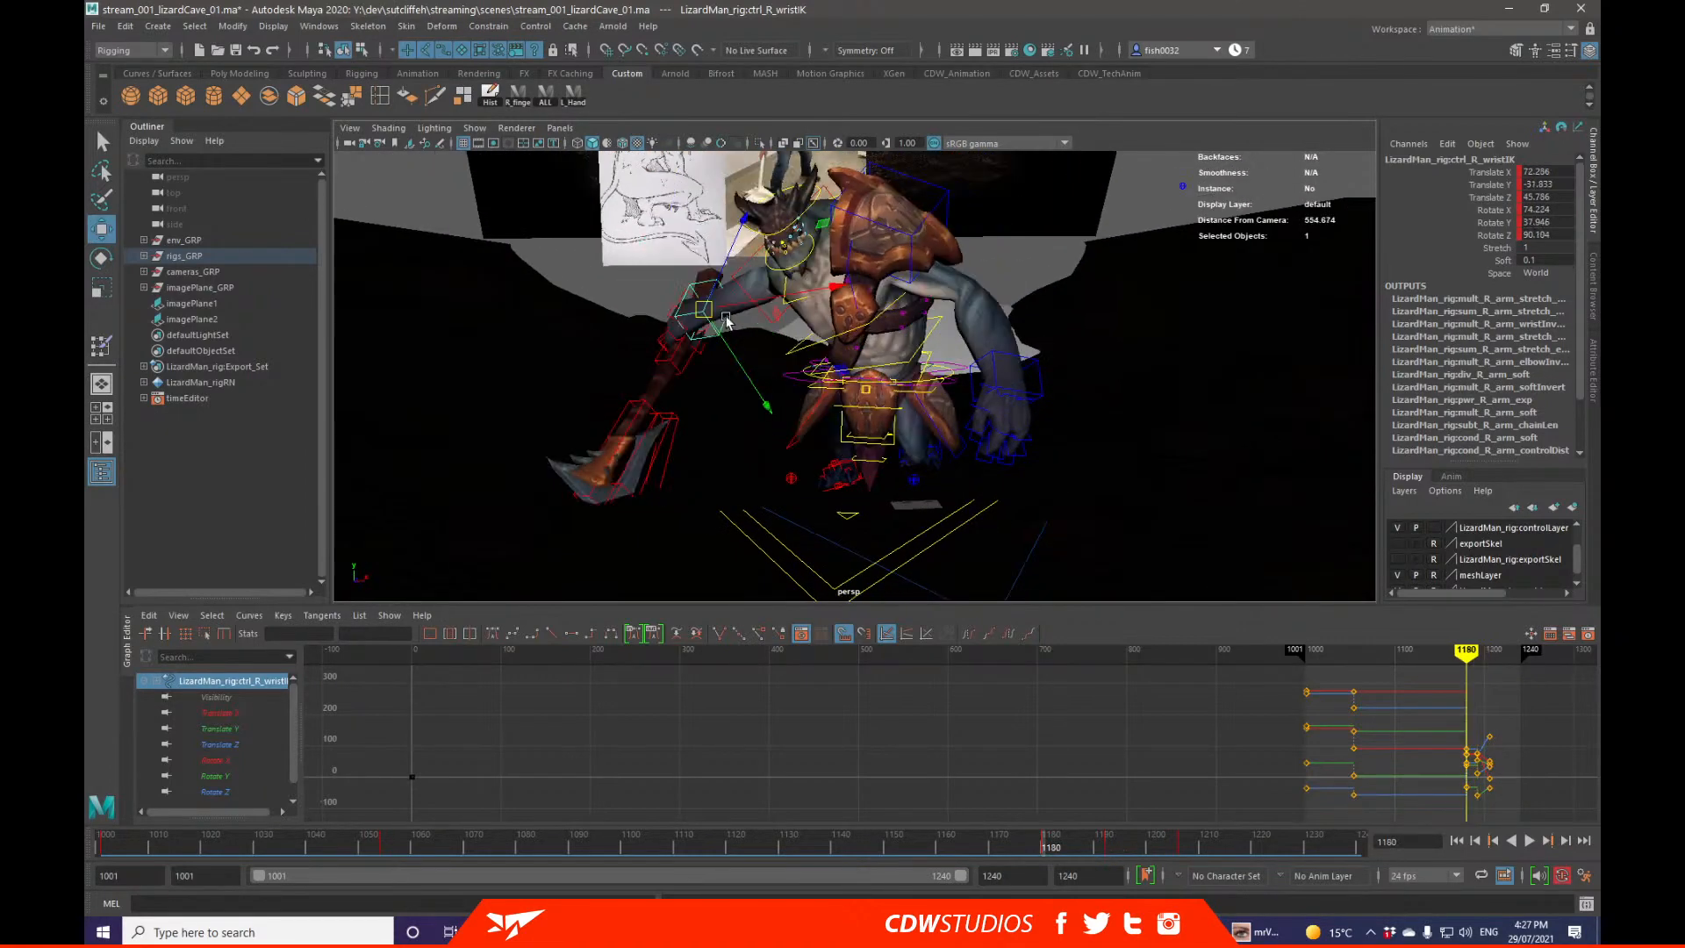
key("period")
key("period")
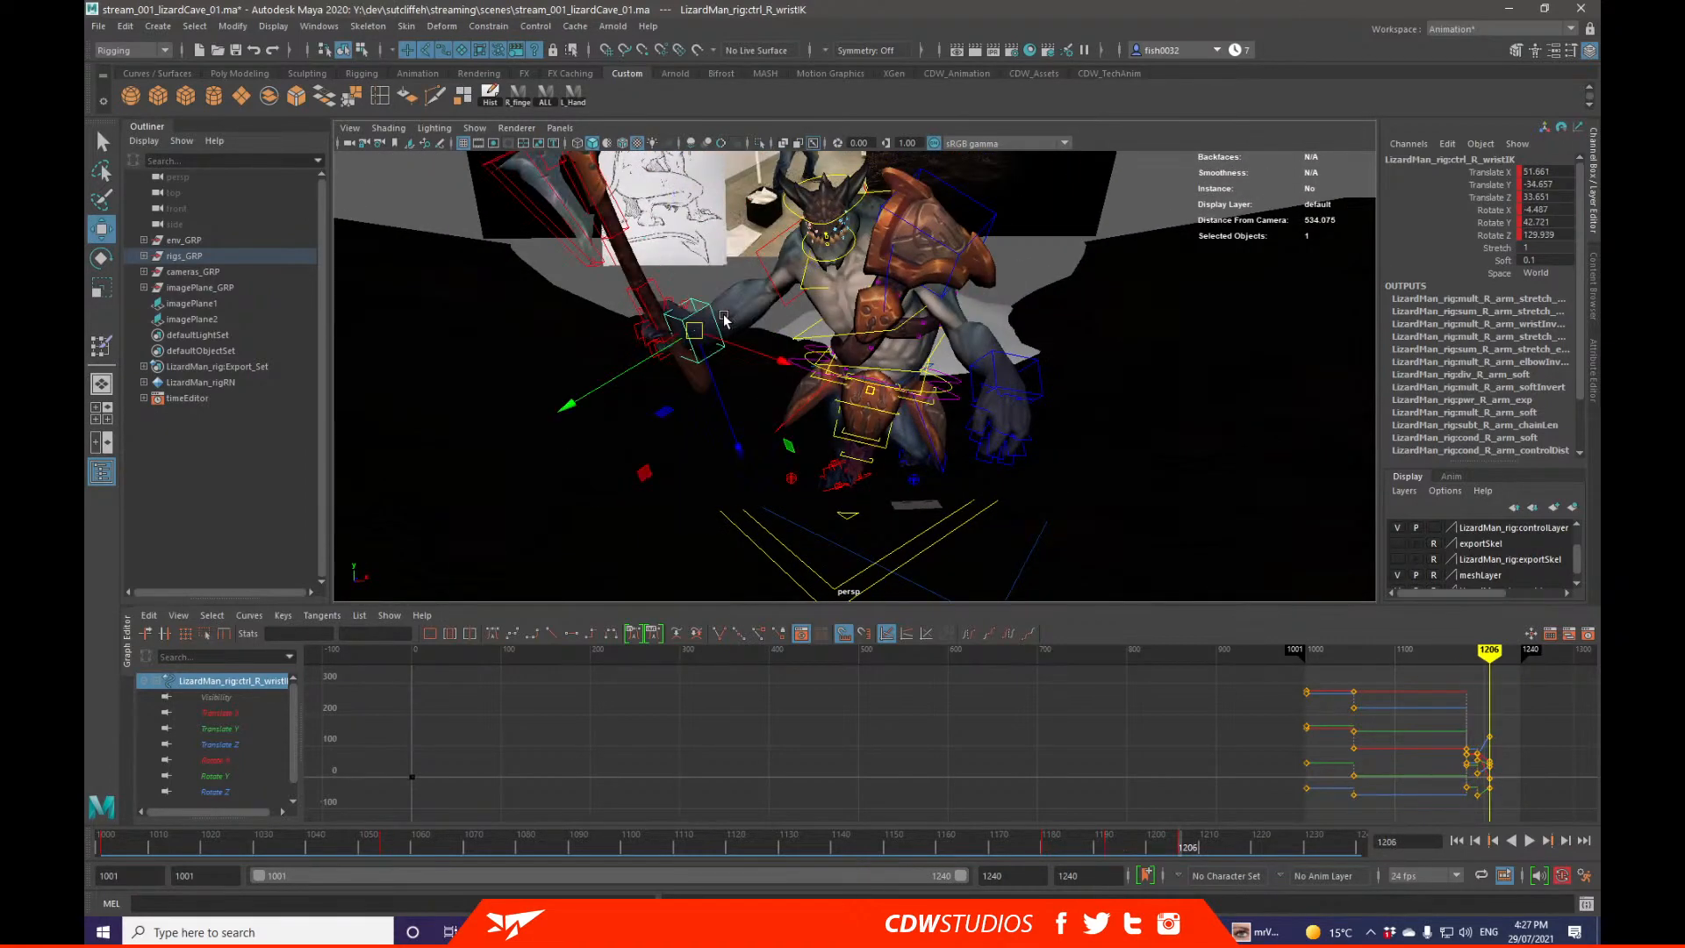
key("comma")
key("comma")
key("period")
key("comma")
key("period")
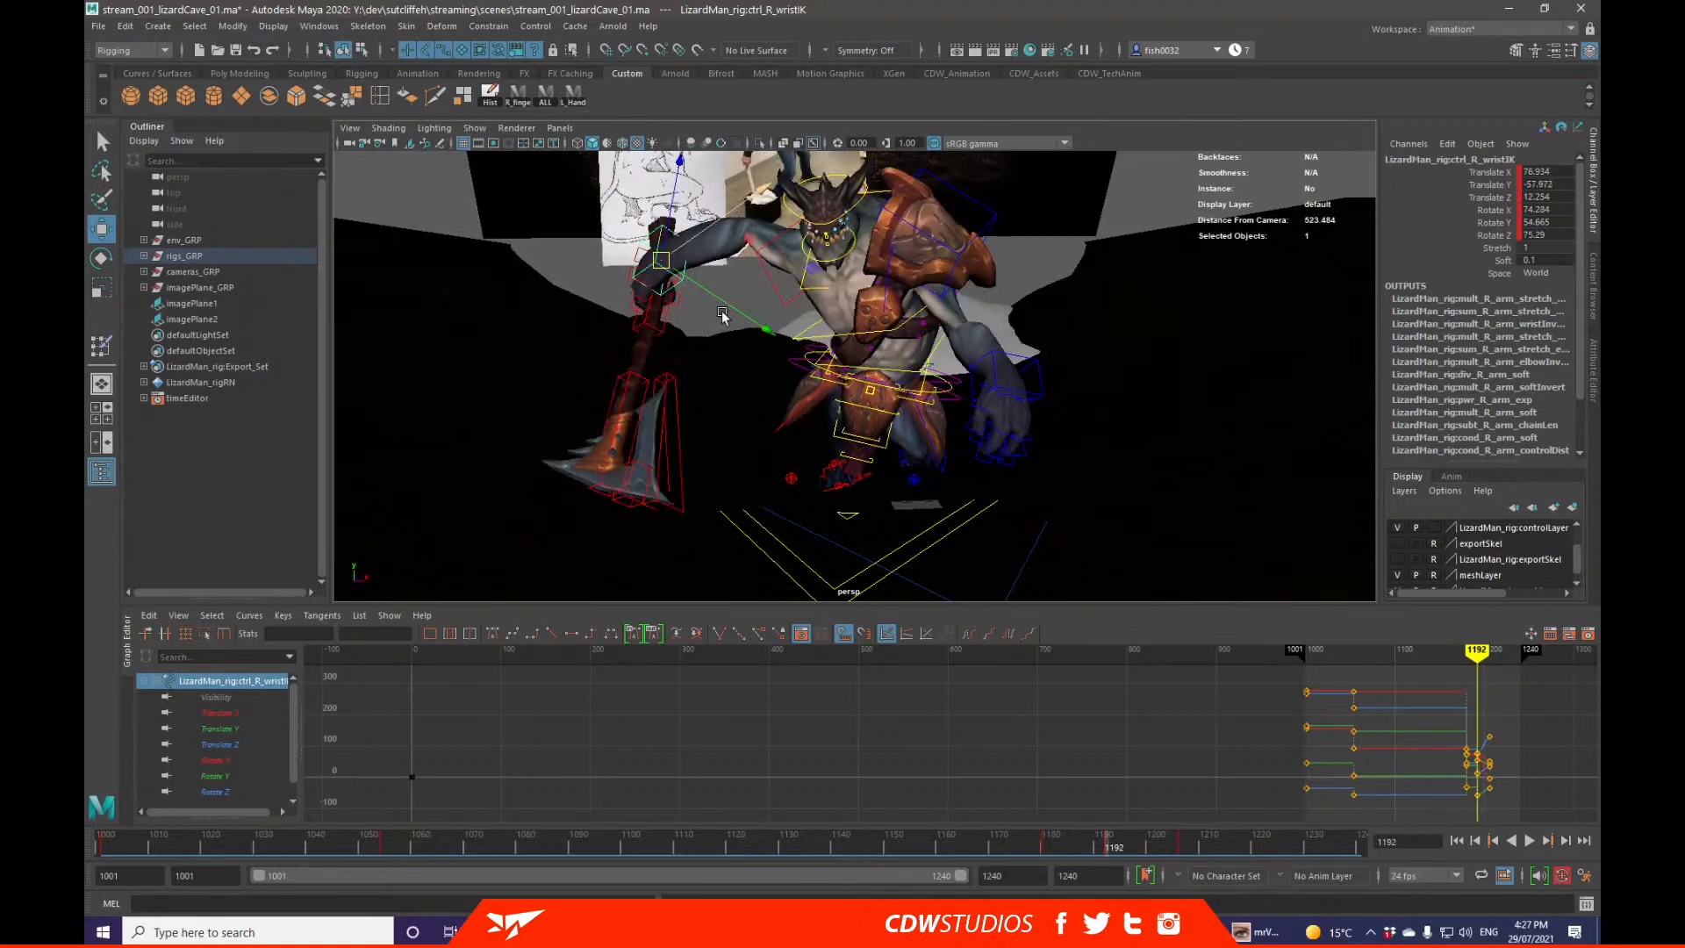
key("comma")
Step: Hide the rig controls to compare the lizard's keyed poses around frame 1180 with the reference video, and show the controls again
middle_click_drag(835, 301, 922, 441, "alt")
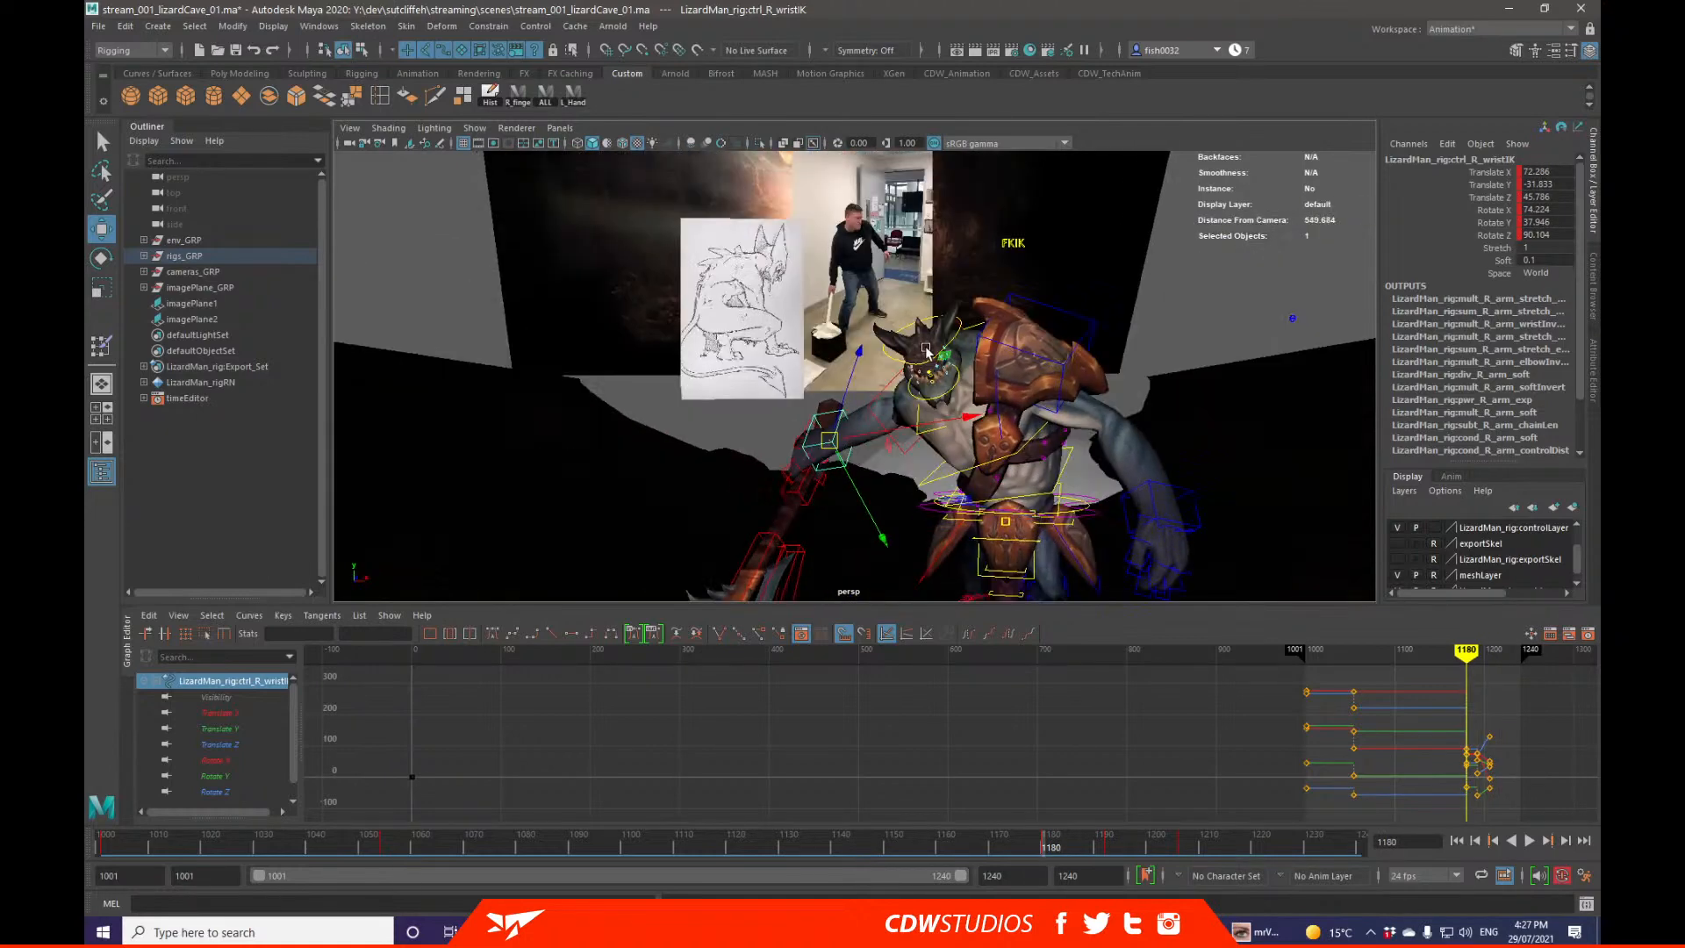
right_click_drag(921, 442, 881, 351, "alt")
key("alt+1")
key("comma")
key("period")
key("period")
key("comma")
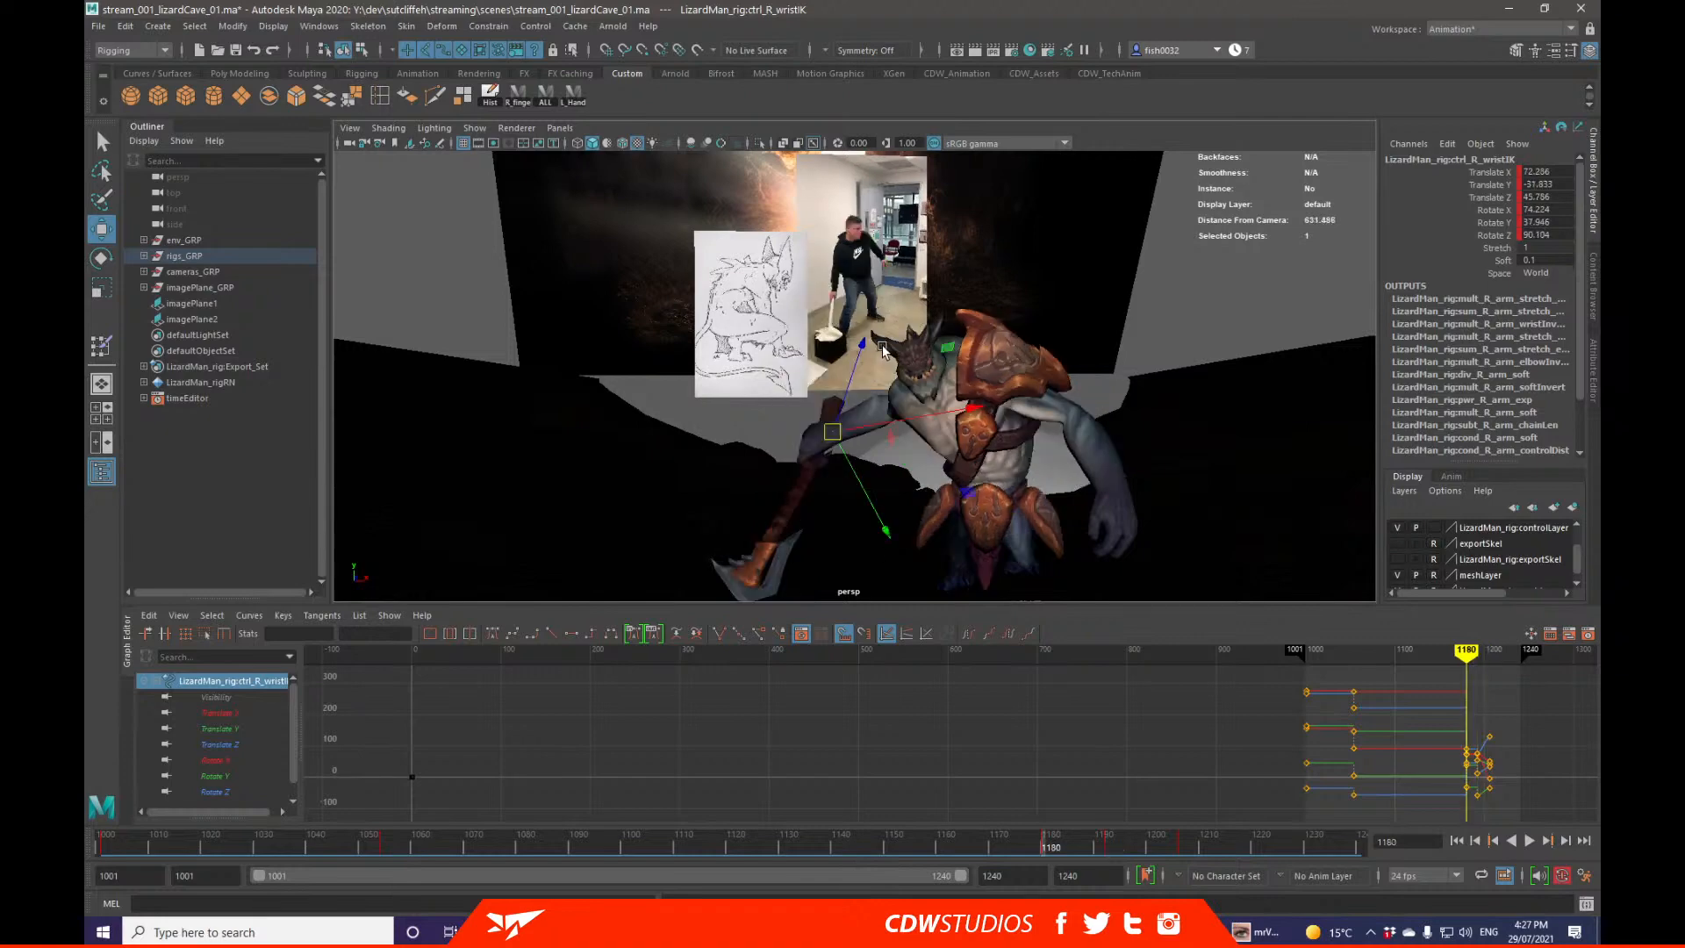
key("period")
key("comma")
key("period")
key("comma")
key("period")
key("comma")
key("period")
key("comma")
key("period")
key("comma")
left_click_drag(969, 436, 1017, 425, "alt")
key("alt+1")
Step: Move the COG control at frame 1180 to about -64.667, -20.637, -26.714 and rotate it to about -7.374, -21.175, 8.397
key("q")
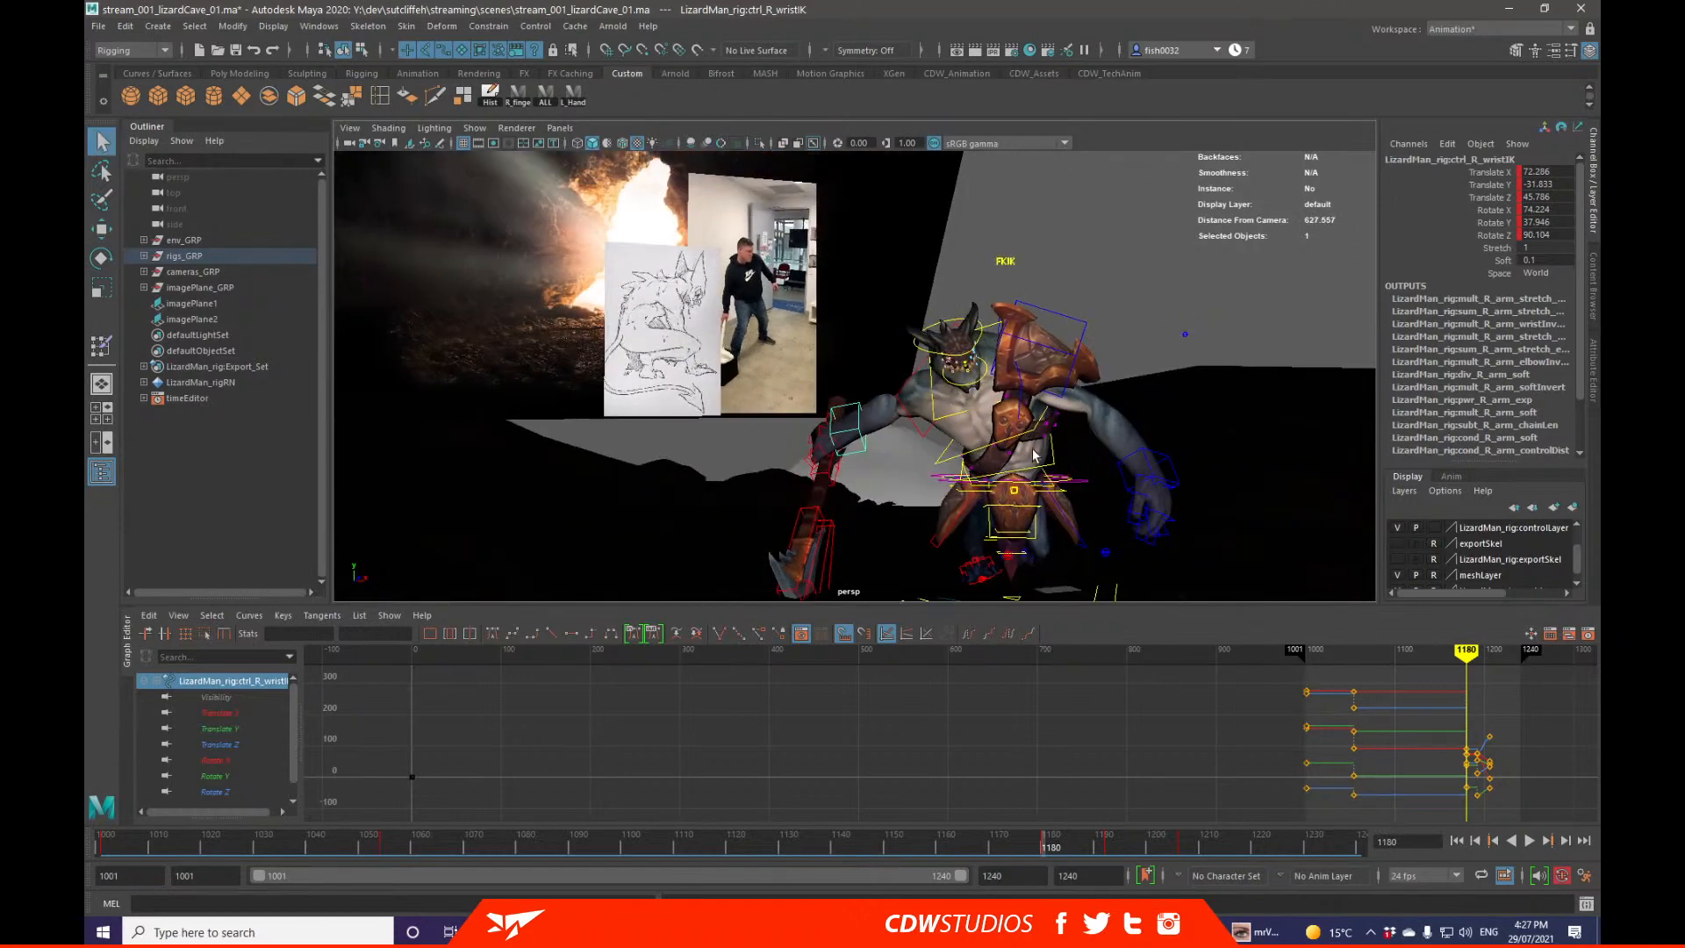
left_click(987, 428)
key("alt+1")
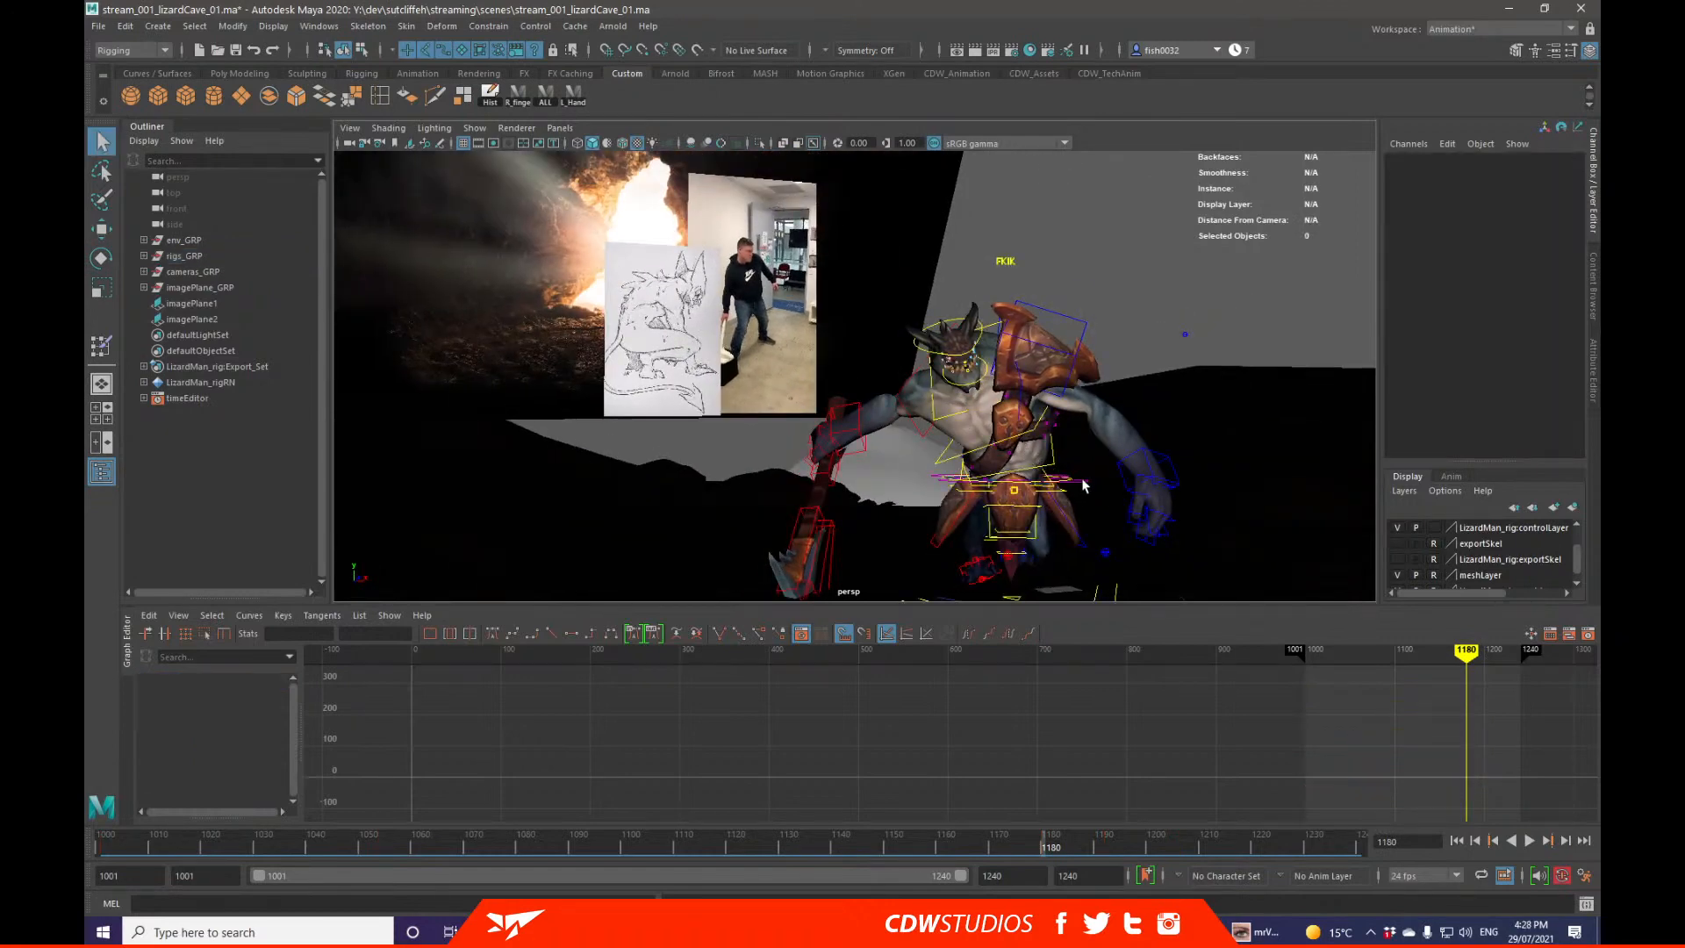
left_click(1082, 481)
key("alt+1")
left_click_drag(1083, 483, 1089, 533, "alt")
middle_click_drag(1089, 534, 1065, 494, "alt")
key("e")
left_click_drag(1076, 430, 1059, 431)
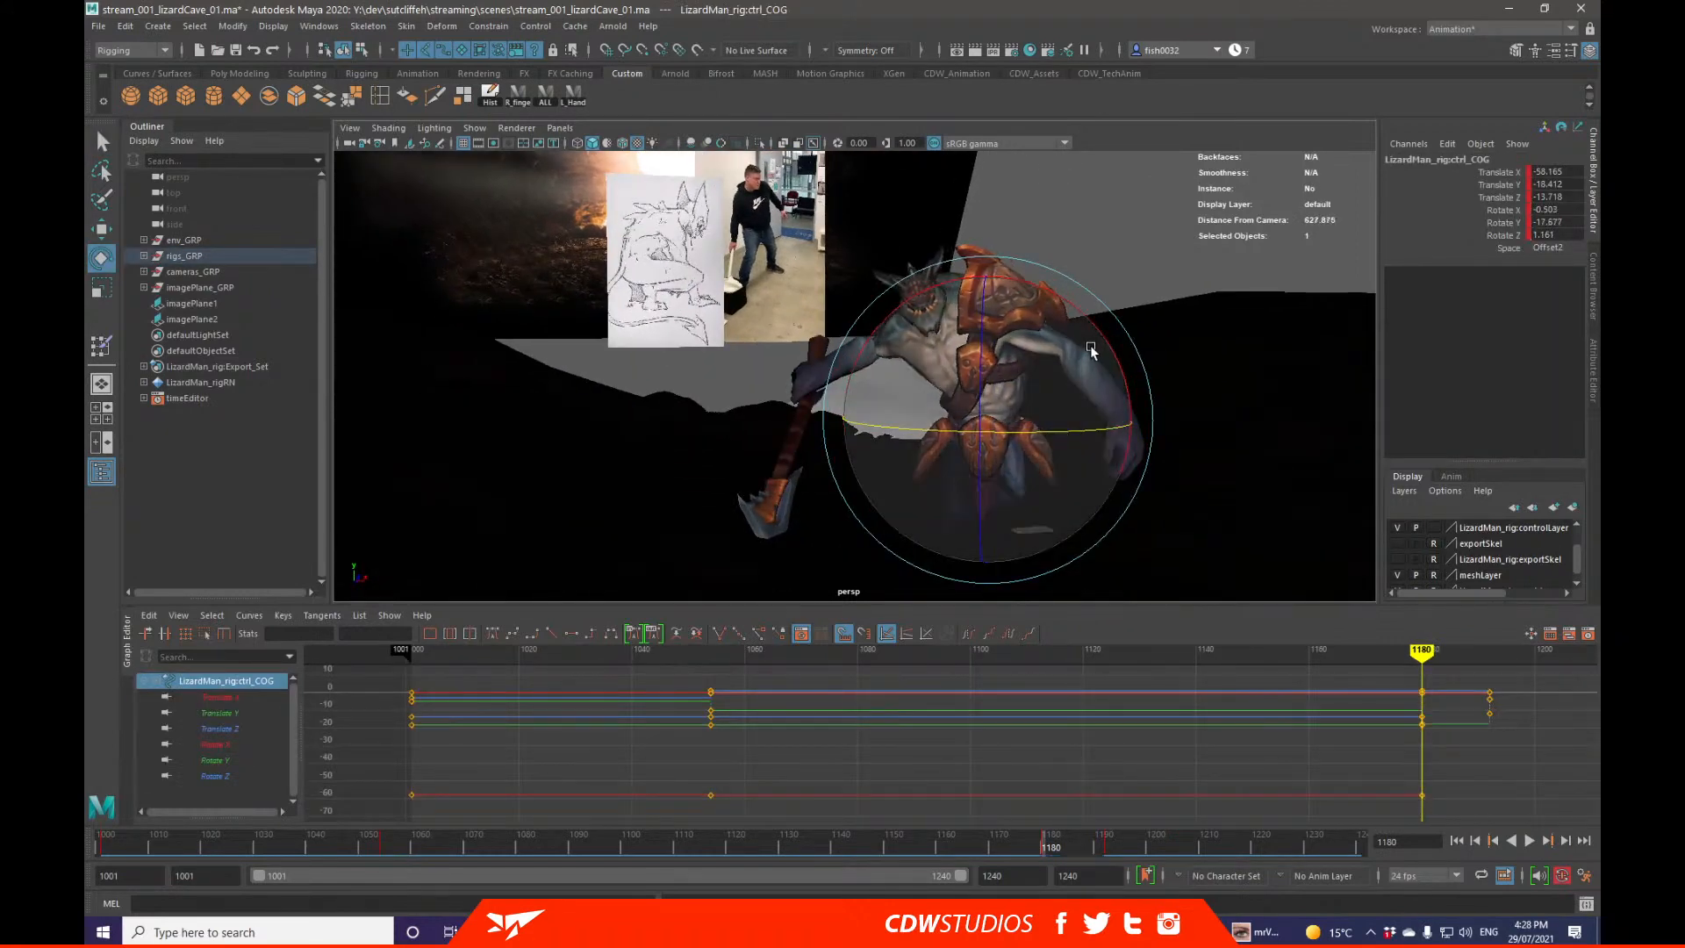
left_click_drag(1101, 344, 1109, 362)
left_click_drag(982, 388, 984, 368)
left_click_drag(1029, 421, 1016, 471)
key("q")
key("e")
Step: Scrub and flip between keyframes 1180 and 1192 to check the body's change of pose
left_click_drag(1019, 846, 1103, 841)
left_click_drag(994, 510, 995, 451, "alt")
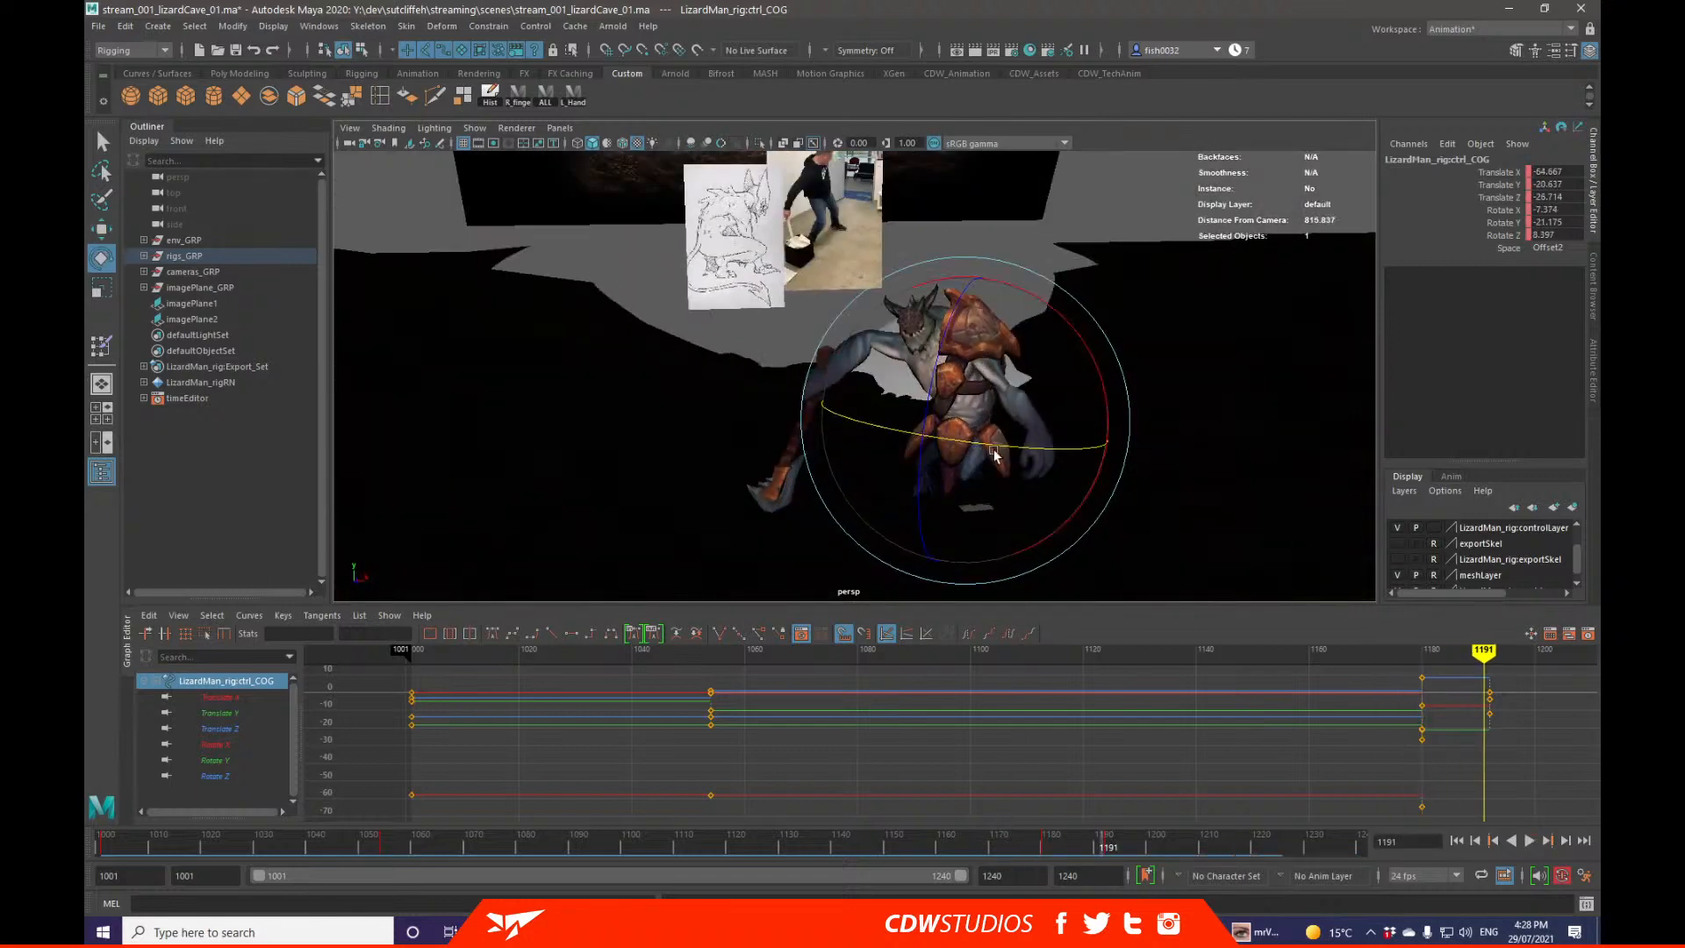
key("comma")
key("period")
key("comma")
key("period")
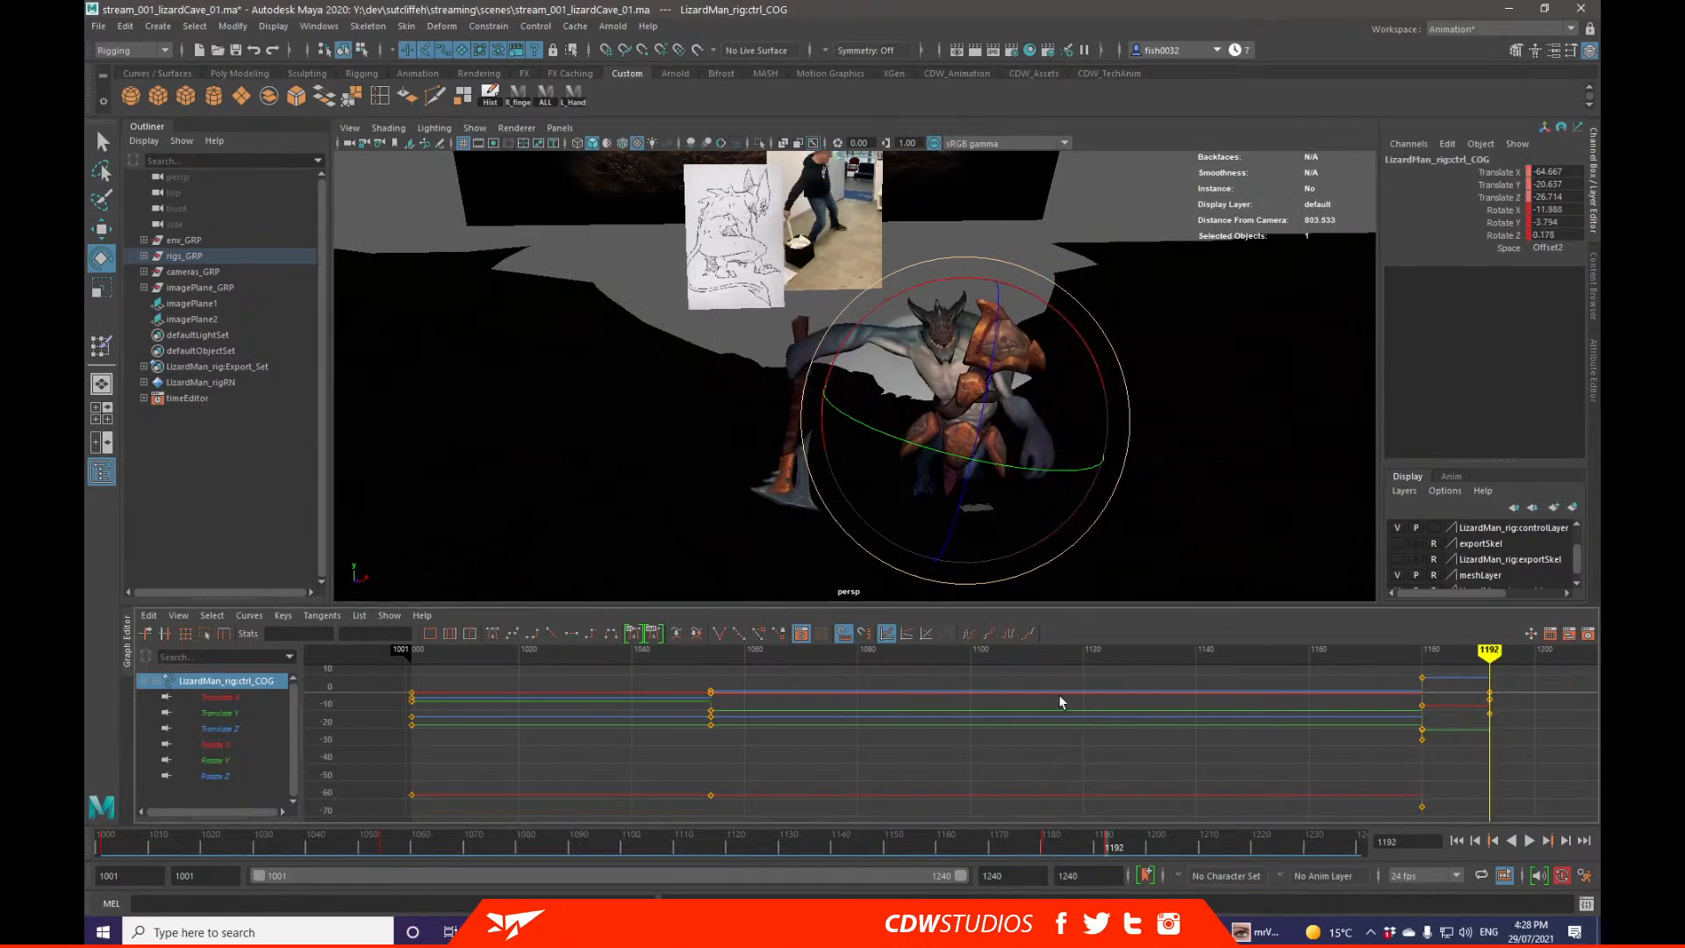
left_click_drag(1042, 851, 1078, 847)
Step: Pose the COG control at frame 1186 with translation about -62.689, -13.91, -27.545 and rotation about -6.924, -12.605, -14.871
left_click(1047, 850)
key("alt+period")
key("alt+period")
key("alt+period")
key("alt+period")
key("alt+period")
key("alt+period")
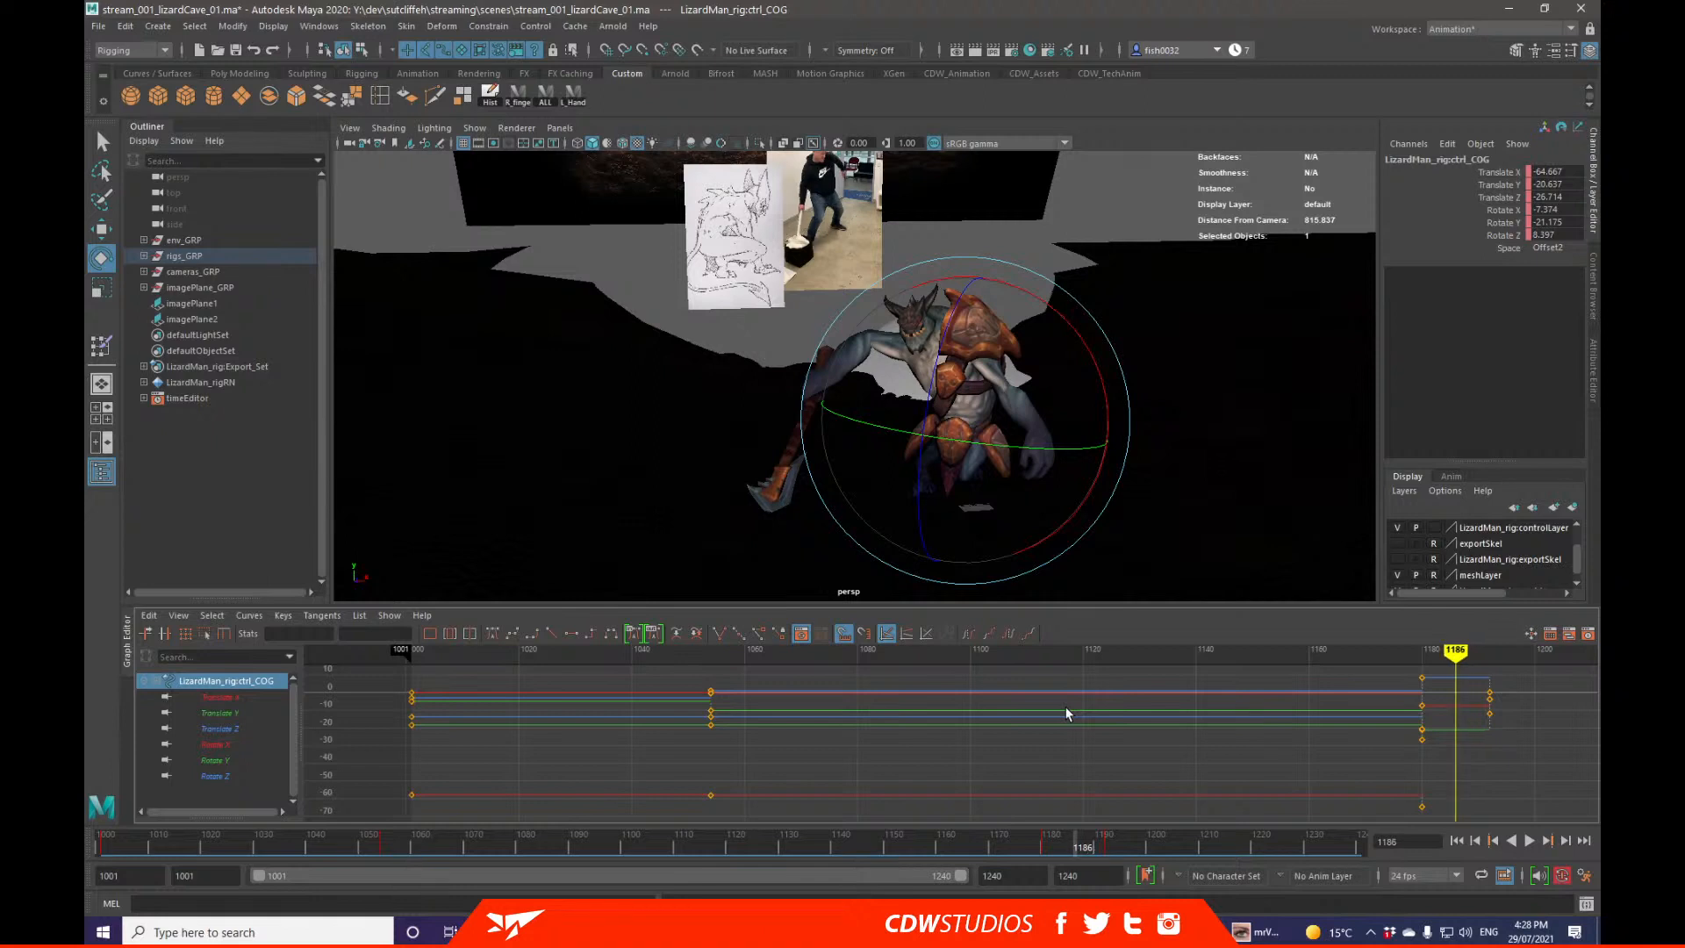
left_click_drag(1196, 383, 915, 420, "alt")
key("w")
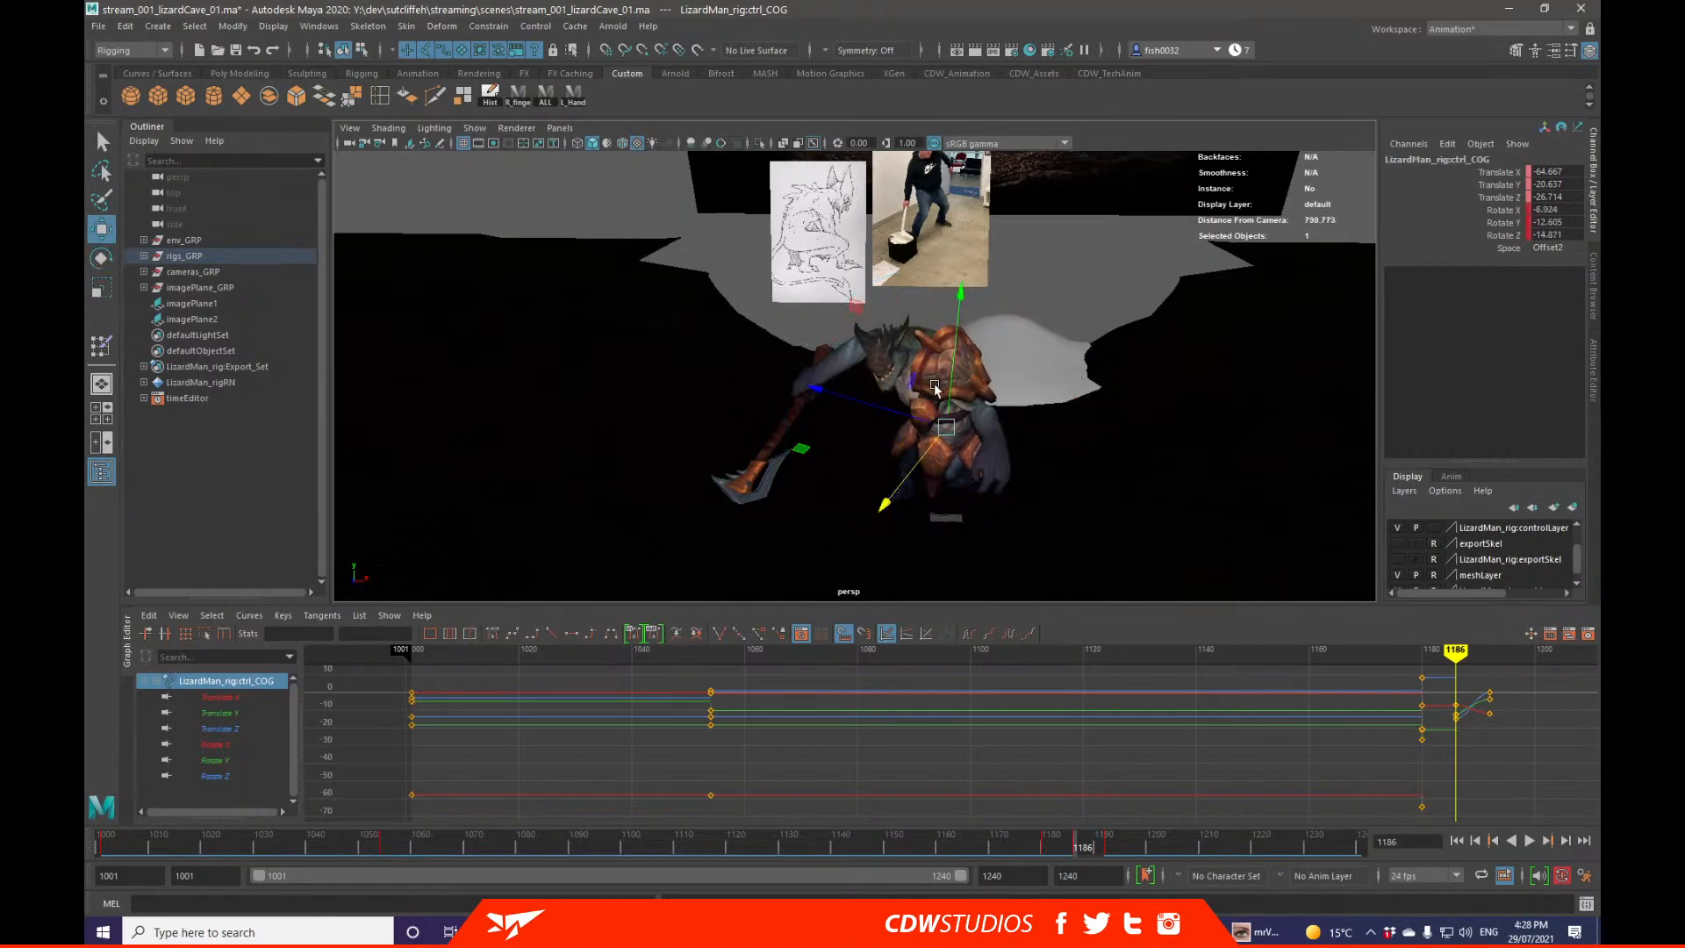
left_click_drag(955, 357, 951, 354)
key("q")
key("w")
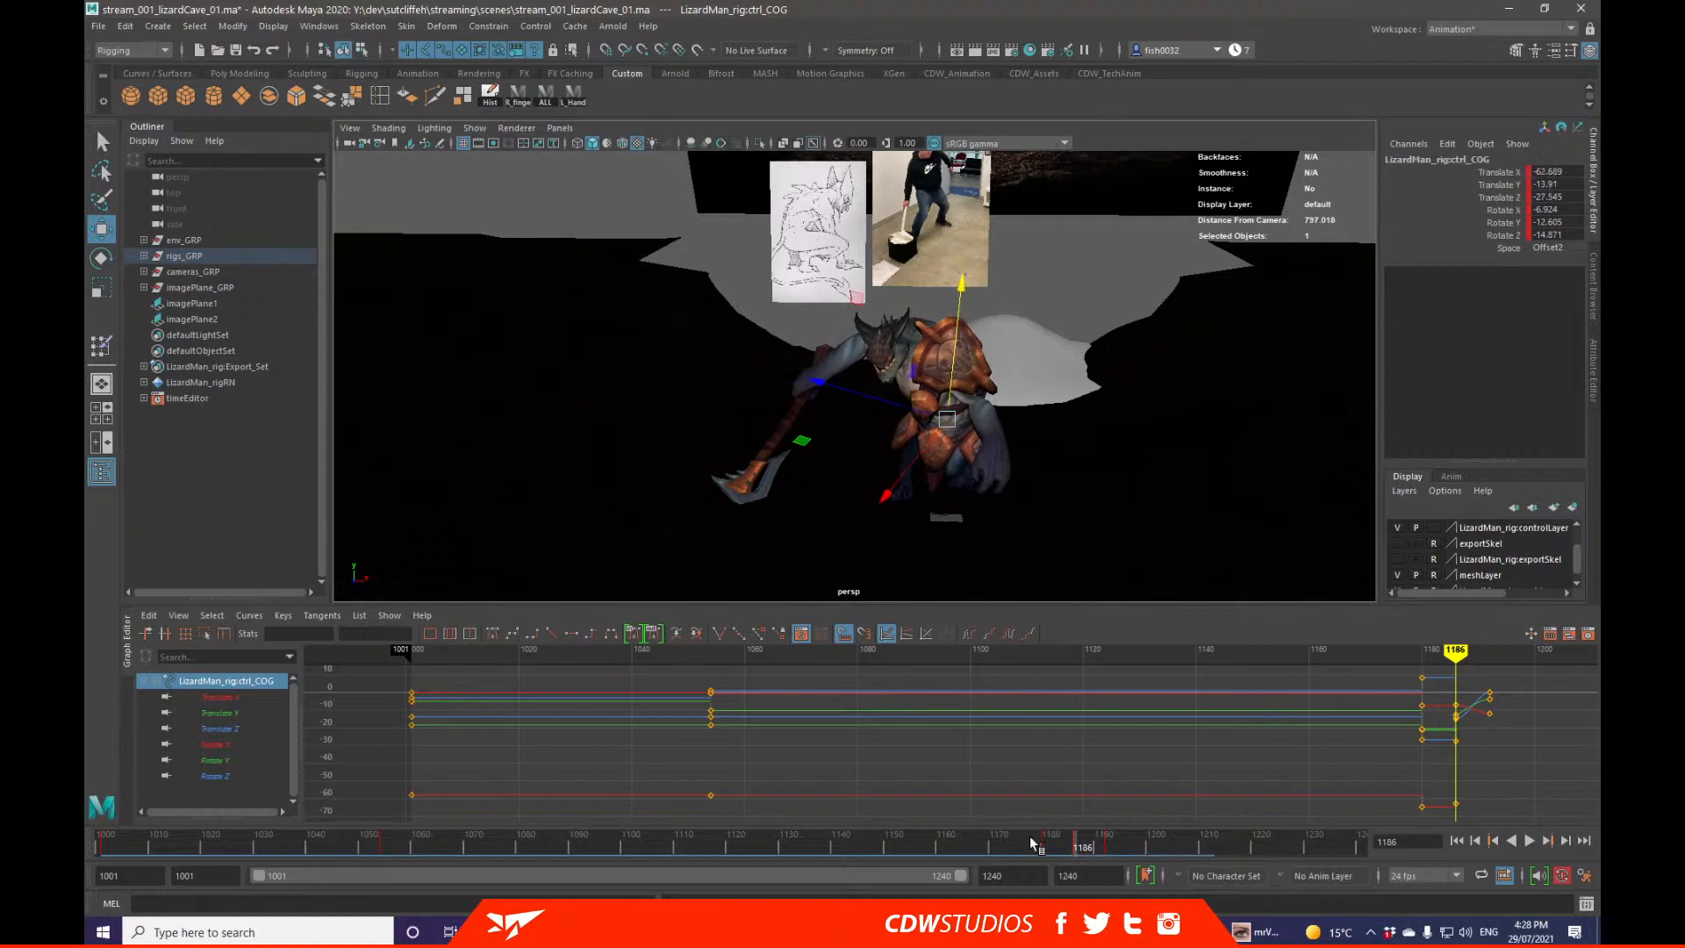
Step: Return to frame 1180 and rotate the COG control to about -3.243, -15.154, -7.035
mouse_move(1033, 842)
left_mouse_down()
mouse_move(1095, 842)
mouse_move(1046, 843)
left_mouse_up()
key("e")
key("q")
left_click_drag(939, 409, 1022, 419, "alt")
key("e")
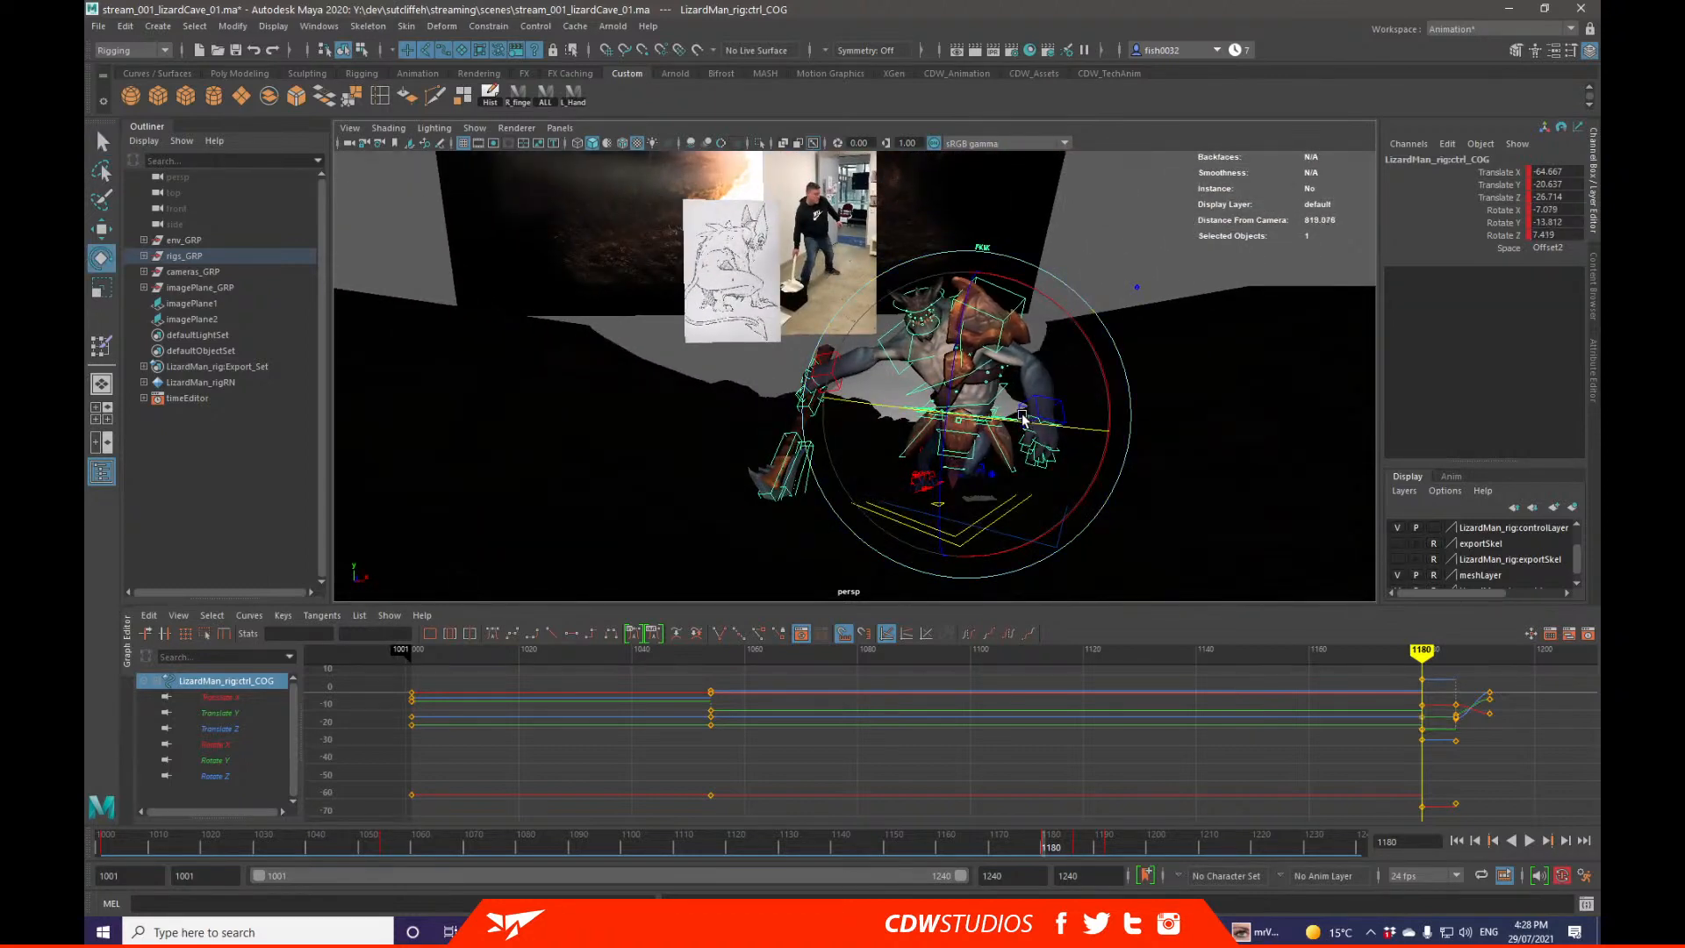
left_click_drag(955, 370, 957, 392)
key("q")
Step: Play back the animation and flip through keyframes 1180, 1186 and 1192 to review the body movement
key("alt+v")
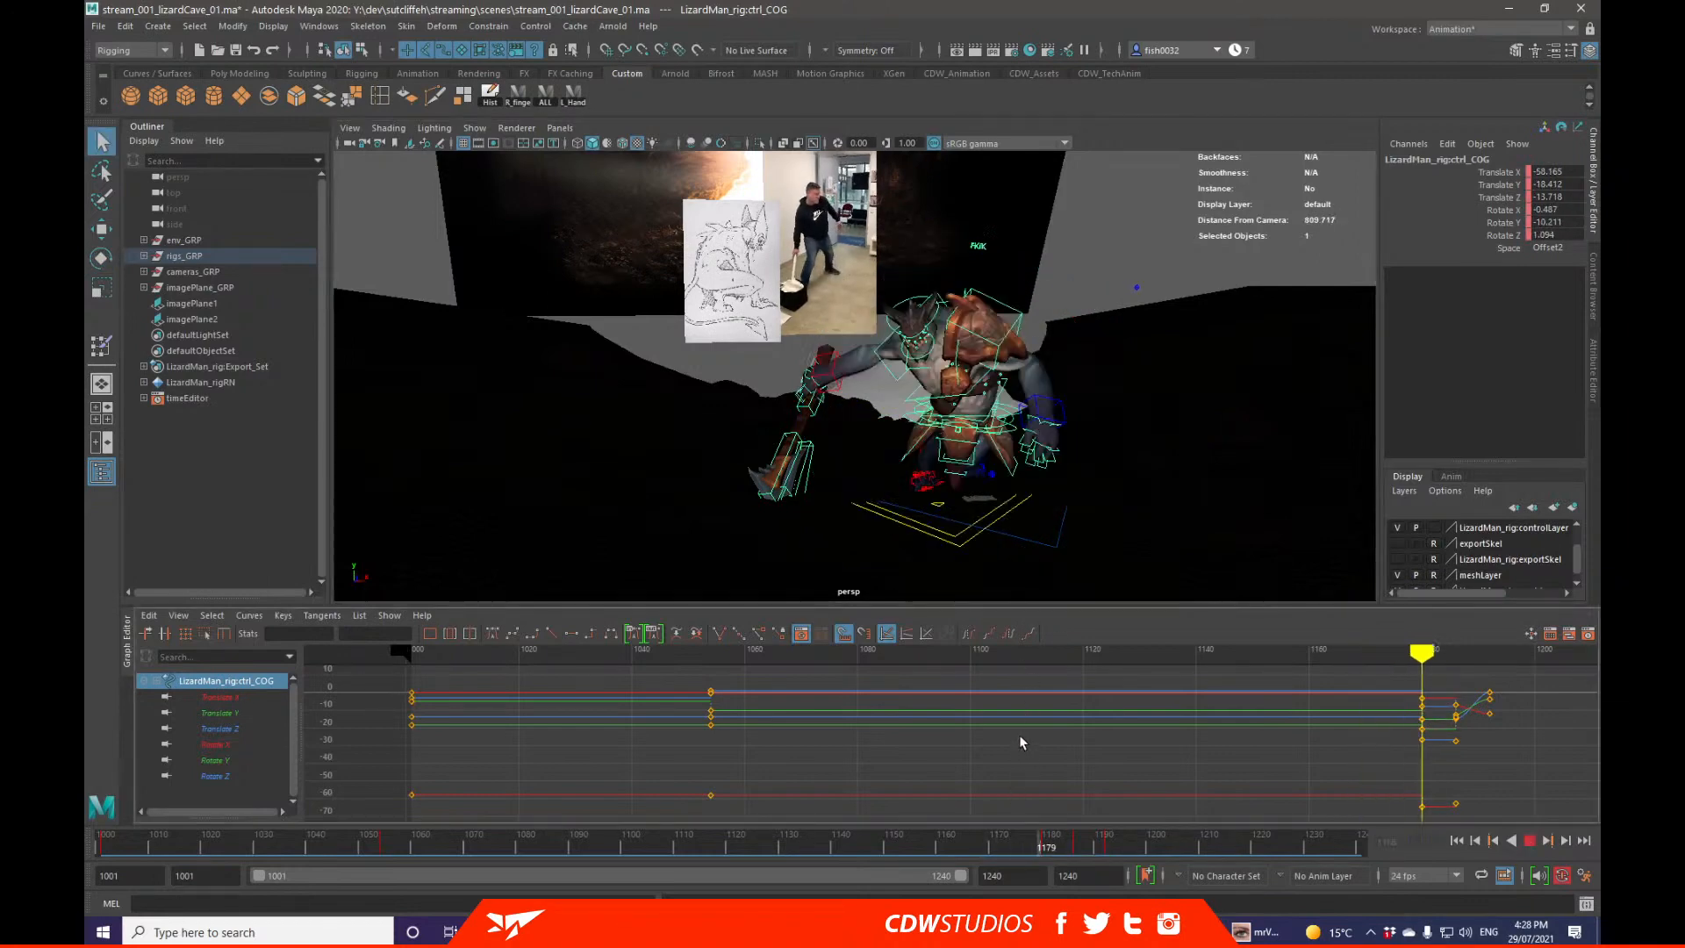
left_click(1110, 844)
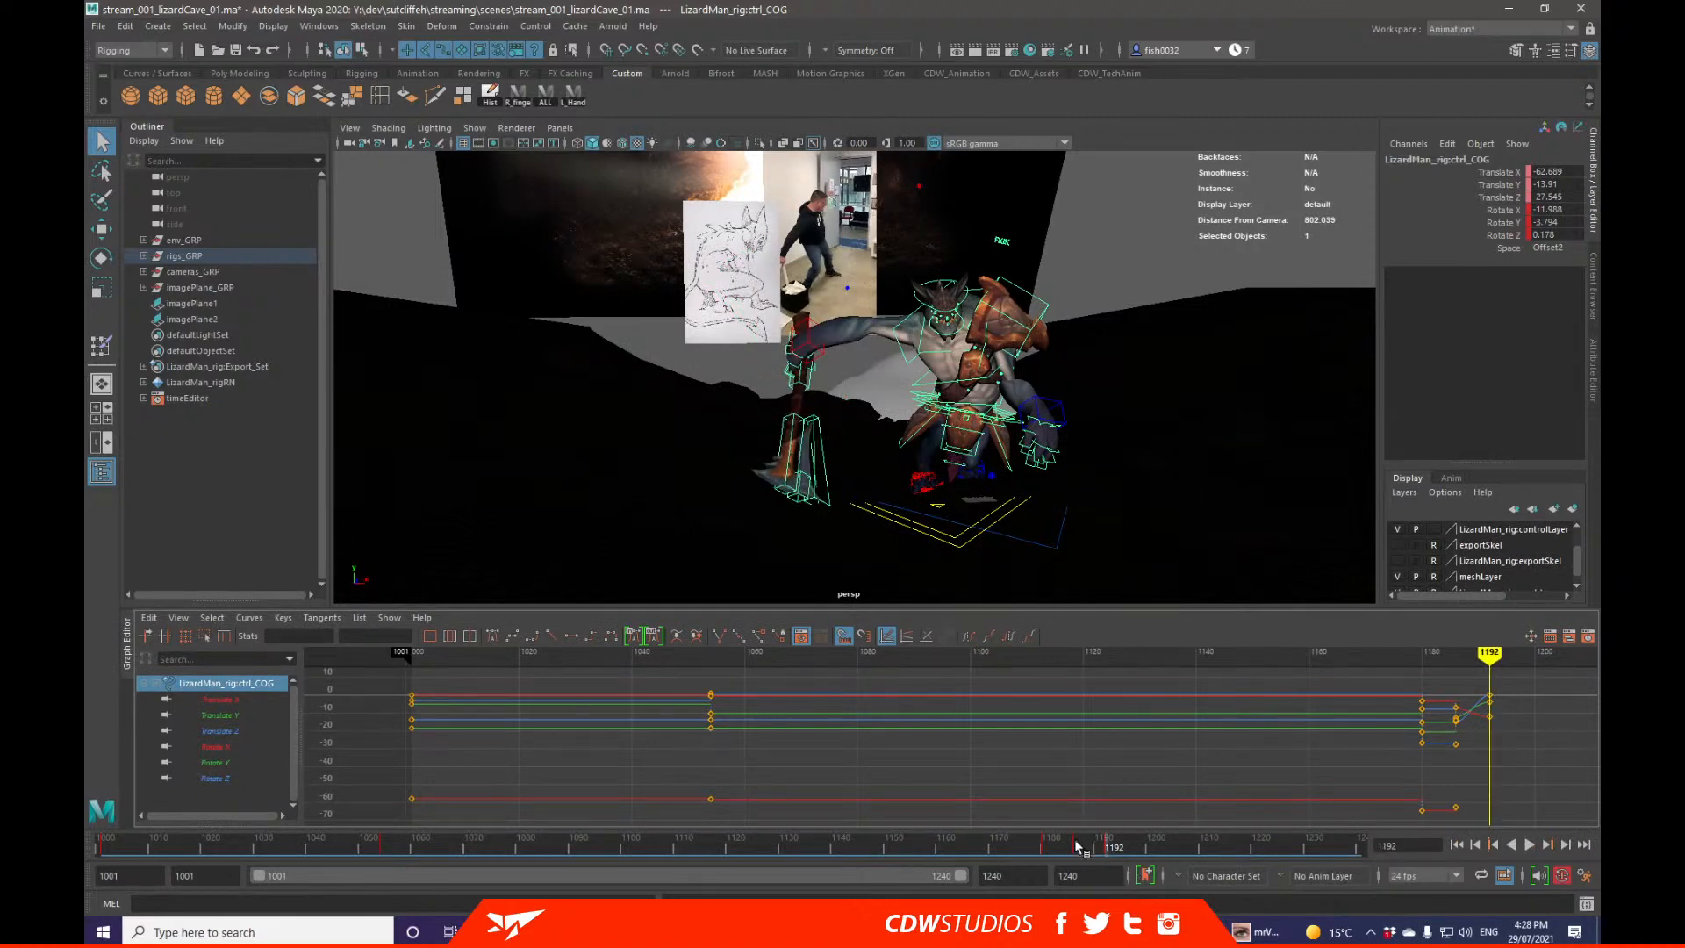
mouse_move(1078, 845)
left_mouse_down()
mouse_move(1113, 841)
mouse_move(1075, 845)
left_mouse_up()
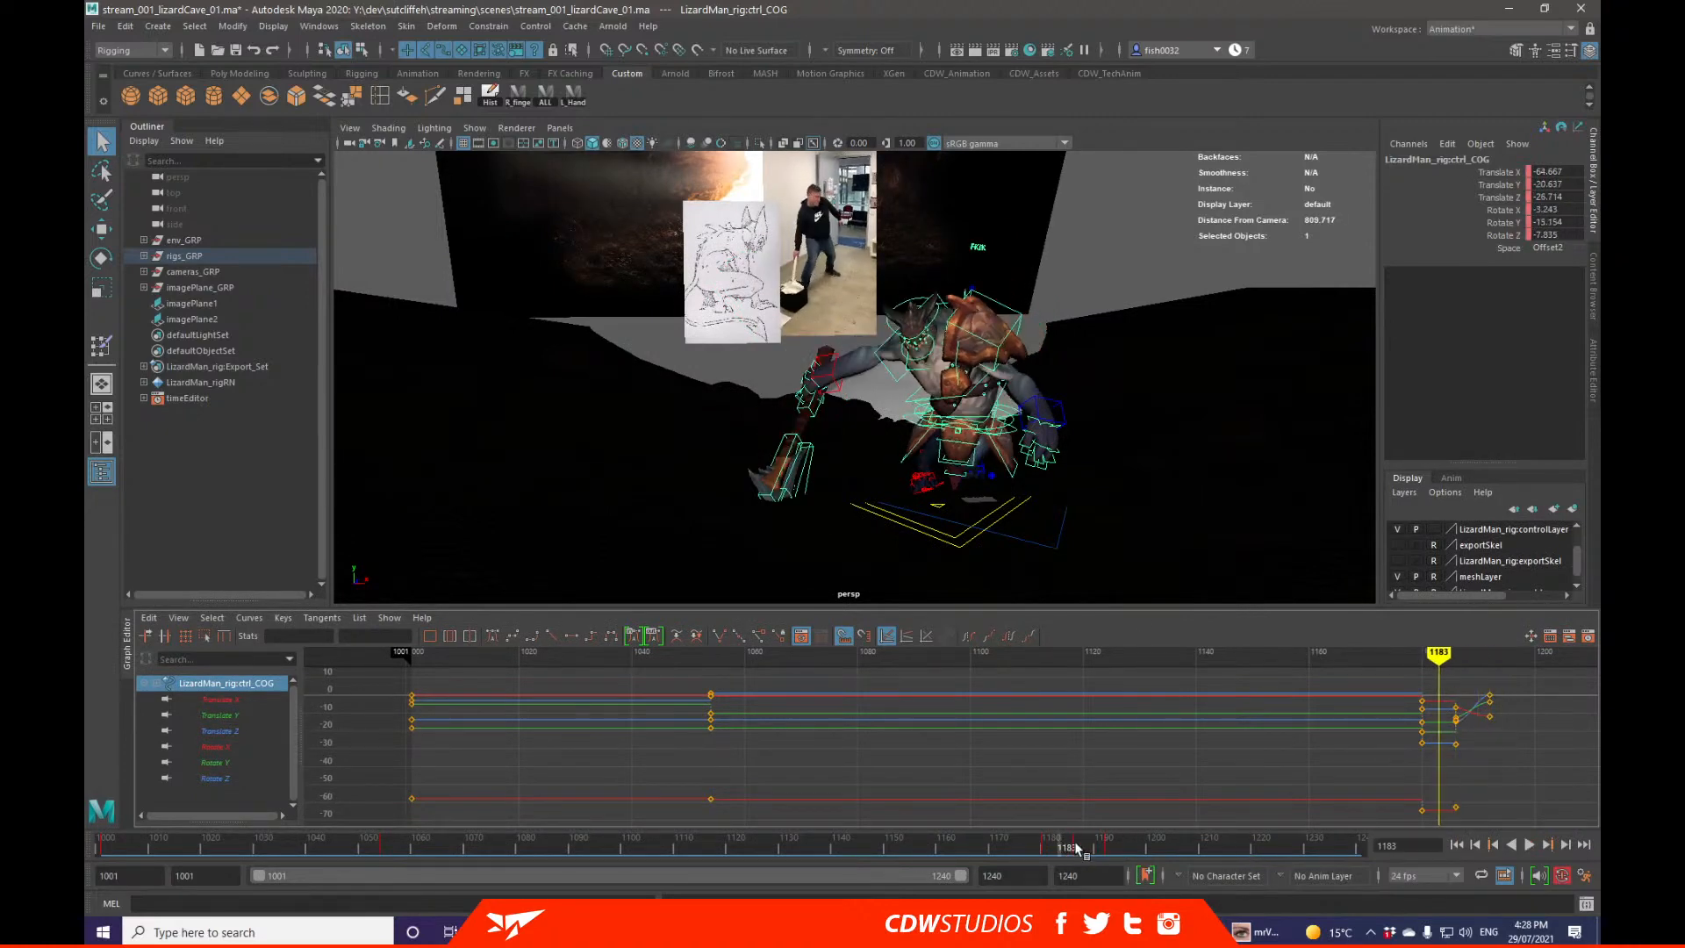
key("comma")
key("period")
key("comma")
key("period")
key("period")
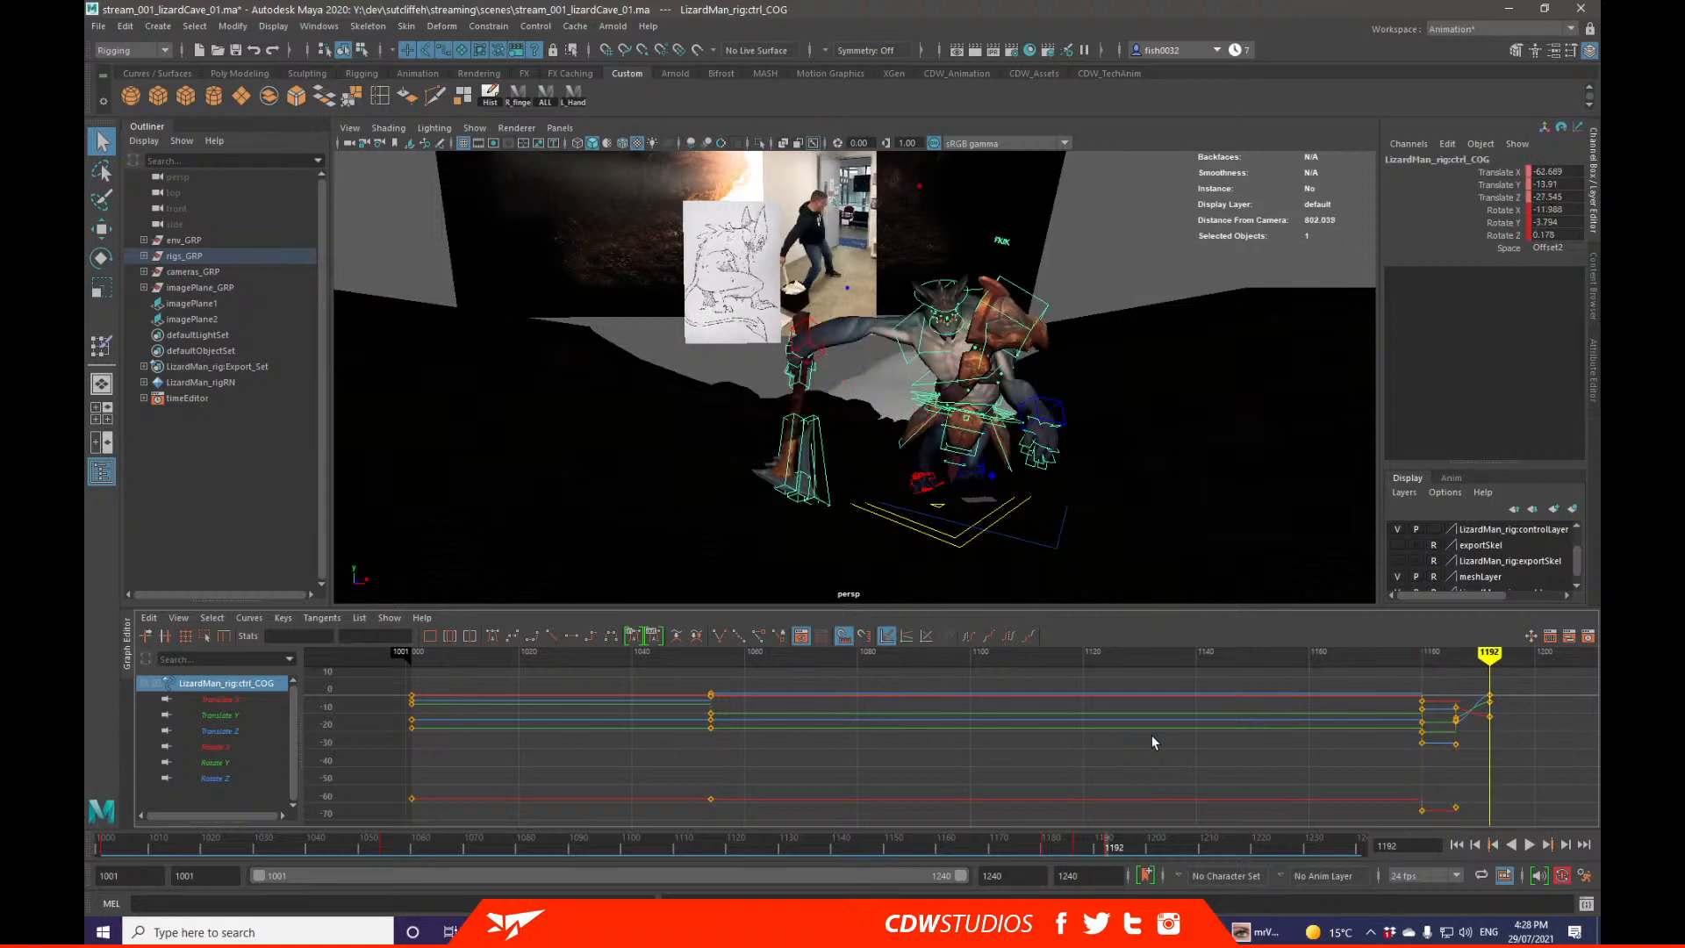
key("comma")
key("period")
key("comma")
key("period")
key("comma")
key("period")
Step: Adjust the right wrist IK control at frame 1192 to translation about 65.3, -66.35, 24.56 and rotation about 69.8, 51.7, 62.8
left_click(802, 350)
key("e")
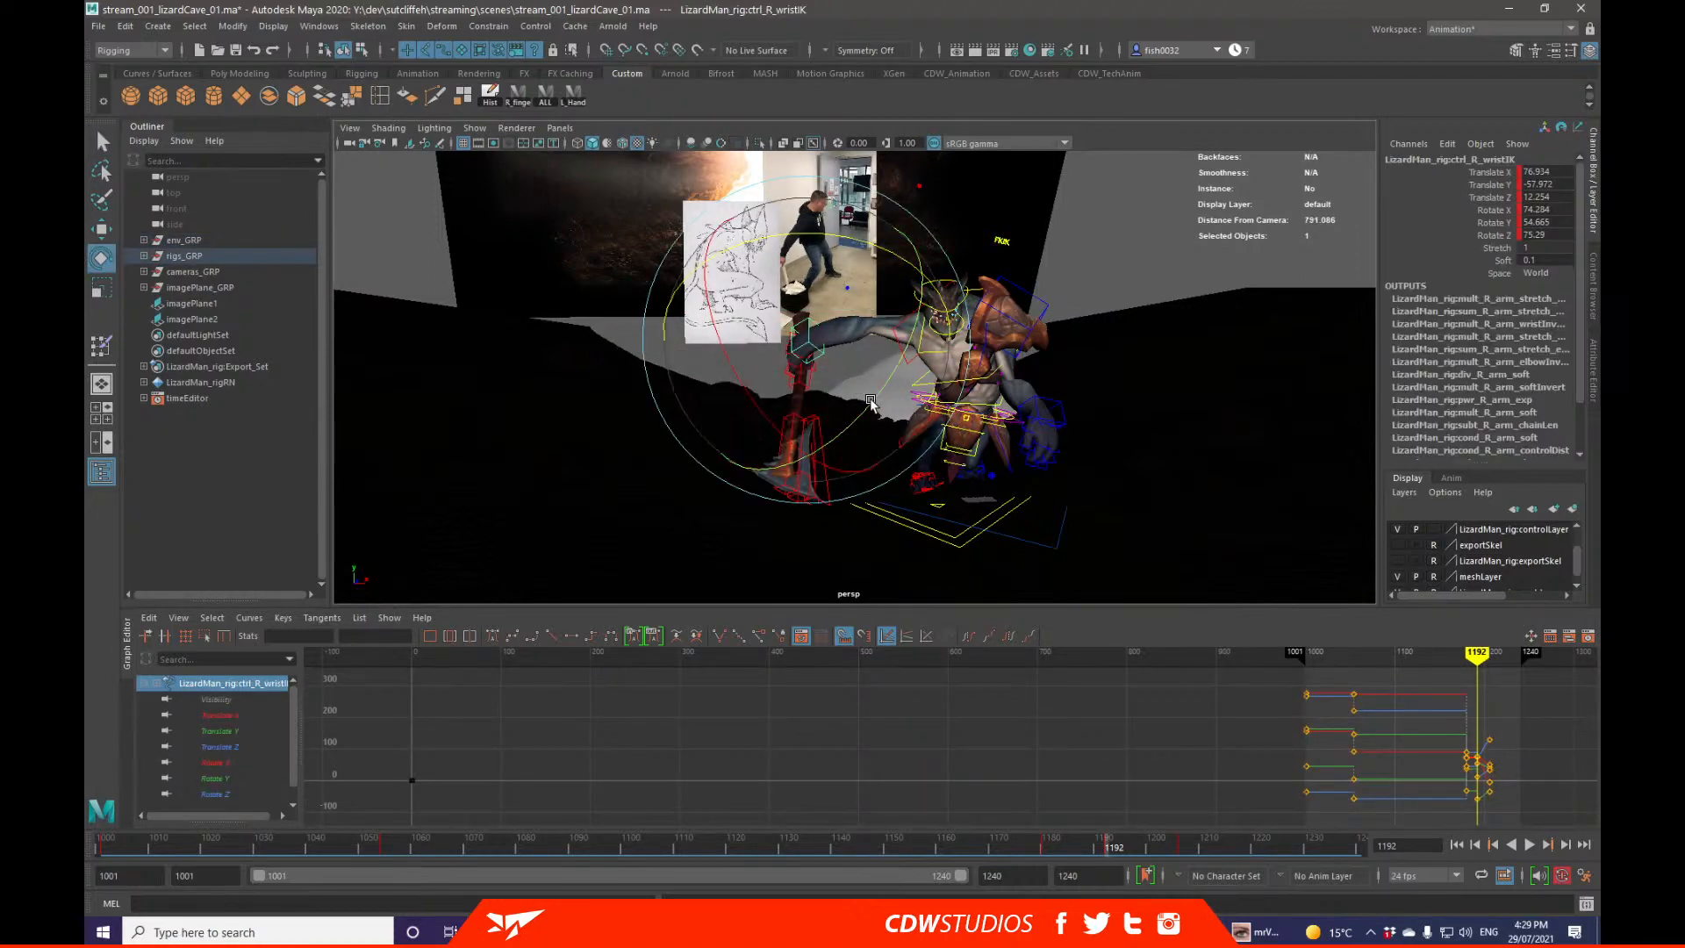
left_click_drag(871, 402, 768, 412)
key("w")
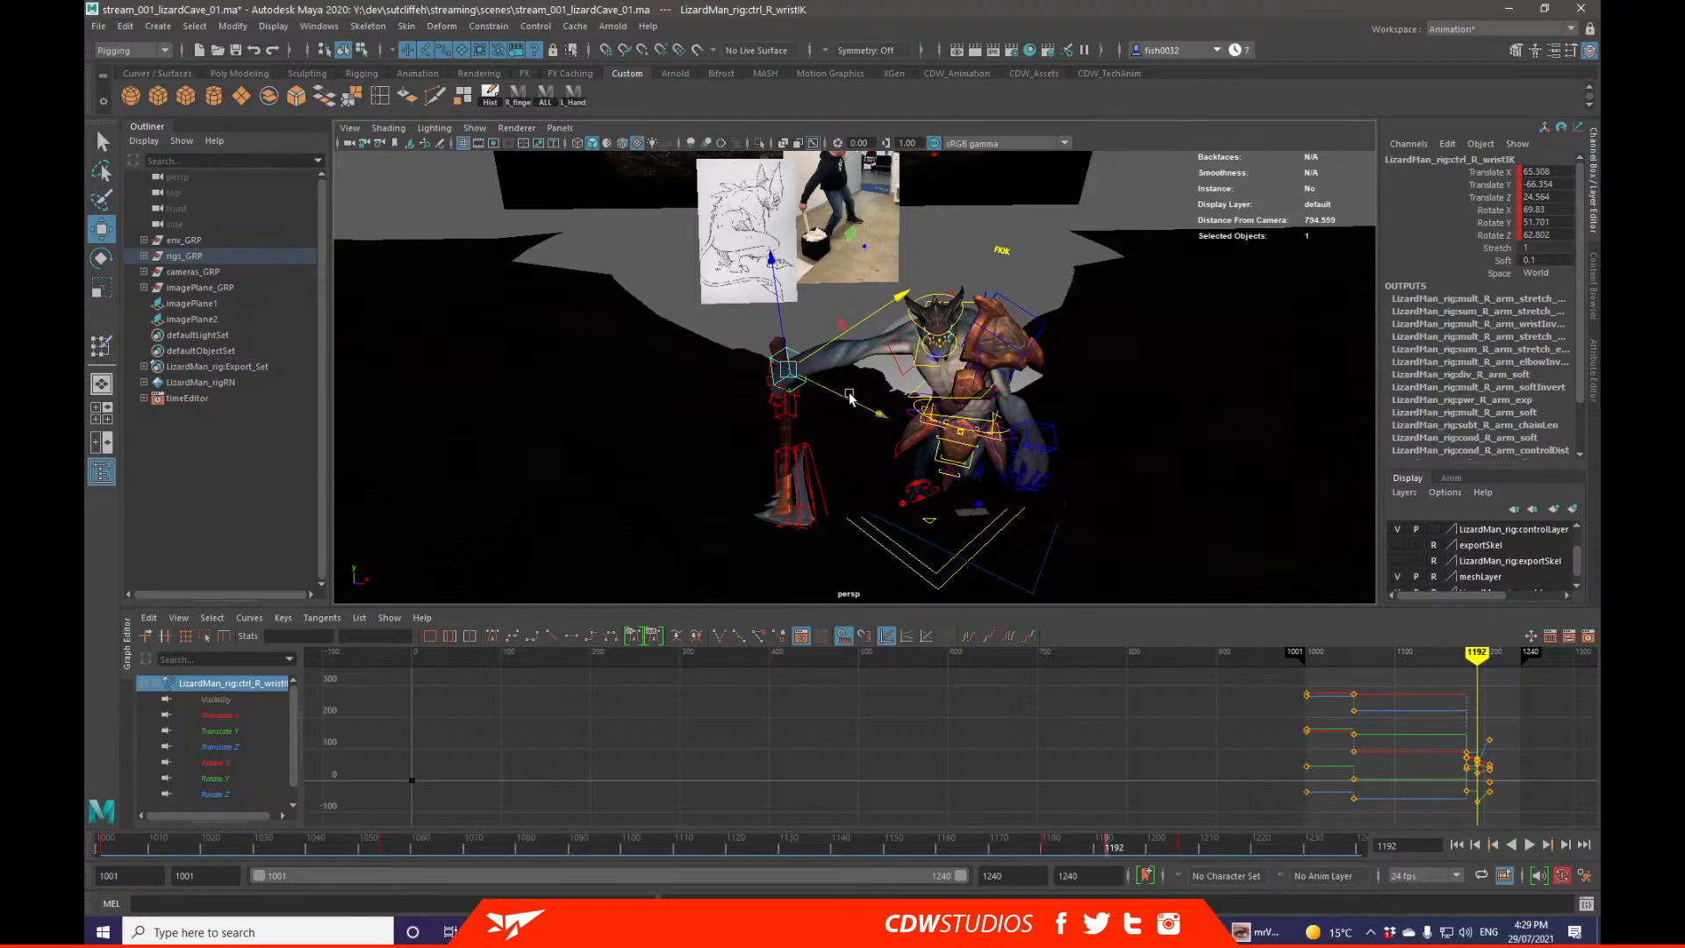
left_click_drag(842, 340, 875, 337, "alt")
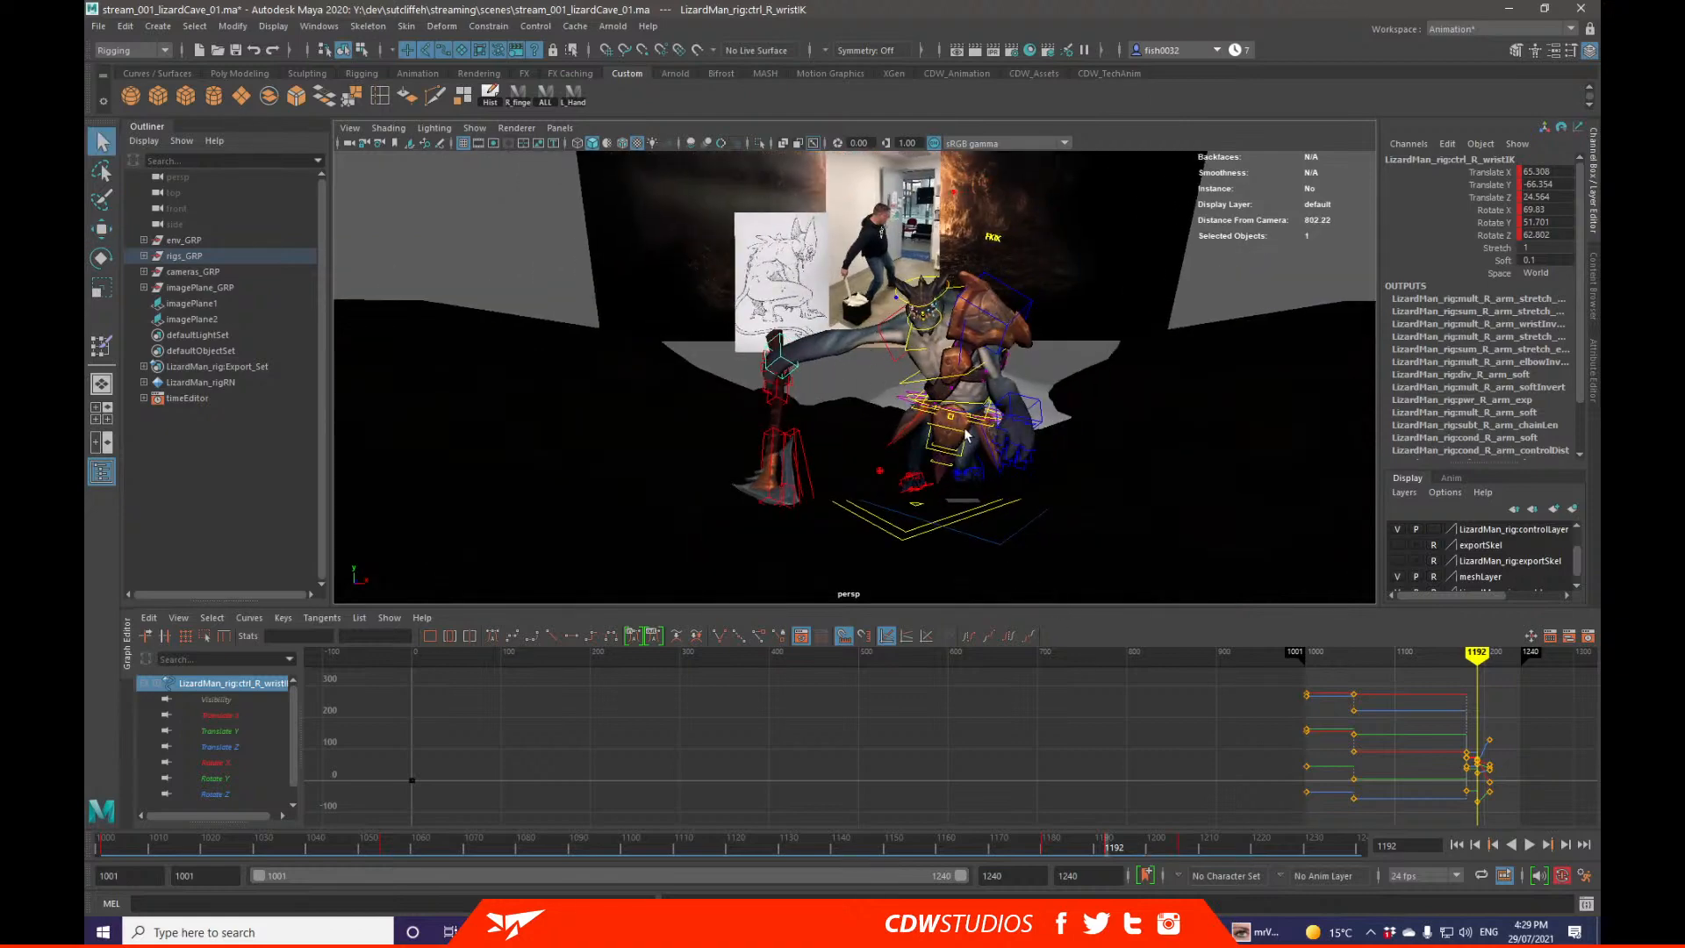
Step: Rotate the COG control at frame 1192 to about 0.29, 22.303, 1.488
left_click_drag(965, 433, 932, 423, "alt")
key("e")
left_click(907, 425)
right_click(971, 474)
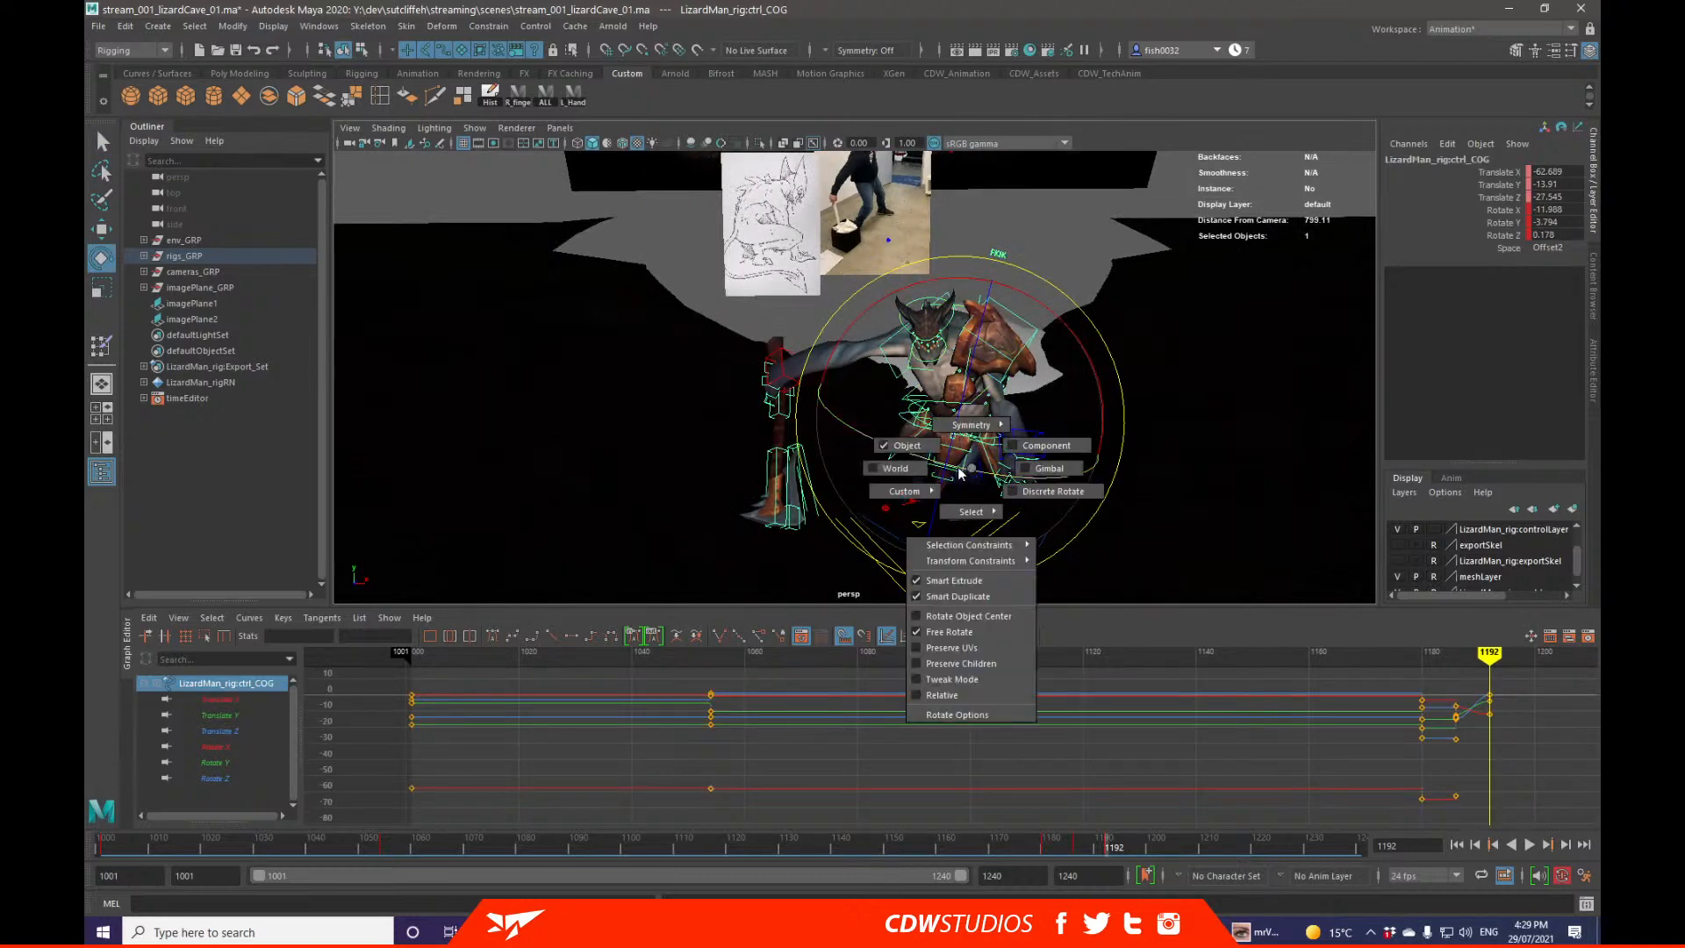
left_click_drag(1005, 472, 1061, 459)
key("q")
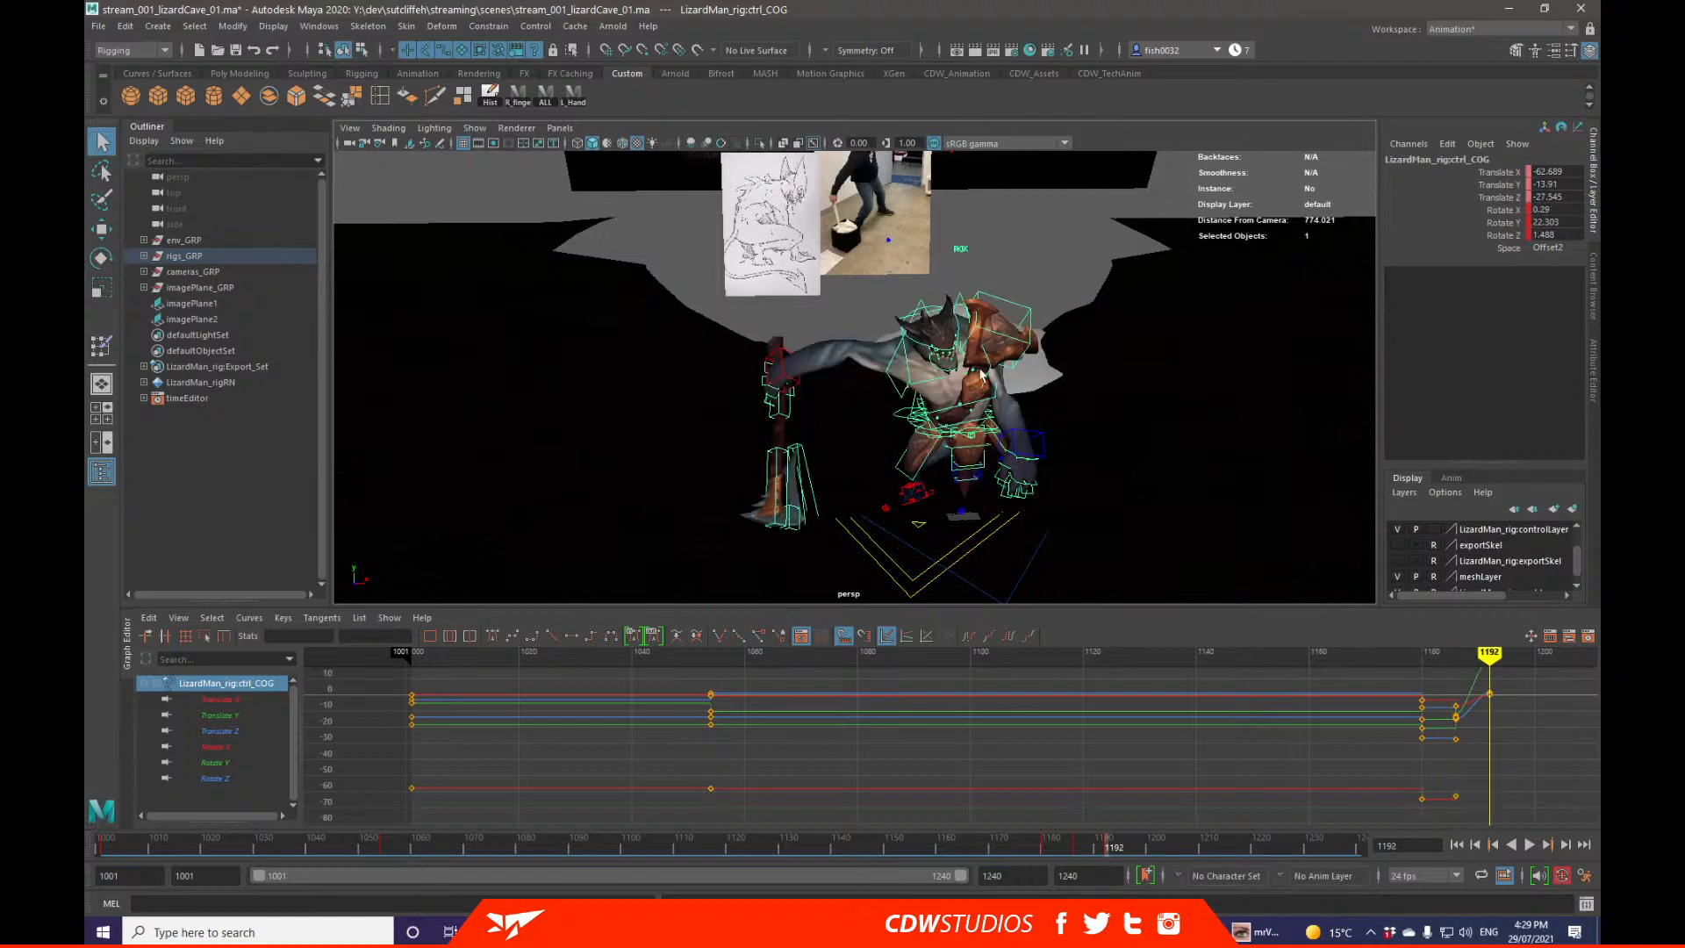
Step: Rotate the head control at frame 1192 to about 10.405, 0.919, 25.304 and set a key
left_click(930, 352)
key("e")
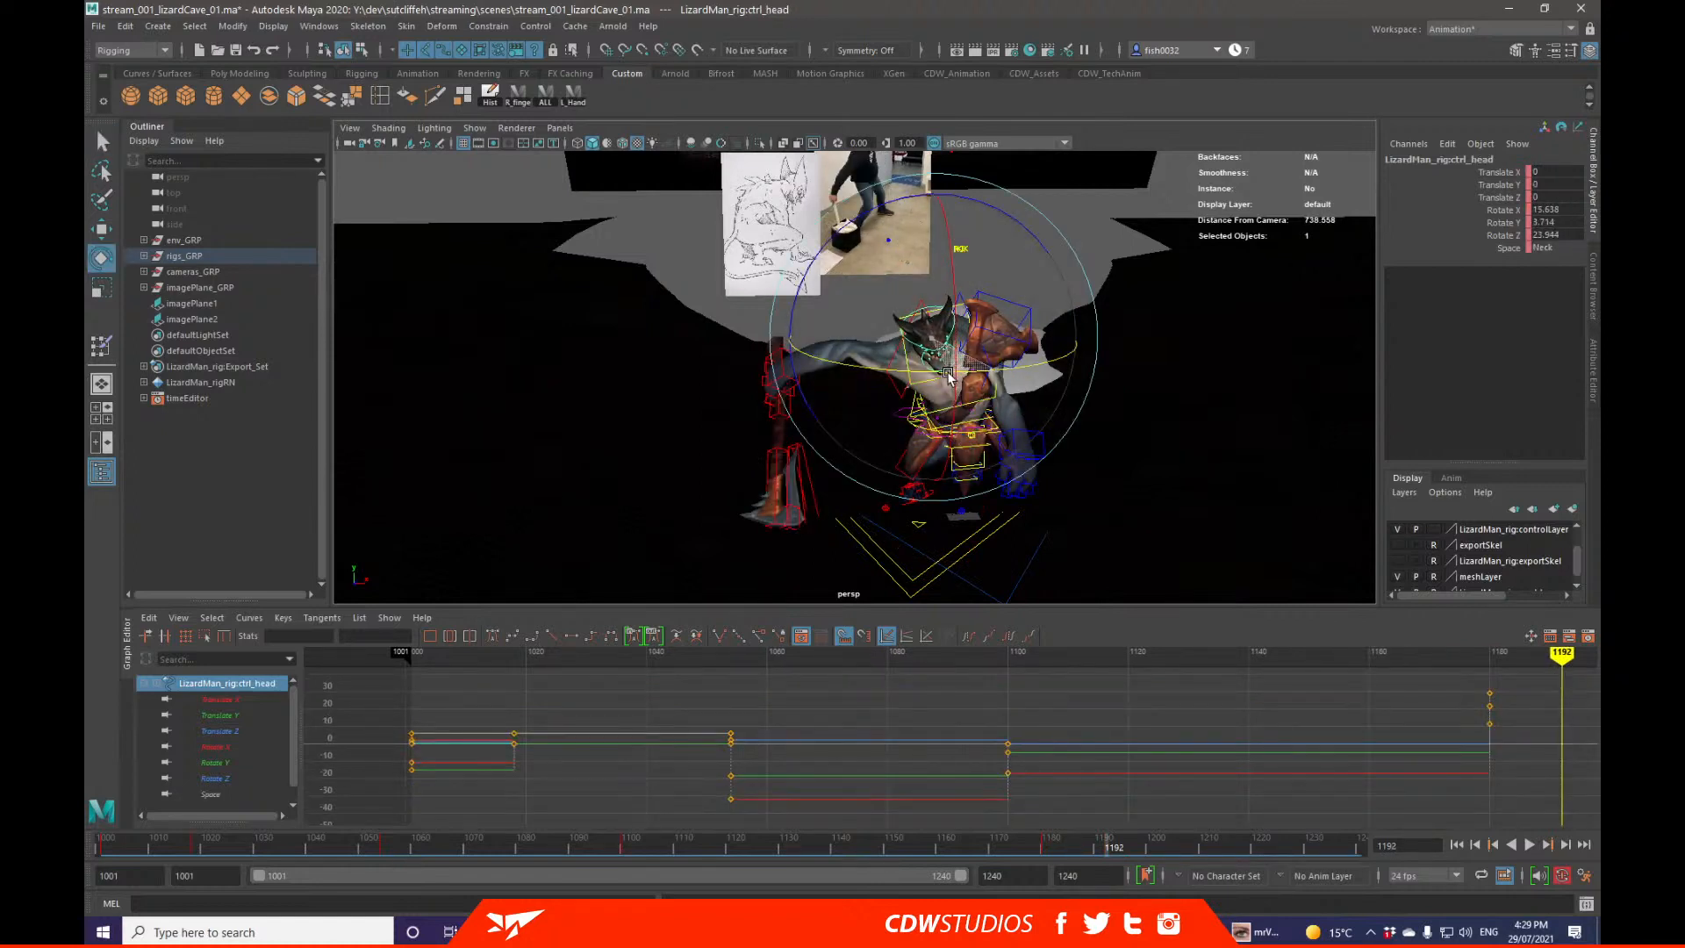
left_click_drag(947, 375, 953, 386)
key("s")
key("q")
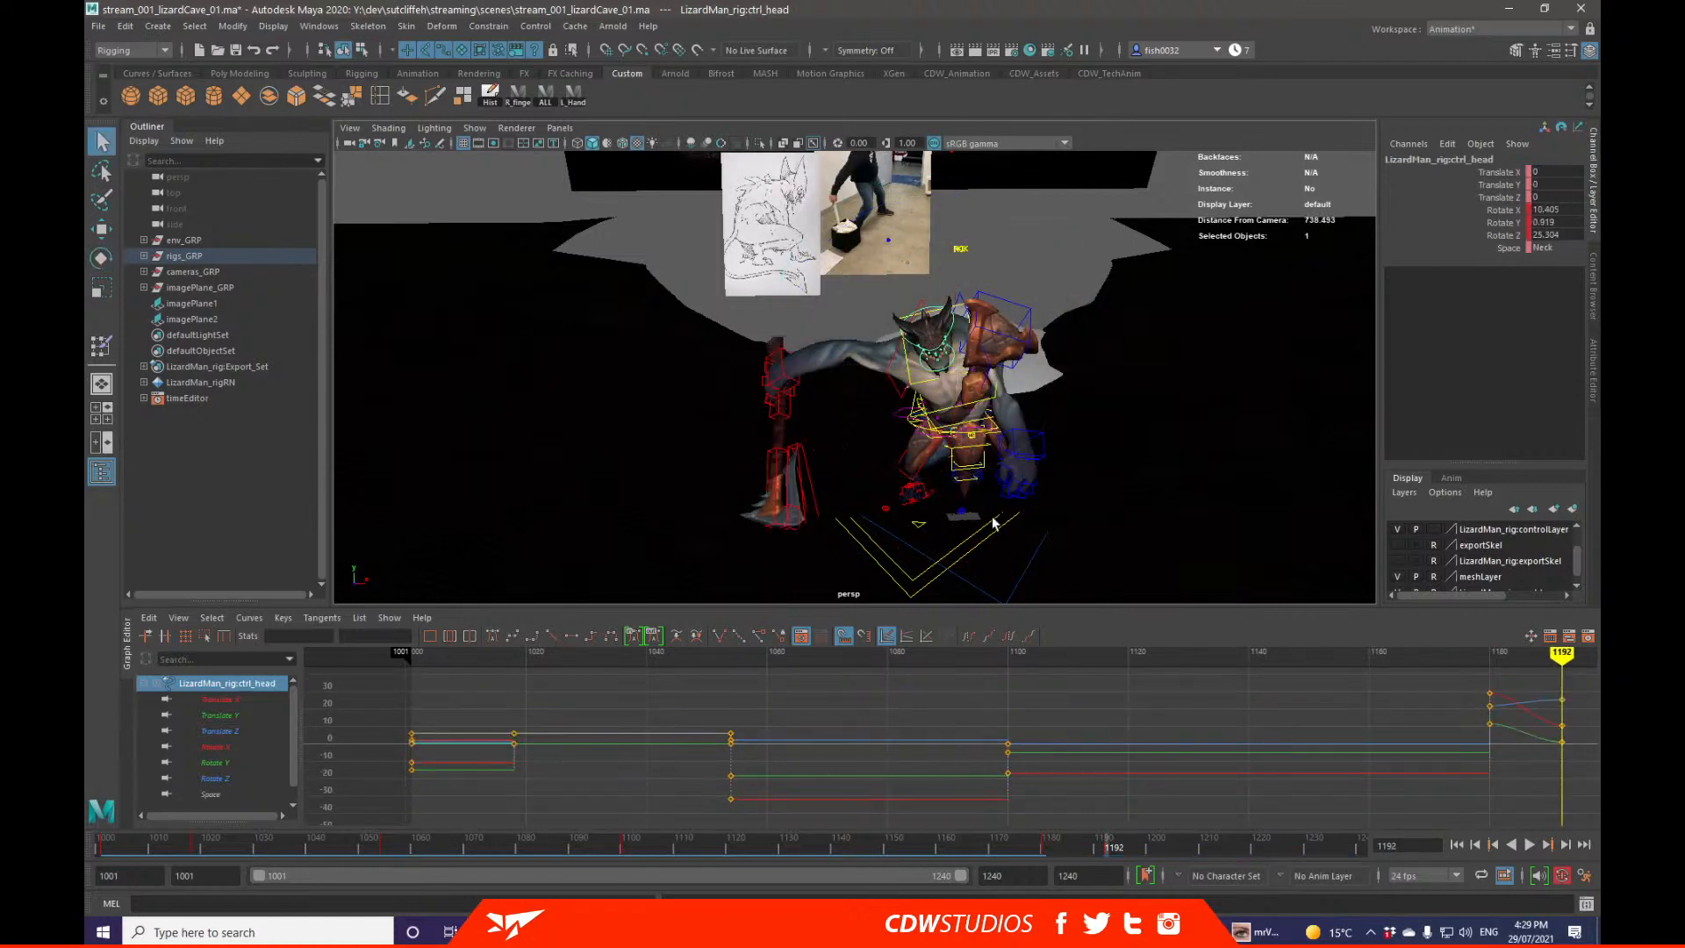
Step: Flip through the COG and right wrist IK keyframes around 1180, 1186 and 1192 to compare the poses
left_click(900, 421)
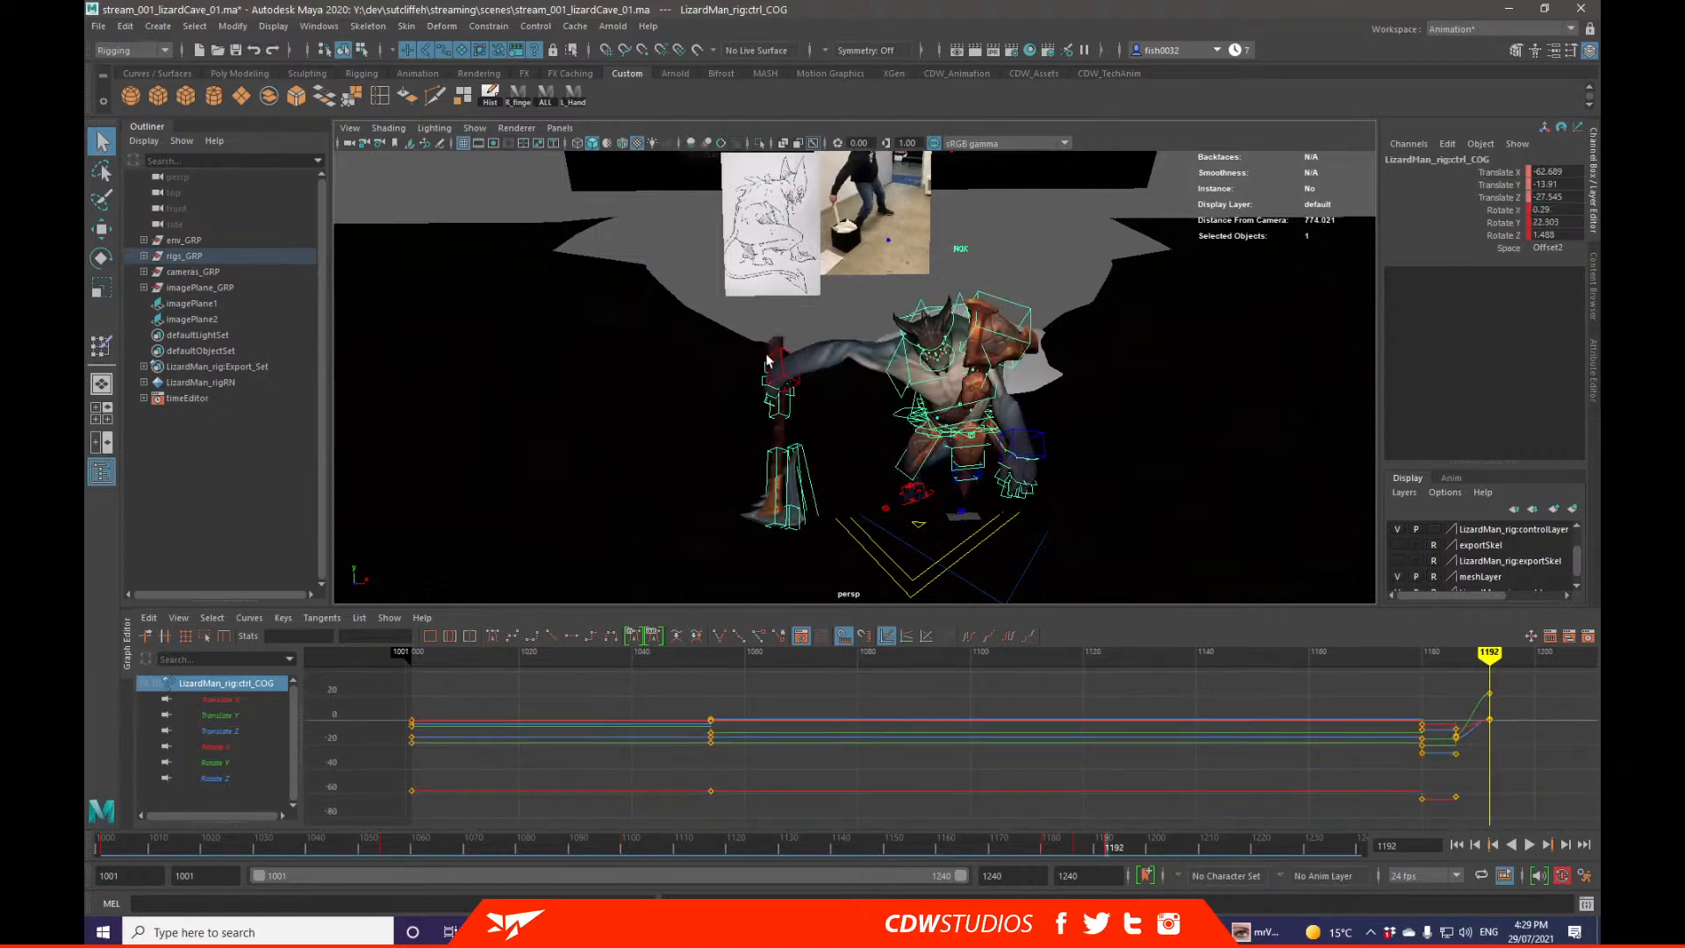
key("comma")
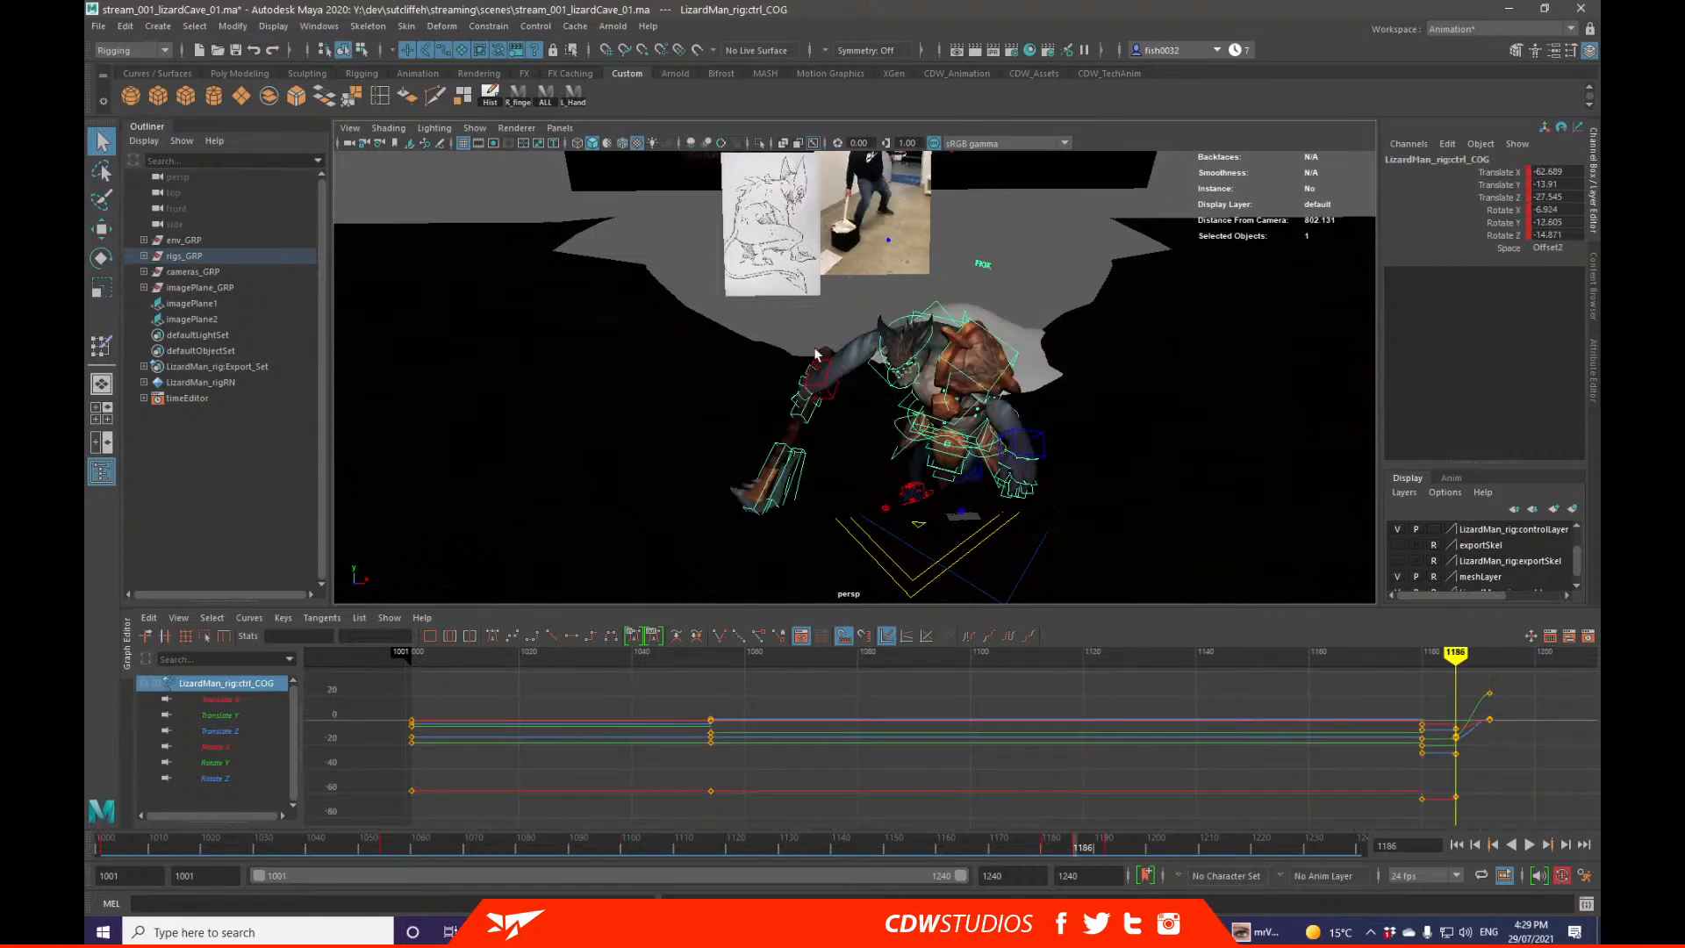
key("period")
key("comma")
key("period")
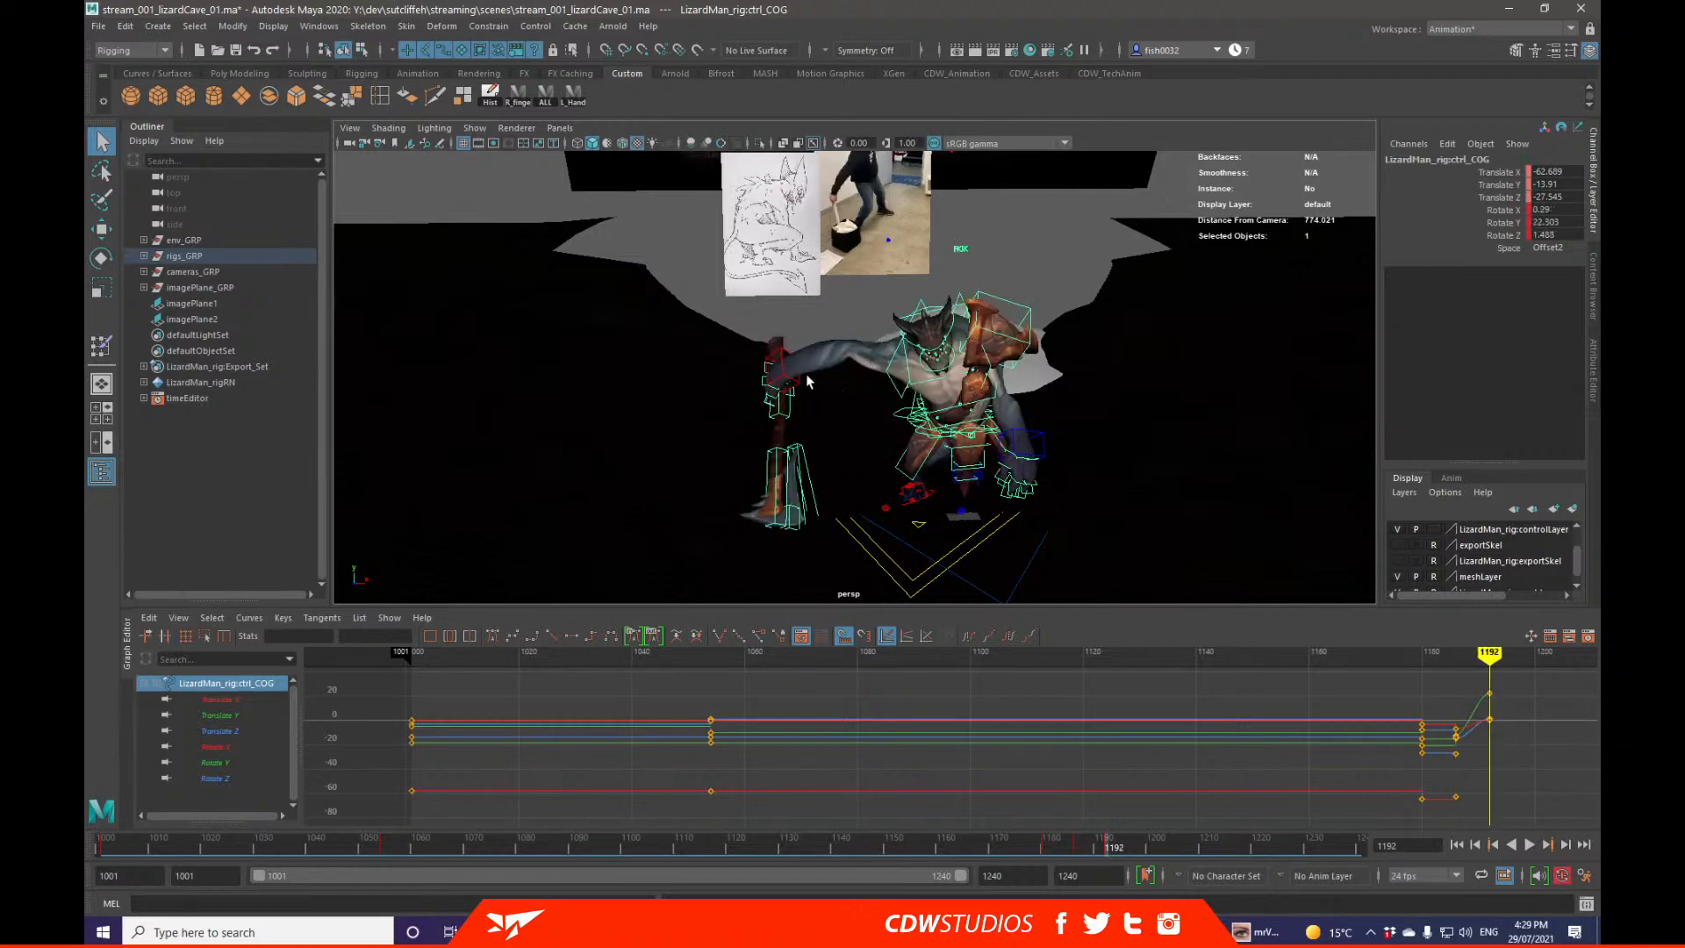
left_click(809, 380)
key("period")
key("comma")
key("comma")
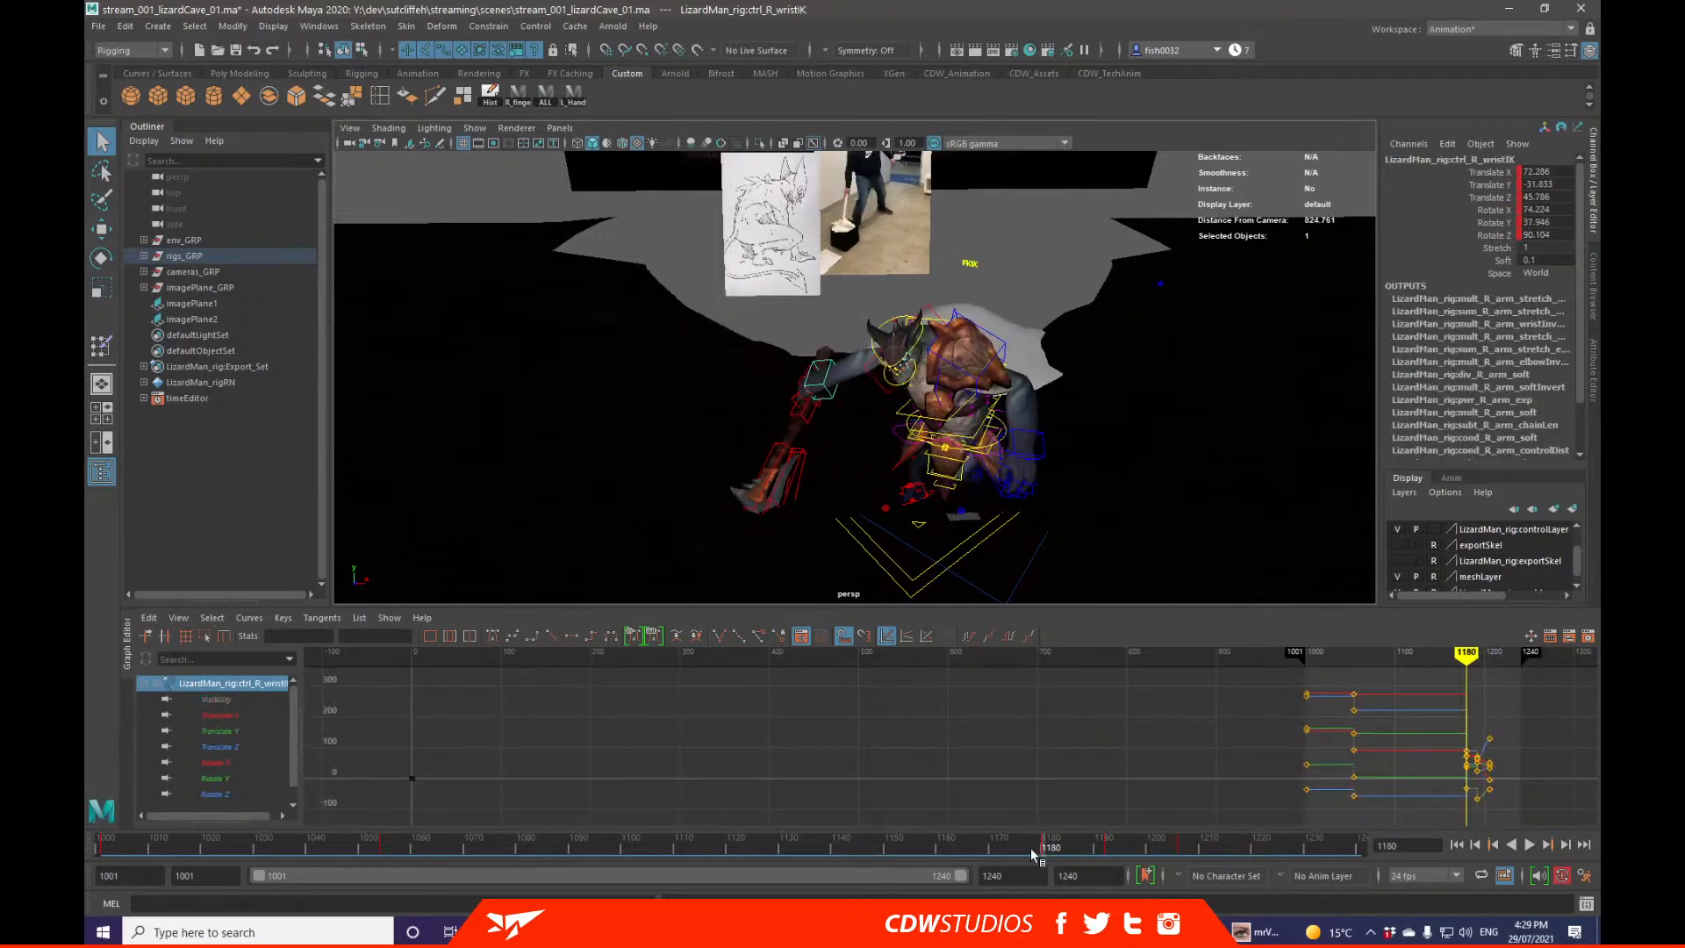
Step: Play back and scrub the weapon lift from before frame 1180 to about frame 1201 to review its timing
left_click_drag(1037, 856, 1128, 847)
left_click(991, 845)
key("alt+v")
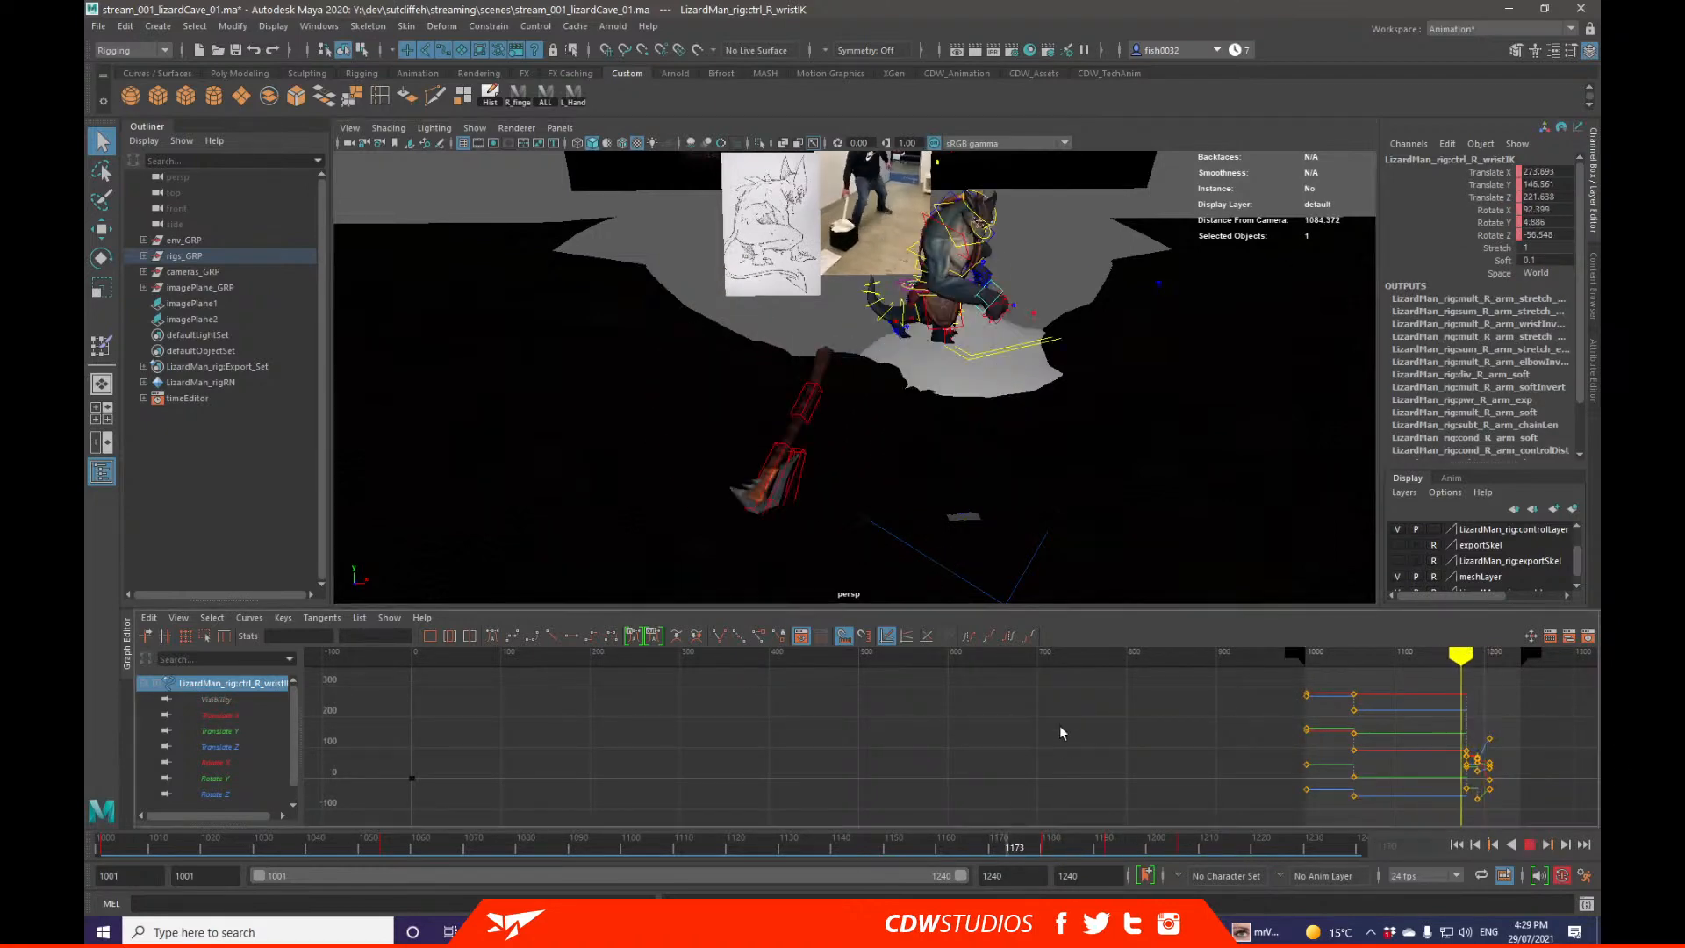
left_click(974, 842)
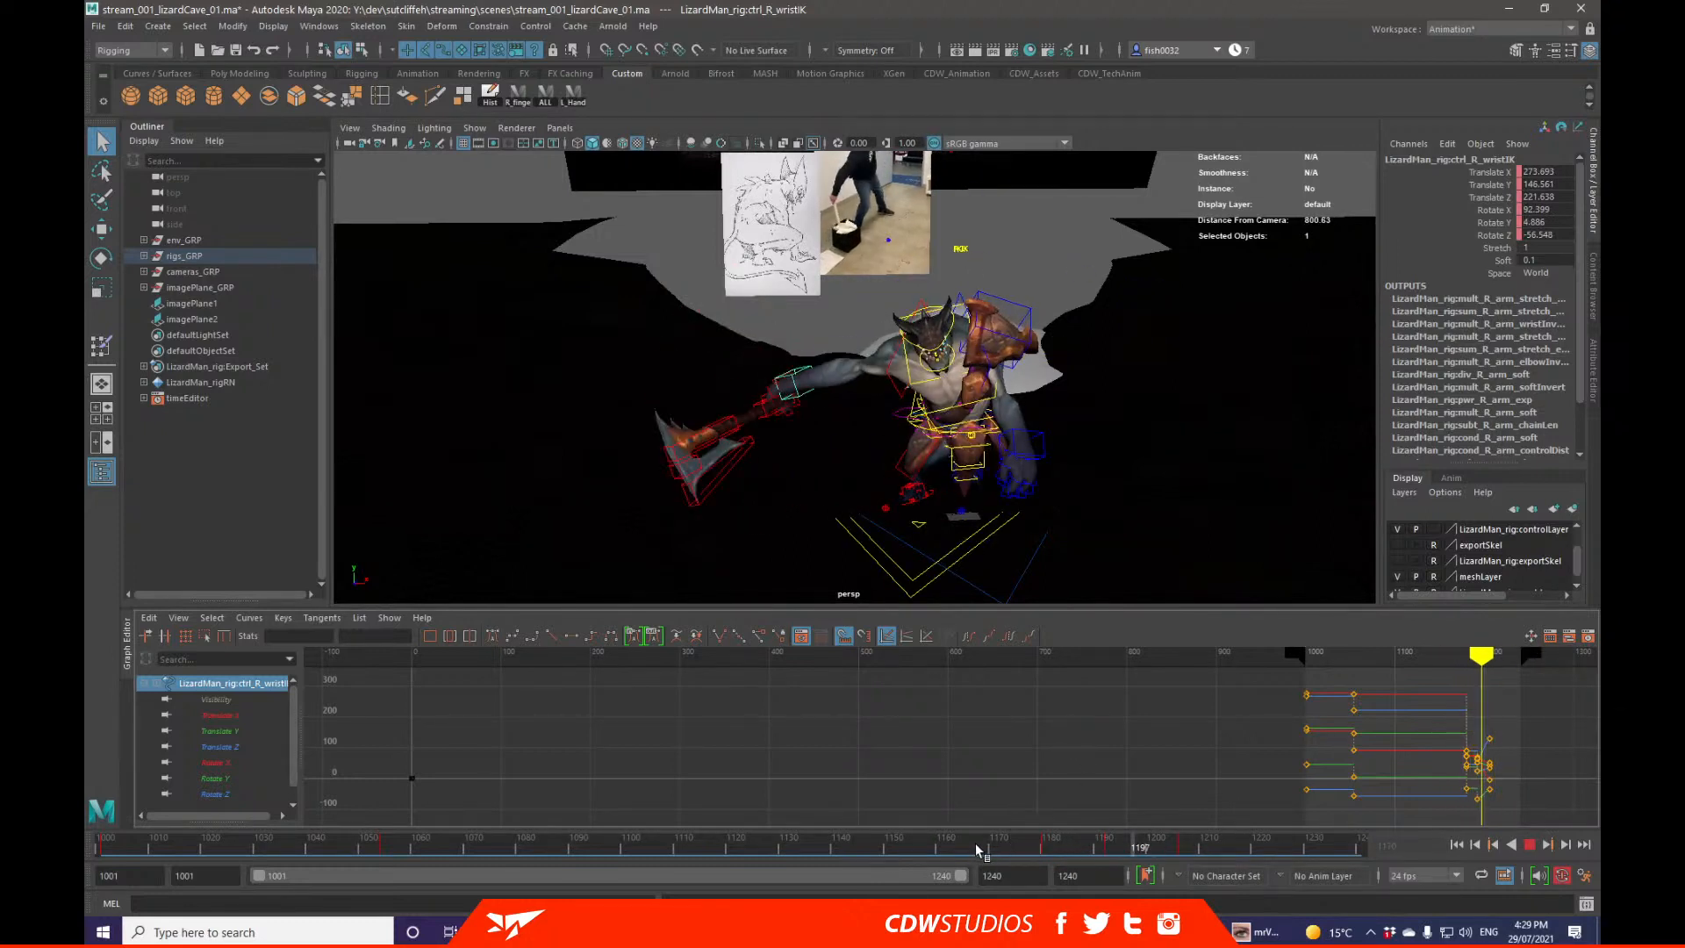
left_click(975, 843)
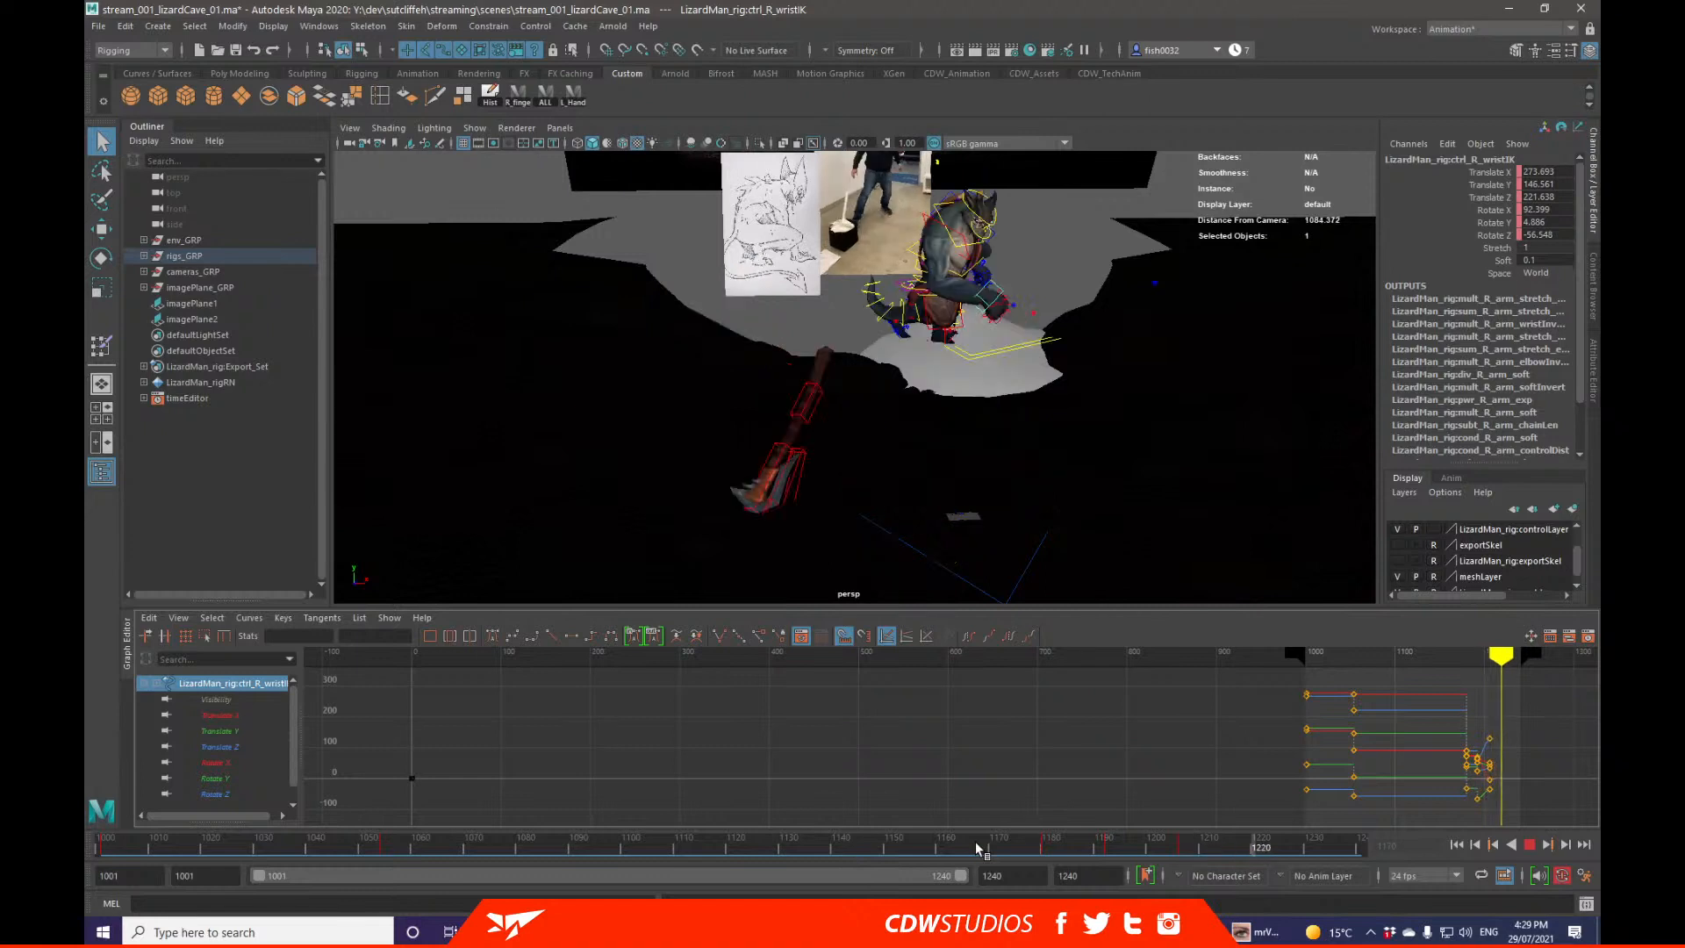
left_click(1036, 848)
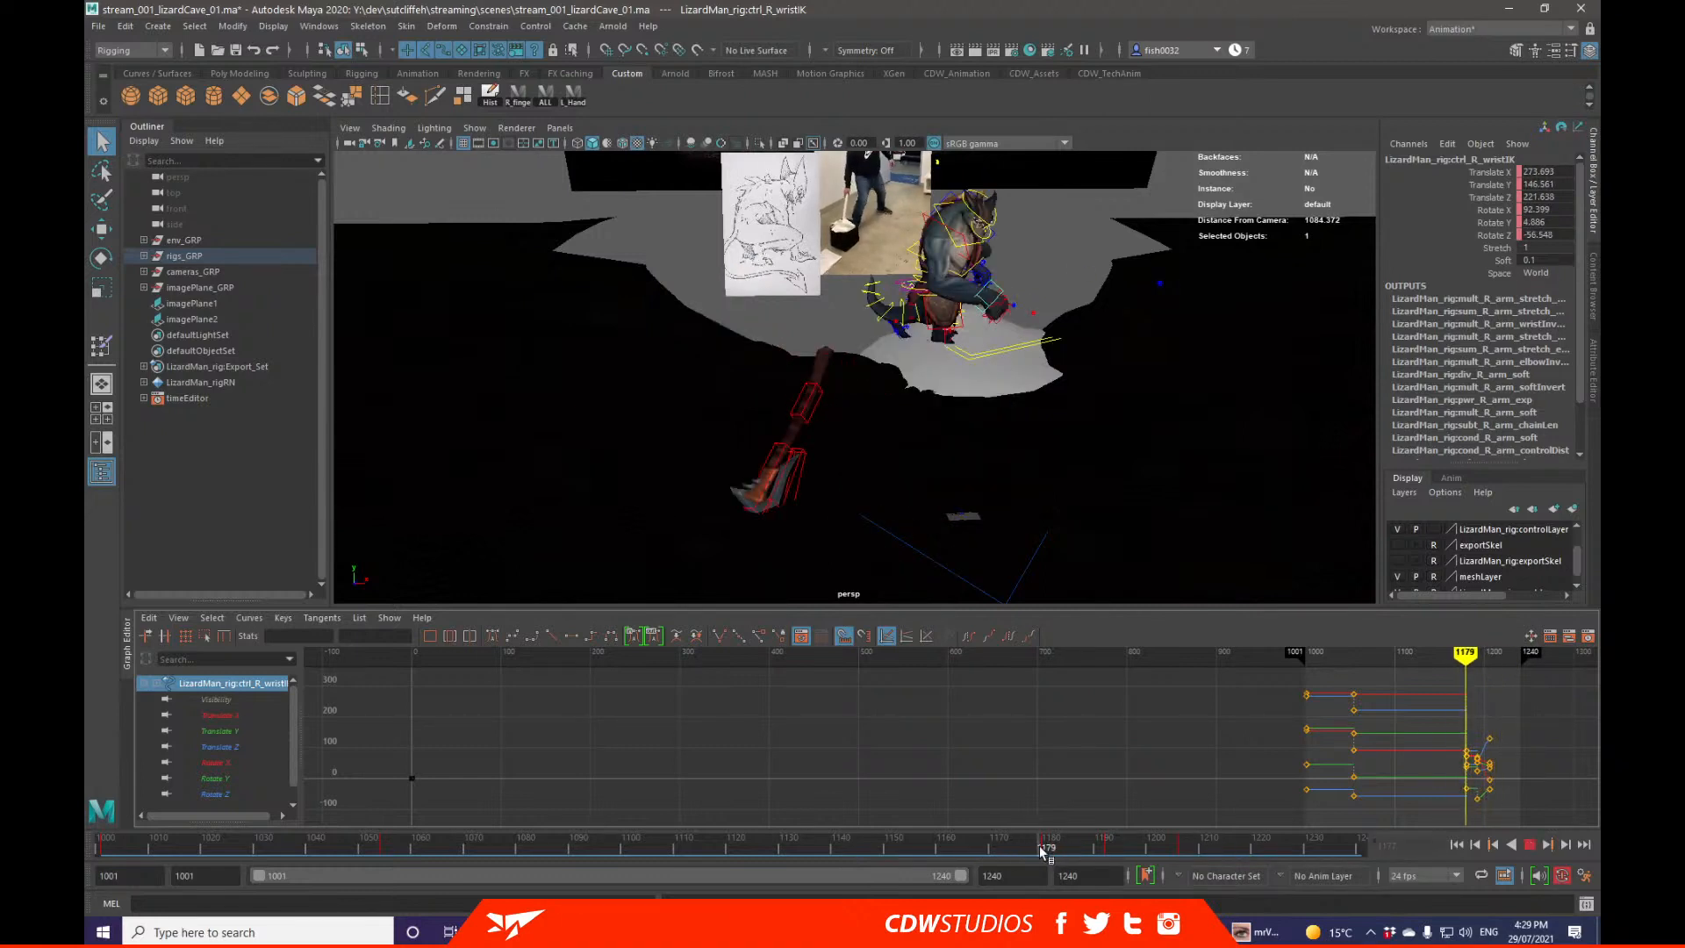
mouse_move(1042, 849)
left_mouse_down()
mouse_move(1117, 844)
mouse_move(1019, 845)
mouse_move(1226, 830)
mouse_move(1071, 831)
mouse_move(1158, 818)
left_mouse_up()
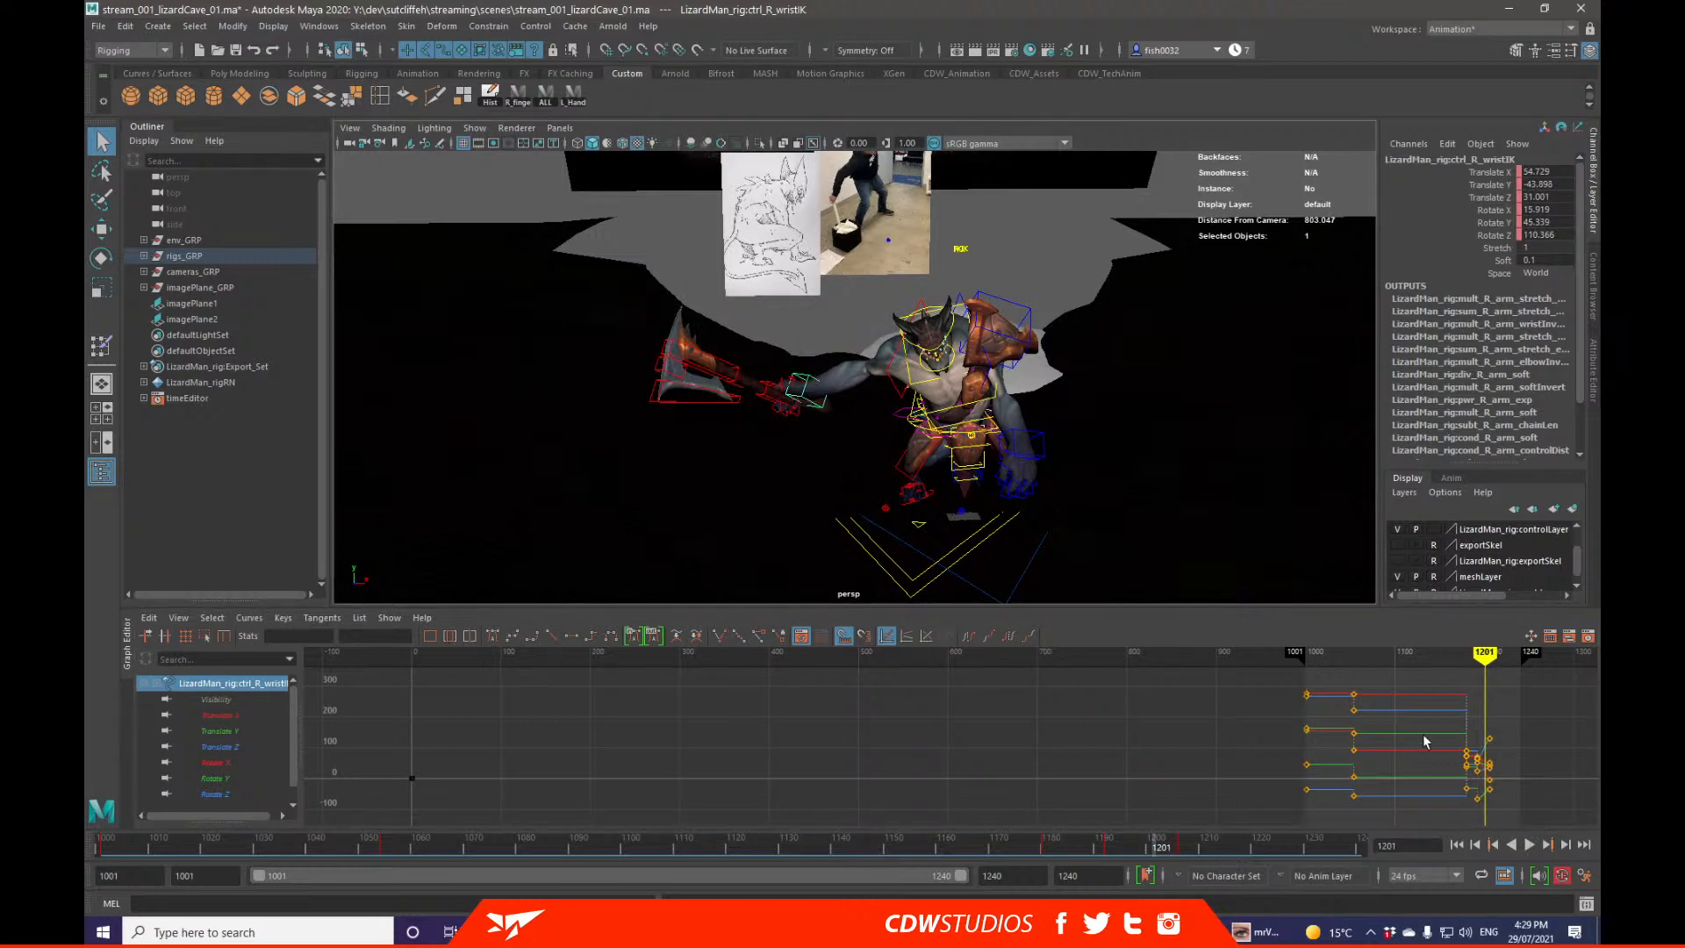
Step: Set the right wrist IK animation curves to stepped tangents and scrub the lift to check them
left_click(594, 637)
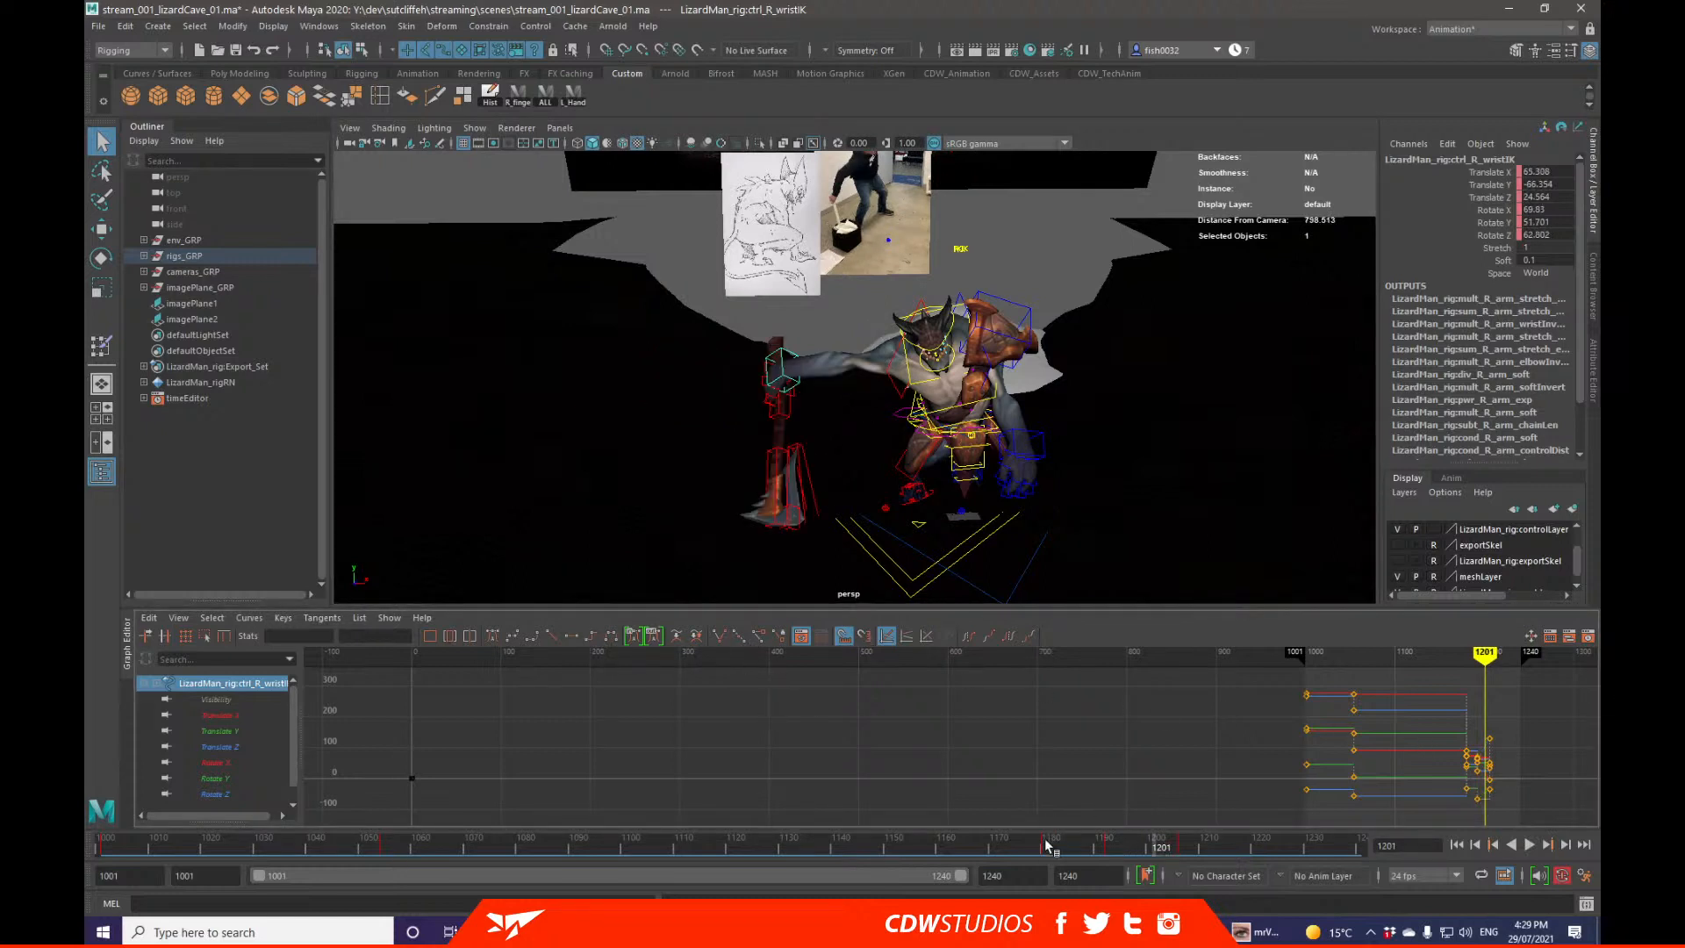
left_click_drag(1047, 844, 1139, 844)
left_click_drag(1161, 834, 1087, 825)
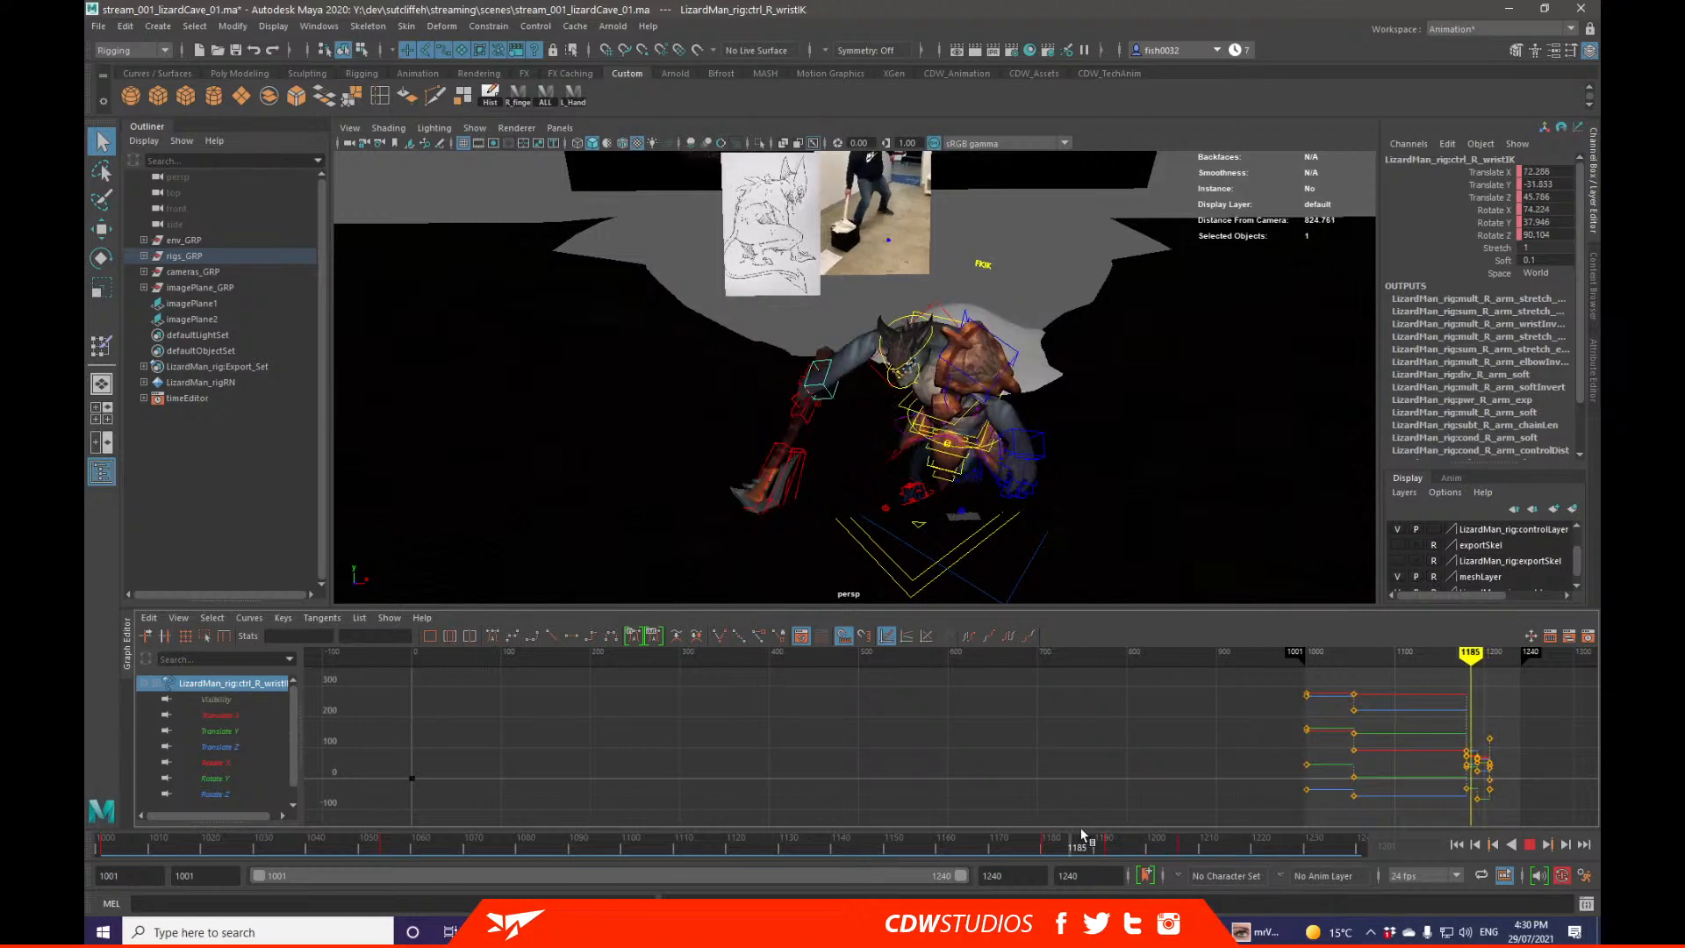
Step: Advance frame by frame between 1186 and 1192, comparing the lizard's pose with the reference video
key("comma")
key("alt+period")
key("alt+period")
key("alt+period")
key("alt+period")
key("alt+period")
key("alt+period")
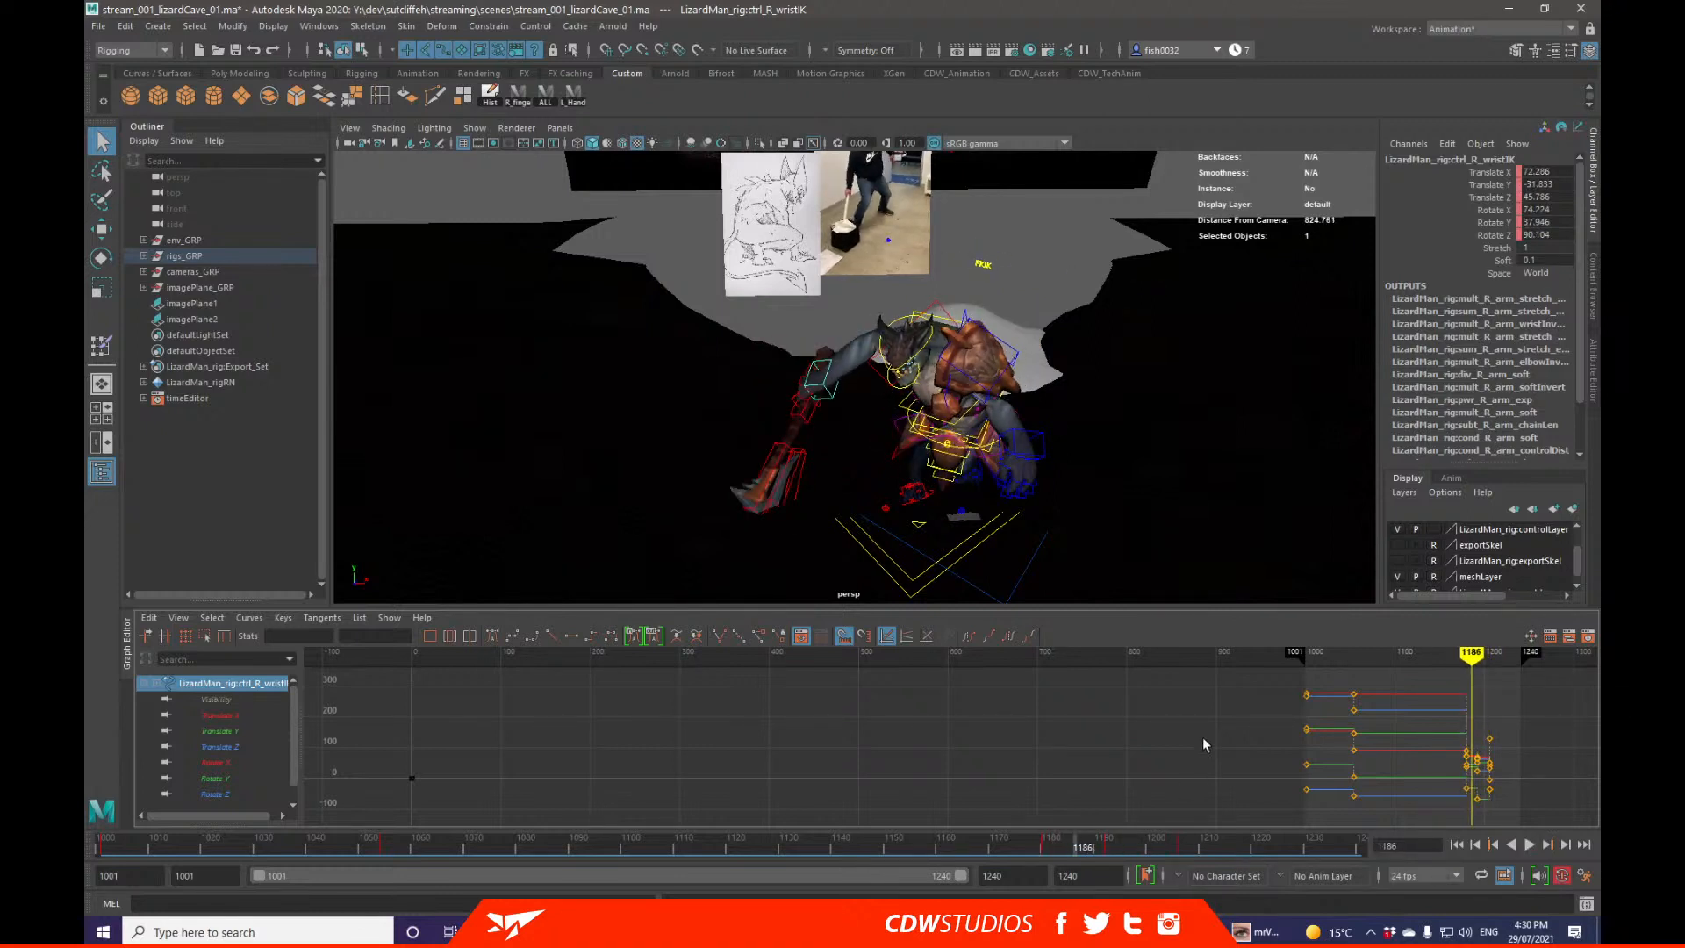
key("alt+period")
key("alt+period")
key("alt+period")
key("alt+period")
key("alt+period")
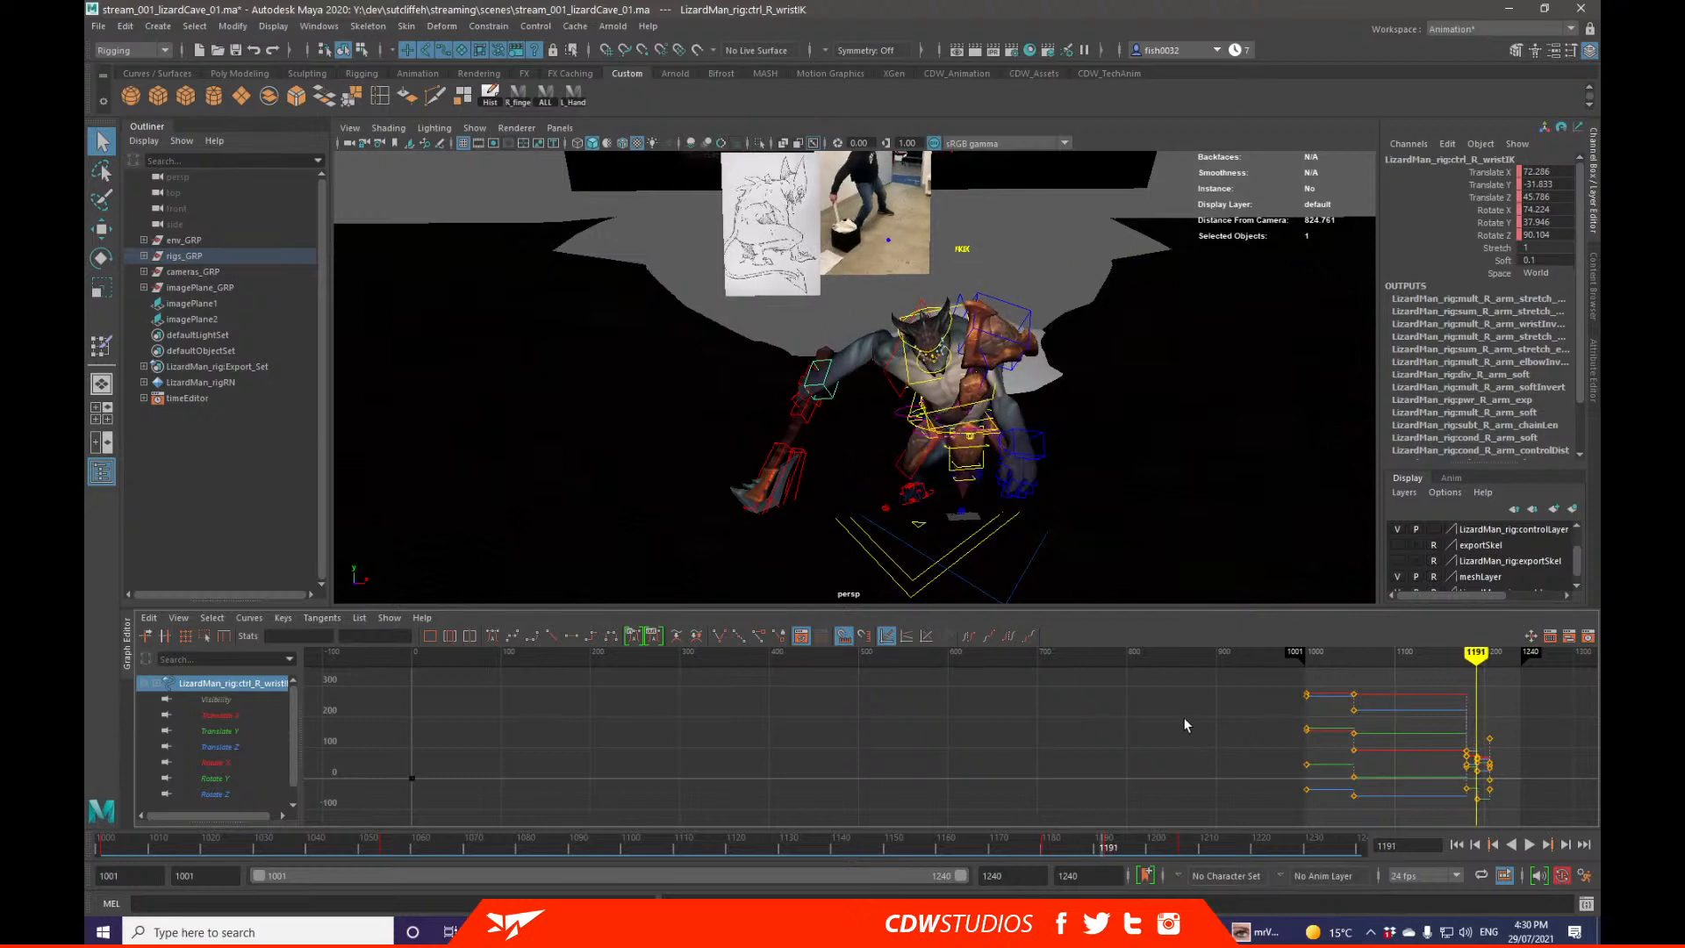
key("alt+period")
key("alt+comma")
key("alt+comma")
key("alt+comma")
key("alt+comma")
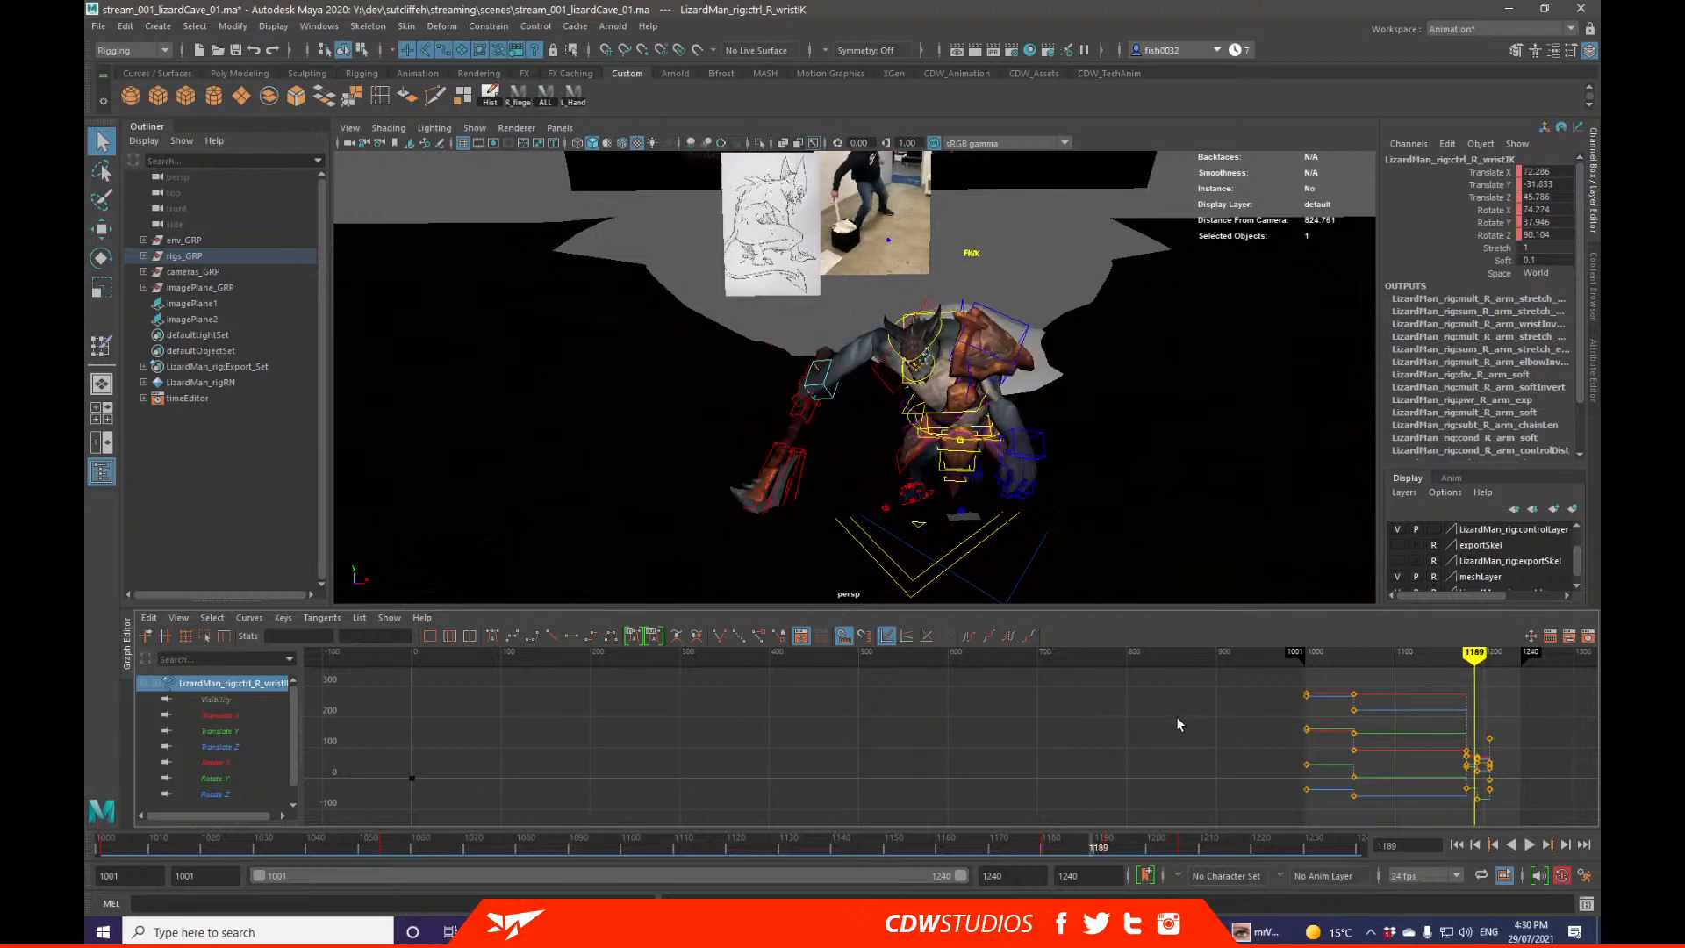
Step: Move the right wrist IK key from frame 1192 to frame 1188 and return to frame 1180
left_click(1109, 853)
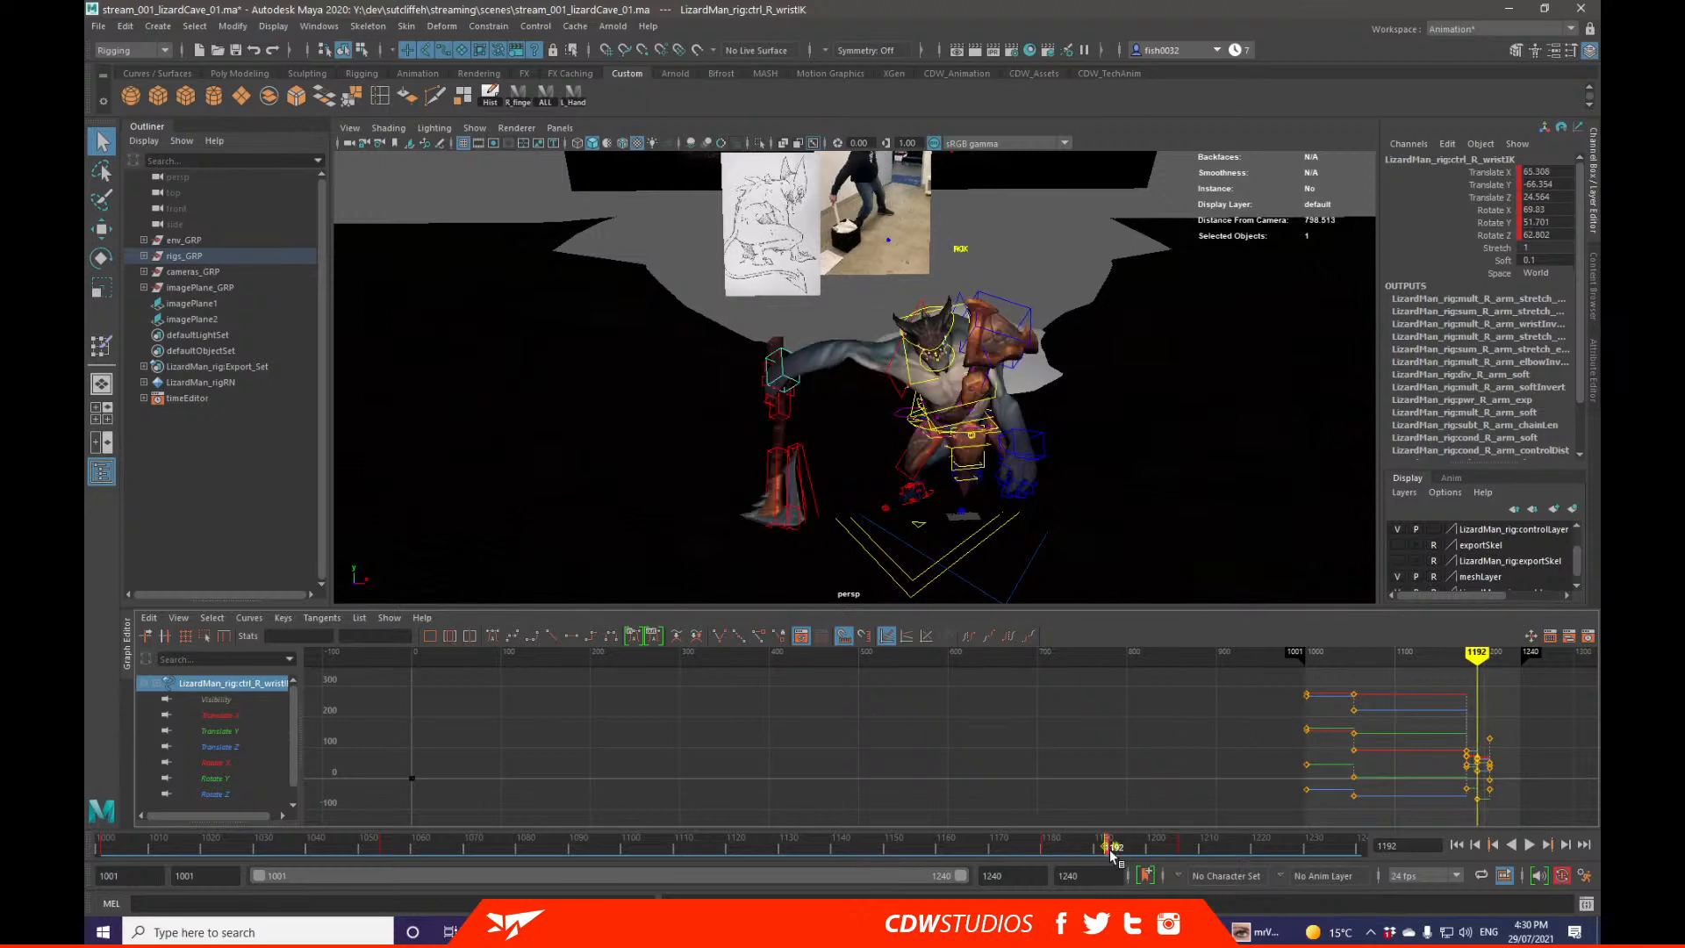
mouse_move(1113, 853)
left_mouse_down()
mouse_move(1079, 847)
mouse_move(1091, 855)
left_mouse_up()
left_click(1038, 851)
Step: Examine frames 1180 to 1190 one by one to compare the weapon arm's timing with the body turn
key("alt+period")
key("alt+period")
key("alt+period")
key("alt+period")
key("alt+period")
key("alt+period")
key("alt+period")
key("alt+period")
key("alt+period")
key("alt+period")
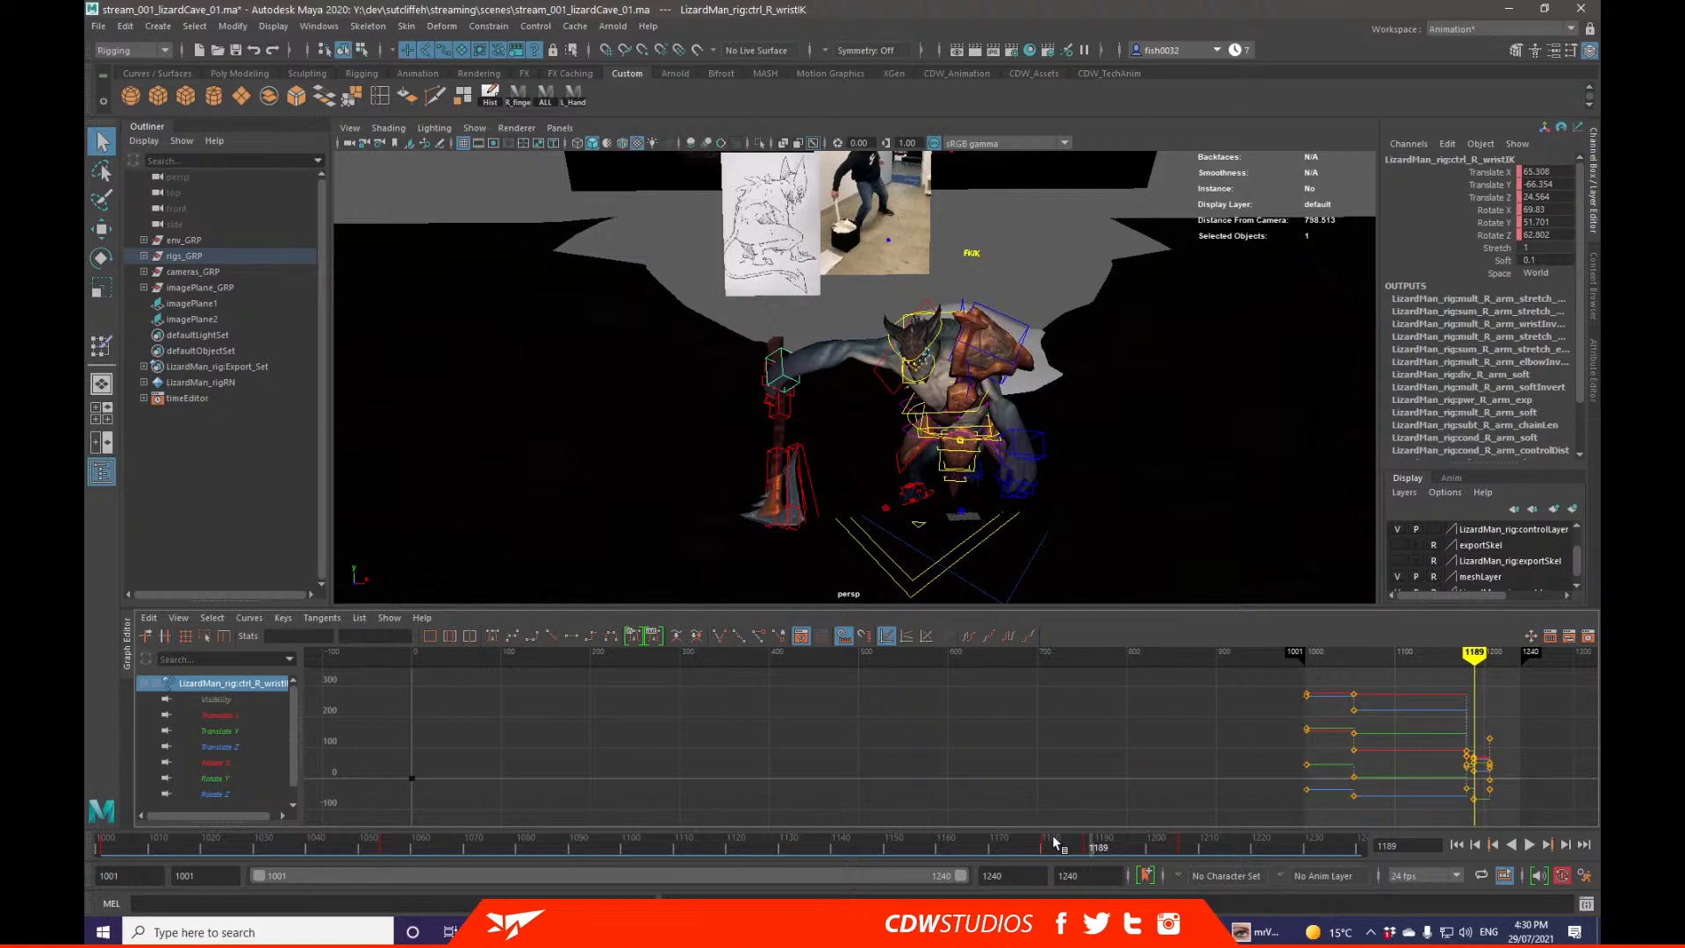
key("alt+period")
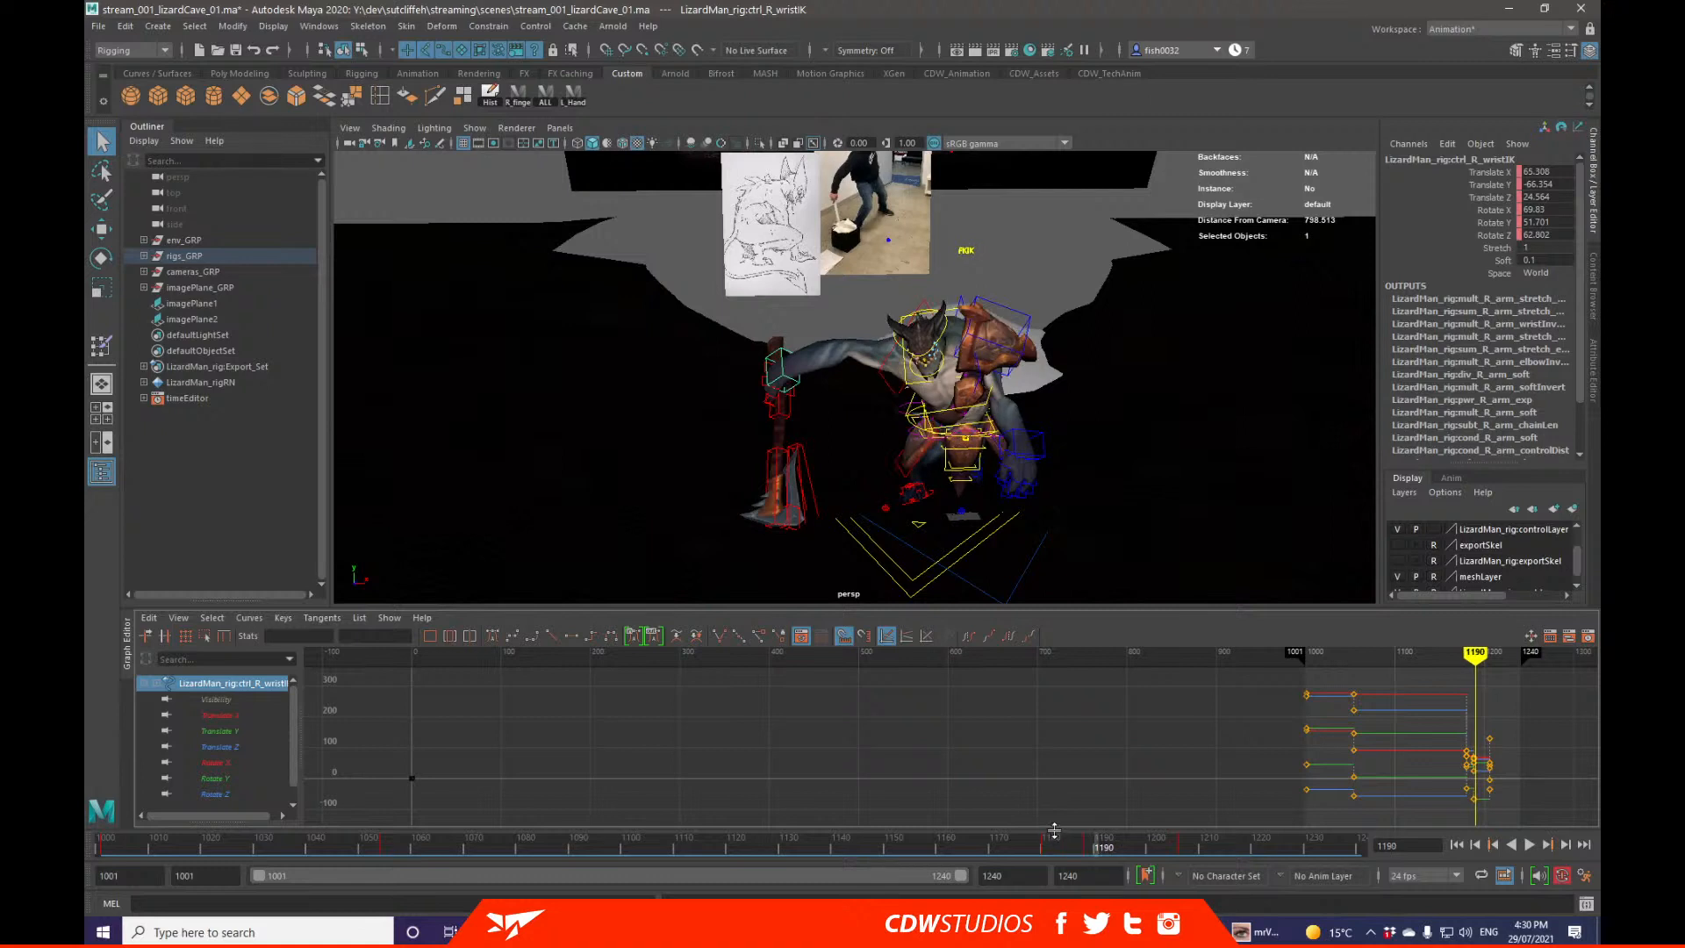
key("alt+comma")
key("alt+comma")
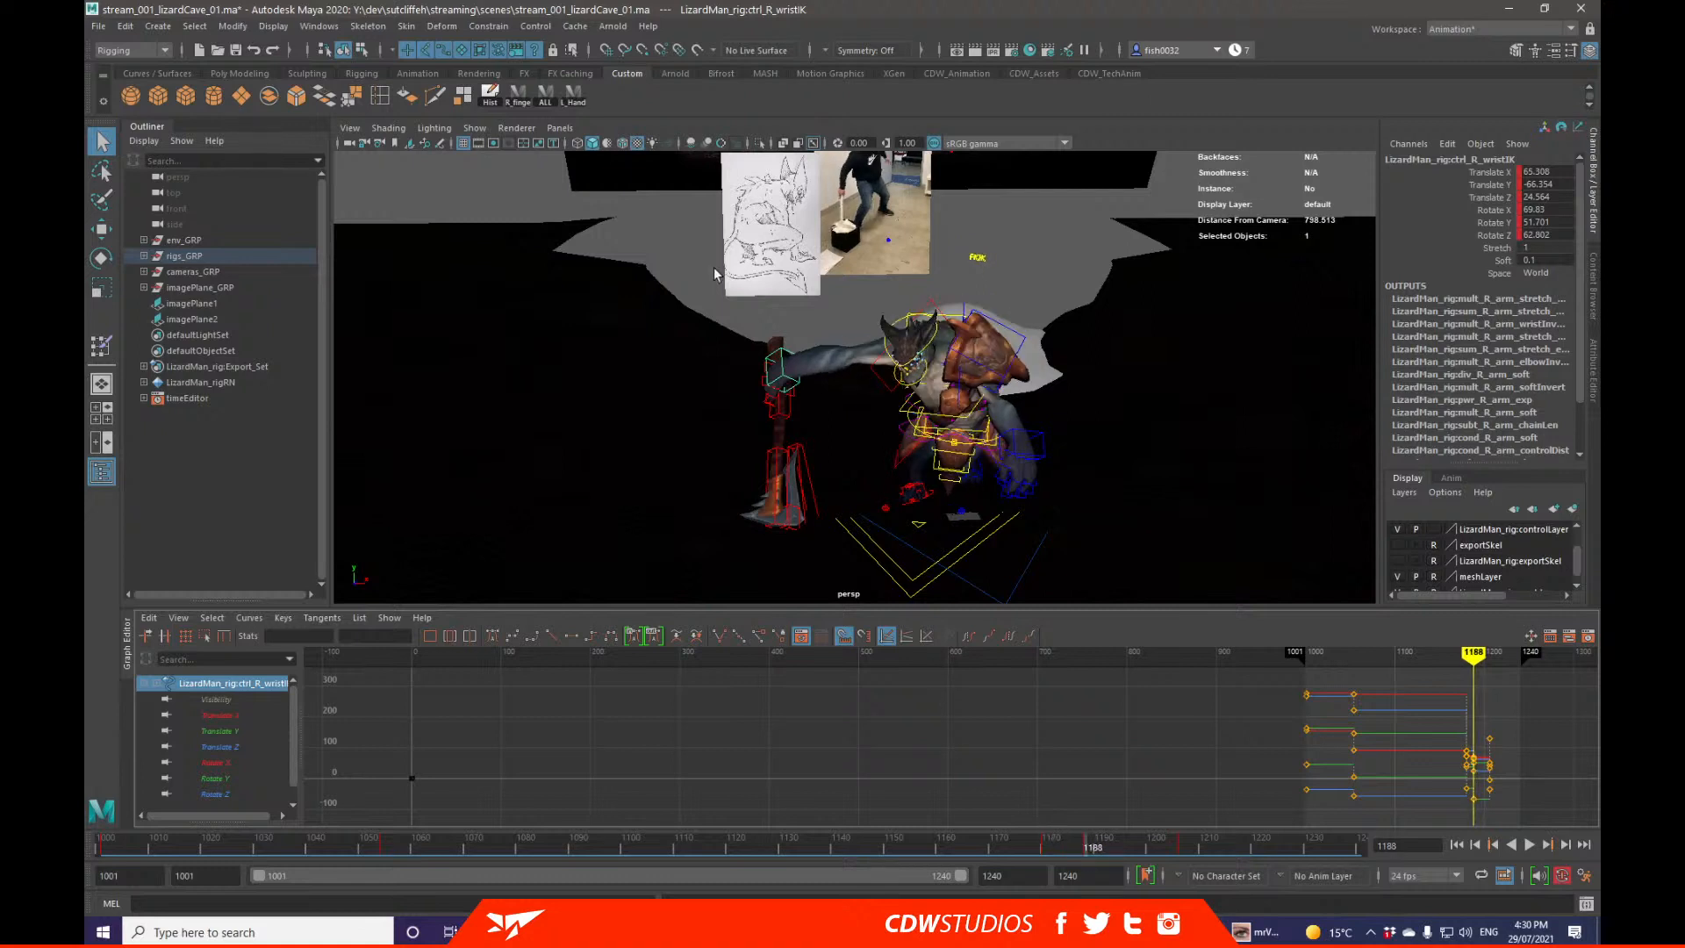
Step: Select all rig controls and set their animation curves to stepped tangents, checking keyframes 1180, 1186 and 1192
left_click(546, 98)
left_click_drag(1094, 854, 1071, 849)
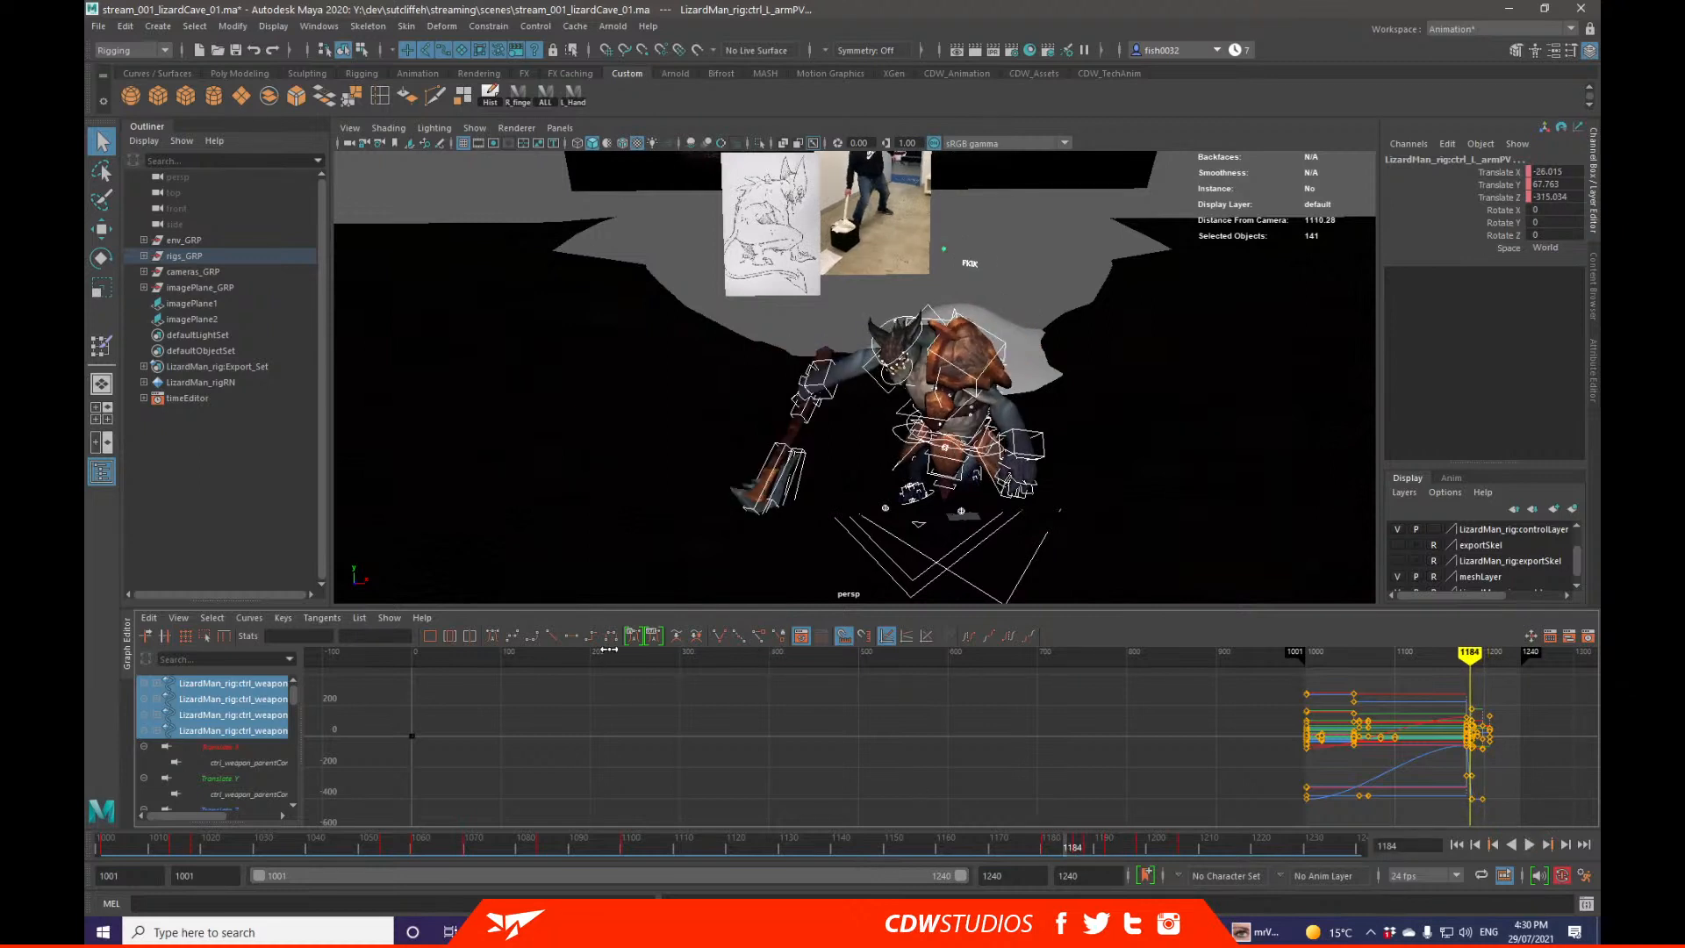
left_click(1067, 849)
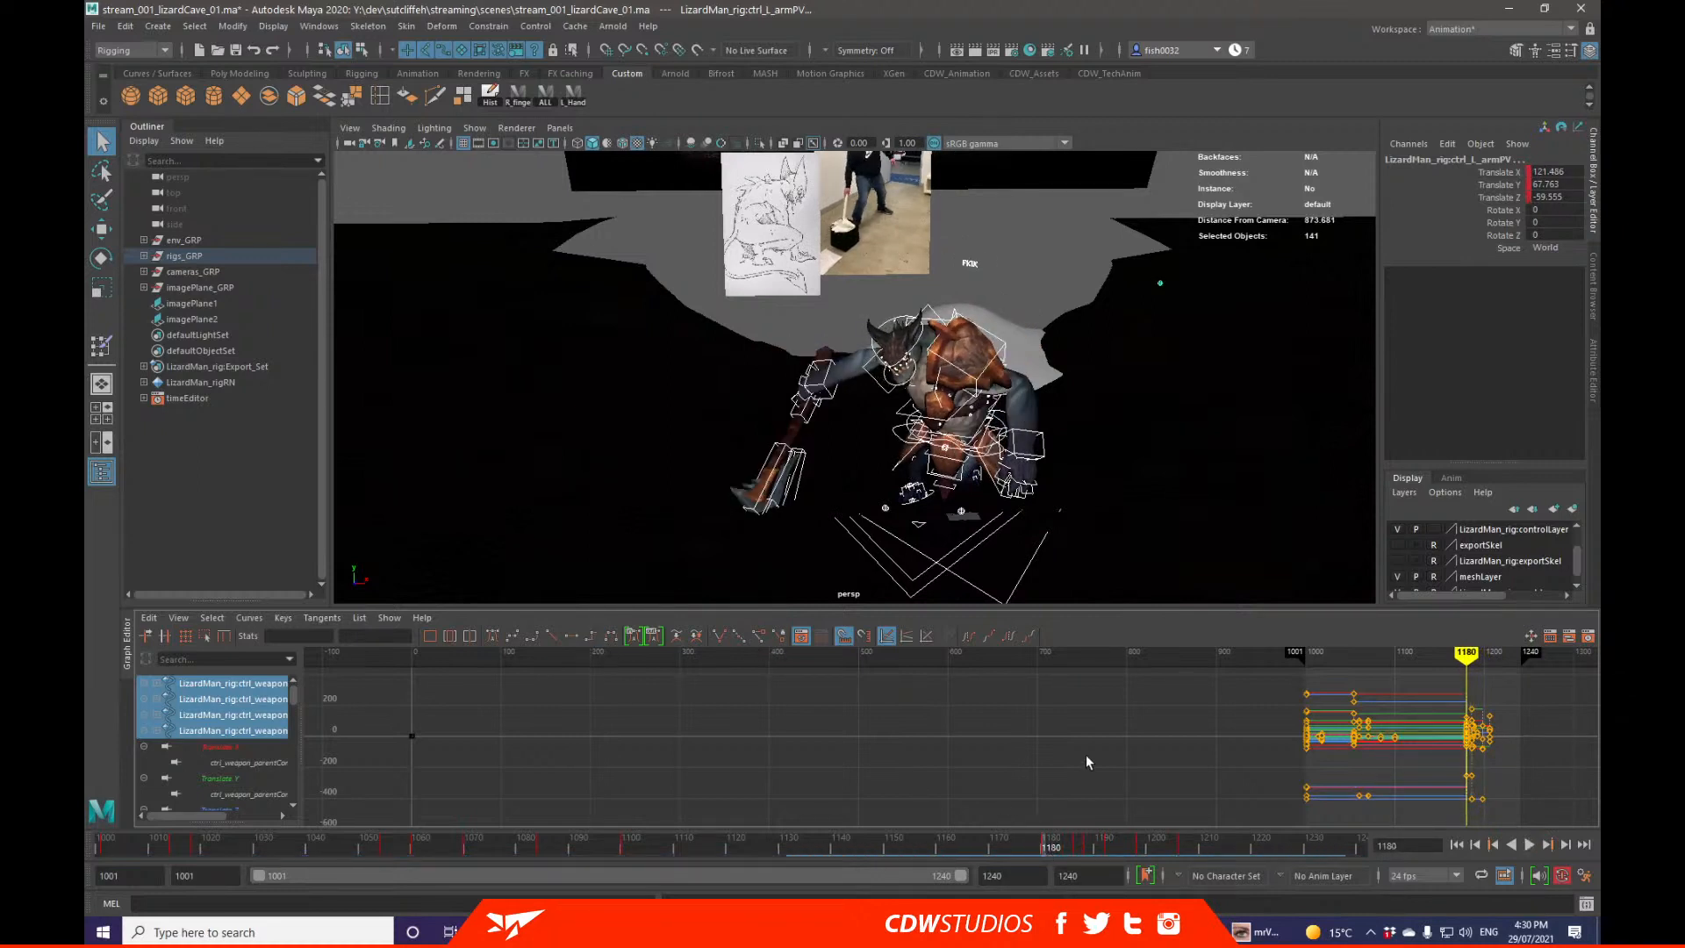
key("period")
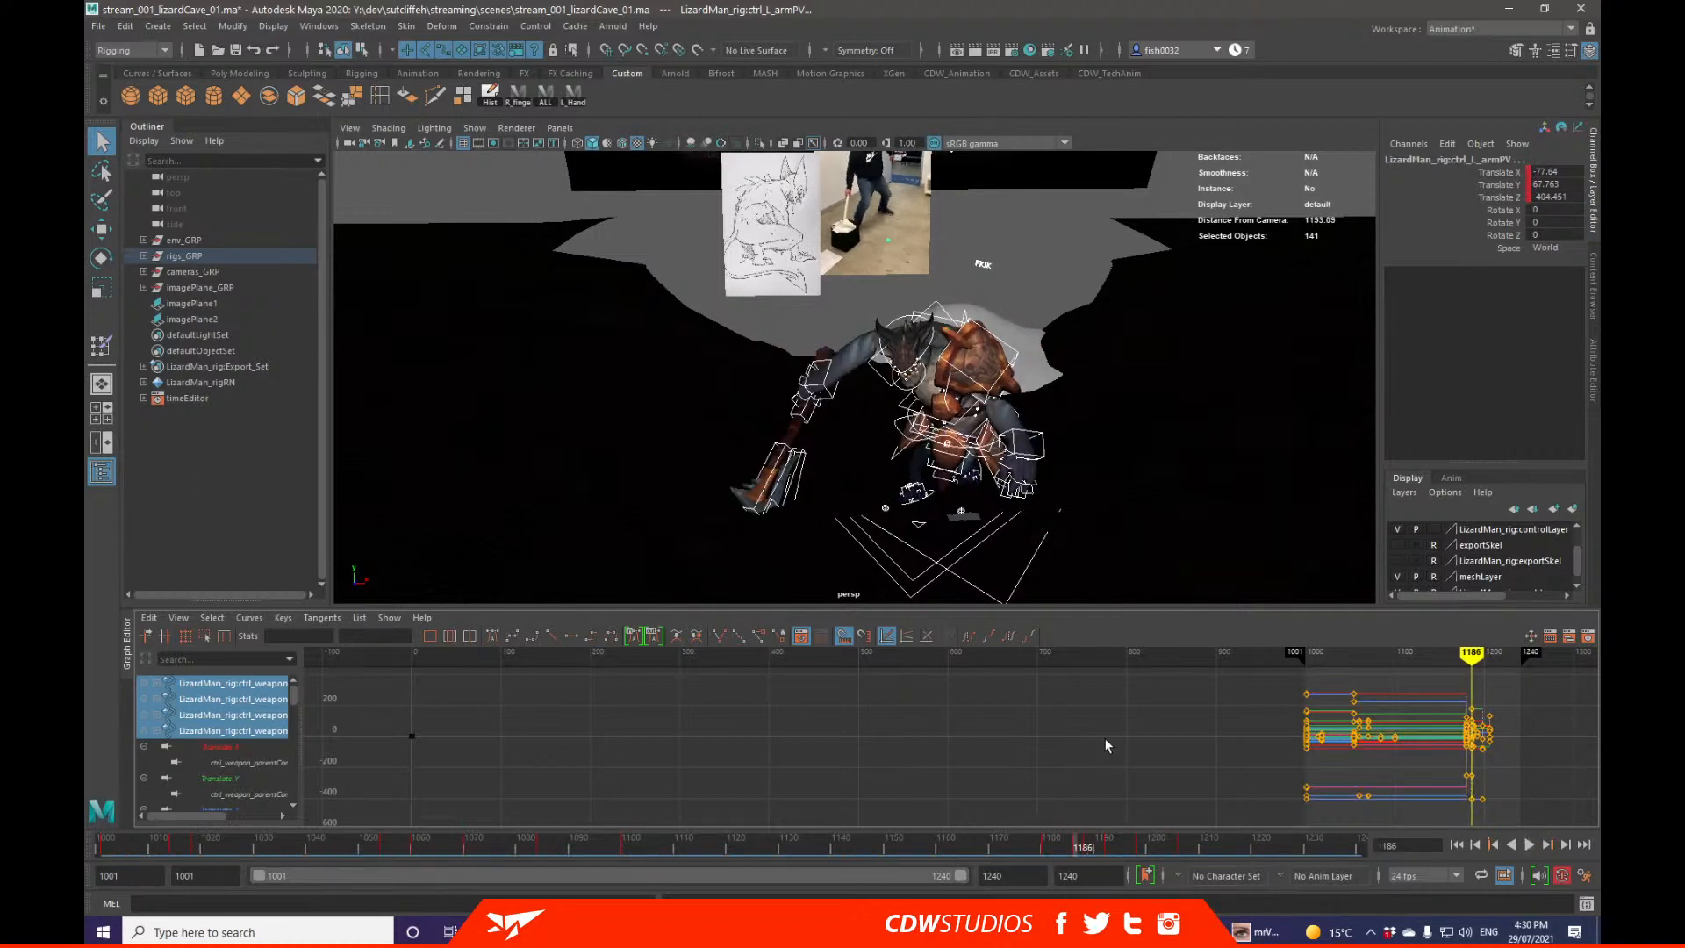
key("period")
key("period")
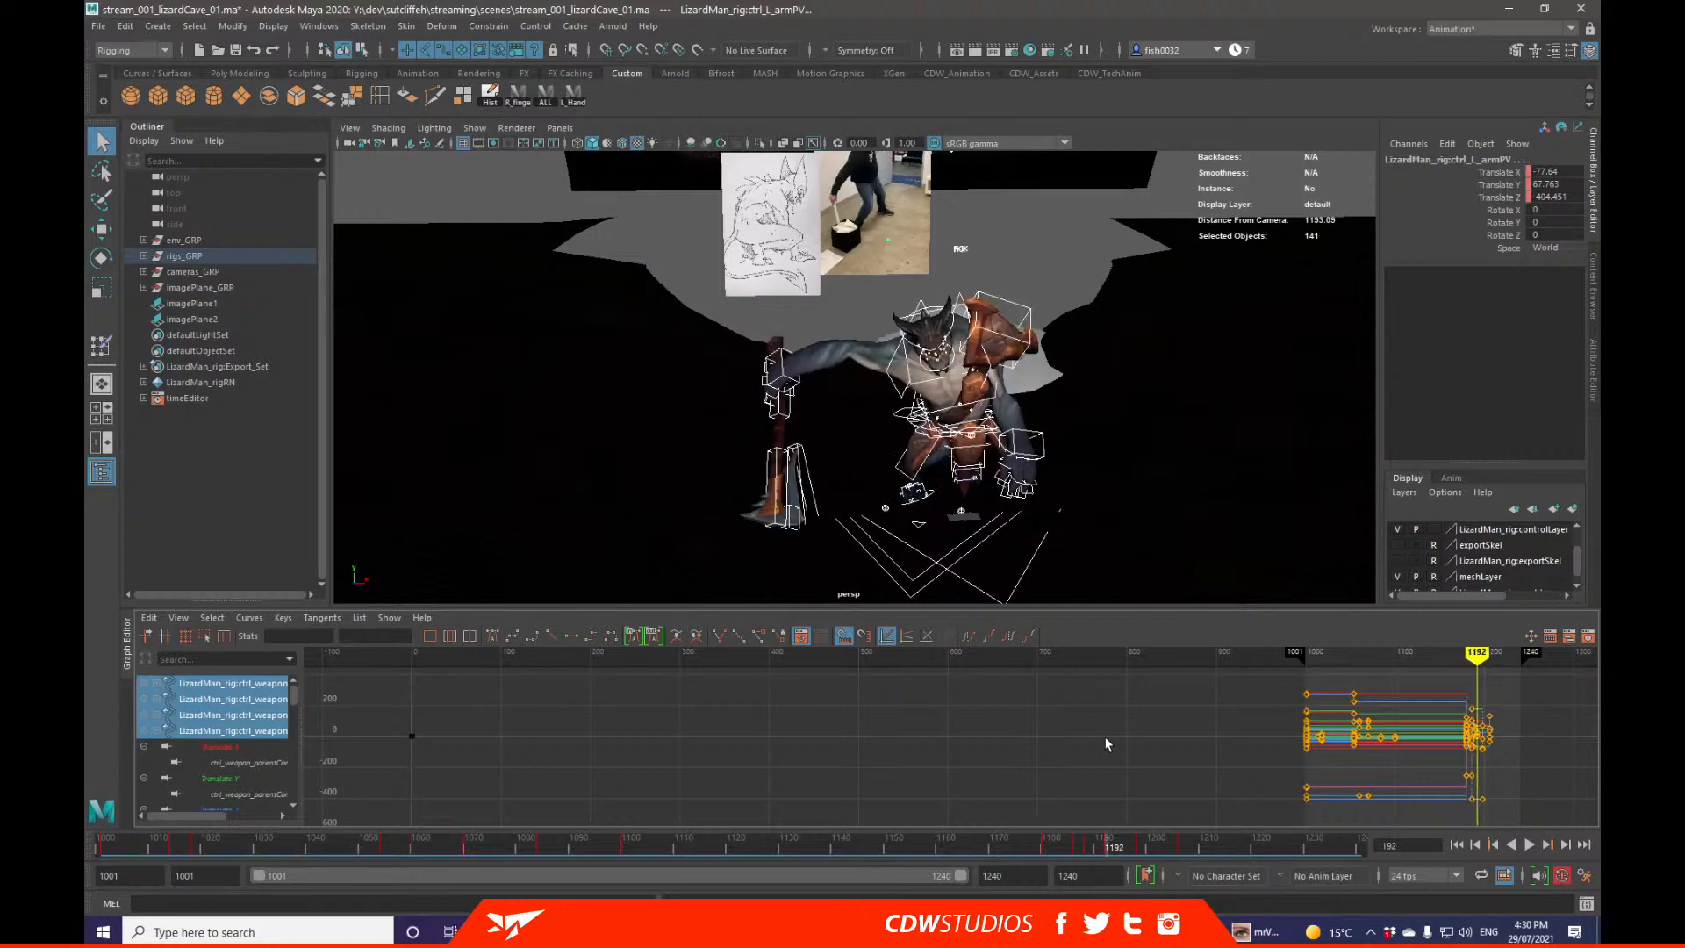
Step: Remove the right wrist IK control from the selection and examine the frames up to 1187 against the reference video
left_click(800, 385, "ctrl")
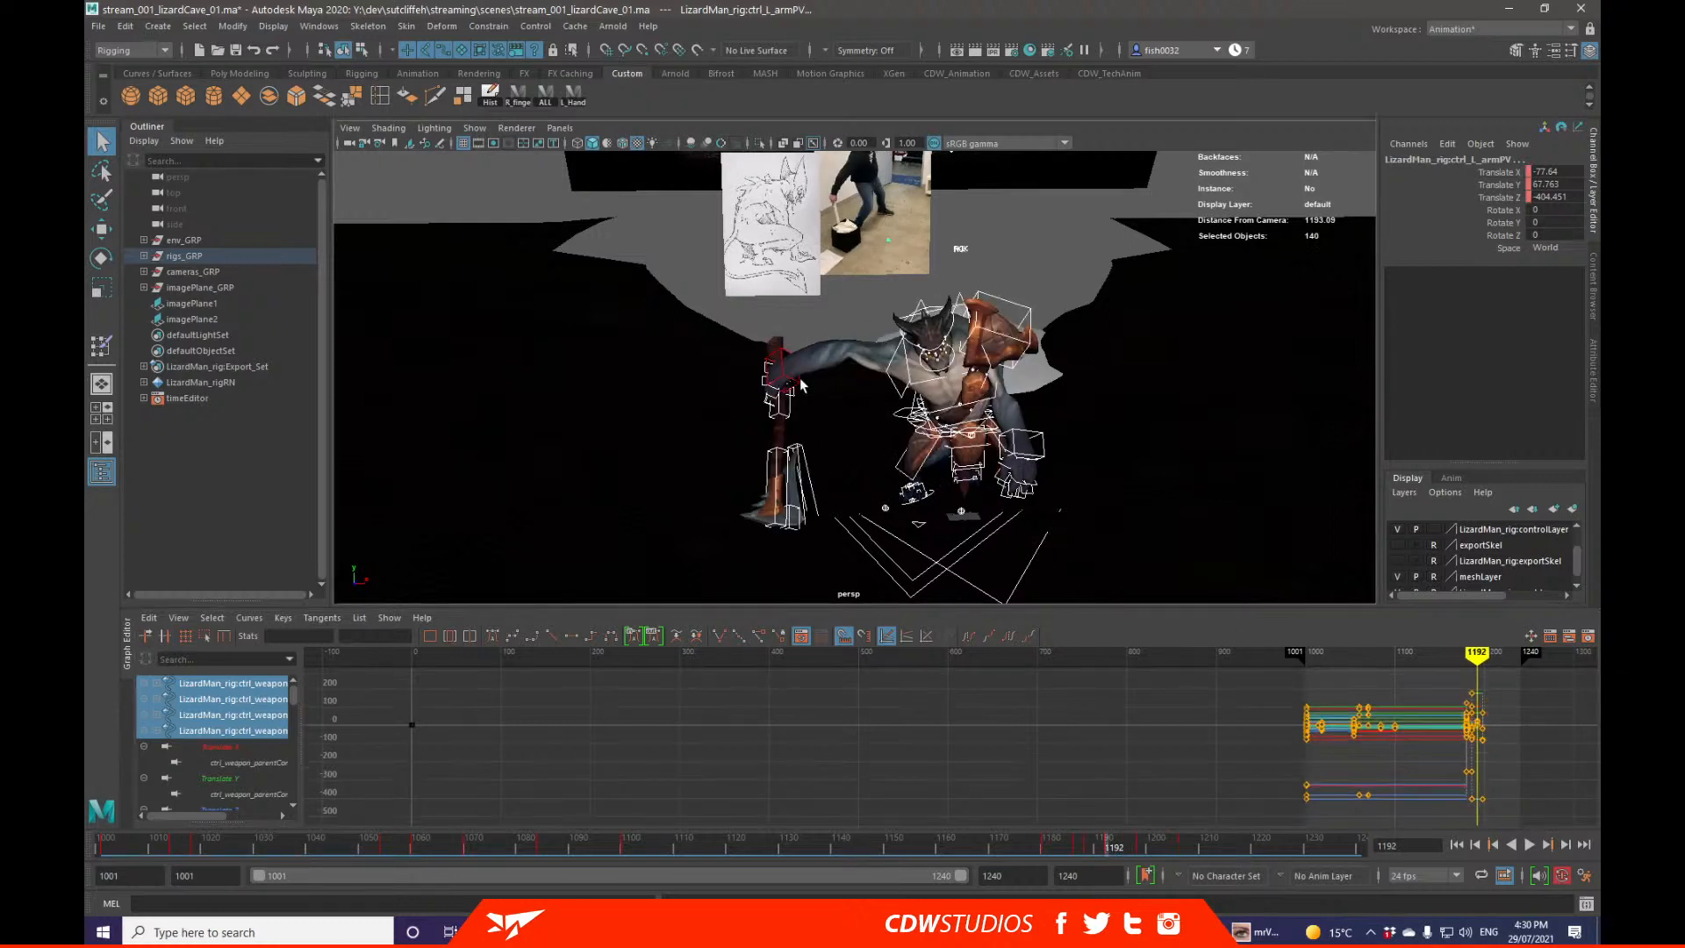
key("comma")
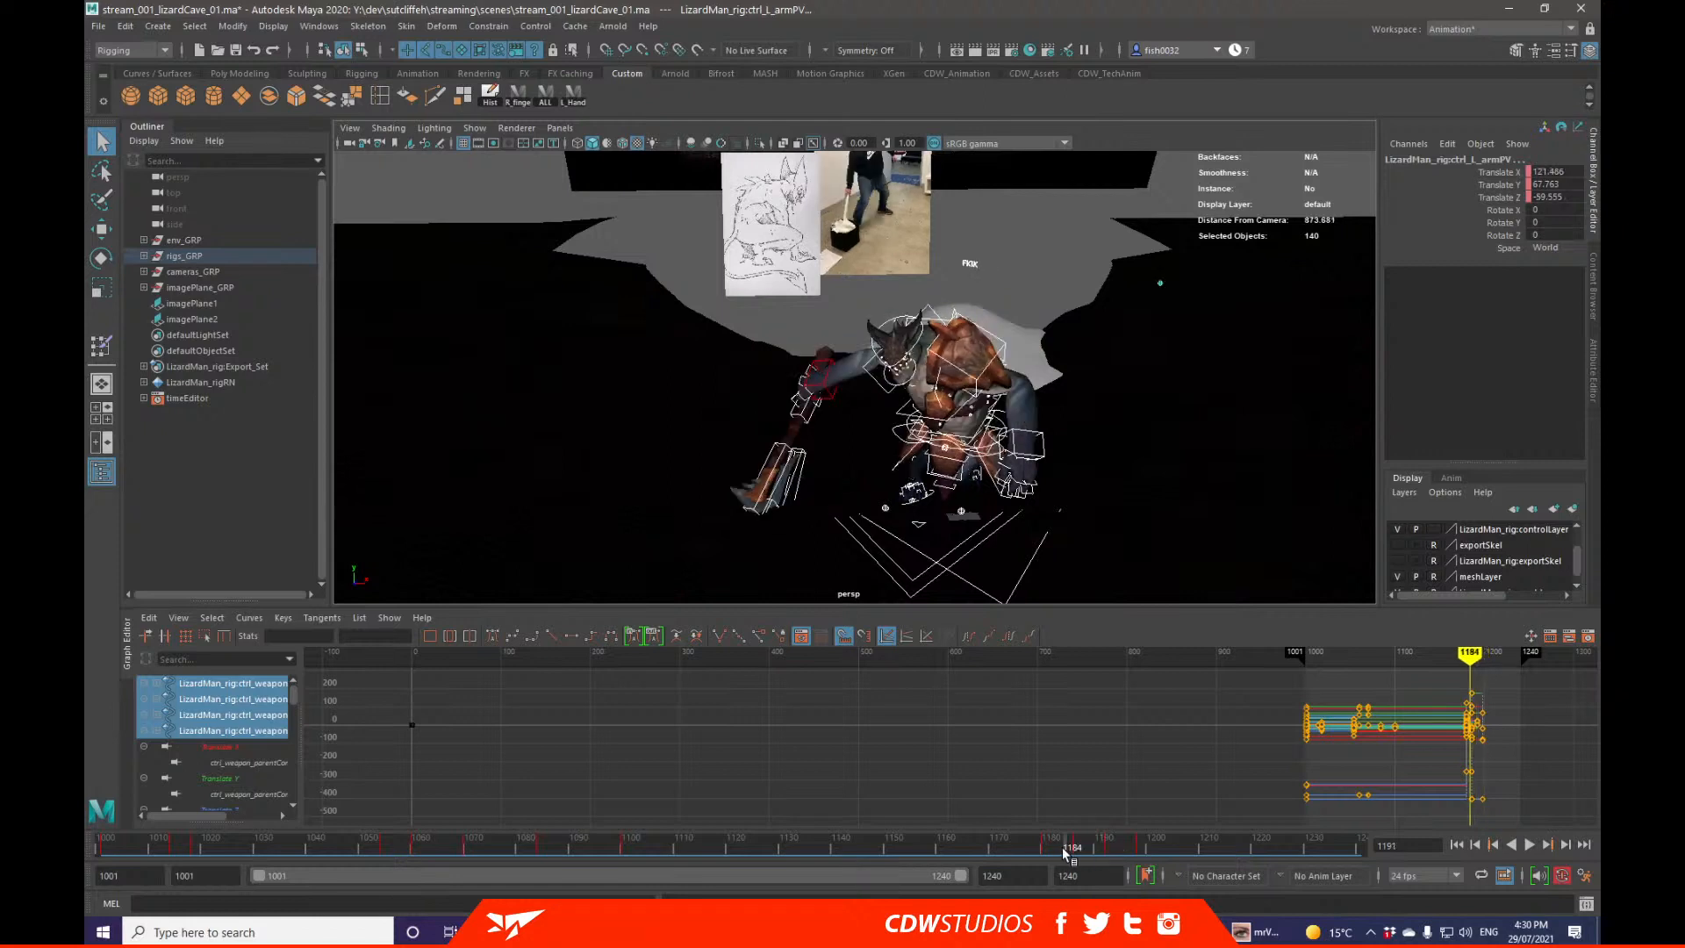
mouse_move(1081, 848)
left_mouse_down()
mouse_move(1107, 851)
mouse_move(1053, 847)
left_mouse_up()
key("alt+period")
key("alt+period")
key("alt+period")
key("alt+period")
key("alt+period")
key("alt+period")
key("alt+period")
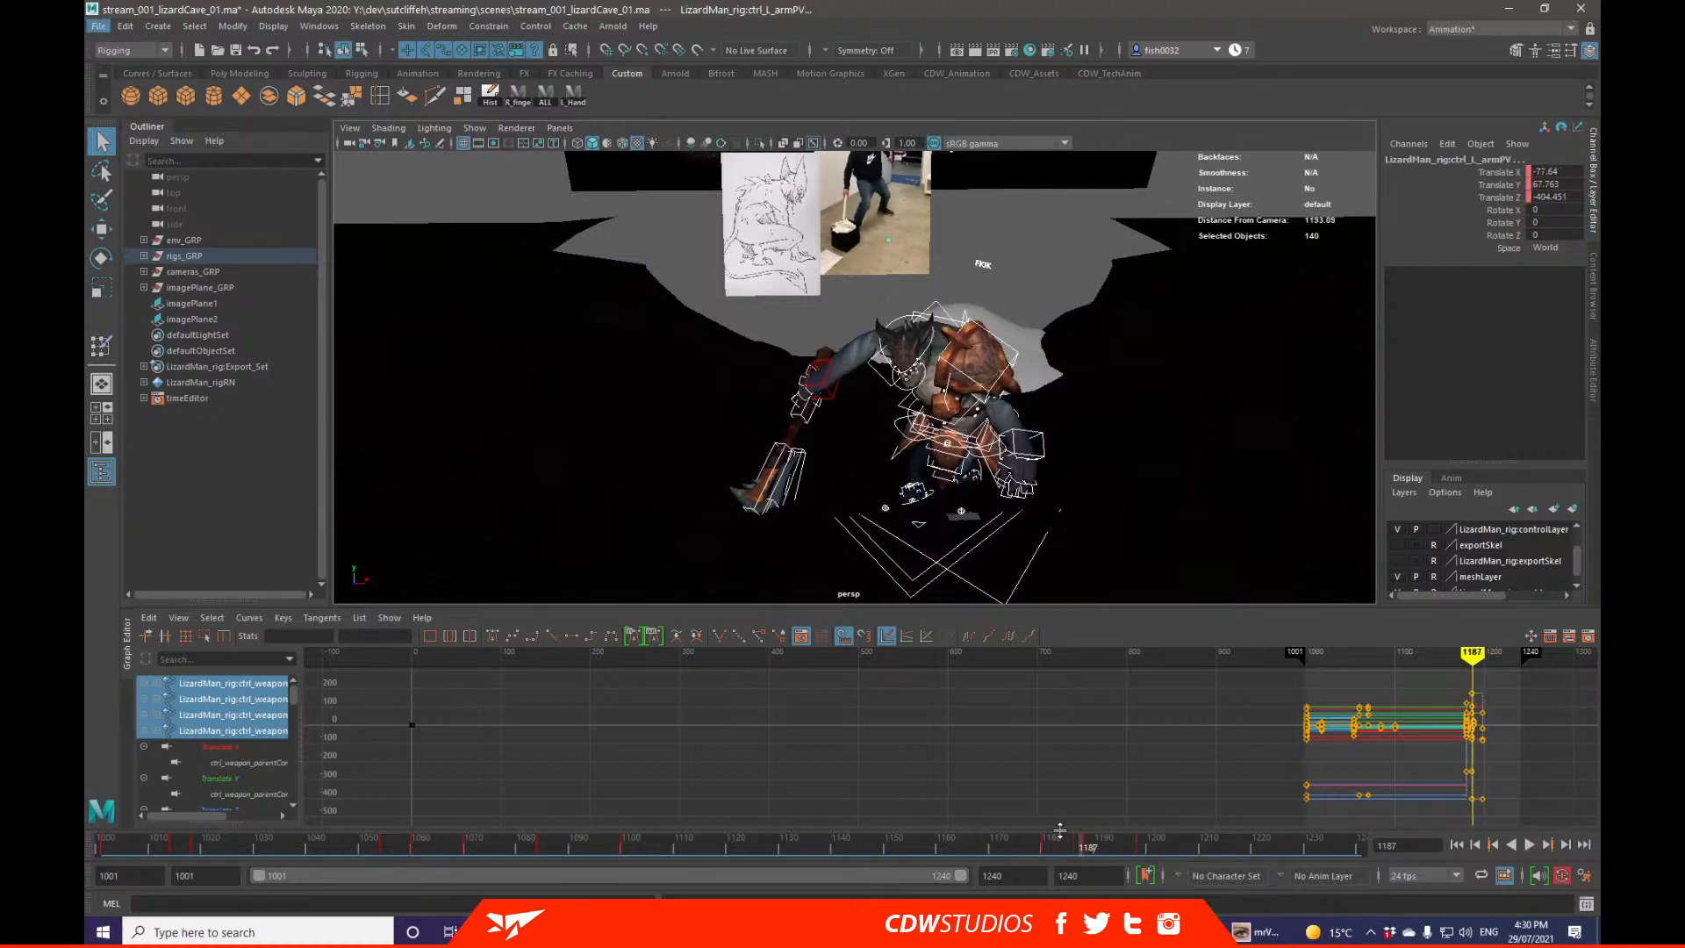
key("alt+comma")
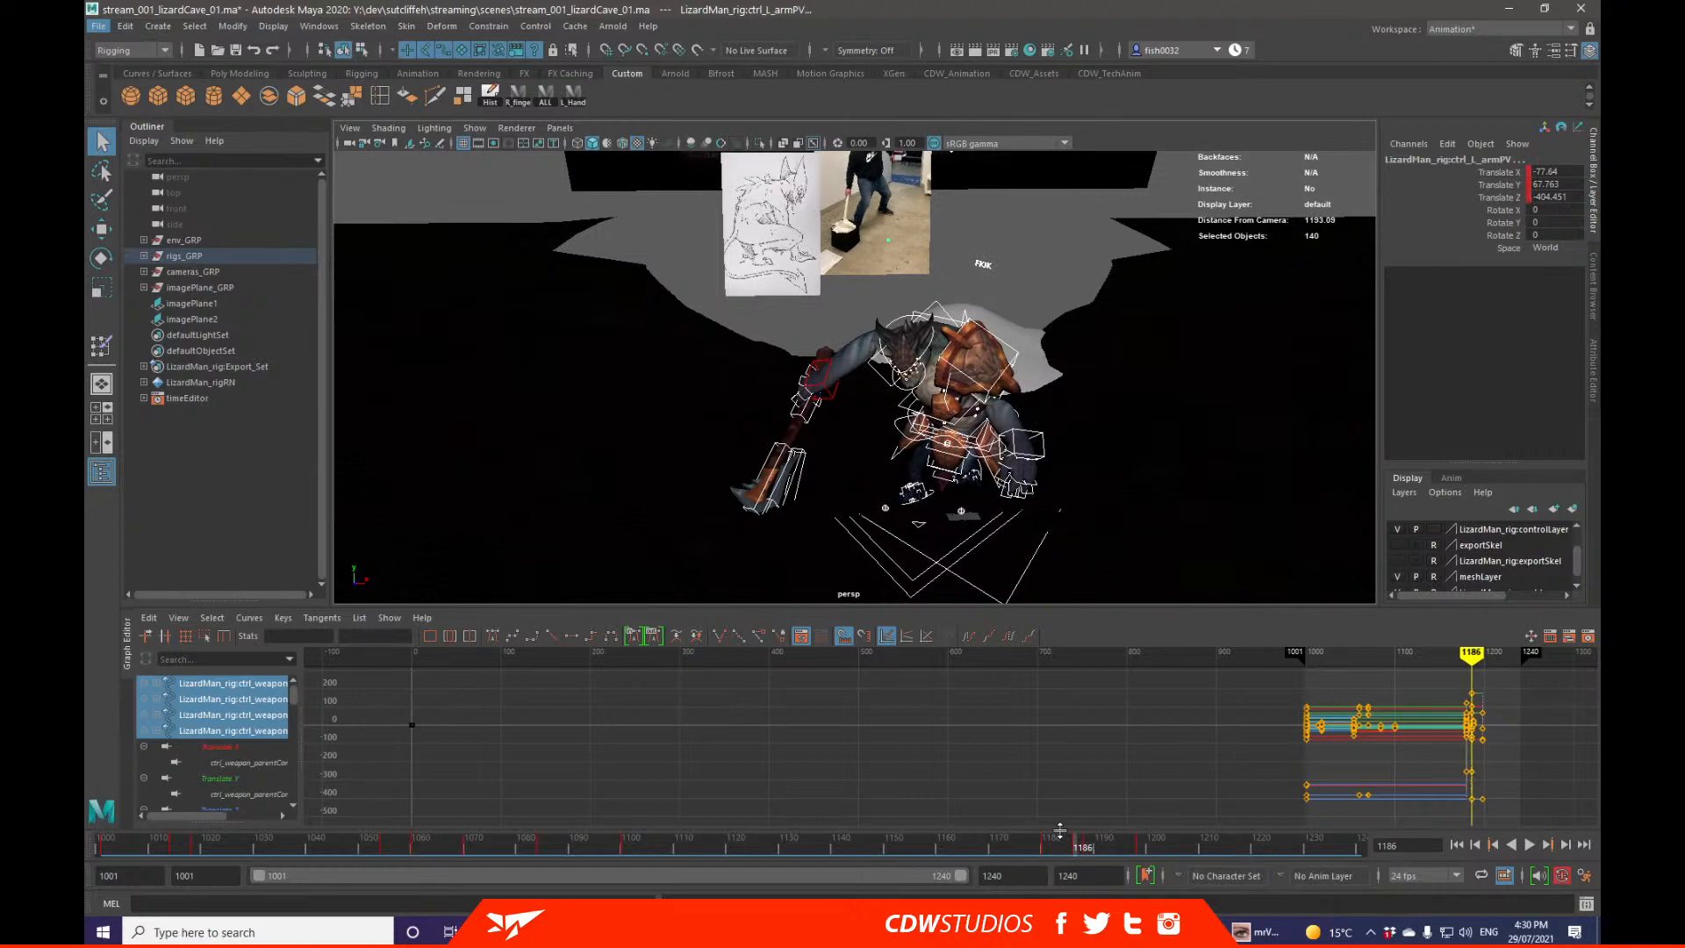
Step: Lower the COG control's Translate Y key at frame 1186 to about -21.9 and hide the rig controls
left_click_drag(971, 396, 1032, 456, "alt")
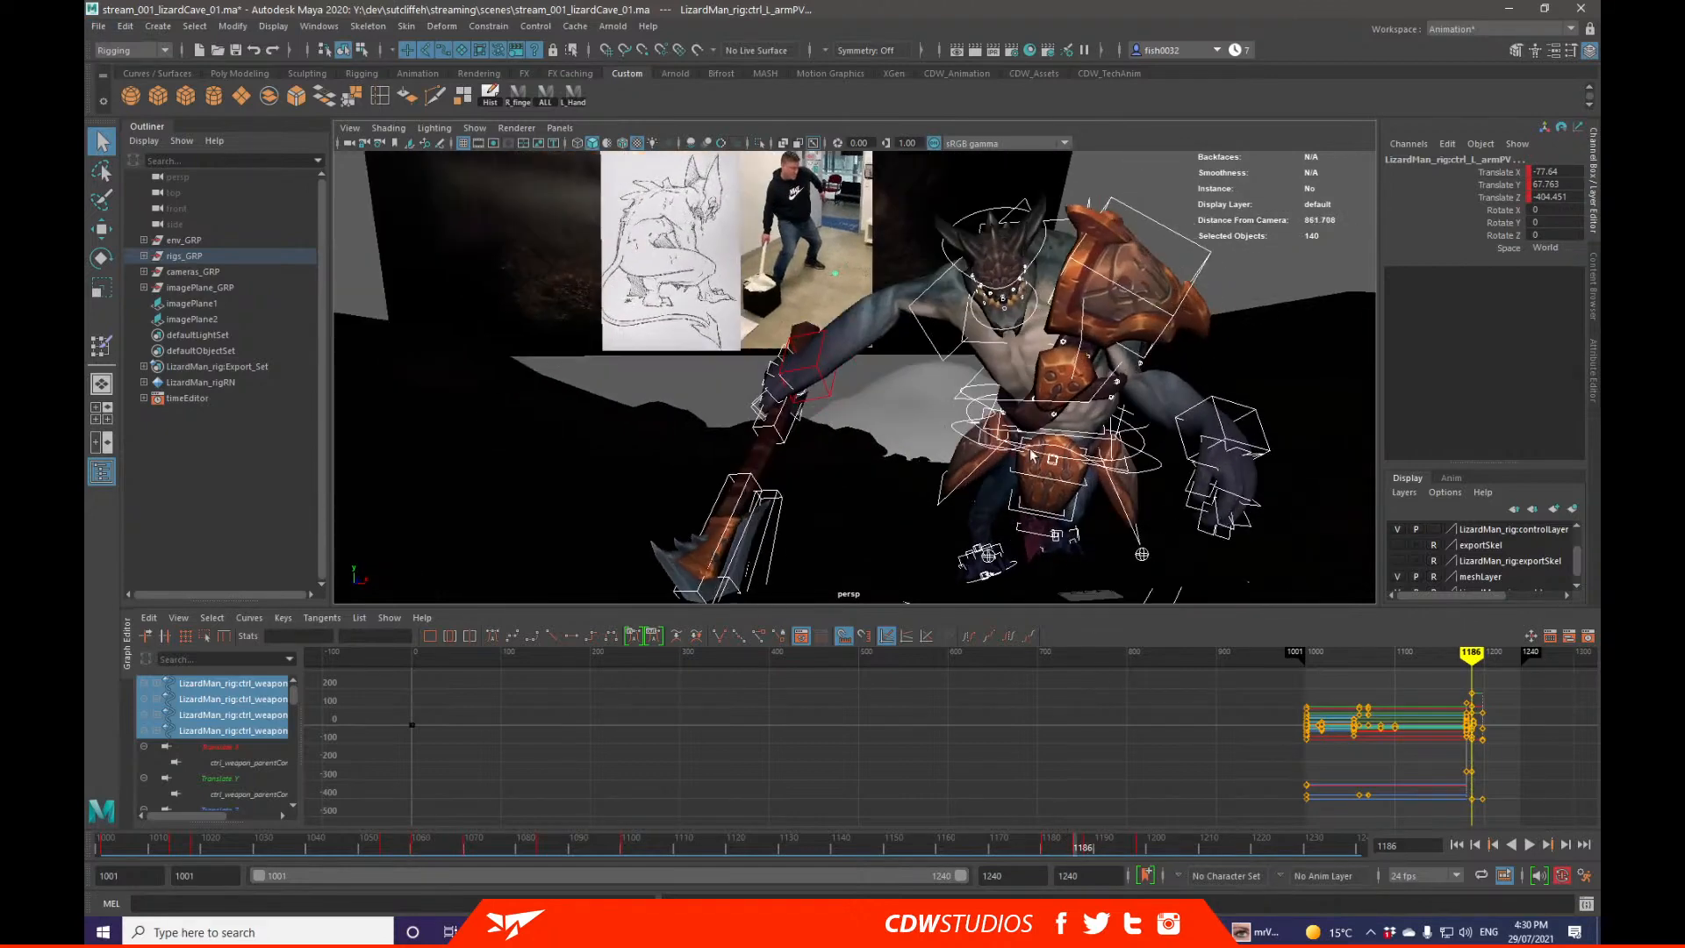
left_click(1155, 464)
left_click_drag(1155, 464, 1123, 507, "alt")
left_click(219, 715)
key("f")
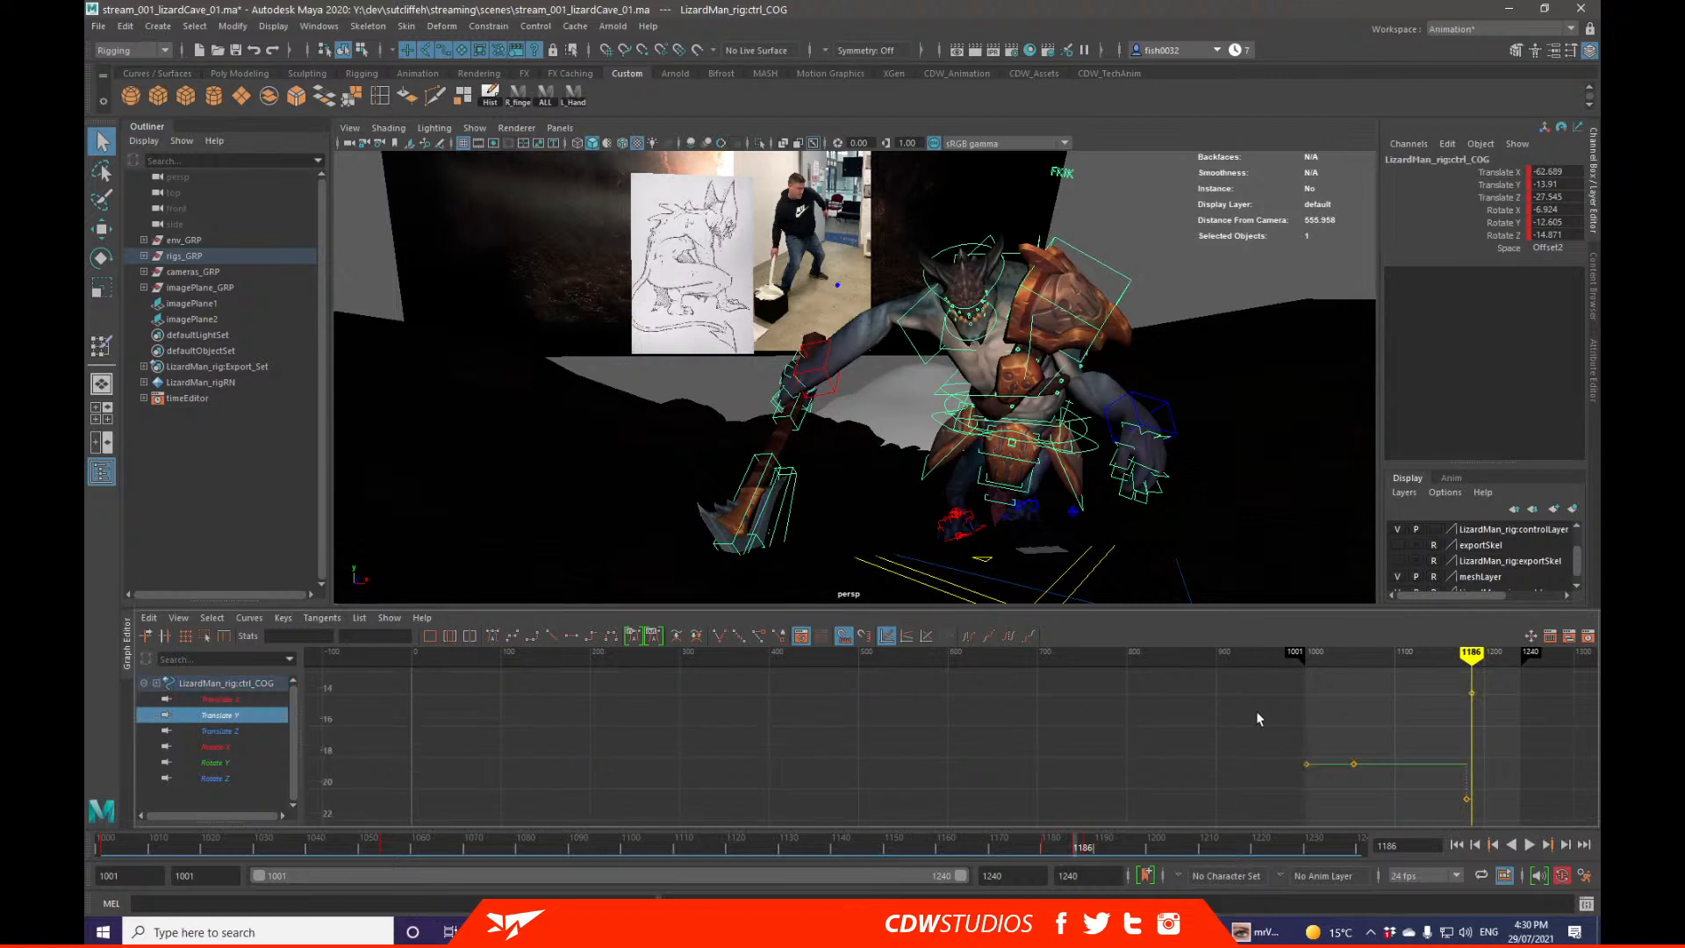
key("w")
middle_click_drag(1479, 717, 1406, 784, "alt")
key("alt+1")
right_click_drag(1406, 781, 1367, 766, "alt")
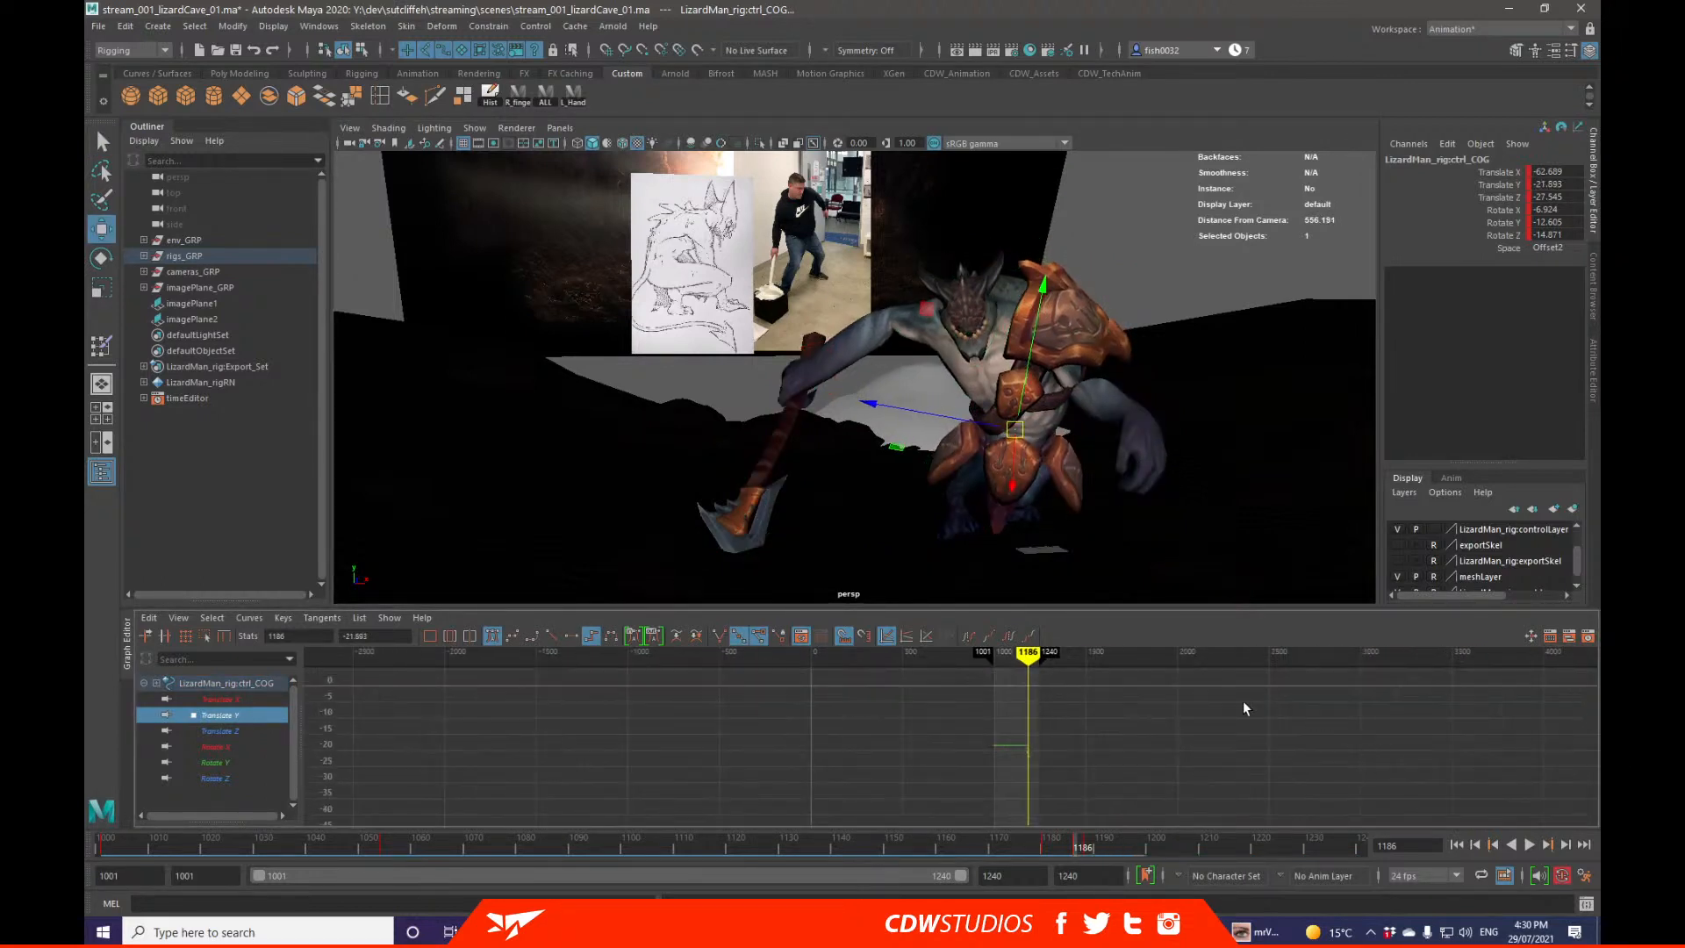
Step: Frame the COG's Translate Y curve around frame 1186 and flip through its neighbouring keyframes to review the dip
key("a")
middle_click_drag(1278, 746, 886, 745, "alt")
right_click_drag(886, 746, 1165, 728, "alt")
key("comma")
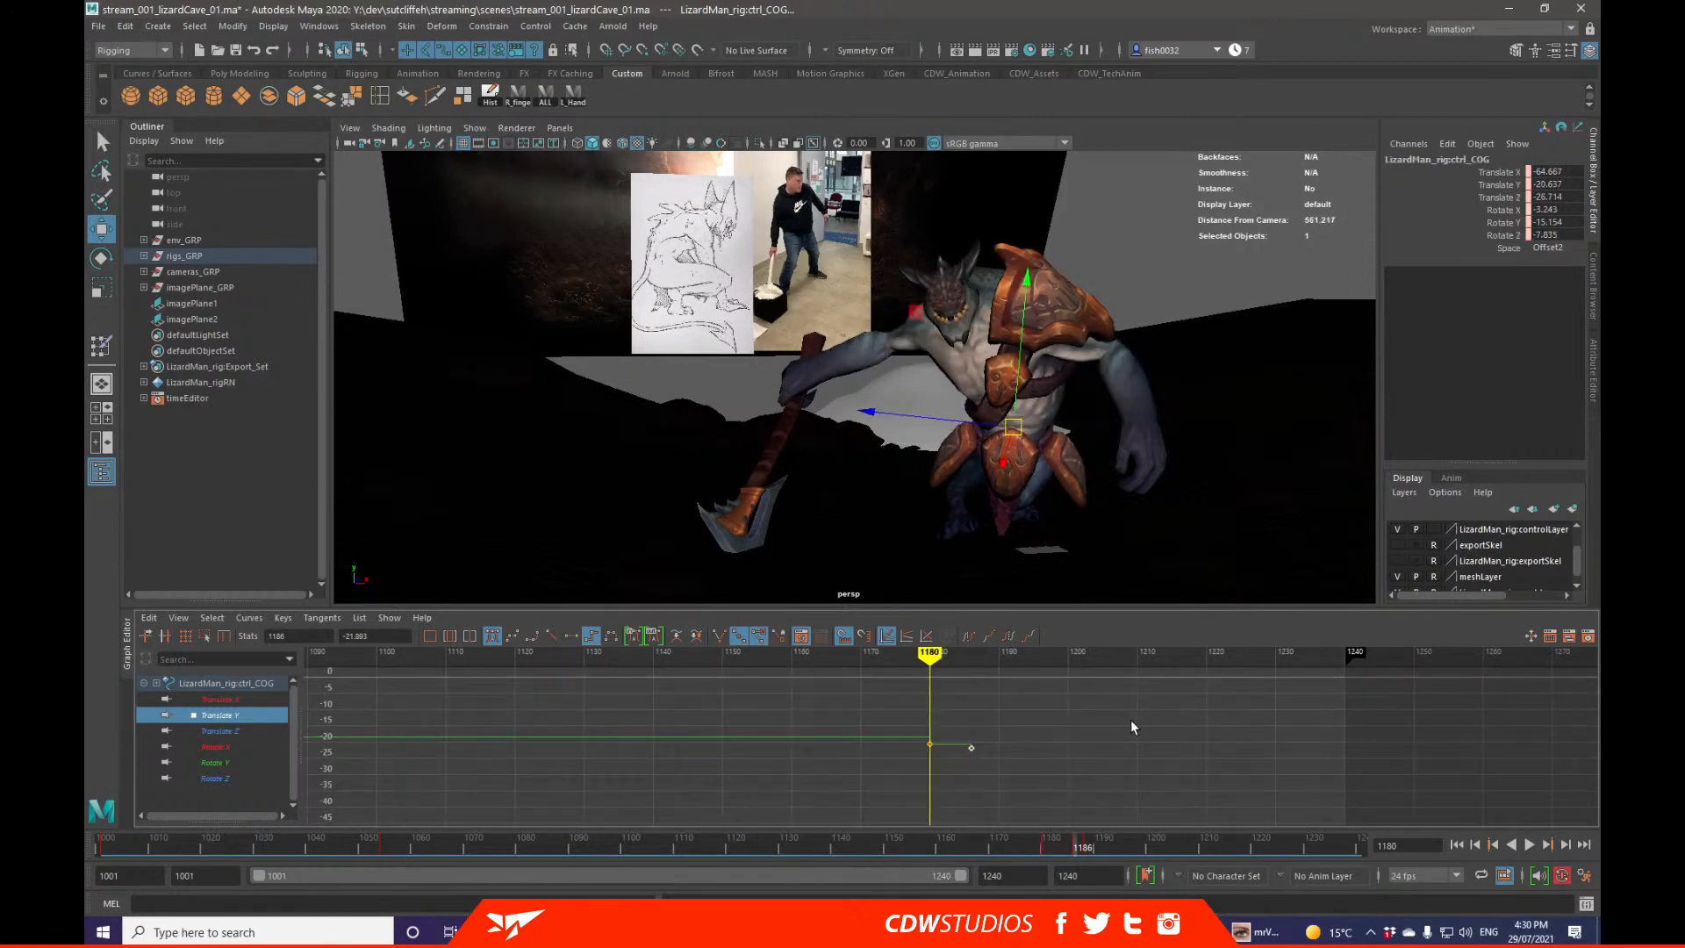
key("period")
key("period")
key("comma")
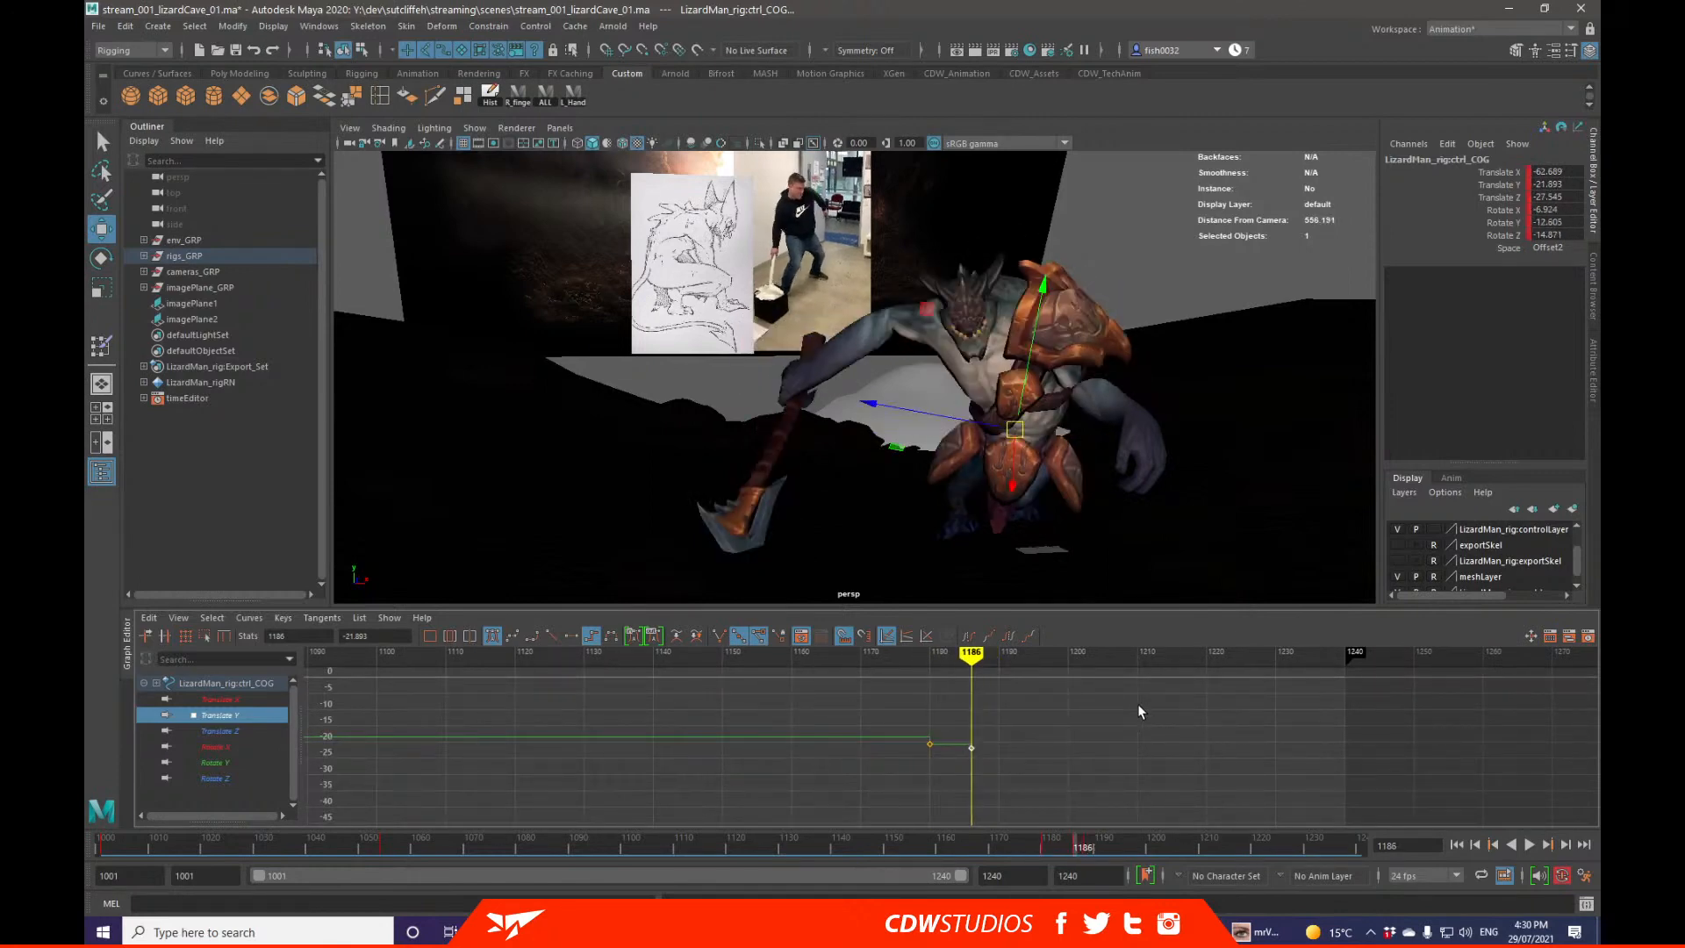
Step: Flip through the keyframes and single frames from 1186 to 1189 to compare the body pose with the reference video
key("period")
key("alt+period")
key("alt+period")
key("comma")
key("alt+period")
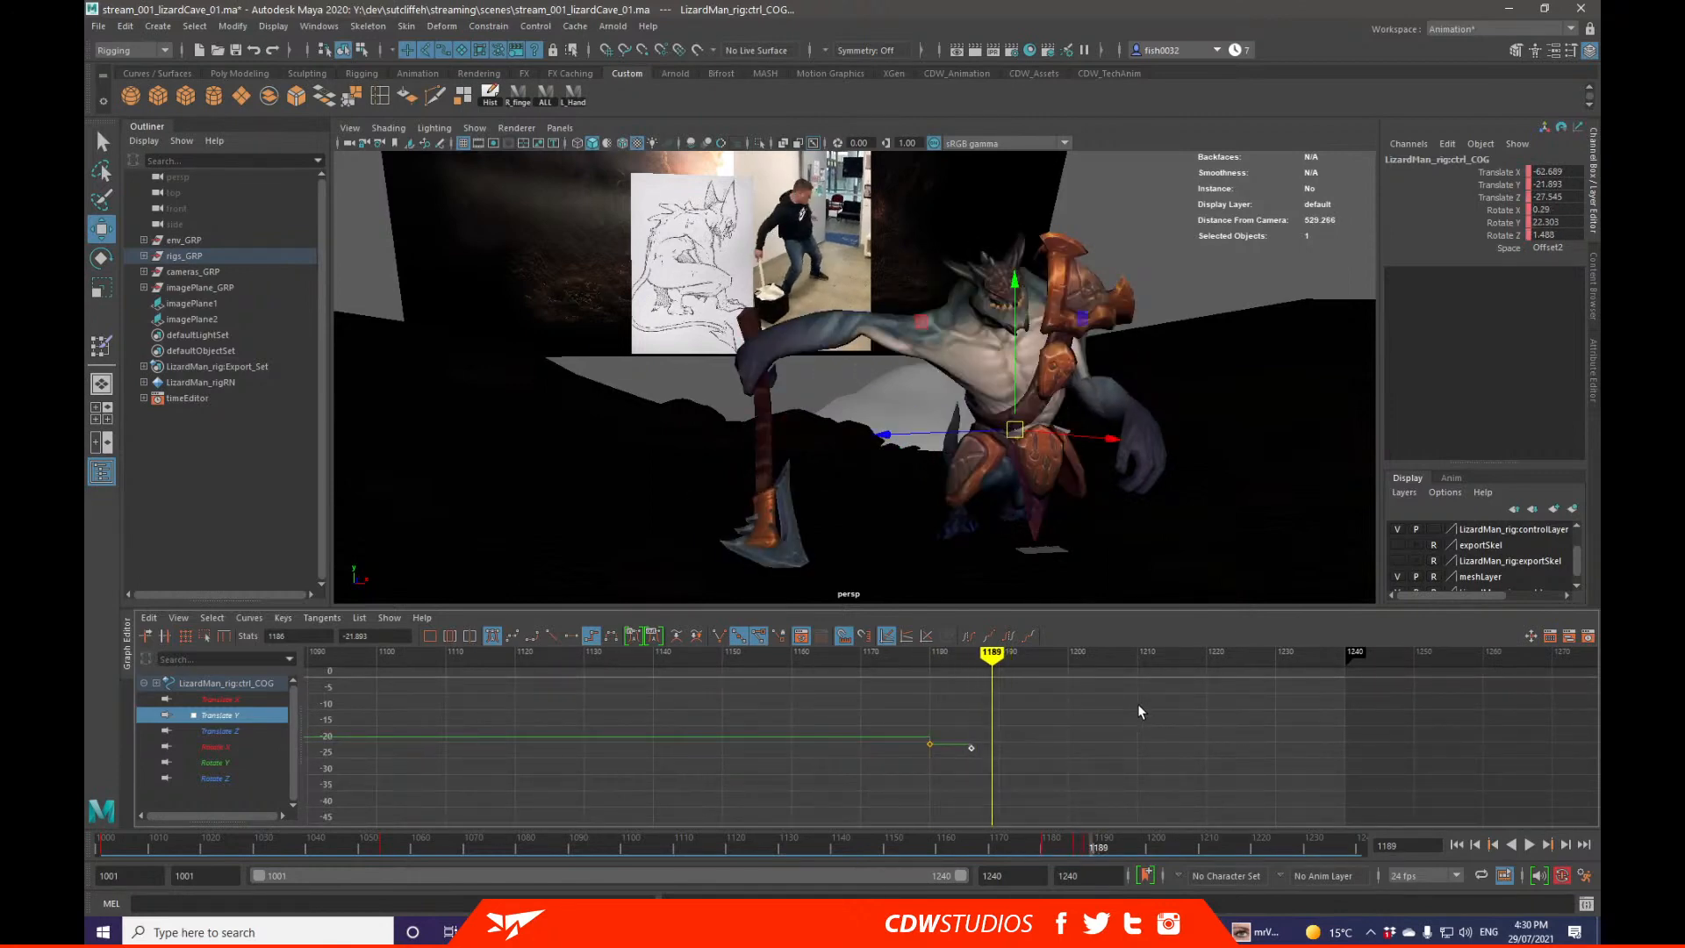
key("comma")
key("comma")
key("period")
key("comma")
key("alt+period")
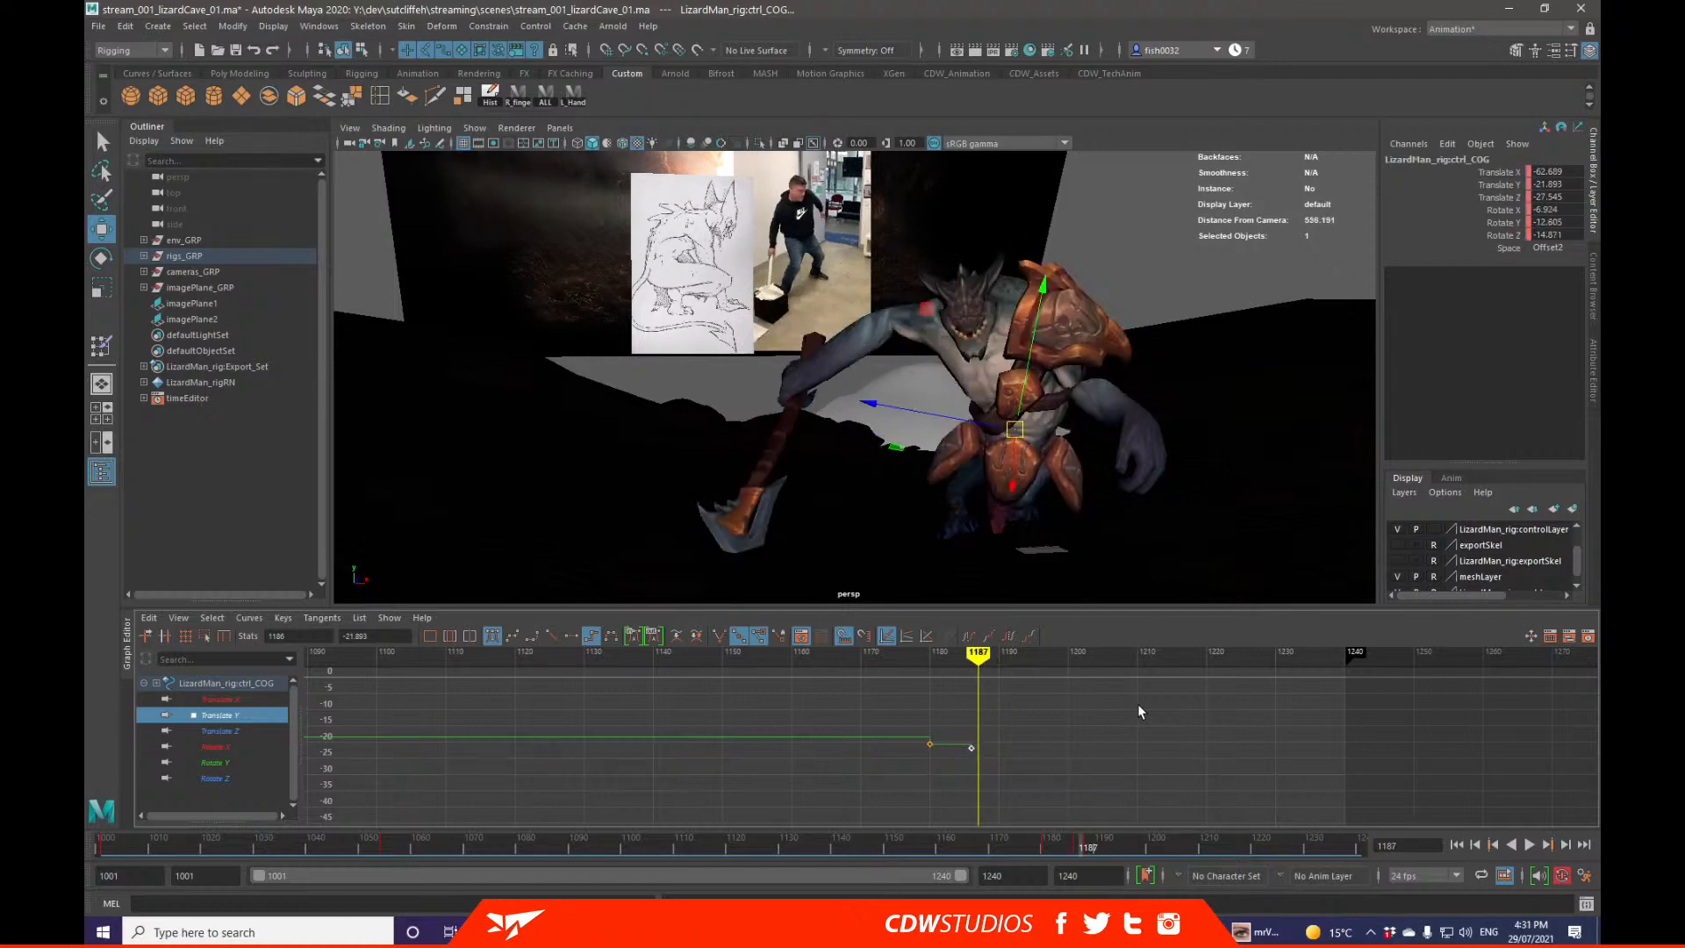
key("alt+period")
Step: Show the rig controls, select the left wrist IK control and examine the frames from 1180 onward against the reference video
left_click_drag(903, 556, 996, 463, "alt")
key("alt+1")
key("q")
left_click(1124, 443)
left_click_drag(1124, 444, 1041, 484, "alt")
key("w")
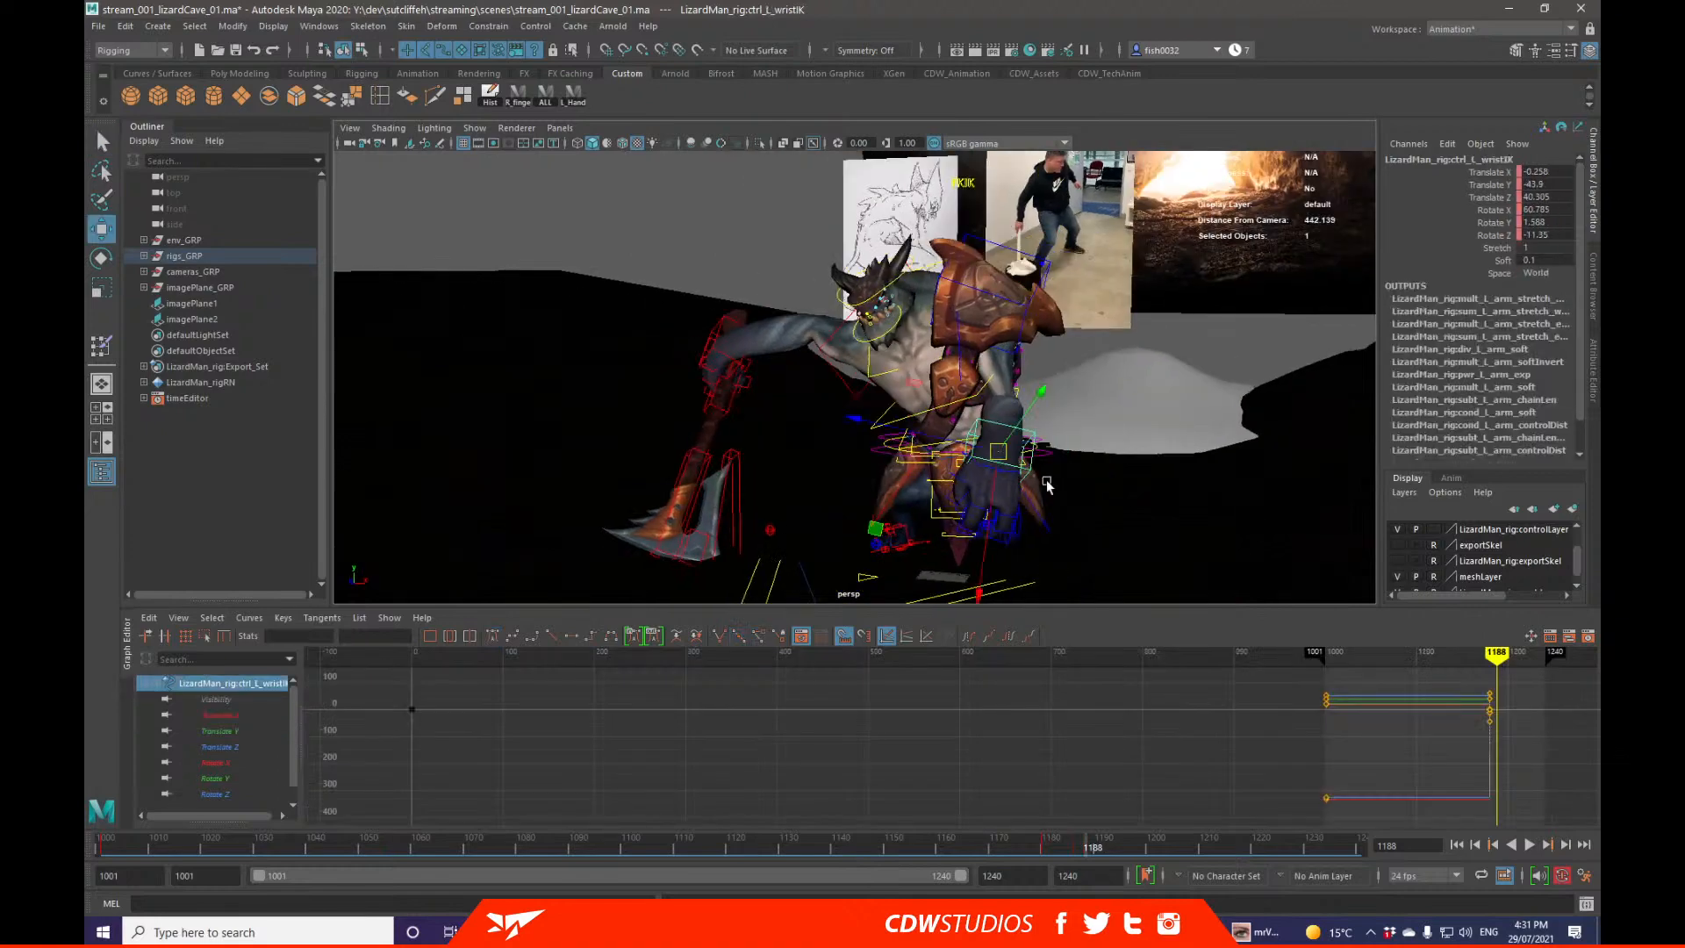
key("comma")
key("alt+period")
key("alt+period")
key("alt+period")
key("alt+period")
key("alt+period")
key("alt+period")
key("alt+period")
key("alt+period")
key("alt+period")
key("alt+period")
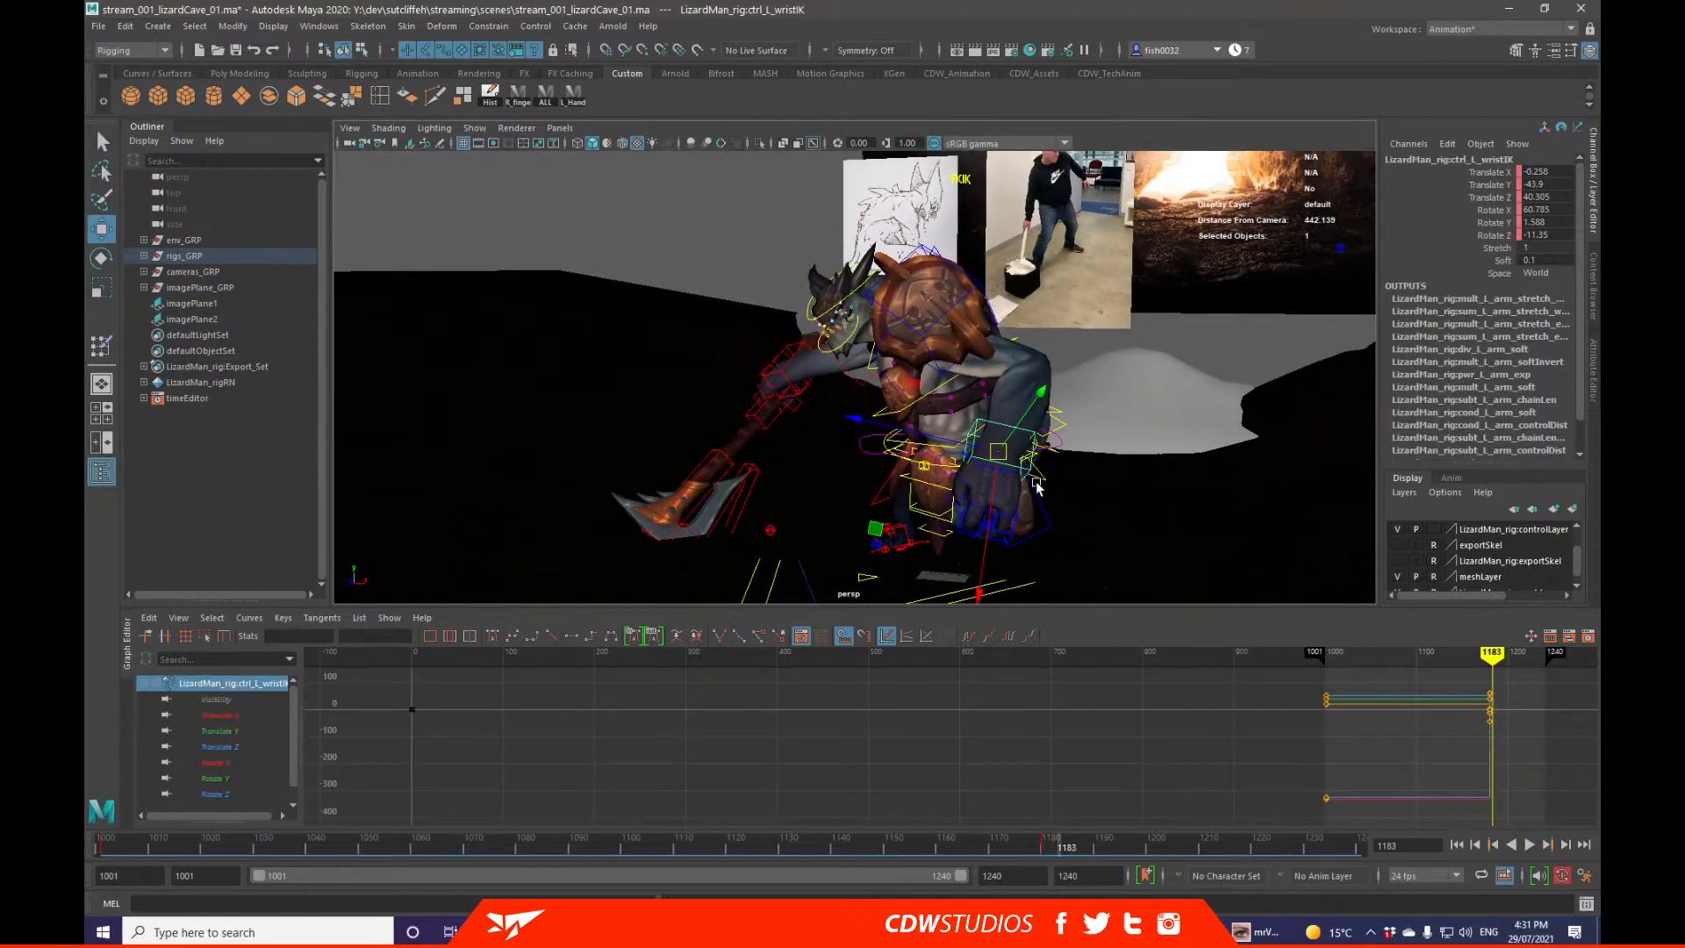
Step: Move the left wrist IK control at frame 1186 to about Translate X -14.8, Y 2.7 and Z 3.3
key("comma")
key("alt+period")
key("alt+period")
key("alt+period")
key("alt+period")
key("alt+period")
key("alt+period")
left_click_drag(1036, 485, 818, 452, "alt")
left_click_drag(818, 456, 889, 514, "alt")
key("q")
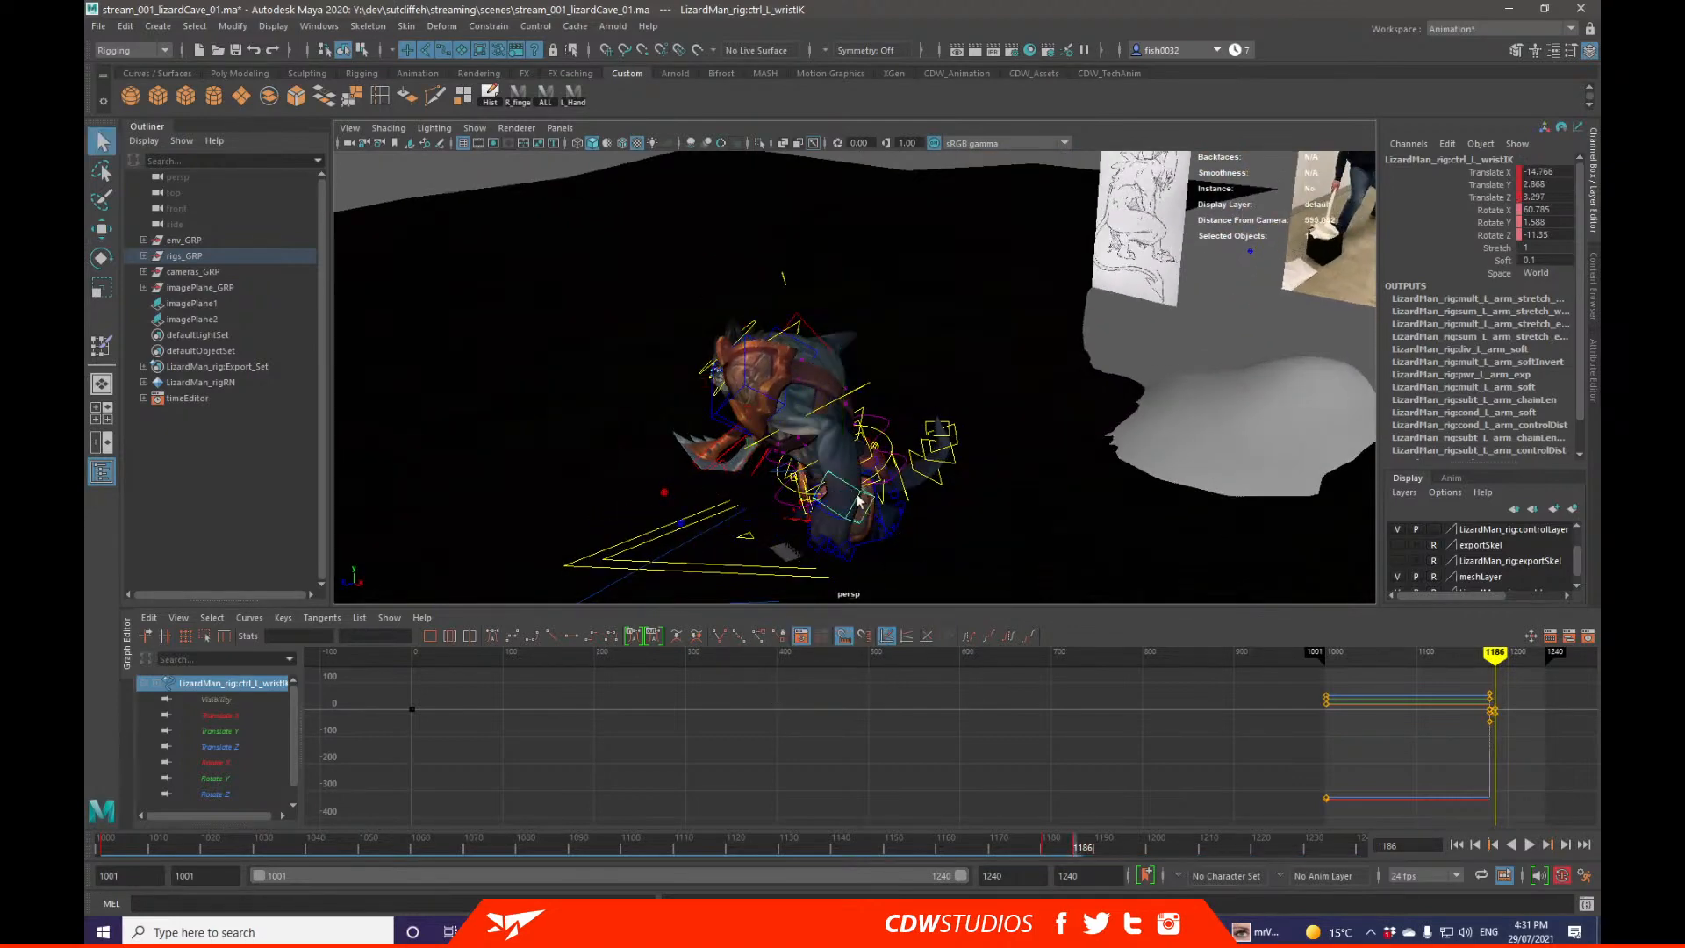
Step: Step through frames 1180 to 1194 from the front to compare the body and arm poses with the reference video
left_click_drag(825, 438, 966, 384, "alt")
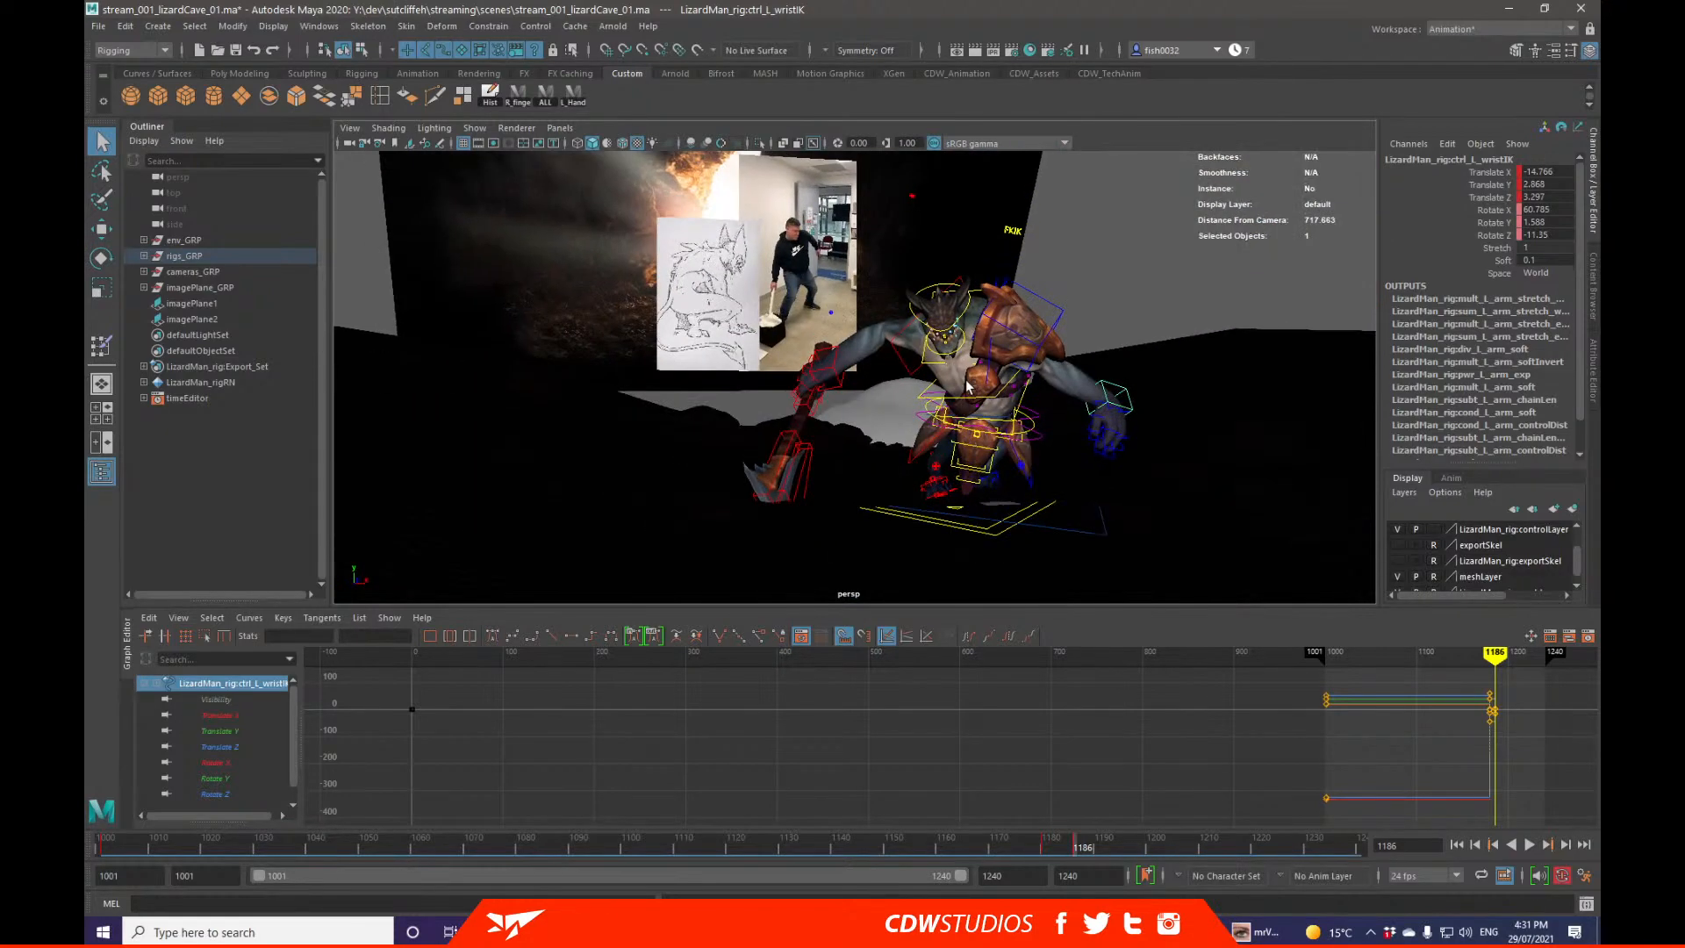
key("comma")
key("alt+period")
key("alt+period")
key("alt+period")
key("alt+period")
key("alt+period")
key("alt+period")
key("alt+period")
key("alt+period")
key("alt+period")
key("alt+period")
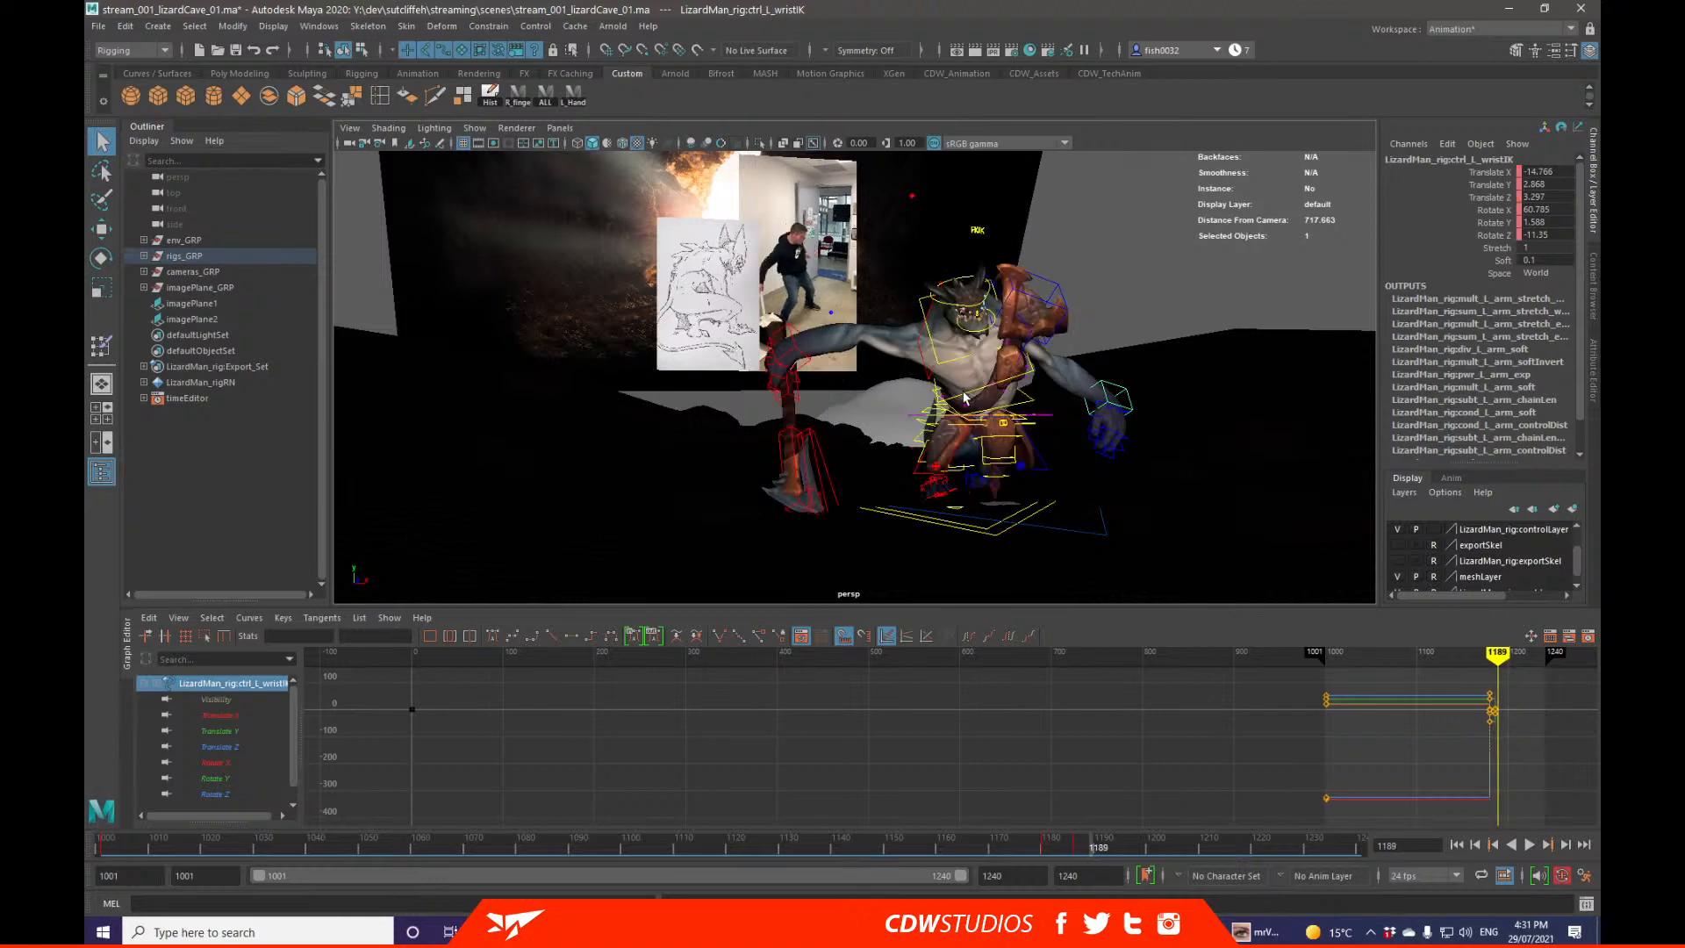
key("alt+period")
key("alt+period")
key("alt+period")
key("alt+period")
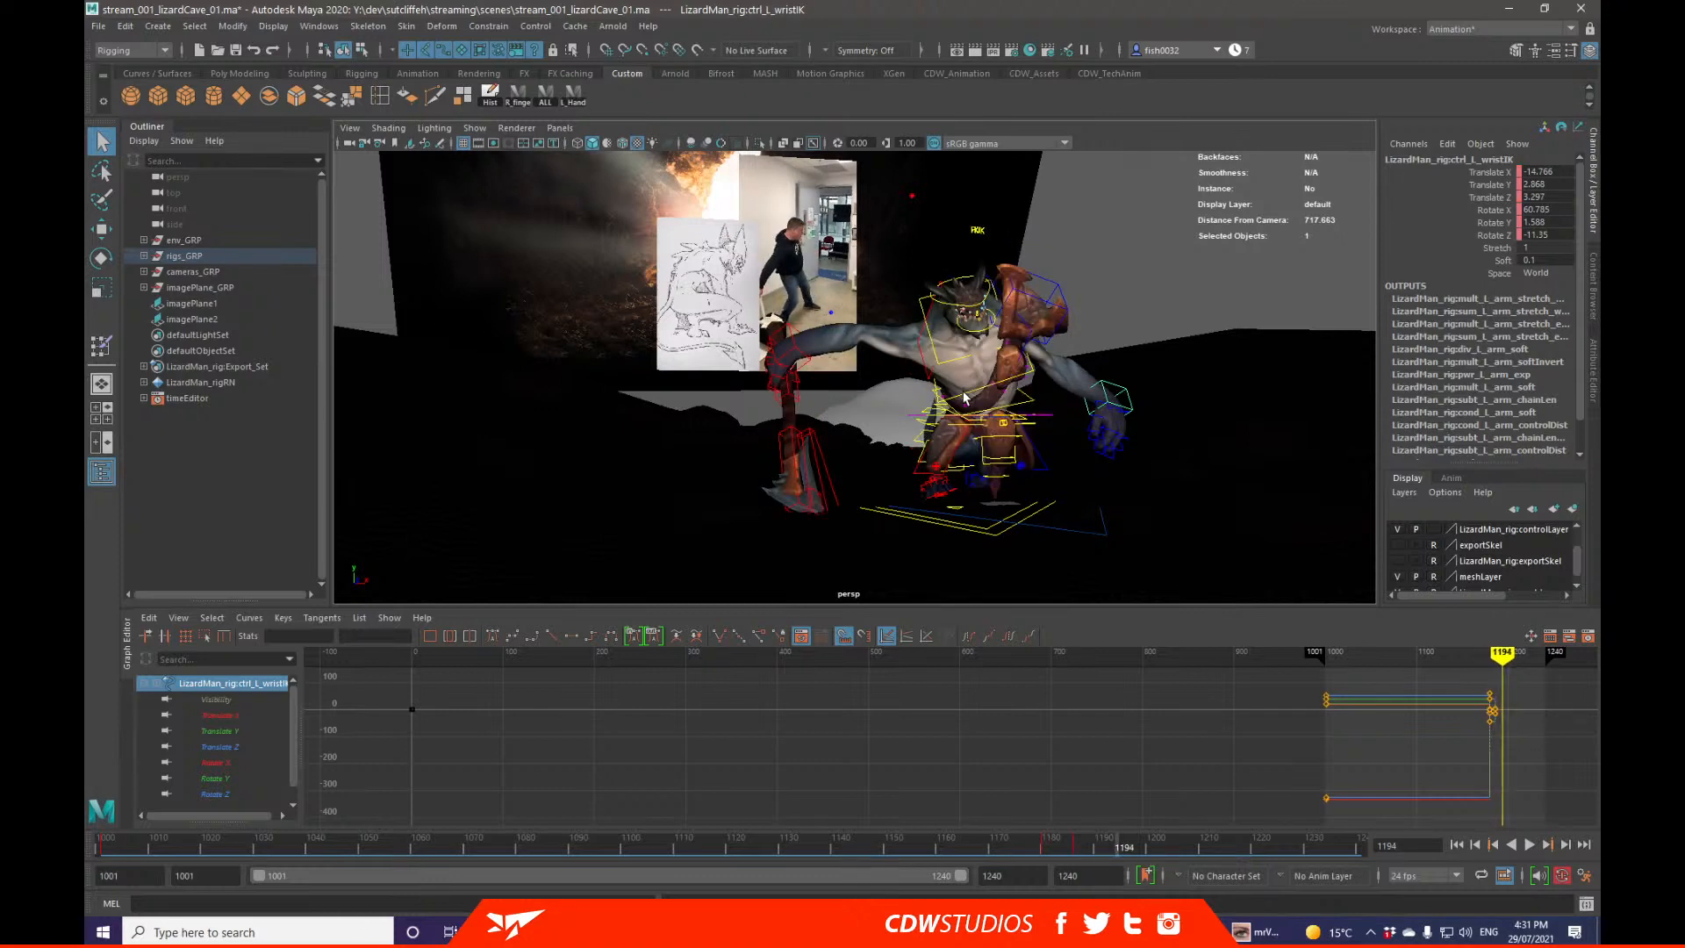
key("alt+comma")
key("alt+comma")
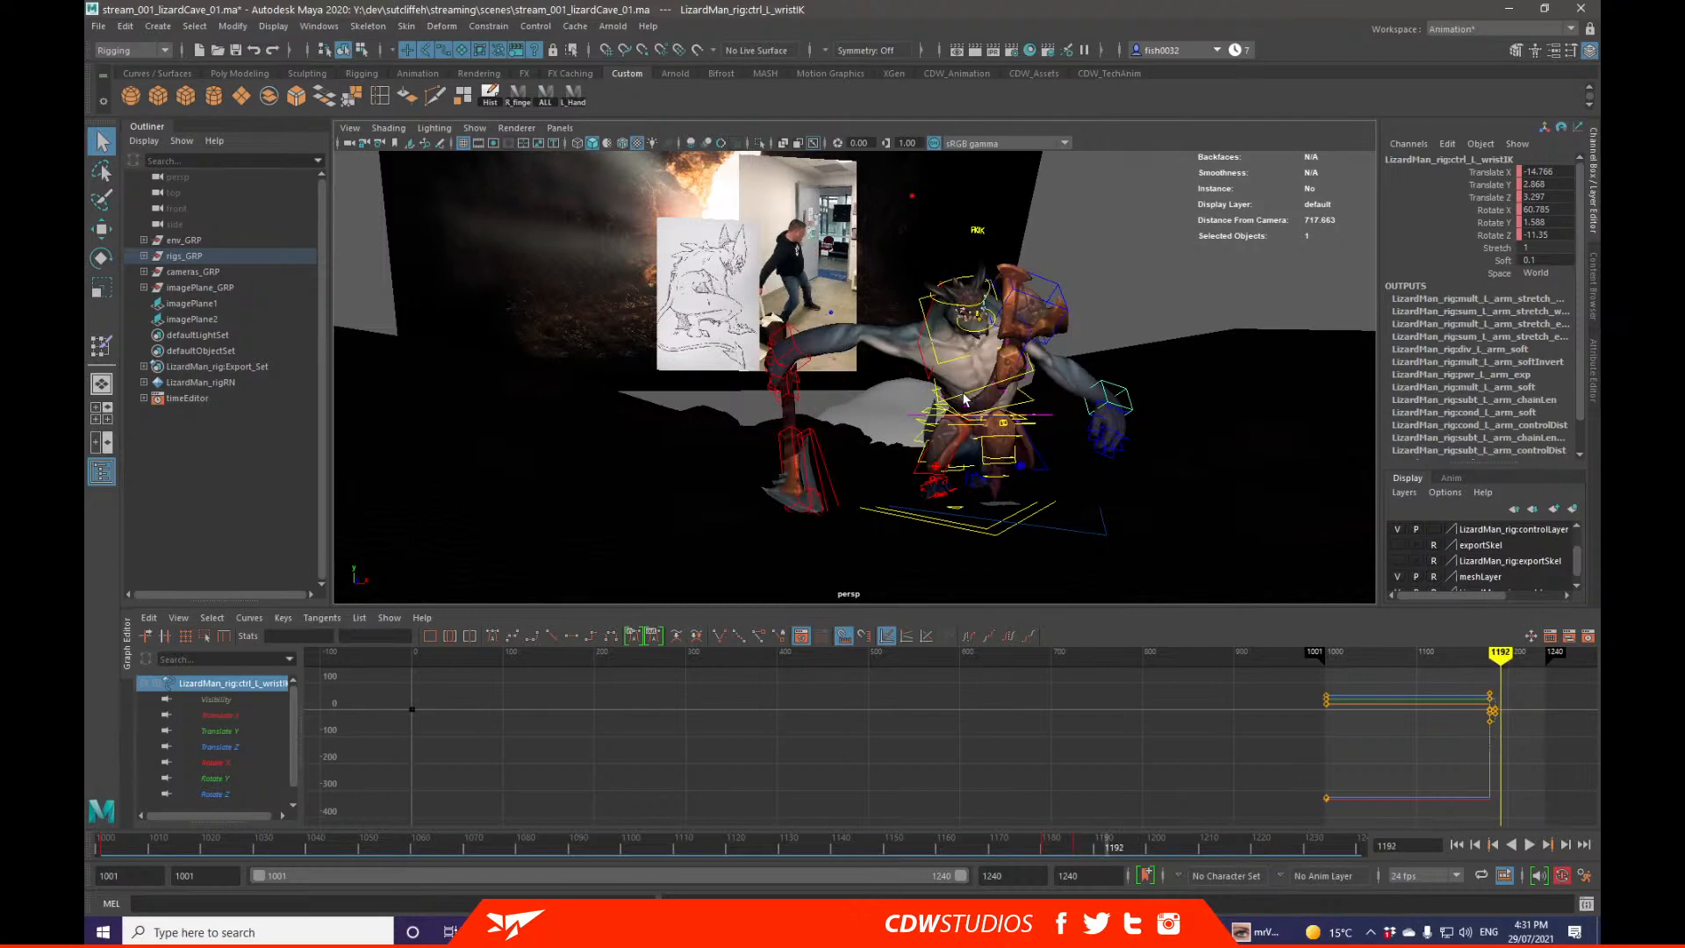
Step: Pose the left wrist IK control at frame 1194, moving it outward to about Translate X -74.7
key("alt+period")
key("alt+period")
left_click_drag(1003, 406, 886, 466, "alt")
key("w")
left_click_drag(878, 541, 1049, 486)
key("e")
right_click_drag(1035, 533, 996, 460, "alt")
middle_click_drag(996, 461, 1035, 424, "alt")
key("q")
left_click_drag(1036, 424, 1044, 474, "alt")
key("w")
key("e")
key("q")
key("e")
key("q")
key("w")
mouse_move(1042, 371)
left_mouse_down()
mouse_move(1047, 337)
mouse_move(1020, 378)
left_mouse_up()
key("q")
Step: Play the animation from frame 1174 and review the lift through the render camera in the Front View window
left_click(1015, 842)
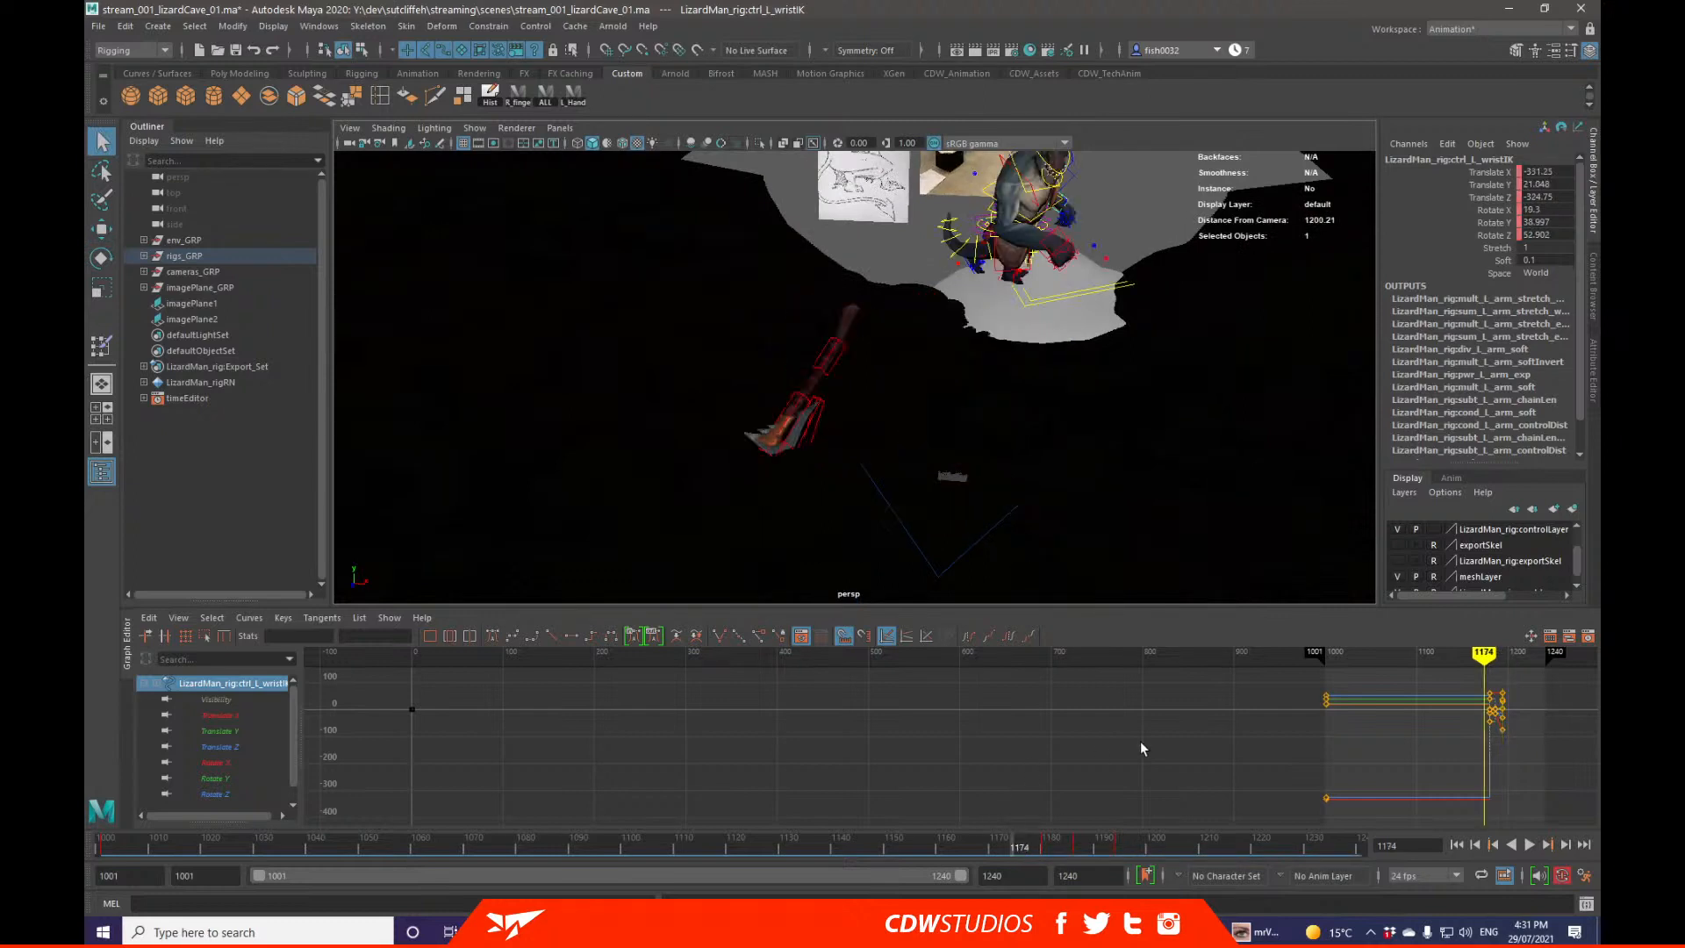
key("alt+v")
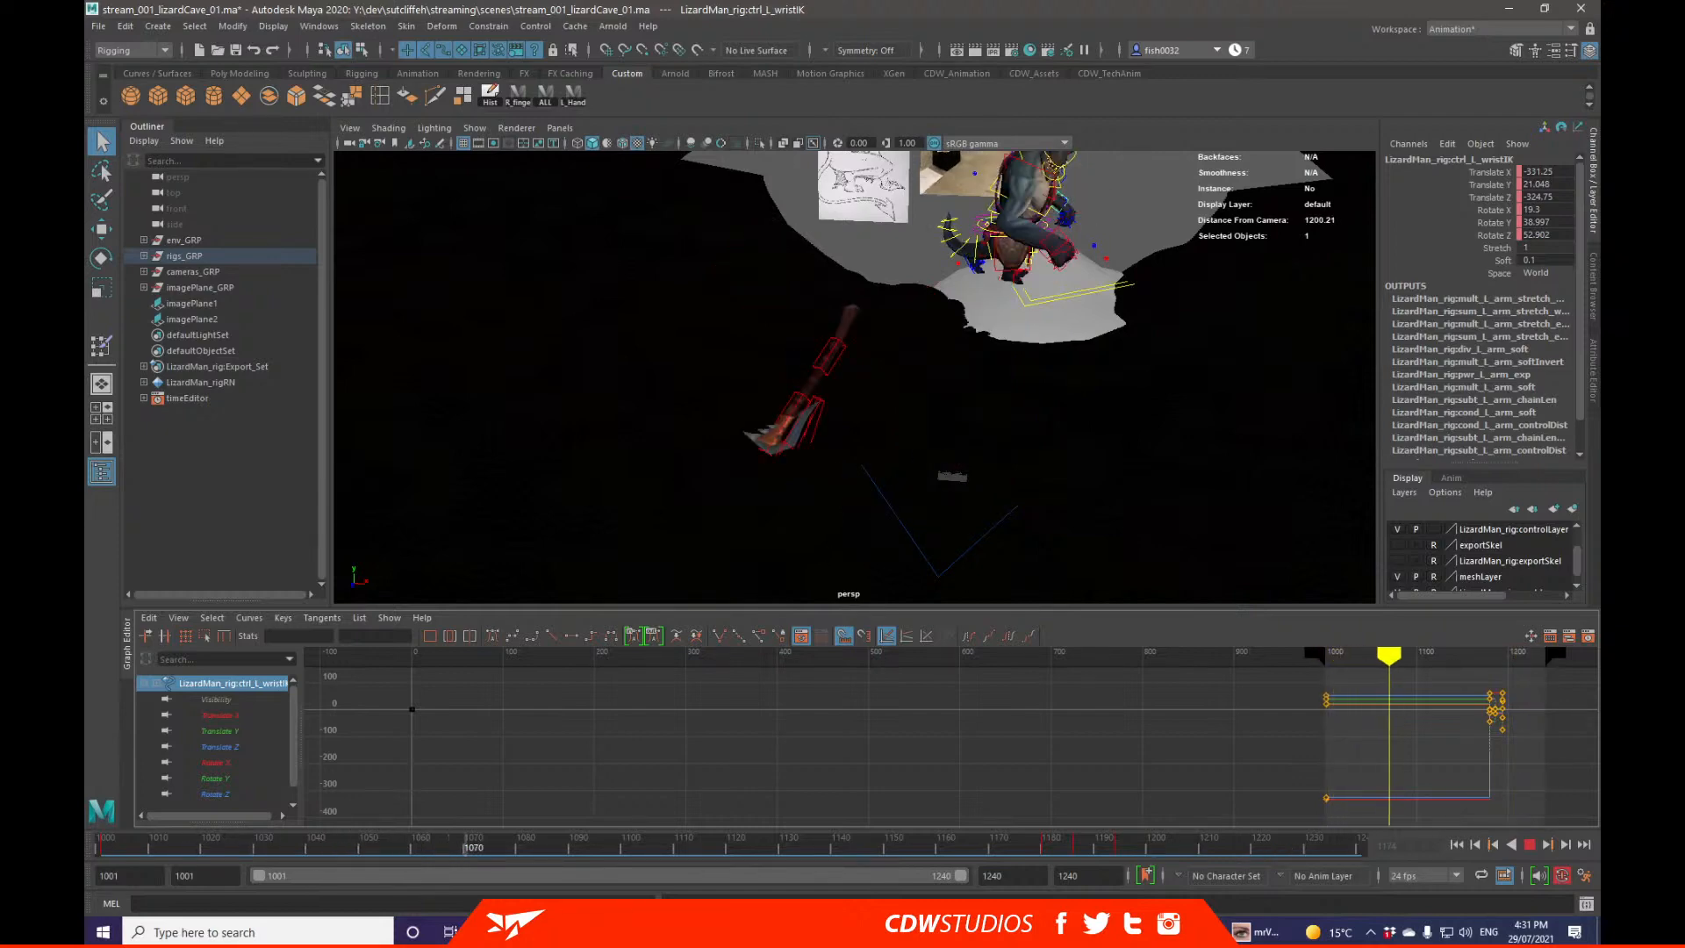
left_click_drag(1599, 167, 688, 187)
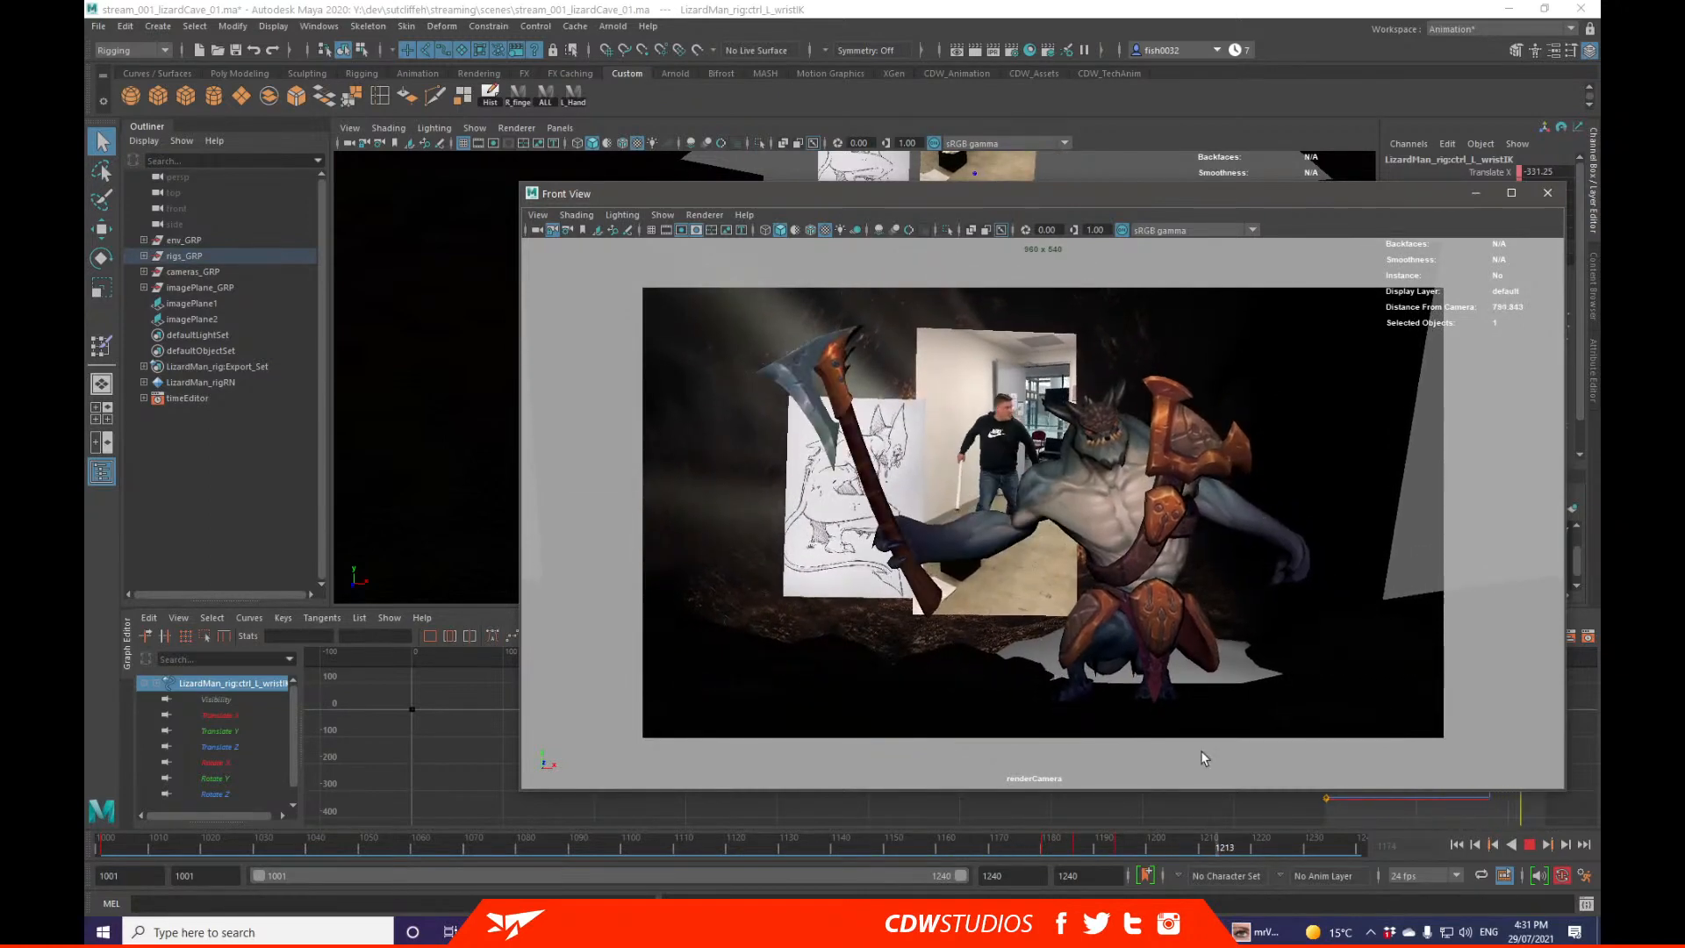
left_click(997, 845)
left_click_drag(996, 844, 1094, 845)
Step: Flip between the keyframes from 1180 to 1194 in the Front View window to compare the poses with the reference video
key("period")
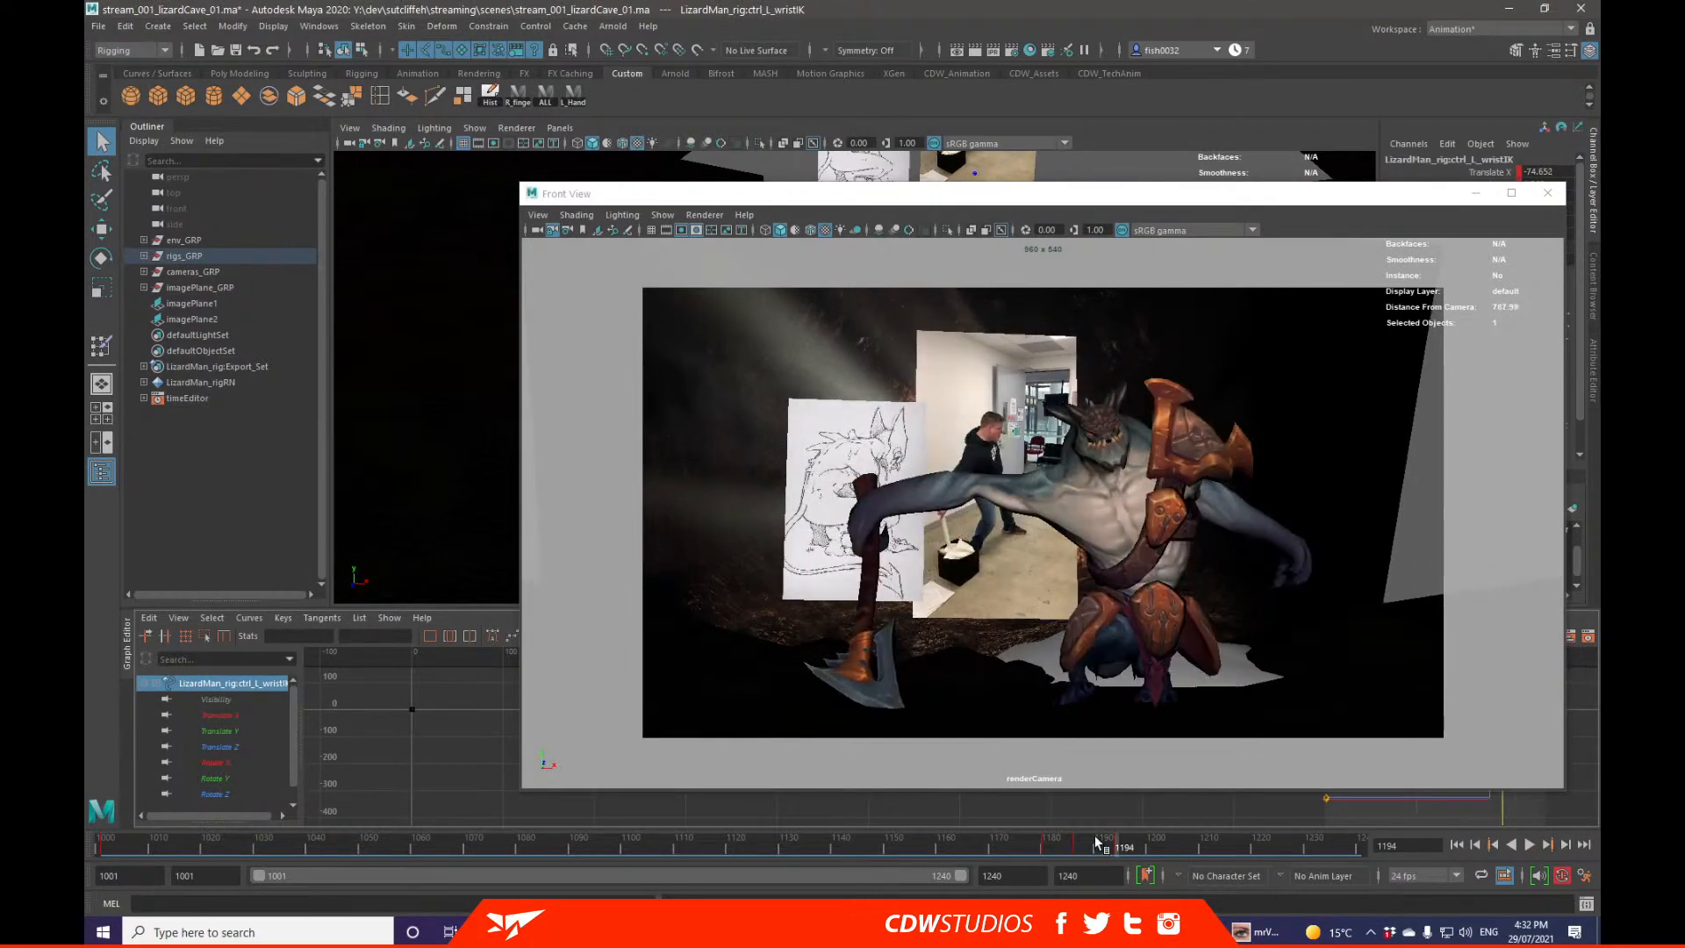
key("comma")
key("period")
key("comma")
key("period")
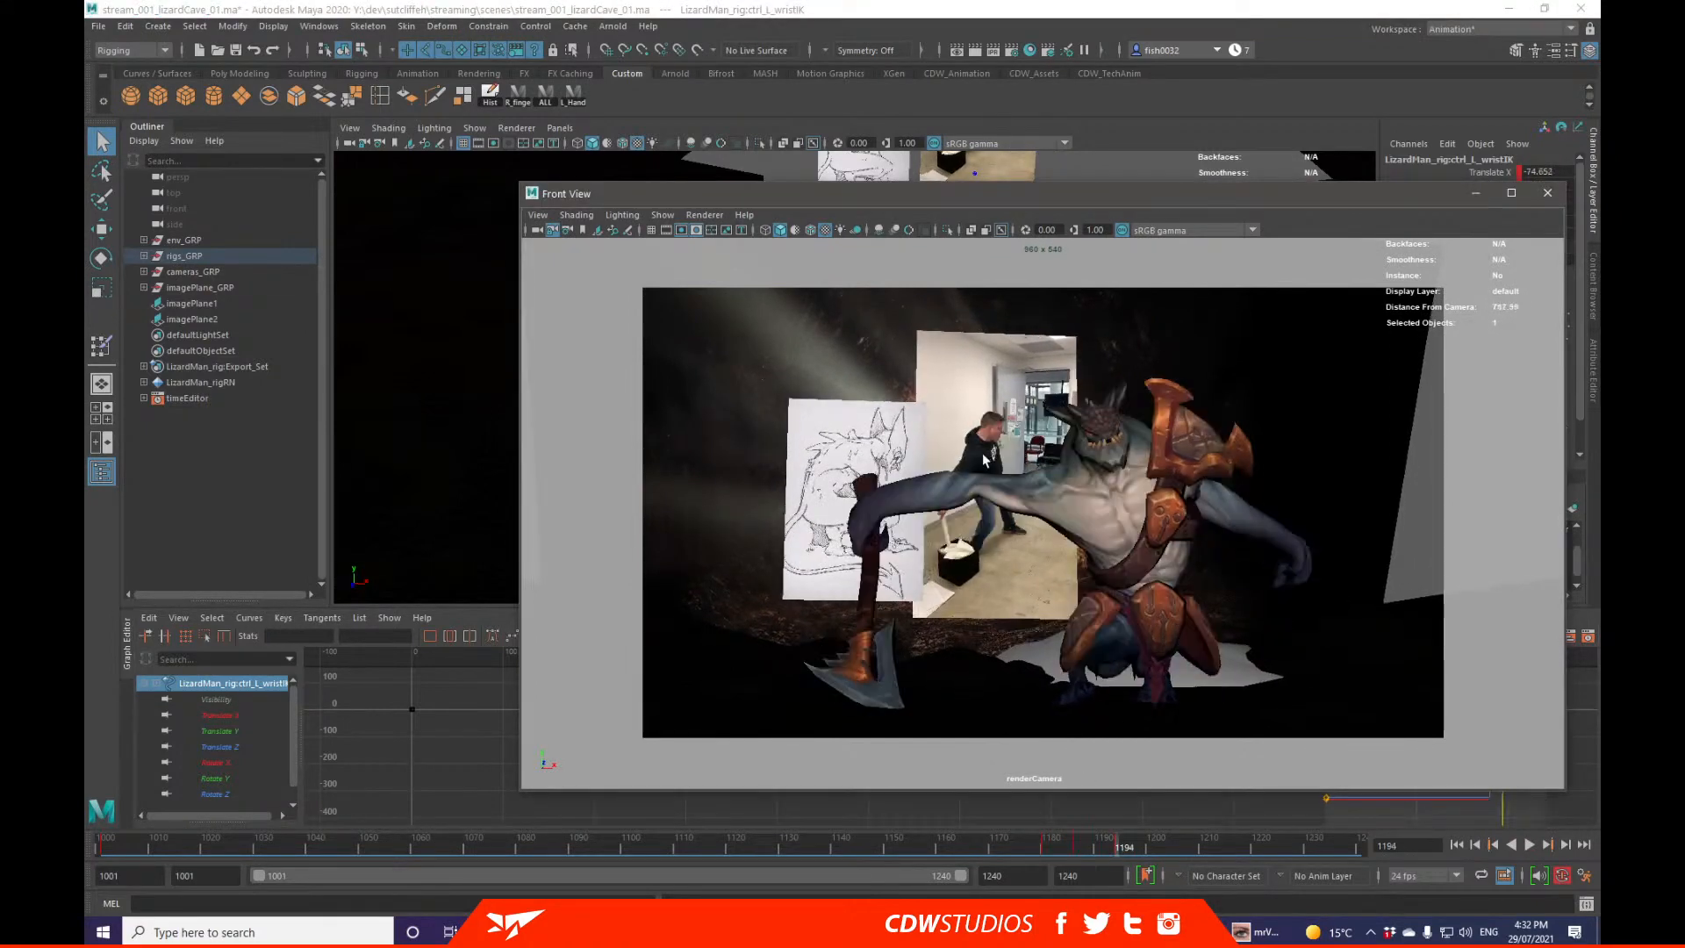
key("comma")
key("period")
key("comma")
key("period")
key("comma")
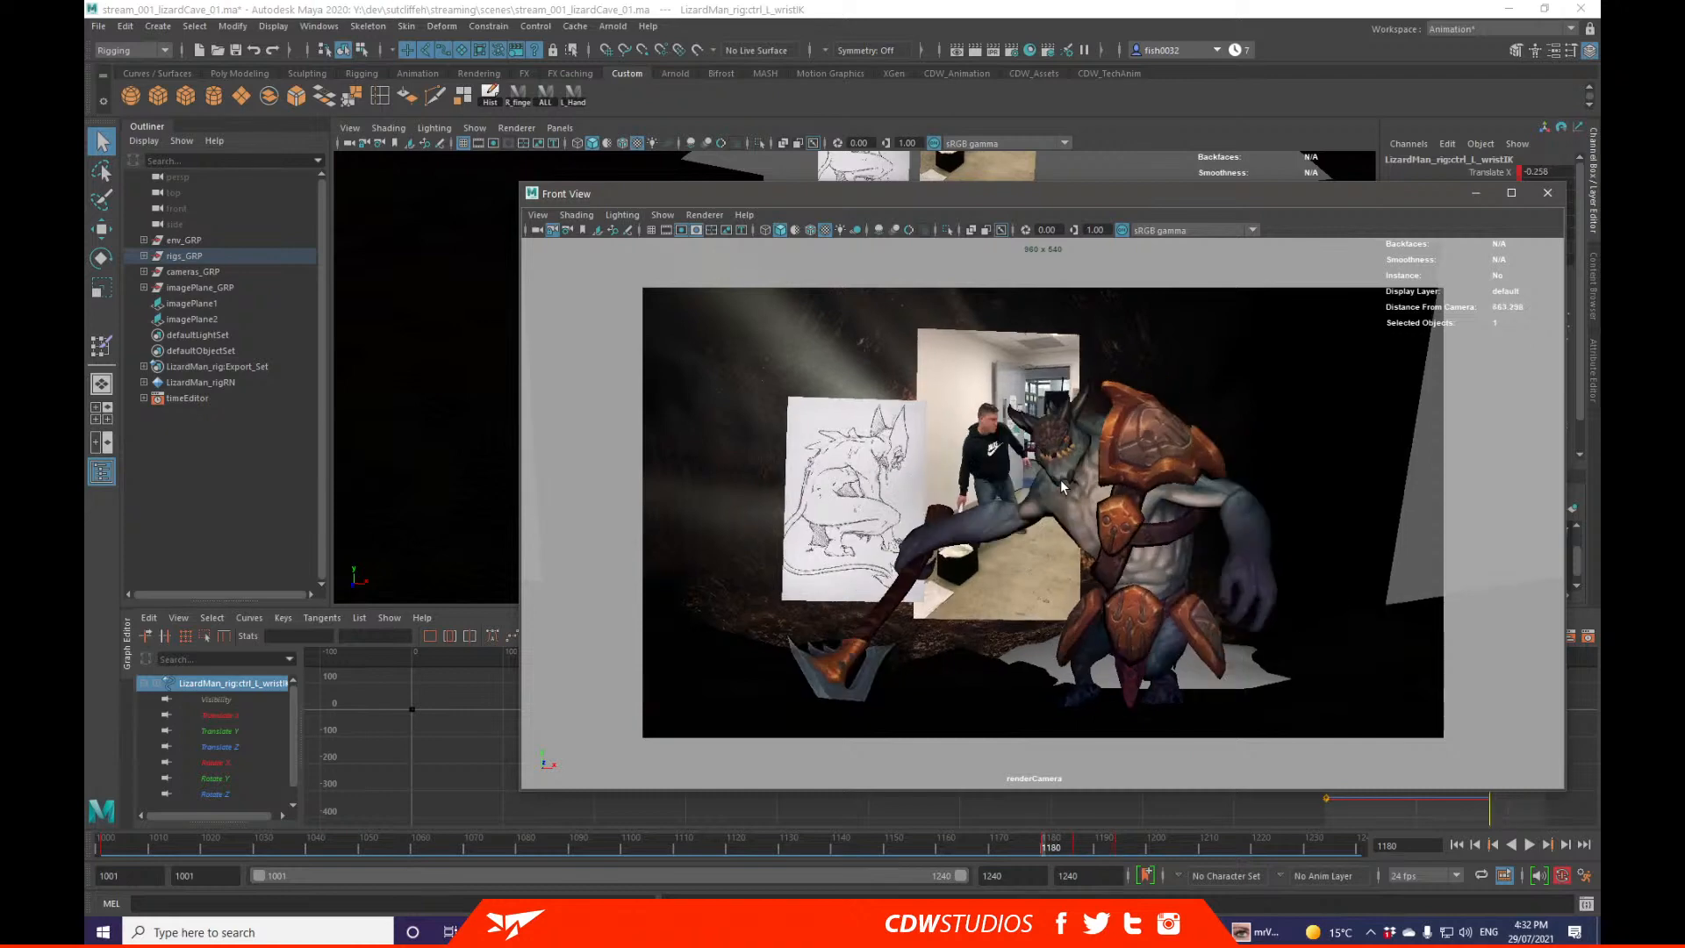
key("period")
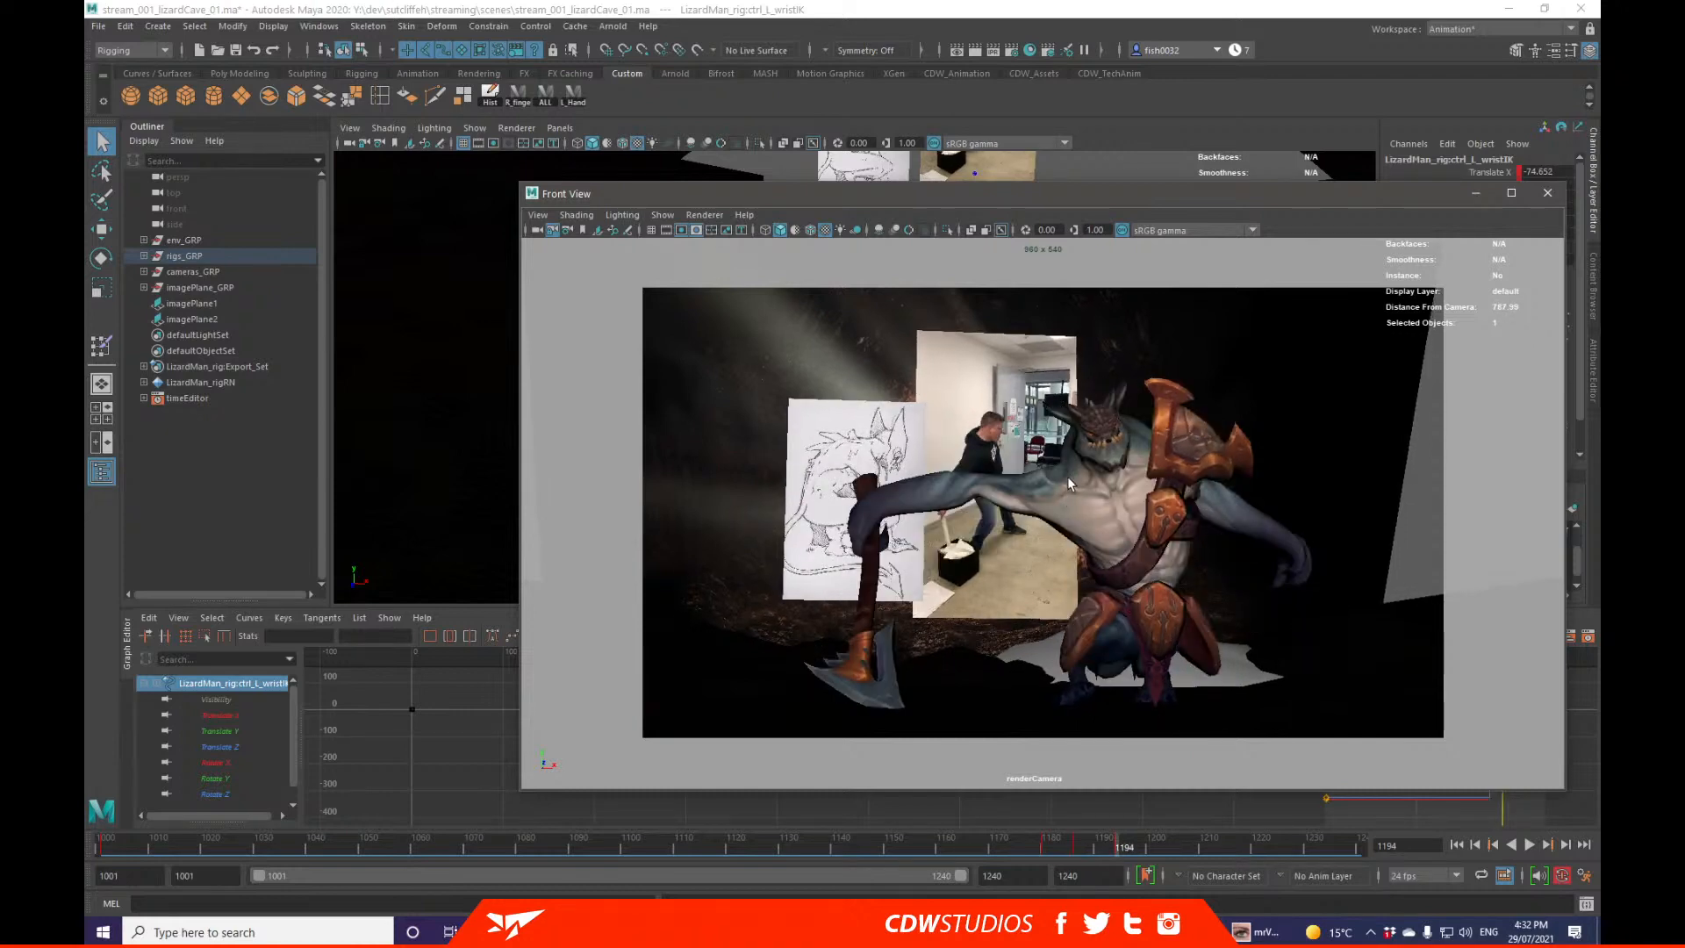
Step: Rotate the spine03FK control at frame 1194 to turn the upper body and head away from the weapon
key("ctrl+shift+c")
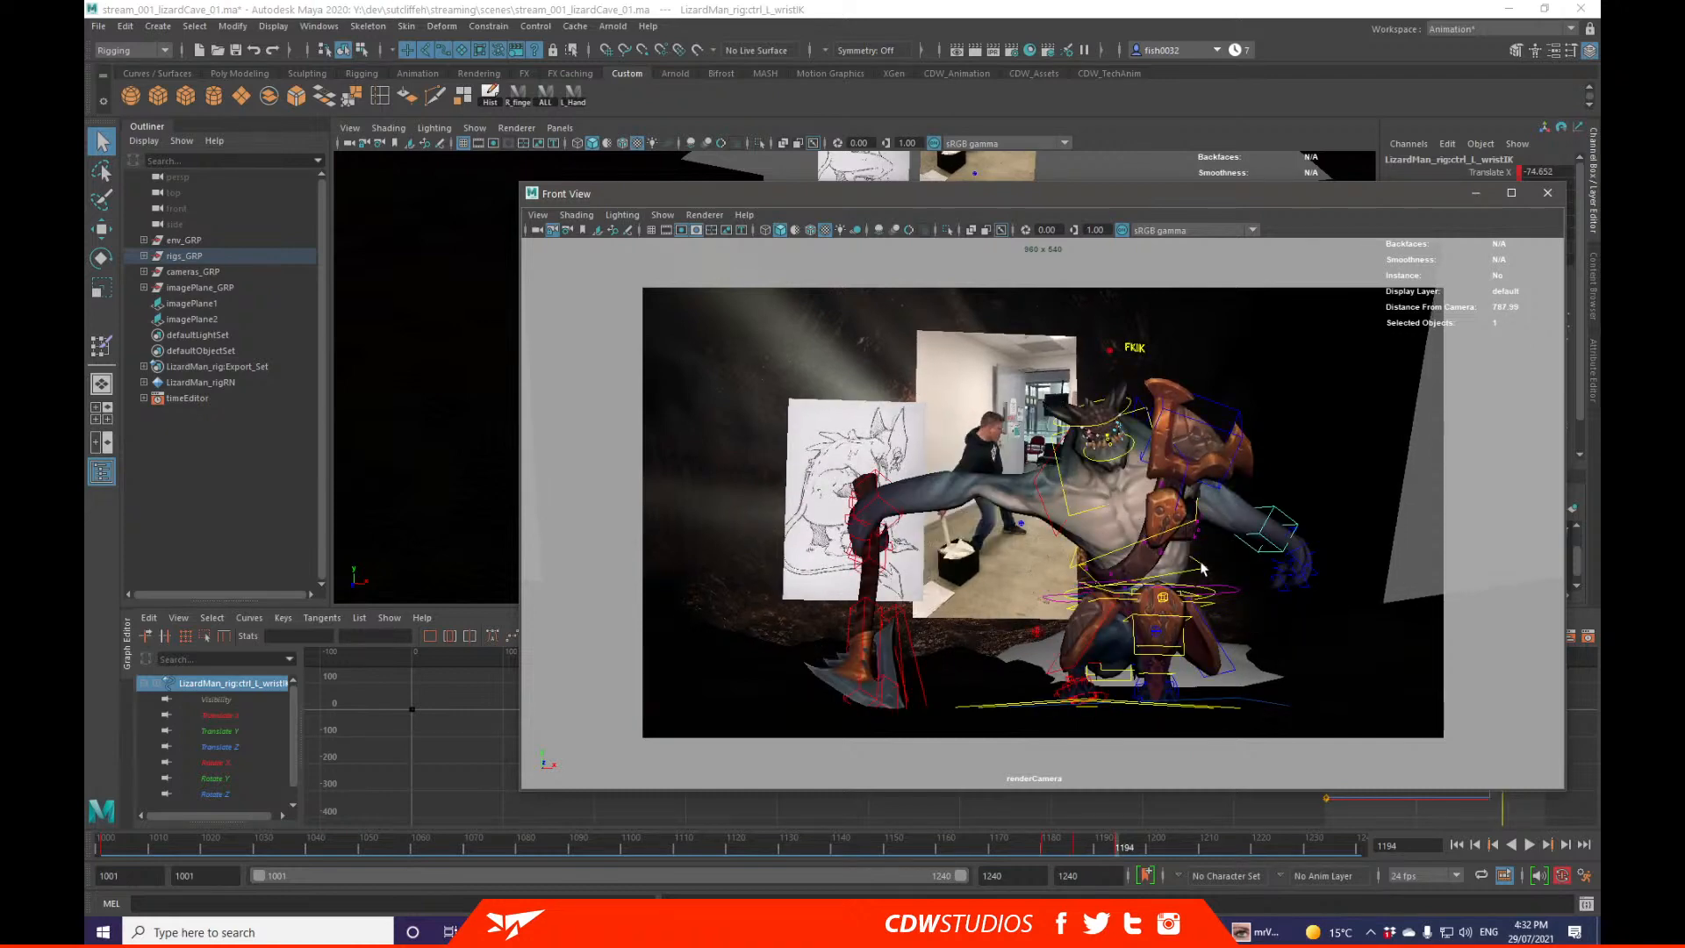
left_click(1001, 489)
key("e")
key("ctrl+shift+c")
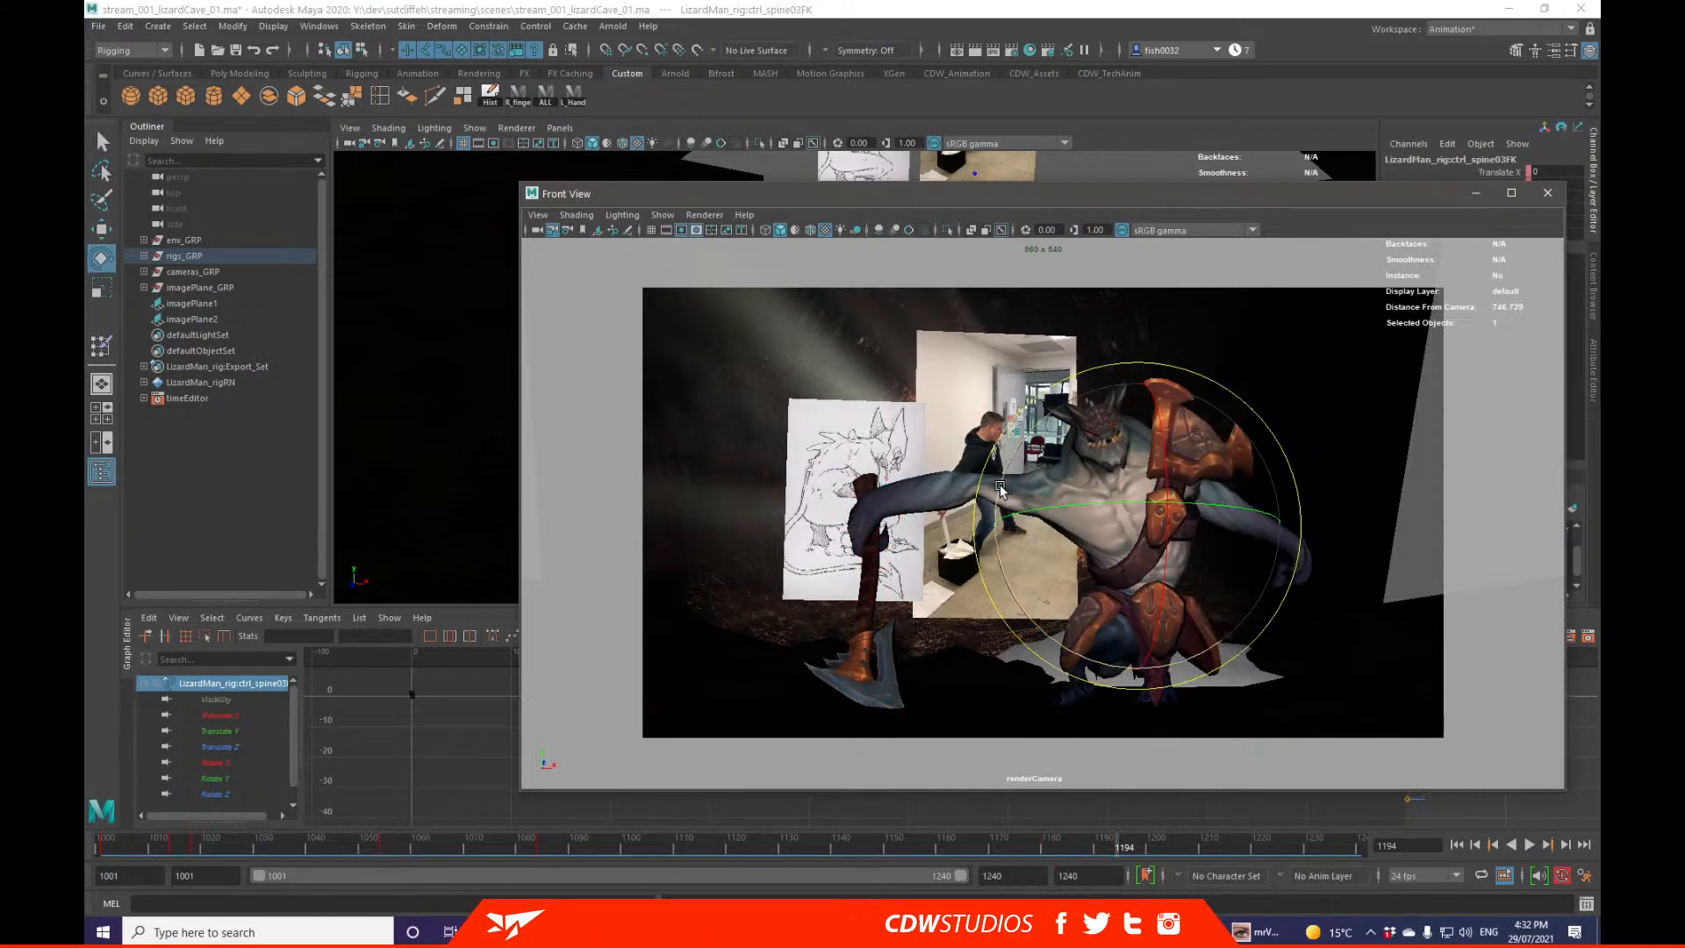
left_click_drag(1000, 489, 1148, 537)
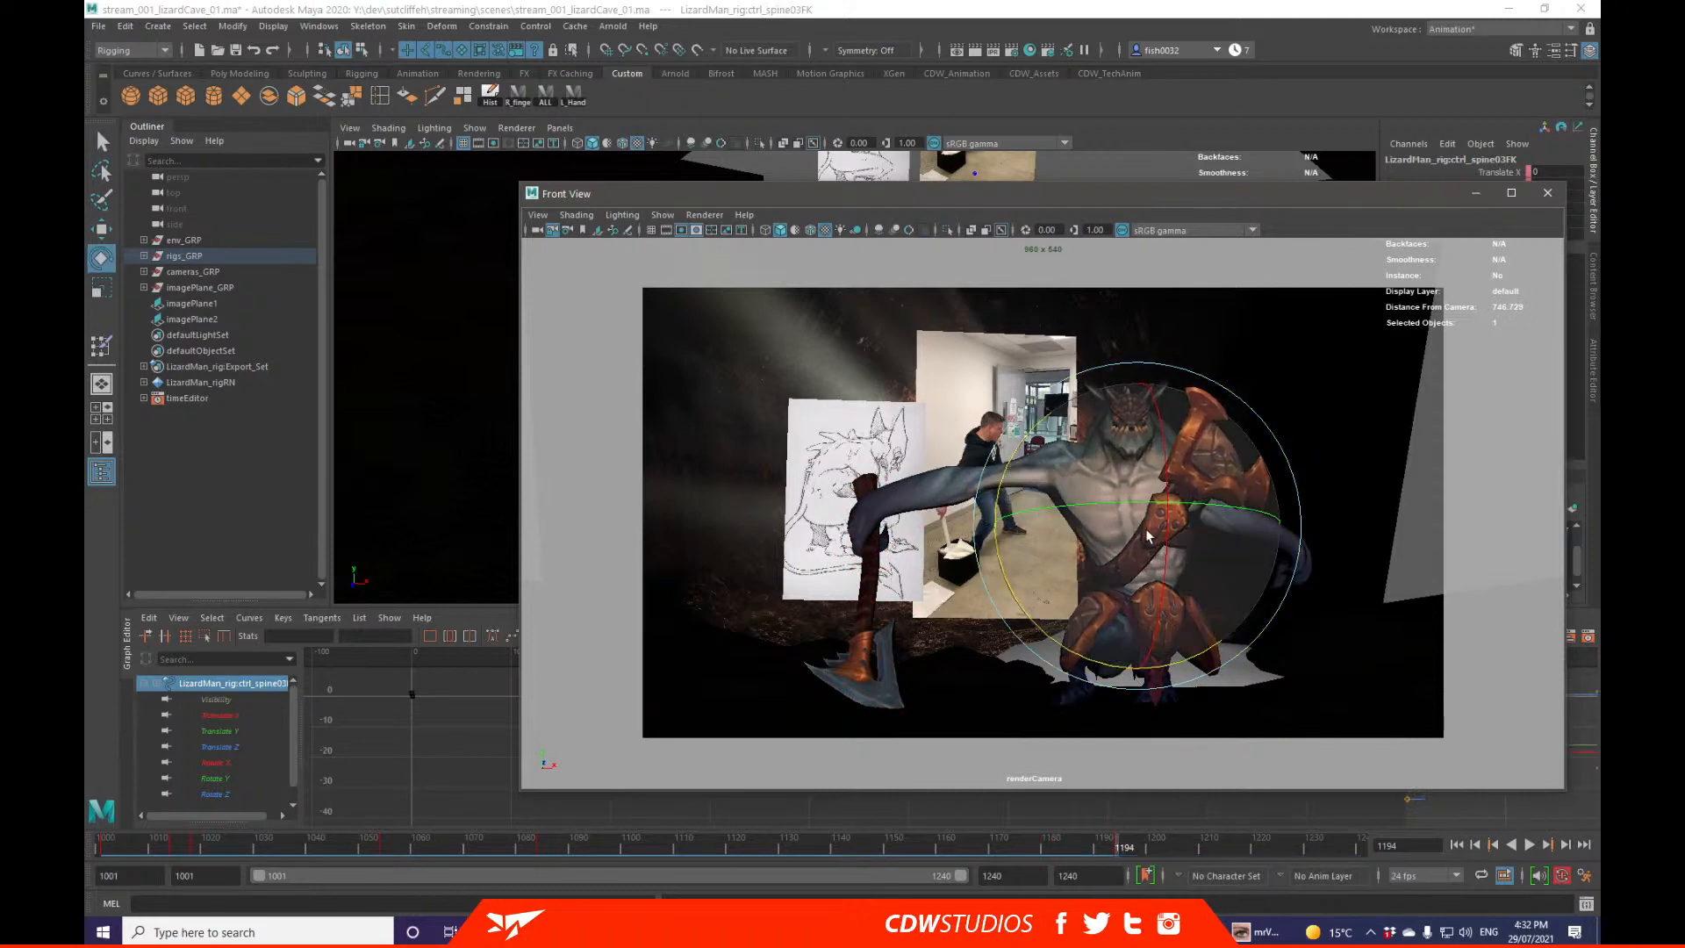
key("q")
Step: Scrub the frames around 1180, close the Front View window and replay the start of the lift in the perspective view
mouse_move(1040, 854)
left_mouse_down()
mouse_move(1097, 844)
mouse_move(1060, 844)
left_mouse_up()
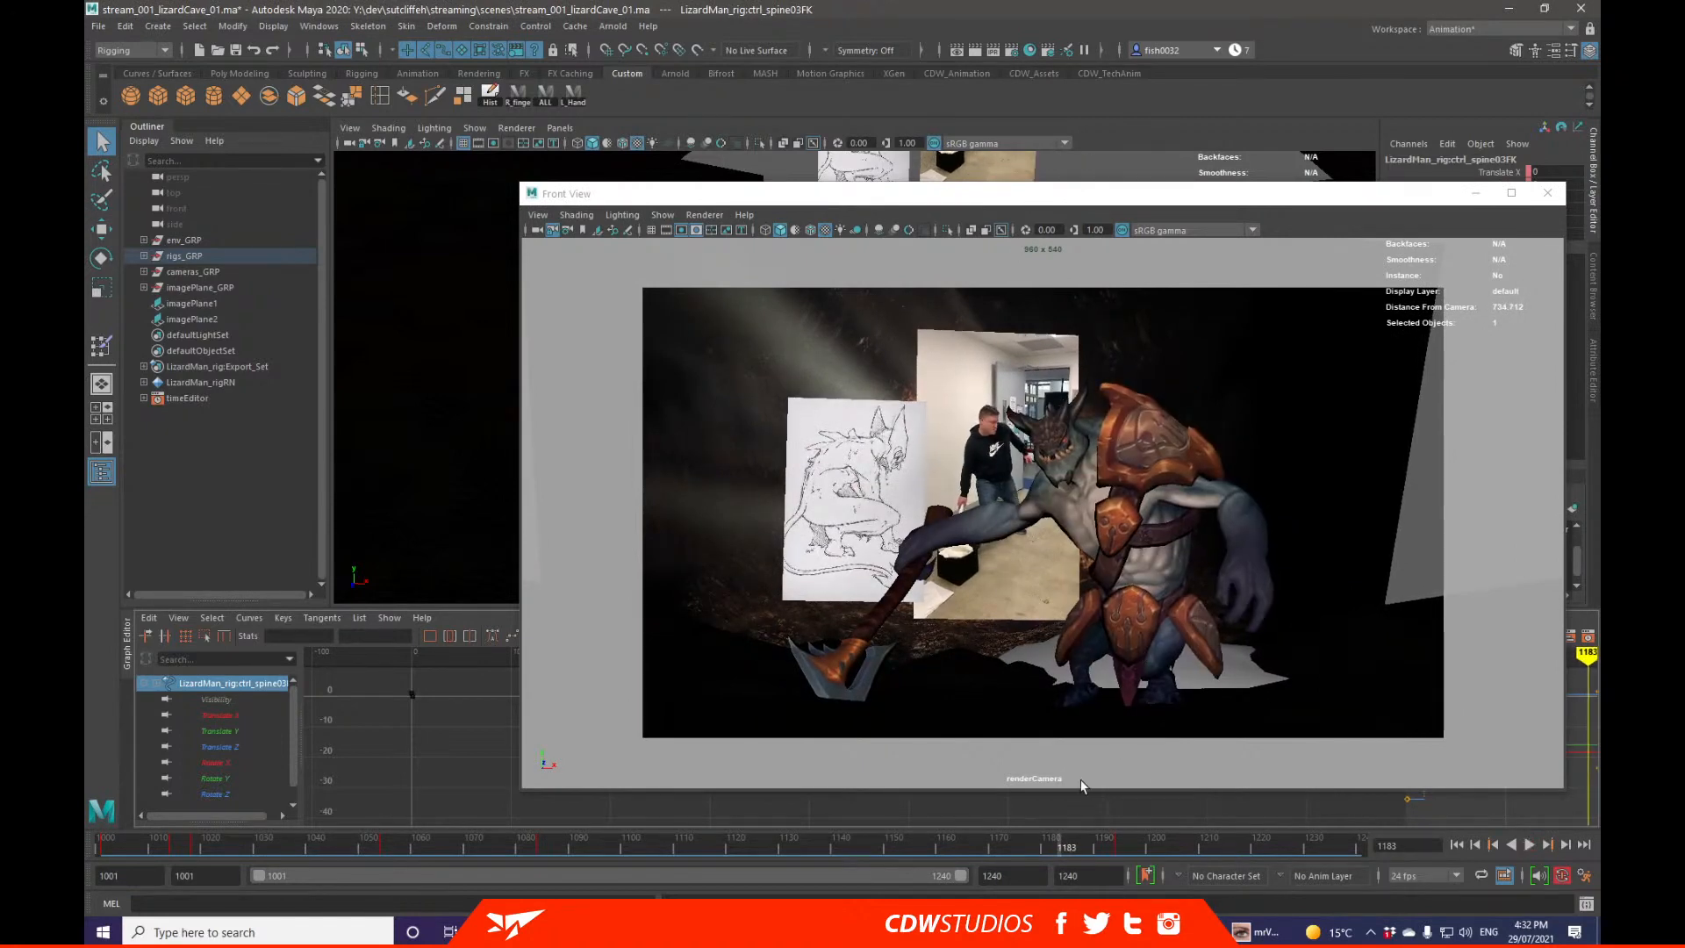
mouse_move(1057, 845)
left_mouse_down()
mouse_move(1072, 848)
mouse_move(974, 851)
mouse_move(1079, 844)
mouse_move(1050, 846)
left_mouse_up()
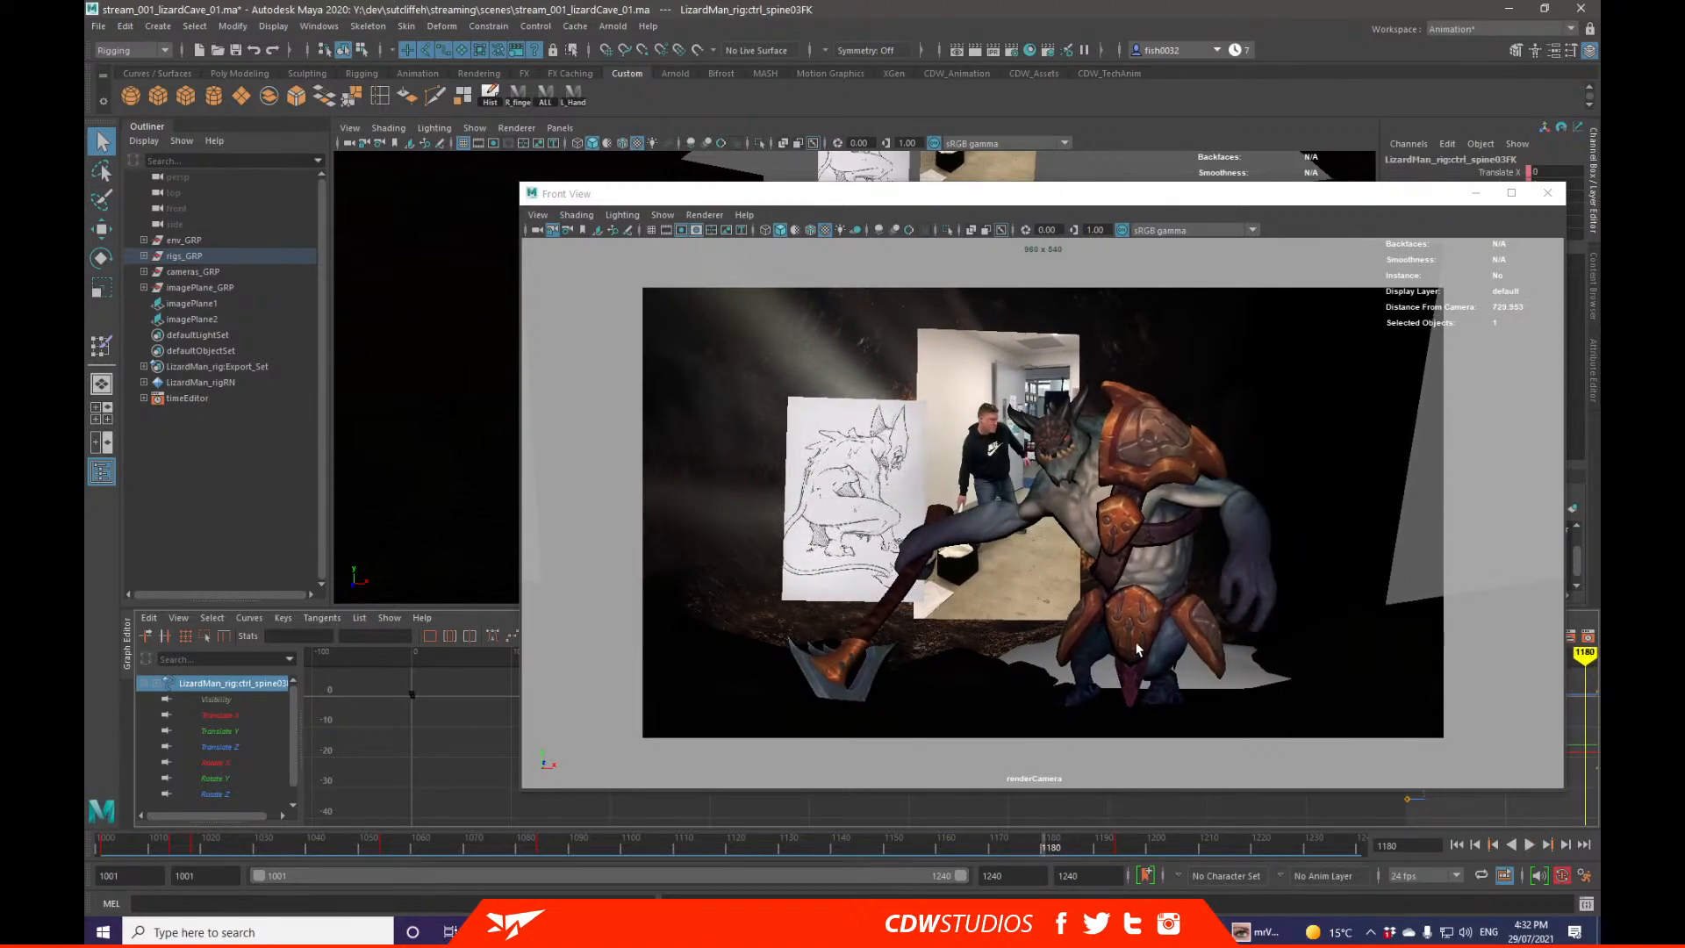
left_click(1137, 649)
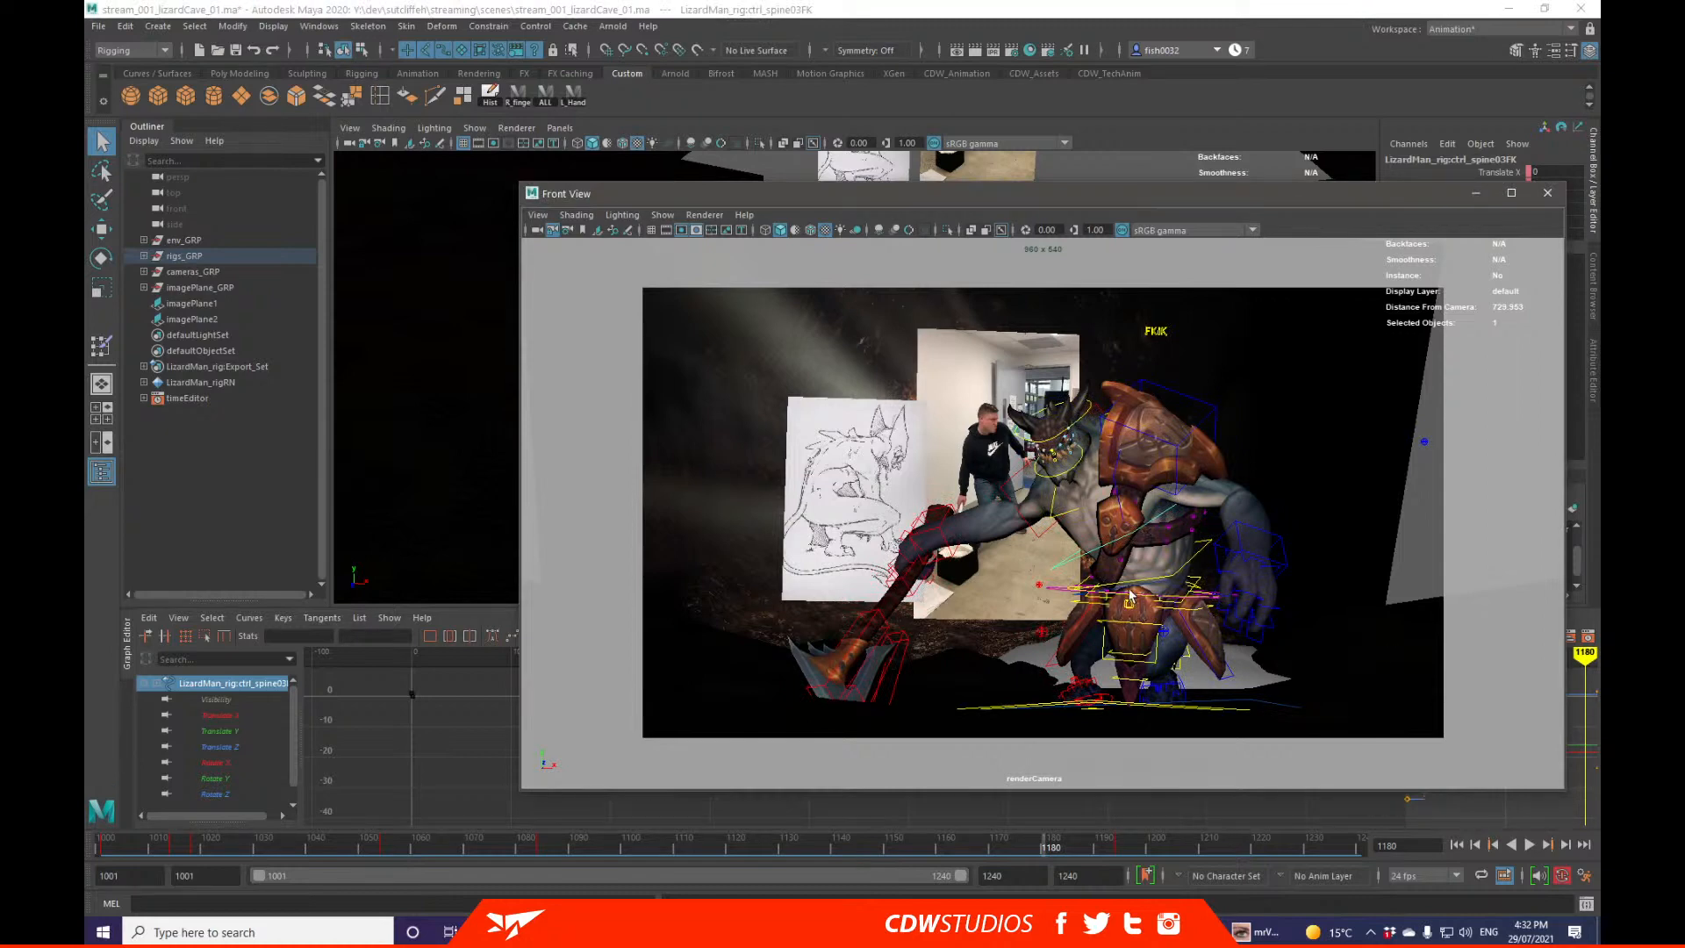
left_click(1547, 192)
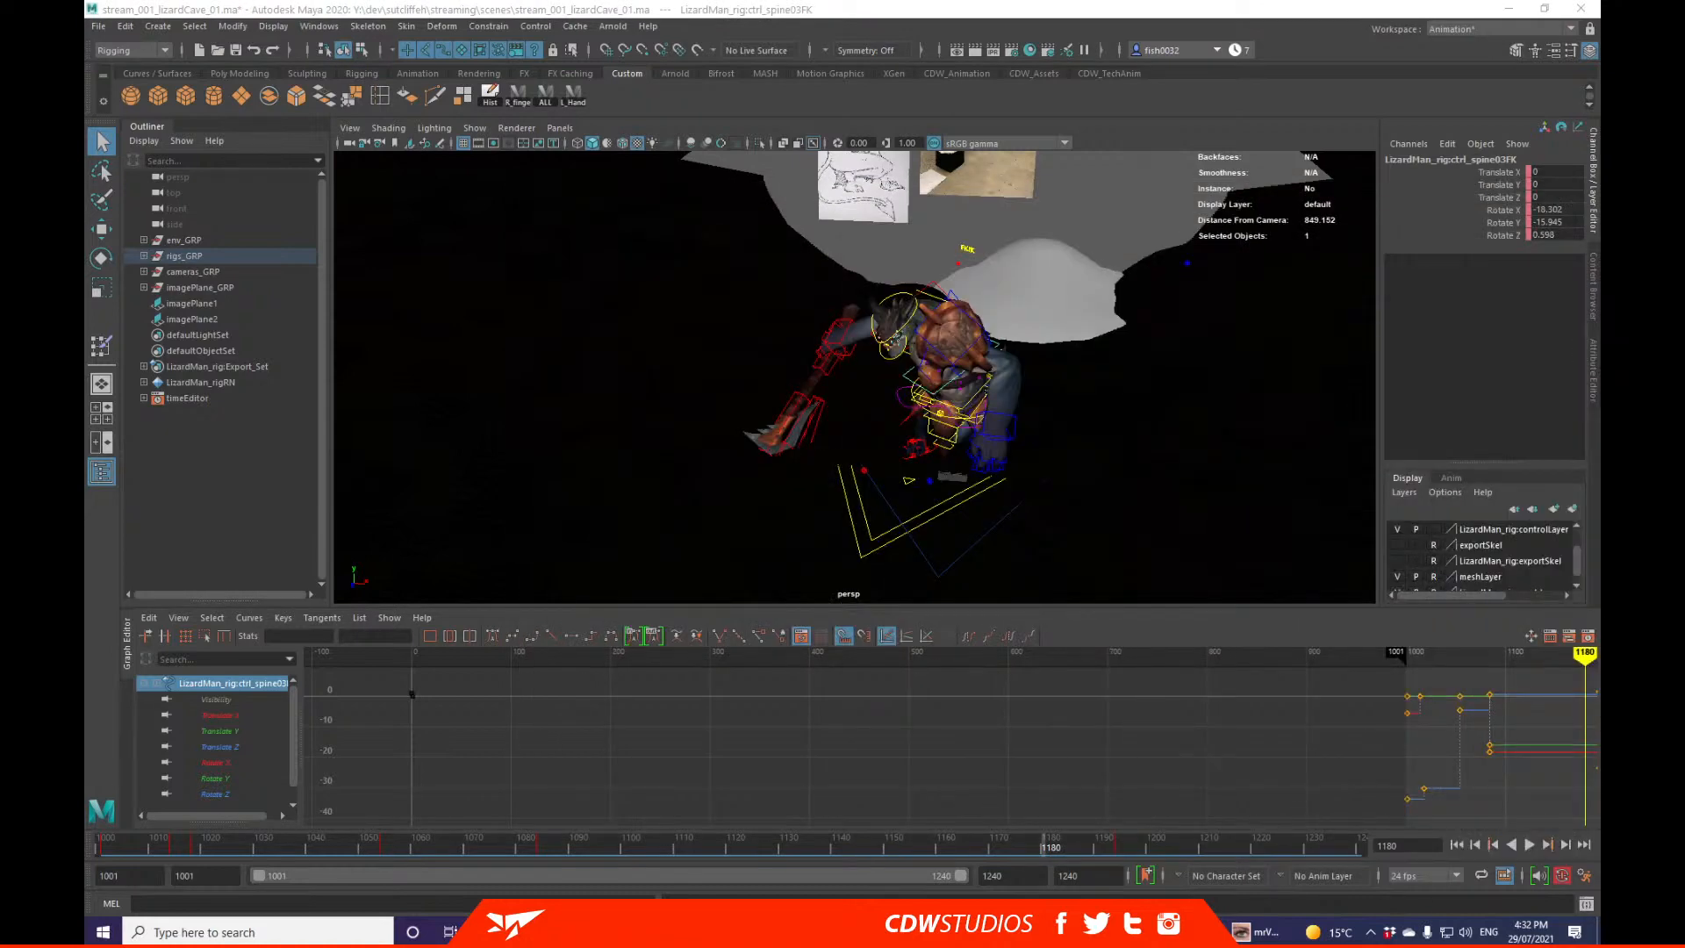
key("alt+v")
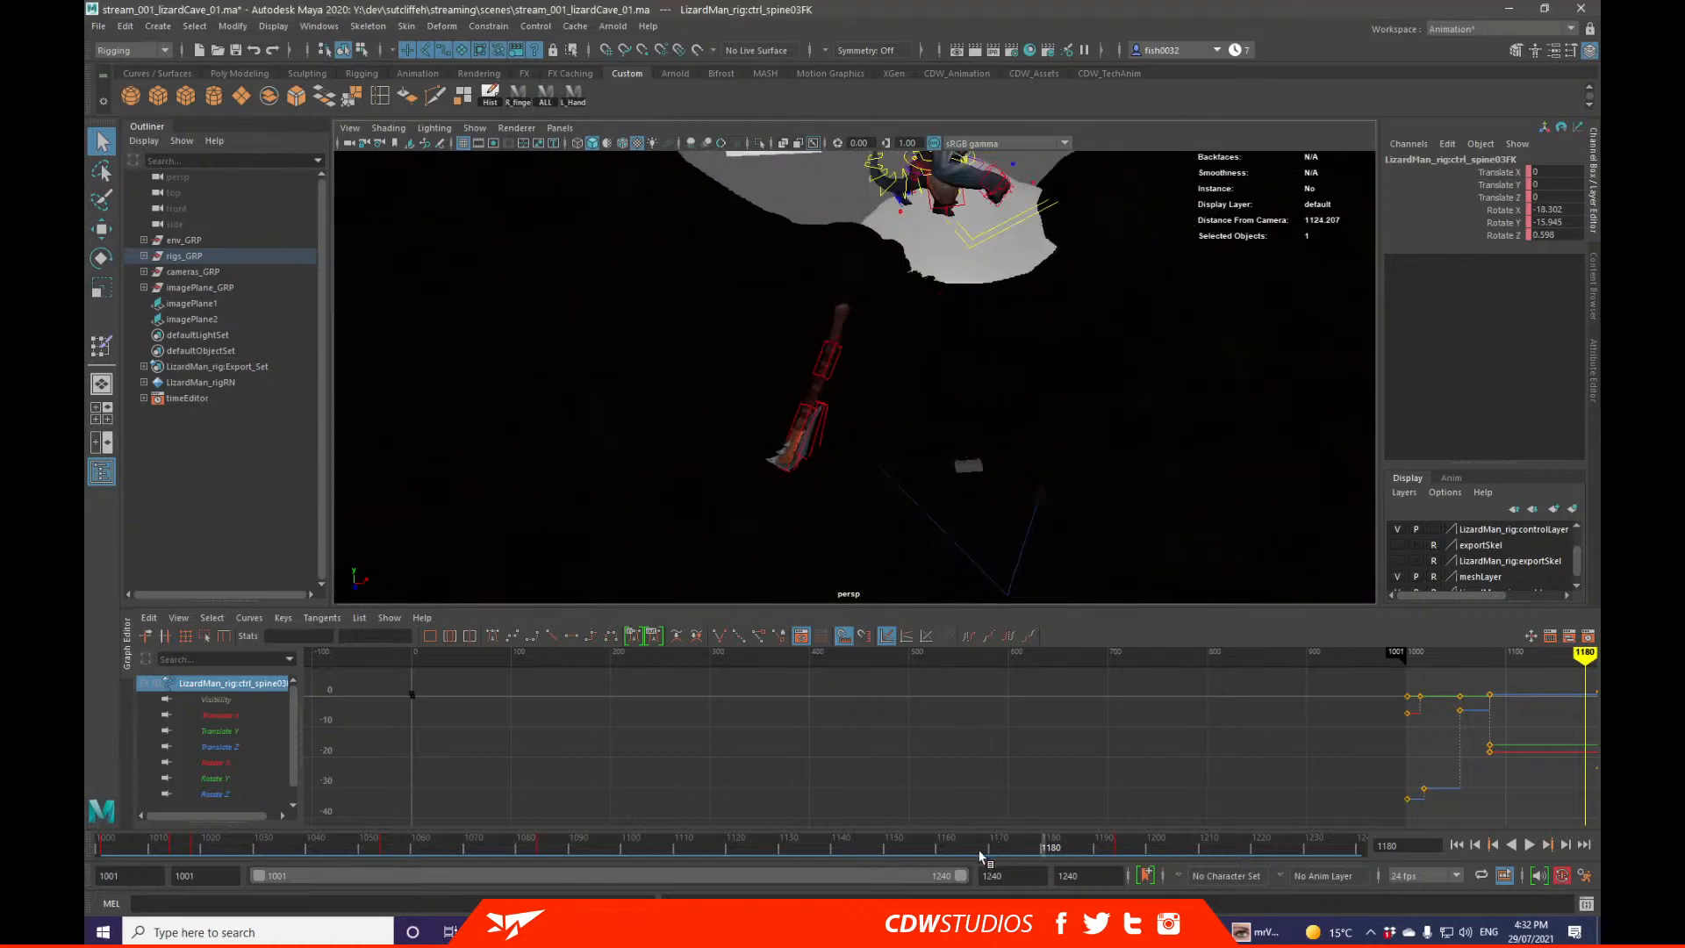
left_click_drag(979, 847, 1052, 846)
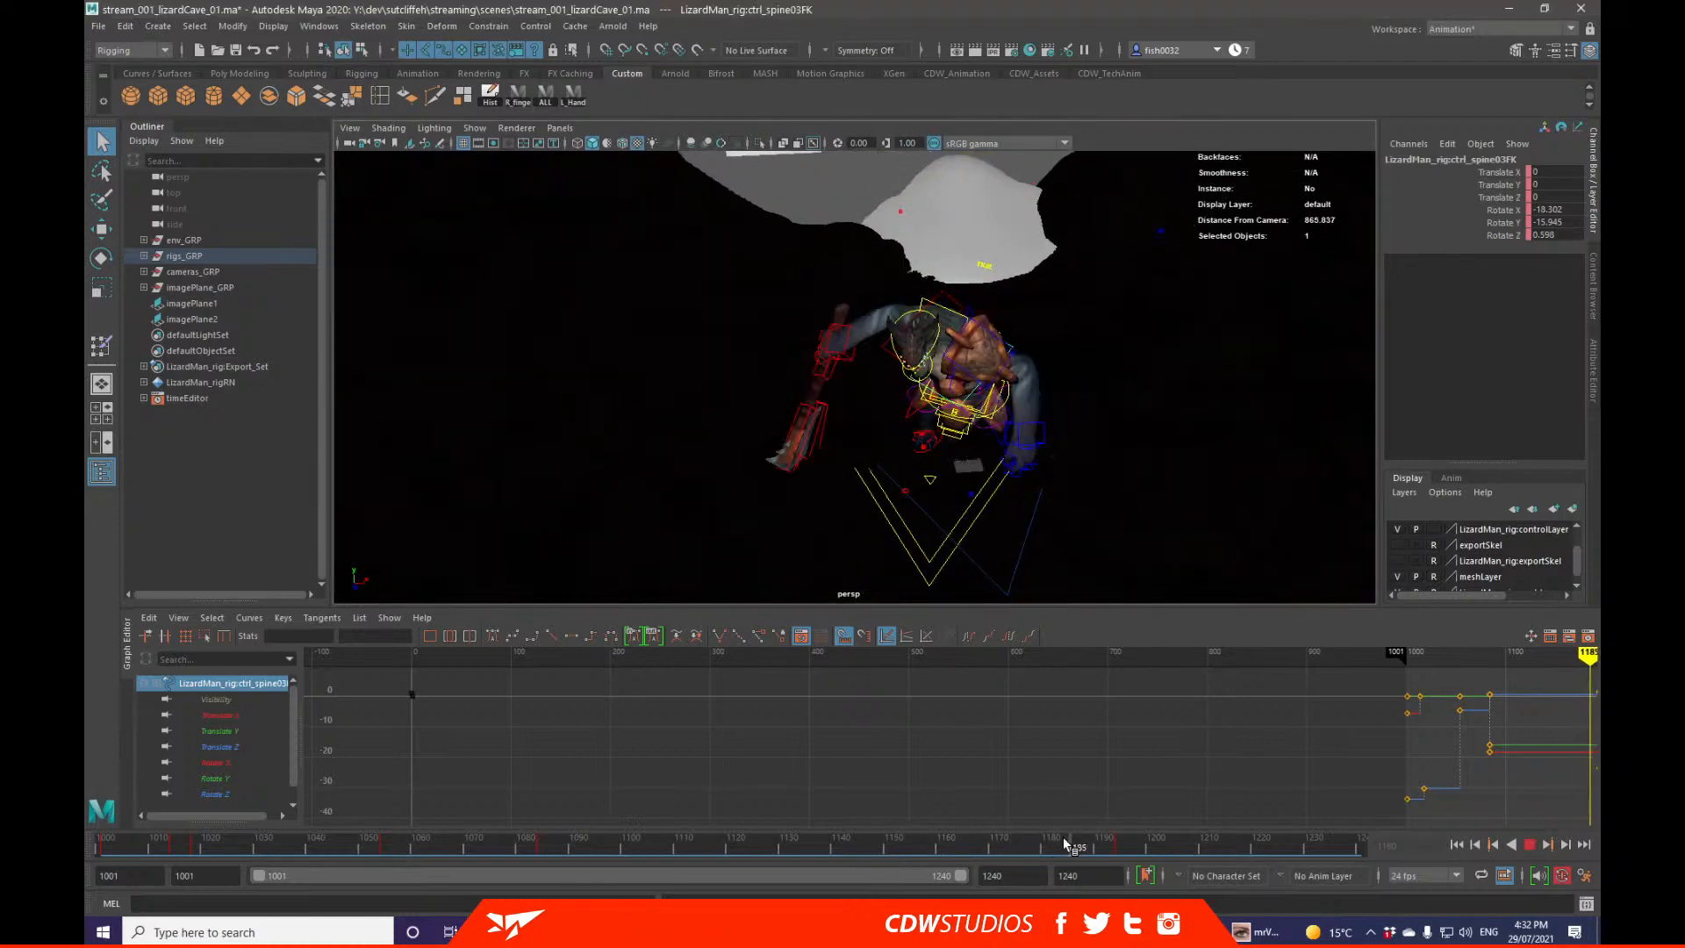
key("Escape")
Step: Move the World_Offset01 control at frame 1180 to about Translate X -73.2 and replay the surrounding frames
left_click(984, 497)
left_click(988, 496)
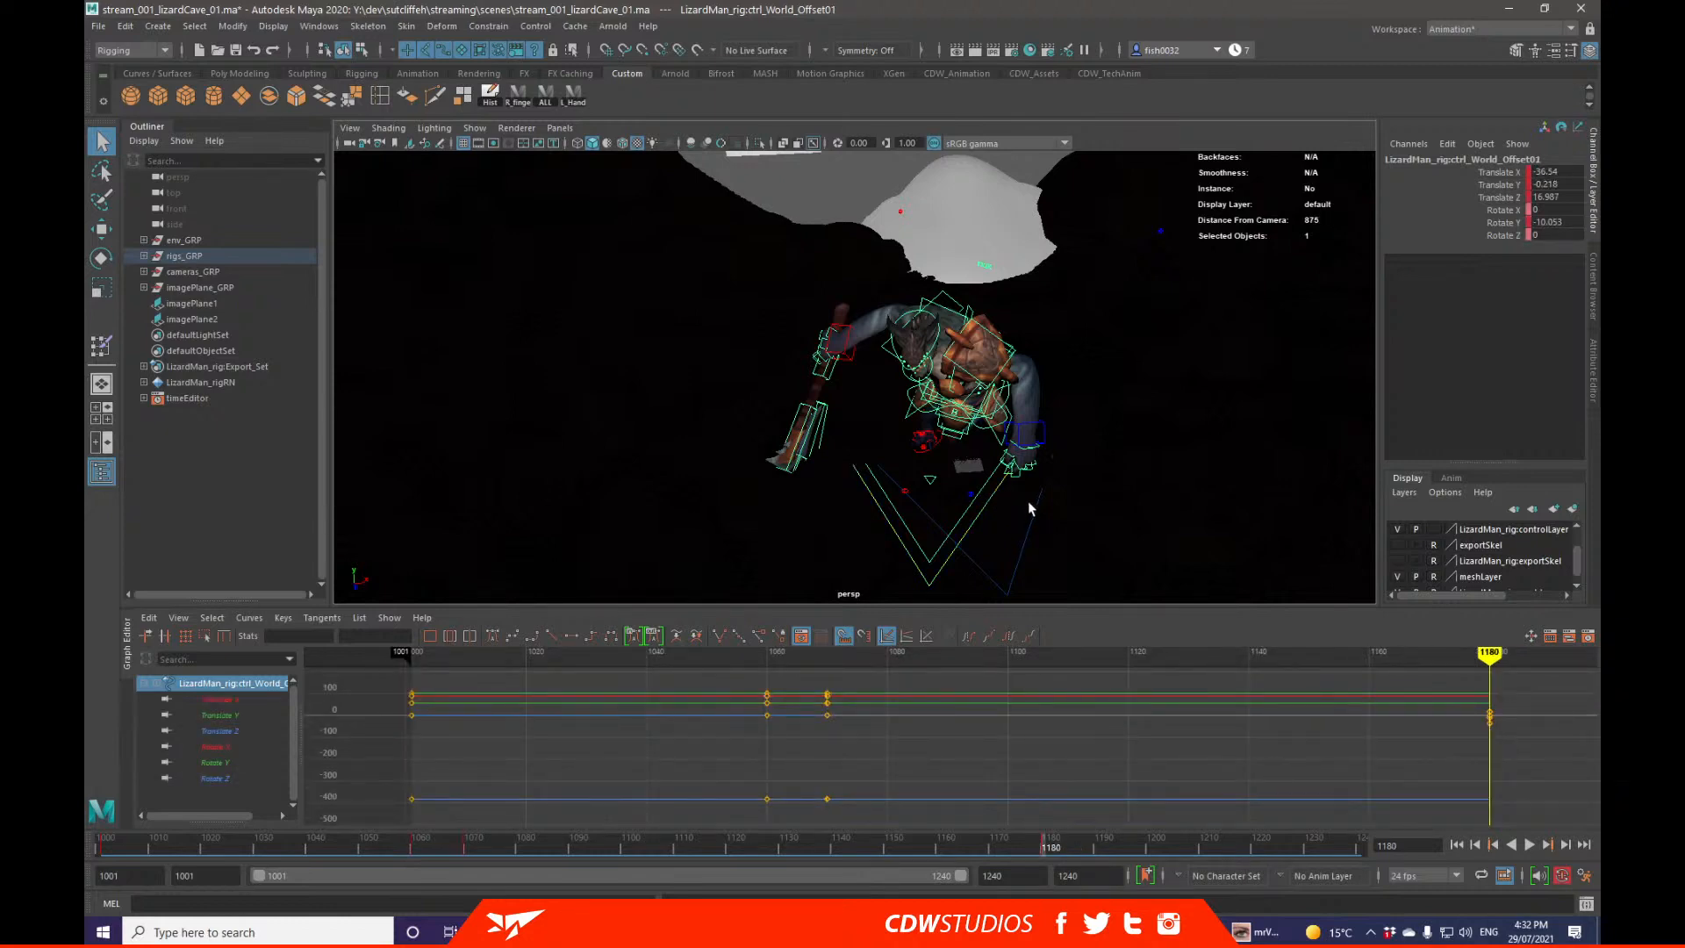
key("w")
left_click_drag(1043, 471, 1007, 479)
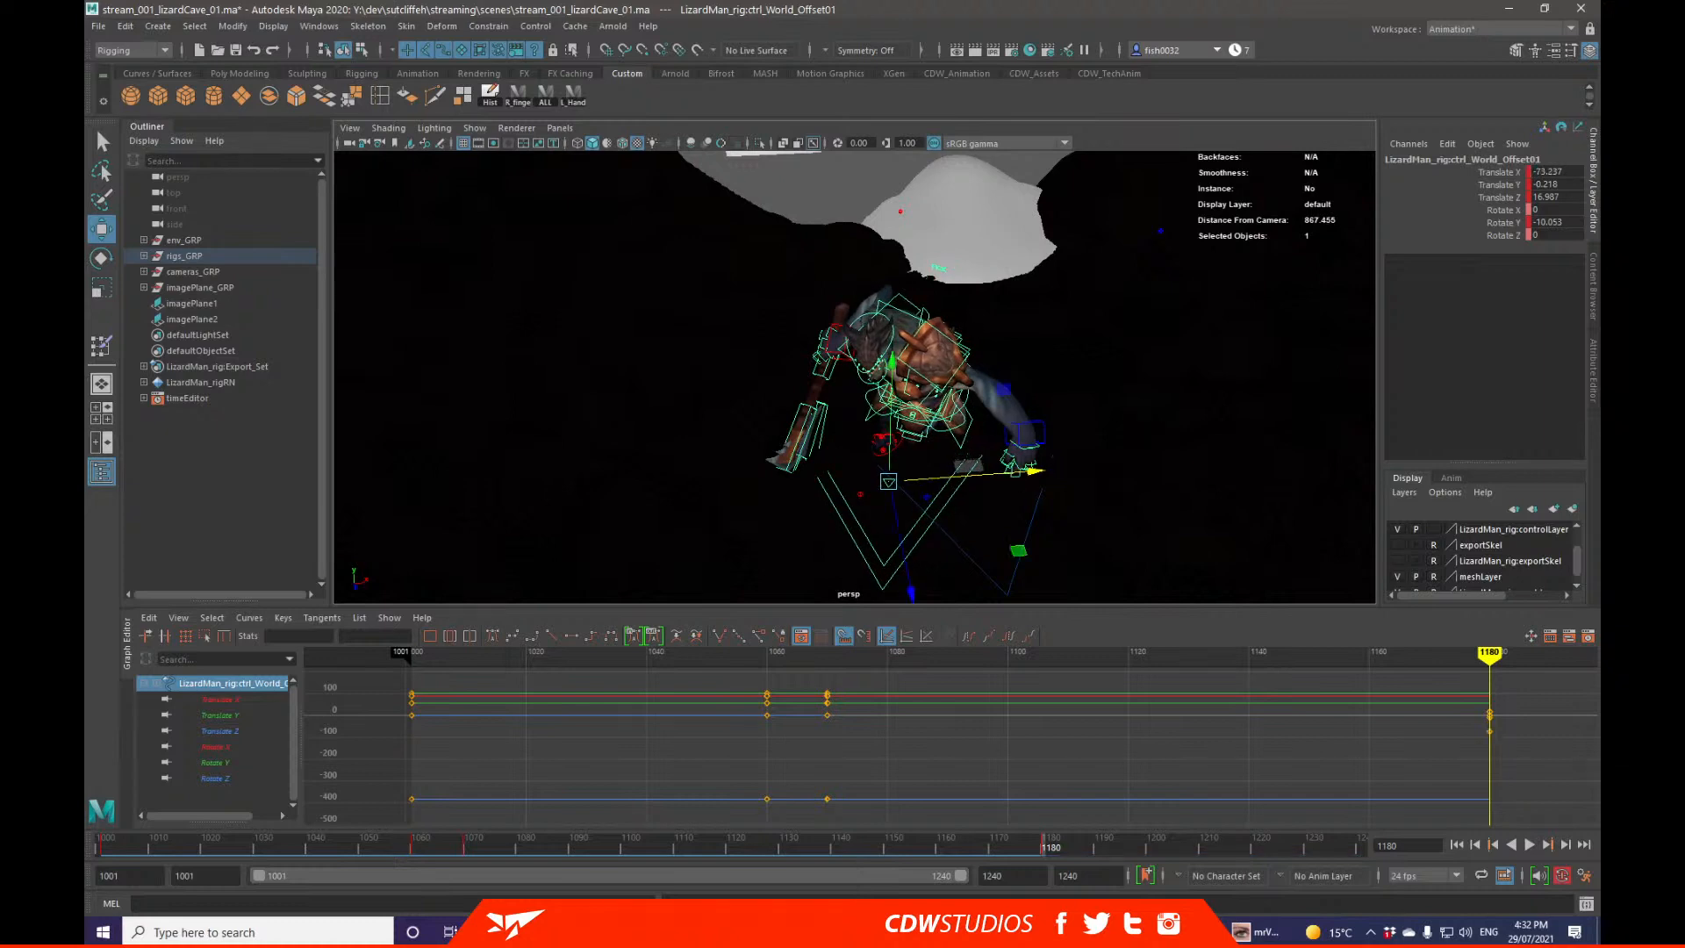
left_click_drag(1000, 850, 1042, 844)
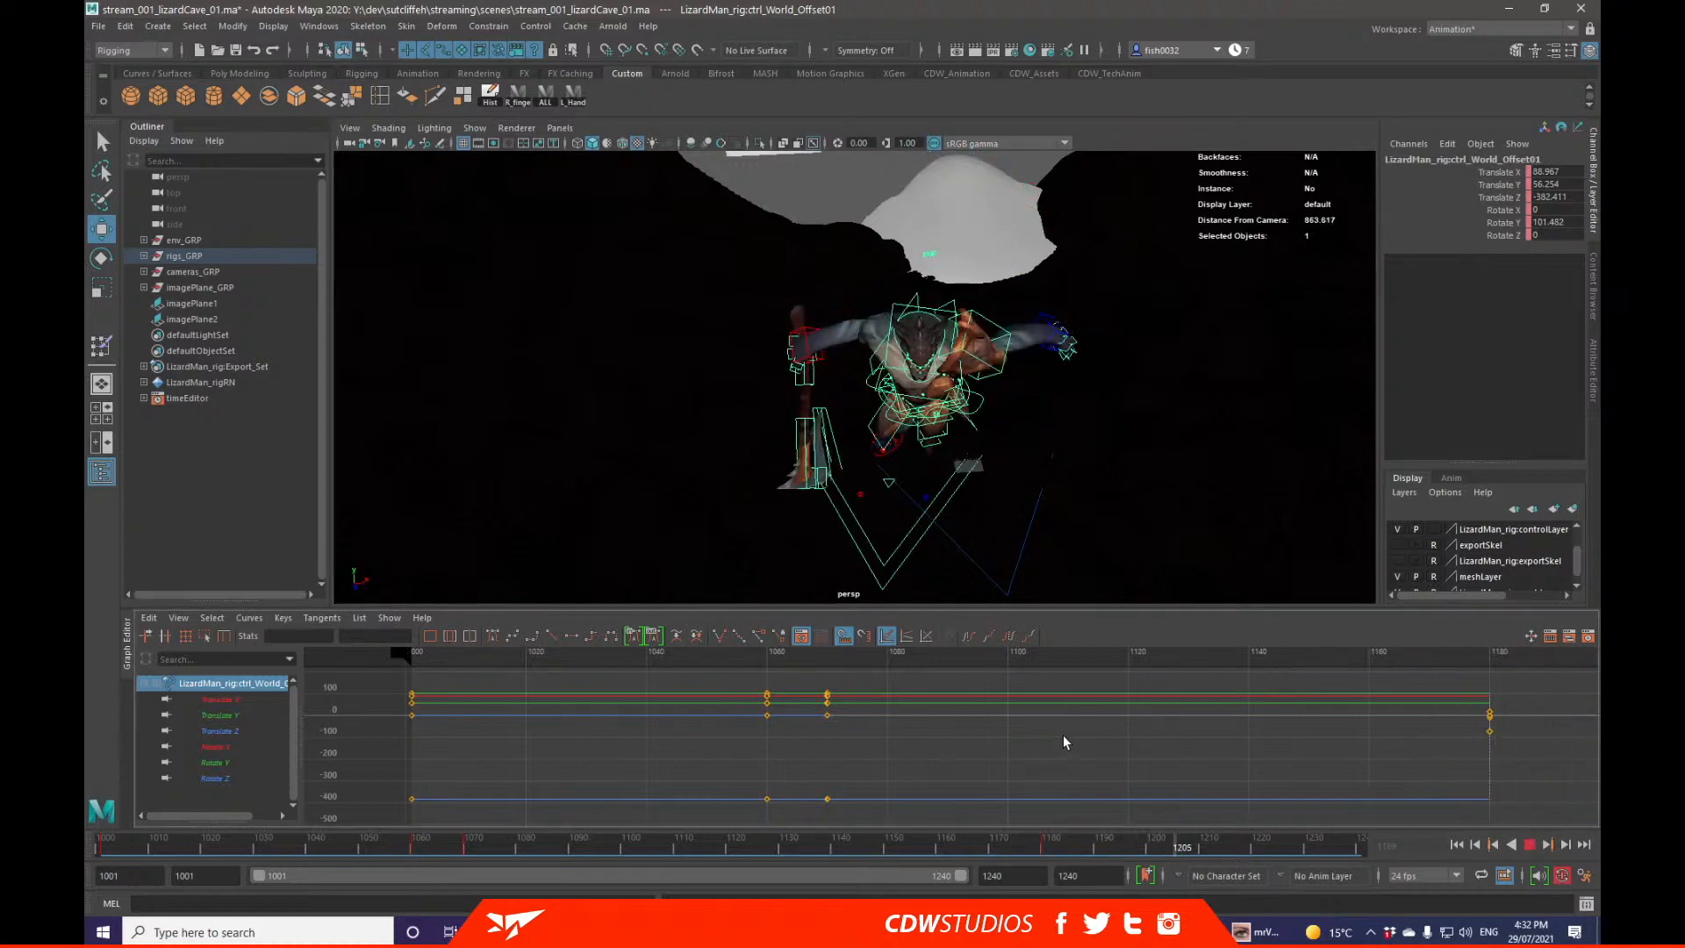
key("Escape")
left_click_drag(1009, 847, 1062, 844)
Step: Rotate the right clavicle control at frame 1180 to about X -11.5, Y 35.9 and Z 22.7, and play it back
key("q")
left_click_drag(980, 503, 972, 371, "alt")
scroll(972, 371, "up", 4)
left_click(1028, 436)
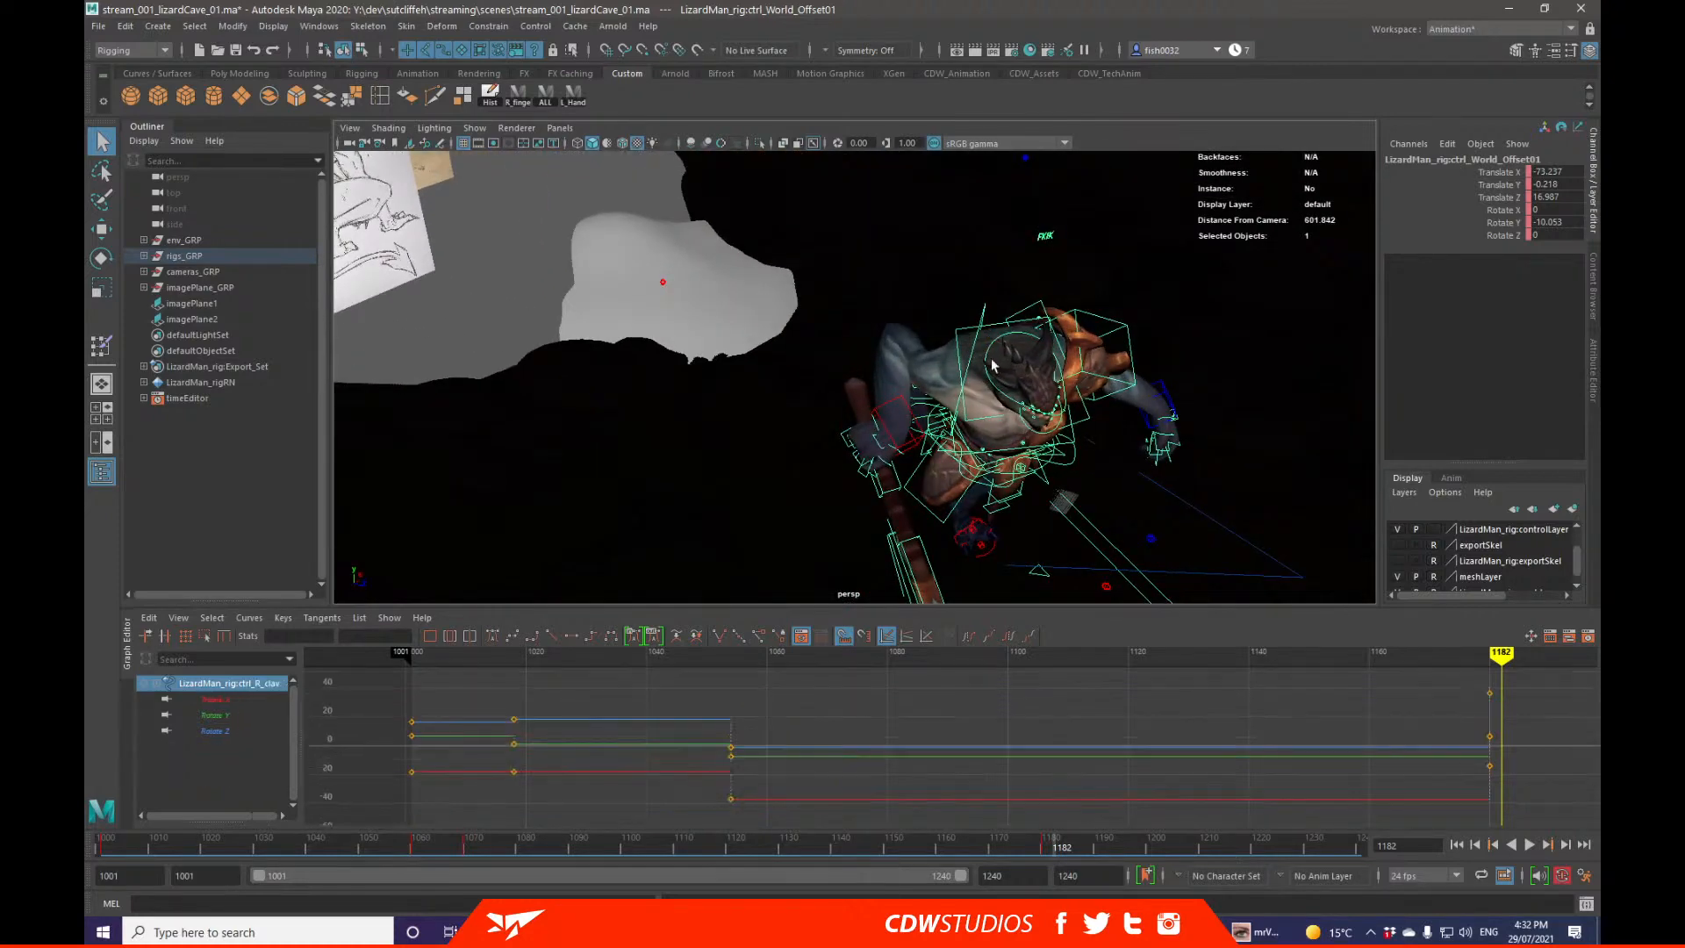
key("e")
key("comma")
left_click_drag(1032, 441, 1072, 474)
key("q")
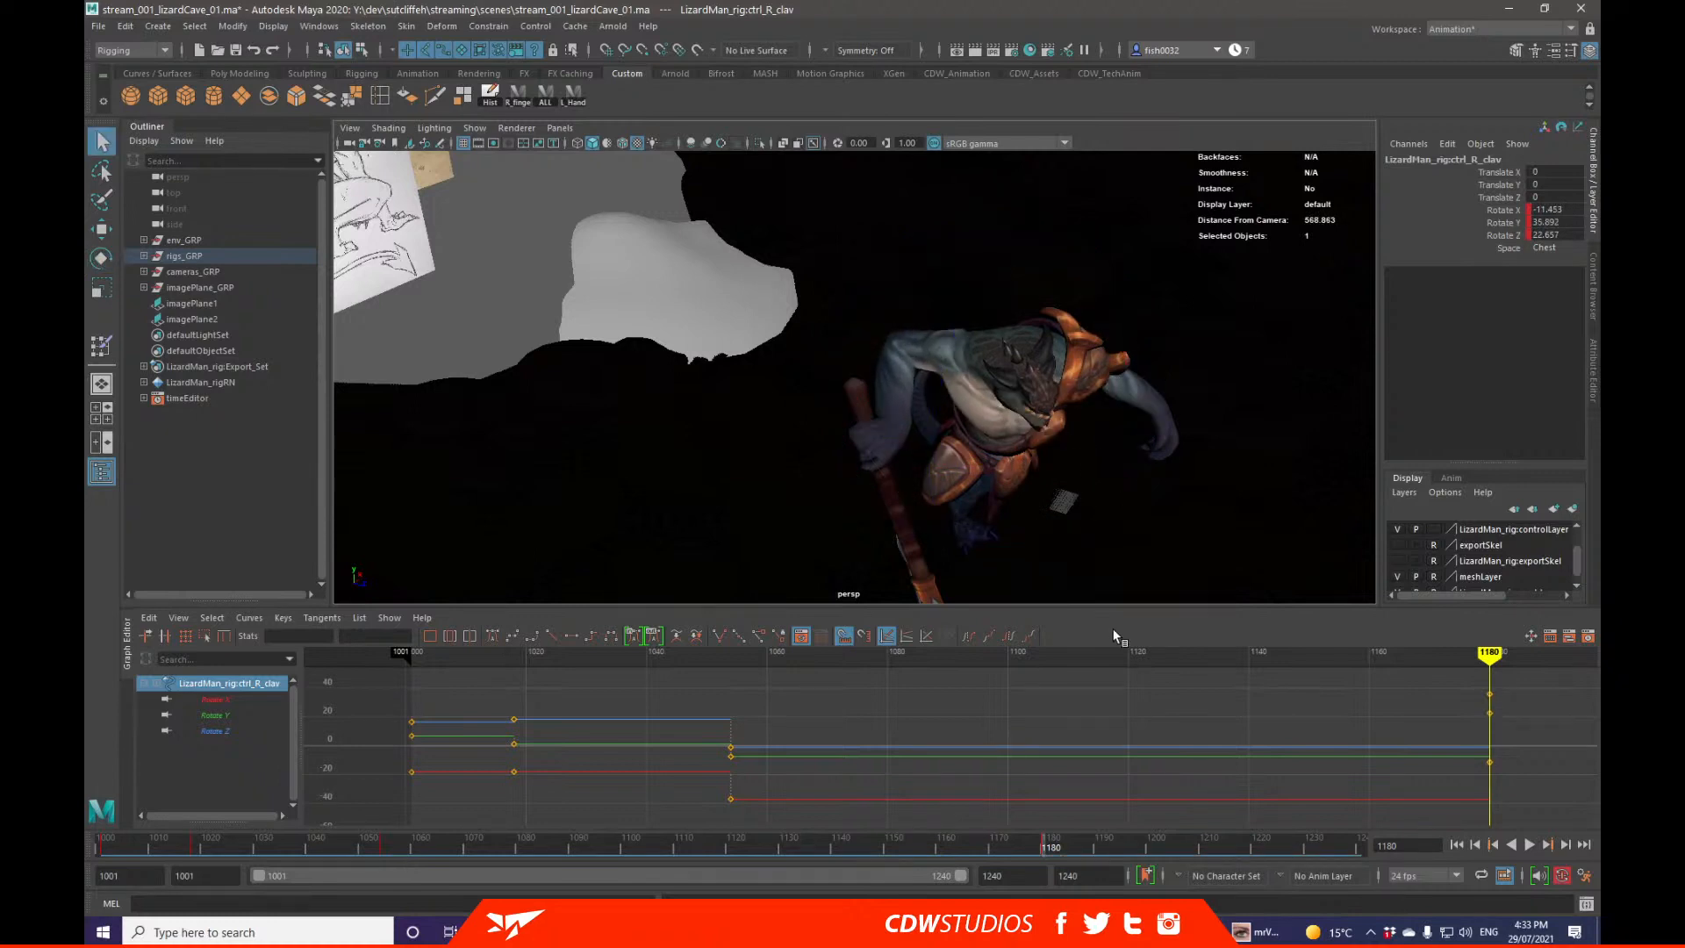
key("alt+v")
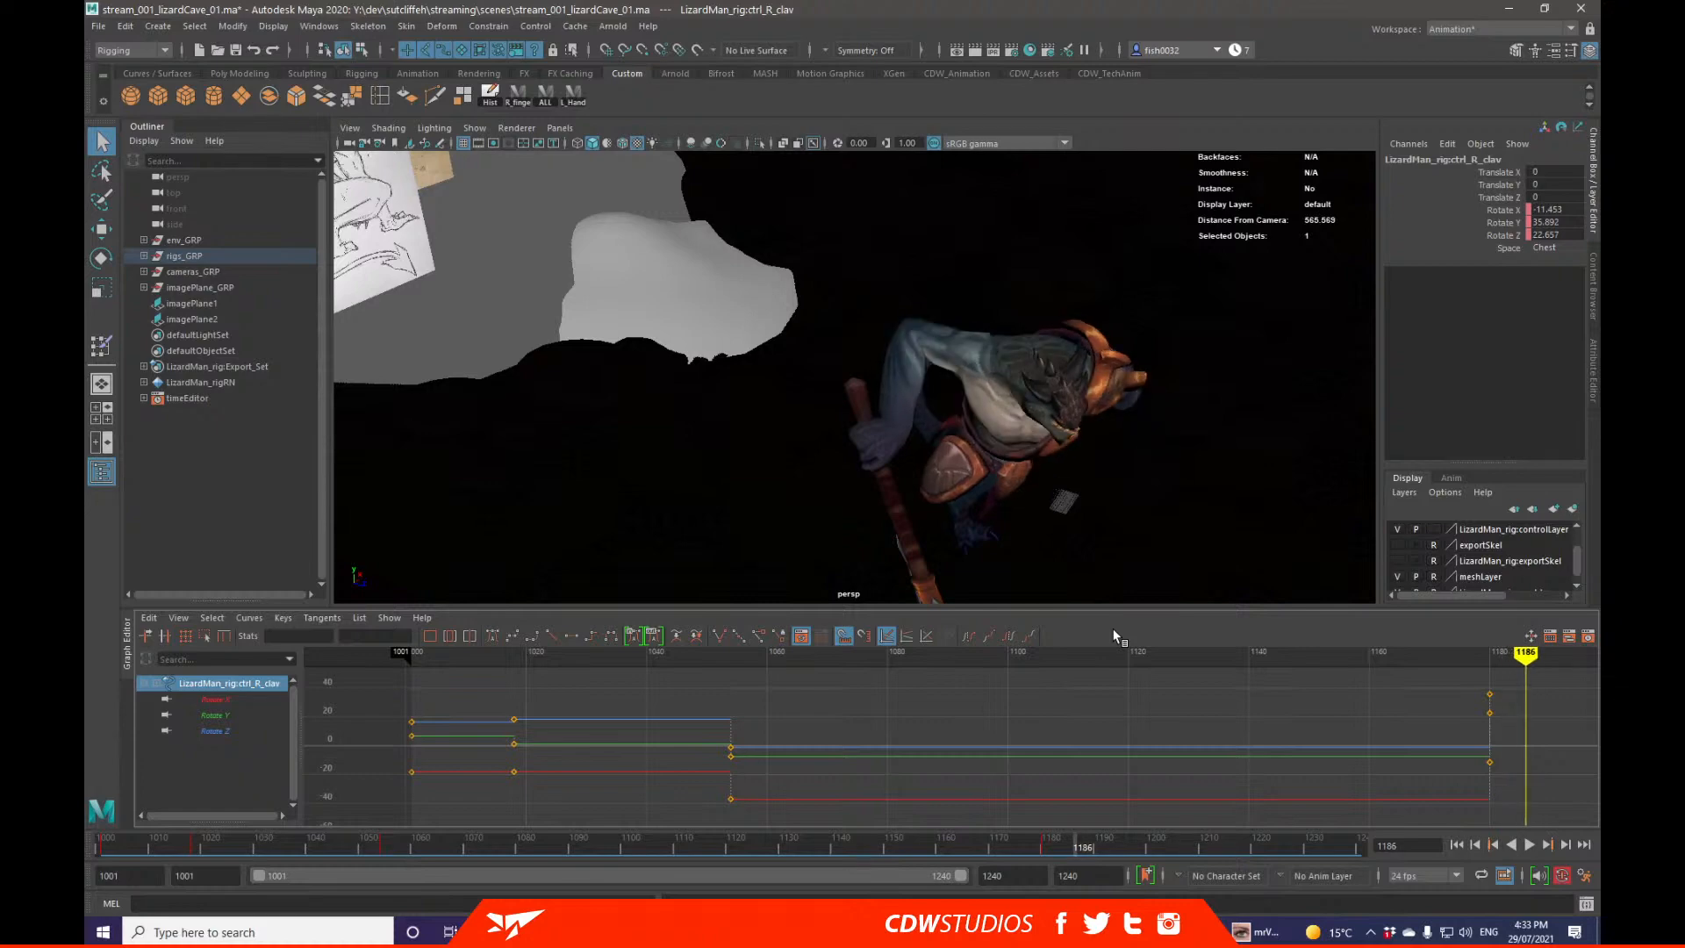
Step: Rotate the right wrist IK control at frame 1186 to about Rotate X 70.2
middle_click_drag(938, 518, 939, 394, "alt")
scroll(939, 393, "down", 2)
key("alt+1")
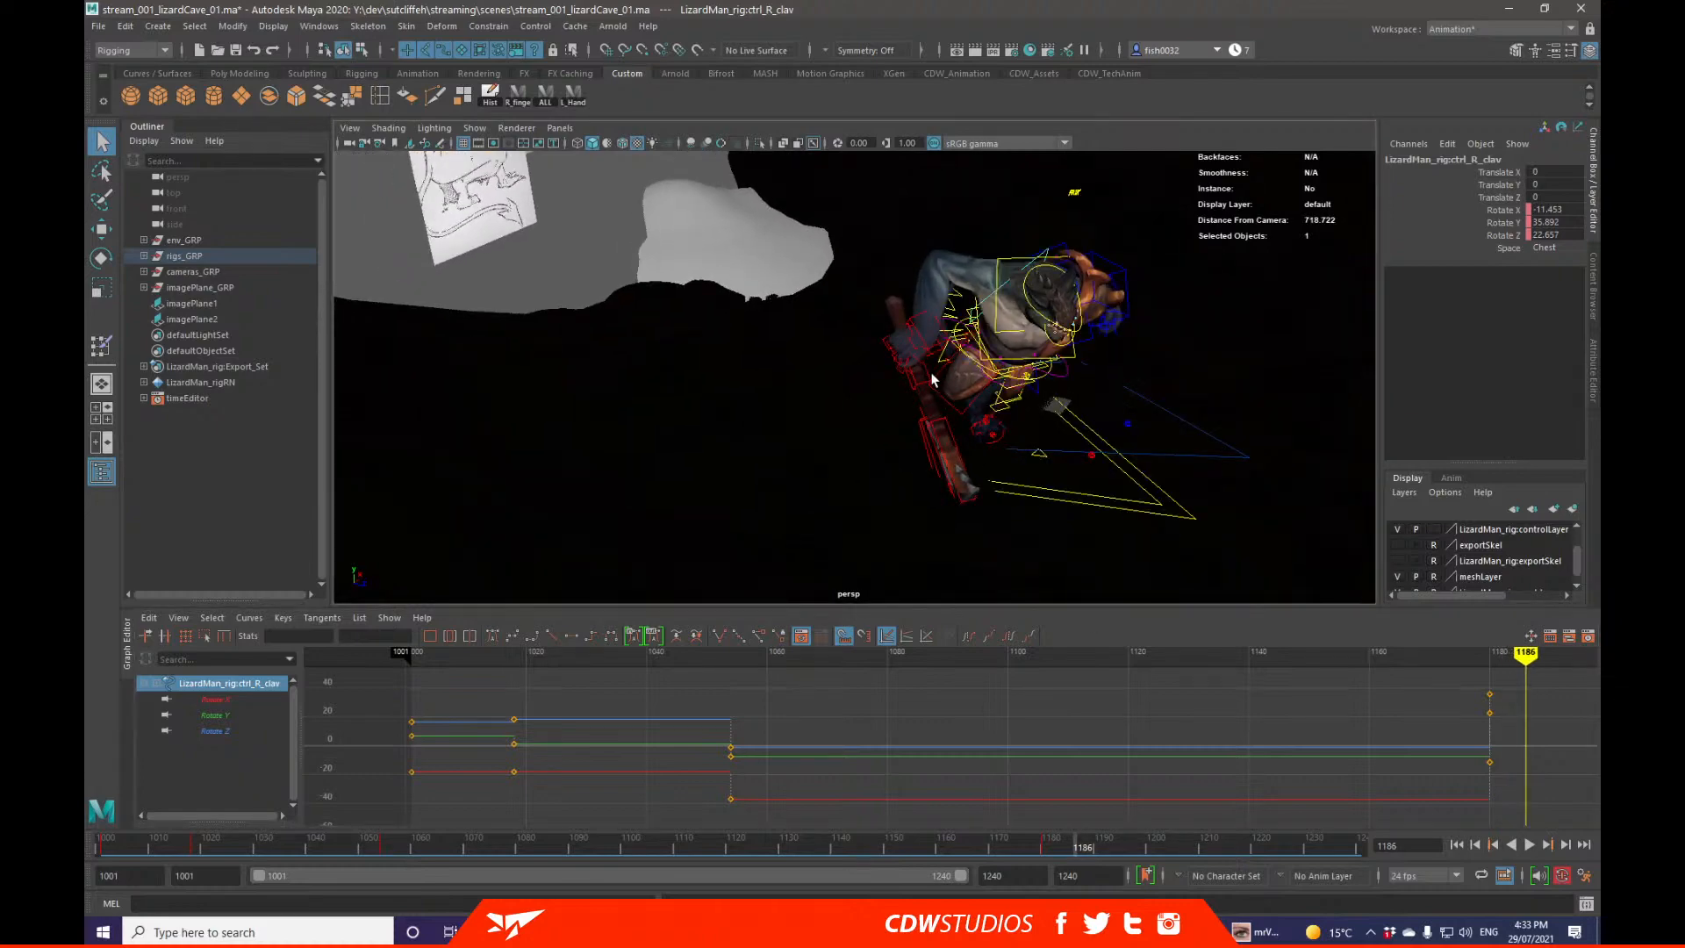
left_click(932, 379)
key("f")
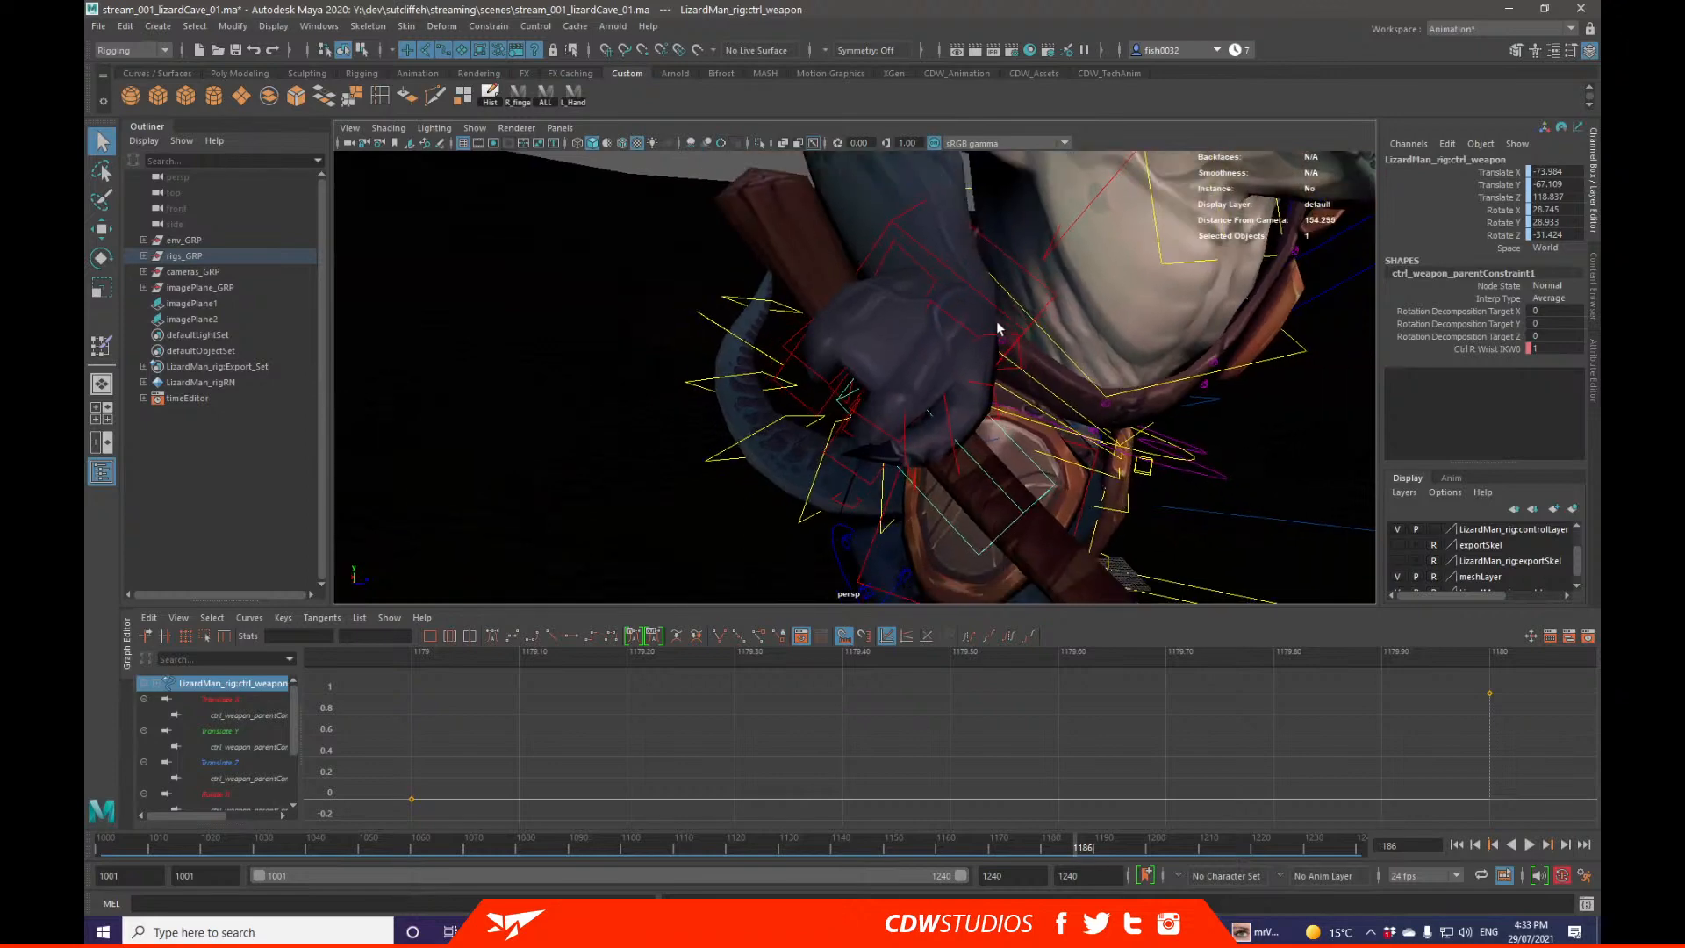
left_click(997, 320)
key("e")
key("f")
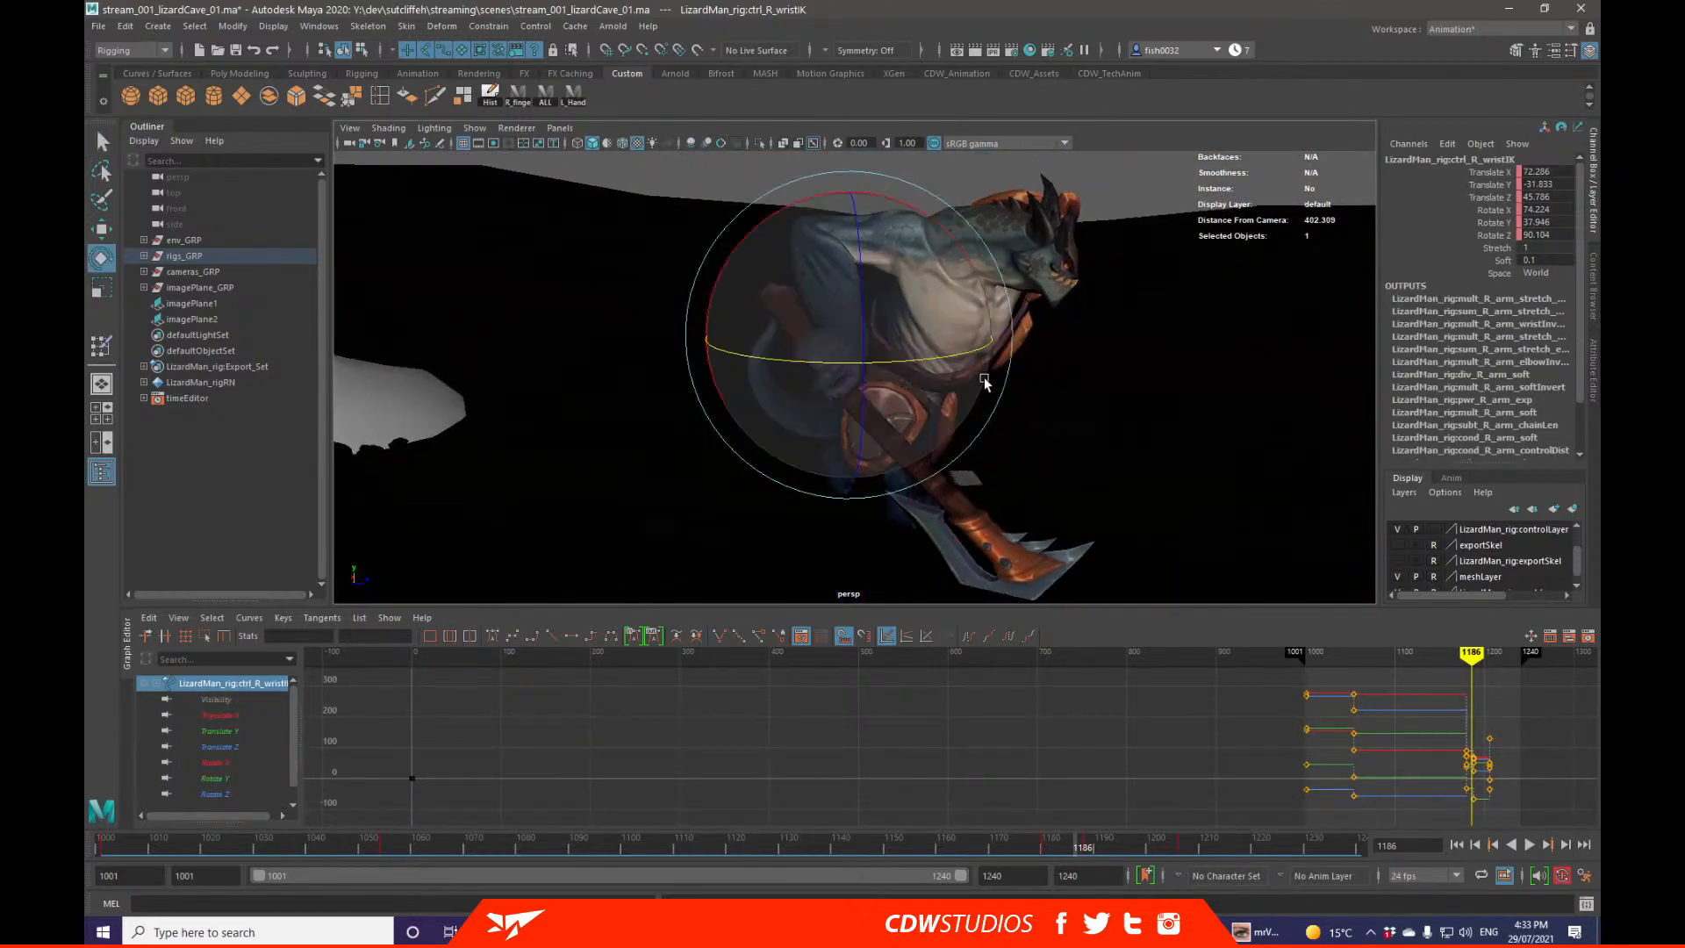
key("e")
left_click_drag(888, 363, 820, 358)
left_click_drag(864, 379, 879, 418, "alt")
key("w")
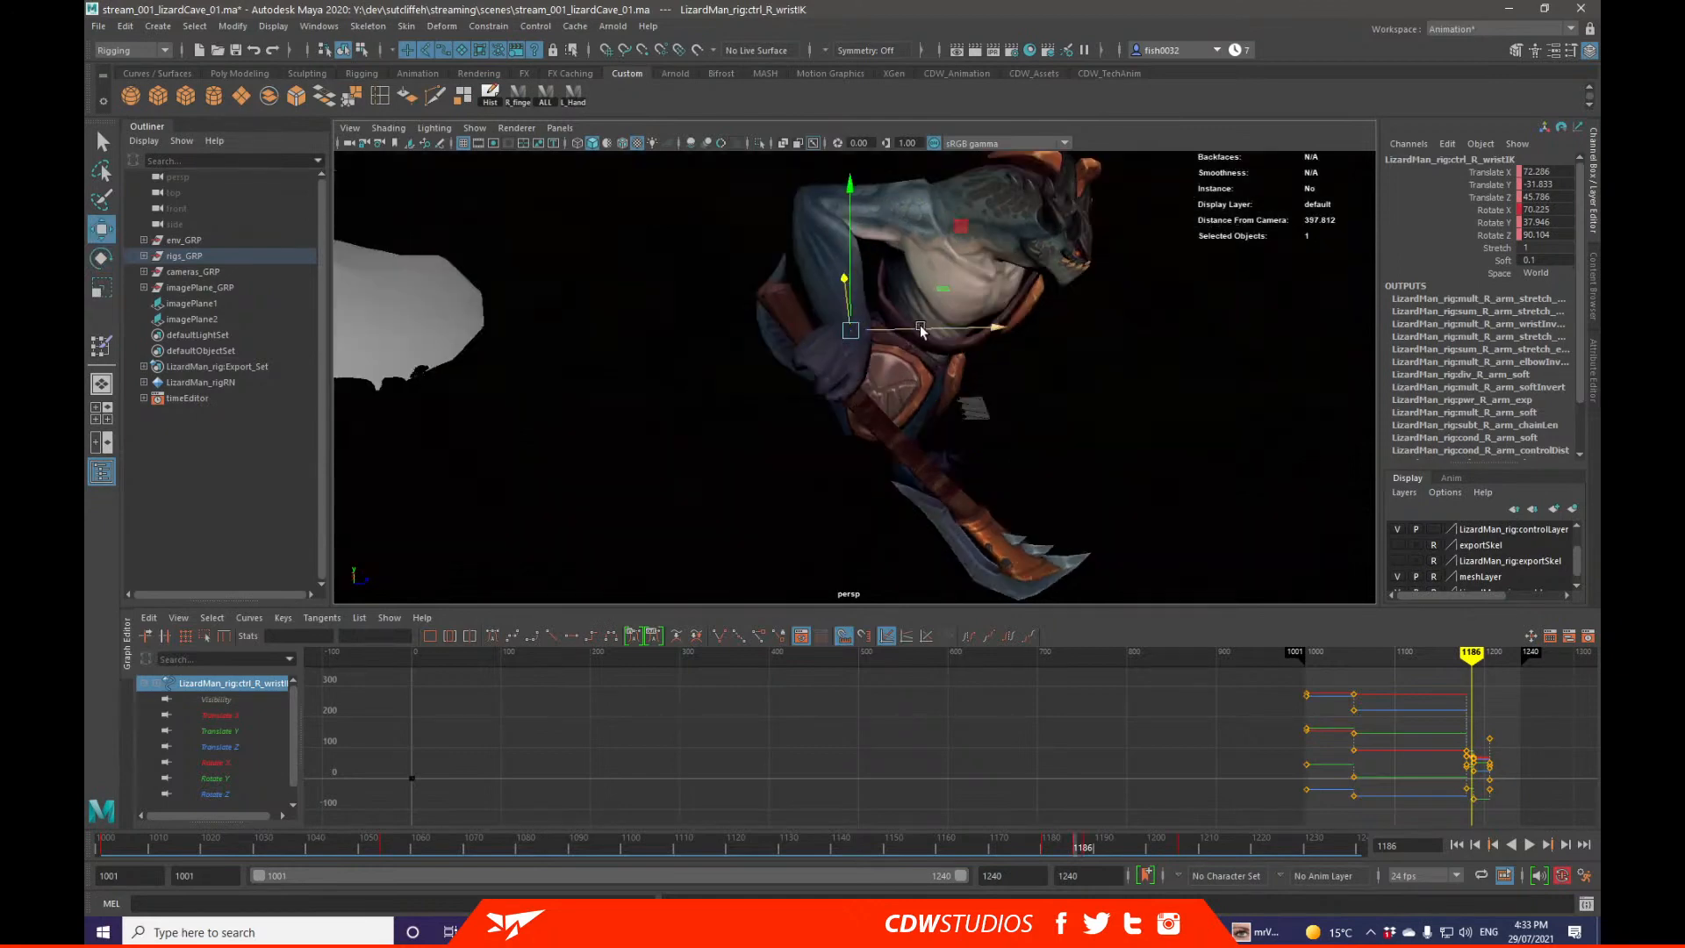
Step: Move the right wrist IK control at frame 1186 to about Translate X 75.4, Y -31.1 and Z 55.9
left_click_drag(920, 330, 902, 332)
left_click_drag(849, 317, 844, 293, "alt")
left_click_drag(859, 324, 853, 325)
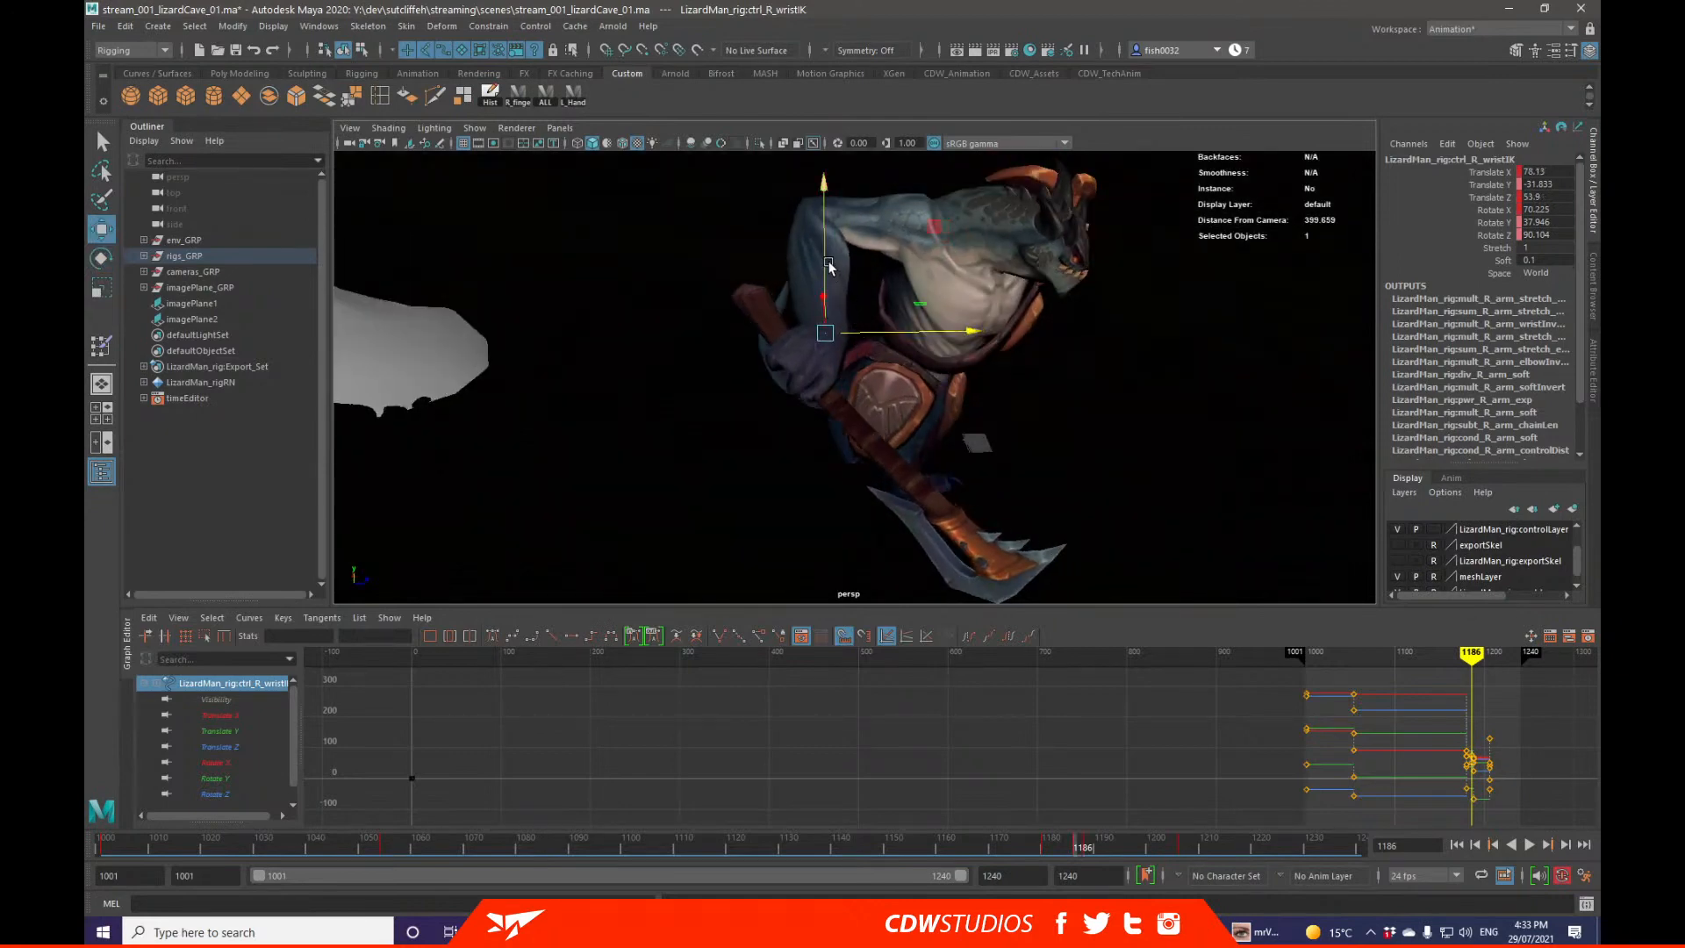
left_click_drag(829, 264, 829, 271)
key("q")
scroll(854, 351, "down", 3)
key("comma")
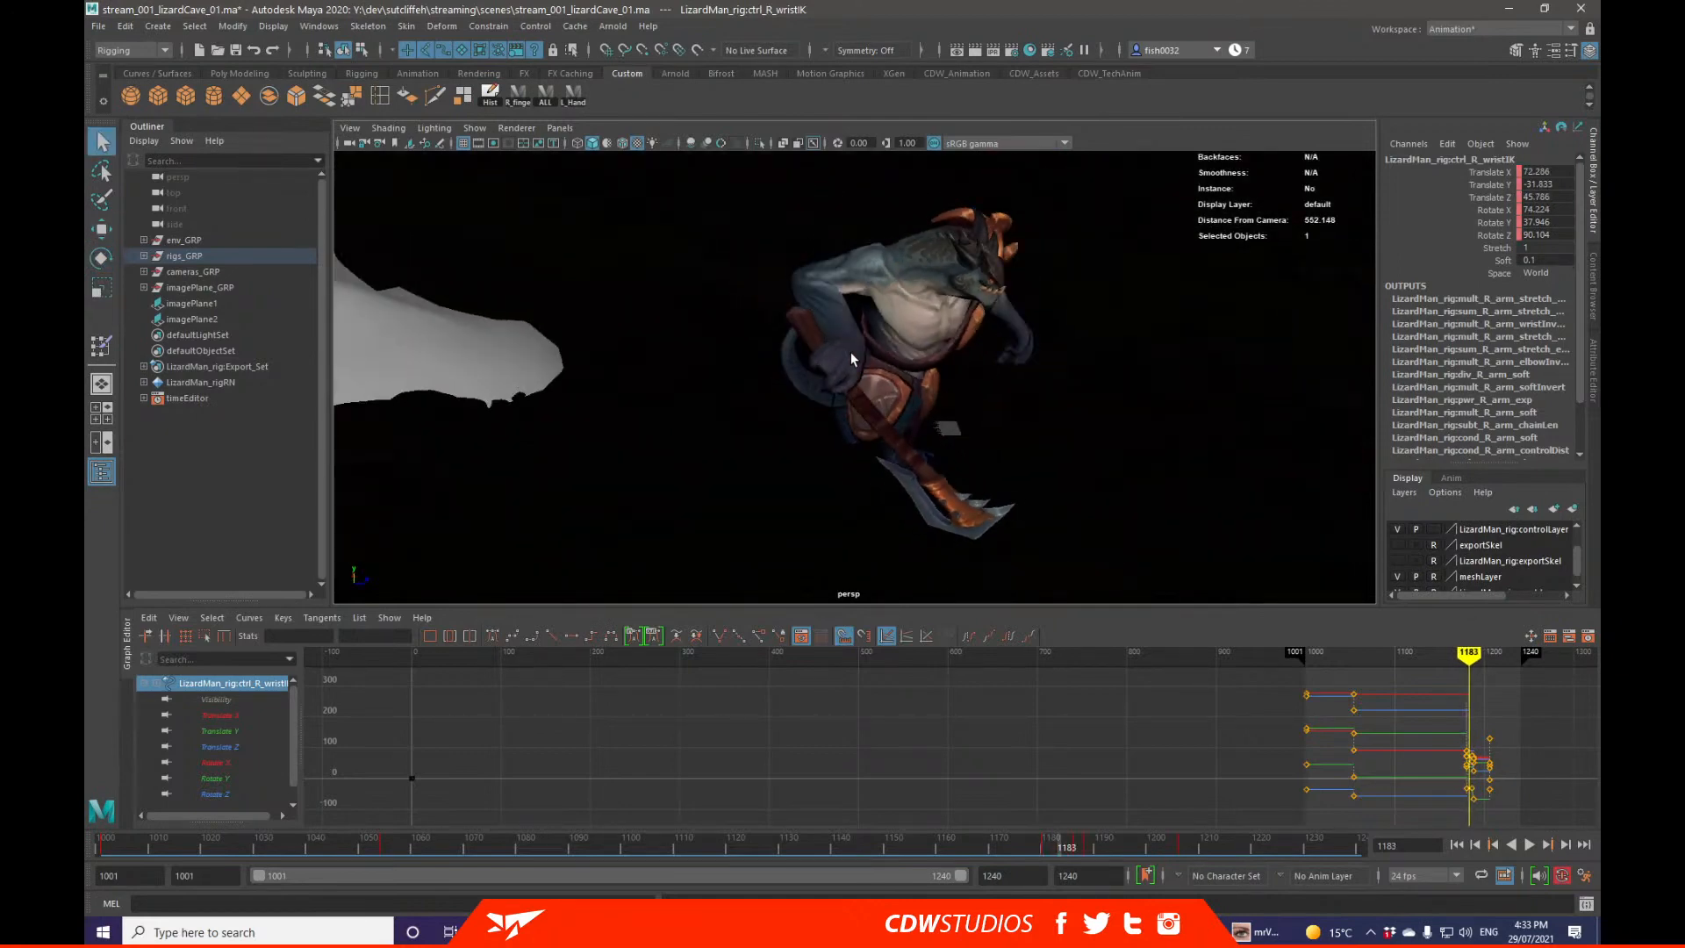
Step: Step back and forth through the frames around 1186 to examine the arm and weapon motion
key("alt+period")
key("alt+period")
key("alt+period")
key("alt+period")
key("alt+period")
key("alt+comma")
key("alt+comma")
key("alt+comma")
key("alt+comma")
key("alt+comma")
key("alt+comma")
key("alt+comma")
key("alt+comma")
key("alt+period")
key("alt+period")
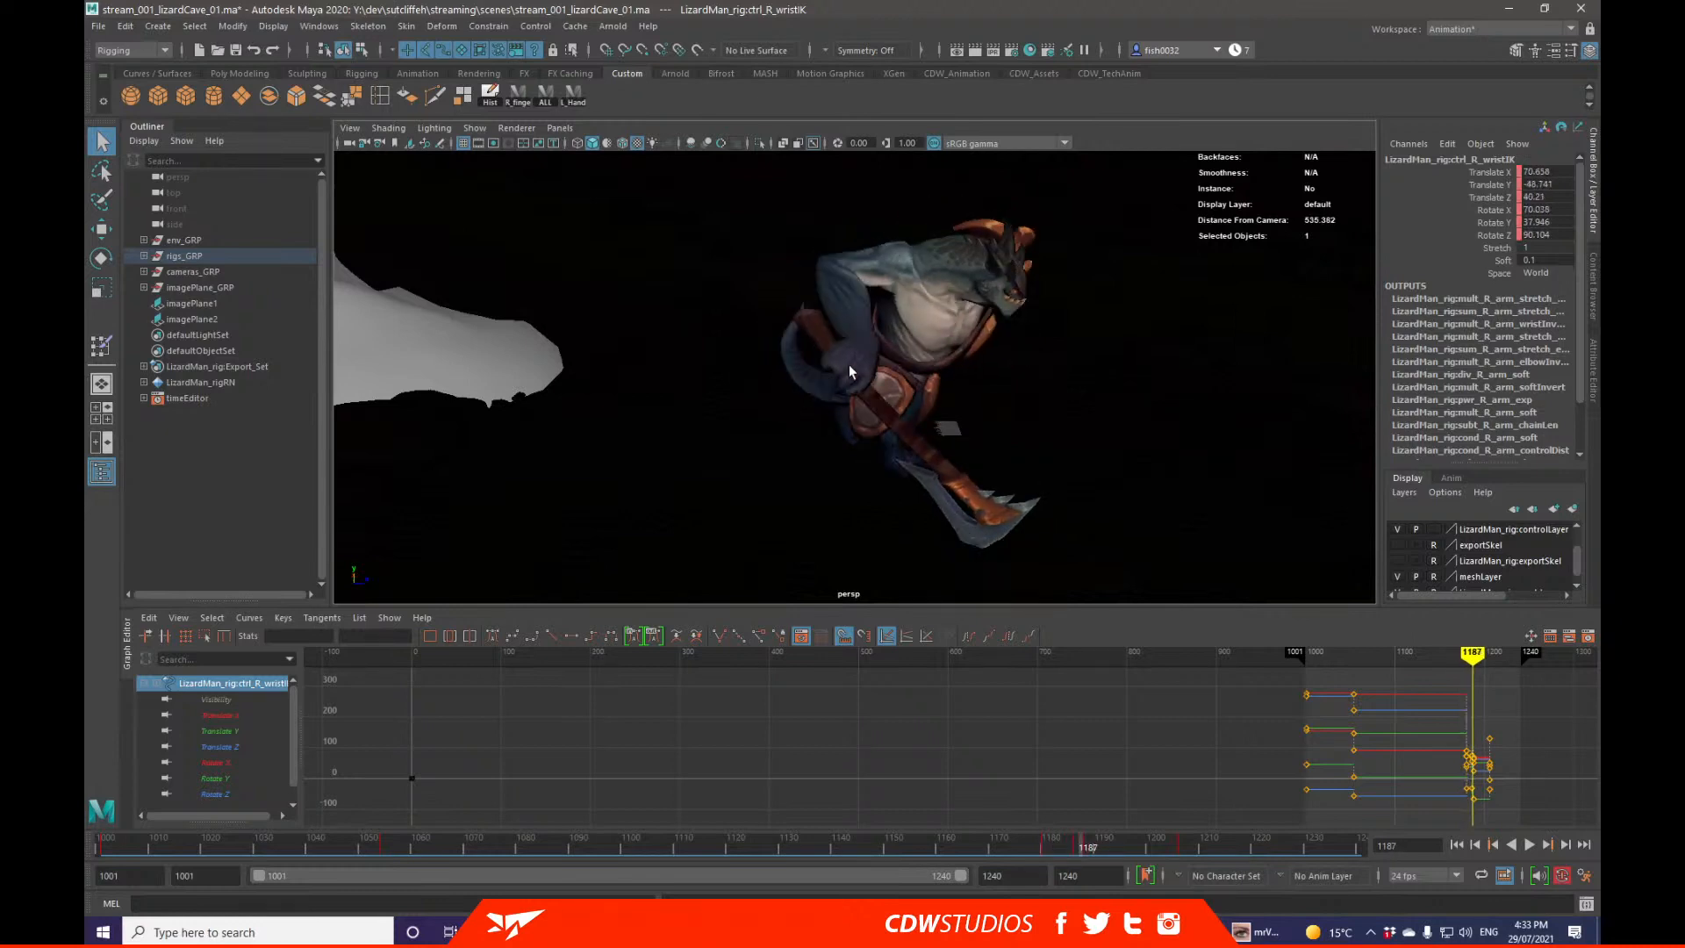
key("alt+comma")
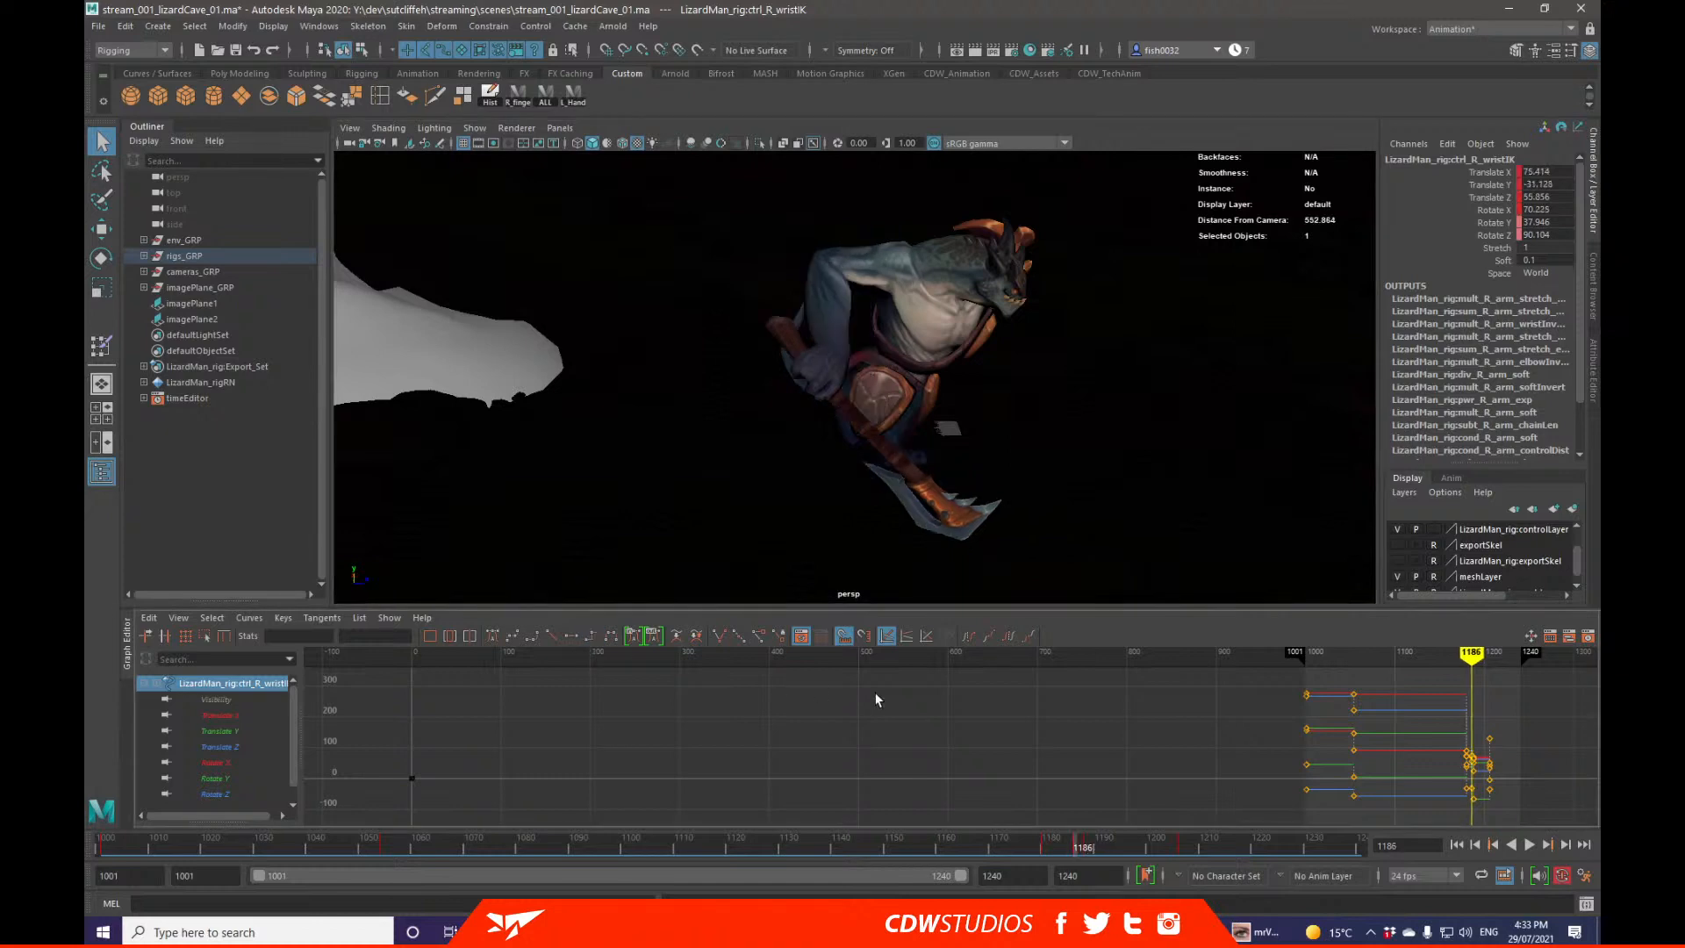
key("alt+period")
key("alt+period")
key("alt+comma")
key("alt+comma")
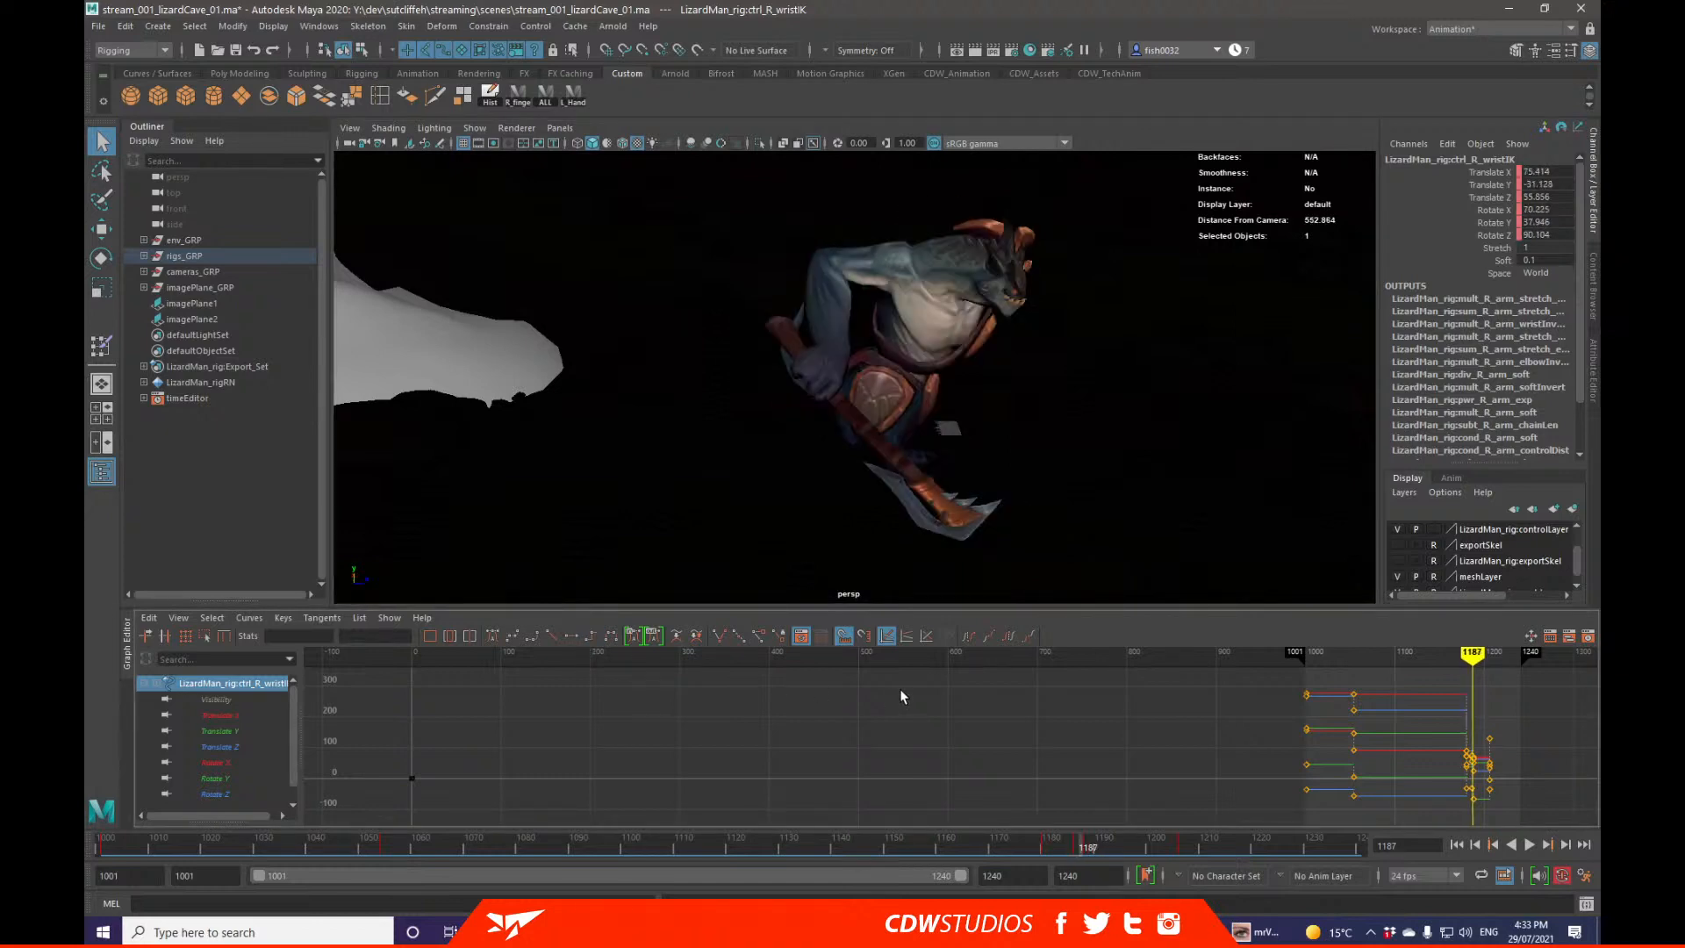
key("alt+period")
key("alt+period")
key("alt+comma")
key("alt+comma")
key("alt+comma")
key("alt+comma")
key("alt+period")
key("alt+period")
key("alt+period")
key("alt+period")
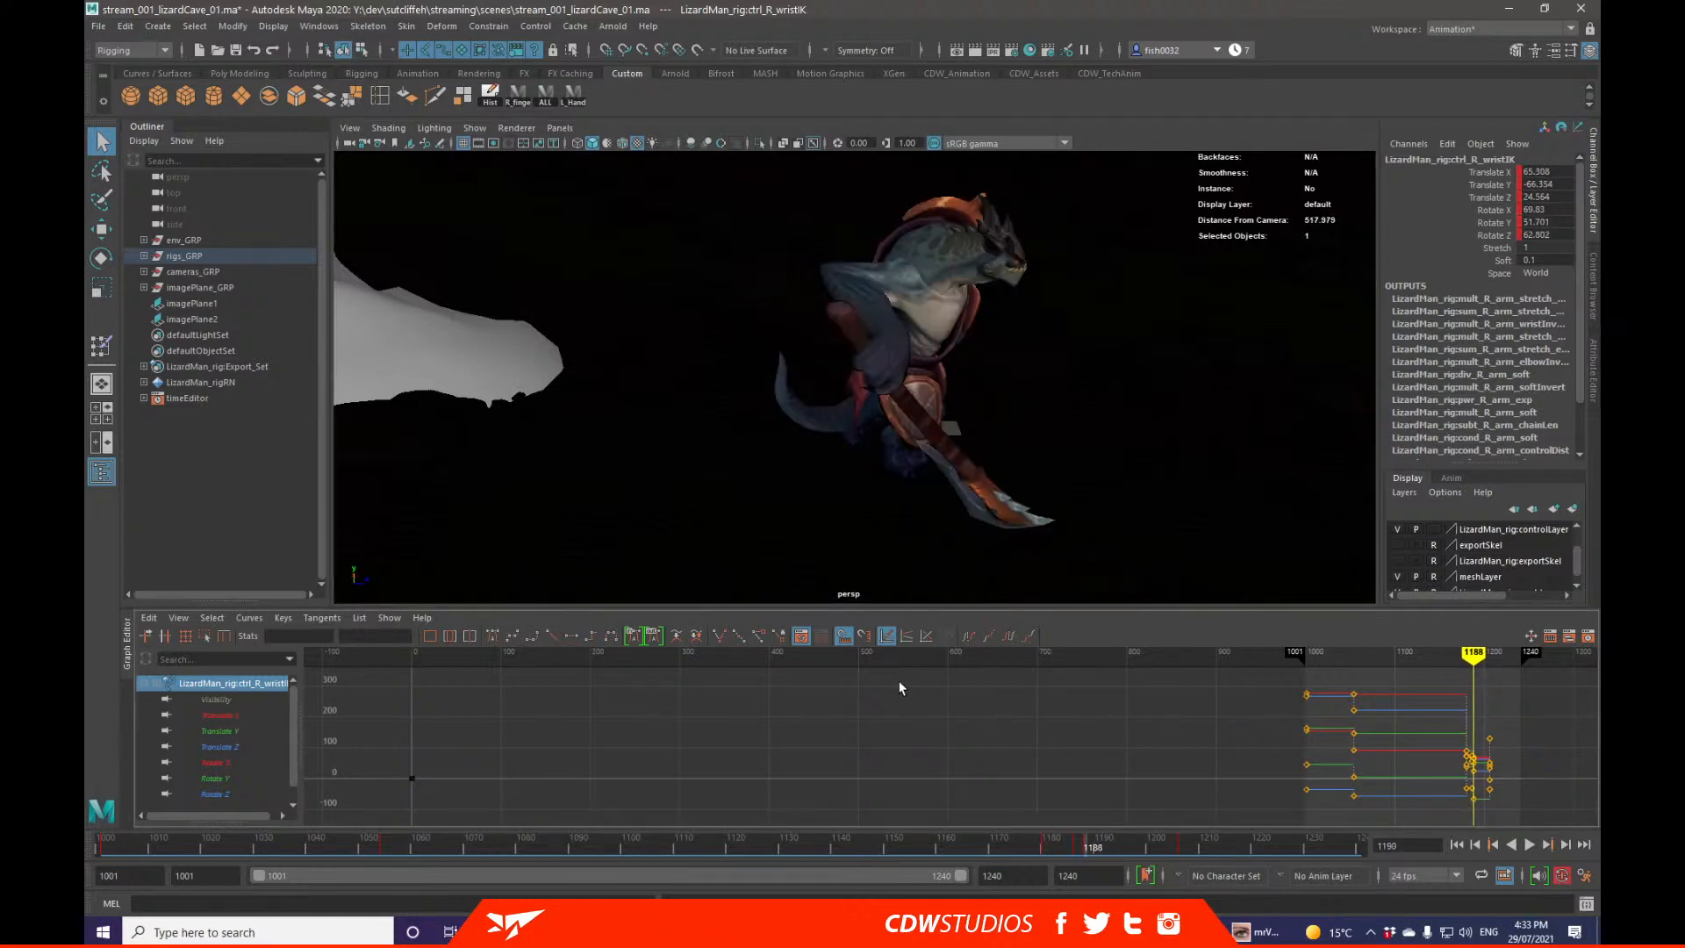
key("alt+comma")
key("alt+comma")
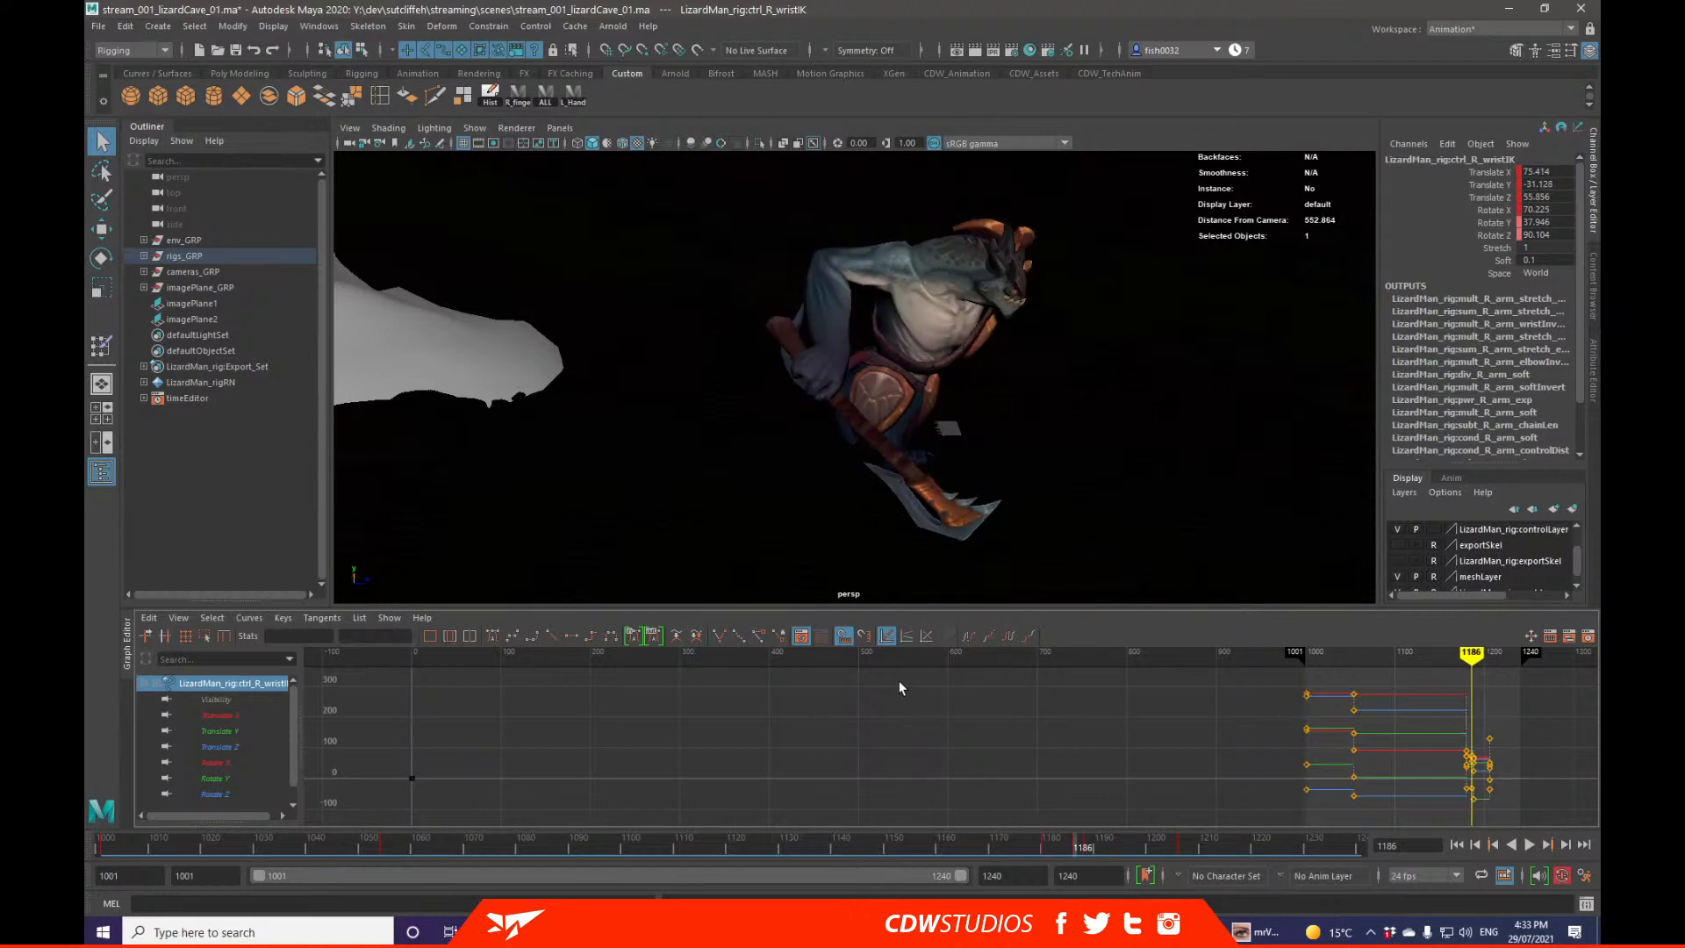
key("comma")
key("period")
key("comma")
key("period")
Step: Lower the right arm pole vector control at frame 1186 to about Translate X 103 and Y -13.8, and play it back
left_click_drag(874, 460, 840, 376, "alt")
left_click(545, 186)
key("w")
left_click_drag(547, 191, 571, 338)
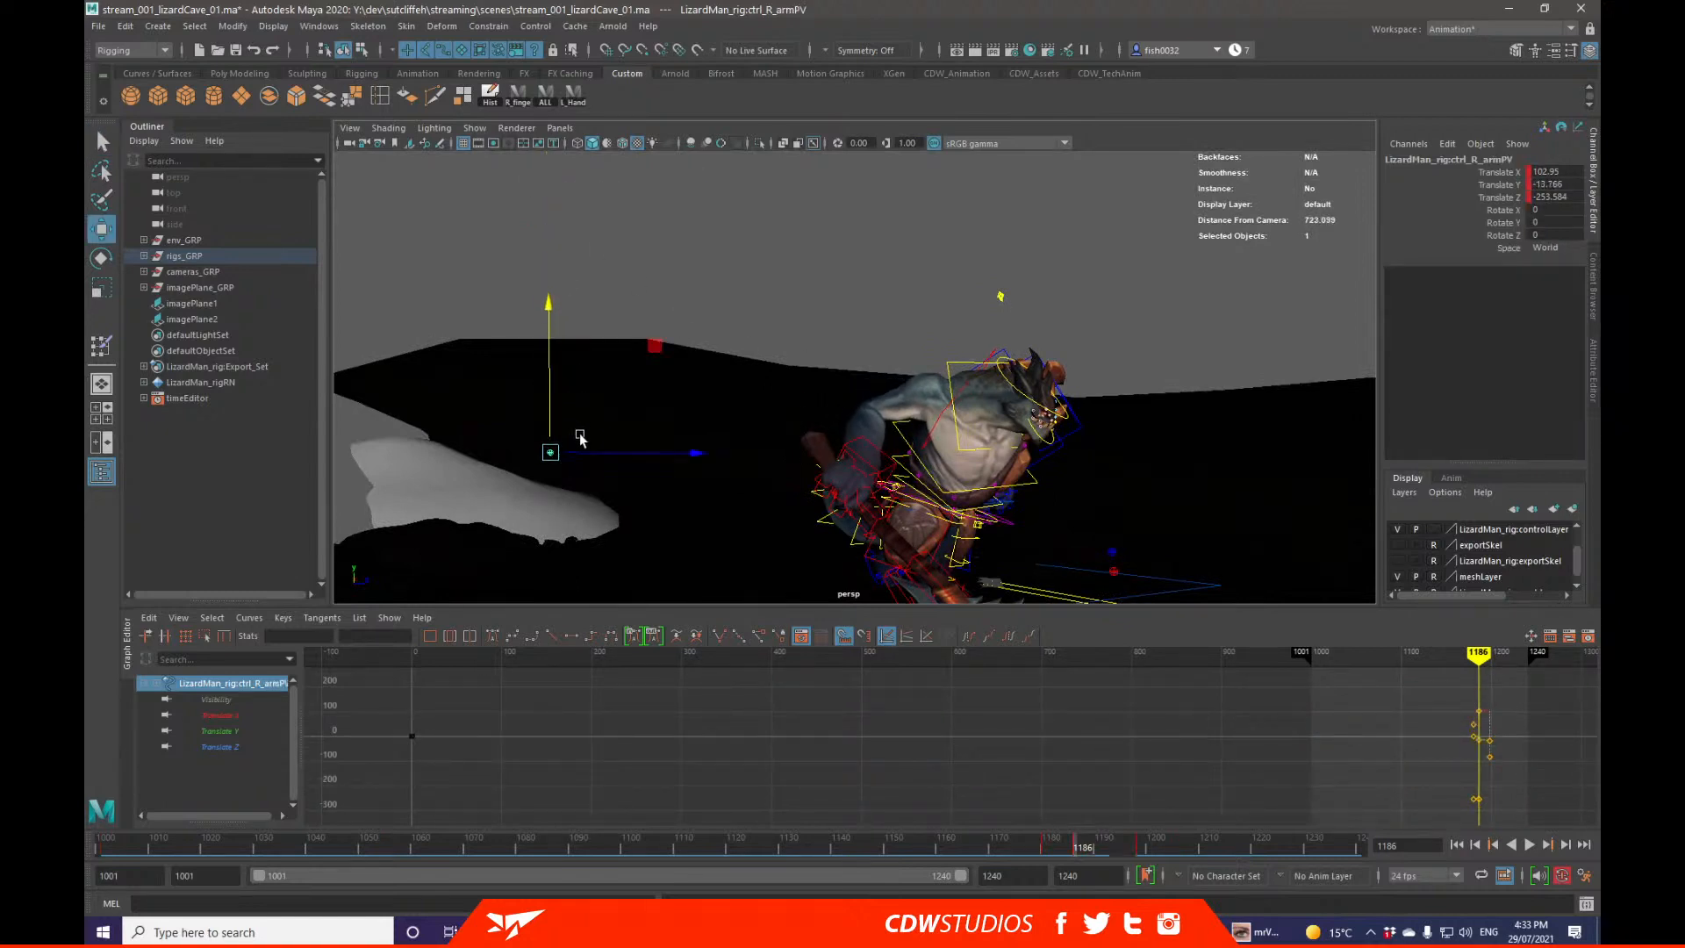
key("alt+v")
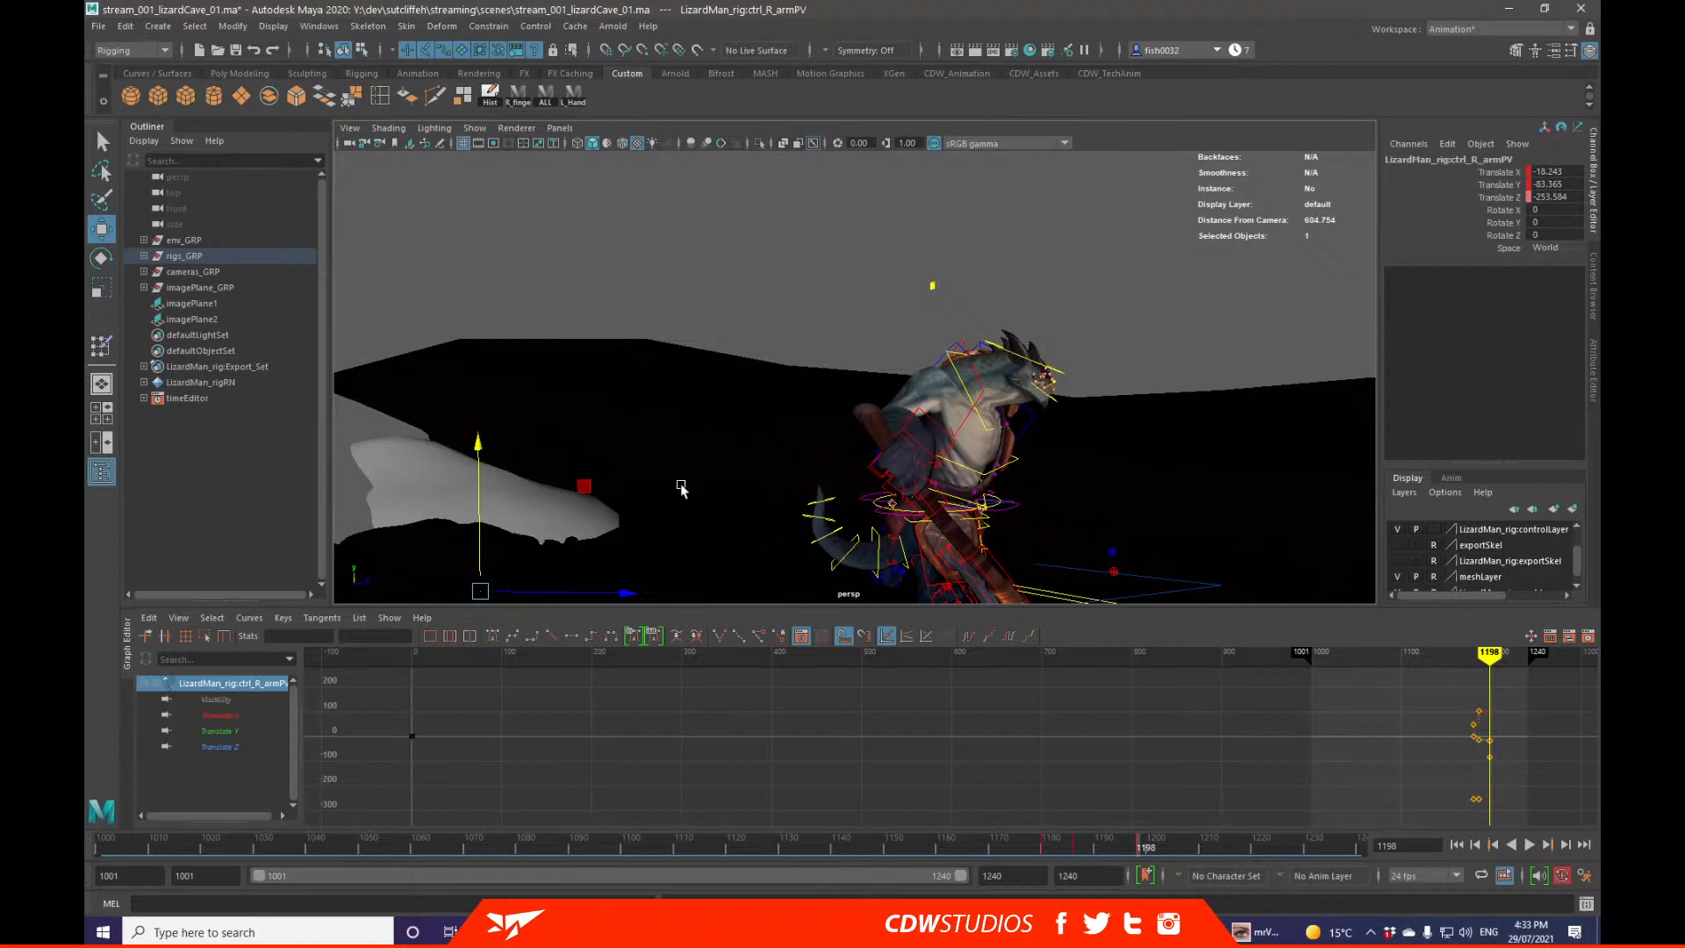
Step: Move the right arm pole vector control at frame 1198 to about Translate X -88.2 and Y 86.6
left_click_drag(847, 470, 559, 489, "alt")
left_click_drag(957, 445, 828, 206)
key("q")
right_click_drag(882, 382, 834, 374, "alt")
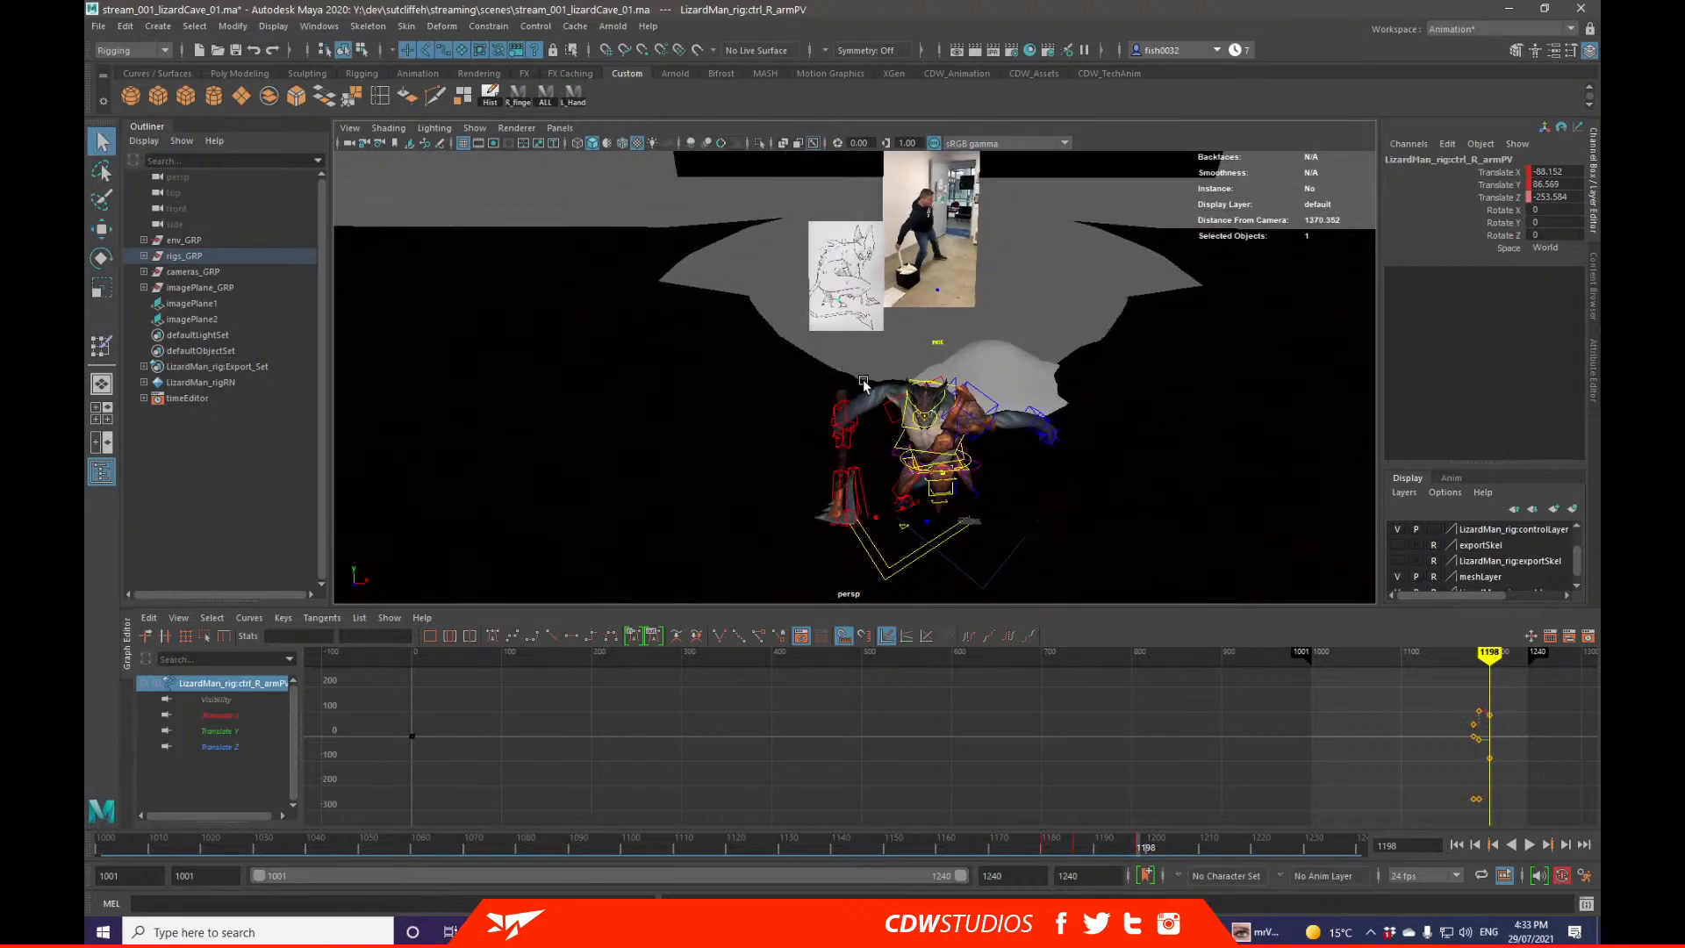
key("w")
left_click_drag(856, 301, 837, 330, "alt")
left_click(850, 422)
key("f")
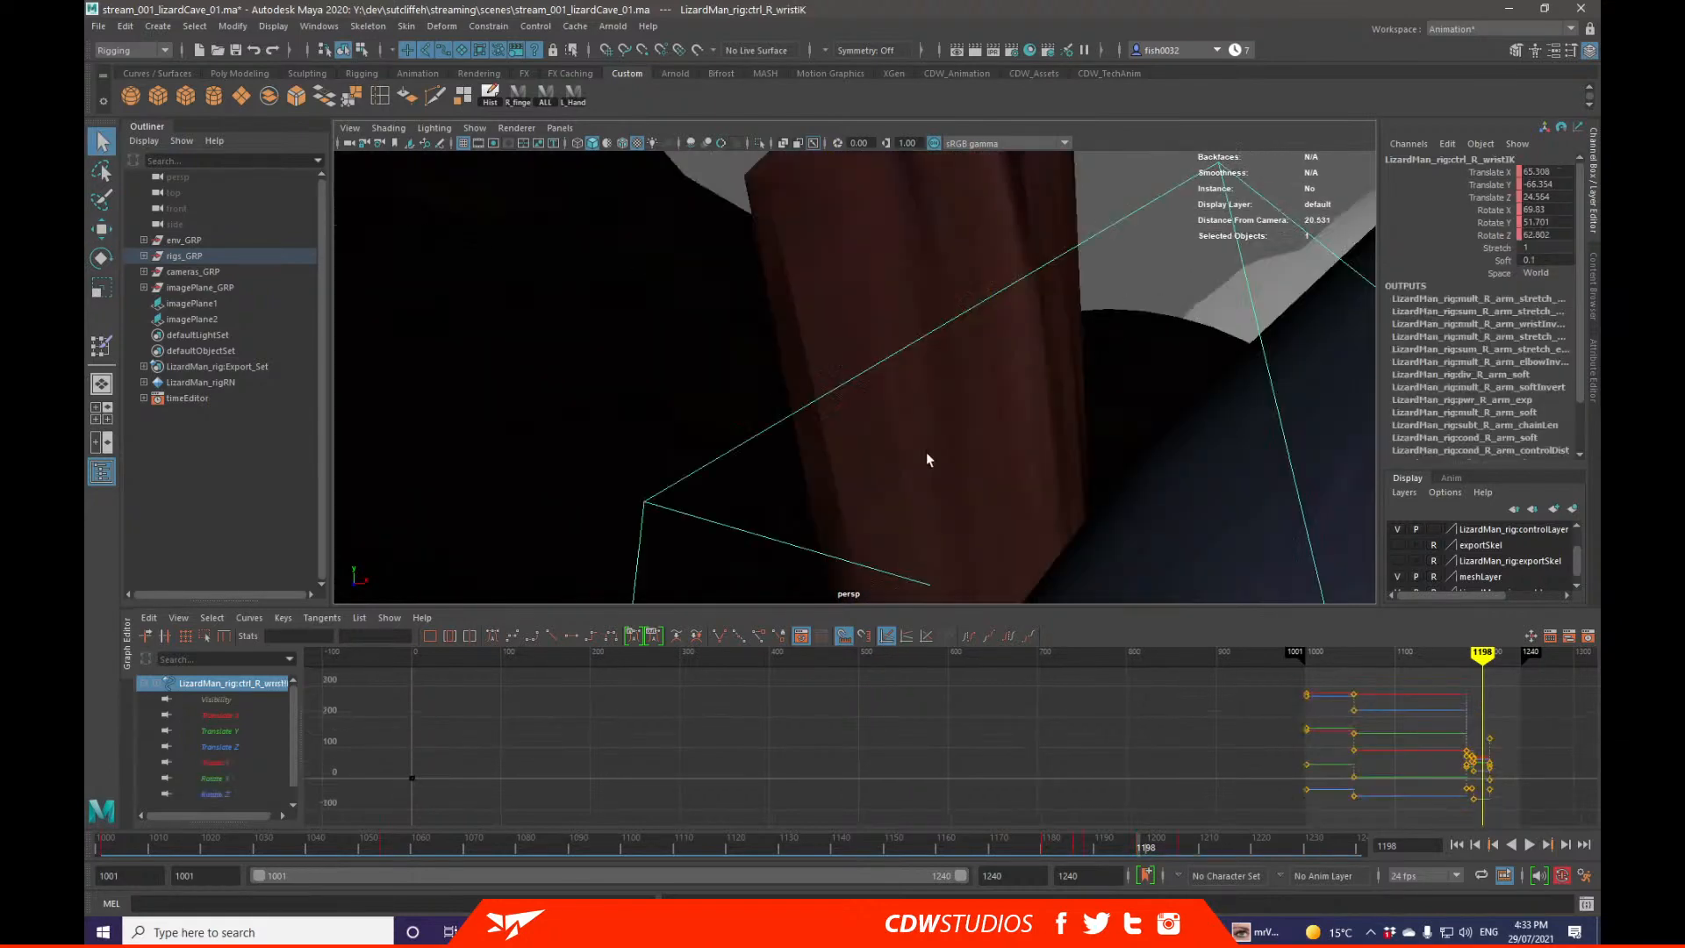
right_click_drag(927, 455, 848, 457, "alt")
middle_click_drag(848, 458, 828, 381, "alt")
key("e")
left_click_drag(763, 376, 771, 408)
key("ctrl+z")
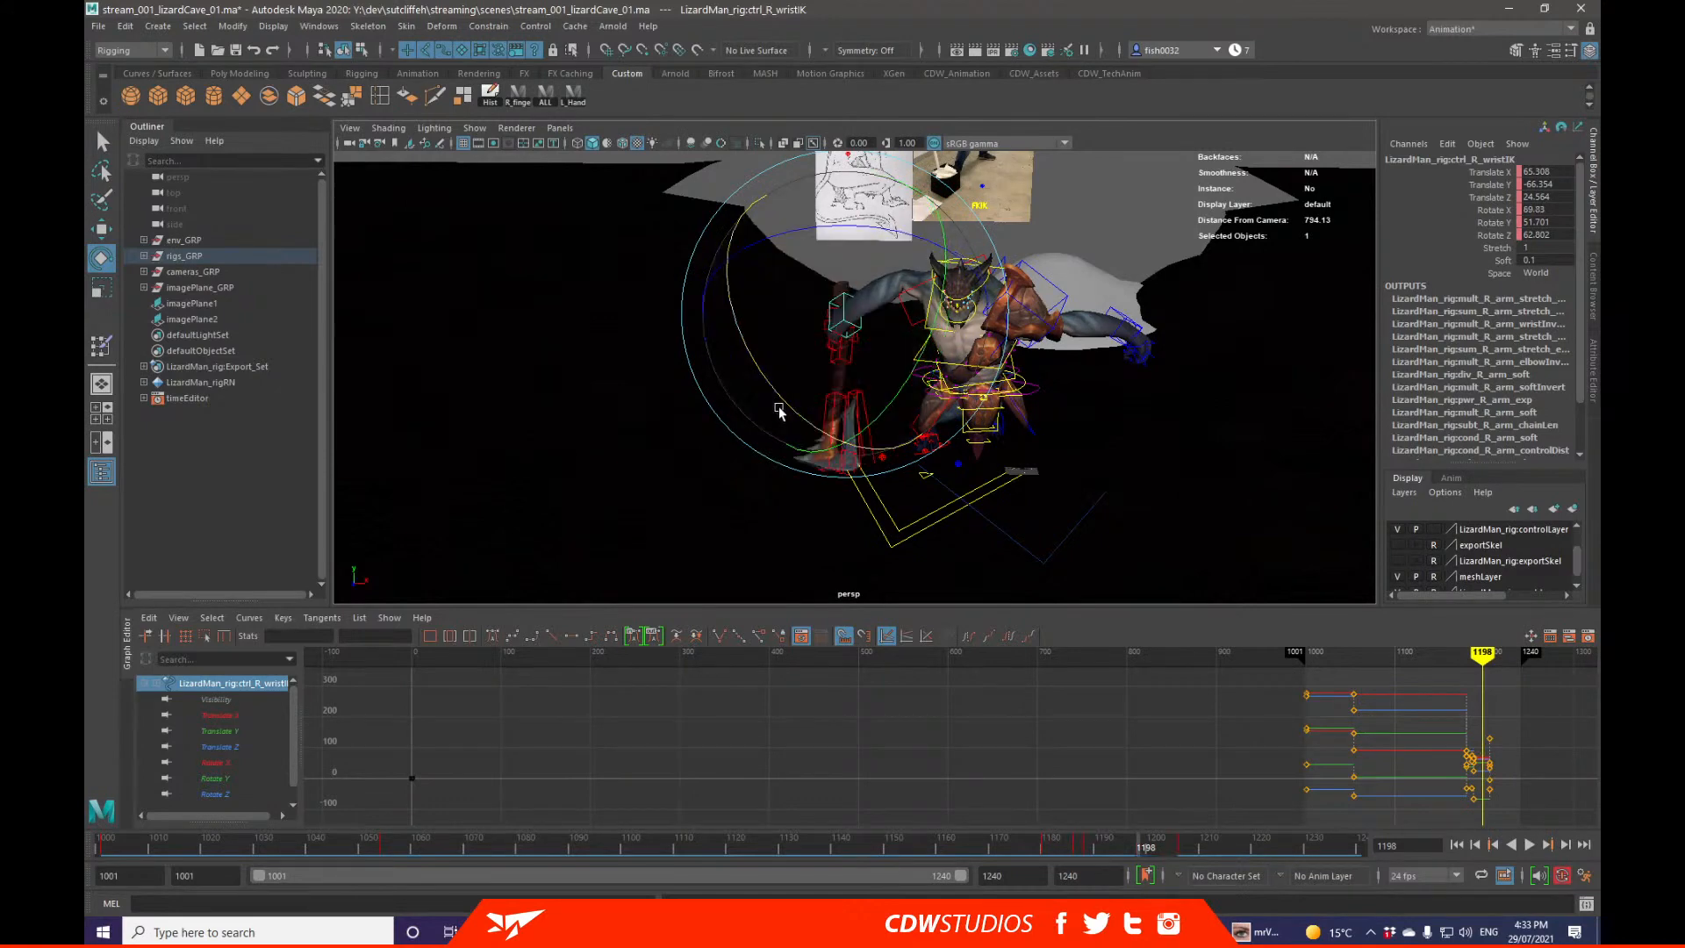
Step: Key the current Rotate Z of the right fingerA02 and fingerA03 controls at frame 1198
key("q")
key("f")
right_click_drag(1068, 444, 898, 439, "alt")
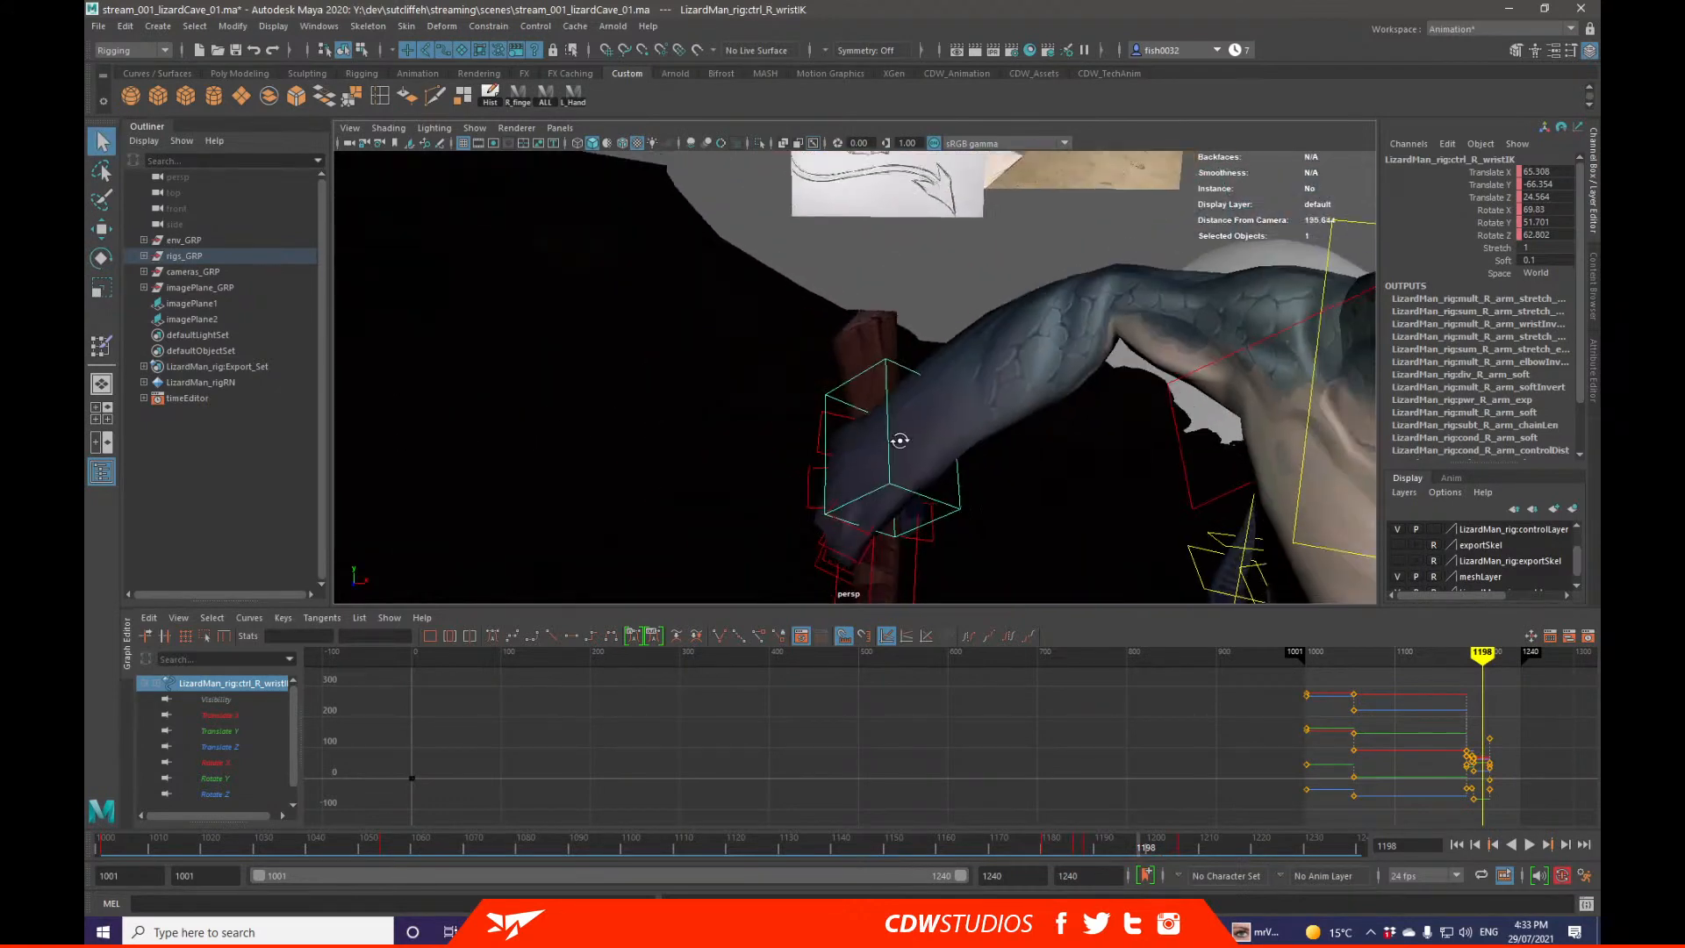
mouse_move(899, 440)
left_mouse_down("alt")
mouse_move(907, 352)
mouse_move(931, 435)
left_mouse_up("alt")
left_click(881, 539)
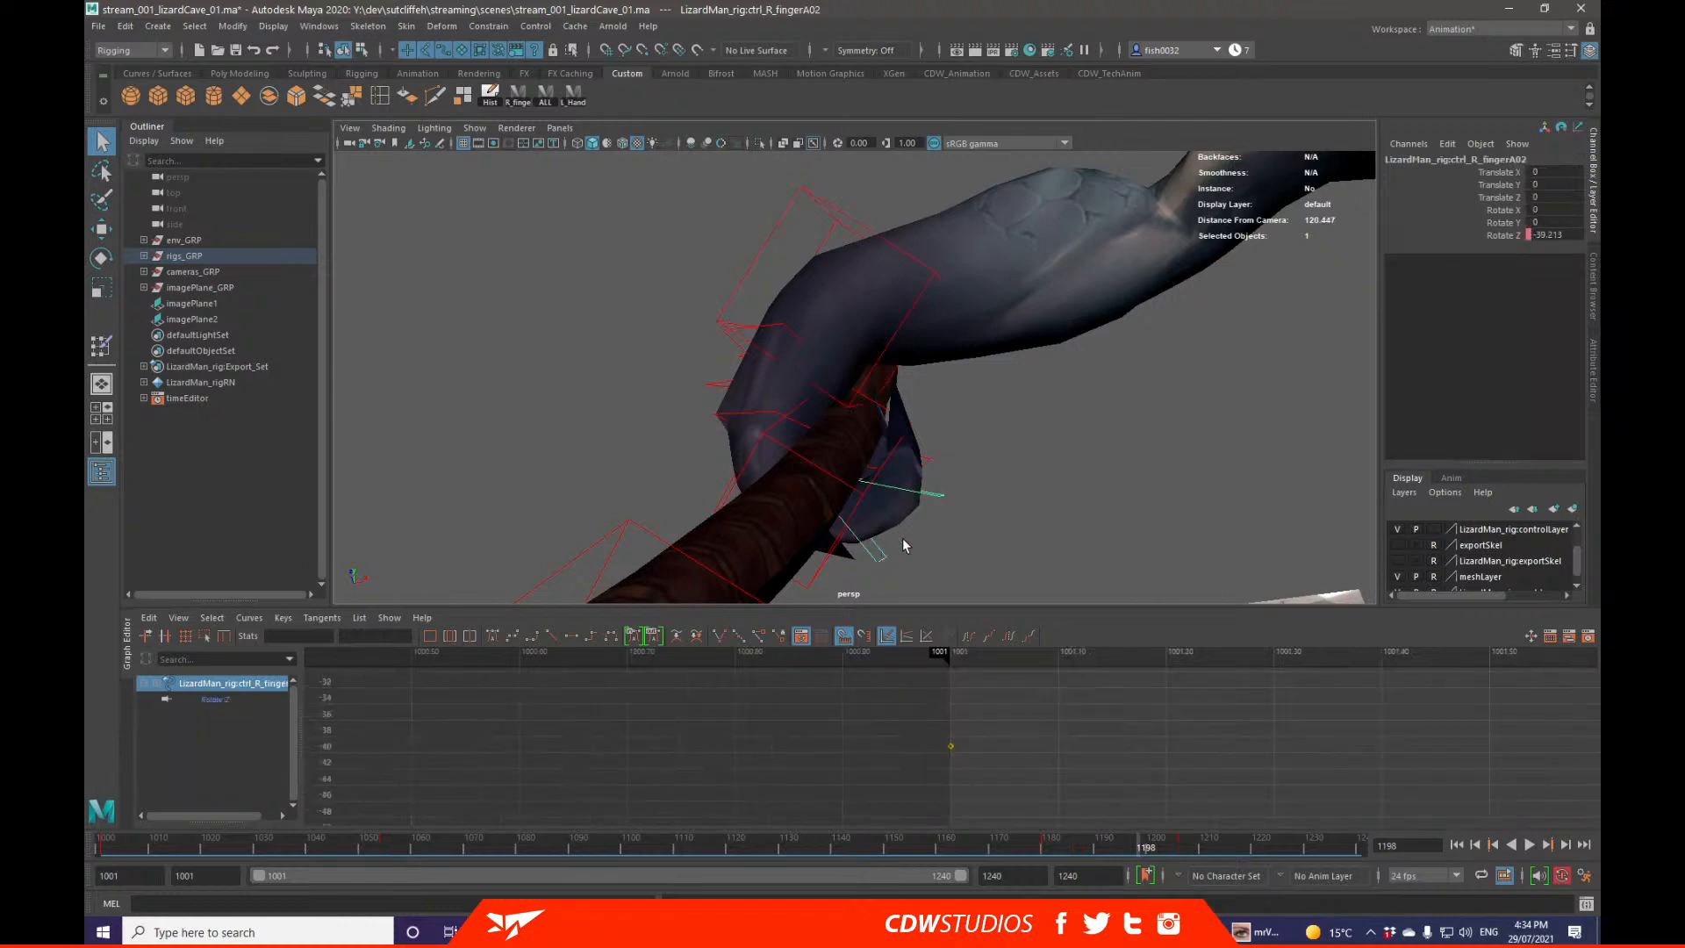
left_click(925, 474, "shift")
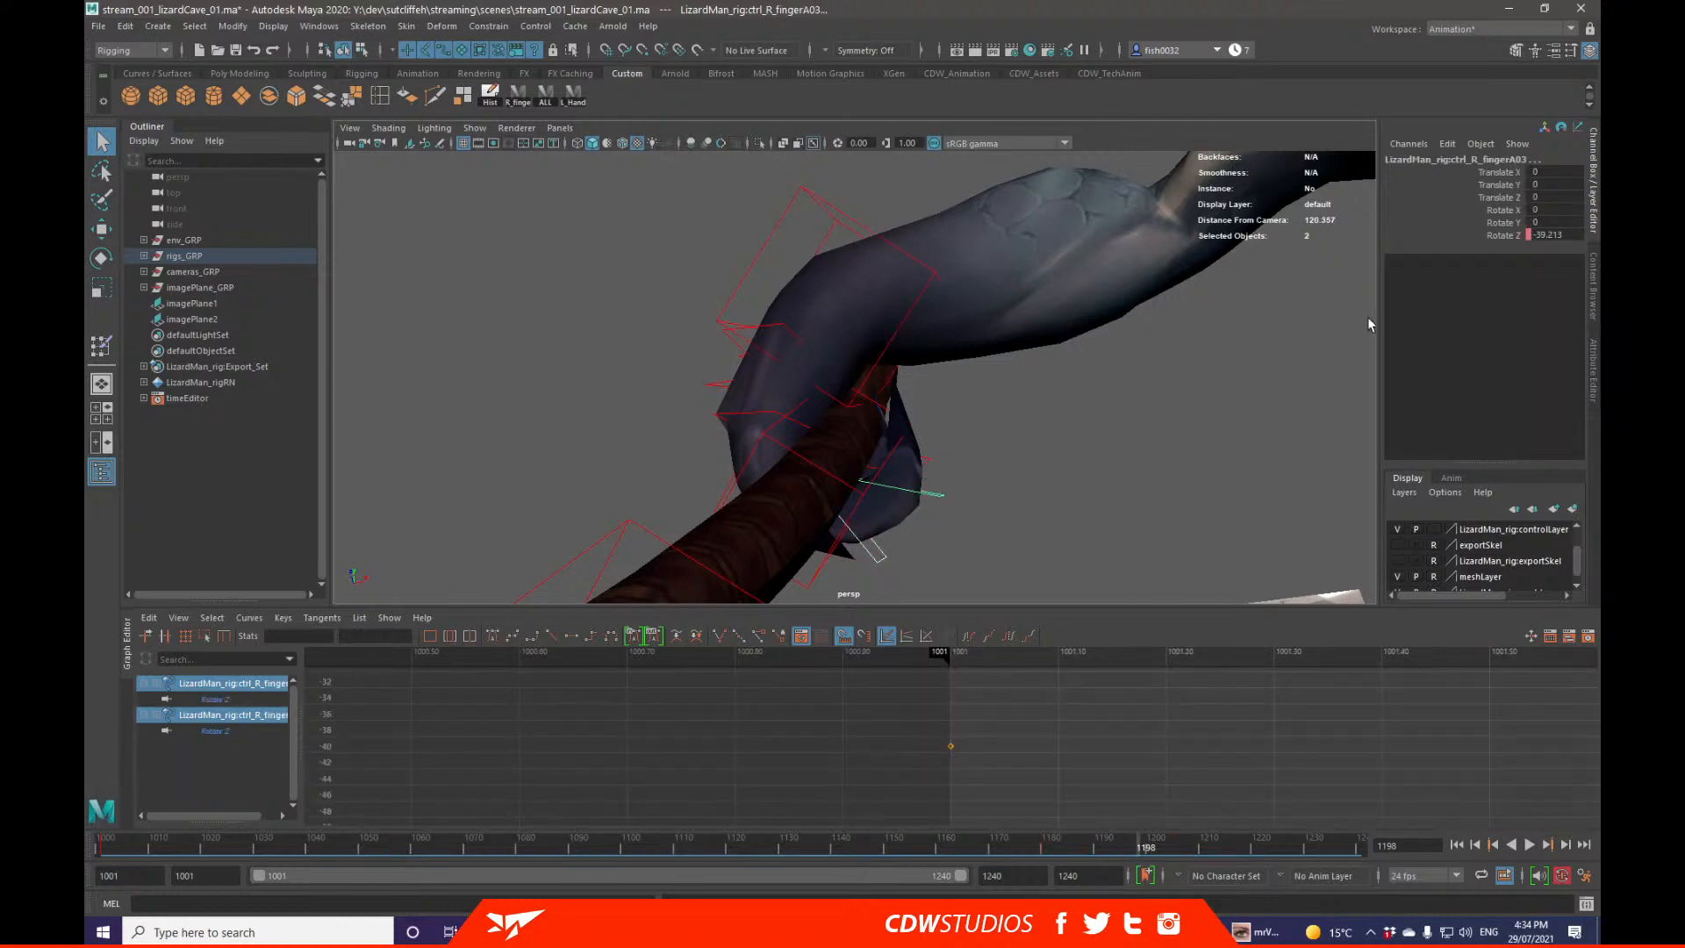
key("e")
left_click(1497, 236)
right_click(1492, 237)
left_click(1489, 270)
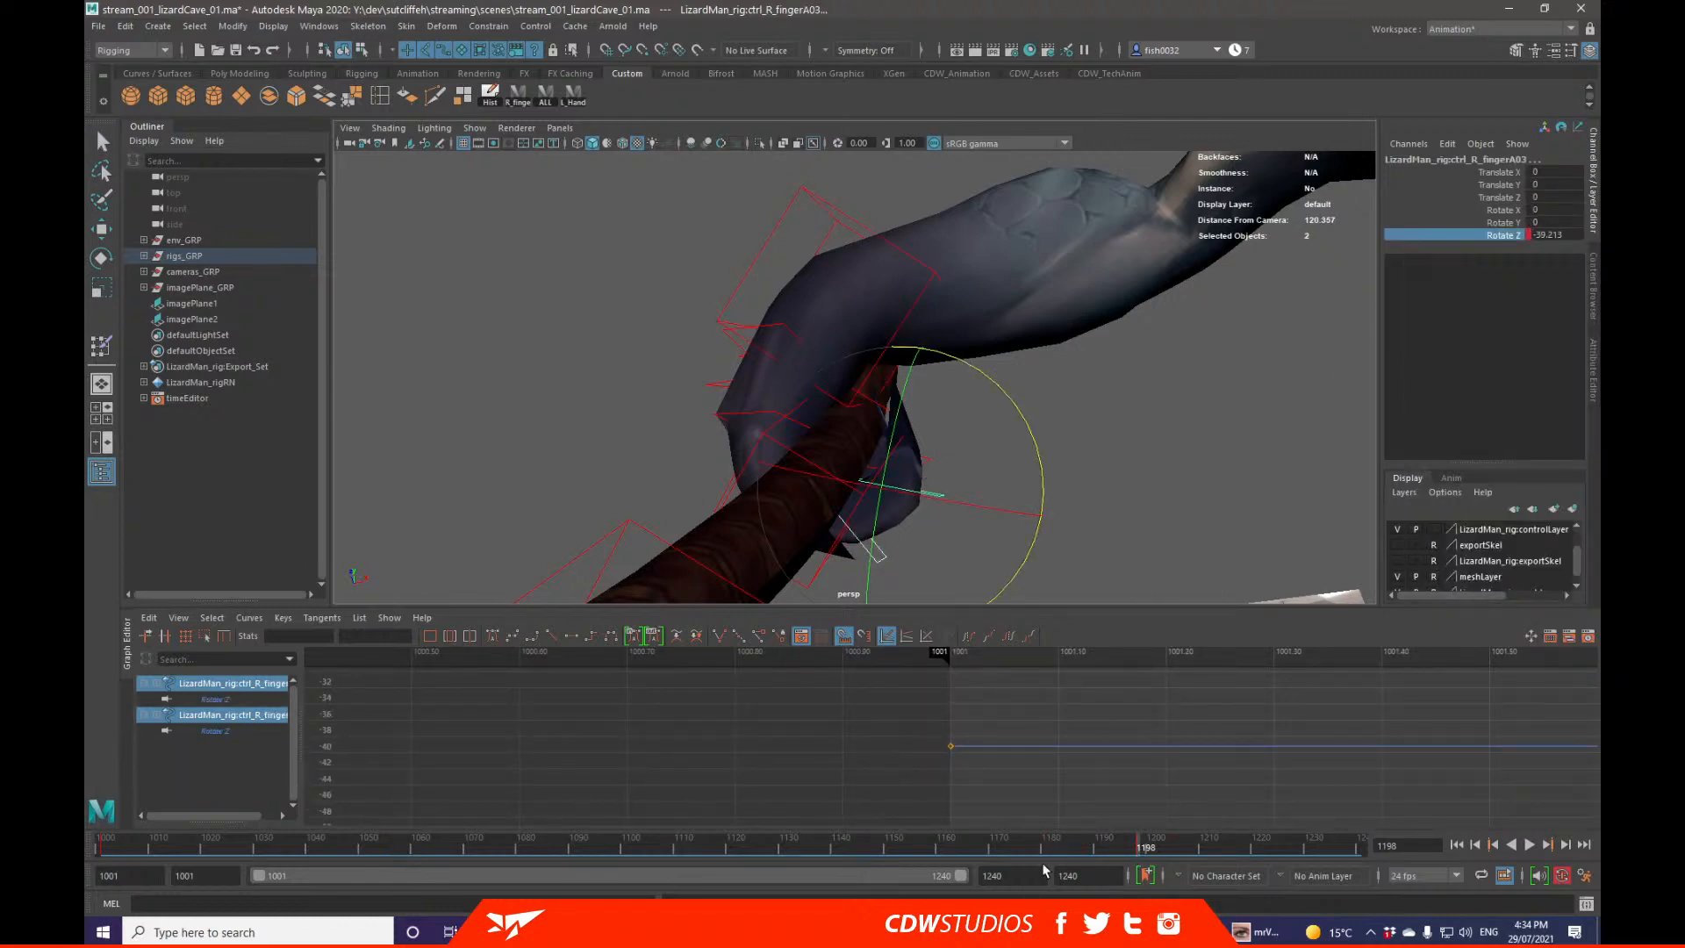
Step: Curl the right fingerA02 and fingerA03 controls at frame 1180 to about Rotate Z -51.3 and key the pose
key("alt+comma")
key("alt+comma")
key("alt+comma")
key("alt+comma")
key("alt+comma")
key("alt+comma")
key("alt+comma")
key("alt+comma")
key("alt+comma")
key("alt+comma")
key("alt+comma")
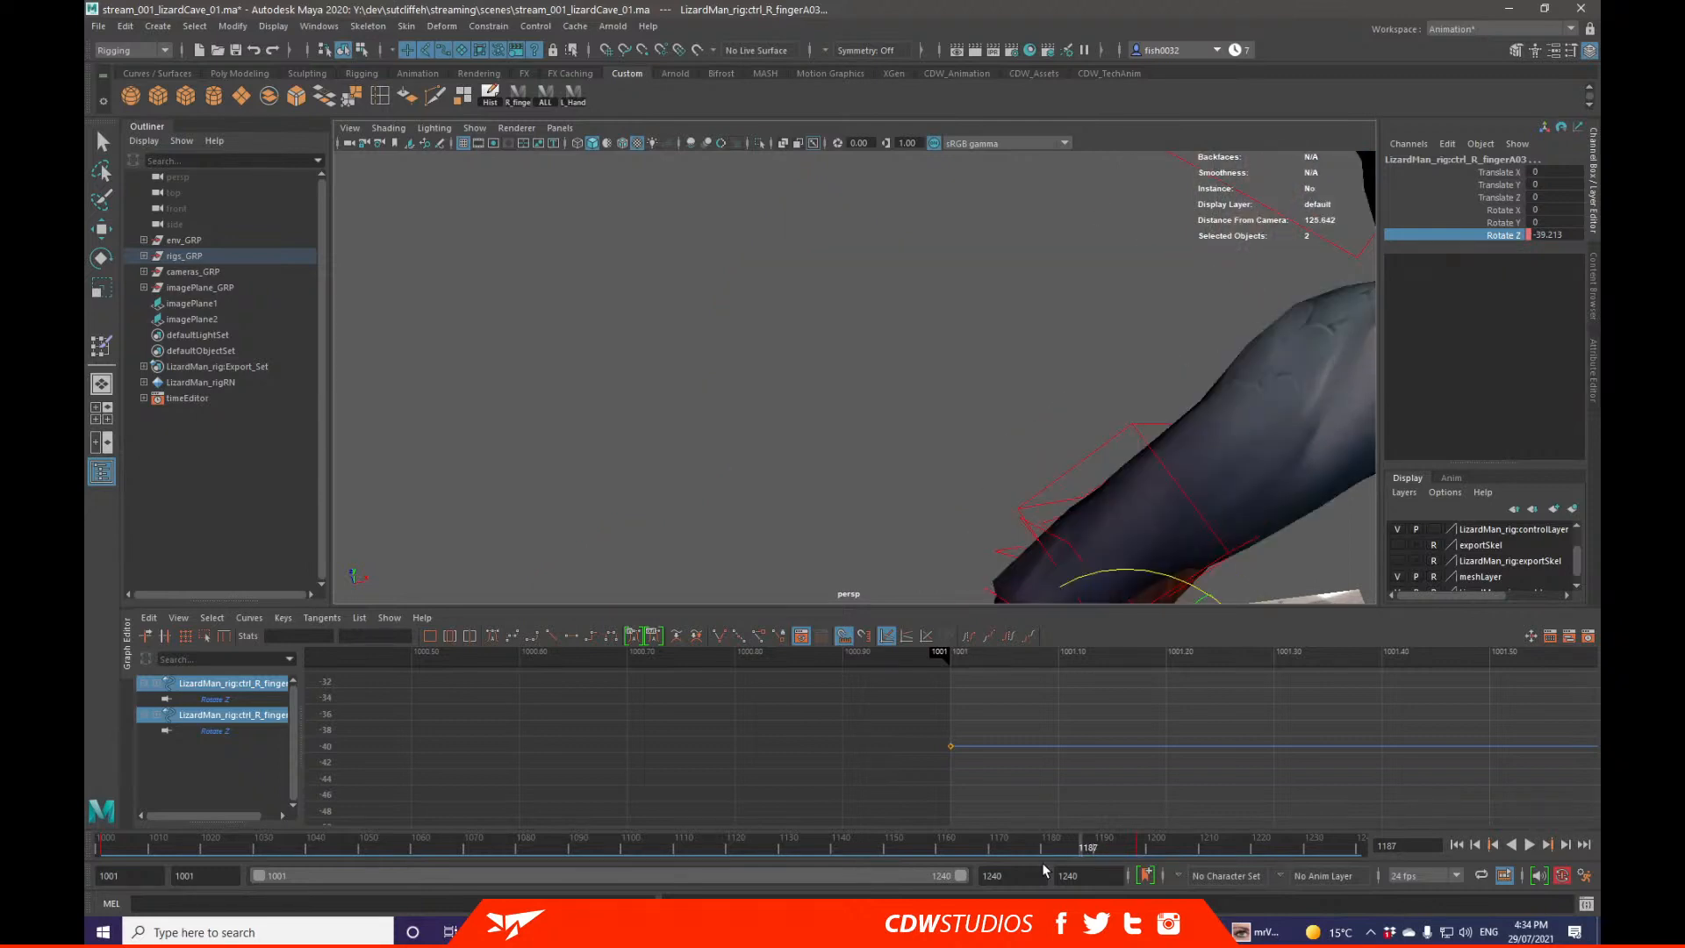
key("alt+comma")
key("alt+comma")
key("alt+comma")
key("alt+comma")
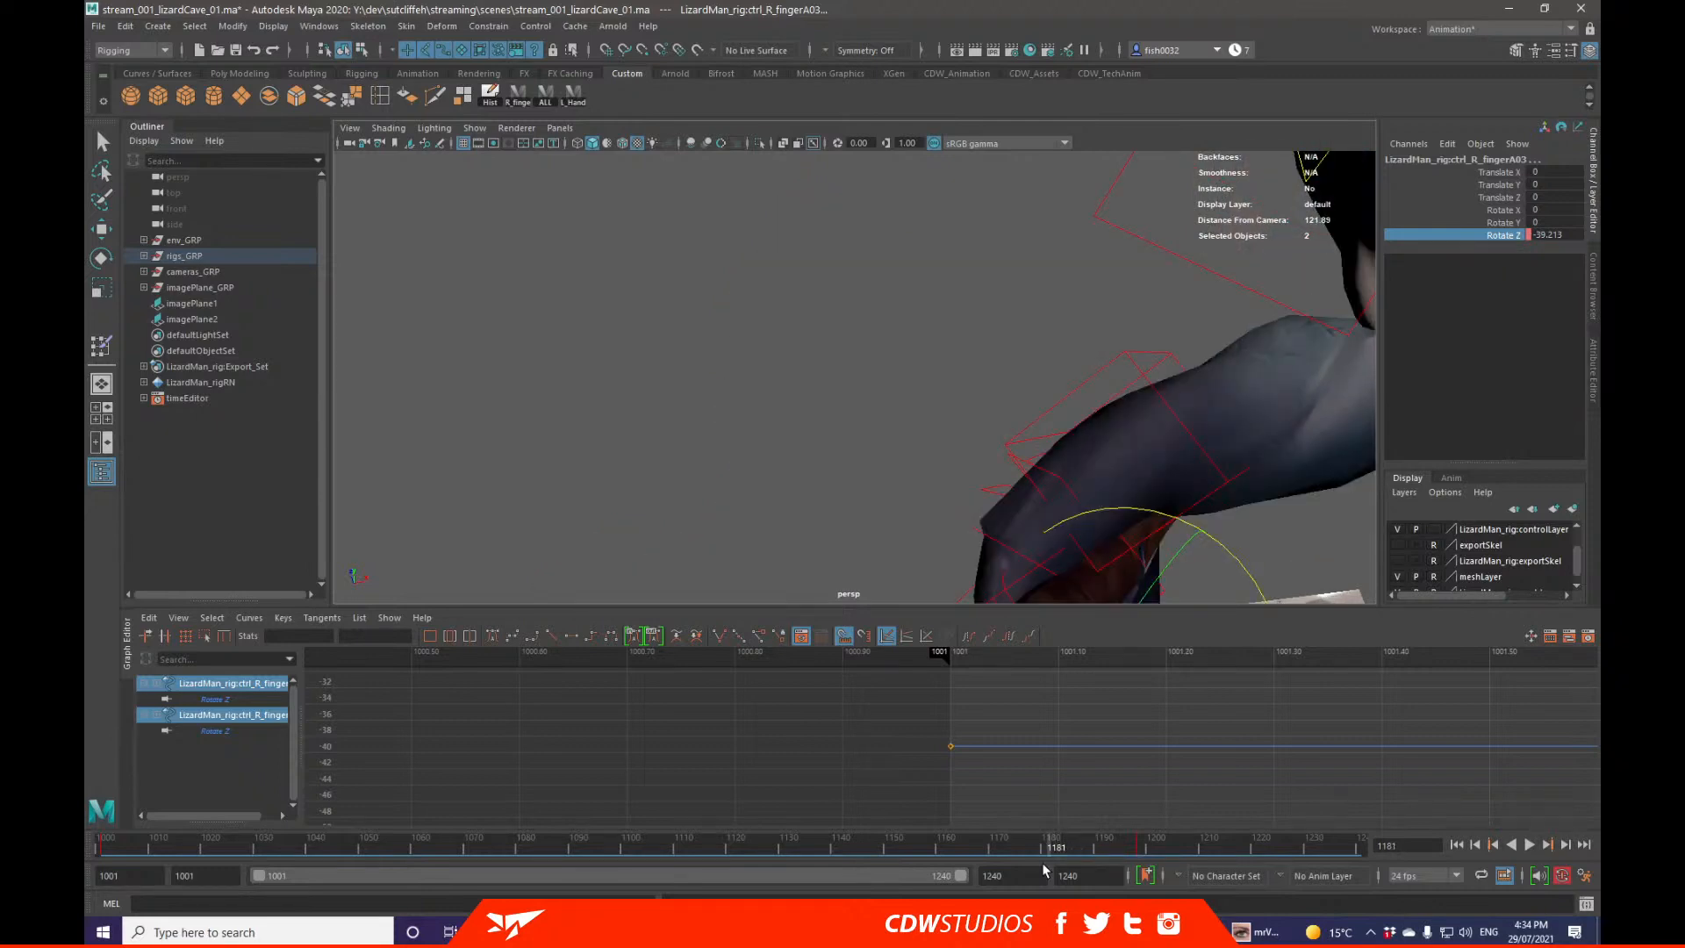
key("alt+comma")
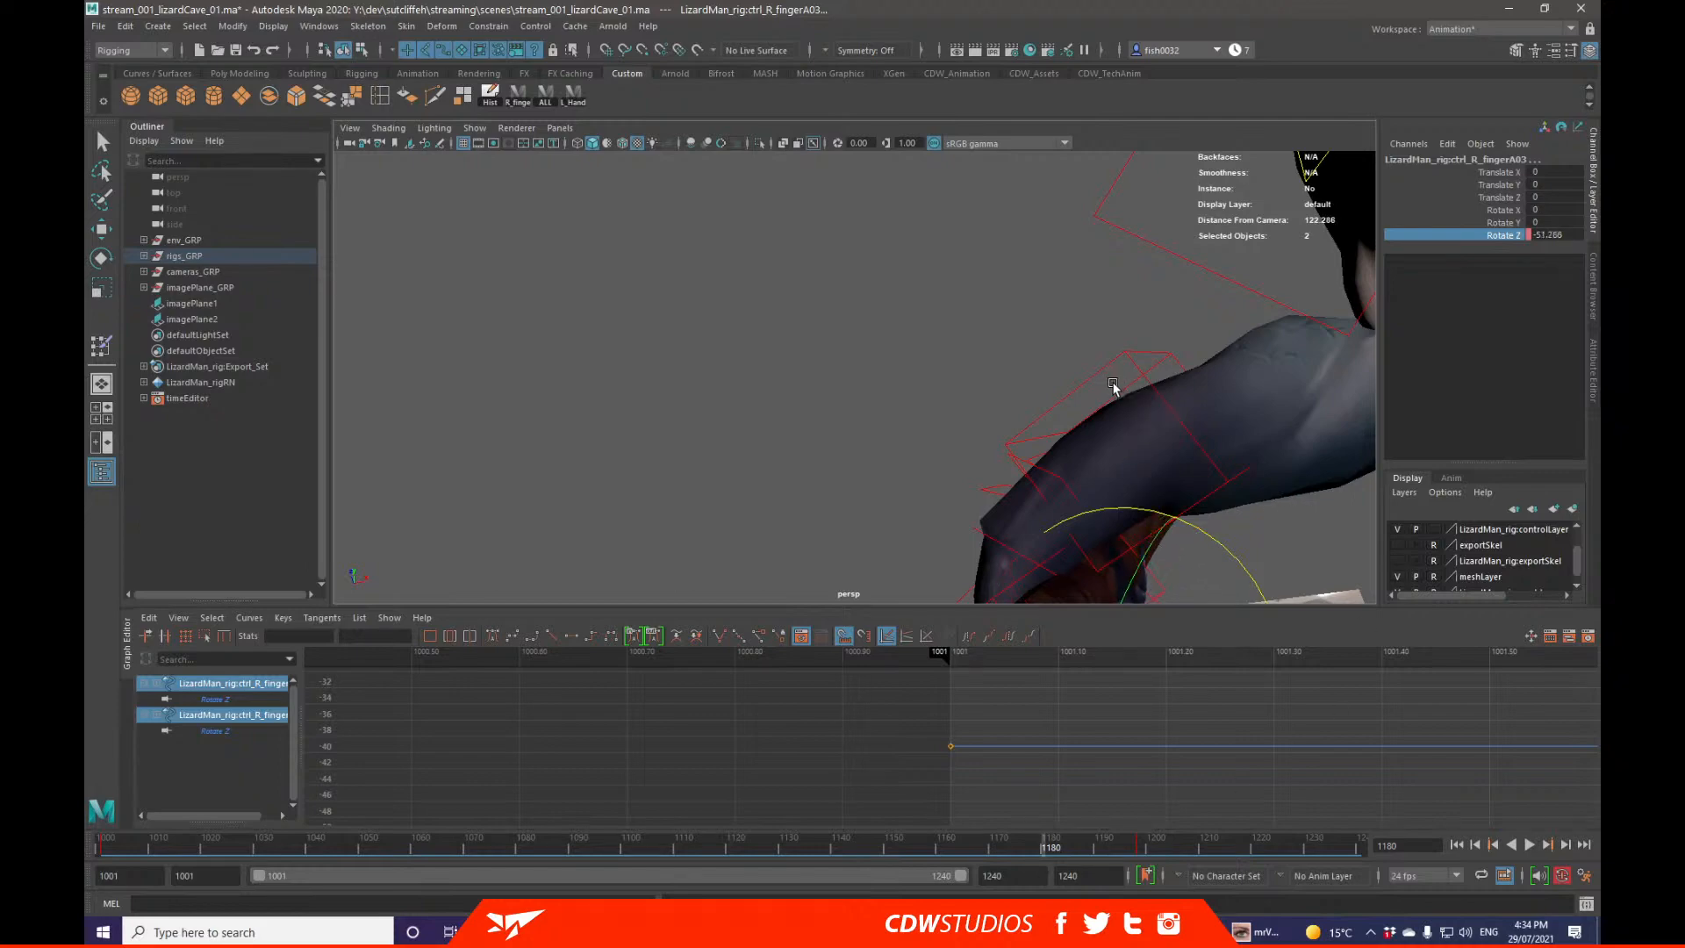
key("s")
Step: Rotate the two outer right thumb joint controls at frame 1180, bringing thumb3 to about Rotate Z -15.2
middle_click_drag(1173, 410, 1103, 351, "alt")
left_click_drag(1124, 360, 1050, 439, "alt")
key("q")
left_click(924, 439)
key("e")
key("q")
key("e")
left_click_drag(1049, 439, 1073, 493, "alt")
key("q")
key("alt+1")
left_click(996, 449)
left_click(993, 490, "shift")
key("alt+1")
key("e")
left_click_drag(982, 400, 1006, 490)
key("q")
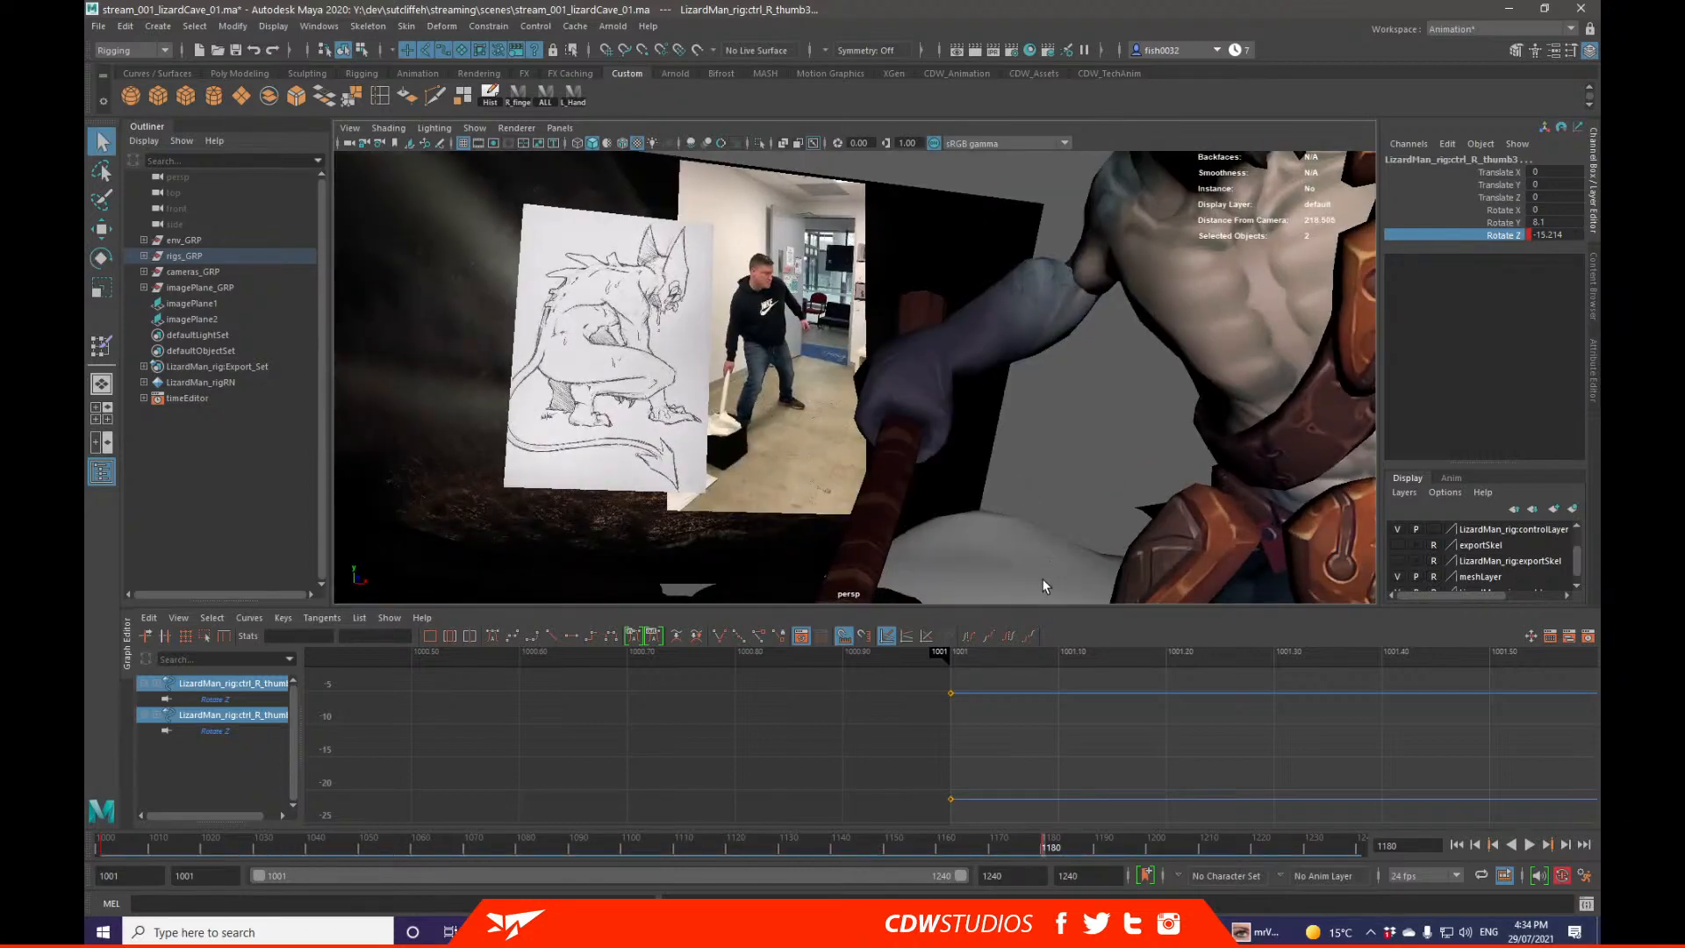
Step: Rotate the right thumb metacarpal control at frame 1180 to about X -2.9, Y -60.8 and Z 28.6, and play it back
left_click_drag(1025, 568, 902, 439, "alt")
key("alt+1")
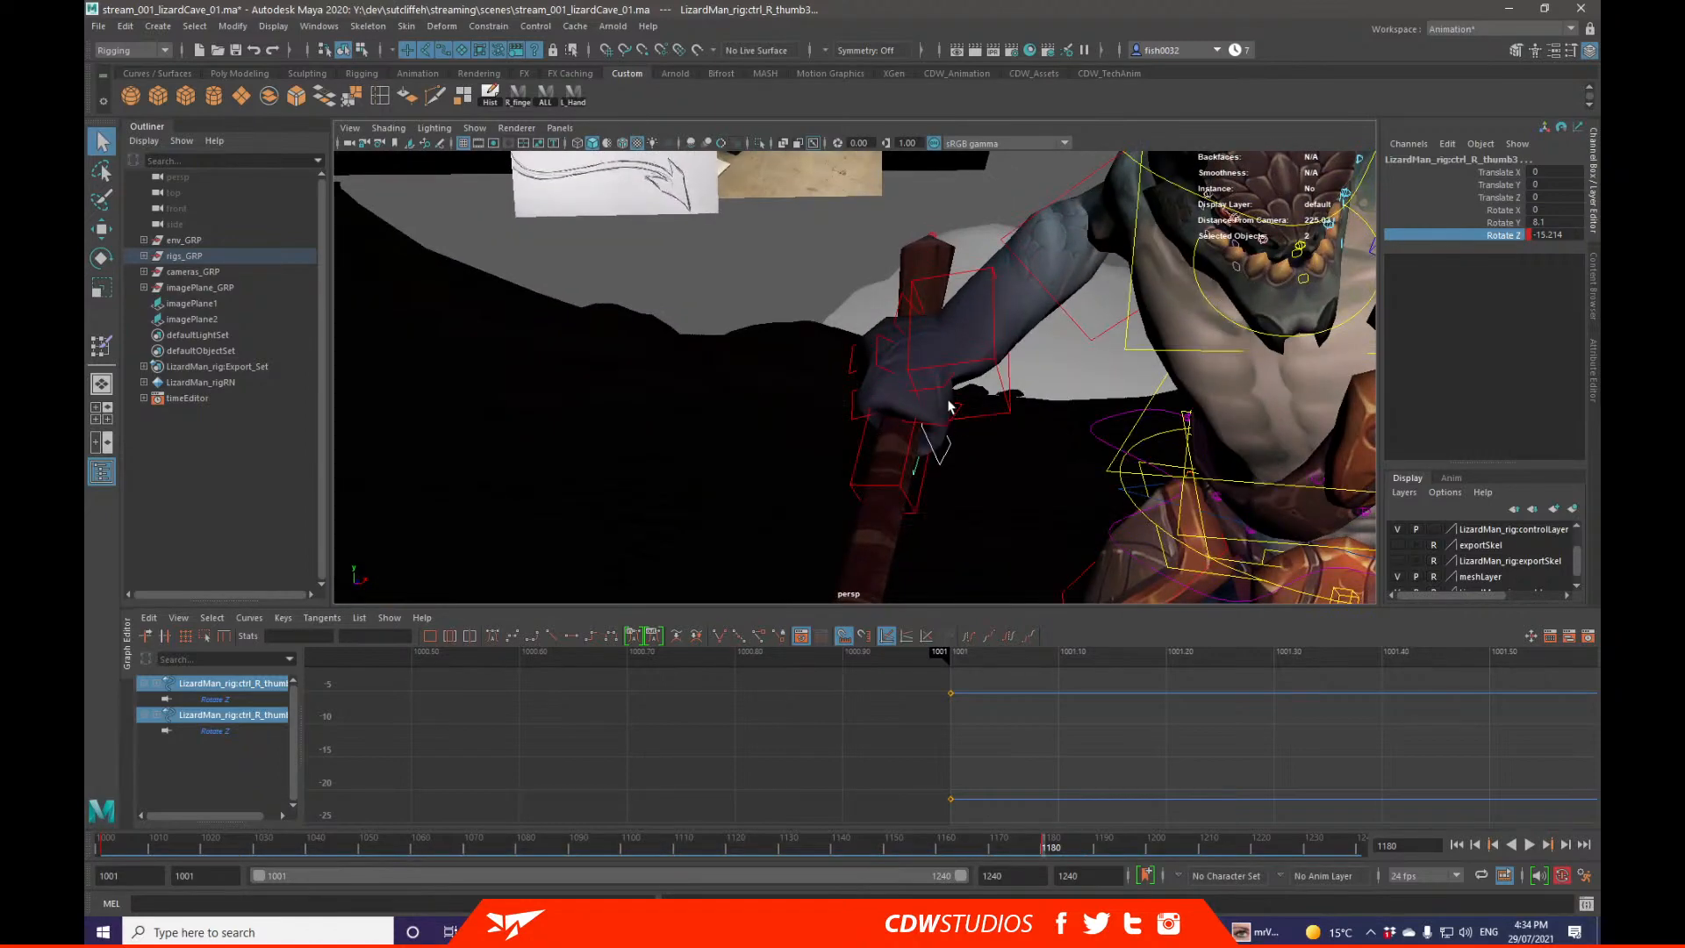
left_click(947, 390)
key("alt+1")
key("e")
left_click_drag(1009, 419, 950, 408, "alt")
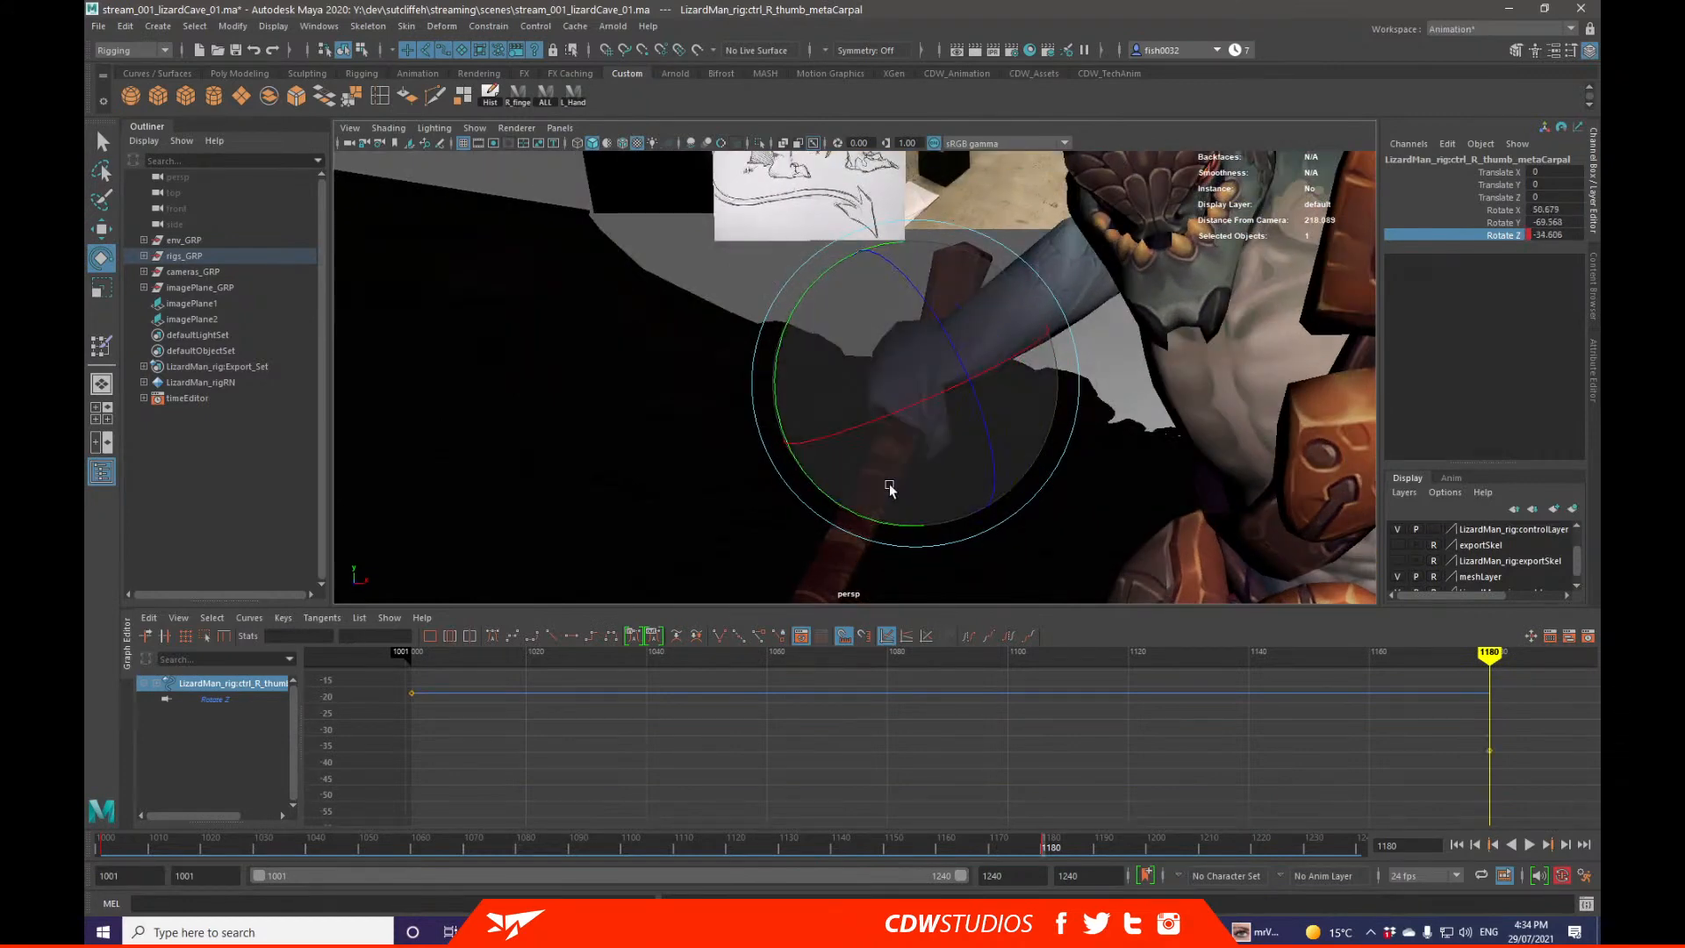
left_click_drag(890, 488, 929, 460)
key("q")
left_click(985, 846)
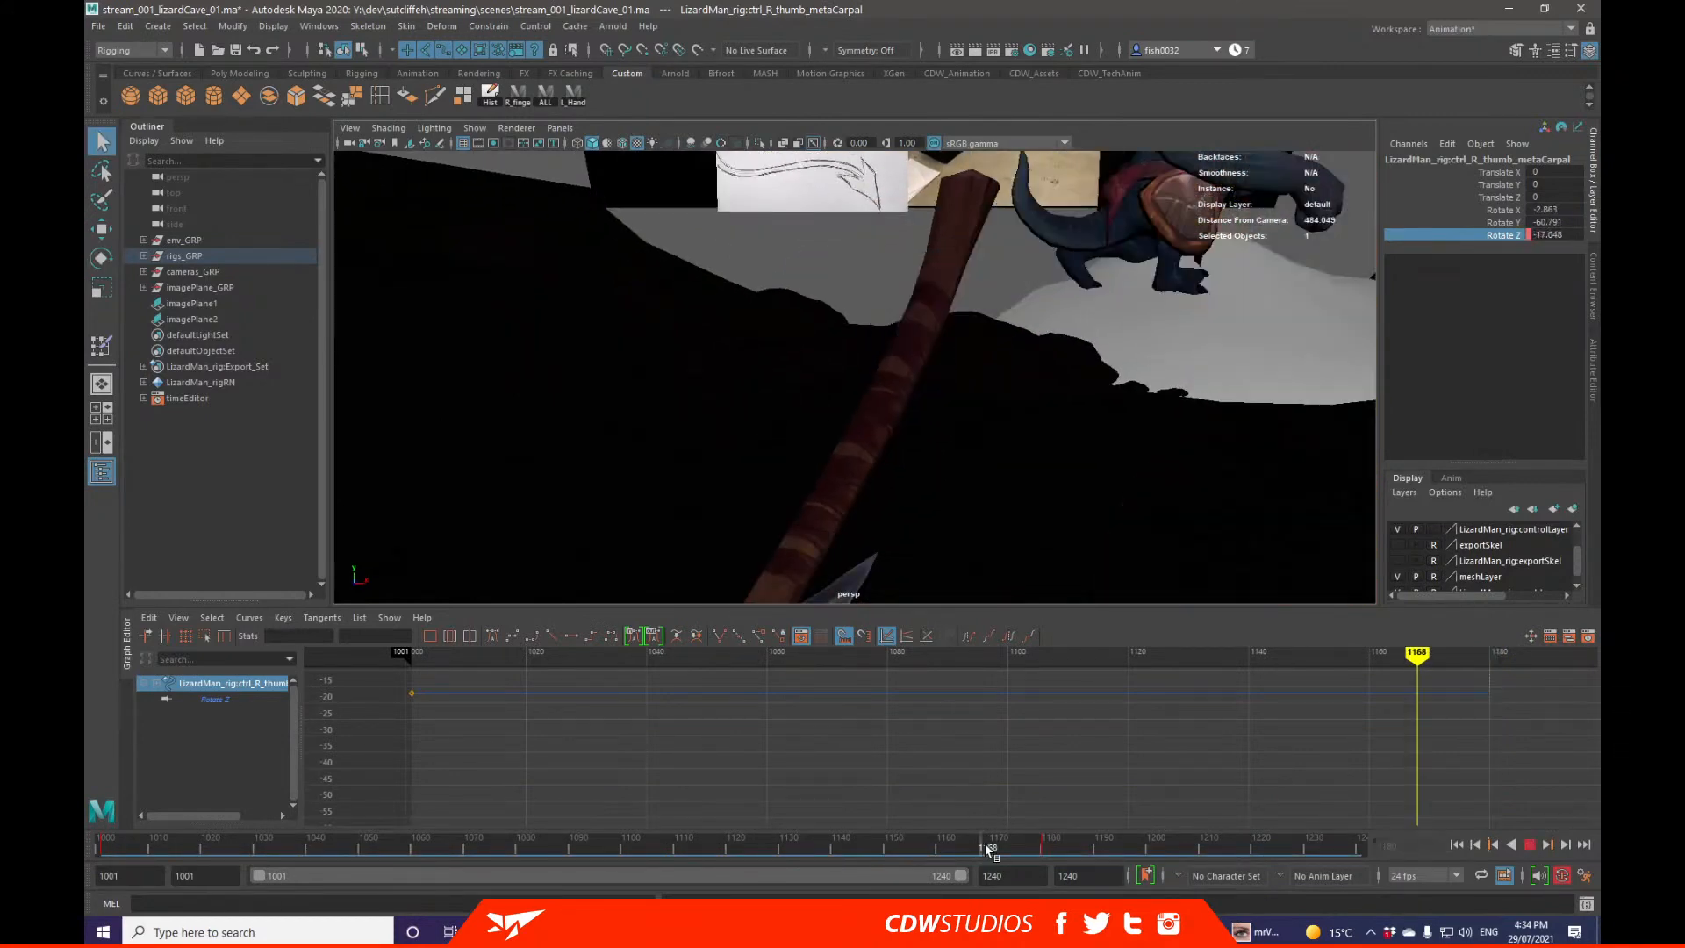
Step: Move the right arm pole vector control at frame 1212 to about Translate X 31.2, Y -125.7 and Z -161.5
left_click_drag(1041, 834, 1210, 808)
right_click_drag(1022, 536, 954, 289, "alt")
middle_click_drag(955, 290, 1025, 480, "alt")
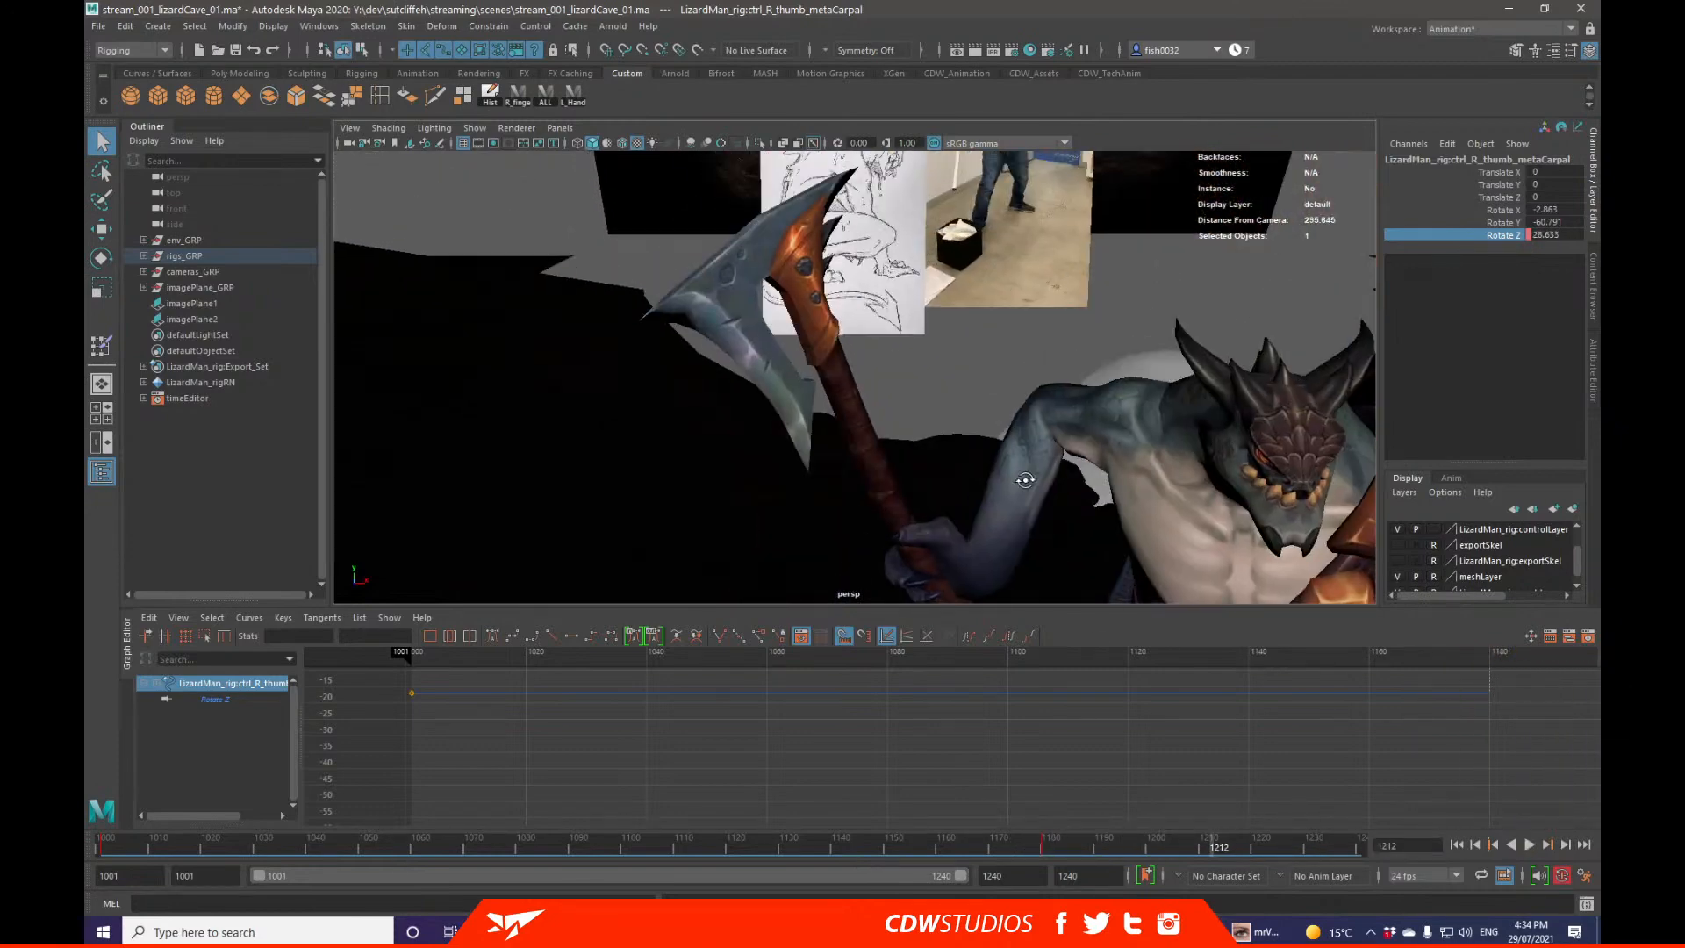
left_click_drag(1025, 480, 992, 394, "alt")
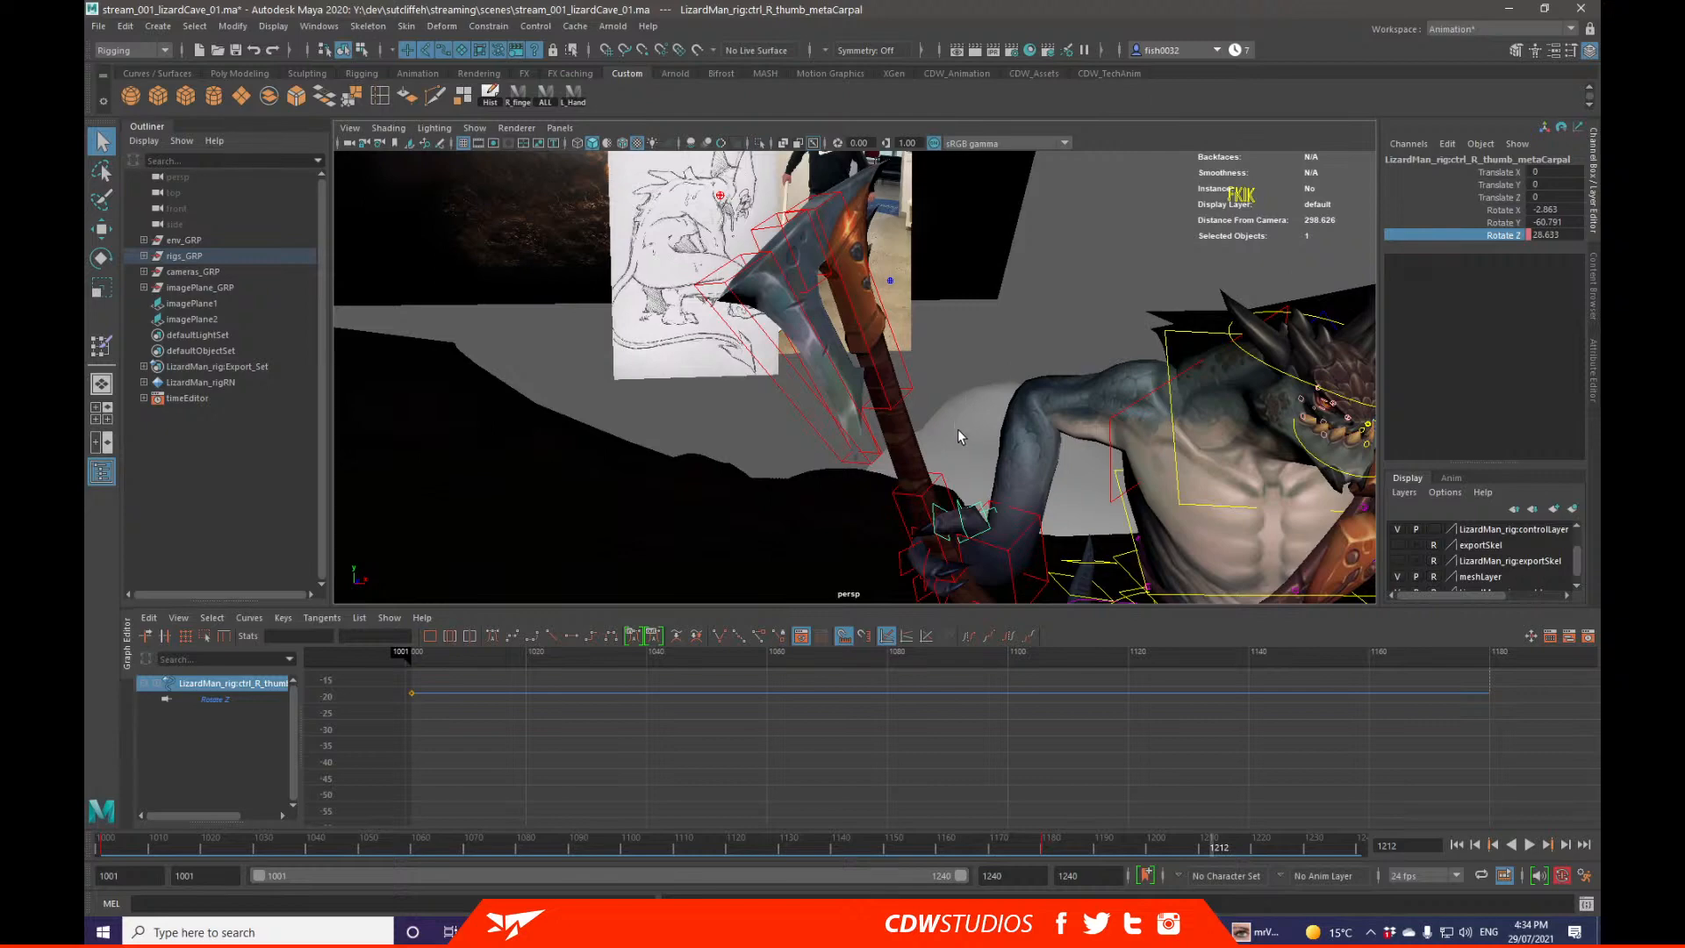
left_click_drag(878, 408, 912, 378, "alt")
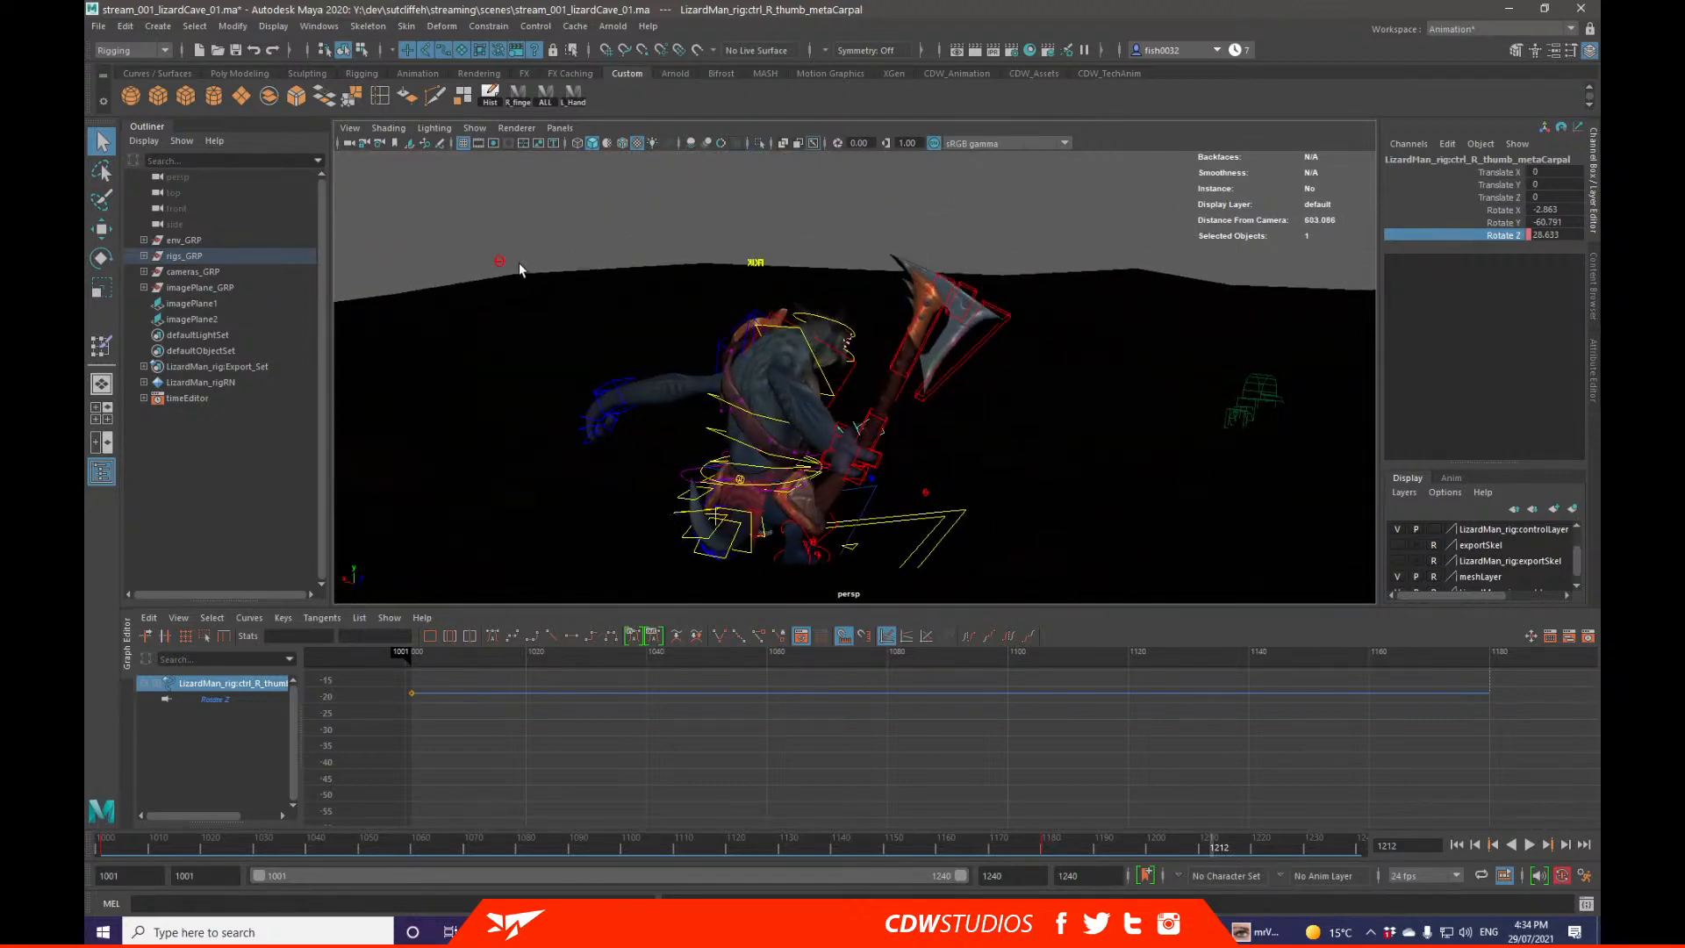
left_click(500, 260)
key("w")
left_click_drag(497, 225, 549, 551)
middle_click_drag(702, 498, 760, 293, "alt")
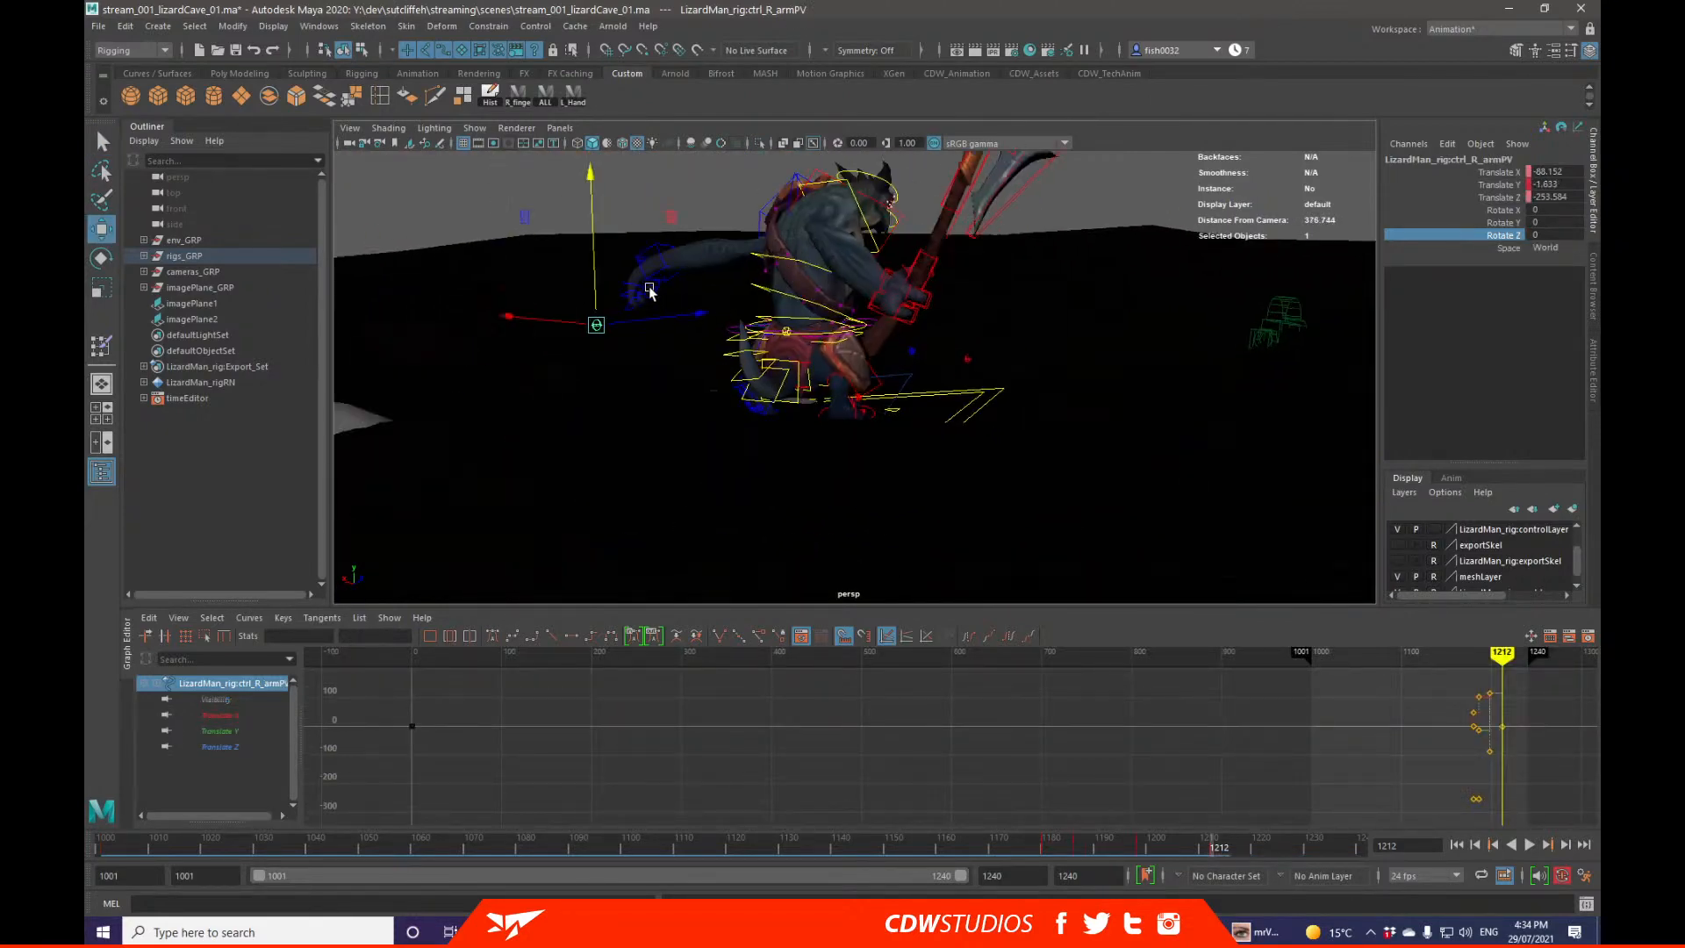
left_click_drag(581, 324, 564, 542)
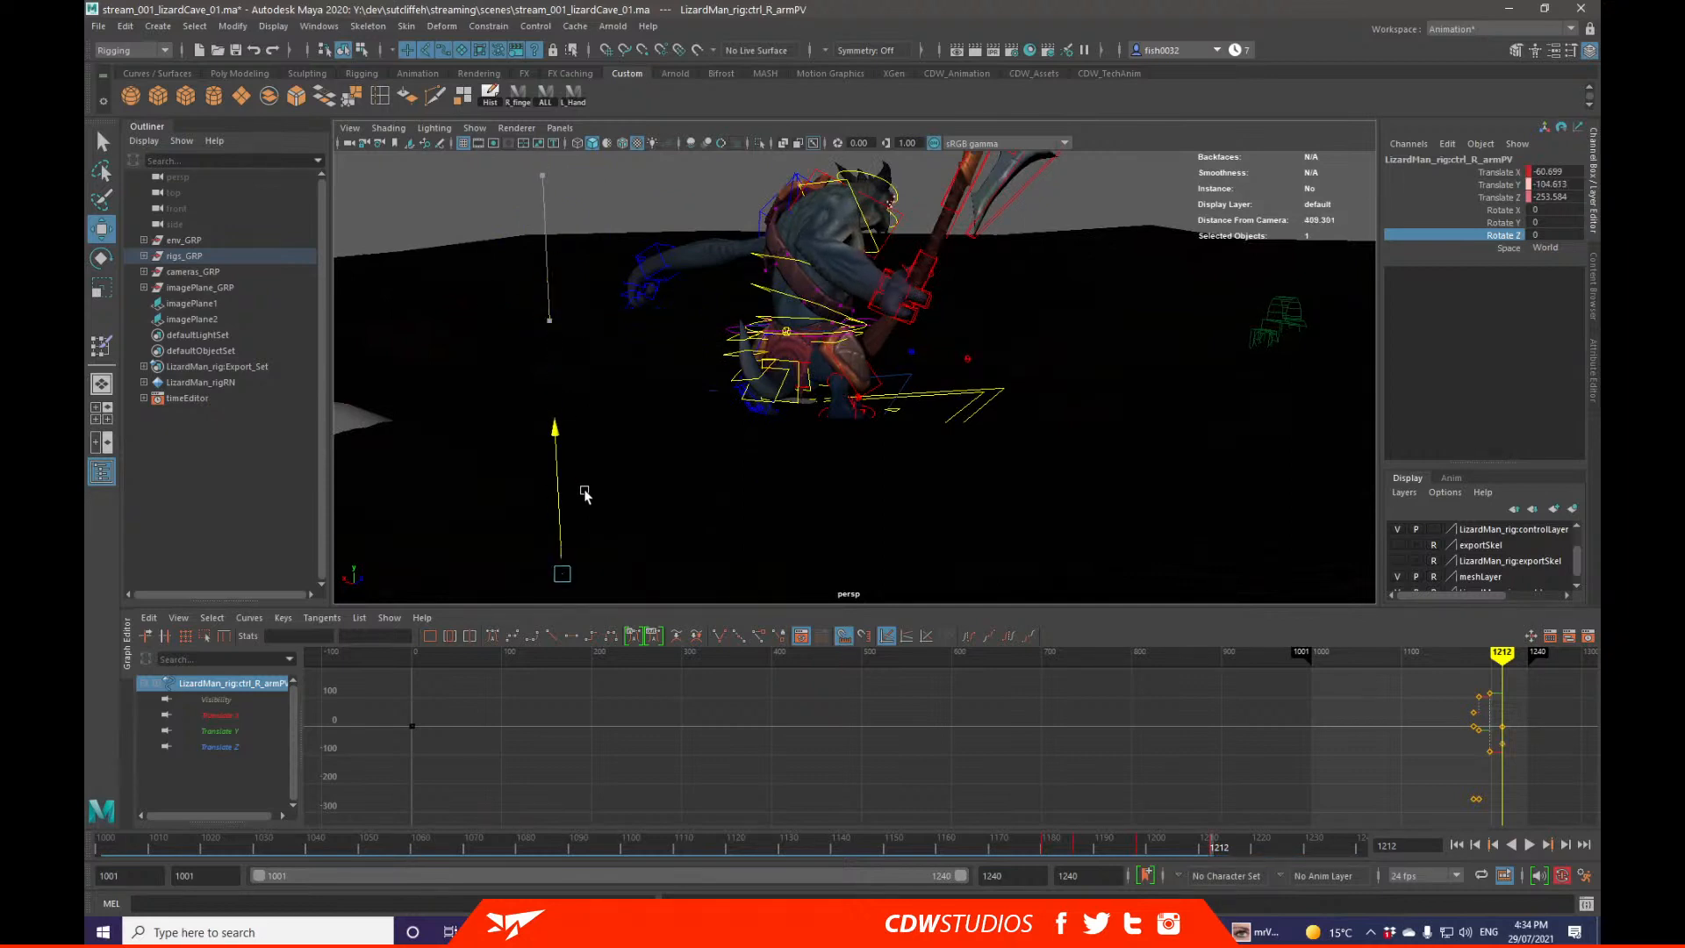
right_click_drag(684, 427, 610, 424, "alt")
left_click_drag(545, 496, 516, 472)
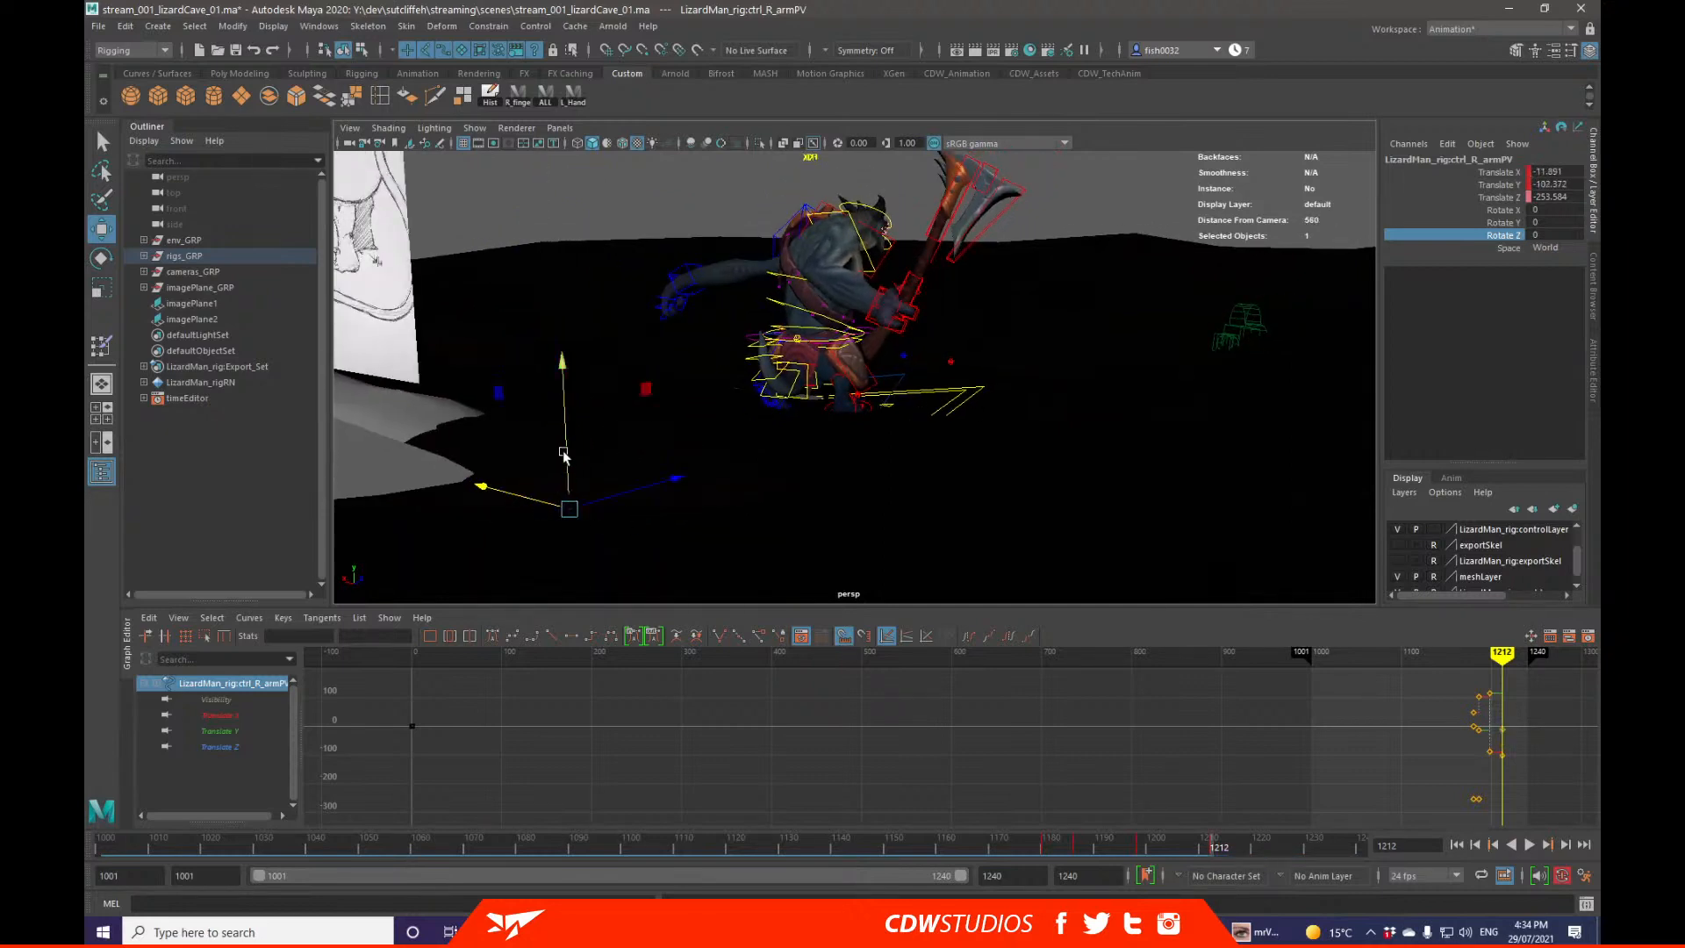
mouse_move(638, 465)
left_mouse_down()
mouse_move(639, 367)
mouse_move(644, 491)
left_mouse_up()
key("q")
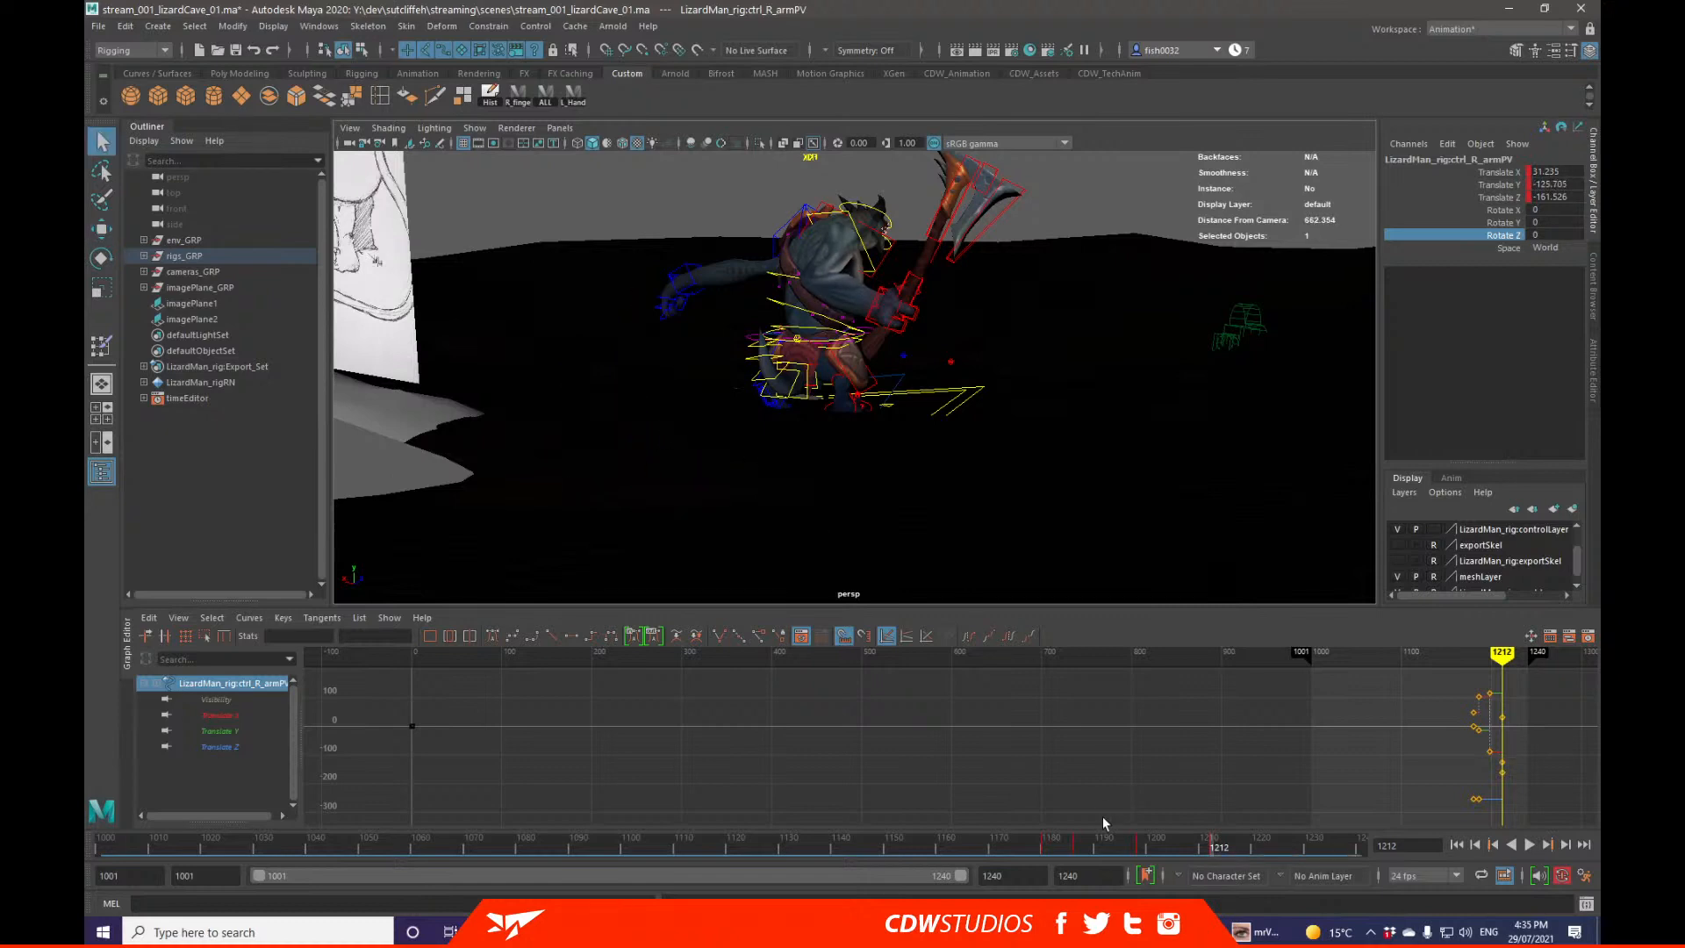
Step: Scrub and play back the animation, viewing the lizard and its weapon from several angles
left_click_drag(1130, 847, 852, 818)
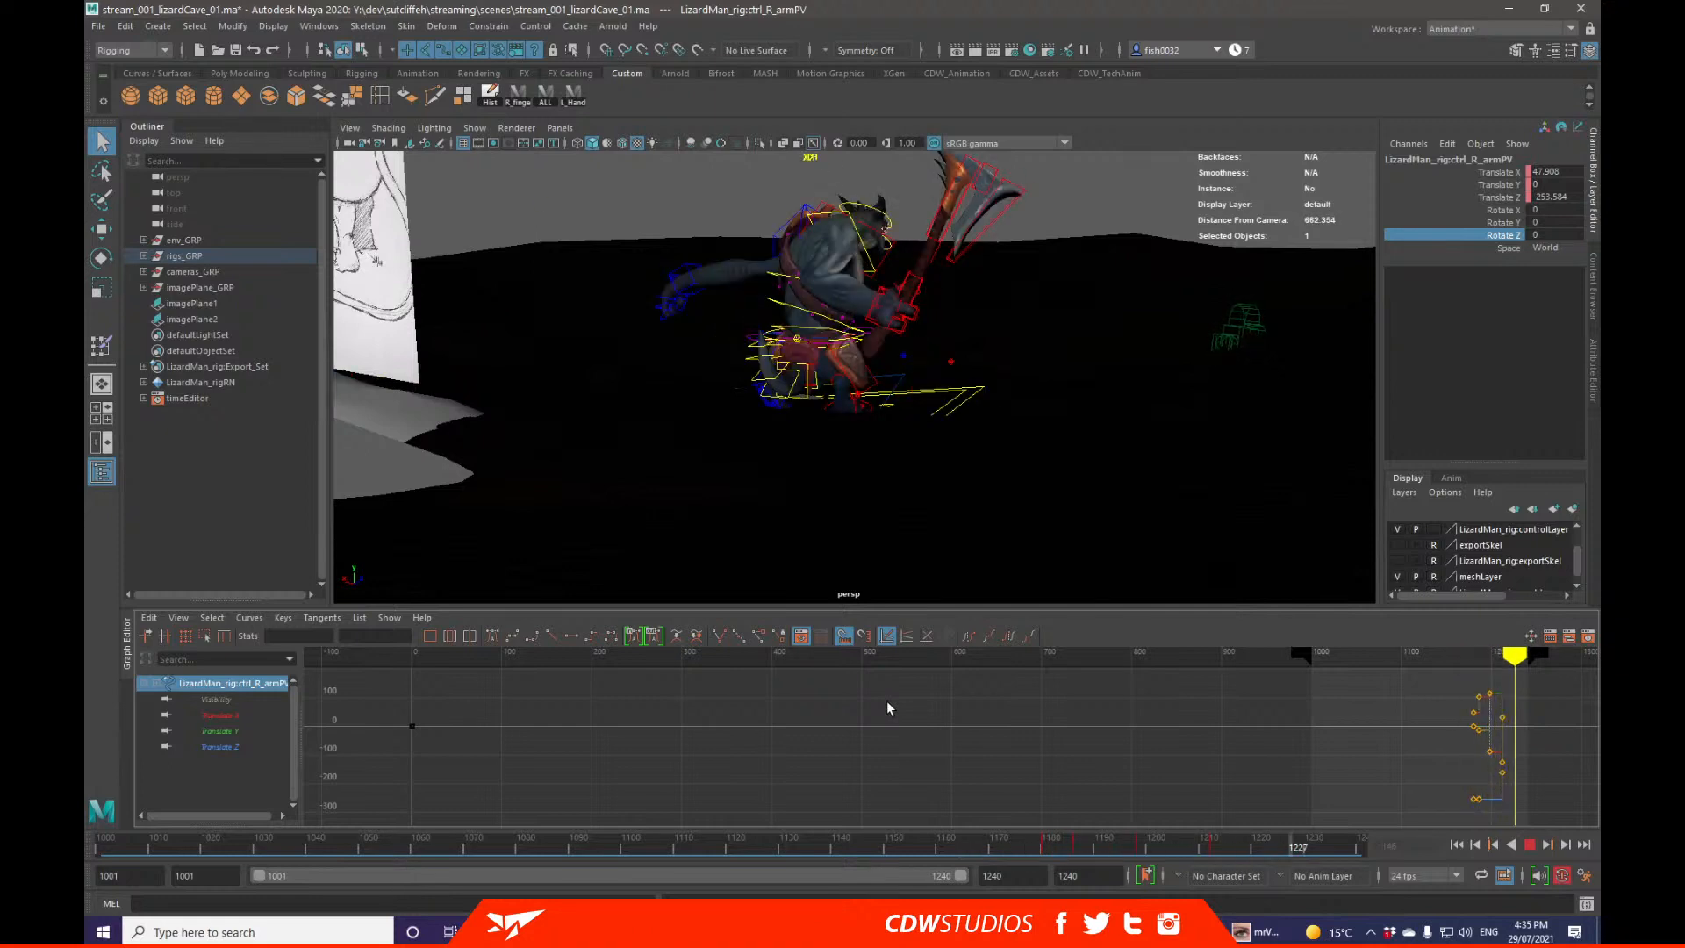
key("alt+v")
left_click_drag(1000, 430, 877, 395, "alt")
middle_click_drag(878, 395, 964, 428, "alt")
left_click_drag(963, 429, 851, 390, "alt")
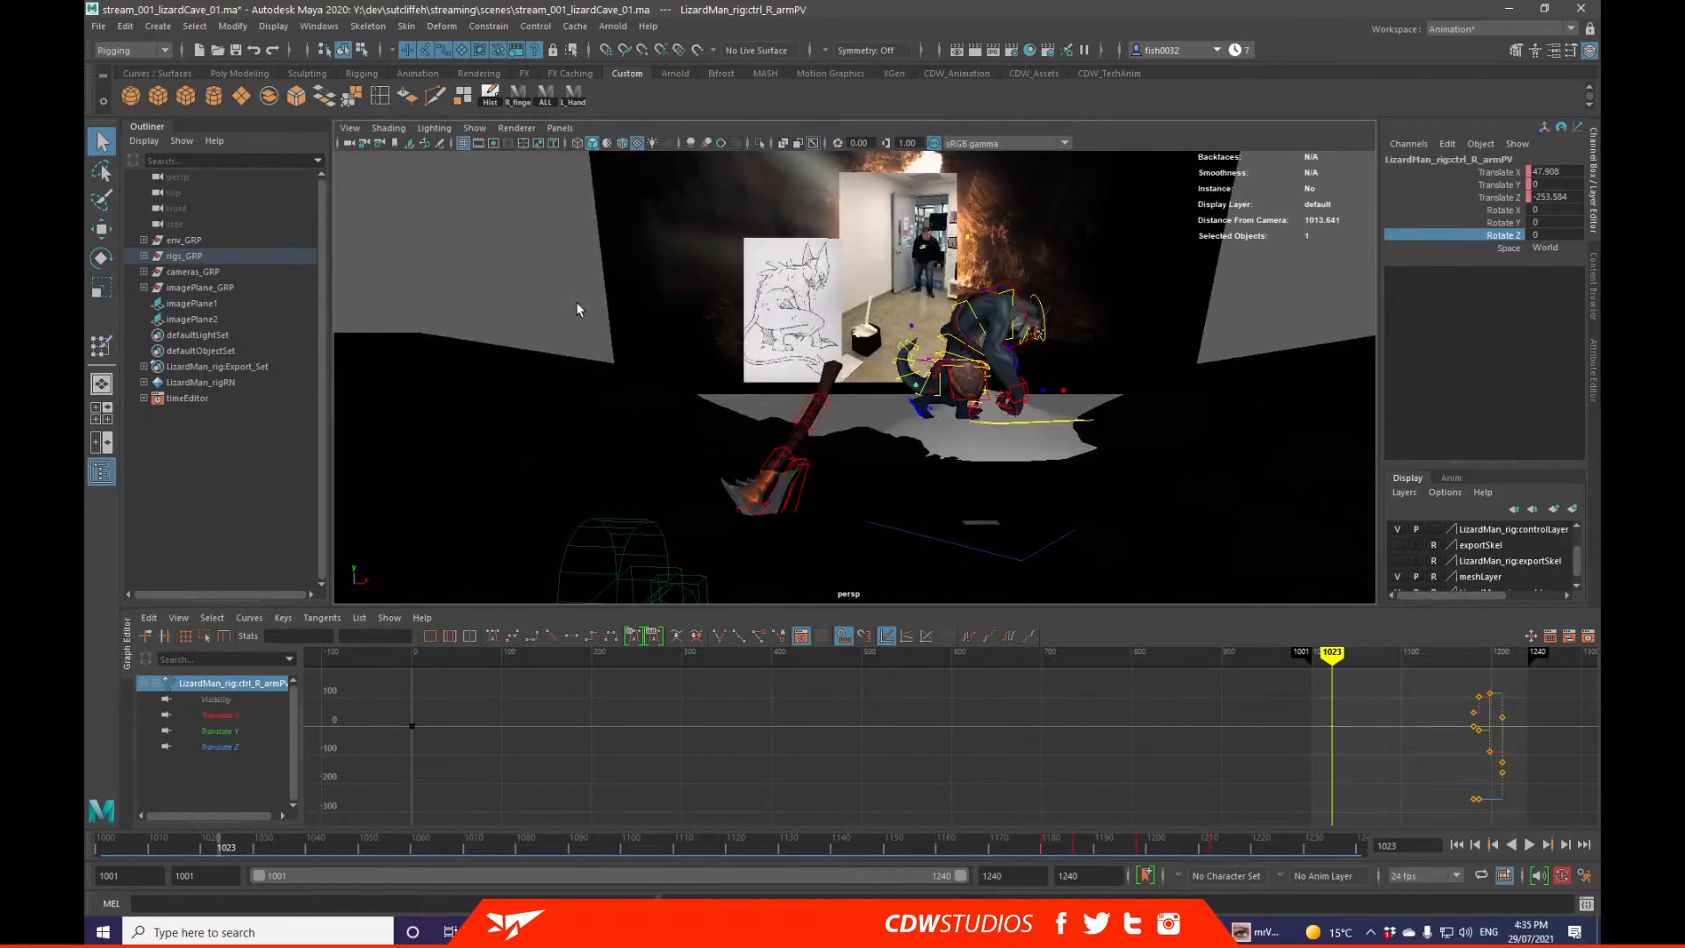
Step: Clear the selection and save the scene as a new version named stream_001_lizardCave_02.ma
left_click(509, 274)
left_click(99, 27)
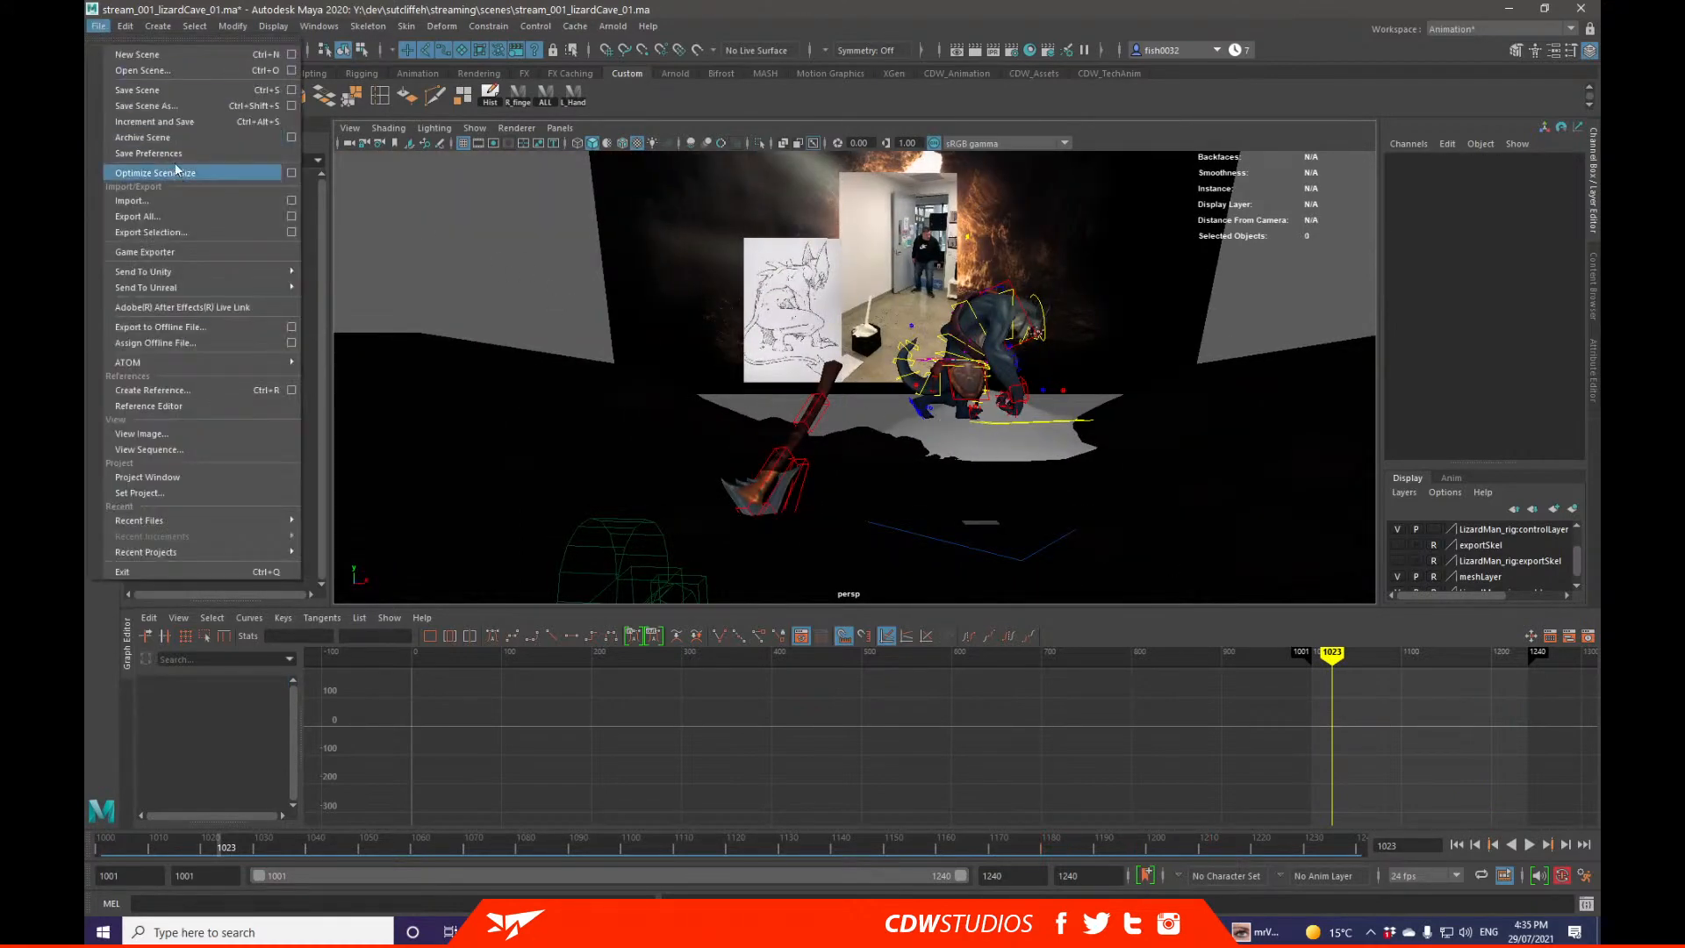
left_click(176, 109)
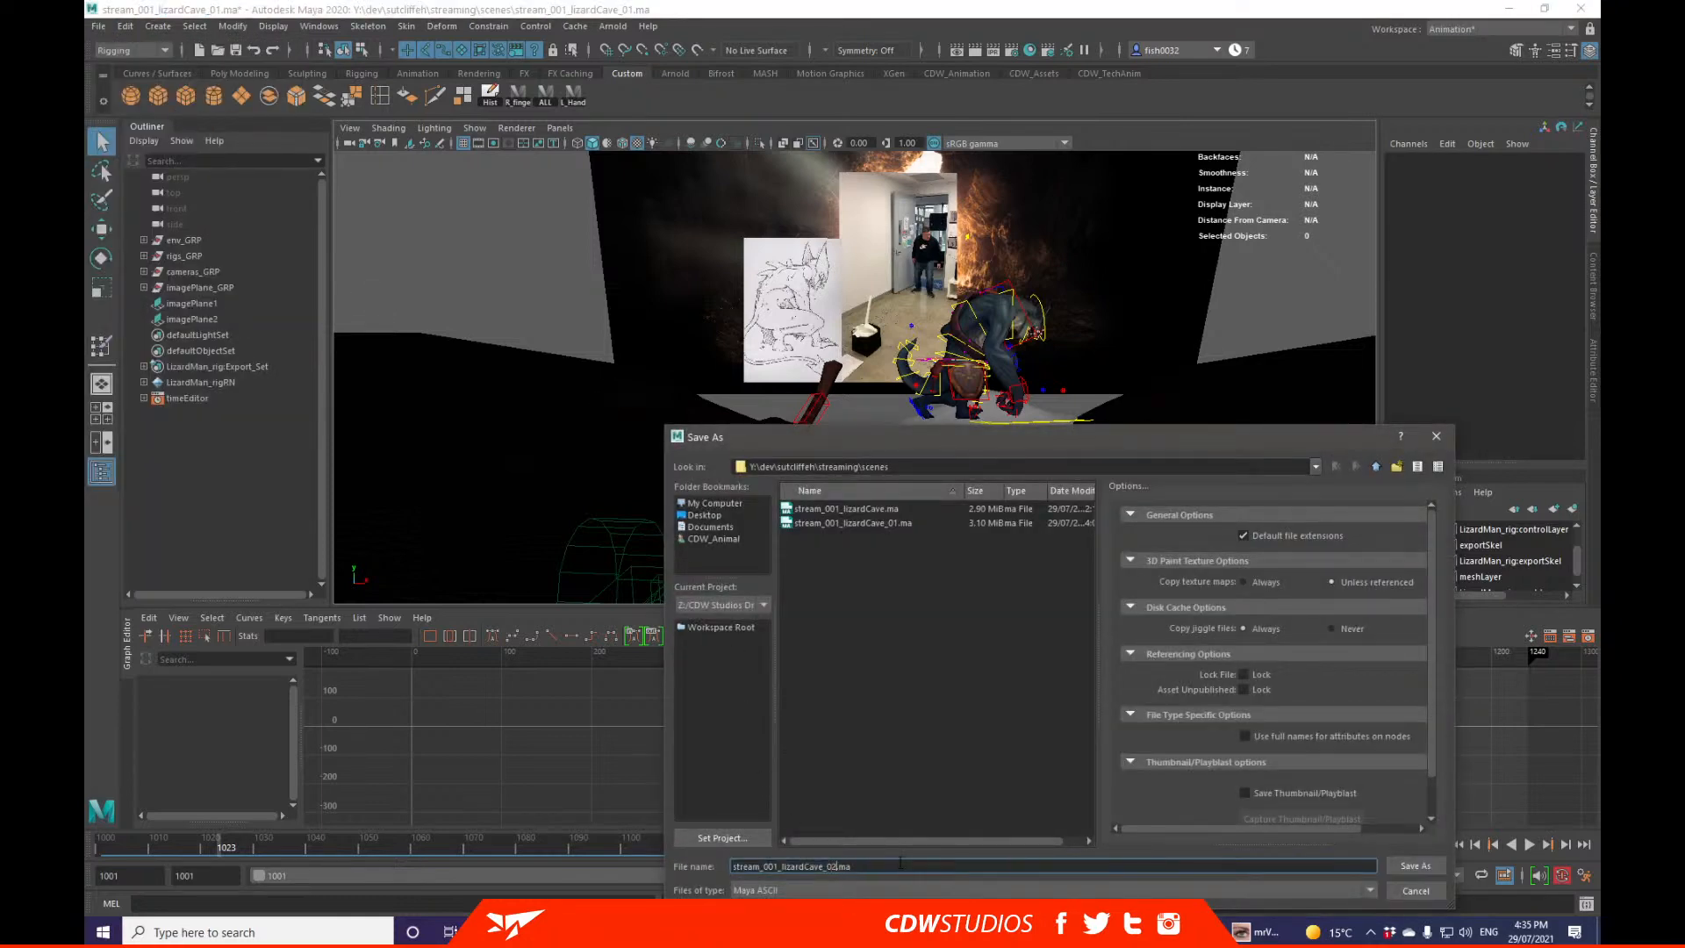
key("Return")
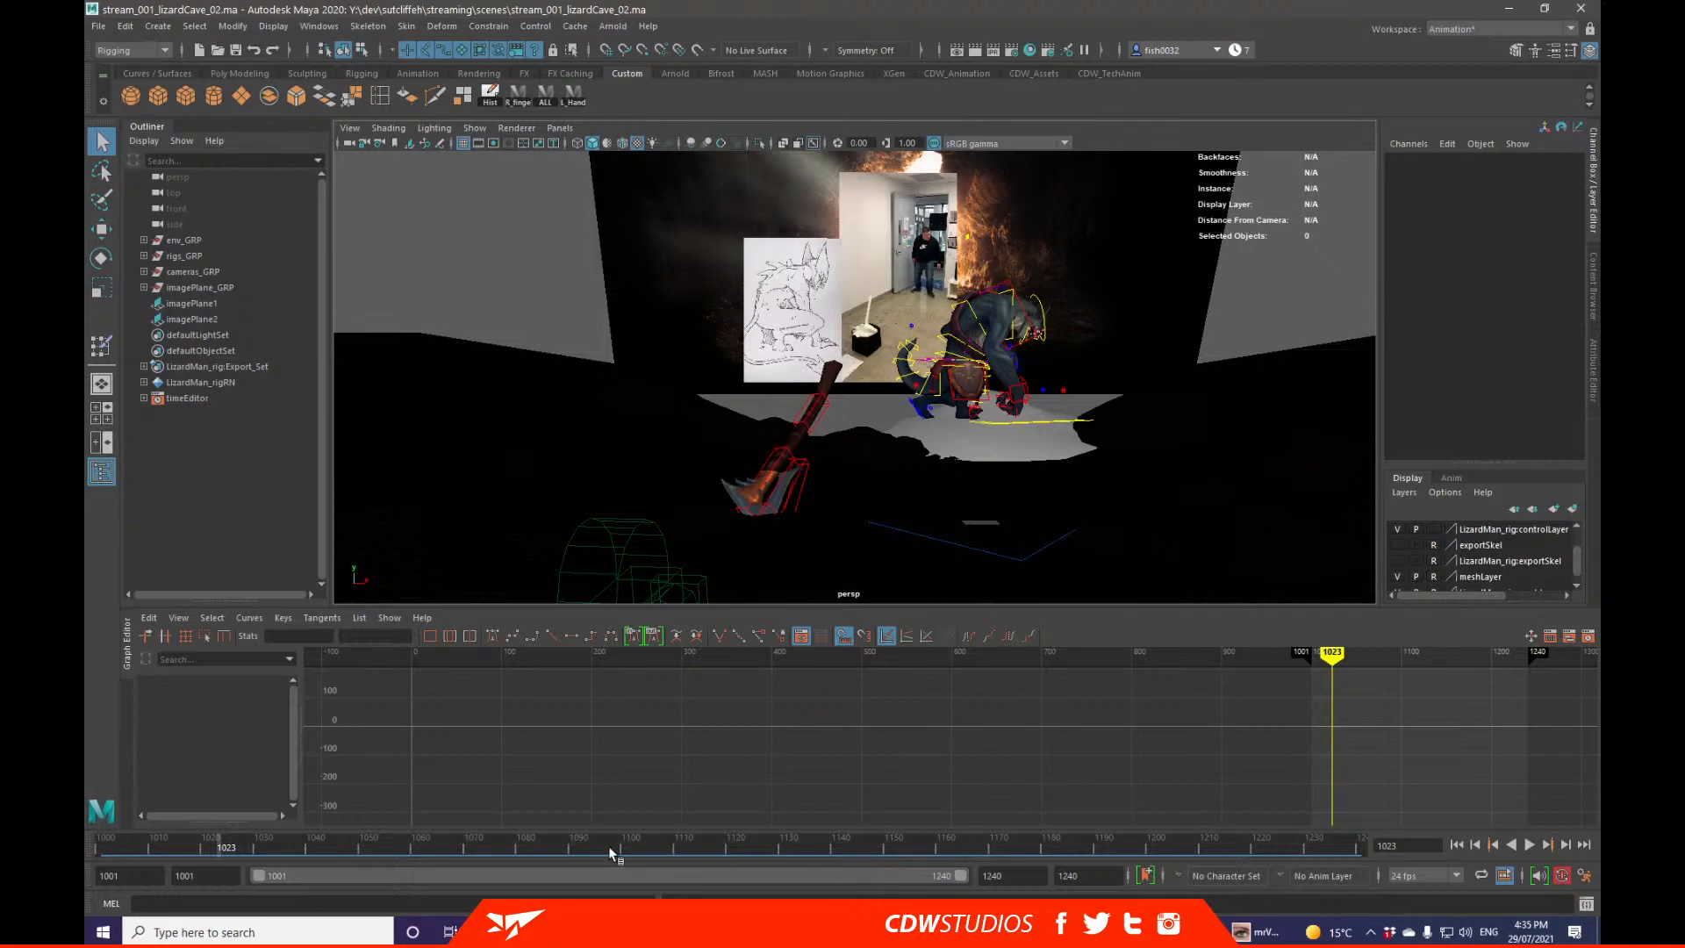
Step: Play back the animation in the perspective view and through the render camera
key("alt+v")
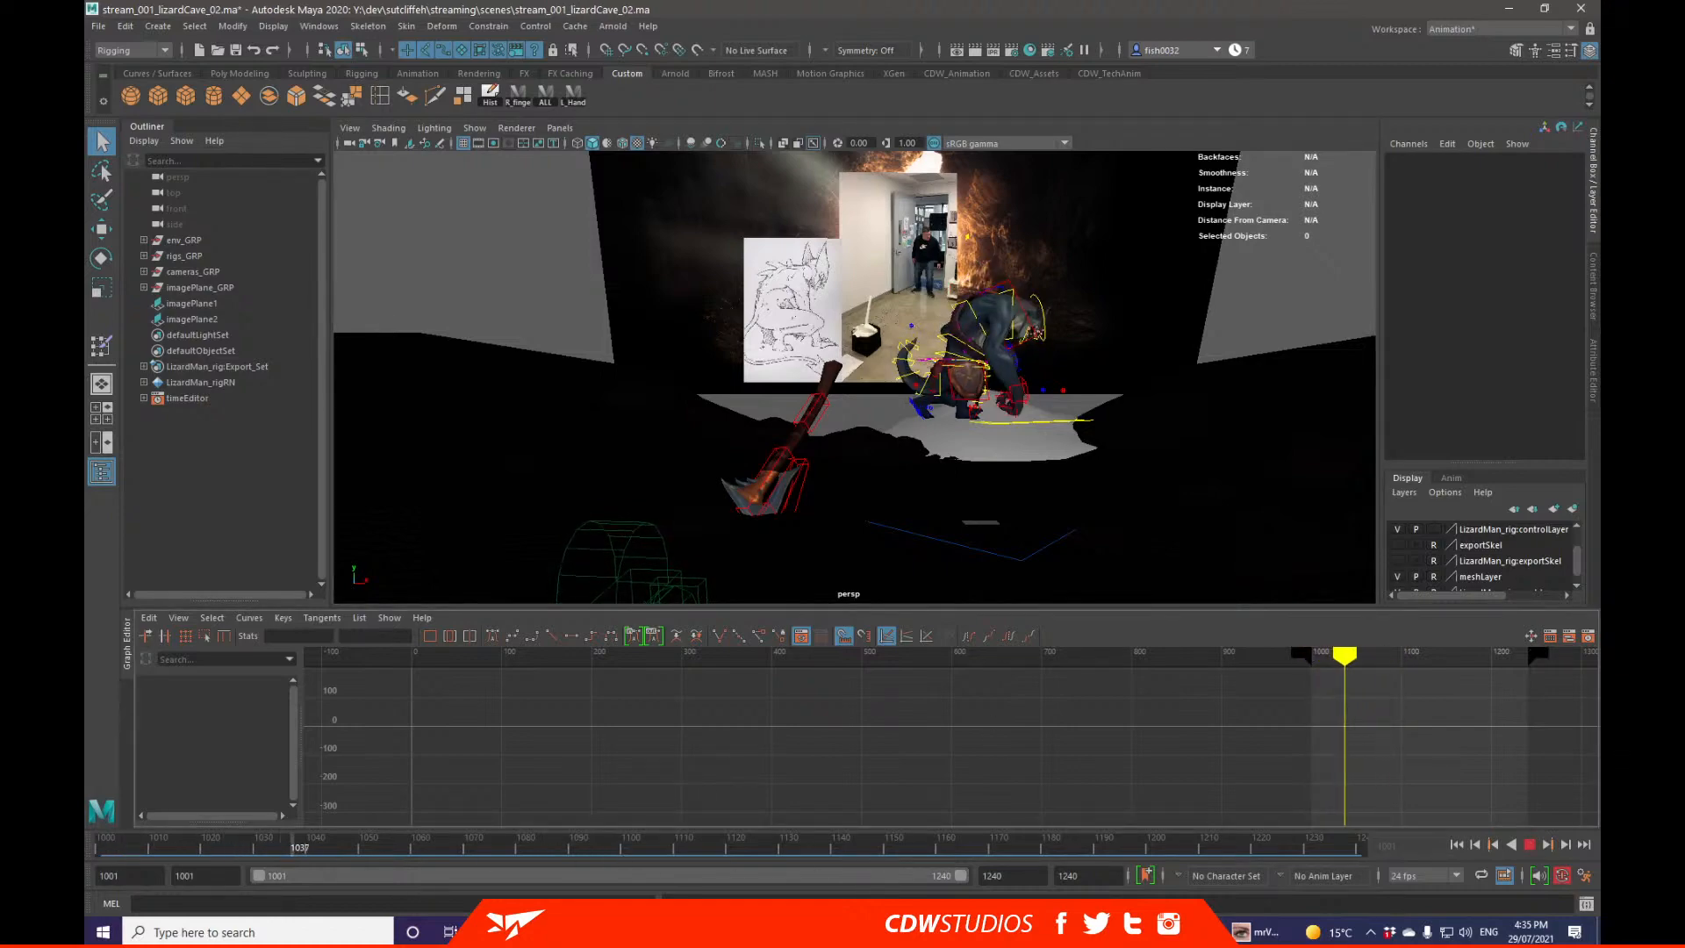
key("alt+v")
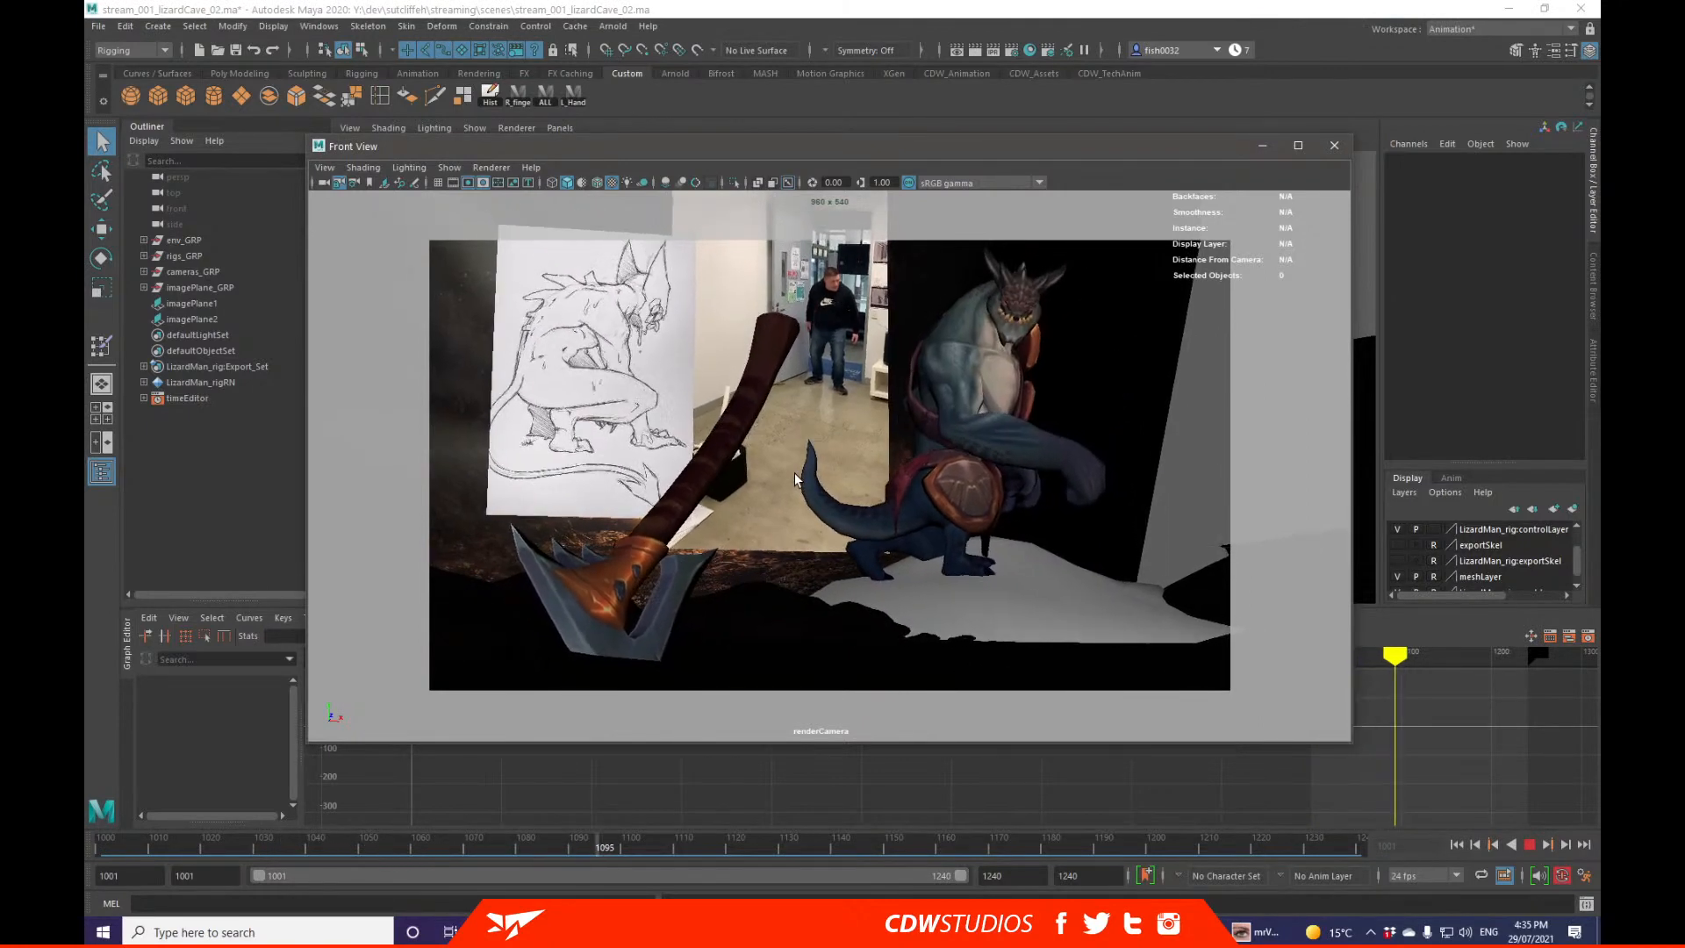
Step: Create a display layer from the two reference image planes, imagePlane1 and imagePlane2, and name it images
left_click(684, 389)
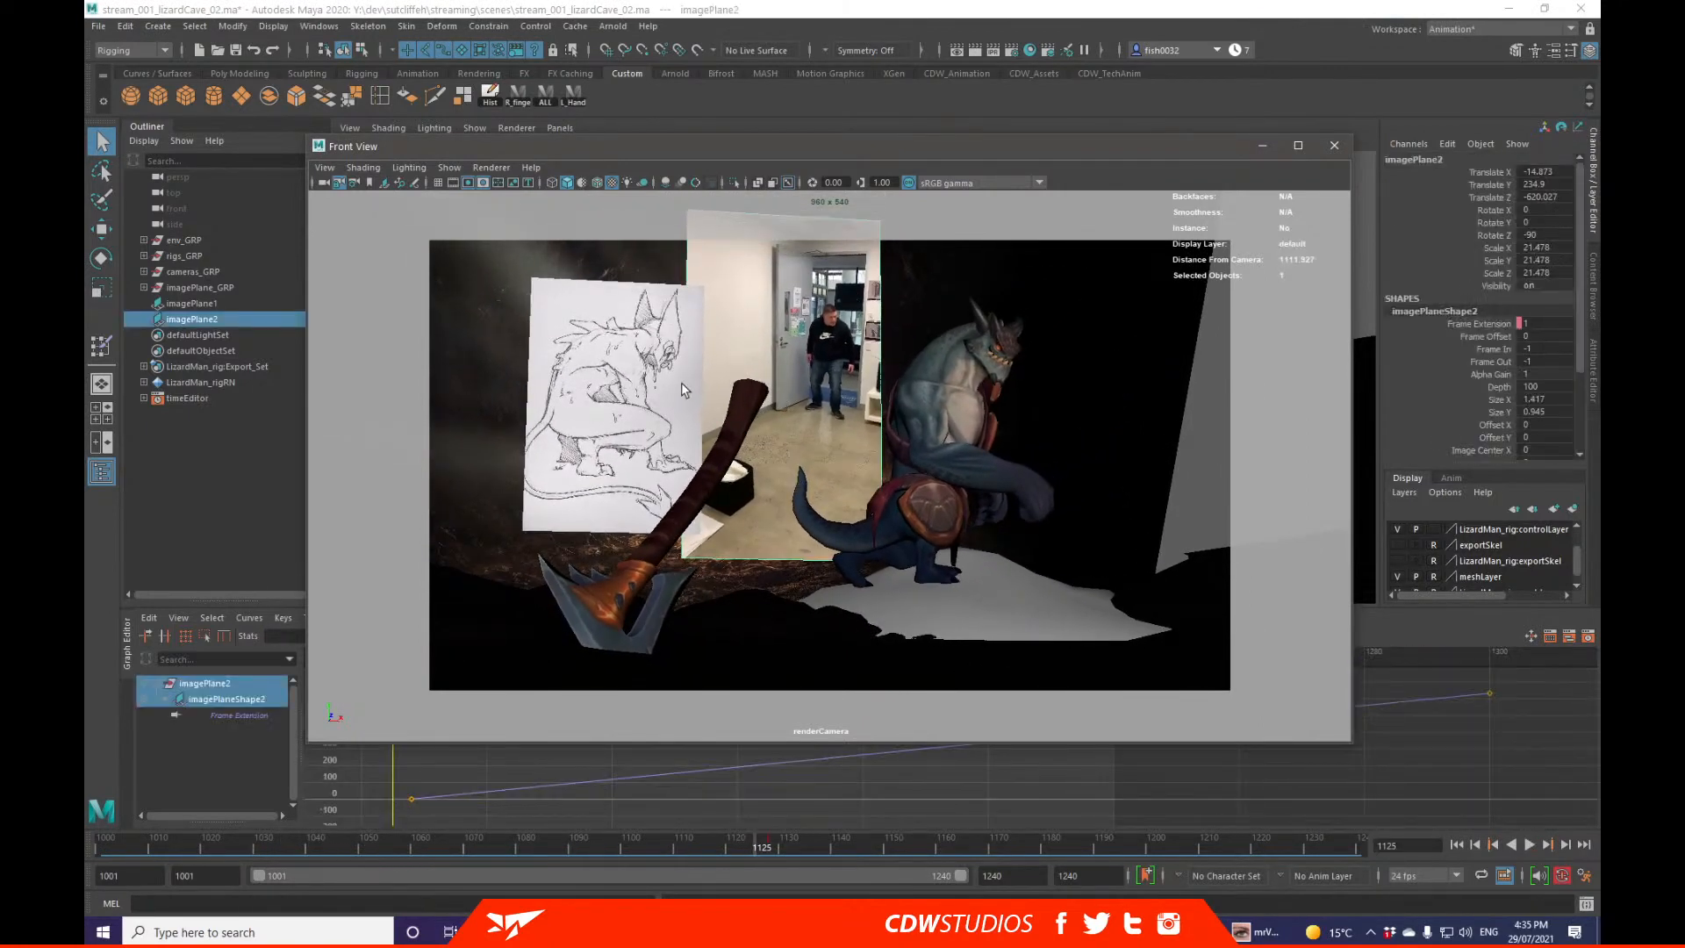
left_click(681, 390, "shift")
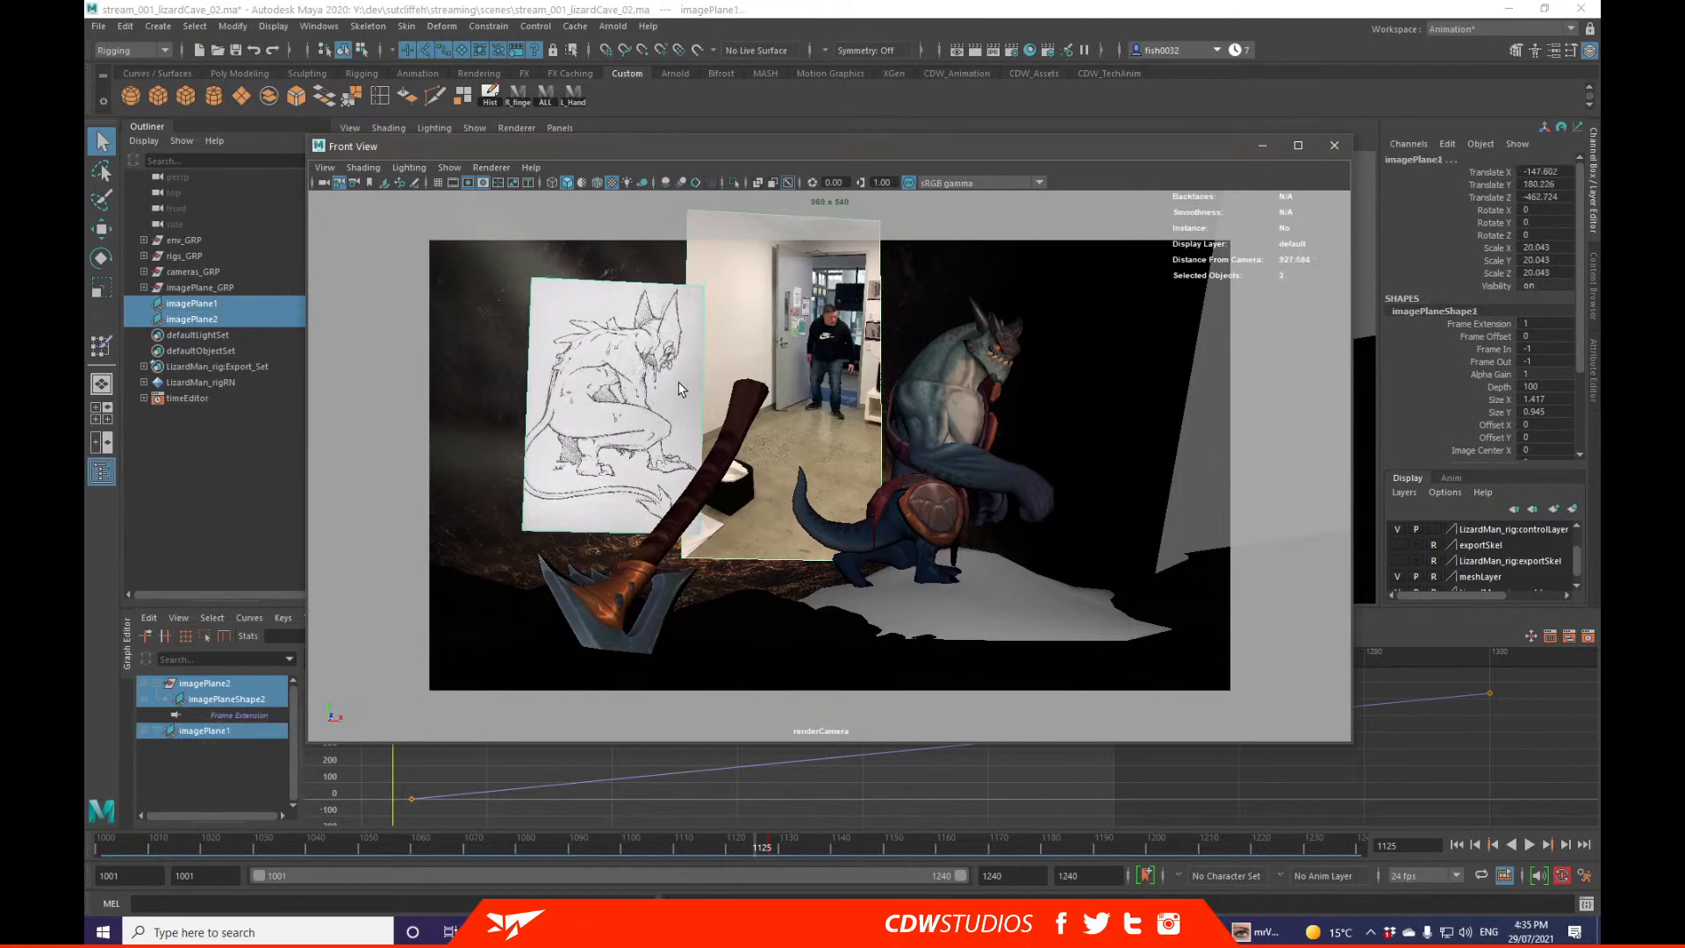
left_click(1572, 510)
double_click(1497, 528)
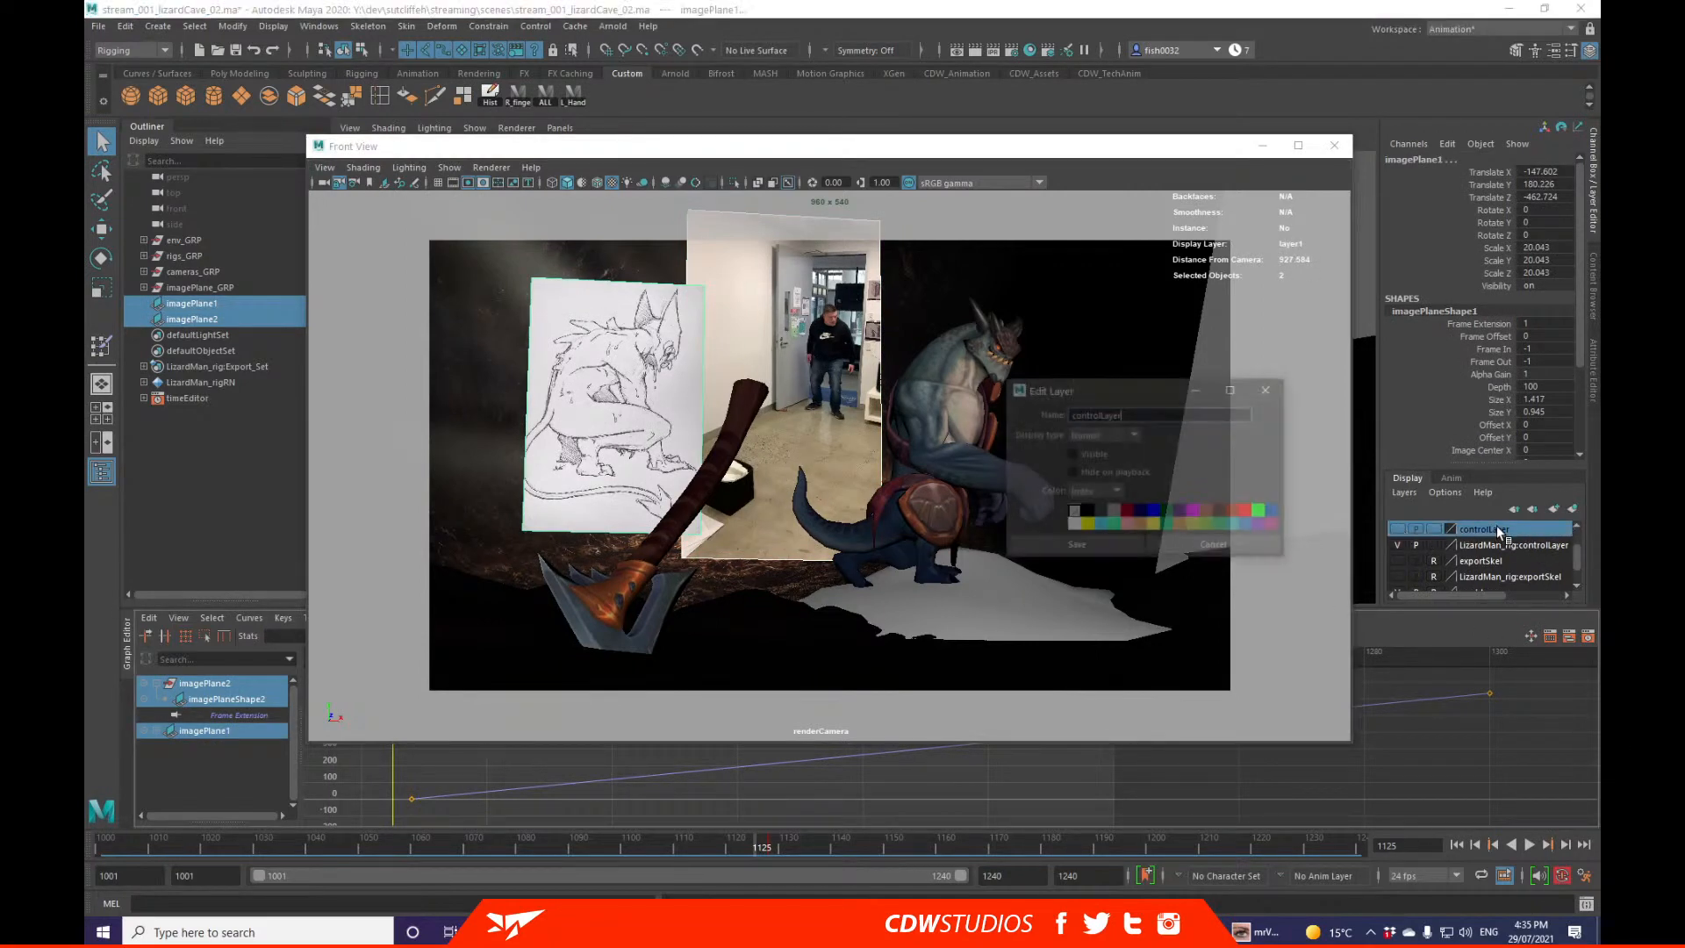
left_click_drag(1163, 422, 1022, 402)
key("BackSpace")
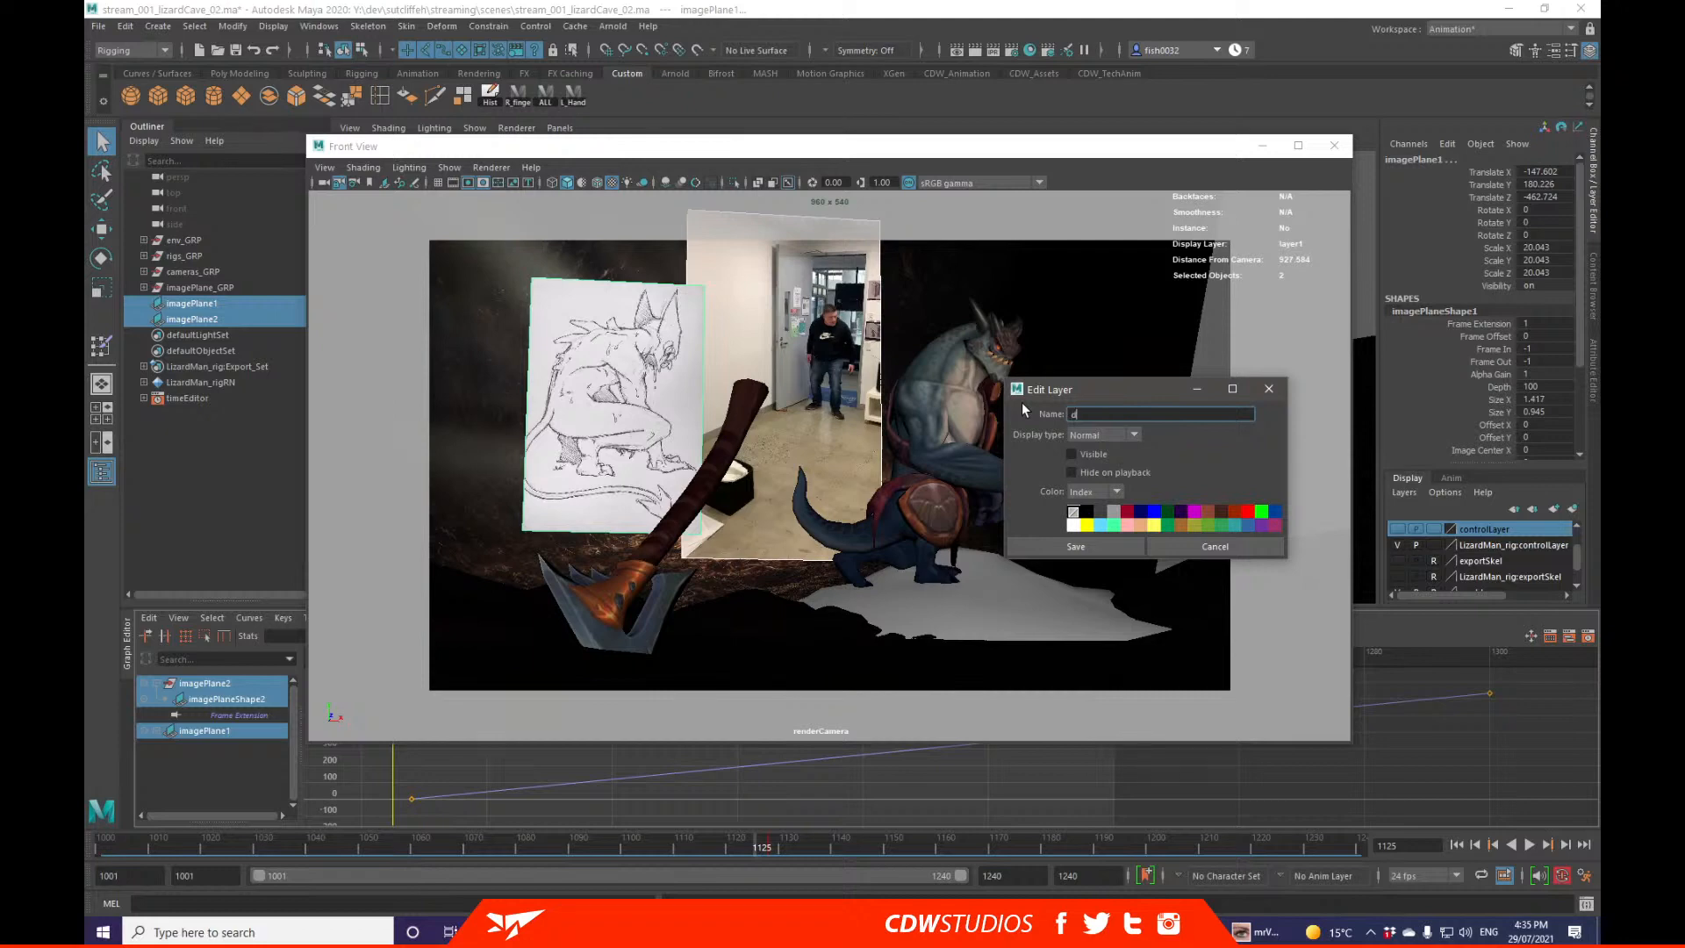
type("images")
left_click(1075, 545)
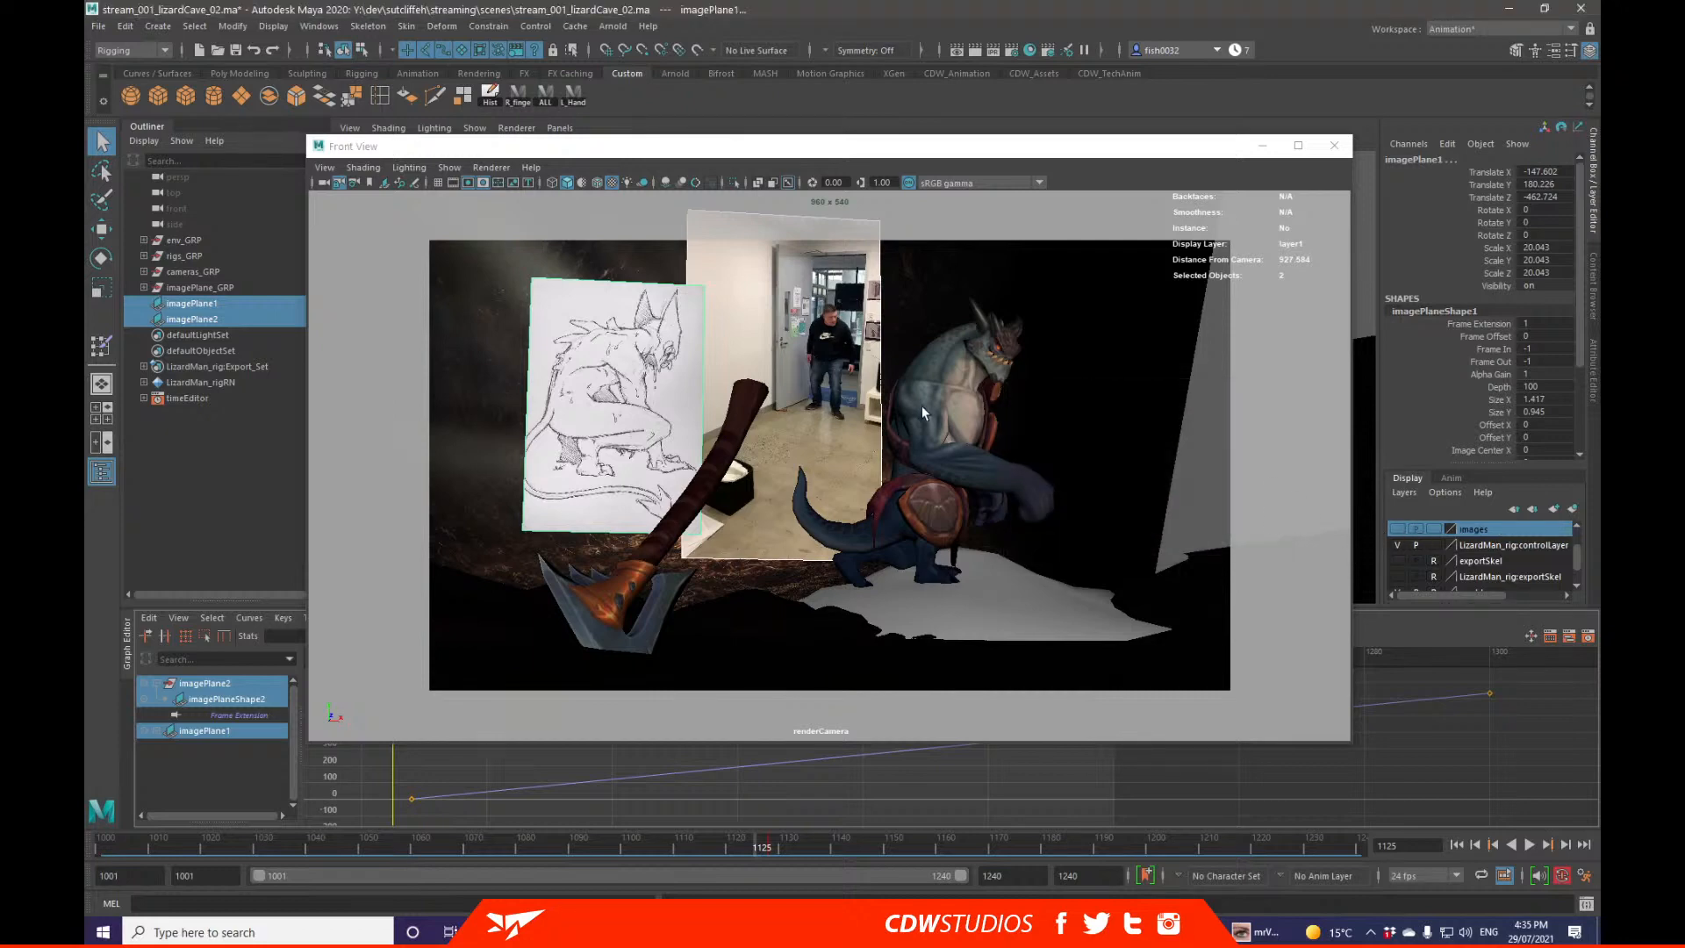
Step: Reselect imagePlane1 and imagePlane2 and add them to the images display layer to hide them from the shot
left_click(878, 365)
left_click(664, 402)
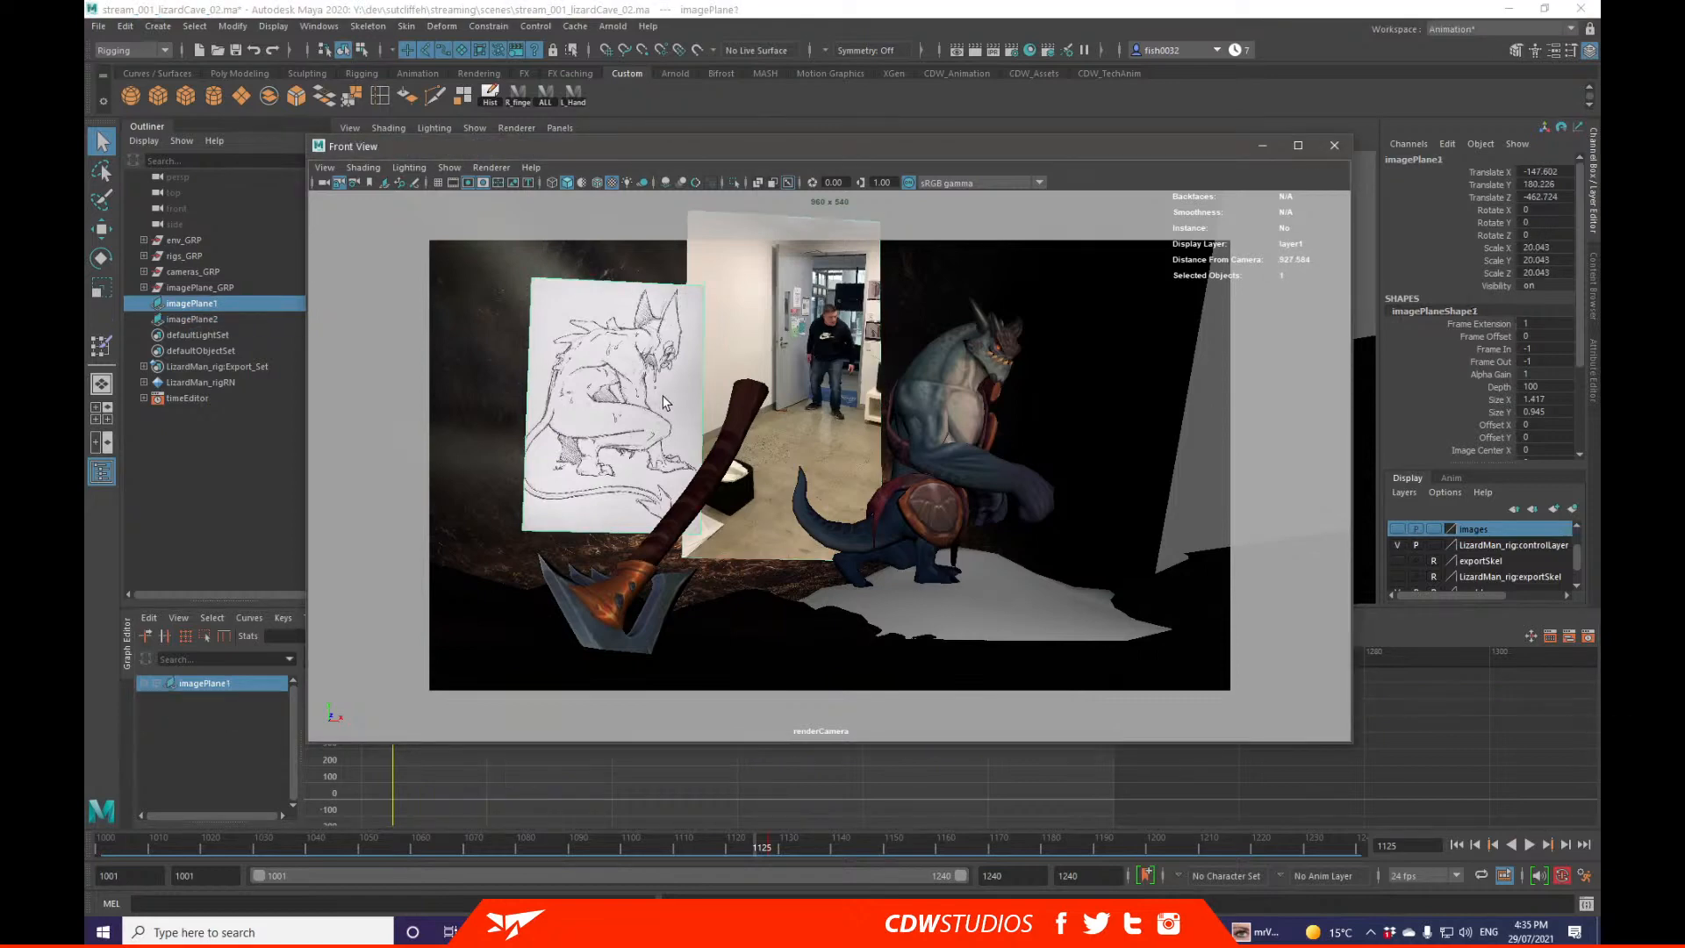
left_click(254, 319, "ctrl")
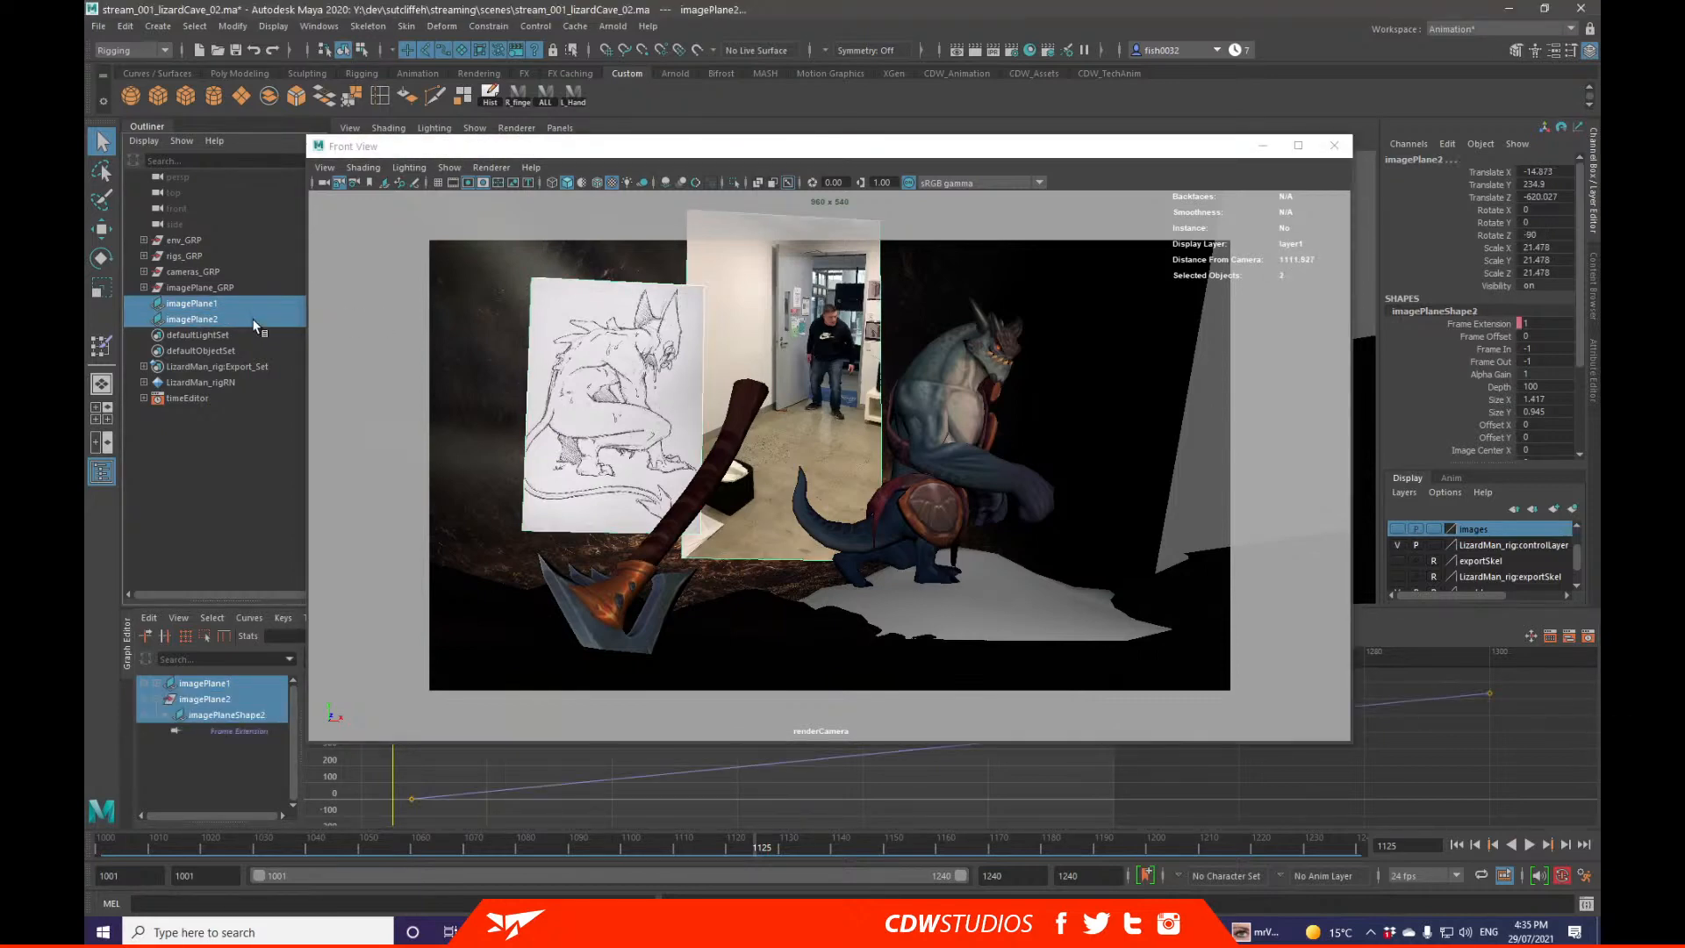
right_click(1480, 532)
left_click(1506, 565)
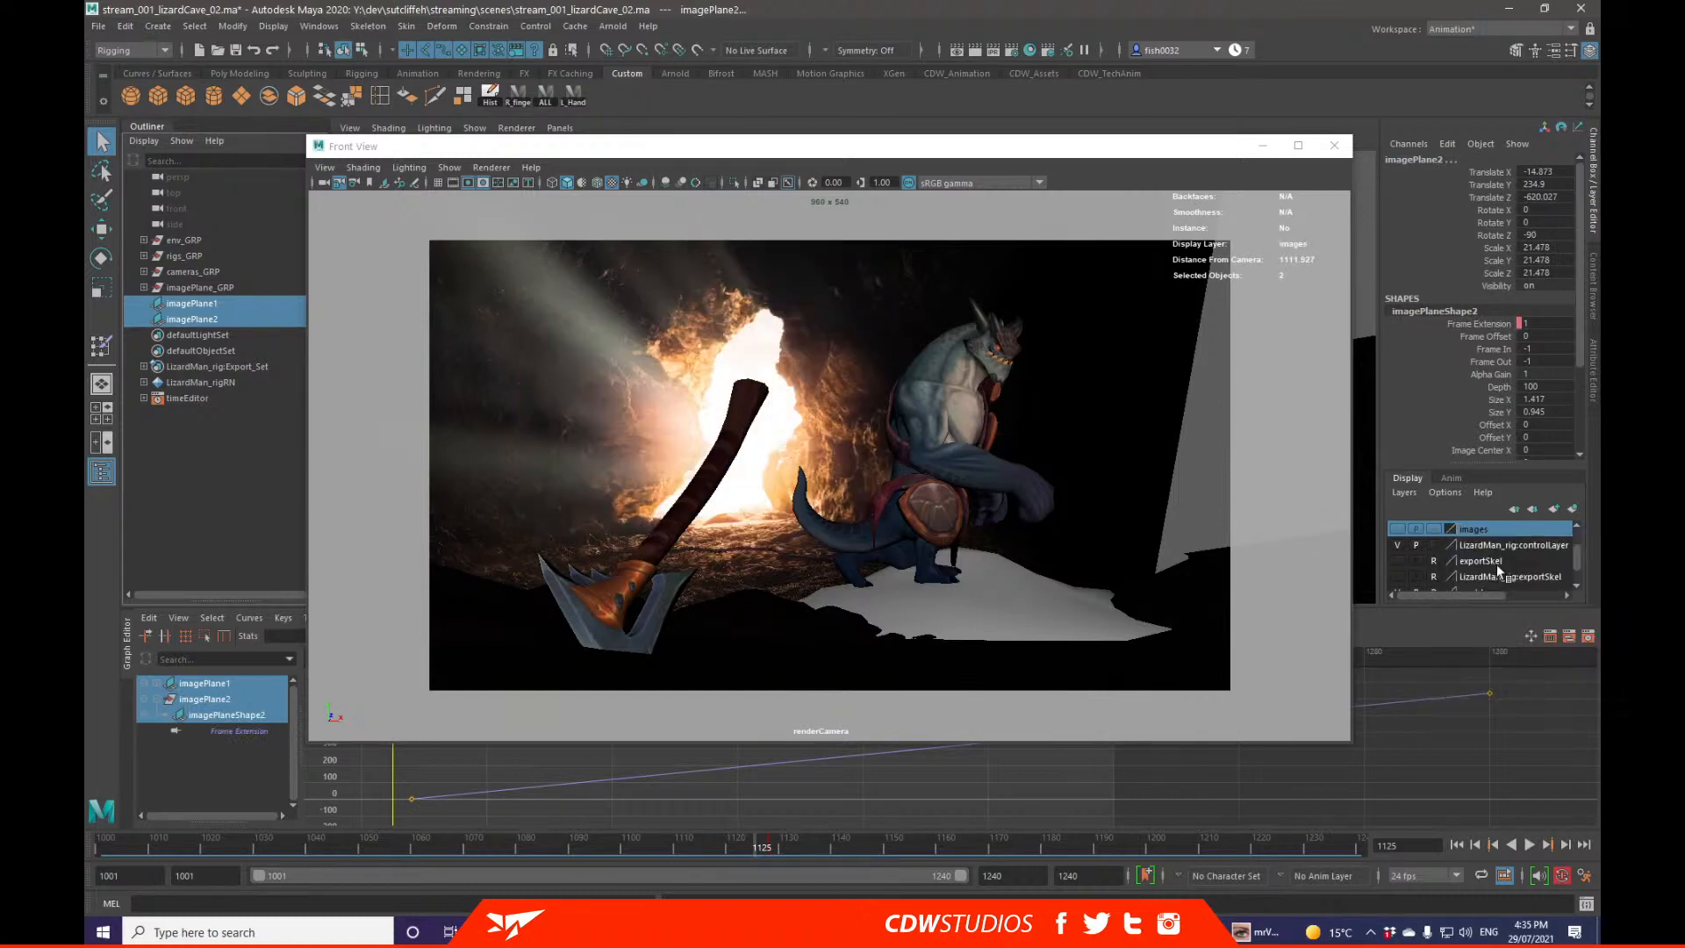
Step: Clear the selection and play back the shot through the render camera without the reference images
left_click(1148, 473)
key("alt+v")
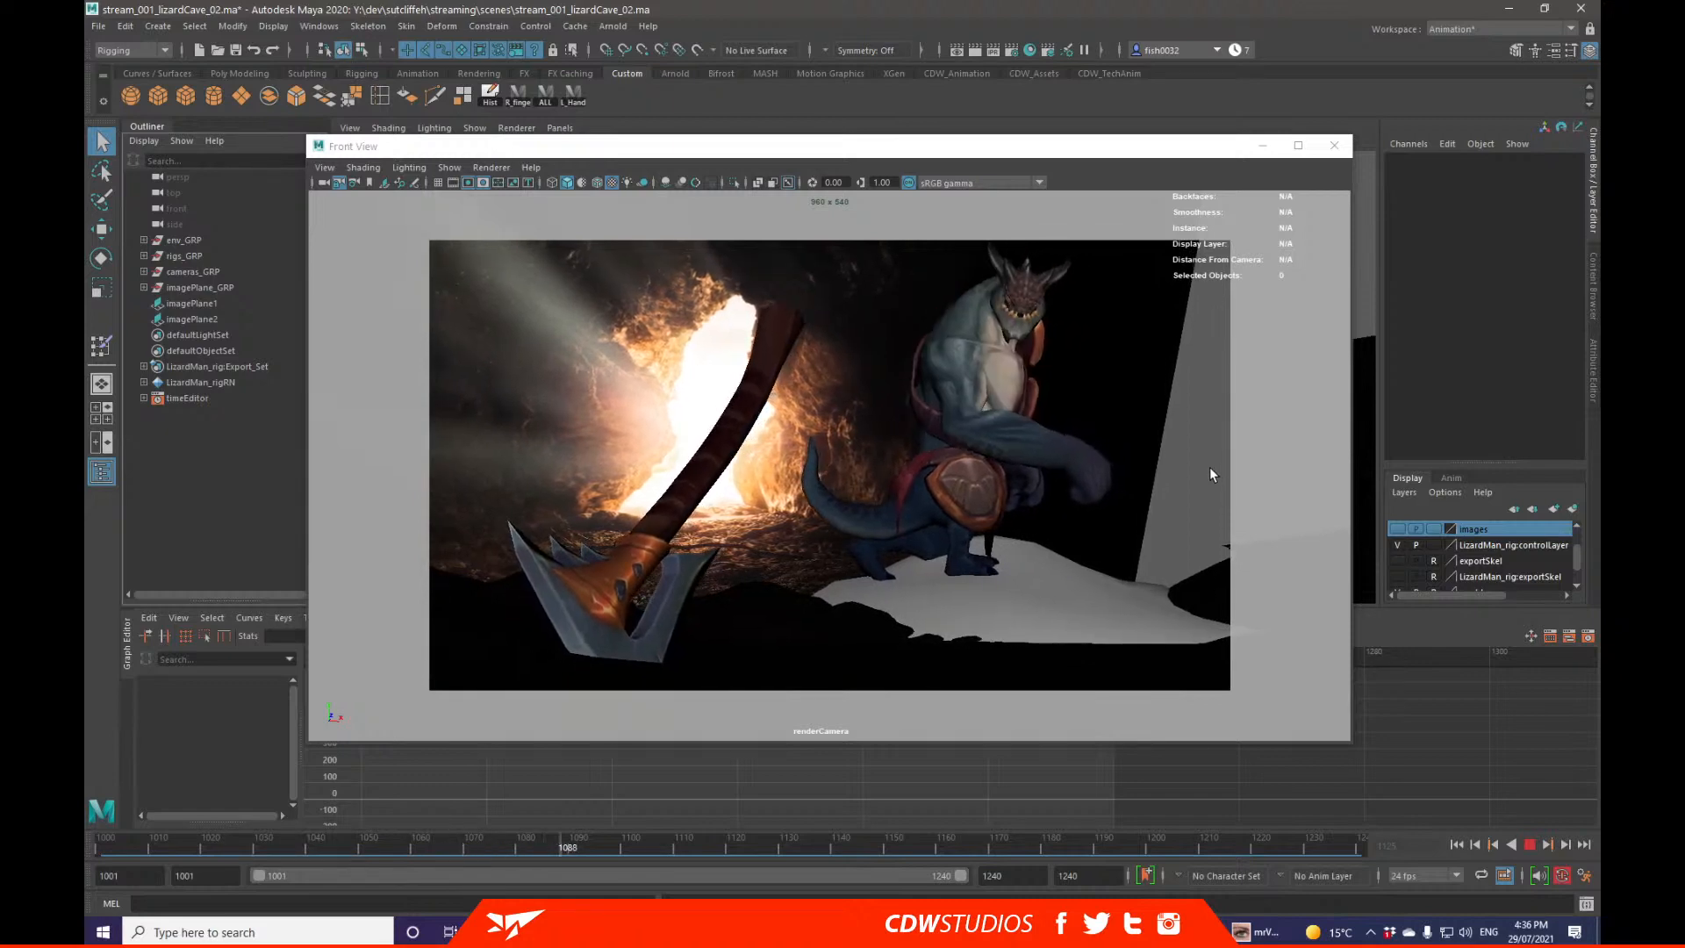
key("Escape")
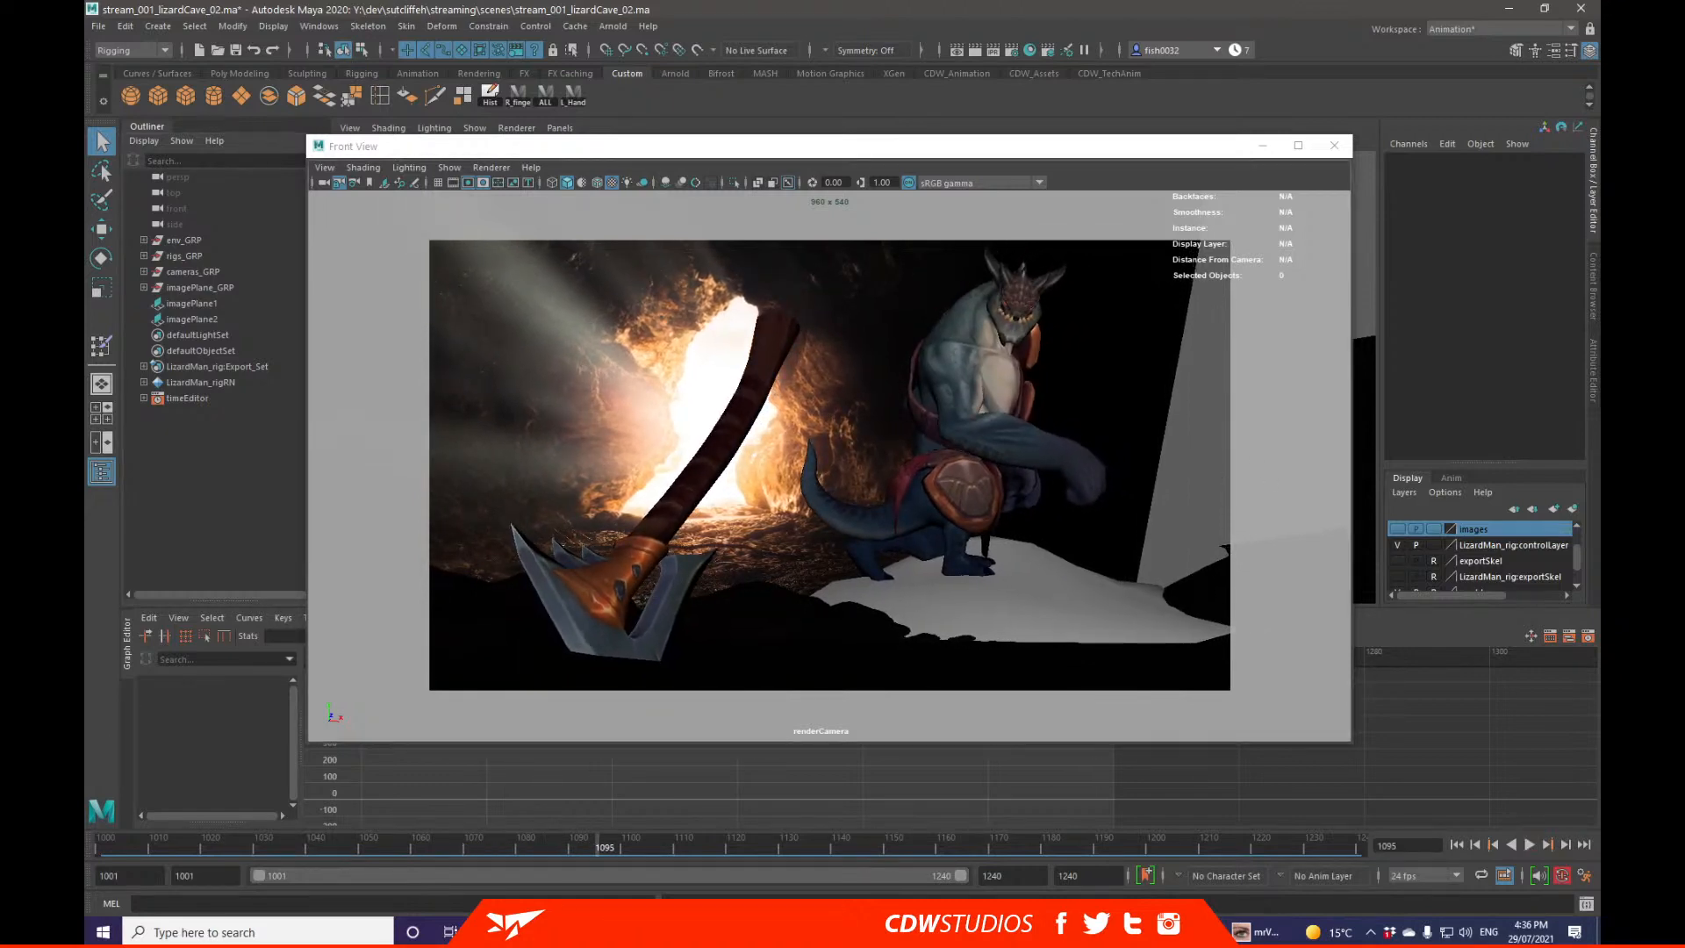